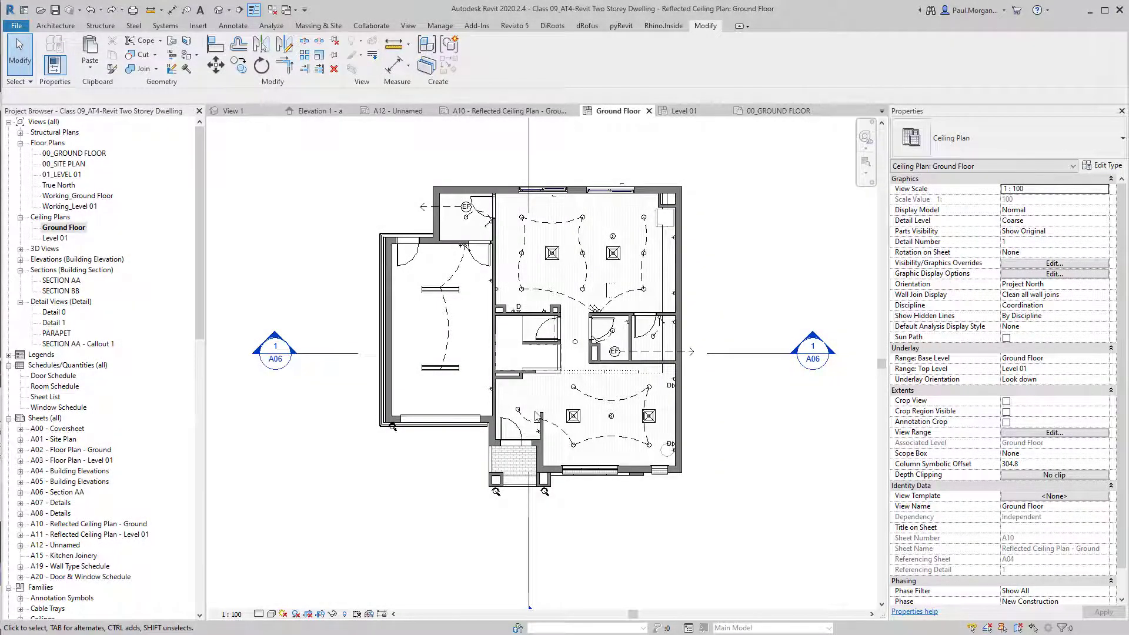
Compare the Level 01 and Ground Floor ceiling plans, panning and zooming around each.
{"action": "scroll", "coordinate": [529, 403], "scroll_direction": "down", "scroll_amount": 2}
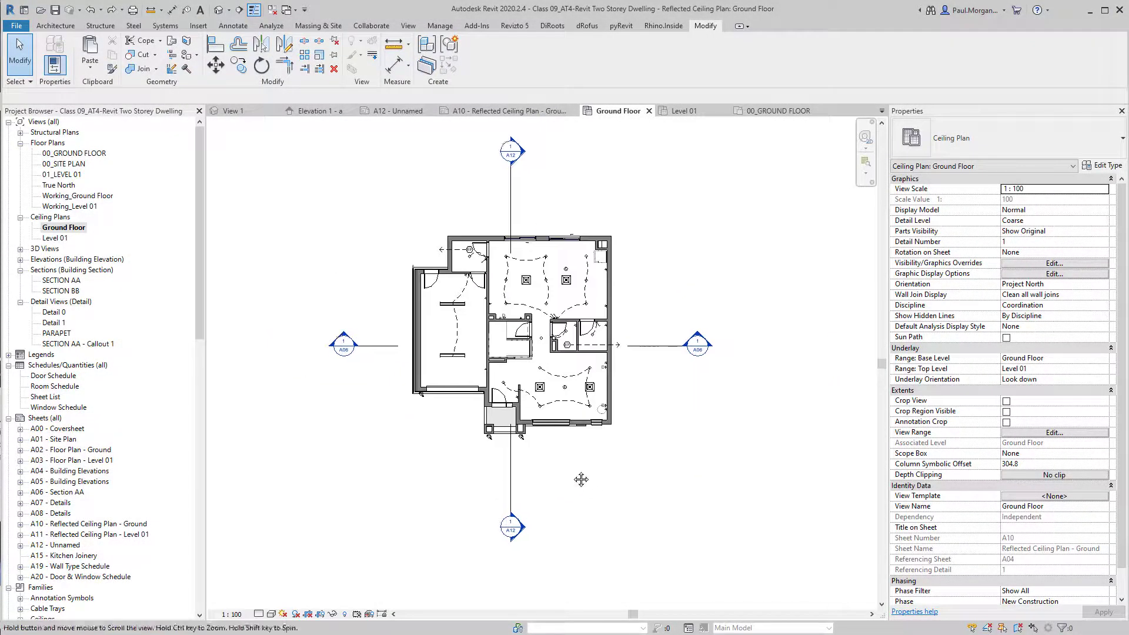
{"action": "double_click", "coordinate": [55, 238]}
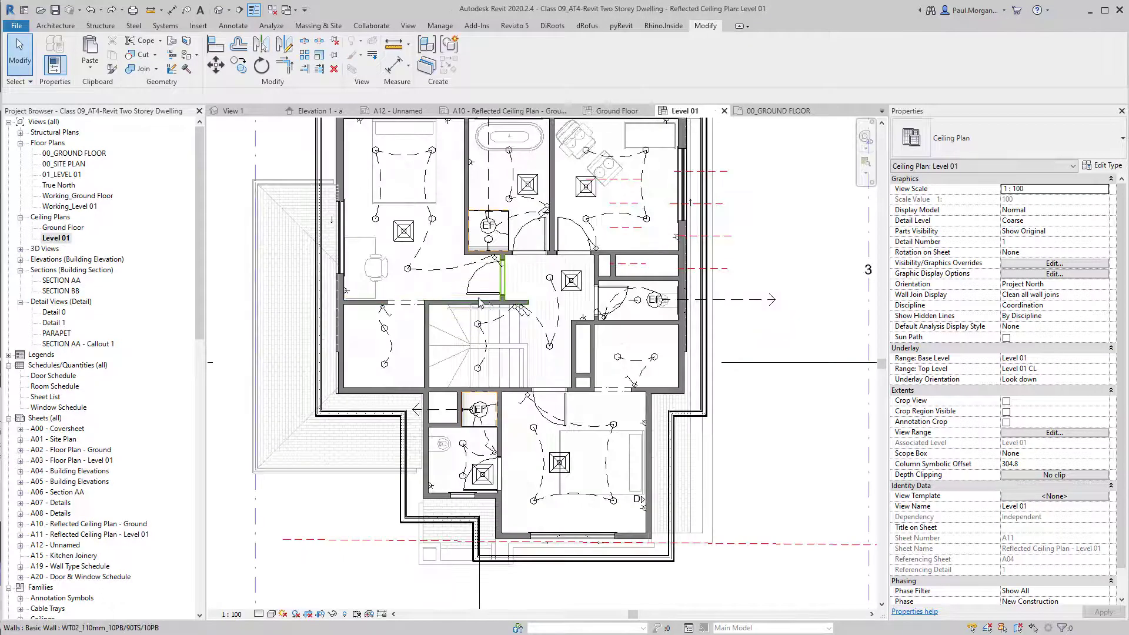
{"action": "scroll", "coordinate": [497, 294], "scroll_direction": "down", "scroll_amount": 1}
{"action": "middle_click_drag", "start_coordinate": [550, 258], "coordinate": [534, 305]}
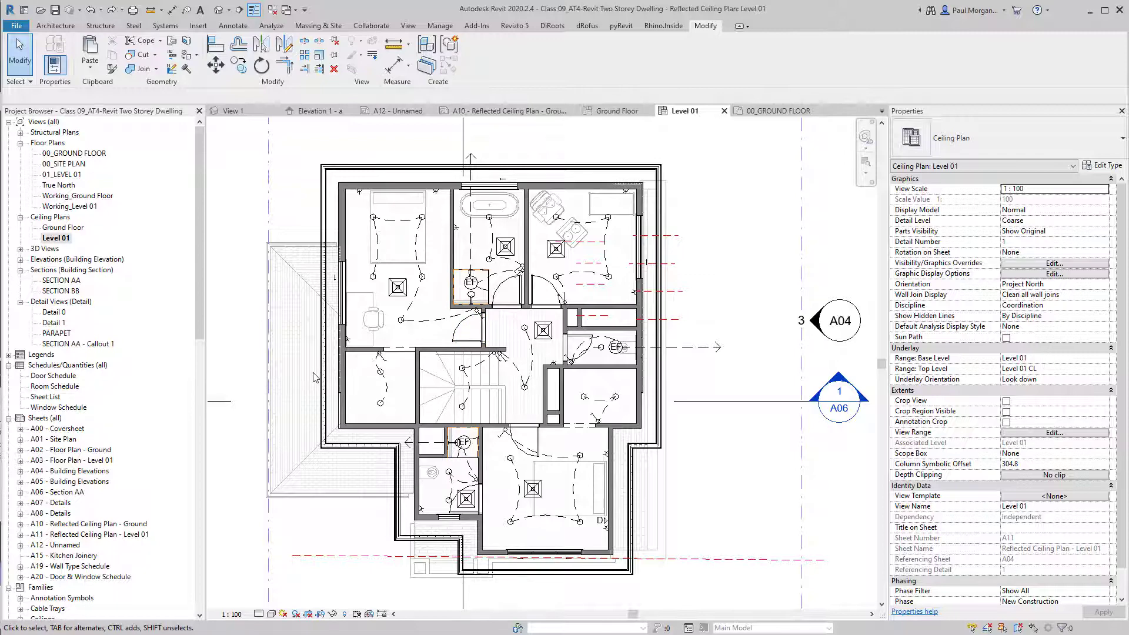
{"action": "scroll", "coordinate": [424, 372], "scroll_direction": "down", "scroll_amount": 5}
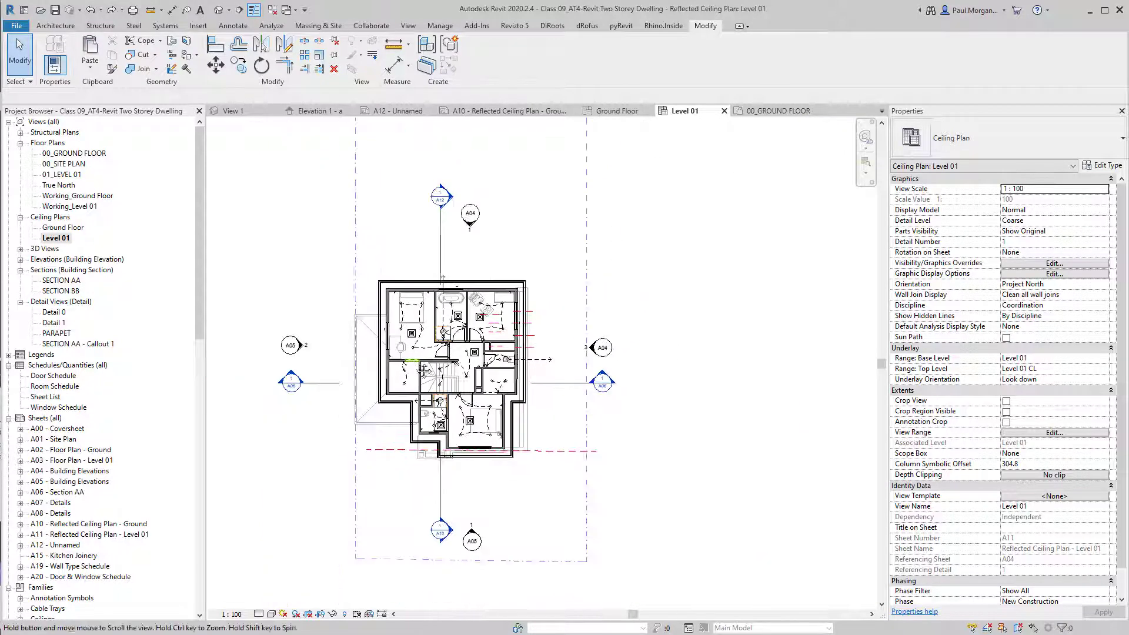
{"action": "scroll", "coordinate": [425, 371], "scroll_direction": "down", "scroll_amount": 3}
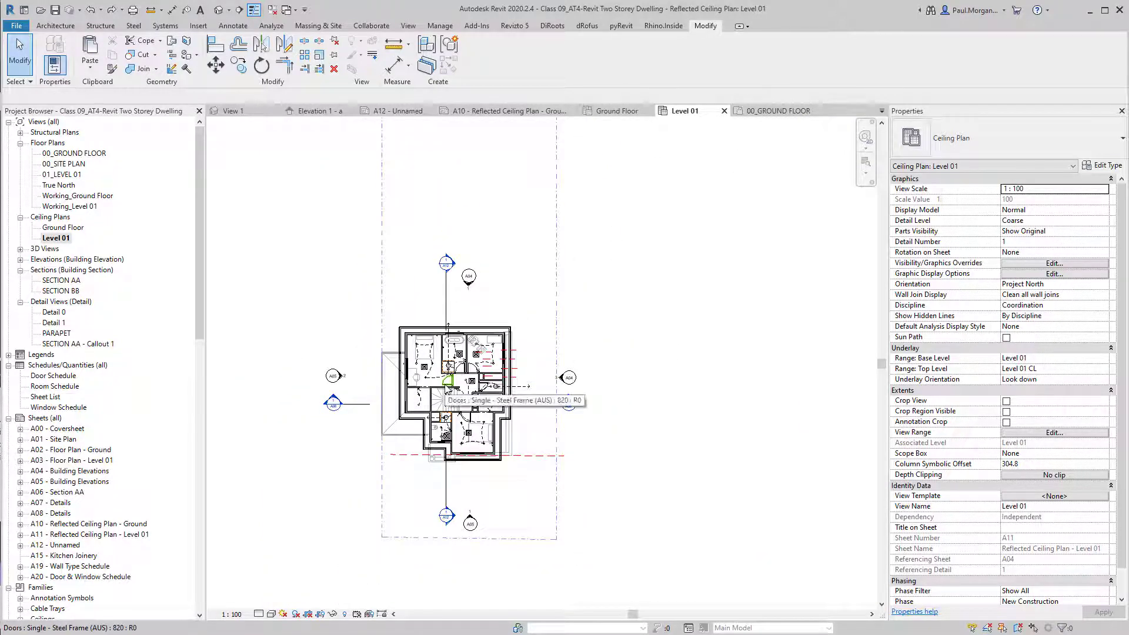
{"action": "middle_click_drag", "start_coordinate": [606, 459], "coordinate": [608, 466]}
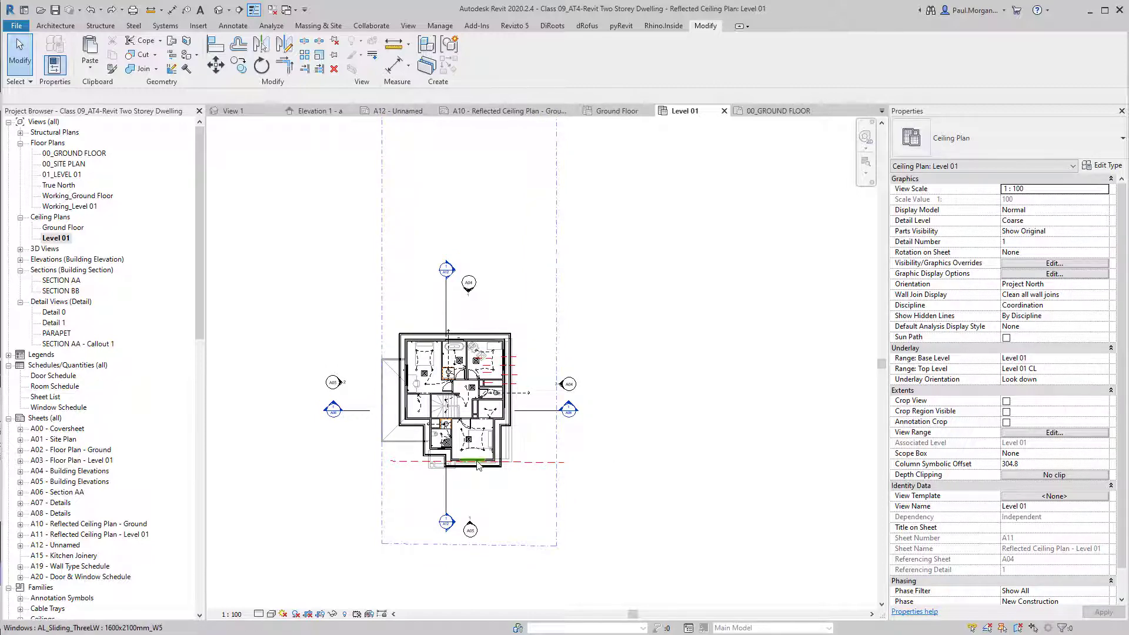
{"action": "scroll", "coordinate": [434, 398], "scroll_direction": "up", "scroll_amount": 5}
{"action": "scroll", "coordinate": [507, 460], "scroll_direction": "down", "scroll_amount": 2}
{"action": "middle_click_drag", "start_coordinate": [517, 463], "coordinate": [497, 411]}
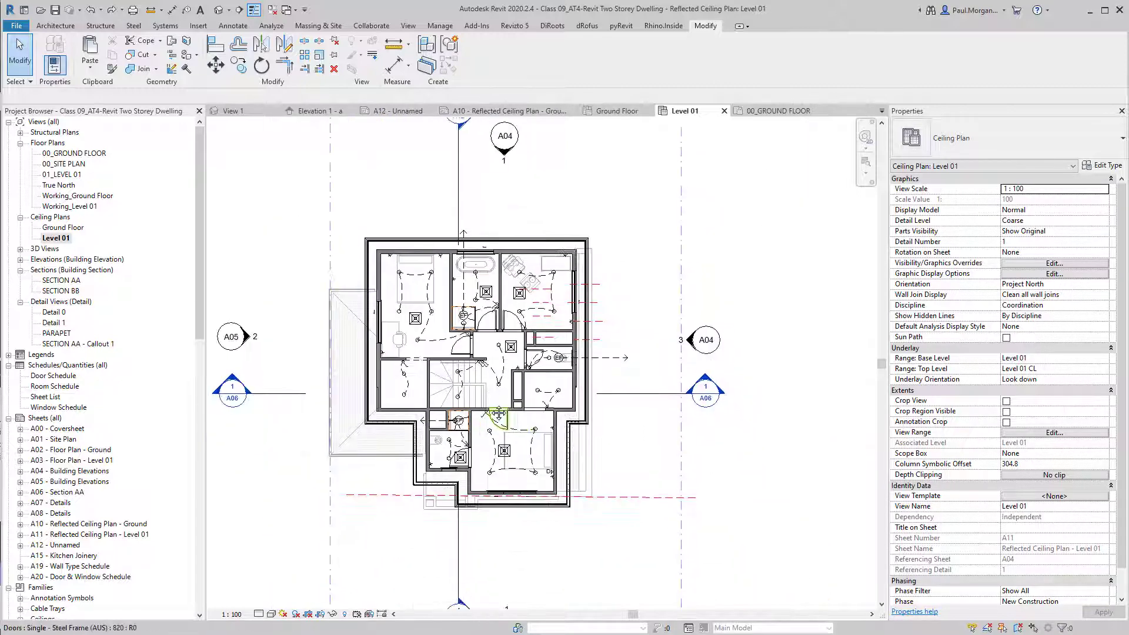
{"action": "middle_click_drag", "start_coordinate": [303, 523], "coordinate": [320, 479]}
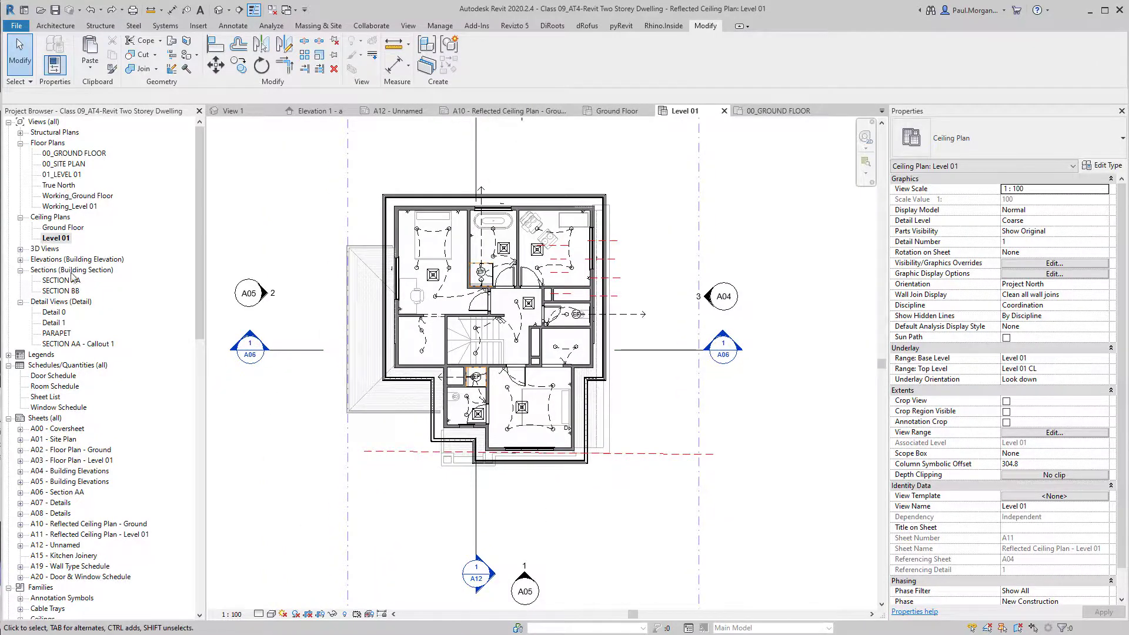
{"action": "double_click", "coordinate": [63, 227]}
{"action": "scroll", "coordinate": [756, 378], "scroll_direction": "down", "scroll_amount": 3}
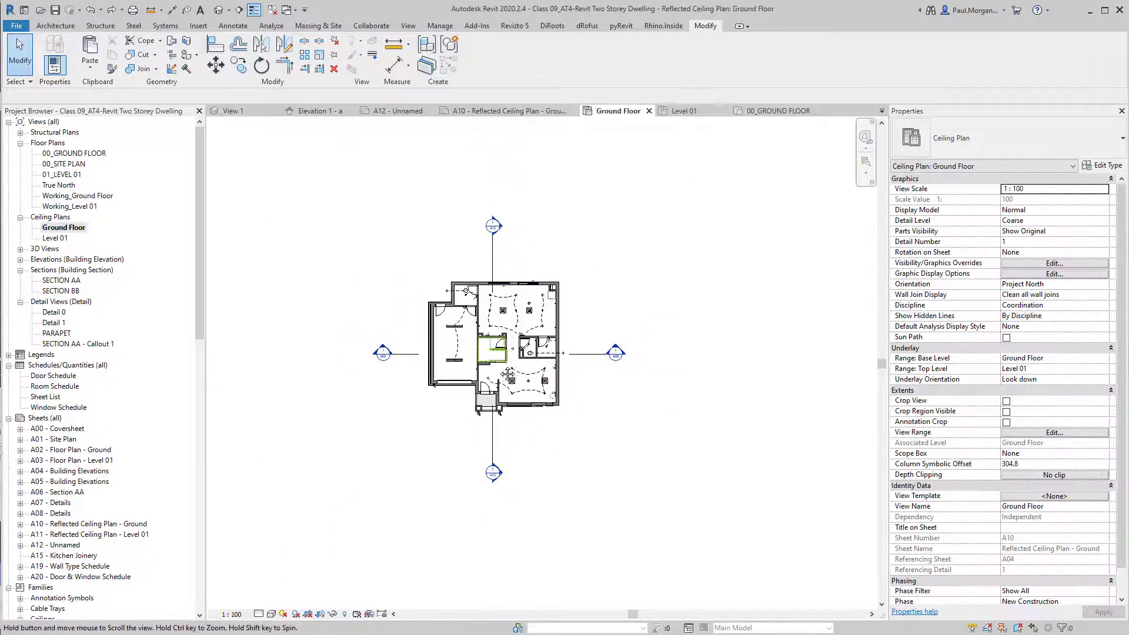
{"action": "scroll", "coordinate": [605, 500], "scroll_direction": "up", "scroll_amount": 3}
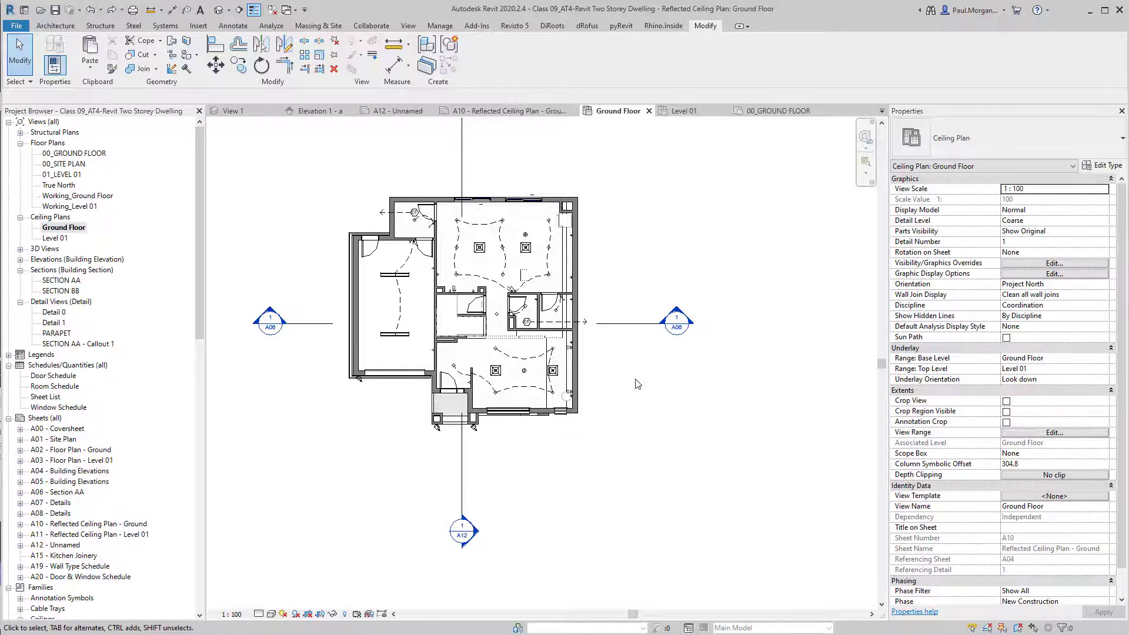
Browse the model categories in the Ground Floor plan's Visibility/Graphics overrides.
{"action": "key", "text": "v"}
{"action": "key", "text": "v"}
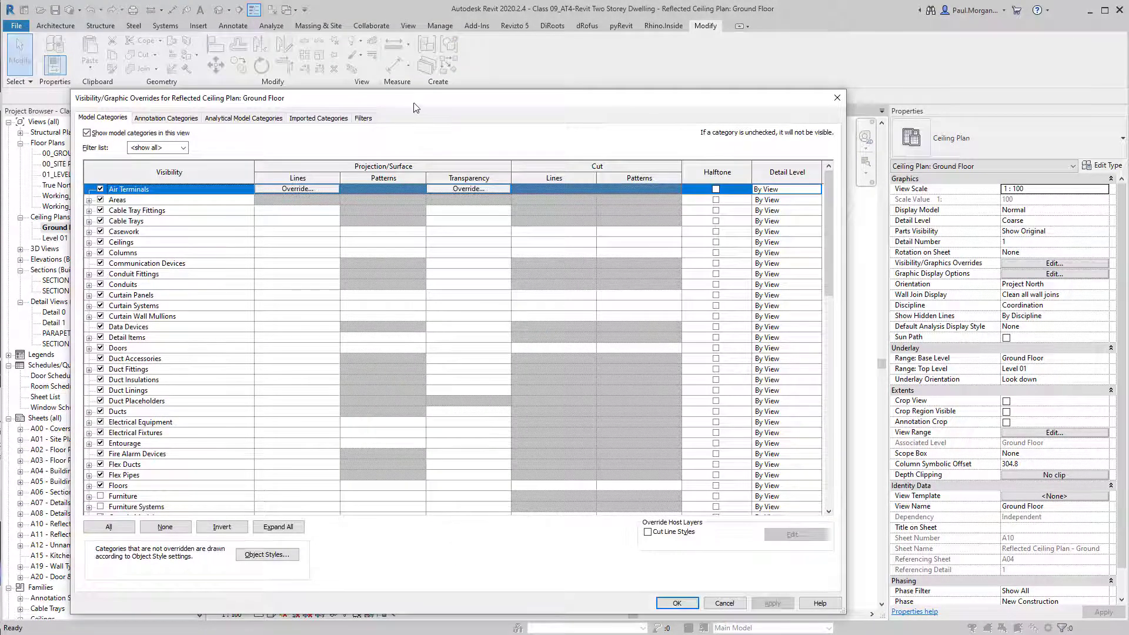
{"action": "left_click_drag", "start_coordinate": [416, 107], "coordinate": [483, 82]}
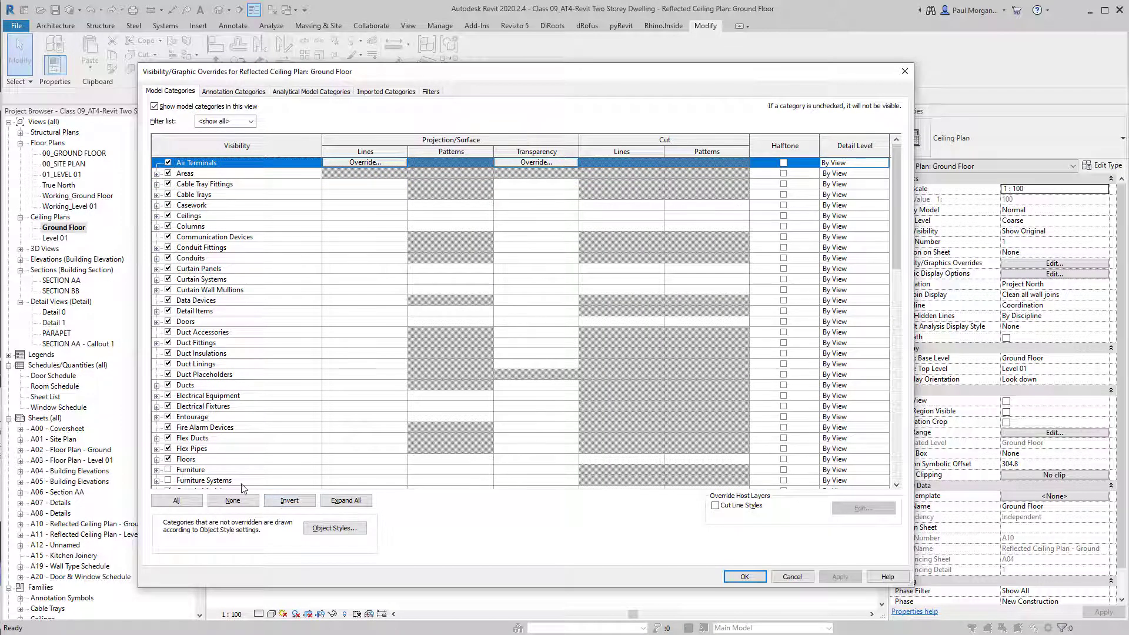
{"action": "scroll", "coordinate": [244, 489], "scroll_direction": "down", "scroll_amount": 1}
{"action": "scroll", "coordinate": [288, 464], "scroll_direction": "down", "scroll_amount": 2}
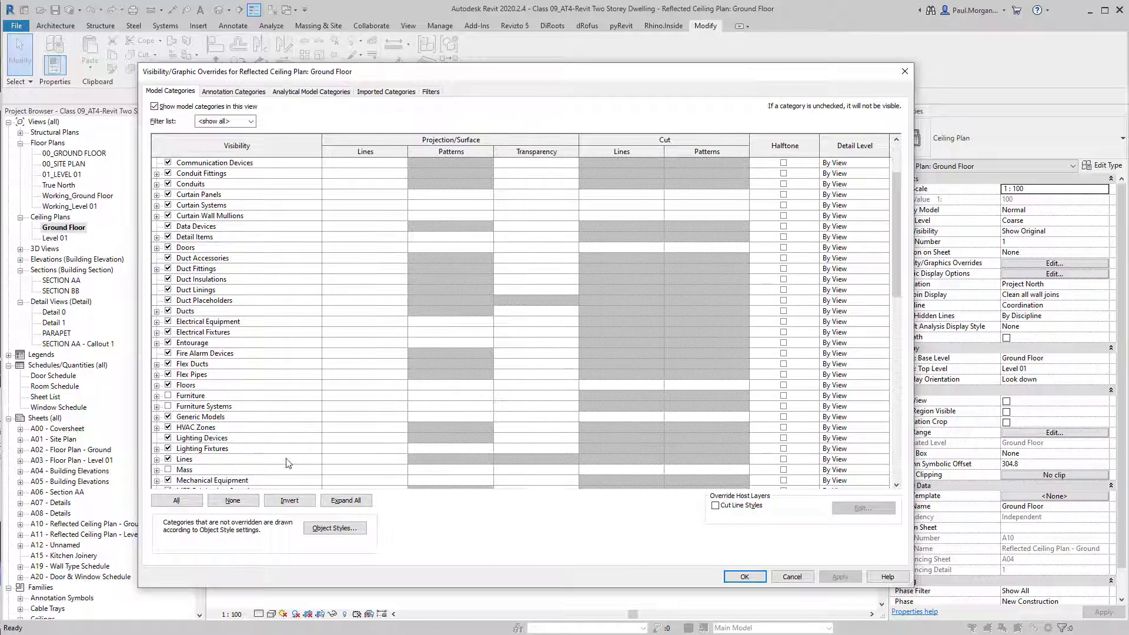
{"action": "scroll", "coordinate": [286, 466], "scroll_direction": "down", "scroll_amount": 1}
{"action": "scroll", "coordinate": [277, 463], "scroll_direction": "down", "scroll_amount": 5}
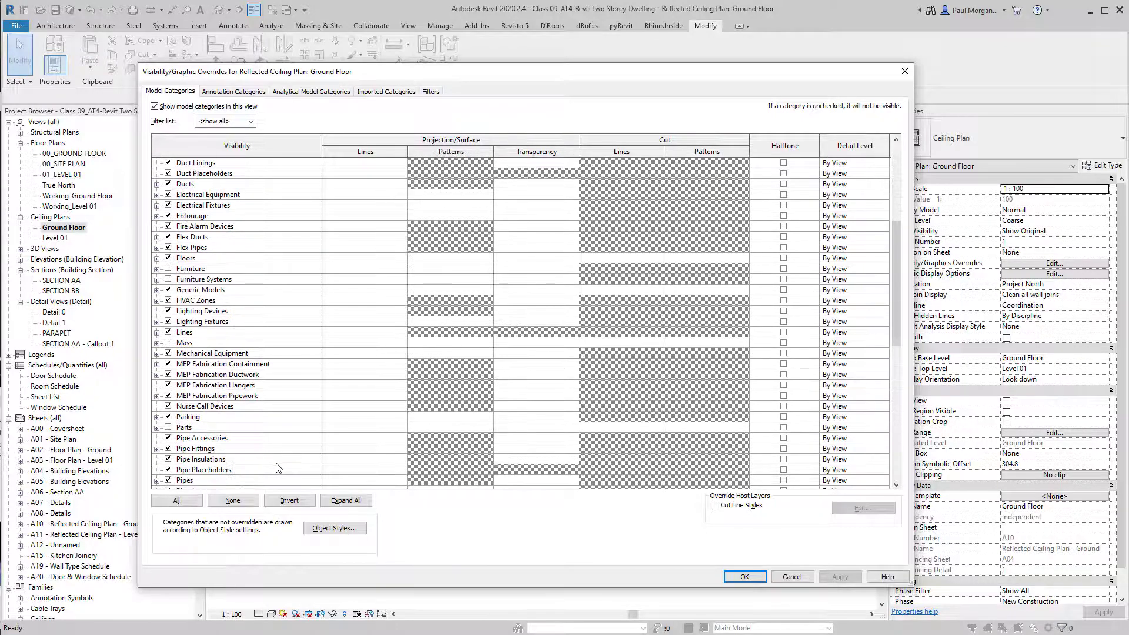
{"action": "left_click", "coordinate": [267, 448]}
{"action": "key", "text": "t"}
{"action": "scroll", "coordinate": [196, 464], "scroll_direction": "down", "scroll_amount": 1}
{"action": "left_click", "coordinate": [196, 462]}
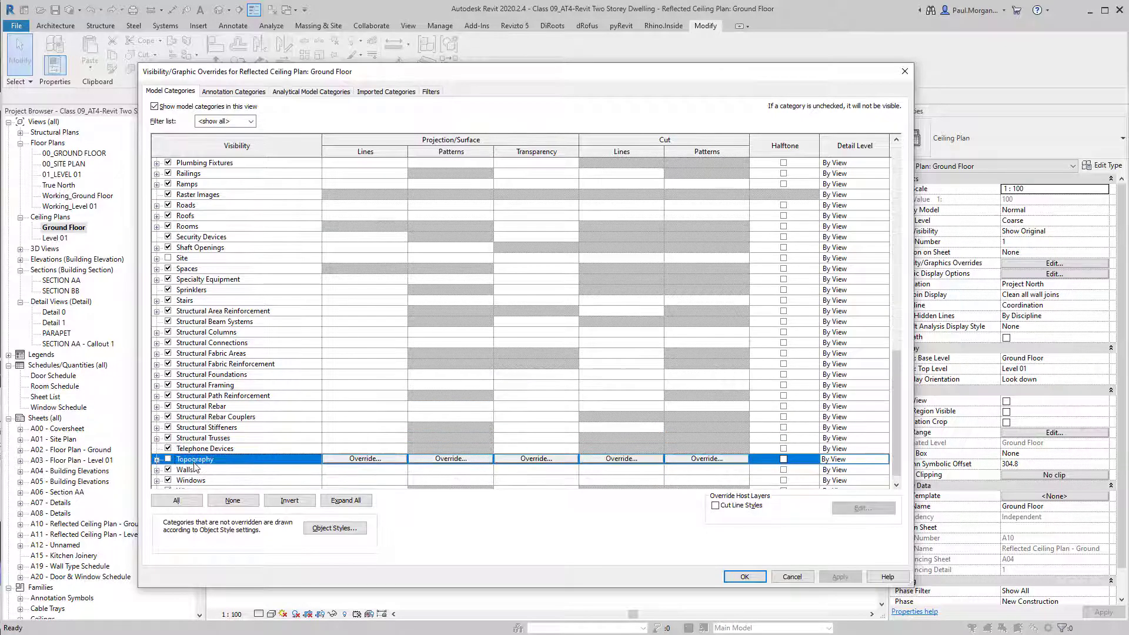
{"action": "key", "text": "s"}
{"action": "left_click", "coordinate": [187, 270]}
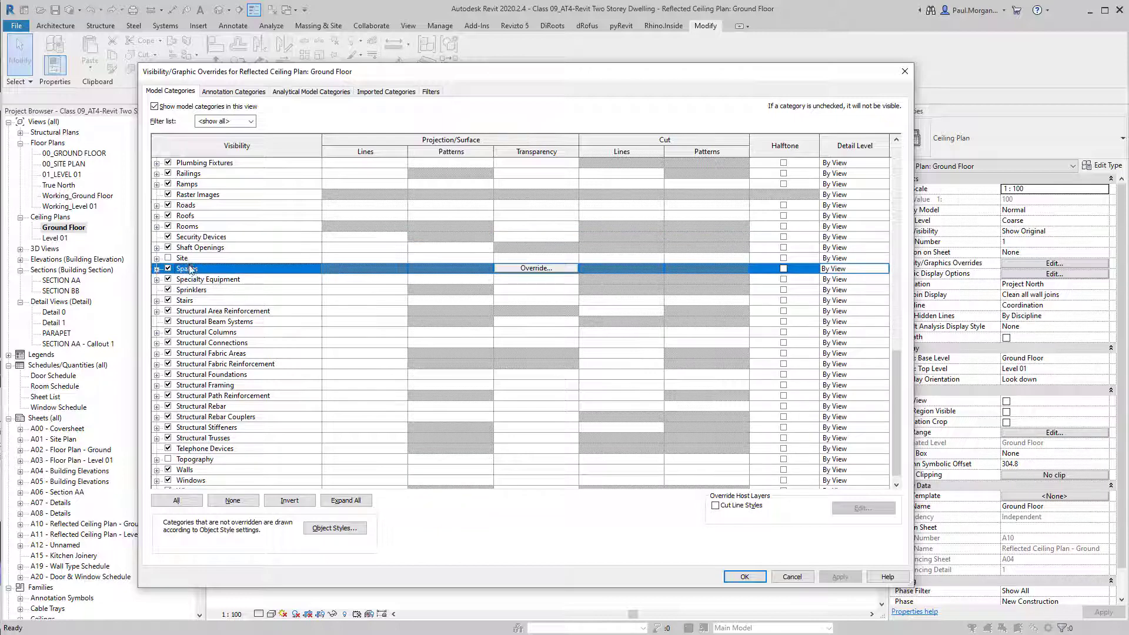
{"action": "left_click", "coordinate": [188, 260]}
{"action": "left_click", "coordinate": [228, 385]}
{"action": "key", "text": "e"}
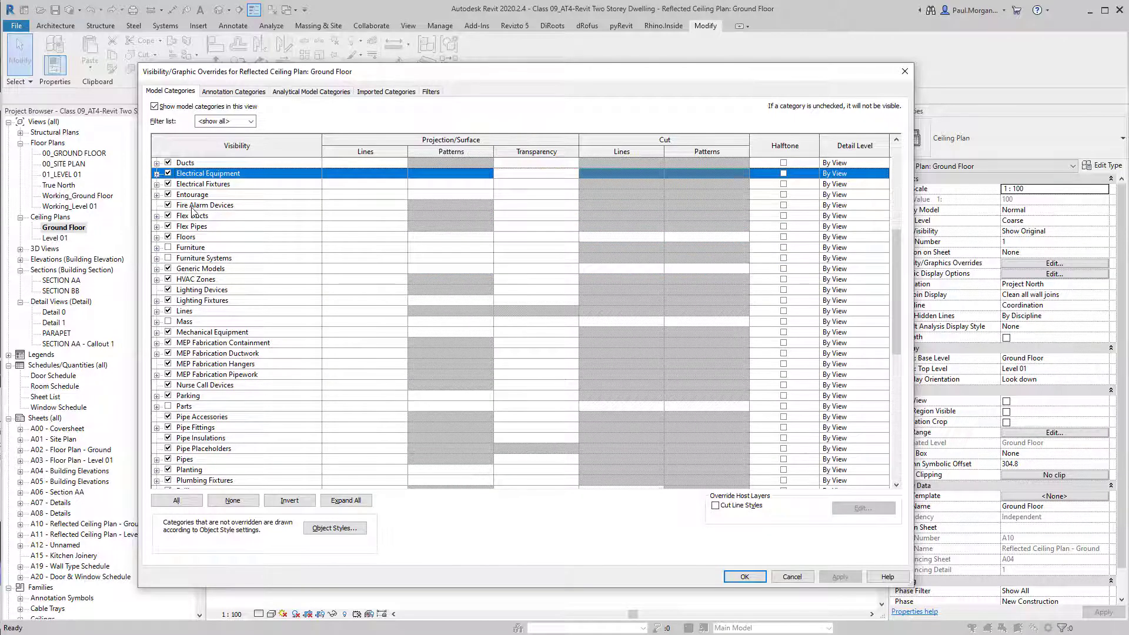
{"action": "scroll", "coordinate": [192, 208], "scroll_direction": "up", "scroll_amount": 3}
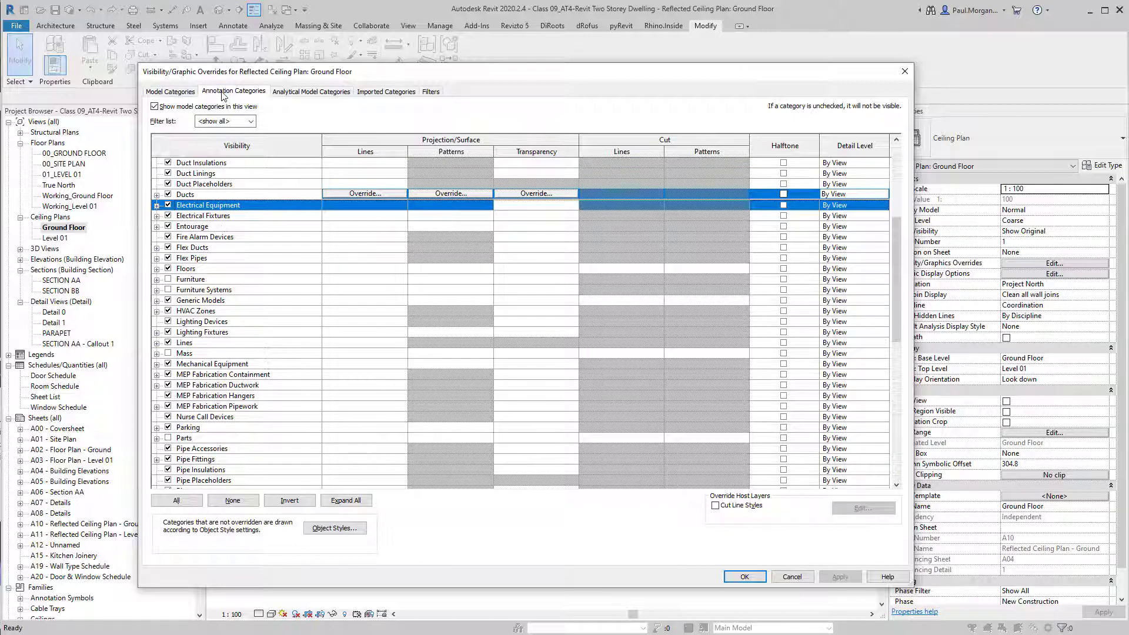
Check annotation categories such as Electrical Equipment Tags and Elevations in the overrides.
{"action": "left_click", "coordinate": [234, 91]}
{"action": "left_click", "coordinate": [213, 327]}
{"action": "left_click", "coordinate": [209, 468]}
{"action": "scroll", "coordinate": [200, 456], "scroll_direction": "down", "scroll_amount": 2}
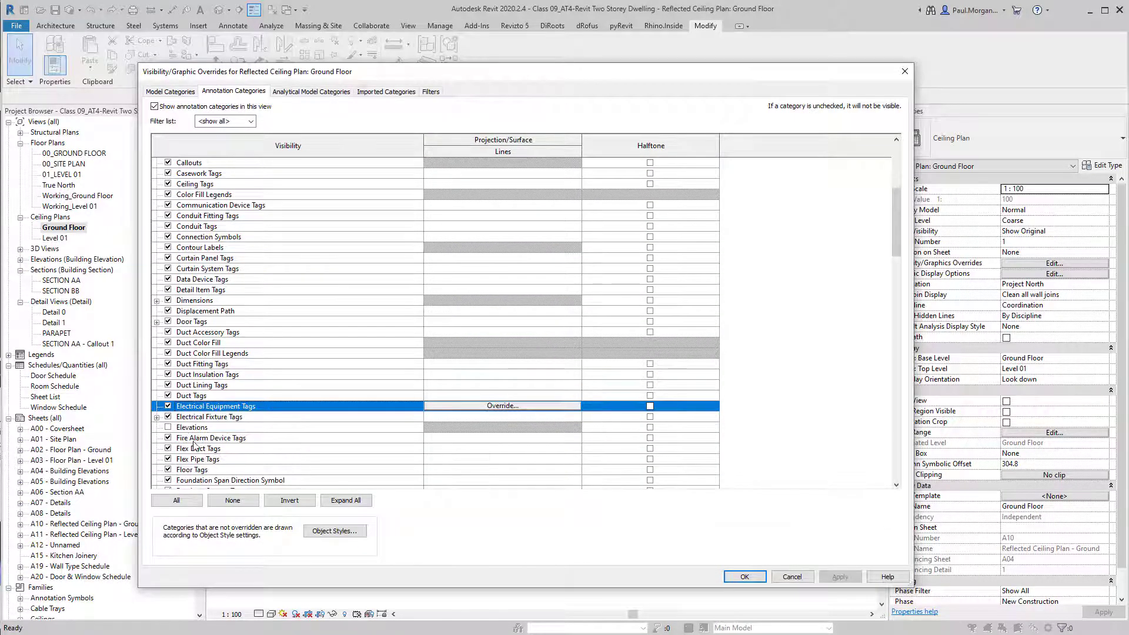
{"action": "left_click", "coordinate": [183, 428]}
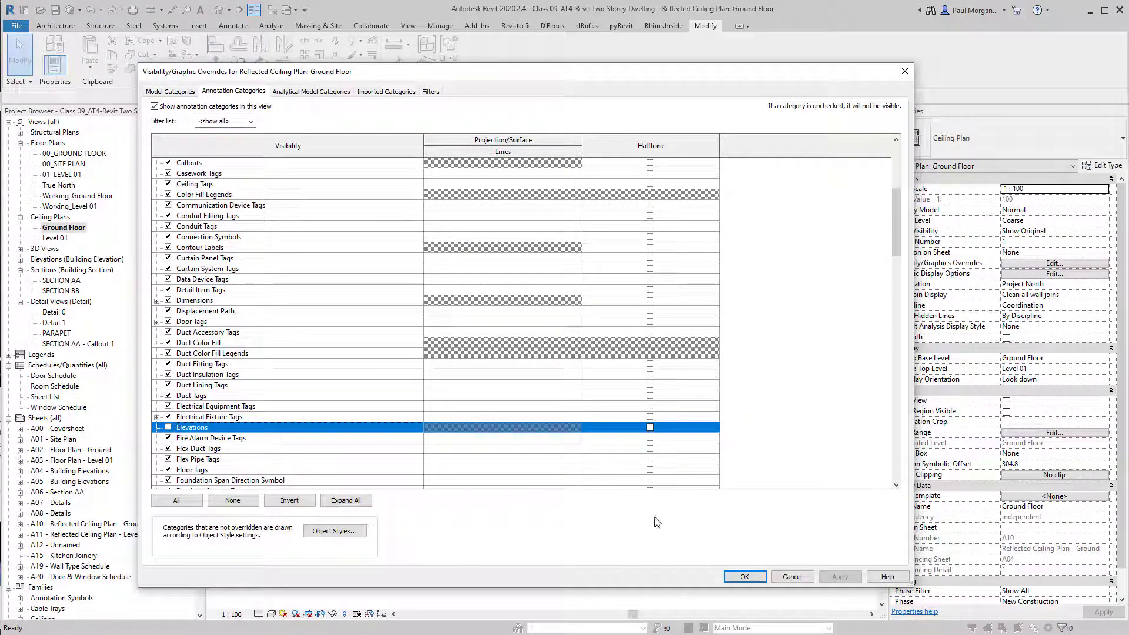
{"action": "left_click", "coordinate": [746, 577]}
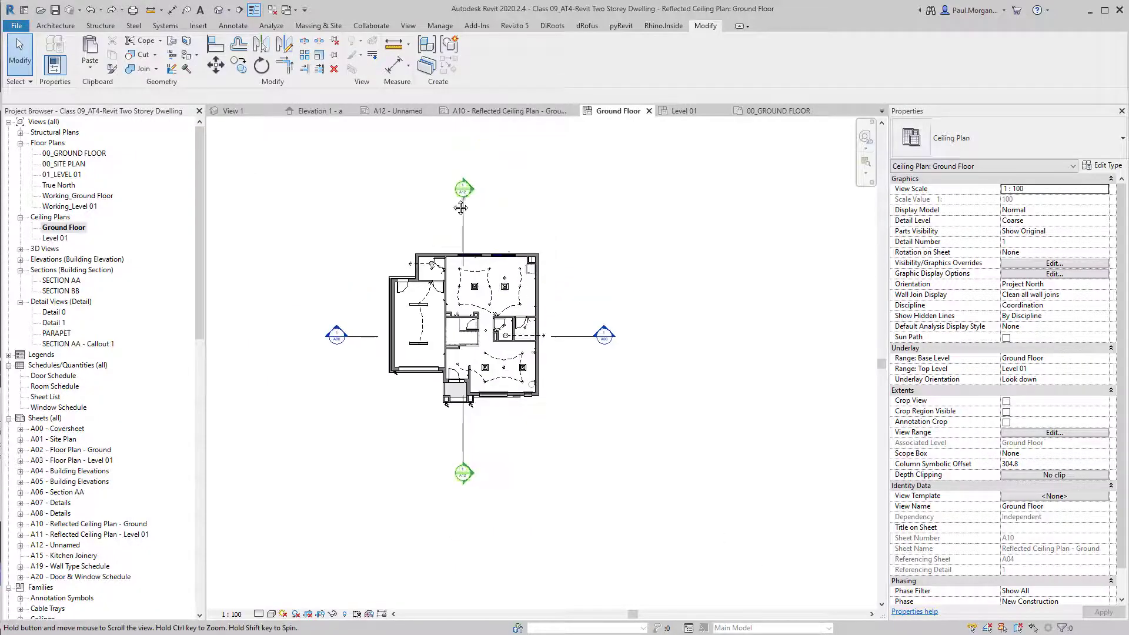
Check Level 01's Visibility/Graphics overrides without changes, then return to the Ground Floor ceiling plan.
{"action": "scroll", "coordinate": [527, 320], "scroll_direction": "up", "scroll_amount": 3}
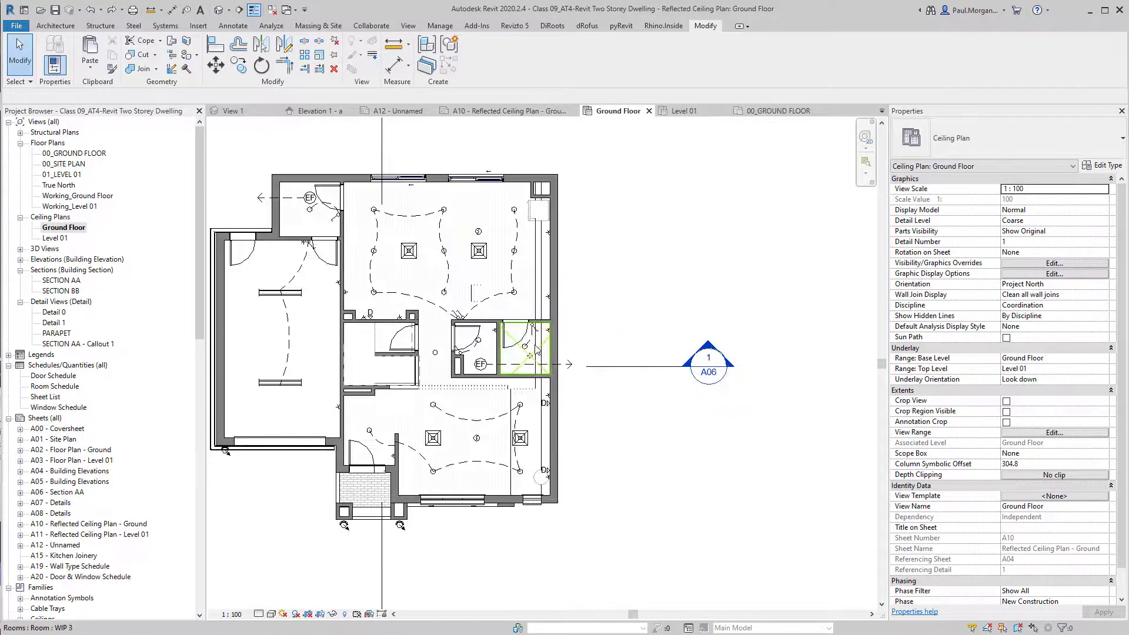
{"action": "scroll", "coordinate": [451, 396], "scroll_direction": "down", "scroll_amount": 1}
{"action": "middle_click_drag", "start_coordinate": [480, 420], "coordinate": [553, 412]}
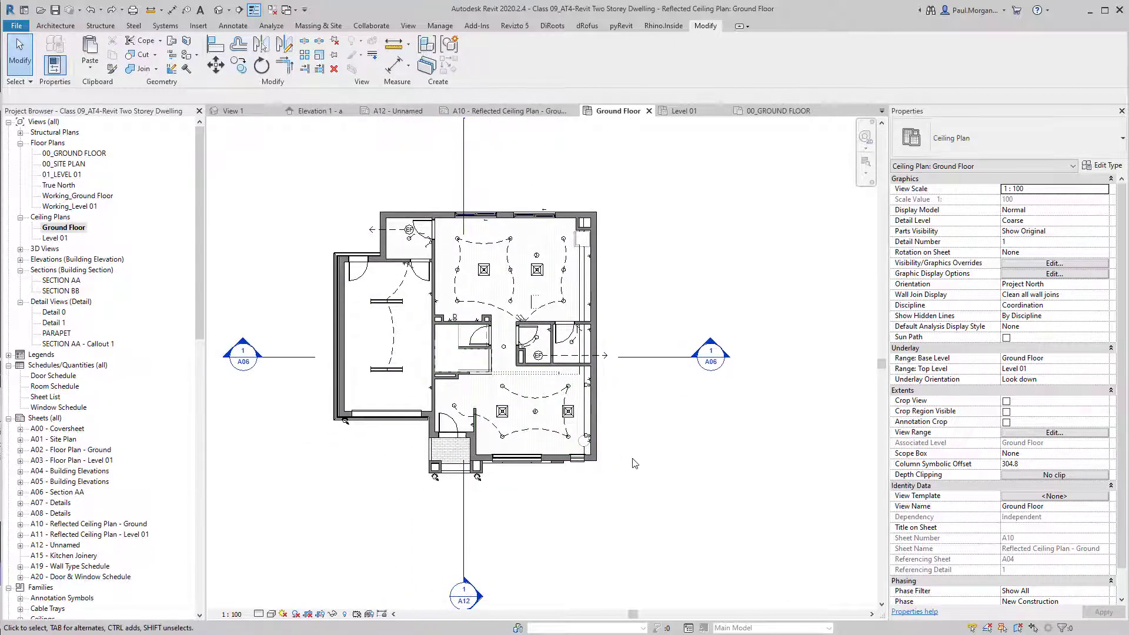
{"action": "scroll", "coordinate": [577, 267], "scroll_direction": "down", "scroll_amount": 1}
{"action": "middle_click_drag", "start_coordinate": [607, 251], "coordinate": [603, 261]}
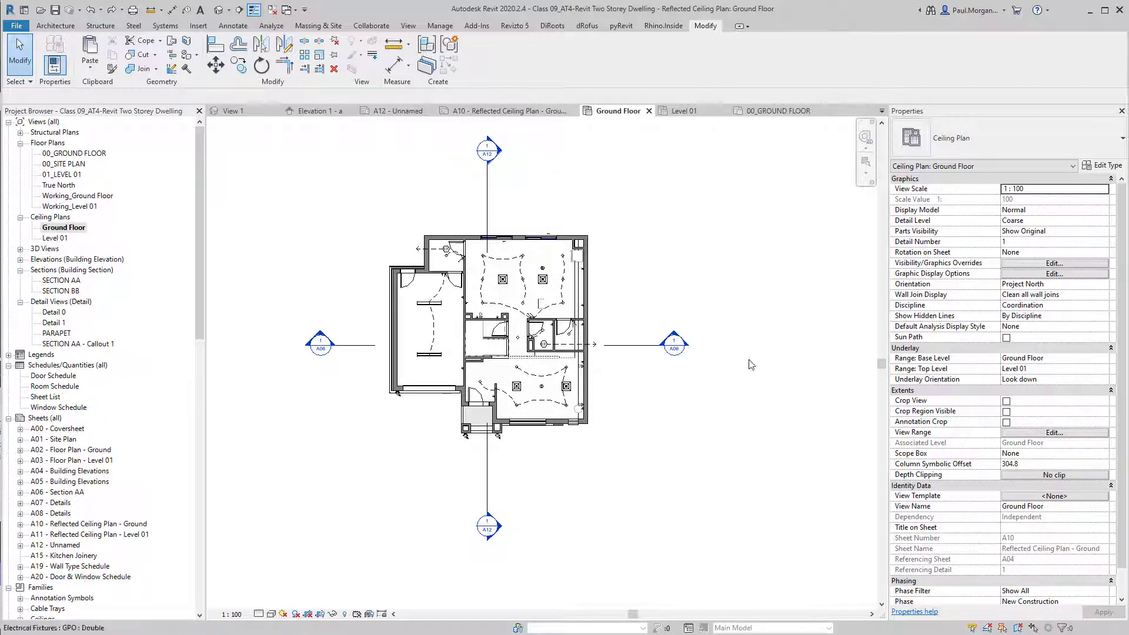
{"action": "double_click", "coordinate": [56, 238]}
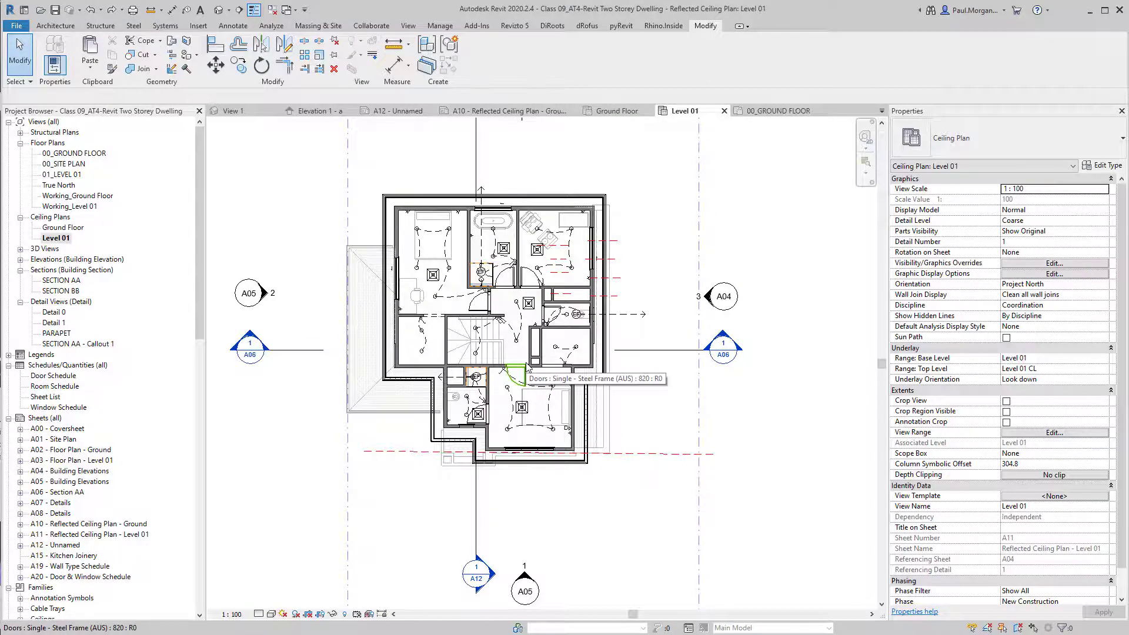
{"action": "key", "text": "v"}
{"action": "key", "text": "v"}
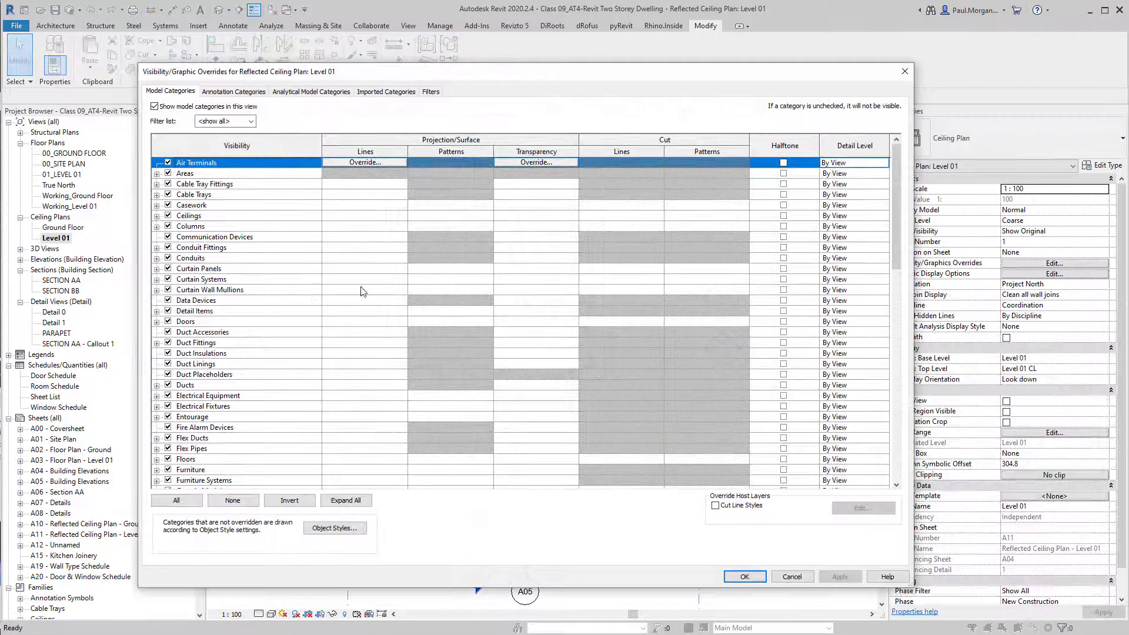
{"action": "key", "text": "Escape"}
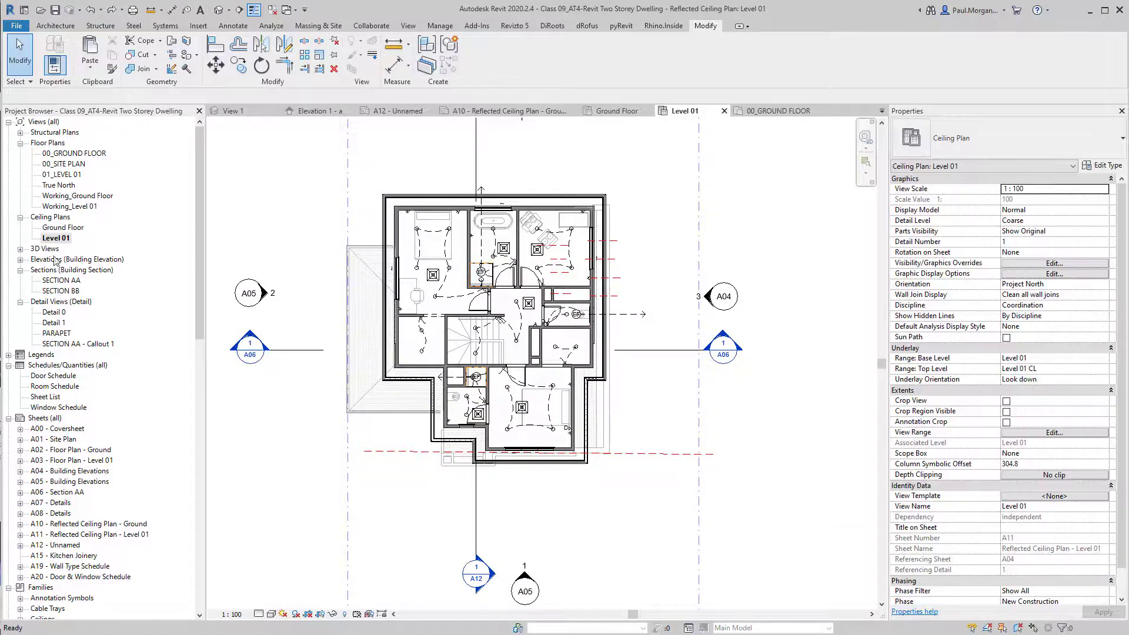
{"action": "double_click", "coordinate": [58, 229]}
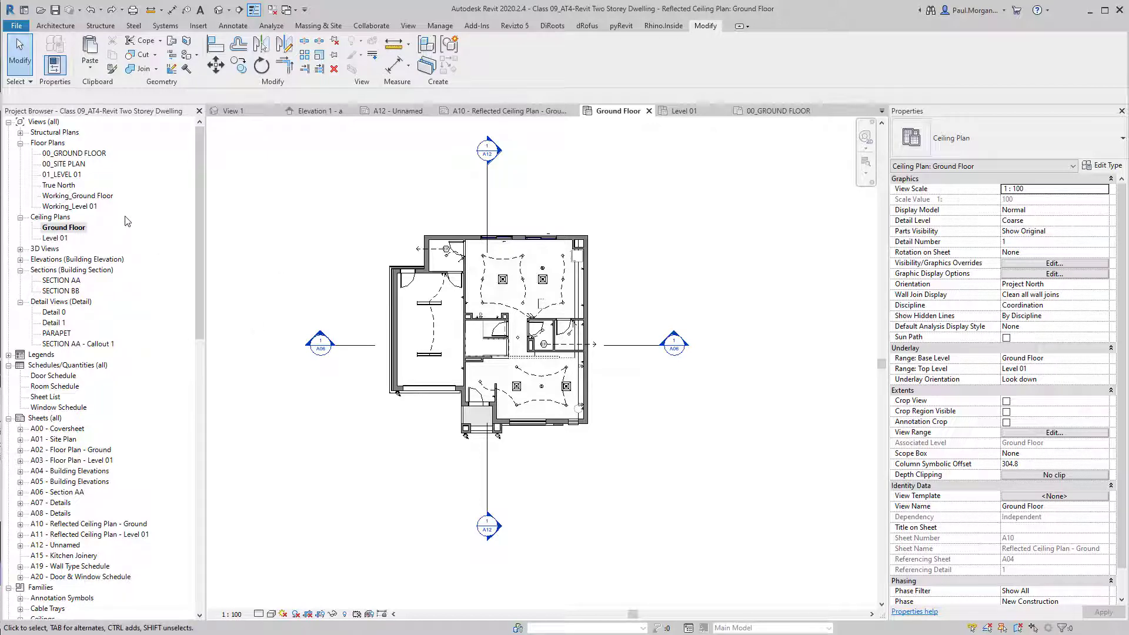
Create a view template named 'Architectural RCP' from the Ground Floor ceiling plan.
{"action": "left_click", "coordinate": [412, 28]}
{"action": "left_click", "coordinate": [56, 63]}
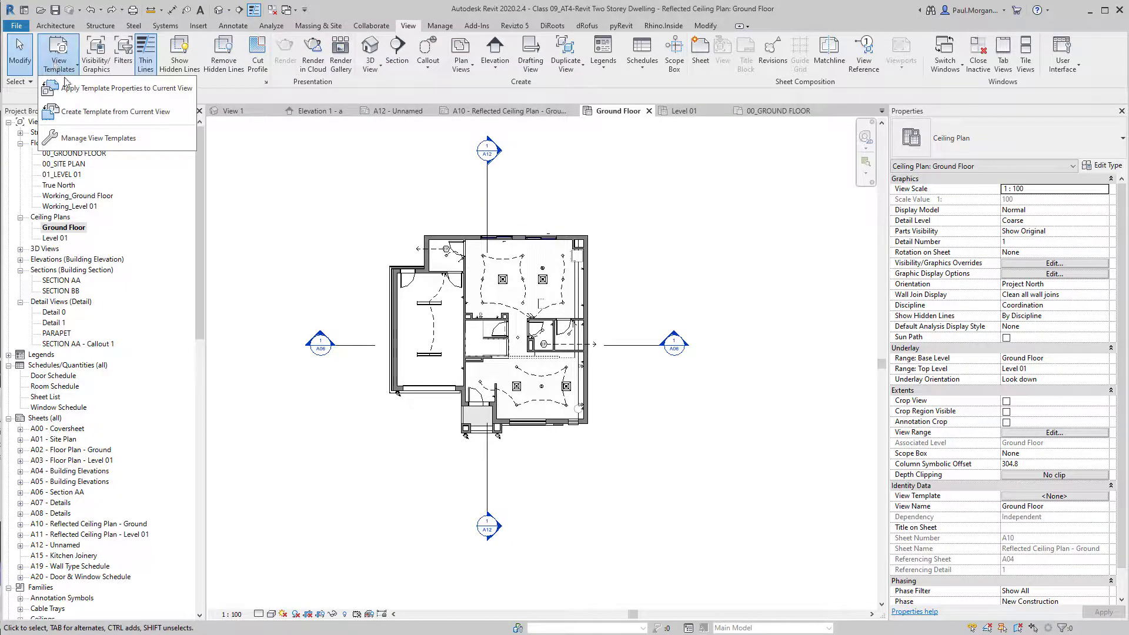
{"action": "left_click", "coordinate": [143, 113]}
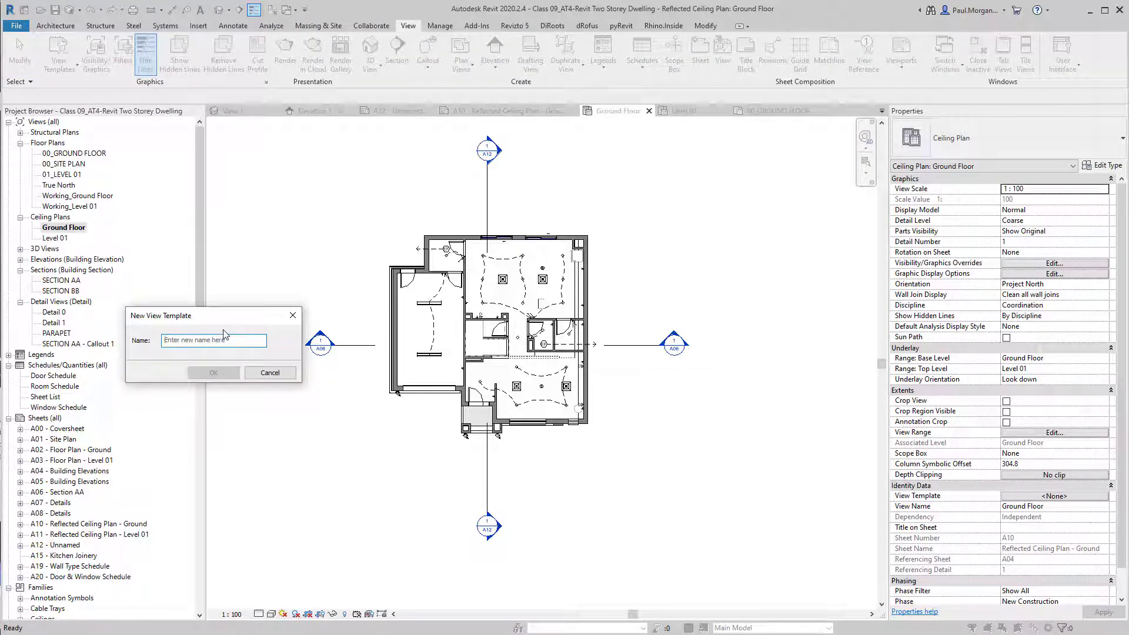
{"action": "type", "text": "Arc"}
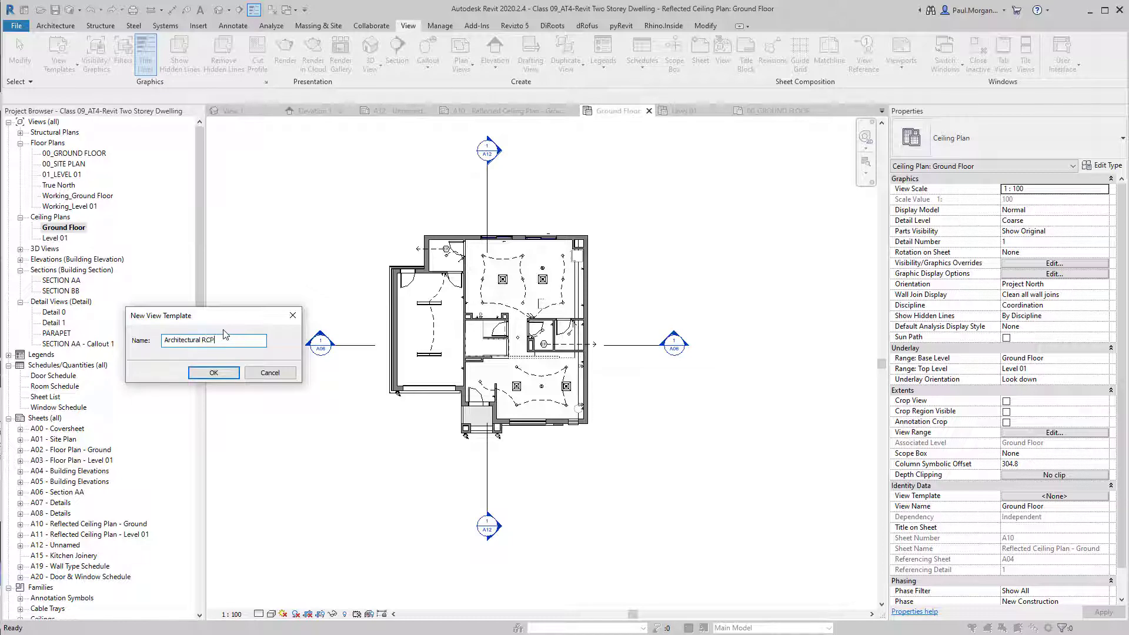
{"action": "type", "text": "hitectural RCP"}
{"action": "key", "text": "Return"}
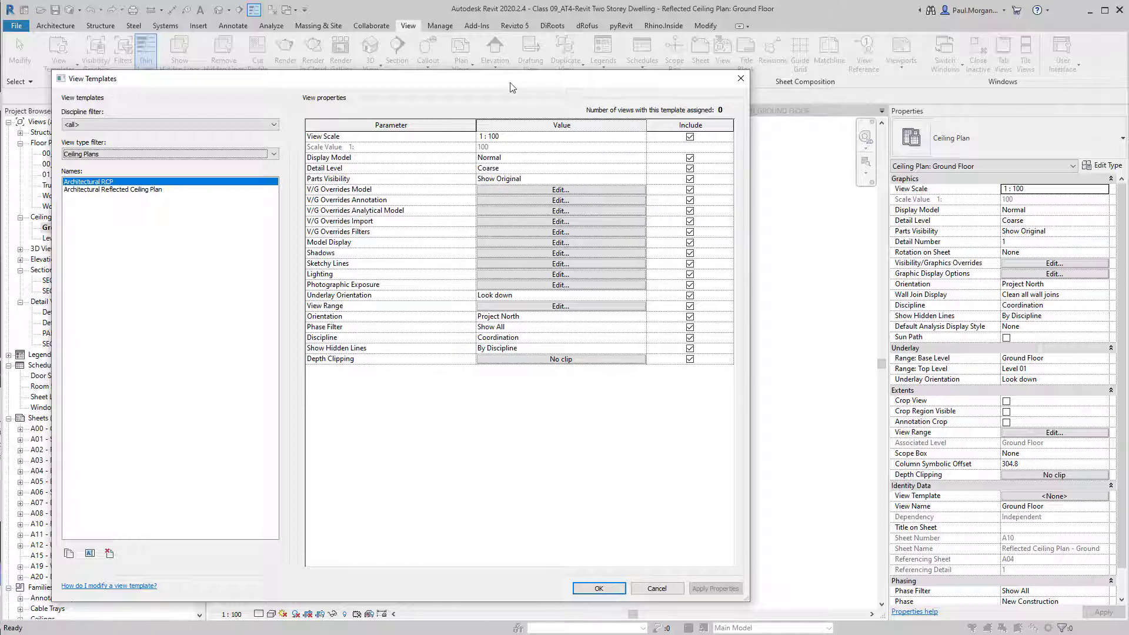
Untick Include for View Range and Underlay Orientation in the Architectural RCP template and confirm.
{"action": "left_click_drag", "start_coordinate": [515, 83], "coordinate": [613, 70]}
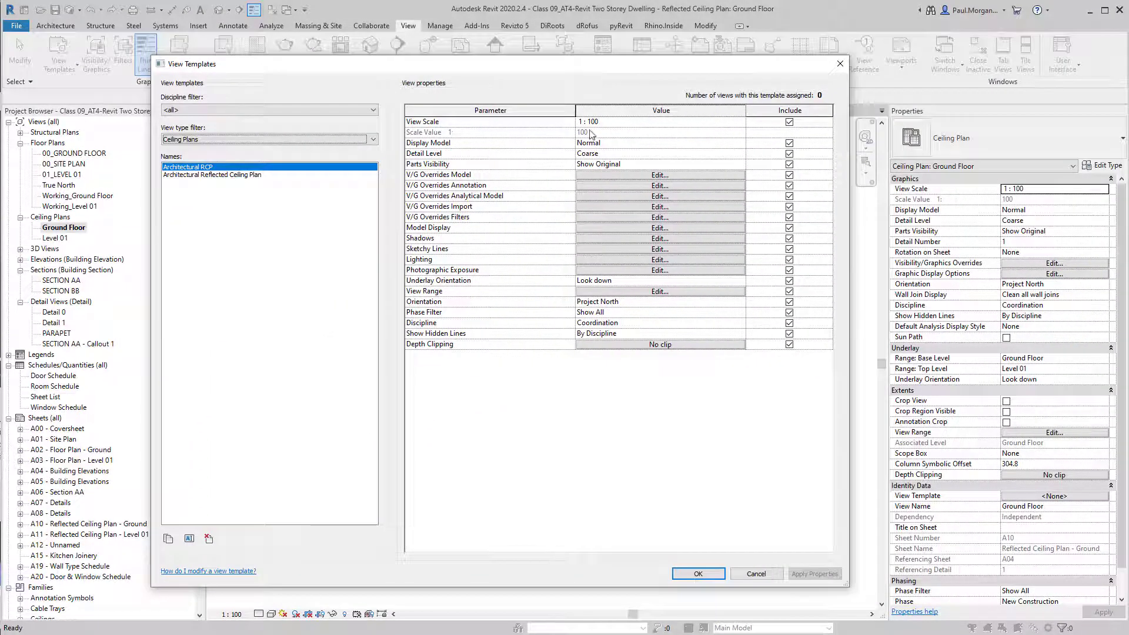
{"action": "left_click", "coordinate": [610, 292]}
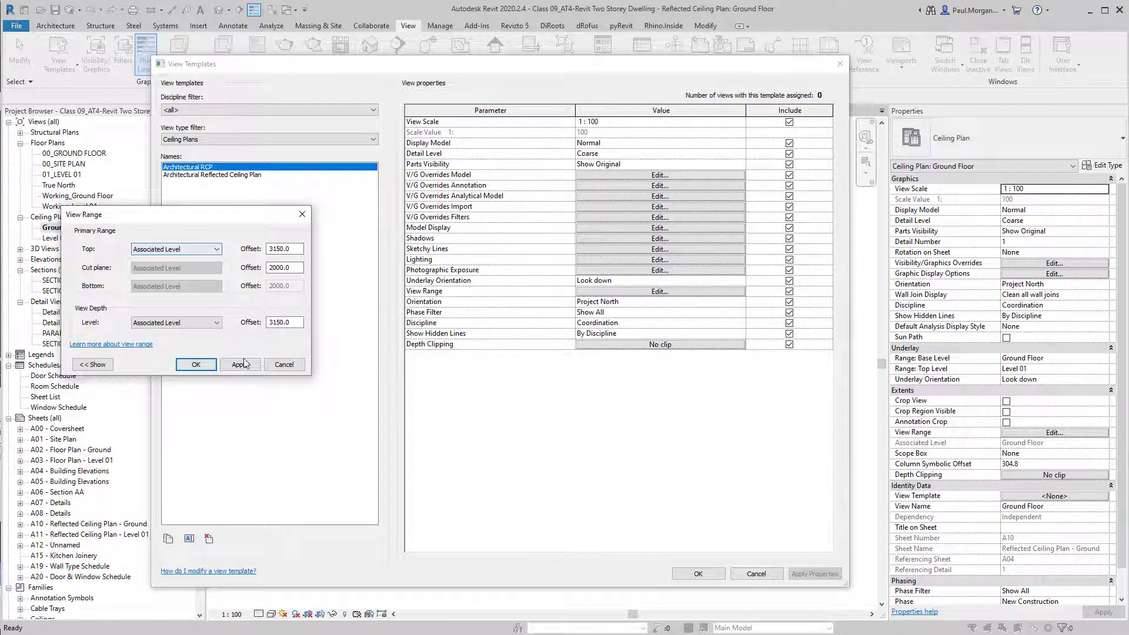
{"action": "left_click", "coordinate": [205, 368]}
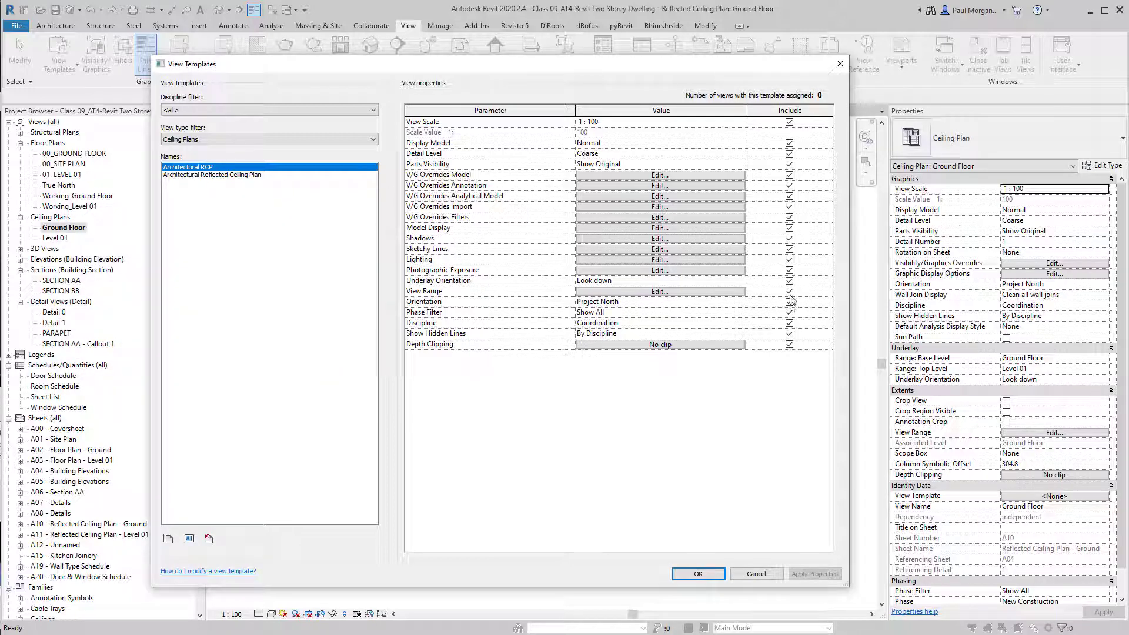
{"action": "left_click", "coordinate": [789, 293]}
{"action": "left_click", "coordinate": [789, 282]}
{"action": "left_click", "coordinate": [693, 578]}
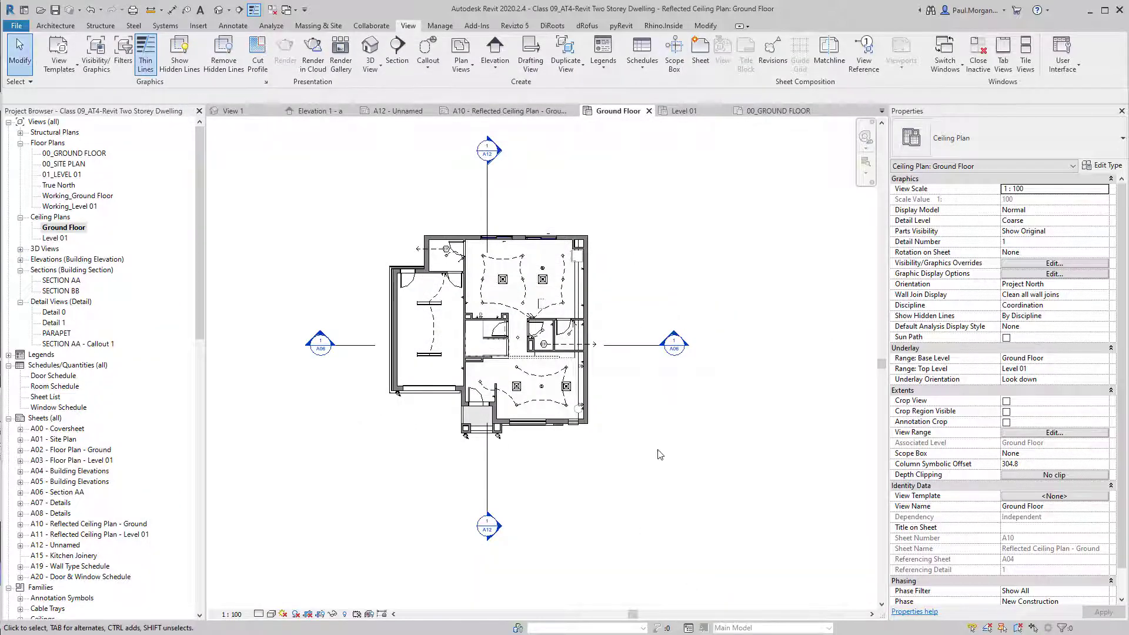
Assign the Architectural RCP view template to the Ground Floor ceiling plan.
{"action": "left_click", "coordinate": [1039, 497]}
{"action": "left_click", "coordinate": [195, 175]}
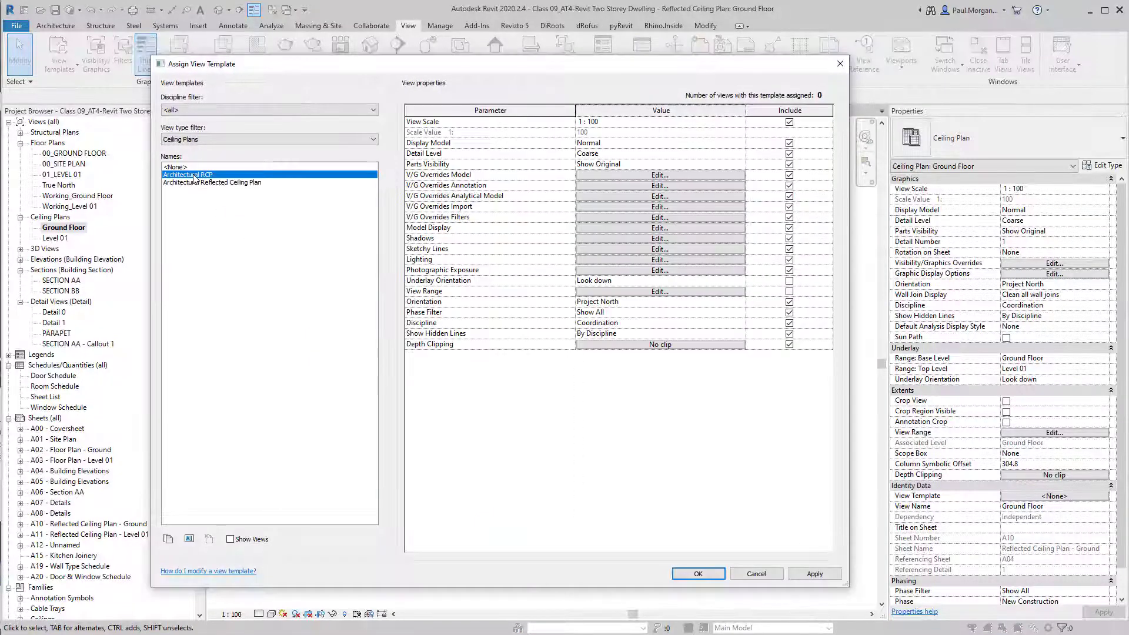
{"action": "left_click", "coordinate": [717, 578]}
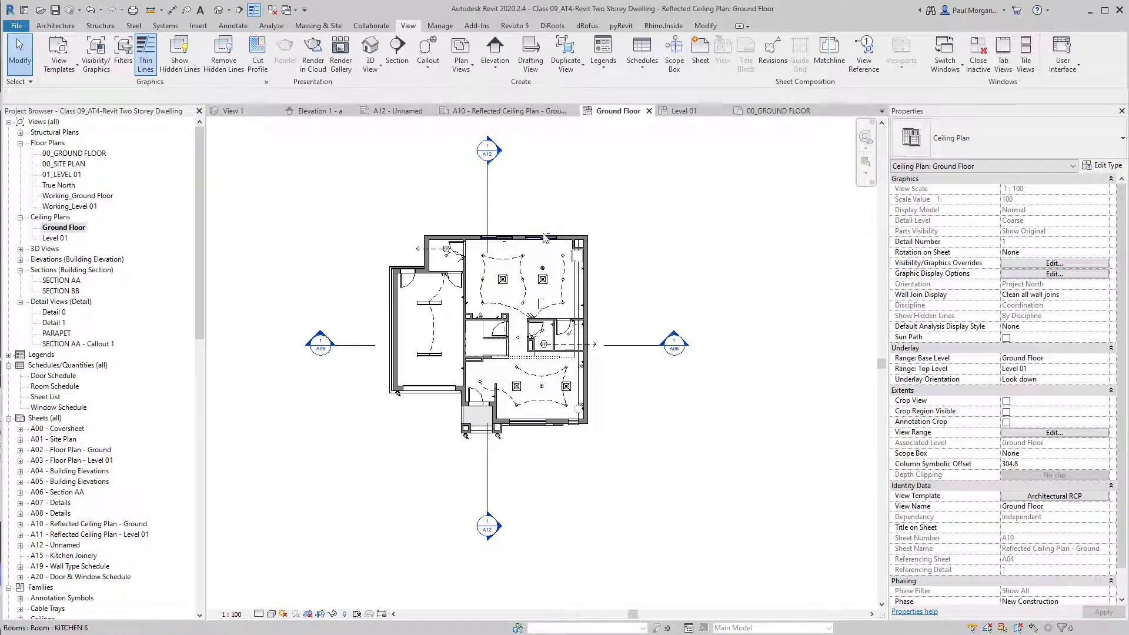
Assign Architectural RCP to the Level 01 ceiling plan and inspect its rooms.
{"action": "double_click", "coordinate": [55, 238]}
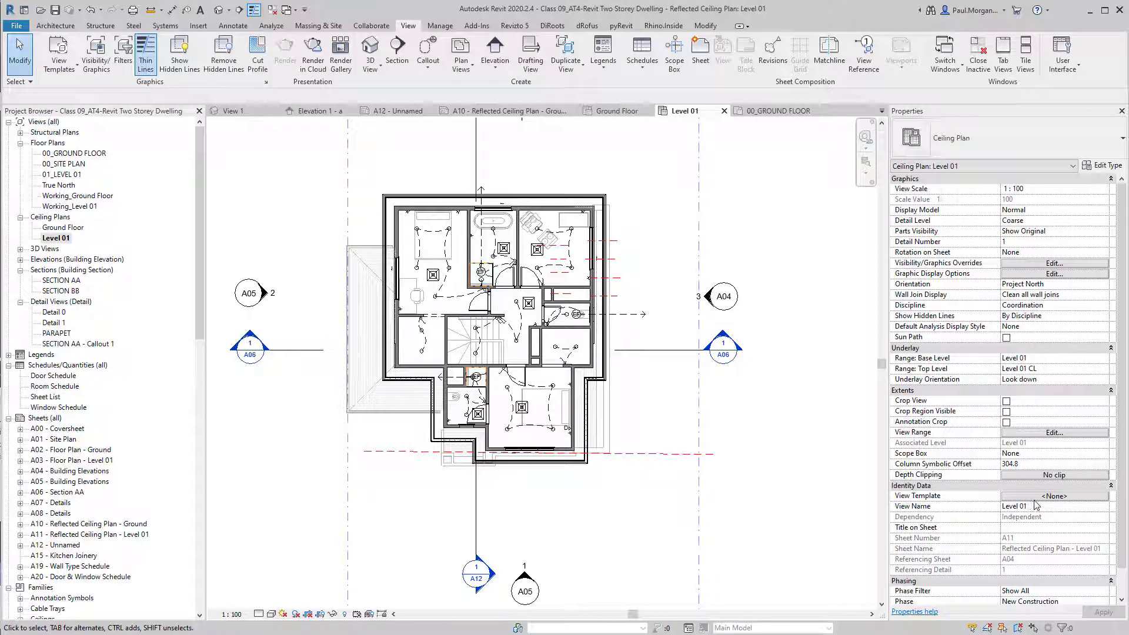
{"action": "scroll", "coordinate": [681, 458], "scroll_direction": "down", "scroll_amount": 3}
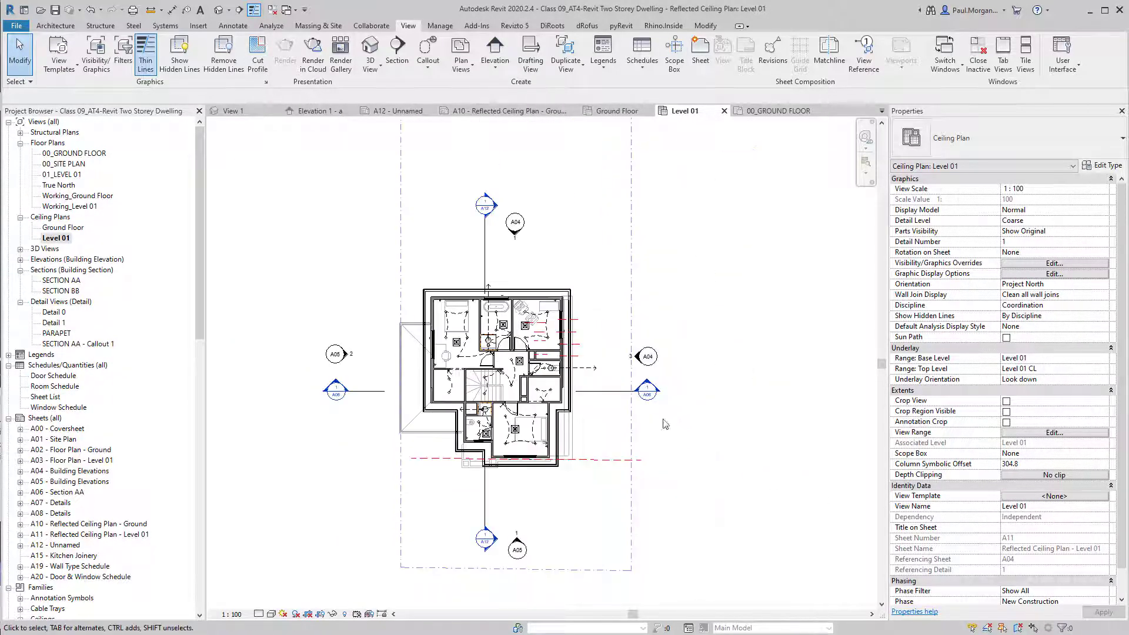
{"action": "left_click", "coordinate": [1045, 495]}
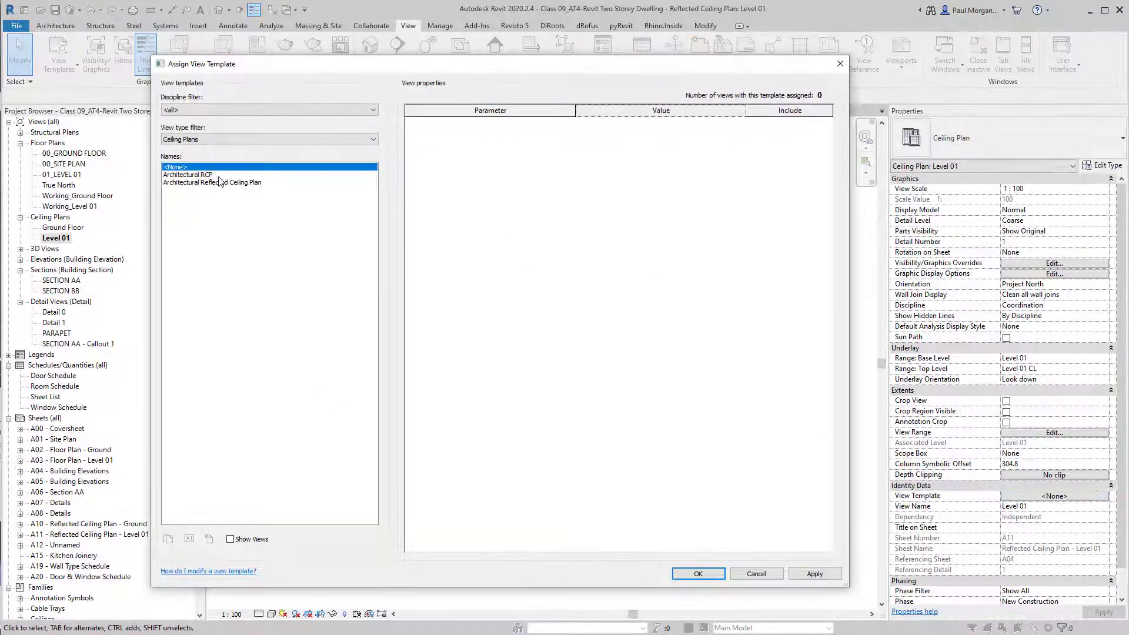
{"action": "left_click", "coordinate": [217, 174]}
{"action": "left_click", "coordinate": [699, 574]}
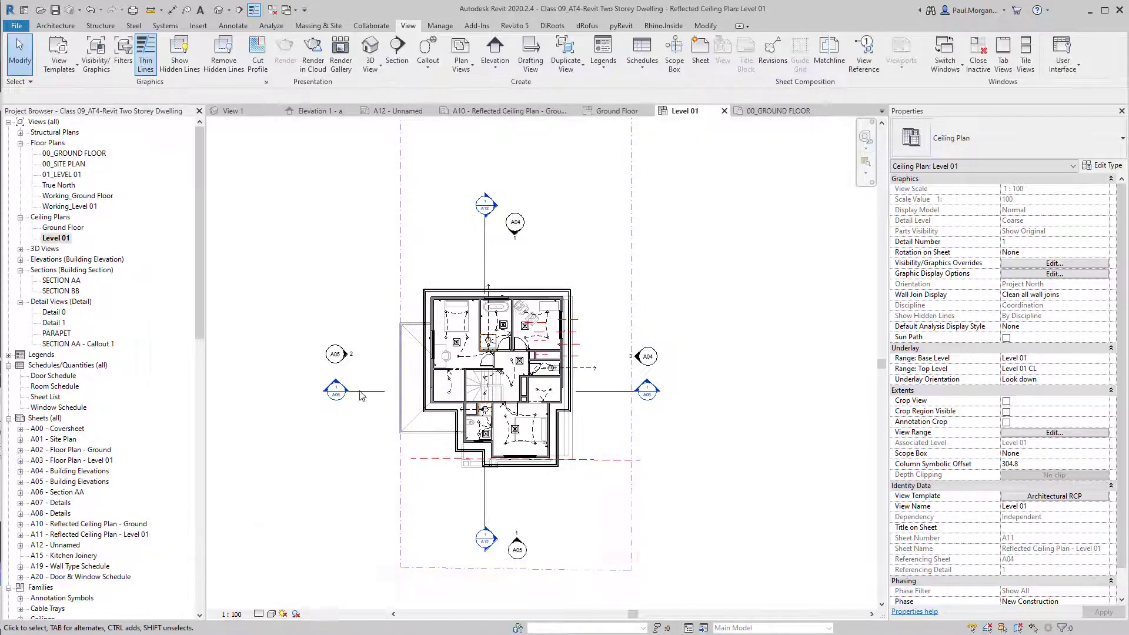
{"action": "scroll", "coordinate": [542, 435], "scroll_direction": "up", "scroll_amount": 3}
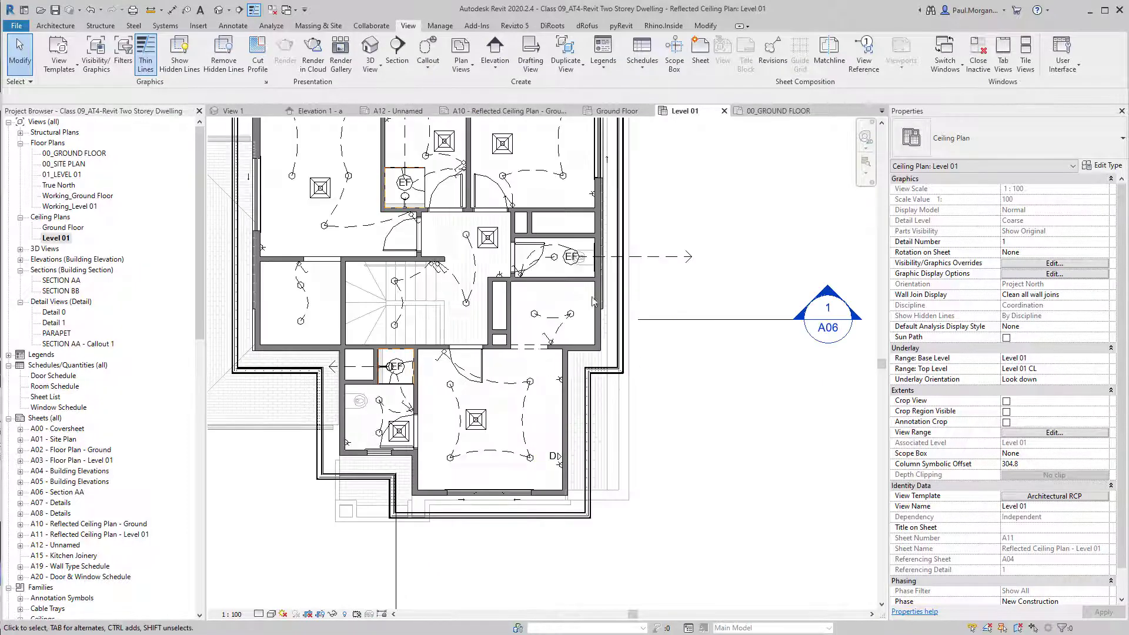
{"action": "middle_click_drag", "start_coordinate": [563, 237], "coordinate": [607, 322]}
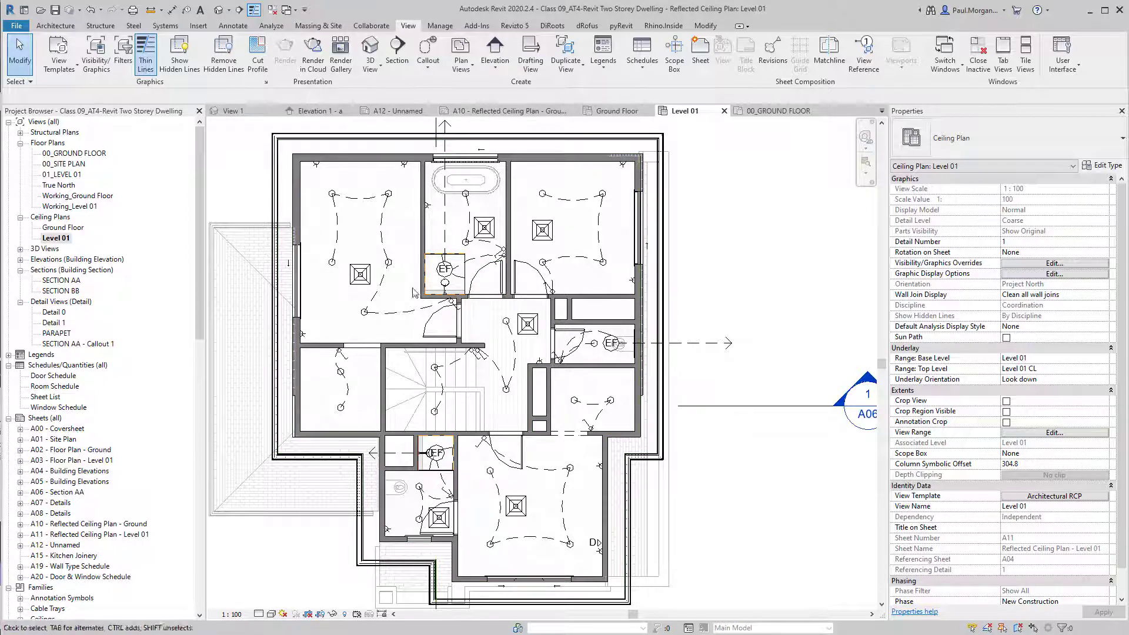
{"action": "scroll", "coordinate": [533, 404], "scroll_direction": "up", "scroll_amount": 3}
{"action": "middle_click_drag", "start_coordinate": [534, 404], "coordinate": [582, 542]}
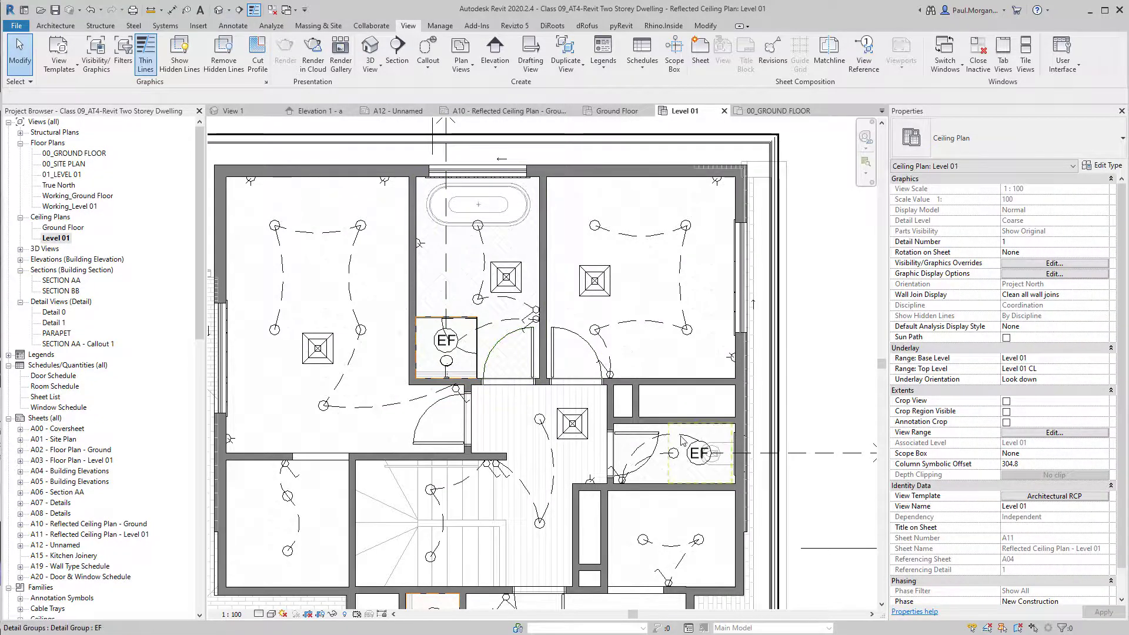
{"action": "scroll", "coordinate": [547, 429], "scroll_direction": "up", "scroll_amount": 3}
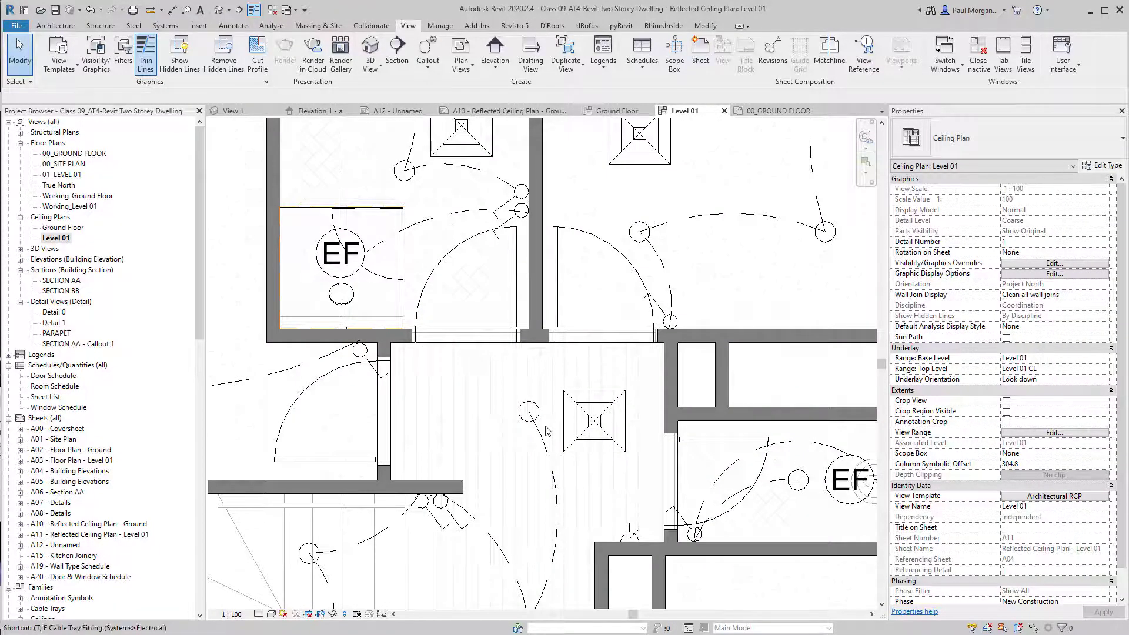
{"action": "scroll", "coordinate": [547, 431], "scroll_direction": "down", "scroll_amount": 3}
{"action": "middle_click_drag", "start_coordinate": [507, 484], "coordinate": [494, 439]}
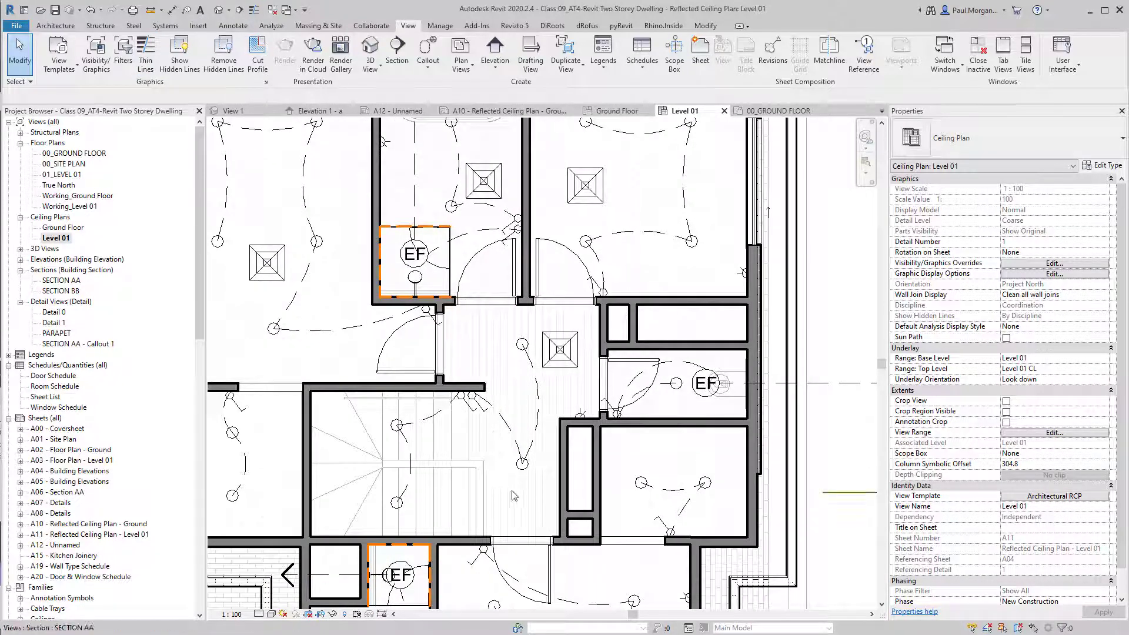
Frame Level 01, then view 00_GROUND FLOOR and 00_SITE PLAN, zooming around the house.
{"action": "scroll", "coordinate": [509, 474], "scroll_direction": "down", "scroll_amount": 1}
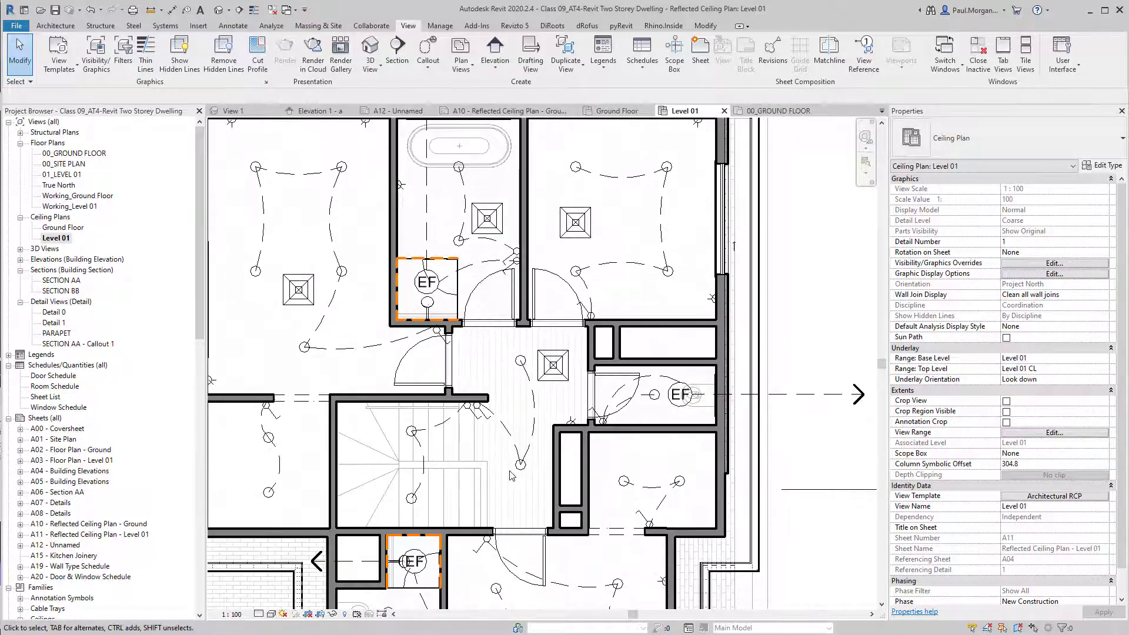
{"action": "scroll", "coordinate": [510, 476], "scroll_direction": "down", "scroll_amount": 3}
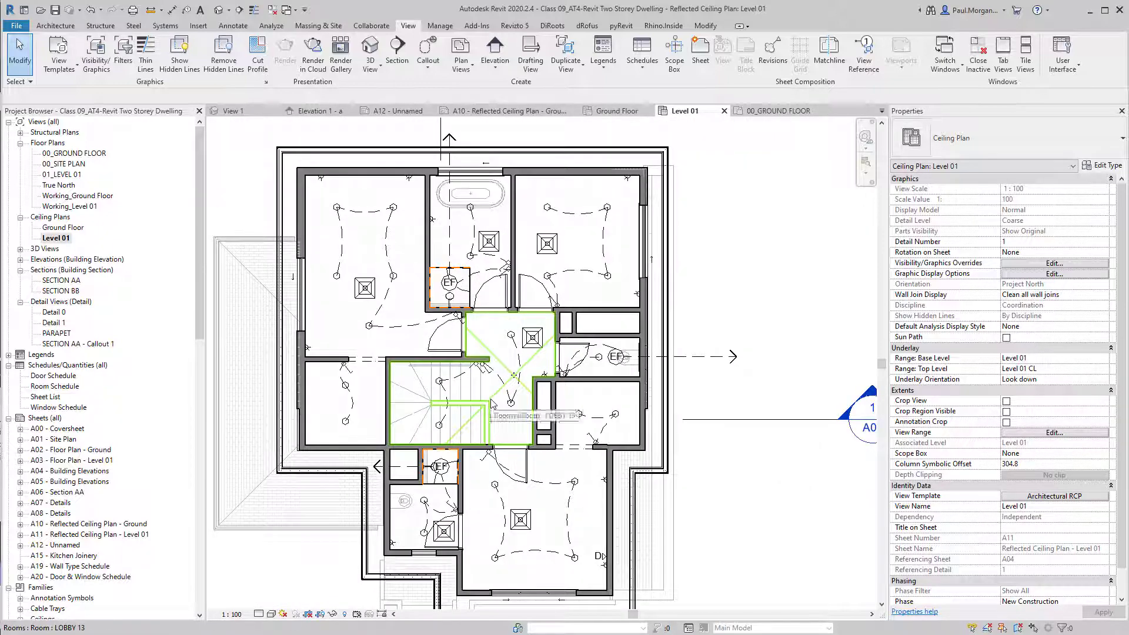
{"action": "middle_click_drag", "start_coordinate": [493, 404], "coordinate": [504, 393]}
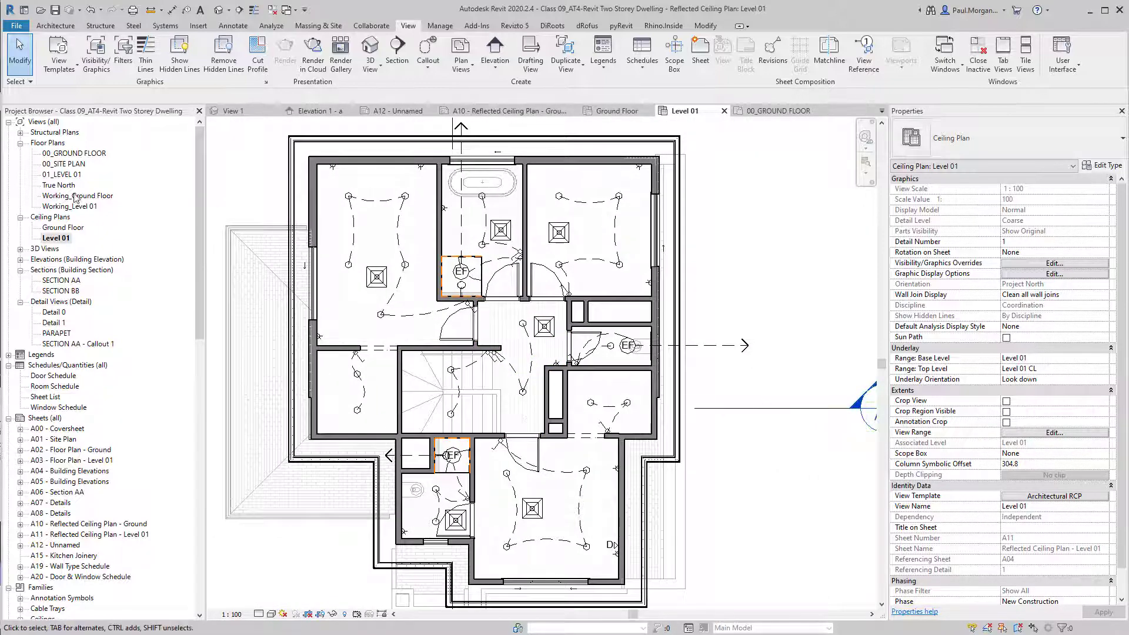
{"action": "double_click", "coordinate": [67, 154]}
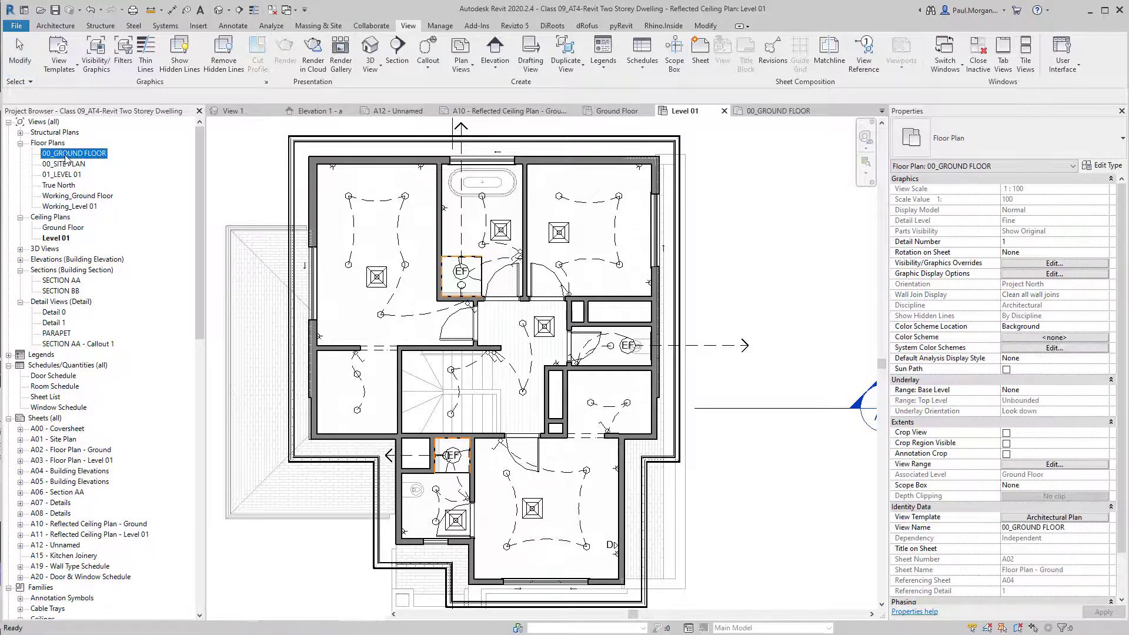
{"action": "double_click", "coordinate": [67, 165]}
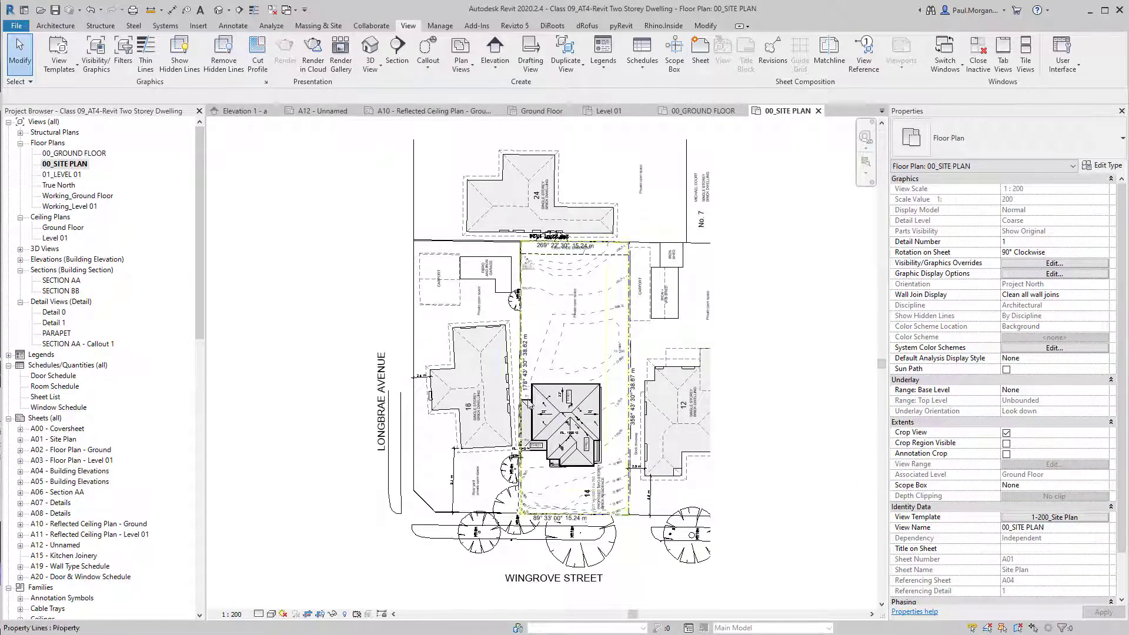
{"action": "scroll", "coordinate": [560, 427], "scroll_direction": "up", "scroll_amount": 5}
{"action": "scroll", "coordinate": [607, 369], "scroll_direction": "up", "scroll_amount": 3}
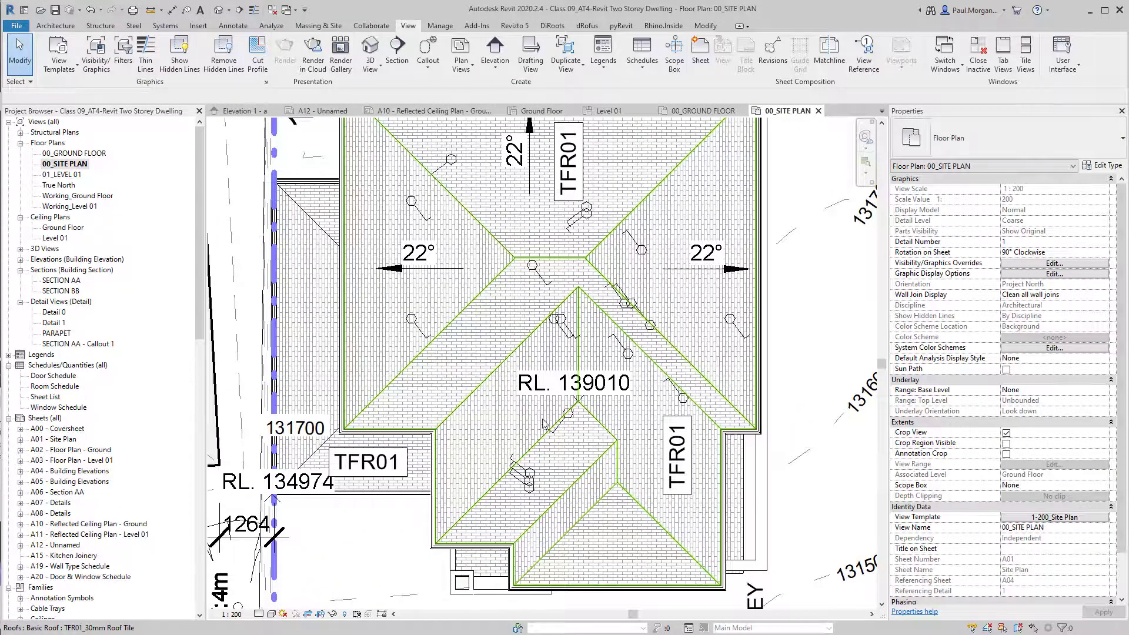
{"action": "scroll", "coordinate": [577, 356], "scroll_direction": "down", "scroll_amount": 3}
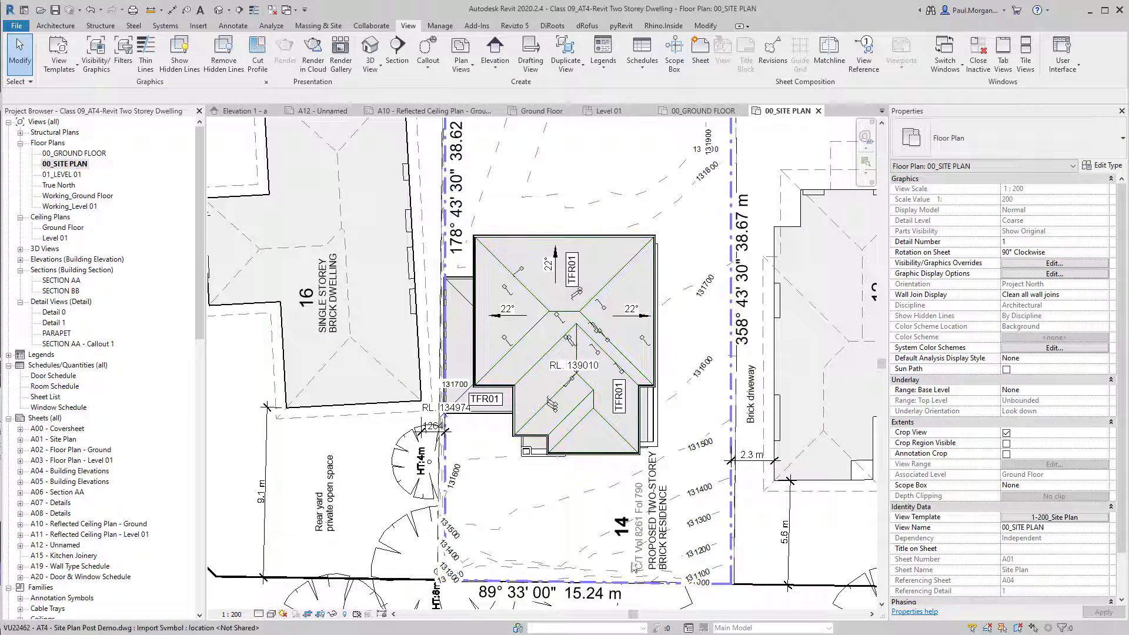
{"action": "scroll", "coordinate": [629, 419], "scroll_direction": "down", "scroll_amount": 2}
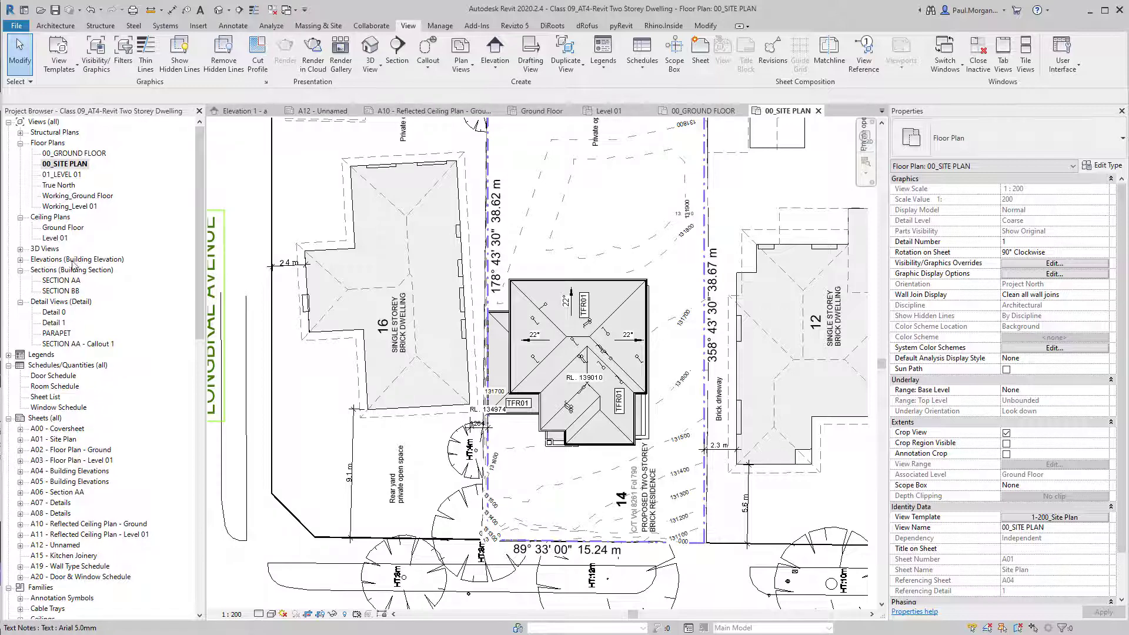
{"action": "double_click", "coordinate": [71, 229]}
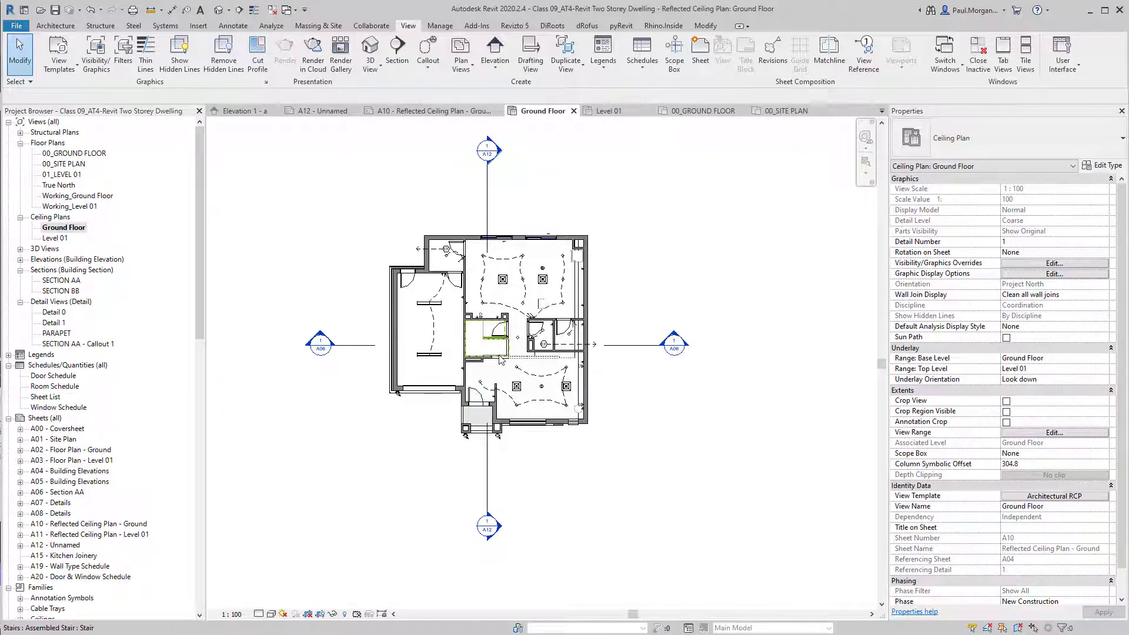
{"action": "double_click", "coordinate": [62, 238]}
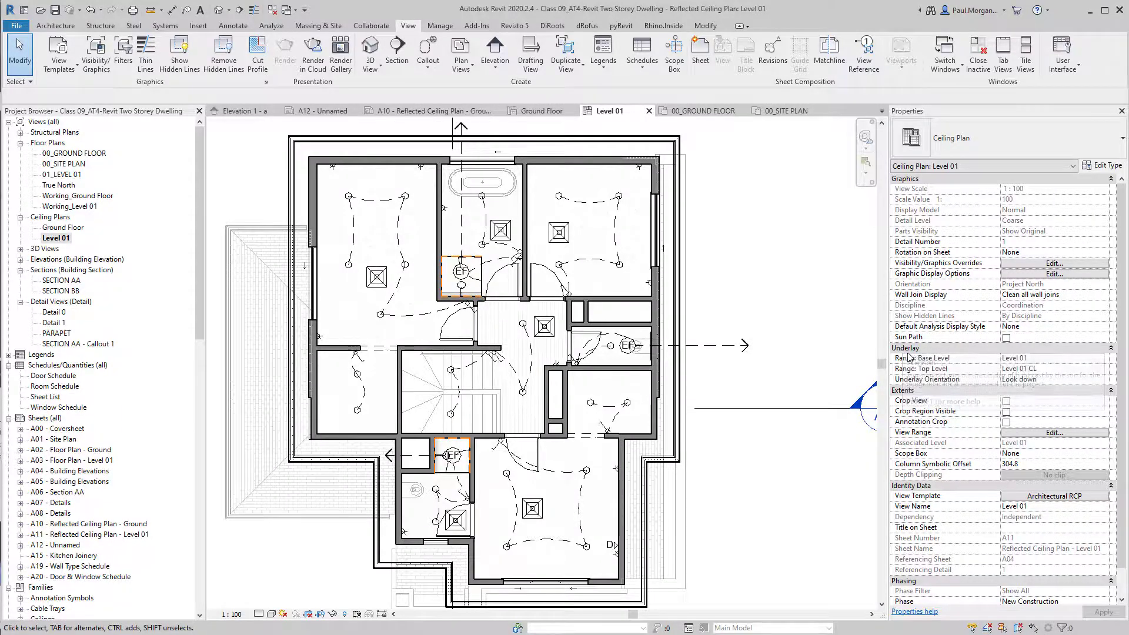
{"action": "left_click", "coordinate": [1052, 360]}
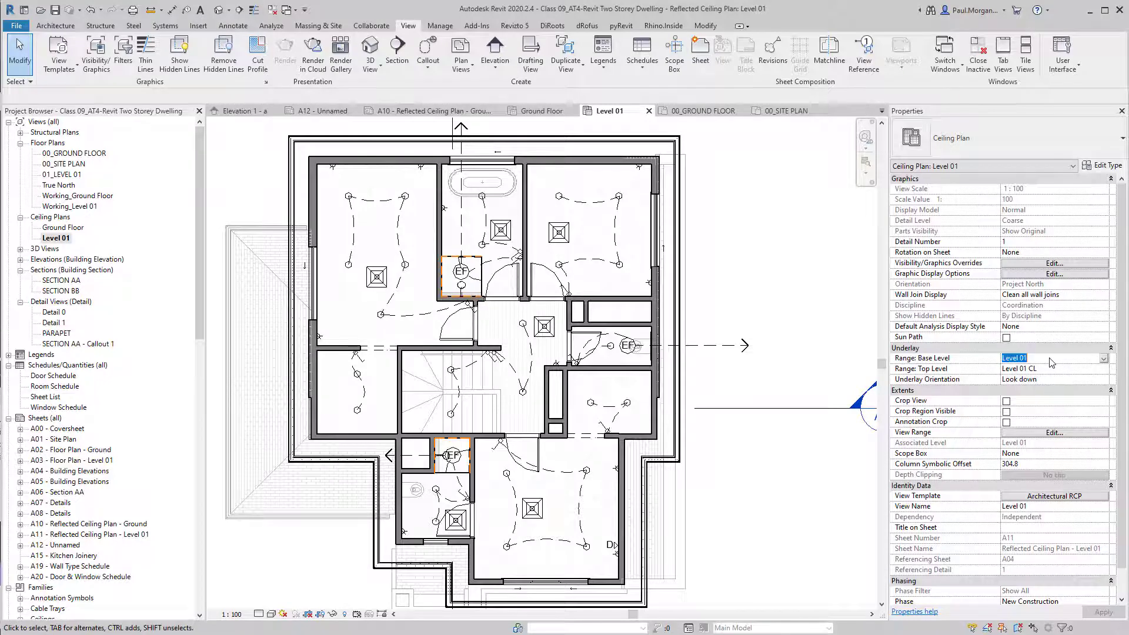
{"action": "left_click", "coordinate": [929, 376]}
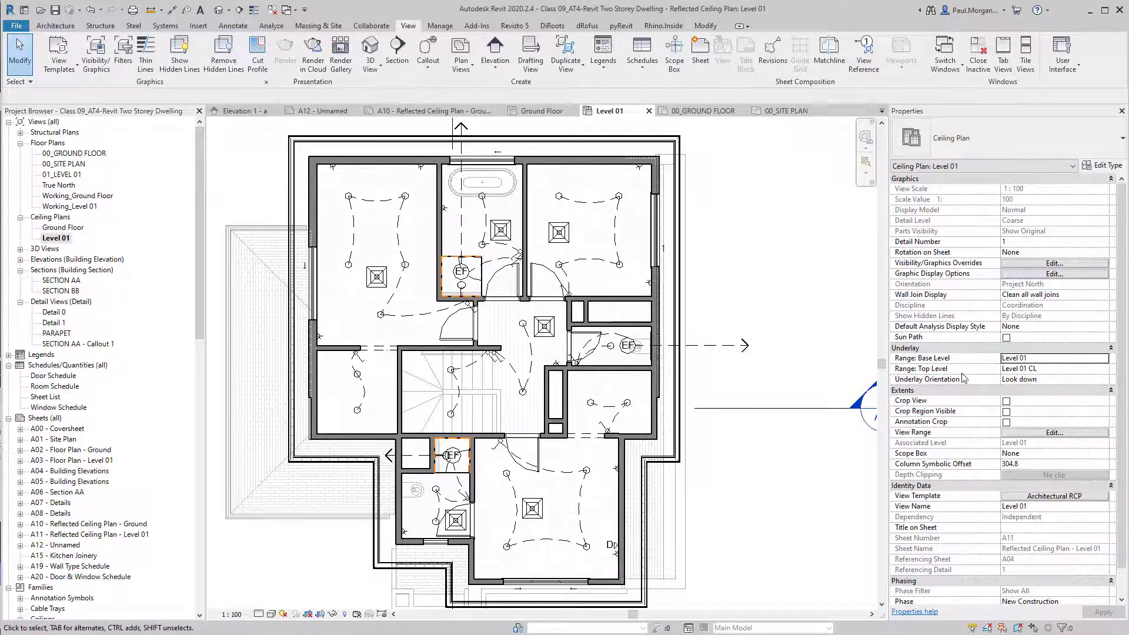
{"action": "left_click", "coordinate": [1065, 371]}
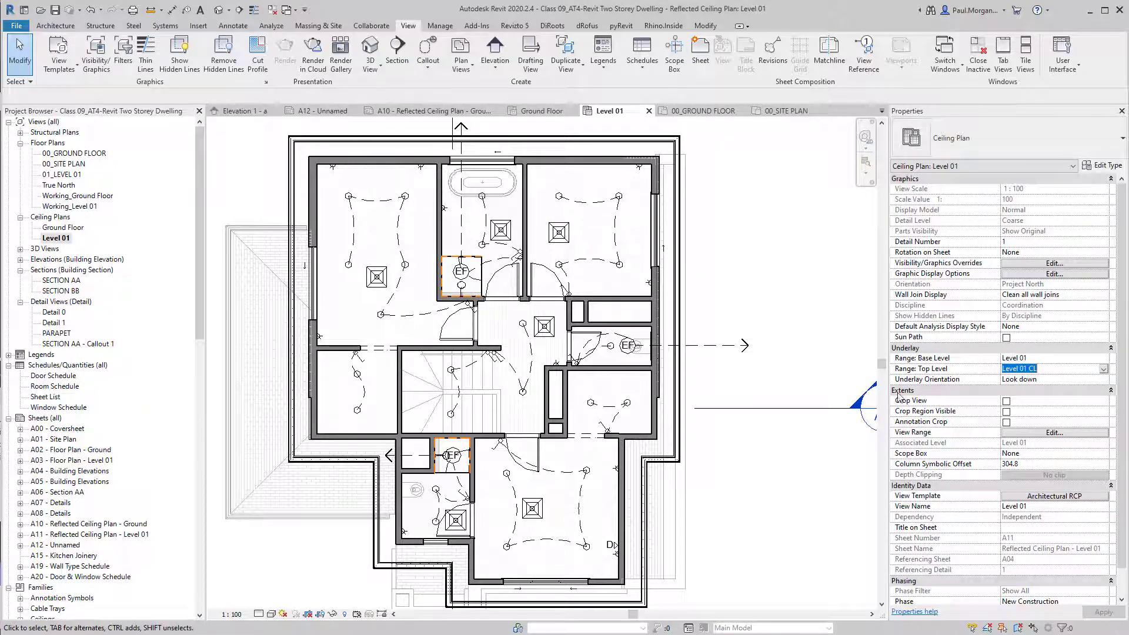
{"action": "left_click", "coordinate": [1068, 390]}
{"action": "left_click", "coordinate": [1116, 360]}
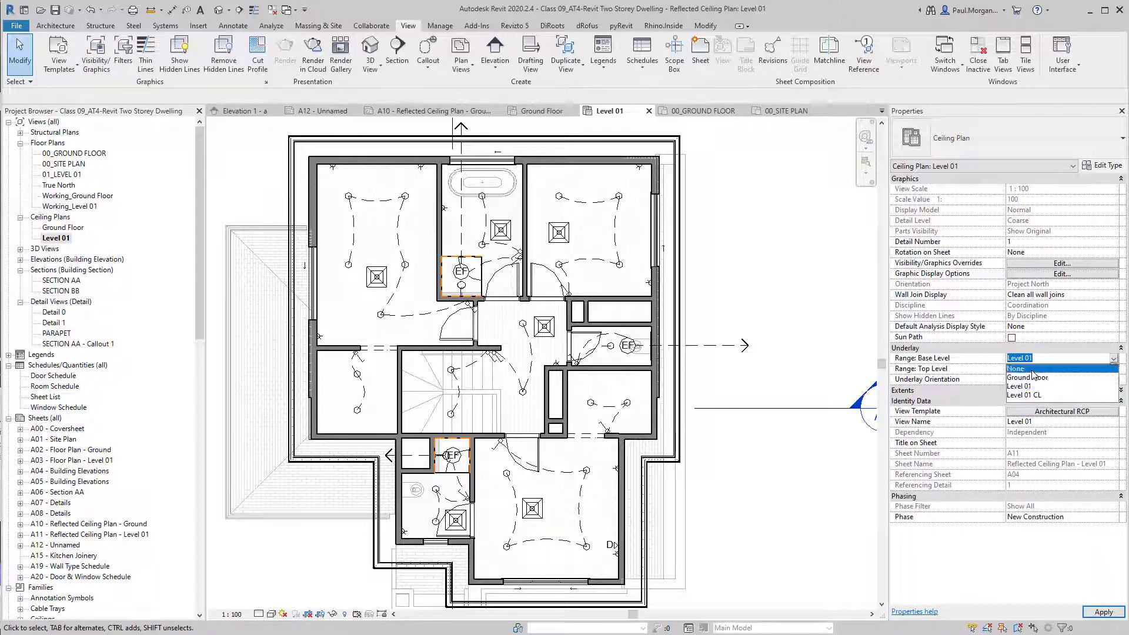
{"action": "left_click", "coordinate": [1024, 369]}
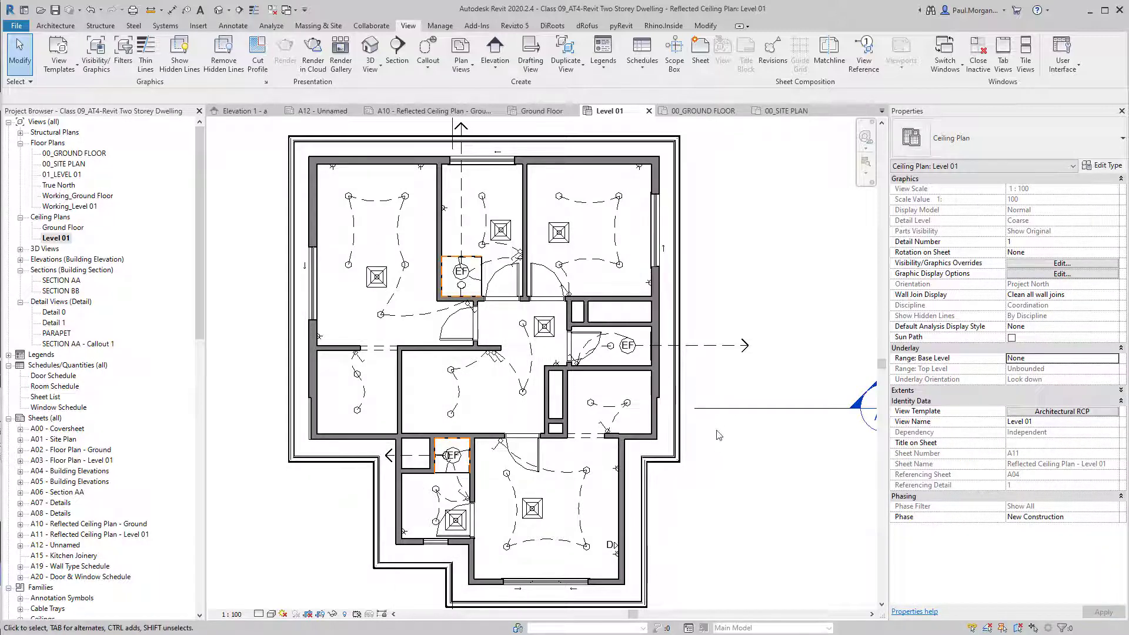
{"action": "scroll", "coordinate": [723, 419], "scroll_direction": "down", "scroll_amount": 2}
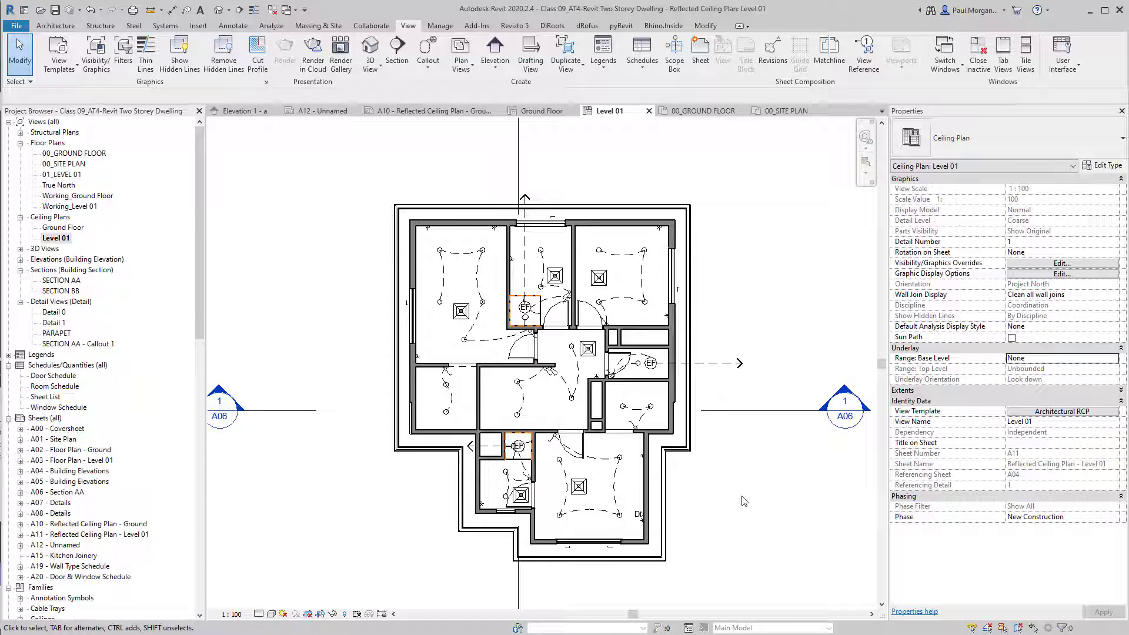
{"action": "scroll", "coordinate": [477, 411], "scroll_direction": "up", "scroll_amount": 3}
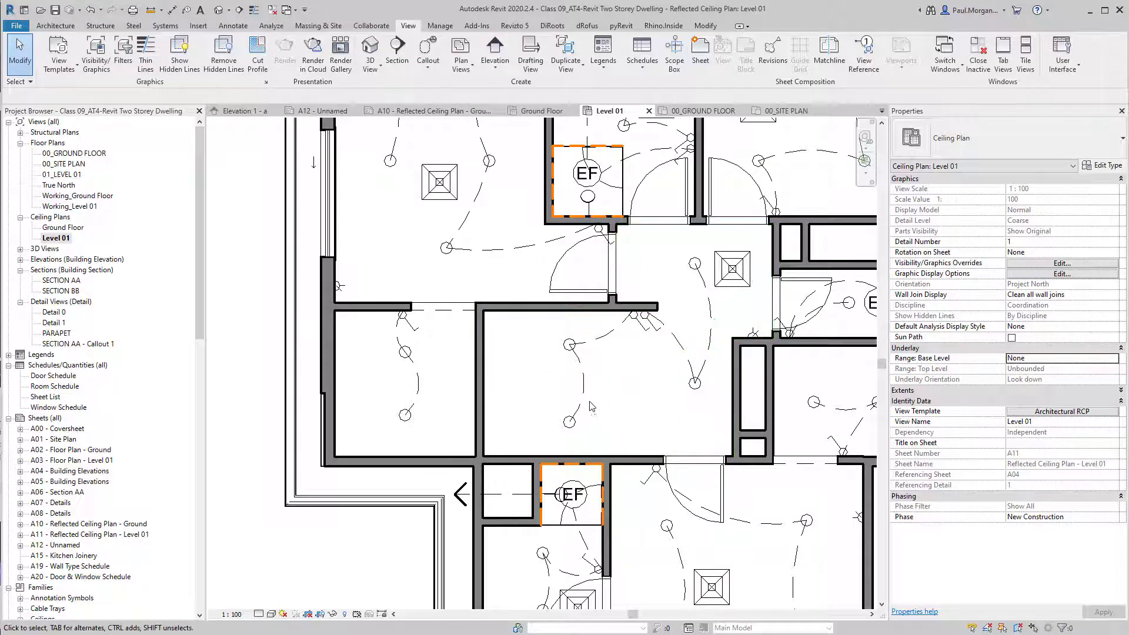
Set the Level 01 ceiling plan's underlay base level to Level 01.
{"action": "left_click", "coordinate": [1093, 362]}
{"action": "left_click", "coordinate": [1114, 358]}
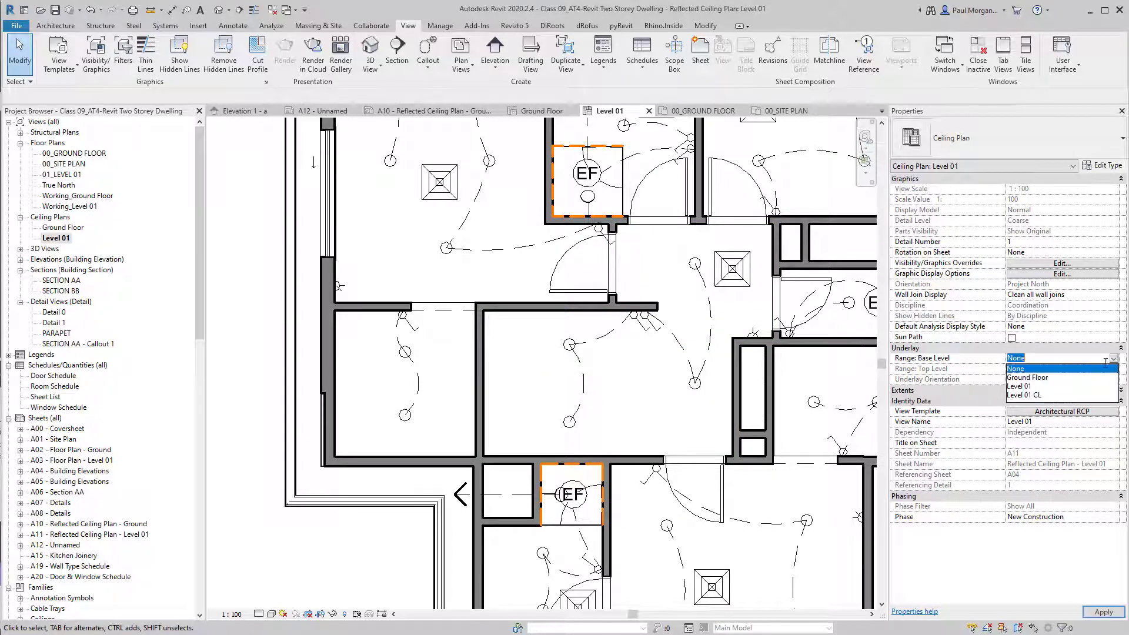
{"action": "left_click", "coordinate": [1027, 388]}
{"action": "scroll", "coordinate": [507, 414], "scroll_direction": "down", "scroll_amount": 3}
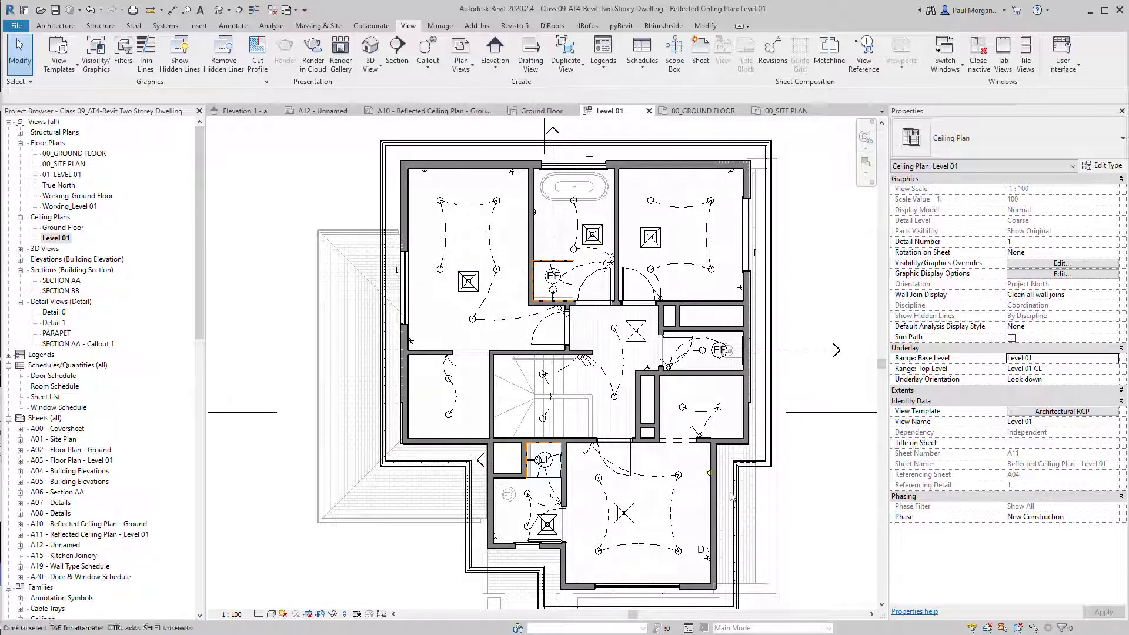
{"action": "middle_click_drag", "start_coordinate": [705, 513], "coordinate": [668, 468]}
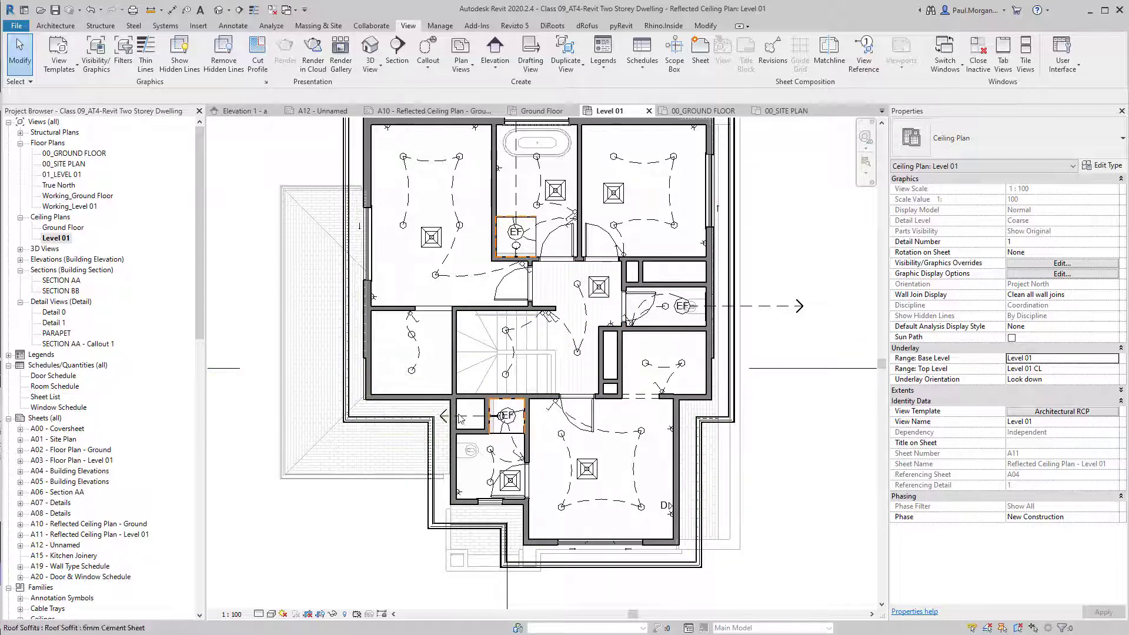
{"action": "middle_click_drag", "start_coordinate": [638, 353], "coordinate": [659, 398]}
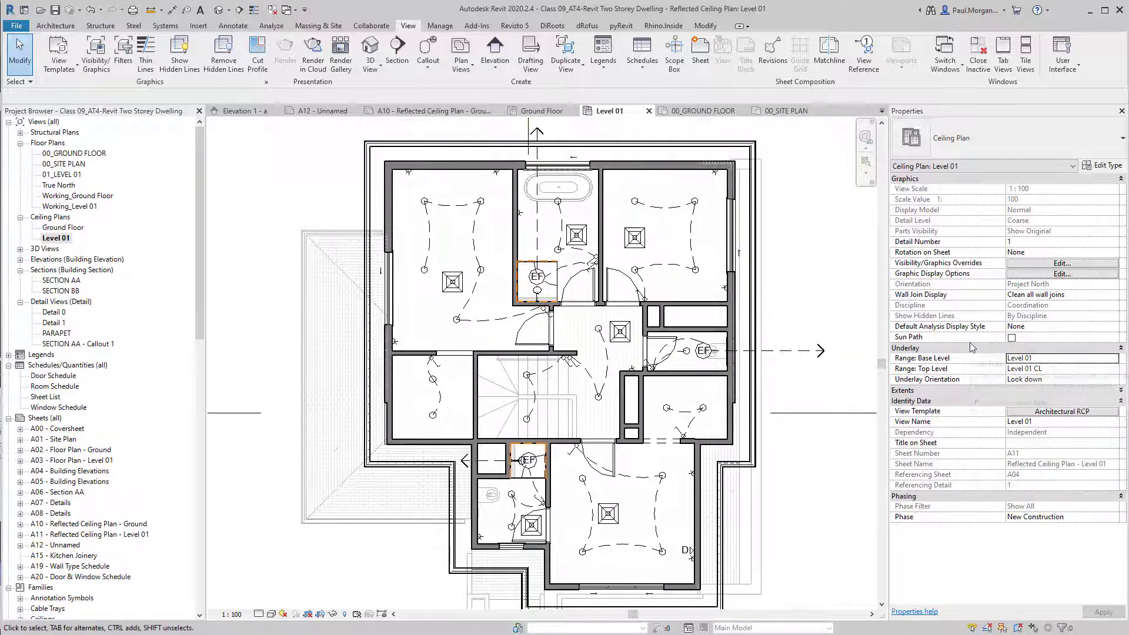
Try Look up for underlay orientation, then set it back to Look down.
{"action": "left_click", "coordinate": [1112, 379]}
{"action": "left_click", "coordinate": [1116, 380]}
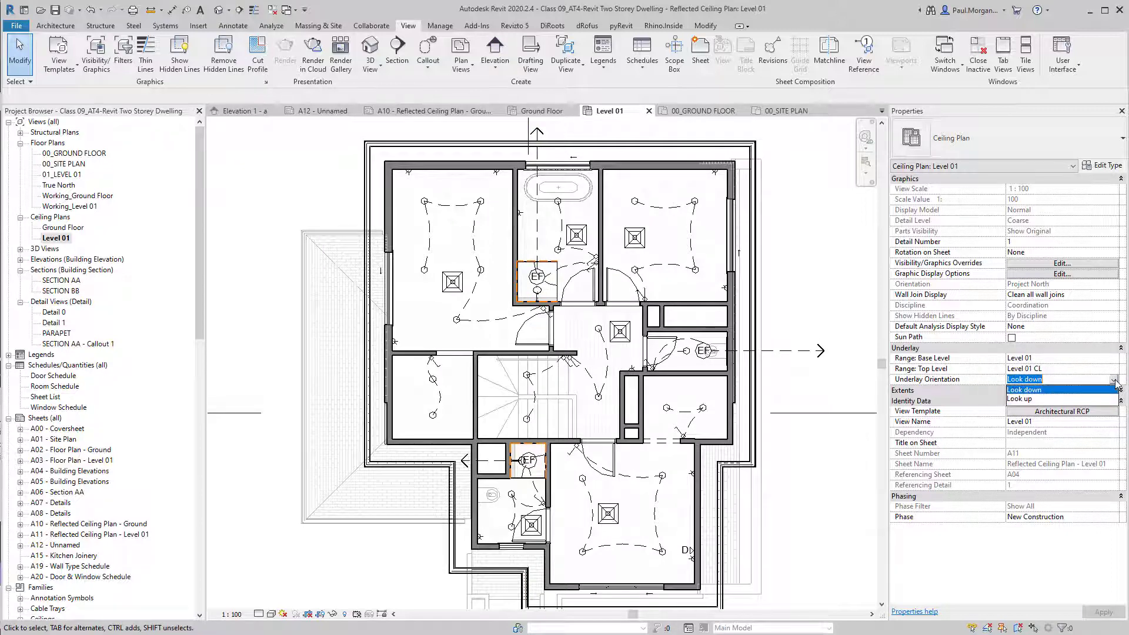
{"action": "left_click", "coordinate": [1035, 403]}
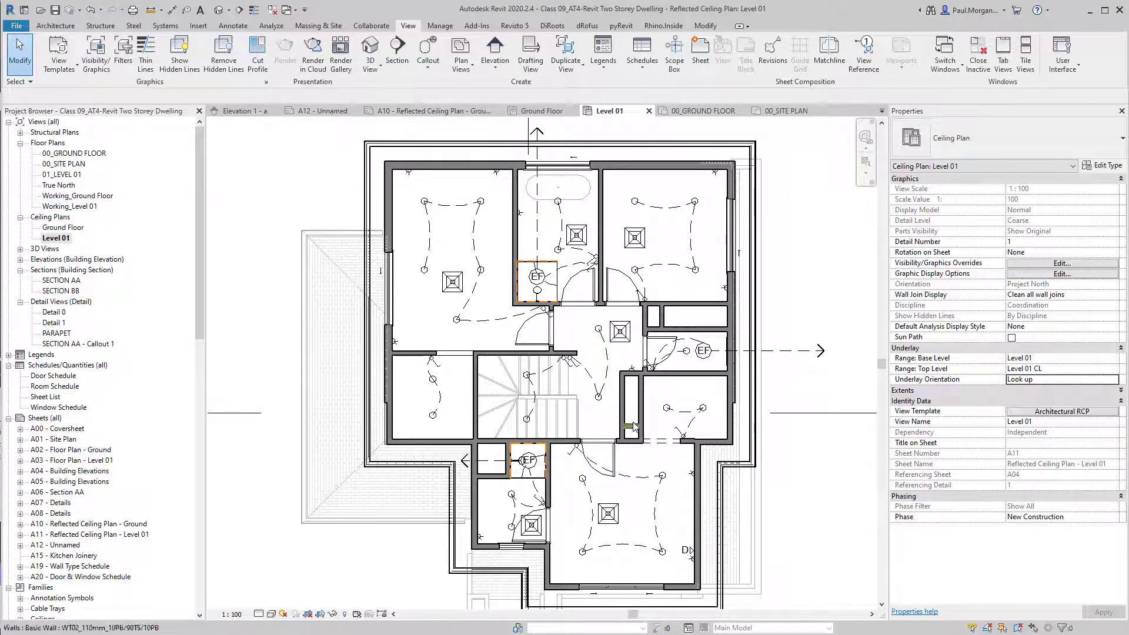
{"action": "left_click", "coordinate": [1113, 379]}
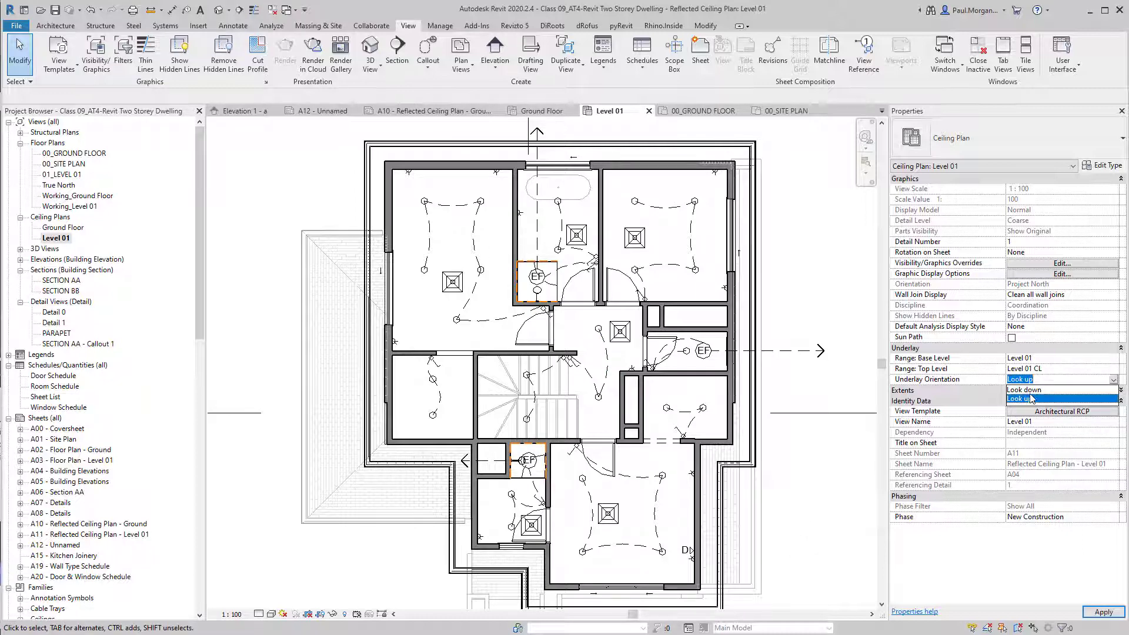
{"action": "left_click", "coordinate": [1024, 390]}
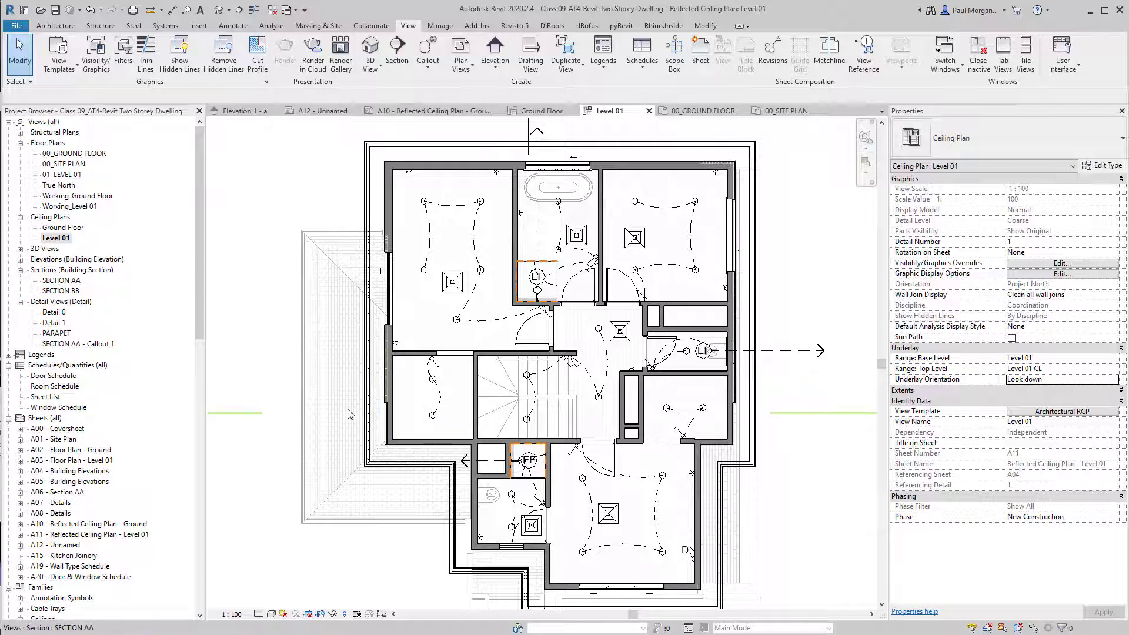
{"action": "scroll", "coordinate": [442, 460], "scroll_direction": "down", "scroll_amount": 5}
{"action": "middle_click_drag", "start_coordinate": [442, 460], "coordinate": [448, 460]}
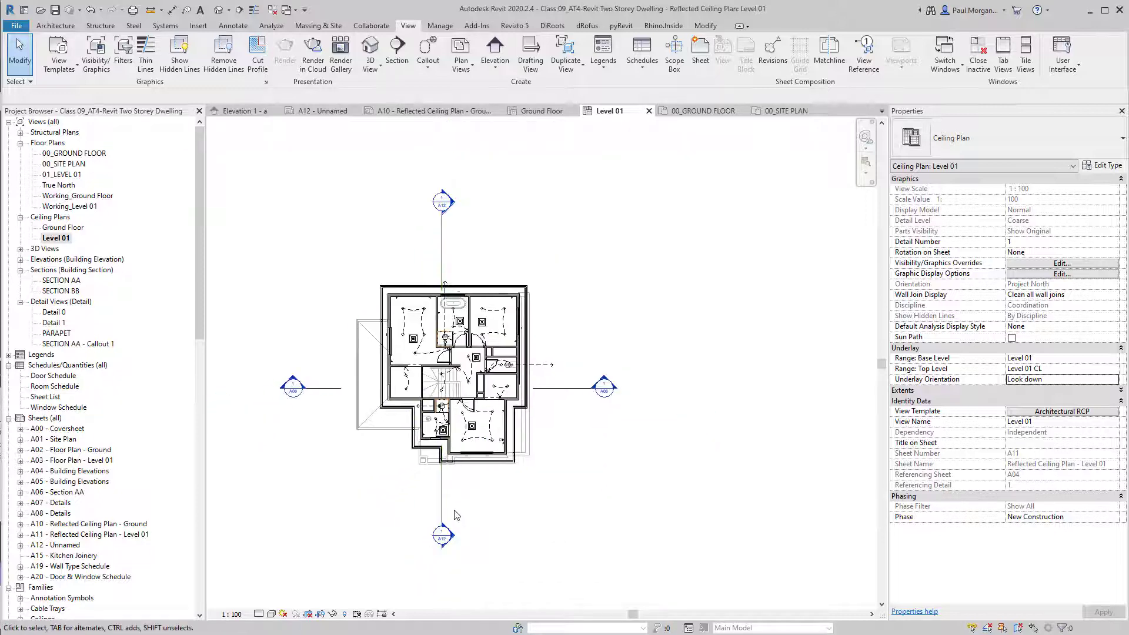
{"action": "middle_click_drag", "start_coordinate": [326, 537], "coordinate": [351, 528]}
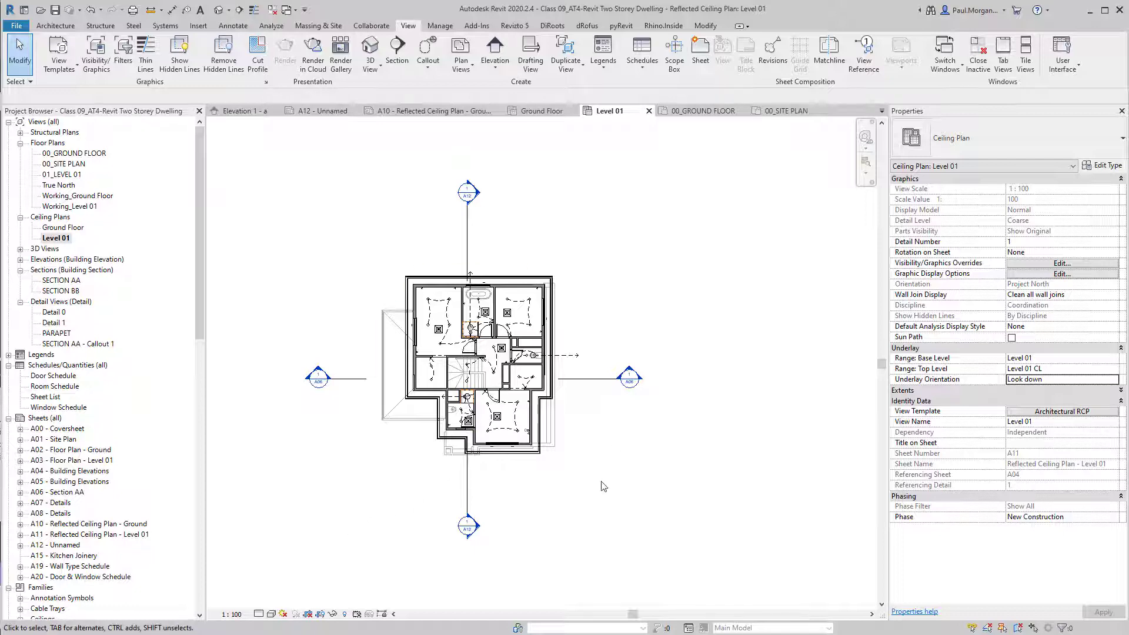
{"action": "left_click", "coordinate": [1035, 412]}
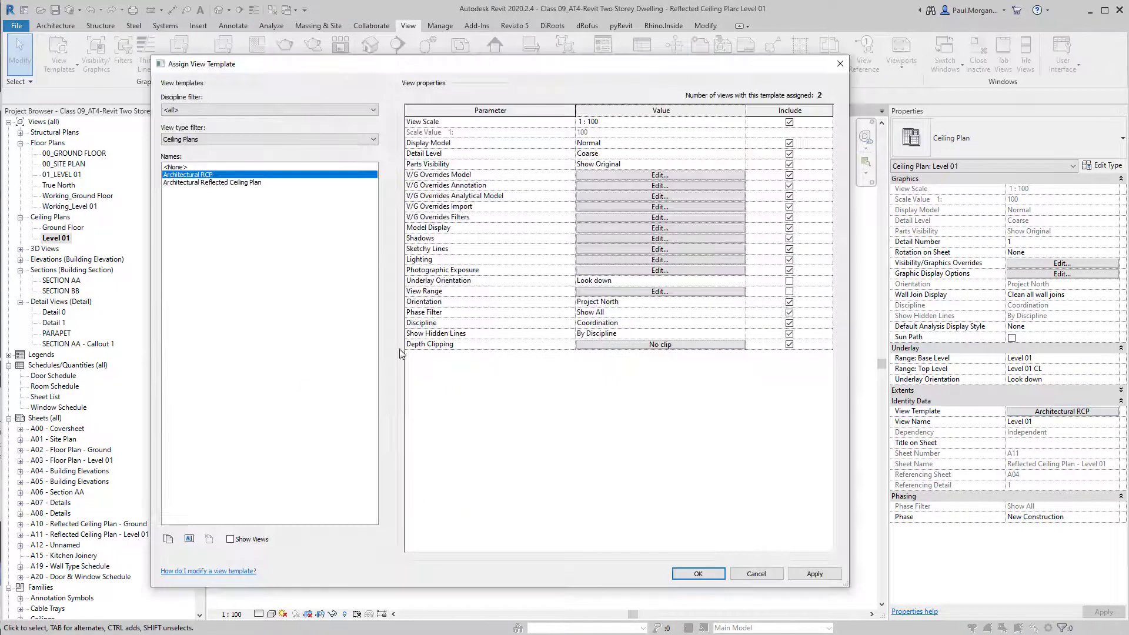
{"action": "left_click", "coordinate": [655, 175]}
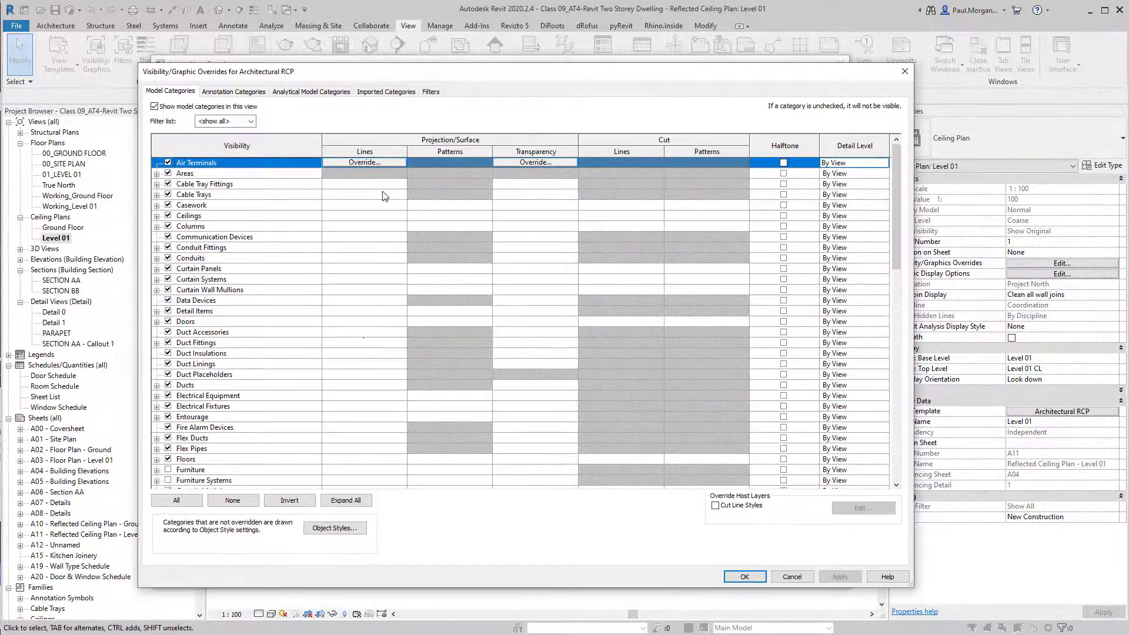
{"action": "left_click", "coordinate": [289, 407]}
{"action": "left_click", "coordinate": [274, 449]}
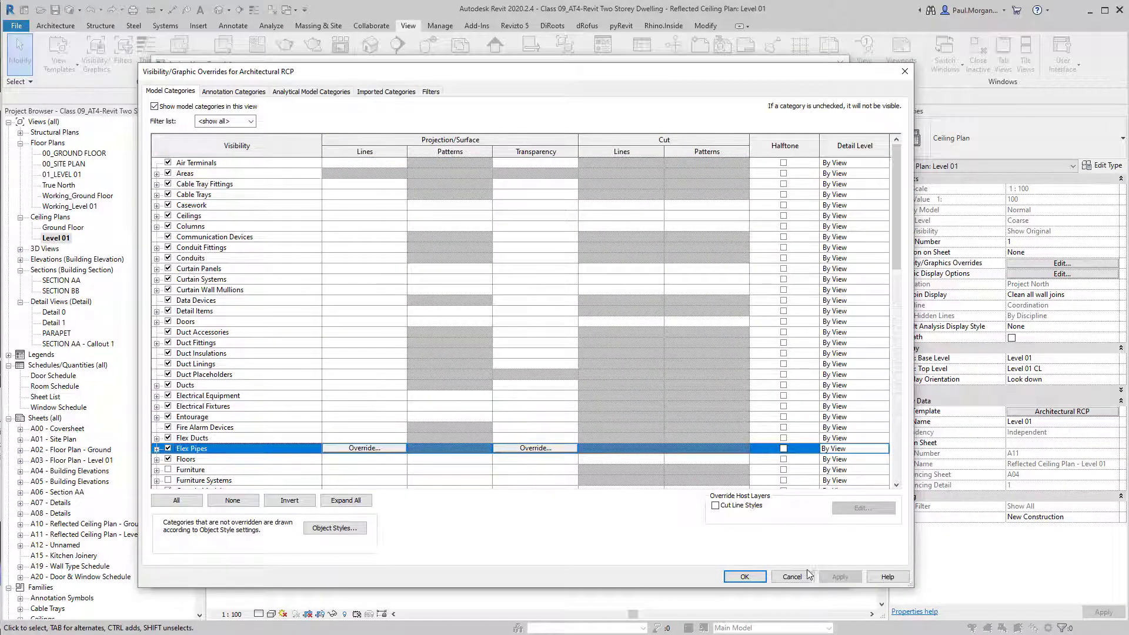
{"action": "left_click", "coordinate": [744, 576]}
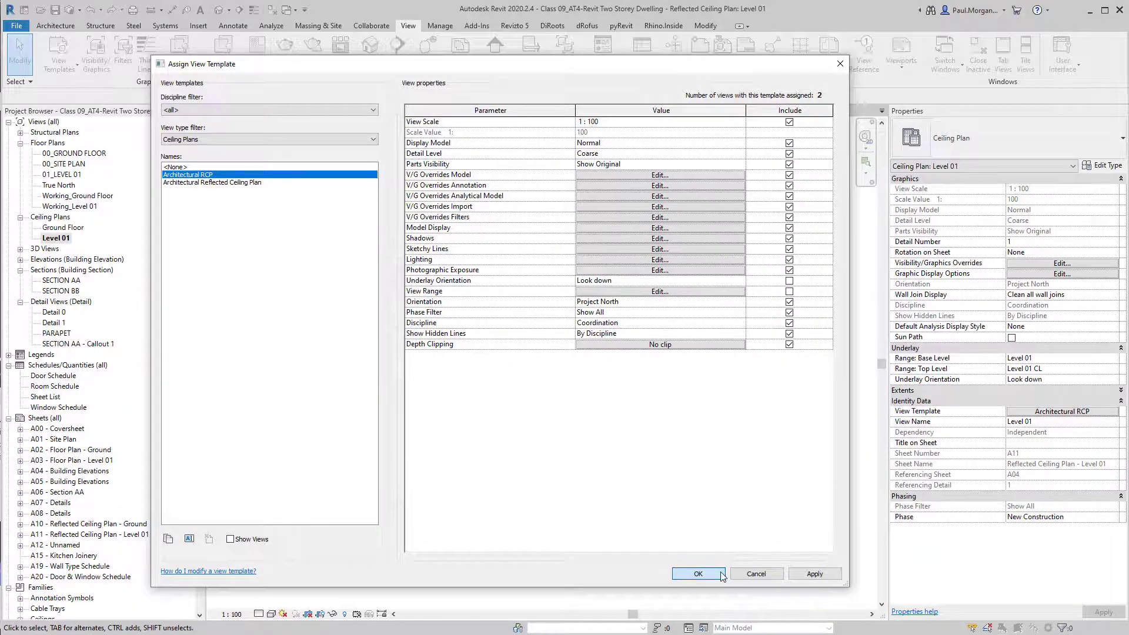
{"action": "left_click", "coordinate": [723, 570]}
{"action": "middle_click_drag", "start_coordinate": [585, 511], "coordinate": [625, 488]}
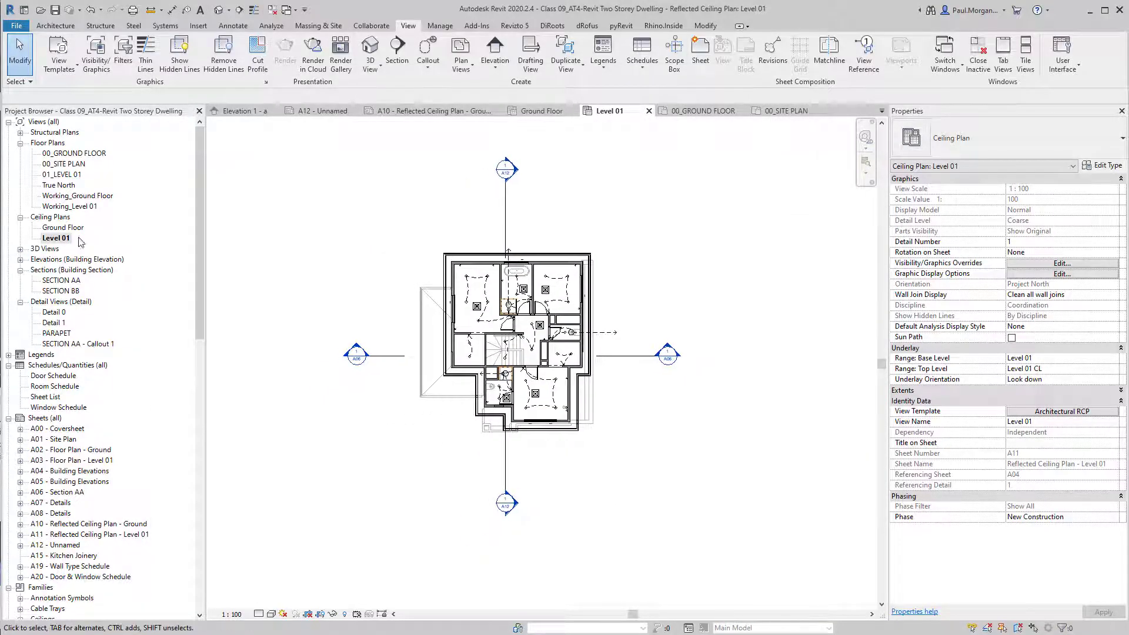
View the Ground Floor ceiling plan, then switch to the Default 3D View of the house.
{"action": "double_click", "coordinate": [65, 228]}
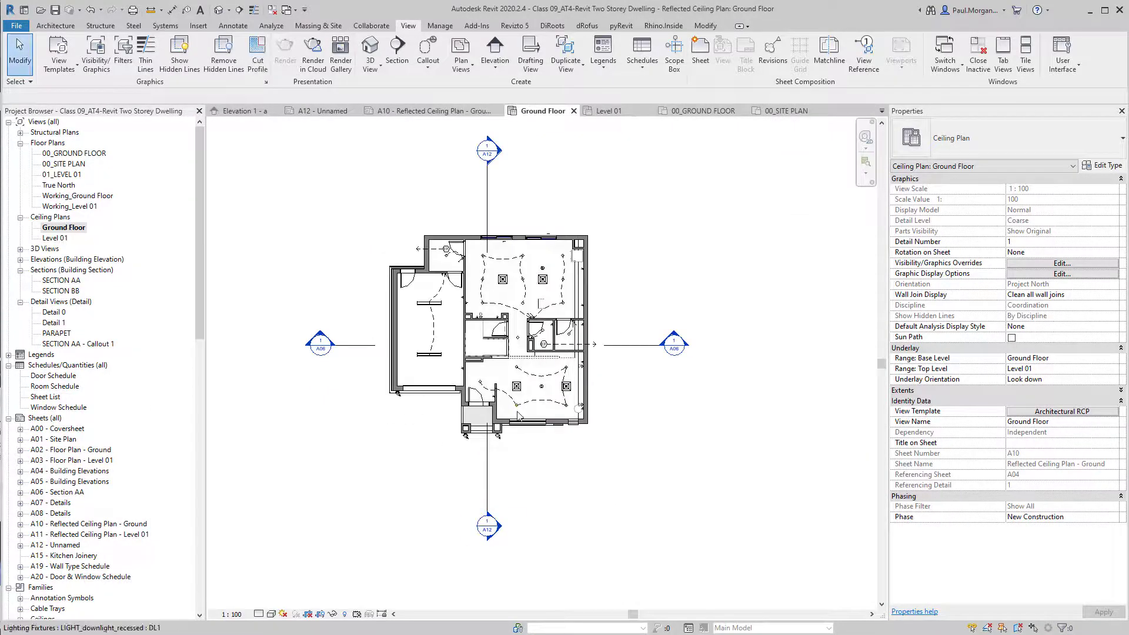
{"action": "scroll", "coordinate": [552, 316], "scroll_direction": "up", "scroll_amount": 5}
{"action": "scroll", "coordinate": [588, 411], "scroll_direction": "down", "scroll_amount": 4}
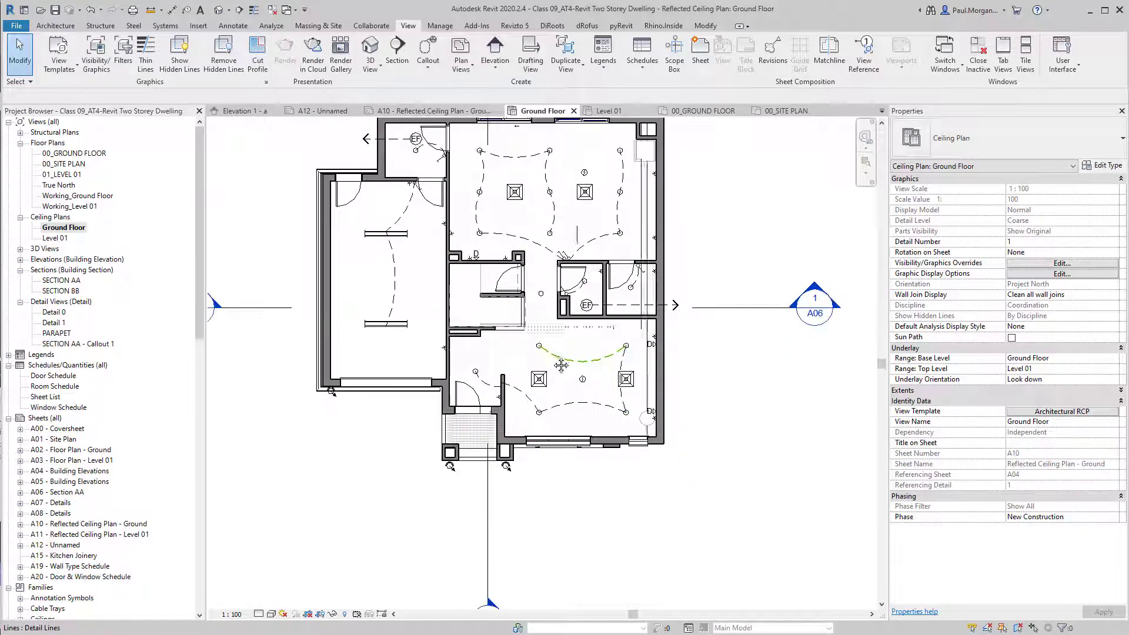
{"action": "middle_click_drag", "start_coordinate": [706, 458], "coordinate": [686, 468]}
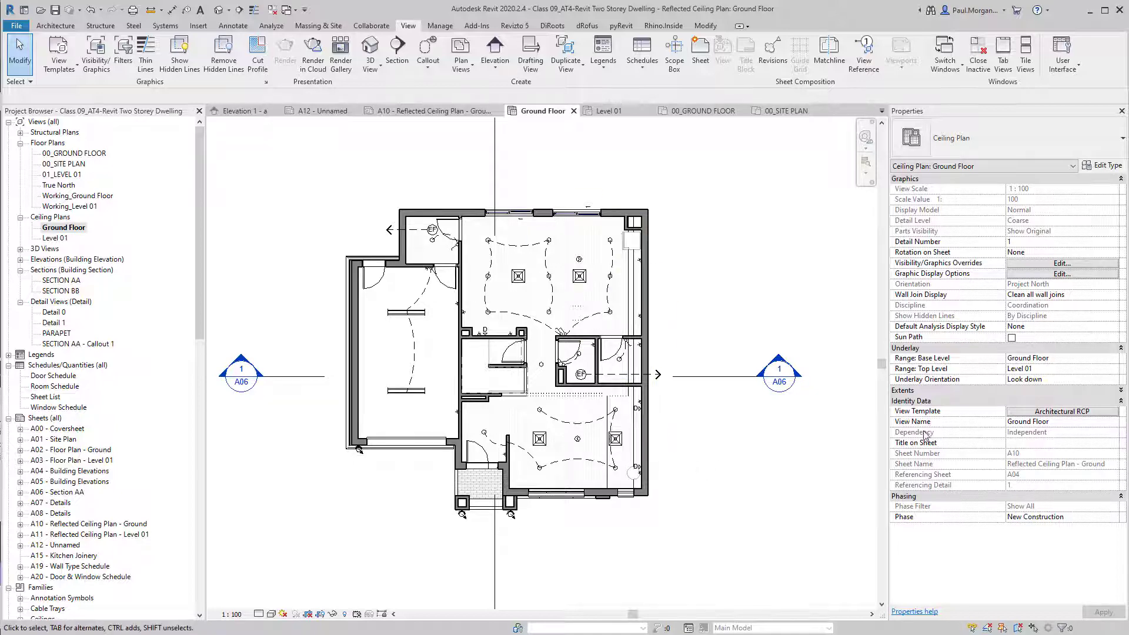
{"action": "scroll", "coordinate": [485, 431], "scroll_direction": "up", "scroll_amount": 1}
{"action": "scroll", "coordinate": [485, 430], "scroll_direction": "up", "scroll_amount": 3}
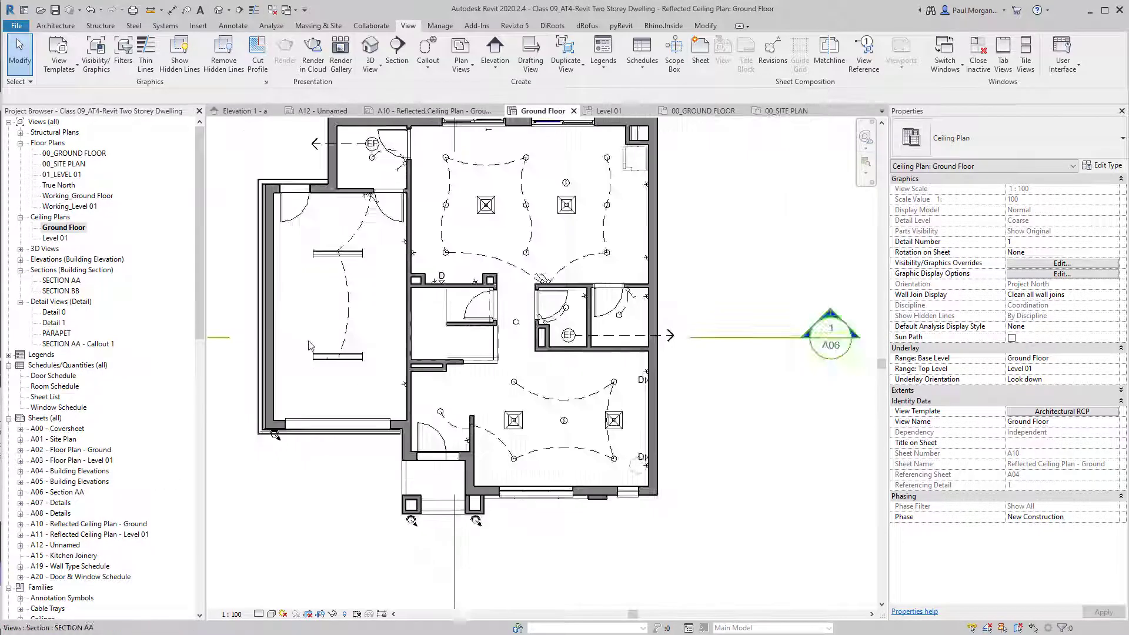
{"action": "scroll", "coordinate": [297, 312], "scroll_direction": "down", "scroll_amount": 4}
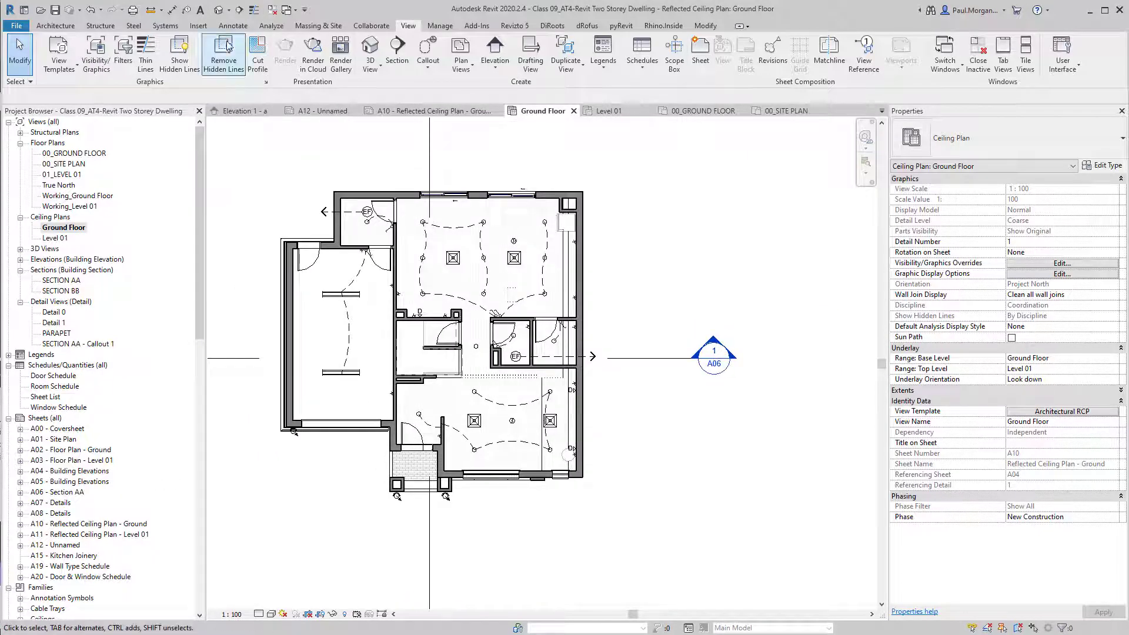
{"action": "left_click", "coordinate": [218, 9]}
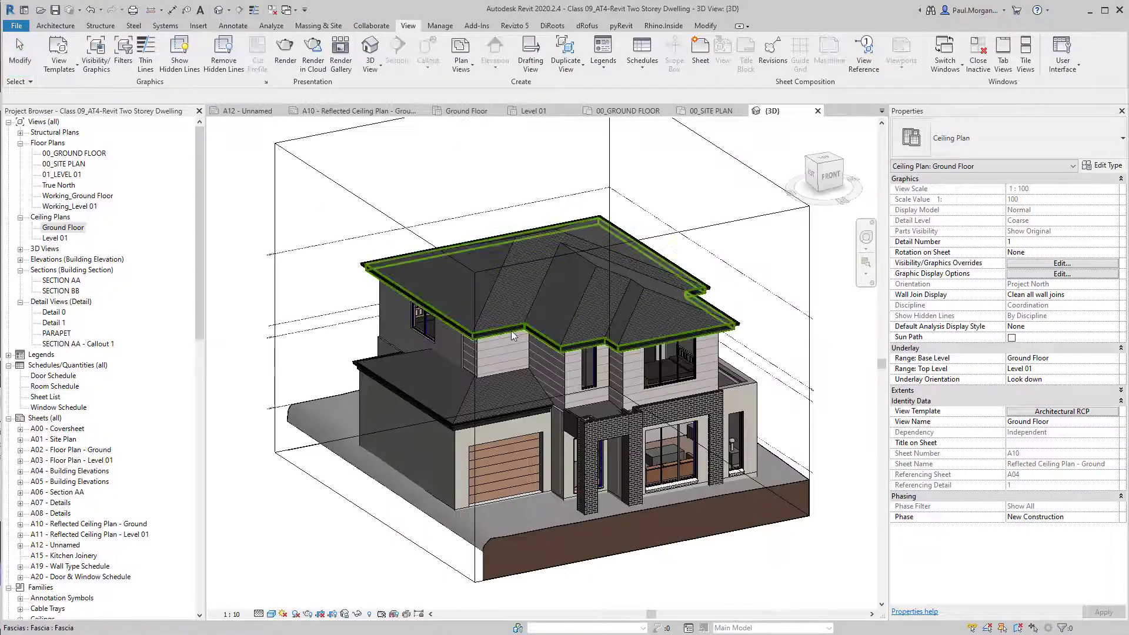
{"action": "middle_click_drag", "start_coordinate": [511, 331], "coordinate": [544, 340], "text": "shift"}
{"action": "left_click", "coordinate": [743, 225]}
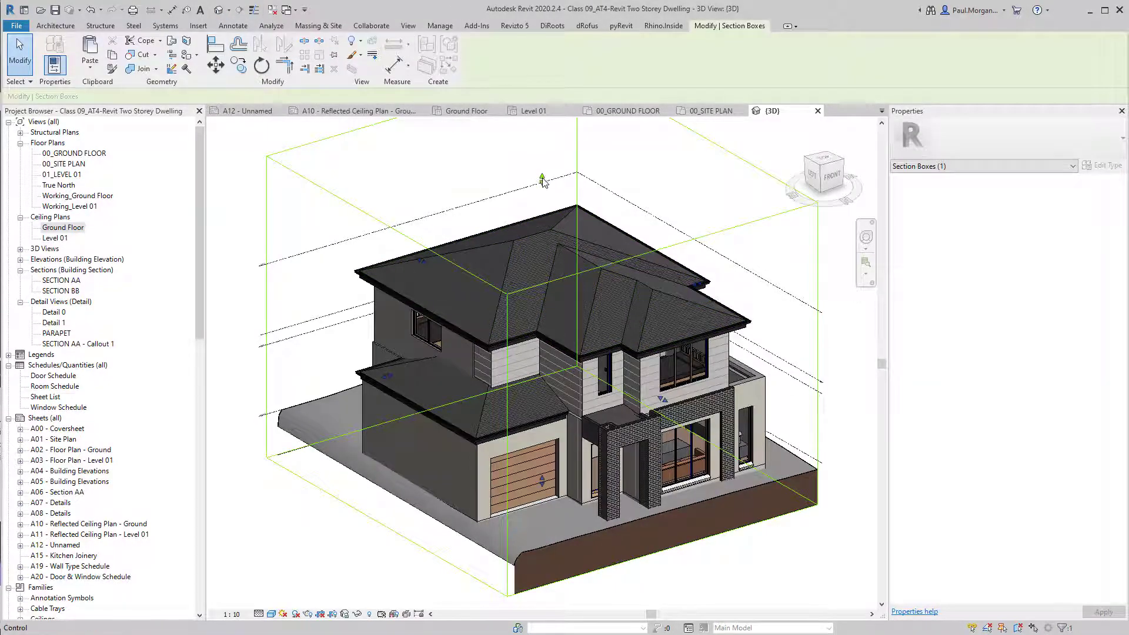
{"action": "left_click_drag", "start_coordinate": [540, 178], "coordinate": [582, 376]}
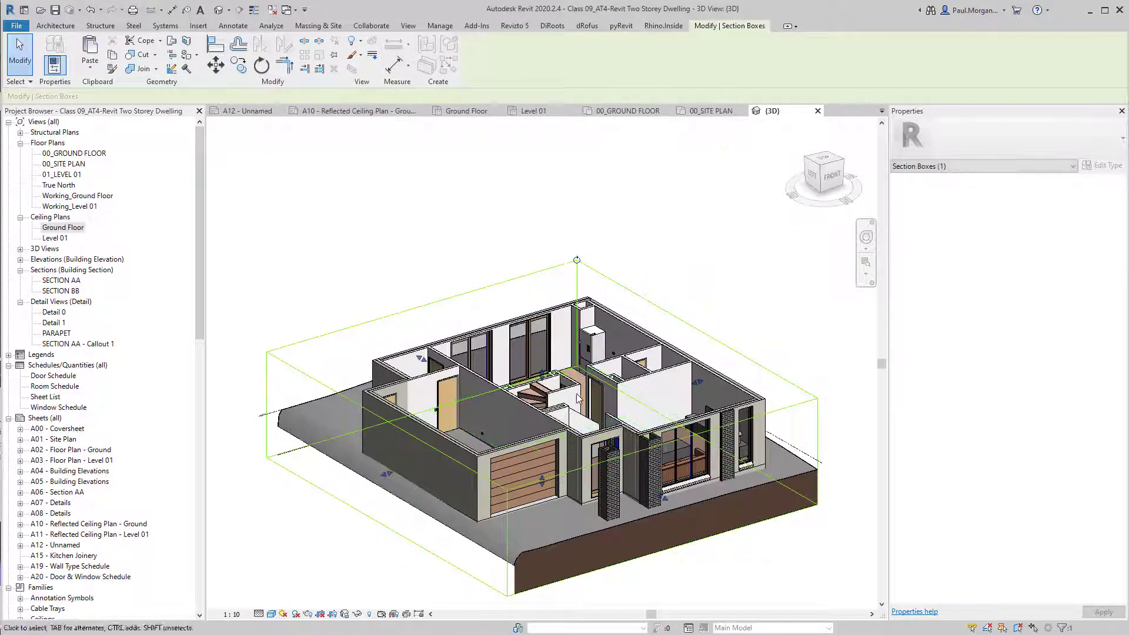
{"action": "middle_click_drag", "start_coordinate": [582, 375], "coordinate": [751, 311], "text": "shift"}
{"action": "scroll", "coordinate": [650, 453], "scroll_direction": "up", "scroll_amount": 5}
{"action": "scroll", "coordinate": [601, 440], "scroll_direction": "down", "scroll_amount": 5}
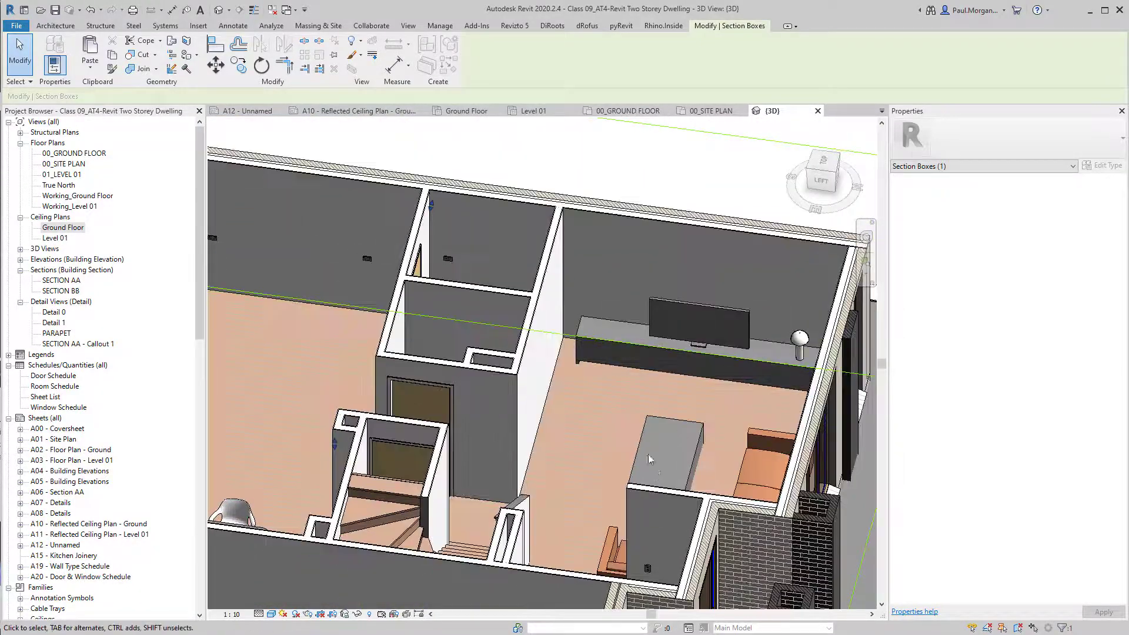
{"action": "middle_click_drag", "start_coordinate": [442, 478], "coordinate": [595, 466]}
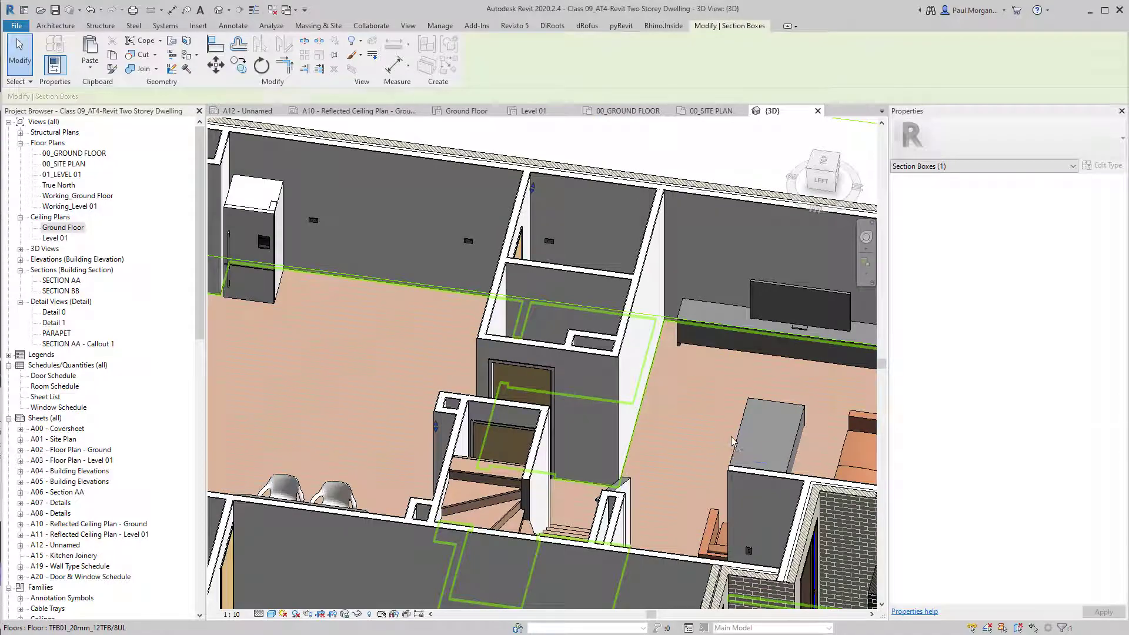
{"action": "left_click", "coordinate": [733, 442]}
{"action": "middle_click_drag", "start_coordinate": [719, 437], "coordinate": [476, 325], "text": "shift"}
{"action": "key", "text": "Escape"}
{"action": "left_click", "coordinate": [537, 434]}
{"action": "key", "text": "Escape"}
{"action": "scroll", "coordinate": [568, 267], "scroll_direction": "down", "scroll_amount": 3}
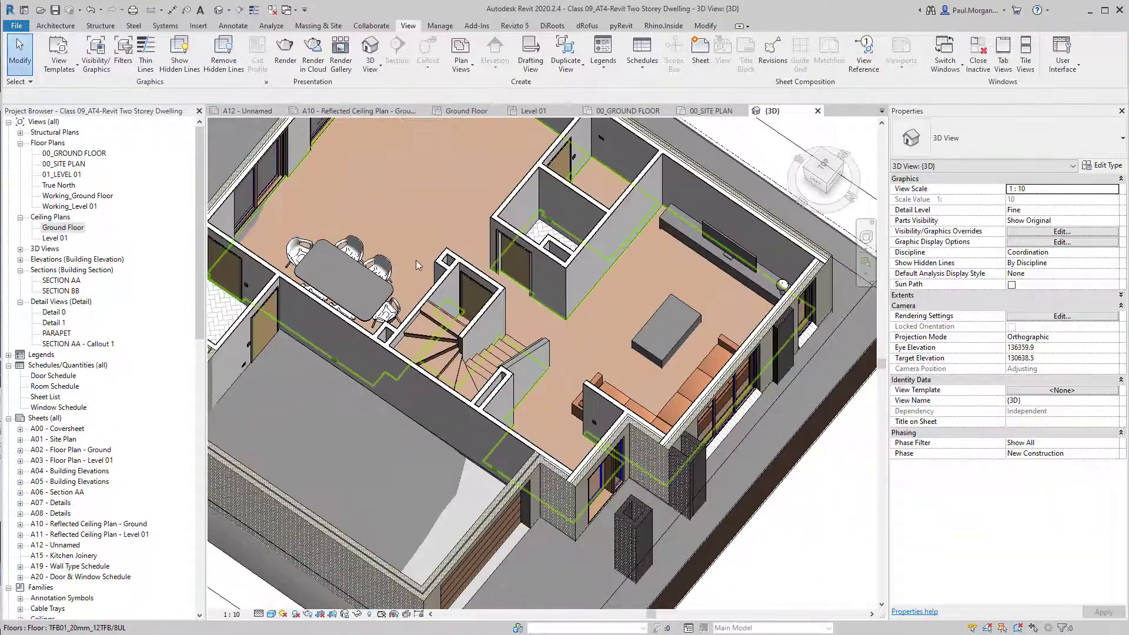
{"action": "scroll", "coordinate": [414, 258], "scroll_direction": "down", "scroll_amount": 3}
{"action": "middle_click_drag", "start_coordinate": [565, 315], "coordinate": [576, 272], "text": "shift"}
{"action": "left_click", "coordinate": [578, 272]}
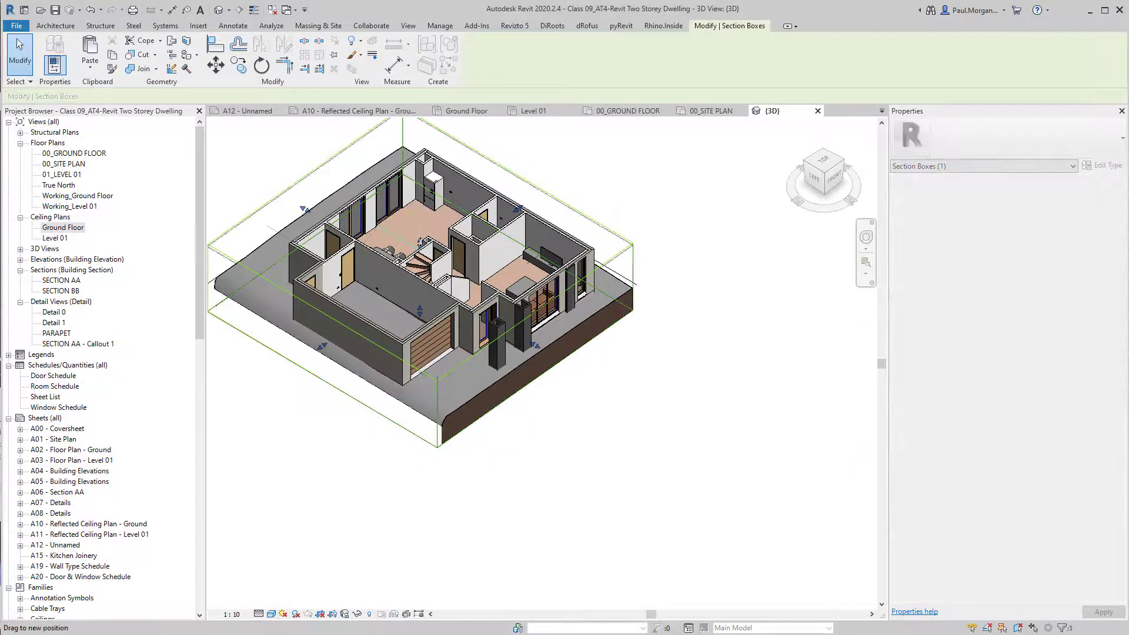
{"action": "left_click_drag", "start_coordinate": [426, 188], "coordinate": [426, 186]}
{"action": "middle_click_drag", "start_coordinate": [431, 259], "coordinate": [400, 375], "text": "shift"}
{"action": "scroll", "coordinate": [399, 376], "scroll_direction": "up", "scroll_amount": 3}
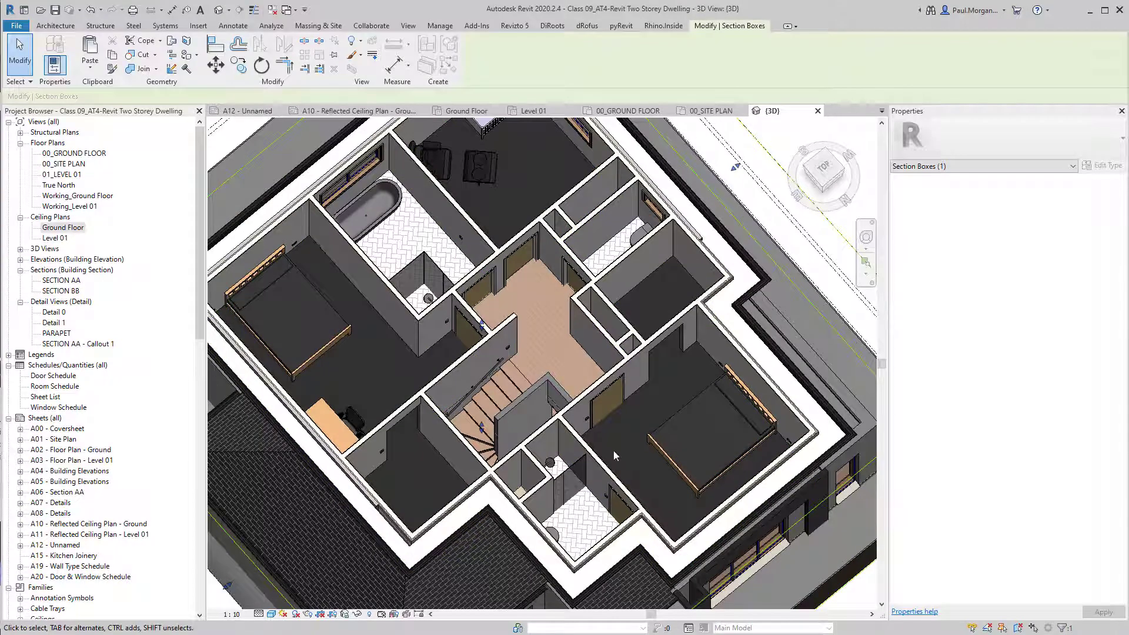
{"action": "middle_click_drag", "start_coordinate": [477, 203], "coordinate": [507, 297]}
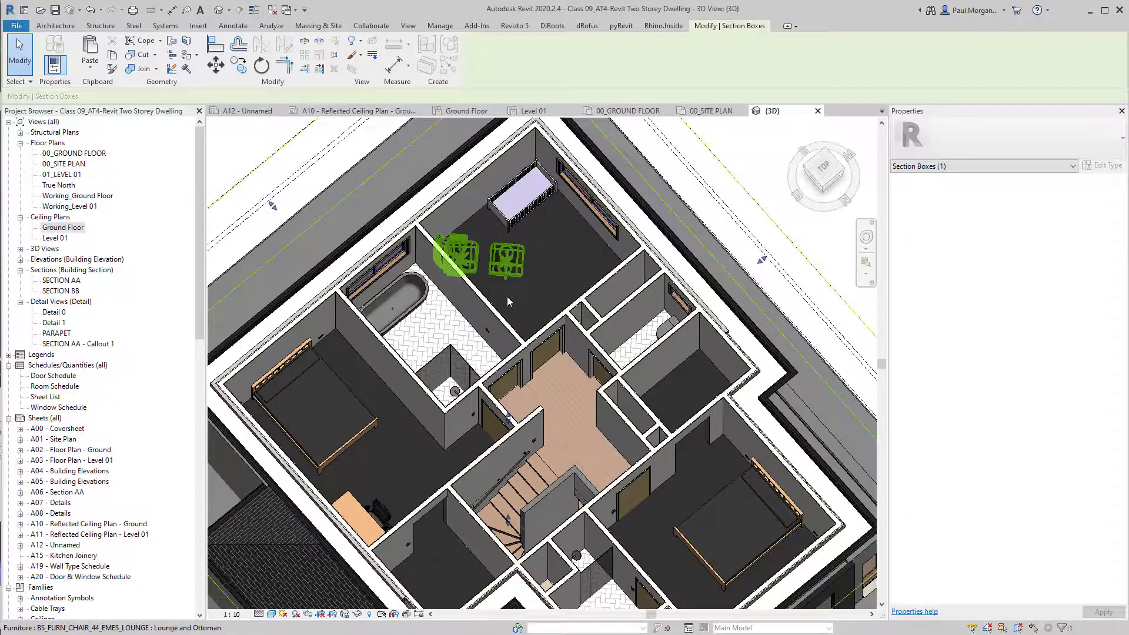
{"action": "left_click", "coordinate": [354, 442]}
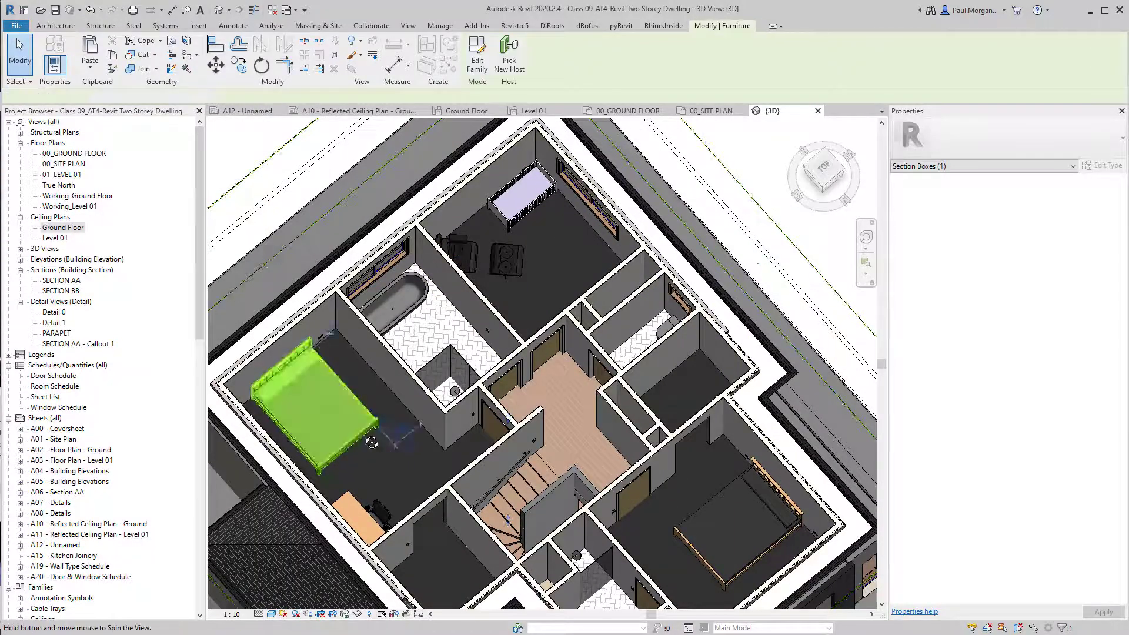
{"action": "middle_click_drag", "start_coordinate": [372, 443], "coordinate": [326, 311], "text": "shift"}
{"action": "left_click", "coordinate": [447, 390]}
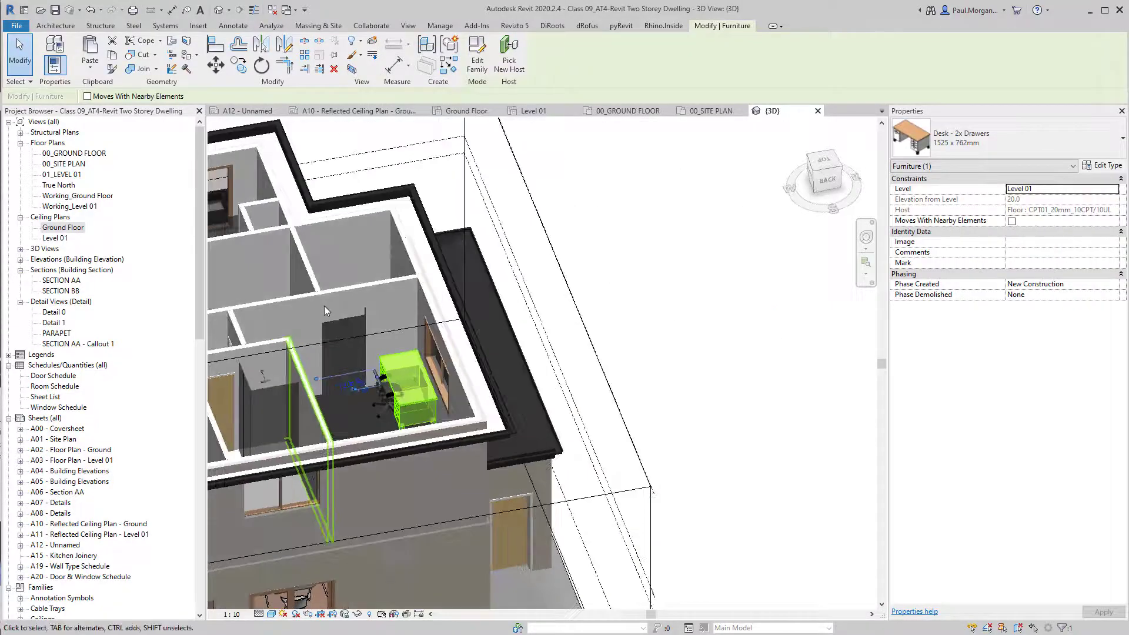
{"action": "scroll", "coordinate": [325, 310], "scroll_direction": "up", "scroll_amount": 5}
{"action": "middle_click_drag", "start_coordinate": [394, 412], "coordinate": [544, 500], "text": "shift"}
{"action": "scroll", "coordinate": [438, 231], "scroll_direction": "down", "scroll_amount": 2}
{"action": "middle_click_drag", "start_coordinate": [447, 184], "coordinate": [459, 347]}
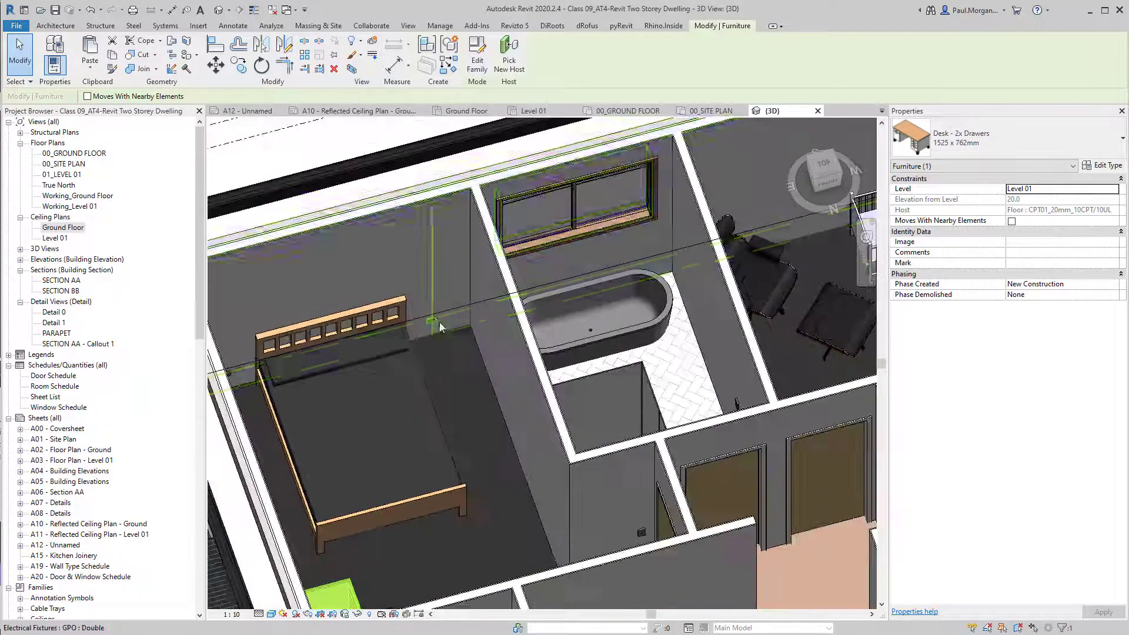
{"action": "middle_click_drag", "start_coordinate": [612, 453], "coordinate": [530, 411], "text": "shift"}
{"action": "middle_click_drag", "start_coordinate": [506, 506], "coordinate": [547, 294]}
{"action": "middle_click_drag", "start_coordinate": [459, 283], "coordinate": [360, 363], "text": "shift"}
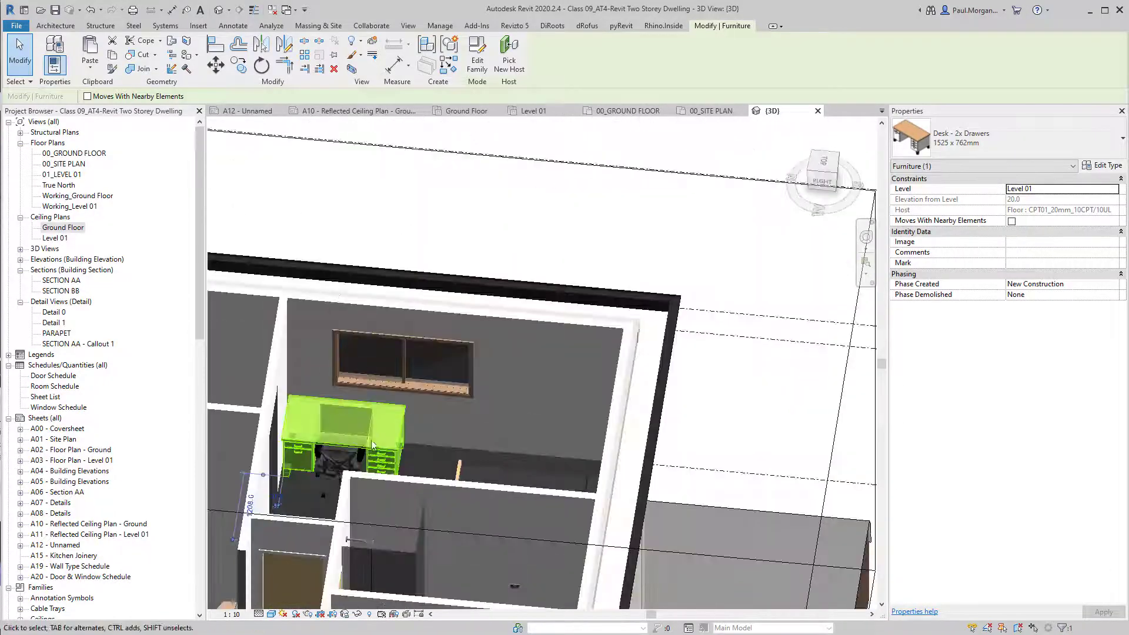
{"action": "mouse_move", "coordinate": [373, 445]}
{"action": "middle_mouse_down", "text": "shift"}
{"action": "mouse_move", "coordinate": [527, 383]}
{"action": "mouse_move", "coordinate": [384, 438]}
{"action": "middle_mouse_up", "text": "shift"}
{"action": "middle_click_drag", "start_coordinate": [464, 454], "coordinate": [341, 448], "text": "shift"}
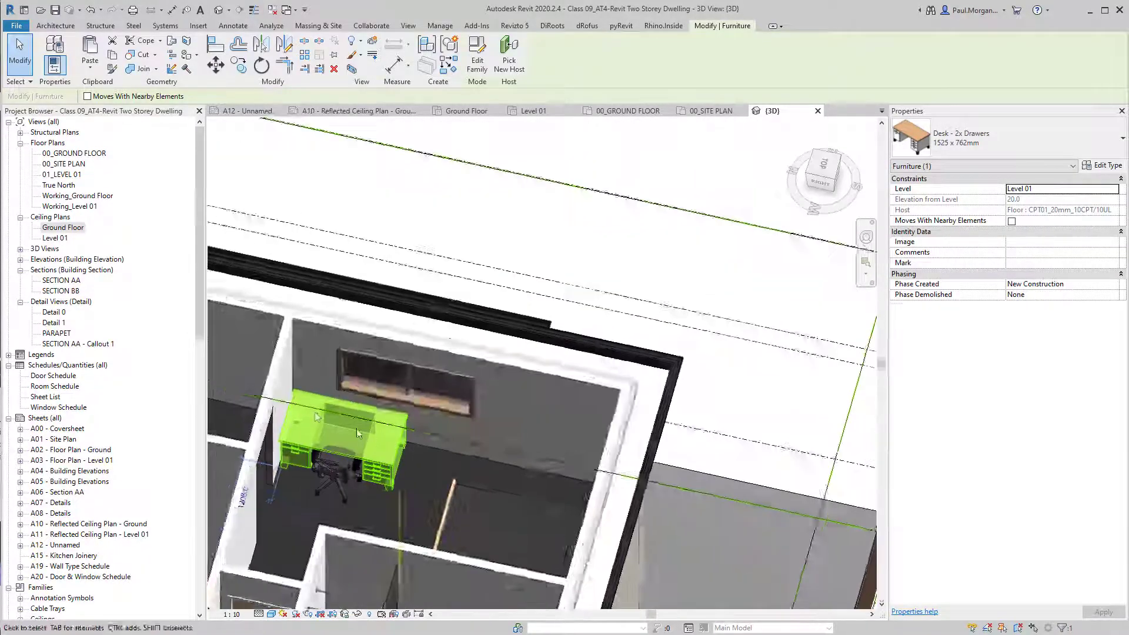
{"action": "key", "text": "h"}
{"action": "scroll", "coordinate": [311, 411], "scroll_direction": "up", "scroll_amount": 5}
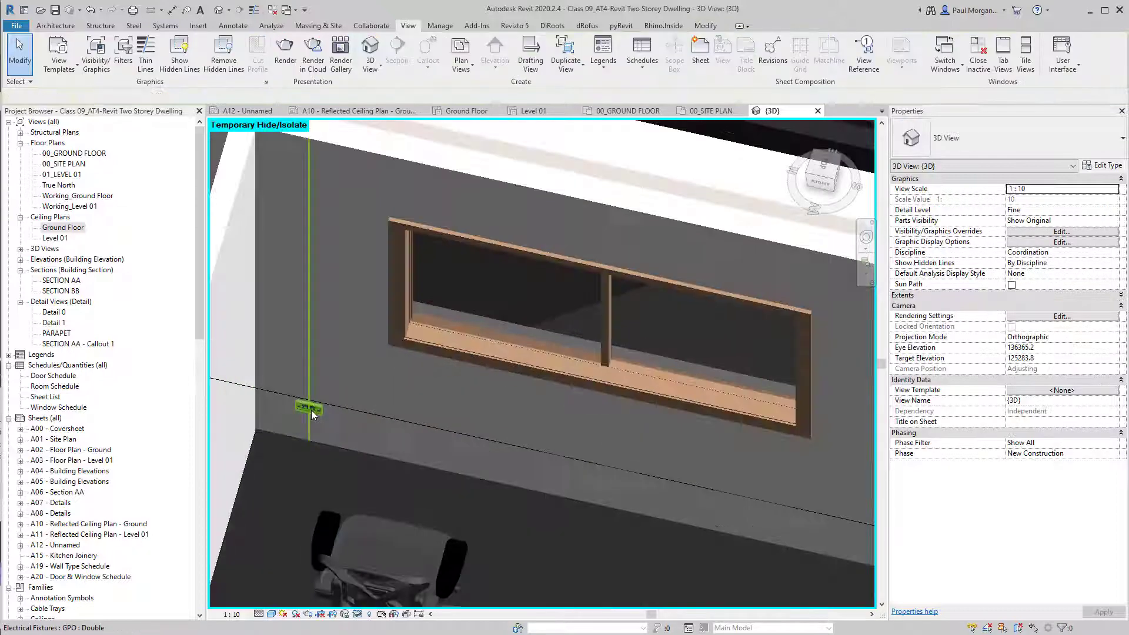
{"action": "scroll", "coordinate": [307, 409], "scroll_direction": "down", "scroll_amount": 5}
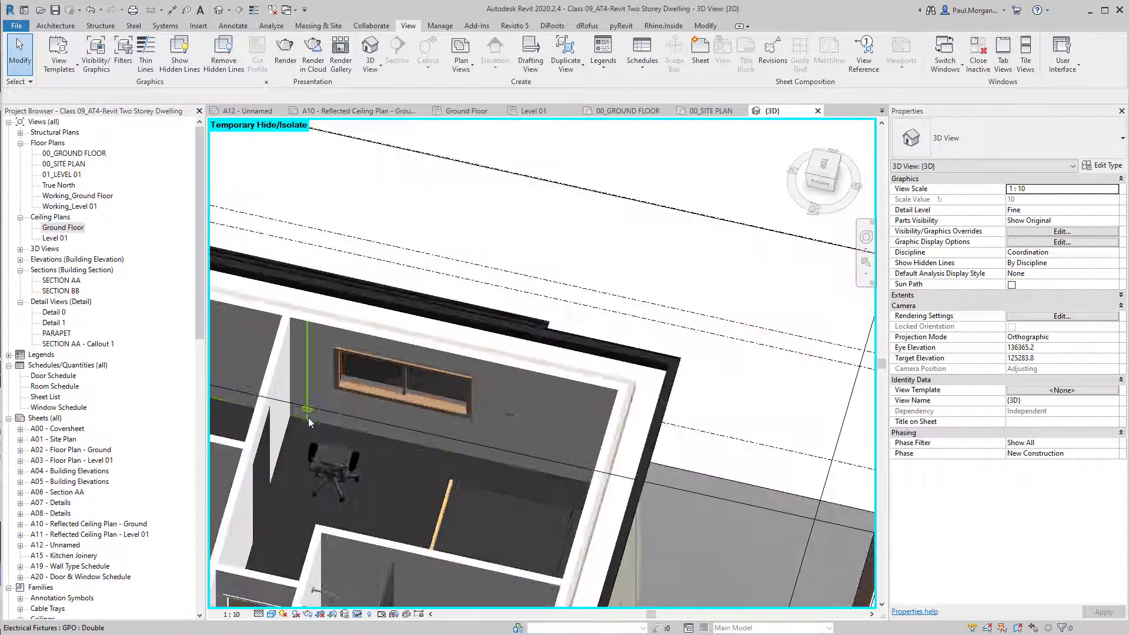
{"action": "key", "text": "h"}
{"action": "key", "text": "r"}
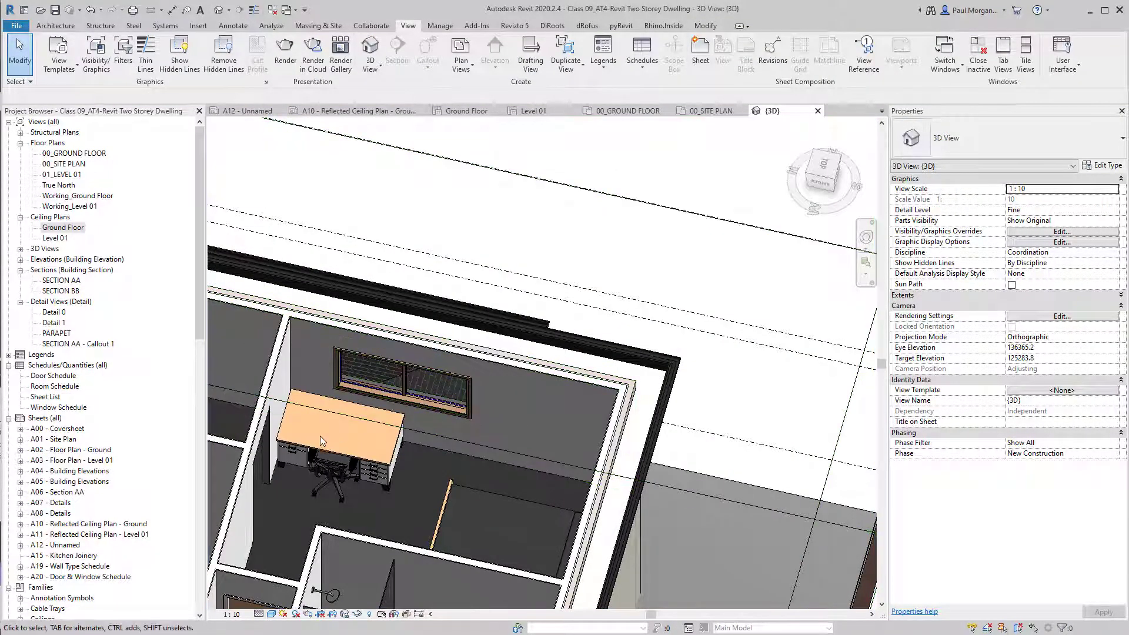
{"action": "scroll", "coordinate": [315, 424], "scroll_direction": "down", "scroll_amount": 2}
{"action": "middle_click_drag", "start_coordinate": [316, 419], "coordinate": [308, 292], "text": "shift"}
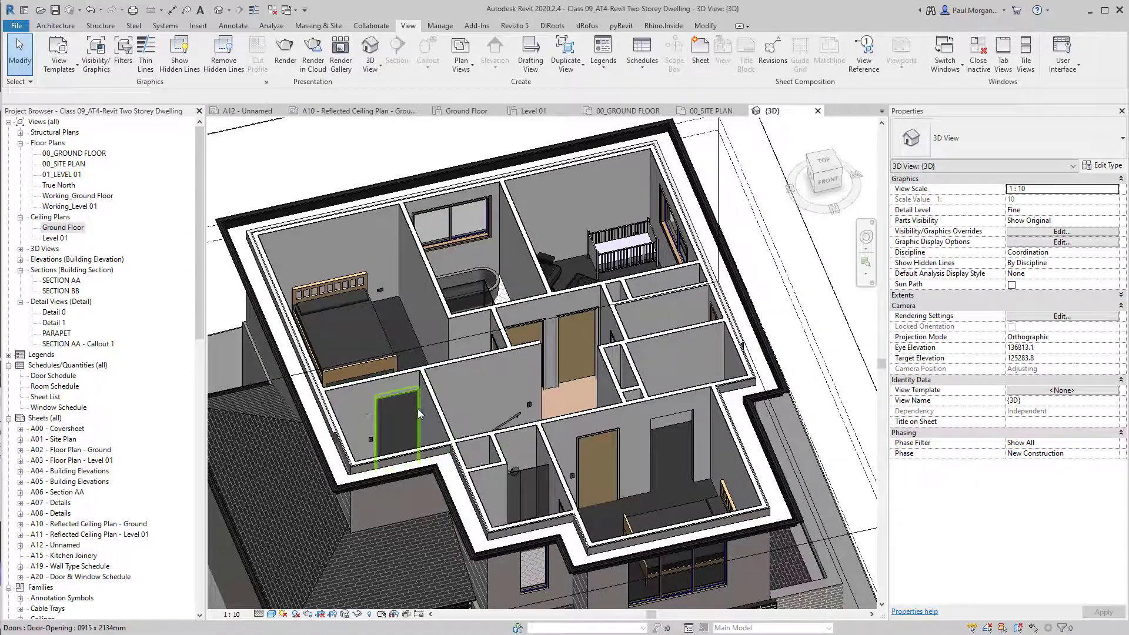
{"action": "scroll", "coordinate": [441, 400], "scroll_direction": "down", "scroll_amount": 2}
{"action": "middle_click_drag", "start_coordinate": [529, 481], "coordinate": [410, 327]}
{"action": "left_click", "coordinate": [608, 355]}
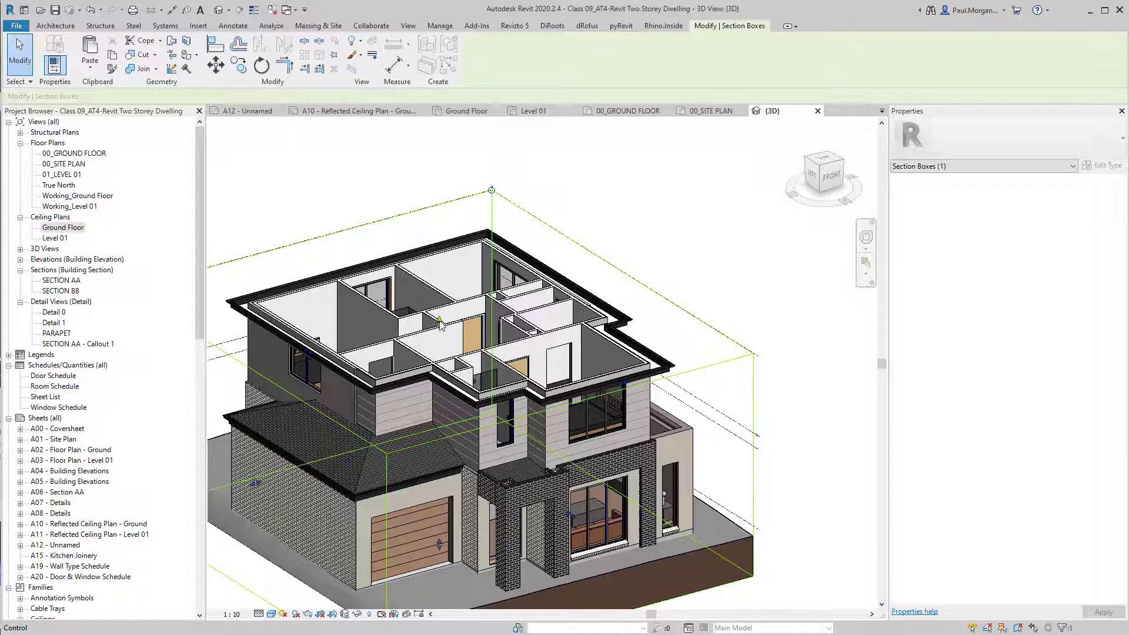
Raise the section box top so the roof reappears, and orbit to show it.
{"action": "left_click_drag", "start_coordinate": [441, 323], "coordinate": [440, 254]}
{"action": "left_click", "coordinate": [342, 213]}
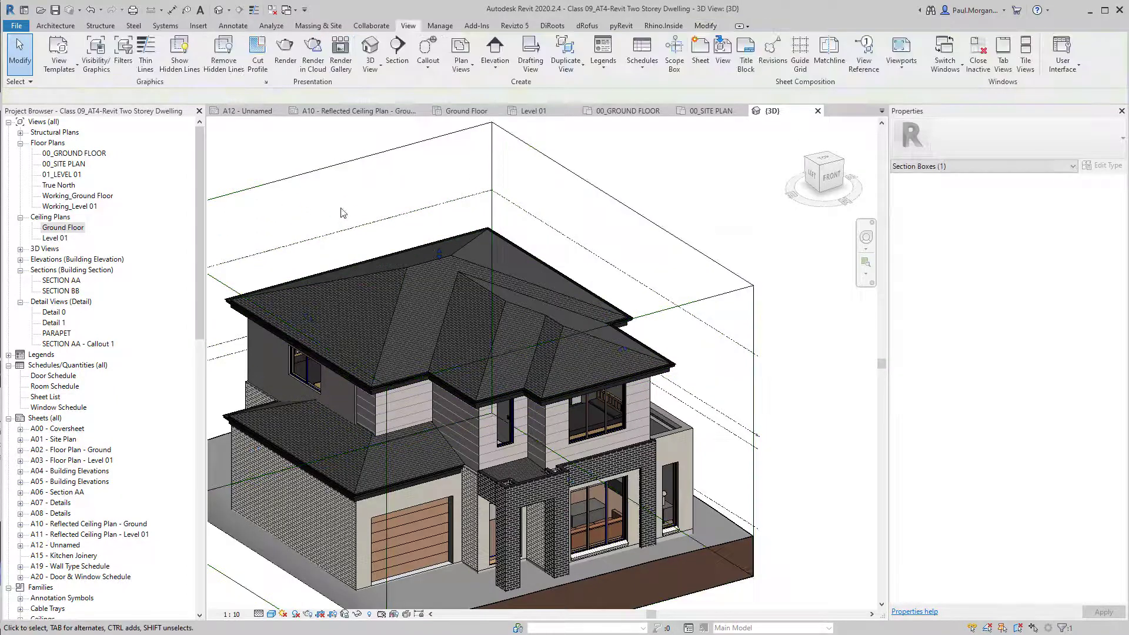
{"action": "middle_click_drag", "start_coordinate": [460, 318], "coordinate": [445, 348], "text": "shift"}
Open sheets A10, A11 and A02 - Floor Plan - Ground from the Project Browser.
{"action": "left_click", "coordinate": [53, 536]}
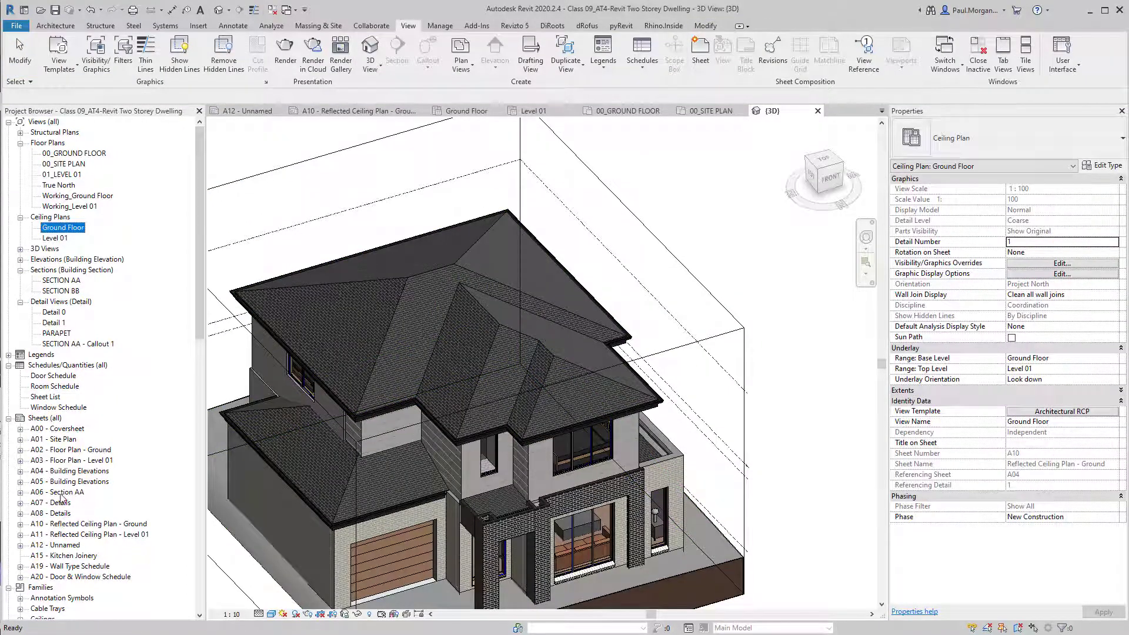
{"action": "double_click", "coordinate": [68, 525]}
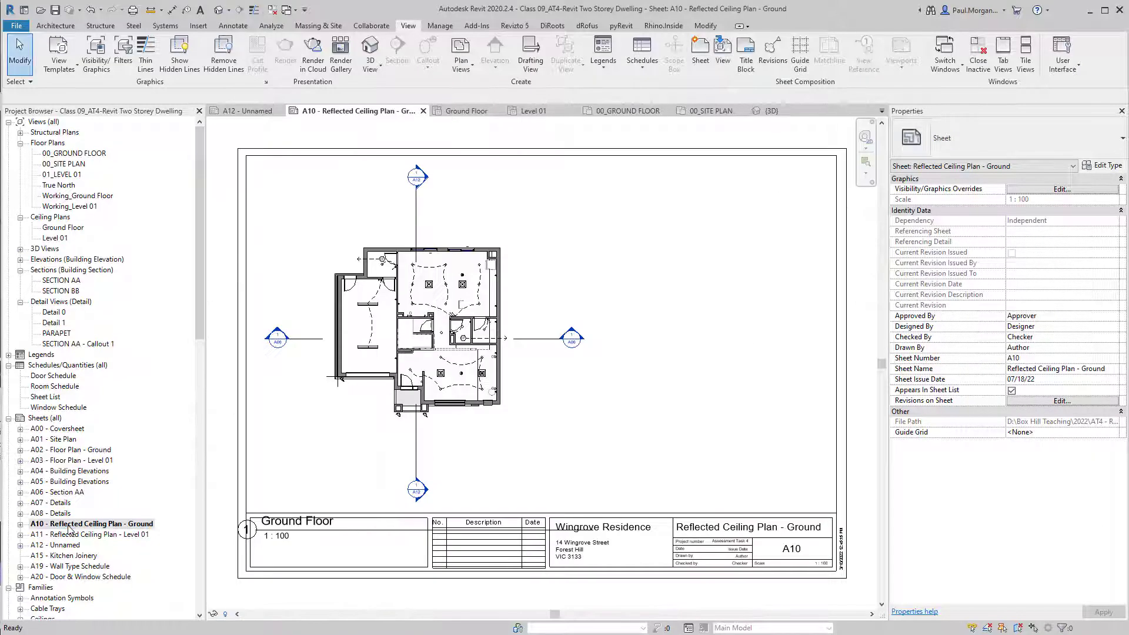
{"action": "double_click", "coordinate": [71, 535]}
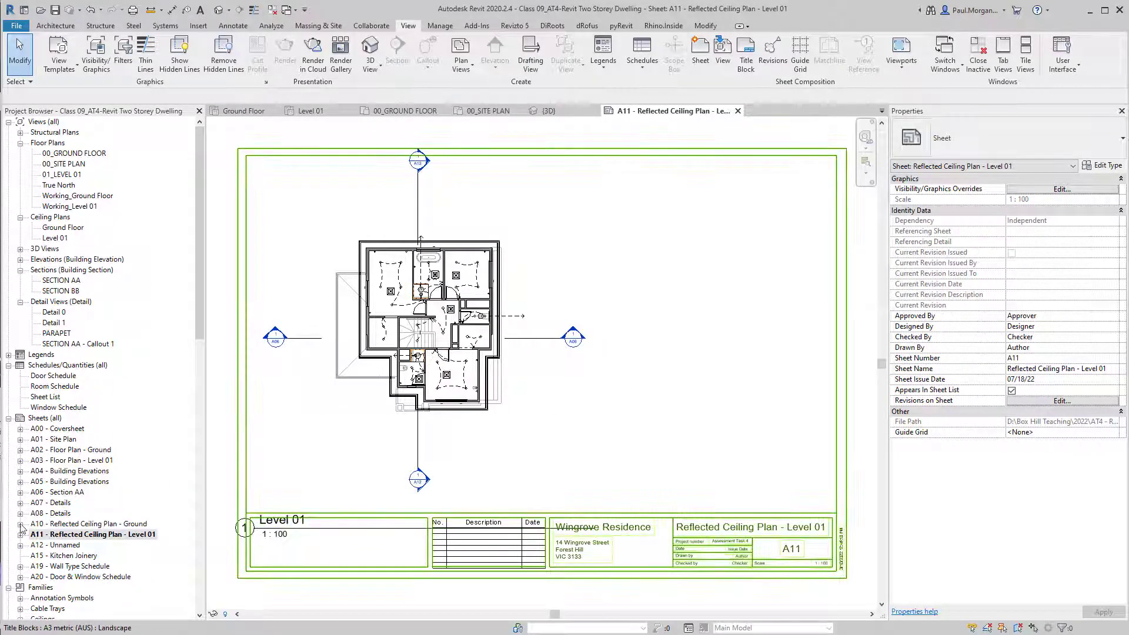
{"action": "left_click", "coordinate": [80, 525]}
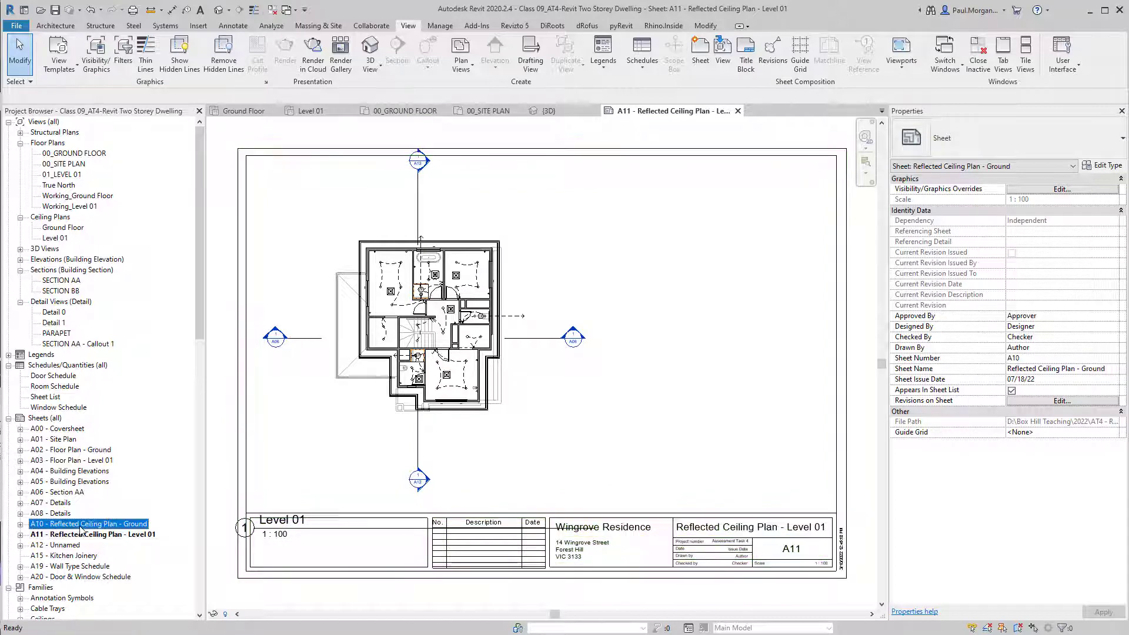
{"action": "double_click", "coordinate": [82, 450]}
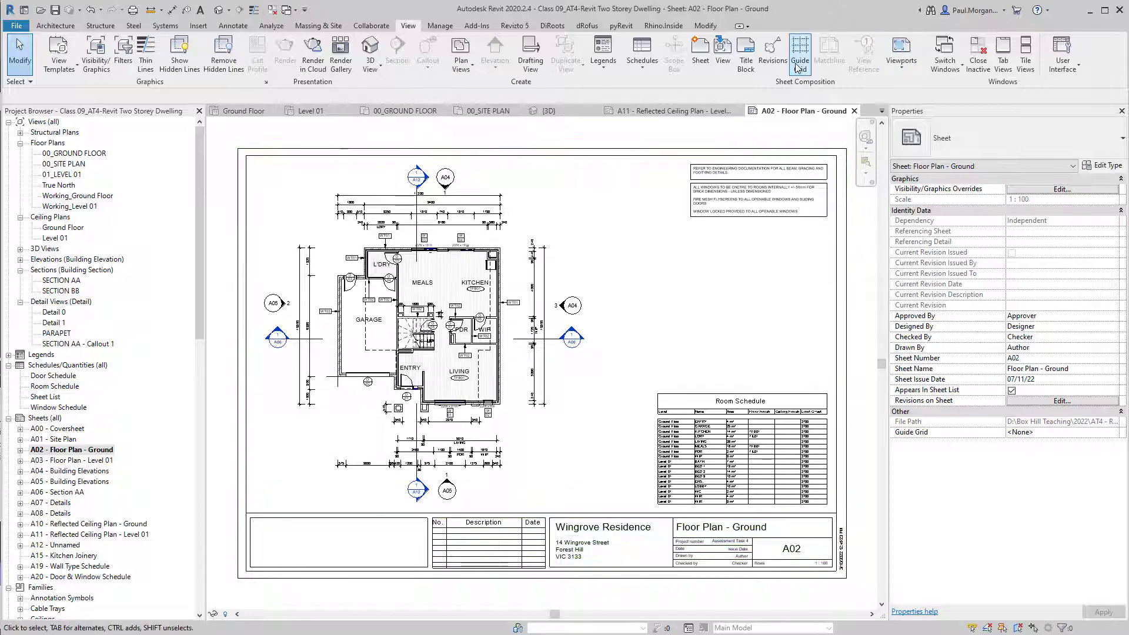
Create and assign Guide Grid 1 to sheet A02.
{"action": "left_click", "coordinate": [794, 86]}
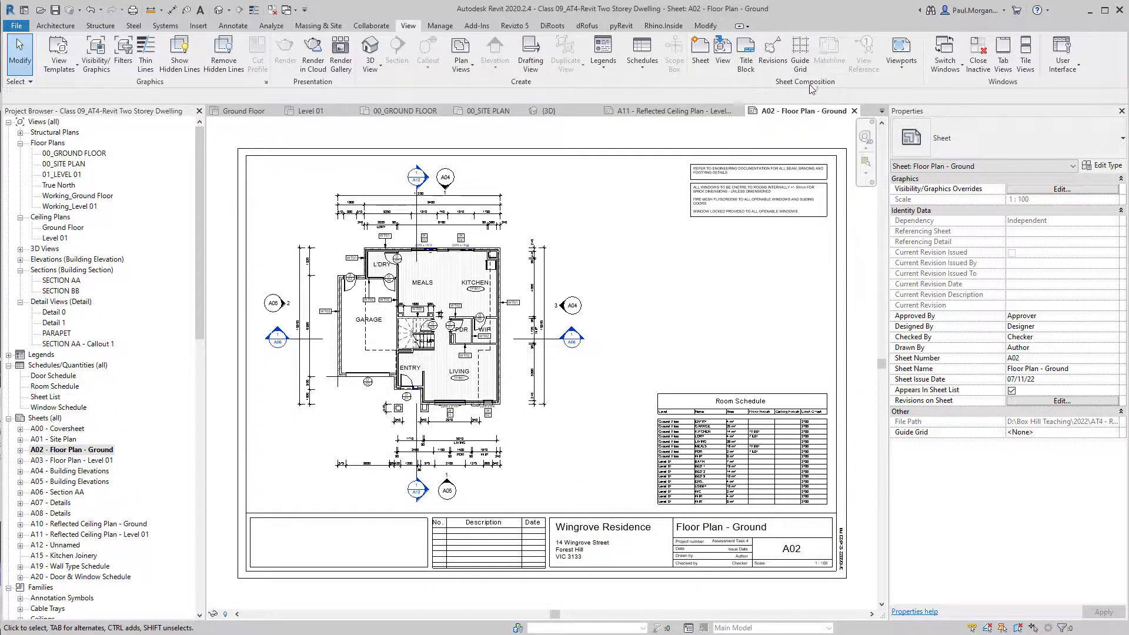
{"action": "left_click", "coordinate": [803, 57]}
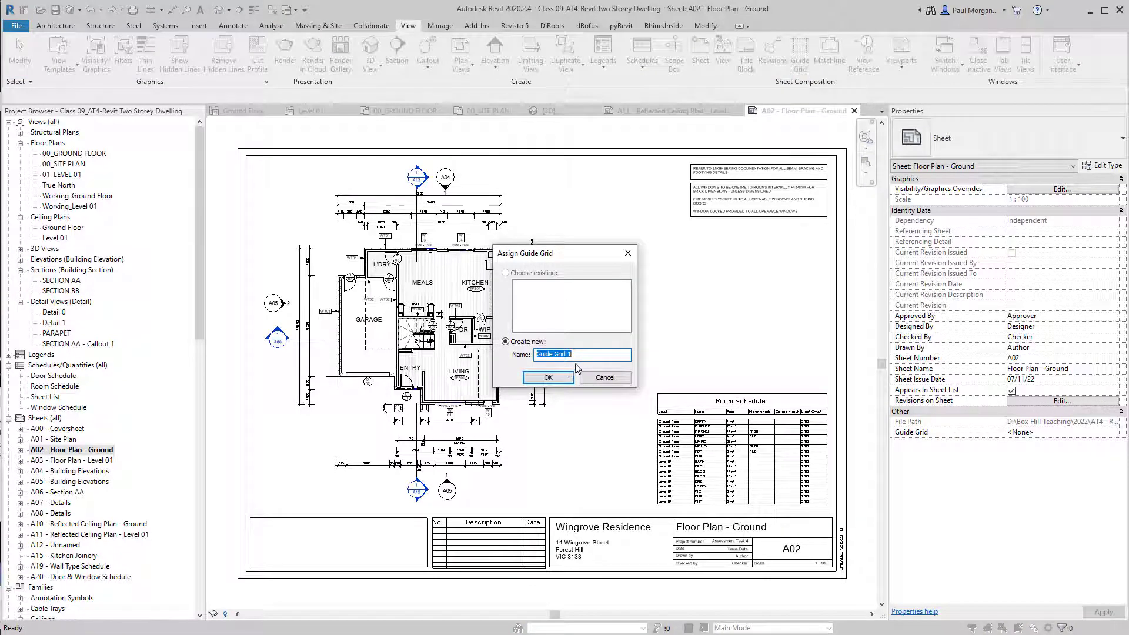
{"action": "left_click", "coordinate": [548, 377]}
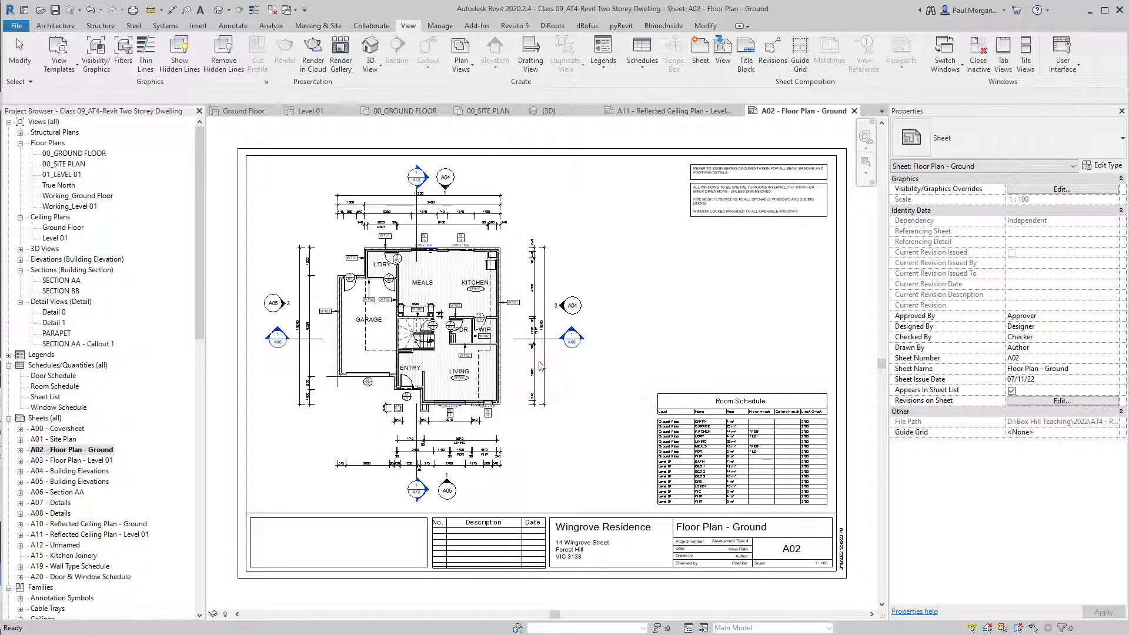
{"action": "scroll", "coordinate": [565, 341], "scroll_direction": "down", "scroll_amount": 2}
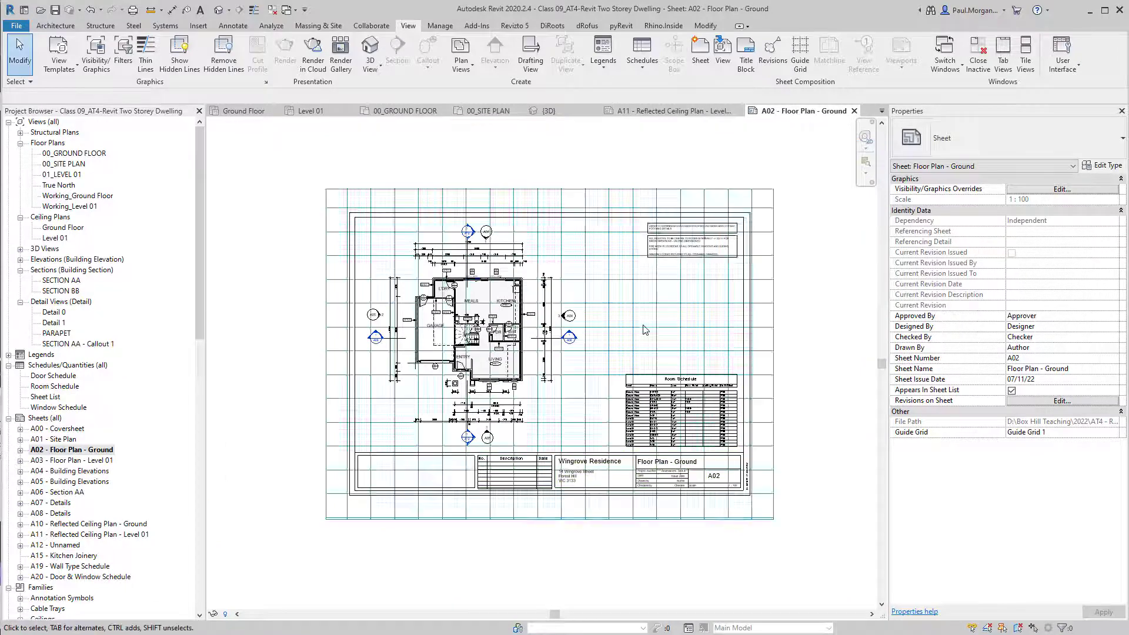
{"action": "scroll", "coordinate": [645, 327], "scroll_direction": "up", "scroll_amount": 2}
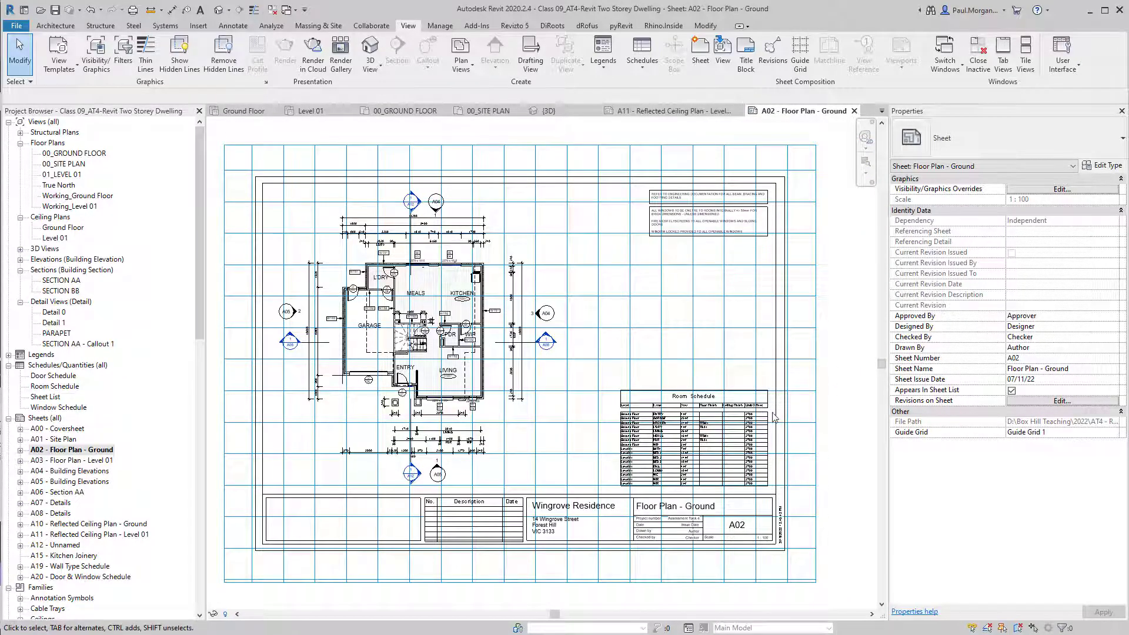
{"action": "scroll", "coordinate": [338, 287], "scroll_direction": "up", "scroll_amount": 3}
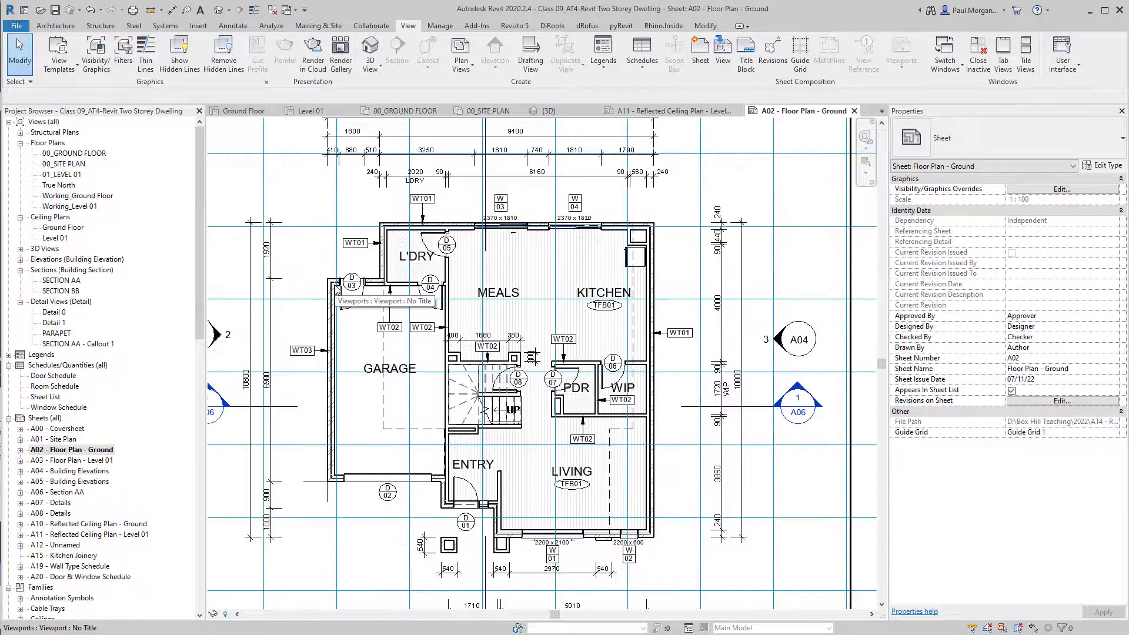
{"action": "scroll", "coordinate": [313, 287], "scroll_direction": "up", "scroll_amount": 3}
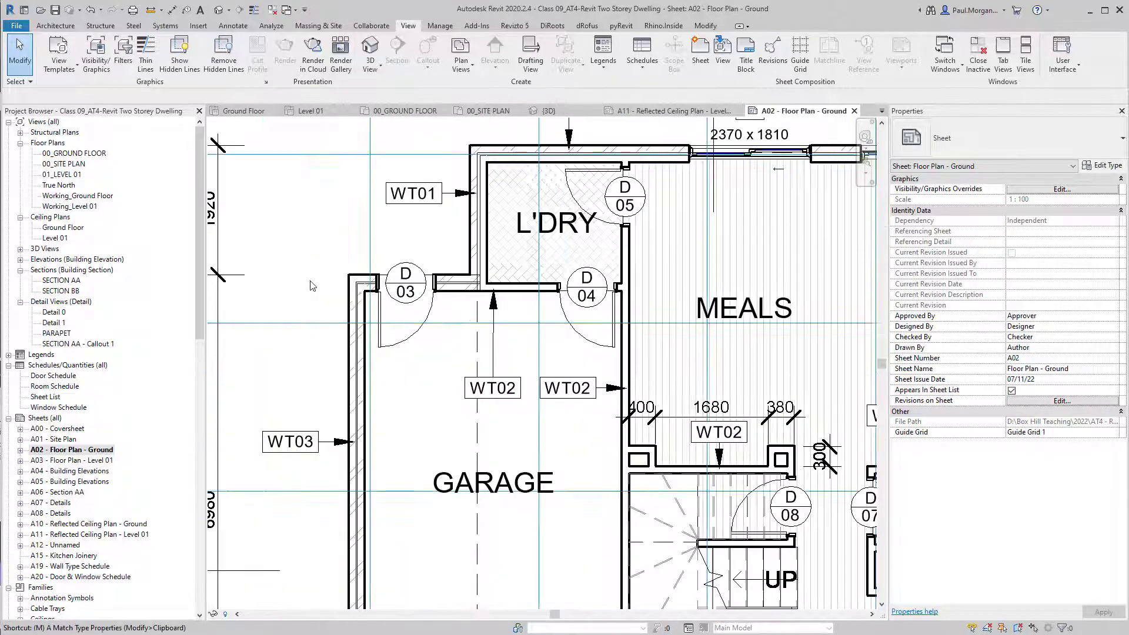
Move the floor plan viewport with MV to snap onto a guide-grid intersection.
{"action": "left_click", "coordinate": [355, 281]}
{"action": "key", "text": "m"}
{"action": "key", "text": "v"}
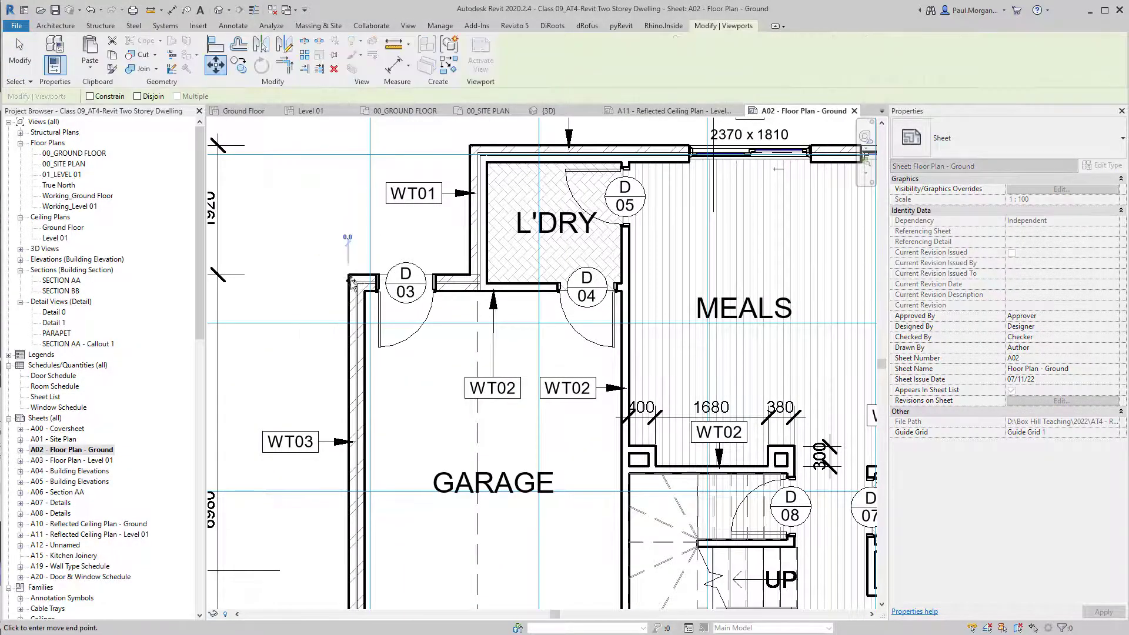
{"action": "left_click", "coordinate": [370, 323]}
{"action": "scroll", "coordinate": [434, 385], "scroll_direction": "down", "scroll_amount": 3}
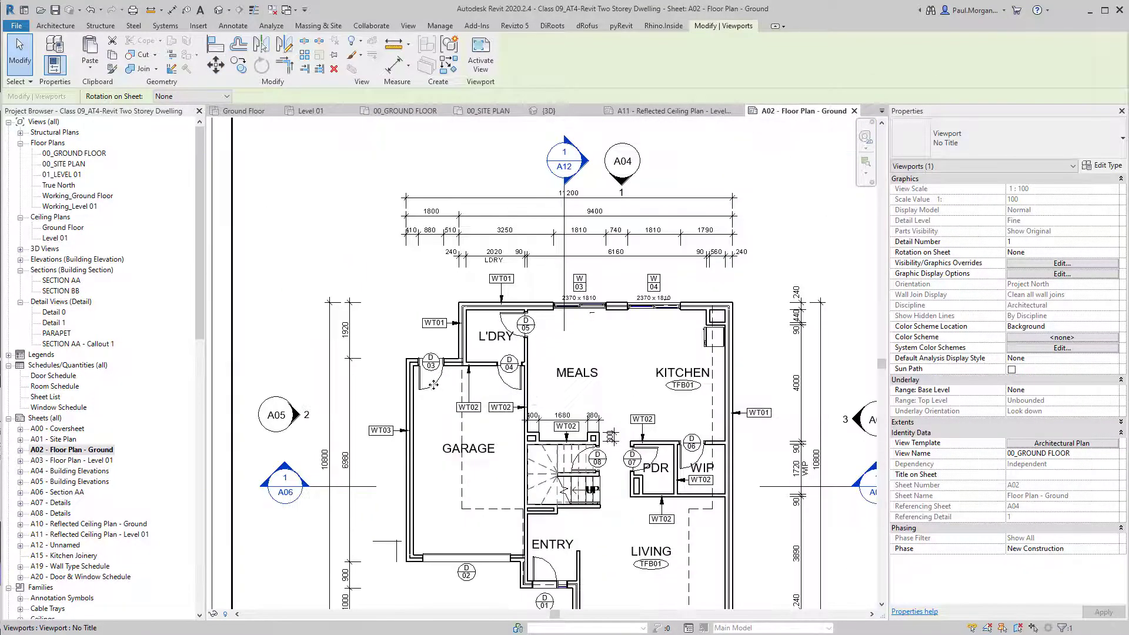
{"action": "scroll", "coordinate": [434, 384], "scroll_direction": "up", "scroll_amount": 3}
{"action": "key", "text": "Escape"}
{"action": "scroll", "coordinate": [435, 388], "scroll_direction": "down", "scroll_amount": 3}
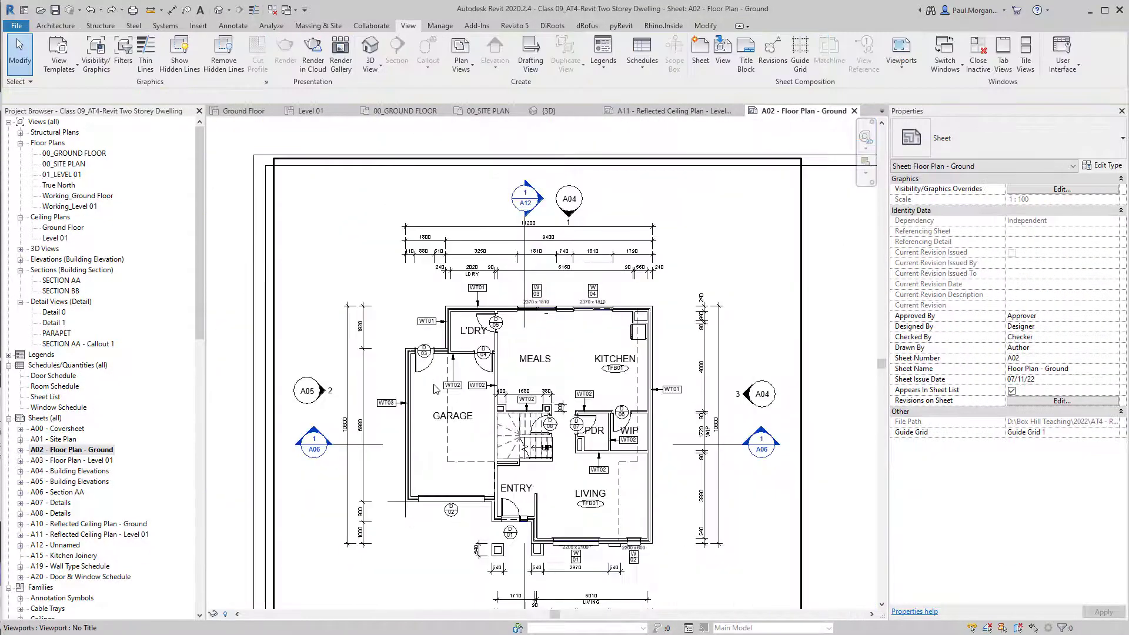
{"action": "scroll", "coordinate": [435, 388], "scroll_direction": "down", "scroll_amount": 2}
{"action": "scroll", "coordinate": [545, 411], "scroll_direction": "down", "scroll_amount": 2}
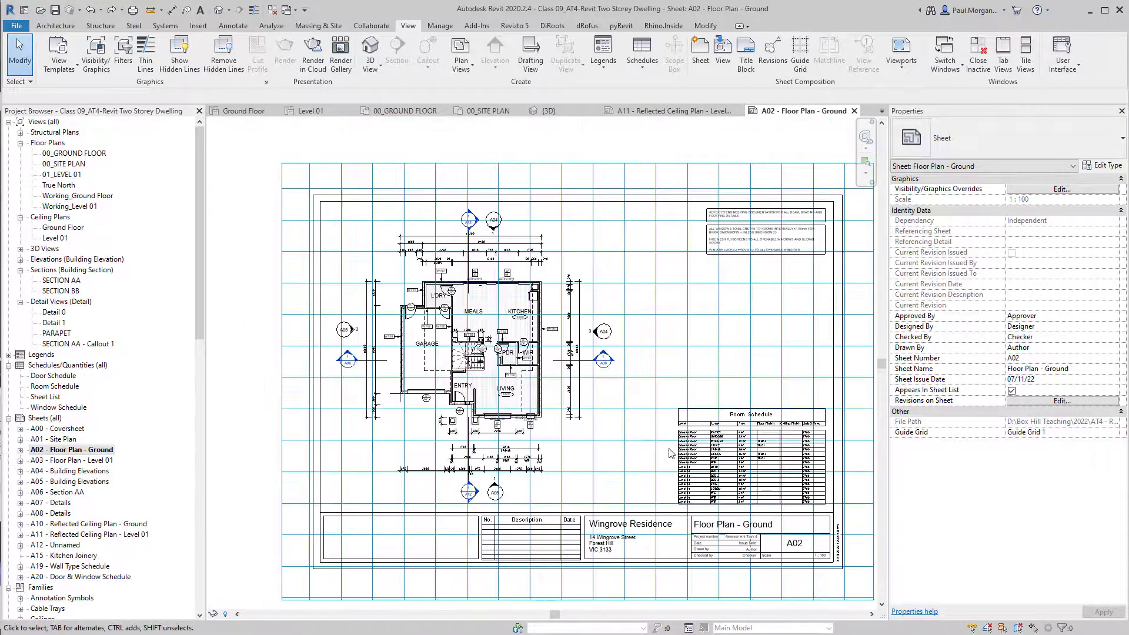
{"action": "scroll", "coordinate": [471, 347], "scroll_direction": "down", "scroll_amount": 2}
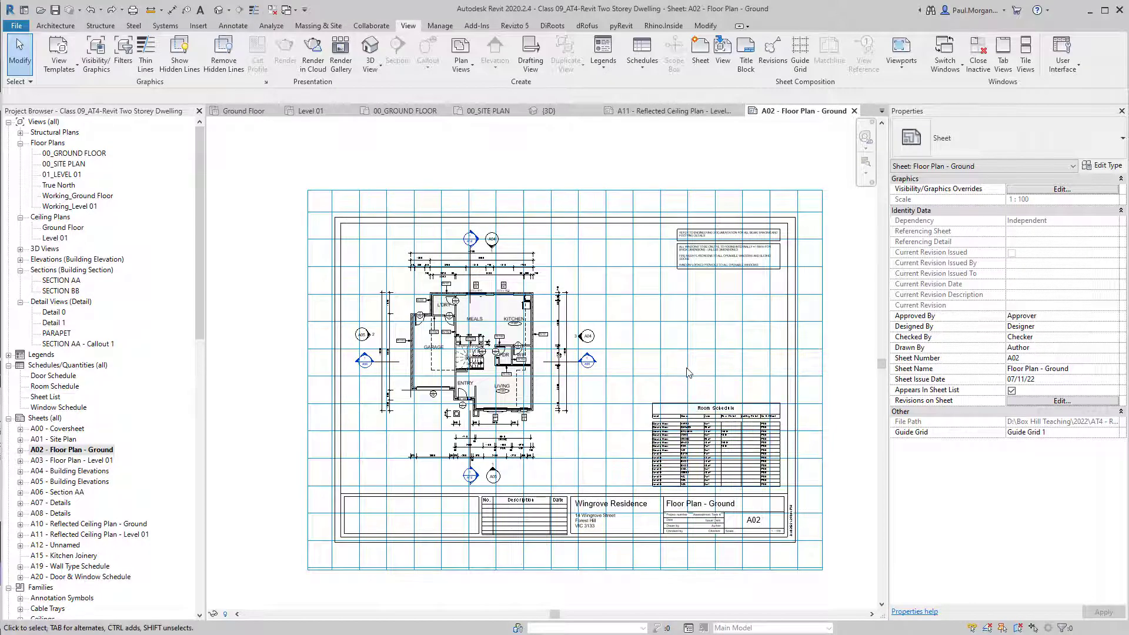
Delete the guide grid so sheet A02's Guide Grid returns to <None>.
{"action": "left_click", "coordinate": [800, 51]}
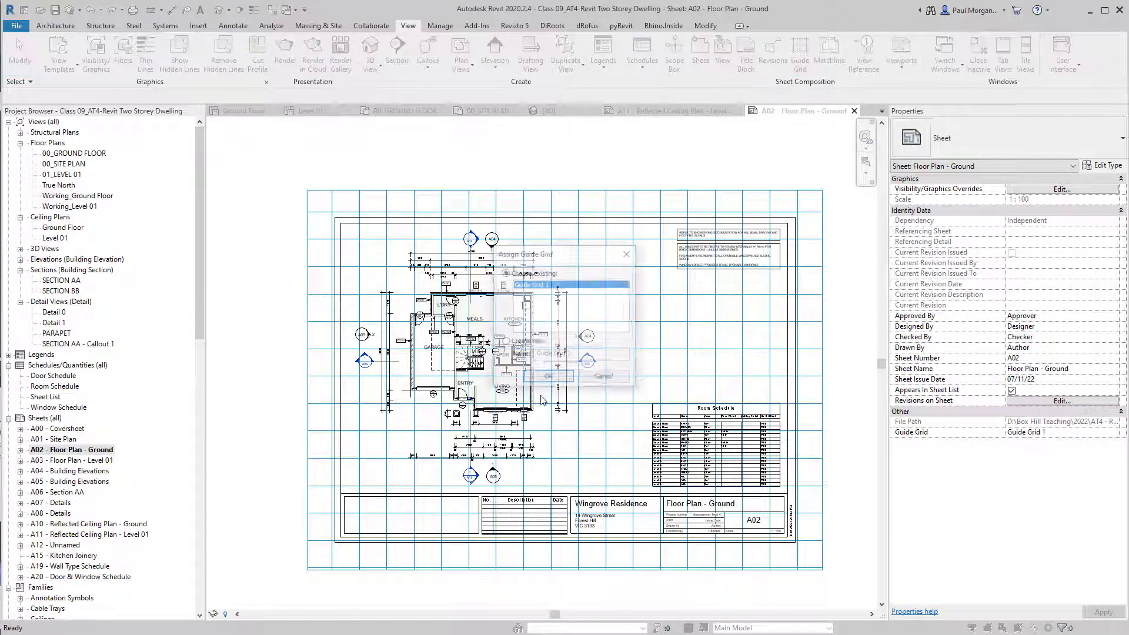
{"action": "left_click", "coordinate": [605, 380]}
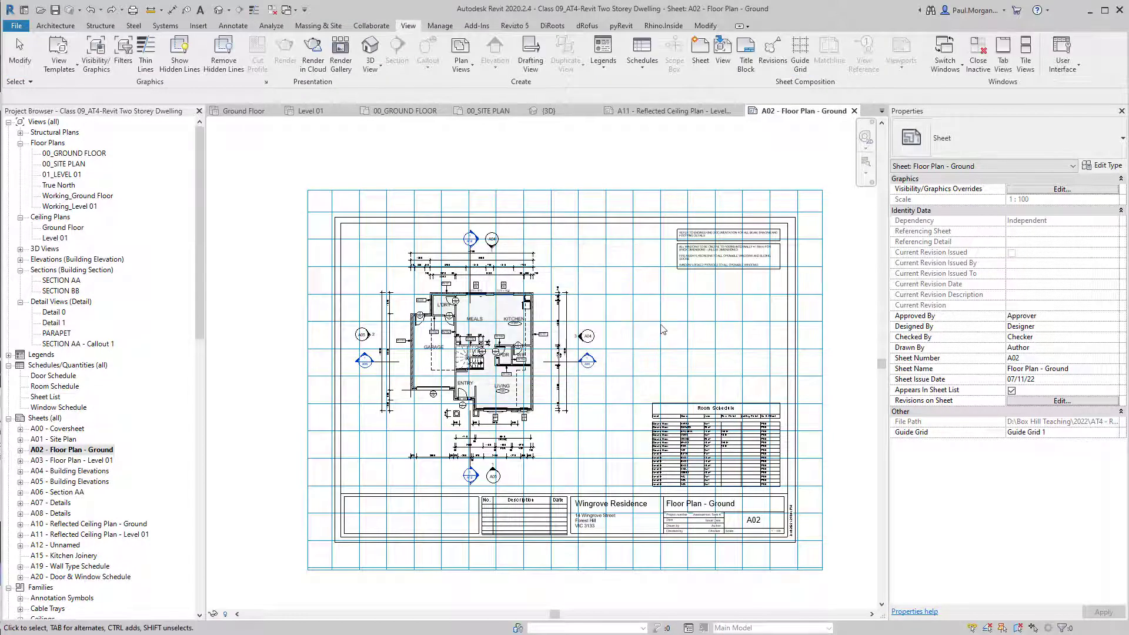
{"action": "left_click", "coordinate": [823, 298]}
{"action": "key", "text": "Delete"}
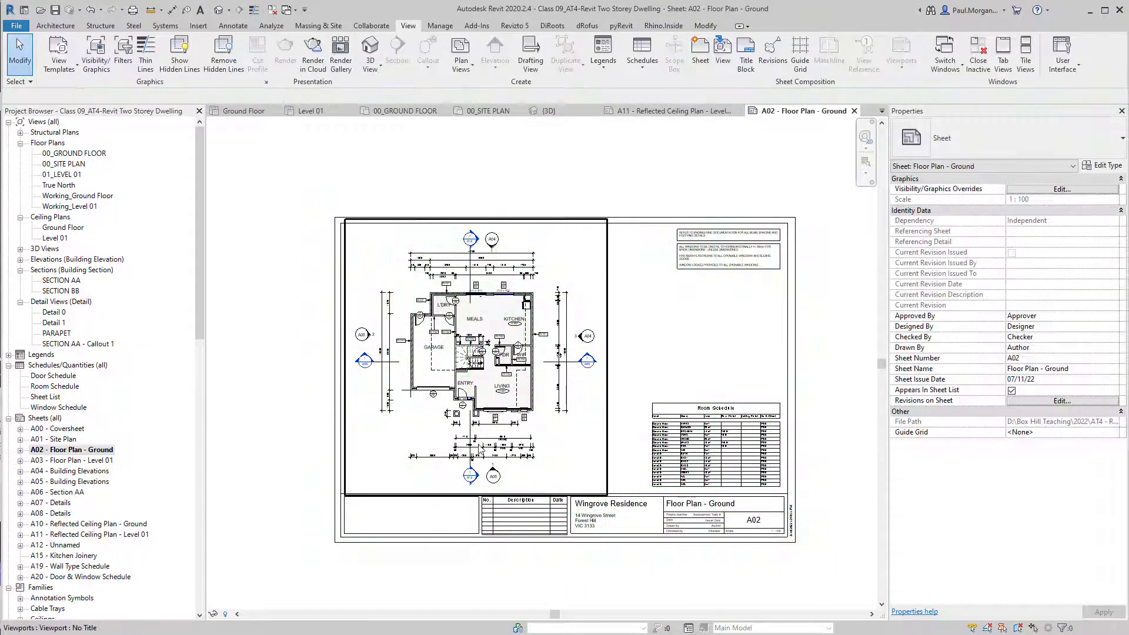
Shift the A02 floor plan viewport up and to the right on the sheet.
{"action": "scroll", "coordinate": [391, 393], "scroll_direction": "up", "scroll_amount": 5}
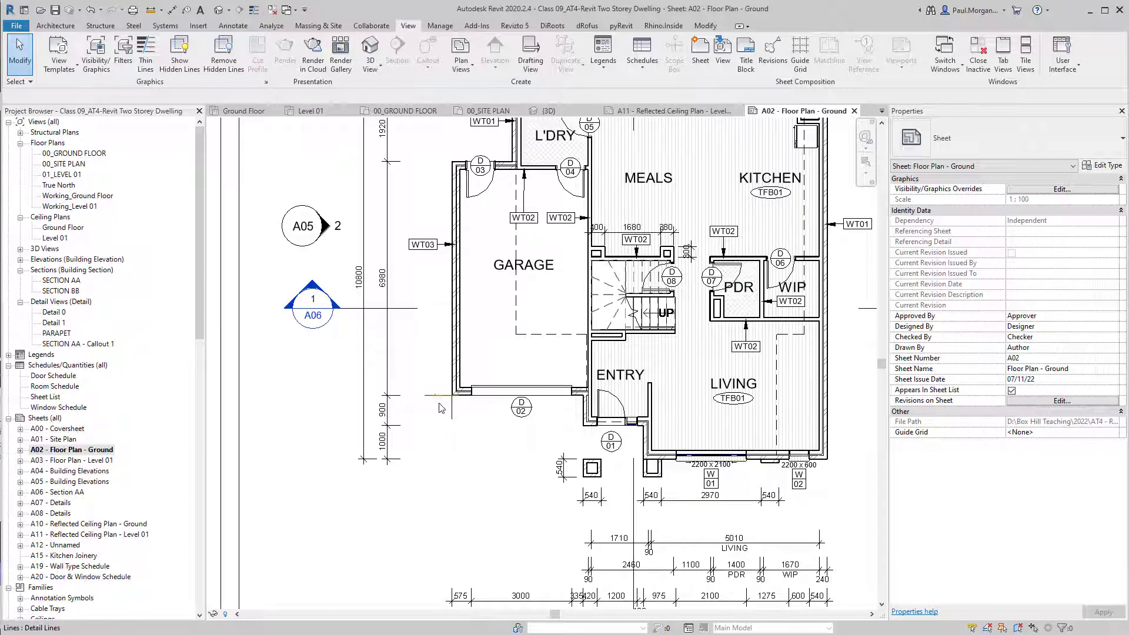
{"action": "scroll", "coordinate": [454, 415], "scroll_direction": "down", "scroll_amount": 4}
{"action": "middle_click_drag", "start_coordinate": [545, 325], "coordinate": [503, 315]}
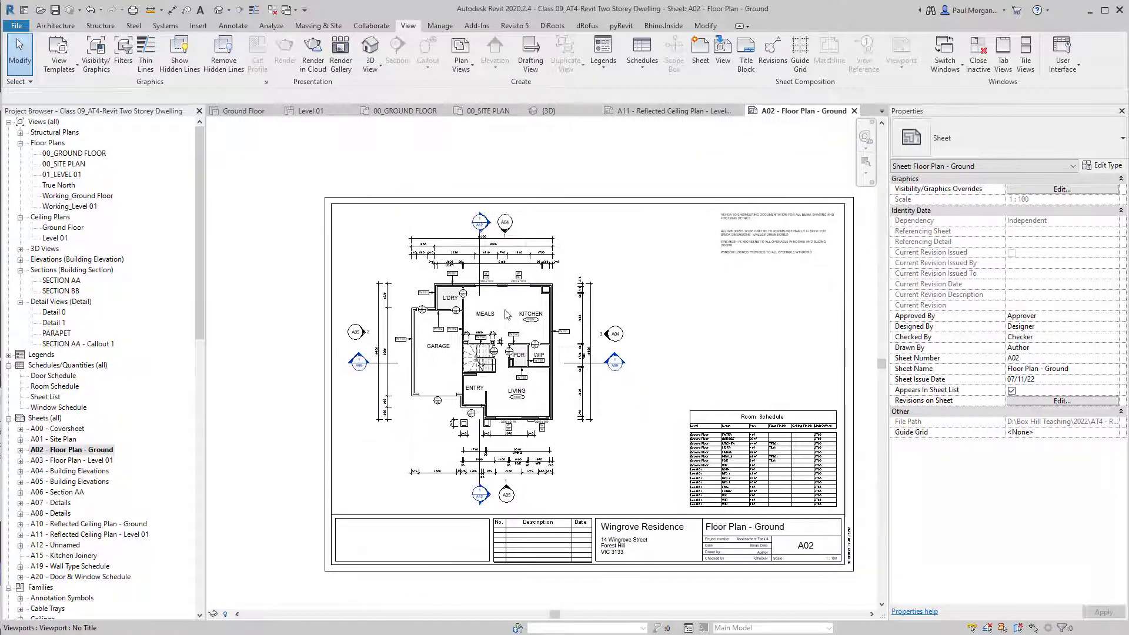
{"action": "left_click", "coordinate": [502, 316]}
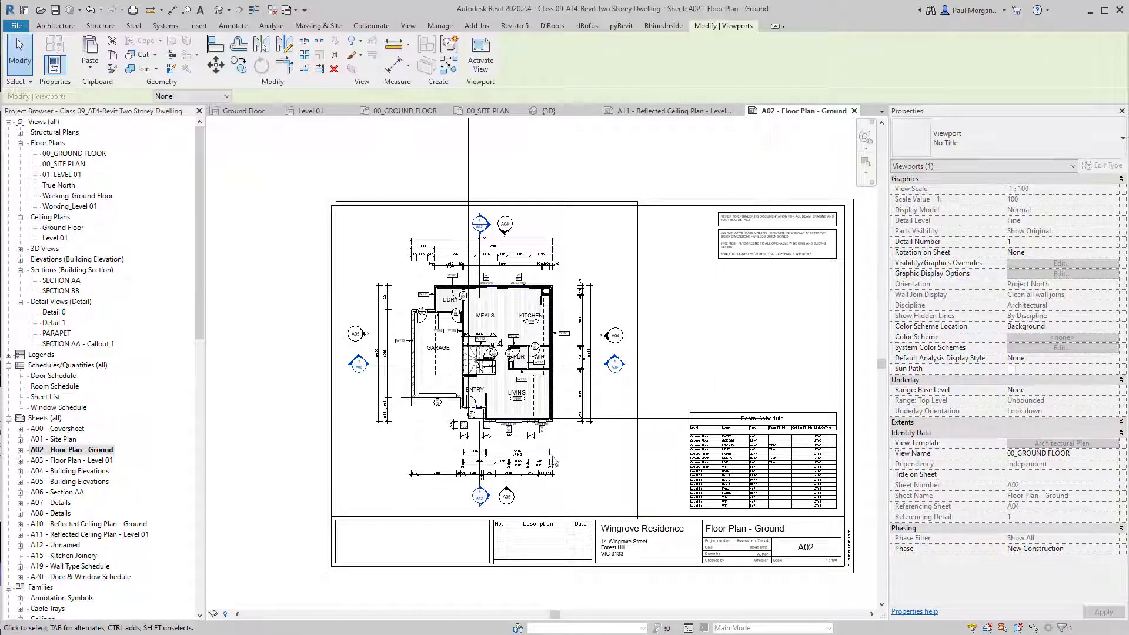
{"action": "left_click_drag", "start_coordinate": [502, 315], "coordinate": [634, 214]}
{"action": "key", "text": "Escape"}
Select both corner reference lines, then open sheet A03 - Floor Plan - Level 01.
{"action": "scroll", "coordinate": [616, 257], "scroll_direction": "up", "scroll_amount": 5}
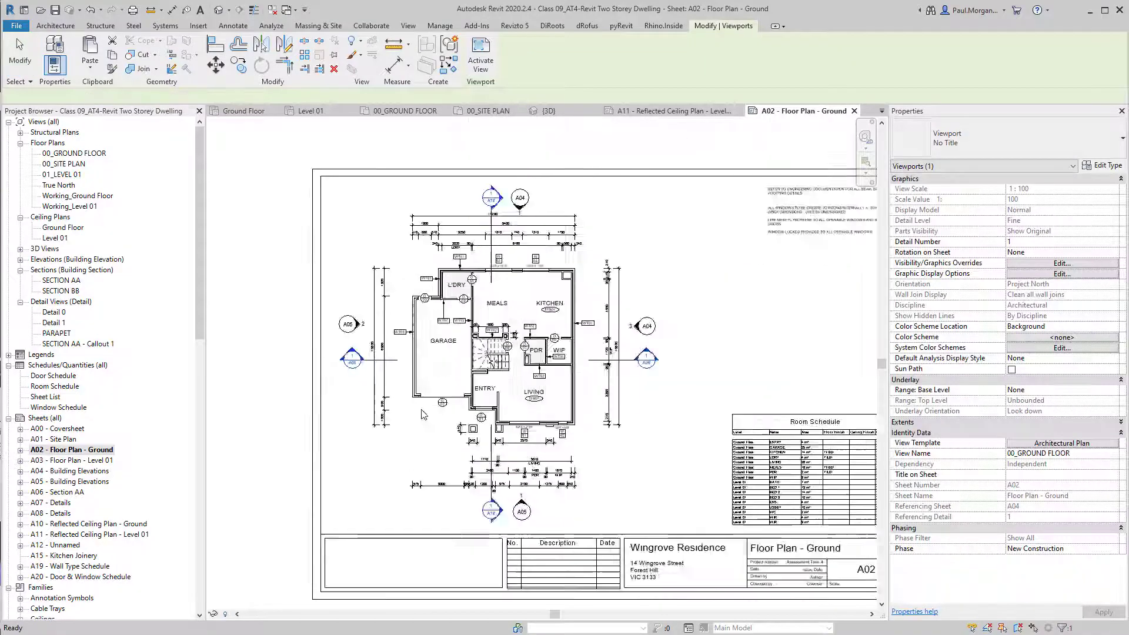
{"action": "left_click", "coordinate": [383, 386]}
{"action": "scroll", "coordinate": [383, 385], "scroll_direction": "up", "scroll_amount": 5}
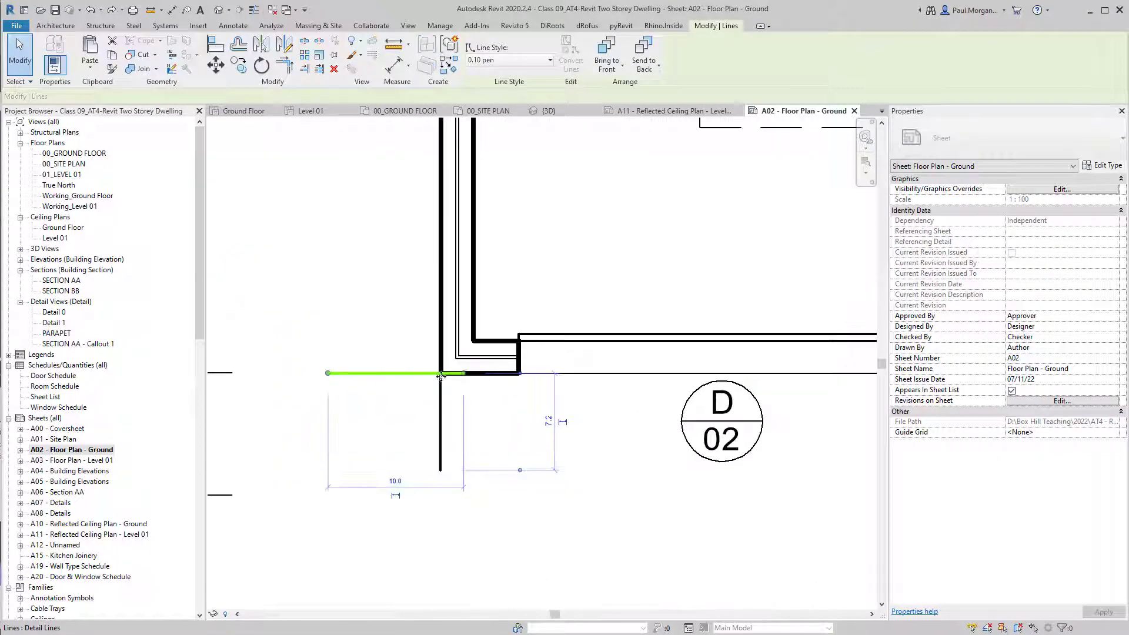
{"action": "left_click", "coordinate": [440, 403]}
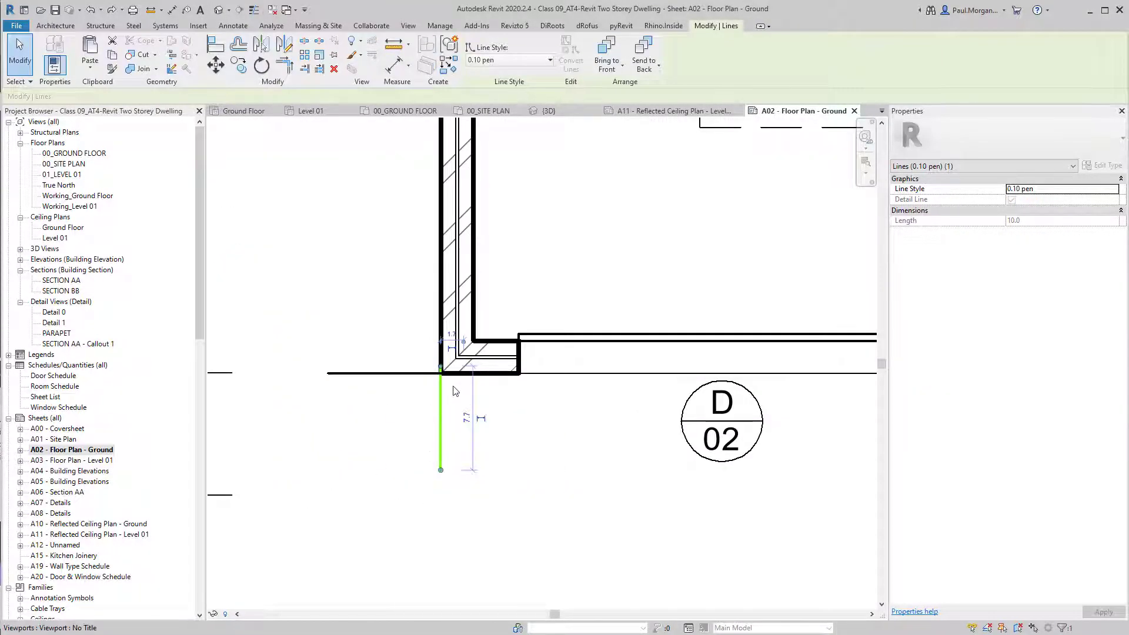
{"action": "left_click", "coordinate": [405, 376], "text": "ctrl"}
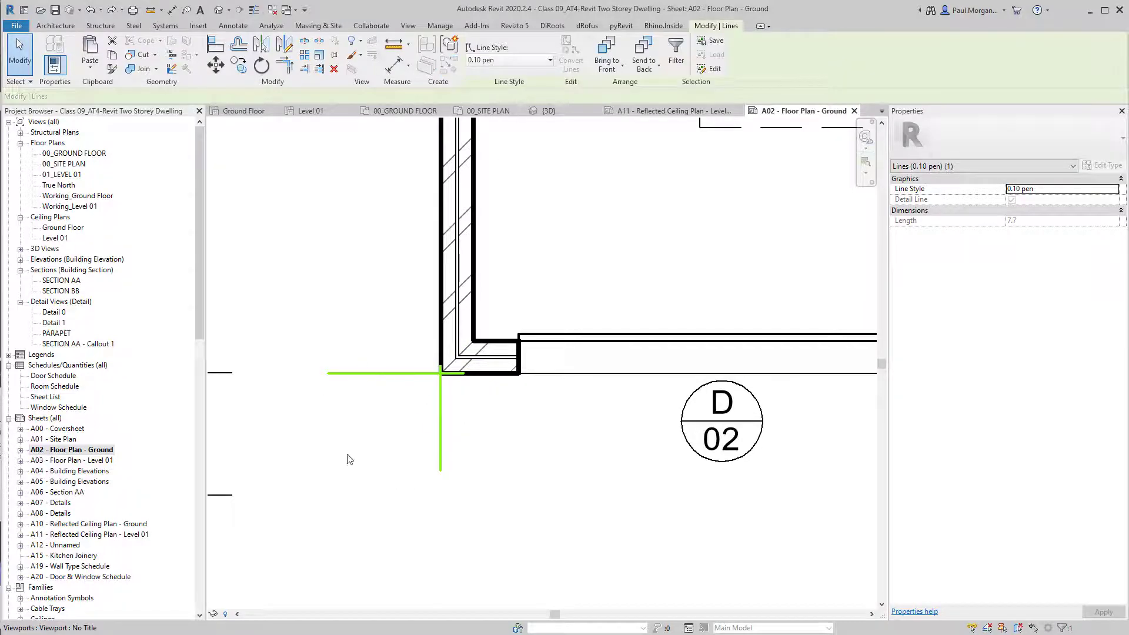
{"action": "left_click", "coordinate": [371, 436]}
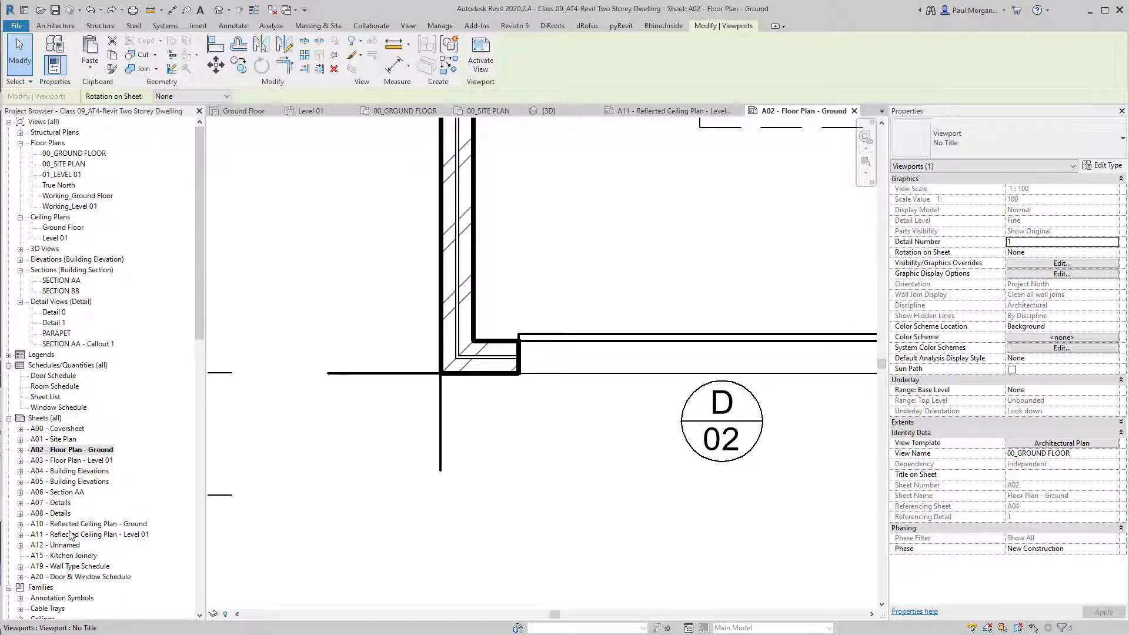
{"action": "double_click", "coordinate": [81, 460]}
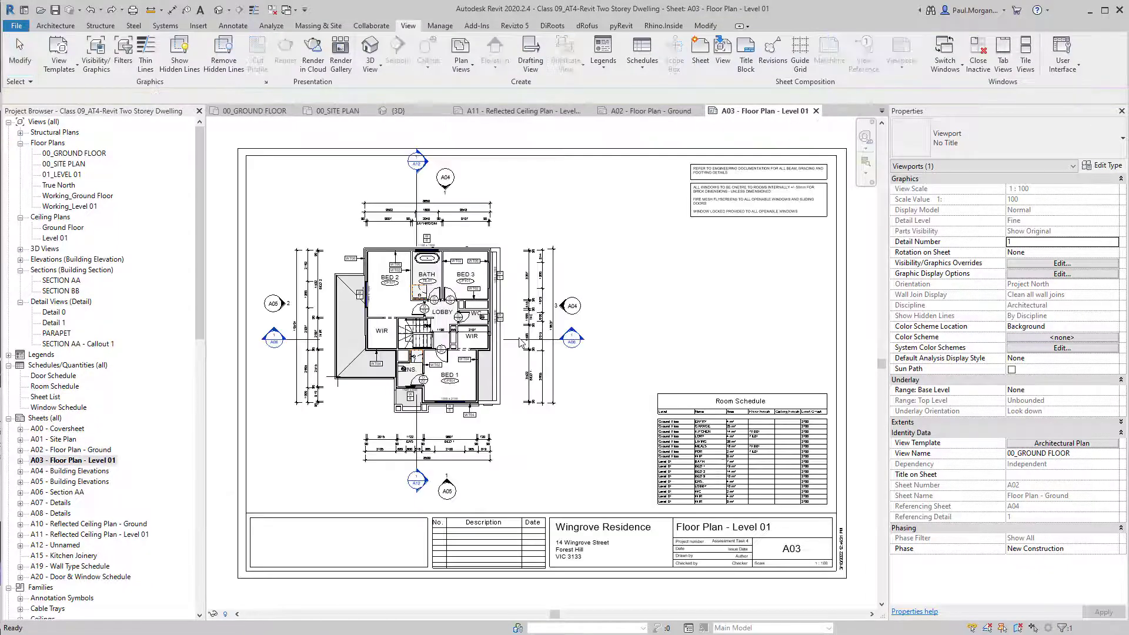
On sheet A10, delete the two stray detail lines and shift the Ground Floor viewport up-right.
{"action": "scroll", "coordinate": [329, 382], "scroll_direction": "up", "scroll_amount": 4}
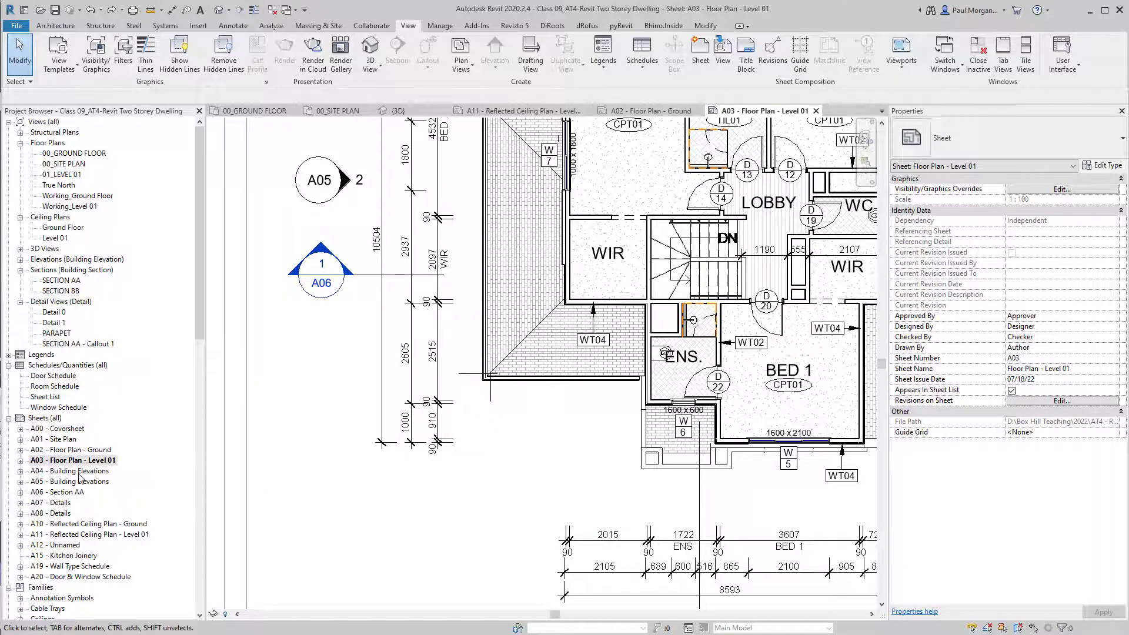
{"action": "double_click", "coordinate": [69, 525]}
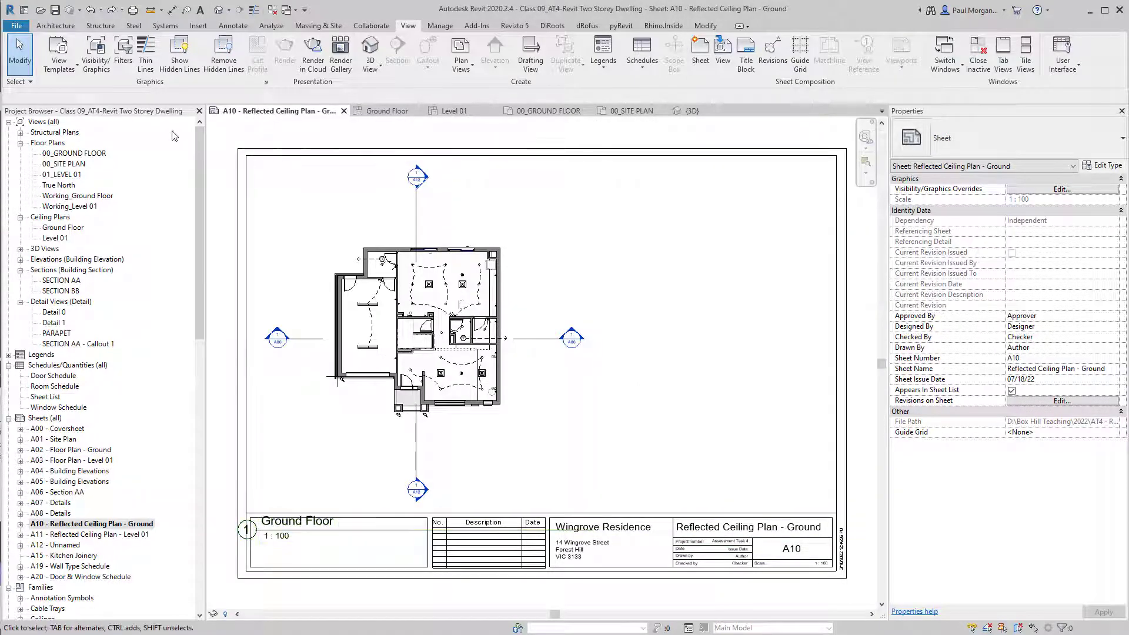
{"action": "left_click", "coordinate": [339, 381]}
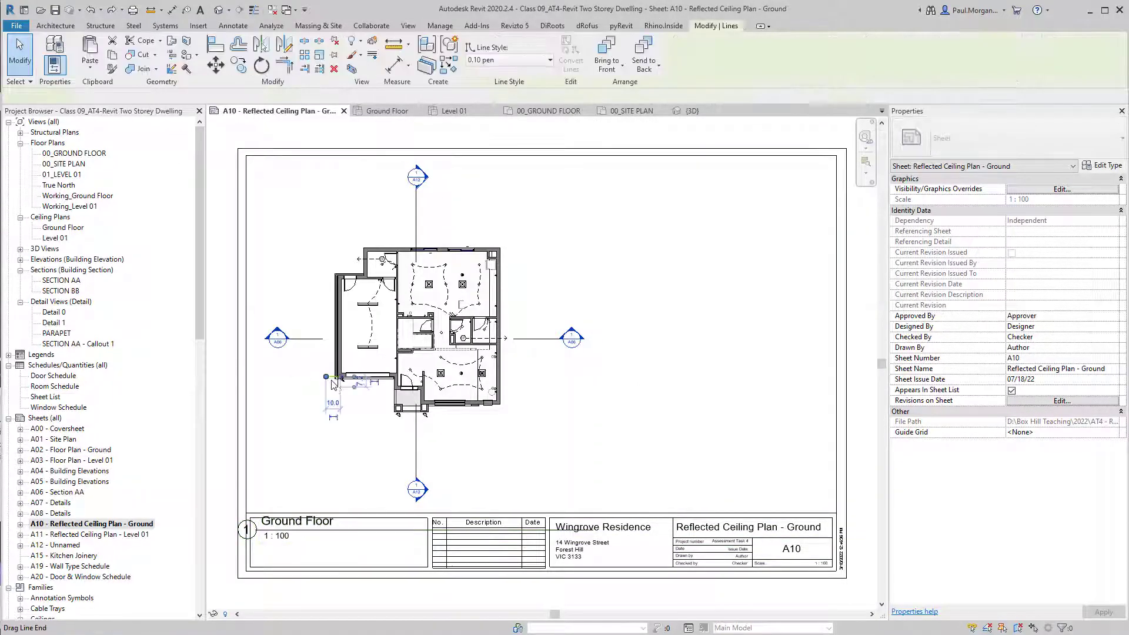
{"action": "left_click", "coordinate": [339, 391], "text": "ctrl"}
{"action": "key", "text": "Delete"}
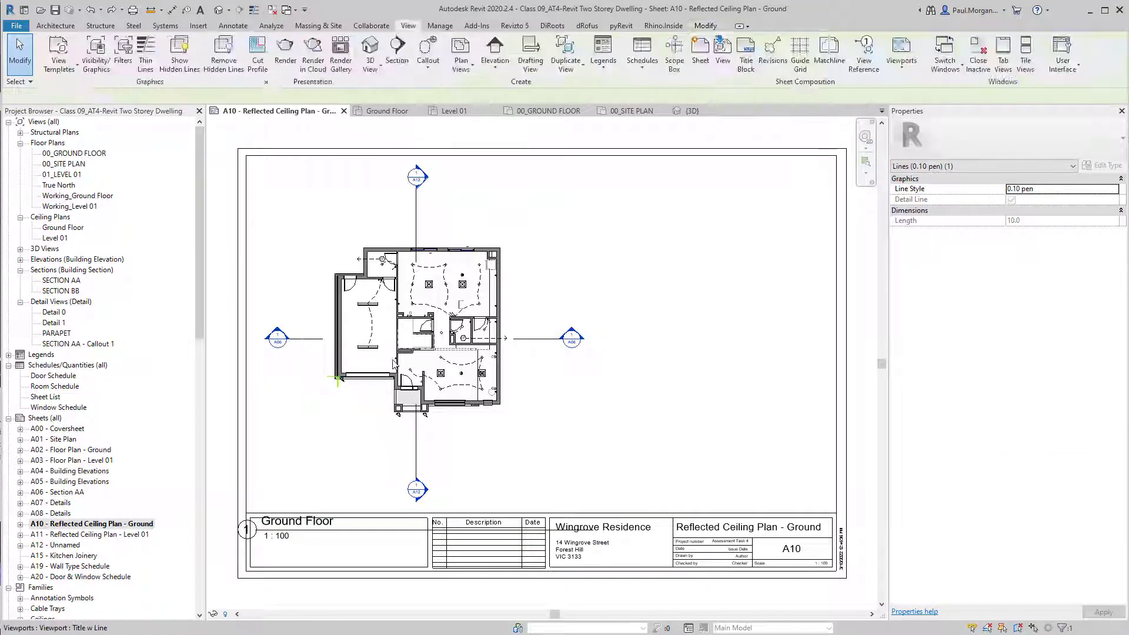
{"action": "left_click_drag", "start_coordinate": [374, 352], "coordinate": [579, 321]}
{"action": "left_click", "coordinate": [344, 370]}
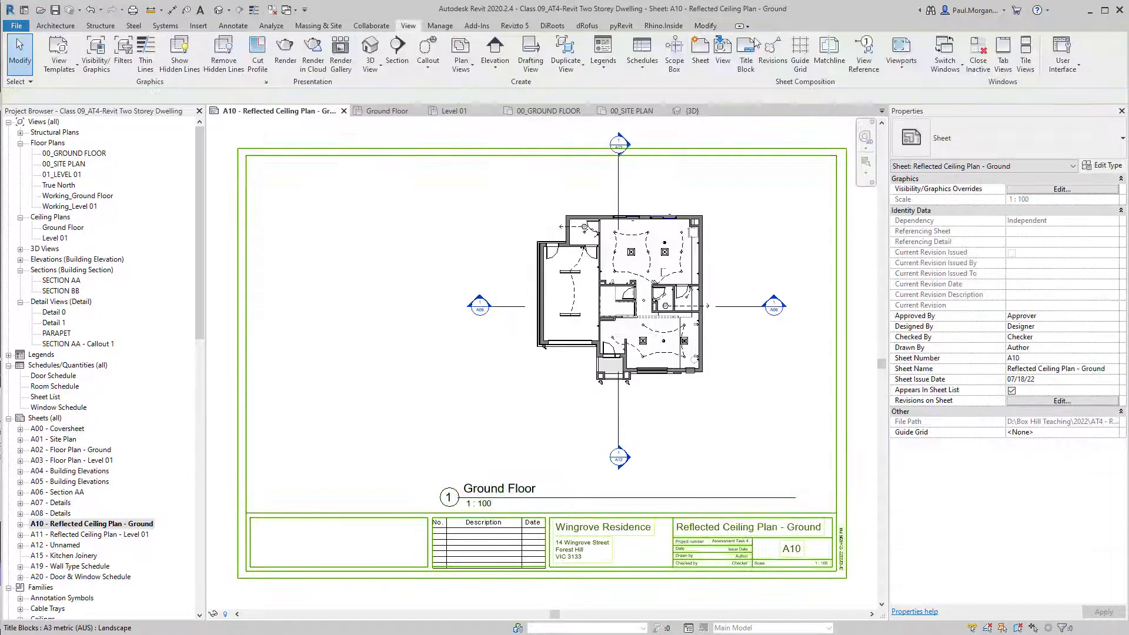
Paste the two corner reference lines Aligned to Same Place on sheet A10.
{"action": "left_click", "coordinate": [708, 26]}
{"action": "left_click", "coordinate": [90, 67]}
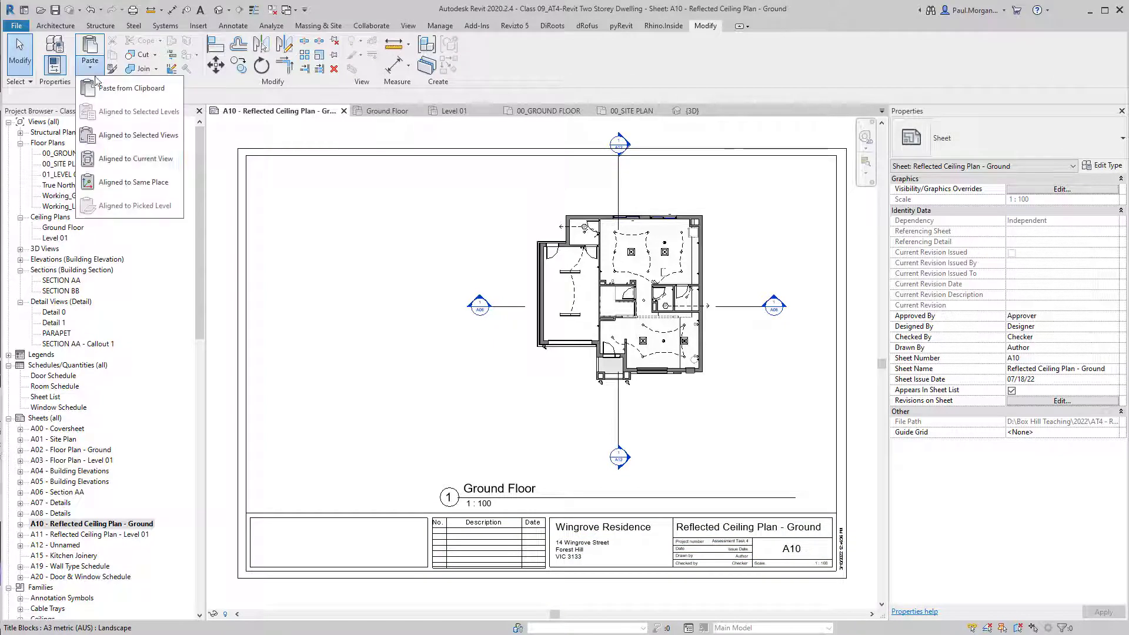
{"action": "left_click", "coordinate": [123, 182]}
{"action": "scroll", "coordinate": [321, 374], "scroll_direction": "up", "scroll_amount": 5}
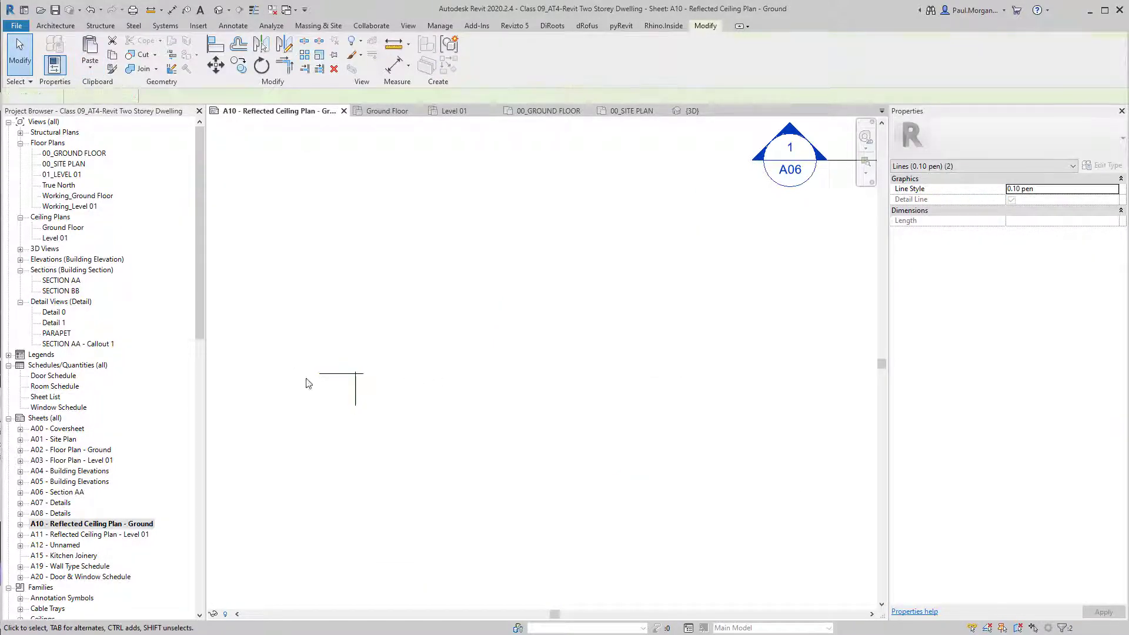
{"action": "left_click", "coordinate": [306, 383]}
{"action": "scroll", "coordinate": [353, 375], "scroll_direction": "up", "scroll_amount": 4}
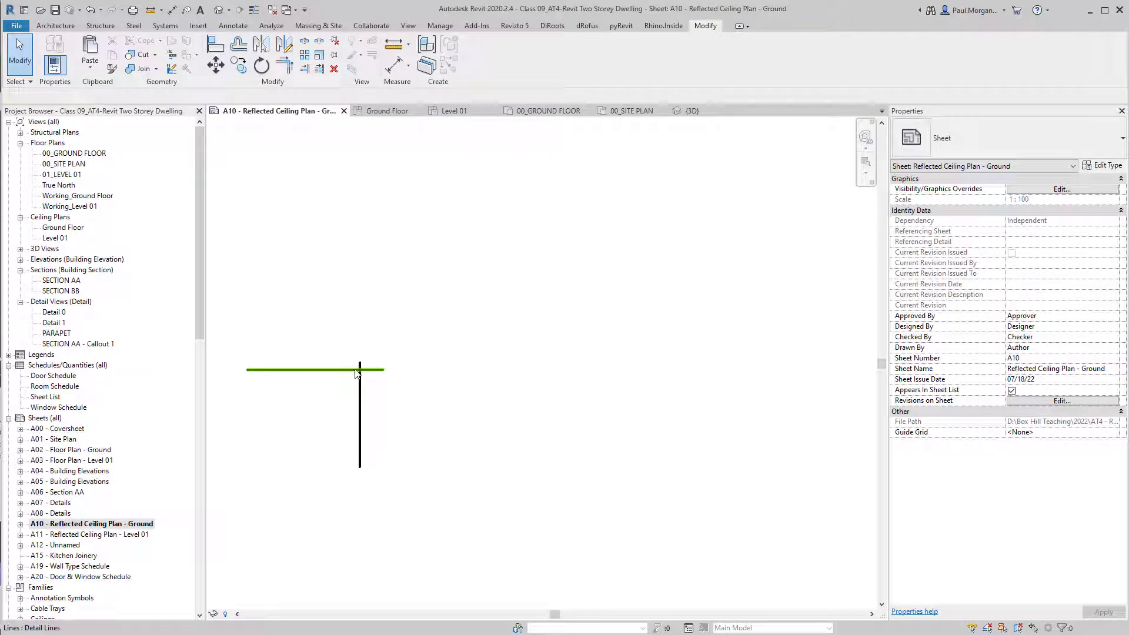
{"action": "scroll", "coordinate": [362, 375], "scroll_direction": "down", "scroll_amount": 8}
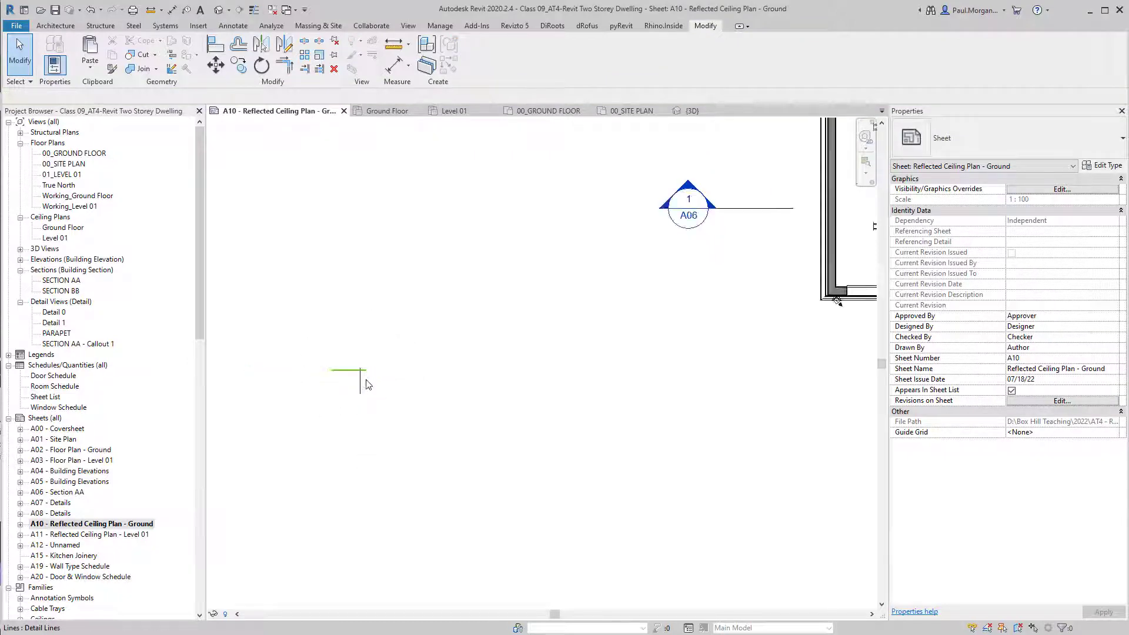
Move (MV) the Ground Floor viewport so its lower-left wall corner sits on the lines' intersection.
{"action": "left_click", "coordinate": [612, 324]}
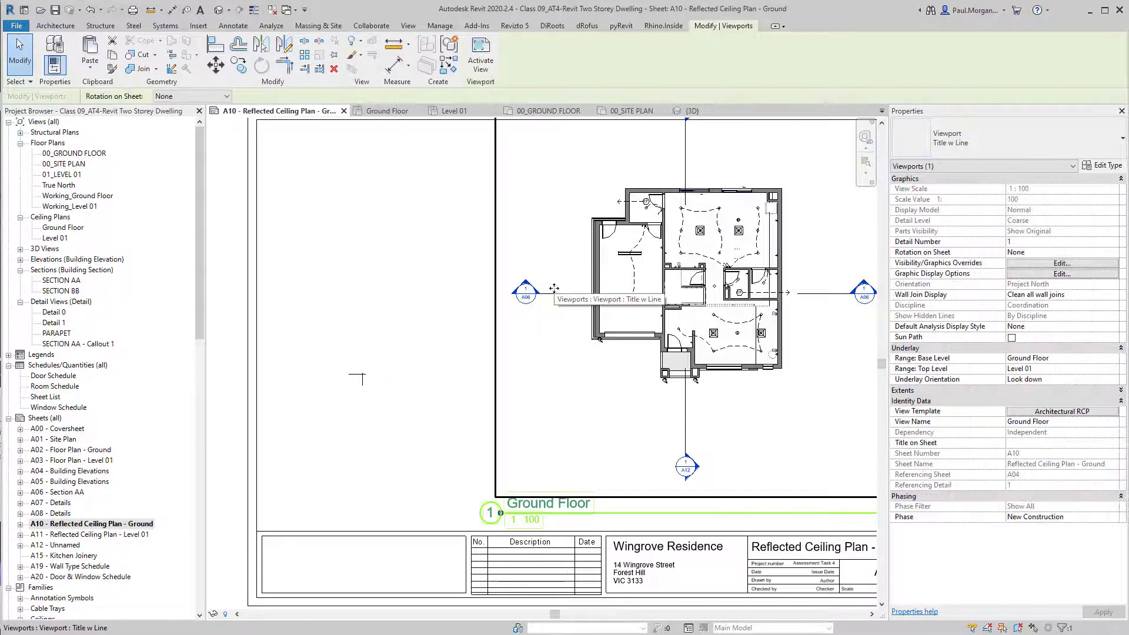
{"action": "key", "text": "m"}
{"action": "key", "text": "v"}
{"action": "scroll", "coordinate": [597, 338], "scroll_direction": "up", "scroll_amount": 8}
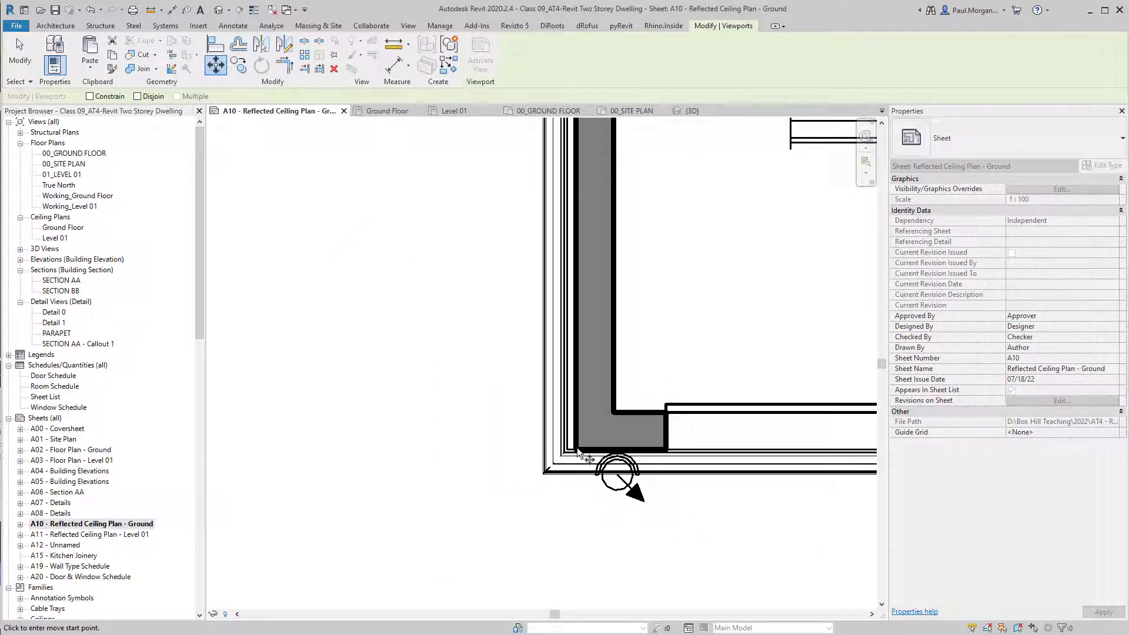
{"action": "left_click", "coordinate": [579, 453]}
{"action": "scroll", "coordinate": [578, 453], "scroll_direction": "down", "scroll_amount": 6}
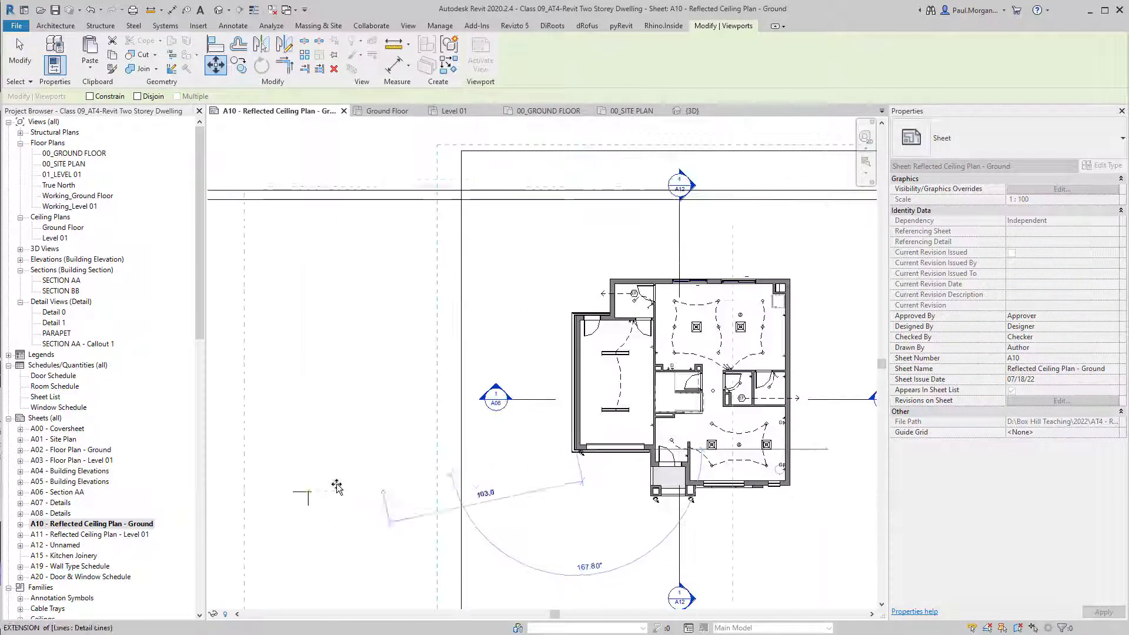
{"action": "scroll", "coordinate": [308, 492], "scroll_direction": "up", "scroll_amount": 8}
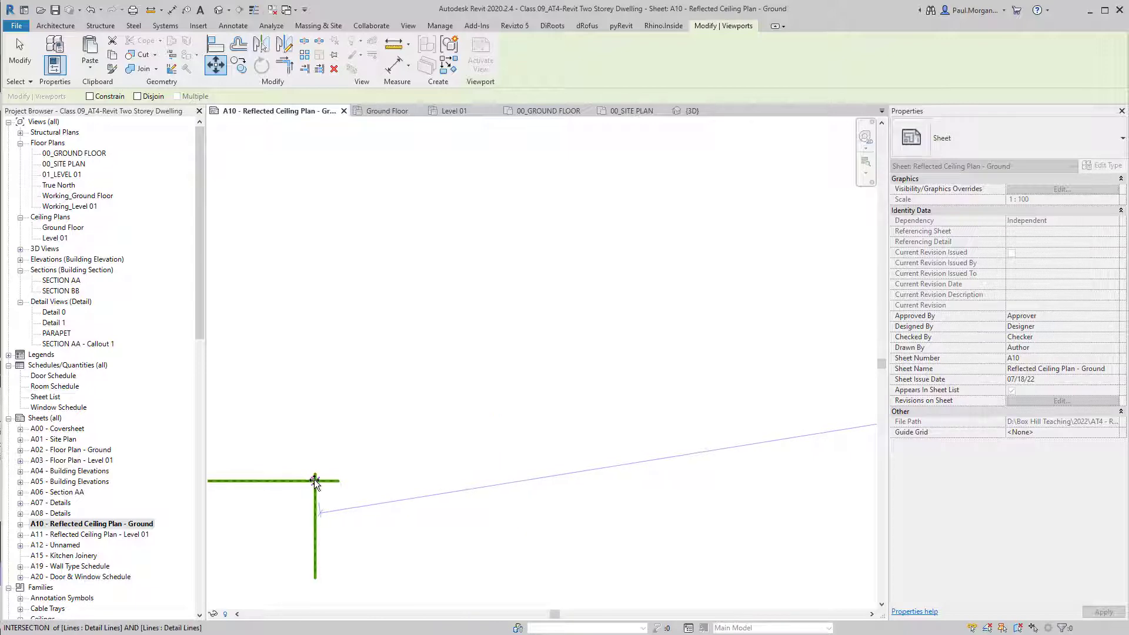
{"action": "left_click", "coordinate": [314, 481]}
{"action": "scroll", "coordinate": [359, 504], "scroll_direction": "down", "scroll_amount": 8}
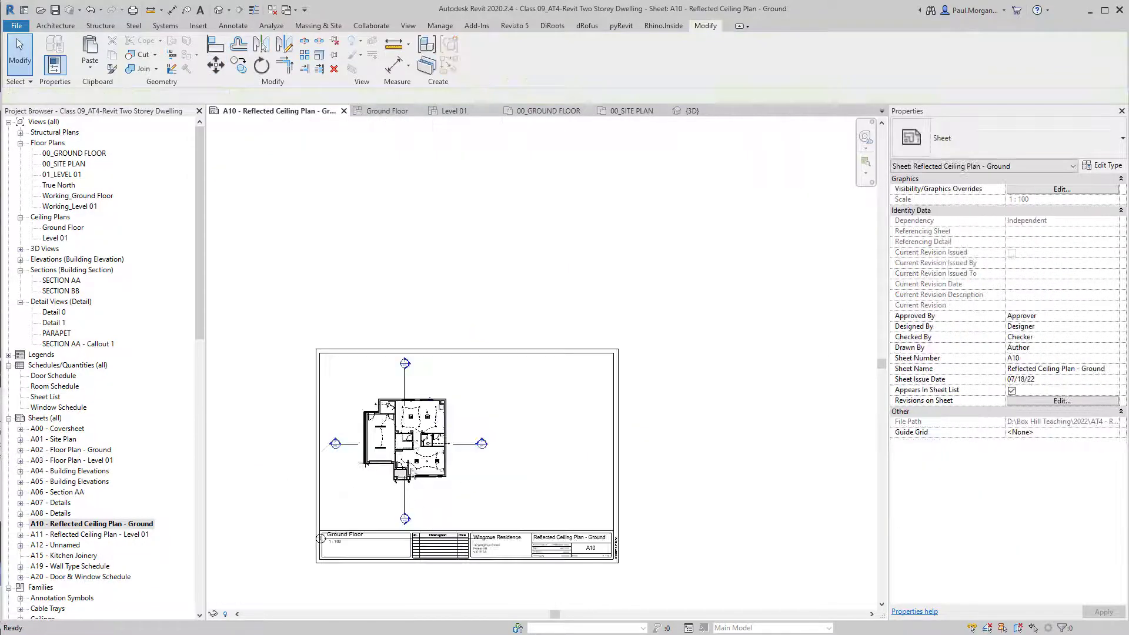
{"action": "middle_click_drag", "start_coordinate": [437, 497], "coordinate": [436, 462]}
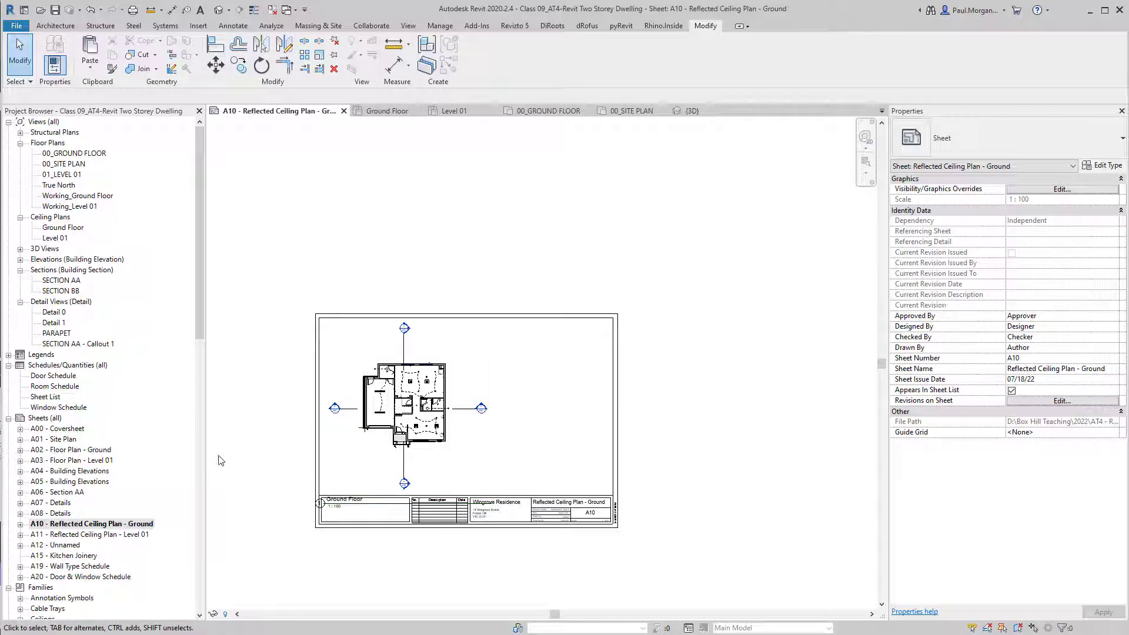
{"action": "middle_click_drag", "start_coordinate": [283, 512], "coordinate": [274, 506]}
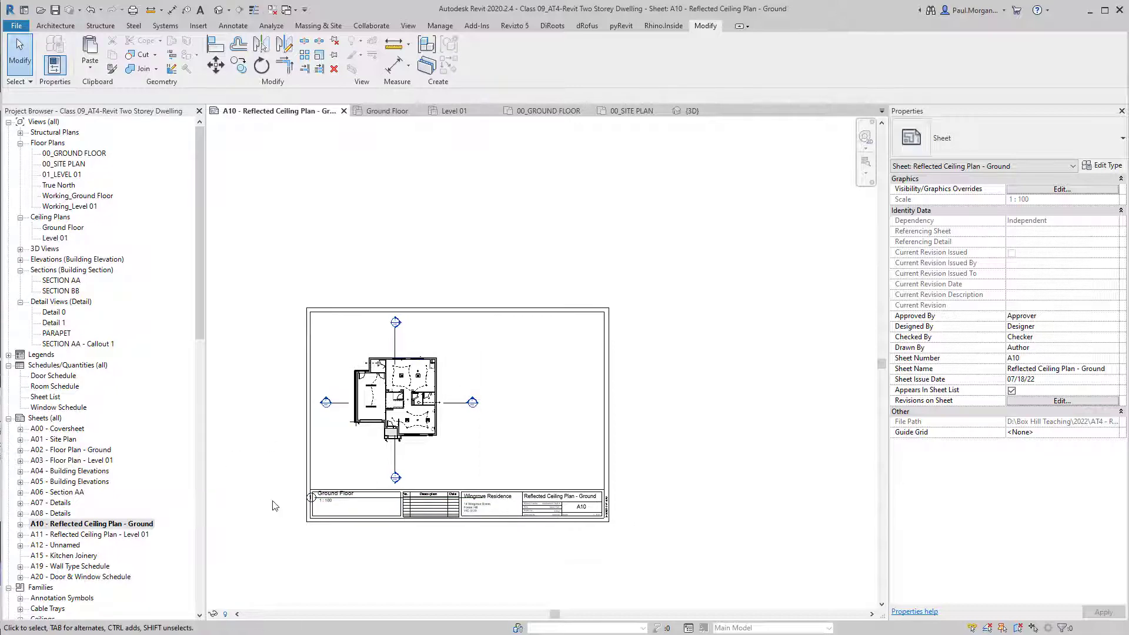
{"action": "scroll", "coordinate": [391, 509], "scroll_direction": "up", "scroll_amount": 3}
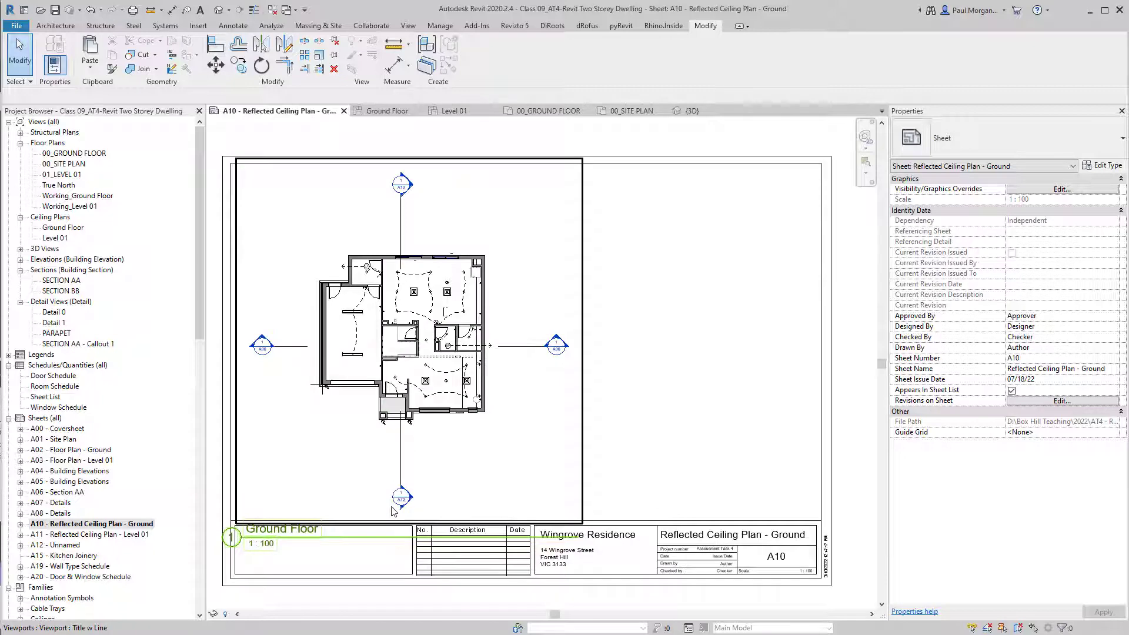
{"action": "scroll", "coordinate": [393, 510], "scroll_direction": "down", "scroll_amount": 3}
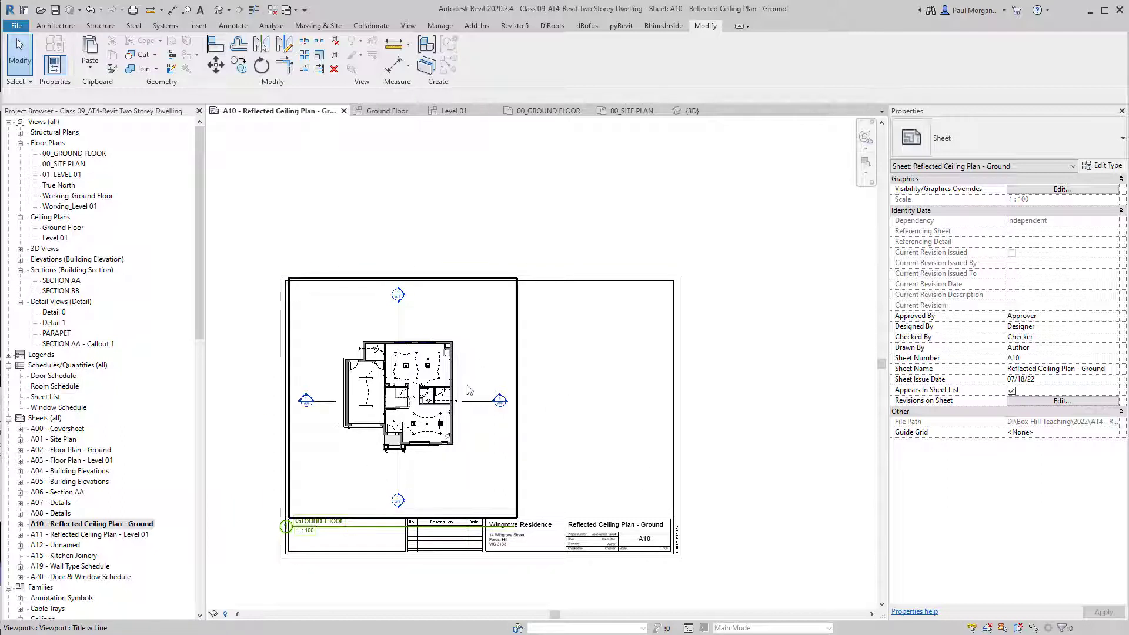
Expand Legends and open the DOOR, WALL and WINDOW SCHEDULE legends.
{"action": "double_click", "coordinate": [41, 356]}
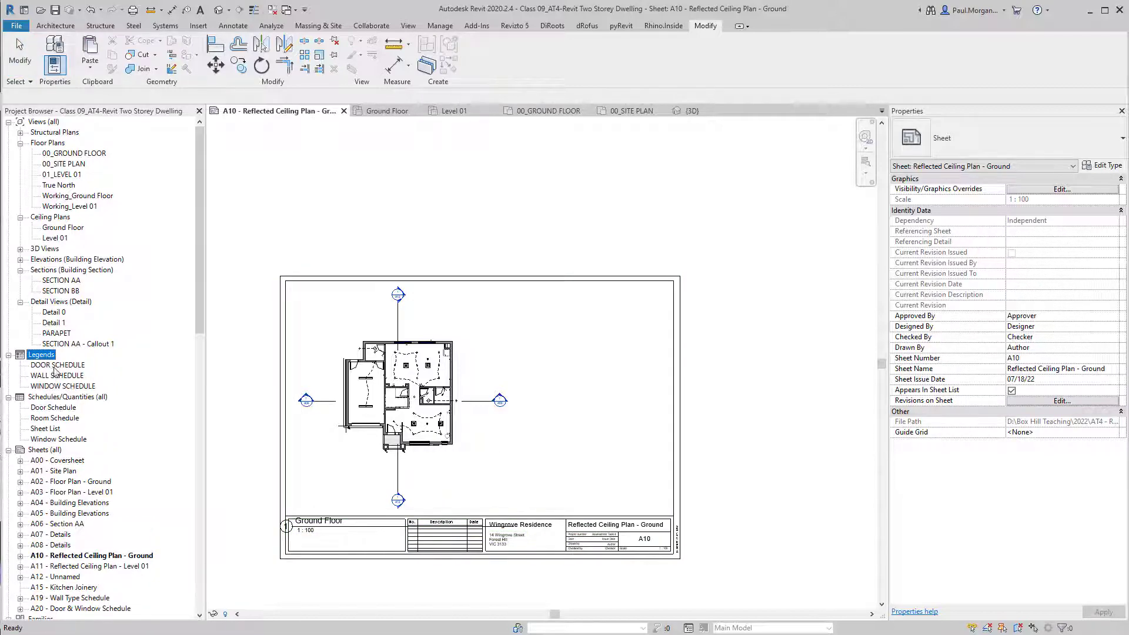
{"action": "double_click", "coordinate": [54, 366]}
{"action": "double_click", "coordinate": [57, 376]}
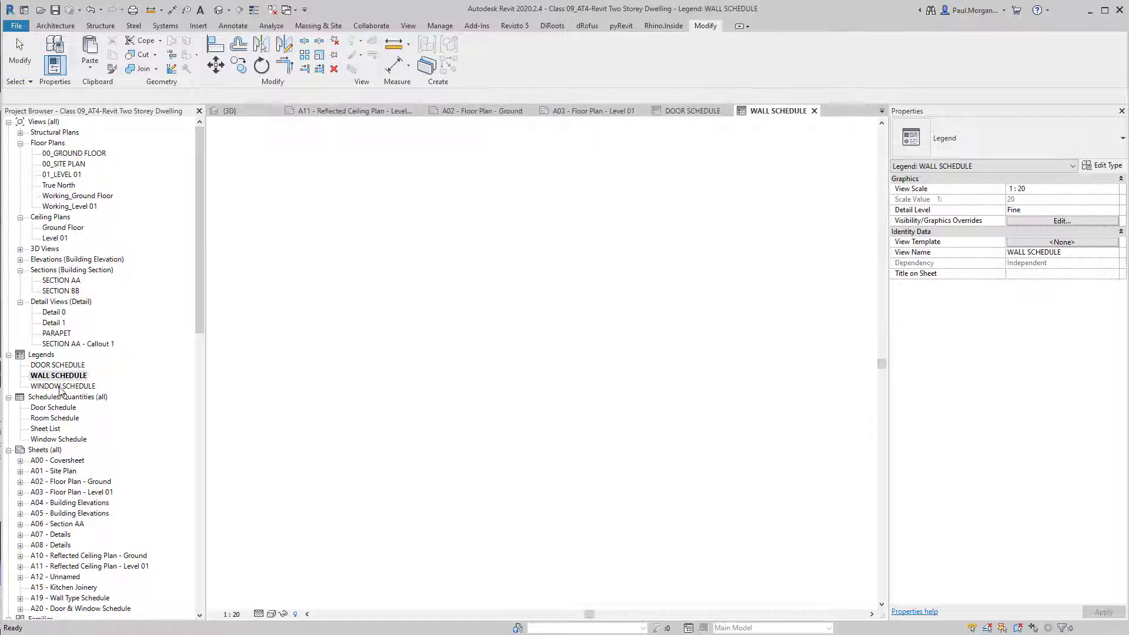
{"action": "double_click", "coordinate": [61, 387]}
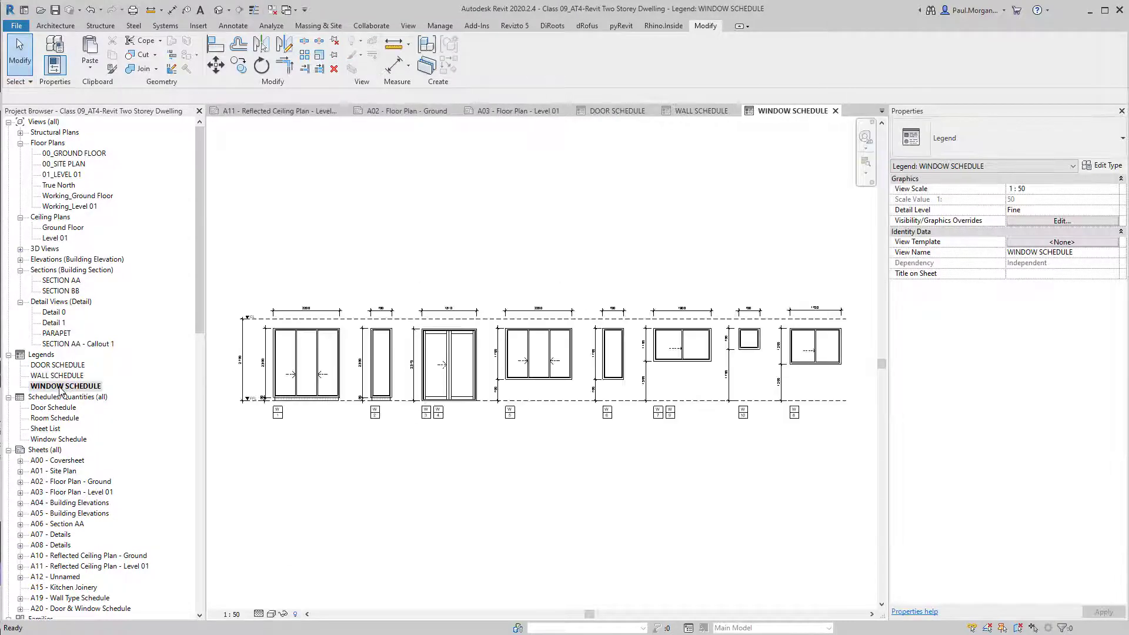
Create a new Electrical Fixtures legend view at 1 : 10 scale.
{"action": "right_click", "coordinate": [41, 356]}
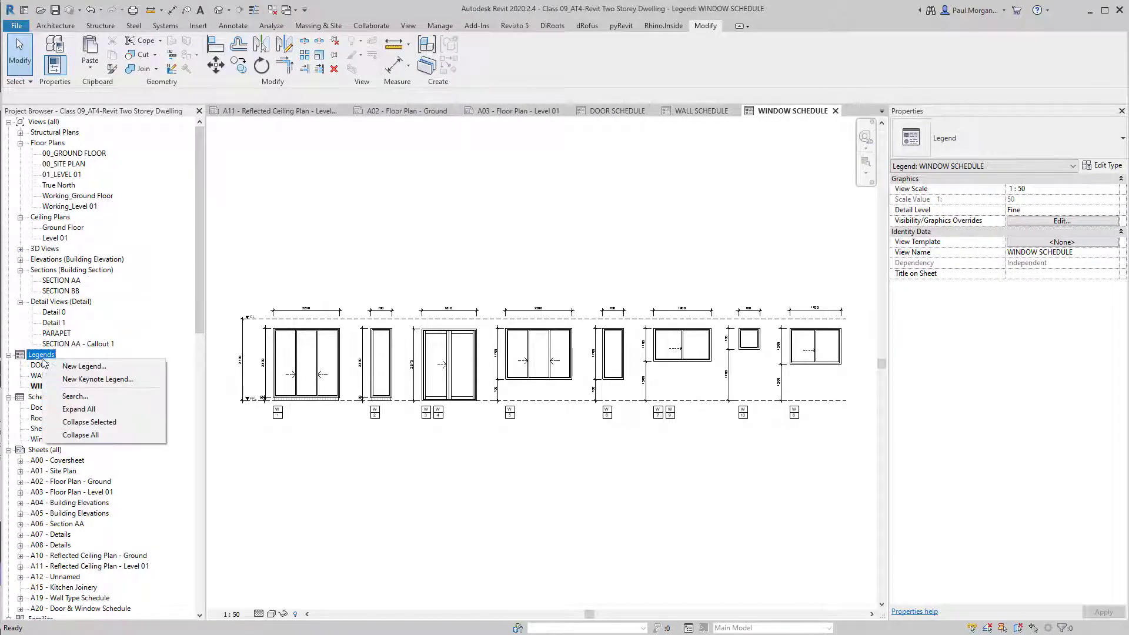
{"action": "left_click", "coordinate": [65, 366]}
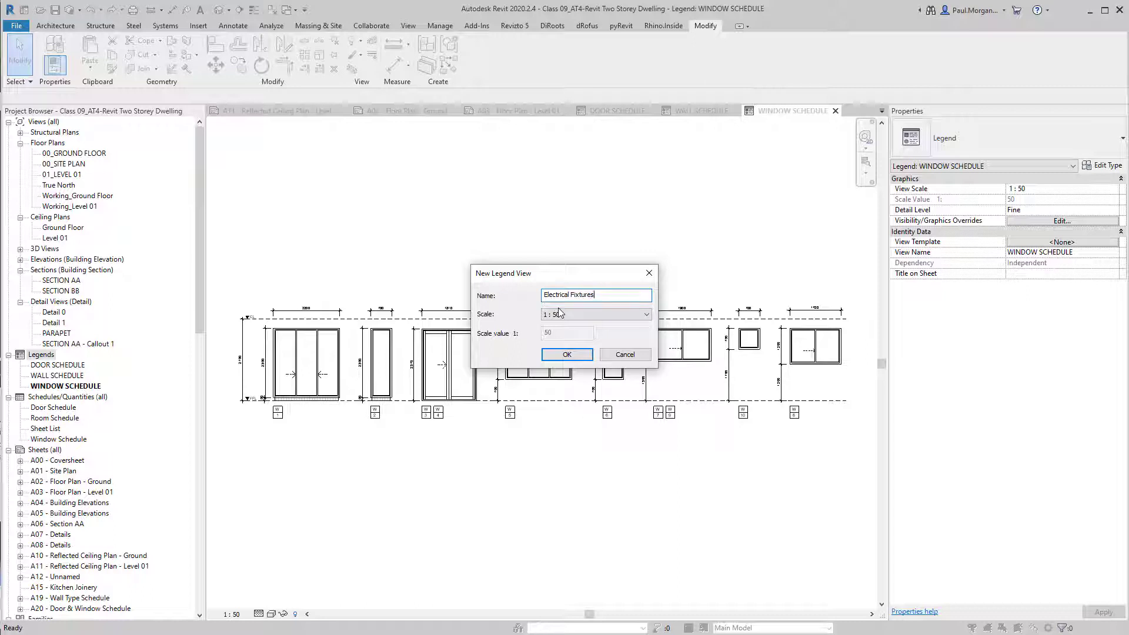
{"action": "left_click", "coordinate": [543, 316]}
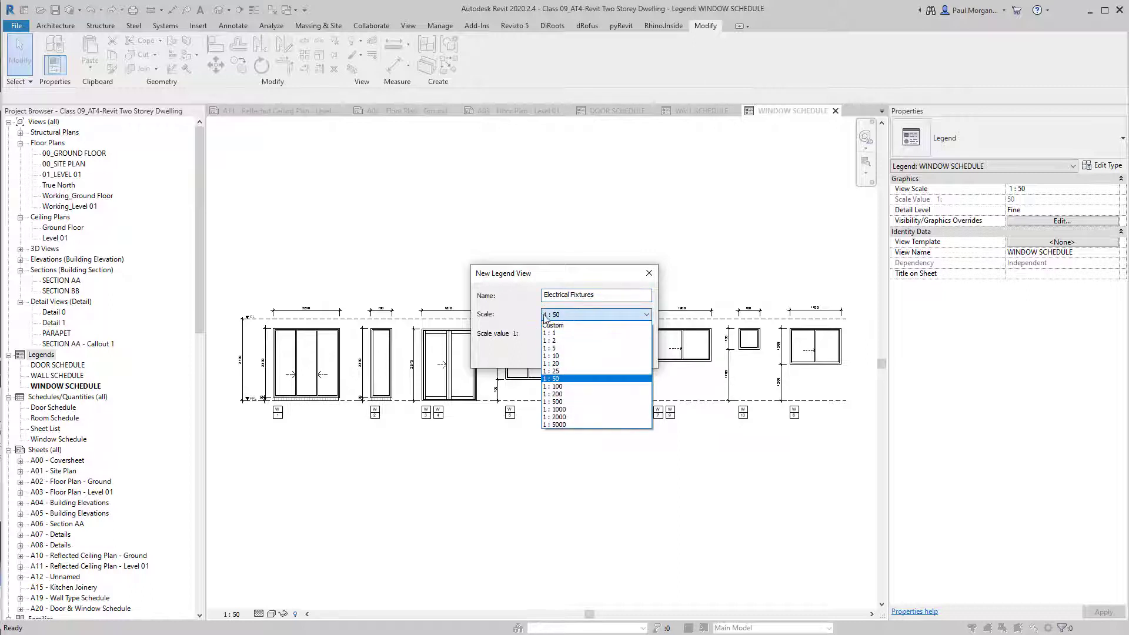
{"action": "left_click", "coordinate": [576, 356]}
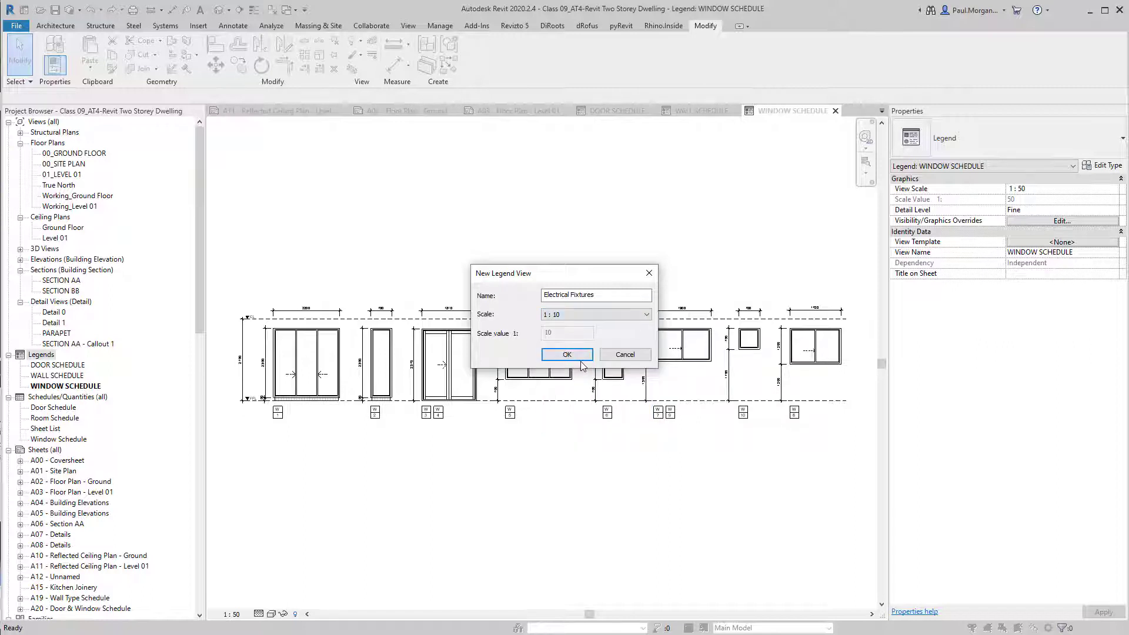
{"action": "left_click", "coordinate": [558, 354]}
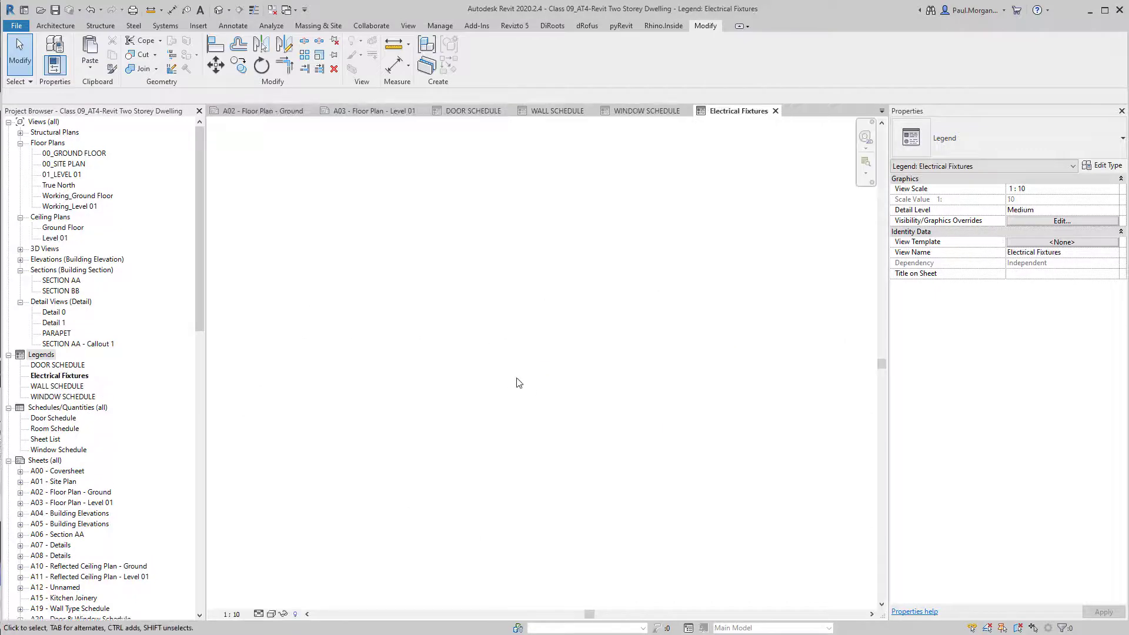
Rename the Electrical Fixtures legend to ELECTRICAL FIXTURES.
{"action": "right_click", "coordinate": [57, 376]}
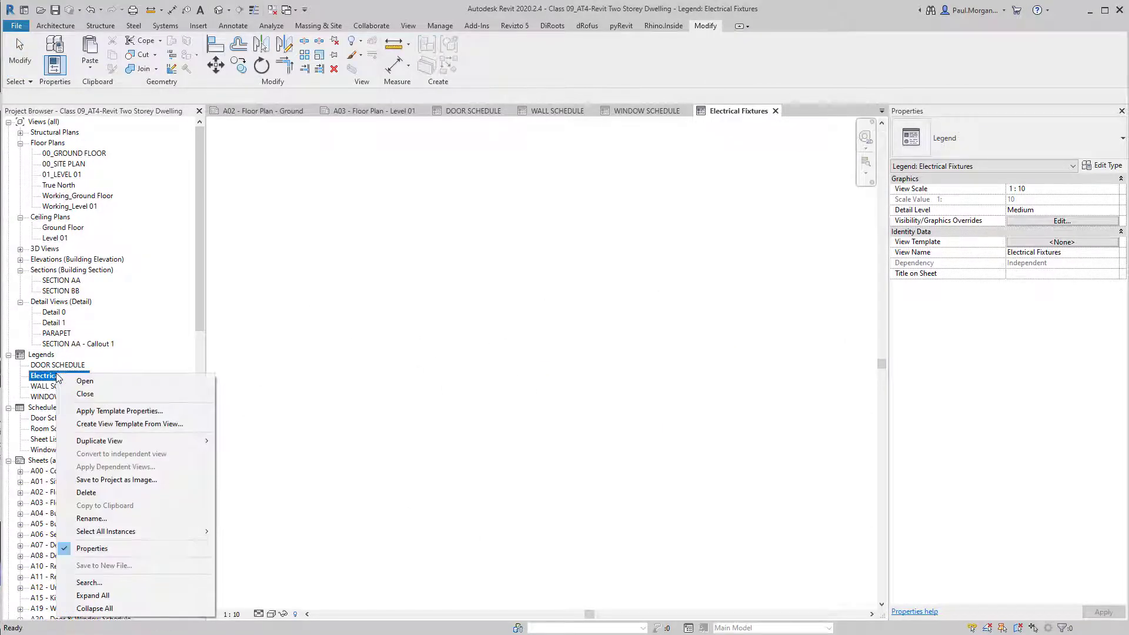
{"action": "left_click", "coordinate": [92, 520]}
{"action": "type", "text": "E"}
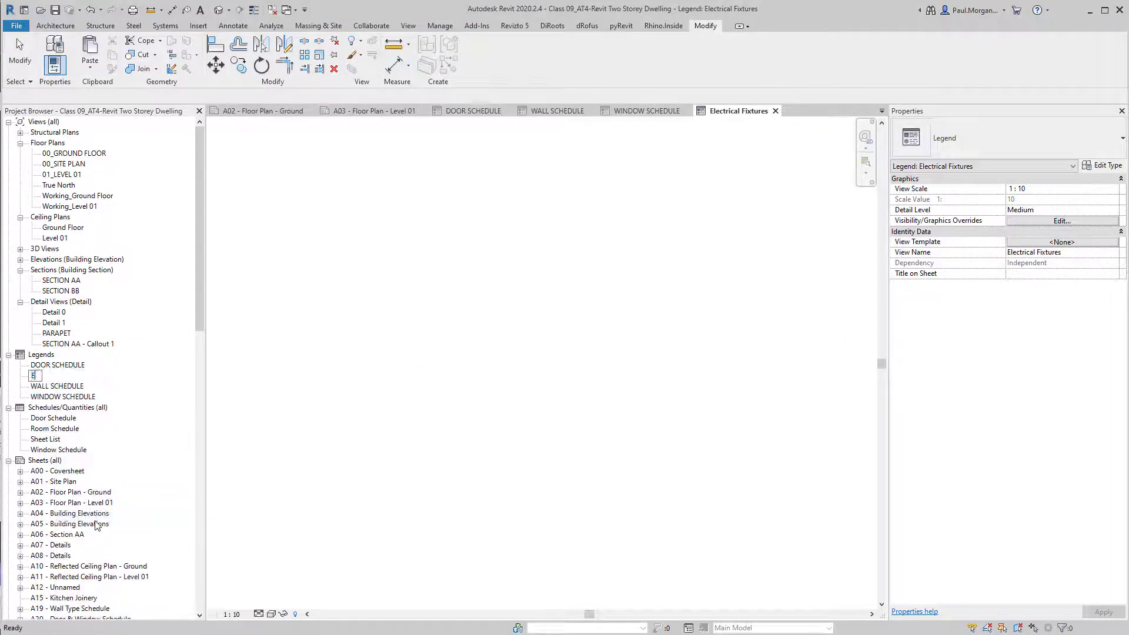
{"action": "type", "text": "LECTRICAL FIXTURES"}
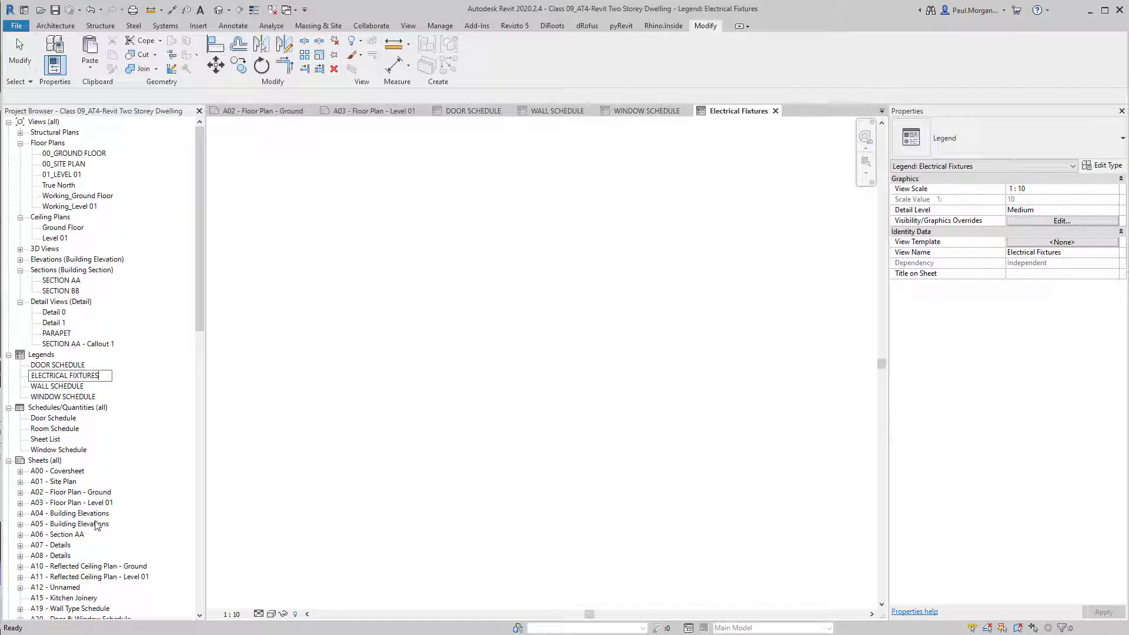
{"action": "key", "text": "Return"}
{"action": "left_click", "coordinate": [347, 368]}
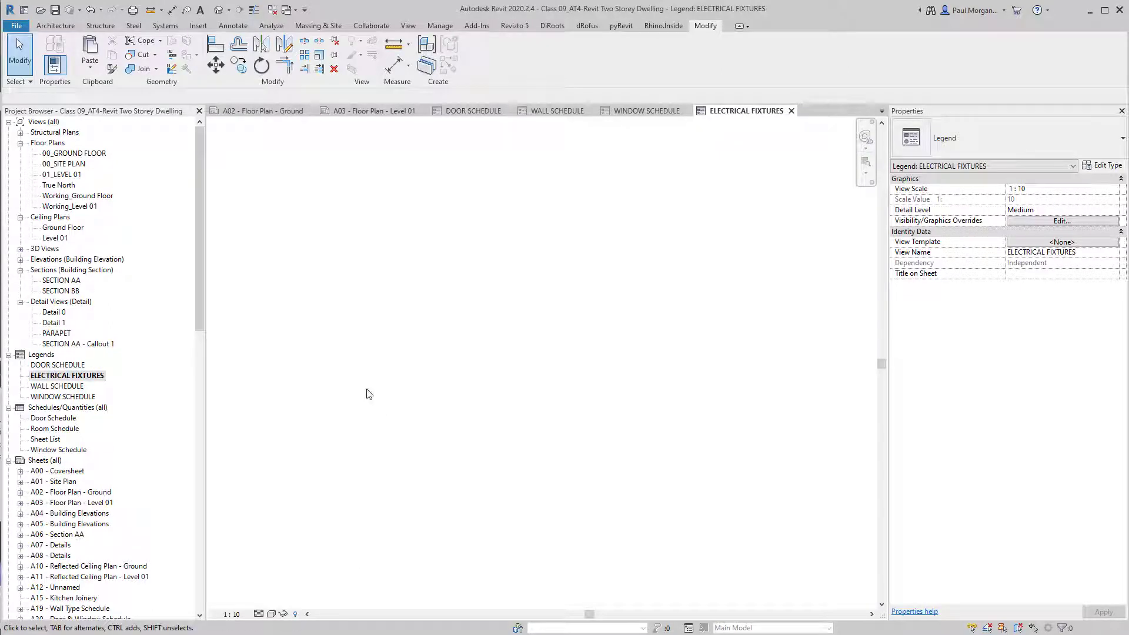
Draw a tall rectangle with detail lines (DL, Rectangle) in the legend.
{"action": "key", "text": "d"}
{"action": "key", "text": "l"}
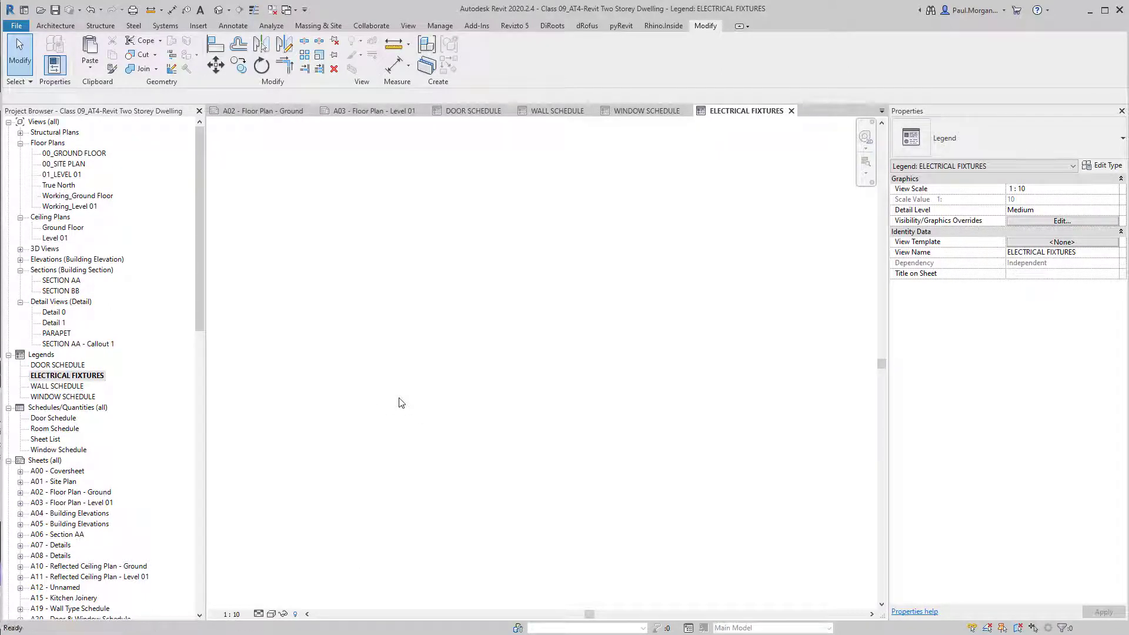
{"action": "left_click", "coordinate": [485, 43]}
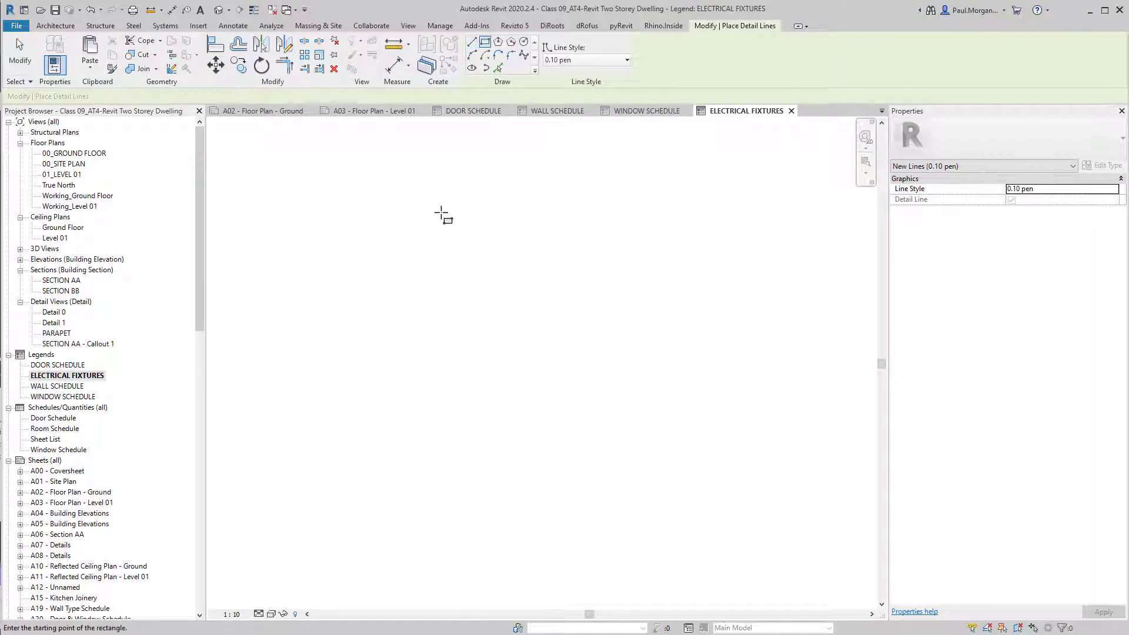
{"action": "left_click", "coordinate": [442, 209]}
{"action": "left_click", "coordinate": [536, 467]}
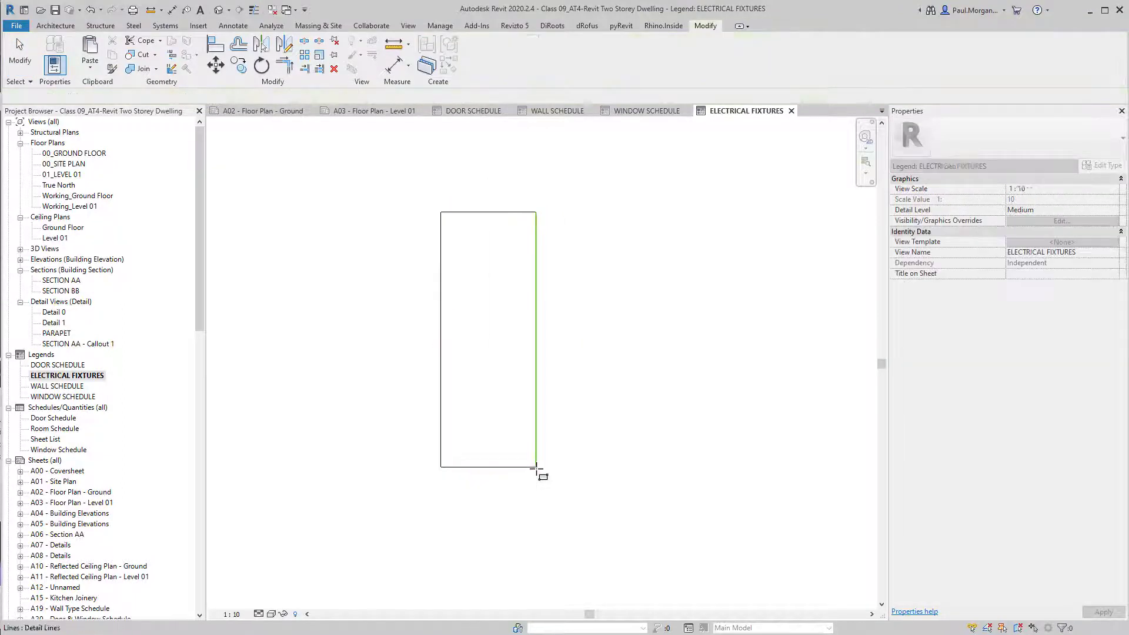
{"action": "key", "text": "Escape"}
{"action": "key", "text": "Escape"}
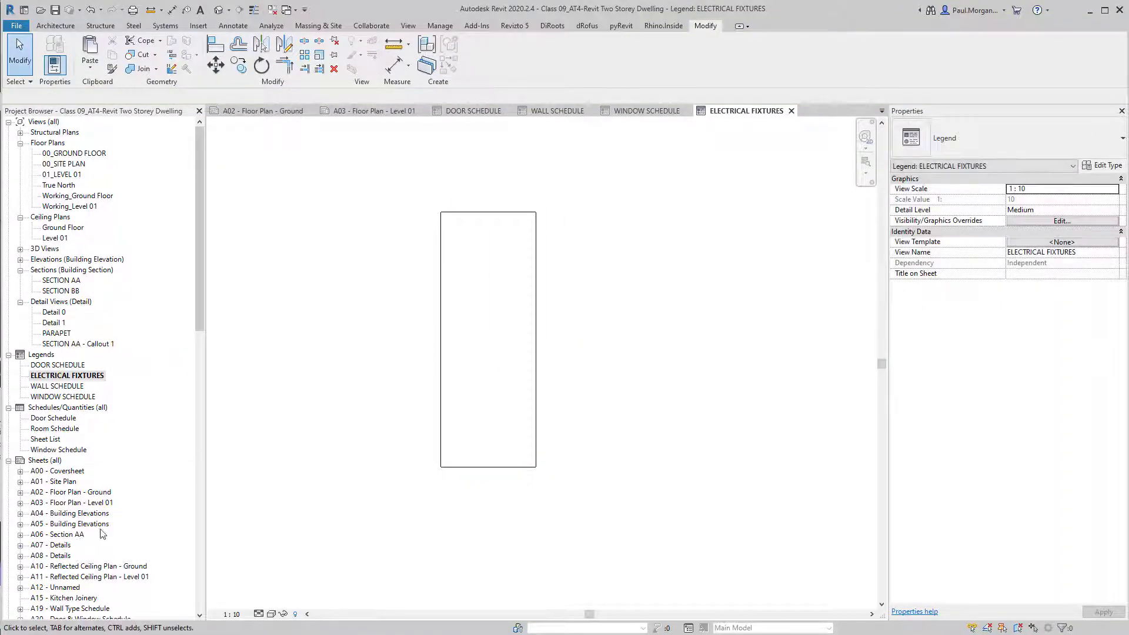
{"action": "scroll", "coordinate": [70, 482], "scroll_direction": "down", "scroll_amount": 2}
Expand Families > Lighting Devices > SWITCH_LIGHT to reveal its switch types.
{"action": "left_click", "coordinate": [44, 418]}
{"action": "scroll", "coordinate": [64, 458], "scroll_direction": "down", "scroll_amount": 9}
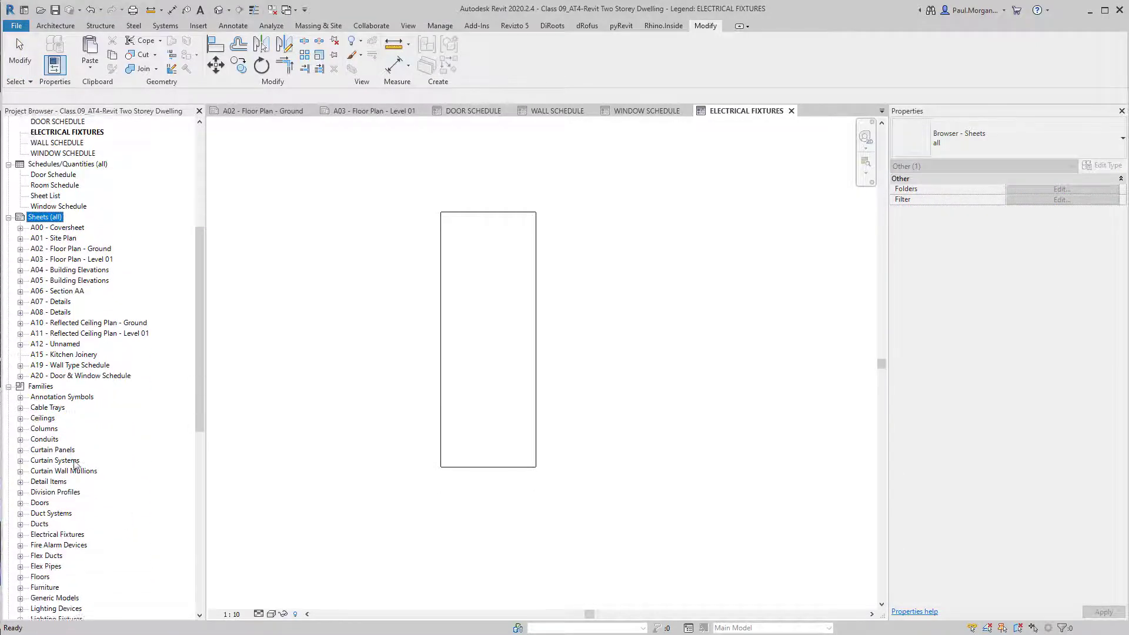
{"action": "scroll", "coordinate": [71, 458], "scroll_direction": "down", "scroll_amount": 5}
{"action": "left_click", "coordinate": [56, 450]}
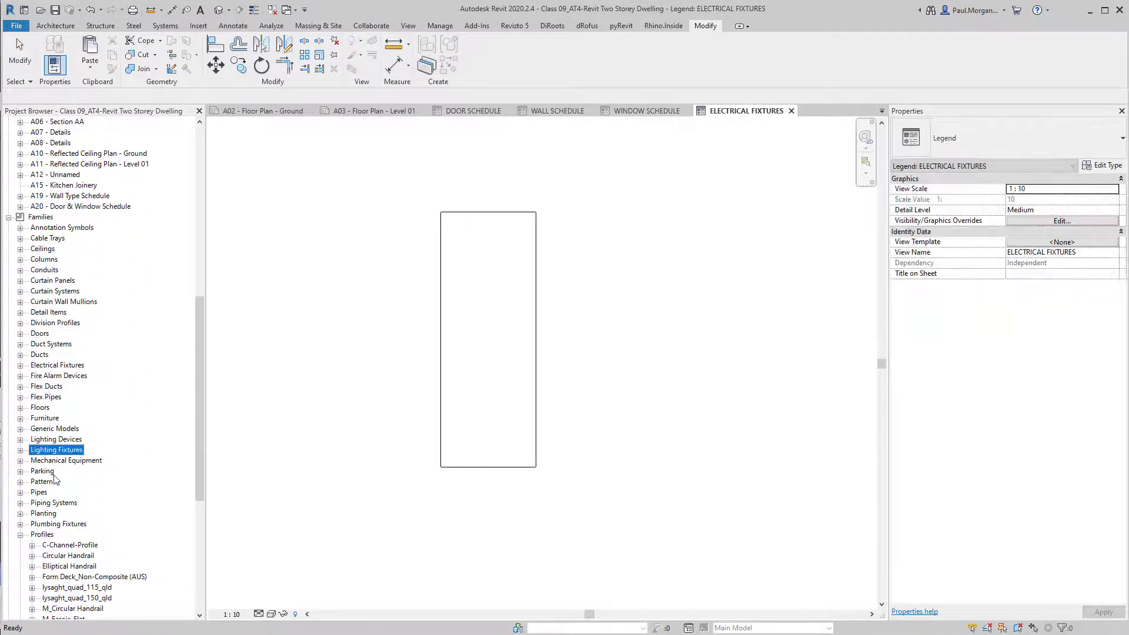
{"action": "double_click", "coordinate": [44, 536]}
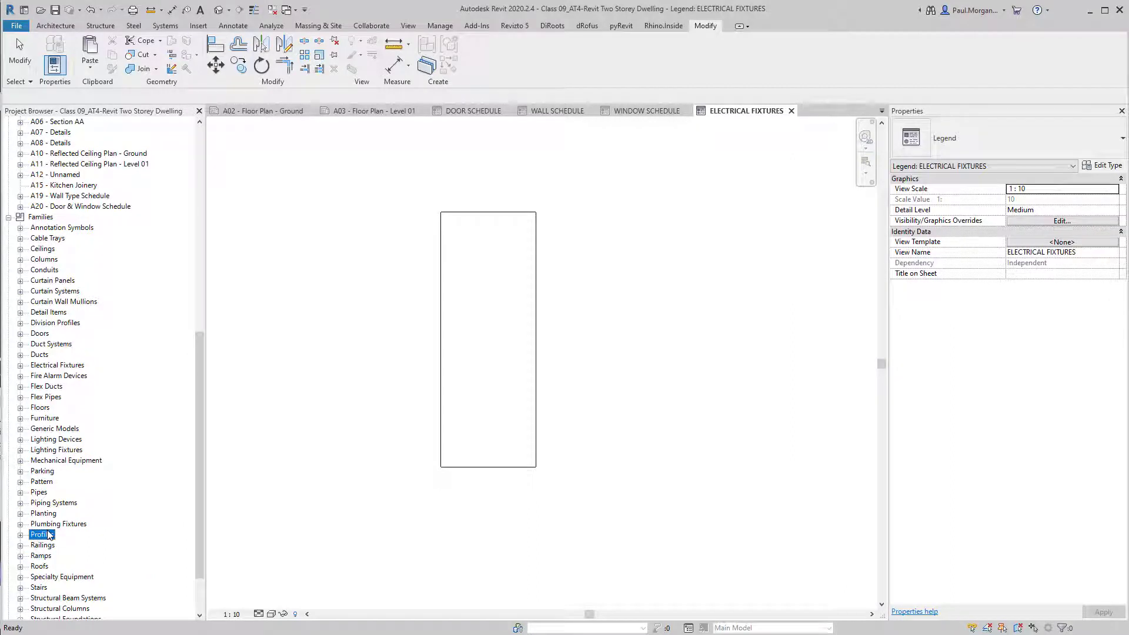
{"action": "double_click", "coordinate": [69, 440]}
{"action": "left_click", "coordinate": [66, 450]}
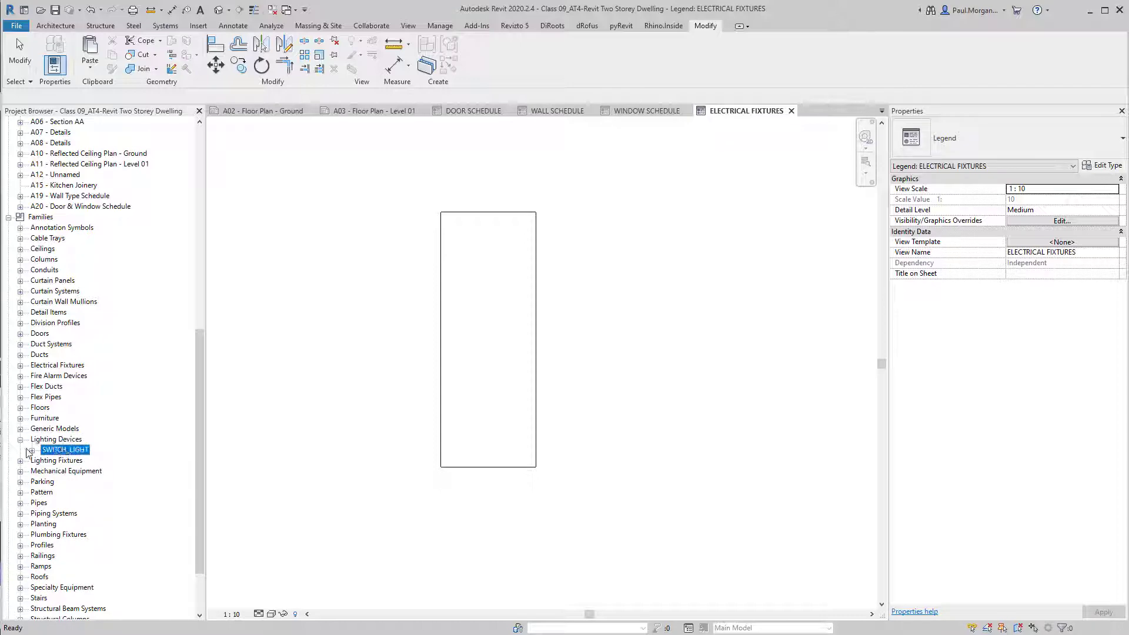
{"action": "left_click", "coordinate": [32, 450]}
{"action": "left_click", "coordinate": [80, 491]}
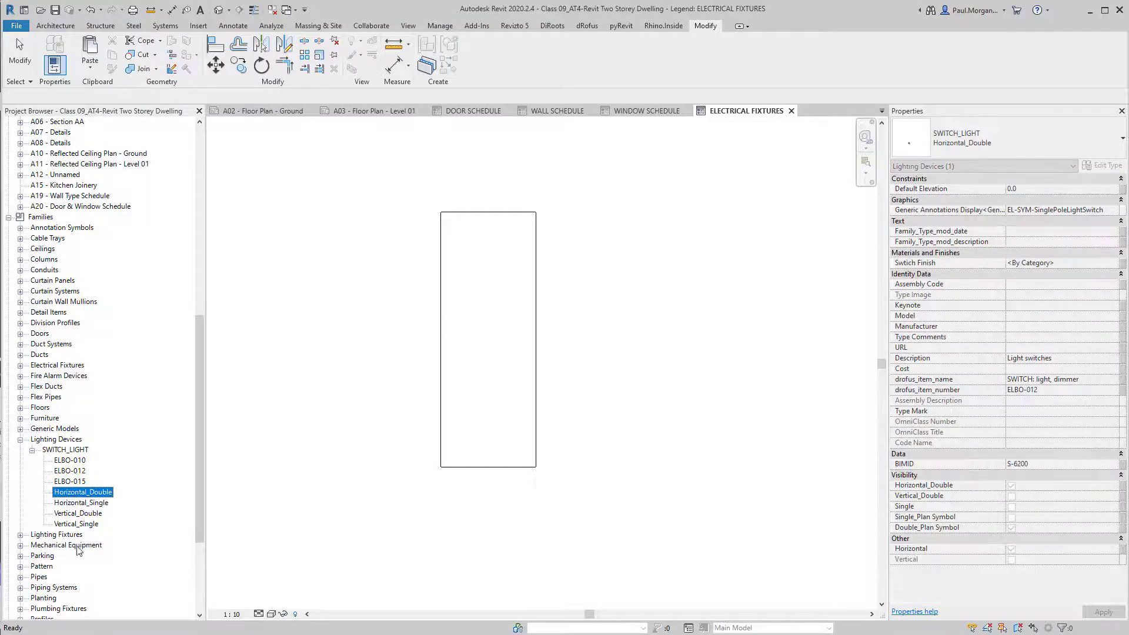
{"action": "left_click", "coordinate": [83, 514]}
{"action": "left_click", "coordinate": [75, 525]}
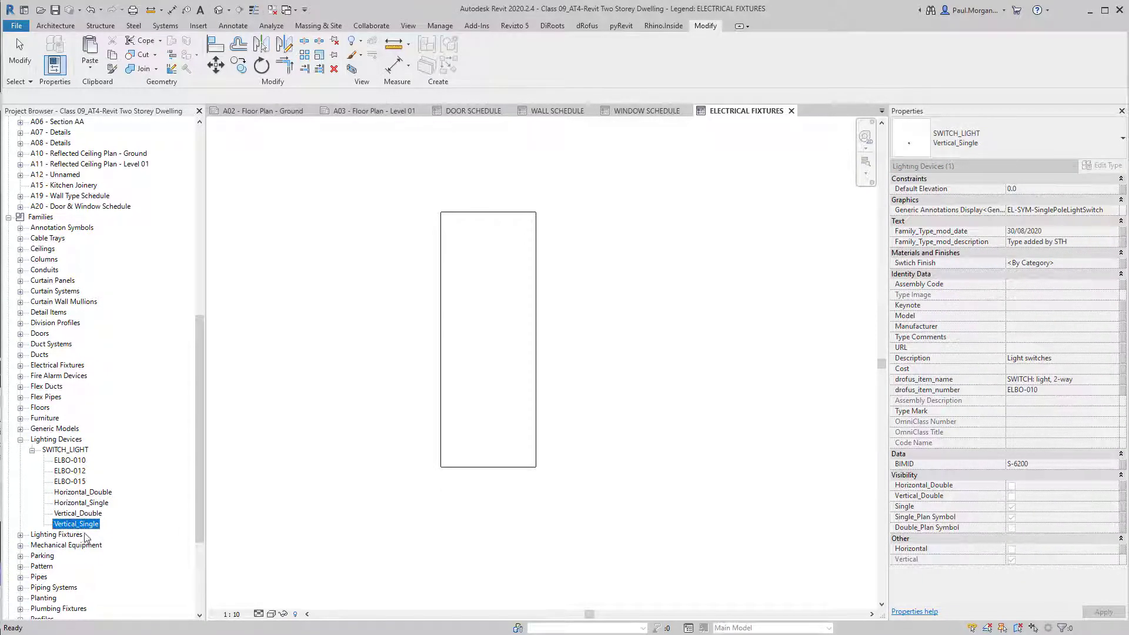
Place the Vertical_Double and Vertical_Single switch symbols in the legend.
{"action": "left_click", "coordinate": [90, 515]}
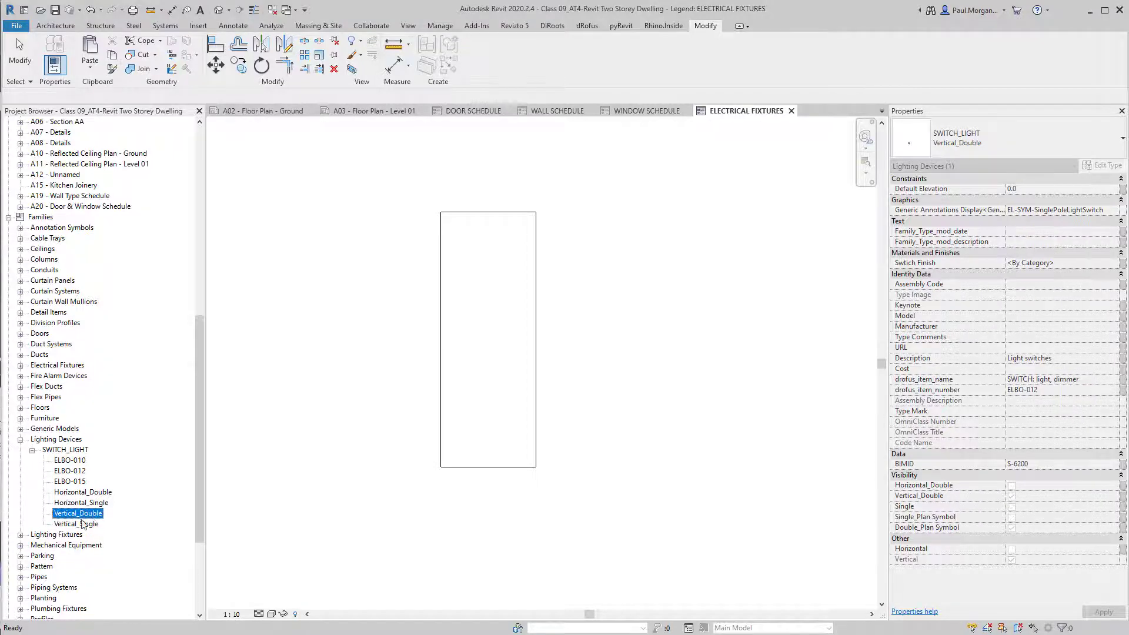
{"action": "left_click_drag", "start_coordinate": [69, 517], "coordinate": [456, 322]}
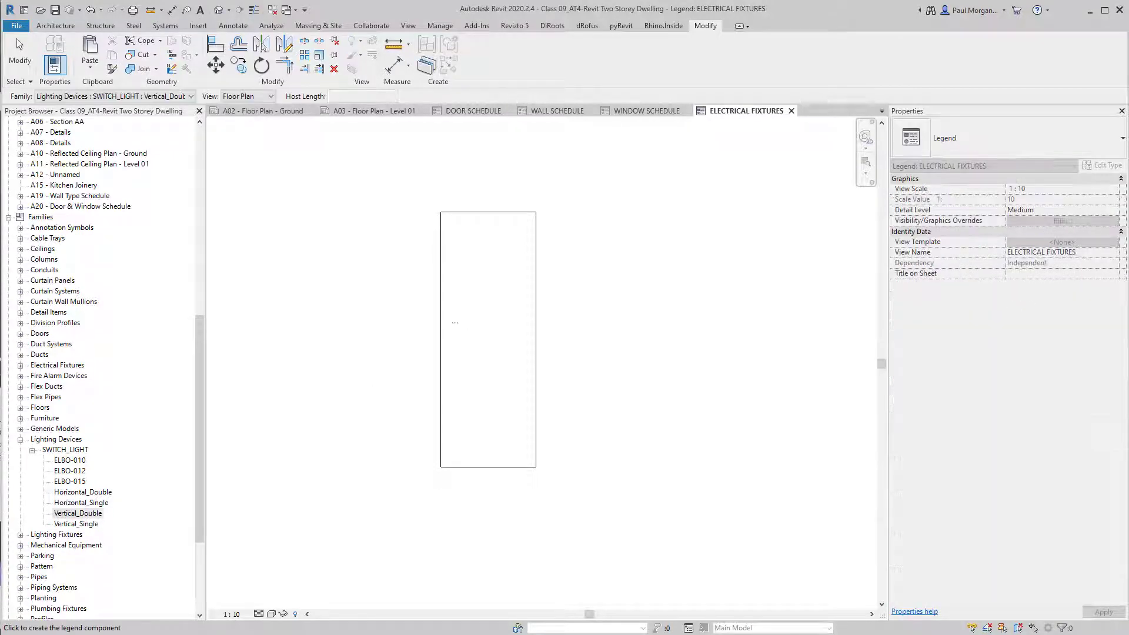
{"action": "scroll", "coordinate": [469, 310], "scroll_direction": "up", "scroll_amount": 8}
{"action": "left_click", "coordinate": [478, 304]}
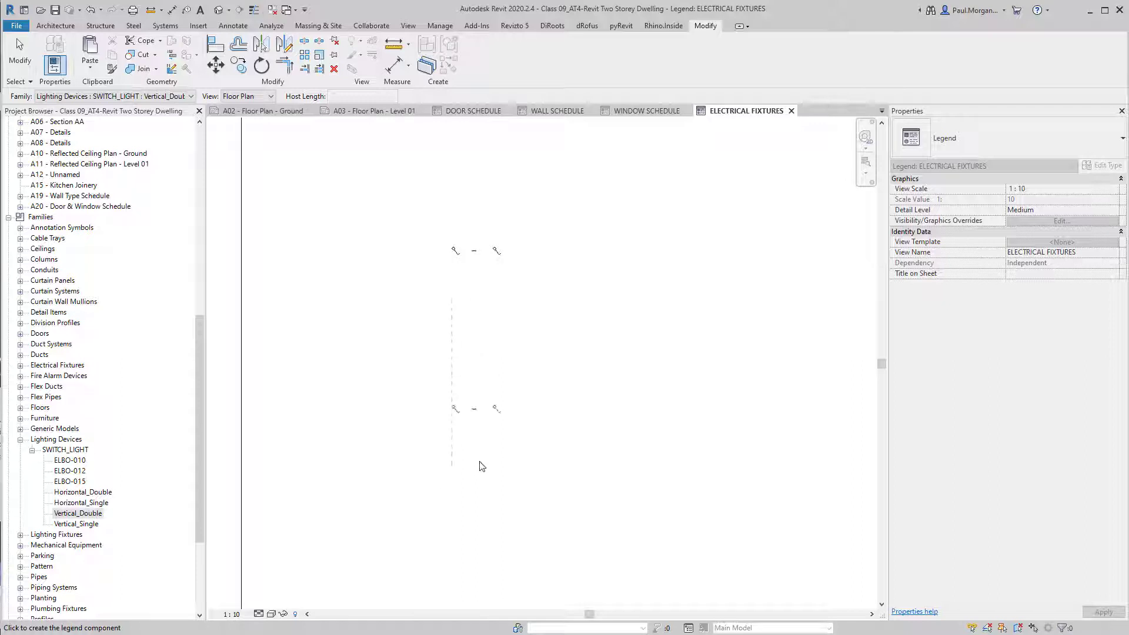
{"action": "left_click", "coordinate": [54, 525]}
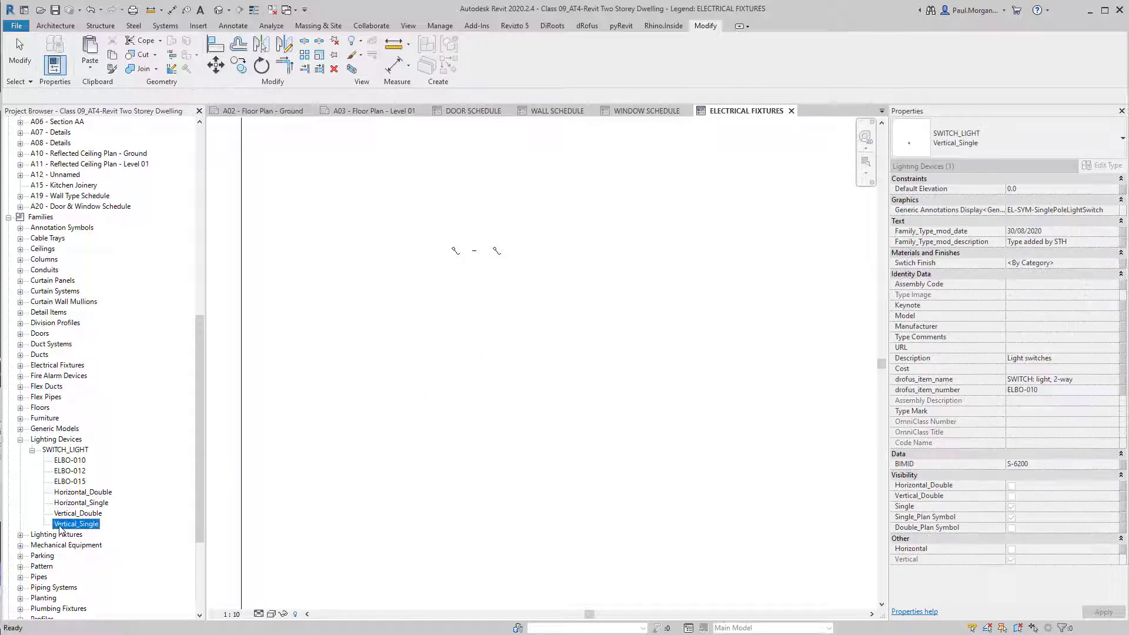
{"action": "left_click_drag", "start_coordinate": [62, 529], "coordinate": [498, 308]}
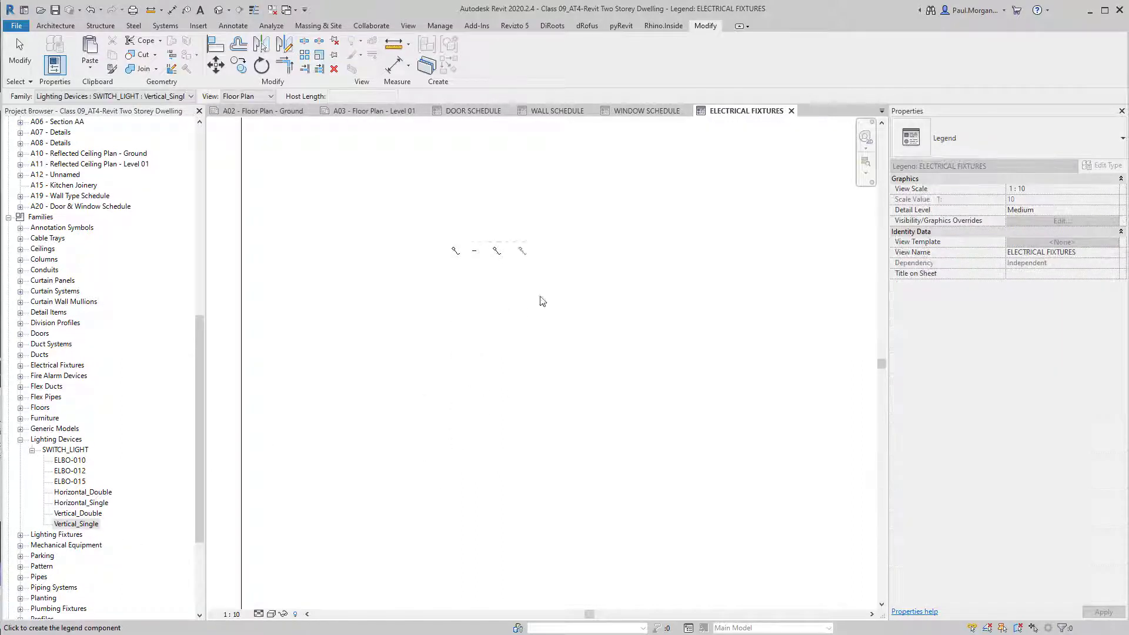
{"action": "left_click", "coordinate": [581, 302]}
{"action": "key", "text": "Escape"}
{"action": "key", "text": "Escape"}
Set the legend view scale to 1:100.
{"action": "scroll", "coordinate": [473, 246], "scroll_direction": "up", "scroll_amount": 4}
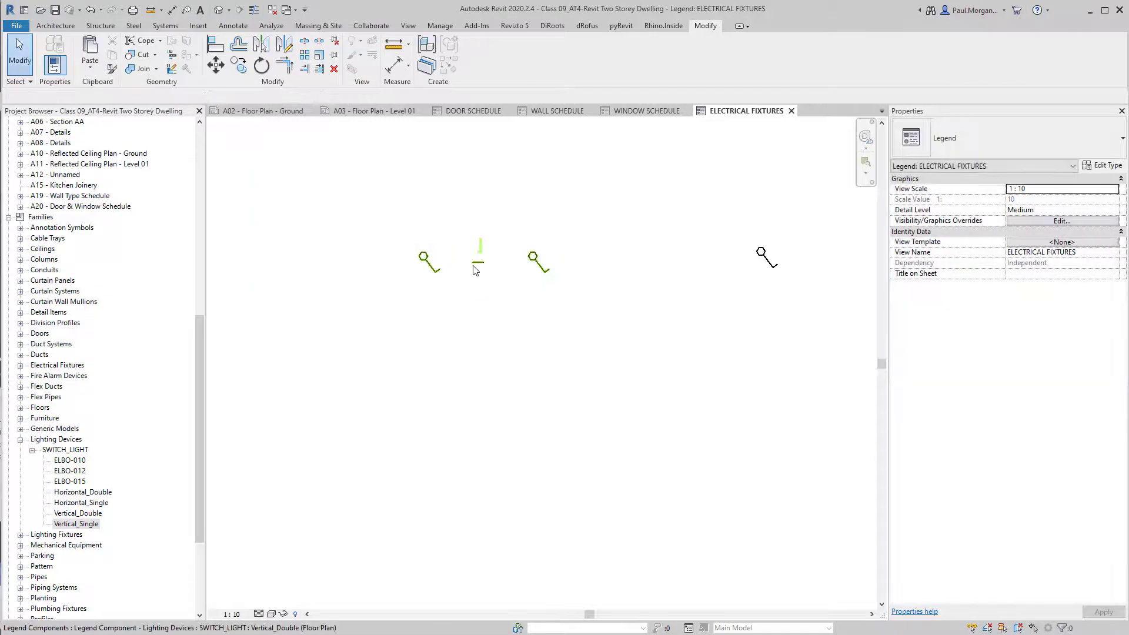
{"action": "left_click", "coordinate": [474, 266]}
{"action": "middle_click_drag", "start_coordinate": [473, 320], "coordinate": [470, 361]}
{"action": "scroll", "coordinate": [470, 362], "scroll_direction": "down", "scroll_amount": 6}
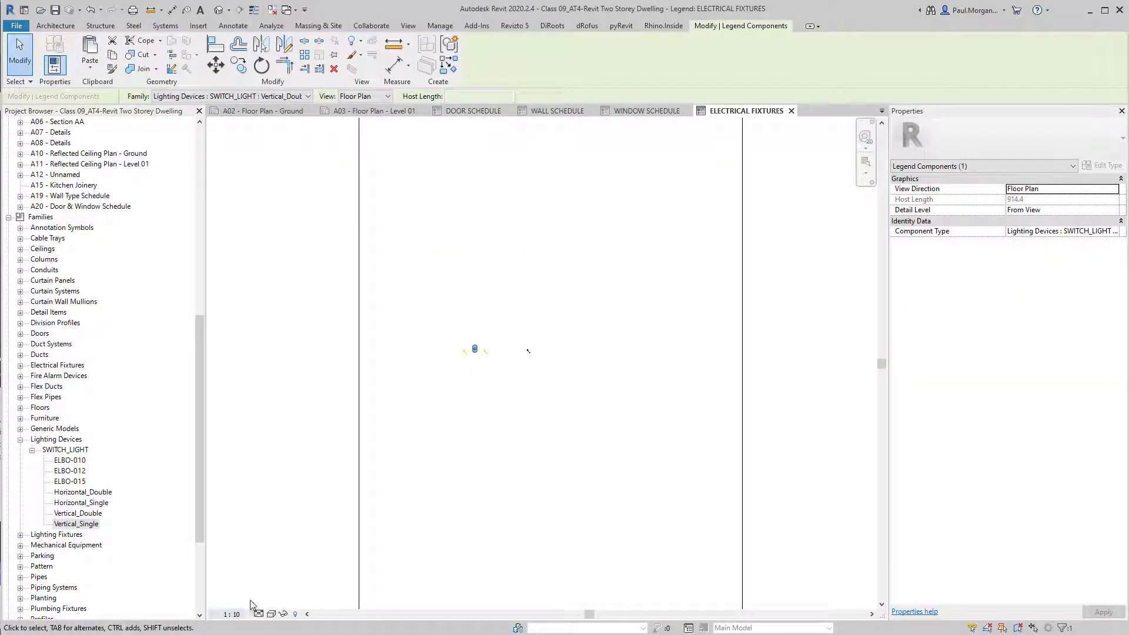
{"action": "left_click", "coordinate": [233, 614]}
{"action": "left_click", "coordinate": [238, 536]}
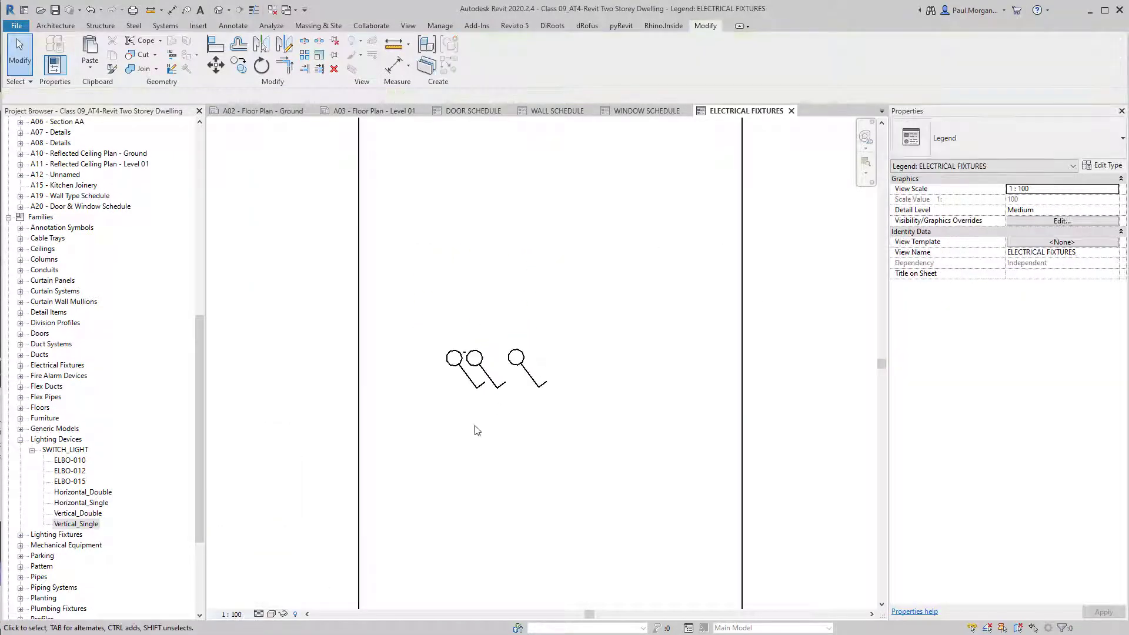
Move the double switch symbol up near the top of the rectangle.
{"action": "left_click", "coordinate": [465, 398]}
{"action": "scroll", "coordinate": [464, 400], "scroll_direction": "down", "scroll_amount": 3}
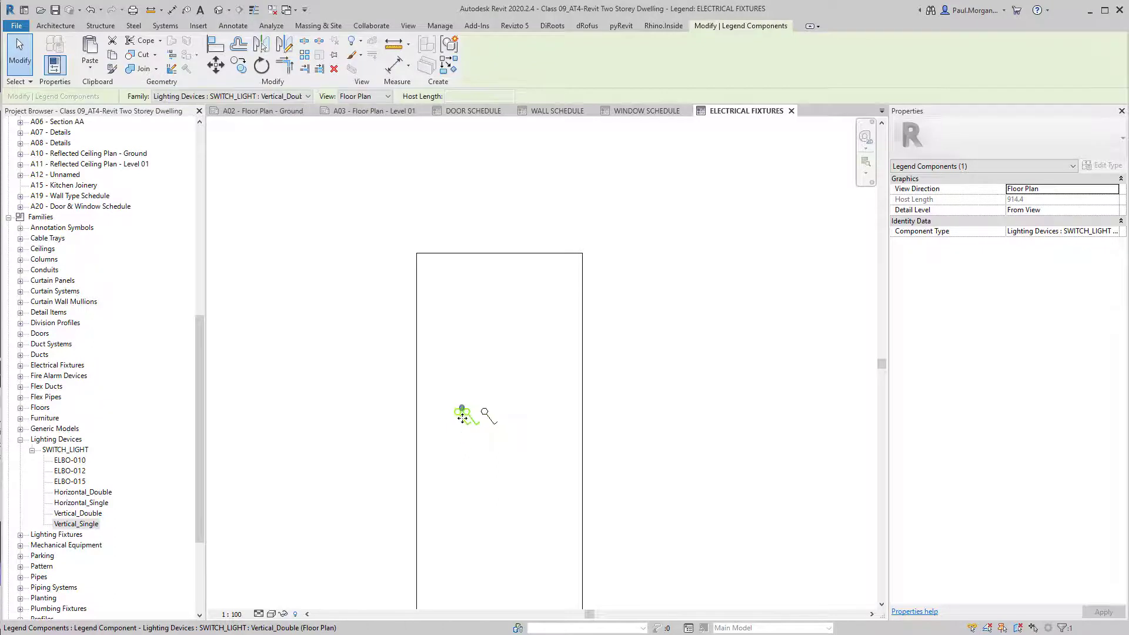
{"action": "left_click_drag", "start_coordinate": [461, 418], "coordinate": [449, 352]}
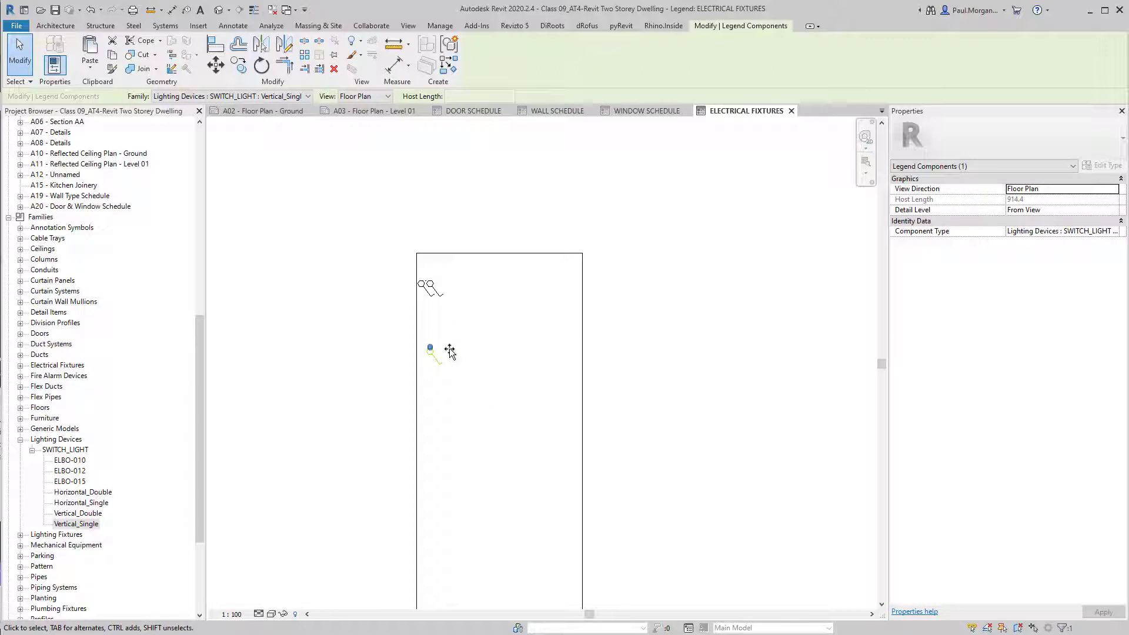
{"action": "left_click", "coordinate": [419, 358]}
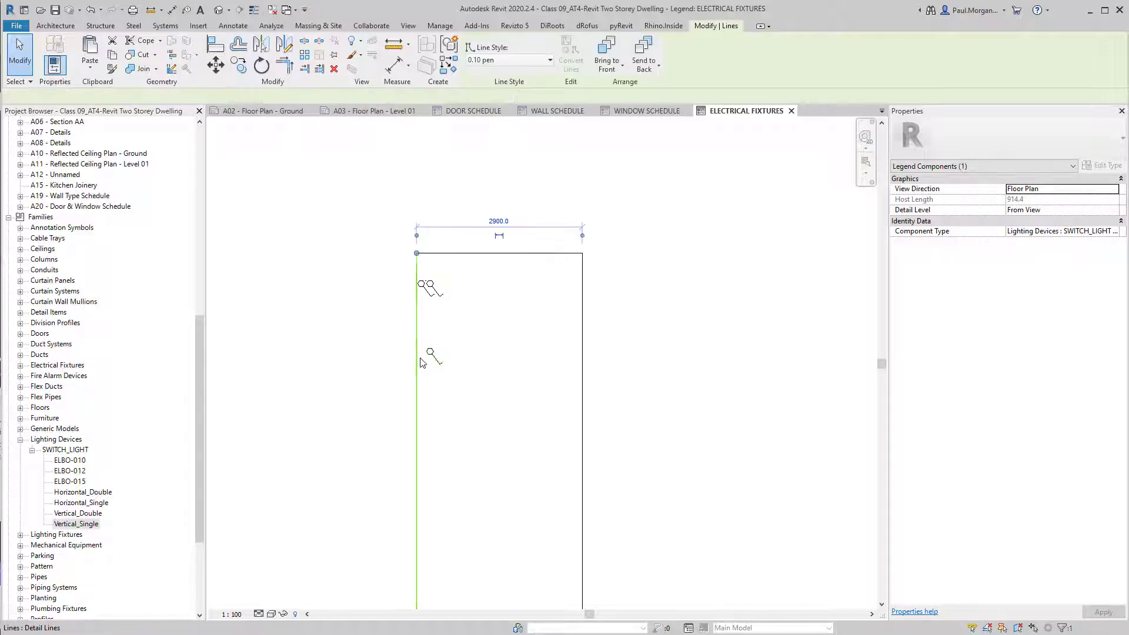
{"action": "left_click", "coordinate": [408, 356]}
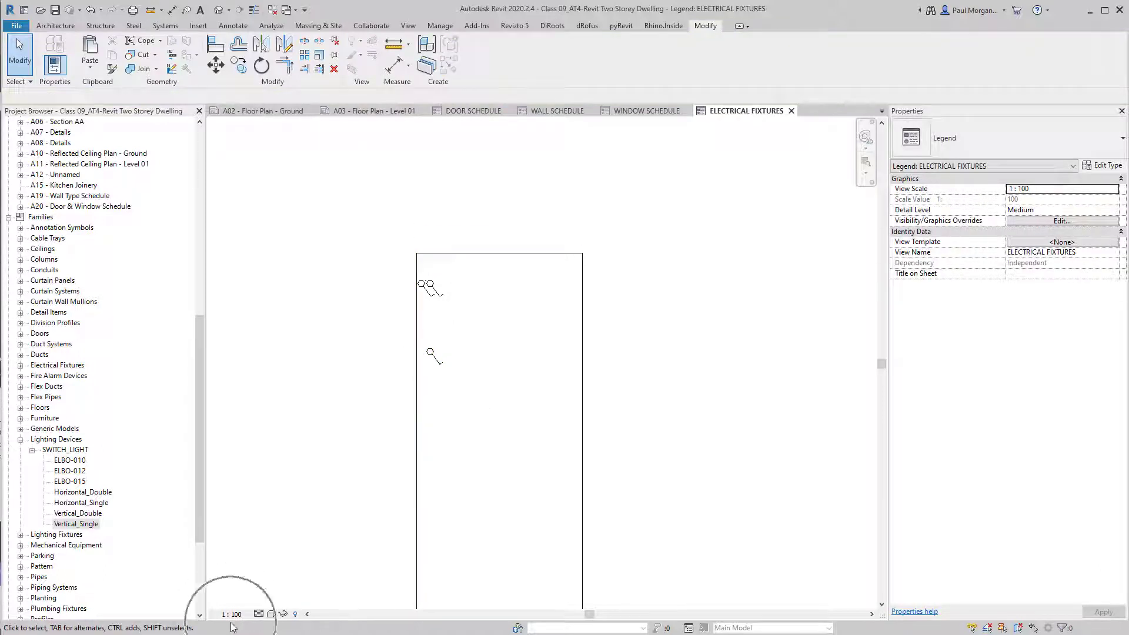
{"action": "double_click", "coordinate": [56, 440]}
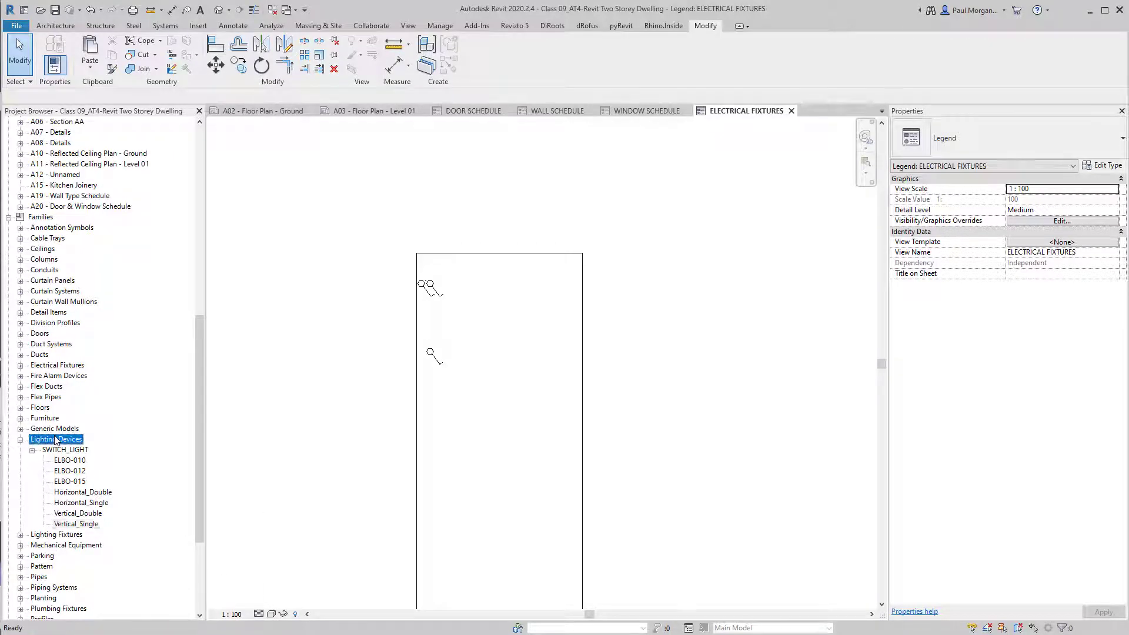
Place the DL1 LIGHT_downlight_recessed symbol below the switches in the legend.
{"action": "double_click", "coordinate": [54, 449]}
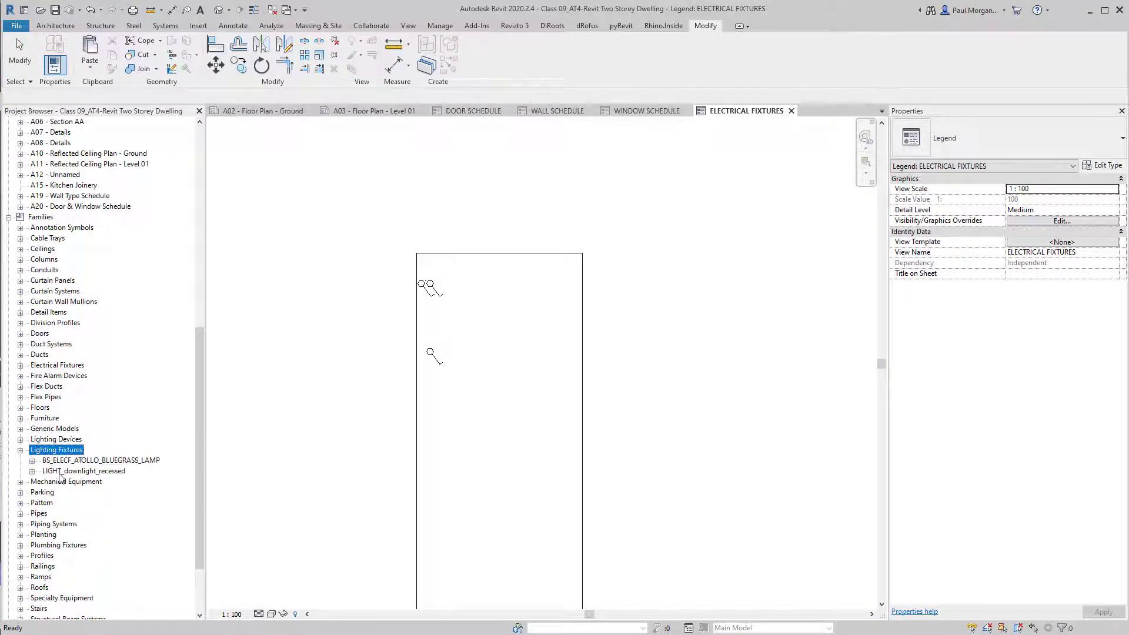
{"action": "left_click", "coordinate": [75, 462]}
{"action": "left_click", "coordinate": [59, 472]}
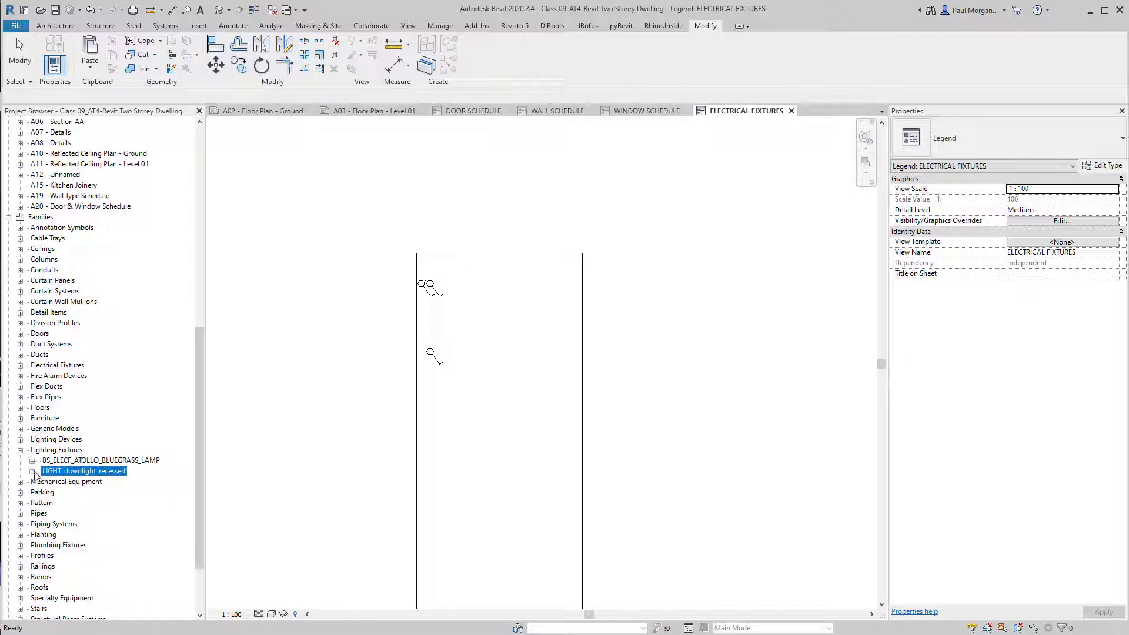
{"action": "left_click", "coordinate": [33, 472]}
{"action": "left_click", "coordinate": [58, 484]}
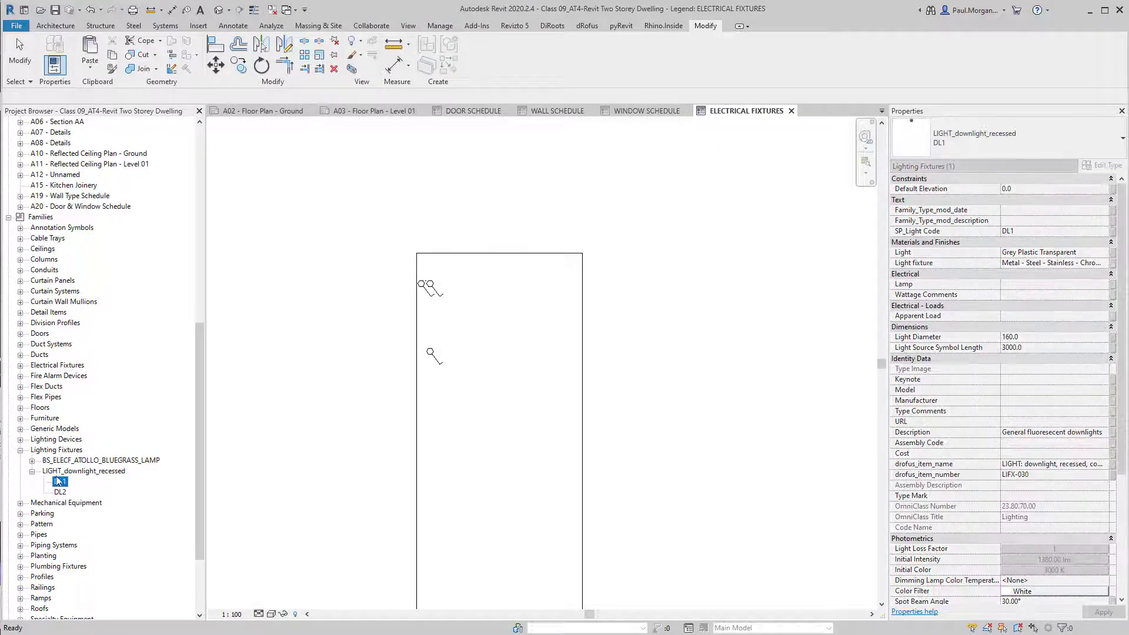
{"action": "left_click_drag", "start_coordinate": [57, 484], "coordinate": [431, 416]}
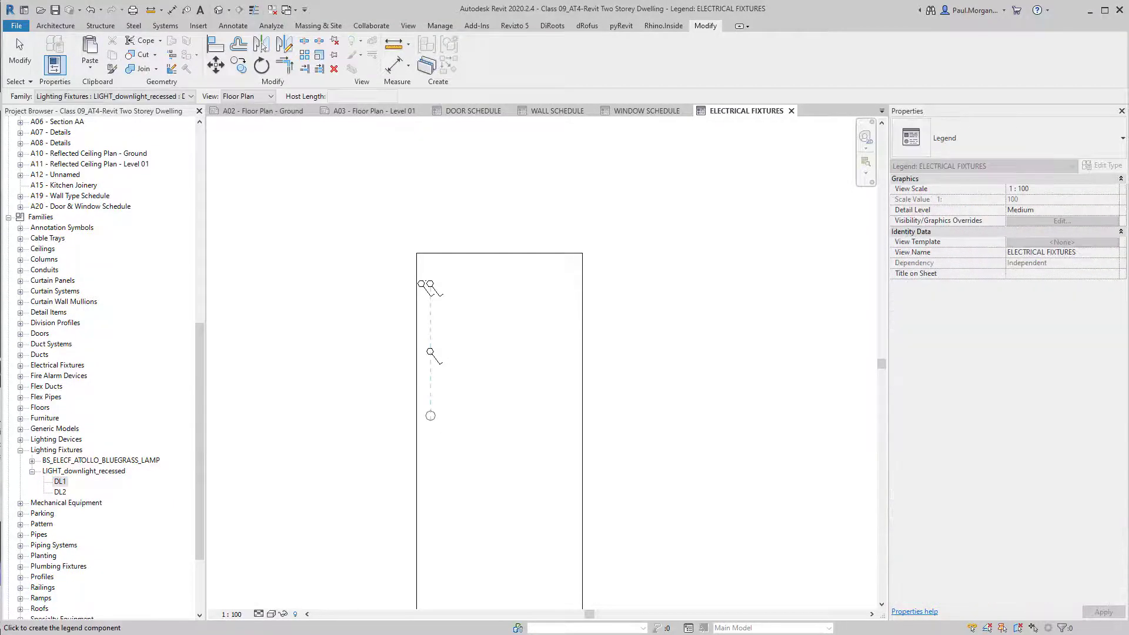
{"action": "left_click", "coordinate": [434, 416]}
{"action": "middle_click_drag", "start_coordinate": [328, 523], "coordinate": [360, 481]}
{"action": "key", "text": "Escape"}
{"action": "key", "text": "Escape"}
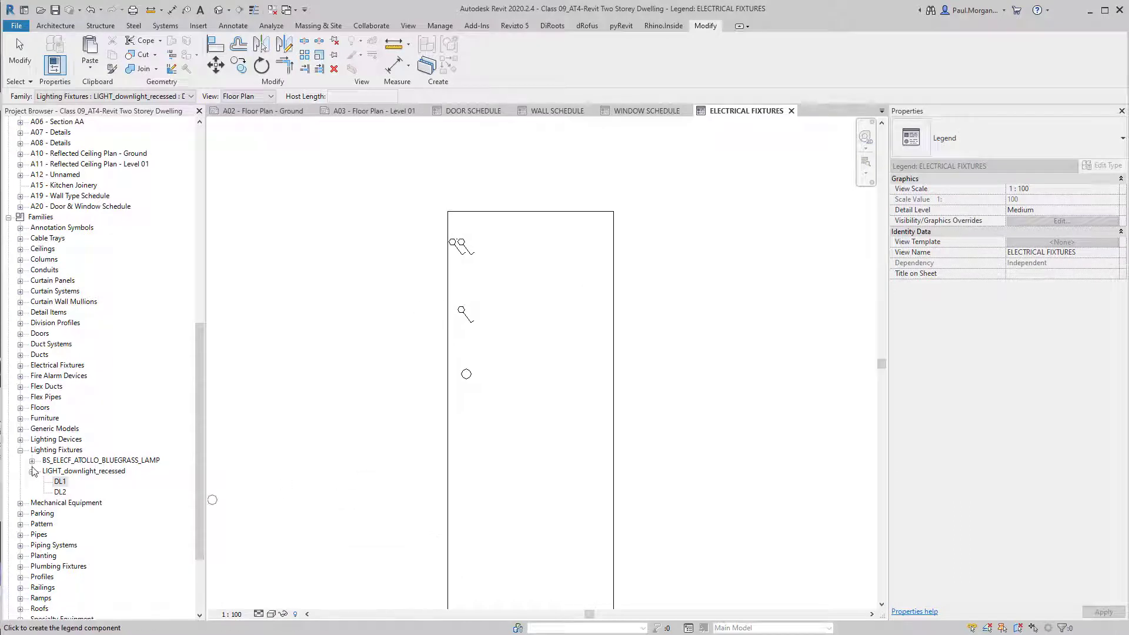
Collapse the lighting categories and expand Electrical Fixtures to select the GPO family.
{"action": "left_click", "coordinate": [32, 472]}
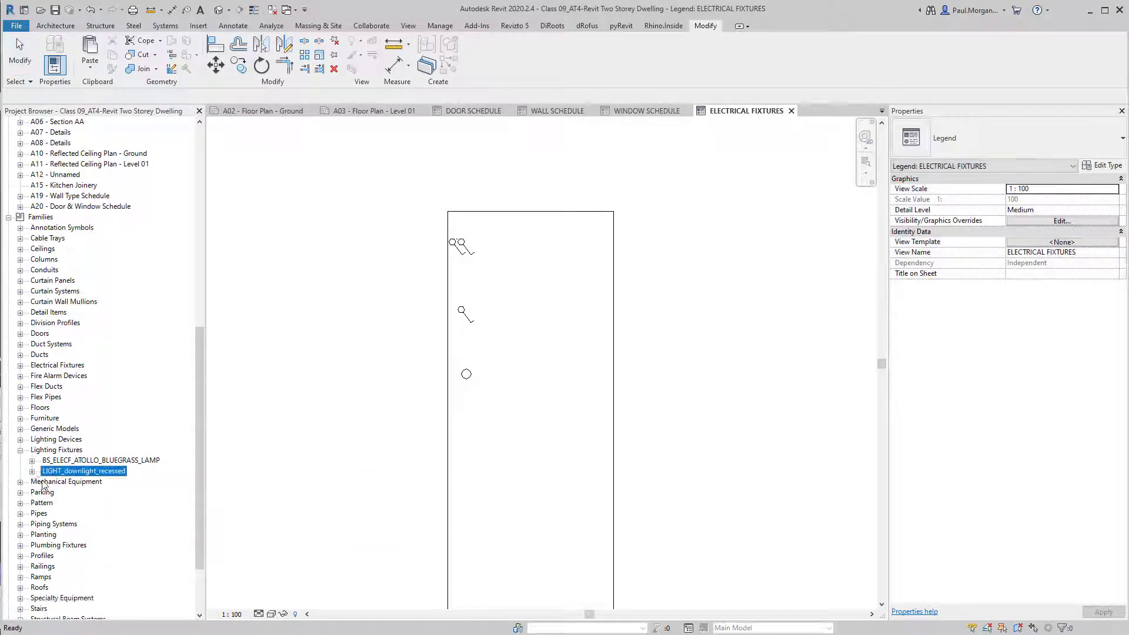
{"action": "left_click", "coordinate": [20, 451]}
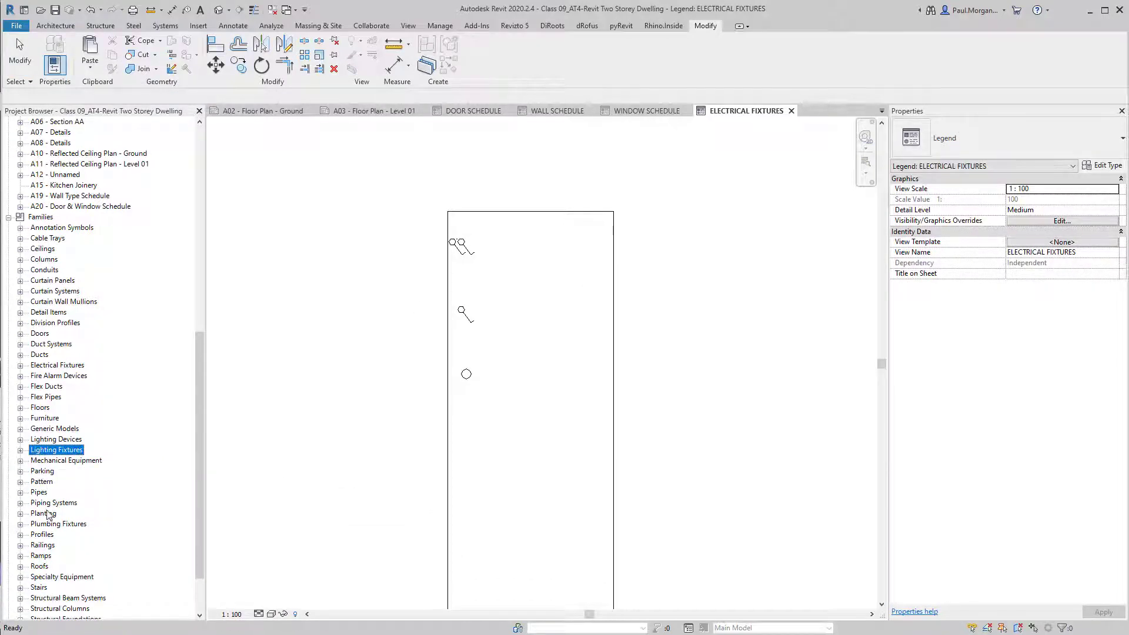
{"action": "left_click", "coordinate": [20, 451]}
{"action": "left_click", "coordinate": [20, 451]}
{"action": "left_click", "coordinate": [20, 440]}
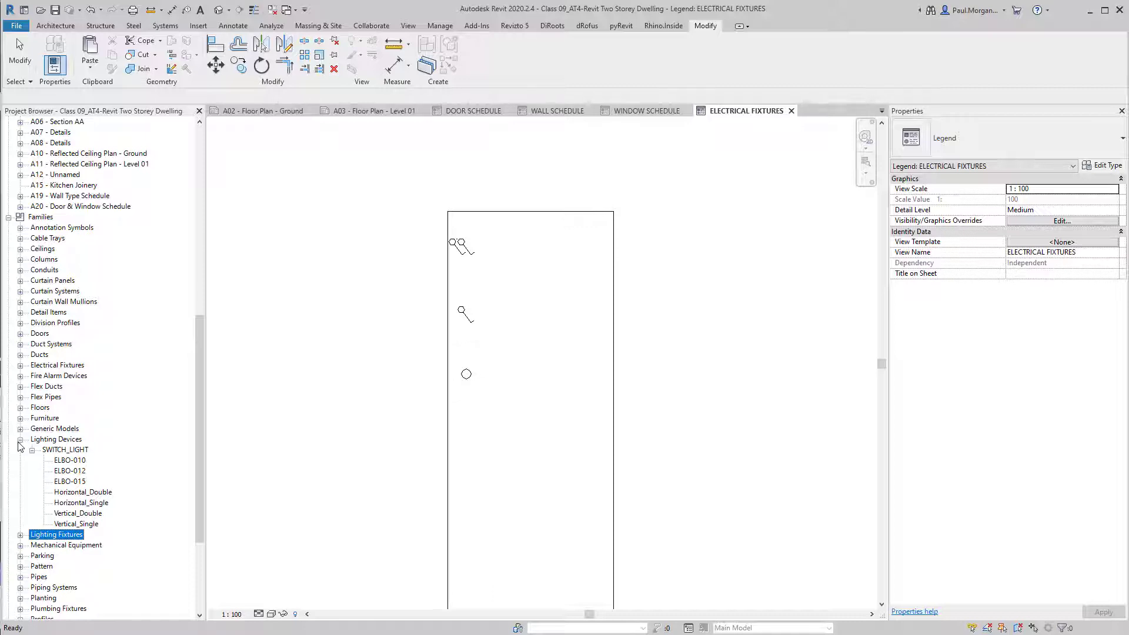
{"action": "left_click", "coordinate": [20, 440]}
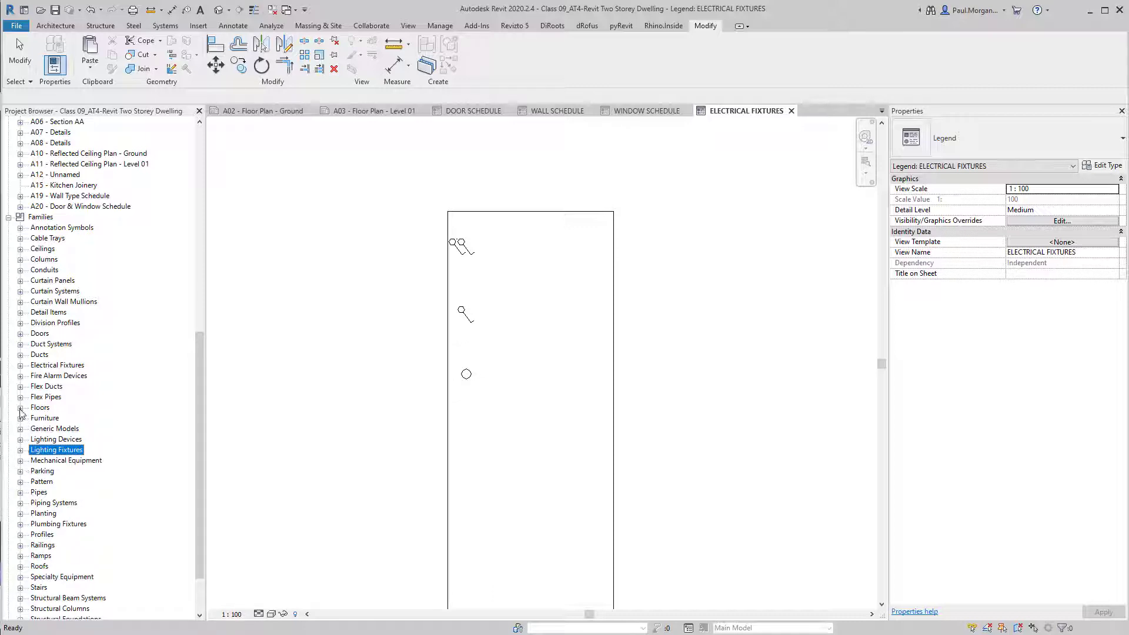
{"action": "left_click", "coordinate": [42, 367]}
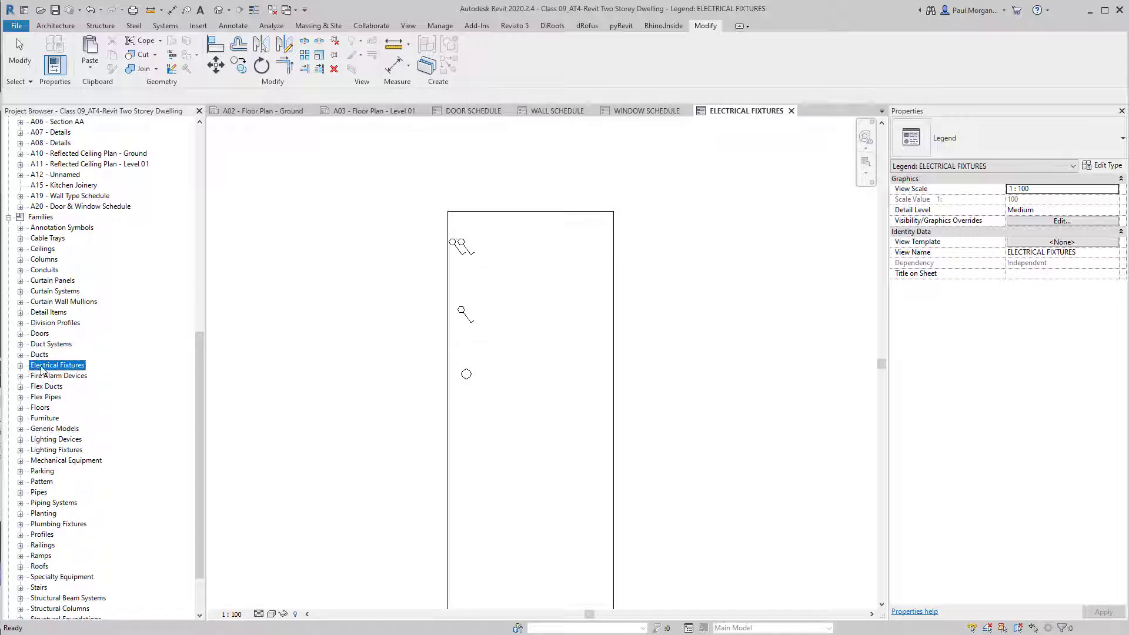
{"action": "left_click", "coordinate": [20, 365]}
{"action": "left_click", "coordinate": [49, 377]}
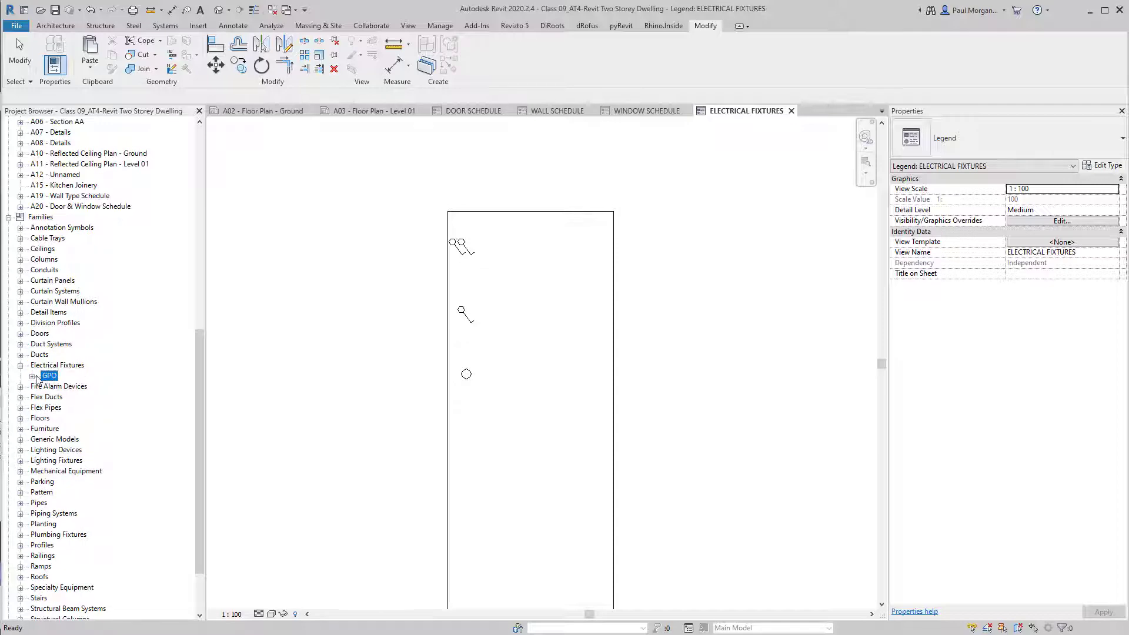
Place a GPO Double outlet symbol below the single switch.
{"action": "left_click", "coordinate": [33, 376]}
{"action": "left_click", "coordinate": [69, 387]}
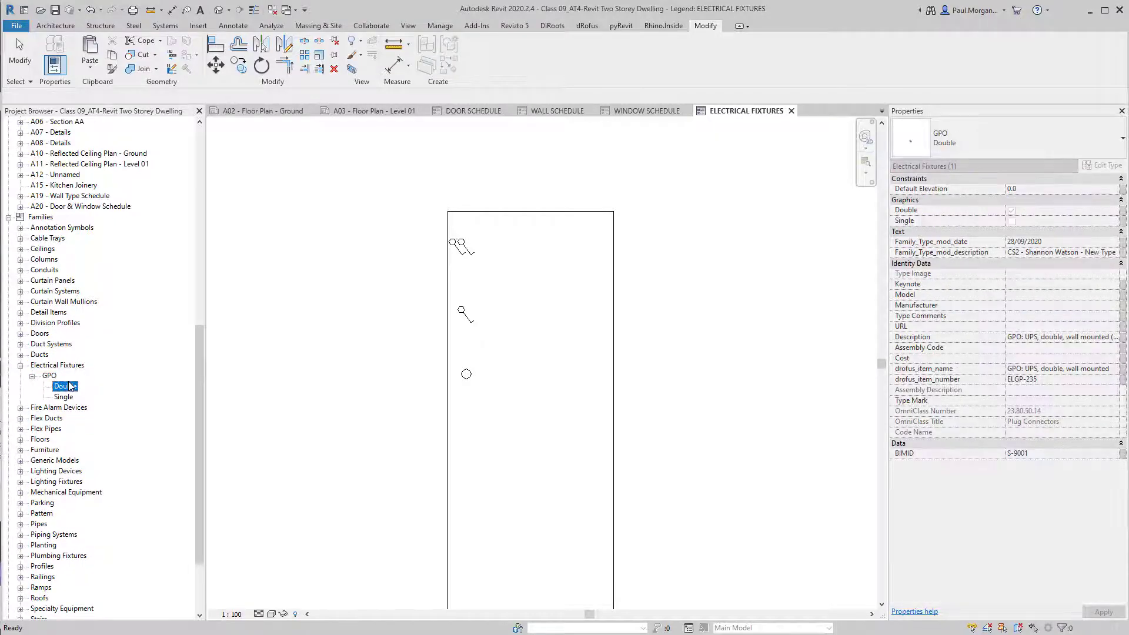
{"action": "left_click_drag", "start_coordinate": [69, 387], "coordinate": [463, 353]}
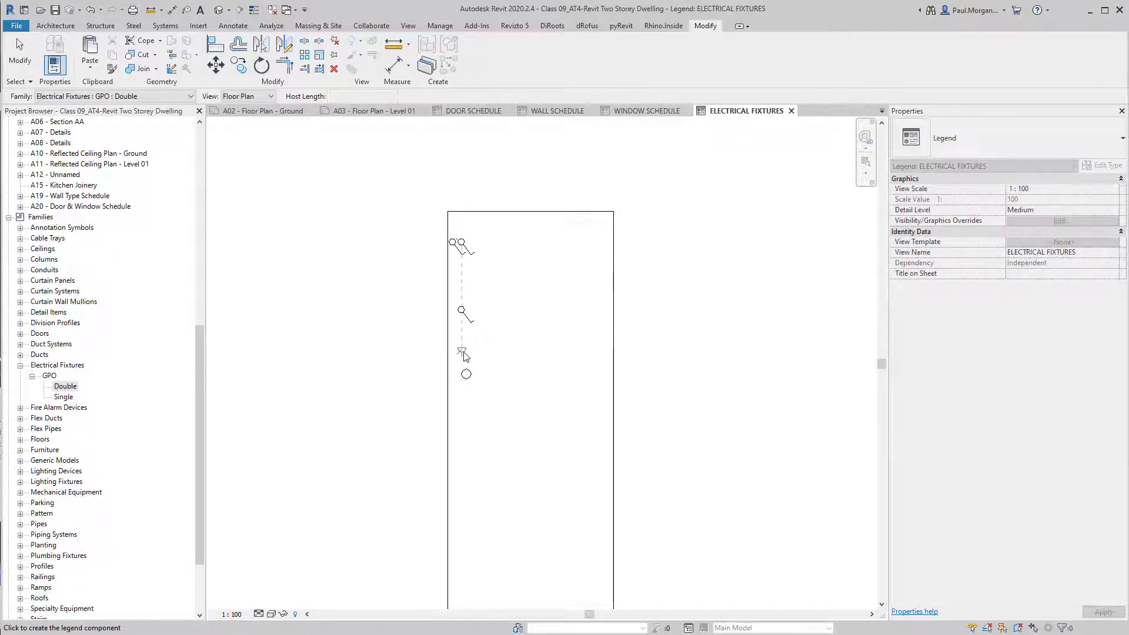
{"action": "scroll", "coordinate": [464, 356], "scroll_direction": "up", "scroll_amount": 3}
{"action": "left_click", "coordinate": [465, 353]}
{"action": "key", "text": "Escape"}
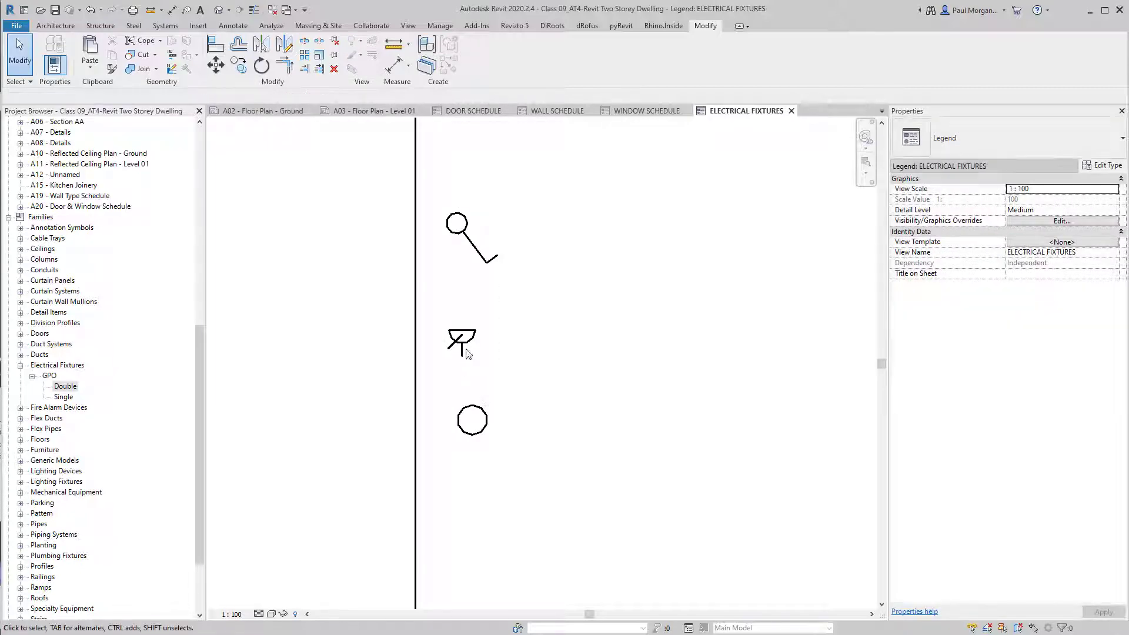
{"action": "scroll", "coordinate": [465, 350], "scroll_direction": "down", "scroll_amount": 2}
Window-select the legend symbols and rotate them 180° with RO.
{"action": "left_click", "coordinate": [463, 345]}
{"action": "middle_click_drag", "start_coordinate": [463, 347], "coordinate": [453, 403]}
{"action": "left_click", "coordinate": [475, 404]}
{"action": "left_click_drag", "start_coordinate": [476, 404], "coordinate": [451, 224]}
{"action": "key", "text": "r"}
{"action": "key", "text": "o"}
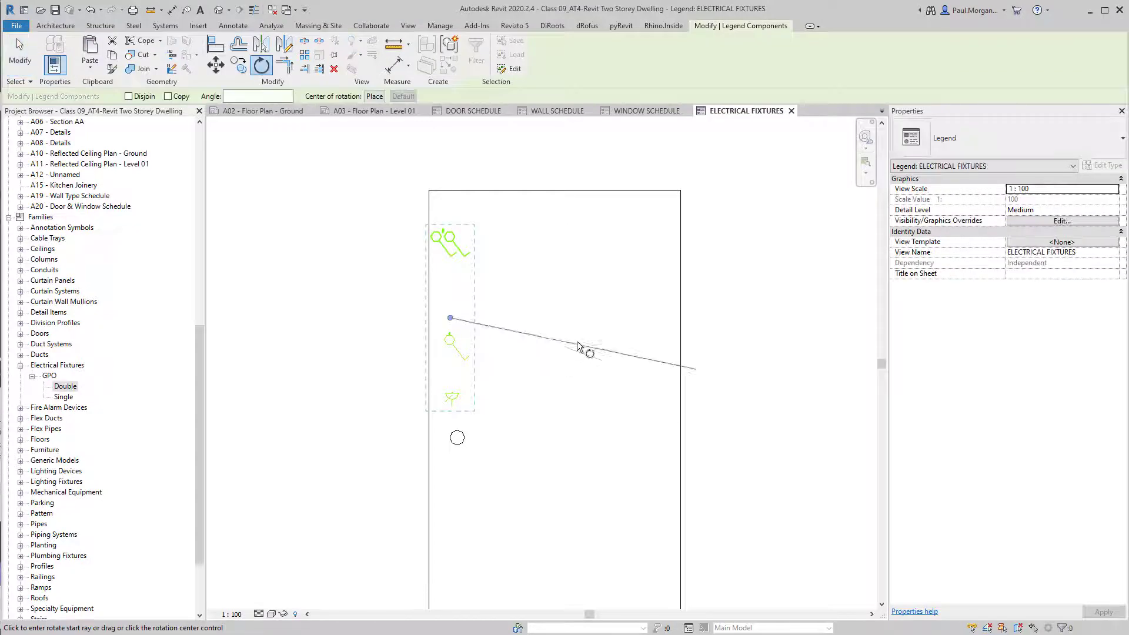
{"action": "left_click", "coordinate": [604, 318]}
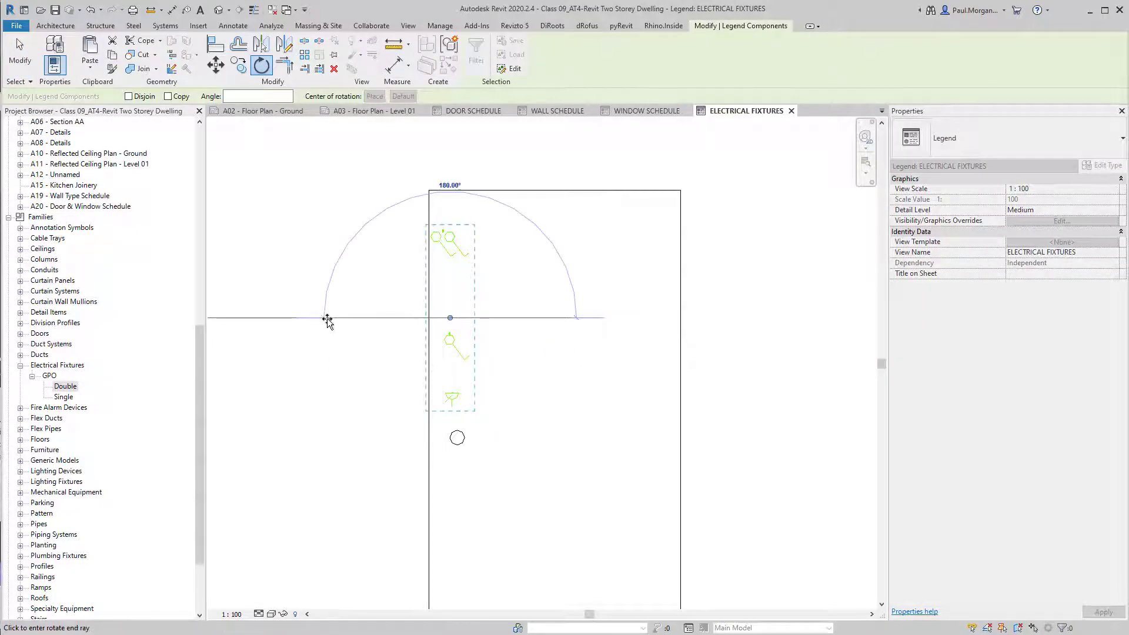
{"action": "left_click", "coordinate": [327, 318]}
Review the GPO symbol's component type, View and Family lists without changing them.
{"action": "middle_click_drag", "start_coordinate": [462, 394], "coordinate": [490, 416]}
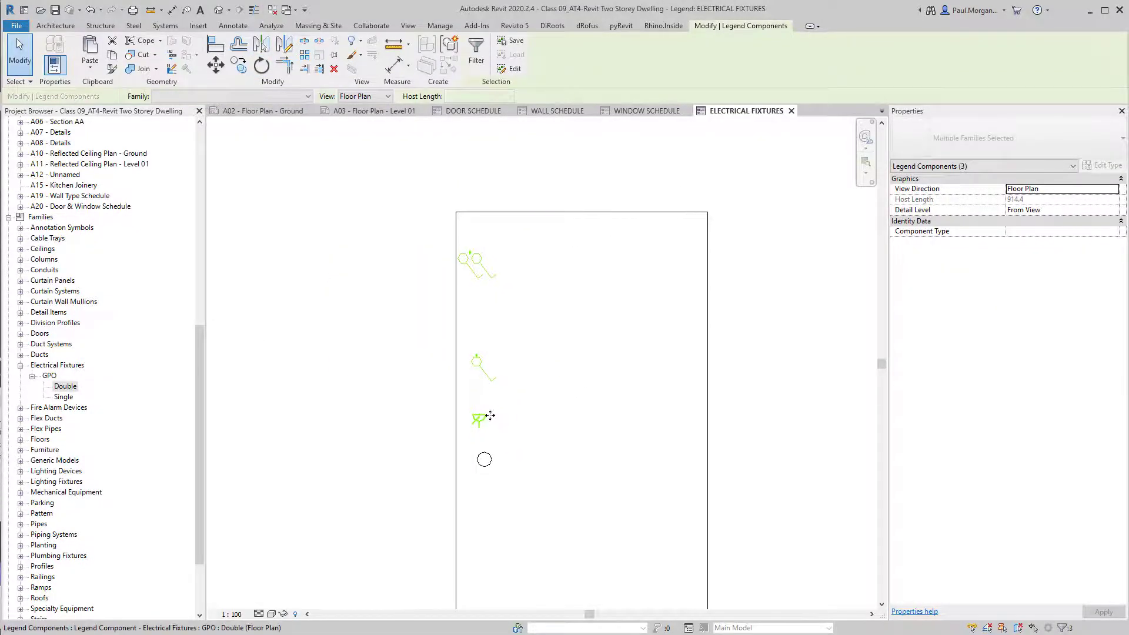
{"action": "left_click", "coordinate": [482, 423]}
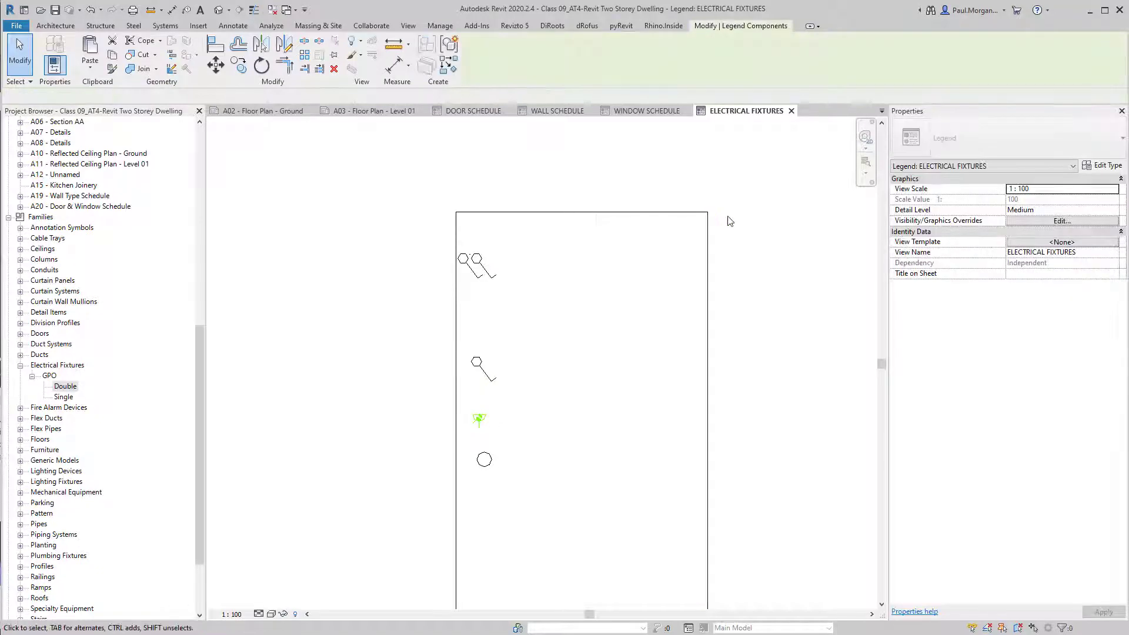
{"action": "double_click", "coordinate": [1113, 232]}
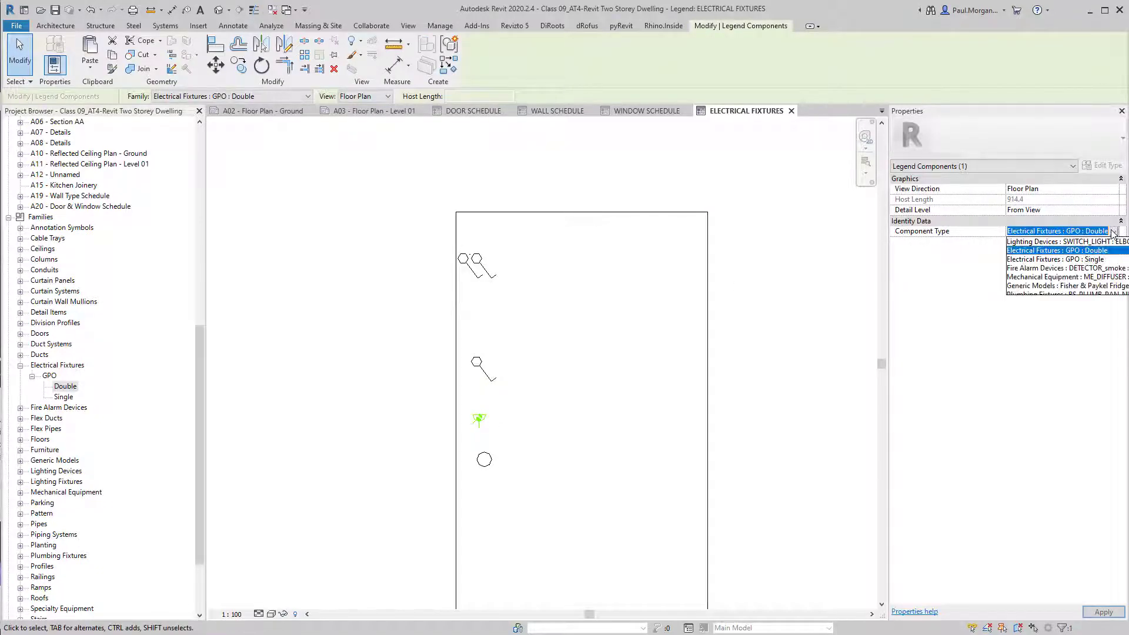
{"action": "left_click", "coordinate": [1114, 233]}
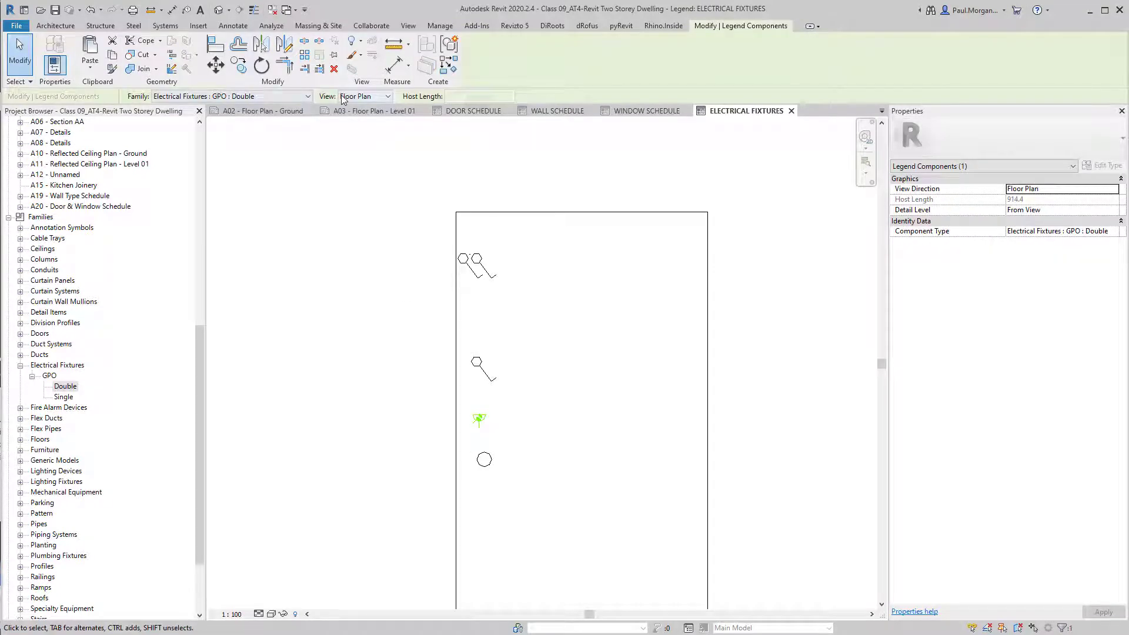
{"action": "left_click", "coordinate": [372, 98]}
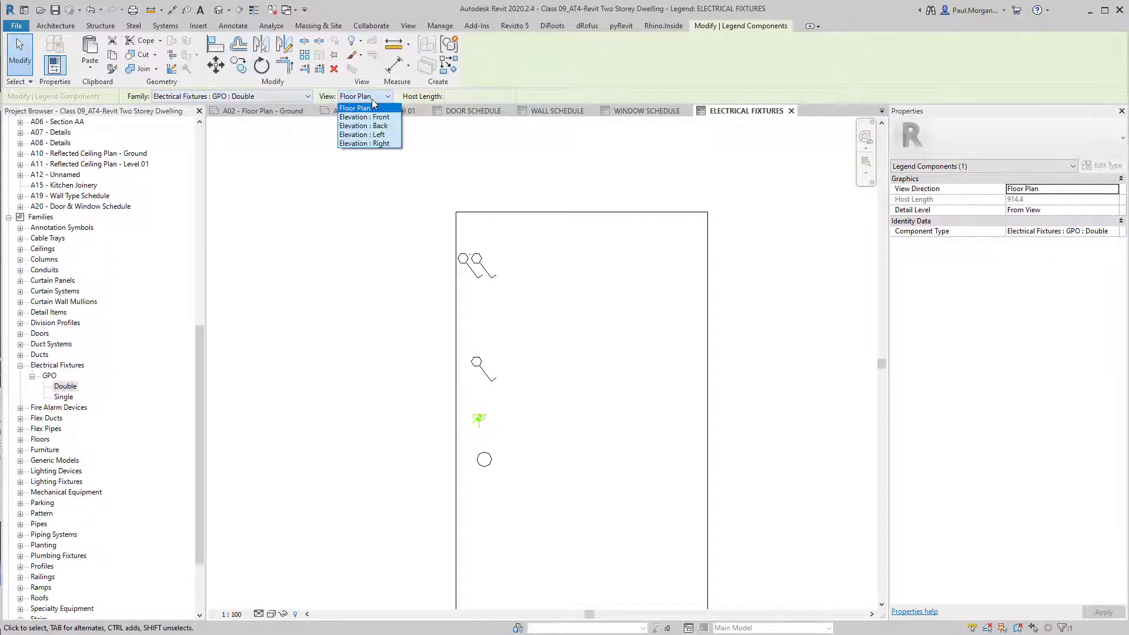
{"action": "left_click", "coordinate": [288, 97]}
{"action": "left_click", "coordinate": [280, 99]}
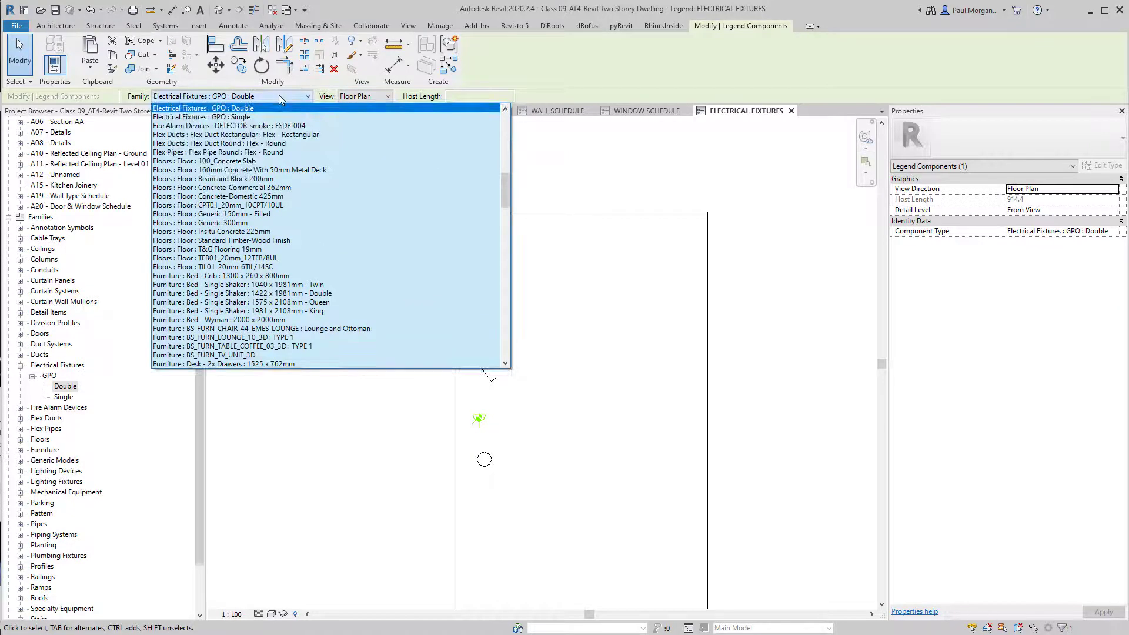
{"action": "left_click", "coordinate": [281, 99]}
{"action": "left_click", "coordinate": [335, 441]}
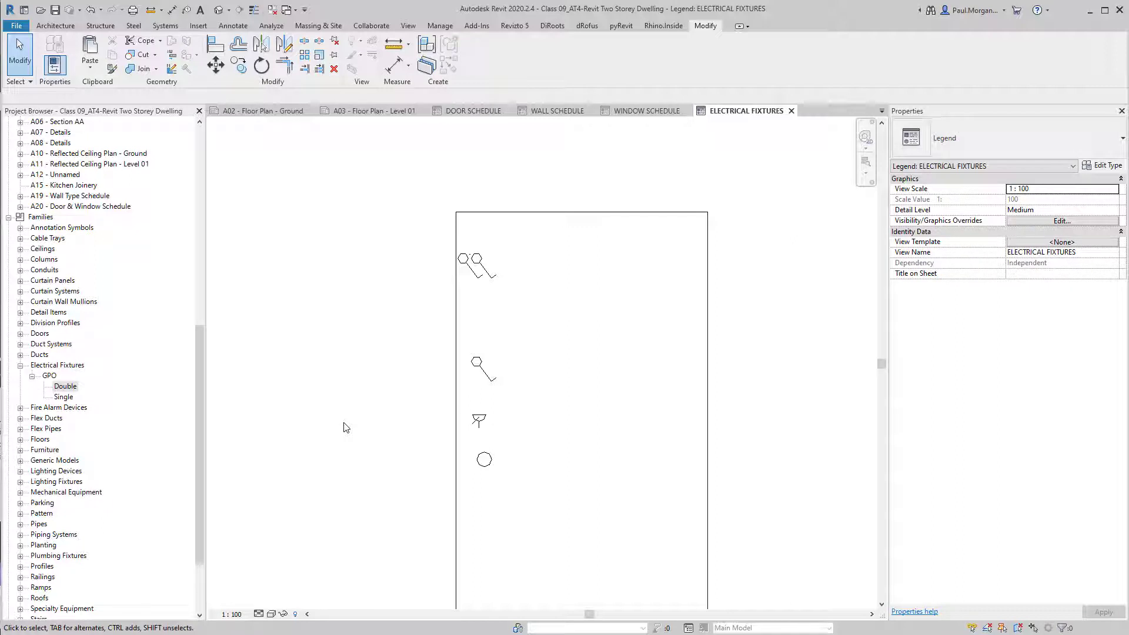
{"action": "middle_click_drag", "start_coordinate": [492, 492], "coordinate": [460, 462]}
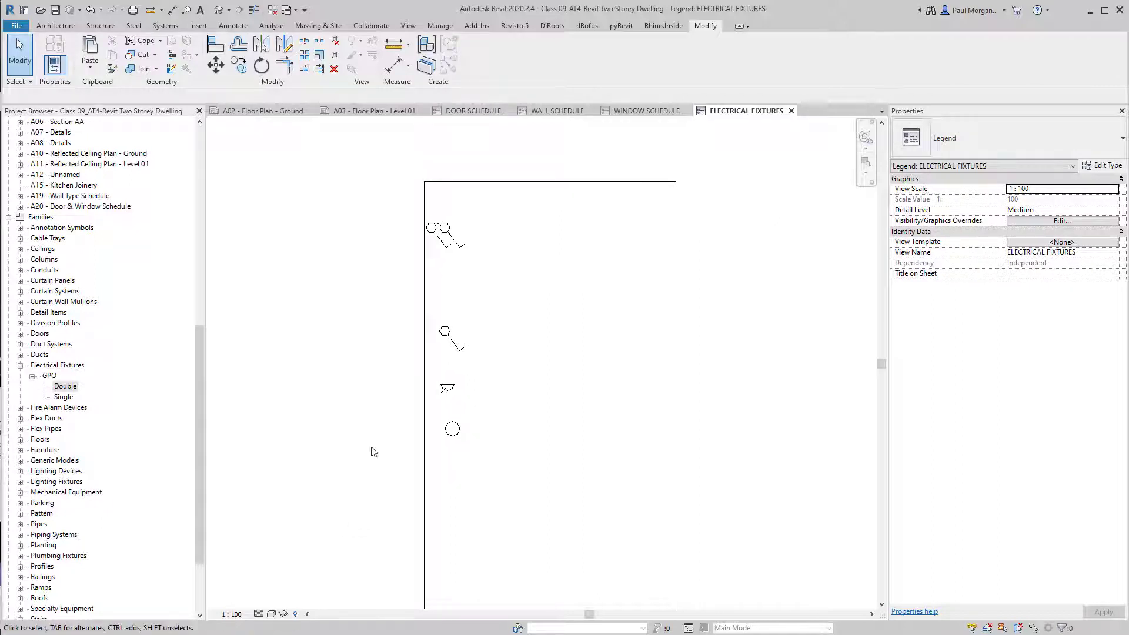
{"action": "left_click", "coordinate": [35, 471]}
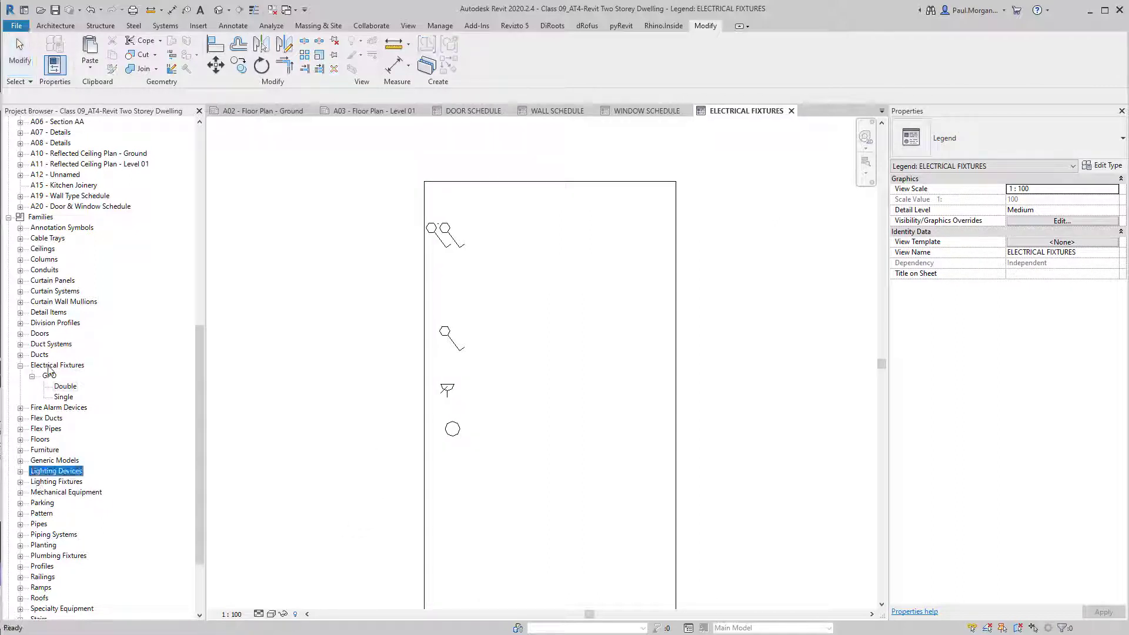
{"action": "double_click", "coordinate": [47, 366]}
{"action": "scroll", "coordinate": [32, 298], "scroll_direction": "up", "scroll_amount": 9}
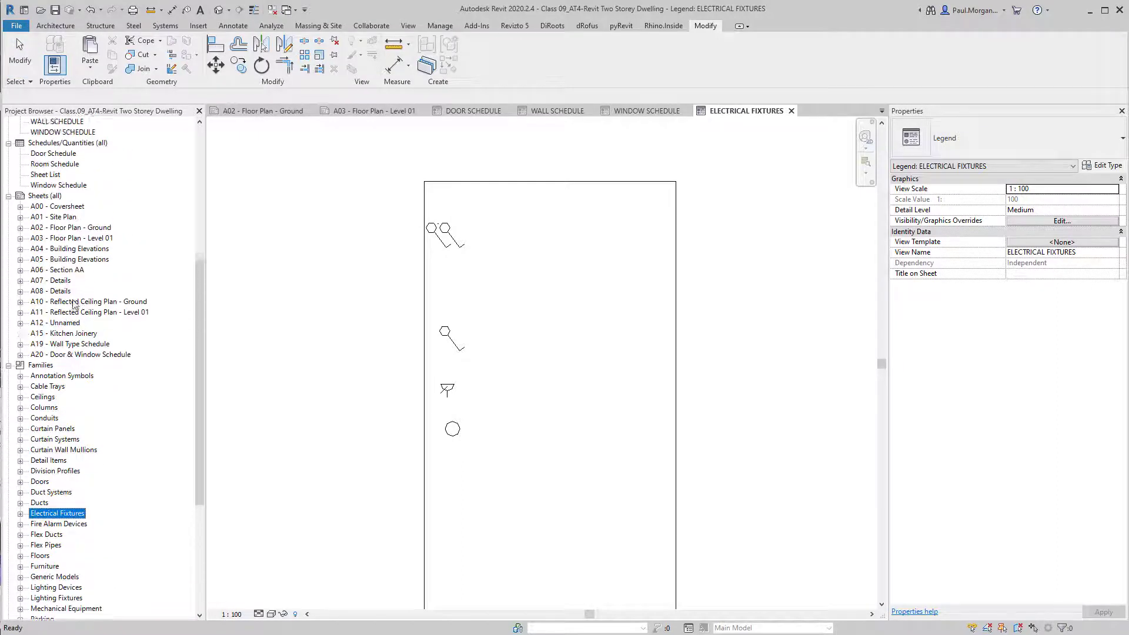
{"action": "left_click", "coordinate": [458, 242]}
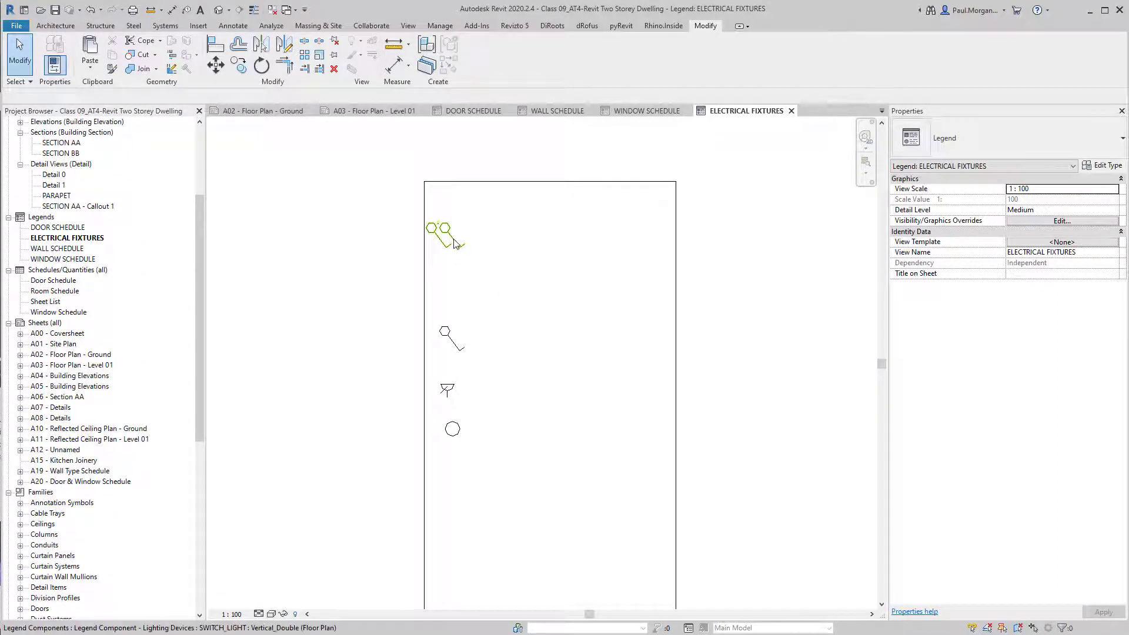
{"action": "left_click", "coordinate": [449, 398]}
{"action": "left_click", "coordinate": [459, 434]}
{"action": "scroll", "coordinate": [440, 398], "scroll_direction": "up", "scroll_amount": 2}
{"action": "left_click", "coordinate": [511, 436]}
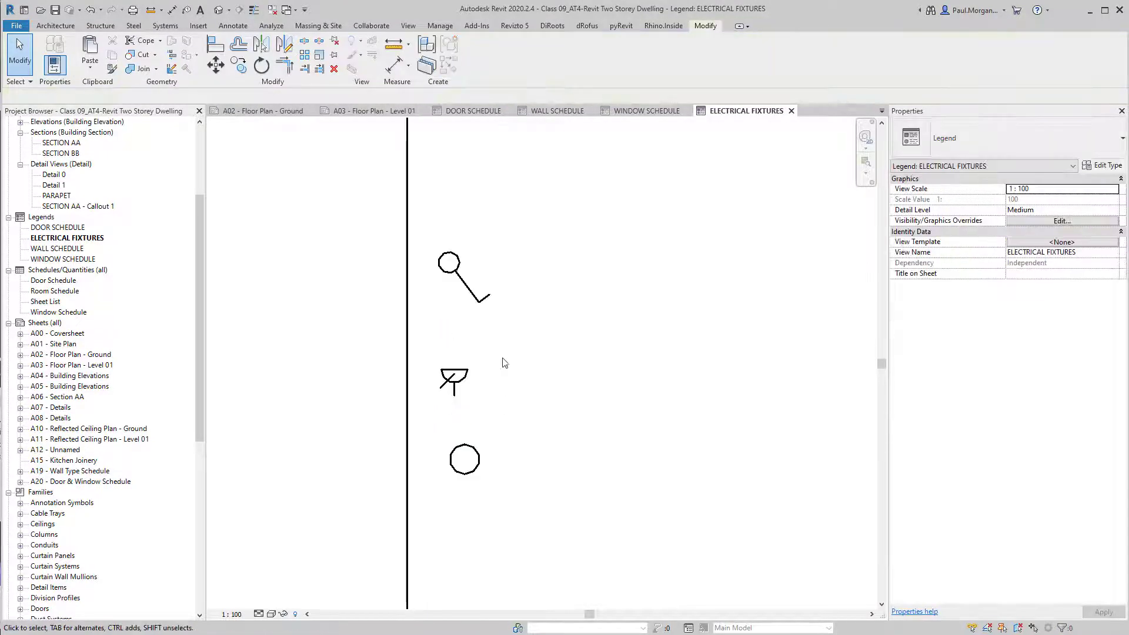
{"action": "scroll", "coordinate": [477, 468], "scroll_direction": "down", "scroll_amount": 2}
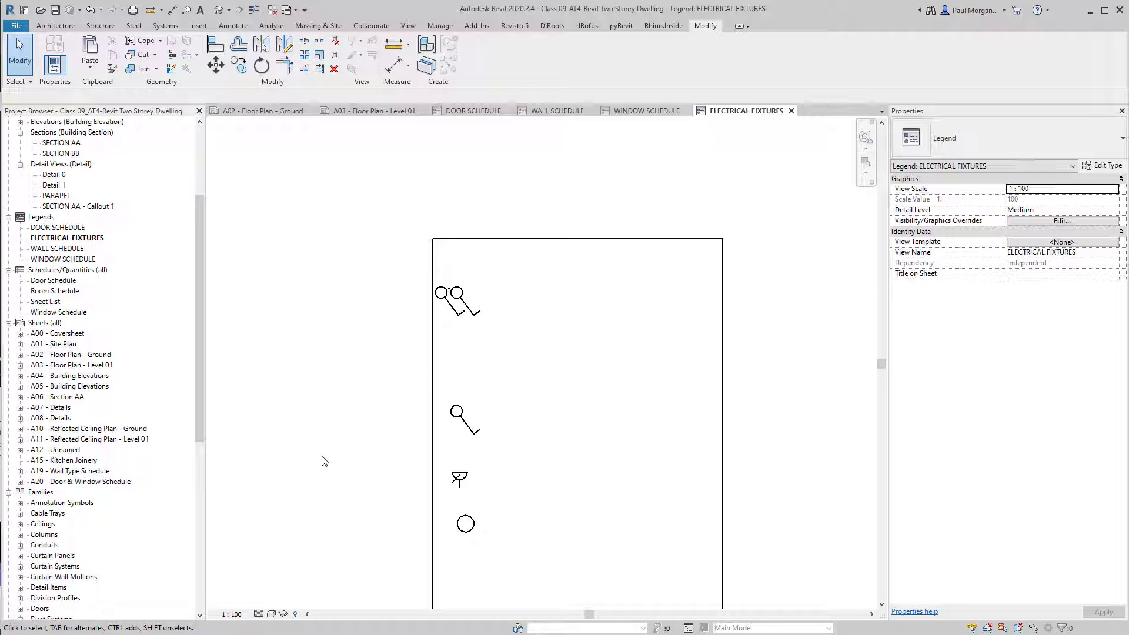
{"action": "middle_click_drag", "start_coordinate": [321, 480], "coordinate": [345, 413]}
{"action": "scroll", "coordinate": [124, 479], "scroll_direction": "down", "scroll_amount": 5}
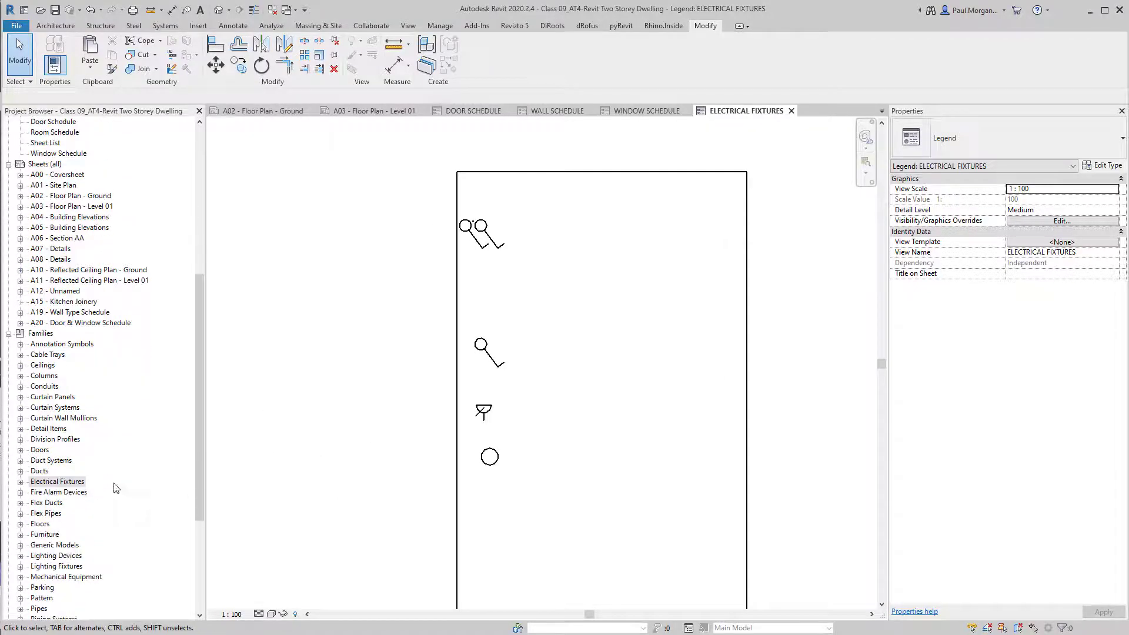
{"action": "scroll", "coordinate": [64, 493], "scroll_direction": "down", "scroll_amount": 5}
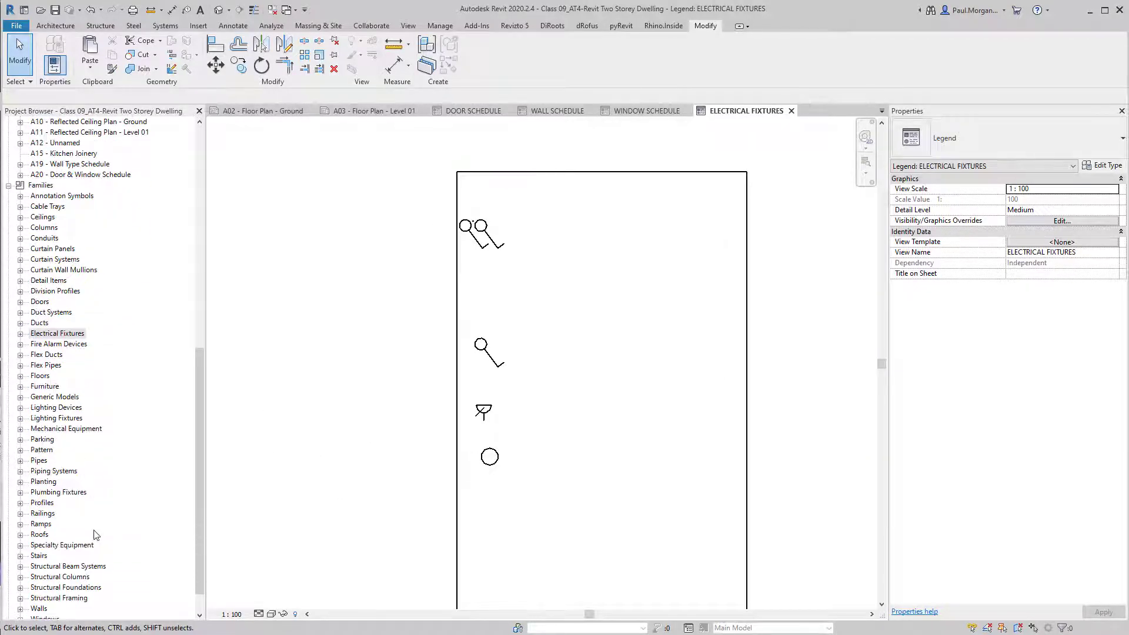
{"action": "left_click", "coordinate": [85, 429]}
Place the ME_DIFFUSER 4 Way Diffuser legend component below the downlight circle.
{"action": "left_click", "coordinate": [20, 429]}
{"action": "left_click", "coordinate": [33, 443]}
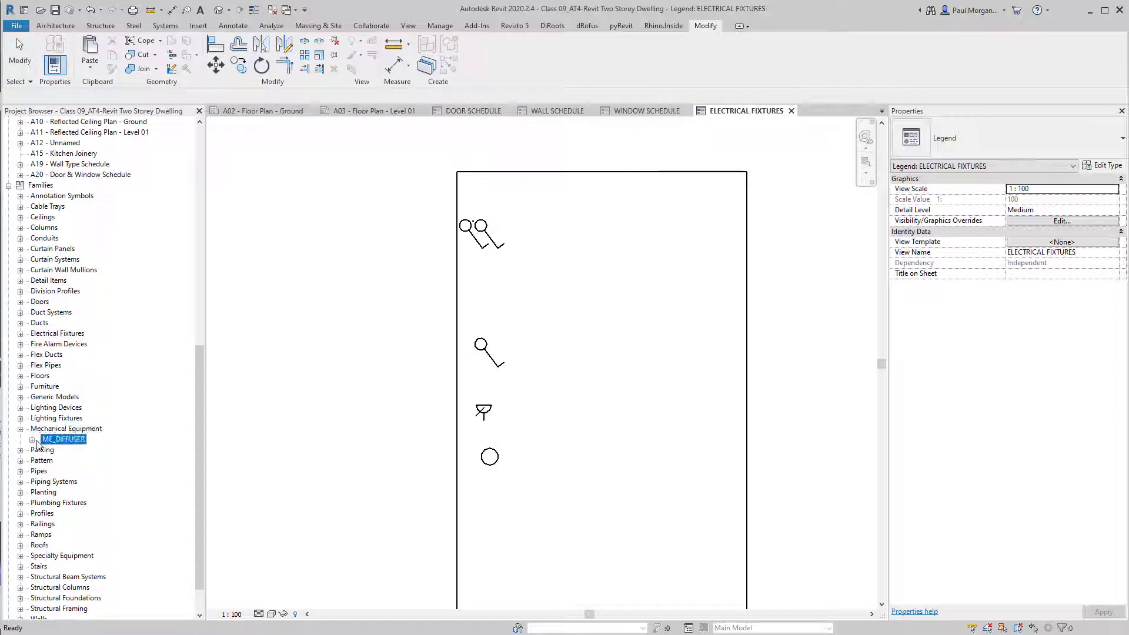
{"action": "left_click", "coordinate": [32, 440]}
{"action": "left_click_drag", "start_coordinate": [76, 450], "coordinate": [765, 292]}
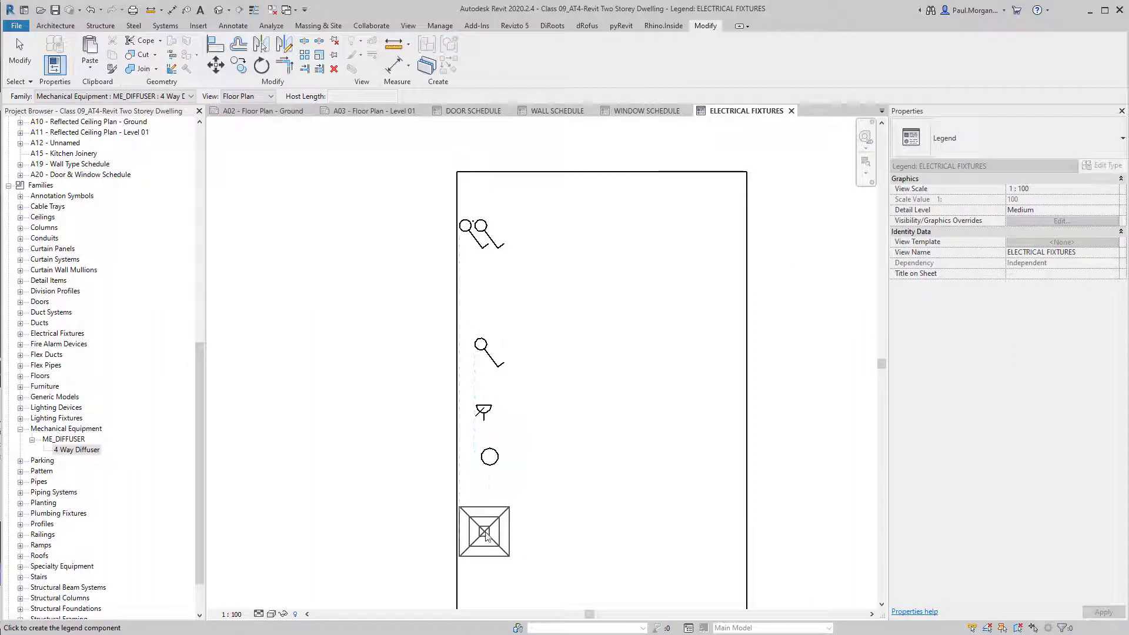
{"action": "left_click", "coordinate": [489, 536]}
{"action": "middle_click_drag", "start_coordinate": [591, 531], "coordinate": [604, 471]}
{"action": "key", "text": "Escape"}
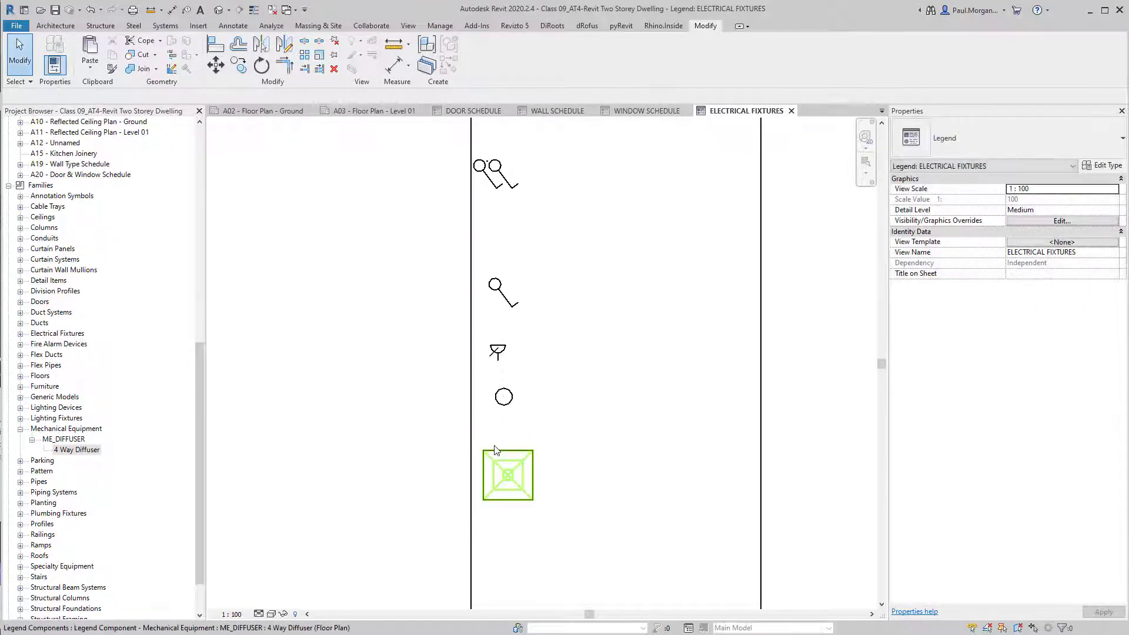
Set the legend to Fine detail level with Hidden Line visual style.
{"action": "left_click", "coordinate": [259, 614]}
{"action": "left_click", "coordinate": [272, 605]}
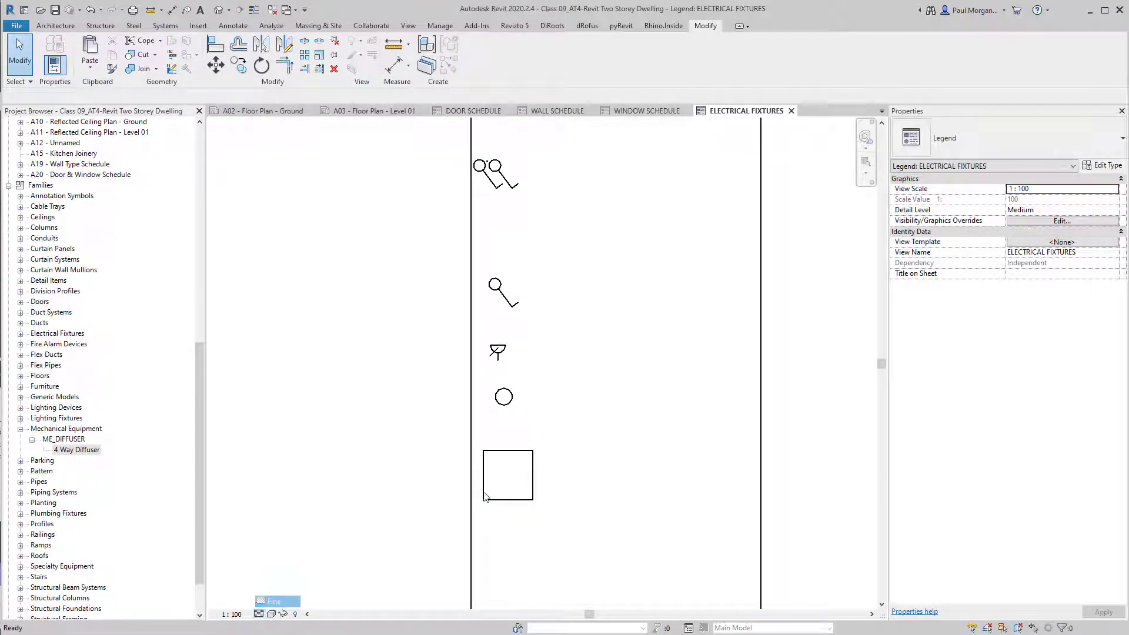
{"action": "left_click", "coordinate": [272, 614]}
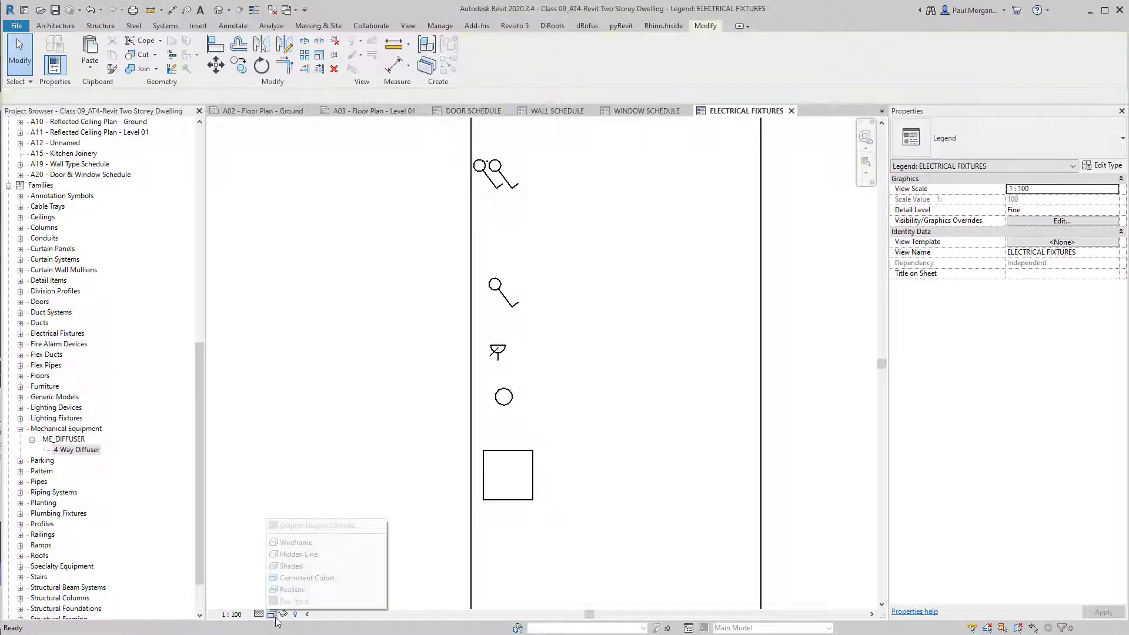
{"action": "left_click", "coordinate": [300, 555]}
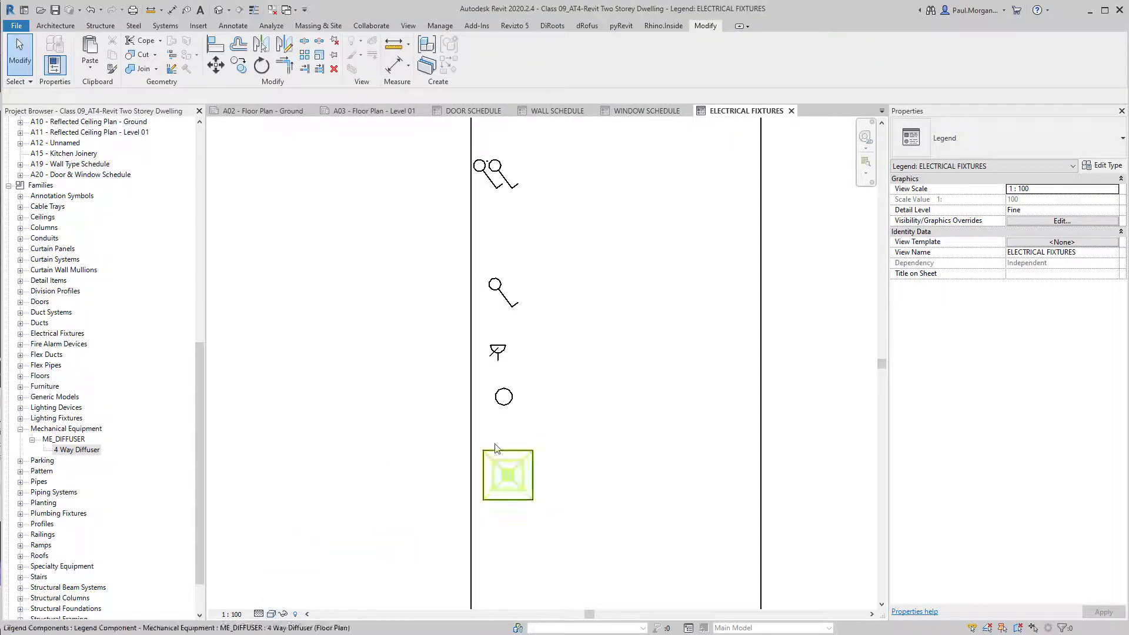
Keep the diffuser symbol's view direction at Floor Plan and switch the legend to Wireframe.
{"action": "left_click", "coordinate": [510, 459]}
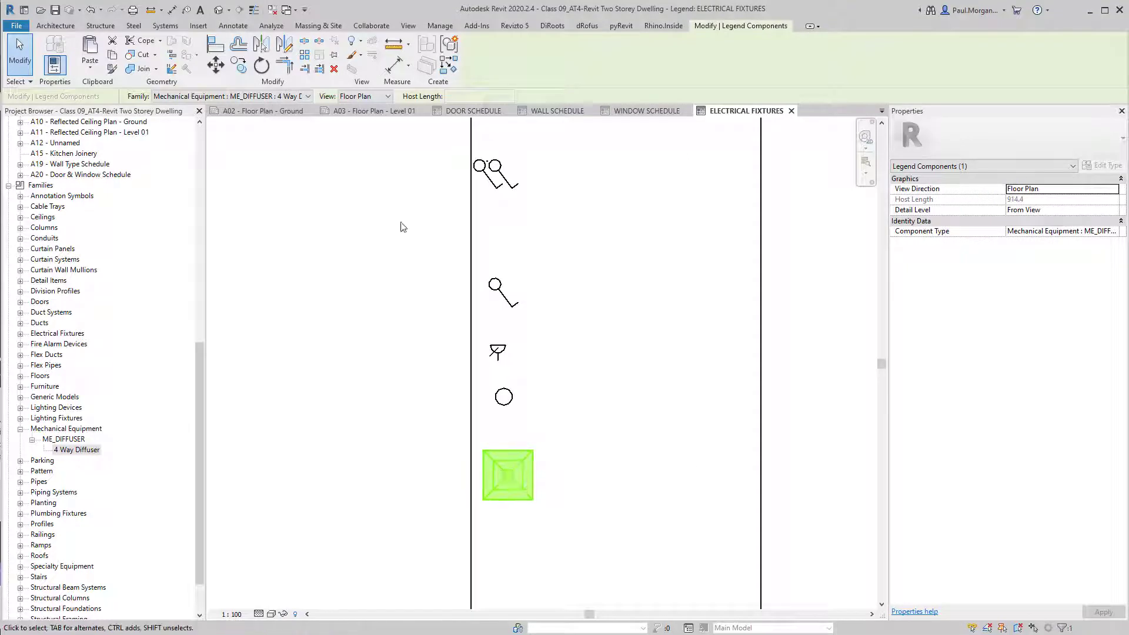
{"action": "left_click", "coordinate": [364, 97]}
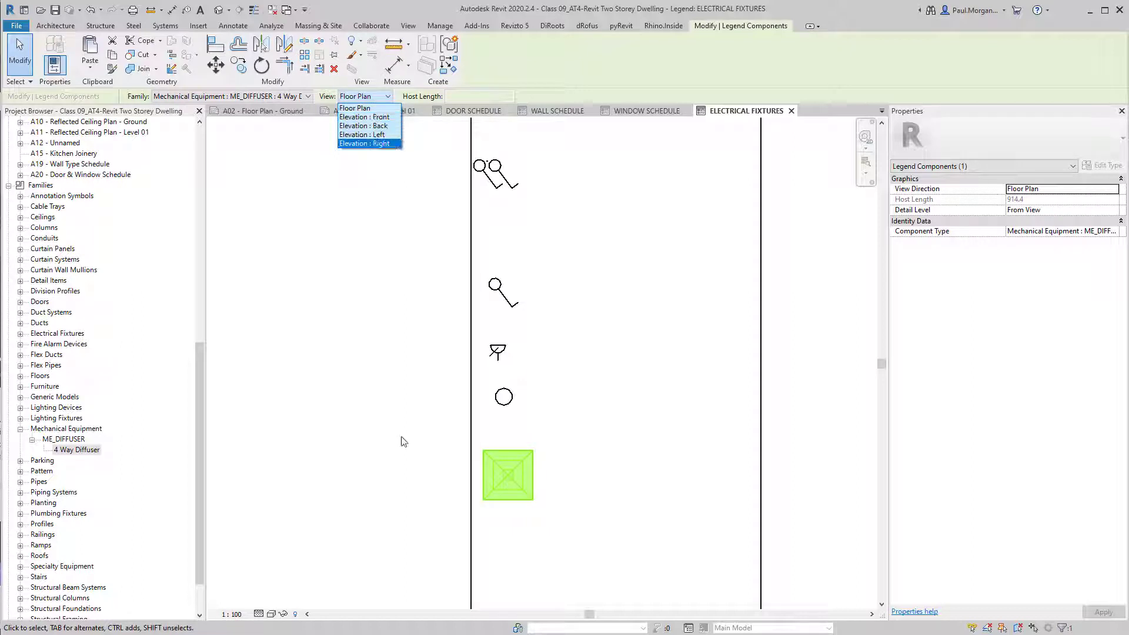
{"action": "left_click", "coordinate": [267, 508]}
{"action": "left_click", "coordinate": [272, 614]}
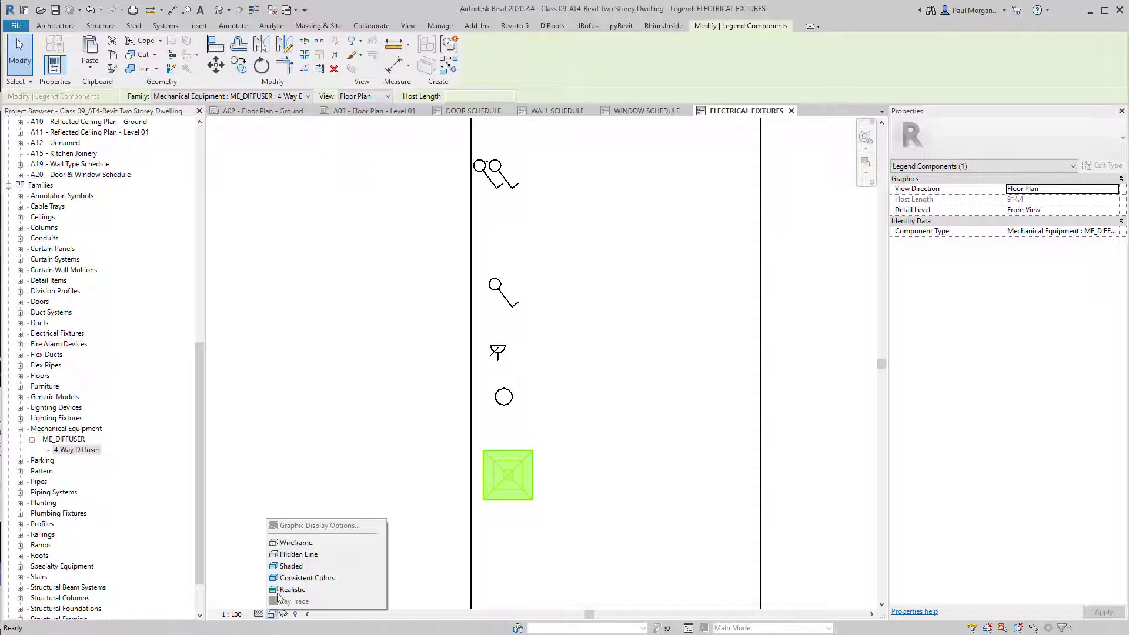
{"action": "left_click", "coordinate": [296, 542]}
{"action": "left_click", "coordinate": [594, 516]}
Compare Hidden Line and Wireframe styles, leaving the legend in Wireframe with the diffuser selected.
{"action": "scroll", "coordinate": [585, 507], "scroll_direction": "down", "scroll_amount": 2}
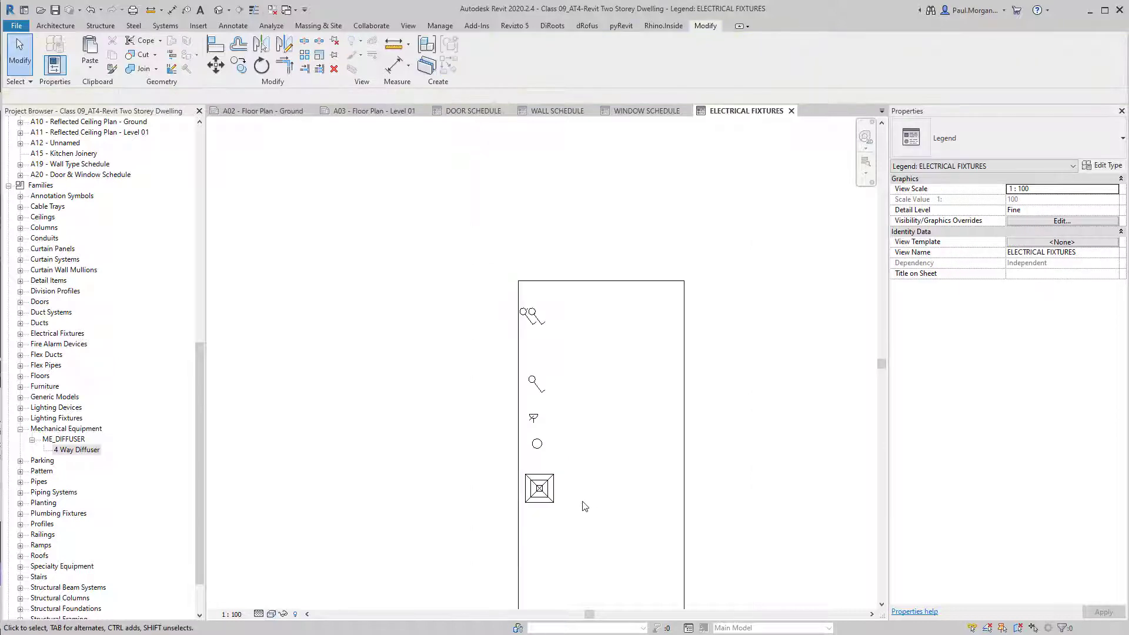
{"action": "scroll", "coordinate": [550, 494], "scroll_direction": "up", "scroll_amount": 3}
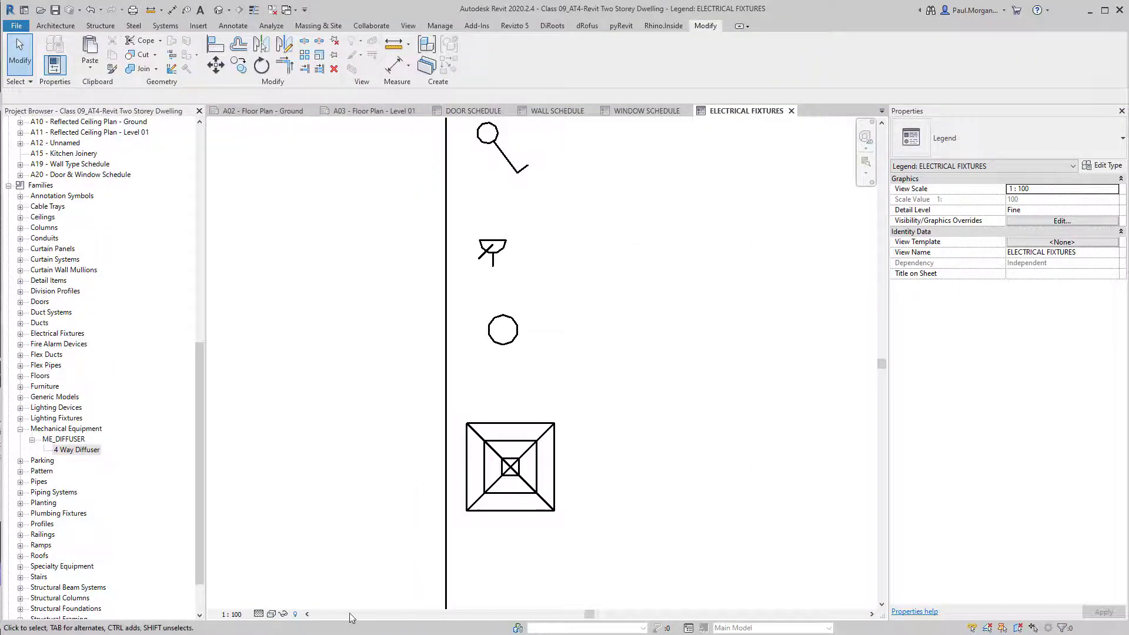
{"action": "left_click", "coordinate": [271, 614]}
{"action": "left_click", "coordinate": [297, 470]}
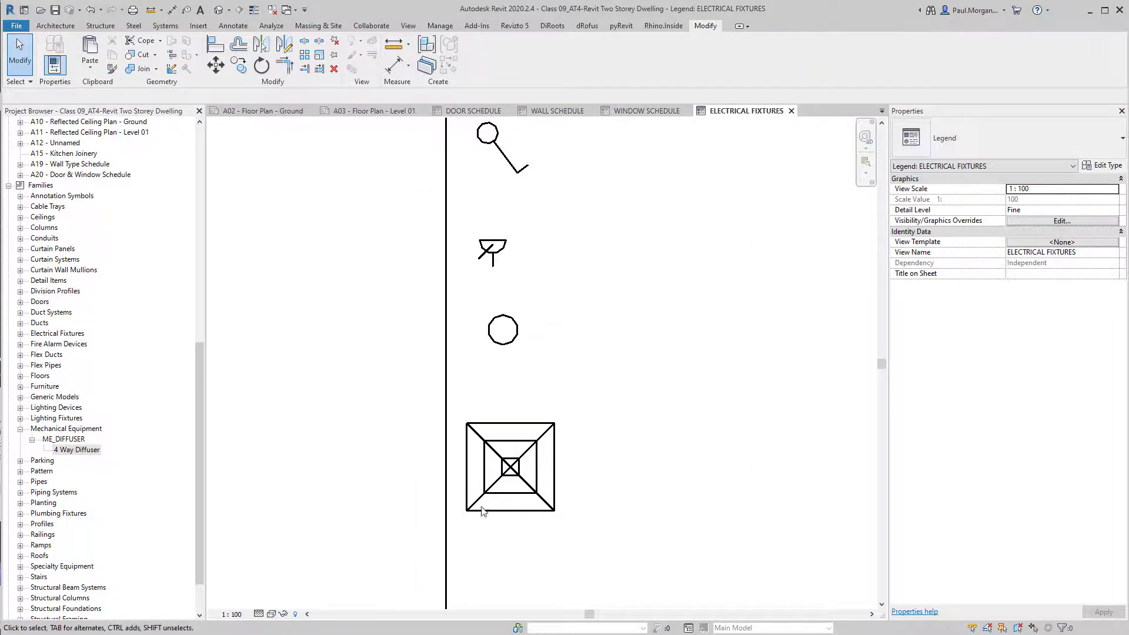
{"action": "left_click", "coordinate": [553, 497]}
{"action": "left_click", "coordinate": [382, 502]}
{"action": "left_click", "coordinate": [272, 615]}
{"action": "left_click", "coordinate": [307, 551]}
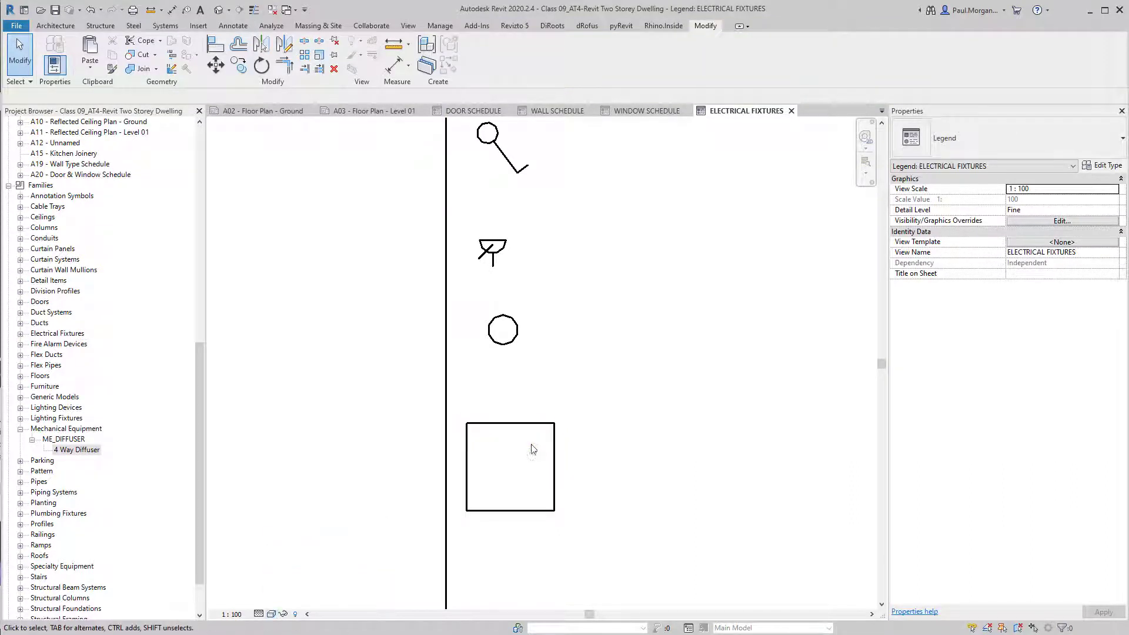
{"action": "left_click", "coordinate": [272, 615]}
{"action": "left_click", "coordinate": [306, 540]}
{"action": "left_click", "coordinate": [513, 478]}
{"action": "scroll", "coordinate": [512, 471], "scroll_direction": "down", "scroll_amount": 3}
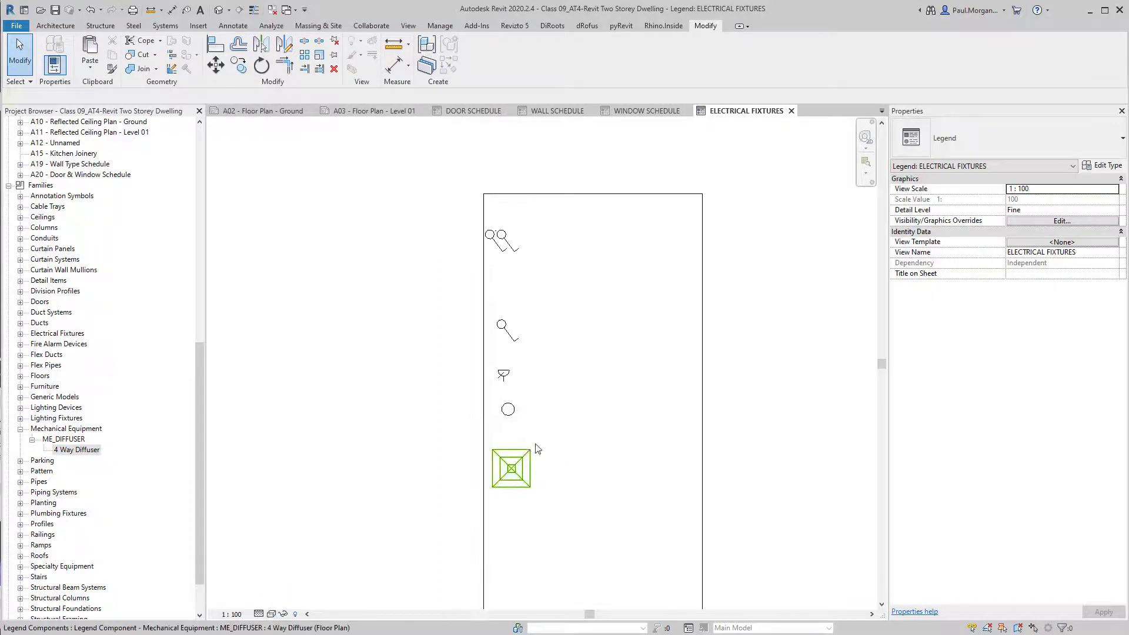
Open the Ground Floor reflected ceiling plan.
{"action": "middle_click_drag", "start_coordinate": [536, 445], "coordinate": [507, 459]}
{"action": "scroll", "coordinate": [59, 262], "scroll_direction": "up", "scroll_amount": 5}
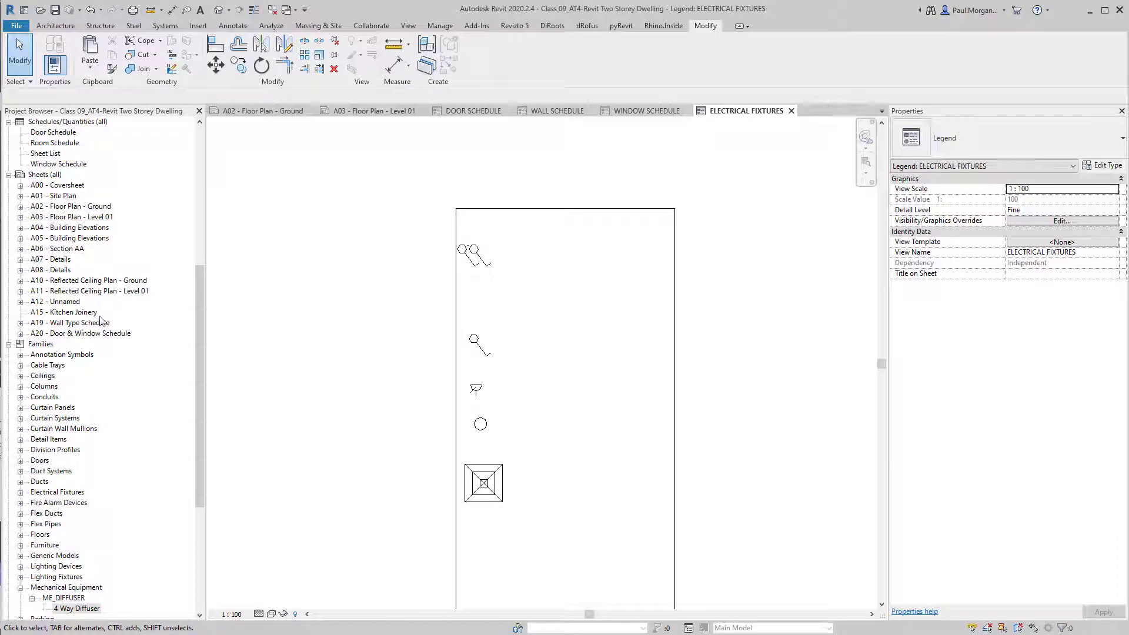
{"action": "scroll", "coordinate": [59, 328], "scroll_direction": "up", "scroll_amount": 2}
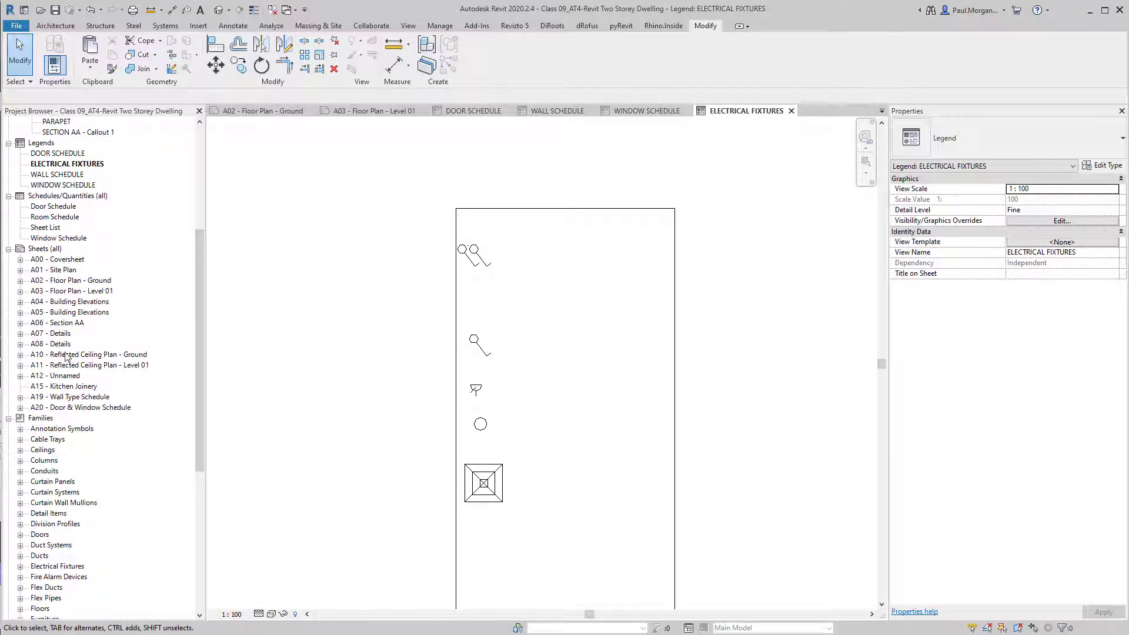
{"action": "scroll", "coordinate": [65, 357], "scroll_direction": "up", "scroll_amount": 7}
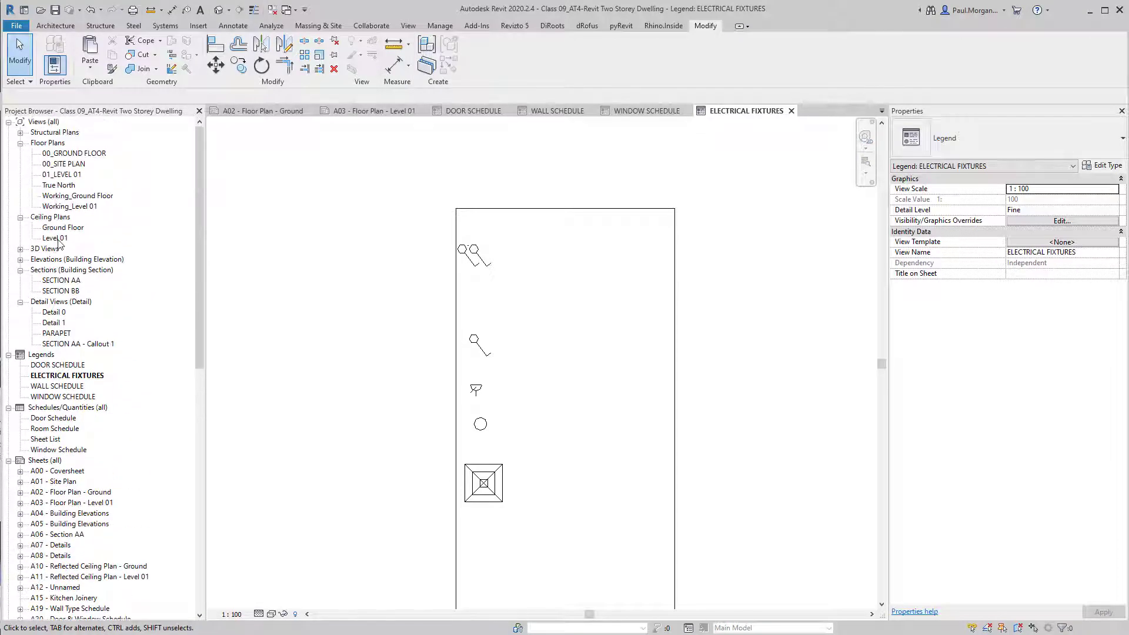
{"action": "double_click", "coordinate": [63, 228]}
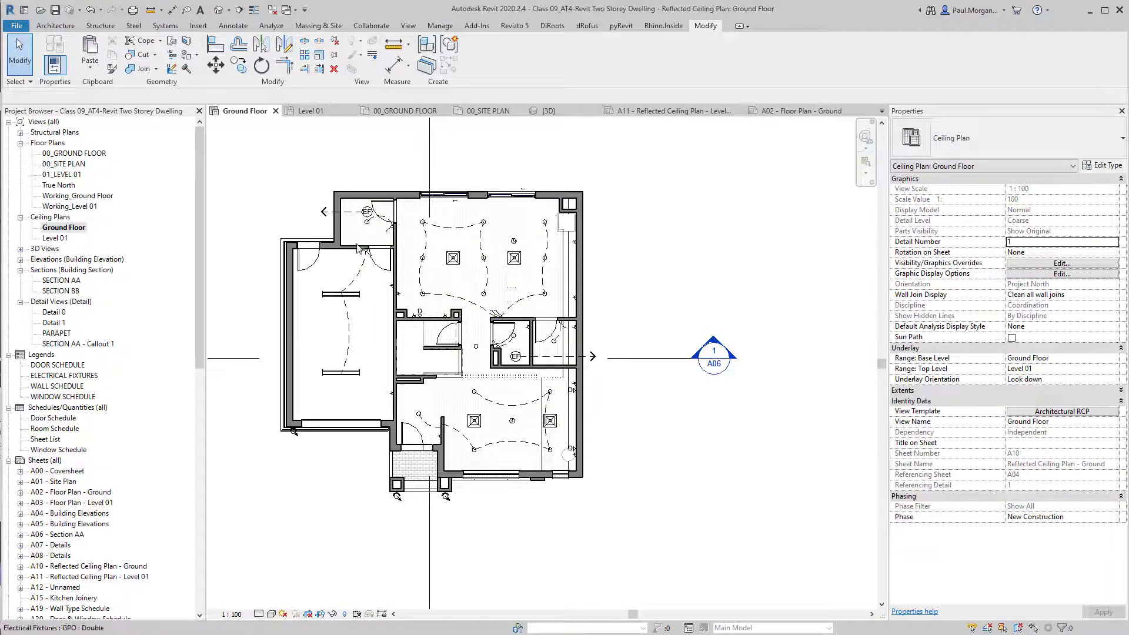
Select the EF detail group in the Ground Floor ceiling plan.
{"action": "left_click", "coordinate": [369, 216]}
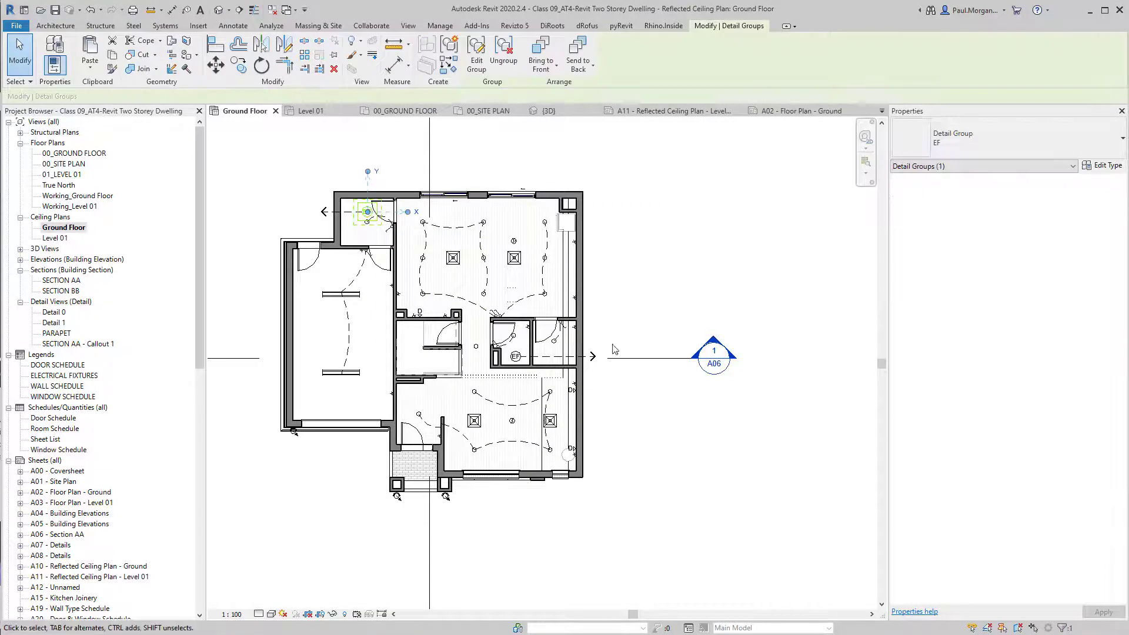
{"action": "left_click", "coordinate": [672, 489]}
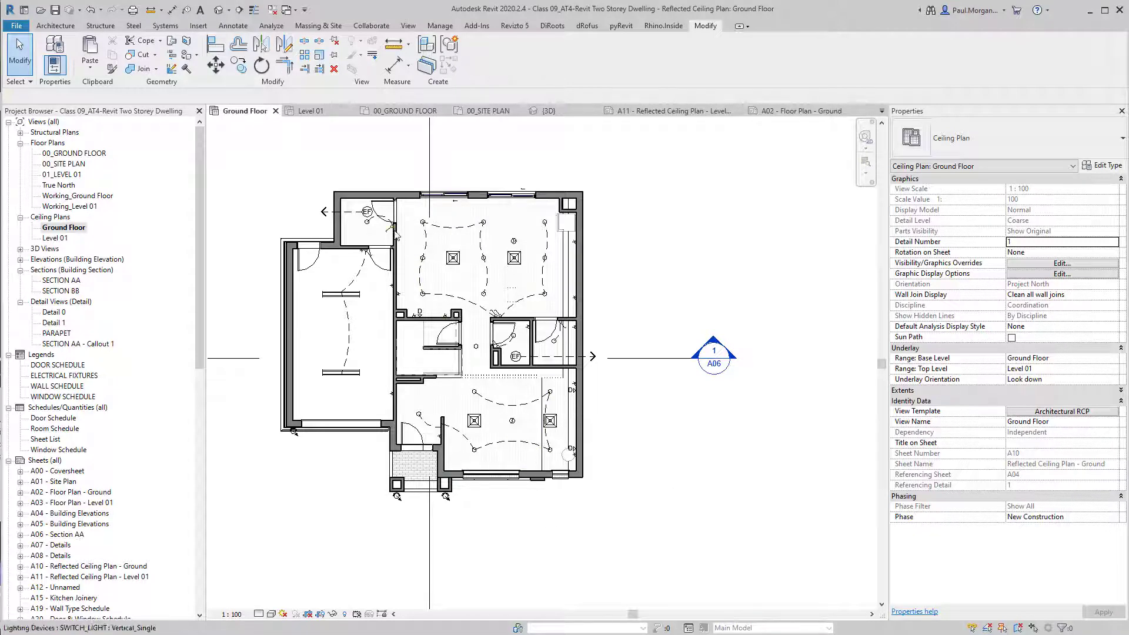
{"action": "scroll", "coordinate": [395, 234], "scroll_direction": "up", "scroll_amount": 4}
{"action": "left_click", "coordinate": [367, 213]}
{"action": "scroll", "coordinate": [369, 215], "scroll_direction": "down", "scroll_amount": 2}
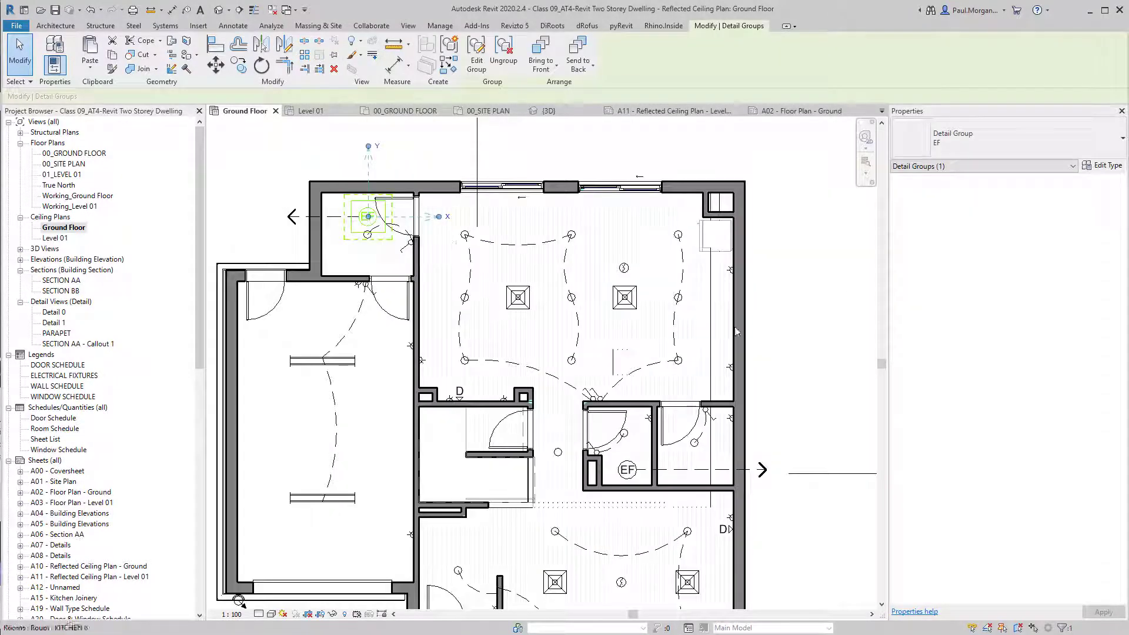
{"action": "scroll", "coordinate": [476, 406], "scroll_direction": "up", "scroll_amount": 5}
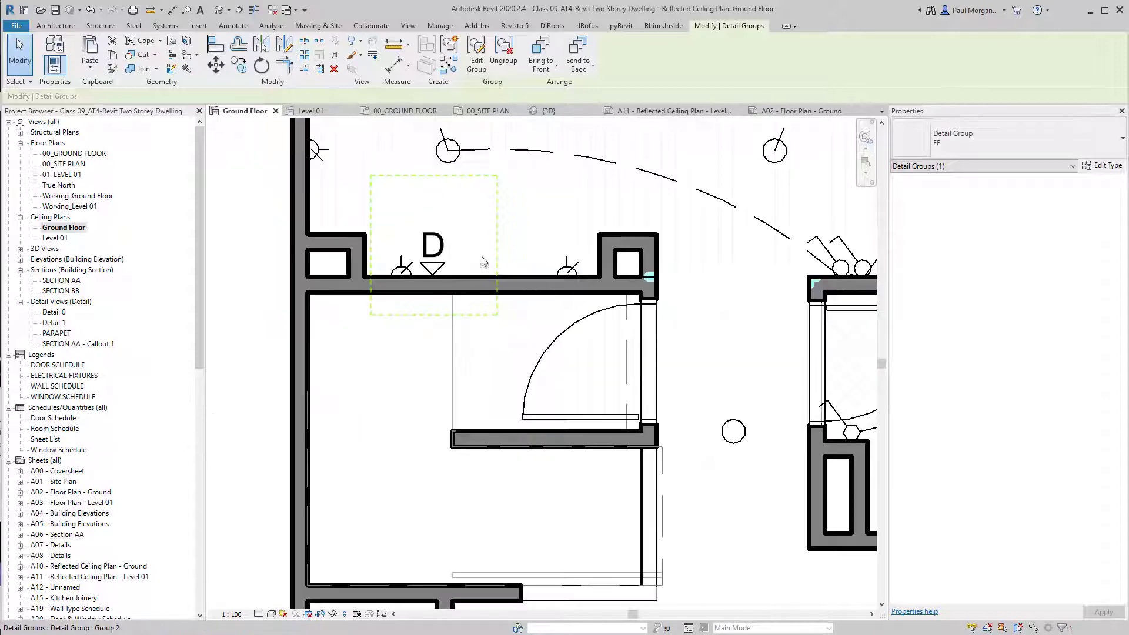
{"action": "scroll", "coordinate": [483, 261], "scroll_direction": "down", "scroll_amount": 4}
{"action": "scroll", "coordinate": [784, 425], "scroll_direction": "up", "scroll_amount": 5}
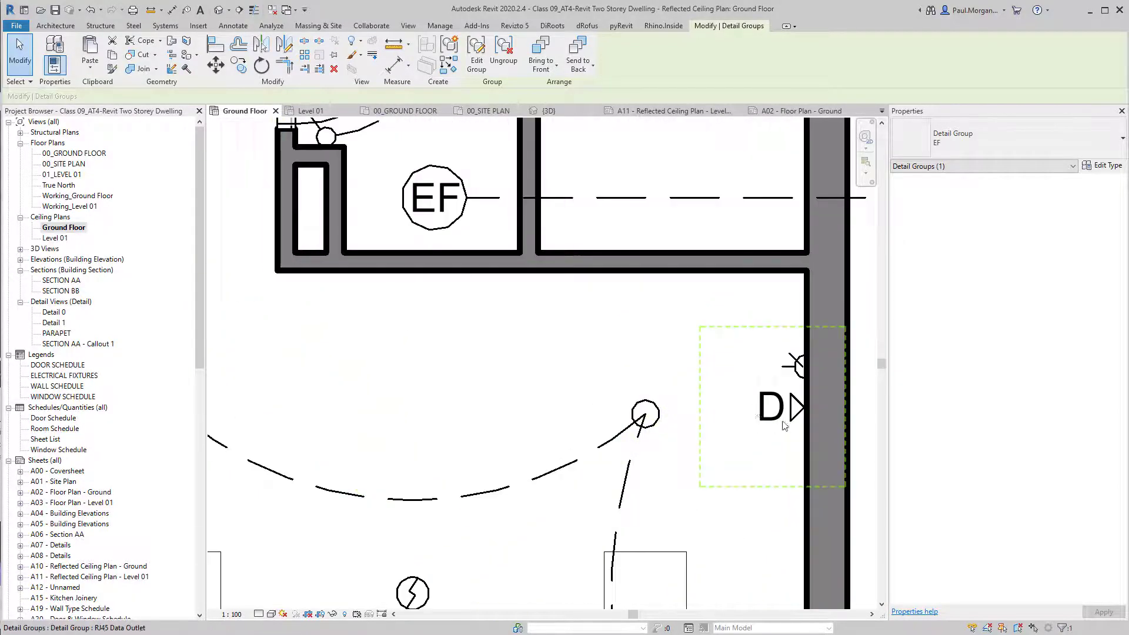
Add the RJ45 Data Outlet and Floodlight groups to the selection, then clear it.
{"action": "left_click", "coordinate": [784, 422], "text": "ctrl"}
{"action": "scroll", "coordinate": [783, 422], "scroll_direction": "down", "scroll_amount": 5}
{"action": "middle_click_drag", "start_coordinate": [808, 503], "coordinate": [799, 393]}
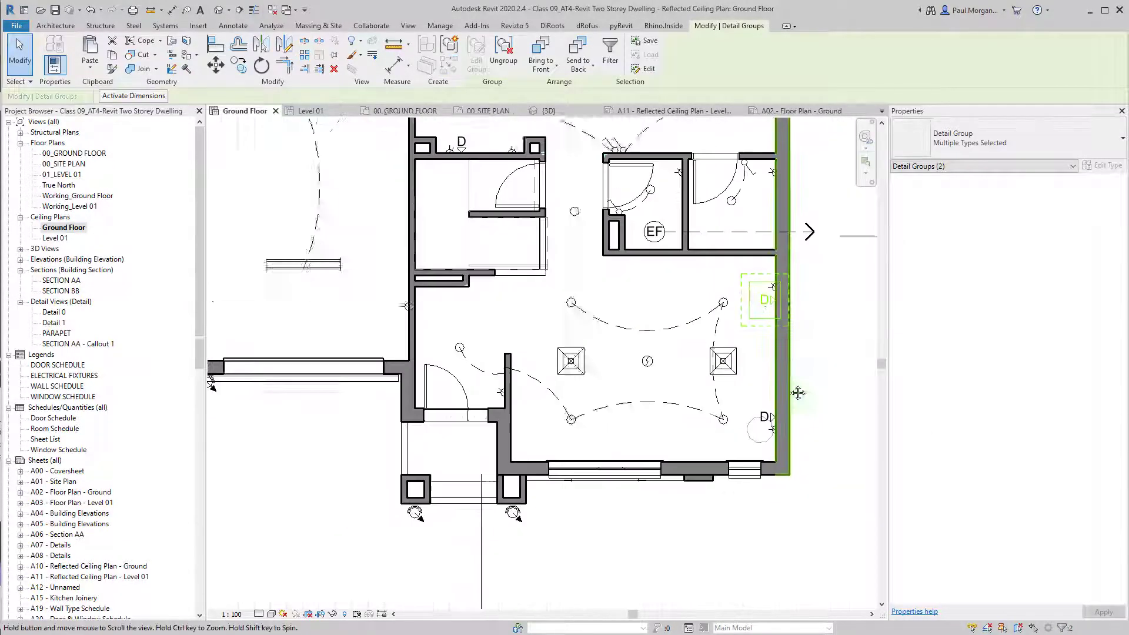
{"action": "scroll", "coordinate": [527, 500], "scroll_direction": "up", "scroll_amount": 4}
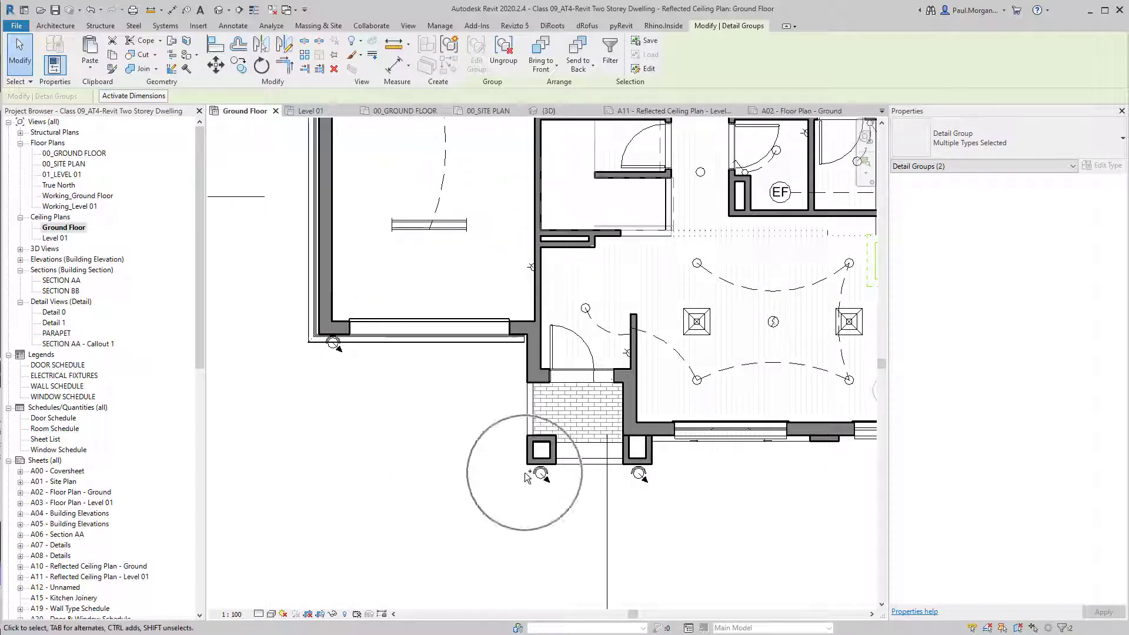
{"action": "left_click", "coordinate": [571, 490], "text": "ctrl"}
{"action": "scroll", "coordinate": [571, 489], "scroll_direction": "down", "scroll_amount": 5}
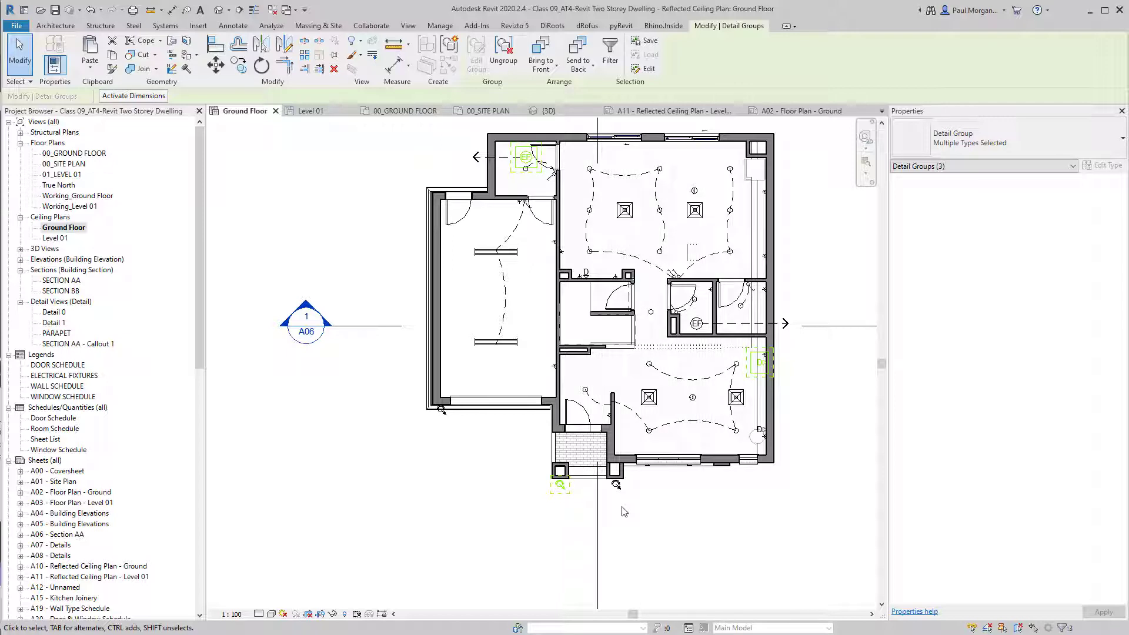
{"action": "middle_click_drag", "start_coordinate": [669, 461], "coordinate": [640, 492]}
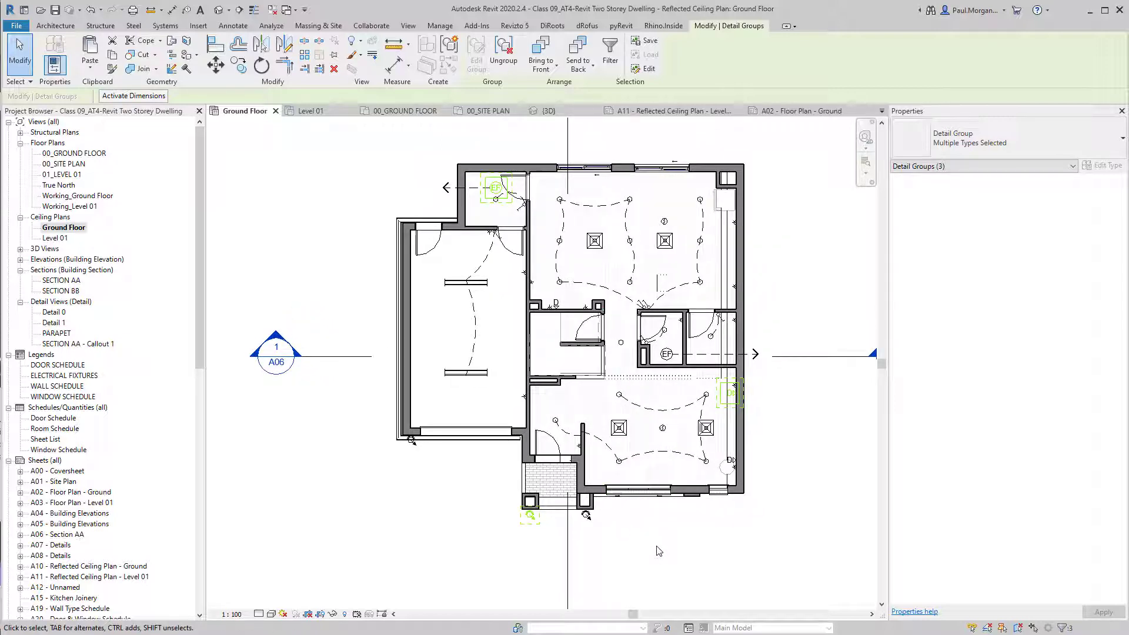
{"action": "left_click", "coordinate": [273, 221]}
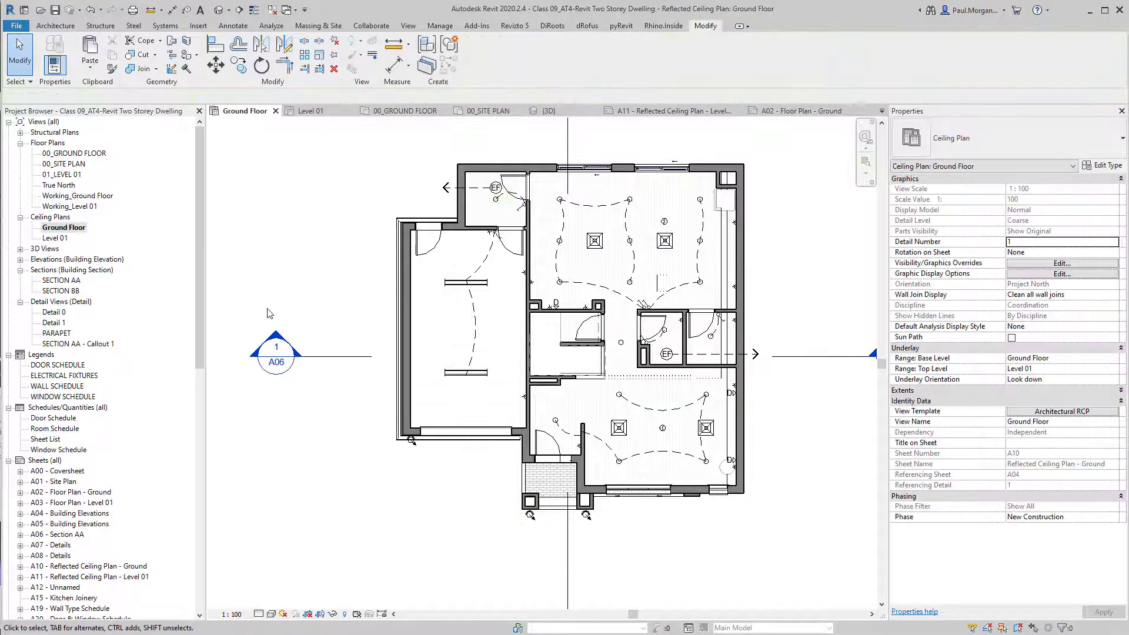
Paste the copied EF, Floodlight and RJ45 detail groups into the ELECTRICAL FIXTURES legend.
{"action": "double_click", "coordinate": [57, 375]}
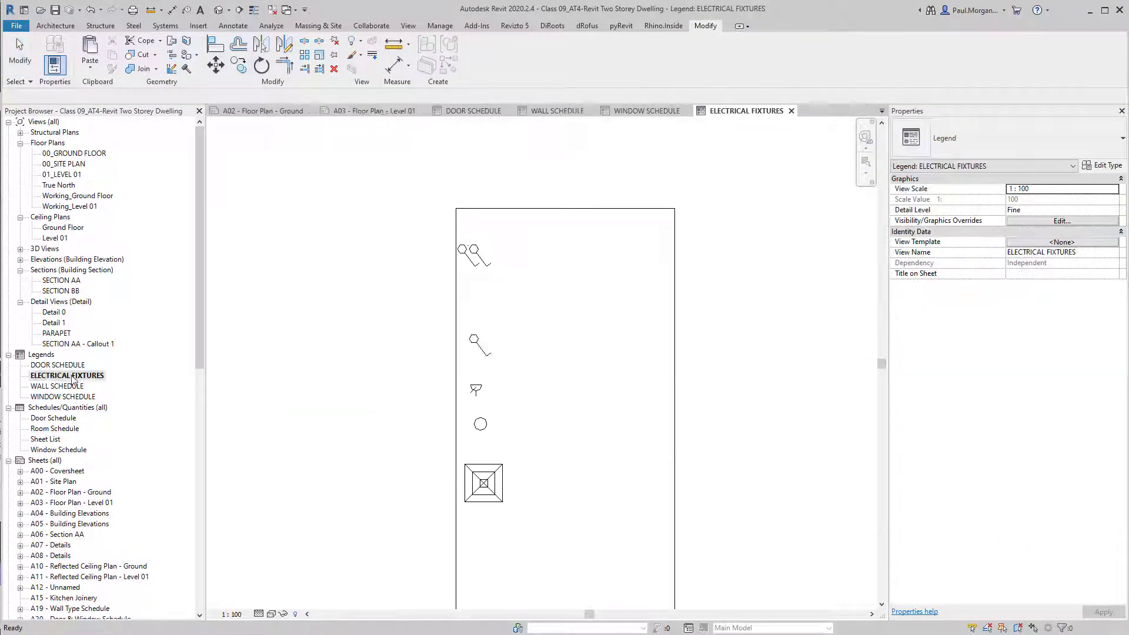
{"action": "key", "text": "ctrl+v"}
{"action": "scroll", "coordinate": [514, 349], "scroll_direction": "down", "scroll_amount": 4}
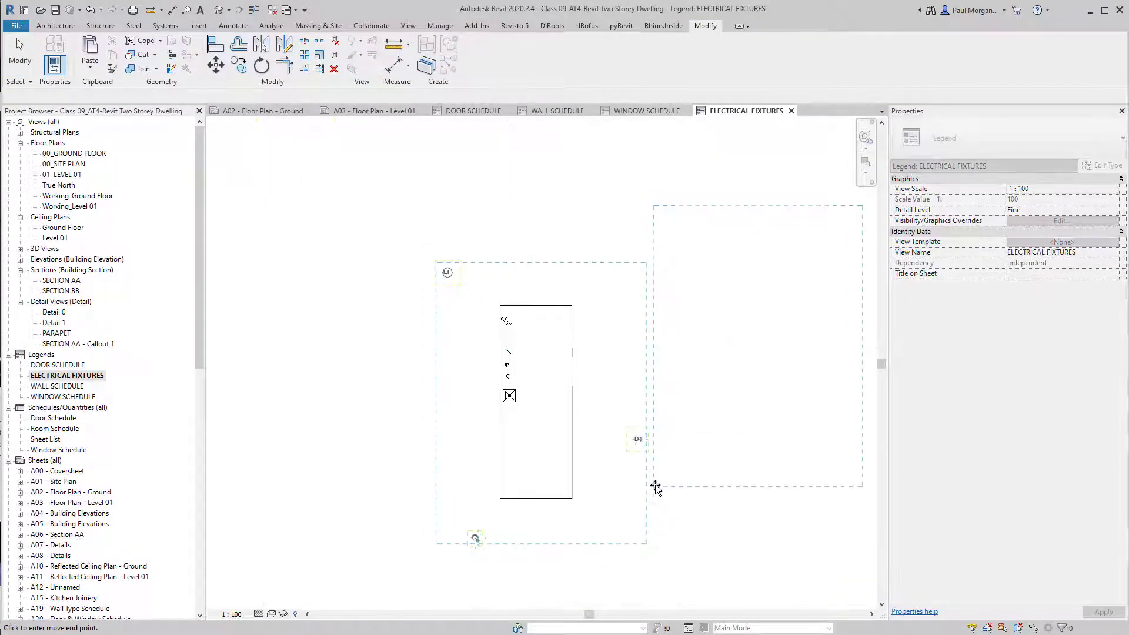
{"action": "left_click", "coordinate": [654, 486]}
{"action": "middle_click_drag", "start_coordinate": [746, 545], "coordinate": [643, 567]}
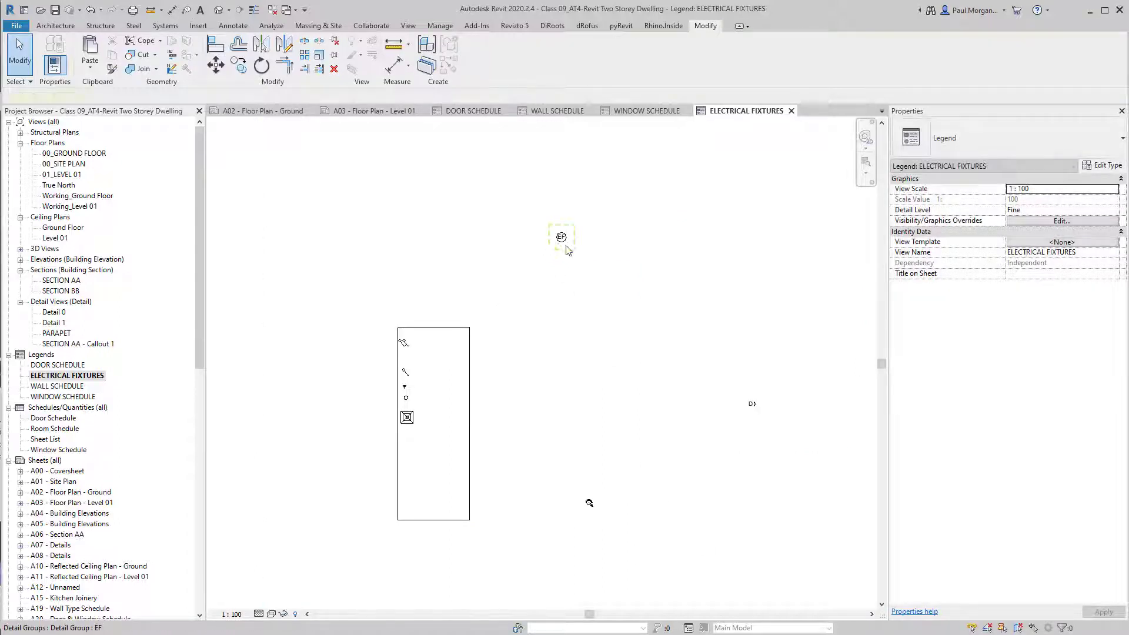
Move the EF symbol into the column below the diffuser and select the Floodlight group.
{"action": "left_click", "coordinate": [564, 241]}
{"action": "left_click_drag", "start_coordinate": [522, 338], "coordinate": [411, 440]}
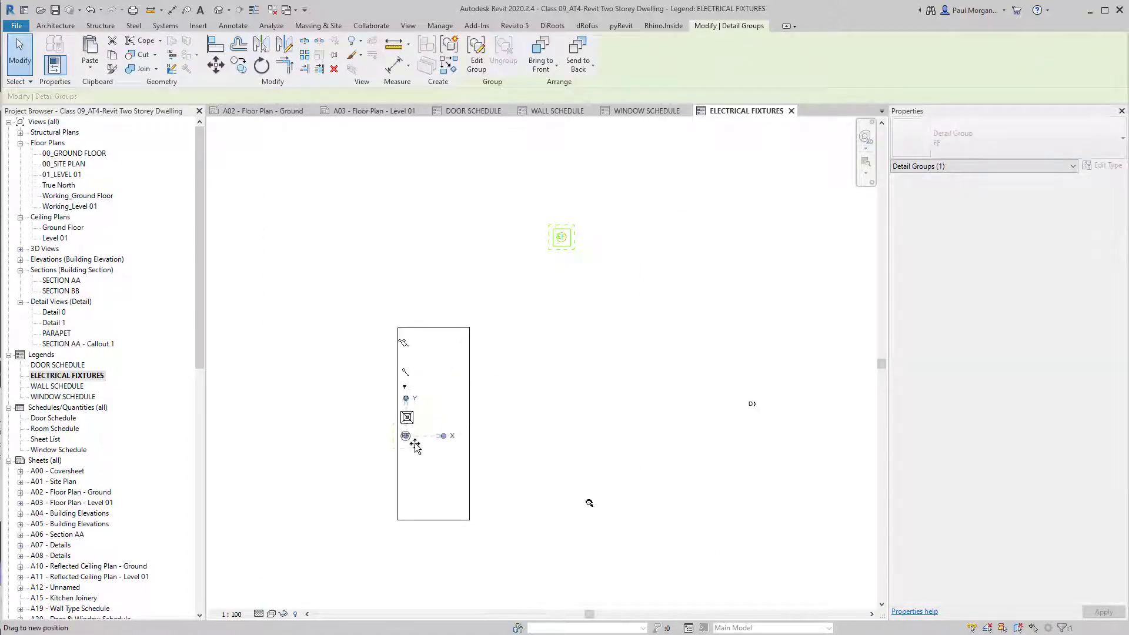
{"action": "left_click", "coordinate": [588, 505]}
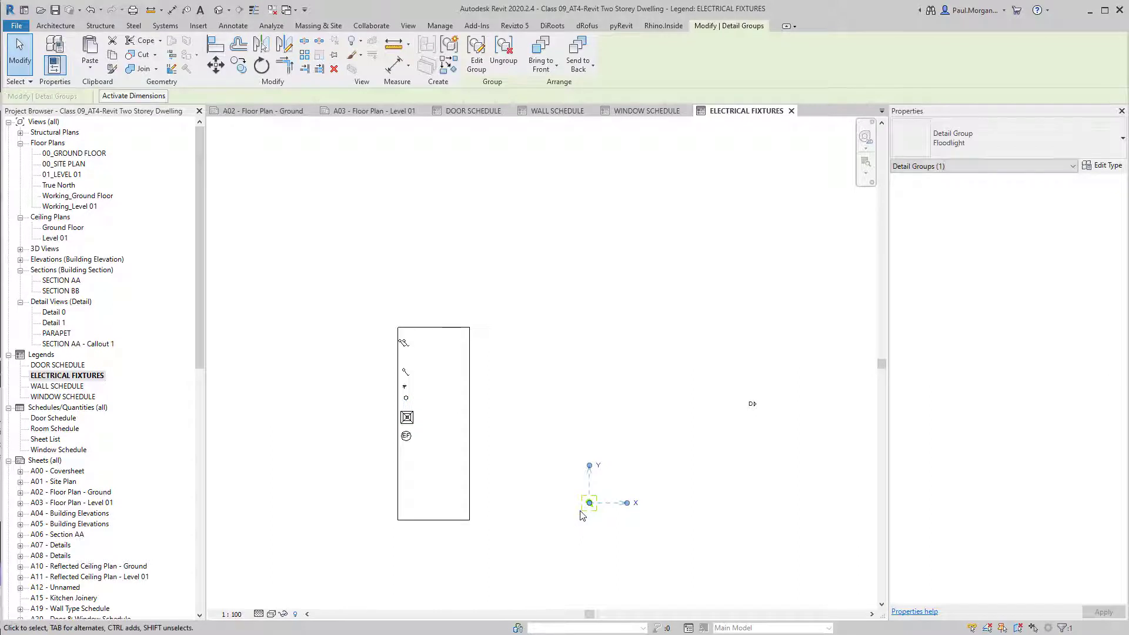
{"action": "scroll", "coordinate": [591, 516], "scroll_direction": "up", "scroll_amount": 3}
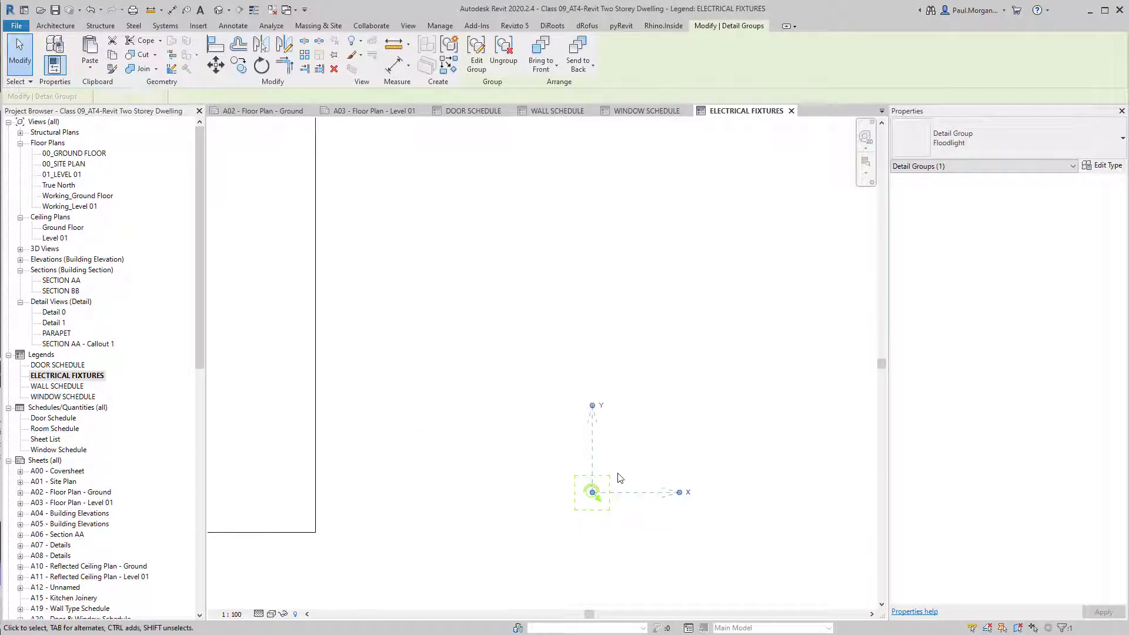
{"action": "key", "text": "Escape"}
{"action": "left_click", "coordinate": [592, 493]}
{"action": "scroll", "coordinate": [527, 461], "scroll_direction": "down", "scroll_amount": 2}
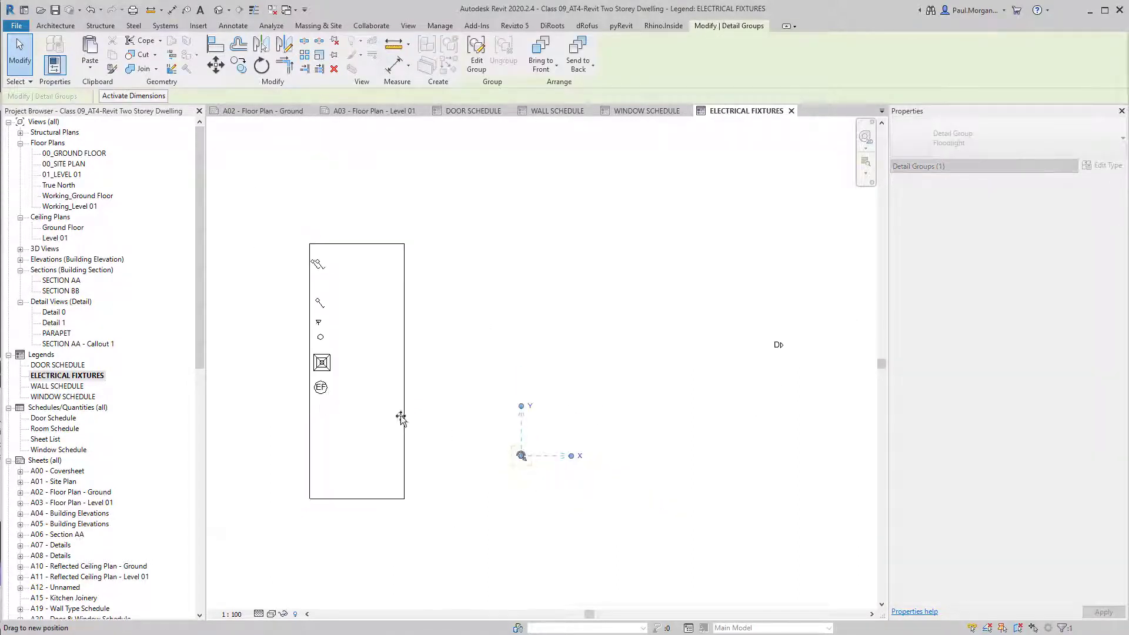
Move the RJ45 Data Outlet symbol into the legend column and recentre the view.
{"action": "left_click", "coordinate": [778, 346]}
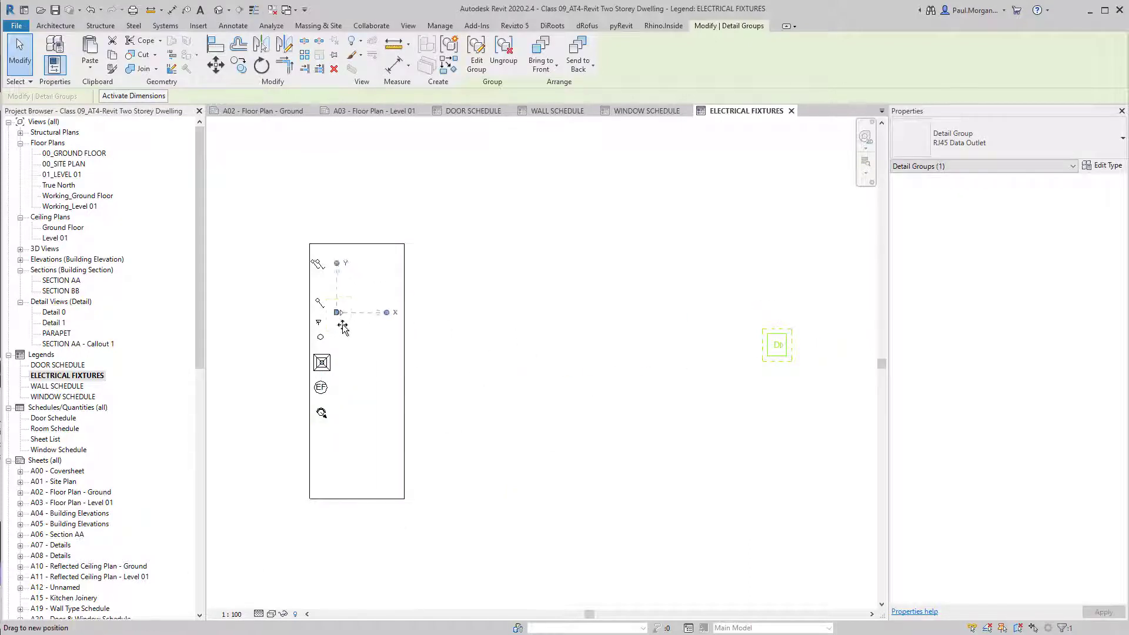
{"action": "scroll", "coordinate": [328, 326], "scroll_direction": "up", "scroll_amount": 4}
{"action": "left_click_drag", "start_coordinate": [343, 327], "coordinate": [322, 324]}
{"action": "left_click", "coordinate": [385, 353]}
{"action": "scroll", "coordinate": [386, 353], "scroll_direction": "down", "scroll_amount": 4}
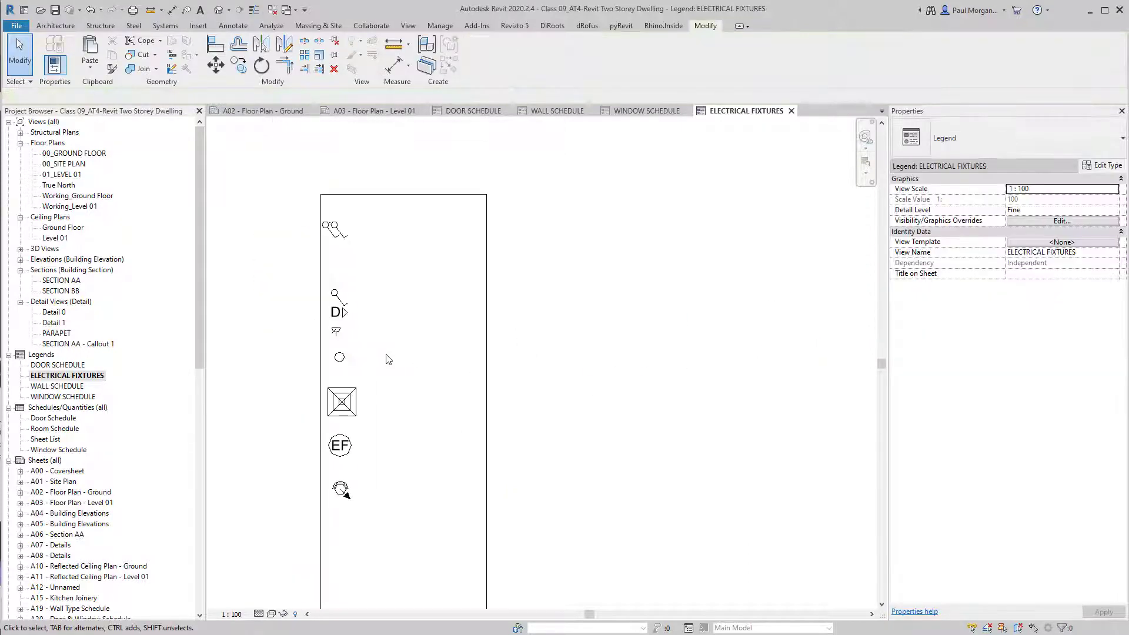
{"action": "middle_click_drag", "start_coordinate": [436, 392], "coordinate": [468, 375]}
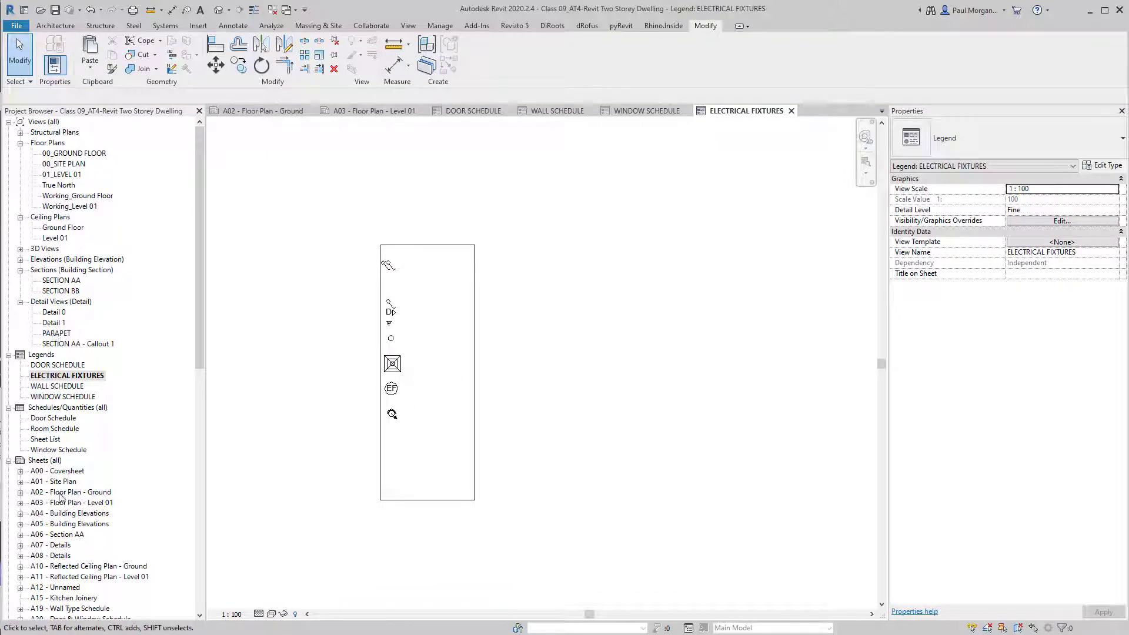
{"action": "scroll", "coordinate": [61, 497], "scroll_direction": "down", "scroll_amount": 3}
Open sheet A10 and place the ELECTRICAL FIXTURES legend right of the plan.
{"action": "double_click", "coordinate": [57, 471]}
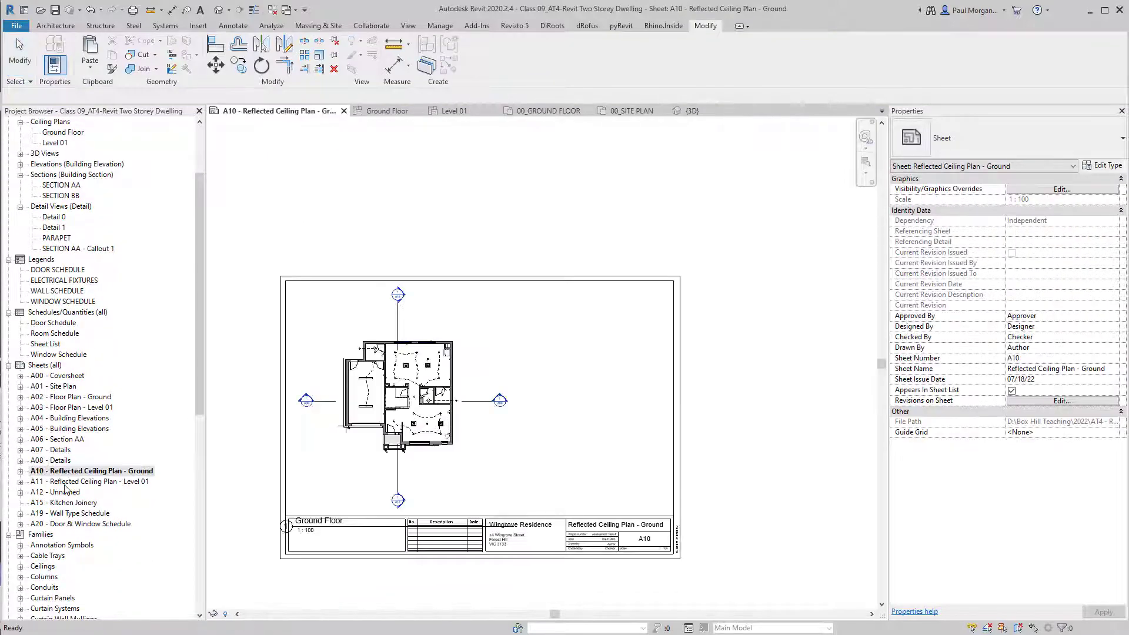
{"action": "left_click", "coordinate": [60, 282]}
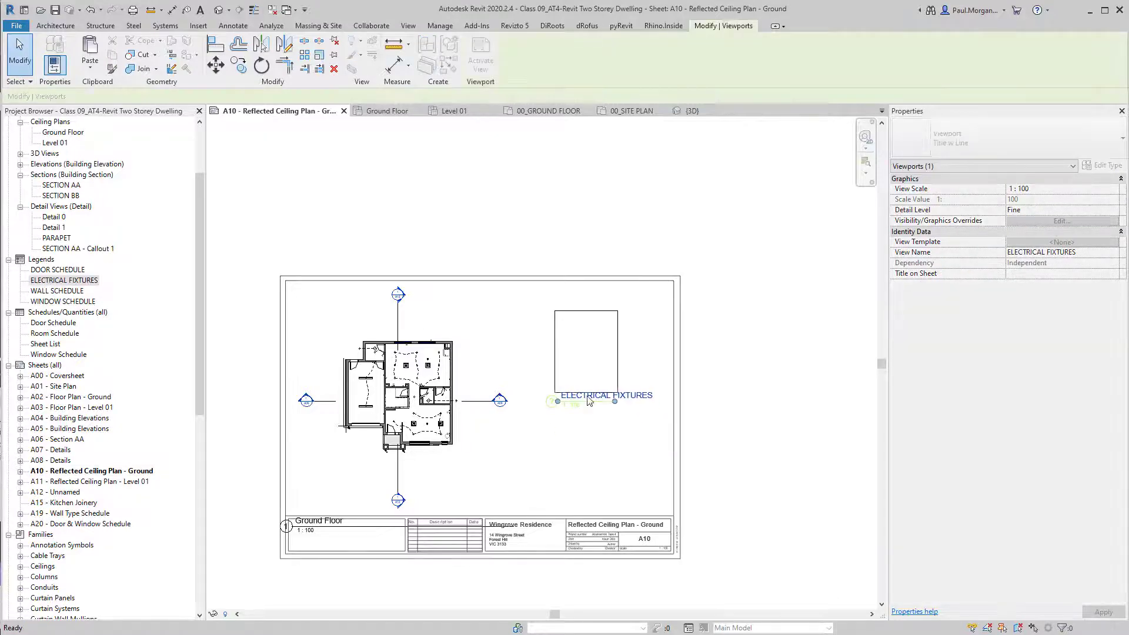
{"action": "left_click", "coordinate": [595, 358]}
{"action": "scroll", "coordinate": [616, 383], "scroll_direction": "up", "scroll_amount": 5}
{"action": "scroll", "coordinate": [617, 384], "scroll_direction": "down", "scroll_amount": 5}
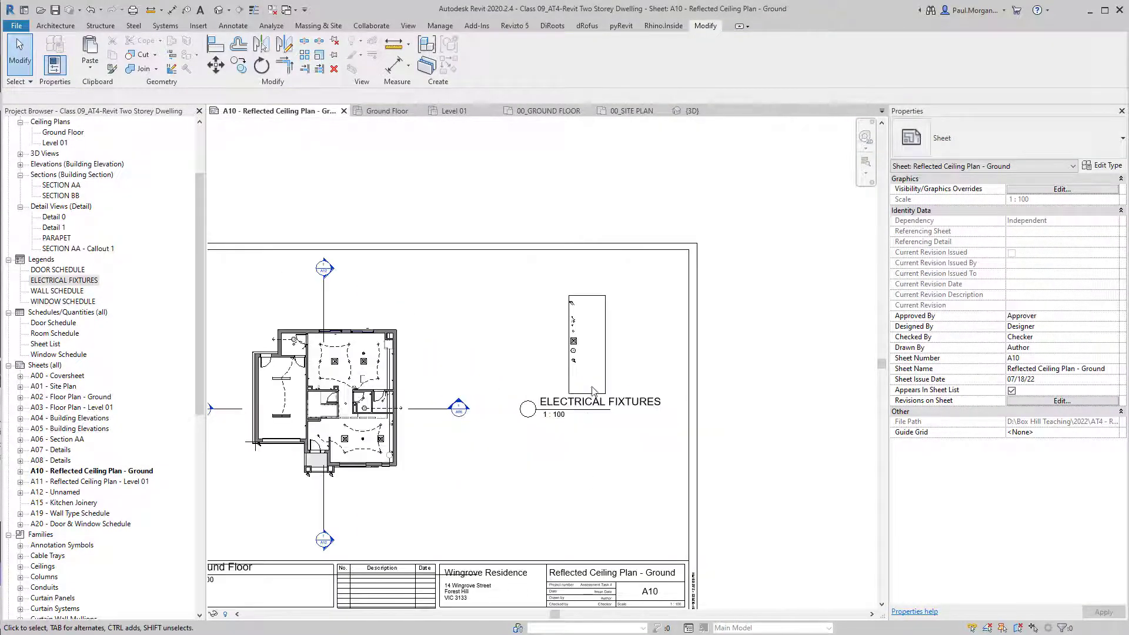
Set the legend viewport type to No Title.
{"action": "left_click", "coordinate": [611, 382]}
{"action": "left_click", "coordinate": [981, 141]}
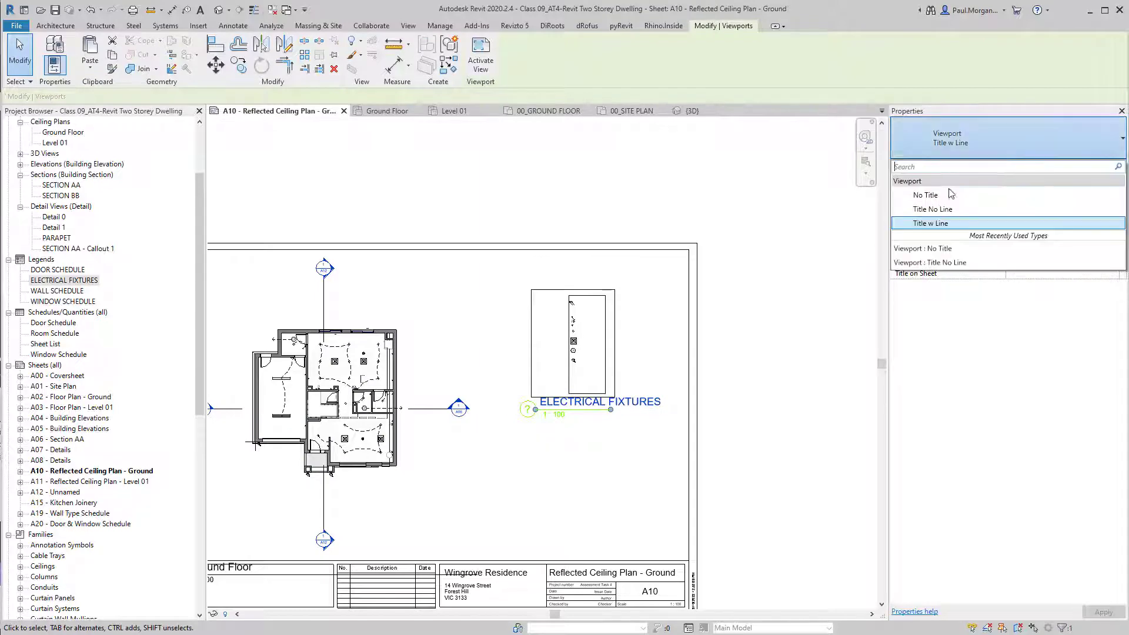
{"action": "left_click", "coordinate": [917, 196]}
{"action": "scroll", "coordinate": [583, 373], "scroll_direction": "up", "scroll_amount": 6}
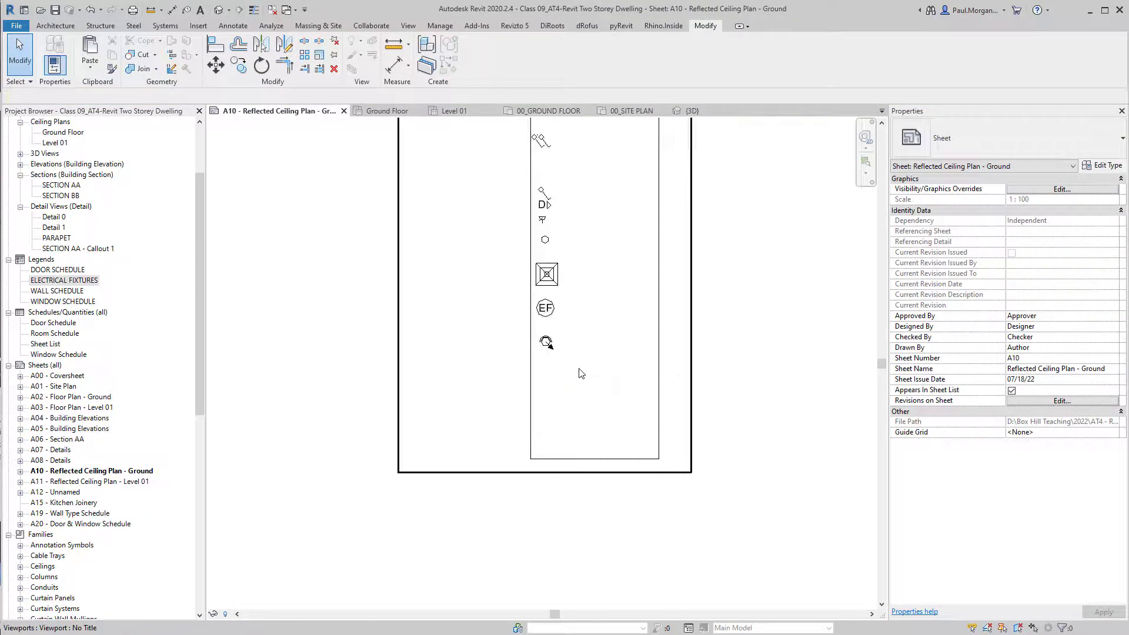
{"action": "scroll", "coordinate": [580, 373], "scroll_direction": "down", "scroll_amount": 4}
Widen the legend border by dragging its right edge line inside the activated legend view.
{"action": "middle_click_drag", "start_coordinate": [588, 383], "coordinate": [576, 435]}
{"action": "scroll", "coordinate": [550, 348], "scroll_direction": "up", "scroll_amount": 4}
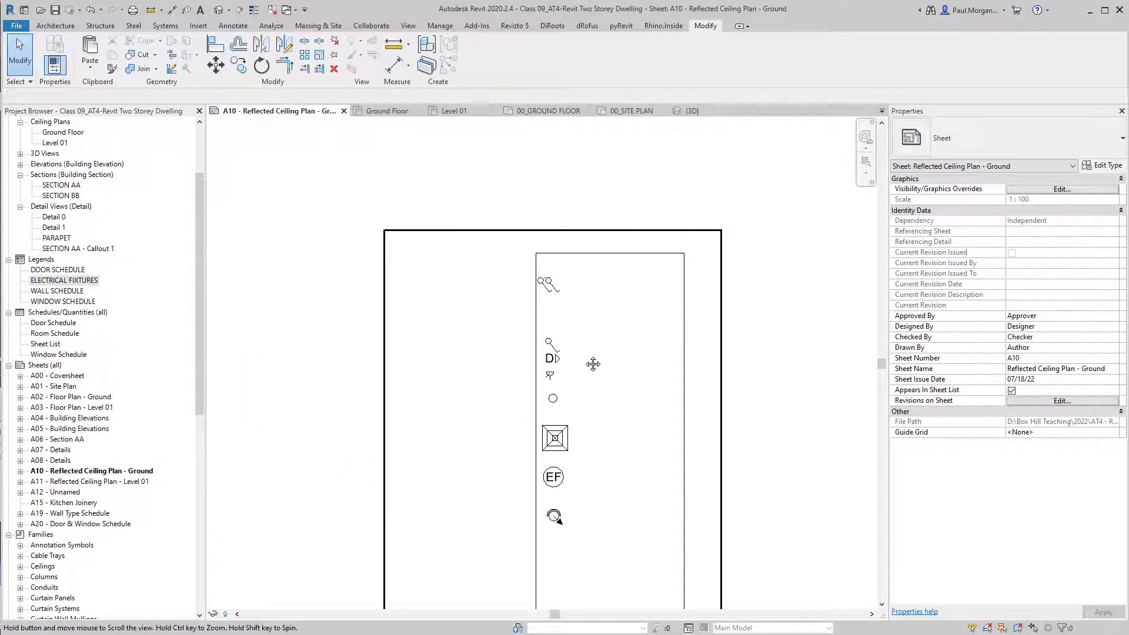
{"action": "middle_click_drag", "start_coordinate": [572, 357], "coordinate": [548, 305]}
{"action": "scroll", "coordinate": [597, 279], "scroll_direction": "down", "scroll_amount": 4}
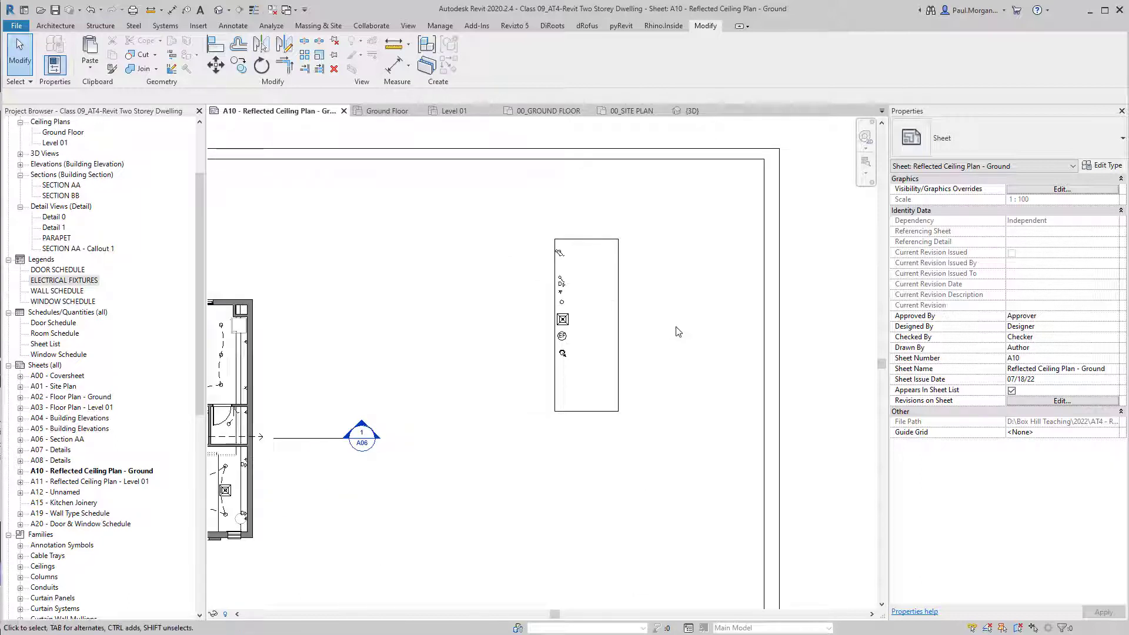
{"action": "left_click", "coordinate": [625, 331]}
{"action": "double_click", "coordinate": [624, 331]}
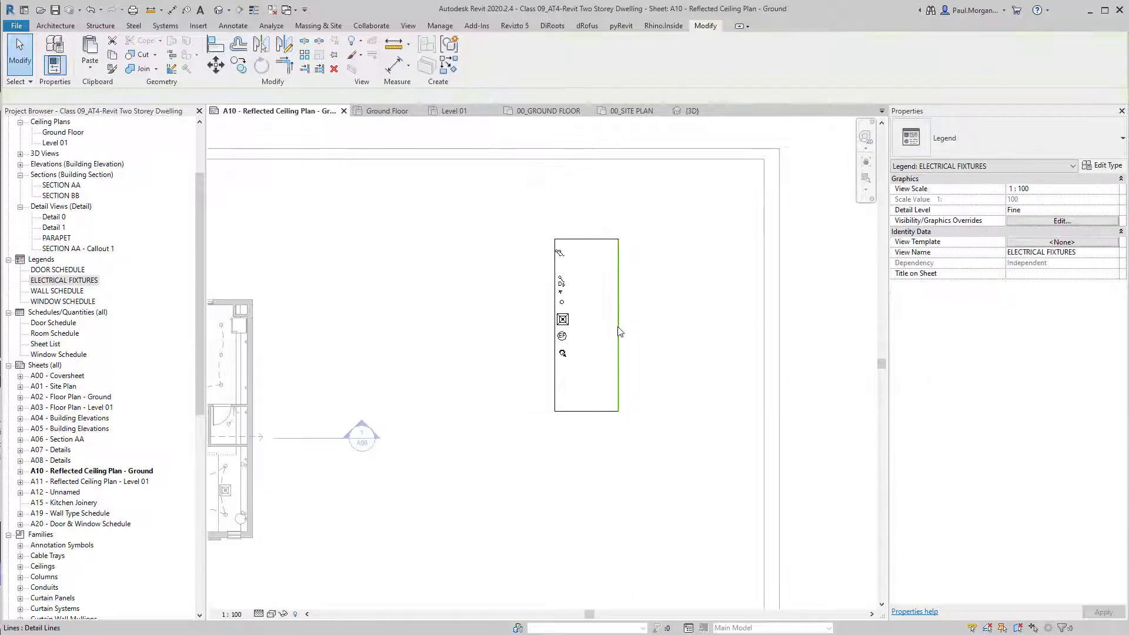
{"action": "left_click", "coordinate": [619, 332]}
{"action": "left_click_drag", "start_coordinate": [619, 332], "coordinate": [629, 340]}
{"action": "left_click", "coordinate": [682, 369]}
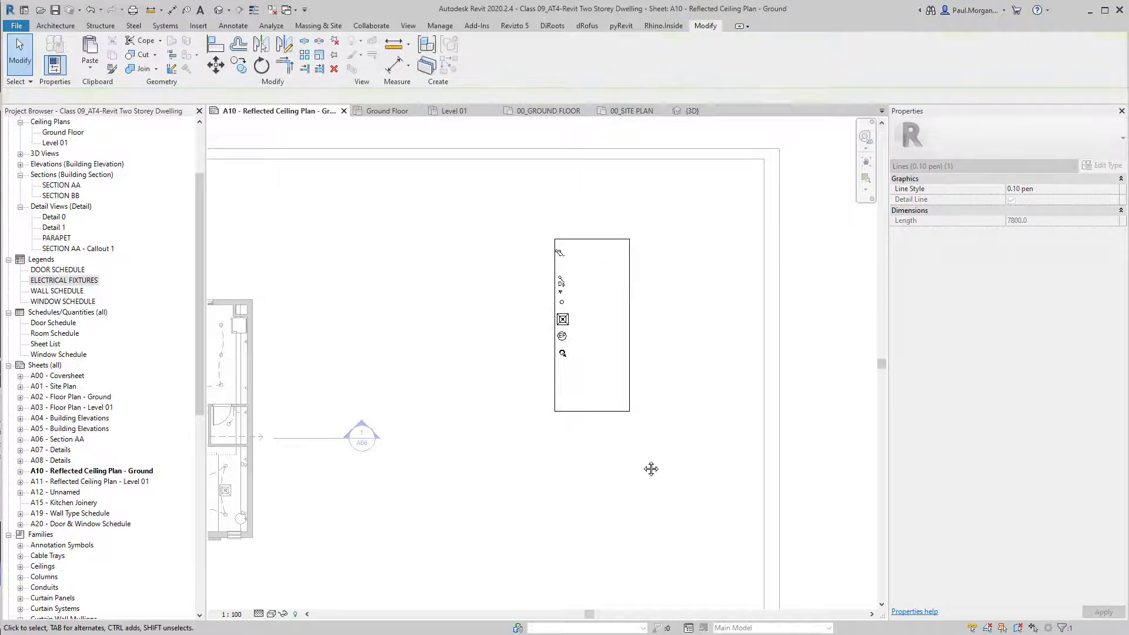
{"action": "middle_click_drag", "start_coordinate": [651, 469], "coordinate": [618, 494]}
{"action": "double_click", "coordinate": [795, 509]}
Move the legend viewport toward the sheet's upper right and reactivate the legend view.
{"action": "middle_click_drag", "start_coordinate": [584, 345], "coordinate": [502, 398]}
{"action": "left_click_drag", "start_coordinate": [503, 401], "coordinate": [618, 363]}
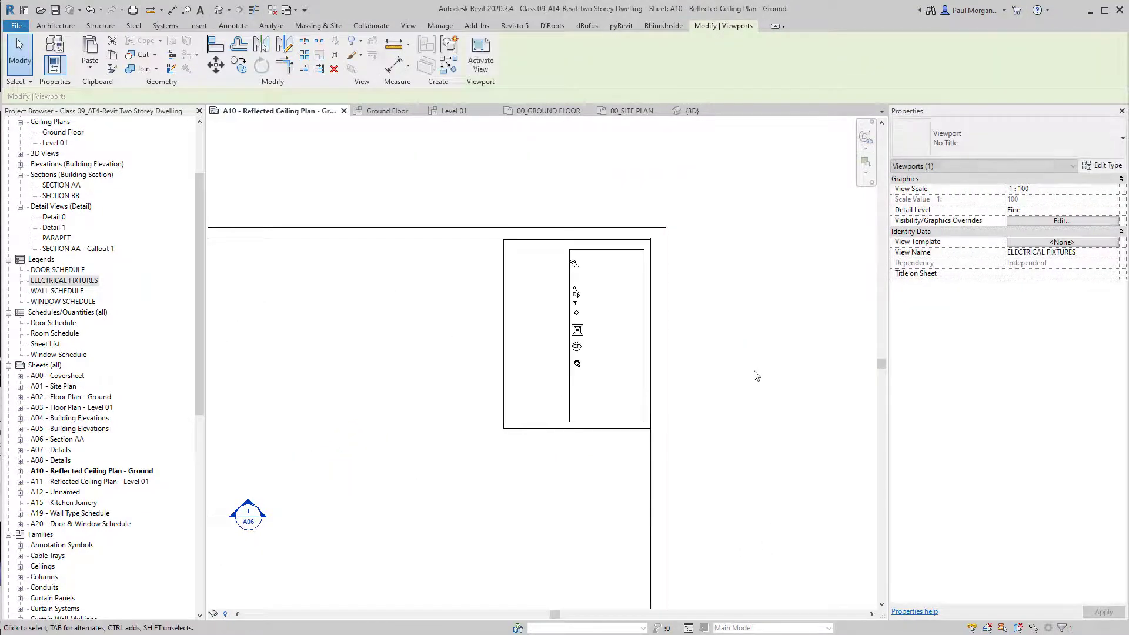
{"action": "scroll", "coordinate": [630, 262], "scroll_direction": "up", "scroll_amount": 3}
{"action": "key", "text": "Up"}
{"action": "key", "text": "Up"}
{"action": "key", "text": "Up"}
{"action": "key", "text": "Up"}
{"action": "key", "text": "Up"}
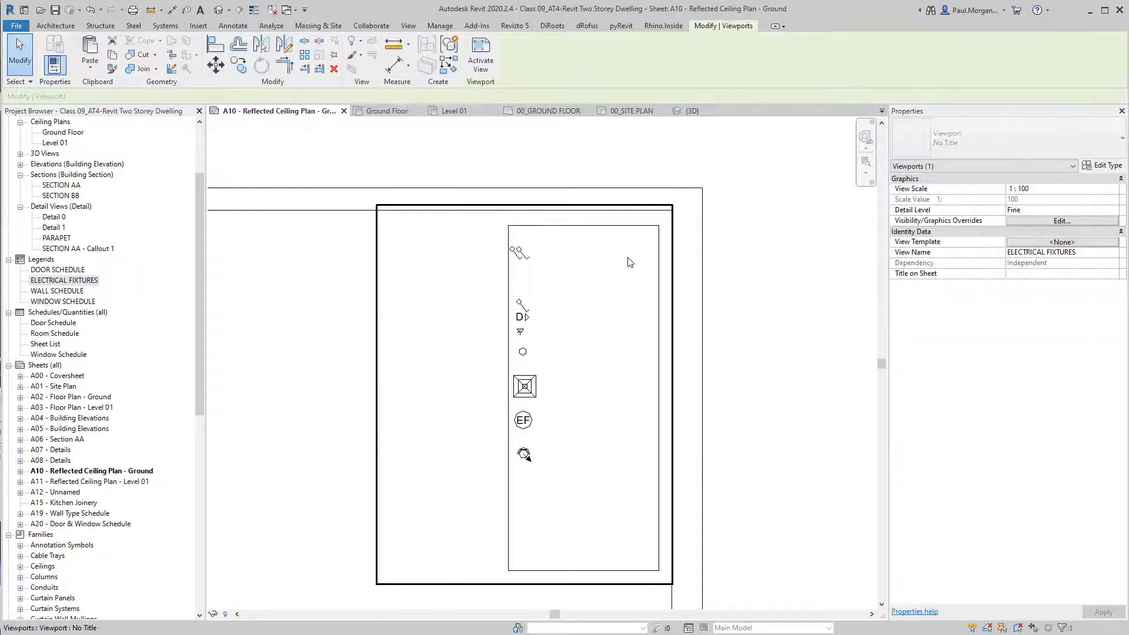
{"action": "left_click", "coordinate": [700, 295]}
{"action": "scroll", "coordinate": [599, 268], "scroll_direction": "up", "scroll_amount": 1}
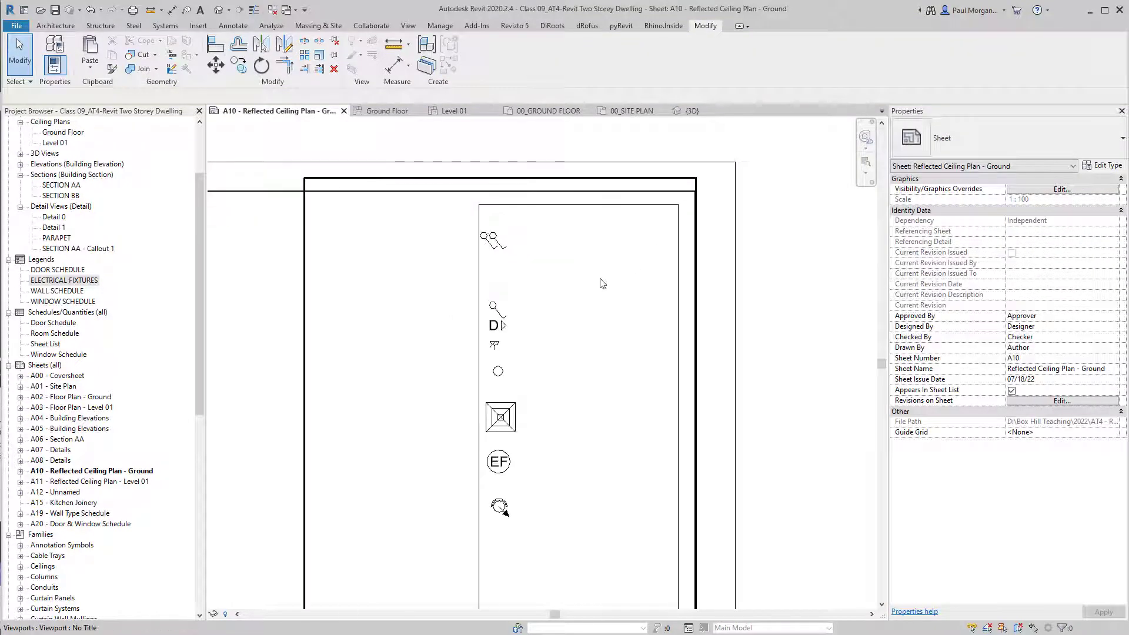
{"action": "middle_click_drag", "start_coordinate": [600, 281], "coordinate": [590, 301]}
{"action": "double_click", "coordinate": [586, 308]}
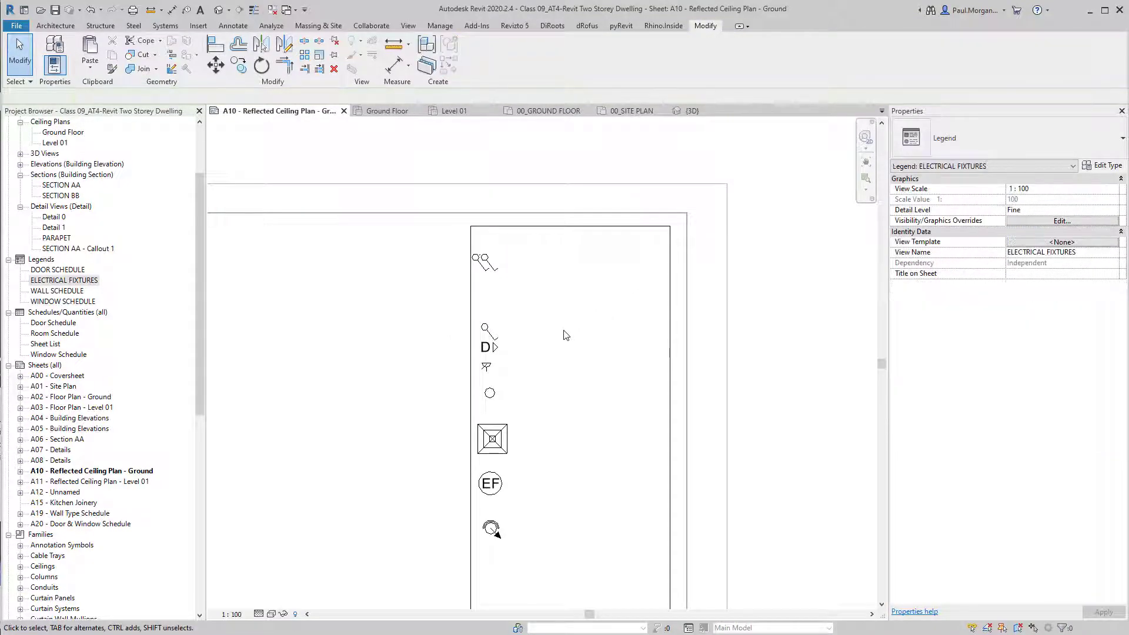
With Detail Line (DL), draw a row line under the top symbol and a vertical column divider.
{"action": "key", "text": "d"}
{"action": "key", "text": "l"}
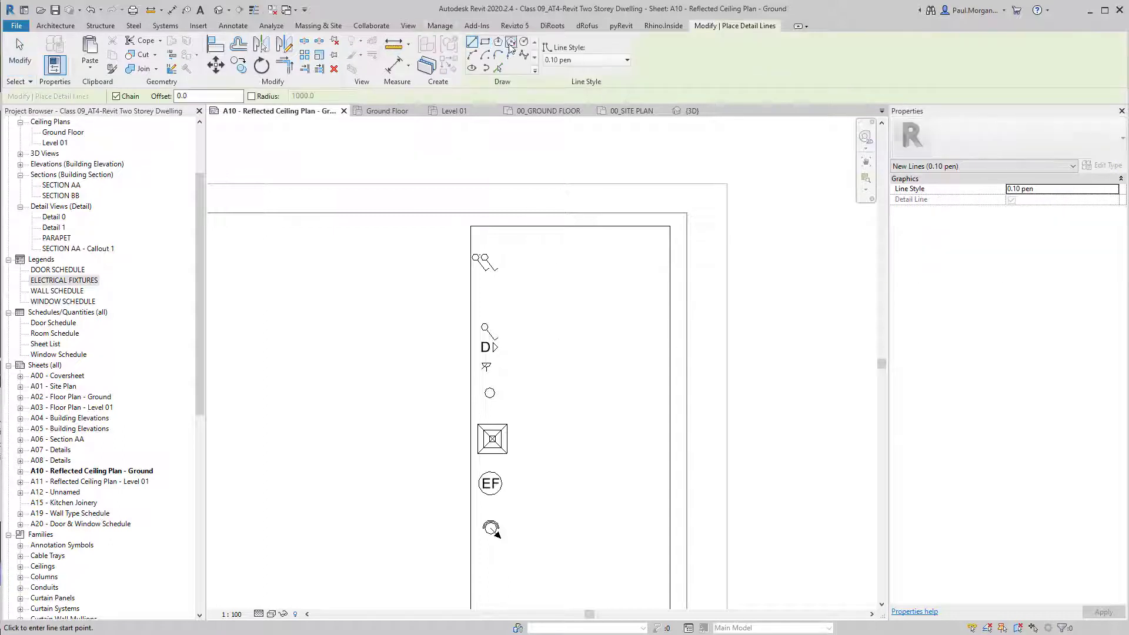
{"action": "left_click", "coordinate": [471, 284]}
{"action": "left_click", "coordinate": [670, 284]}
{"action": "key", "text": "Escape"}
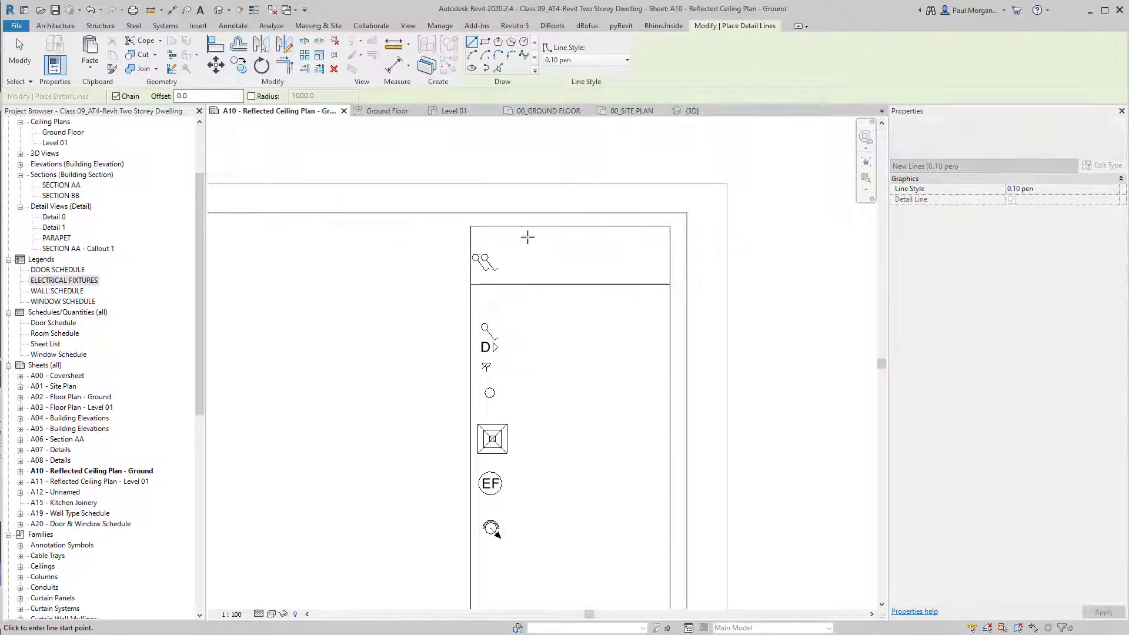
{"action": "left_click", "coordinate": [517, 226]}
{"action": "scroll", "coordinate": [510, 236], "scroll_direction": "down", "scroll_amount": 2}
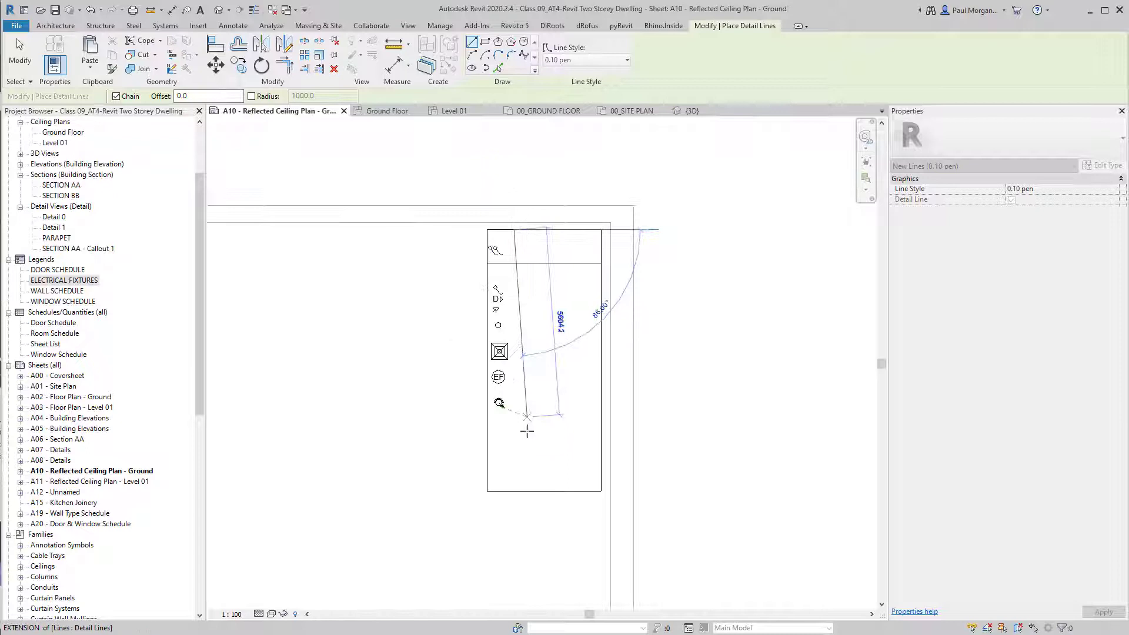
{"action": "left_click", "coordinate": [518, 491]}
{"action": "key", "text": "Escape"}
Draw two more horizontal row lines across the legend box.
{"action": "scroll", "coordinate": [490, 275], "scroll_direction": "up", "scroll_amount": 2}
{"action": "left_click", "coordinate": [486, 283]}
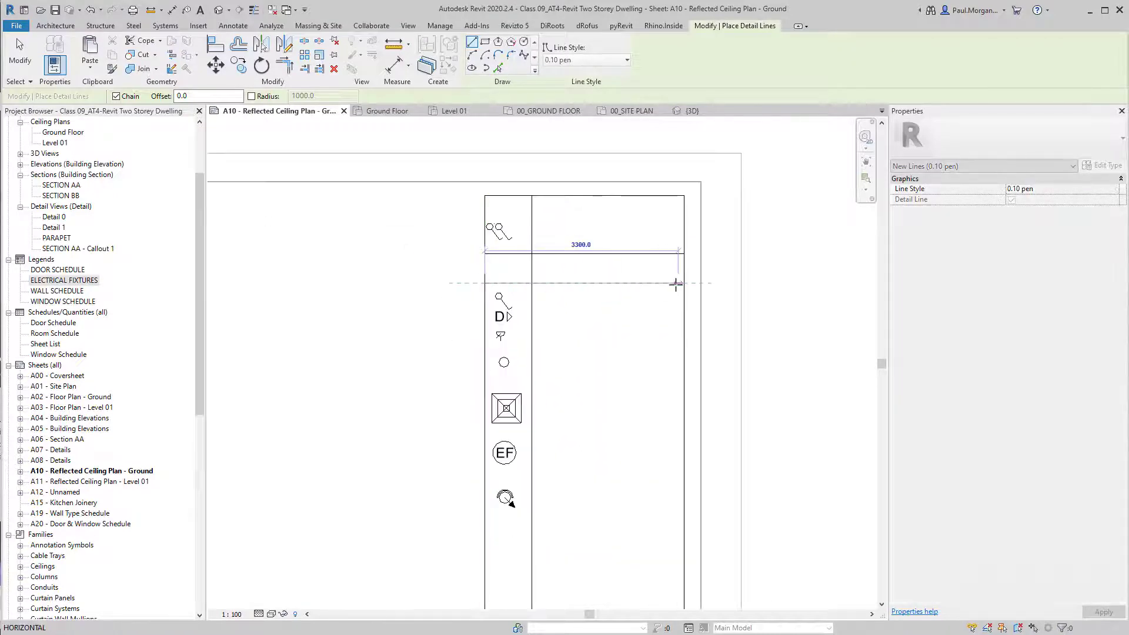
{"action": "left_click", "coordinate": [684, 284]}
{"action": "key", "text": "Escape"}
{"action": "left_click", "coordinate": [486, 318]}
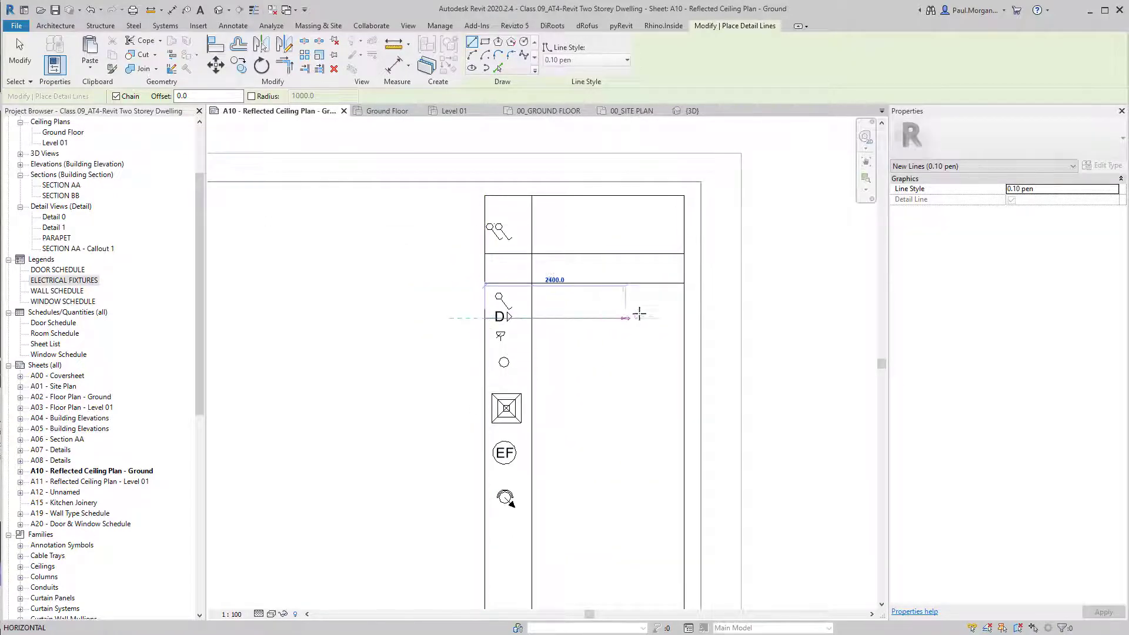
{"action": "left_click", "coordinate": [684, 318]}
{"action": "key", "text": "Escape"}
{"action": "key", "text": "Escape"}
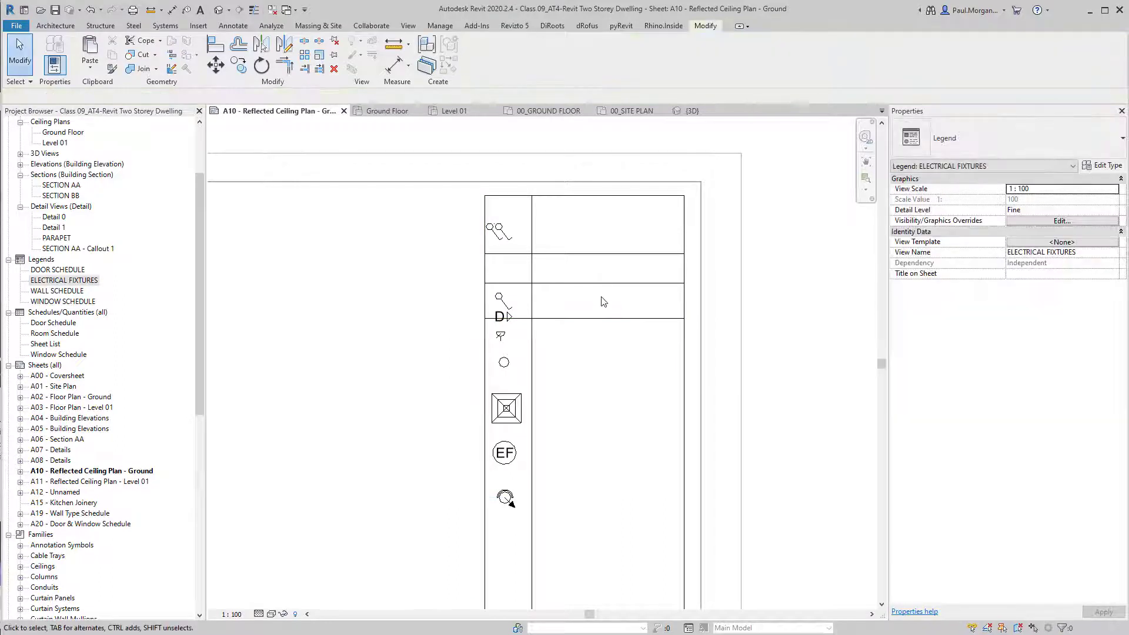
Add a ONE WAY SWITCH text note in the description column.
{"action": "key", "text": "t"}
{"action": "key", "text": "x"}
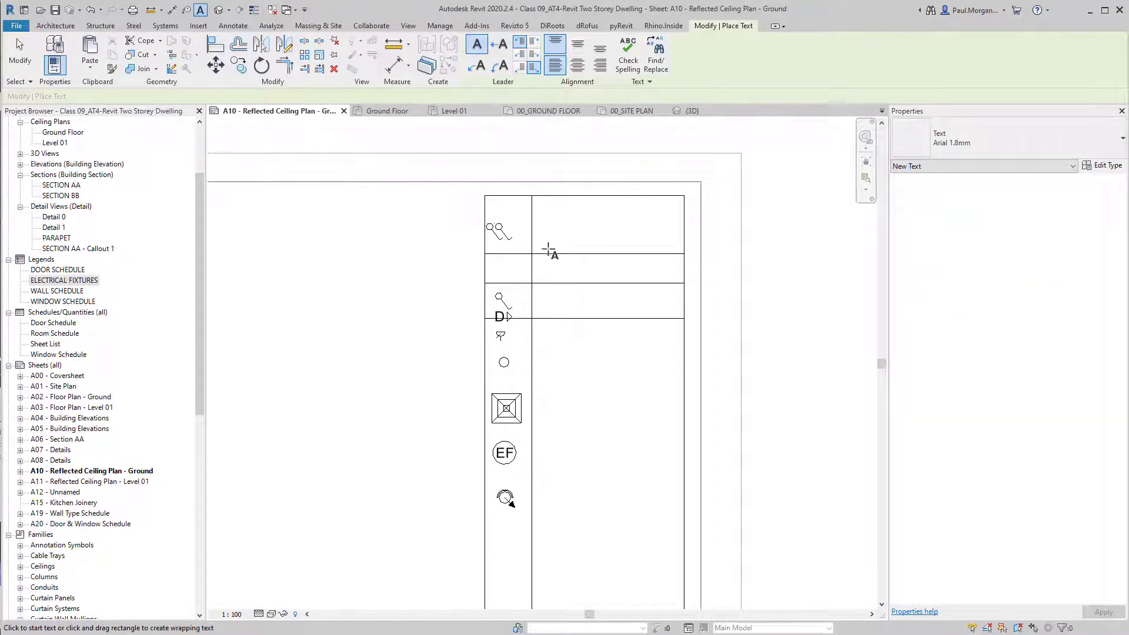
{"action": "scroll", "coordinate": [539, 251], "scroll_direction": "up", "scroll_amount": 2}
{"action": "left_click", "coordinate": [546, 326]}
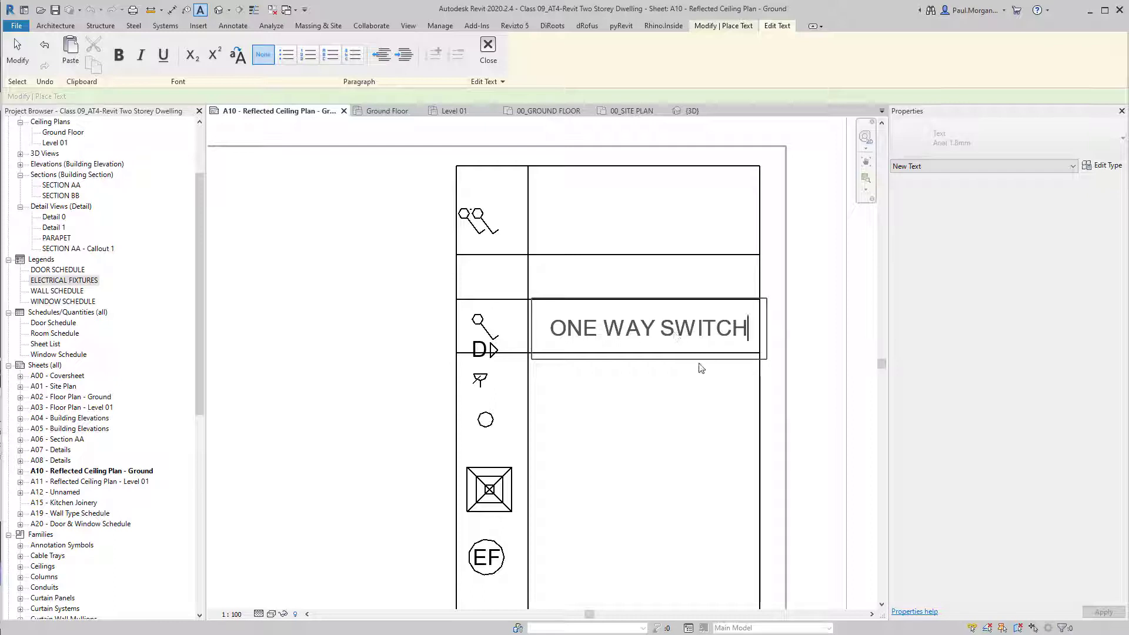
{"action": "left_click", "coordinate": [646, 438]}
{"action": "key", "text": "Escape"}
{"action": "key", "text": "Escape"}
{"action": "scroll", "coordinate": [646, 440], "scroll_direction": "down", "scroll_amount": 3}
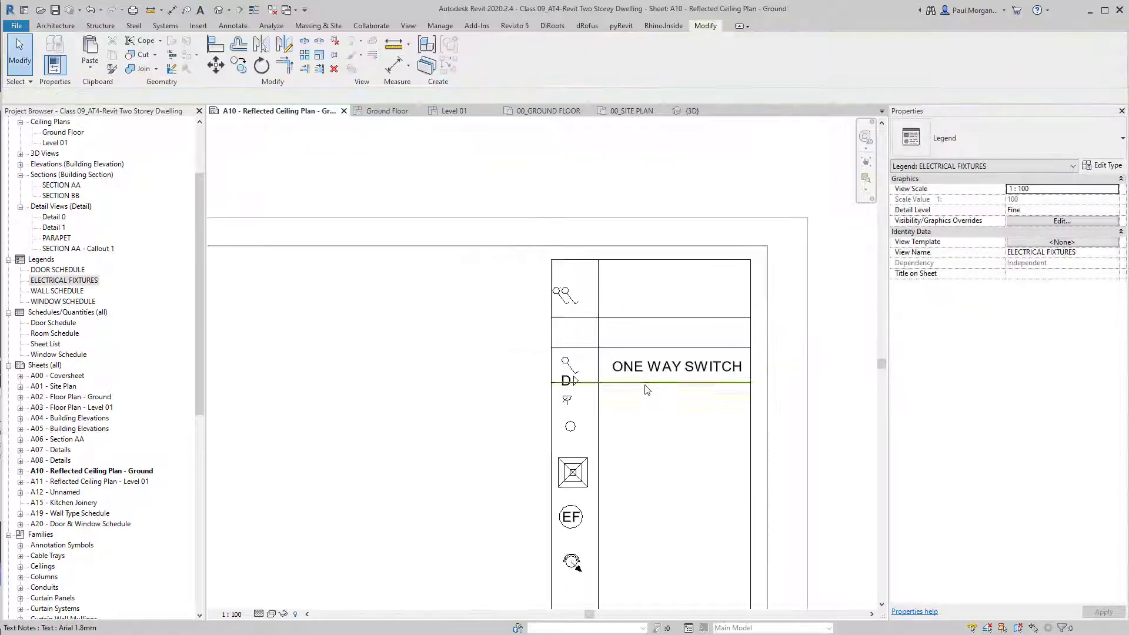
{"action": "left_click", "coordinate": [634, 372]}
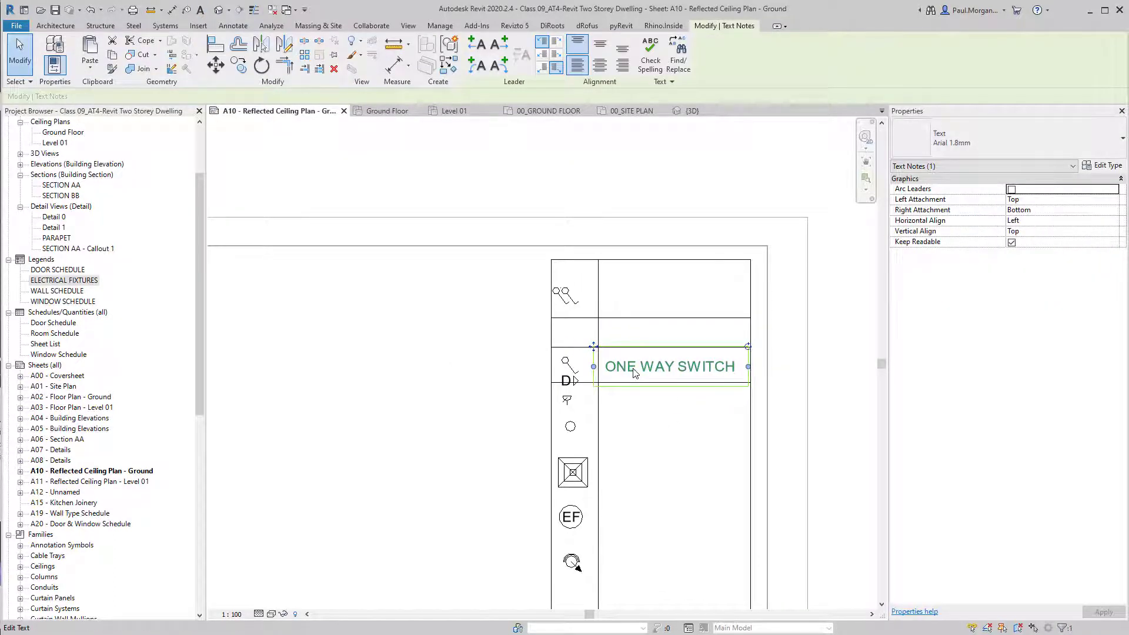
{"action": "key", "text": "Escape"}
{"action": "scroll", "coordinate": [634, 372], "scroll_direction": "down", "scroll_amount": 2}
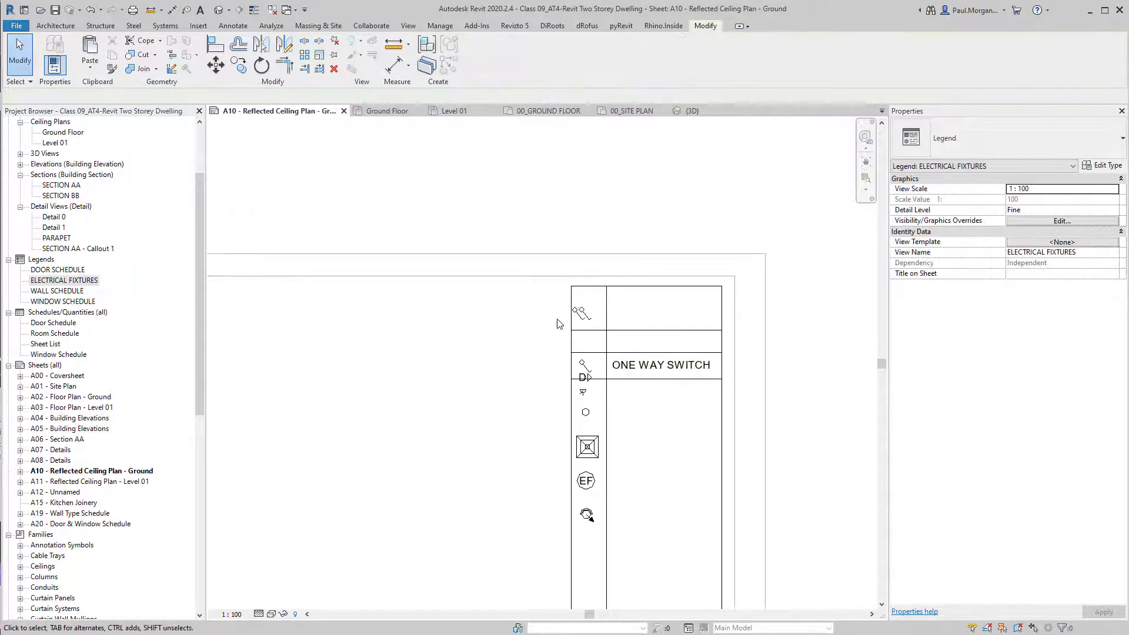
Shift both vertical table lines to the left.
{"action": "left_click", "coordinate": [572, 321]}
{"action": "left_click", "coordinate": [606, 322], "text": "ctrl"}
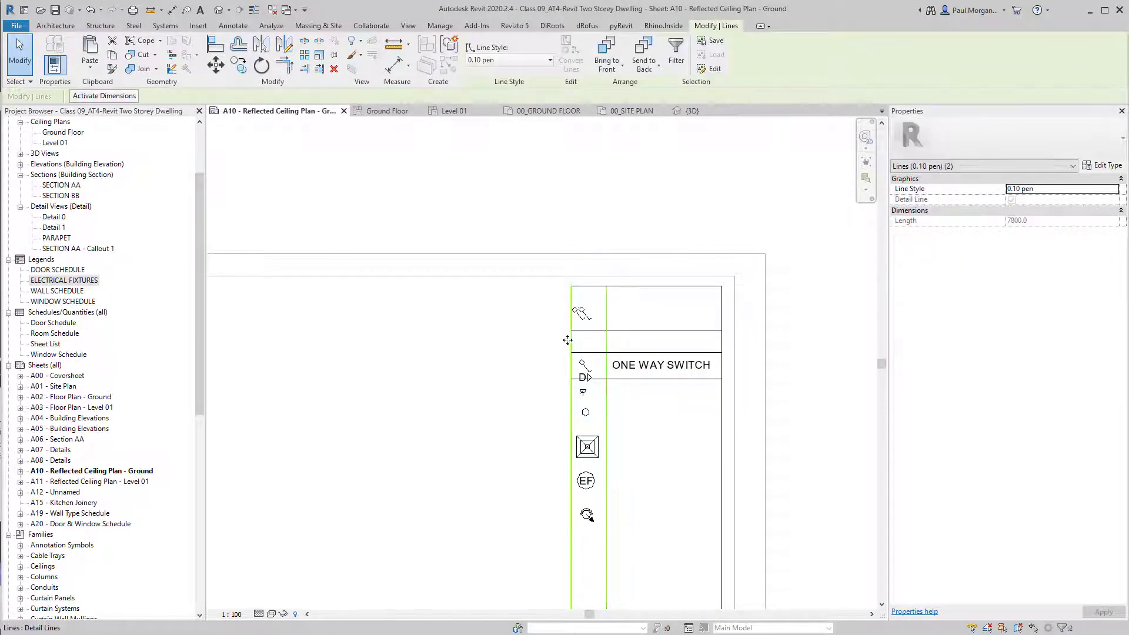
{"action": "left_click_drag", "start_coordinate": [568, 338], "coordinate": [514, 341]}
{"action": "key", "text": "Escape"}
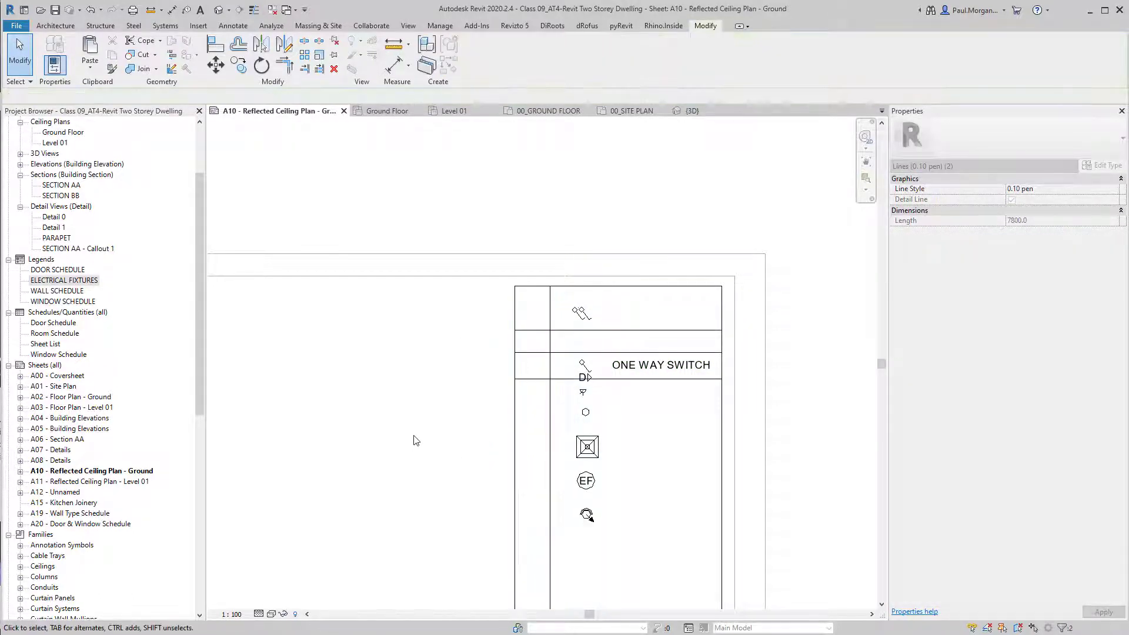
{"action": "scroll", "coordinate": [570, 427], "scroll_direction": "down", "scroll_amount": 2}
{"action": "scroll", "coordinate": [570, 427], "scroll_direction": "up", "scroll_amount": 5}
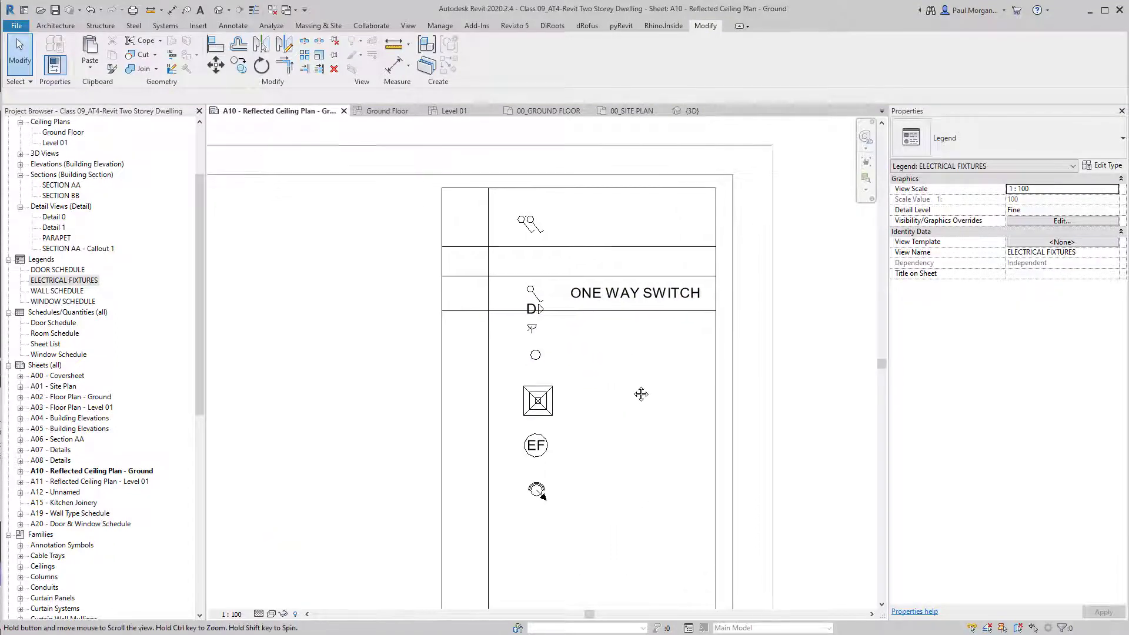
{"action": "middle_click_drag", "start_coordinate": [629, 469], "coordinate": [646, 449]}
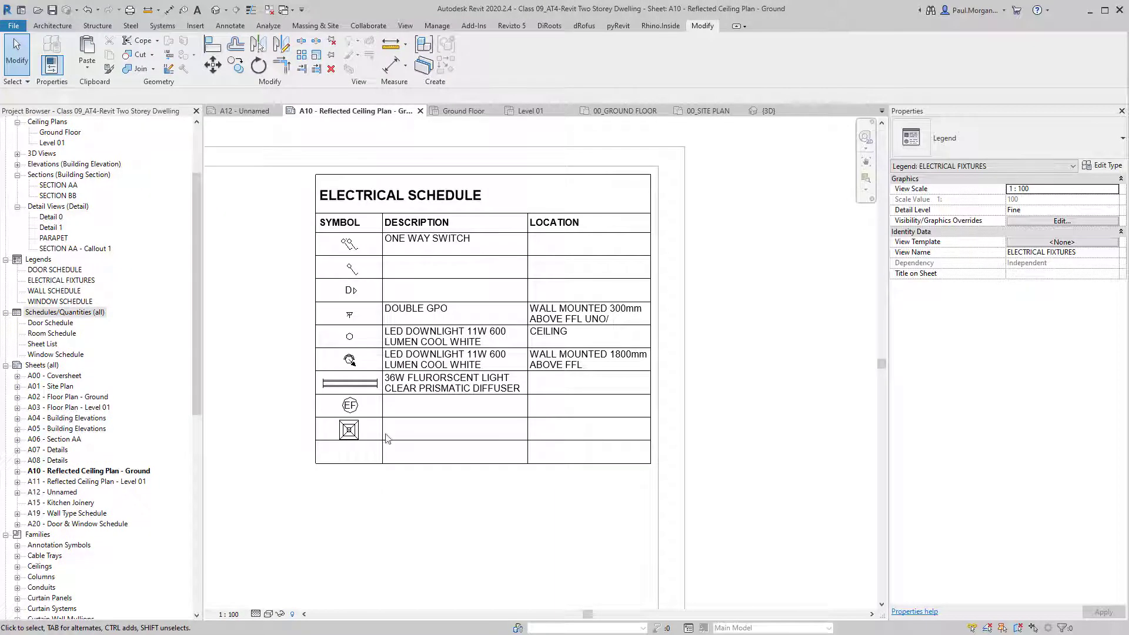
{"action": "scroll", "coordinate": [313, 404], "scroll_direction": "down", "scroll_amount": 3}
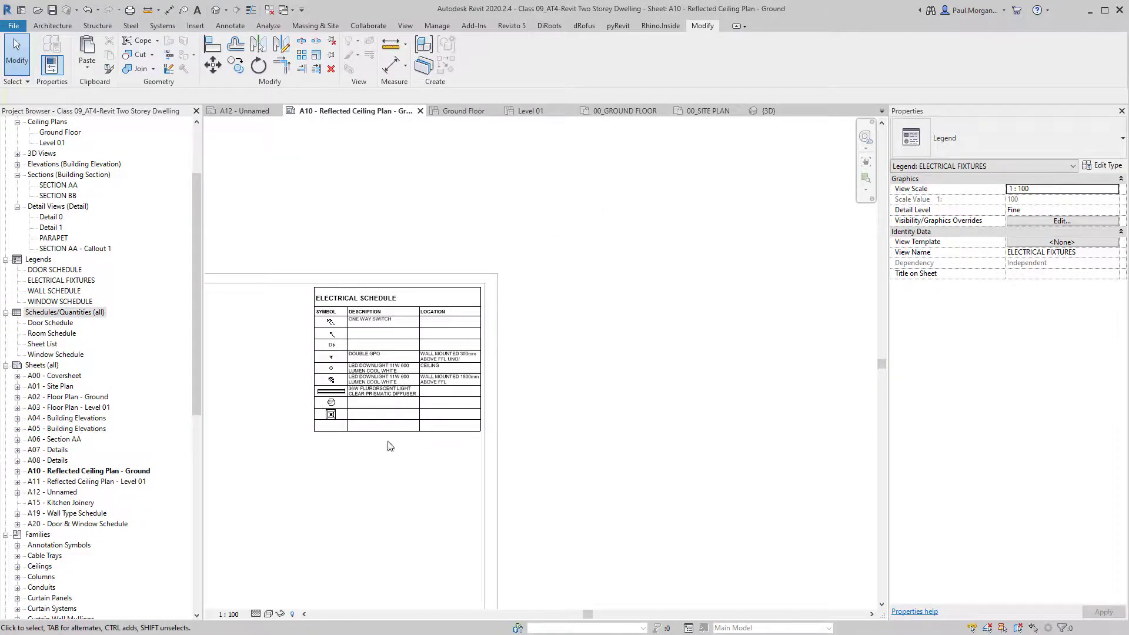
{"action": "scroll", "coordinate": [411, 444], "scroll_direction": "up", "scroll_amount": 3}
{"action": "middle_click_drag", "start_coordinate": [420, 435], "coordinate": [506, 432]}
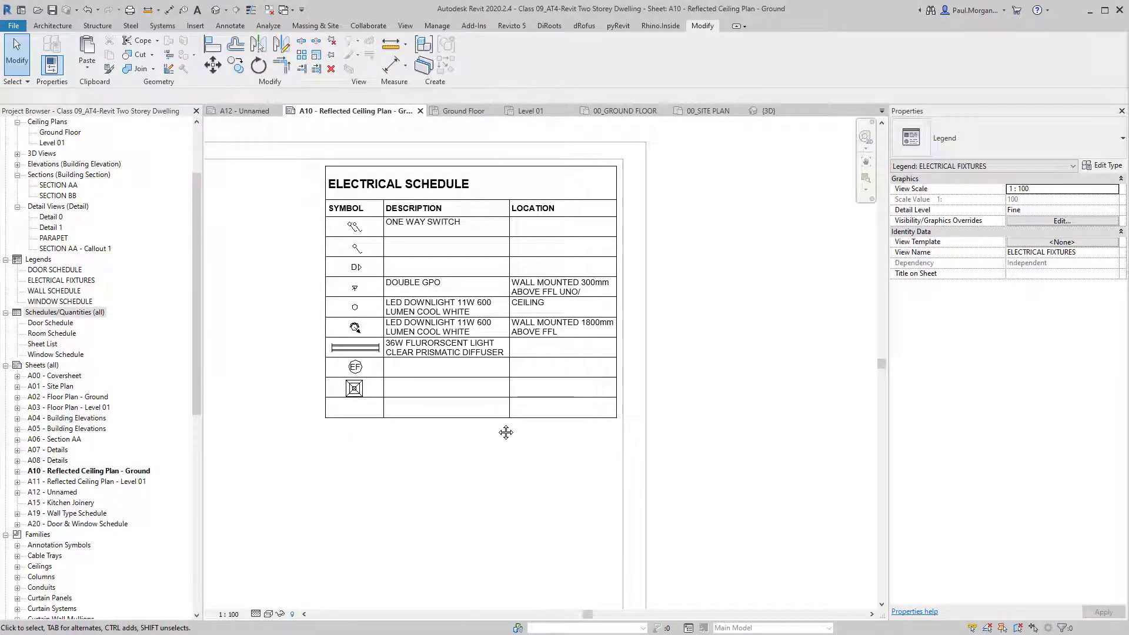
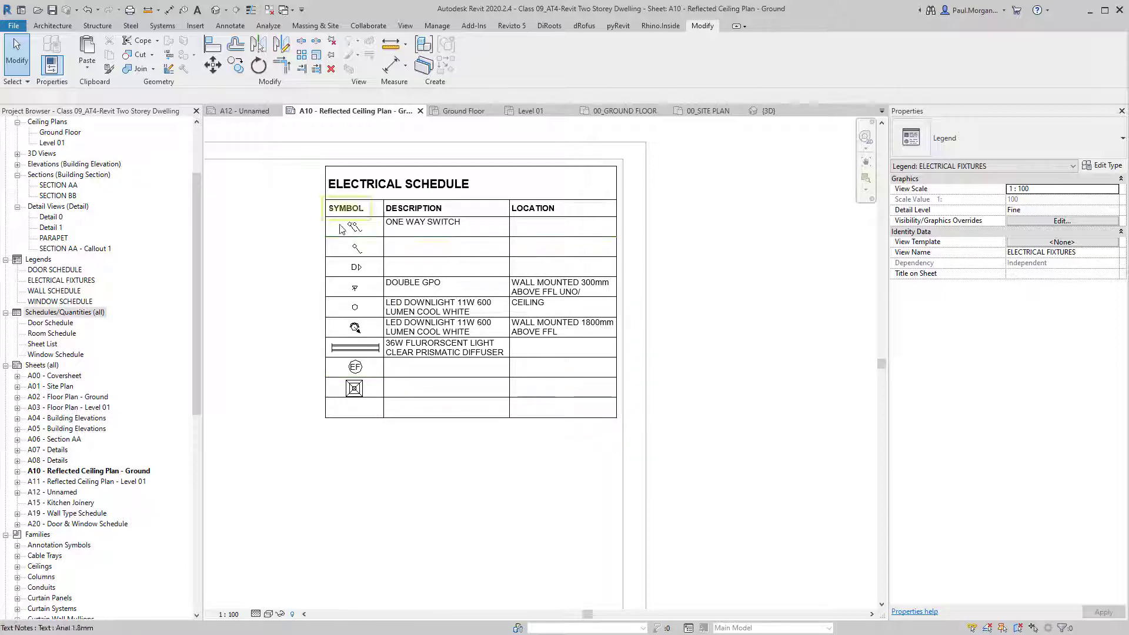
Check the legend's title, description and location text and its table lines.
{"action": "scroll", "coordinate": [371, 236], "scroll_direction": "up", "scroll_amount": 3}
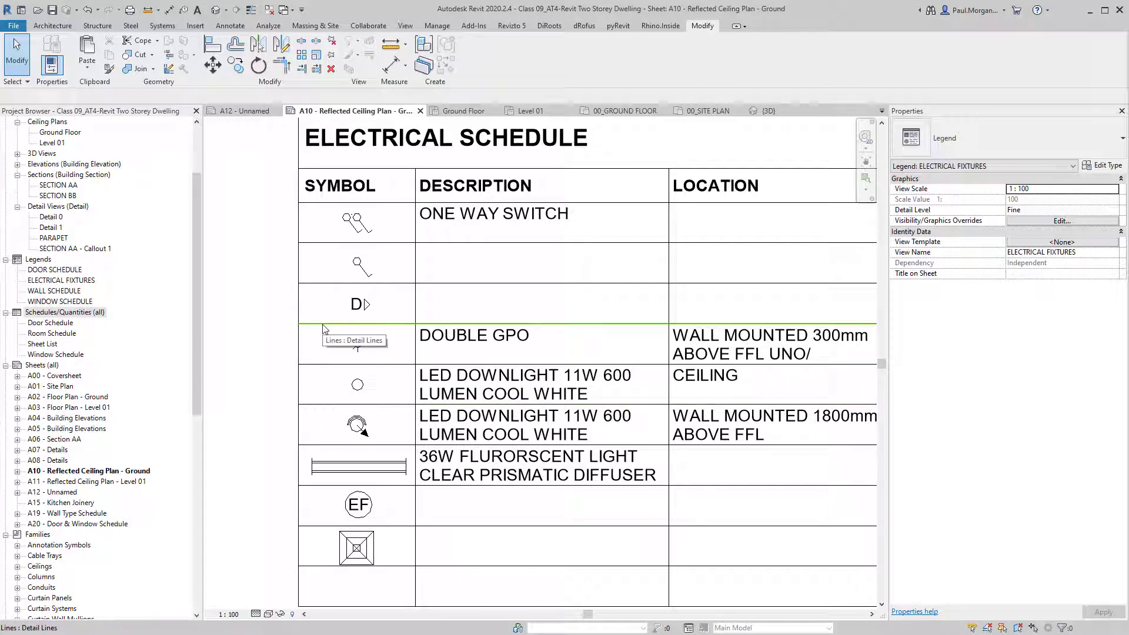
{"action": "scroll", "coordinate": [328, 262], "scroll_direction": "down", "scroll_amount": 2}
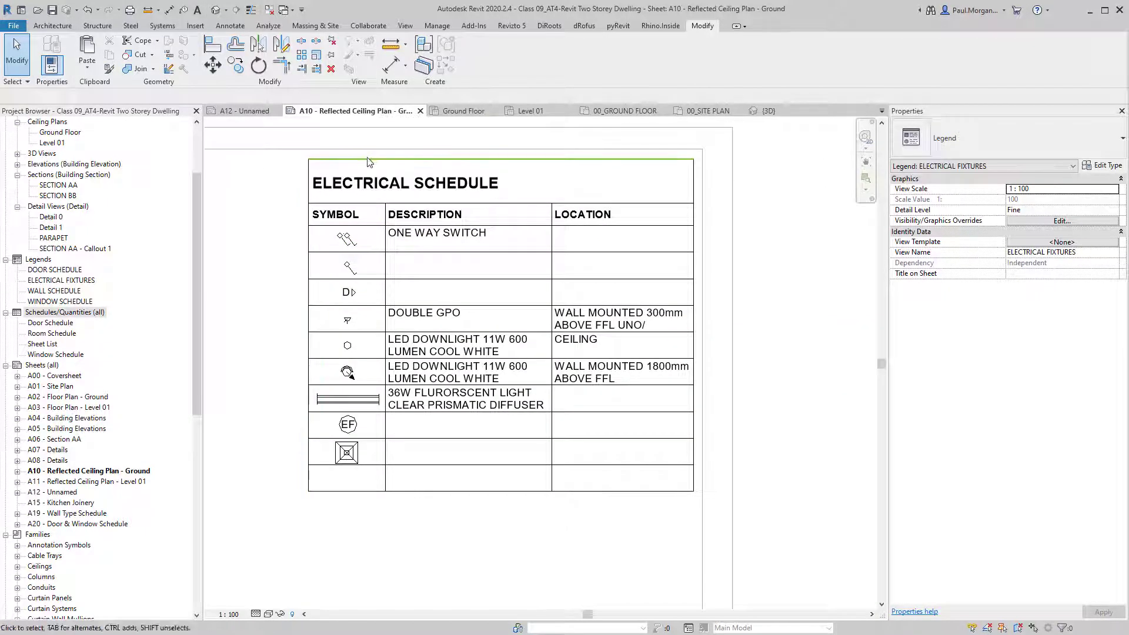
{"action": "left_click", "coordinate": [411, 184]}
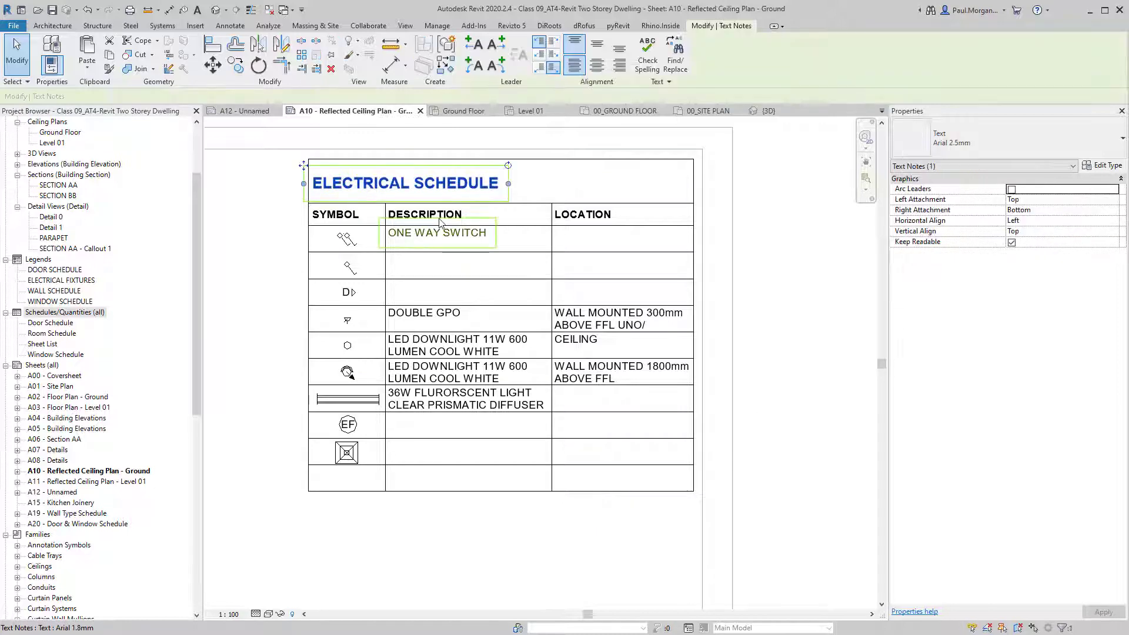
{"action": "left_click", "coordinate": [447, 226]}
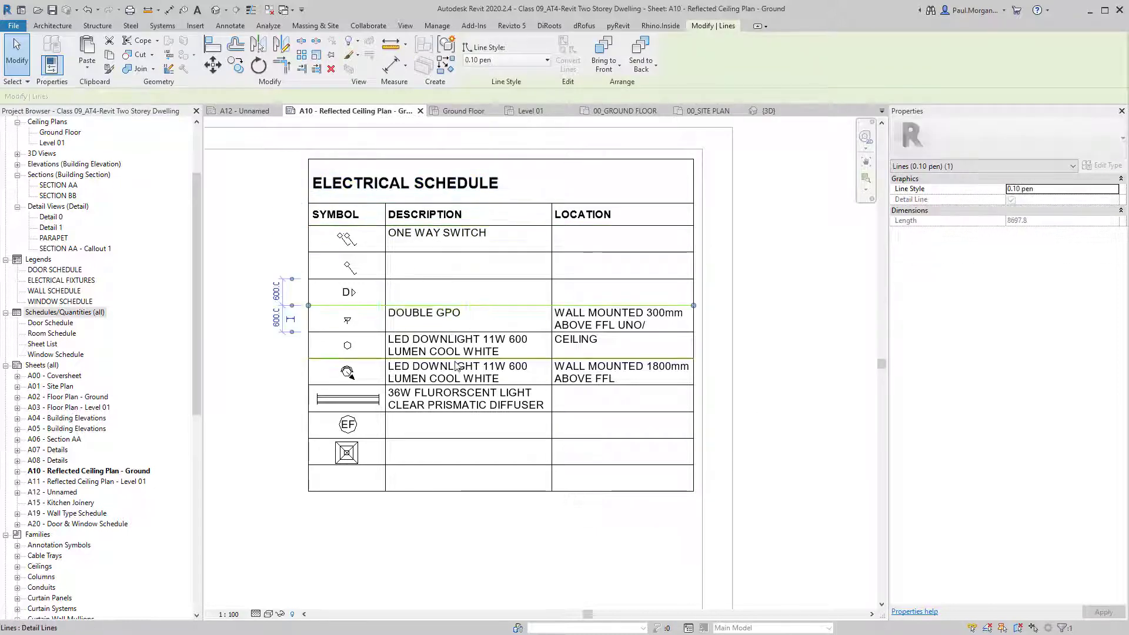
{"action": "left_click", "coordinate": [415, 405]}
{"action": "scroll", "coordinate": [409, 432], "scroll_direction": "up", "scroll_amount": 2}
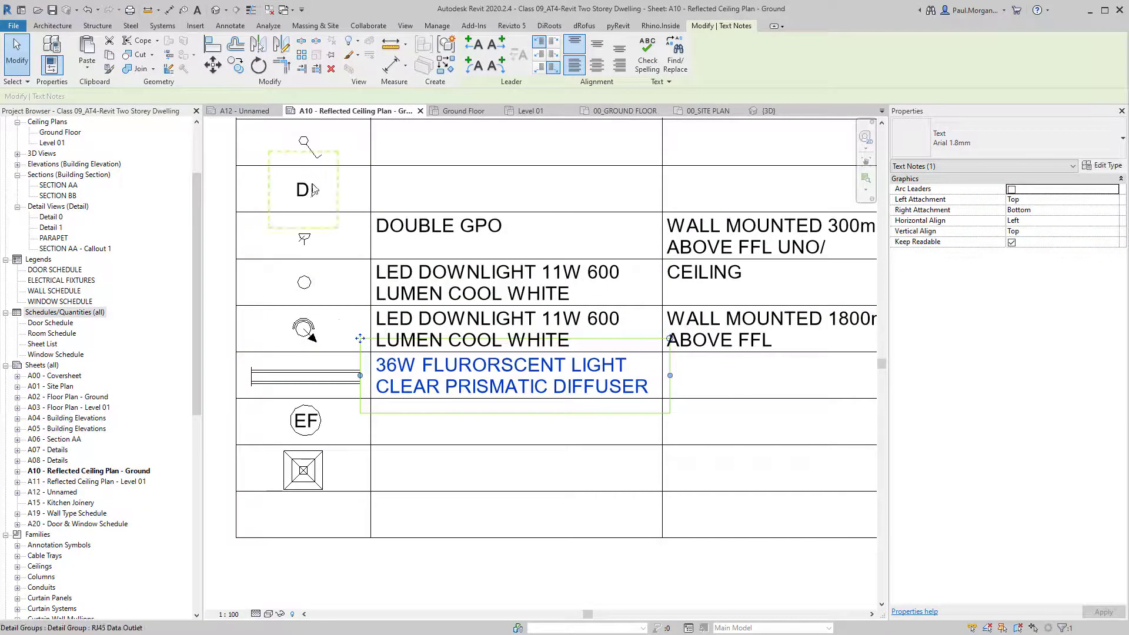
{"action": "scroll", "coordinate": [314, 189], "scroll_direction": "down", "scroll_amount": 1}
{"action": "scroll", "coordinate": [329, 447], "scroll_direction": "down", "scroll_amount": 1}
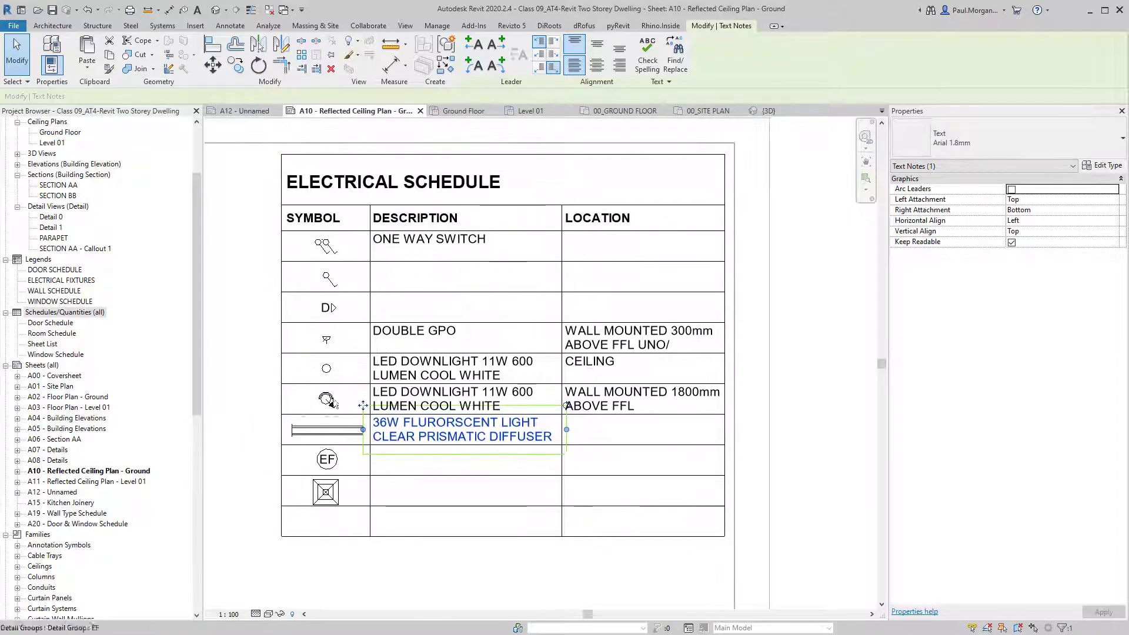
{"action": "left_click", "coordinate": [471, 387]}
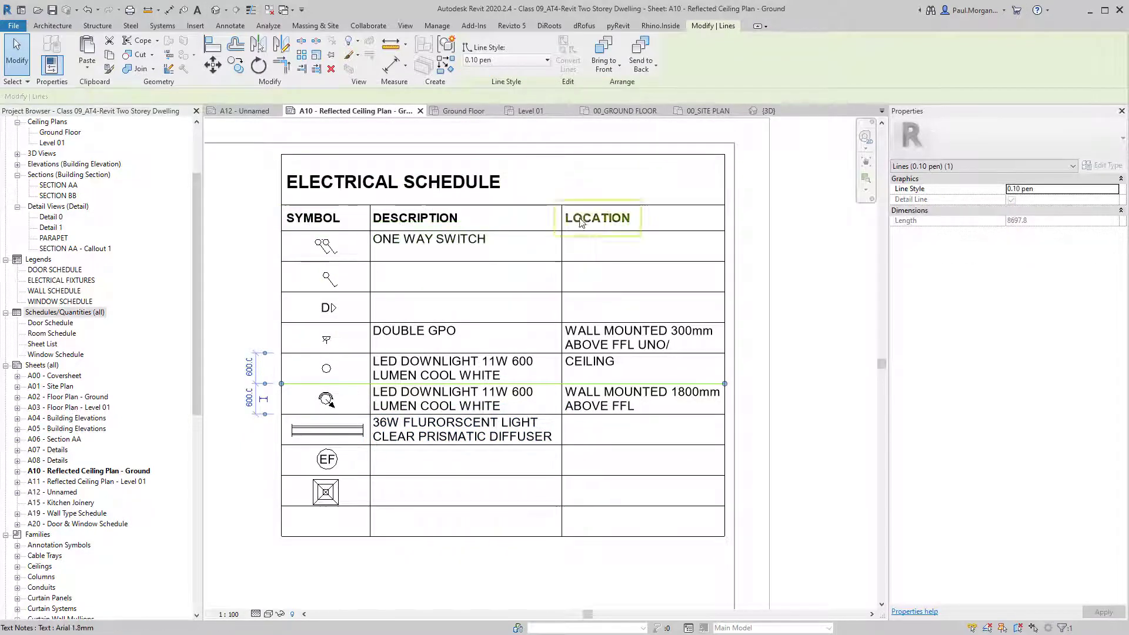
{"action": "left_click", "coordinate": [610, 343]}
{"action": "scroll", "coordinate": [610, 344], "scroll_direction": "up", "scroll_amount": 1}
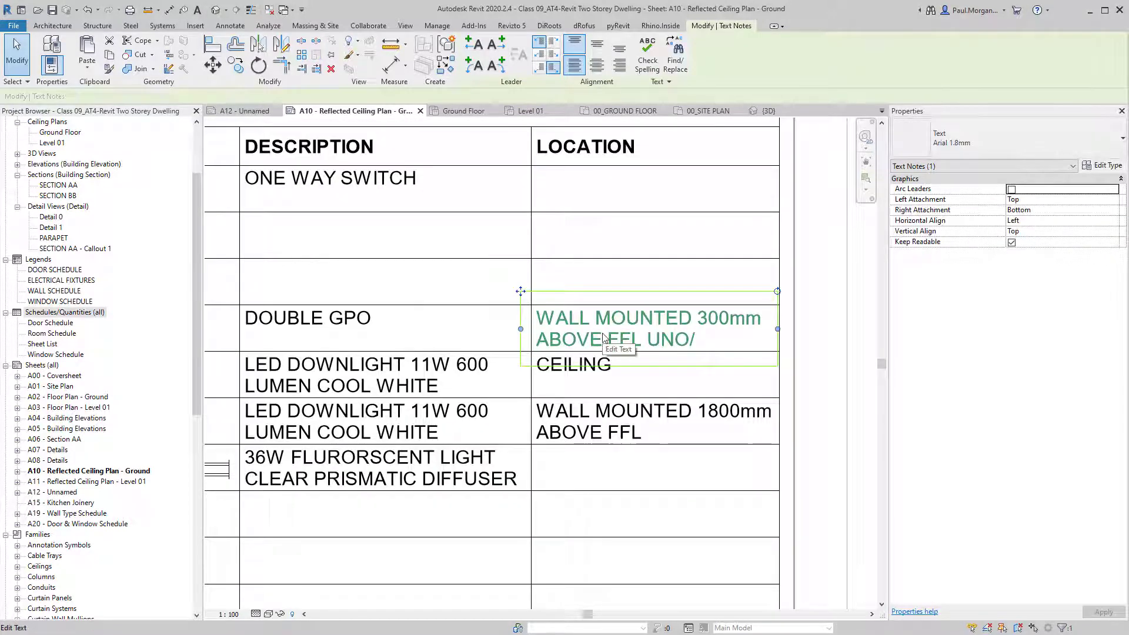
{"action": "scroll", "coordinate": [604, 337], "scroll_direction": "down", "scroll_amount": 1}
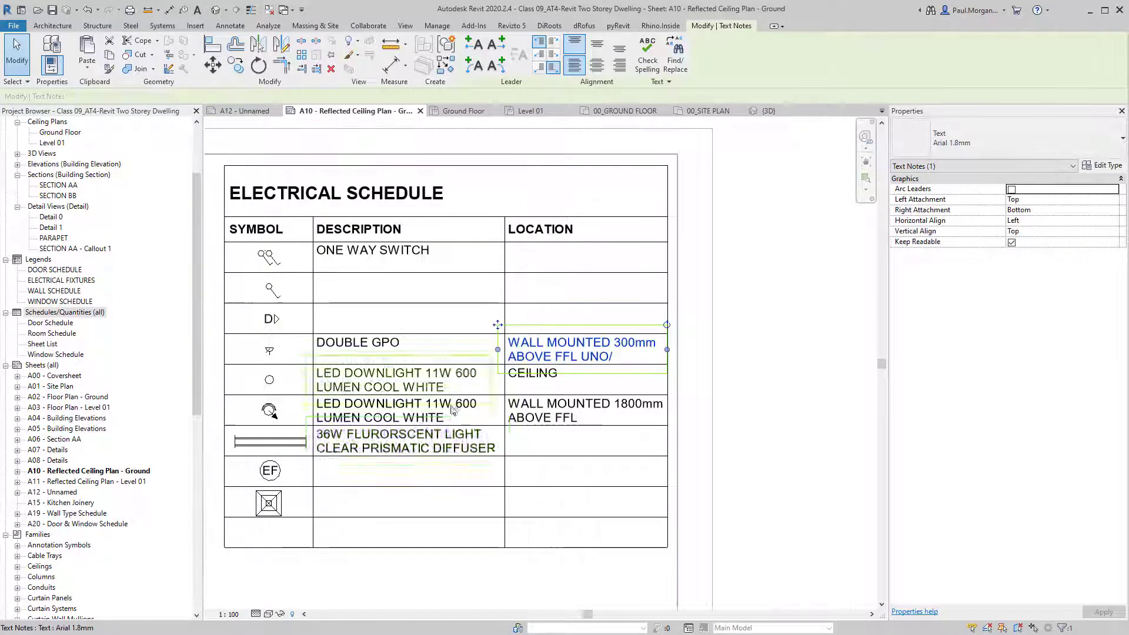
{"action": "left_click", "coordinate": [723, 436]}
{"action": "scroll", "coordinate": [723, 418], "scroll_direction": "down", "scroll_amount": 2}
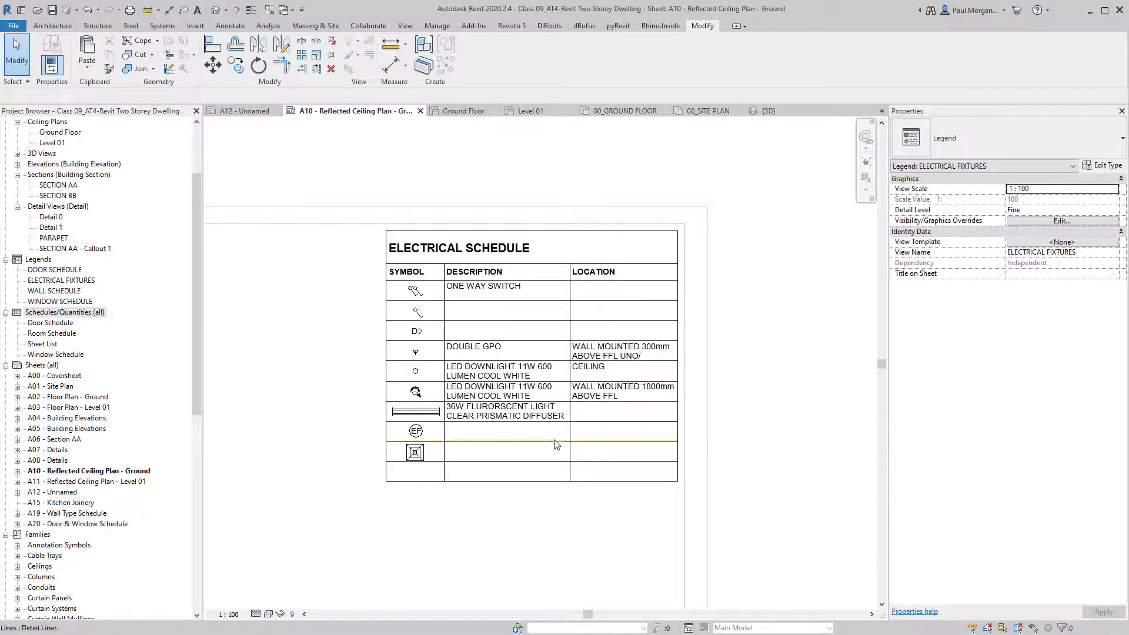
Try stretching the table's right border further right, then undo it.
{"action": "left_click", "coordinate": [499, 398]}
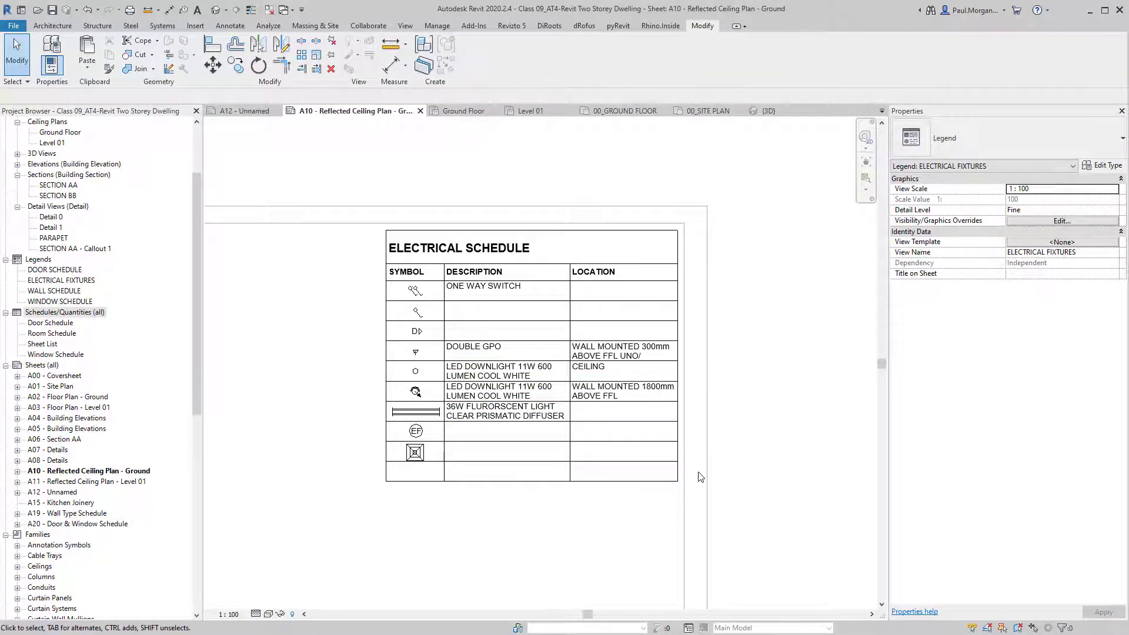
{"action": "left_click", "coordinate": [676, 315]}
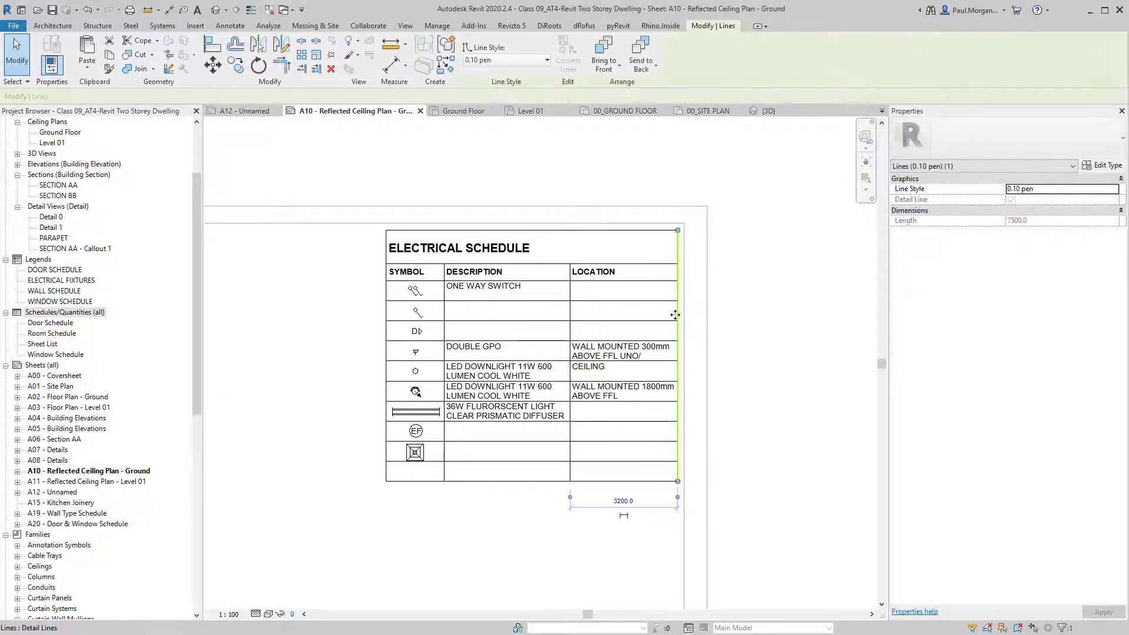
{"action": "left_click_drag", "start_coordinate": [675, 315], "coordinate": [709, 353]}
{"action": "key", "text": "ctrl+z"}
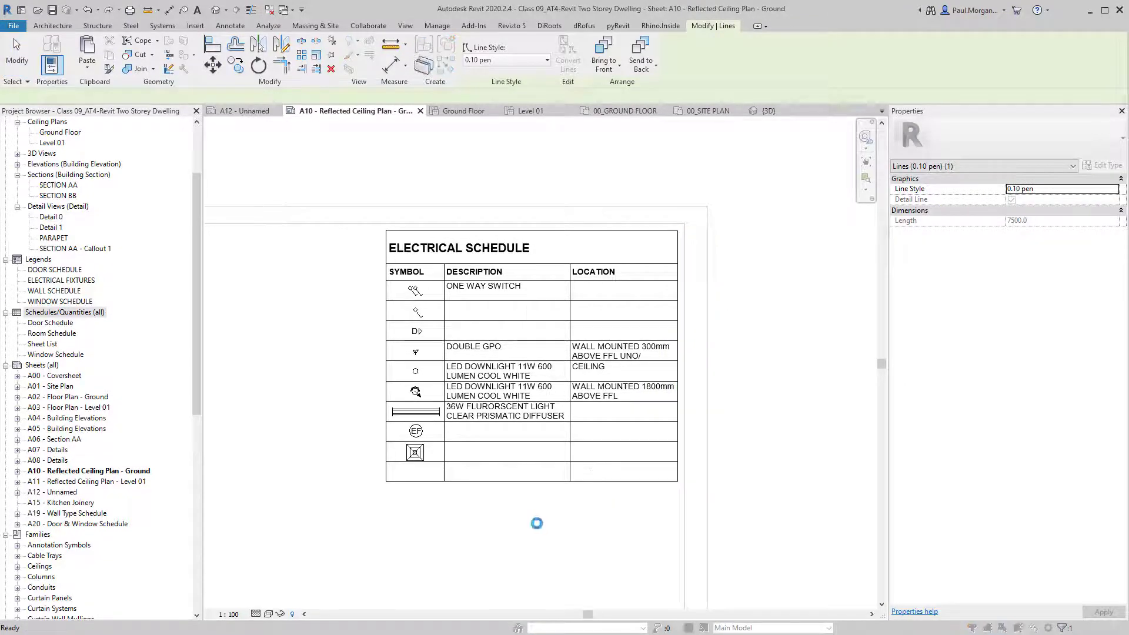
{"action": "key", "text": "Escape"}
Copy the table's bottom lines below the table, then delete one copied line.
{"action": "mouse_move", "coordinate": [612, 500]}
{"action": "left_mouse_down"}
{"action": "mouse_move", "coordinate": [417, 479]}
{"action": "mouse_move", "coordinate": [542, 521]}
{"action": "mouse_move", "coordinate": [517, 437]}
{"action": "left_mouse_up"}
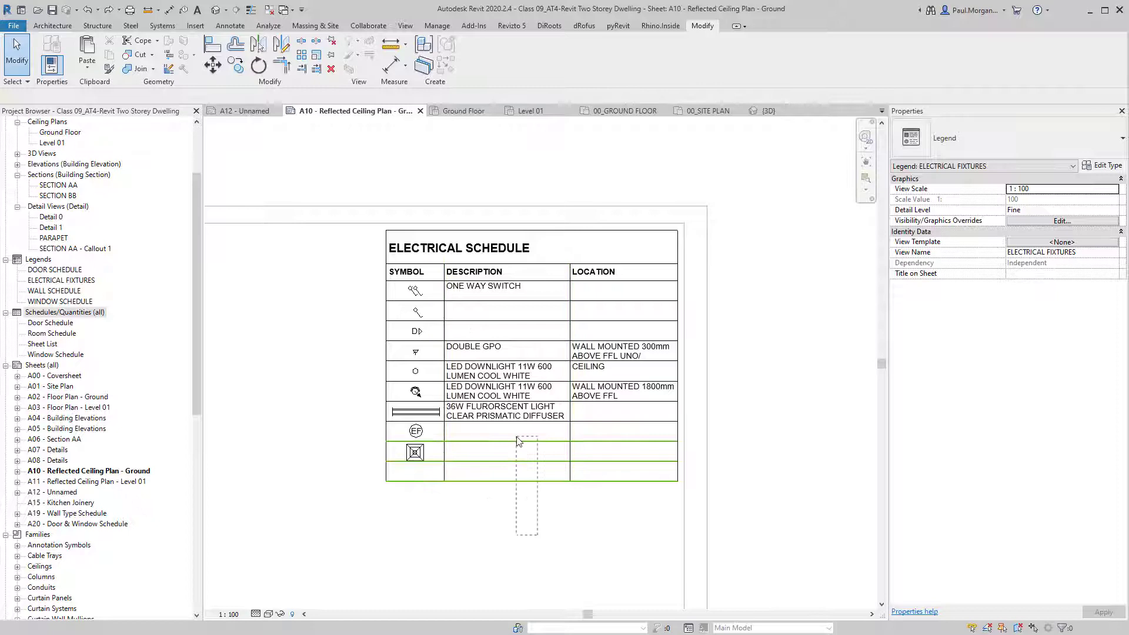
{"action": "key", "text": "c"}
{"action": "key", "text": "o"}
{"action": "left_click", "coordinate": [569, 421]}
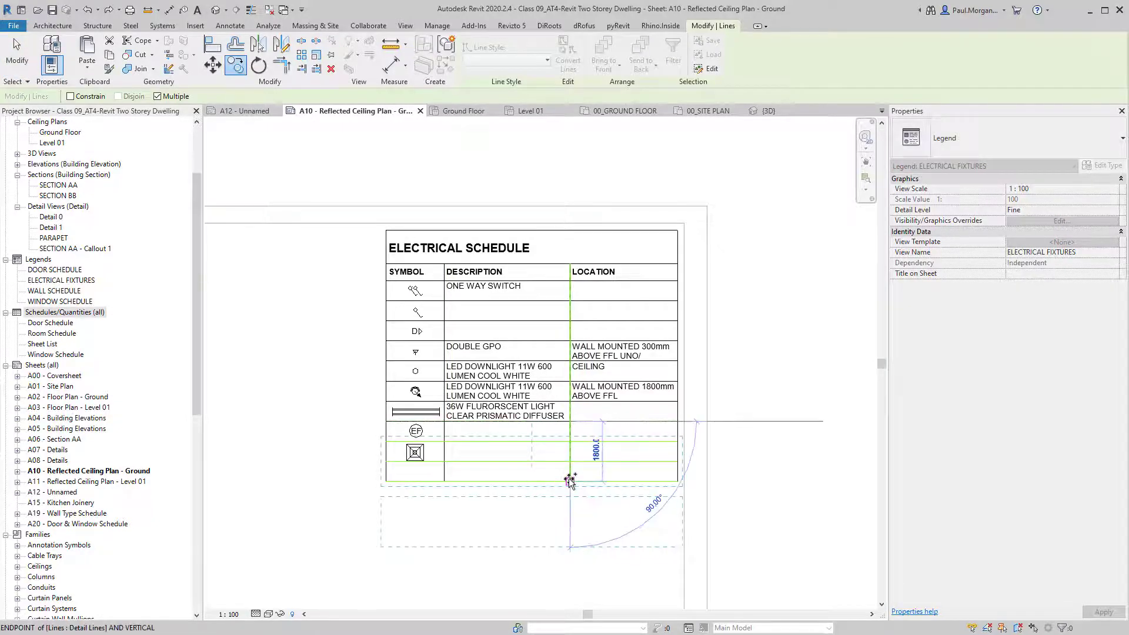
{"action": "left_click", "coordinate": [569, 481]}
{"action": "scroll", "coordinate": [523, 504], "scroll_direction": "down", "scroll_amount": 2}
{"action": "key", "text": "Escape"}
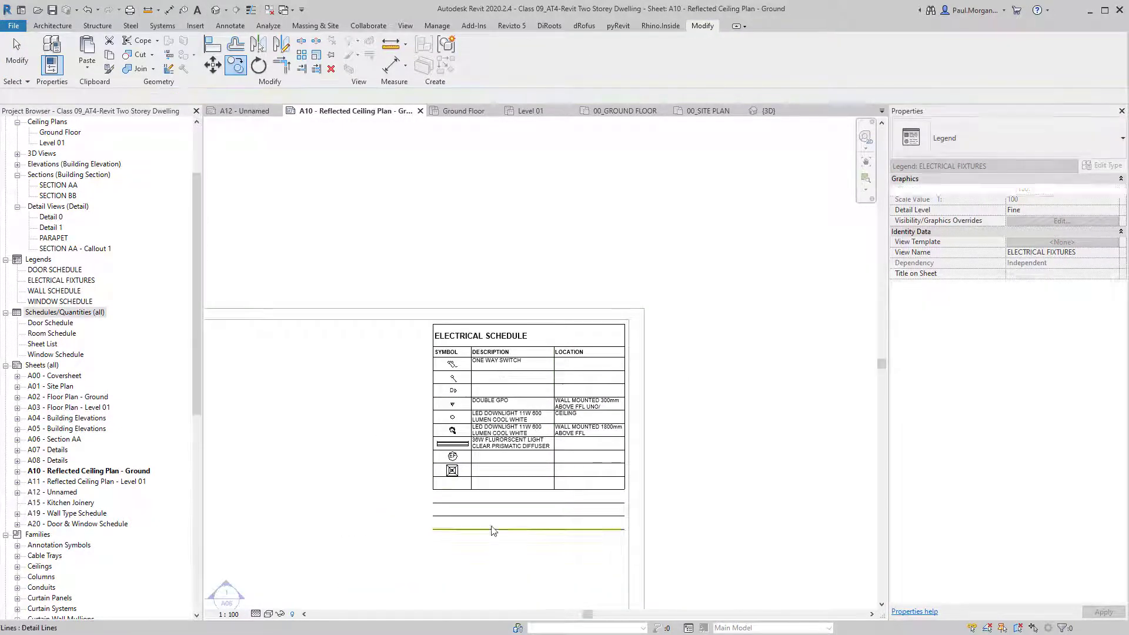
{"action": "left_click", "coordinate": [474, 523]}
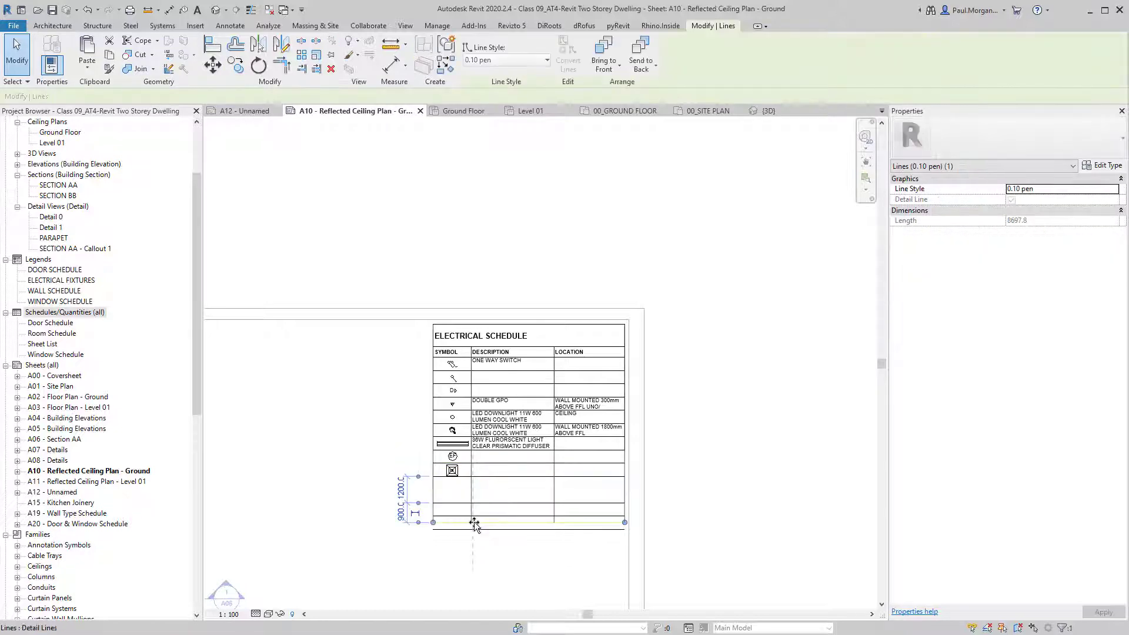
{"action": "key", "text": "Delete"}
{"action": "scroll", "coordinate": [523, 504], "scroll_direction": "up", "scroll_amount": 2}
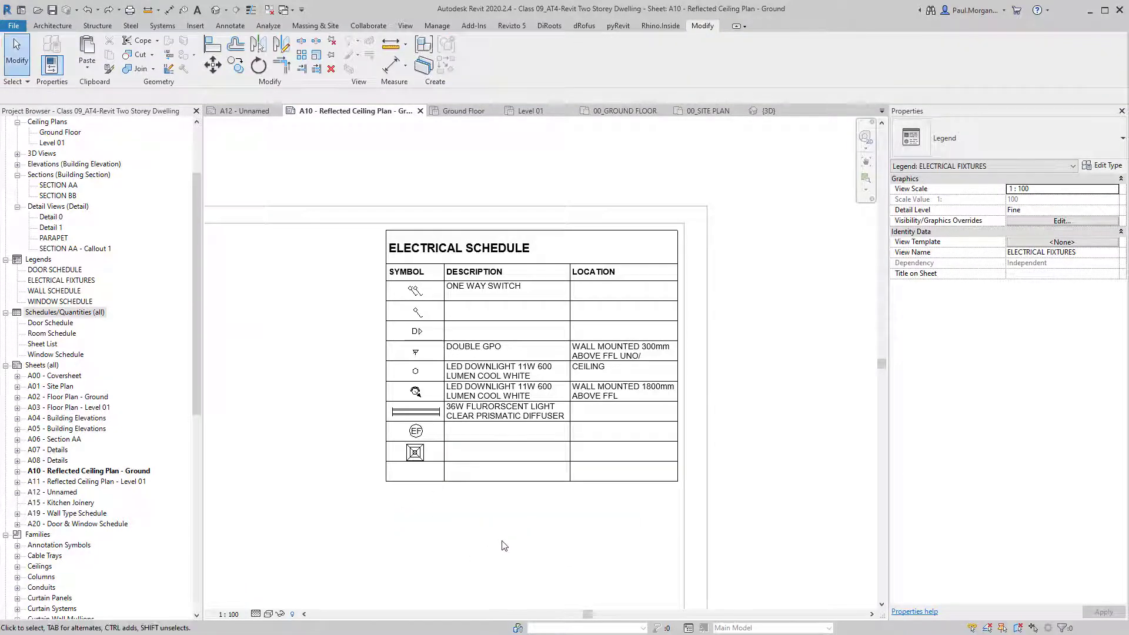
{"action": "scroll", "coordinate": [505, 546], "scroll_direction": "down", "scroll_amount": 2}
Place the ELECTRICAL FIXTURES legend on sheet A11 as a Viewport: No Title.
{"action": "double_click", "coordinate": [756, 399]}
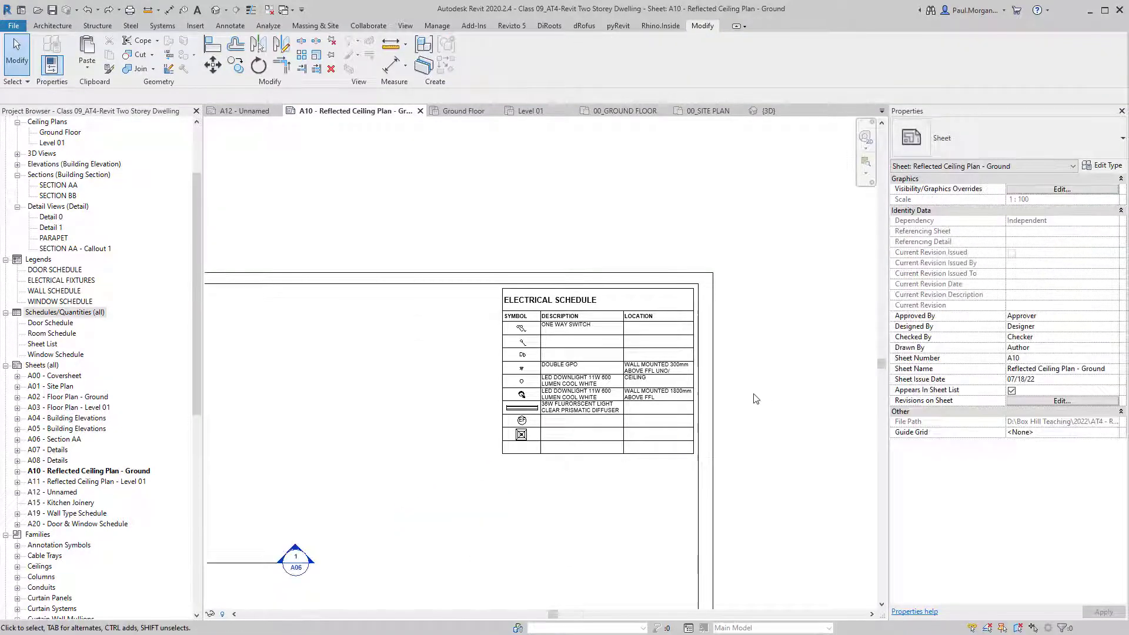
{"action": "scroll", "coordinate": [756, 399], "scroll_direction": "down", "scroll_amount": 4}
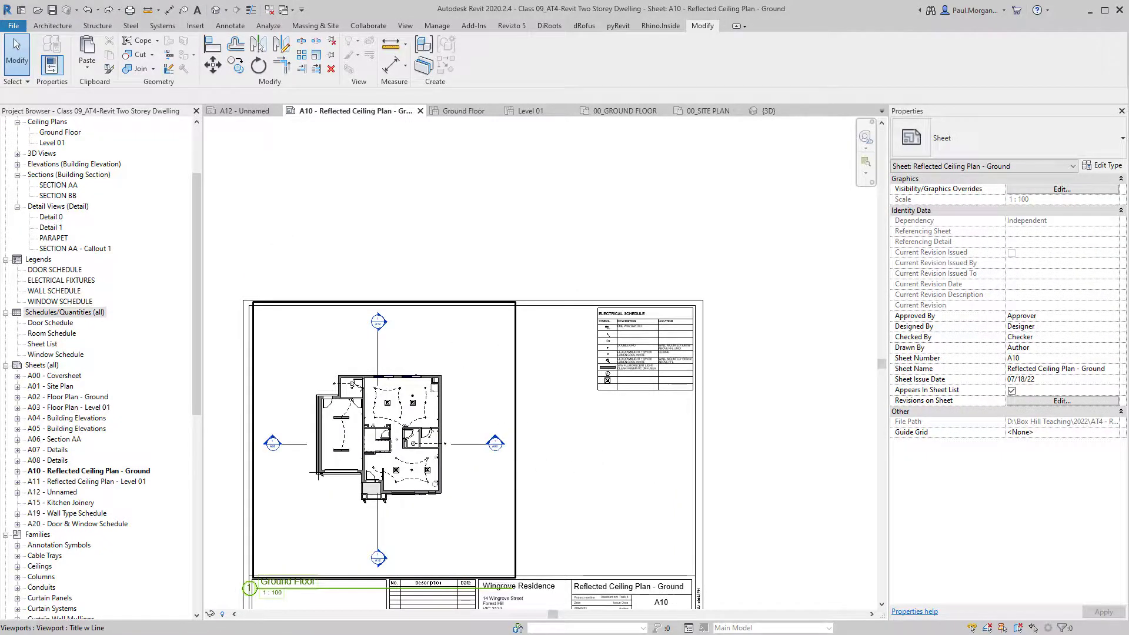
{"action": "double_click", "coordinate": [64, 482]}
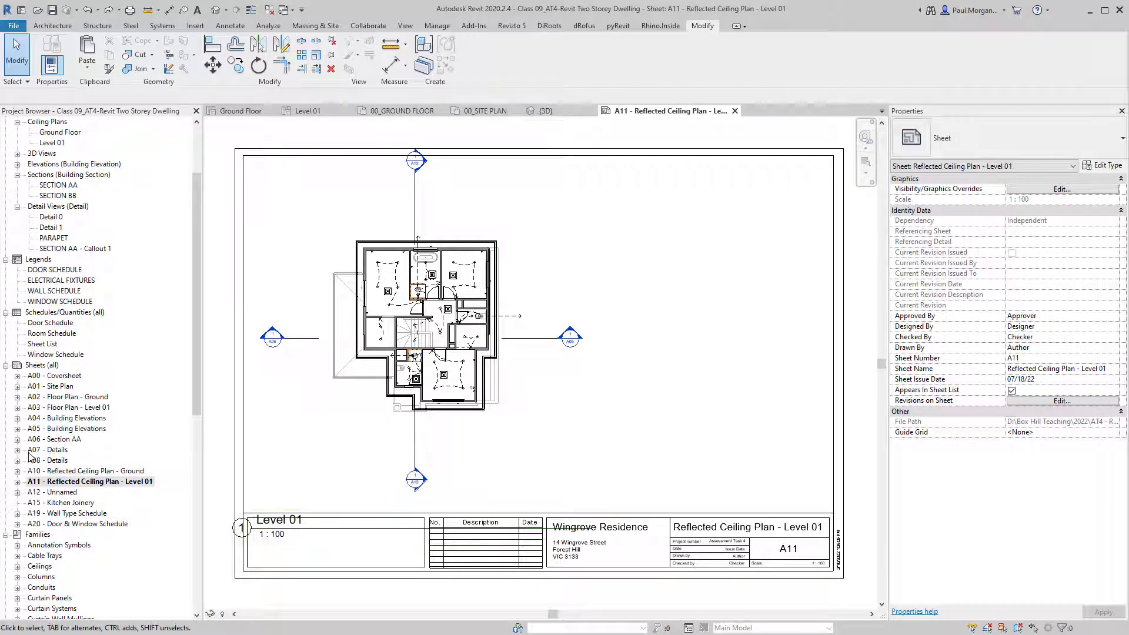
{"action": "left_click", "coordinate": [57, 281]}
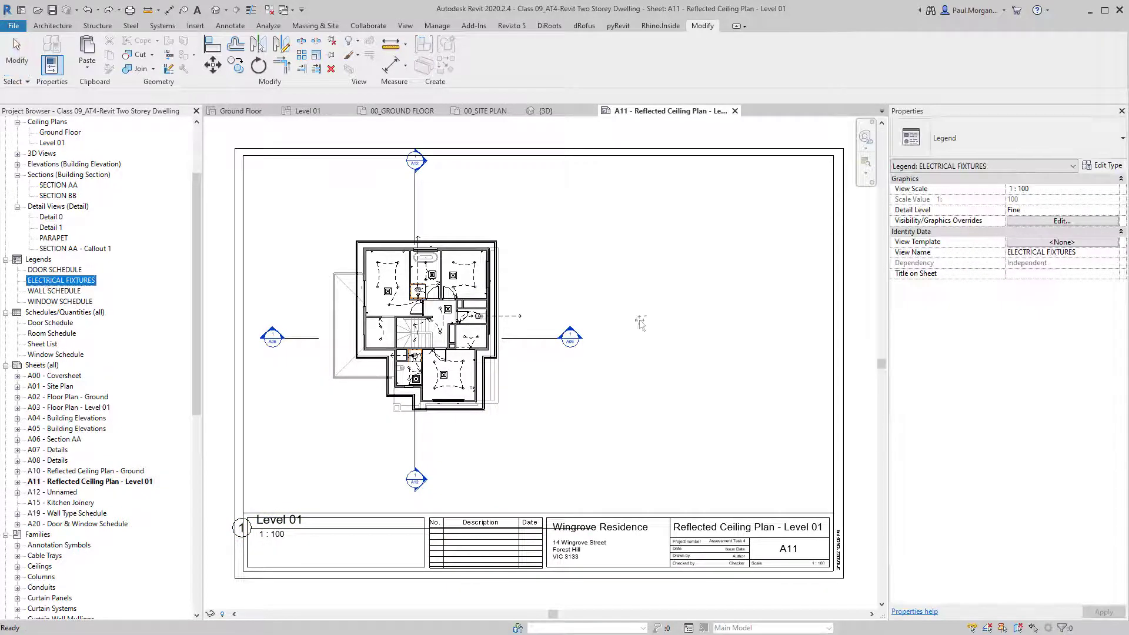
{"action": "left_click", "coordinate": [739, 232]}
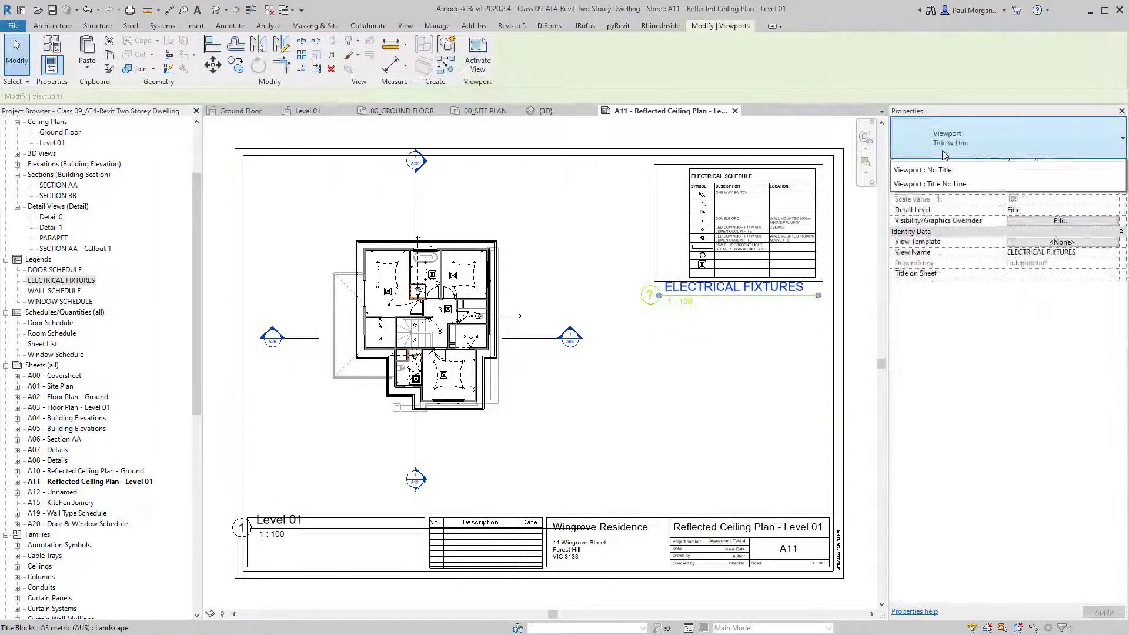
{"action": "left_click", "coordinate": [965, 139]}
{"action": "left_click", "coordinate": [966, 197]}
{"action": "left_click", "coordinate": [713, 365]}
Nudge the Electrical Schedule viewport into the sheet's top-right corner.
{"action": "middle_click_drag", "start_coordinate": [751, 334], "coordinate": [633, 403]}
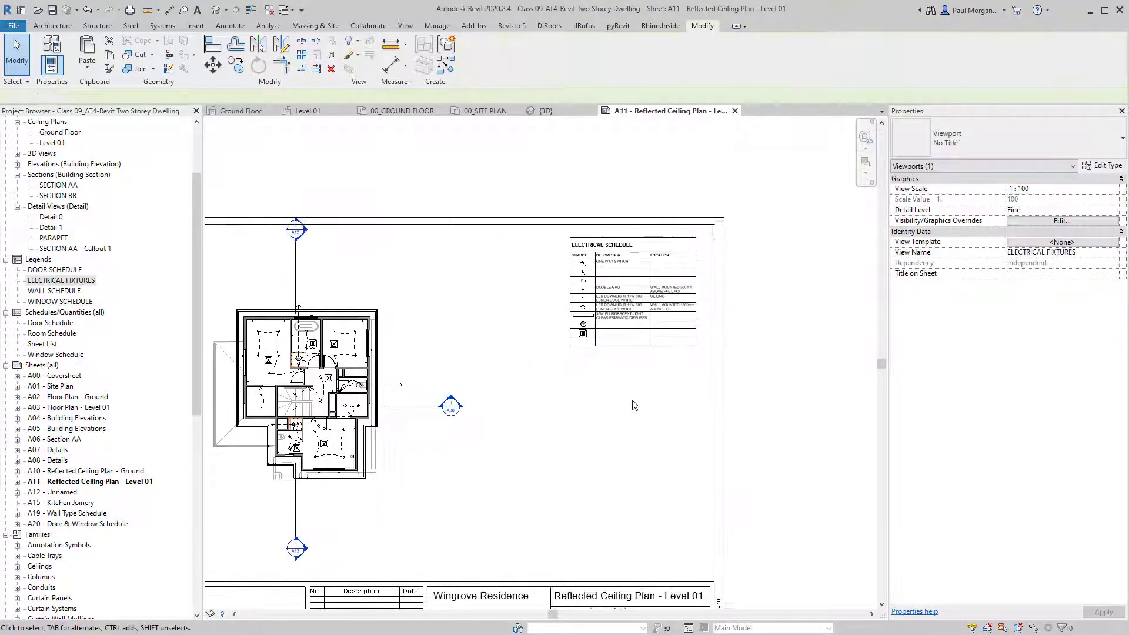
{"action": "scroll", "coordinate": [673, 276], "scroll_direction": "up", "scroll_amount": 2}
{"action": "left_click", "coordinate": [666, 282]}
{"action": "mouse_move", "coordinate": [640, 313]}
{"action": "left_mouse_down"}
{"action": "mouse_move", "coordinate": [660, 294]}
{"action": "mouse_move", "coordinate": [653, 305]}
{"action": "left_mouse_up"}
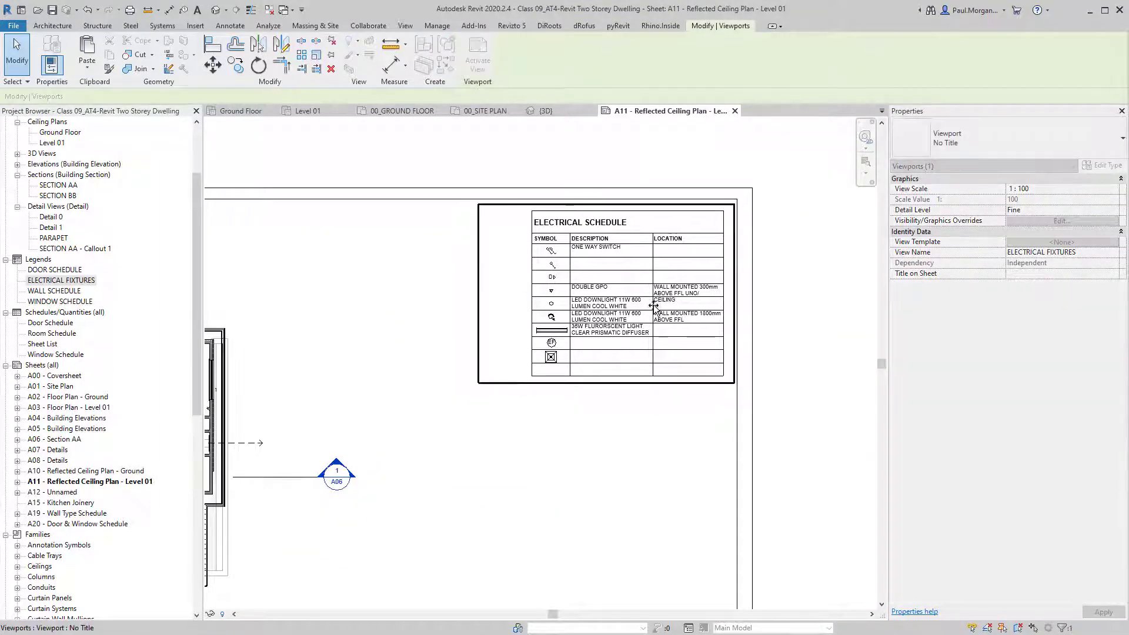
{"action": "key", "text": "Right"}
{"action": "key", "text": "Right"}
{"action": "key", "text": "Up"}
{"action": "key", "text": "Up"}
{"action": "key", "text": "Up"}
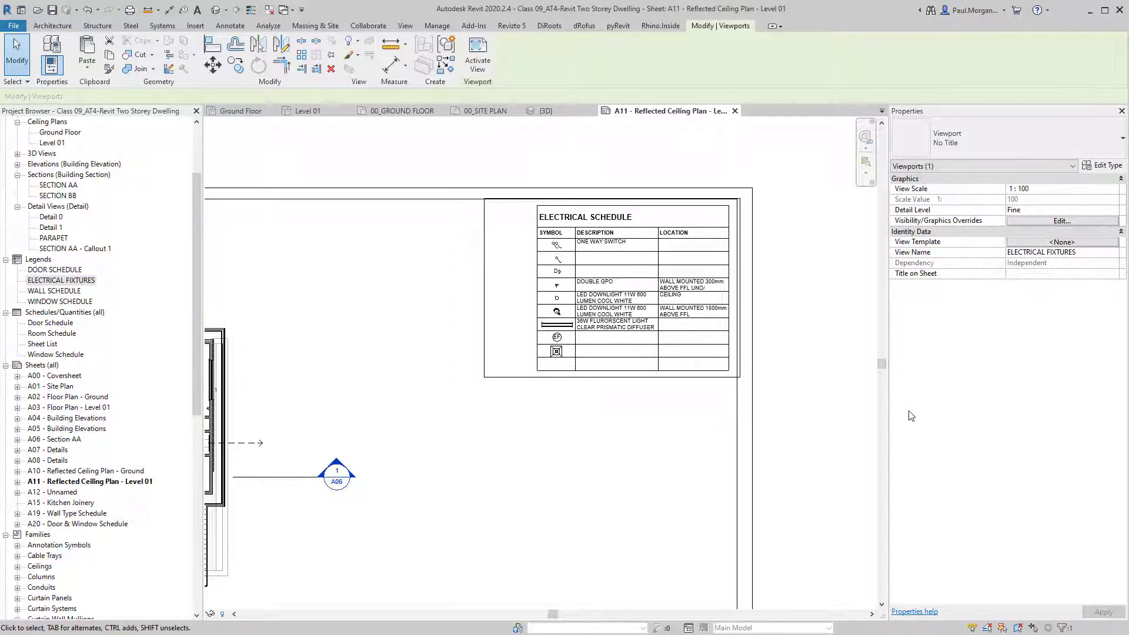
{"action": "key", "text": "Right"}
{"action": "key", "text": "Right"}
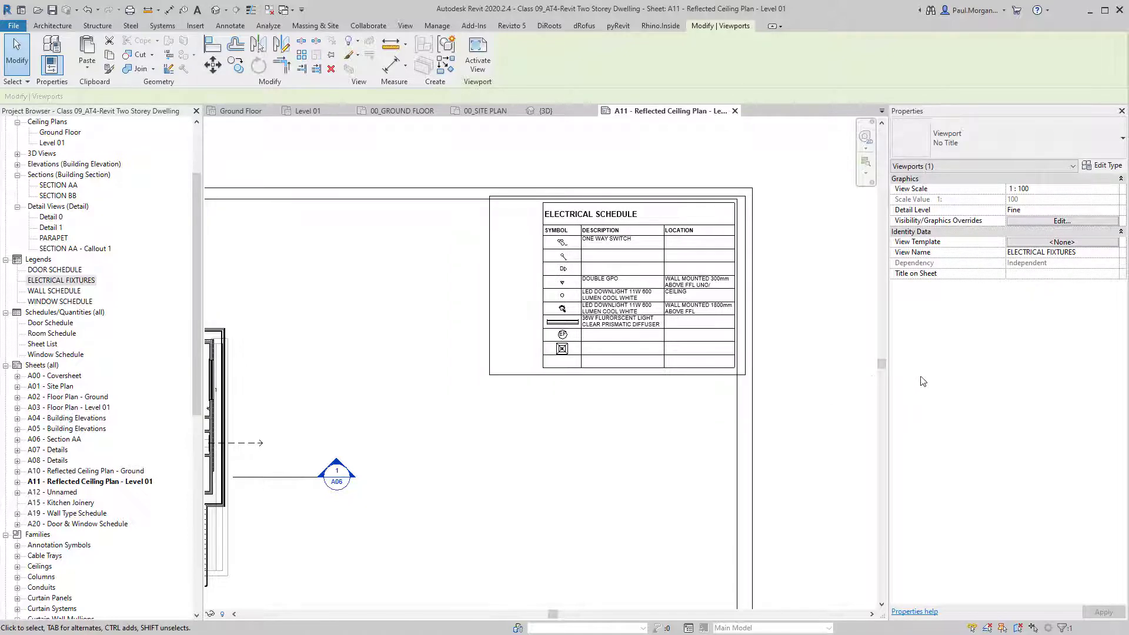
{"action": "scroll", "coordinate": [819, 255], "scroll_direction": "up", "scroll_amount": 3}
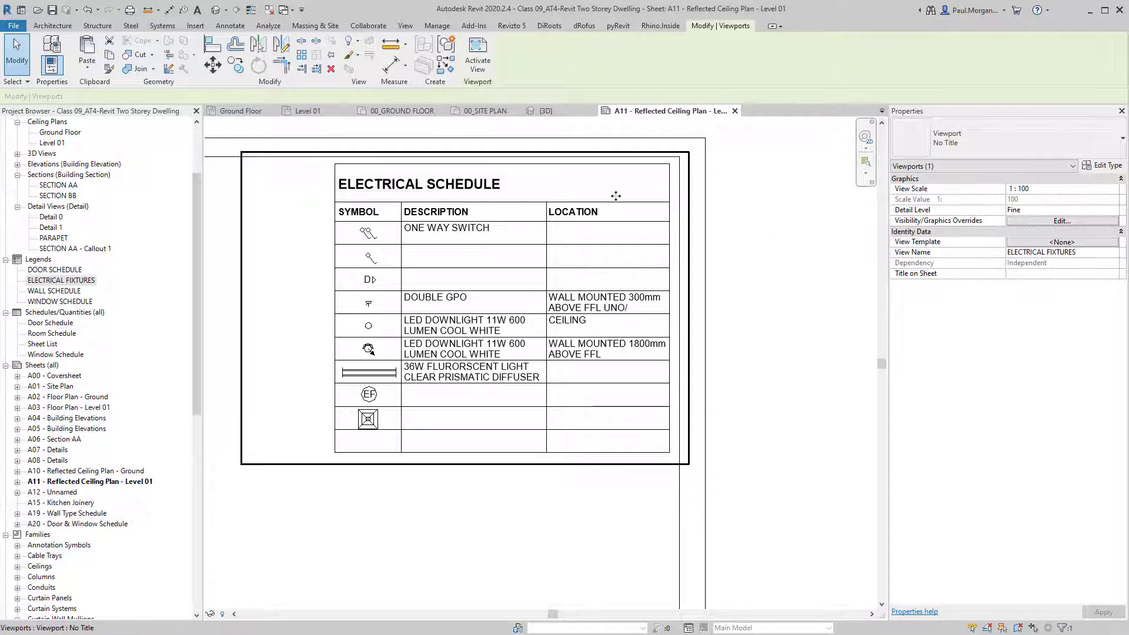
{"action": "left_click", "coordinate": [771, 228]}
{"action": "scroll", "coordinate": [796, 228], "scroll_direction": "down", "scroll_amount": 3}
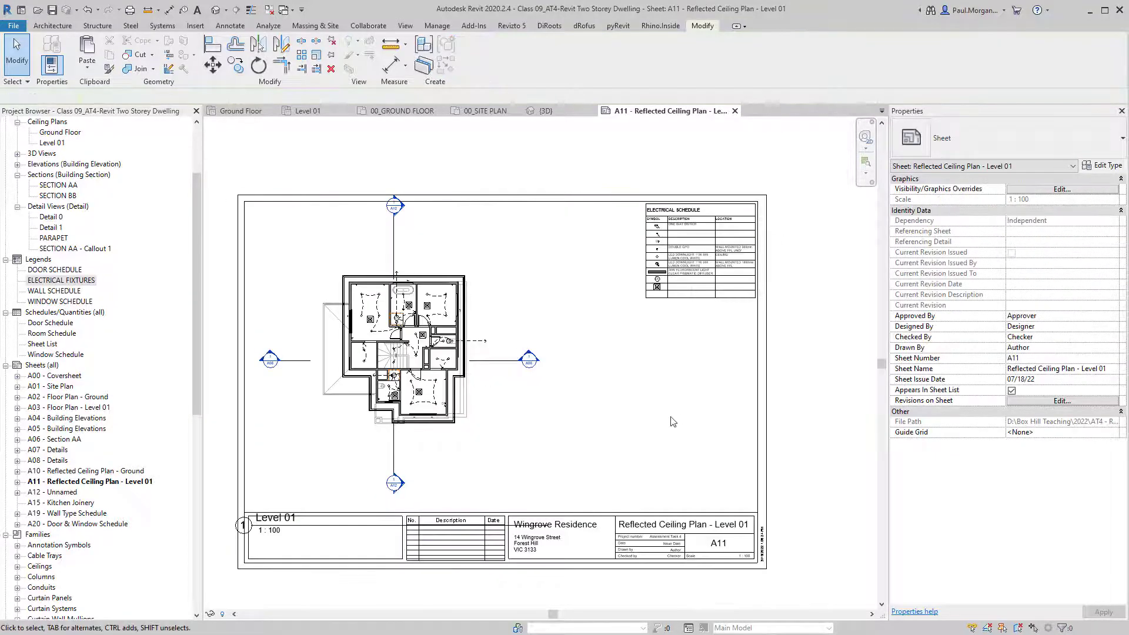
Change the Level 01 plan viewport on sheet A11 to Viewport: No Title.
{"action": "middle_click_drag", "start_coordinate": [602, 449], "coordinate": [618, 466]}
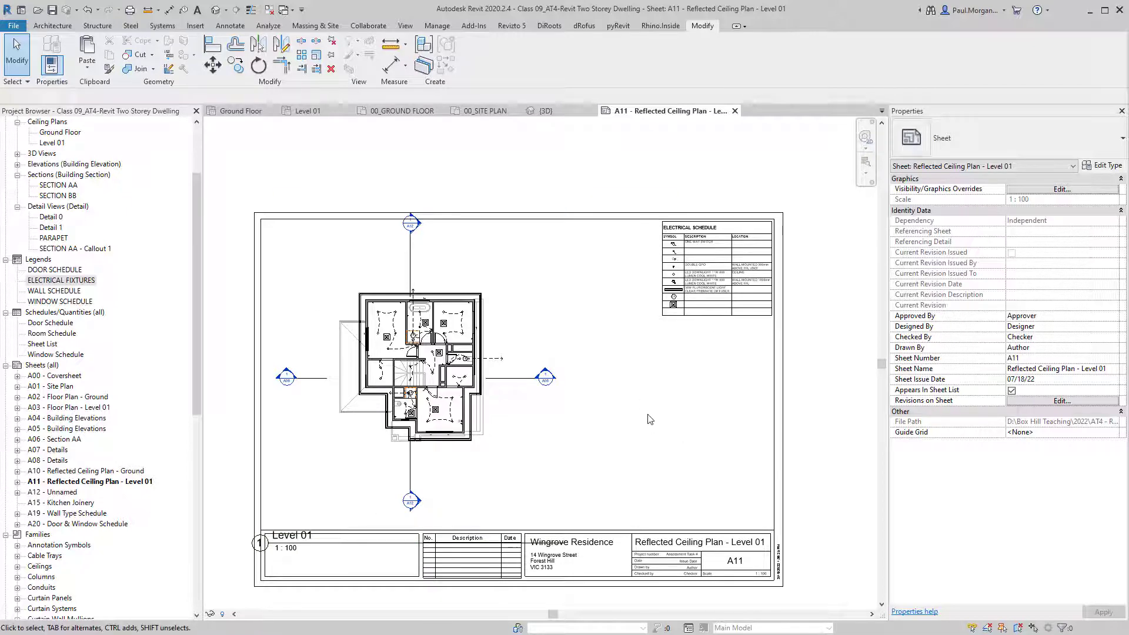
{"action": "left_click", "coordinate": [337, 542]}
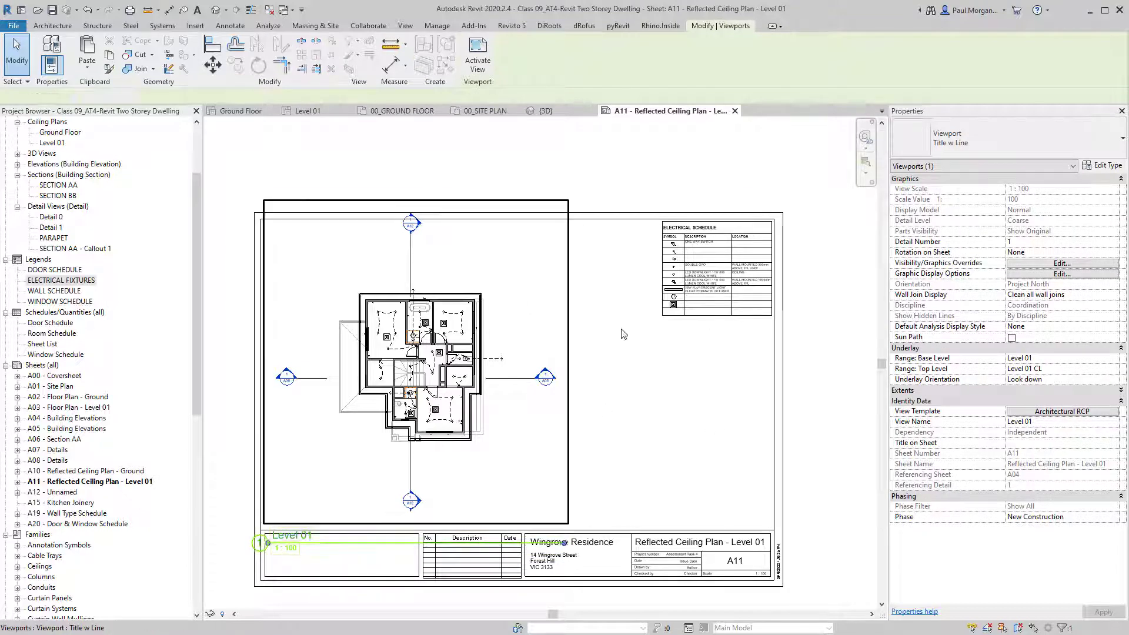
{"action": "left_click", "coordinate": [973, 139]}
{"action": "left_click", "coordinate": [938, 200]}
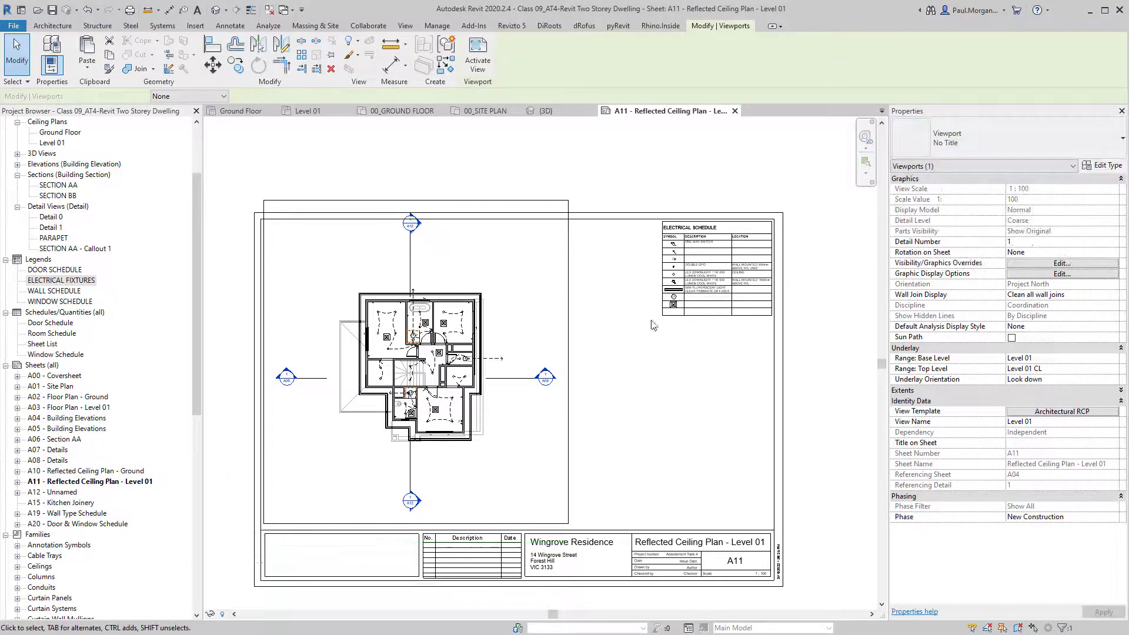
{"action": "left_click", "coordinate": [602, 503]}
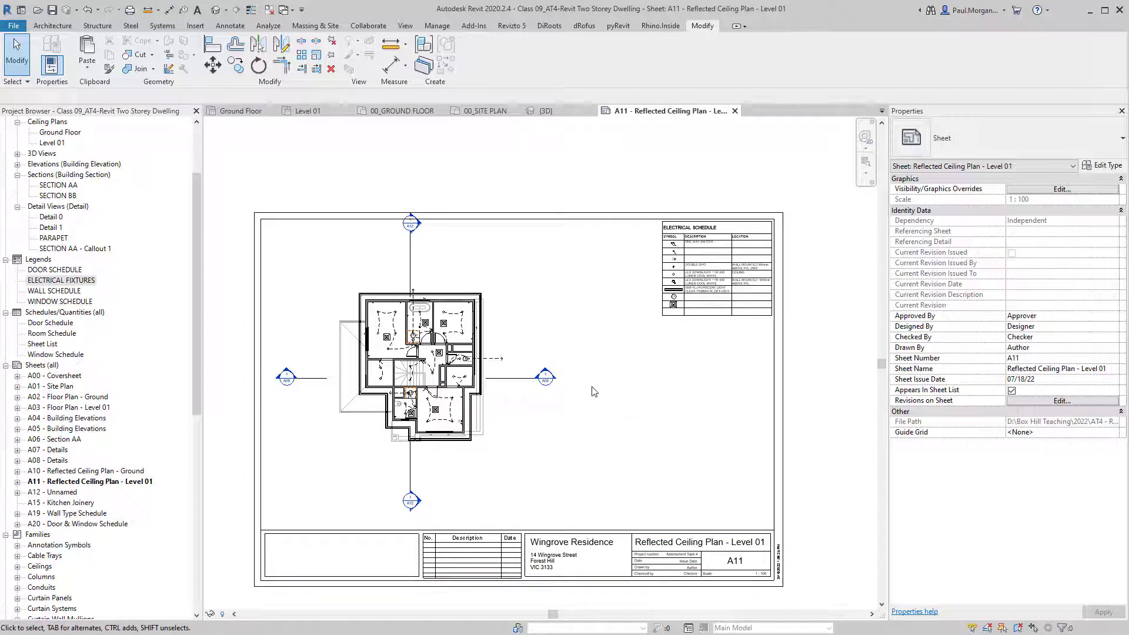
{"action": "scroll", "coordinate": [520, 369], "scroll_direction": "up", "scroll_amount": 2}
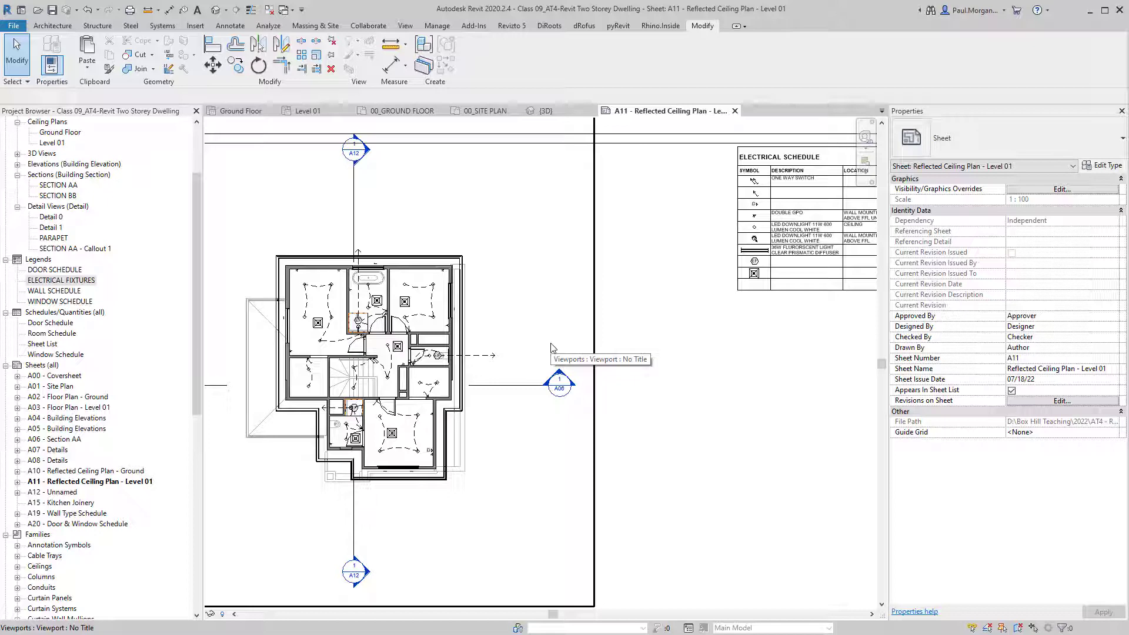
{"action": "scroll", "coordinate": [707, 404], "scroll_direction": "down", "scroll_amount": 1}
{"action": "middle_click_drag", "start_coordinate": [707, 404], "coordinate": [729, 417]}
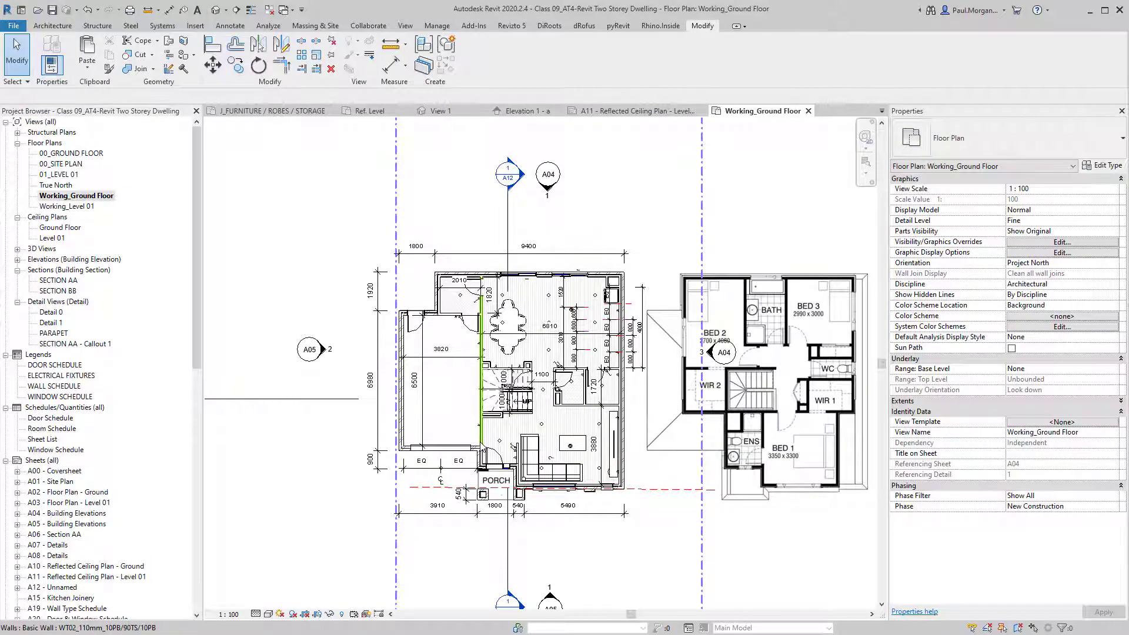
{"action": "scroll", "coordinate": [588, 329], "scroll_direction": "up", "scroll_amount": 5}
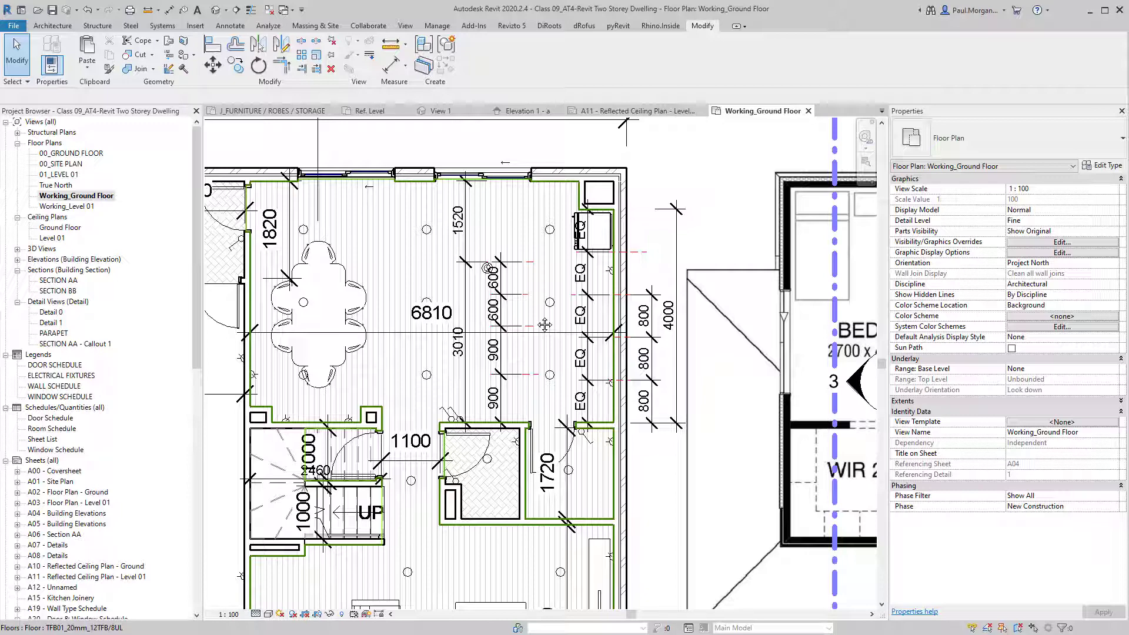
{"action": "middle_click_drag", "start_coordinate": [404, 336], "coordinate": [397, 290]}
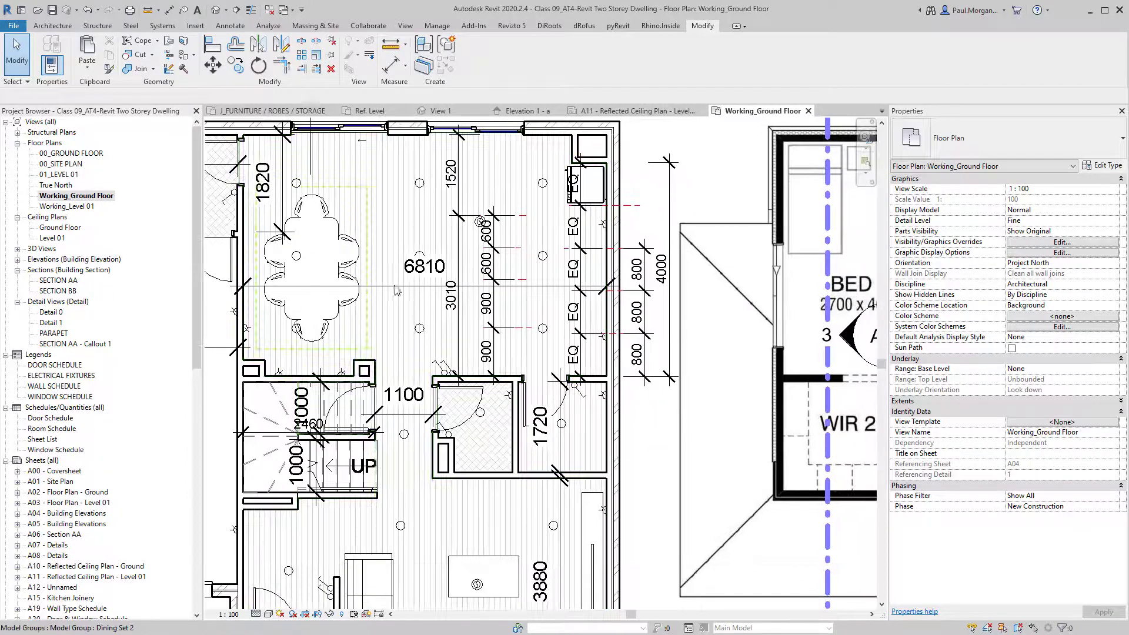
{"action": "scroll", "coordinate": [396, 290], "scroll_direction": "down", "scroll_amount": 2}
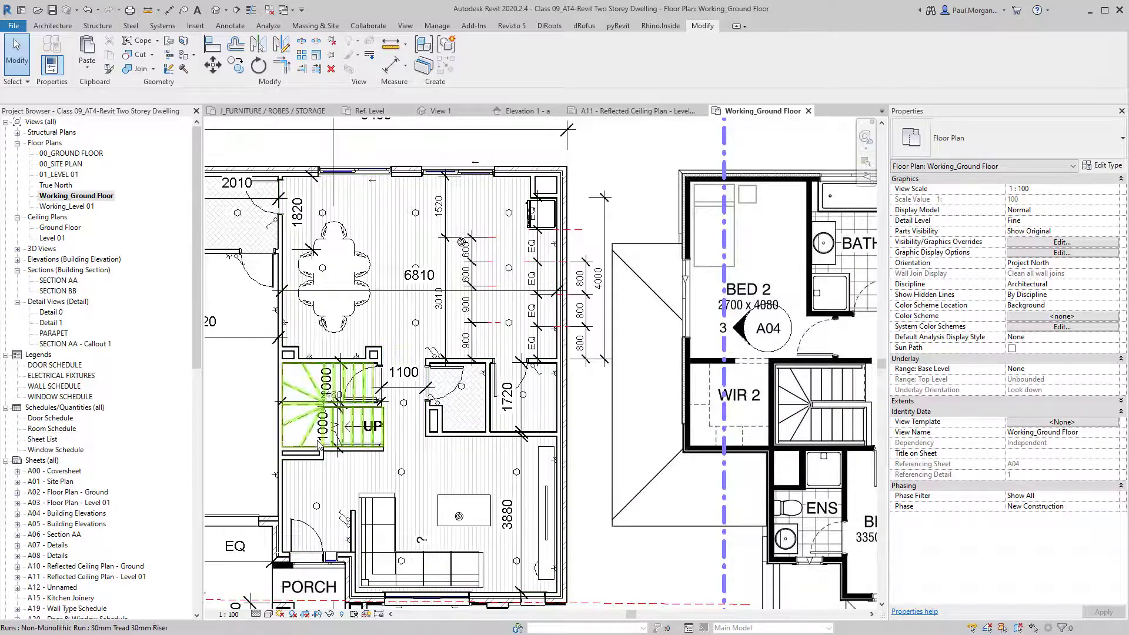
{"action": "scroll", "coordinate": [458, 363], "scroll_direction": "down", "scroll_amount": 2}
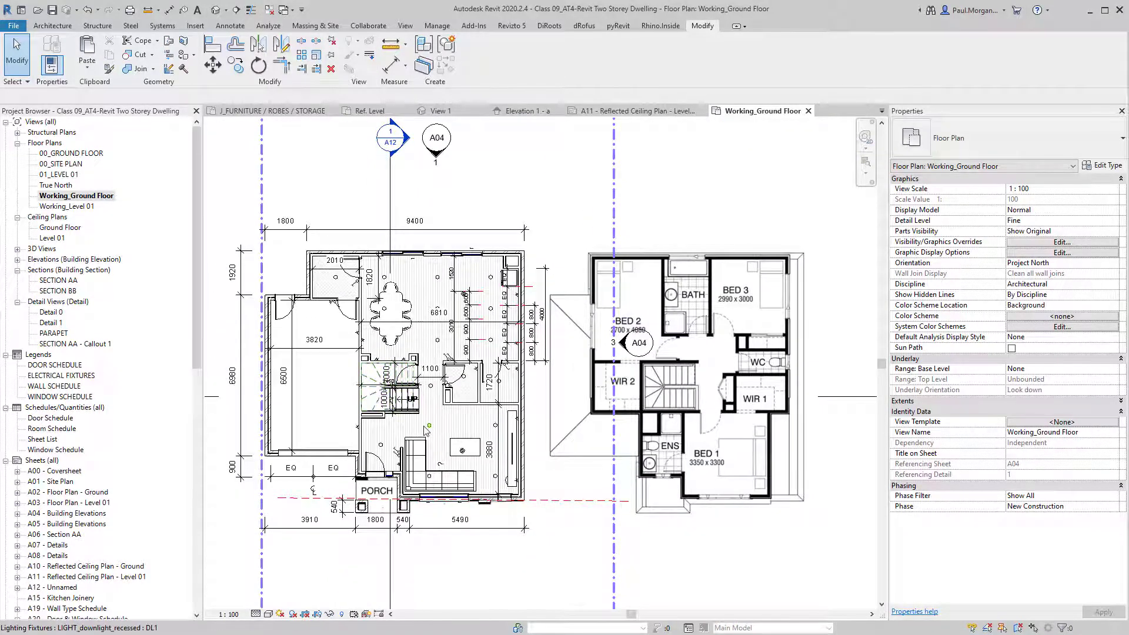
{"action": "scroll", "coordinate": [429, 432], "scroll_direction": "up", "scroll_amount": 2}
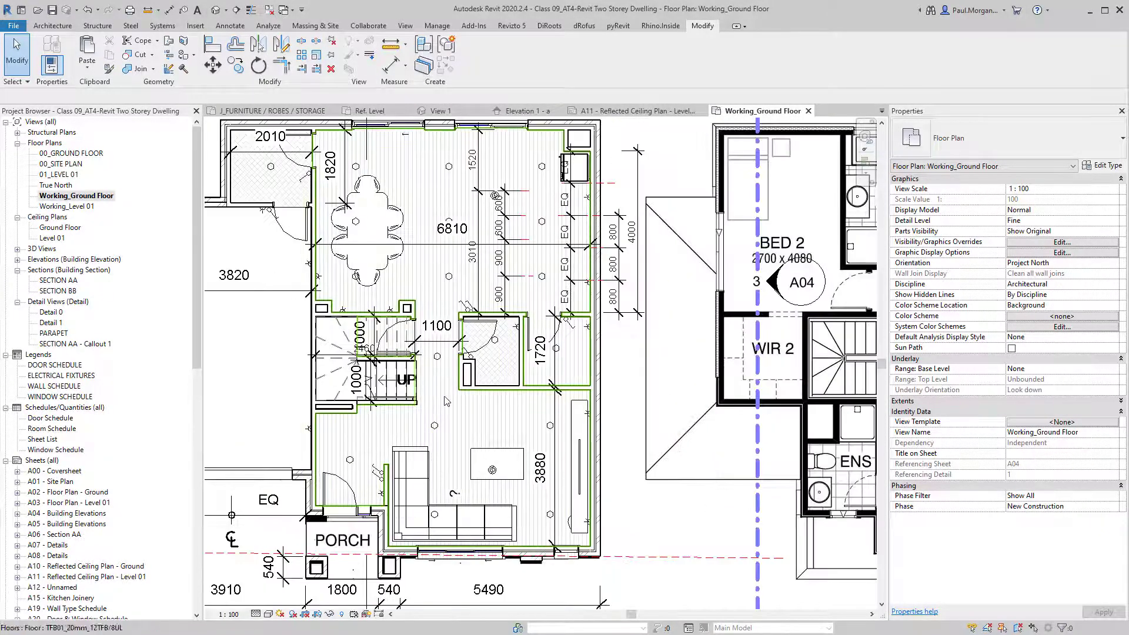
{"action": "middle_click_drag", "start_coordinate": [454, 403], "coordinate": [482, 384]}
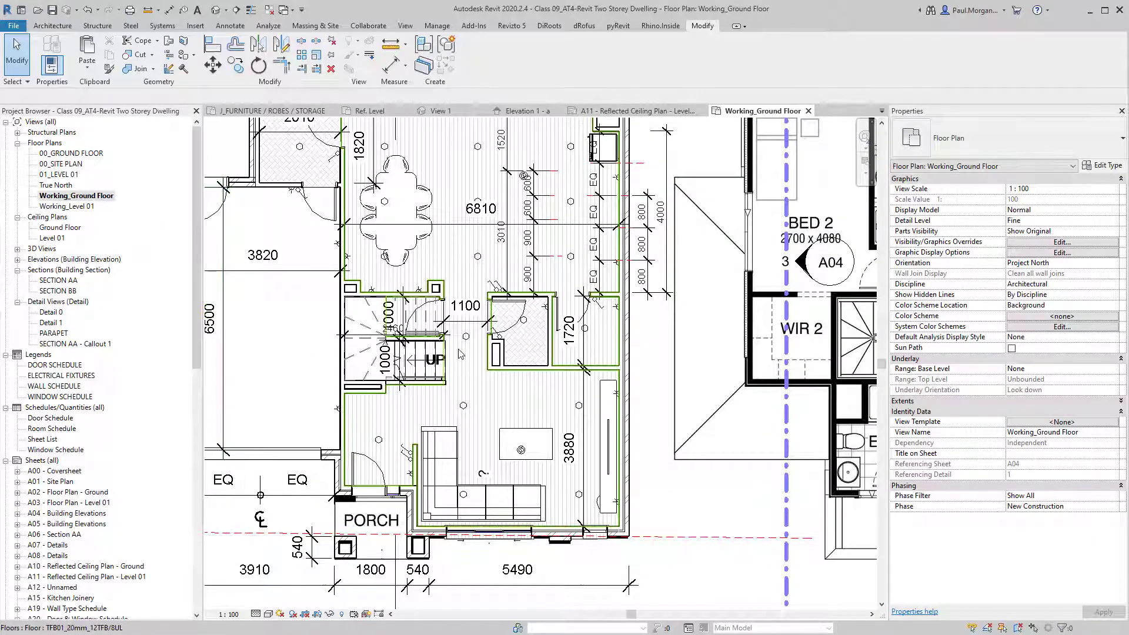
{"action": "middle_click_drag", "start_coordinate": [461, 352], "coordinate": [464, 389]}
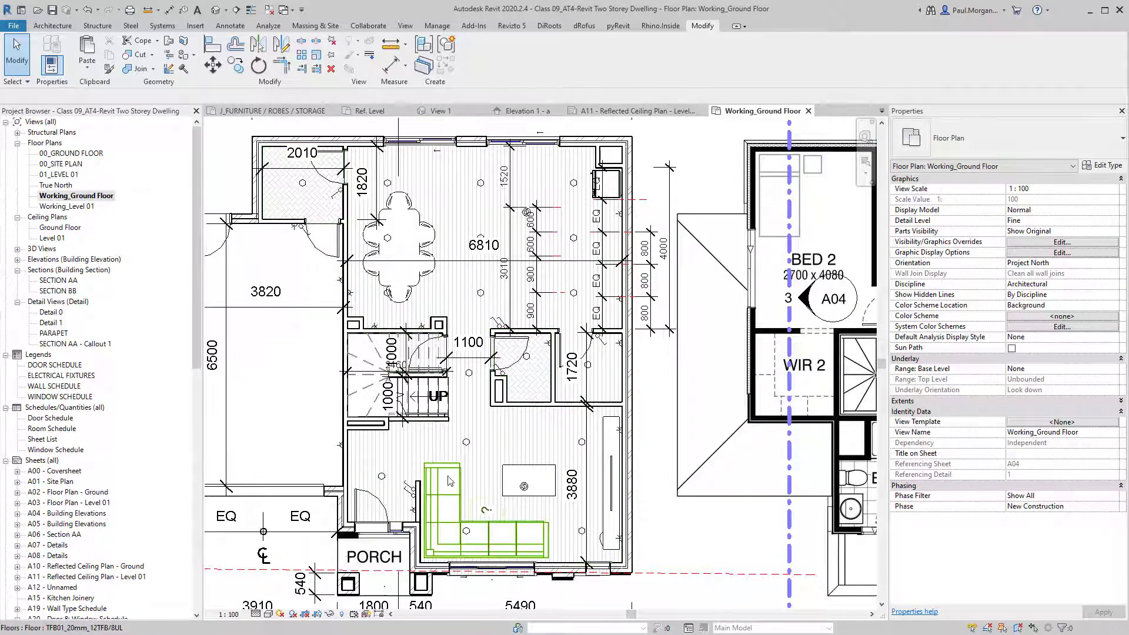
{"action": "left_click", "coordinate": [653, 435]}
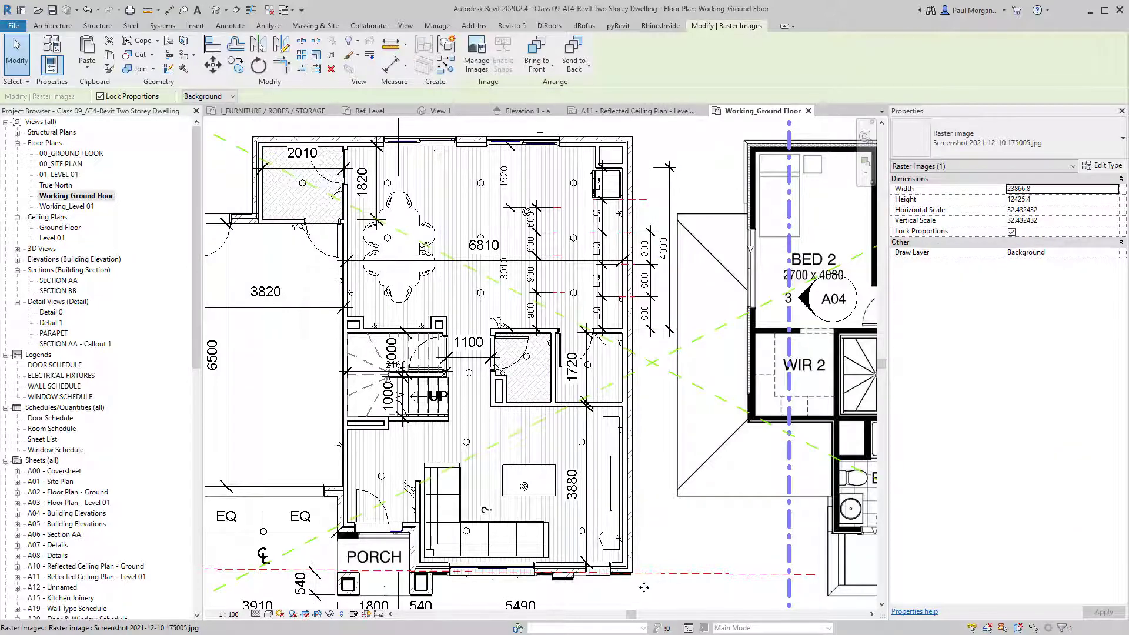
{"action": "scroll", "coordinate": [644, 588], "scroll_direction": "down", "scroll_amount": 2}
{"action": "key", "text": "Escape"}
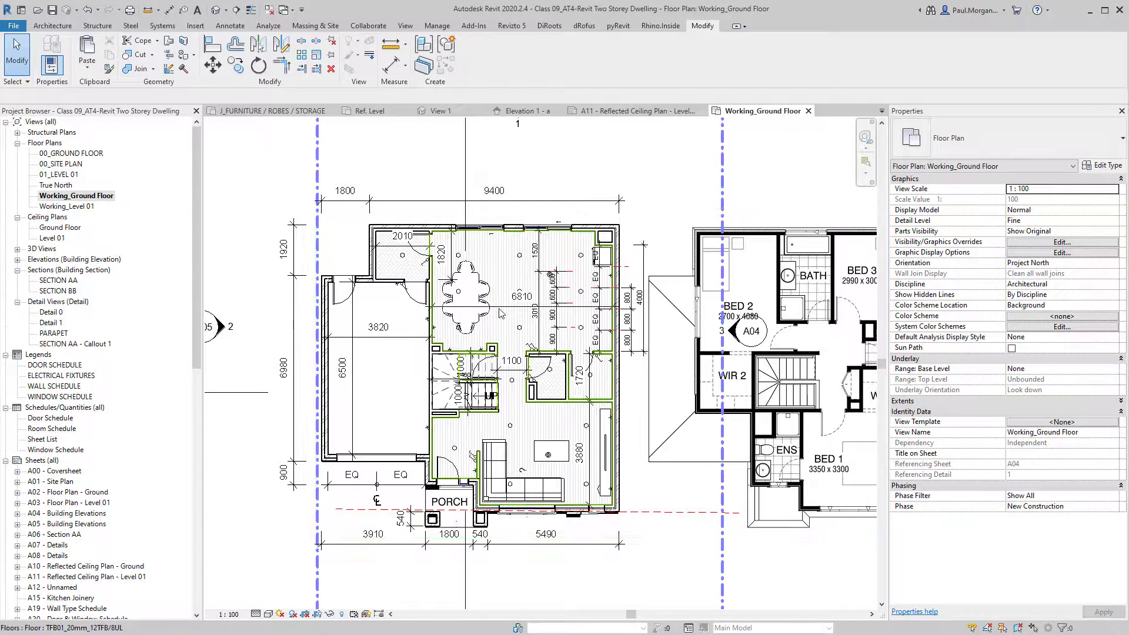
{"action": "scroll", "coordinate": [547, 330], "scroll_direction": "up", "scroll_amount": 3}
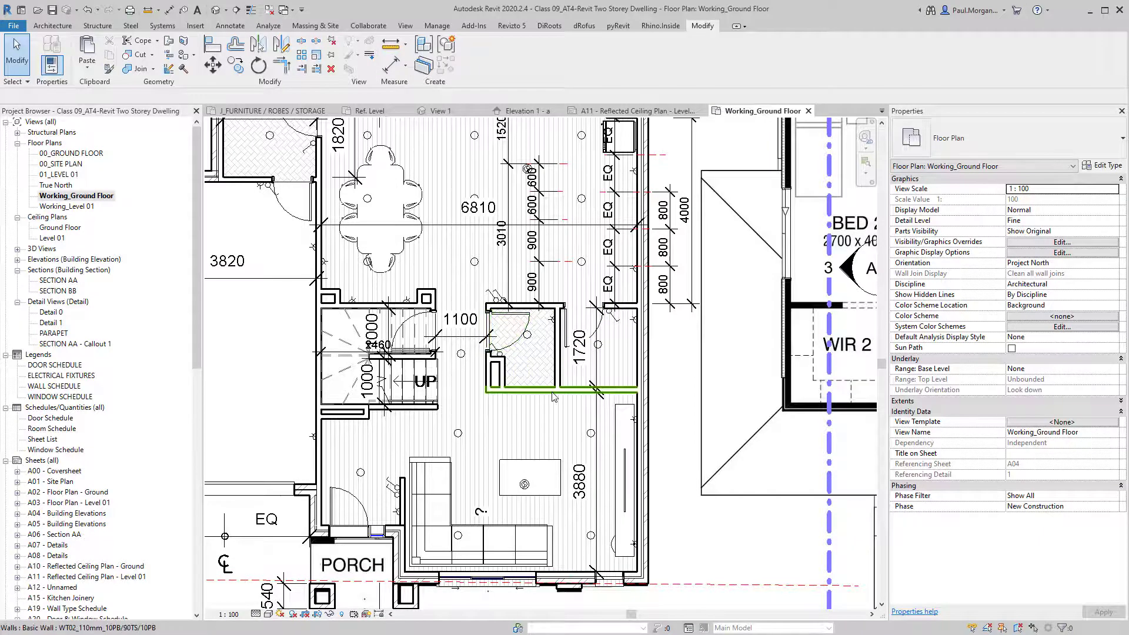
{"action": "left_click", "coordinate": [52, 26]}
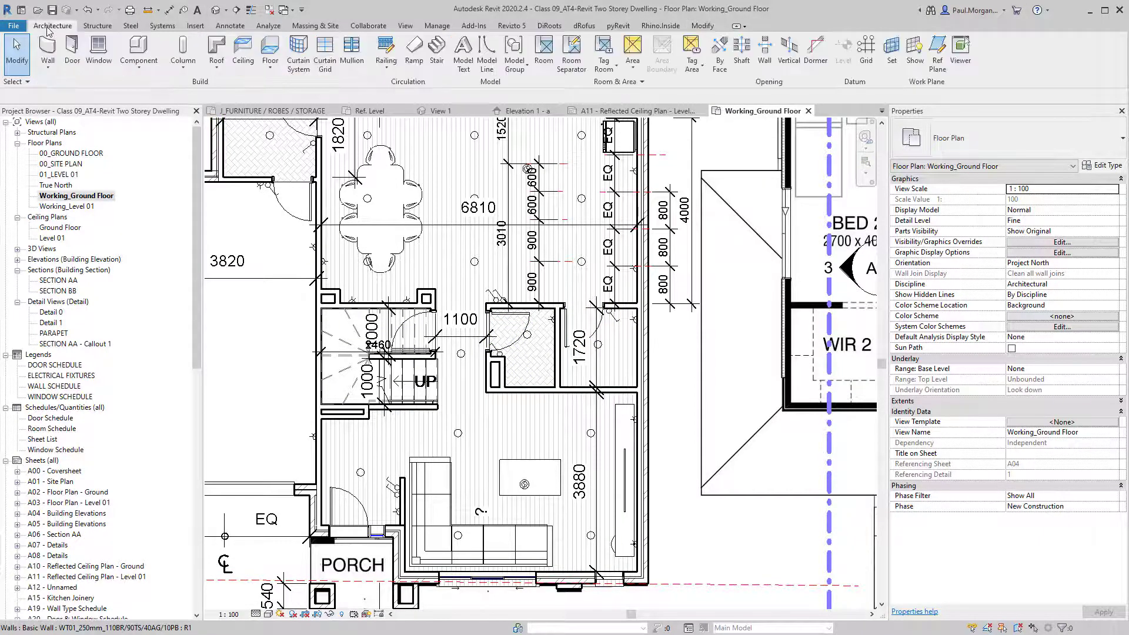
Create a Model In-Place component in the Casework category named Bathroom.
{"action": "left_click", "coordinate": [137, 68]}
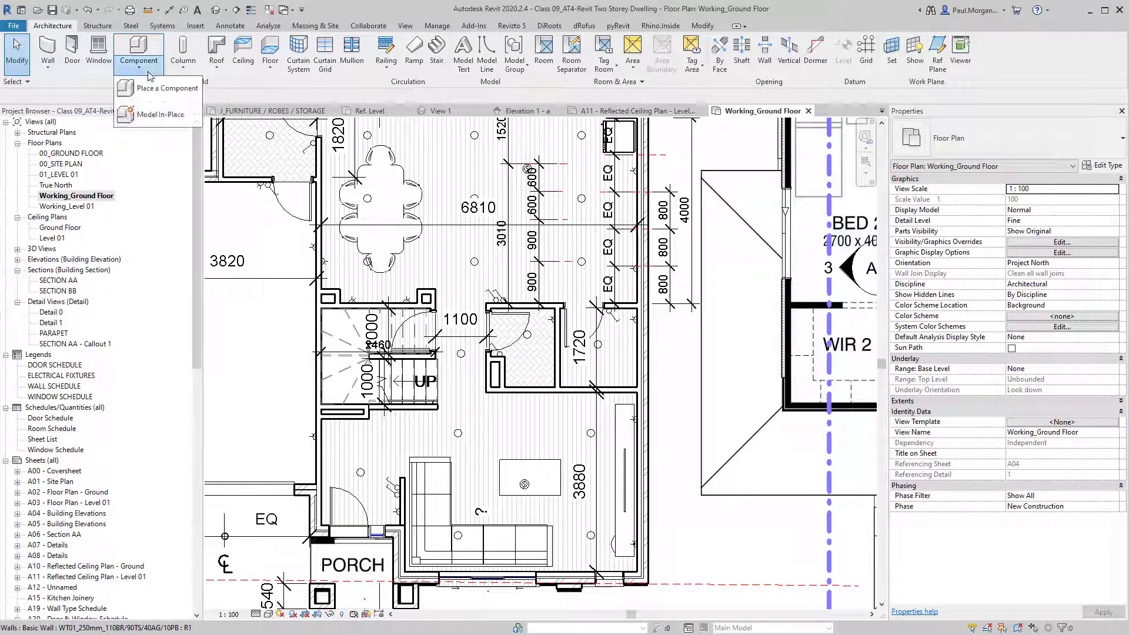
{"action": "left_click", "coordinate": [148, 115]}
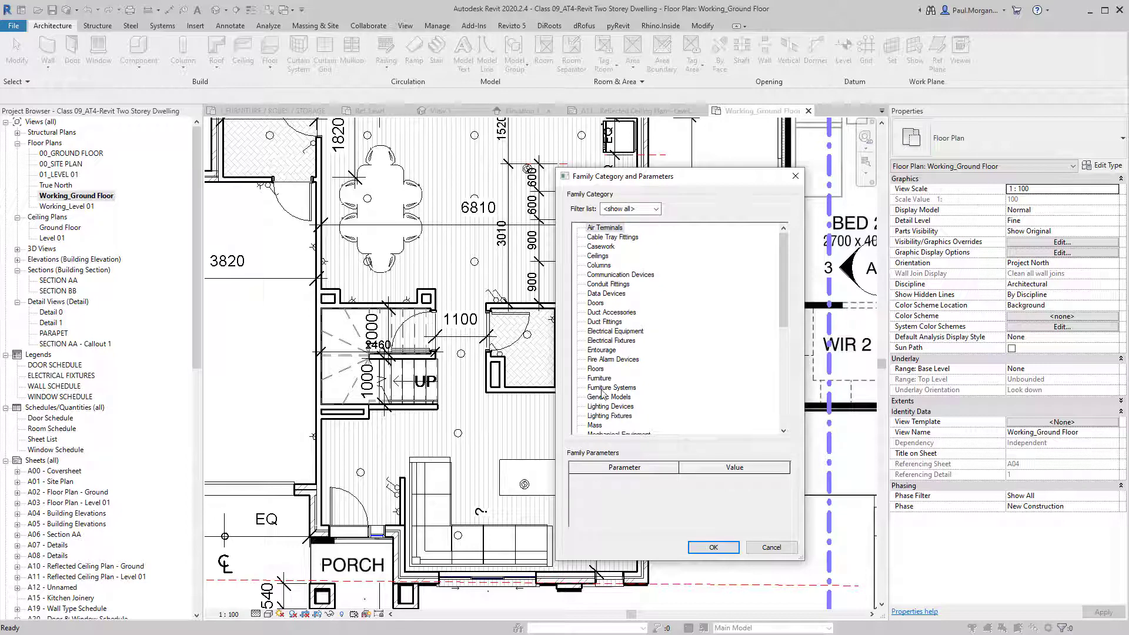
{"action": "left_click", "coordinate": [601, 247]}
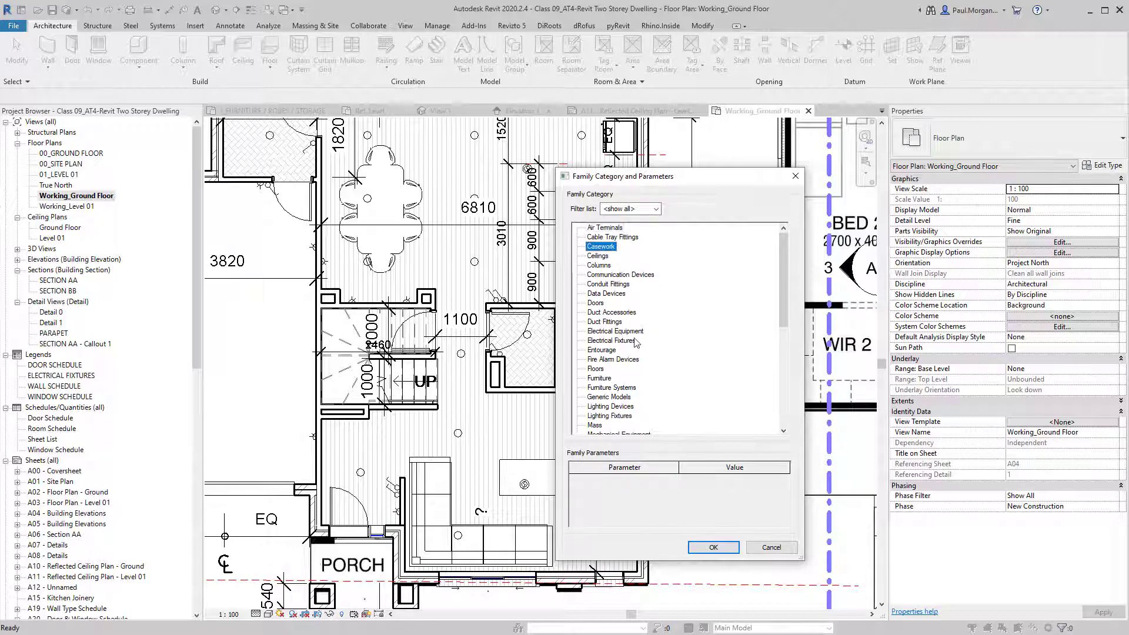
{"action": "left_click", "coordinate": [713, 548]}
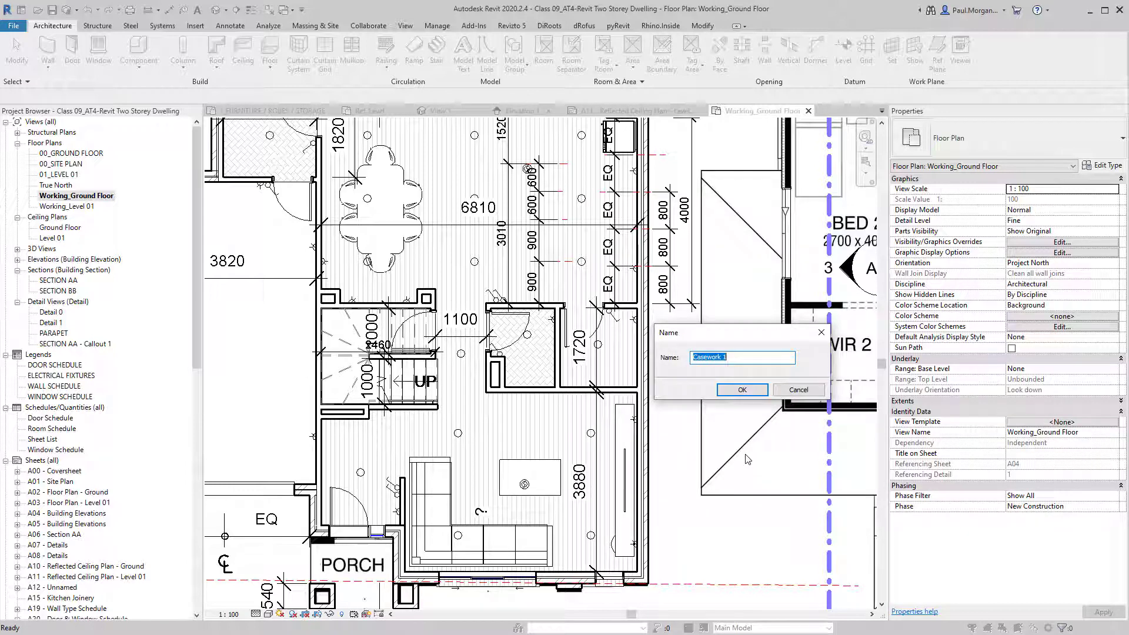
{"action": "type", "text": "bATH"}
{"action": "key", "text": "BackSpace"}
{"action": "key", "text": "BackSpace"}
{"action": "type", "text": "Bathroom"}
{"action": "key", "text": "Return"}
{"action": "scroll", "coordinate": [391, 297], "scroll_direction": "down", "scroll_amount": 3}
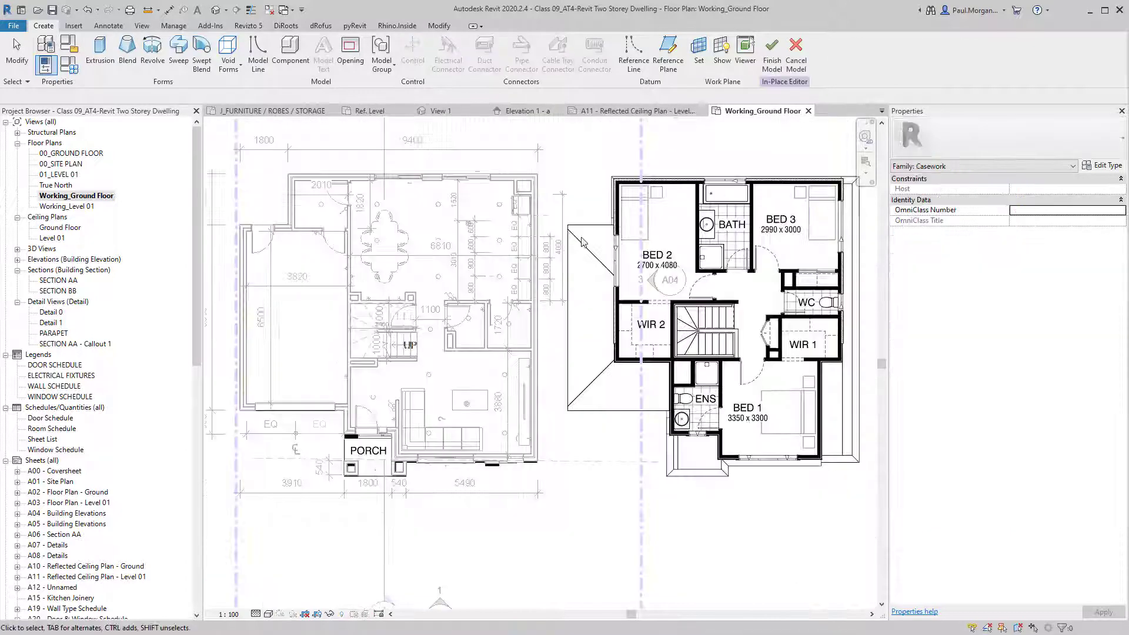
{"action": "middle_click_drag", "start_coordinate": [371, 308], "coordinate": [387, 321]}
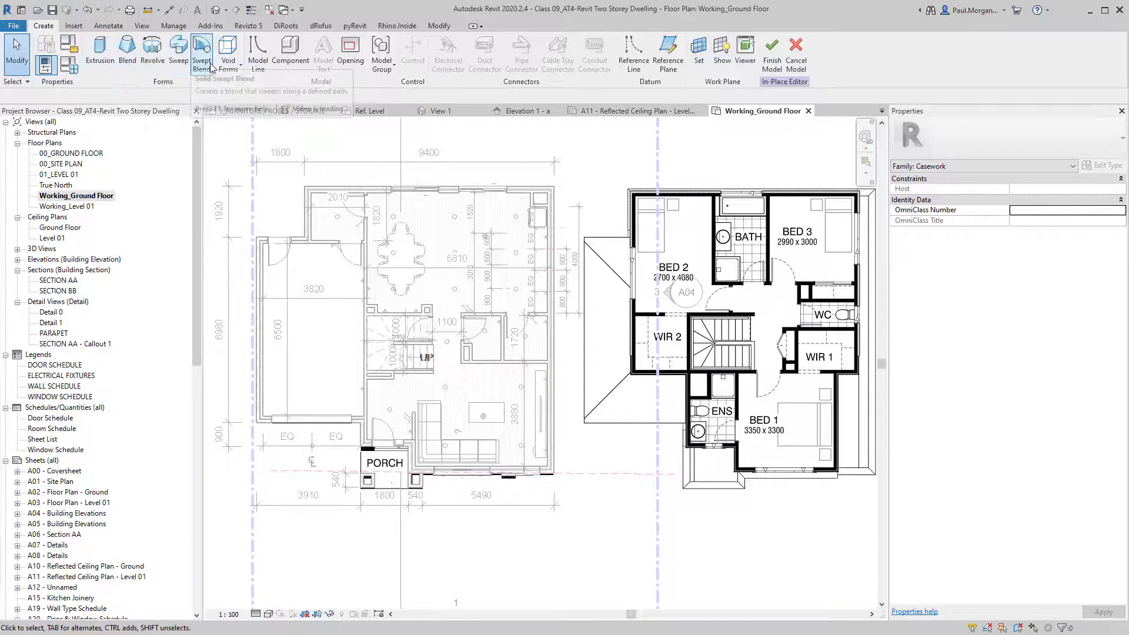
{"action": "left_click", "coordinate": [228, 59]}
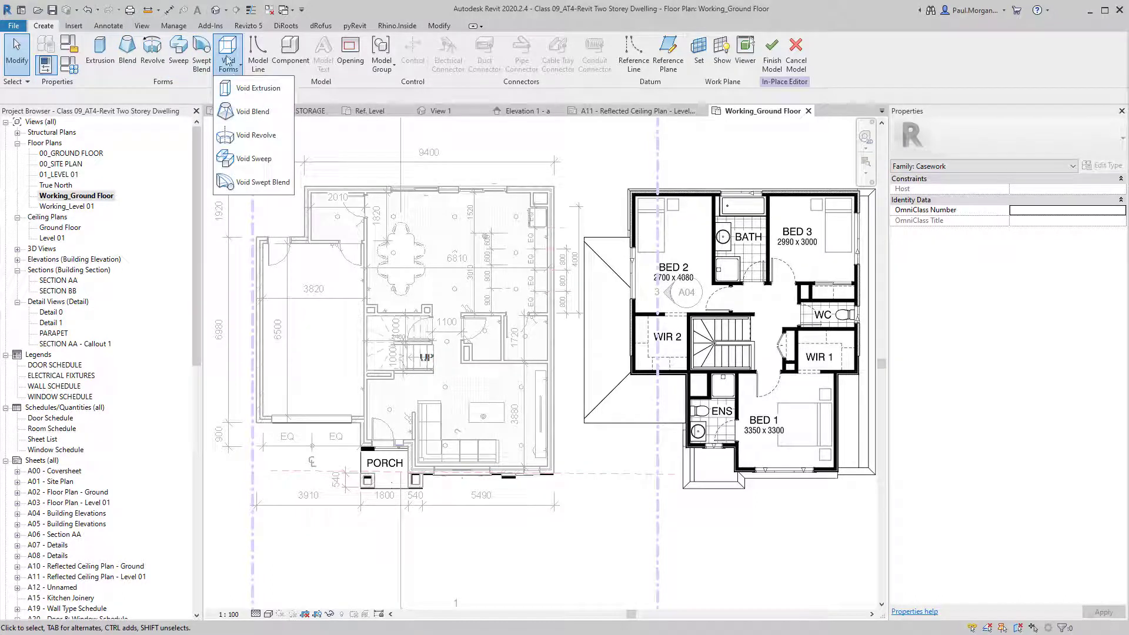
{"action": "left_click", "coordinate": [231, 65]}
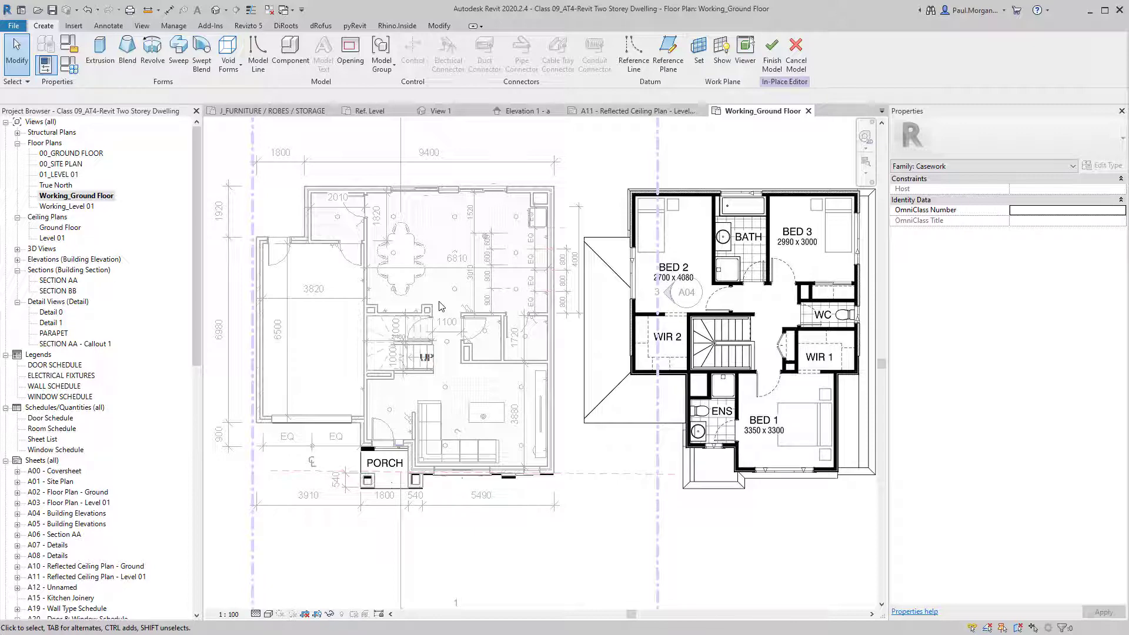
{"action": "scroll", "coordinate": [479, 305], "scroll_direction": "up", "scroll_amount": 3}
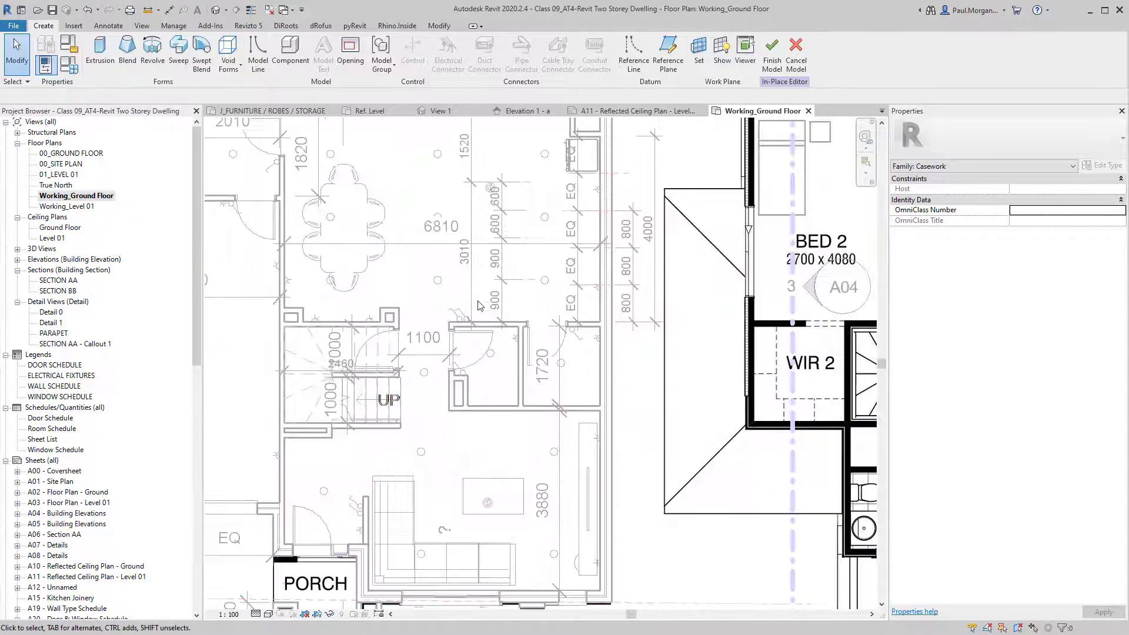
{"action": "scroll", "coordinate": [488, 329], "scroll_direction": "up", "scroll_amount": 3}
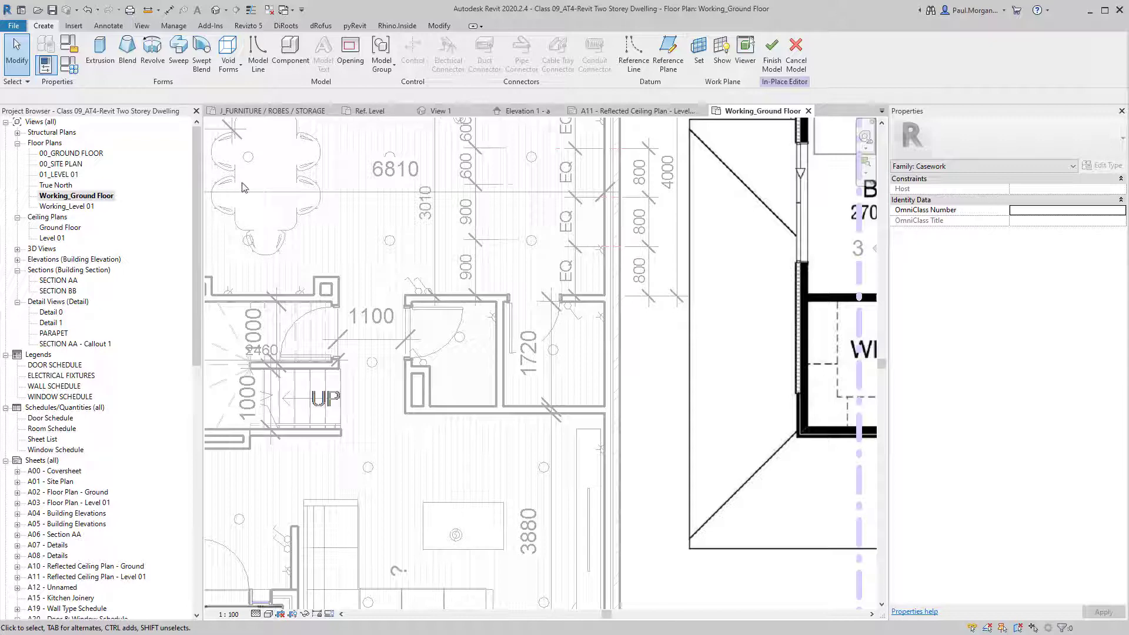
{"action": "left_click", "coordinate": [234, 75]}
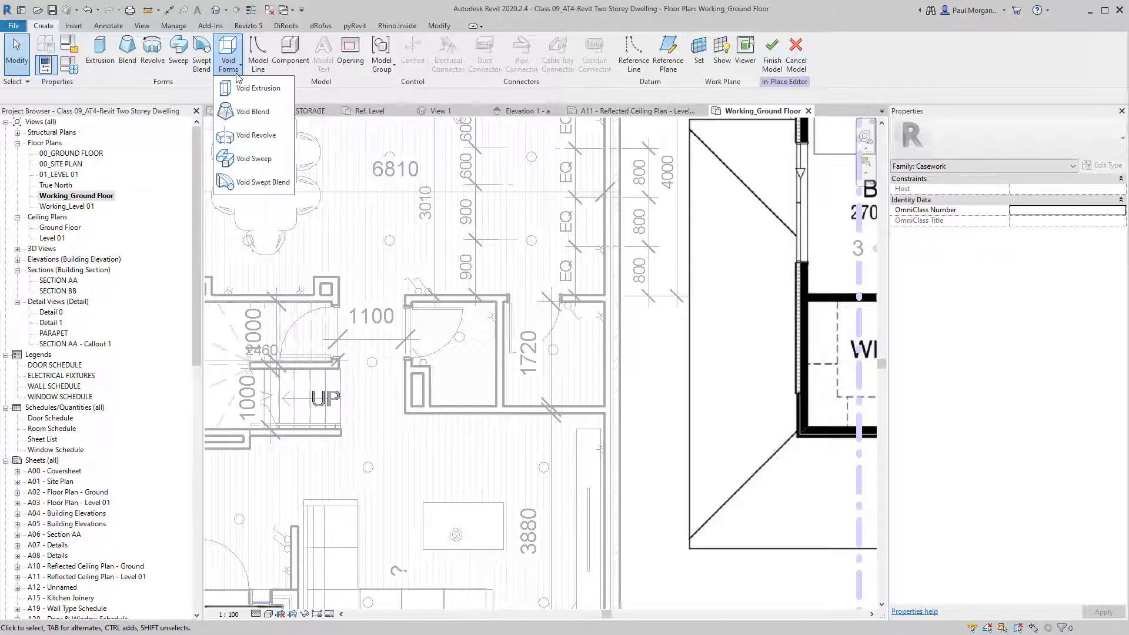
{"action": "left_click", "coordinate": [237, 75]}
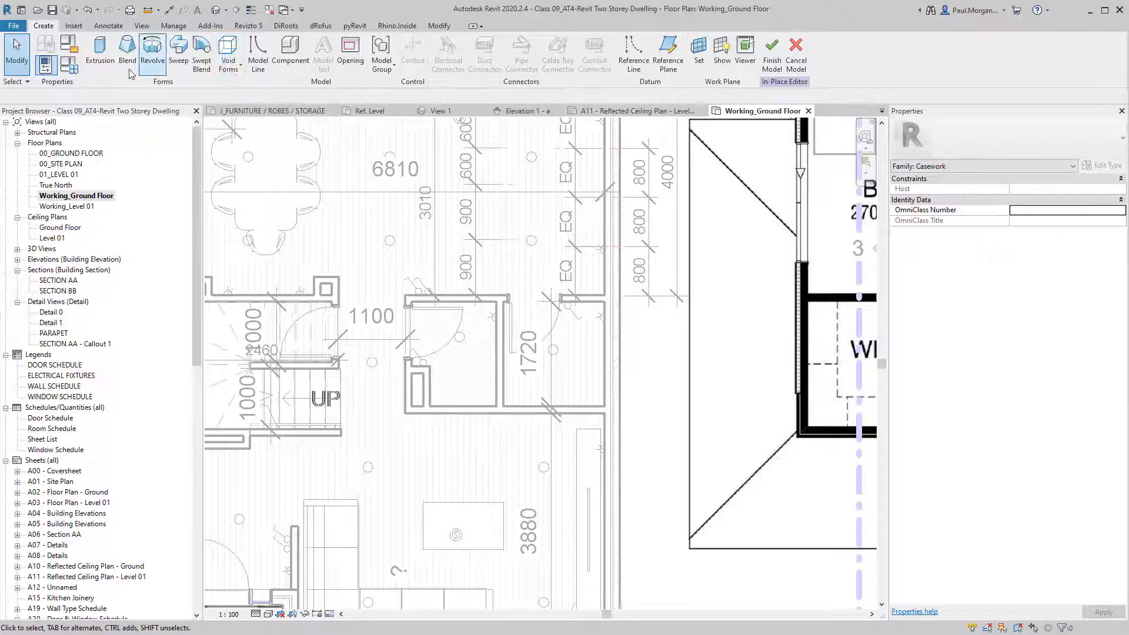
Start a solid extrusion and sketch a rectangle from the bathroom's top-right wall corner.
{"action": "left_click", "coordinate": [109, 56]}
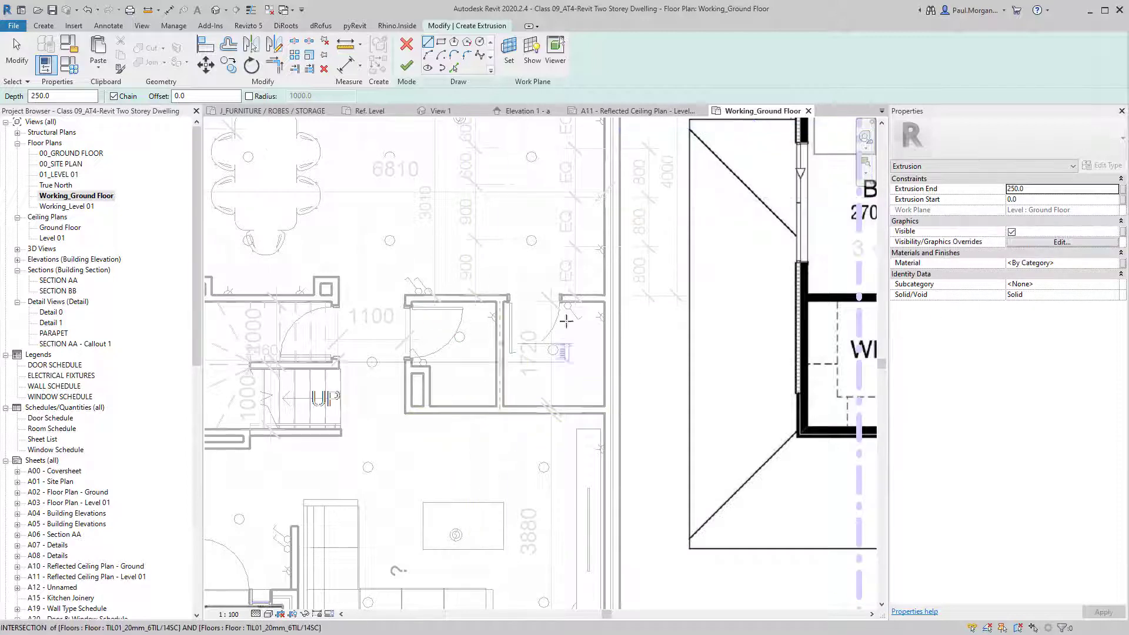
{"action": "left_click", "coordinate": [1045, 201]}
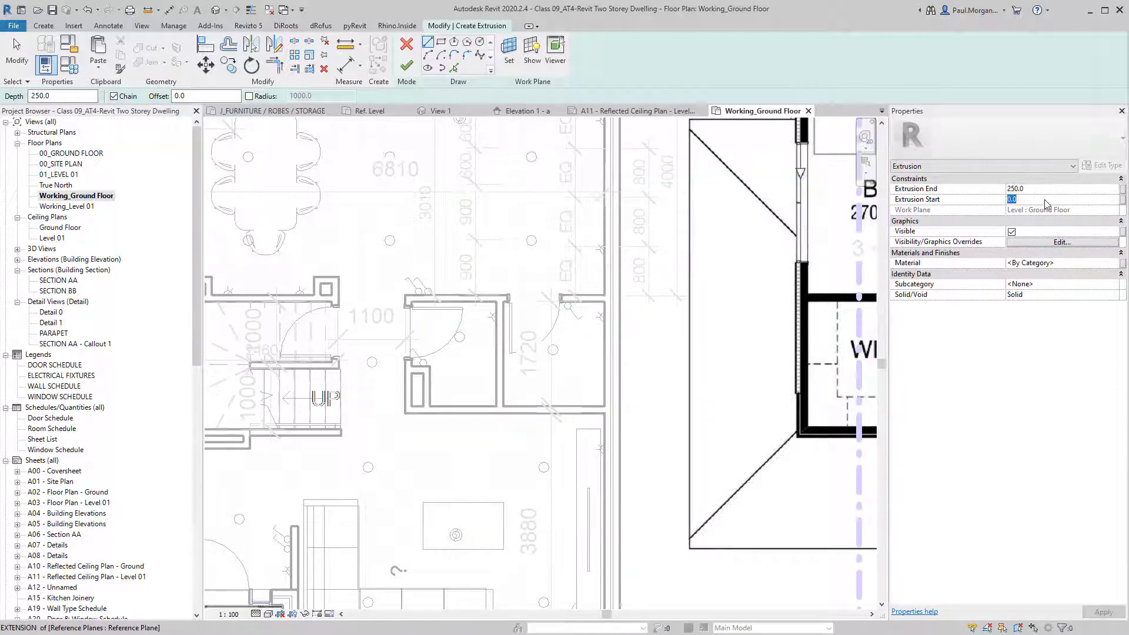
{"action": "left_click", "coordinate": [441, 42]}
{"action": "scroll", "coordinate": [480, 316], "scroll_direction": "up", "scroll_amount": 5}
{"action": "scroll", "coordinate": [480, 316], "scroll_direction": "up", "scroll_amount": 3}
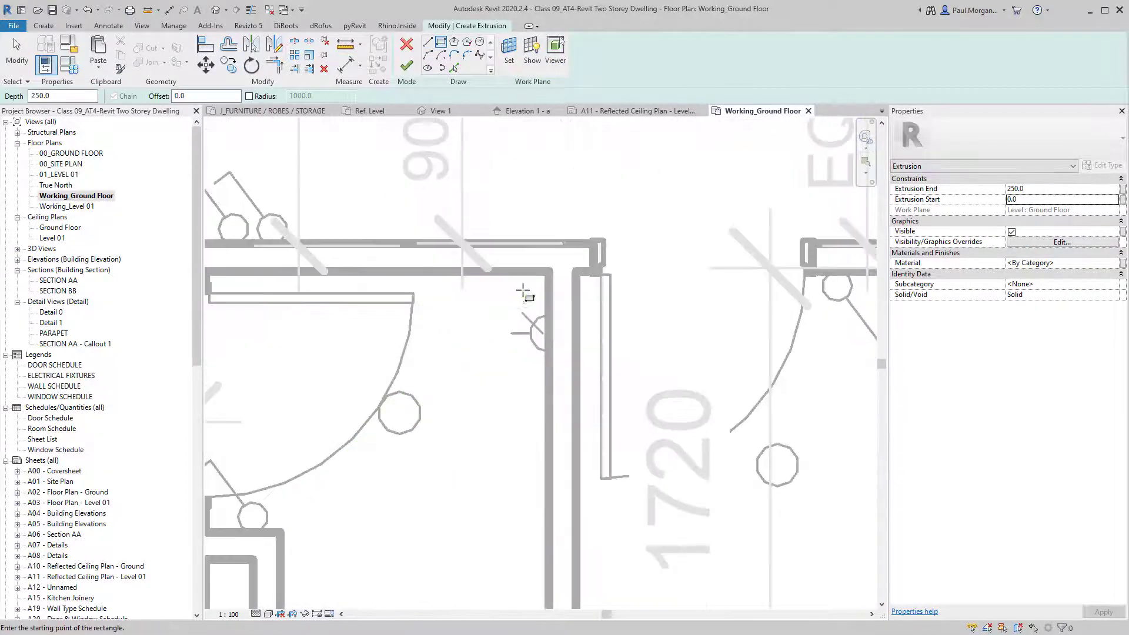
{"action": "left_click", "coordinate": [548, 271]}
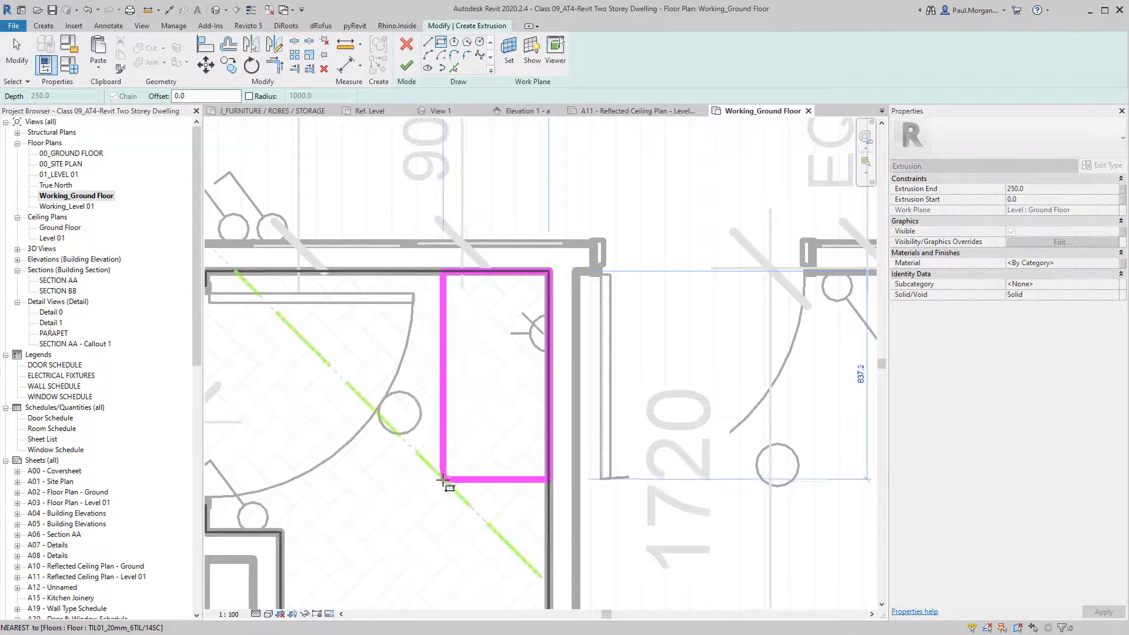
{"action": "scroll", "coordinate": [441, 485], "scroll_direction": "down", "scroll_amount": 2}
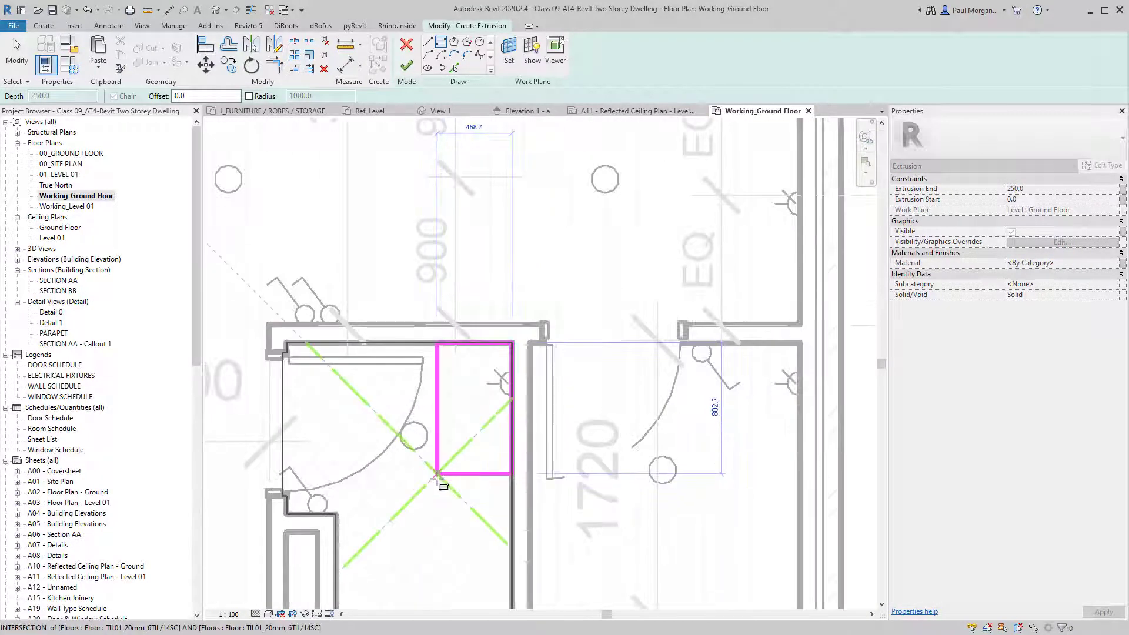
{"action": "left_click", "coordinate": [441, 478]}
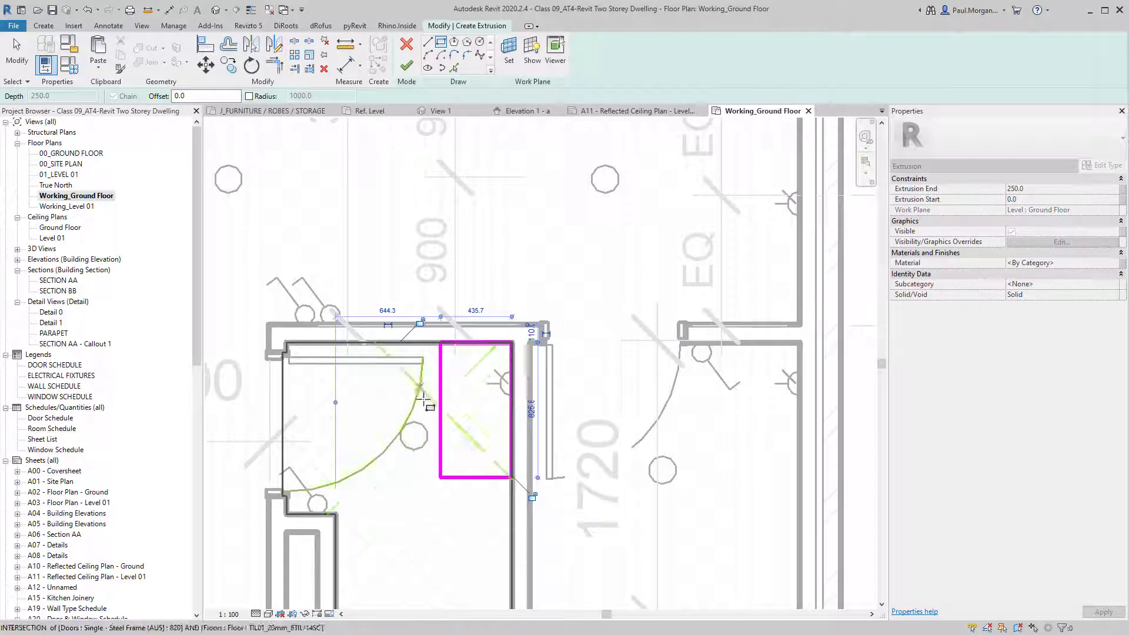
{"action": "key", "text": "Escape"}
{"action": "key", "text": "Escape"}
Resize the rectangle to 400 wide and 800 long via its temporary dimensions.
{"action": "left_click", "coordinate": [440, 407]}
{"action": "left_click", "coordinate": [475, 311]}
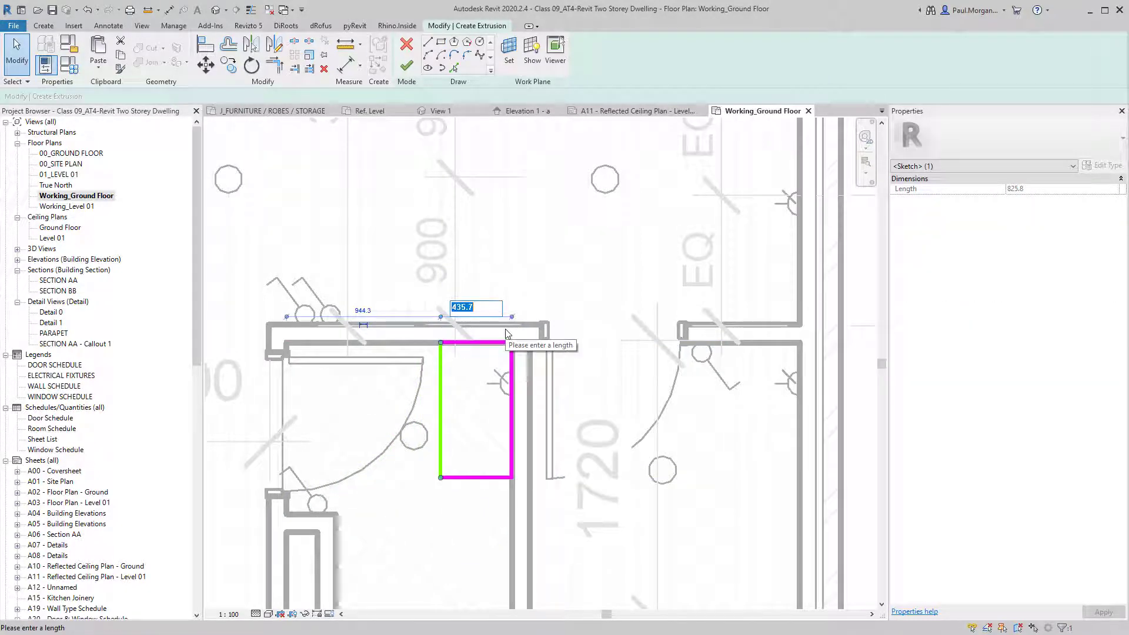
{"action": "type", "text": "400"}
{"action": "key", "text": "Return"}
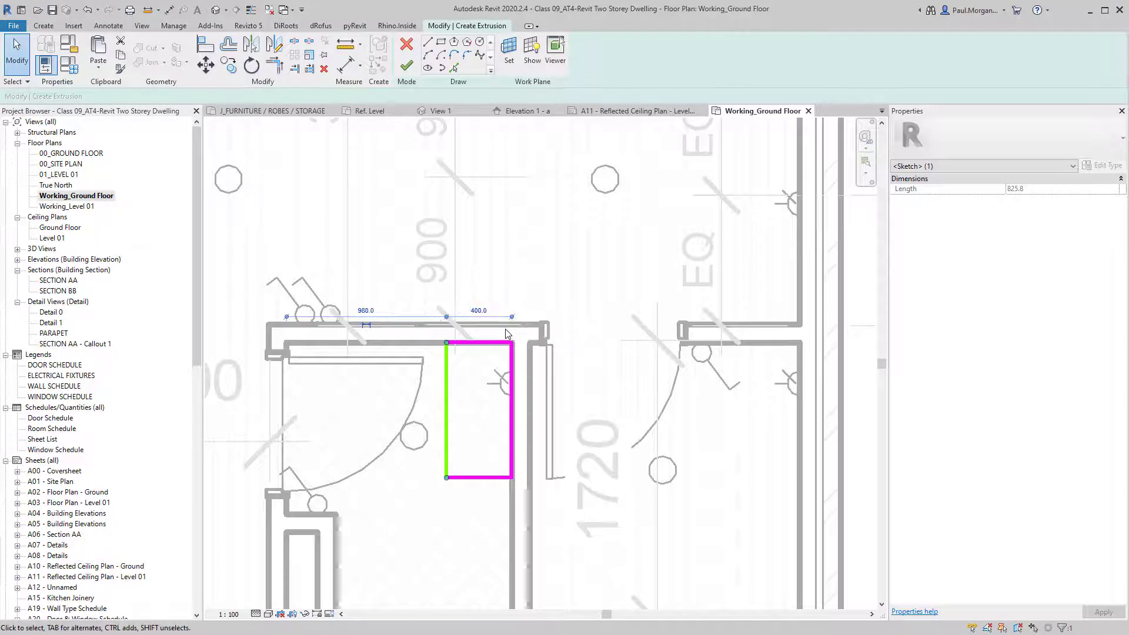
{"action": "left_click", "coordinate": [479, 478]}
{"action": "left_click", "coordinate": [414, 412]}
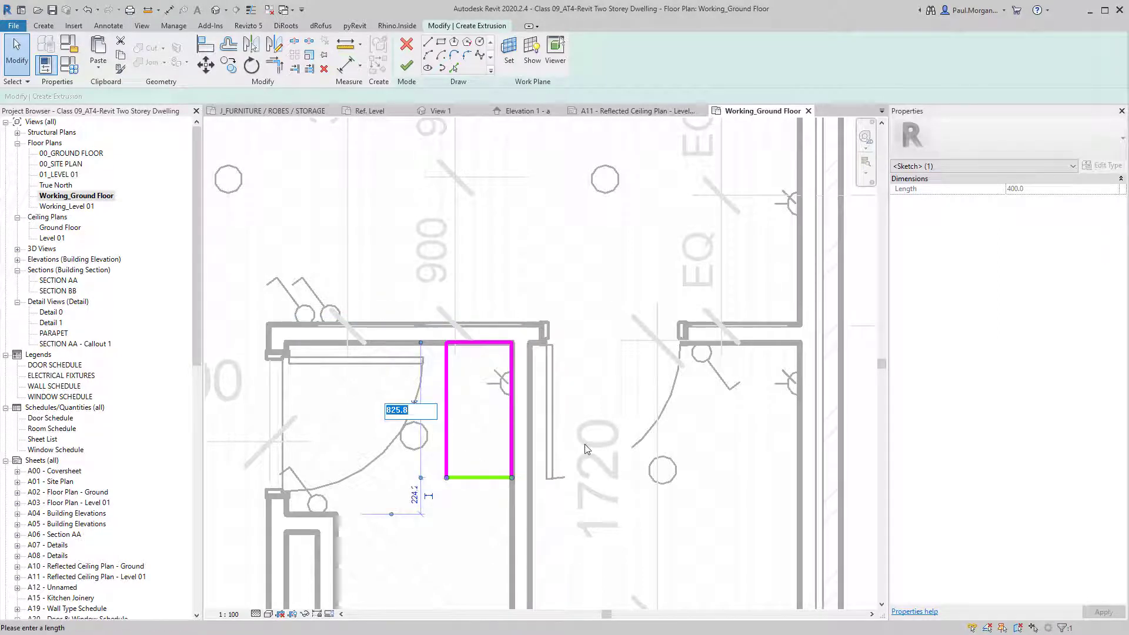
{"action": "type", "text": "800"}
{"action": "key", "text": "Return"}
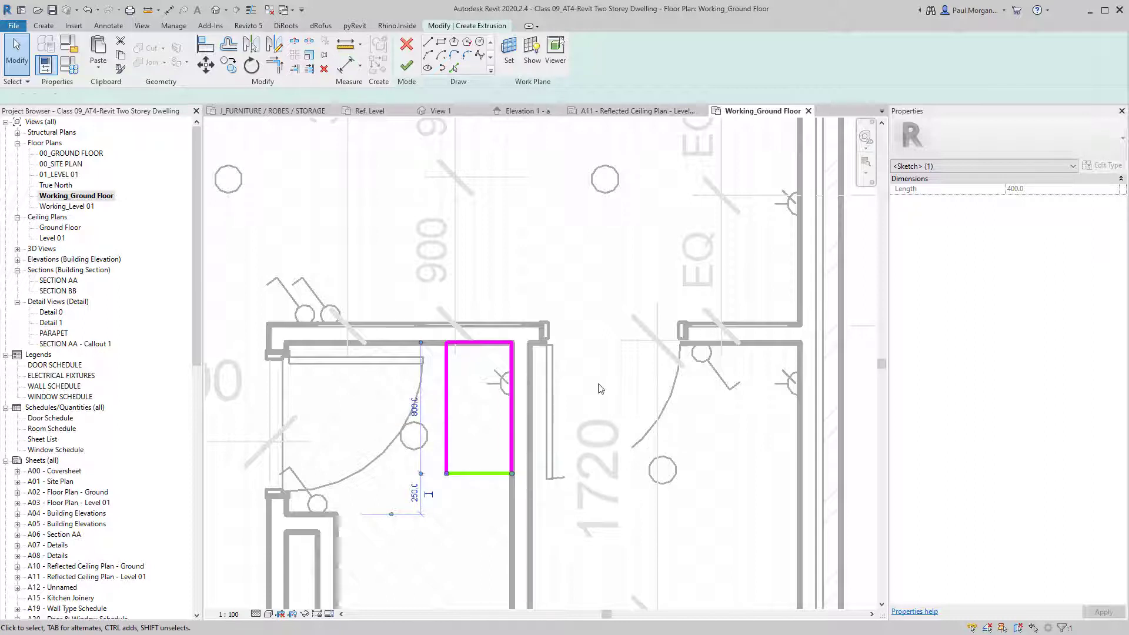
{"action": "left_click", "coordinate": [599, 386]}
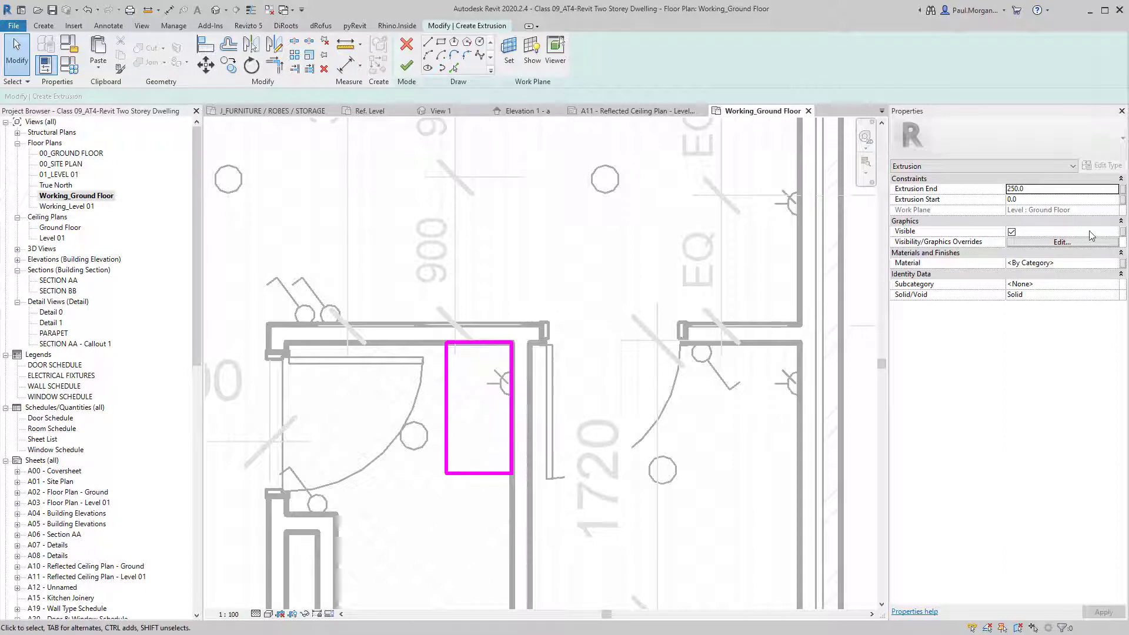
Set Extrusion End to 750 and Extrusion Start to 400, then finish the sketch.
{"action": "left_click", "coordinate": [1034, 201]}
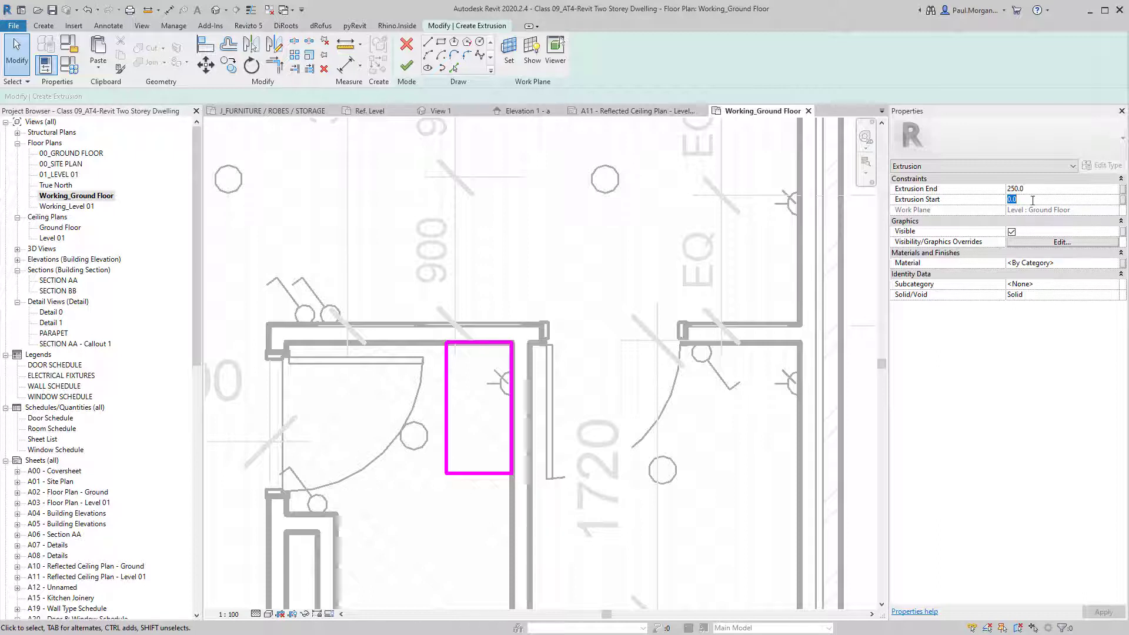
{"action": "left_click", "coordinate": [1075, 204]}
{"action": "double_click", "coordinate": [1058, 200]}
{"action": "double_click", "coordinate": [1064, 189]}
{"action": "type", "text": "750"}
{"action": "key", "text": "Return"}
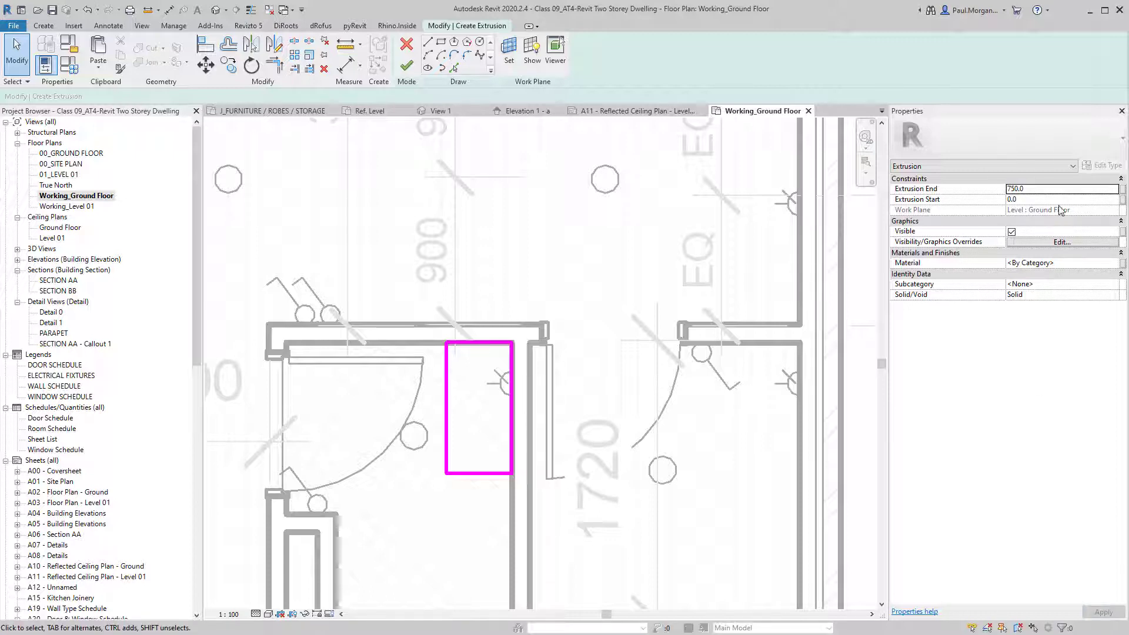
{"action": "left_click", "coordinate": [1064, 201]}
{"action": "type", "text": "400"}
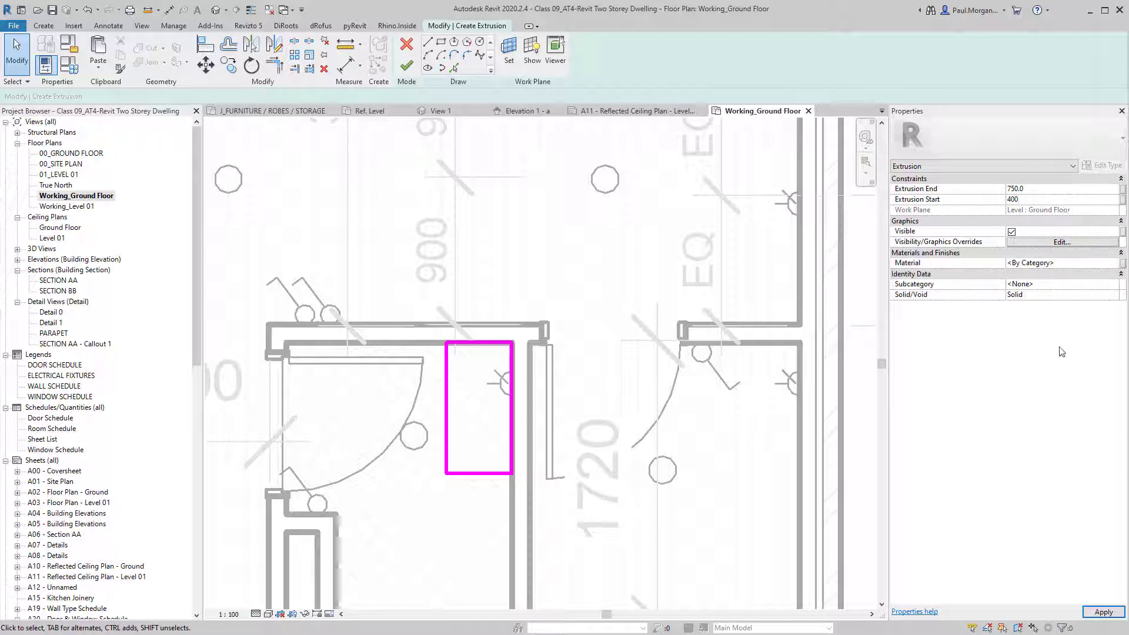
{"action": "key", "text": "Return"}
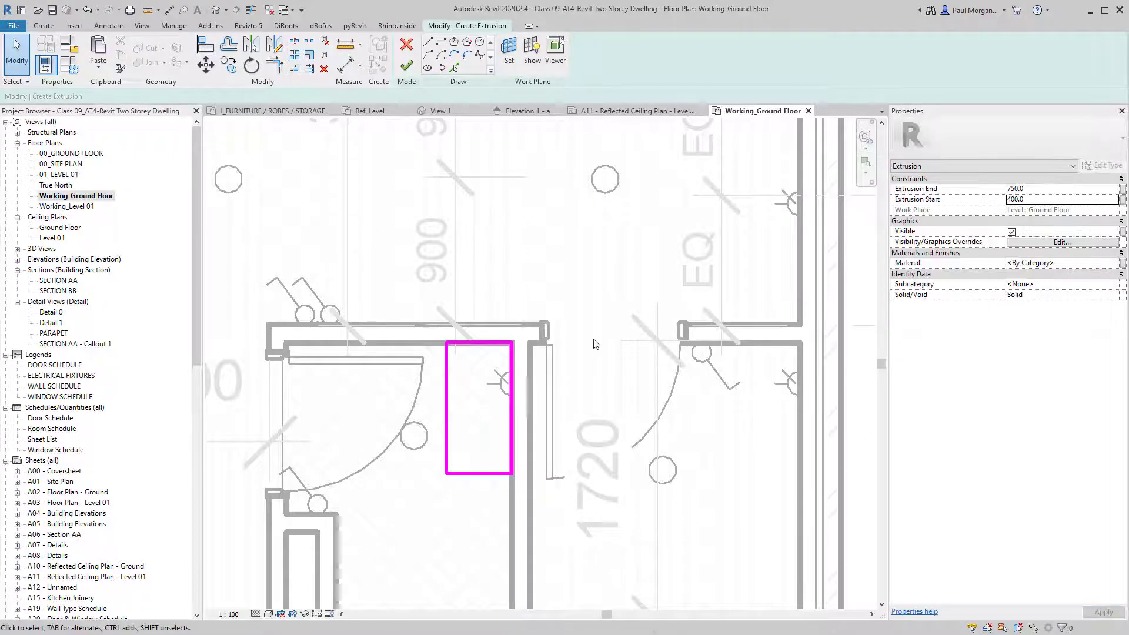
{"action": "left_click", "coordinate": [406, 67]}
Try resizing the vanity extrusion from its bottom edge, then undo the change.
{"action": "left_click", "coordinate": [574, 453]}
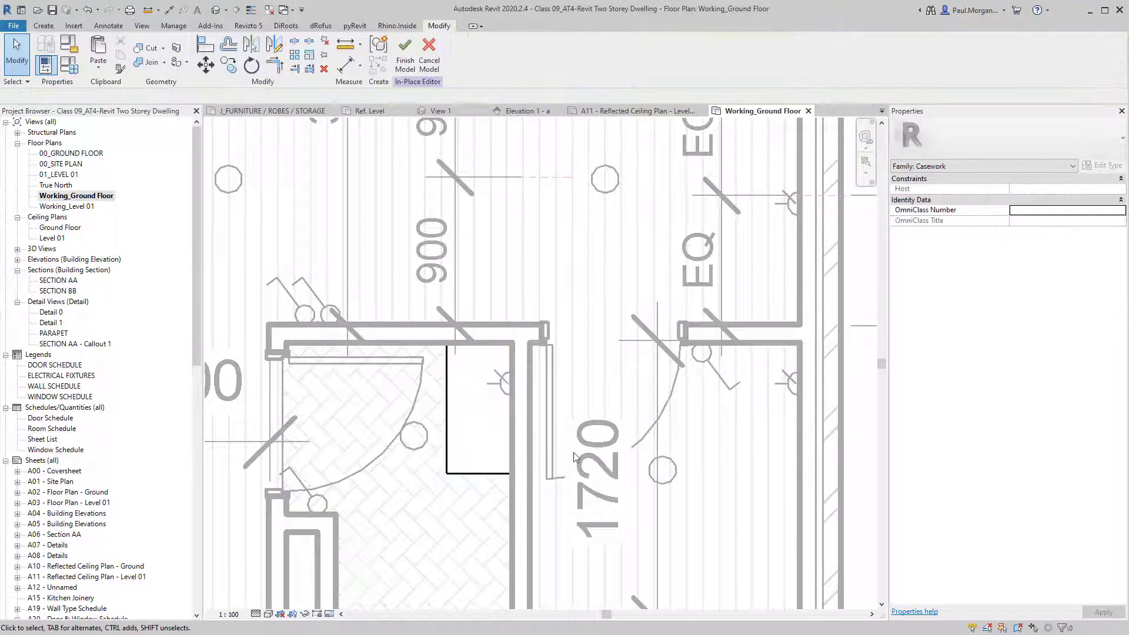
{"action": "scroll", "coordinate": [573, 453], "scroll_direction": "down", "scroll_amount": 2}
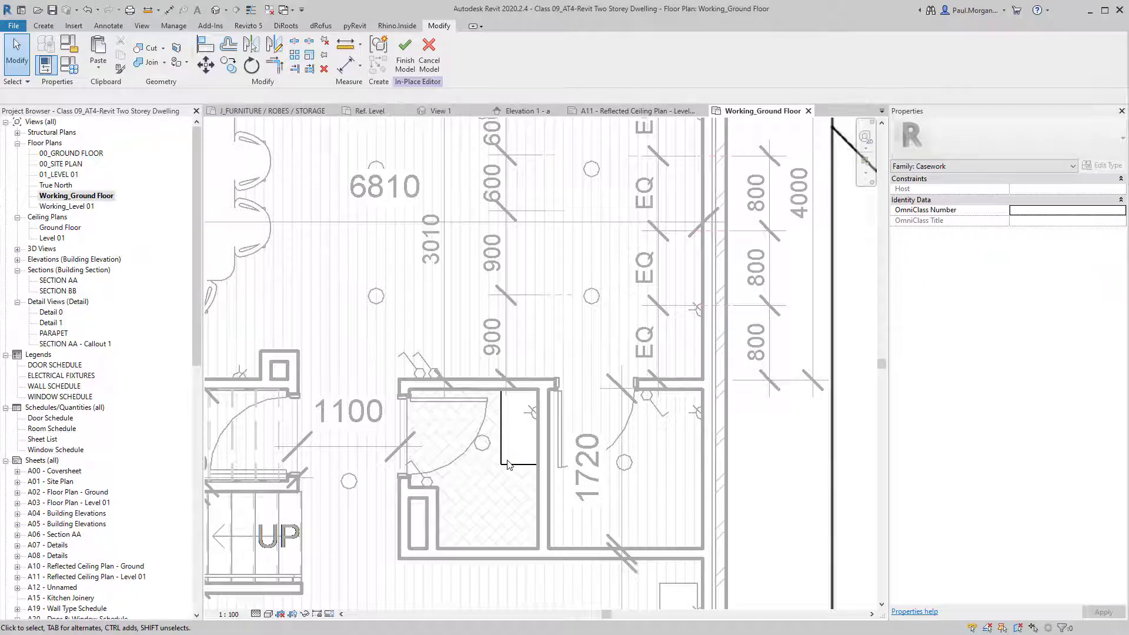
{"action": "left_click", "coordinate": [504, 469]}
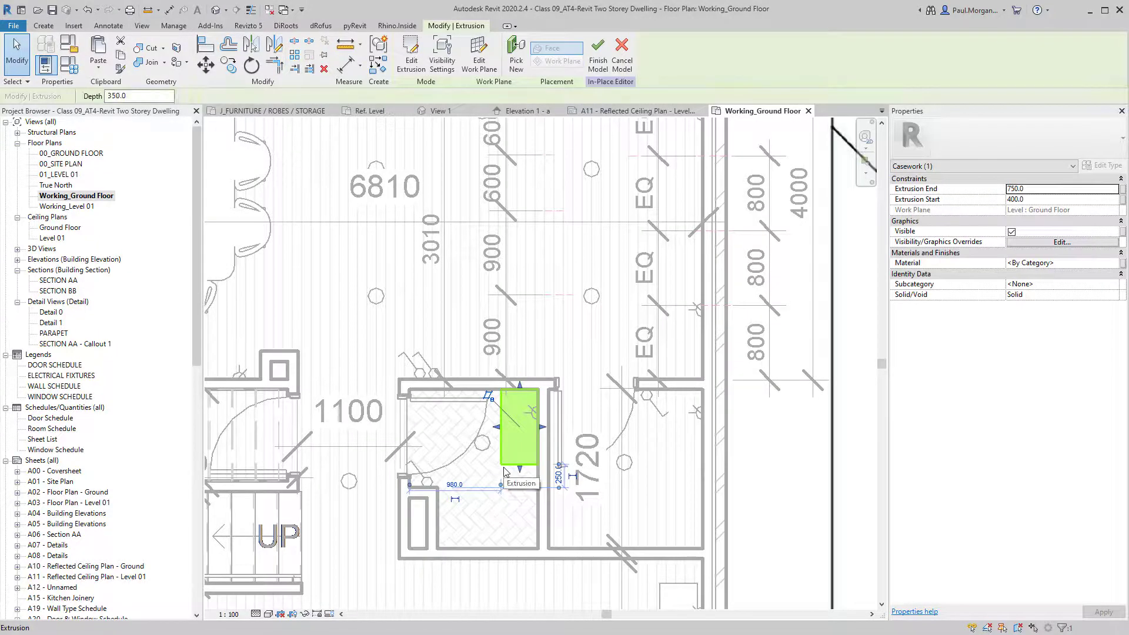
{"action": "scroll", "coordinate": [518, 471], "scroll_direction": "up", "scroll_amount": 2}
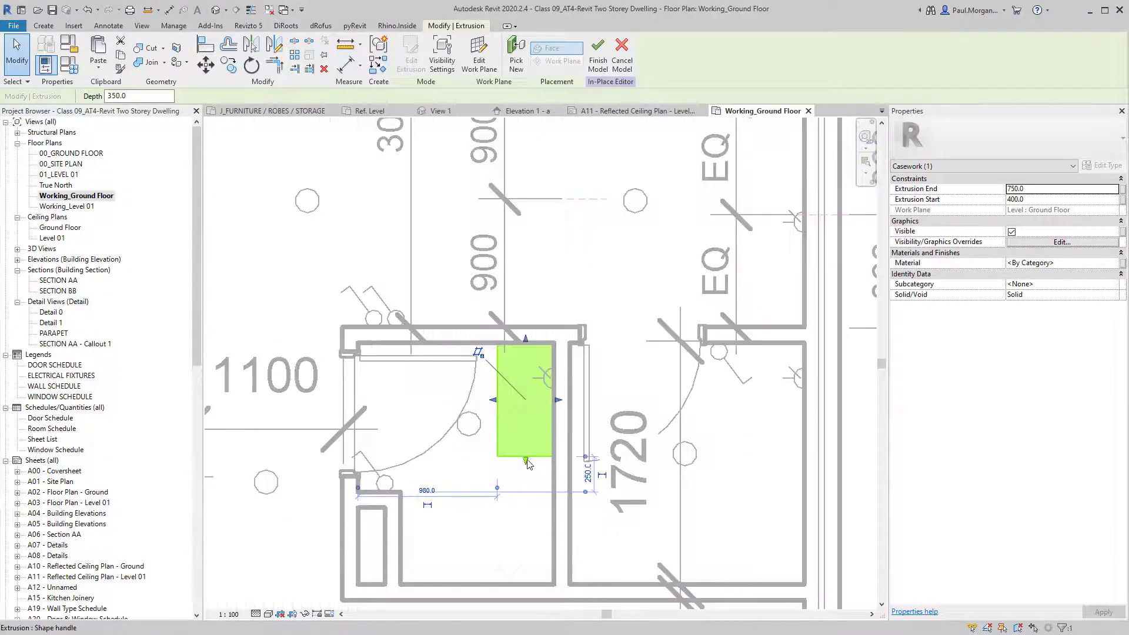
{"action": "mouse_move", "coordinate": [526, 461]}
{"action": "left_mouse_down"}
{"action": "mouse_move", "coordinate": [523, 511]}
{"action": "mouse_move", "coordinate": [523, 456]}
{"action": "left_mouse_up"}
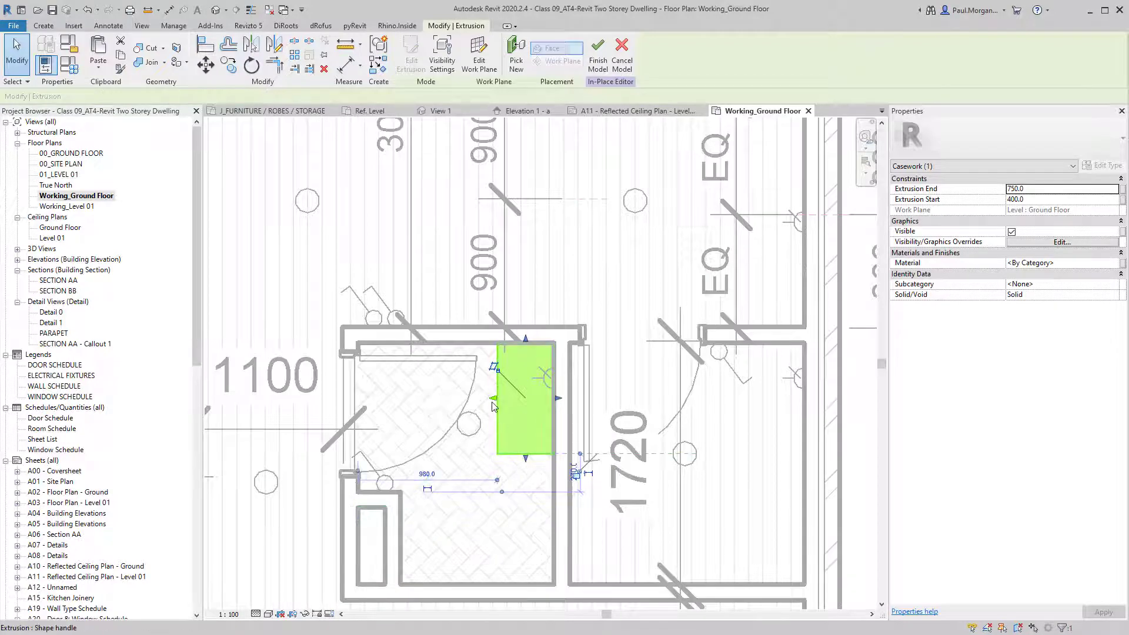
{"action": "left_click", "coordinate": [526, 522]}
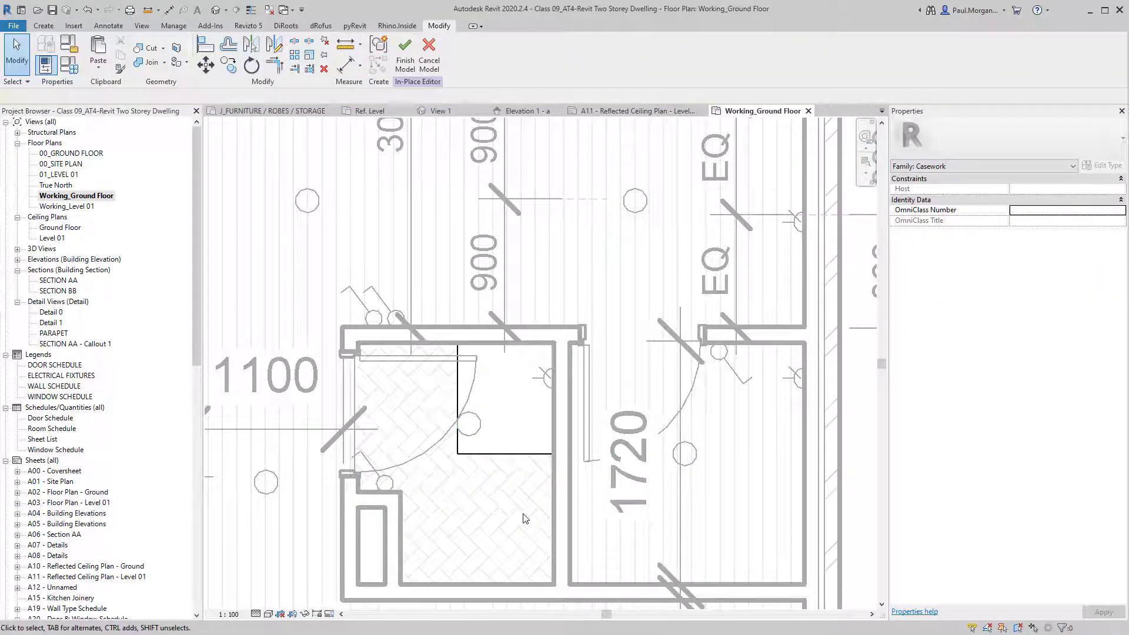
{"action": "key", "text": "ctrl+z"}
{"action": "key", "text": "ctrl+z"}
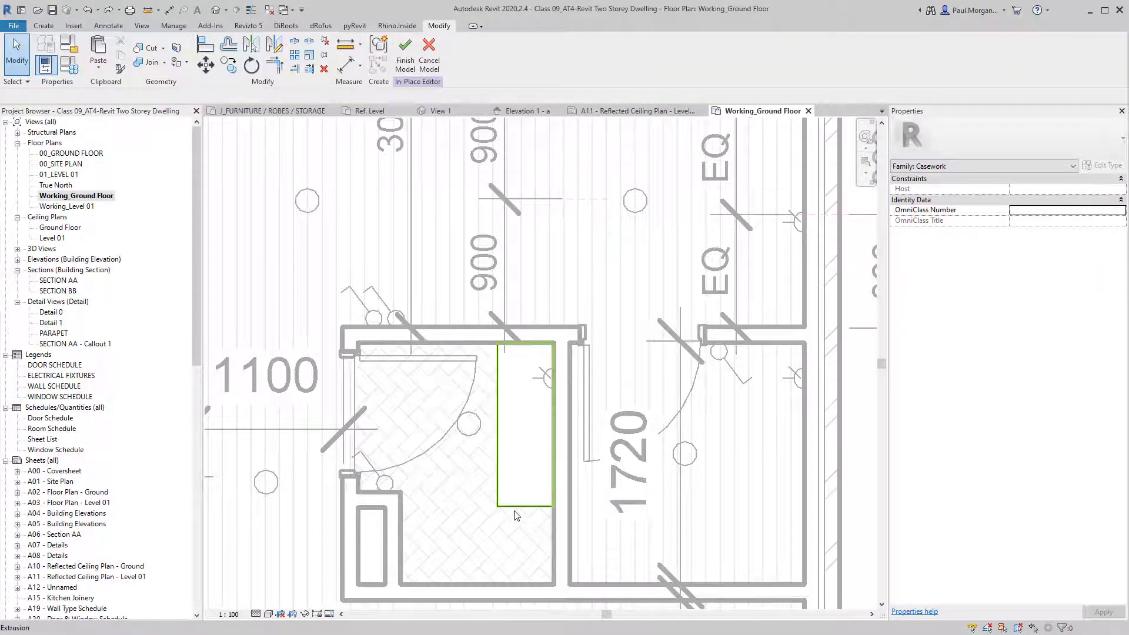
{"action": "scroll", "coordinate": [514, 512], "scroll_direction": "down", "scroll_amount": 3}
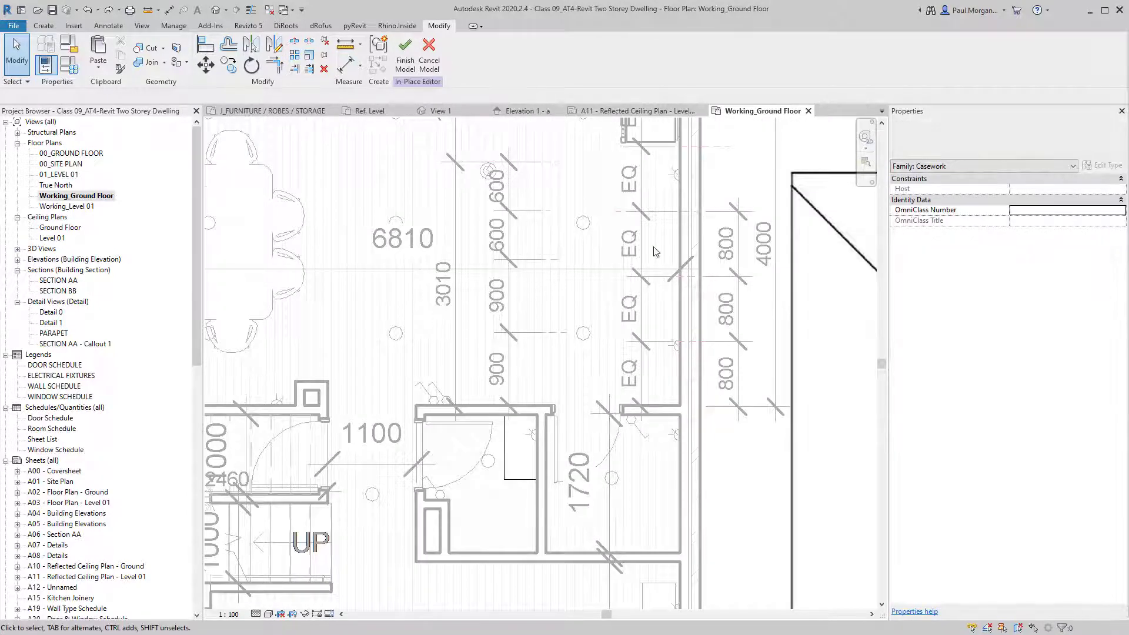
{"action": "scroll", "coordinate": [421, 297], "scroll_direction": "down", "scroll_amount": 2}
{"action": "middle_click_drag", "start_coordinate": [374, 518], "coordinate": [435, 589]}
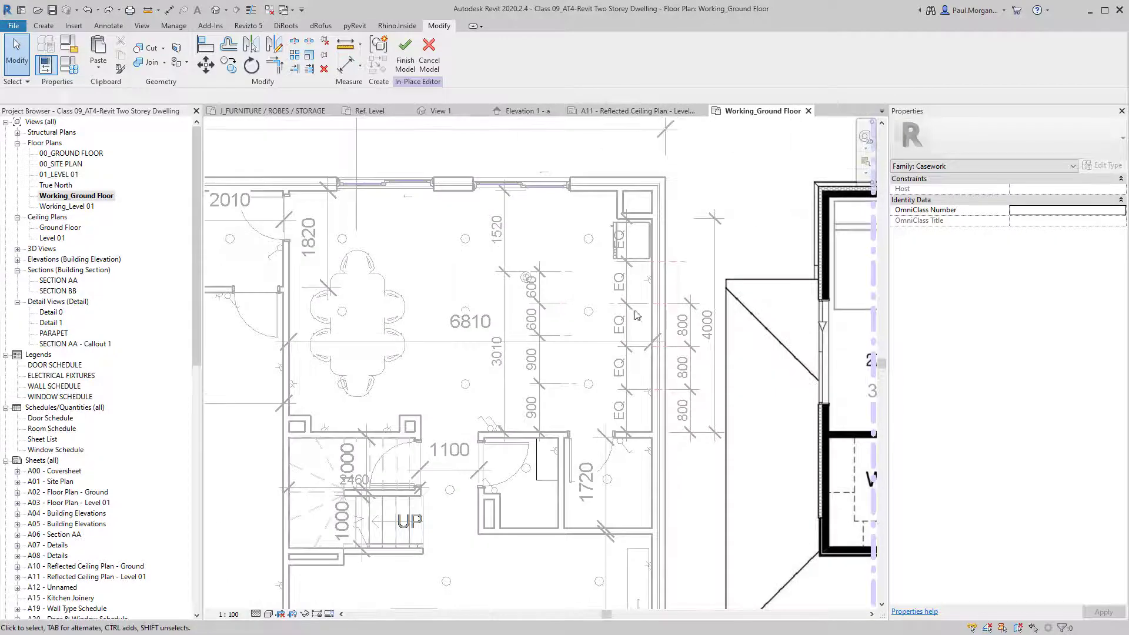
{"action": "scroll", "coordinate": [556, 463], "scroll_direction": "up", "scroll_amount": 2}
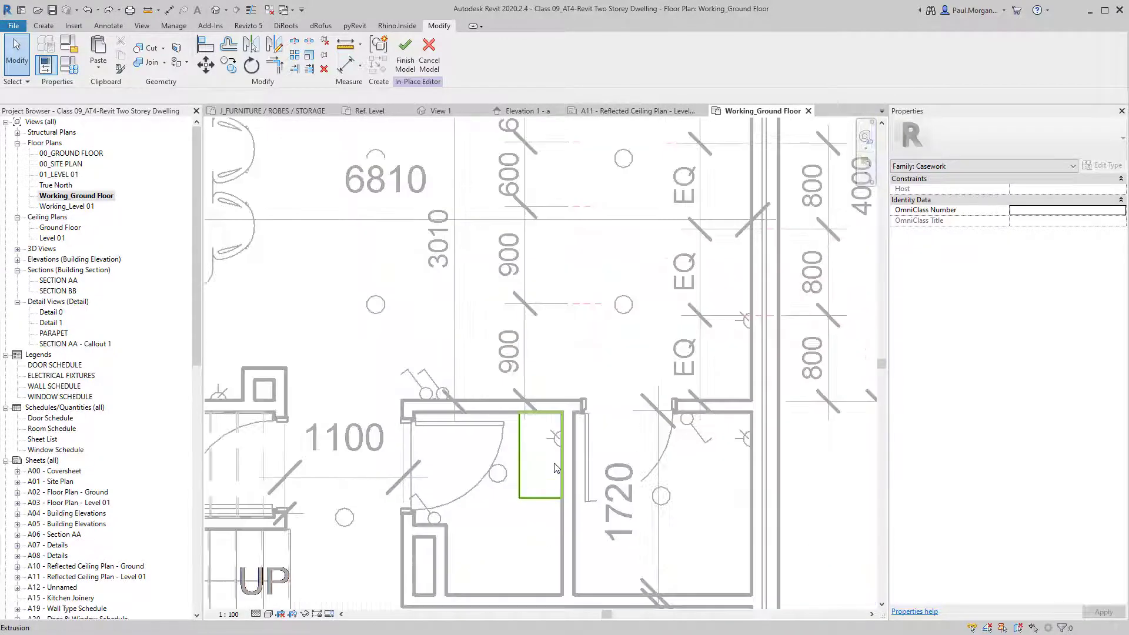
Finish the vanity model and section-box the bathroom floor and wall in 3D with BX.
{"action": "left_click", "coordinate": [405, 56]}
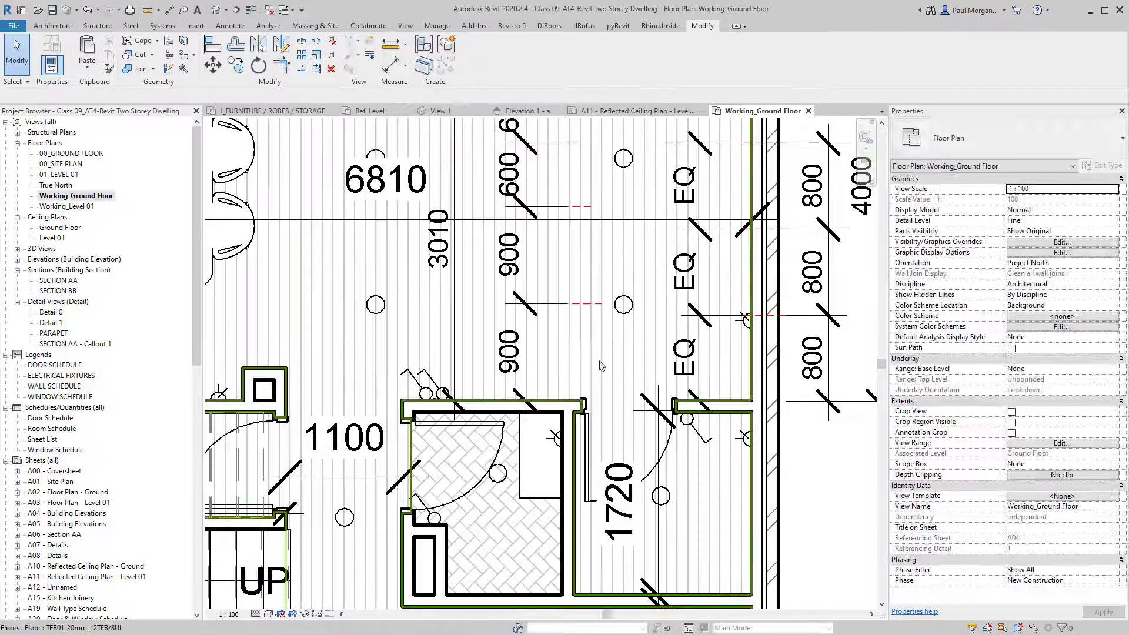
{"action": "scroll", "coordinate": [517, 412], "scroll_direction": "down", "scroll_amount": 2}
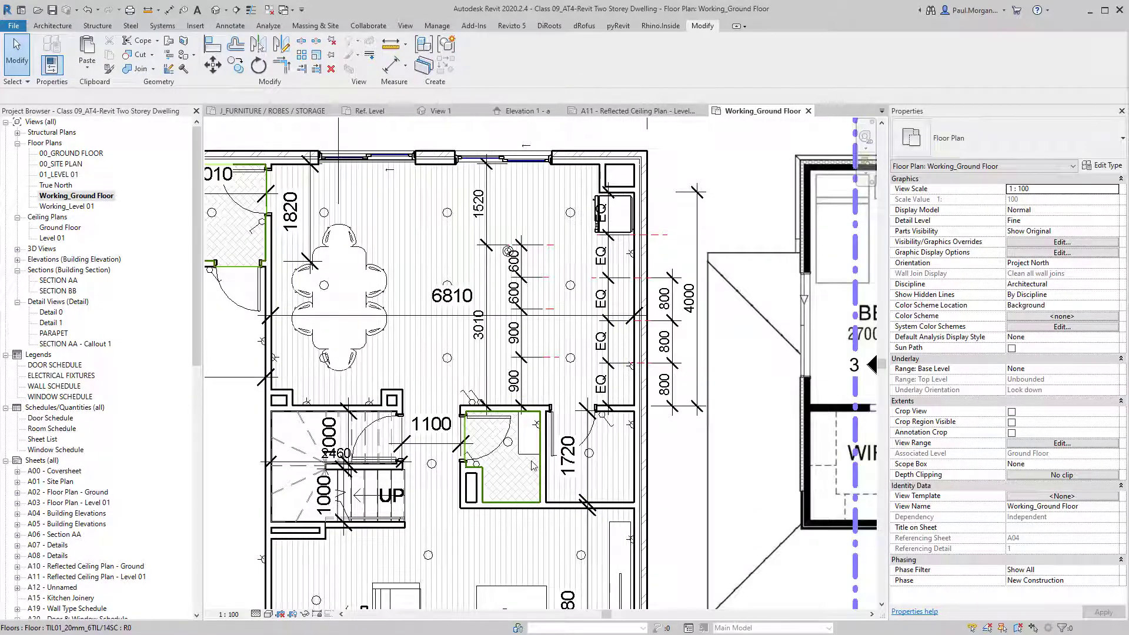
{"action": "left_click", "coordinate": [529, 438]}
{"action": "scroll", "coordinate": [537, 452], "scroll_direction": "up", "scroll_amount": 3}
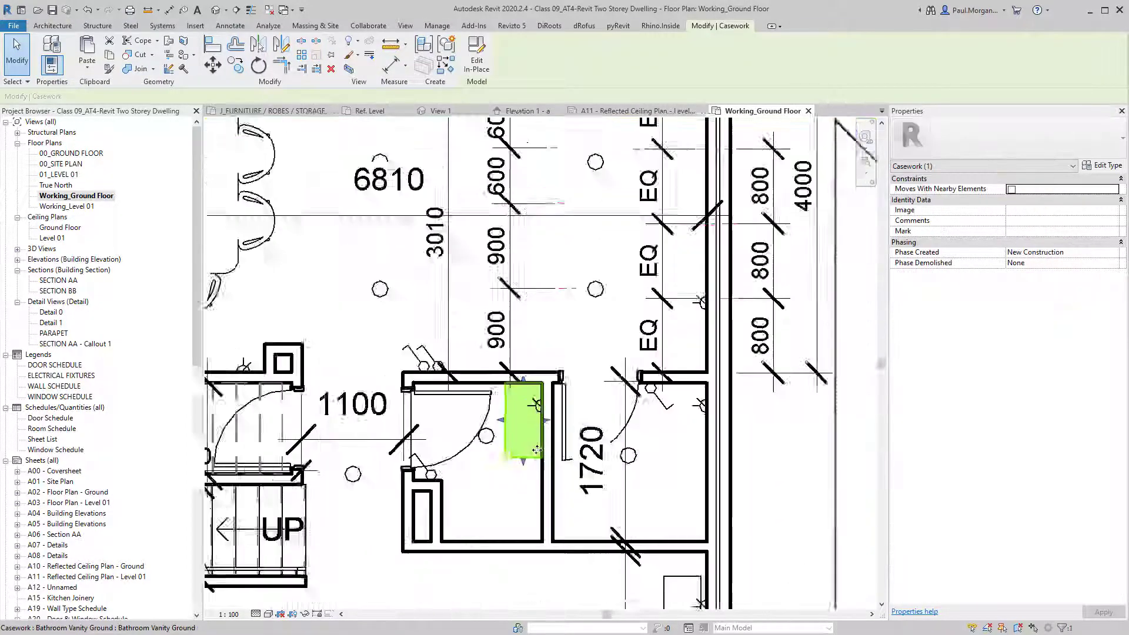
{"action": "left_click", "coordinate": [453, 574]}
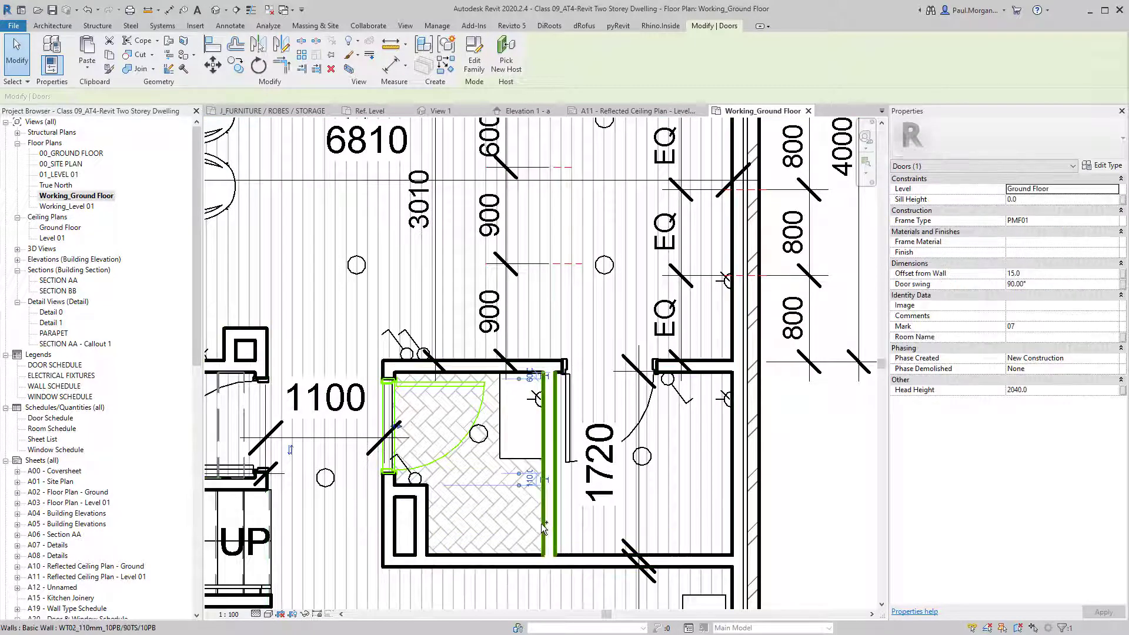
{"action": "left_click", "coordinate": [544, 523], "text": "ctrl"}
{"action": "key", "text": "b"}
{"action": "key", "text": "x"}
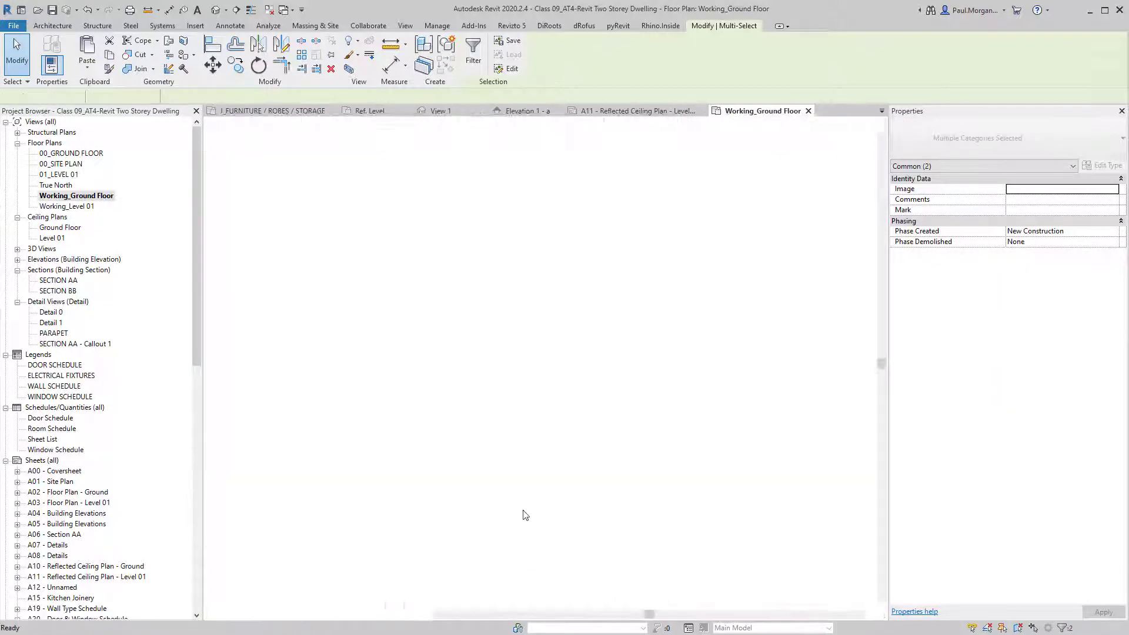
{"action": "middle_click_drag", "start_coordinate": [521, 352], "coordinate": [559, 345], "text": "shift"}
{"action": "left_click", "coordinate": [552, 318]}
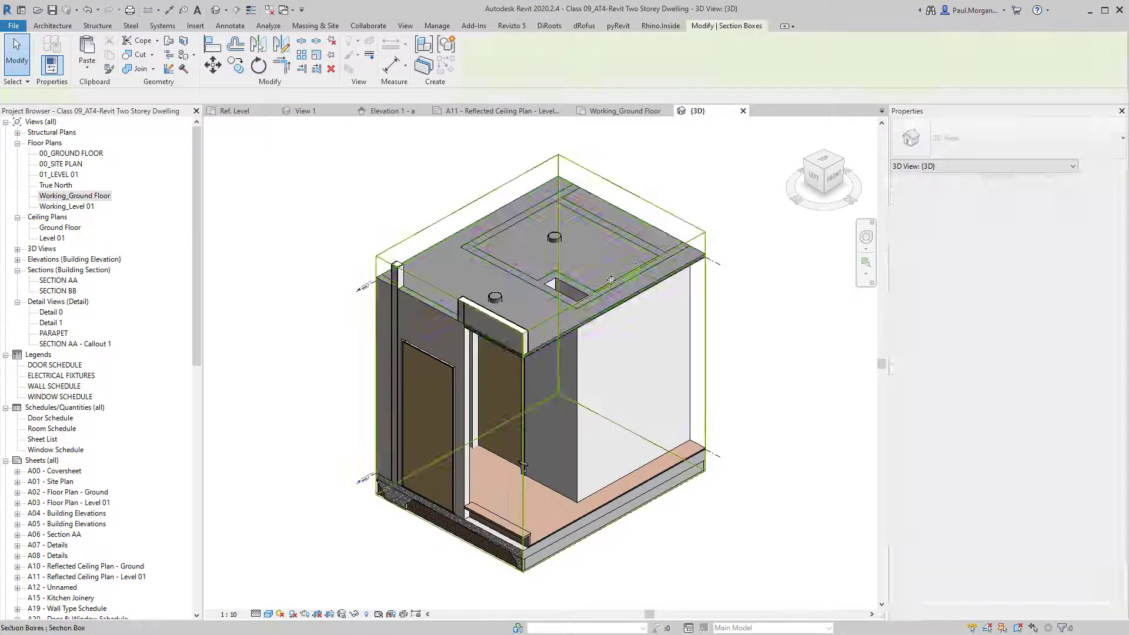
{"action": "left_click_drag", "start_coordinate": [545, 249], "coordinate": [548, 314]}
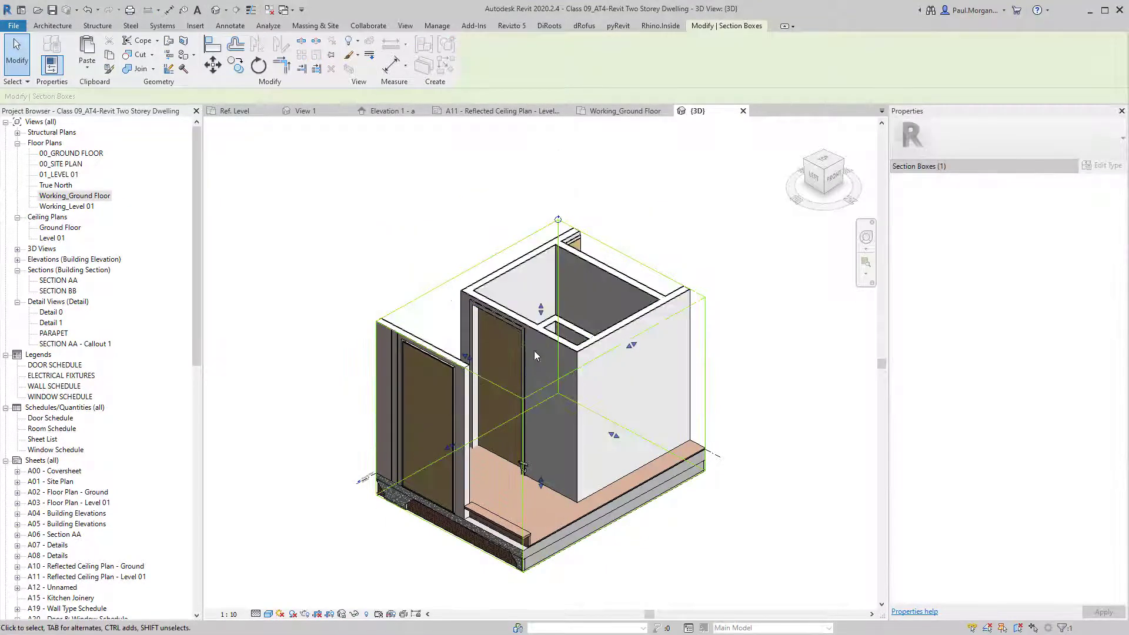
{"action": "middle_click_drag", "start_coordinate": [535, 354], "coordinate": [509, 264], "text": "shift"}
{"action": "scroll", "coordinate": [530, 373], "scroll_direction": "up", "scroll_amount": 3}
{"action": "left_click", "coordinate": [521, 362]}
{"action": "middle_click_drag", "start_coordinate": [492, 442], "coordinate": [510, 409], "text": "shift"}
{"action": "left_click", "coordinate": [427, 442]}
{"action": "middle_click_drag", "start_coordinate": [427, 442], "coordinate": [461, 460], "text": "shift"}
{"action": "middle_click_drag", "start_coordinate": [475, 419], "coordinate": [447, 437], "text": "shift"}
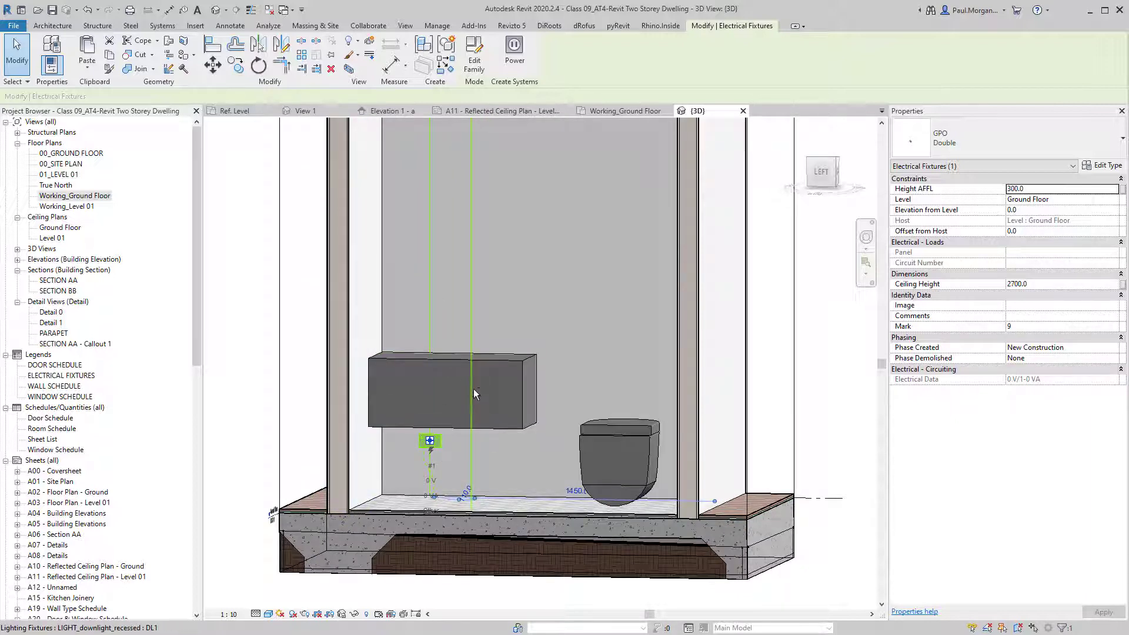
{"action": "middle_click_drag", "start_coordinate": [474, 389], "coordinate": [453, 385], "text": "shift"}
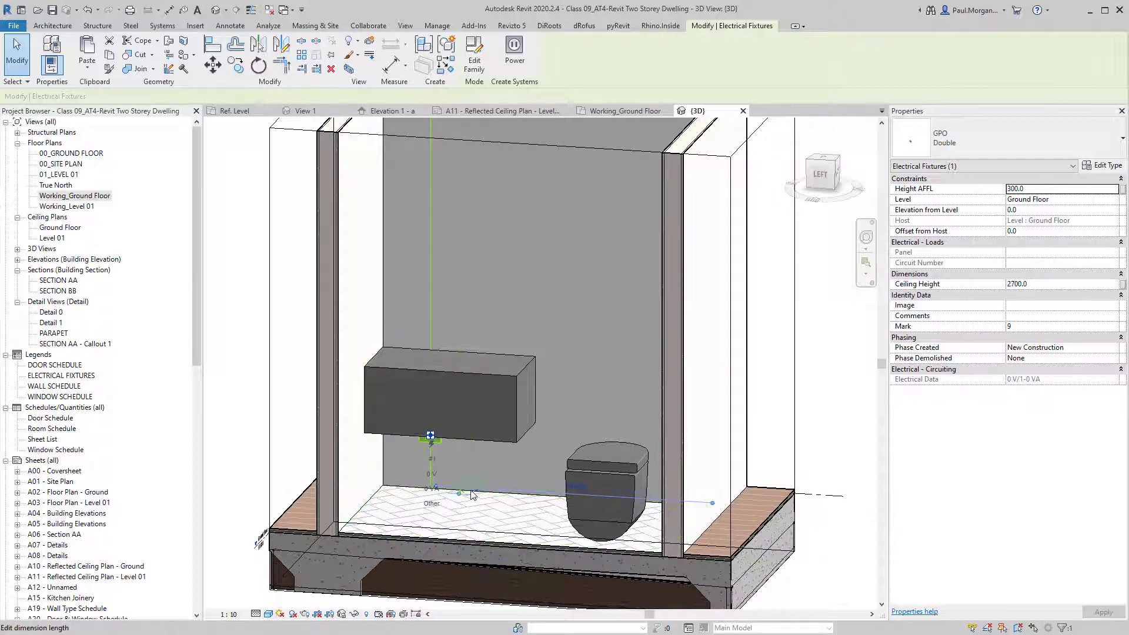
{"action": "left_click", "coordinate": [482, 375]}
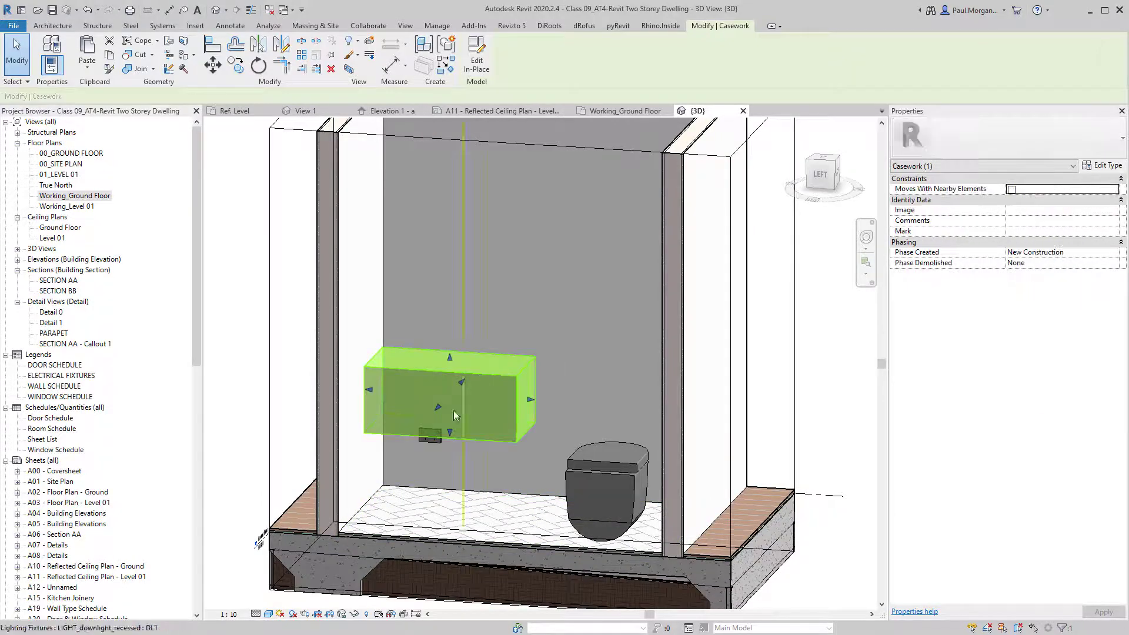
{"action": "middle_click_drag", "start_coordinate": [499, 423], "coordinate": [500, 437], "text": "shift"}
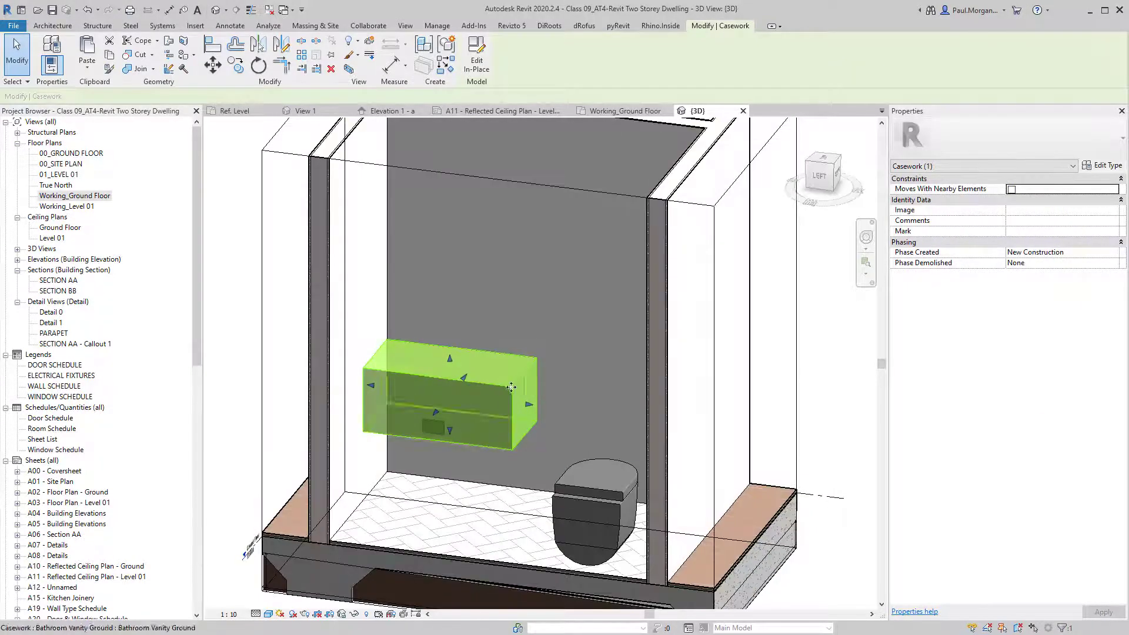
{"action": "key", "text": "Delete"}
{"action": "key", "text": "ctrl+z"}
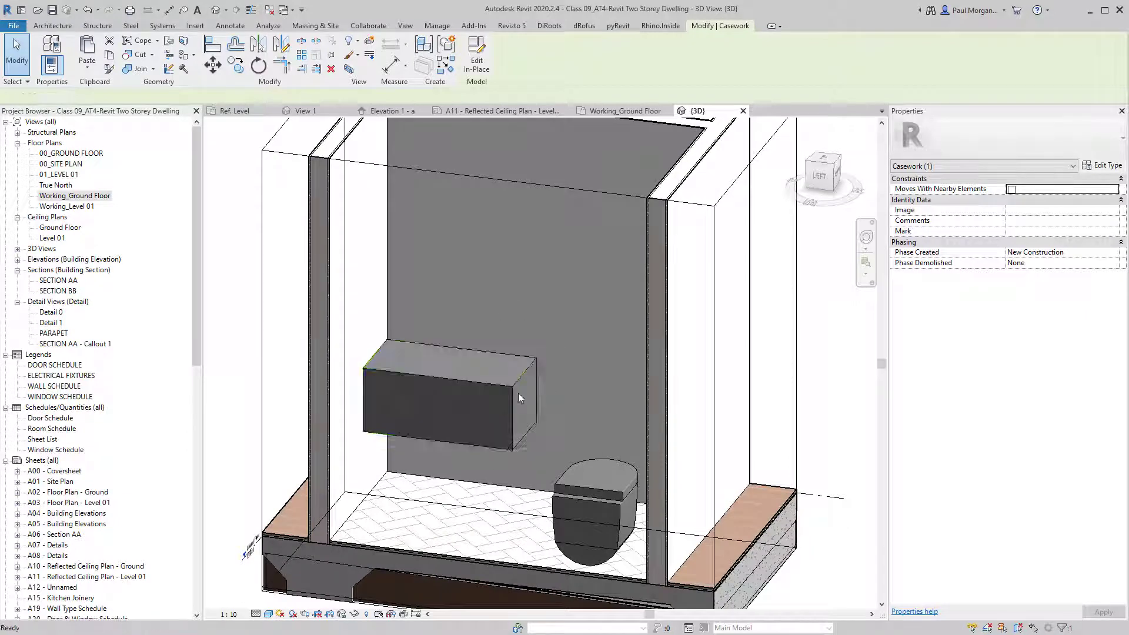
{"action": "left_click", "coordinate": [473, 387]}
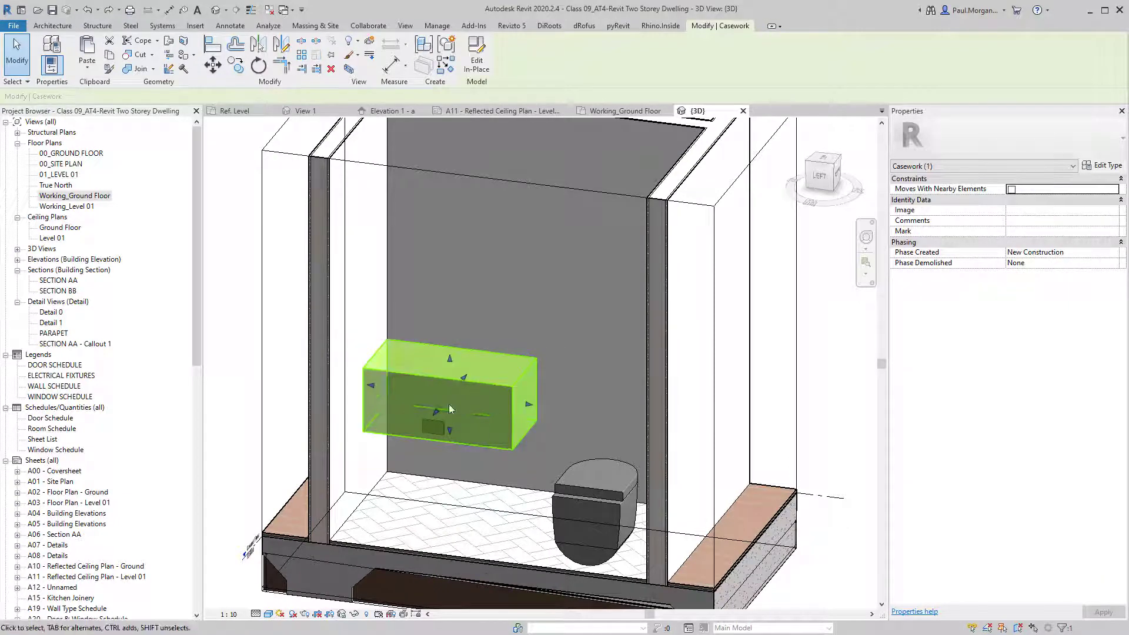
Edit the vanity in place, set Extrusion Start to 700, and copy the resulting slab.
{"action": "left_click", "coordinate": [477, 62]}
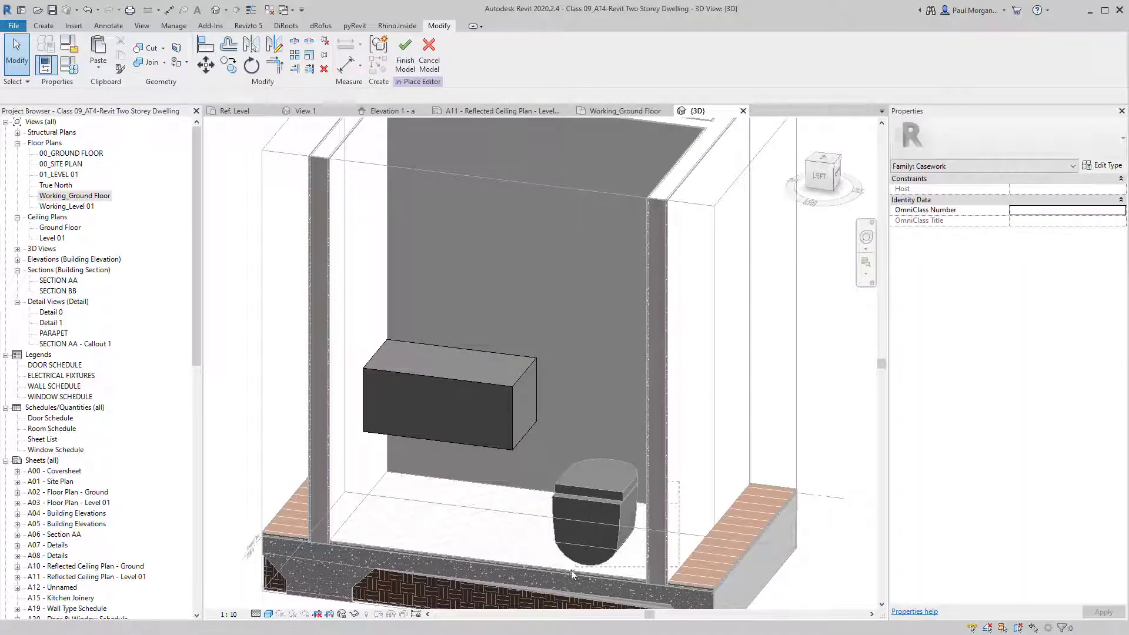
{"action": "left_click", "coordinate": [476, 383]}
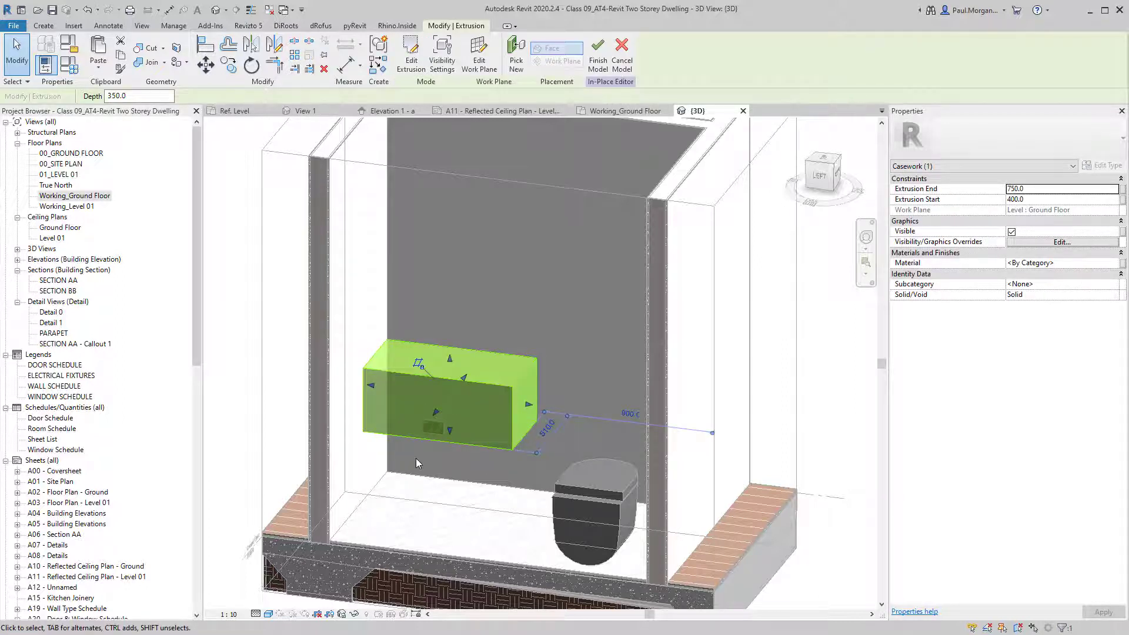
{"action": "middle_click_drag", "start_coordinate": [415, 459], "coordinate": [520, 434], "text": "shift"}
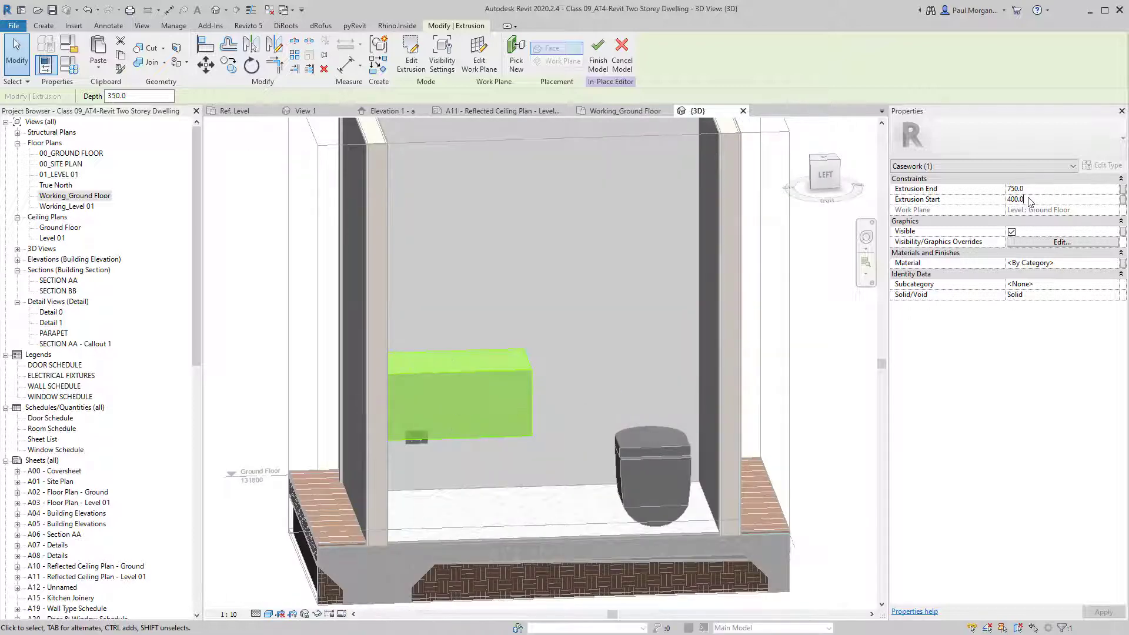
{"action": "left_click", "coordinate": [1030, 200]}
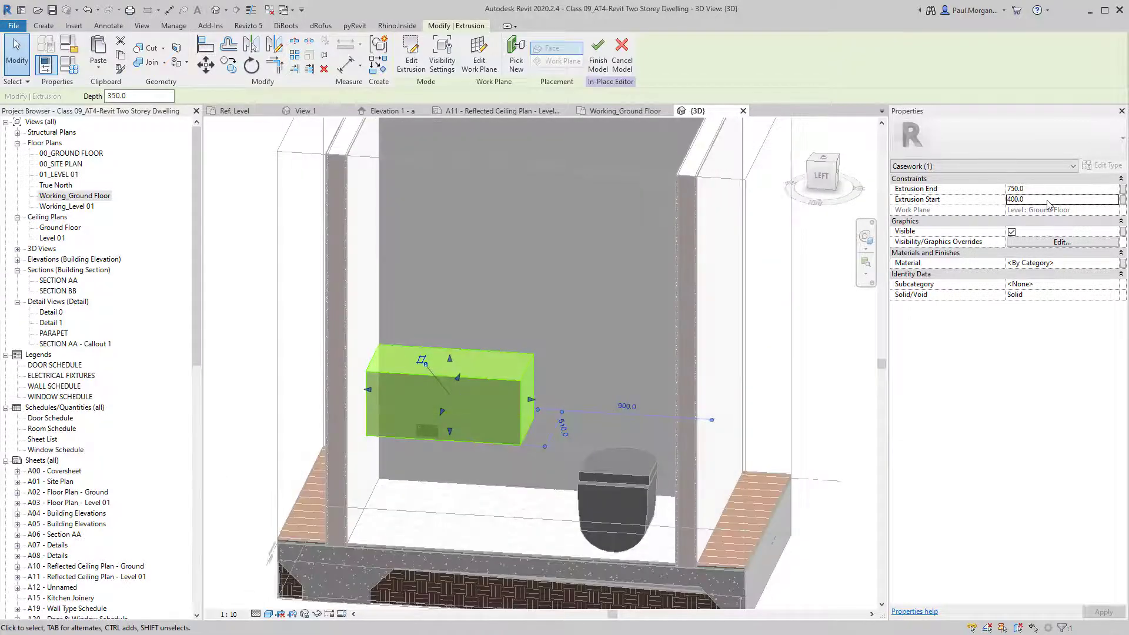
{"action": "left_click", "coordinate": [1049, 201]}
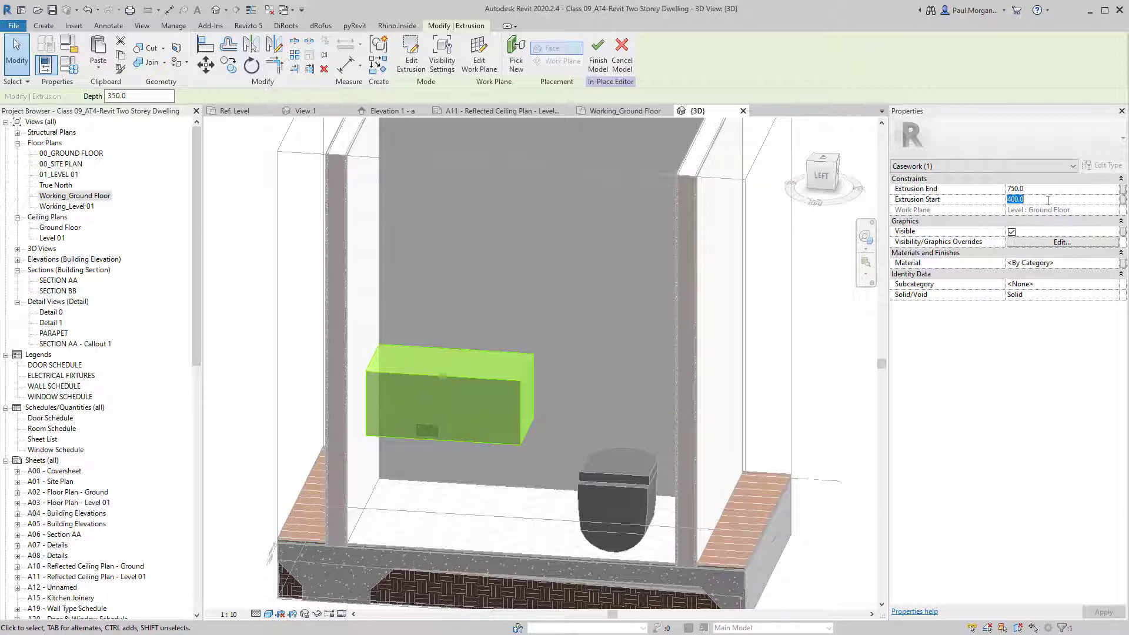
{"action": "type", "text": "7"}
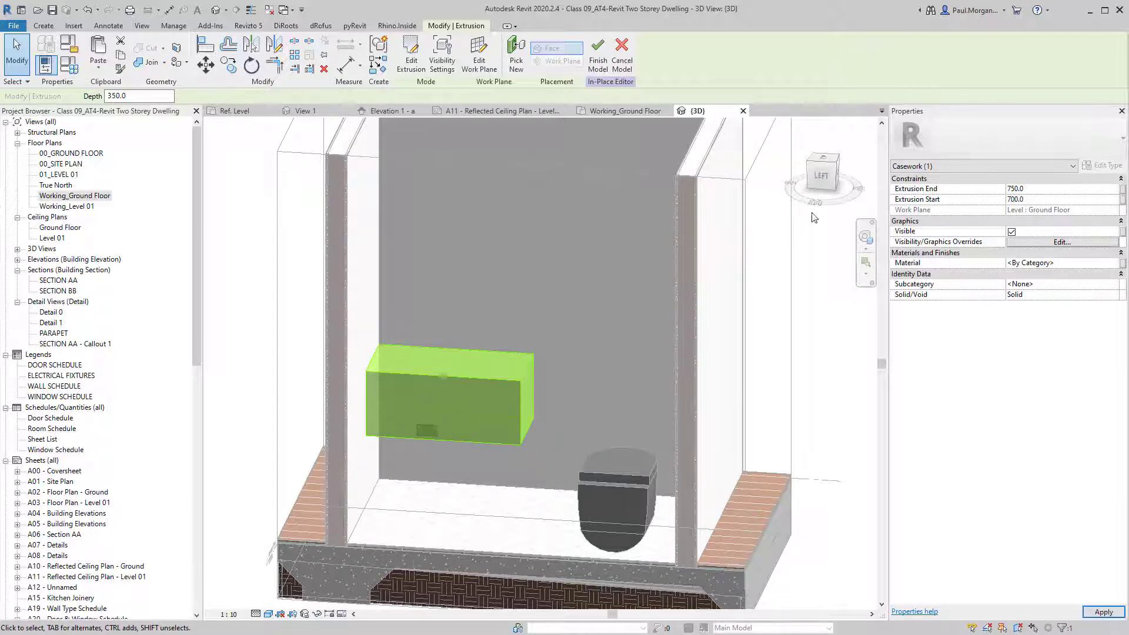
{"action": "left_click", "coordinate": [496, 396]}
{"action": "mouse_move", "coordinate": [496, 397]}
{"action": "middle_mouse_down", "text": "shift"}
{"action": "mouse_move", "coordinate": [573, 345]}
{"action": "mouse_move", "coordinate": [491, 369]}
{"action": "mouse_move", "coordinate": [482, 360]}
{"action": "mouse_move", "coordinate": [489, 398]}
{"action": "middle_mouse_up", "text": "shift"}
{"action": "left_click", "coordinate": [482, 360]}
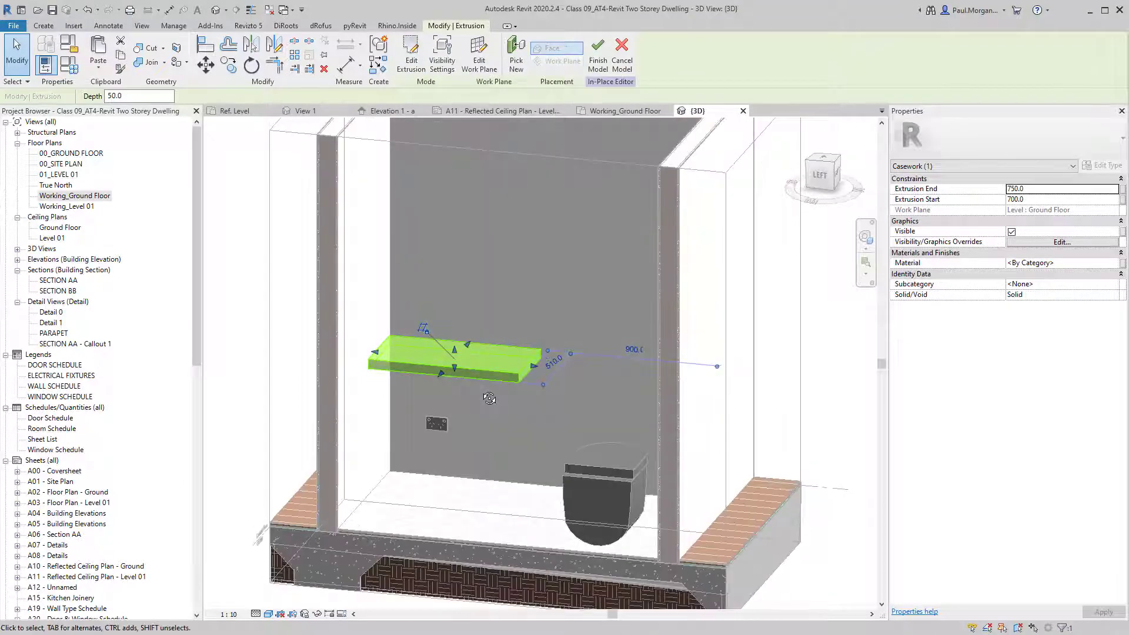
{"action": "left_click", "coordinate": [451, 403]}
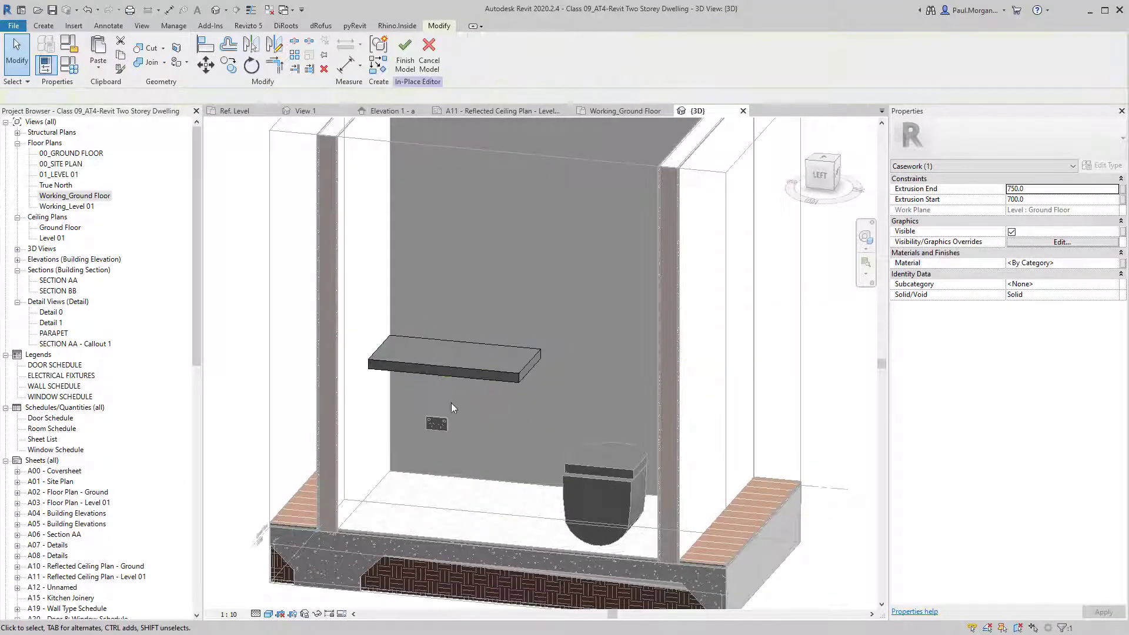
Paste the slab aligned in place and drag the copy into a box beneath it.
{"action": "left_click", "coordinate": [99, 65]}
{"action": "left_click", "coordinate": [140, 182]}
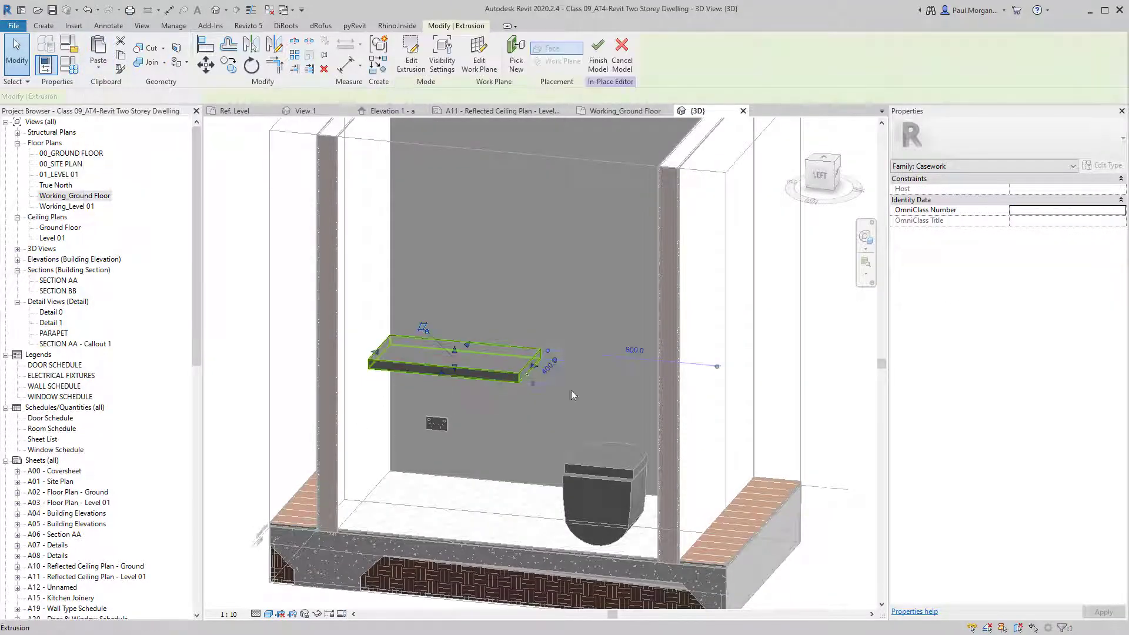
{"action": "left_click_drag", "start_coordinate": [454, 367], "coordinate": [455, 420]}
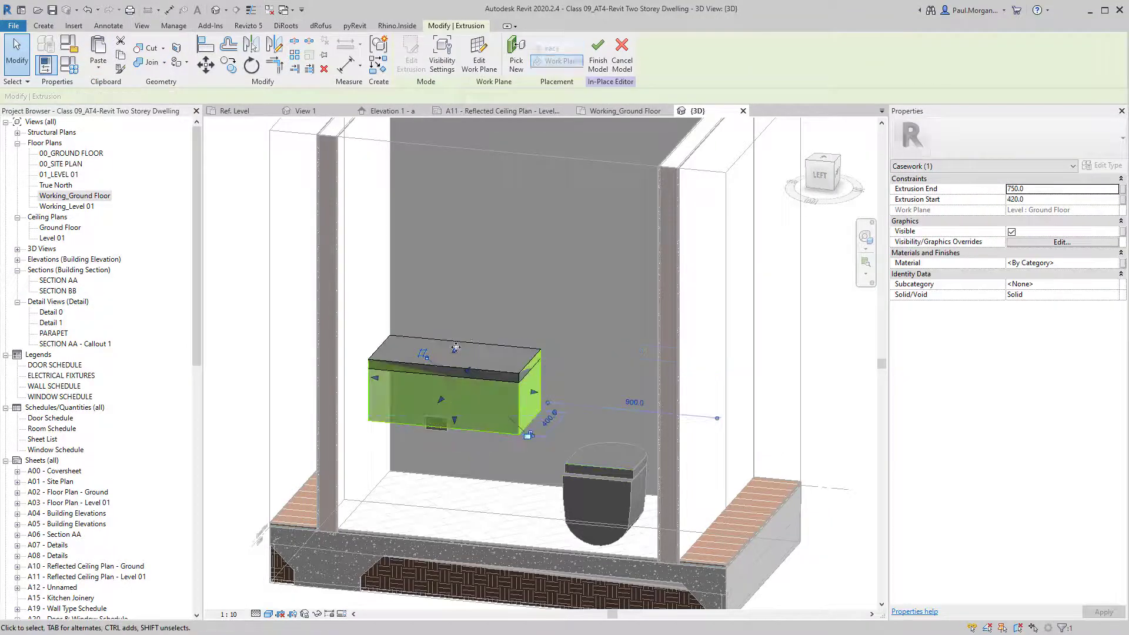
{"action": "left_click_drag", "start_coordinate": [455, 350], "coordinate": [458, 364]}
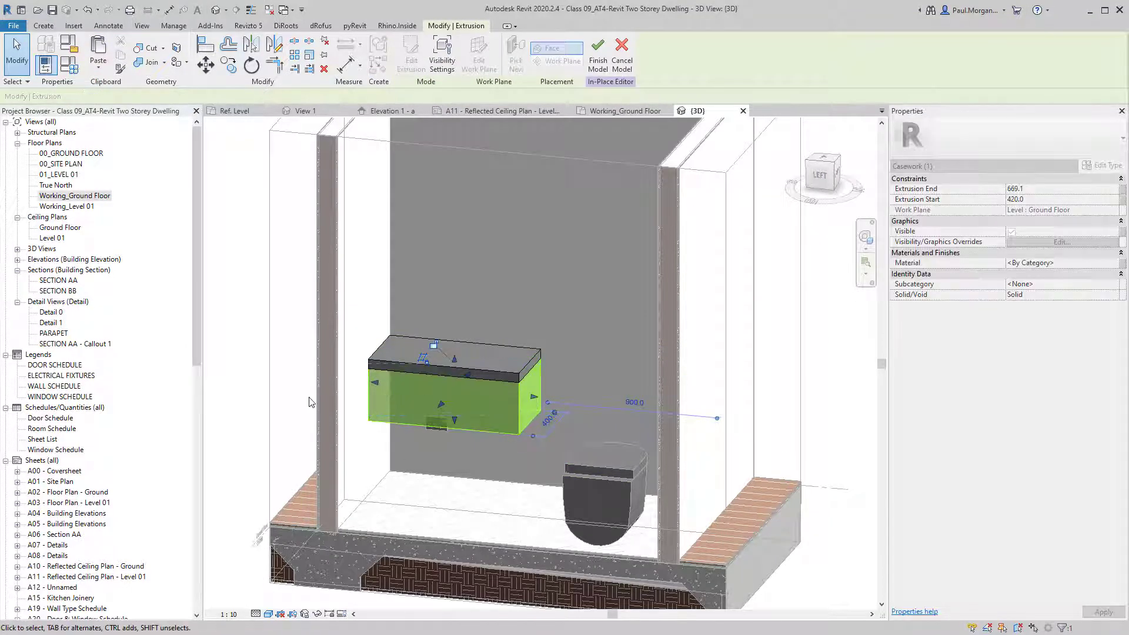
{"action": "left_click", "coordinate": [310, 403]}
Set the lower box's Extrusion Start to 400 so it spans 400 to 700.
{"action": "middle_click_drag", "start_coordinate": [391, 477], "coordinate": [511, 391], "text": "shift"}
{"action": "left_click", "coordinate": [536, 392]}
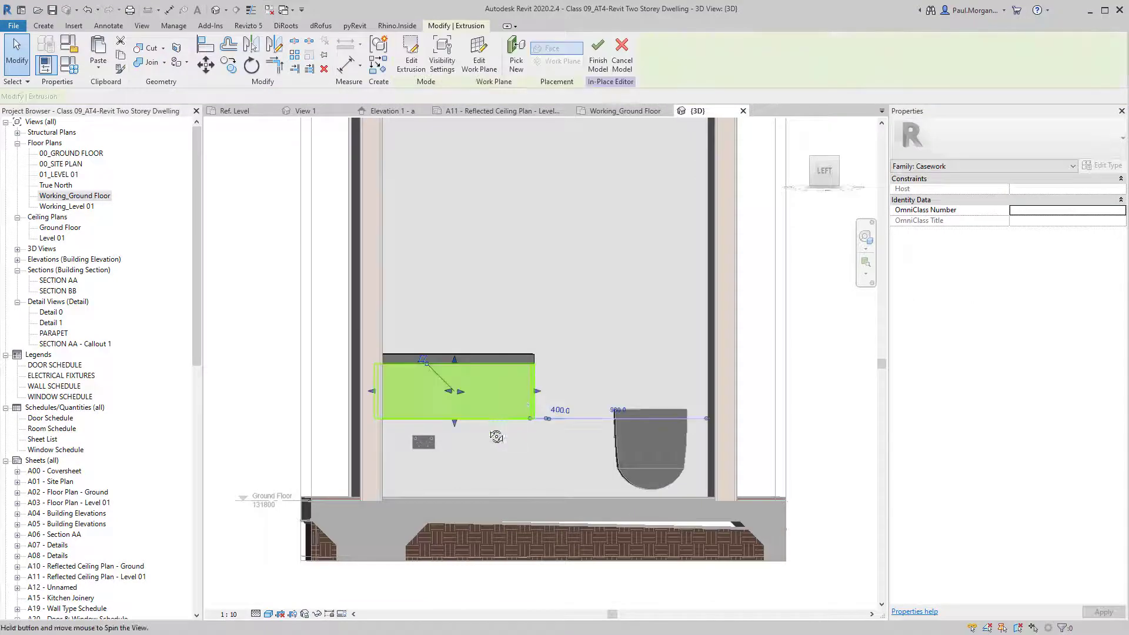
{"action": "middle_click_drag", "start_coordinate": [497, 434], "coordinate": [412, 476], "text": "shift"}
{"action": "scroll", "coordinate": [480, 407], "scroll_direction": "up", "scroll_amount": 2}
{"action": "middle_click_drag", "start_coordinate": [479, 431], "coordinate": [480, 446], "text": "shift"}
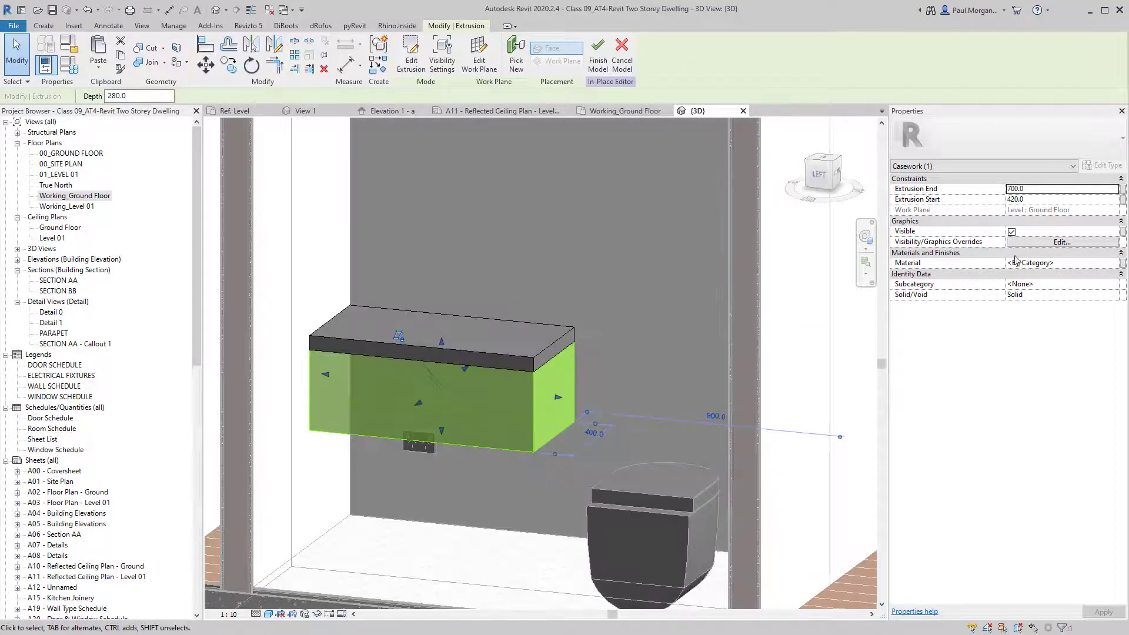
{"action": "left_click", "coordinate": [1041, 200]}
{"action": "type", "text": "4"}
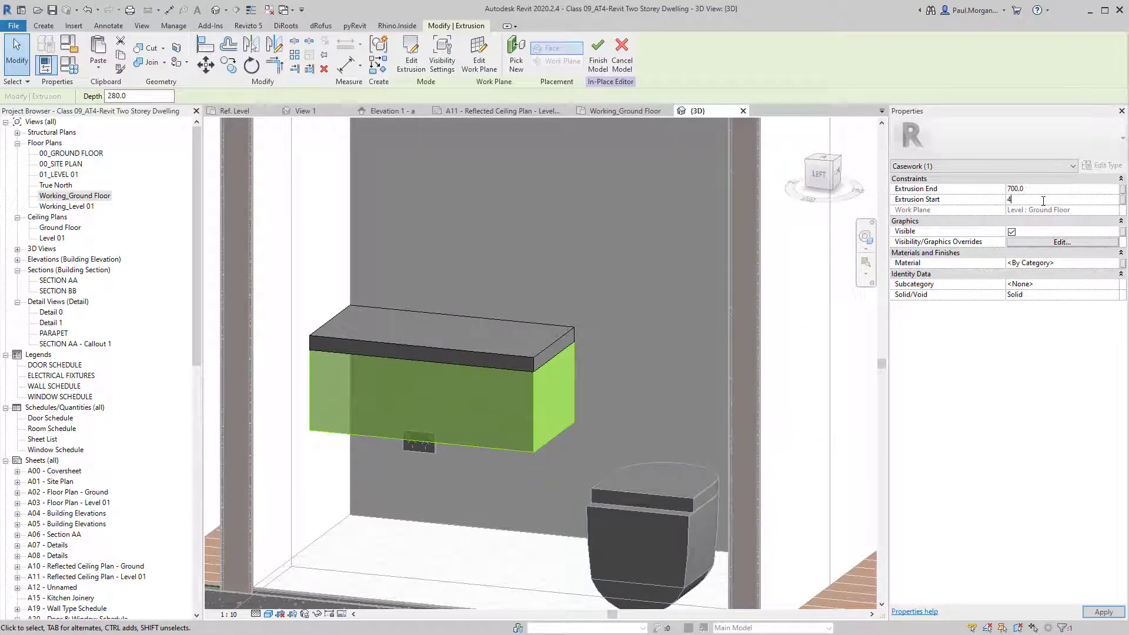
{"action": "left_click", "coordinate": [490, 447]}
{"action": "middle_click_drag", "start_coordinate": [490, 447], "coordinate": [482, 486], "text": "shift"}
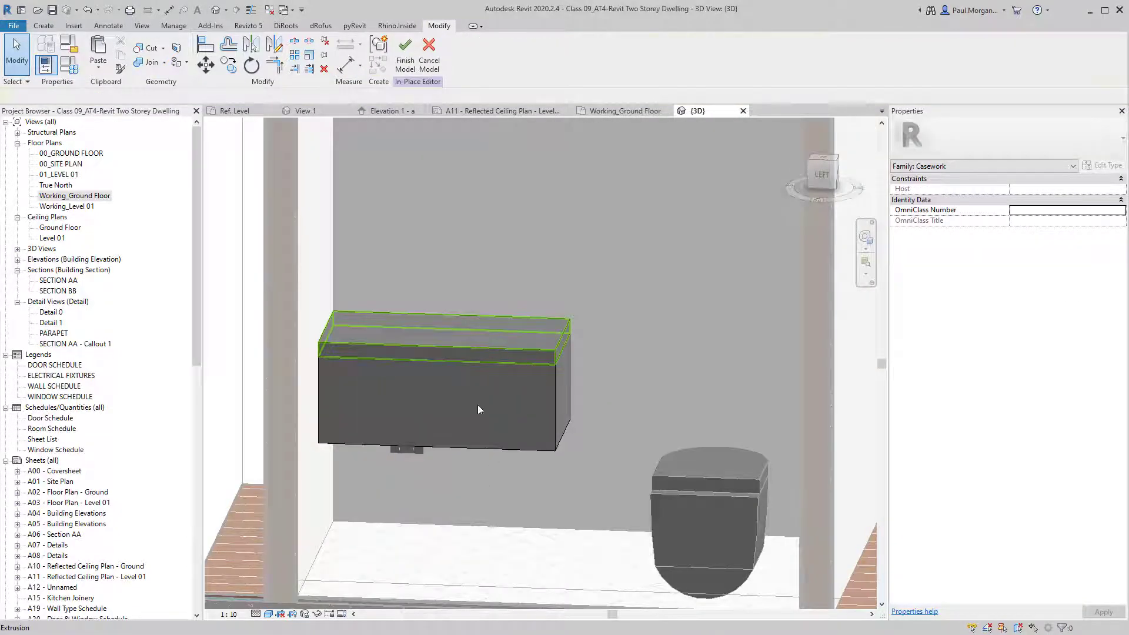
{"action": "left_click", "coordinate": [489, 345]}
{"action": "key", "text": "Escape"}
{"action": "left_click", "coordinate": [541, 380]}
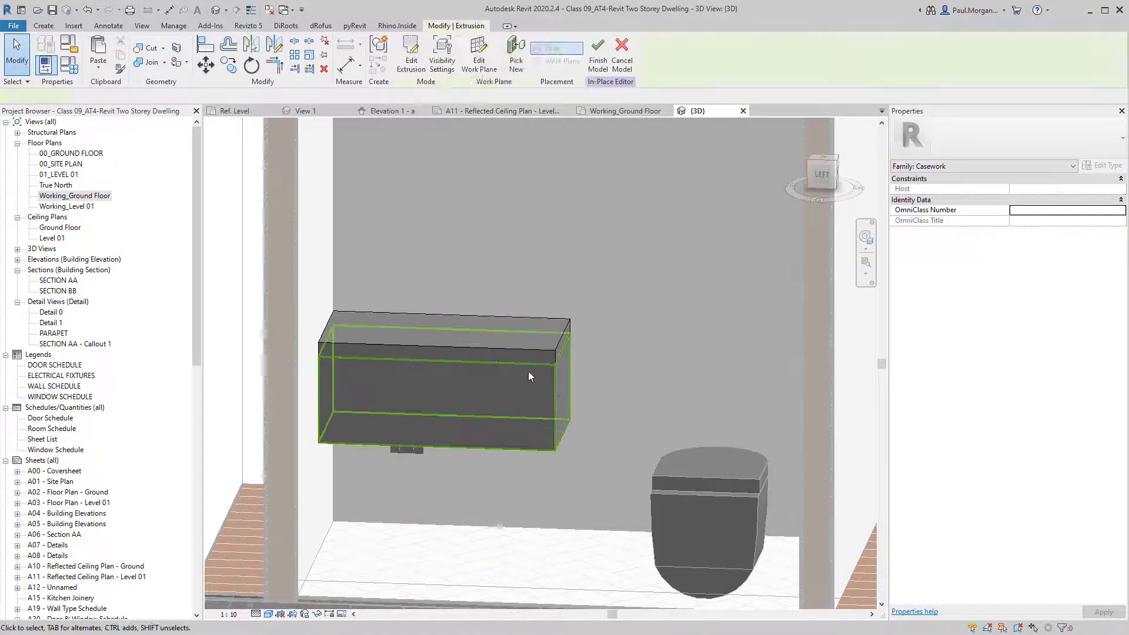
{"action": "left_click", "coordinate": [523, 349]}
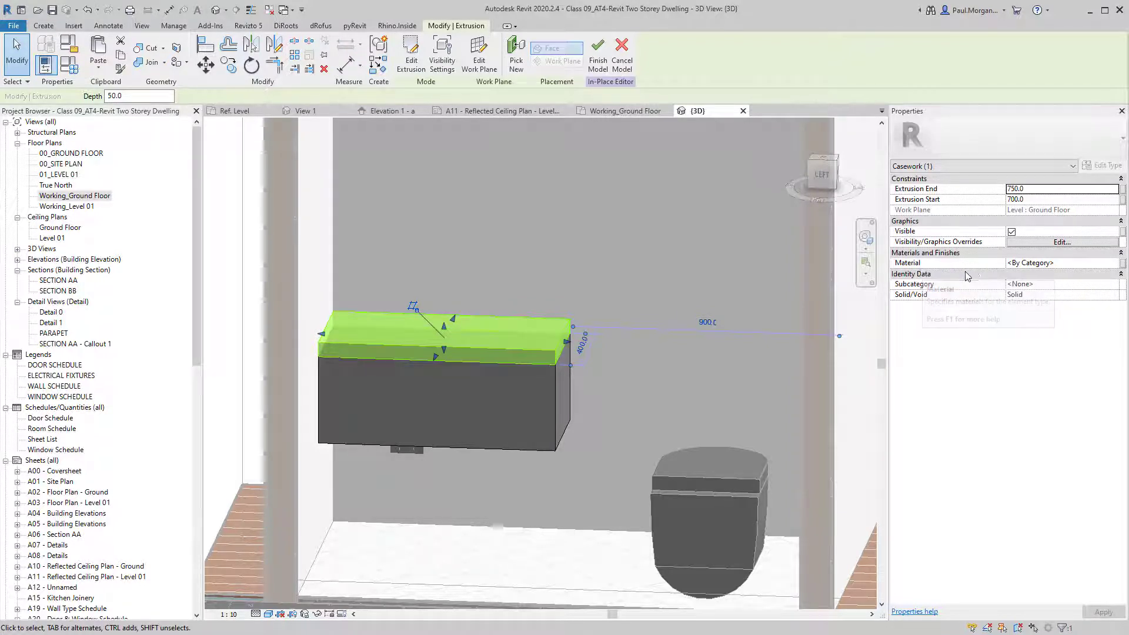
Create a new material for the top slab named STN01_Stone Benchtop.
{"action": "left_click", "coordinate": [1100, 263]}
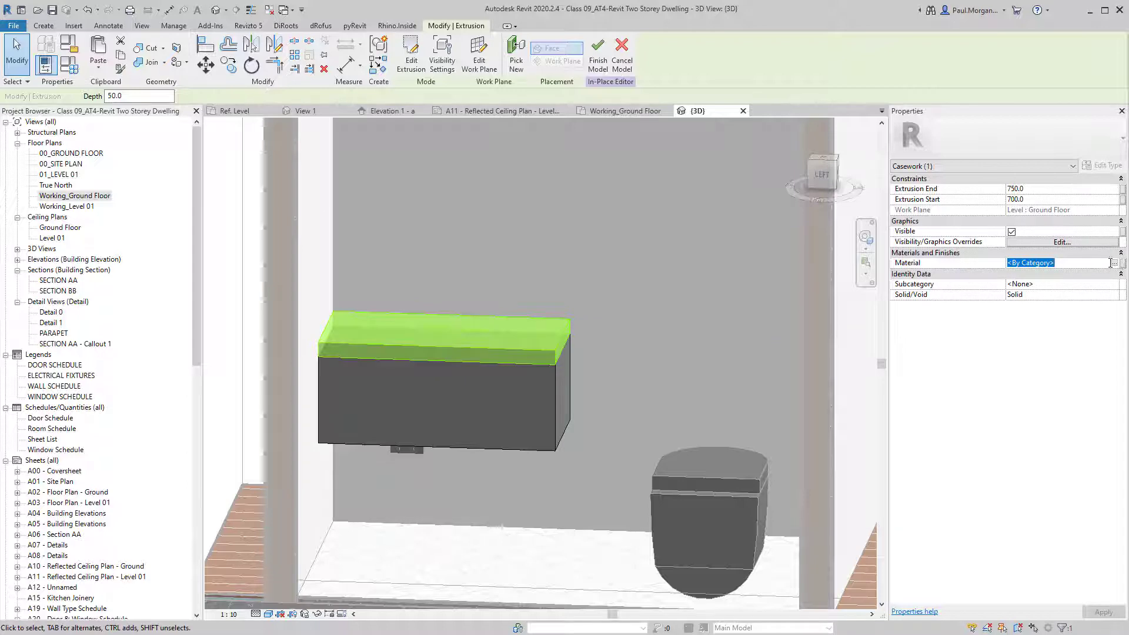
{"action": "left_click", "coordinate": [1114, 263]}
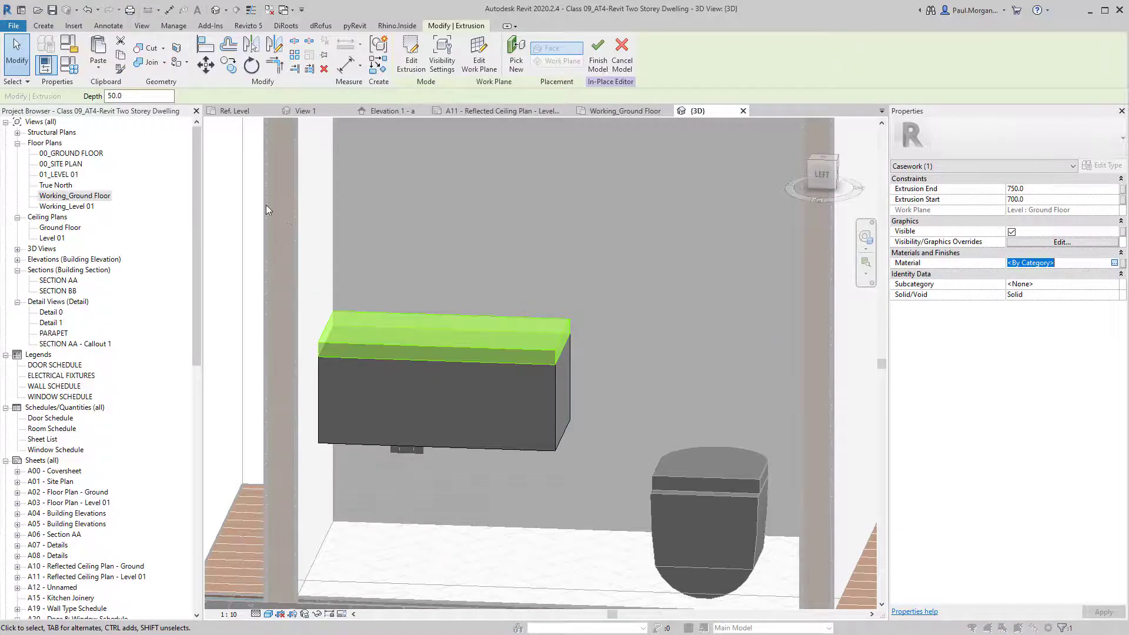
{"action": "left_click_drag", "start_coordinate": [721, 101], "coordinate": [432, 65]}
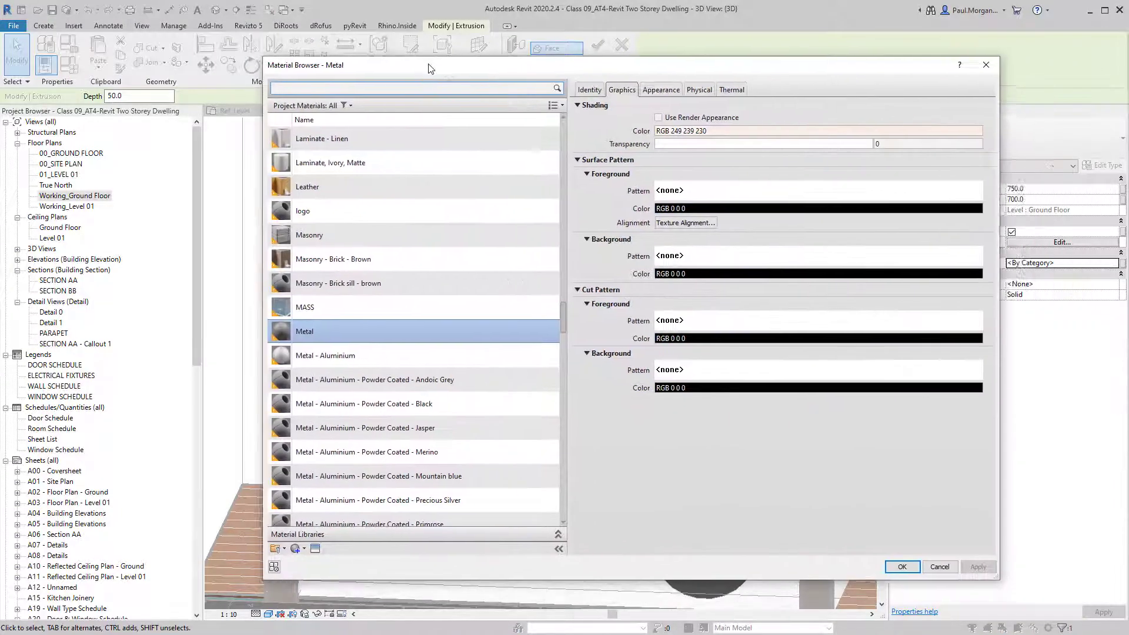
{"action": "scroll", "coordinate": [300, 500], "scroll_direction": "down", "scroll_amount": 1}
{"action": "left_click", "coordinate": [298, 548]}
{"action": "left_click", "coordinate": [321, 560]}
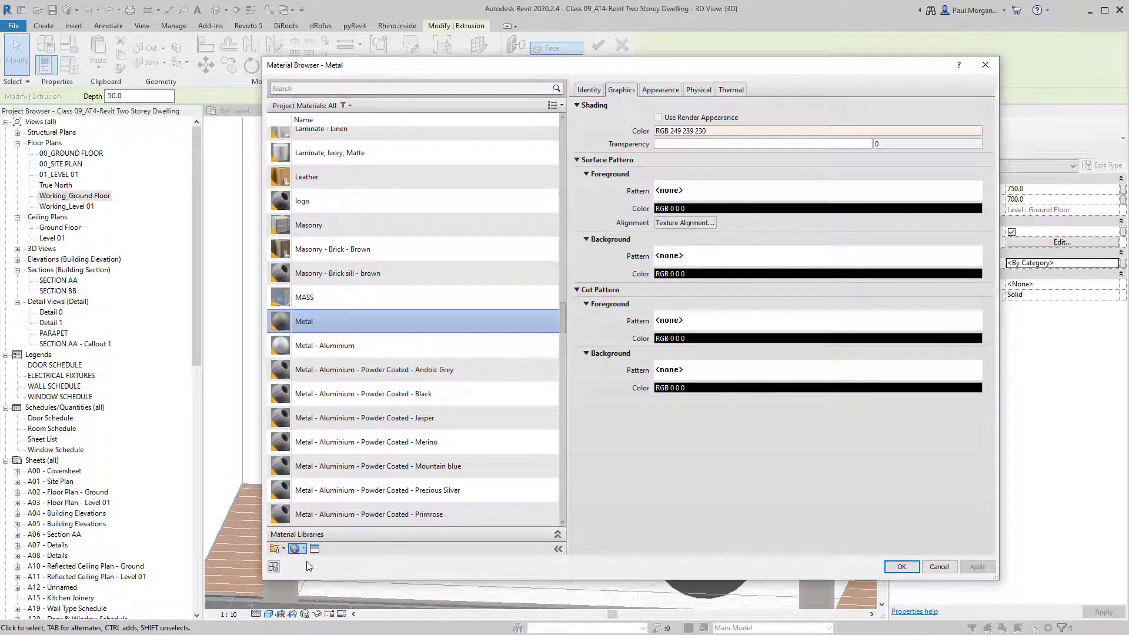
{"action": "right_click", "coordinate": [343, 326]}
{"action": "left_click", "coordinate": [386, 362]}
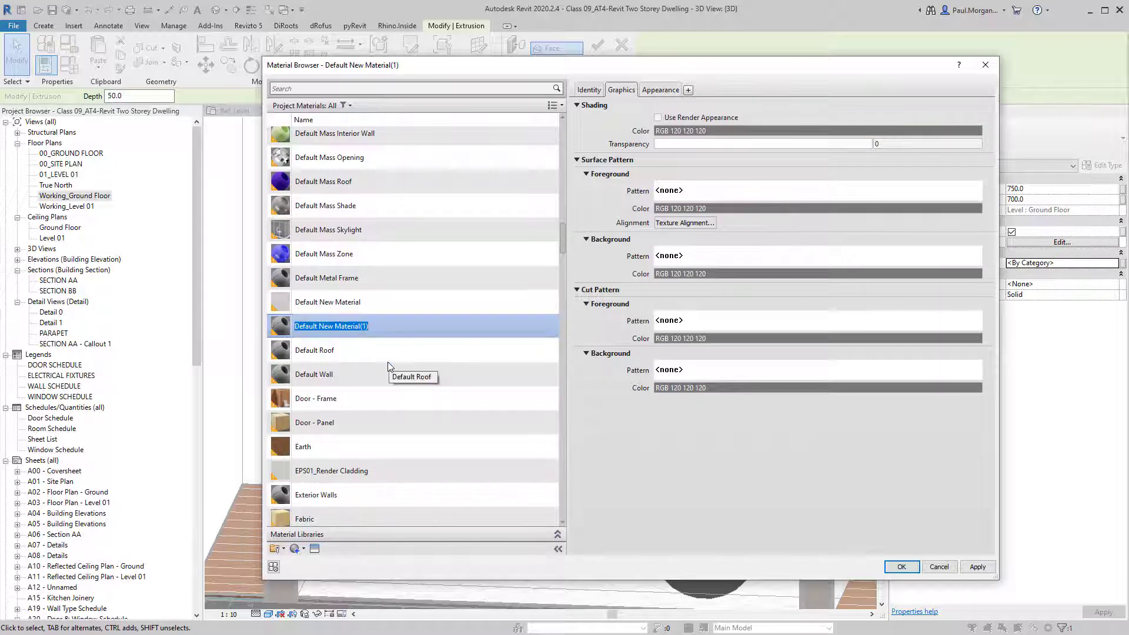
{"action": "type", "text": "ST"}
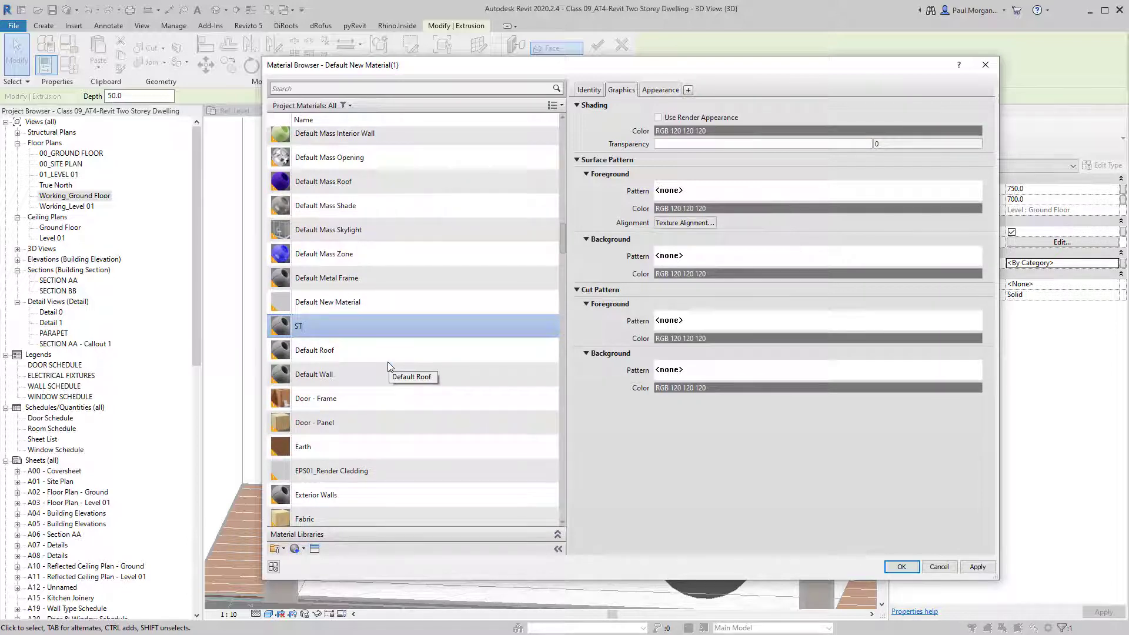
{"action": "type", "text": "N01"}
{"action": "type", "text": "_Stone Benchtop"}
{"action": "key", "text": "Return"}
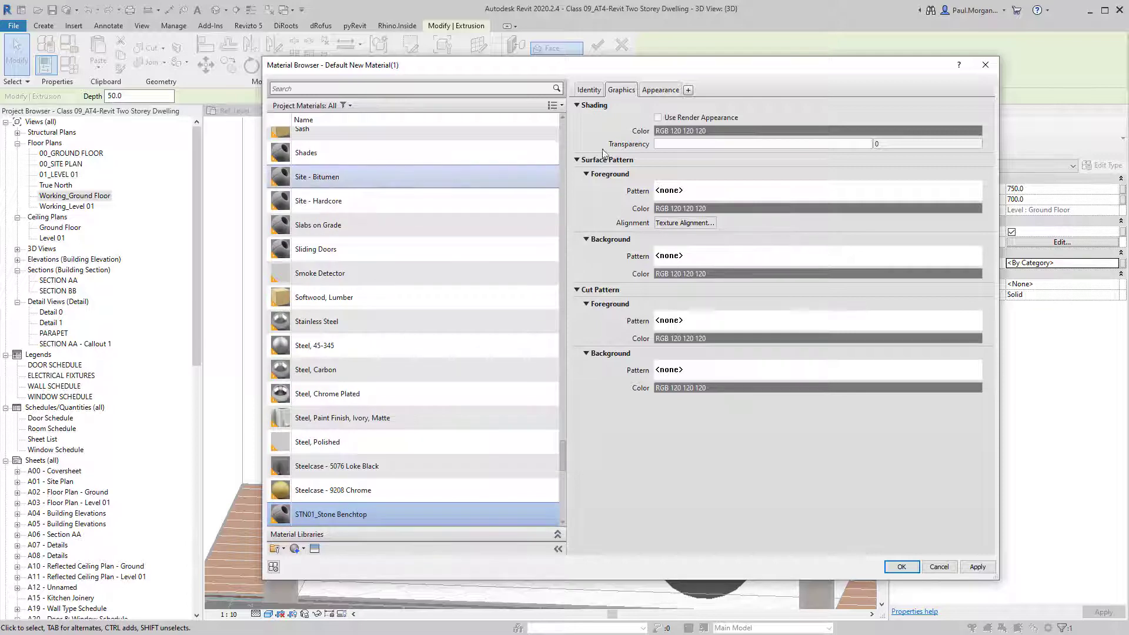
Set the material's shading colour to white.
{"action": "left_click", "coordinate": [675, 132]}
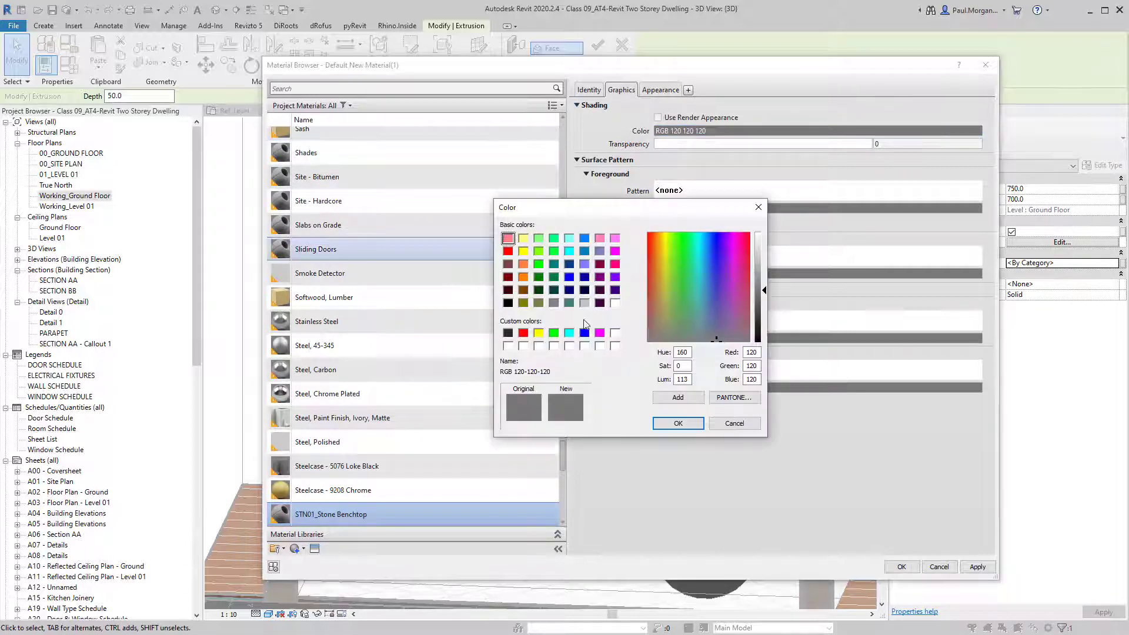
{"action": "left_click", "coordinate": [614, 302]}
{"action": "left_click", "coordinate": [678, 424]}
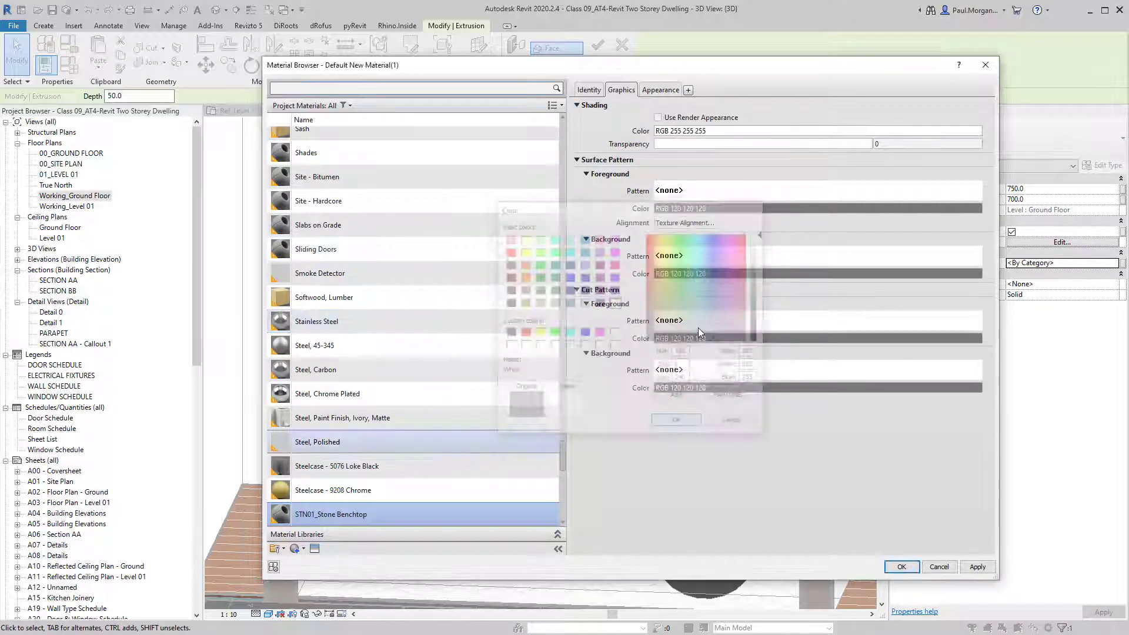
Give it a Concrete surface foreground pattern coloured light grey, RGB 192 192 192.
{"action": "left_click", "coordinate": [704, 190]}
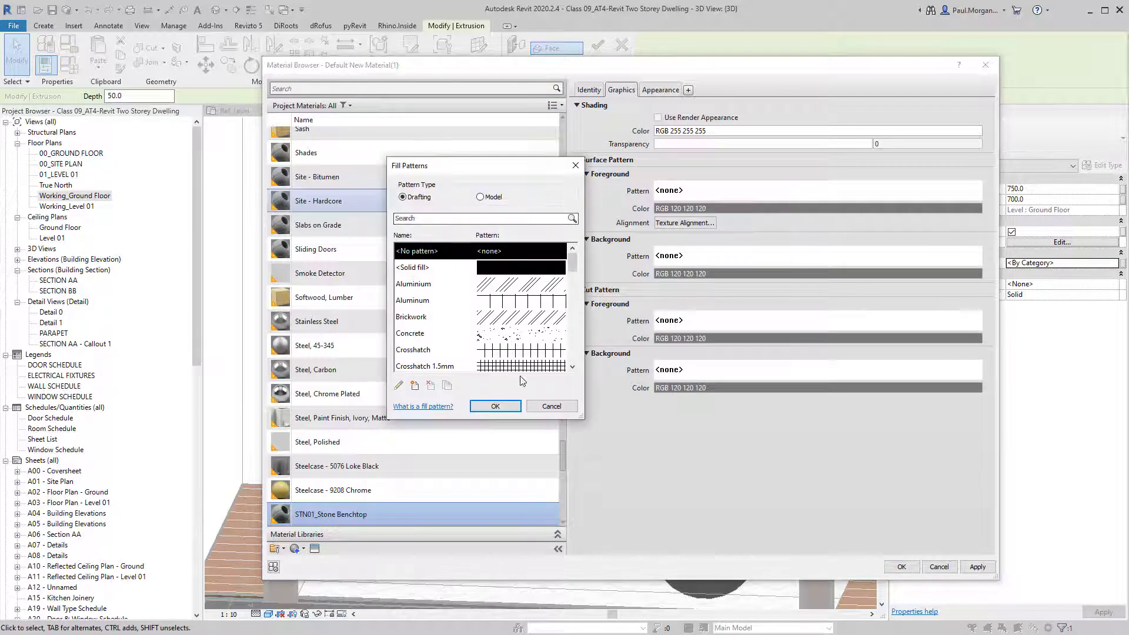
{"action": "left_click", "coordinate": [512, 334]}
{"action": "scroll", "coordinate": [513, 339], "scroll_direction": "down", "scroll_amount": 1}
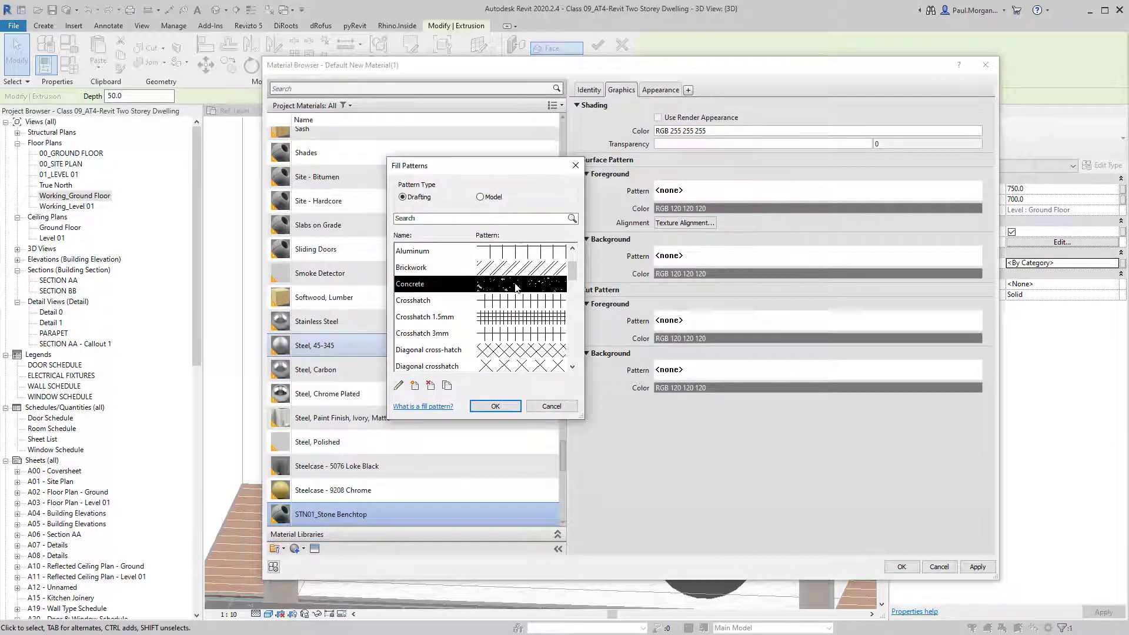
{"action": "scroll", "coordinate": [516, 286], "scroll_direction": "down", "scroll_amount": 2}
{"action": "scroll", "coordinate": [511, 360], "scroll_direction": "up", "scroll_amount": 4}
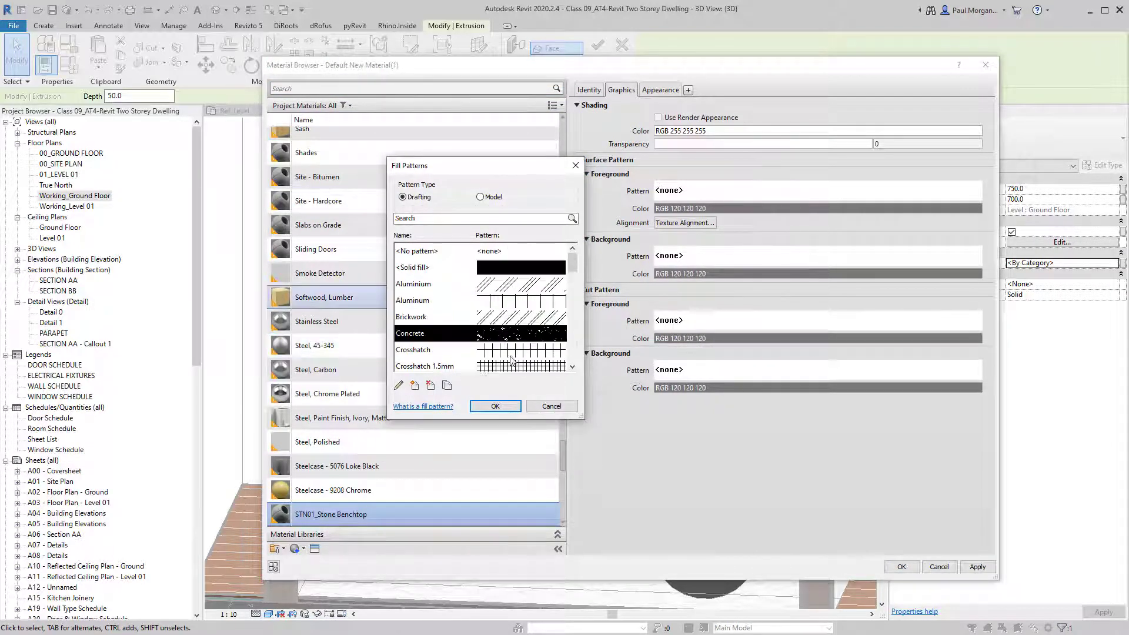
{"action": "left_click", "coordinate": [496, 406]}
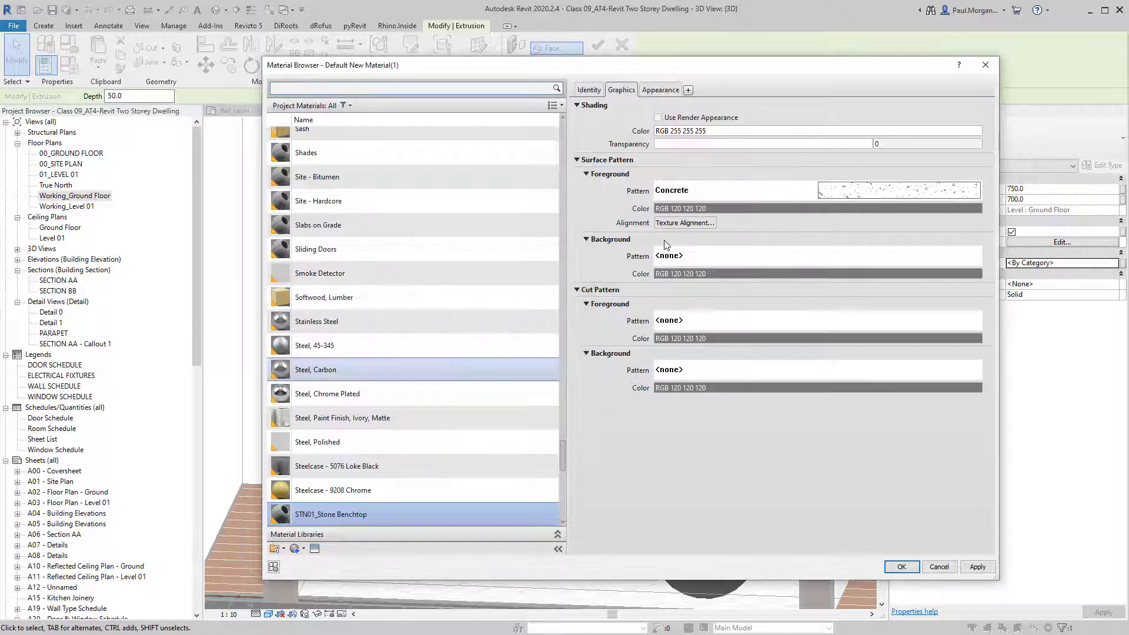
{"action": "left_click", "coordinate": [712, 210]}
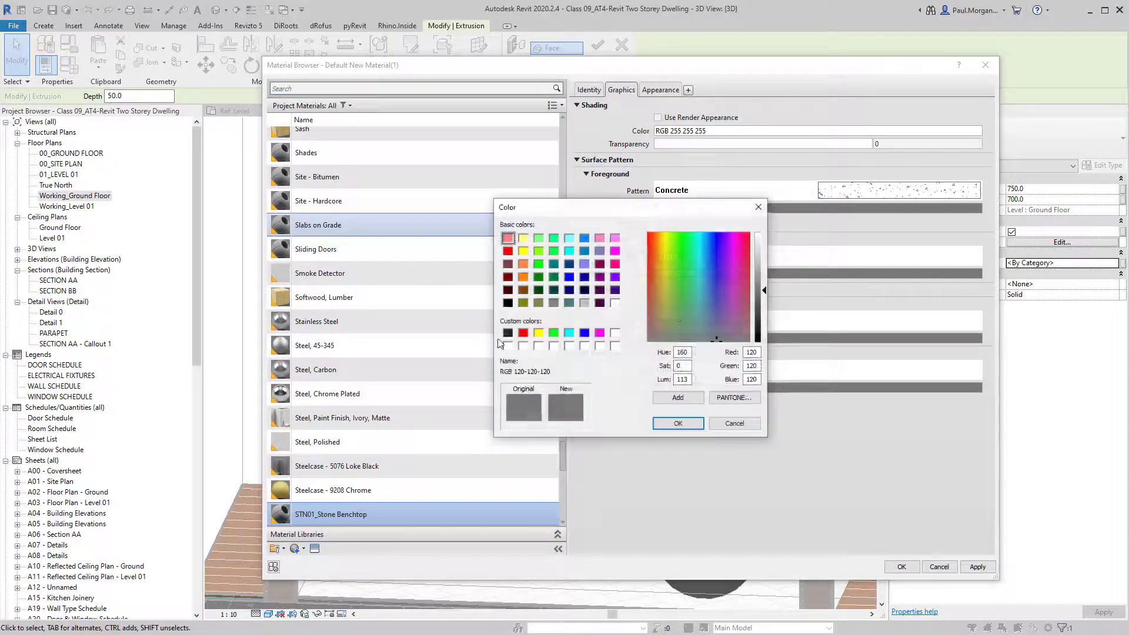
{"action": "left_click", "coordinate": [586, 303]}
{"action": "left_click", "coordinate": [678, 424]}
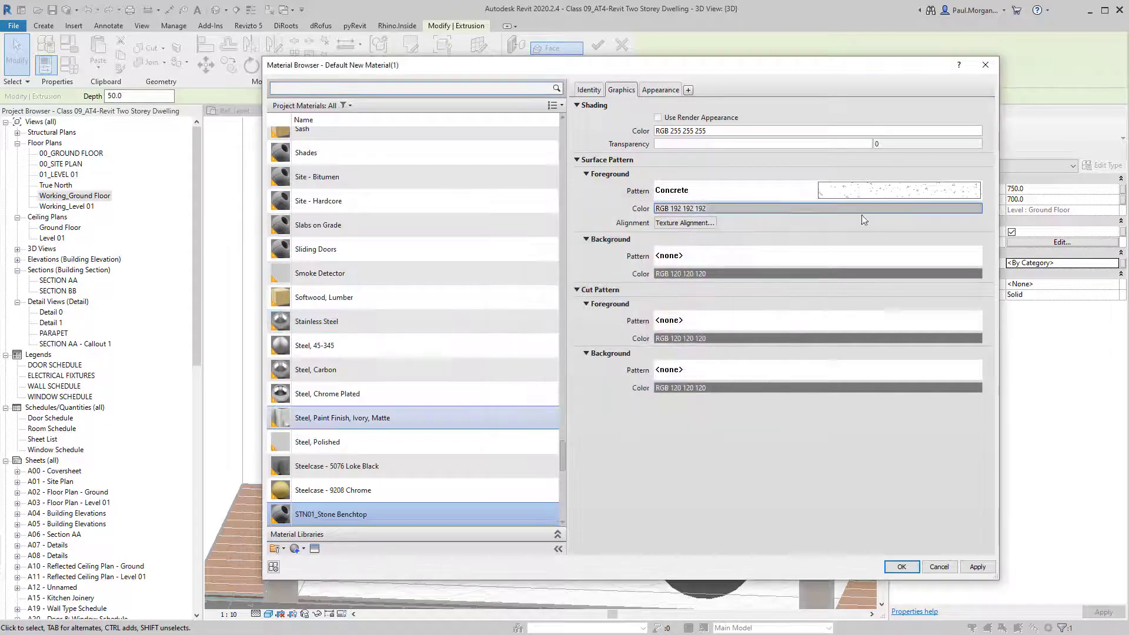
Apply the stone material, deselect, and zoom in to check the speckled benchtop.
{"action": "left_click", "coordinate": [901, 568]}
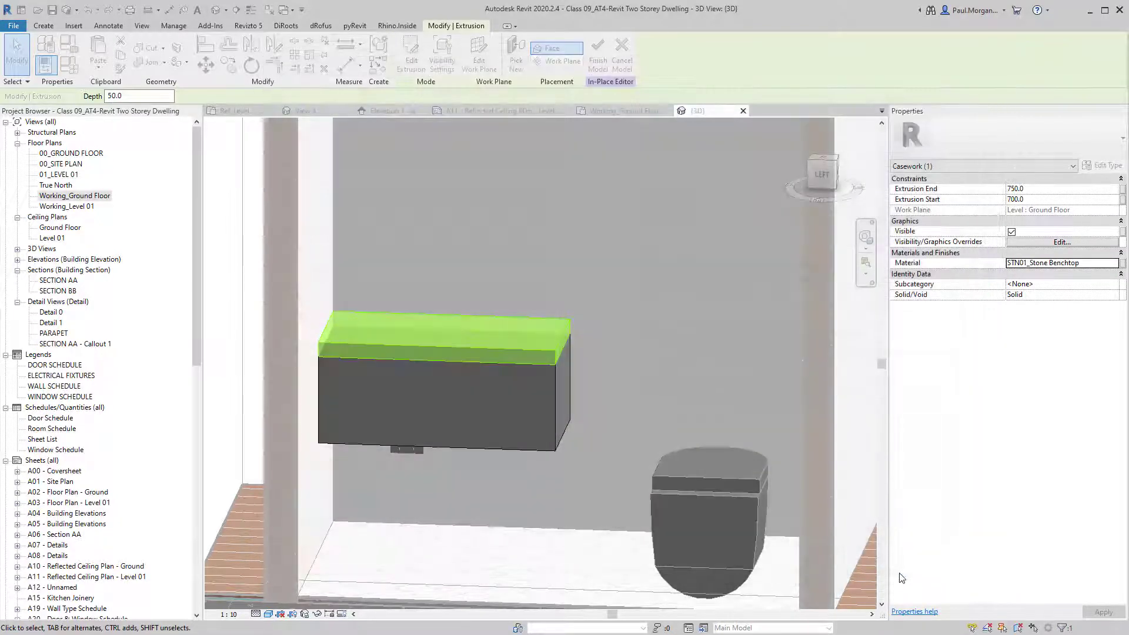
{"action": "left_click", "coordinate": [658, 371]}
{"action": "scroll", "coordinate": [465, 358], "scroll_direction": "up", "scroll_amount": 2}
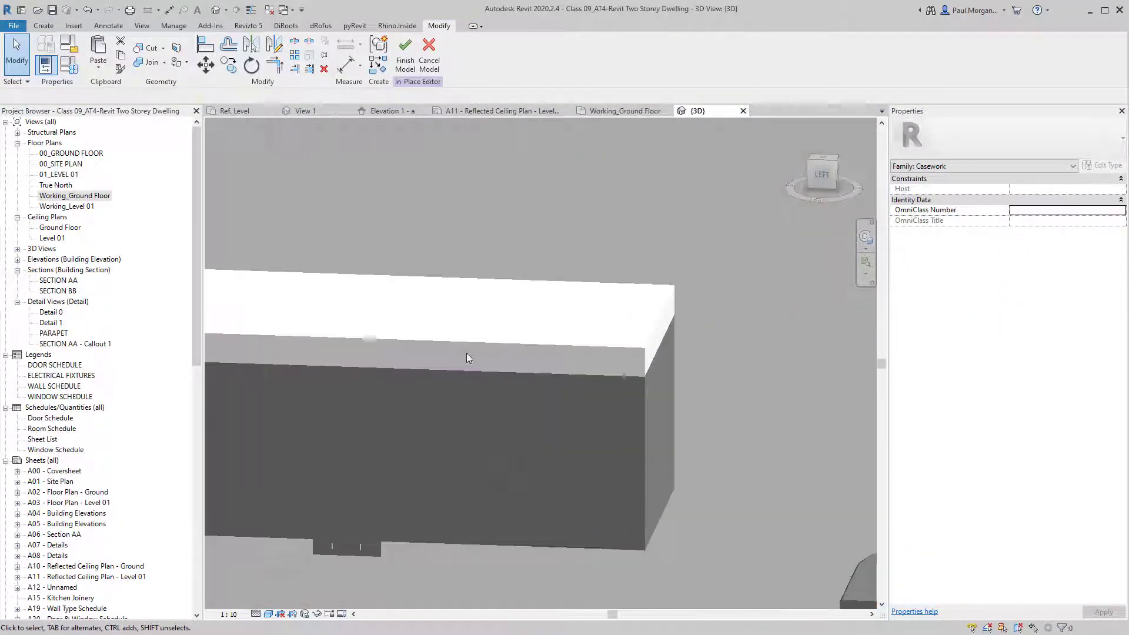
{"action": "scroll", "coordinate": [545, 368], "scroll_direction": "down", "scroll_amount": 1}
{"action": "scroll", "coordinate": [530, 435], "scroll_direction": "up", "scroll_amount": 3}
{"action": "scroll", "coordinate": [515, 490], "scroll_direction": "down", "scroll_amount": 2}
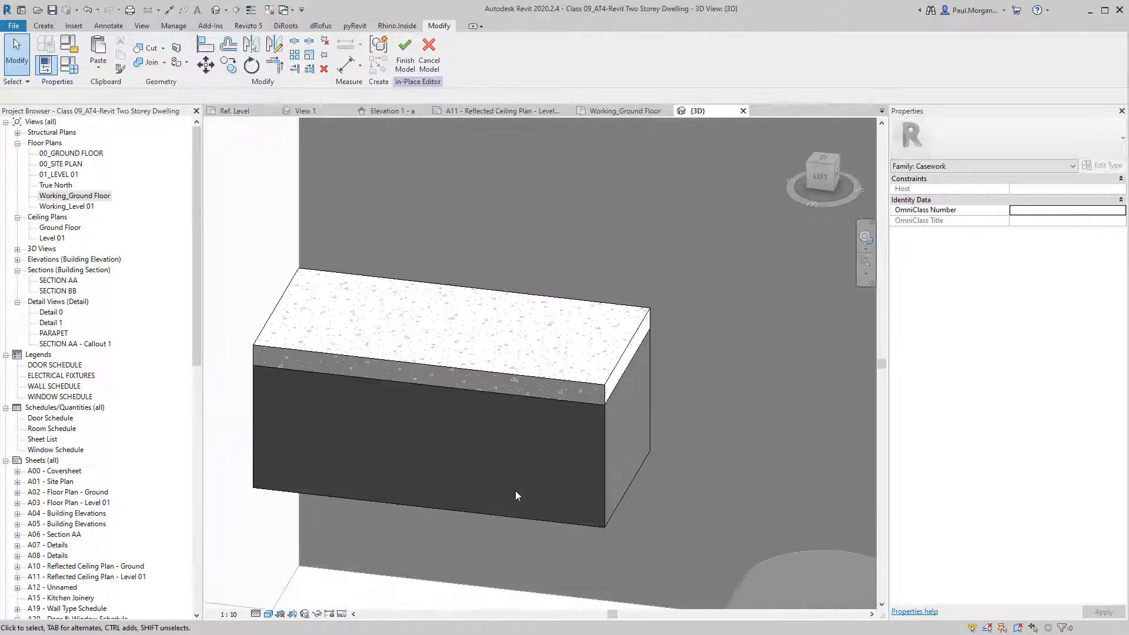
{"action": "scroll", "coordinate": [517, 491], "scroll_direction": "up", "scroll_amount": 1}
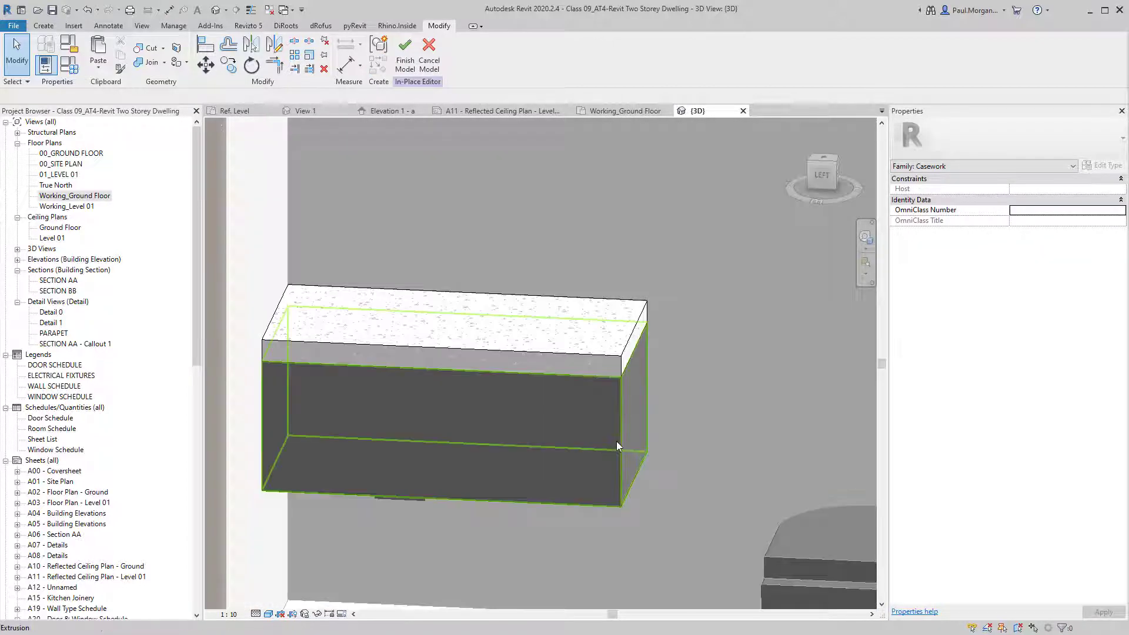
Select the lower cabinet box and open the Material Browser from its Material field.
{"action": "left_click", "coordinate": [616, 441]}
{"action": "middle_click_drag", "start_coordinate": [617, 441], "coordinate": [551, 461], "text": "shift"}
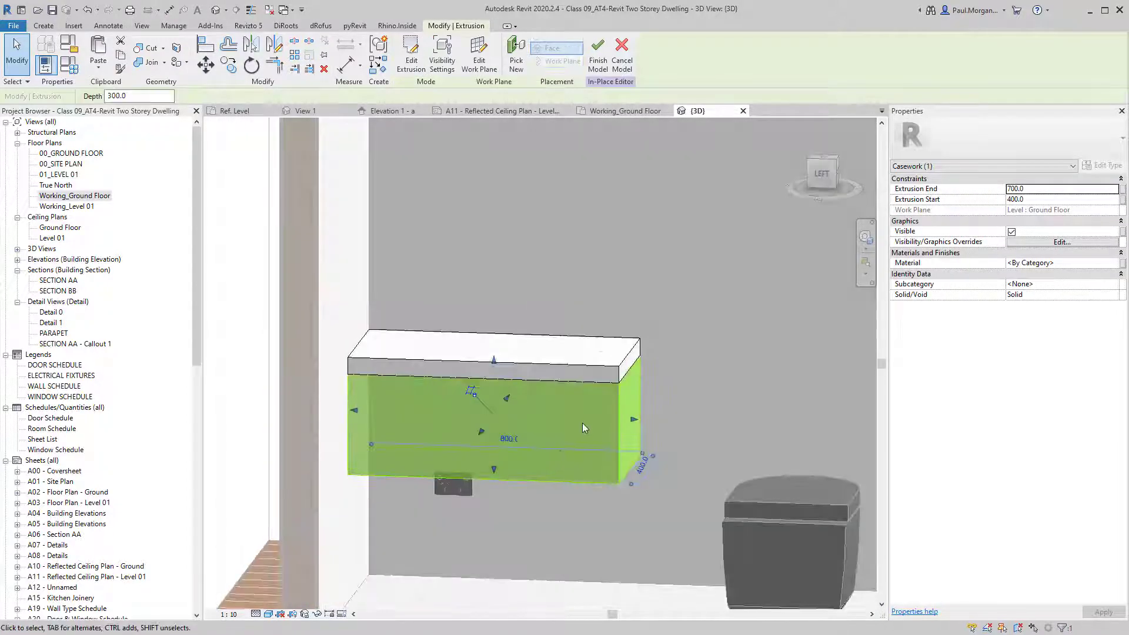
{"action": "left_click", "coordinate": [1111, 264]}
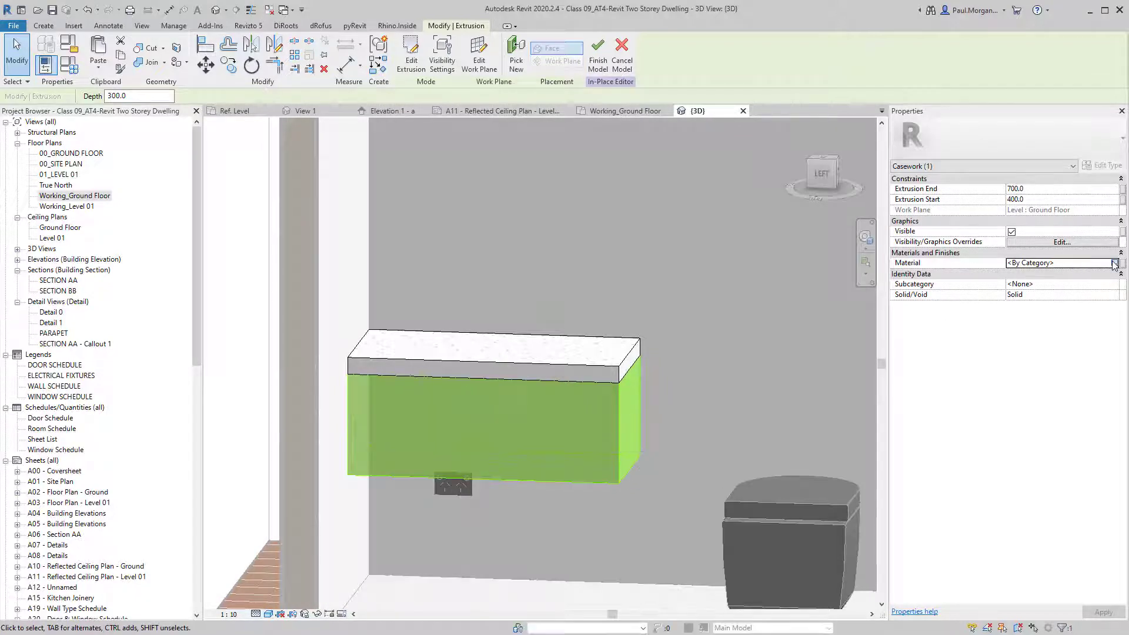
{"action": "left_click", "coordinate": [1114, 263]}
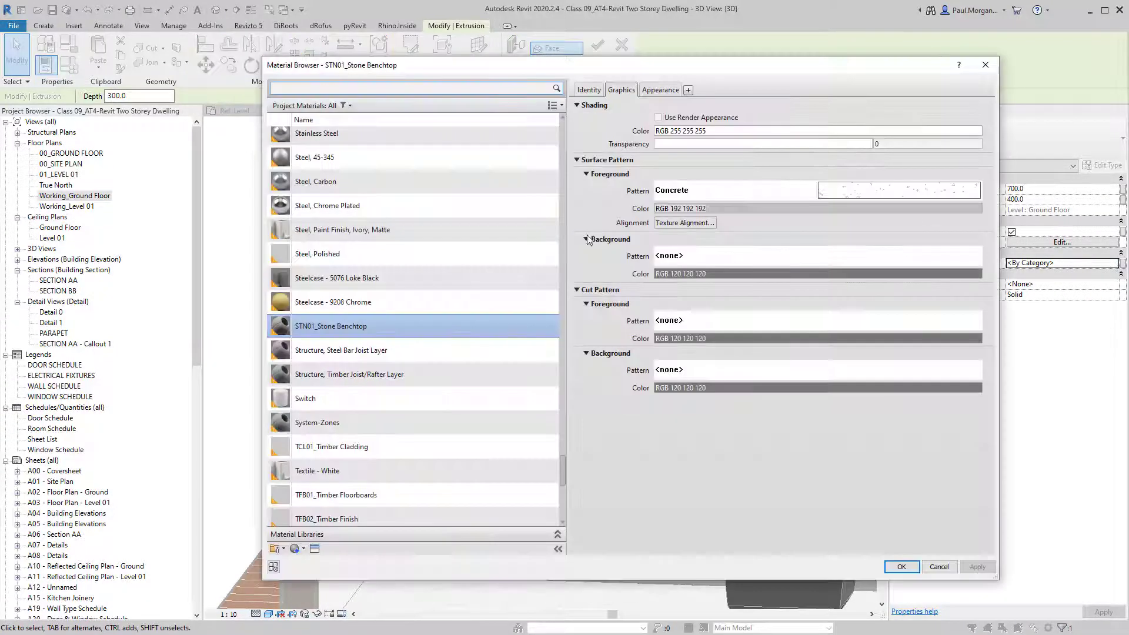
Create a new material named VYN01_Vinyl Timber.
{"action": "scroll", "coordinate": [411, 424], "scroll_direction": "down", "scroll_amount": 1}
{"action": "left_click", "coordinate": [297, 549]}
{"action": "left_click", "coordinate": [322, 560]}
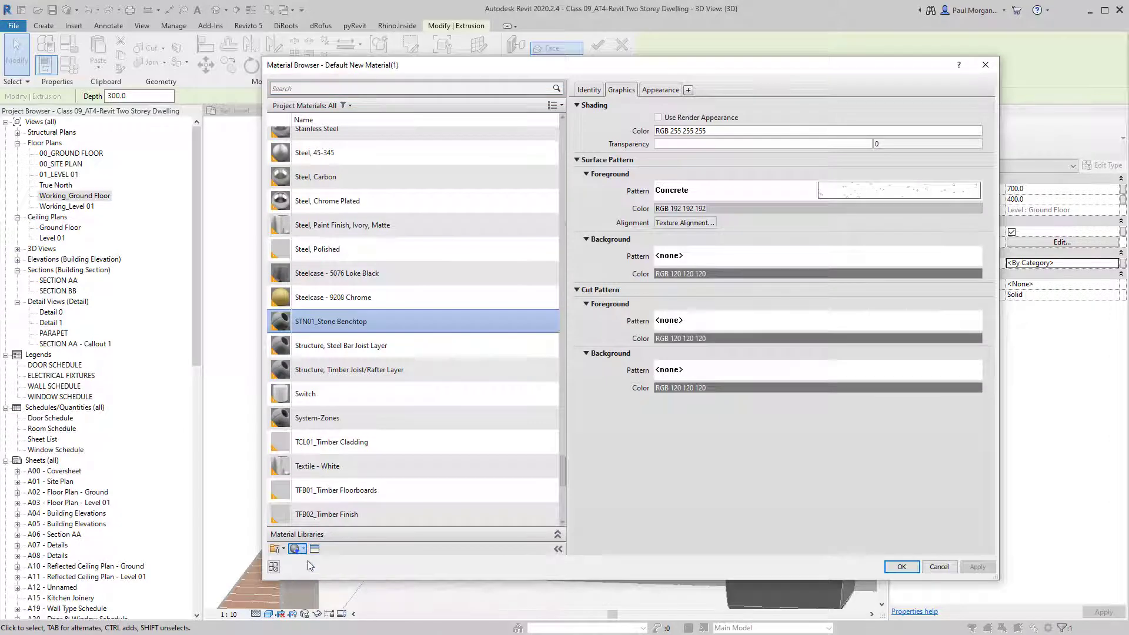
{"action": "right_click", "coordinate": [347, 323]}
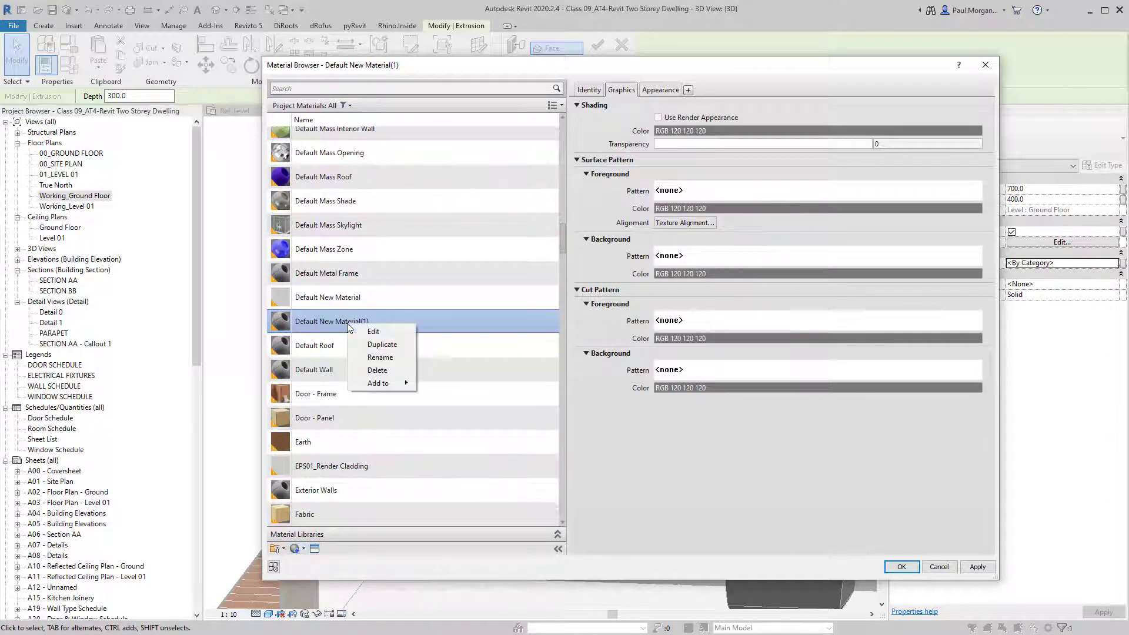
{"action": "left_click", "coordinate": [382, 357]}
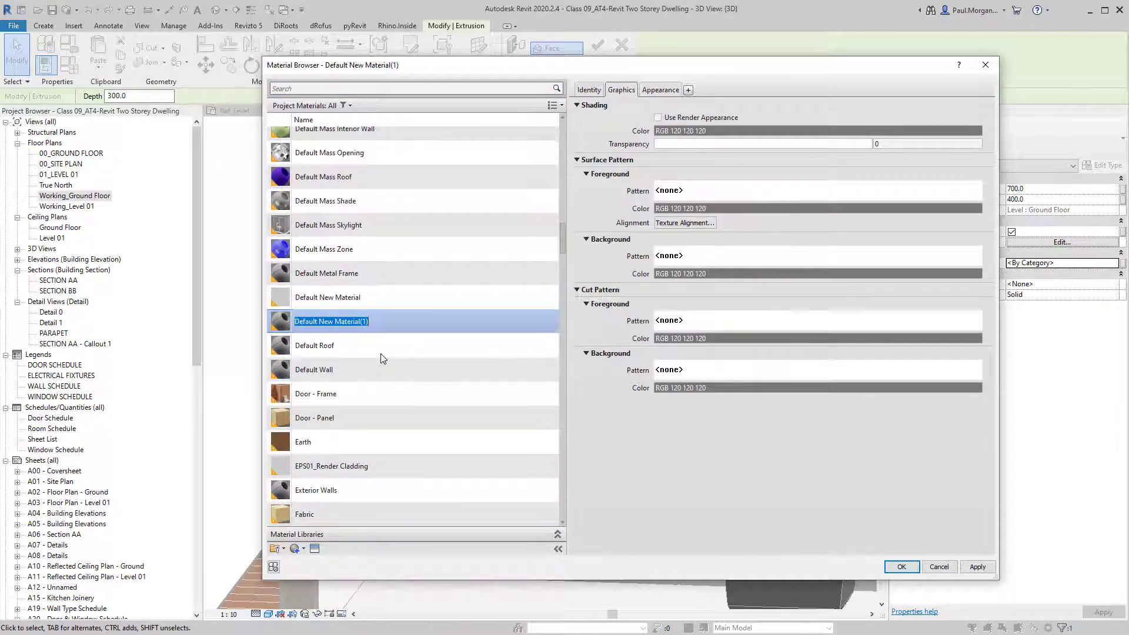
{"action": "type", "text": "VYN"}
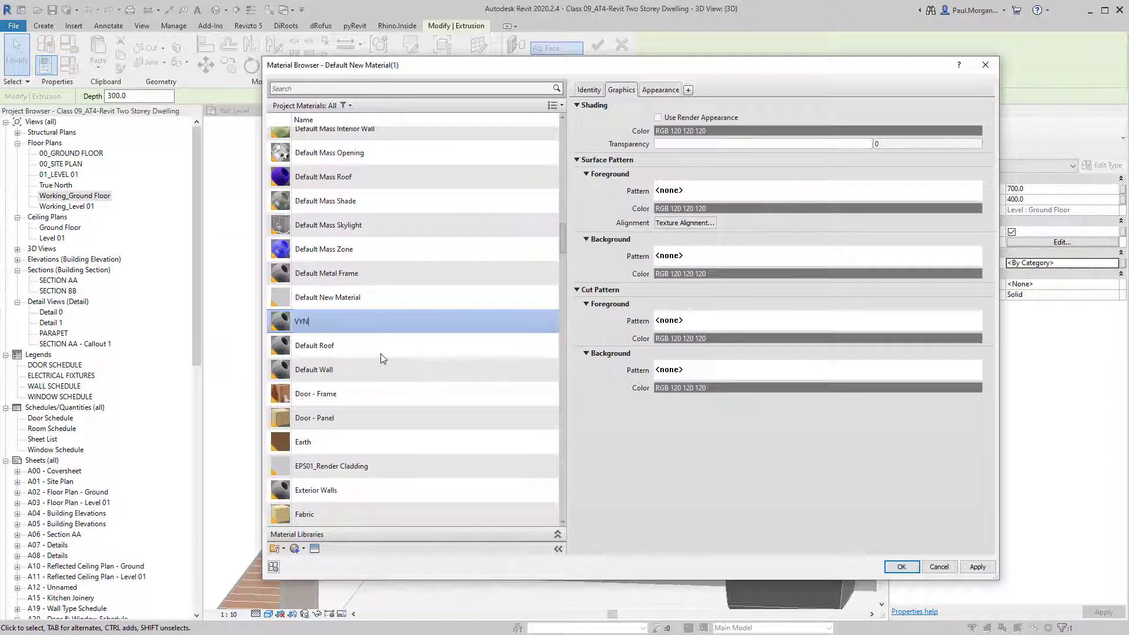
{"action": "type", "text": "01_Vinyl Timber S"}
{"action": "key", "text": "Return"}
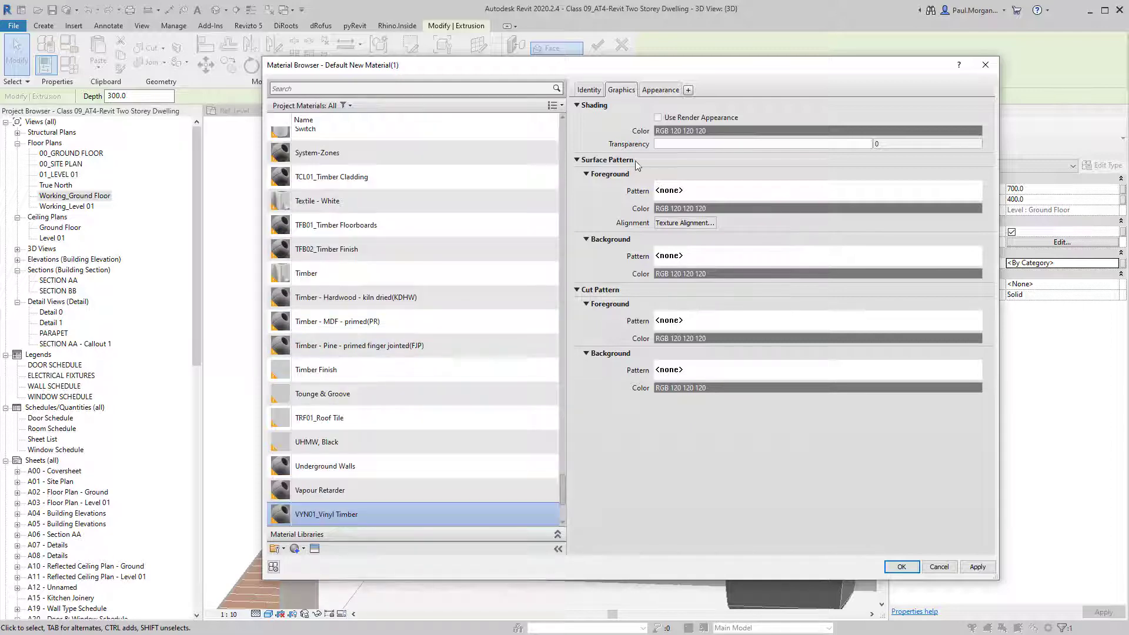
Set its shading colour to dark brown, RGB 80 71 56.
{"action": "left_click", "coordinate": [692, 130]}
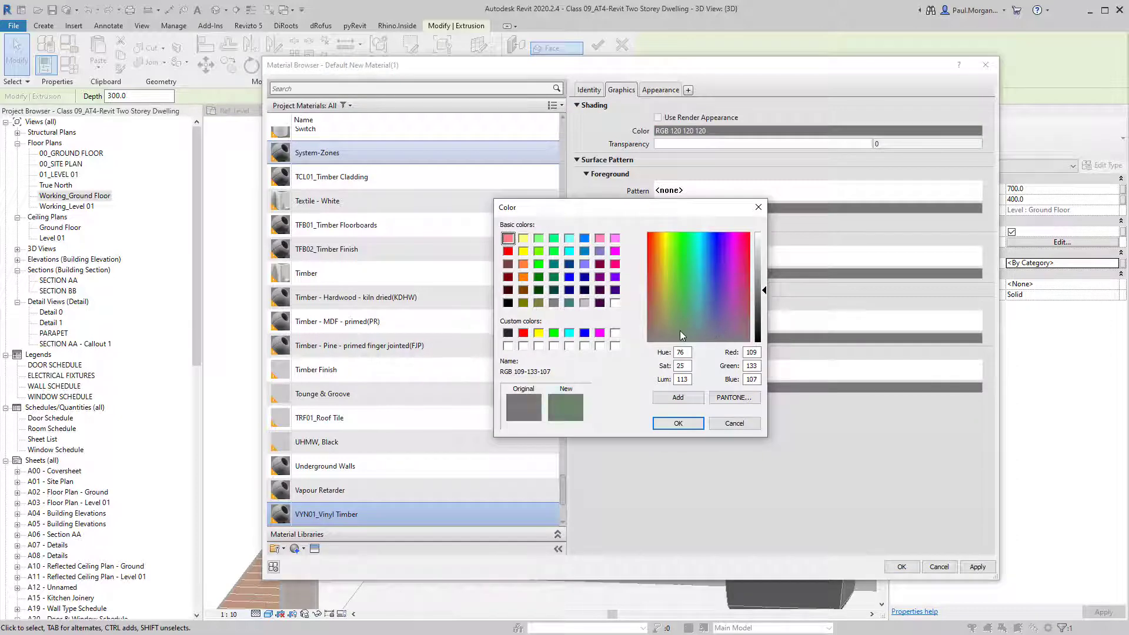
{"action": "left_click_drag", "start_coordinate": [681, 331], "coordinate": [663, 327]}
{"action": "left_click_drag", "start_coordinate": [766, 296], "coordinate": [765, 319]}
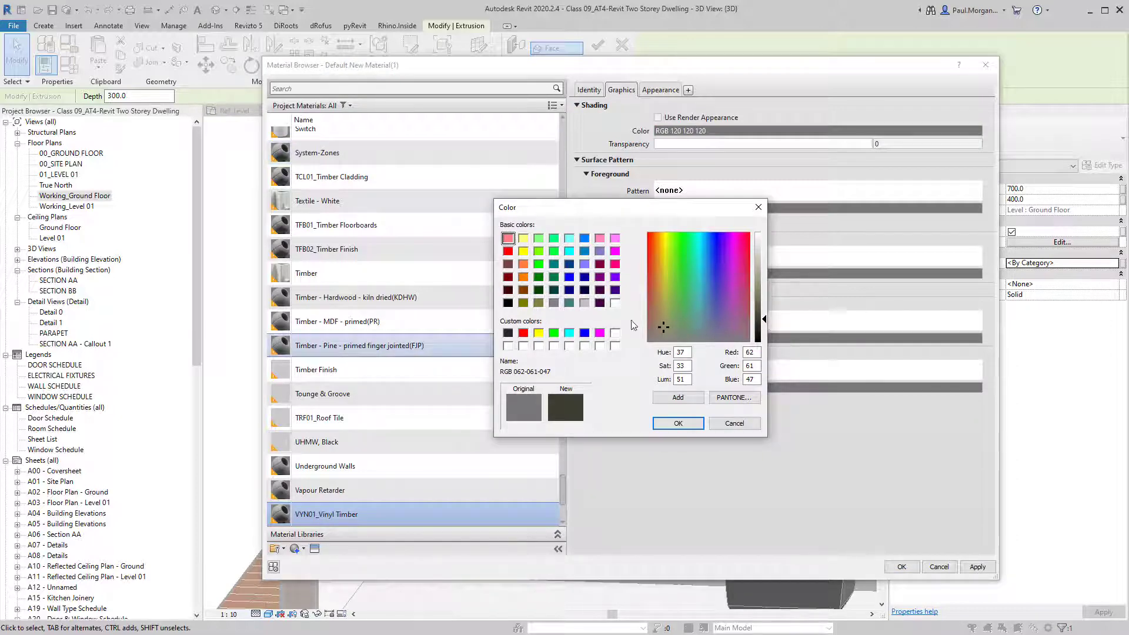
{"action": "left_click_drag", "start_coordinate": [661, 333], "coordinate": [654, 320]}
{"action": "left_click_drag", "start_coordinate": [765, 322], "coordinate": [765, 307]}
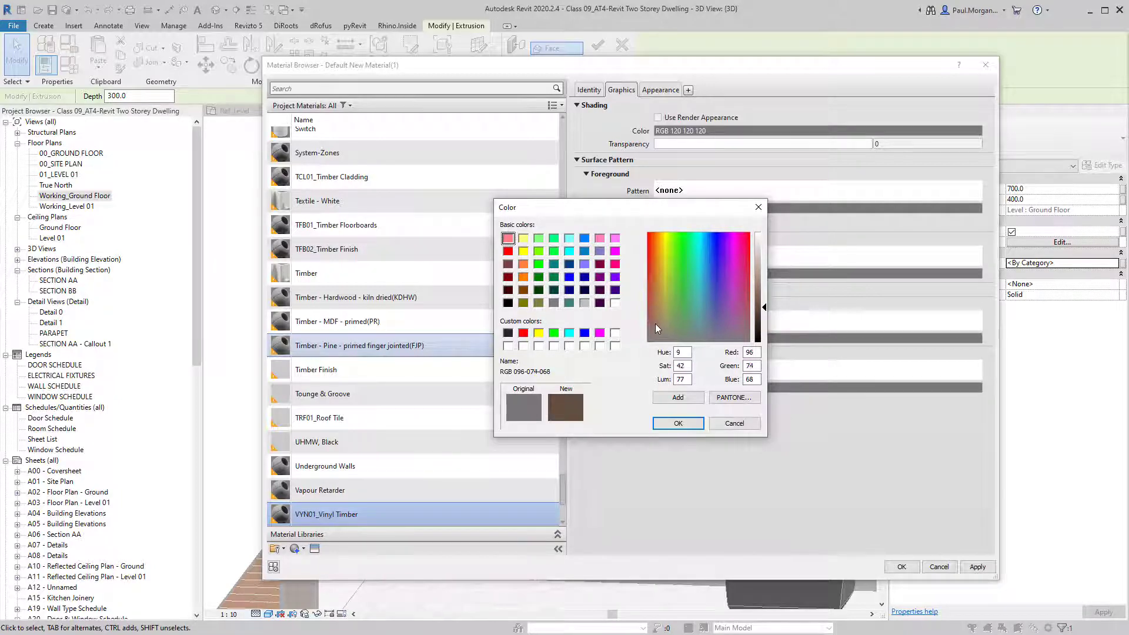
{"action": "left_click_drag", "start_coordinate": [655, 323], "coordinate": [653, 323]}
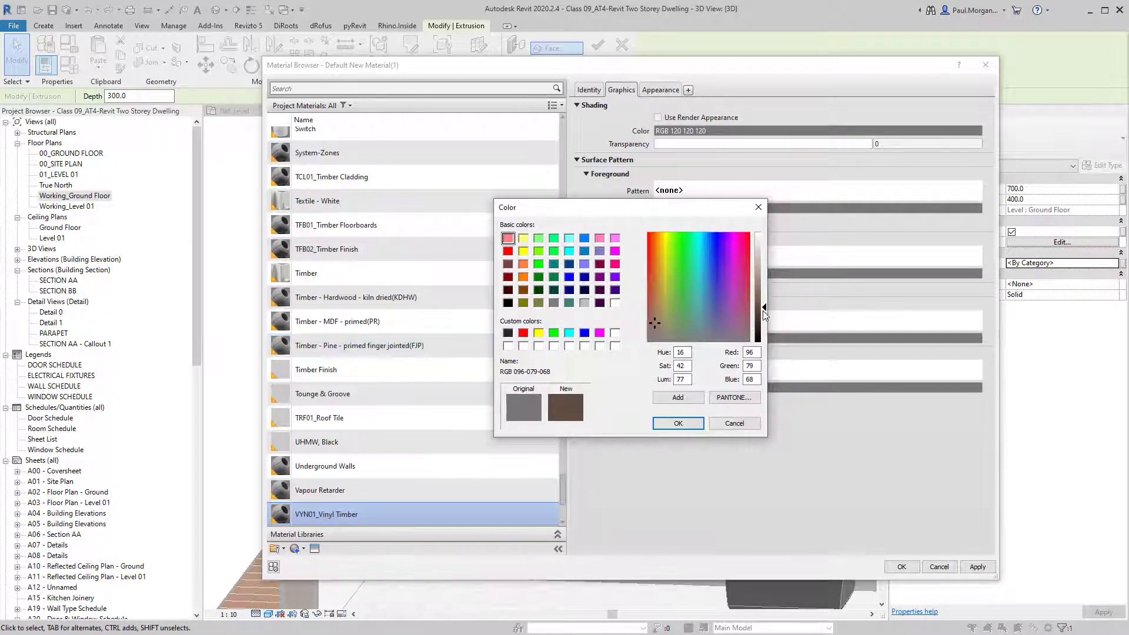
{"action": "left_click_drag", "start_coordinate": [767, 308], "coordinate": [767, 307]}
{"action": "left_click", "coordinate": [658, 322]}
{"action": "left_click", "coordinate": [762, 314]}
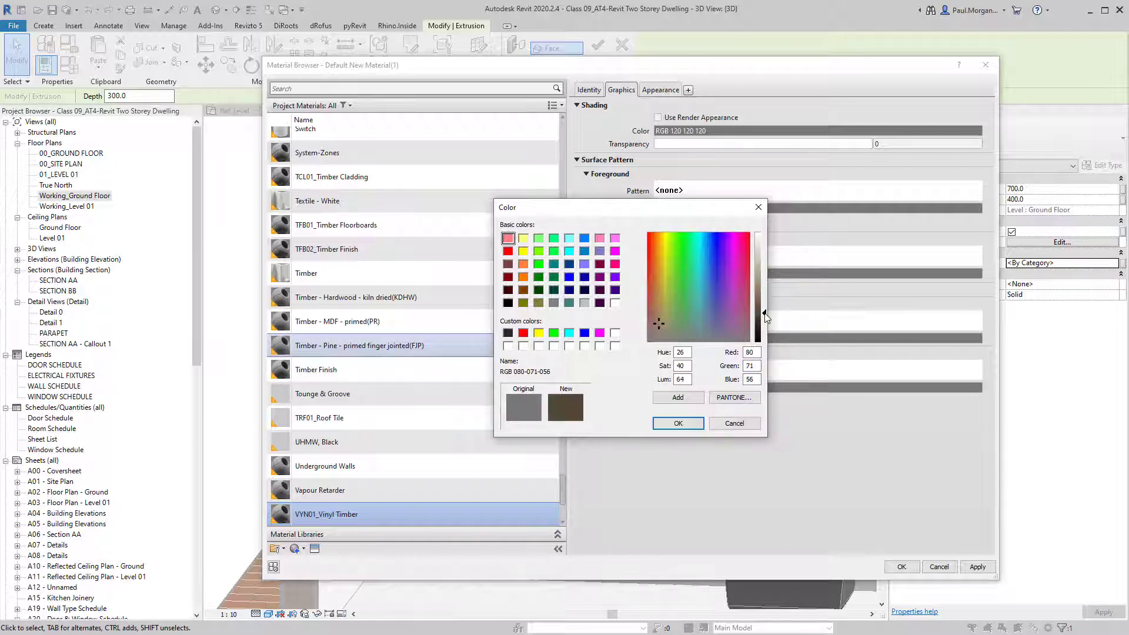
{"action": "left_click", "coordinate": [668, 424]}
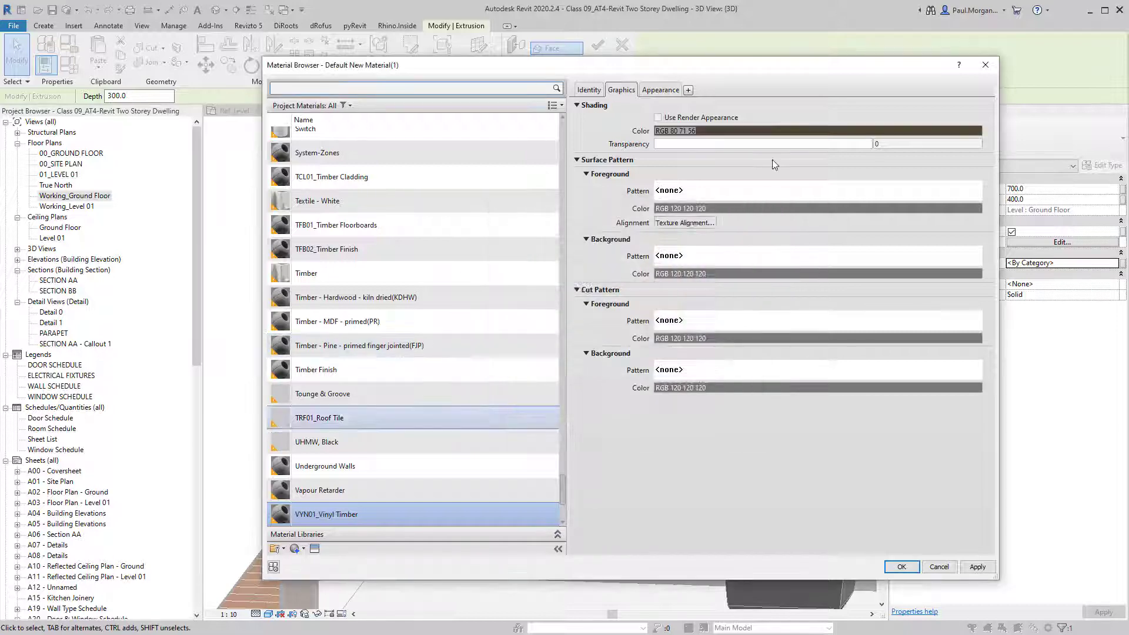
Leave the surface pattern empty and apply the material to the cabinet box.
{"action": "left_click", "coordinate": [756, 196]}
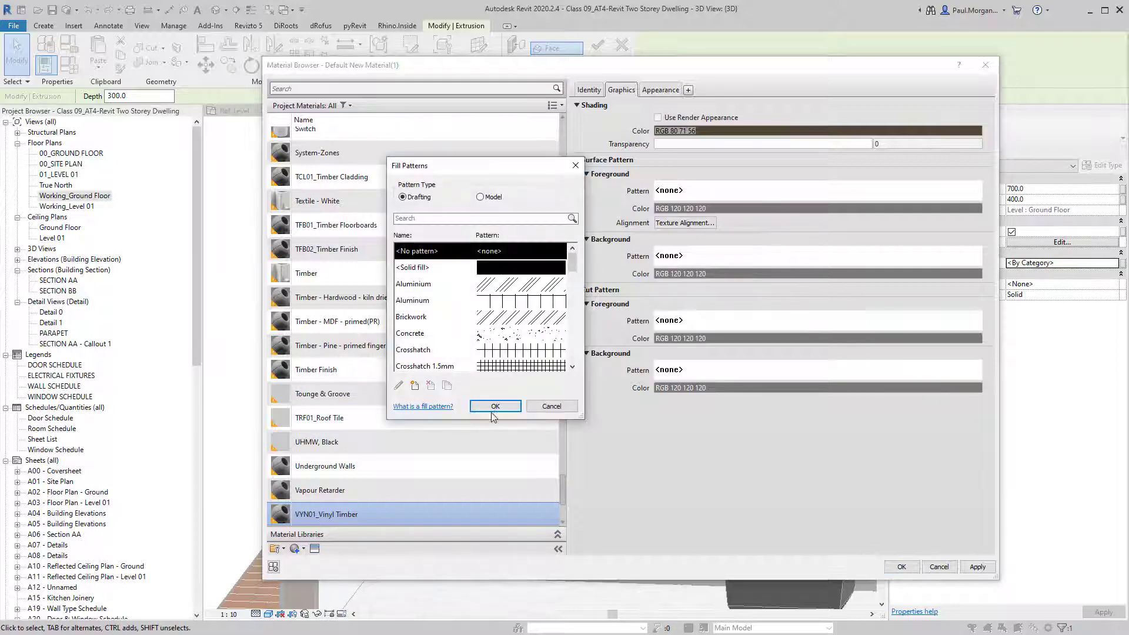
{"action": "scroll", "coordinate": [519, 337], "scroll_direction": "down", "scroll_amount": 3}
{"action": "scroll", "coordinate": [520, 337], "scroll_direction": "down", "scroll_amount": 5}
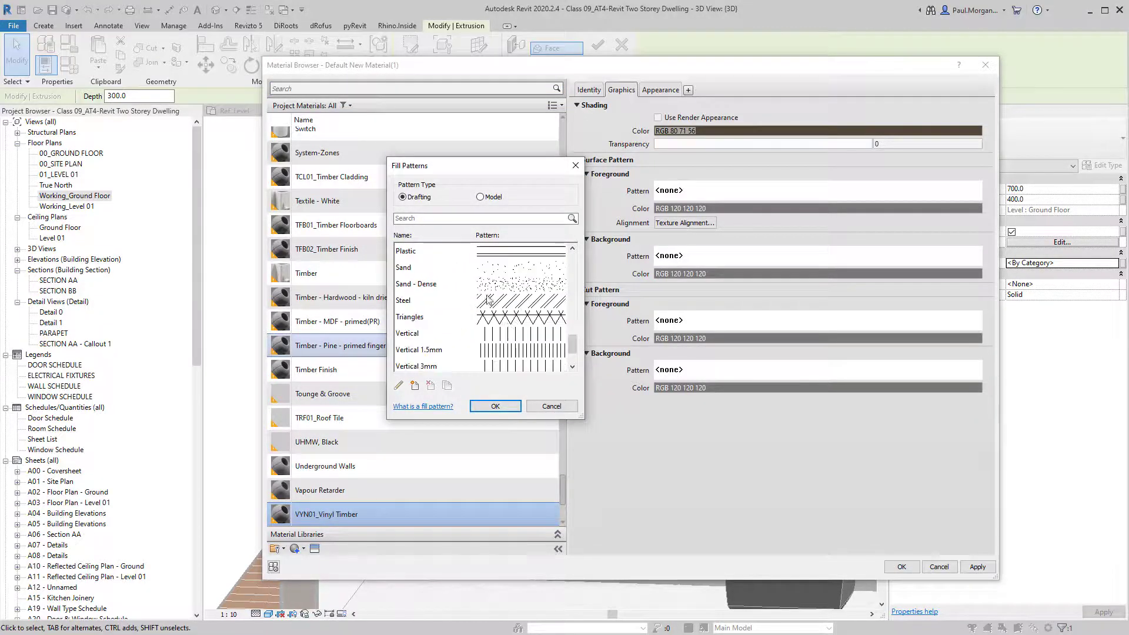
{"action": "left_click", "coordinate": [480, 197]}
{"action": "scroll", "coordinate": [505, 272], "scroll_direction": "up", "scroll_amount": 5}
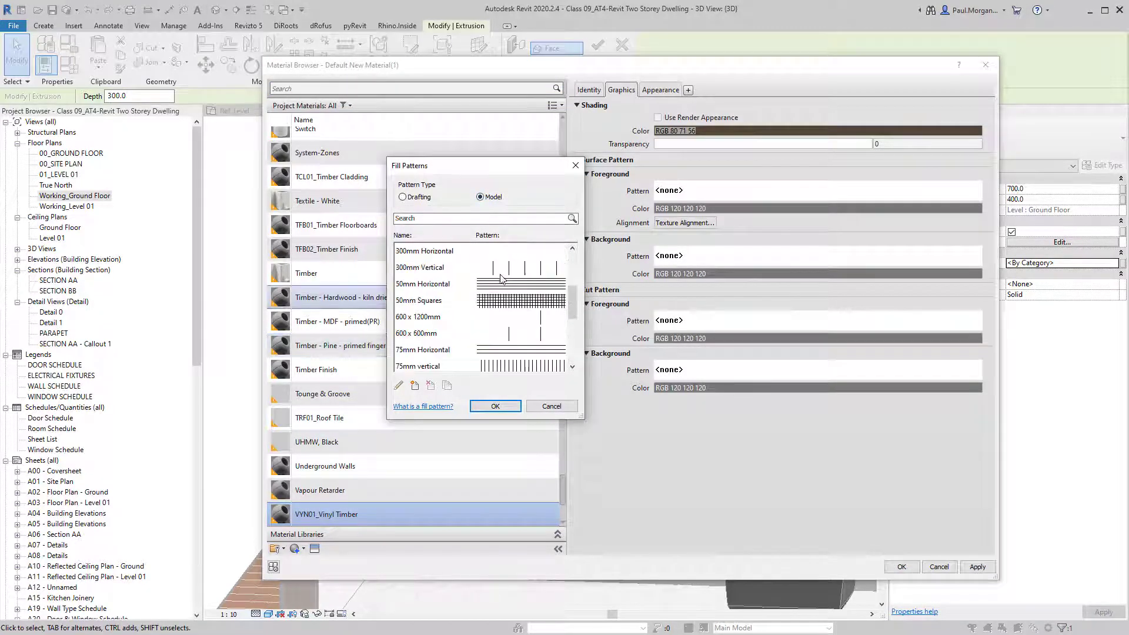
{"action": "left_click", "coordinate": [412, 197]}
{"action": "scroll", "coordinate": [542, 304], "scroll_direction": "down", "scroll_amount": 15}
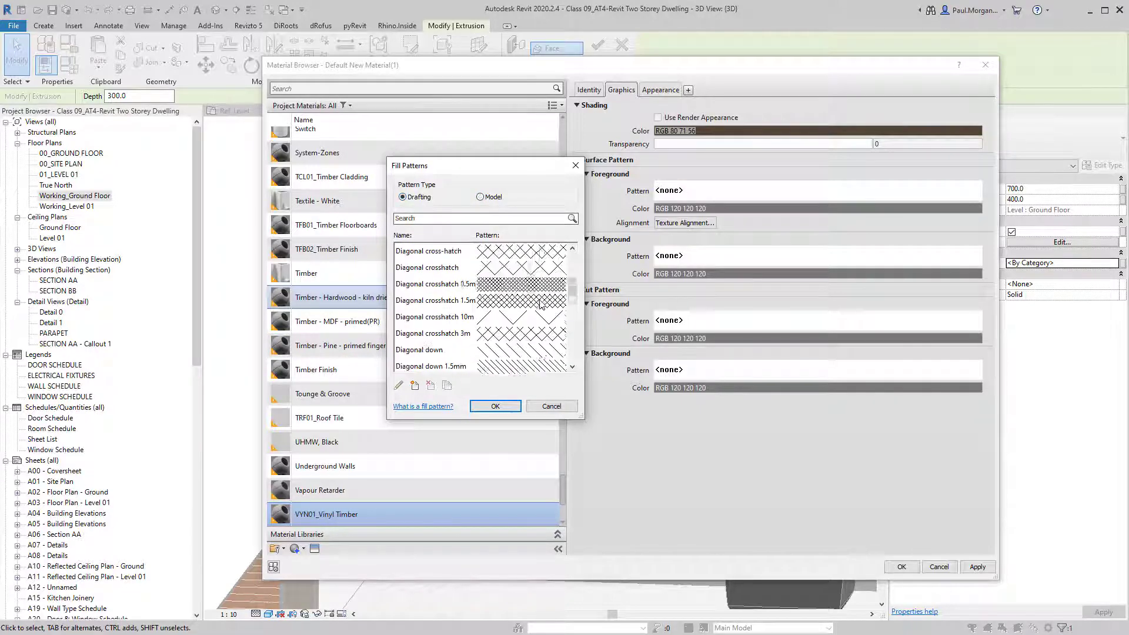
{"action": "left_click", "coordinate": [496, 407]}
{"action": "left_click", "coordinate": [902, 567]}
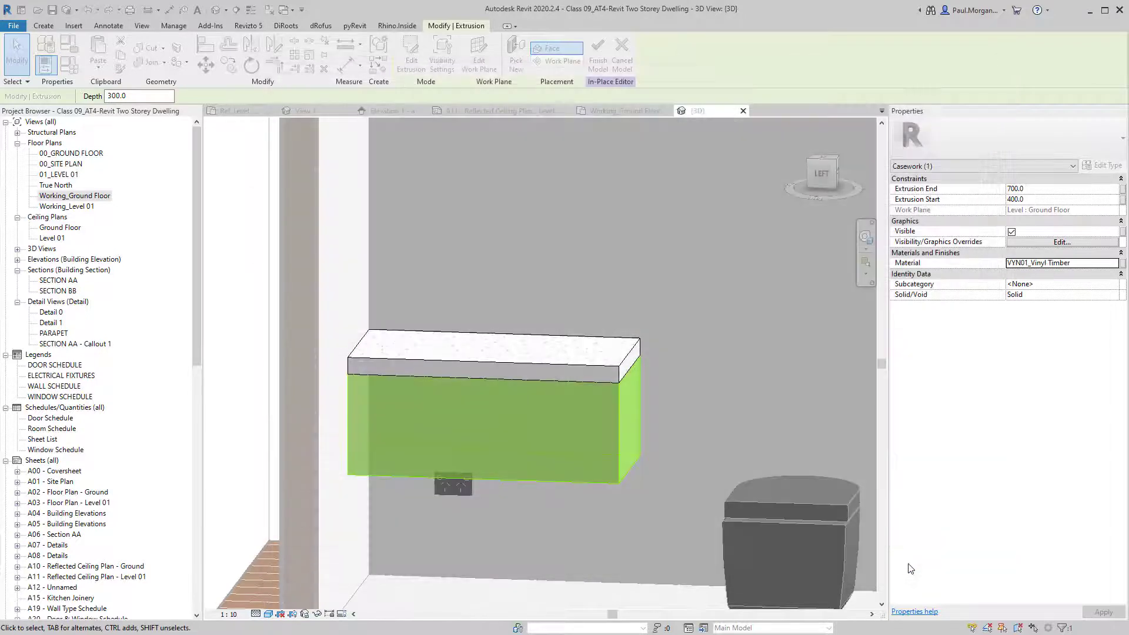
Orbit around the vanity to check the cabinet's new vinyl timber finish.
{"action": "left_click", "coordinate": [720, 415]}
{"action": "middle_click_drag", "start_coordinate": [678, 491], "coordinate": [614, 461], "text": "shift"}
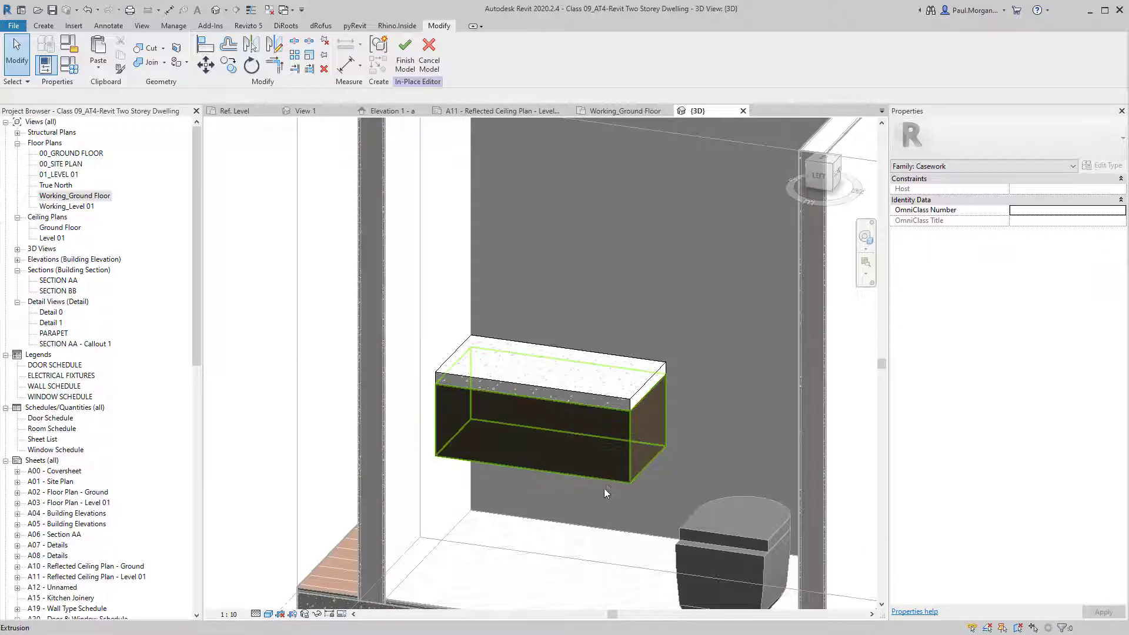
{"action": "scroll", "coordinate": [605, 489], "scroll_direction": "down", "scroll_amount": 2}
{"action": "middle_click_drag", "start_coordinate": [635, 483], "coordinate": [700, 528], "text": "shift"}
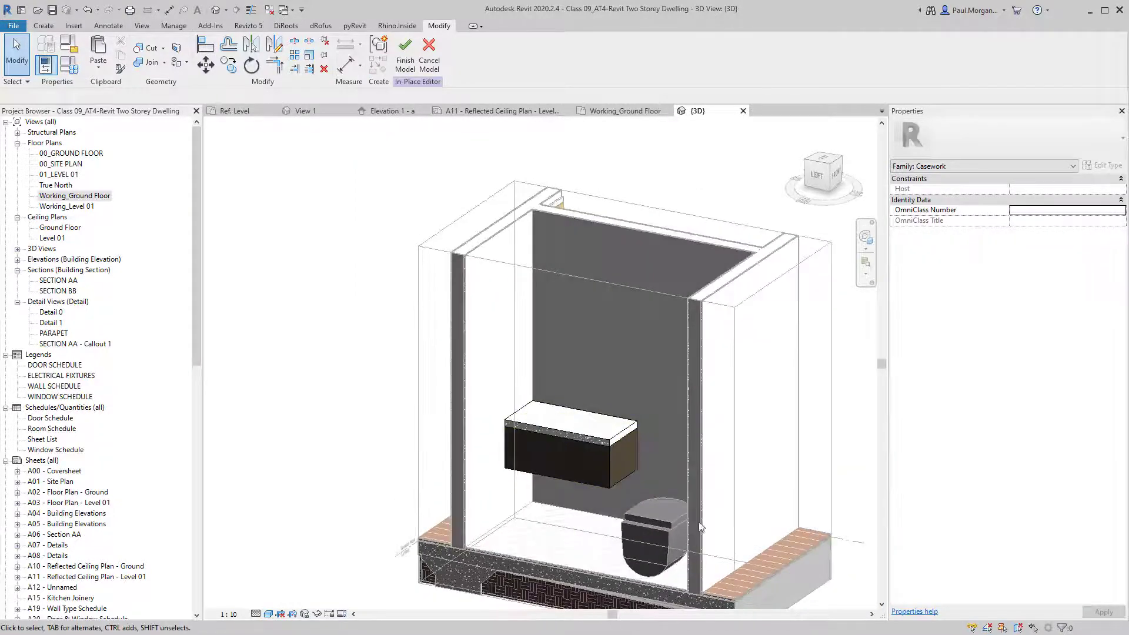
Deselect the benchtop and open the Working_Ground Floor plan.
{"action": "left_click", "coordinate": [558, 433]}
{"action": "left_click", "coordinate": [553, 426]}
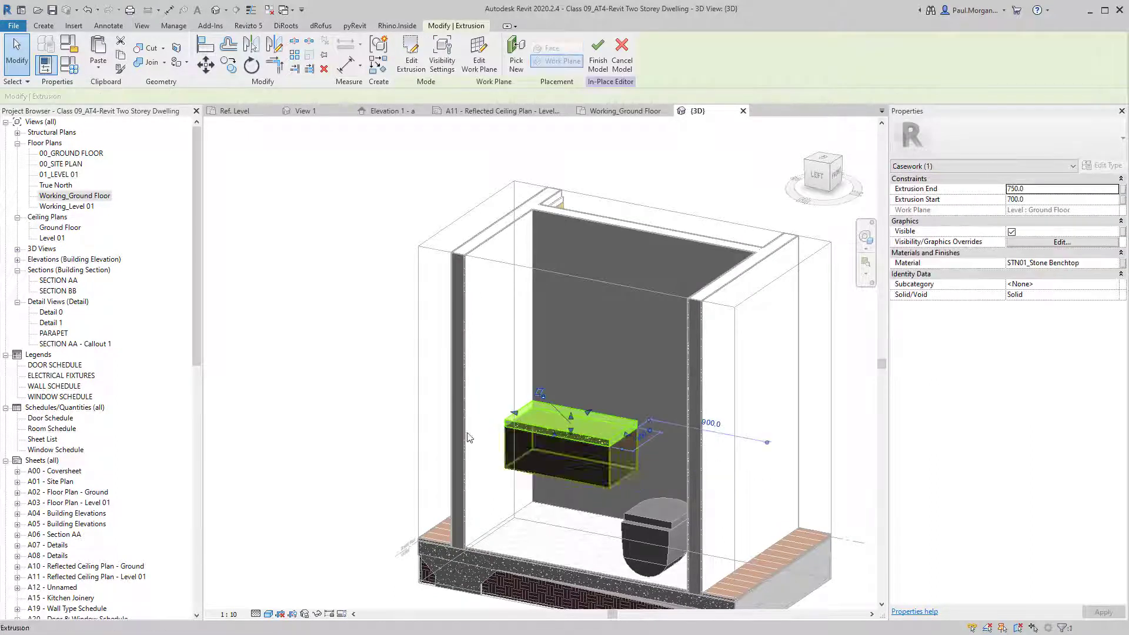
{"action": "left_click", "coordinate": [272, 395]}
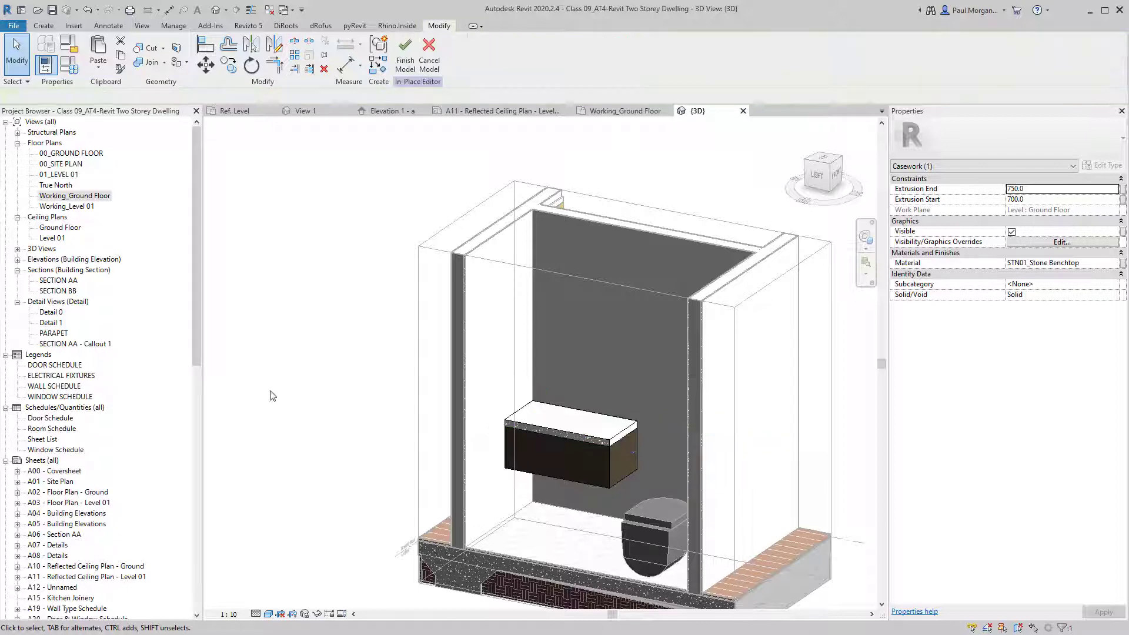
{"action": "double_click", "coordinate": [67, 196]}
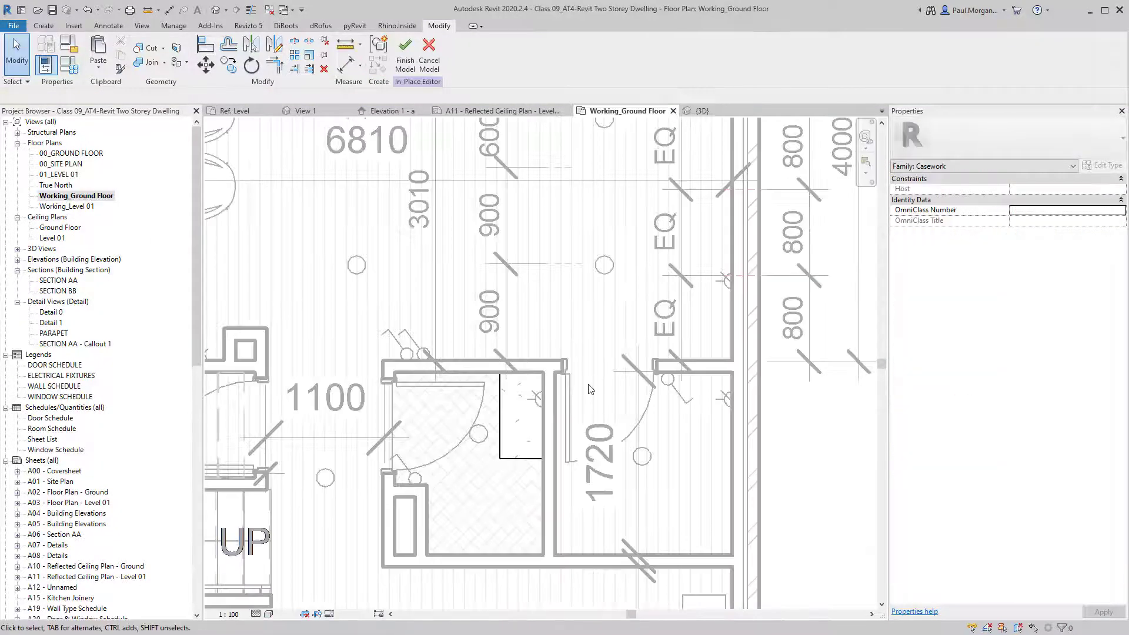
Close the inactive views and switch to the AT4_FAMILIES 3D view.
{"action": "middle_click_drag", "start_coordinate": [517, 425], "coordinate": [534, 388]}
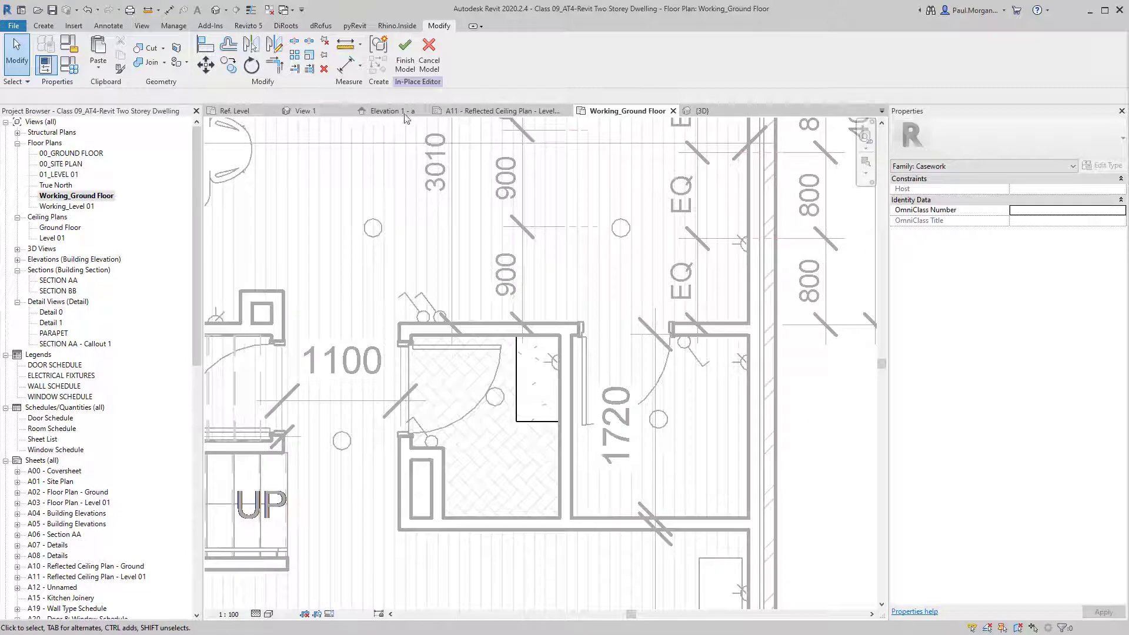
{"action": "left_click", "coordinate": [272, 11]}
{"action": "left_click", "coordinate": [224, 112]}
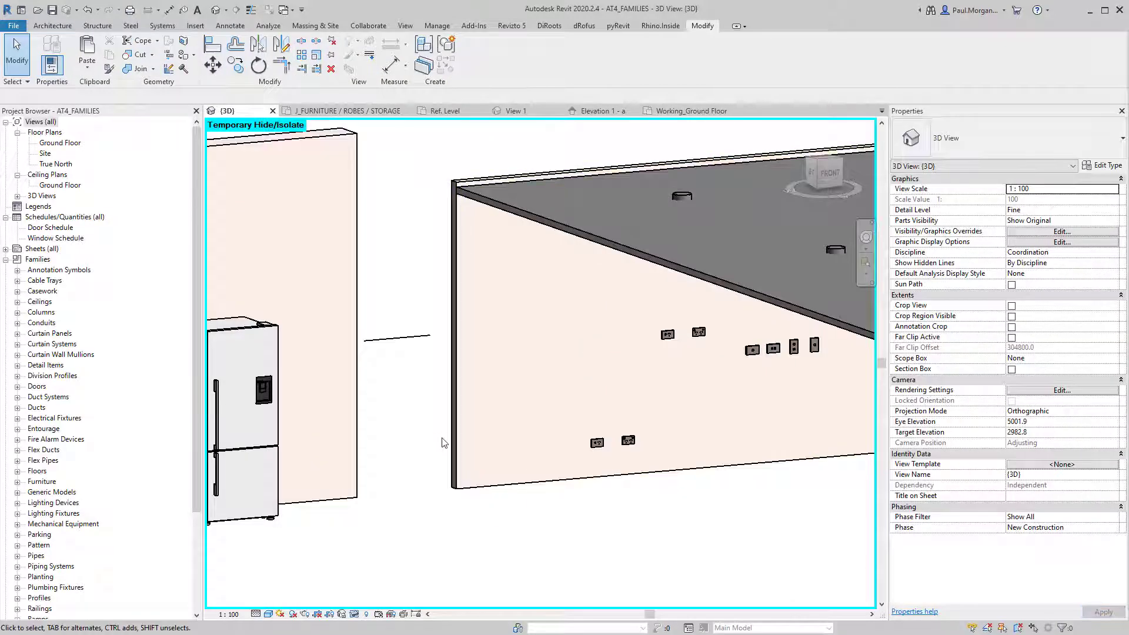
Select the round basin and wall tap set and copy them.
{"action": "middle_click_drag", "start_coordinate": [588, 360], "coordinate": [788, 384], "text": "shift"}
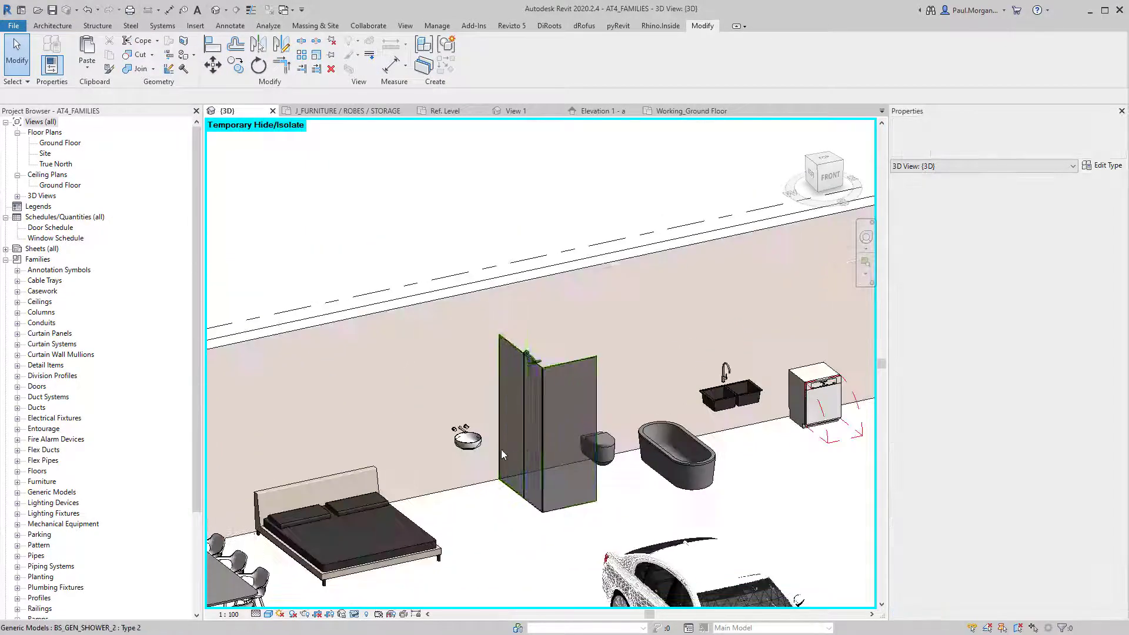
{"action": "scroll", "coordinate": [500, 450], "scroll_direction": "up", "scroll_amount": 3}
{"action": "left_click", "coordinate": [422, 436]}
{"action": "scroll", "coordinate": [422, 438], "scroll_direction": "up", "scroll_amount": 4}
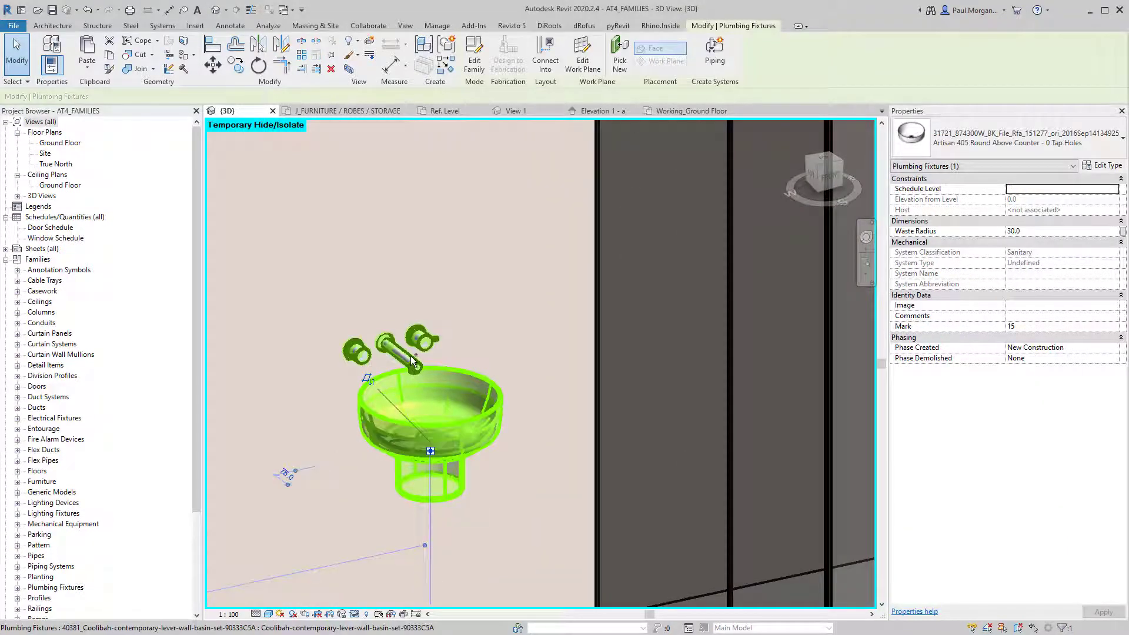
{"action": "left_click", "coordinate": [483, 491], "text": "ctrl"}
{"action": "scroll", "coordinate": [480, 489], "scroll_direction": "down", "scroll_amount": 3}
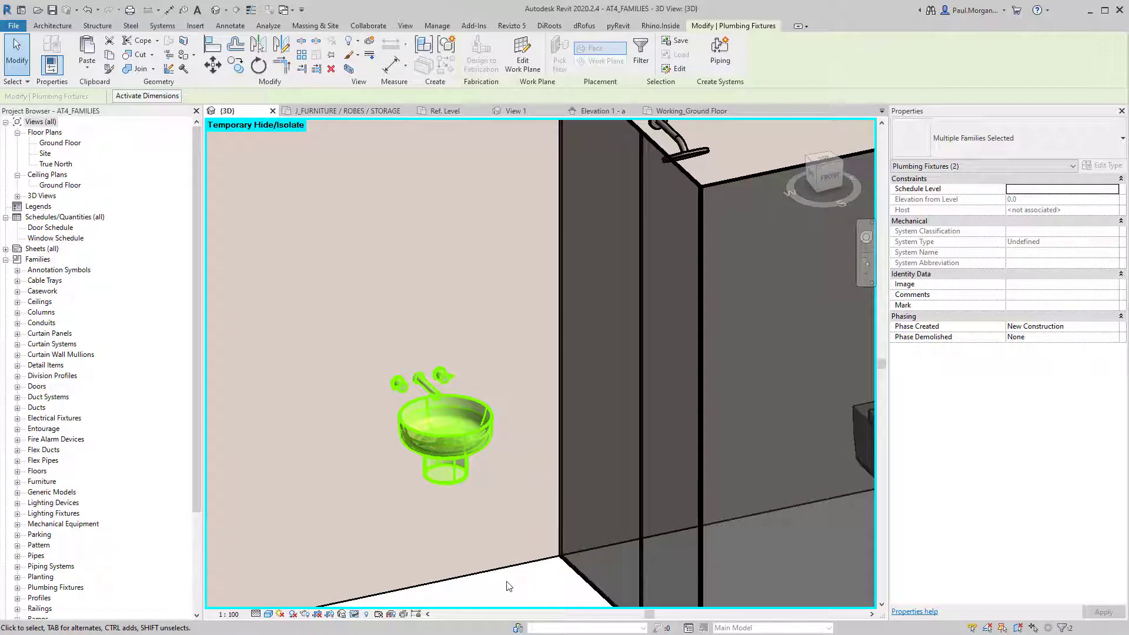
{"action": "key", "text": "Escape"}
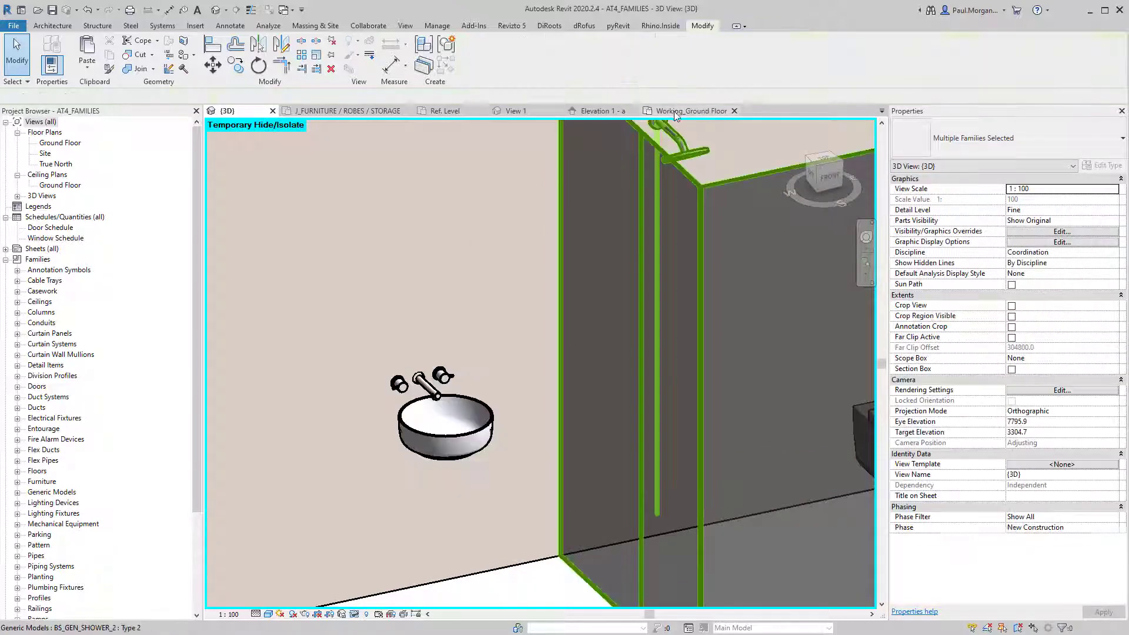
Try pasting them into the ground floor plan, dismiss the error, and return to AT4_FAMILIES.
{"action": "left_click", "coordinate": [675, 111]}
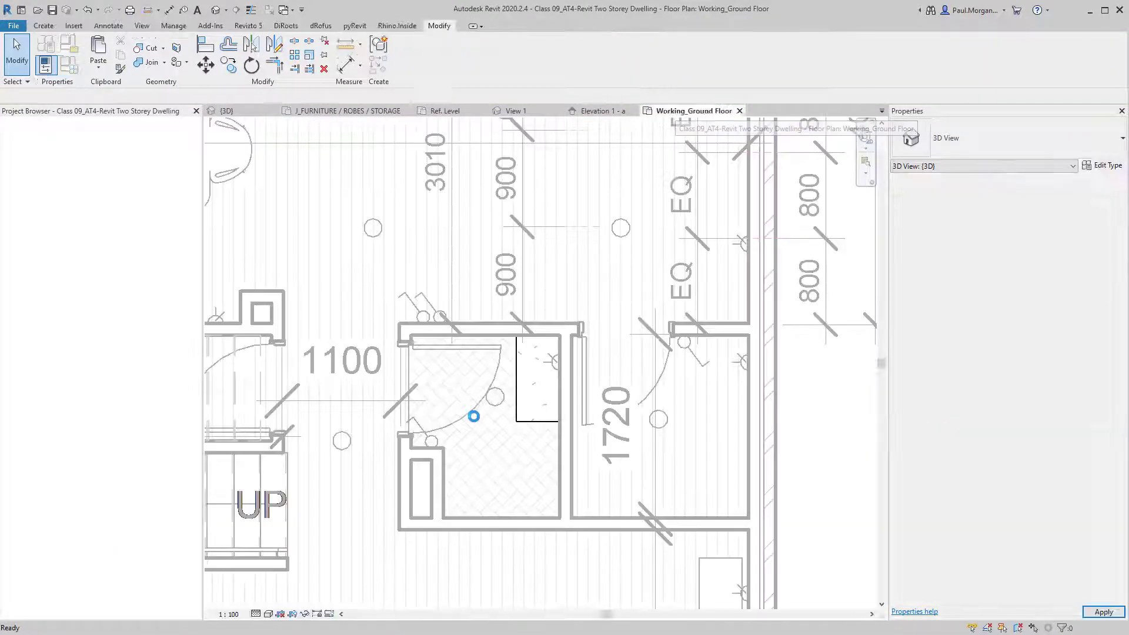
{"action": "key", "text": "ctrl+v"}
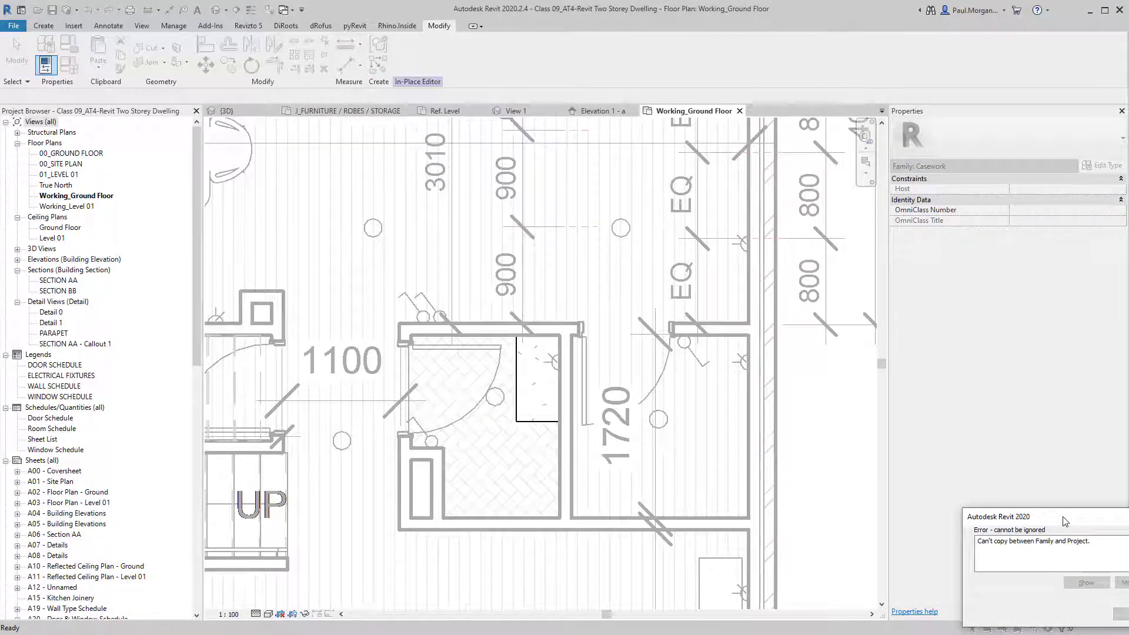
{"action": "left_click", "coordinate": [836, 500]}
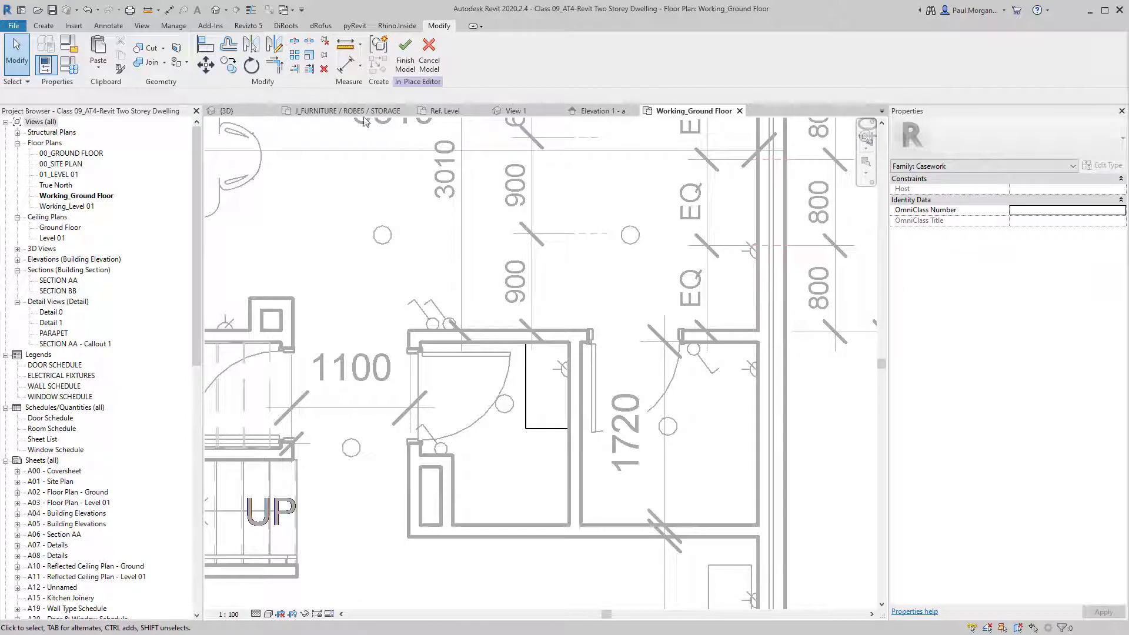
{"action": "left_click", "coordinate": [247, 111]}
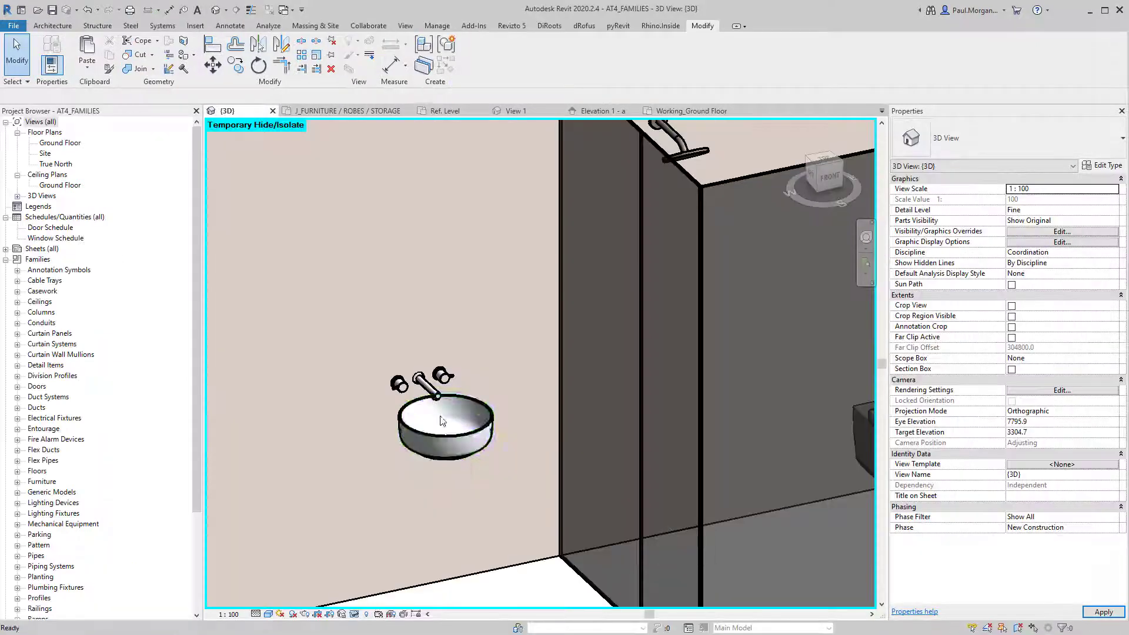
Load the Artisan 405 round basin family into Class 09_AT4-Revit Two Storey Dwelling.rvt.
{"action": "left_click", "coordinate": [442, 421]}
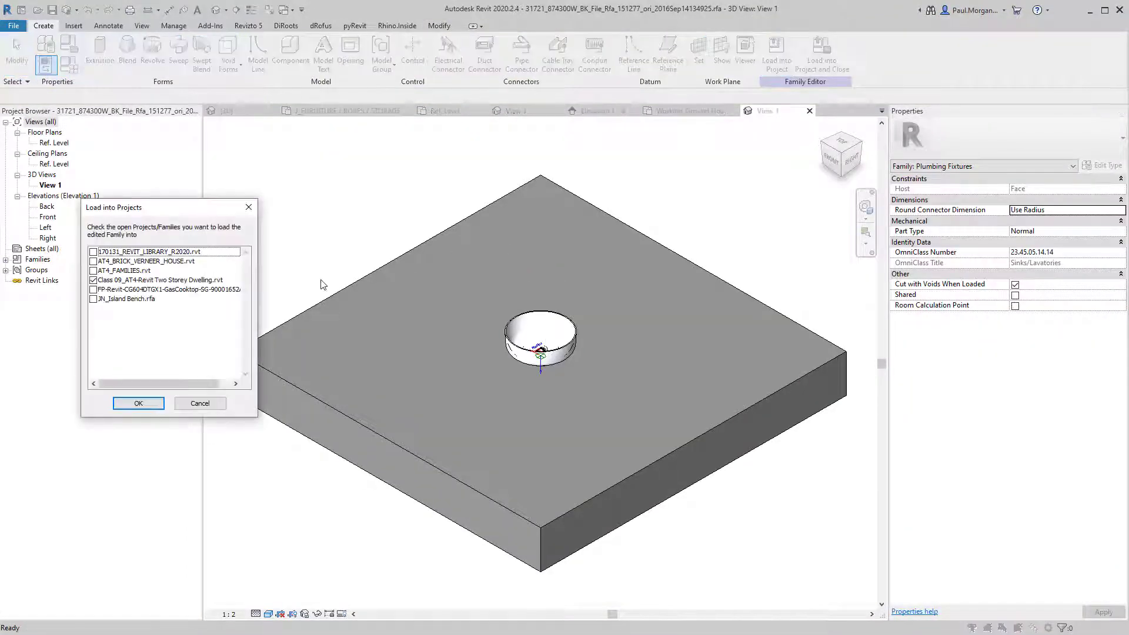
{"action": "left_click", "coordinate": [120, 281]}
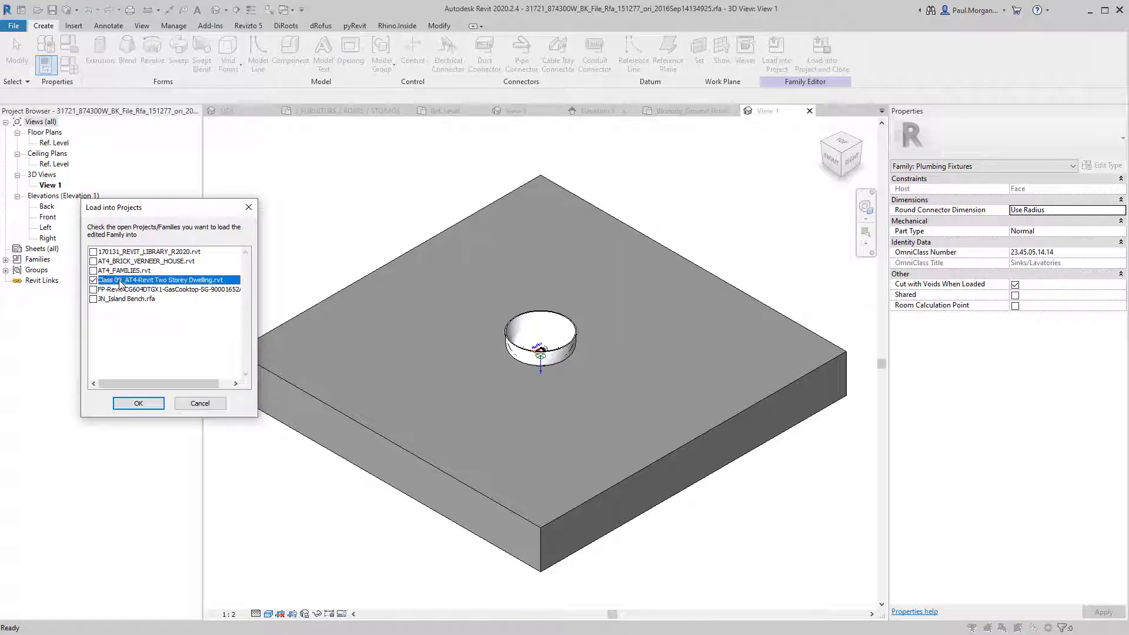
{"action": "left_click", "coordinate": [139, 404]}
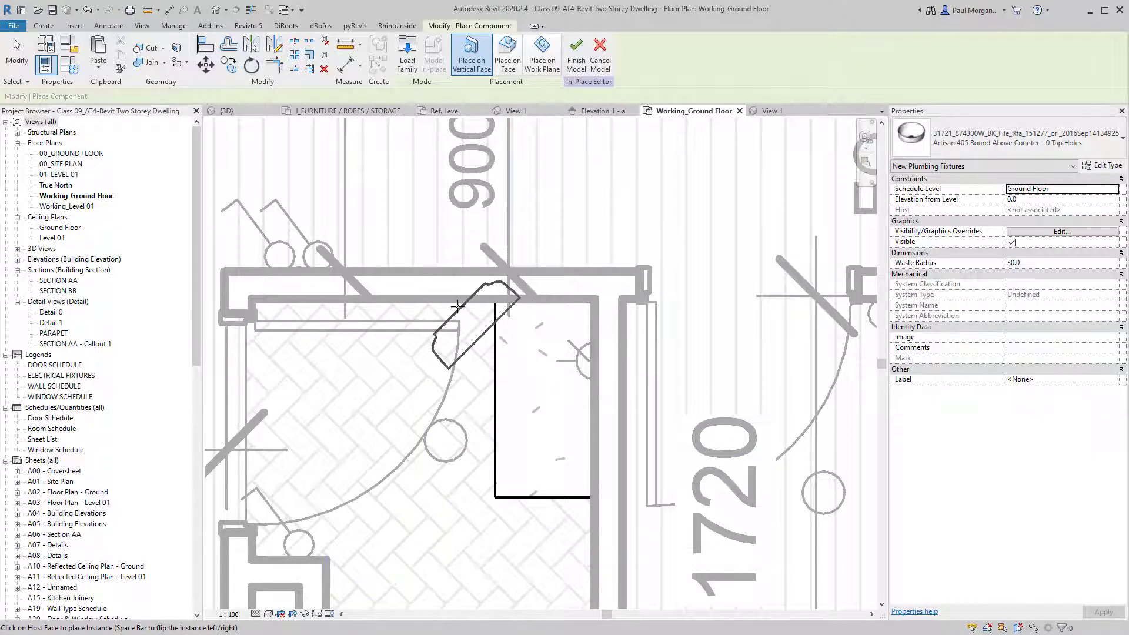
Place the round basin on the stone benchtop face.
{"action": "left_click", "coordinate": [509, 59]}
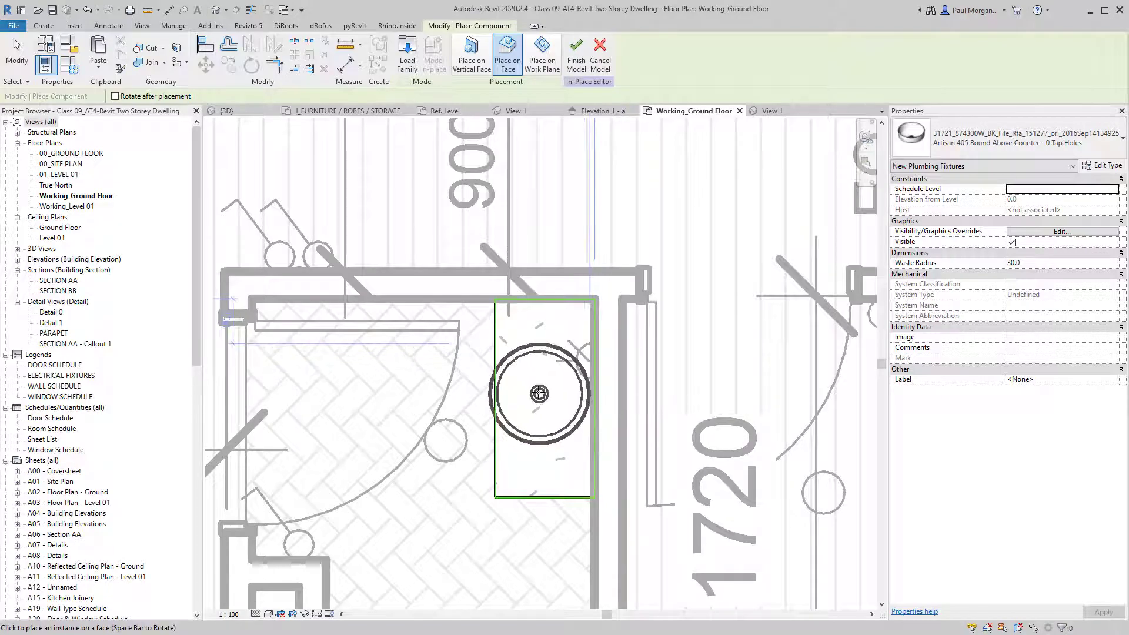
{"action": "left_click", "coordinate": [540, 393]}
{"action": "key", "text": "Escape"}
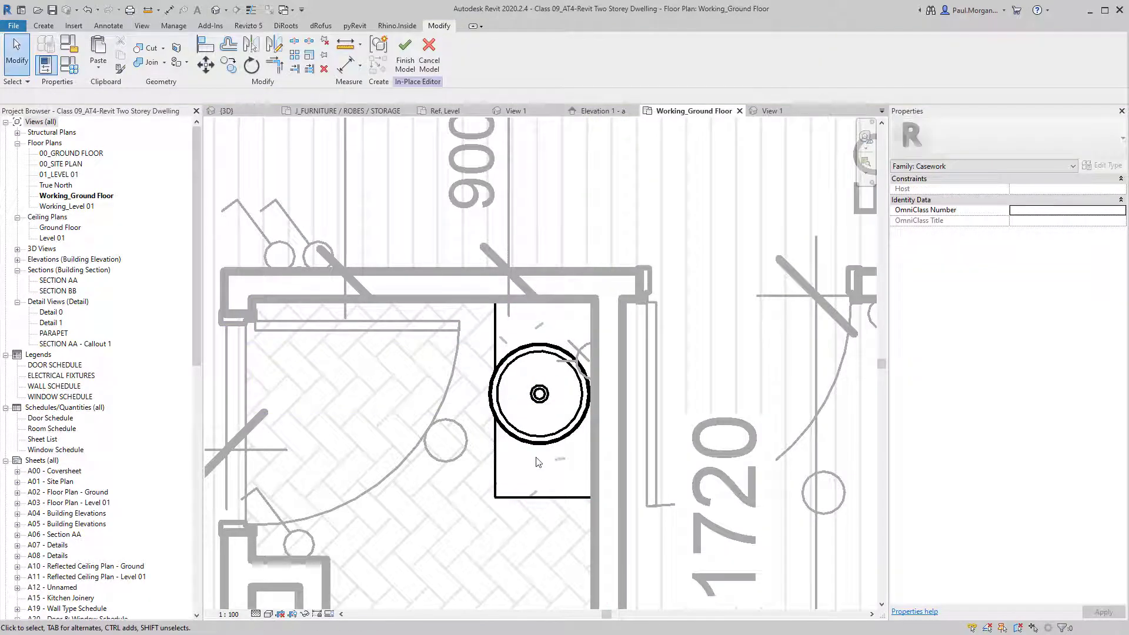
Open the Default 3D View and orbit to view the basin on the vanity.
{"action": "left_click", "coordinate": [219, 11]}
{"action": "scroll", "coordinate": [456, 377], "scroll_direction": "up", "scroll_amount": 3}
{"action": "middle_click_drag", "start_coordinate": [482, 413], "coordinate": [653, 412], "text": "shift"}
{"action": "left_click", "coordinate": [530, 361]}
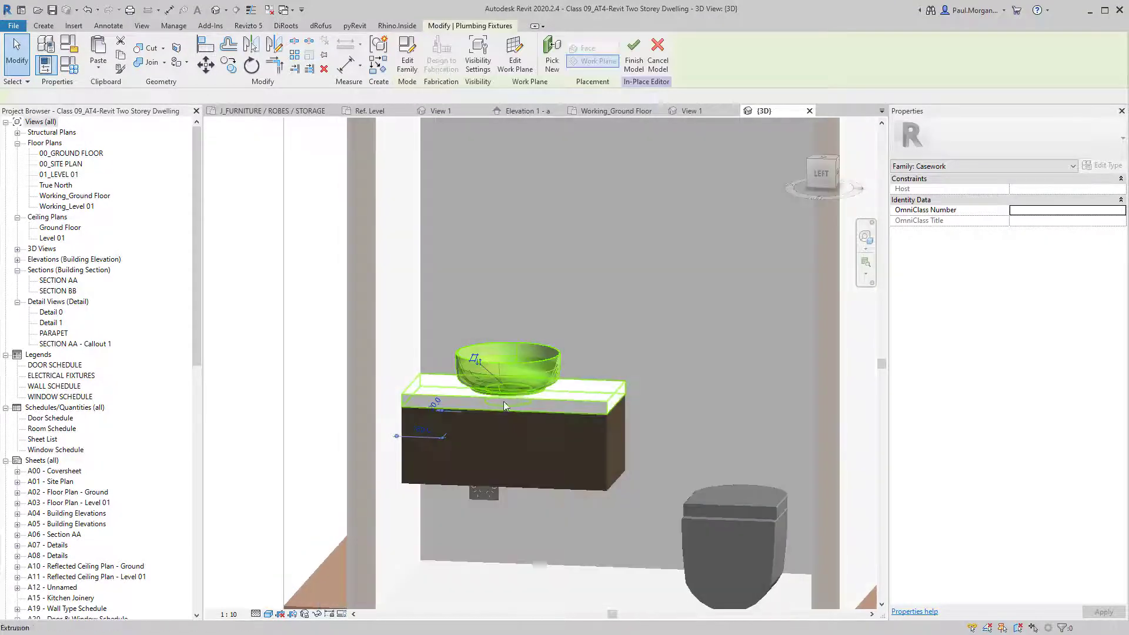
{"action": "key", "text": "Escape"}
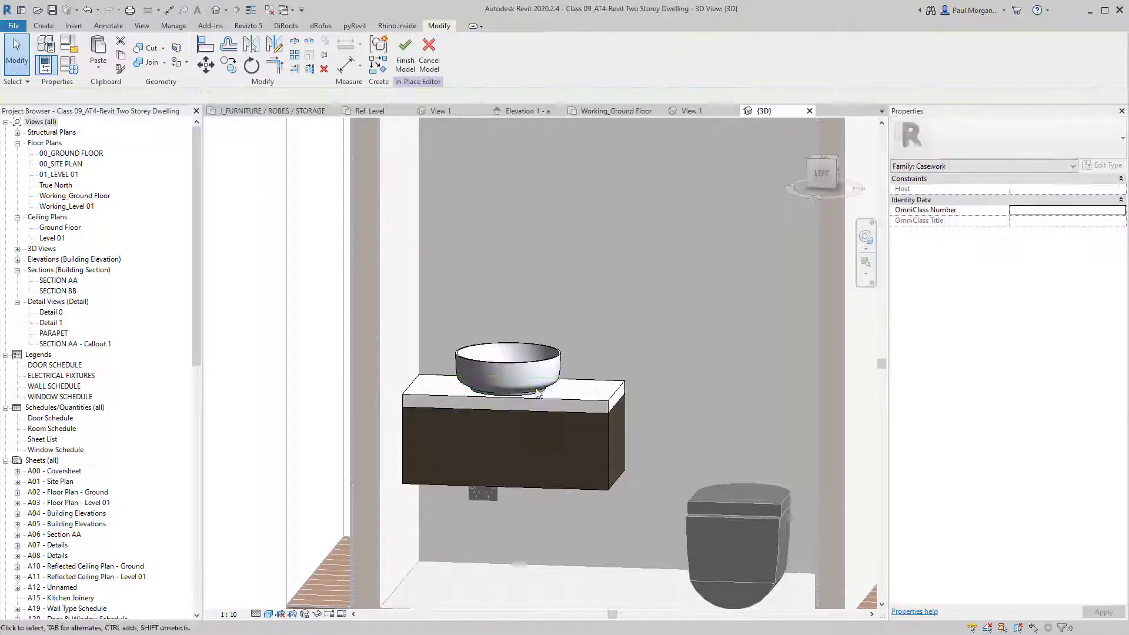
{"action": "mouse_move", "coordinate": [537, 393]}
{"action": "middle_mouse_down", "text": "shift"}
{"action": "mouse_move", "coordinate": [547, 380]}
{"action": "mouse_move", "coordinate": [520, 389]}
{"action": "middle_mouse_up", "text": "shift"}
{"action": "left_click", "coordinate": [542, 384]}
{"action": "key", "text": "Escape"}
{"action": "scroll", "coordinate": [565, 411], "scroll_direction": "down", "scroll_amount": 1}
{"action": "middle_click_drag", "start_coordinate": [573, 432], "coordinate": [589, 420]}
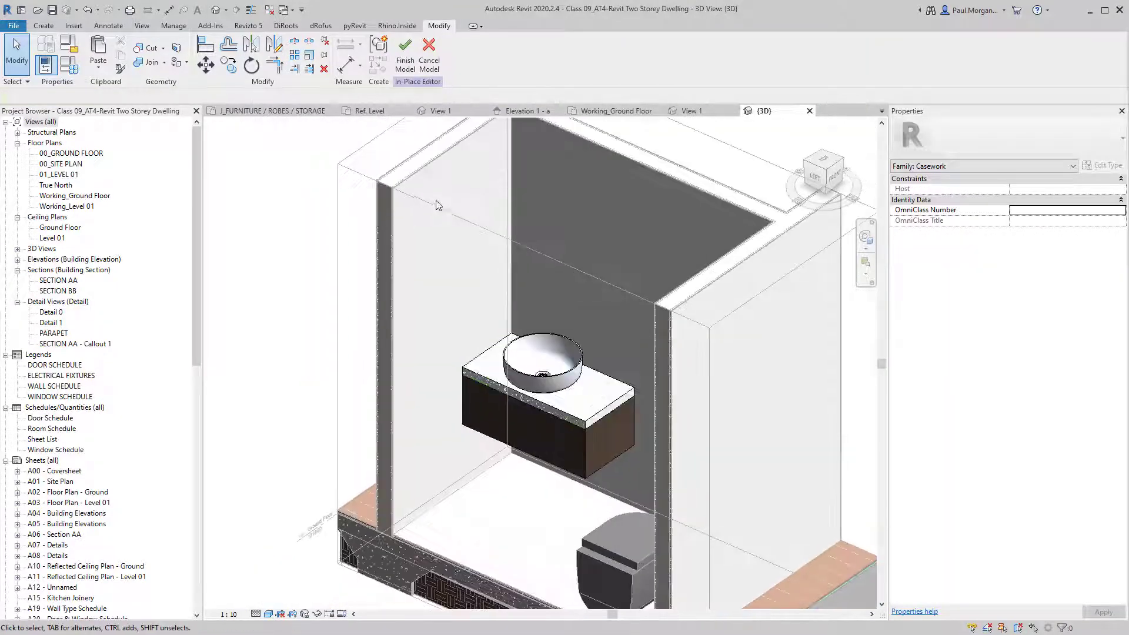
{"action": "left_click", "coordinate": [444, 112]}
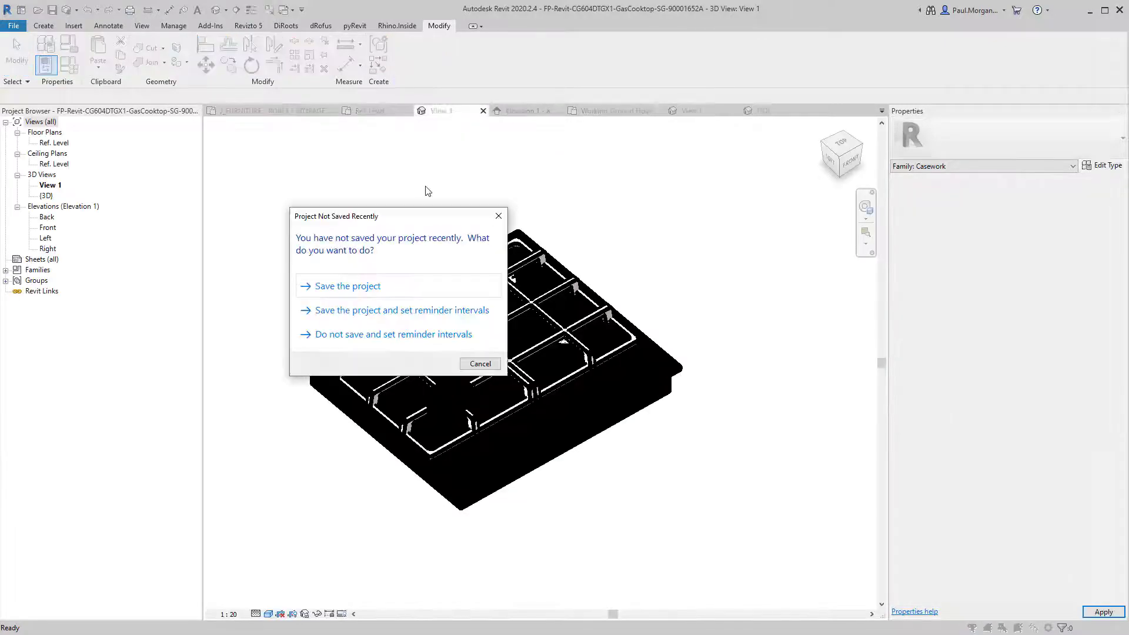
Close the basin family without saving.
{"action": "left_click", "coordinate": [498, 216]}
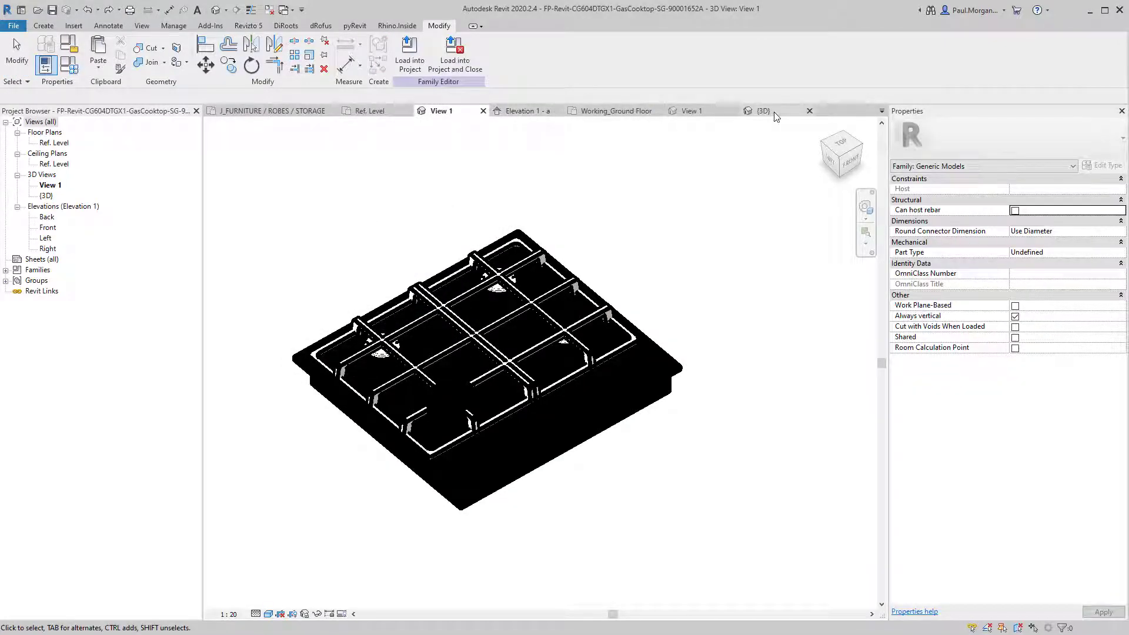
{"action": "left_click", "coordinate": [775, 114]}
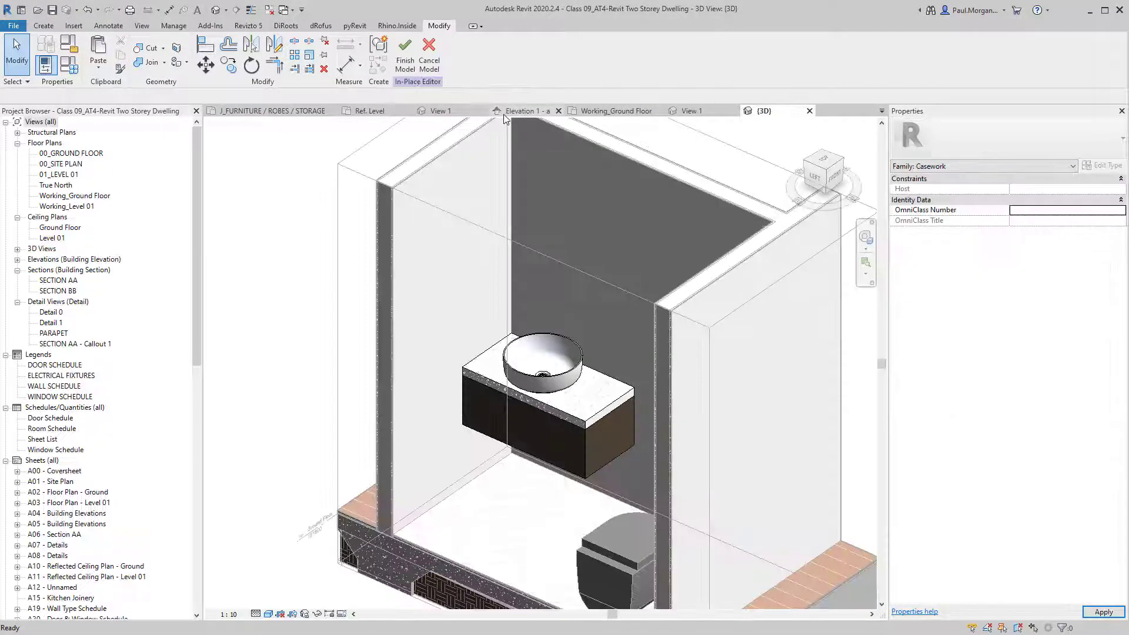
{"action": "left_click", "coordinate": [694, 113]}
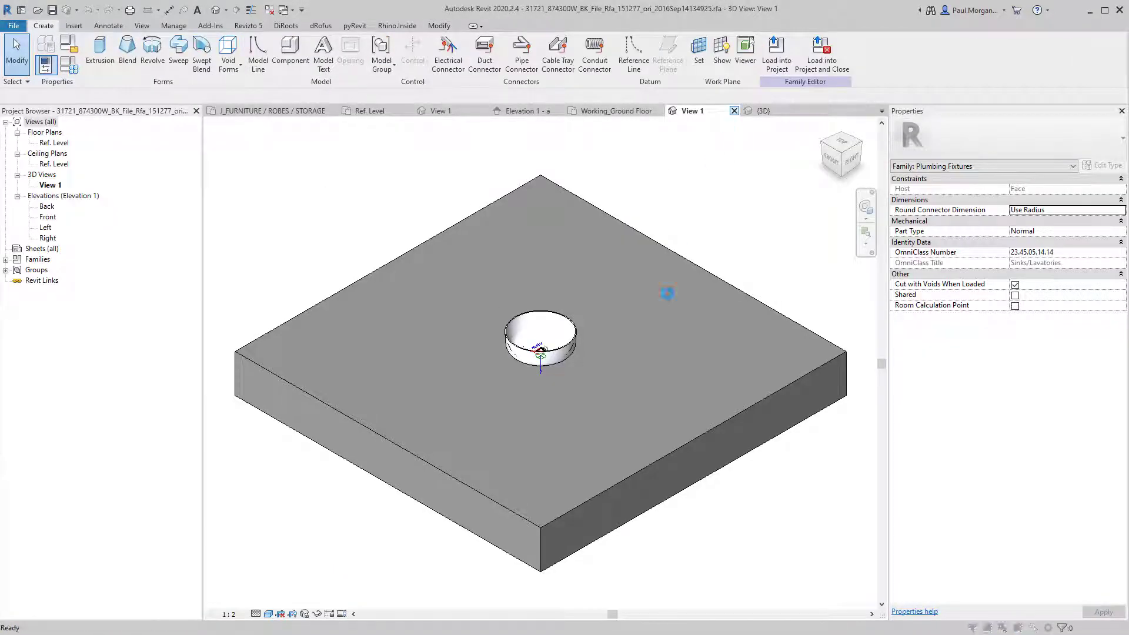
{"action": "left_click", "coordinate": [429, 325]}
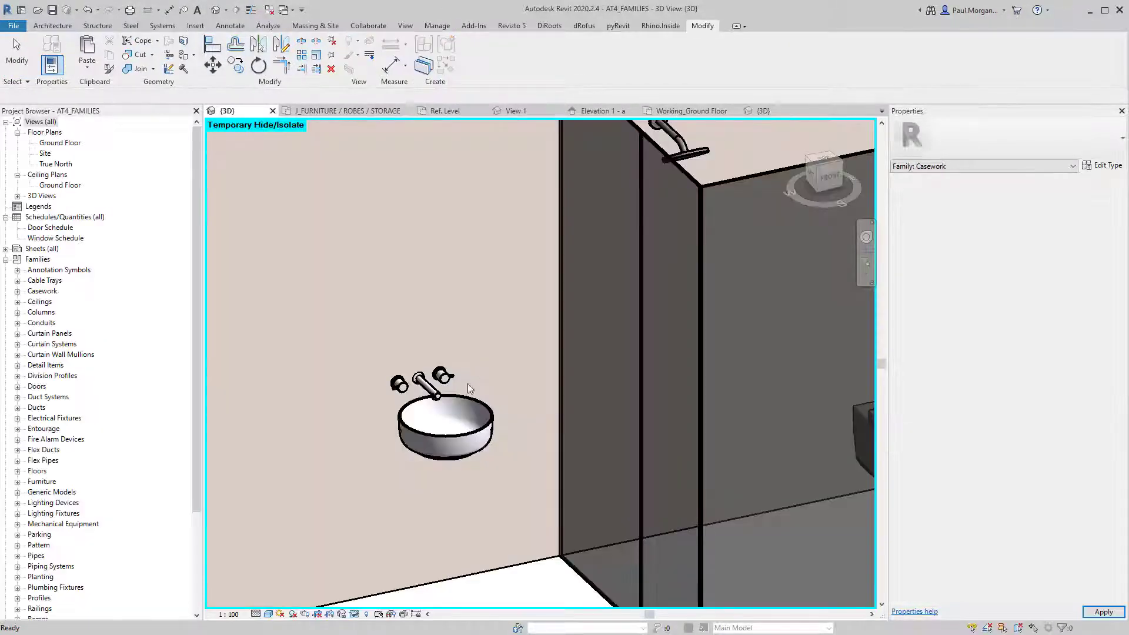
Load the Coolibah lever wall basin tap set into the Class 09 project without saving the family.
{"action": "left_click", "coordinate": [445, 389]}
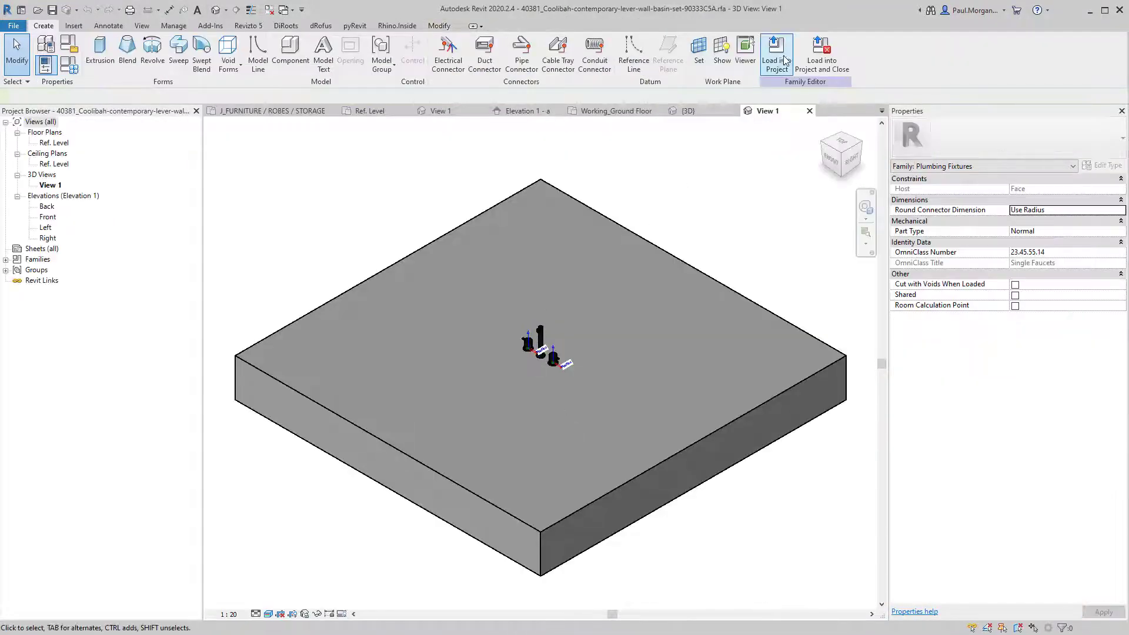
{"action": "left_click", "coordinate": [811, 54]}
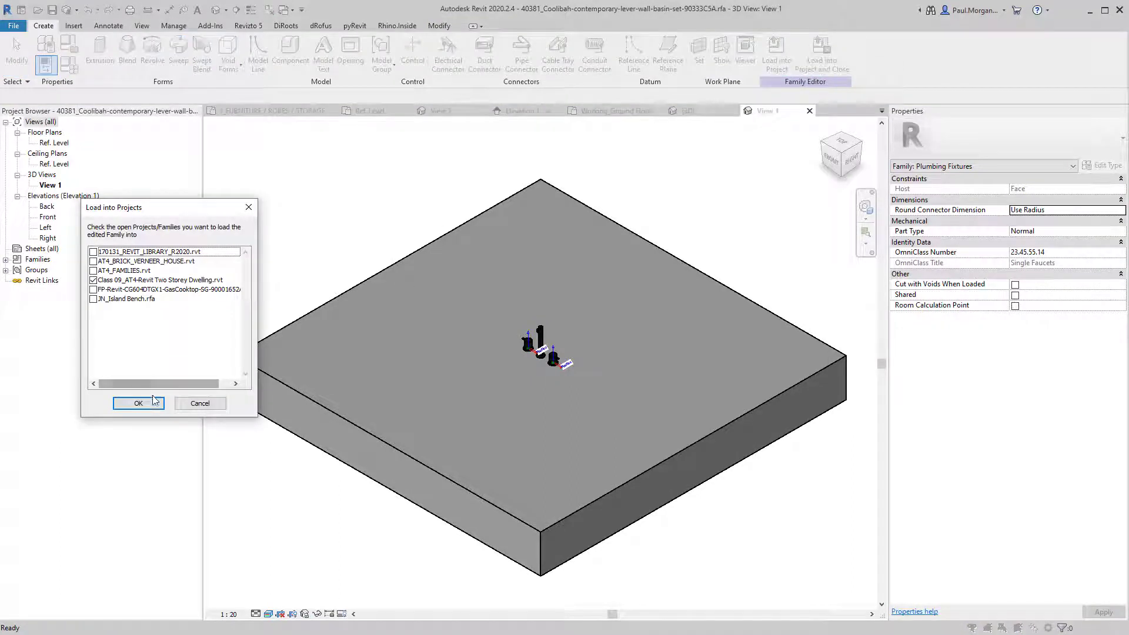
{"action": "left_click", "coordinate": [154, 401]}
{"action": "left_click", "coordinate": [434, 316]}
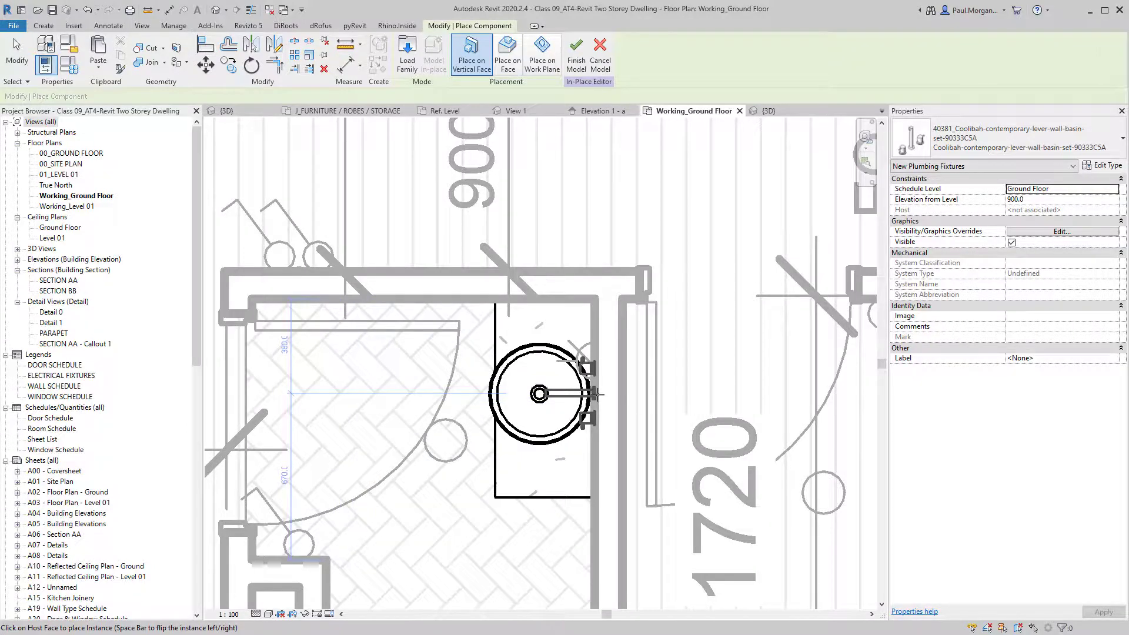
Mount the Coolibah tap set on the wall behind the basin and switch to thin lines.
{"action": "left_click", "coordinate": [597, 394]}
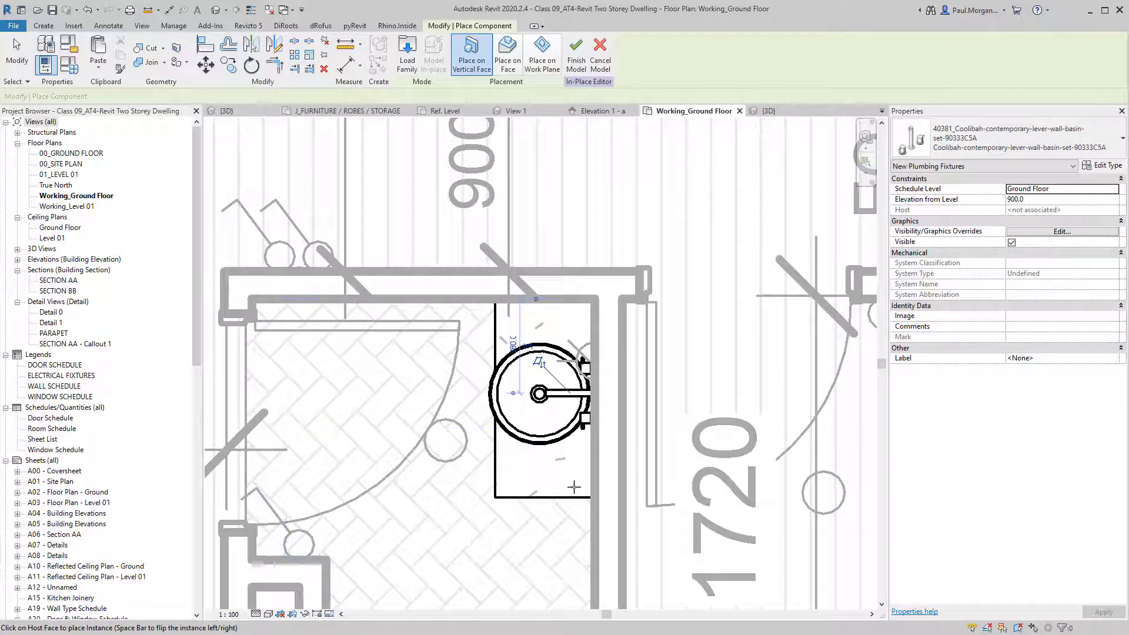
{"action": "key", "text": "Escape"}
{"action": "left_click", "coordinate": [556, 400]}
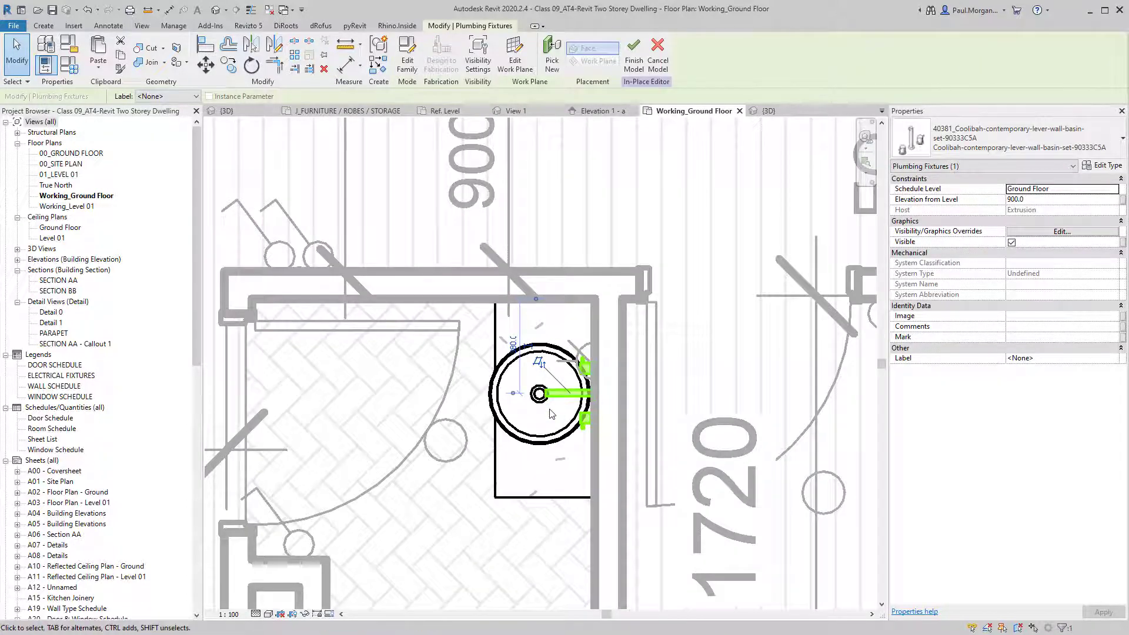
{"action": "key", "text": "Escape"}
{"action": "key", "text": "t"}
{"action": "key", "text": "l"}
{"action": "scroll", "coordinate": [542, 389], "scroll_direction": "up", "scroll_amount": 3}
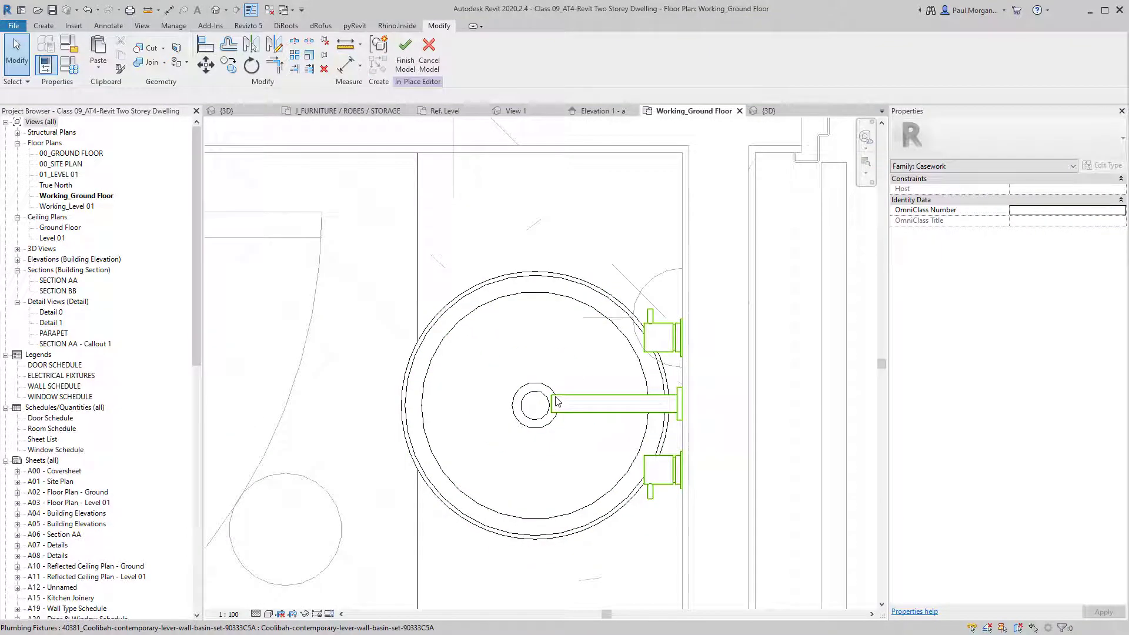
{"action": "scroll", "coordinate": [557, 402], "scroll_direction": "down", "scroll_amount": 2}
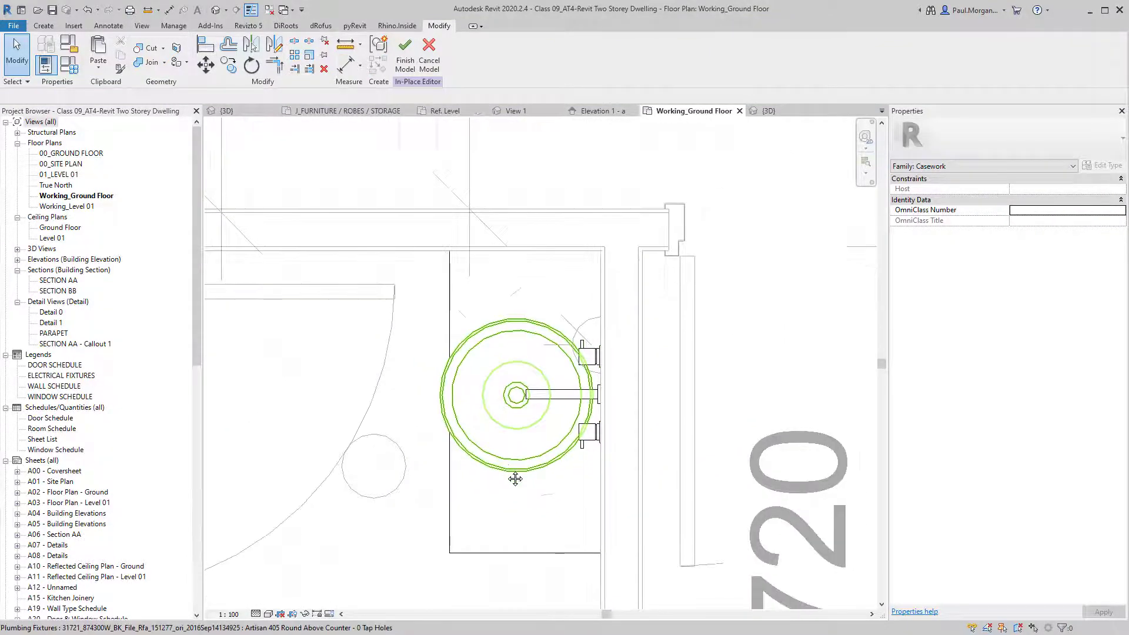
Place a temporary EQ dimension across the benchtop, then delete it.
{"action": "key", "text": "i"}
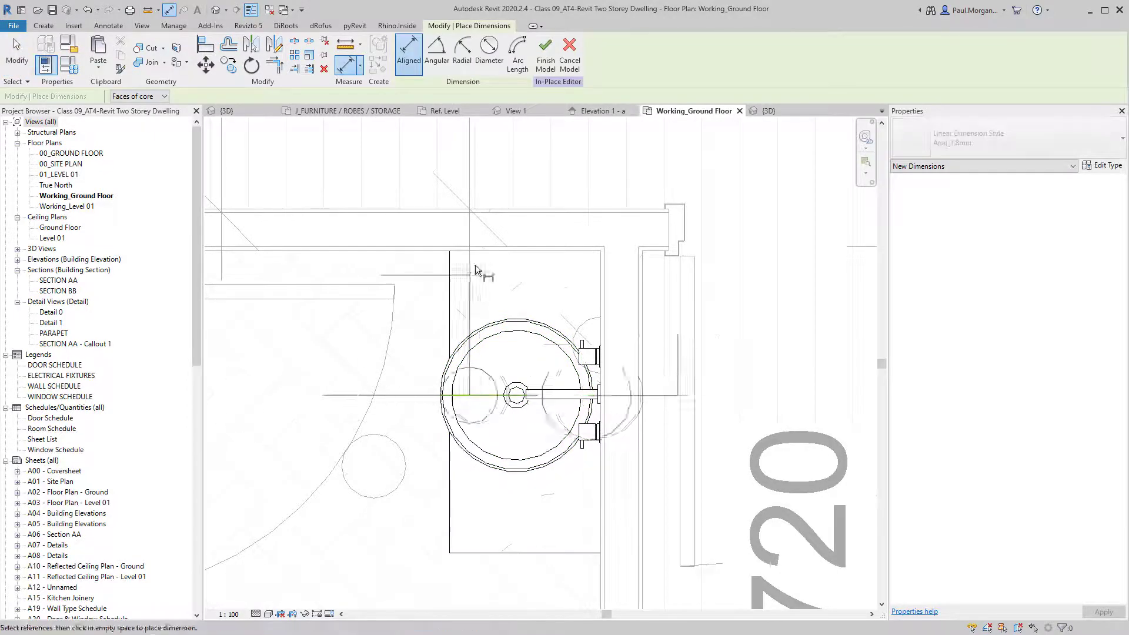
{"action": "left_click", "coordinate": [479, 255]}
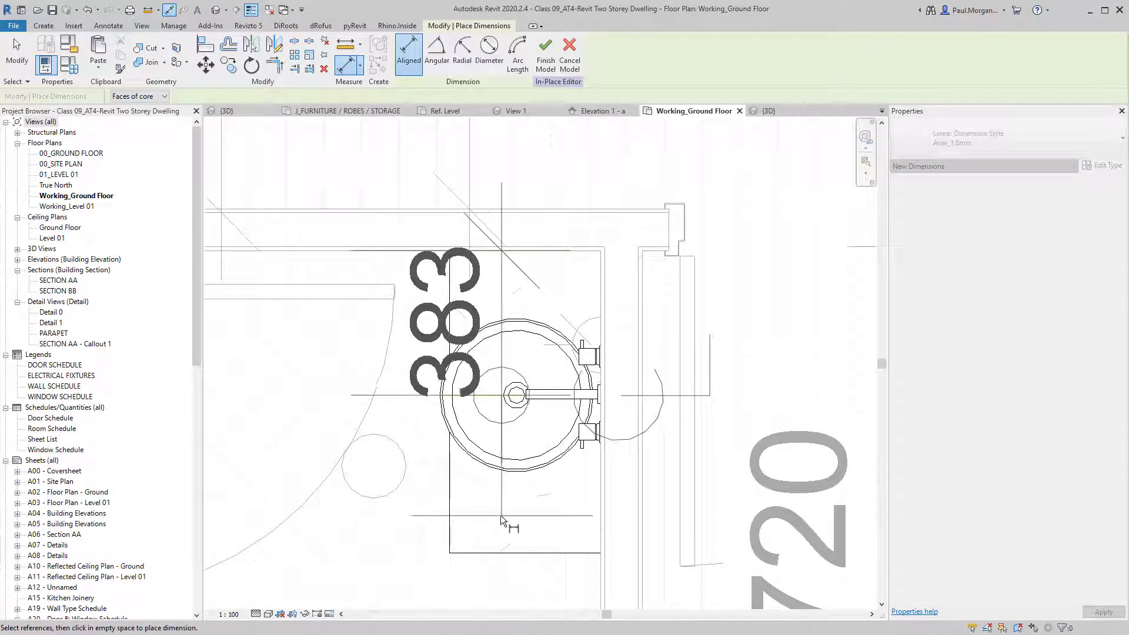
{"action": "left_click", "coordinate": [505, 548]}
{"action": "scroll", "coordinate": [448, 506], "scroll_direction": "down", "scroll_amount": 3}
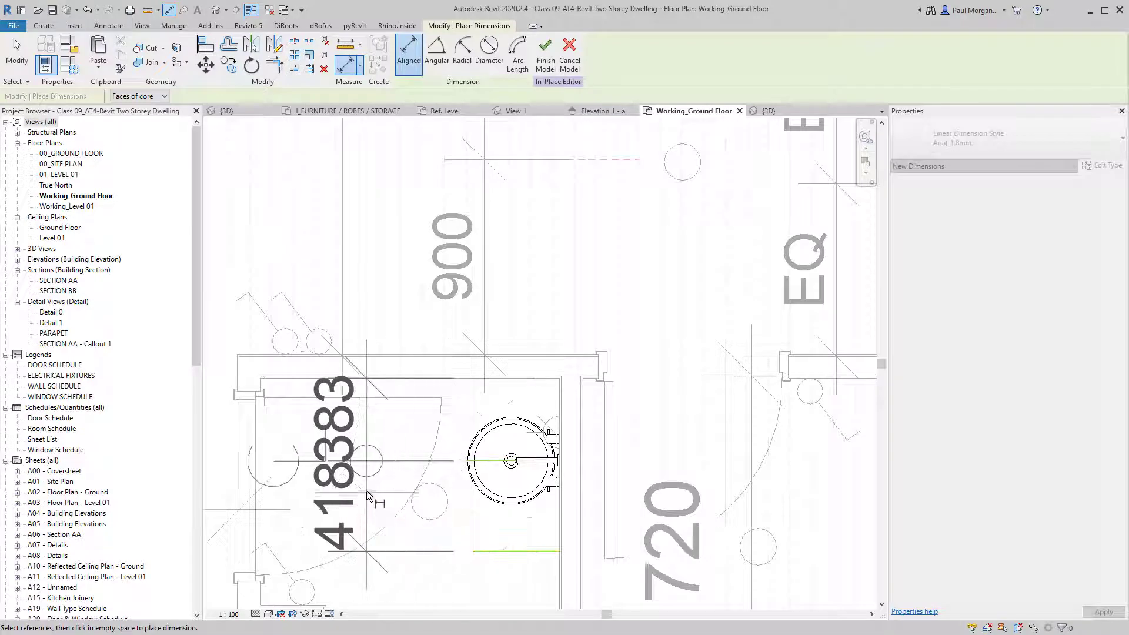
{"action": "left_click", "coordinate": [638, 465]}
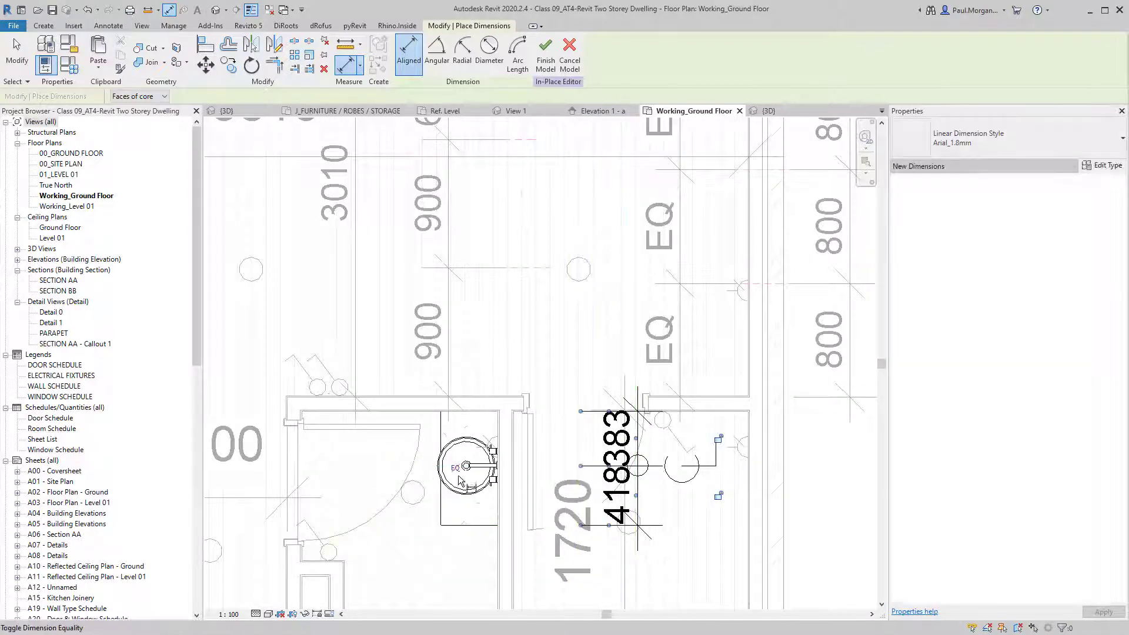
{"action": "left_click", "coordinate": [457, 470]}
{"action": "key", "text": "Escape"}
{"action": "left_click", "coordinate": [622, 473]}
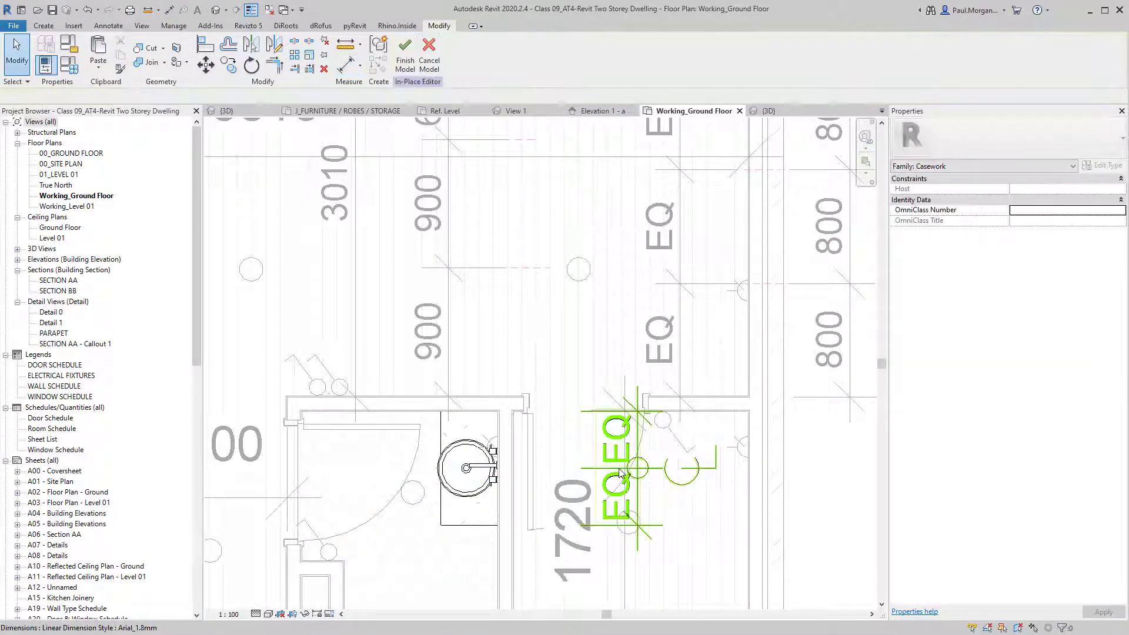
{"action": "key", "text": "Delete"}
{"action": "scroll", "coordinate": [512, 522], "scroll_direction": "up", "scroll_amount": 3}
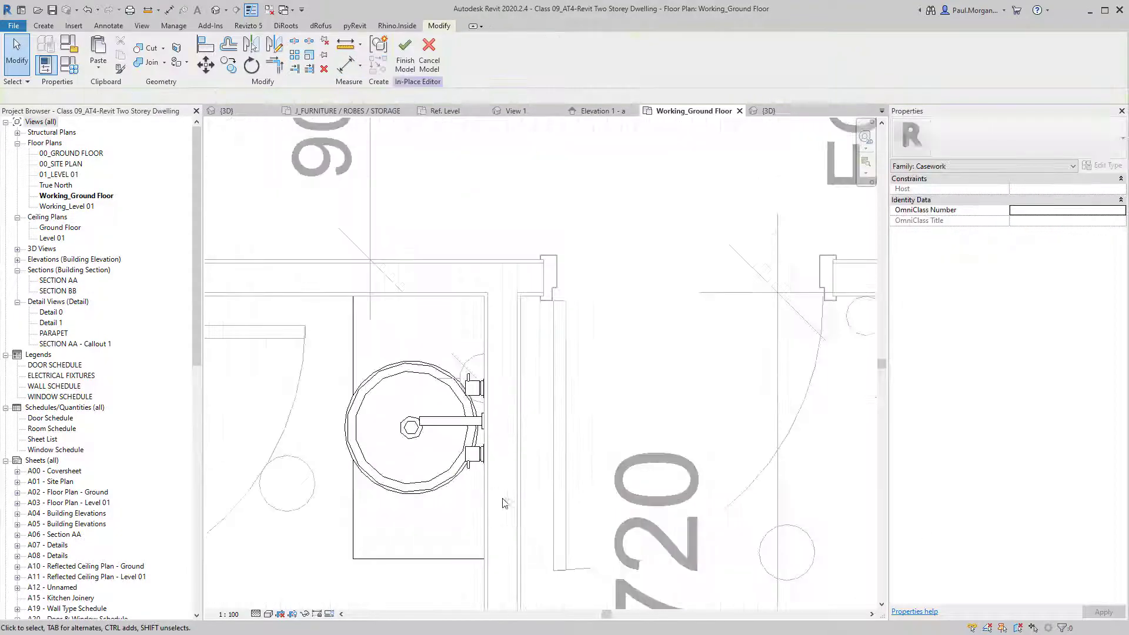
Align the tap set to the basin's centre line with AL.
{"action": "key", "text": "a"}
{"action": "key", "text": "l"}
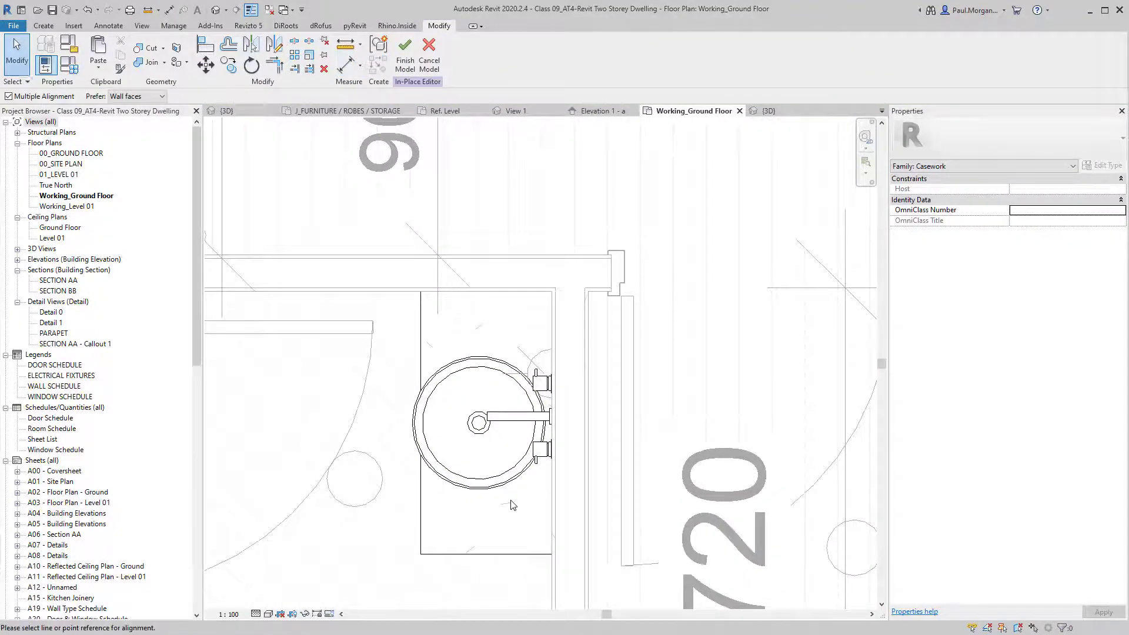
{"action": "scroll", "coordinate": [510, 501], "scroll_direction": "up", "scroll_amount": 2}
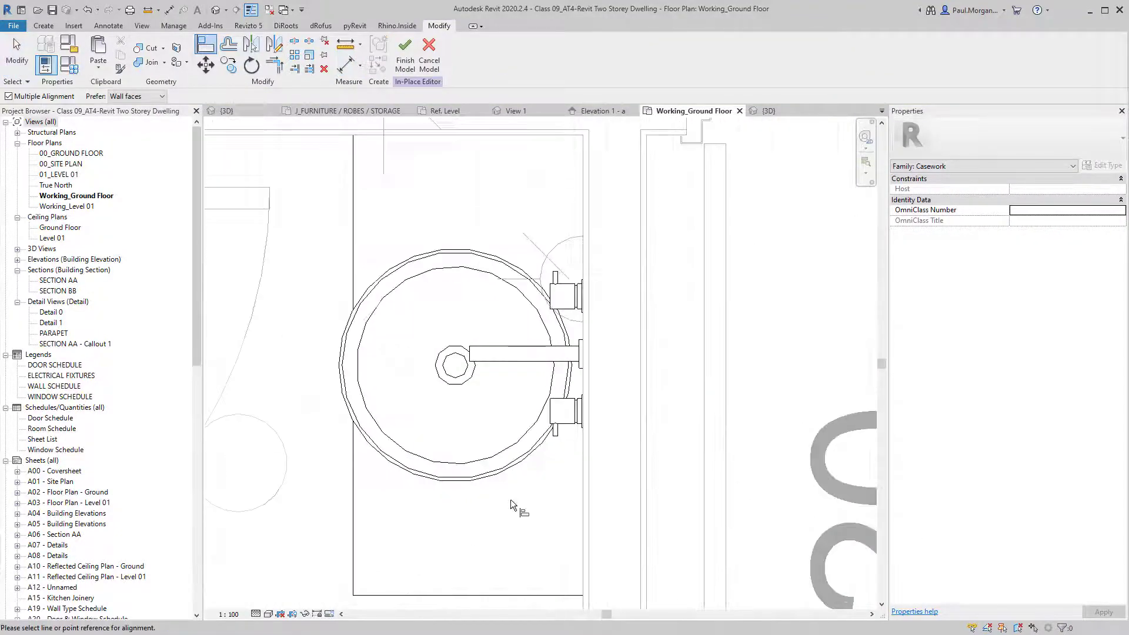
{"action": "left_click", "coordinate": [457, 367]}
{"action": "left_click", "coordinate": [502, 355]}
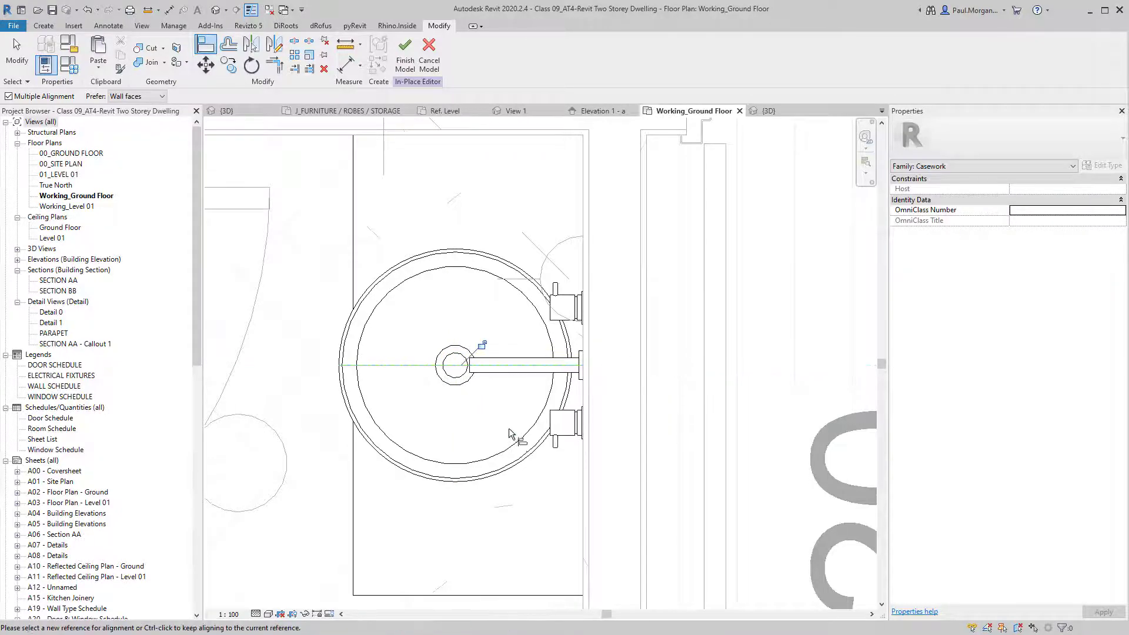
{"action": "key", "text": "Escape"}
{"action": "key", "text": "Escape"}
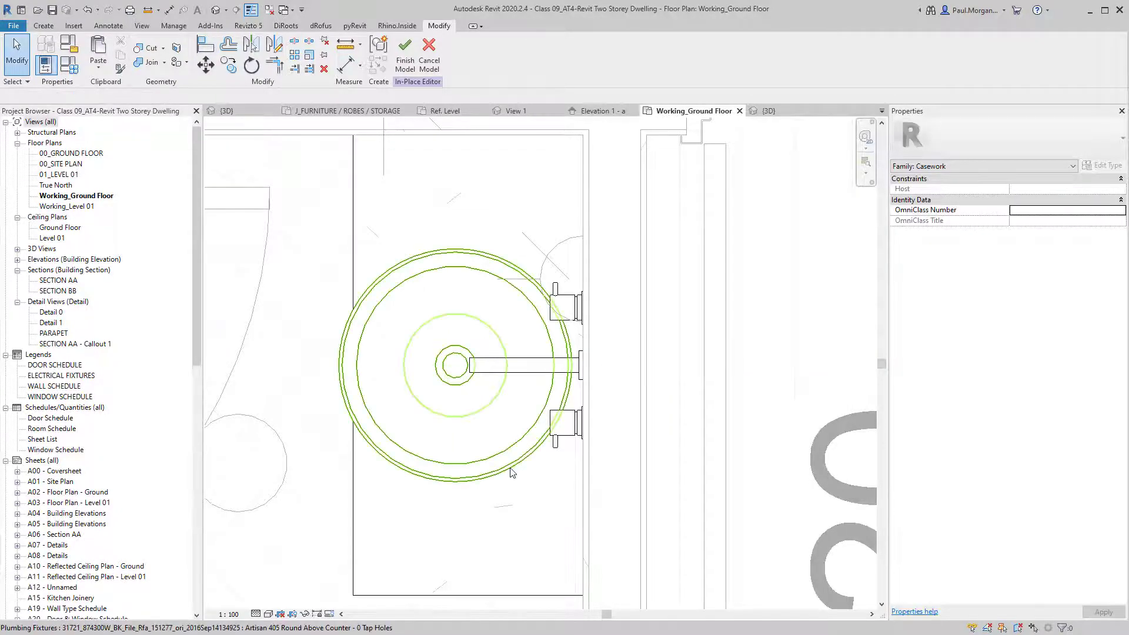
{"action": "left_click", "coordinate": [511, 470]}
{"action": "key", "text": "Escape"}
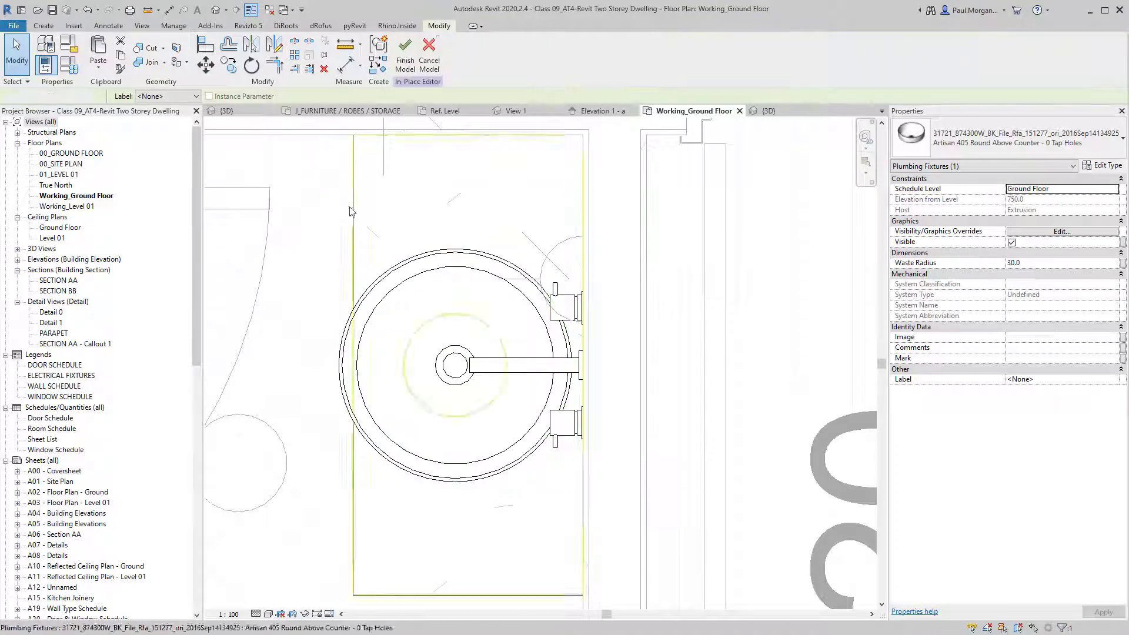
In the default 3D view, set the tap set's Elevation from Level to 1000.
{"action": "left_click", "coordinate": [216, 11]}
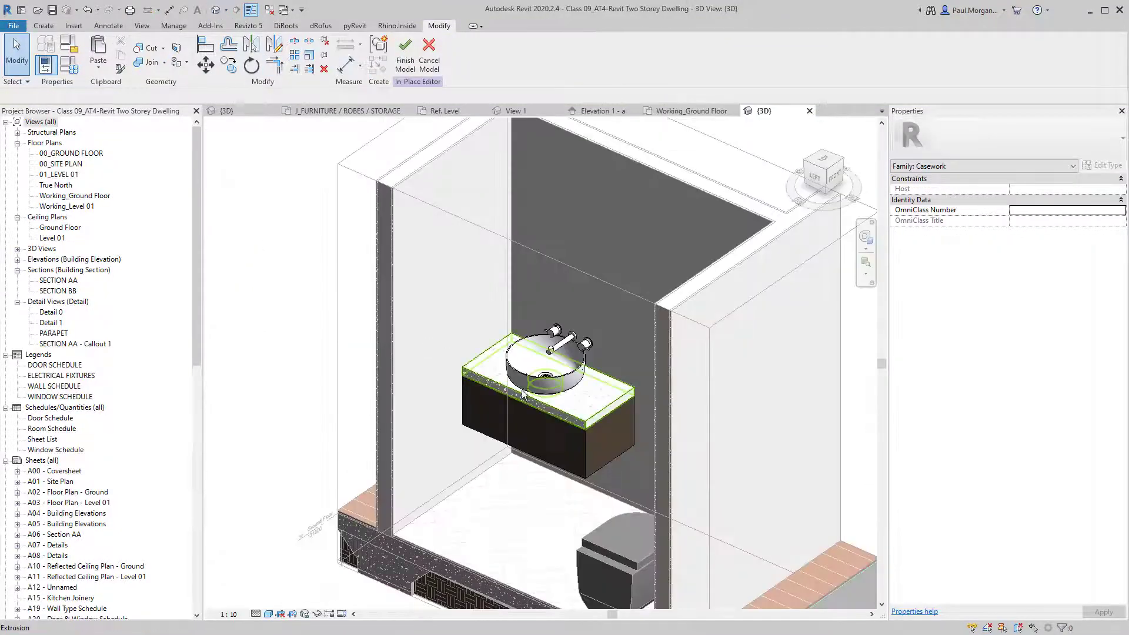
{"action": "middle_click_drag", "start_coordinate": [565, 353], "coordinate": [592, 348], "text": "shift"}
{"action": "scroll", "coordinate": [548, 338], "scroll_direction": "up", "scroll_amount": 3}
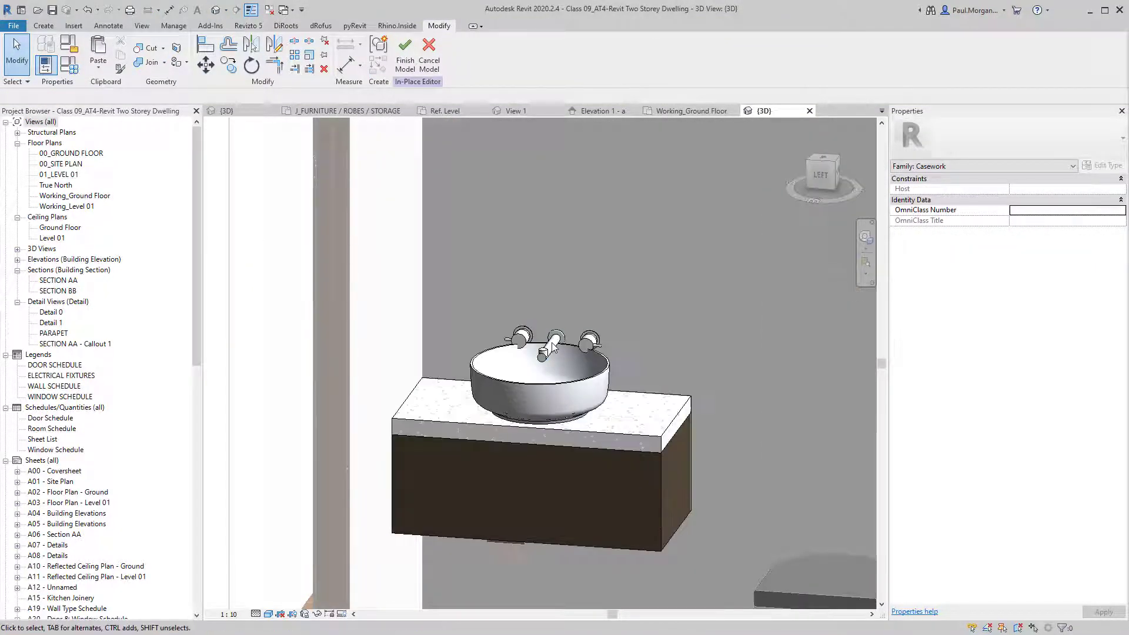
{"action": "scroll", "coordinate": [555, 356], "scroll_direction": "up", "scroll_amount": 2}
{"action": "left_click", "coordinate": [548, 355]}
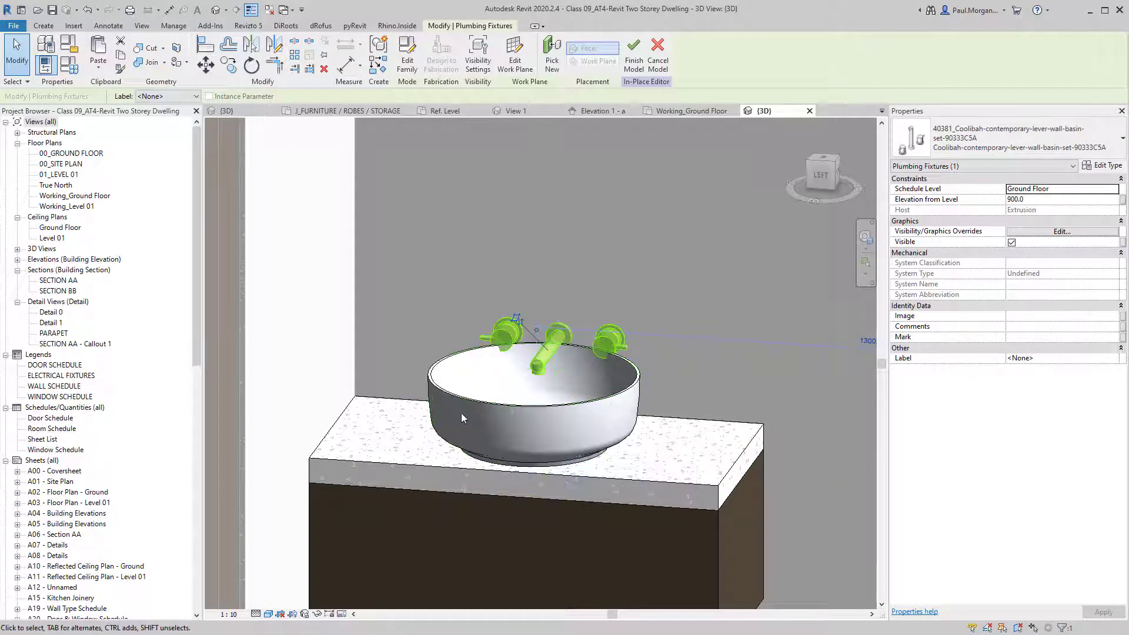
{"action": "left_click", "coordinate": [1044, 202]}
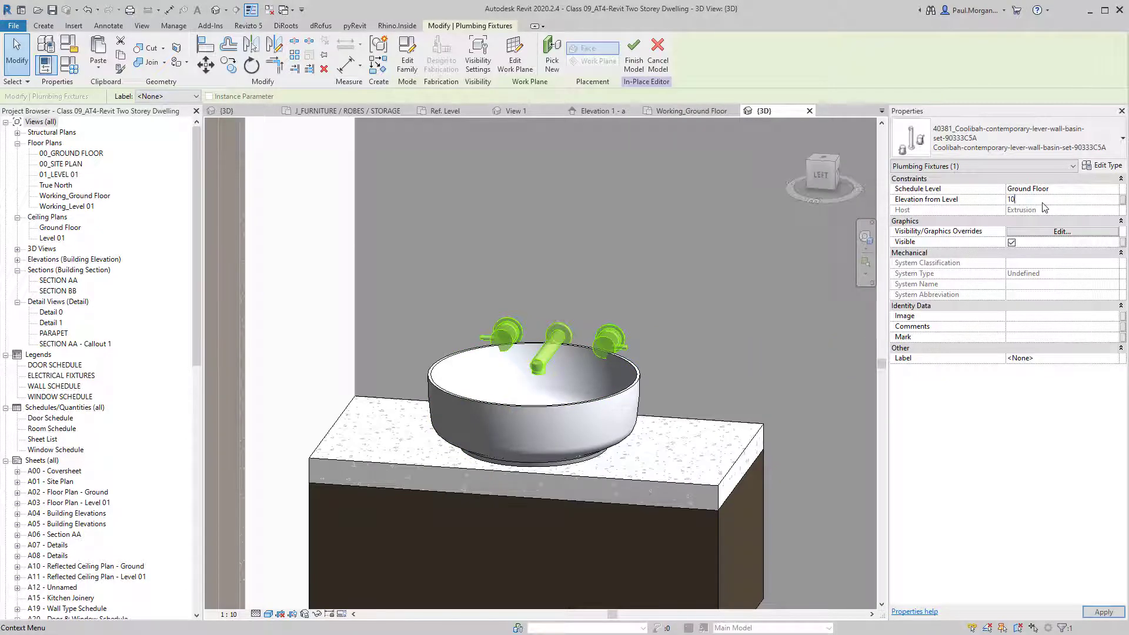
{"action": "key", "text": "Return"}
Deselect the taps and orbit around the vanity to check the raised tap set.
{"action": "left_click", "coordinate": [742, 269]}
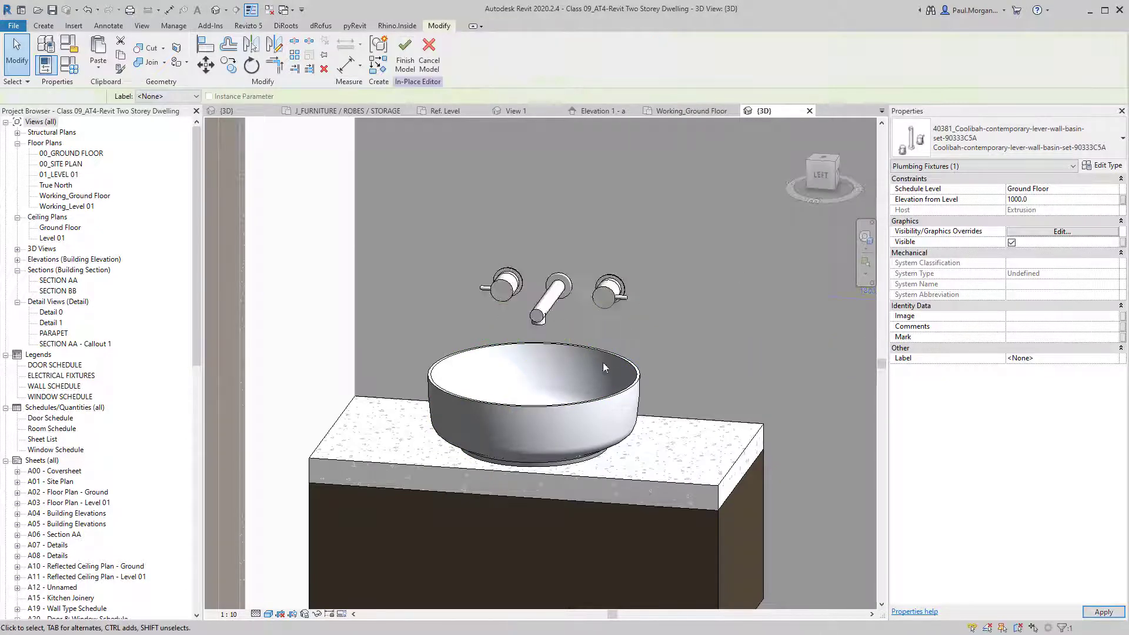
{"action": "middle_click_drag", "start_coordinate": [603, 363], "coordinate": [590, 423], "text": "shift"}
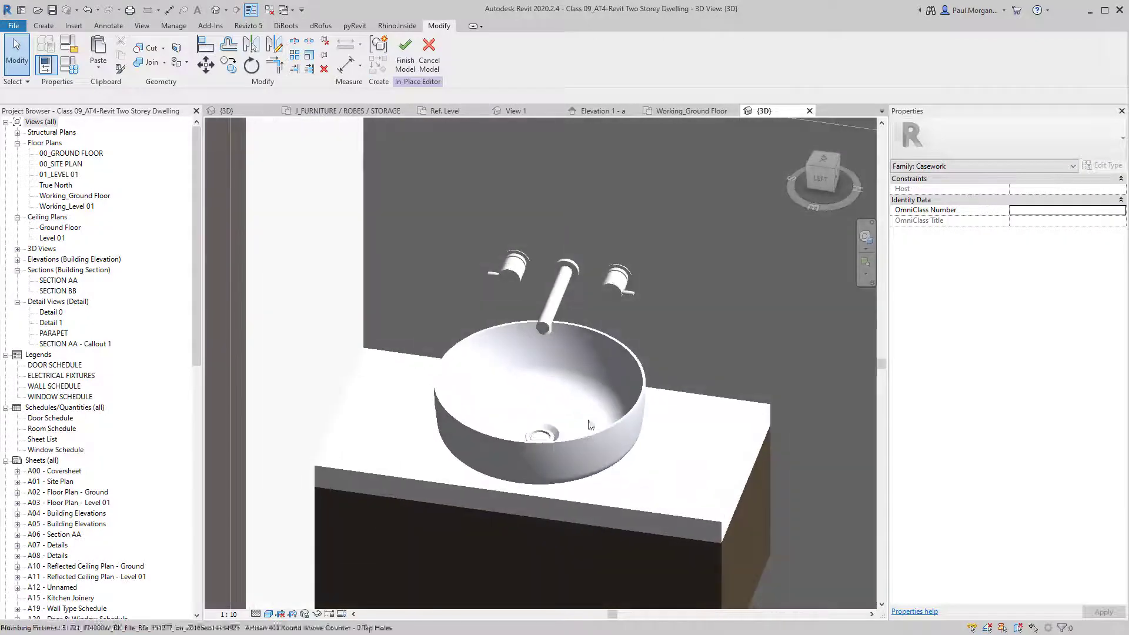
{"action": "scroll", "coordinate": [591, 422], "scroll_direction": "down", "scroll_amount": 3}
{"action": "middle_click_drag", "start_coordinate": [671, 450], "coordinate": [620, 494], "text": "shift"}
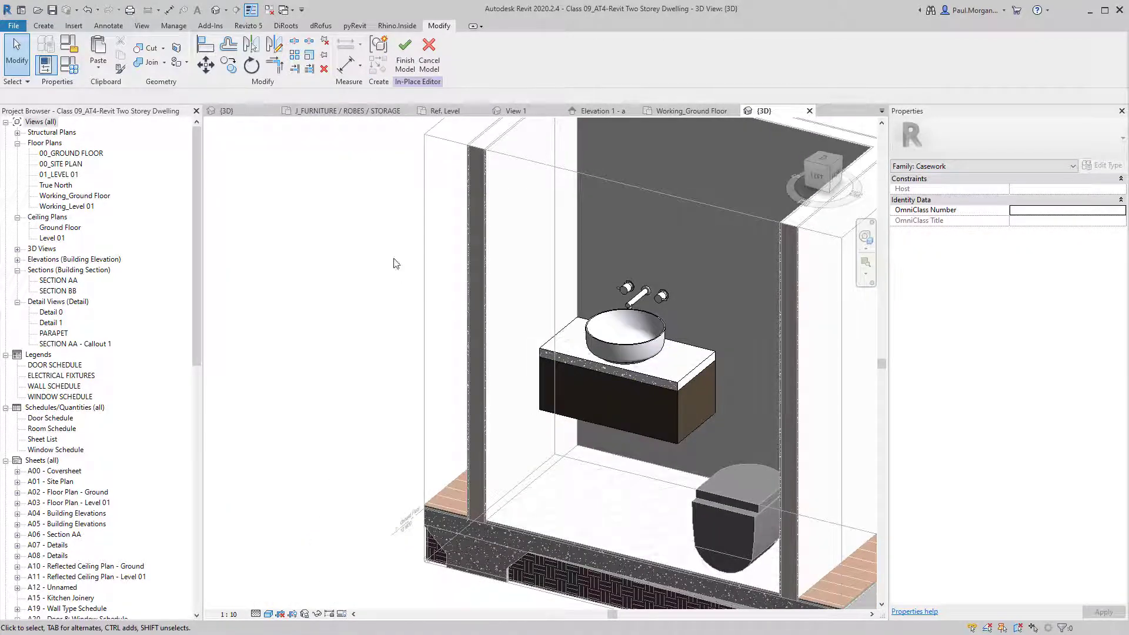
Finish the in-place vanity model and view it from near the front.
{"action": "left_click", "coordinate": [405, 71]}
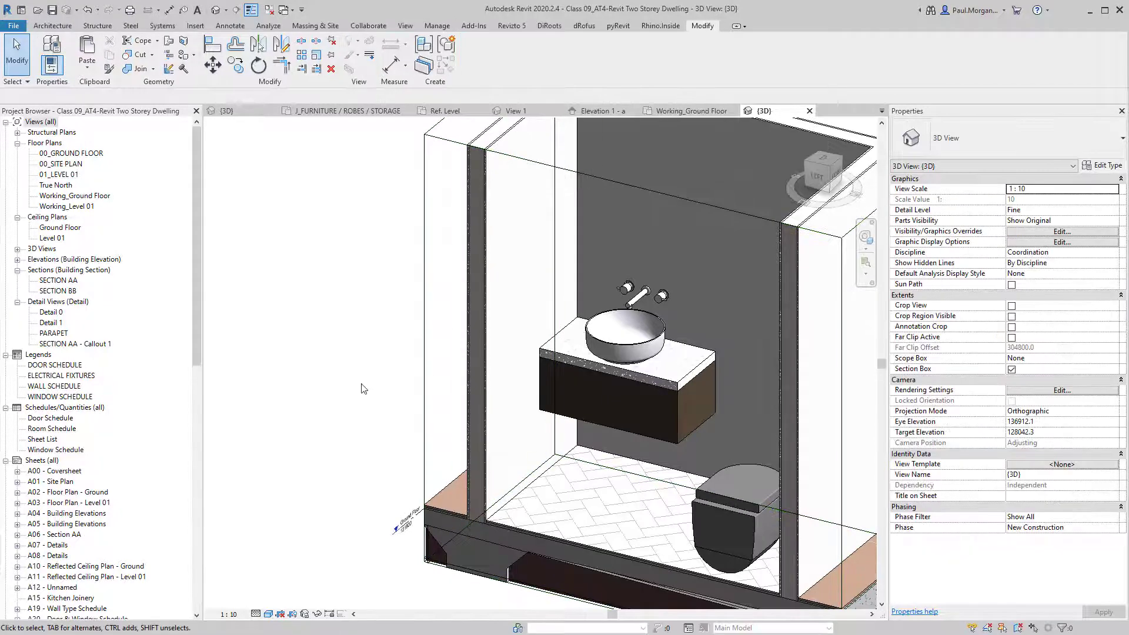
{"action": "scroll", "coordinate": [554, 448], "scroll_direction": "down", "scroll_amount": 3}
{"action": "middle_click_drag", "start_coordinate": [554, 448], "coordinate": [592, 457], "text": "shift"}
Try sliding the vanity along the wall, undo to restore its position, then reselect it.
{"action": "left_click", "coordinate": [651, 392]}
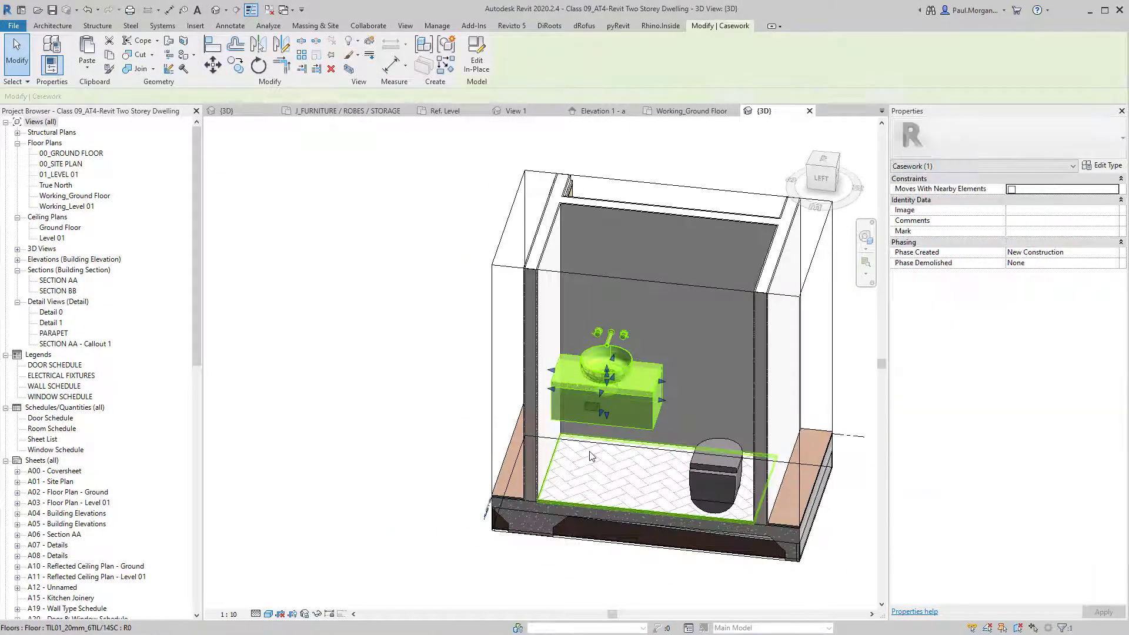
{"action": "key", "text": "Escape"}
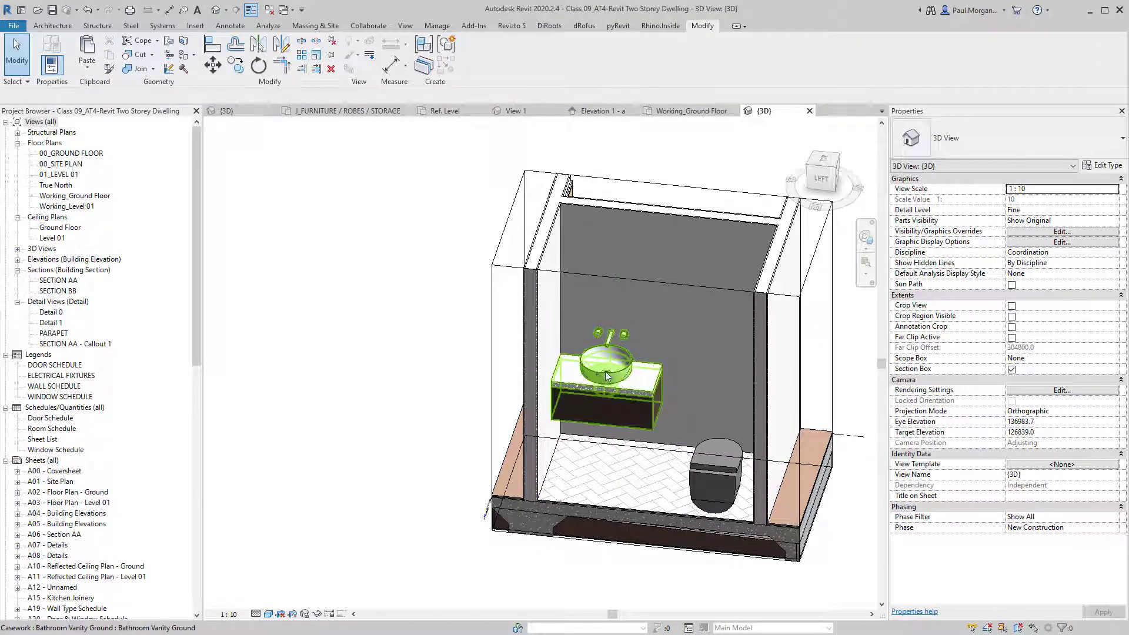
{"action": "left_click", "coordinate": [639, 391]}
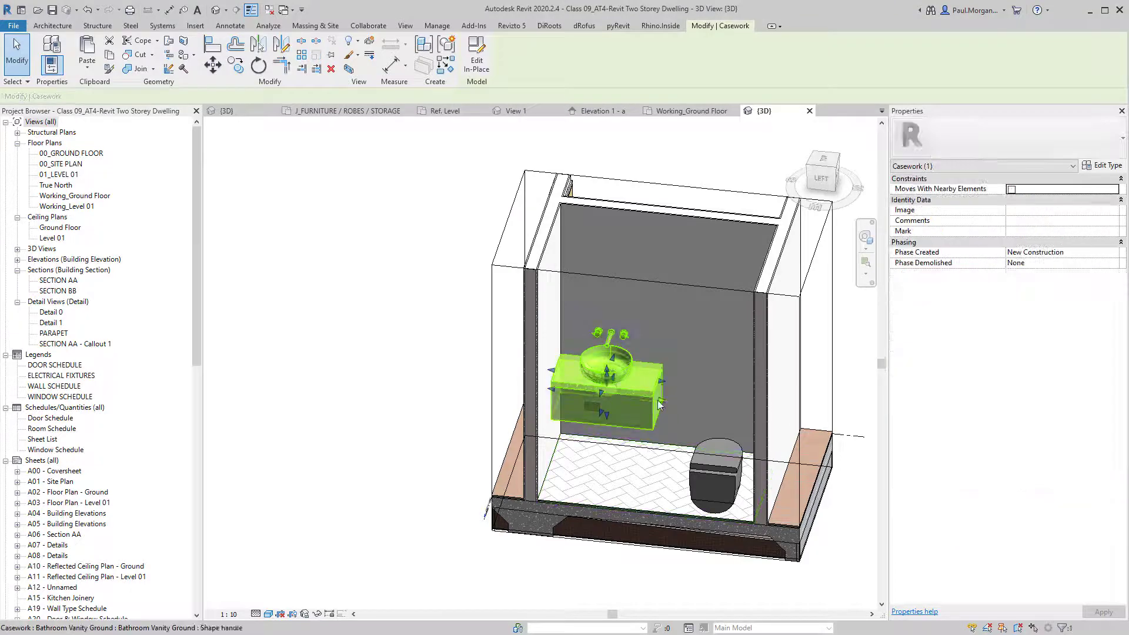
{"action": "key", "text": "Escape"}
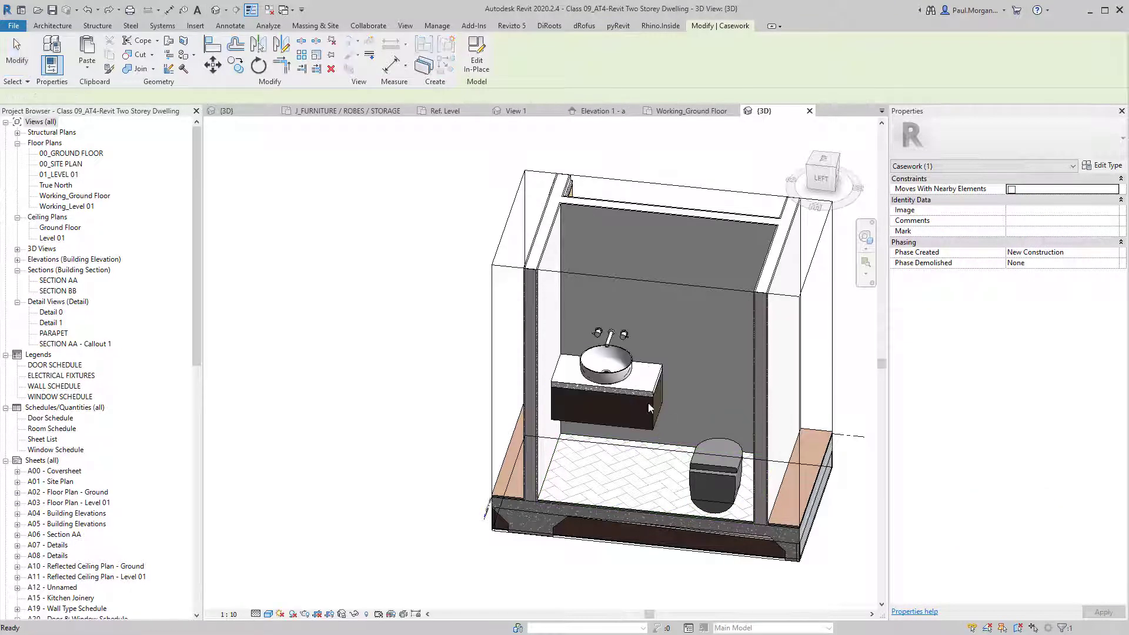
{"action": "left_click_drag", "start_coordinate": [646, 397], "coordinate": [684, 401]}
{"action": "key", "text": "ctrl+z"}
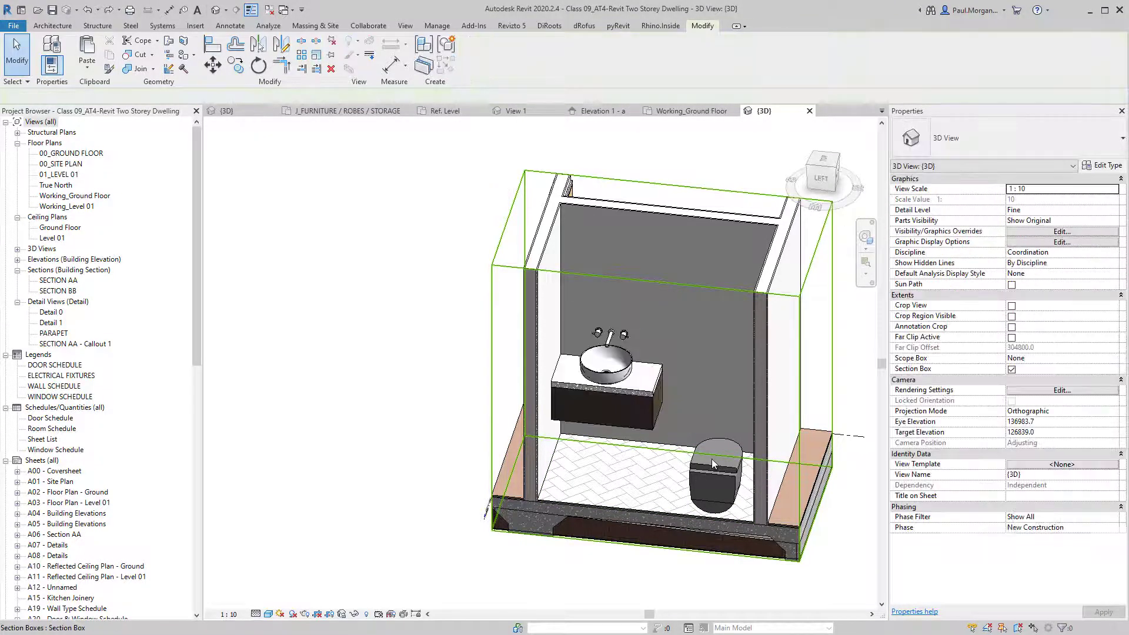
{"action": "left_click", "coordinate": [632, 390]}
{"action": "scroll", "coordinate": [639, 391], "scroll_direction": "up", "scroll_amount": 3}
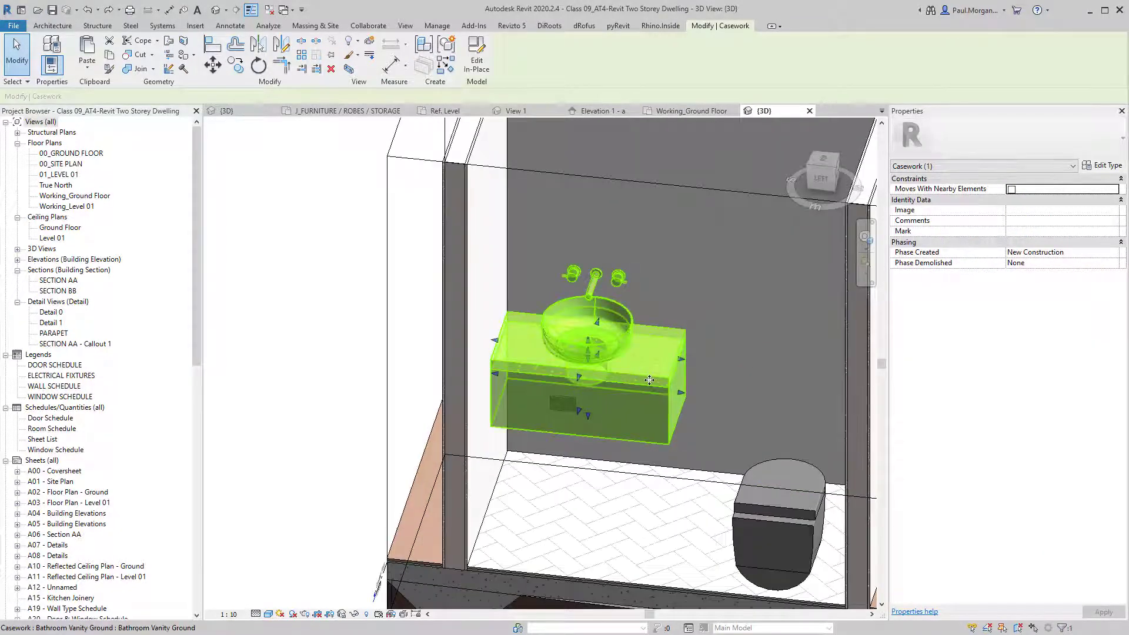
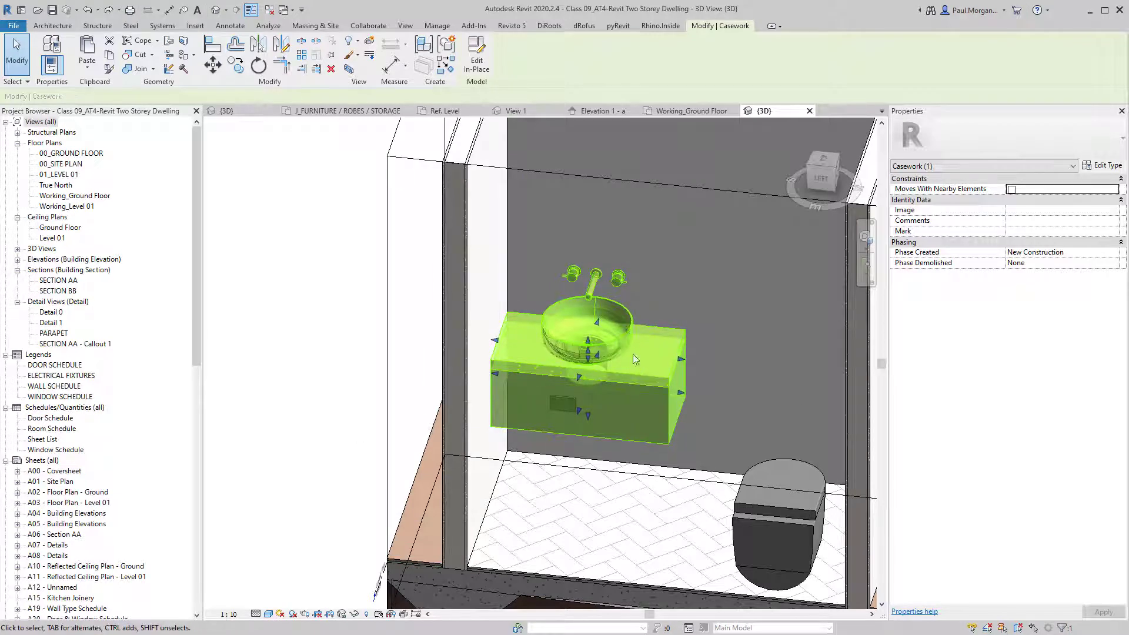
Select the double GPO above the vanity and nudge it left along the wall.
{"action": "middle_click_drag", "start_coordinate": [552, 460], "coordinate": [574, 408], "text": "shift"}
{"action": "left_click", "coordinate": [545, 450]}
{"action": "middle_click_drag", "start_coordinate": [580, 449], "coordinate": [550, 438], "text": "shift"}
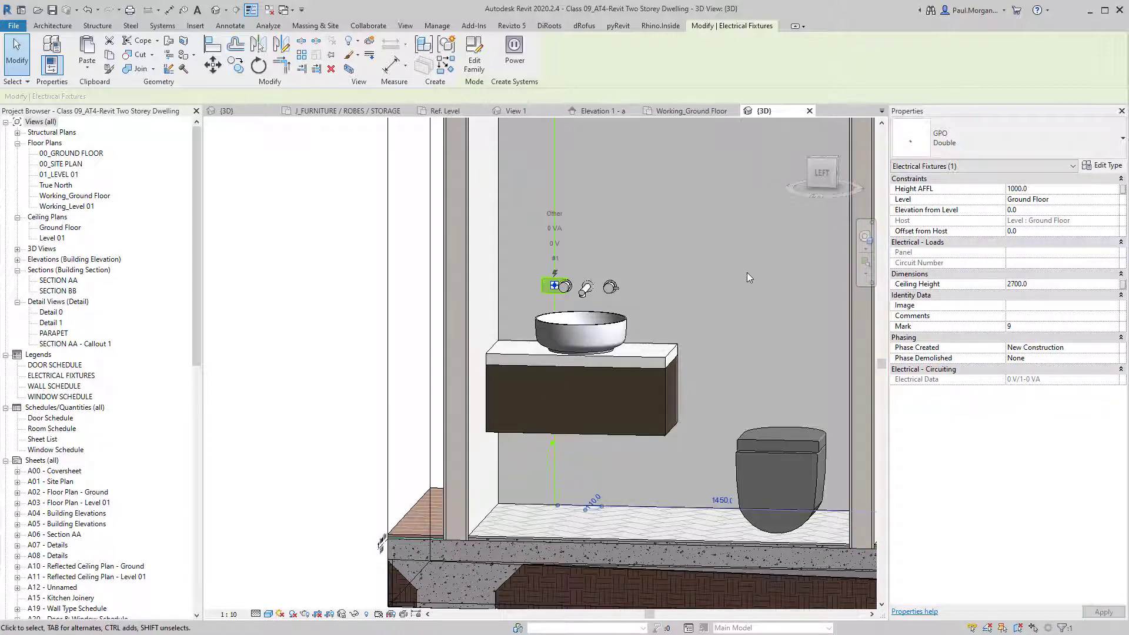
{"action": "middle_click_drag", "start_coordinate": [747, 273], "coordinate": [812, 325], "text": "shift"}
{"action": "key", "text": "Left"}
{"action": "key", "text": "Left"}
{"action": "key", "text": "Left"}
{"action": "key", "text": "Left"}
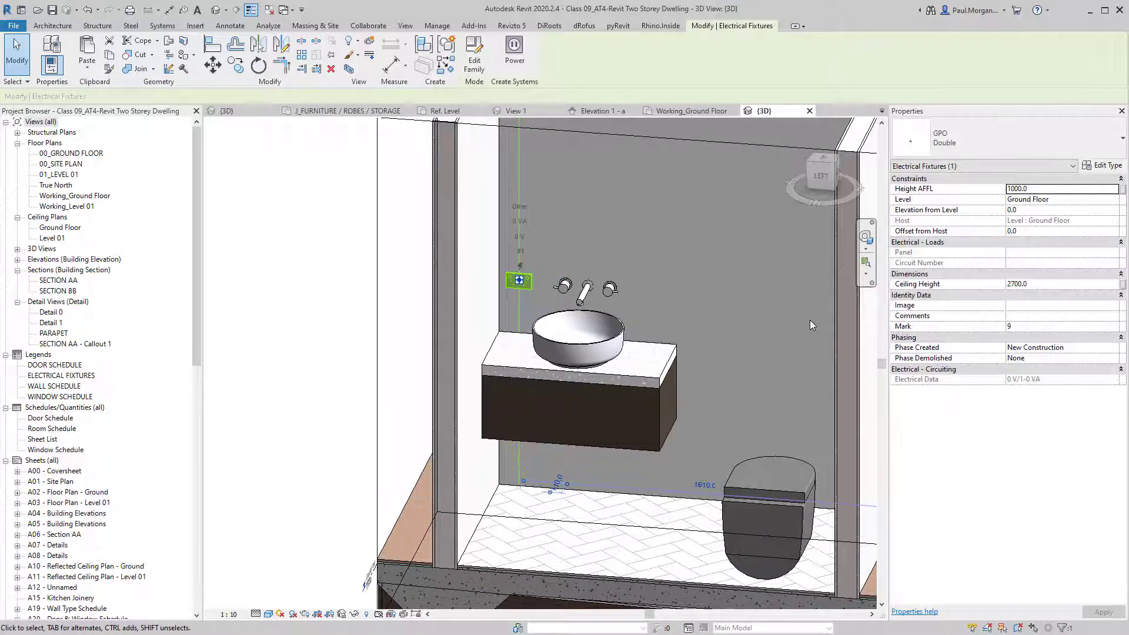
Lower the outlet's Height AFFL from 1000 to 900, then deselect it.
{"action": "middle_click_drag", "start_coordinate": [724, 309], "coordinate": [764, 294], "text": "shift"}
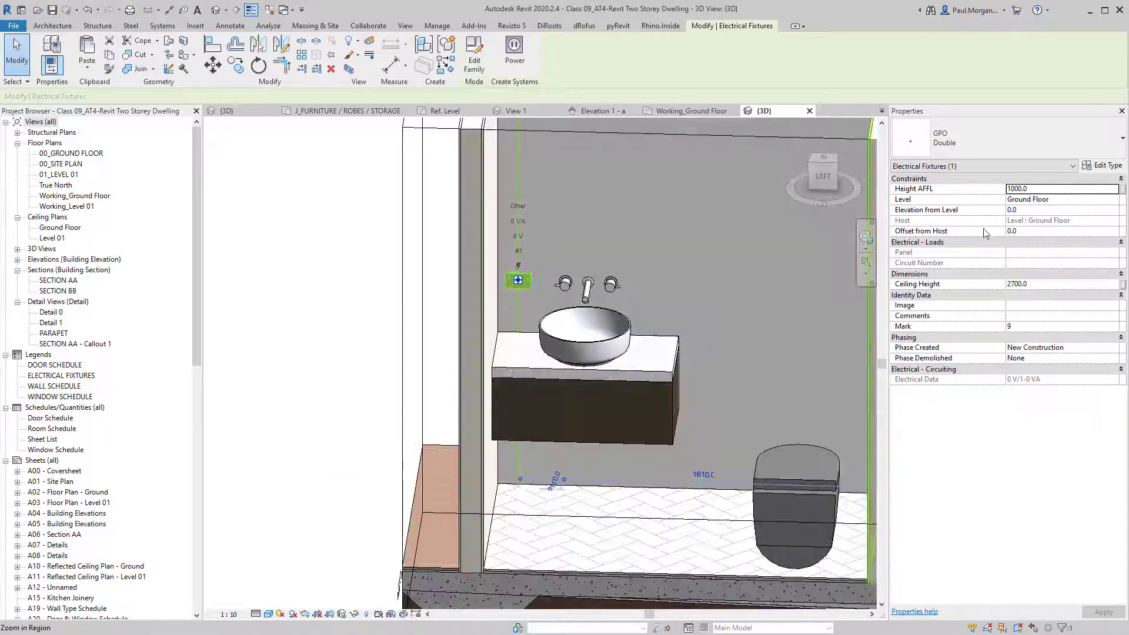
{"action": "left_click", "coordinate": [1049, 190]}
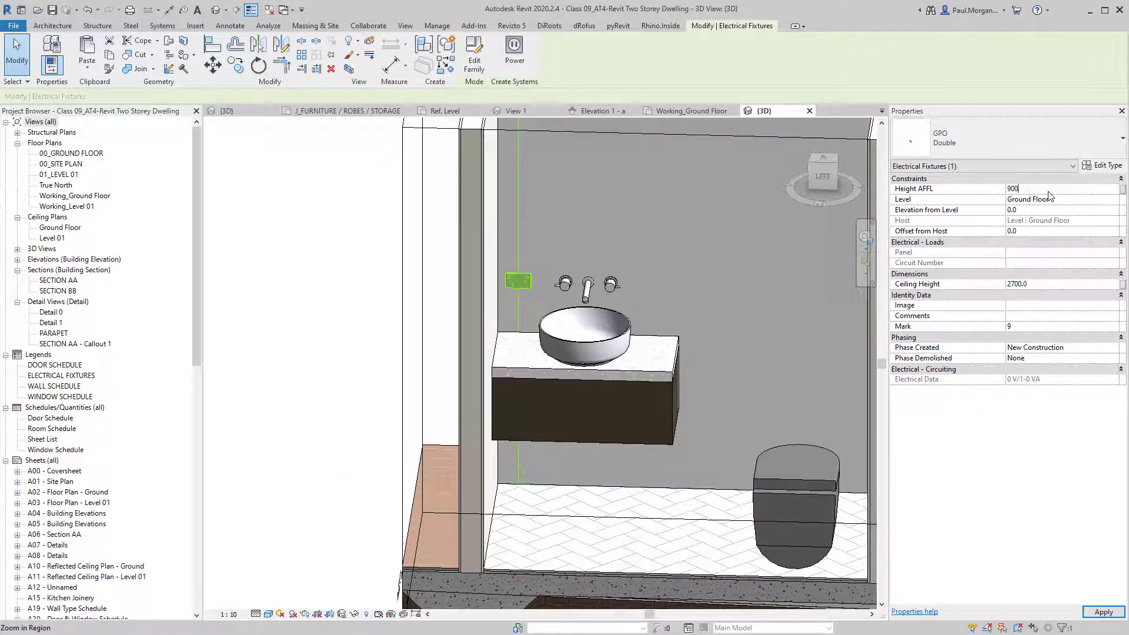
{"action": "middle_click_drag", "start_coordinate": [532, 403], "coordinate": [584, 324], "text": "shift"}
{"action": "key", "text": "Escape"}
{"action": "scroll", "coordinate": [583, 325], "scroll_direction": "down", "scroll_amount": 2}
{"action": "middle_click_drag", "start_coordinate": [675, 368], "coordinate": [653, 459], "text": "shift"}
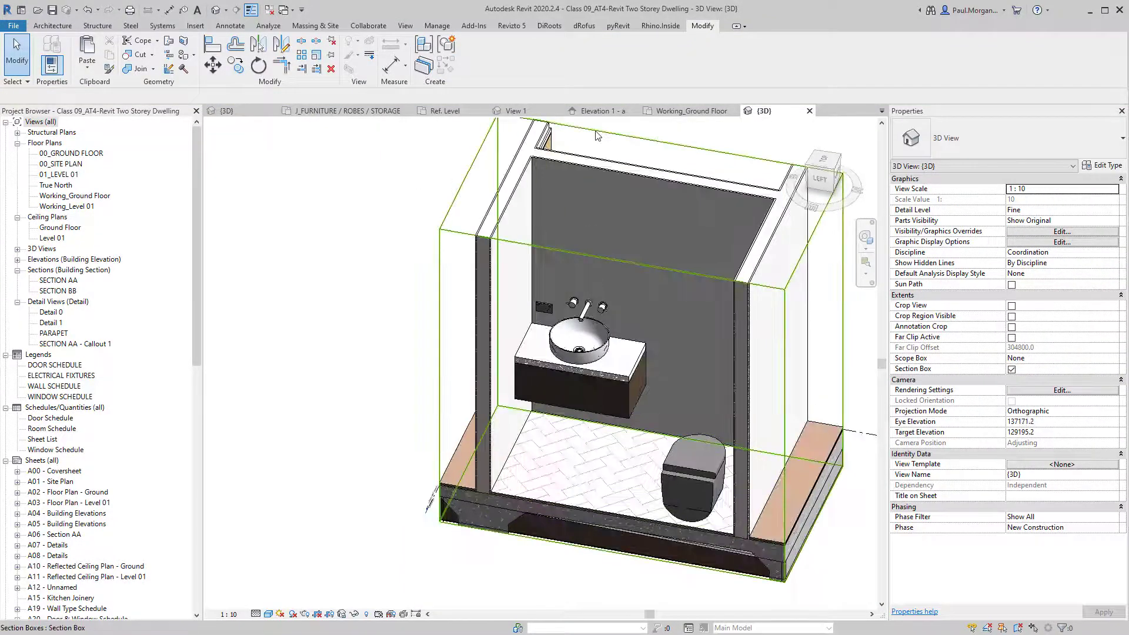
In the Working_Ground Floor plan, widen the bathroom vanity toward the left.
{"action": "left_click", "coordinate": [674, 112]}
{"action": "scroll", "coordinate": [578, 337], "scroll_direction": "down", "scroll_amount": 4}
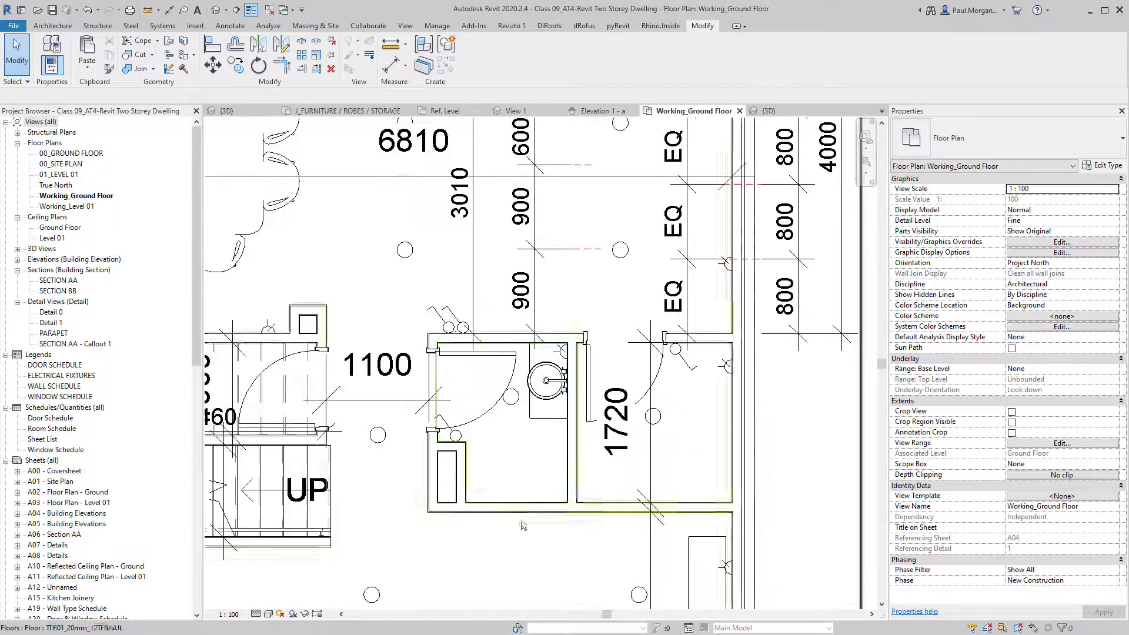
{"action": "scroll", "coordinate": [558, 353], "scroll_direction": "up", "scroll_amount": 3}
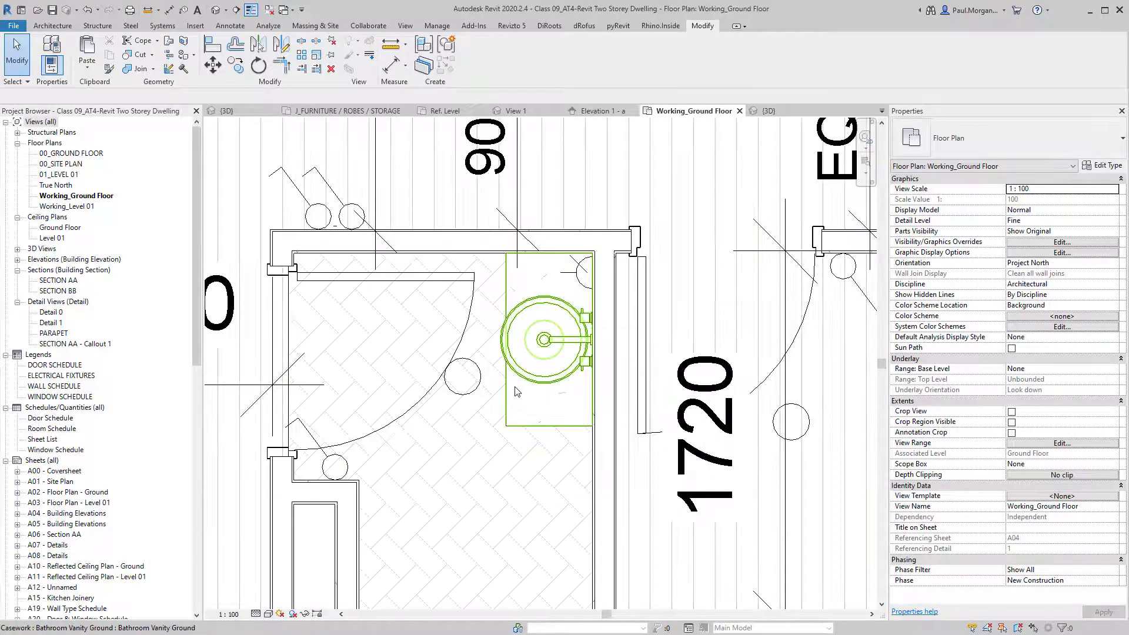
{"action": "scroll", "coordinate": [516, 383], "scroll_direction": "down", "scroll_amount": 2}
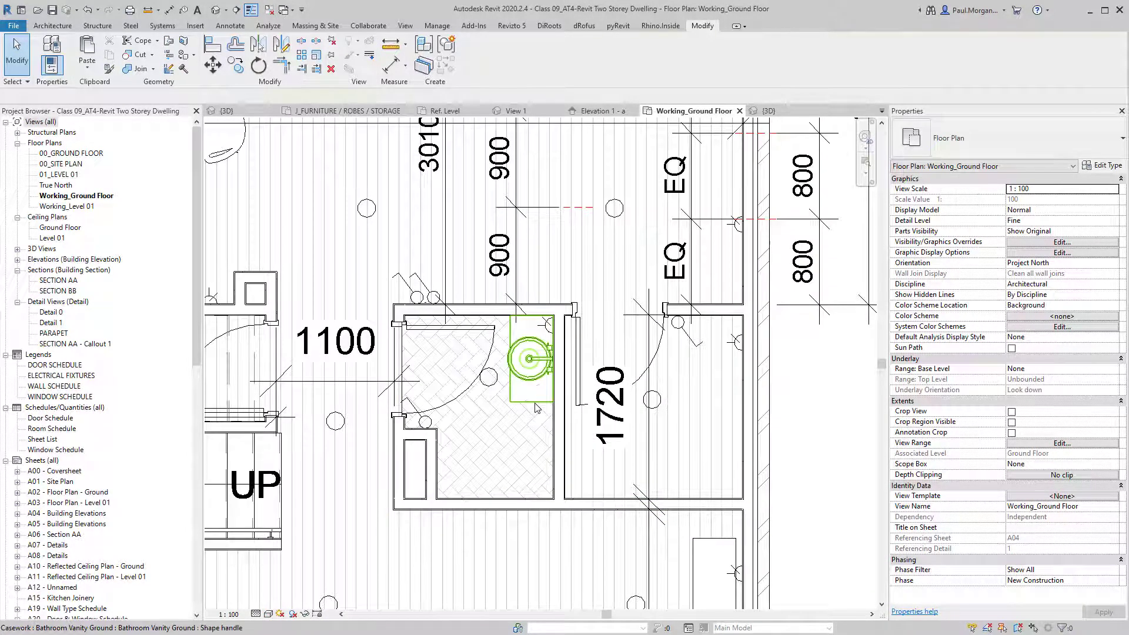
{"action": "left_click", "coordinate": [537, 408]}
{"action": "scroll", "coordinate": [536, 408], "scroll_direction": "down", "scroll_amount": 1}
{"action": "scroll", "coordinate": [532, 406], "scroll_direction": "up", "scroll_amount": 6}
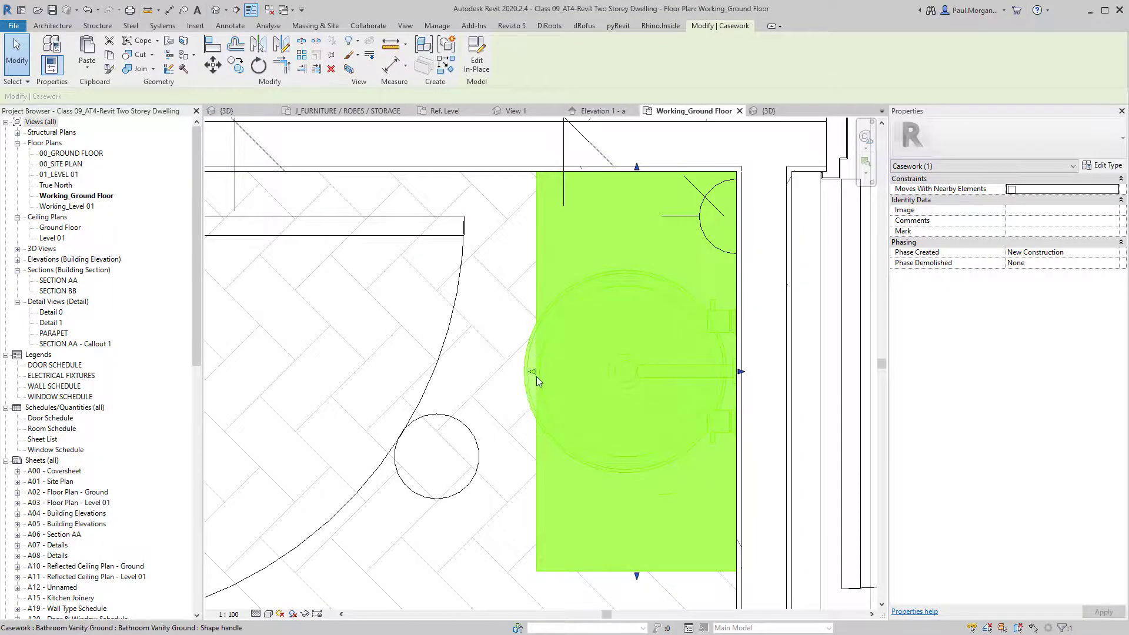
{"action": "left_click_drag", "start_coordinate": [535, 376], "coordinate": [513, 374]}
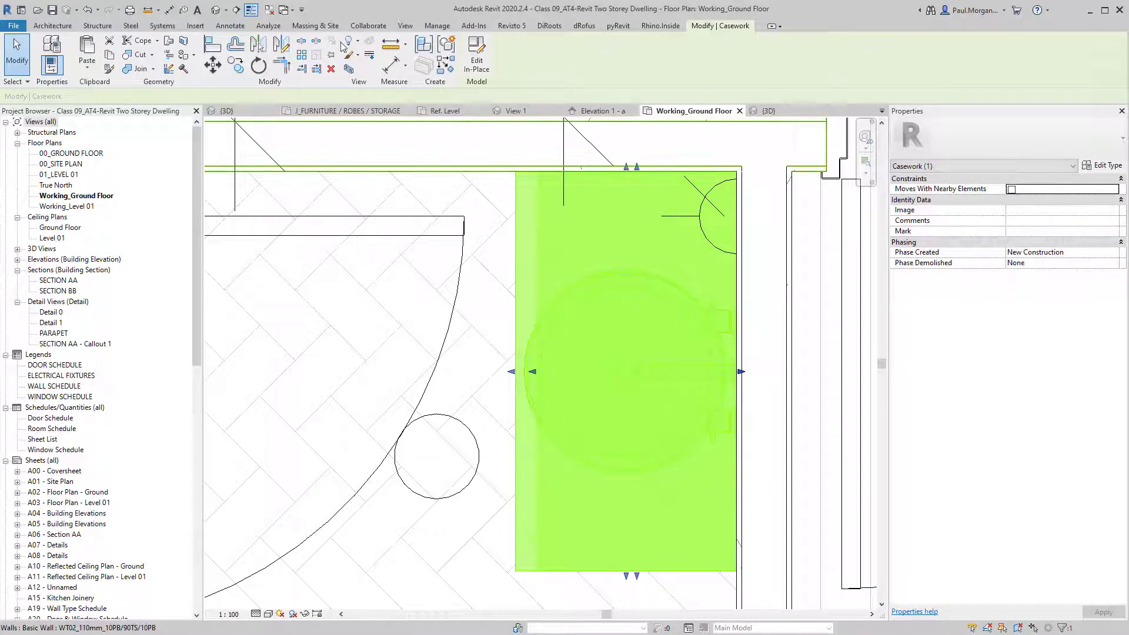
{"action": "left_click", "coordinate": [454, 260]}
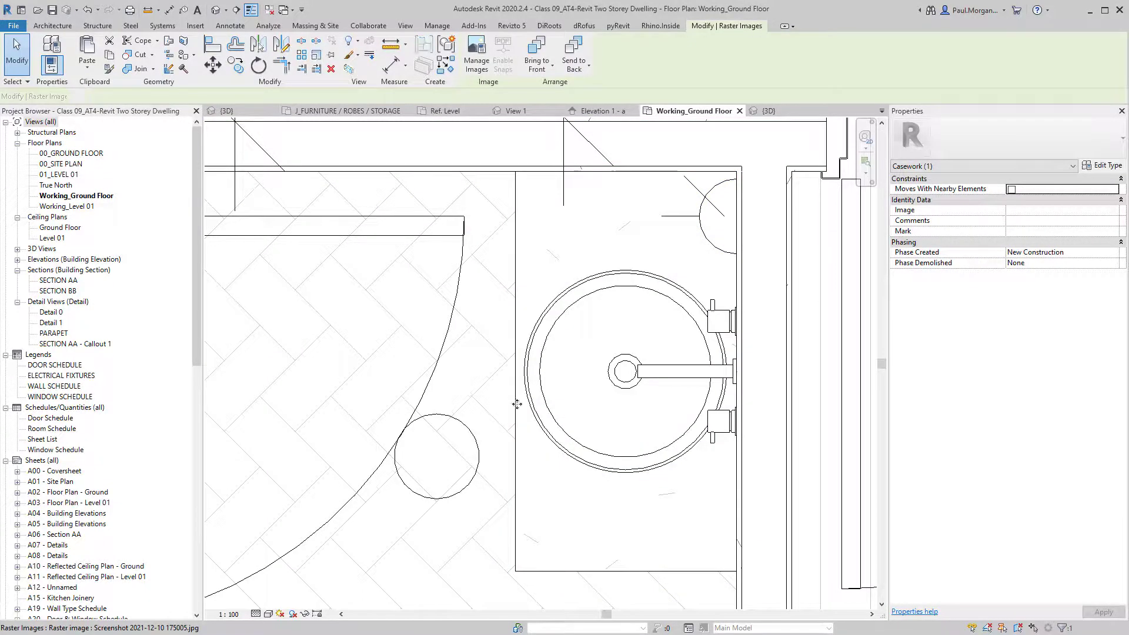
In the 3D view, pull the vanity's cabinet front outward.
{"action": "left_click", "coordinate": [217, 10]}
{"action": "scroll", "coordinate": [655, 326], "scroll_direction": "up", "scroll_amount": 5}
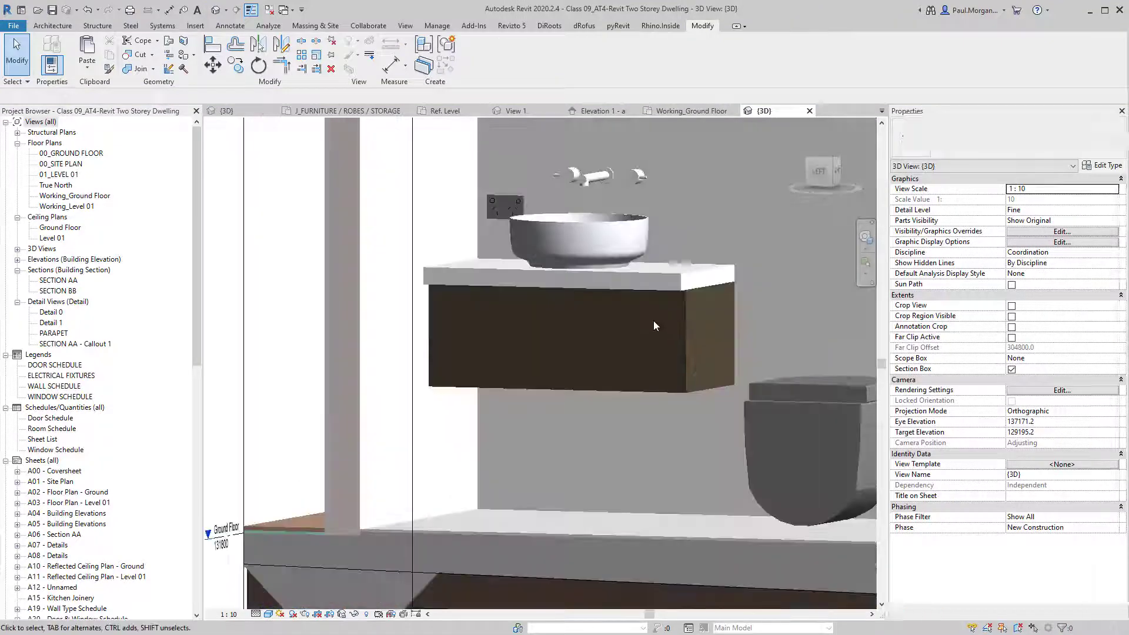
{"action": "left_click", "coordinate": [685, 328]}
{"action": "middle_click_drag", "start_coordinate": [685, 328], "coordinate": [547, 349], "text": "shift"}
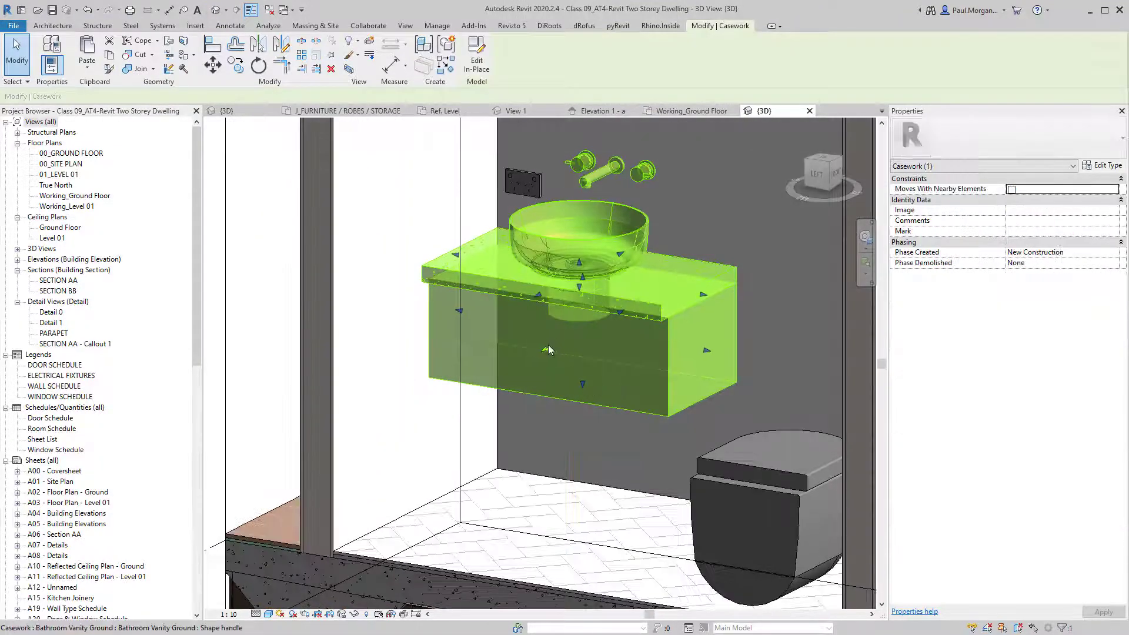
{"action": "left_click_drag", "start_coordinate": [548, 349], "coordinate": [564, 366]}
{"action": "key", "text": "Escape"}
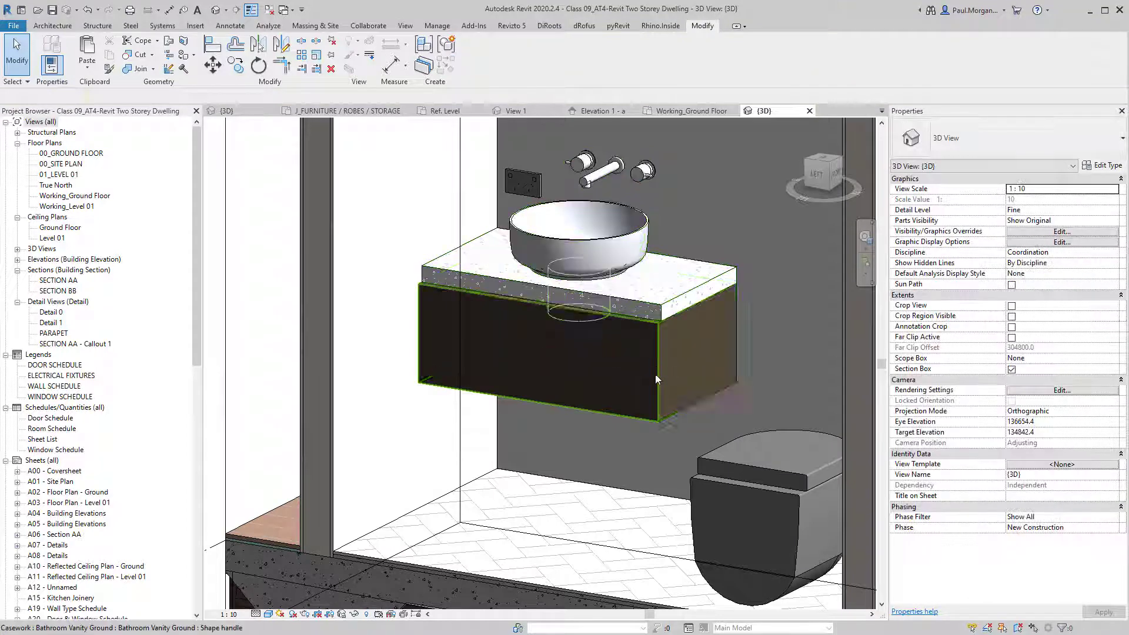
Align the cabinet face flush with the countertop edge using AL.
{"action": "key", "text": "a"}
{"action": "key", "text": "l"}
{"action": "left_click", "coordinate": [644, 322]}
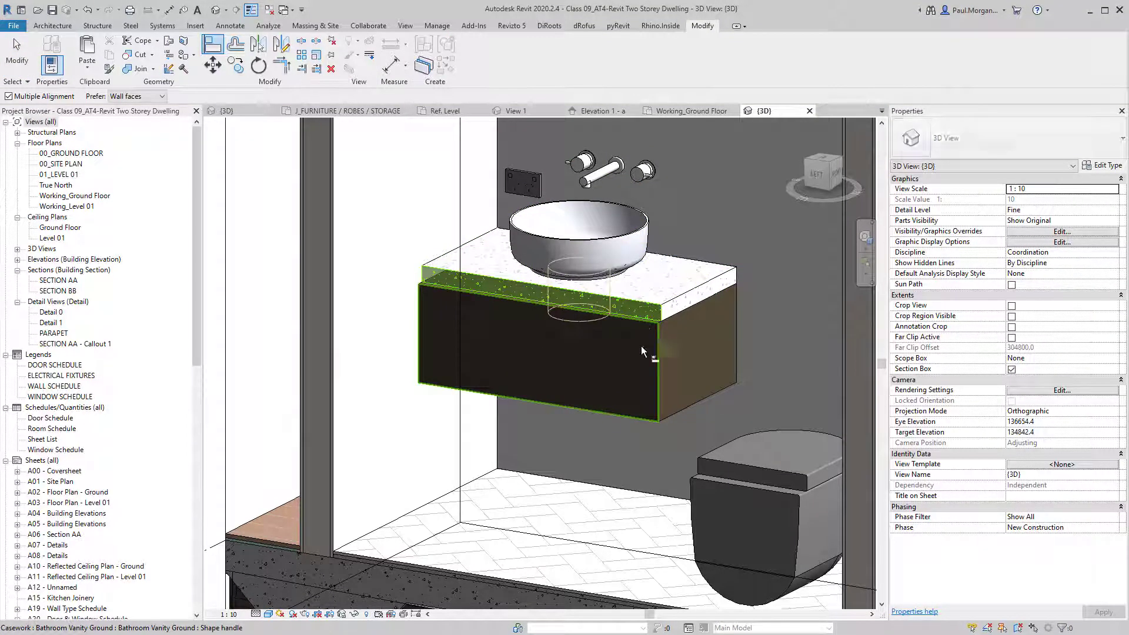
{"action": "left_click", "coordinate": [640, 382]}
{"action": "key", "text": "Escape"}
{"action": "middle_click_drag", "start_coordinate": [649, 428], "coordinate": [721, 464], "text": "shift"}
{"action": "scroll", "coordinate": [625, 482], "scroll_direction": "down", "scroll_amount": 2}
{"action": "scroll", "coordinate": [726, 462], "scroll_direction": "down", "scroll_amount": 3}
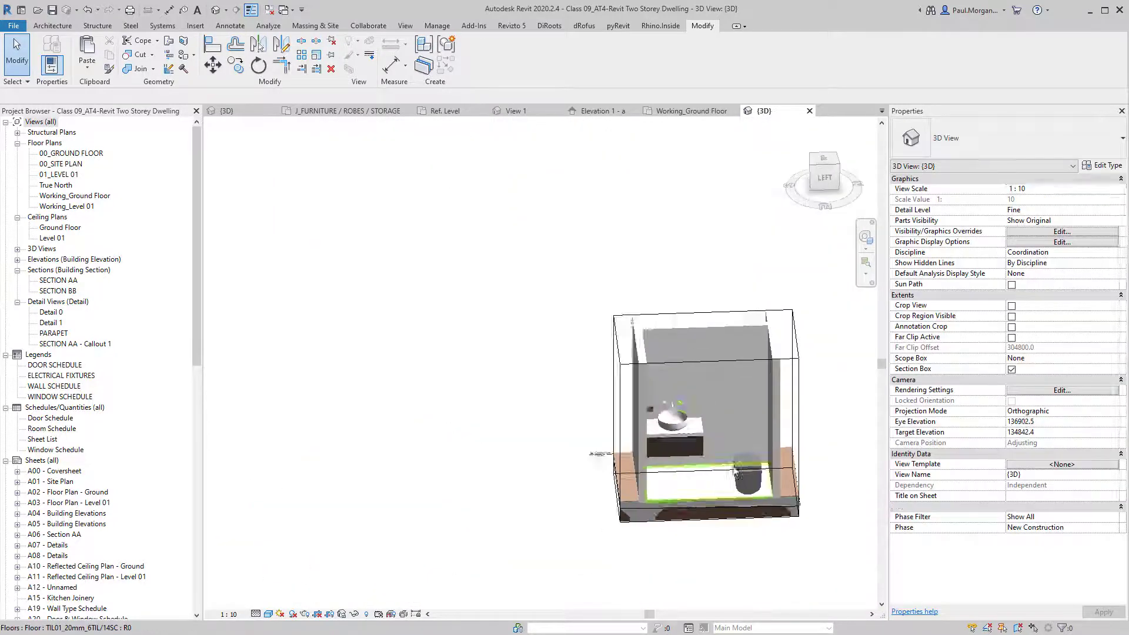
Trim the section box's side face inward to expose the vanity.
{"action": "middle_click_drag", "start_coordinate": [679, 415], "coordinate": [530, 411]}
{"action": "left_click", "coordinate": [530, 353]}
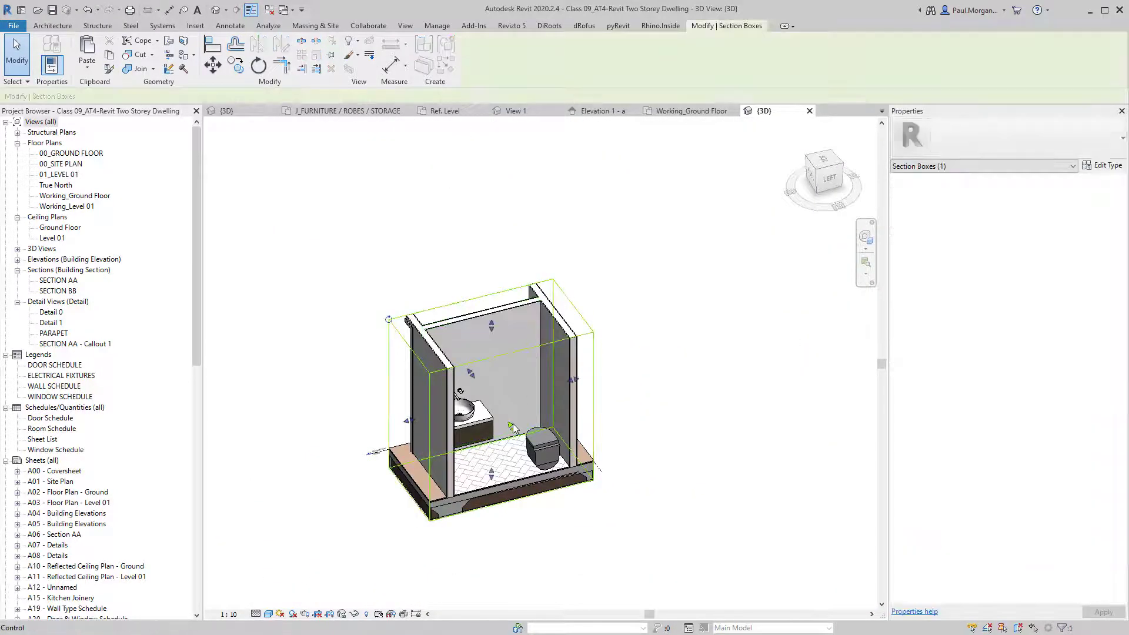
{"action": "middle_click_drag", "start_coordinate": [530, 354], "coordinate": [426, 422], "text": "shift"}
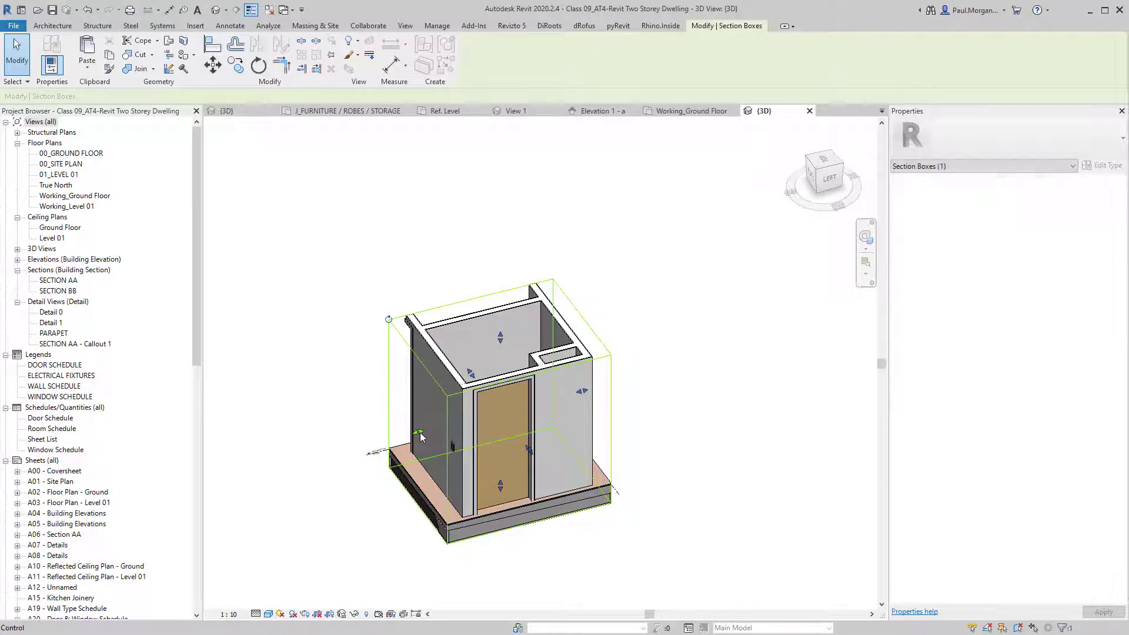
{"action": "left_click_drag", "start_coordinate": [444, 457], "coordinate": [445, 457]}
{"action": "middle_click_drag", "start_coordinate": [447, 457], "coordinate": [600, 491], "text": "shift"}
{"action": "left_click", "coordinate": [628, 521]}
{"action": "scroll", "coordinate": [527, 474], "scroll_direction": "up", "scroll_amount": 4}
{"action": "middle_click_drag", "start_coordinate": [527, 474], "coordinate": [632, 409], "text": "shift"}
{"action": "middle_click_drag", "start_coordinate": [527, 385], "coordinate": [383, 456], "text": "shift"}
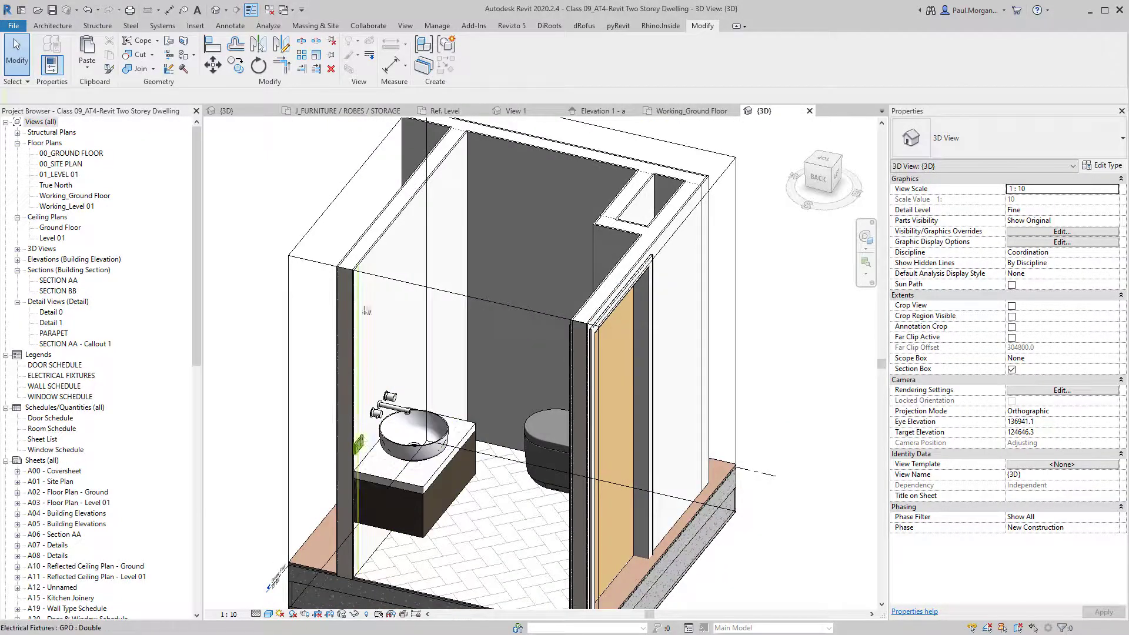
{"action": "scroll", "coordinate": [412, 464], "scroll_direction": "down", "scroll_amount": 2}
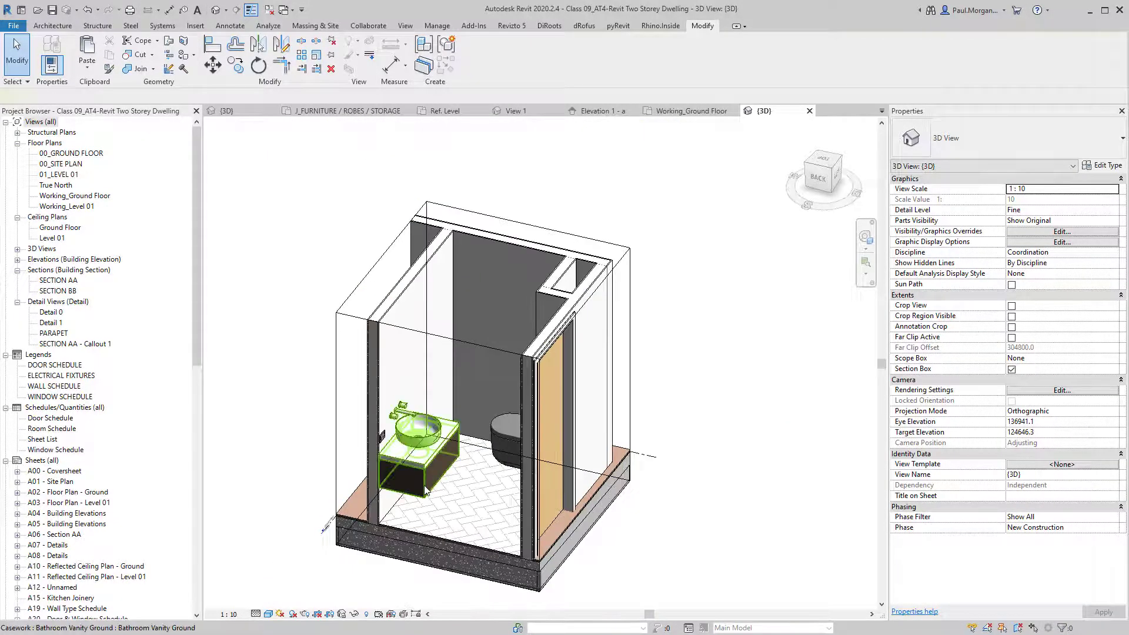
{"action": "middle_click_drag", "start_coordinate": [432, 477], "coordinate": [287, 516], "text": "shift"}
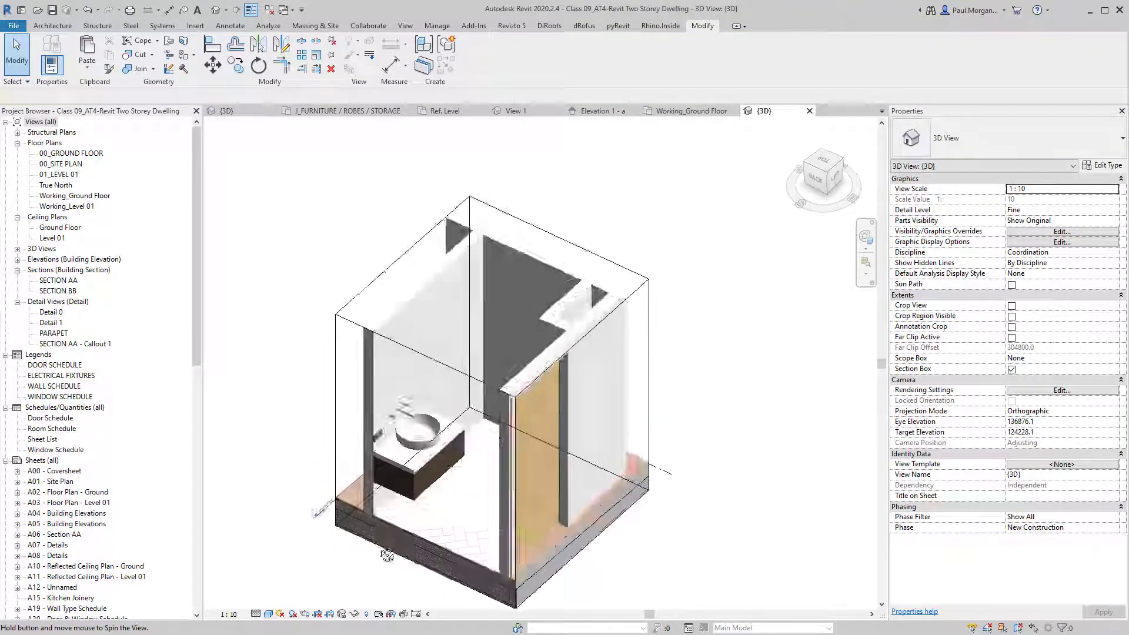
Show the Working_Ground Floor plan framed around the room labelled 2010.
{"action": "left_click", "coordinate": [686, 111]}
{"action": "scroll", "coordinate": [625, 440], "scroll_direction": "down", "scroll_amount": 4}
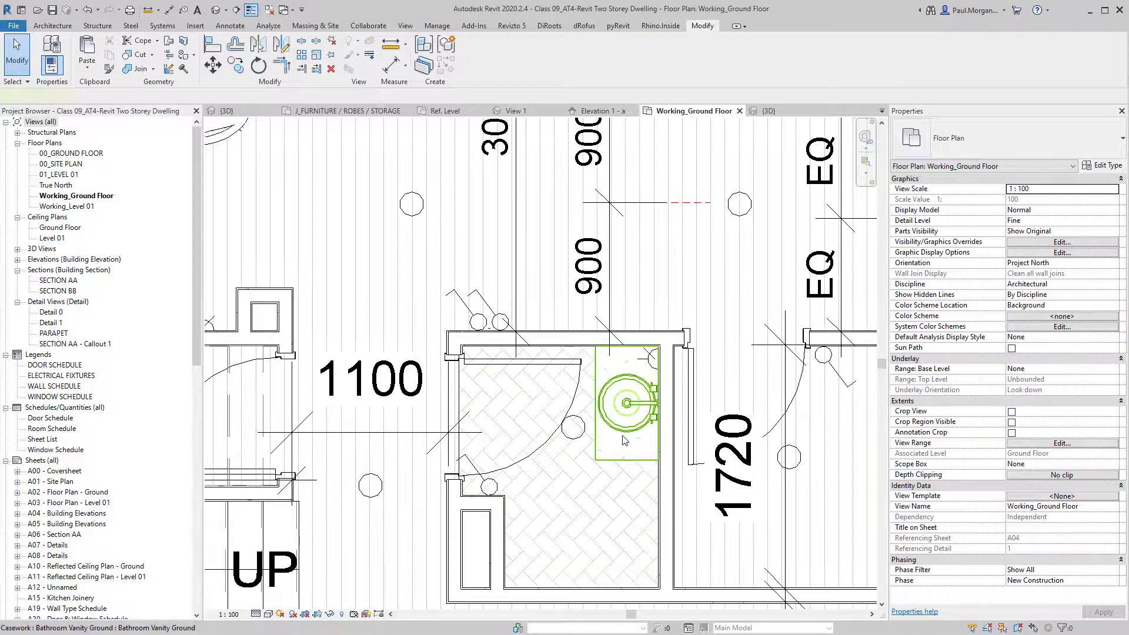
{"action": "scroll", "coordinate": [625, 440], "scroll_direction": "down", "scroll_amount": 3}
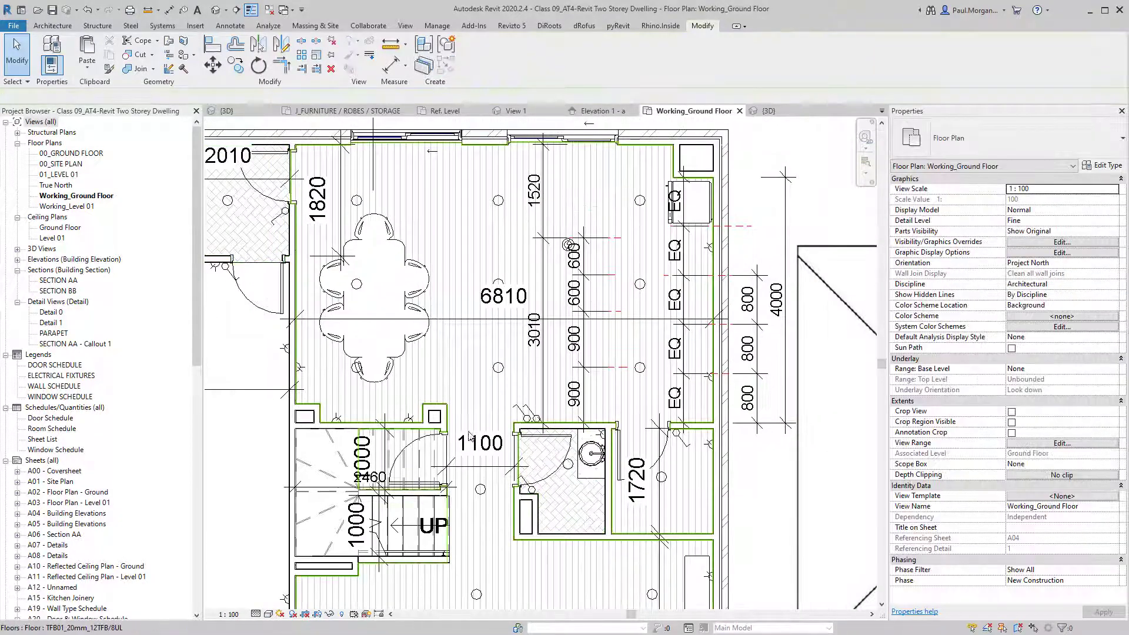
{"action": "middle_click_drag", "start_coordinate": [469, 439], "coordinate": [544, 413]}
{"action": "middle_click_drag", "start_coordinate": [637, 455], "coordinate": [587, 460]}
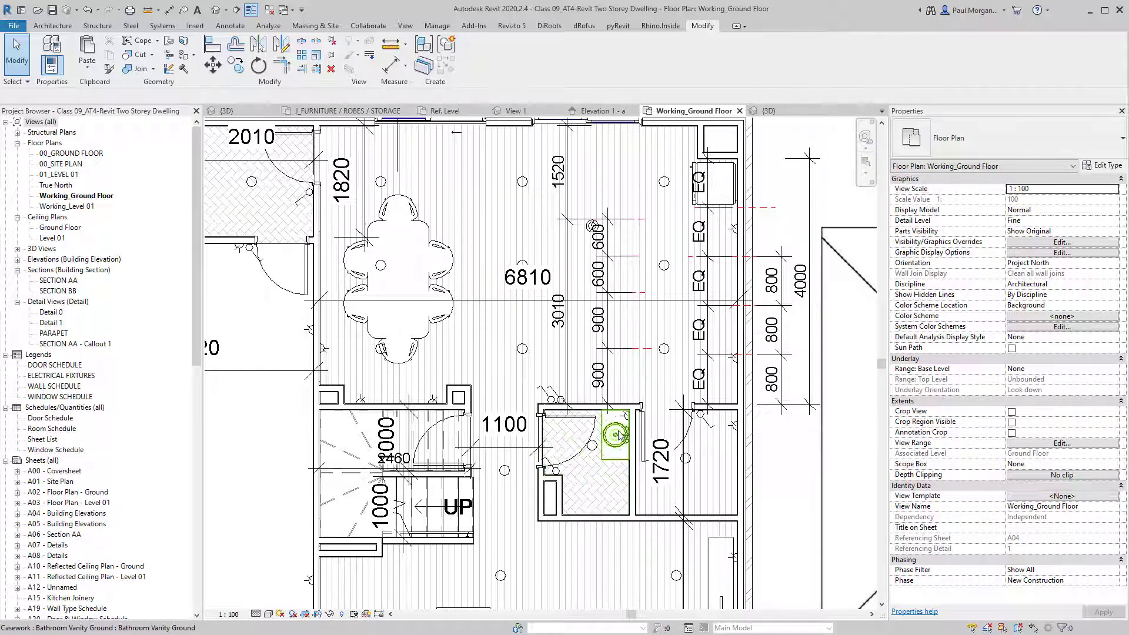
{"action": "scroll", "coordinate": [648, 487], "scroll_direction": "down", "scroll_amount": 3}
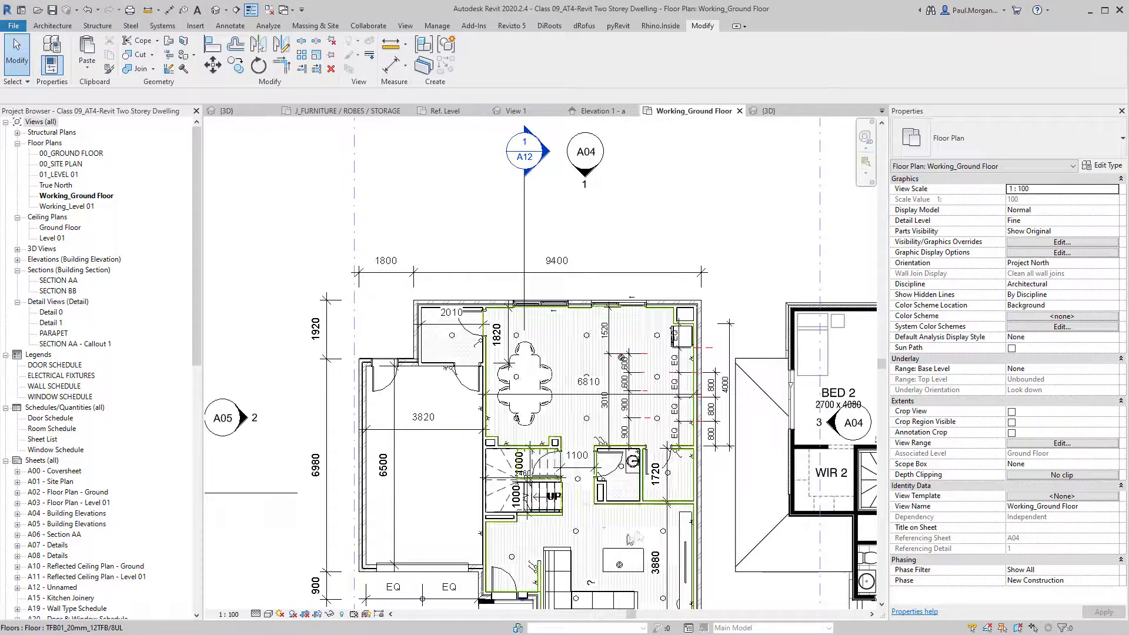
{"action": "middle_click_drag", "start_coordinate": [657, 522], "coordinate": [600, 479]}
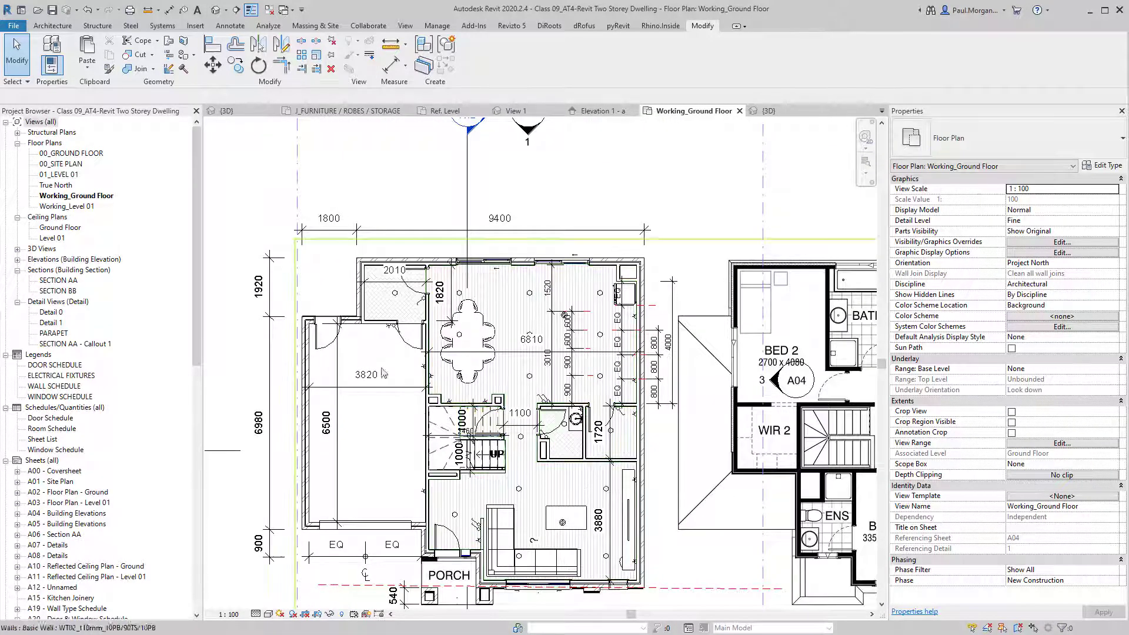
{"action": "middle_click_drag", "start_coordinate": [614, 433], "coordinate": [560, 406]}
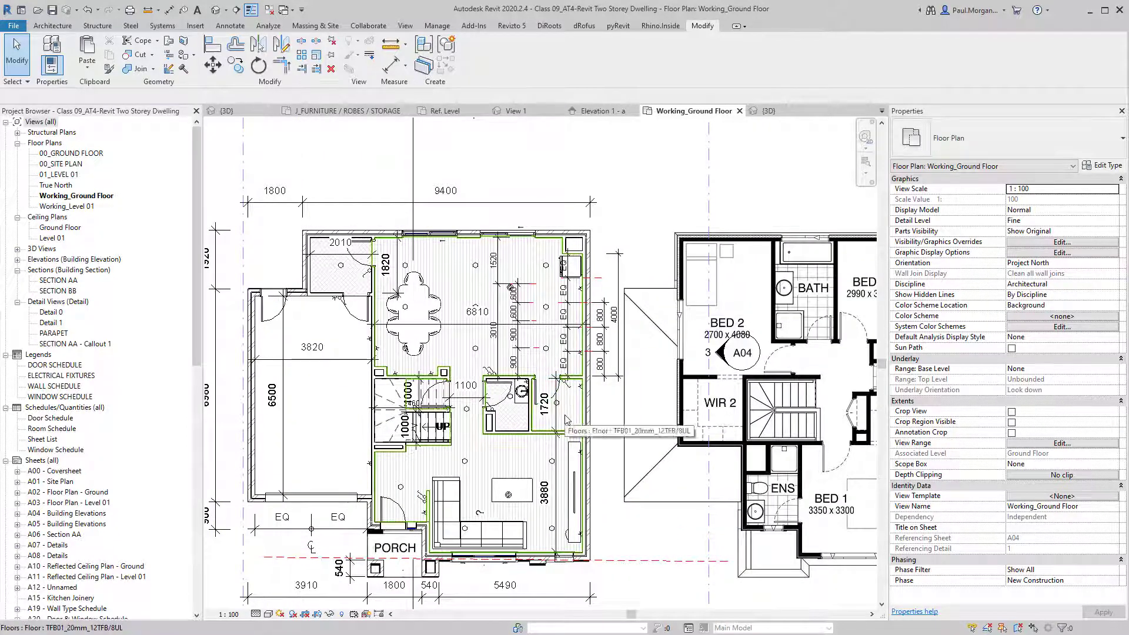
{"action": "scroll", "coordinate": [327, 253], "scroll_direction": "up", "scroll_amount": 4}
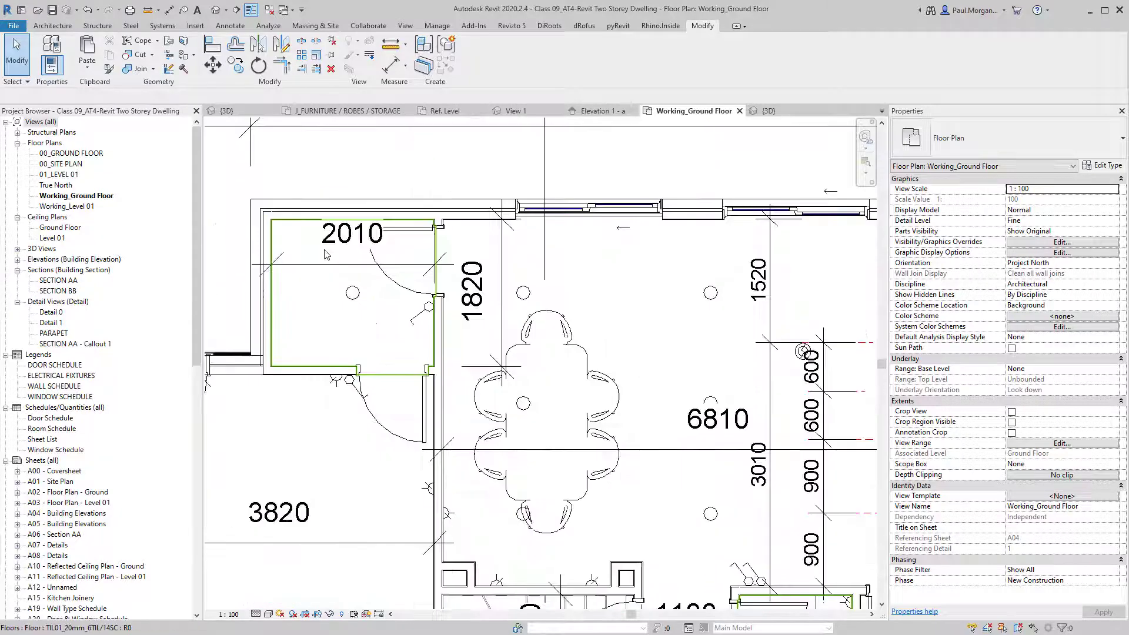
{"action": "middle_click_drag", "start_coordinate": [327, 254], "coordinate": [390, 336]}
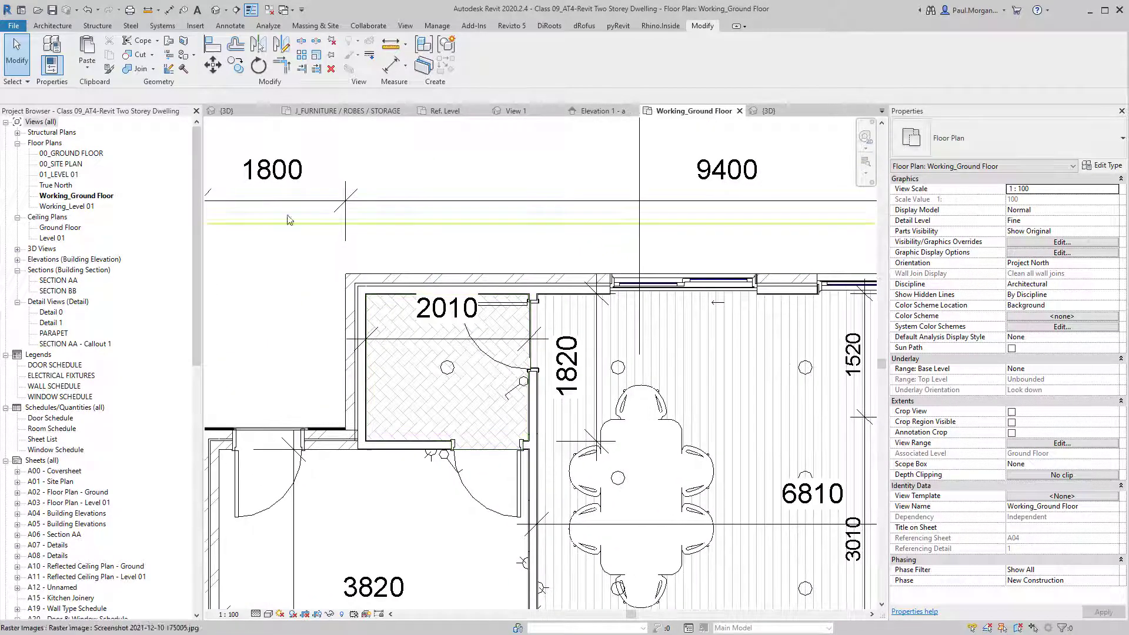
Start an in-place Casework model named Laundry Casework.
{"action": "left_click", "coordinate": [55, 26]}
{"action": "left_click", "coordinate": [136, 72]}
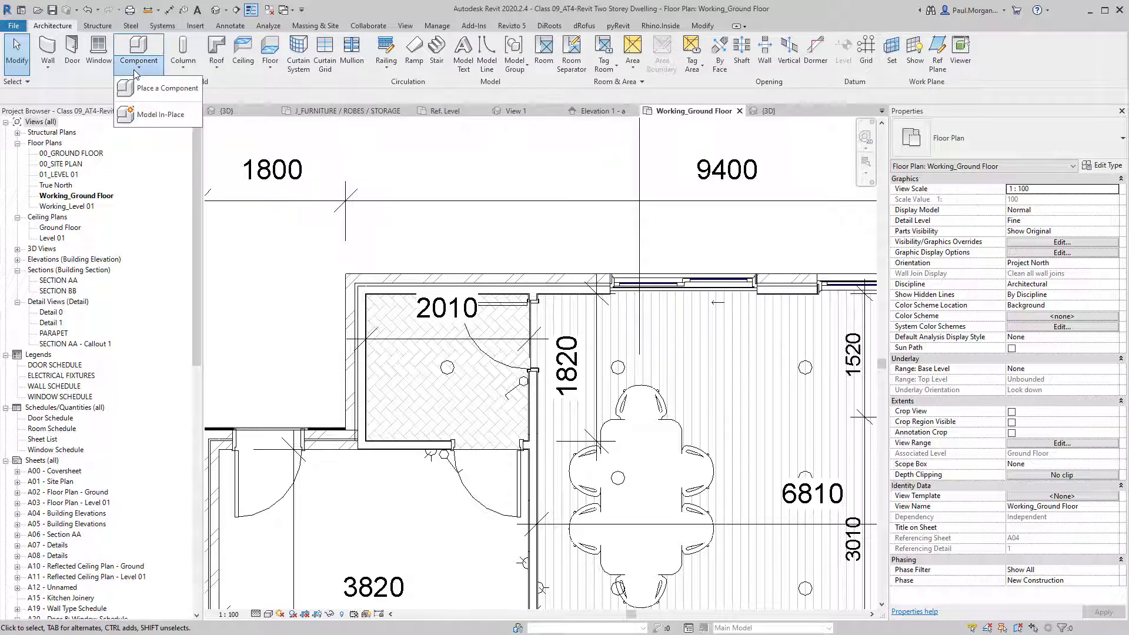
{"action": "left_click", "coordinate": [165, 112]}
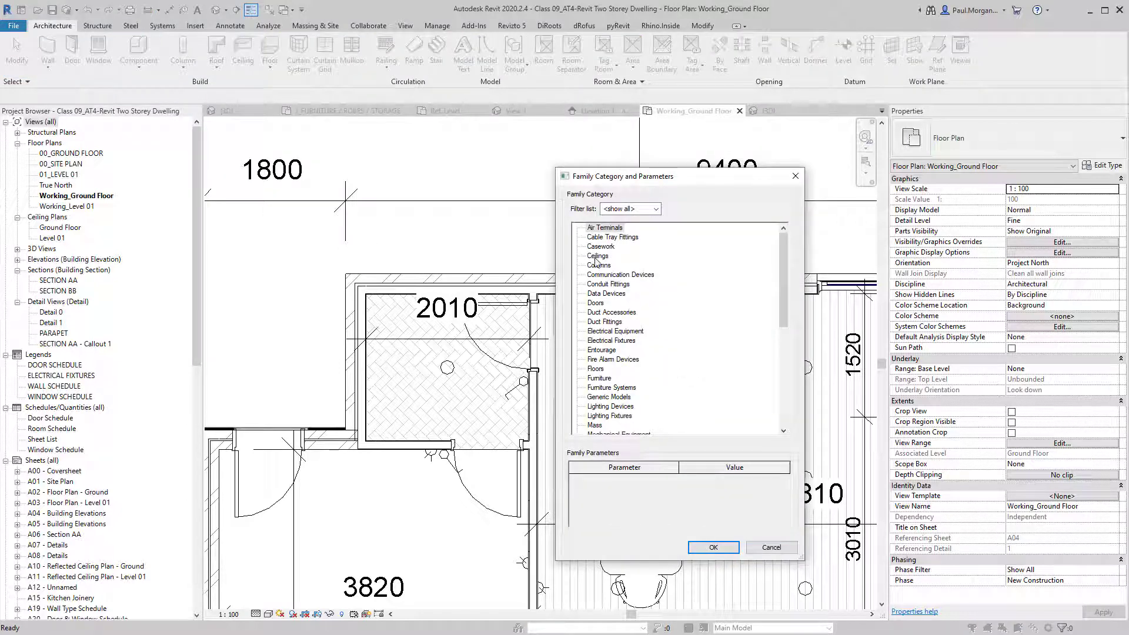
{"action": "double_click", "coordinate": [597, 248]}
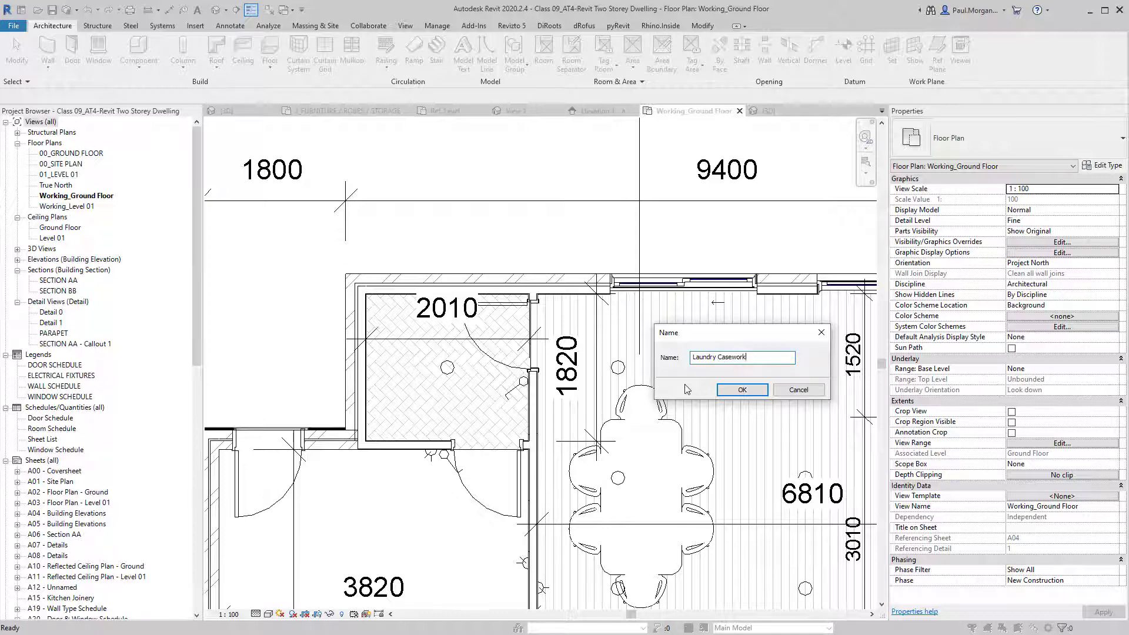
{"action": "left_click", "coordinate": [743, 390]}
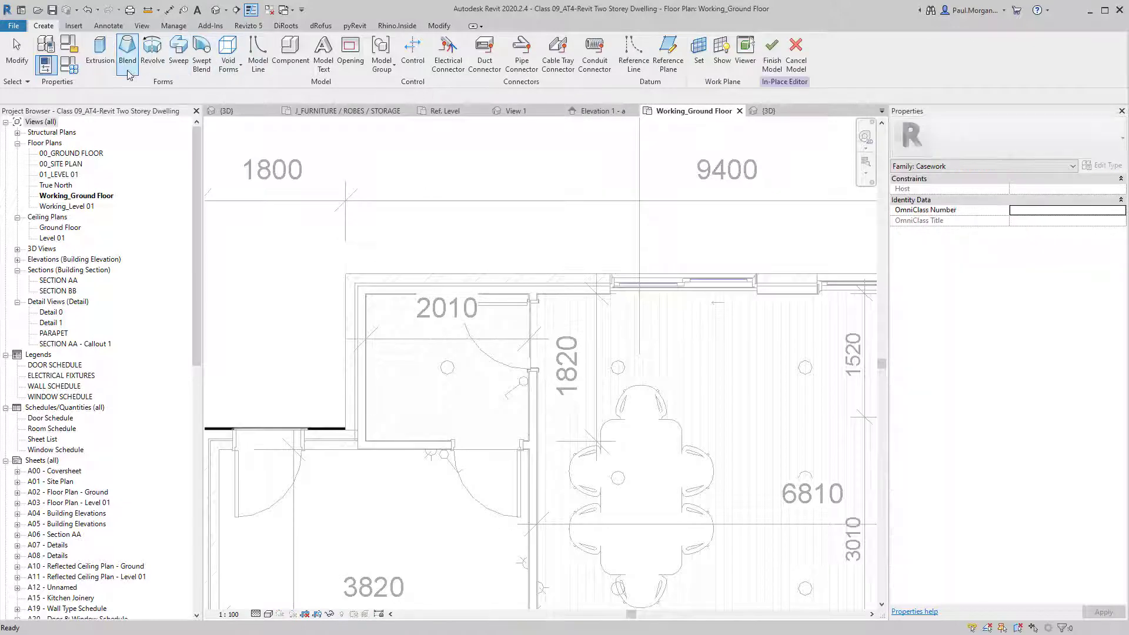
Sketch a rectangular extrusion from the wall corner and set its width to 600.
{"action": "left_click", "coordinate": [100, 52]}
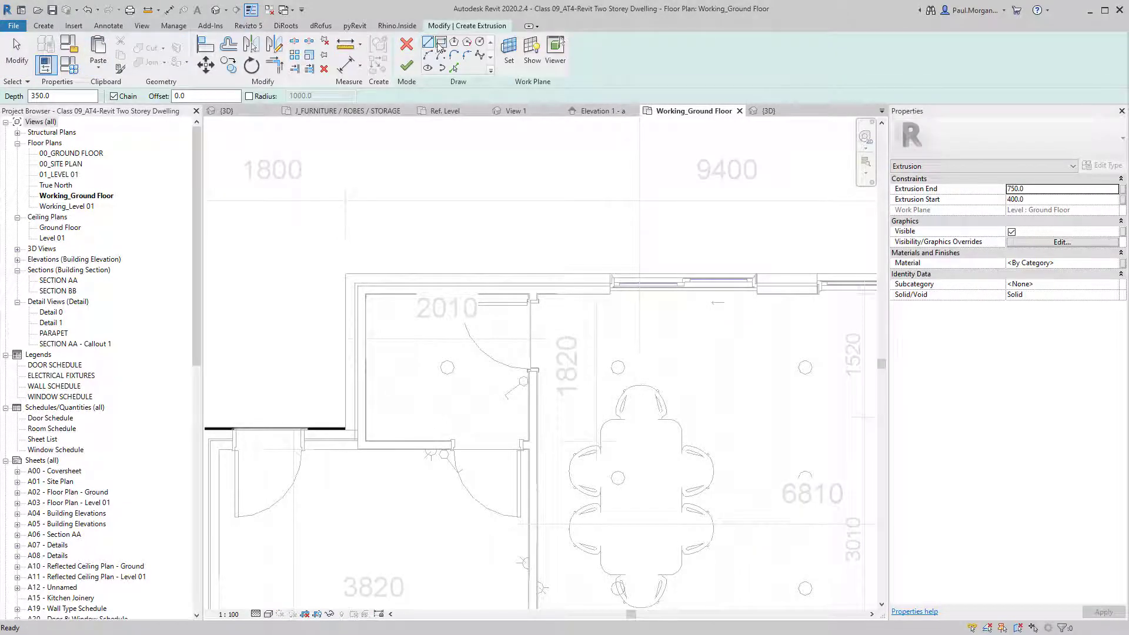
{"action": "left_click", "coordinate": [441, 43]}
{"action": "scroll", "coordinate": [359, 287], "scroll_direction": "up", "scroll_amount": 3}
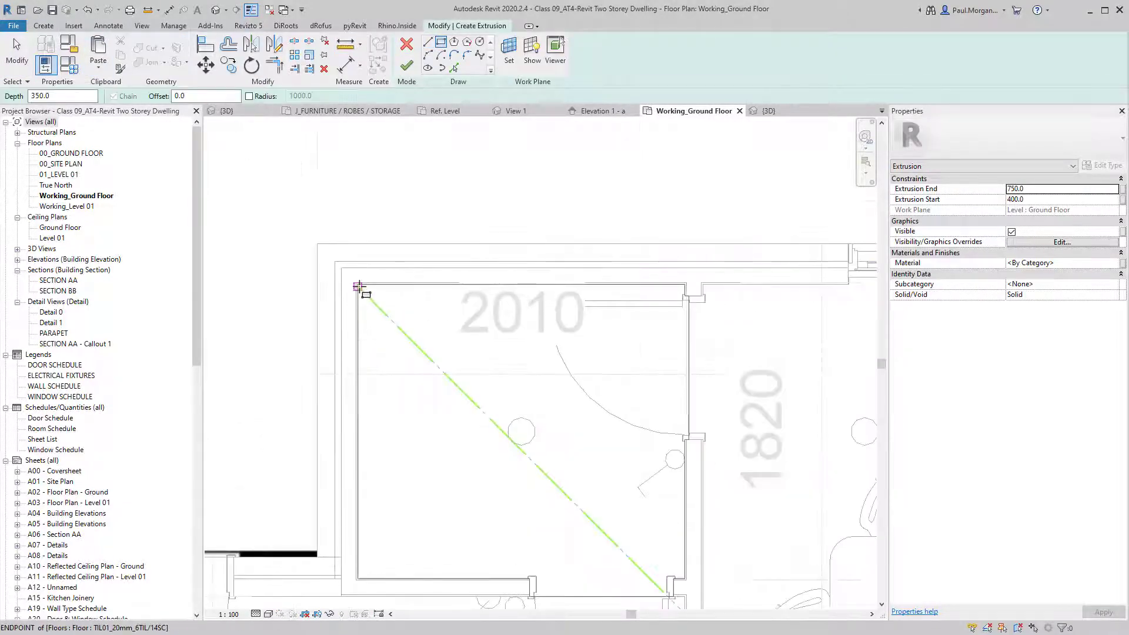
{"action": "scroll", "coordinate": [359, 287], "scroll_direction": "up", "scroll_amount": 3}
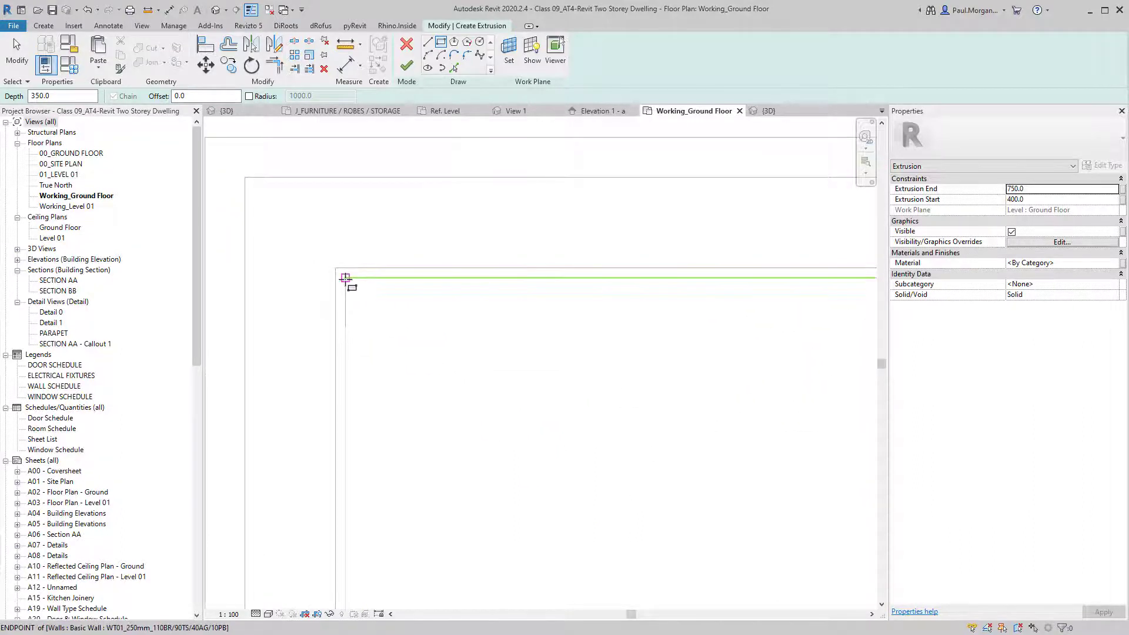
{"action": "left_click", "coordinate": [346, 278]}
{"action": "scroll", "coordinate": [409, 396], "scroll_direction": "down", "scroll_amount": 3}
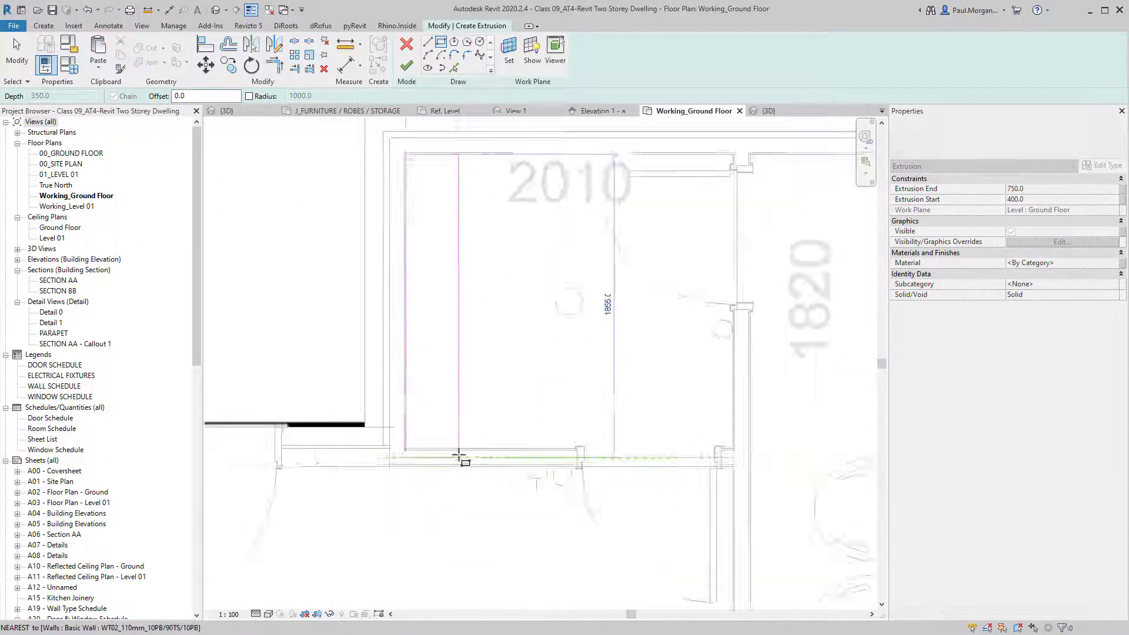
{"action": "scroll", "coordinate": [500, 450], "scroll_direction": "up", "scroll_amount": 2}
{"action": "left_click", "coordinate": [513, 441]}
{"action": "scroll", "coordinate": [513, 441], "scroll_direction": "down", "scroll_amount": 3}
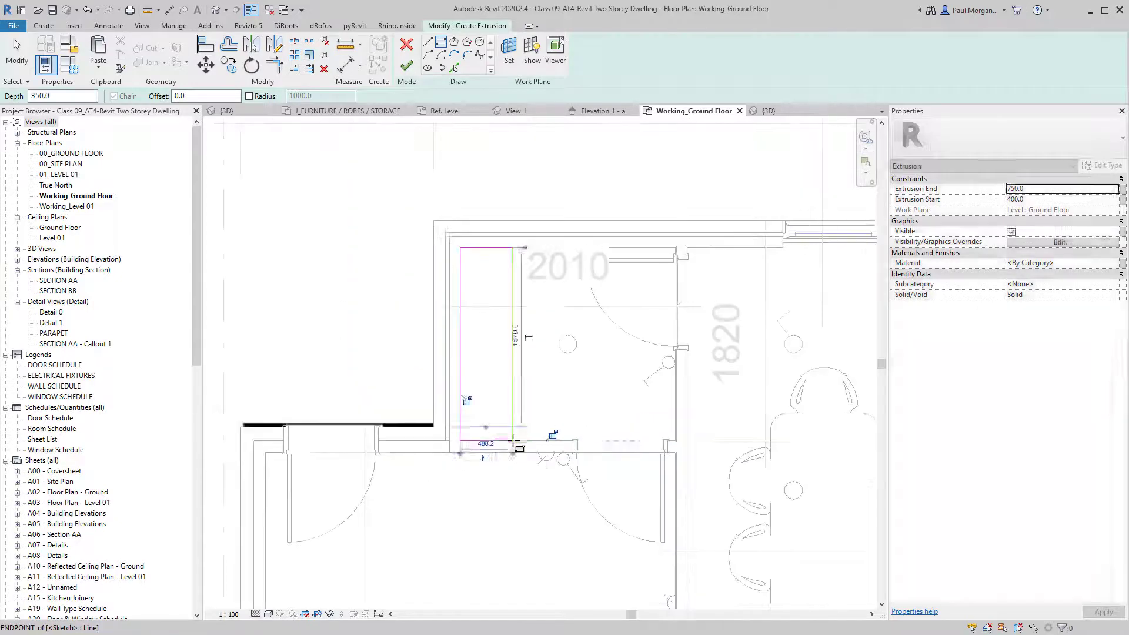
{"action": "left_click", "coordinate": [492, 215]}
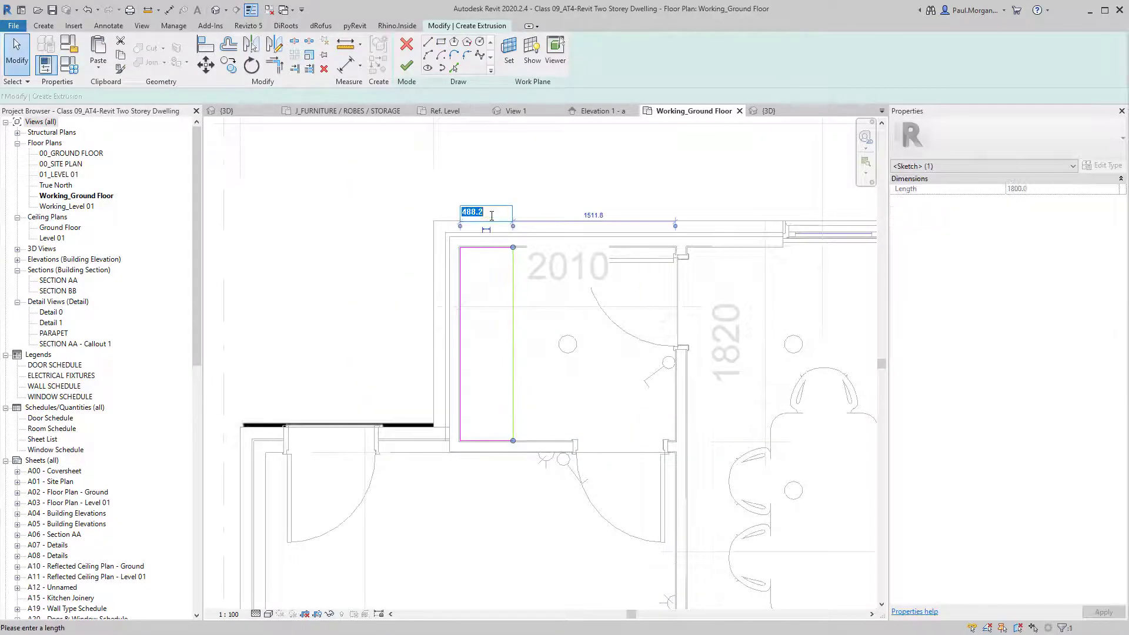
{"action": "type", "text": "600"}
{"action": "key", "text": "Return"}
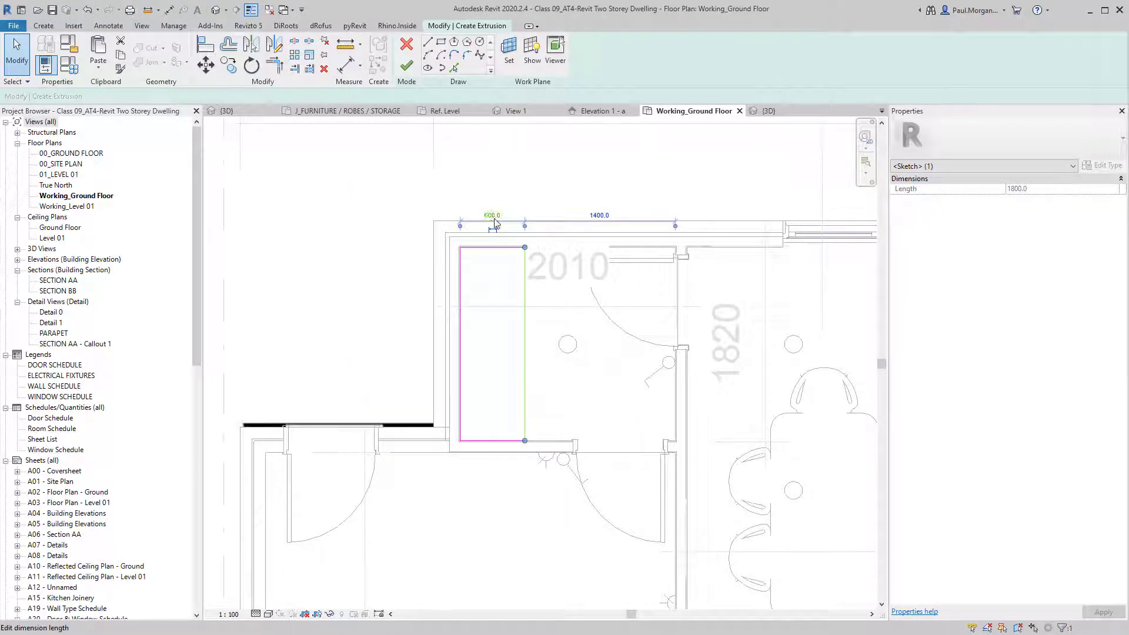
Set the extrusion start to 0 and end to 900, then finish the sketch and model.
{"action": "left_click", "coordinate": [536, 295]}
{"action": "scroll", "coordinate": [535, 293], "scroll_direction": "down", "scroll_amount": 2}
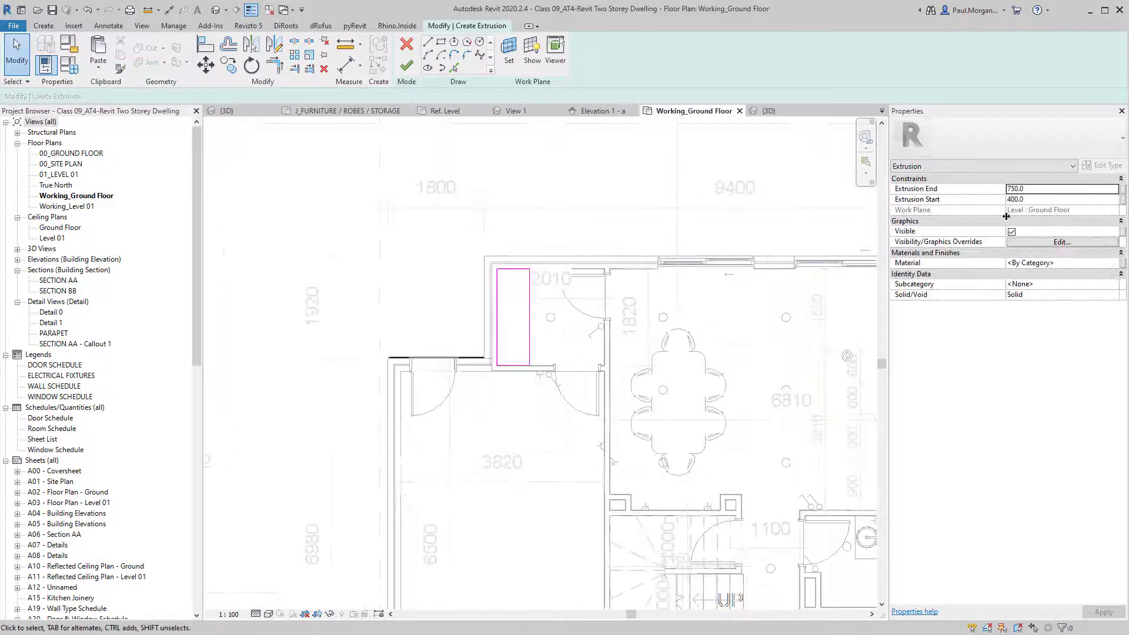
{"action": "left_click", "coordinate": [1053, 200]}
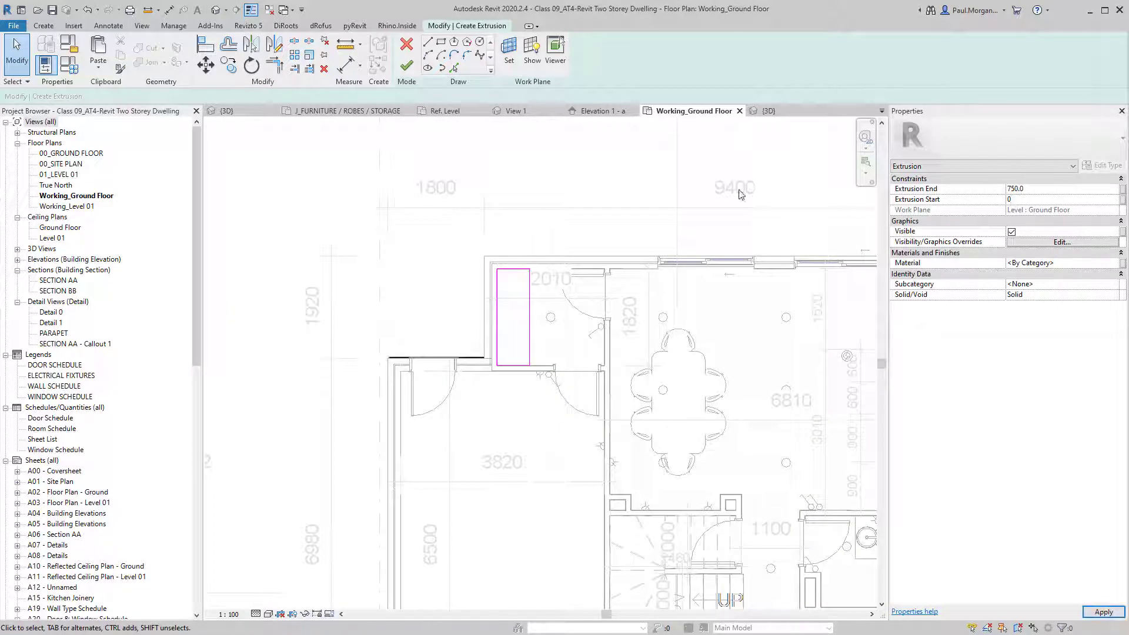
{"action": "left_click", "coordinate": [1085, 188]}
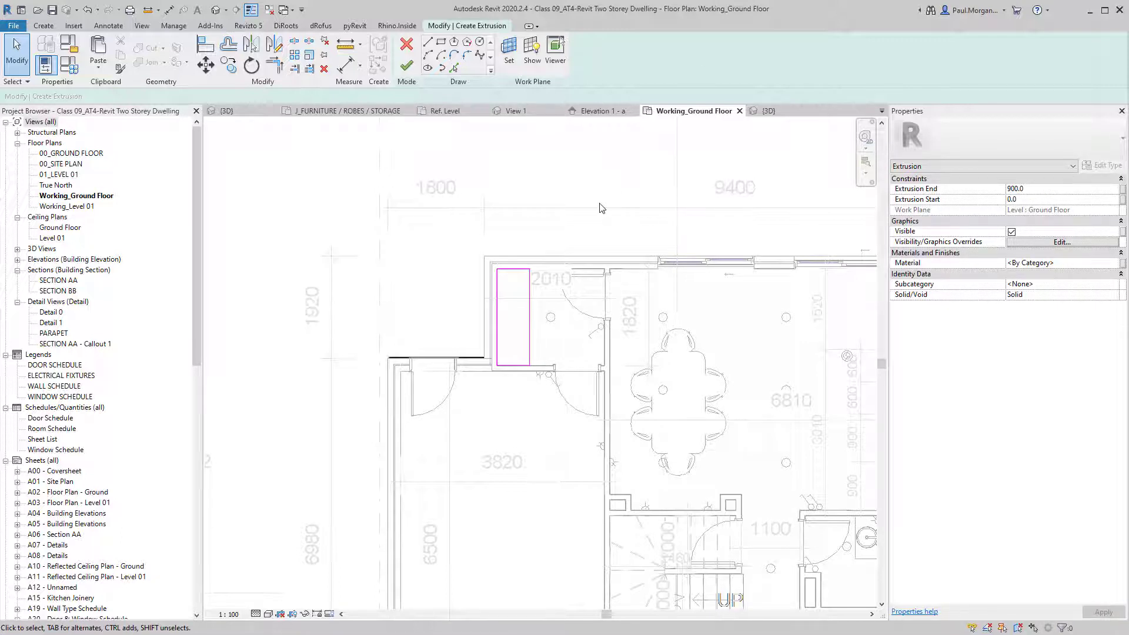
{"action": "left_click", "coordinate": [407, 65]}
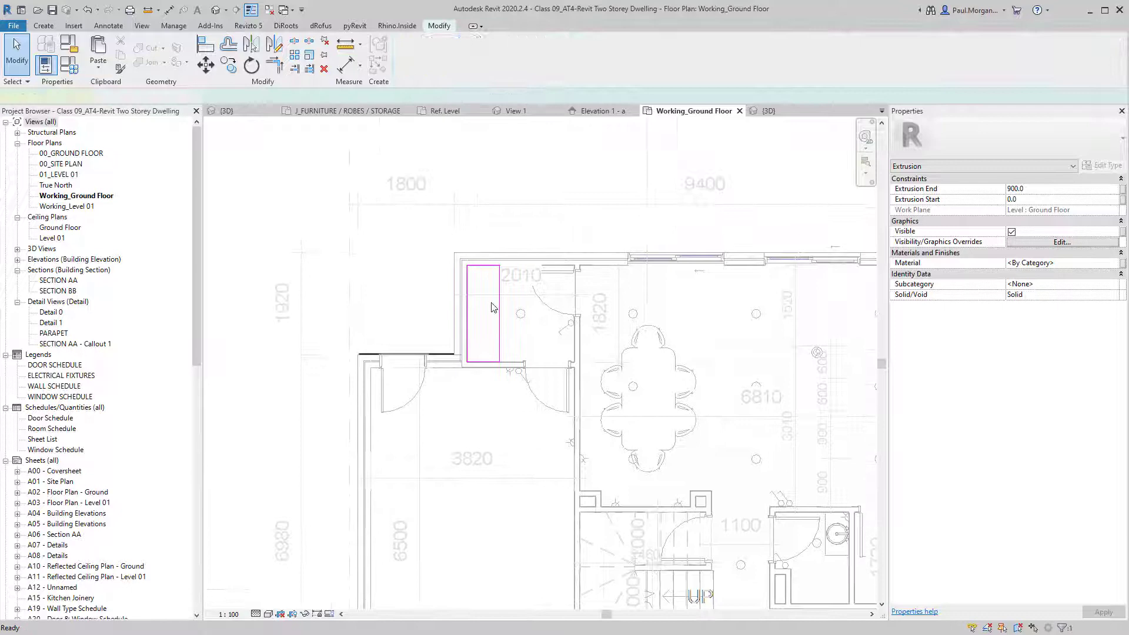
{"action": "left_click", "coordinate": [481, 206]}
{"action": "left_click", "coordinate": [407, 65]}
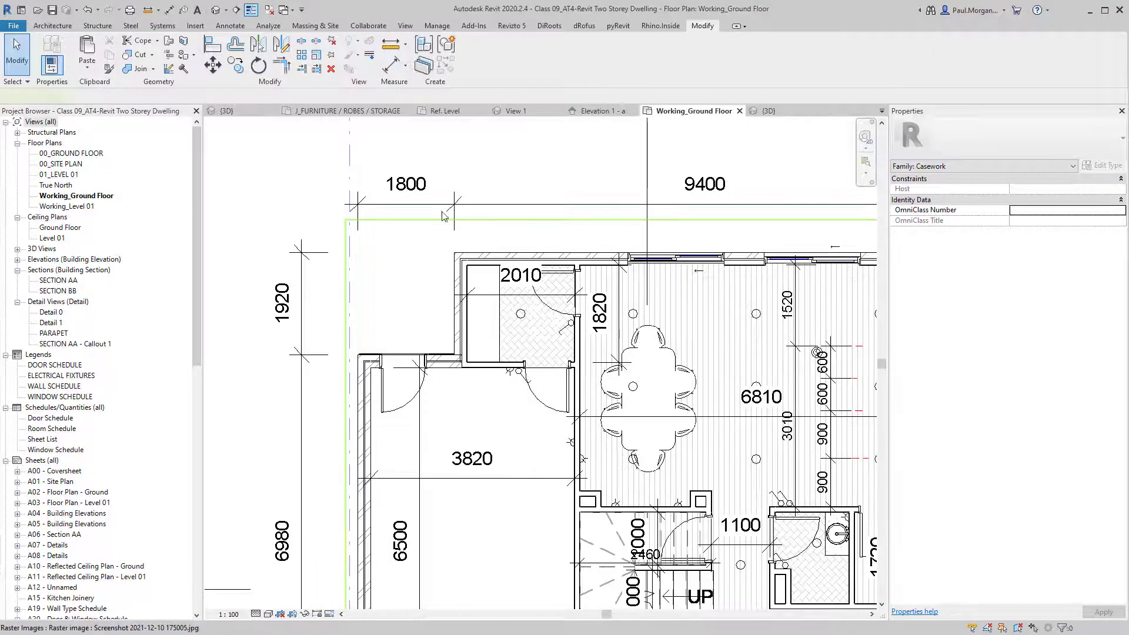
Clear the stray selection, switch to the 3D view and turn off the section box.
{"action": "left_click", "coordinate": [373, 250]}
{"action": "key", "text": "Escape"}
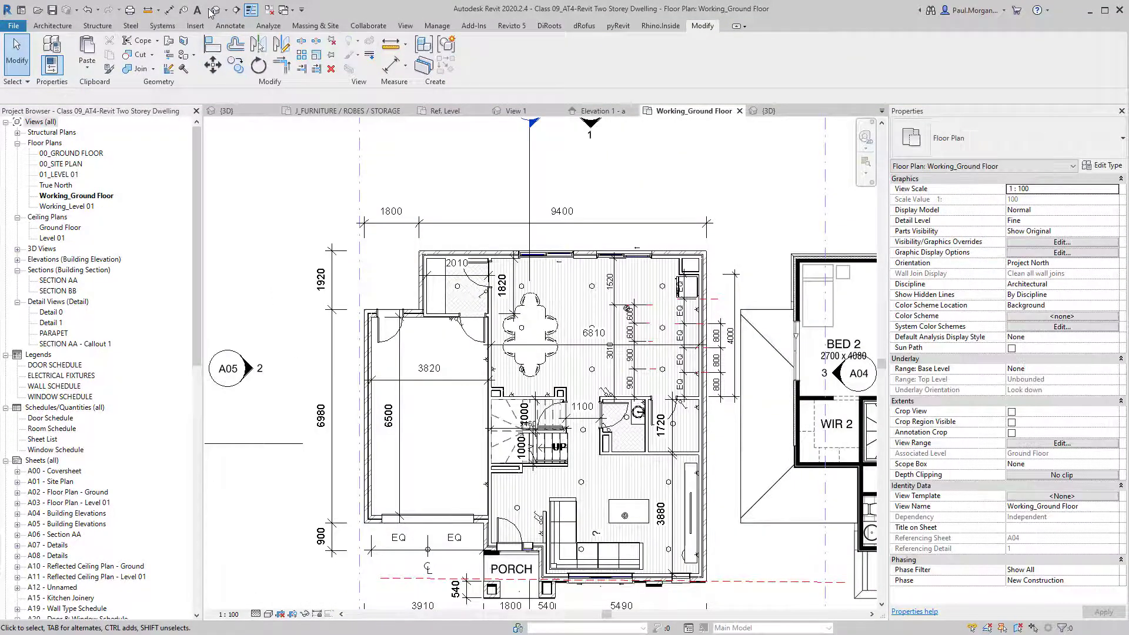
{"action": "key", "text": "ctrl+Tab"}
{"action": "scroll", "coordinate": [613, 423], "scroll_direction": "down", "scroll_amount": 1}
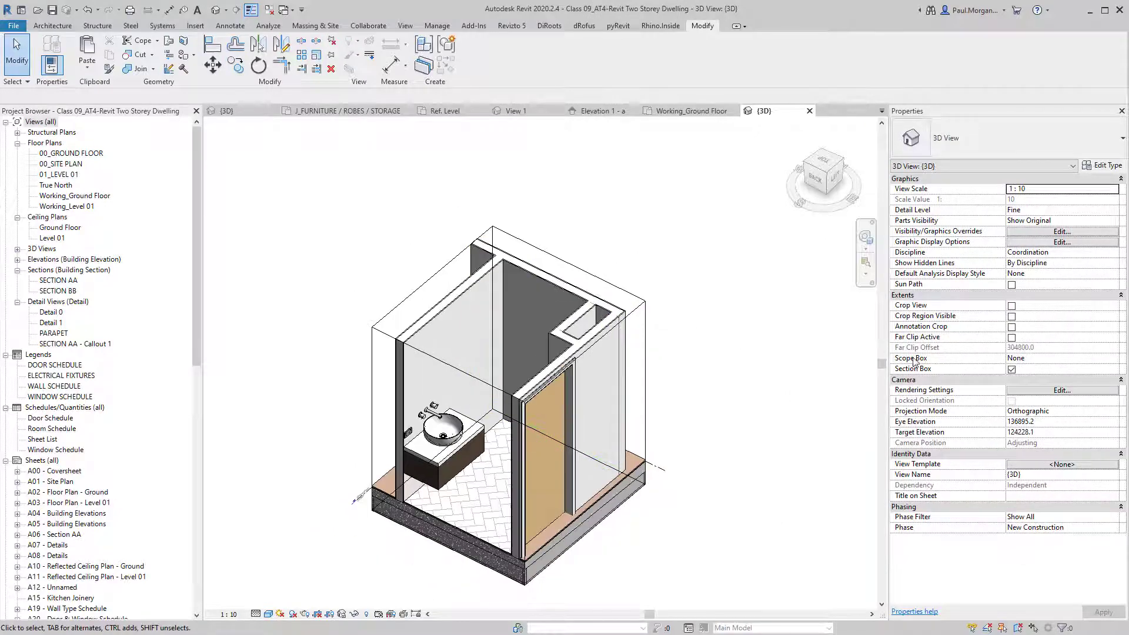
{"action": "left_click", "coordinate": [1011, 369]}
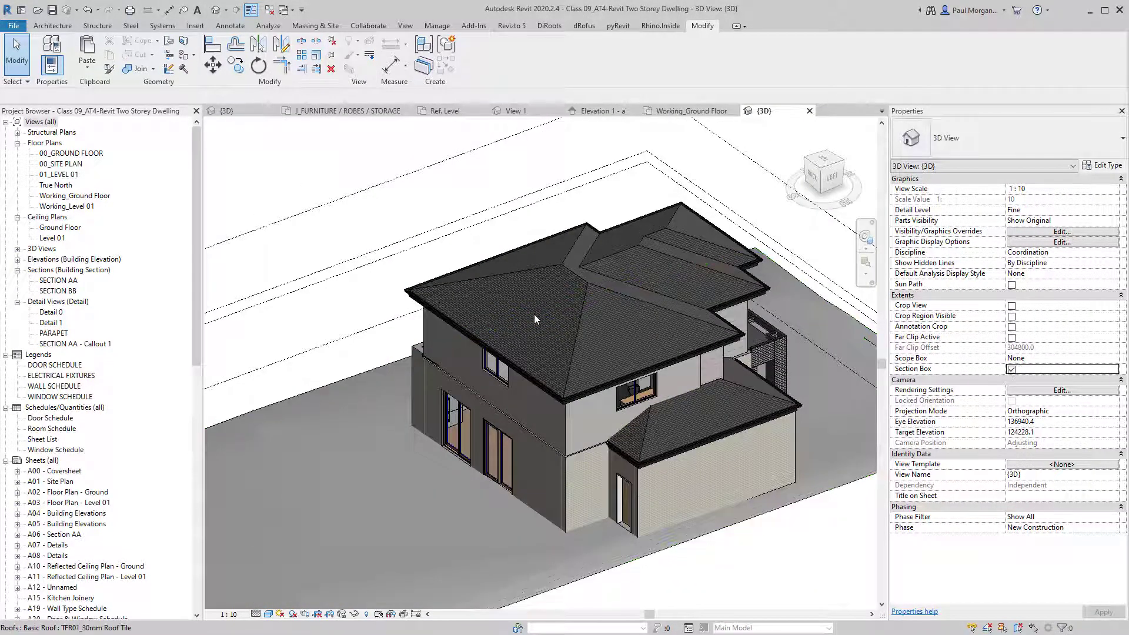
Pull the section box in around the house and lower its top below the roof to the ground floor.
{"action": "scroll", "coordinate": [535, 314], "scroll_direction": "down", "scroll_amount": 3}
{"action": "left_click", "coordinate": [742, 225]}
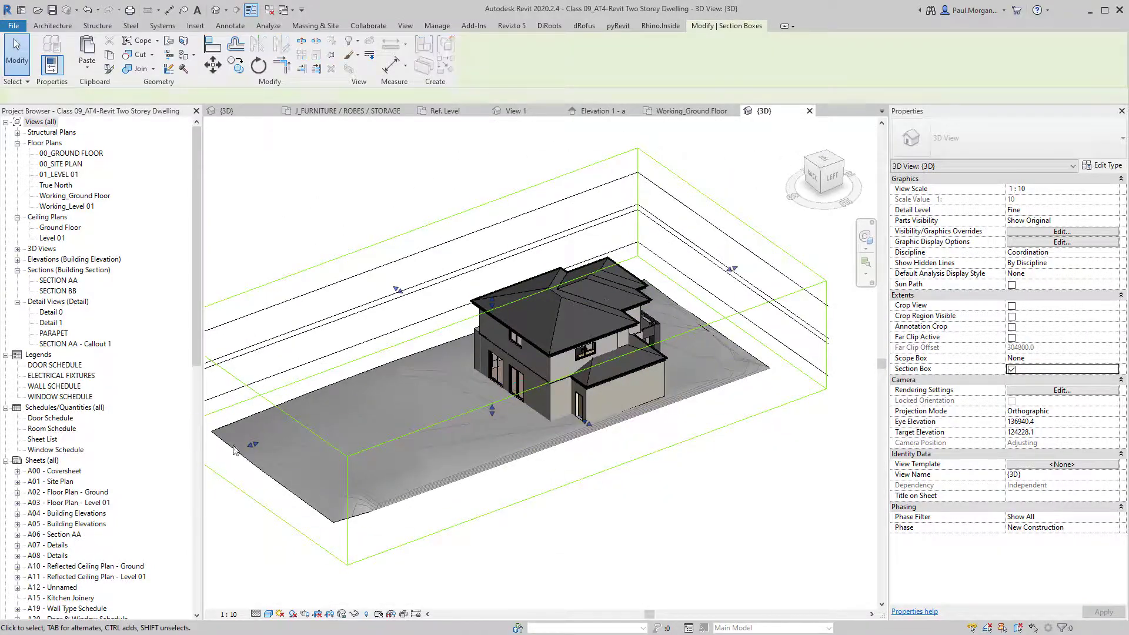
{"action": "left_click_drag", "start_coordinate": [253, 445], "coordinate": [458, 369]}
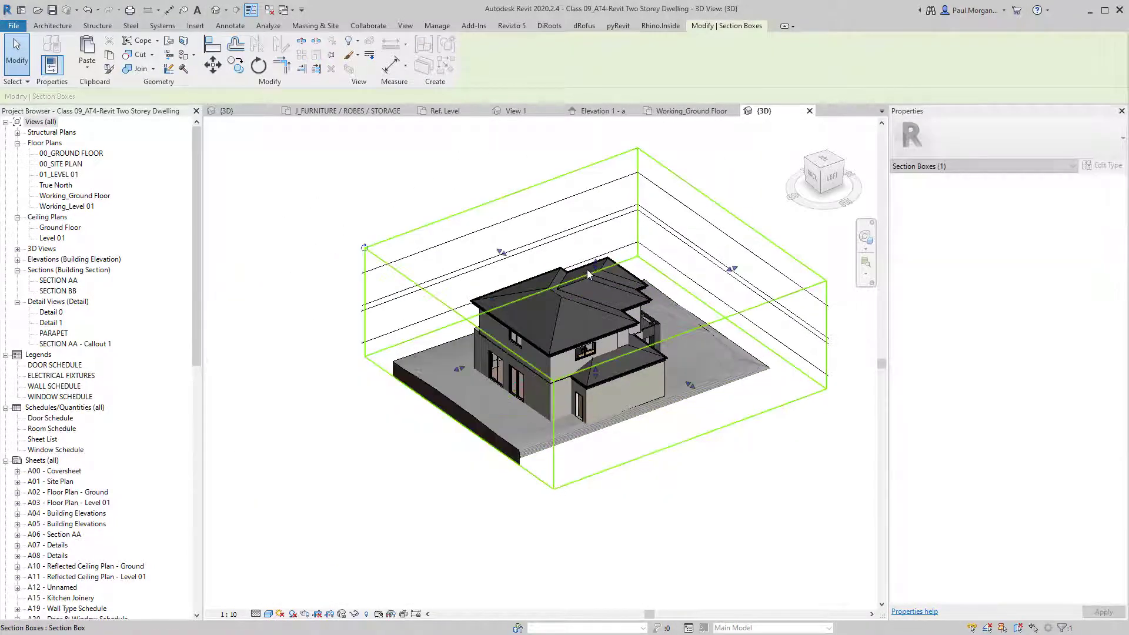
{"action": "left_click_drag", "start_coordinate": [596, 265], "coordinate": [597, 325]}
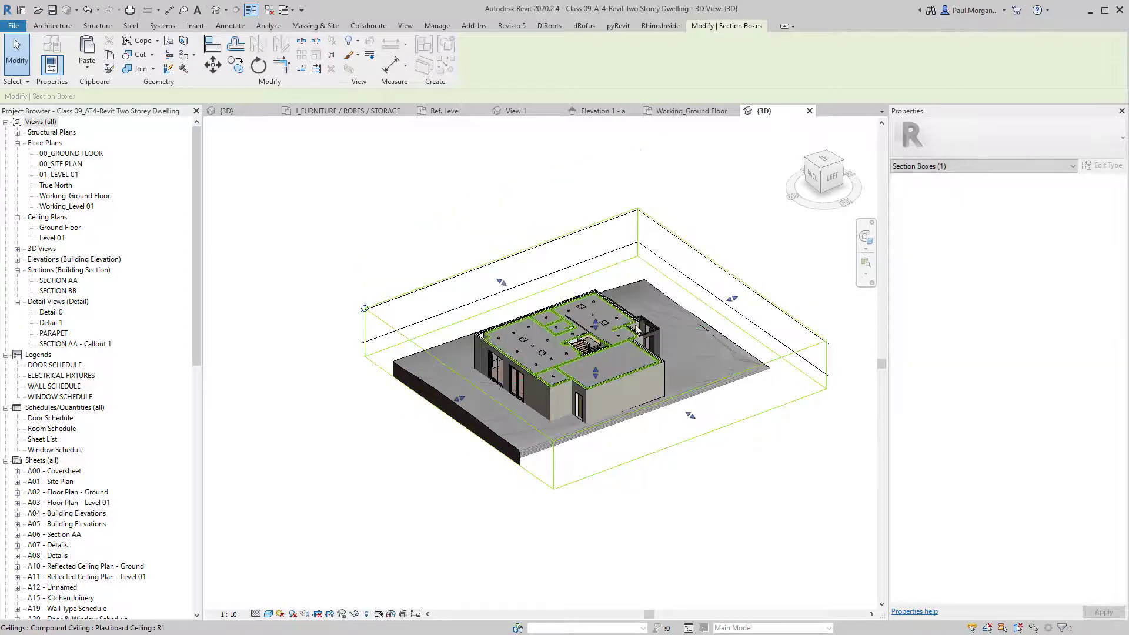
{"action": "middle_click_drag", "start_coordinate": [638, 329], "coordinate": [386, 360], "text": "shift"}
{"action": "left_click_drag", "start_coordinate": [596, 328], "coordinate": [597, 334]}
{"action": "scroll", "coordinate": [590, 283], "scroll_direction": "up", "scroll_amount": 8}
{"action": "middle_click_drag", "start_coordinate": [641, 411], "coordinate": [645, 456], "text": "shift"}
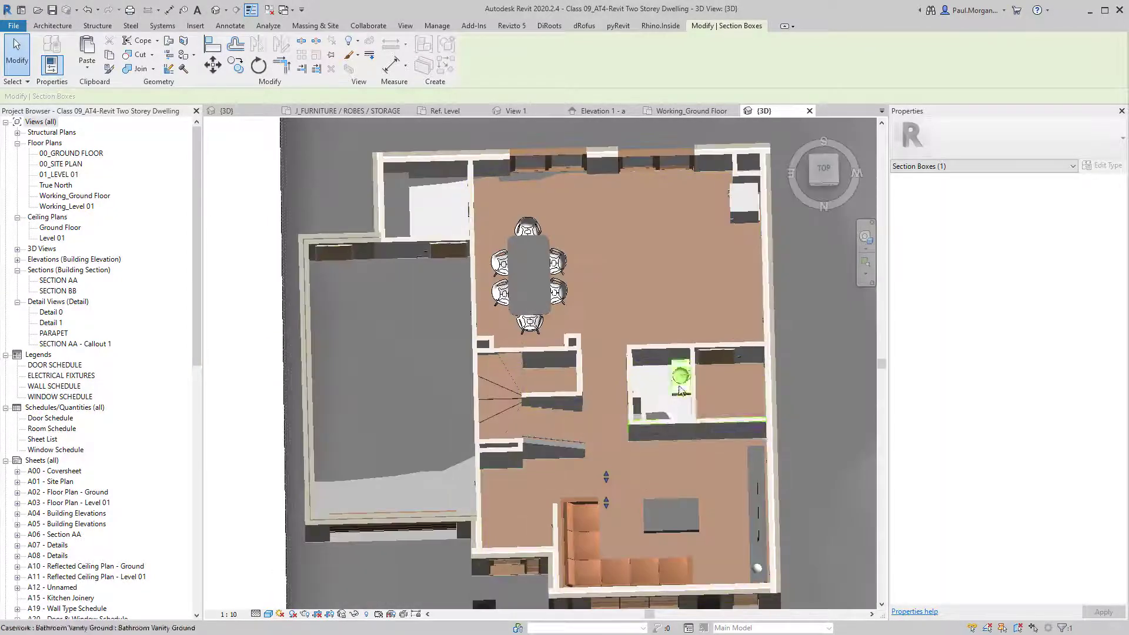
{"action": "scroll", "coordinate": [682, 384], "scroll_direction": "up", "scroll_amount": 5}
{"action": "scroll", "coordinate": [683, 383], "scroll_direction": "down", "scroll_amount": 2}
{"action": "middle_click_drag", "start_coordinate": [592, 358], "coordinate": [719, 582]}
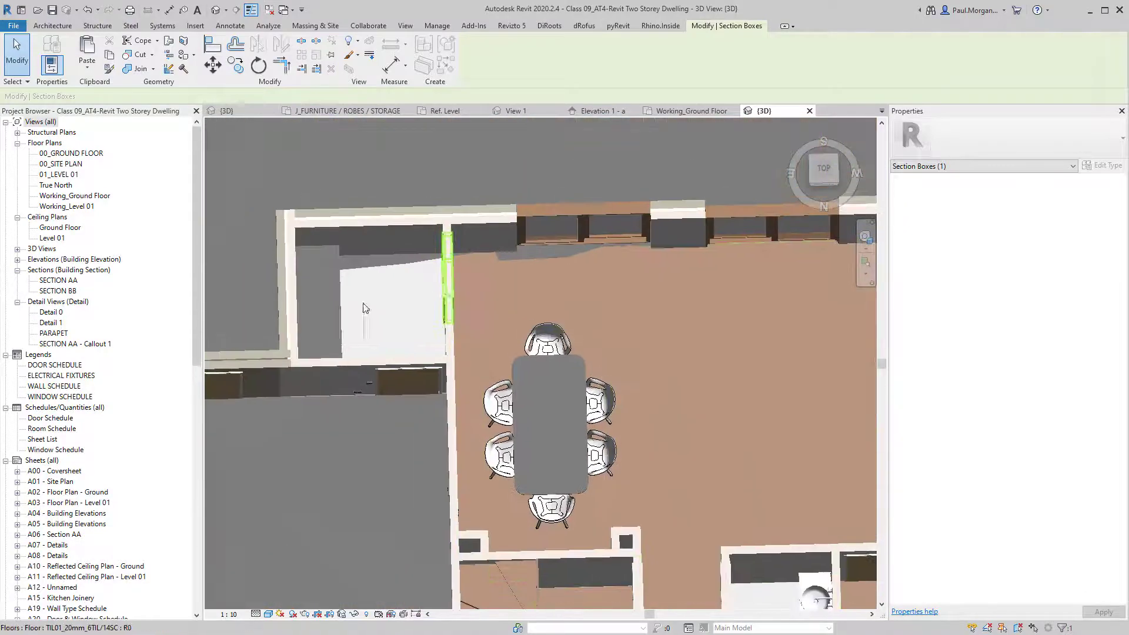
Orbit around the new laundry casework cabinet to inspect it from several angles.
{"action": "left_click", "coordinate": [344, 314]}
{"action": "middle_click_drag", "start_coordinate": [345, 315], "coordinate": [389, 349], "text": "shift"}
{"action": "key", "text": "Escape"}
{"action": "scroll", "coordinate": [311, 321], "scroll_direction": "up", "scroll_amount": 3}
{"action": "middle_click_drag", "start_coordinate": [439, 386], "coordinate": [511, 395], "text": "shift"}
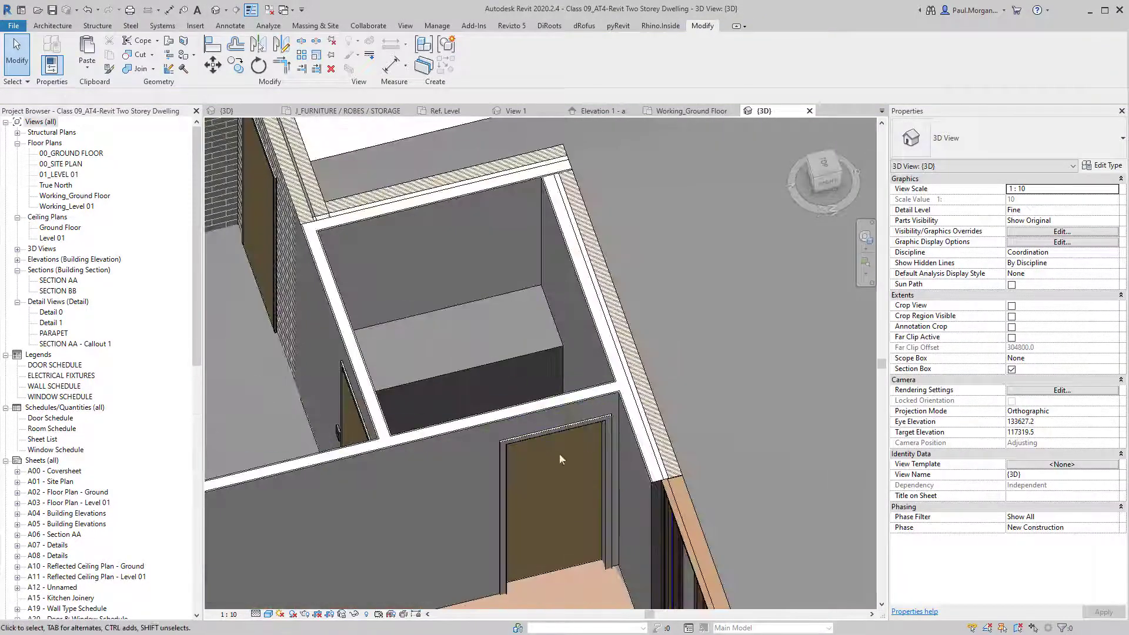
{"action": "middle_click_drag", "start_coordinate": [559, 459], "coordinate": [563, 363], "text": "shift"}
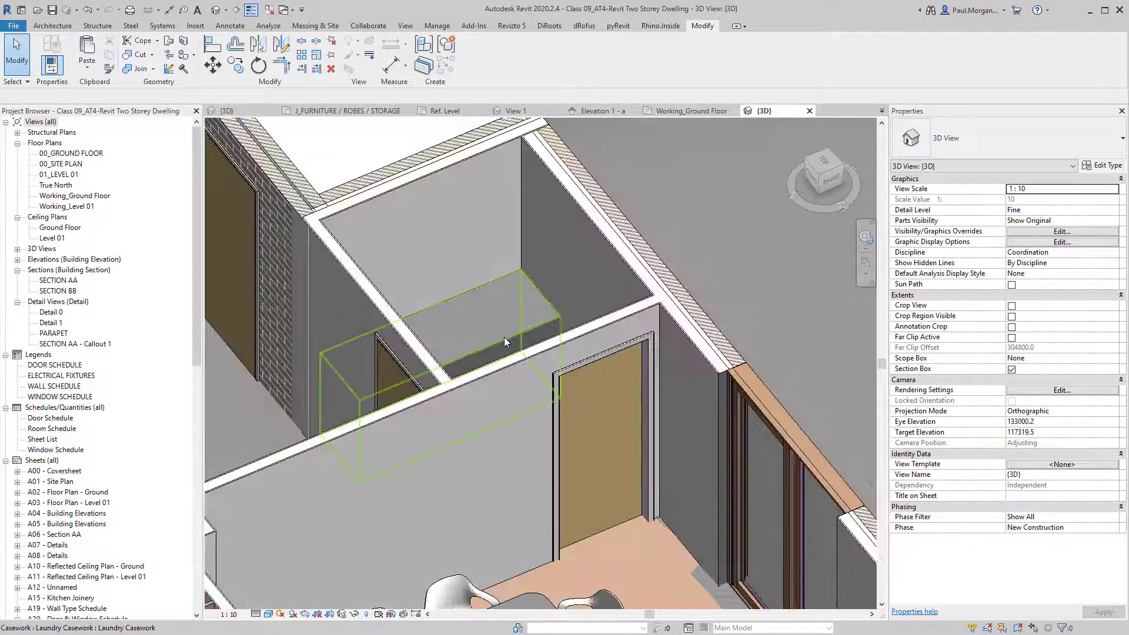
{"action": "left_click", "coordinate": [504, 337]}
{"action": "middle_click_drag", "start_coordinate": [501, 338], "coordinate": [492, 372], "text": "shift"}
{"action": "key", "text": "Escape"}
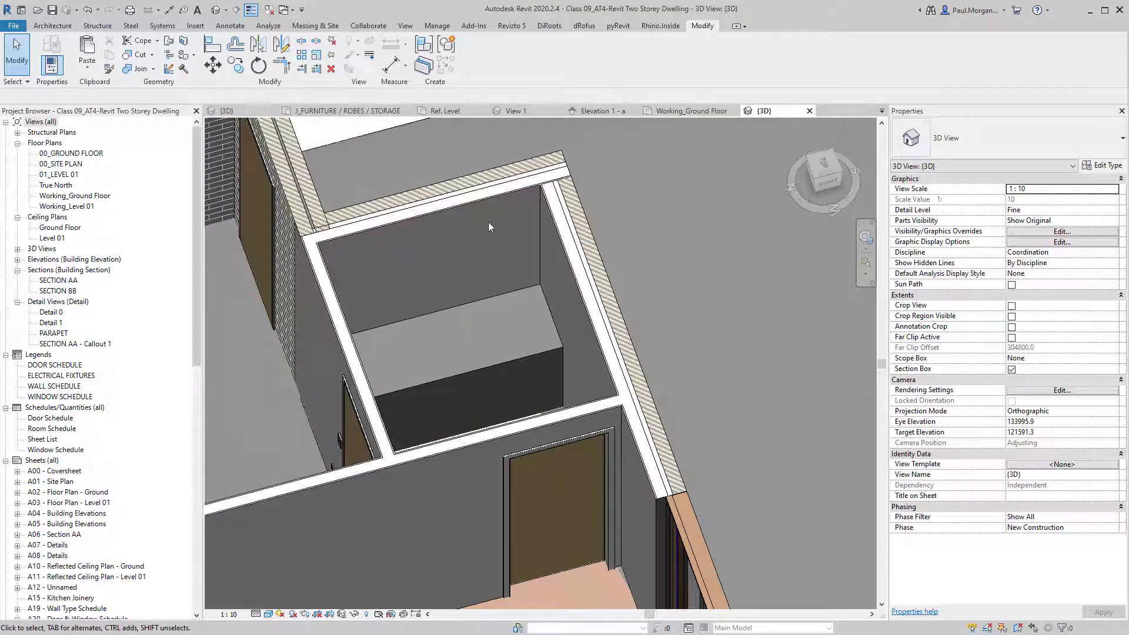
{"action": "middle_click_drag", "start_coordinate": [486, 318], "coordinate": [529, 340], "text": "shift"}
{"action": "left_click", "coordinate": [529, 336]}
{"action": "scroll", "coordinate": [529, 336], "scroll_direction": "down", "scroll_amount": 5}
{"action": "middle_click_drag", "start_coordinate": [428, 383], "coordinate": [432, 321], "text": "shift"}
{"action": "scroll", "coordinate": [533, 368], "scroll_direction": "down", "scroll_amount": 2}
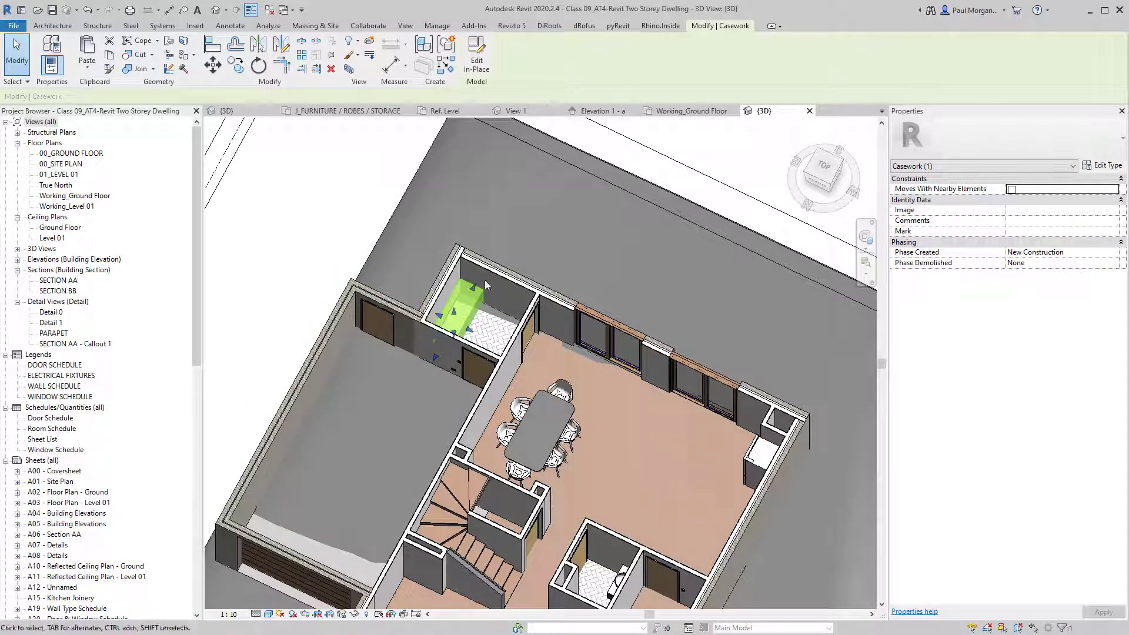
{"action": "scroll", "coordinate": [483, 287], "scroll_direction": "up", "scroll_amount": 2}
{"action": "scroll", "coordinate": [448, 307], "scroll_direction": "down", "scroll_amount": 2}
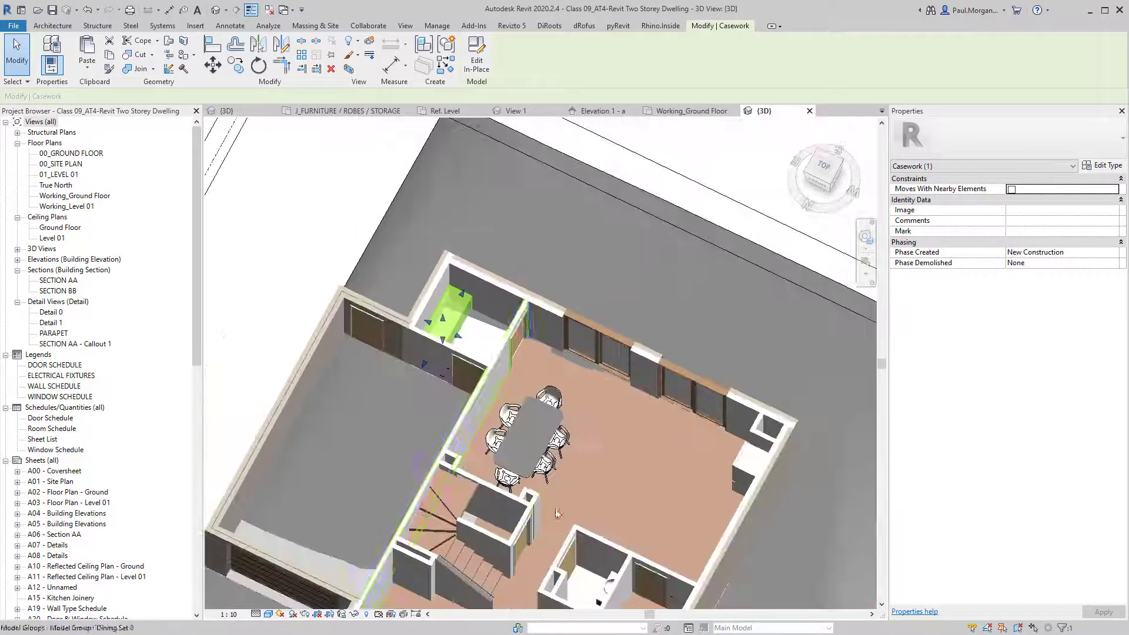
{"action": "scroll", "coordinate": [538, 411], "scroll_direction": "down", "scroll_amount": 3}
{"action": "scroll", "coordinate": [533, 453], "scroll_direction": "up", "scroll_amount": 3}
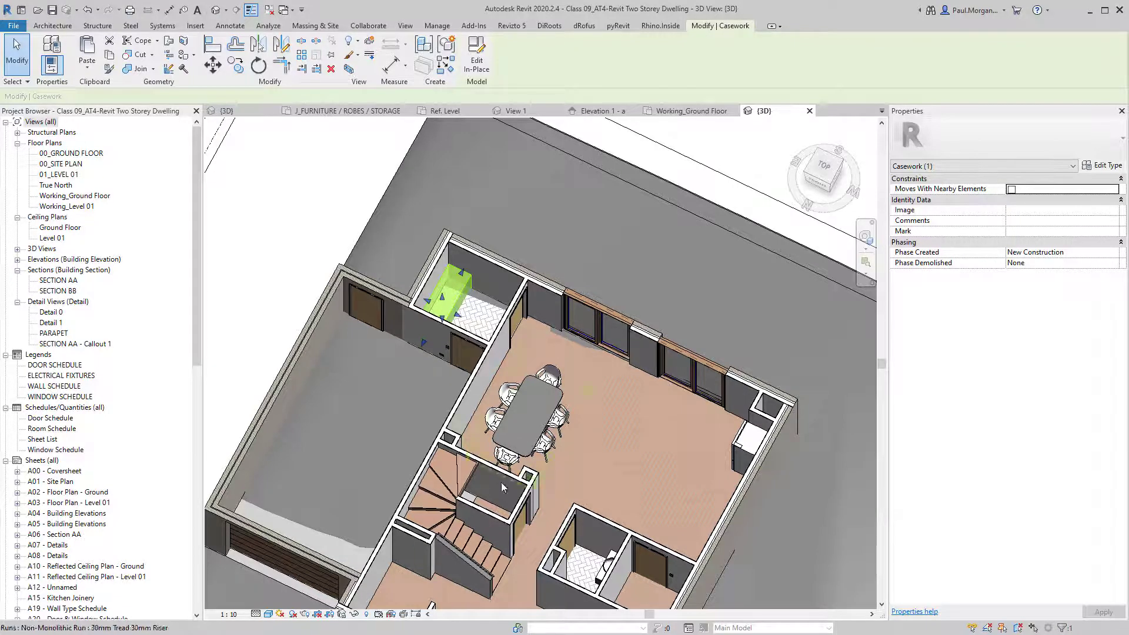
{"action": "scroll", "coordinate": [484, 308], "scroll_direction": "up", "scroll_amount": 3}
{"action": "middle_click_drag", "start_coordinate": [502, 313], "coordinate": [395, 281], "text": "shift"}
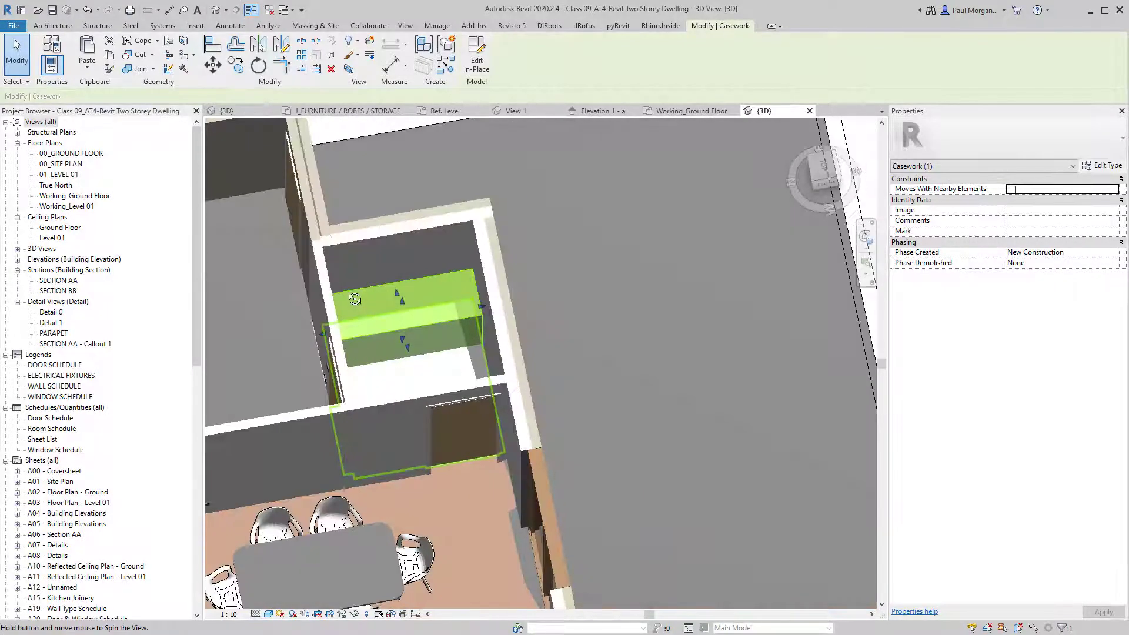
{"action": "scroll", "coordinate": [388, 280], "scroll_direction": "down", "scroll_amount": 3}
{"action": "middle_click_drag", "start_coordinate": [376, 327], "coordinate": [550, 310], "text": "shift"}
{"action": "middle_click_drag", "start_coordinate": [426, 342], "coordinate": [454, 300]}
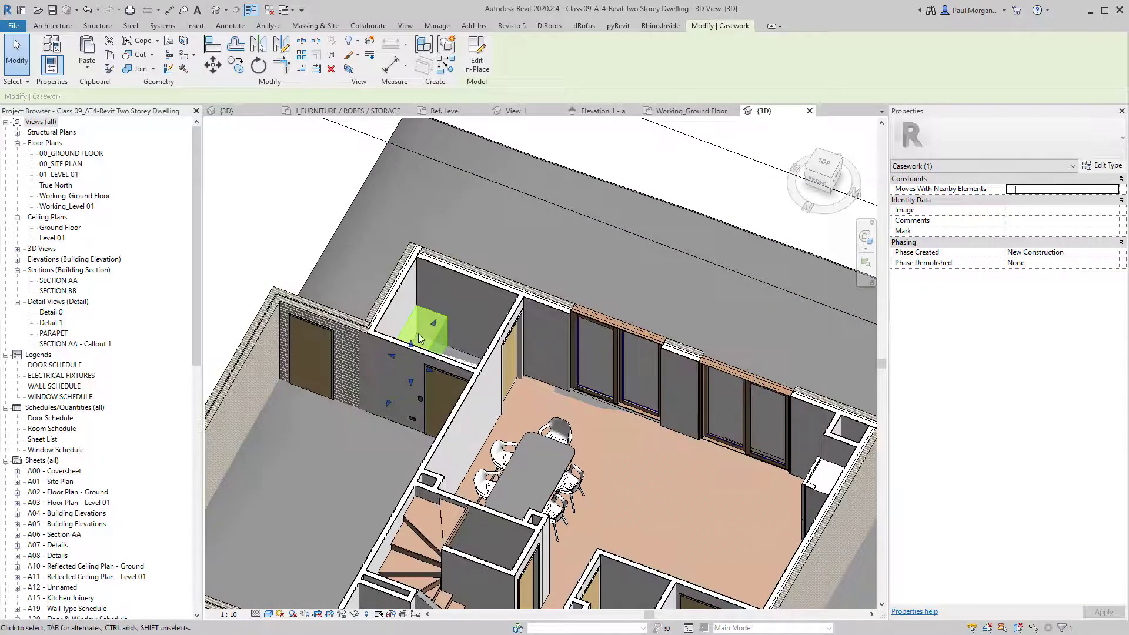
{"action": "middle_click_drag", "start_coordinate": [417, 338], "coordinate": [381, 355], "text": "shift"}
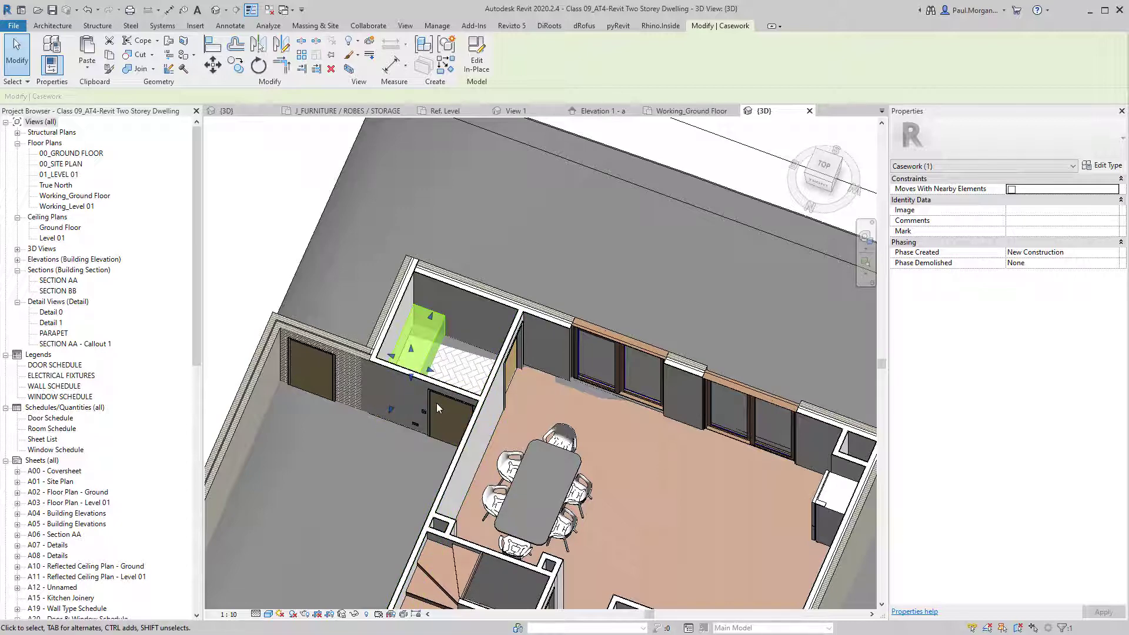
{"action": "middle_click_drag", "start_coordinate": [406, 463], "coordinate": [538, 398], "text": "shift"}
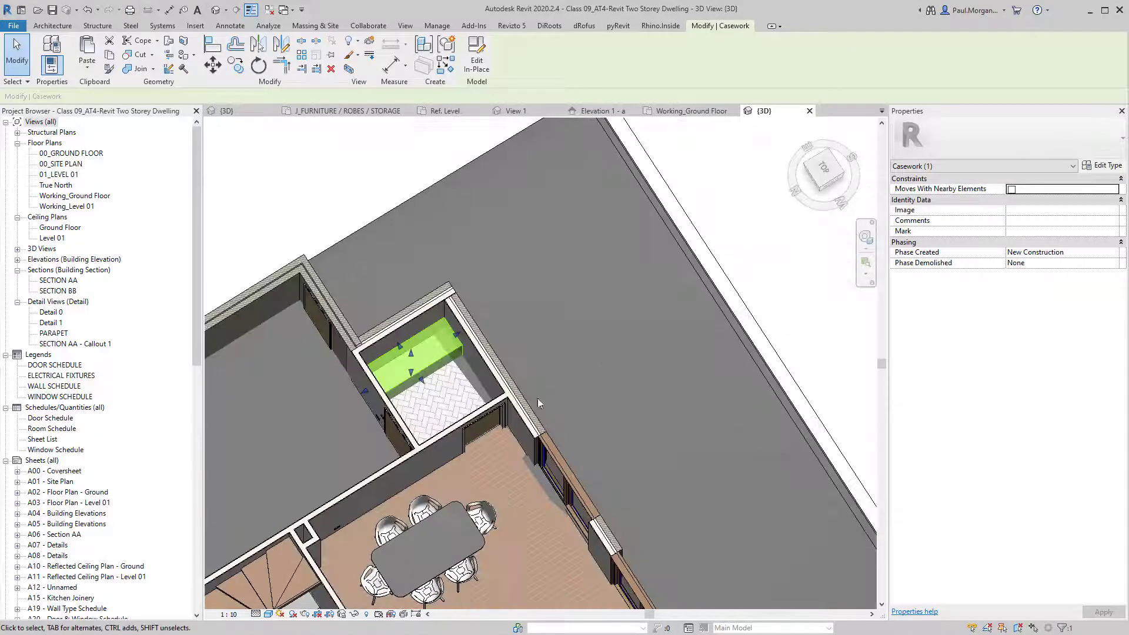
{"action": "middle_click_drag", "start_coordinate": [440, 410], "coordinate": [460, 333], "text": "shift"}
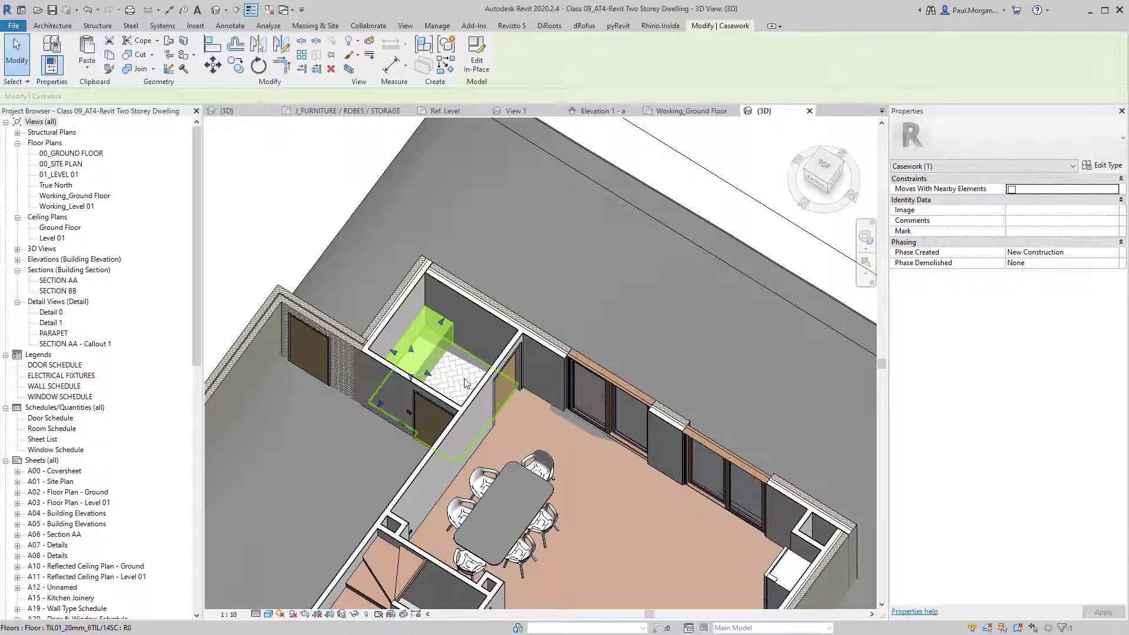
{"action": "scroll", "coordinate": [465, 384], "scroll_direction": "down", "scroll_amount": 2}
{"action": "middle_click_drag", "start_coordinate": [497, 402], "coordinate": [460, 466], "text": "shift"}
{"action": "left_click", "coordinate": [217, 140]}
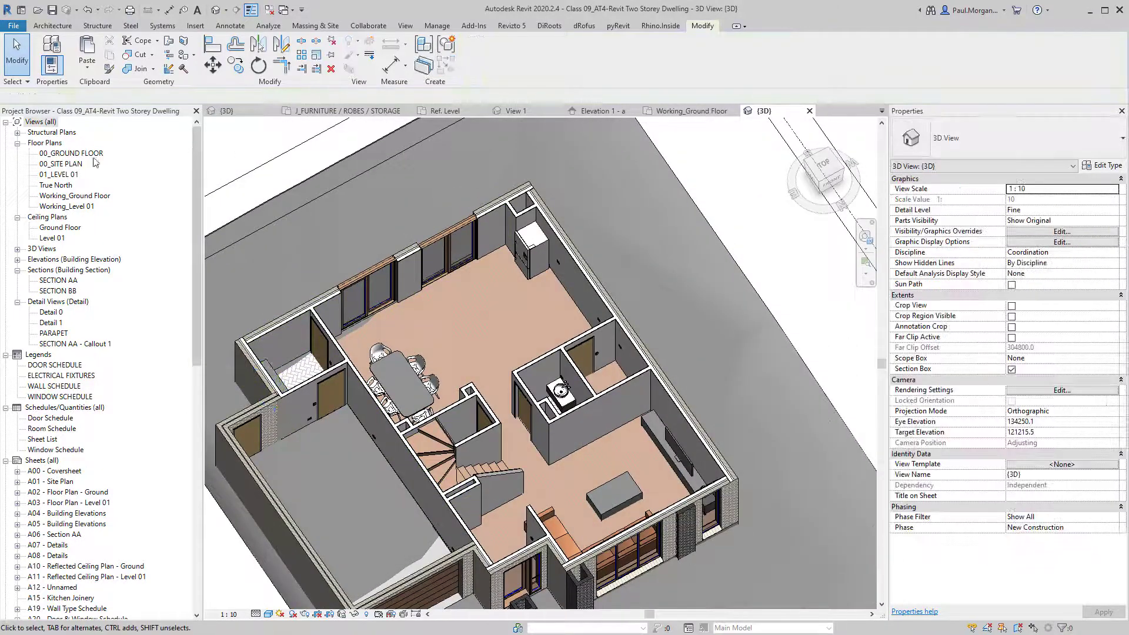
Open the Working_Level 01 floor plan centred over the bathroom.
{"action": "double_click", "coordinate": [76, 207]}
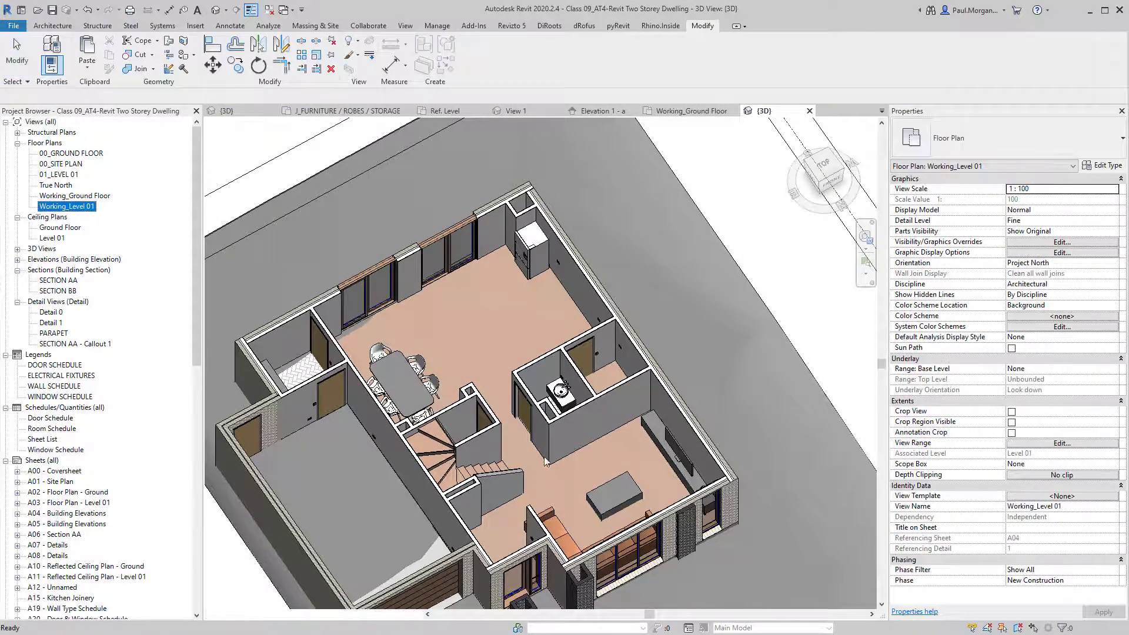
{"action": "scroll", "coordinate": [486, 387], "scroll_direction": "up", "scroll_amount": 8}
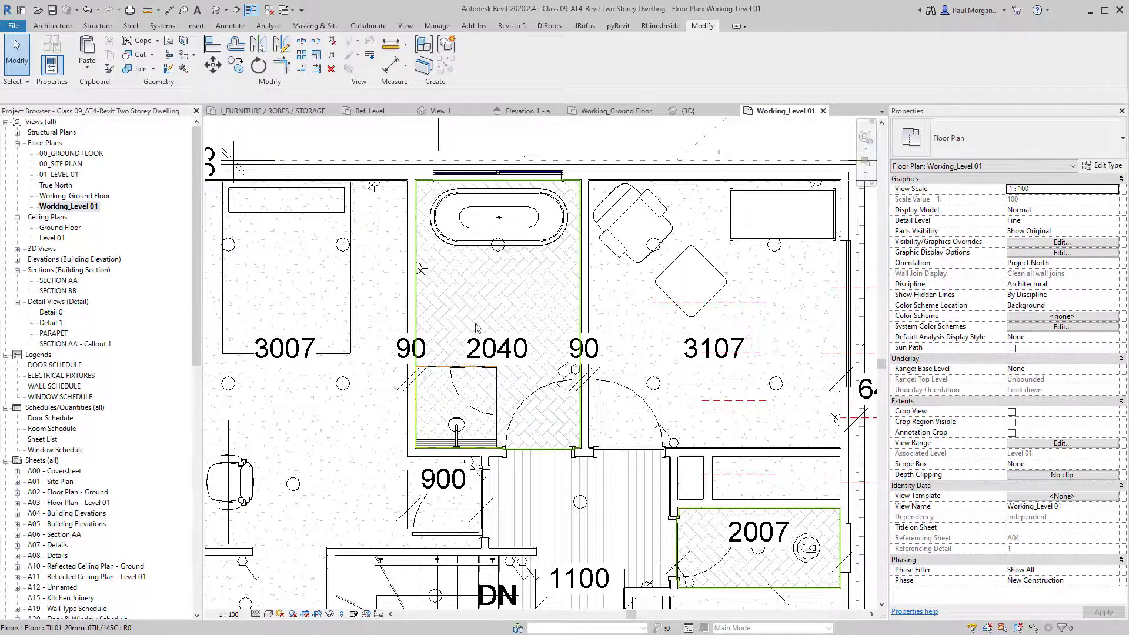
{"action": "middle_click_drag", "start_coordinate": [486, 311], "coordinate": [479, 328]}
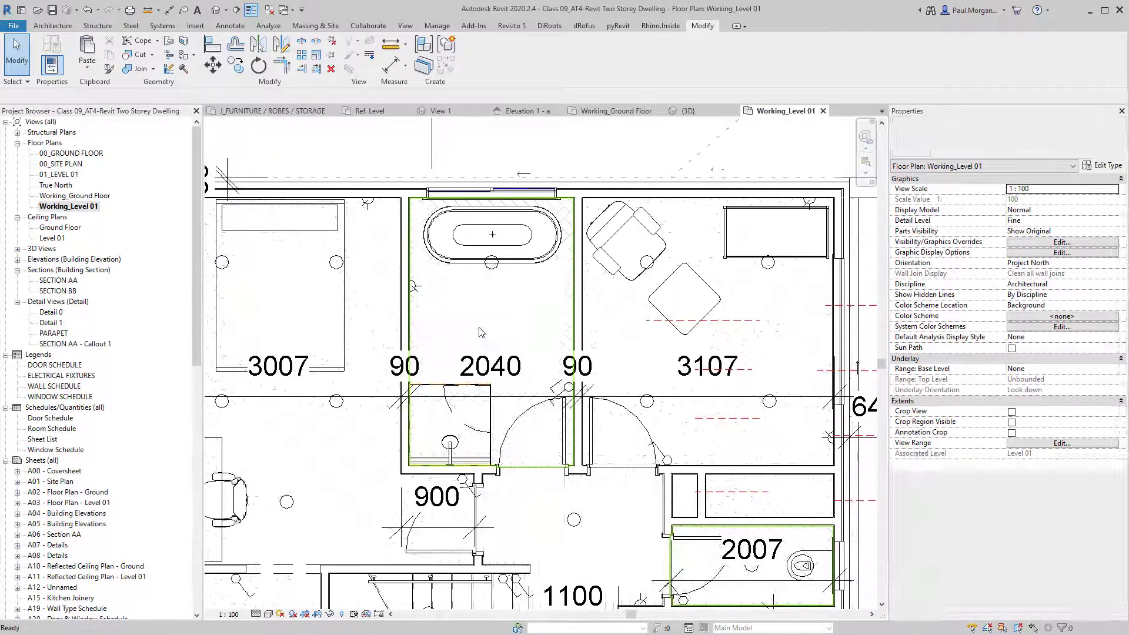
Start an in-place Casework model named Bathroom Vanity Level 01.
{"action": "left_click", "coordinate": [55, 27]}
{"action": "left_click", "coordinate": [134, 71]}
{"action": "left_click", "coordinate": [154, 108]}
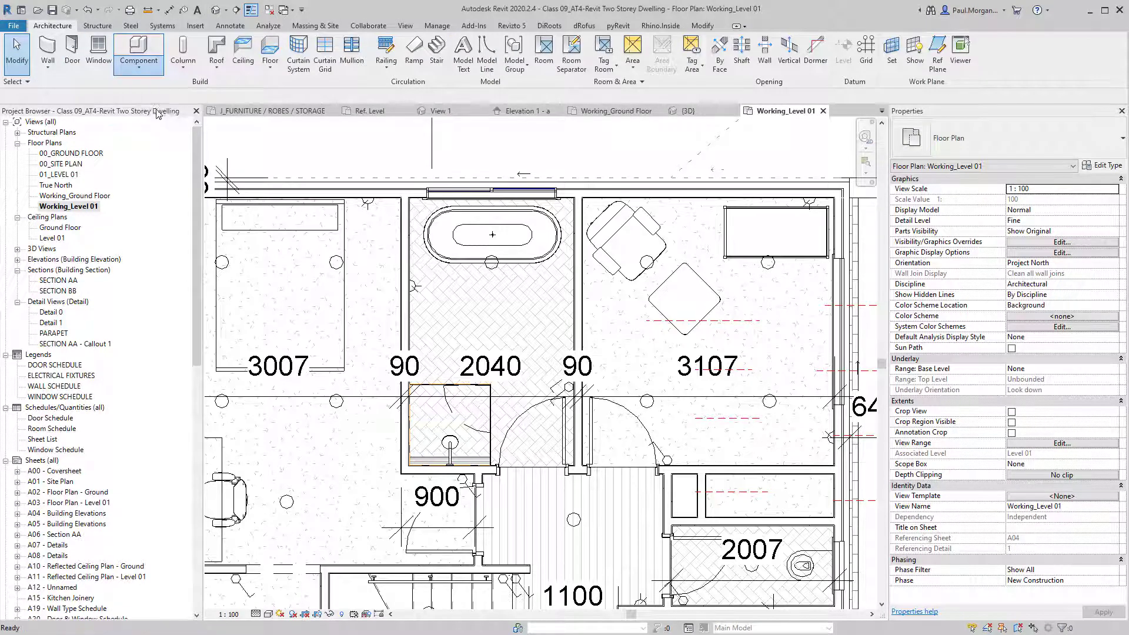
{"action": "left_click", "coordinate": [600, 246]}
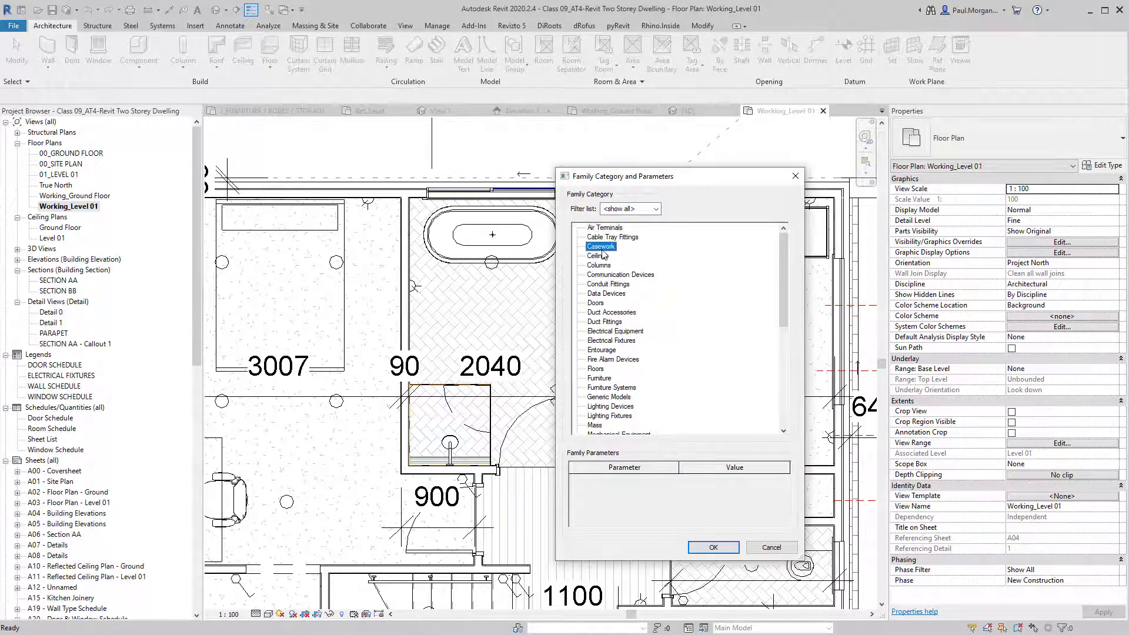
{"action": "key", "text": "Return"}
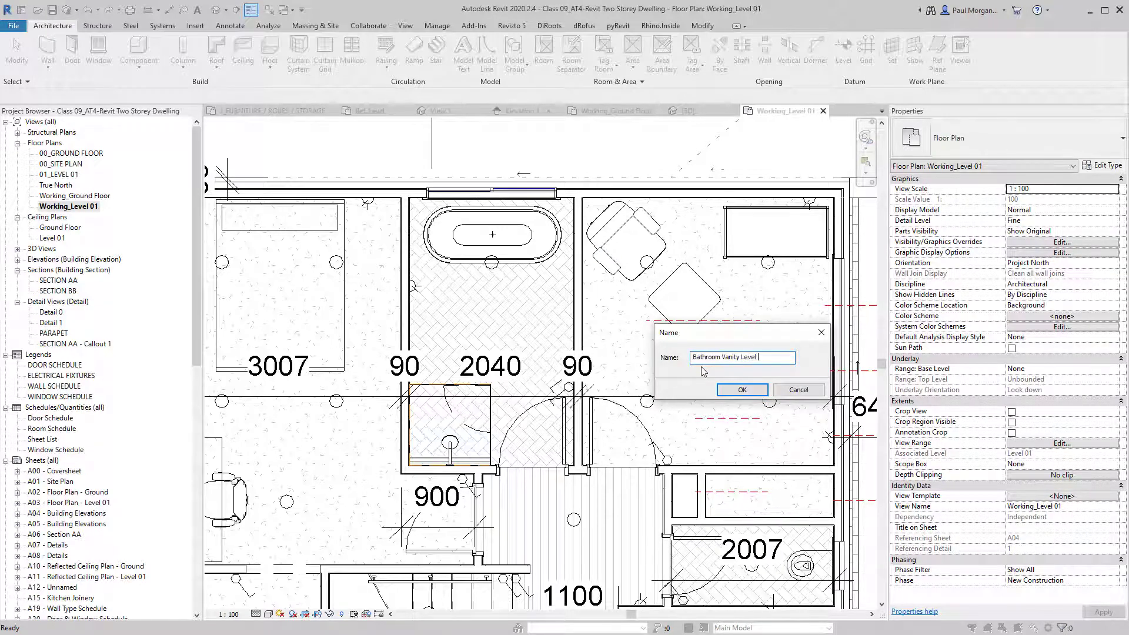
{"action": "type", "text": "01"}
{"action": "key", "text": "Return"}
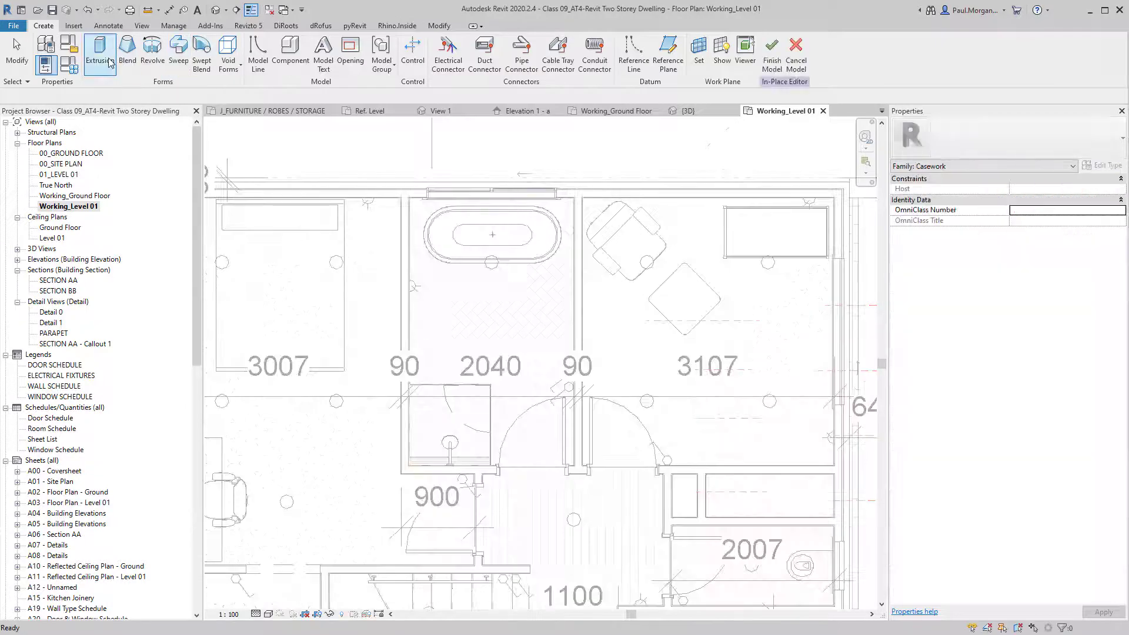
Sketch the vanity extrusion as a 1200 × 550 rectangle beside the bathroom wall.
{"action": "left_click", "coordinate": [109, 63]}
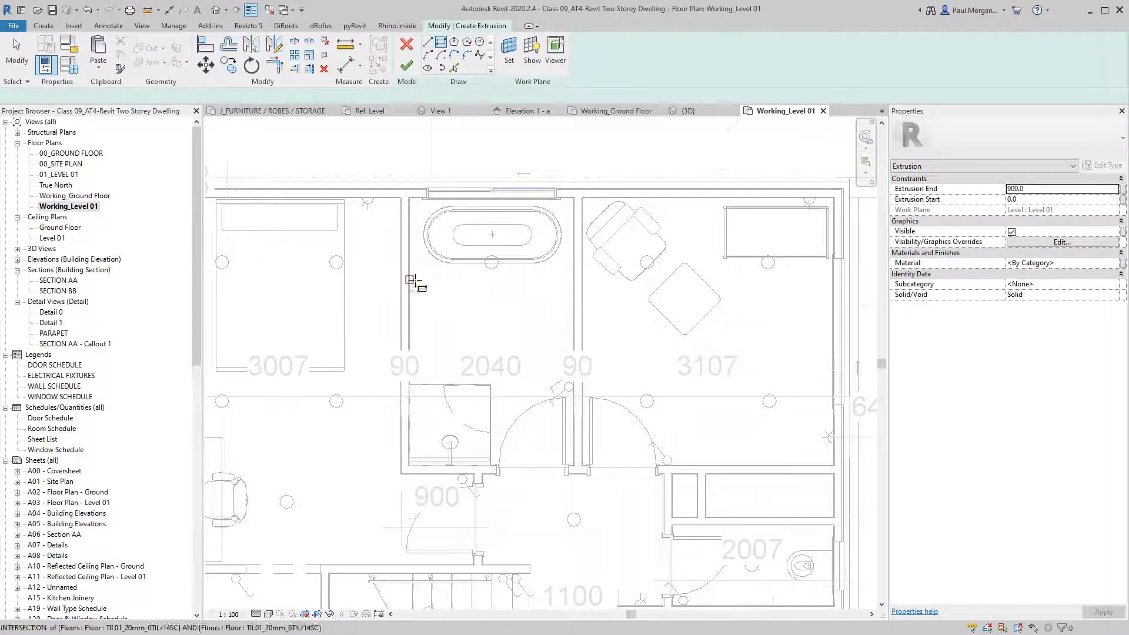
{"action": "scroll", "coordinate": [414, 282], "scroll_direction": "up", "scroll_amount": 3}
{"action": "left_click", "coordinate": [402, 260]}
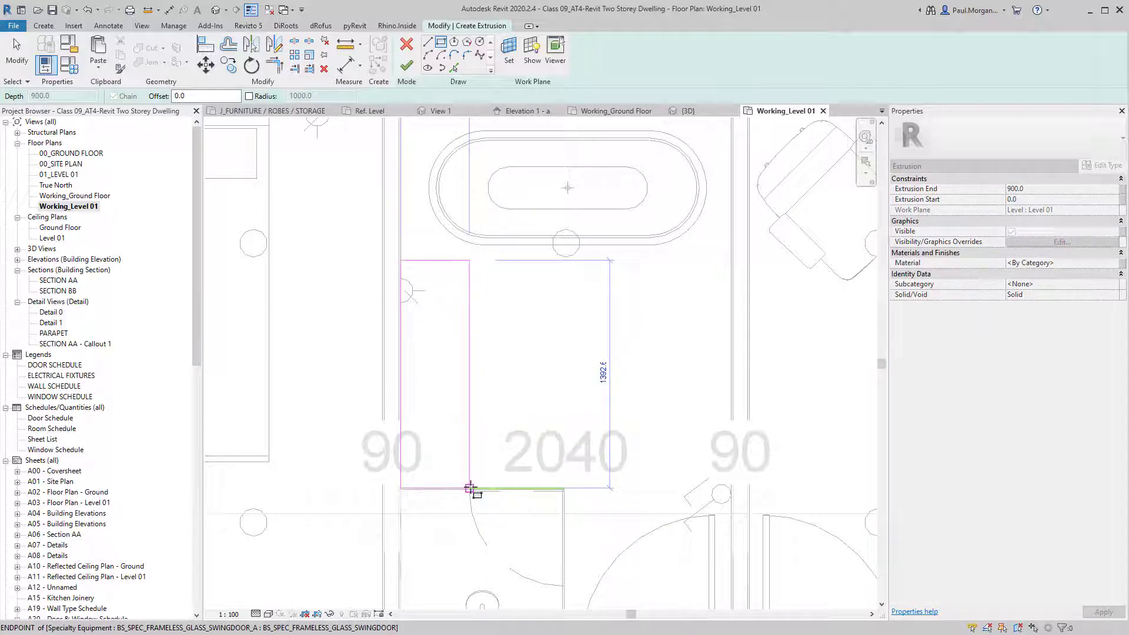
{"action": "left_click", "coordinate": [486, 462]}
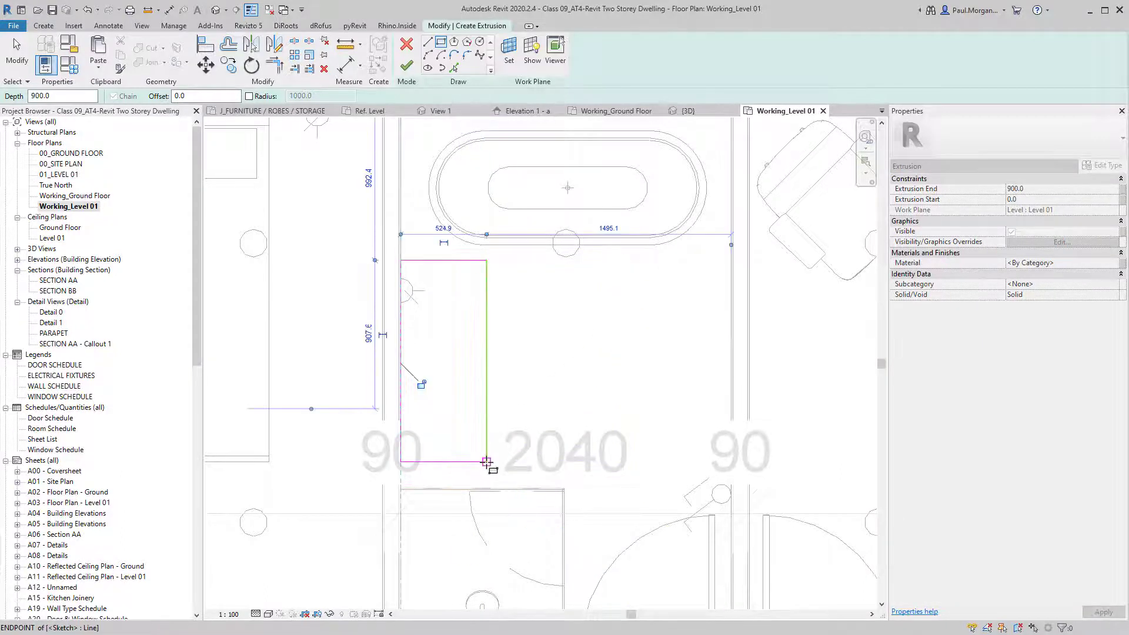
{"action": "key", "text": "Escape"}
{"action": "left_click", "coordinate": [454, 260]}
{"action": "left_click", "coordinate": [368, 361]}
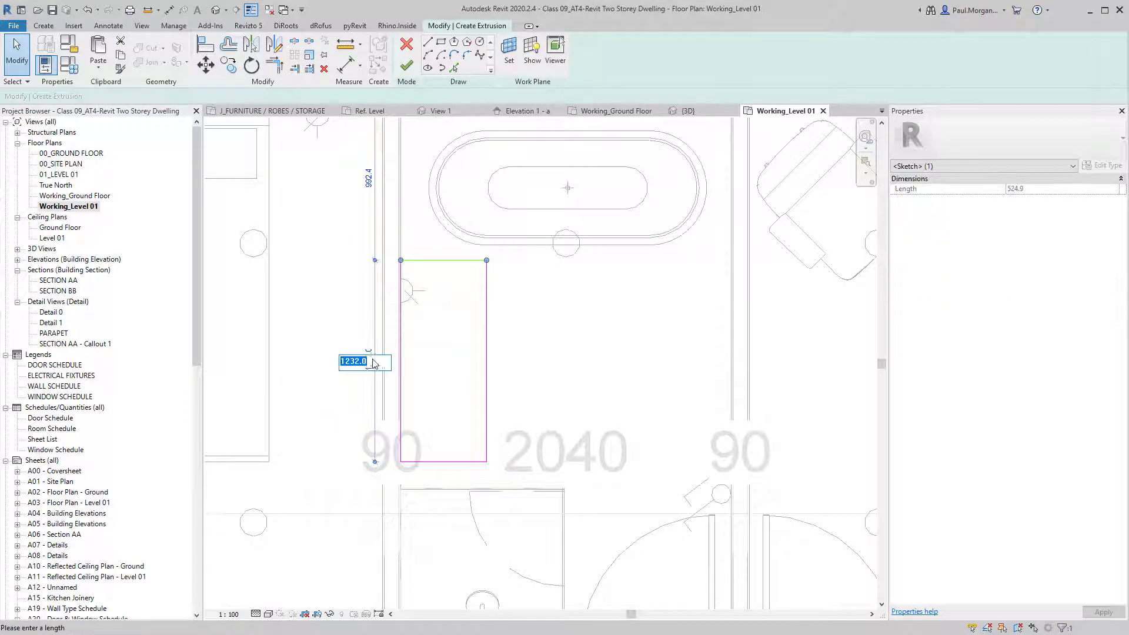
{"action": "type", "text": "1200"}
{"action": "key", "text": "Return"}
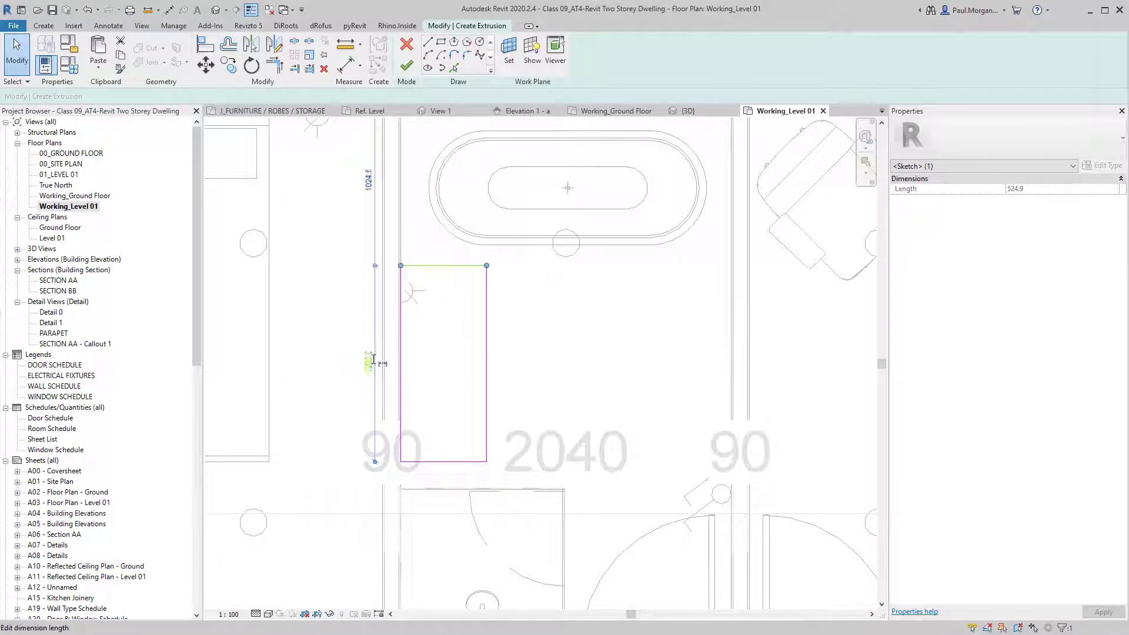
{"action": "key", "text": "Escape"}
{"action": "left_click", "coordinate": [487, 376]}
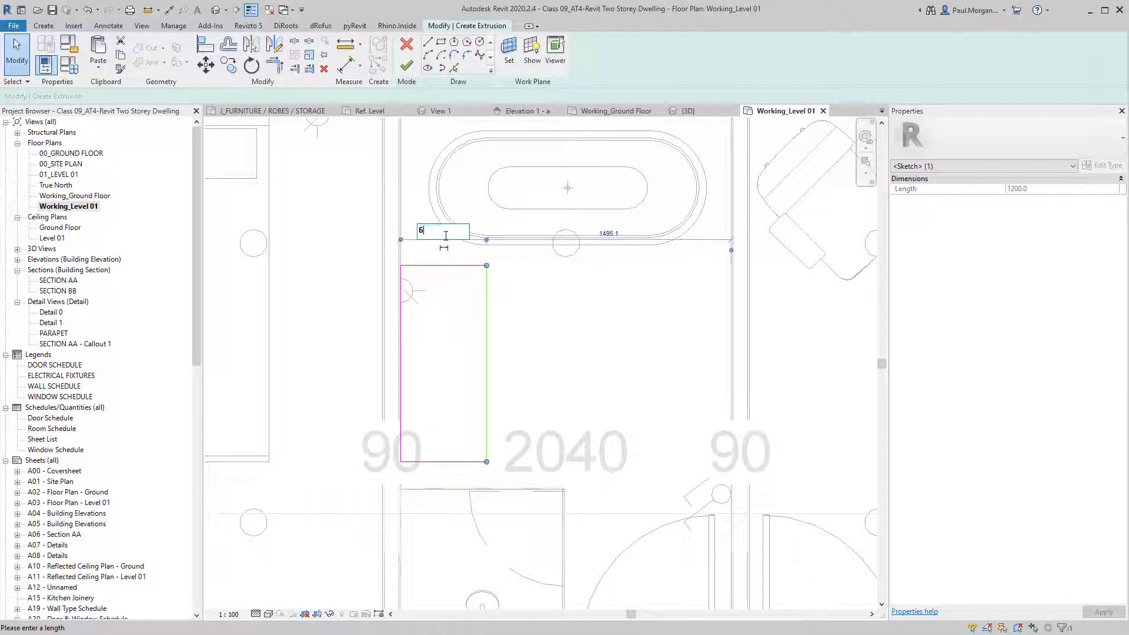
{"action": "key", "text": "Return"}
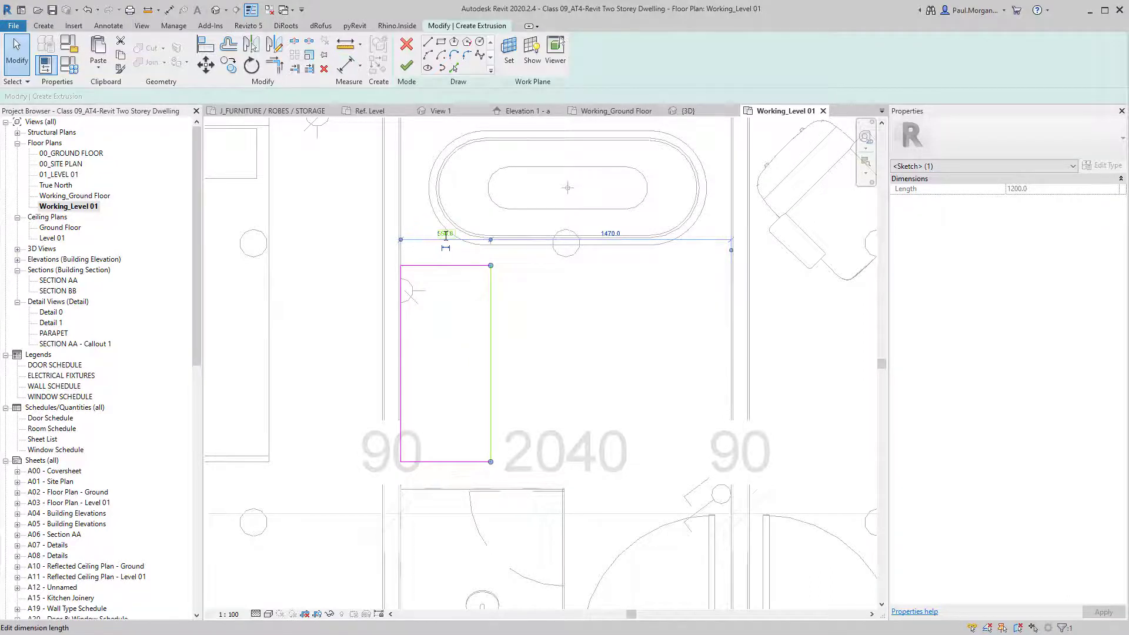
{"action": "key", "text": "Escape"}
Set the extrusion to span 400 to 700 and finish the vanity model.
{"action": "scroll", "coordinate": [455, 244], "scroll_direction": "down", "scroll_amount": 1}
{"action": "middle_click_drag", "start_coordinate": [506, 267], "coordinate": [498, 286]}
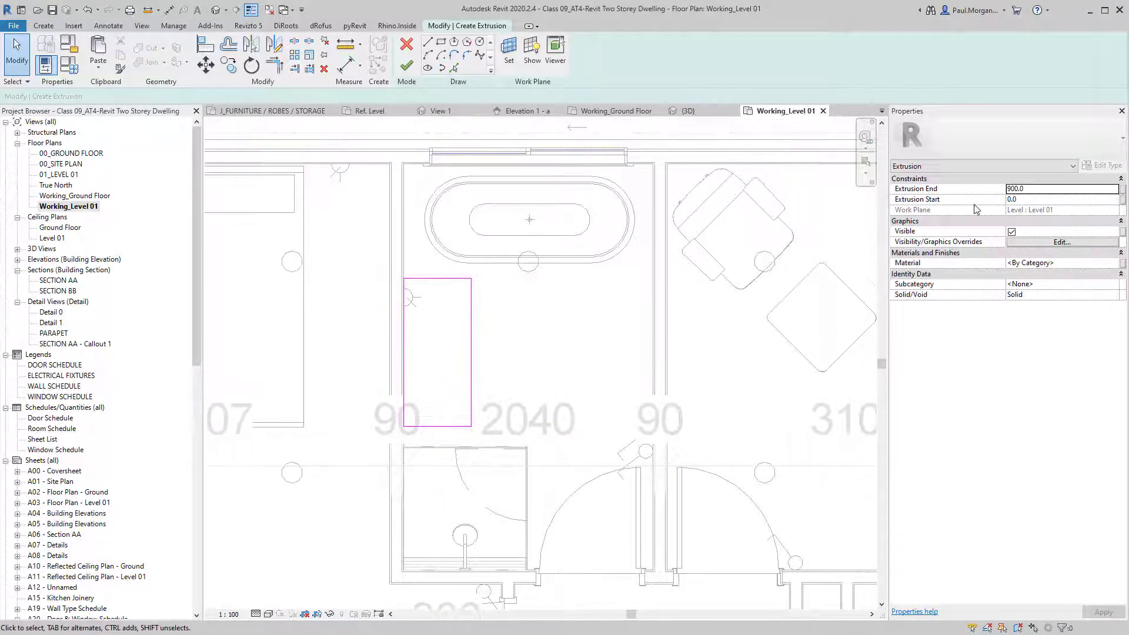
{"action": "left_click", "coordinate": [1039, 192]}
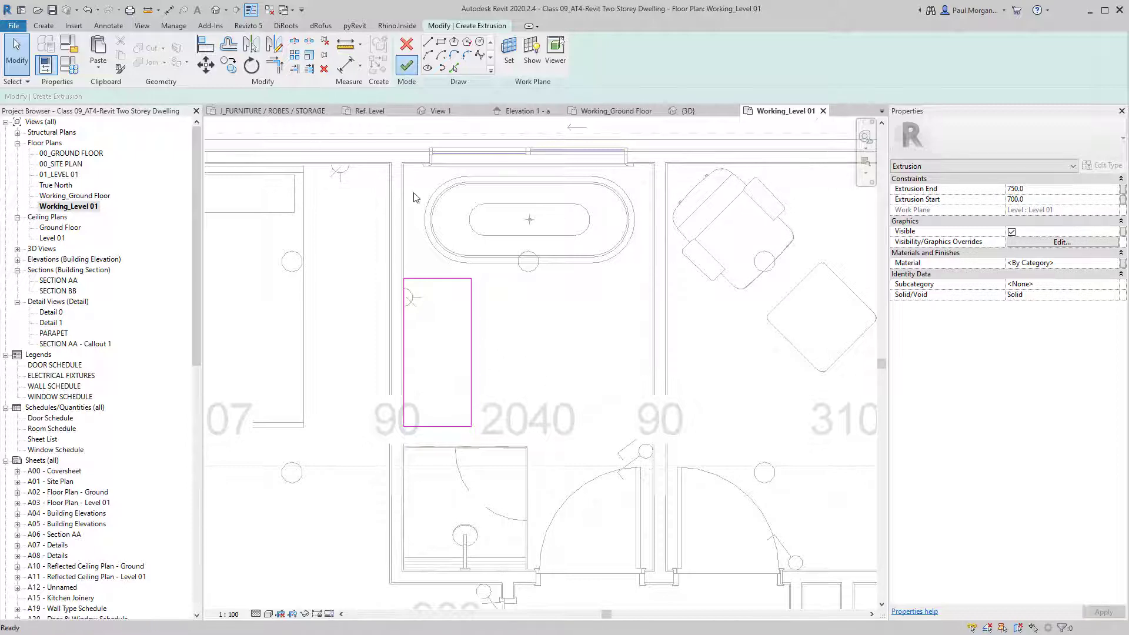
{"action": "left_click", "coordinate": [406, 65]}
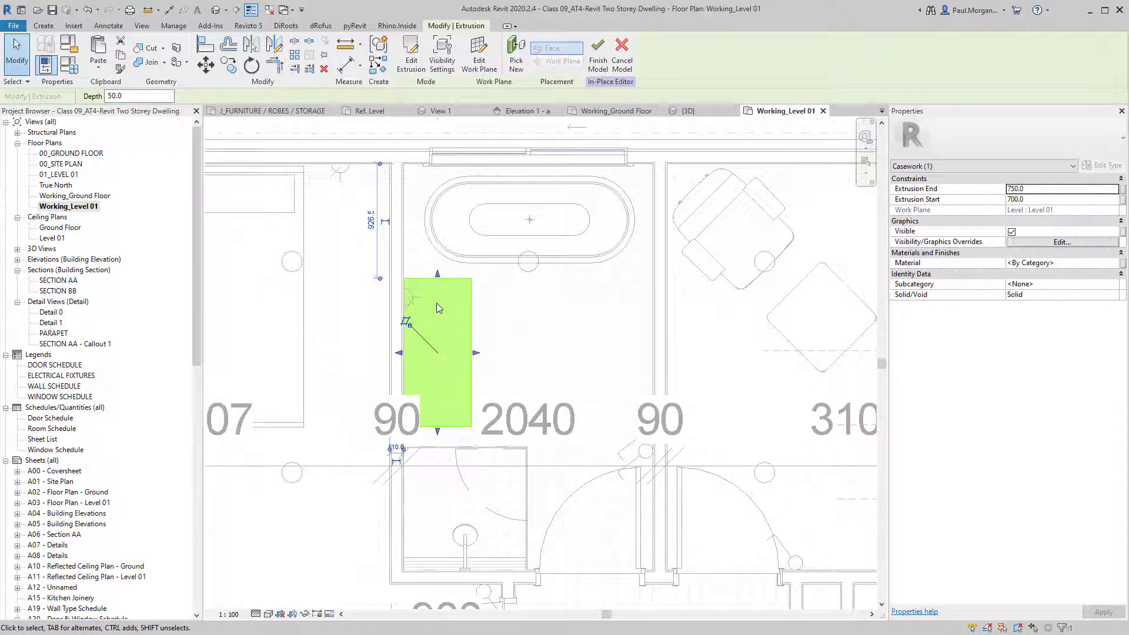
{"action": "key", "text": "ctrl+c"}
{"action": "left_click", "coordinate": [99, 66]}
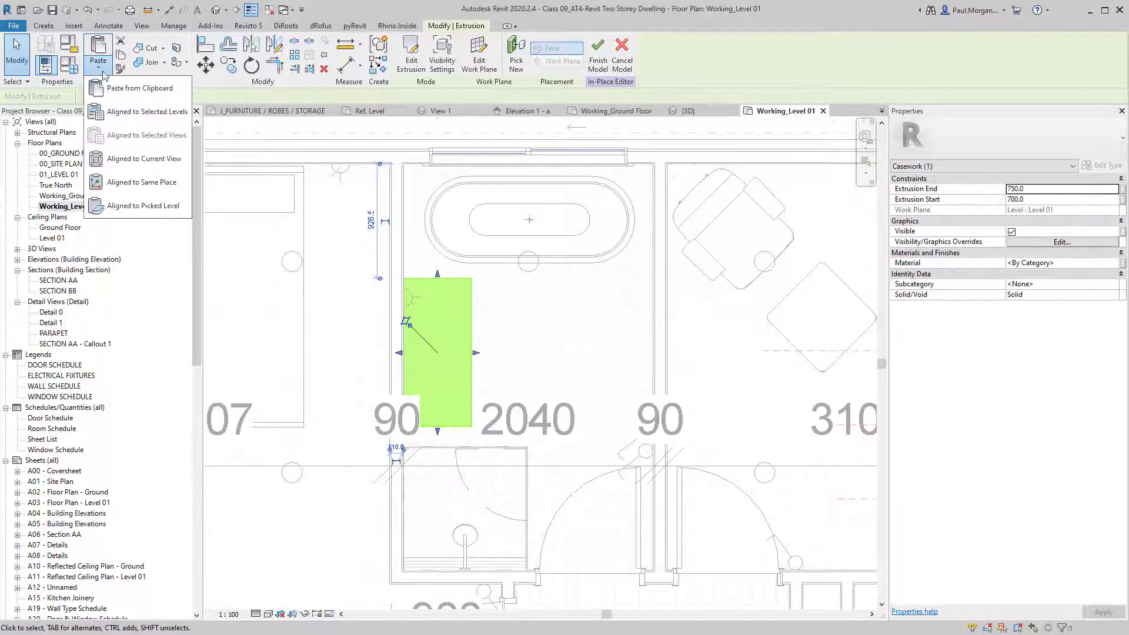
{"action": "left_click", "coordinate": [139, 181]}
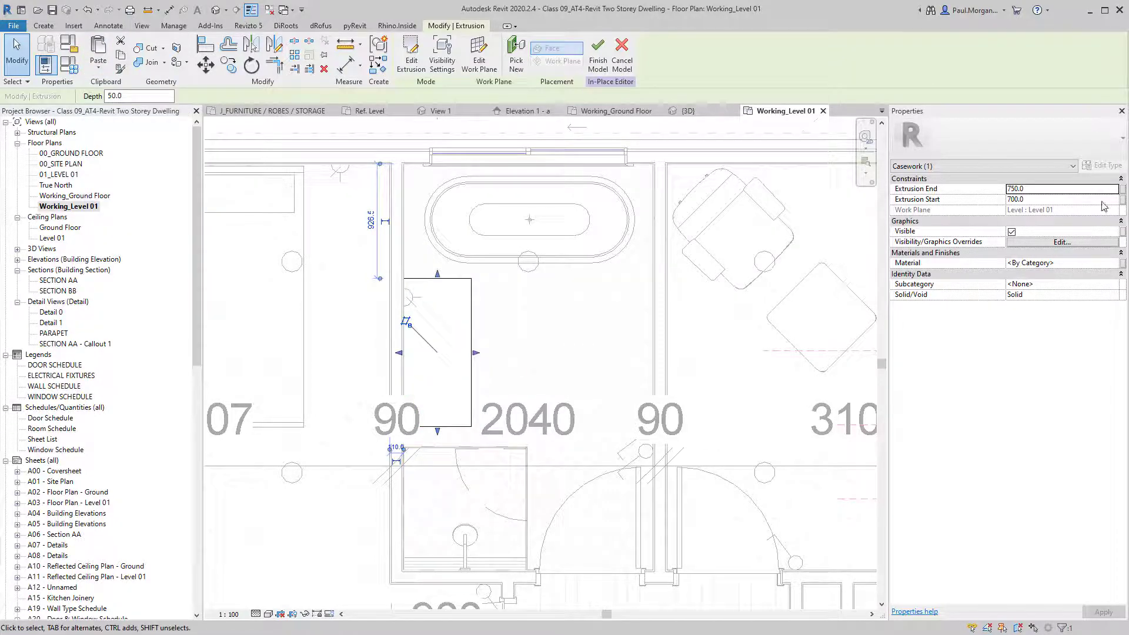
{"action": "left_click", "coordinate": [1050, 190]}
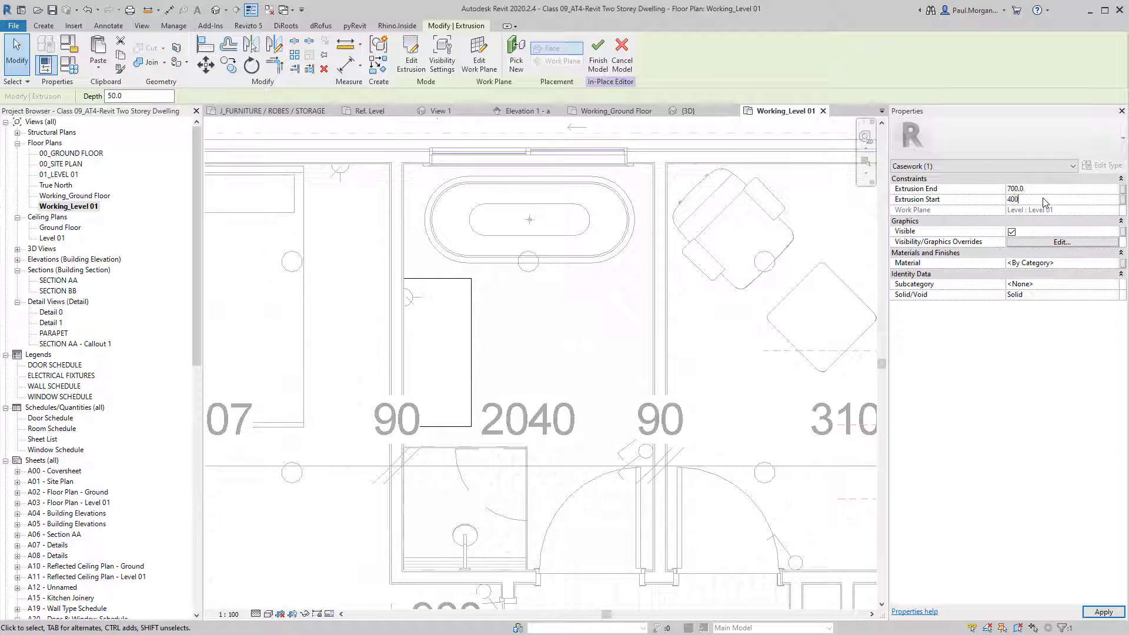
{"action": "left_click", "coordinate": [496, 308]}
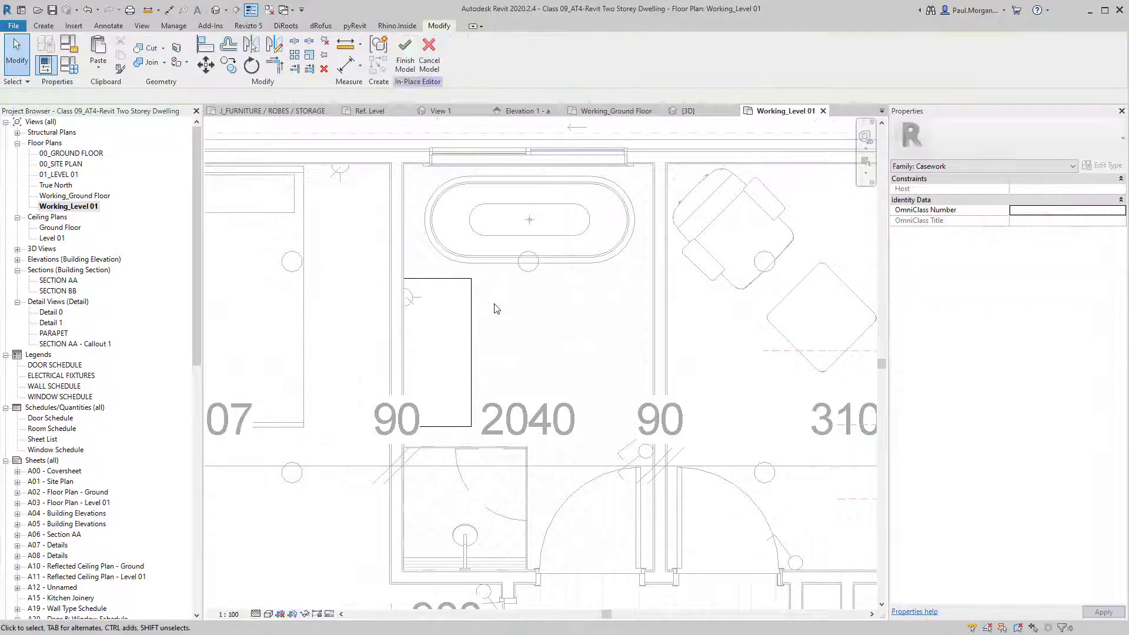
{"action": "left_click", "coordinate": [405, 72]}
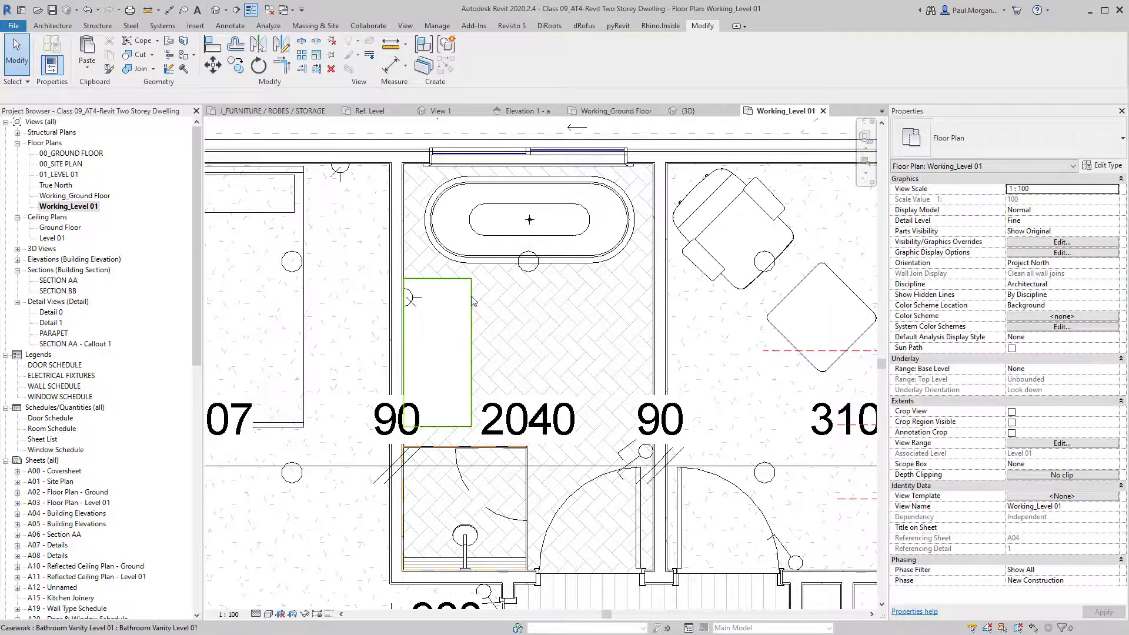
Open a 3D view cropped to the selected vanity with the BX selection box.
{"action": "left_click", "coordinate": [472, 305]}
{"action": "key", "text": "b"}
{"action": "key", "text": "x"}
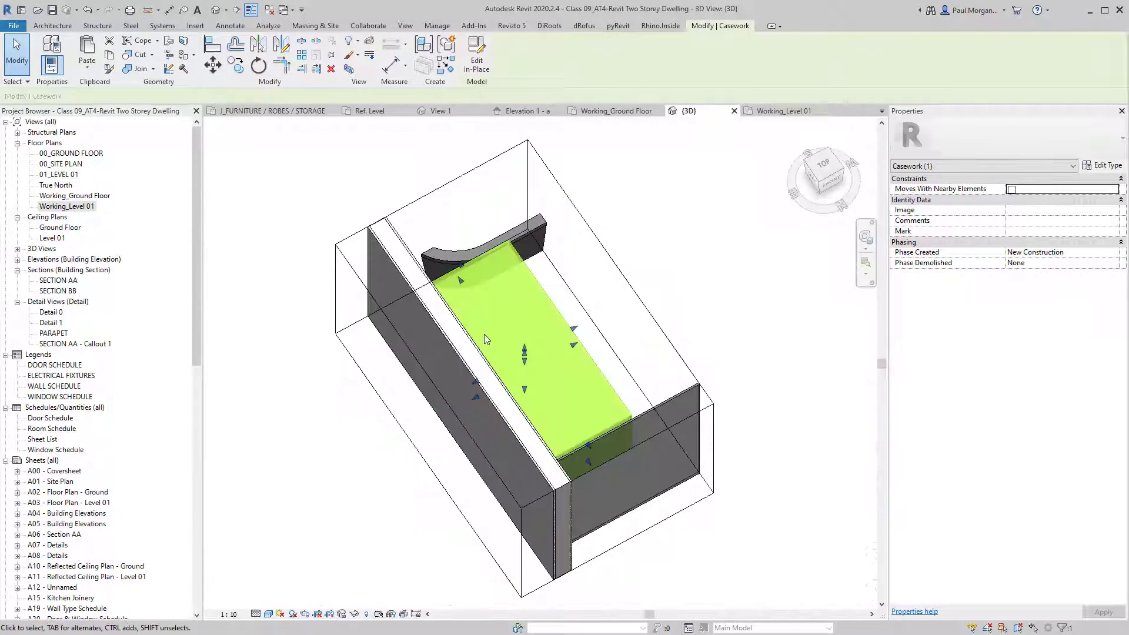
{"action": "middle_click_drag", "start_coordinate": [719, 403], "coordinate": [467, 320], "text": "shift"}
{"action": "scroll", "coordinate": [265, 565], "scroll_direction": "down", "scroll_amount": 3}
{"action": "middle_click_drag", "start_coordinate": [263, 572], "coordinate": [393, 422]}
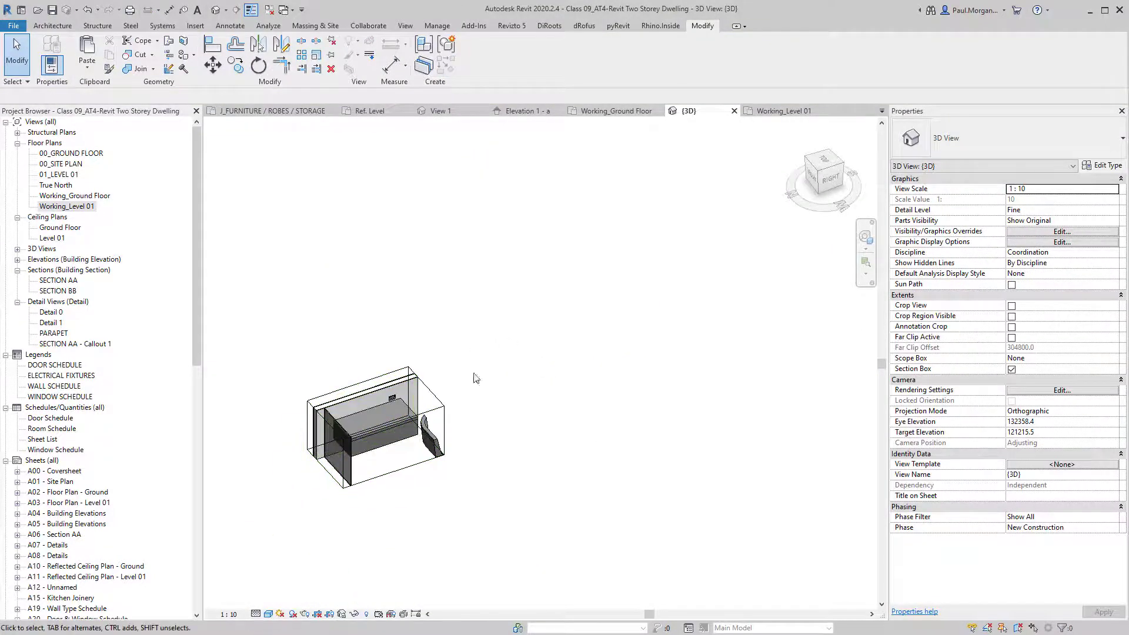
Stretch the section box outward to reveal the floor, walls and roof around the bathroom.
{"action": "left_click", "coordinate": [443, 404]}
{"action": "left_click_drag", "start_coordinate": [429, 410], "coordinate": [497, 387]}
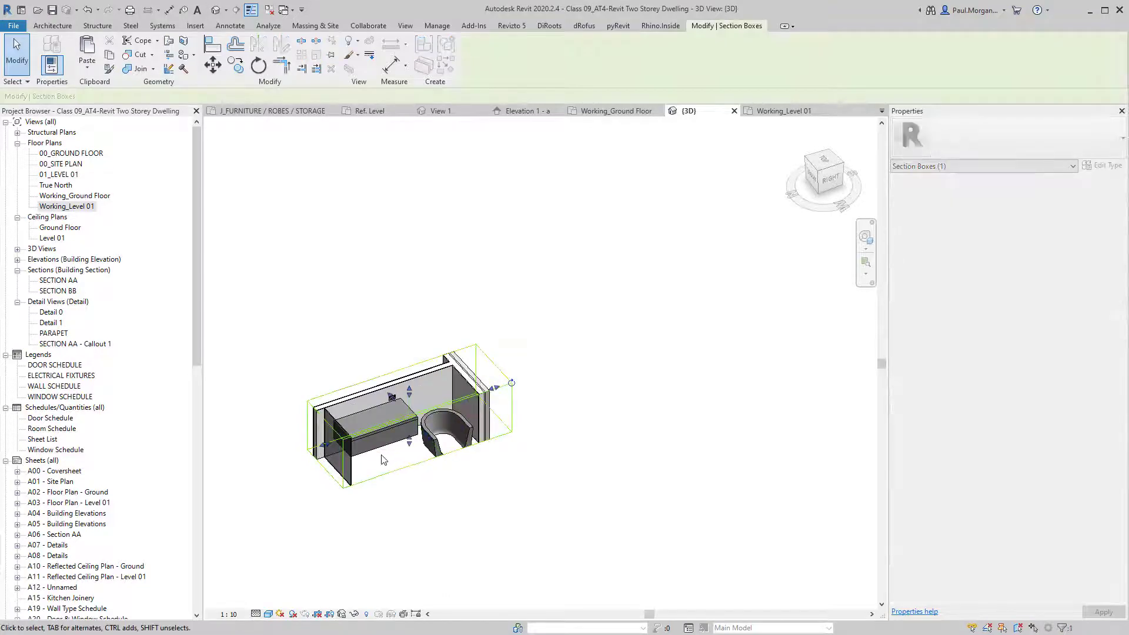
{"action": "left_click_drag", "start_coordinate": [410, 443], "coordinate": [409, 475]}
{"action": "left_click_drag", "start_coordinate": [324, 461], "coordinate": [240, 490]}
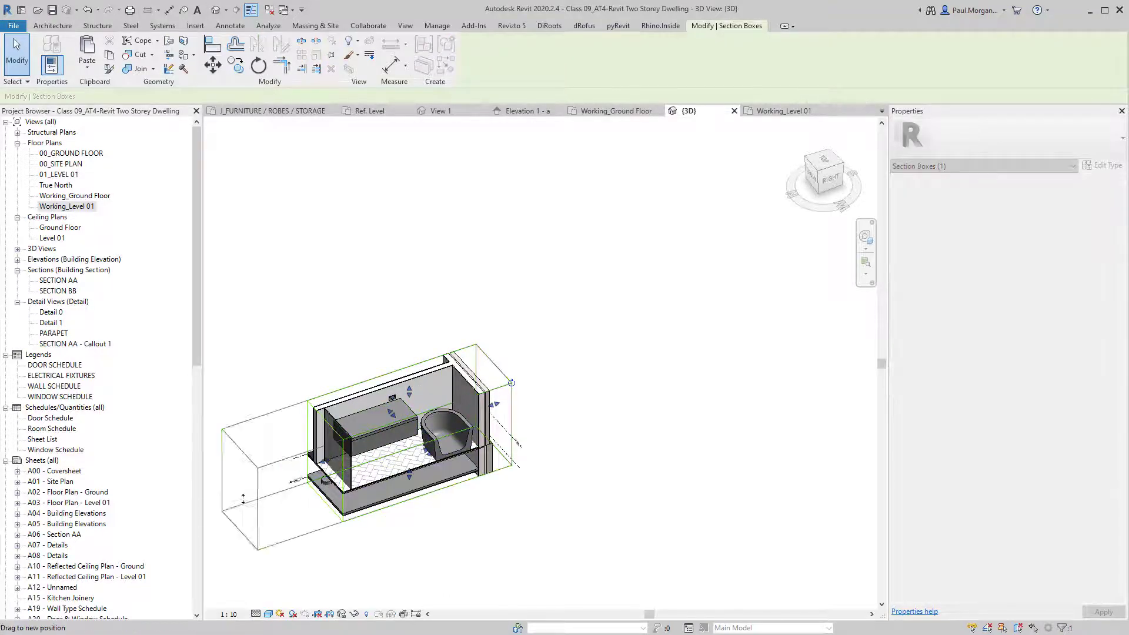
{"action": "left_click_drag", "start_coordinate": [368, 406], "coordinate": [368, 295]}
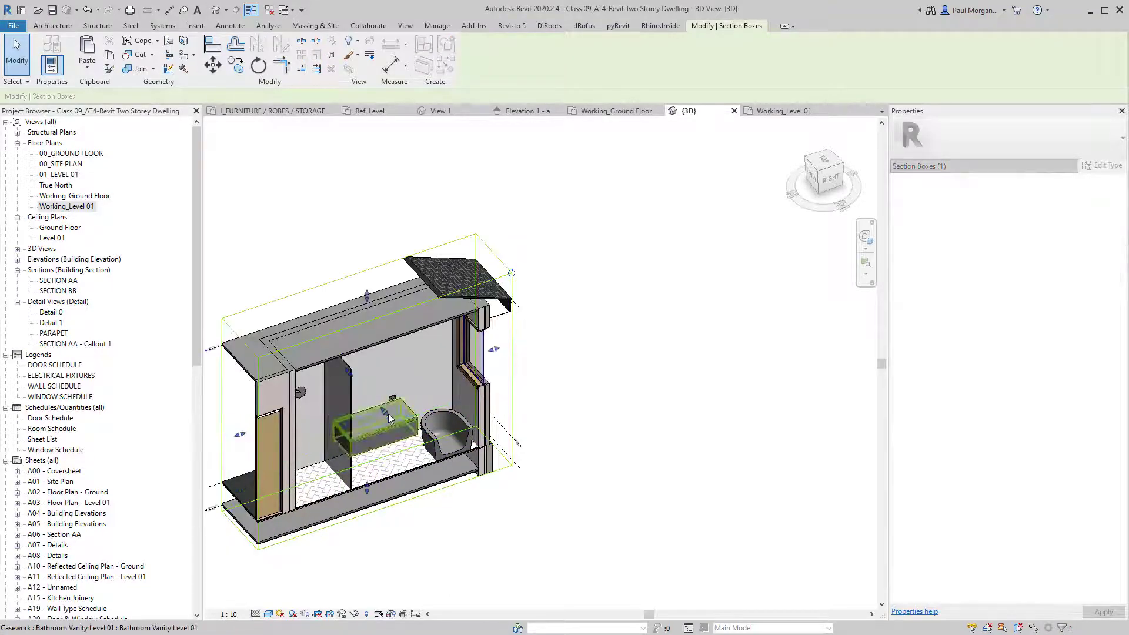
{"action": "left_click_drag", "start_coordinate": [389, 413], "coordinate": [405, 429]}
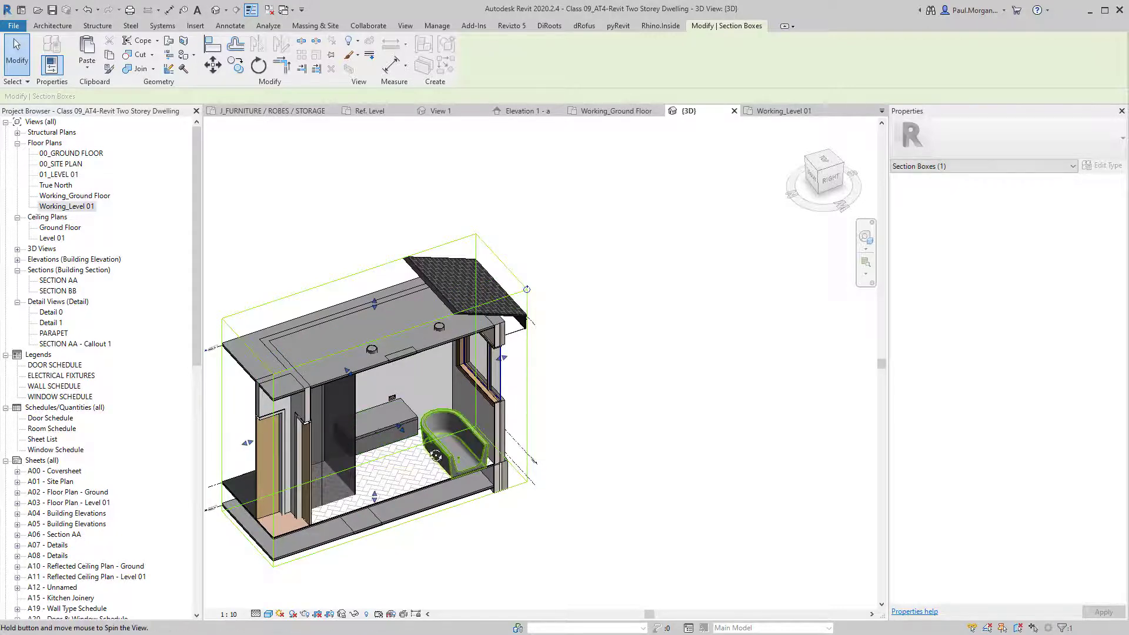
{"action": "middle_click_drag", "start_coordinate": [447, 438], "coordinate": [354, 388], "text": "shift"}
Zoom in on the vanity and open it for in-place editing.
{"action": "scroll", "coordinate": [354, 388], "scroll_direction": "up", "scroll_amount": 6}
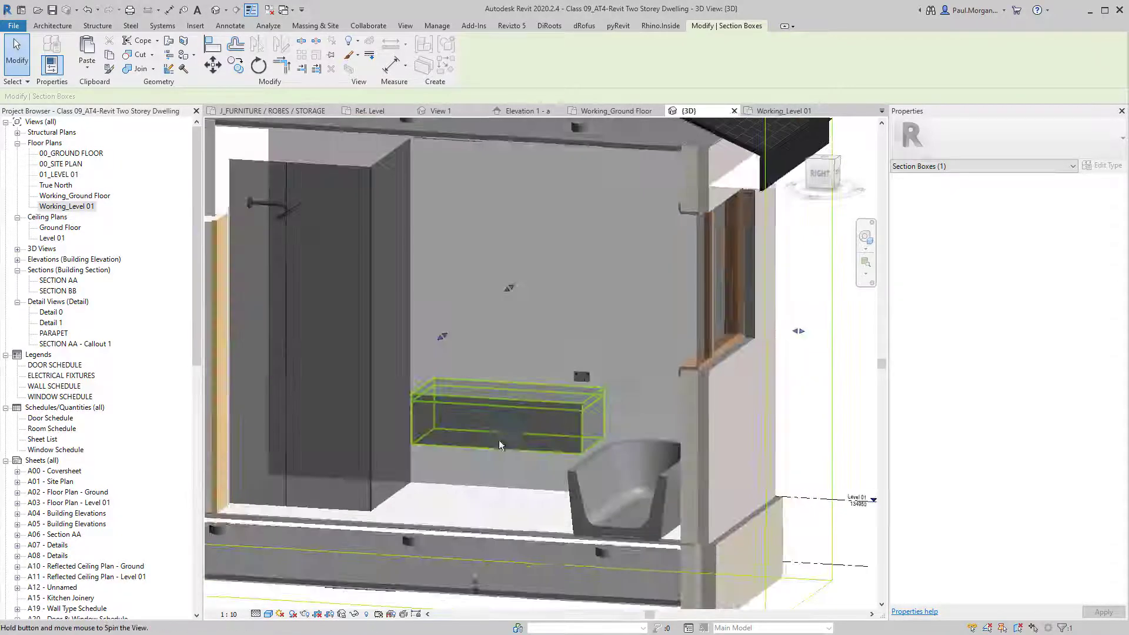
{"action": "scroll", "coordinate": [500, 406], "scroll_direction": "up", "scroll_amount": 1}
{"action": "left_click", "coordinate": [525, 395]}
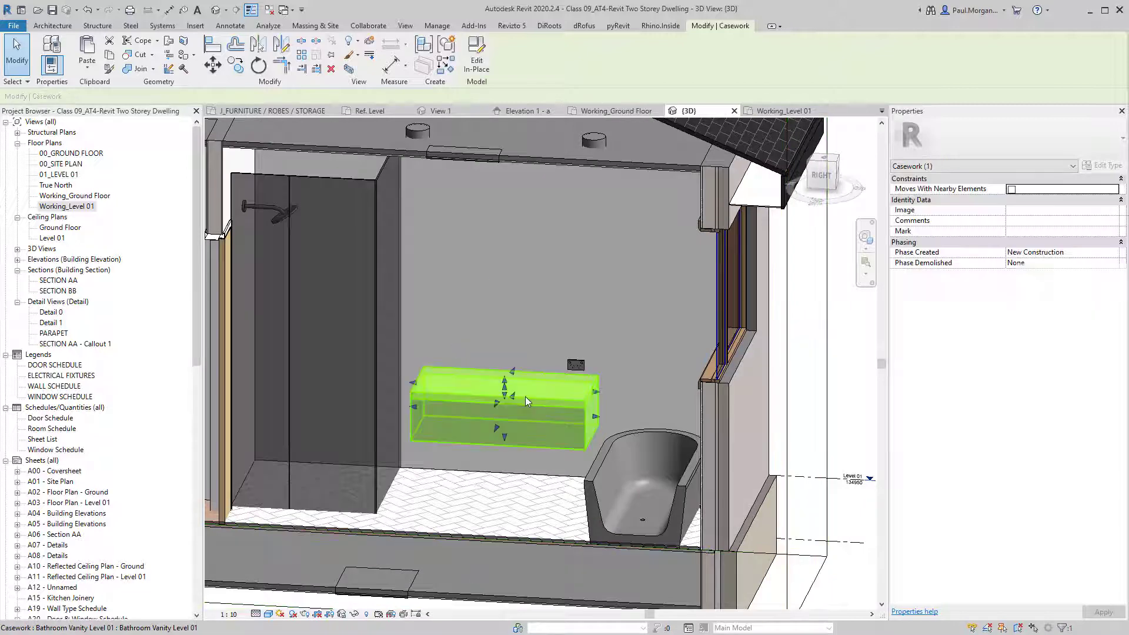
{"action": "scroll", "coordinate": [523, 390], "scroll_direction": "up", "scroll_amount": 2}
{"action": "double_click", "coordinate": [522, 390]}
Give the vanity's top slab the STN01_Stone Benchtop material.
{"action": "left_click", "coordinate": [538, 401]}
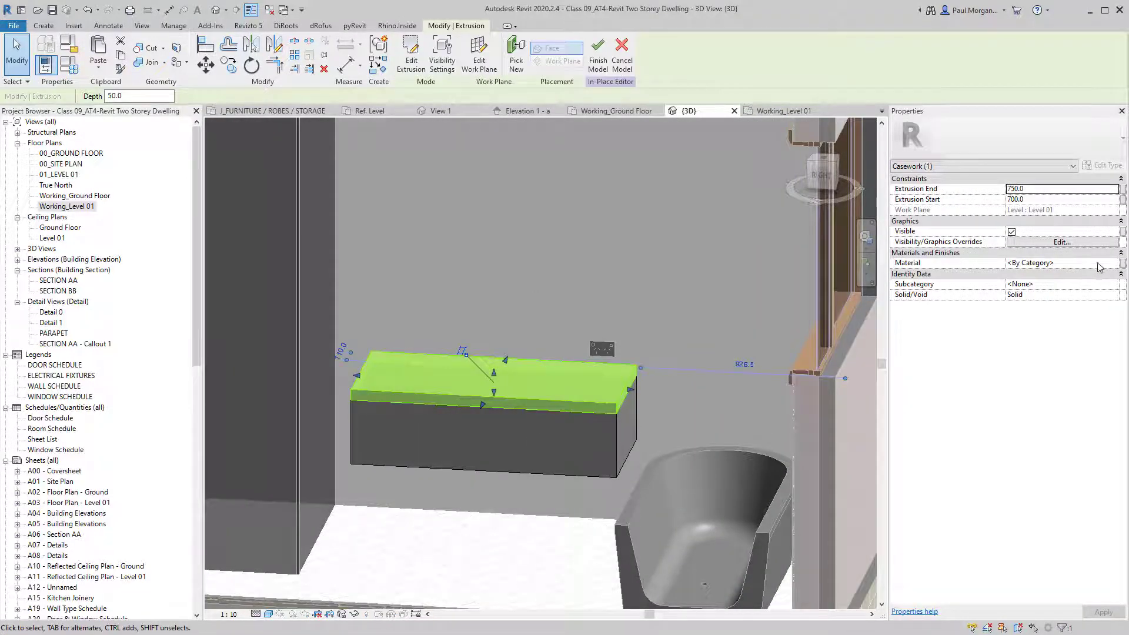
{"action": "left_click", "coordinate": [1111, 265]}
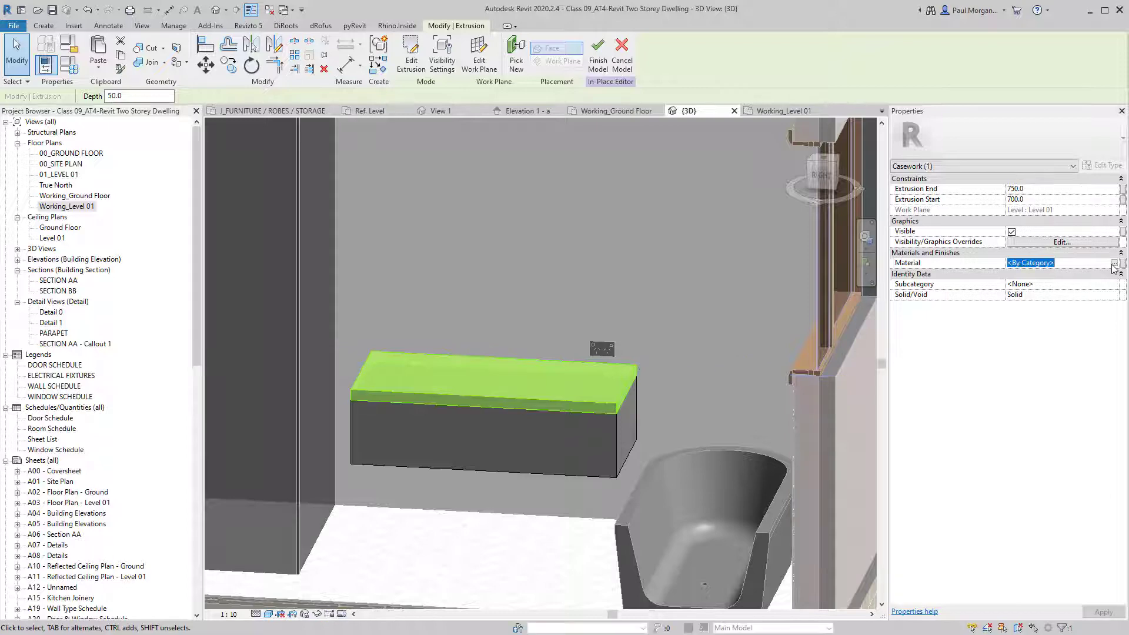
{"action": "left_click", "coordinate": [1114, 264]}
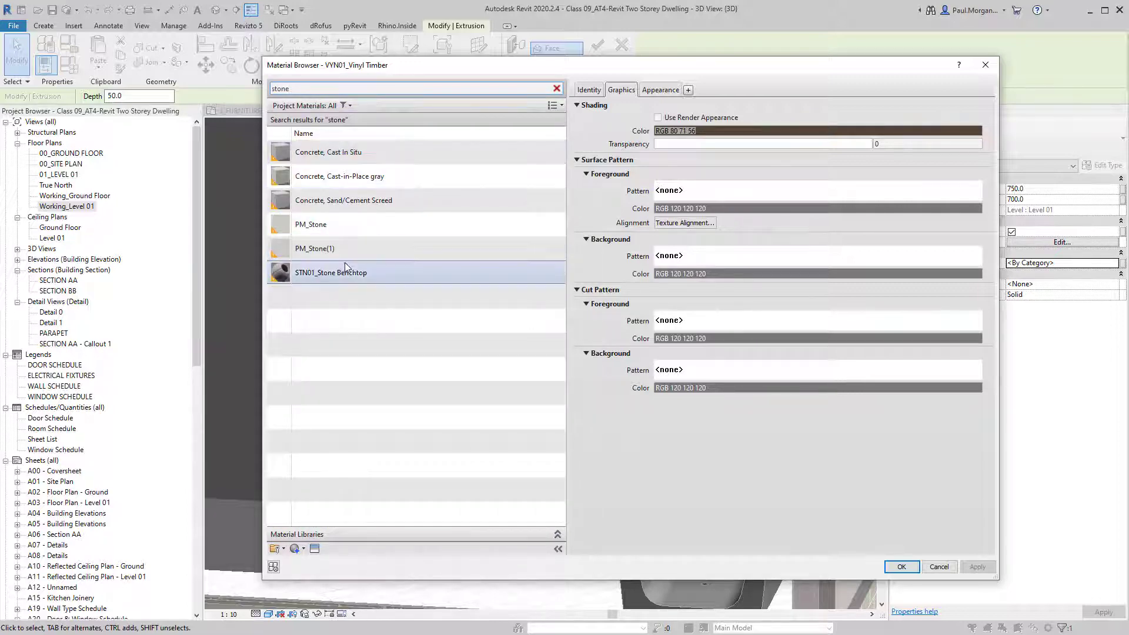
{"action": "left_click", "coordinate": [333, 273]}
{"action": "left_click", "coordinate": [900, 567]}
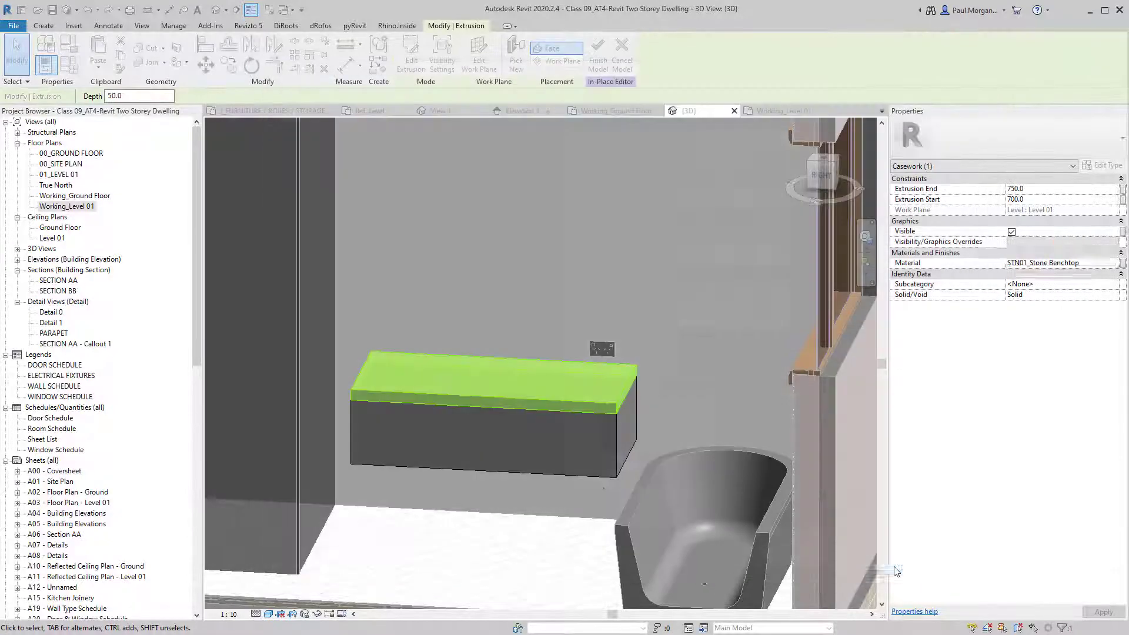
Give the vanity's cabinet body the VYN01_Vinyl Timber material, found by searching 'timber'.
{"action": "left_click", "coordinate": [540, 484]}
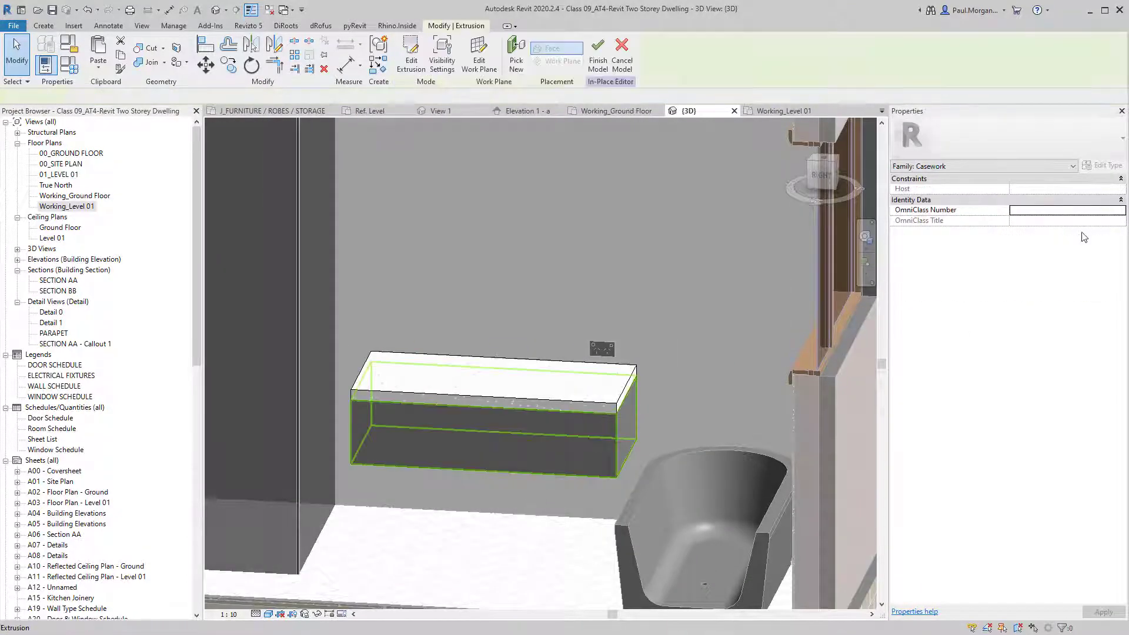
{"action": "left_click", "coordinate": [1120, 264]}
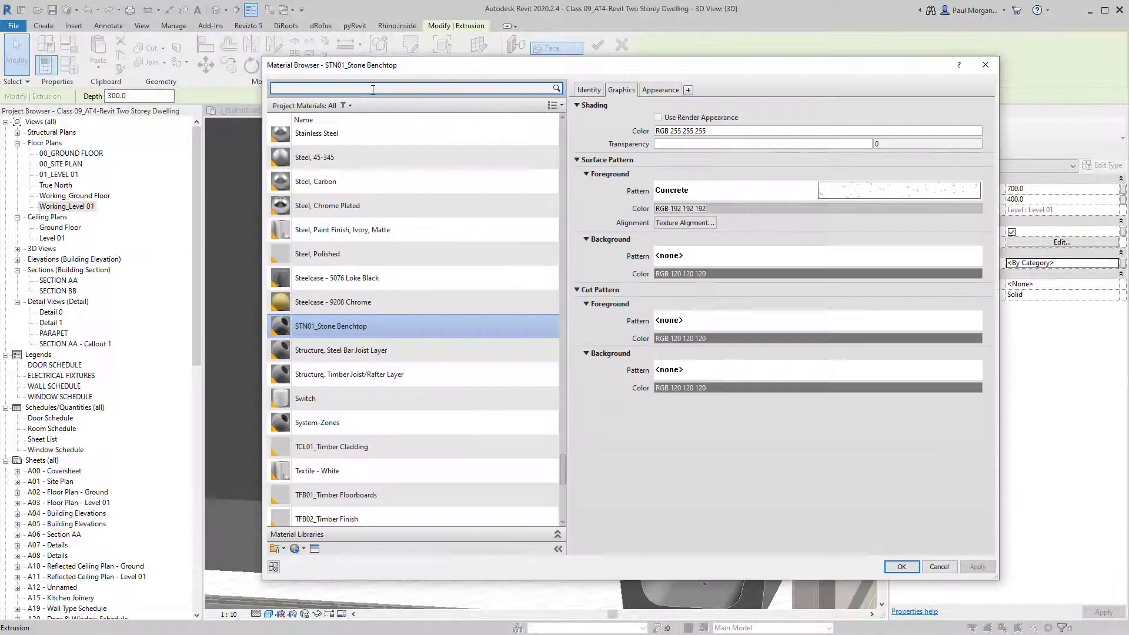
{"action": "left_click", "coordinate": [373, 90]}
{"action": "type", "text": "timber"}
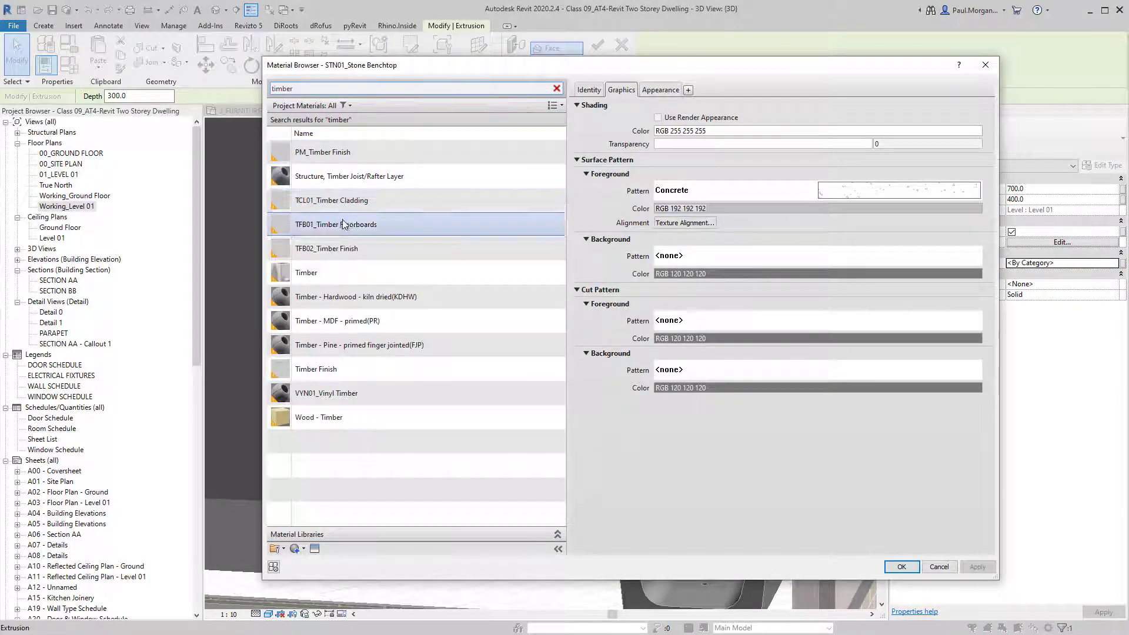
{"action": "left_click", "coordinate": [341, 393]}
{"action": "left_click", "coordinate": [902, 567]}
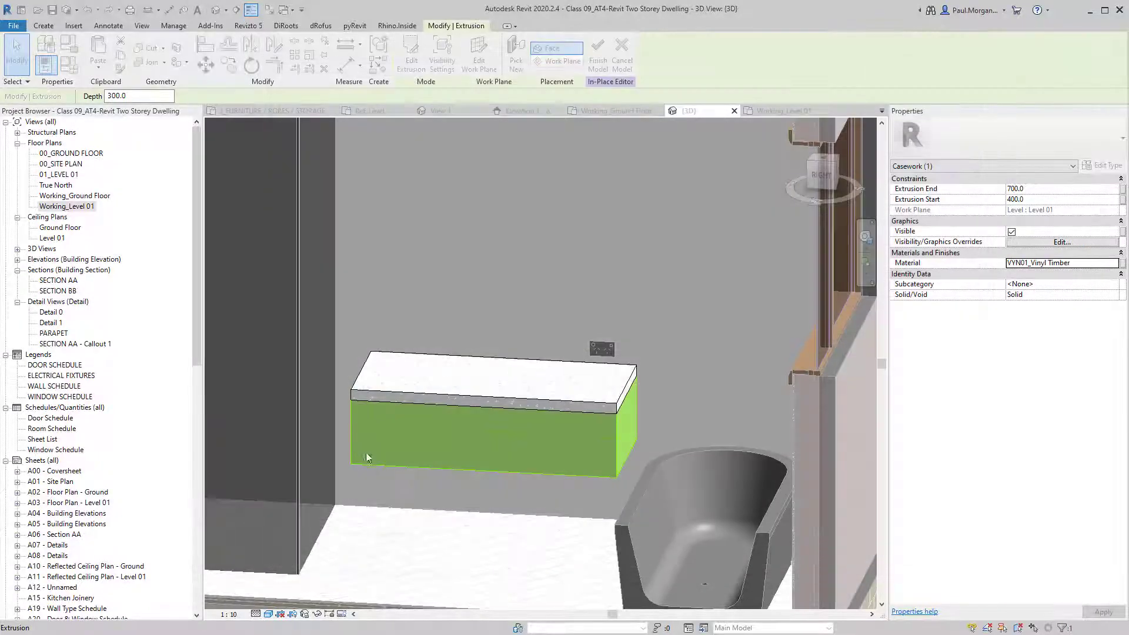
Finish in-place editing and select the completed vanity.
{"action": "left_click", "coordinate": [366, 453]}
{"action": "middle_click_drag", "start_coordinate": [412, 465], "coordinate": [504, 454], "text": "shift"}
{"action": "scroll", "coordinate": [449, 481], "scroll_direction": "down", "scroll_amount": 2}
{"action": "middle_click_drag", "start_coordinate": [501, 340], "coordinate": [540, 353], "text": "shift"}
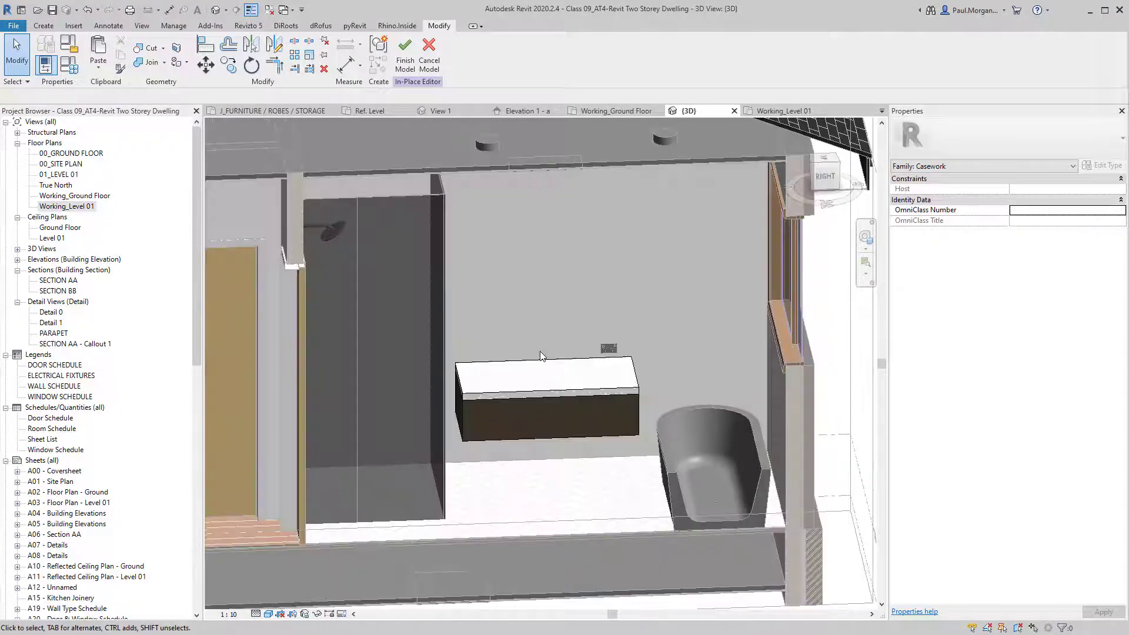
{"action": "left_click", "coordinate": [403, 58]}
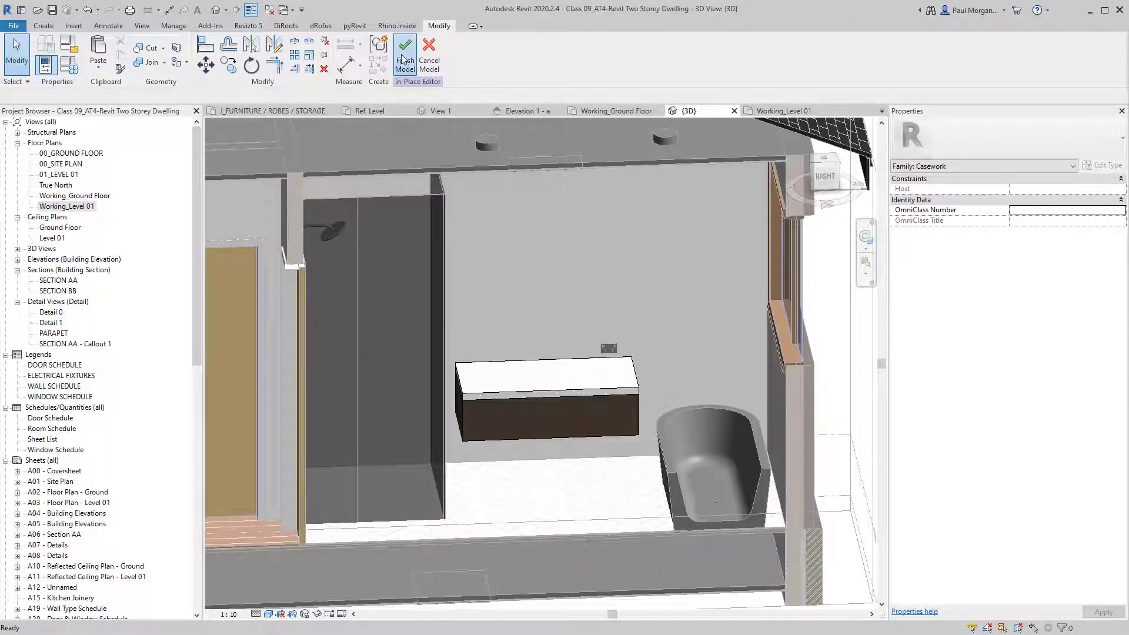
{"action": "middle_click_drag", "start_coordinate": [567, 430], "coordinate": [643, 430], "text": "shift"}
{"action": "left_click", "coordinate": [557, 401]}
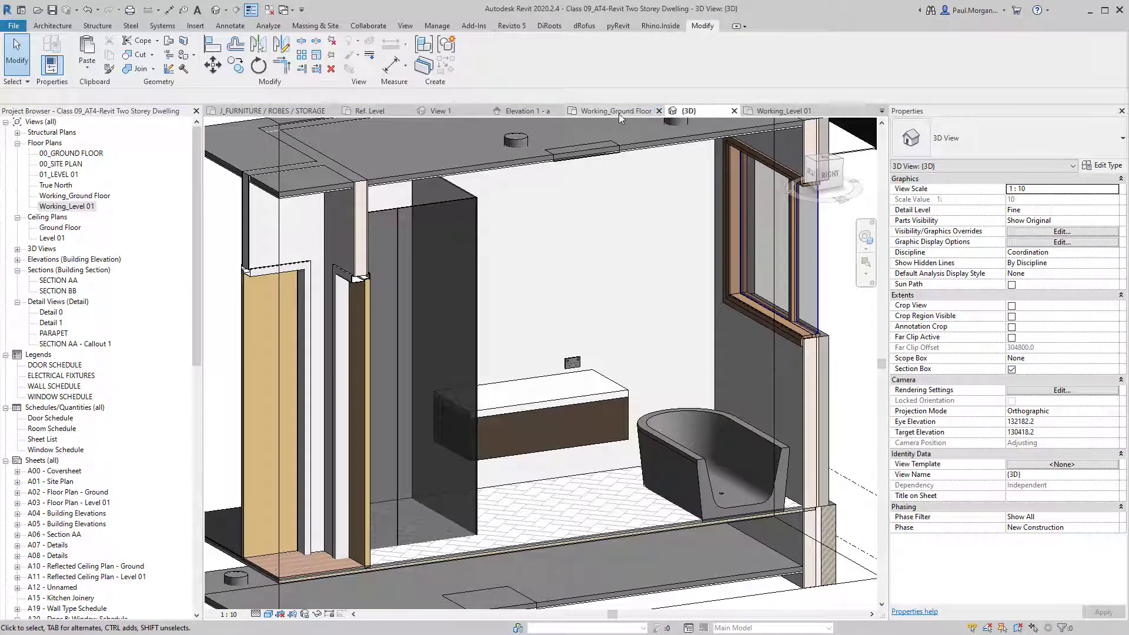
On Working_Level 01, host the Coolibah basin tapware on the wall at elevation 1000.
{"action": "left_click", "coordinate": [782, 111]}
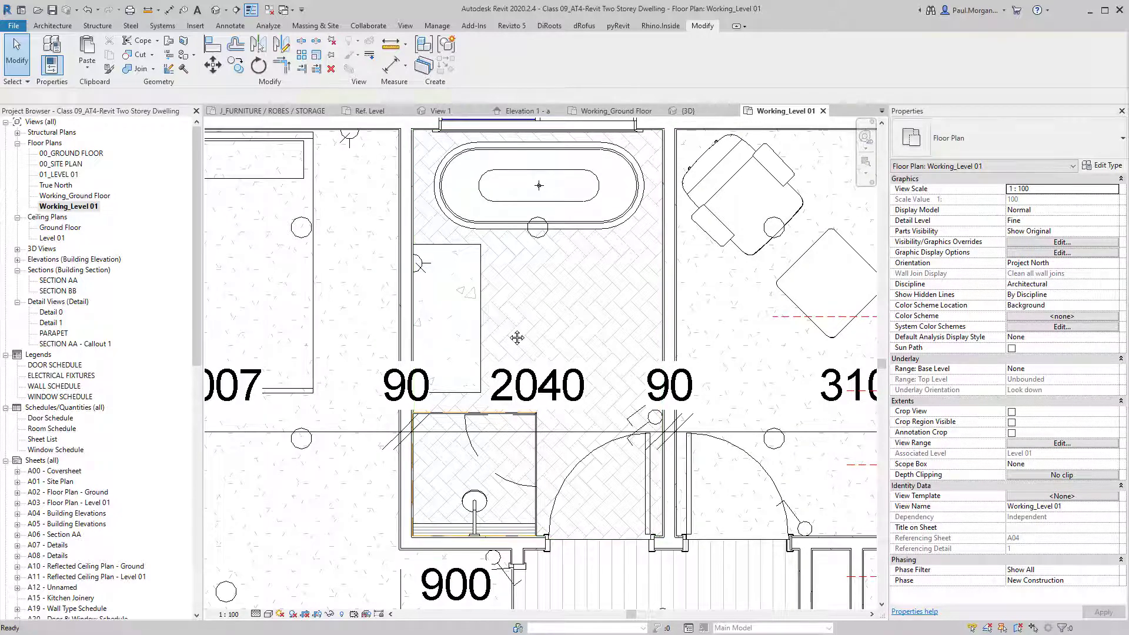
{"action": "key", "text": "c"}
{"action": "key", "text": "m"}
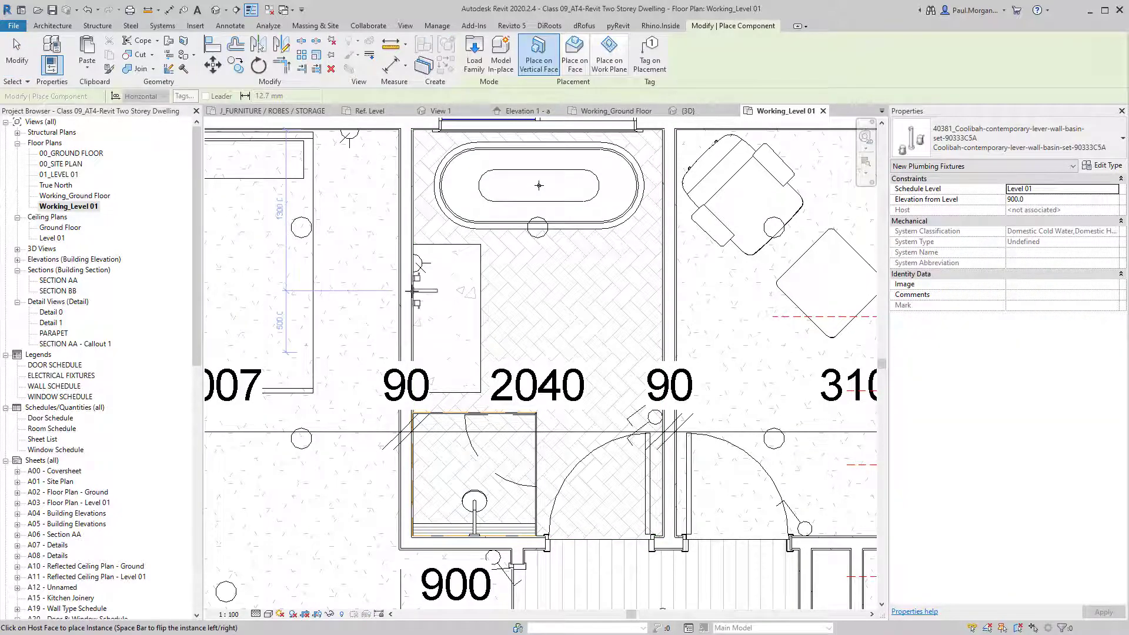
{"action": "scroll", "coordinate": [422, 293], "scroll_direction": "up", "scroll_amount": 4}
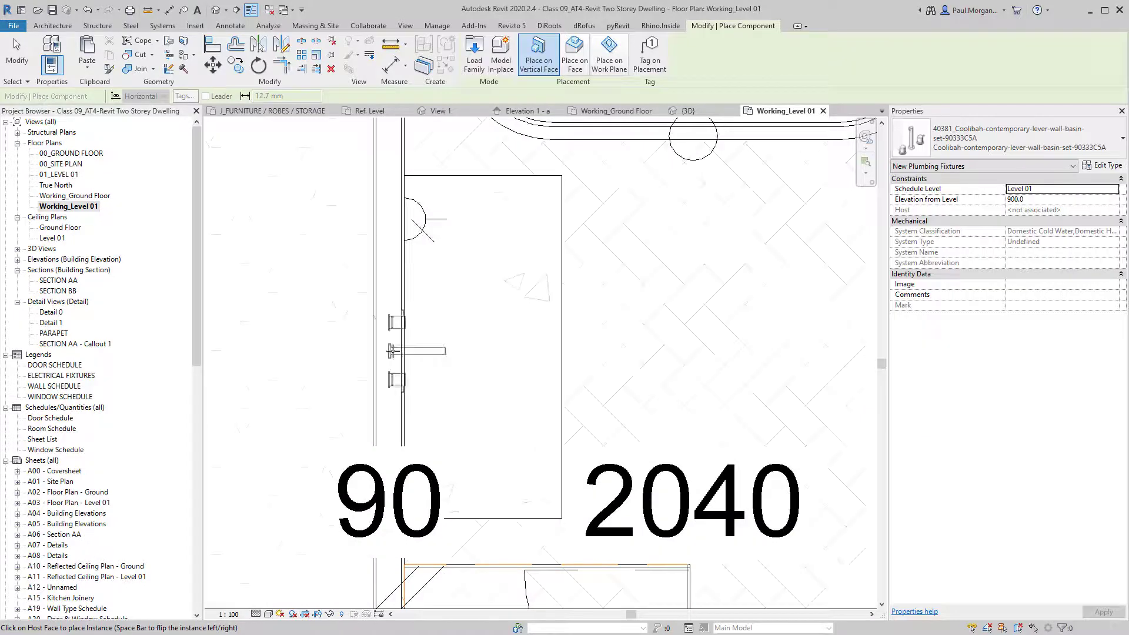
{"action": "left_click", "coordinate": [436, 384]}
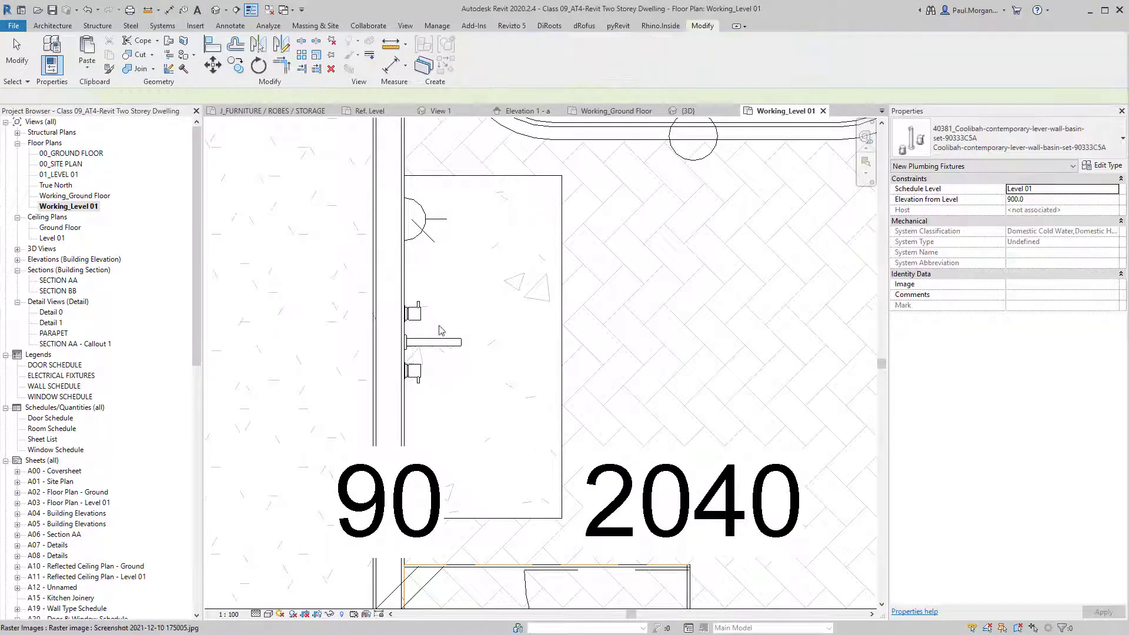
{"action": "key", "text": "Escape"}
{"action": "left_click", "coordinate": [1062, 202]}
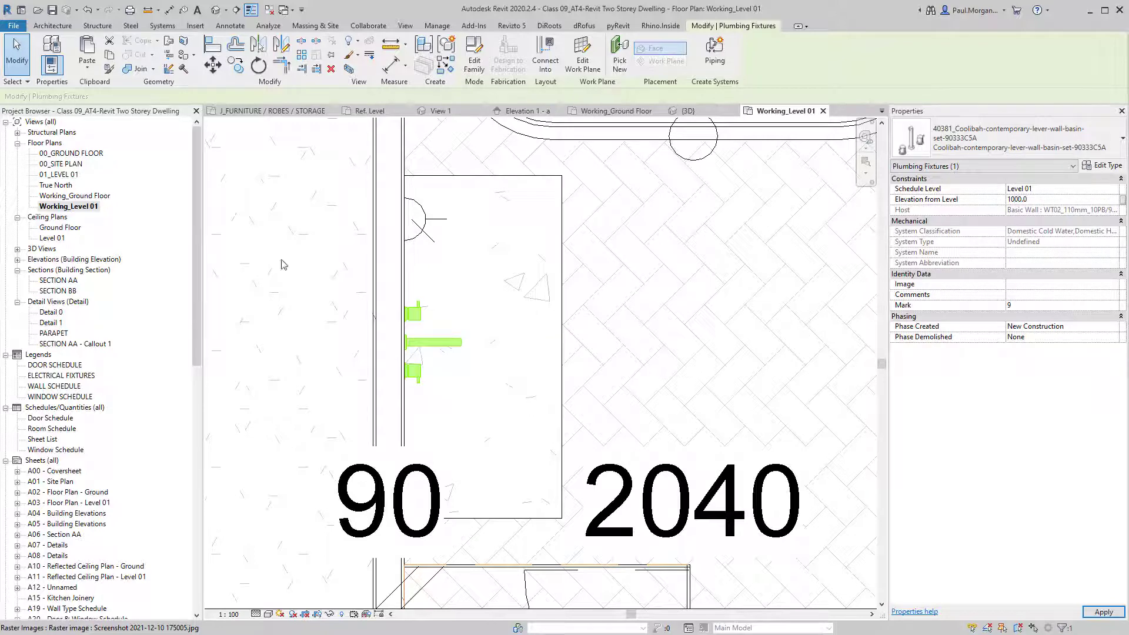
{"action": "left_click", "coordinate": [463, 325]}
Place an Artisan 405 Round Above Counter basin on the vanity counter face.
{"action": "key", "text": "c"}
{"action": "key", "text": "m"}
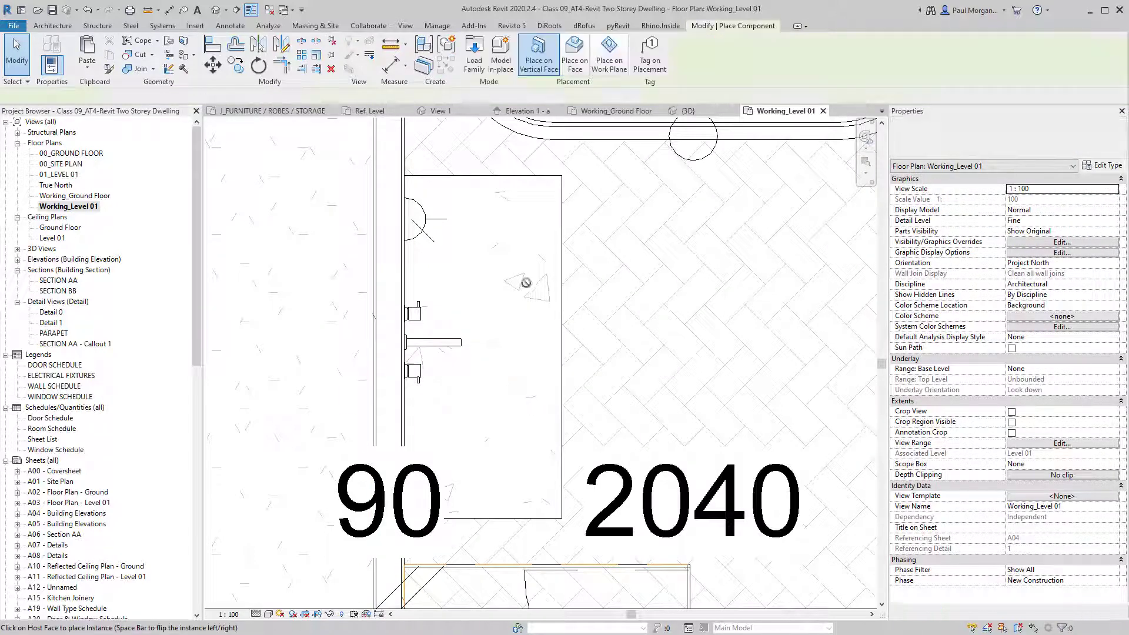
{"action": "left_click", "coordinate": [988, 150]}
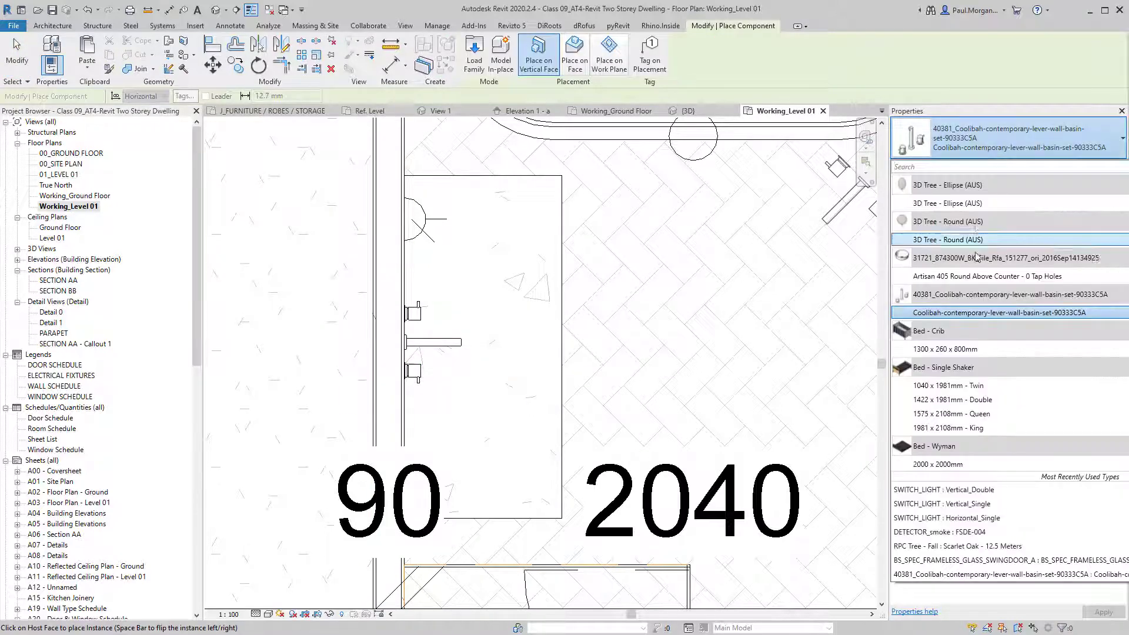
{"action": "left_click", "coordinate": [966, 276]}
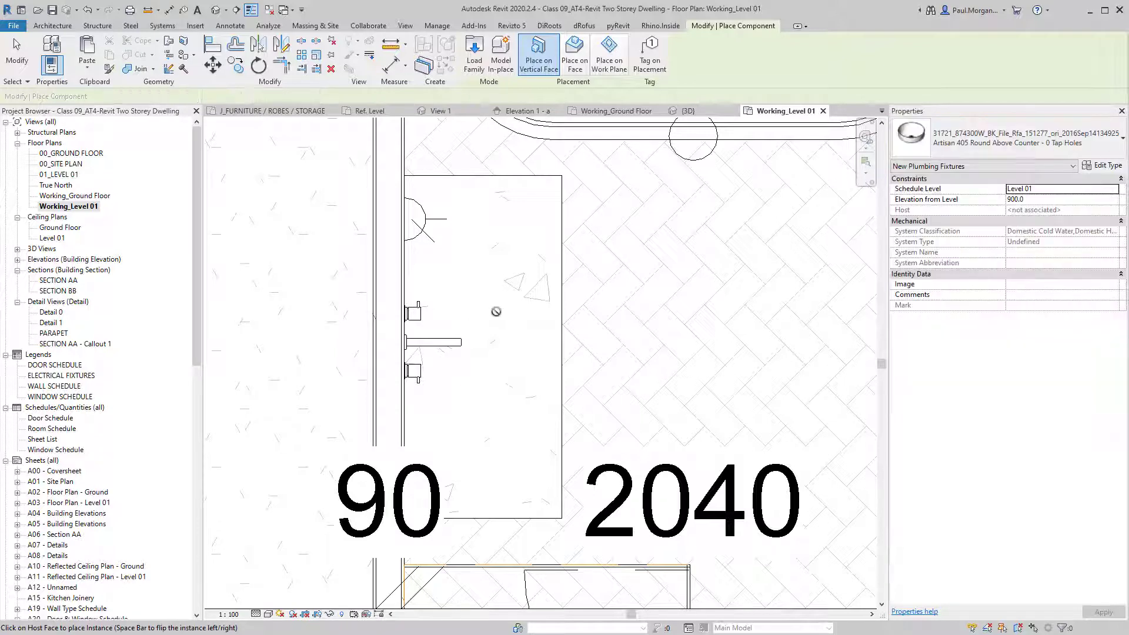
{"action": "left_click", "coordinate": [576, 56]}
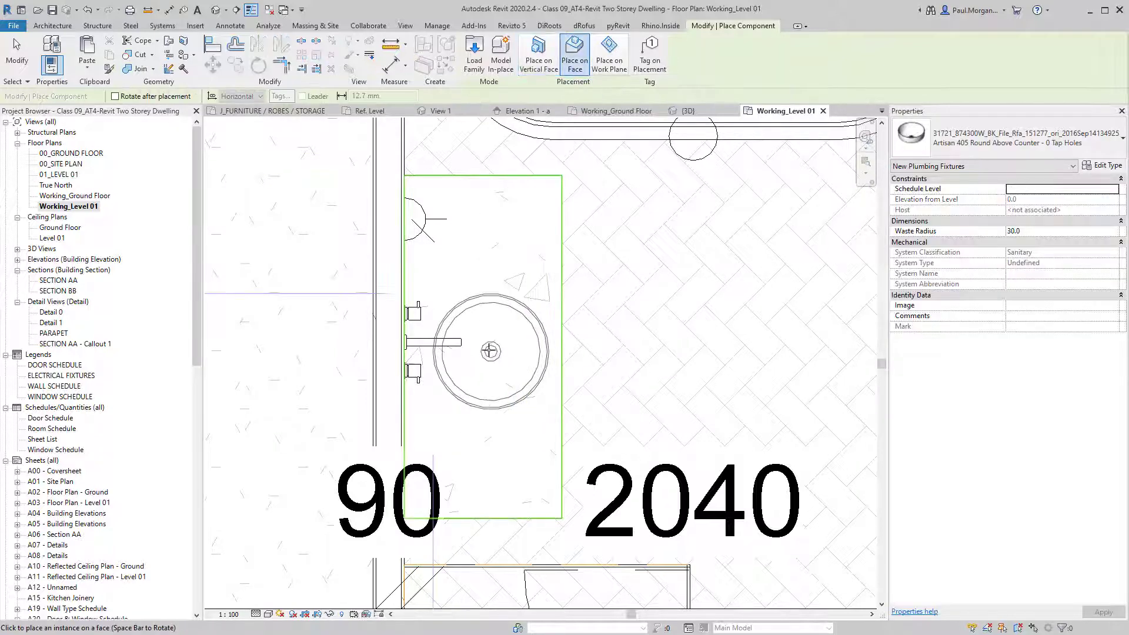
{"action": "left_click", "coordinate": [482, 341]}
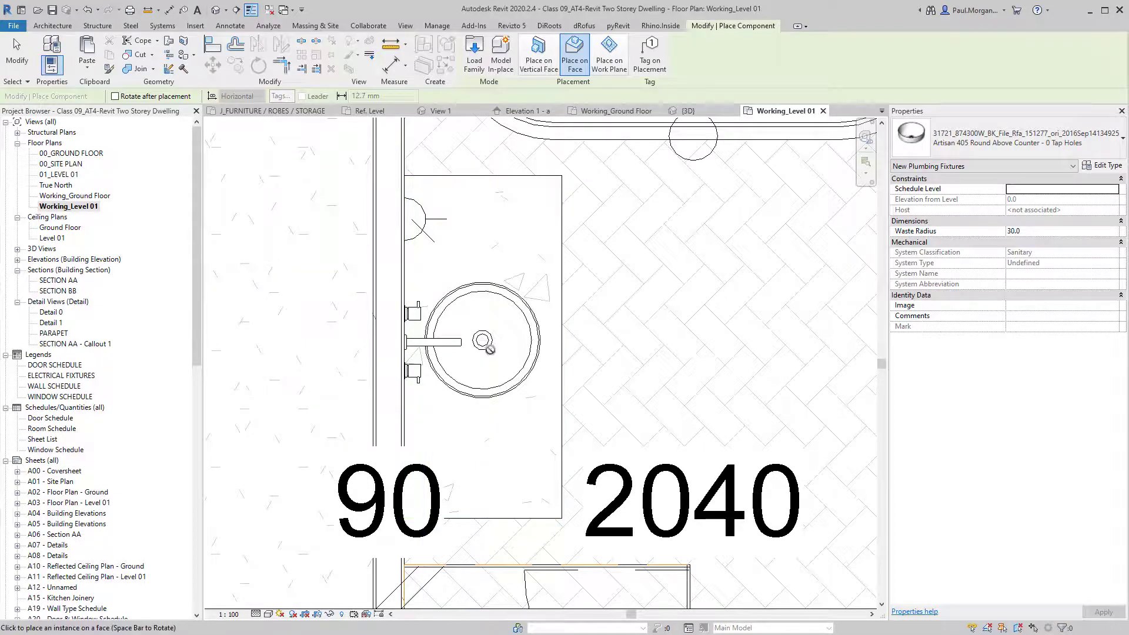
{"action": "scroll", "coordinate": [494, 412], "scroll_direction": "down", "scroll_amount": 3}
{"action": "key", "text": "Escape"}
{"action": "scroll", "coordinate": [504, 387], "scroll_direction": "up", "scroll_amount": 3}
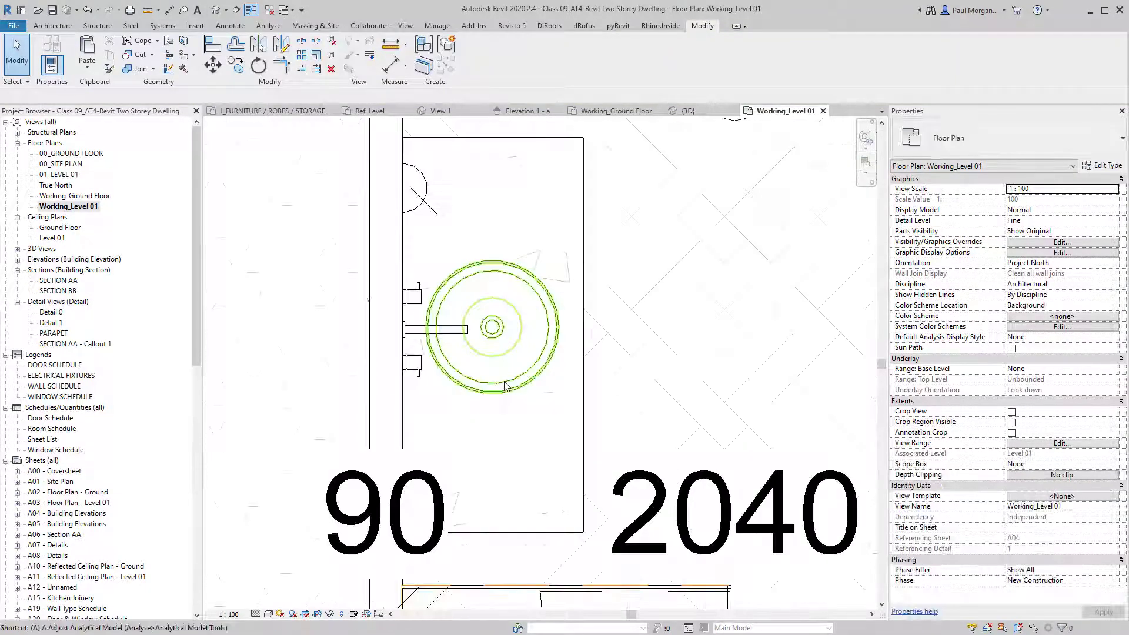
Centre the basin on the counter with an equality-constrained aligned dimension.
{"action": "key", "text": "d"}
{"action": "key", "text": "i"}
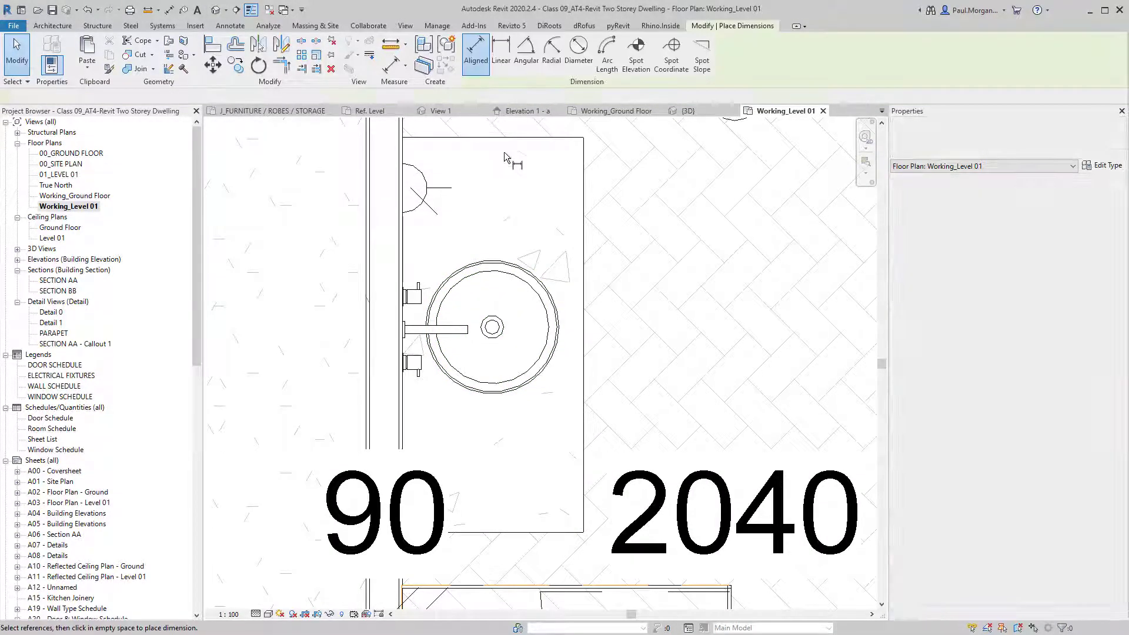
{"action": "left_click", "coordinate": [519, 328]}
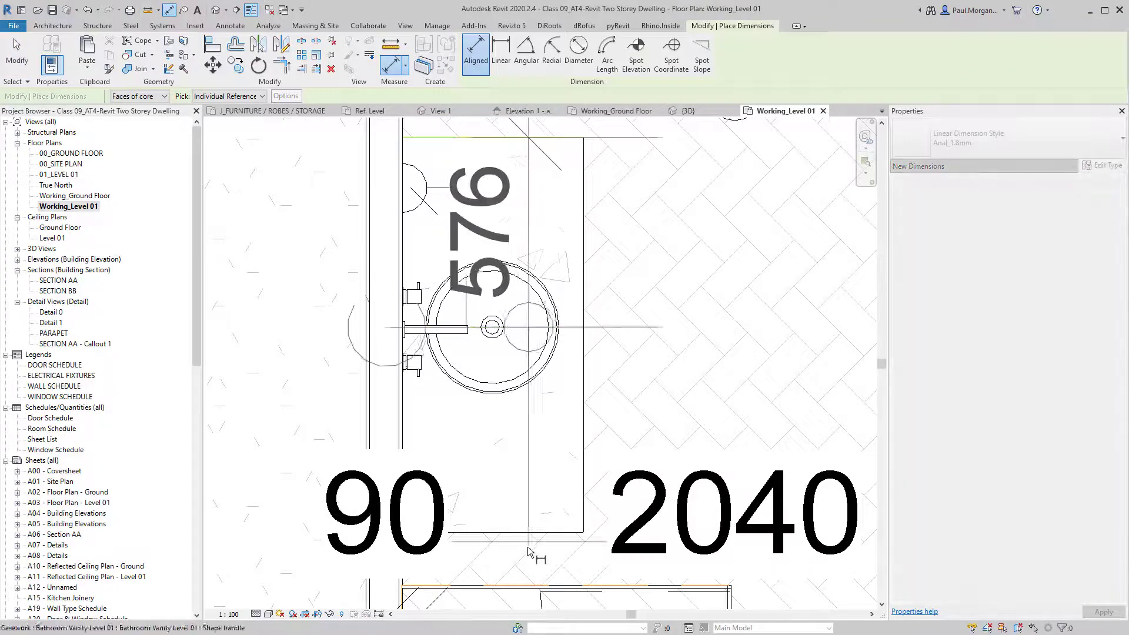
{"action": "left_click", "coordinate": [526, 532]}
{"action": "scroll", "coordinate": [537, 471], "scroll_direction": "down", "scroll_amount": 3}
{"action": "left_click", "coordinate": [623, 442]}
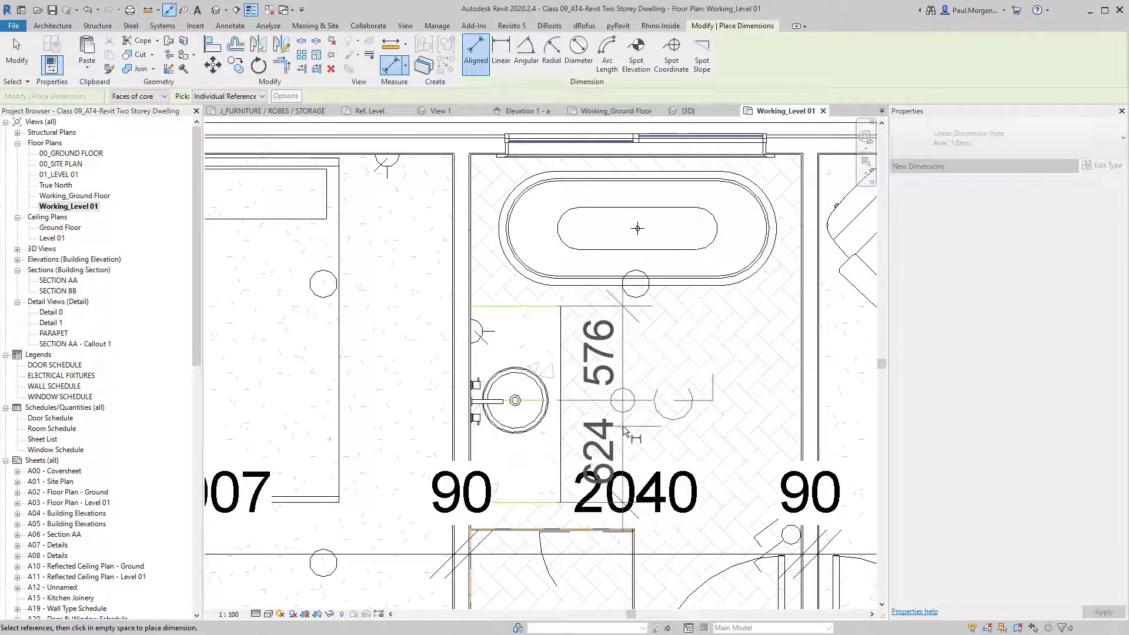
{"action": "left_click", "coordinate": [832, 405]}
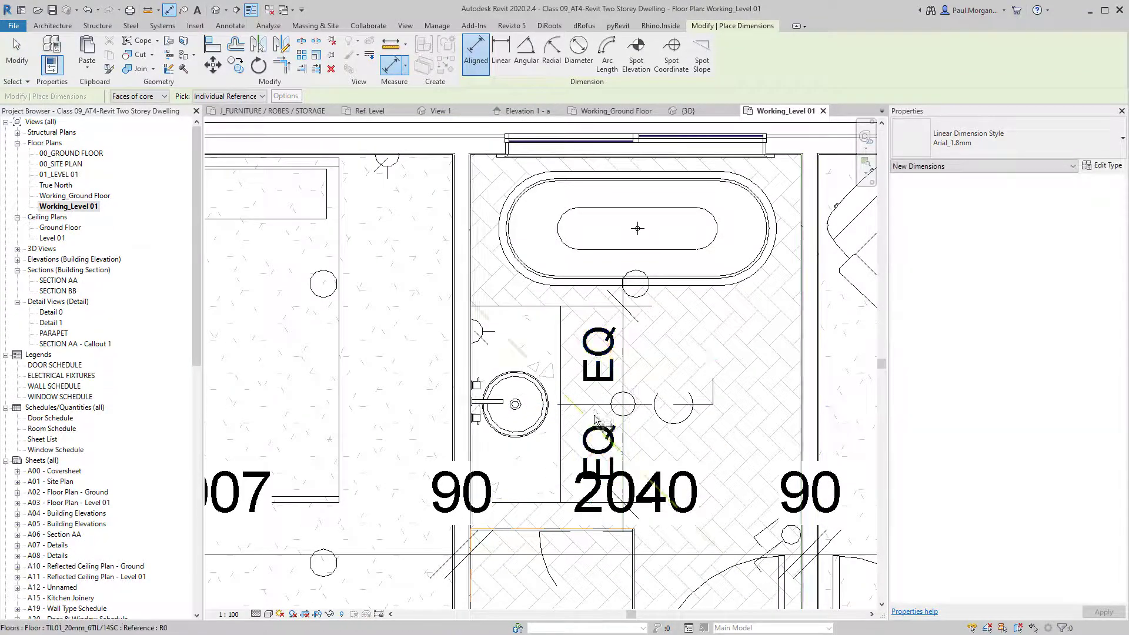
{"action": "key", "text": "Escape"}
{"action": "key", "text": "Escape"}
Delete the equality dimension string, then leave the Align tool.
{"action": "left_click", "coordinate": [631, 410]}
{"action": "key", "text": "Delete"}
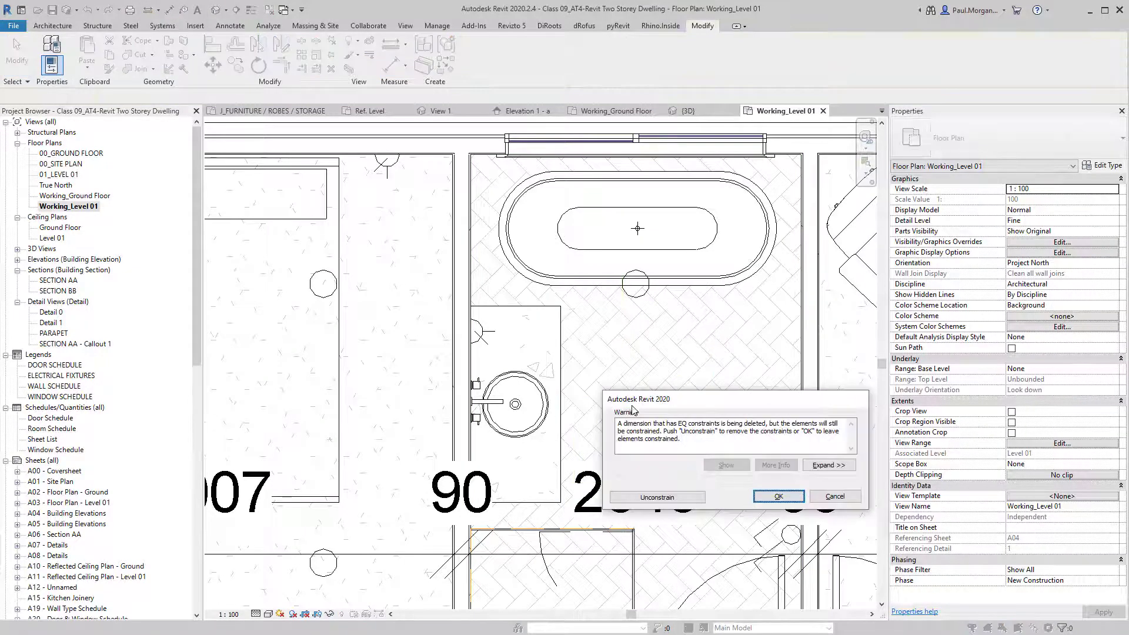
{"action": "left_click", "coordinate": [659, 497]}
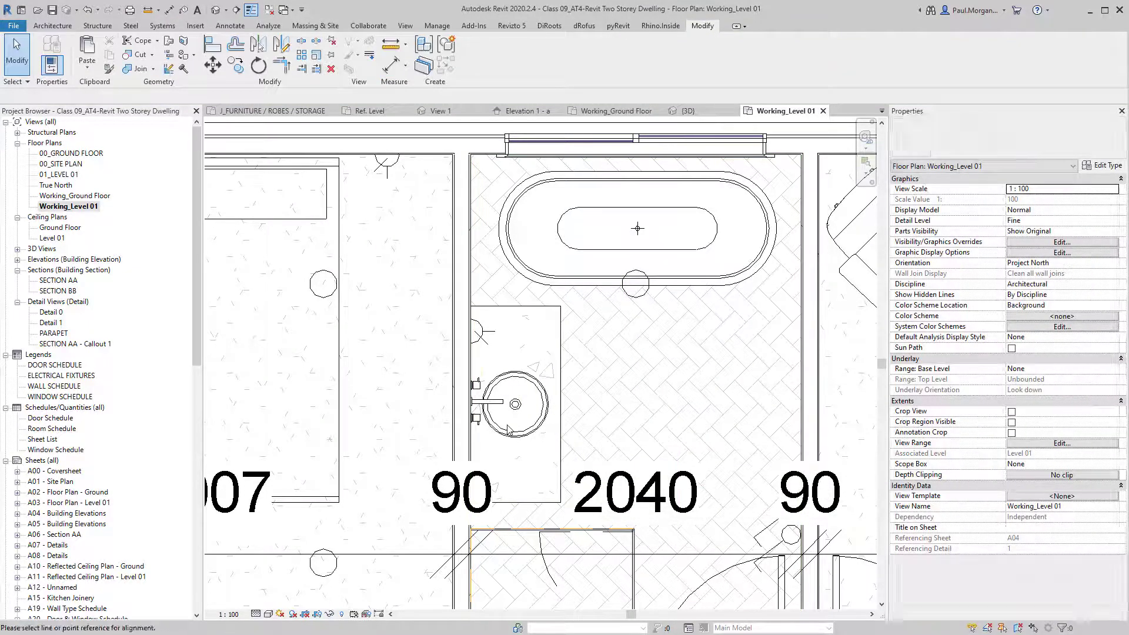
{"action": "key", "text": "a"}
{"action": "key", "text": "l"}
{"action": "scroll", "coordinate": [511, 406], "scroll_direction": "up", "scroll_amount": 4}
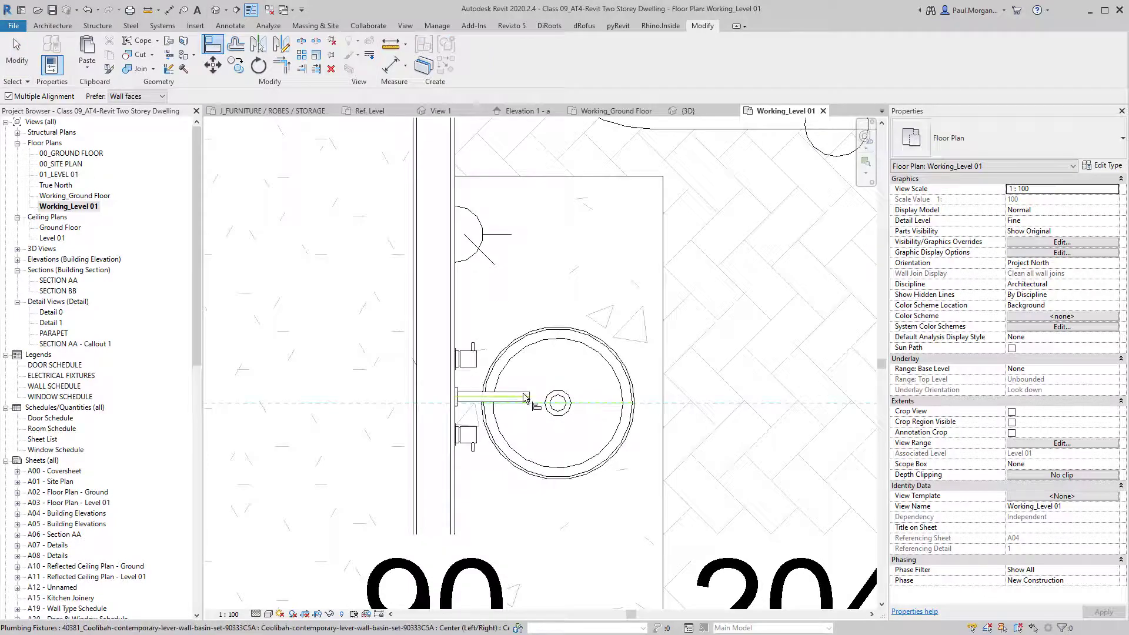
{"action": "scroll", "coordinate": [553, 411], "scroll_direction": "down", "scroll_amount": 4}
{"action": "key", "text": "Escape"}
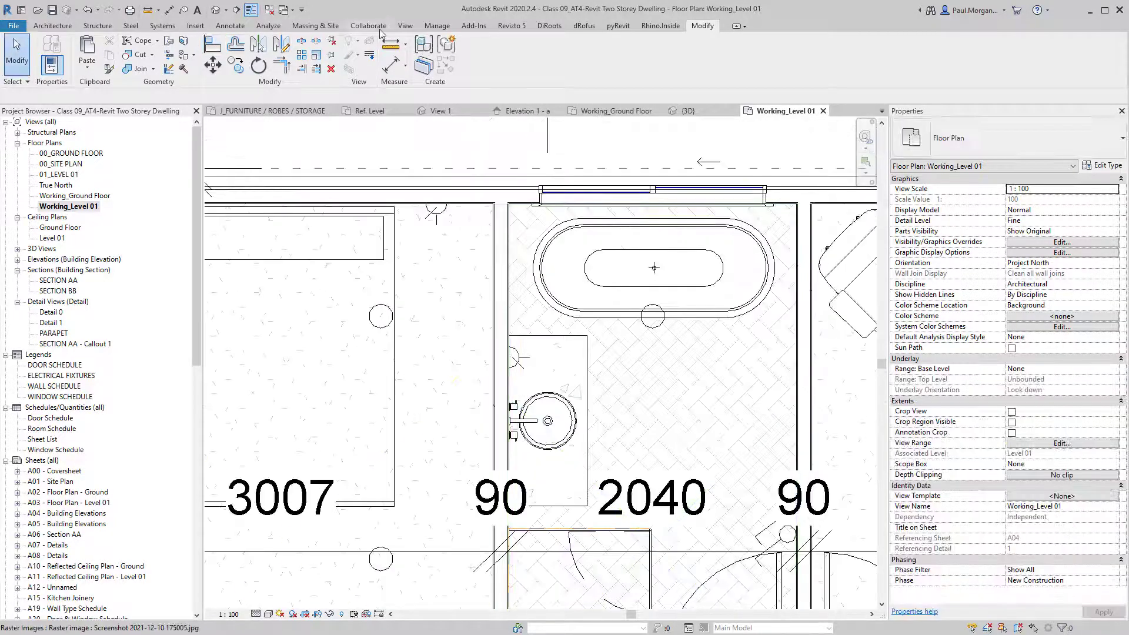
In the default 3D view, inspect the vanity, basin and wall tapware up close.
{"action": "left_click", "coordinate": [224, 12]}
{"action": "scroll", "coordinate": [556, 433], "scroll_direction": "up", "scroll_amount": 5}
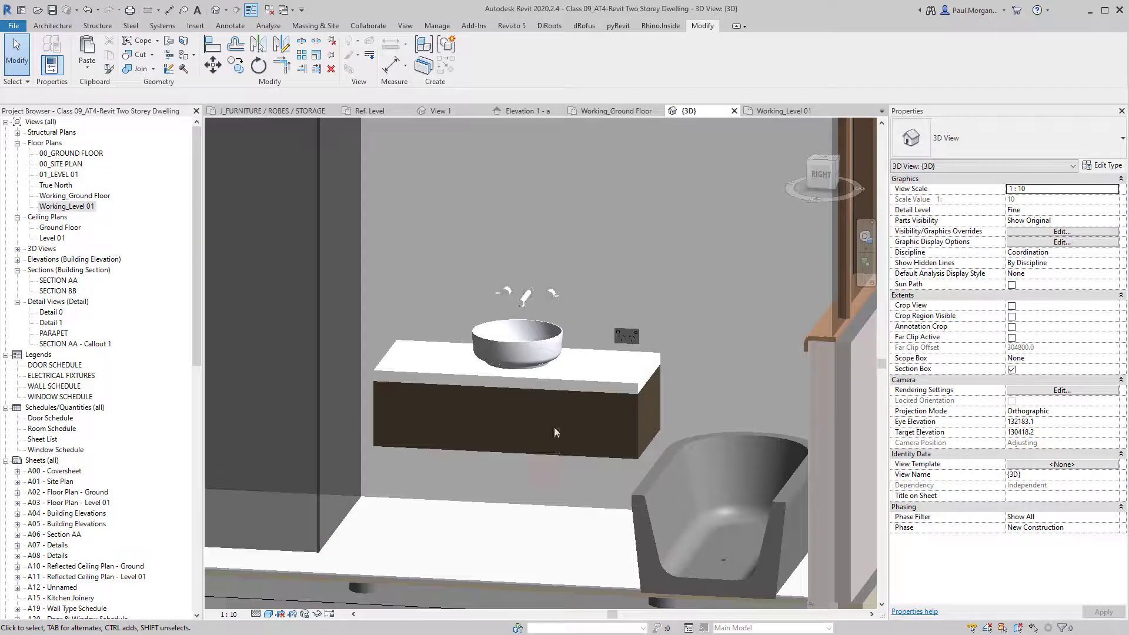
{"action": "left_click", "coordinate": [555, 424]}
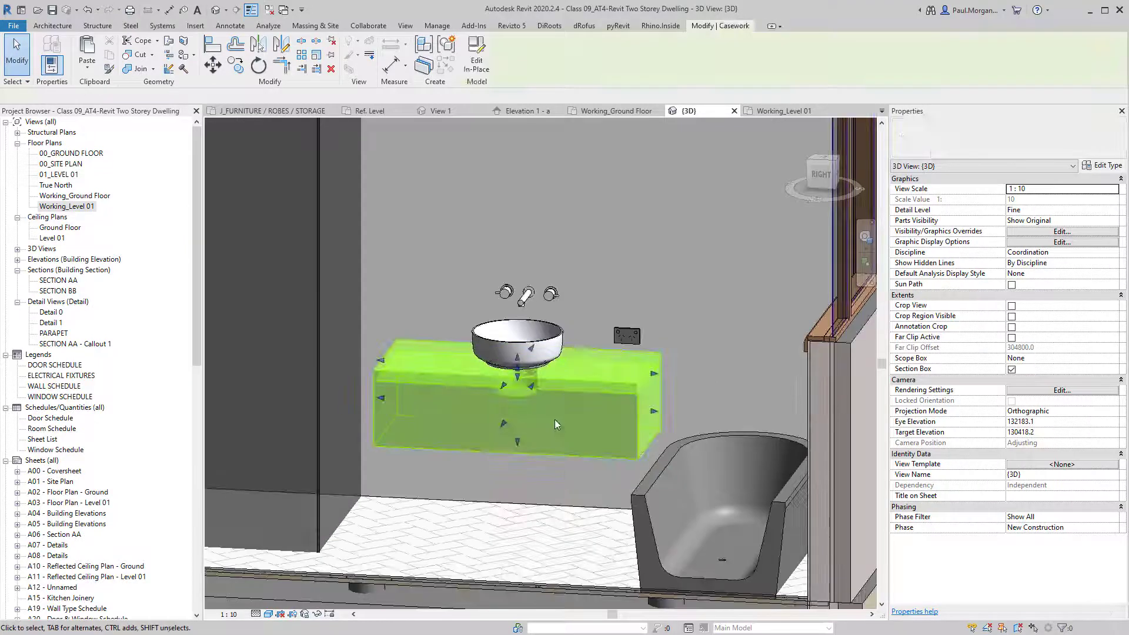
{"action": "left_click", "coordinate": [572, 468]}
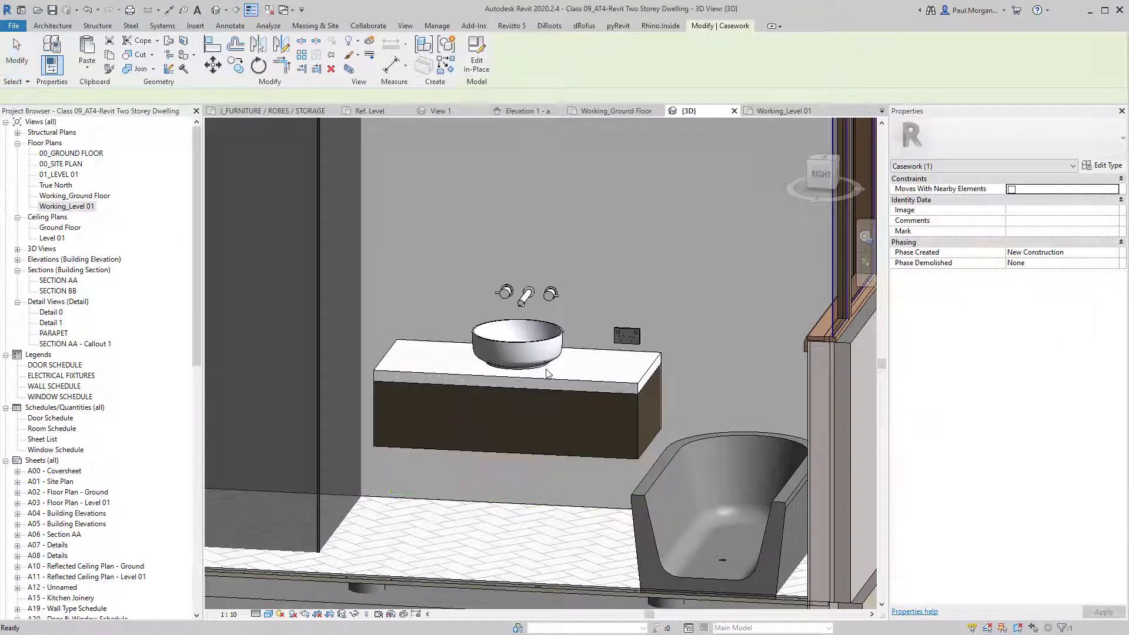
{"action": "left_click", "coordinate": [540, 305]}
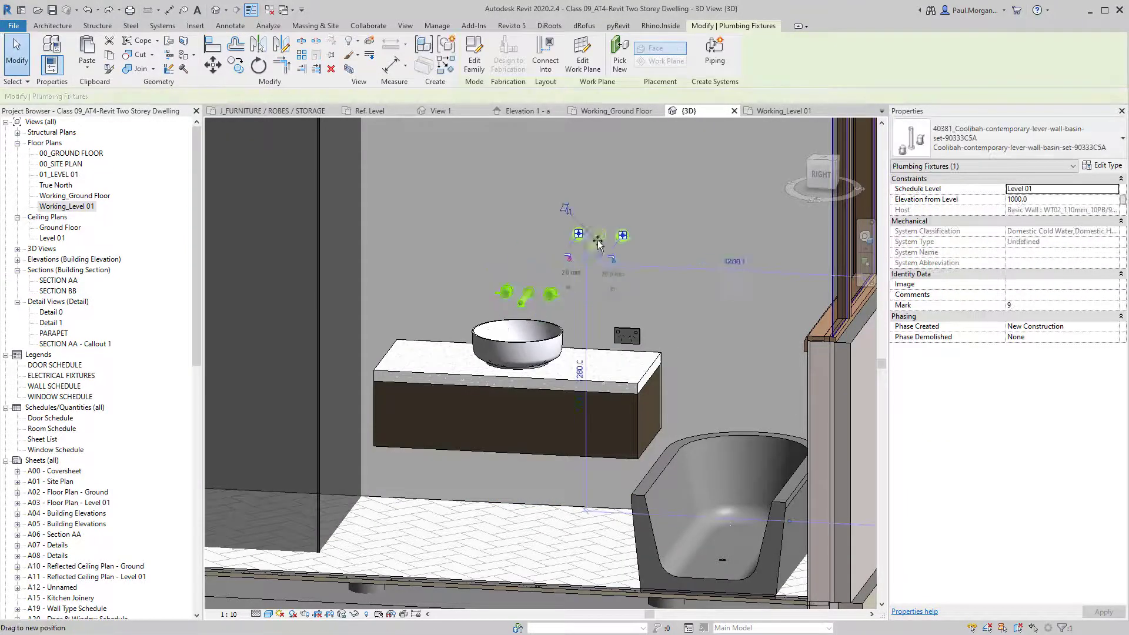
{"action": "key", "text": "Escape"}
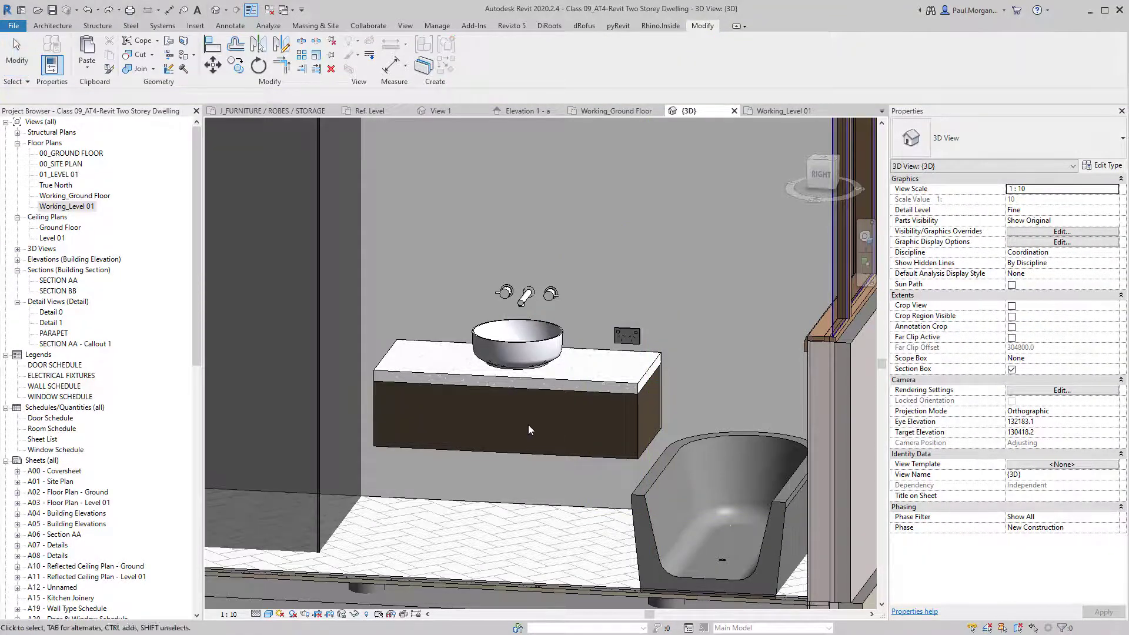
{"action": "middle_click_drag", "start_coordinate": [528, 424], "coordinate": [602, 448], "text": "shift"}
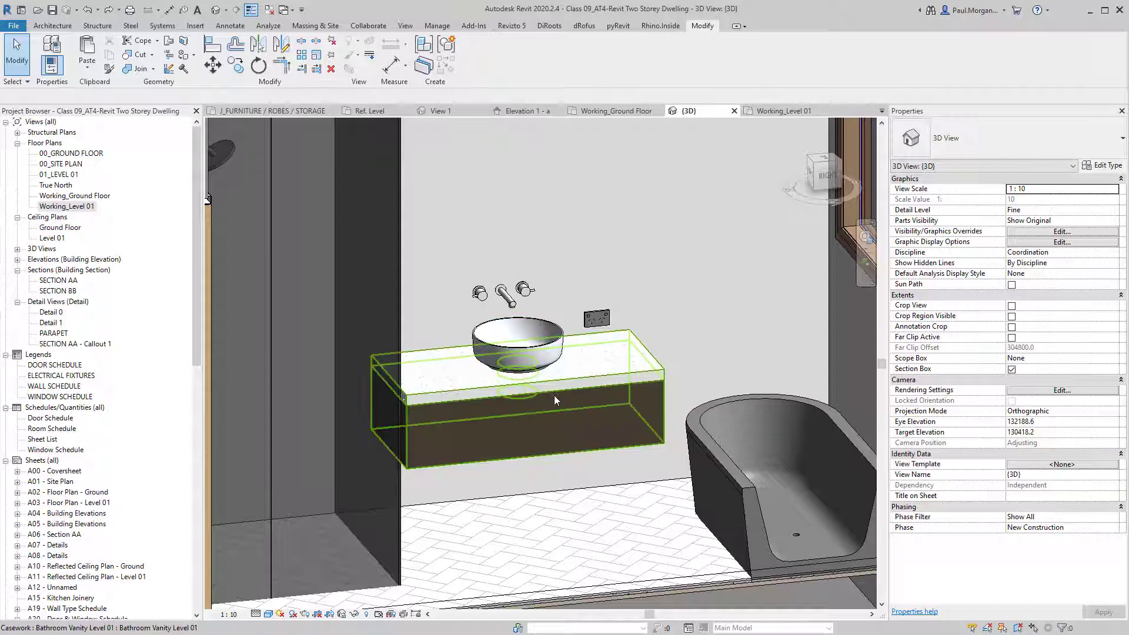
{"action": "left_click", "coordinate": [508, 294]}
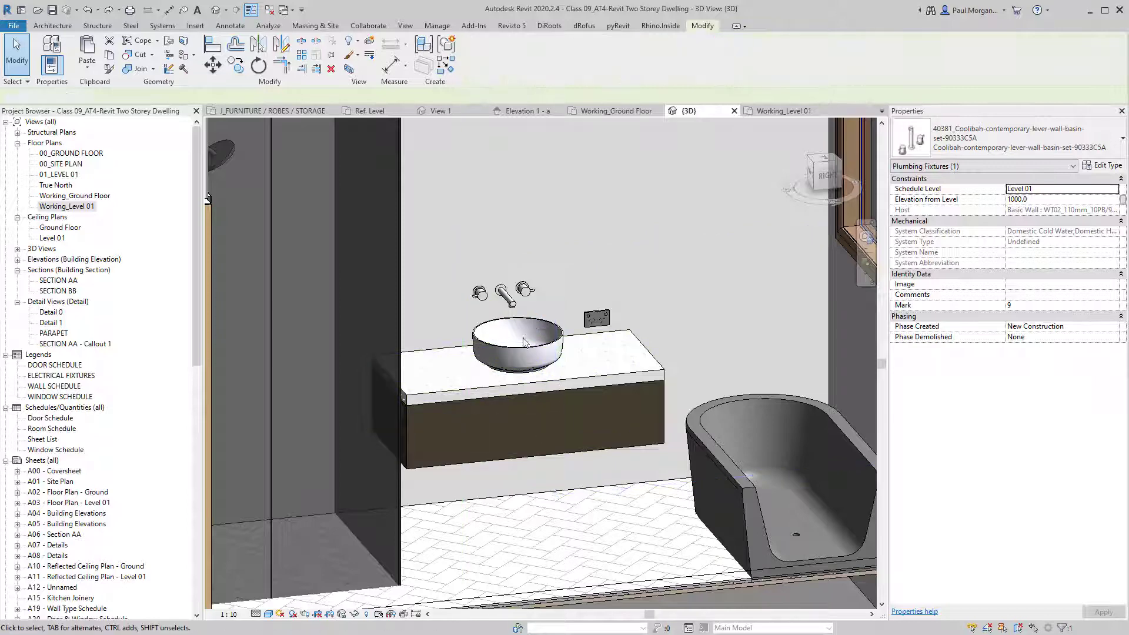
{"action": "key", "text": "Escape"}
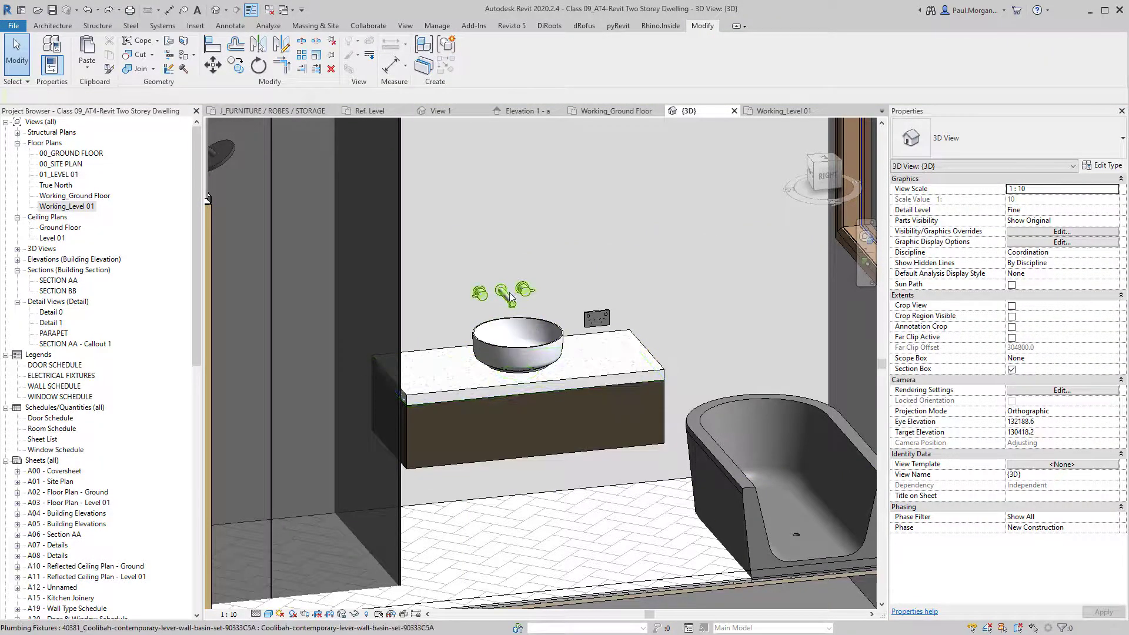
{"action": "left_click", "coordinate": [513, 323]}
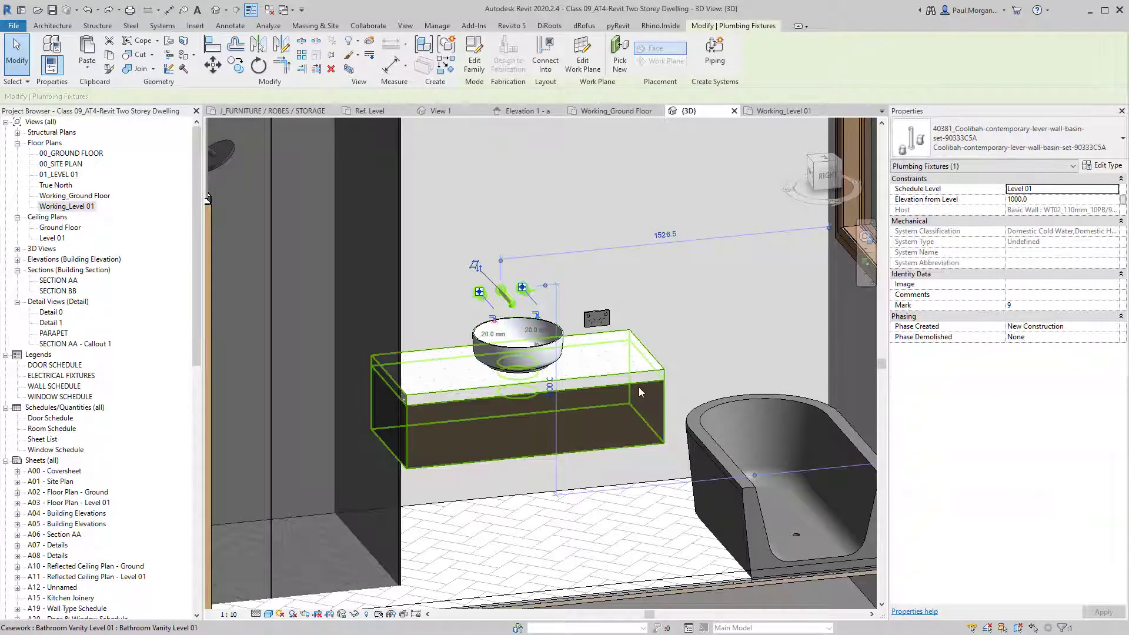
{"action": "key", "text": "Escape"}
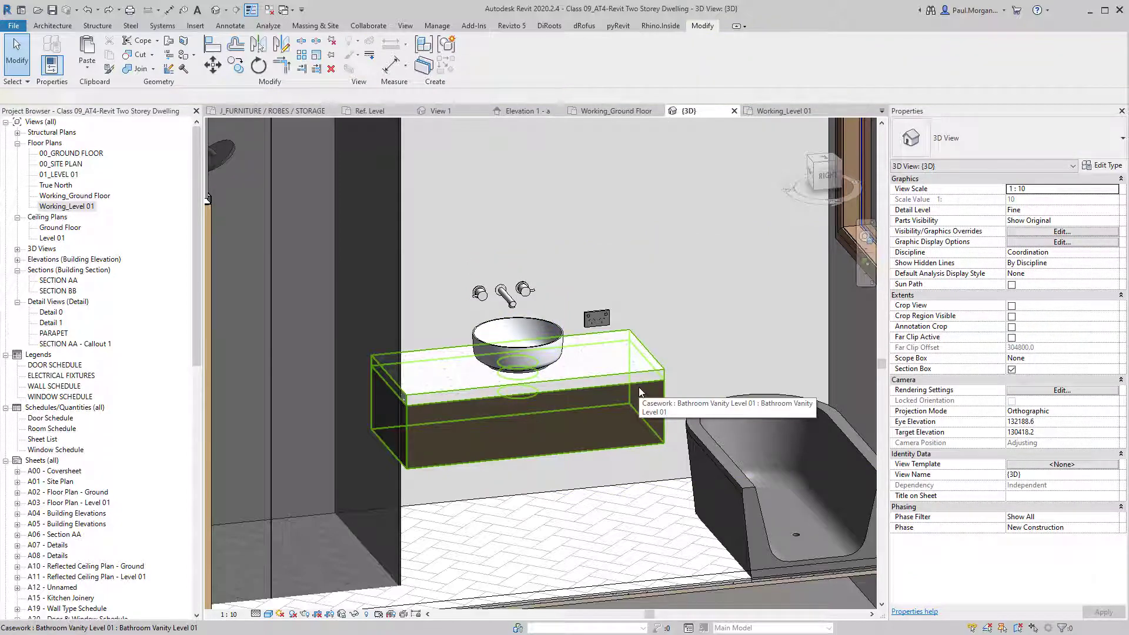
{"action": "scroll", "coordinate": [639, 388], "scroll_direction": "down", "scroll_amount": 3}
{"action": "middle_click_drag", "start_coordinate": [563, 411], "coordinate": [600, 569]}
{"action": "middle_click_drag", "start_coordinate": [497, 416], "coordinate": [544, 480], "text": "shift"}
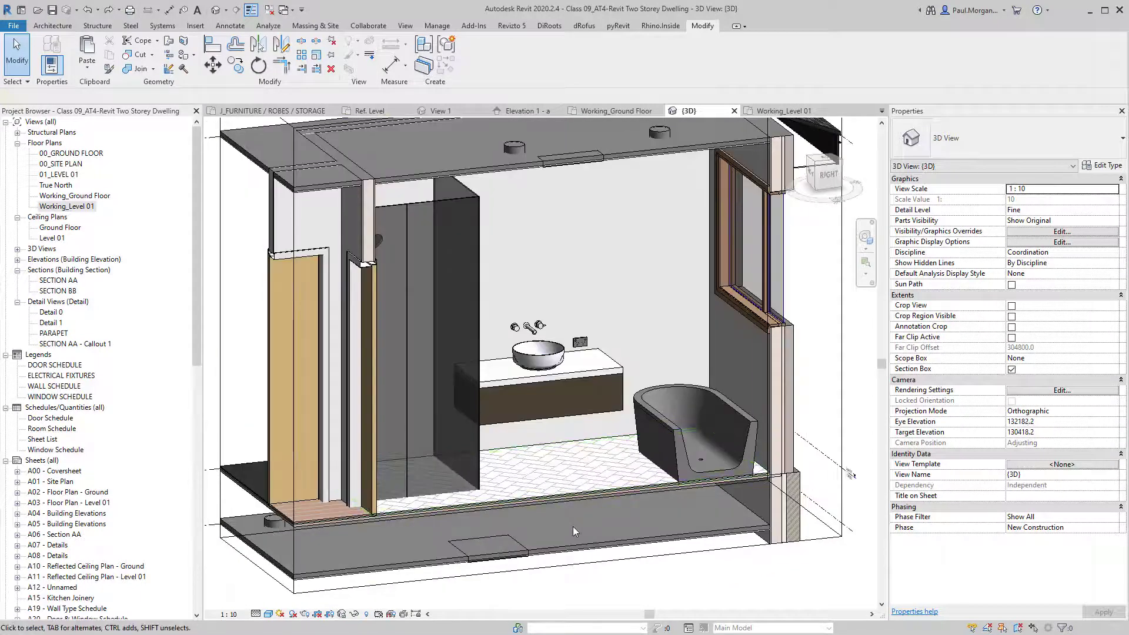
Open the Working_Ground Floor plan focused on the WC area.
{"action": "double_click", "coordinate": [74, 198]}
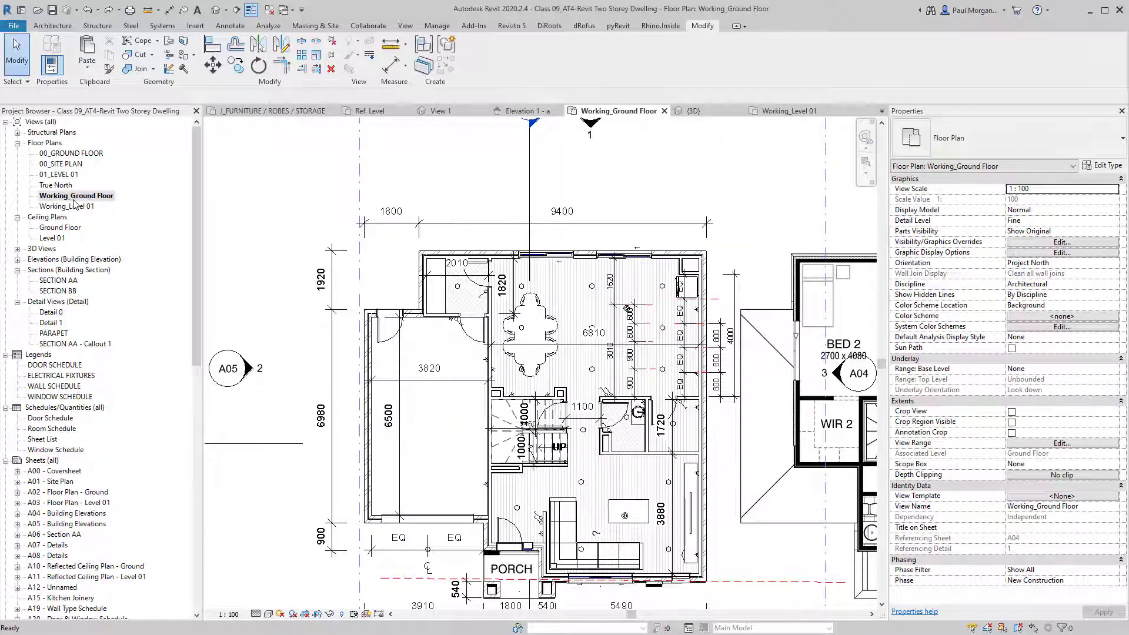
{"action": "middle_click_drag", "start_coordinate": [716, 399], "coordinate": [583, 328]}
{"action": "scroll", "coordinate": [579, 333], "scroll_direction": "up", "scroll_amount": 5}
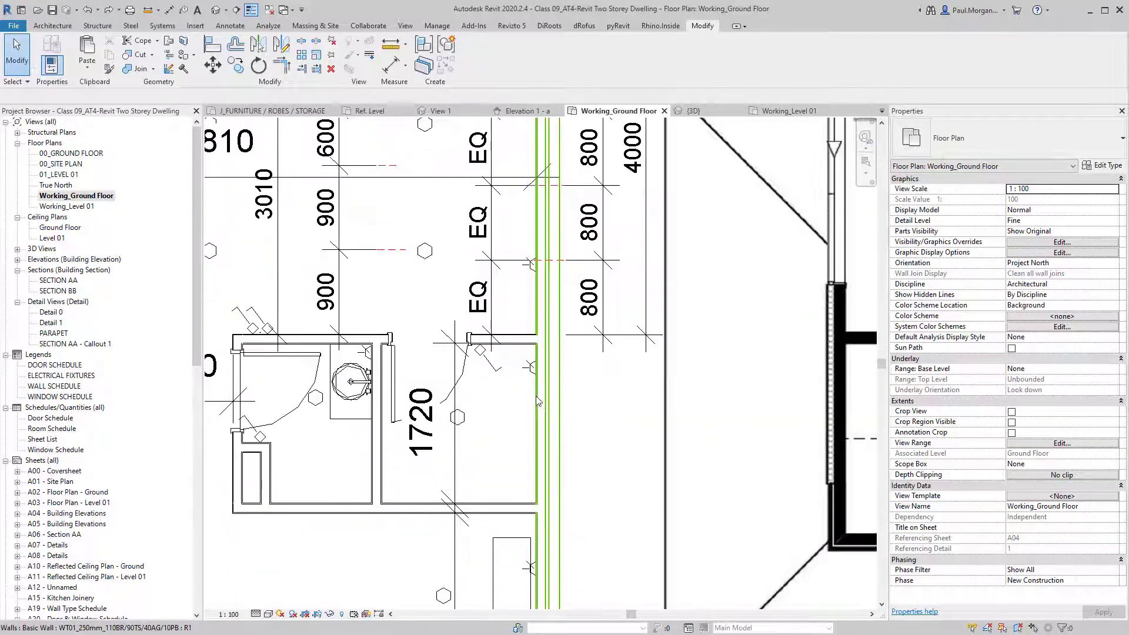
Create a new in-place Casework model named WIP.
{"action": "left_click", "coordinate": [52, 25]}
{"action": "left_click", "coordinate": [150, 65]}
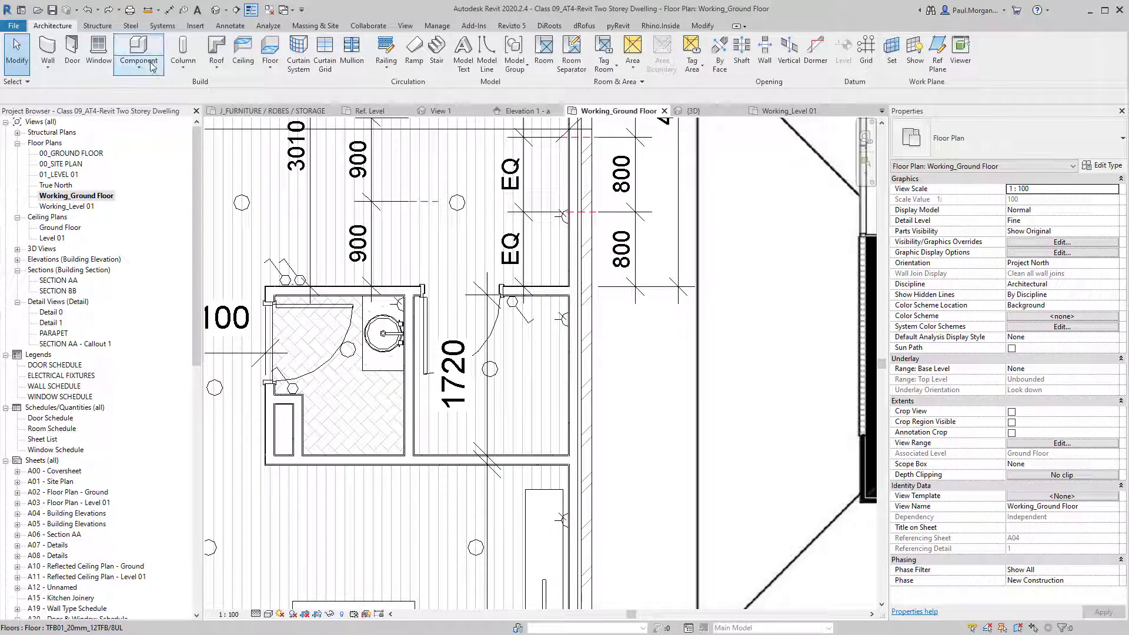
{"action": "left_click", "coordinate": [154, 121]}
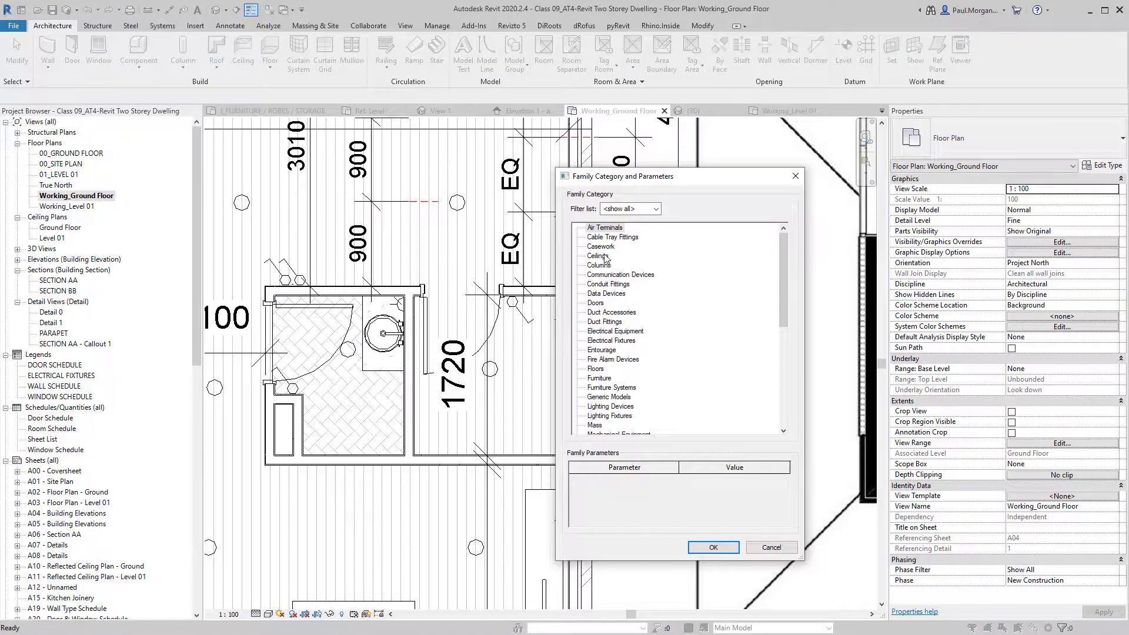
{"action": "left_click", "coordinate": [600, 246]}
{"action": "left_click", "coordinate": [713, 547]}
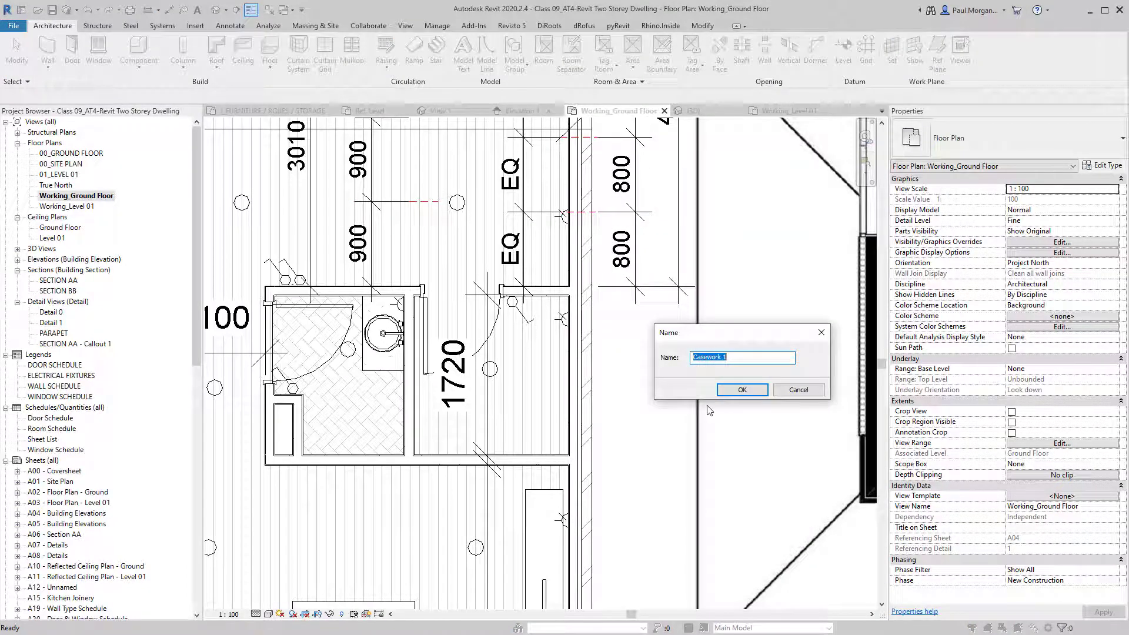
{"action": "type", "text": "WIP"}
{"action": "left_click", "coordinate": [736, 391]}
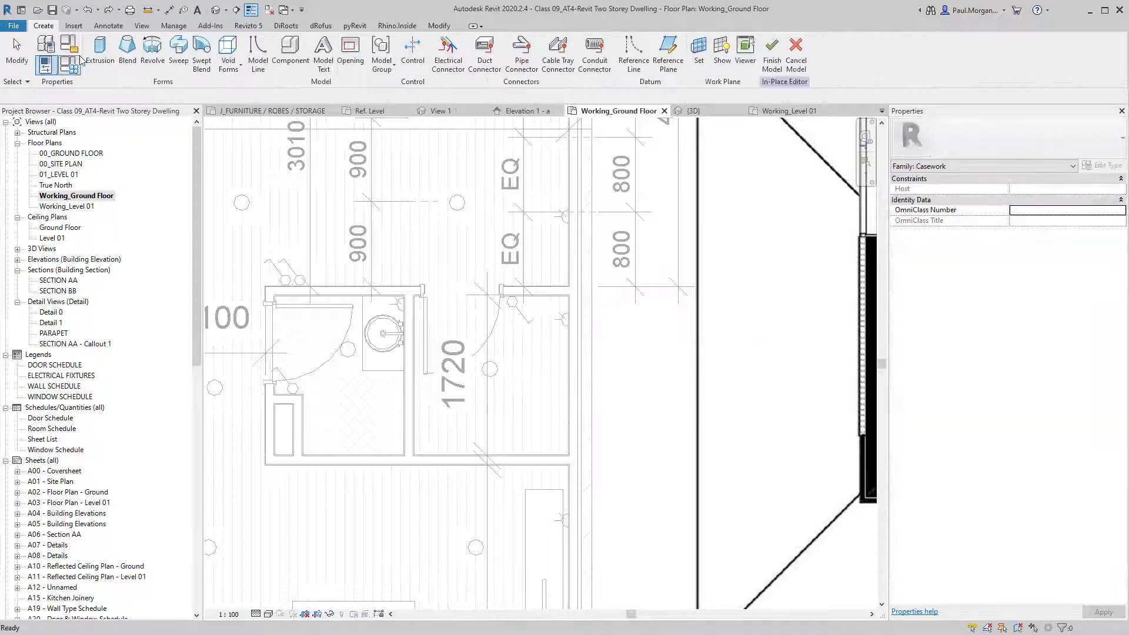
Start a solid extrusion and sketch the first outline edges from the wall corner.
{"action": "left_click", "coordinate": [101, 53]}
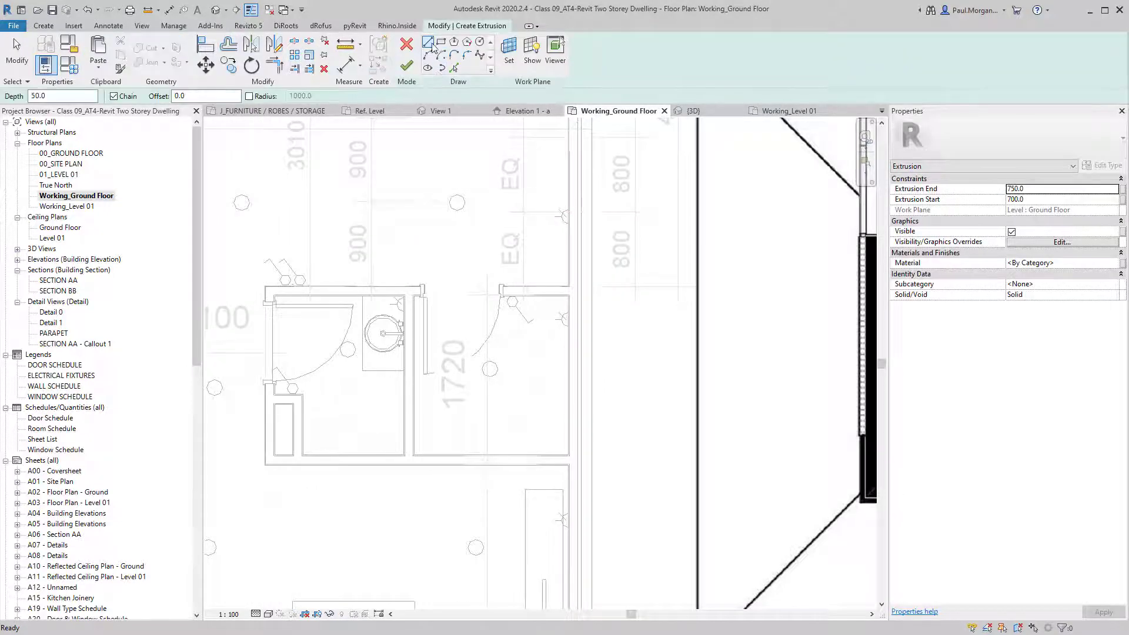
{"action": "scroll", "coordinate": [569, 307], "scroll_direction": "up", "scroll_amount": 3}
{"action": "scroll", "coordinate": [569, 294], "scroll_direction": "down", "scroll_amount": 2}
{"action": "left_click", "coordinate": [567, 277]}
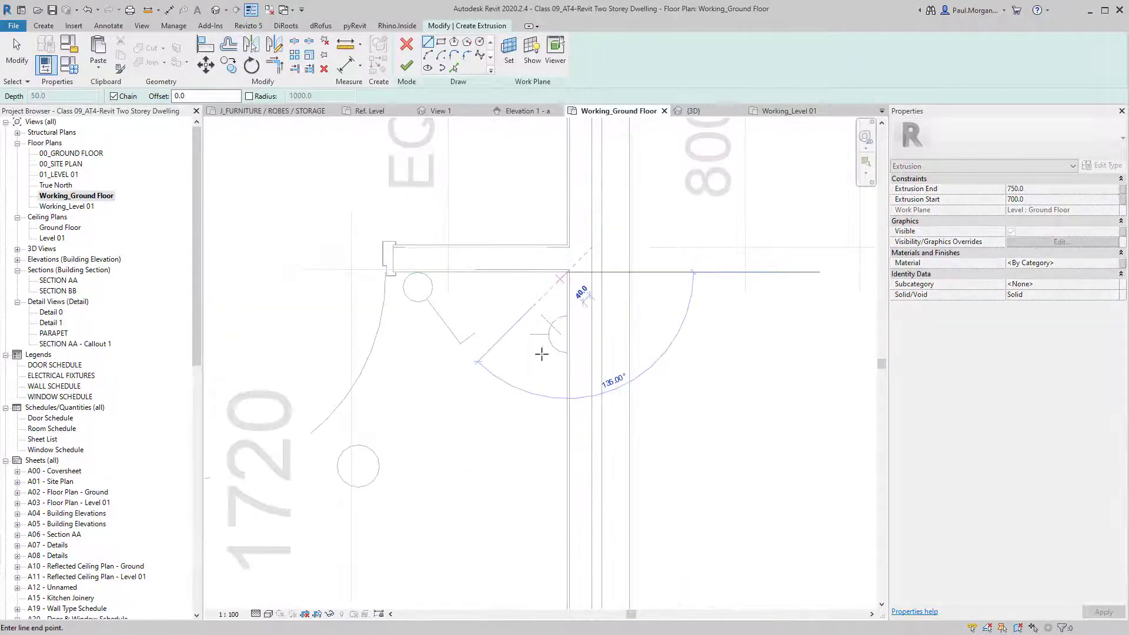
{"action": "scroll", "coordinate": [541, 353], "scroll_direction": "down", "scroll_amount": 2}
{"action": "left_click", "coordinate": [561, 497]}
{"action": "scroll", "coordinate": [561, 497], "scroll_direction": "up", "scroll_amount": 2}
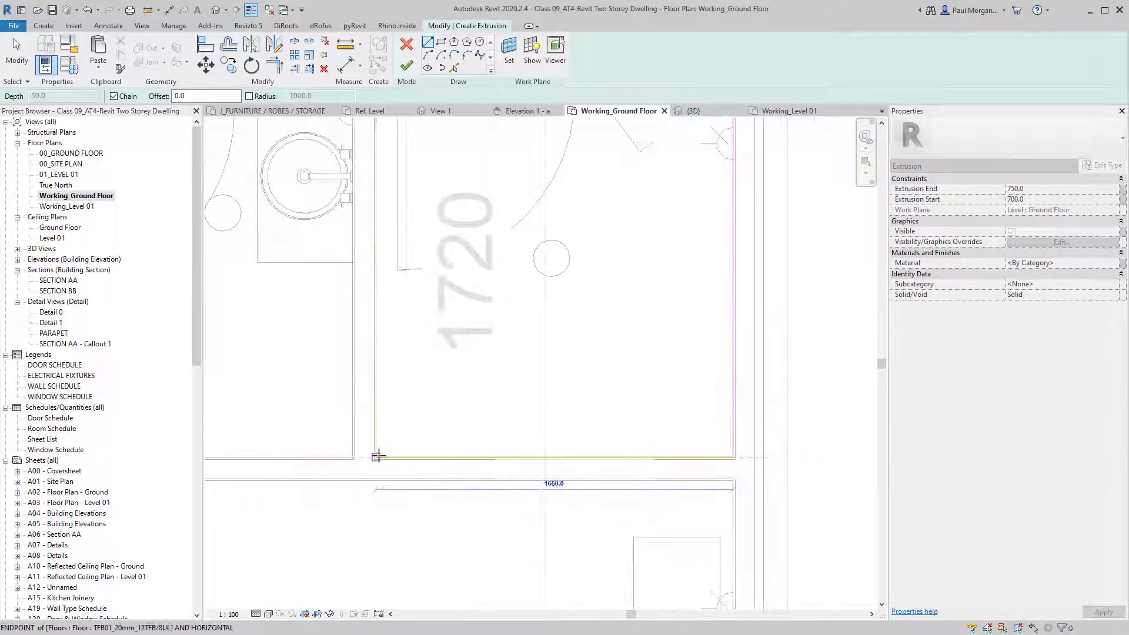
{"action": "left_click", "coordinate": [375, 457]}
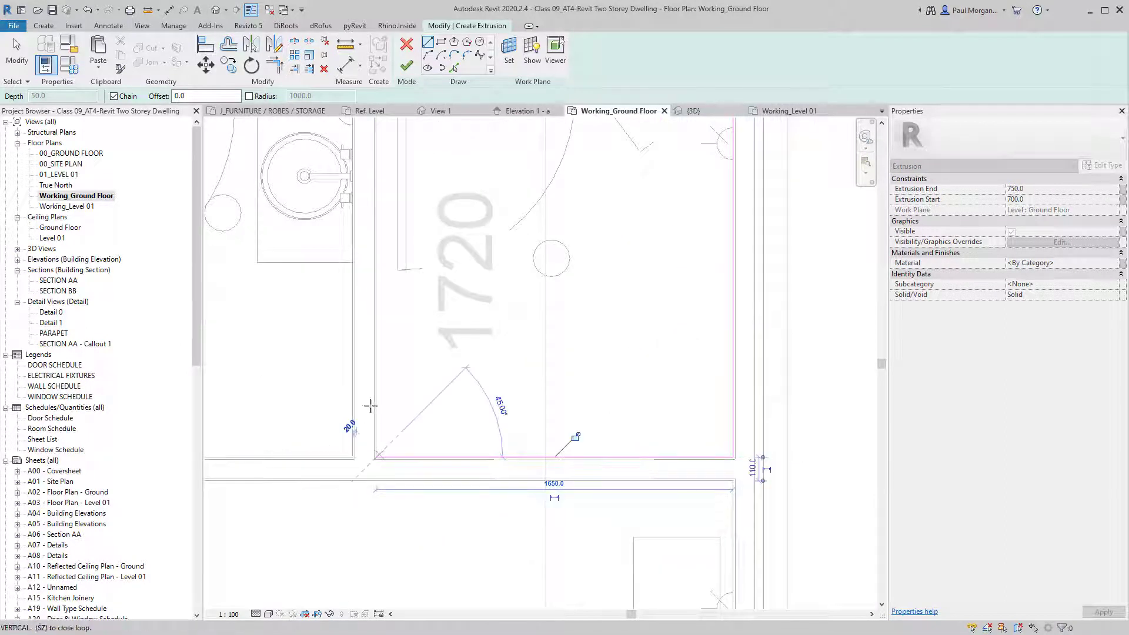
{"action": "left_click", "coordinate": [375, 369]}
{"action": "left_click", "coordinate": [625, 371]}
{"action": "key", "text": "Escape"}
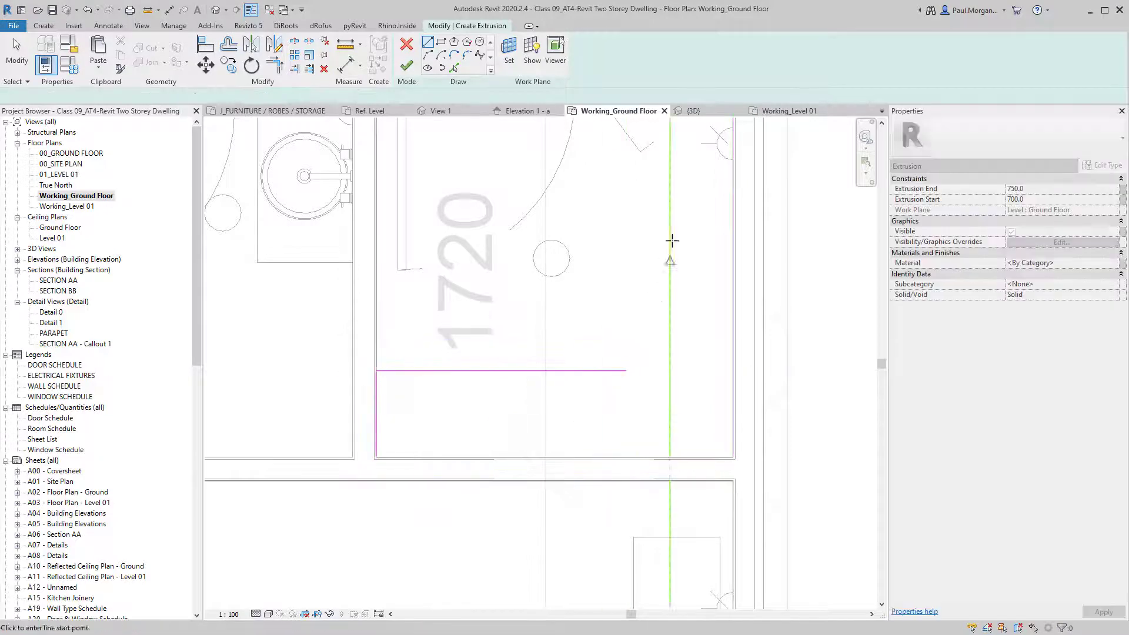
Add the 420 top edge and vertical edge, joining the corner to close the L-outline.
{"action": "middle_click_drag", "start_coordinate": [671, 137], "coordinate": [650, 254]}
{"action": "left_click", "coordinate": [713, 207]}
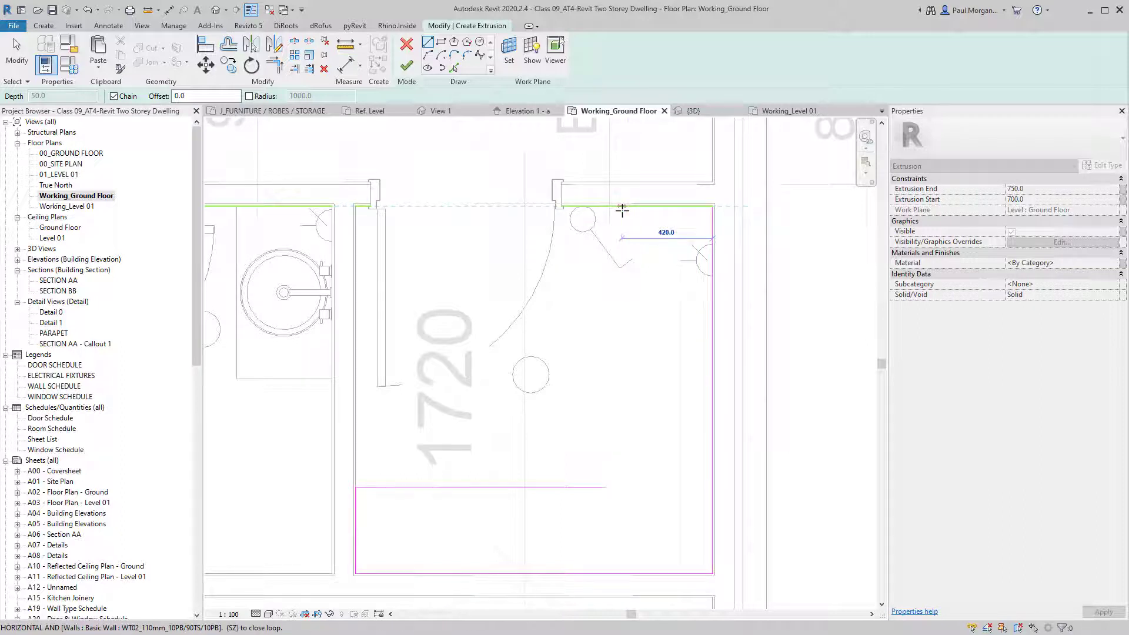
{"action": "left_click", "coordinate": [626, 207]}
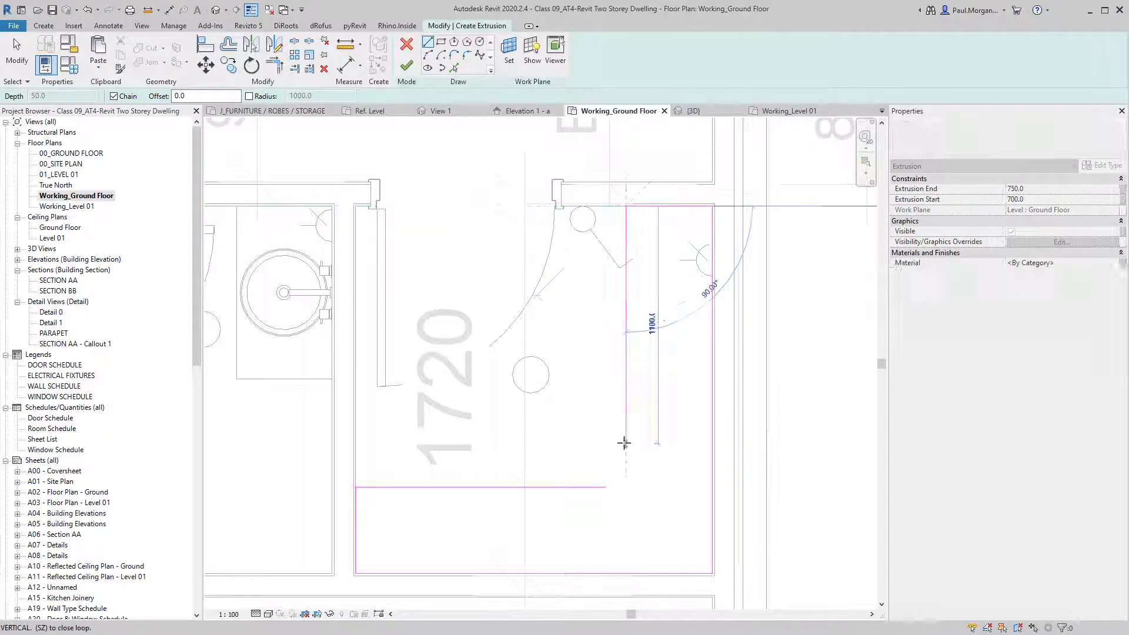
{"action": "left_click", "coordinate": [625, 453]}
{"action": "key", "text": "Escape"}
{"action": "key", "text": "Escape"}
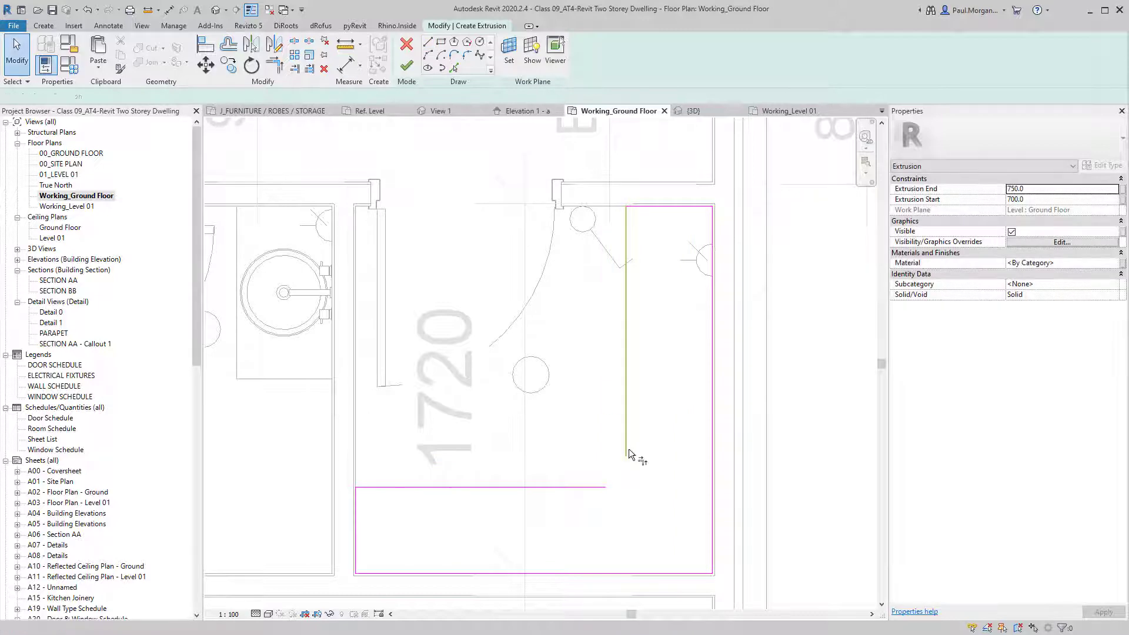
{"action": "left_click", "coordinate": [630, 449]}
{"action": "left_click", "coordinate": [603, 486]}
{"action": "key", "text": "Escape"}
Set the extrusion to start at 300 and end at 320, then finish the sketch.
{"action": "scroll", "coordinate": [602, 487], "scroll_direction": "down", "scroll_amount": 2}
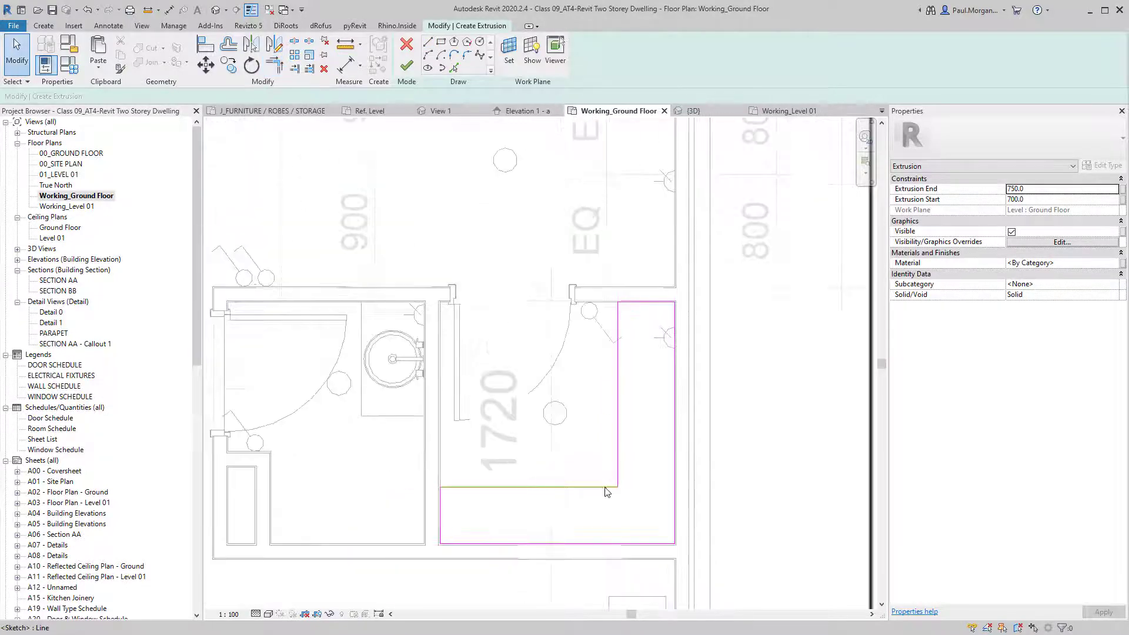
{"action": "left_click", "coordinate": [1049, 200]}
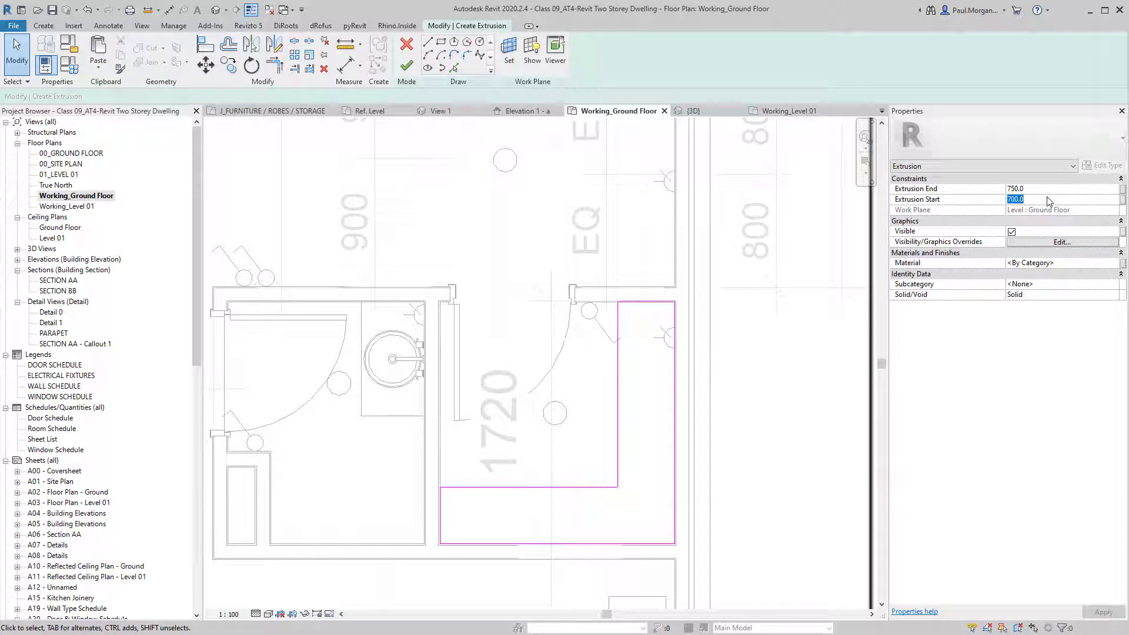
{"action": "type", "text": "300"}
{"action": "left_click", "coordinate": [1067, 192]}
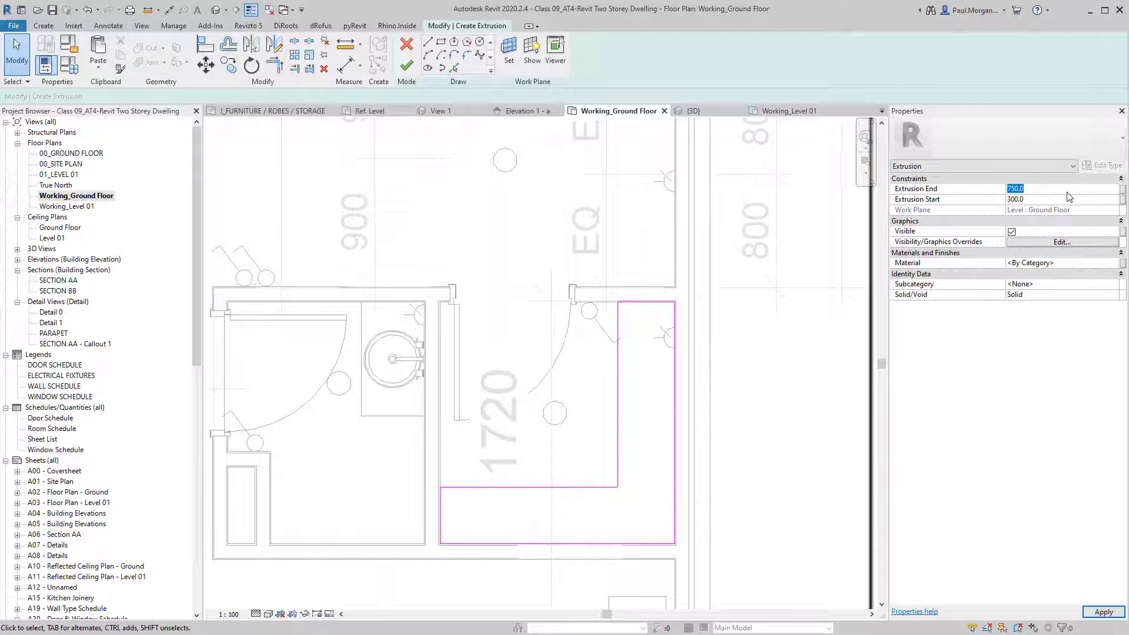
{"action": "type", "text": "320"}
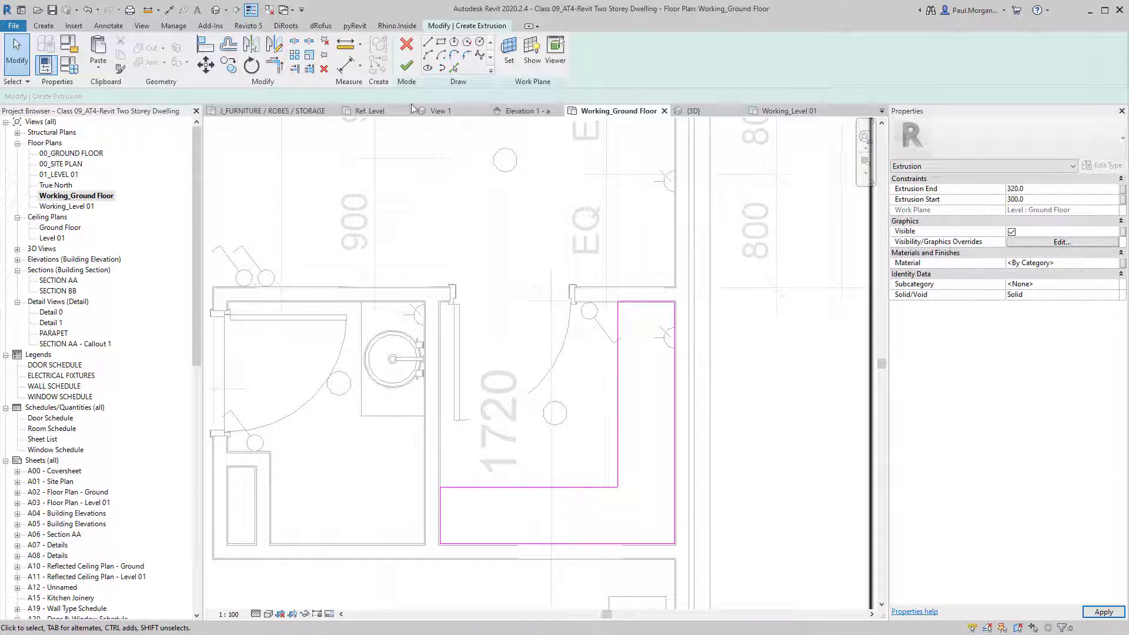
{"action": "left_click", "coordinate": [406, 66]}
{"action": "left_click", "coordinate": [750, 398]}
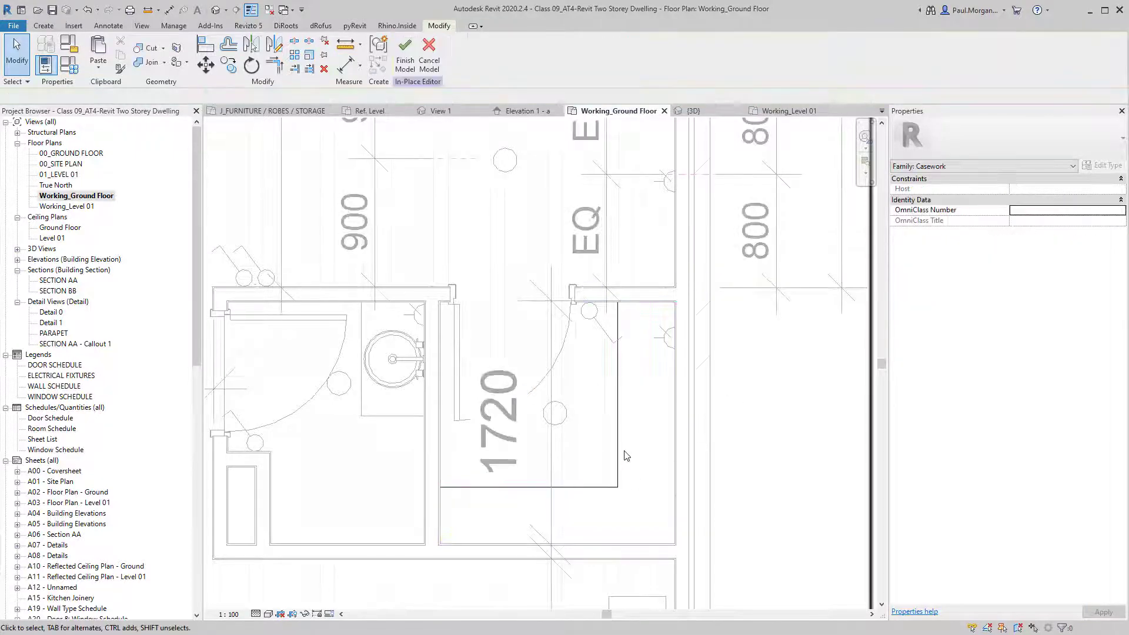
Finish the in-place bench model, select it and box it in 3D with BX.
{"action": "scroll", "coordinate": [563, 333], "scroll_direction": "down", "scroll_amount": 2}
{"action": "middle_click_drag", "start_coordinate": [563, 333], "coordinate": [581, 345]}
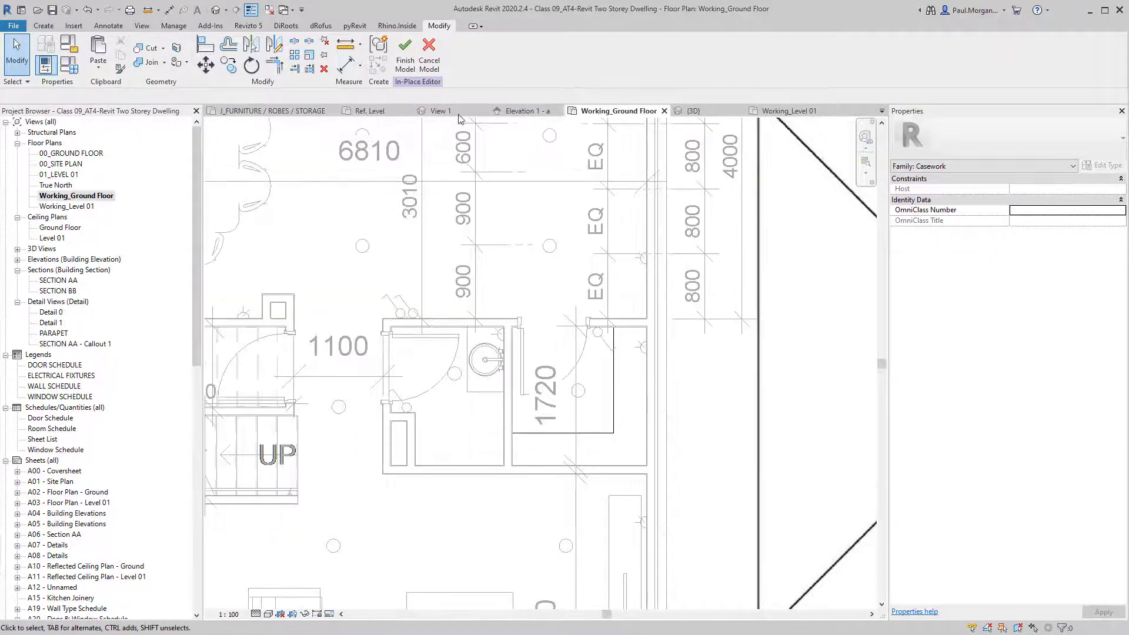
{"action": "left_click", "coordinate": [405, 56]}
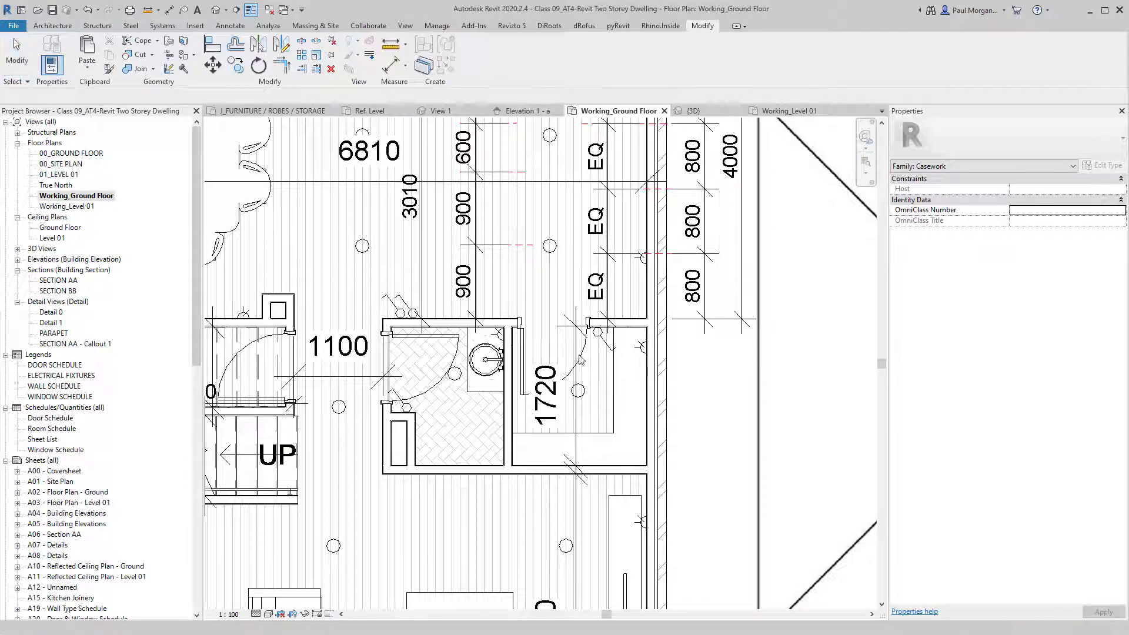
{"action": "left_click", "coordinate": [616, 390]}
{"action": "key", "text": "b"}
{"action": "key", "text": "x"}
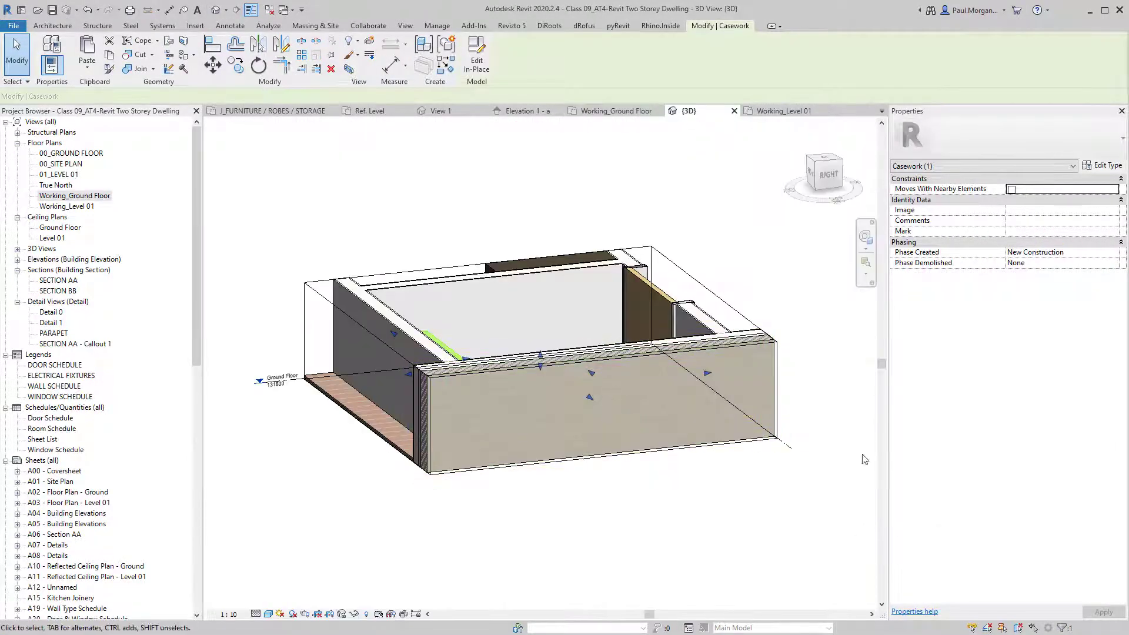
Orbit behind the bench, trim the section box tightly around it, and reopen the bench for editing.
{"action": "middle_click_drag", "start_coordinate": [511, 393], "coordinate": [501, 389], "text": "shift"}
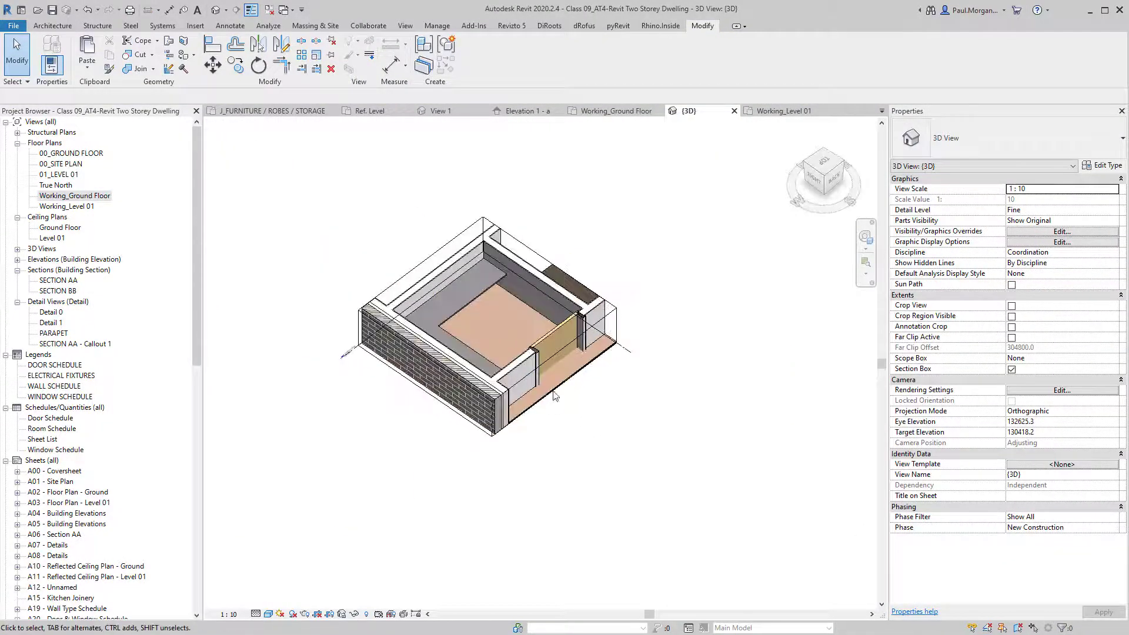
{"action": "middle_click_drag", "start_coordinate": [569, 343], "coordinate": [522, 267], "text": "shift"}
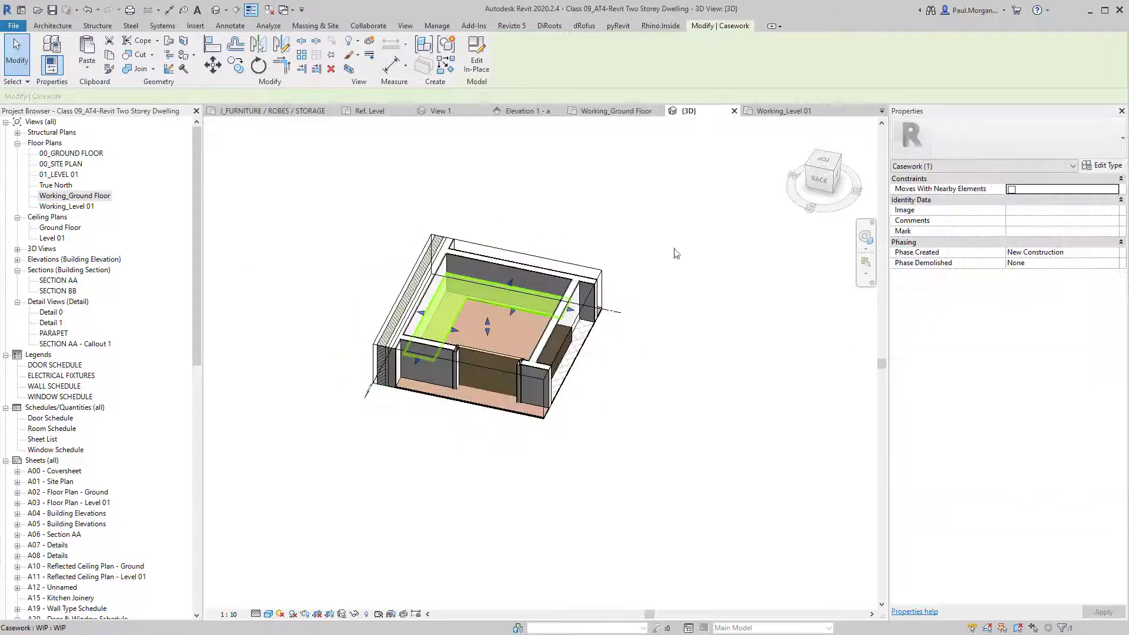
{"action": "left_click", "coordinate": [551, 260]}
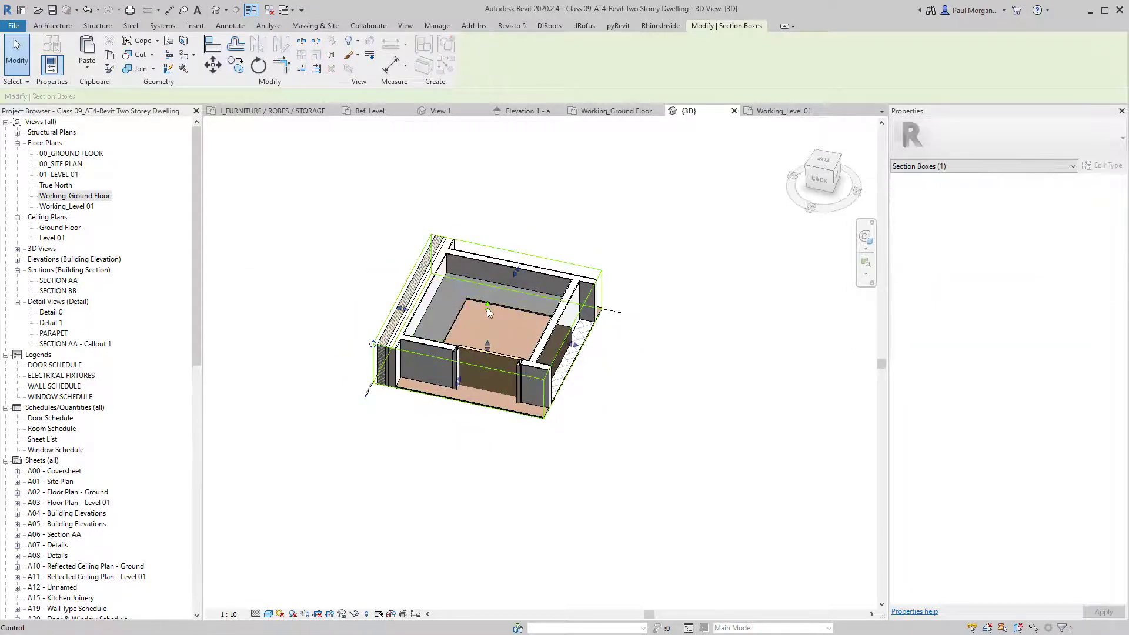
{"action": "left_click_drag", "start_coordinate": [487, 307], "coordinate": [487, 210]}
{"action": "left_click_drag", "start_coordinate": [561, 302], "coordinate": [483, 322]}
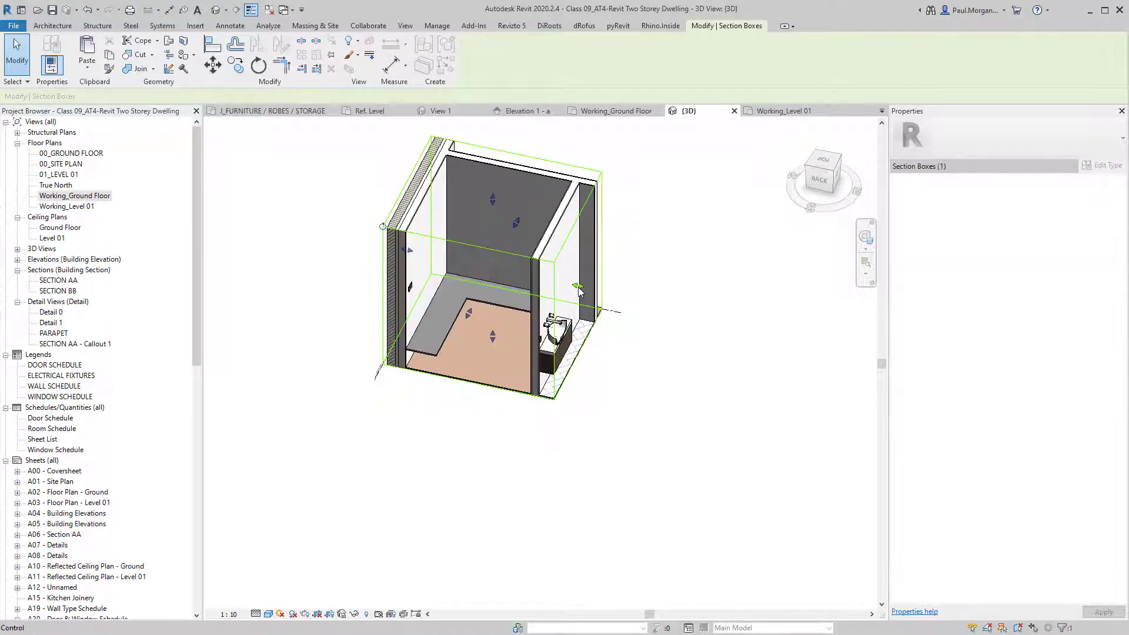
{"action": "left_click_drag", "start_coordinate": [578, 286], "coordinate": [547, 283]}
{"action": "mouse_move", "coordinate": [520, 448]}
{"action": "middle_mouse_down"}
{"action": "mouse_move", "coordinate": [537, 507]}
{"action": "mouse_move", "coordinate": [506, 464]}
{"action": "middle_mouse_up"}
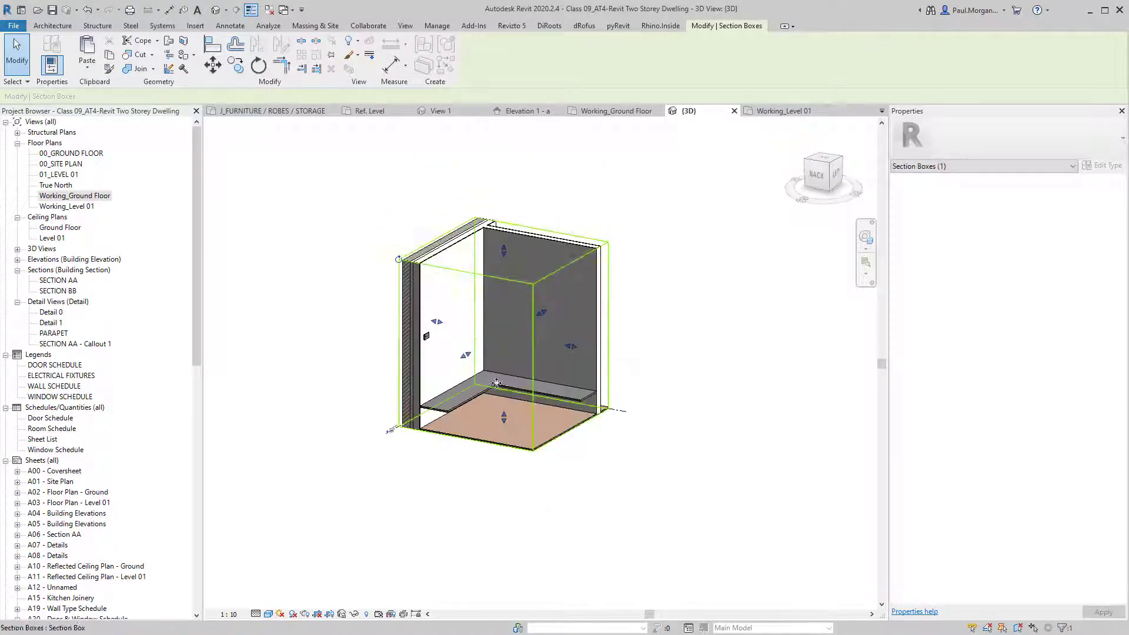
{"action": "double_click", "coordinate": [495, 380]}
Select the bench extrusion and view it from the back, starting then cancelling a Copy.
{"action": "scroll", "coordinate": [495, 388], "scroll_direction": "up", "scroll_amount": 3}
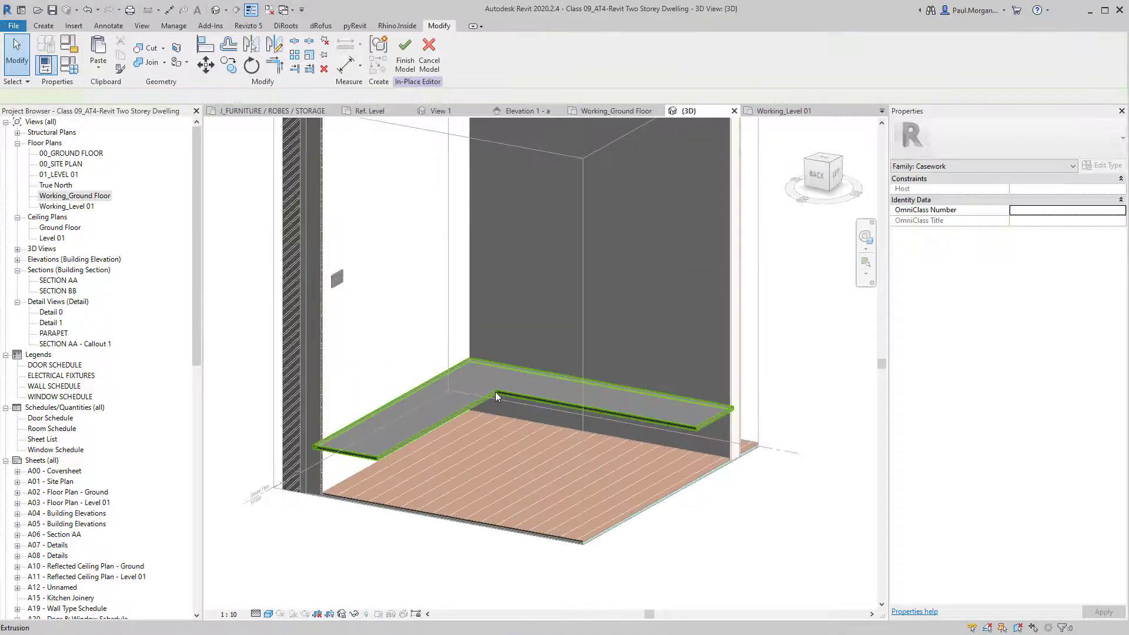
{"action": "left_click", "coordinate": [495, 392]}
{"action": "middle_click_drag", "start_coordinate": [510, 419], "coordinate": [517, 380], "text": "shift"}
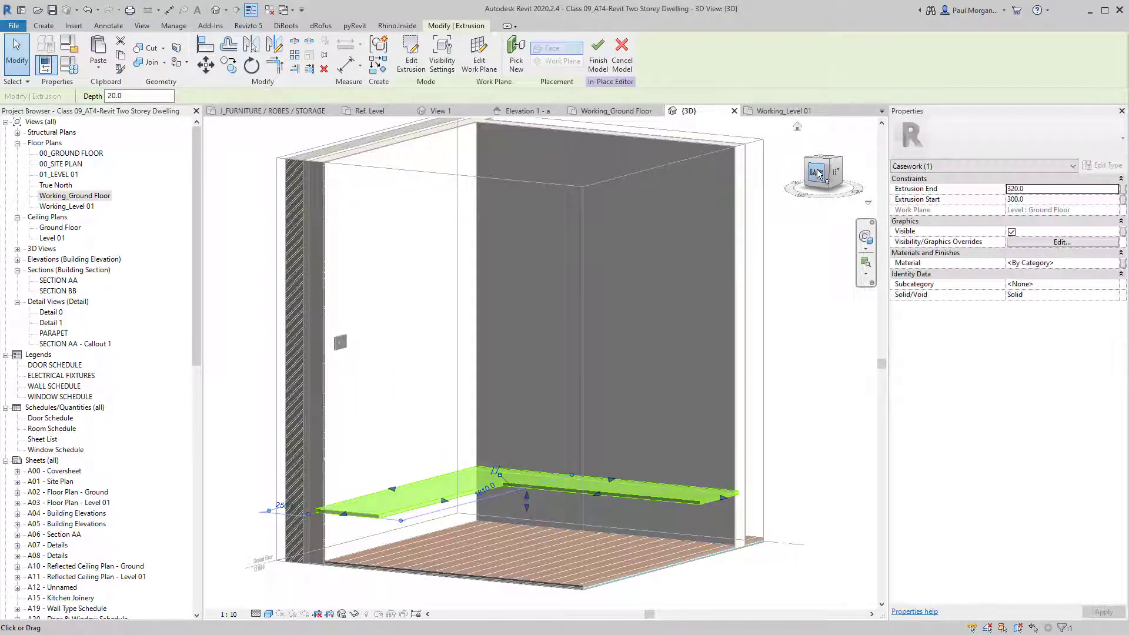
{"action": "left_click", "coordinate": [819, 175]}
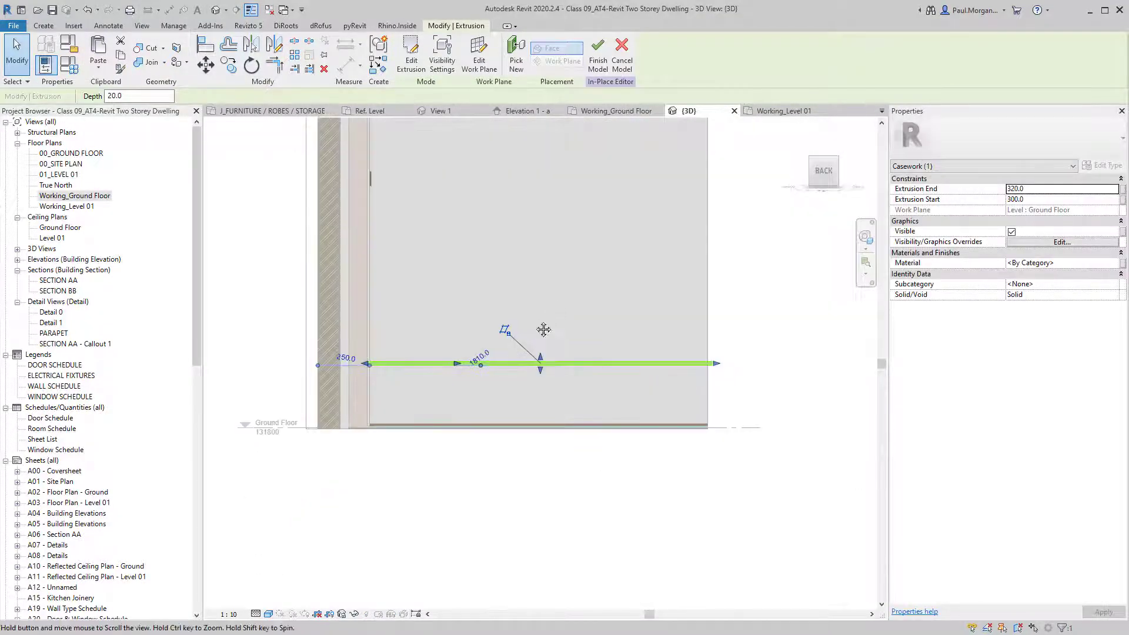
{"action": "middle_click_drag", "start_coordinate": [554, 304], "coordinate": [510, 470]}
{"action": "key", "text": "c"}
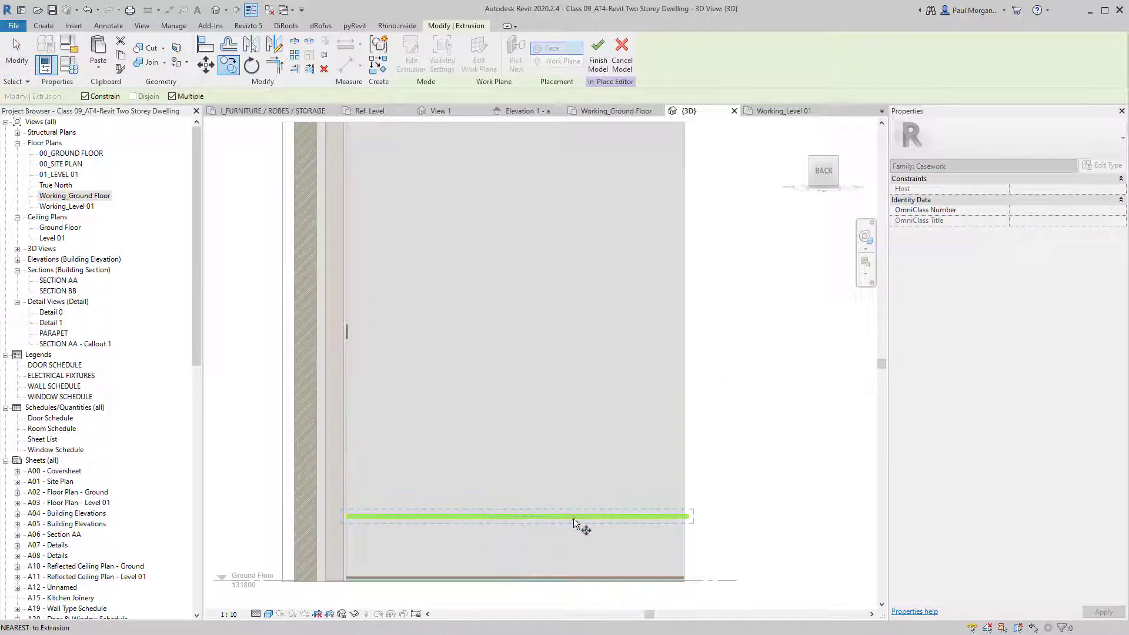
{"action": "left_click", "coordinate": [574, 516]}
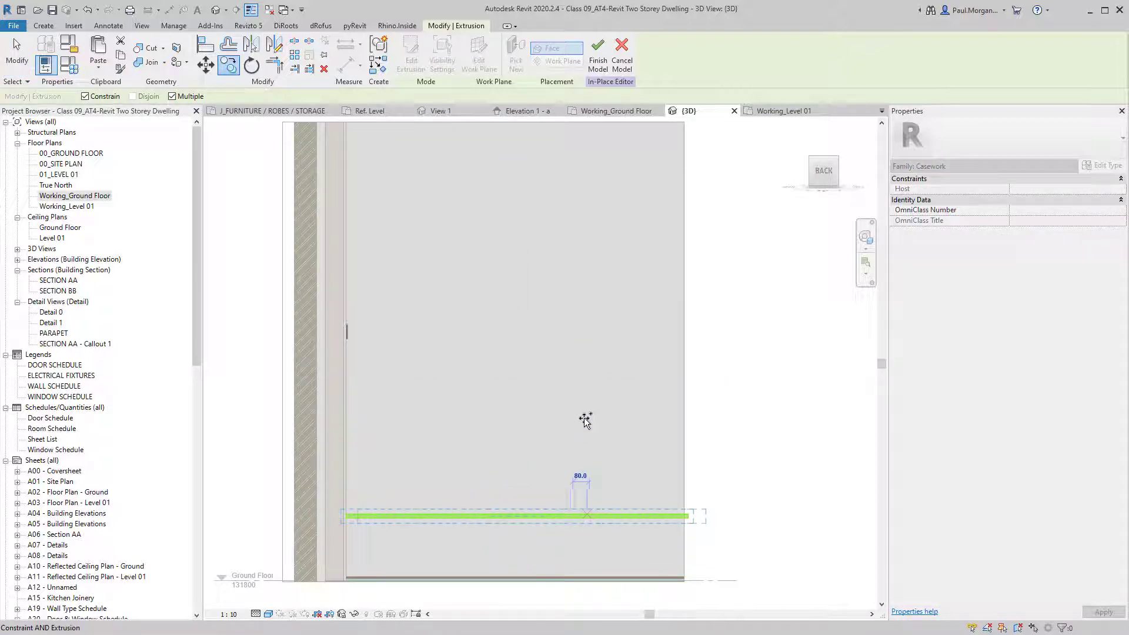
{"action": "left_click", "coordinate": [192, 97]}
{"action": "key", "text": "Escape"}
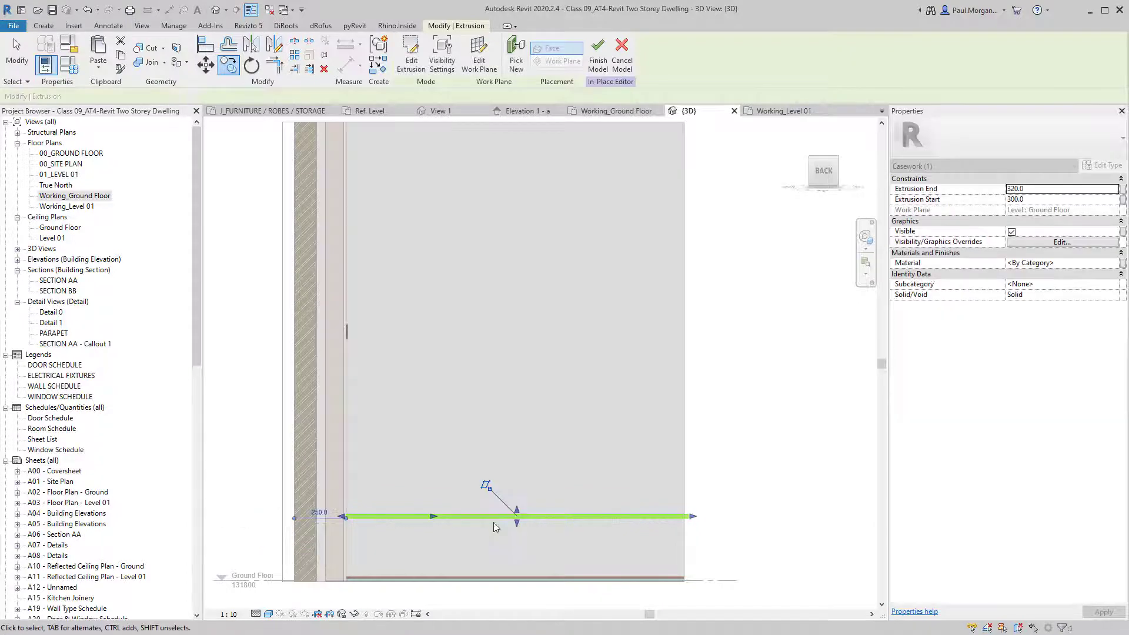
{"action": "middle_click_drag", "start_coordinate": [563, 387], "coordinate": [527, 469], "text": "shift"}
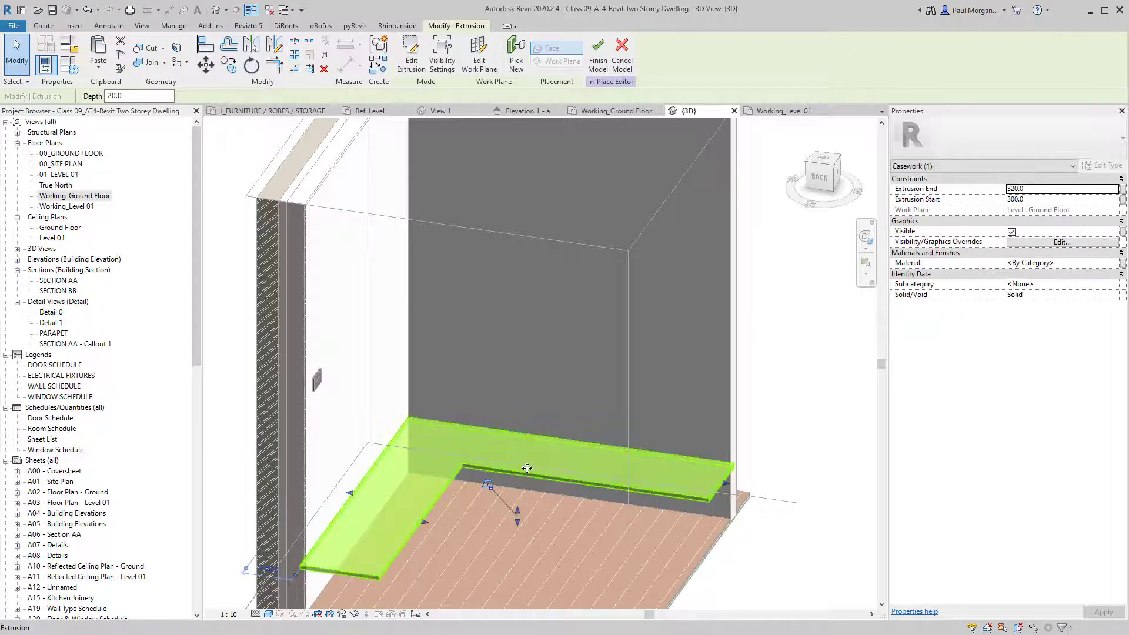
Paste the extrusion aligned in place and set its Extrusion End 600 and Start 620.
{"action": "left_click", "coordinate": [98, 68]}
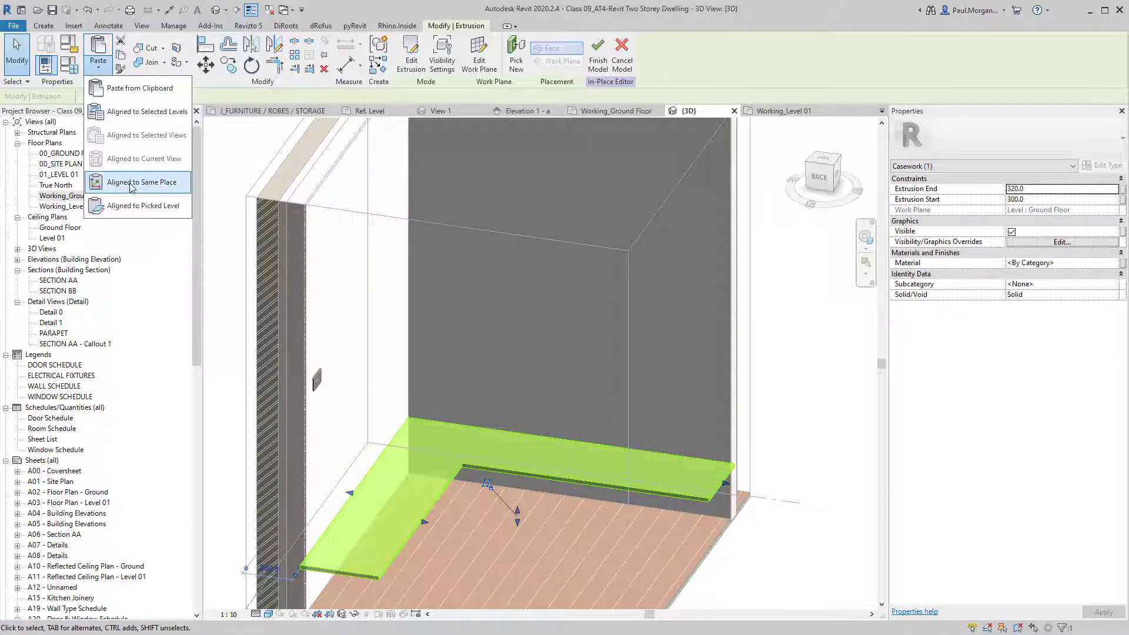
{"action": "left_click", "coordinate": [131, 183]}
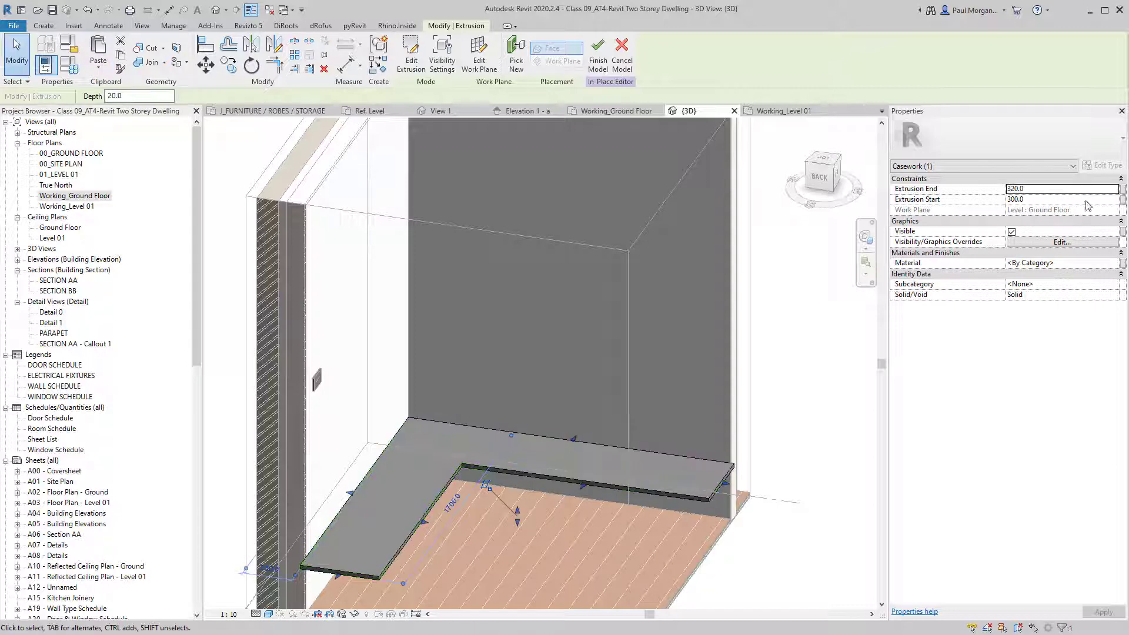
{"action": "left_click", "coordinate": [1046, 191]}
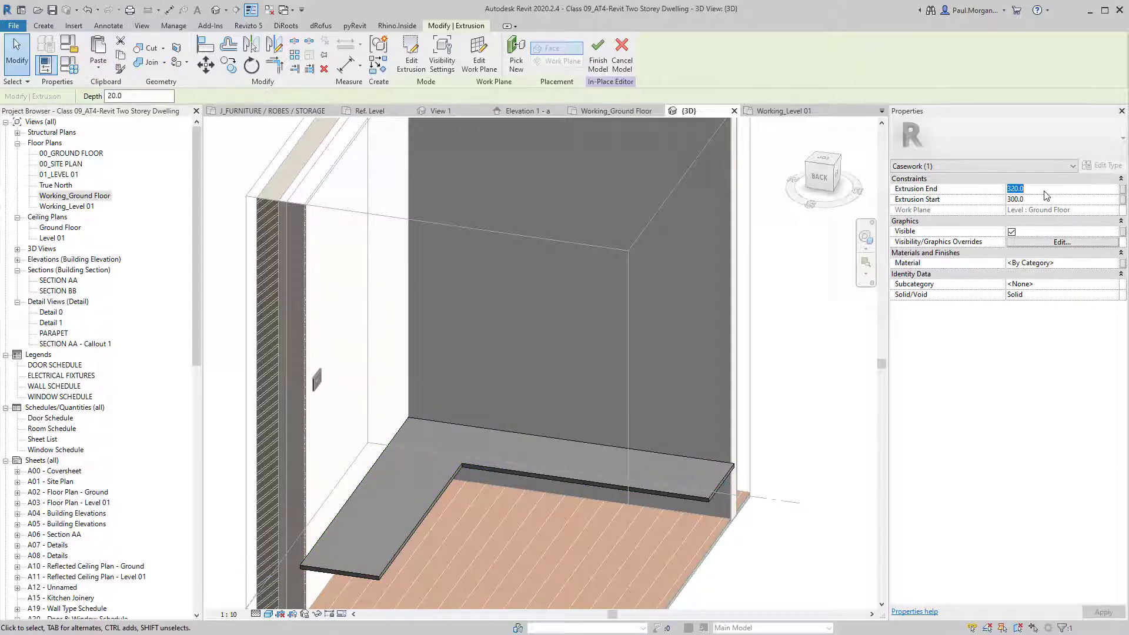
{"action": "type", "text": "600"}
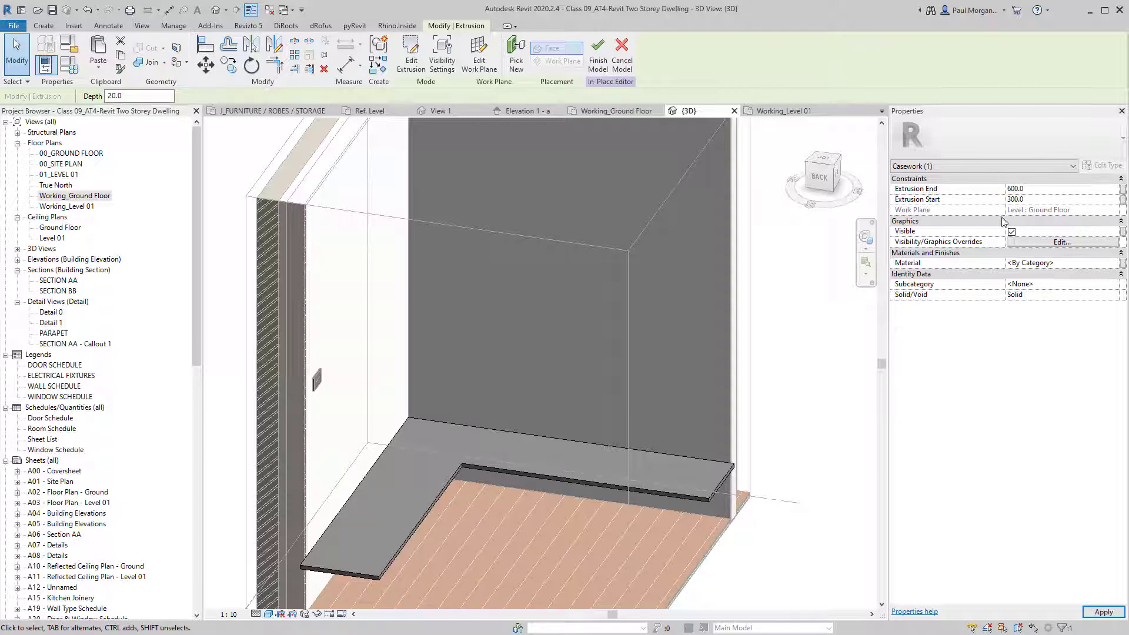
{"action": "left_click", "coordinate": [1035, 200]}
{"action": "type", "text": "620"}
Orbit to inspect both stacked shelves, then select the upper shelf and copy it.
{"action": "middle_click_drag", "start_coordinate": [560, 393], "coordinate": [514, 351], "text": "shift"}
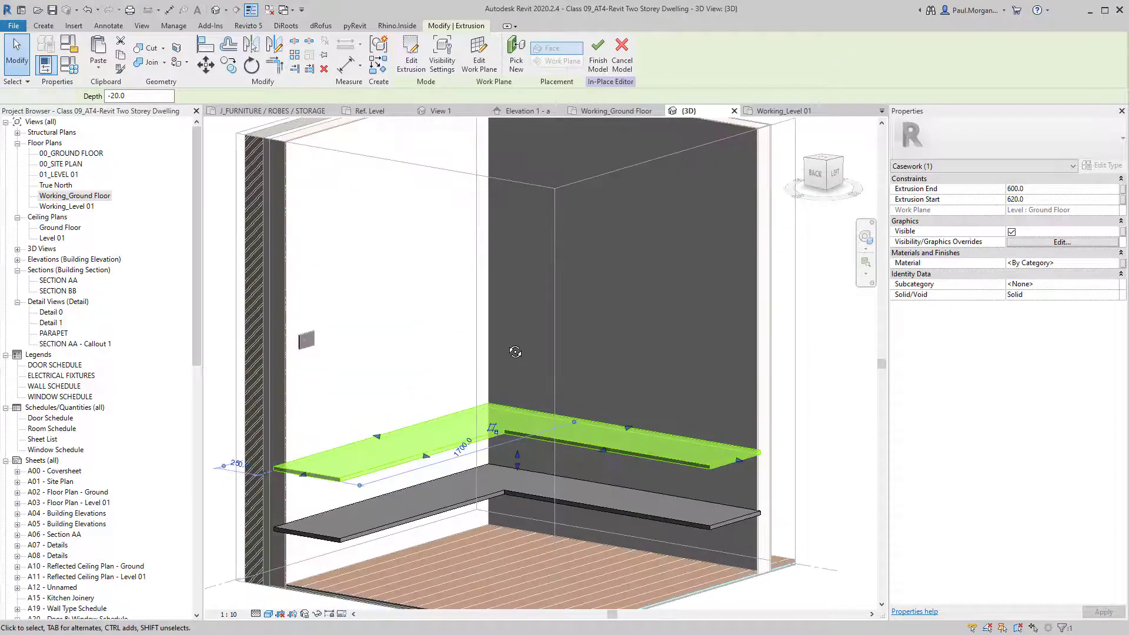
{"action": "left_click", "coordinate": [516, 353]}
{"action": "scroll", "coordinate": [548, 399], "scroll_direction": "down", "scroll_amount": 1}
{"action": "middle_click_drag", "start_coordinate": [548, 401], "coordinate": [535, 470], "text": "shift"}
{"action": "mouse_move", "coordinate": [532, 294]}
{"action": "middle_mouse_down", "text": "shift"}
{"action": "mouse_move", "coordinate": [444, 237]}
{"action": "mouse_move", "coordinate": [535, 270]}
{"action": "mouse_move", "coordinate": [535, 285]}
{"action": "middle_mouse_up", "text": "shift"}
{"action": "left_click", "coordinate": [539, 420]}
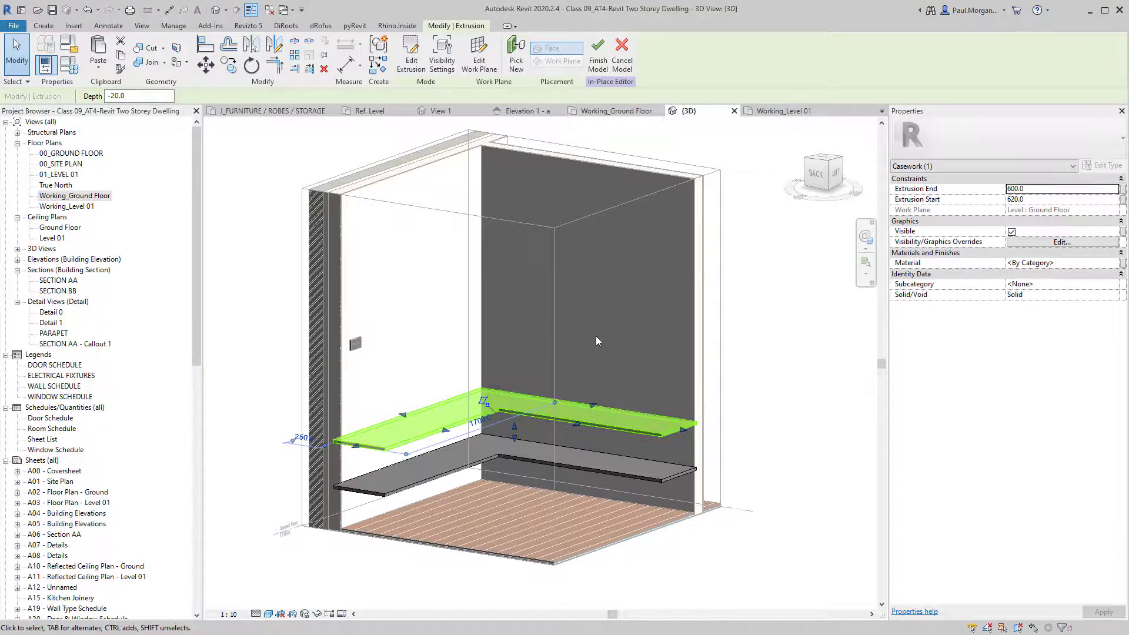
{"action": "left_click", "coordinate": [69, 76]}
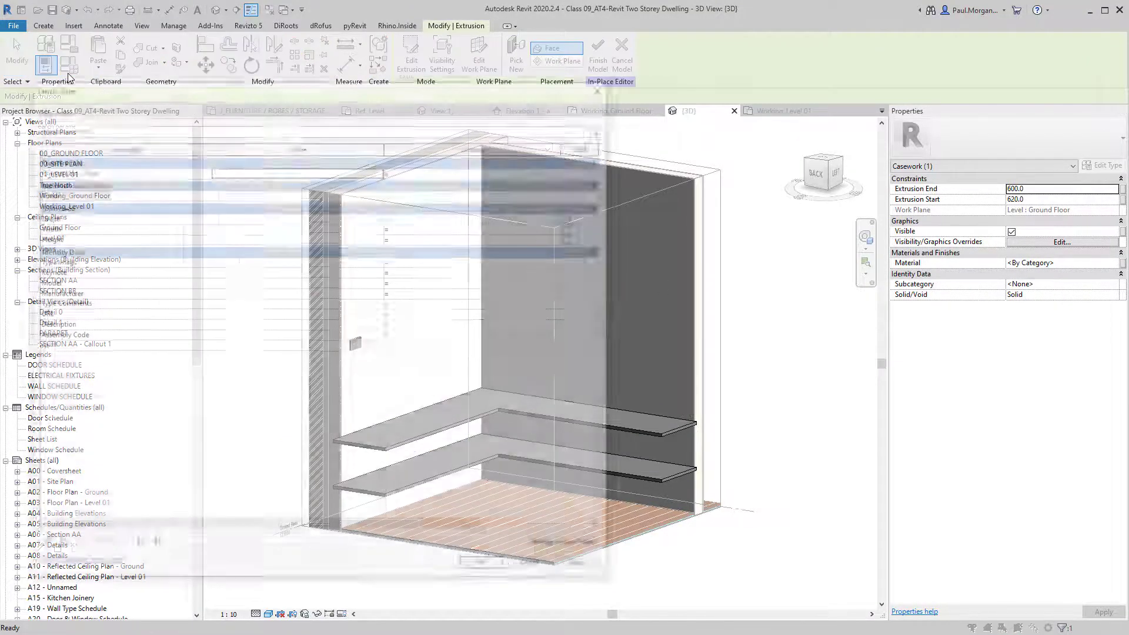
{"action": "key", "text": "Escape"}
Paste another shelf aligned in place with Extrusion End 900 and Start 920.
{"action": "left_click", "coordinate": [99, 67]}
{"action": "left_click", "coordinate": [118, 176]}
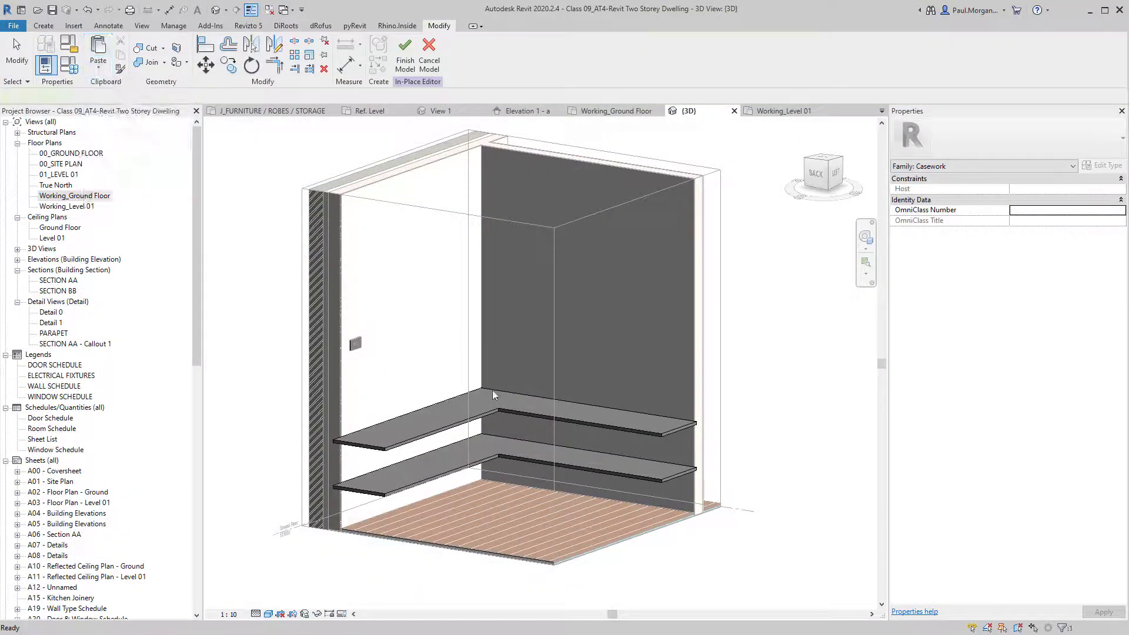
{"action": "left_click", "coordinate": [1077, 189]}
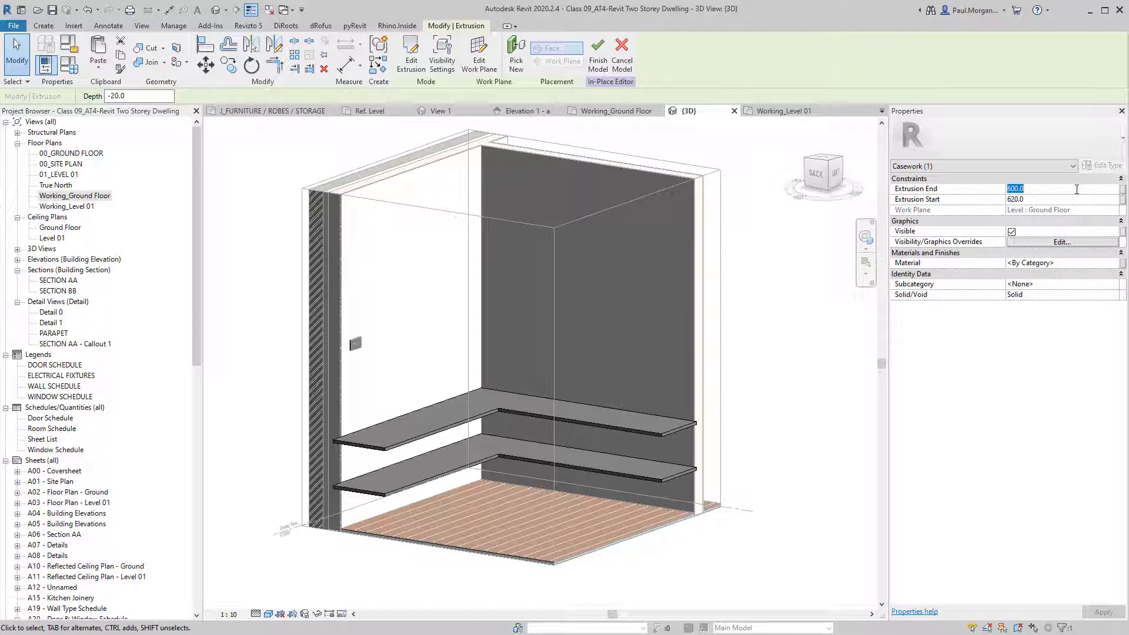
{"action": "type", "text": "900"}
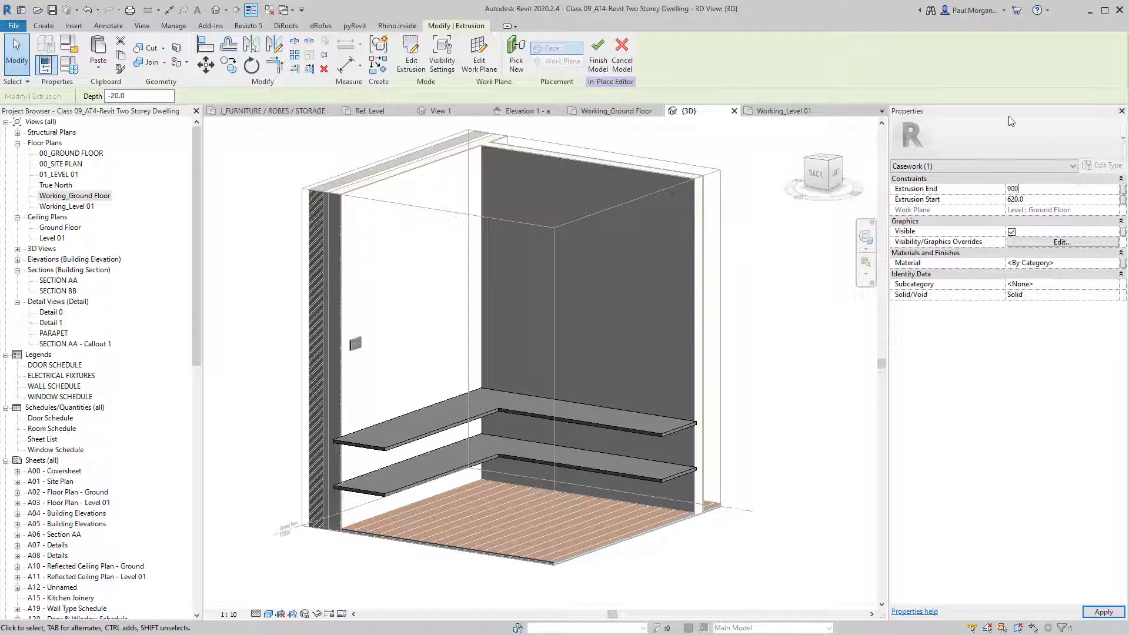
{"action": "key", "text": "Tab"}
{"action": "type", "text": "920"}
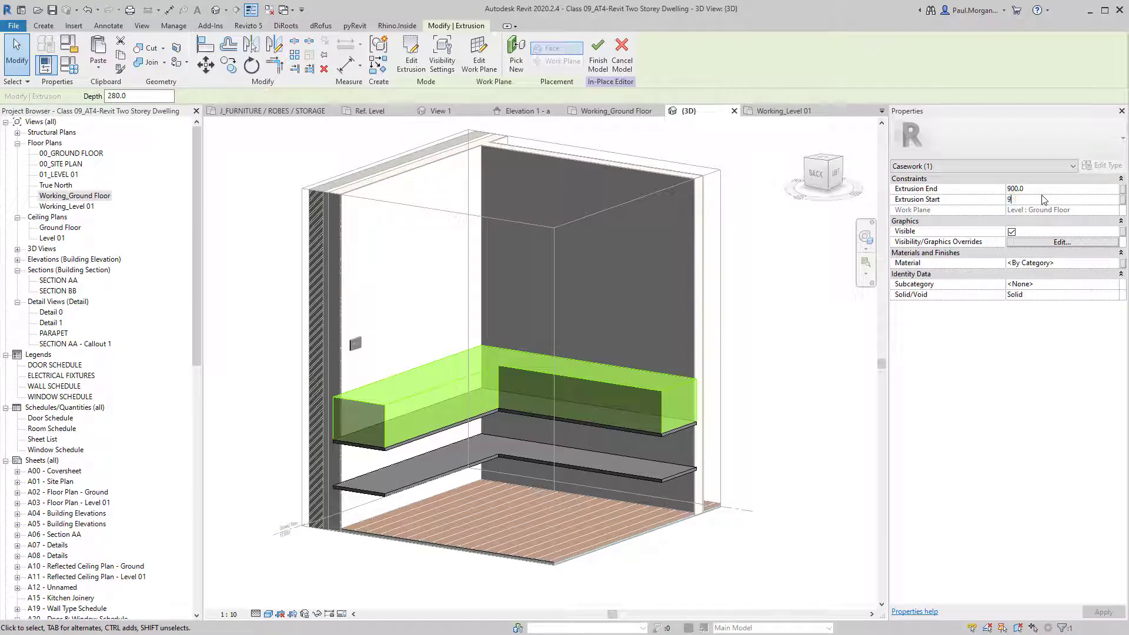
{"action": "left_click", "coordinate": [613, 227]}
{"action": "middle_click_drag", "start_coordinate": [528, 372], "coordinate": [492, 430], "text": "shift"}
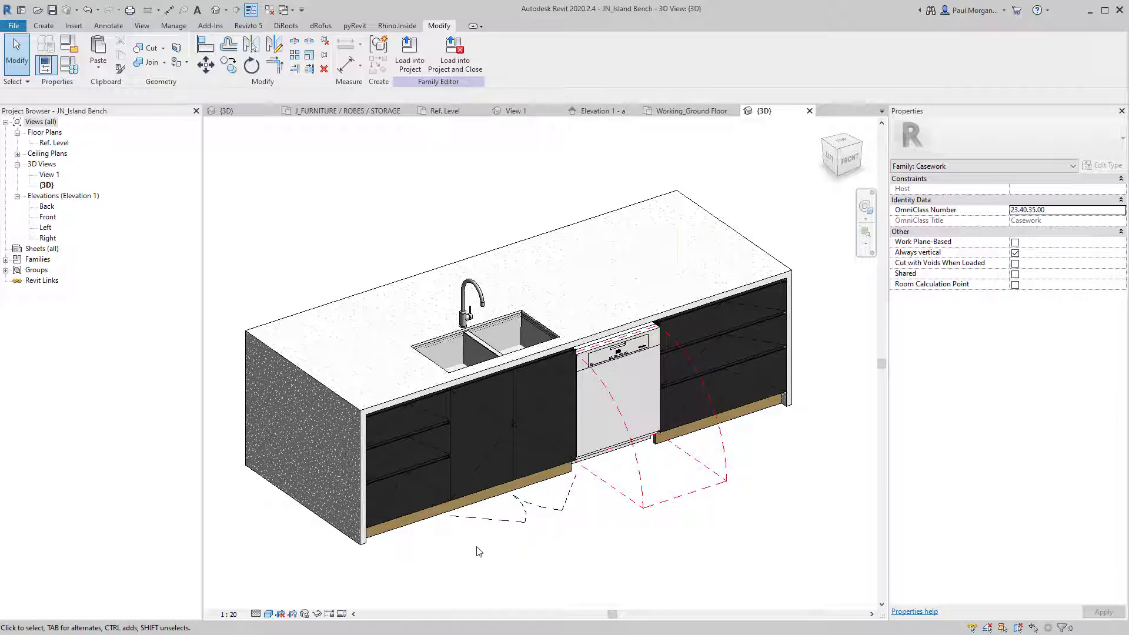
{"action": "left_click", "coordinate": [340, 400]}
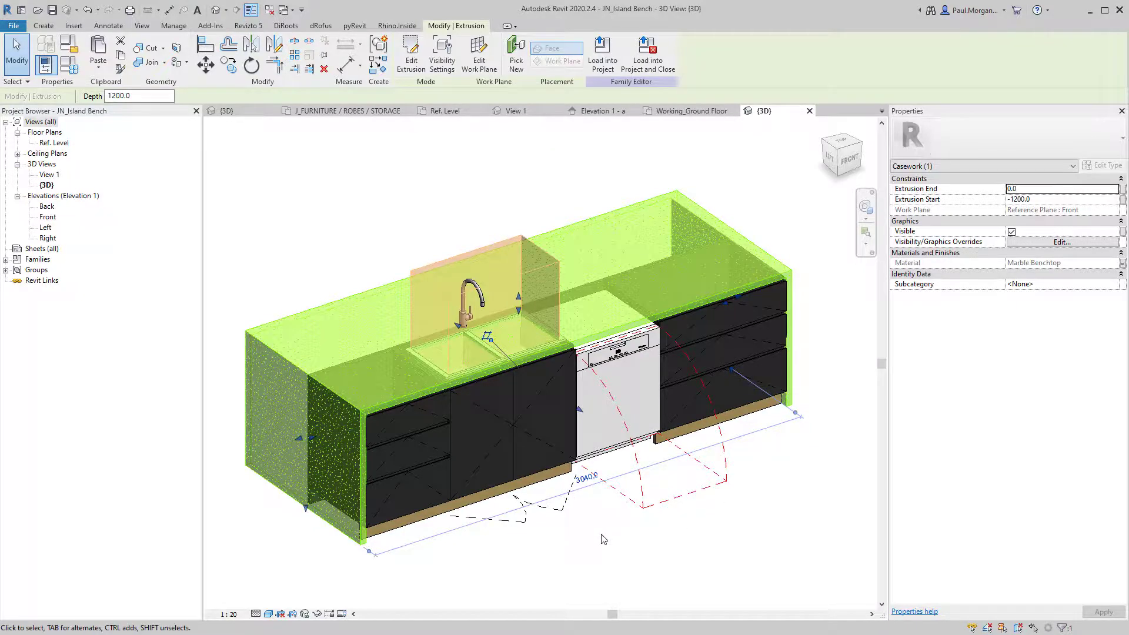
{"action": "key", "text": "h"}
{"action": "key", "text": "h"}
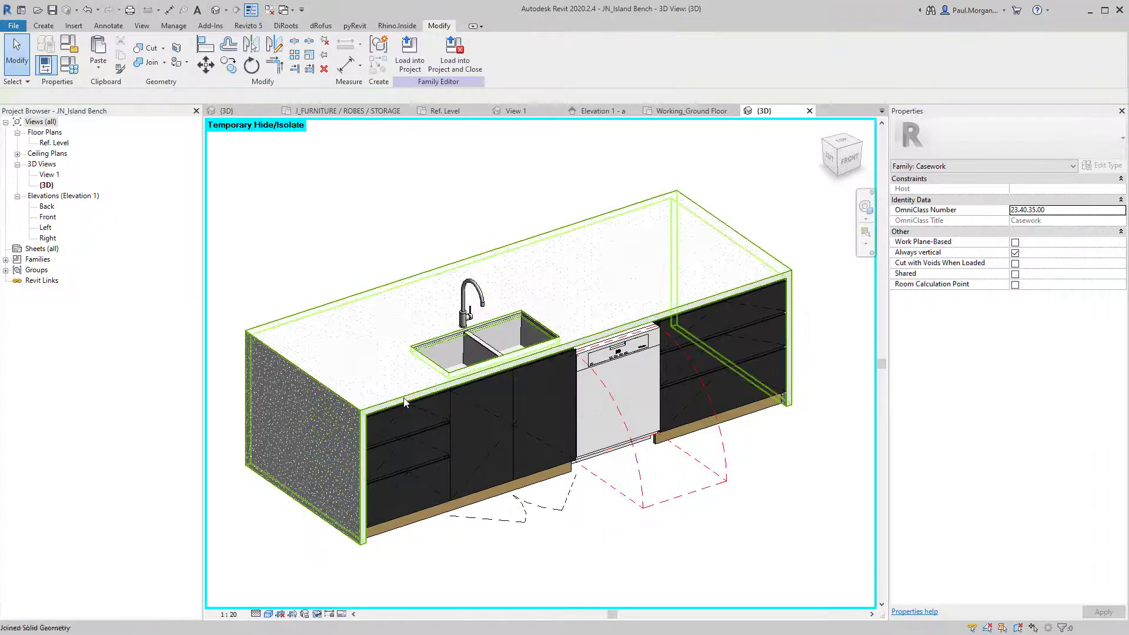
{"action": "left_click", "coordinate": [402, 401]}
{"action": "left_click", "coordinate": [291, 375]}
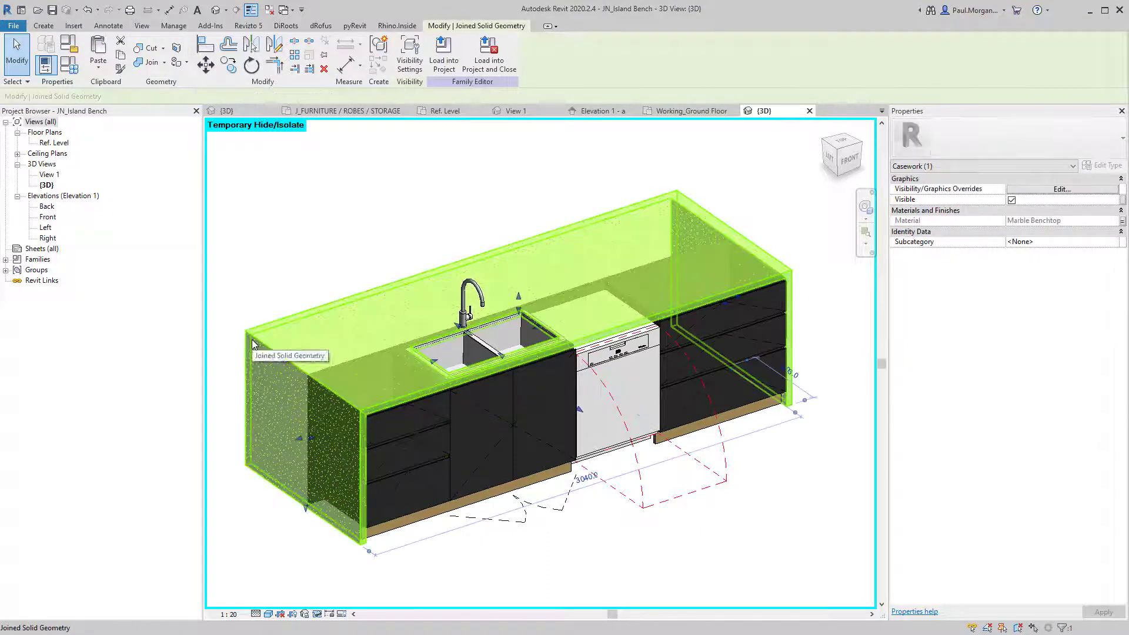
{"action": "key", "text": "h"}
{"action": "key", "text": "h"}
{"action": "left_click", "coordinate": [400, 366]}
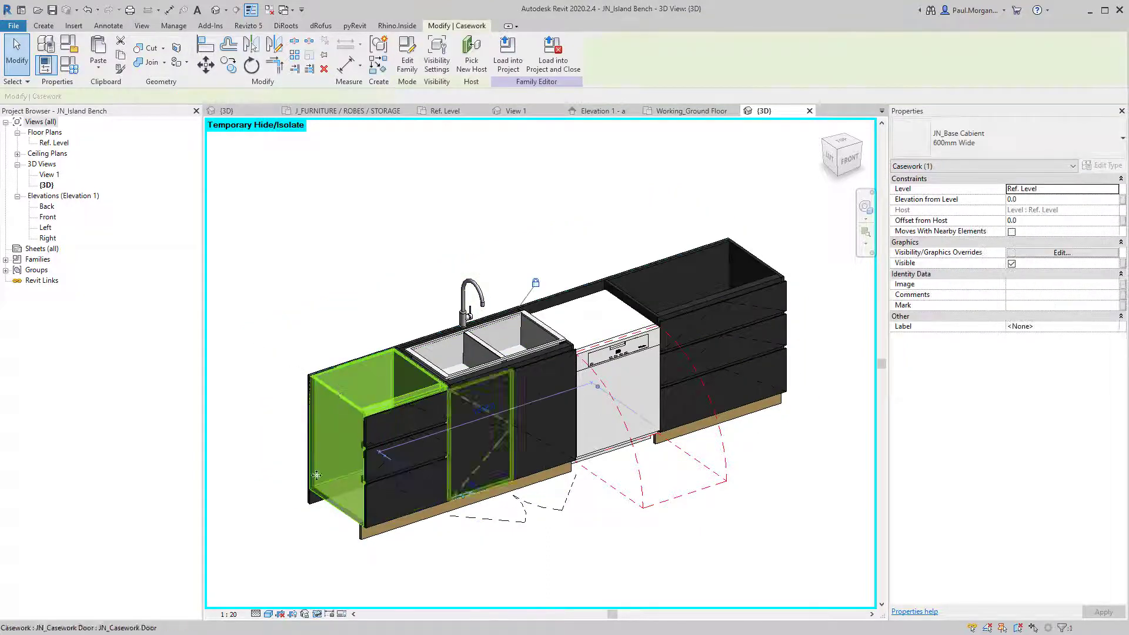
{"action": "scroll", "coordinate": [400, 366], "scroll_direction": "up", "scroll_amount": 1}
{"action": "scroll", "coordinate": [400, 366], "scroll_direction": "up", "scroll_amount": 1}
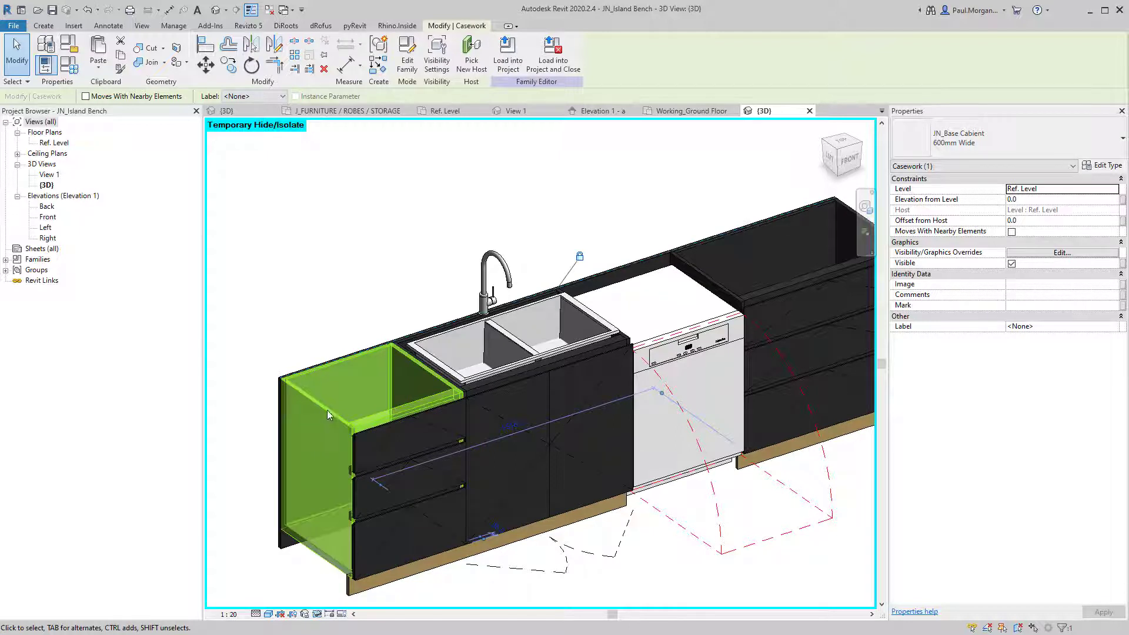
{"action": "left_click", "coordinate": [428, 421]}
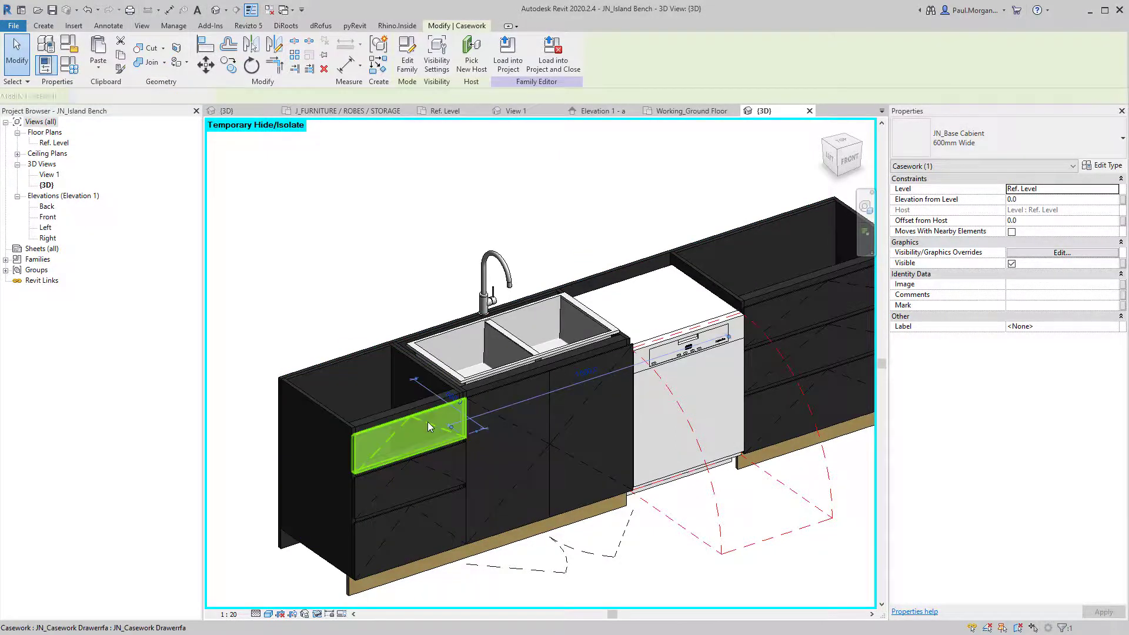
{"action": "left_click", "coordinate": [479, 489]}
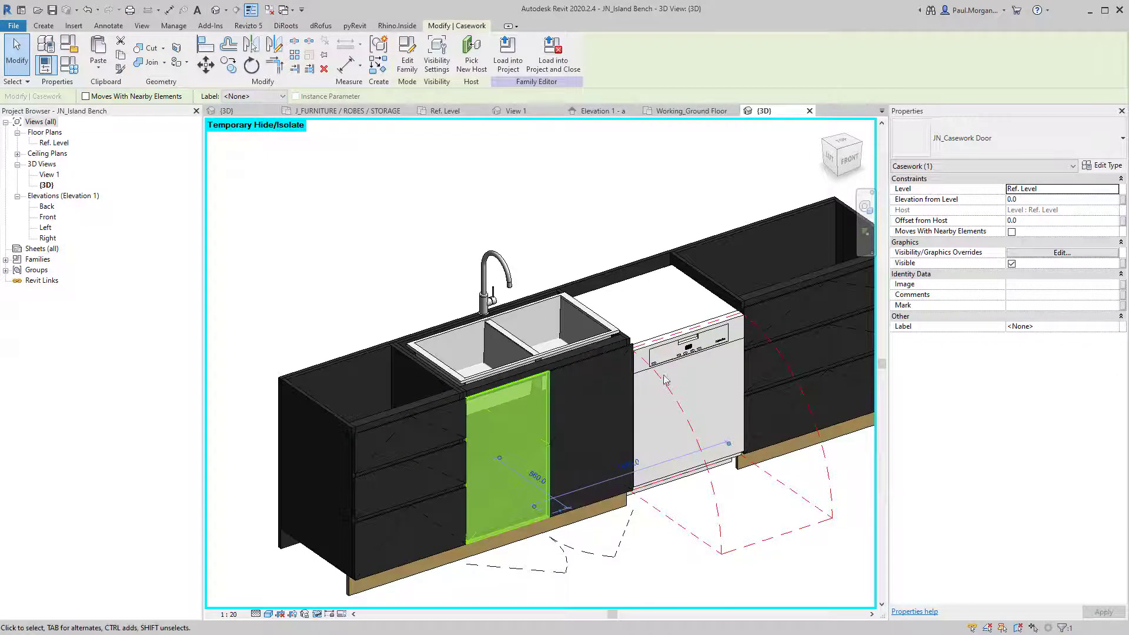
{"action": "left_click", "coordinate": [675, 354]}
{"action": "left_click", "coordinate": [680, 364]}
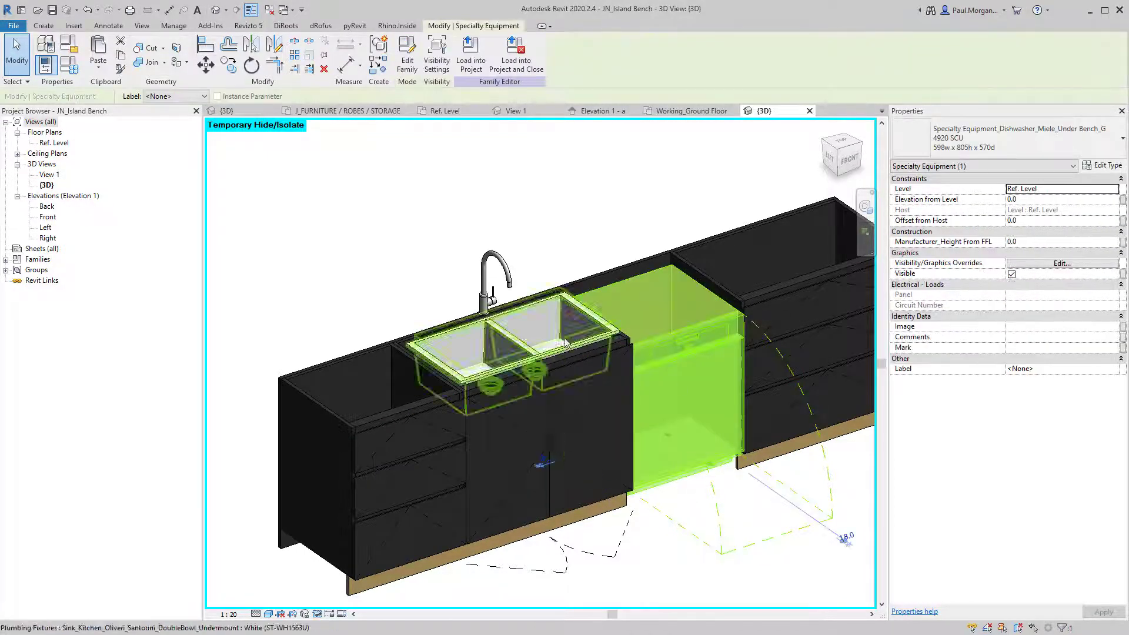
{"action": "left_click", "coordinate": [529, 341]}
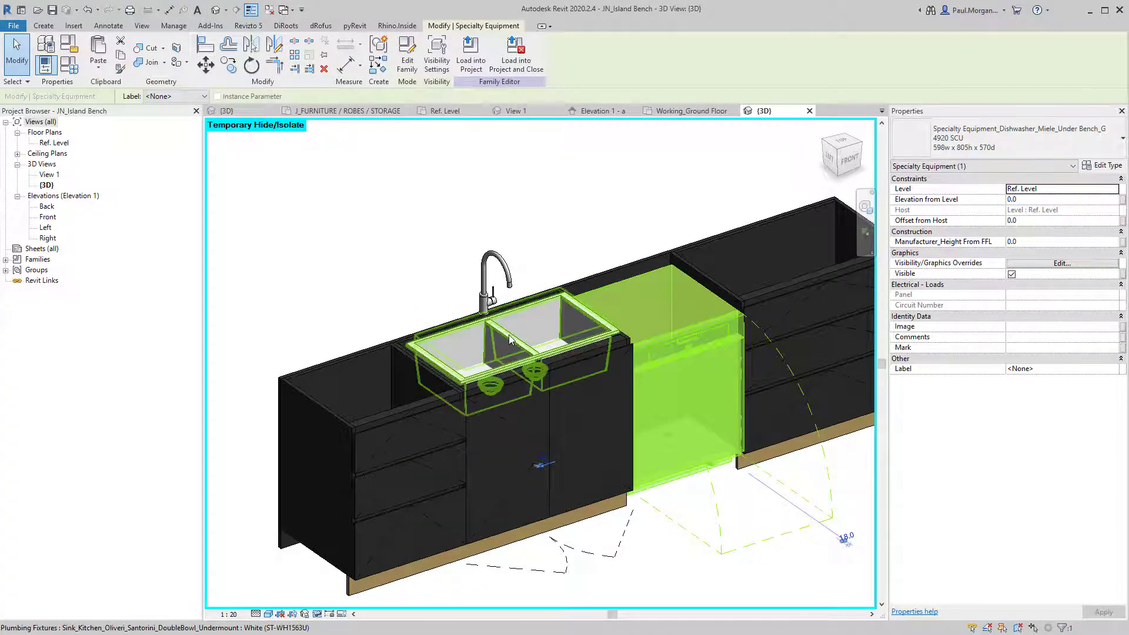
{"action": "left_click", "coordinate": [486, 256]}
{"action": "left_click", "coordinate": [488, 218]}
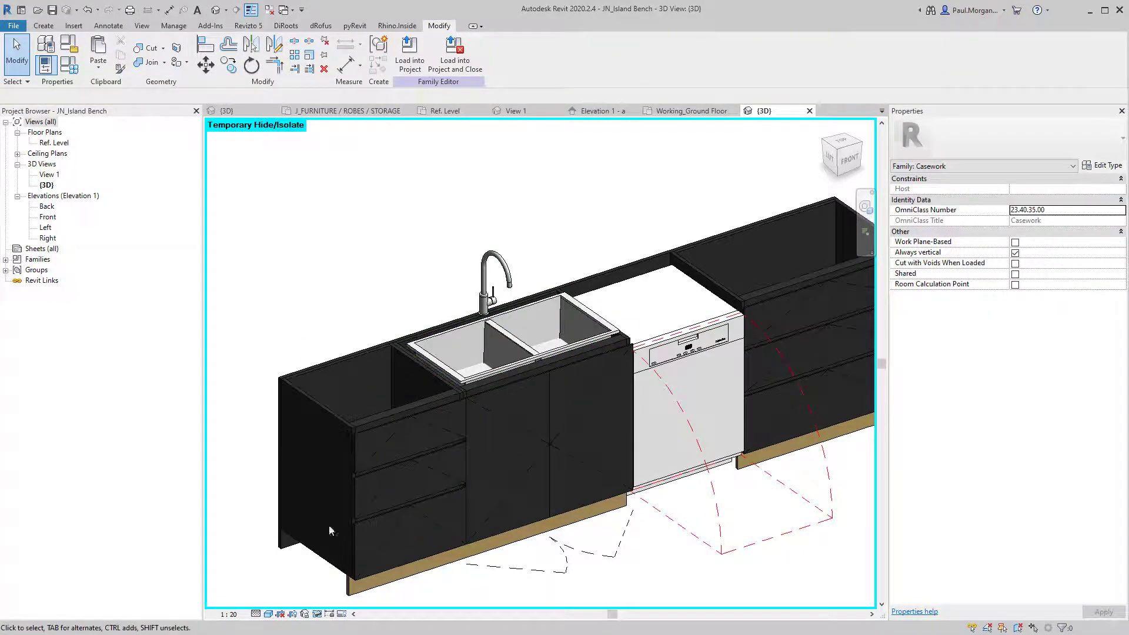
{"action": "left_click", "coordinate": [281, 545]}
{"action": "left_click", "coordinate": [351, 583]}
{"action": "left_click", "coordinate": [348, 590]}
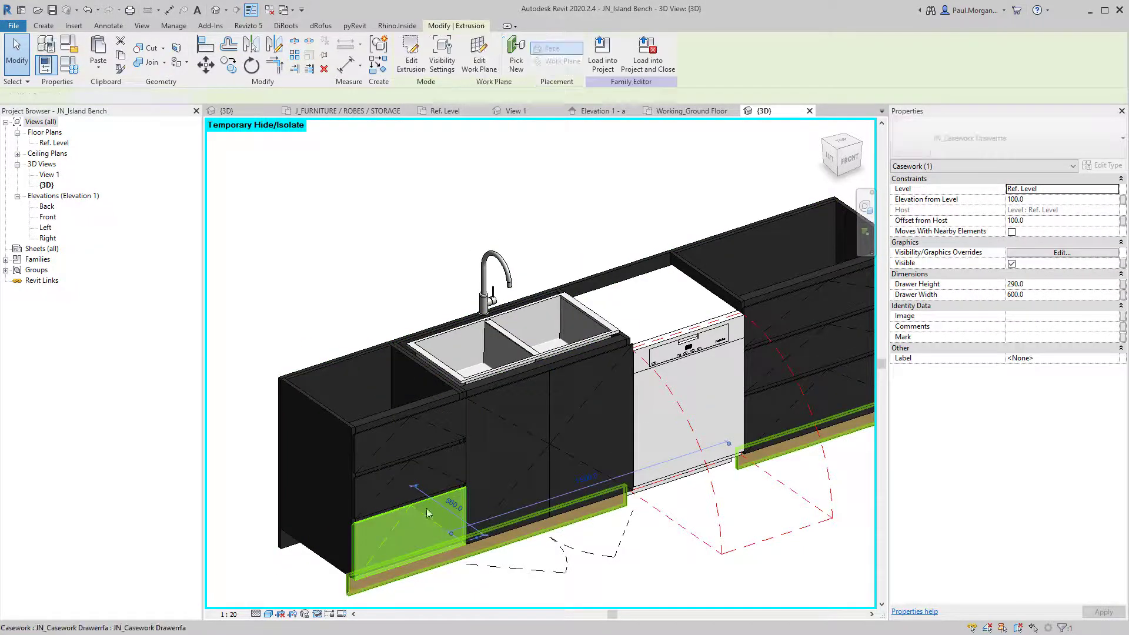
{"action": "scroll", "coordinate": [434, 512], "scroll_direction": "down", "scroll_amount": 2}
{"action": "middle_click_drag", "start_coordinate": [560, 448], "coordinate": [473, 430]}
{"action": "left_click", "coordinate": [653, 551]}
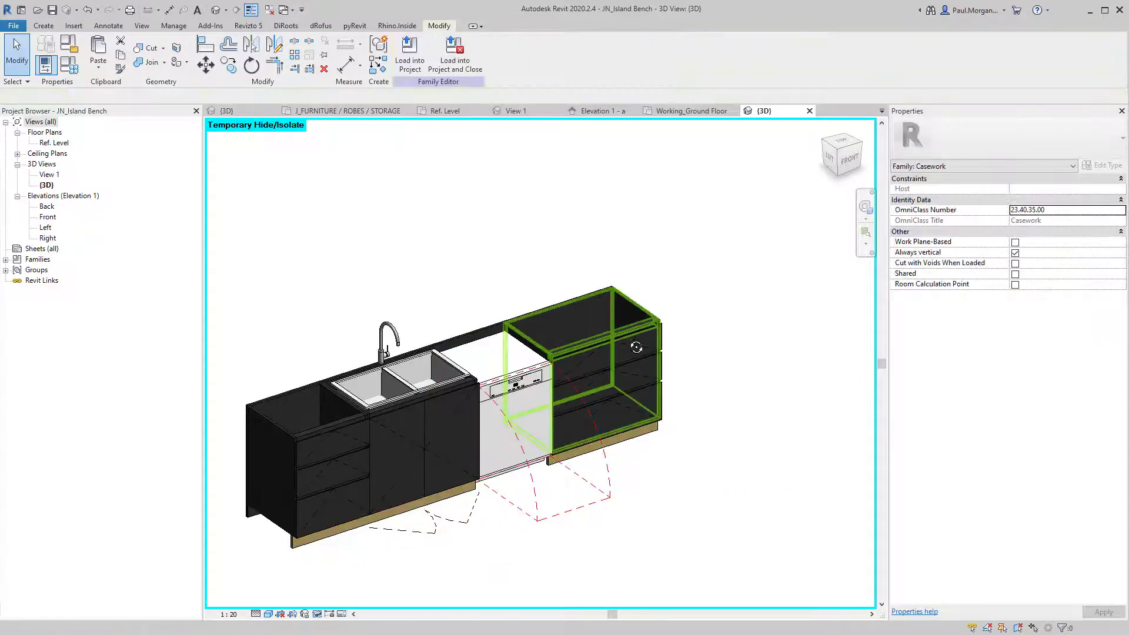
{"action": "middle_click_drag", "start_coordinate": [635, 347], "coordinate": [419, 228], "text": "shift"}
Restore the hidden countertop and side panels with HR, then go to Working_Ground Floor.
{"action": "key", "text": "h"}
{"action": "key", "text": "r"}
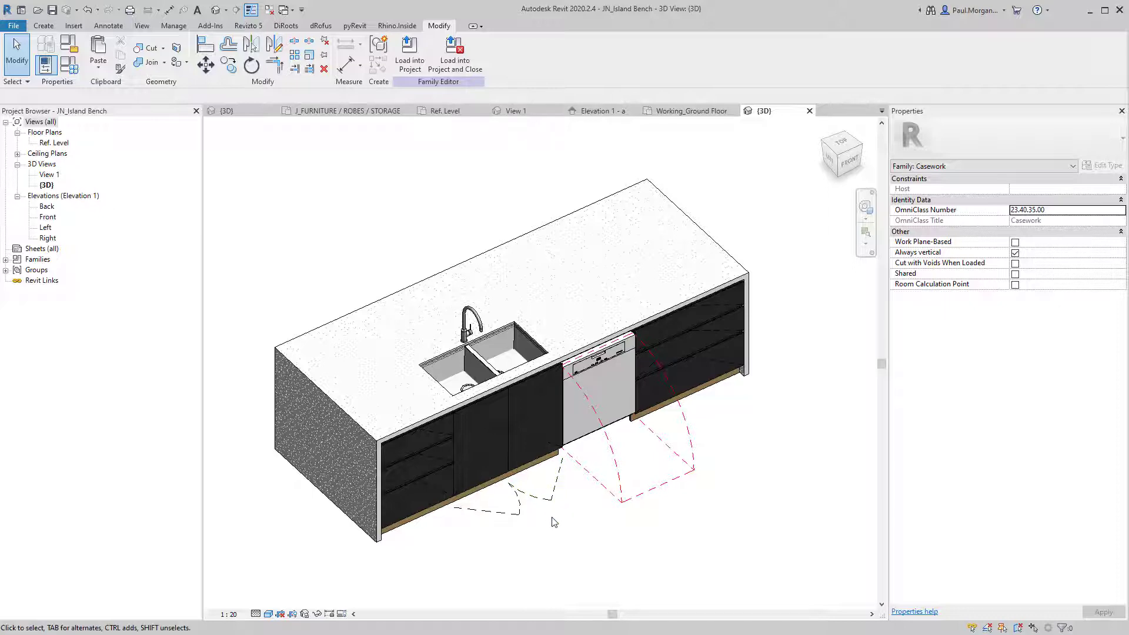
{"action": "middle_click_drag", "start_coordinate": [641, 523], "coordinate": [606, 551], "text": "shift"}
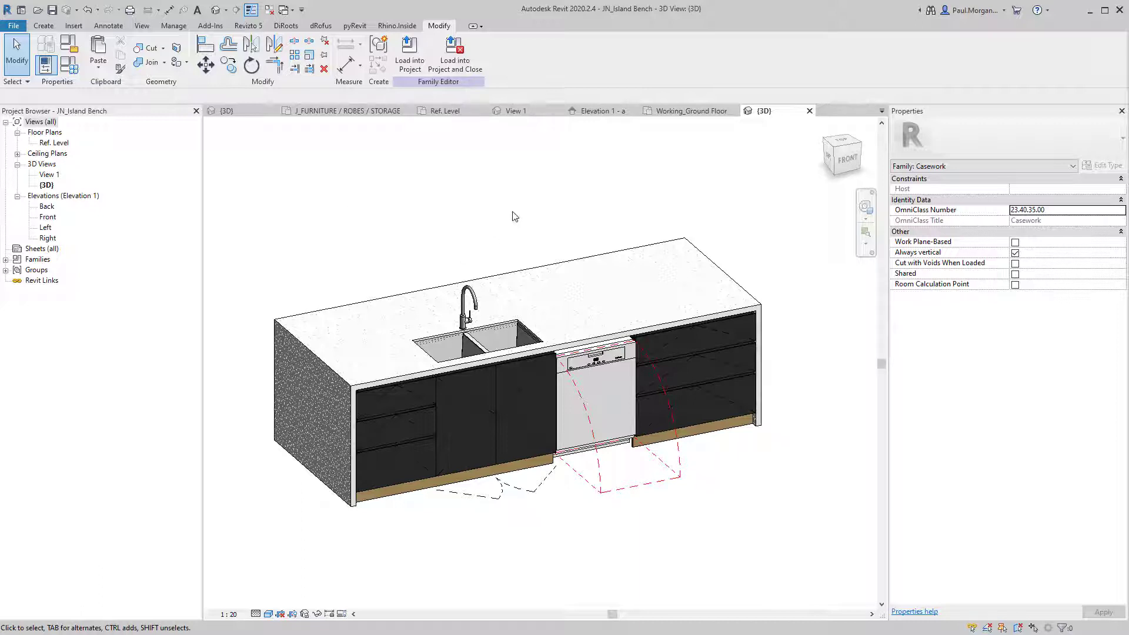
{"action": "left_click", "coordinate": [685, 111]}
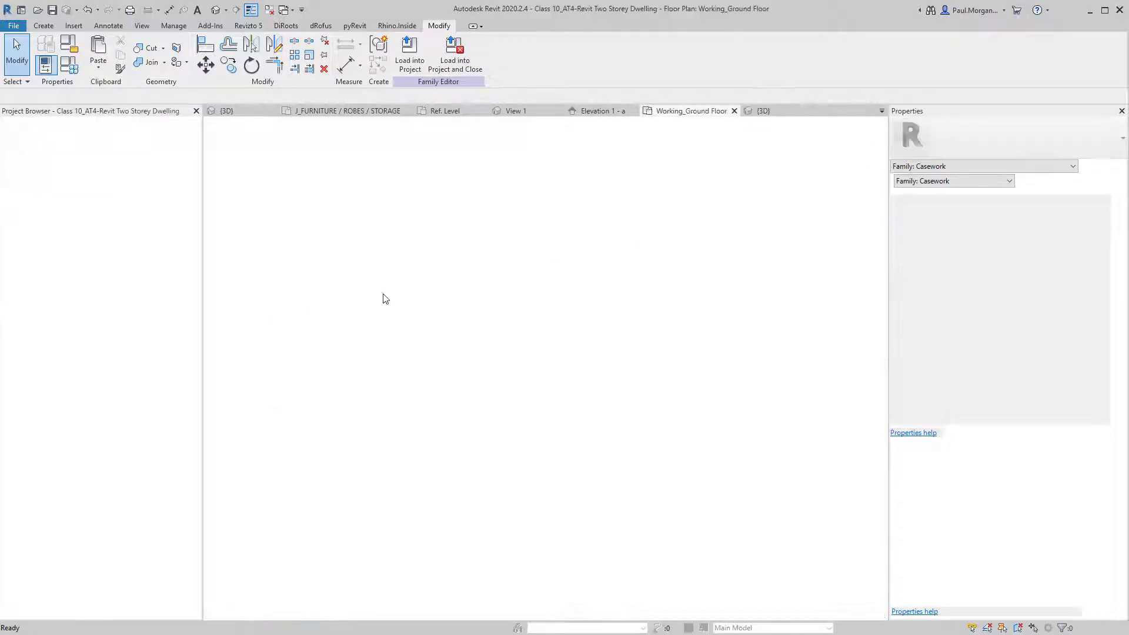
{"action": "scroll", "coordinate": [414, 318], "scroll_direction": "down", "scroll_amount": 2}
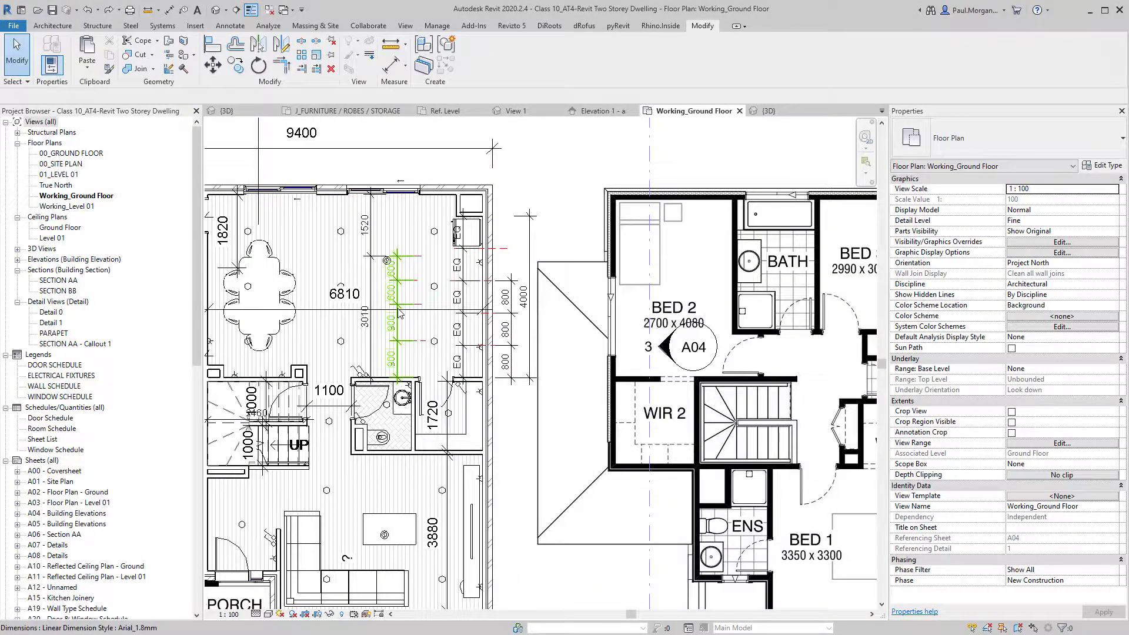
{"action": "scroll", "coordinate": [395, 310], "scroll_direction": "up", "scroll_amount": 3}
{"action": "middle_click_drag", "start_coordinate": [408, 317], "coordinate": [416, 355]}
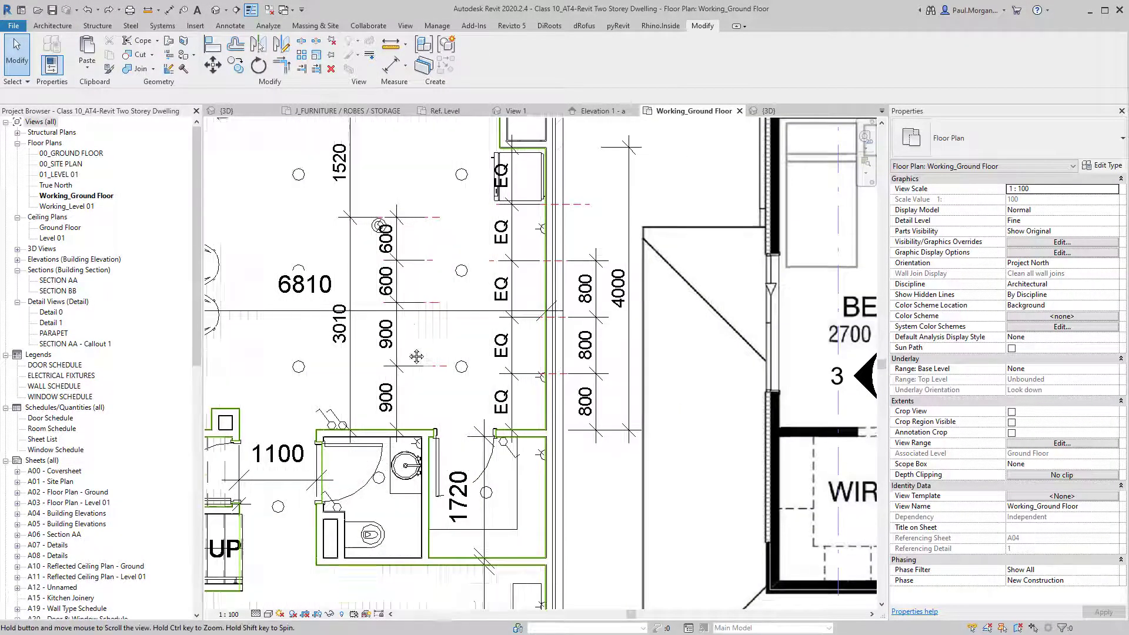
{"action": "scroll", "coordinate": [500, 294], "scroll_direction": "up", "scroll_amount": 1}
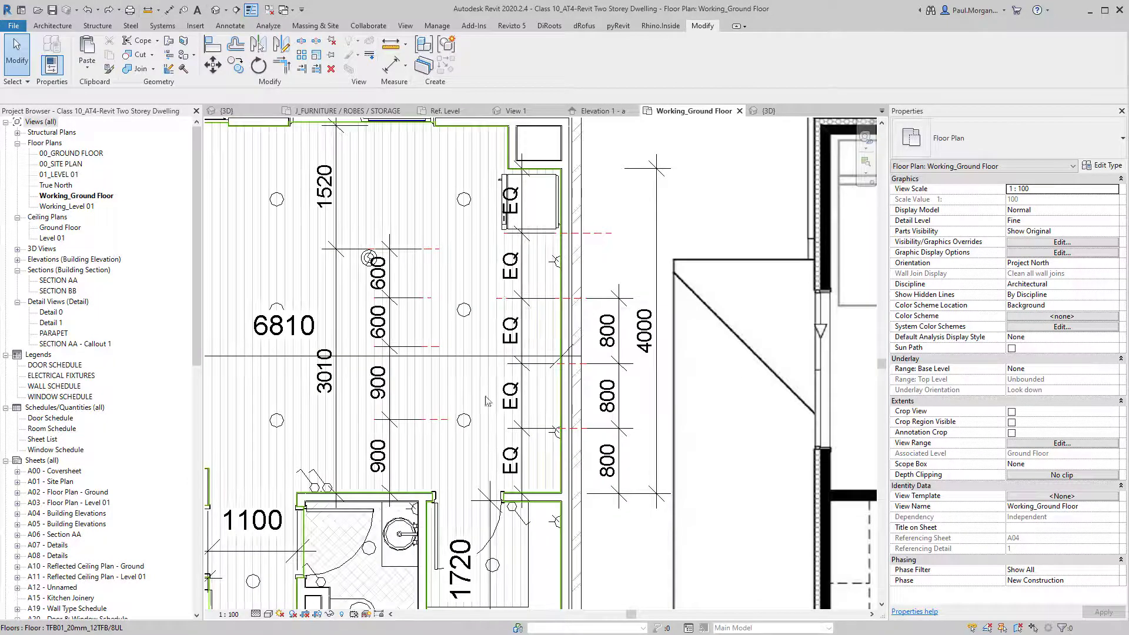
{"action": "middle_click_drag", "start_coordinate": [470, 475], "coordinate": [516, 455]}
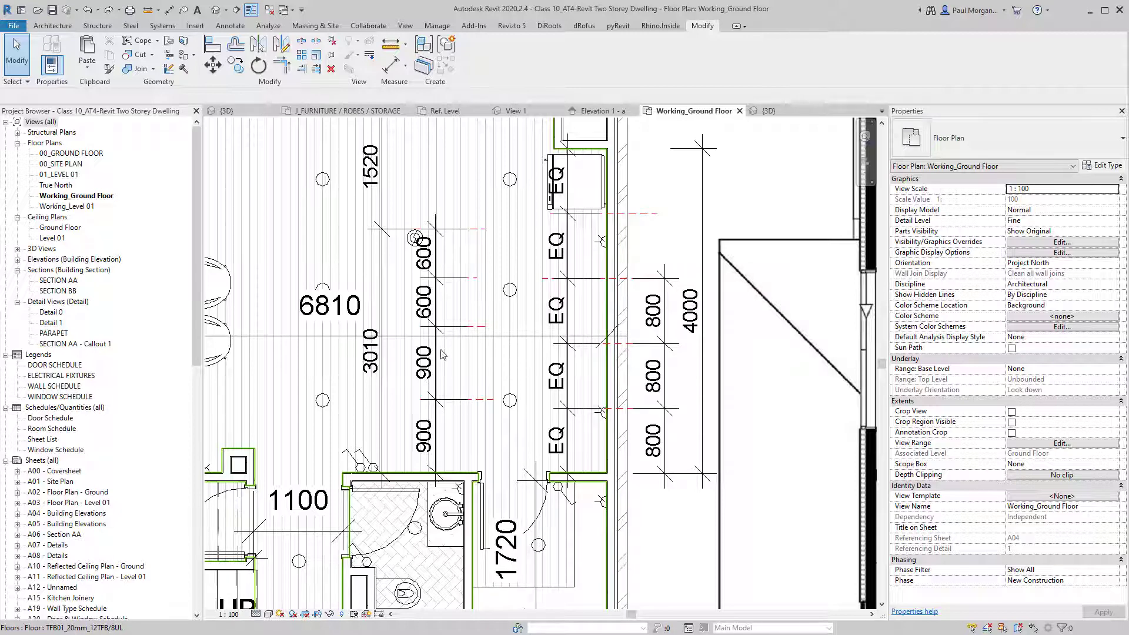
{"action": "scroll", "coordinate": [391, 355], "scroll_direction": "up", "scroll_amount": 2}
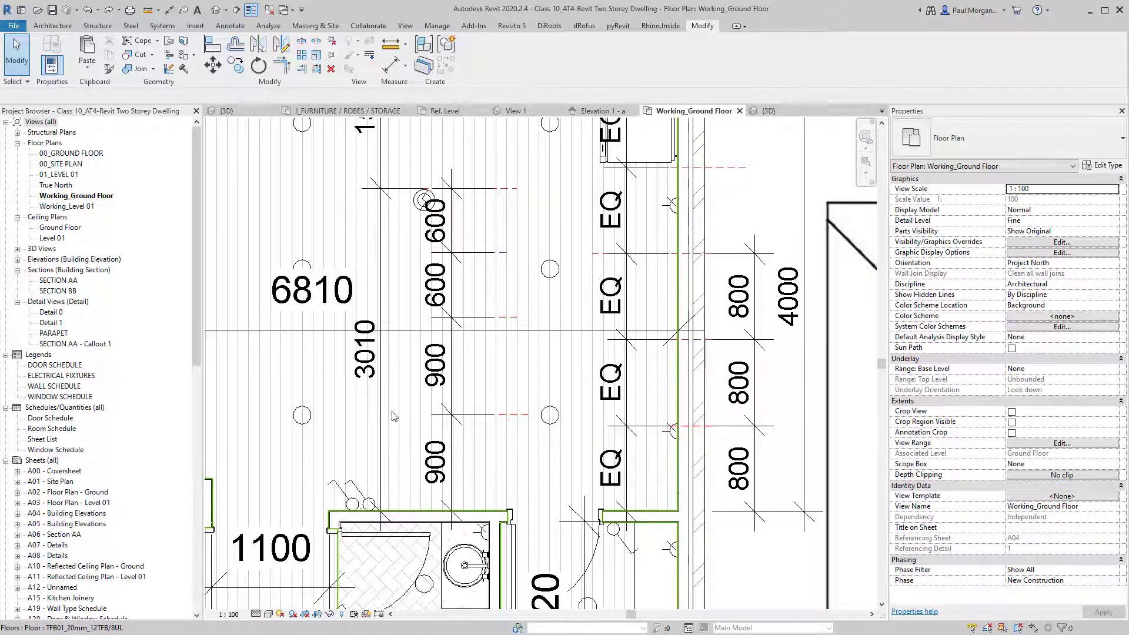
{"action": "middle_click_drag", "start_coordinate": [388, 267], "coordinate": [396, 298]}
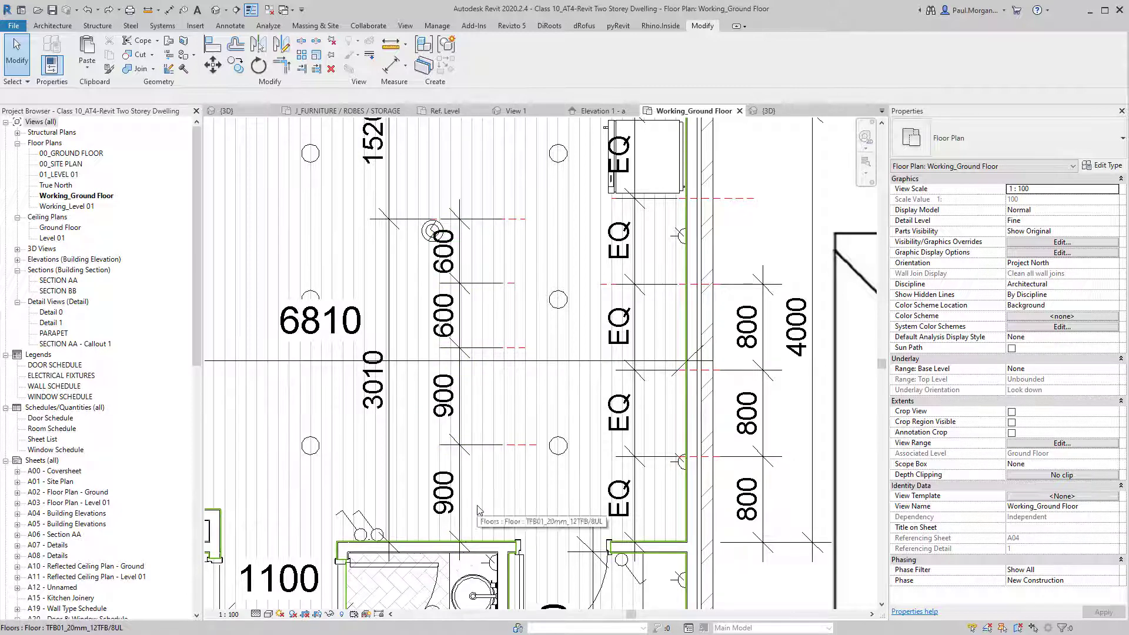
{"action": "scroll", "coordinate": [630, 423], "scroll_direction": "down", "scroll_amount": 1}
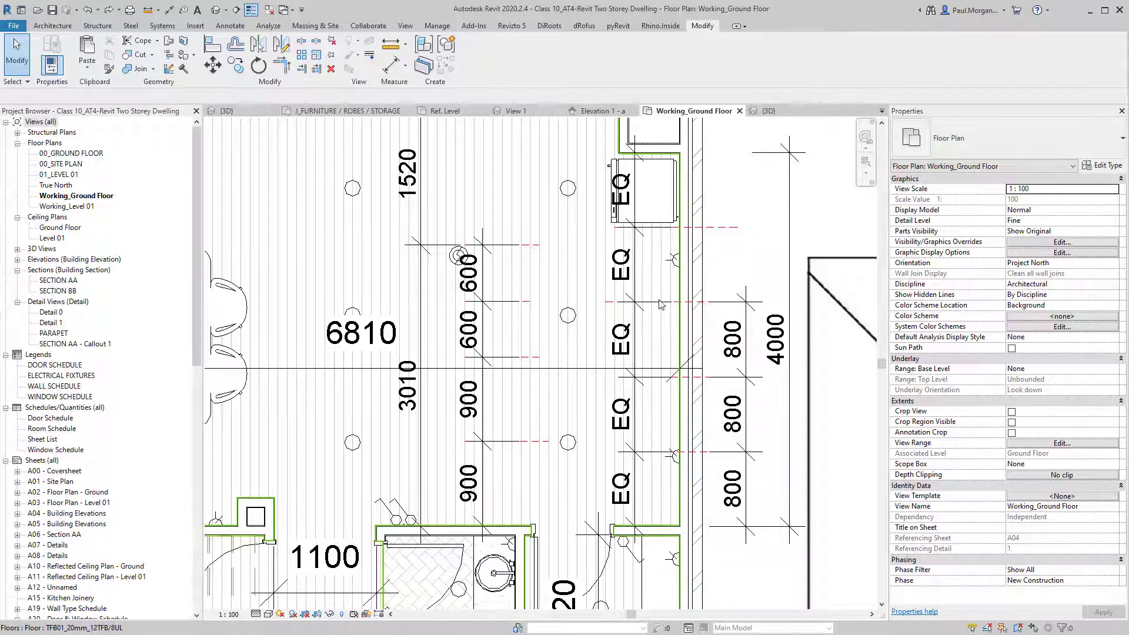
{"action": "left_click", "coordinate": [614, 194]}
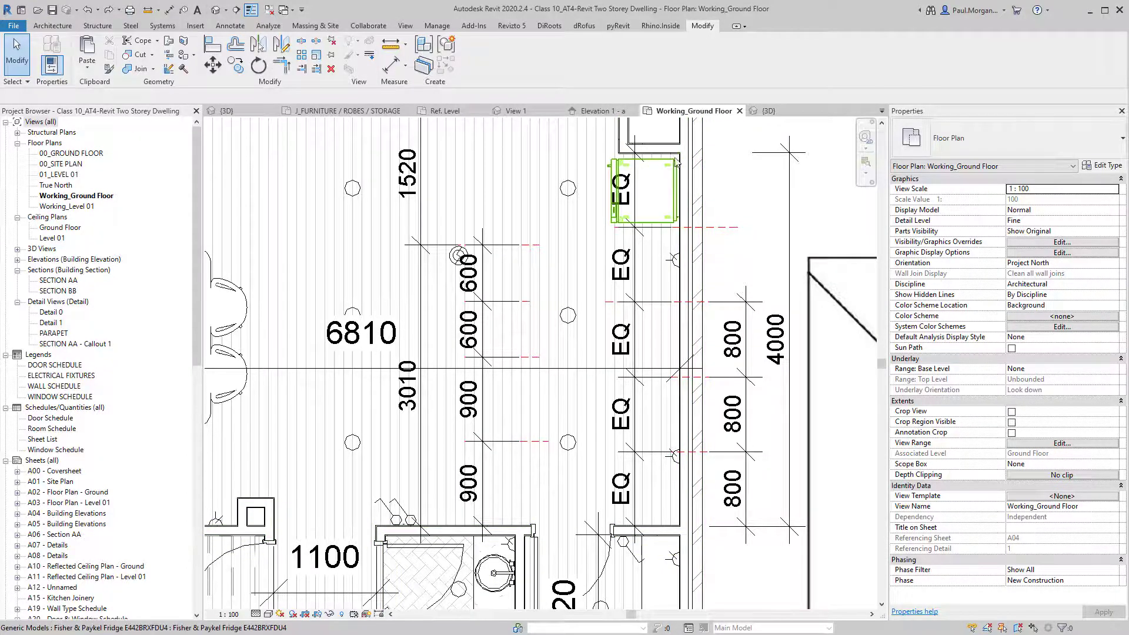
{"action": "left_click", "coordinate": [668, 528]}
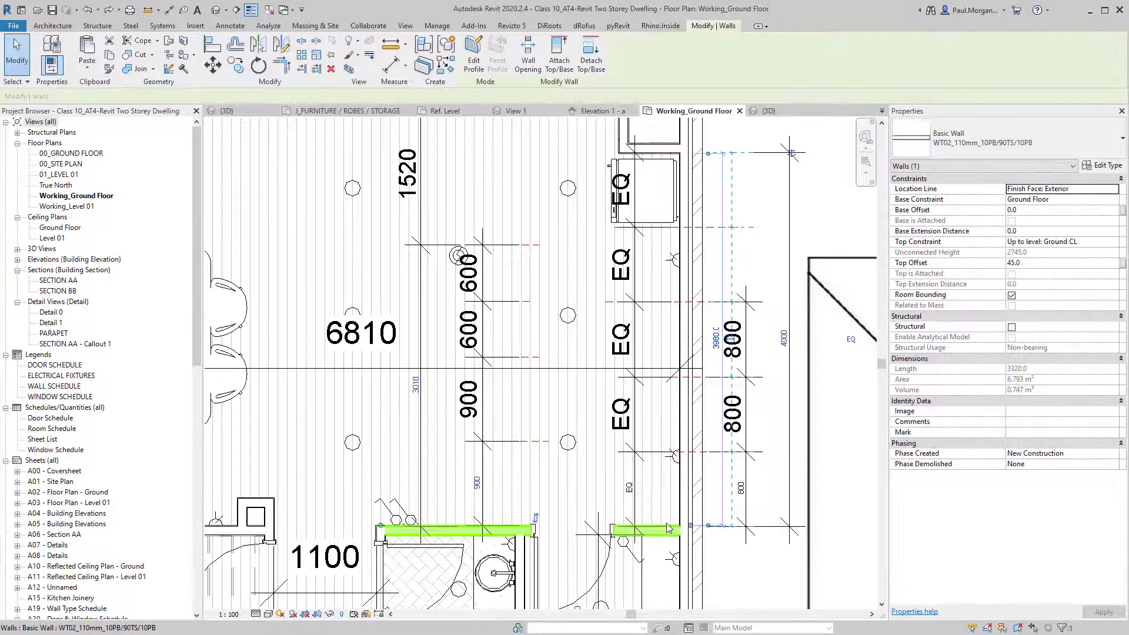
{"action": "left_click", "coordinate": [743, 221]}
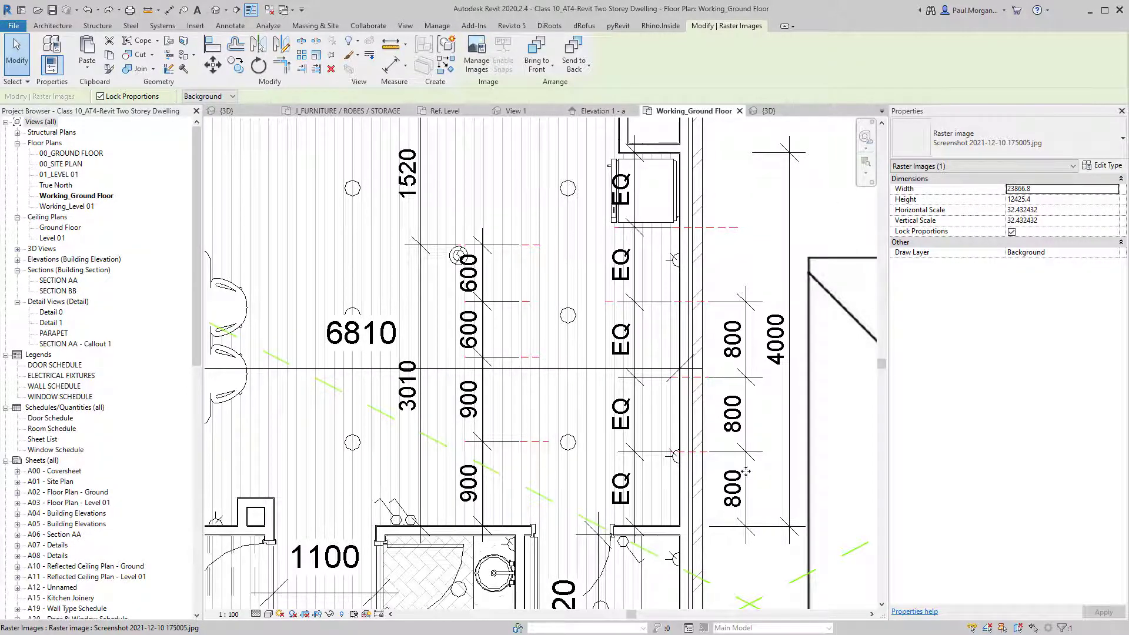
{"action": "scroll", "coordinate": [700, 399], "scroll_direction": "down", "scroll_amount": 3}
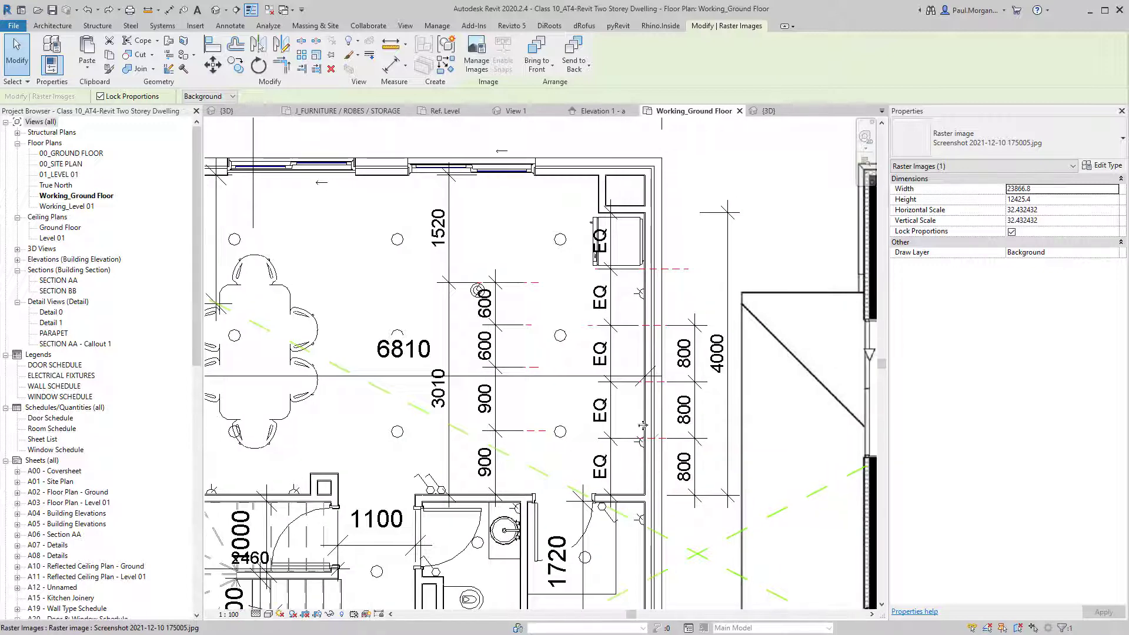
{"action": "key", "text": "Escape"}
{"action": "middle_click_drag", "start_coordinate": [534, 364], "coordinate": [538, 374]}
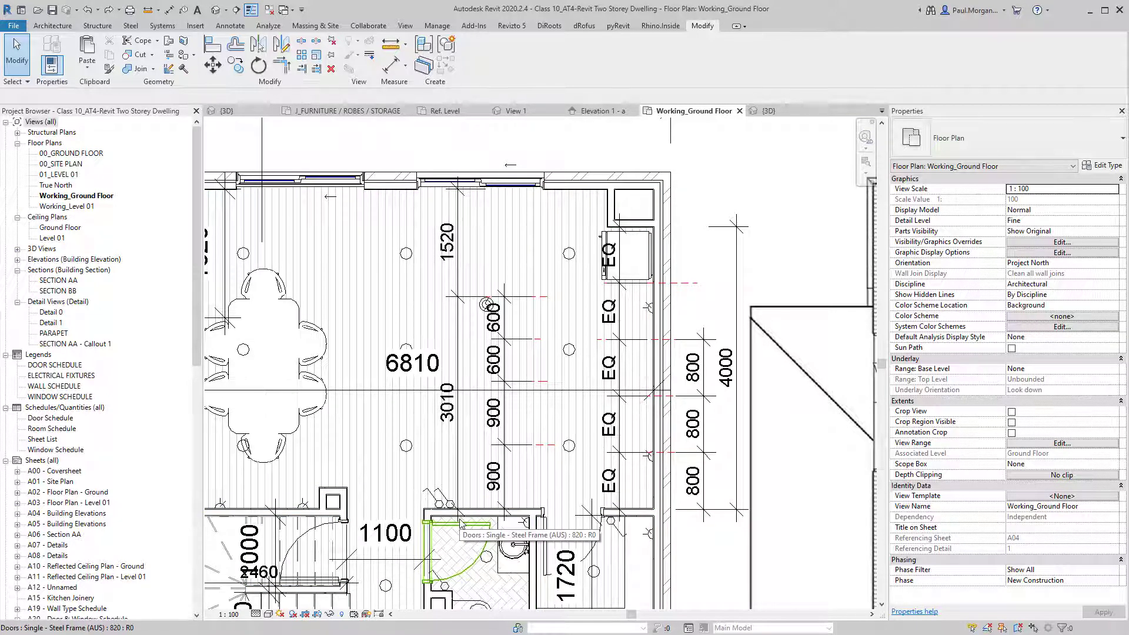
{"action": "middle_click_drag", "start_coordinate": [472, 441], "coordinate": [487, 430]}
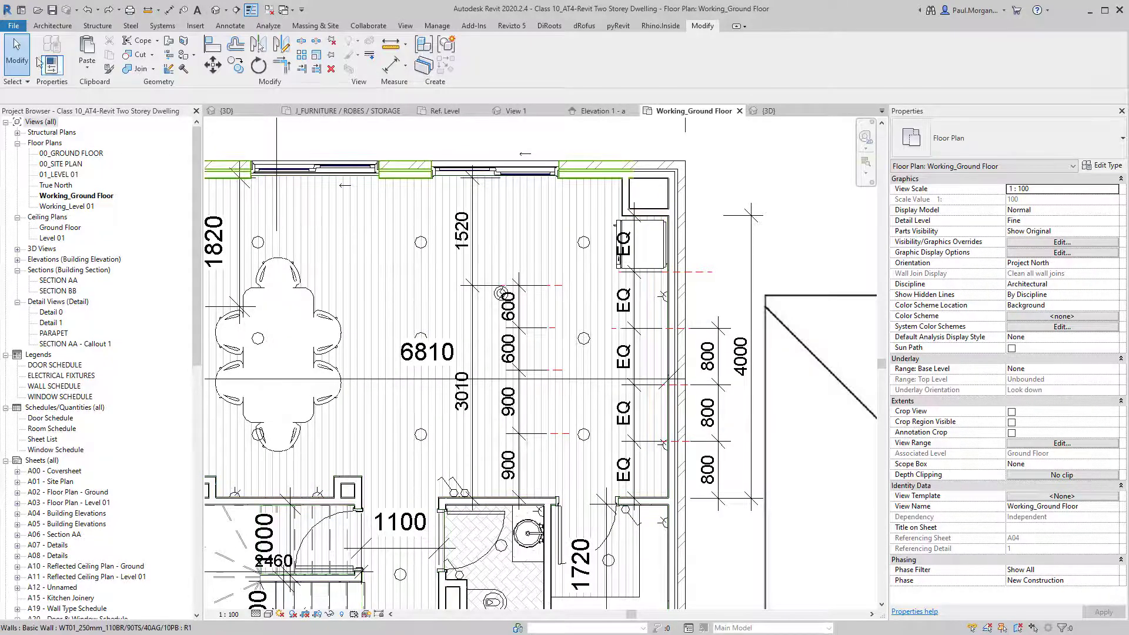
Create a new family from the Metric Casework.rft template.
{"action": "left_click", "coordinate": [14, 25]}
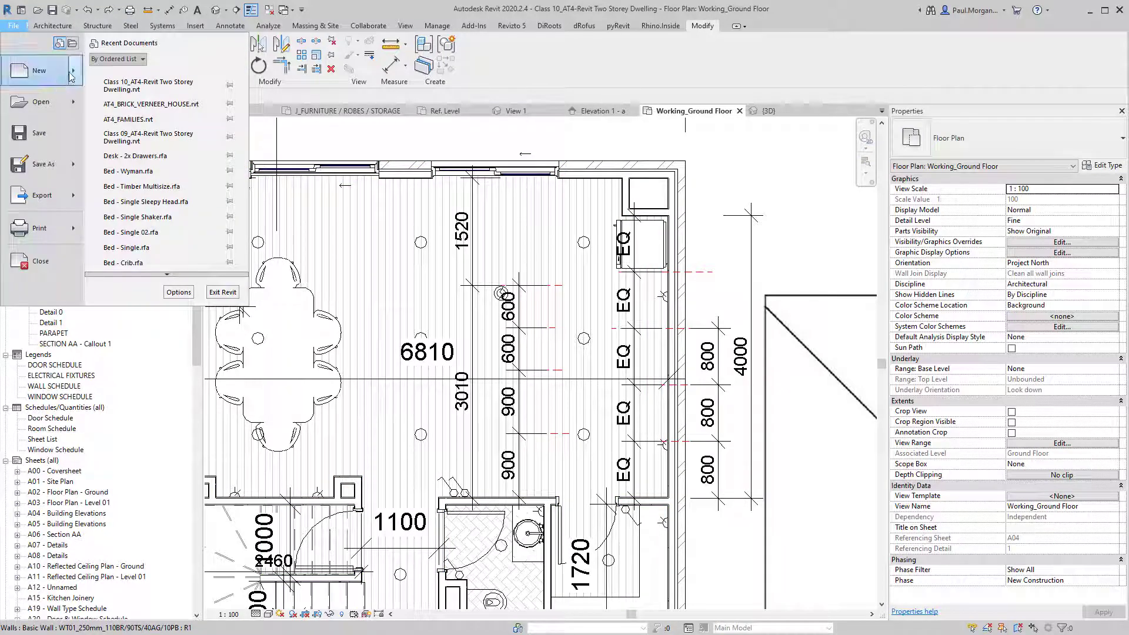
{"action": "mouse_move", "coordinate": [72, 75]}
{"action": "left_click", "coordinate": [138, 106]}
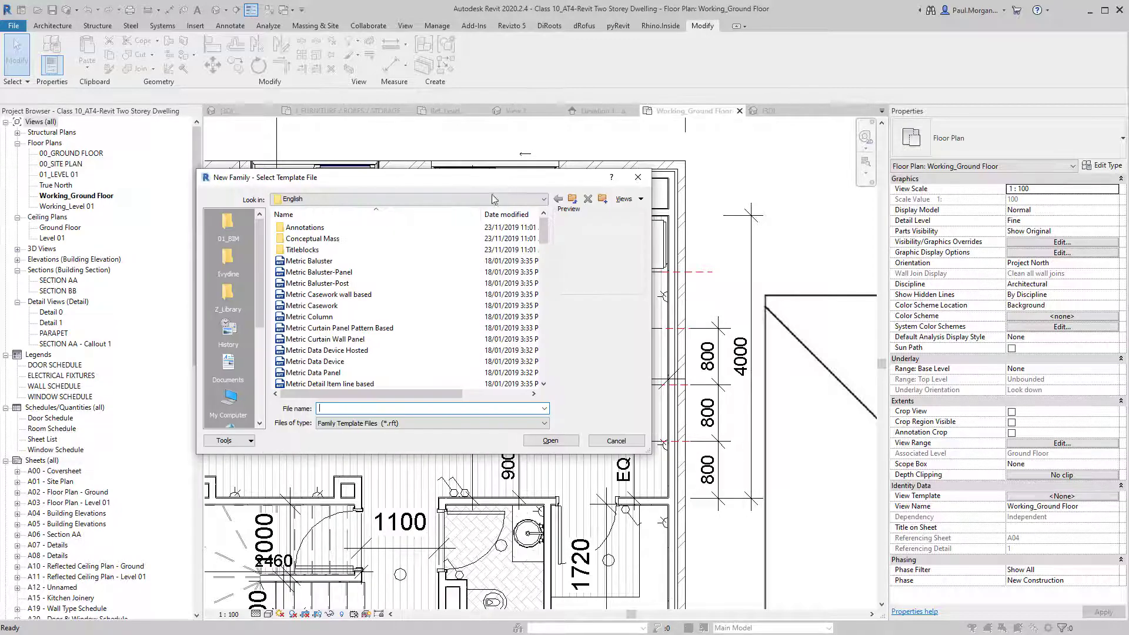
{"action": "left_click", "coordinate": [312, 305]}
{"action": "left_click", "coordinate": [559, 440]}
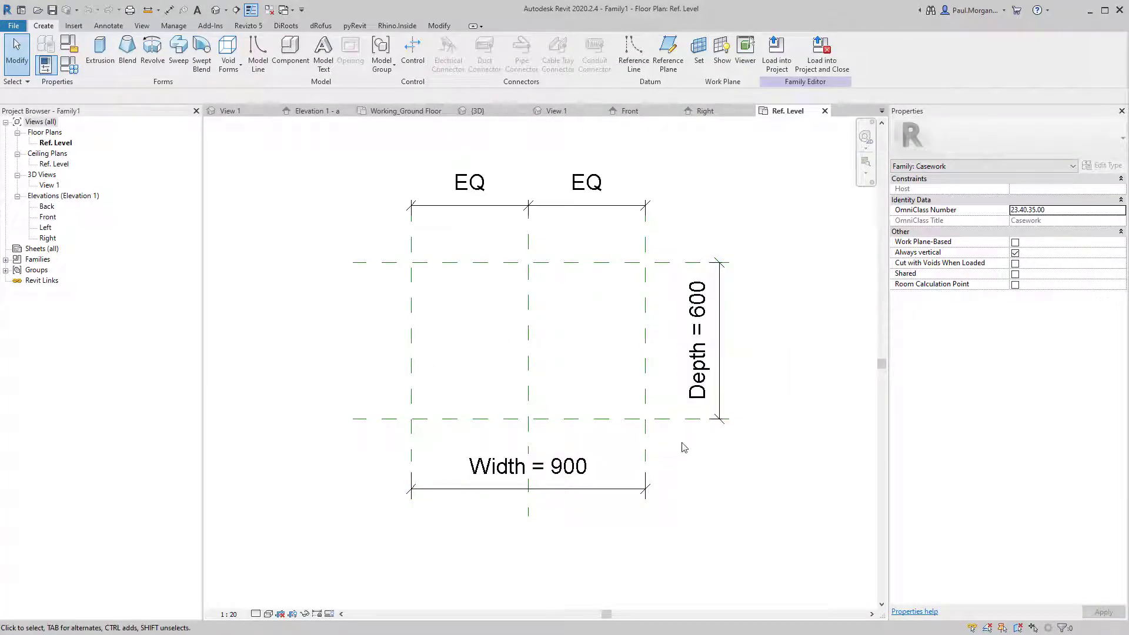
{"action": "left_click", "coordinate": [719, 383]}
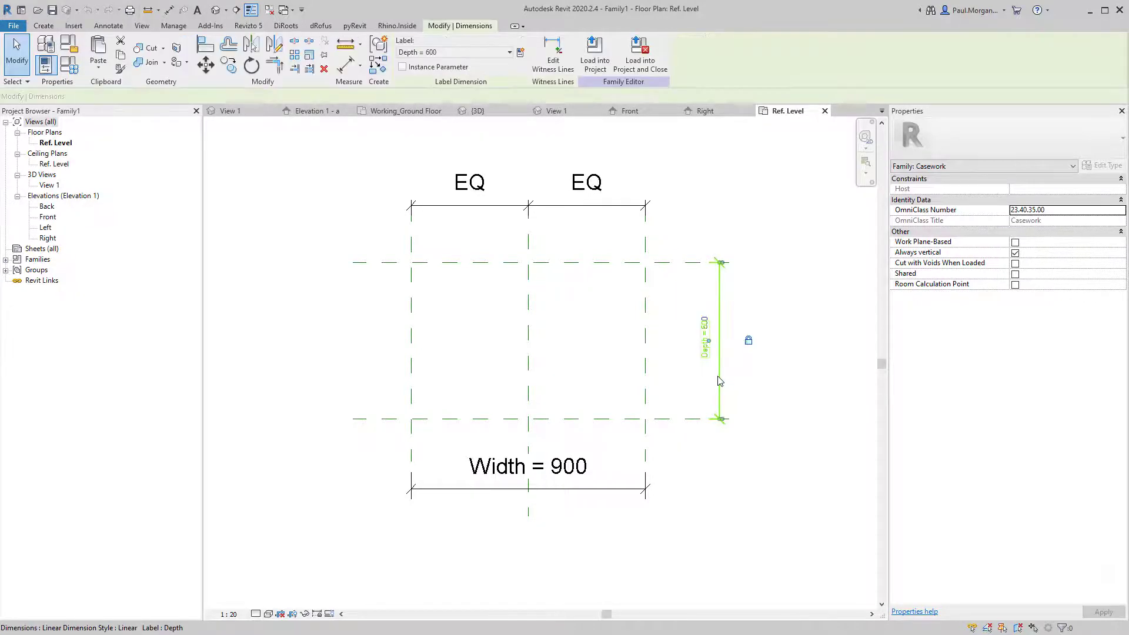
{"action": "key", "text": "Delete"}
{"action": "left_click", "coordinate": [582, 494]}
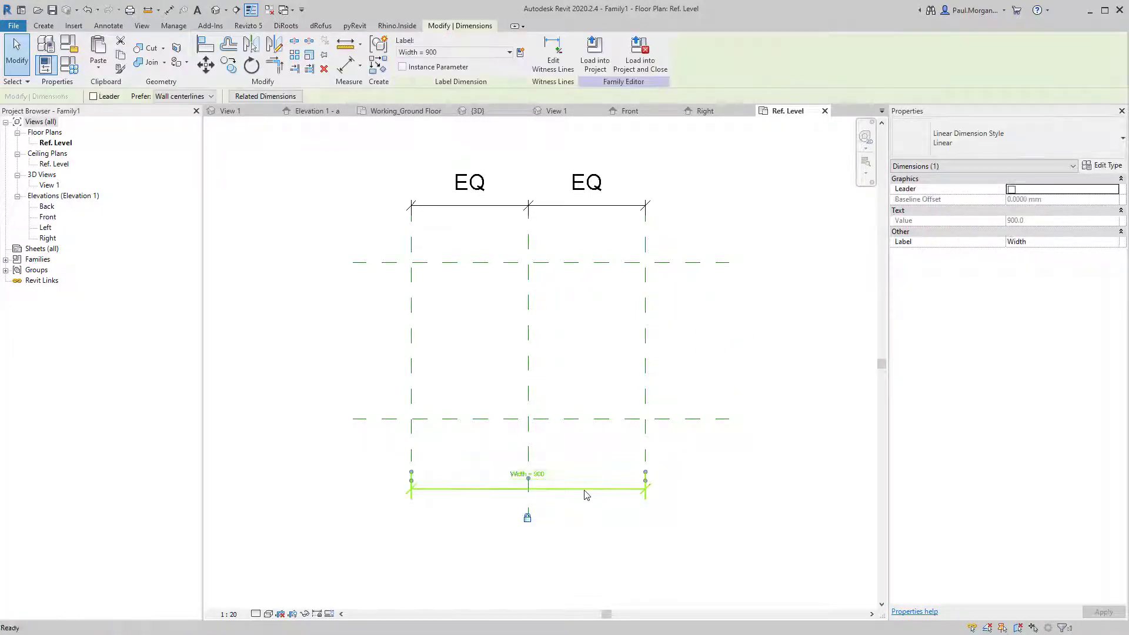
{"action": "key", "text": "Delete"}
{"action": "scroll", "coordinate": [509, 339], "scroll_direction": "down", "scroll_amount": 2}
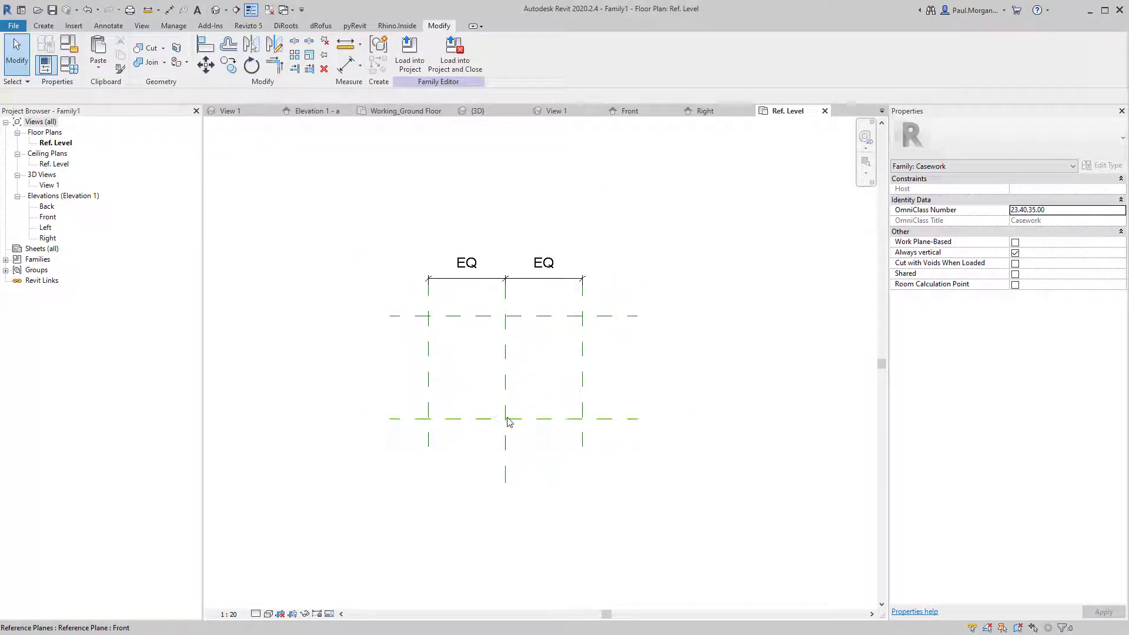
{"action": "left_click", "coordinate": [435, 345]}
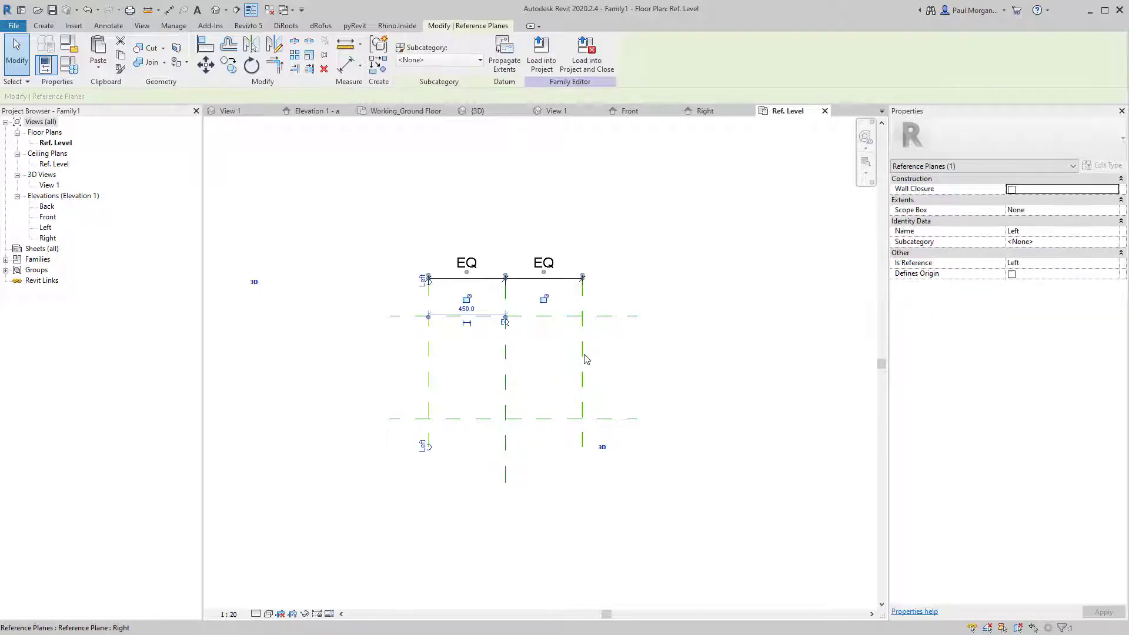
{"action": "left_click", "coordinate": [629, 363]}
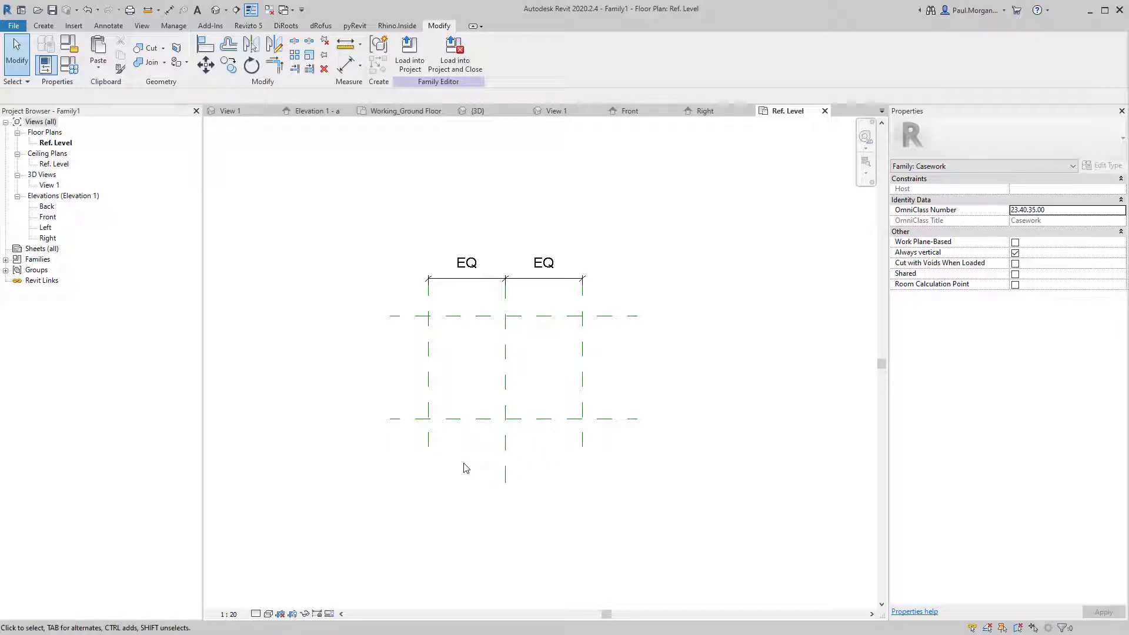
{"action": "middle_click_drag", "start_coordinate": [493, 350], "coordinate": [488, 371]}
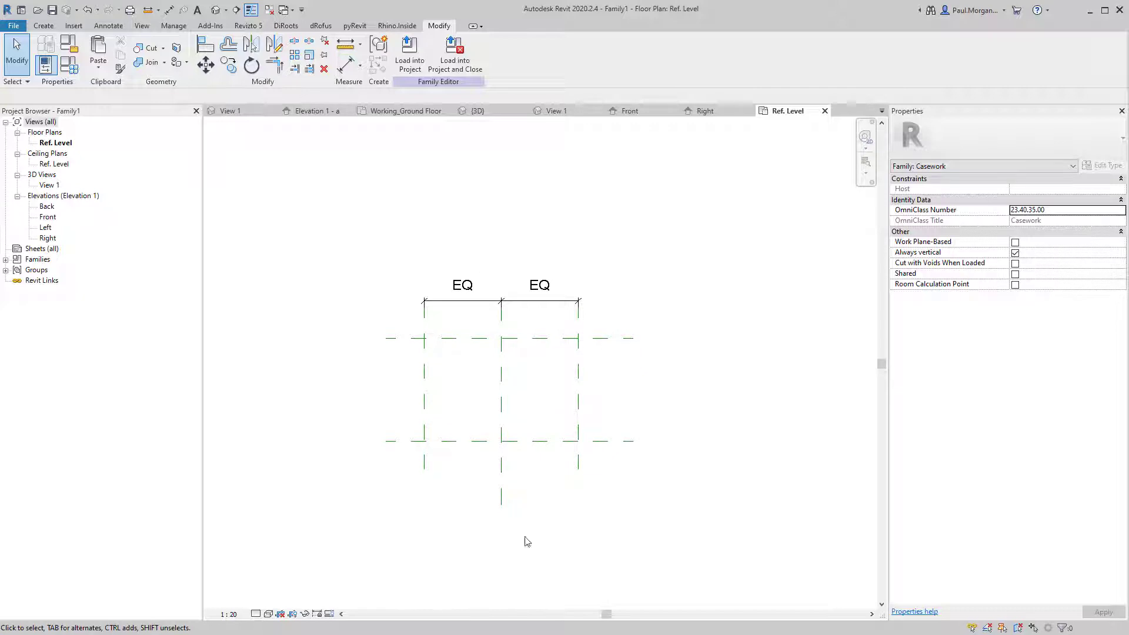
Stretch the Front and Back reference planes' ends out to both sides.
{"action": "scroll", "coordinate": [553, 333], "scroll_direction": "down", "scroll_amount": 2}
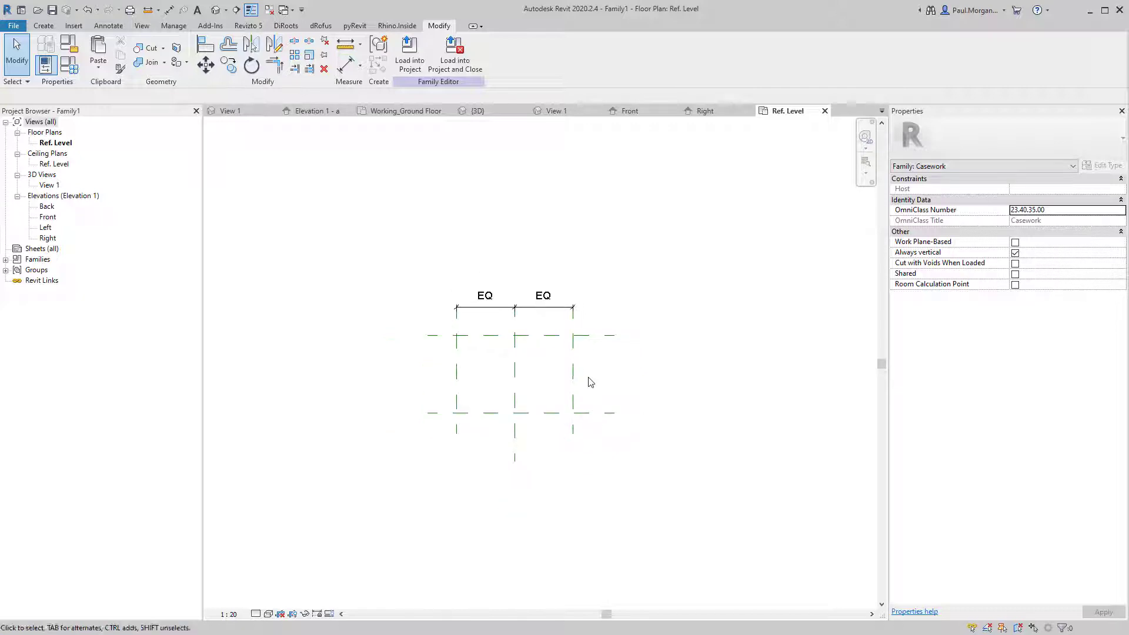
{"action": "left_click", "coordinate": [557, 403]}
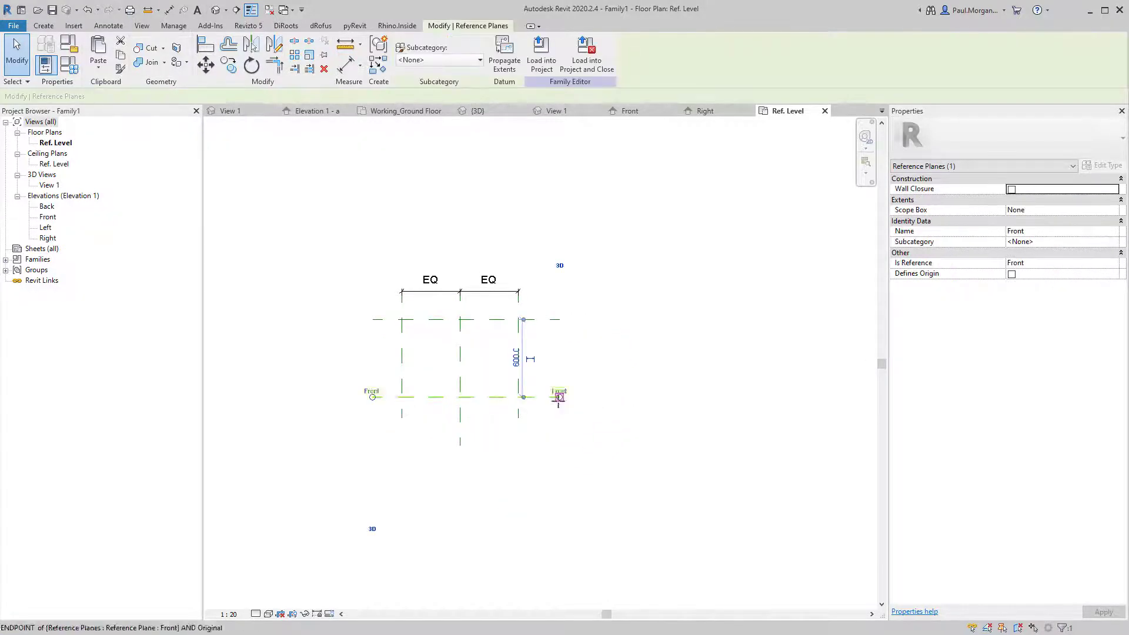
{"action": "scroll", "coordinate": [600, 368], "scroll_direction": "down", "scroll_amount": 2}
{"action": "left_click", "coordinate": [570, 343]}
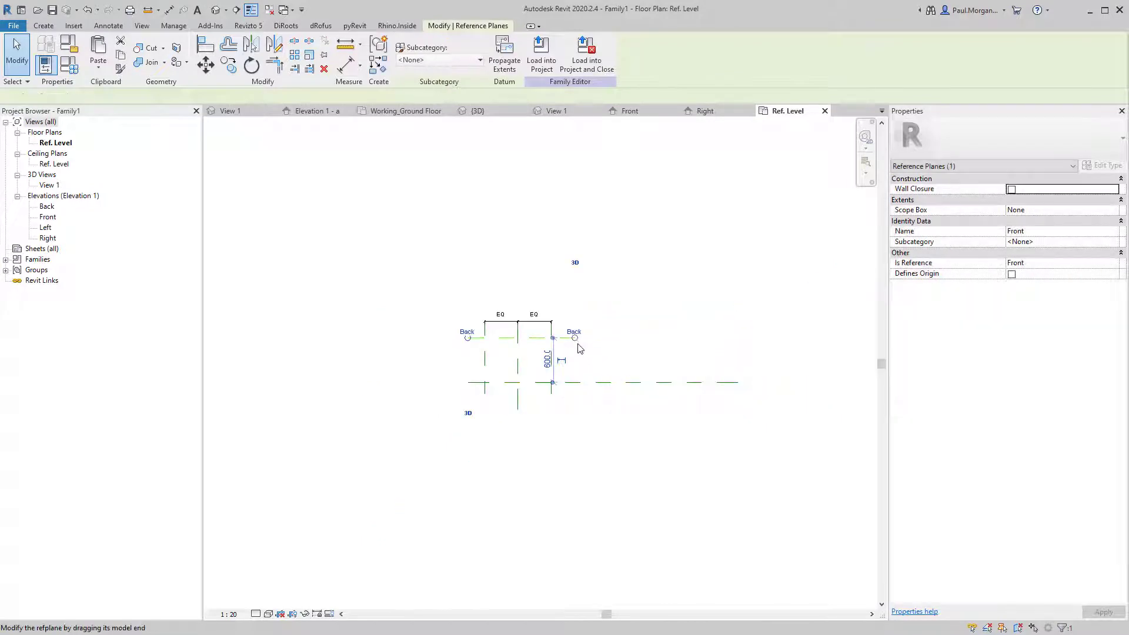
{"action": "left_click_drag", "start_coordinate": [769, 341], "coordinate": [768, 339]}
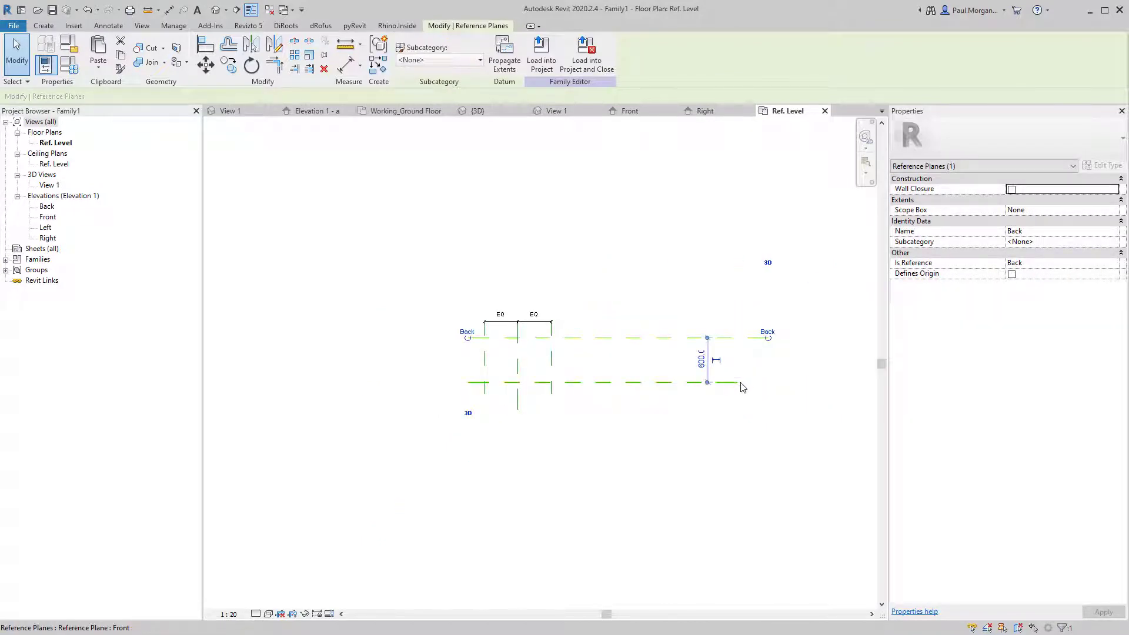
{"action": "left_click_drag", "start_coordinate": [769, 385], "coordinate": [769, 383]}
{"action": "left_click", "coordinate": [711, 425]}
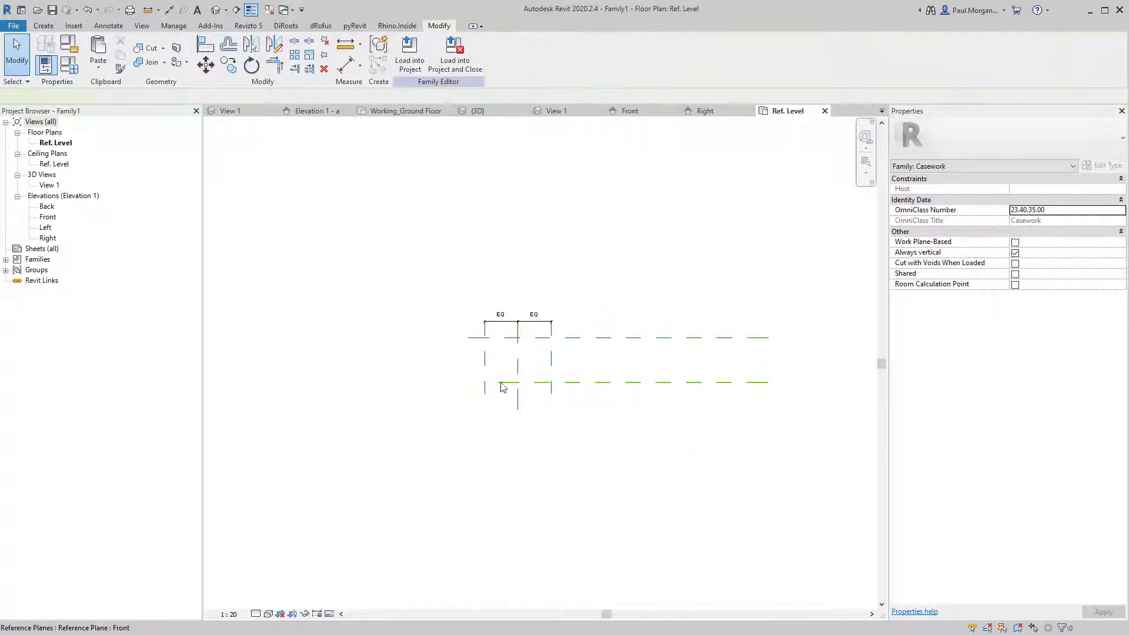
{"action": "left_click", "coordinate": [499, 383]}
{"action": "left_click_drag", "start_coordinate": [498, 383], "coordinate": [469, 381]}
{"action": "left_click", "coordinate": [504, 411]}
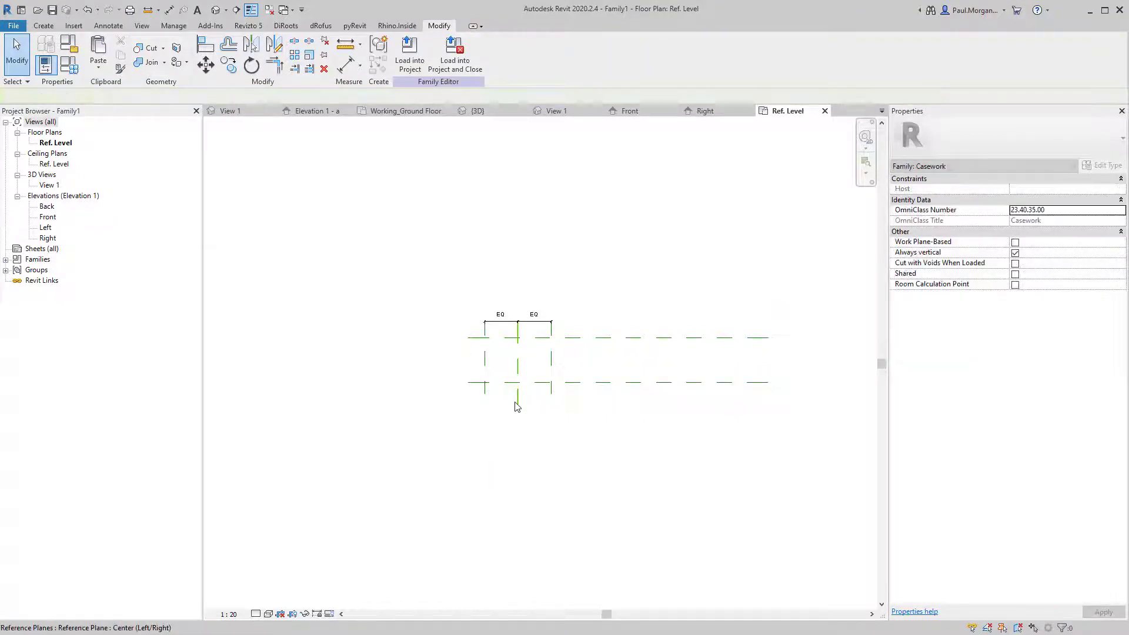
Unpin and delete the Center (Left/Right) plane, and delete the 900 dimension.
{"action": "left_click", "coordinate": [516, 403]}
{"action": "key", "text": "Delete"}
{"action": "left_click", "coordinate": [550, 337]}
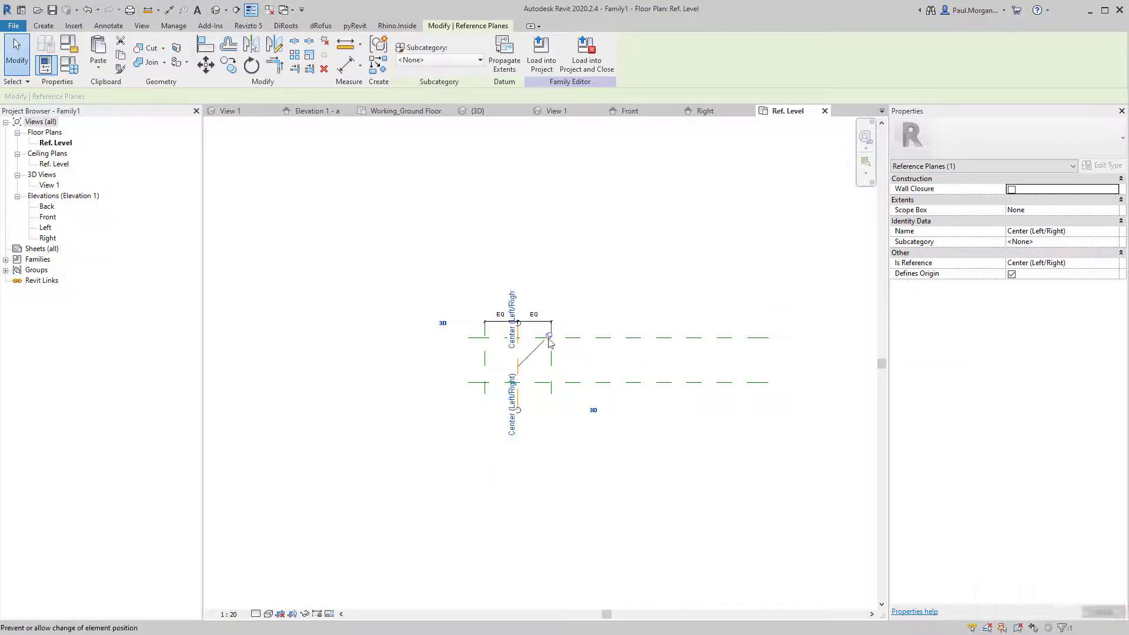
{"action": "key", "text": "Delete"}
{"action": "scroll", "coordinate": [513, 377], "scroll_direction": "up", "scroll_amount": 3}
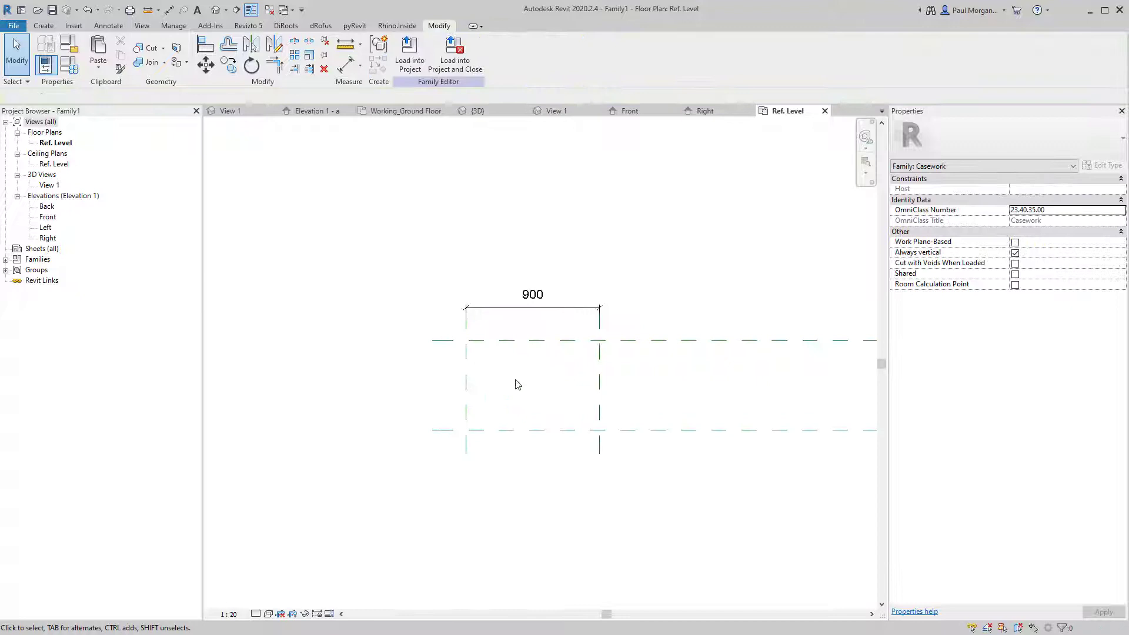
{"action": "left_click", "coordinate": [531, 308]}
{"action": "key", "text": "Delete"}
Nudge the Back plane upward so Front and Back sit 720 apart.
{"action": "left_click", "coordinate": [600, 381]}
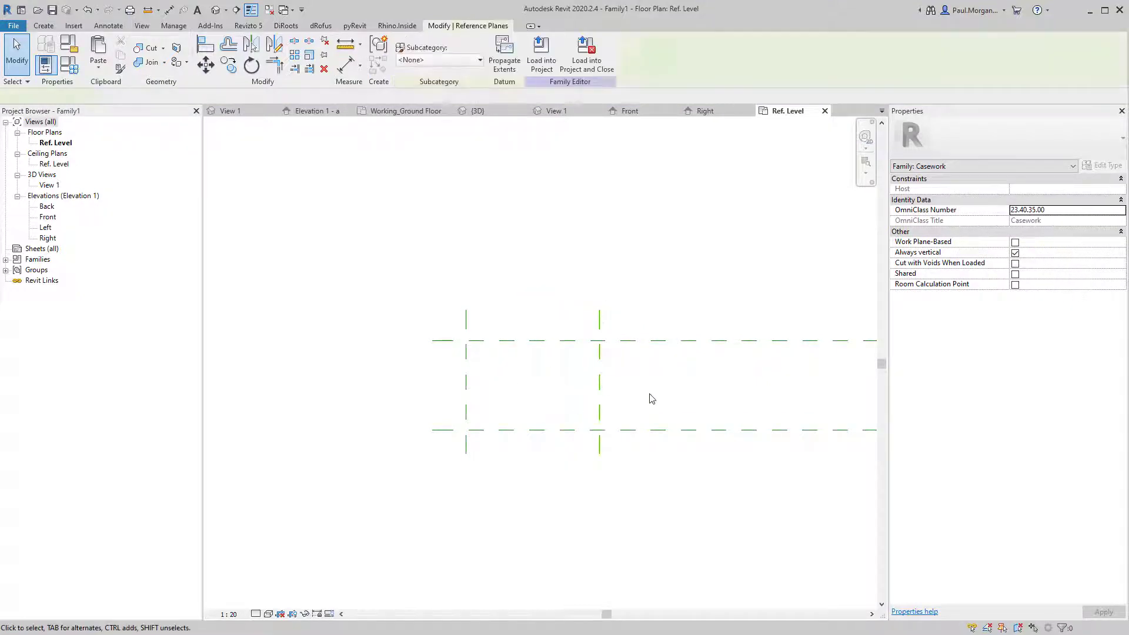
{"action": "middle_click_drag", "start_coordinate": [706, 399], "coordinate": [502, 383]}
{"action": "scroll", "coordinate": [500, 383], "scroll_direction": "down", "scroll_amount": 1}
{"action": "left_click", "coordinate": [484, 381]}
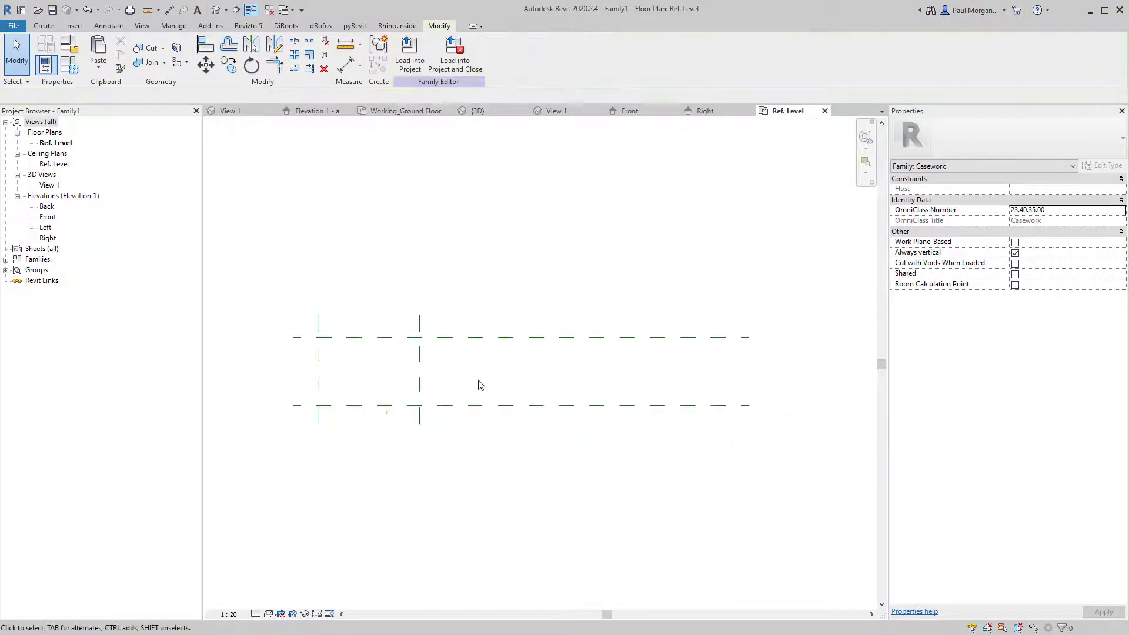
{"action": "left_click", "coordinate": [382, 339]}
{"action": "mouse_move", "coordinate": [486, 341]}
{"action": "left_mouse_down"}
{"action": "mouse_move", "coordinate": [492, 307]}
{"action": "mouse_move", "coordinate": [489, 325]}
{"action": "left_mouse_up"}
Drag the Right plane out to 3700 from the Left plane and check the spacing.
{"action": "left_click", "coordinate": [419, 392]}
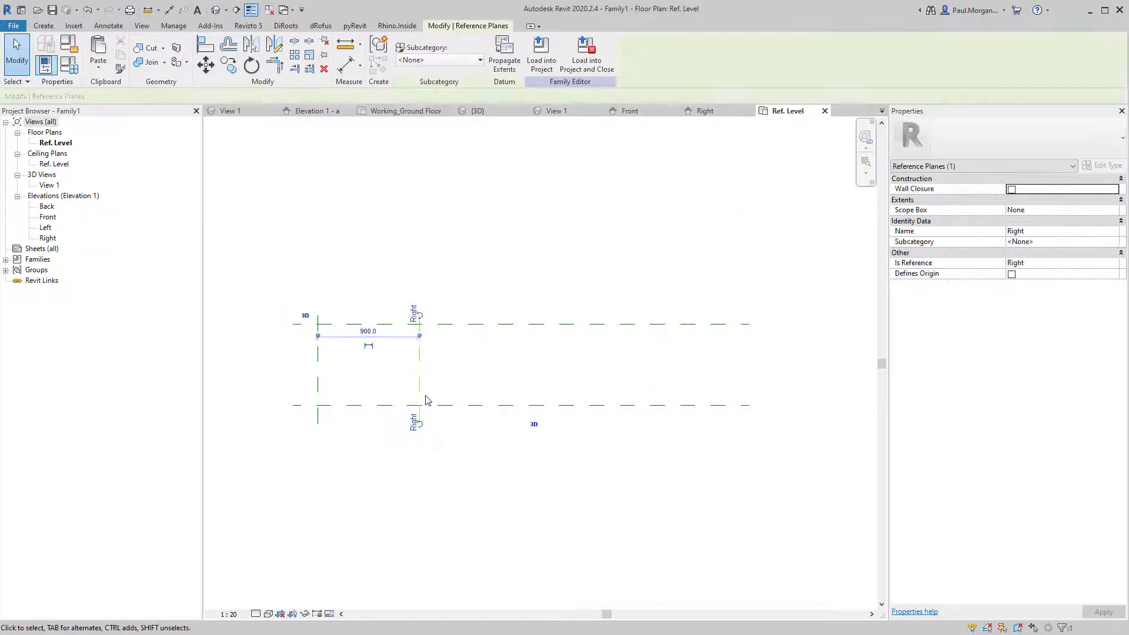
{"action": "left_click", "coordinate": [477, 446]}
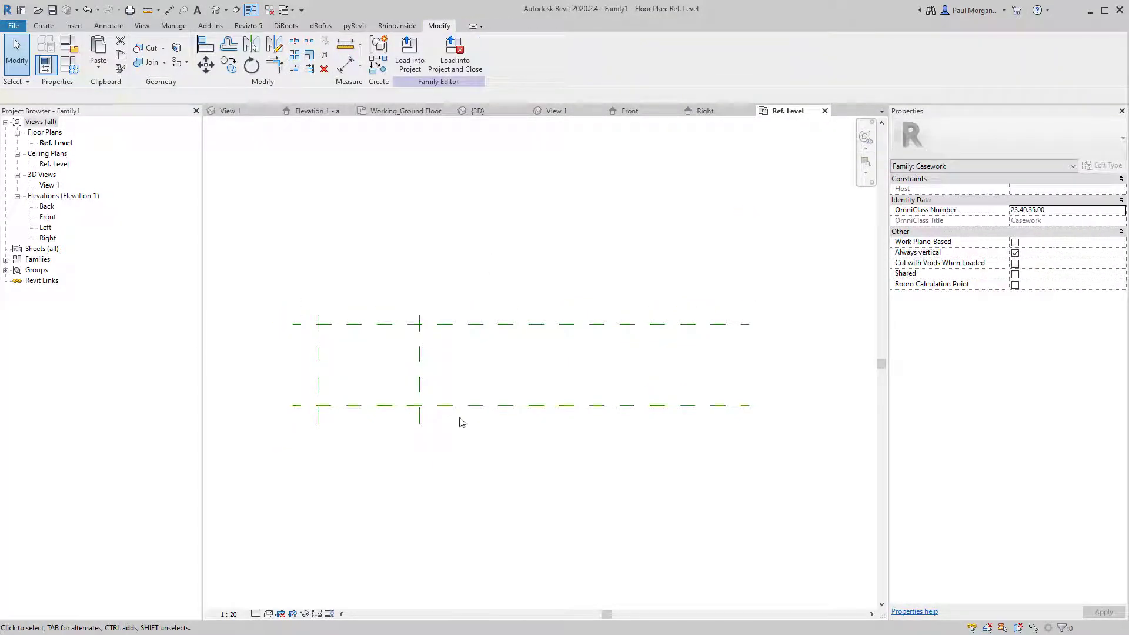
{"action": "left_click", "coordinate": [318, 383]}
{"action": "scroll", "coordinate": [310, 351], "scroll_direction": "up", "scroll_amount": 3}
{"action": "scroll", "coordinate": [388, 401], "scroll_direction": "down", "scroll_amount": 3}
{"action": "left_click", "coordinate": [387, 398]}
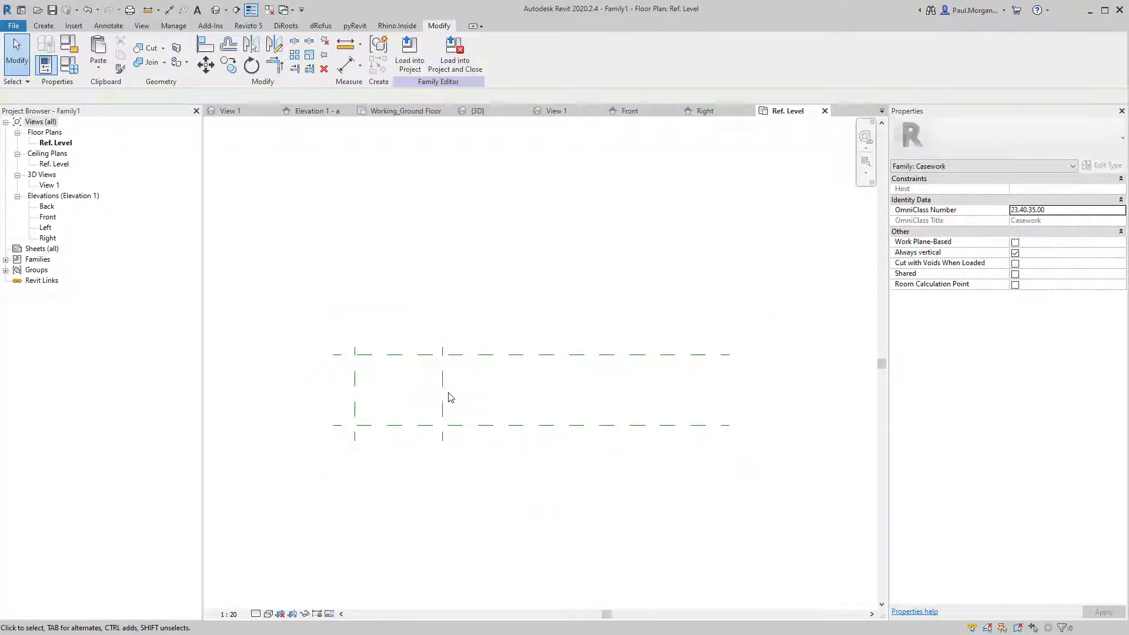
{"action": "left_click_drag", "start_coordinate": [444, 428], "coordinate": [717, 390]}
{"action": "left_click", "coordinate": [651, 416]}
{"action": "scroll", "coordinate": [518, 430], "scroll_direction": "up", "scroll_amount": 2}
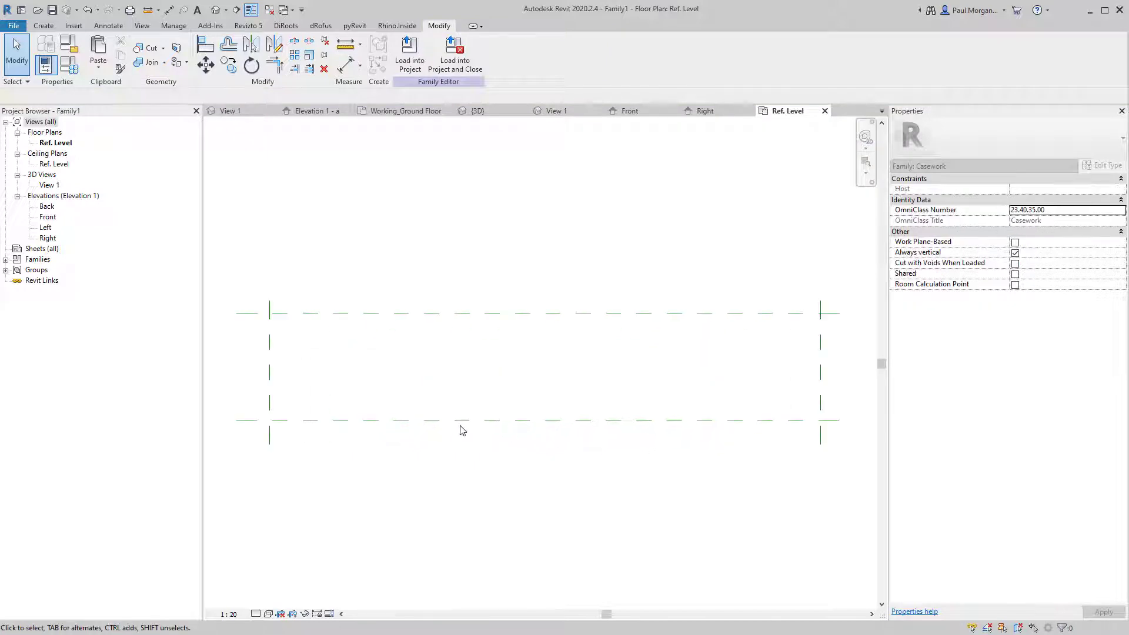
{"action": "left_click", "coordinate": [388, 420]}
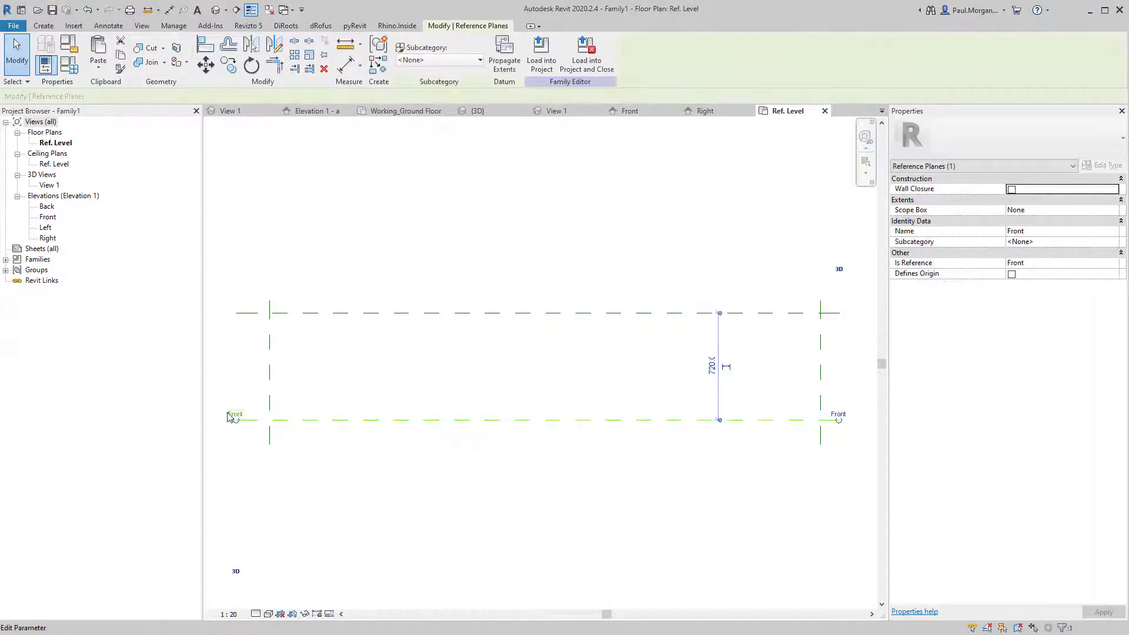
{"action": "left_click", "coordinate": [286, 328]}
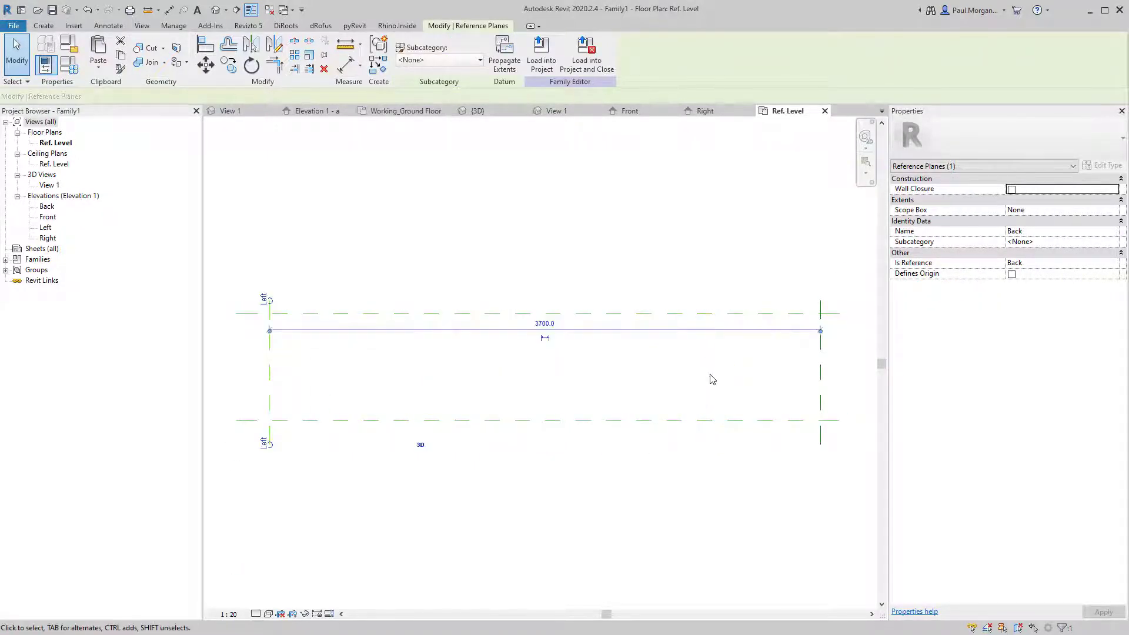
{"action": "left_click", "coordinate": [820, 377]}
{"action": "left_click", "coordinate": [552, 448]}
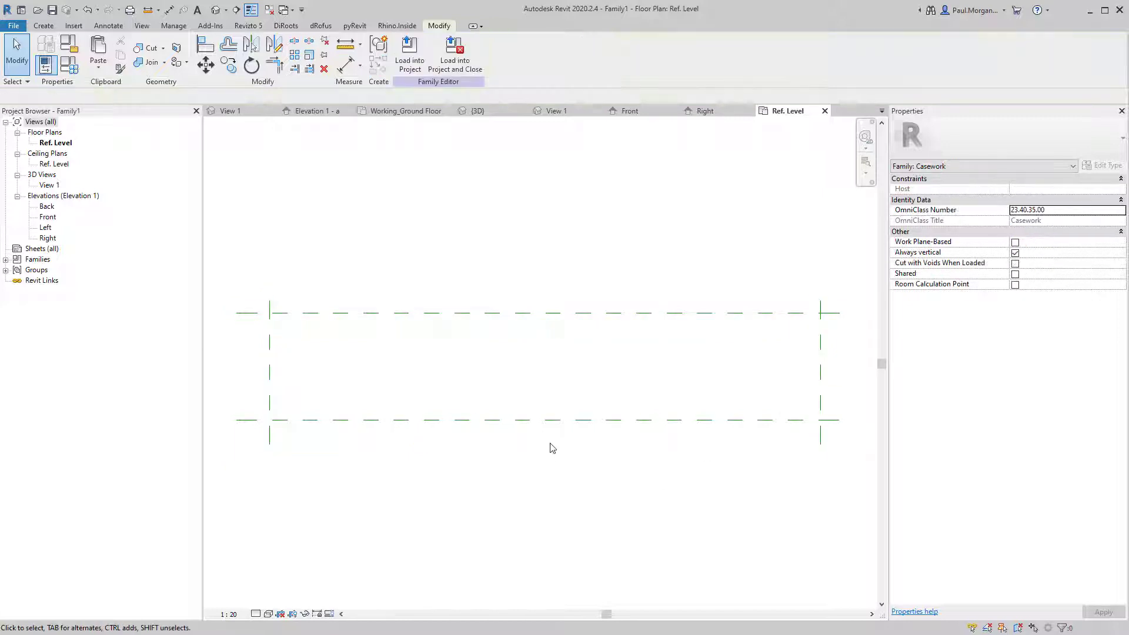
{"action": "scroll", "coordinate": [476, 438], "scroll_direction": "down", "scroll_amount": 2}
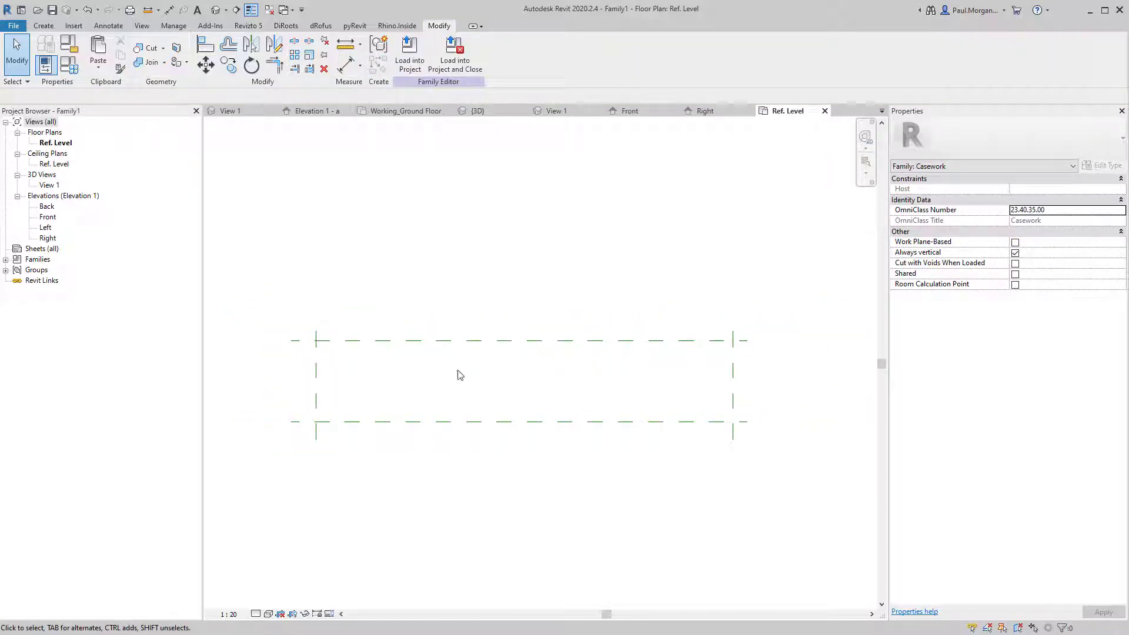
Draw five vertical reference planes across the 3700 outline, the first 900 from the left.
{"action": "left_click", "coordinate": [43, 26]}
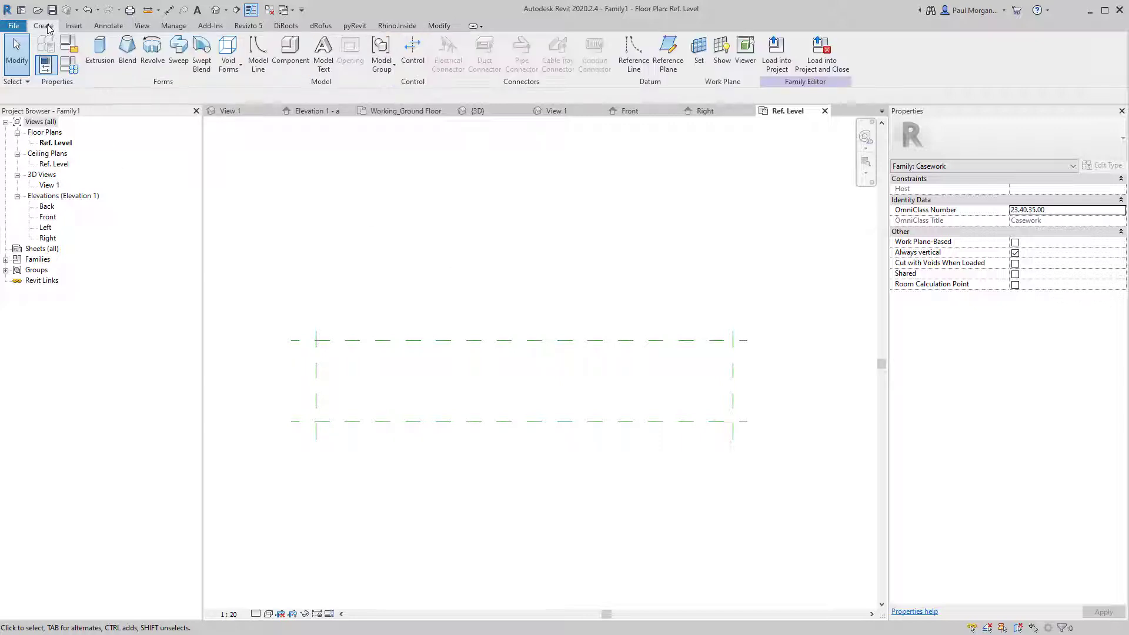
{"action": "left_click", "coordinate": [676, 66]}
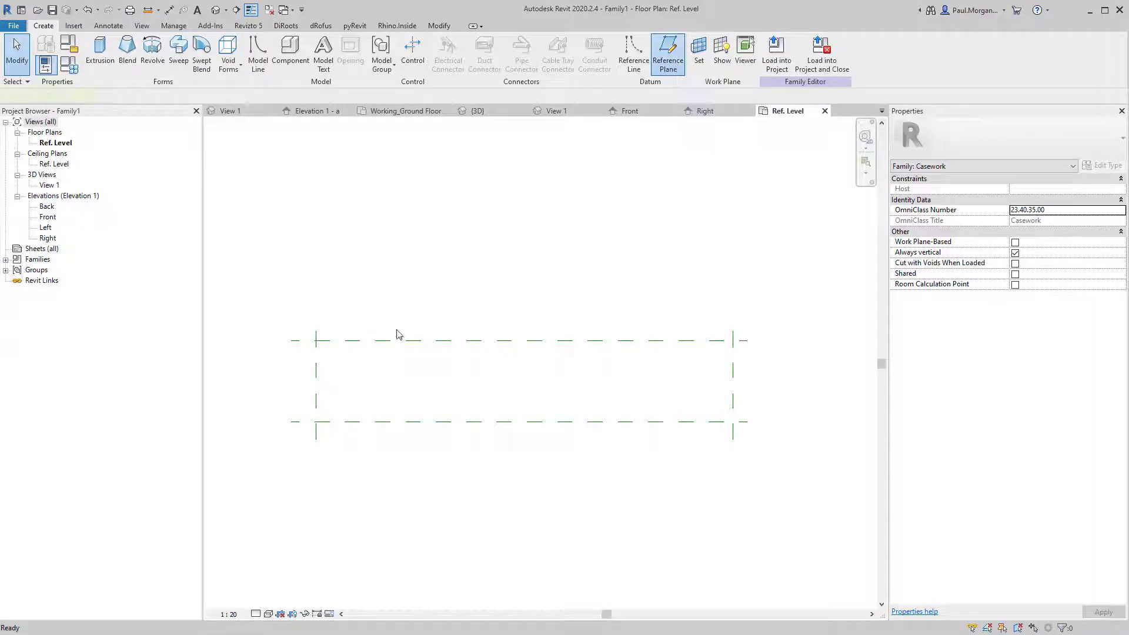
{"action": "left_click", "coordinate": [399, 321]}
{"action": "left_click", "coordinate": [404, 453]}
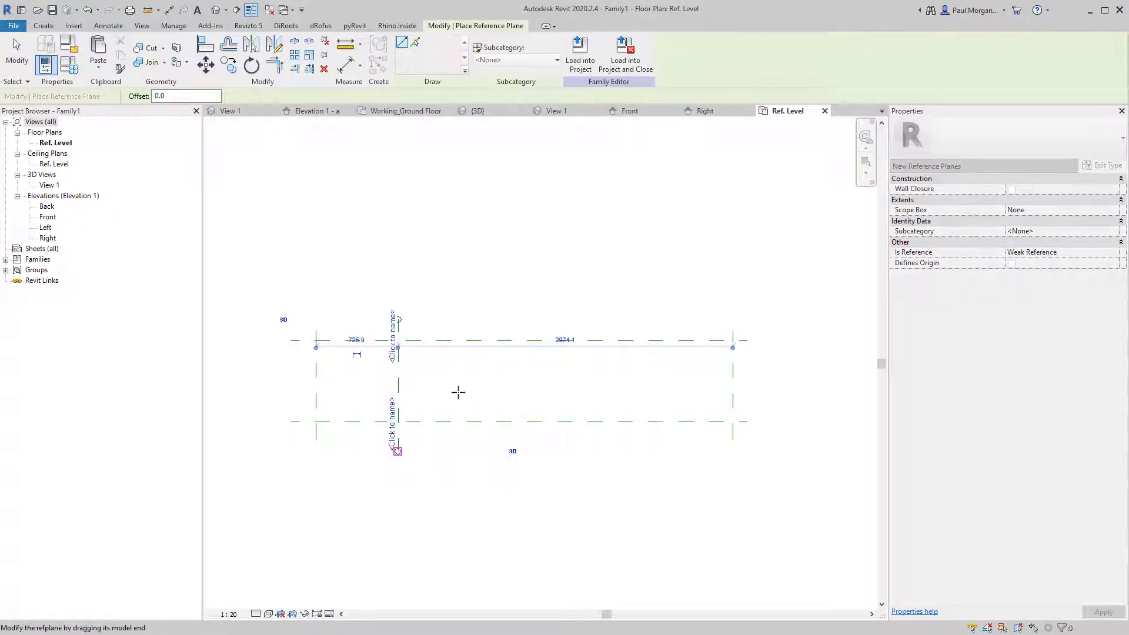
{"action": "left_click", "coordinate": [499, 332]}
{"action": "left_click", "coordinate": [499, 443]}
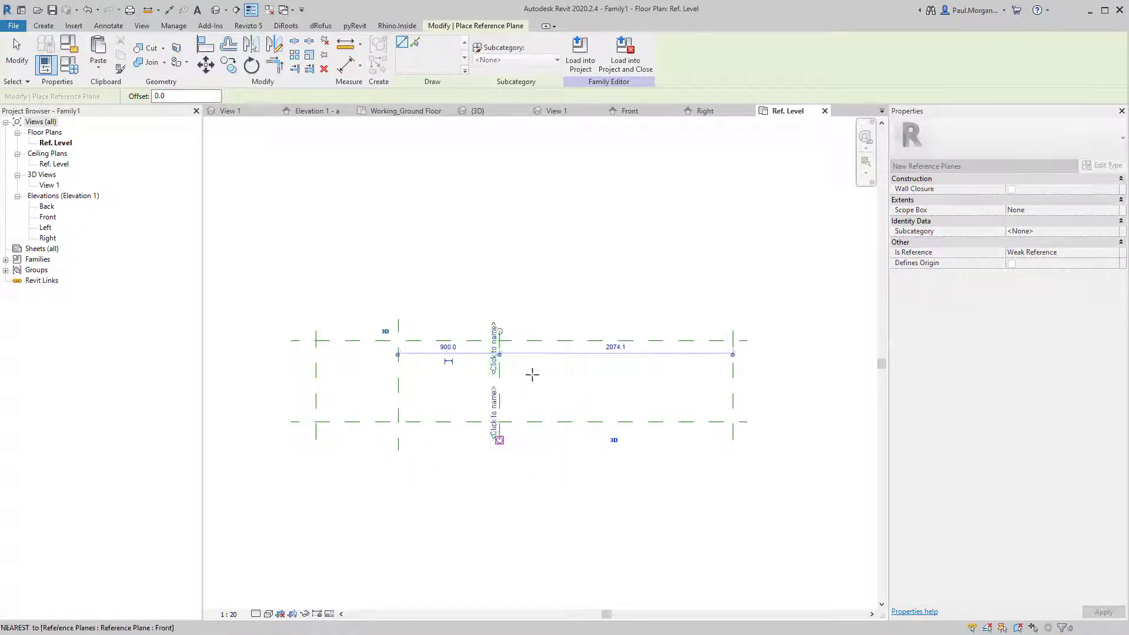
{"action": "left_click", "coordinate": [596, 321]}
{"action": "left_click", "coordinate": [596, 440]}
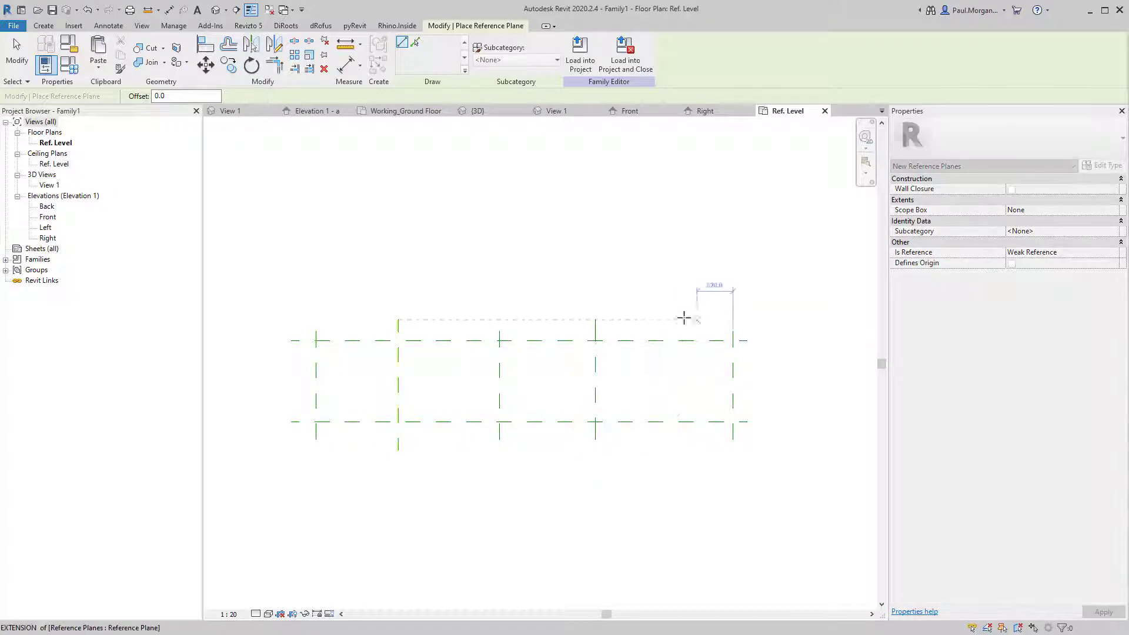
{"action": "left_click", "coordinate": [713, 320]}
{"action": "left_click", "coordinate": [711, 440]}
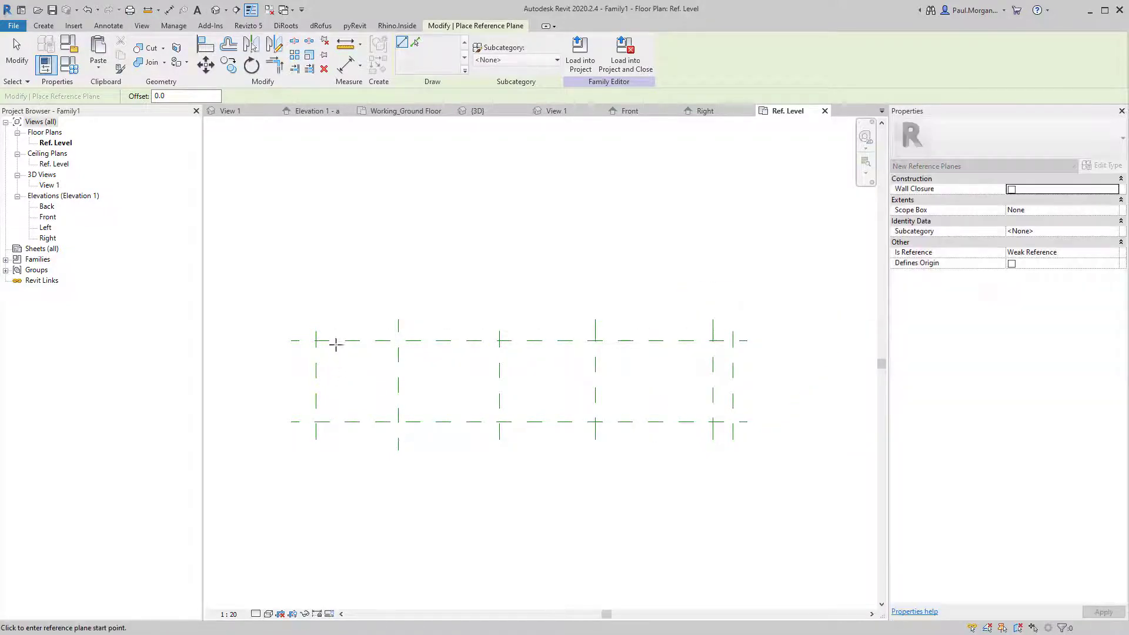
{"action": "left_click", "coordinate": [328, 333]}
{"action": "left_click", "coordinate": [328, 438]}
{"action": "key", "text": "Escape"}
{"action": "key", "text": "Escape"}
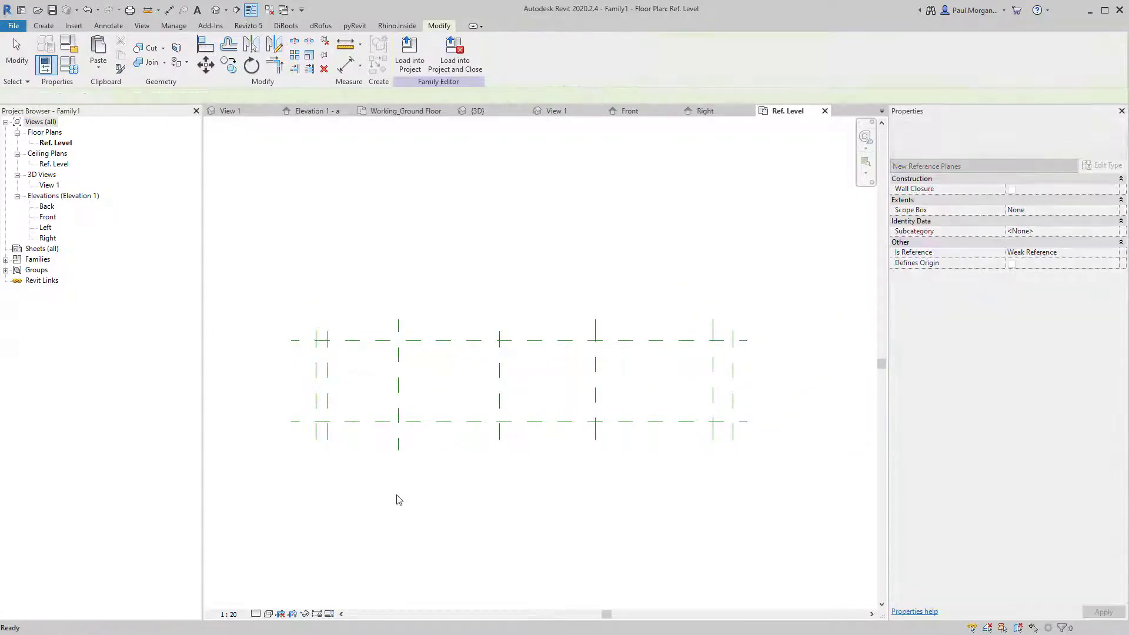
{"action": "middle_click_drag", "start_coordinate": [418, 494], "coordinate": [405, 469]}
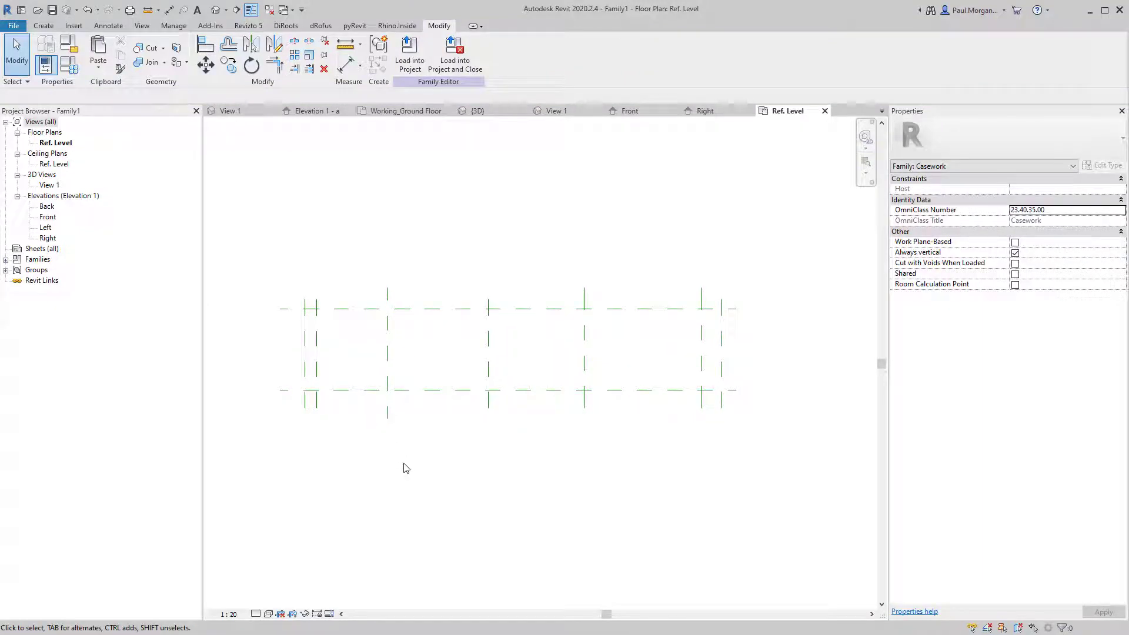
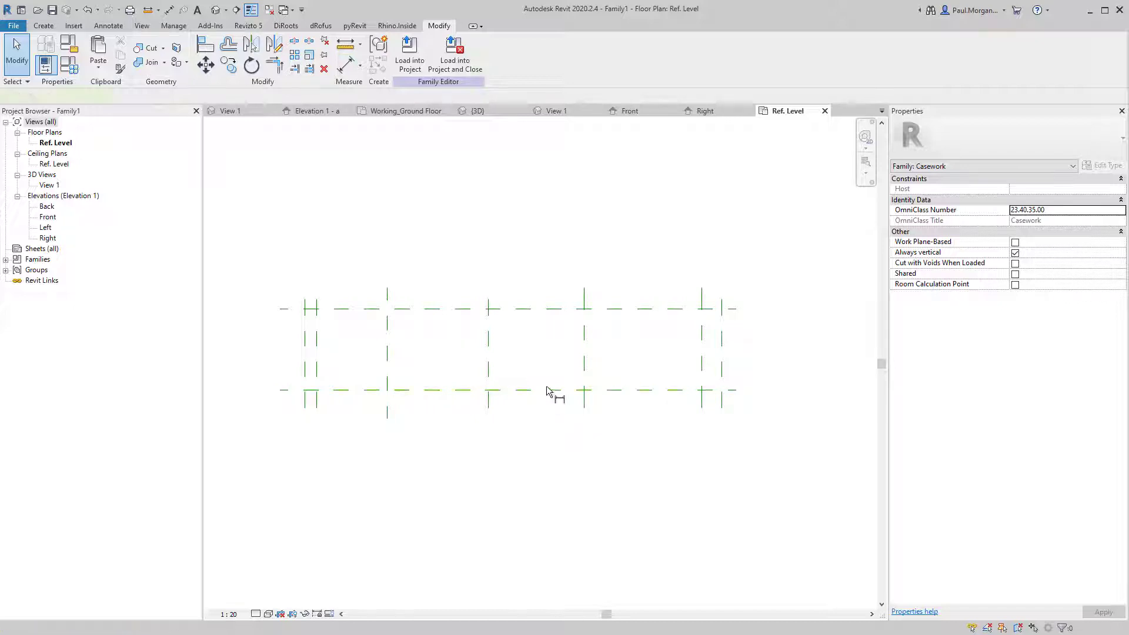
Dimension the 720 depth between the top and bottom reference planes.
{"action": "key", "text": "d"}
{"action": "key", "text": "i"}
{"action": "left_click", "coordinate": [433, 310]}
{"action": "left_click", "coordinate": [434, 389]}
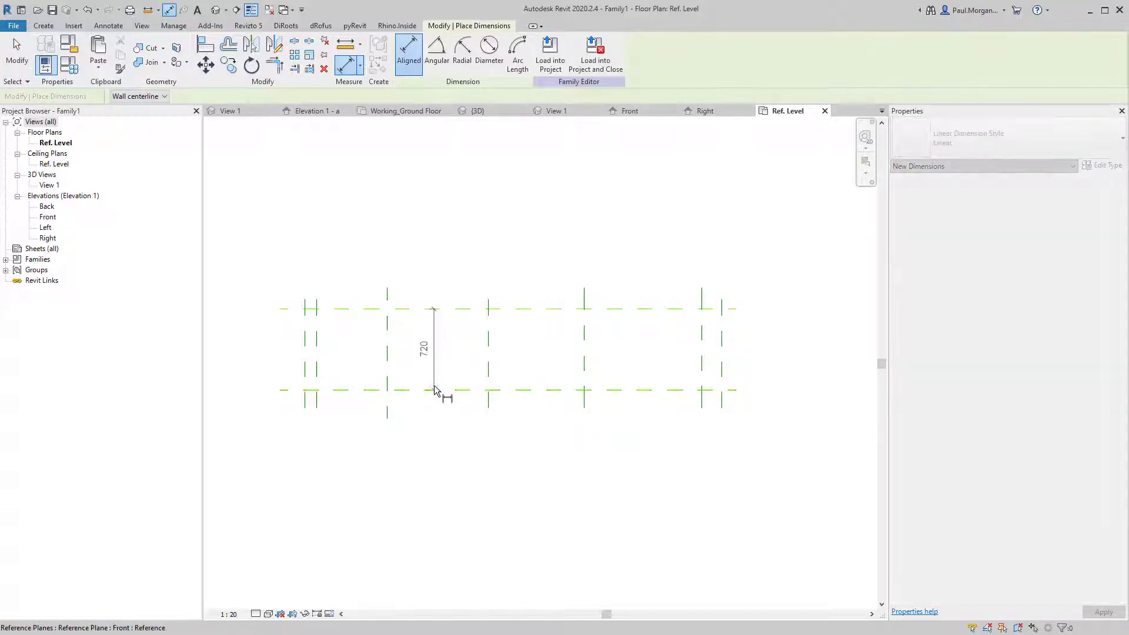
{"action": "scroll", "coordinate": [267, 393], "scroll_direction": "up", "scroll_amount": 2}
{"action": "scroll", "coordinate": [268, 391], "scroll_direction": "up", "scroll_amount": 1}
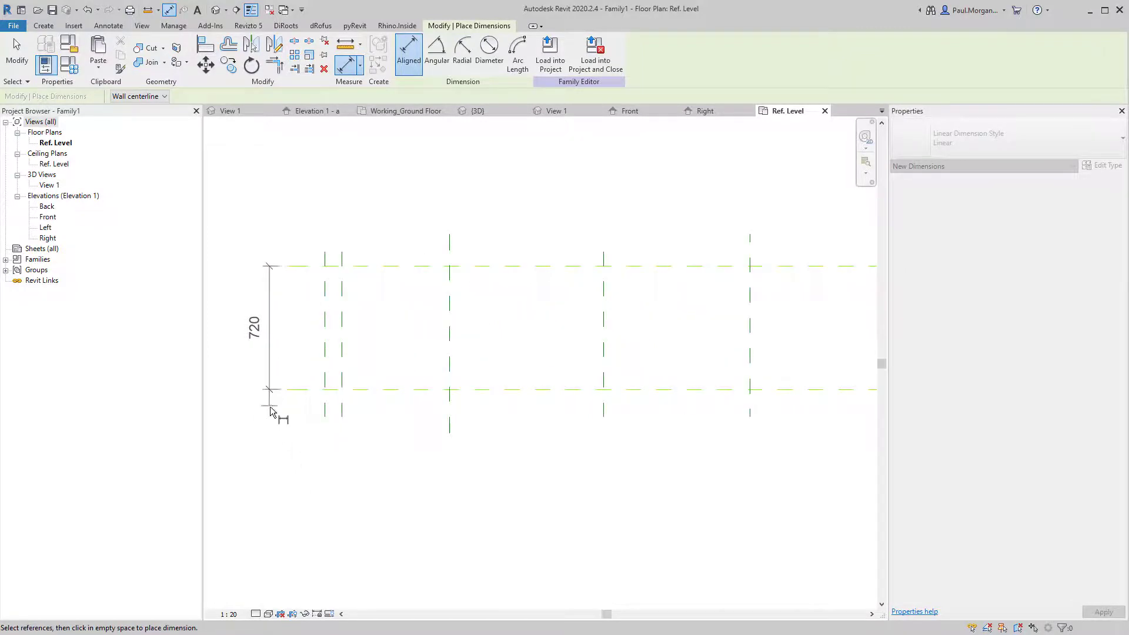
{"action": "left_click", "coordinate": [271, 390]}
{"action": "scroll", "coordinate": [376, 417], "scroll_direction": "down", "scroll_amount": 1}
Add the 100 and 180 dimensions between the end reference-plane pairs above the plan.
{"action": "middle_click_drag", "start_coordinate": [619, 355], "coordinate": [550, 395]}
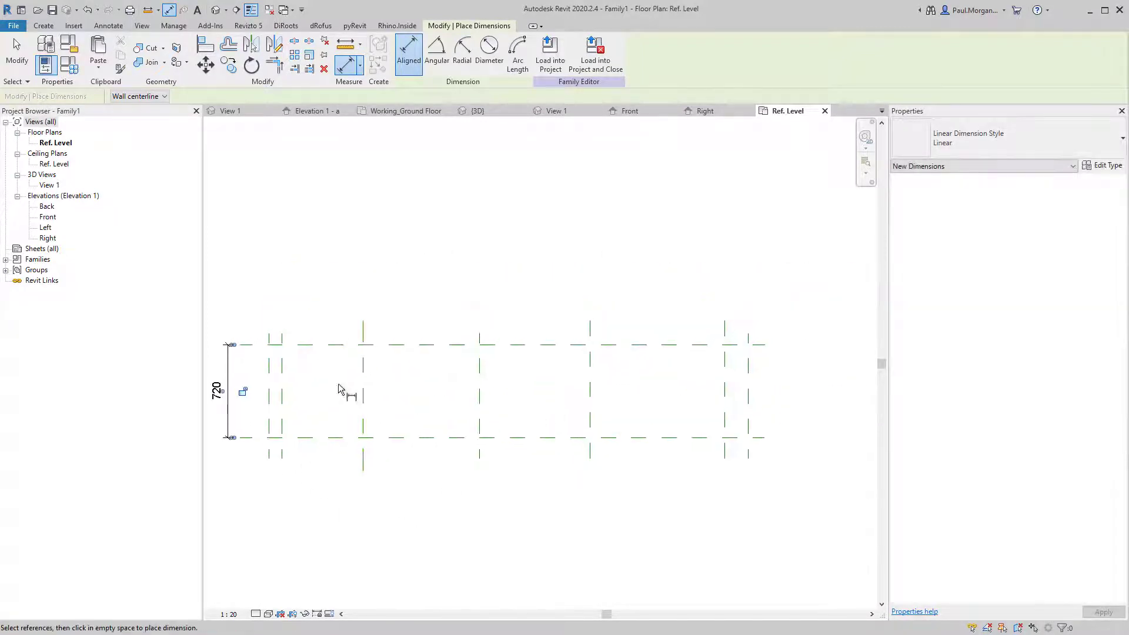
{"action": "left_click", "coordinate": [269, 369]}
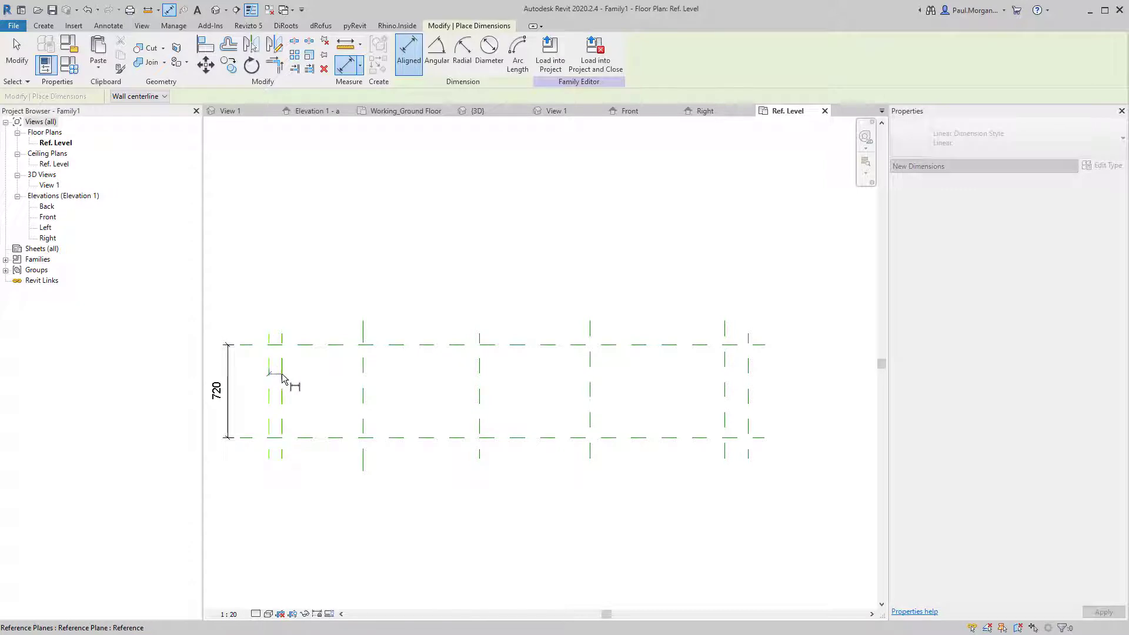
{"action": "left_click", "coordinate": [282, 383]}
{"action": "left_click", "coordinate": [287, 307]}
{"action": "left_click", "coordinate": [725, 377]}
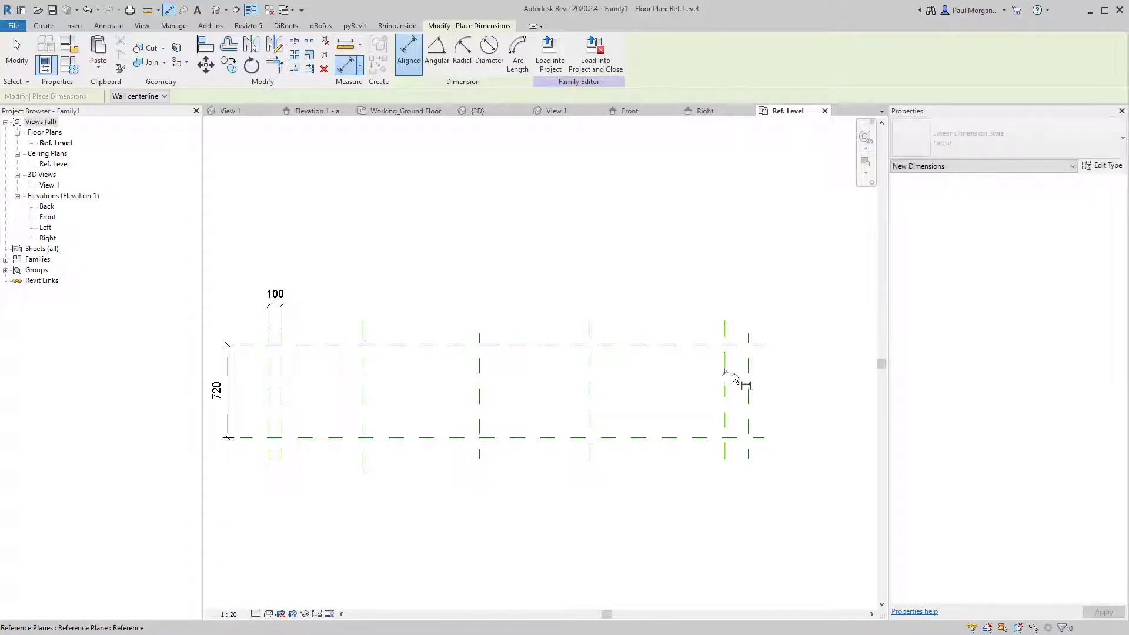
{"action": "left_click", "coordinate": [748, 380]}
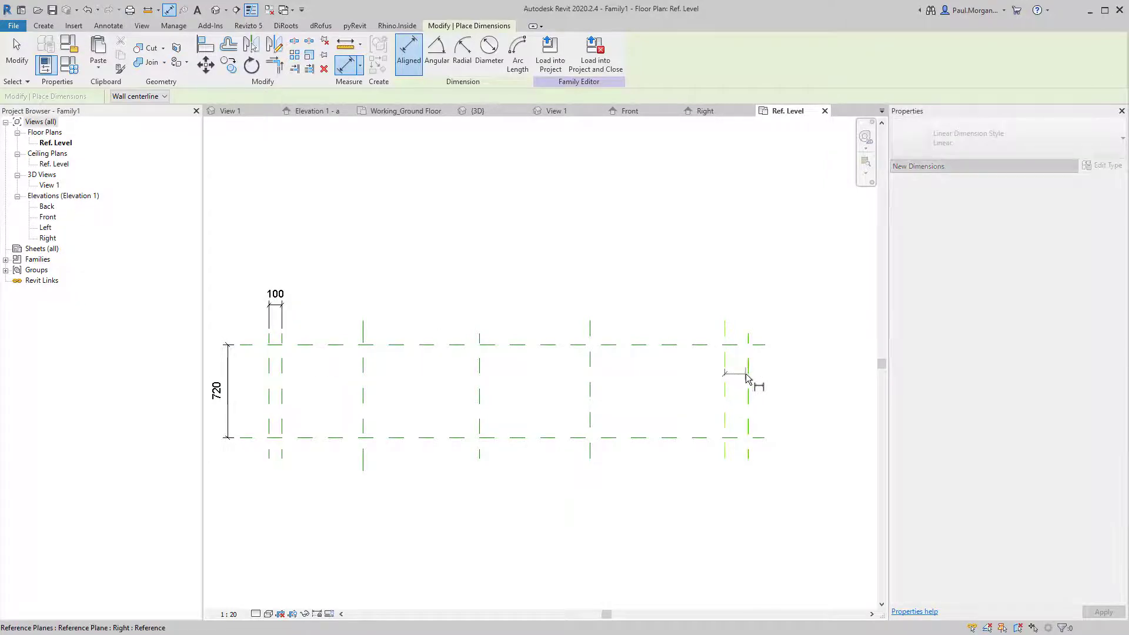
{"action": "left_click", "coordinate": [757, 307]}
Place a 726/900/854/1040 dimension chain across the interior planes below the plan.
{"action": "left_click", "coordinate": [283, 399]}
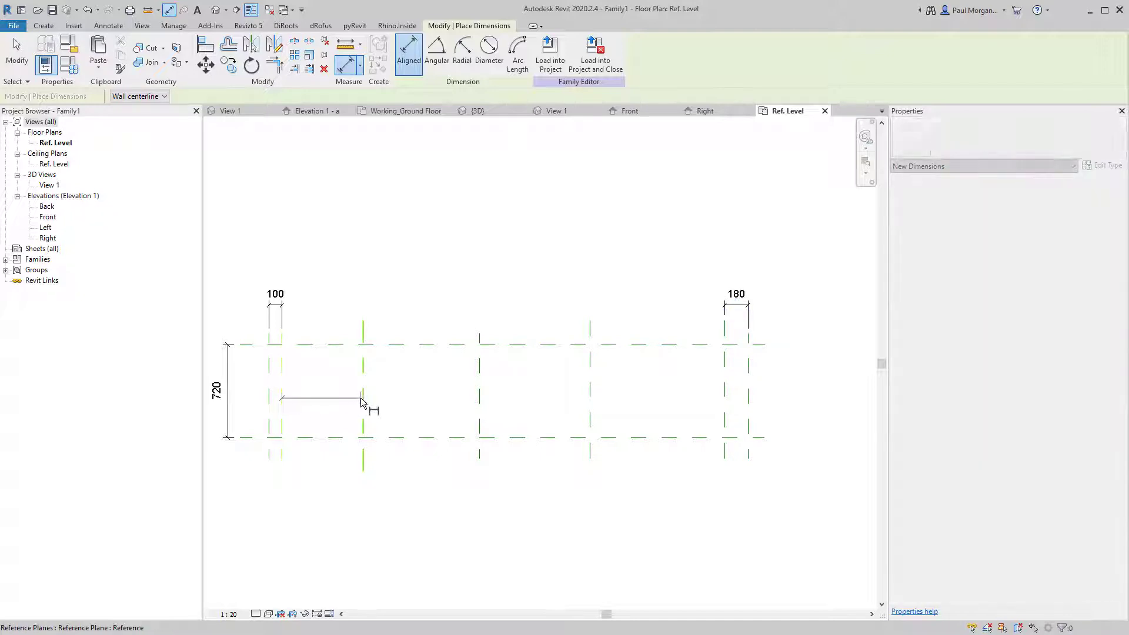
{"action": "left_click", "coordinate": [363, 395]}
{"action": "left_click", "coordinate": [480, 394]}
{"action": "left_click", "coordinate": [590, 393]}
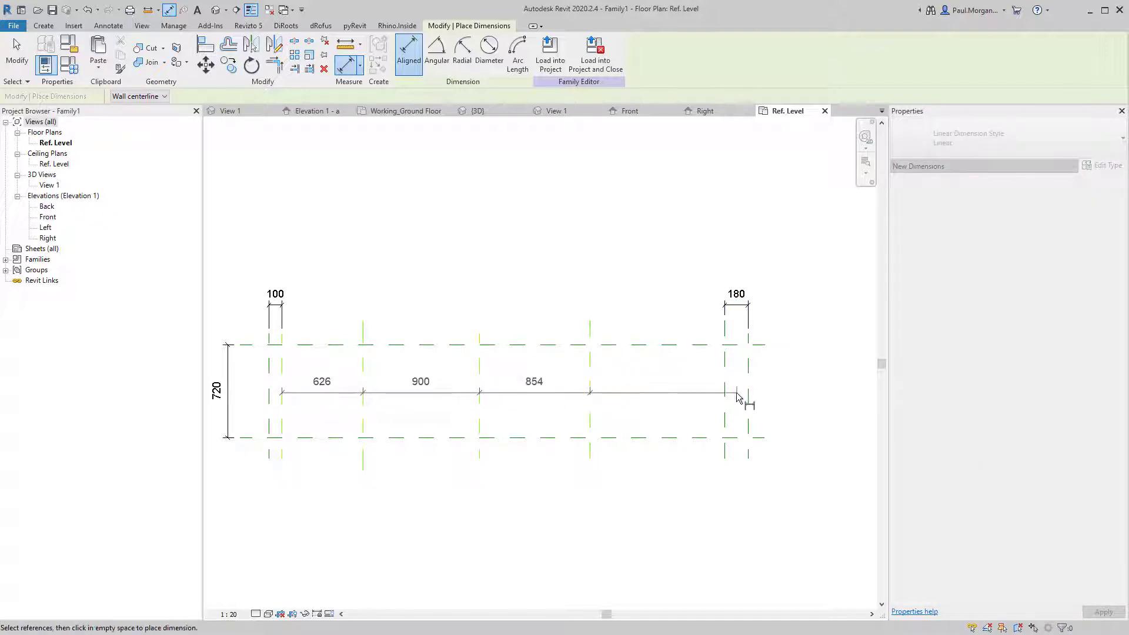
{"action": "left_click", "coordinate": [729, 399]}
{"action": "left_click", "coordinate": [662, 491]}
{"action": "middle_click_drag", "start_coordinate": [530, 527], "coordinate": [546, 527]}
{"action": "key", "text": "Escape"}
{"action": "key", "text": "Escape"}
Add the 3700 overall dimension between the leftmost and rightmost planes.
{"action": "scroll", "coordinate": [414, 434], "scroll_direction": "down", "scroll_amount": 1}
{"action": "middle_click_drag", "start_coordinate": [436, 444], "coordinate": [419, 422]}
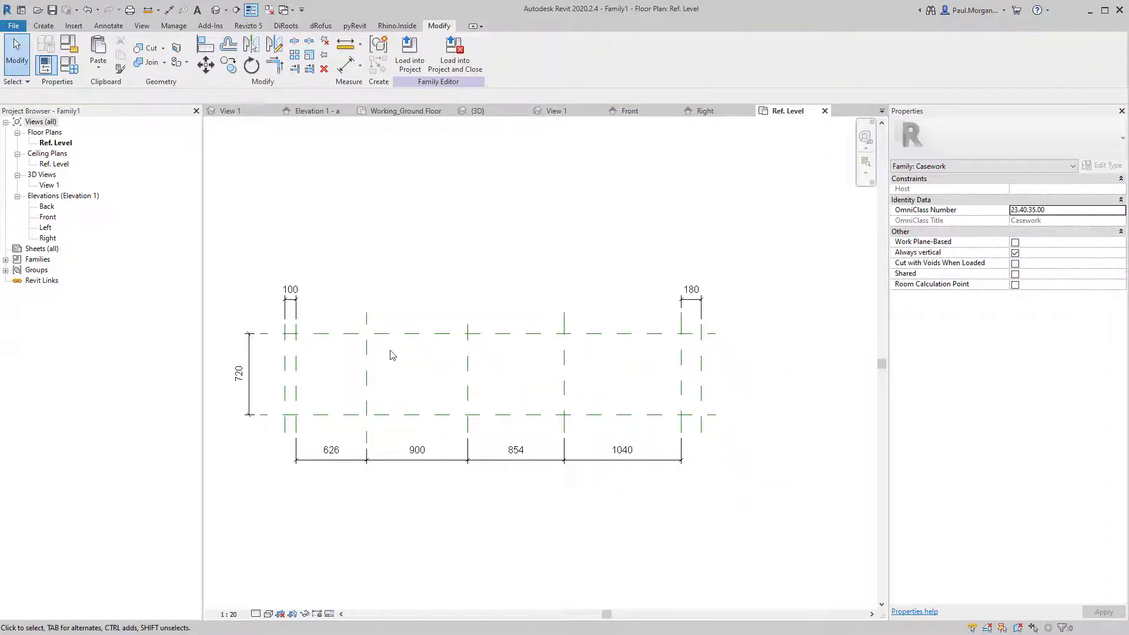
{"action": "middle_click_drag", "start_coordinate": [392, 354], "coordinate": [385, 342]}
{"action": "key", "text": "i"}
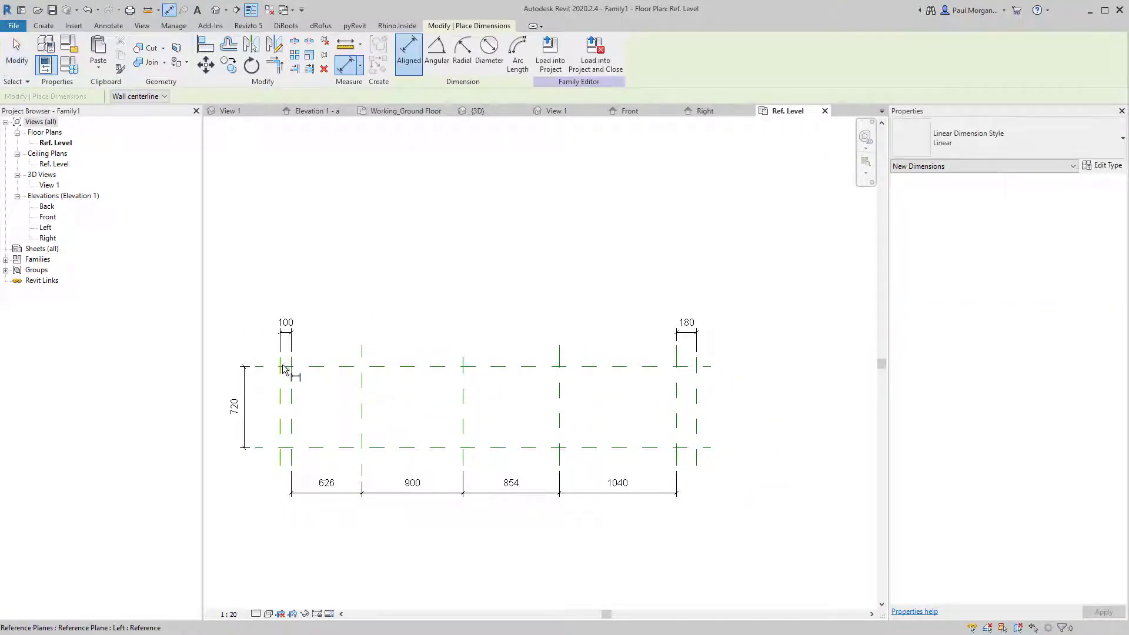
{"action": "left_click", "coordinate": [284, 383]}
{"action": "left_click", "coordinate": [698, 381]}
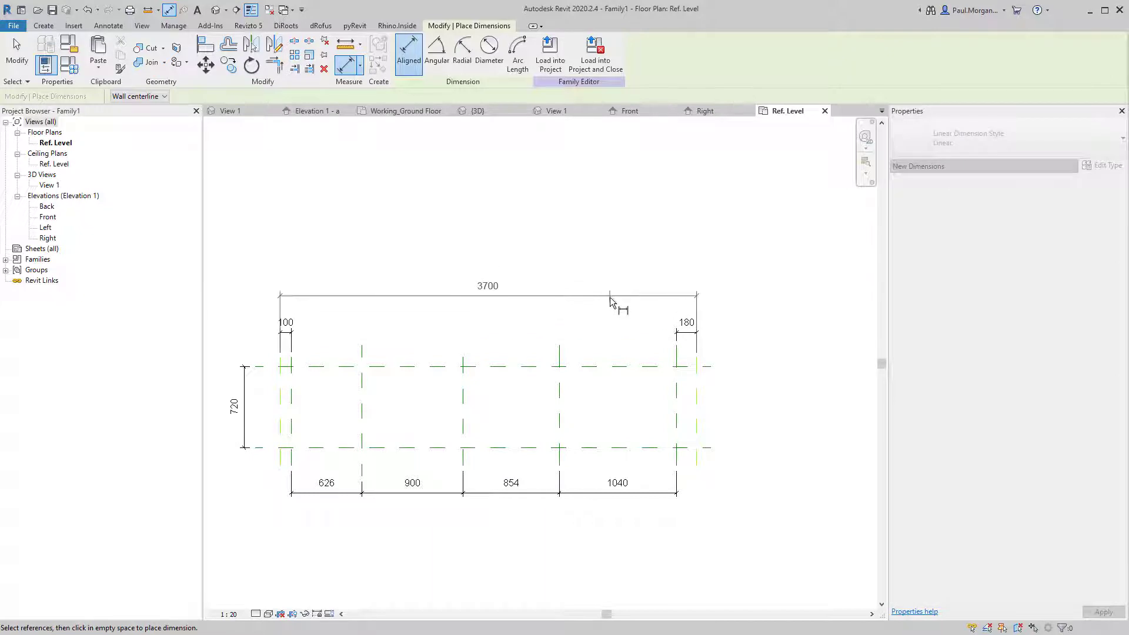
{"action": "left_click", "coordinate": [609, 304]}
{"action": "key", "text": "Escape"}
{"action": "key", "text": "Escape"}
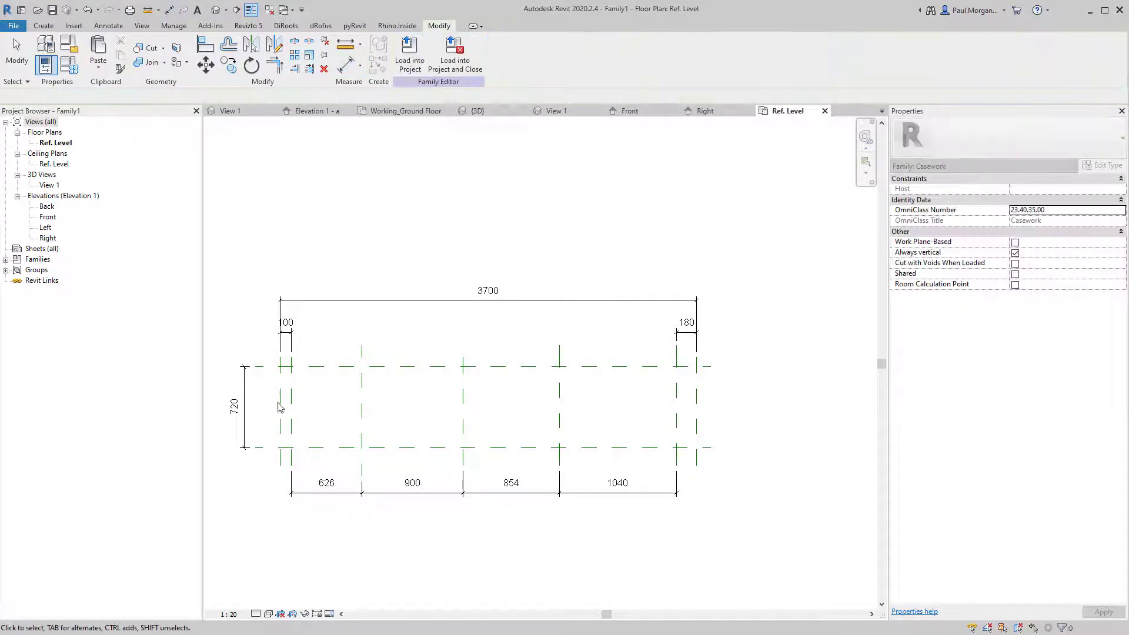
Delete the inner left reference plane that sits 100 in from the left.
{"action": "left_click", "coordinate": [290, 393]}
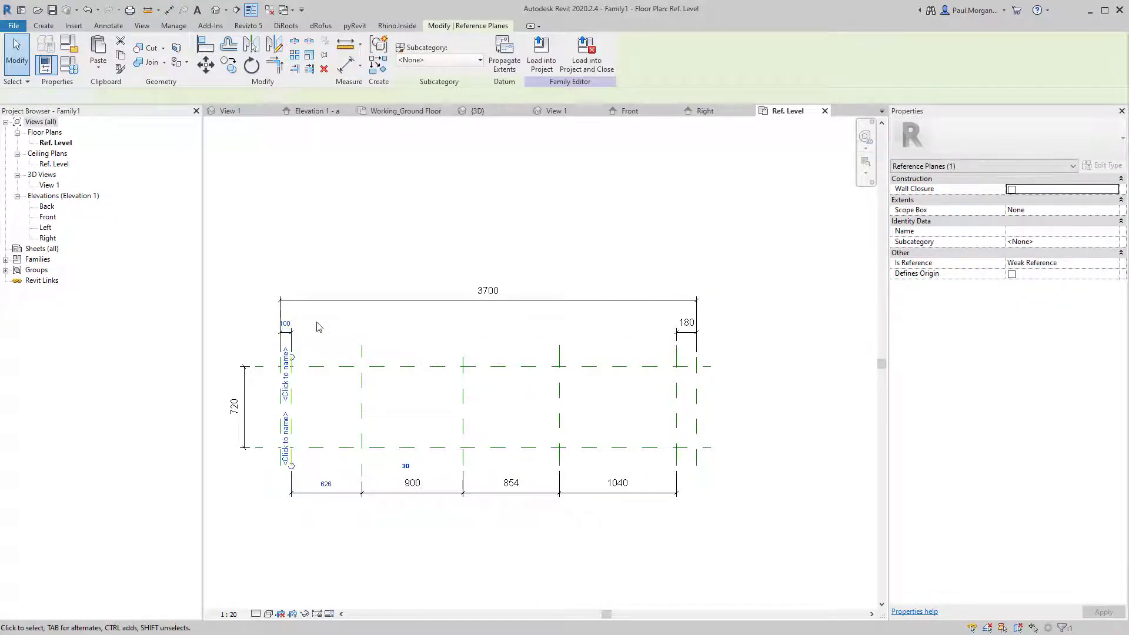
{"action": "key", "text": "Escape"}
{"action": "left_click", "coordinate": [290, 423]}
{"action": "scroll", "coordinate": [300, 412], "scroll_direction": "up", "scroll_amount": 1}
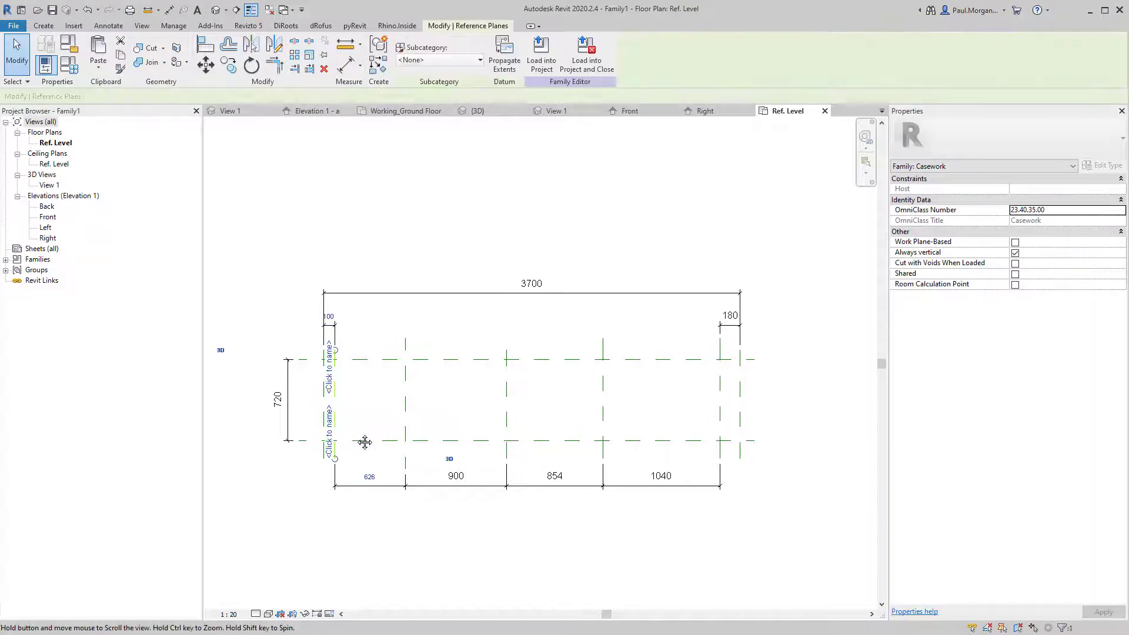
{"action": "scroll", "coordinate": [303, 406], "scroll_direction": "up", "scroll_amount": 1}
{"action": "key", "text": "Escape"}
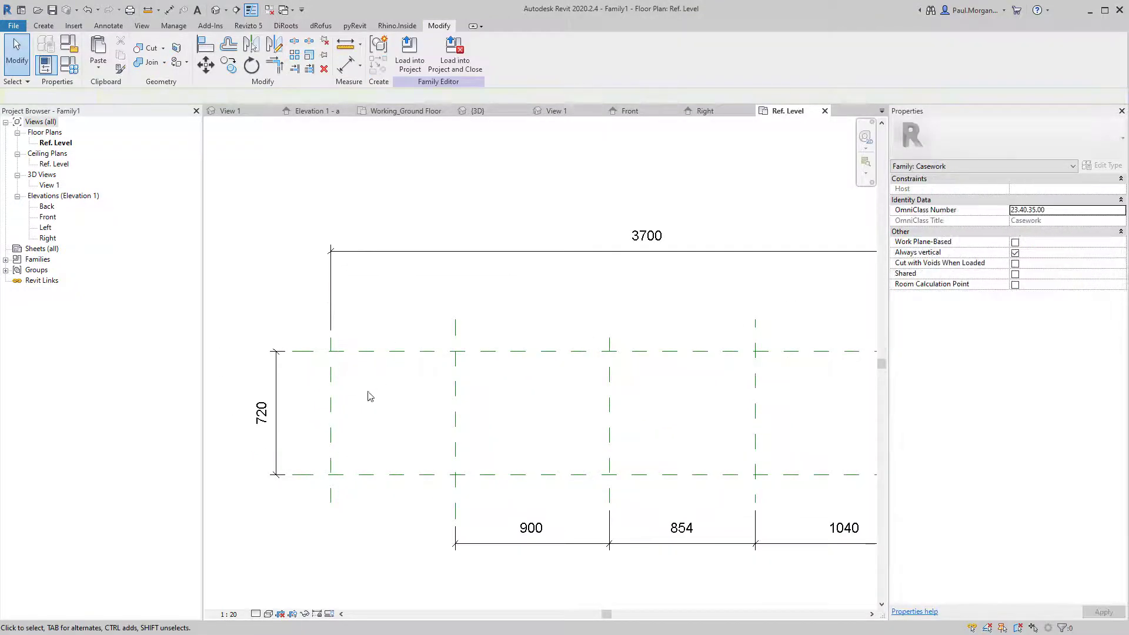
{"action": "scroll", "coordinate": [412, 444], "scroll_direction": "down", "scroll_amount": 2}
Add the left end plane to the lower dimension string with Edit Witness Lines.
{"action": "left_click", "coordinate": [462, 509]}
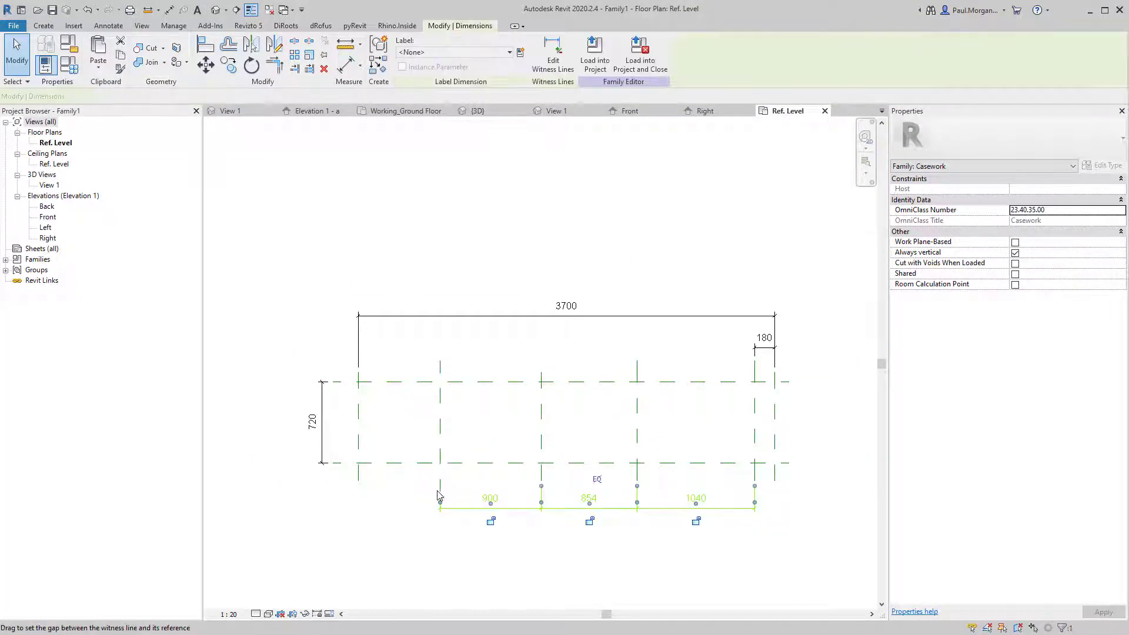
{"action": "left_click", "coordinate": [551, 54]}
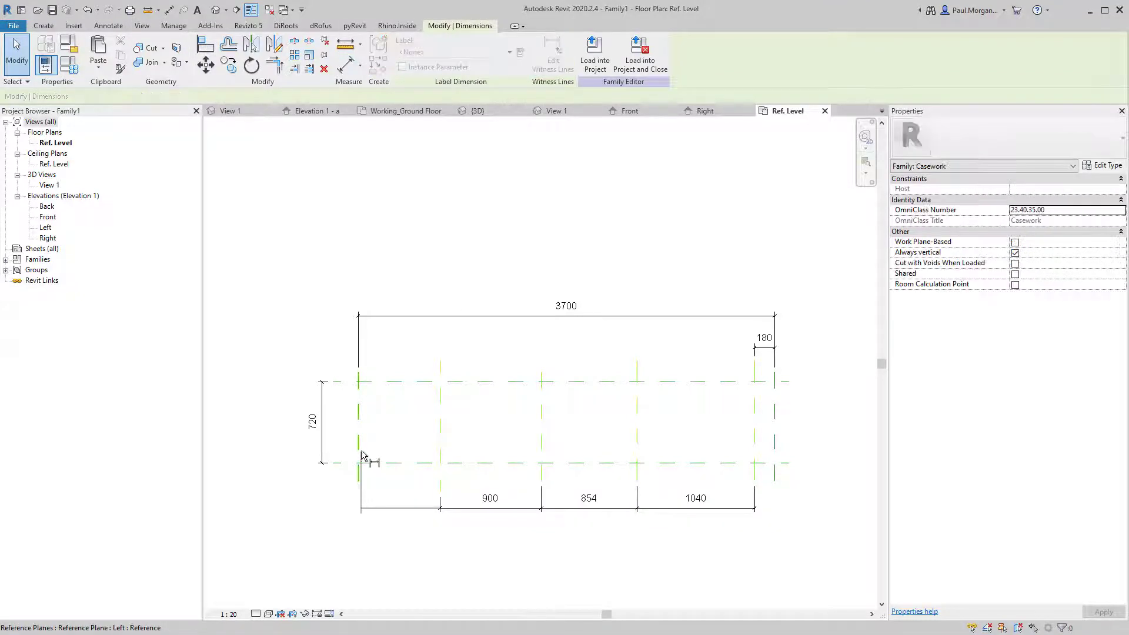
{"action": "left_click", "coordinate": [360, 460]}
{"action": "left_click", "coordinate": [395, 423]}
{"action": "scroll", "coordinate": [395, 423], "scroll_direction": "down", "scroll_amount": 1}
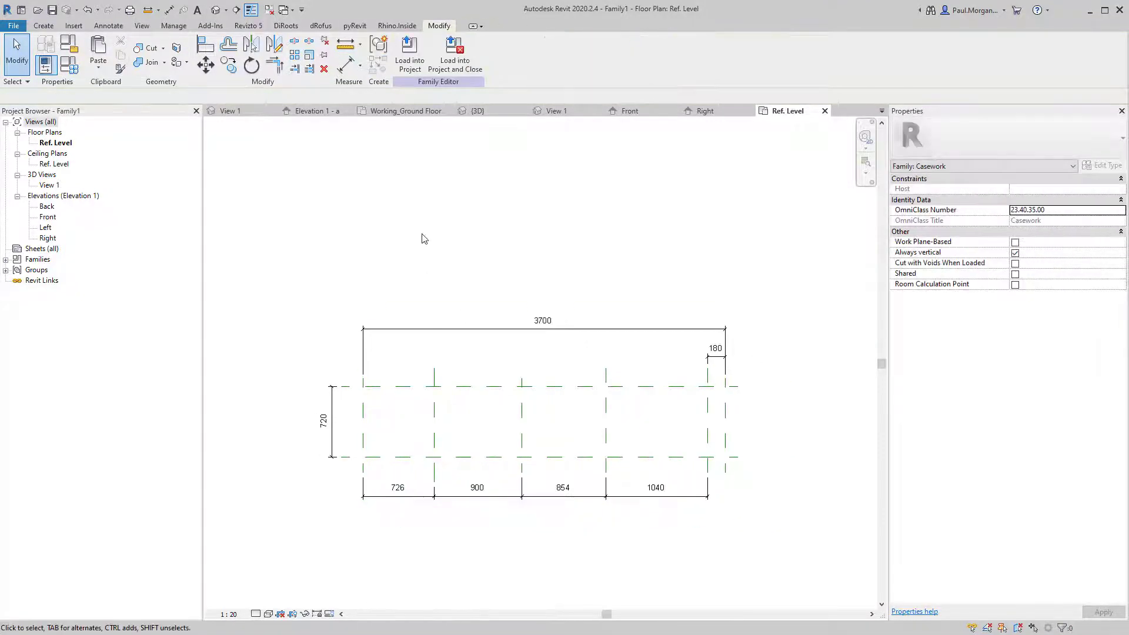
{"action": "left_click", "coordinate": [388, 111]}
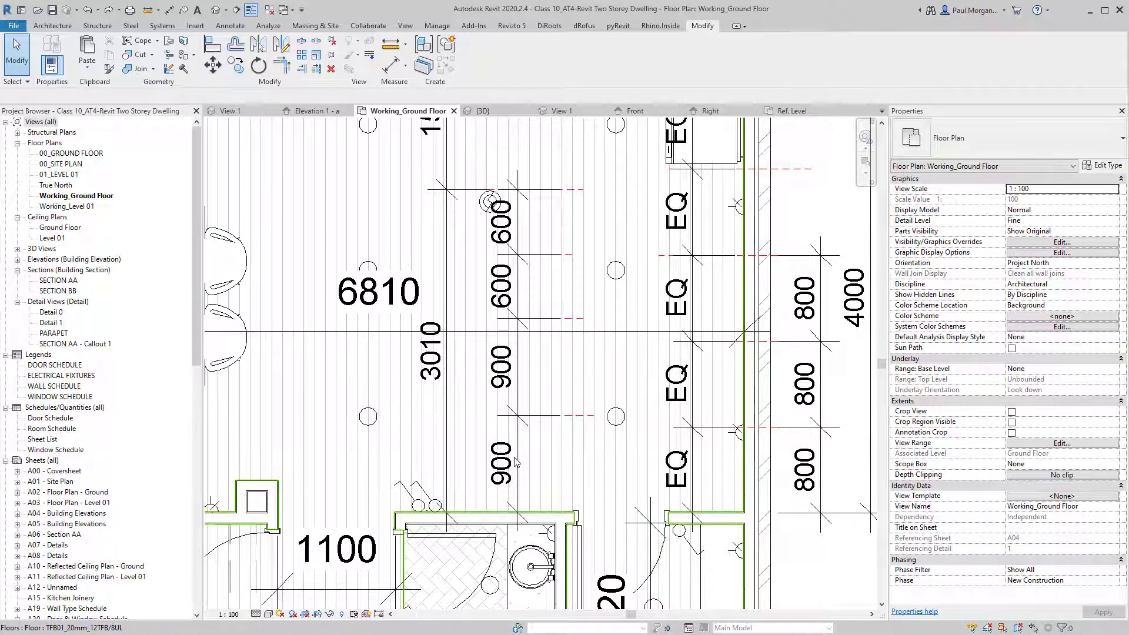
Measure the bench in the Working_Ground Floor plan with a detail line at offset 1100.
{"action": "key", "text": "d"}
{"action": "key", "text": "i"}
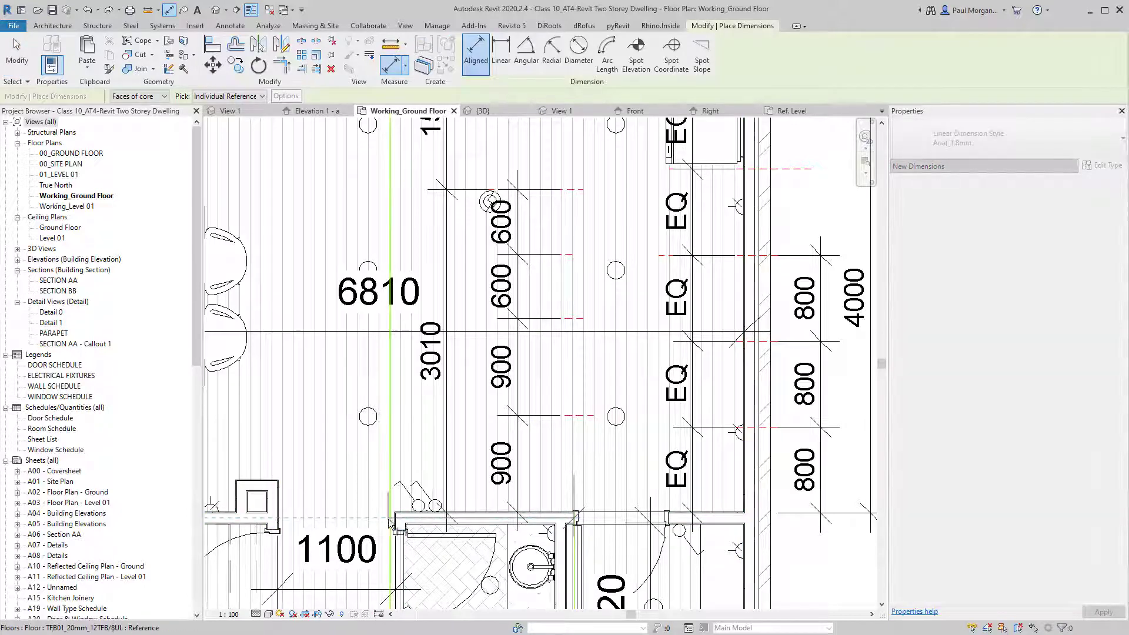
{"action": "key", "text": "Escape"}
{"action": "key", "text": "d"}
{"action": "key", "text": "l"}
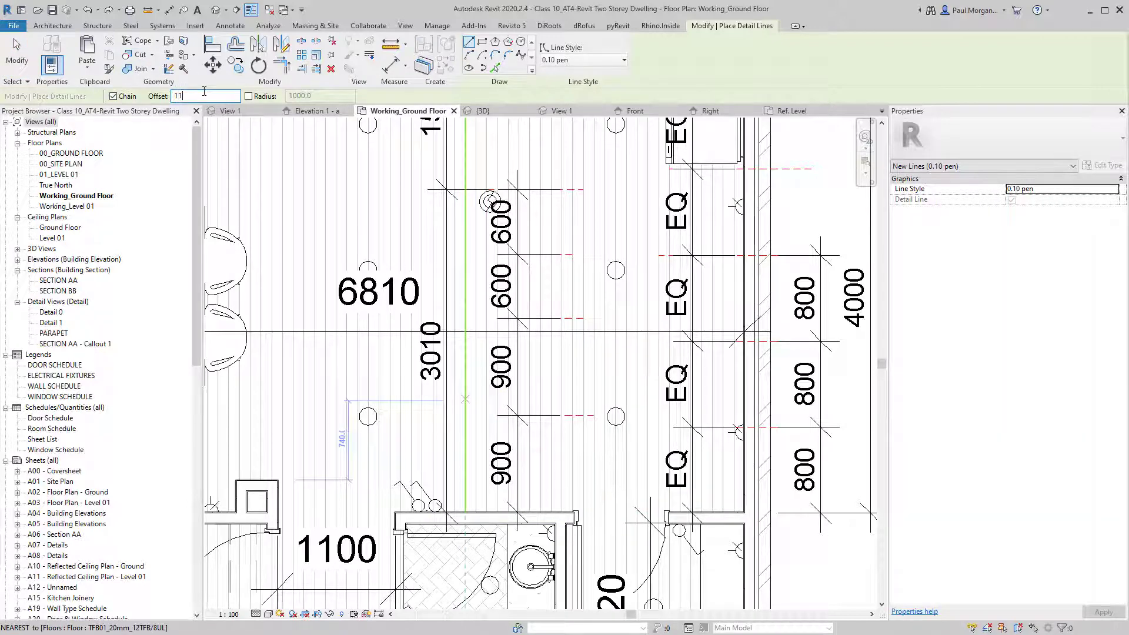
{"action": "left_click", "coordinate": [574, 511]}
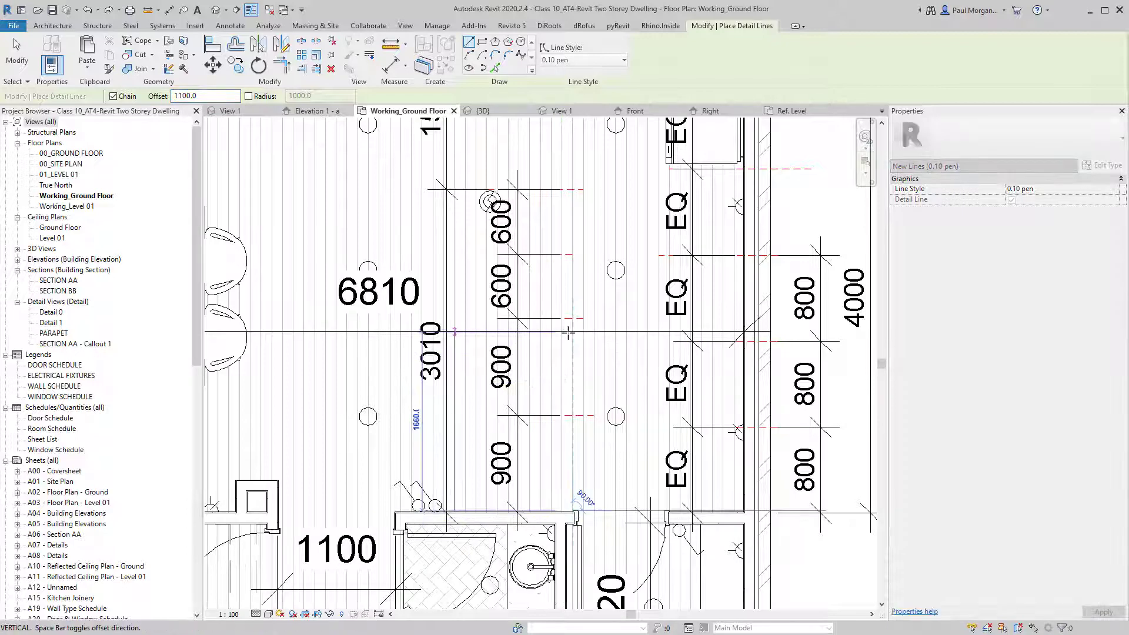
{"action": "scroll", "coordinate": [568, 333], "scroll_direction": "down", "scroll_amount": 1}
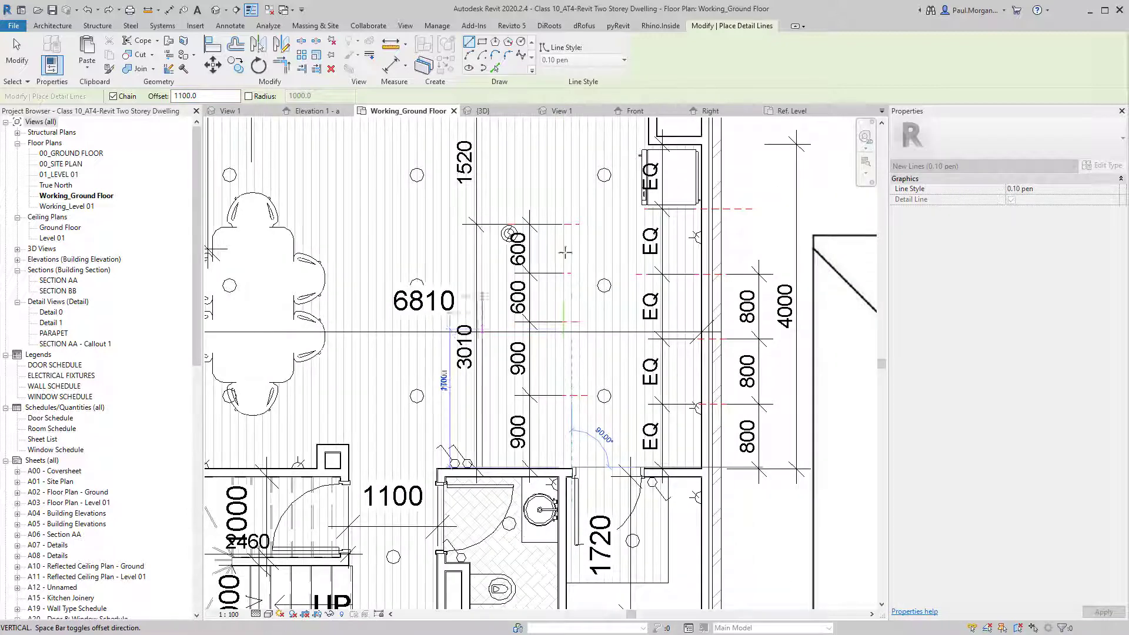
{"action": "key", "text": "Escape"}
{"action": "key", "text": "Escape"}
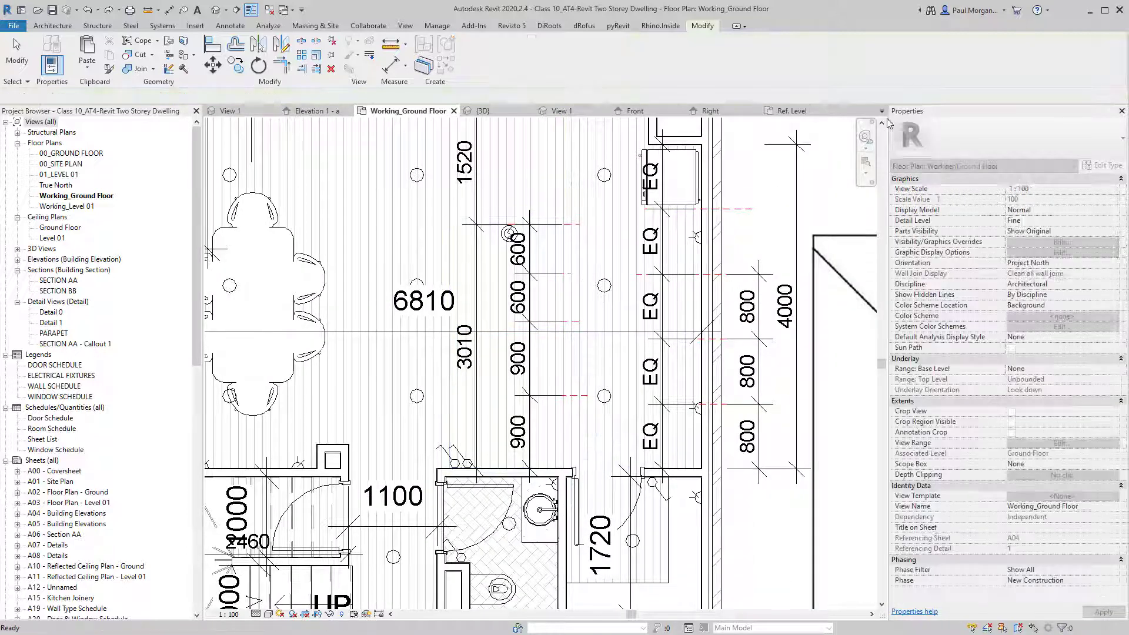
{"action": "left_click", "coordinate": [801, 112]}
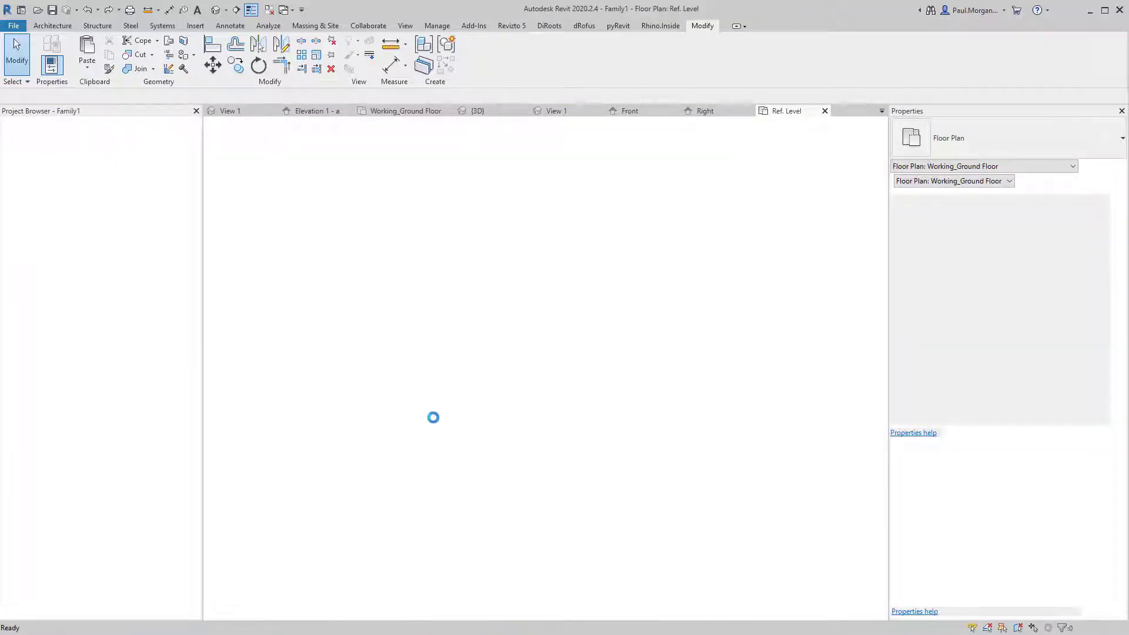
Change the 720 family depth to 1100 by moving the Back plane.
{"action": "left_click", "coordinate": [571, 346]}
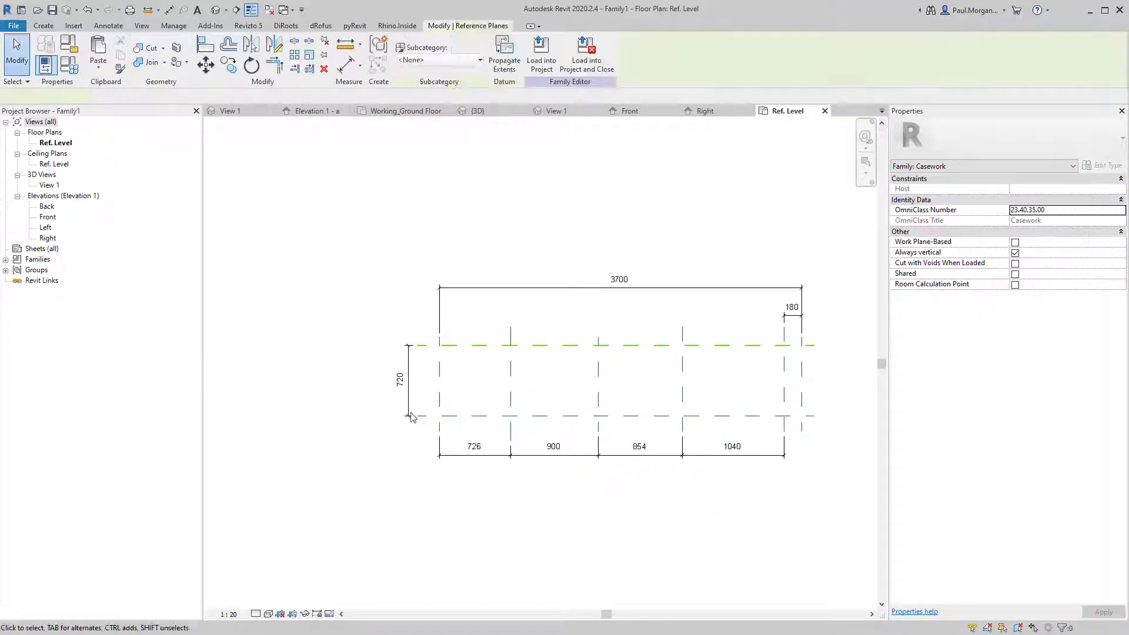
{"action": "left_click", "coordinate": [399, 379]}
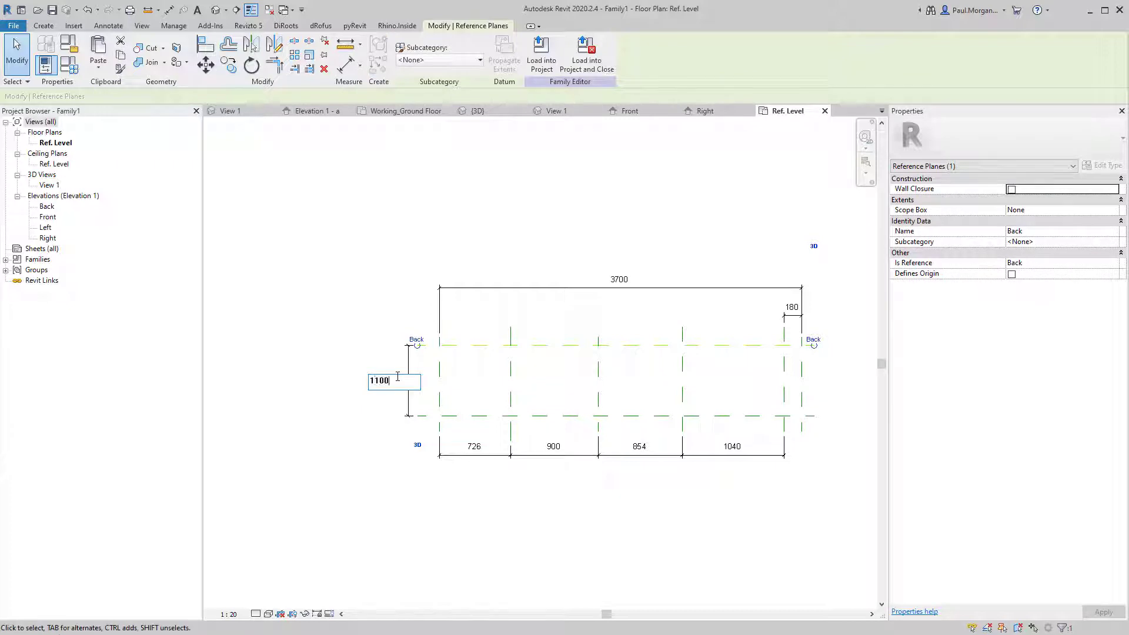
{"action": "type", "text": "1100"}
{"action": "key", "text": "Return"}
{"action": "left_click", "coordinate": [488, 374]}
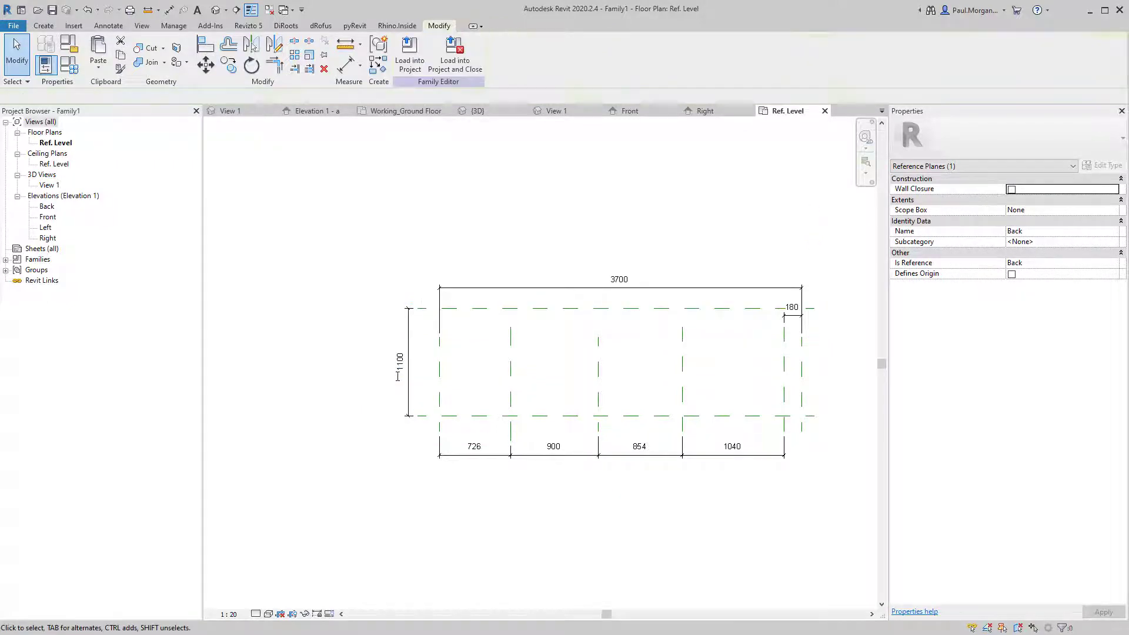
Extend the vertical reference planes, including Left, up to the top plane.
{"action": "left_click", "coordinate": [511, 366]}
{"action": "left_click", "coordinate": [599, 364]}
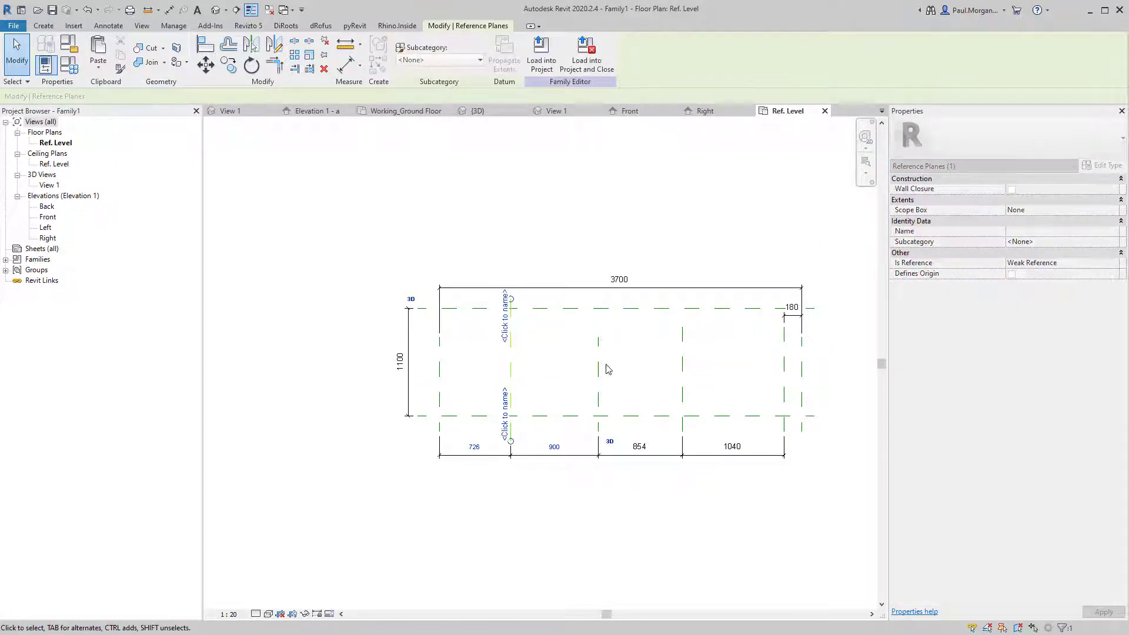
{"action": "left_click_drag", "start_coordinate": [599, 338], "coordinate": [599, 299]}
{"action": "left_click", "coordinate": [683, 360]}
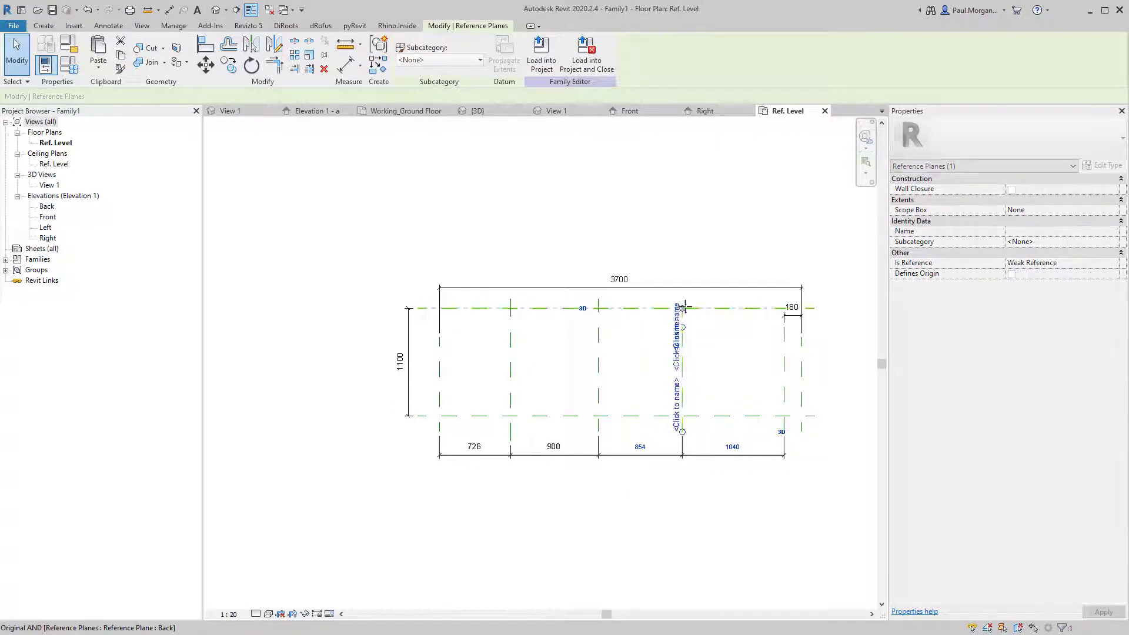
{"action": "left_click", "coordinate": [784, 382]}
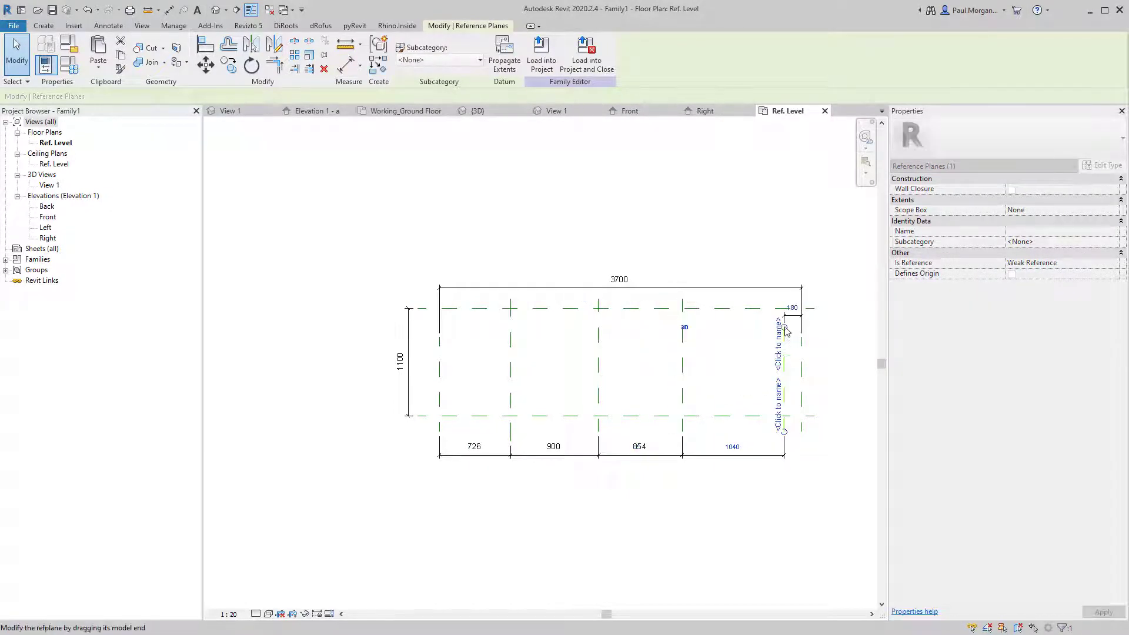
{"action": "left_click", "coordinate": [440, 378]}
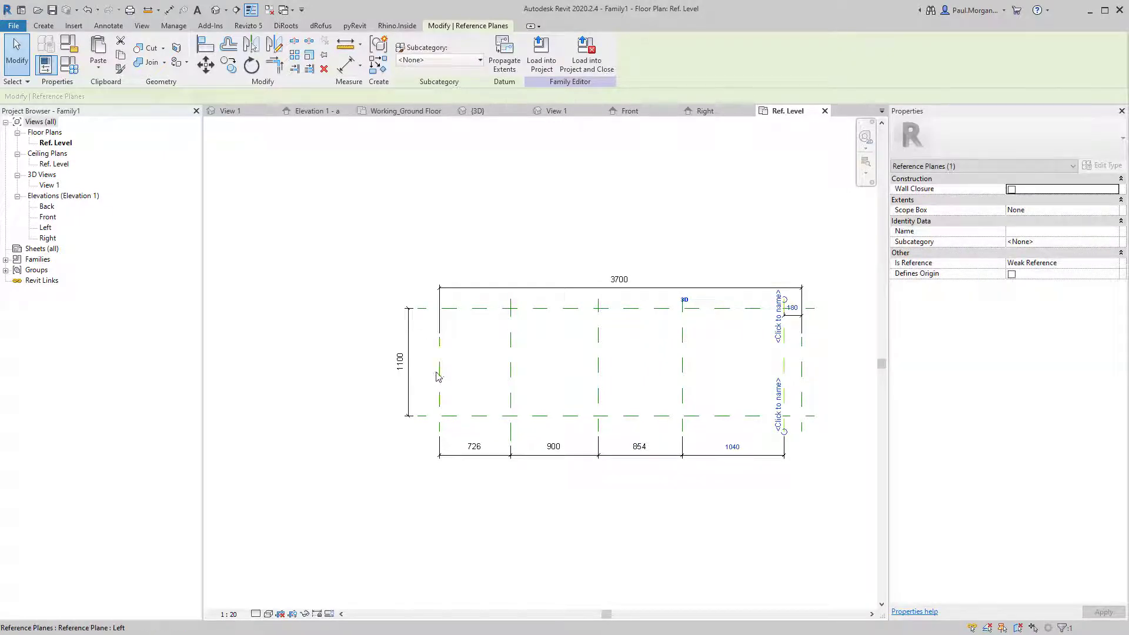
{"action": "left_click_drag", "start_coordinate": [441, 340], "coordinate": [443, 306]}
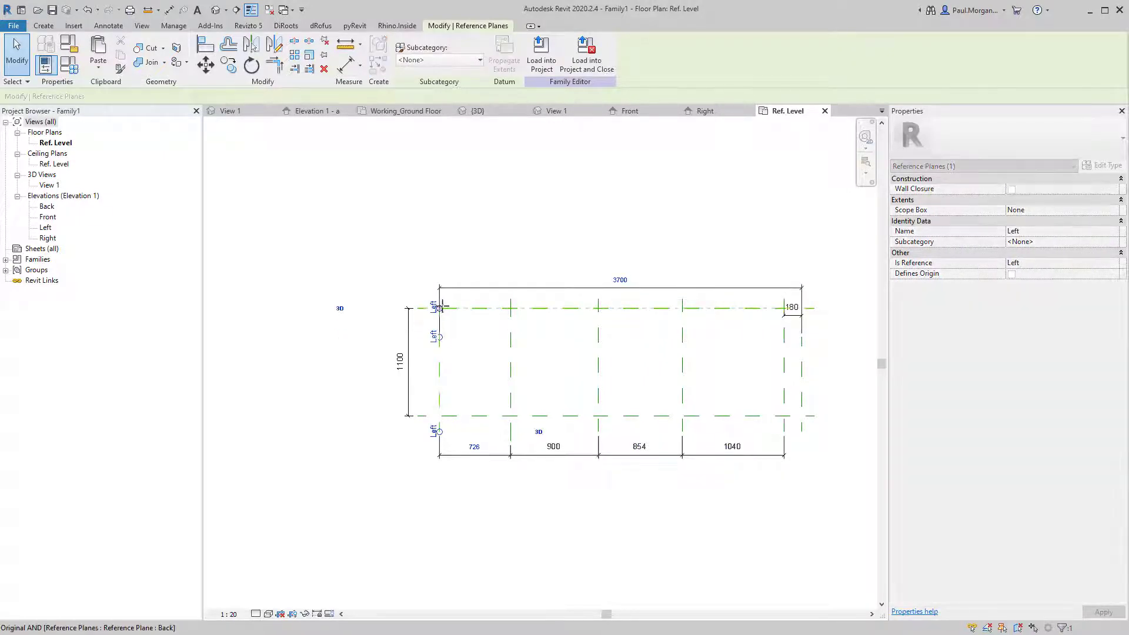
{"action": "key", "text": "Escape"}
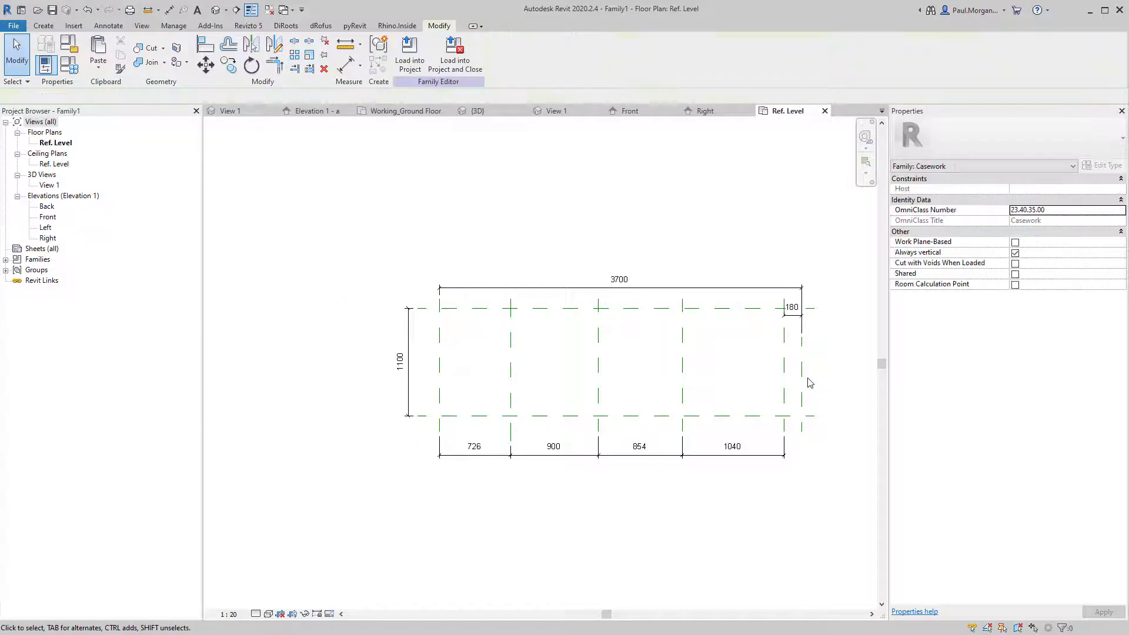
{"action": "left_click", "coordinate": [803, 383]}
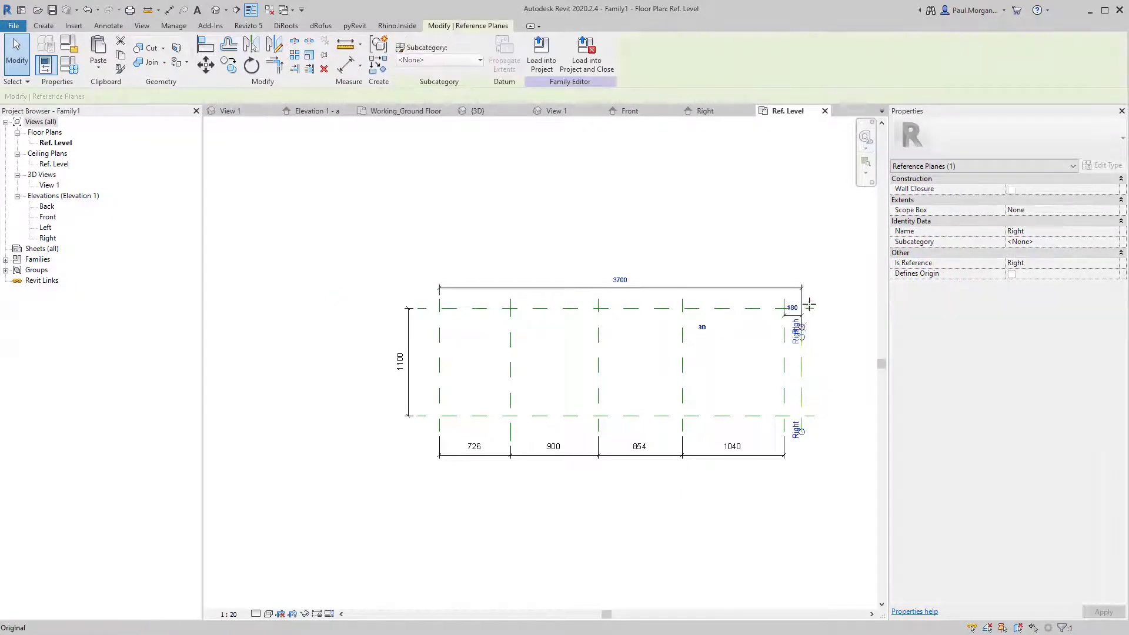
{"action": "key", "text": "Escape"}
Move the 180 dimension up near the 3700 overall dimension.
{"action": "scroll", "coordinate": [753, 284], "scroll_direction": "up", "scroll_amount": 3}
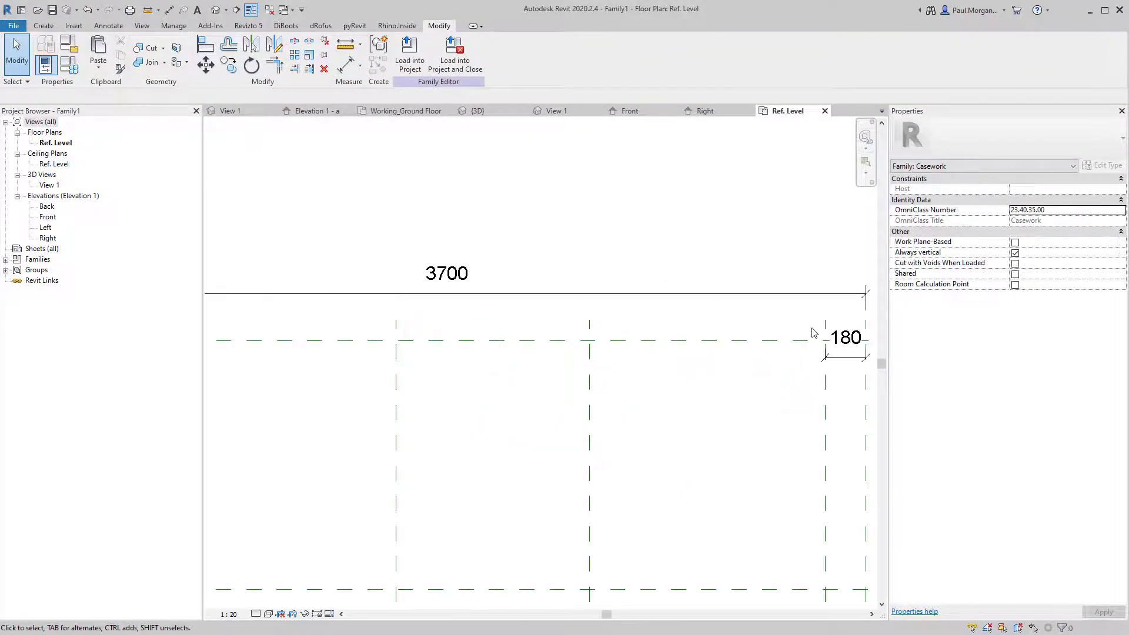
{"action": "left_click", "coordinate": [842, 360]}
{"action": "middle_click_drag", "start_coordinate": [821, 373], "coordinate": [631, 406]}
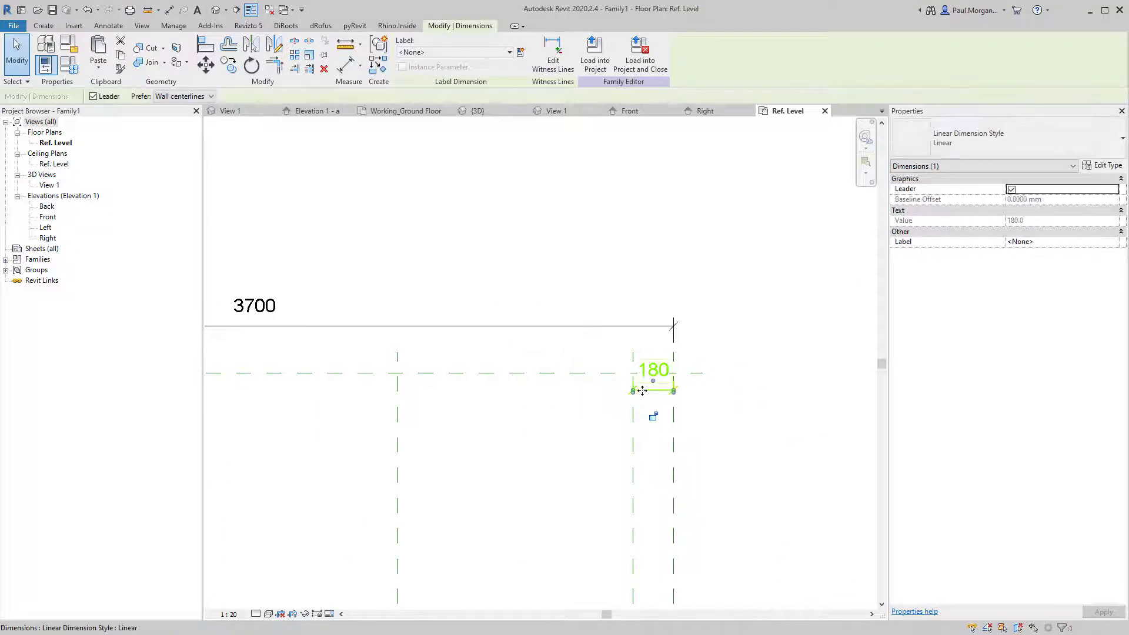
{"action": "left_click_drag", "start_coordinate": [650, 391], "coordinate": [638, 340]}
{"action": "scroll", "coordinate": [555, 406], "scroll_direction": "down", "scroll_amount": 5}
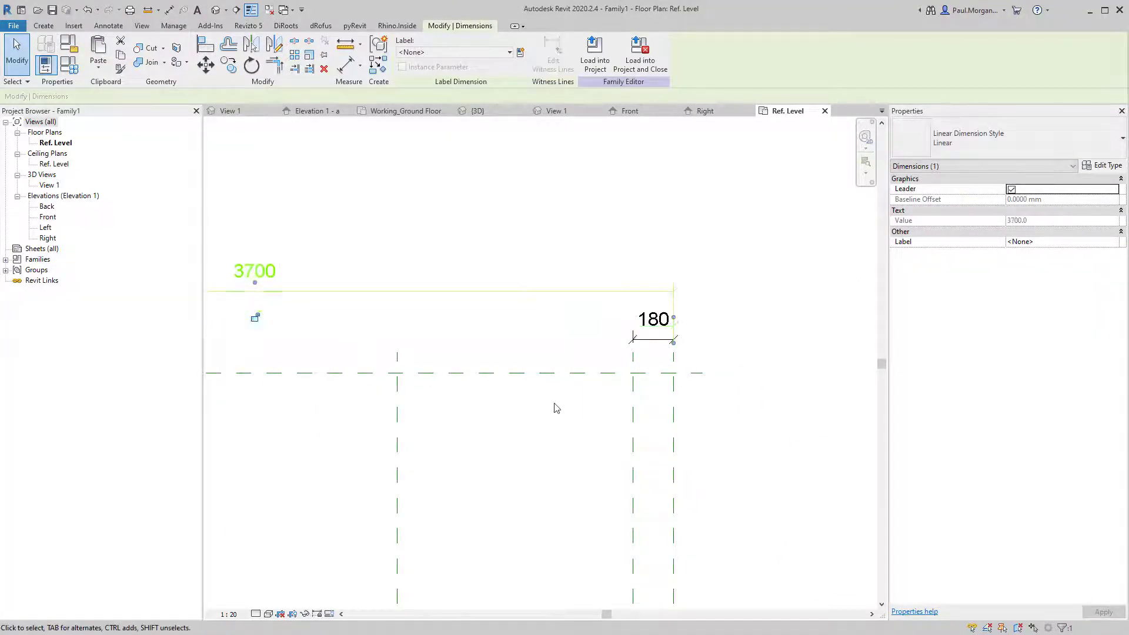
{"action": "key", "text": "Escape"}
{"action": "scroll", "coordinate": [548, 409], "scroll_direction": "down", "scroll_amount": 1}
{"action": "middle_click_drag", "start_coordinate": [548, 408], "coordinate": [635, 376]}
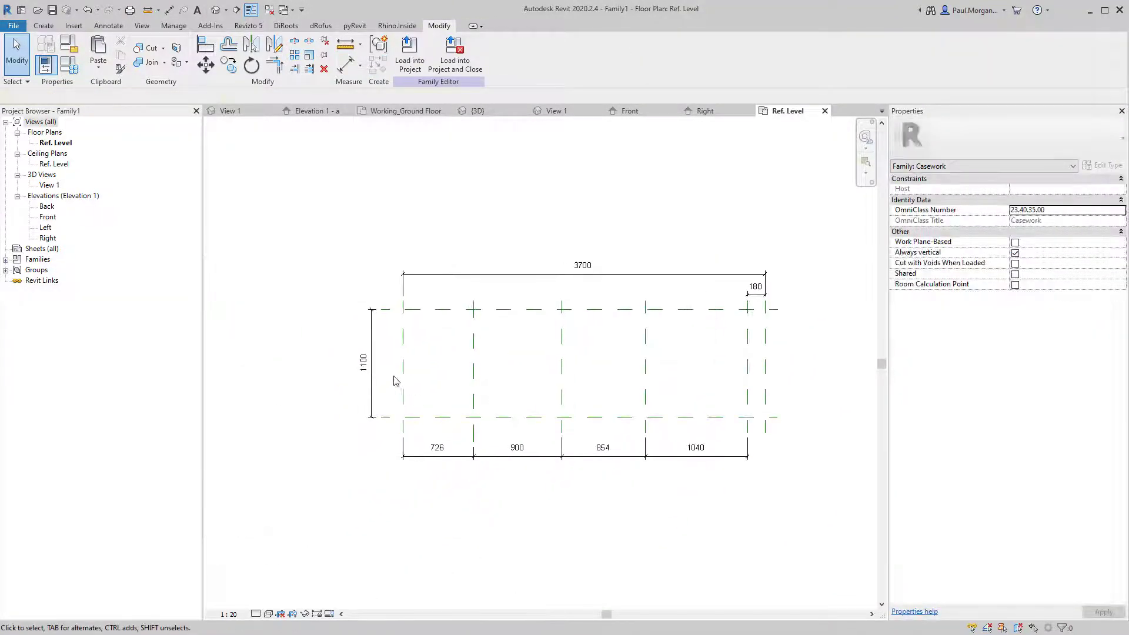
{"action": "scroll", "coordinate": [408, 323], "scroll_direction": "up", "scroll_amount": 3}
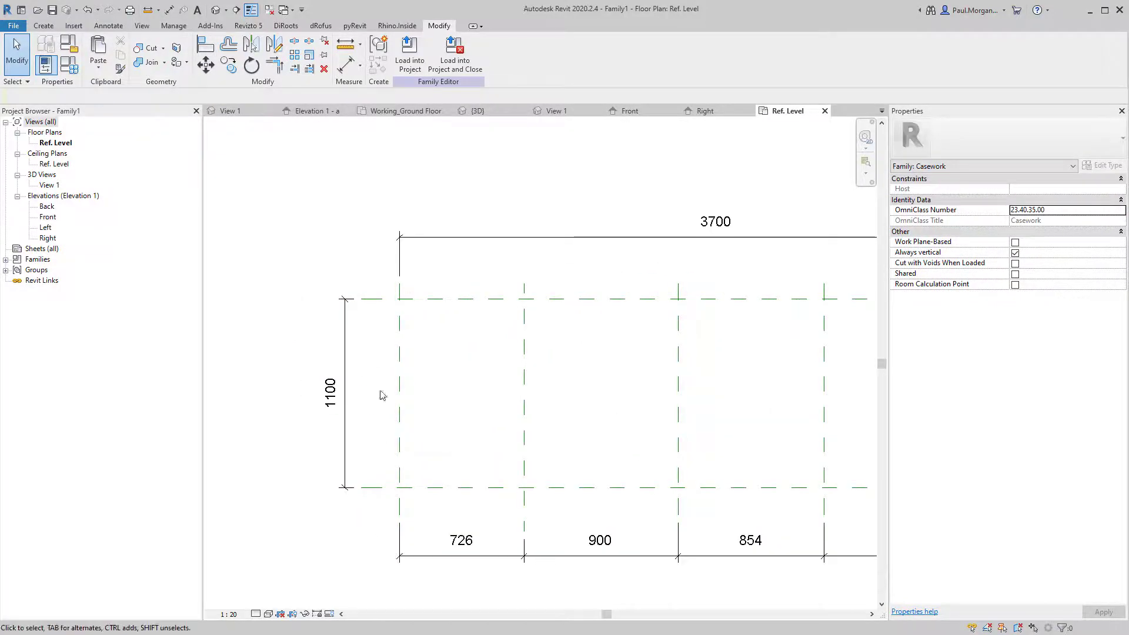
Set the first two plane spacings from the left to 900 and 900.
{"action": "left_click", "coordinate": [523, 410]}
{"action": "left_click", "coordinate": [470, 540]}
{"action": "type", "text": "900"}
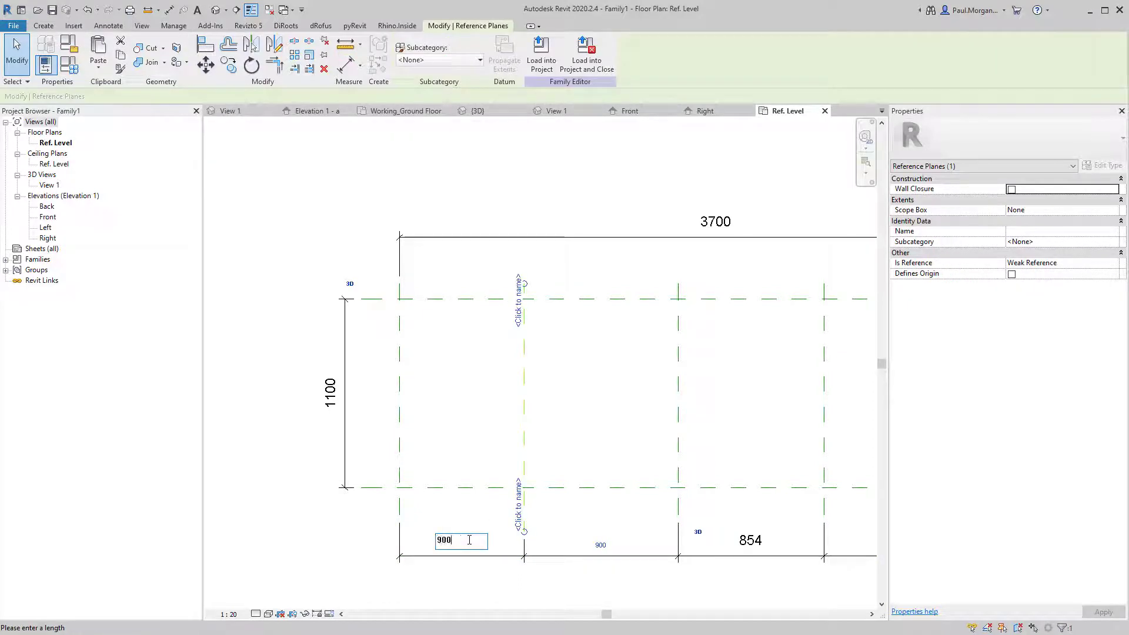
{"action": "key", "text": "Return"}
{"action": "left_click", "coordinate": [691, 424]}
{"action": "left_click", "coordinate": [678, 427]}
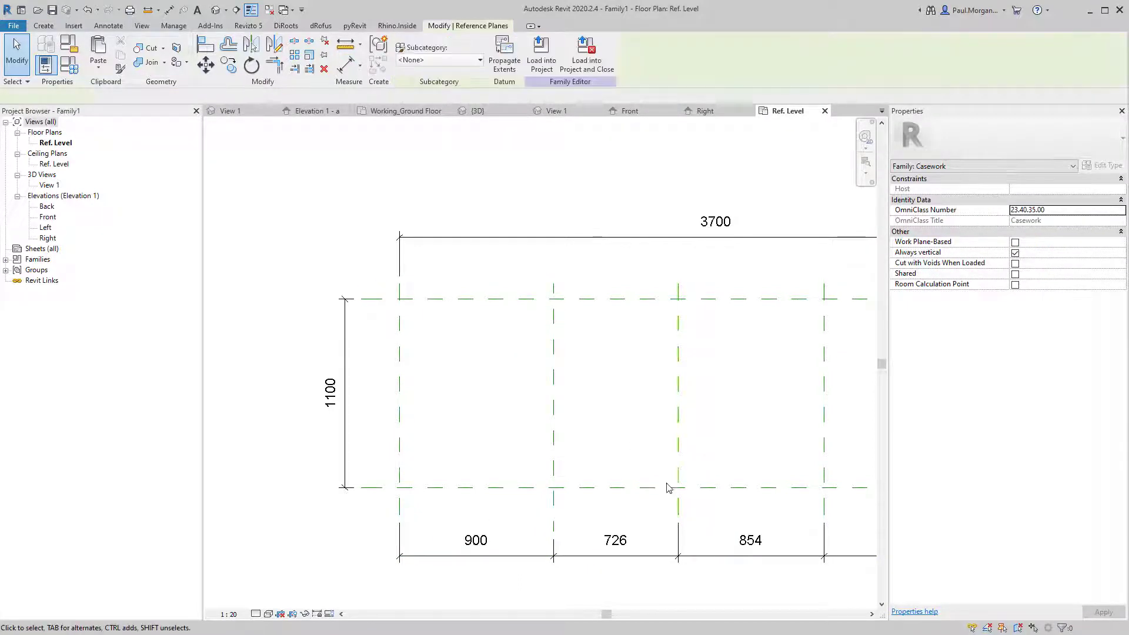
{"action": "left_click", "coordinate": [615, 541]}
{"action": "type", "text": "900"}
{"action": "key", "text": "Return"}
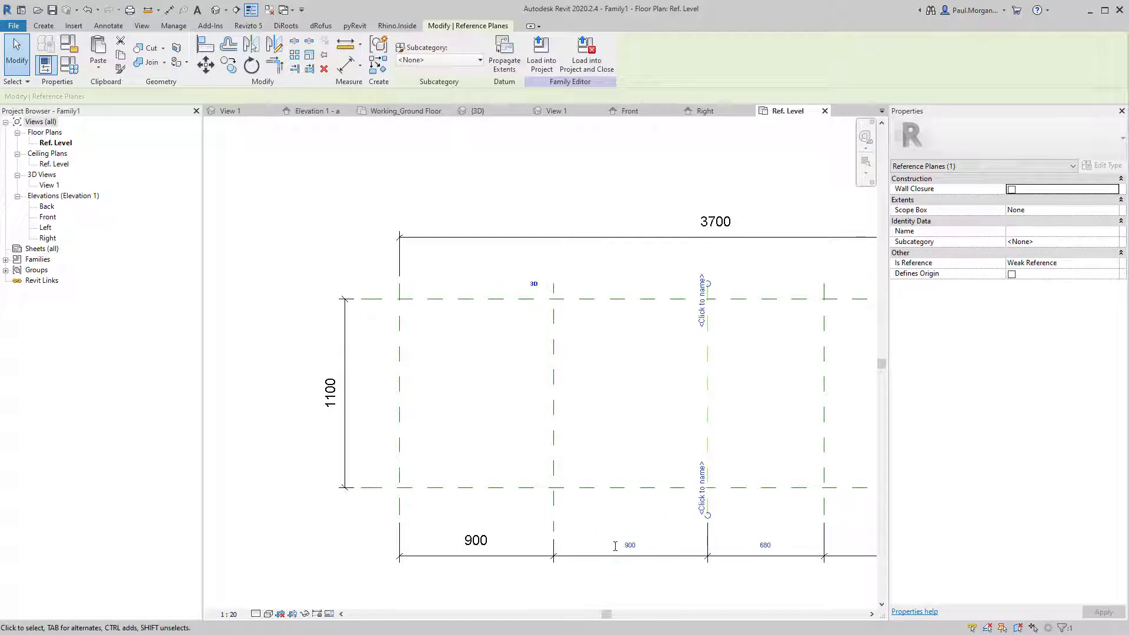
Set the next two plane spacings to 600 and 600.
{"action": "middle_click_drag", "start_coordinate": [681, 497], "coordinate": [469, 487]}
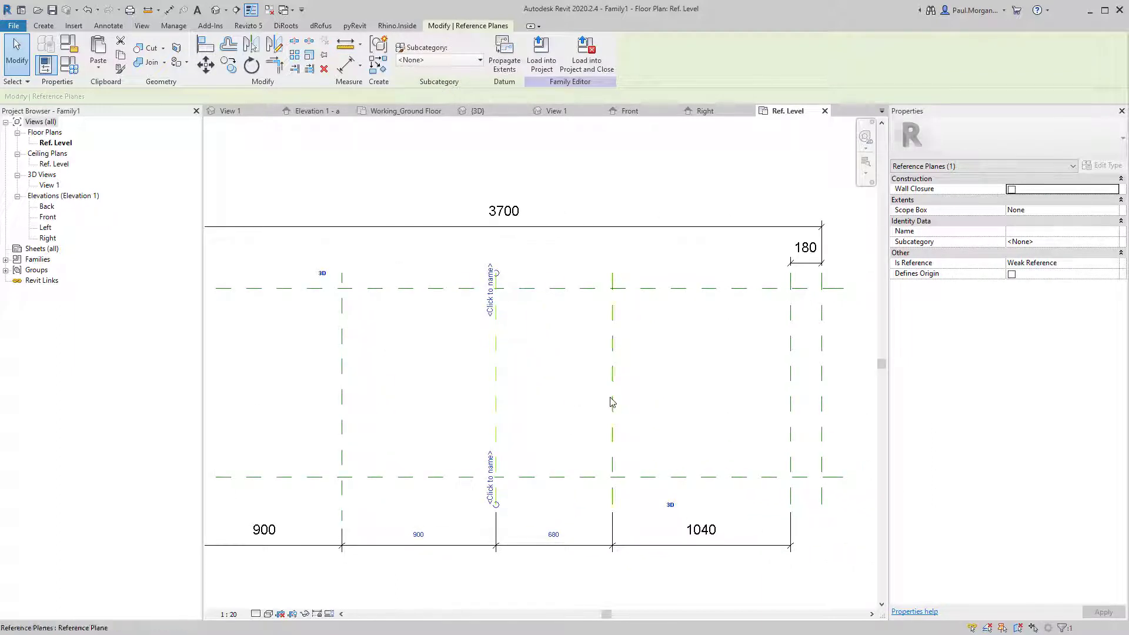
{"action": "left_click", "coordinate": [560, 532]}
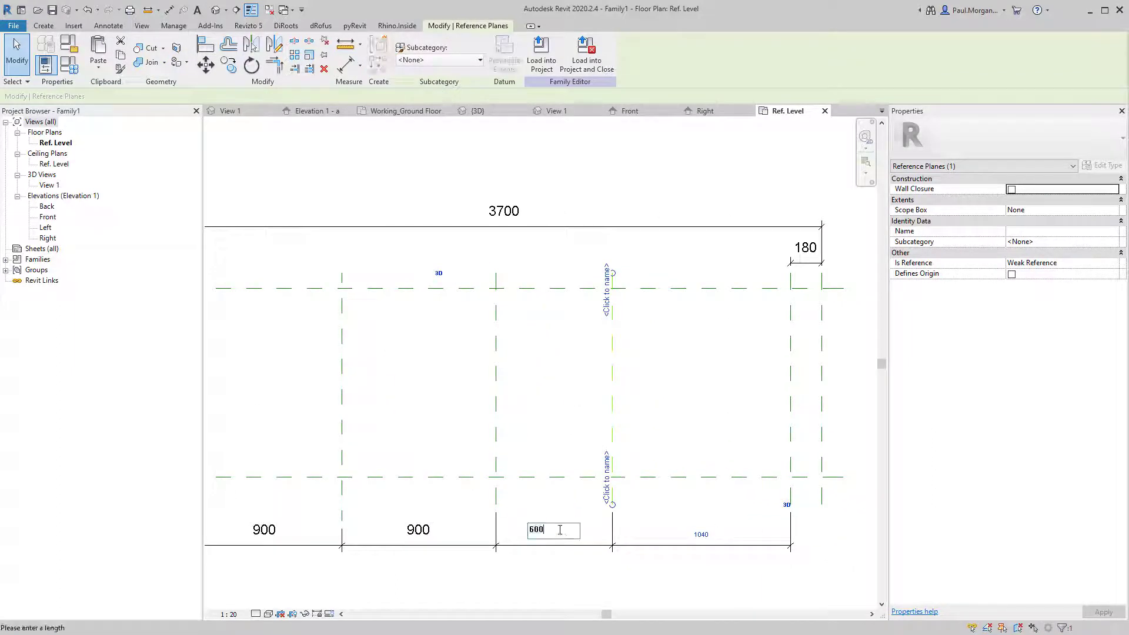
{"action": "key", "text": "Return"}
{"action": "left_click", "coordinate": [788, 453]}
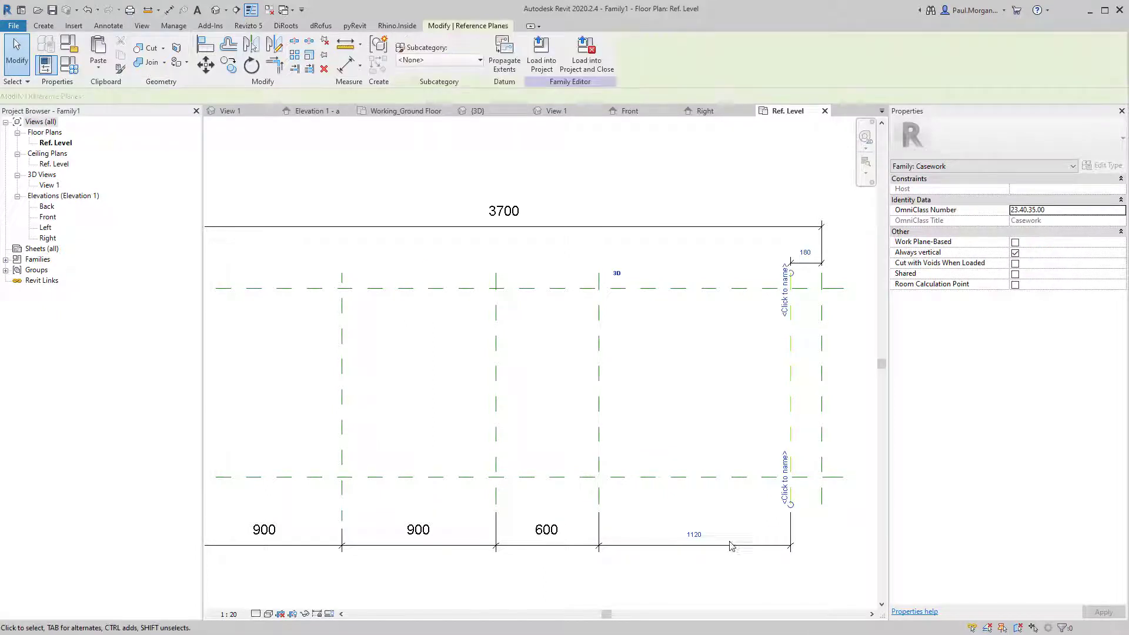
{"action": "left_click", "coordinate": [698, 533]}
{"action": "type", "text": "600"}
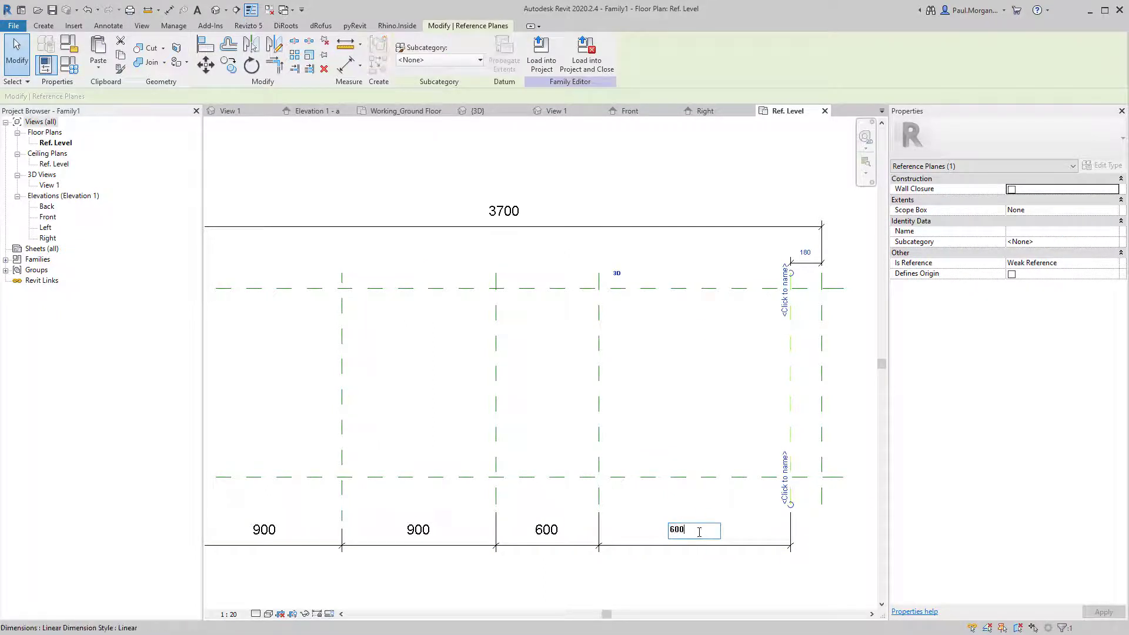
{"action": "key", "text": "Return"}
Set the gap to the Right reference plane to 40.
{"action": "left_click", "coordinate": [823, 416]}
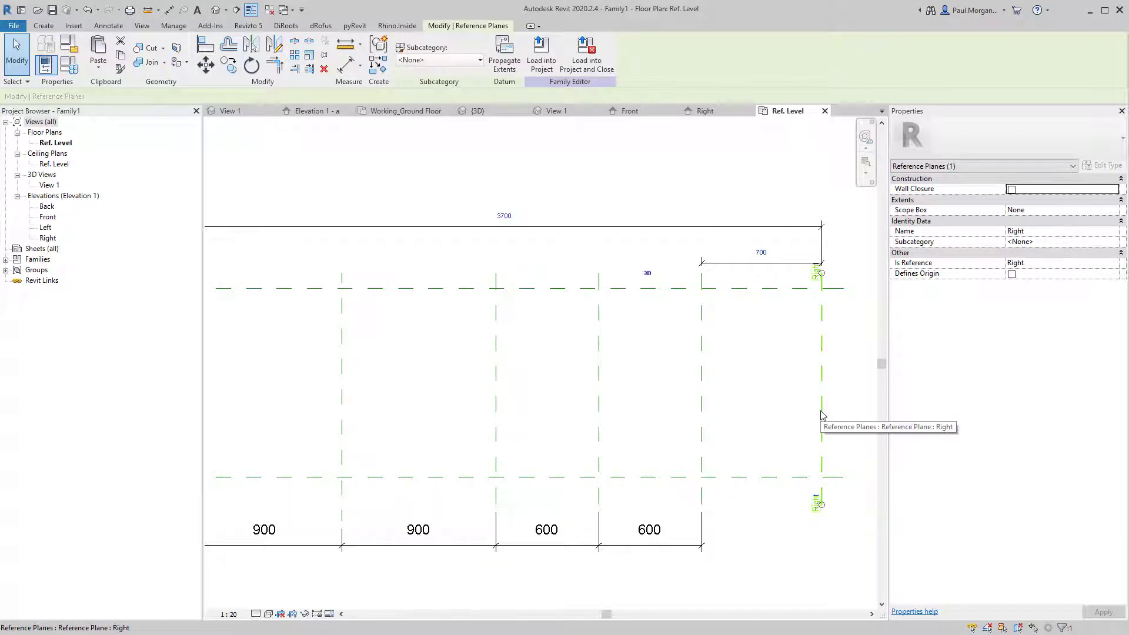
{"action": "left_click", "coordinate": [763, 263]}
{"action": "type", "text": "40"}
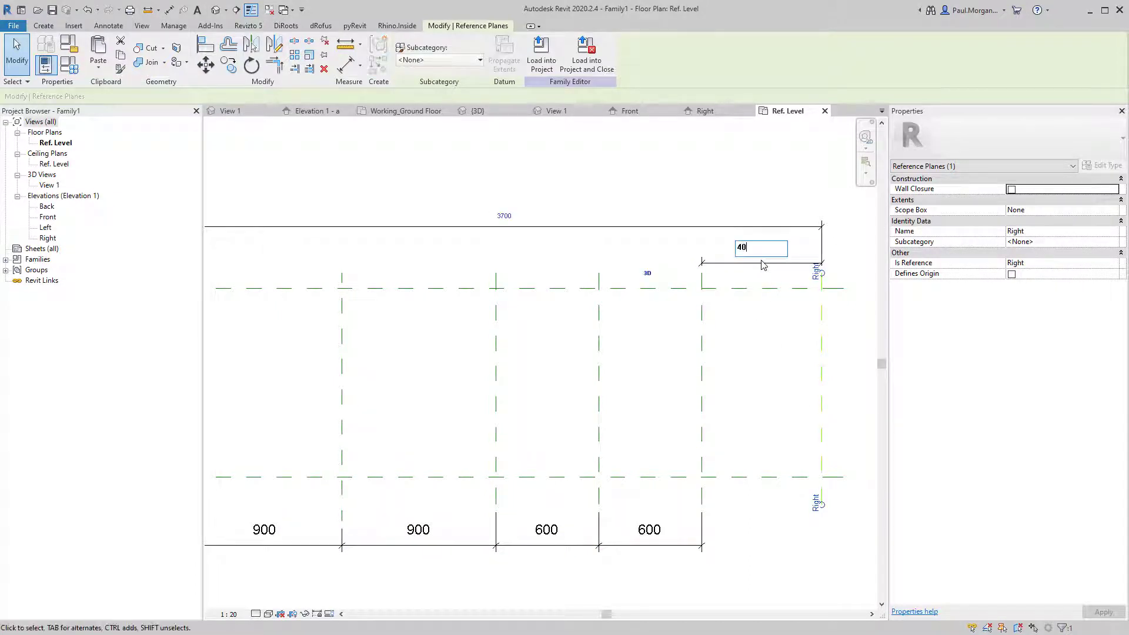
{"action": "key", "text": "Return"}
{"action": "key", "text": "Escape"}
{"action": "scroll", "coordinate": [764, 295], "scroll_direction": "down", "scroll_amount": 1}
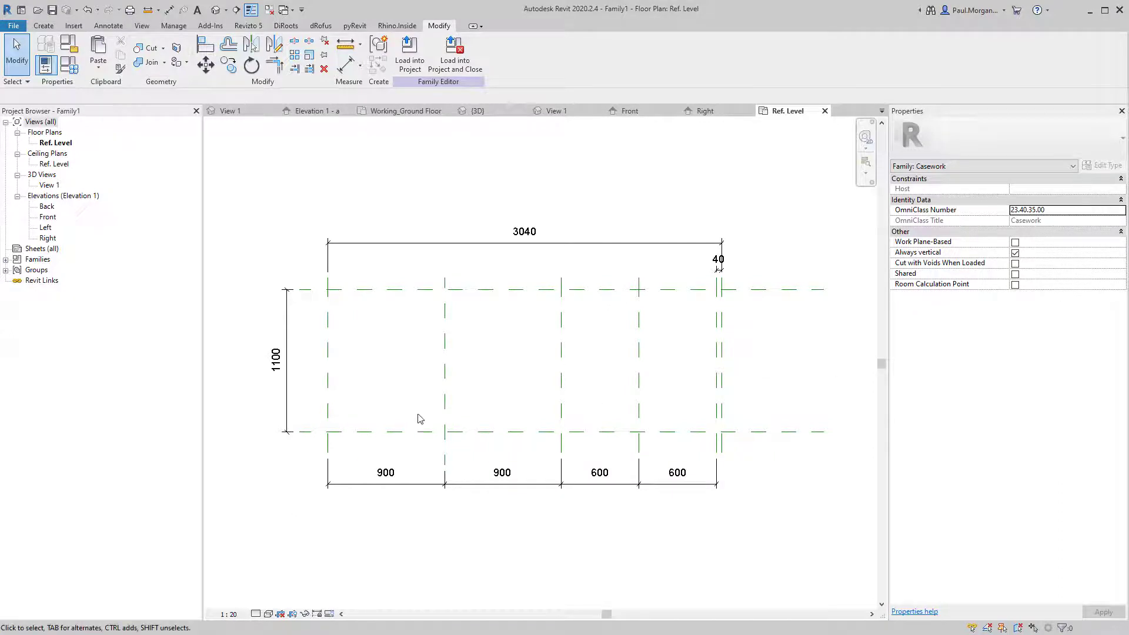
{"action": "middle_click_drag", "start_coordinate": [418, 418], "coordinate": [451, 383]}
Close the unused Family1 view tabs and switch to the JN_Island Bench 3D view.
{"action": "key", "text": "r"}
{"action": "key", "text": "p"}
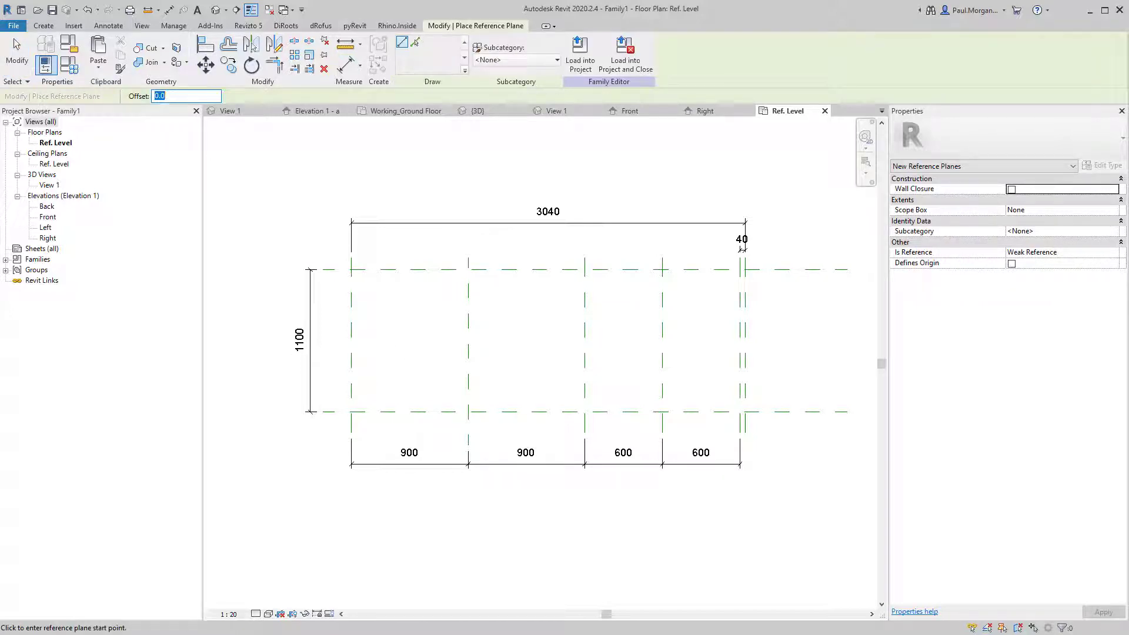
{"action": "left_click", "coordinate": [285, 11]}
{"action": "left_click", "coordinate": [271, 11]}
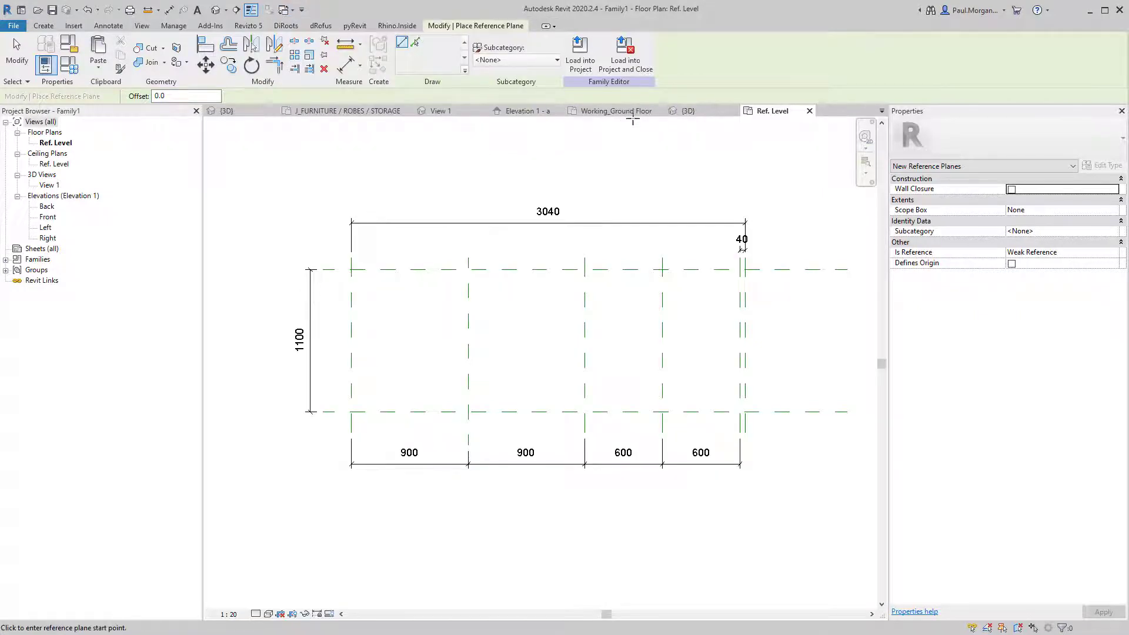
{"action": "key", "text": "Escape"}
{"action": "left_click", "coordinate": [688, 113]}
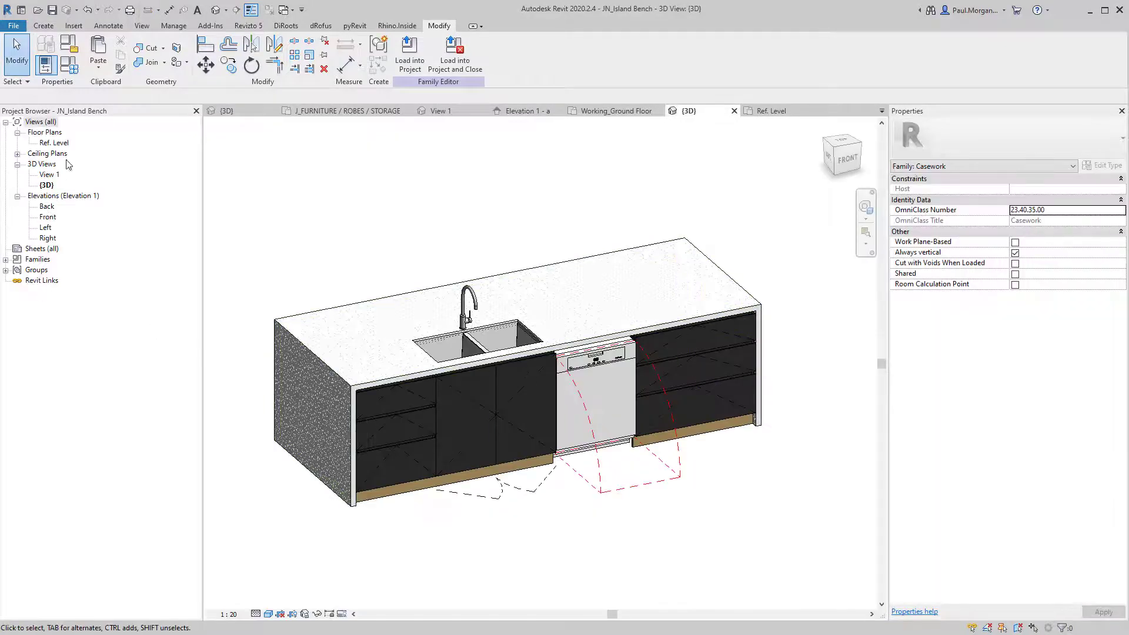
Open the bench's Ref. Level plan and dimension its 603 depth.
{"action": "double_click", "coordinate": [55, 142]}
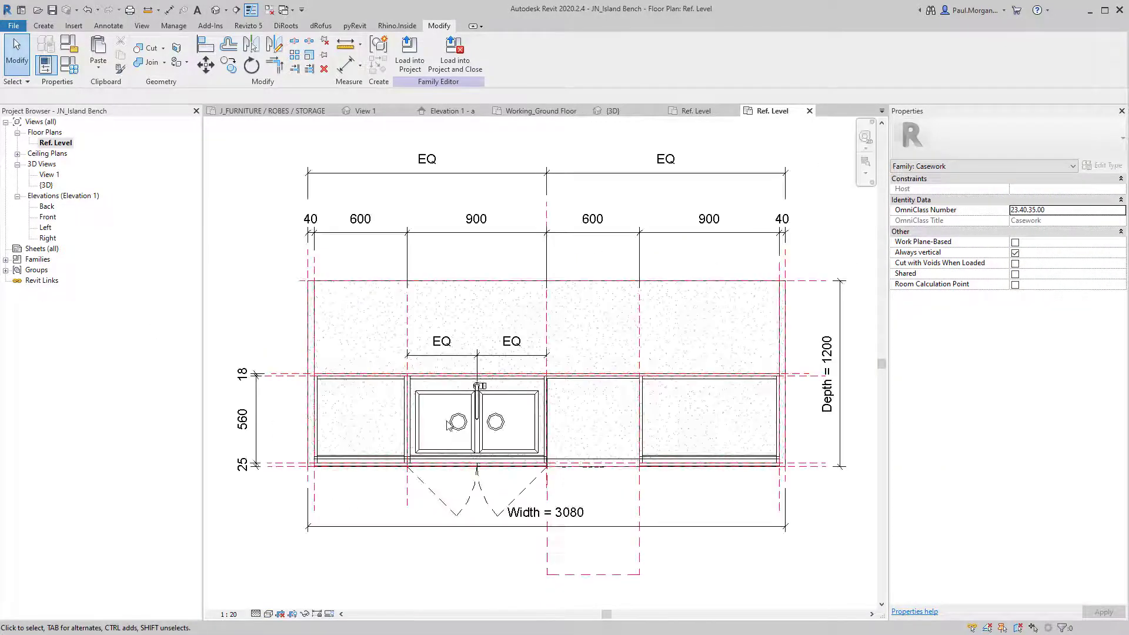
{"action": "scroll", "coordinate": [518, 450], "scroll_direction": "down", "scroll_amount": 1}
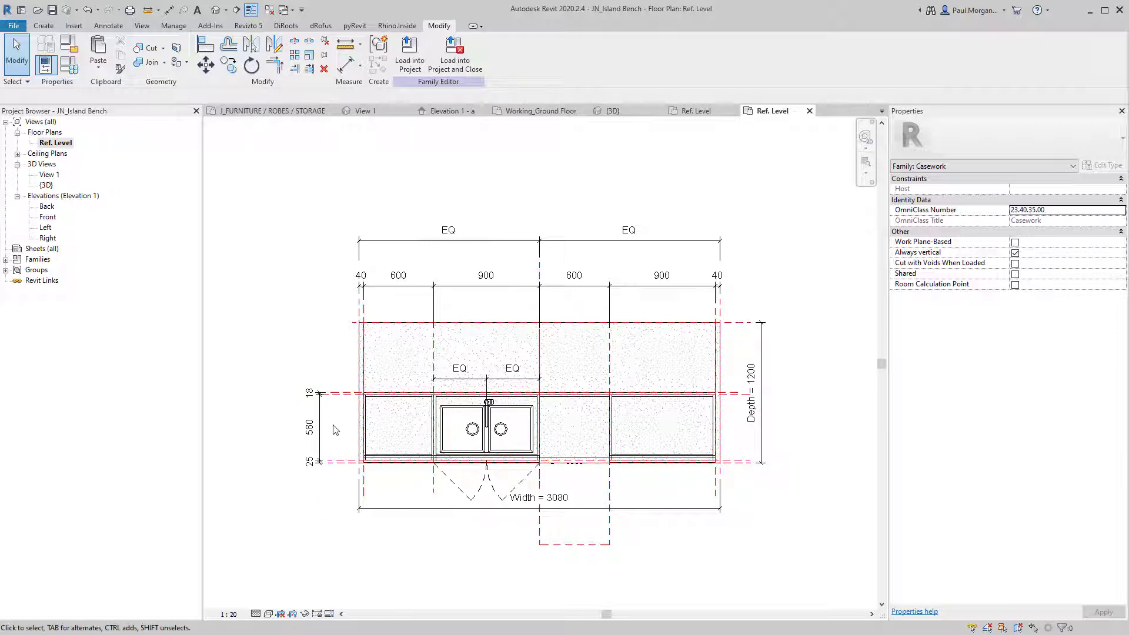
{"action": "key", "text": "d"}
{"action": "key", "text": "i"}
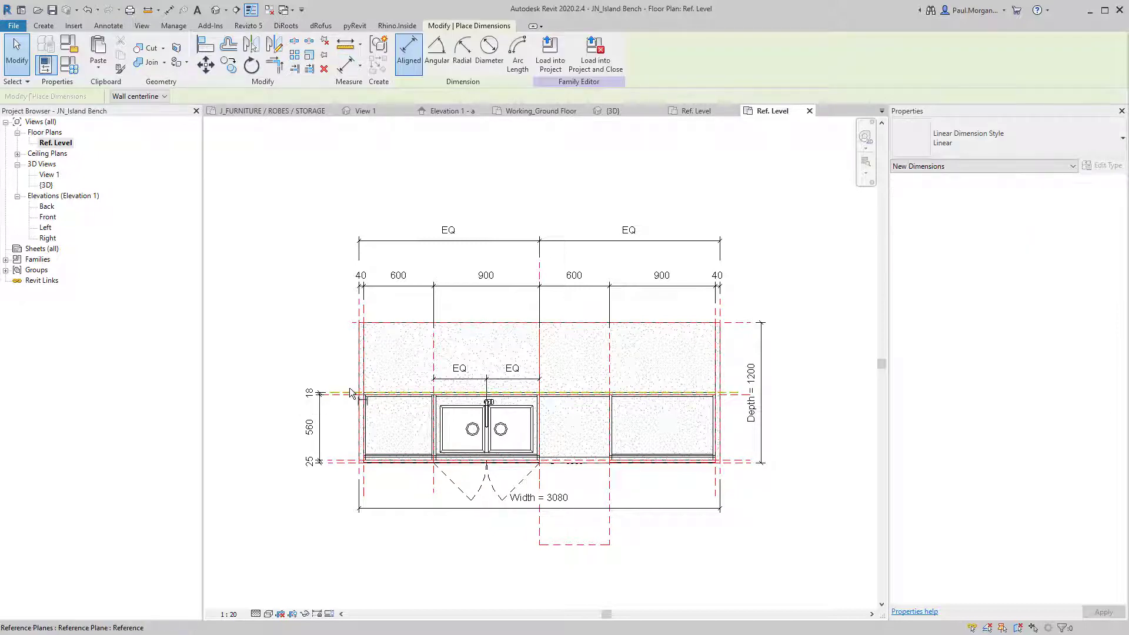
{"action": "left_click", "coordinate": [342, 461]}
{"action": "left_click", "coordinate": [340, 503]}
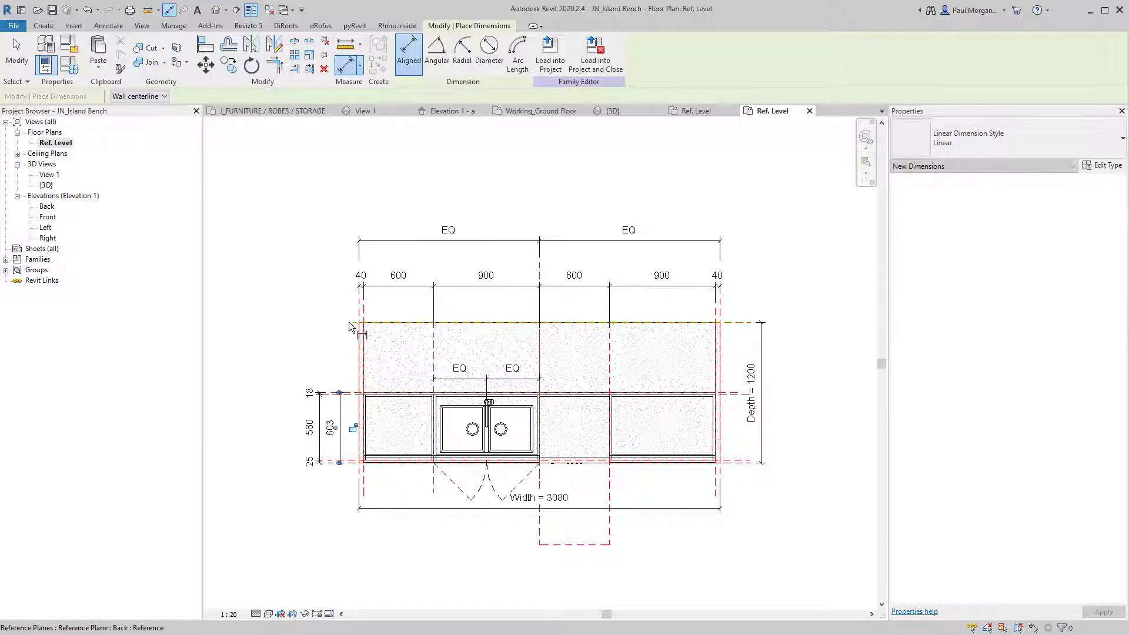
Dimension the 597 gap between the two reference planes.
{"action": "left_click", "coordinate": [745, 393]}
{"action": "left_click", "coordinate": [742, 322]}
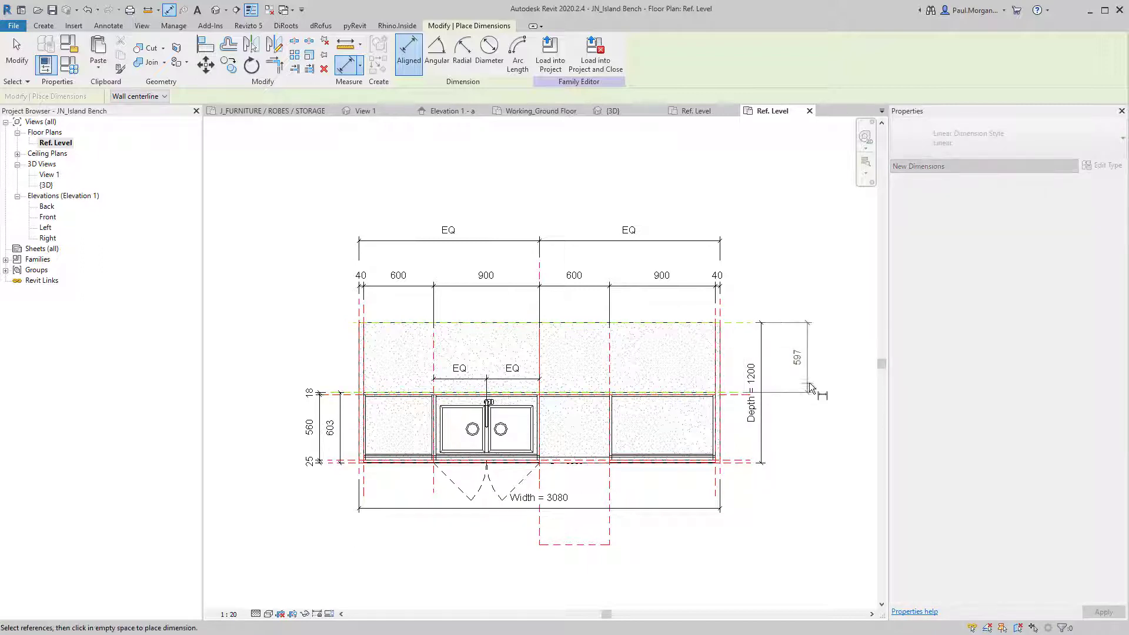
{"action": "left_click", "coordinate": [809, 383]}
{"action": "key", "text": "Escape"}
{"action": "key", "text": "Escape"}
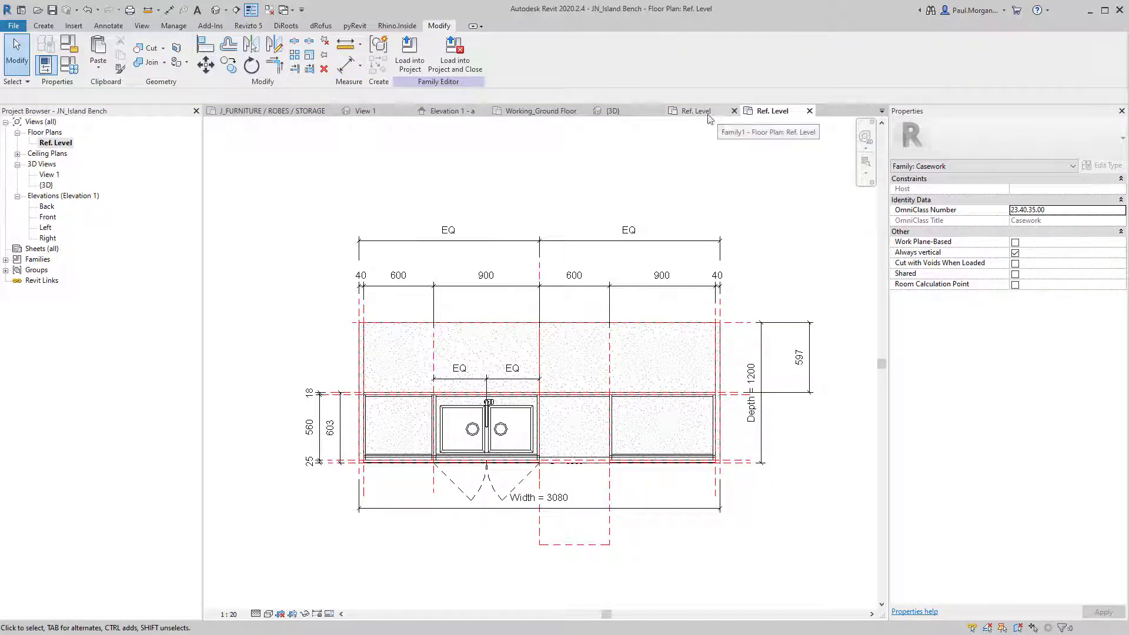
{"action": "left_click", "coordinate": [696, 110]}
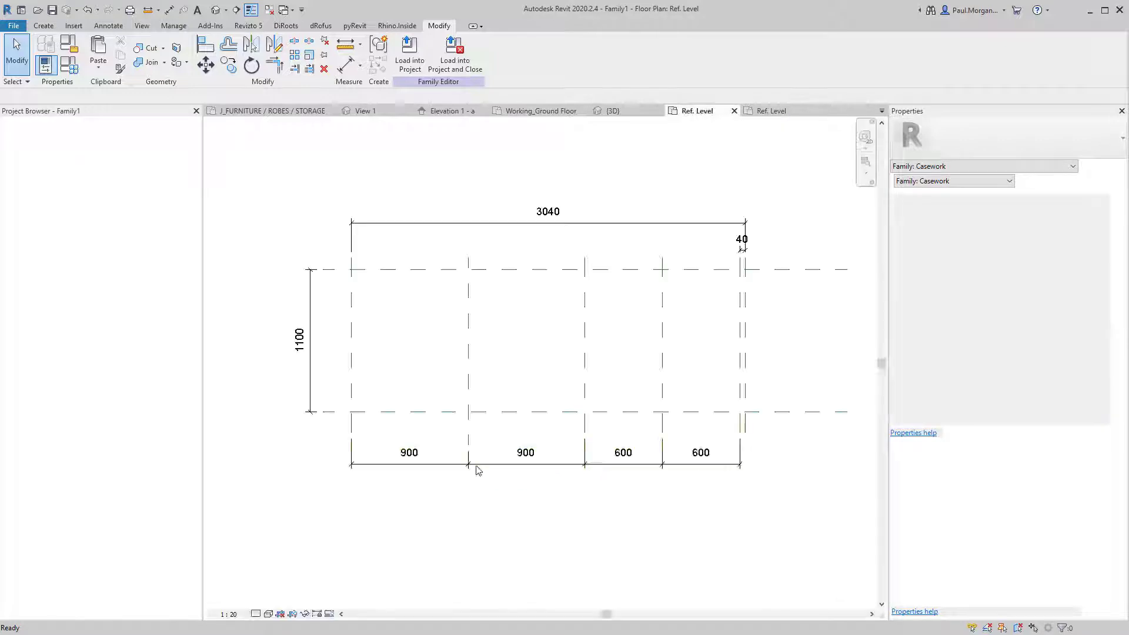
Draw a horizontal reference plane across the plan and dimension it from the lower plane.
{"action": "key", "text": "p"}
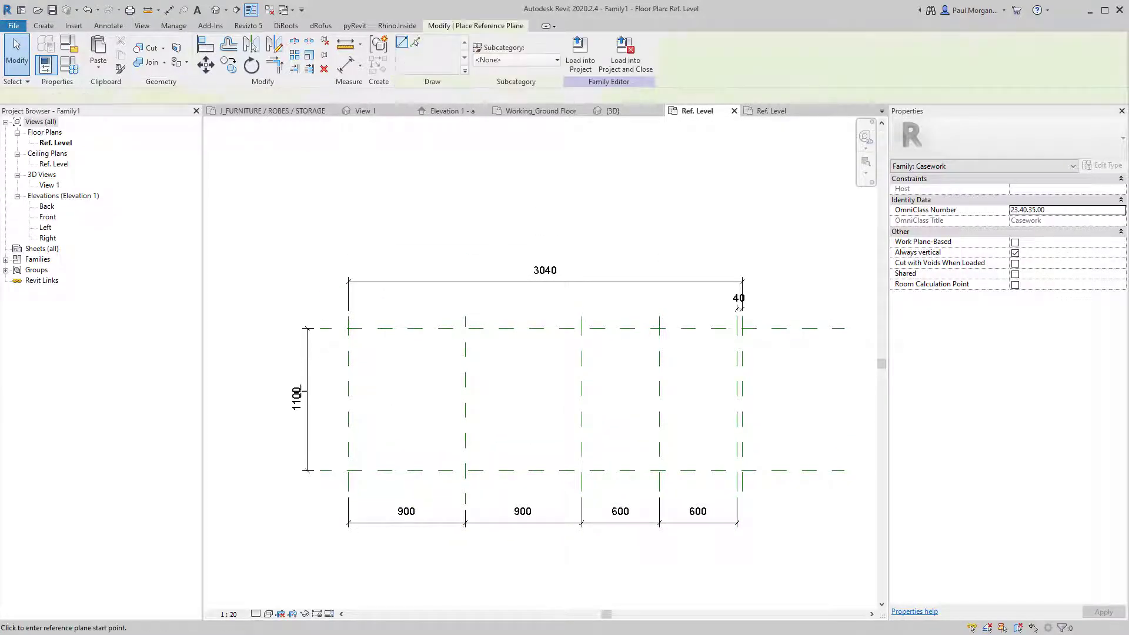
{"action": "left_click", "coordinate": [327, 398]}
{"action": "left_click", "coordinate": [840, 397]}
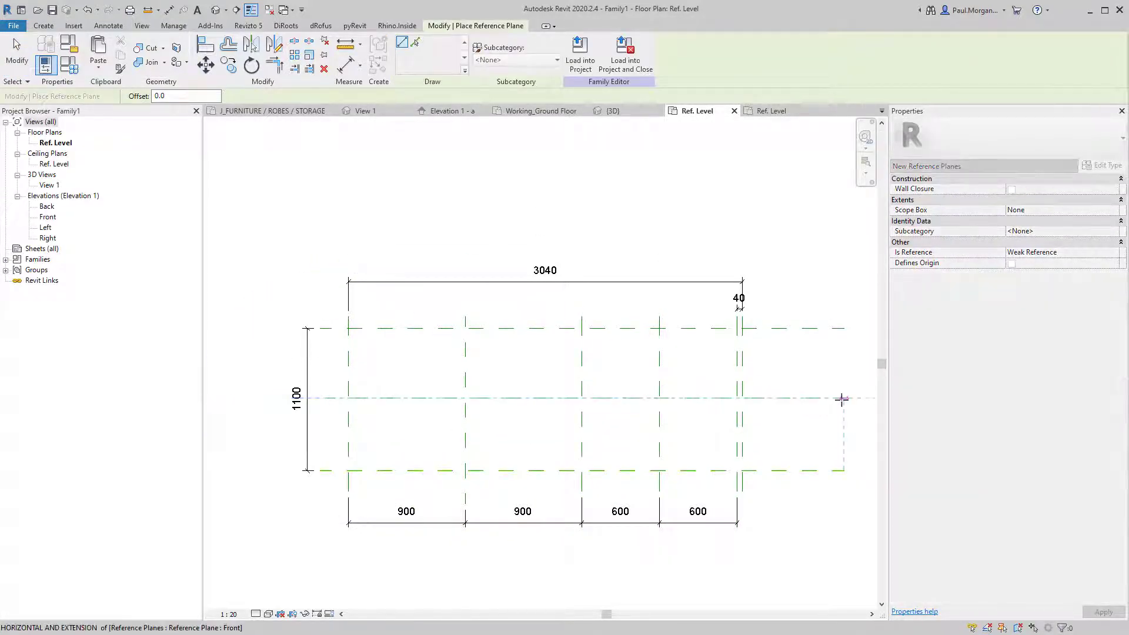
{"action": "key", "text": "Escape"}
{"action": "key", "text": "Escape"}
{"action": "key", "text": "d"}
{"action": "key", "text": "i"}
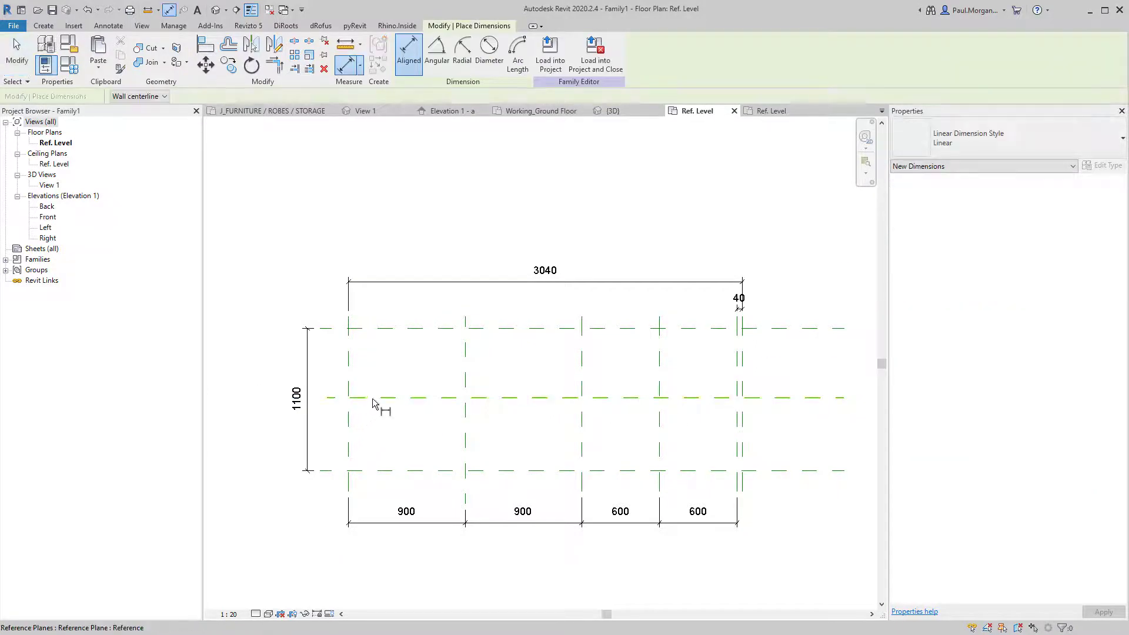
{"action": "left_click", "coordinate": [373, 399]}
{"action": "left_click", "coordinate": [368, 471]}
{"action": "key", "text": "Escape"}
{"action": "key", "text": "Escape"}
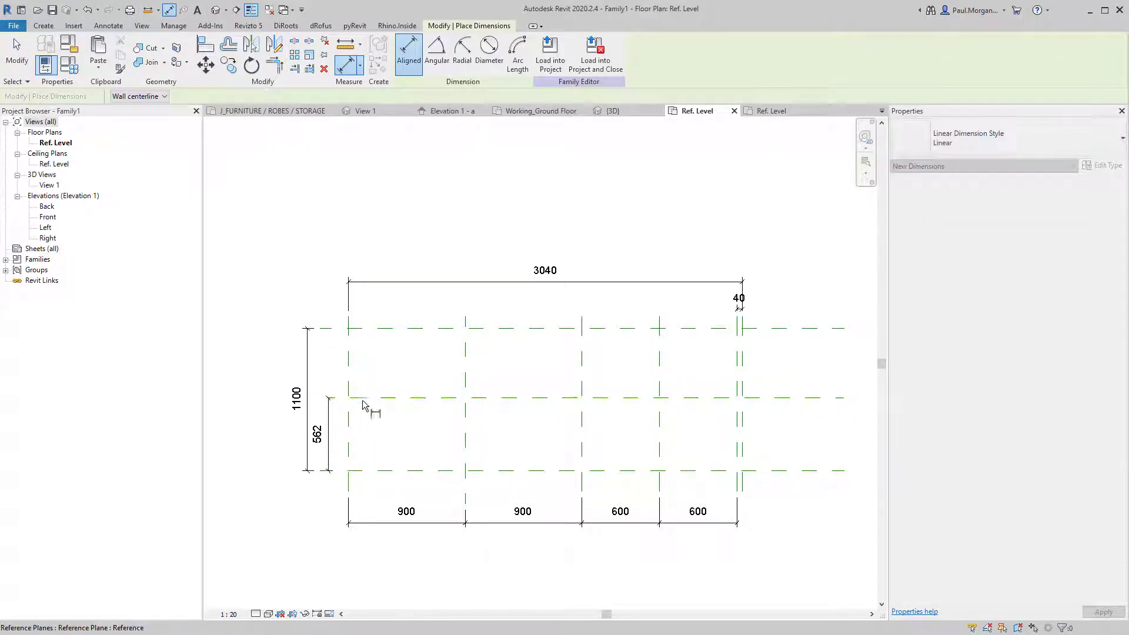
Set the new reference plane 600 above the lower plane.
{"action": "left_click", "coordinate": [364, 398]}
{"action": "left_click", "coordinate": [317, 436]}
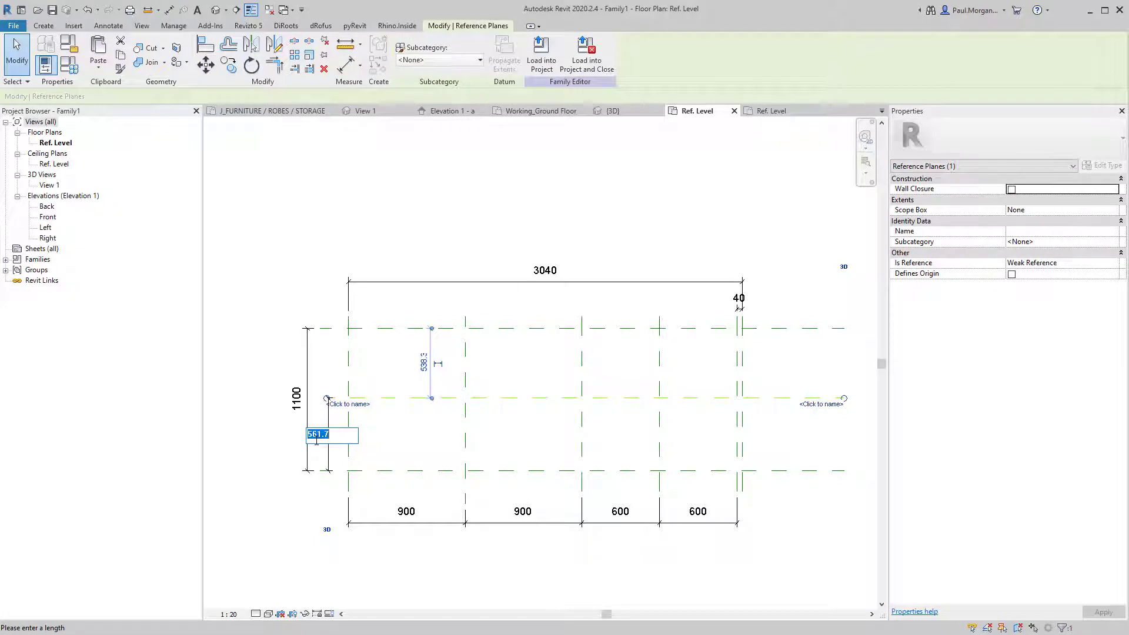
{"action": "key", "text": "Return"}
{"action": "key", "text": "Escape"}
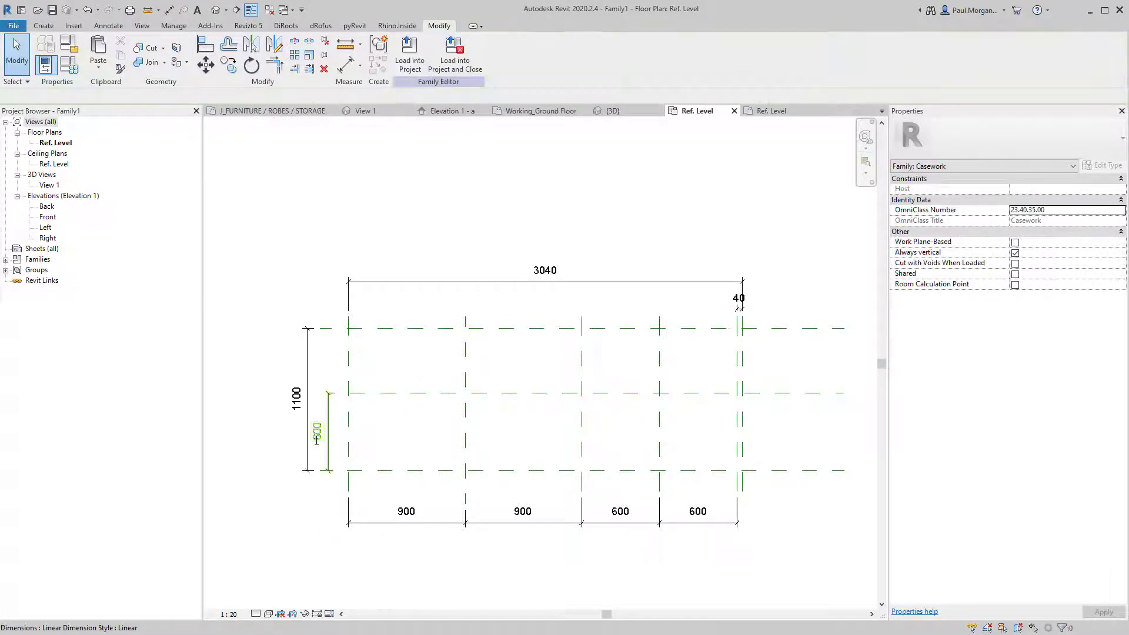
{"action": "middle_click_drag", "start_coordinate": [612, 482], "coordinate": [594, 487]}
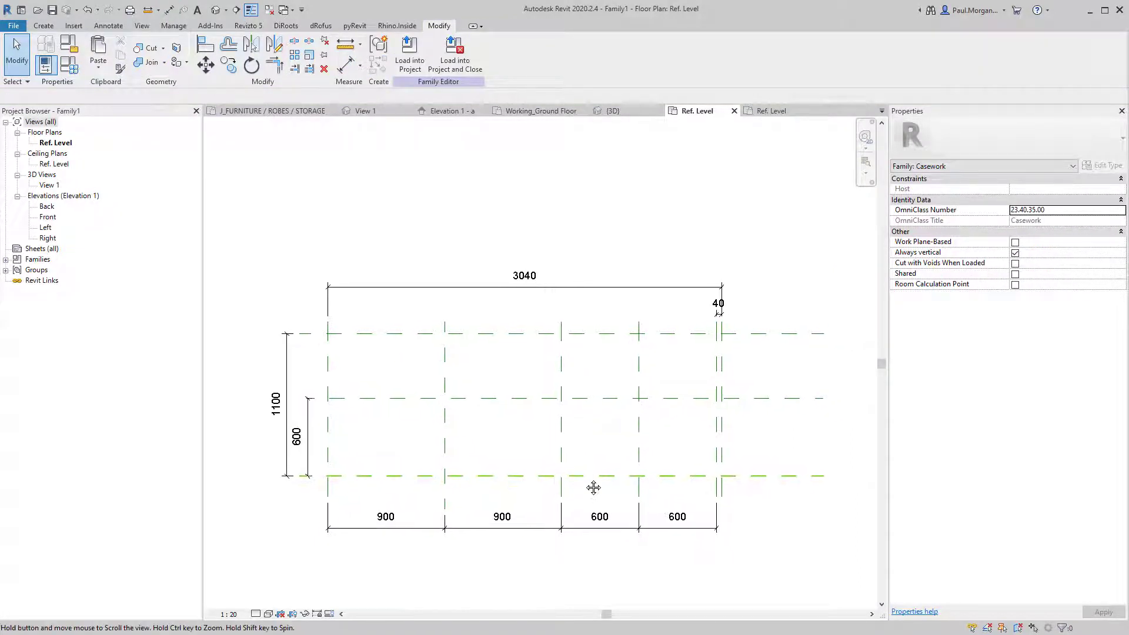
{"action": "middle_click_drag", "start_coordinate": [496, 412], "coordinate": [504, 384]}
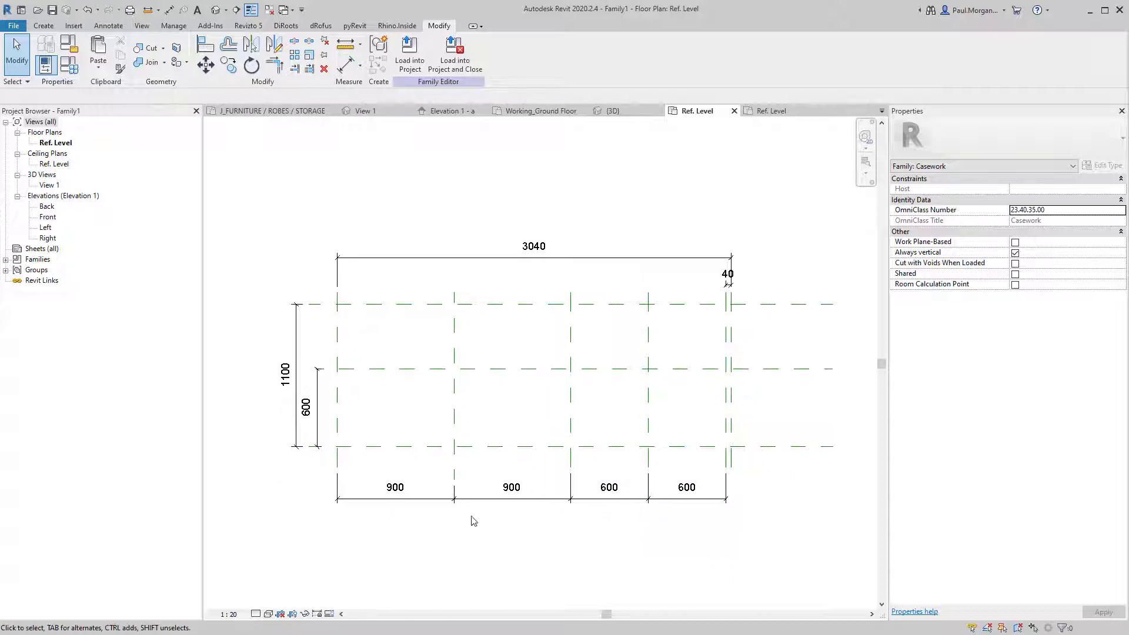
{"action": "scroll", "coordinate": [426, 406], "scroll_direction": "up", "scroll_amount": 5}
{"action": "scroll", "coordinate": [425, 406], "scroll_direction": "down", "scroll_amount": 4}
{"action": "middle_click_drag", "start_coordinate": [503, 440], "coordinate": [479, 435]}
{"action": "scroll", "coordinate": [477, 432], "scroll_direction": "down", "scroll_amount": 1}
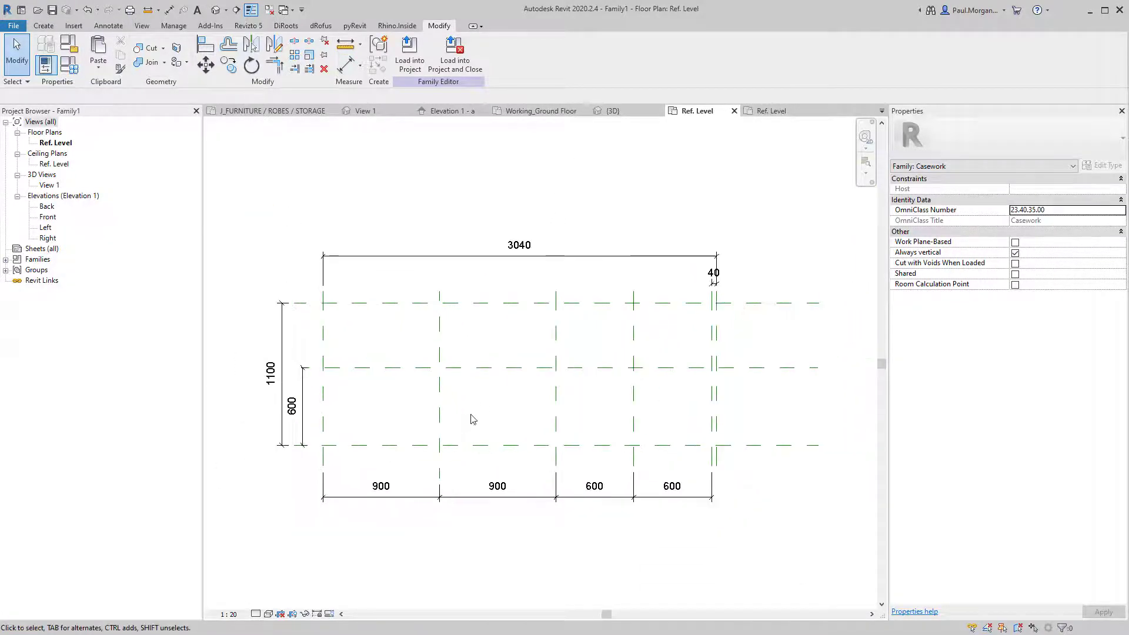
{"action": "middle_click_drag", "start_coordinate": [496, 370], "coordinate": [512, 365]}
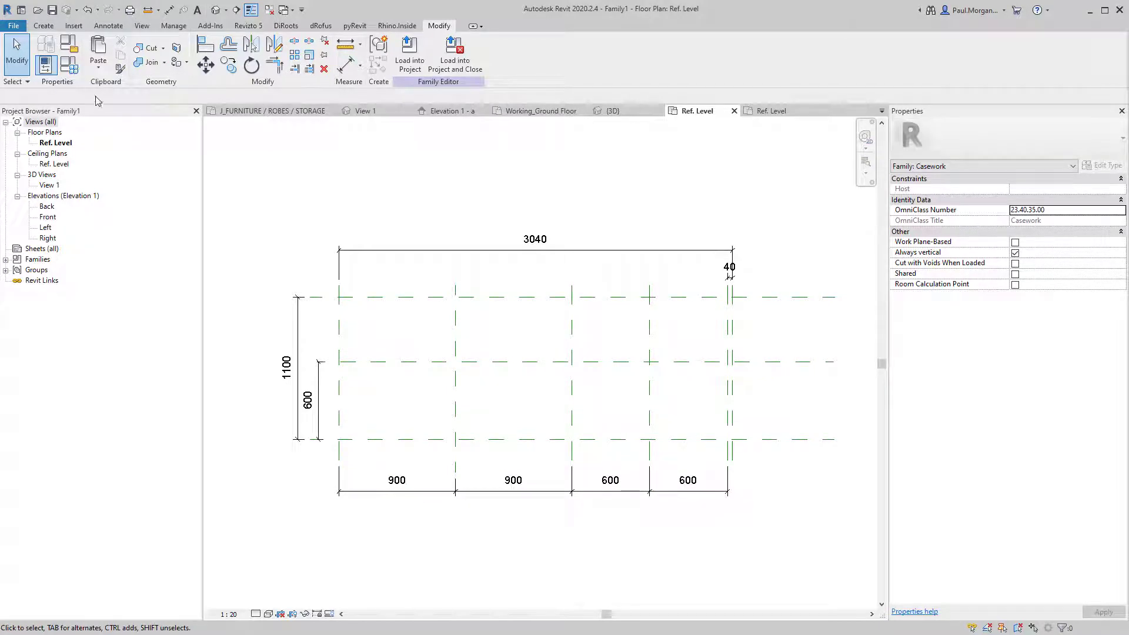
Start a new family from the Metric Casework.rft template, showing Width 900 and Depth 600 planes.
{"action": "left_click", "coordinate": [13, 26]}
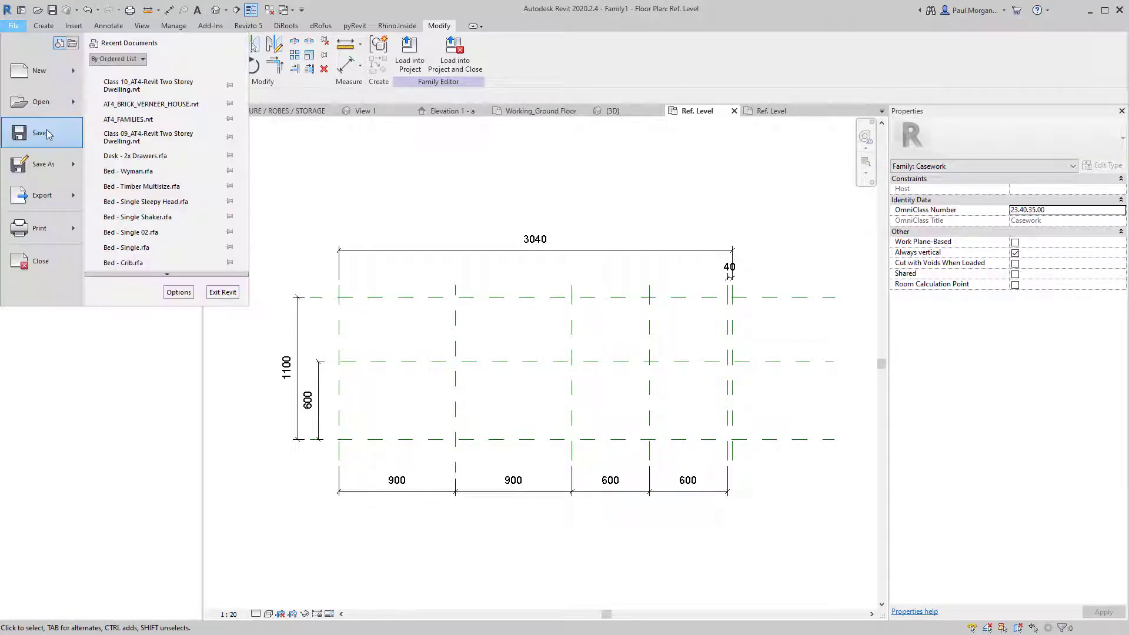
{"action": "mouse_move", "coordinate": [59, 169]}
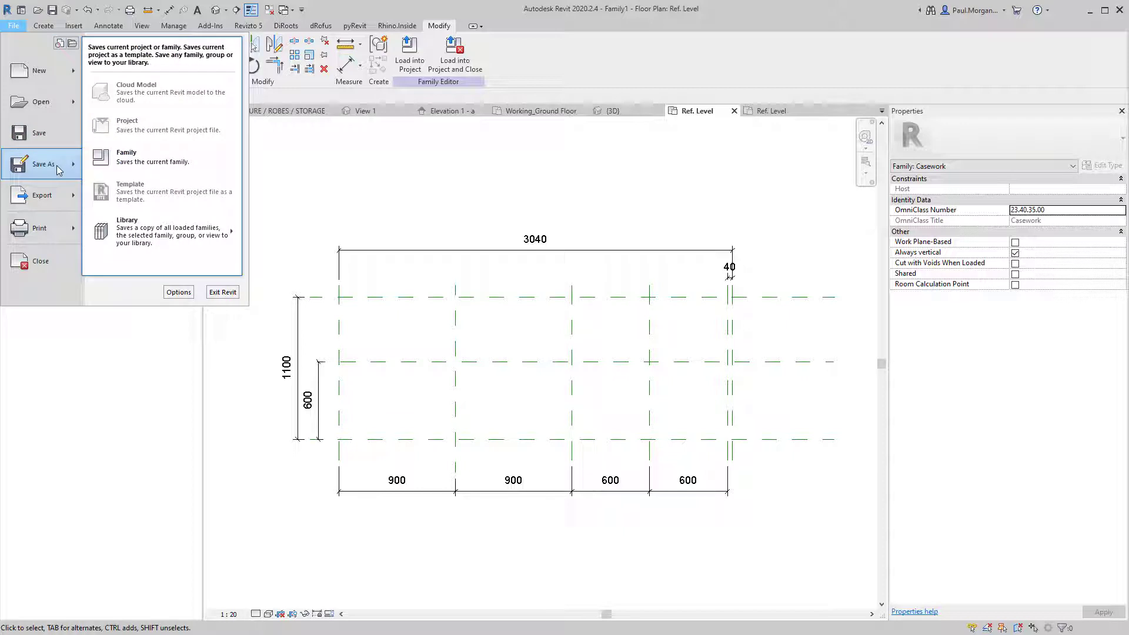
{"action": "left_click", "coordinate": [333, 204]}
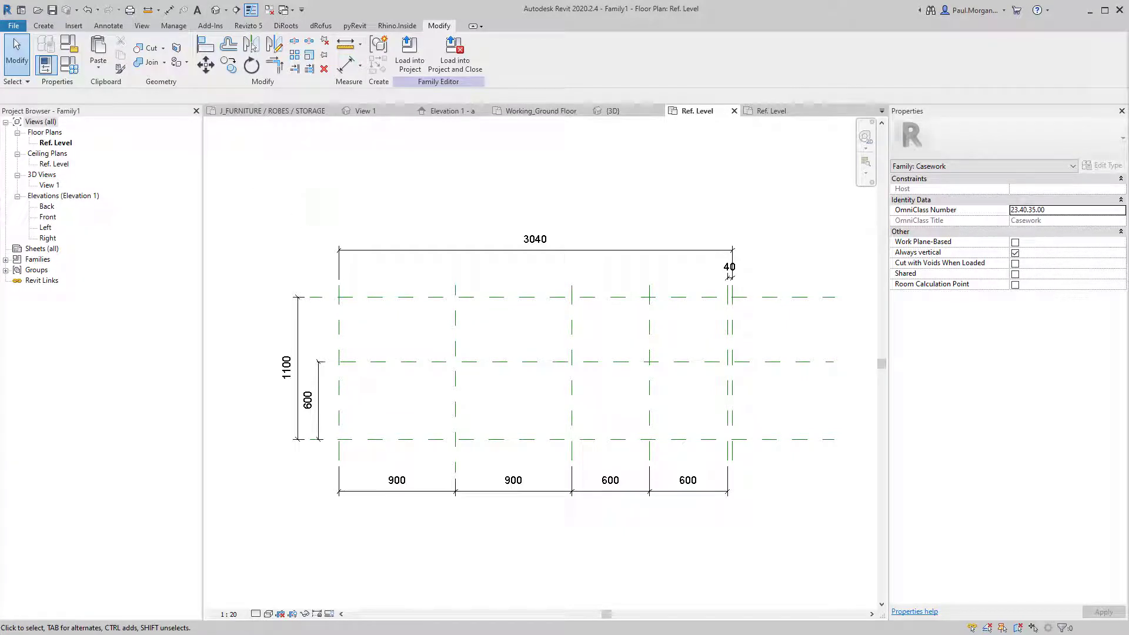
{"action": "left_click", "coordinate": [13, 26]}
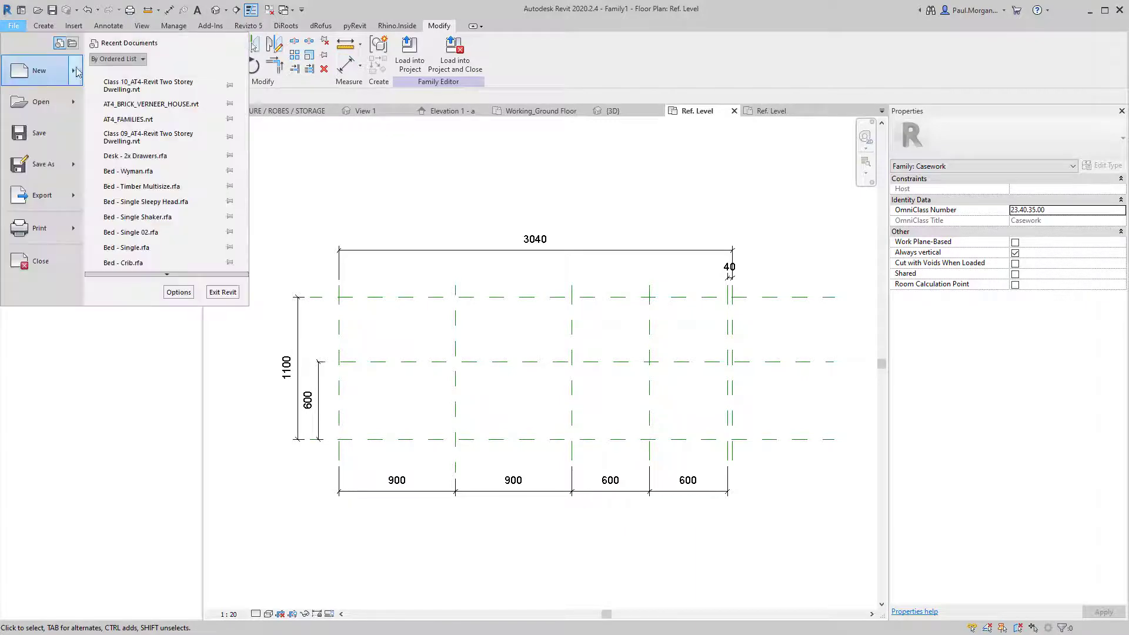
{"action": "mouse_move", "coordinate": [77, 72]}
{"action": "left_click", "coordinate": [150, 104]}
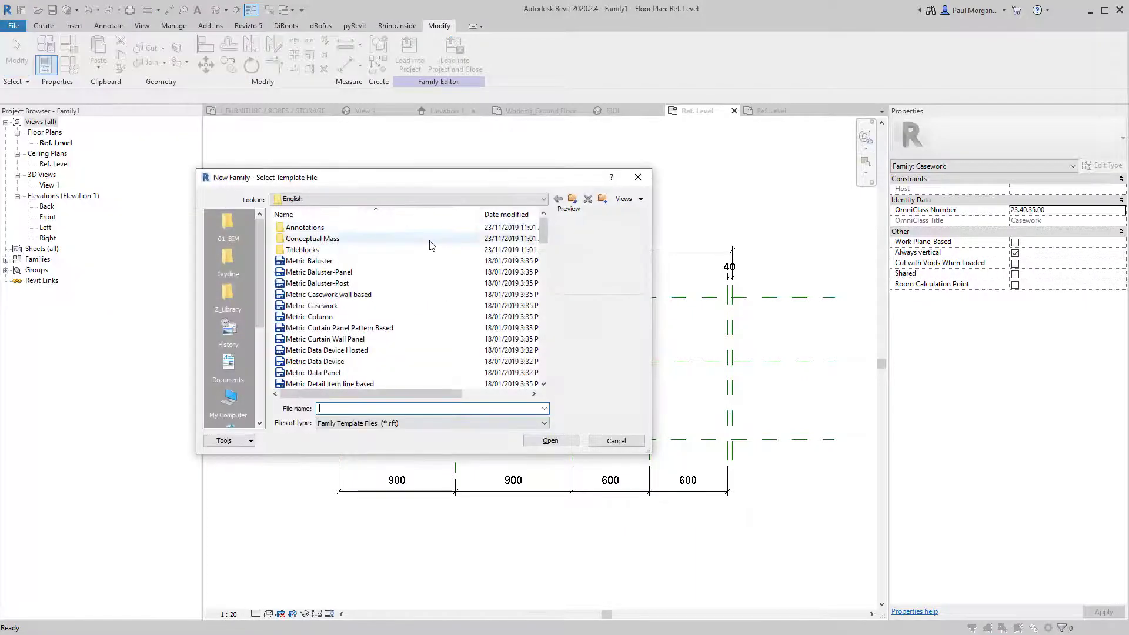
{"action": "left_click", "coordinate": [335, 307]}
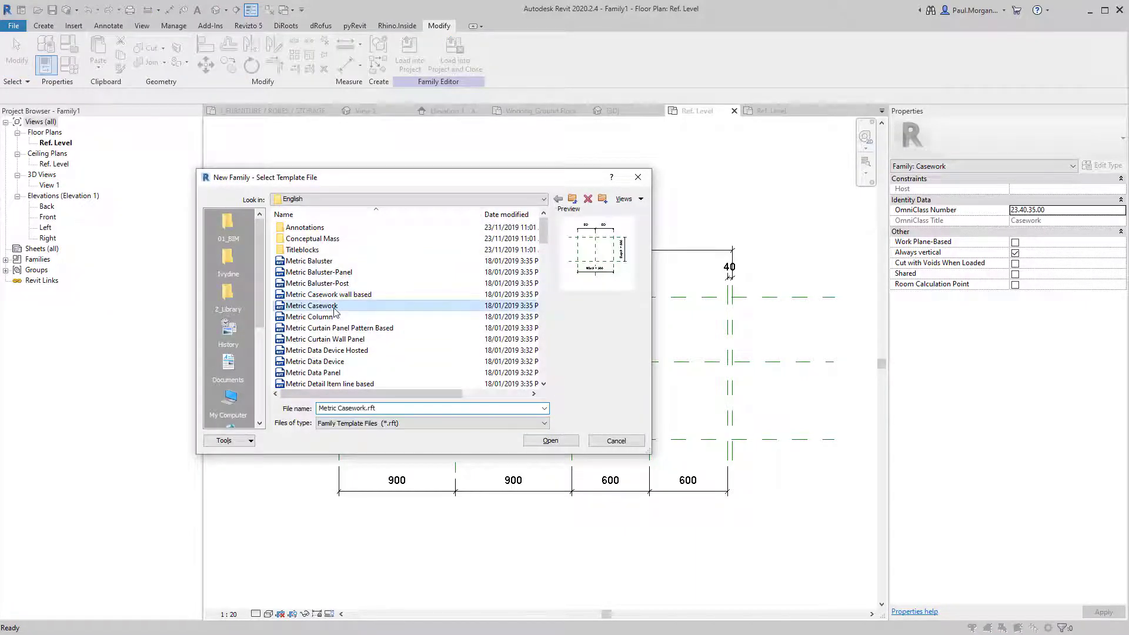
{"action": "left_click", "coordinate": [559, 442]}
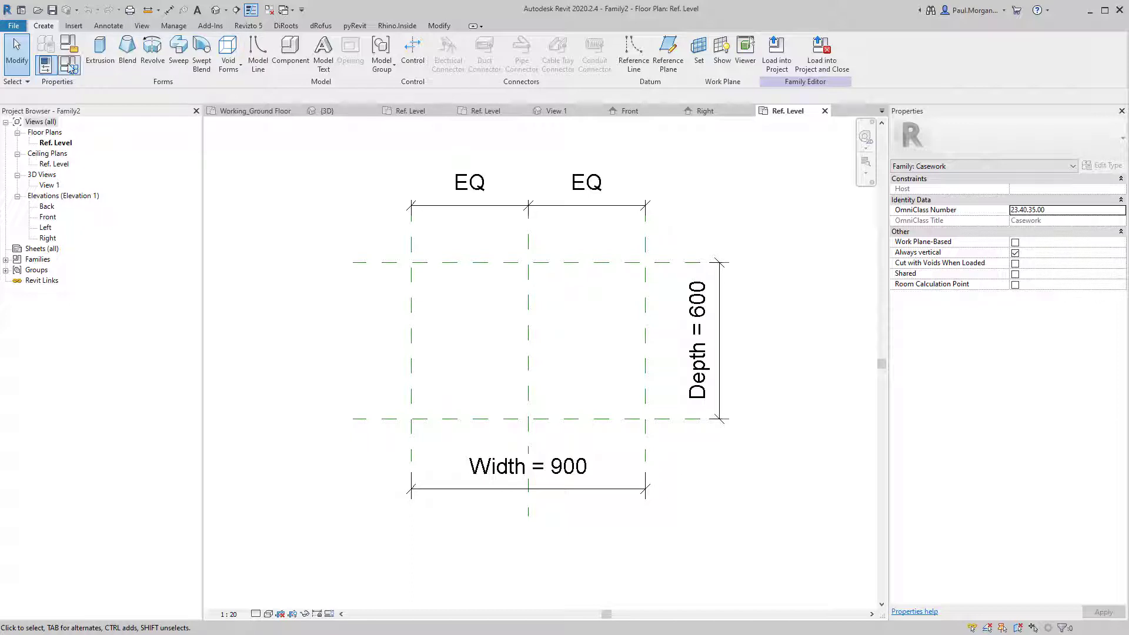
Sketch a 900 × 600 extrusion rectangle on the reference plane intersections and lock its edges.
{"action": "left_click", "coordinate": [100, 50]}
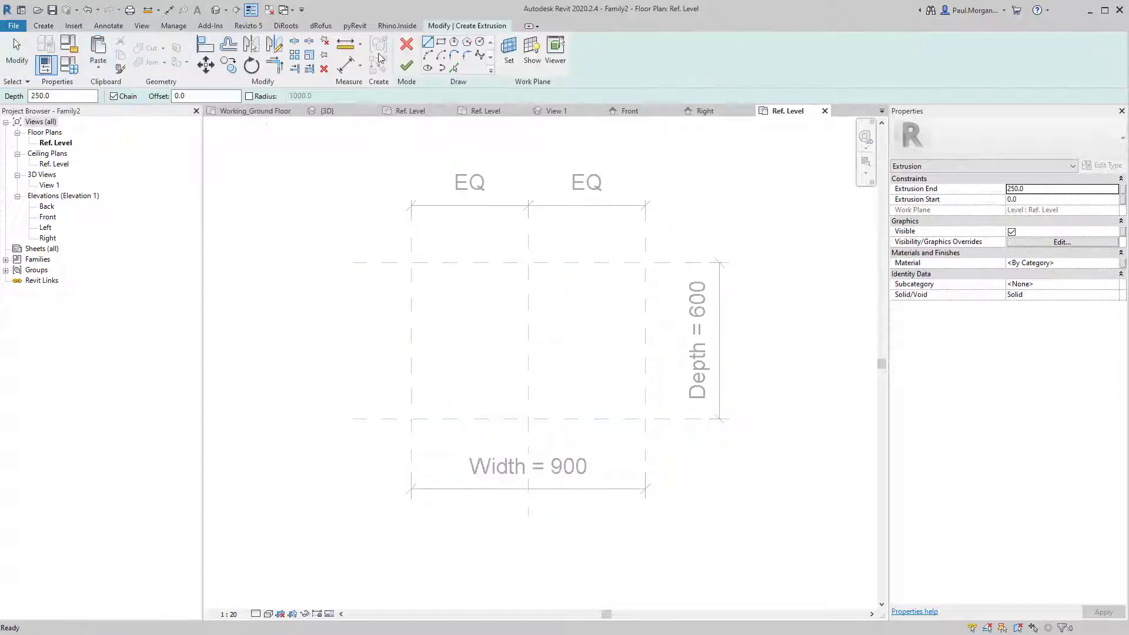
{"action": "left_click", "coordinate": [440, 42]}
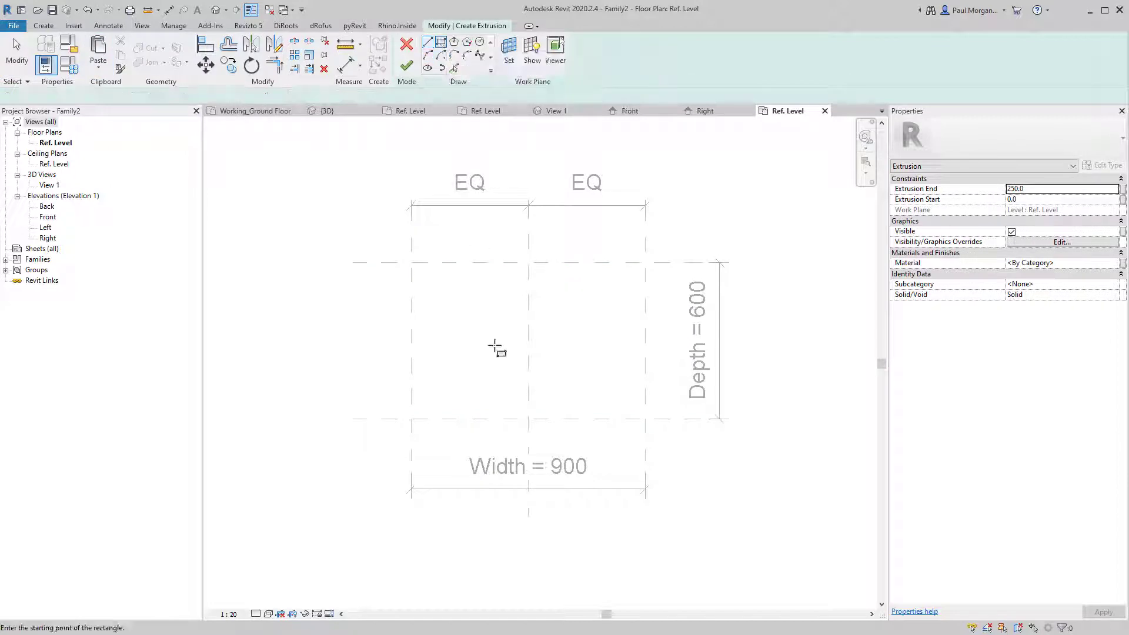
{"action": "left_click", "coordinate": [412, 263]}
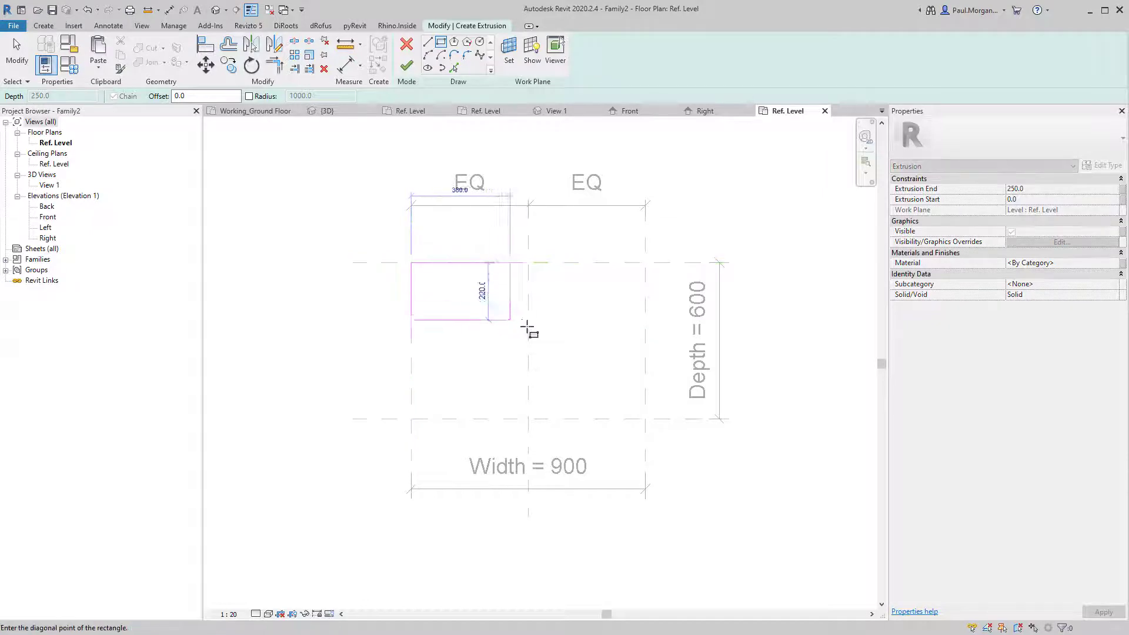
{"action": "left_click", "coordinate": [644, 417]}
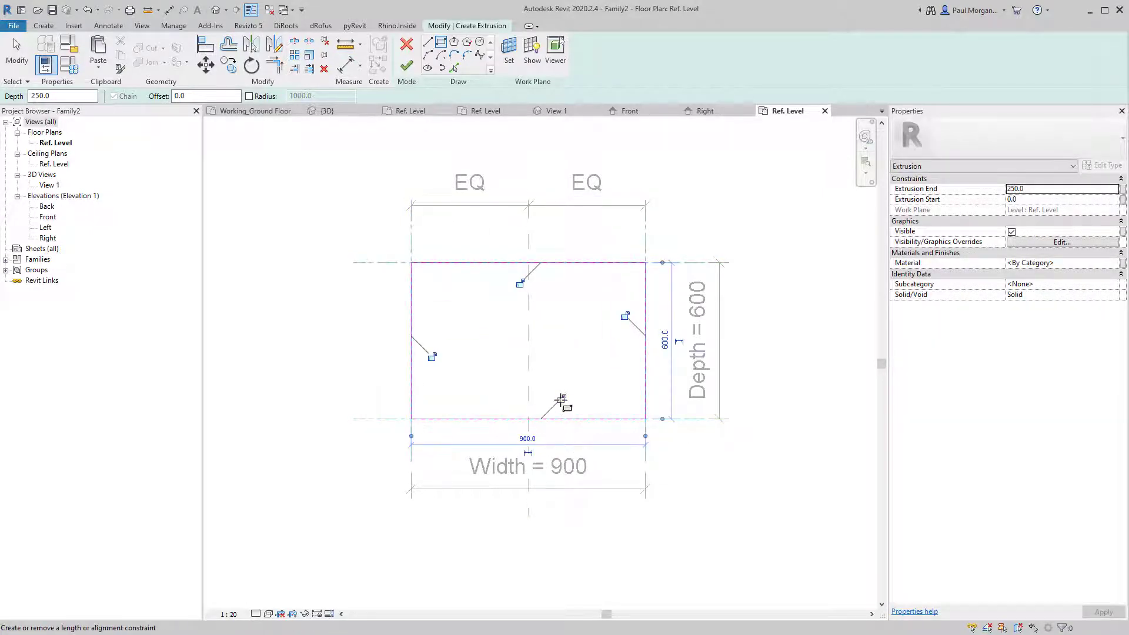
{"action": "left_click", "coordinate": [562, 398]}
{"action": "left_click", "coordinate": [625, 315]}
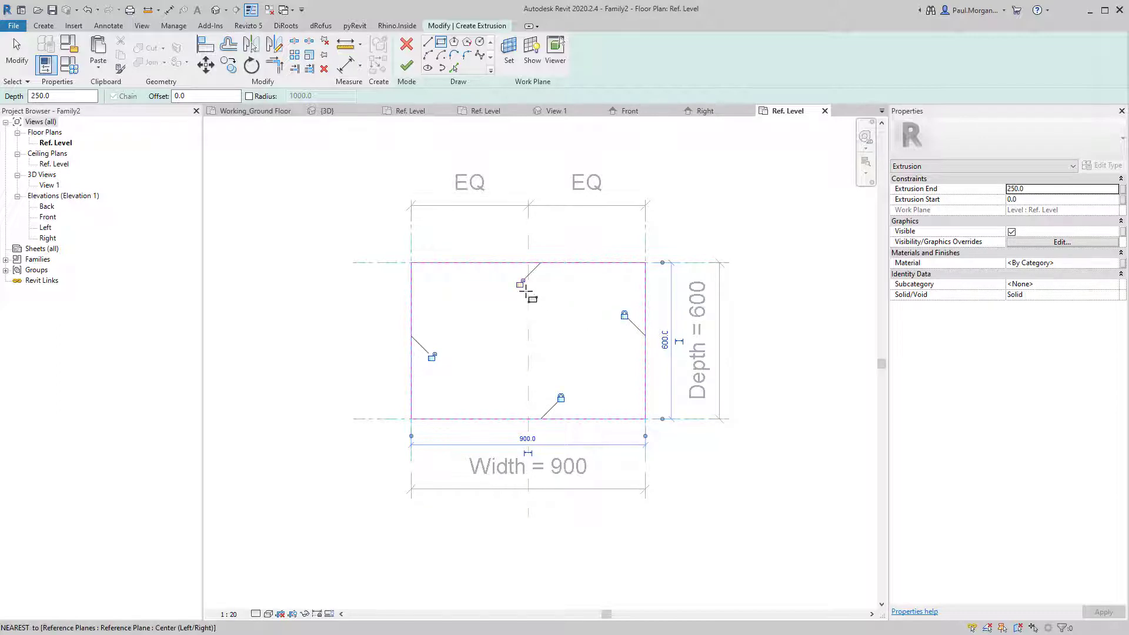
{"action": "left_click", "coordinate": [522, 286]}
{"action": "left_click", "coordinate": [432, 357]}
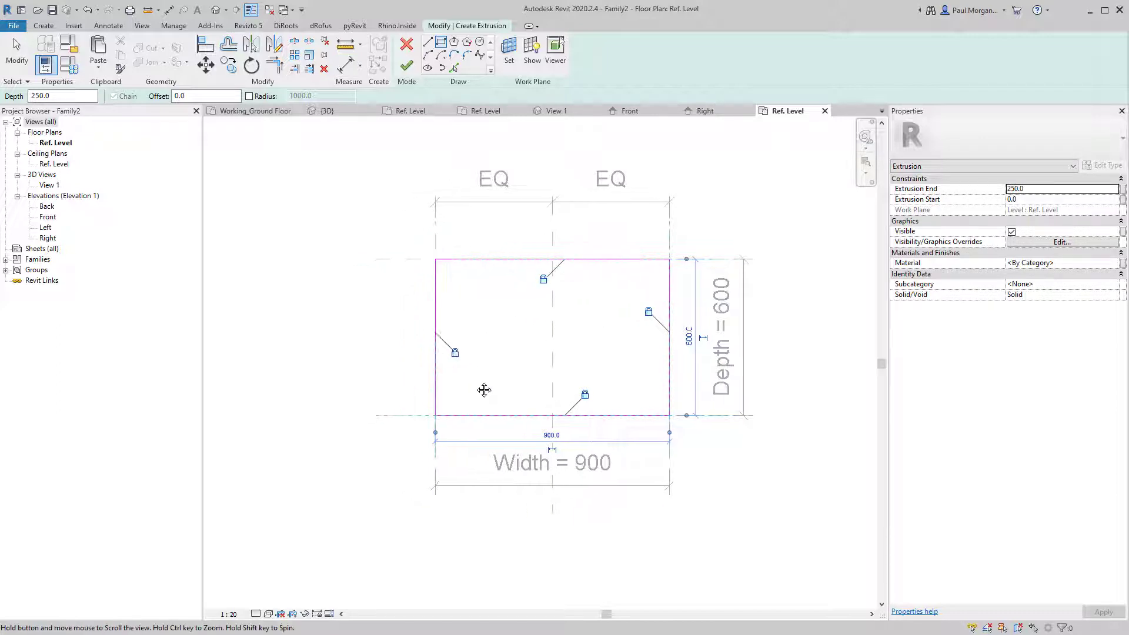
{"action": "key", "text": "Escape"}
{"action": "key", "text": "Escape"}
Remove a stray small rectangle and restore the accidentally deleted left sketch edge.
{"action": "left_click", "coordinate": [433, 328]}
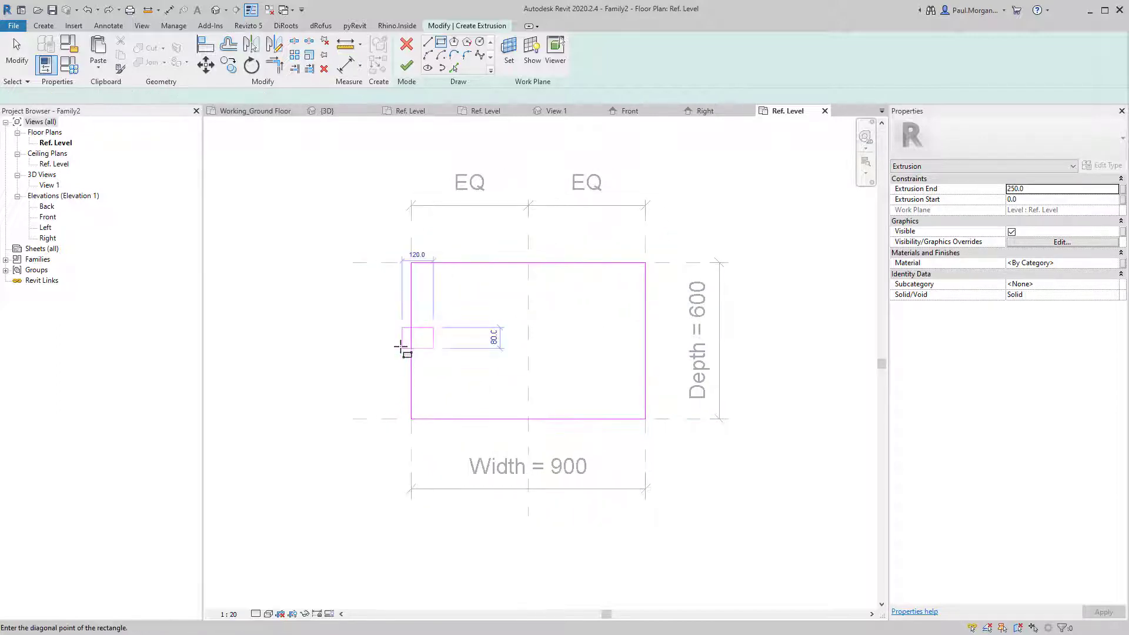
{"action": "left_click", "coordinate": [403, 348]}
{"action": "key", "text": "Escape"}
{"action": "key", "text": "Escape"}
{"action": "key", "text": "ctrl+z"}
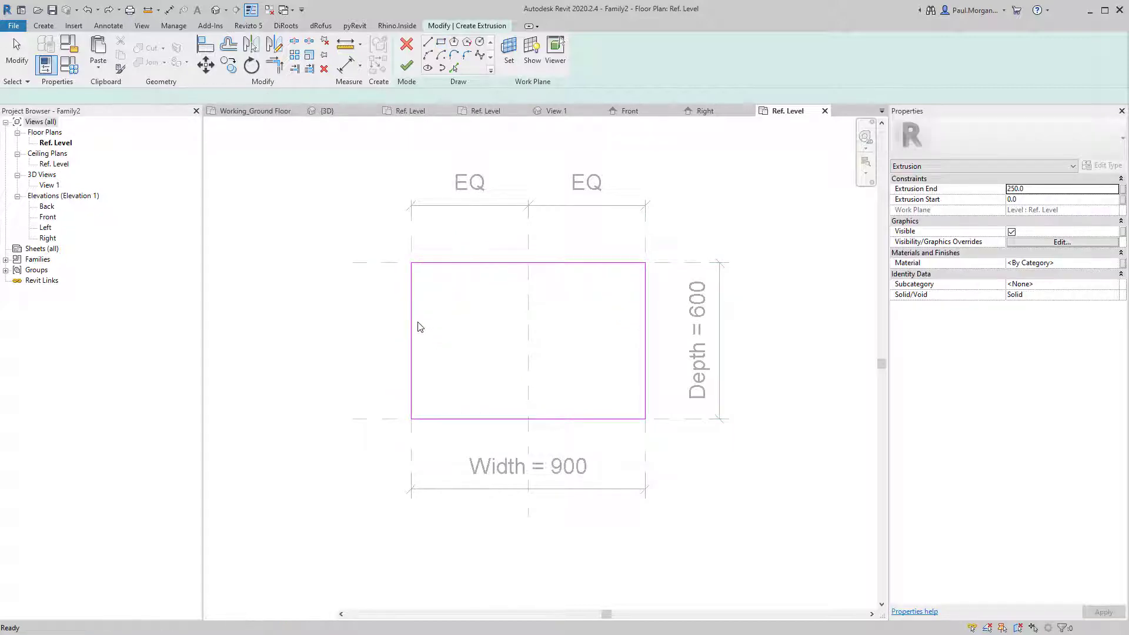
{"action": "key", "text": "Return"}
{"action": "left_click", "coordinate": [414, 317]}
{"action": "key", "text": "Escape"}
{"action": "key", "text": "Escape"}
{"action": "left_click", "coordinate": [410, 342]}
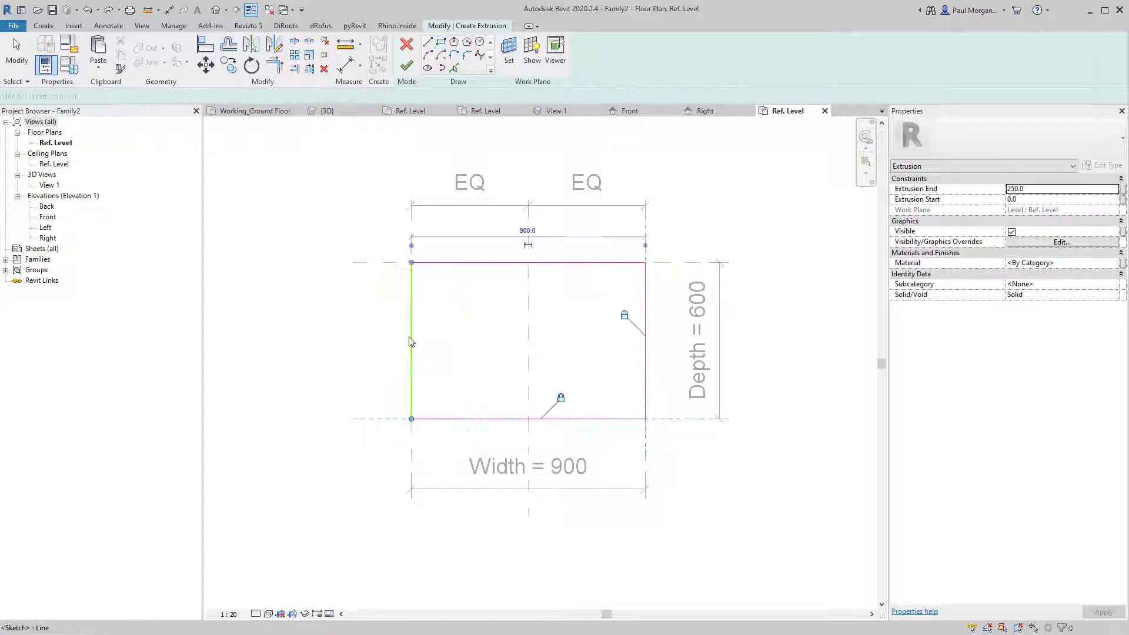
{"action": "key", "text": "Escape"}
{"action": "key", "text": "Delete"}
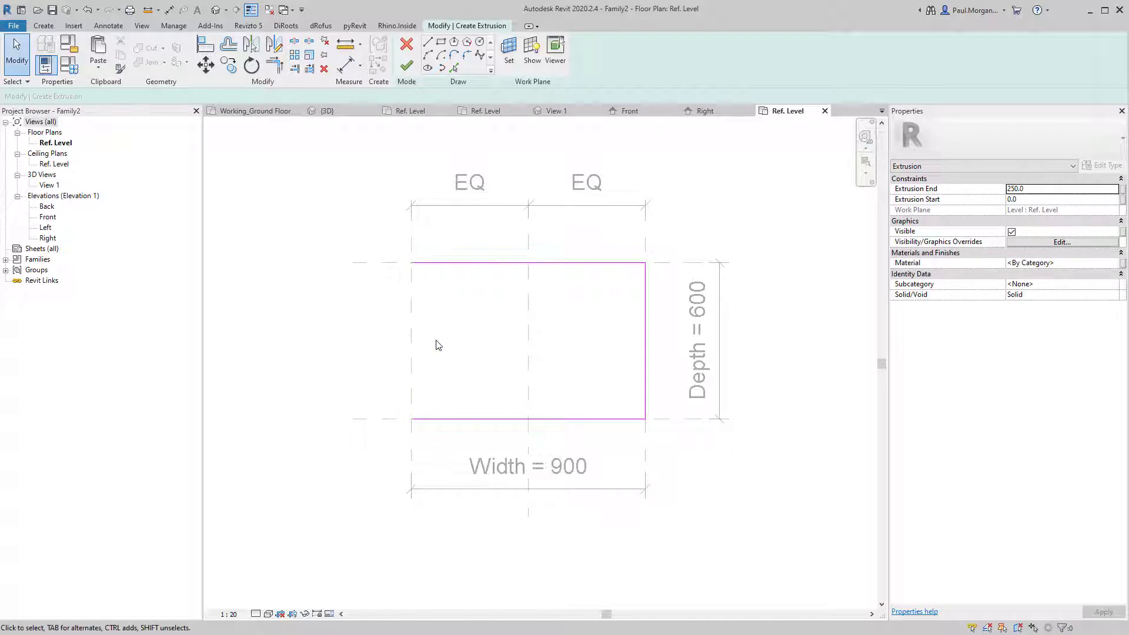
{"action": "key", "text": "ctrl+z"}
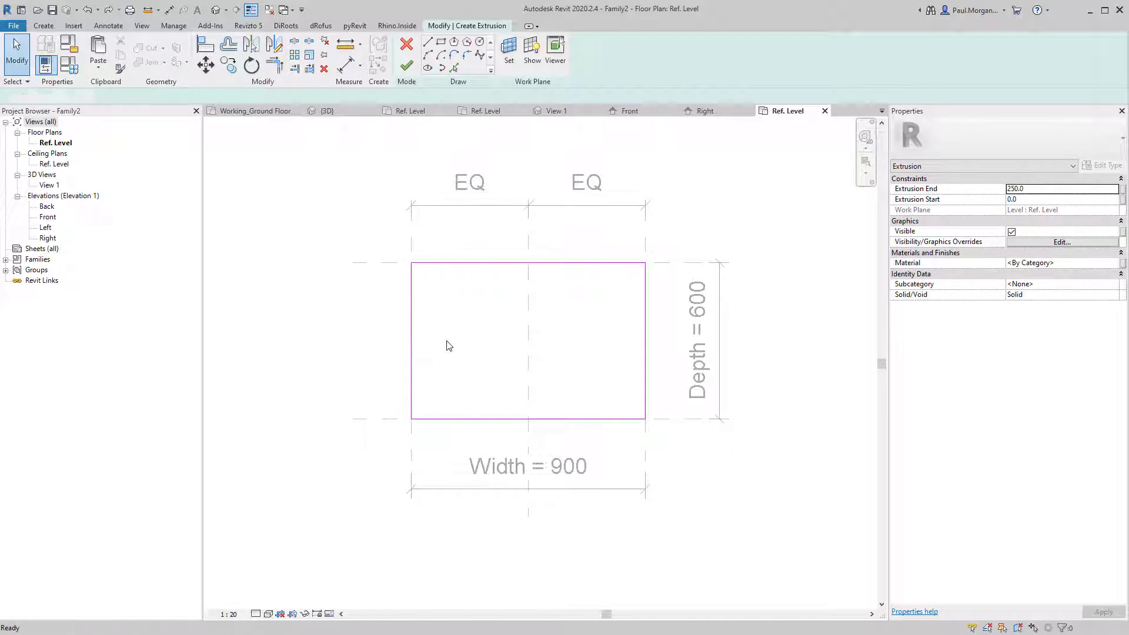
Discard that sketch and redraw a fresh 900 × 600 extrusion rectangle between opposite plane corners.
{"action": "left_click", "coordinate": [407, 65]}
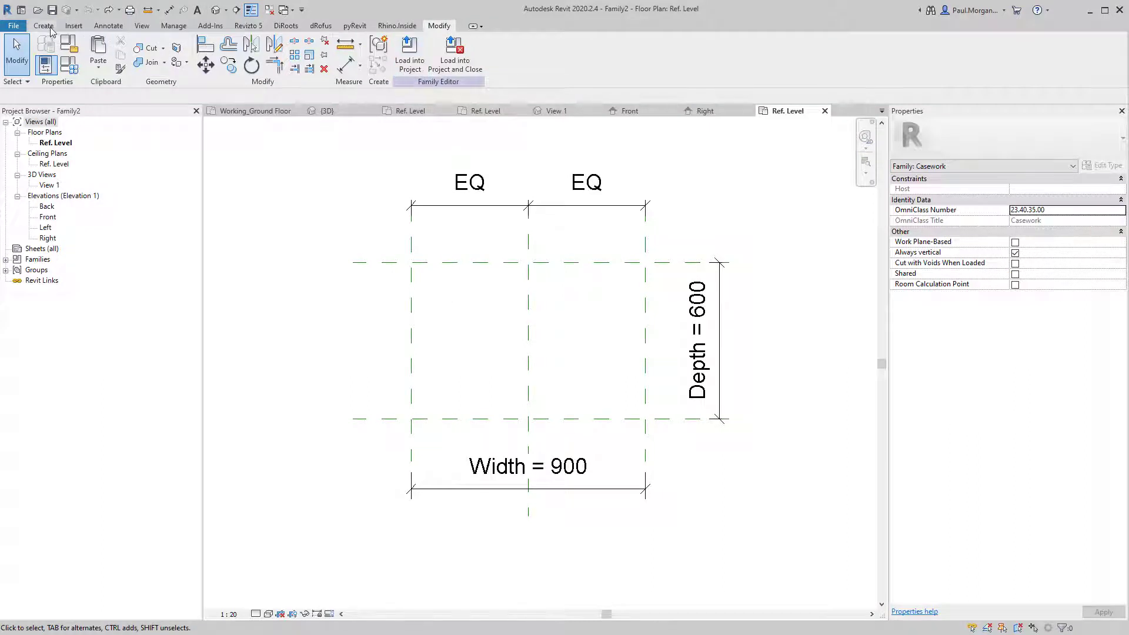
{"action": "left_click", "coordinate": [44, 26]}
{"action": "left_click", "coordinate": [98, 52]}
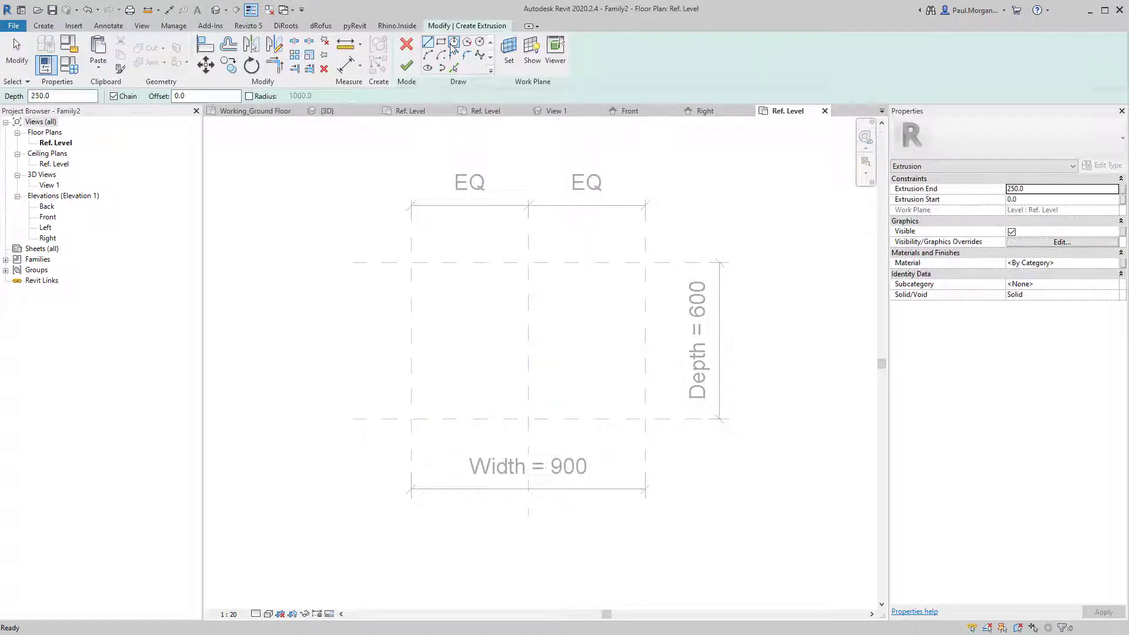
{"action": "left_click", "coordinate": [440, 41]}
{"action": "left_click", "coordinate": [411, 263]}
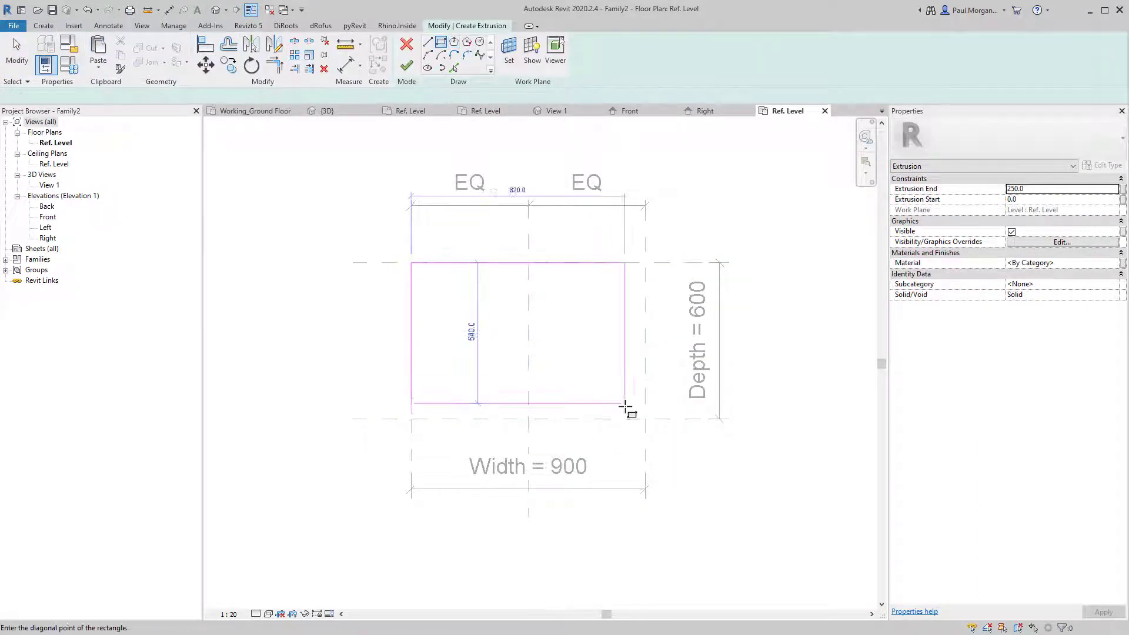
{"action": "left_click", "coordinate": [646, 419]}
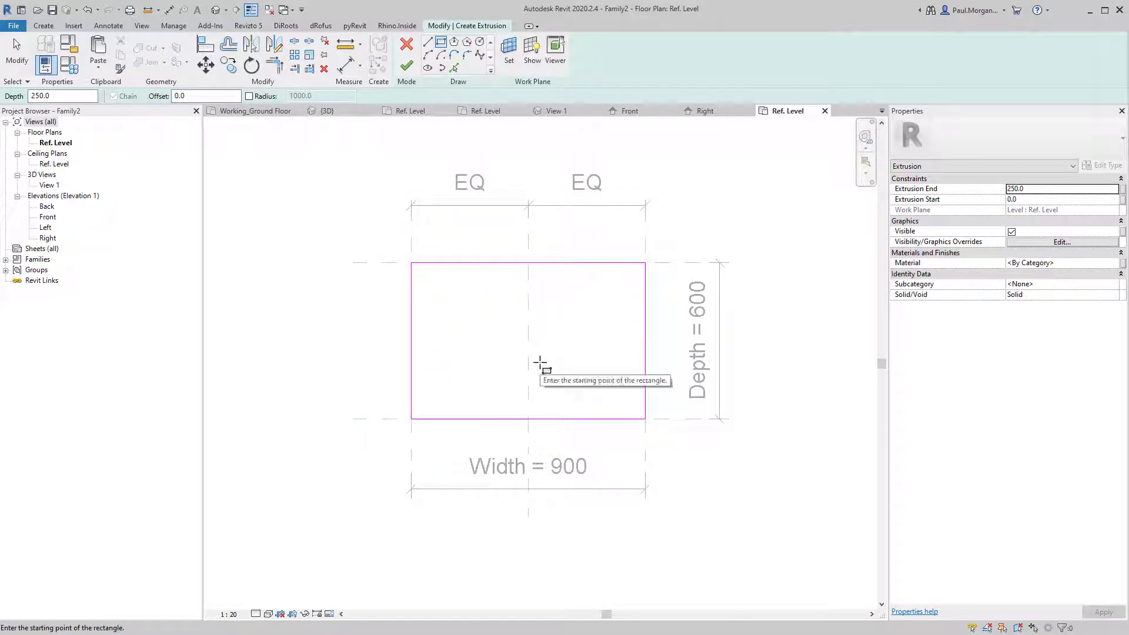
{"action": "key", "text": "Escape"}
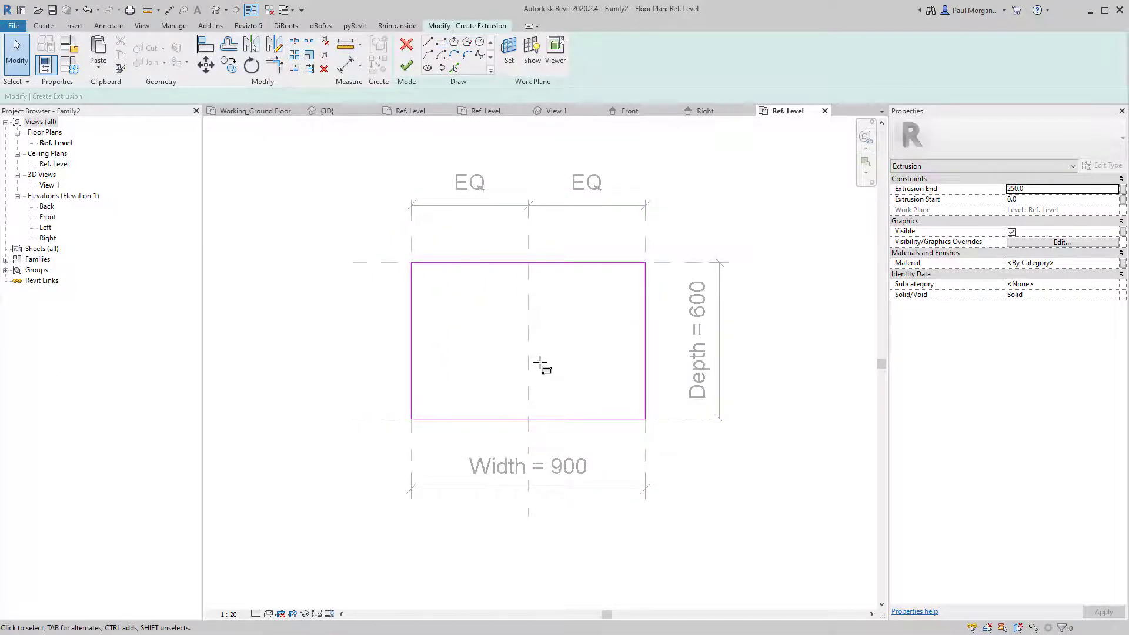
Align the top, right, bottom and left sketch edges to their reference planes and lock them.
{"action": "left_click", "coordinate": [205, 47]}
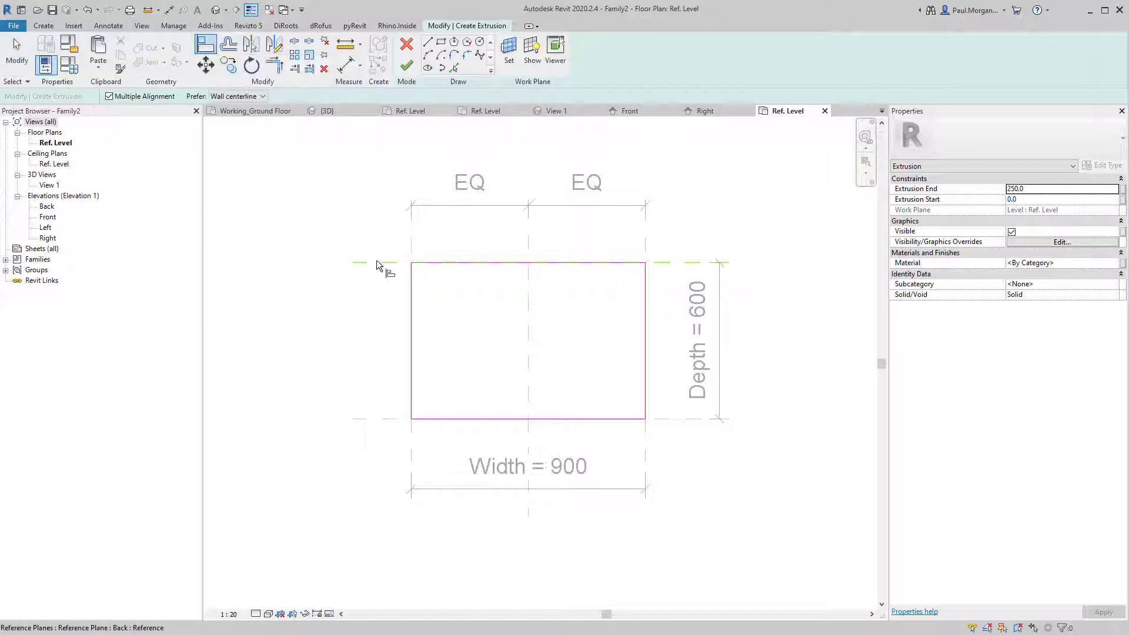
{"action": "left_click", "coordinate": [377, 264]}
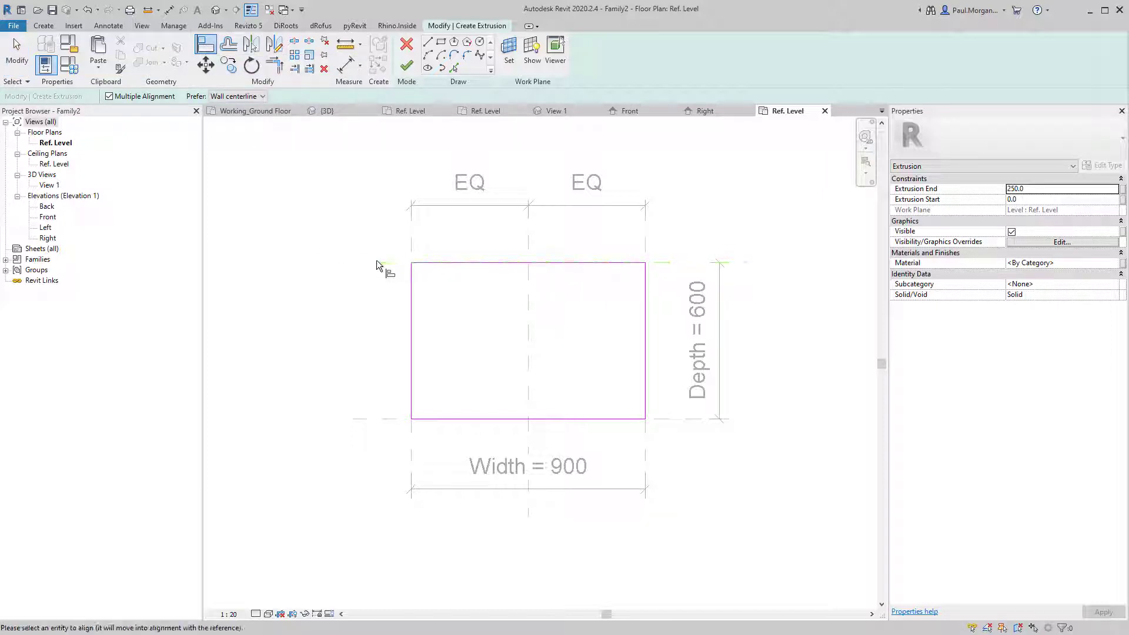
{"action": "left_click", "coordinate": [514, 262]}
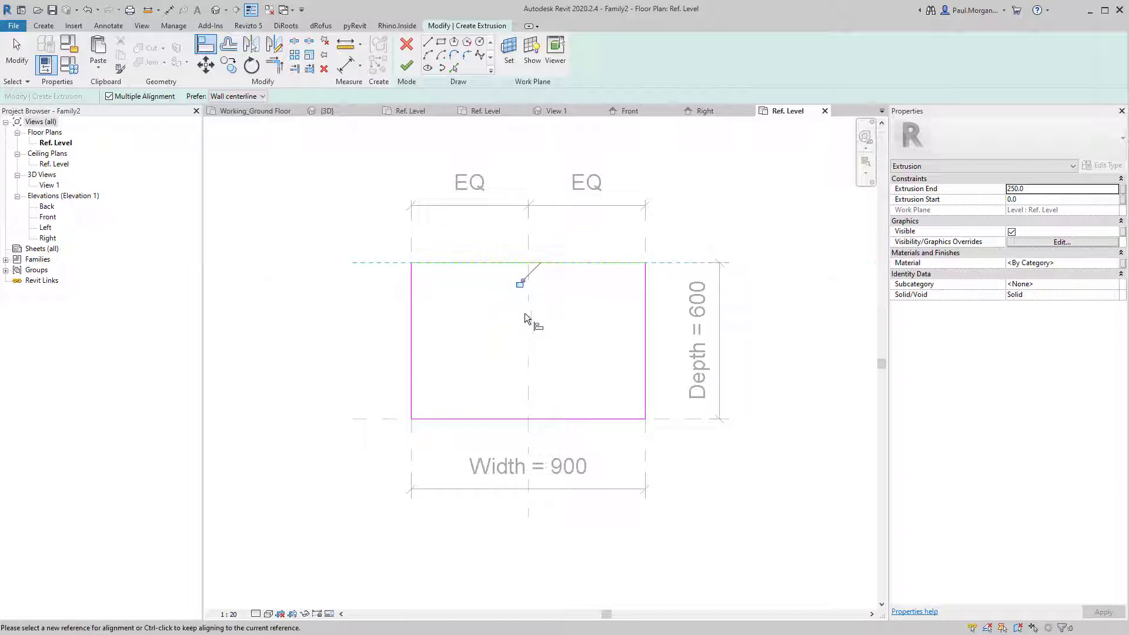
{"action": "left_click", "coordinate": [647, 241]}
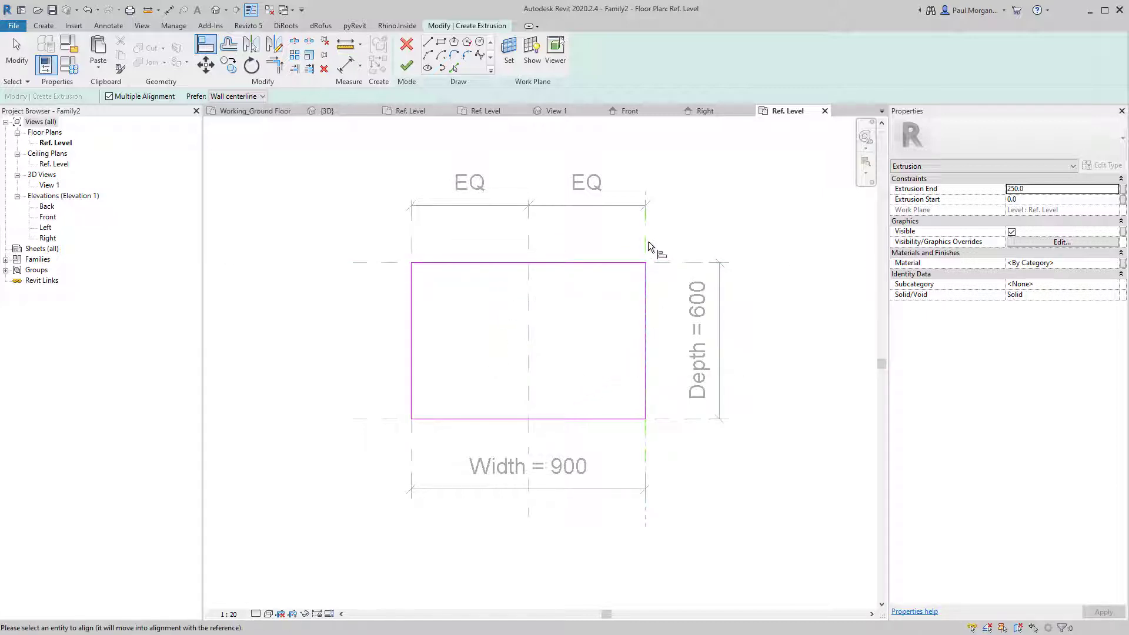
{"action": "left_click", "coordinate": [643, 308]}
{"action": "left_click", "coordinate": [672, 416]}
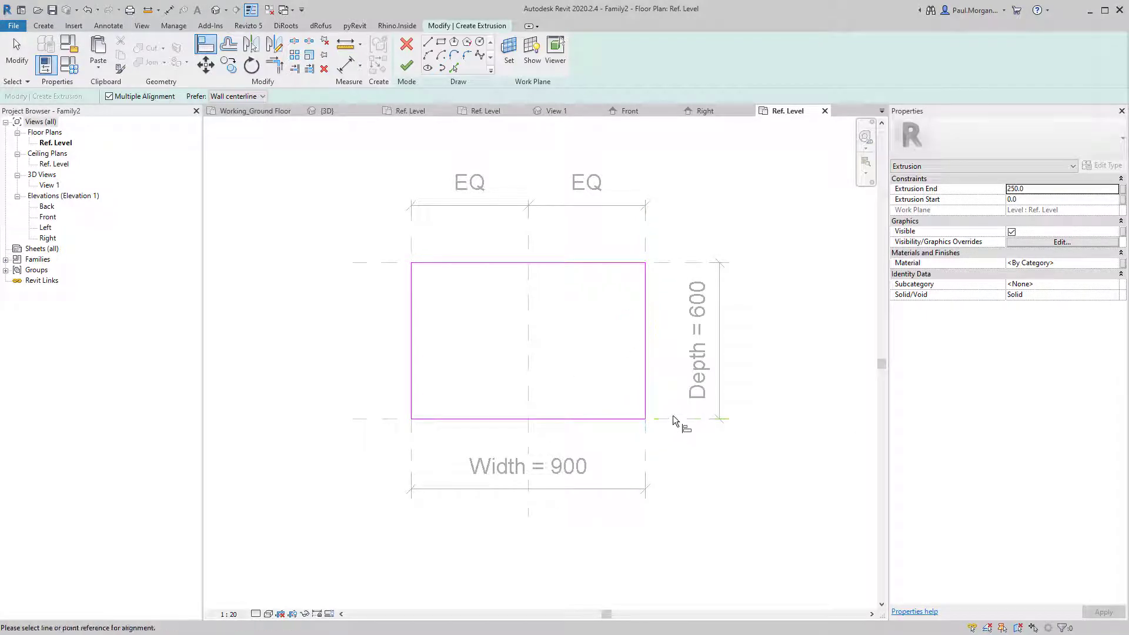
{"action": "left_click", "coordinate": [594, 419]}
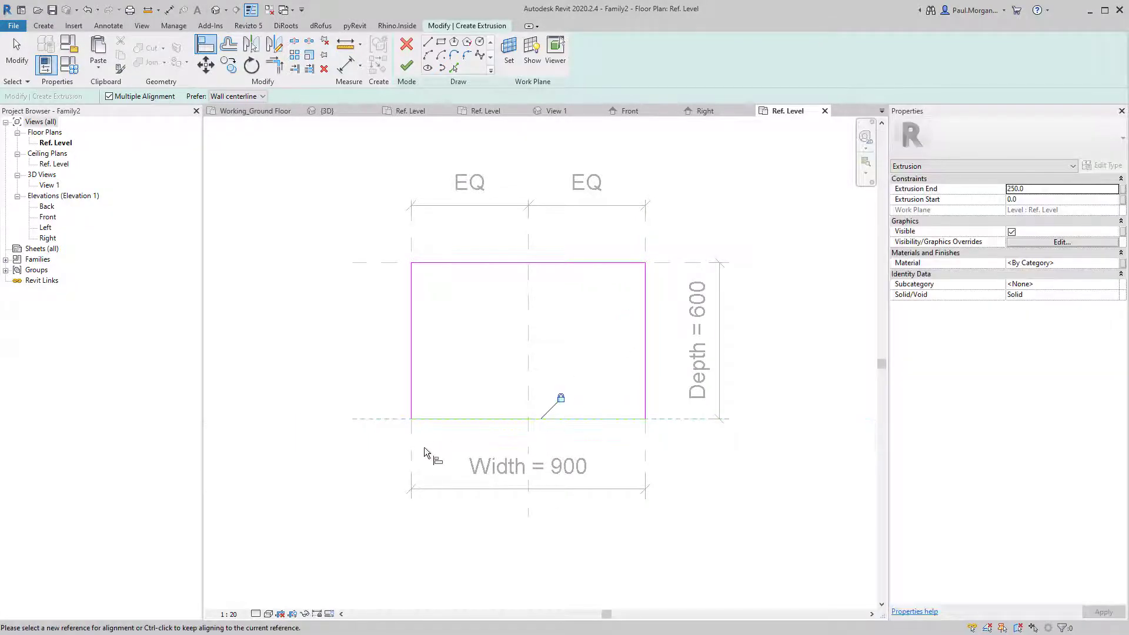
{"action": "left_click", "coordinate": [412, 459]}
{"action": "left_click", "coordinate": [415, 361]}
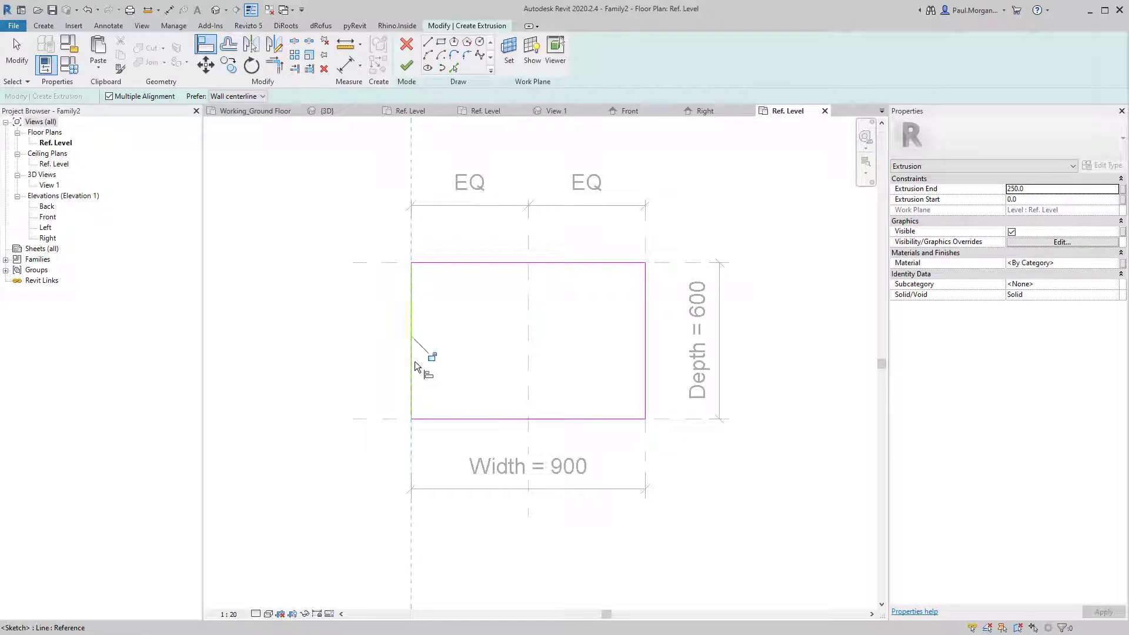
{"action": "left_click", "coordinate": [431, 357]}
{"action": "key", "text": "Escape"}
{"action": "key", "text": "Escape"}
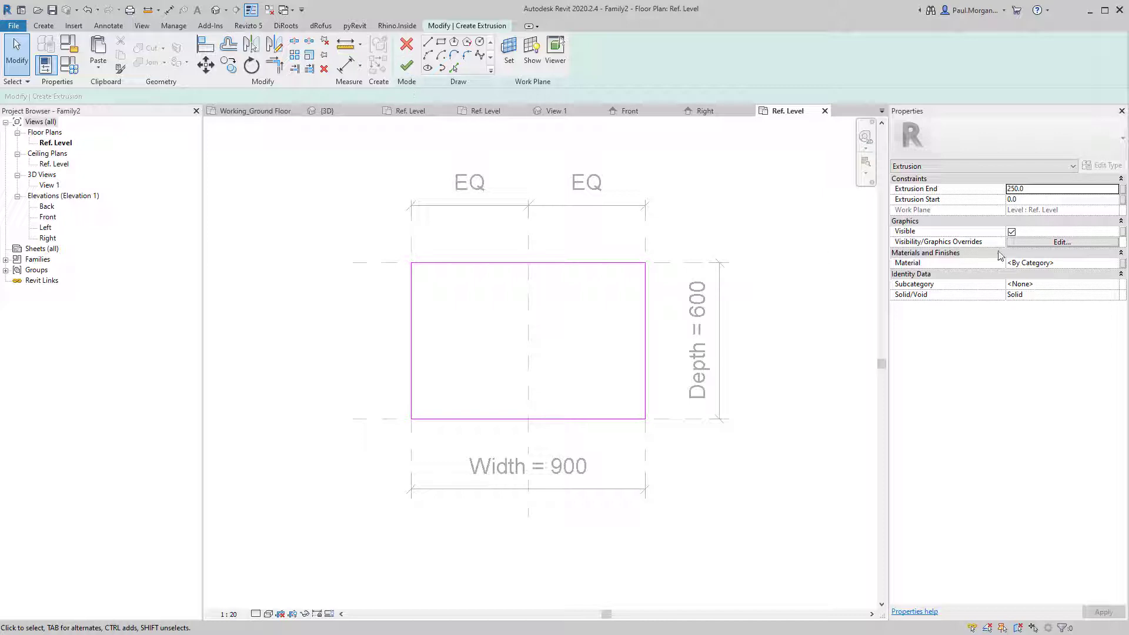
Set Extrusion Start to 100 and End to 860, then finish the extrusion.
{"action": "left_click", "coordinate": [1041, 190]}
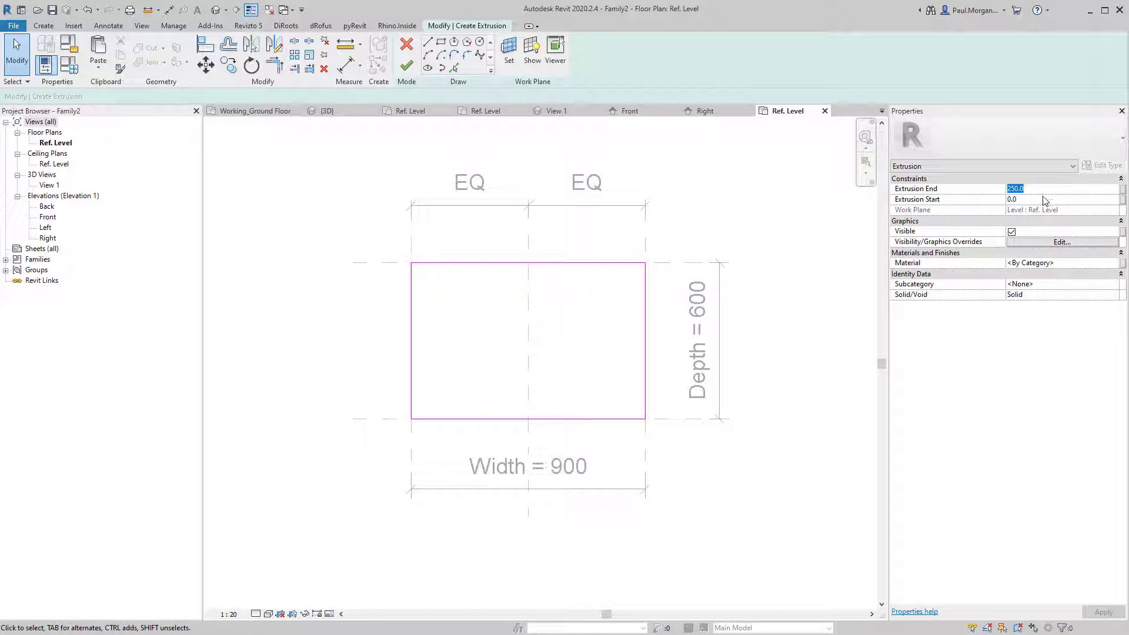
{"action": "left_click", "coordinate": [1042, 199]}
{"action": "type", "text": "100"}
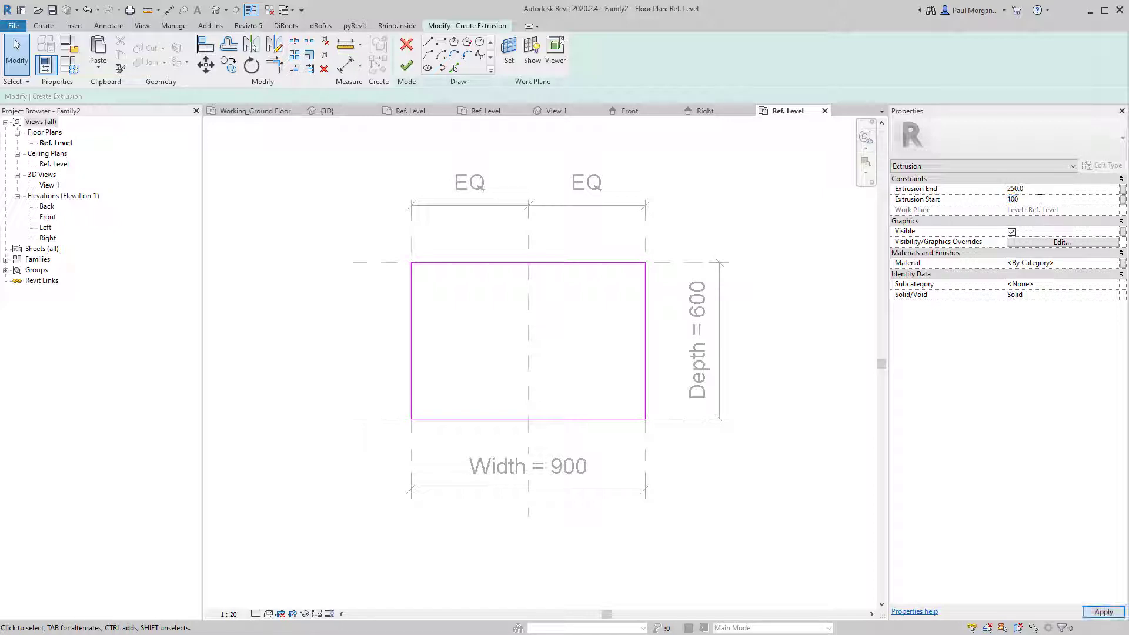
{"action": "left_click", "coordinate": [1064, 189]}
{"action": "type", "text": "860"}
{"action": "key", "text": "Return"}
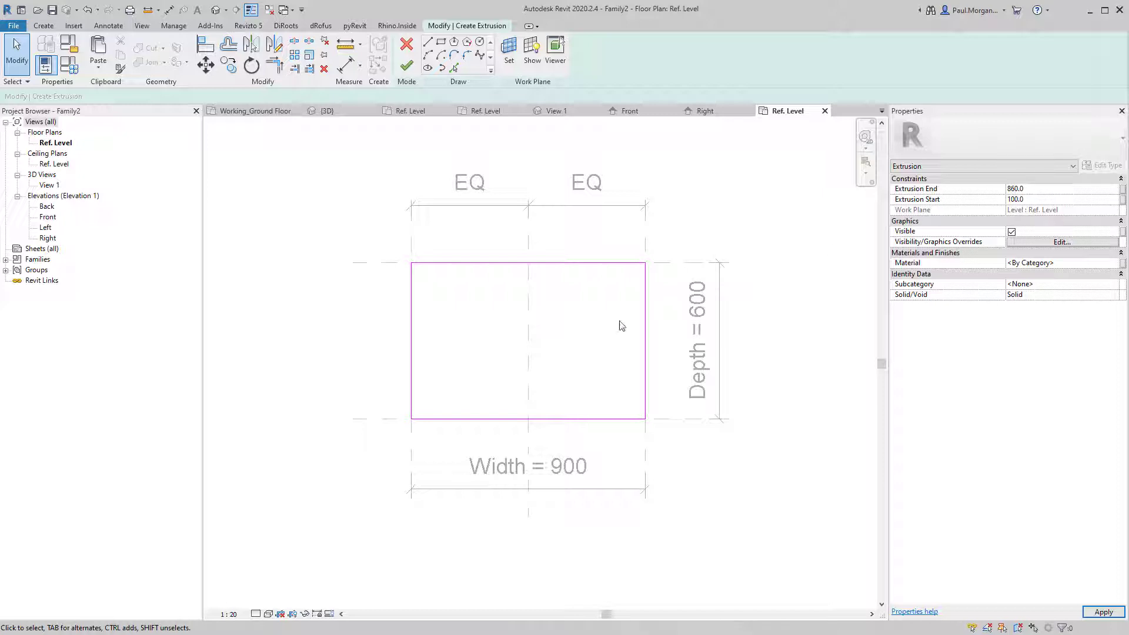
{"action": "left_click", "coordinate": [407, 66]}
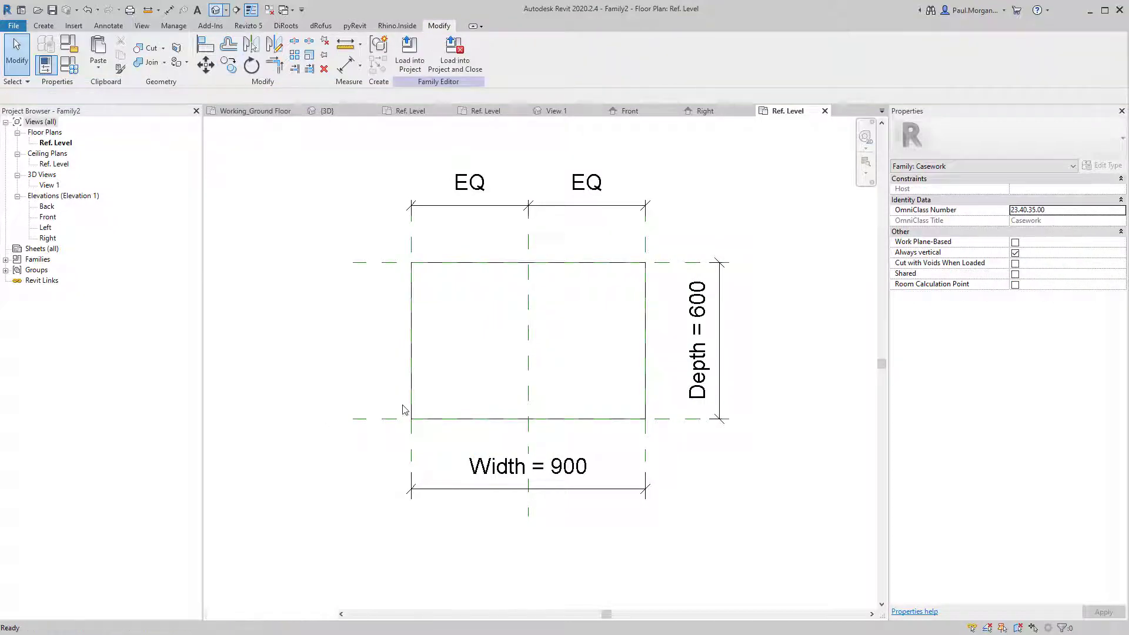
{"action": "mouse_move", "coordinate": [451, 450]}
{"action": "middle_mouse_down", "text": "shift"}
{"action": "mouse_move", "coordinate": [662, 442]}
{"action": "mouse_move", "coordinate": [721, 415]}
{"action": "mouse_move", "coordinate": [353, 600]}
{"action": "middle_mouse_up", "text": "shift"}
Switch the 3D view to Shaded, orbit around the box, and open Family Types.
{"action": "left_click", "coordinate": [268, 614]}
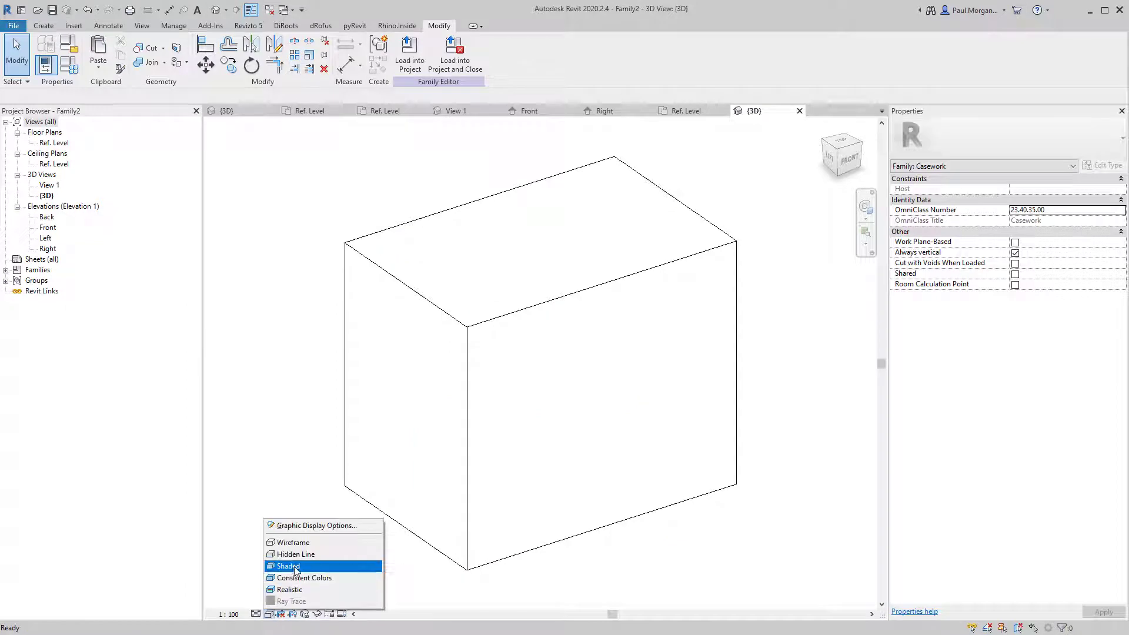
{"action": "left_click", "coordinate": [295, 567]}
{"action": "mouse_move", "coordinate": [457, 456]}
{"action": "middle_mouse_down", "text": "shift"}
{"action": "mouse_move", "coordinate": [584, 433]}
{"action": "mouse_move", "coordinate": [541, 444]}
{"action": "middle_mouse_up", "text": "shift"}
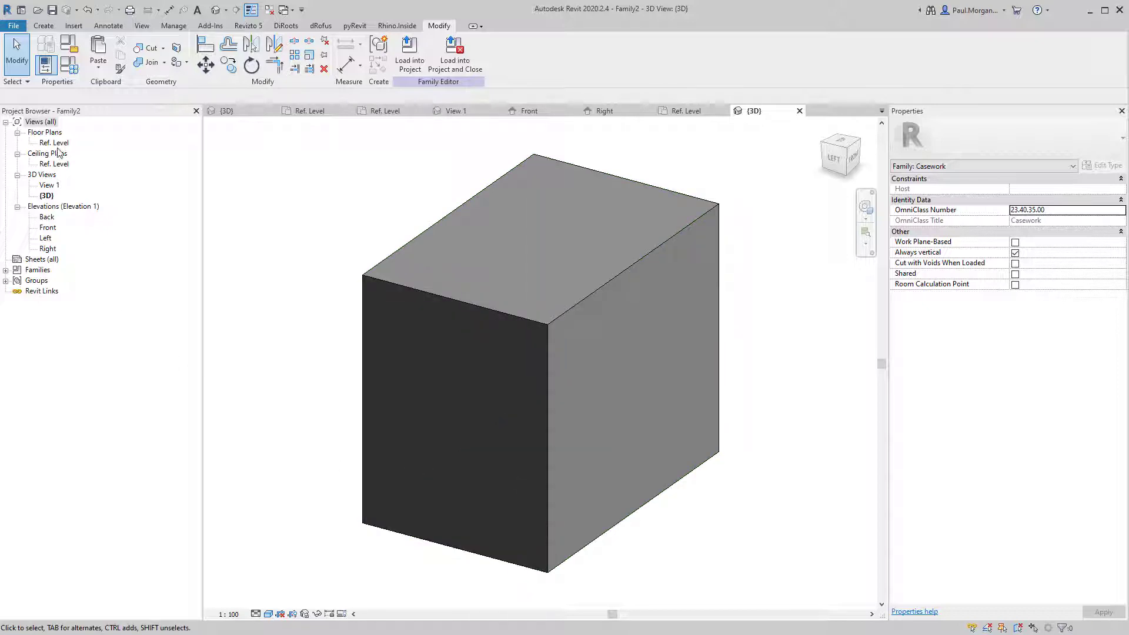
{"action": "scroll", "coordinate": [368, 334], "scroll_direction": "down", "scroll_amount": 2}
{"action": "middle_click_drag", "start_coordinate": [380, 335], "coordinate": [436, 446], "text": "shift"}
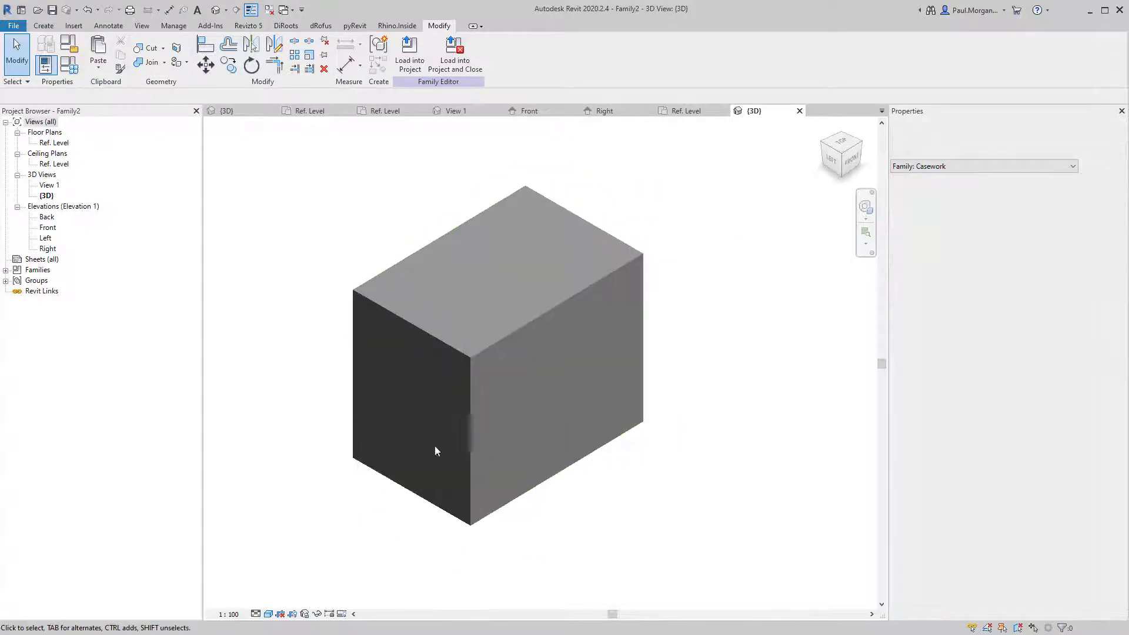
{"action": "left_click", "coordinate": [354, 385]}
{"action": "left_click", "coordinate": [264, 226]}
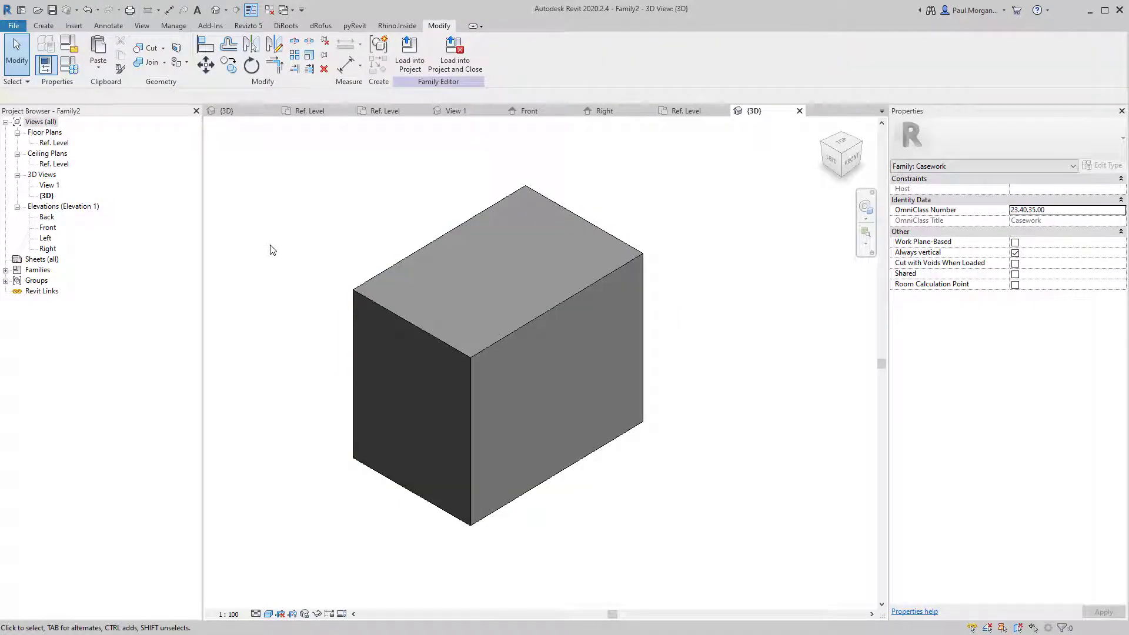
{"action": "left_click", "coordinate": [70, 70]}
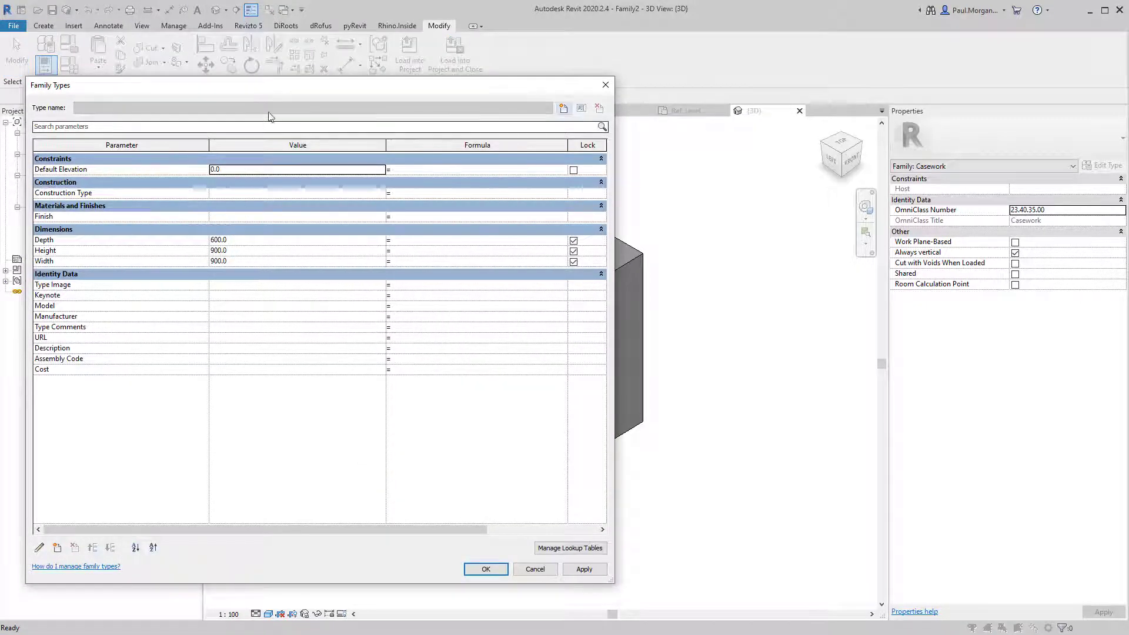
Set the Width parameter to 600 in Family Types.
{"action": "left_click_drag", "start_coordinate": [296, 87], "coordinate": [936, 101]}
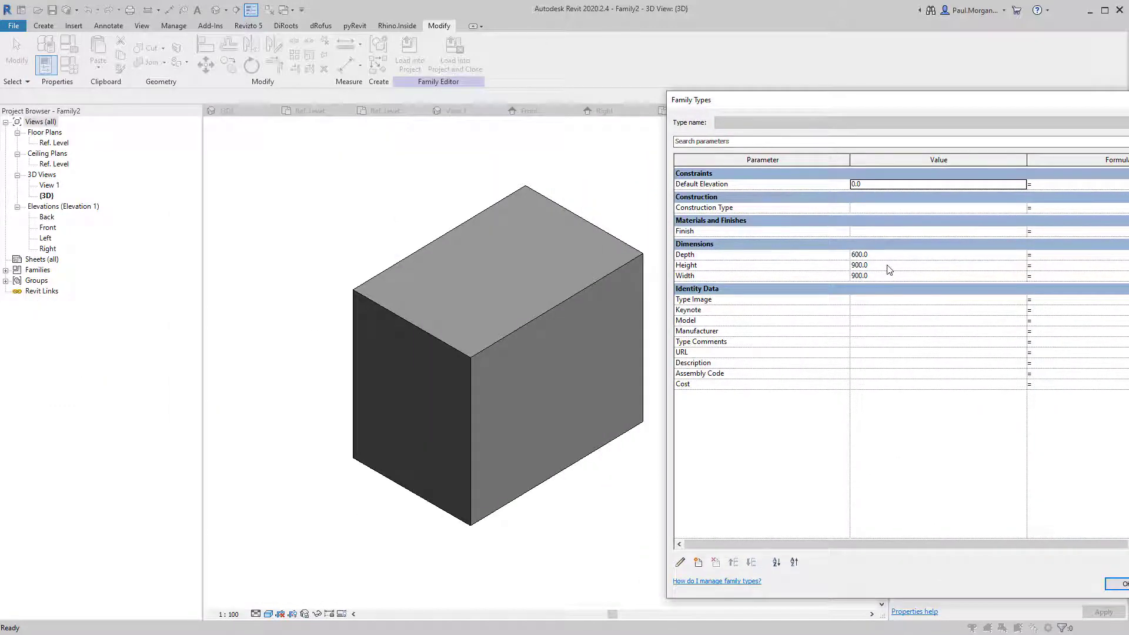
{"action": "left_click", "coordinate": [888, 266]}
{"action": "left_click", "coordinate": [886, 277]}
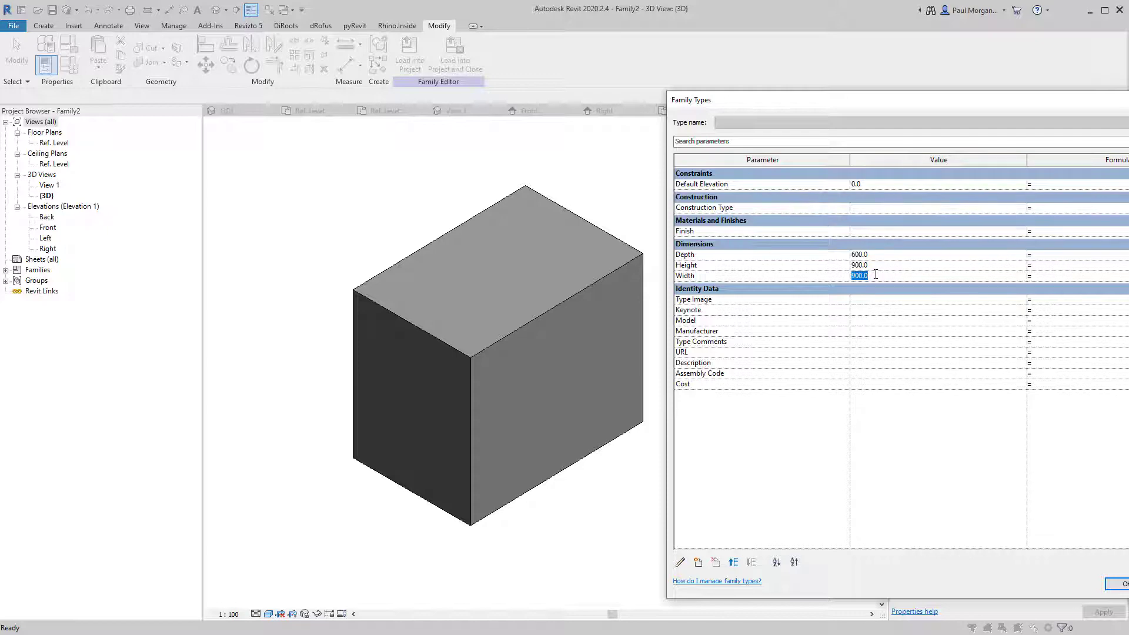
{"action": "type", "text": "6"}
{"action": "left_click", "coordinate": [1117, 585]}
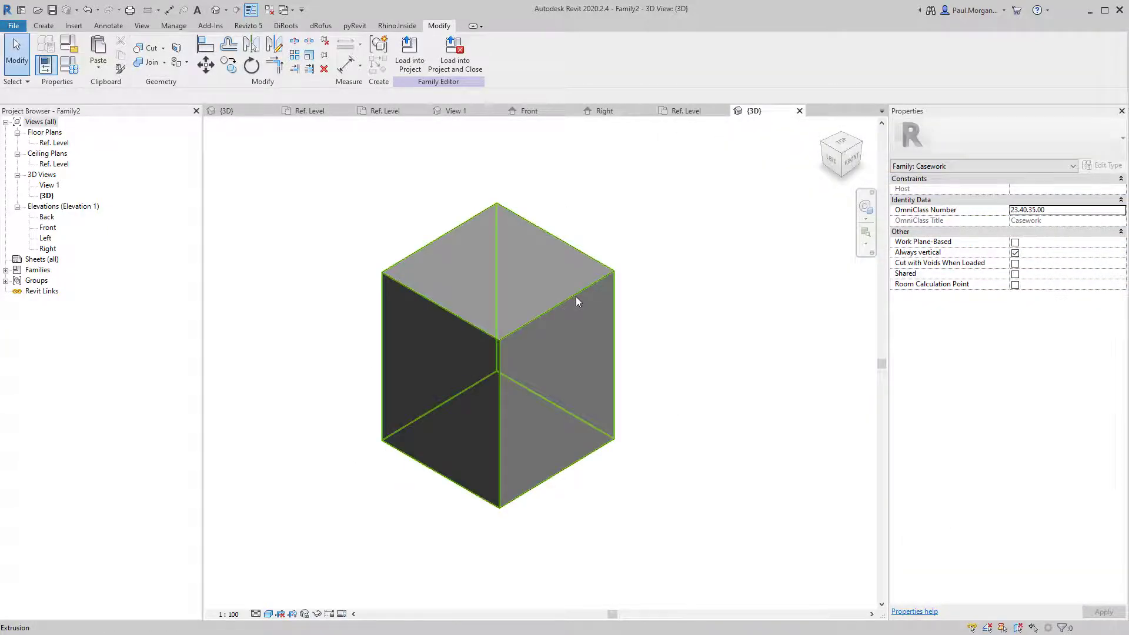
Flex Depth to 900 and back to 600, then open the Front elevation.
{"action": "left_click", "coordinate": [79, 69]}
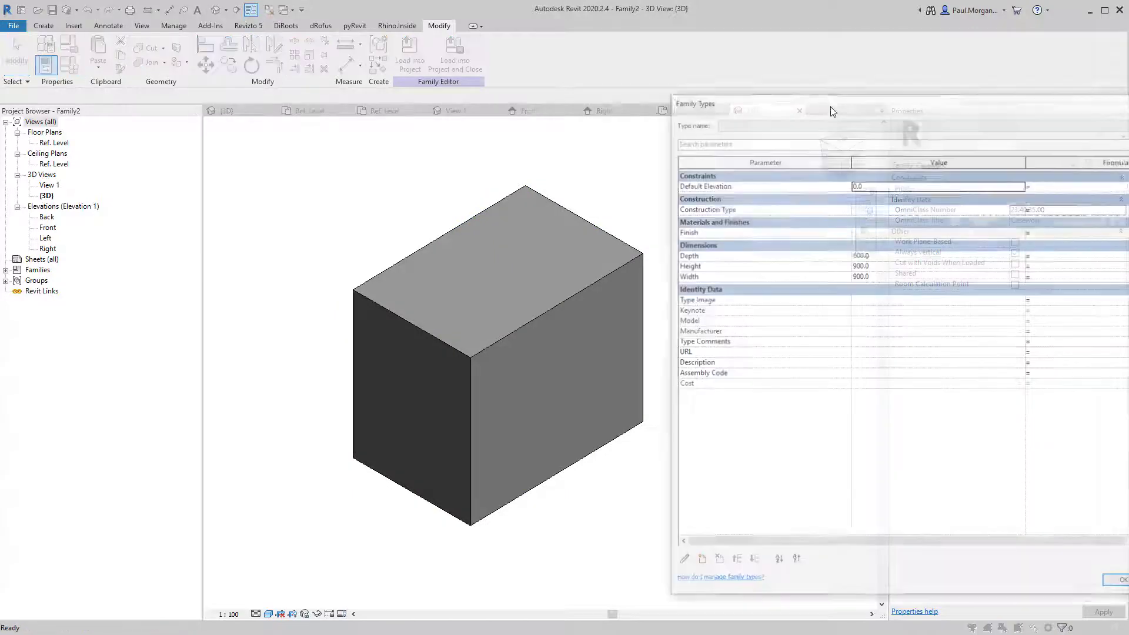
{"action": "left_click_drag", "start_coordinate": [833, 104], "coordinate": [700, 50]}
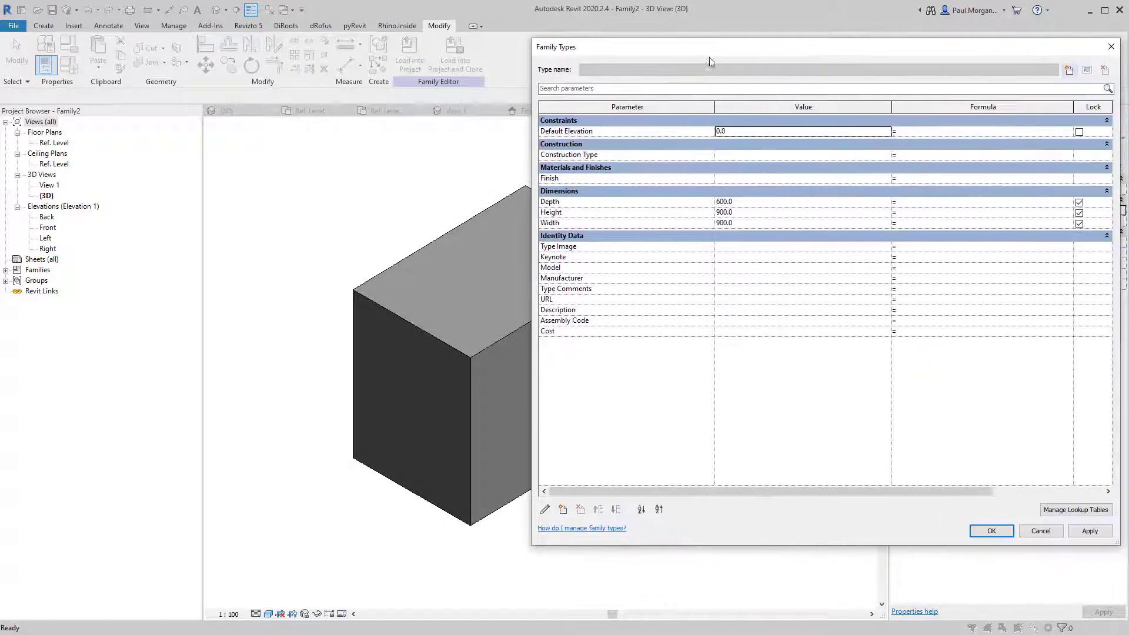
{"action": "left_click", "coordinate": [754, 202]}
{"action": "type", "text": "900"}
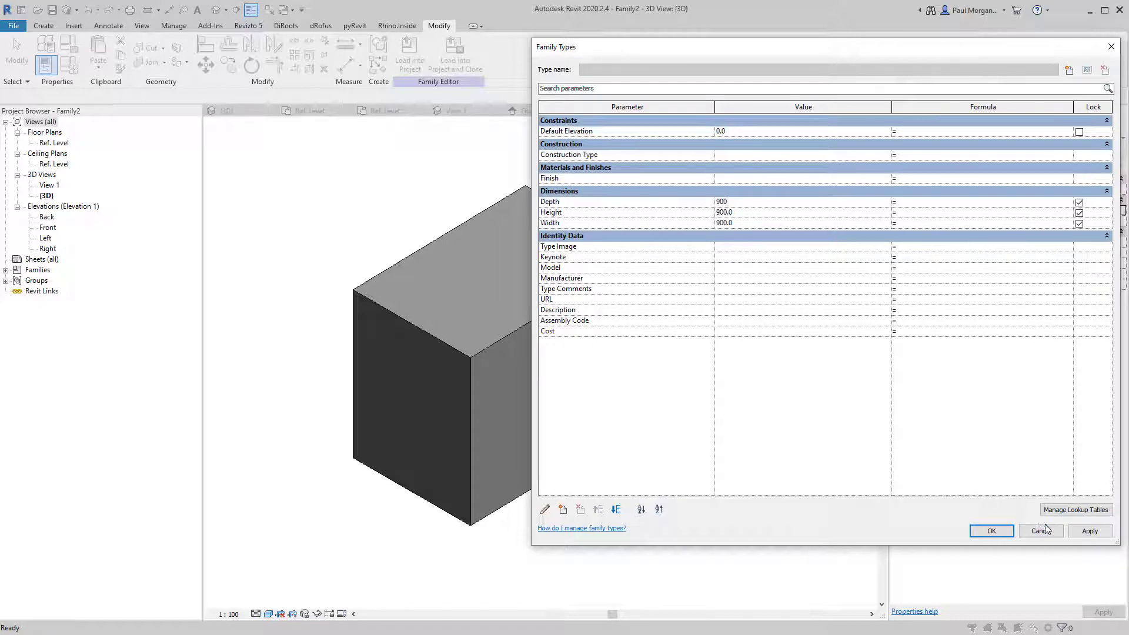
{"action": "left_click", "coordinate": [1076, 533]}
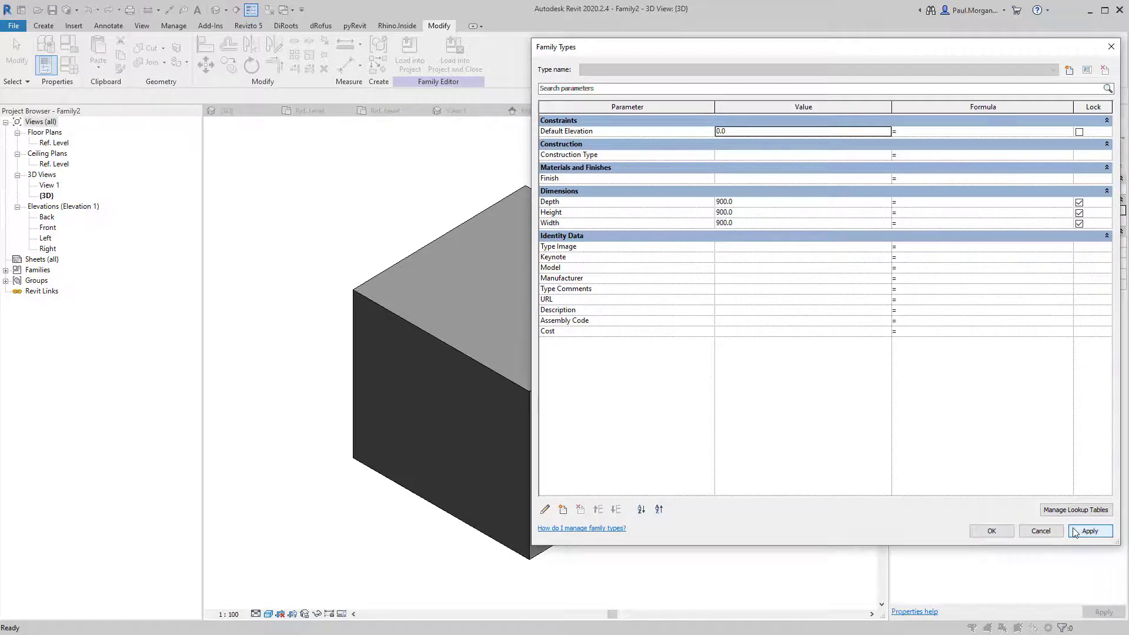
{"action": "left_click", "coordinate": [763, 204]}
{"action": "type", "text": "600"}
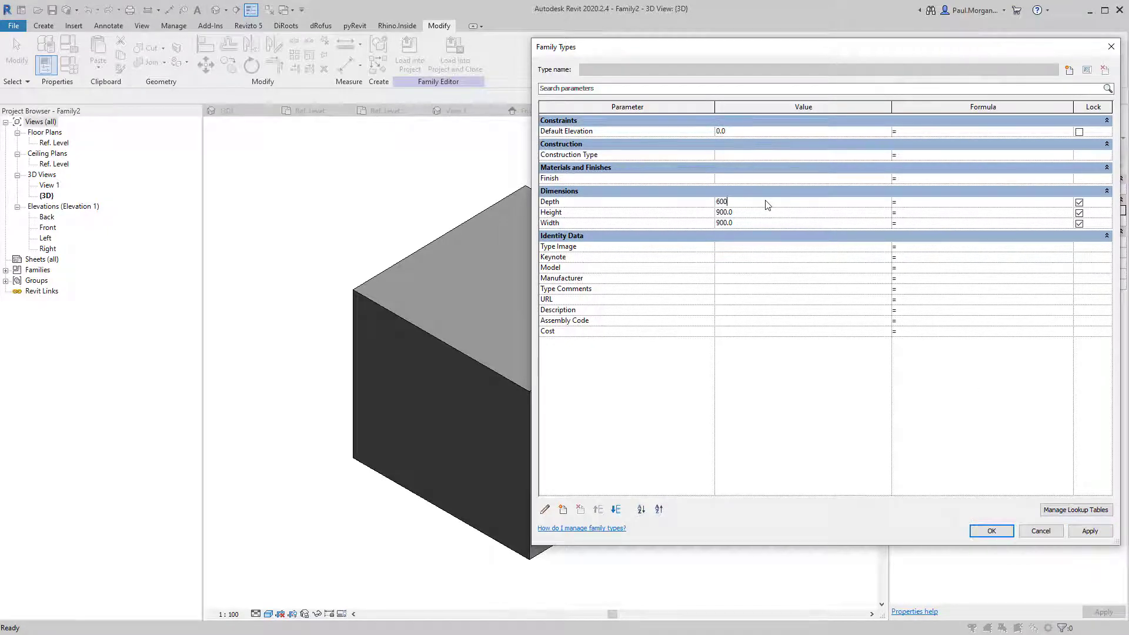
{"action": "left_click", "coordinate": [1090, 531]}
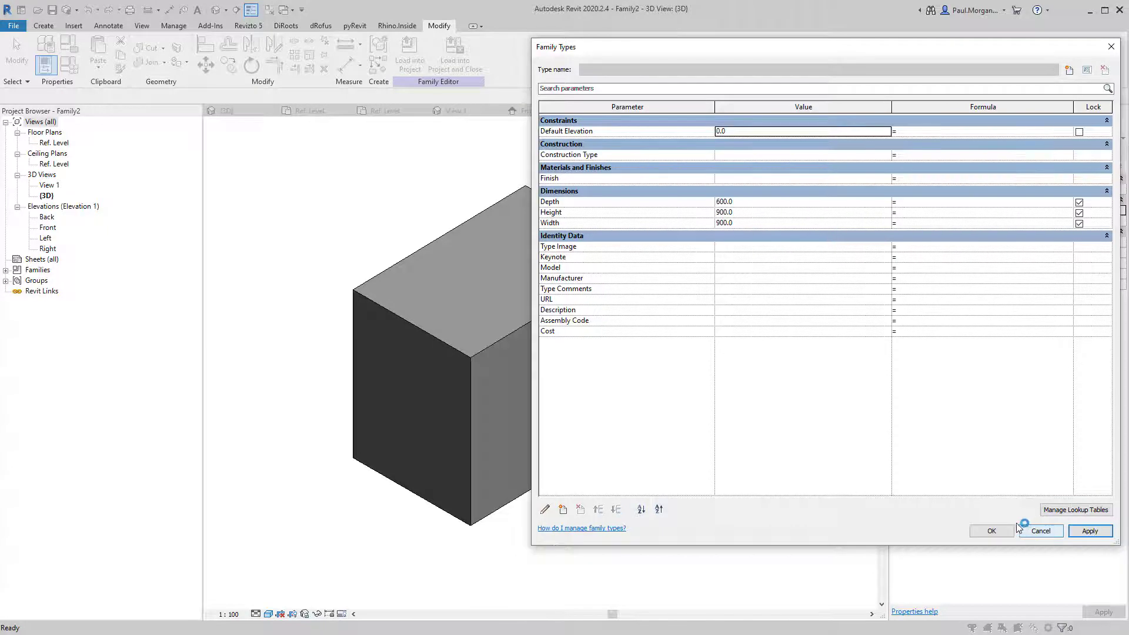
{"action": "left_click", "coordinate": [992, 531]}
{"action": "double_click", "coordinate": [47, 228]}
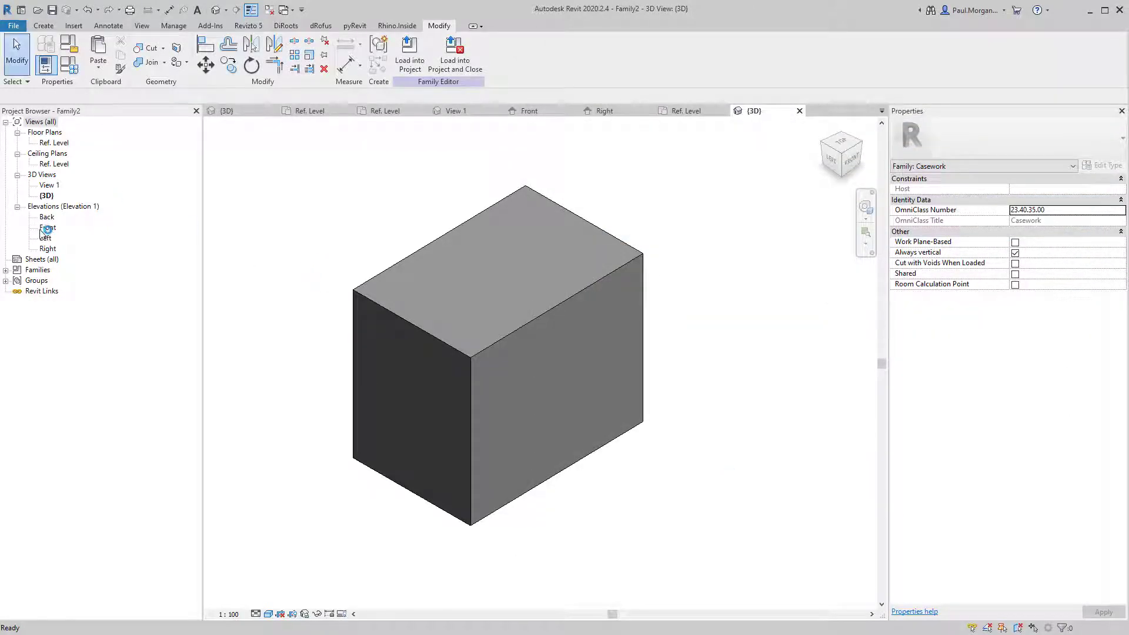
{"action": "scroll", "coordinate": [471, 417], "scroll_direction": "up", "scroll_amount": 2}
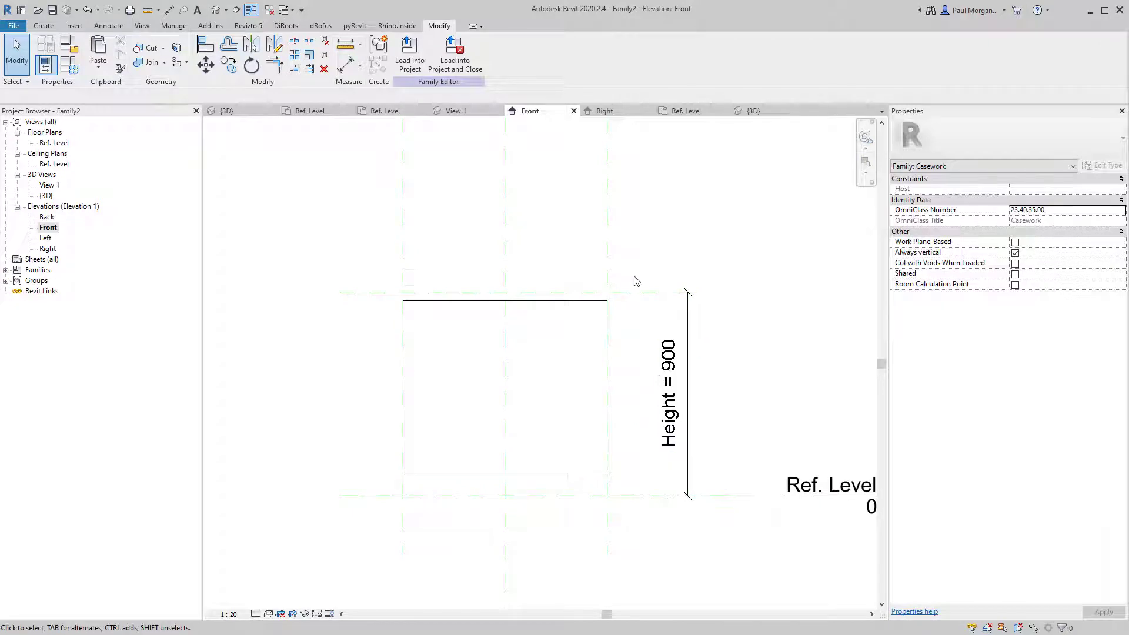
In the 3D view, change the Height parameter to 1500 in Family Types.
{"action": "left_click", "coordinate": [642, 297]}
{"action": "left_click", "coordinate": [454, 260]}
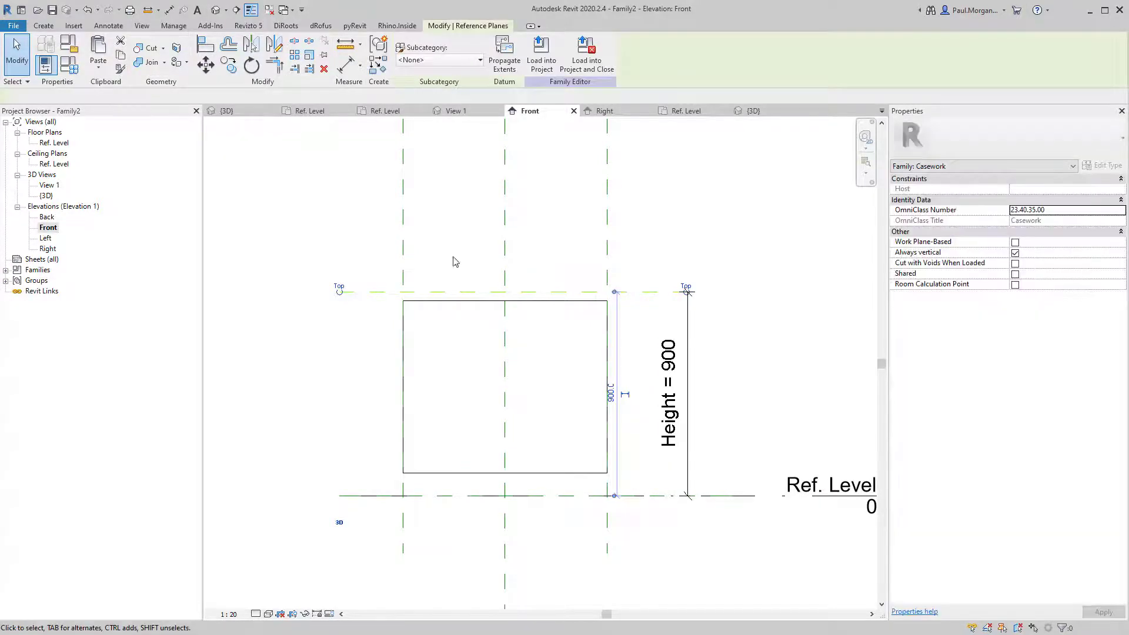
{"action": "left_click", "coordinate": [215, 9]}
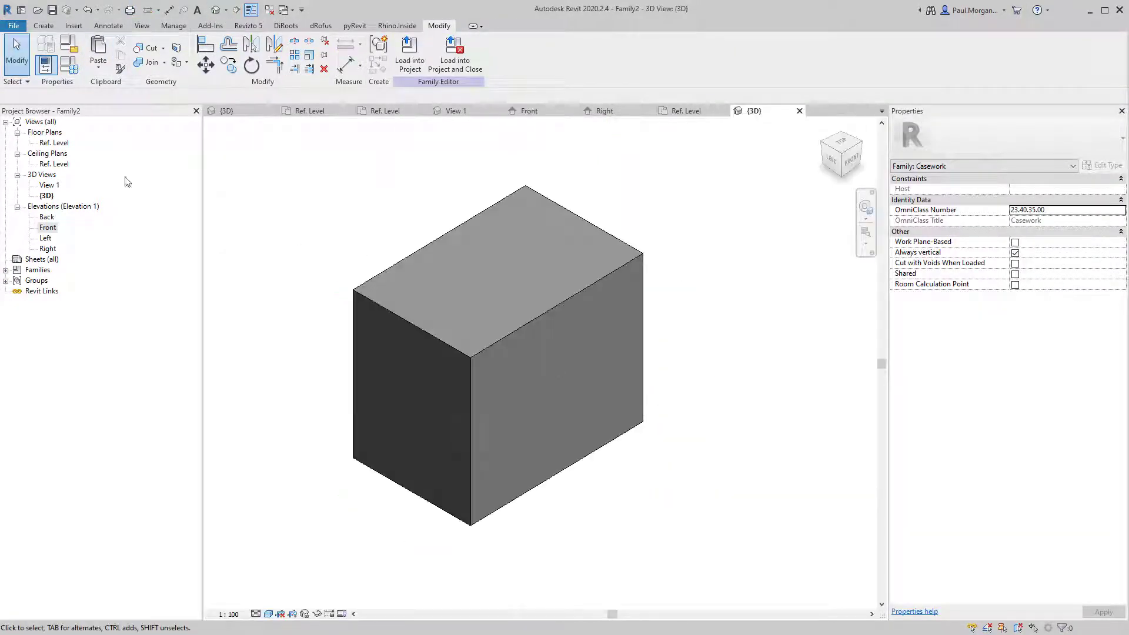
{"action": "left_click", "coordinate": [75, 68]}
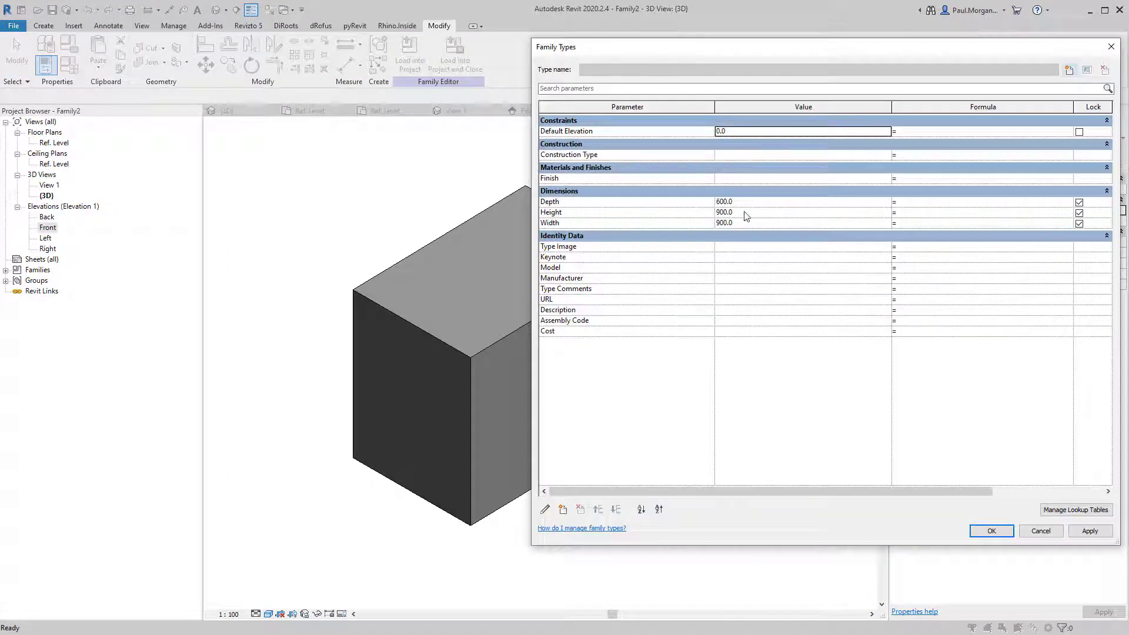
{"action": "left_click", "coordinate": [752, 223]}
{"action": "left_click", "coordinate": [753, 212]}
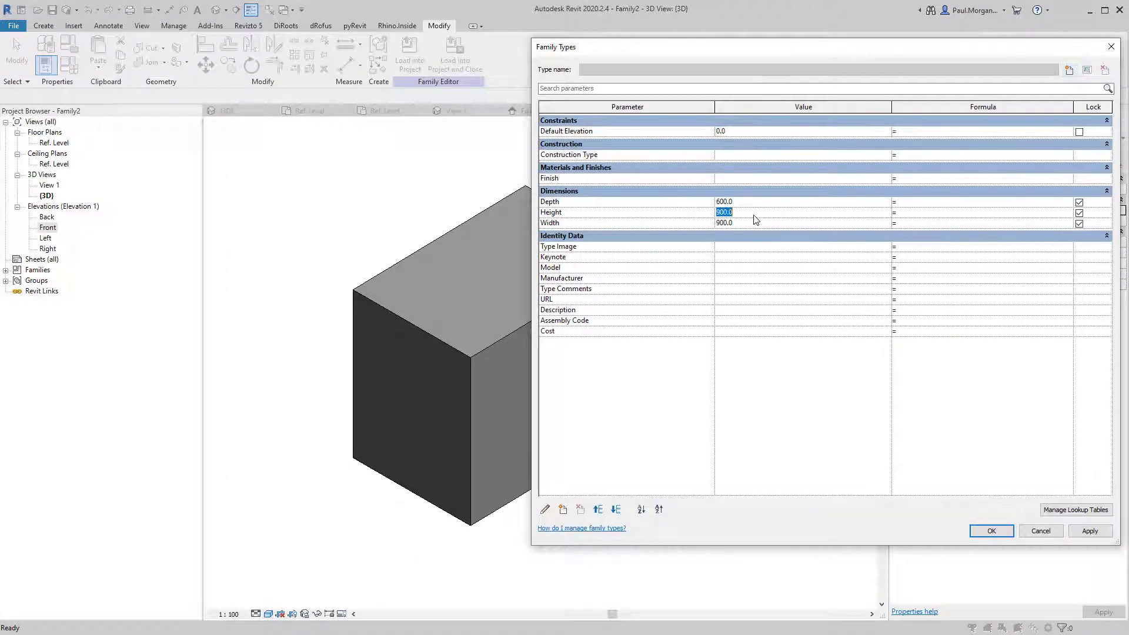
{"action": "type", "text": "1500"}
{"action": "left_click", "coordinate": [976, 532]}
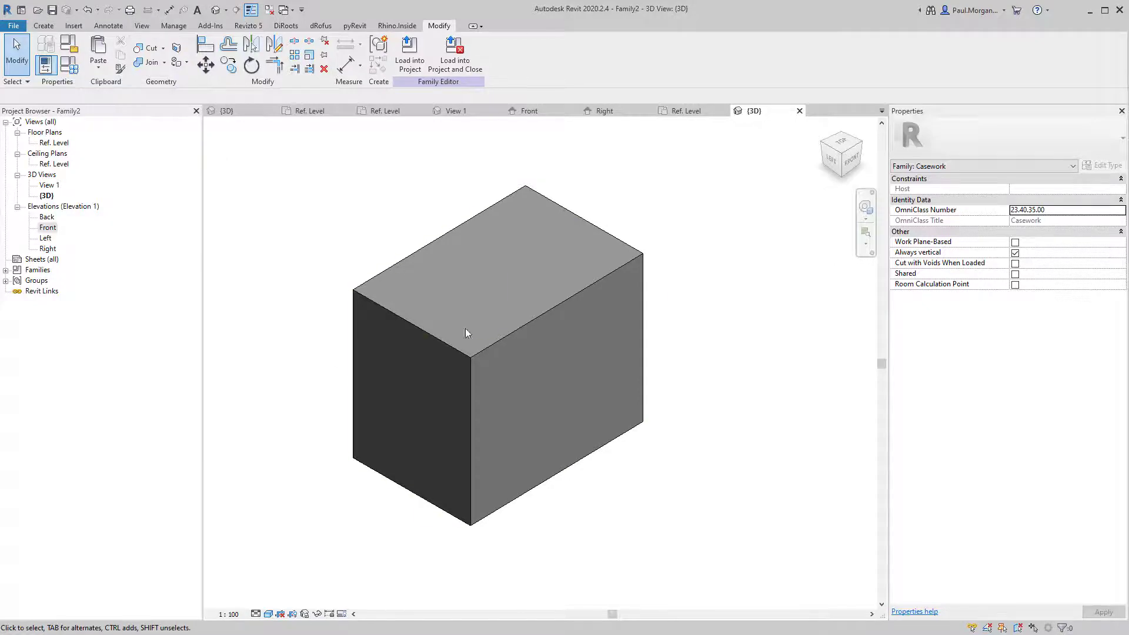
In the Front elevation, stretch the extrusion top to the 1500 Height plane and lock it.
{"action": "double_click", "coordinate": [48, 229]}
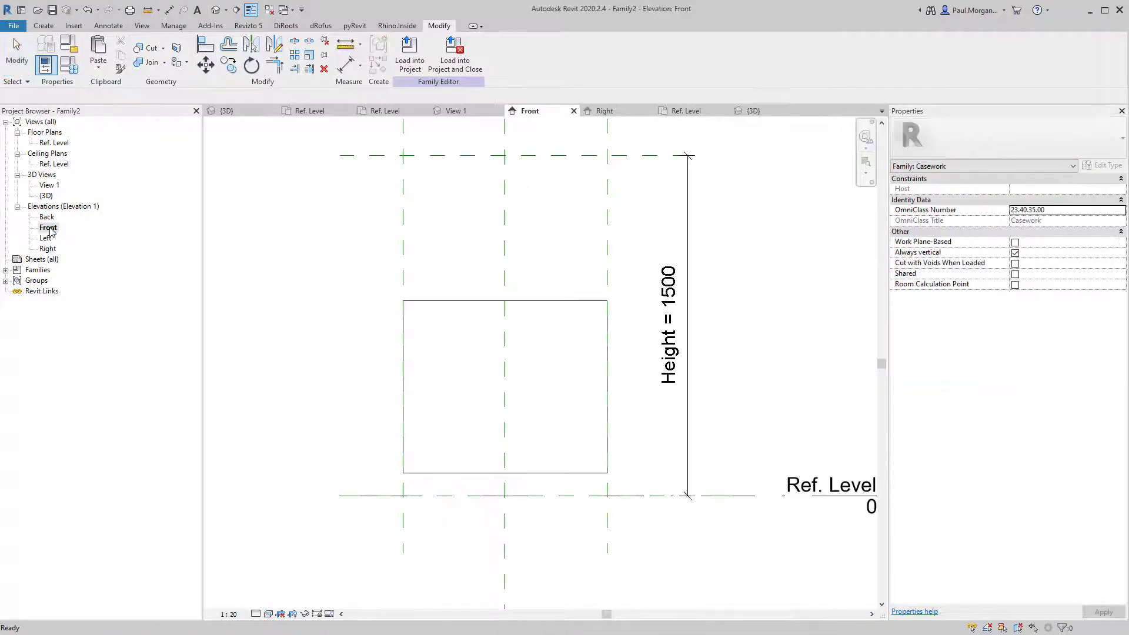
{"action": "left_click", "coordinate": [436, 300]}
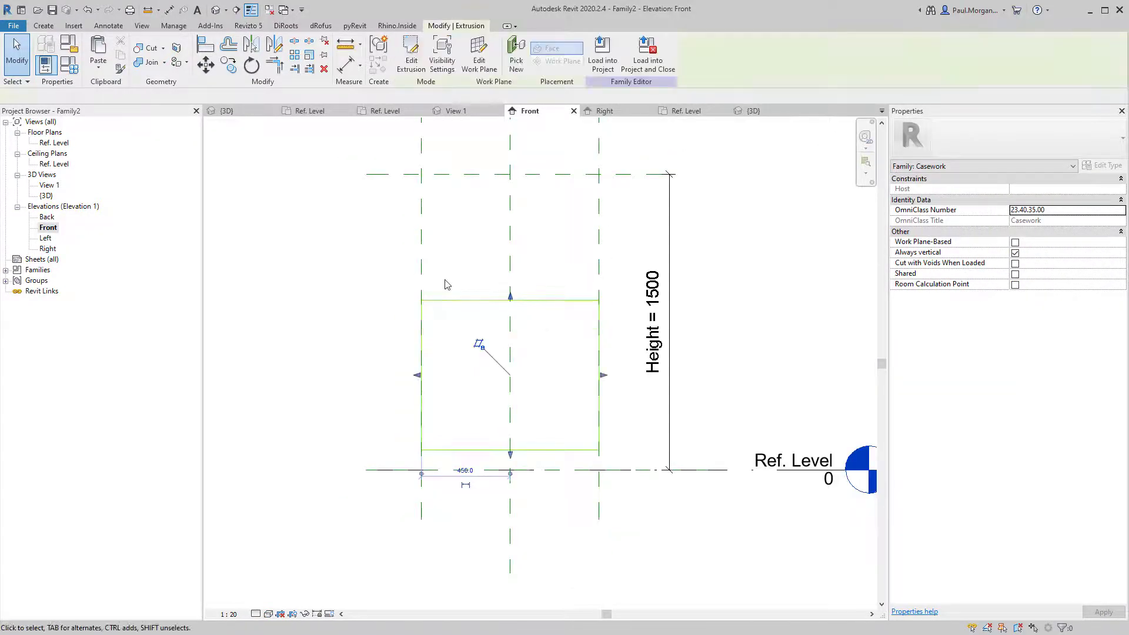
{"action": "middle_click_drag", "start_coordinate": [446, 283], "coordinate": [439, 322]}
{"action": "left_click_drag", "start_coordinate": [504, 333], "coordinate": [504, 214]}
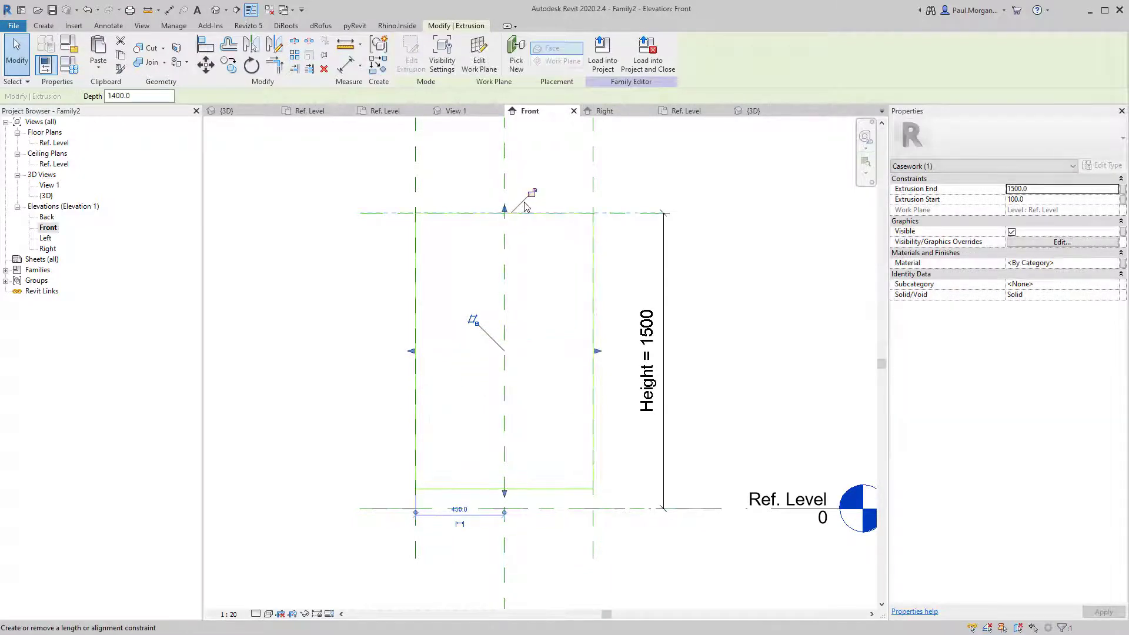
{"action": "left_click", "coordinate": [532, 194]}
{"action": "left_click", "coordinate": [565, 392]}
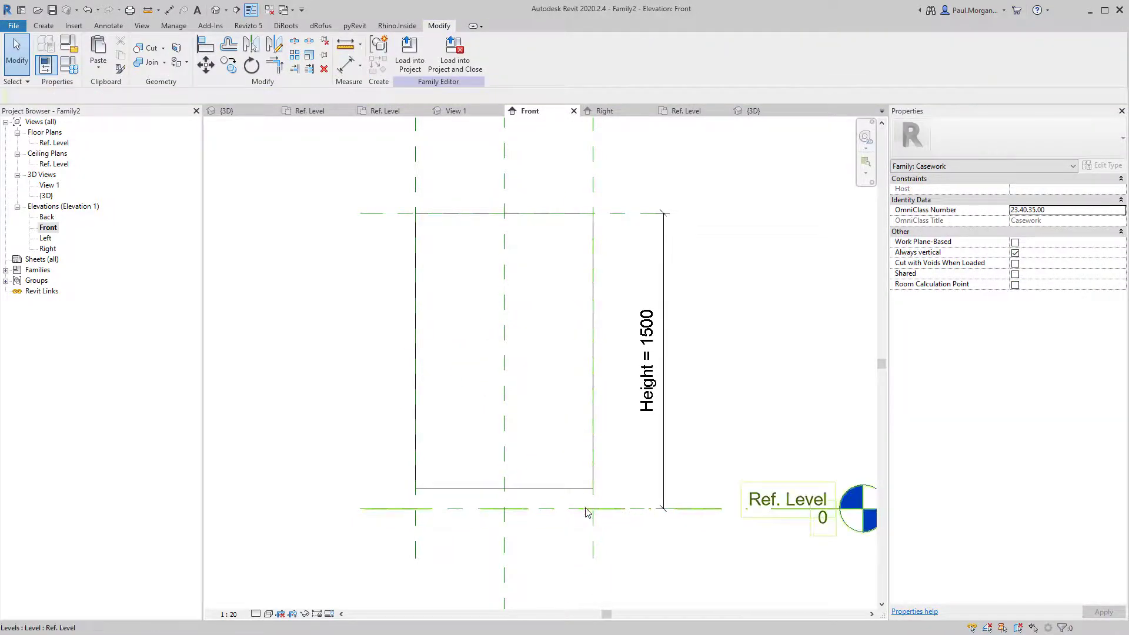
{"action": "middle_click_drag", "start_coordinate": [522, 527], "coordinate": [517, 517]}
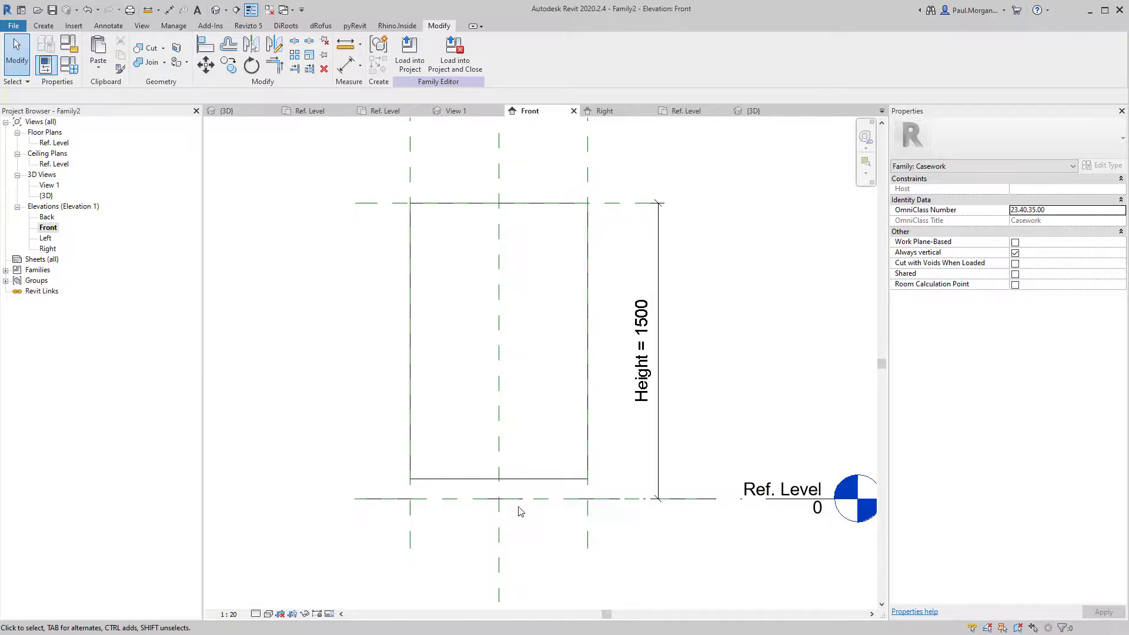
Start an aligned dimension (DI) from the box's bottom edge.
{"action": "key", "text": "d"}
{"action": "key", "text": "i"}
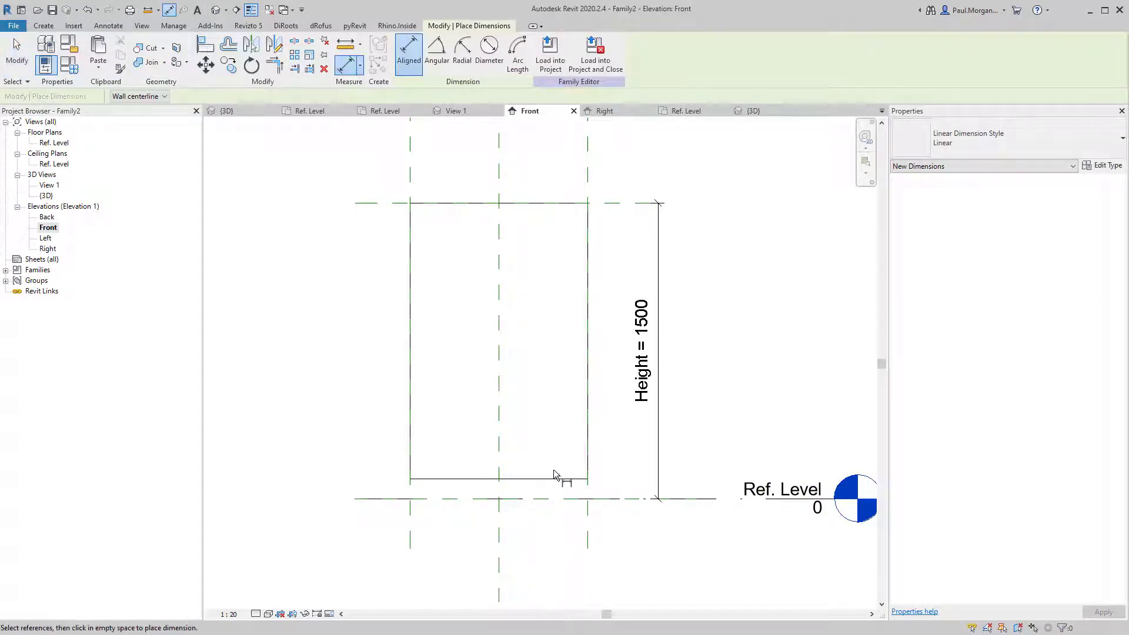
{"action": "left_click", "coordinate": [549, 481]}
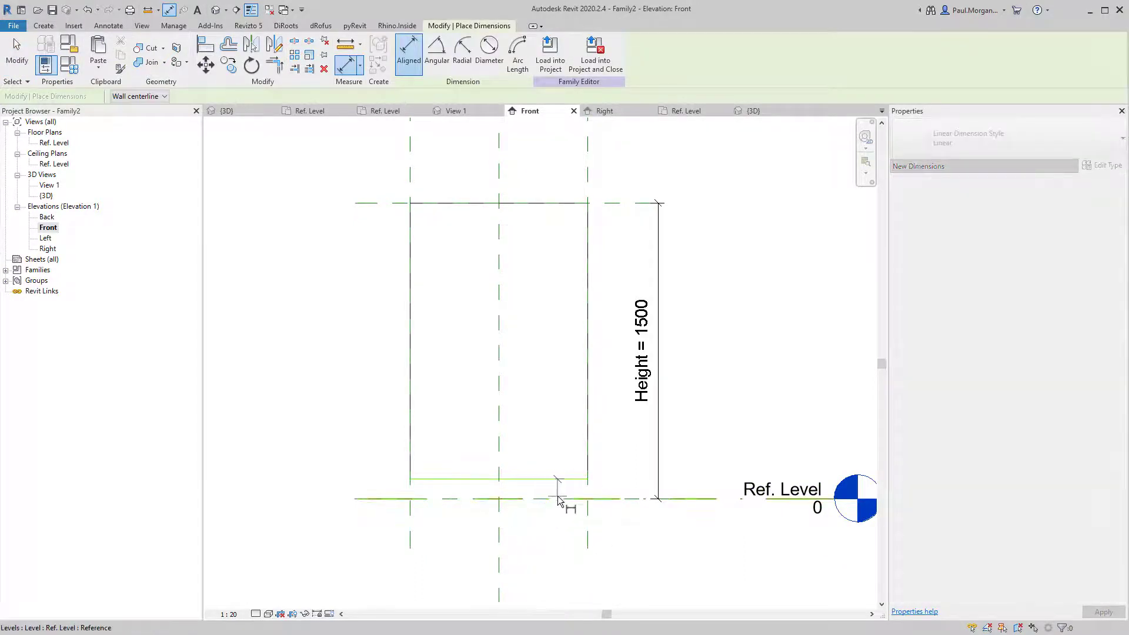
Place a 100 dimension between the box's bottom edge and the Ref. Level.
{"action": "left_click", "coordinate": [560, 498]}
{"action": "left_click", "coordinate": [642, 537]}
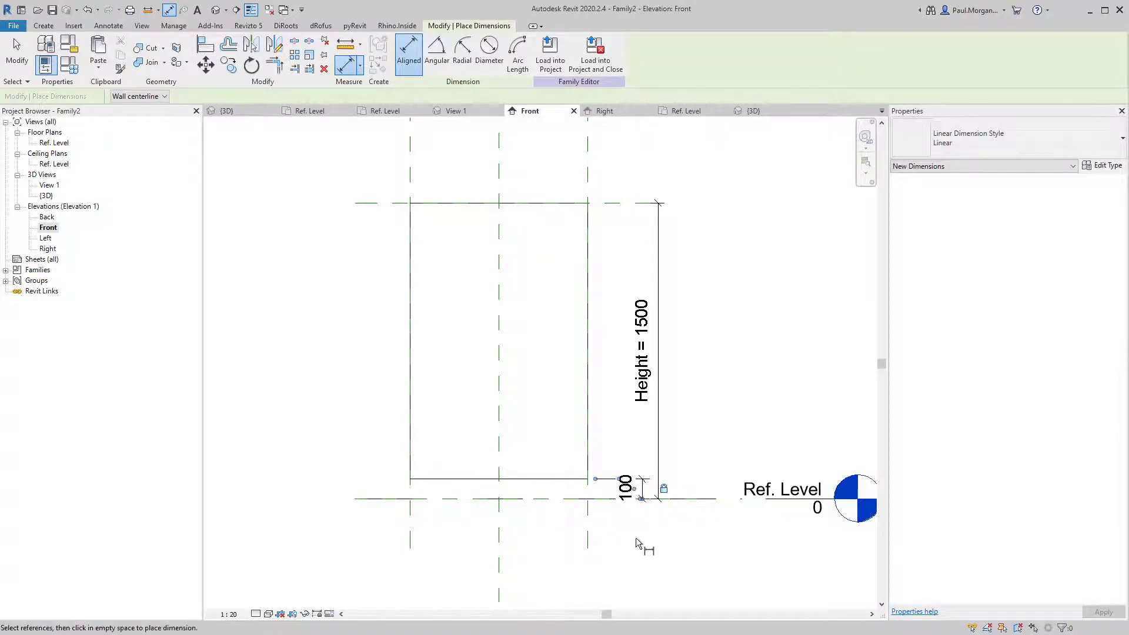
{"action": "middle_click_drag", "start_coordinate": [633, 542], "coordinate": [643, 529]}
{"action": "key", "text": "Escape"}
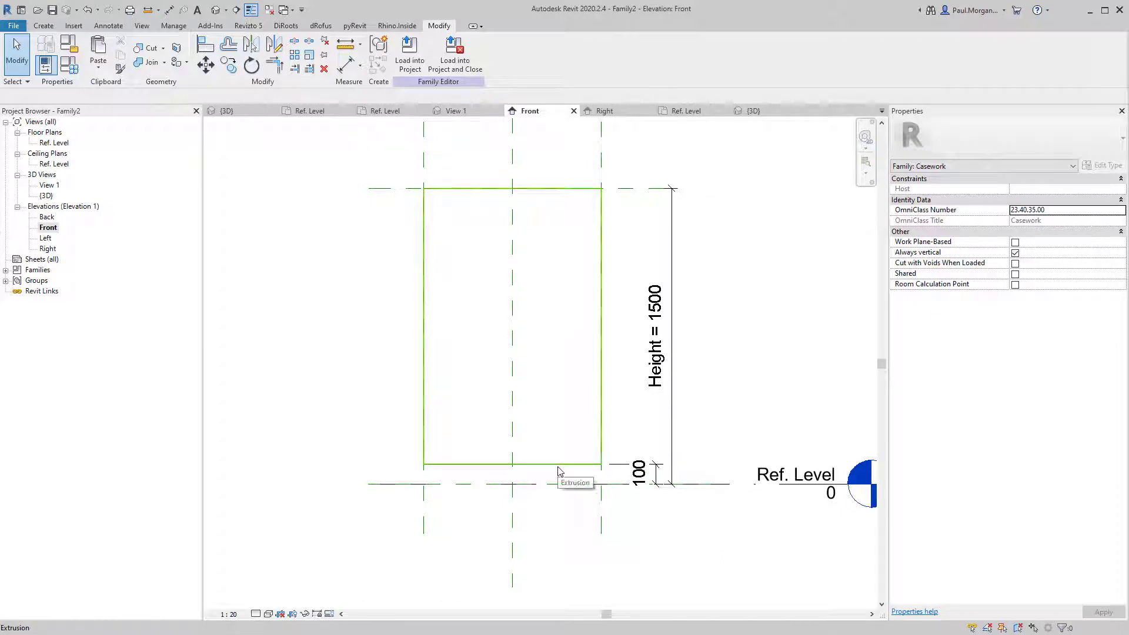
In the 3D view, set the Height parameter to 860 so the box shortens.
{"action": "left_click", "coordinate": [215, 9]}
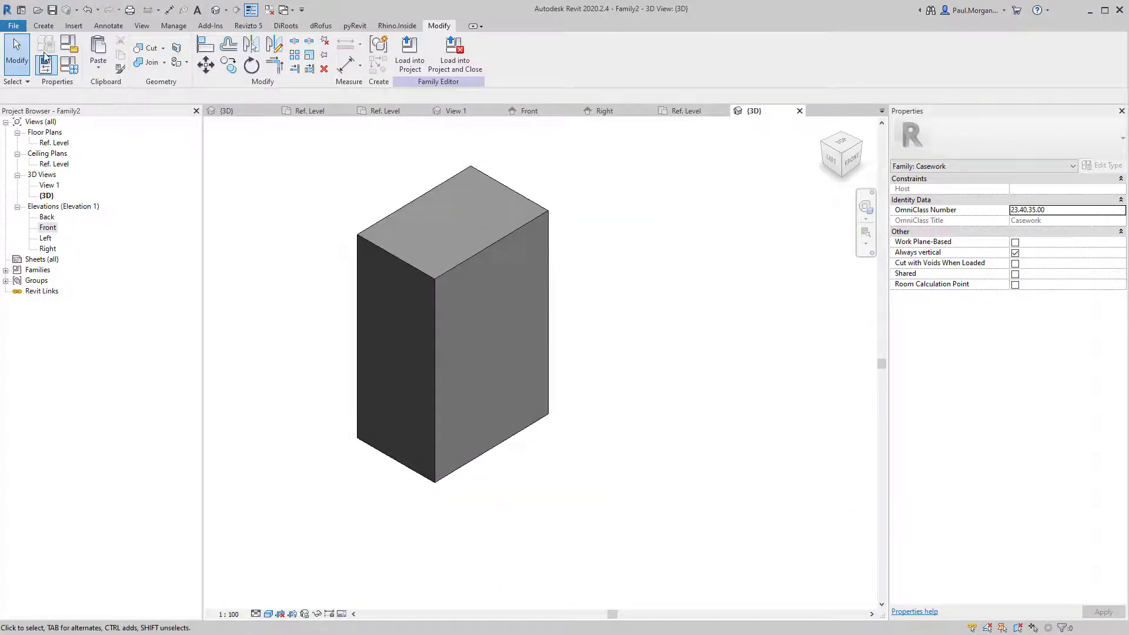
{"action": "left_click", "coordinate": [68, 63]}
{"action": "left_click_drag", "start_coordinate": [624, 51], "coordinate": [649, 77]}
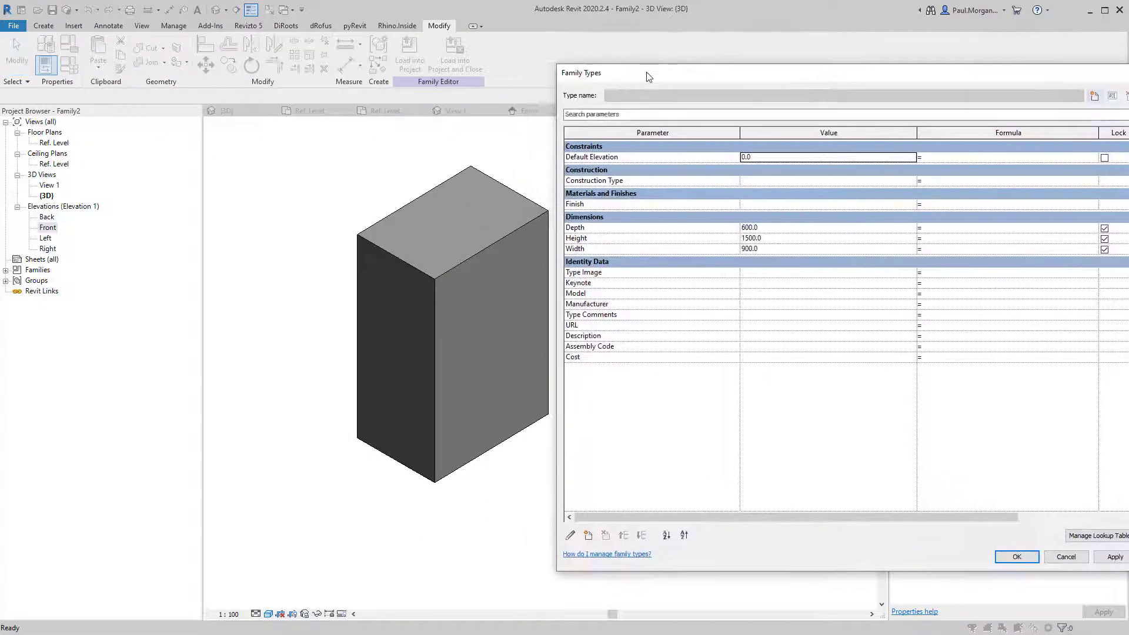
{"action": "left_click", "coordinate": [770, 238]}
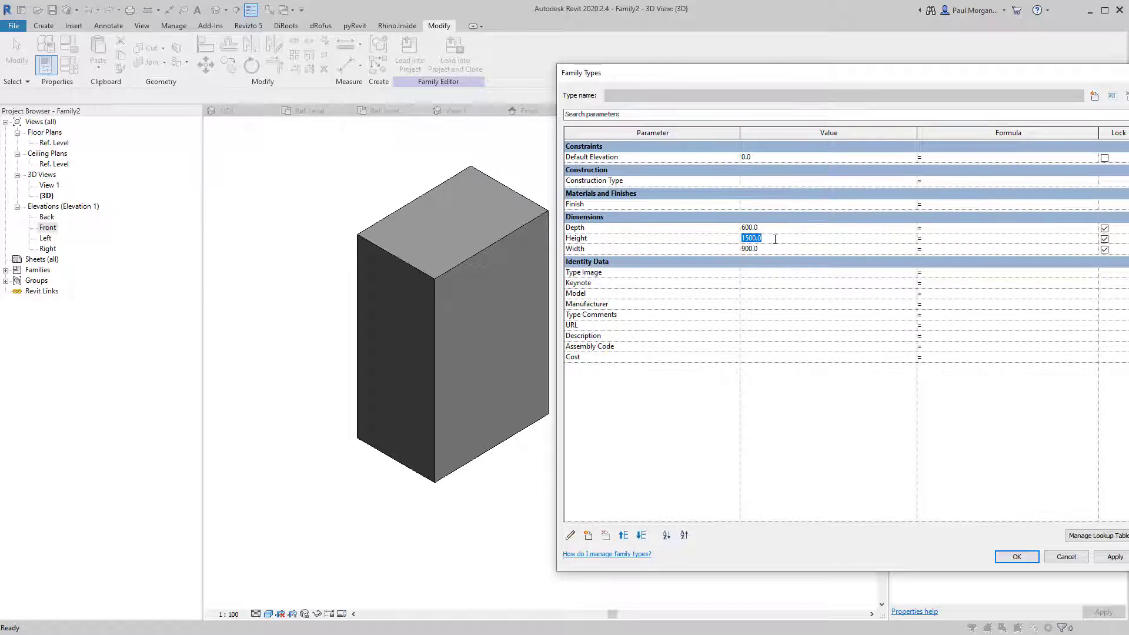
{"action": "type", "text": "860"}
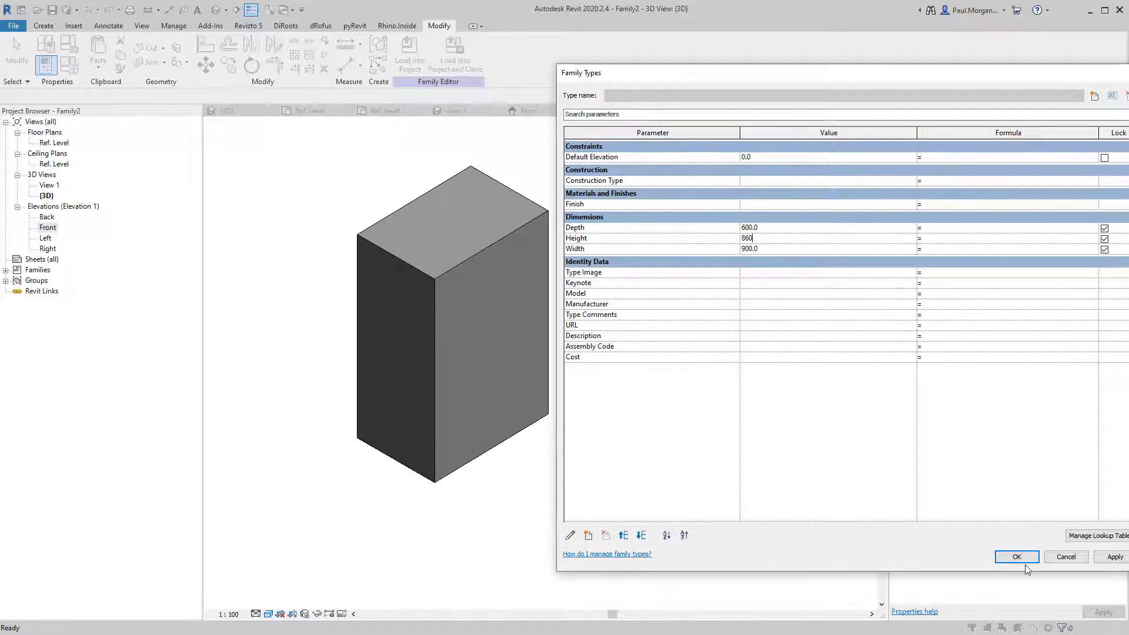
{"action": "left_click", "coordinate": [1024, 561]}
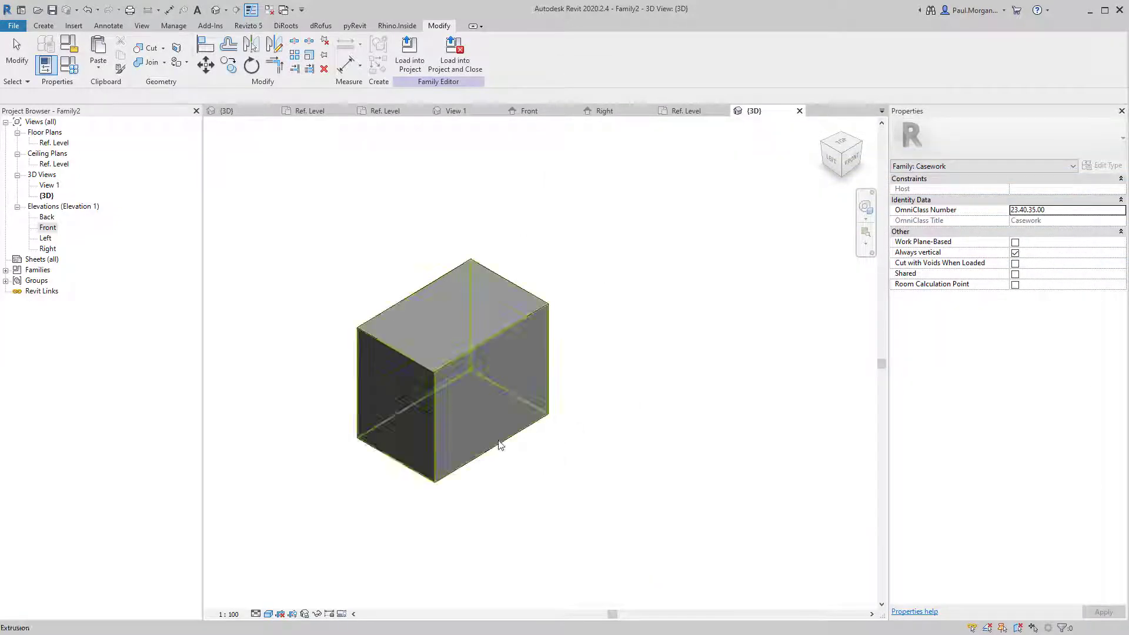
{"action": "scroll", "coordinate": [460, 432], "scroll_direction": "up", "scroll_amount": 3}
{"action": "middle_click_drag", "start_coordinate": [460, 432], "coordinate": [483, 446]}
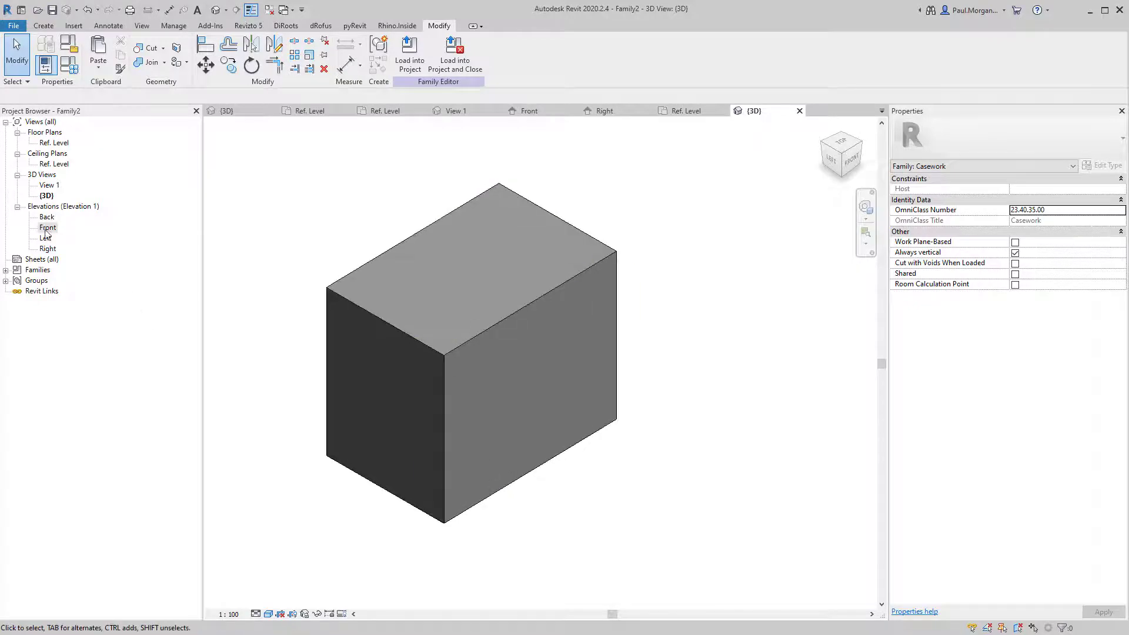
Reopen the Front elevation framing the 860-high box and start the Reference Plane tool (RP).
{"action": "double_click", "coordinate": [42, 228]}
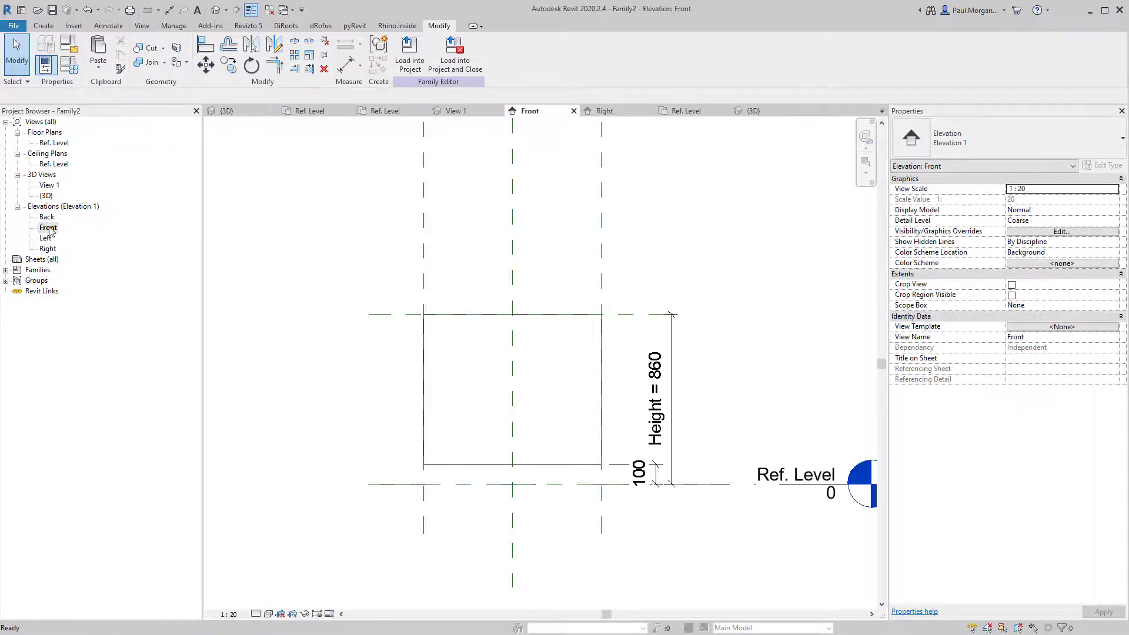
{"action": "scroll", "coordinate": [553, 487], "scroll_direction": "up", "scroll_amount": 2}
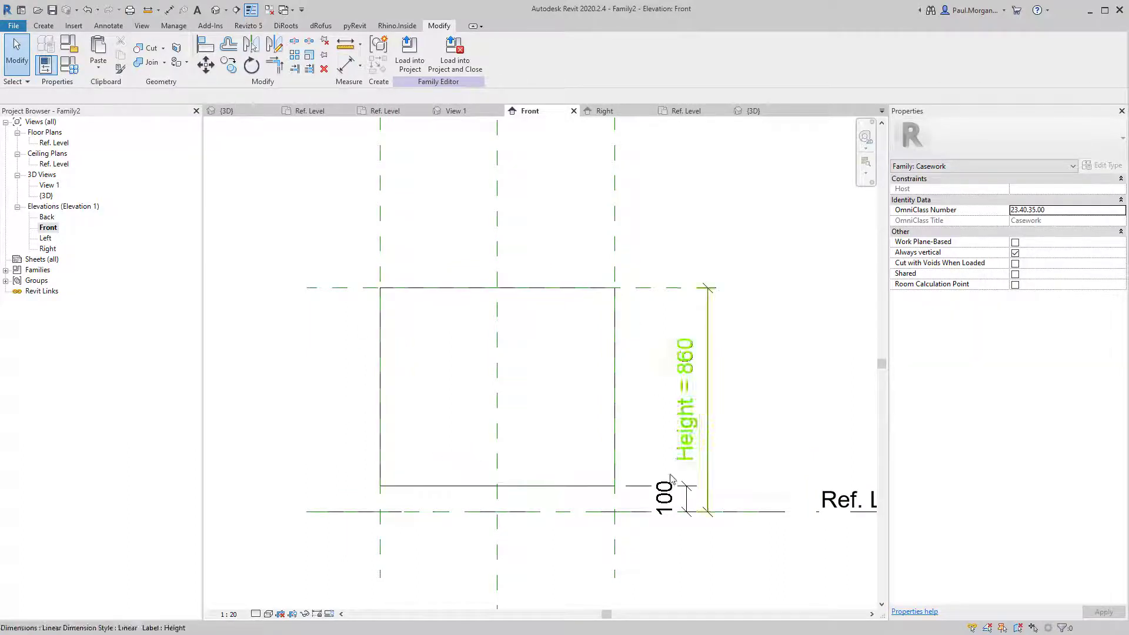
{"action": "middle_click_drag", "start_coordinate": [531, 333], "coordinate": [538, 363]}
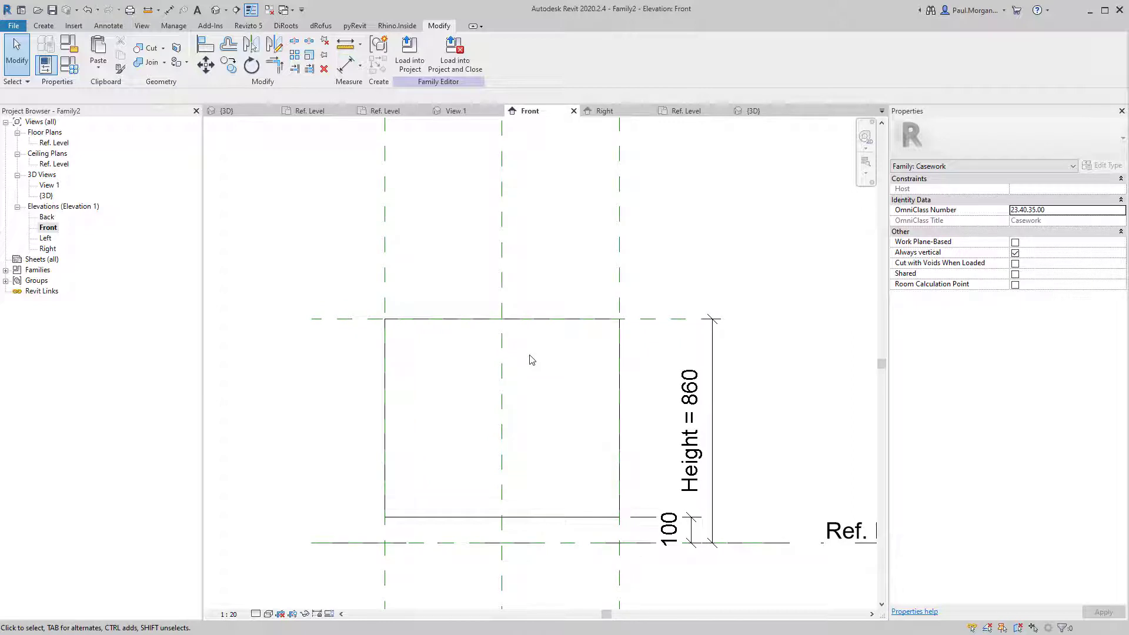
{"action": "key", "text": "r"}
{"action": "key", "text": "p"}
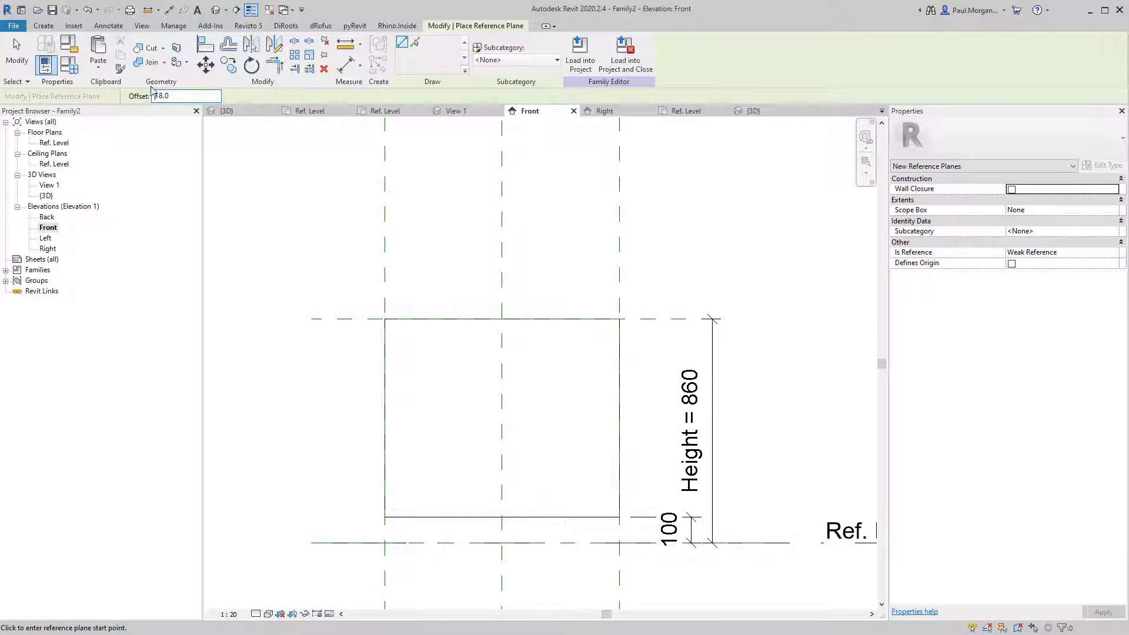
Draw reference planes offset 18 inside the box's top, right, left and bottom edges.
{"action": "left_click", "coordinate": [312, 319]}
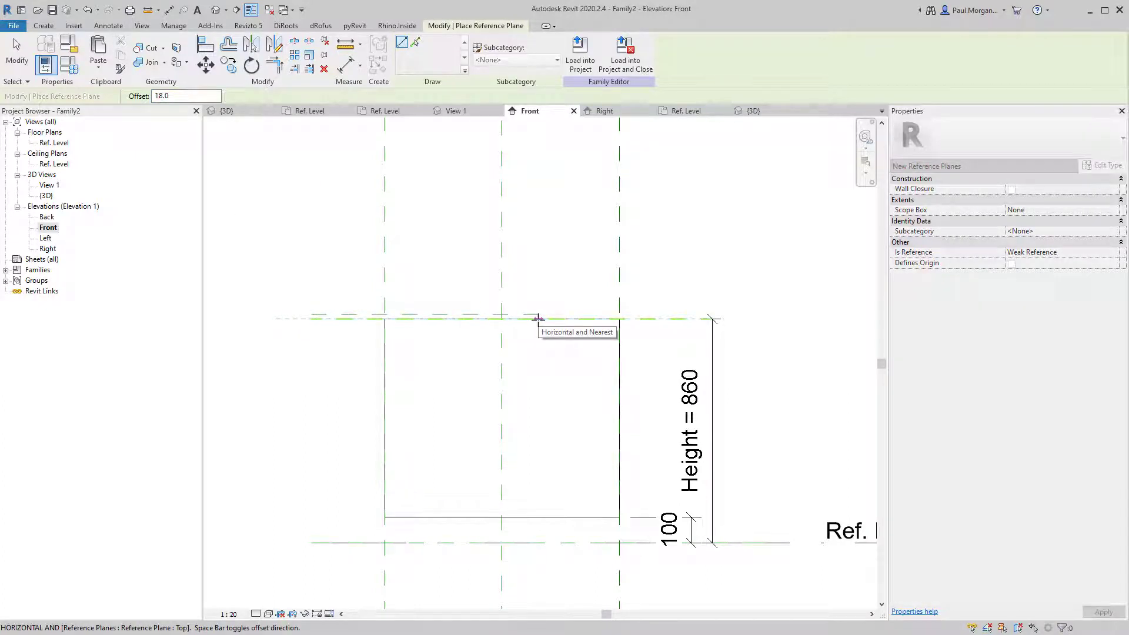
{"action": "key", "text": "space"}
{"action": "left_click", "coordinate": [695, 318]}
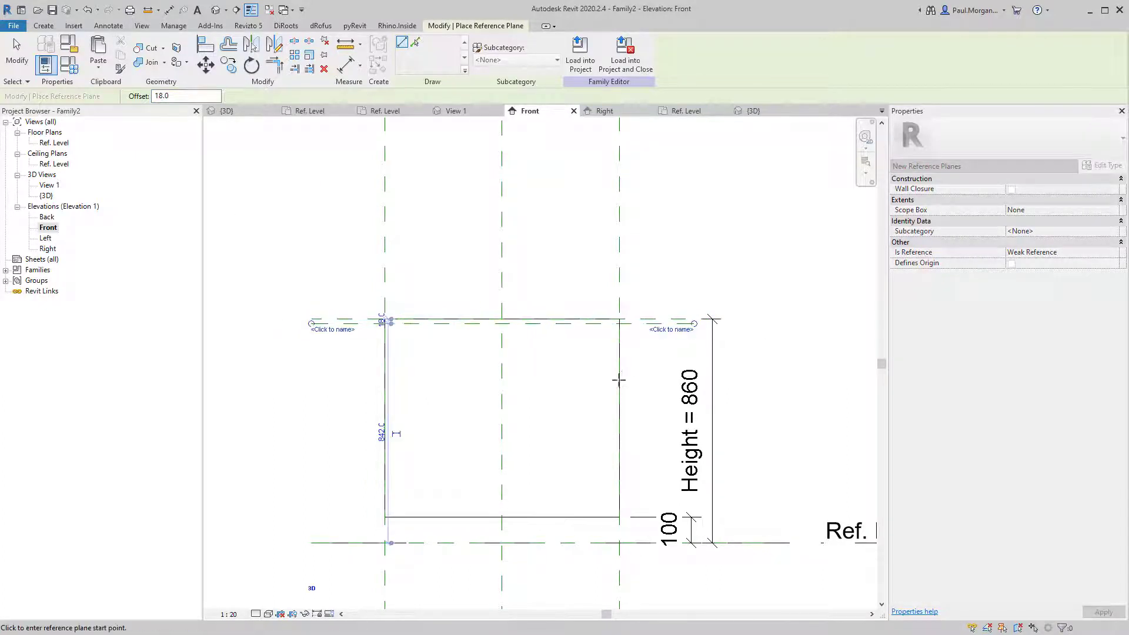
{"action": "left_click", "coordinate": [617, 268]}
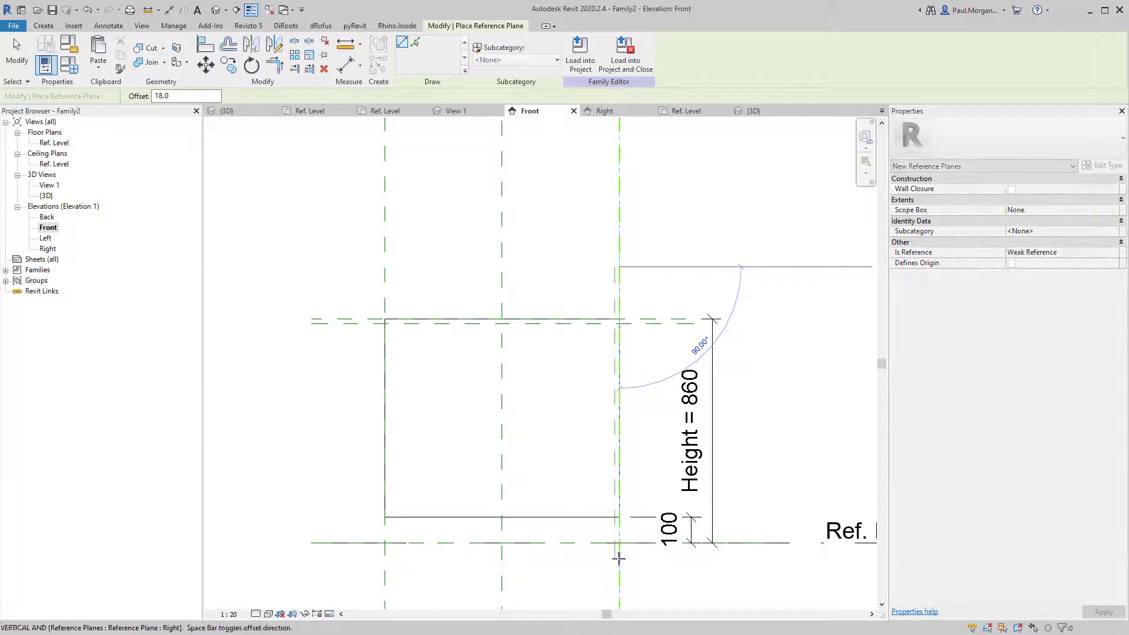
{"action": "left_click", "coordinate": [618, 559]}
{"action": "left_click", "coordinate": [385, 267]}
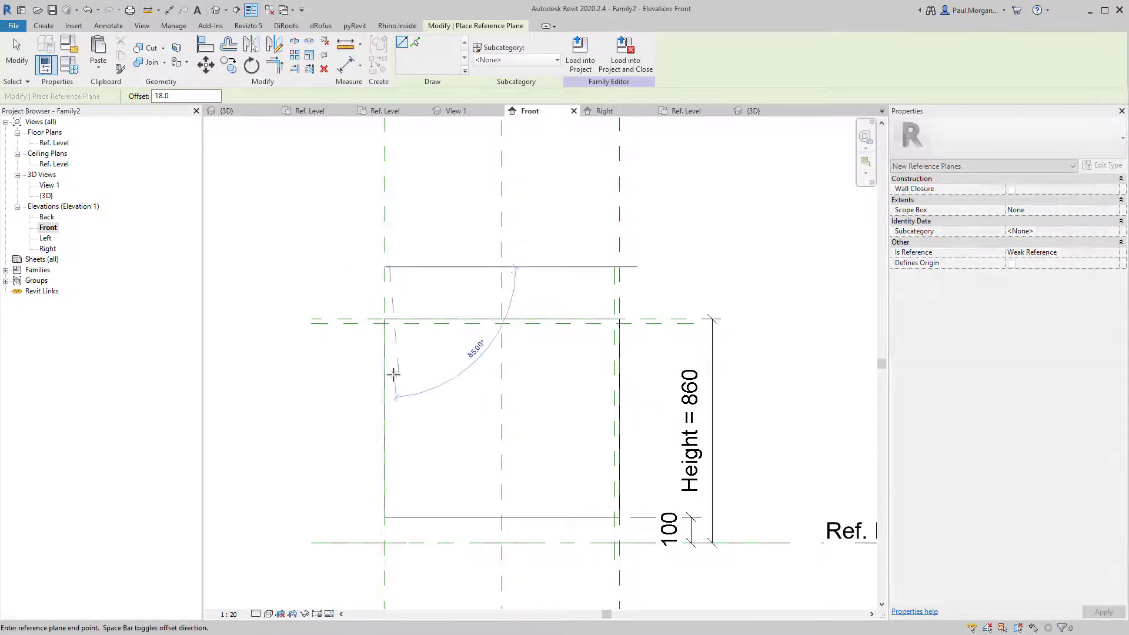
{"action": "left_click", "coordinate": [386, 559]}
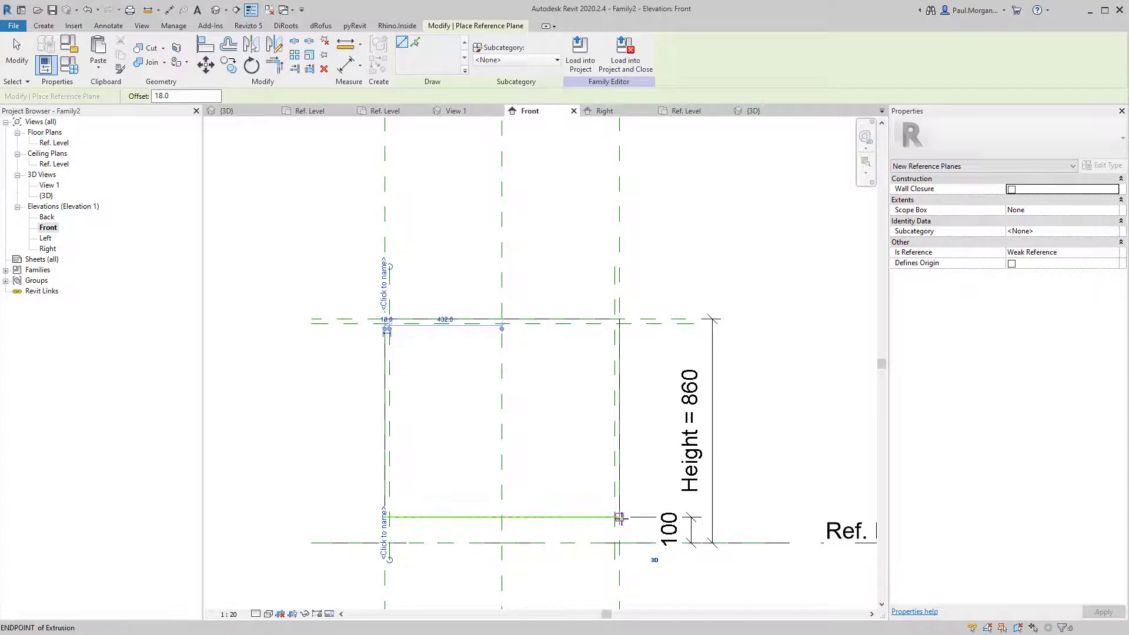
{"action": "left_click", "coordinate": [390, 516]}
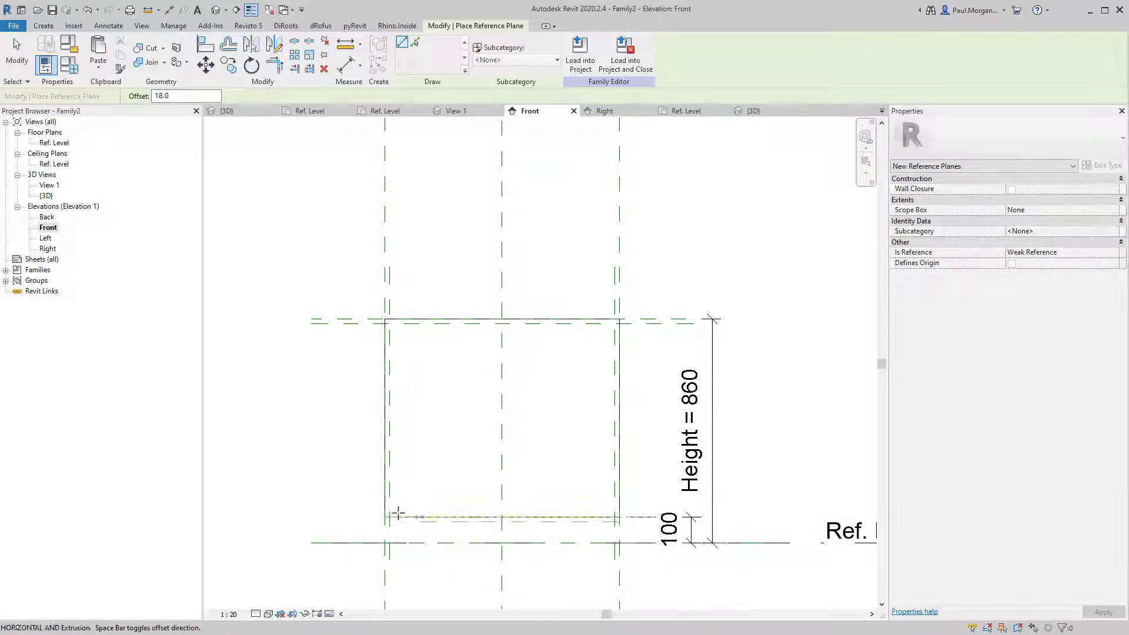
{"action": "left_click", "coordinate": [312, 517]}
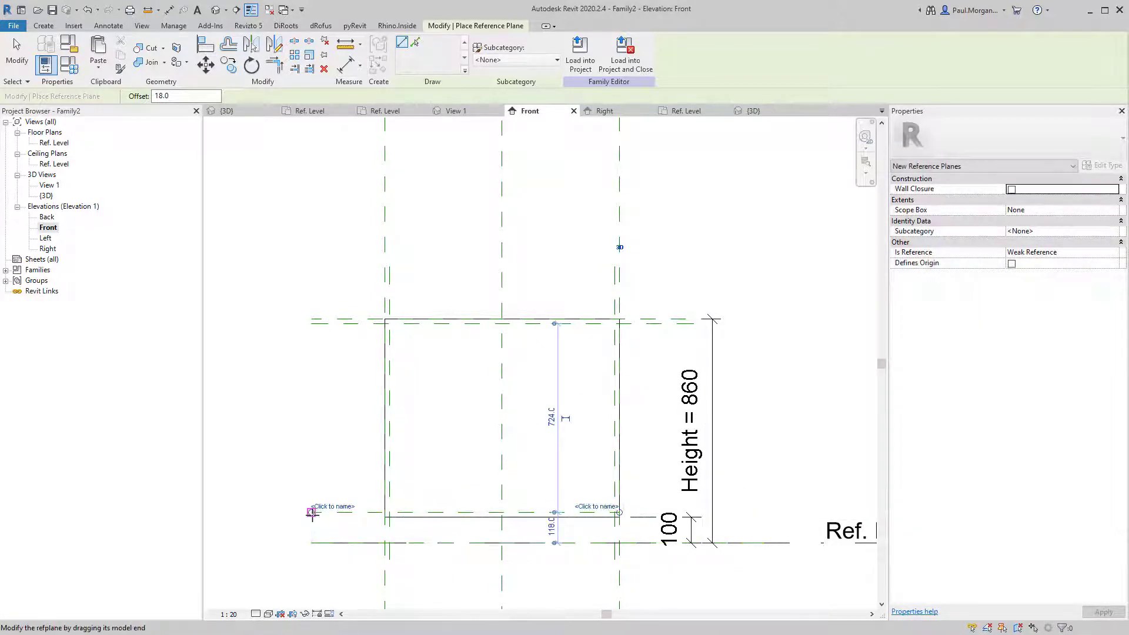
{"action": "key", "text": "Escape"}
{"action": "key", "text": "Escape"}
{"action": "middle_click_drag", "start_coordinate": [504, 403], "coordinate": [486, 387]}
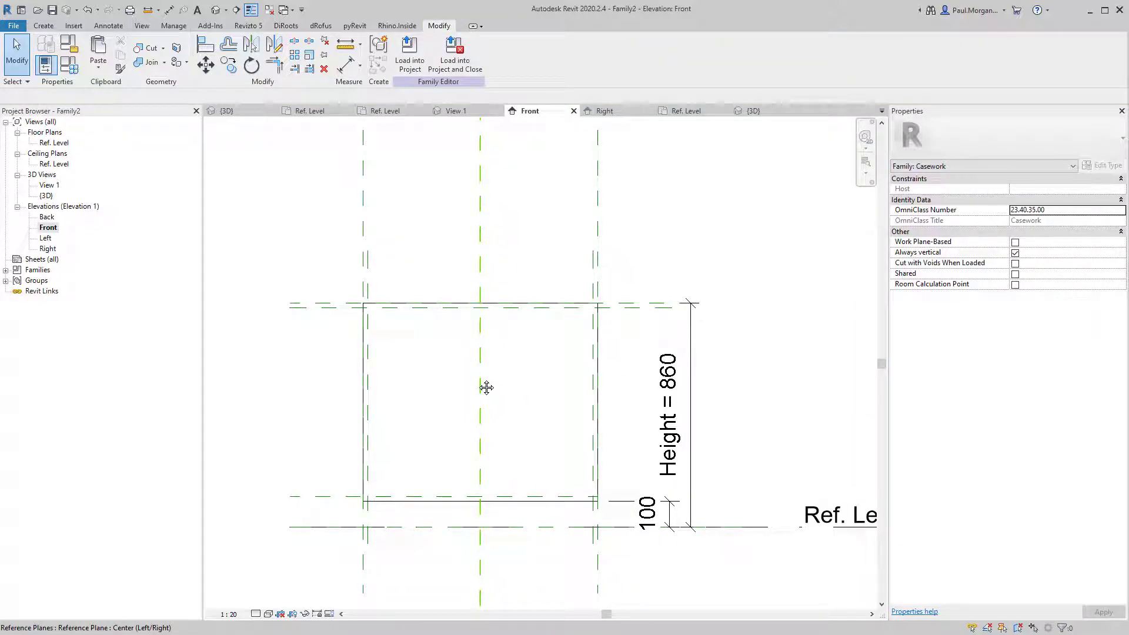
Place 18 aligned dimensions from the left and right edges to their inner reference planes.
{"action": "key", "text": "d"}
{"action": "key", "text": "i"}
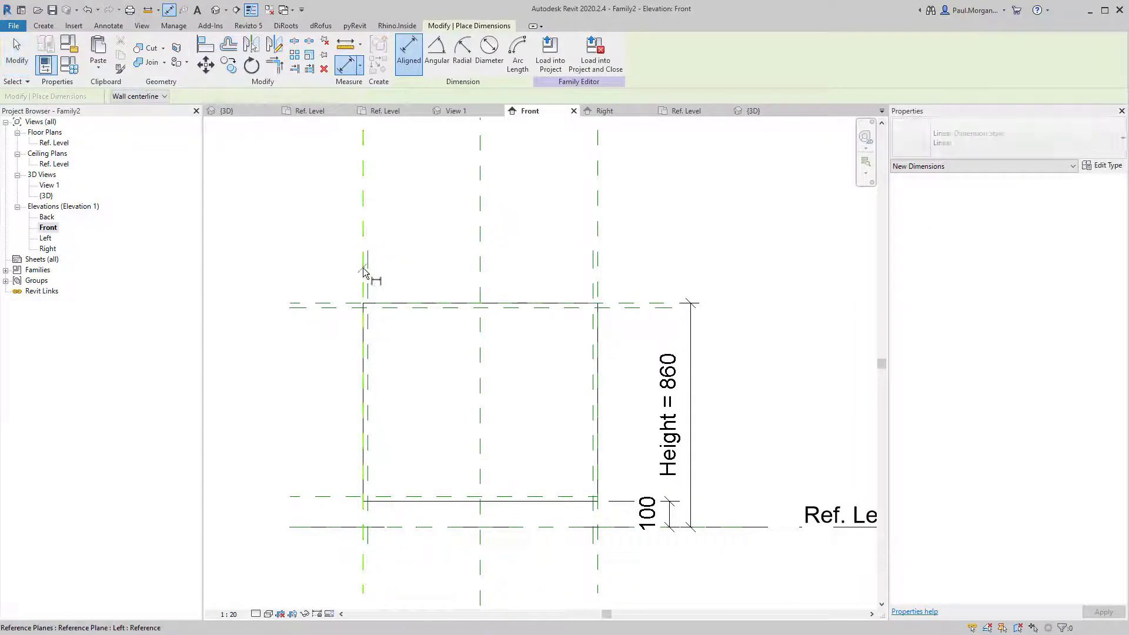
{"action": "left_click", "coordinate": [363, 269]}
{"action": "left_click", "coordinate": [368, 268]}
{"action": "left_click", "coordinate": [399, 245]}
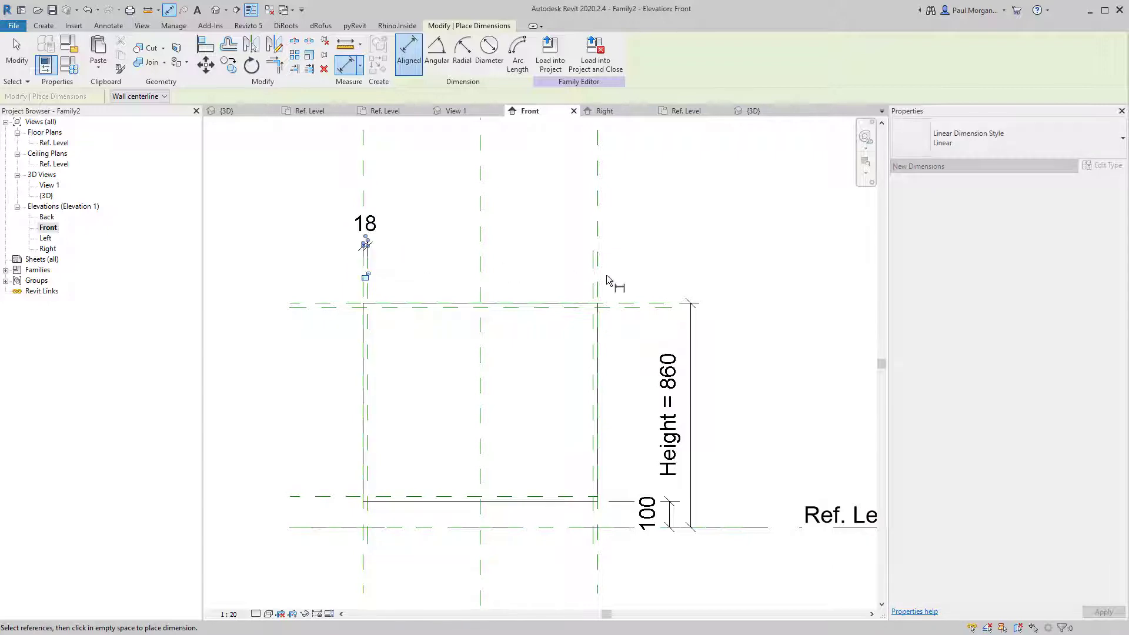
{"action": "left_click", "coordinate": [593, 277]}
{"action": "left_click", "coordinate": [598, 277]}
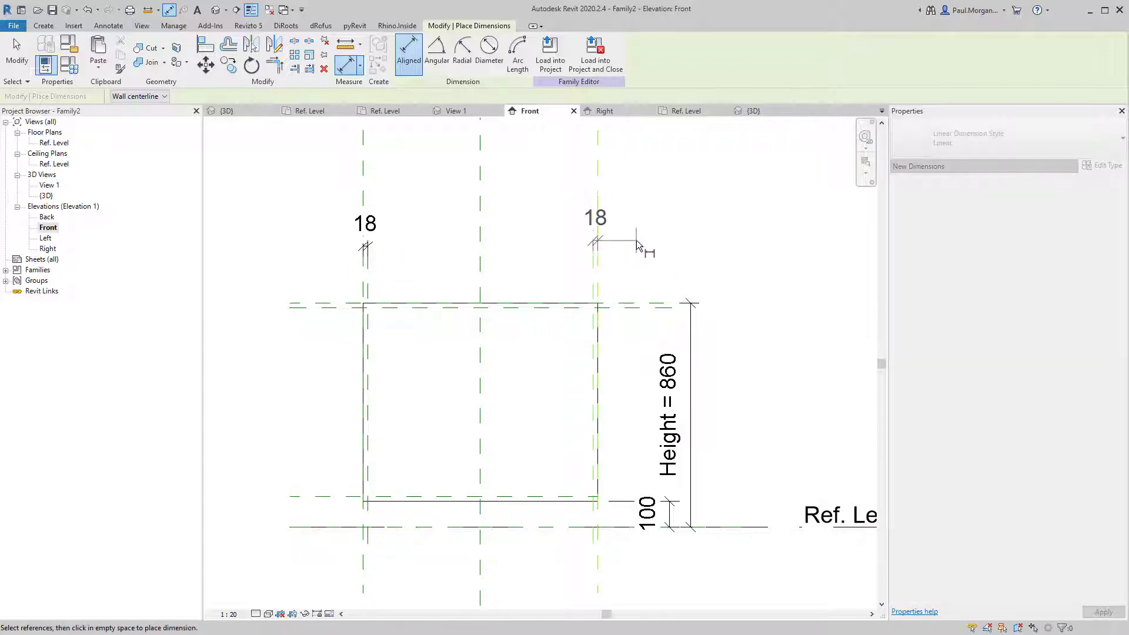
{"action": "left_click", "coordinate": [638, 245]}
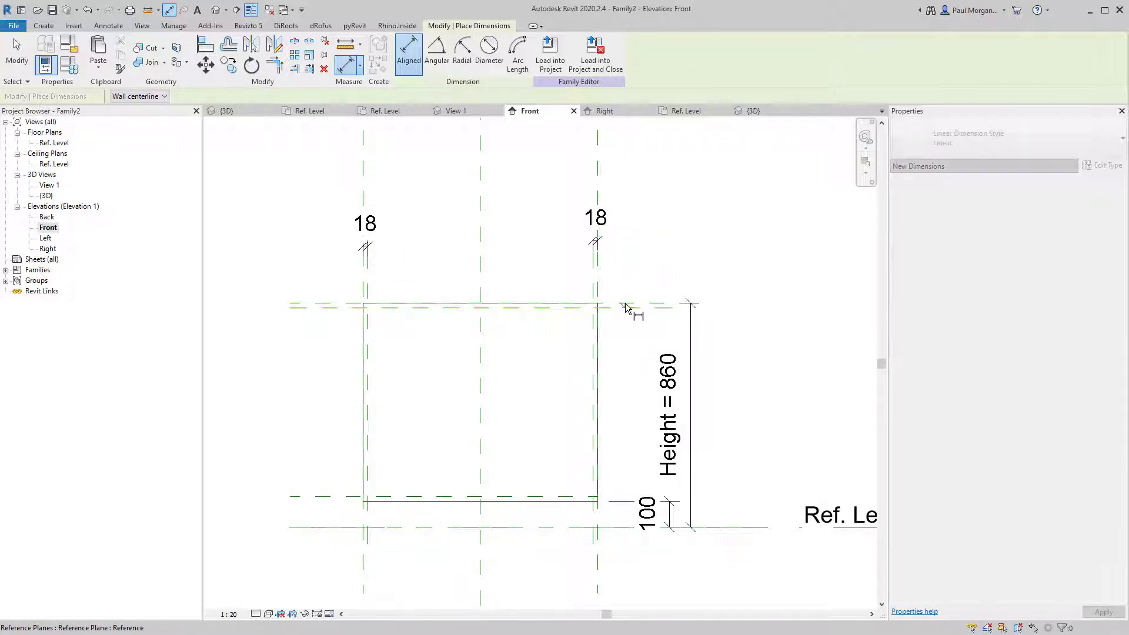
Add 18 dimensions for the top and bottom inner reference planes left of the box.
{"action": "left_click", "coordinate": [625, 307]}
{"action": "left_click", "coordinate": [627, 303]}
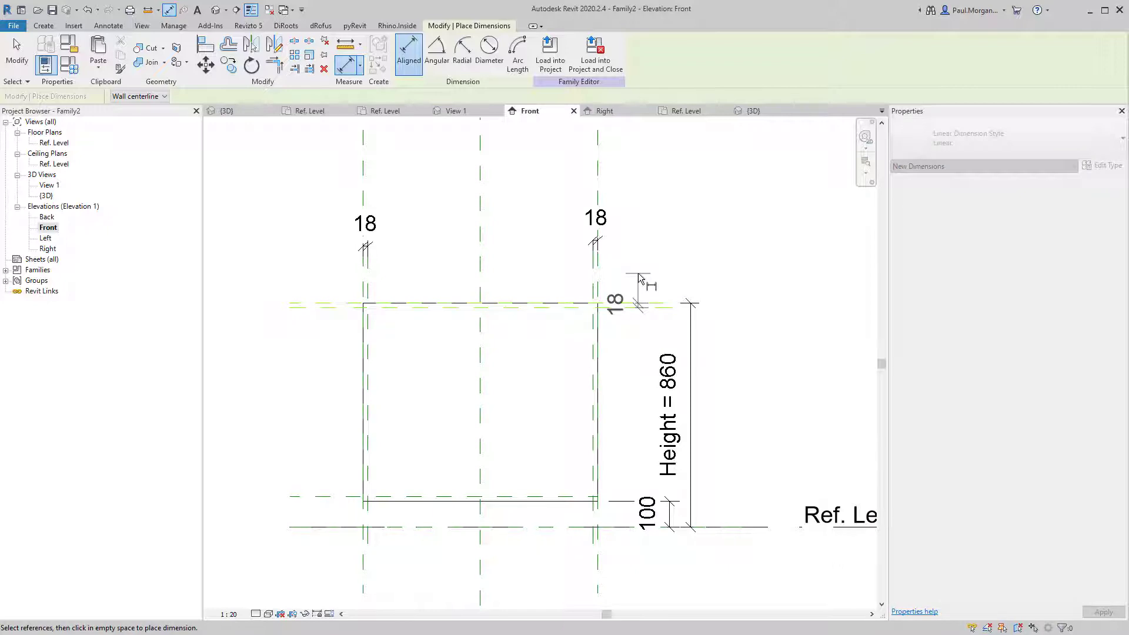
{"action": "left_click", "coordinate": [316, 321]}
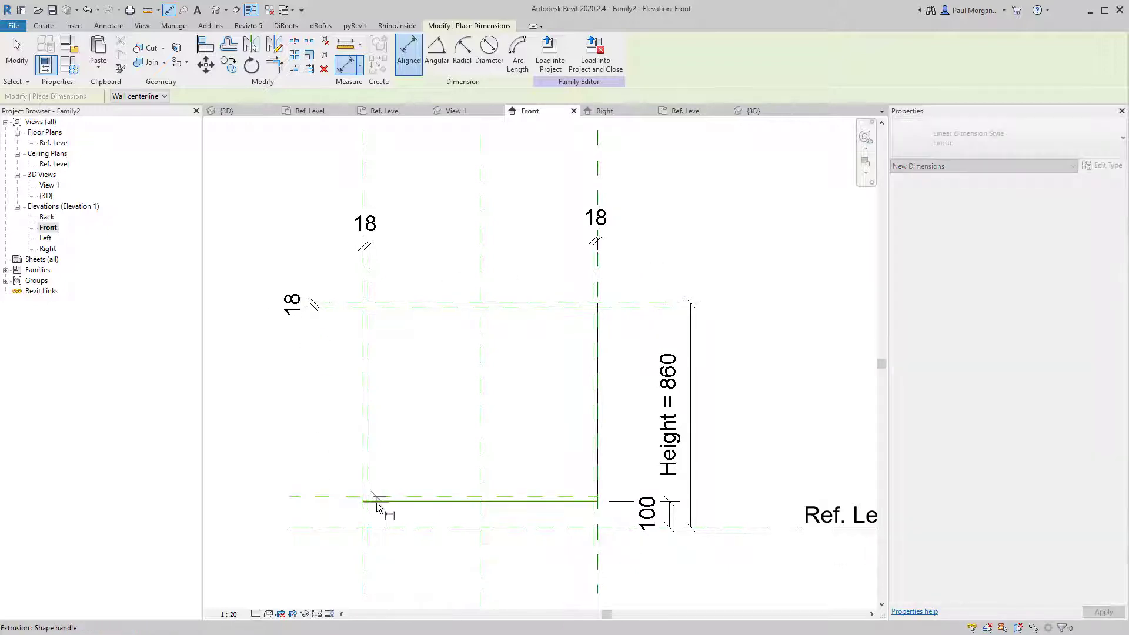
{"action": "left_click", "coordinate": [377, 503]}
{"action": "left_click", "coordinate": [375, 498]}
{"action": "left_click", "coordinate": [312, 522]}
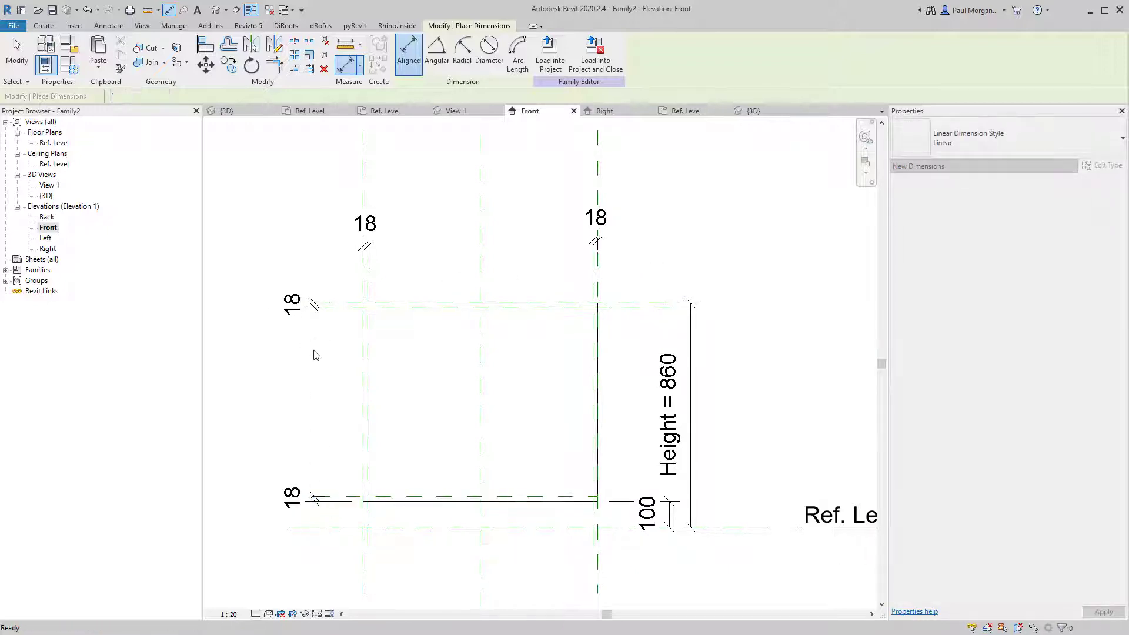
Select each of the four 18 dimensions in turn to verify them, then clear the selection.
{"action": "key", "text": "Escape"}
{"action": "key", "text": "Escape"}
{"action": "left_click", "coordinate": [313, 305]}
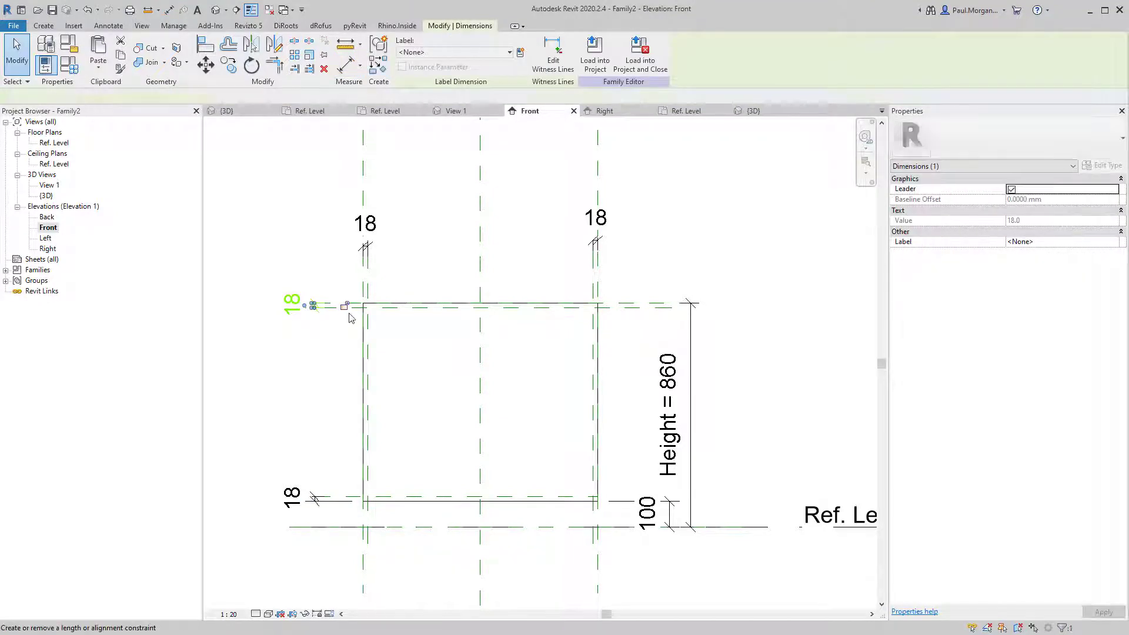
{"action": "left_click", "coordinate": [366, 246]}
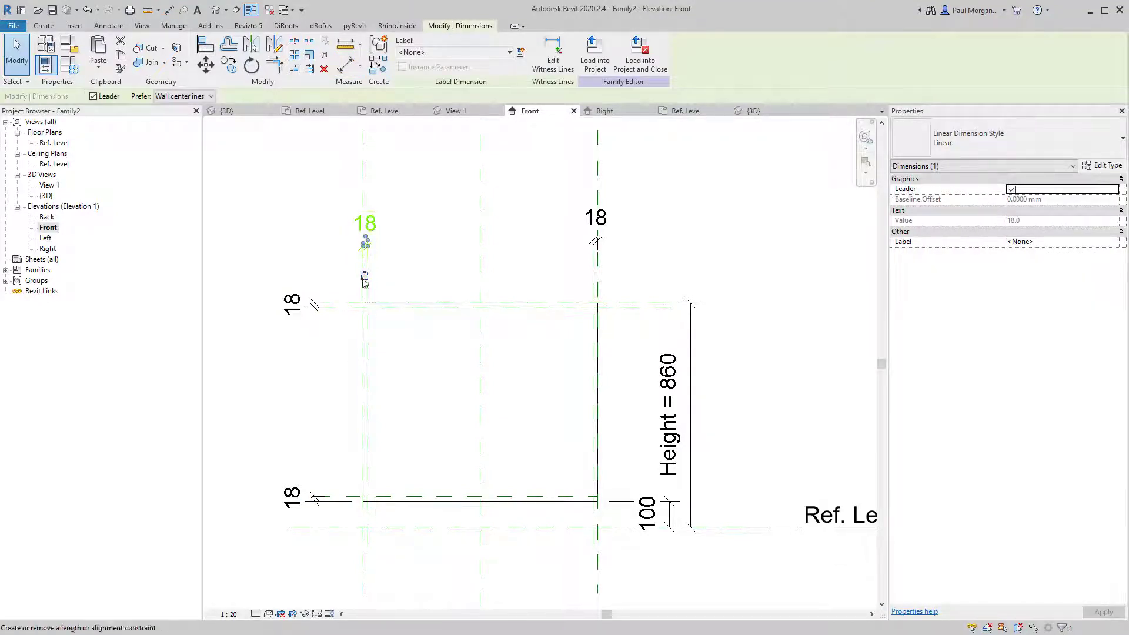
{"action": "left_click", "coordinate": [588, 240]}
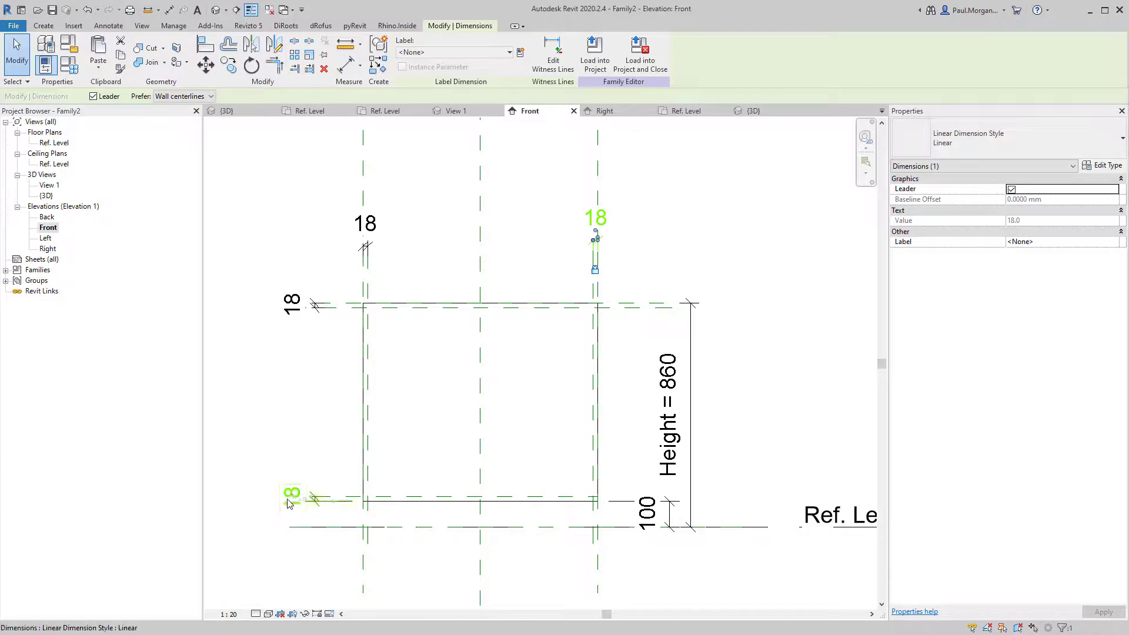
{"action": "left_click", "coordinate": [304, 506]}
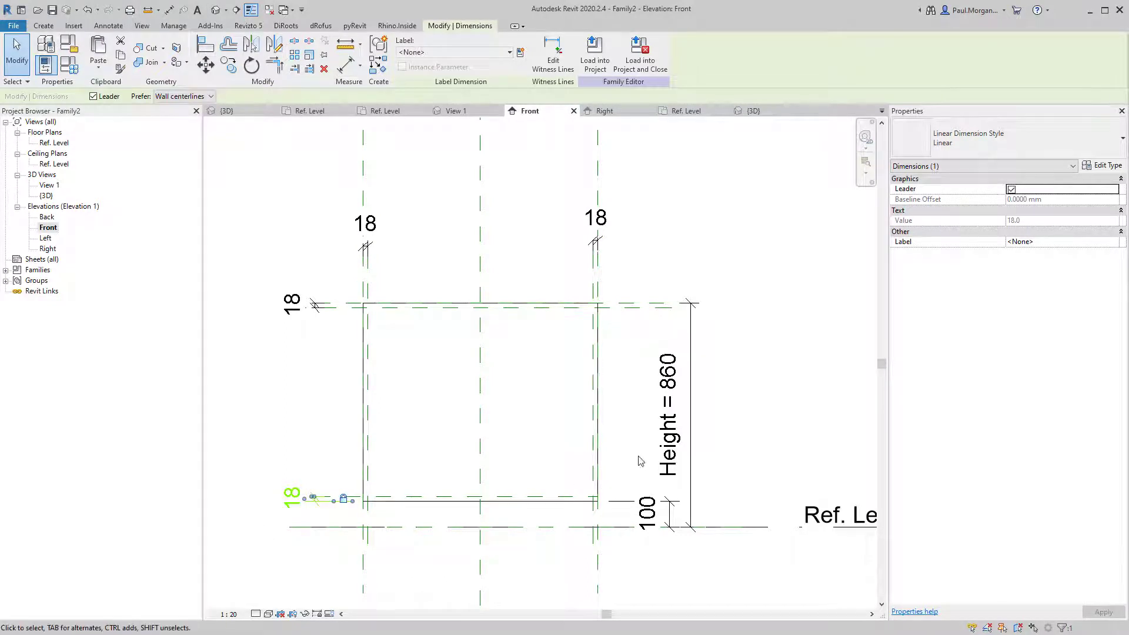
{"action": "left_click", "coordinate": [404, 262]}
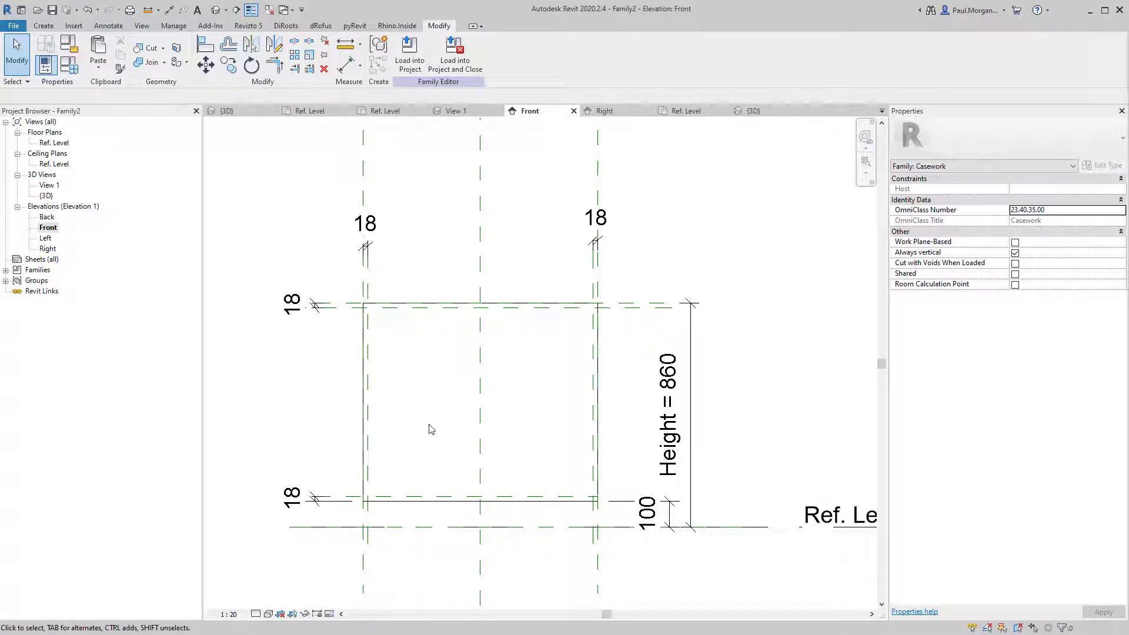
In the Ref. Level plan, draw a reference plane along the box's back edge.
{"action": "double_click", "coordinate": [54, 142]}
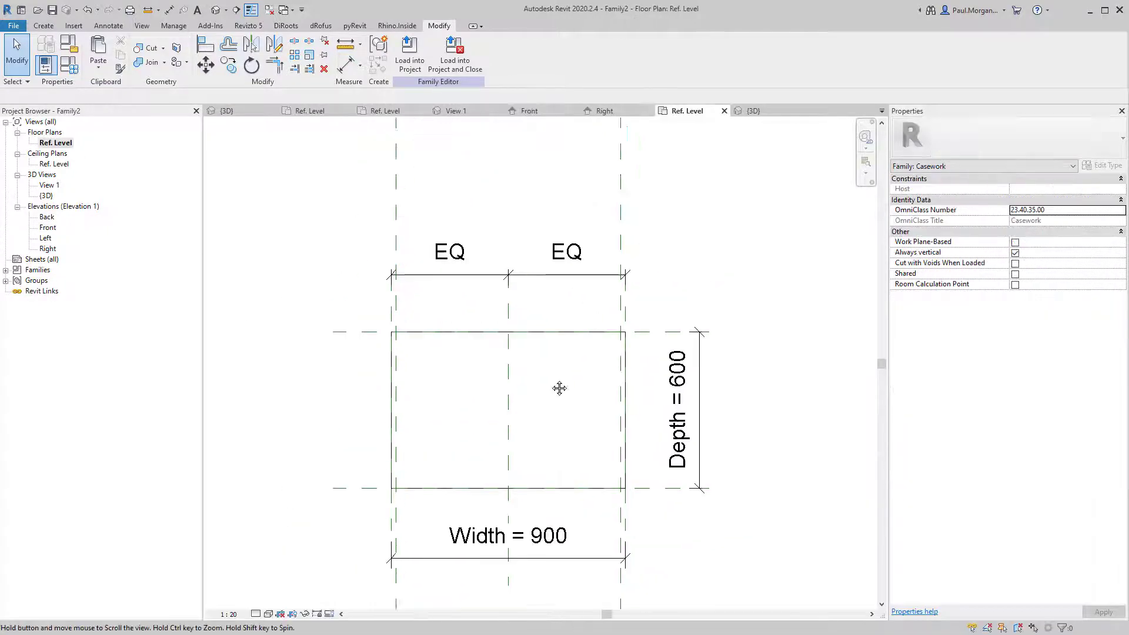
{"action": "key", "text": "r"}
{"action": "key", "text": "p"}
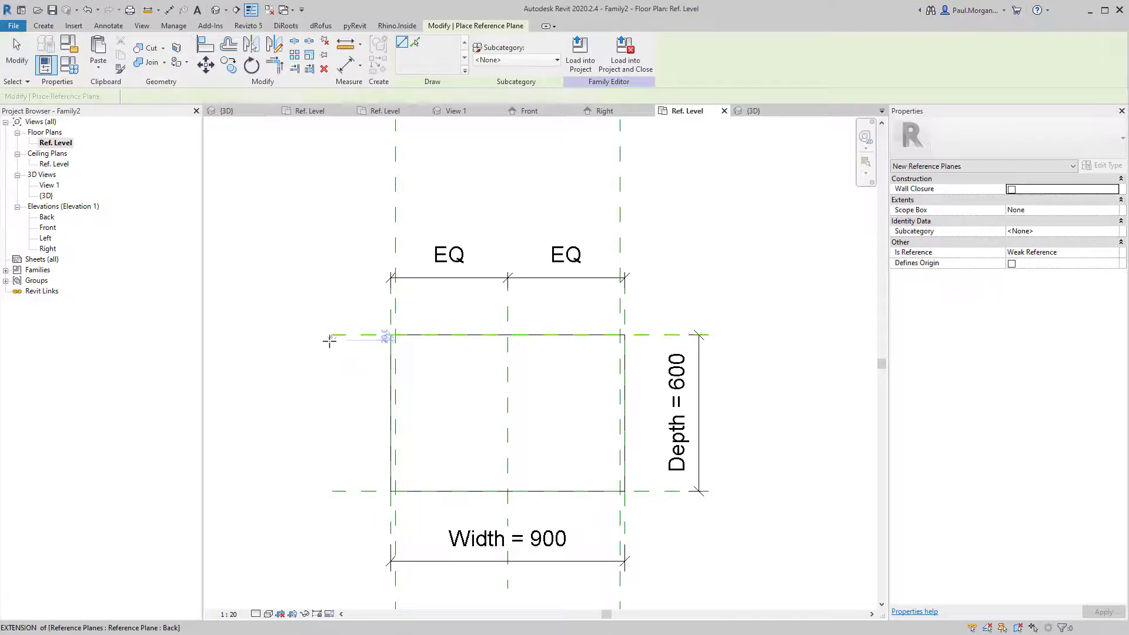
{"action": "left_click", "coordinate": [332, 340]}
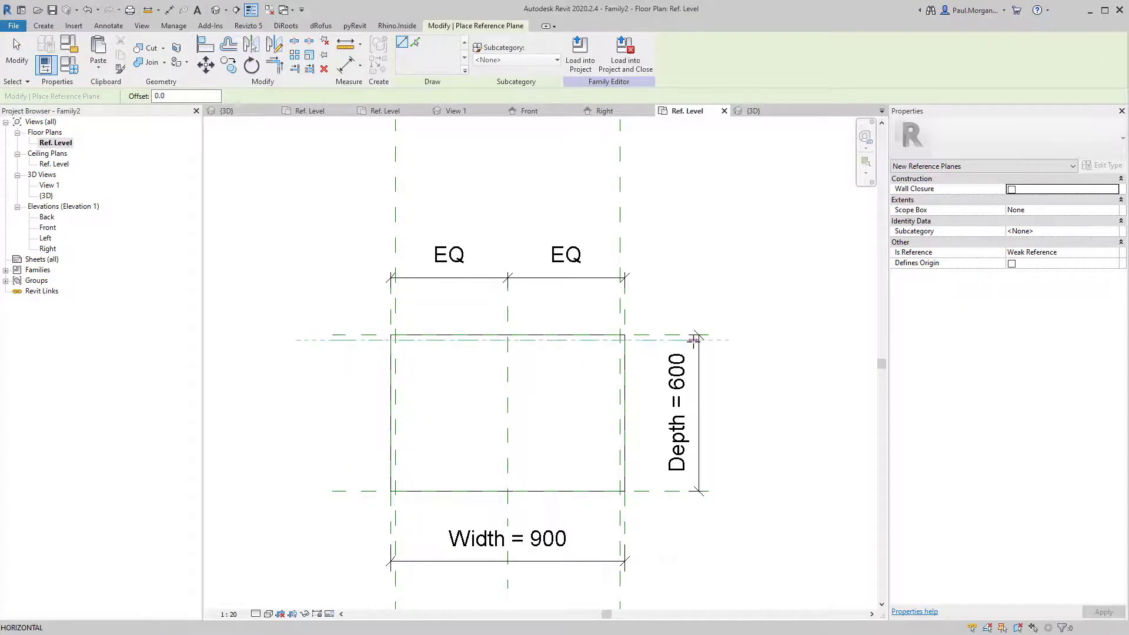
{"action": "left_click", "coordinate": [704, 340]}
{"action": "key", "text": "Escape"}
{"action": "key", "text": "Escape"}
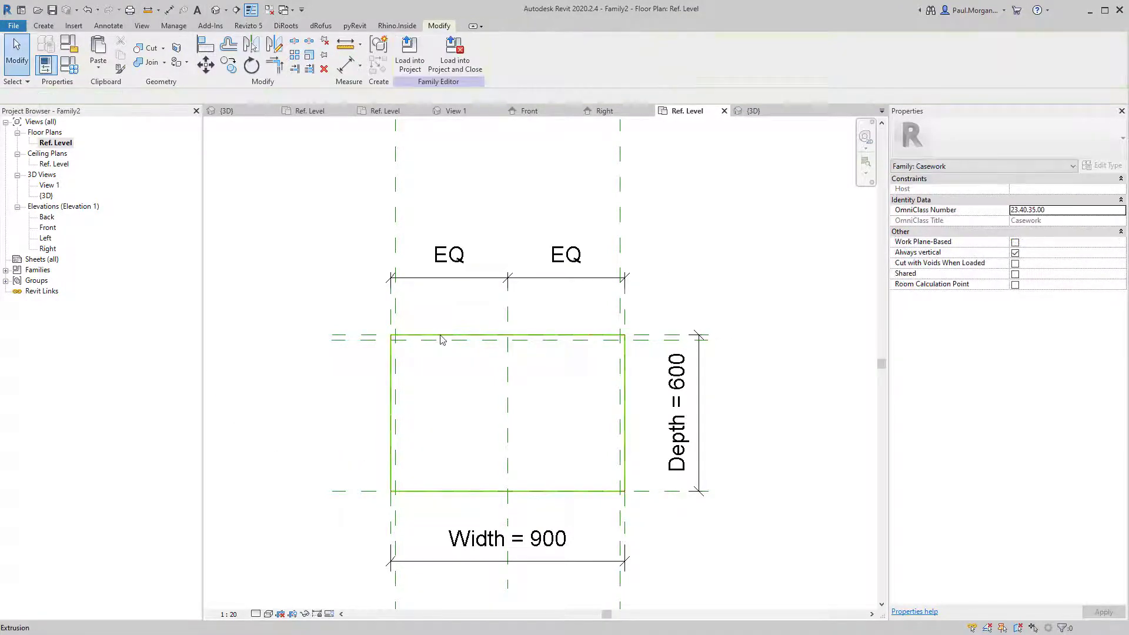
Dimension the new plane from the back plane, placing the 20 dimension left of the box.
{"action": "key", "text": "d"}
{"action": "key", "text": "i"}
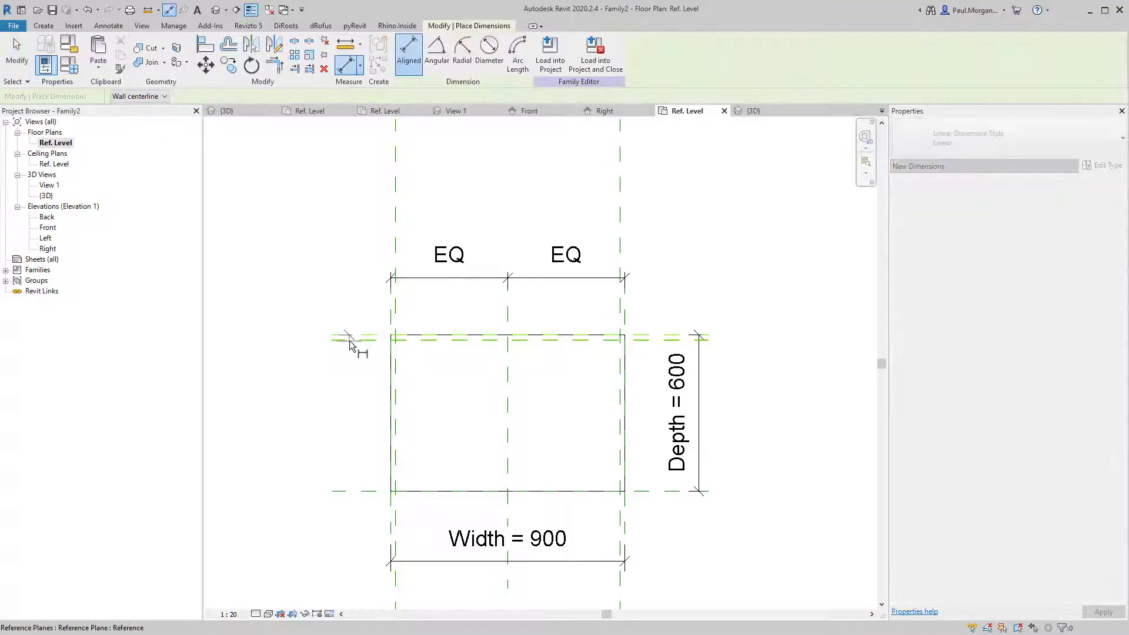
{"action": "left_click", "coordinate": [353, 338]}
{"action": "left_click", "coordinate": [337, 371]}
{"action": "key", "text": "Escape"}
{"action": "key", "text": "Escape"}
Change the new reference plane's offset from the back edge to 10.
{"action": "left_click", "coordinate": [373, 338]}
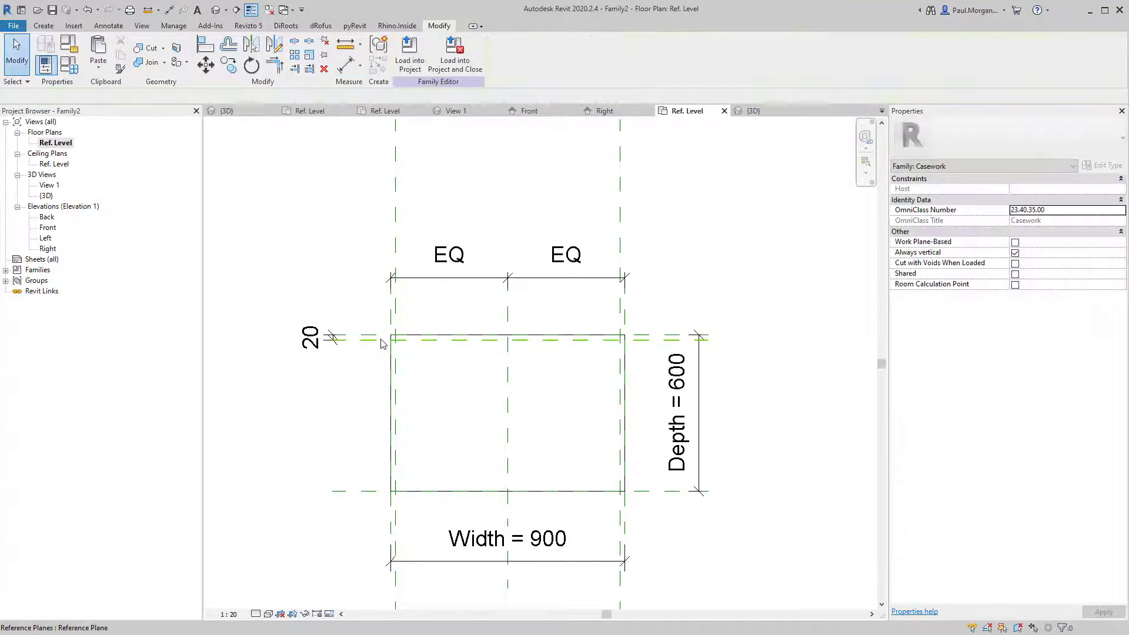
{"action": "scroll", "coordinate": [373, 338], "scroll_direction": "up", "scroll_amount": 4}
{"action": "left_click", "coordinate": [232, 340]}
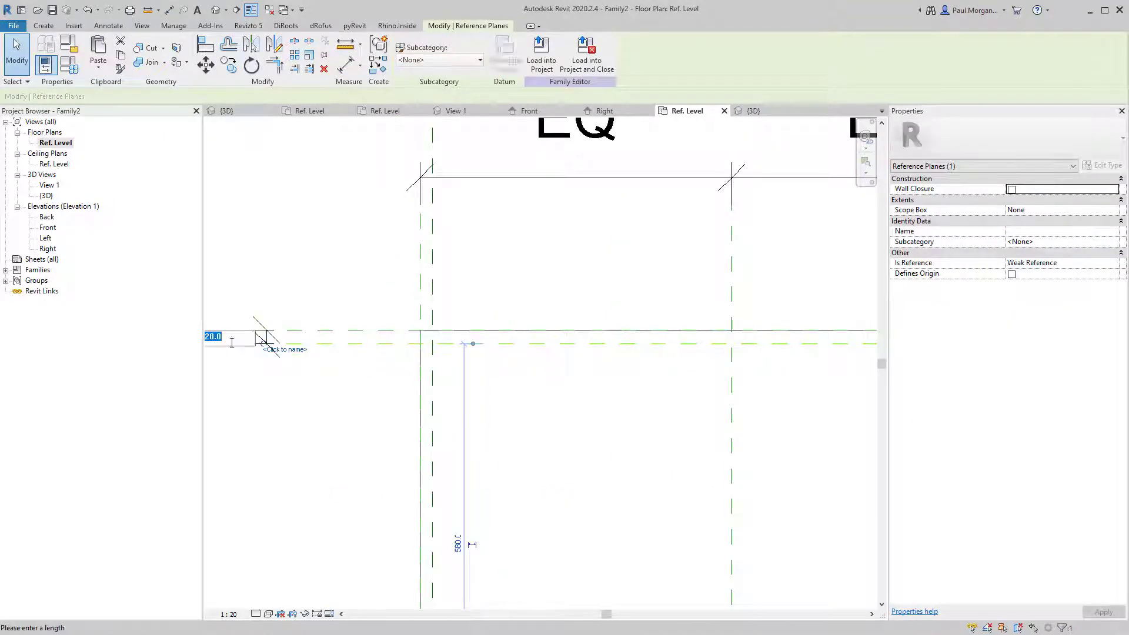
{"action": "type", "text": "10"}
{"action": "key", "text": "Return"}
{"action": "key", "text": "Escape"}
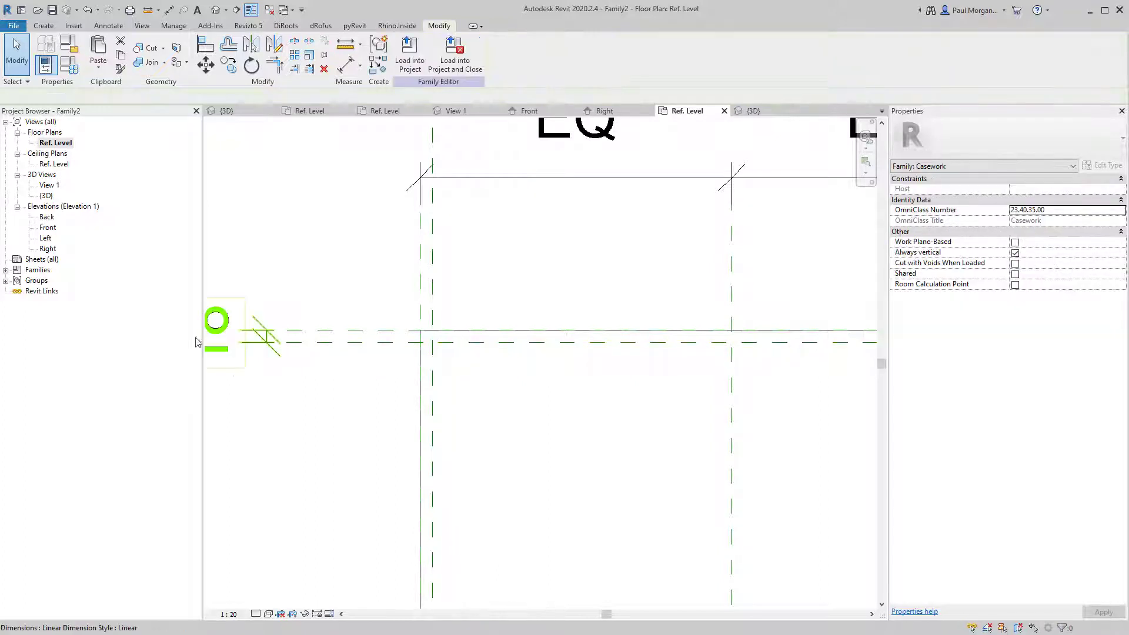
{"action": "left_click", "coordinate": [254, 342]}
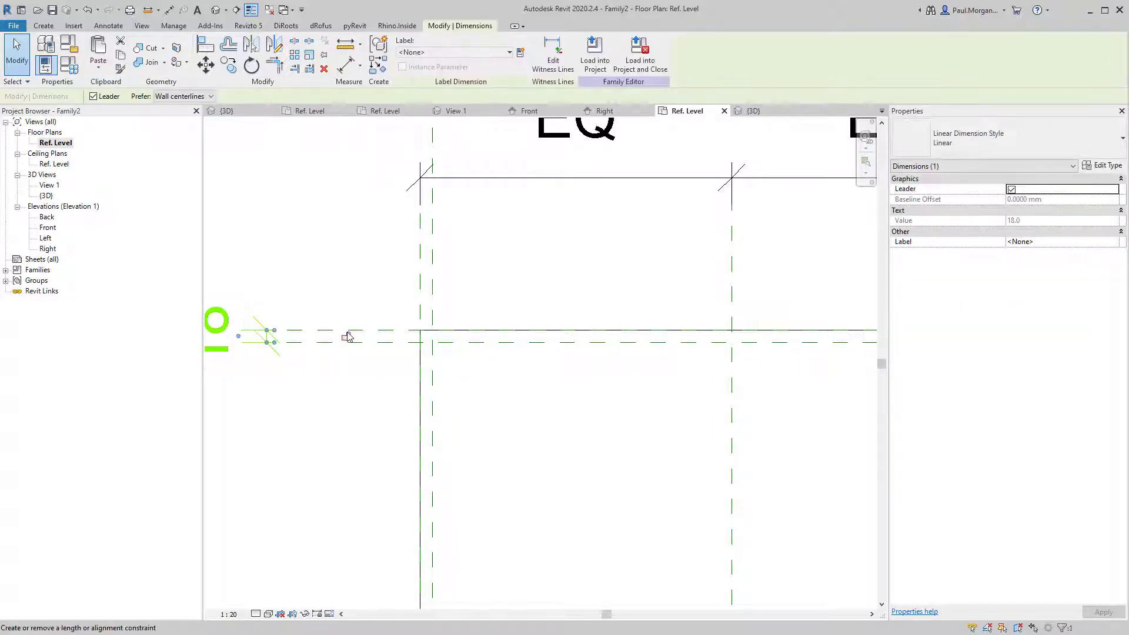
{"action": "key", "text": "Escape"}
Return to the Front elevation view.
{"action": "scroll", "coordinate": [353, 389], "scroll_direction": "down", "scroll_amount": 4}
{"action": "middle_click_drag", "start_coordinate": [381, 476], "coordinate": [372, 448]}
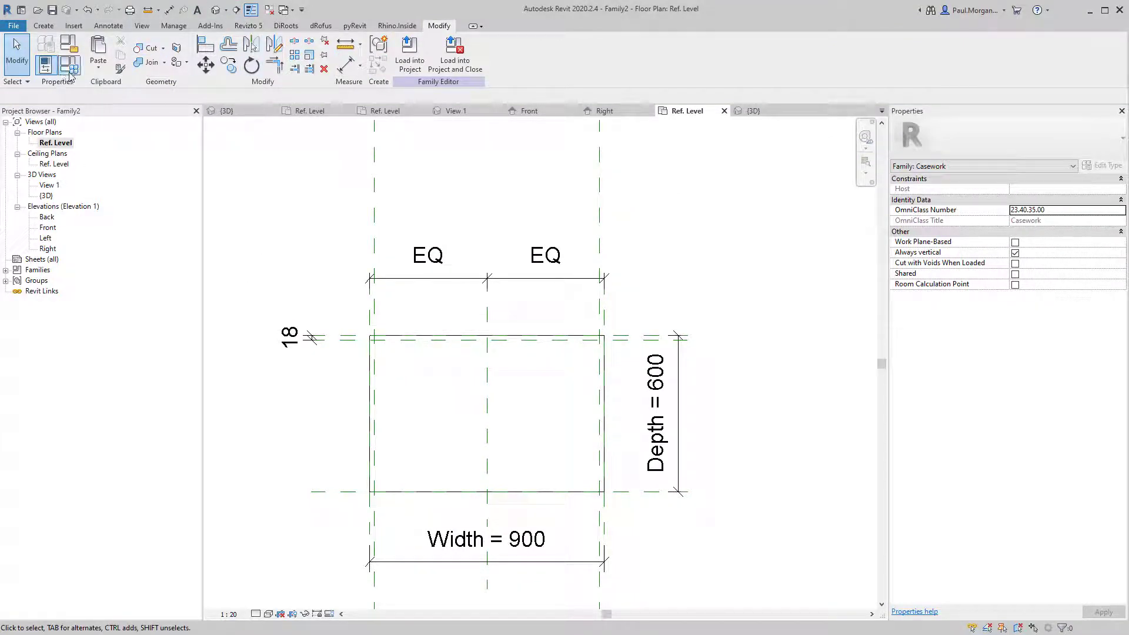
{"action": "double_click", "coordinate": [47, 228]}
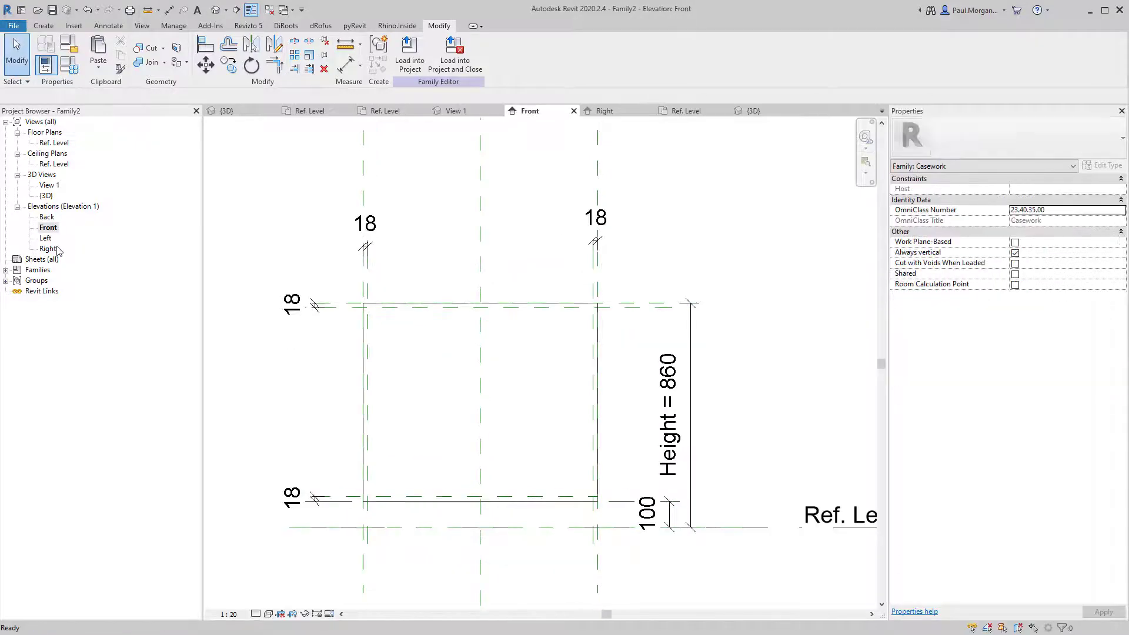
{"action": "scroll", "coordinate": [472, 412], "scroll_direction": "down", "scroll_amount": 3}
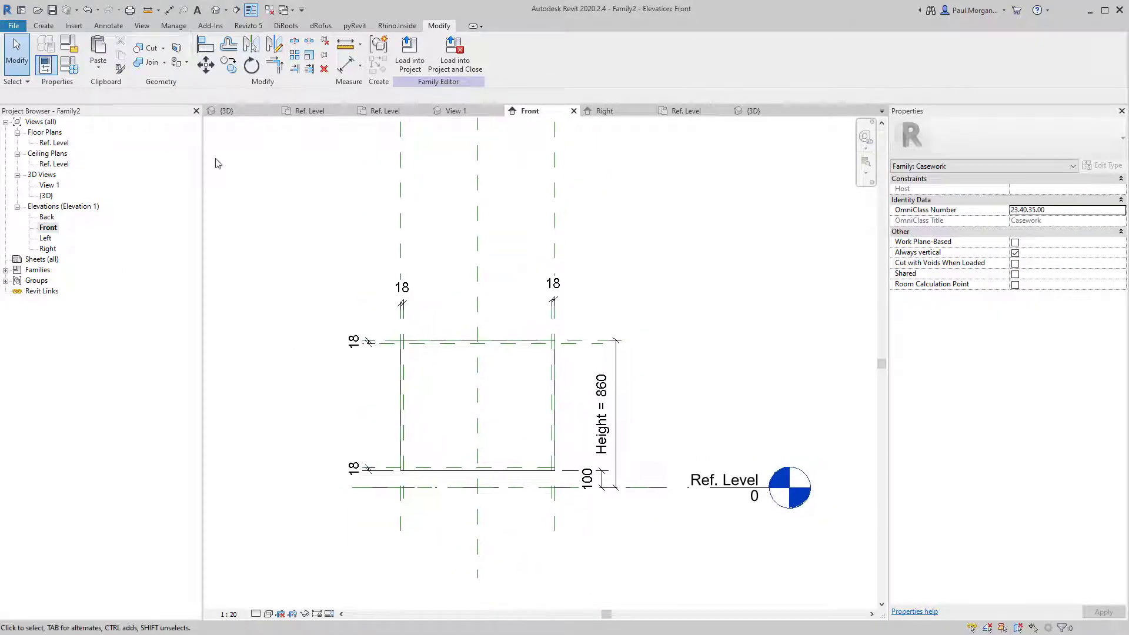
{"action": "left_click", "coordinate": [67, 70]}
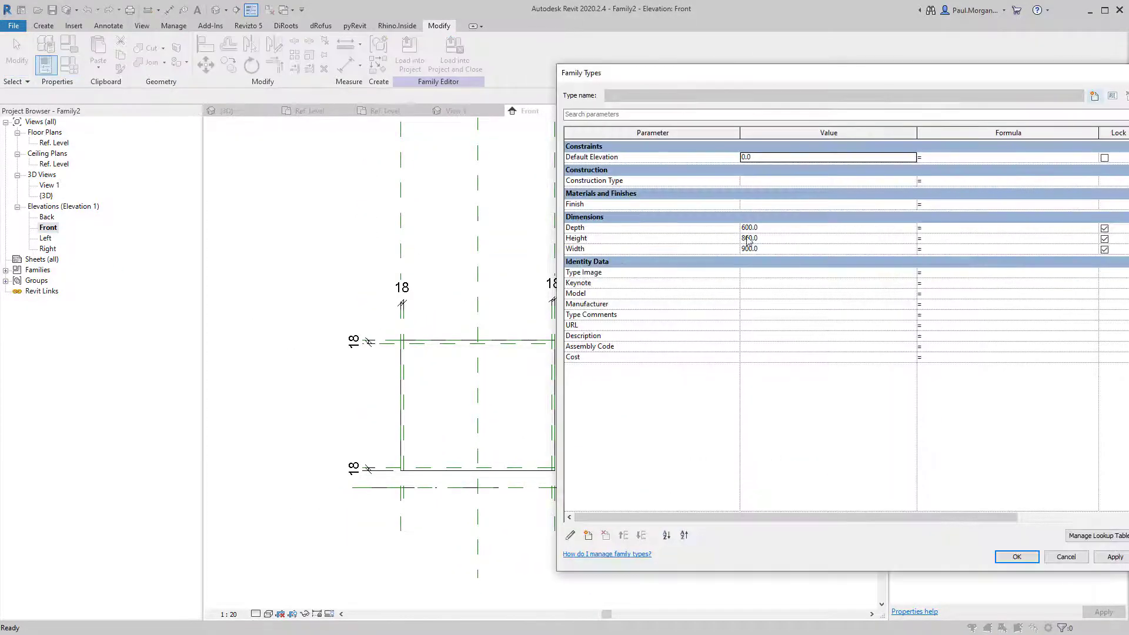
{"action": "left_click_drag", "start_coordinate": [730, 80], "coordinate": [878, 74]}
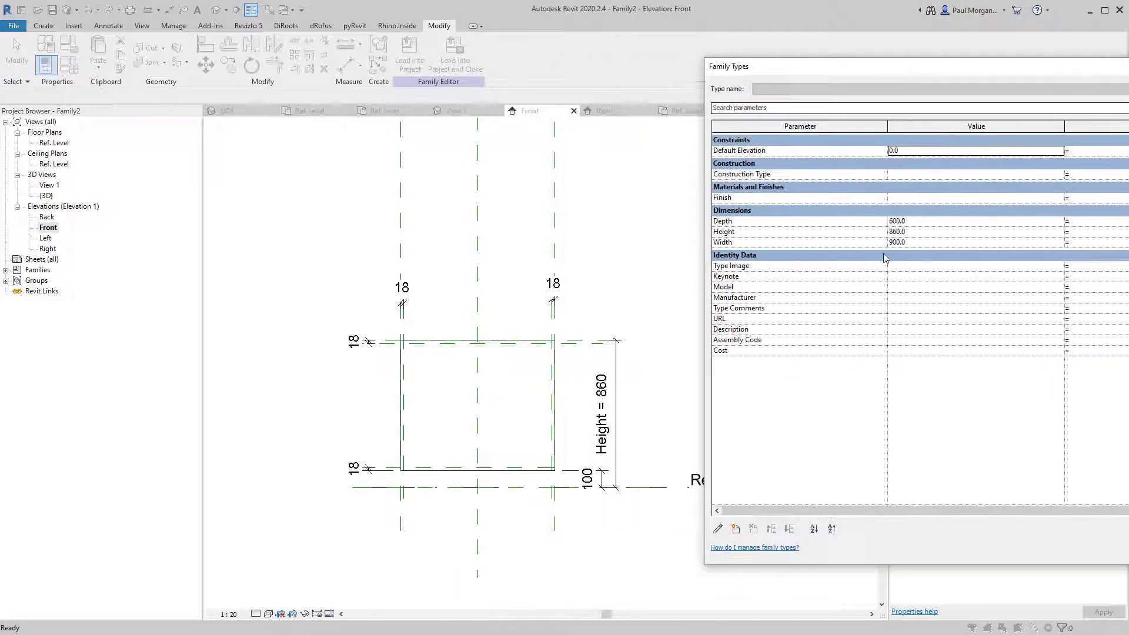
{"action": "left_click", "coordinate": [923, 241]}
{"action": "type", "text": "180"}
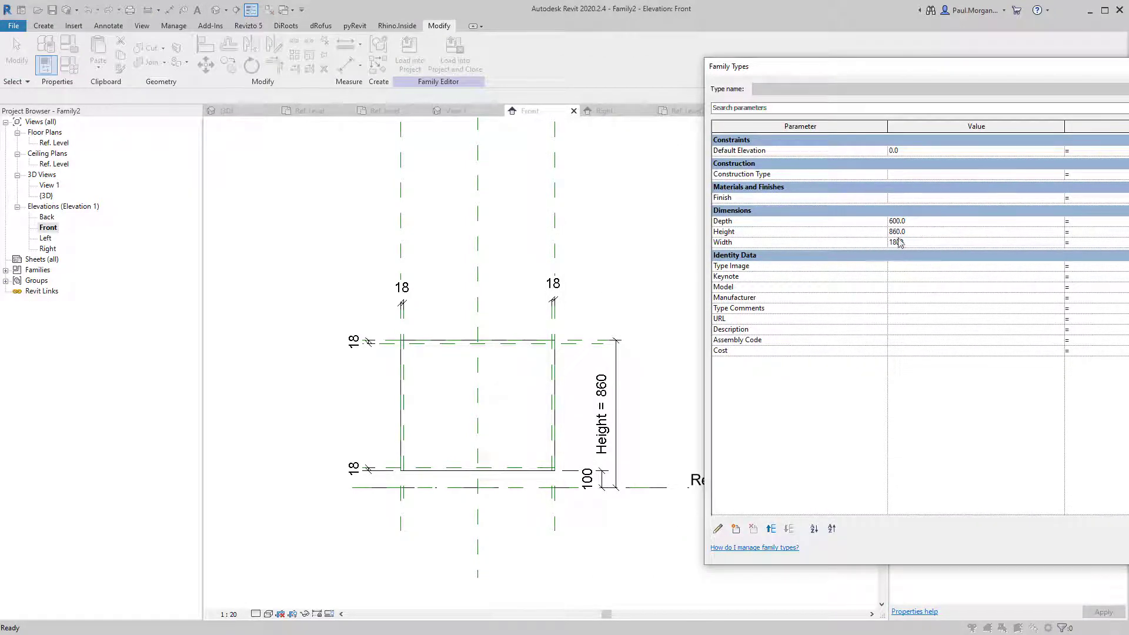
{"action": "type", "text": "0"}
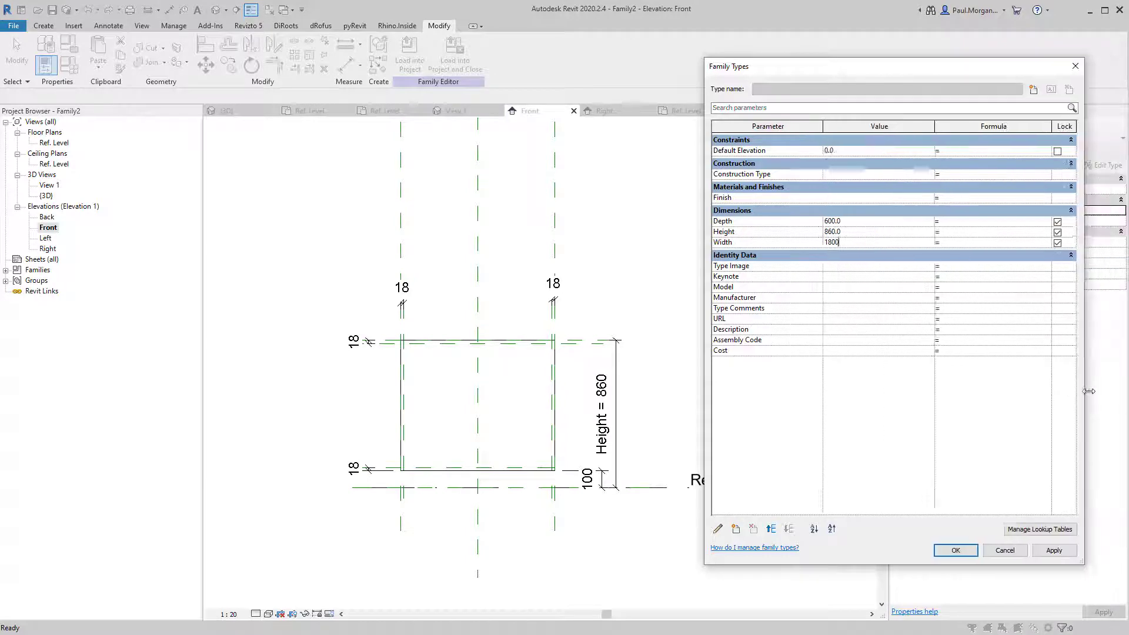
{"action": "left_click", "coordinate": [1057, 550]}
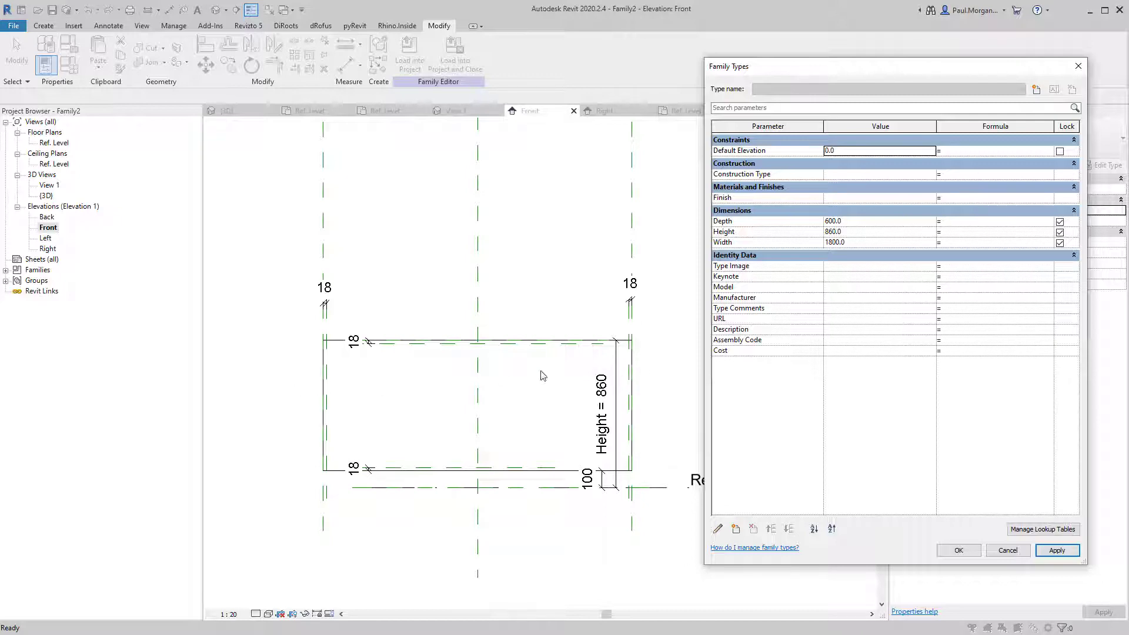
{"action": "left_click", "coordinate": [995, 549]}
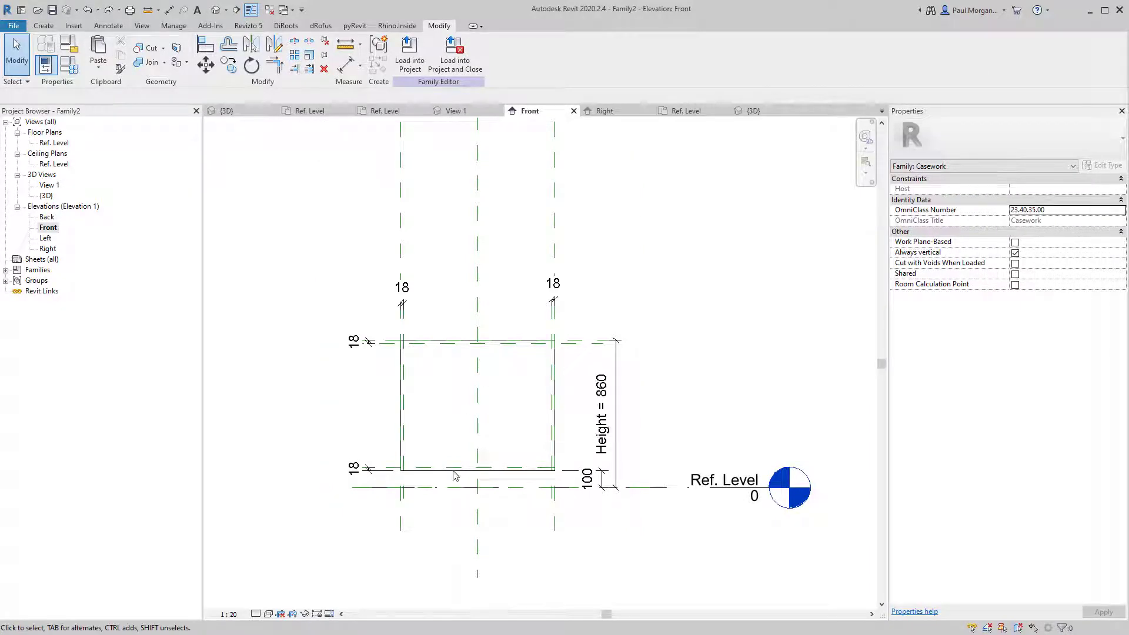
Create a void extrusion from a rectangle locked to the four inner 18 reference planes.
{"action": "left_click", "coordinate": [43, 26]}
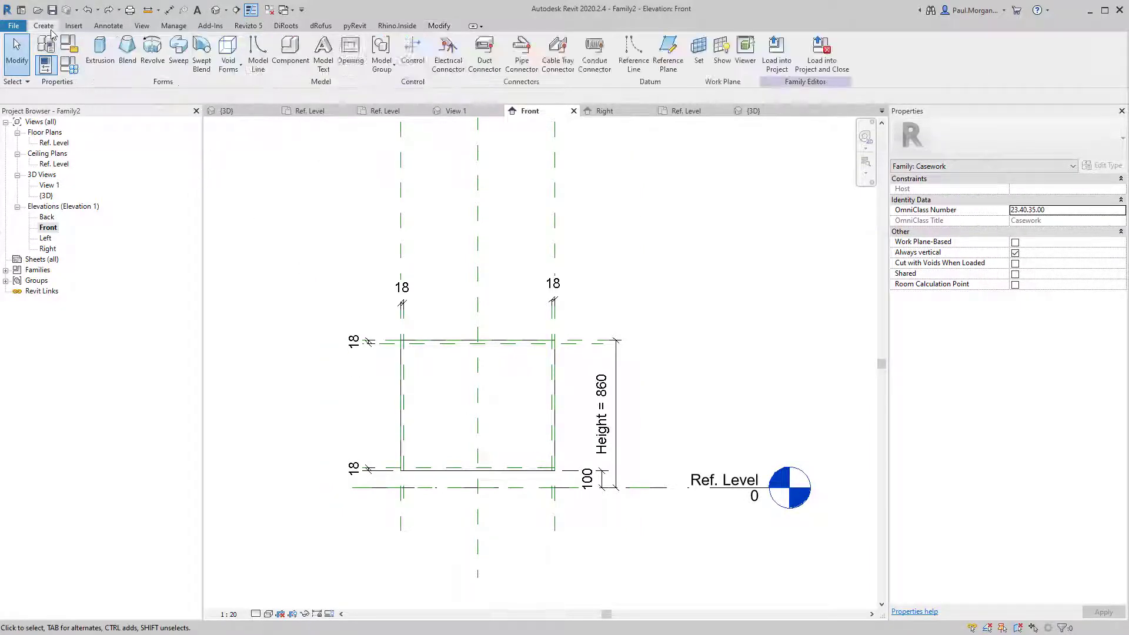
{"action": "left_click", "coordinate": [228, 65]}
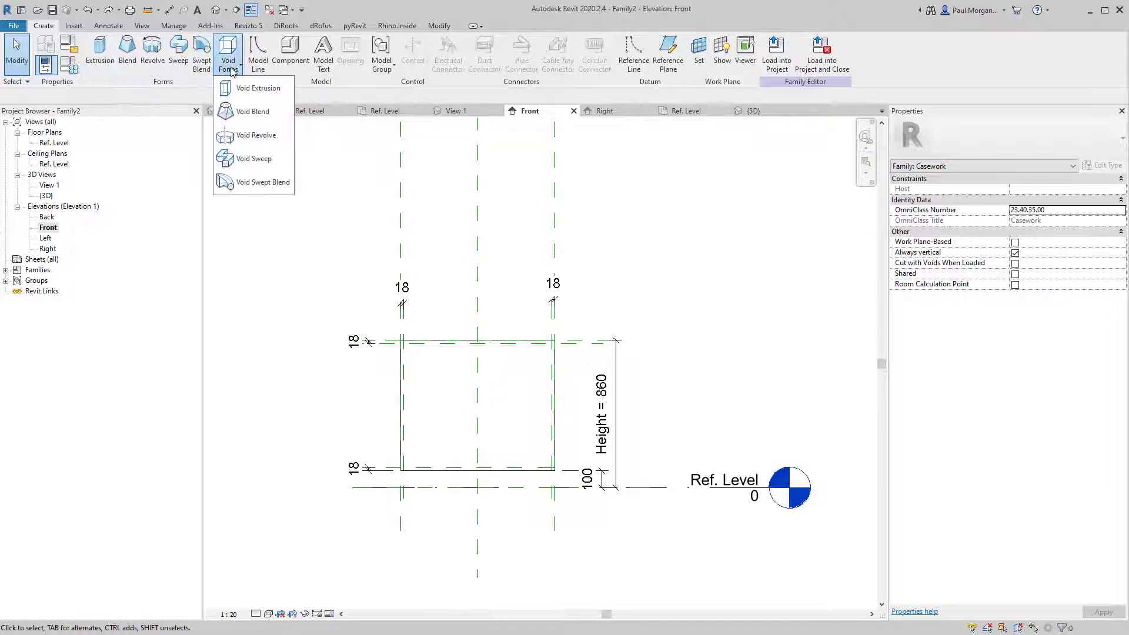
{"action": "left_click", "coordinate": [232, 94]}
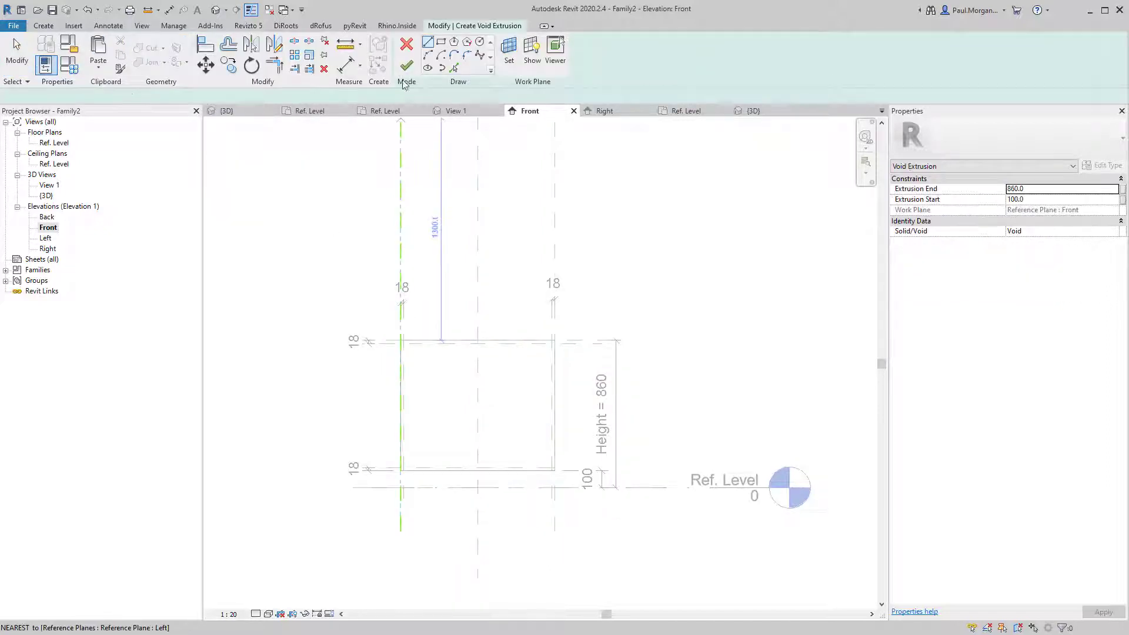
{"action": "left_click", "coordinate": [442, 43]}
{"action": "scroll", "coordinate": [425, 358], "scroll_direction": "up", "scroll_amount": 3}
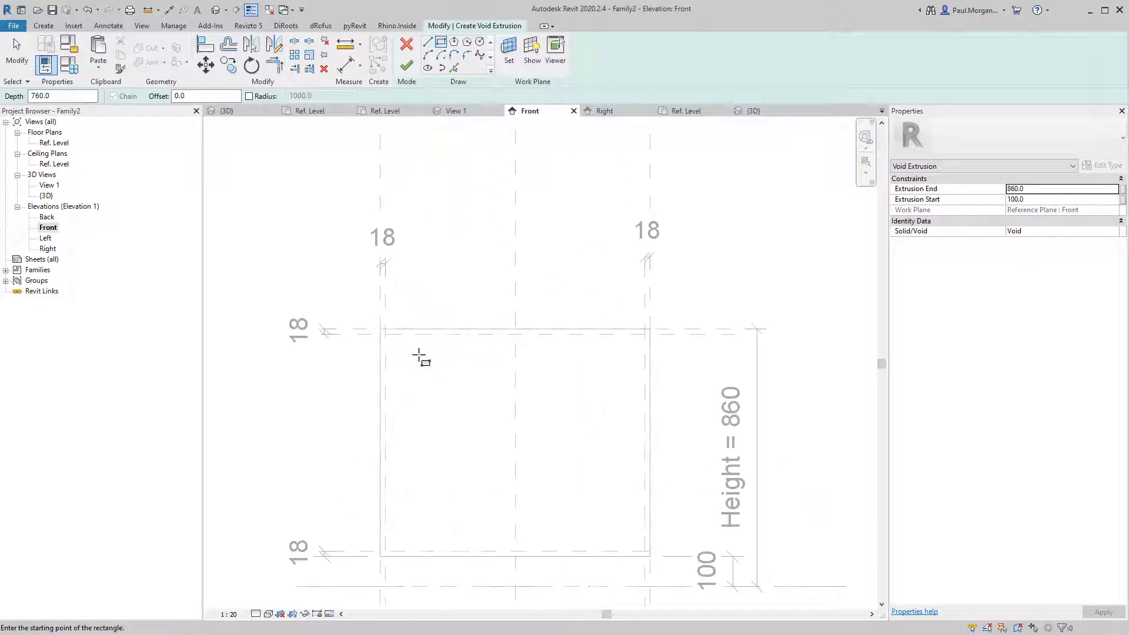
{"action": "left_click", "coordinate": [386, 334]}
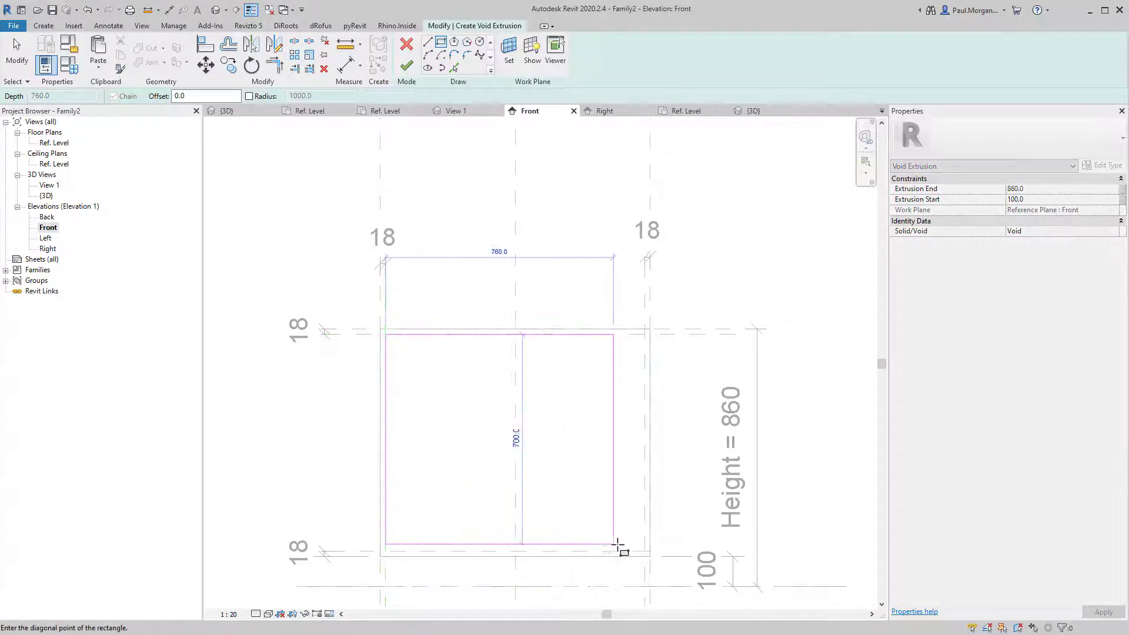
{"action": "left_click", "coordinate": [644, 551]}
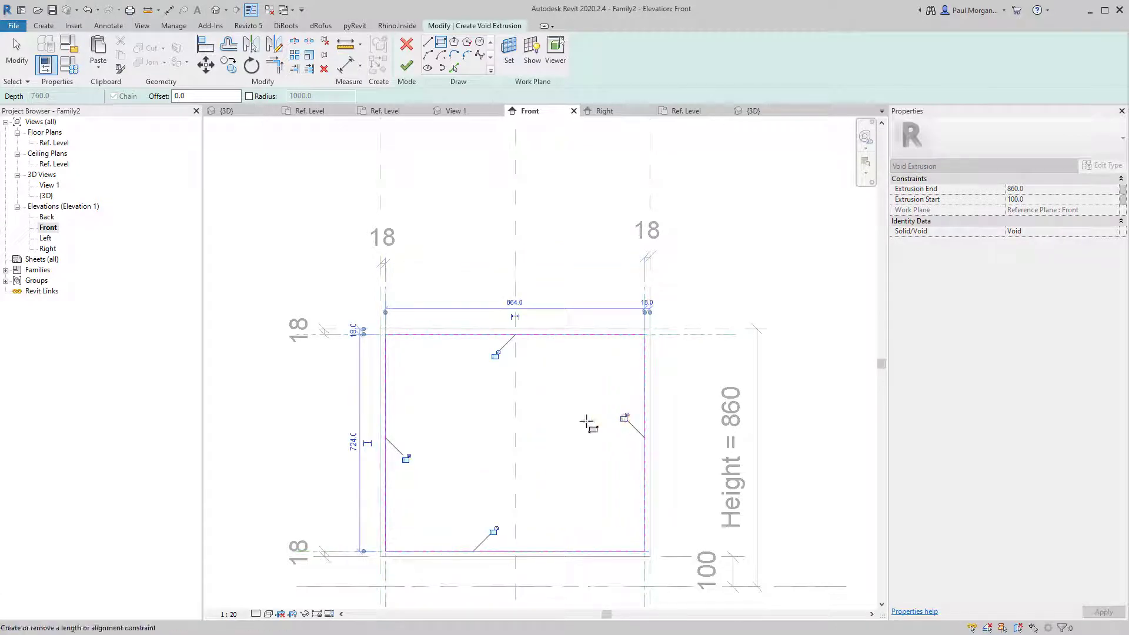
{"action": "left_click", "coordinate": [407, 459]}
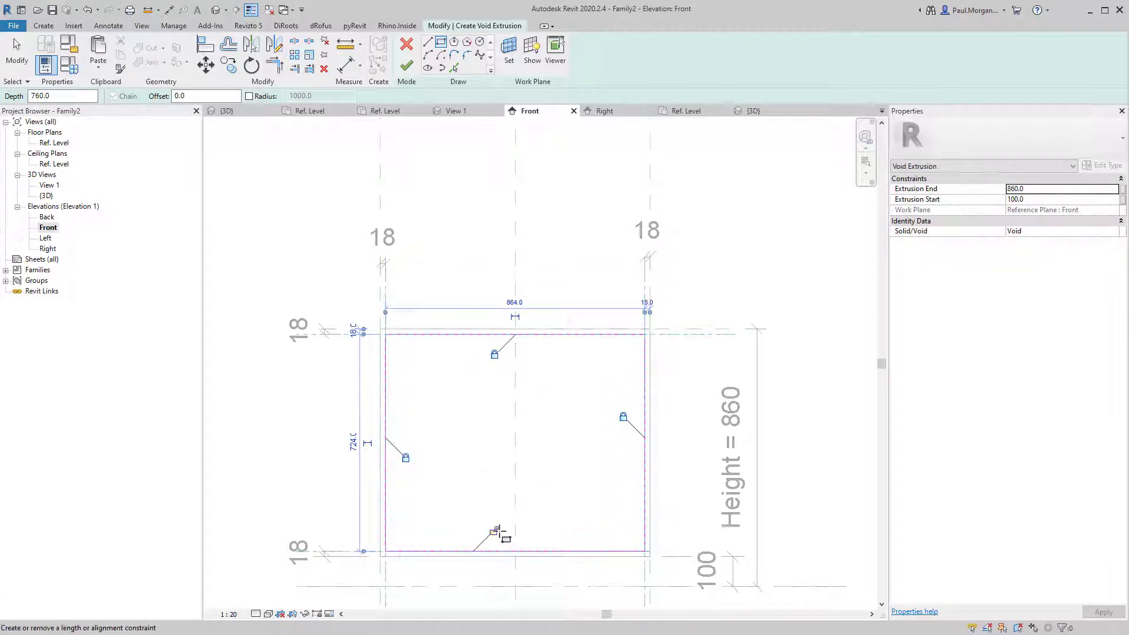
{"action": "left_click", "coordinate": [494, 531]}
{"action": "key", "text": "Escape"}
{"action": "key", "text": "Escape"}
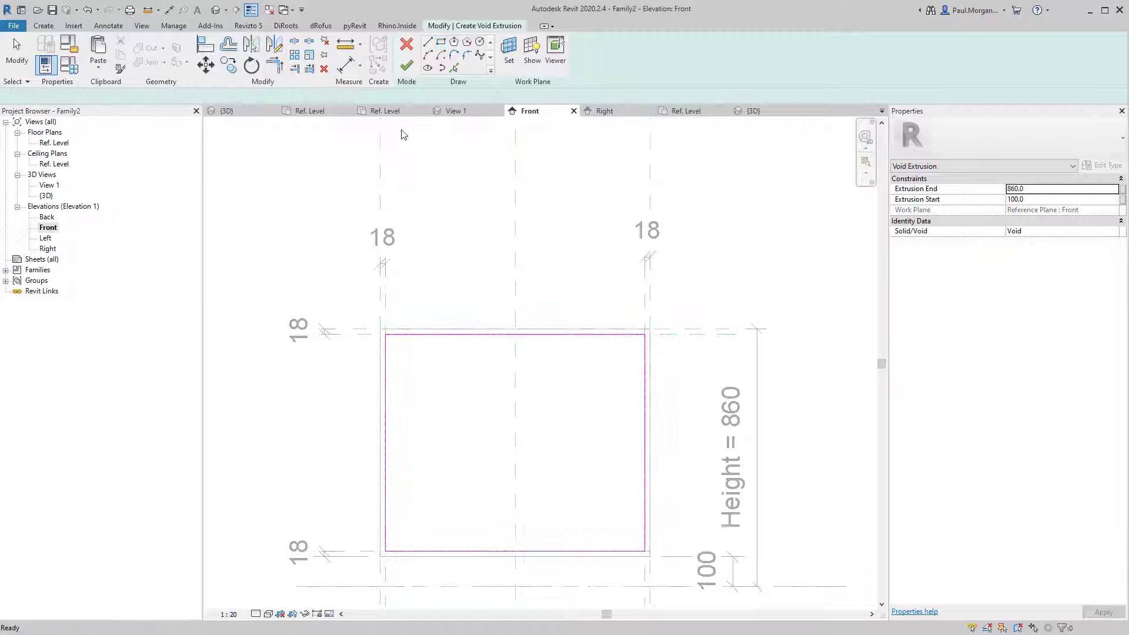
{"action": "left_click", "coordinate": [408, 71]}
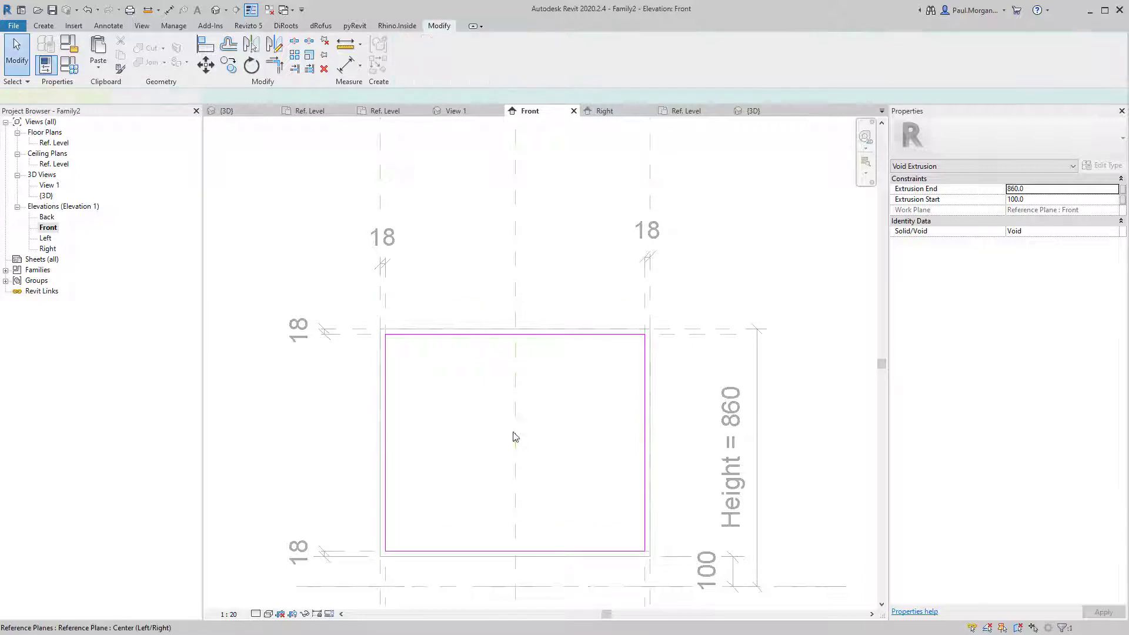
In the {3D} view, stretch the void's start to the box's side face.
{"action": "left_click", "coordinate": [223, 10]}
{"action": "left_click", "coordinate": [541, 407]}
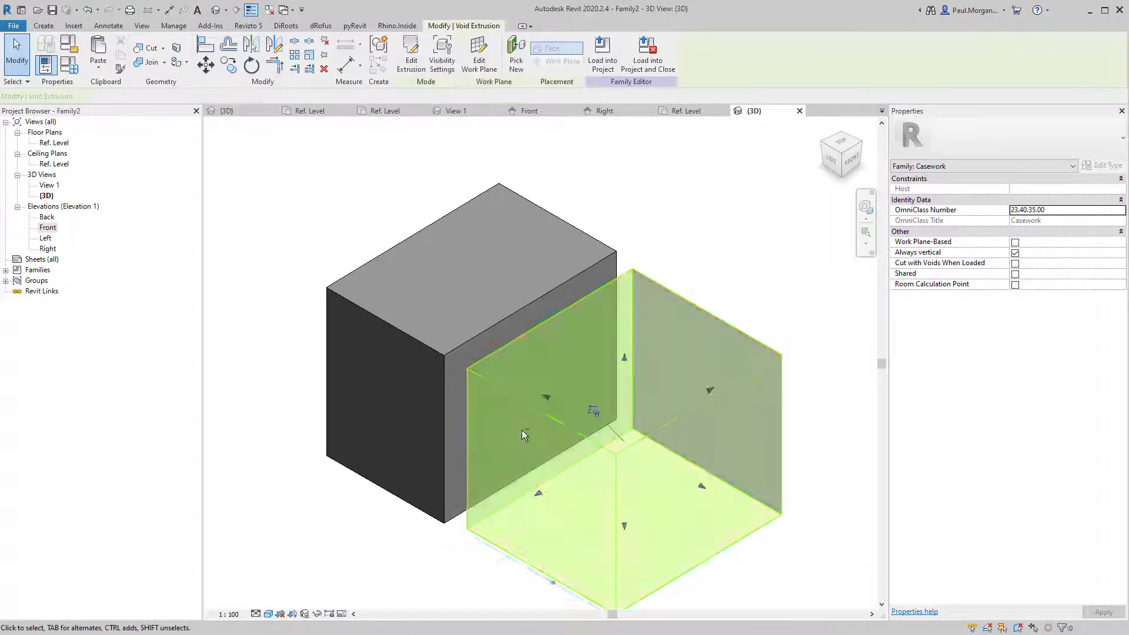
{"action": "middle_click_drag", "start_coordinate": [530, 565], "coordinate": [585, 574], "text": "shift"}
{"action": "middle_click_drag", "start_coordinate": [534, 469], "coordinate": [572, 433]}
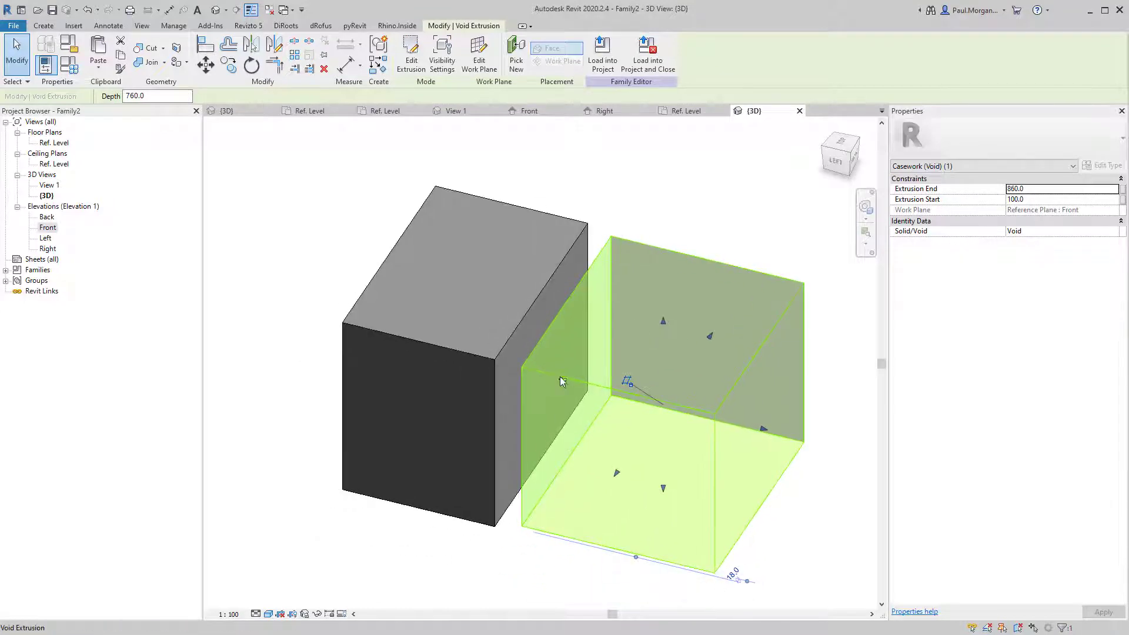
{"action": "left_click_drag", "start_coordinate": [560, 378], "coordinate": [512, 375]}
{"action": "left_click", "coordinate": [665, 179]}
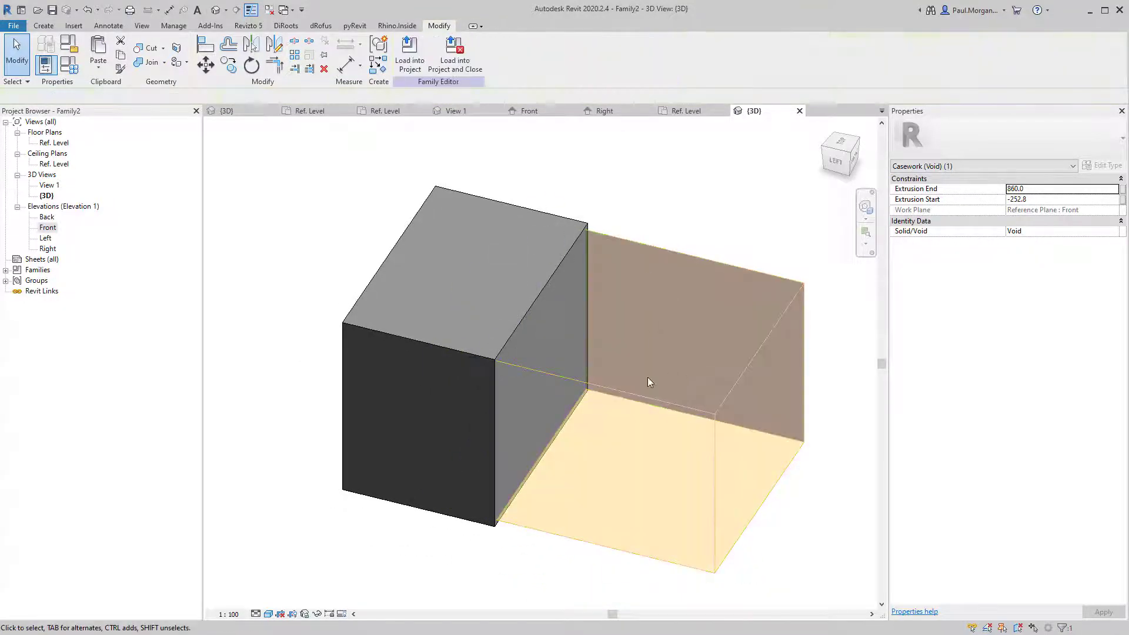
In the Ref. Level plan, stretch the void's edges to the back and front planes.
{"action": "double_click", "coordinate": [64, 144]}
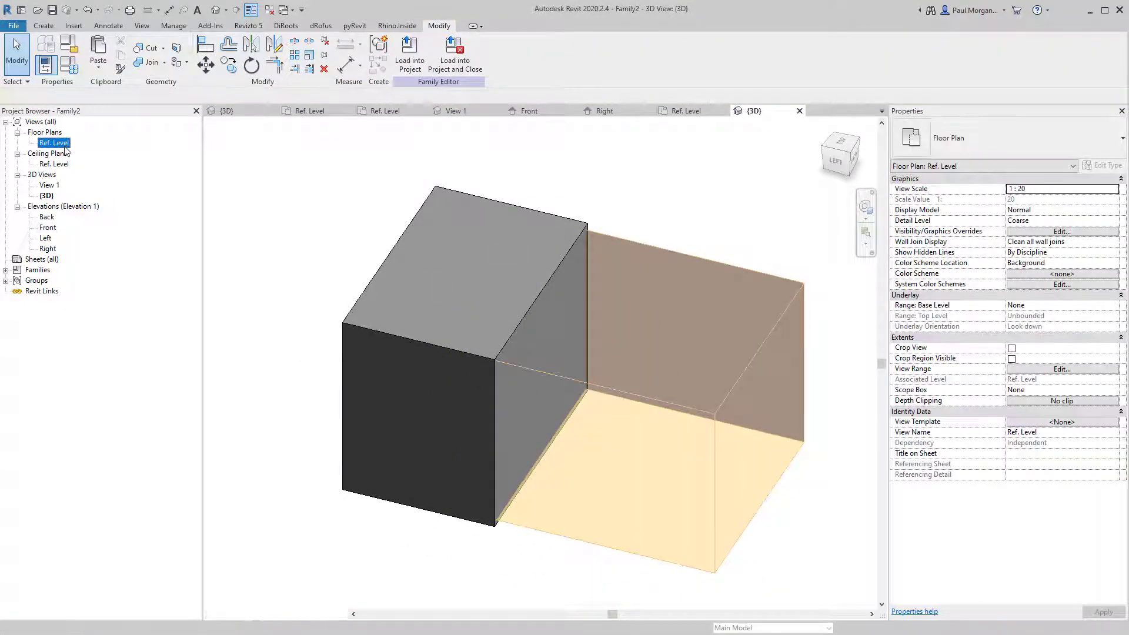
{"action": "left_click", "coordinate": [494, 427]}
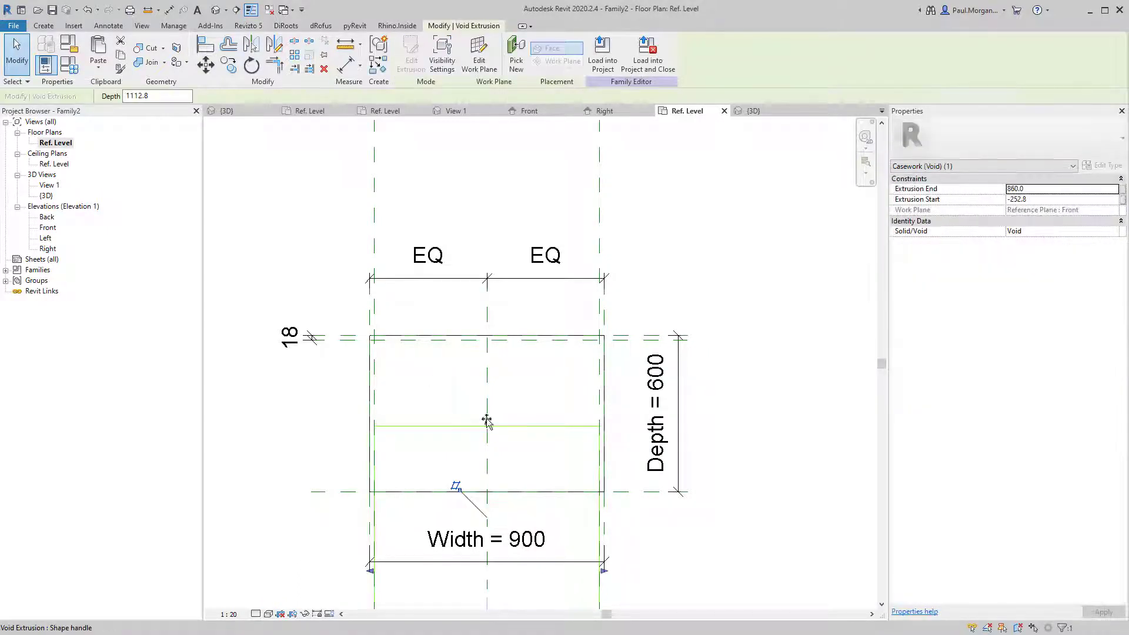
{"action": "left_click_drag", "start_coordinate": [486, 419], "coordinate": [494, 337]}
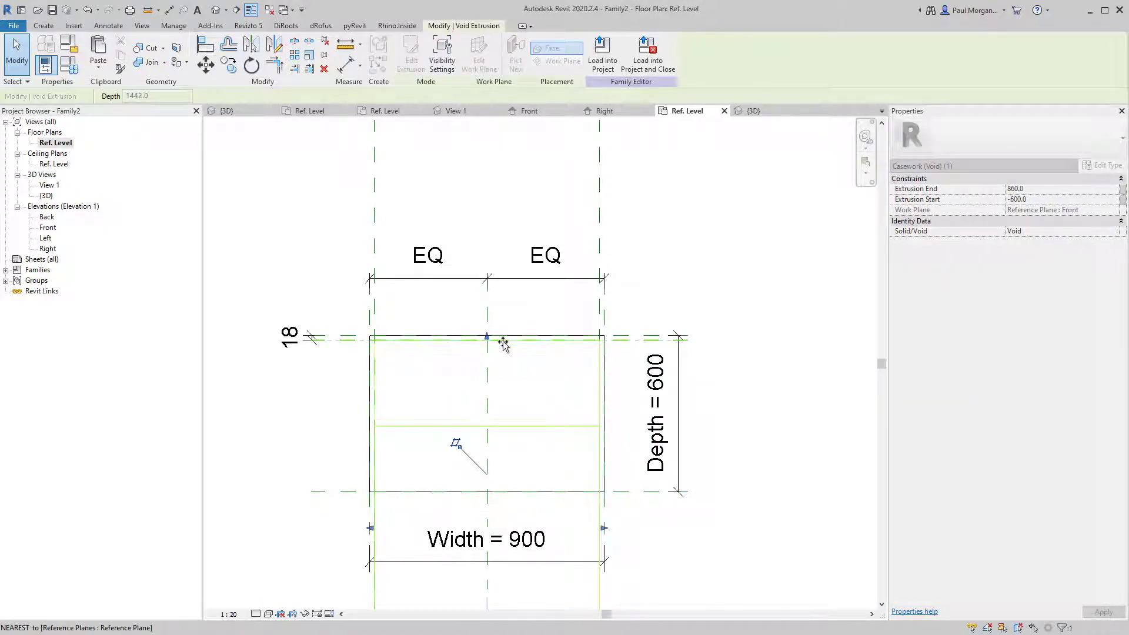
{"action": "middle_click_drag", "start_coordinate": [498, 603], "coordinate": [494, 376]}
{"action": "left_click_drag", "start_coordinate": [484, 491], "coordinate": [479, 263]}
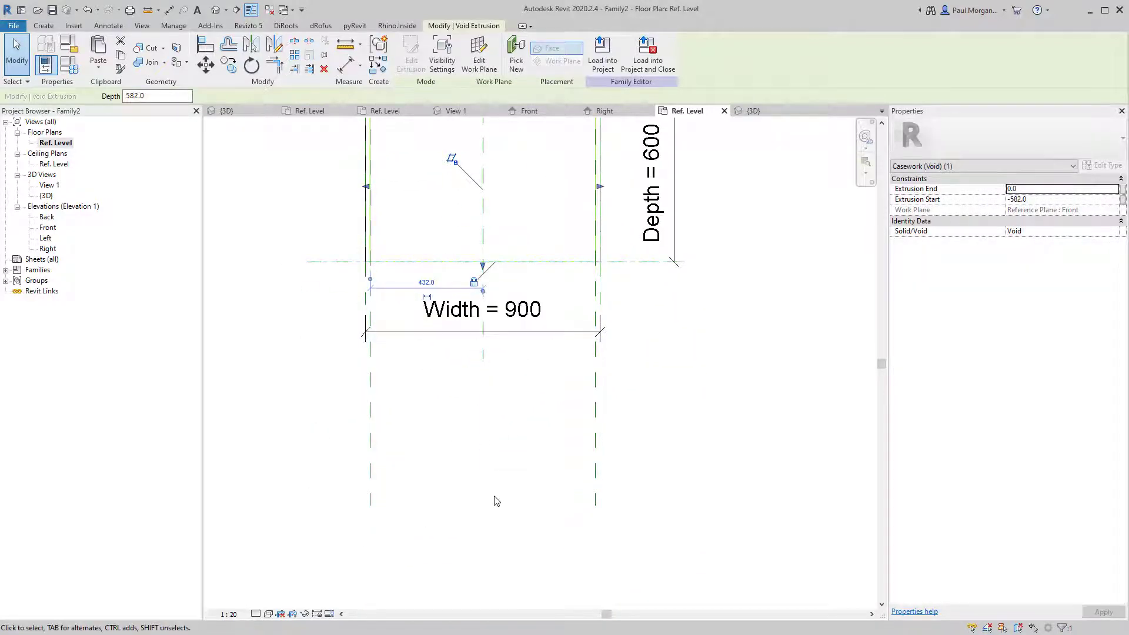
{"action": "left_click", "coordinate": [494, 497]}
In 3D, use Cut Geometry to cut the solid box with the void extrusion.
{"action": "left_click", "coordinate": [215, 10]}
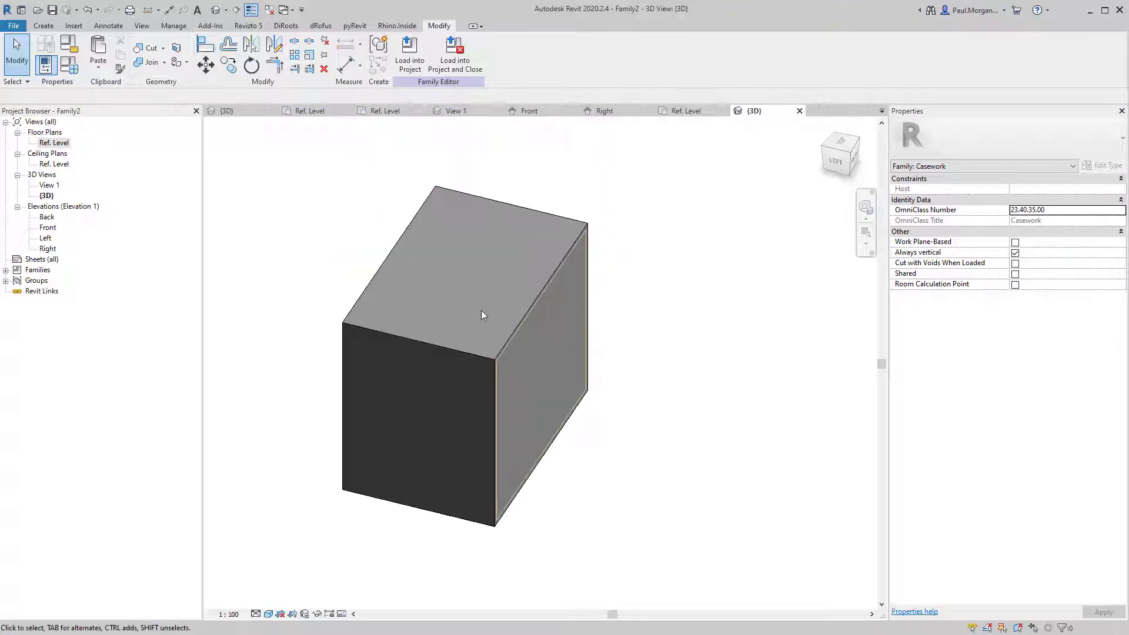
{"action": "middle_click_drag", "start_coordinate": [481, 309], "coordinate": [573, 507], "text": "shift"}
{"action": "middle_click_drag", "start_coordinate": [500, 364], "coordinate": [384, 382]}
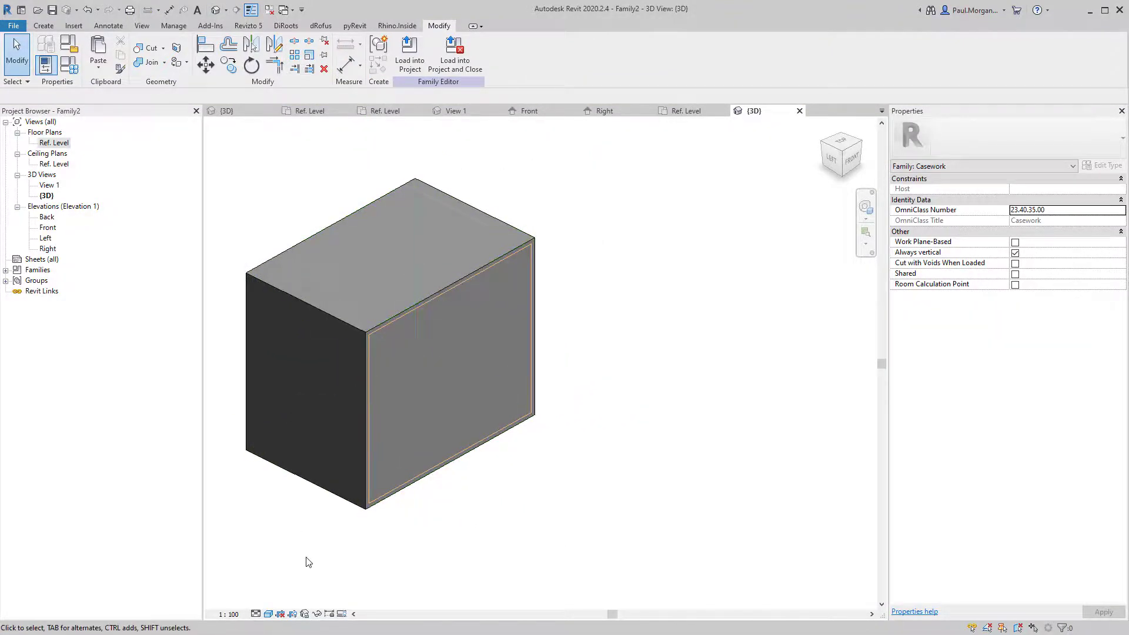
{"action": "middle_click_drag", "start_coordinate": [323, 506], "coordinate": [341, 525]}
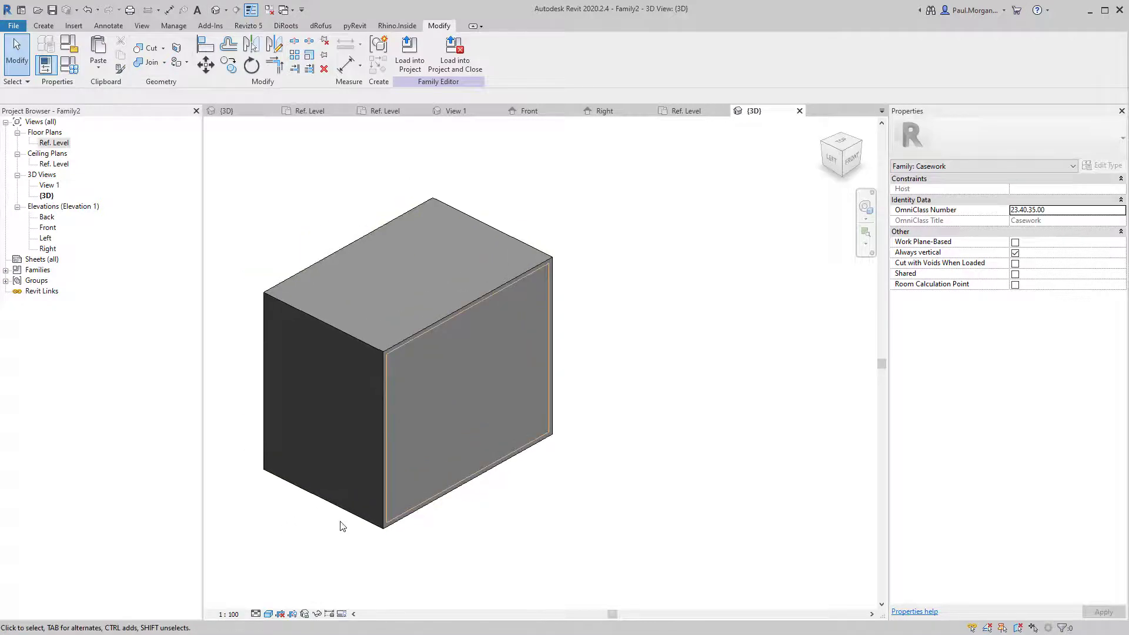
{"action": "left_click", "coordinate": [164, 53]}
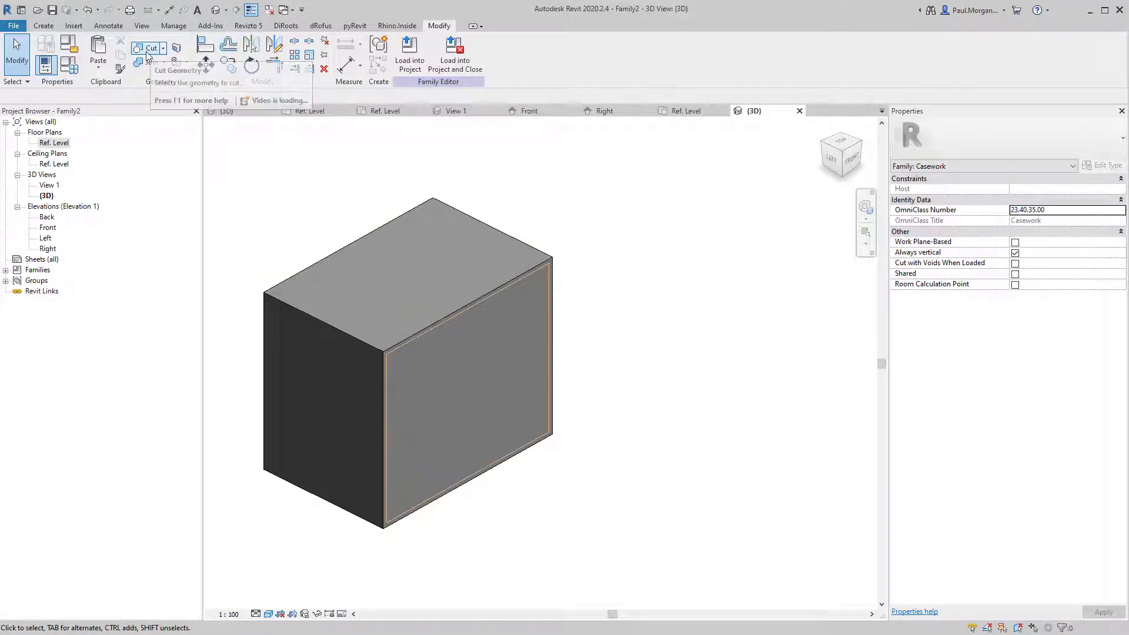
{"action": "left_click", "coordinate": [177, 65]}
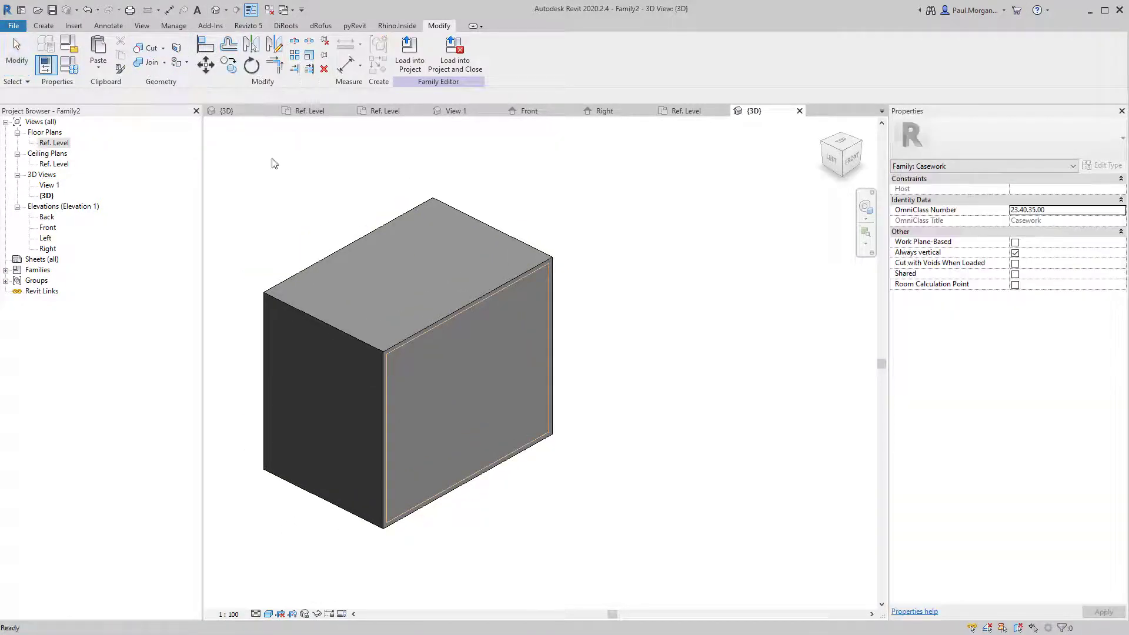
{"action": "left_click", "coordinate": [453, 325]}
{"action": "left_click", "coordinate": [472, 302]}
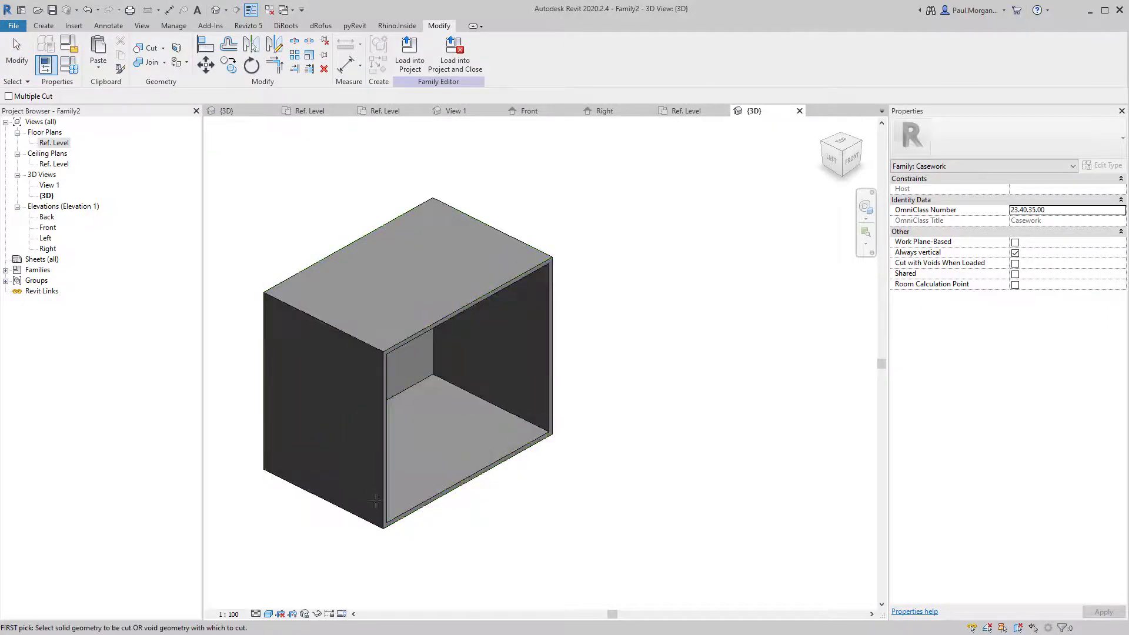
{"action": "key", "text": "Escape"}
Orbit the model to inspect the open-fronted hollow carcass.
{"action": "scroll", "coordinate": [422, 433], "scroll_direction": "up", "scroll_amount": 3}
{"action": "middle_click_drag", "start_coordinate": [546, 497], "coordinate": [476, 365], "text": "shift"}
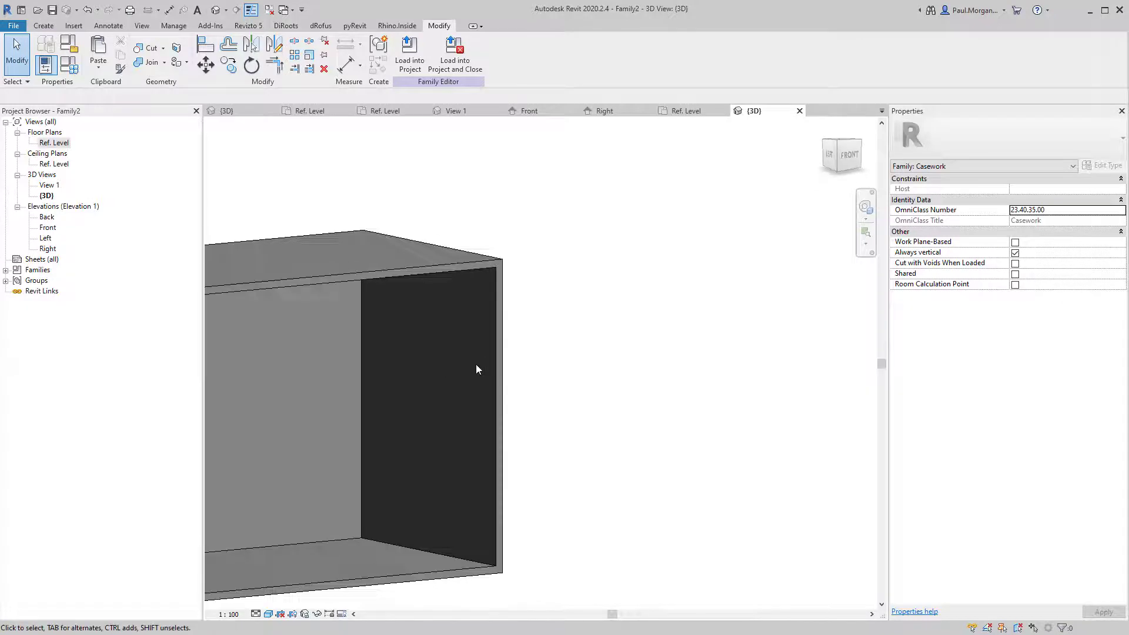
{"action": "left_click", "coordinate": [503, 378]}
{"action": "middle_click_drag", "start_coordinate": [308, 383], "coordinate": [581, 544], "text": "shift"}
{"action": "left_click", "coordinate": [533, 511]}
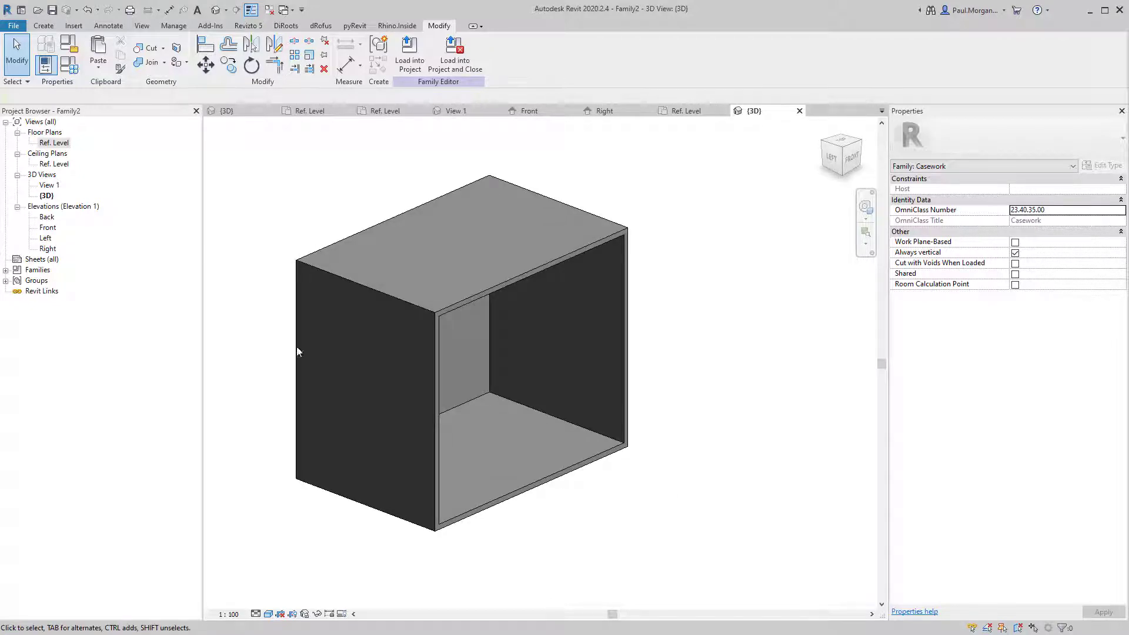
{"action": "middle_click_drag", "start_coordinate": [422, 245], "coordinate": [357, 291], "text": "shift"}
In Family Types, preview Width 450, then set Width to 600 and confirm.
{"action": "left_click", "coordinate": [69, 67]}
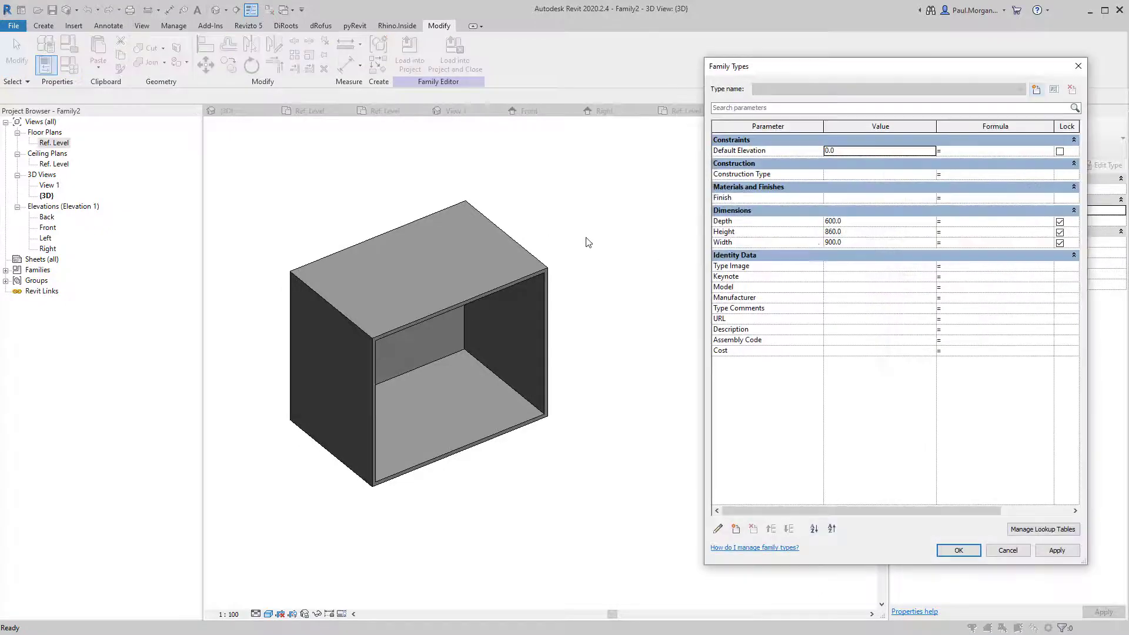
{"action": "left_click", "coordinate": [868, 237]}
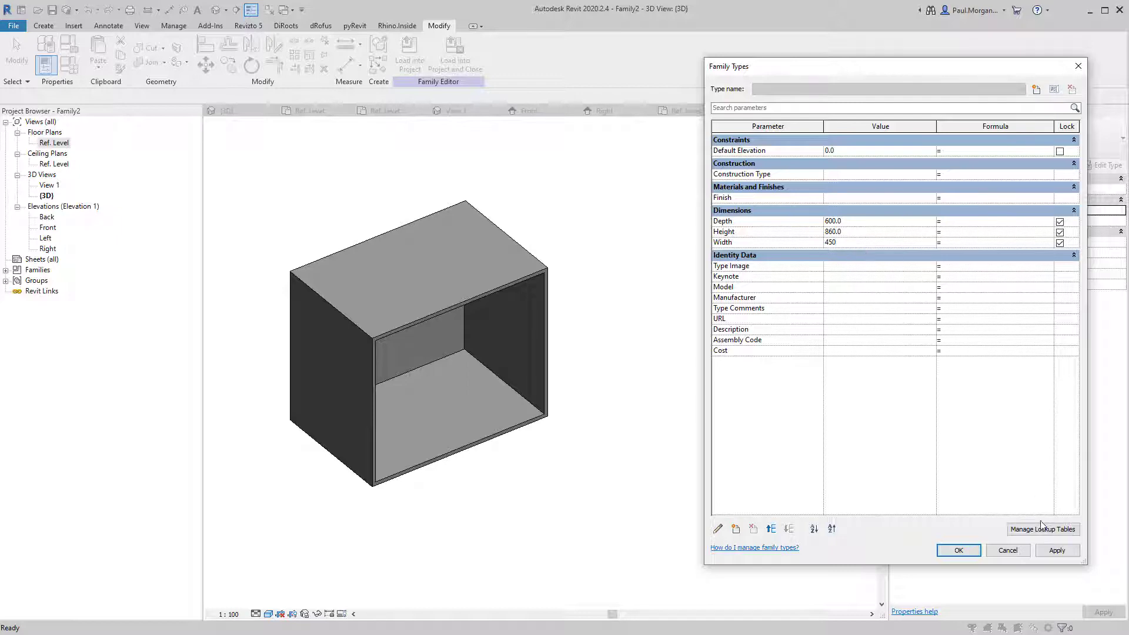
{"action": "left_click", "coordinate": [1057, 550]}
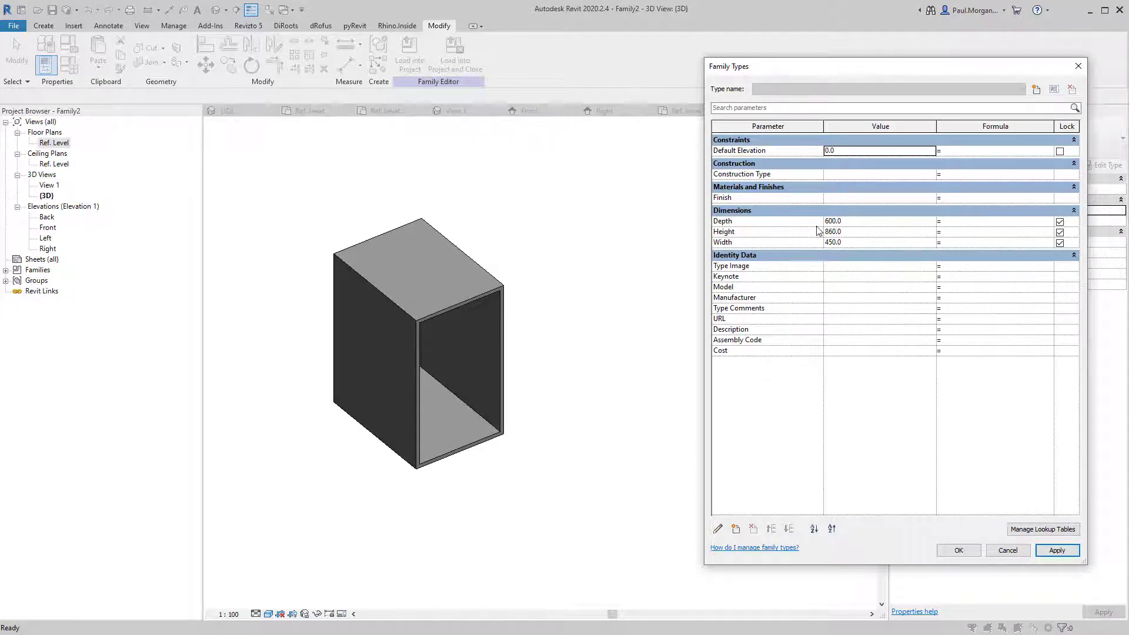
{"action": "left_click", "coordinate": [871, 245]}
{"action": "type", "text": "600"}
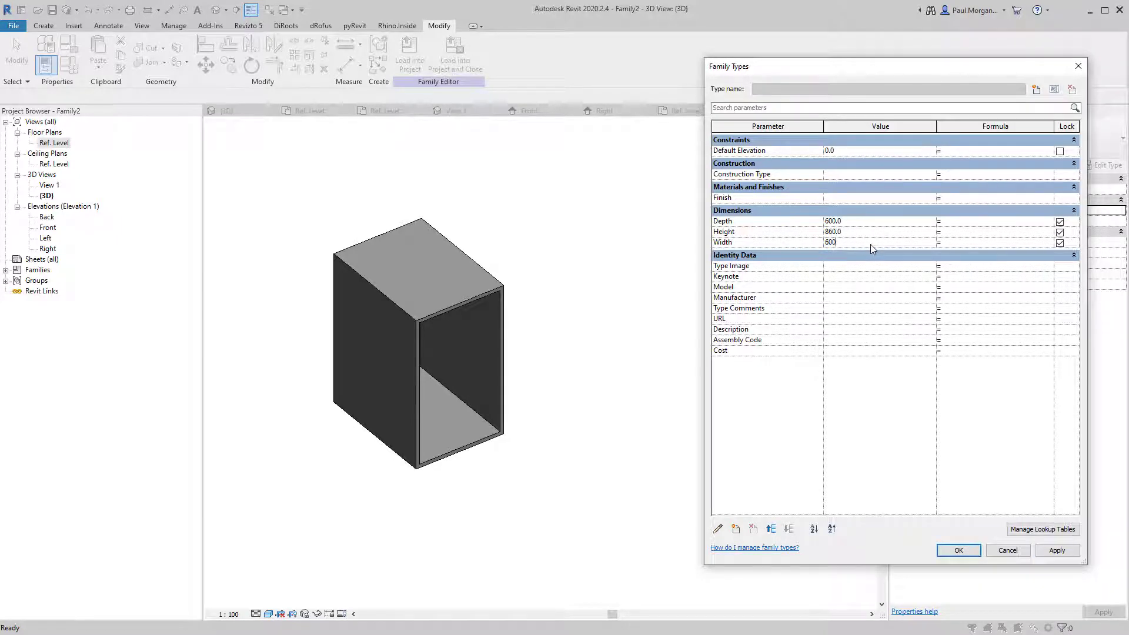
{"action": "left_click", "coordinate": [1057, 550]}
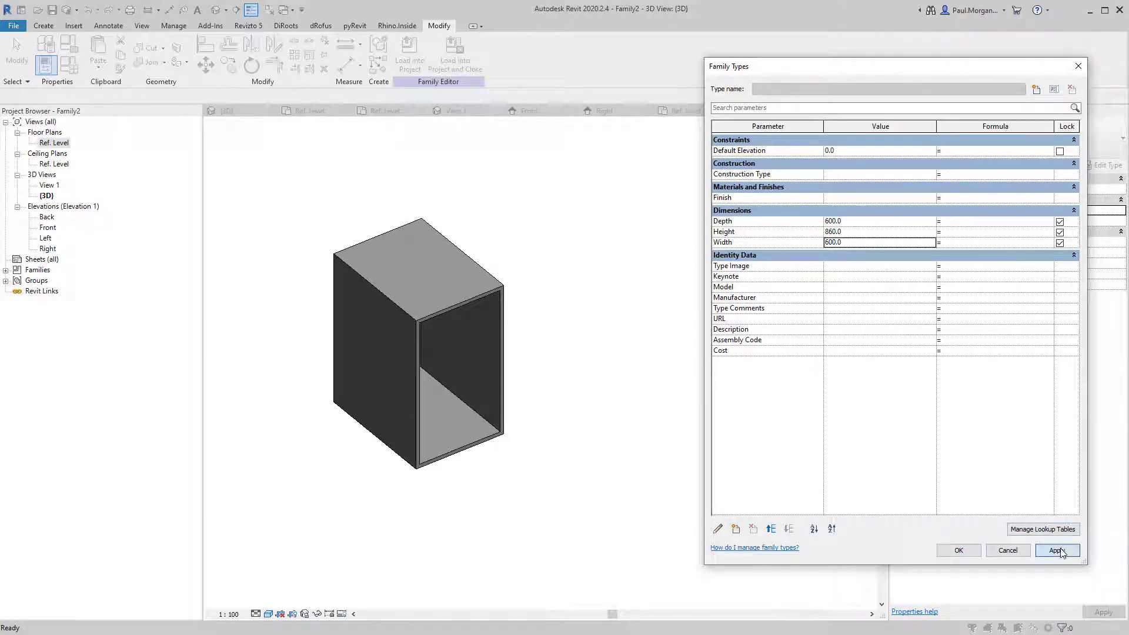
{"action": "left_click", "coordinate": [869, 244]}
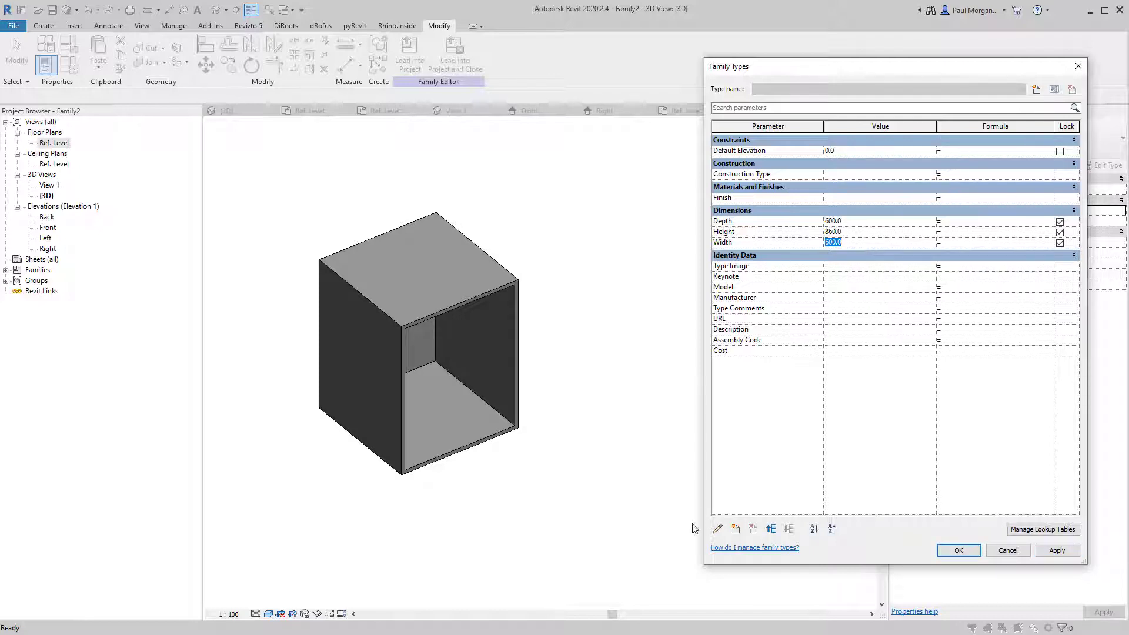
{"action": "left_click", "coordinate": [954, 551]}
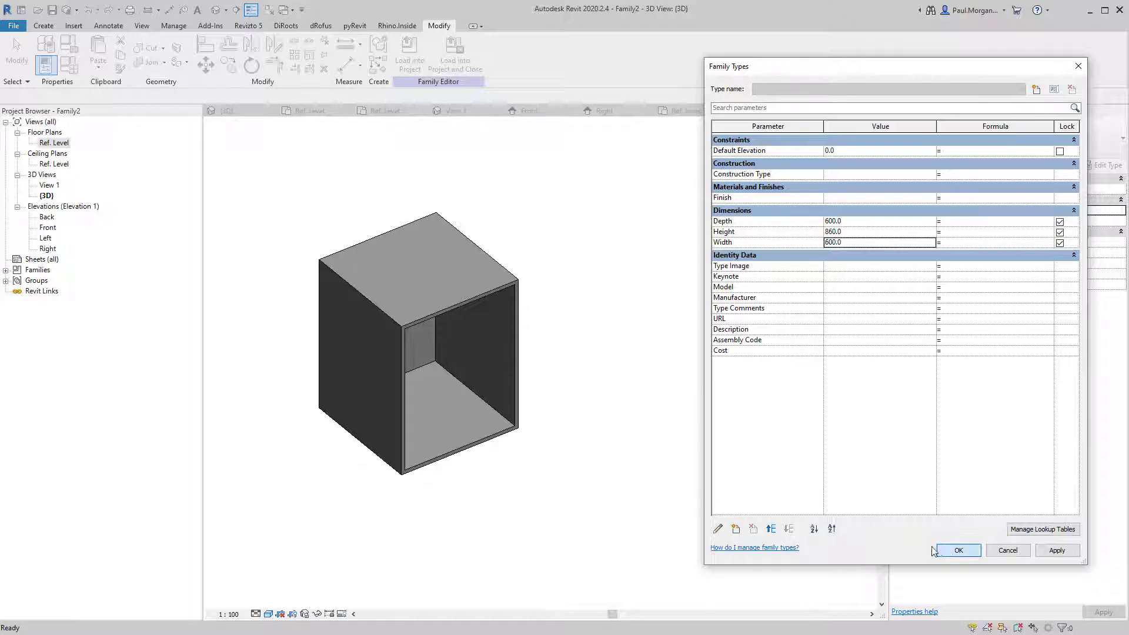
{"action": "key", "text": "Escape"}
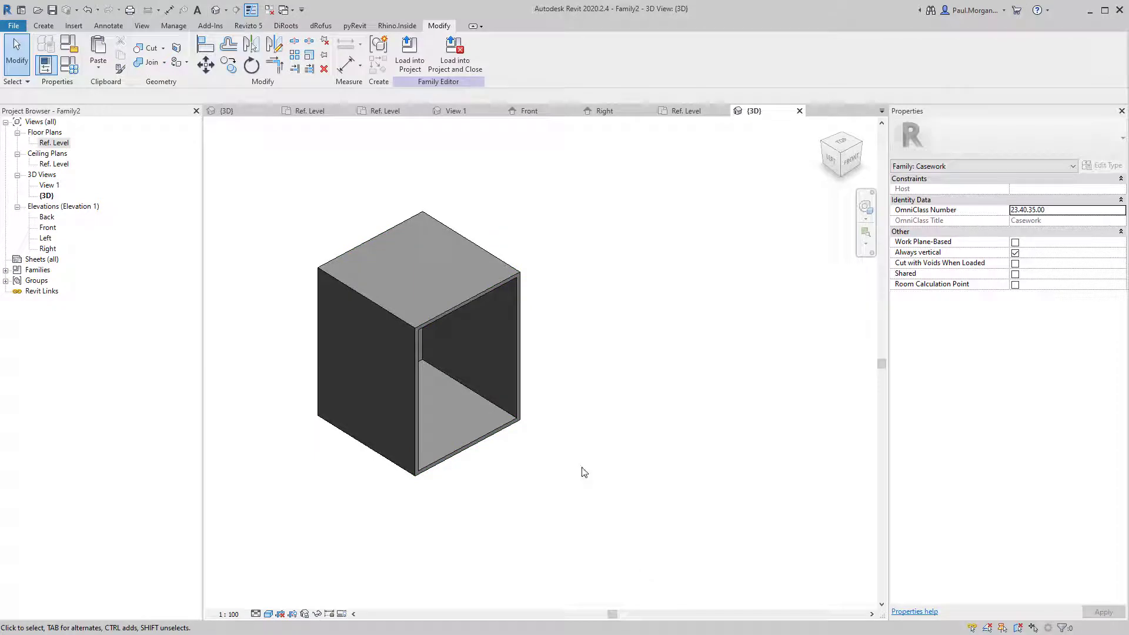
Associate the carcass extrusion's Material with a new 'Cabiant Finish' family parameter.
{"action": "left_click", "coordinate": [491, 251]}
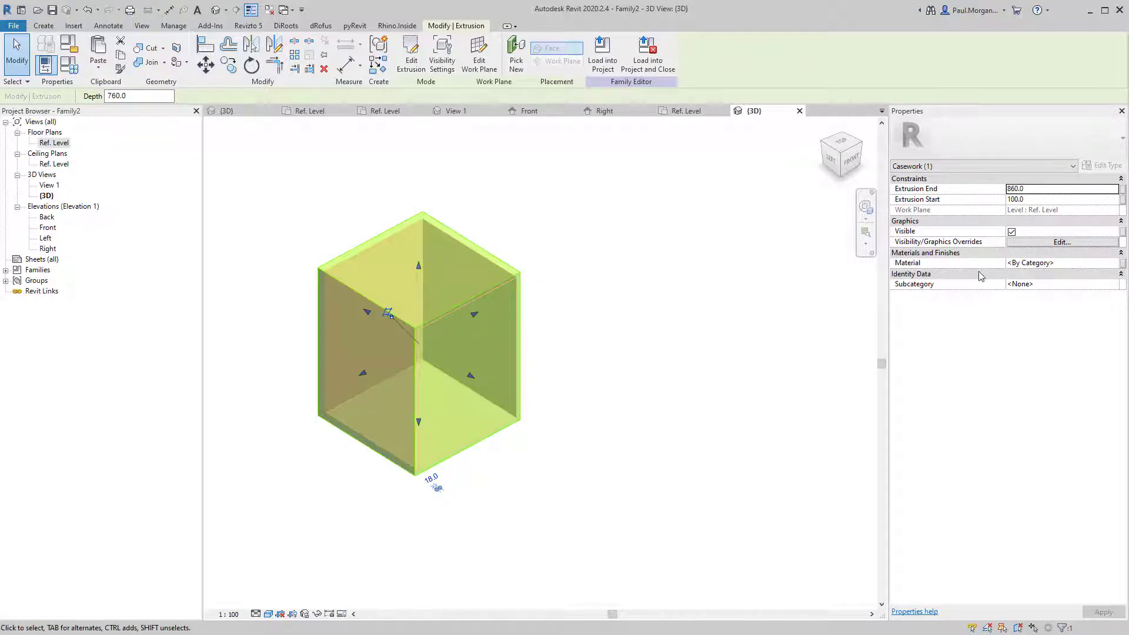
{"action": "key", "text": "ctrl"}
{"action": "key", "text": "ctrl"}
{"action": "key", "text": "ctrl"}
{"action": "left_click", "coordinate": [1123, 266]}
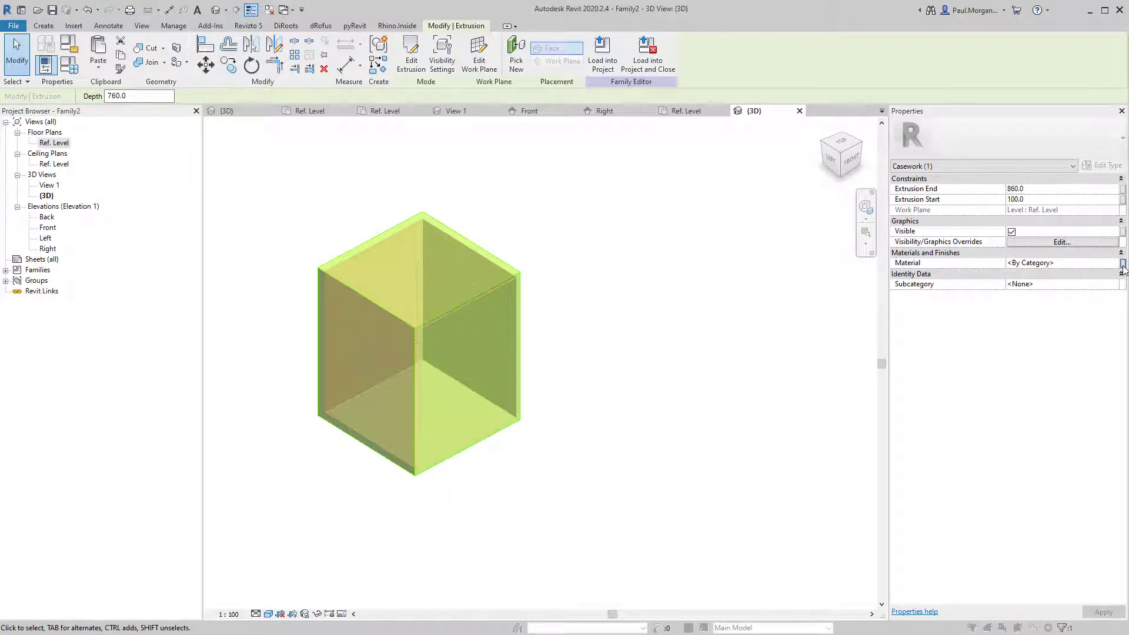
{"action": "left_click_drag", "start_coordinate": [270, 205], "coordinate": [673, 229]}
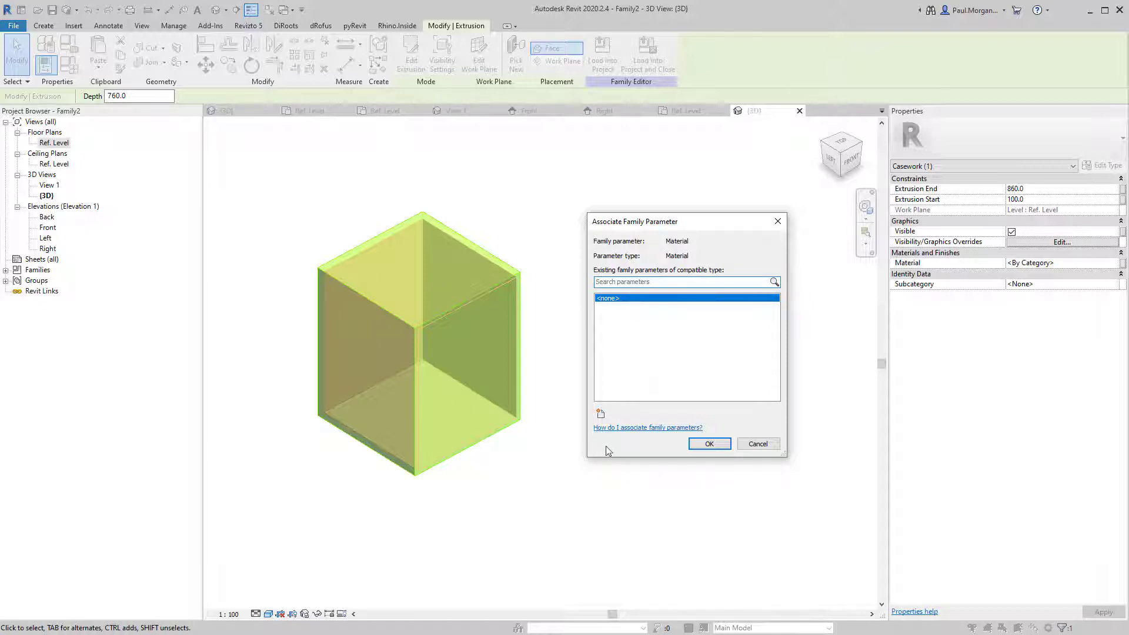
{"action": "left_click", "coordinate": [600, 413]}
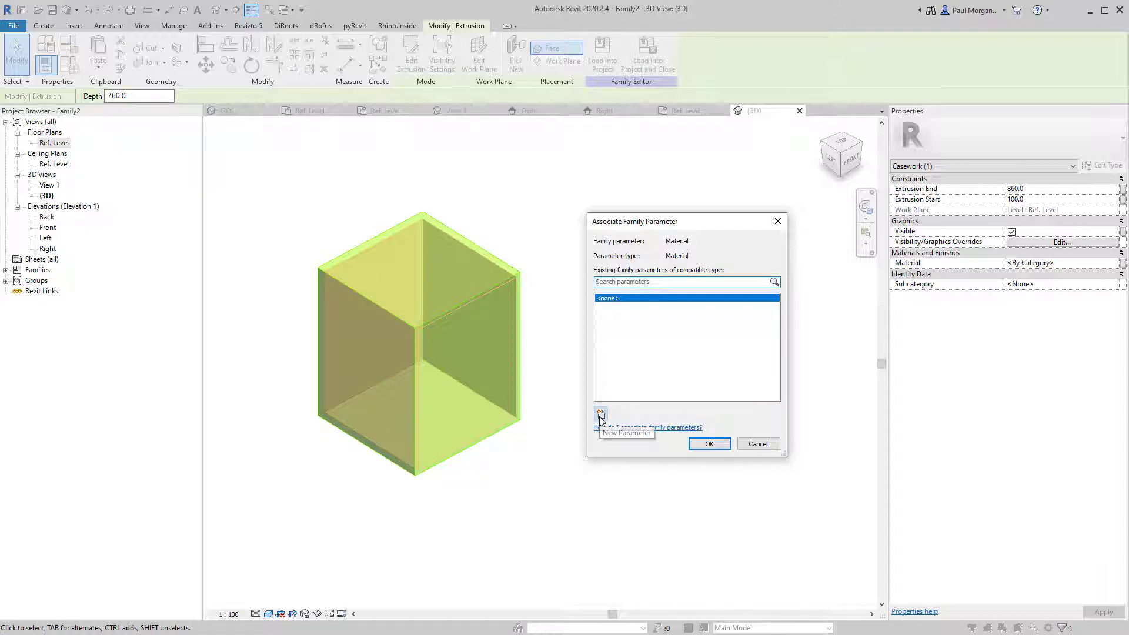
{"action": "left_click_drag", "start_coordinate": [371, 179], "coordinate": [439, 187]}
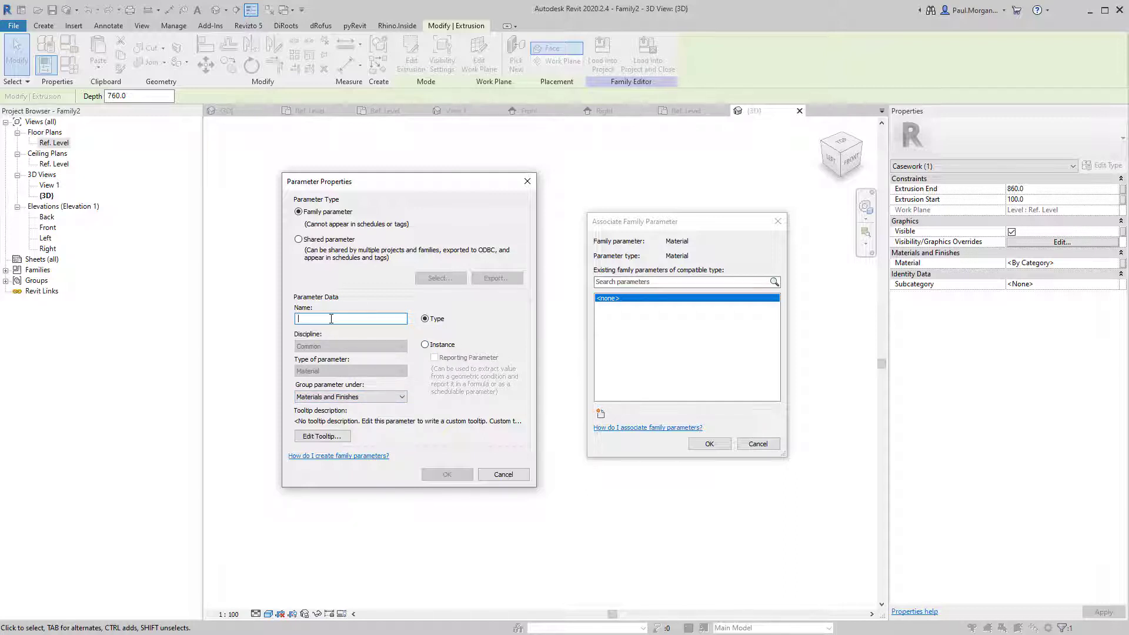
{"action": "type", "text": "Cabiant Finish"}
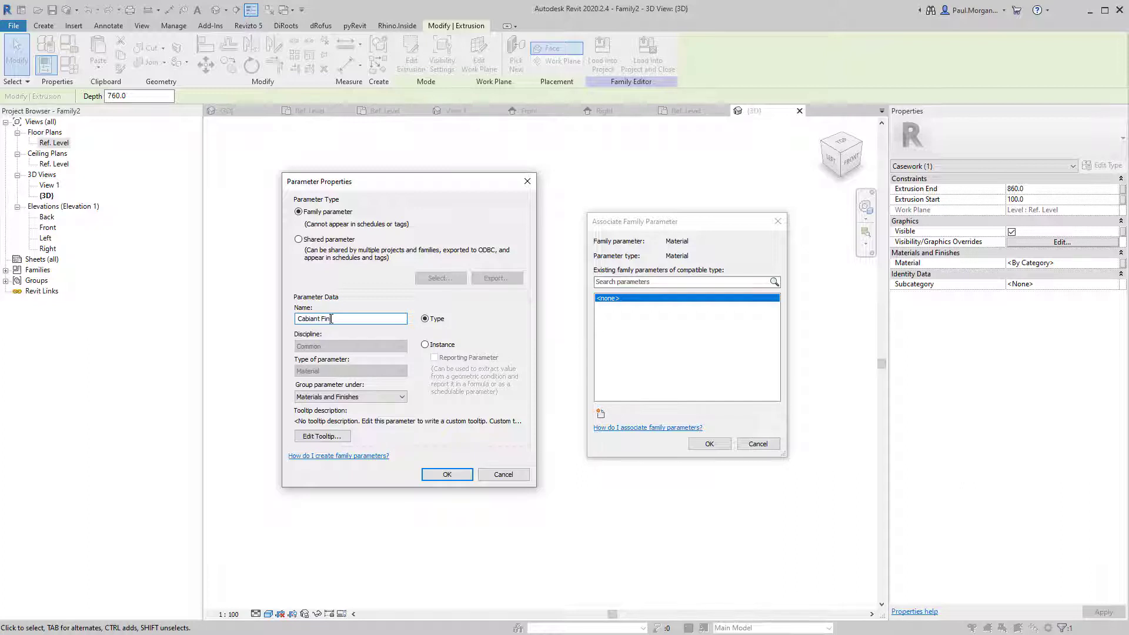
{"action": "left_click", "coordinate": [465, 480]}
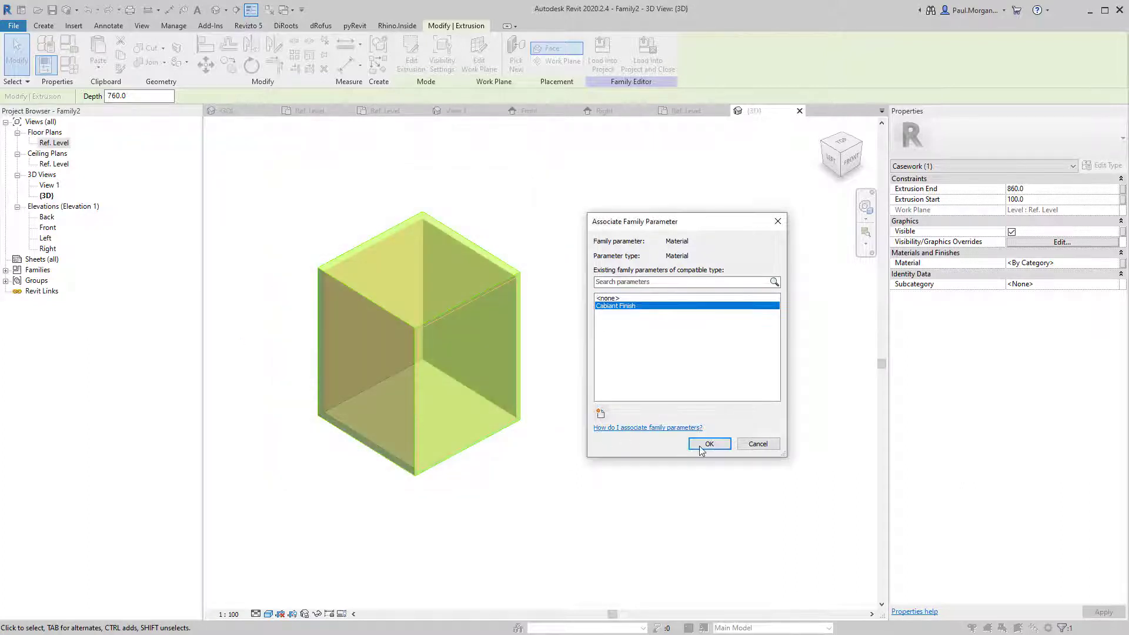
{"action": "left_click", "coordinate": [701, 450]}
{"action": "left_click", "coordinate": [638, 509]}
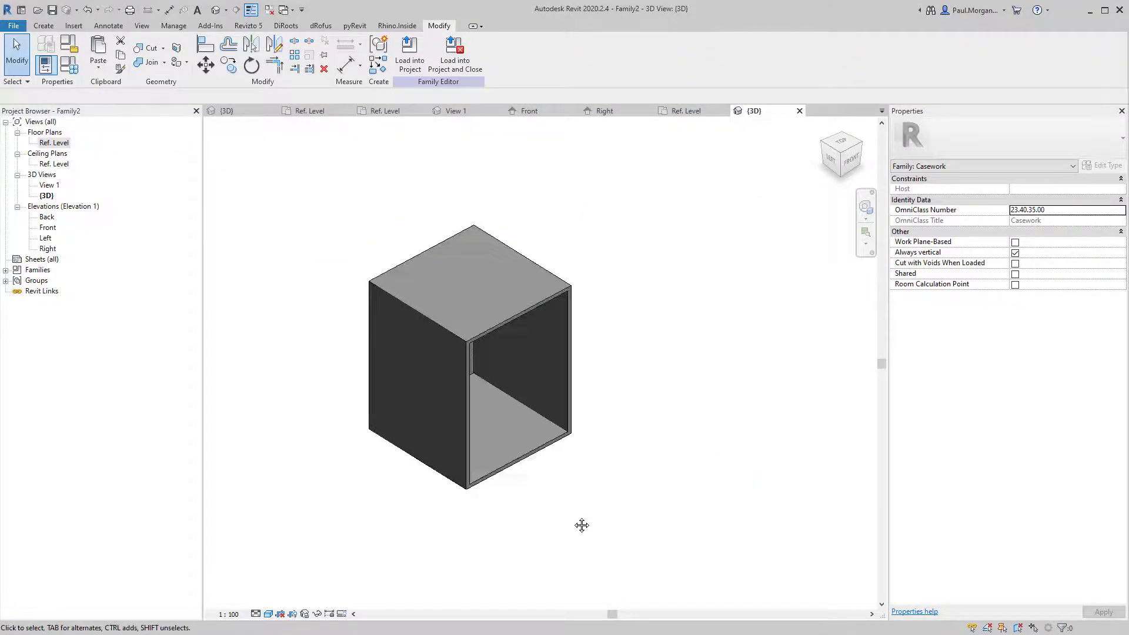
Save the family as a new file named JN_CARCASS.
{"action": "middle_click_drag", "start_coordinate": [581, 525], "coordinate": [558, 522], "text": "shift"}
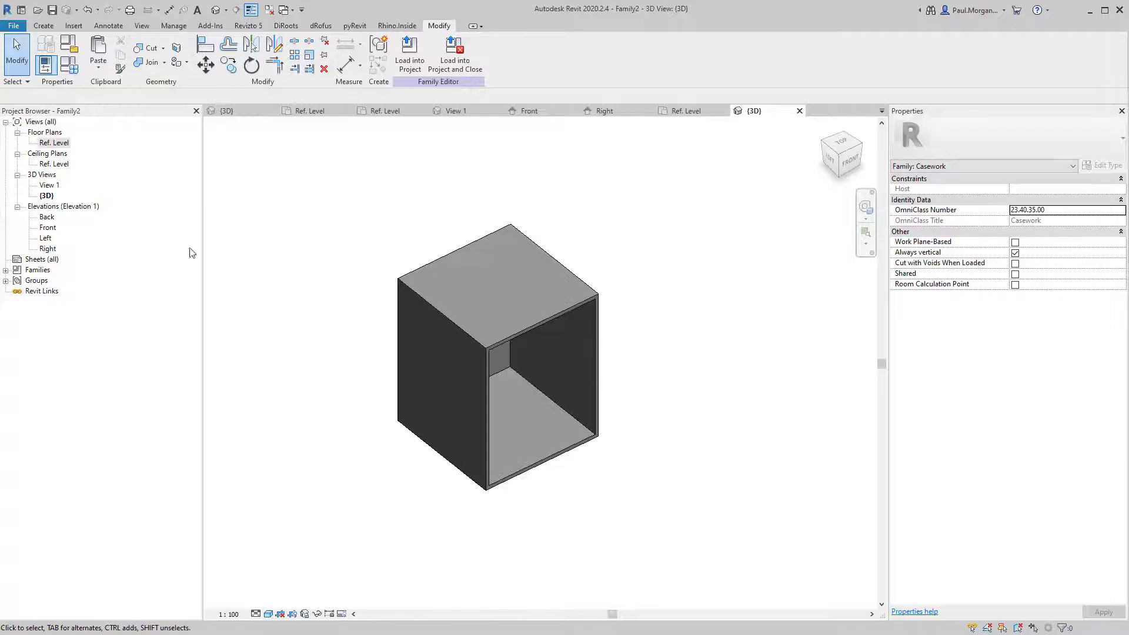
{"action": "left_click", "coordinate": [10, 26]}
{"action": "mouse_move", "coordinate": [71, 165]}
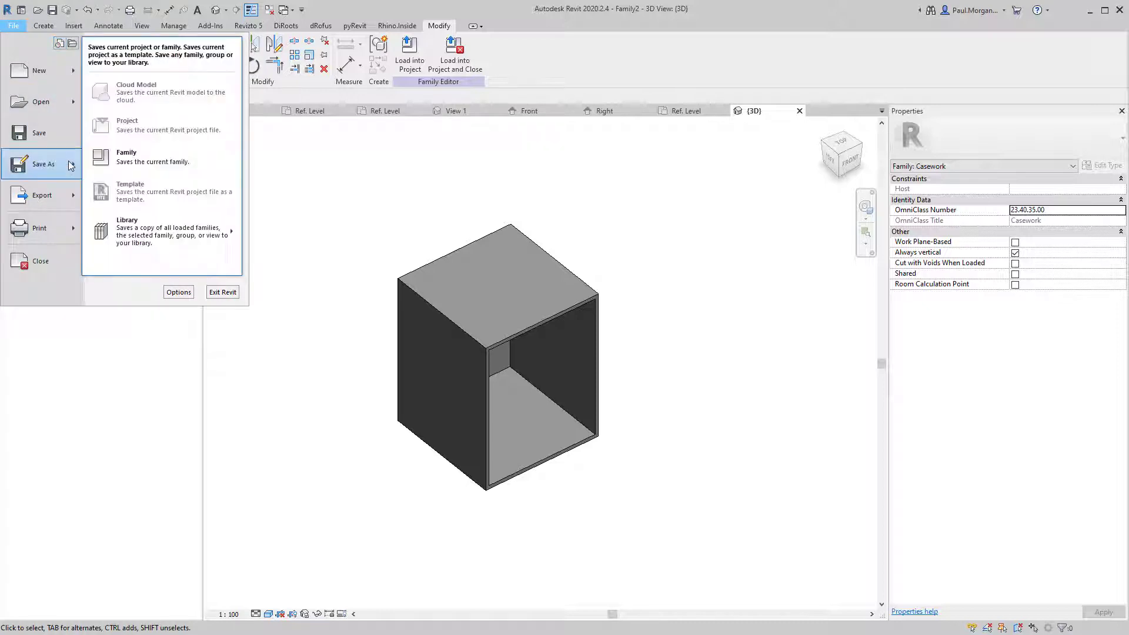
{"action": "left_click", "coordinate": [111, 163]}
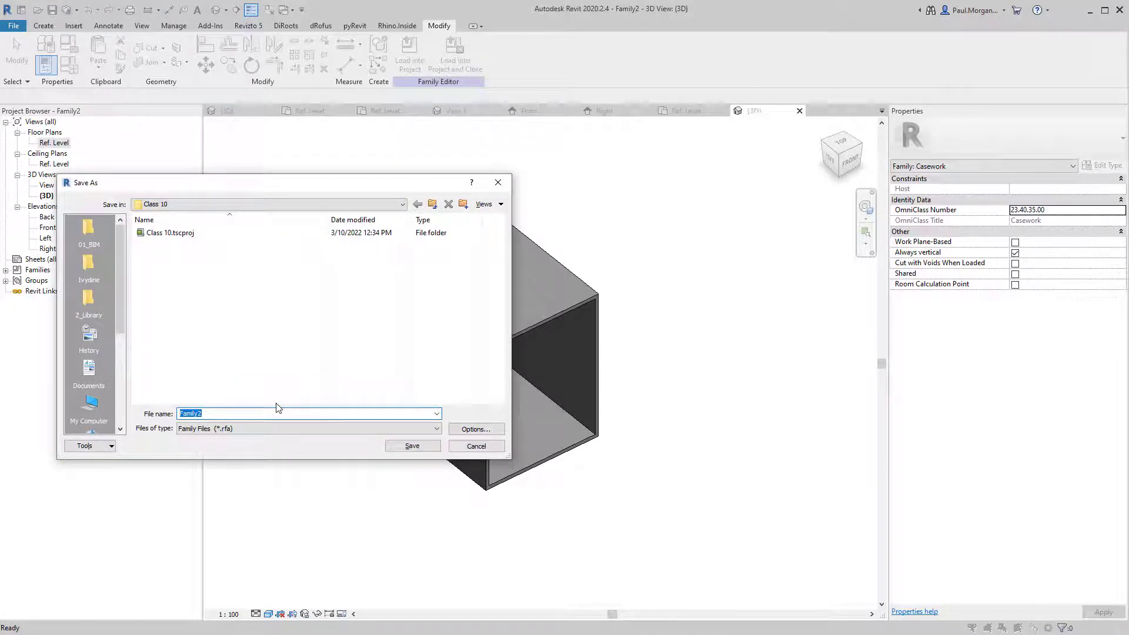
{"action": "type", "text": "JN_CARCASS"}
Set the thumbnail preview source to 3D View: {3D} and complete the save.
{"action": "left_click", "coordinate": [465, 431]}
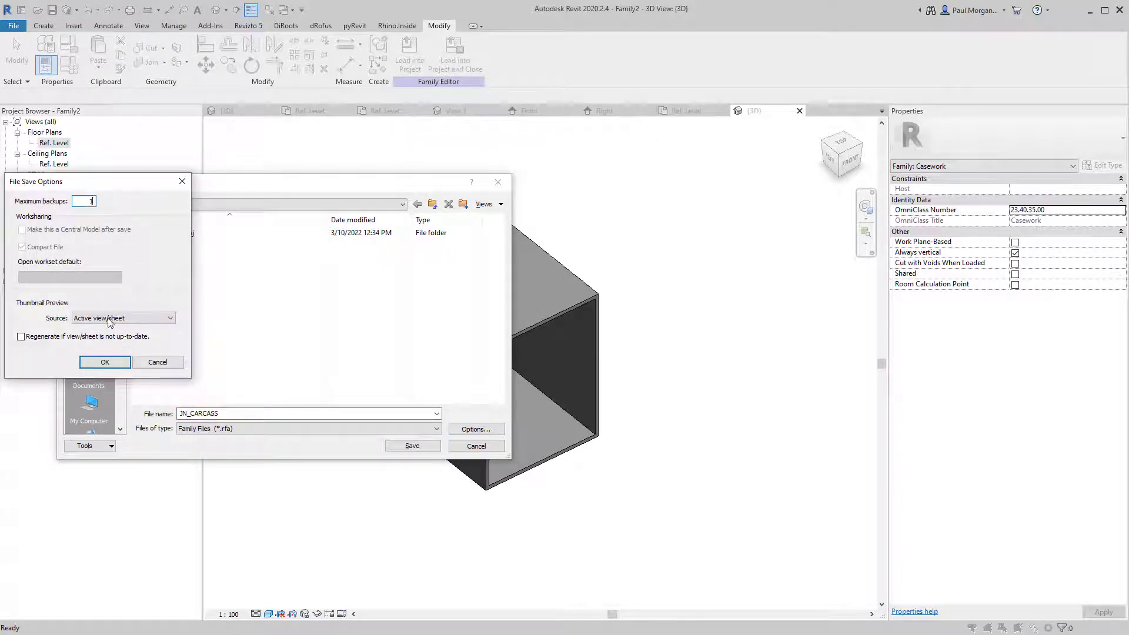
{"action": "left_click", "coordinate": [108, 320]}
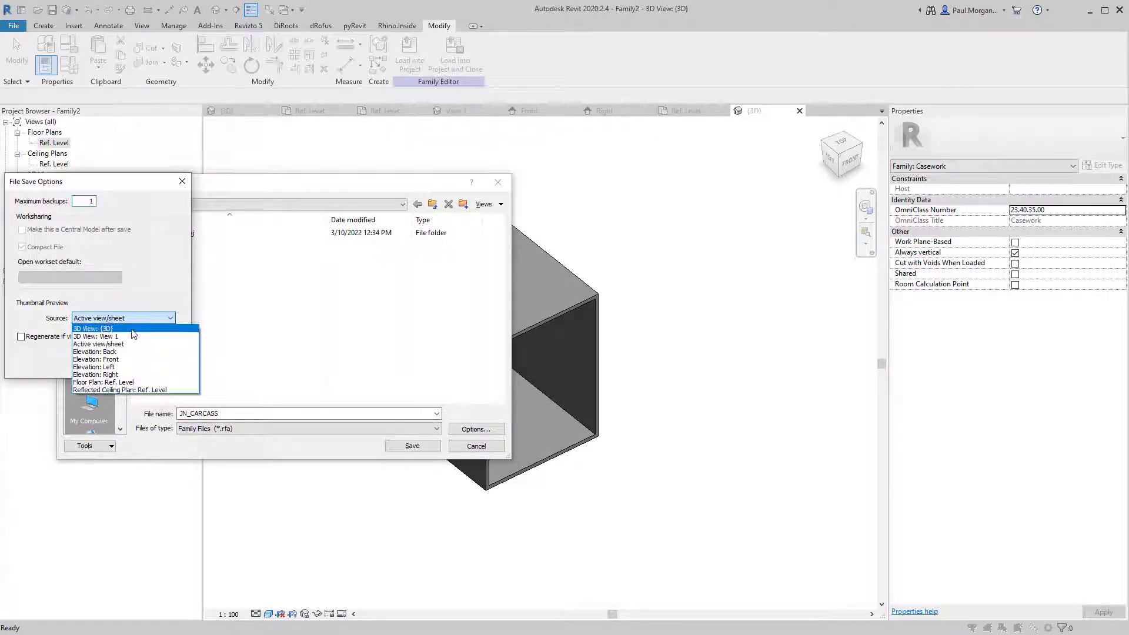
{"action": "left_click", "coordinate": [109, 330]}
{"action": "left_click_drag", "start_coordinate": [115, 194], "coordinate": [225, 255]}
{"action": "left_click", "coordinate": [215, 425]}
{"action": "left_click", "coordinate": [412, 447]}
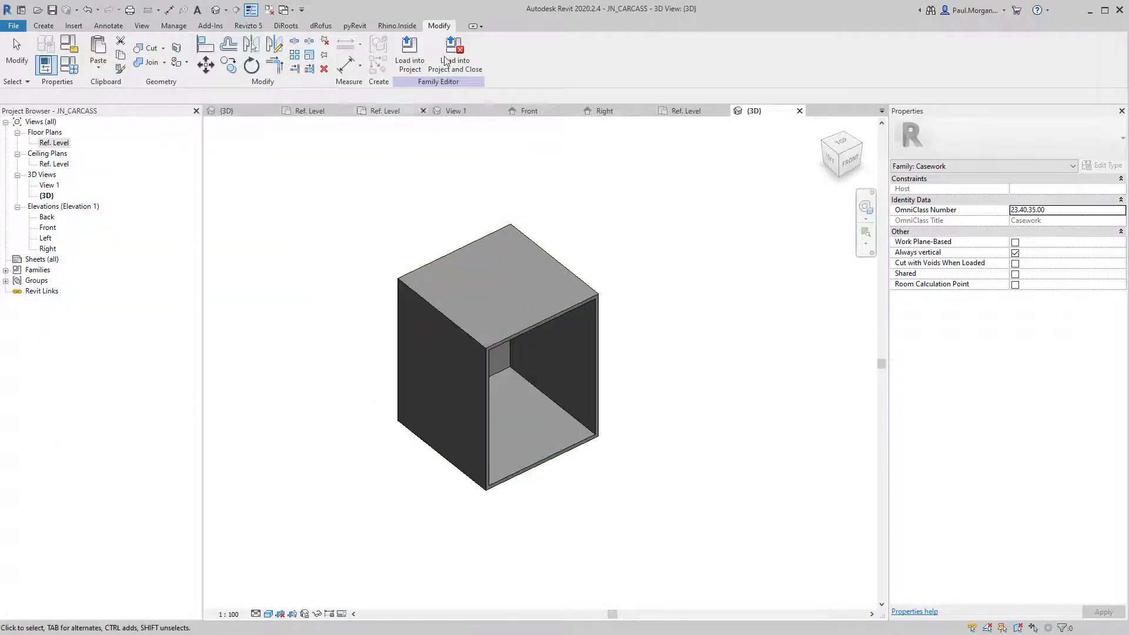
Load the JN_CARCASS family into Family1.
{"action": "left_click", "coordinate": [413, 64]}
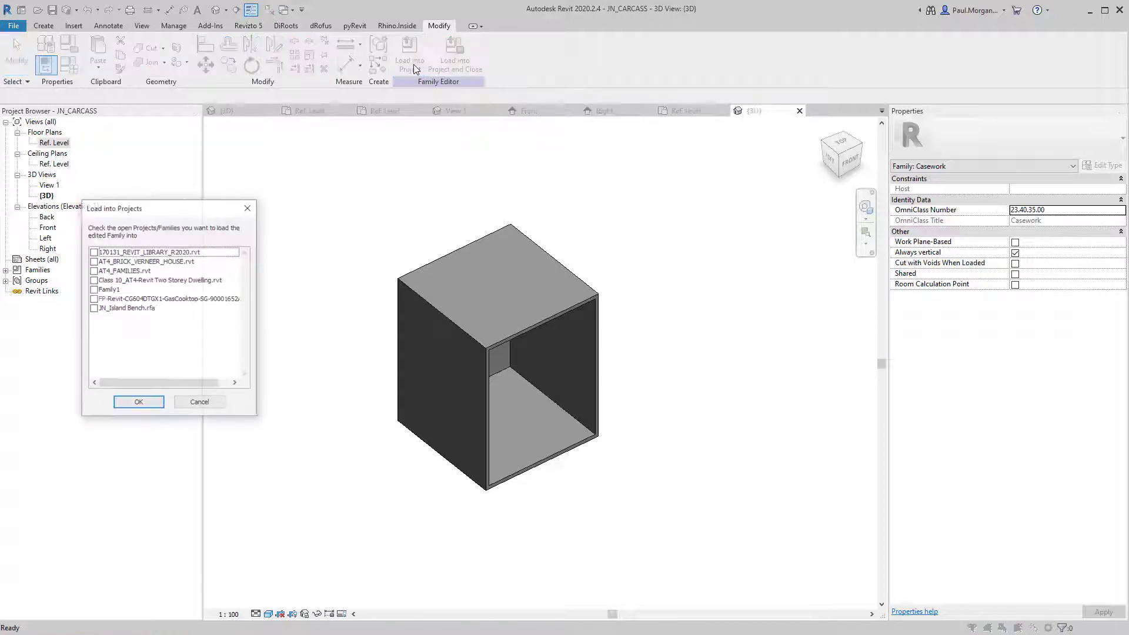
{"action": "left_click_drag", "start_coordinate": [164, 211], "coordinate": [322, 210]}
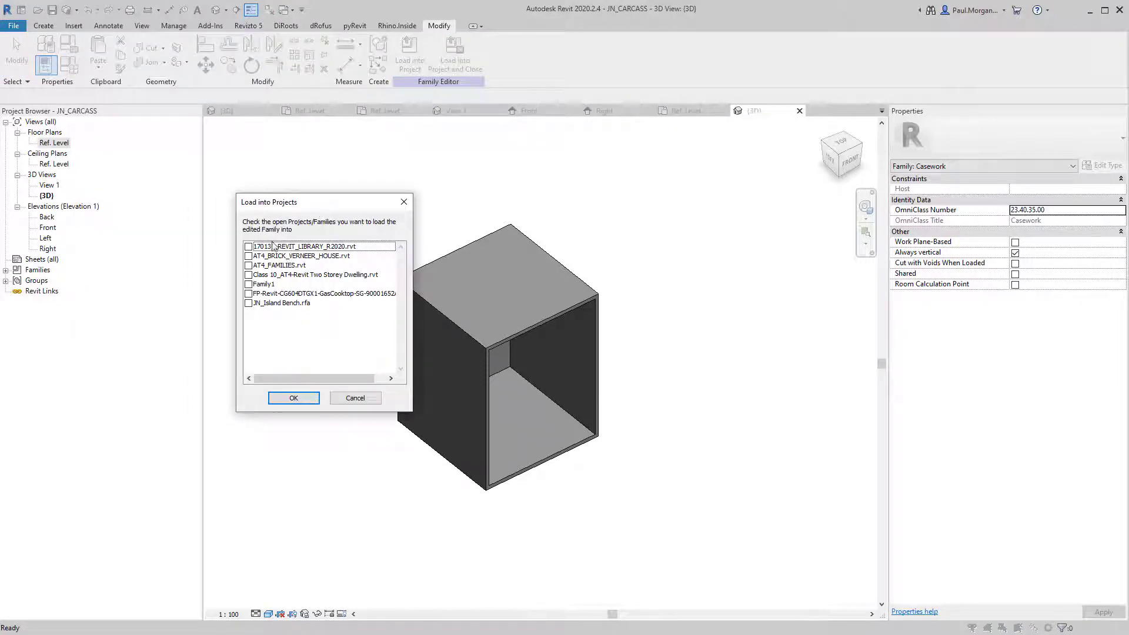
{"action": "left_click", "coordinate": [247, 286]}
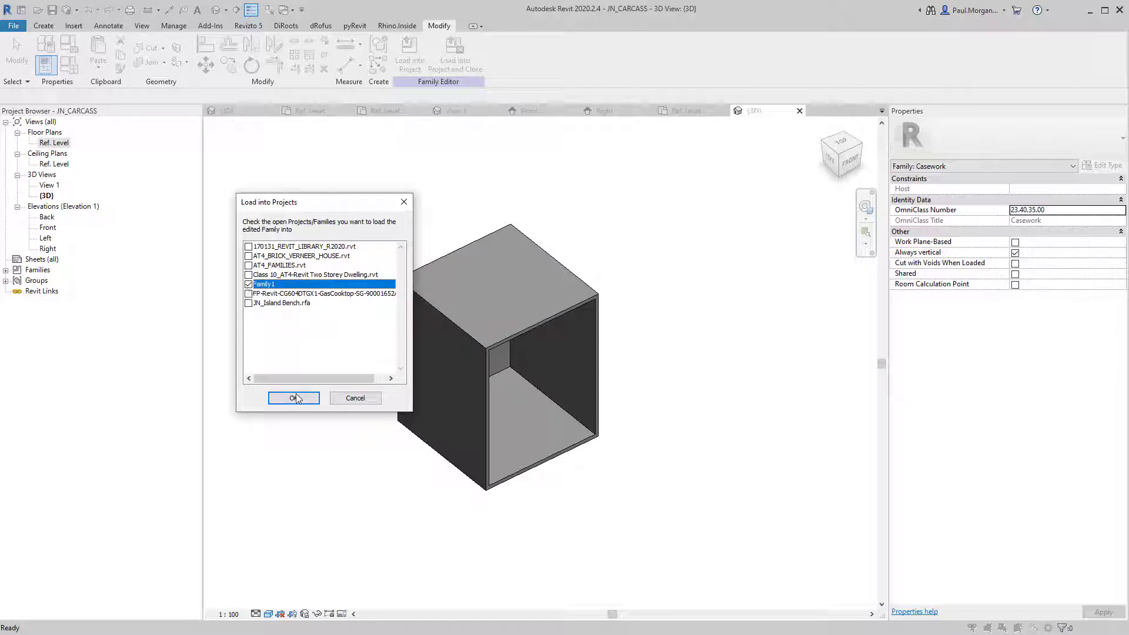
{"action": "left_click", "coordinate": [296, 399]}
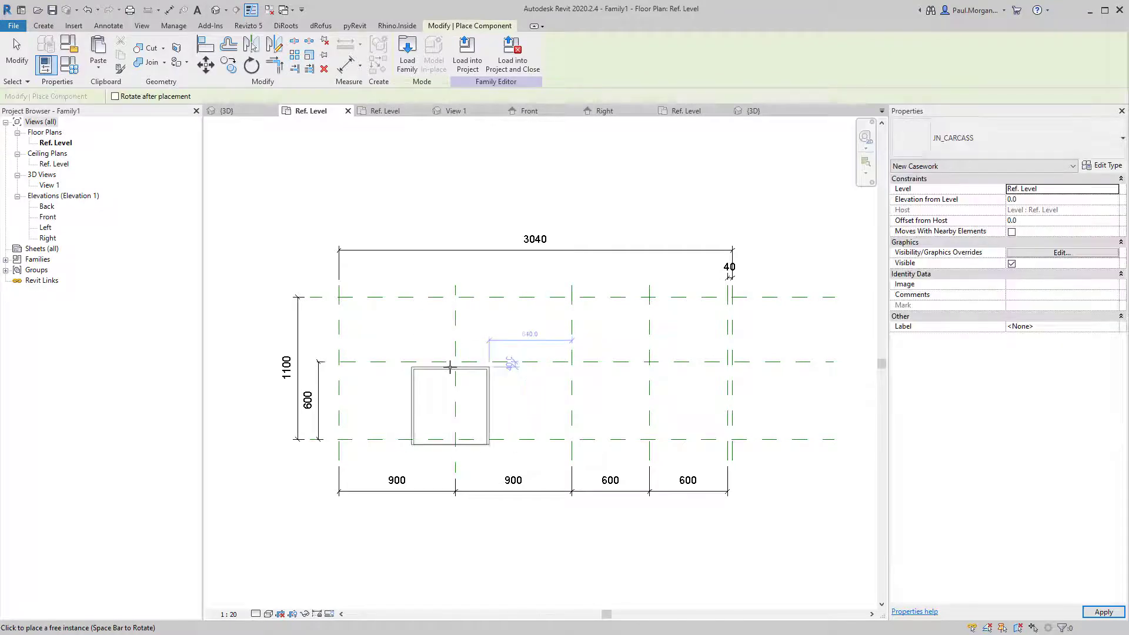
Place JN_CARCASS cabinets in the first 900 bay and both 600 bays, then select the left one.
{"action": "scroll", "coordinate": [406, 371], "scroll_direction": "up", "scroll_amount": 3}
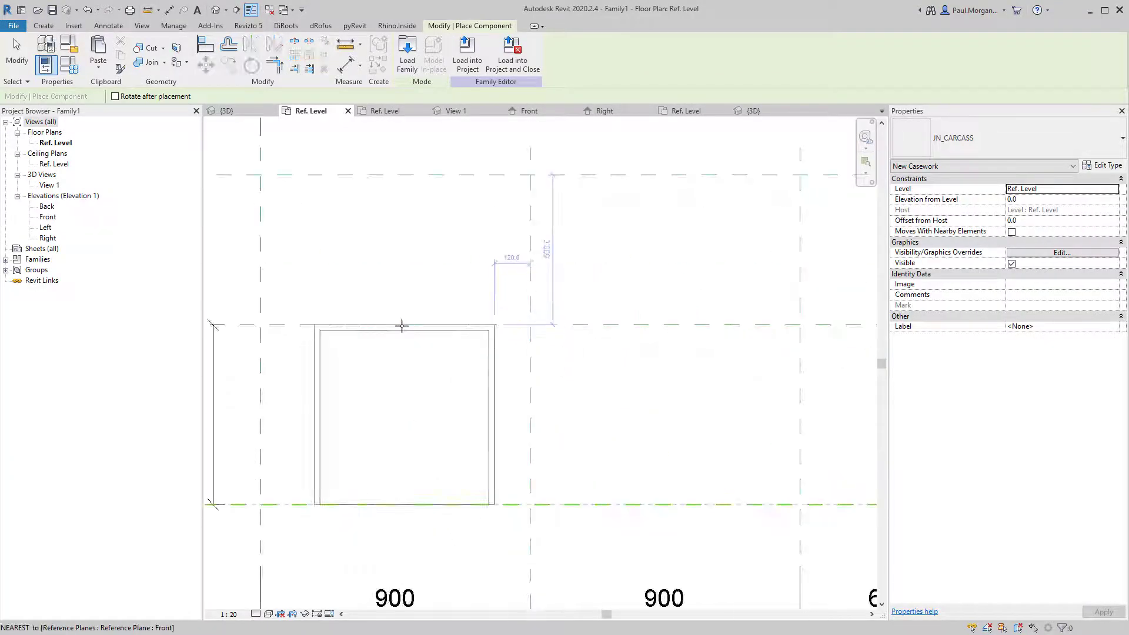
{"action": "left_click", "coordinate": [404, 328]}
{"action": "scroll", "coordinate": [401, 356], "scroll_direction": "down", "scroll_amount": 2}
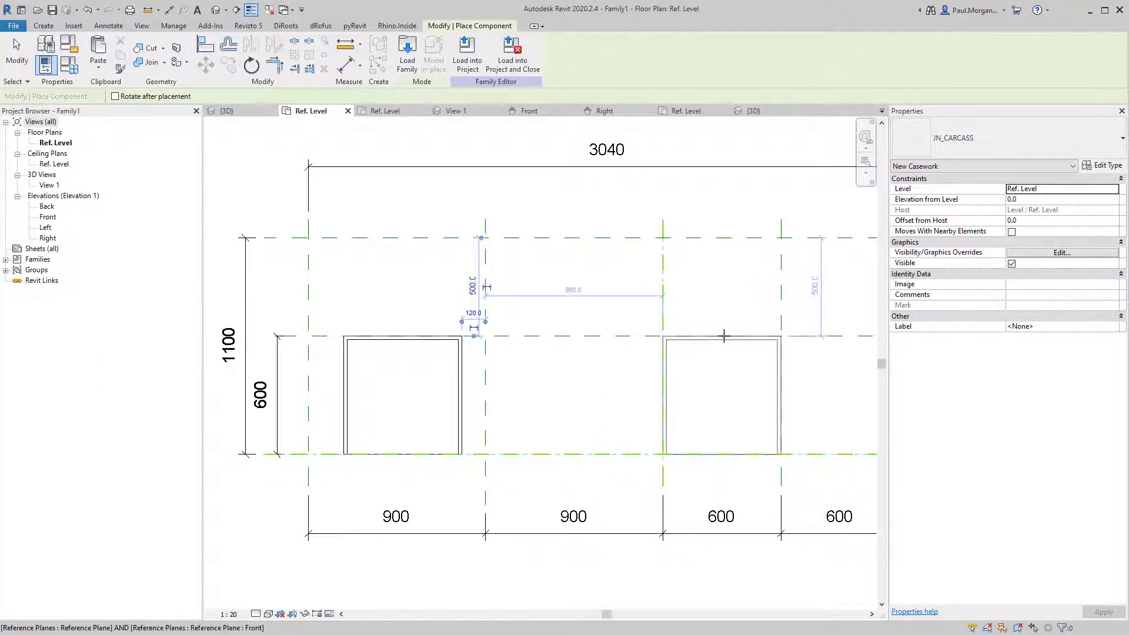
{"action": "left_click", "coordinate": [724, 335]}
{"action": "middle_click_drag", "start_coordinate": [762, 336], "coordinate": [594, 336]}
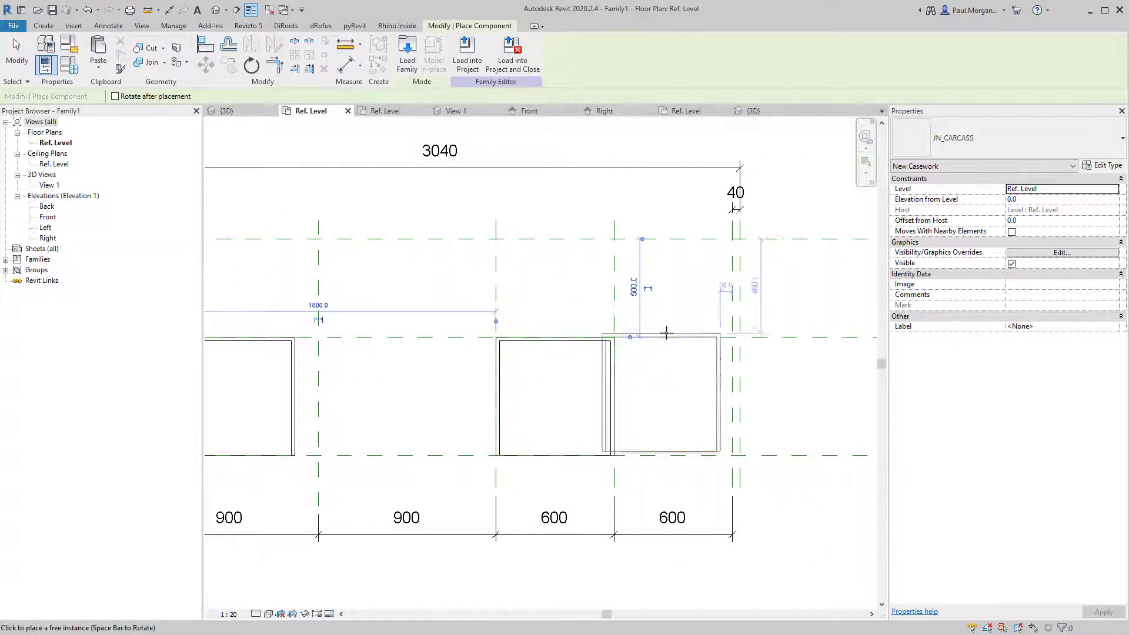
{"action": "left_click", "coordinate": [671, 334]}
{"action": "scroll", "coordinate": [583, 419], "scroll_direction": "down", "scroll_amount": 2}
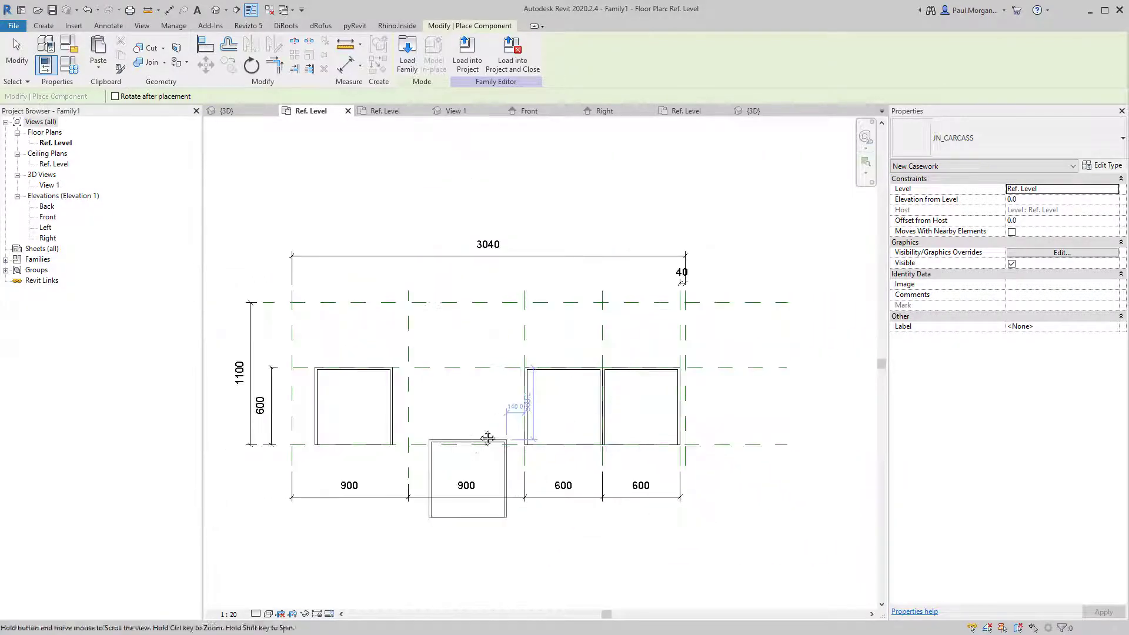
{"action": "middle_click_drag", "start_coordinate": [488, 438], "coordinate": [520, 411]}
{"action": "key", "text": "Escape"}
{"action": "key", "text": "Escape"}
{"action": "left_click", "coordinate": [420, 374]}
{"action": "scroll", "coordinate": [420, 377], "scroll_direction": "up", "scroll_amount": 2}
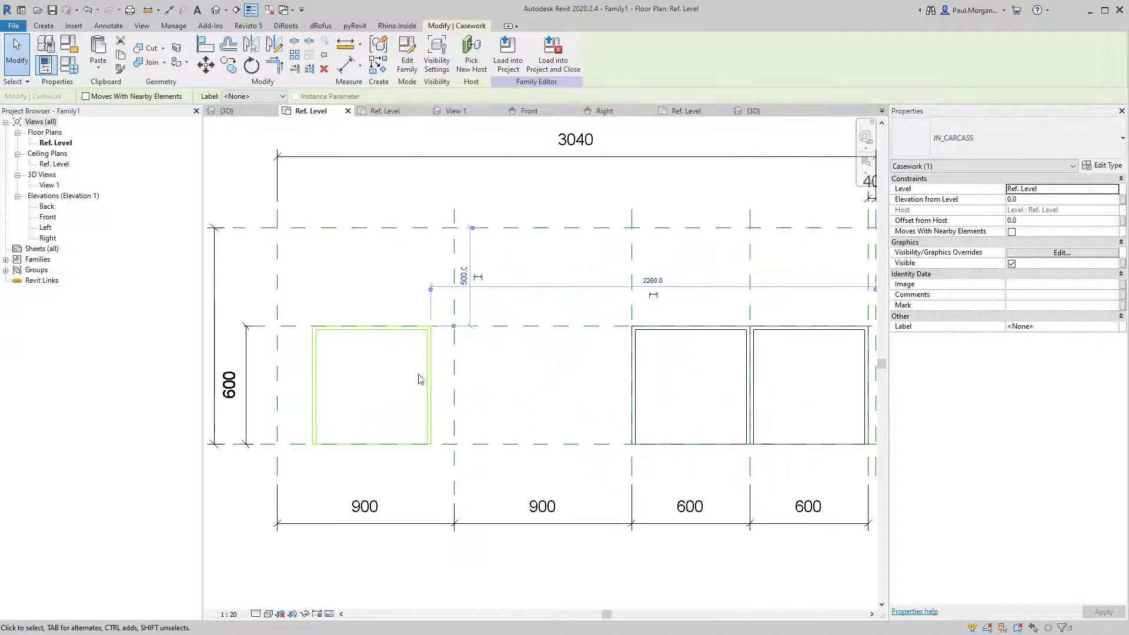
Show the cabinets in the default 3D view with the Shaded visual style.
{"action": "left_click", "coordinate": [216, 9]}
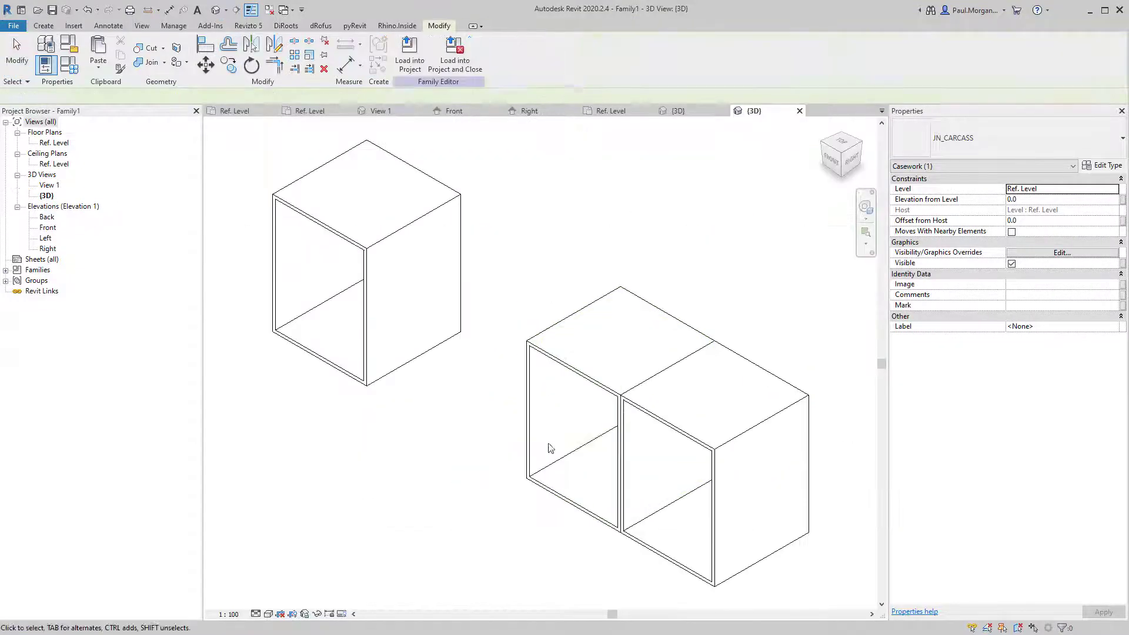
{"action": "middle_click_drag", "start_coordinate": [551, 448], "coordinate": [796, 415], "text": "shift"}
{"action": "scroll", "coordinate": [575, 499], "scroll_direction": "down", "scroll_amount": 1}
{"action": "middle_click_drag", "start_coordinate": [623, 510], "coordinate": [588, 450]}
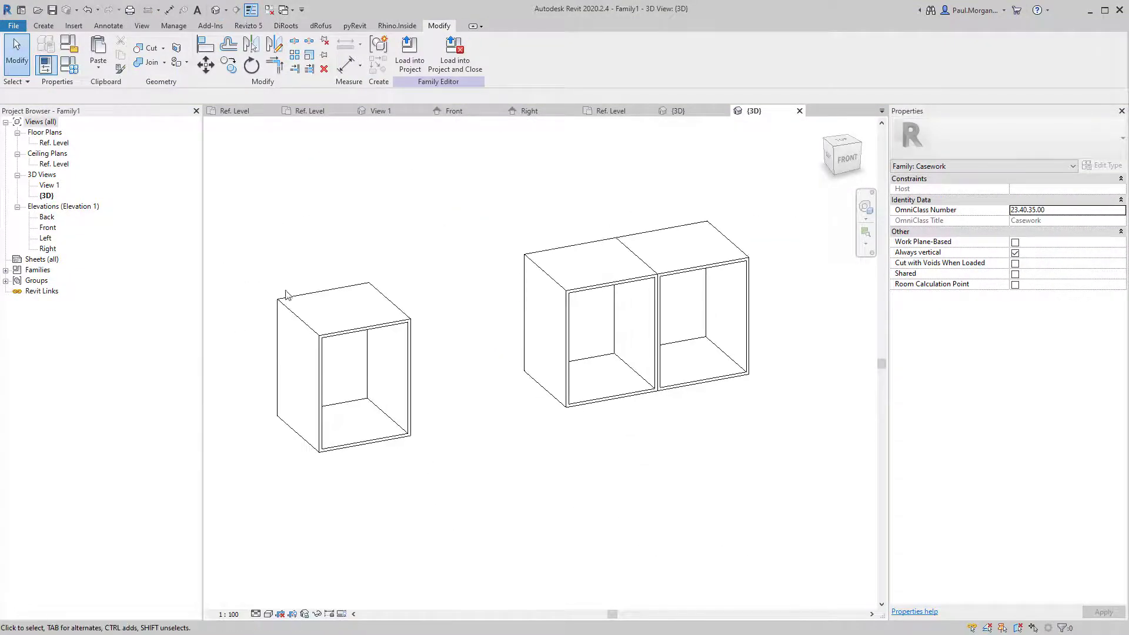
{"action": "left_click", "coordinate": [269, 614]}
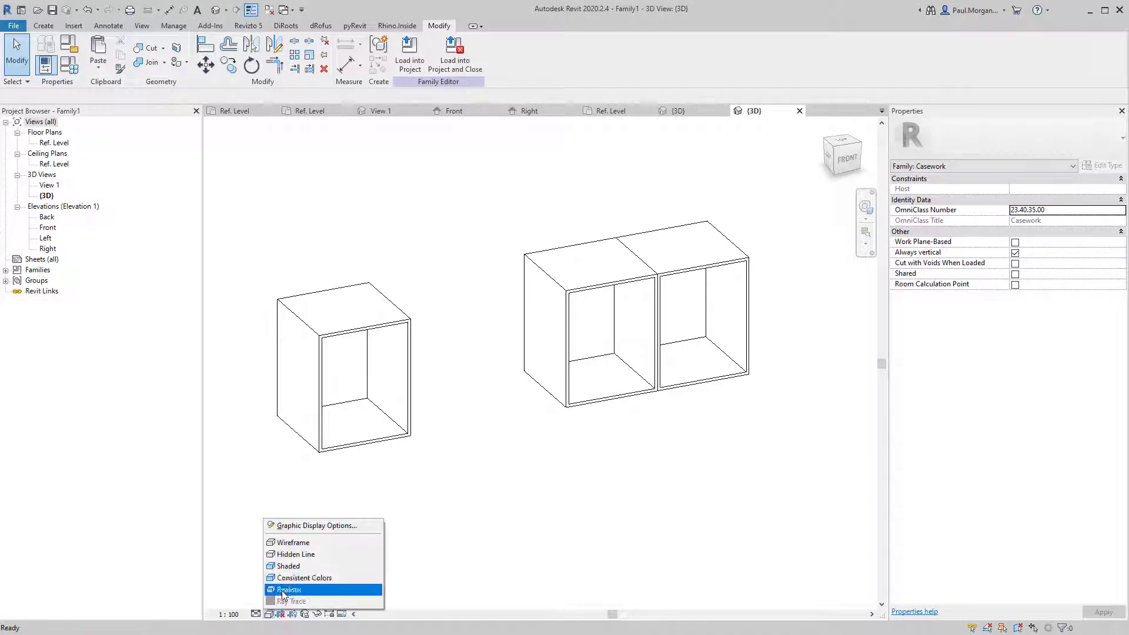
{"action": "left_click", "coordinate": [295, 567]}
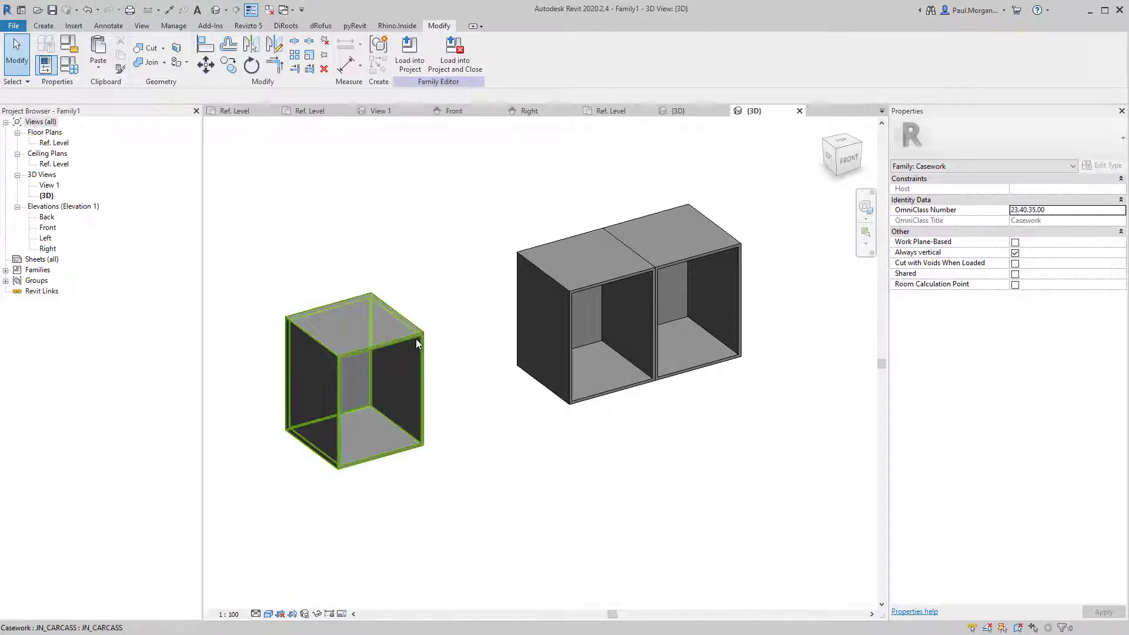
Rename the left cabinet's JN_CARCASS type to 600mm.
{"action": "left_click", "coordinate": [415, 339]}
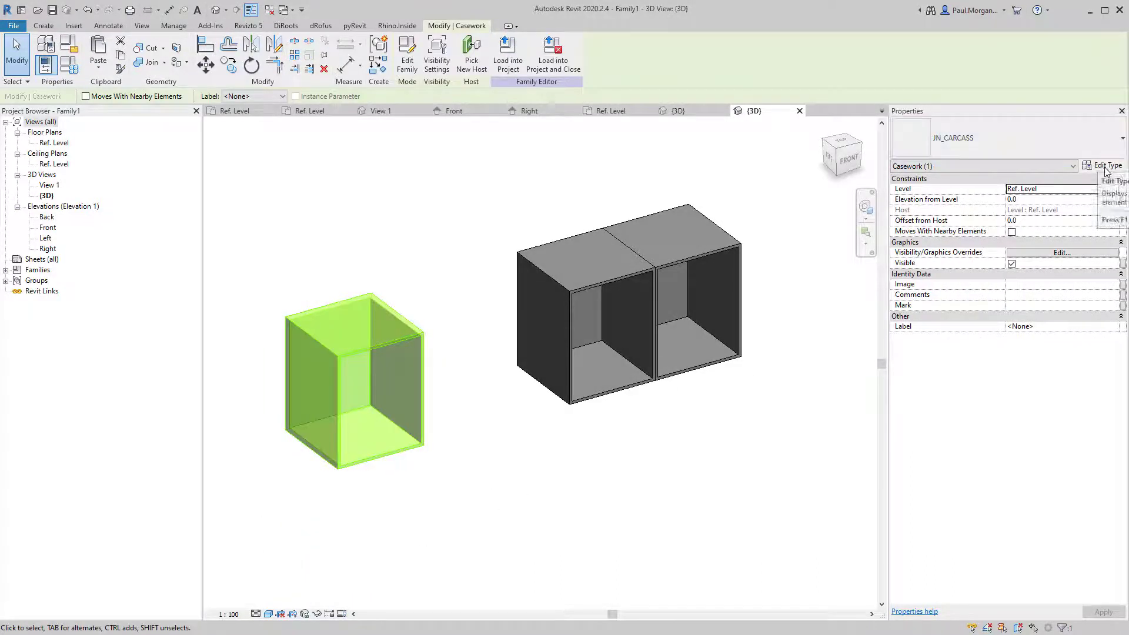
{"action": "left_click", "coordinate": [1105, 167]}
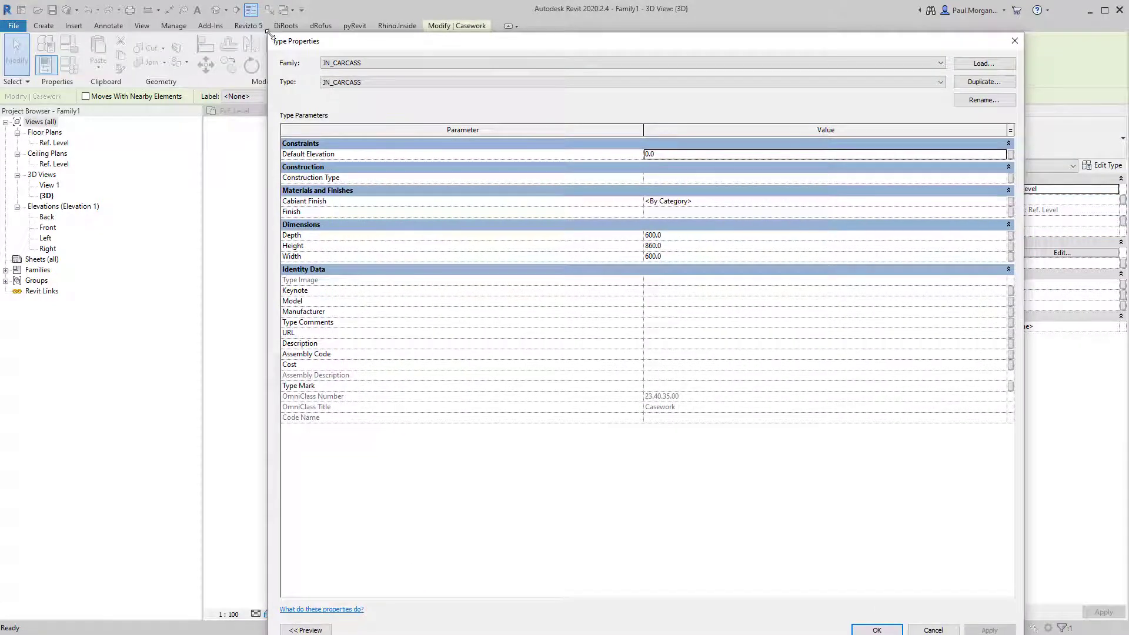
{"action": "left_click_drag", "start_coordinate": [269, 34], "coordinate": [482, 35]}
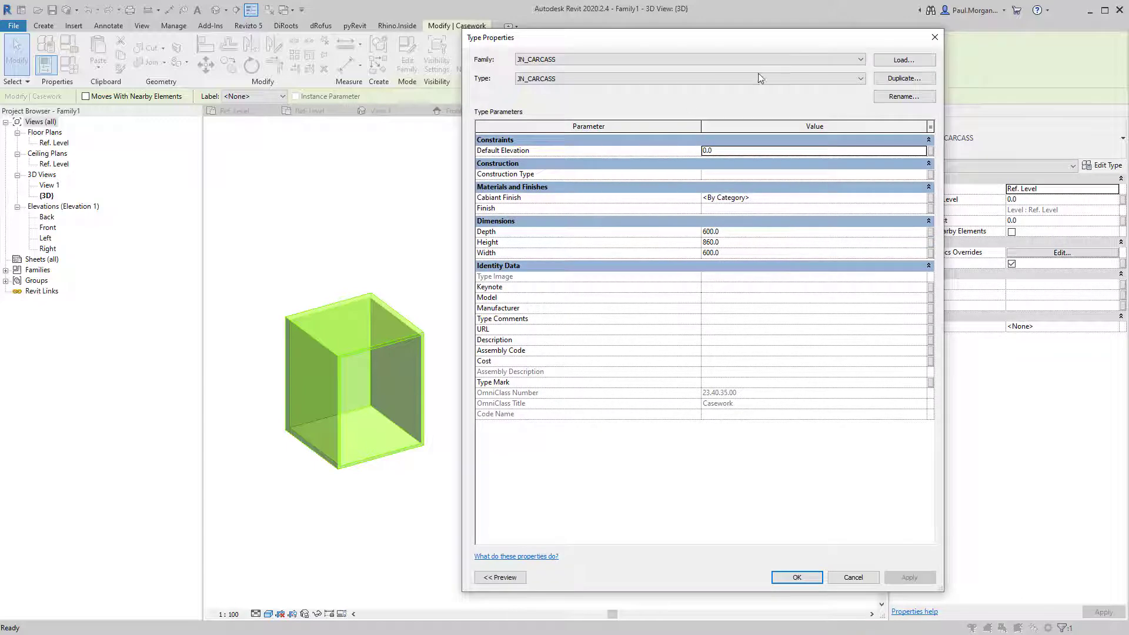
{"action": "left_click", "coordinate": [904, 96]}
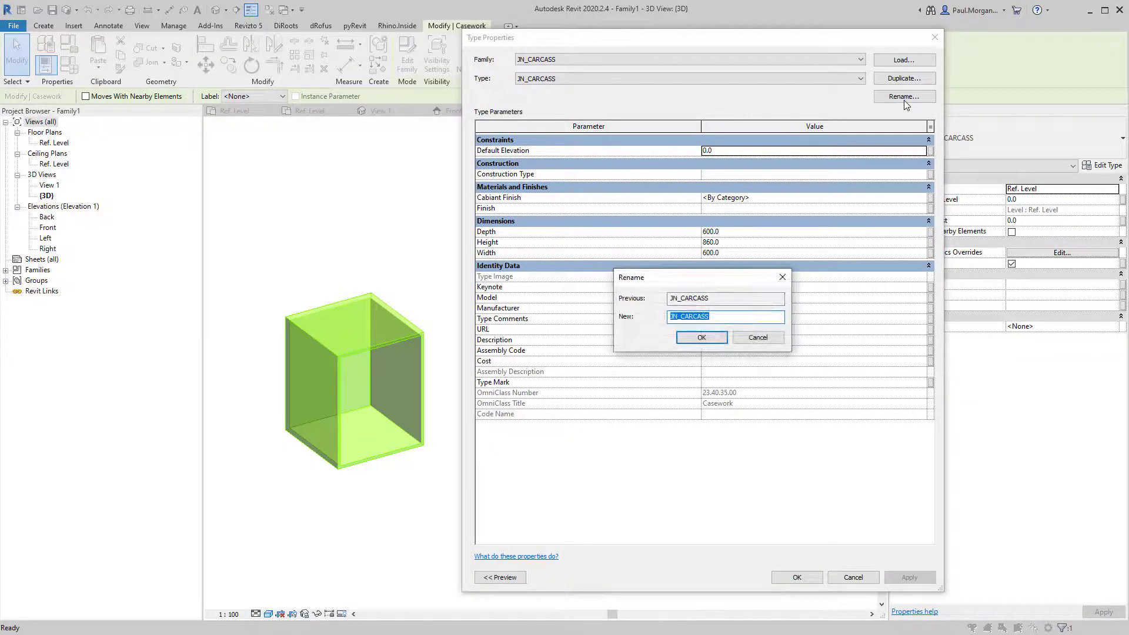
{"action": "type", "text": "600mm"}
{"action": "key", "text": "Return"}
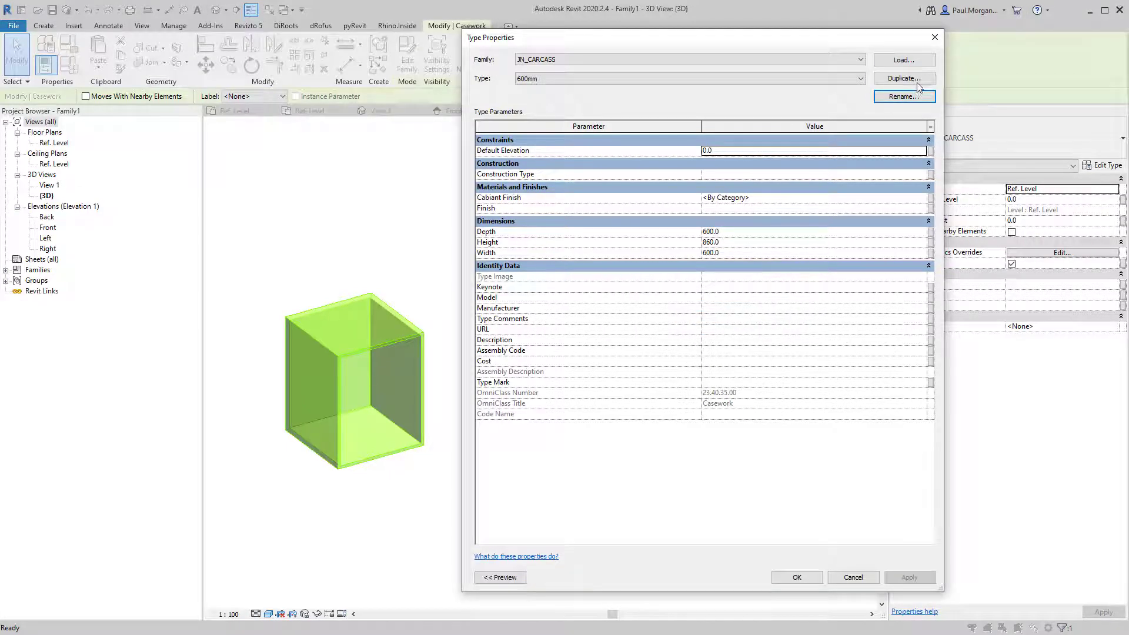
Duplicate the type as 900mm with Width 900 and apply it.
{"action": "left_click", "coordinate": [917, 82]}
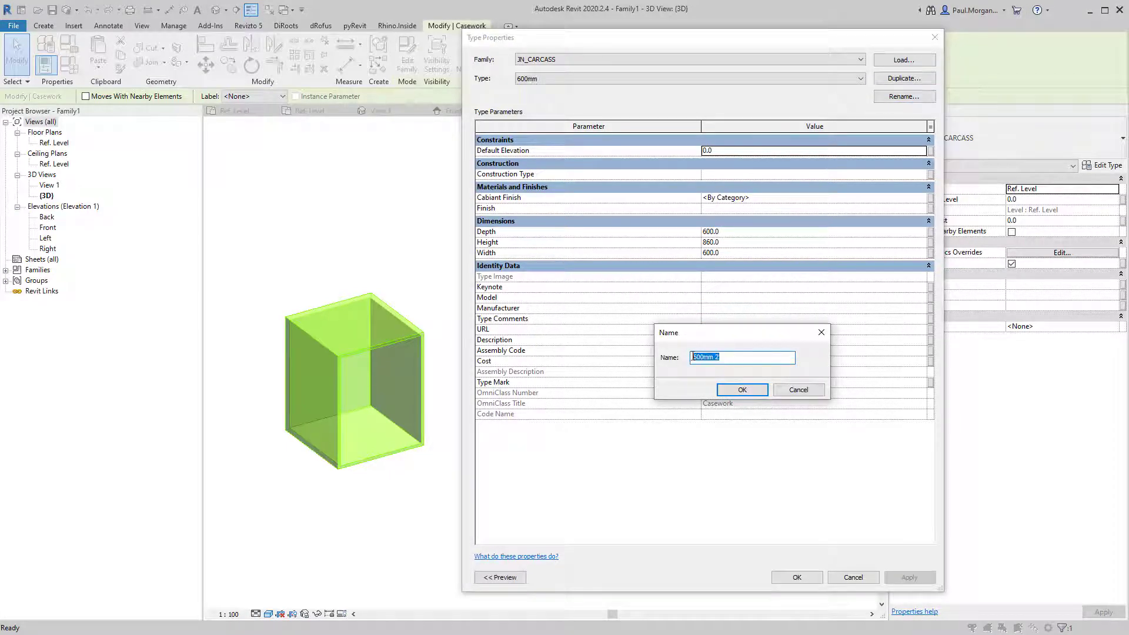
{"action": "type", "text": "900mm"}
{"action": "key", "text": "Return"}
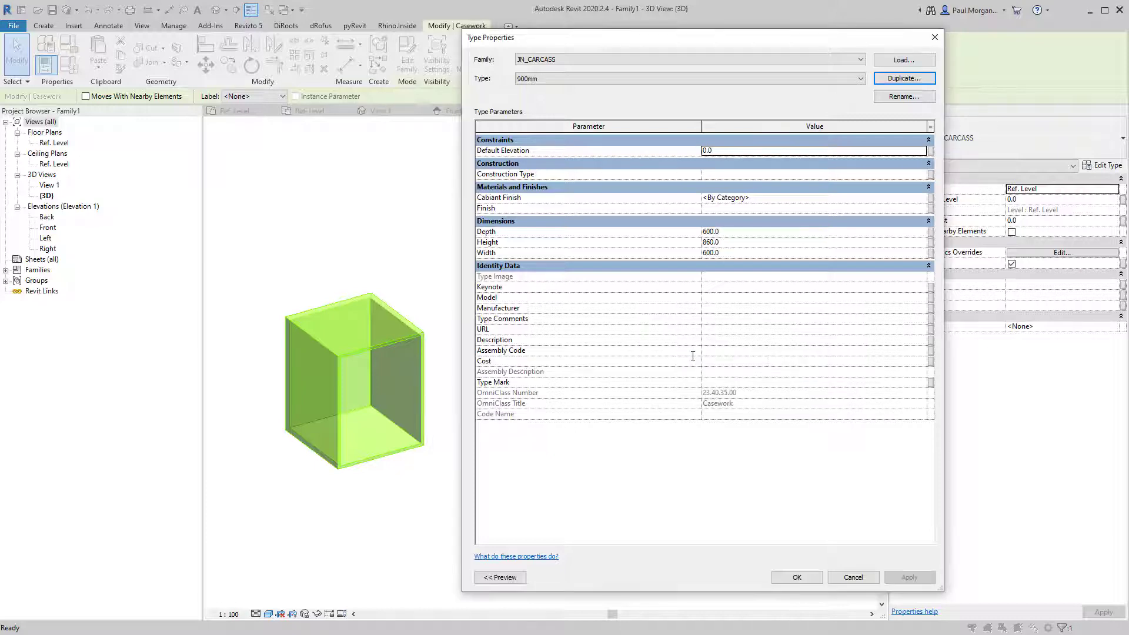
{"action": "left_click", "coordinate": [737, 252]}
{"action": "type", "text": "900"}
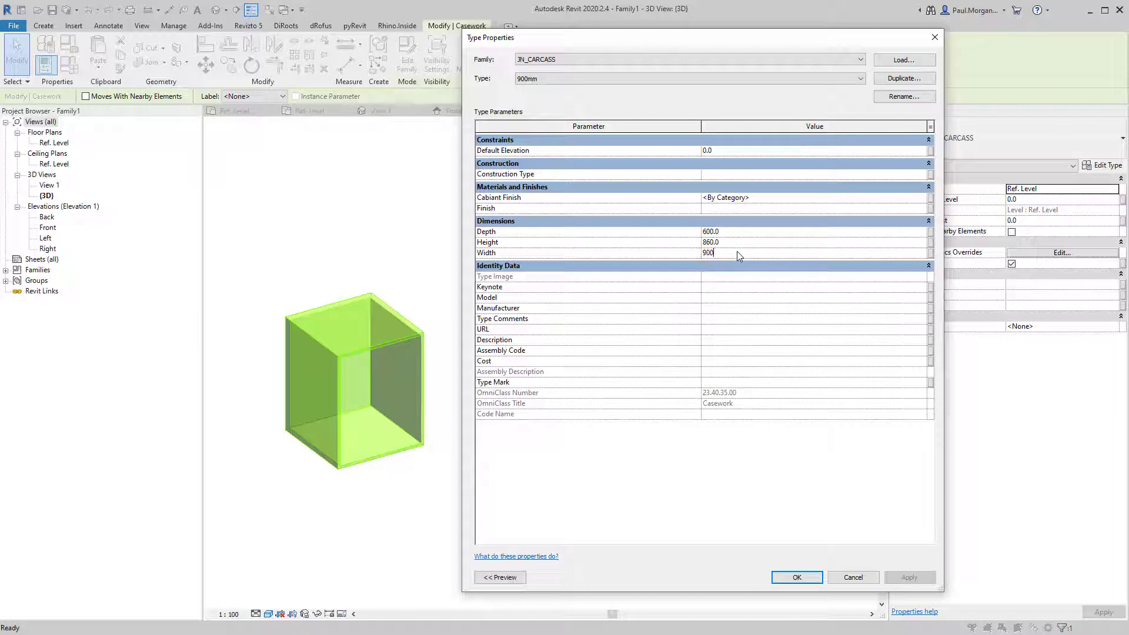
{"action": "left_click", "coordinate": [839, 495]}
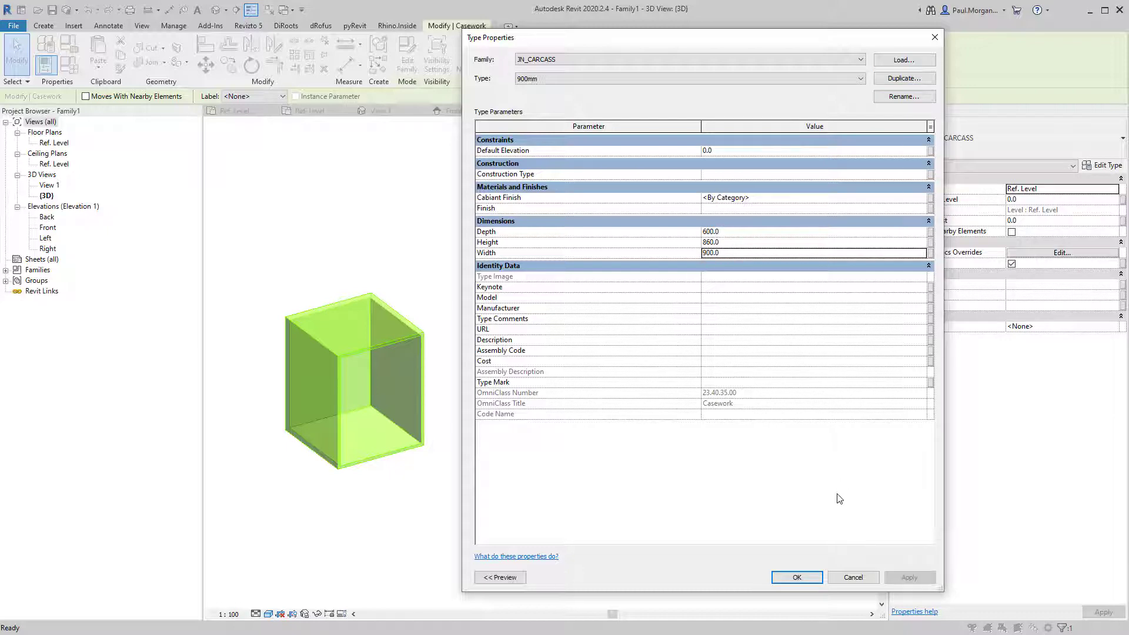
{"action": "left_click", "coordinate": [798, 578]}
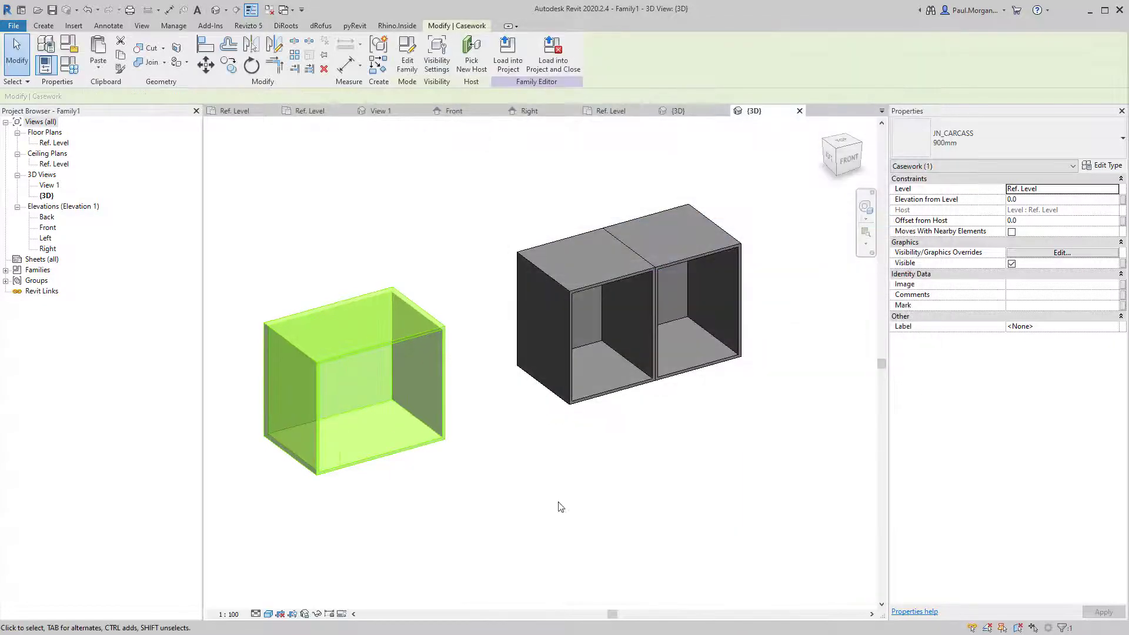
In the Ref. Level plan, move the 900mm cabinet to the bay corner.
{"action": "left_click", "coordinate": [520, 522]}
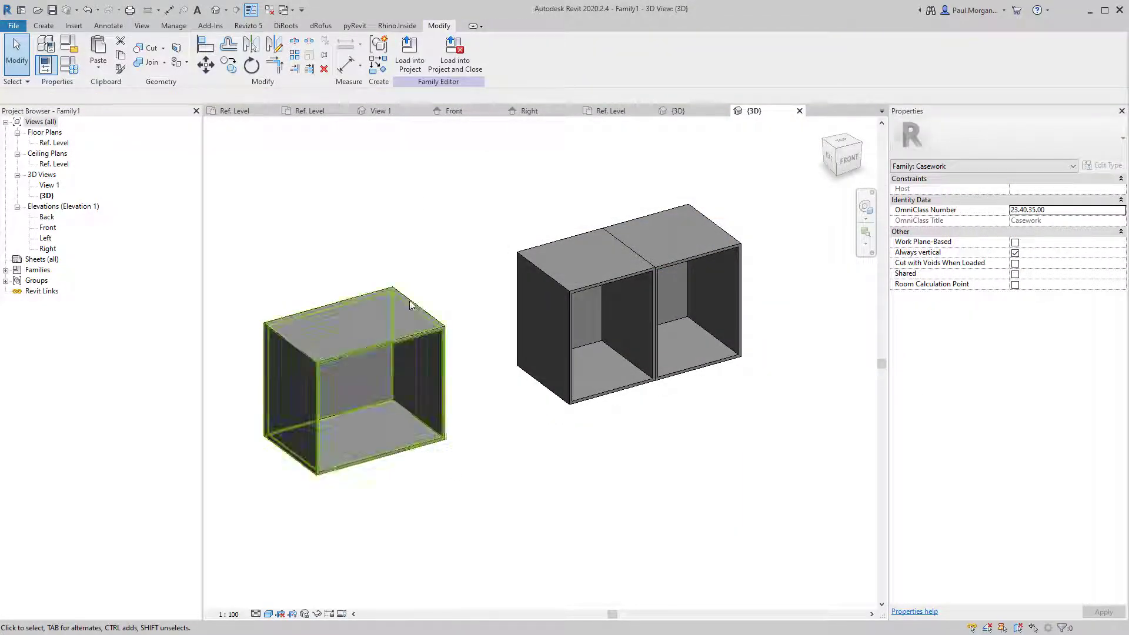
{"action": "left_click", "coordinate": [56, 143]}
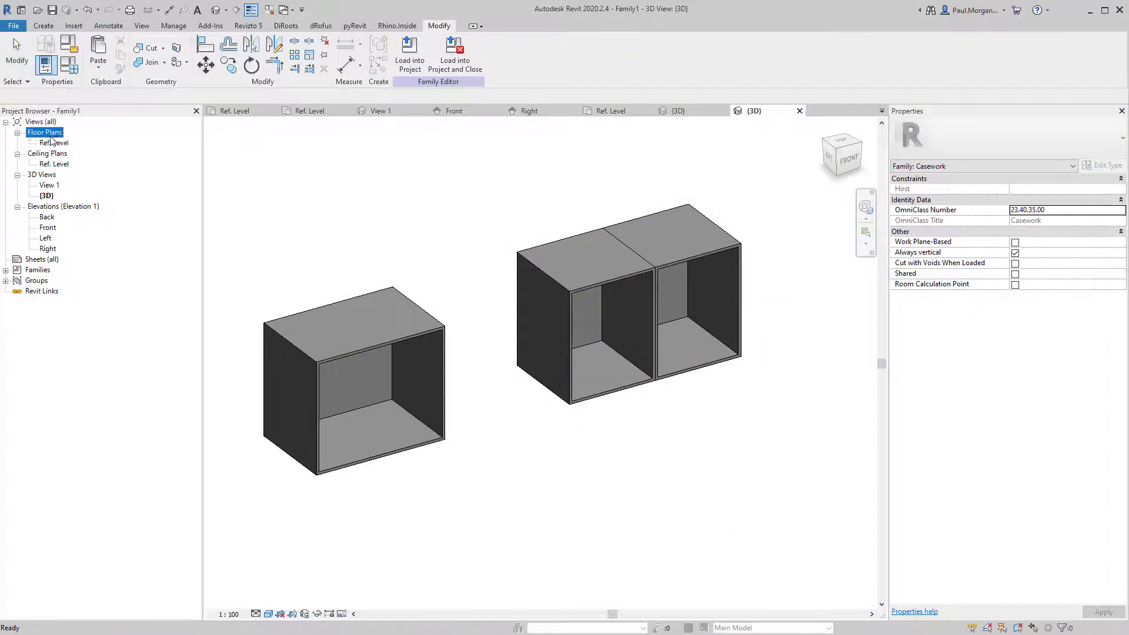
{"action": "double_click", "coordinate": [55, 143]}
{"action": "left_click", "coordinate": [403, 329]}
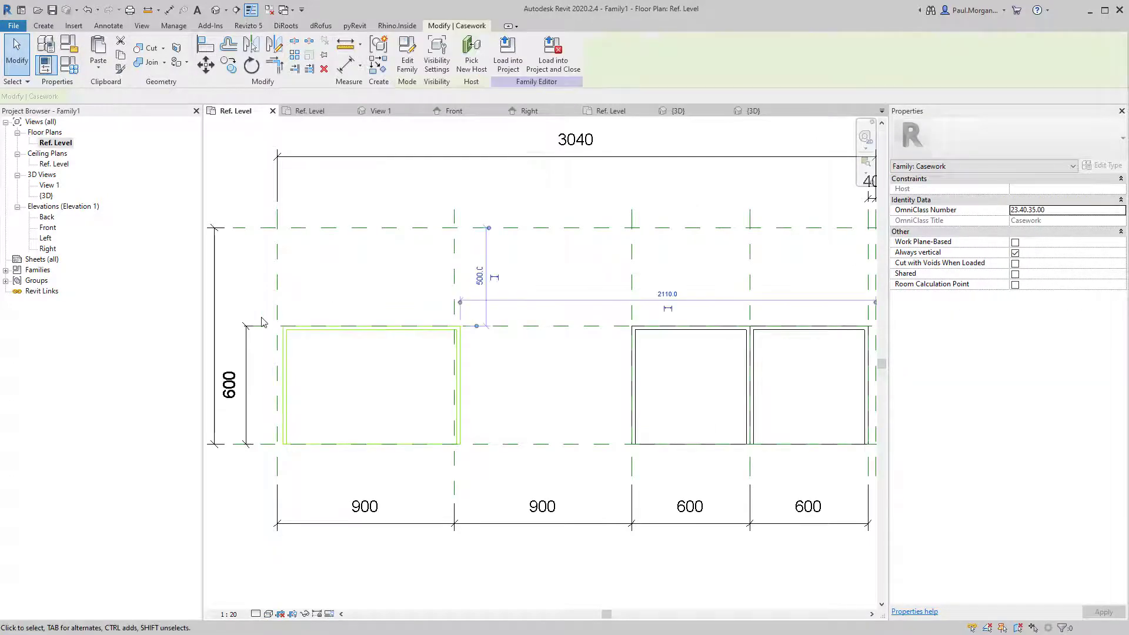
{"action": "scroll", "coordinate": [262, 320], "scroll_direction": "up", "scroll_amount": 3}
{"action": "key", "text": "v"}
{"action": "left_click", "coordinate": [305, 336]}
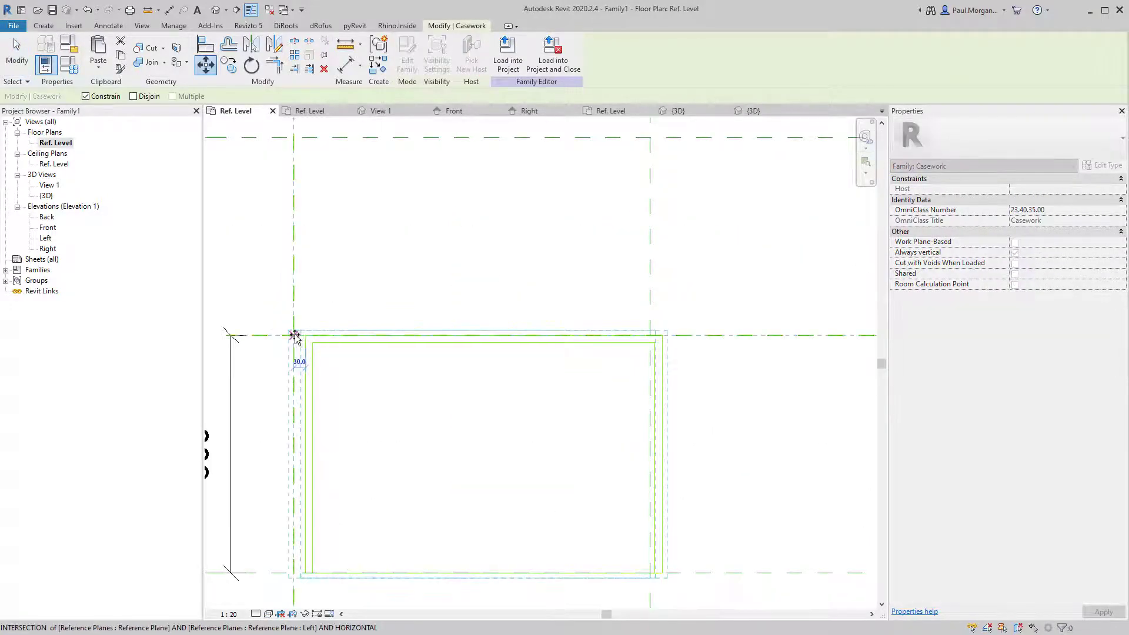
{"action": "left_click", "coordinate": [294, 336]}
{"action": "scroll", "coordinate": [355, 371], "scroll_direction": "down", "scroll_amount": 3}
Copy the 900mm cabinet into the second 900 bay with CO.
{"action": "key", "text": "c"}
{"action": "key", "text": "o"}
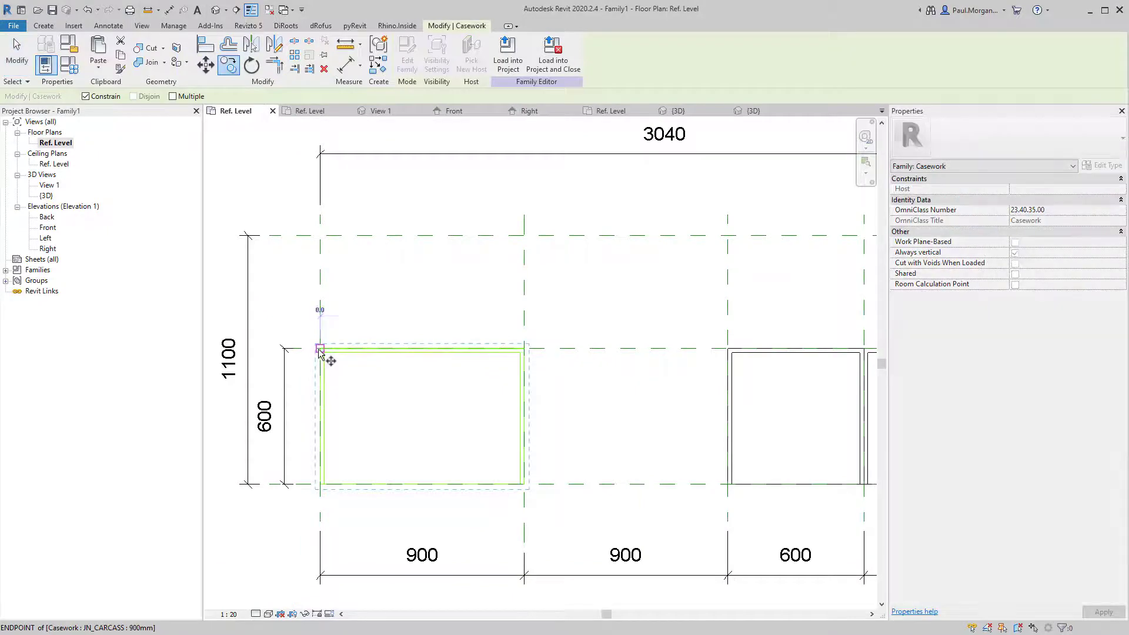
{"action": "left_click", "coordinate": [320, 351]}
{"action": "left_click", "coordinate": [523, 353]}
{"action": "key", "text": "Escape"}
{"action": "scroll", "coordinate": [525, 359], "scroll_direction": "down", "scroll_amount": 3}
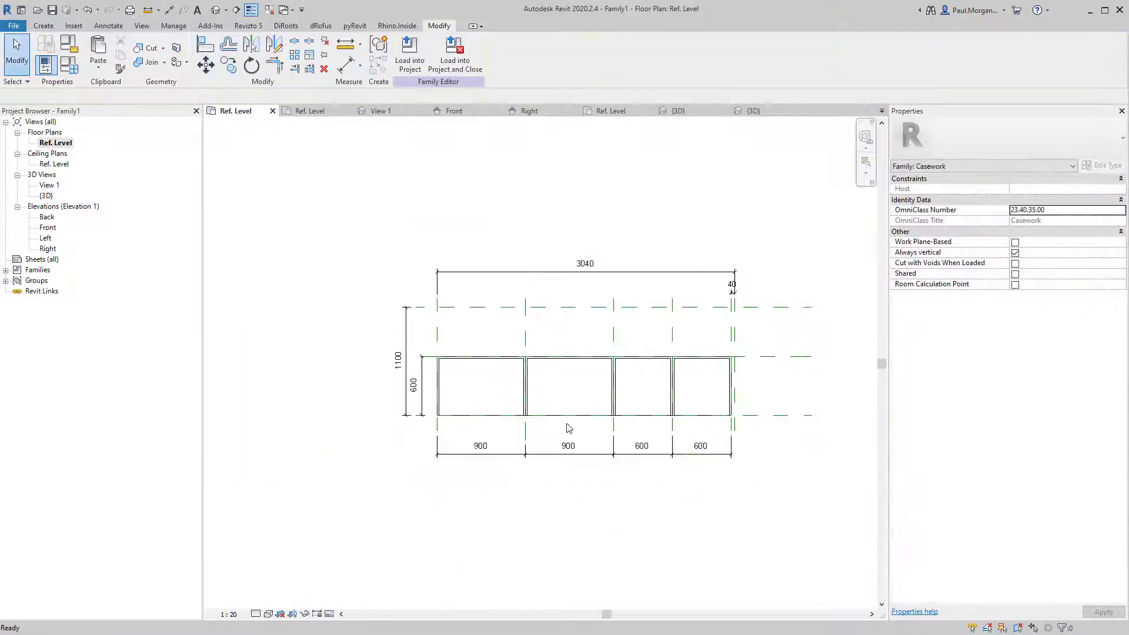
Delete one of the 600mm cabinets in the 3D view.
{"action": "left_click", "coordinate": [215, 9]}
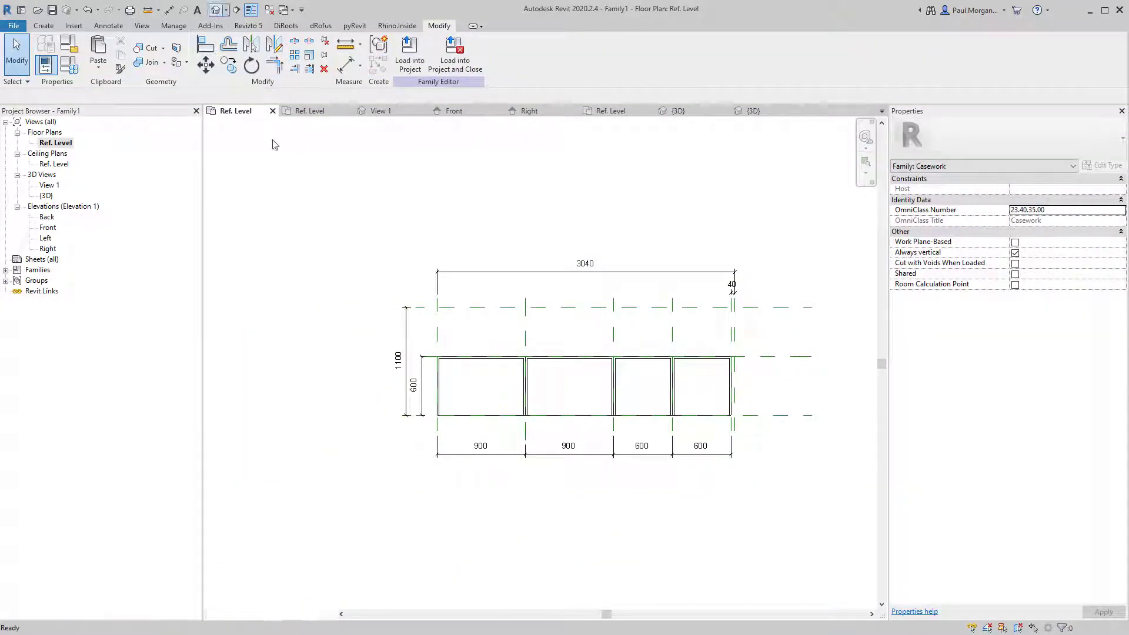
{"action": "left_click", "coordinate": [585, 344]}
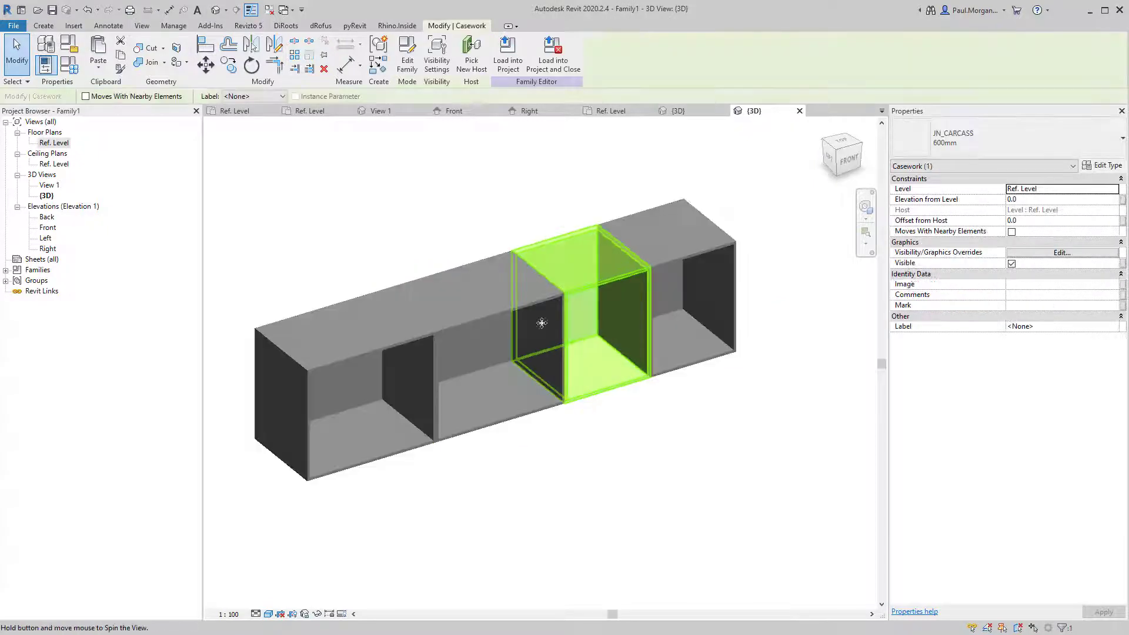
{"action": "key", "text": "Delete"}
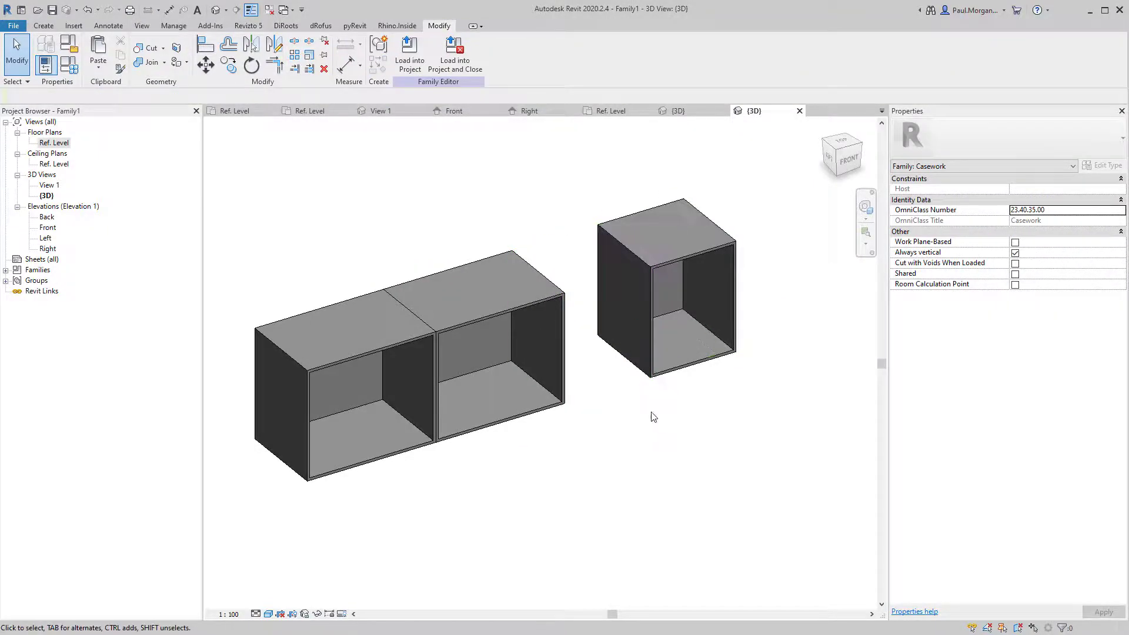
{"action": "middle_click_drag", "start_coordinate": [651, 411], "coordinate": [625, 446], "text": "shift"}
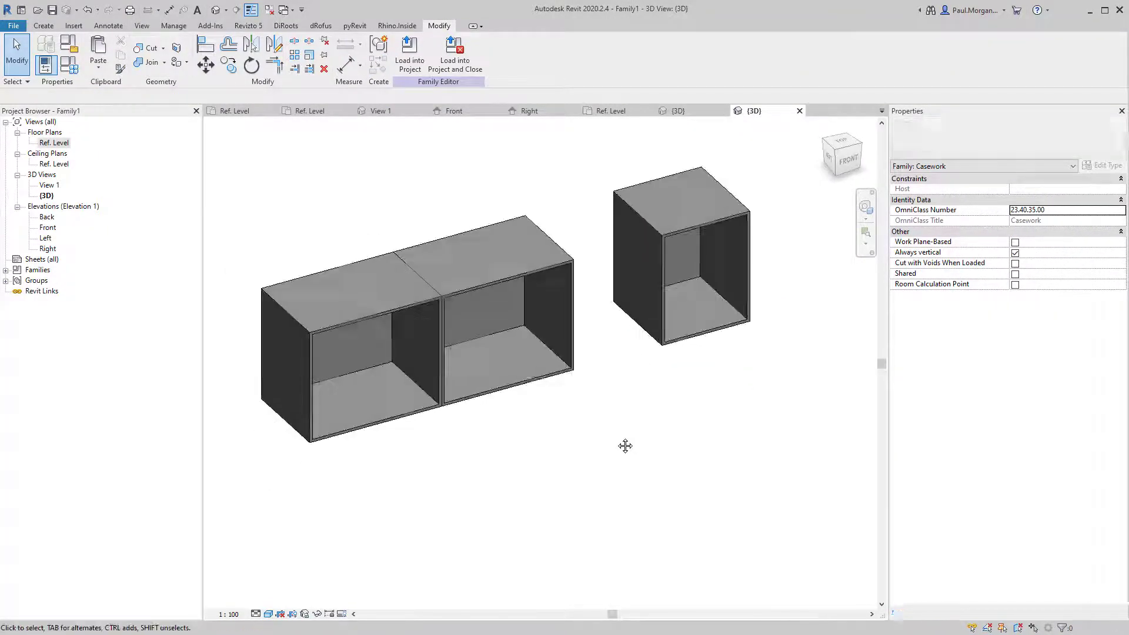
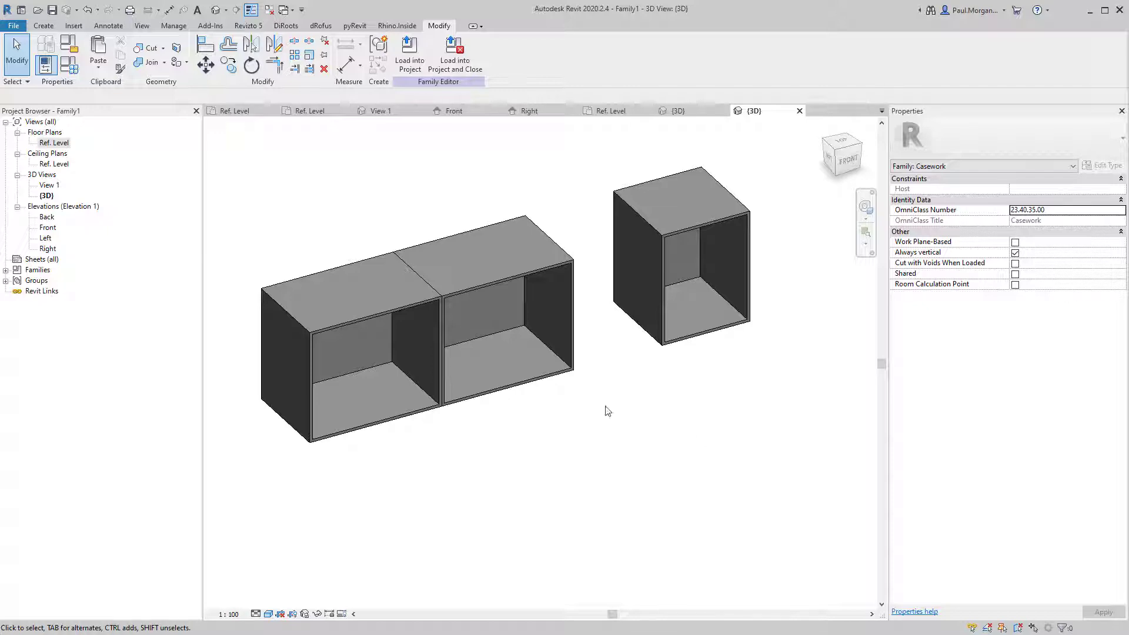
Show the Ref. Level plan with the 900, 900 and 600 cabinets dimensioned, 3040 overall.
{"action": "double_click", "coordinate": [63, 146]}
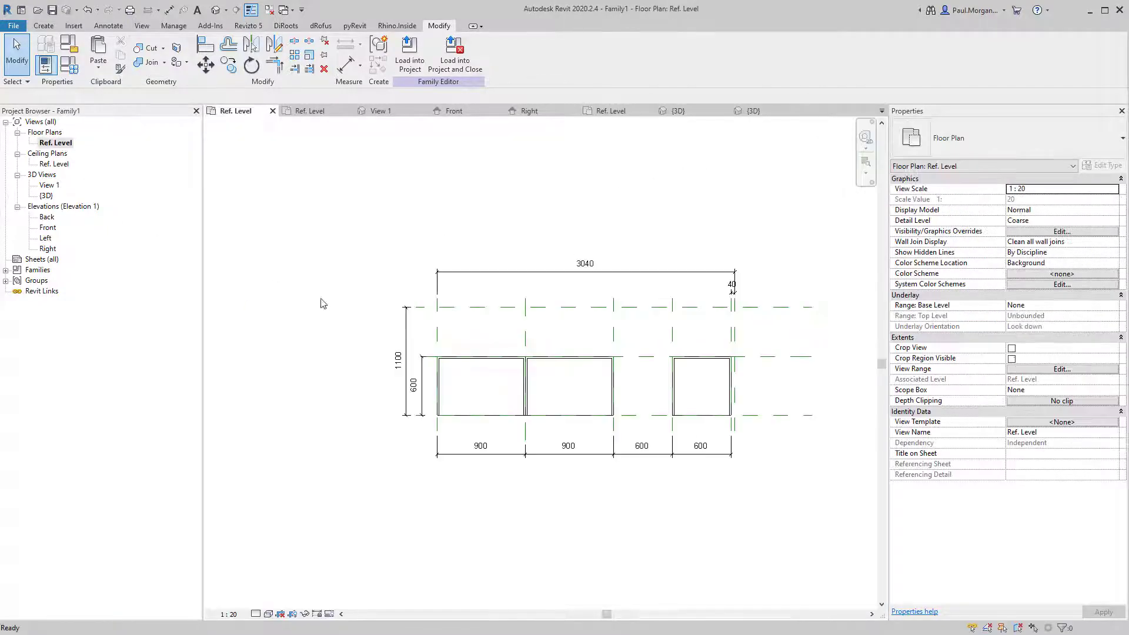
{"action": "middle_click_drag", "start_coordinate": [502, 376], "coordinate": [499, 419]}
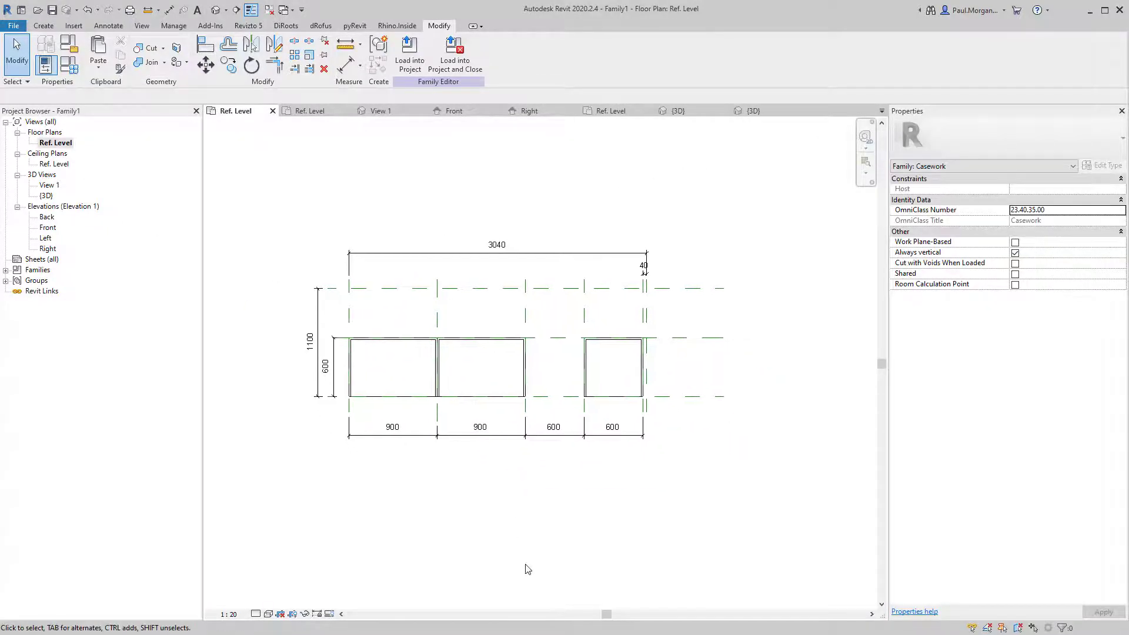
In the Front elevation, extend the Top reference plane to the right past the cabinets.
{"action": "left_click", "coordinate": [48, 229]}
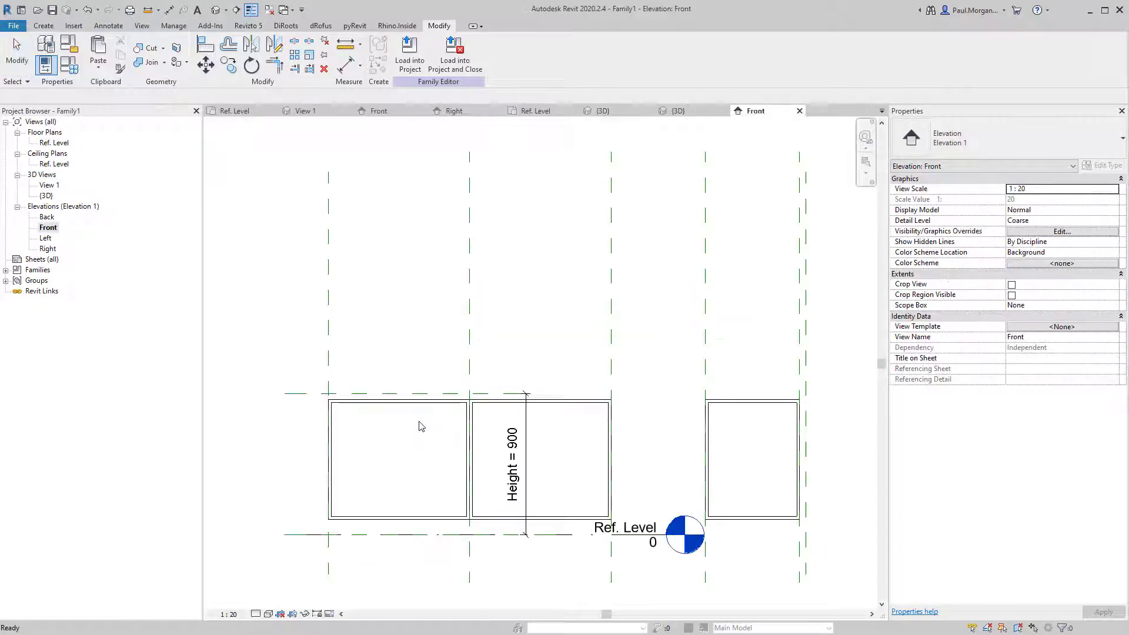
{"action": "middle_click_drag", "start_coordinate": [622, 488], "coordinate": [595, 396]}
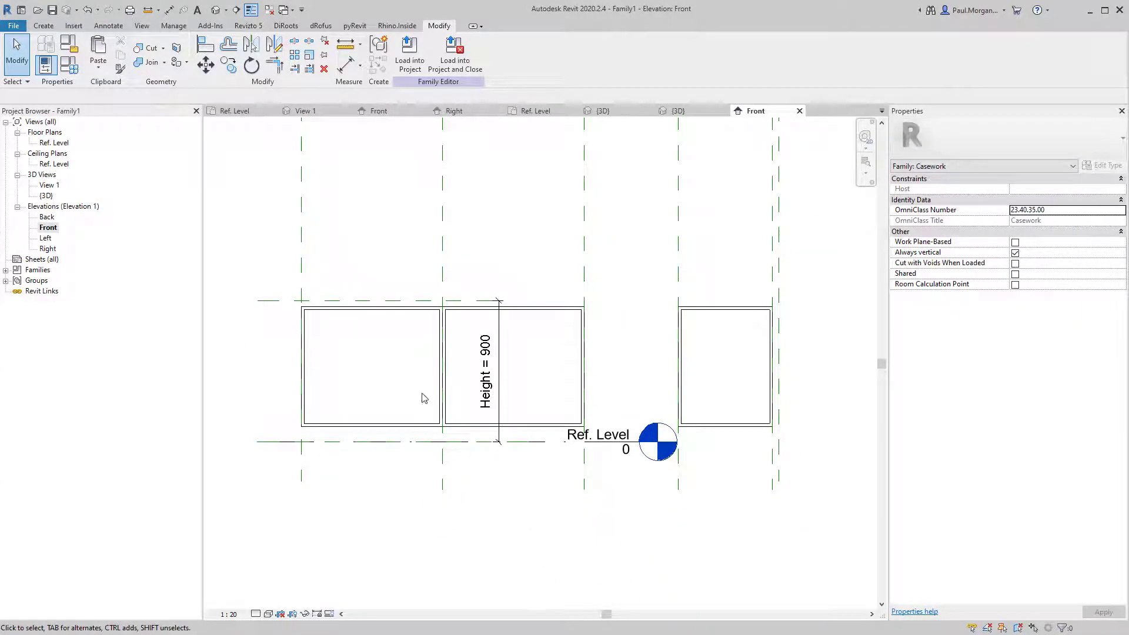
{"action": "left_click", "coordinate": [497, 302]}
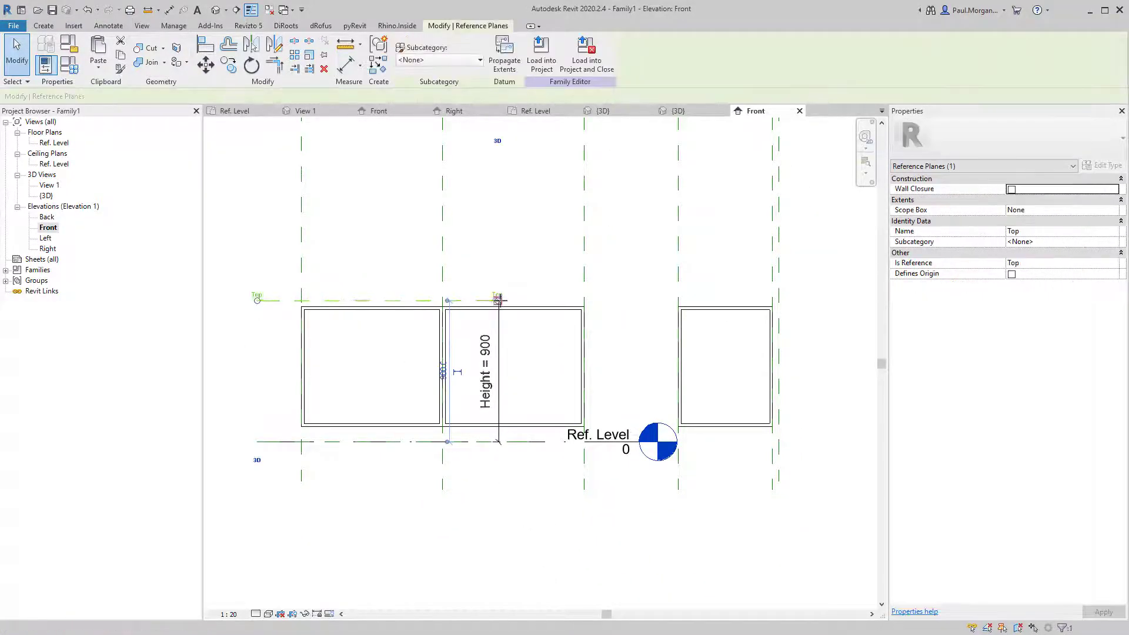
{"action": "left_click_drag", "start_coordinate": [498, 301], "coordinate": [804, 302]}
Move the Height = 900 dimension and the Ref. Level head beside the right cabinet.
{"action": "left_click", "coordinate": [500, 347]}
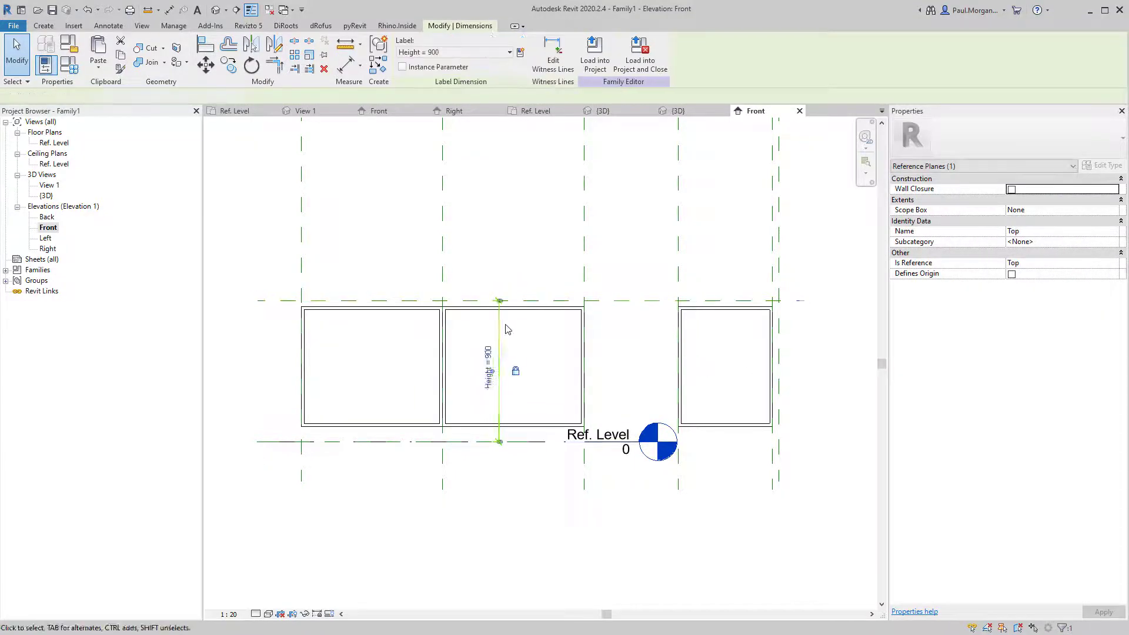
{"action": "left_click_drag", "start_coordinate": [499, 323], "coordinate": [798, 351]}
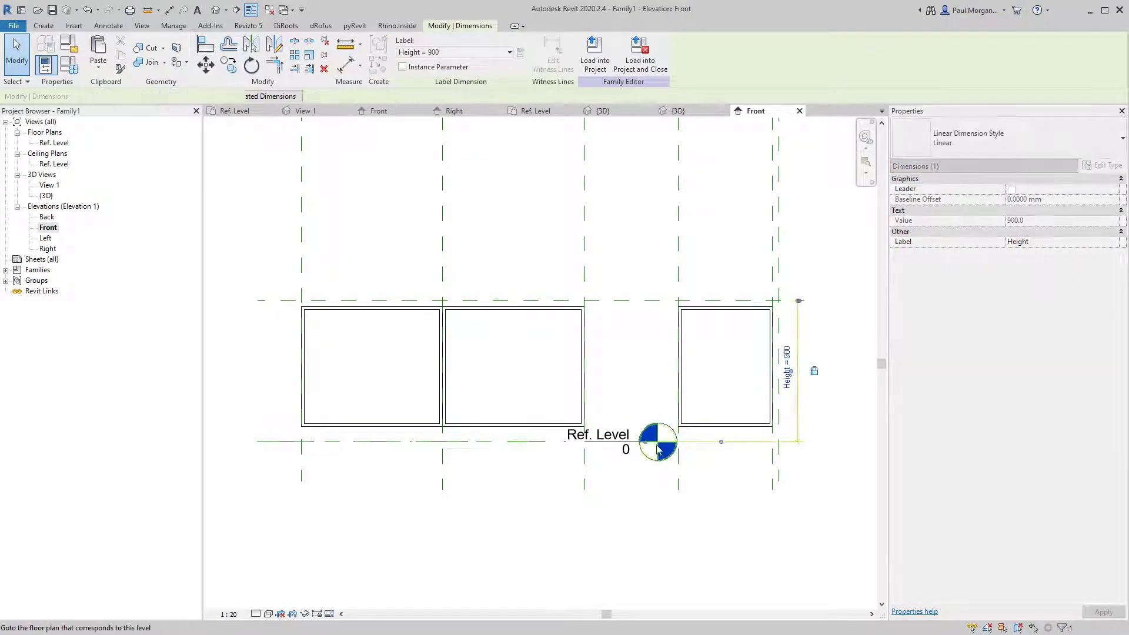
{"action": "left_click", "coordinate": [632, 451]}
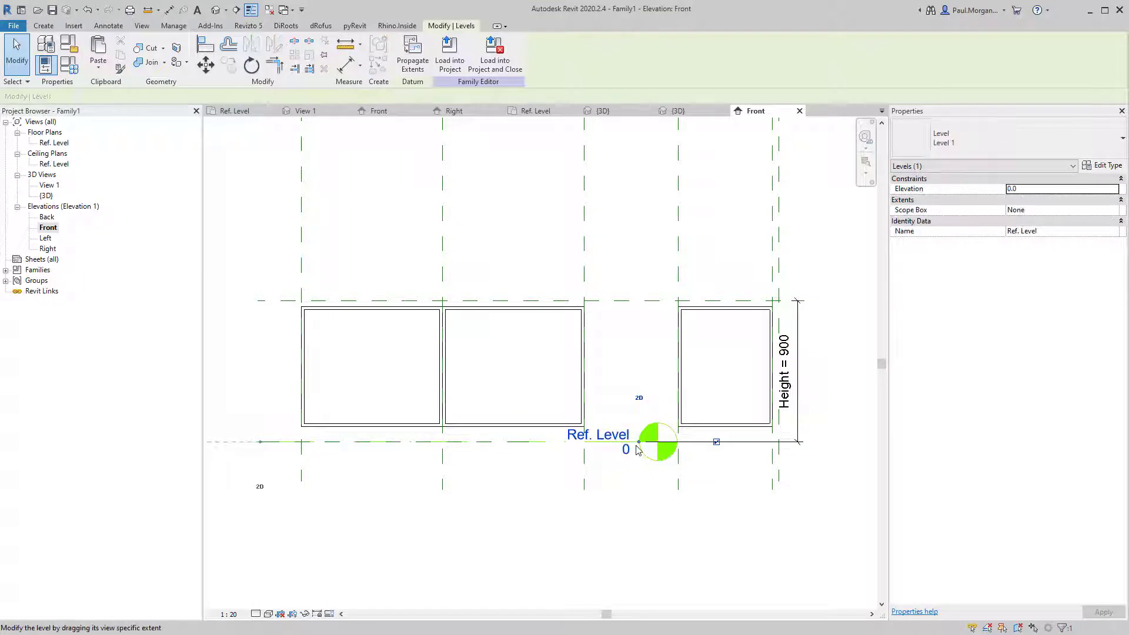
{"action": "left_click_drag", "start_coordinate": [639, 443], "coordinate": [852, 447]}
{"action": "middle_click_drag", "start_coordinate": [852, 447], "coordinate": [653, 453]}
{"action": "left_click_drag", "start_coordinate": [660, 460], "coordinate": [718, 450]}
{"action": "left_click", "coordinate": [598, 341]}
{"action": "left_click_drag", "start_coordinate": [596, 323], "coordinate": [623, 325]}
Recentre the Front elevation on the cabinets and bring up the Create tools.
{"action": "left_click", "coordinate": [646, 406]}
{"action": "middle_click_drag", "start_coordinate": [519, 549], "coordinate": [604, 540]}
{"action": "middle_click_drag", "start_coordinate": [415, 507], "coordinate": [510, 510]}
{"action": "scroll", "coordinate": [510, 510], "scroll_direction": "down", "scroll_amount": 2}
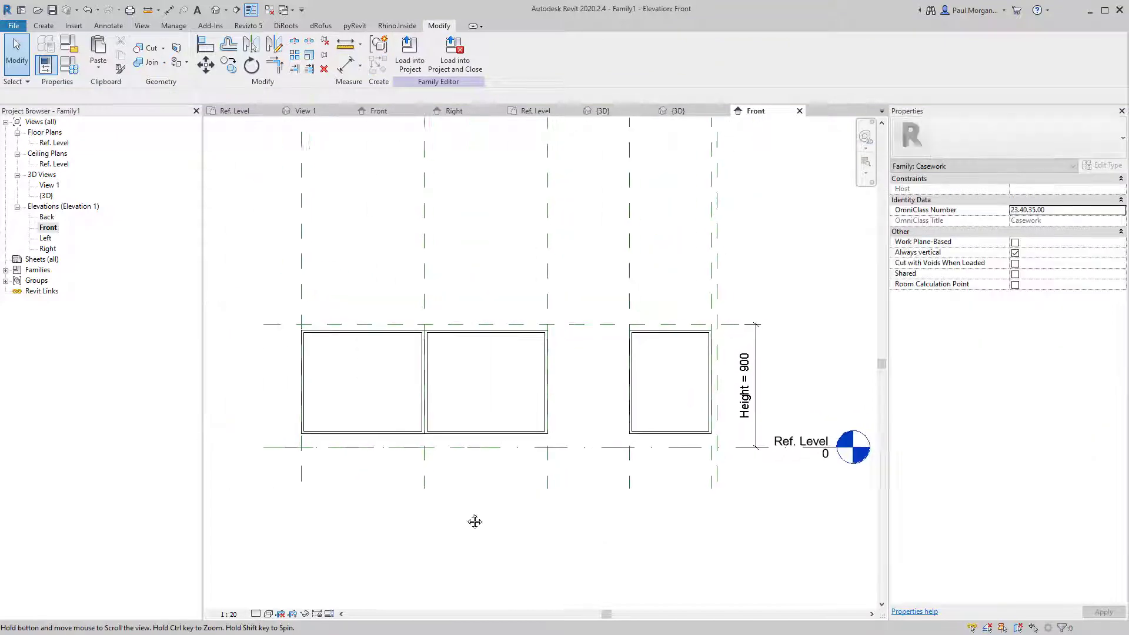
{"action": "left_click", "coordinate": [43, 26]}
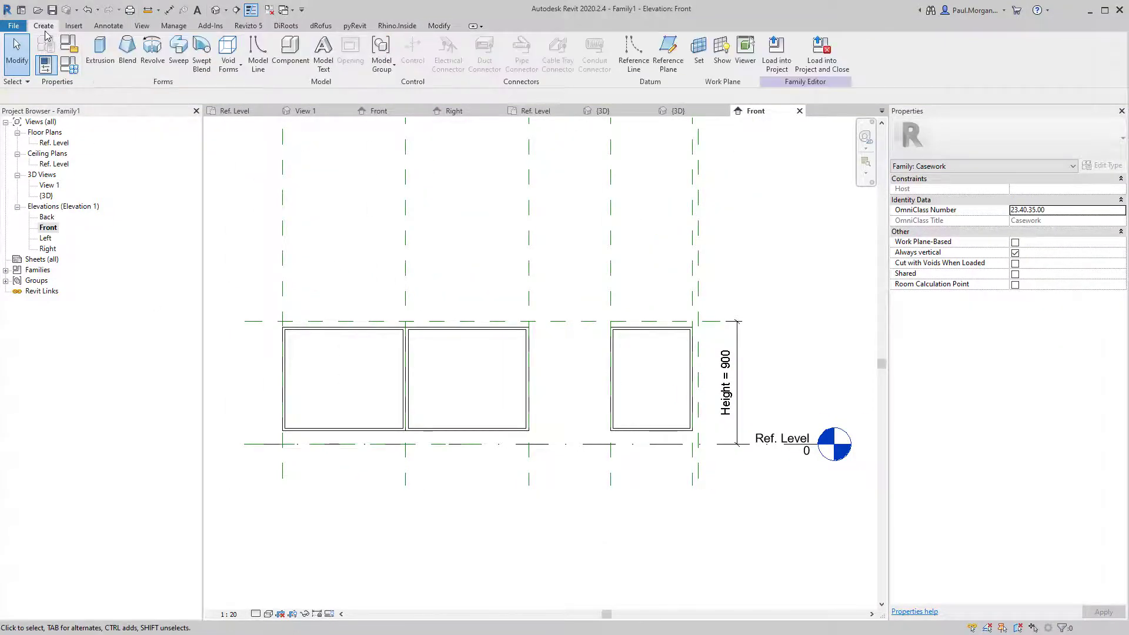
Sketch a closed inverted-L extrusion outline across the cabinet tops and down the right end.
{"action": "left_click", "coordinate": [101, 52]}
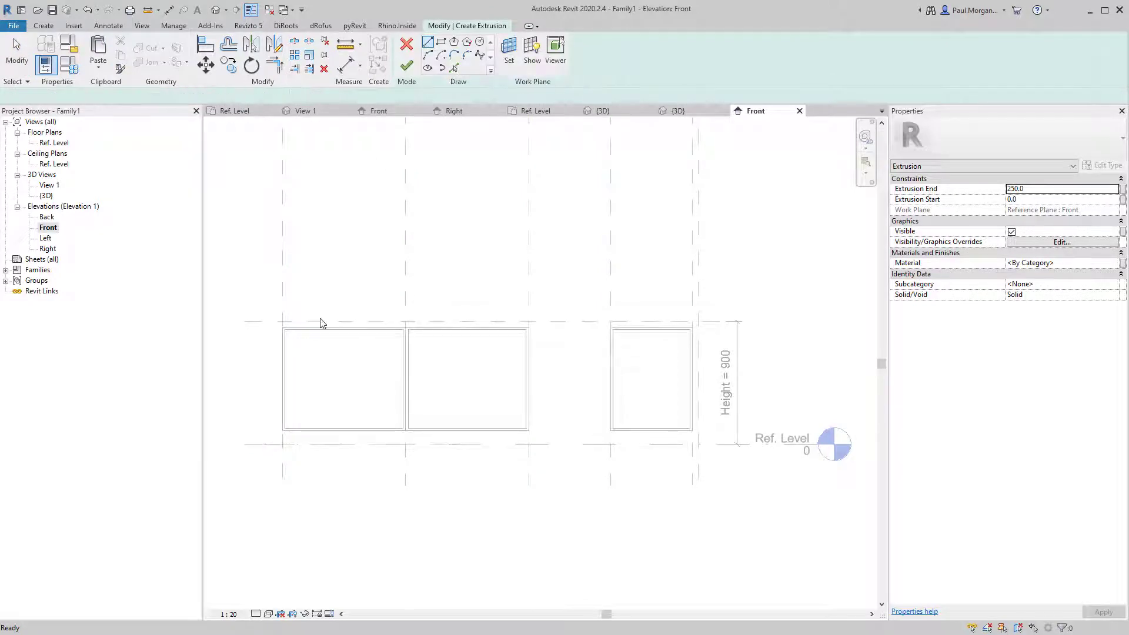
{"action": "scroll", "coordinate": [320, 320], "scroll_direction": "up", "scroll_amount": 2}
{"action": "scroll", "coordinate": [259, 306], "scroll_direction": "down", "scroll_amount": 1}
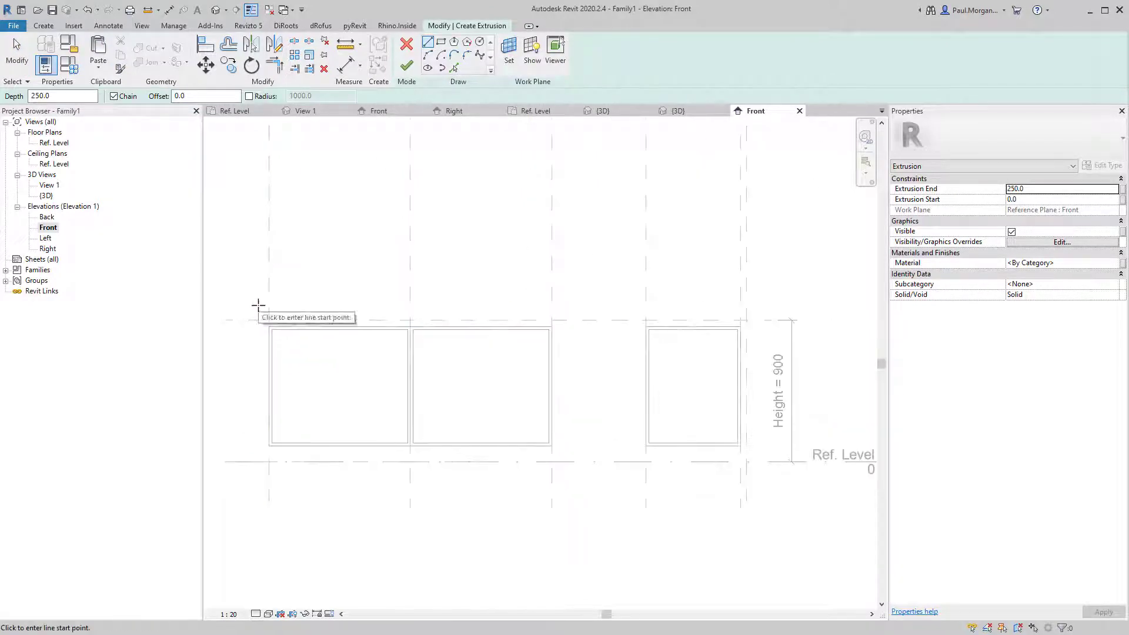
{"action": "left_click", "coordinate": [258, 305]}
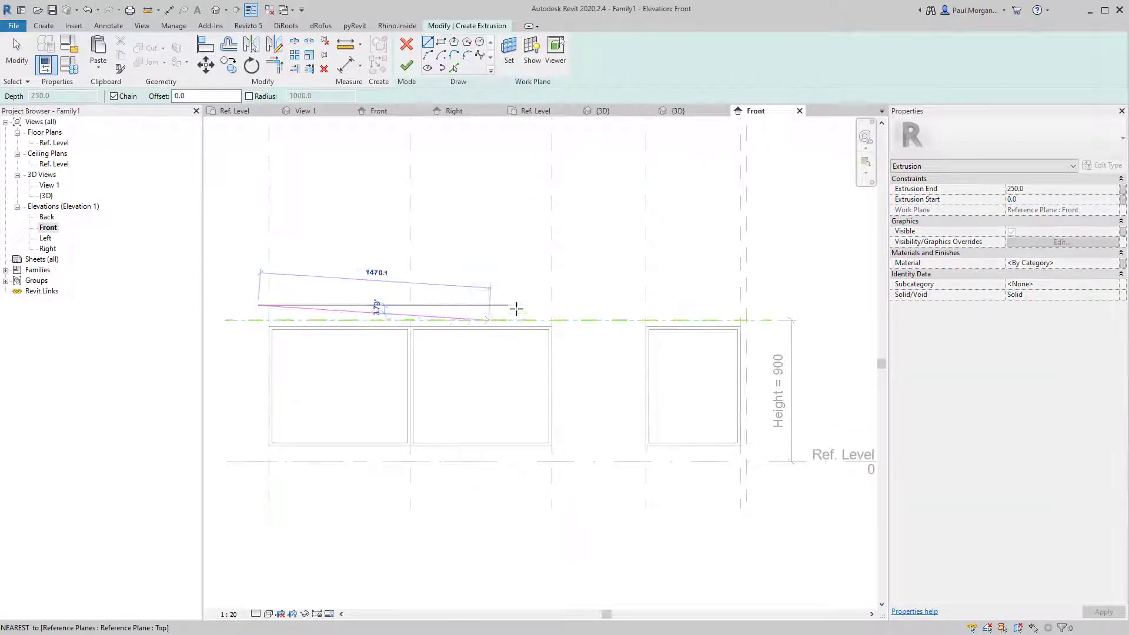
{"action": "left_click", "coordinate": [759, 306]}
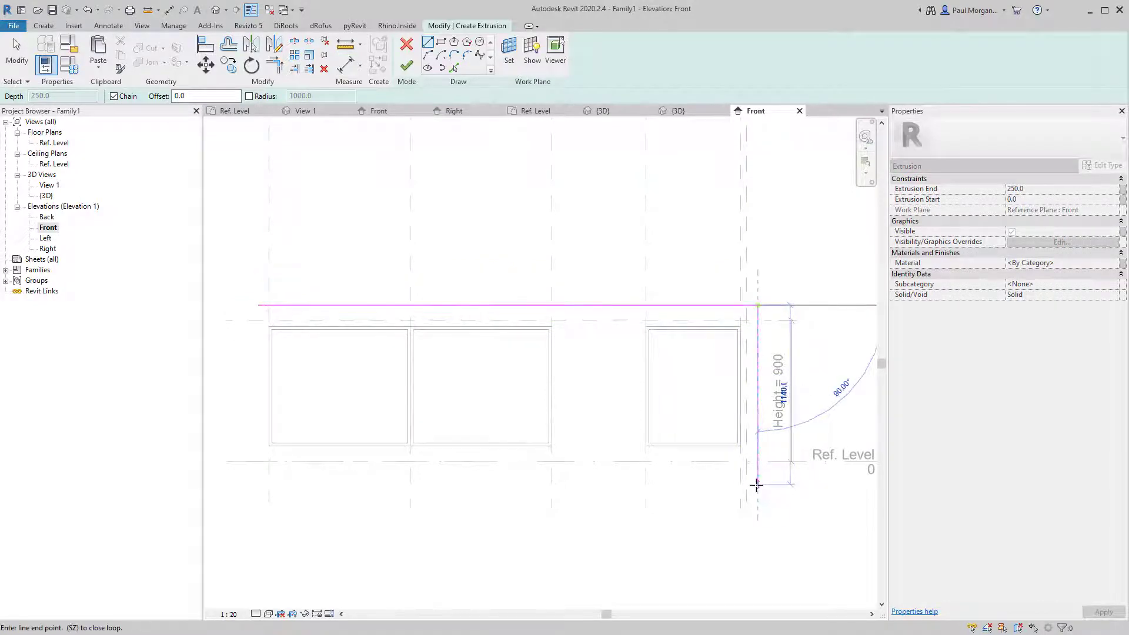
{"action": "left_click", "coordinate": [758, 485]}
{"action": "left_click", "coordinate": [730, 484]}
{"action": "left_click", "coordinate": [729, 340]}
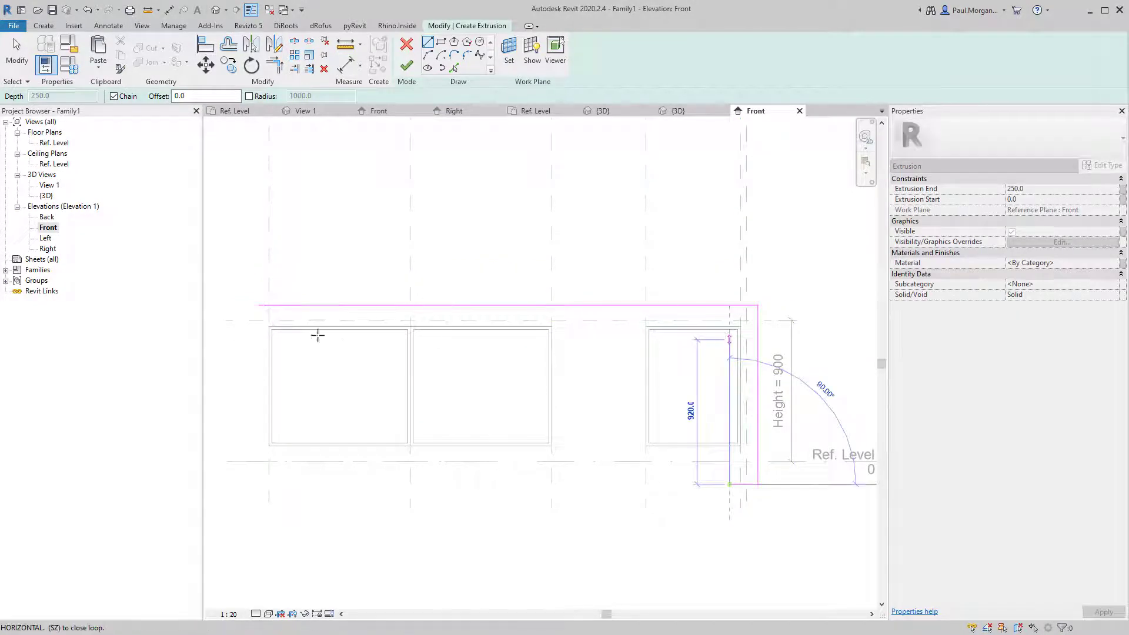
{"action": "left_click", "coordinate": [258, 340]}
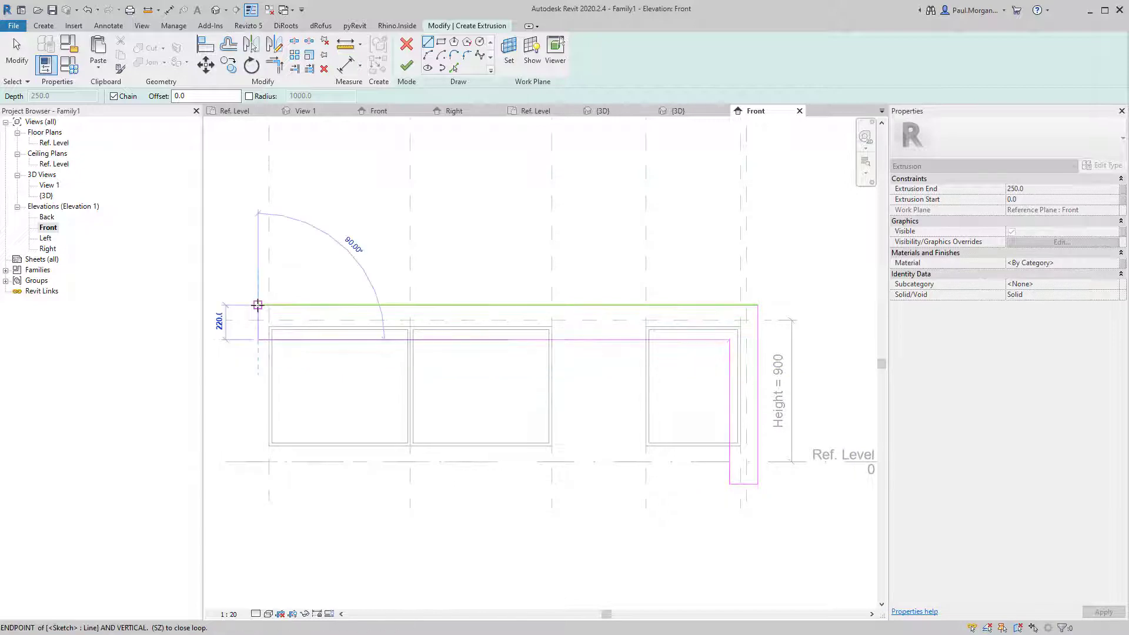
{"action": "left_click", "coordinate": [258, 305]}
{"action": "key", "text": "Escape"}
{"action": "key", "text": "Escape"}
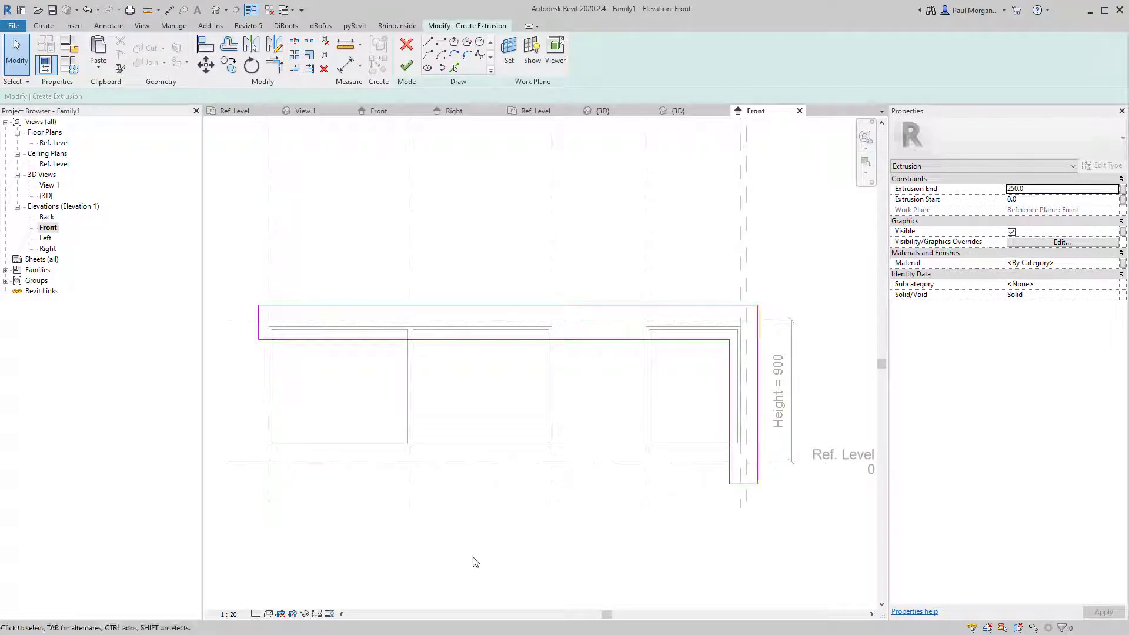
{"action": "key", "text": "a"}
{"action": "key", "text": "l"}
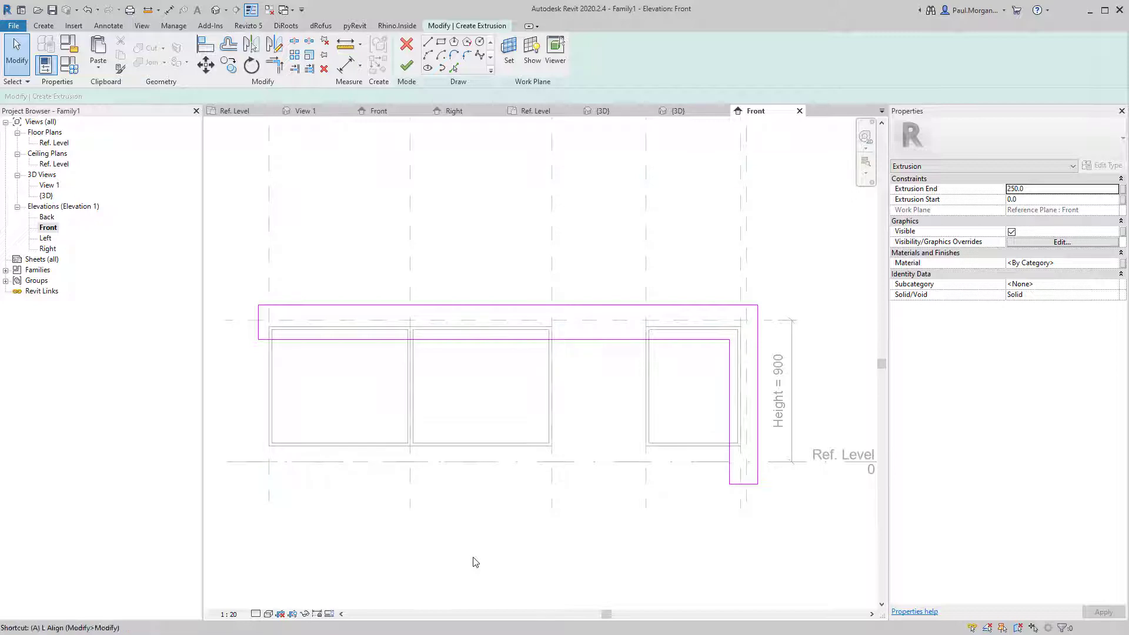
Align the sketch top to the Top plane and its underside to the cabinet tops, locked.
{"action": "left_click", "coordinate": [612, 321]}
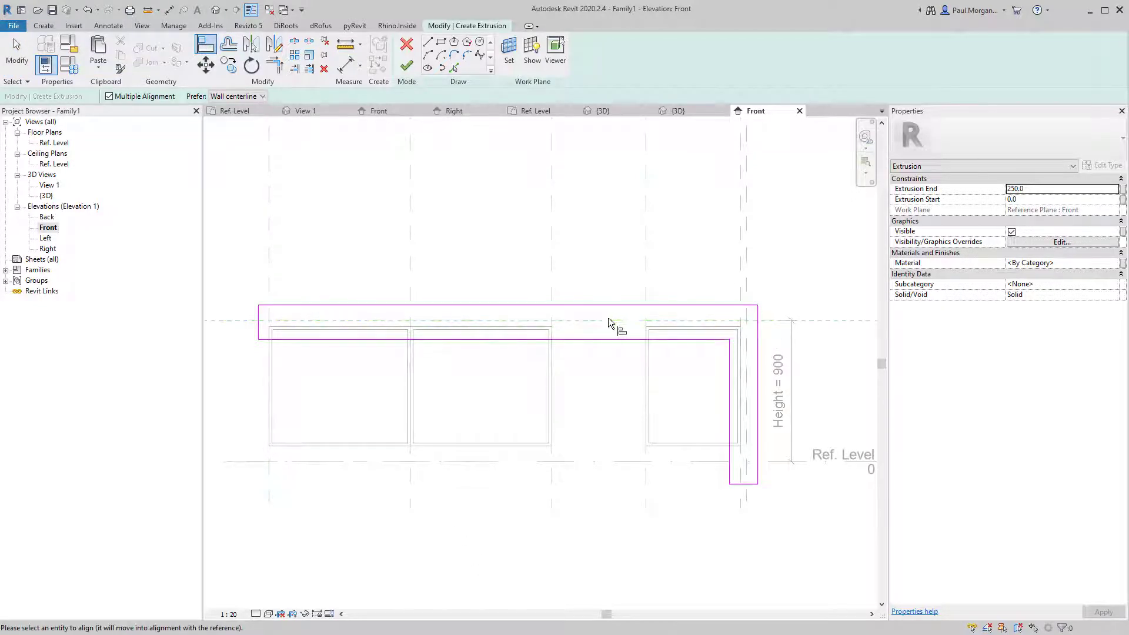
{"action": "left_click", "coordinate": [609, 305]}
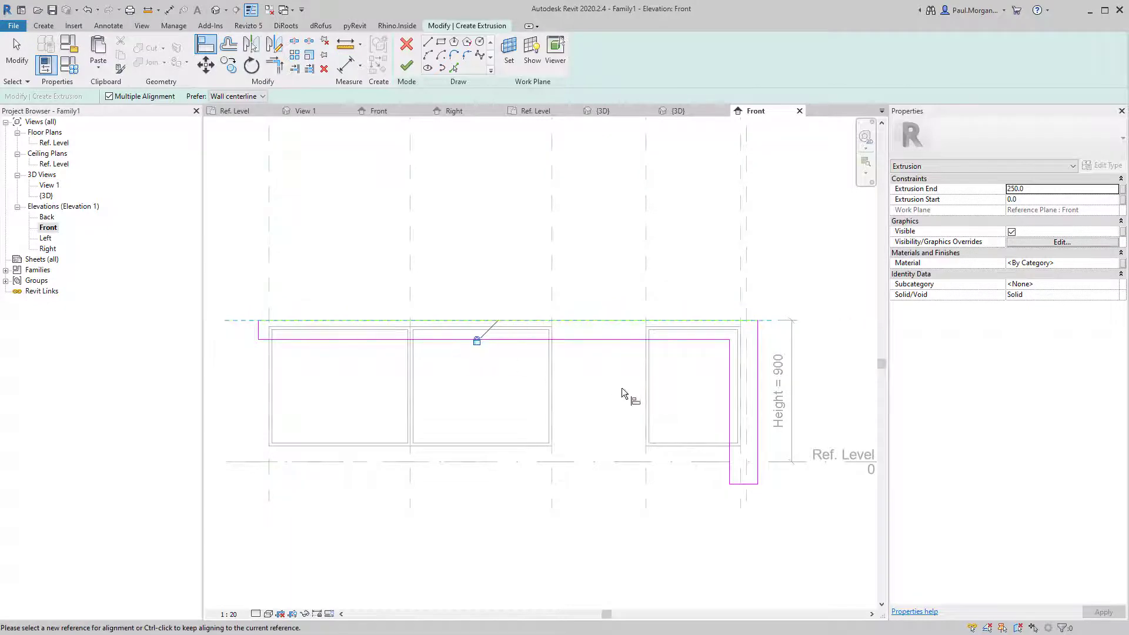
{"action": "left_click", "coordinate": [288, 325]}
{"action": "left_click", "coordinate": [328, 341]}
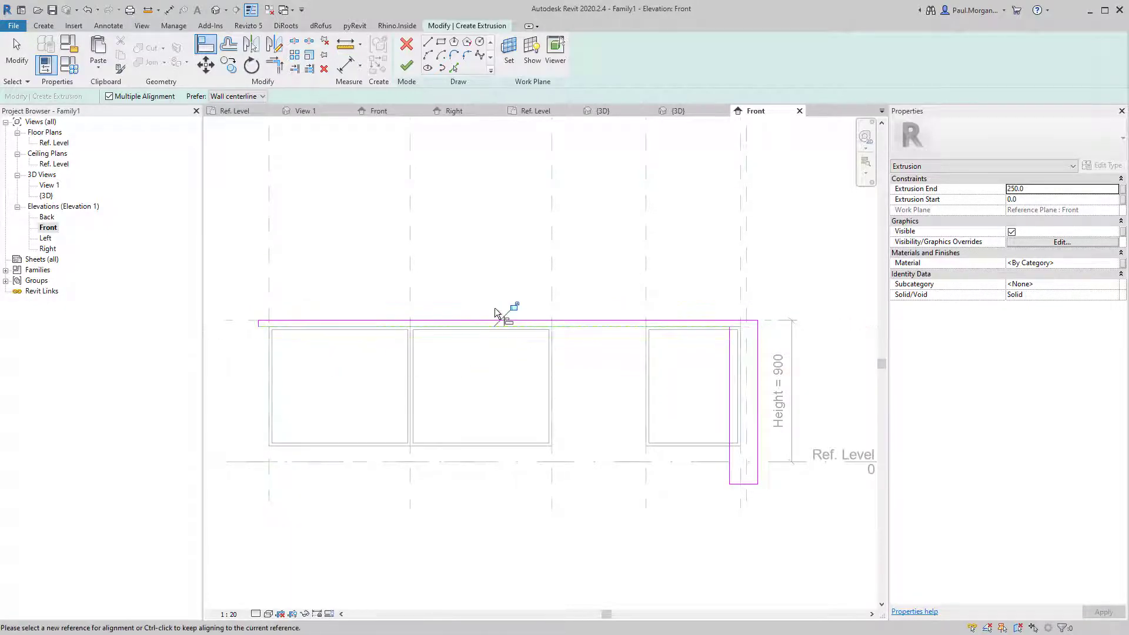
{"action": "left_click", "coordinate": [514, 306]}
{"action": "key", "text": "Escape"}
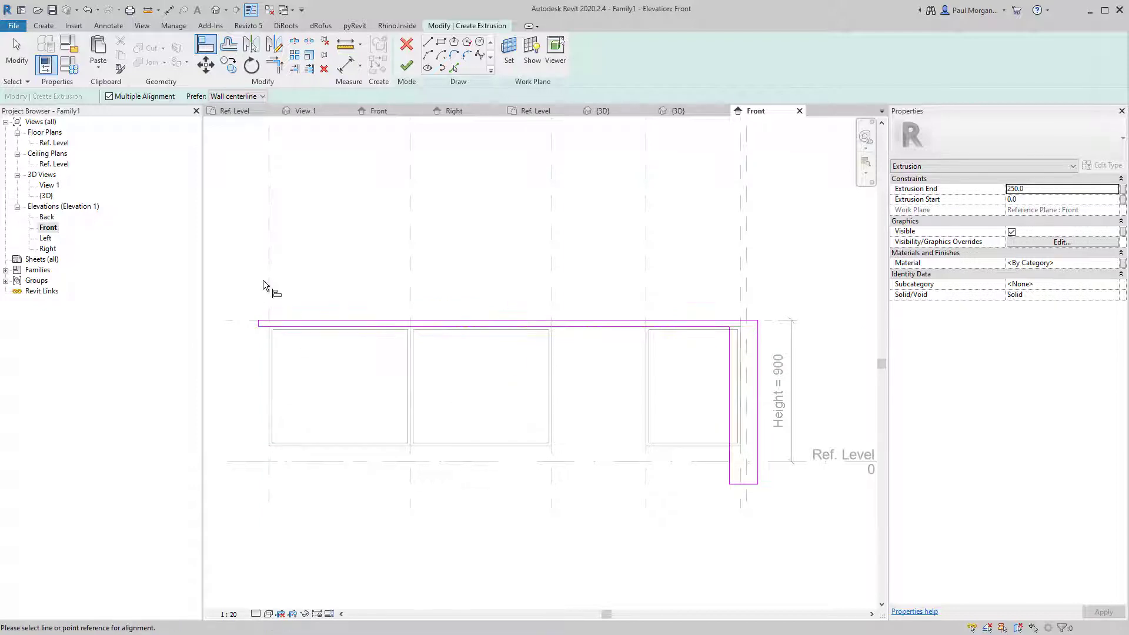
Align the panel's left end and both right-side edges to their reference planes.
{"action": "left_click", "coordinate": [268, 294]}
{"action": "scroll", "coordinate": [256, 323], "scroll_direction": "up", "scroll_amount": 3}
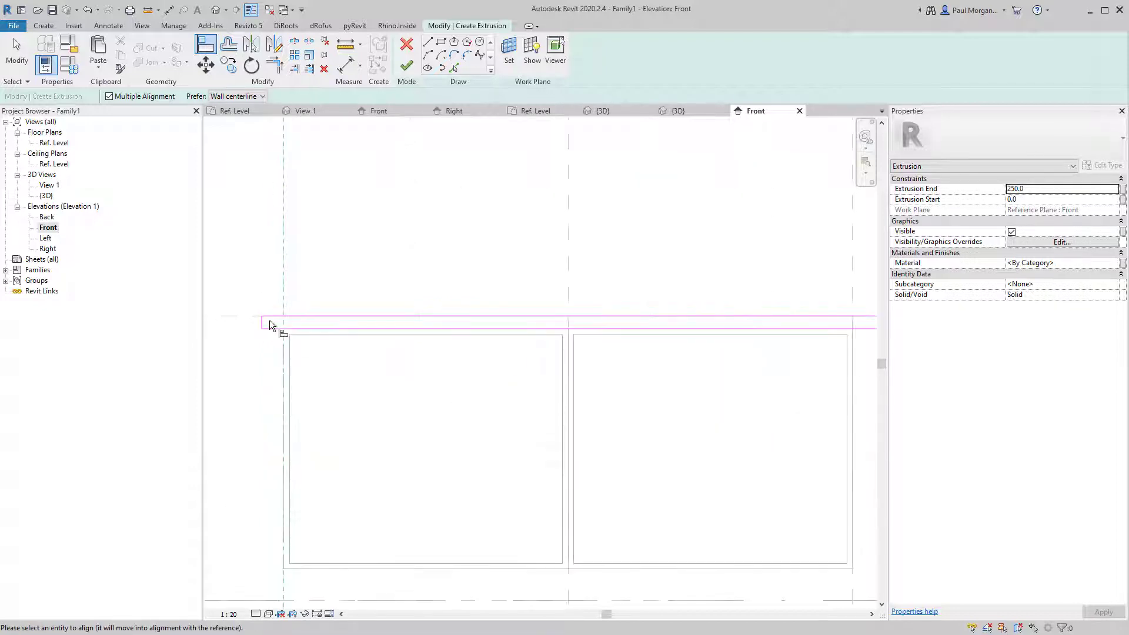
{"action": "left_click", "coordinate": [262, 322]}
{"action": "scroll", "coordinate": [322, 393], "scroll_direction": "down", "scroll_amount": 2}
{"action": "scroll", "coordinate": [322, 393], "scroll_direction": "down", "scroll_amount": 2}
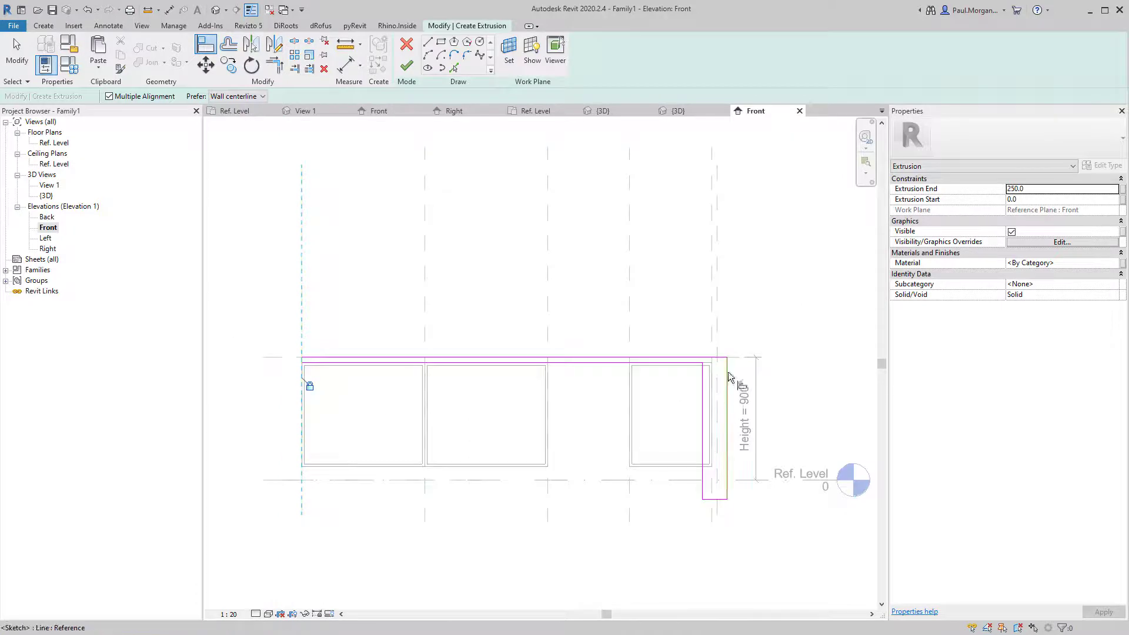
{"action": "scroll", "coordinate": [731, 377], "scroll_direction": "up", "scroll_amount": 2}
{"action": "left_click", "coordinate": [700, 330]}
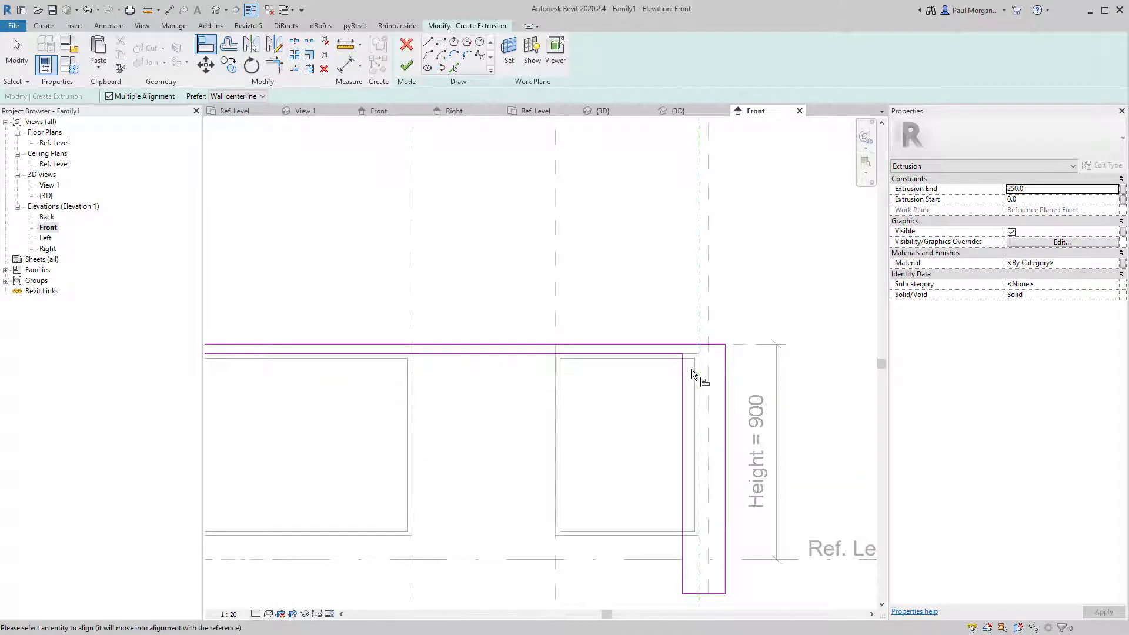
{"action": "left_click", "coordinate": [682, 384]}
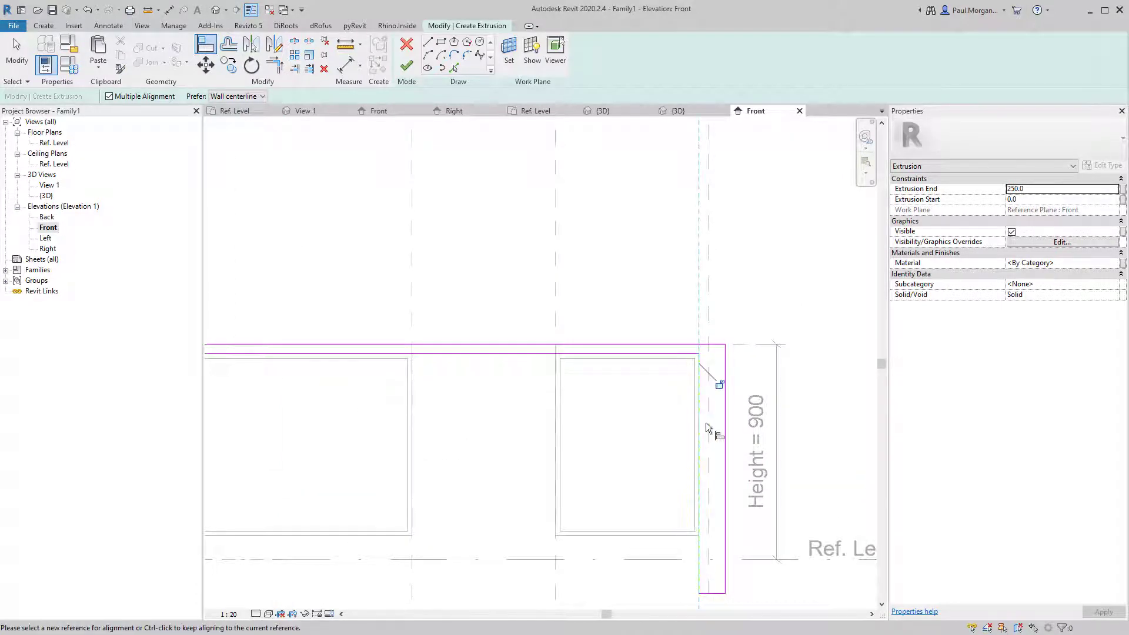
{"action": "left_click", "coordinate": [711, 330]}
{"action": "left_click", "coordinate": [718, 370]}
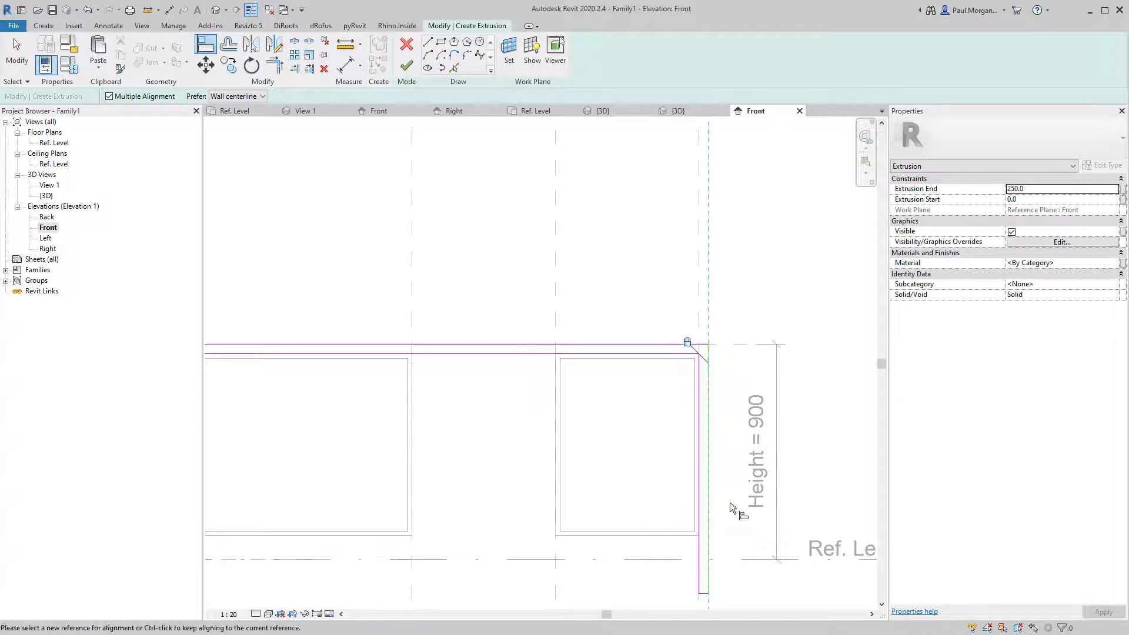
Align the right leg's bottom to Ref. Level and finish the extrusion.
{"action": "left_click", "coordinate": [735, 560]}
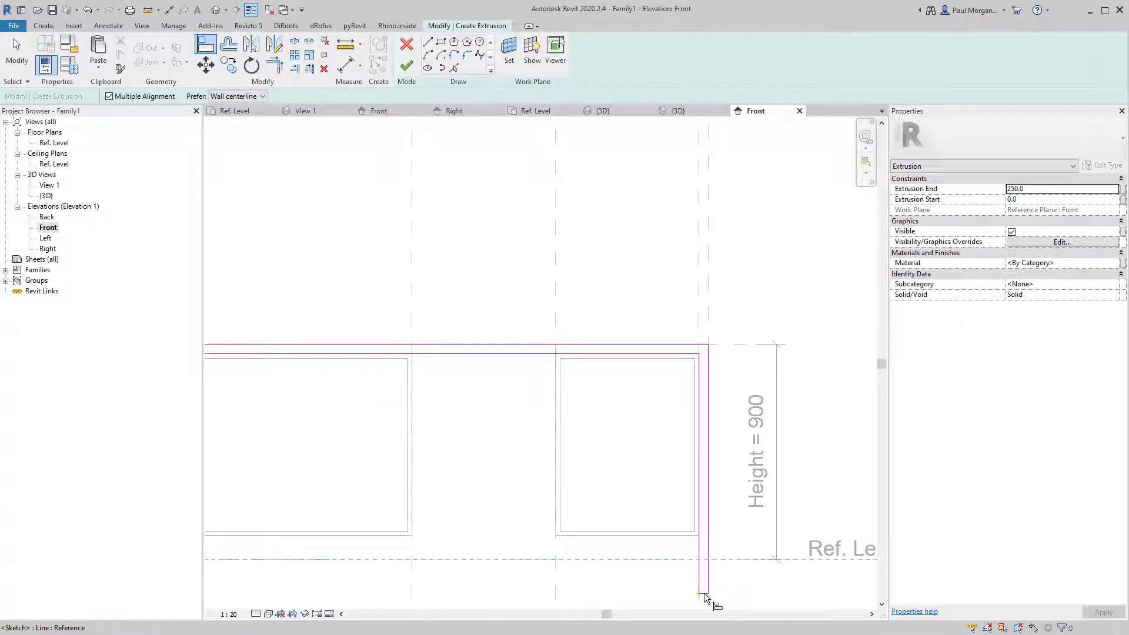
{"action": "scroll", "coordinate": [706, 591], "scroll_direction": "up", "scroll_amount": 3}
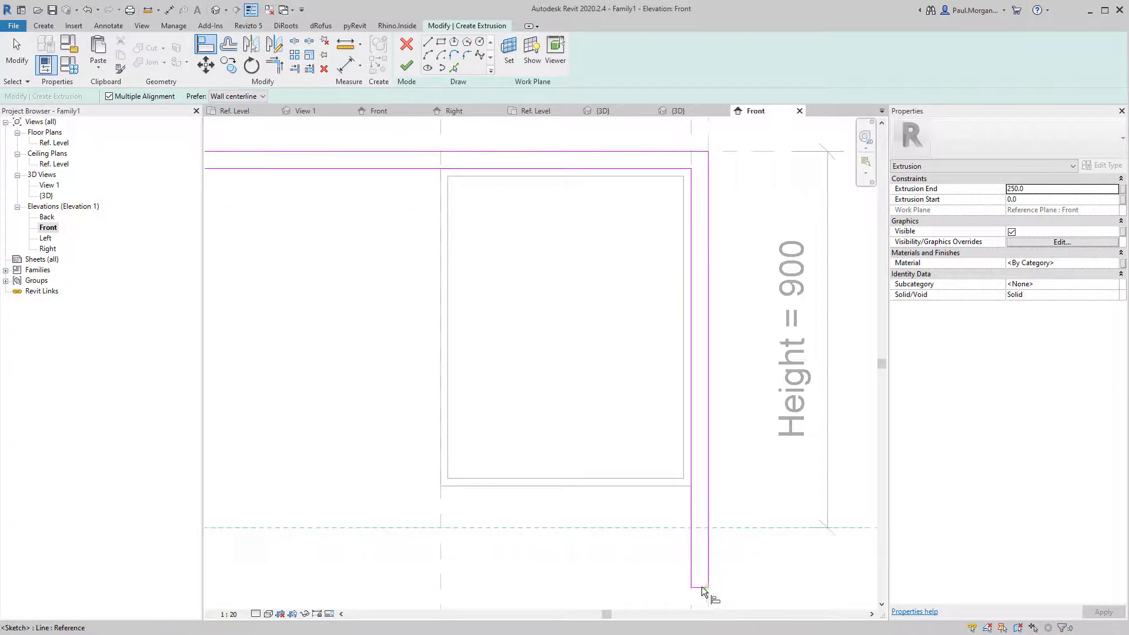
{"action": "left_click", "coordinate": [701, 587]}
{"action": "scroll", "coordinate": [488, 508], "scroll_direction": "down", "scroll_amount": 5}
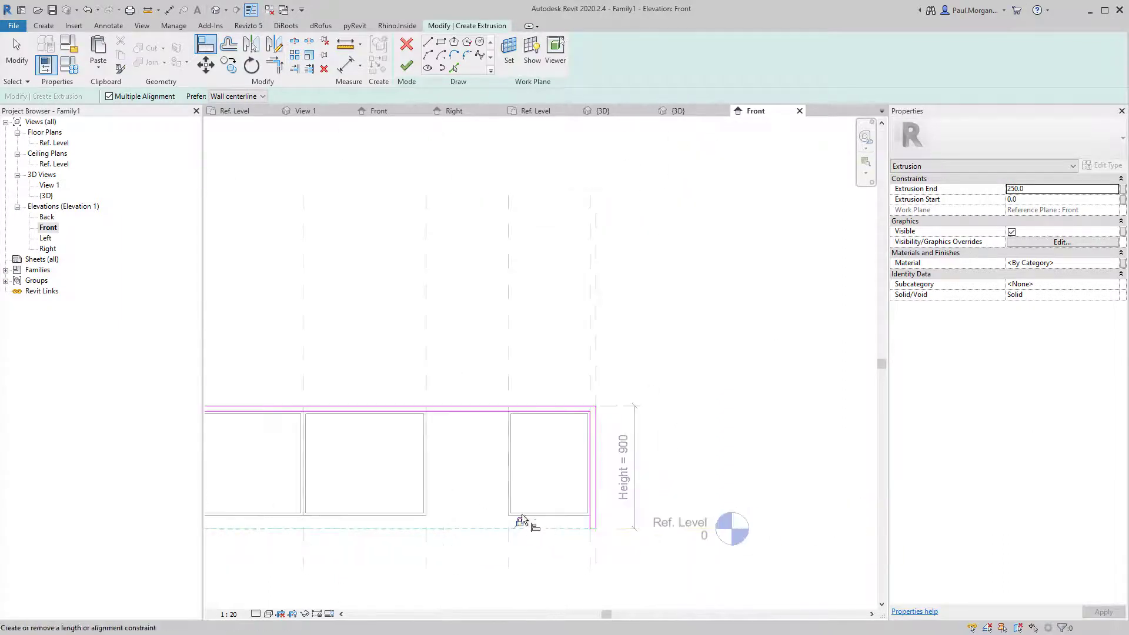
{"action": "key", "text": "Escape"}
{"action": "scroll", "coordinate": [631, 476], "scroll_direction": "up", "scroll_amount": 3}
{"action": "key", "text": "Escape"}
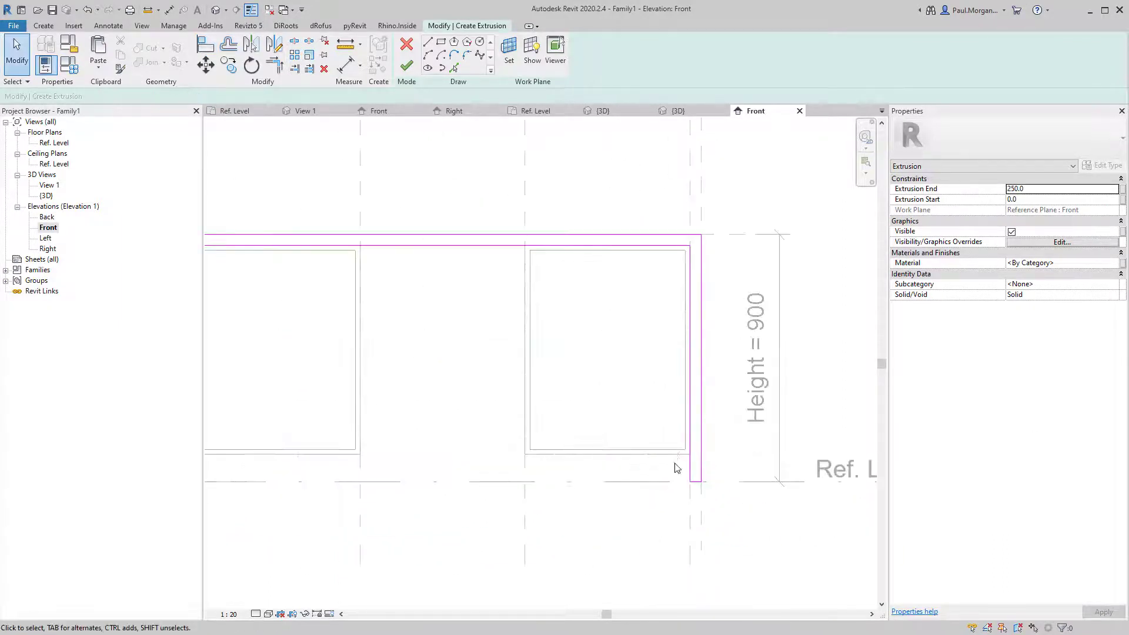
{"action": "scroll", "coordinate": [647, 462], "scroll_direction": "up", "scroll_amount": 2}
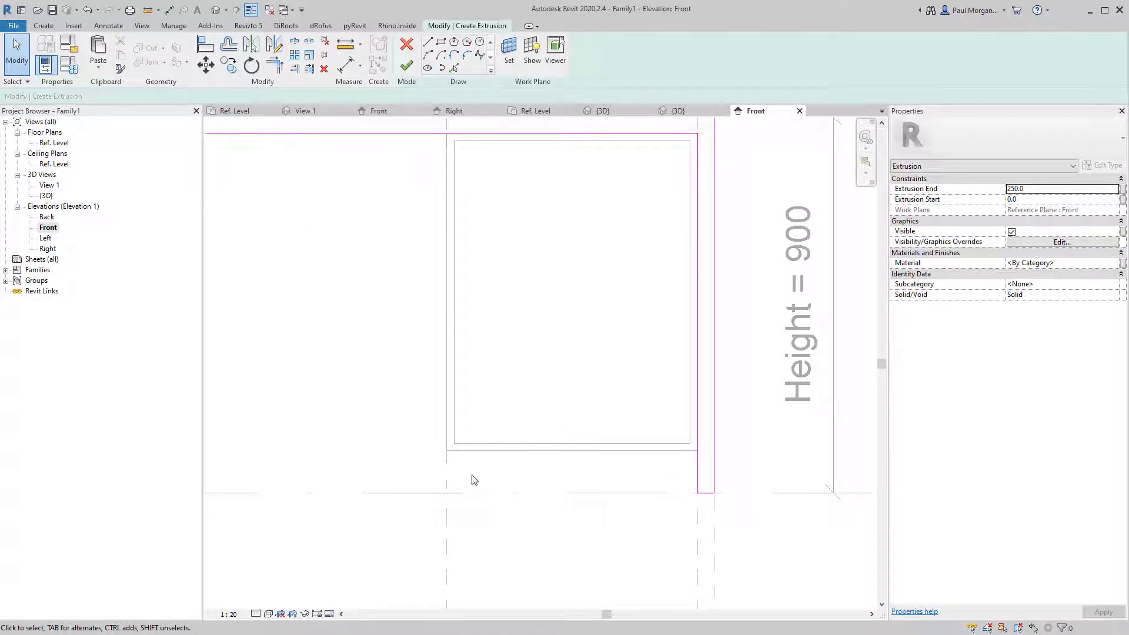
{"action": "scroll", "coordinate": [549, 474], "scroll_direction": "down", "scroll_amount": 5}
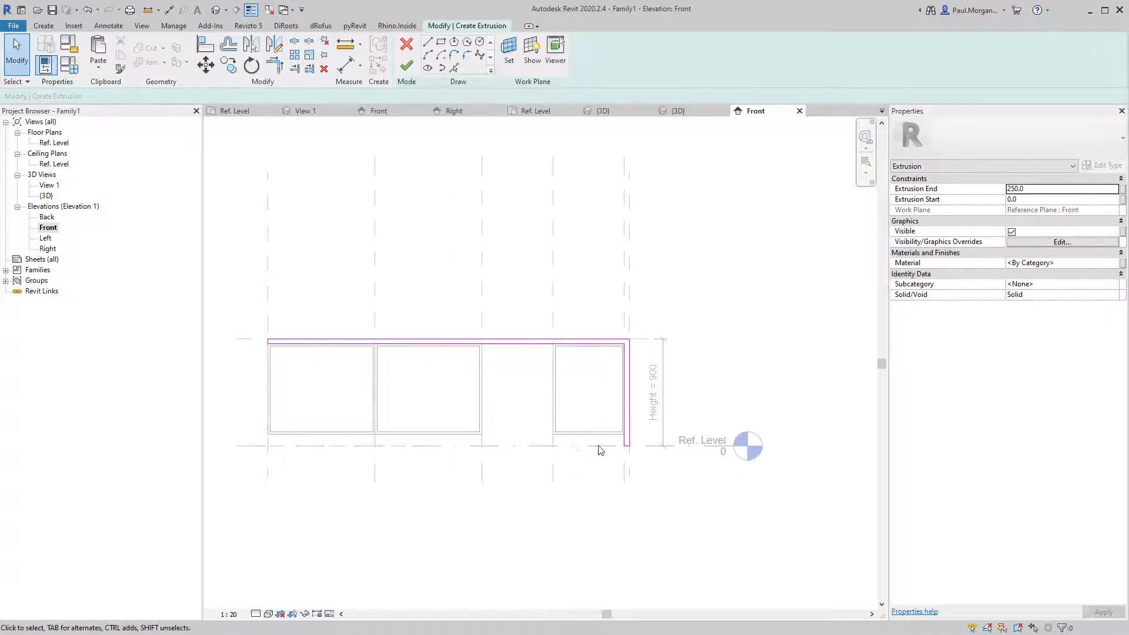
{"action": "left_click", "coordinate": [406, 66]}
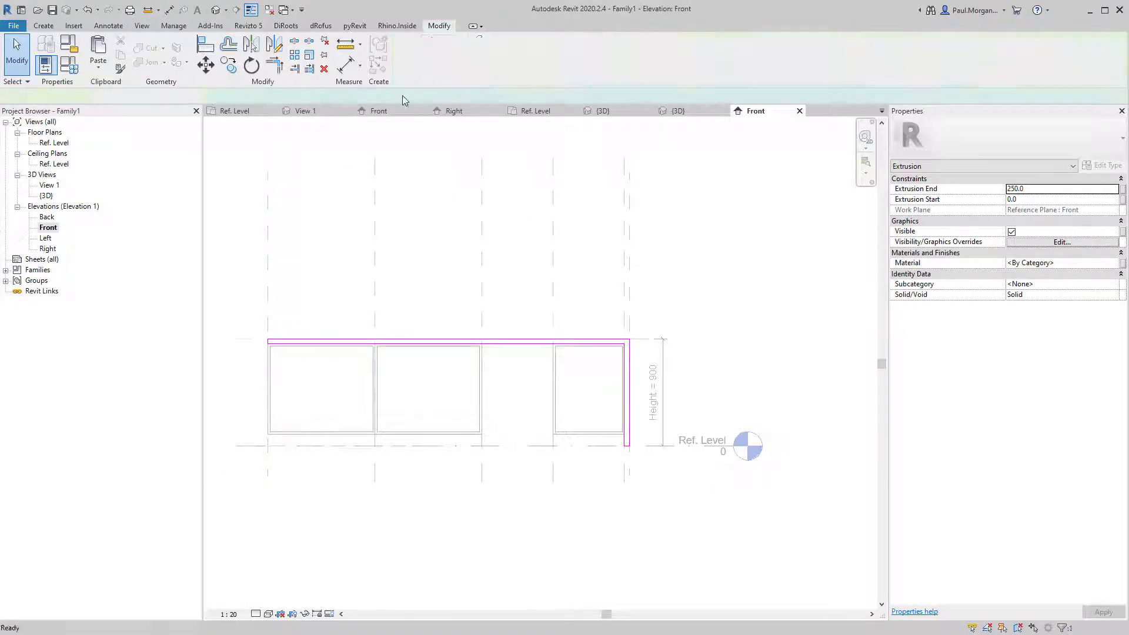
In the Ref. Level plan, stretch the benchtop onto the back and front planes for 1100 depth.
{"action": "double_click", "coordinate": [53, 144]}
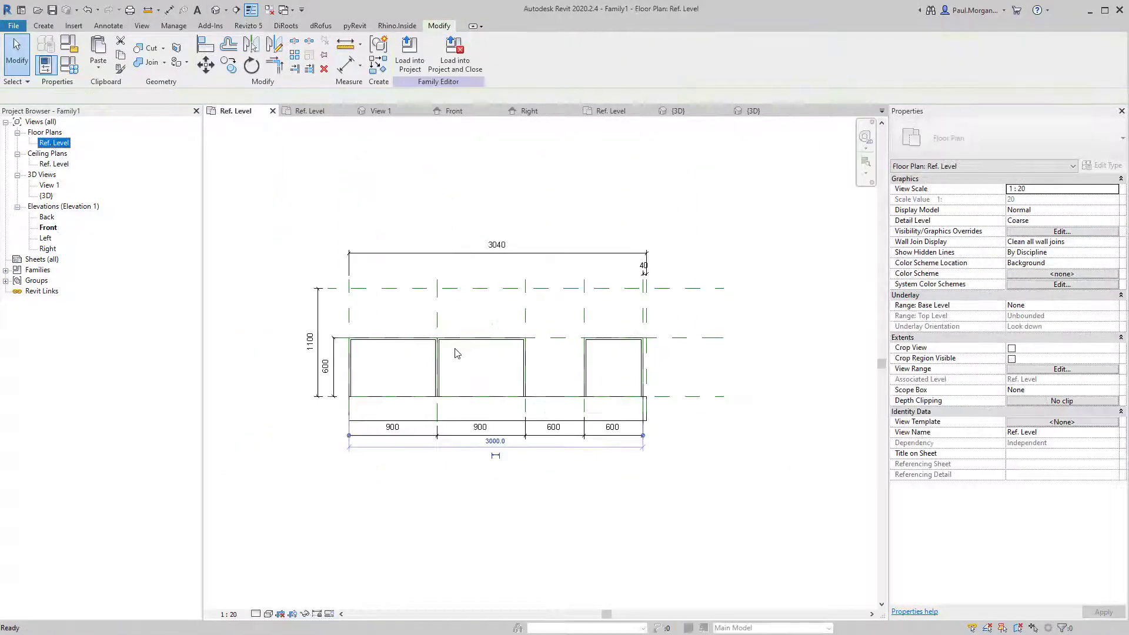
{"action": "scroll", "coordinate": [482, 419], "scroll_direction": "up", "scroll_amount": 3}
{"action": "left_click_drag", "start_coordinate": [520, 365], "coordinate": [532, 180]}
{"action": "scroll", "coordinate": [567, 310], "scroll_direction": "down", "scroll_amount": 3}
{"action": "middle_click_drag", "start_coordinate": [568, 312], "coordinate": [549, 443]}
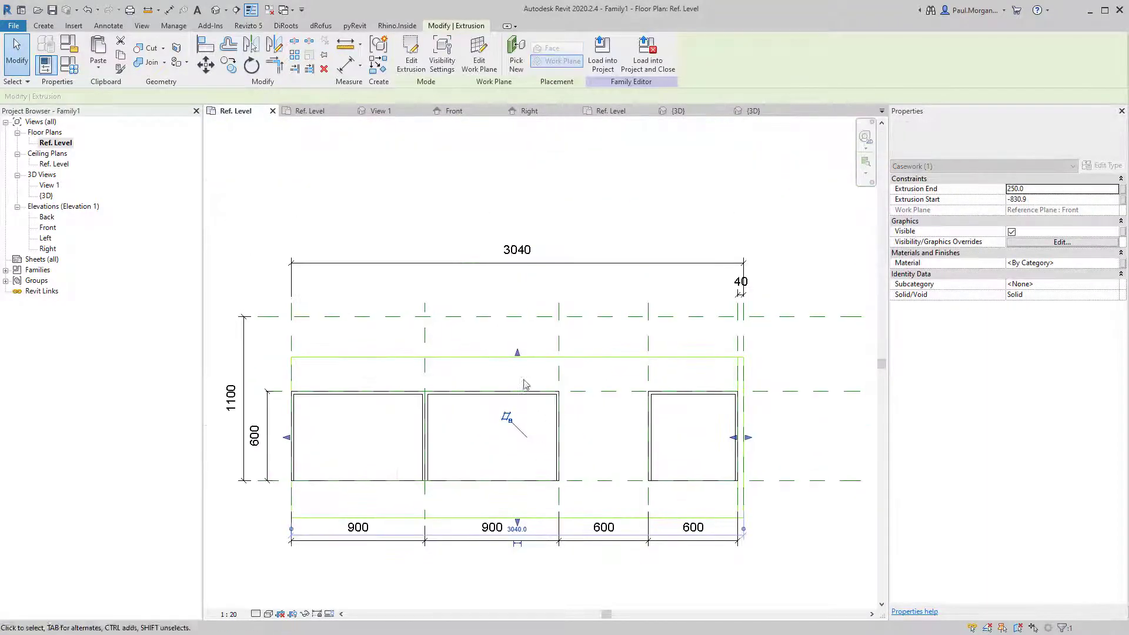
{"action": "left_click_drag", "start_coordinate": [518, 354], "coordinate": [515, 316]}
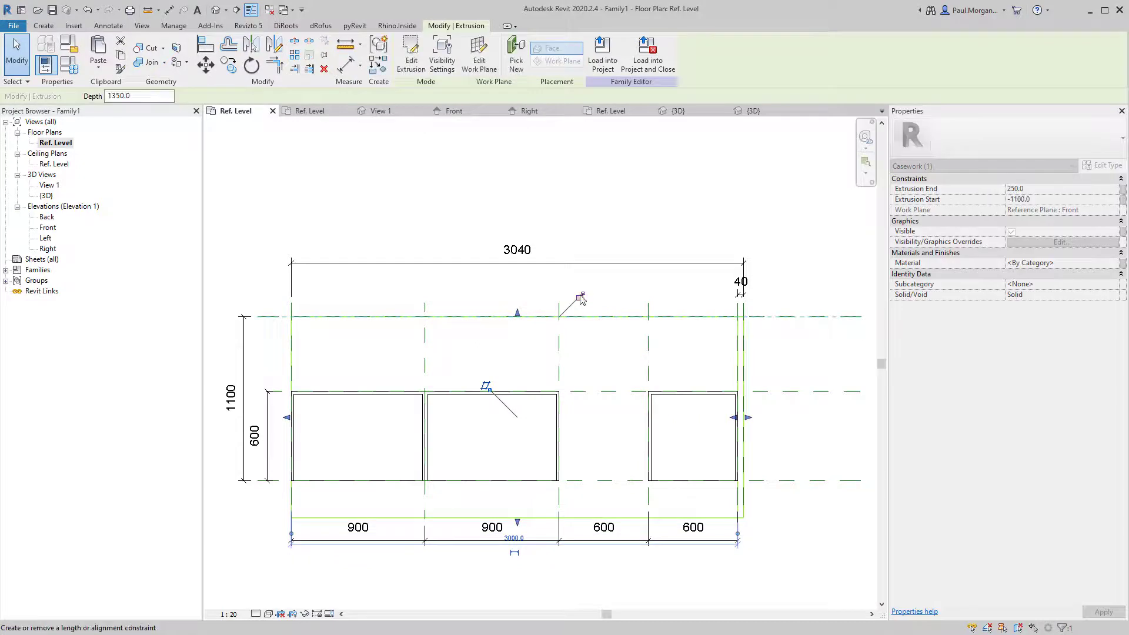
{"action": "left_click_drag", "start_coordinate": [517, 522], "coordinate": [516, 481]}
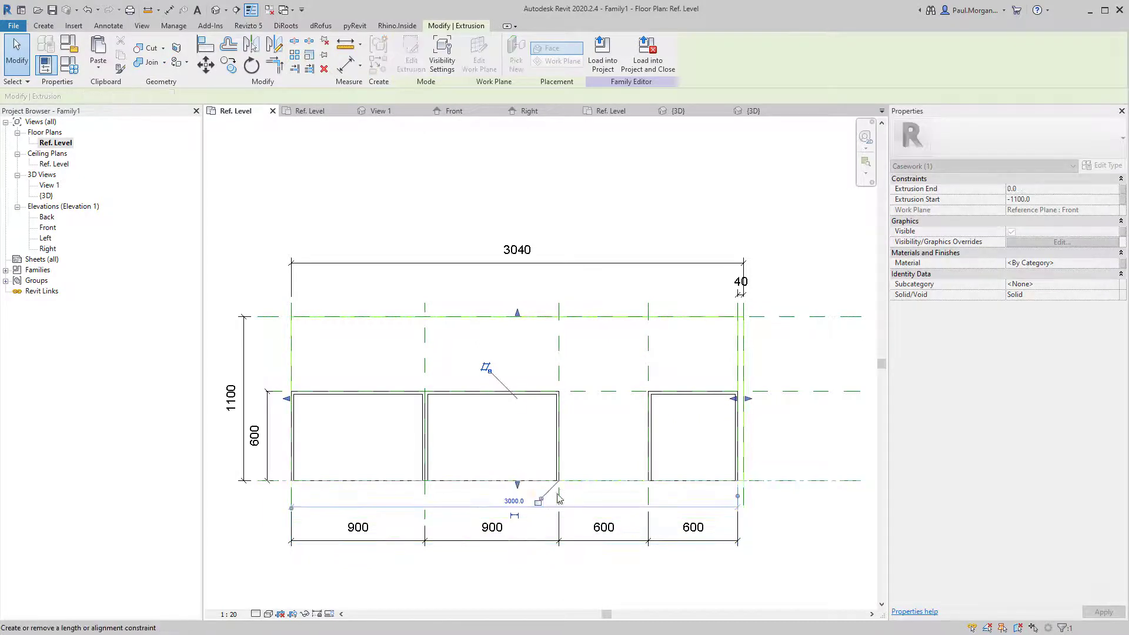
{"action": "left_click", "coordinate": [599, 460]}
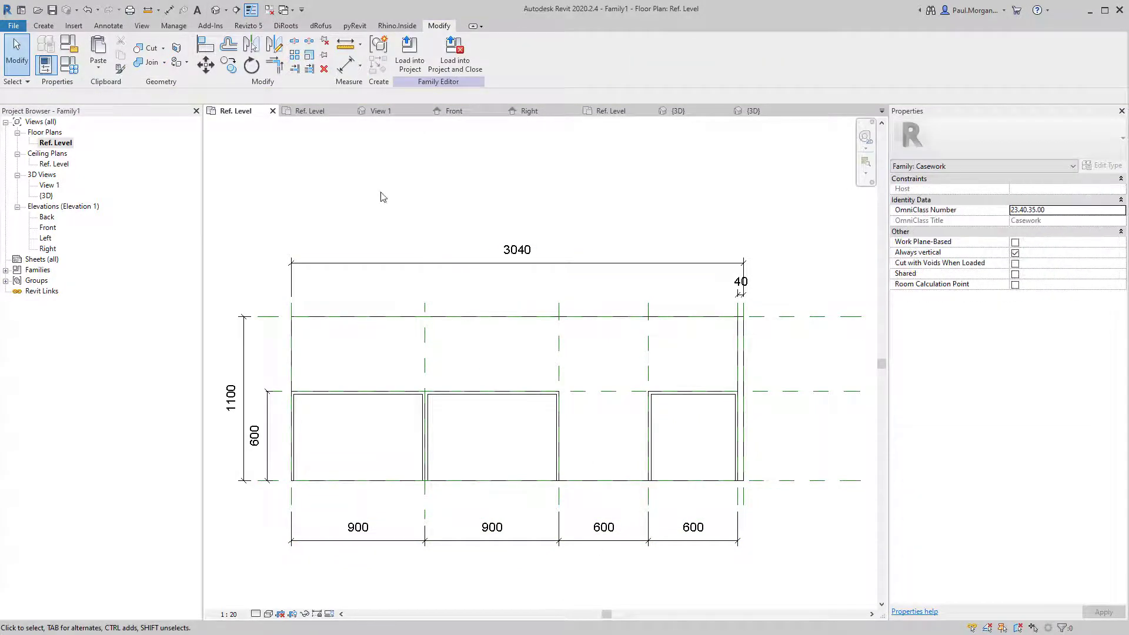
{"action": "left_click", "coordinate": [215, 10]}
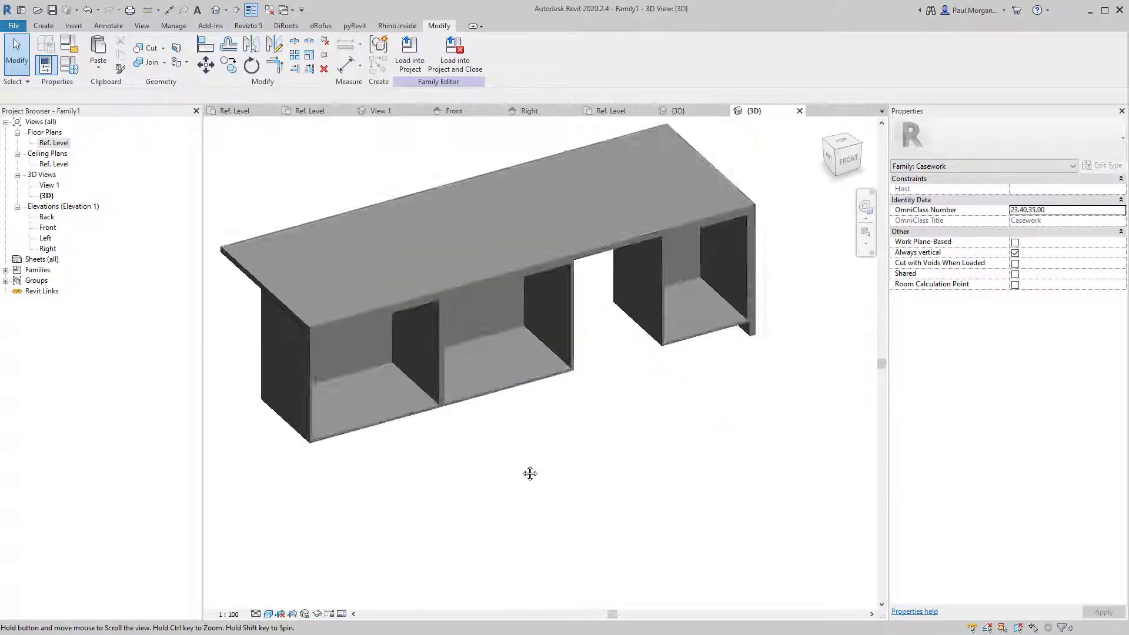
Select the benchtop extrusion in 3D and open Associate Family Parameter for its Material.
{"action": "middle_click_drag", "start_coordinate": [530, 471], "coordinate": [575, 476], "text": "shift"}
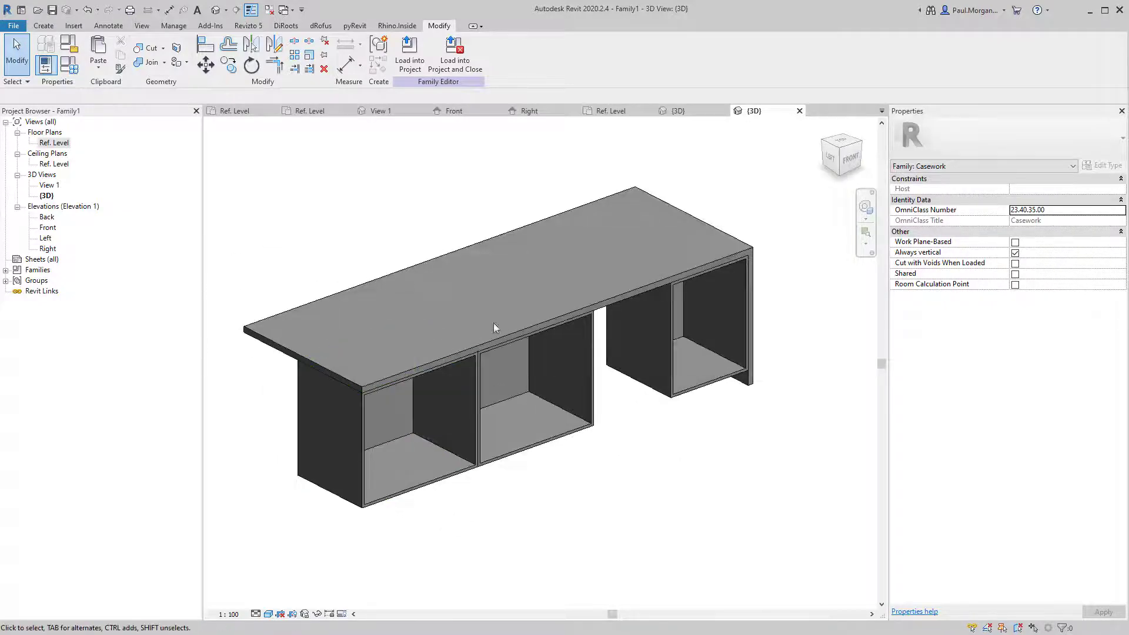
{"action": "left_click", "coordinate": [493, 242]}
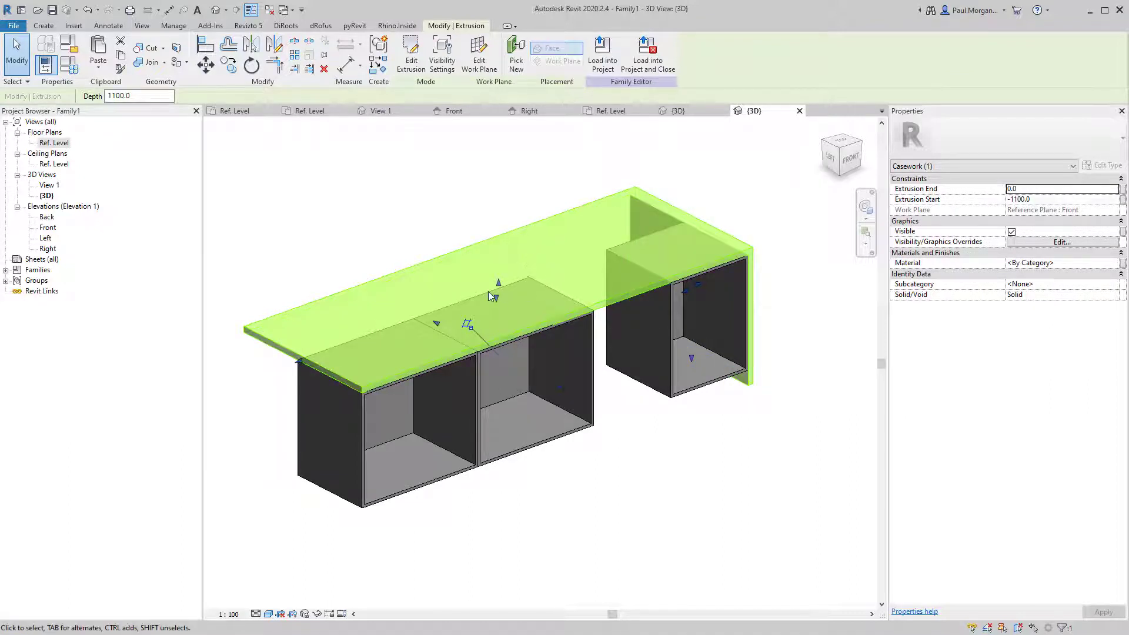
{"action": "left_click", "coordinate": [1121, 264]}
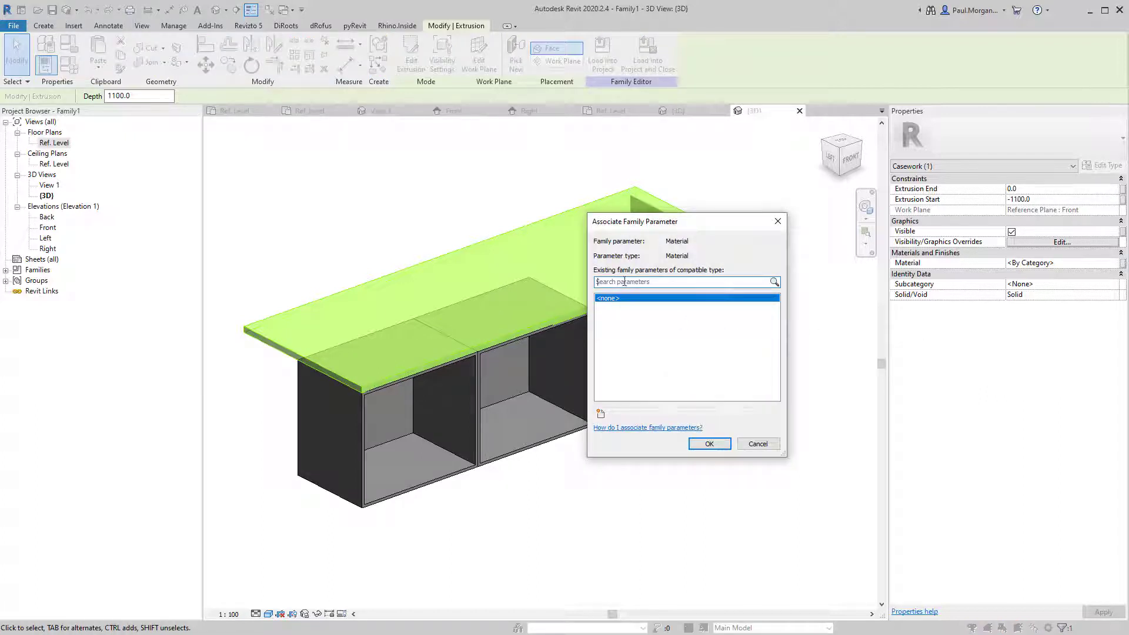
Create a new 'Benchtop Finish' parameter and link the benchtop Material to it.
{"action": "left_click", "coordinate": [601, 414]}
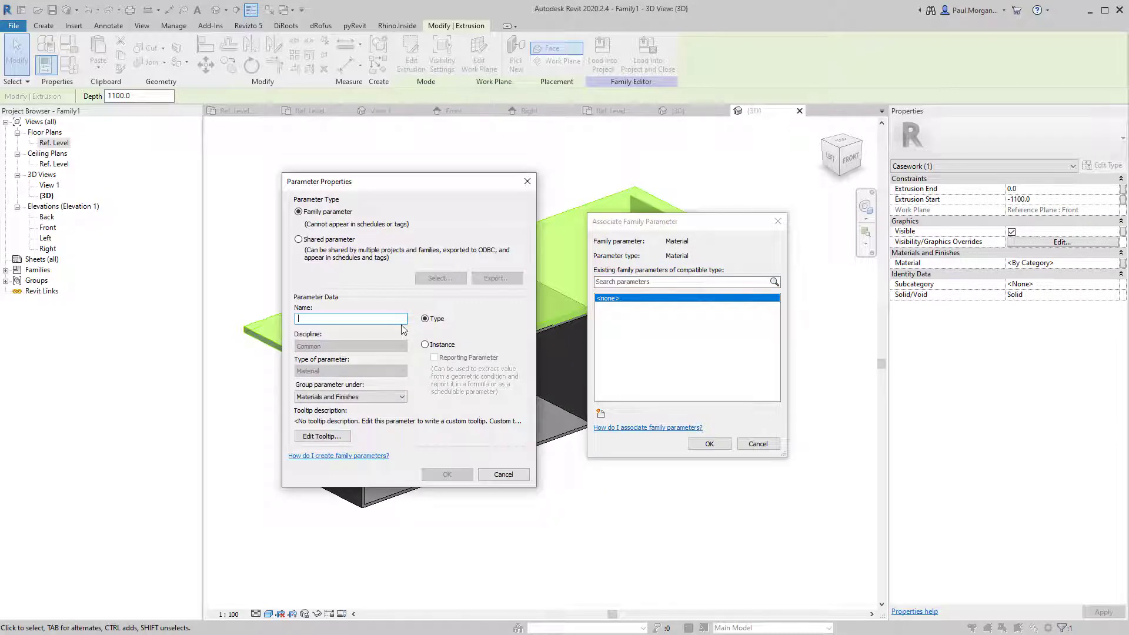
{"action": "type", "text": "Benchtop"}
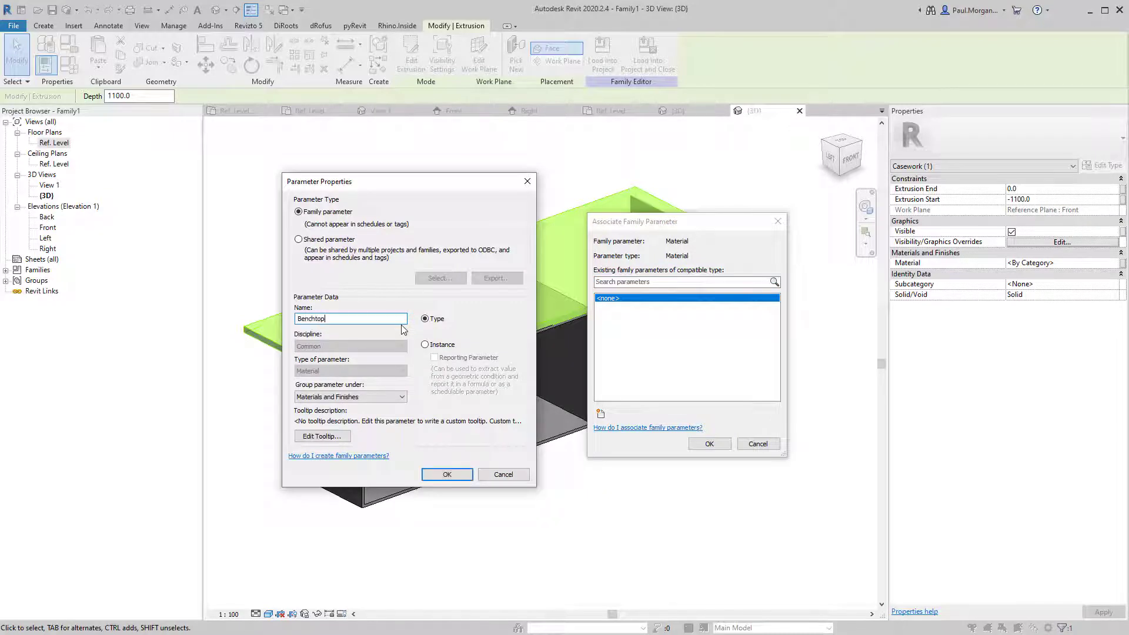
{"action": "type", "text": " Finish"}
{"action": "key", "text": "Return"}
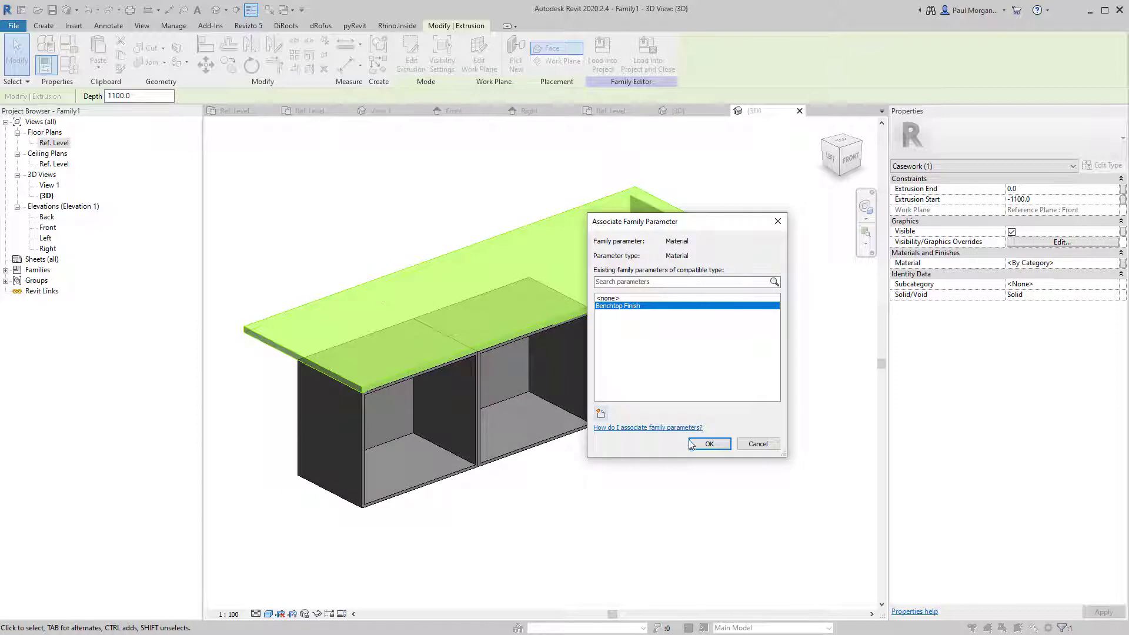
{"action": "left_click", "coordinate": [594, 564]}
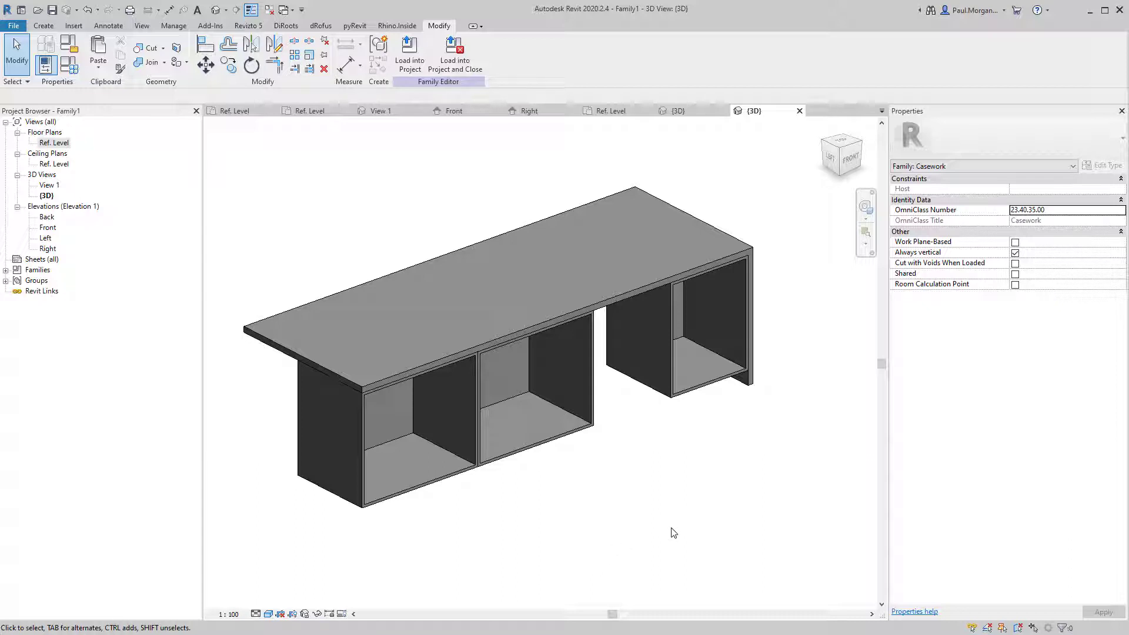
Start a new family from the Metric Casework.rft template.
{"action": "scroll", "coordinate": [675, 533], "scroll_direction": "down", "scroll_amount": 3}
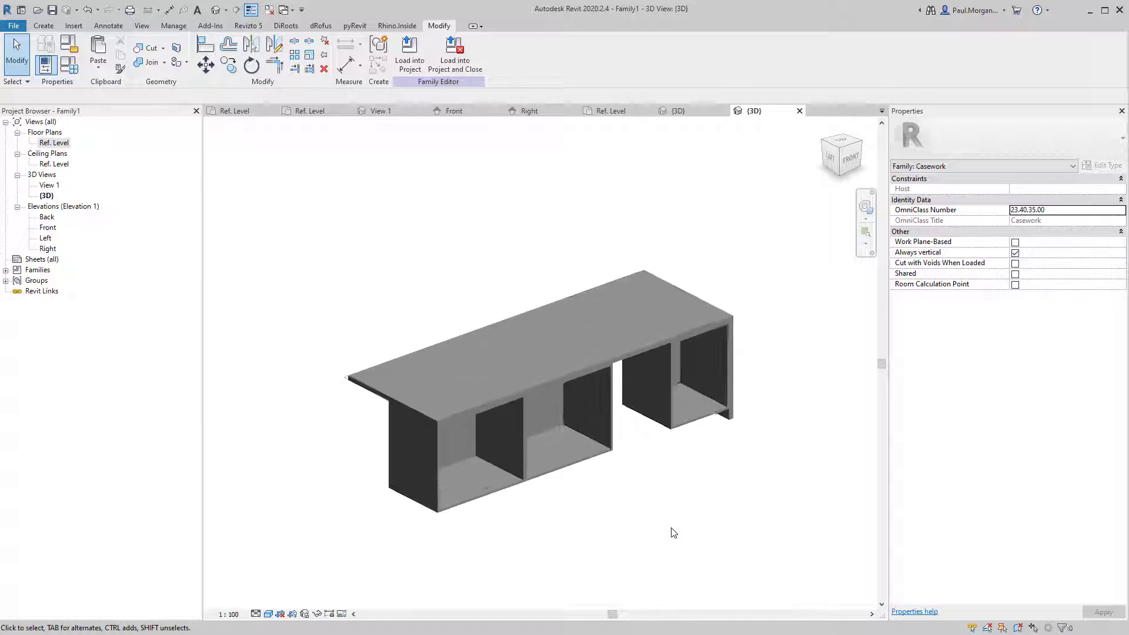
{"action": "middle_click_drag", "start_coordinate": [673, 532], "coordinate": [627, 486]}
{"action": "scroll", "coordinate": [627, 496], "scroll_direction": "up", "scroll_amount": 2}
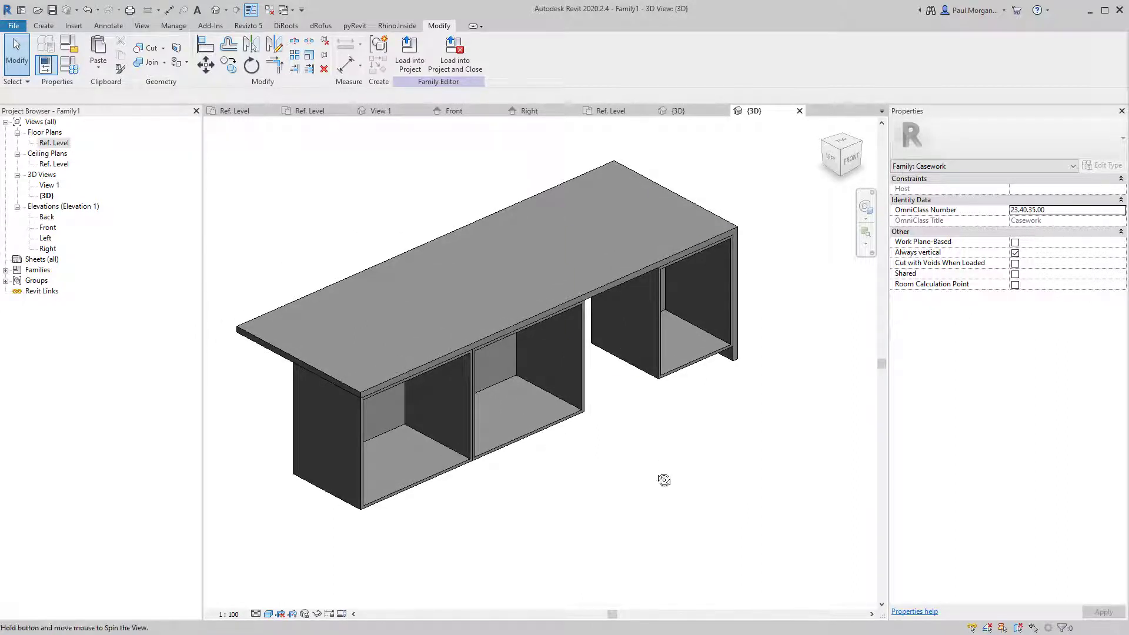
{"action": "middle_click_drag", "start_coordinate": [663, 478], "coordinate": [650, 471], "text": "shift"}
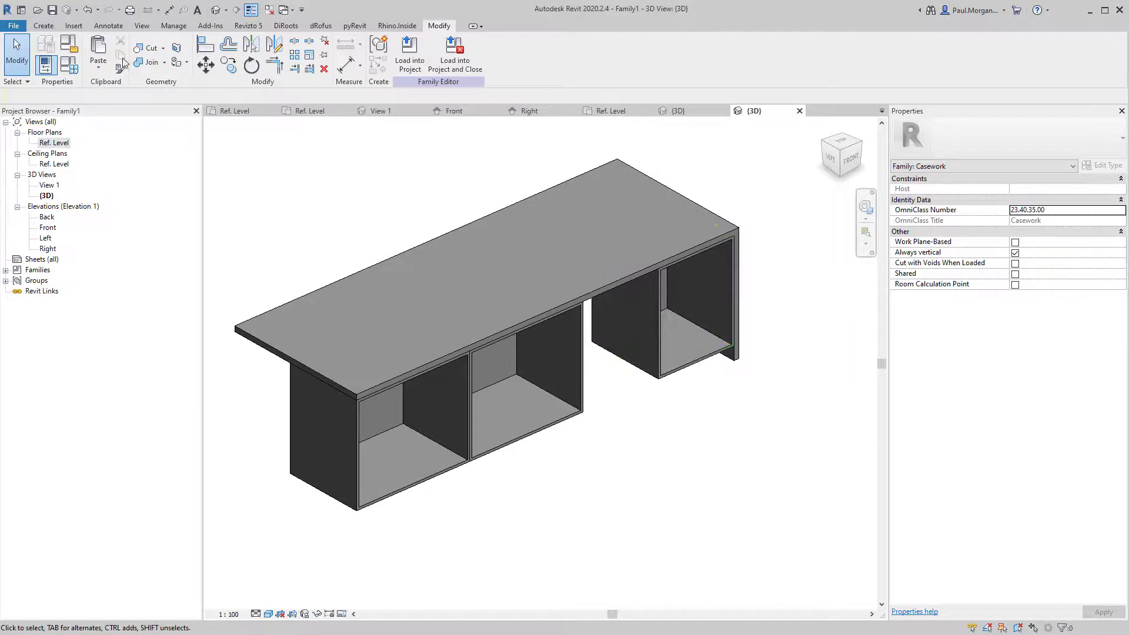
{"action": "left_click", "coordinate": [13, 25]}
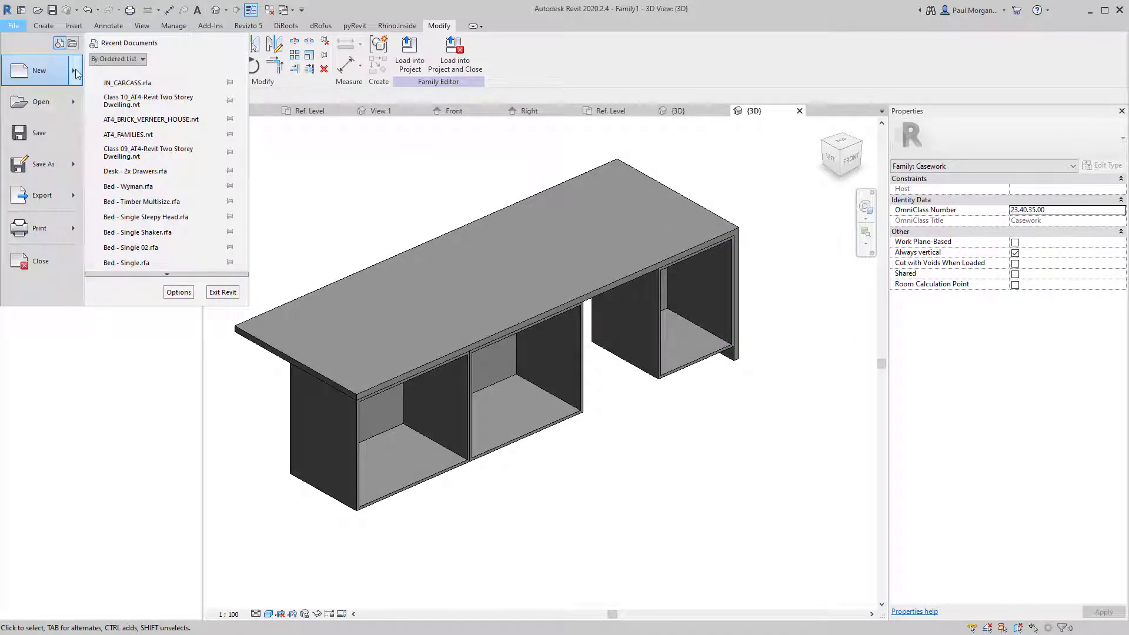
{"action": "mouse_move", "coordinate": [76, 70]}
{"action": "left_click", "coordinate": [137, 116]}
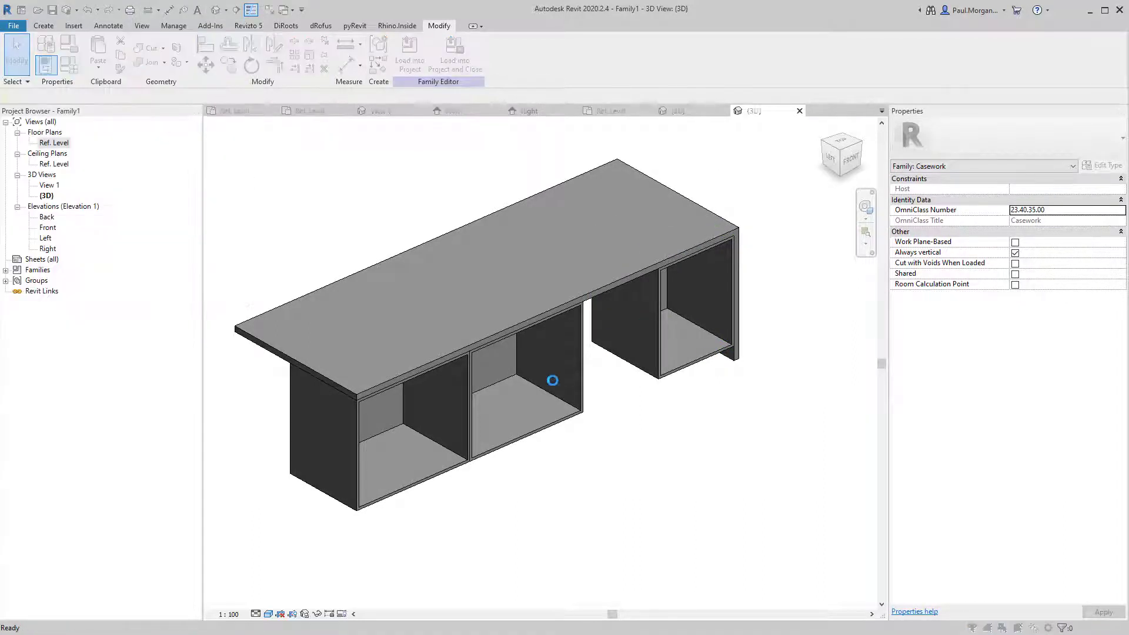
{"action": "left_click", "coordinate": [312, 305]}
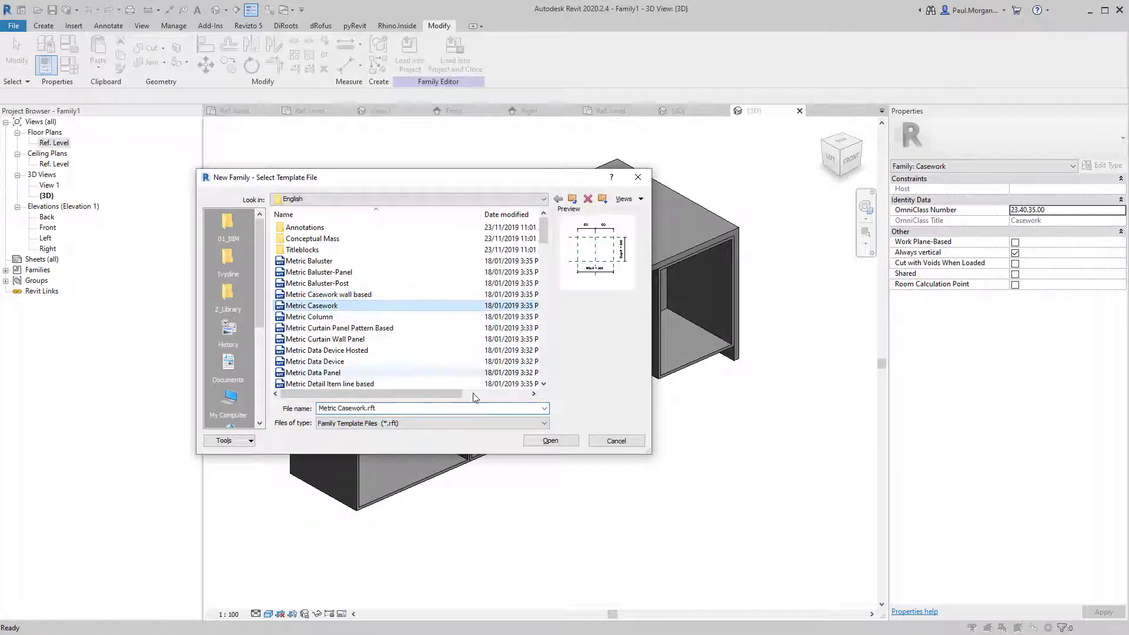
{"action": "left_click", "coordinate": [551, 442]}
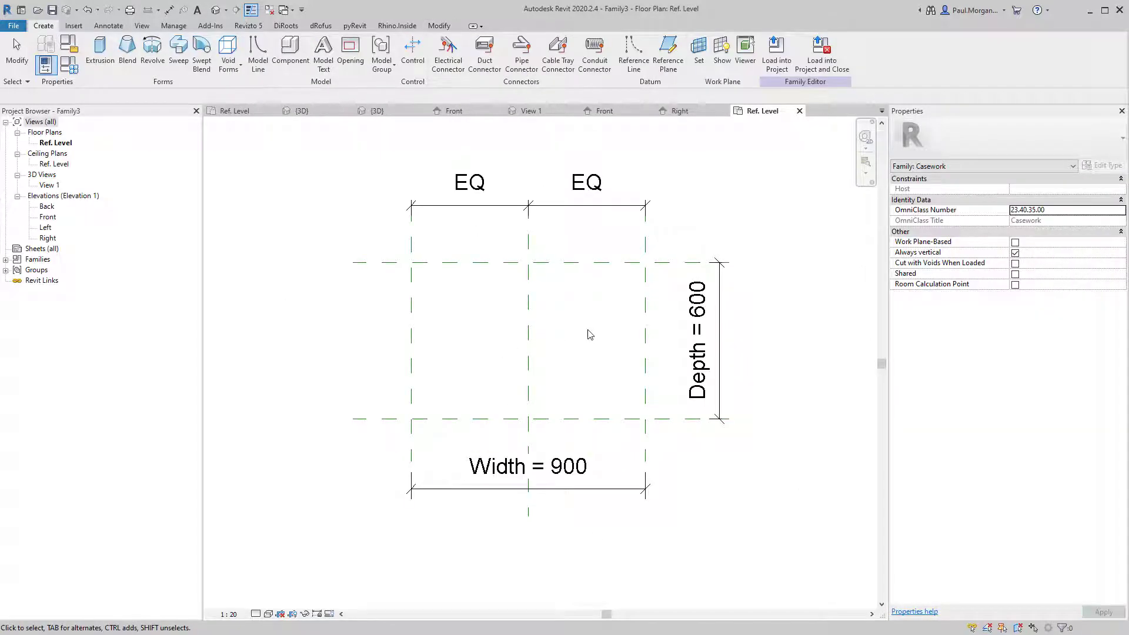
Open the new family's Front elevation, close inactive views, and return to Family1's {3D} view.
{"action": "double_click", "coordinate": [41, 218]}
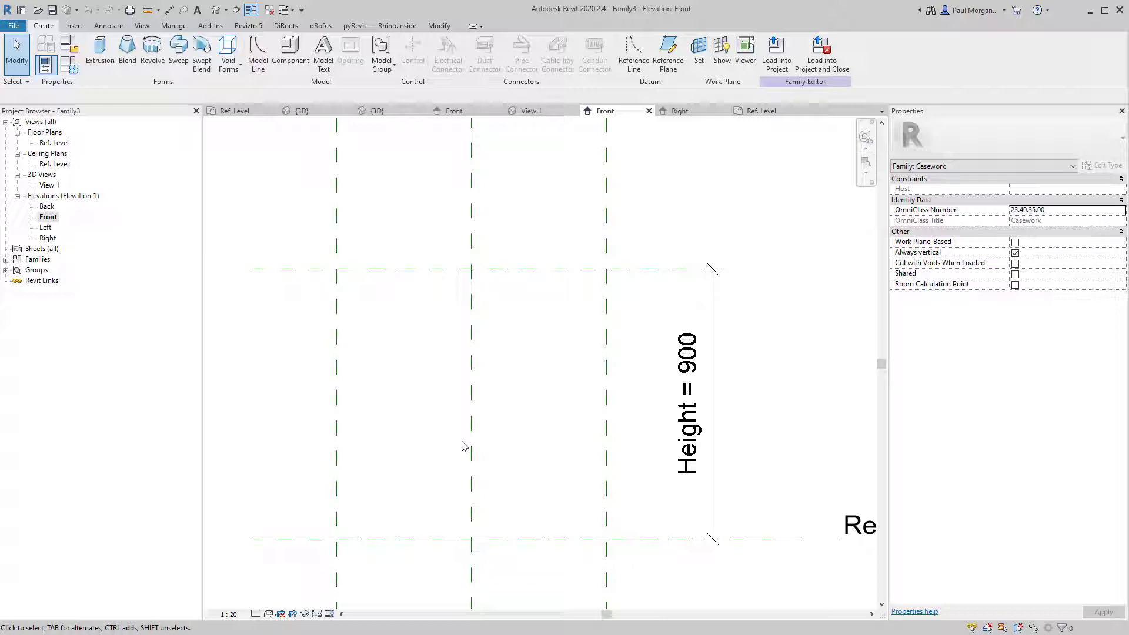
{"action": "left_click", "coordinate": [269, 10]}
{"action": "left_click", "coordinate": [638, 113]}
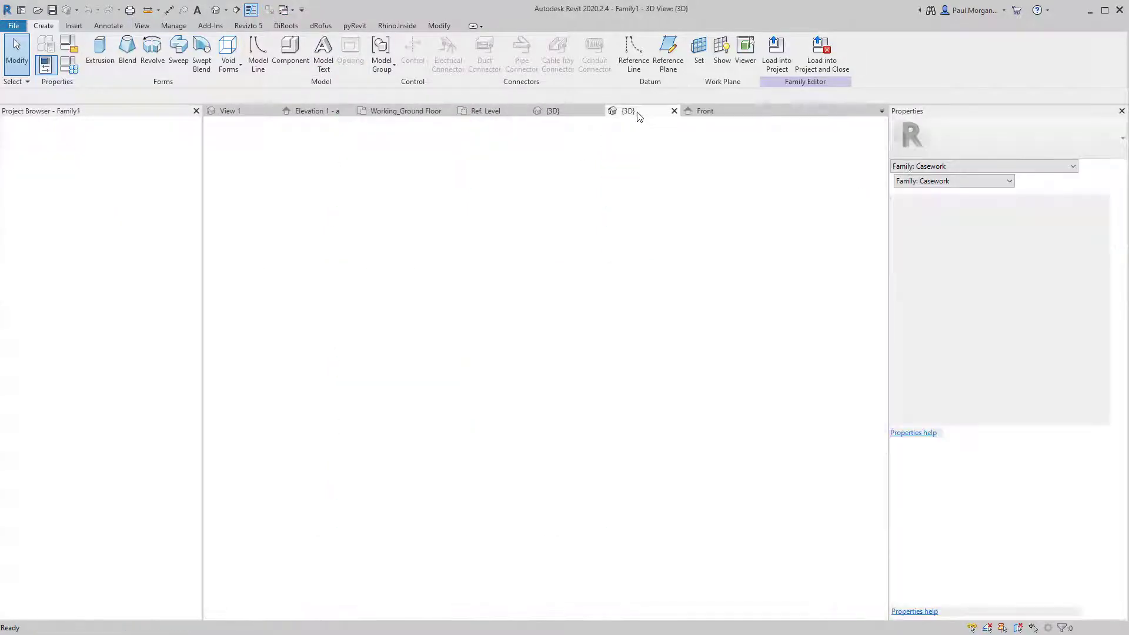
Open the island bench in 3D and set the visual style to Hidden Line.
{"action": "left_click", "coordinate": [566, 110]}
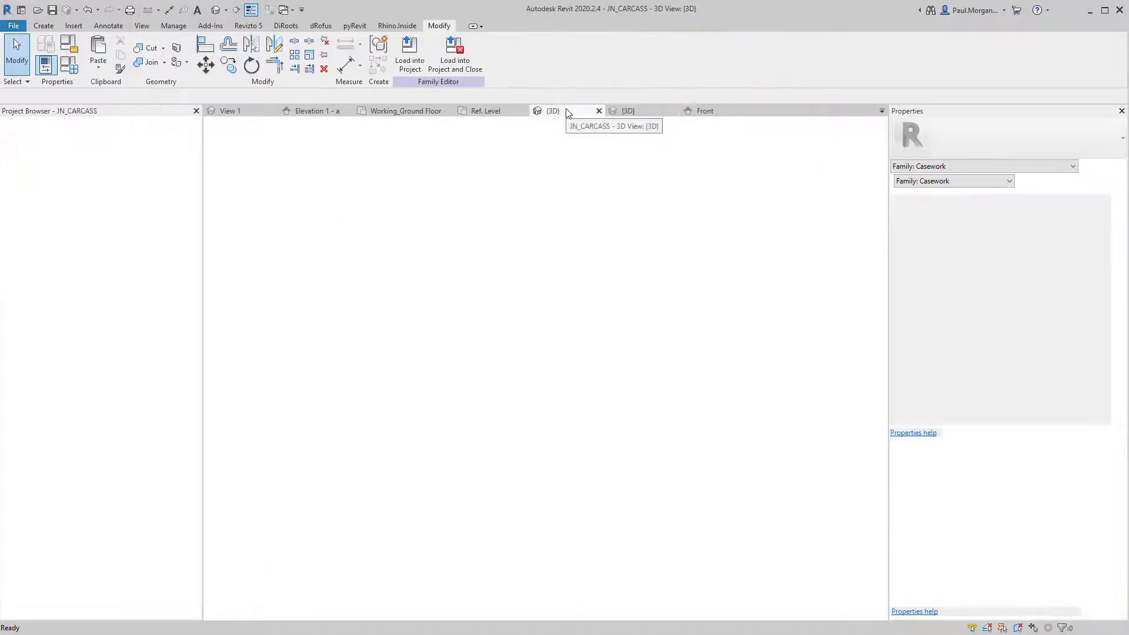
{"action": "left_click", "coordinate": [493, 112]}
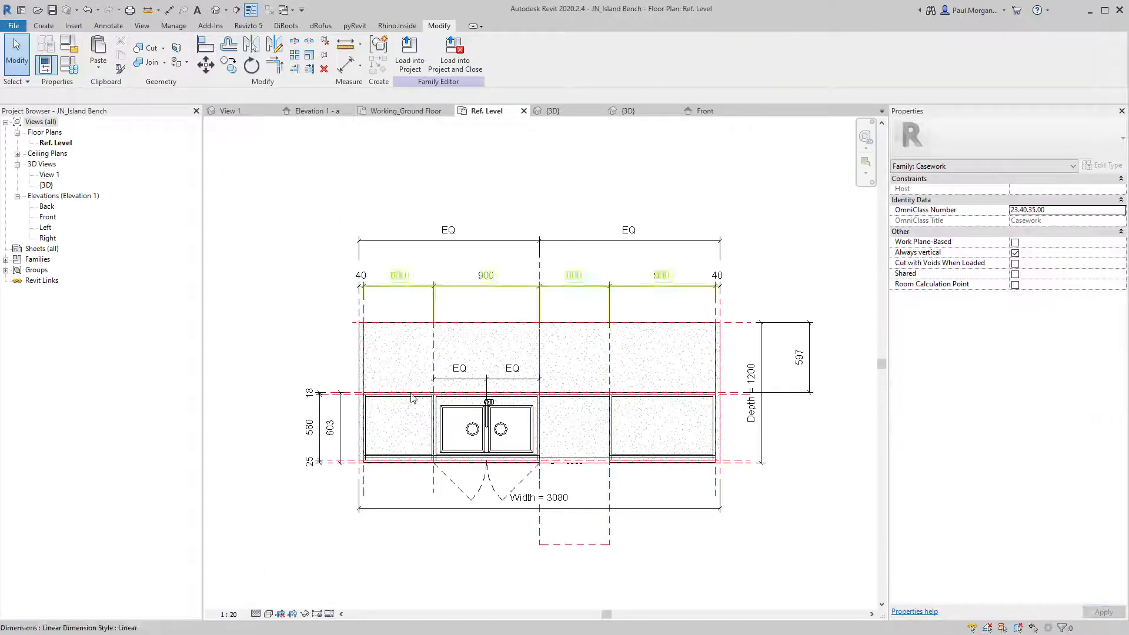
{"action": "left_click", "coordinate": [216, 10]}
{"action": "scroll", "coordinate": [474, 397], "scroll_direction": "up", "scroll_amount": 3}
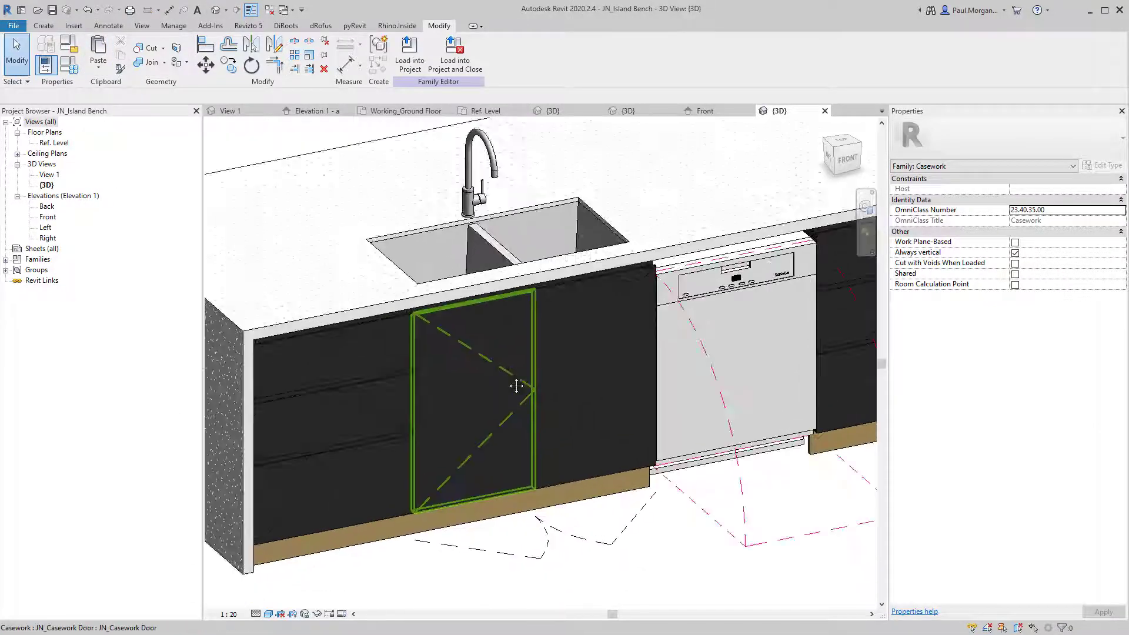
{"action": "left_click", "coordinate": [514, 385]}
{"action": "left_click", "coordinate": [270, 614]}
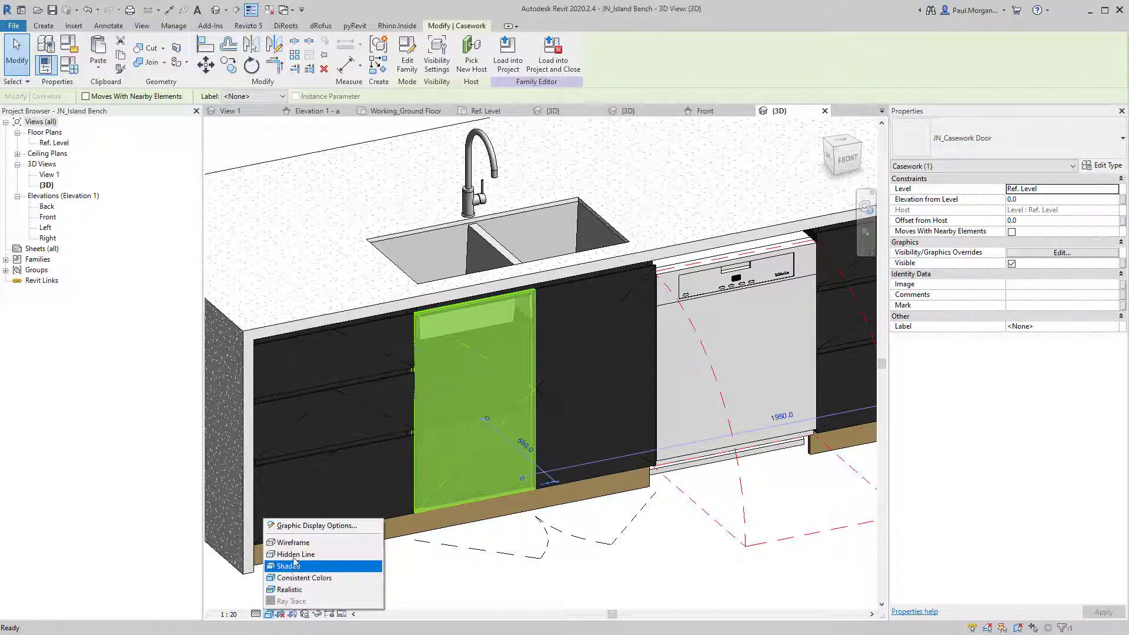
{"action": "left_click", "coordinate": [295, 554]}
Select the bench's door and drawer panels in turn to inspect them.
{"action": "key", "text": "Escape"}
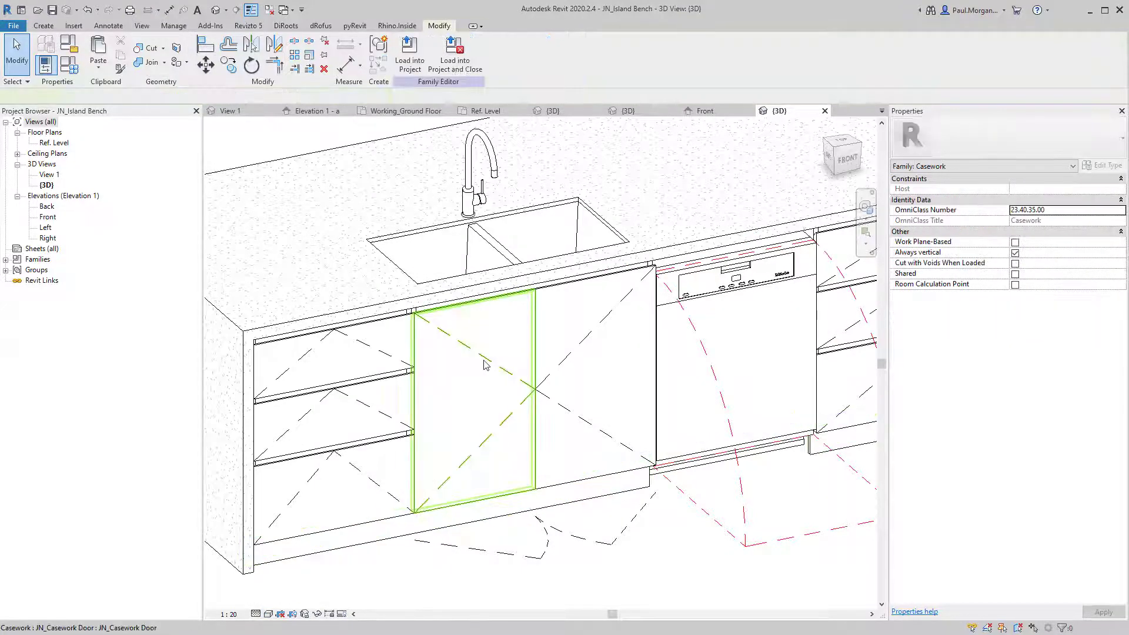
{"action": "left_click", "coordinate": [482, 365]}
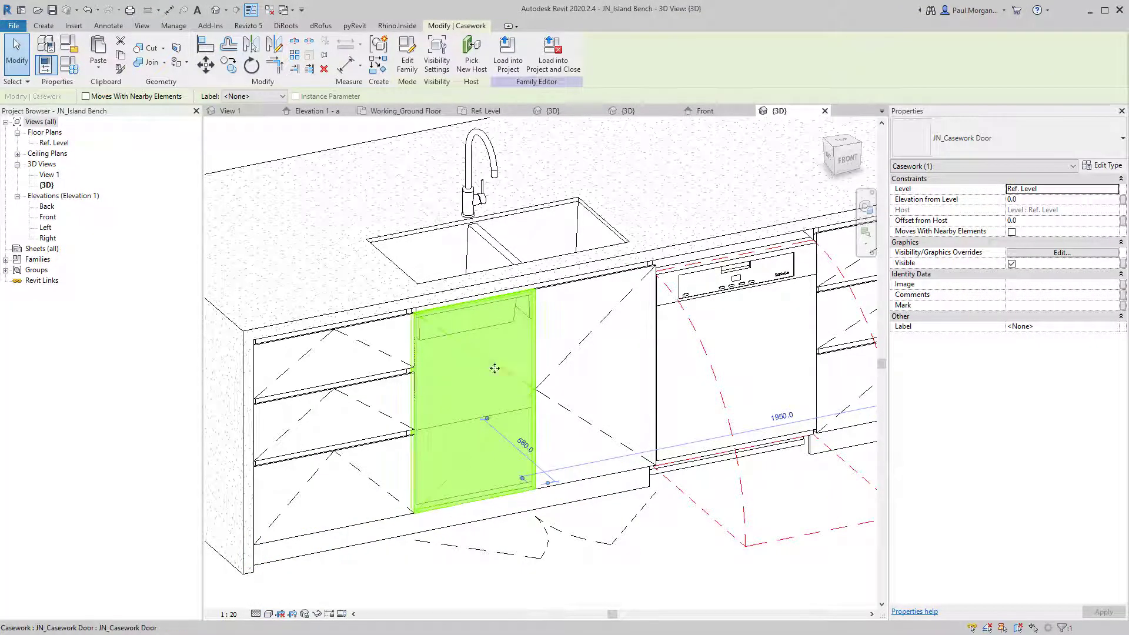
{"action": "key", "text": "Escape"}
{"action": "left_click", "coordinate": [371, 357]}
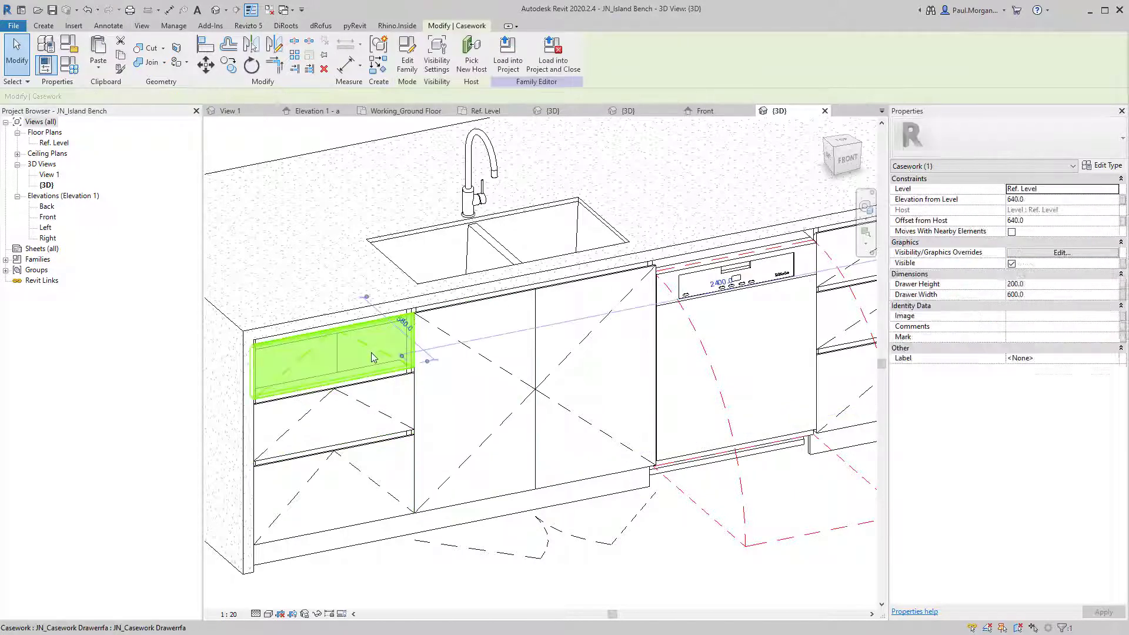
{"action": "left_click", "coordinate": [494, 406]}
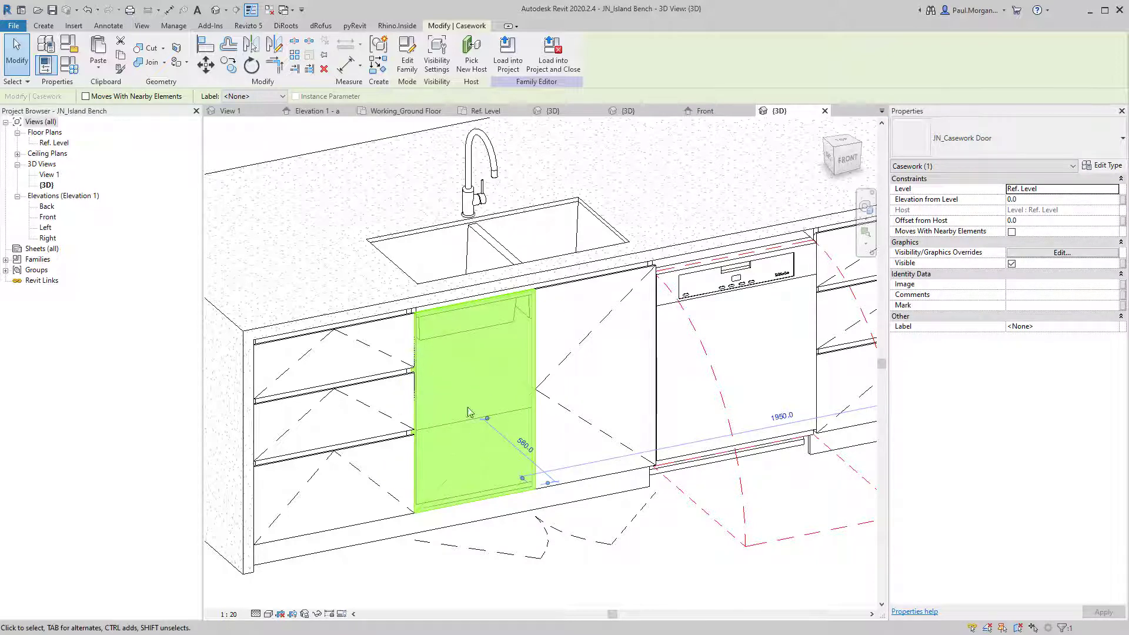
{"action": "left_click", "coordinate": [490, 577]}
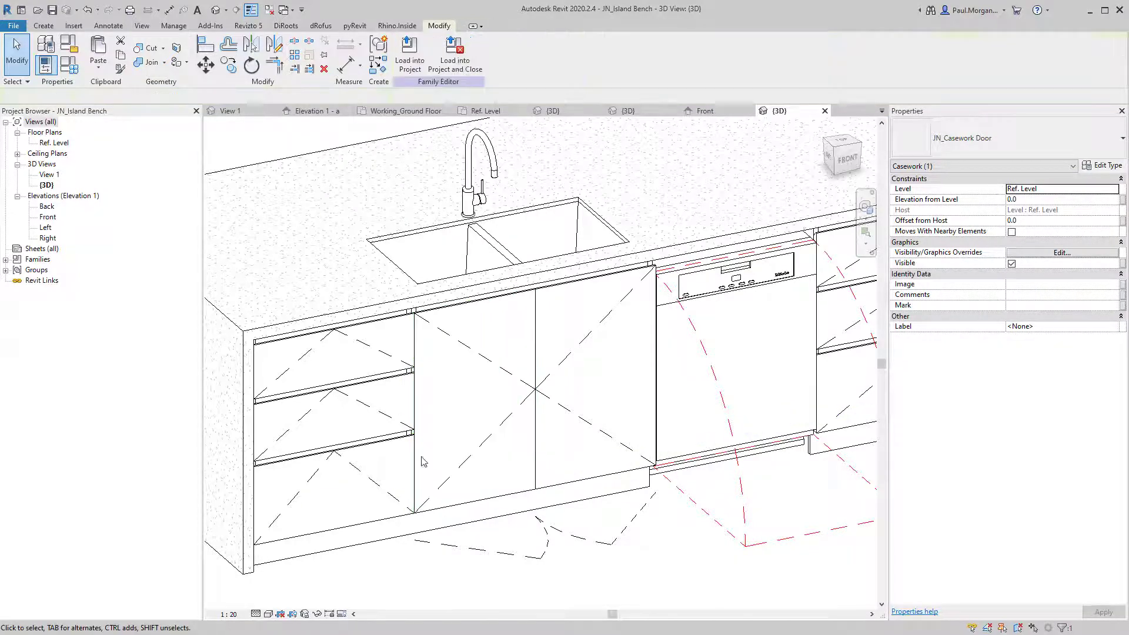
{"action": "left_click", "coordinate": [421, 503]}
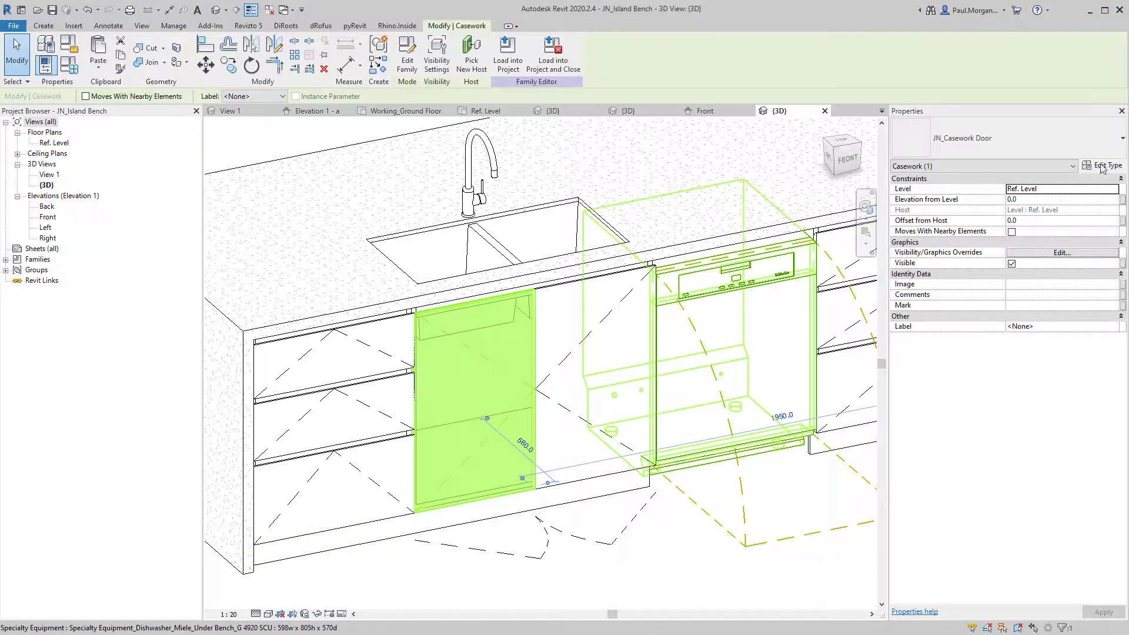
{"action": "left_click", "coordinate": [438, 597]}
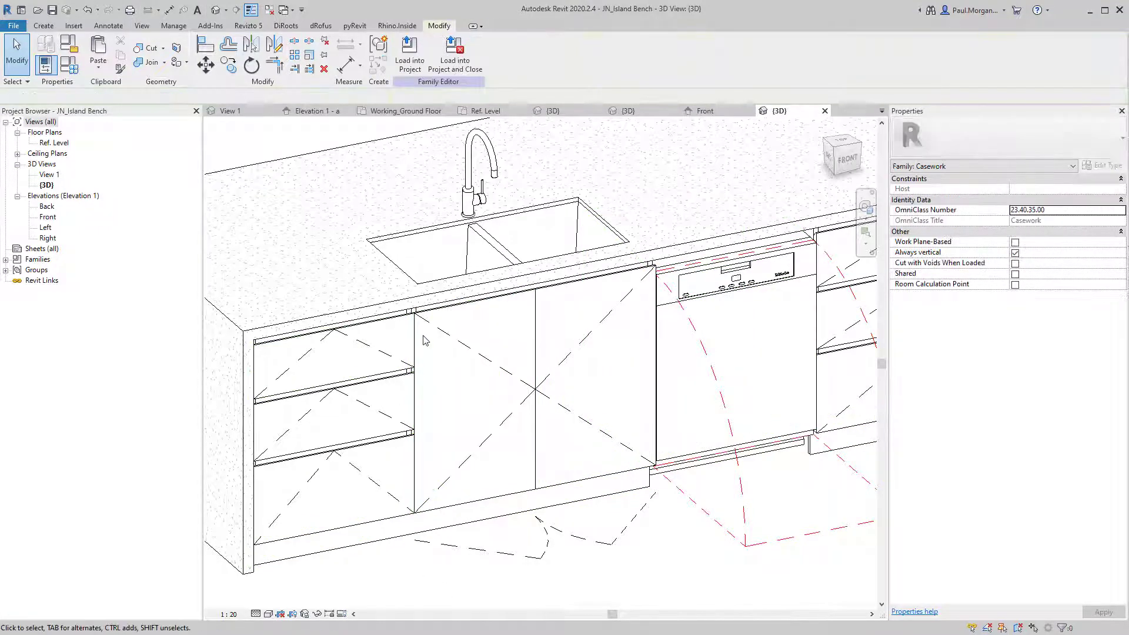
{"action": "scroll", "coordinate": [424, 336], "scroll_direction": "up", "scroll_amount": 3}
Temporarily isolate the door panel, orbit around it, then restore all elements with HR.
{"action": "left_click", "coordinate": [445, 318]}
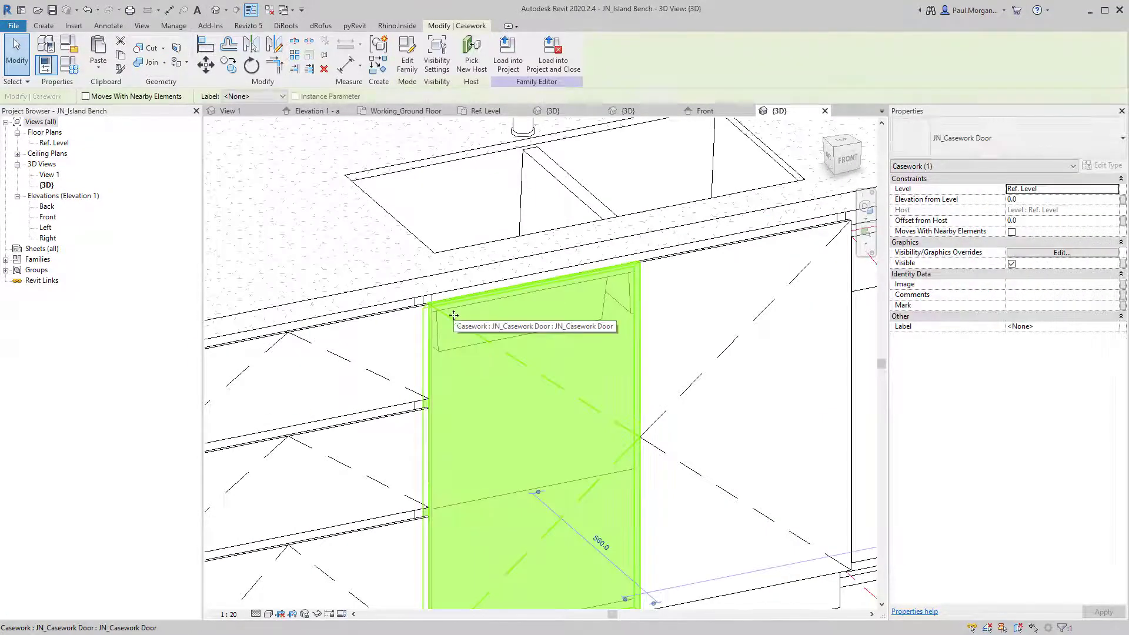
{"action": "key", "text": "i"}
{"action": "left_click", "coordinate": [398, 249]}
{"action": "middle_click_drag", "start_coordinate": [398, 249], "coordinate": [624, 248], "text": "shift"}
{"action": "middle_click_drag", "start_coordinate": [611, 286], "coordinate": [453, 320], "text": "shift"}
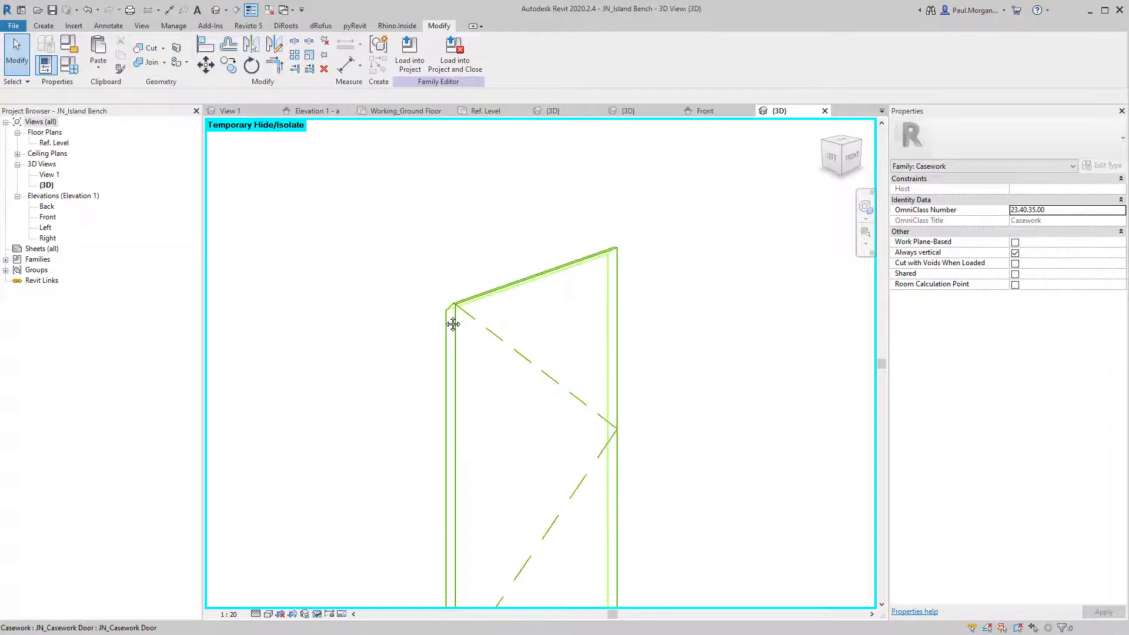
{"action": "key", "text": "h"}
{"action": "key", "text": "r"}
Orbit to a near-front view of the bench, then show Family3's Front elevation.
{"action": "scroll", "coordinate": [443, 313], "scroll_direction": "down", "scroll_amount": 2}
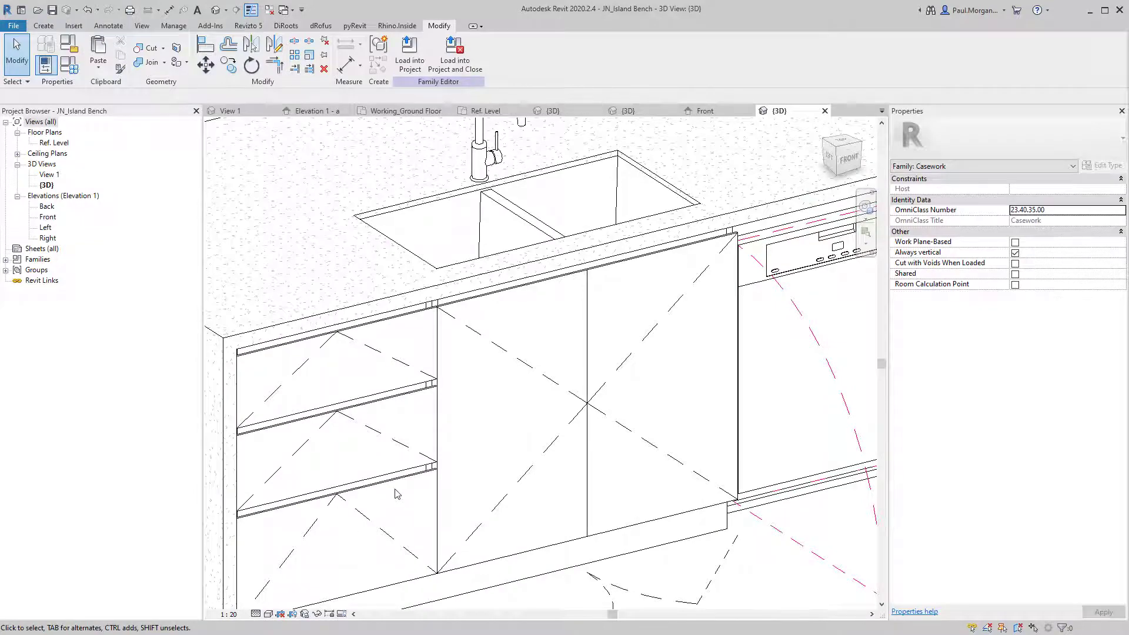
{"action": "scroll", "coordinate": [396, 494], "scroll_direction": "down", "scroll_amount": 3}
{"action": "scroll", "coordinate": [545, 379], "scroll_direction": "up", "scroll_amount": 3}
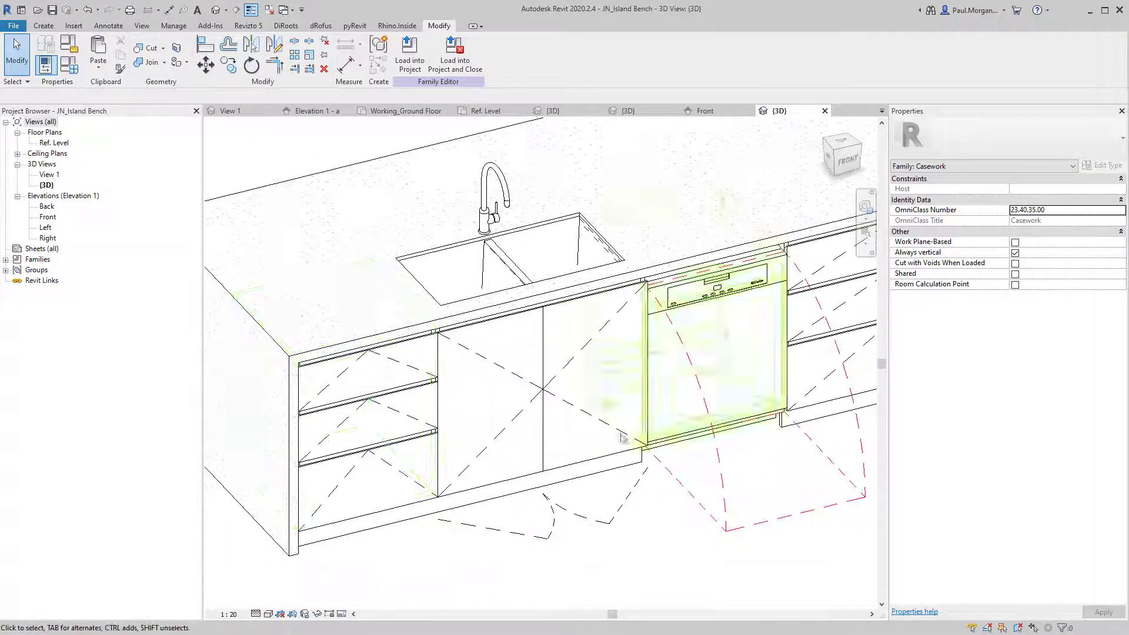
{"action": "middle_click_drag", "start_coordinate": [622, 438], "coordinate": [322, 594], "text": "shift"}
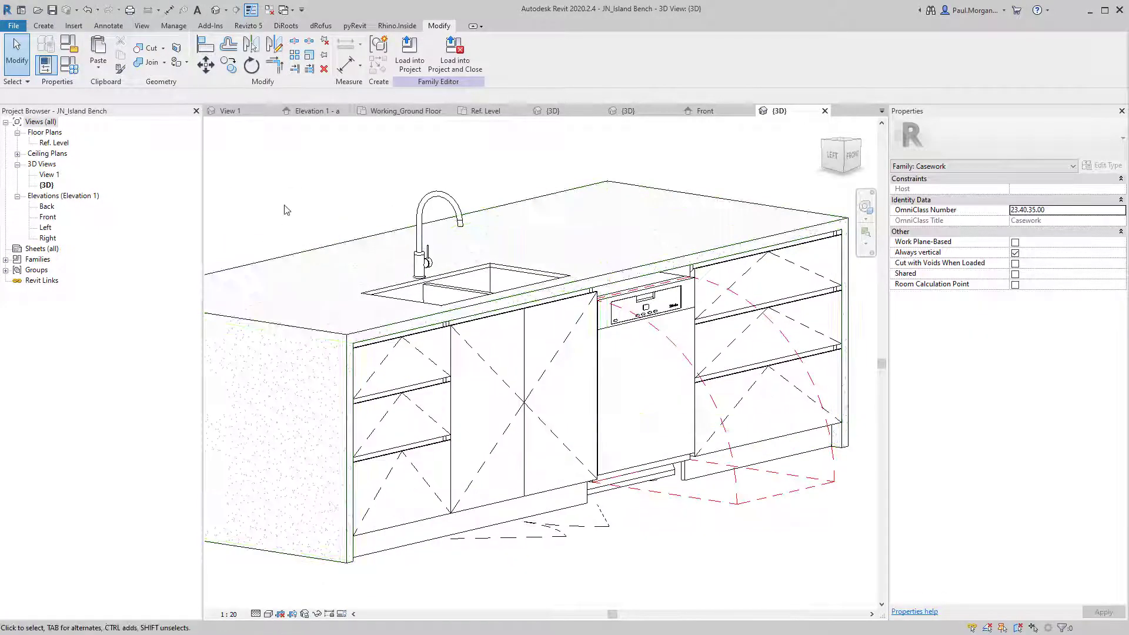
{"action": "left_click", "coordinate": [708, 108]}
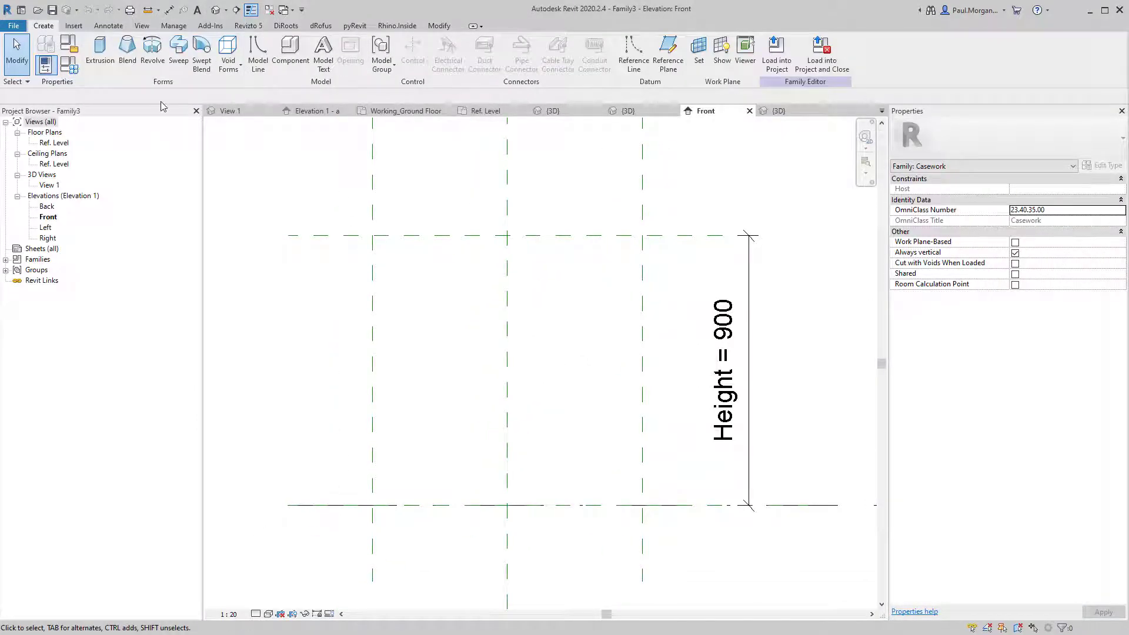
Abandon the first extrusion attempt and switch to the Right elevation.
{"action": "left_click", "coordinate": [100, 50]}
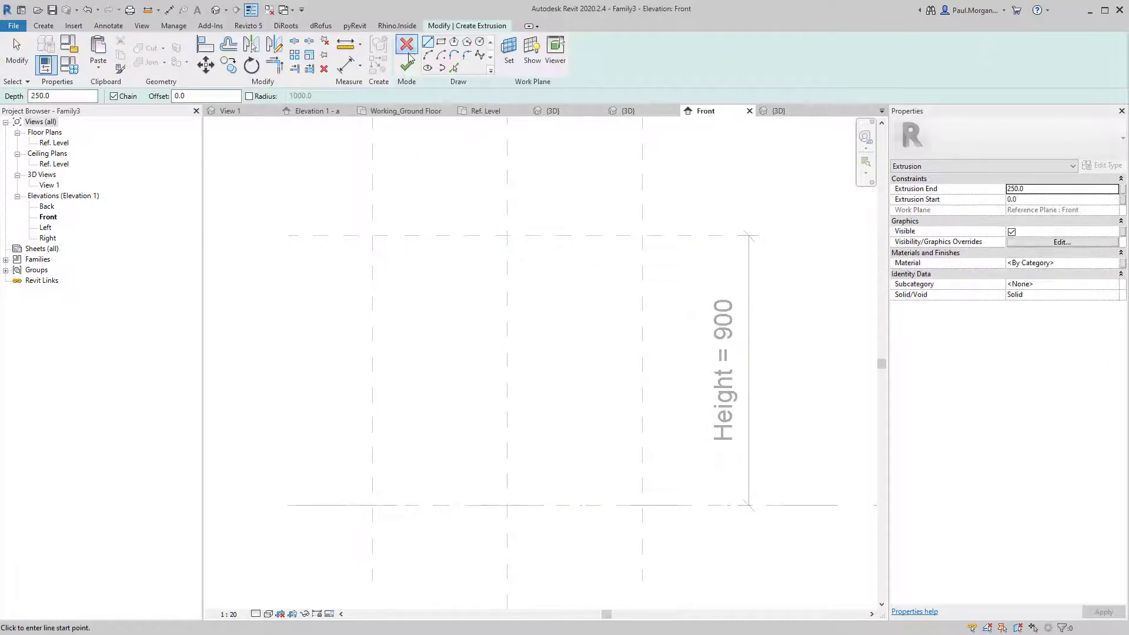
{"action": "left_click", "coordinate": [406, 45]}
{"action": "middle_click_drag", "start_coordinate": [422, 340], "coordinate": [413, 320]}
{"action": "middle_click_drag", "start_coordinate": [491, 363], "coordinate": [490, 405]}
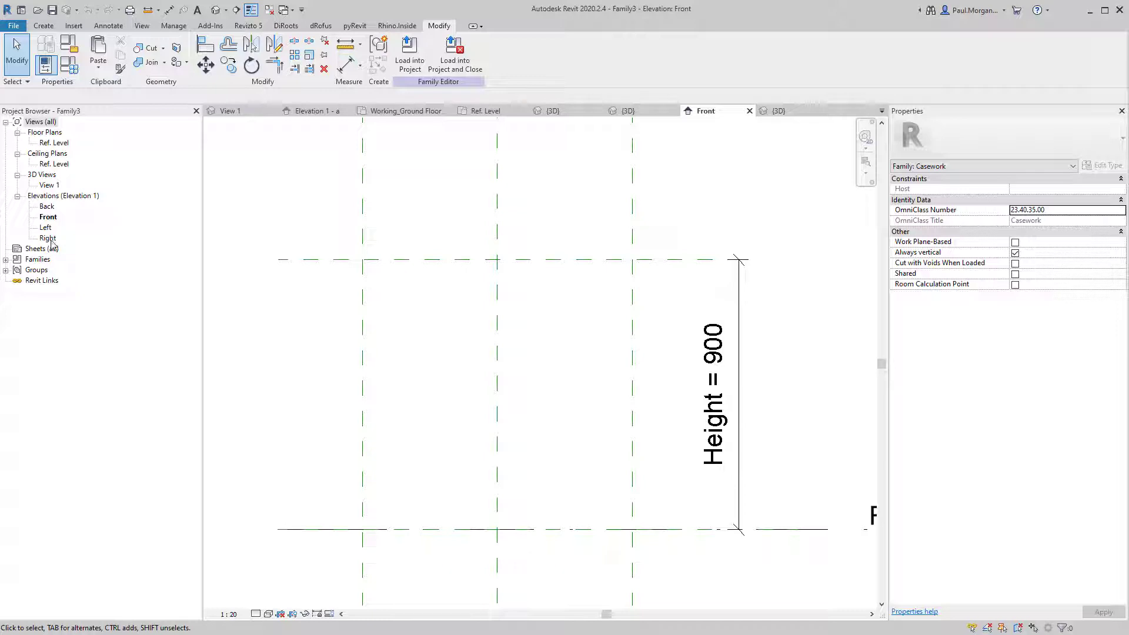
{"action": "double_click", "coordinate": [48, 238]}
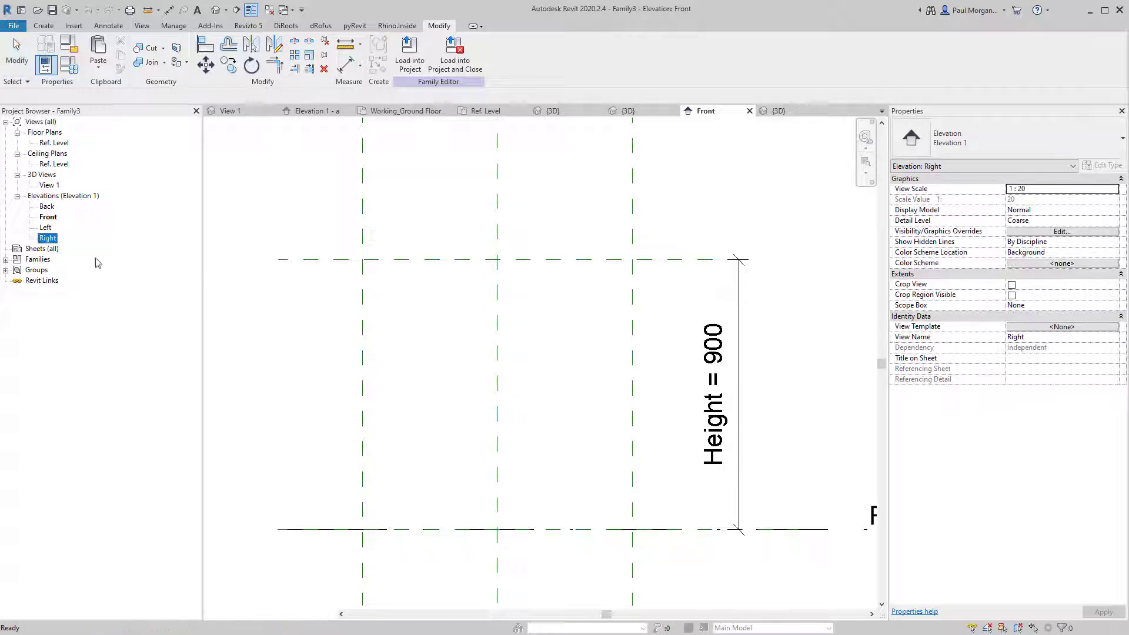
{"action": "scroll", "coordinate": [533, 452], "scroll_direction": "up", "scroll_amount": 2}
{"action": "middle_click_drag", "start_coordinate": [568, 471], "coordinate": [580, 386]}
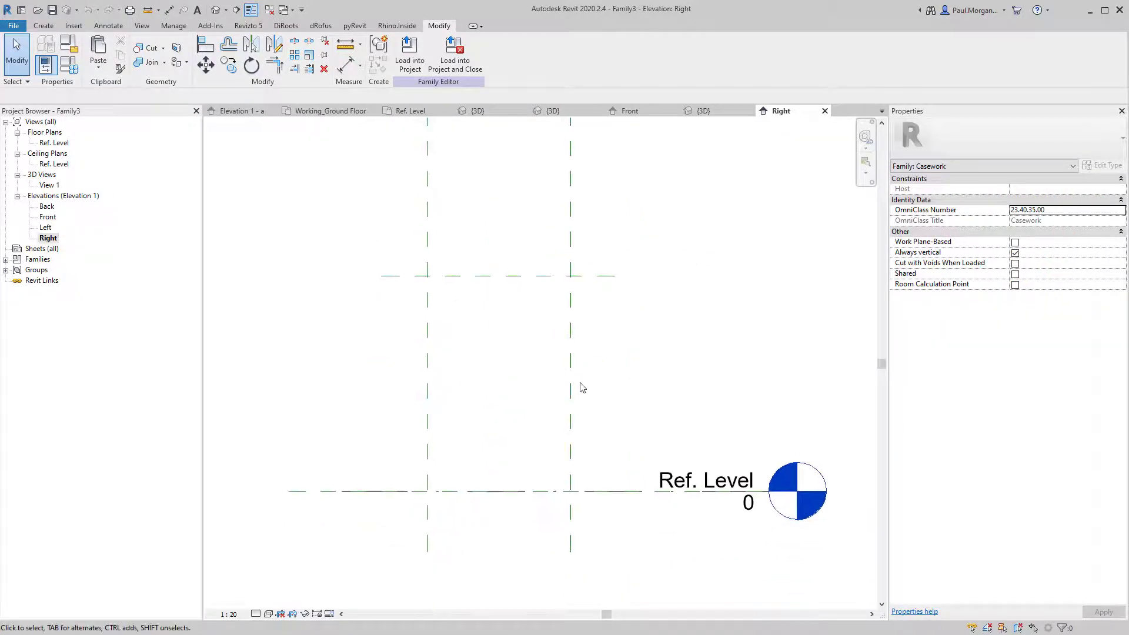
{"action": "left_click", "coordinate": [575, 392]}
{"action": "scroll", "coordinate": [577, 394], "scroll_direction": "down", "scroll_amount": 3}
{"action": "scroll", "coordinate": [585, 479], "scroll_direction": "up", "scroll_amount": 4}
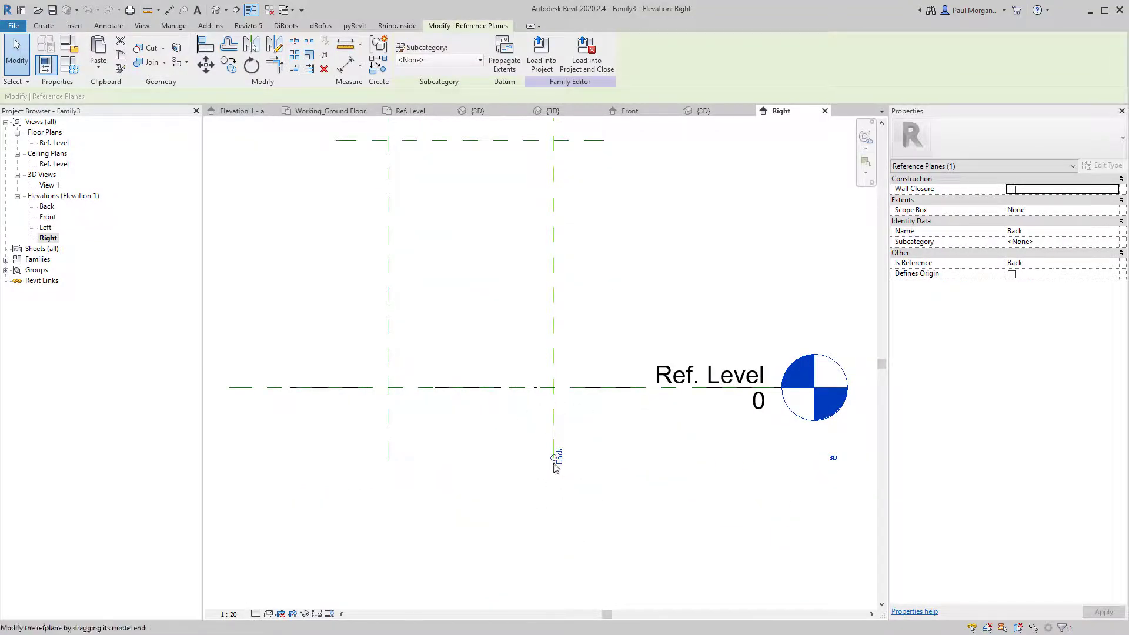
{"action": "scroll", "coordinate": [398, 471], "scroll_direction": "down", "scroll_amount": 2}
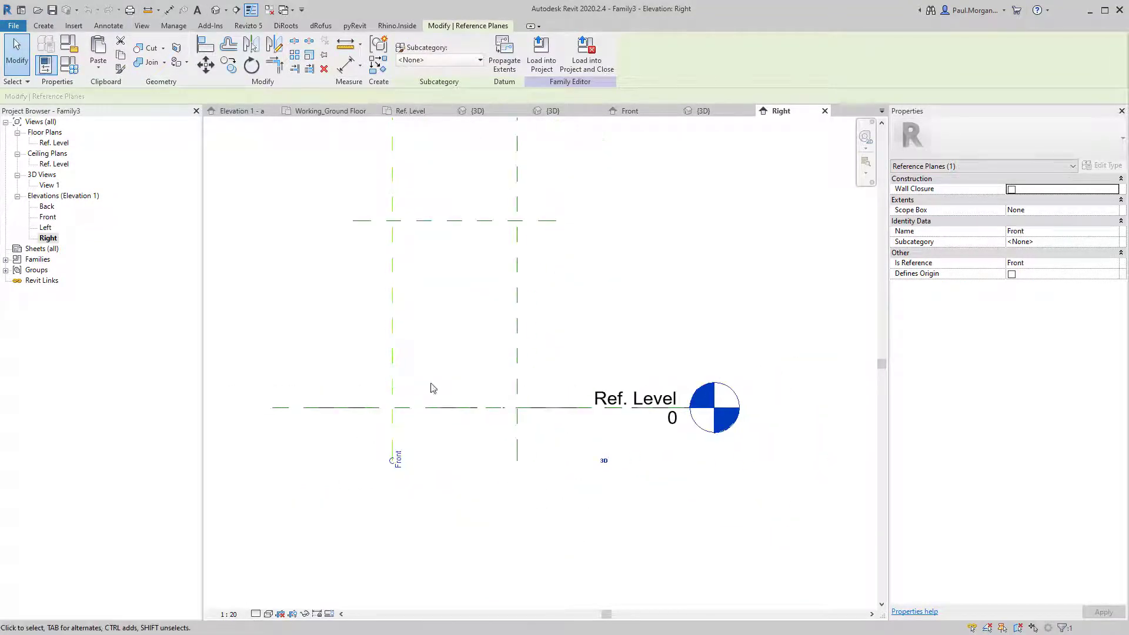
{"action": "left_click", "coordinate": [425, 308]}
Start a solid extrusion and sketch a thin rectangle from Ref. Level up to the Top plane.
{"action": "left_click", "coordinate": [44, 25]}
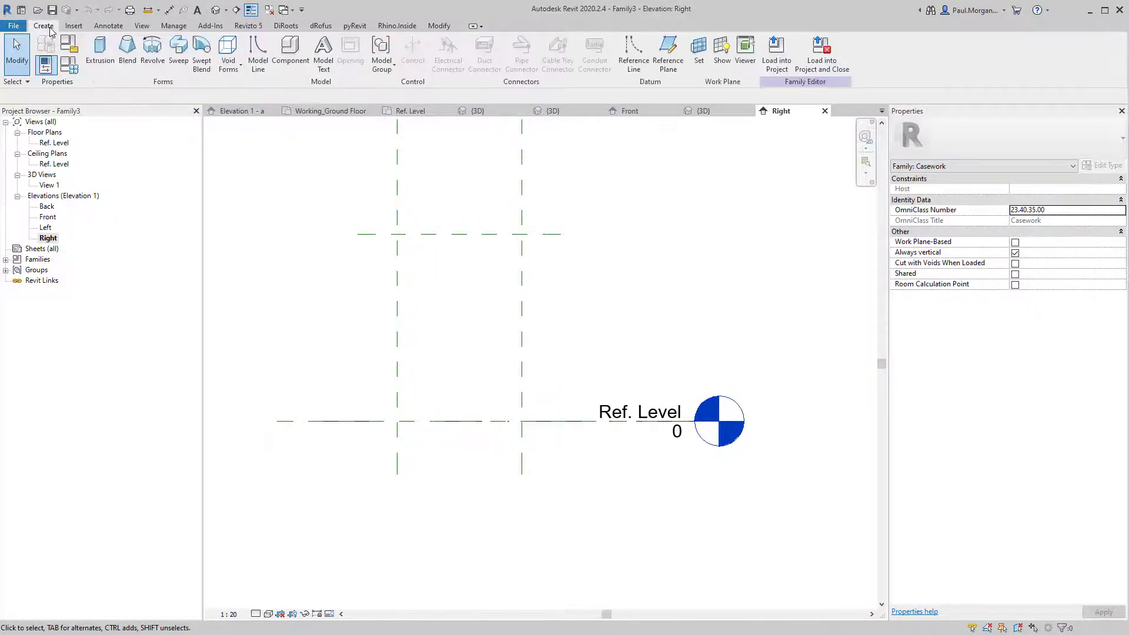
{"action": "left_click", "coordinate": [101, 56]}
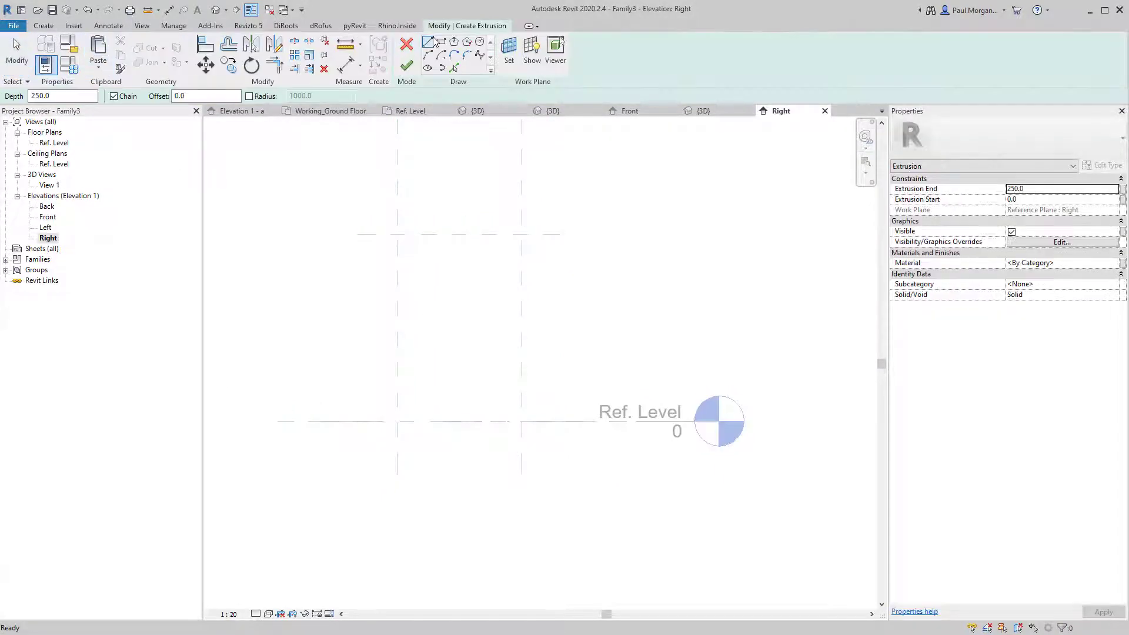
{"action": "left_click", "coordinate": [397, 422]}
{"action": "left_click", "coordinate": [398, 234]}
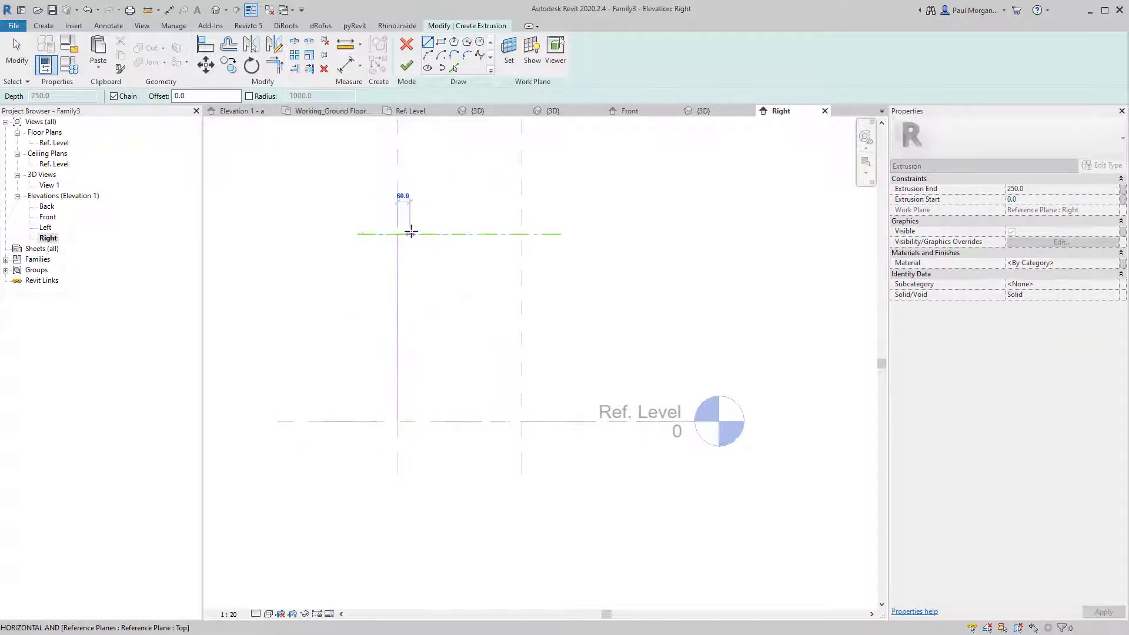
{"action": "scroll", "coordinate": [411, 233], "scroll_direction": "up", "scroll_amount": 4}
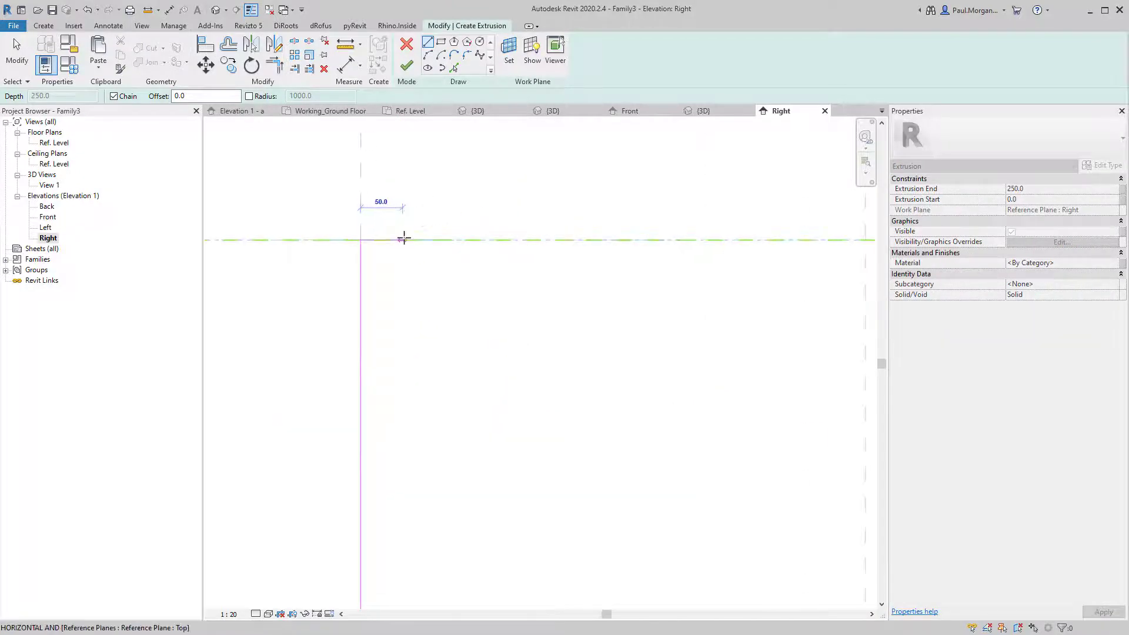
{"action": "left_click", "coordinate": [404, 239]}
{"action": "scroll", "coordinate": [406, 259], "scroll_direction": "down", "scroll_amount": 6}
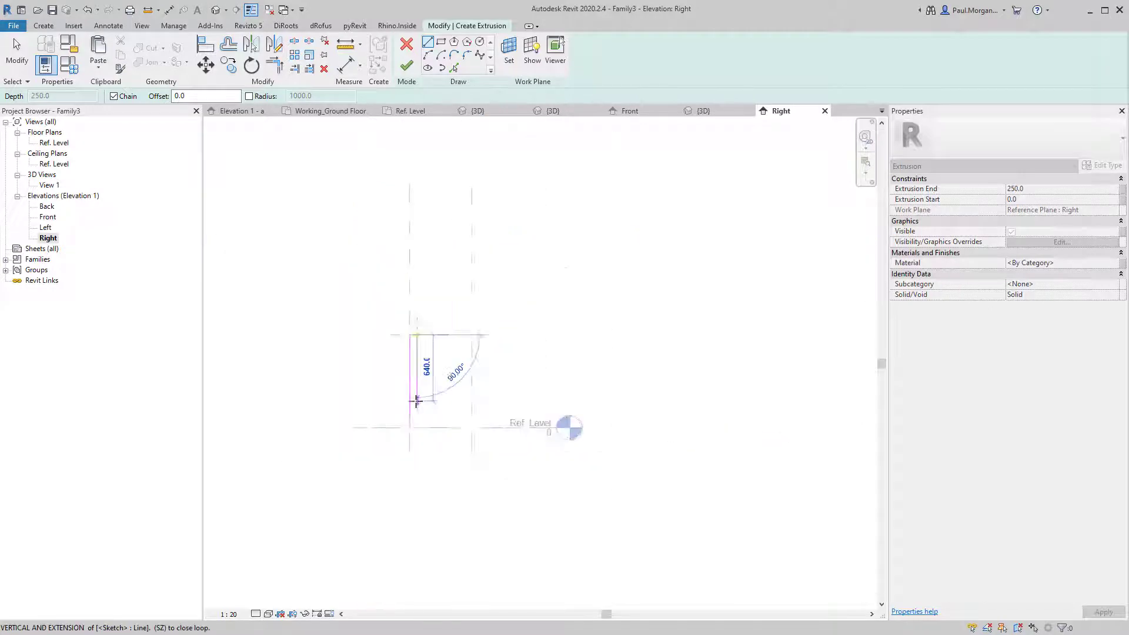
{"action": "left_click", "coordinate": [417, 427]}
{"action": "scroll", "coordinate": [411, 428], "scroll_direction": "down", "scroll_amount": 1}
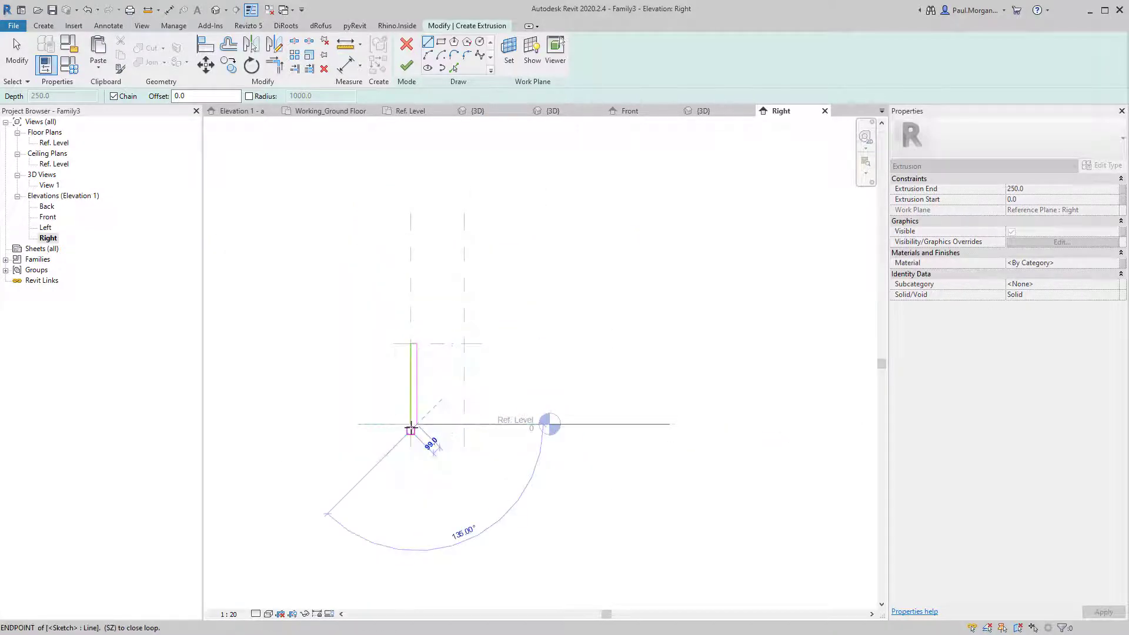
{"action": "left_click", "coordinate": [411, 427]}
{"action": "key", "text": "Escape"}
{"action": "key", "text": "Escape"}
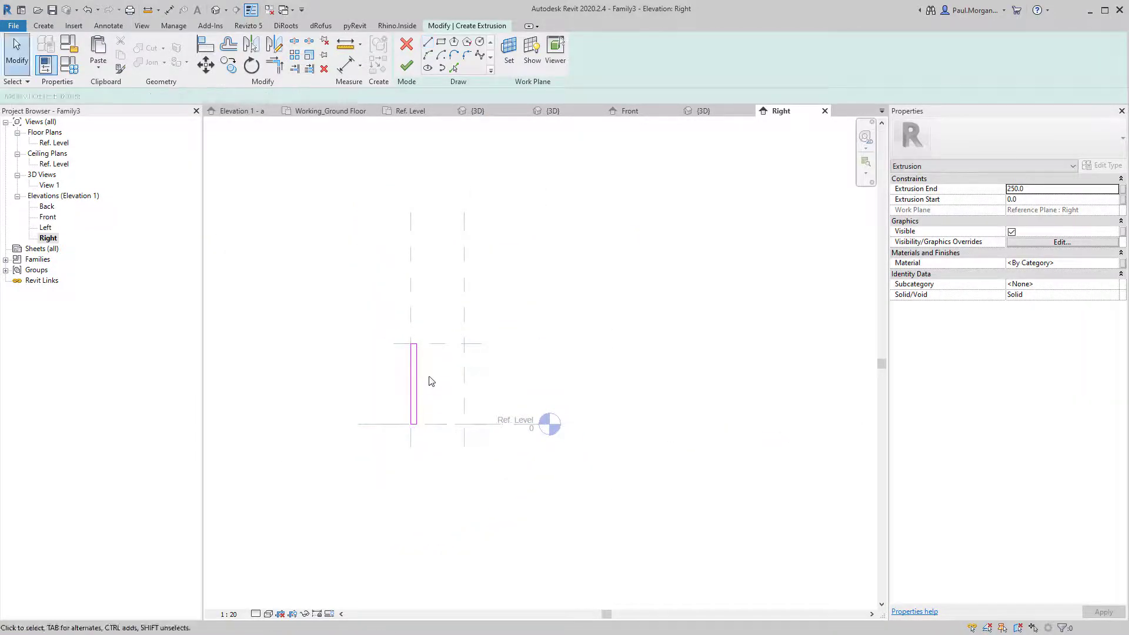
Align the rectangle's left and right edges to their reference planes, locking the right edge.
{"action": "key", "text": "a"}
{"action": "key", "text": "l"}
{"action": "scroll", "coordinate": [428, 357], "scroll_direction": "up", "scroll_amount": 4}
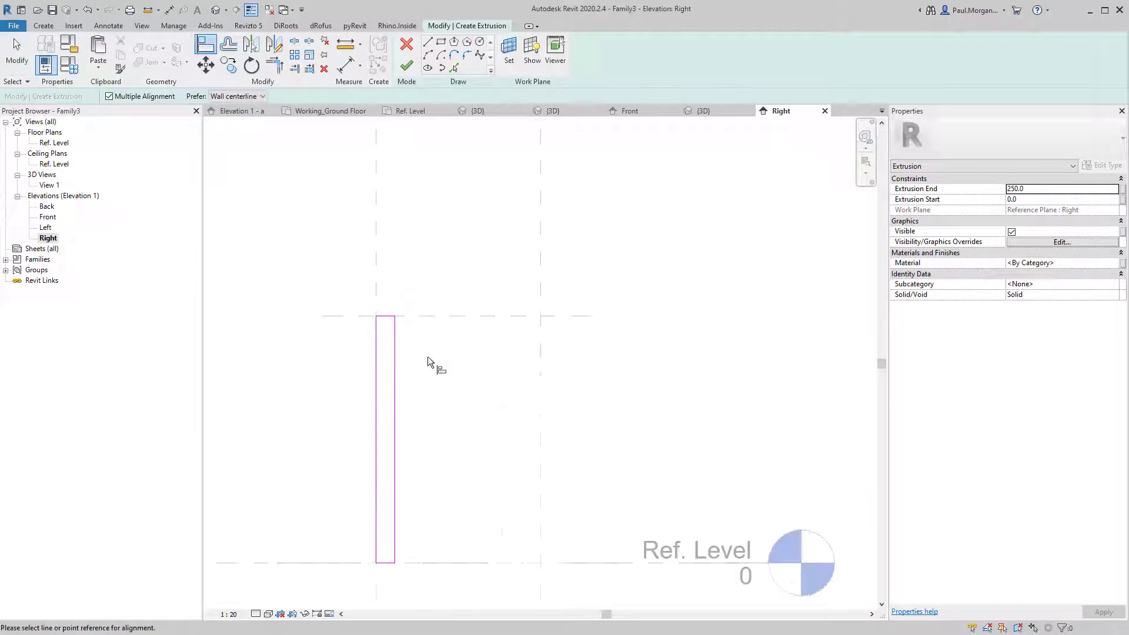
{"action": "left_click", "coordinate": [376, 275]}
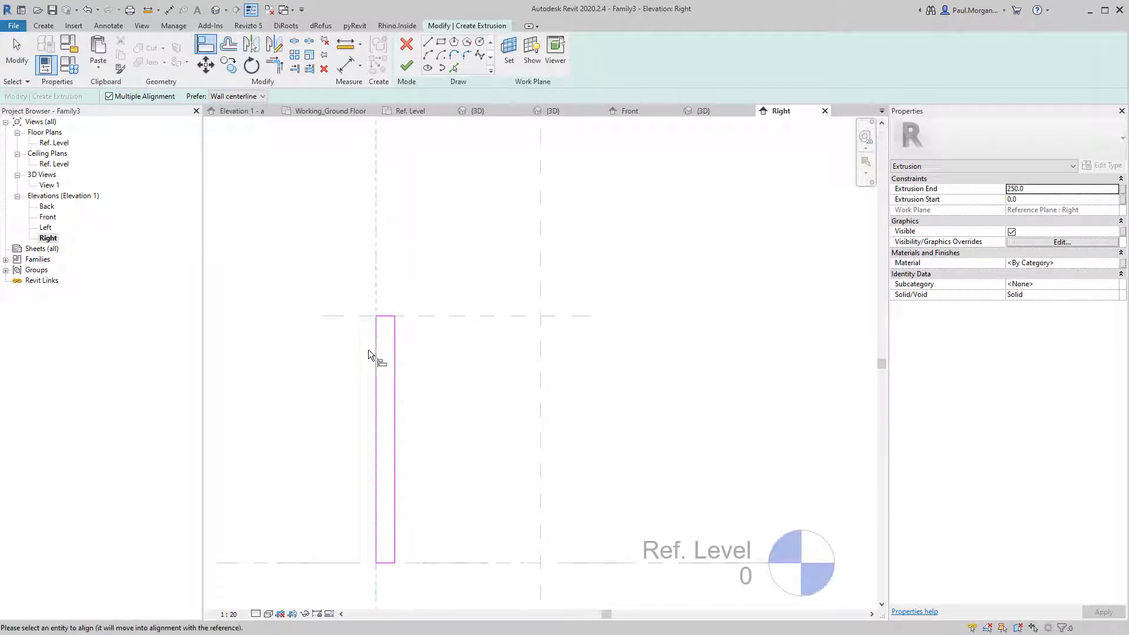
{"action": "left_click", "coordinate": [376, 373]}
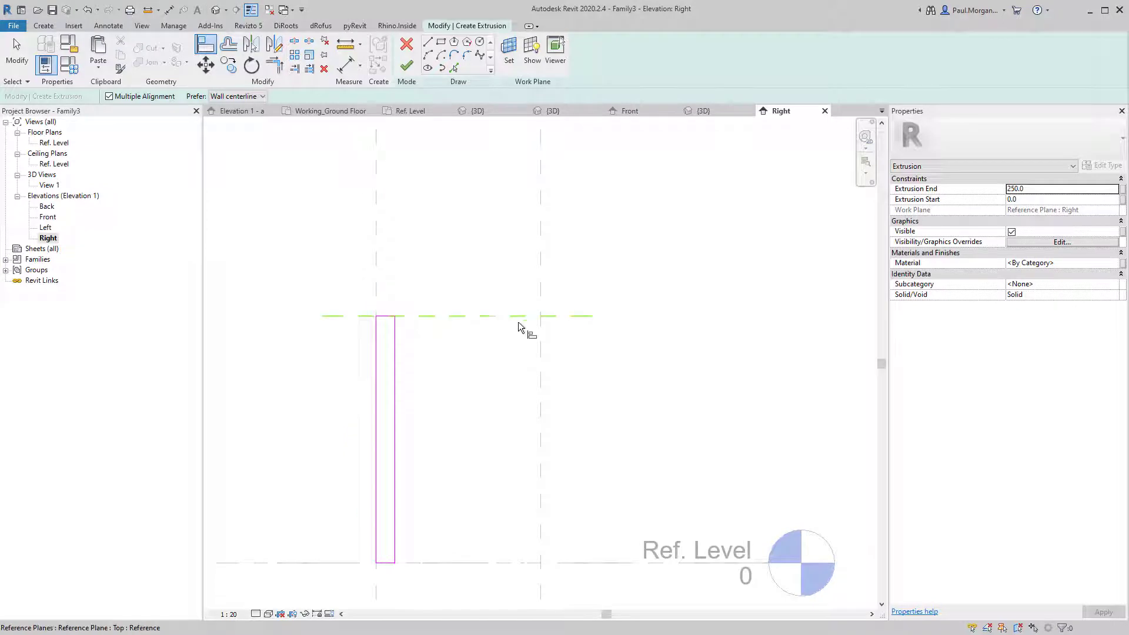
{"action": "left_click", "coordinate": [520, 351]}
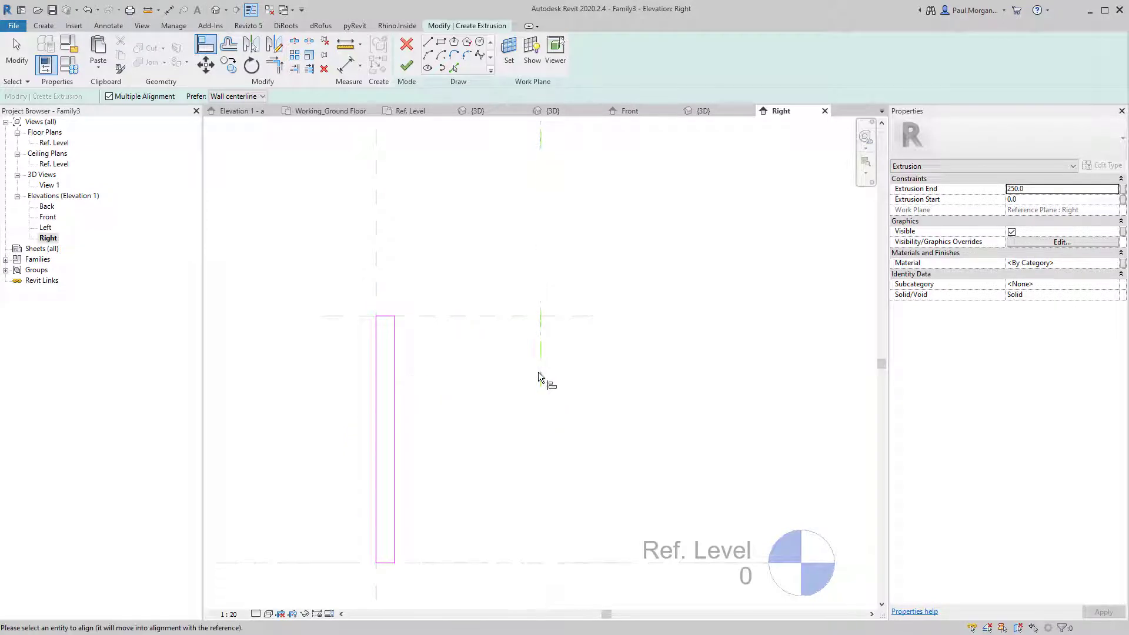
{"action": "left_click", "coordinate": [394, 397]}
{"action": "left_click", "coordinate": [520, 344]}
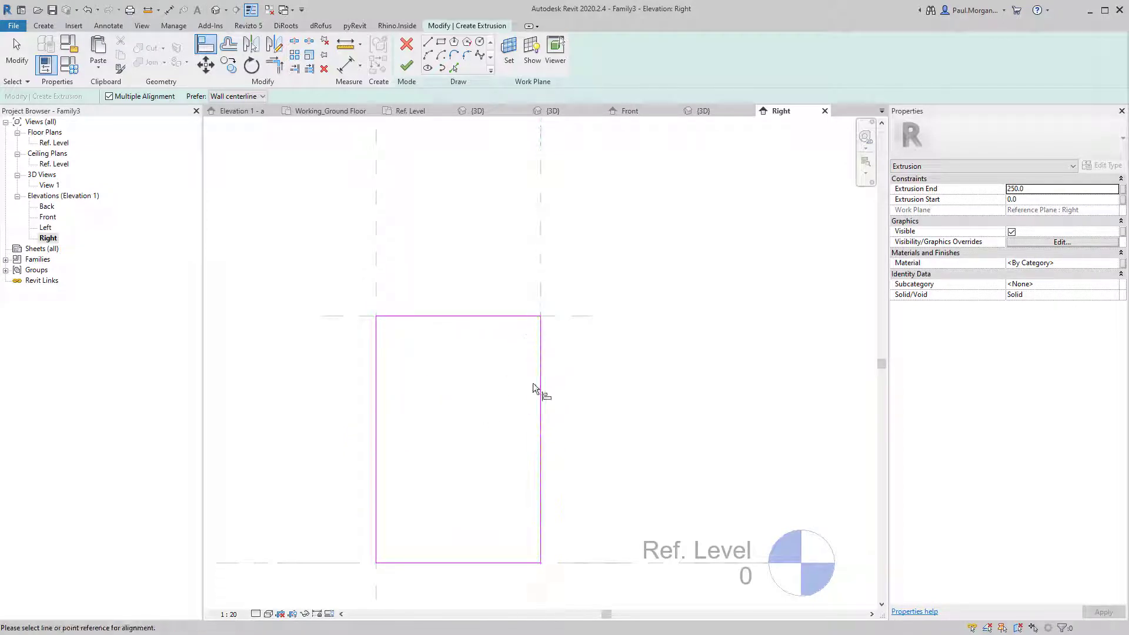
{"action": "left_click", "coordinate": [541, 275]}
{"action": "left_click", "coordinate": [542, 354]}
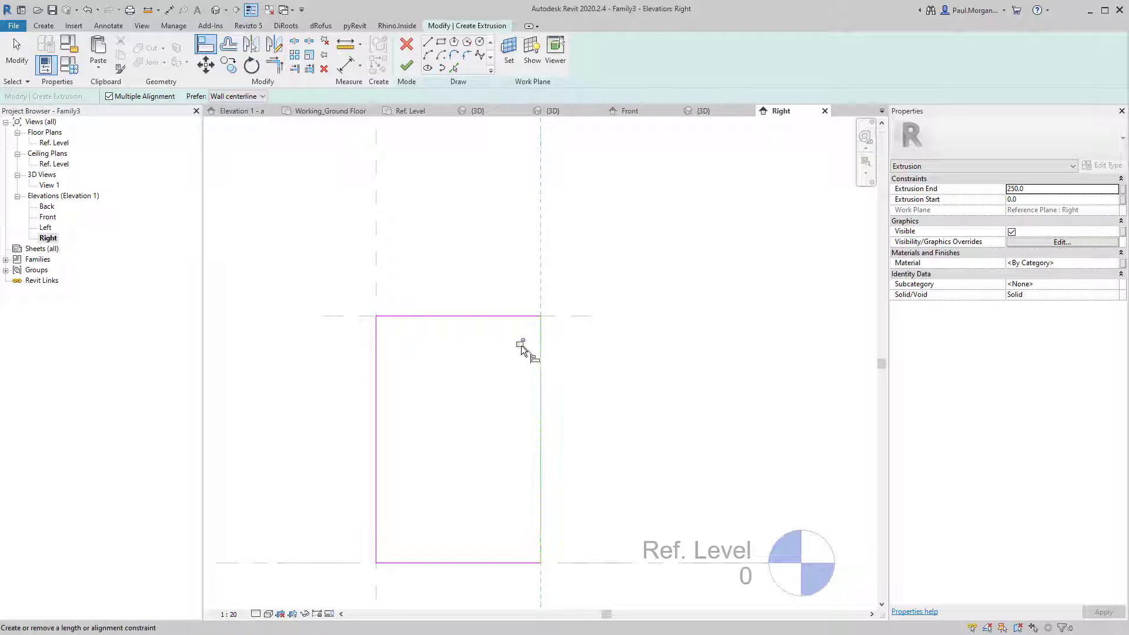
Align and lock the bottom edge to Ref. Level and the top edge to the Top plane, then finish the extrusion.
{"action": "left_click", "coordinate": [602, 562]}
{"action": "left_click", "coordinate": [488, 563]}
{"action": "left_click", "coordinate": [507, 543]}
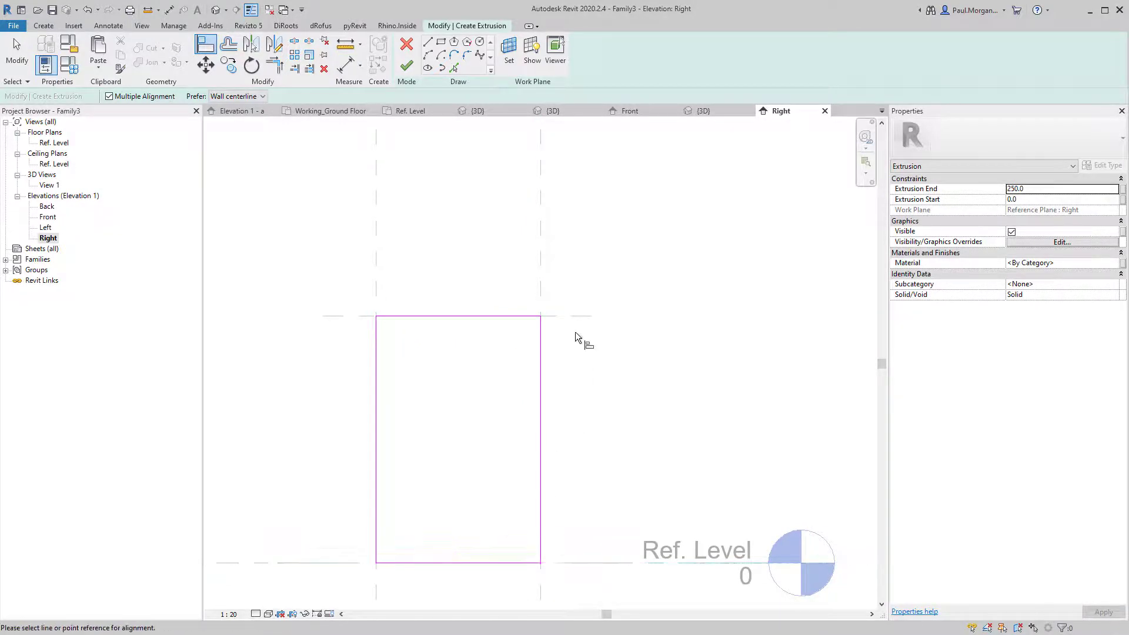
{"action": "left_click", "coordinate": [575, 317]}
{"action": "left_click", "coordinate": [500, 314]}
{"action": "left_click", "coordinate": [458, 336]}
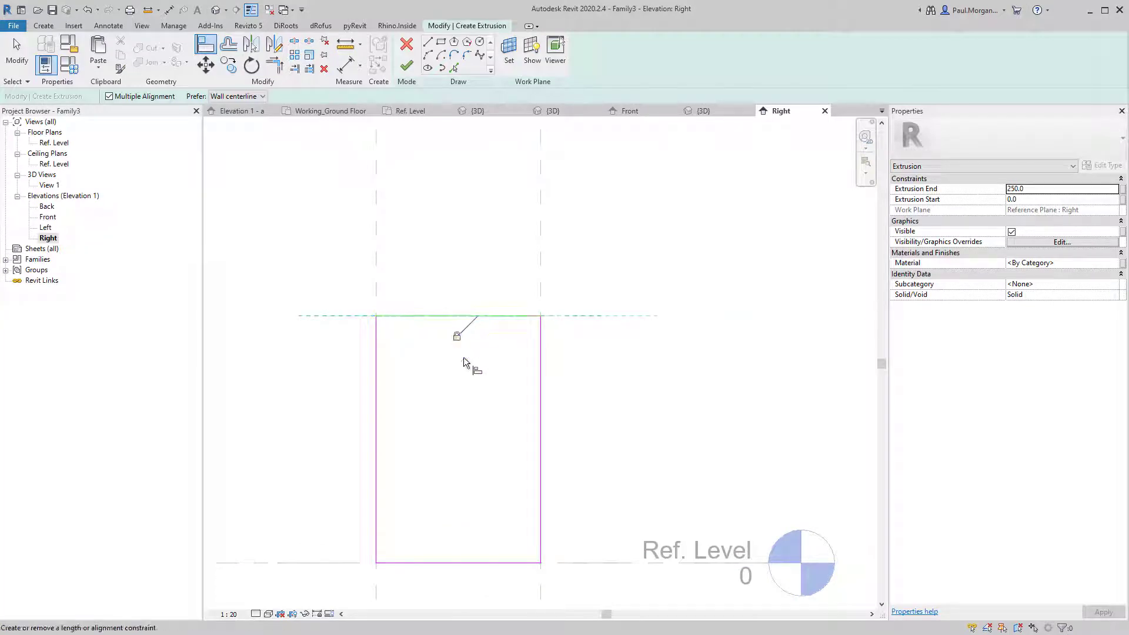
{"action": "key", "text": "Escape"}
{"action": "scroll", "coordinate": [481, 430], "scroll_direction": "down", "scroll_amount": 1}
{"action": "middle_click_drag", "start_coordinate": [483, 437], "coordinate": [499, 390]}
{"action": "key", "text": "Escape"}
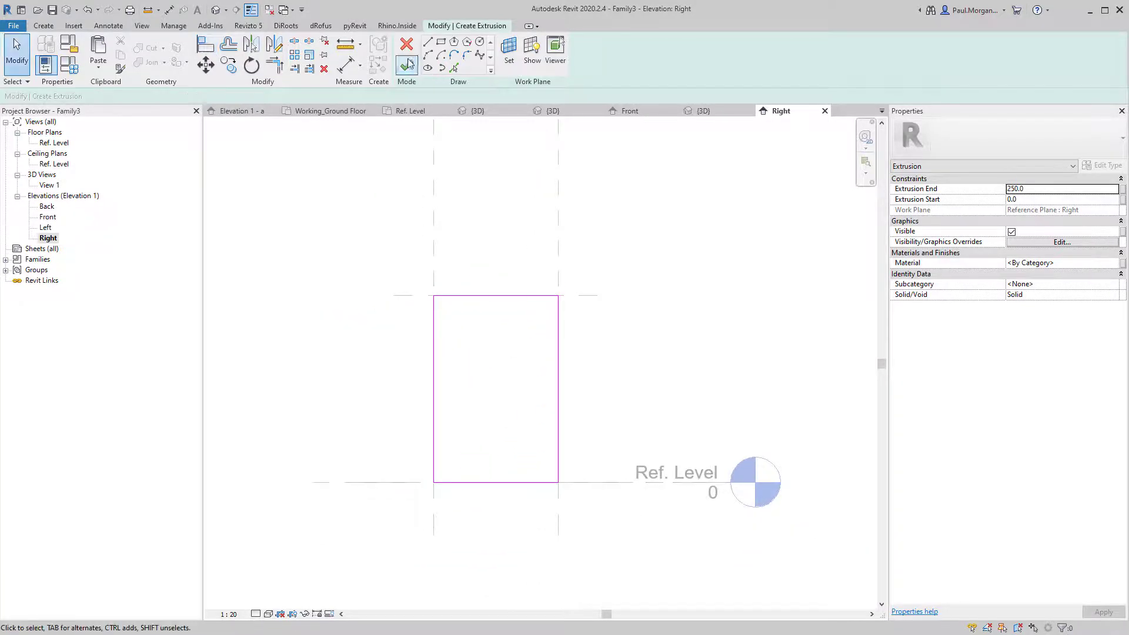
{"action": "left_click", "coordinate": [406, 66]}
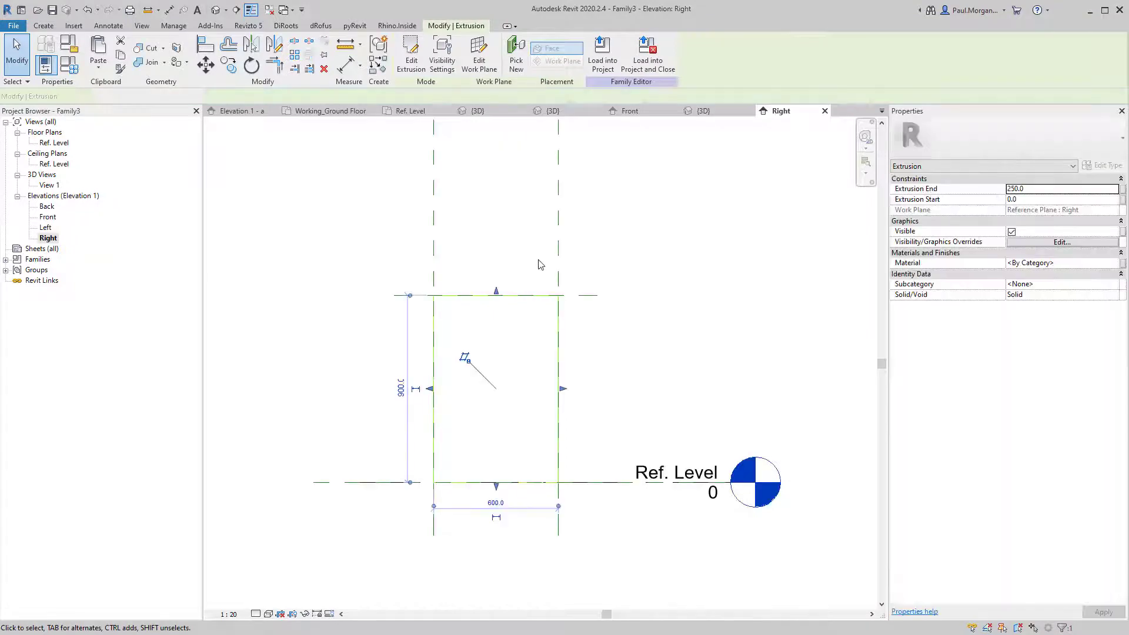
Change the Depth parameter from 600 to 18 in Family Types.
{"action": "key", "text": "Escape"}
{"action": "left_click", "coordinate": [559, 253]}
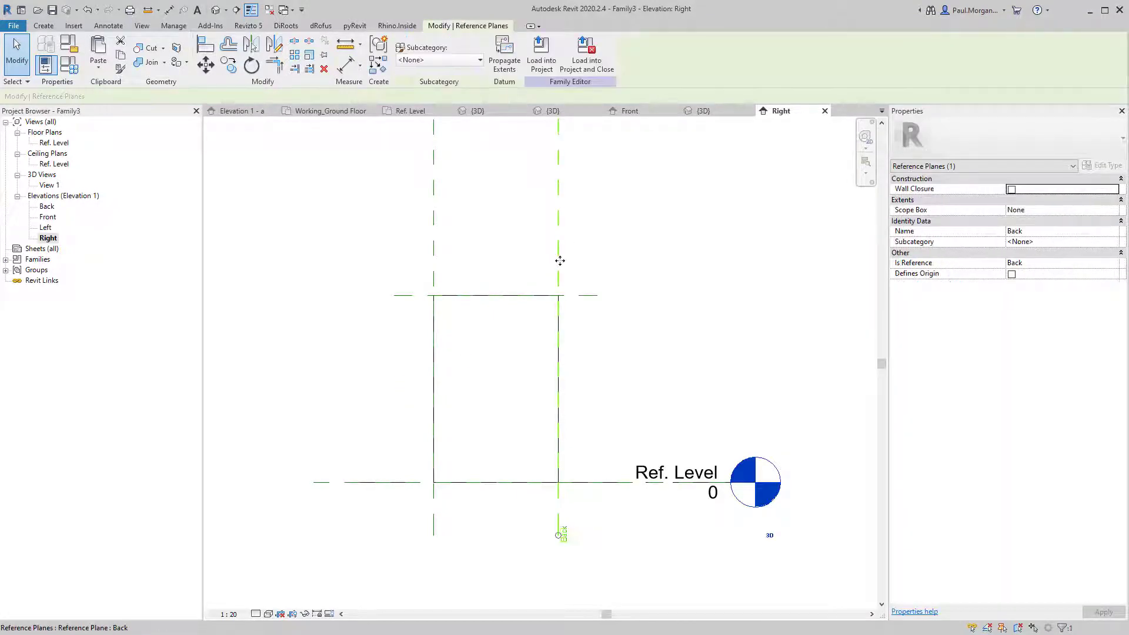
{"action": "mouse_move", "coordinate": [559, 257]}
{"action": "left_mouse_down"}
{"action": "mouse_move", "coordinate": [510, 271]}
{"action": "mouse_move", "coordinate": [559, 262]}
{"action": "left_mouse_up"}
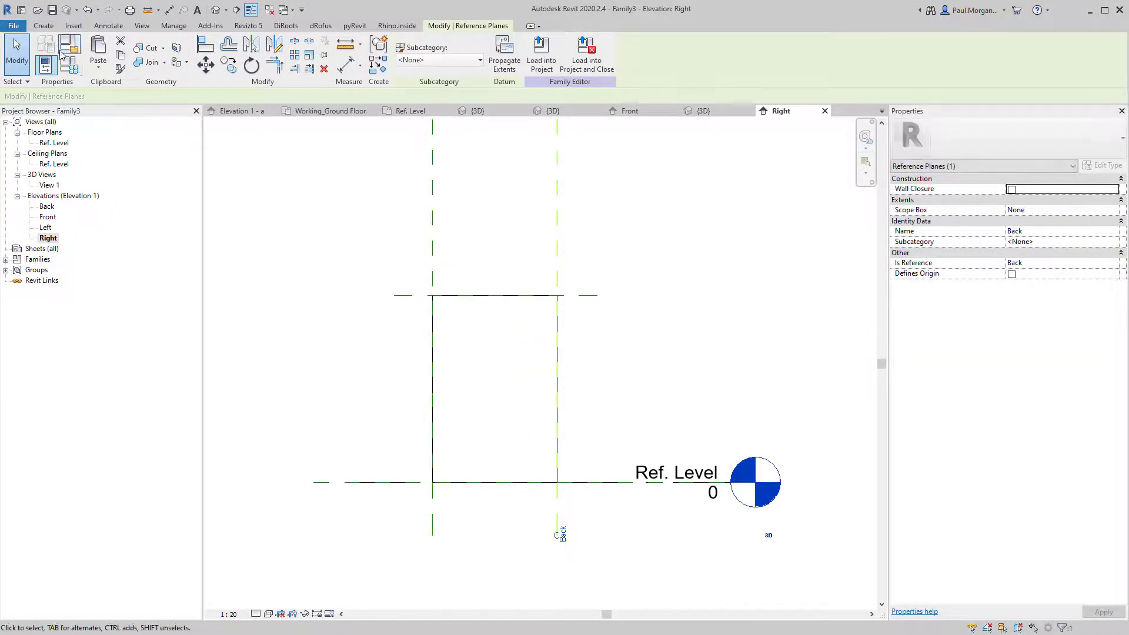
{"action": "left_click", "coordinate": [71, 64]}
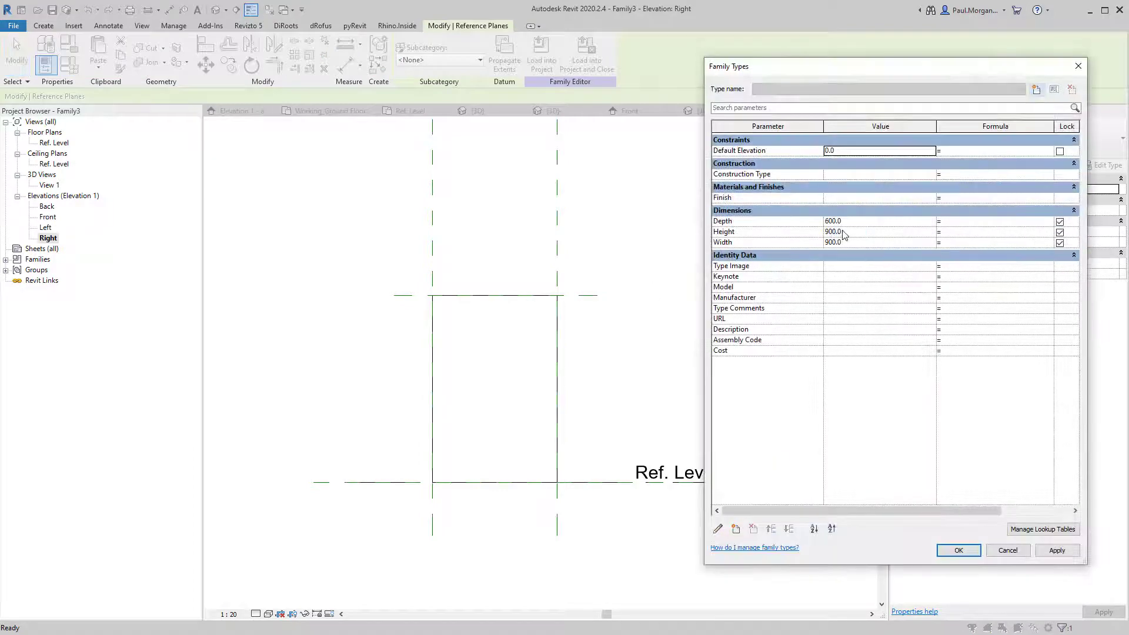
{"action": "left_click", "coordinate": [854, 224]}
{"action": "type", "text": "18"}
{"action": "key", "text": "Tab"}
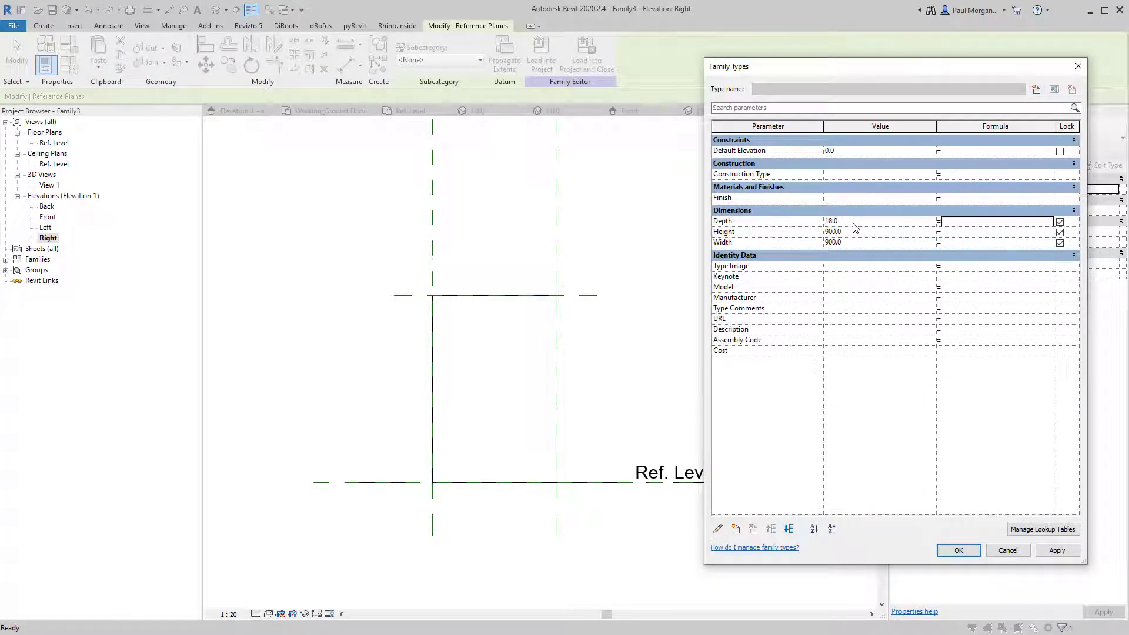
{"action": "left_click", "coordinate": [959, 550]}
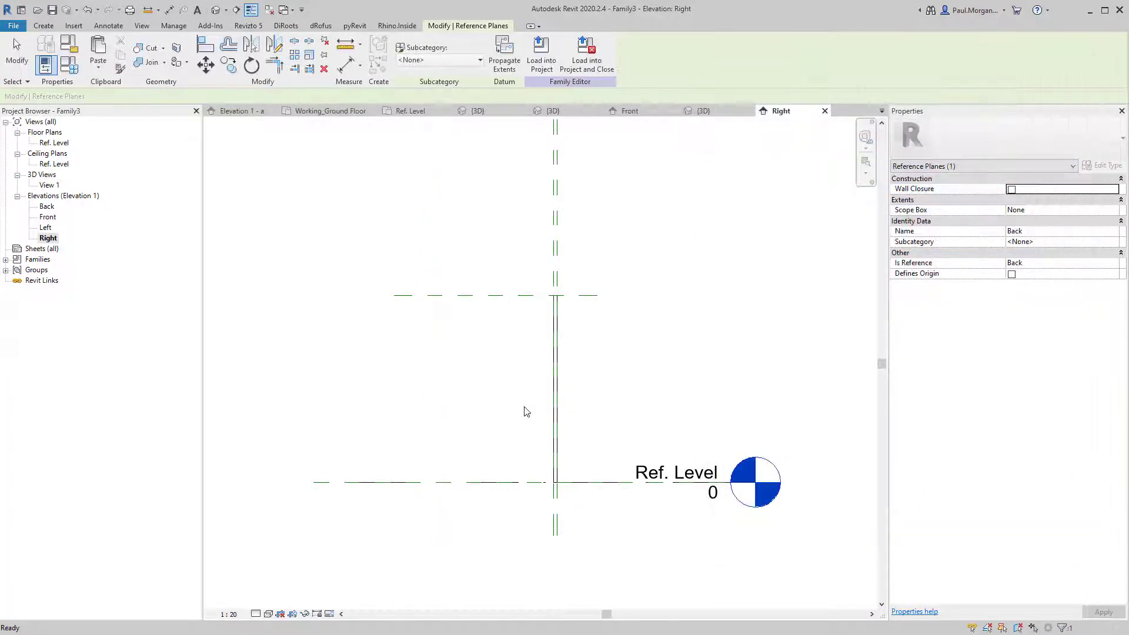
Open the default 3D view and orbit to inspect the thin panel.
{"action": "left_click", "coordinate": [594, 362]}
{"action": "scroll", "coordinate": [566, 353], "scroll_direction": "up", "scroll_amount": 2}
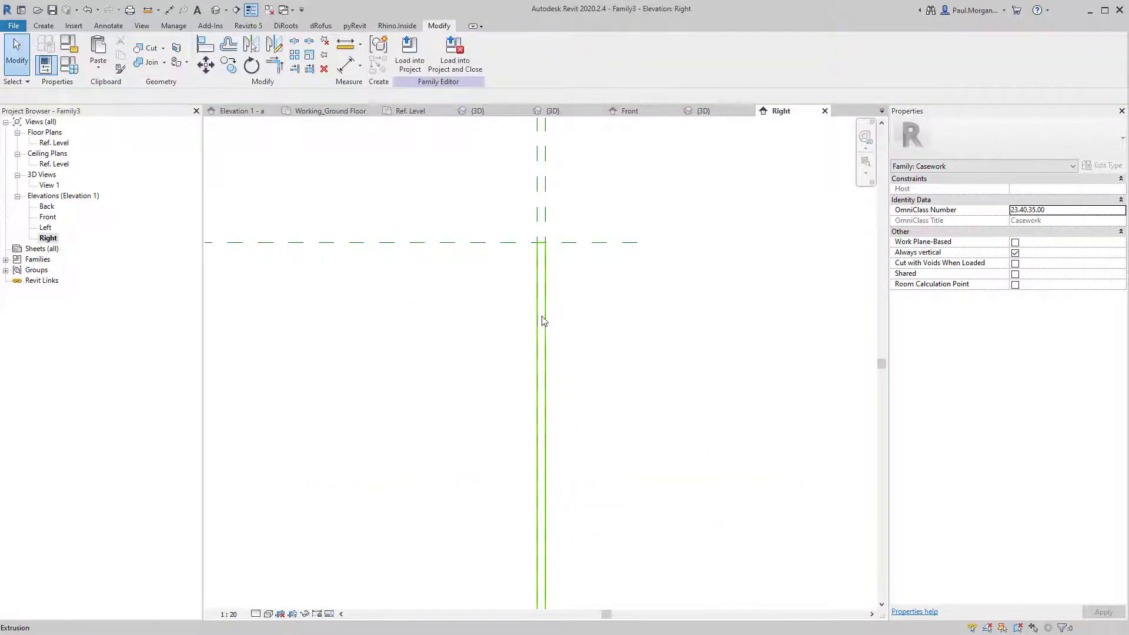
{"action": "scroll", "coordinate": [550, 342], "scroll_direction": "down", "scroll_amount": 2}
{"action": "middle_click_drag", "start_coordinate": [561, 375], "coordinate": [544, 355]}
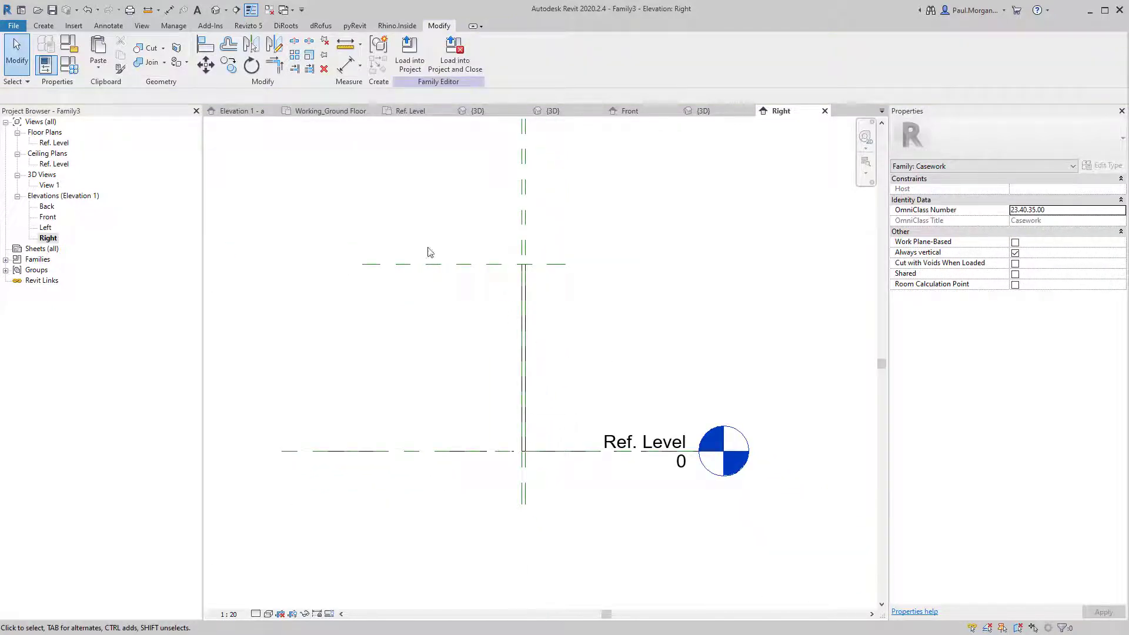
{"action": "left_click", "coordinate": [216, 10]}
{"action": "middle_click_drag", "start_coordinate": [662, 399], "coordinate": [557, 342], "text": "shift"}
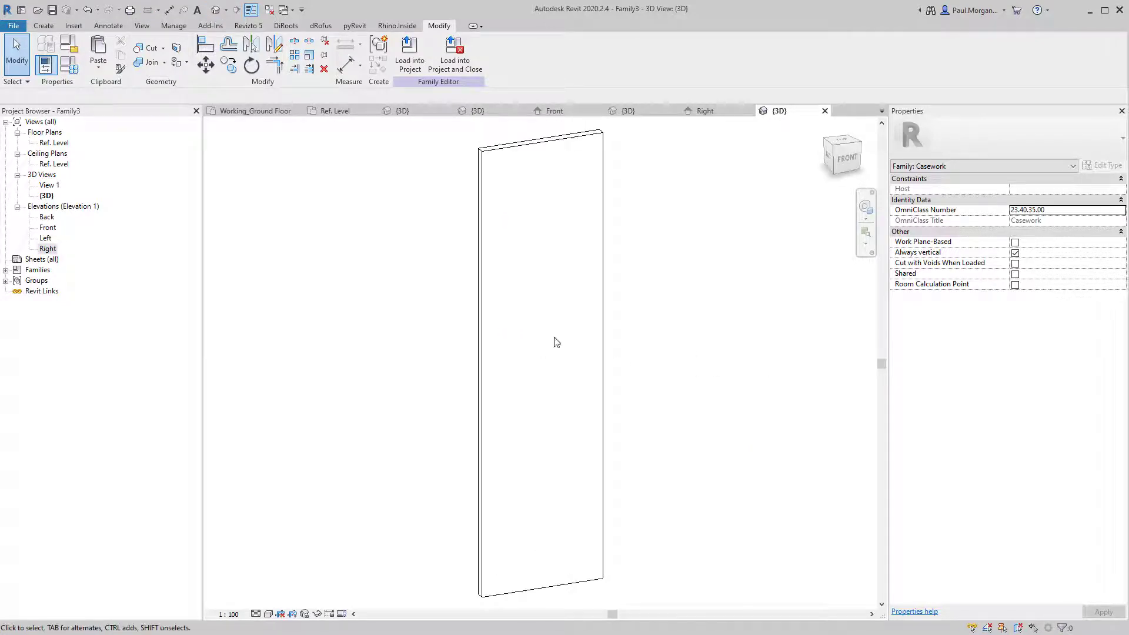
In the Front elevation, stretch the extrusion's ends to the left and right reference planes.
{"action": "double_click", "coordinate": [47, 229]}
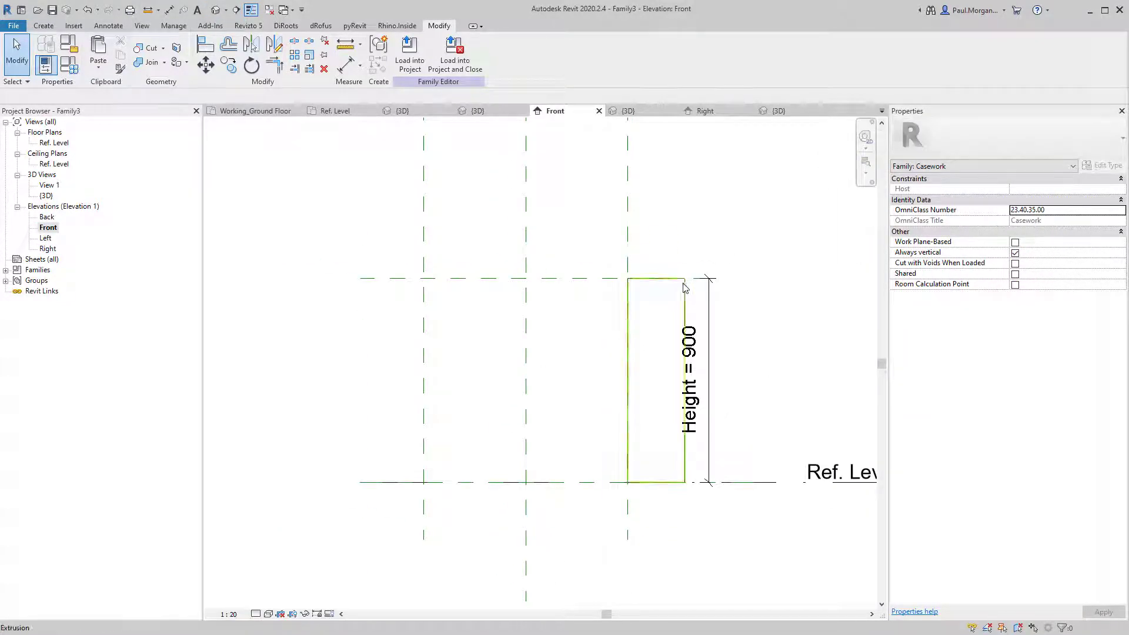
{"action": "left_click", "coordinate": [684, 287]}
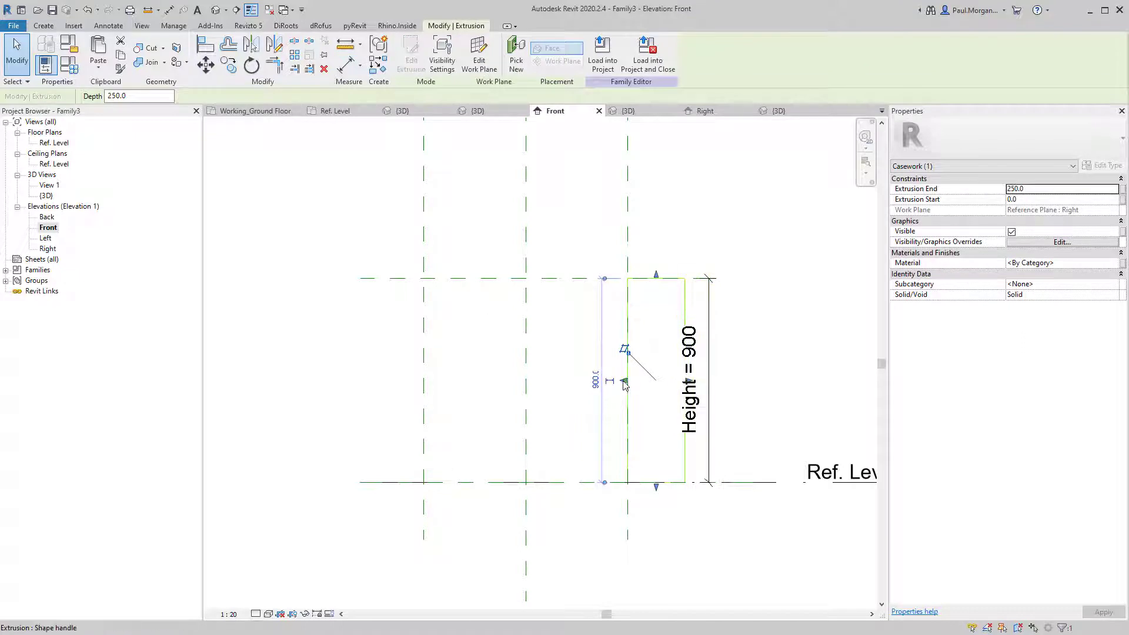
{"action": "left_click_drag", "start_coordinate": [625, 384], "coordinate": [424, 382]}
{"action": "left_click", "coordinate": [409, 318]}
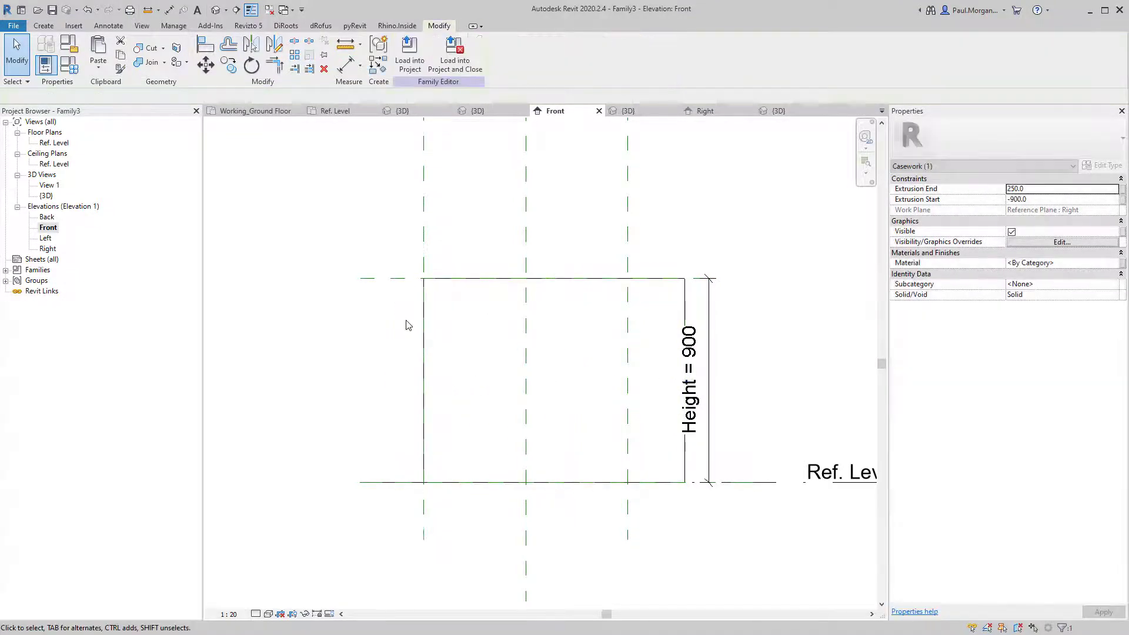
{"action": "left_click", "coordinate": [414, 349]}
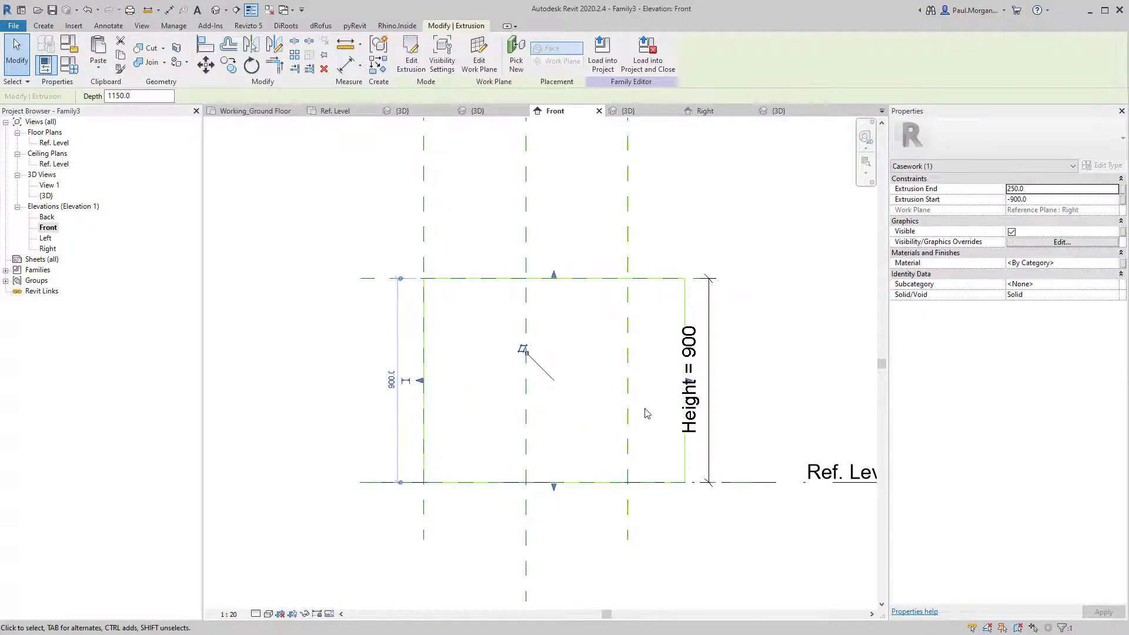
{"action": "left_click_drag", "start_coordinate": [688, 381], "coordinate": [629, 382]}
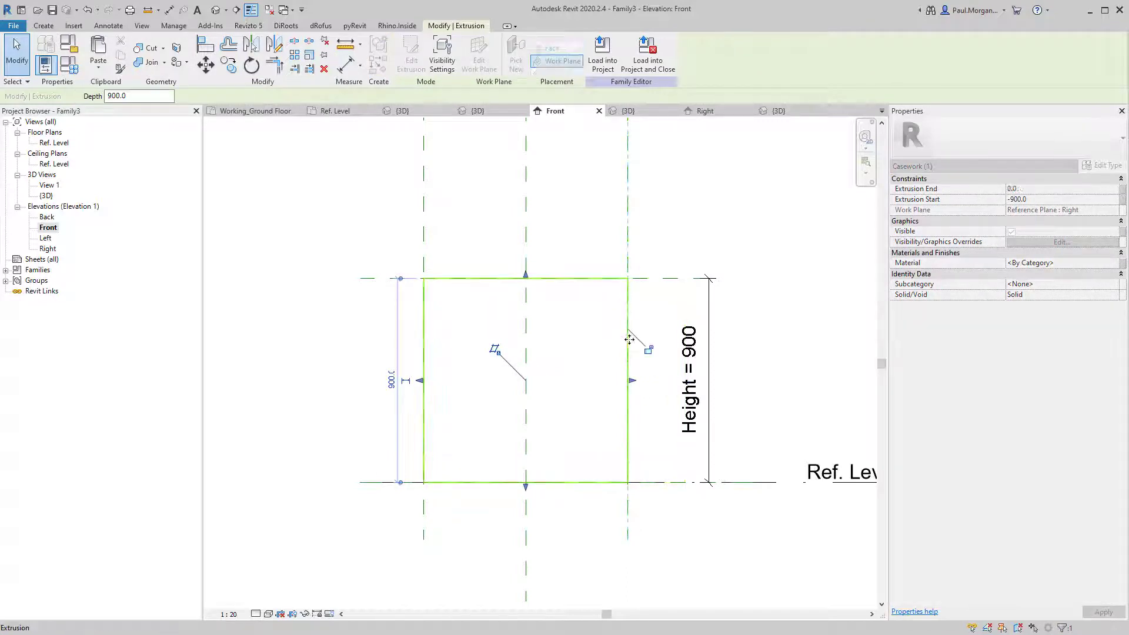
{"action": "mouse_move", "coordinate": [421, 381]}
{"action": "left_mouse_down"}
{"action": "mouse_move", "coordinate": [432, 382]}
{"action": "mouse_move", "coordinate": [423, 381]}
{"action": "left_mouse_up"}
{"action": "key", "text": "Escape"}
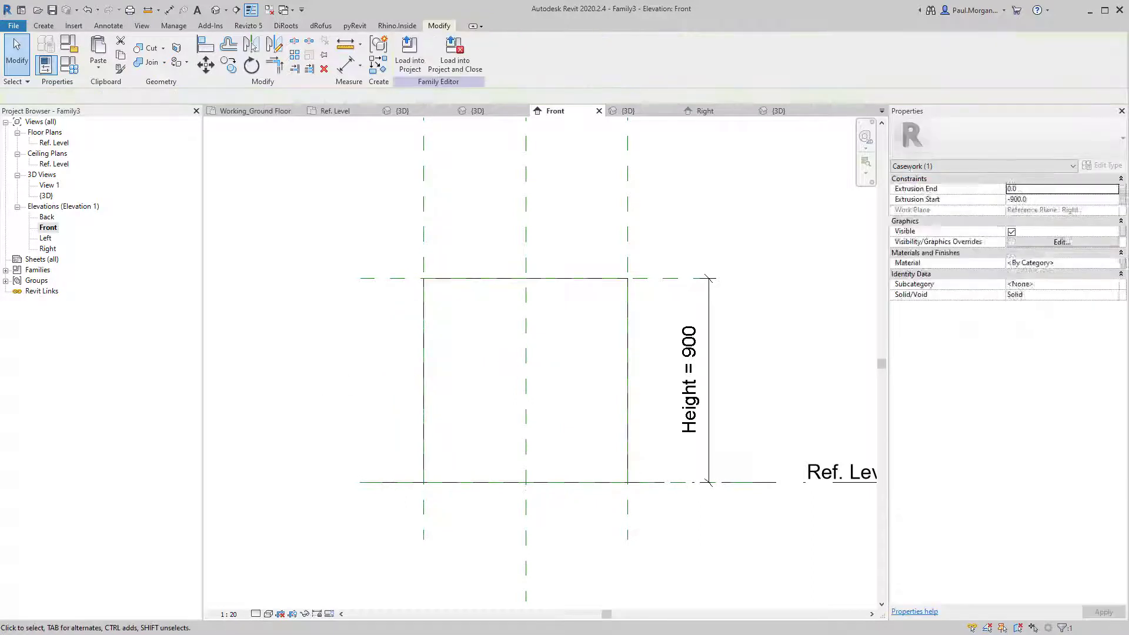
Set both the elevation and the default 3D view to Shaded and orbit around the panel.
{"action": "left_click", "coordinate": [269, 615]}
{"action": "left_click", "coordinate": [294, 565]}
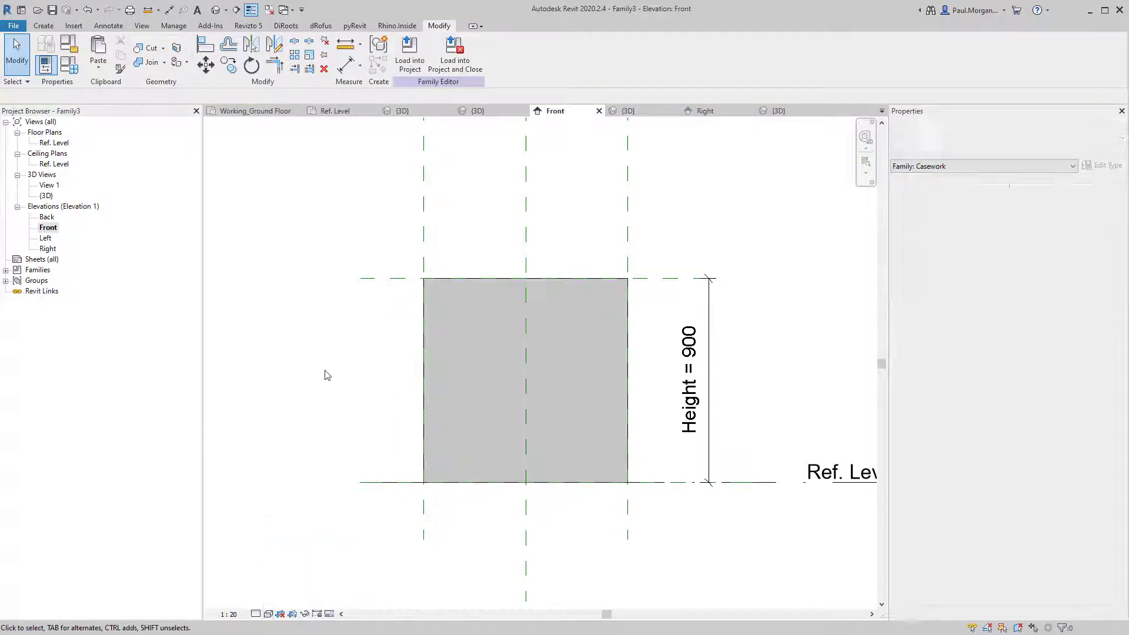
{"action": "left_click", "coordinate": [548, 285]}
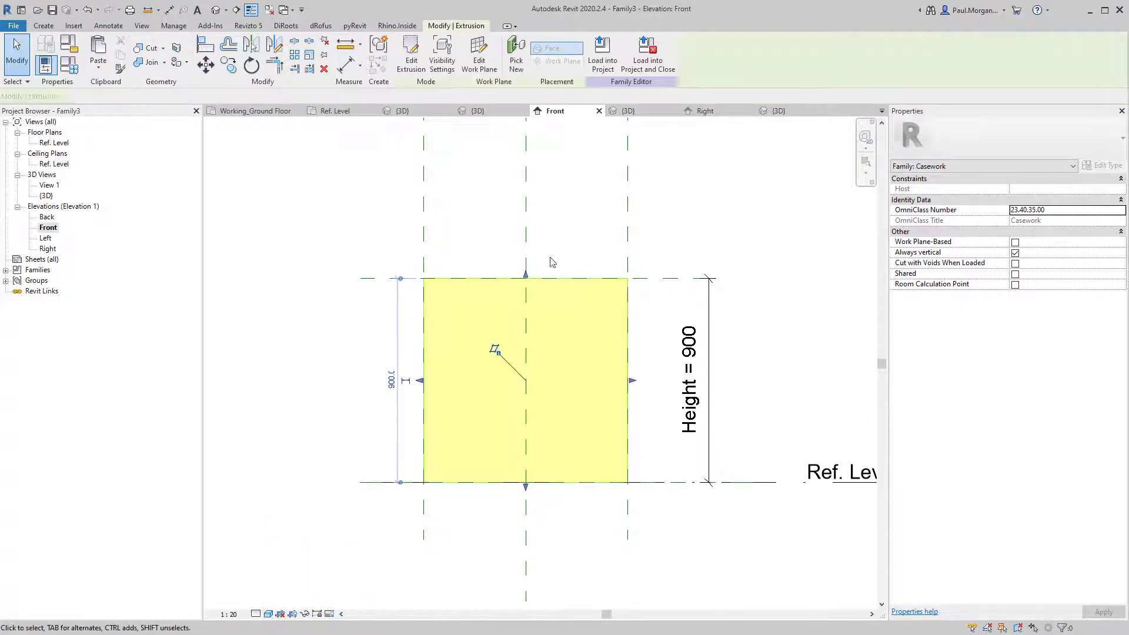
{"action": "left_click", "coordinate": [327, 251]}
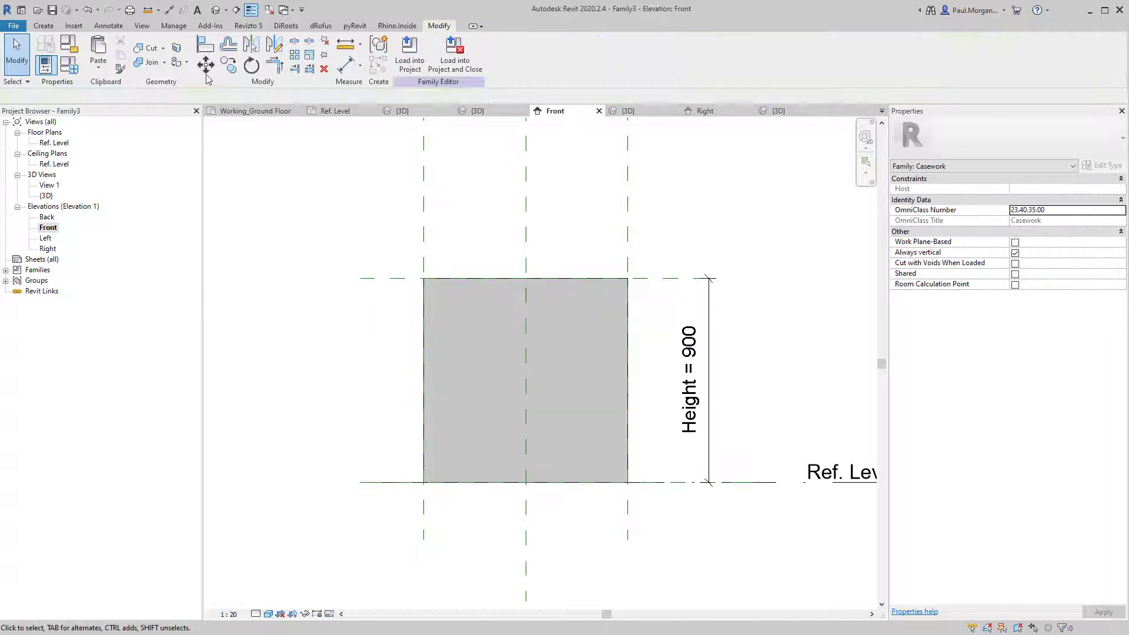
{"action": "left_click", "coordinate": [216, 10]}
{"action": "middle_click_drag", "start_coordinate": [422, 374], "coordinate": [633, 354]}
{"action": "scroll", "coordinate": [633, 354], "scroll_direction": "down", "scroll_amount": 2}
{"action": "middle_click_drag", "start_coordinate": [568, 395], "coordinate": [624, 400], "text": "shift"}
{"action": "left_click", "coordinate": [268, 614]}
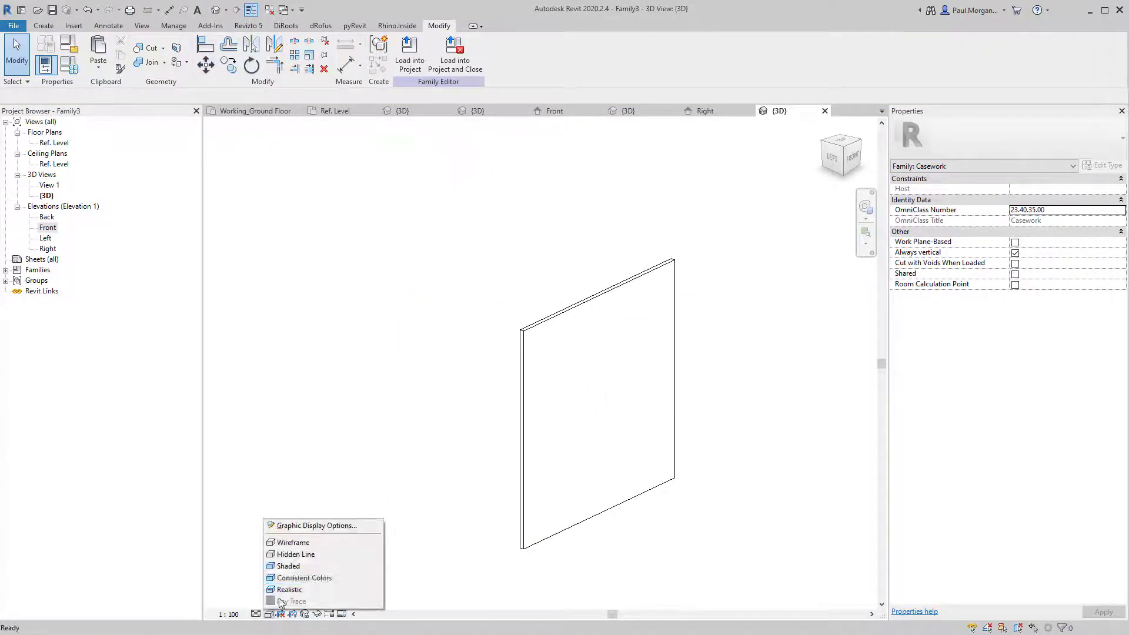
{"action": "left_click", "coordinate": [318, 566]}
{"action": "middle_click_drag", "start_coordinate": [596, 411], "coordinate": [433, 424], "text": "shift"}
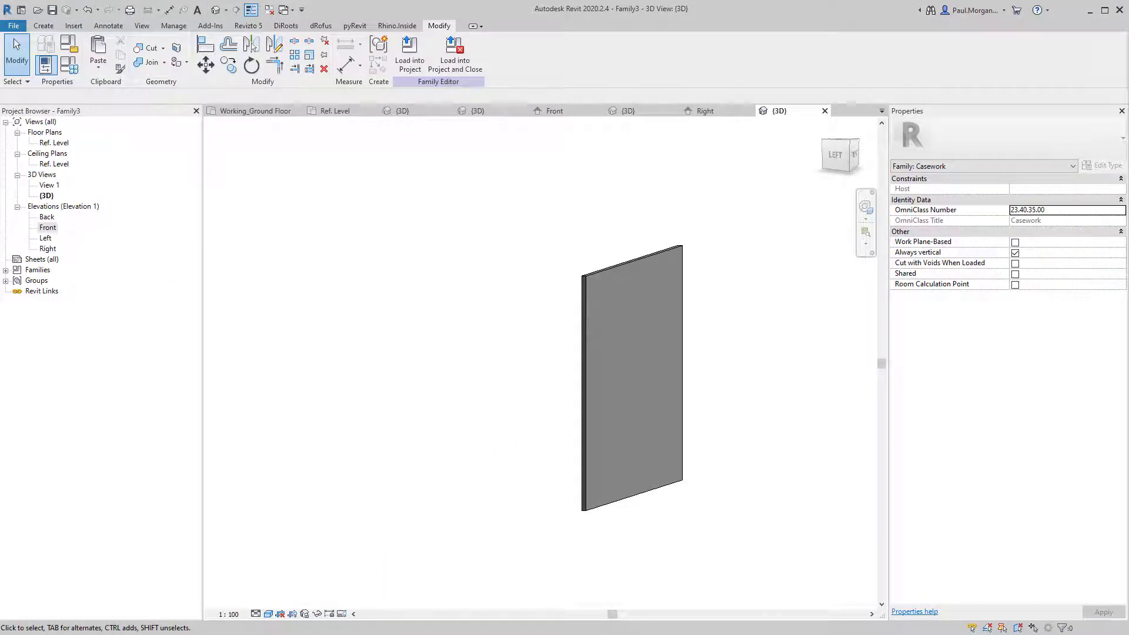
{"action": "double_click", "coordinate": [47, 248]}
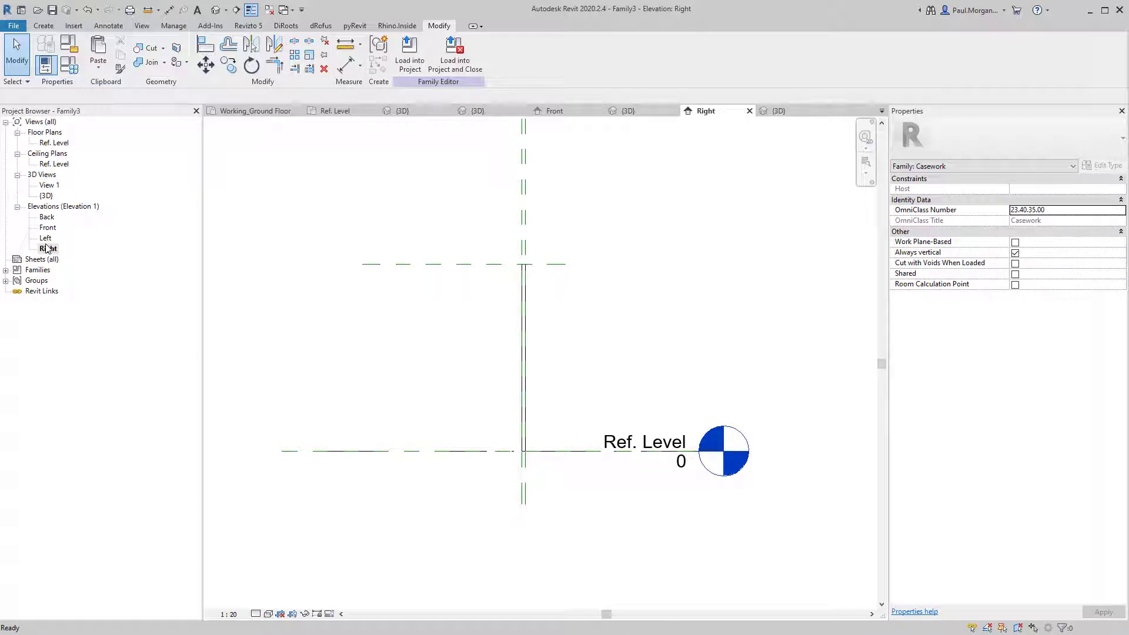
Set the Right elevation's visual style to Shaded.
{"action": "left_click", "coordinate": [525, 295]}
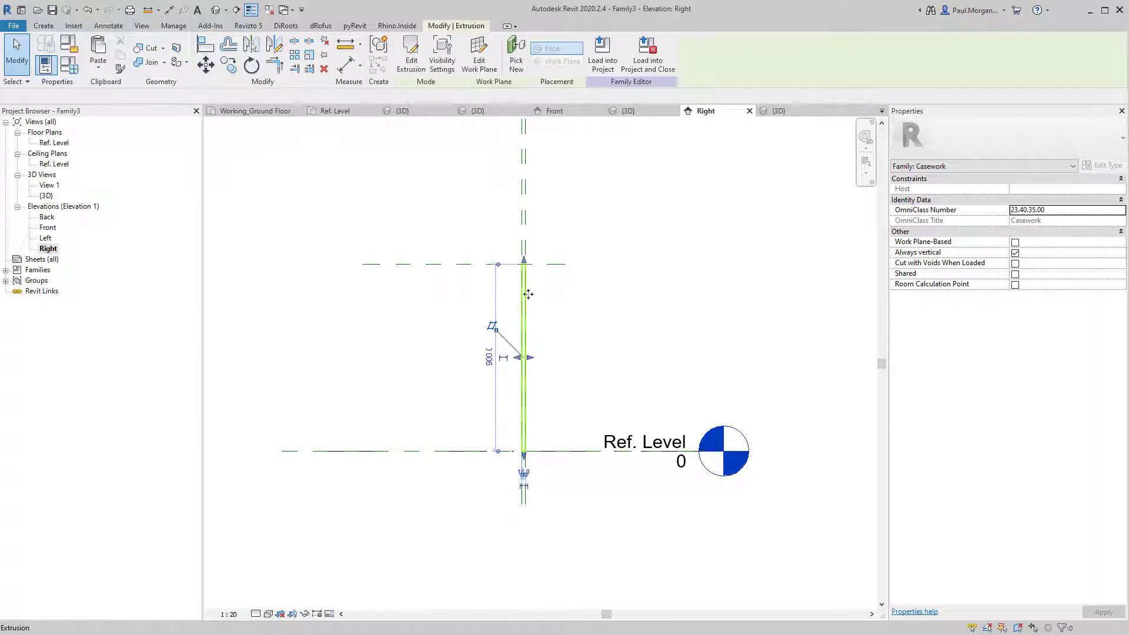
{"action": "left_click", "coordinate": [517, 224]}
{"action": "scroll", "coordinate": [544, 527], "scroll_direction": "up", "scroll_amount": 5}
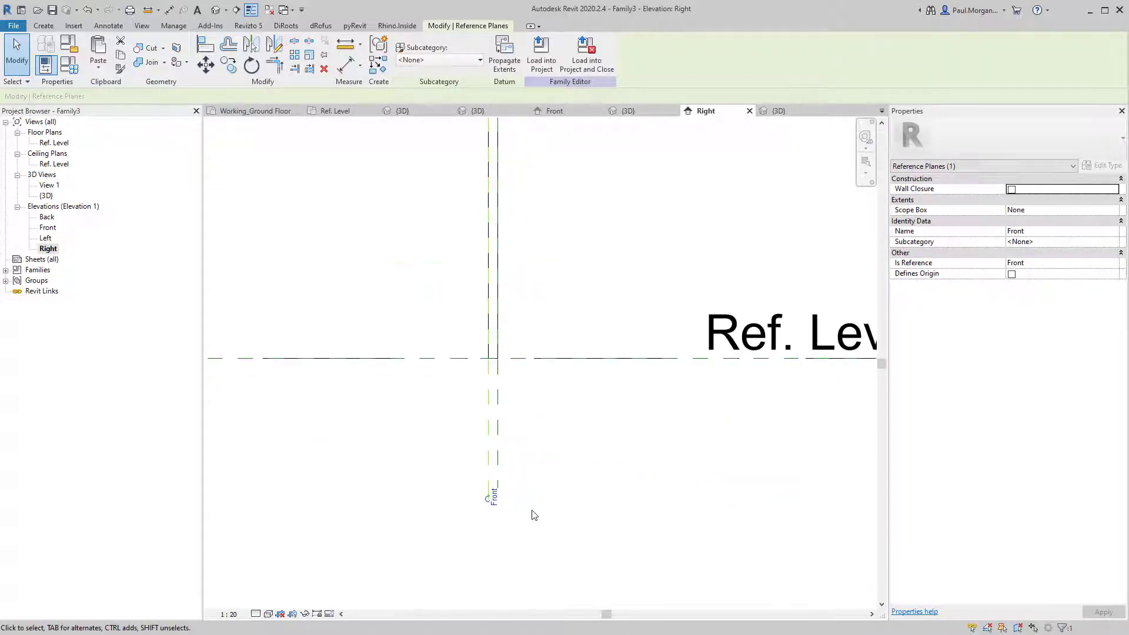
{"action": "scroll", "coordinate": [539, 362], "scroll_direction": "down", "scroll_amount": 2}
{"action": "middle_click_drag", "start_coordinate": [538, 301], "coordinate": [533, 470]}
{"action": "scroll", "coordinate": [514, 227], "scroll_direction": "up", "scroll_amount": 4}
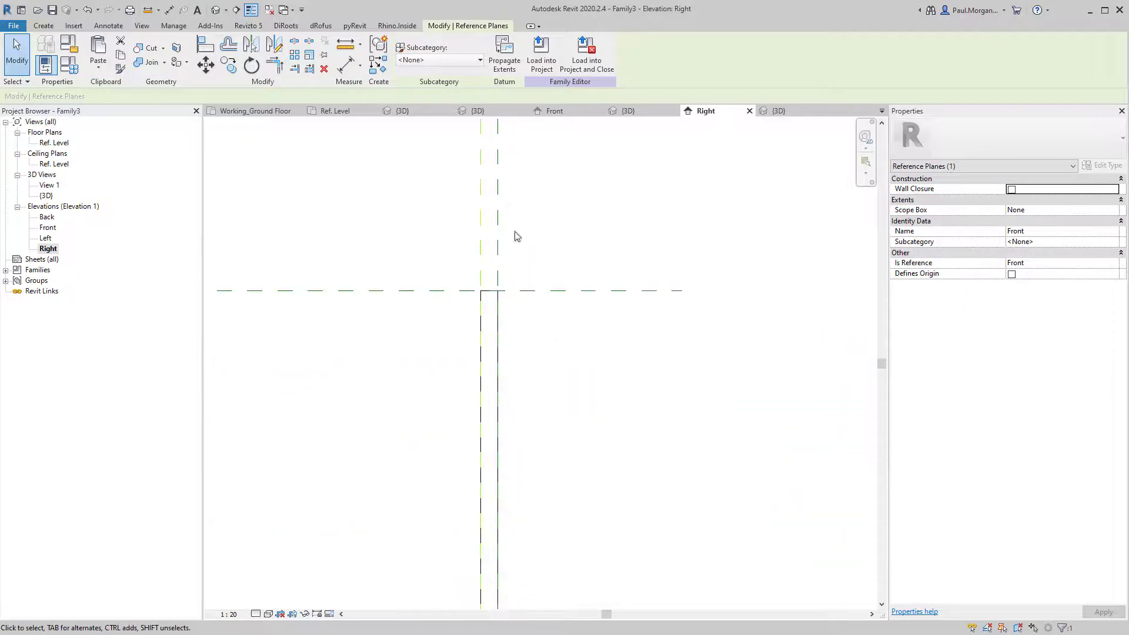
{"action": "left_click", "coordinate": [509, 311]}
{"action": "left_click", "coordinate": [268, 613]}
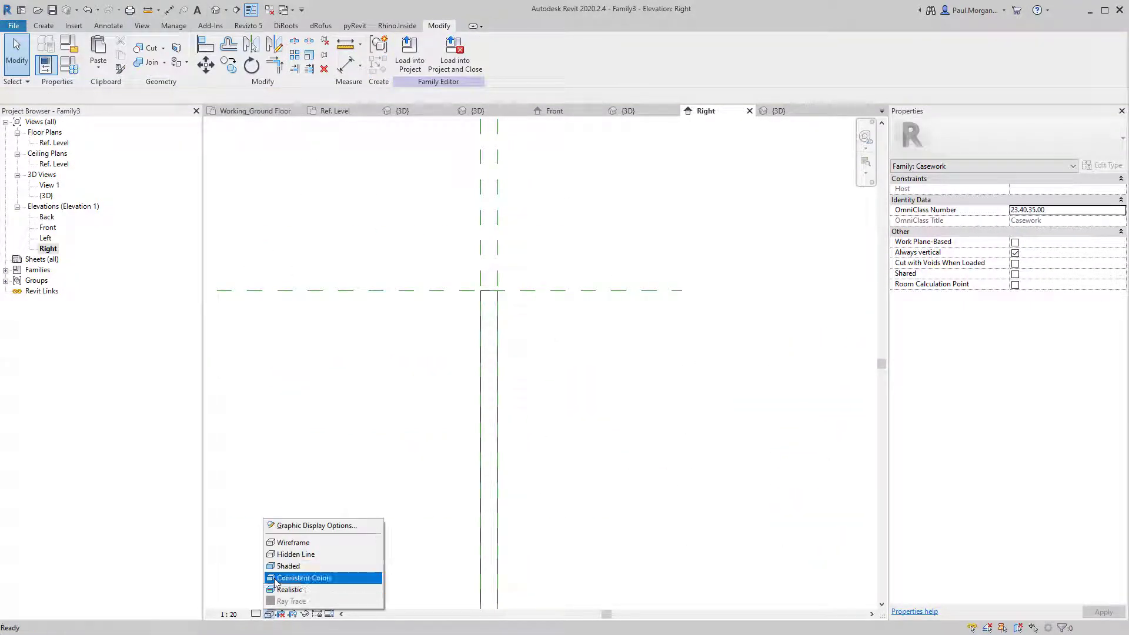
{"action": "left_click", "coordinate": [286, 562]}
Edit the extrusion's profile and draw a diagonal chamfer line across the top corner.
{"action": "left_click", "coordinate": [478, 332]}
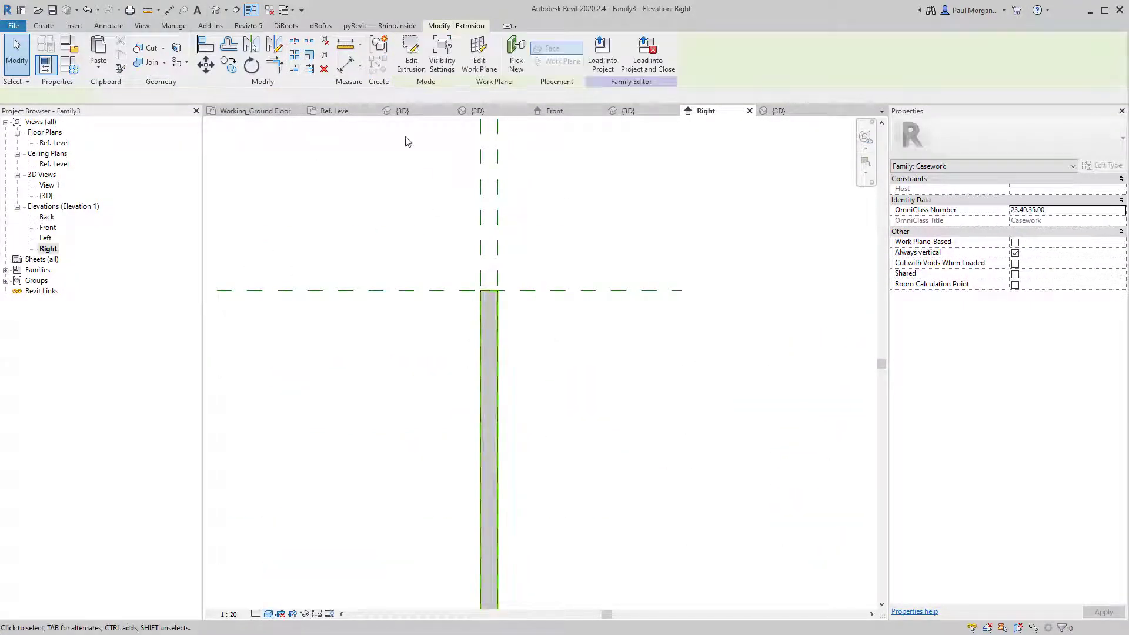
{"action": "left_click", "coordinate": [412, 56]}
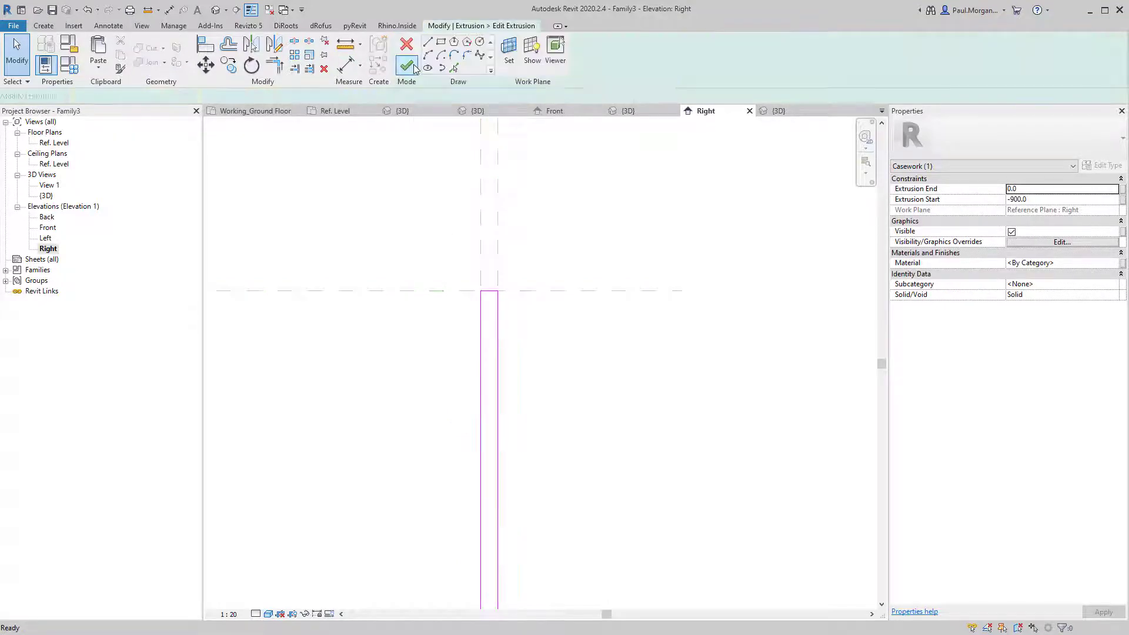
{"action": "scroll", "coordinate": [485, 282], "scroll_direction": "up", "scroll_amount": 3}
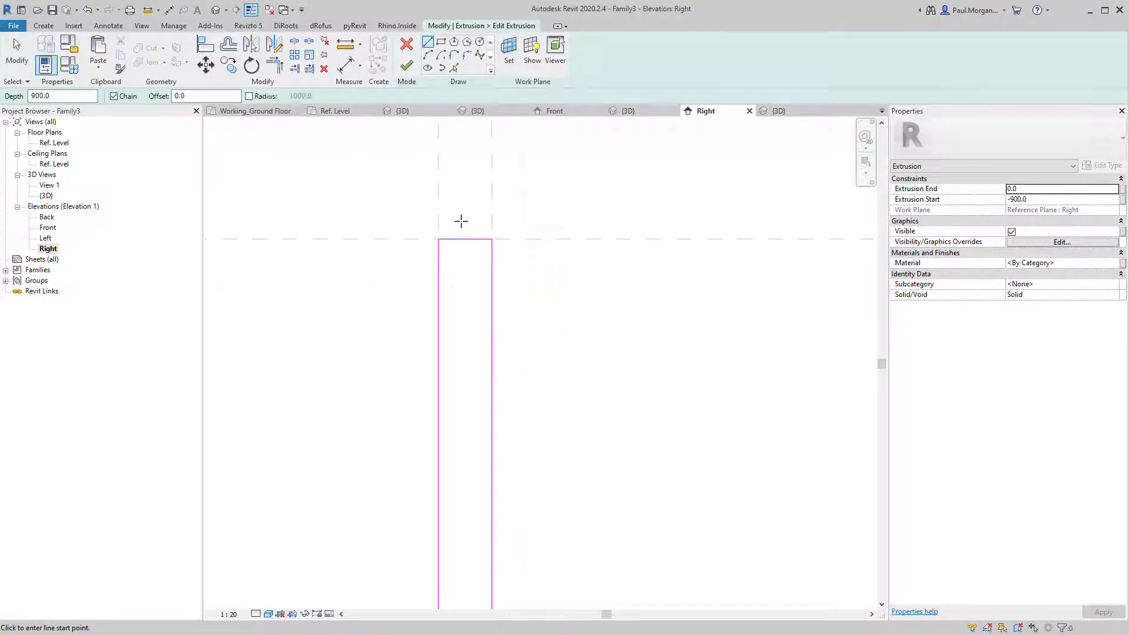
{"action": "left_click", "coordinate": [466, 239]}
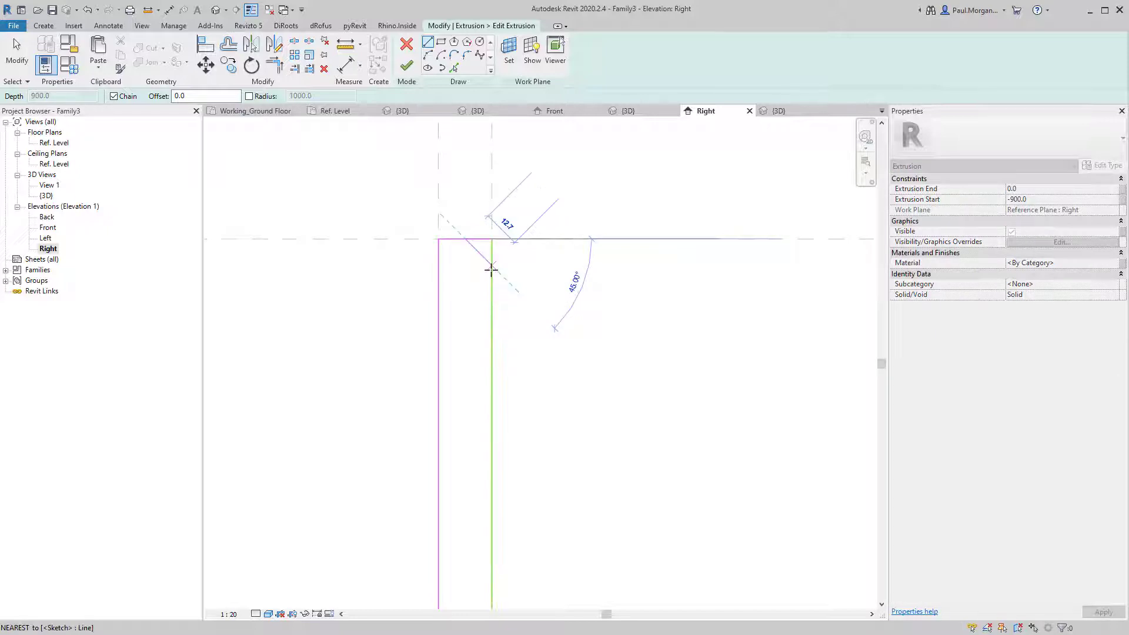
{"action": "left_click", "coordinate": [492, 264]}
{"action": "key", "text": "Escape"}
{"action": "key", "text": "Escape"}
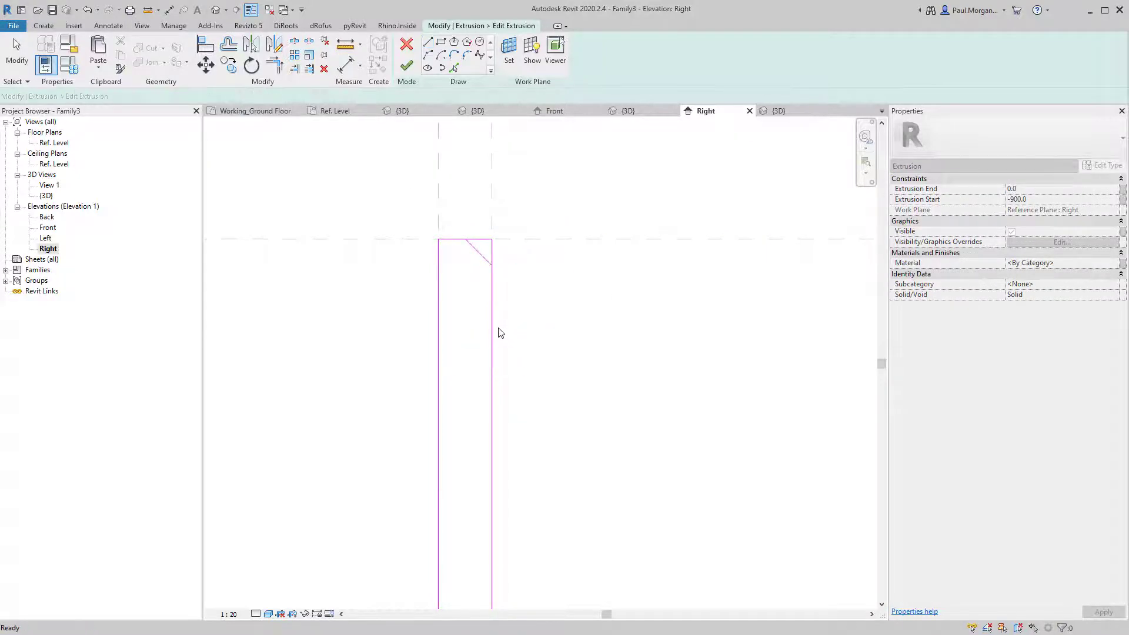
Trim the top and right edges to the chamfer with TR, then adjust the chamfer's endpoints.
{"action": "key", "text": "t"}
{"action": "key", "text": "r"}
{"action": "left_click", "coordinate": [472, 248]}
{"action": "left_click", "coordinate": [462, 240]}
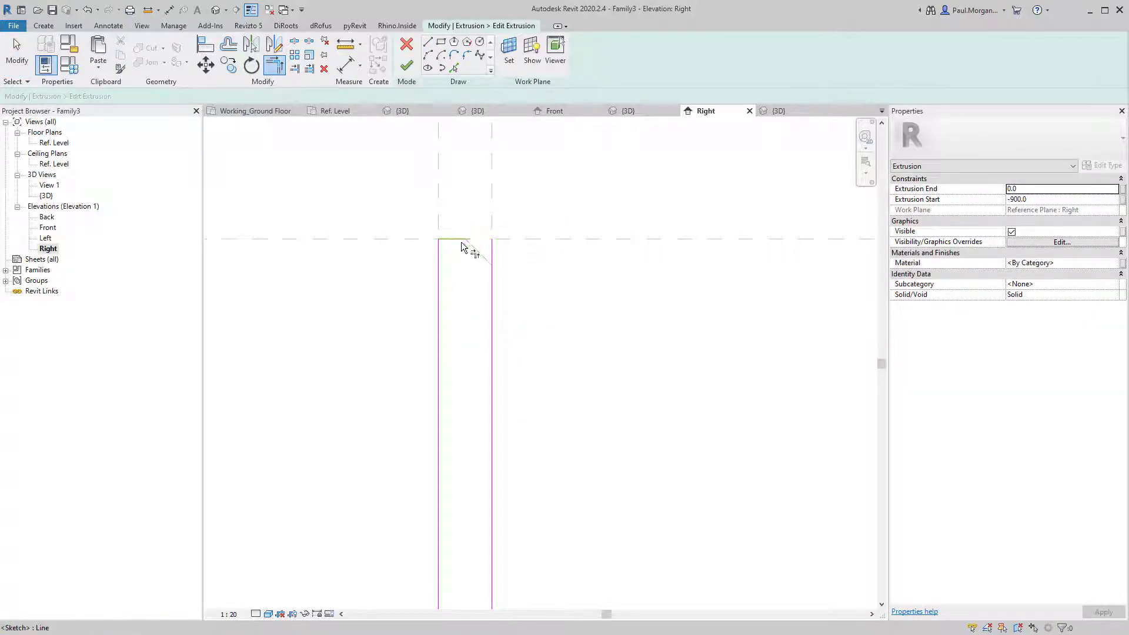
{"action": "left_click", "coordinate": [480, 254]}
{"action": "left_click", "coordinate": [493, 278]}
{"action": "scroll", "coordinate": [549, 408], "scroll_direction": "down", "scroll_amount": 2}
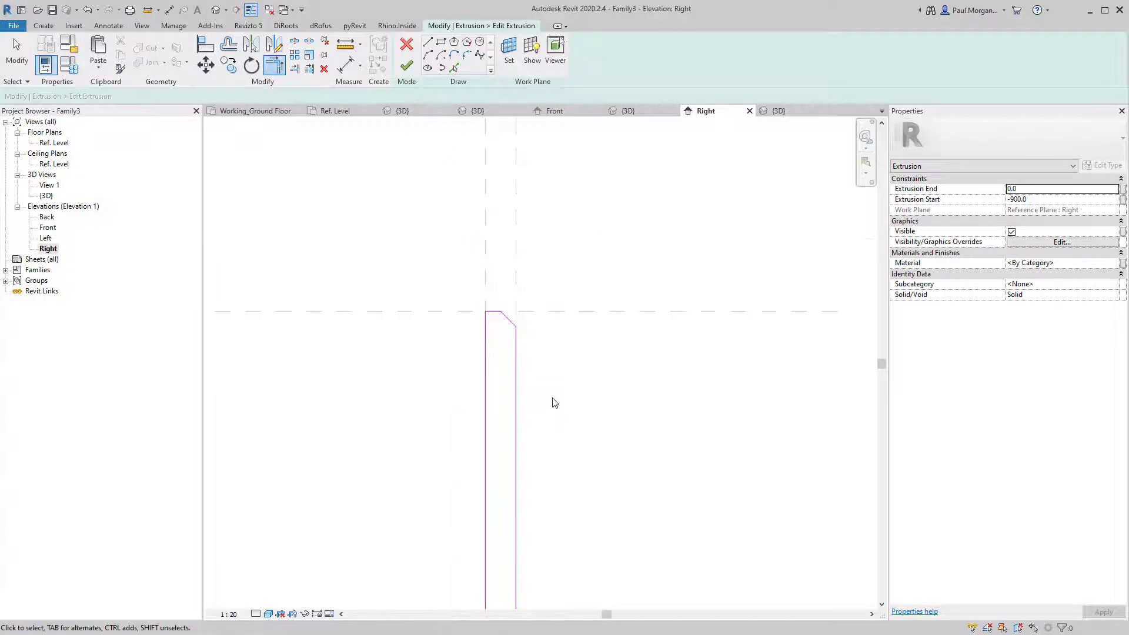
{"action": "scroll", "coordinate": [500, 324], "scroll_direction": "up", "scroll_amount": 3}
{"action": "key", "text": "Escape"}
{"action": "left_click", "coordinate": [515, 302]}
{"action": "left_click_drag", "start_coordinate": [504, 293], "coordinate": [487, 293]}
{"action": "left_click_drag", "start_coordinate": [545, 334], "coordinate": [544, 350]}
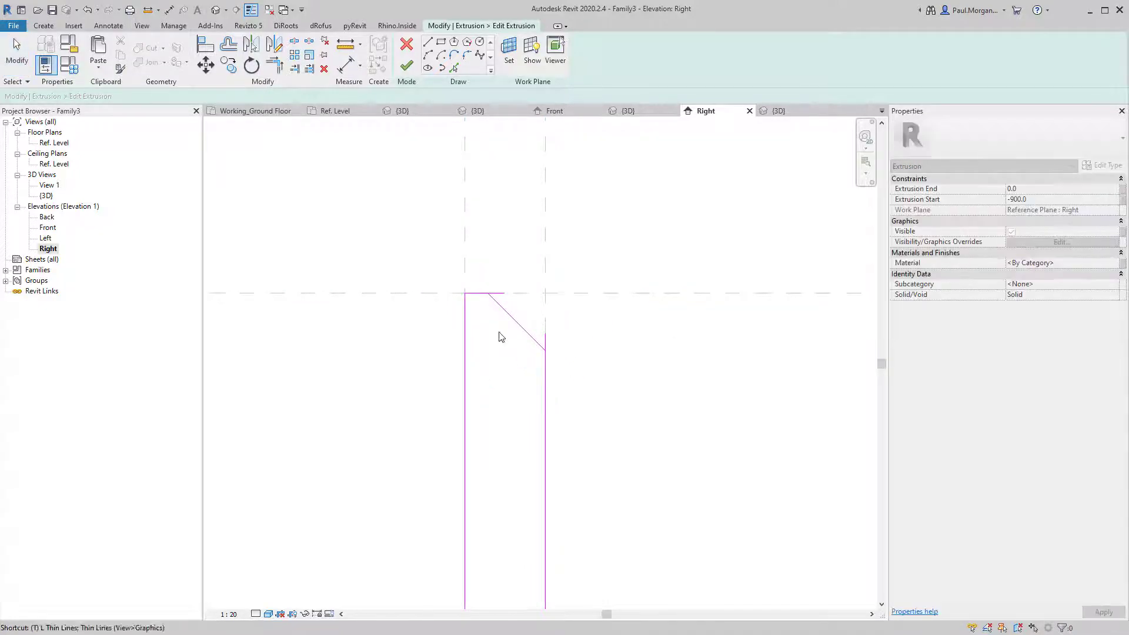
Finish the chamfered sketch and view the panel in the default 3D view.
{"action": "key", "text": "t"}
{"action": "key", "text": "r"}
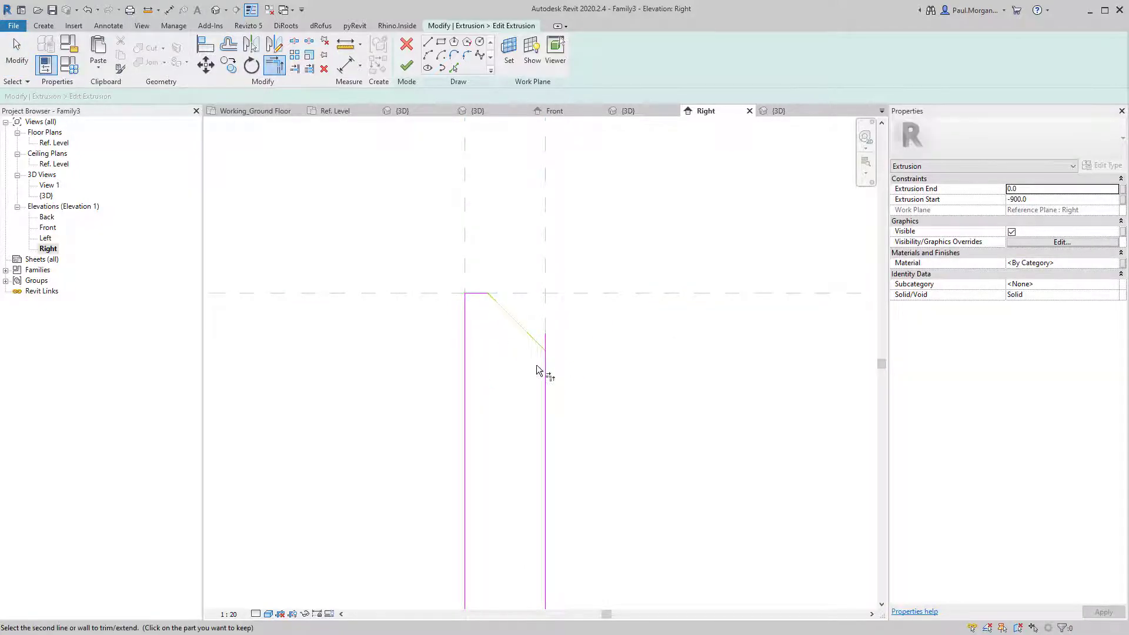
{"action": "key", "text": "t"}
{"action": "key", "text": "l"}
{"action": "scroll", "coordinate": [544, 366], "scroll_direction": "down", "scroll_amount": 6}
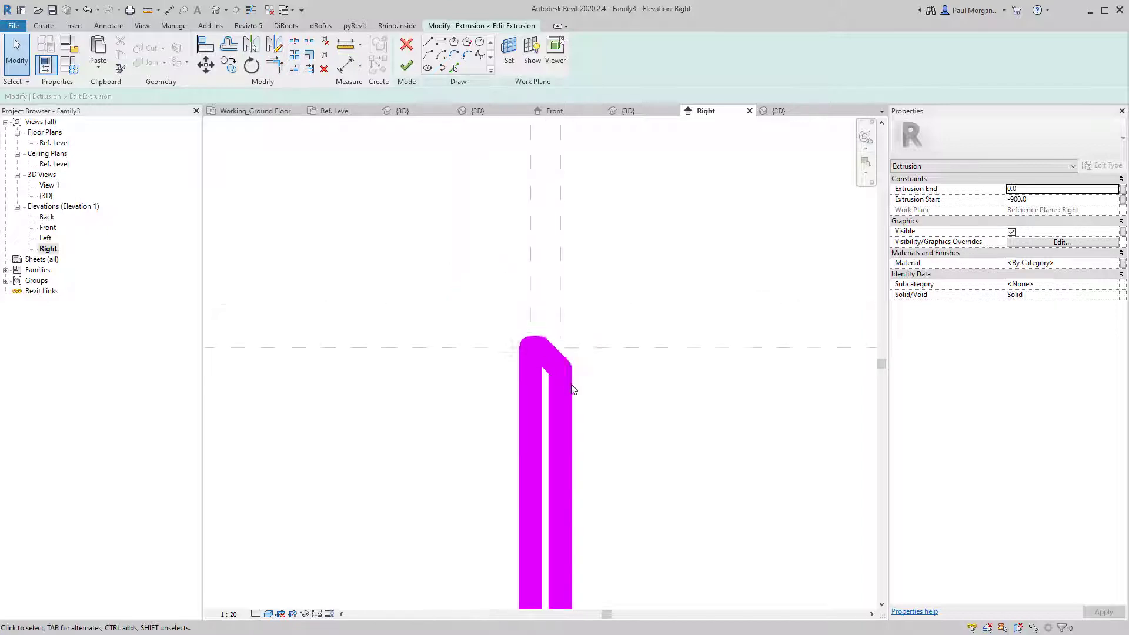
{"action": "scroll", "coordinate": [543, 398], "scroll_direction": "down", "scroll_amount": 2}
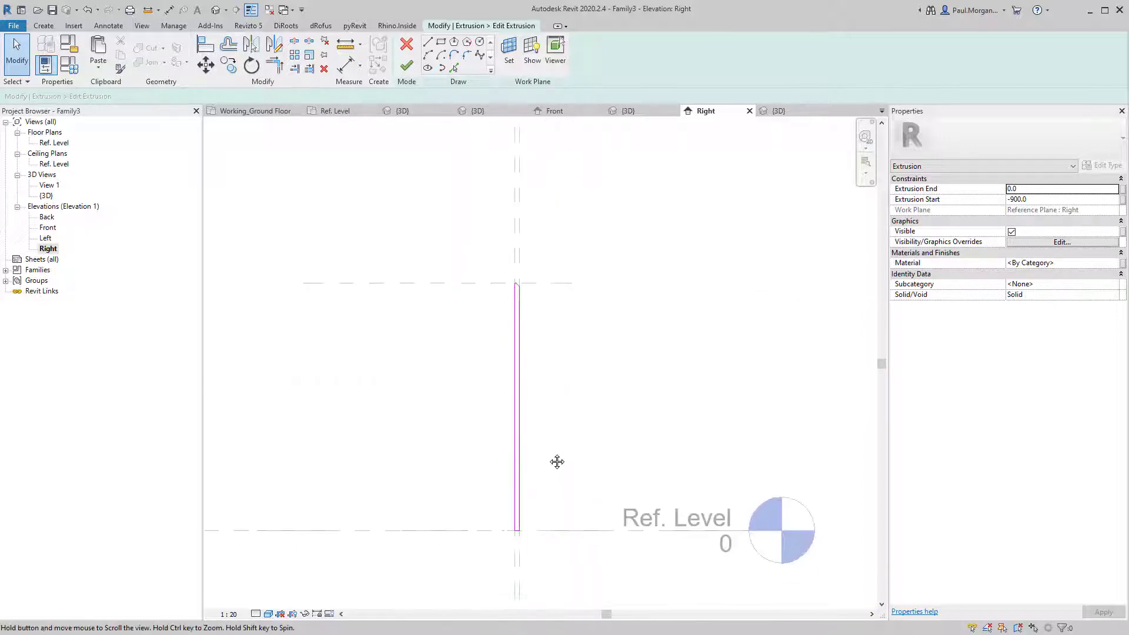
{"action": "left_click", "coordinate": [406, 66]}
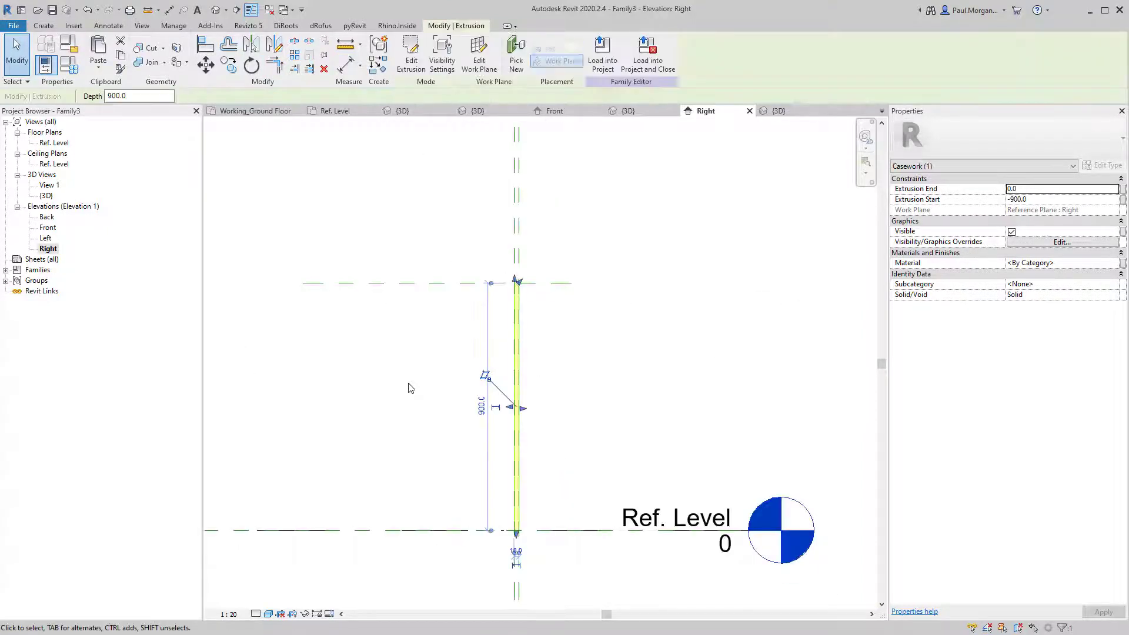
{"action": "left_click", "coordinate": [388, 376]}
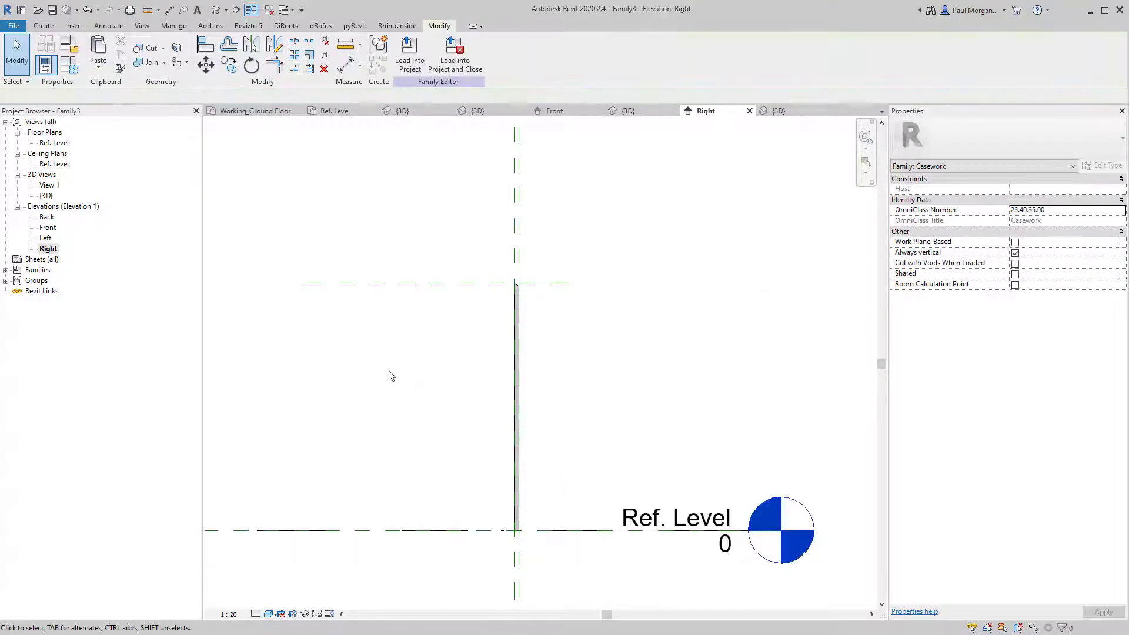
{"action": "left_click", "coordinate": [216, 10]}
{"action": "middle_click_drag", "start_coordinate": [577, 349], "coordinate": [517, 418], "text": "shift"}
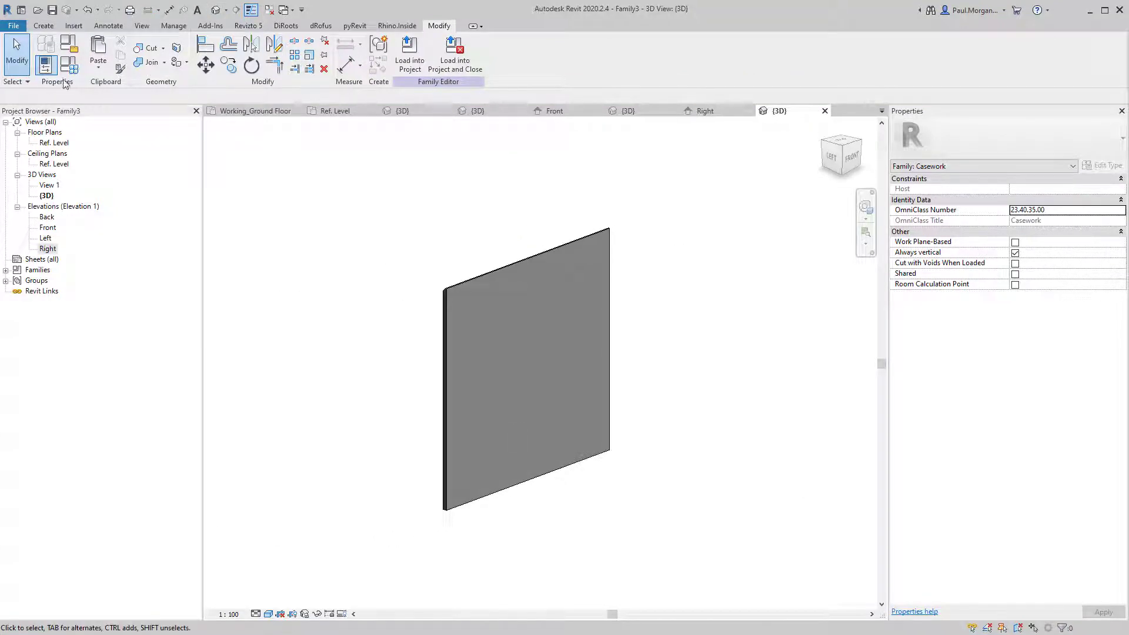
Open the Ref. Level floor plan and zoom to the panel's EQ, Width 900 and Depth 18 dimensions.
{"action": "left_click", "coordinate": [62, 143]}
{"action": "double_click", "coordinate": [62, 143]}
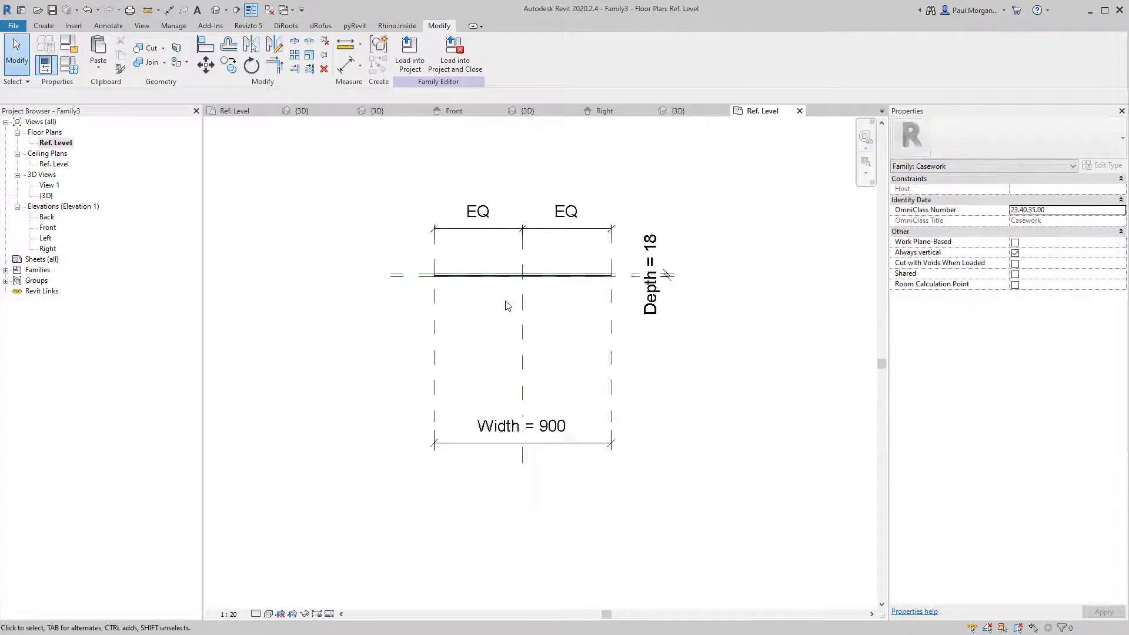
{"action": "scroll", "coordinate": [507, 298], "scroll_direction": "up", "scroll_amount": 2}
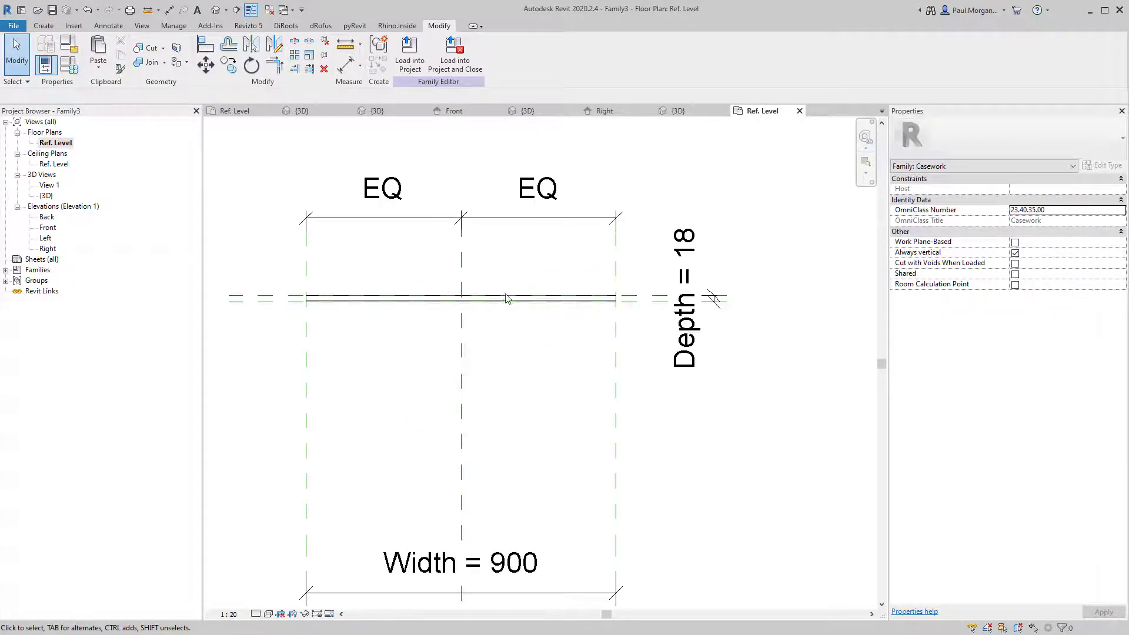
{"action": "left_click", "coordinate": [461, 368]}
{"action": "scroll", "coordinate": [461, 367], "scroll_direction": "down", "scroll_amount": 2}
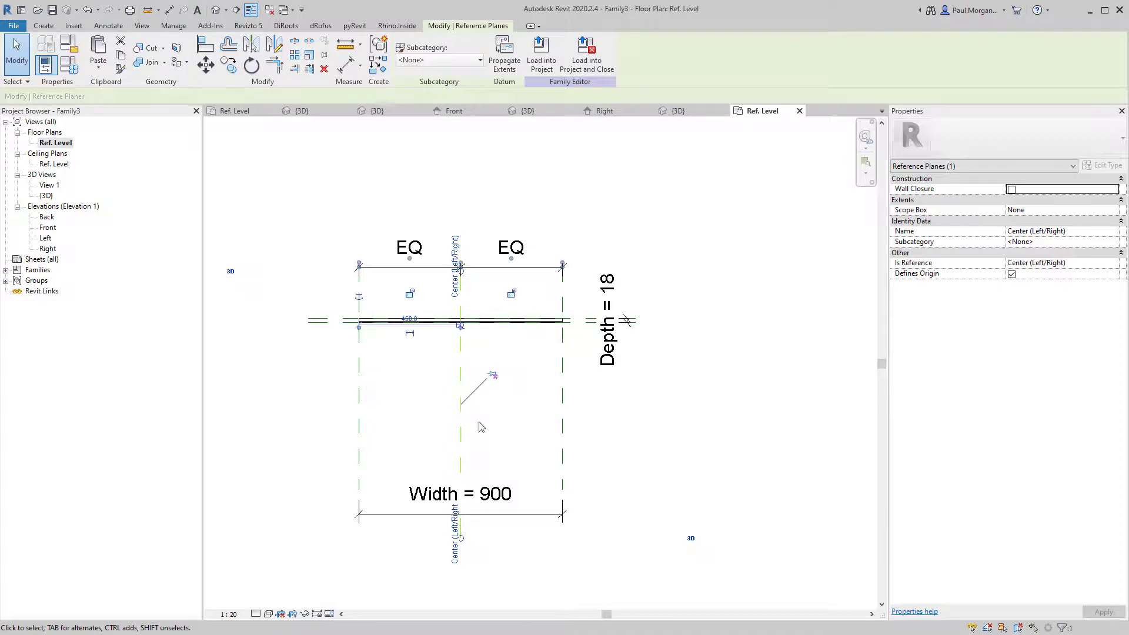
{"action": "scroll", "coordinate": [453, 505], "scroll_direction": "up", "scroll_amount": 2}
{"action": "left_click", "coordinate": [497, 417]}
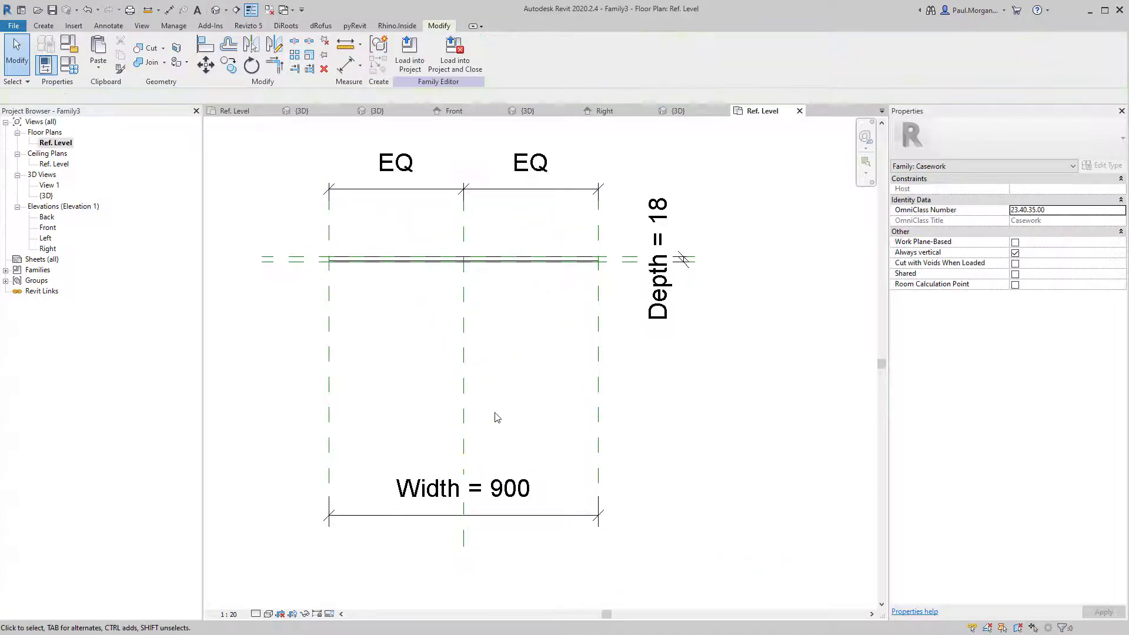
{"action": "scroll", "coordinate": [497, 416], "scroll_direction": "down", "scroll_amount": 1}
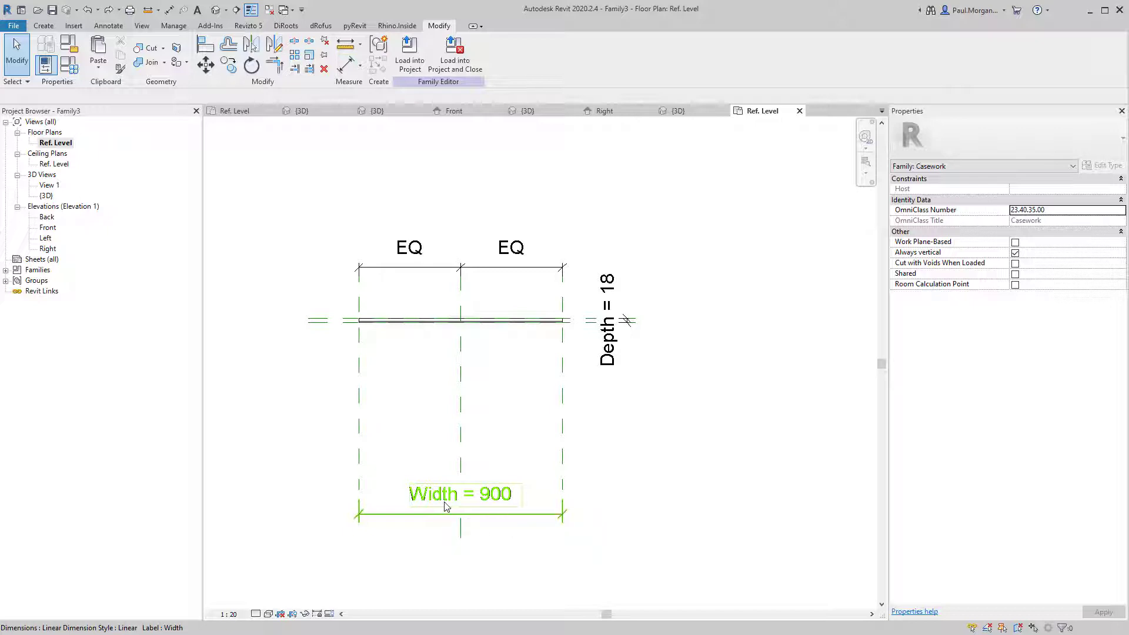
Delete the Center (Left/Right) reference plane and the leftover 900 dimension.
{"action": "left_click", "coordinate": [460, 452]}
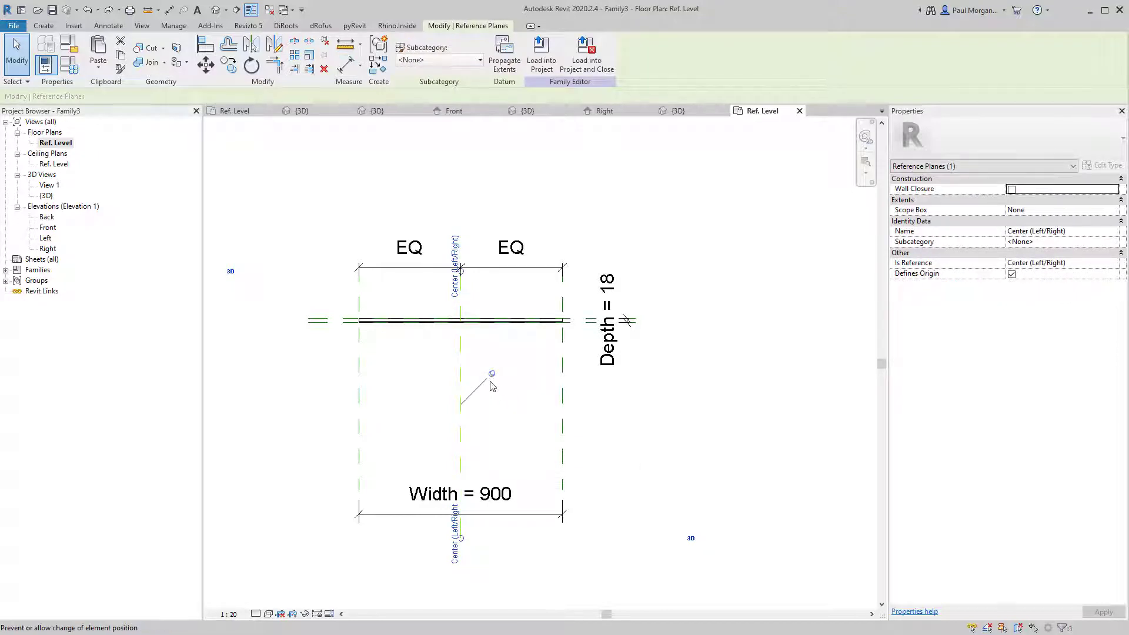
{"action": "key", "text": "Delete"}
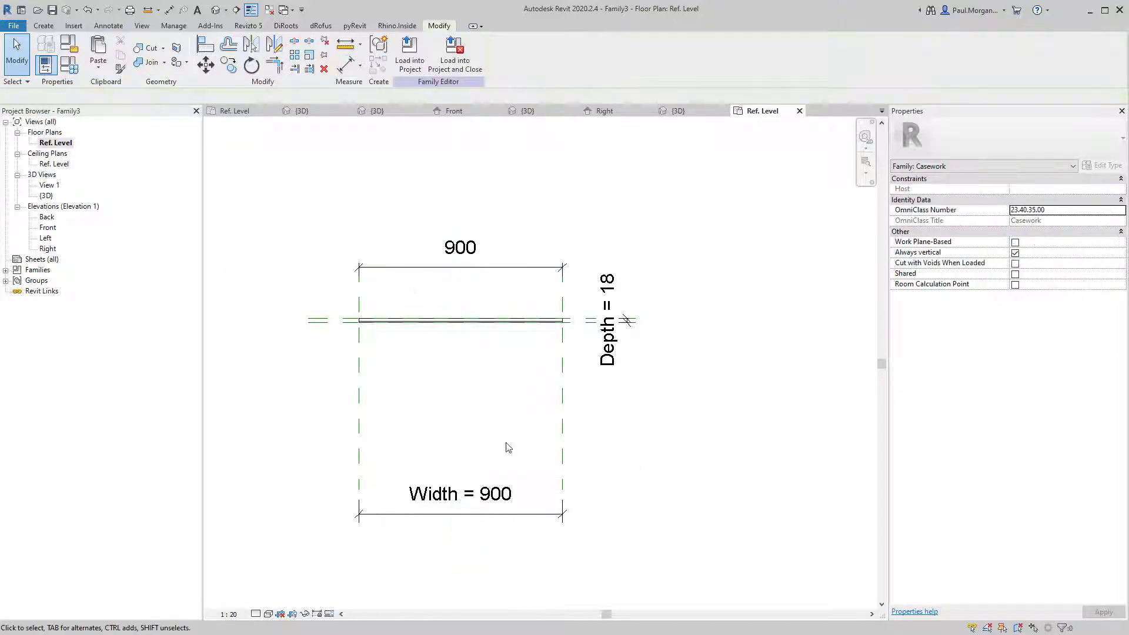
{"action": "left_click", "coordinate": [487, 270]}
{"action": "key", "text": "Delete"}
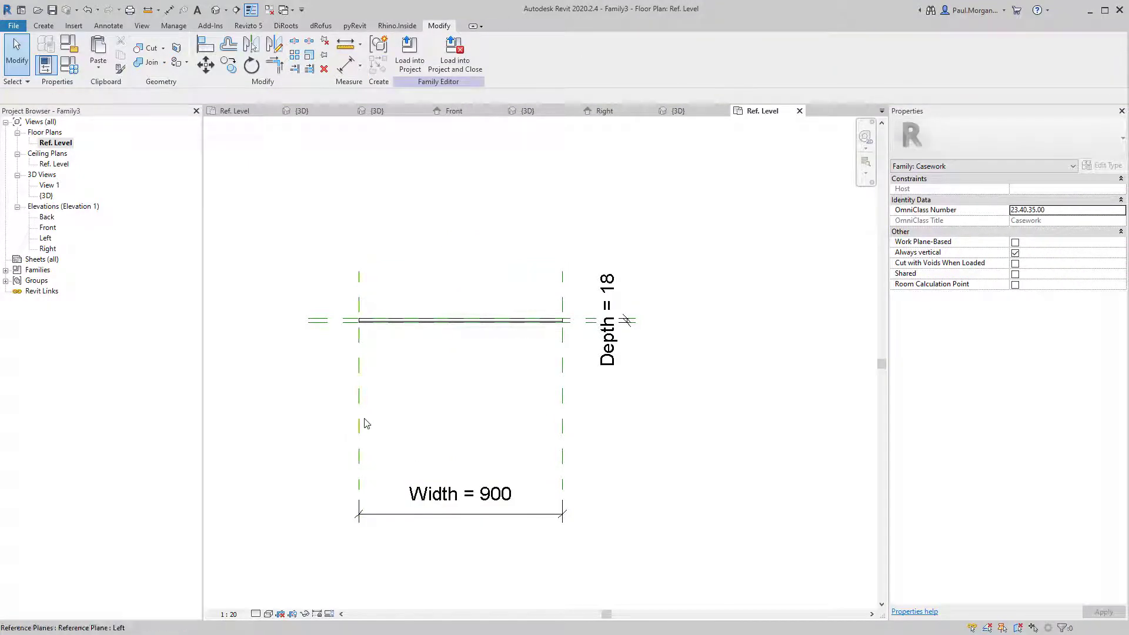
Make the Left reference plane define the family origin.
{"action": "left_click", "coordinate": [359, 438]}
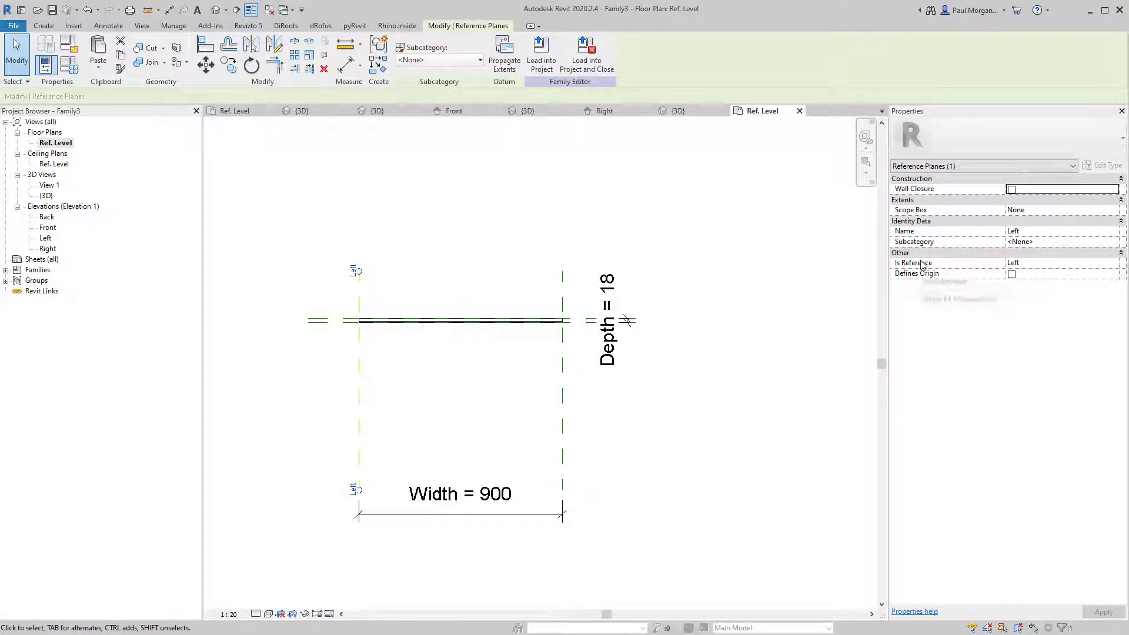
{"action": "left_click", "coordinate": [1012, 274]}
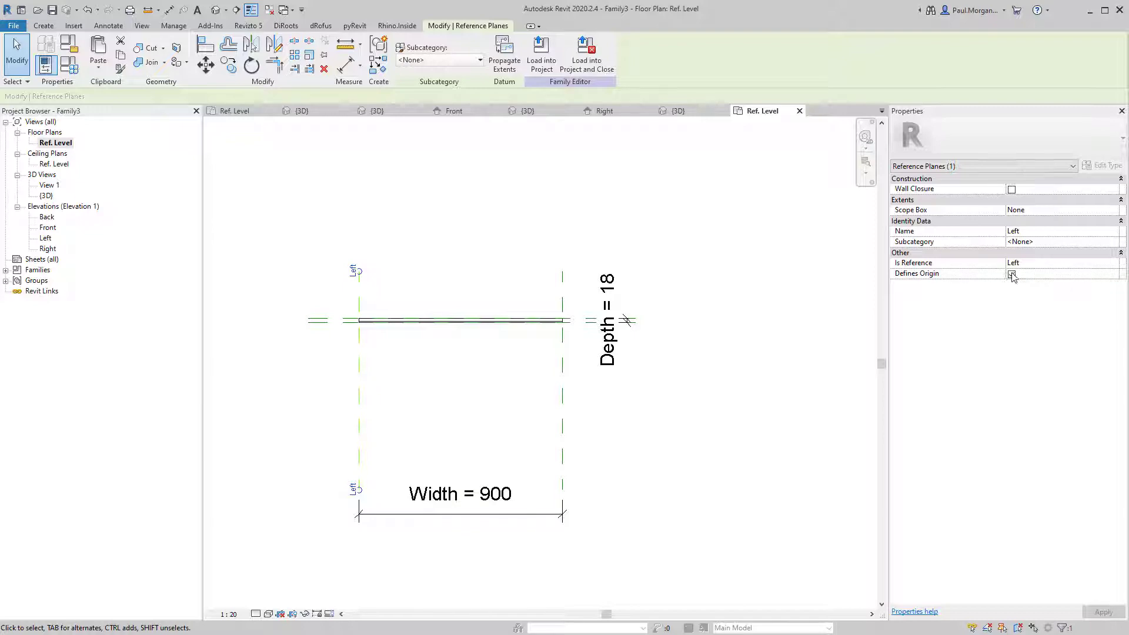
{"action": "left_click", "coordinate": [448, 425]}
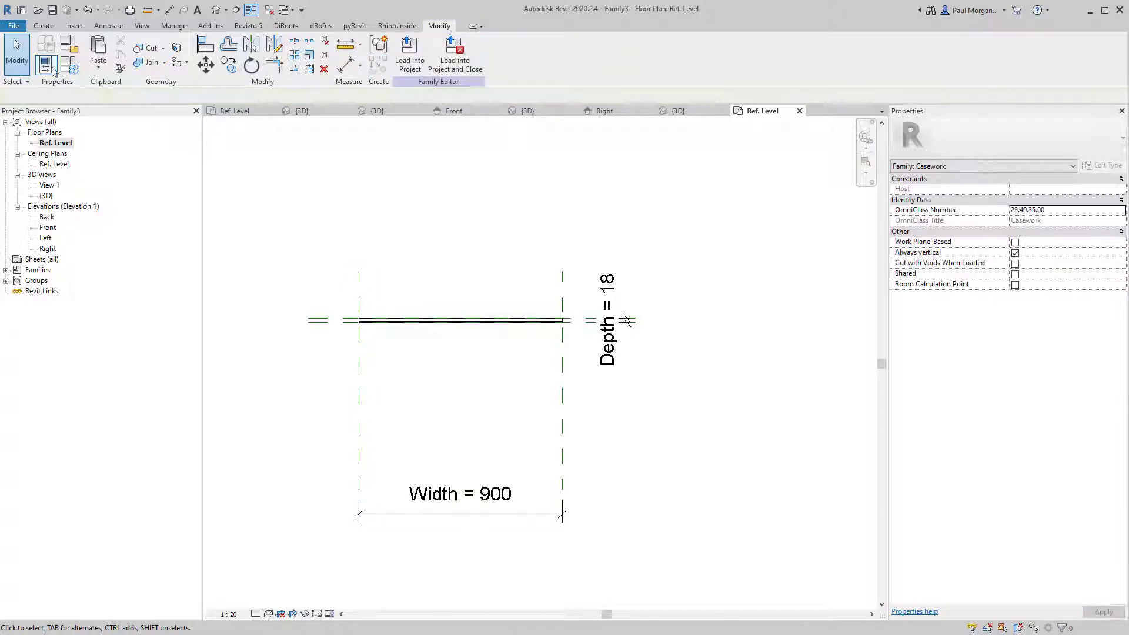
Change the Width parameter to 450 in Family Types, keeping Depth 18 and Height 900.
{"action": "left_click", "coordinate": [75, 67]}
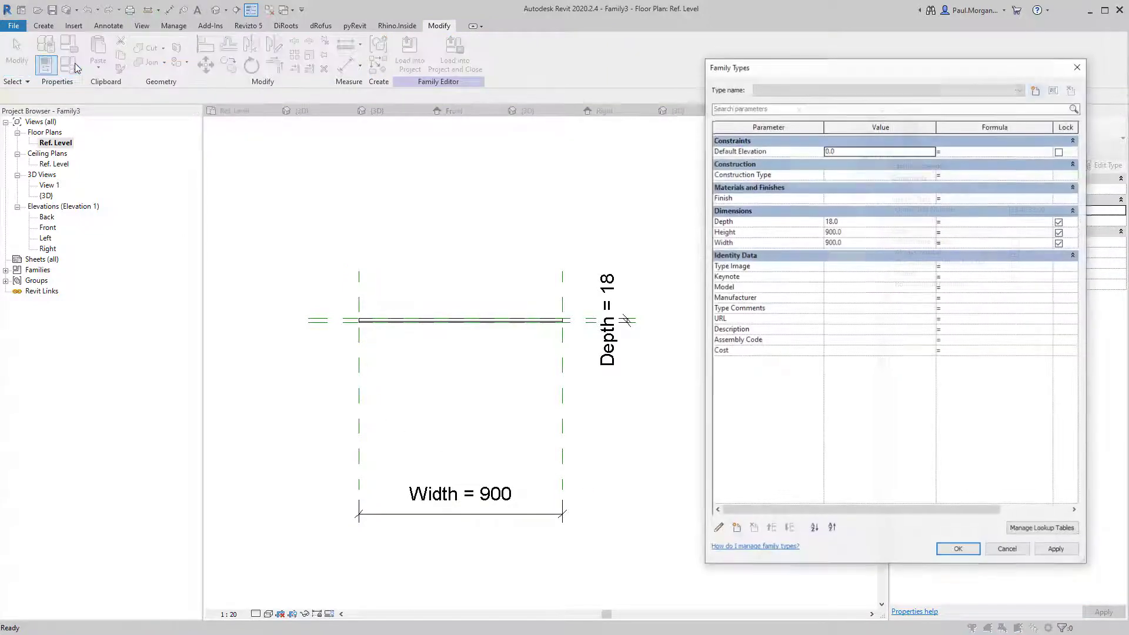
{"action": "double_click", "coordinate": [863, 242]}
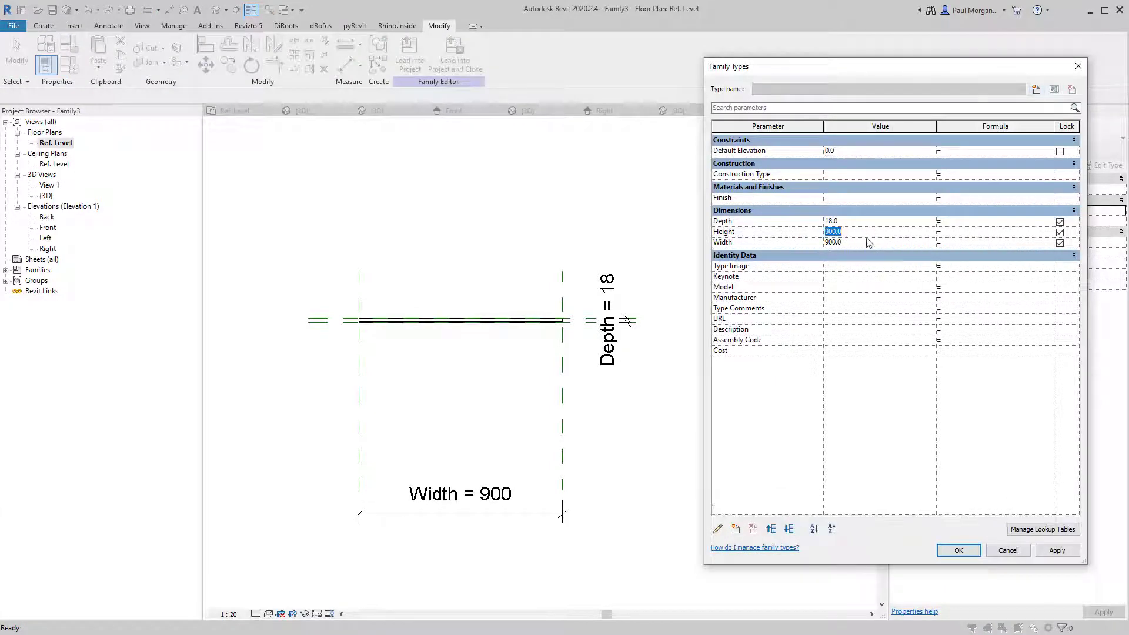
{"action": "type", "text": "450"}
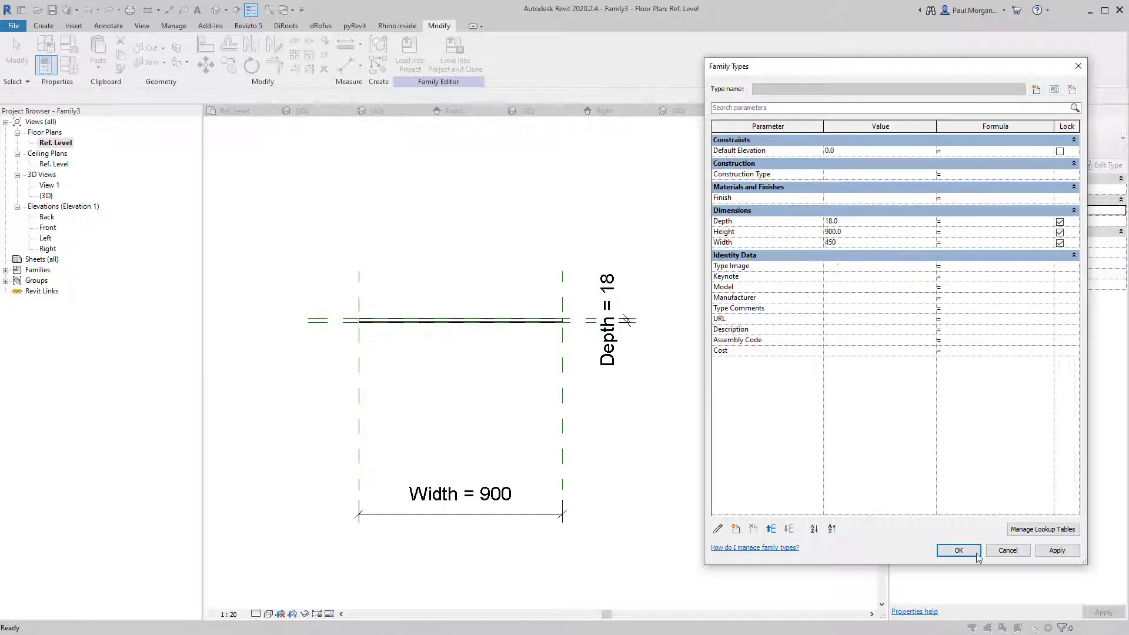
{"action": "left_click", "coordinate": [1072, 555]}
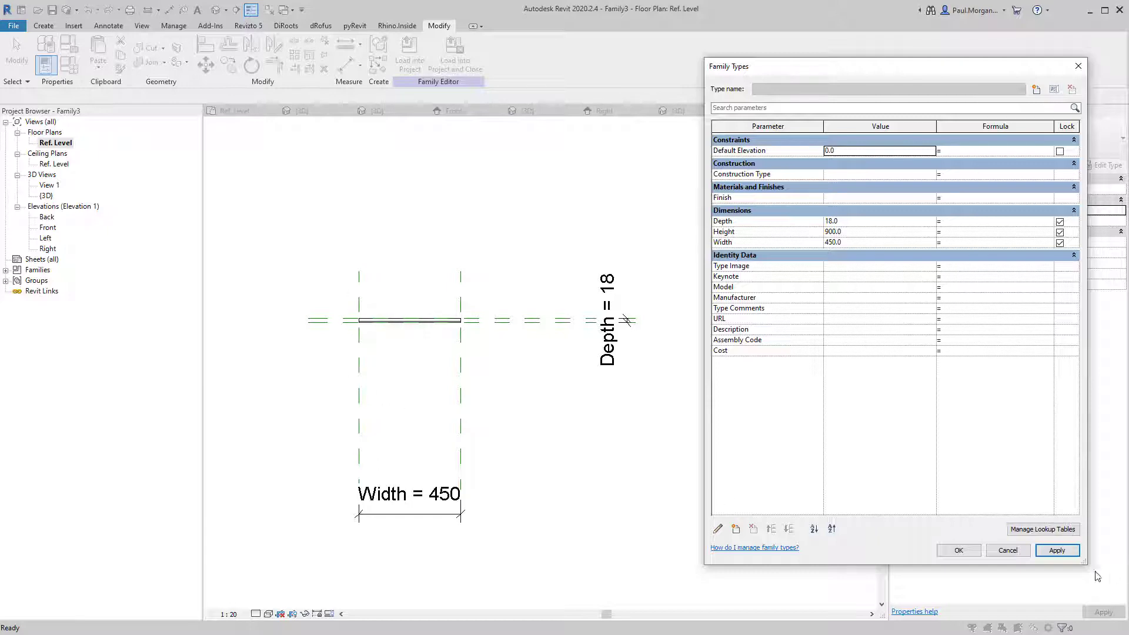
{"action": "left_click", "coordinate": [959, 550]}
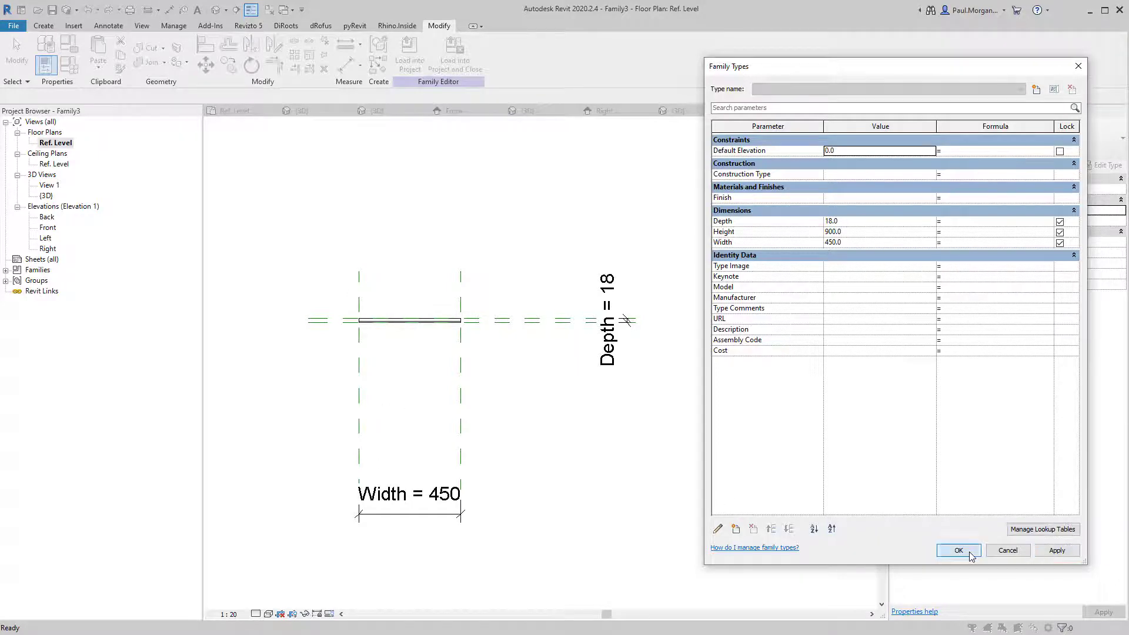
{"action": "left_click", "coordinate": [435, 527]}
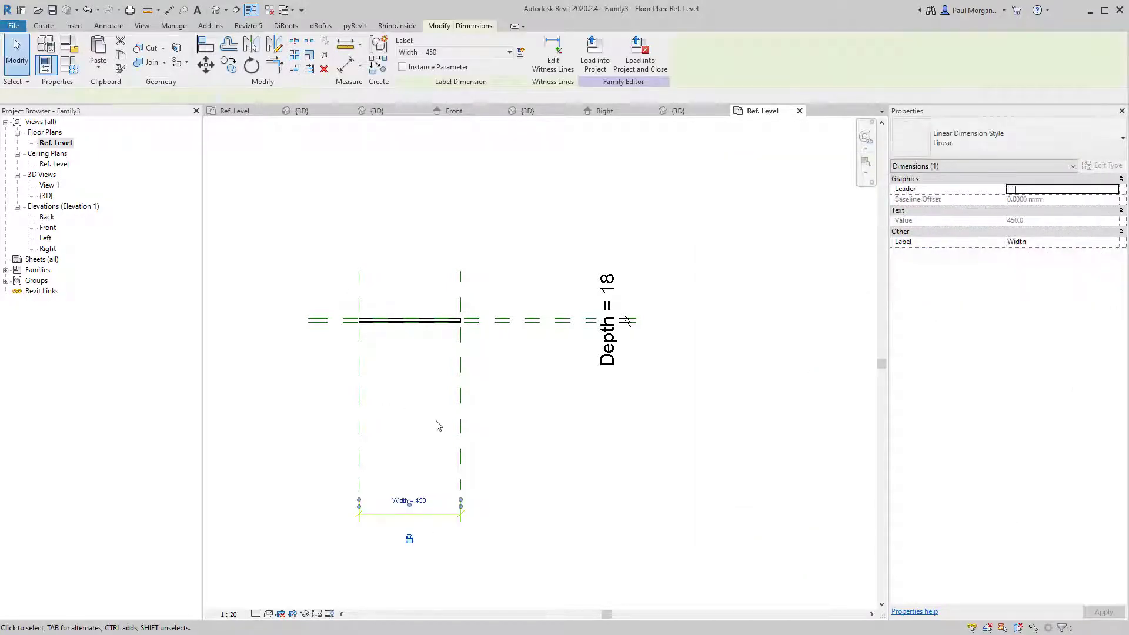
Open the default 3D view and orbit to see the panel at an angle.
{"action": "left_click", "coordinate": [436, 422]}
{"action": "left_click", "coordinate": [220, 11]}
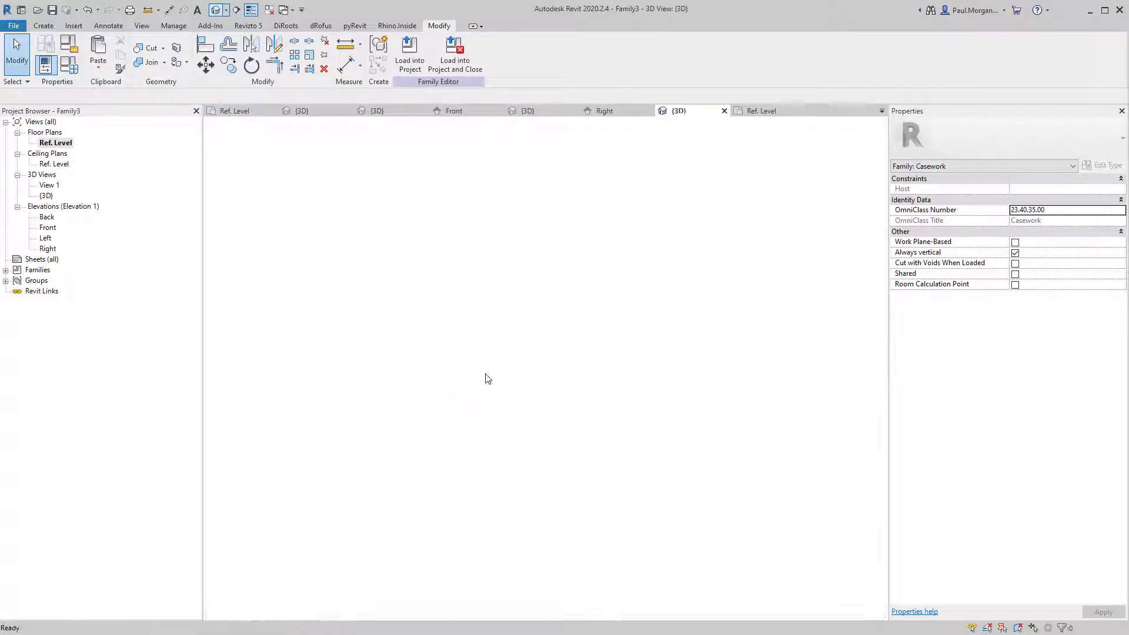
{"action": "middle_click_drag", "start_coordinate": [495, 446], "coordinate": [474, 406], "text": "shift"}
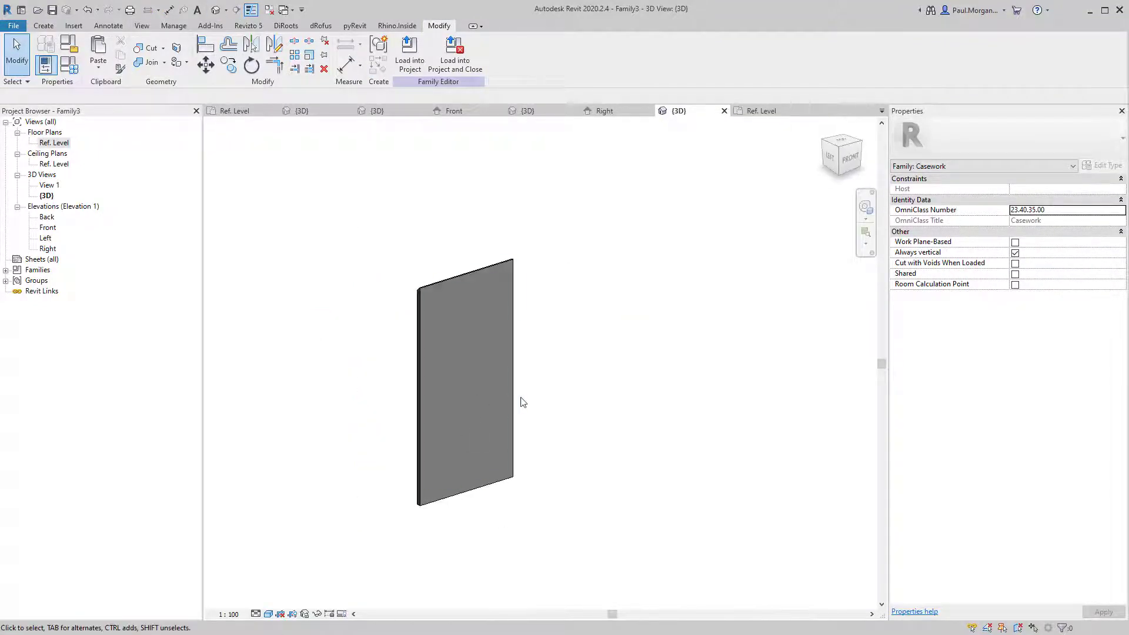
{"action": "left_click", "coordinate": [512, 411]}
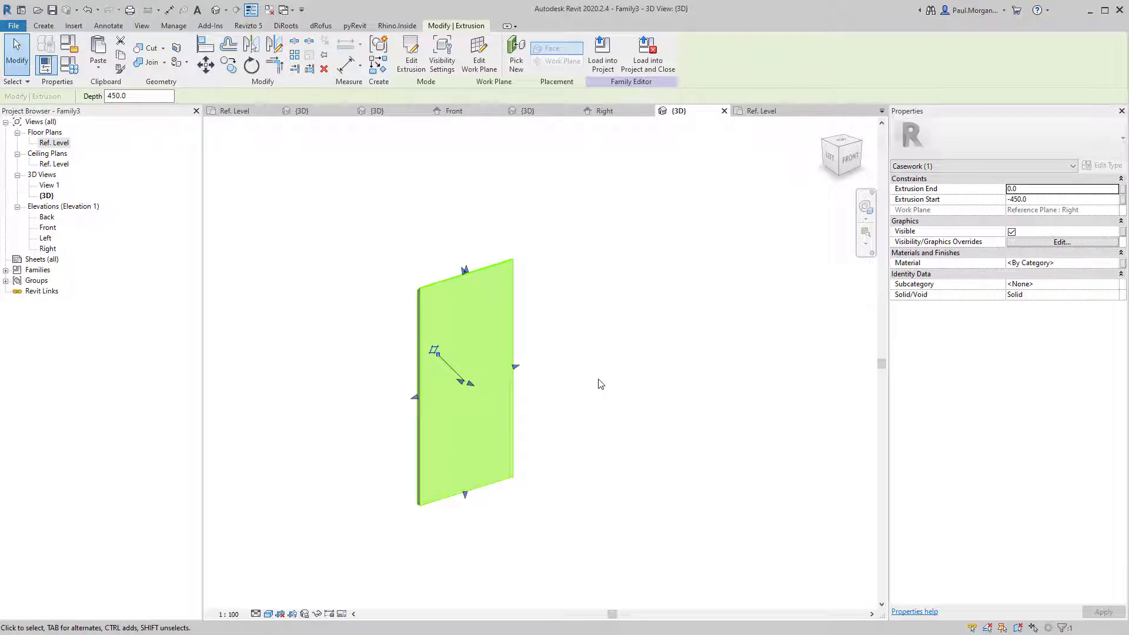
{"action": "left_click", "coordinate": [599, 381]}
{"action": "middle_click_drag", "start_coordinate": [604, 406], "coordinate": [593, 409], "text": "shift"}
Link the panel extrusion's Material to a new 'Casework Finish' type parameter.
{"action": "left_click", "coordinate": [492, 265]}
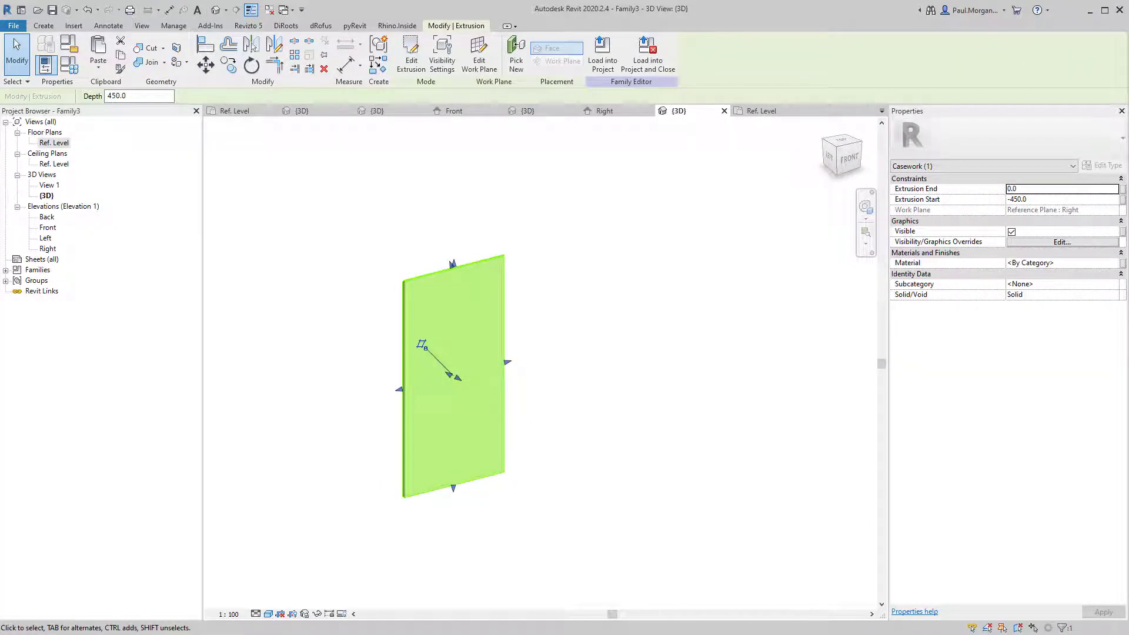
{"action": "left_click", "coordinate": [1123, 266]}
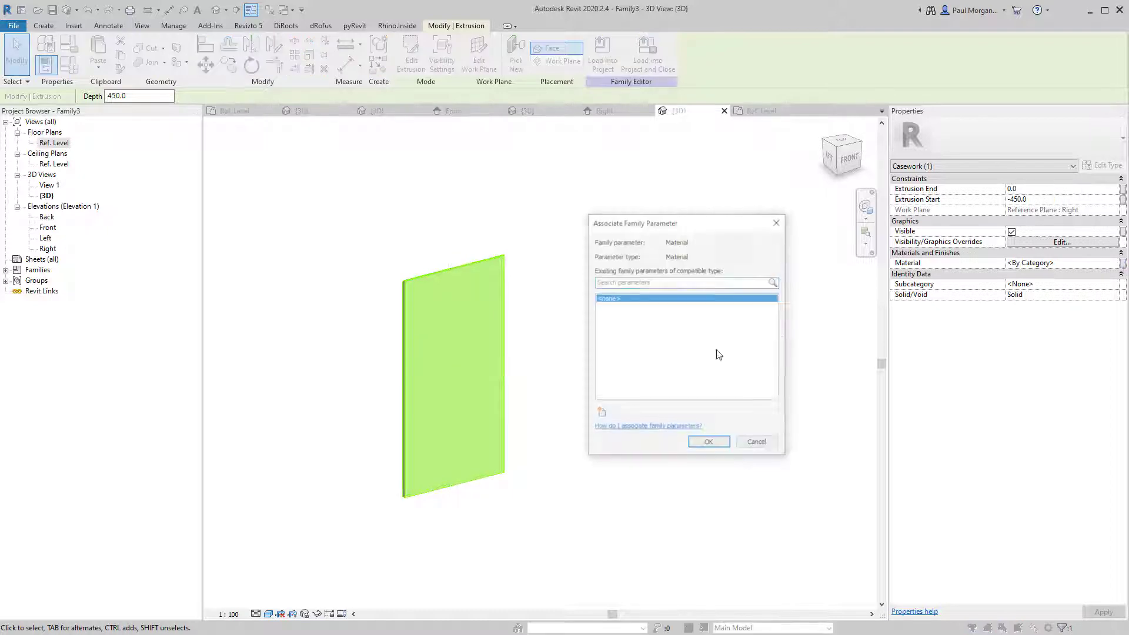
{"action": "left_click", "coordinate": [600, 415]}
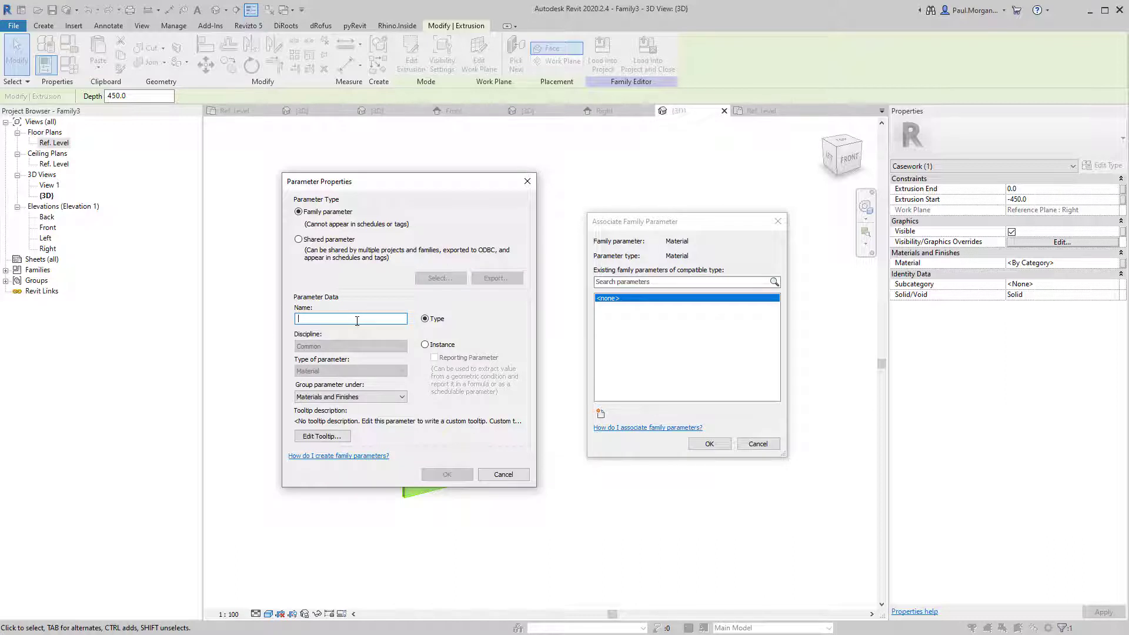
{"action": "type", "text": "Casework Finish"}
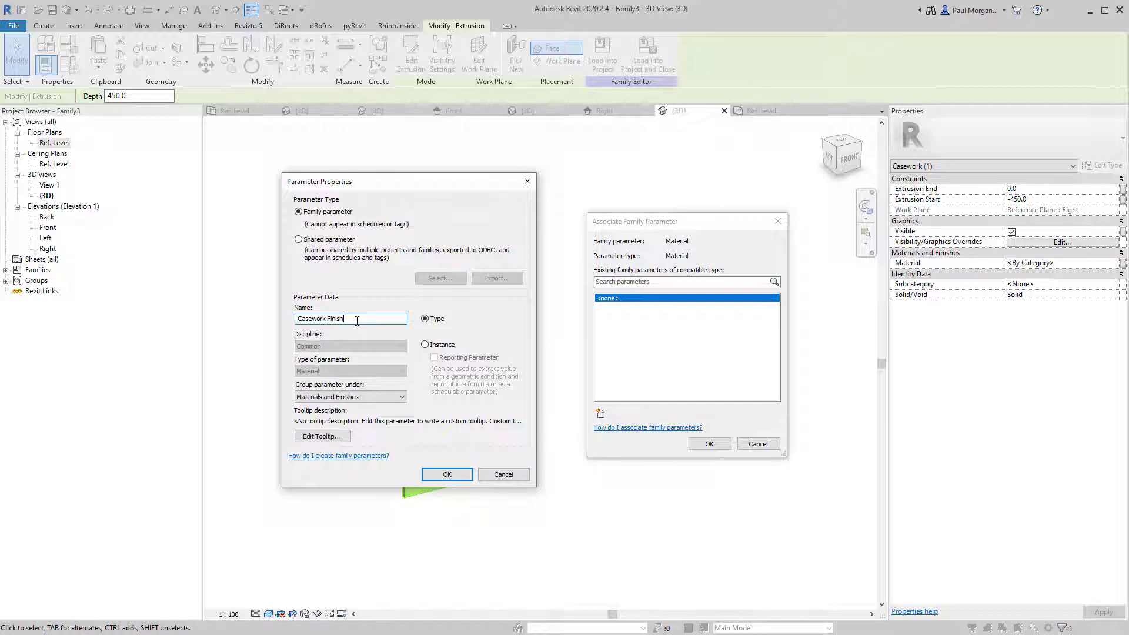
{"action": "key", "text": "Return"}
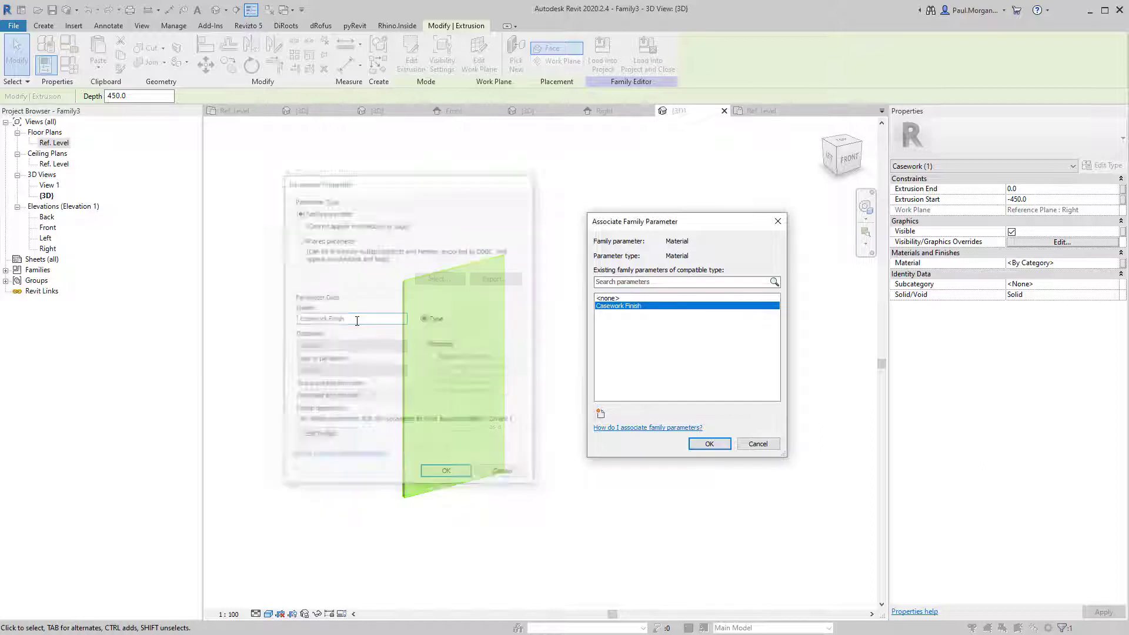
{"action": "left_click", "coordinate": [709, 444]}
{"action": "left_click", "coordinate": [592, 533]}
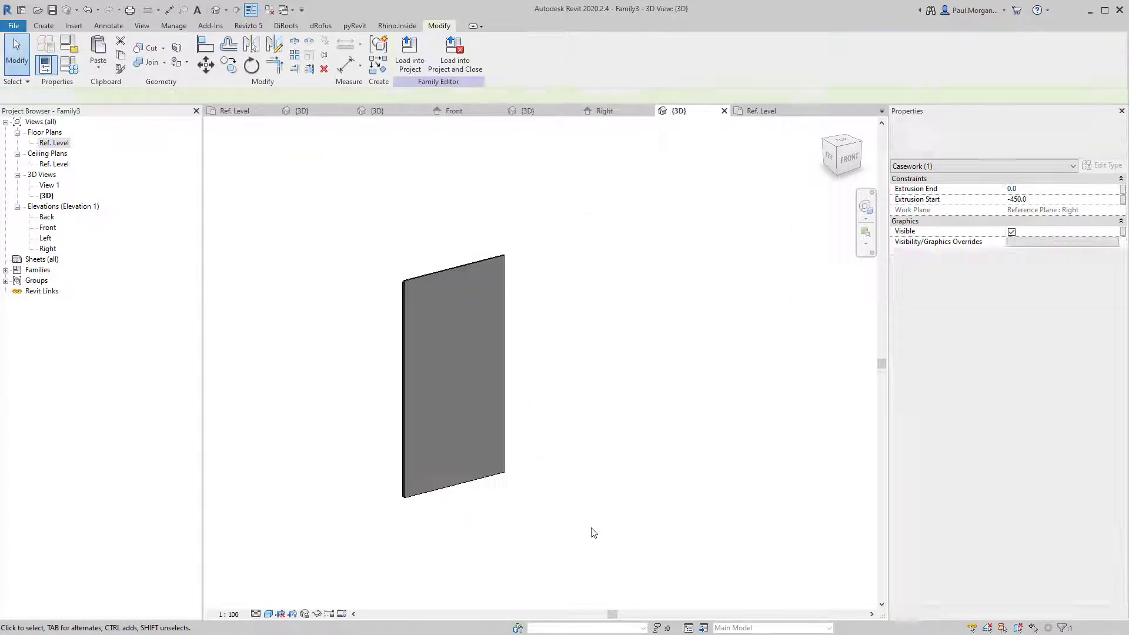
{"action": "middle_click_drag", "start_coordinate": [562, 520], "coordinate": [613, 503]}
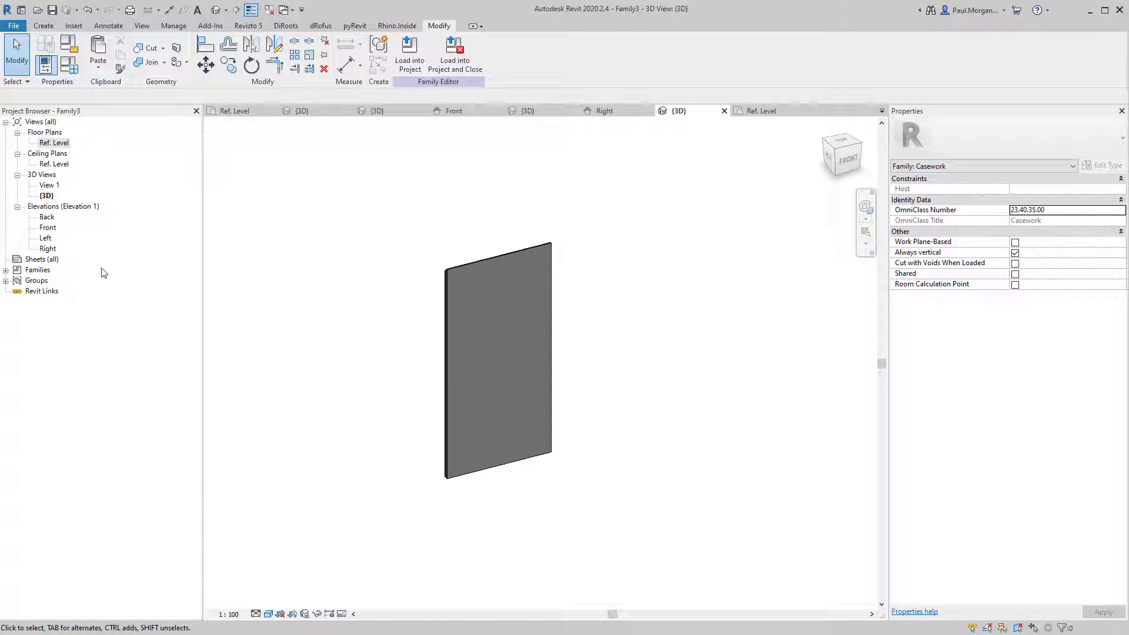
Open the Front elevation view and bring up the Create tools.
{"action": "double_click", "coordinate": [47, 228]}
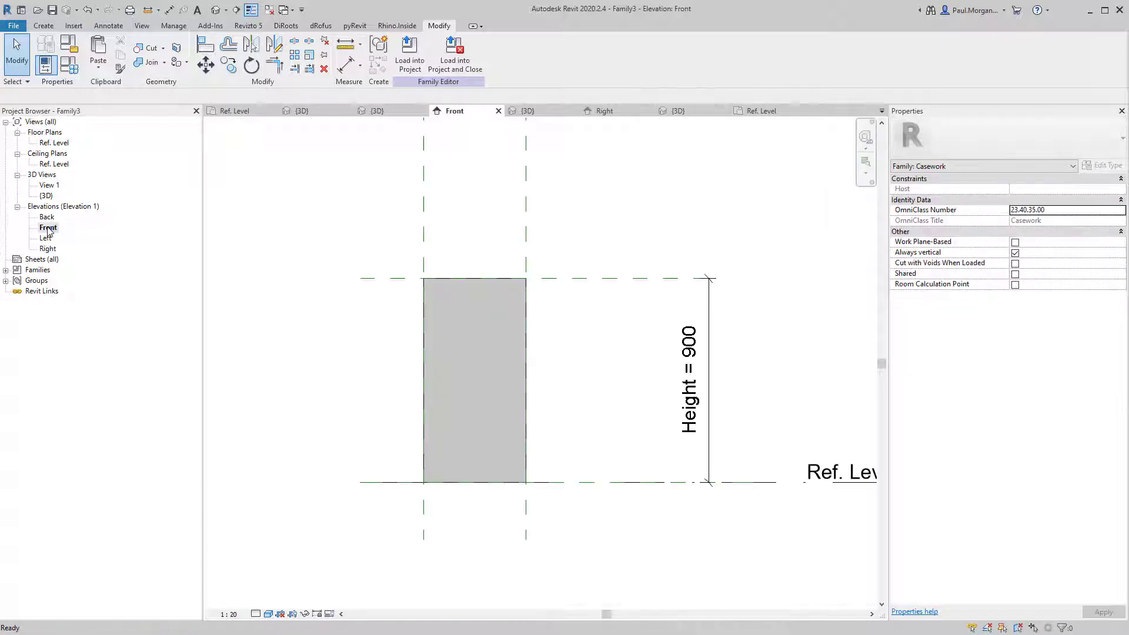
{"action": "left_click", "coordinate": [44, 26]}
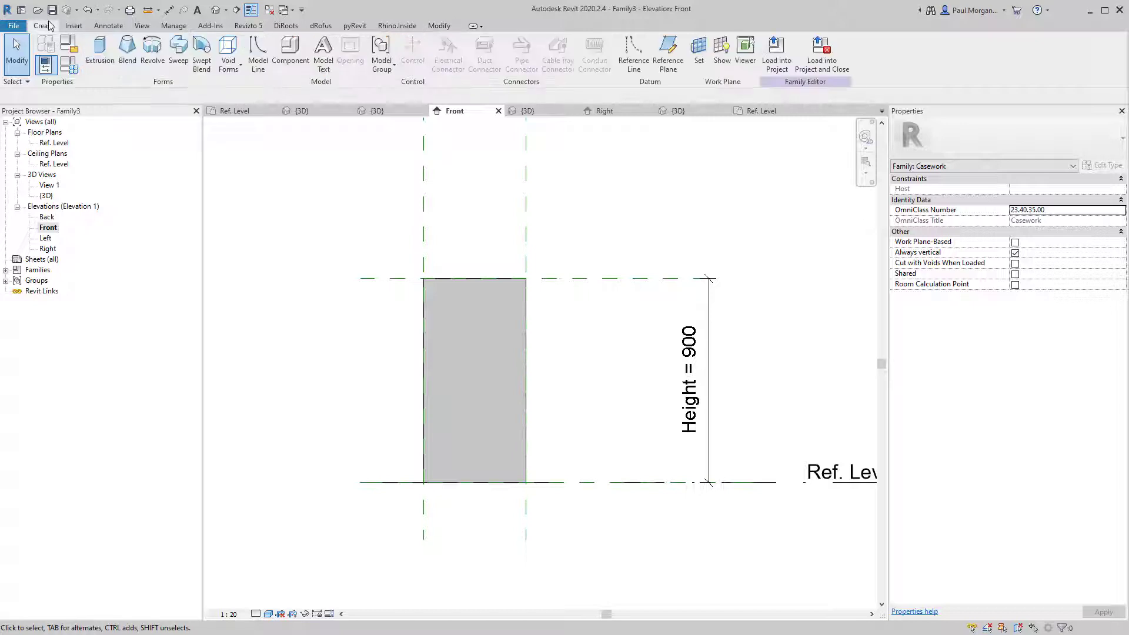
{"action": "left_click", "coordinate": [259, 58]}
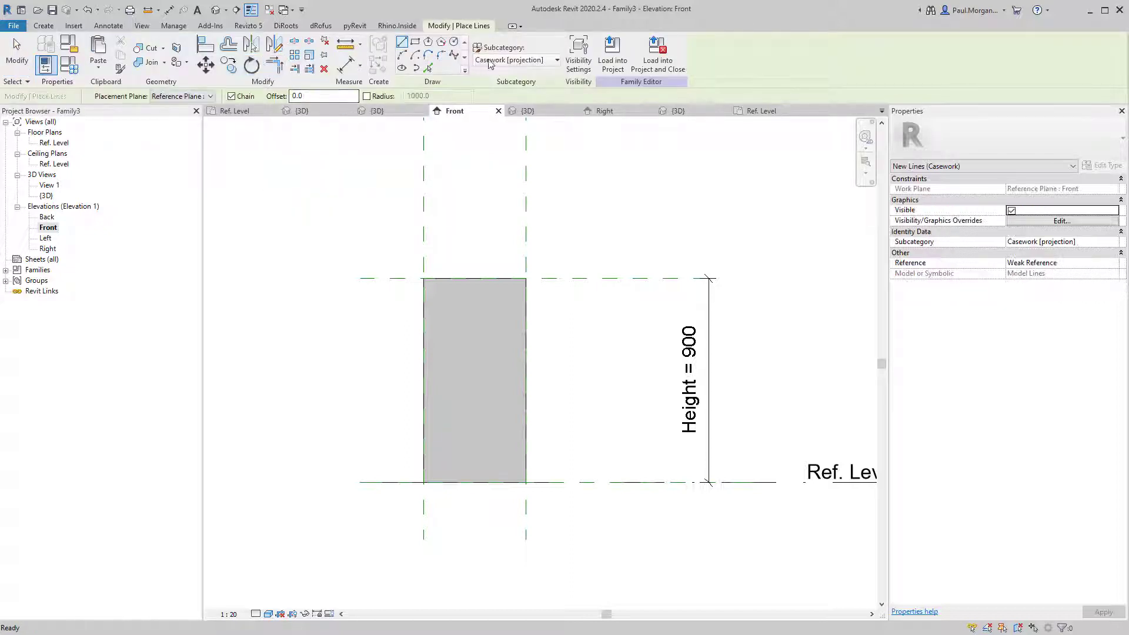
{"action": "left_click", "coordinate": [492, 61]}
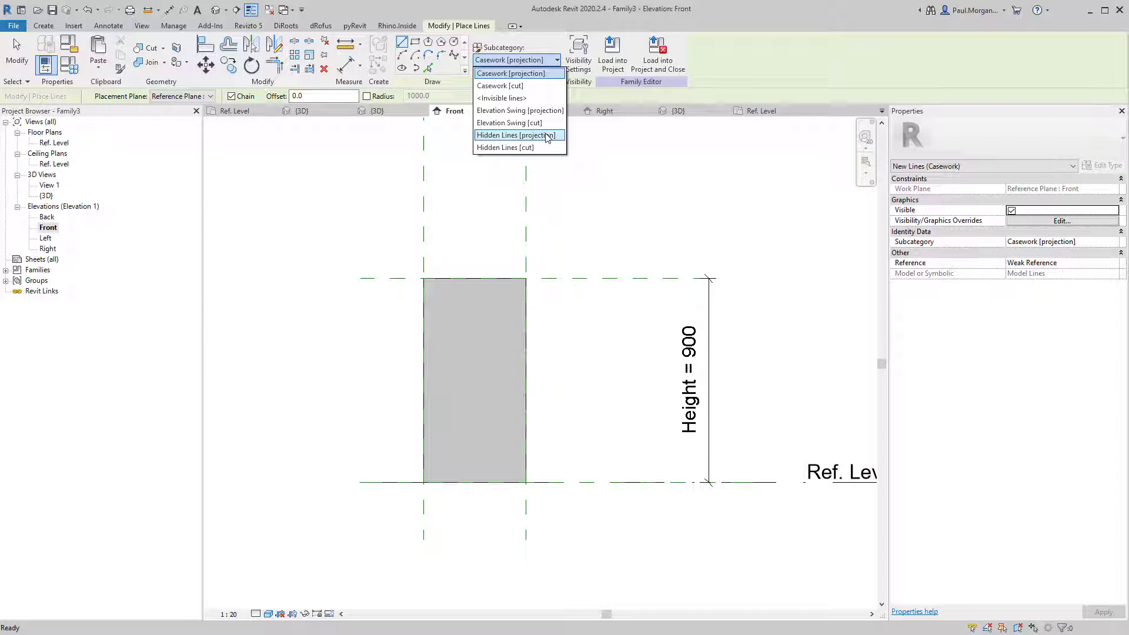
{"action": "left_click", "coordinate": [520, 110]}
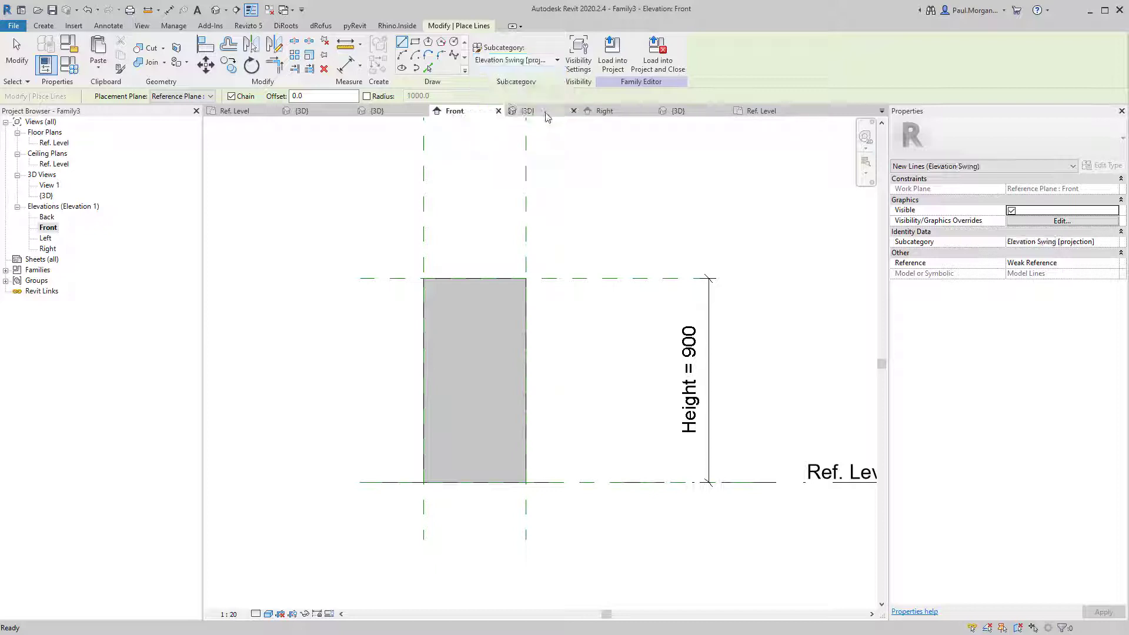
{"action": "left_click", "coordinate": [451, 303]}
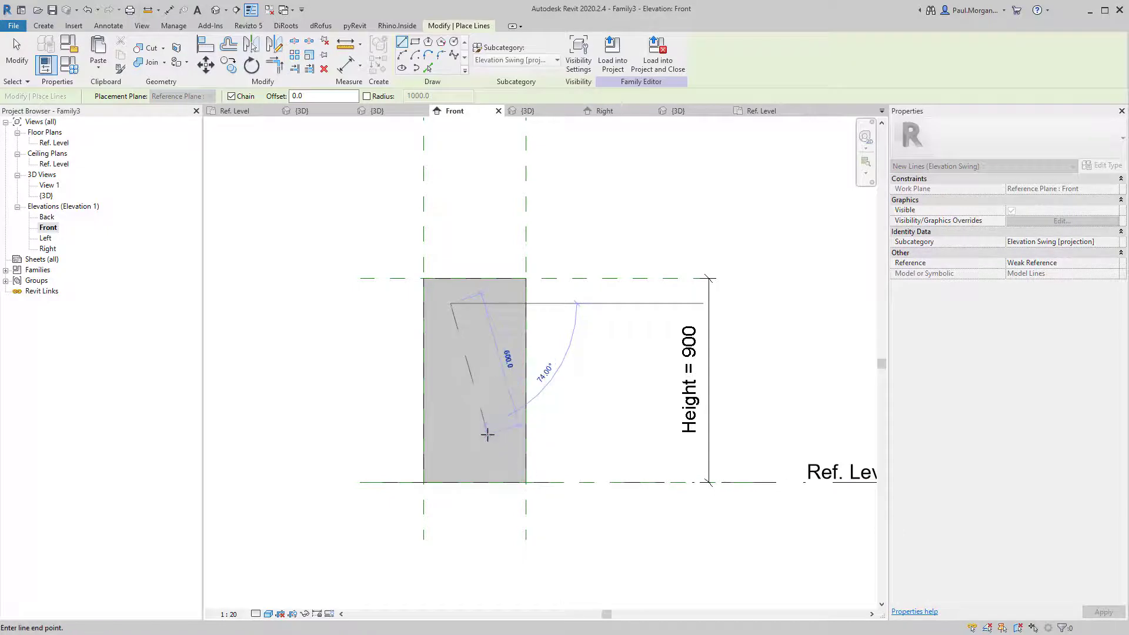
{"action": "left_click", "coordinate": [507, 60]}
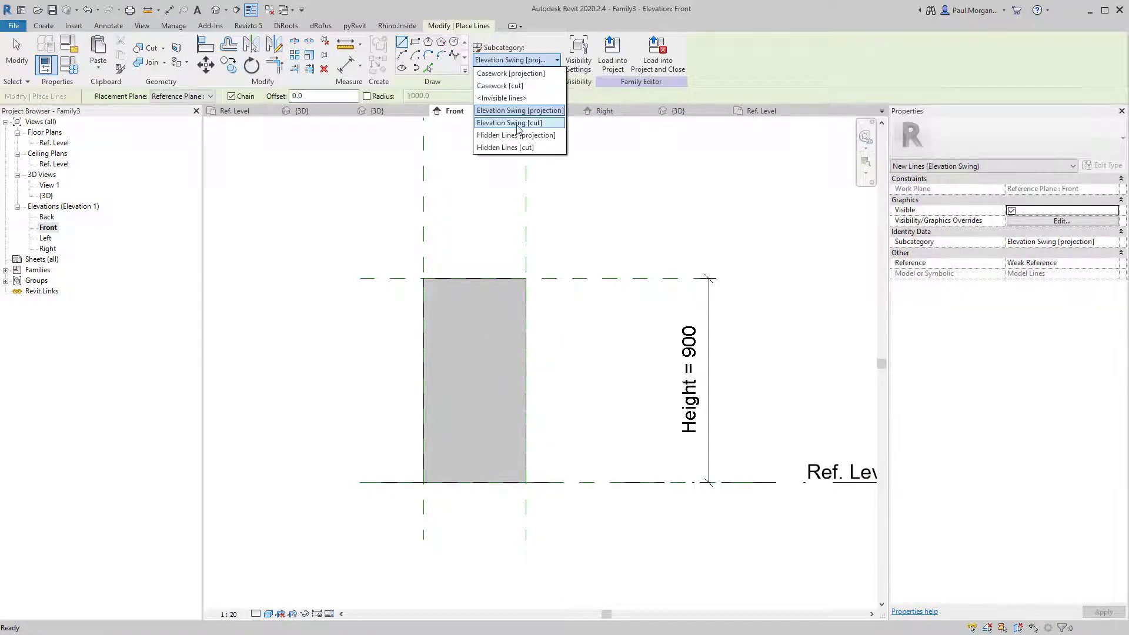
{"action": "left_click", "coordinate": [518, 112]}
{"action": "left_click", "coordinate": [517, 62]}
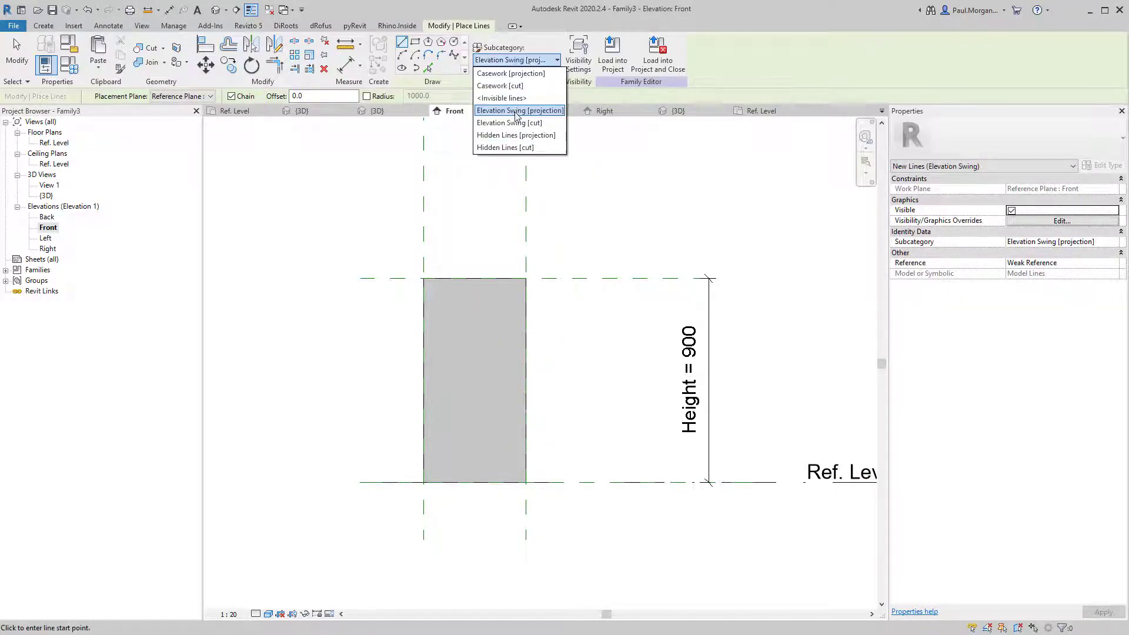
{"action": "left_click", "coordinate": [518, 134]}
{"action": "left_click", "coordinate": [595, 194]}
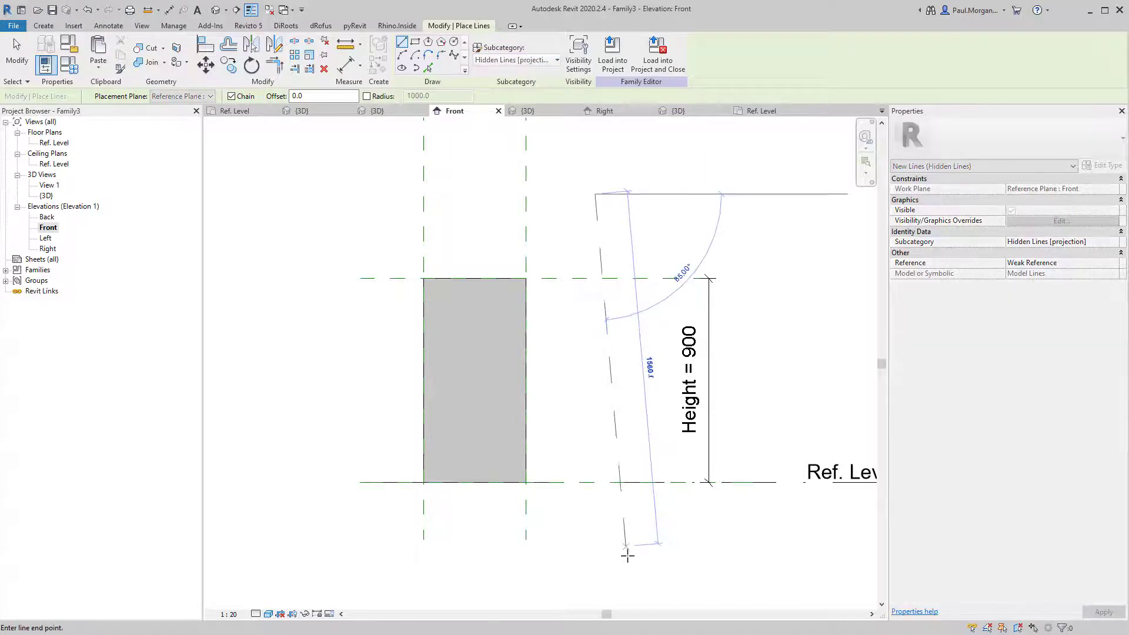
{"action": "key", "text": "Escape"}
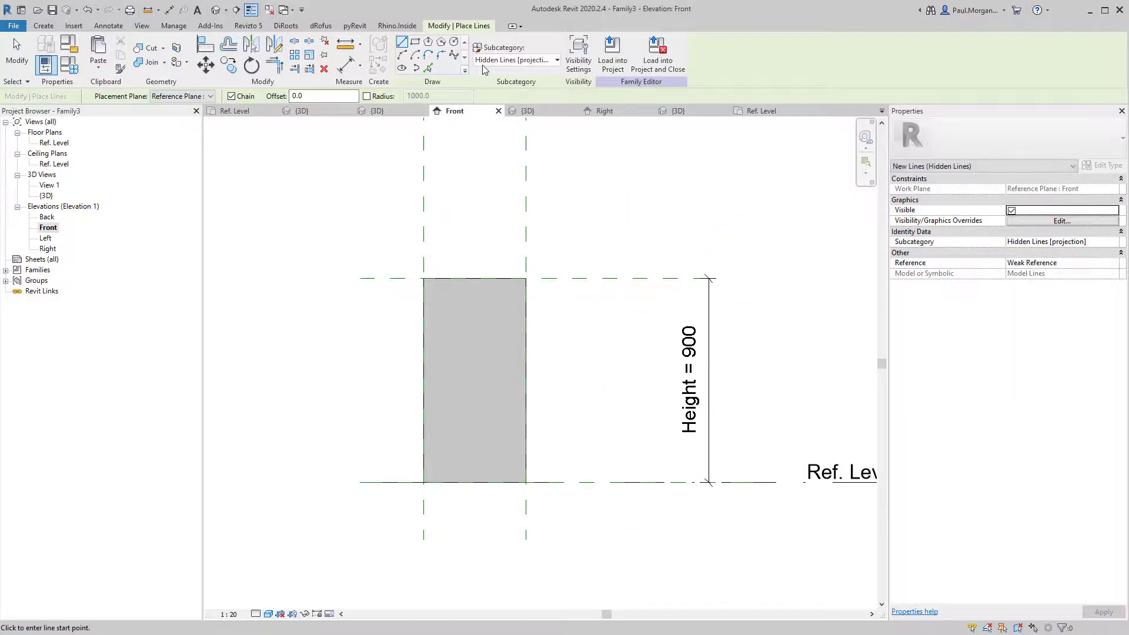
{"action": "left_click", "coordinate": [485, 61]}
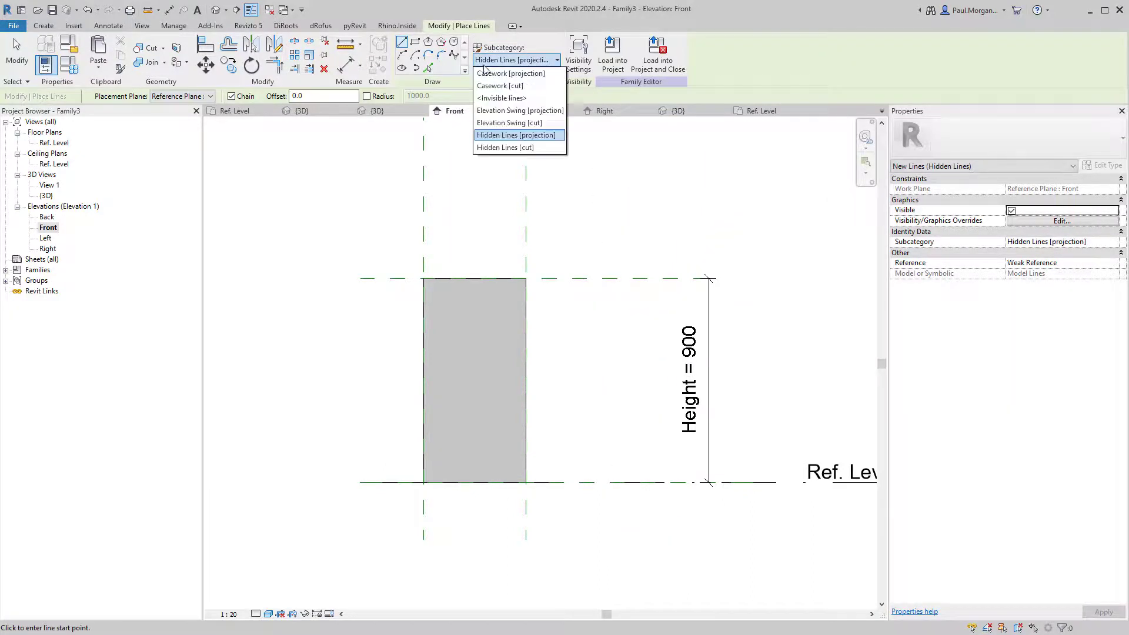
{"action": "left_click", "coordinate": [525, 112]}
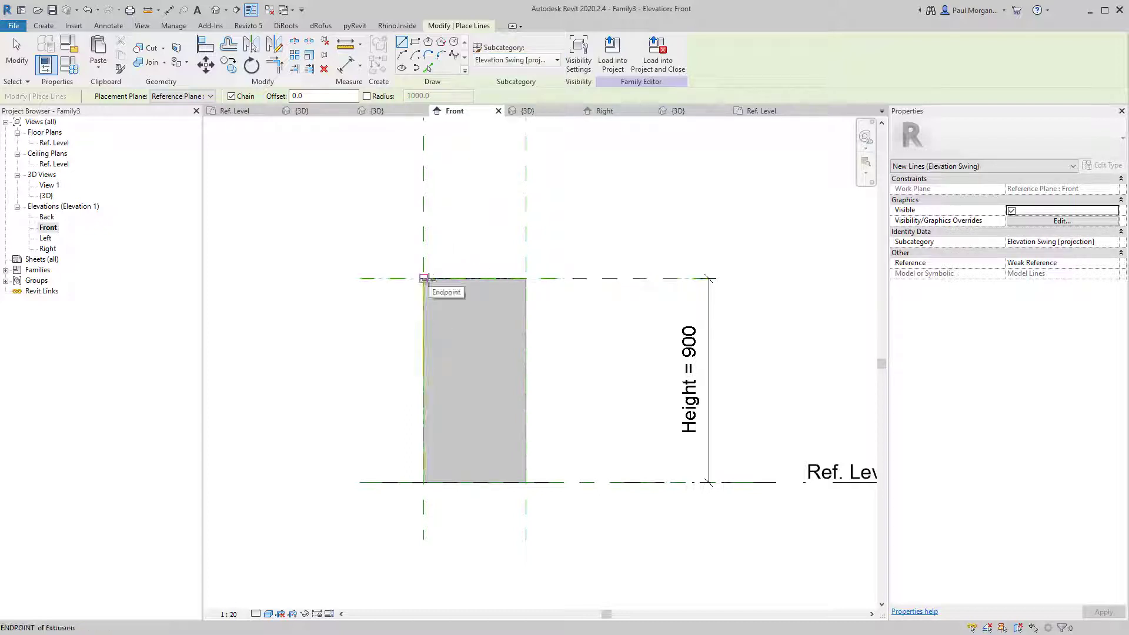
{"action": "left_click", "coordinate": [424, 278]}
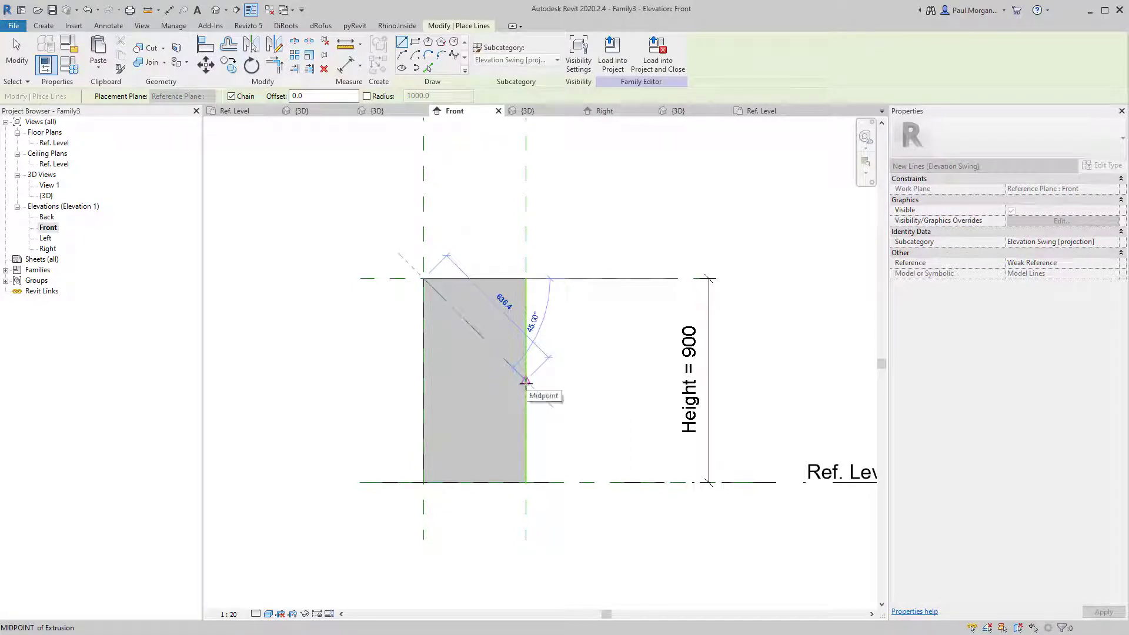
{"action": "left_click", "coordinate": [525, 381]}
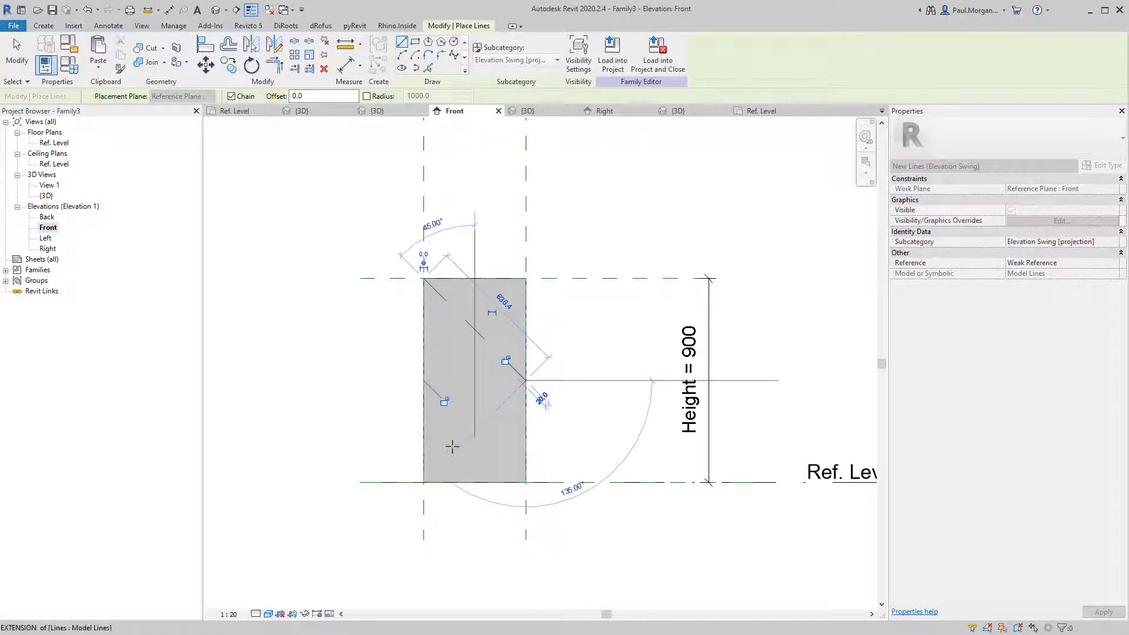
{"action": "left_click", "coordinate": [425, 482]}
{"action": "key", "text": "Escape"}
{"action": "key", "text": "Escape"}
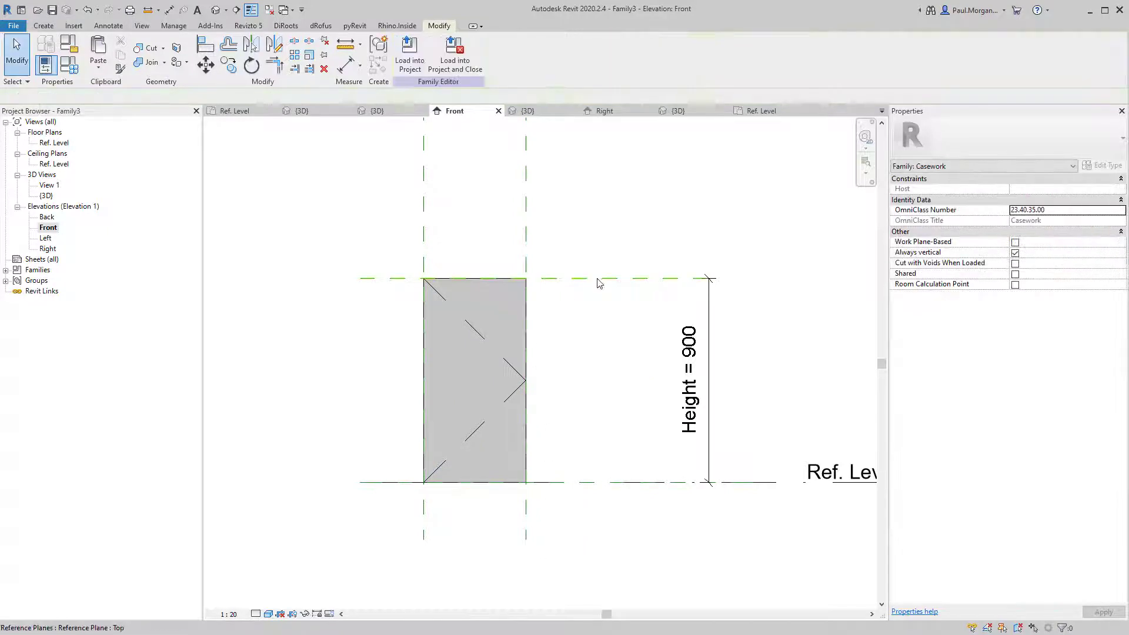
{"action": "left_click_drag", "start_coordinate": [597, 279], "coordinate": [598, 322]}
{"action": "key", "text": "Escape"}
{"action": "key", "text": "Escape"}
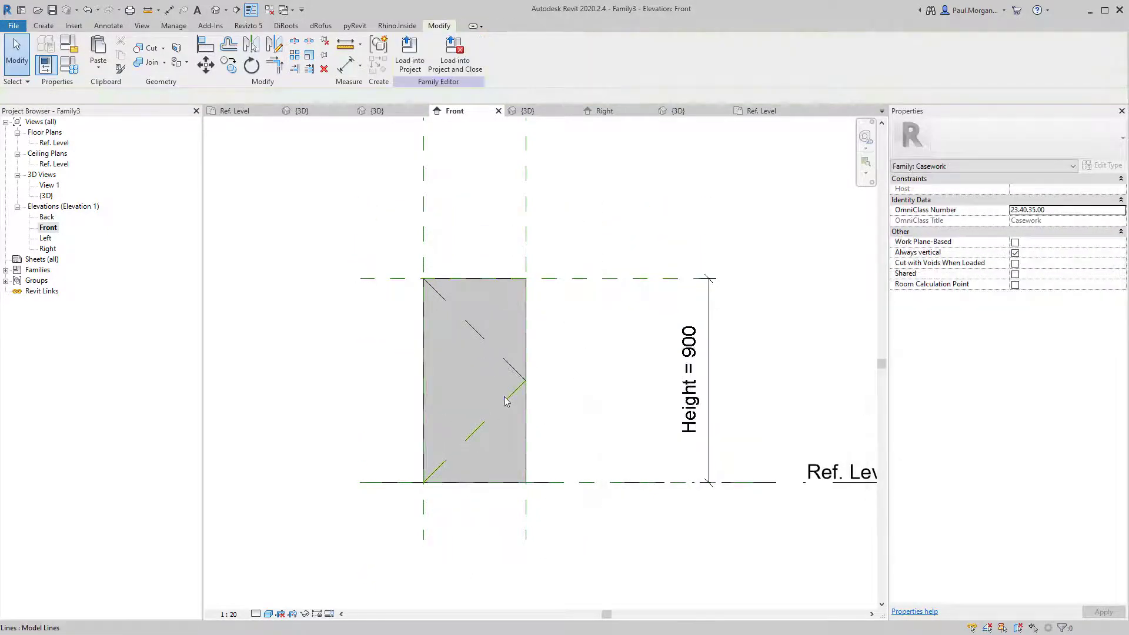
{"action": "left_click", "coordinate": [510, 397]}
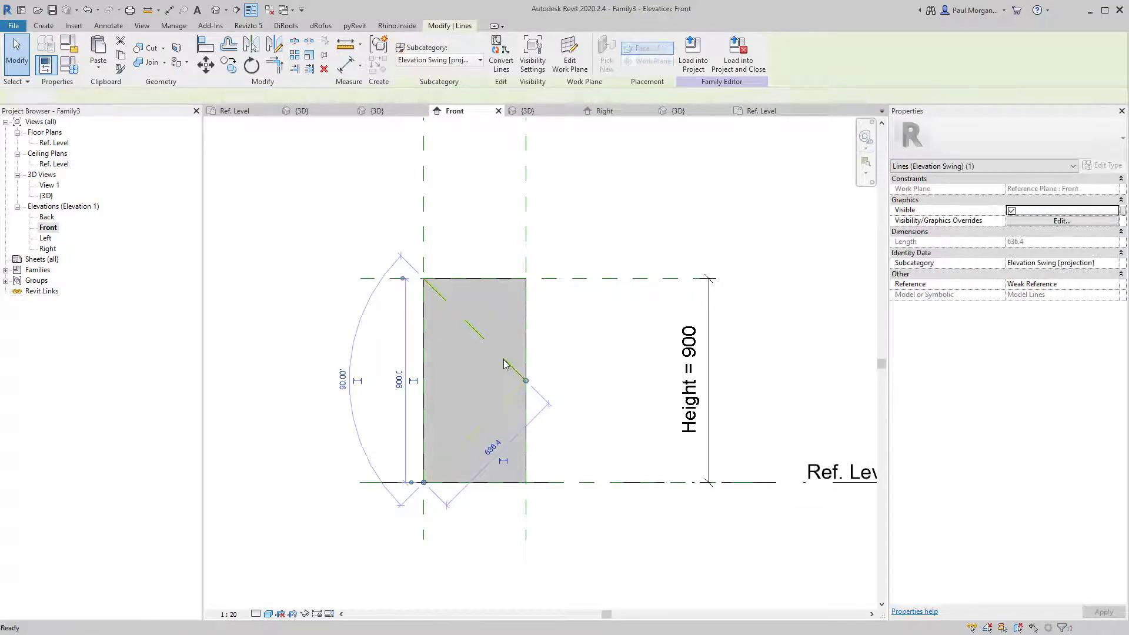
{"action": "key", "text": "Escape"}
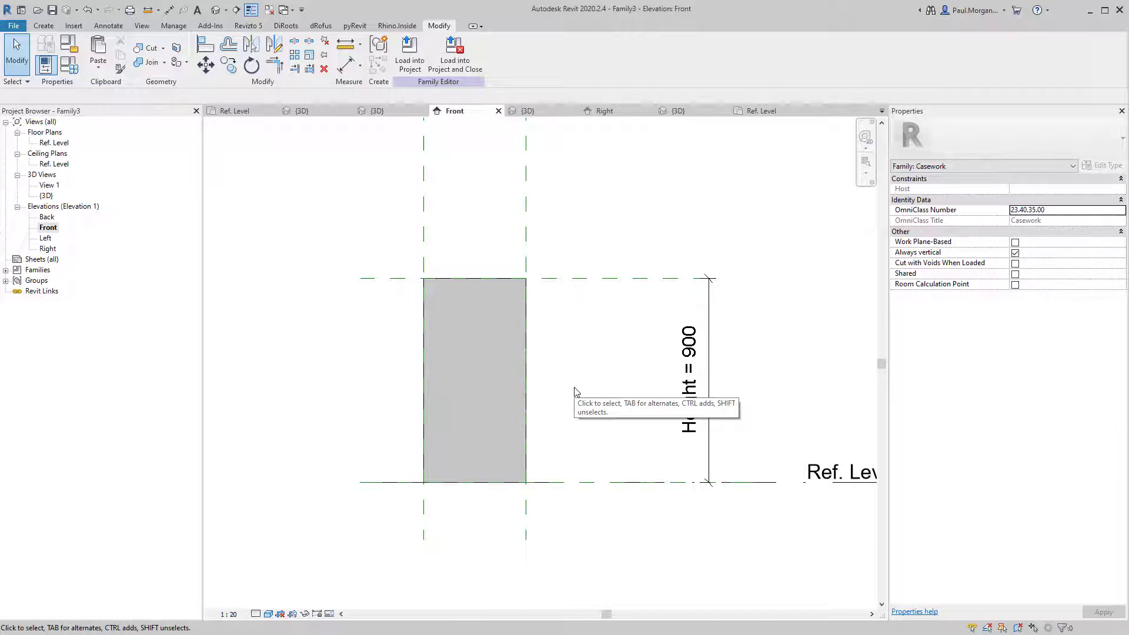
Draw a horizontal reference plane across the panel at mid-height.
{"action": "key", "text": "r"}
{"action": "key", "text": "p"}
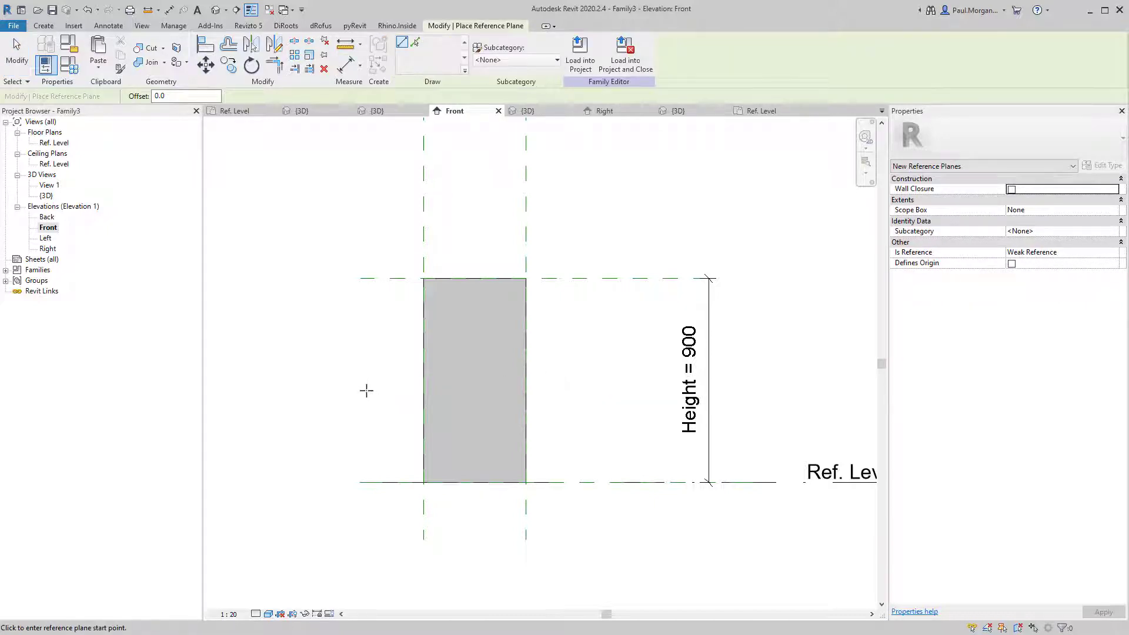
{"action": "left_click", "coordinate": [361, 380]}
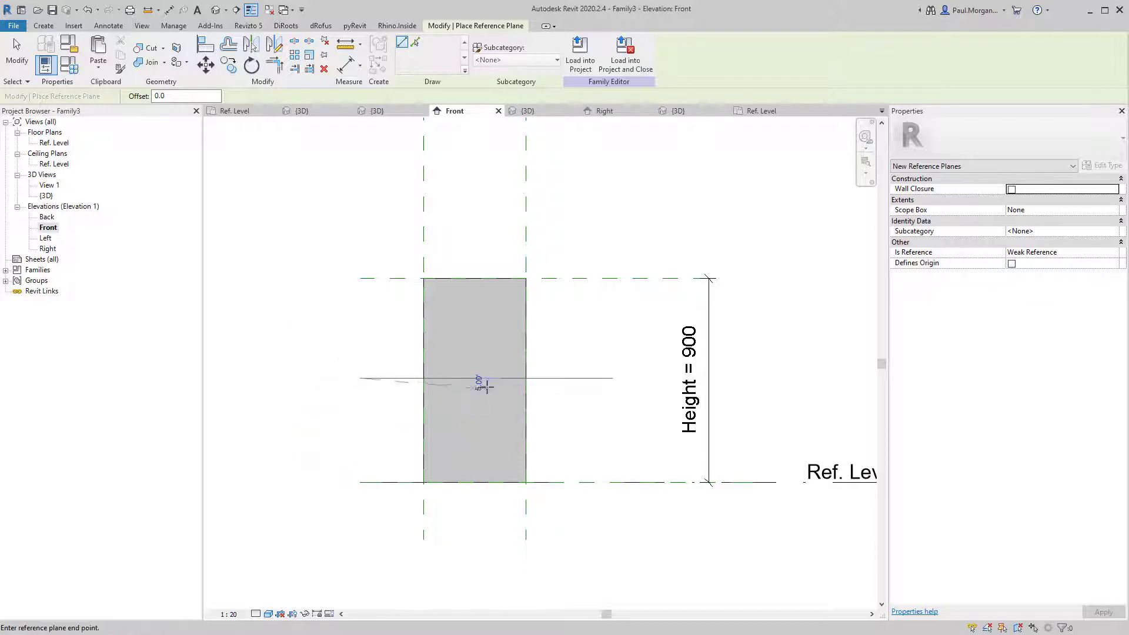
{"action": "left_click", "coordinate": [568, 379]}
{"action": "key", "text": "Escape"}
{"action": "key", "text": "Escape"}
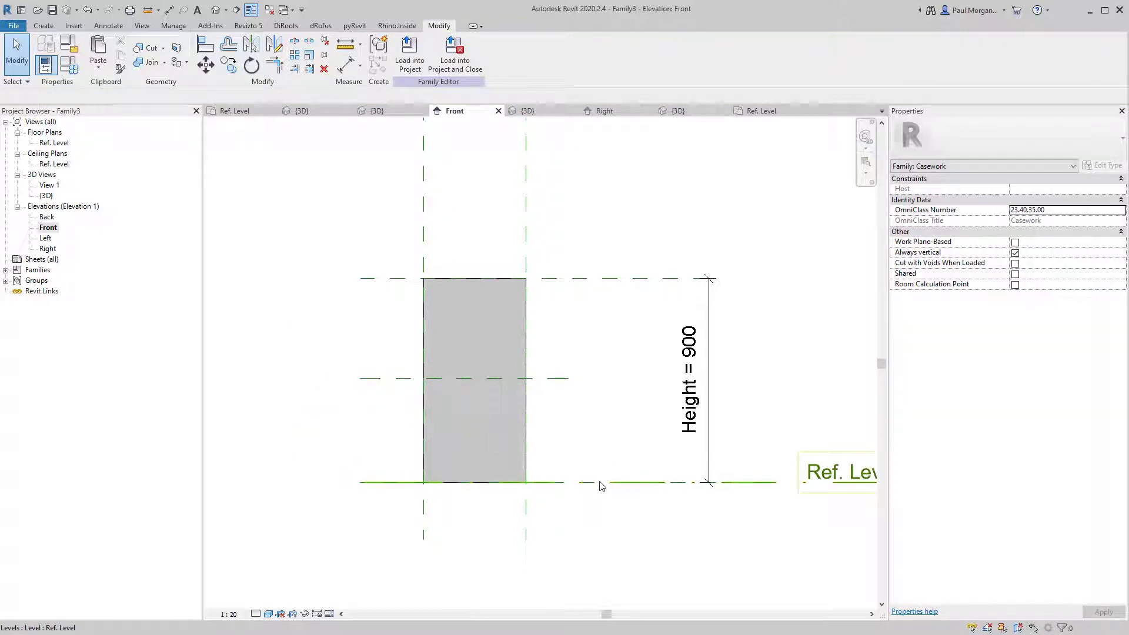
Dimension the top, middle and bottom reference planes and set the string to EQ.
{"action": "key", "text": "d"}
{"action": "key", "text": "i"}
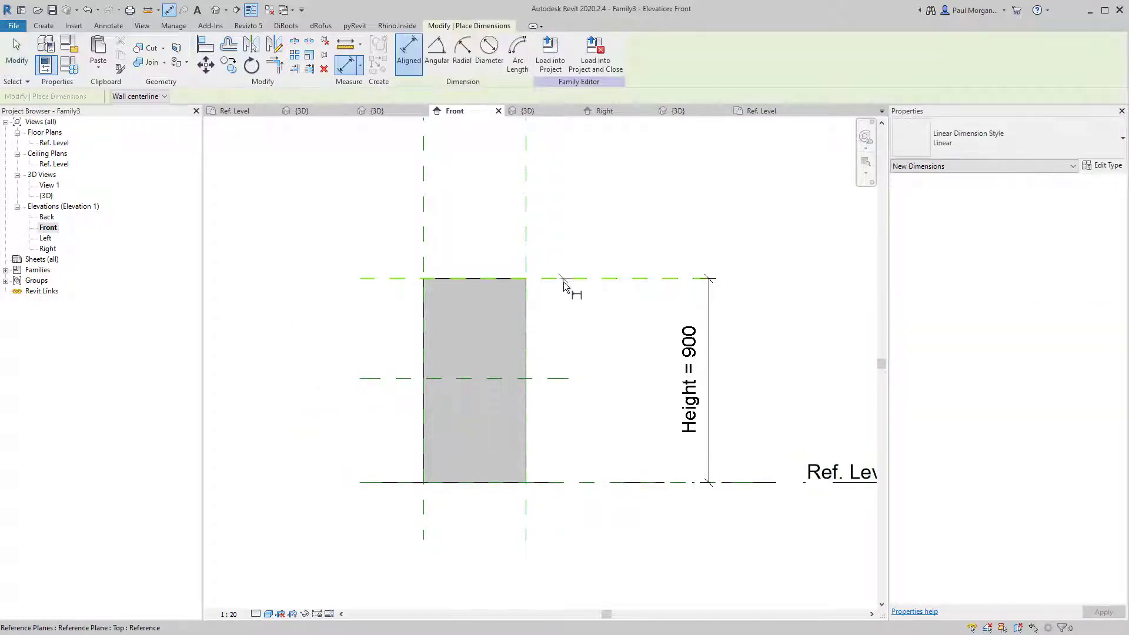
{"action": "left_click", "coordinate": [563, 281]}
{"action": "left_click", "coordinate": [567, 380]}
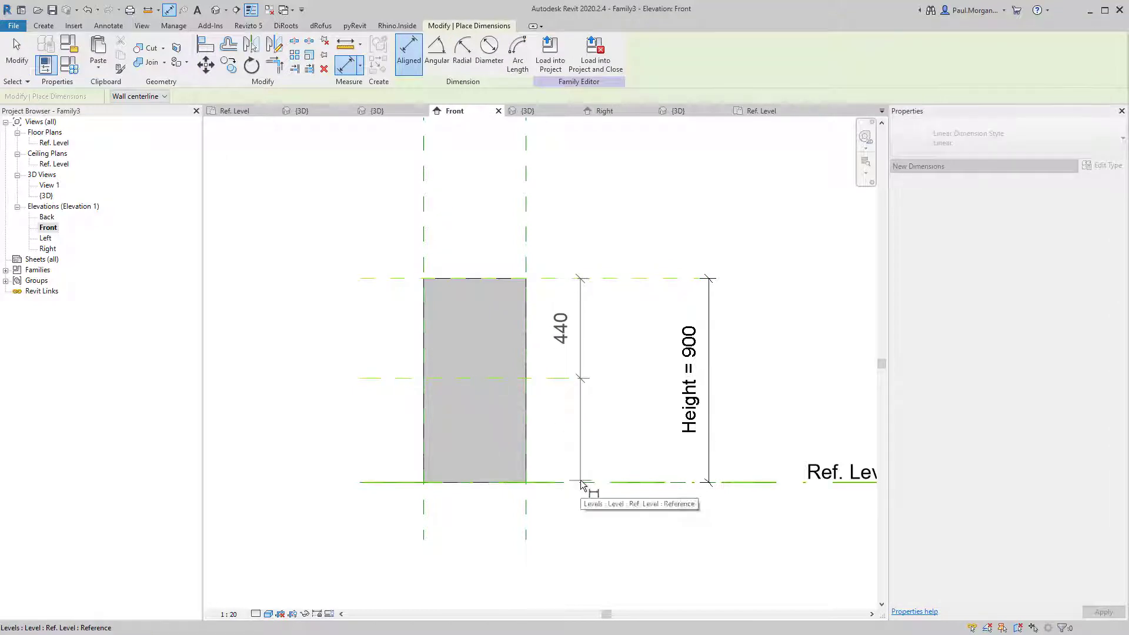
{"action": "key", "text": "Tab"}
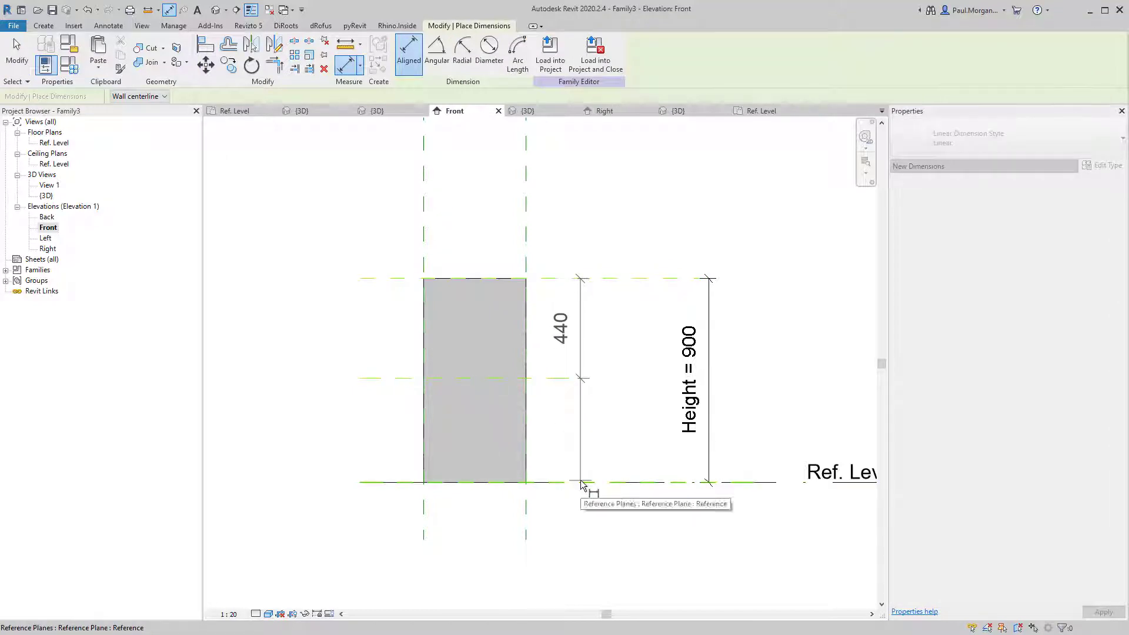
{"action": "left_click", "coordinate": [581, 483]}
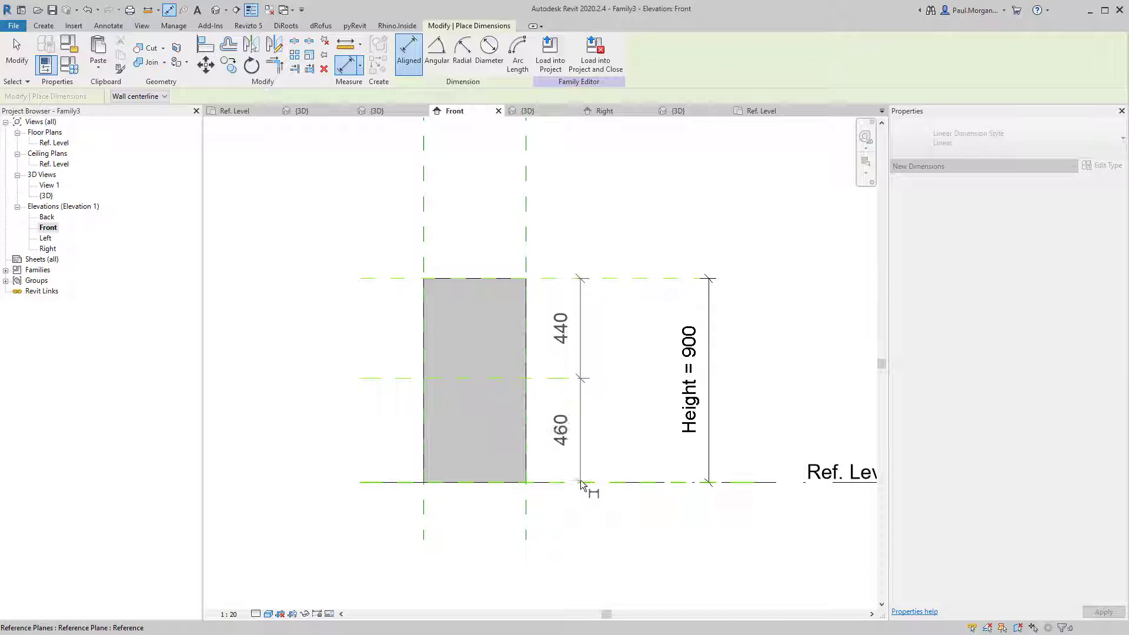
{"action": "left_click", "coordinate": [585, 521]}
{"action": "left_click", "coordinate": [643, 380]}
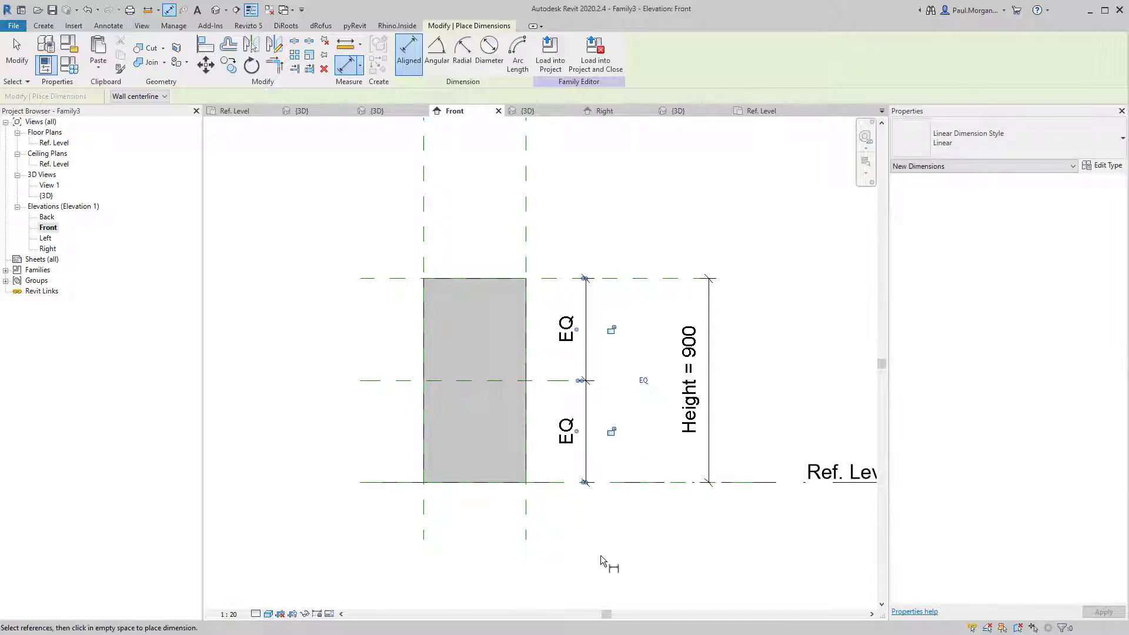
{"action": "key", "text": "Escape"}
{"action": "key", "text": "Escape"}
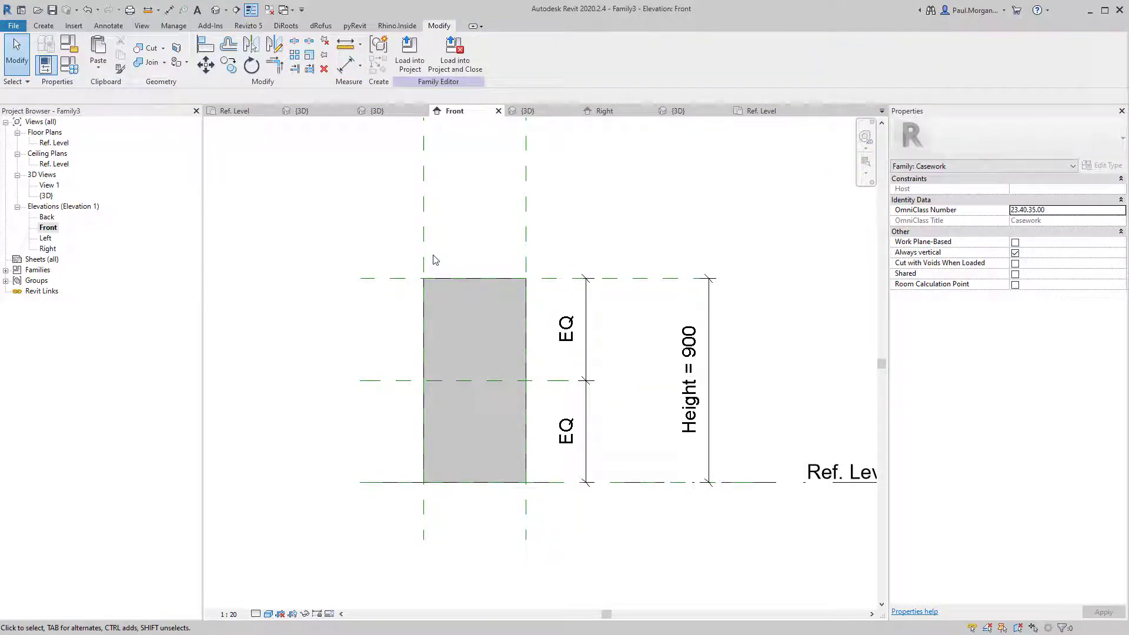
Draw chained swing lines from top-left corner to right-edge midpoint to bottom-left corner.
{"action": "key", "text": "l"}
{"action": "key", "text": "i"}
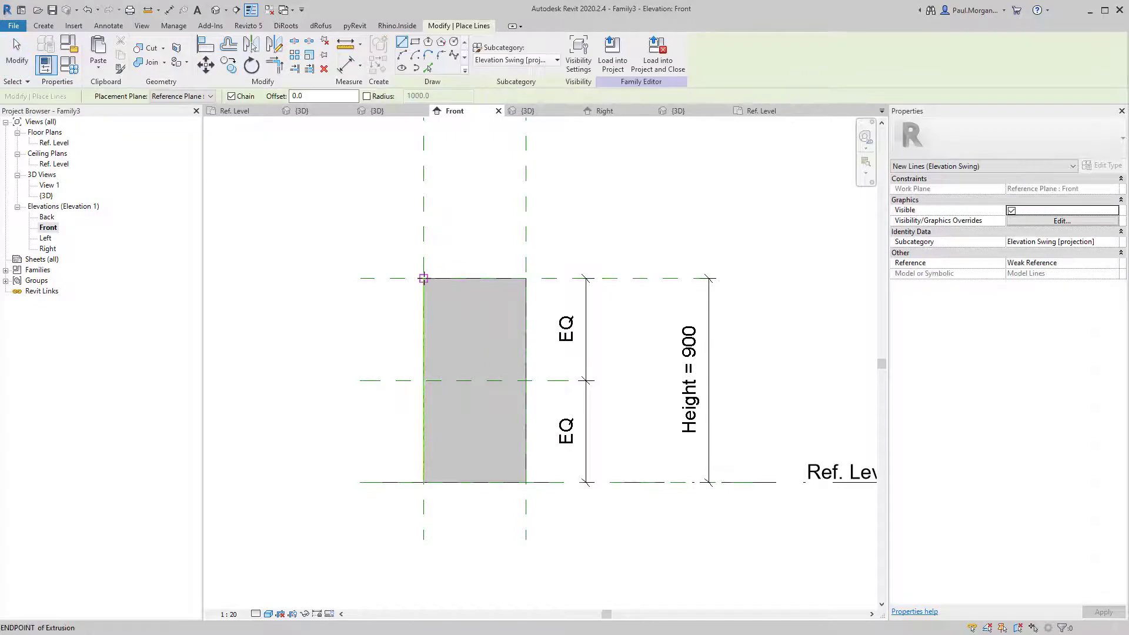
{"action": "left_click", "coordinate": [423, 278]}
{"action": "left_click", "coordinate": [526, 381]}
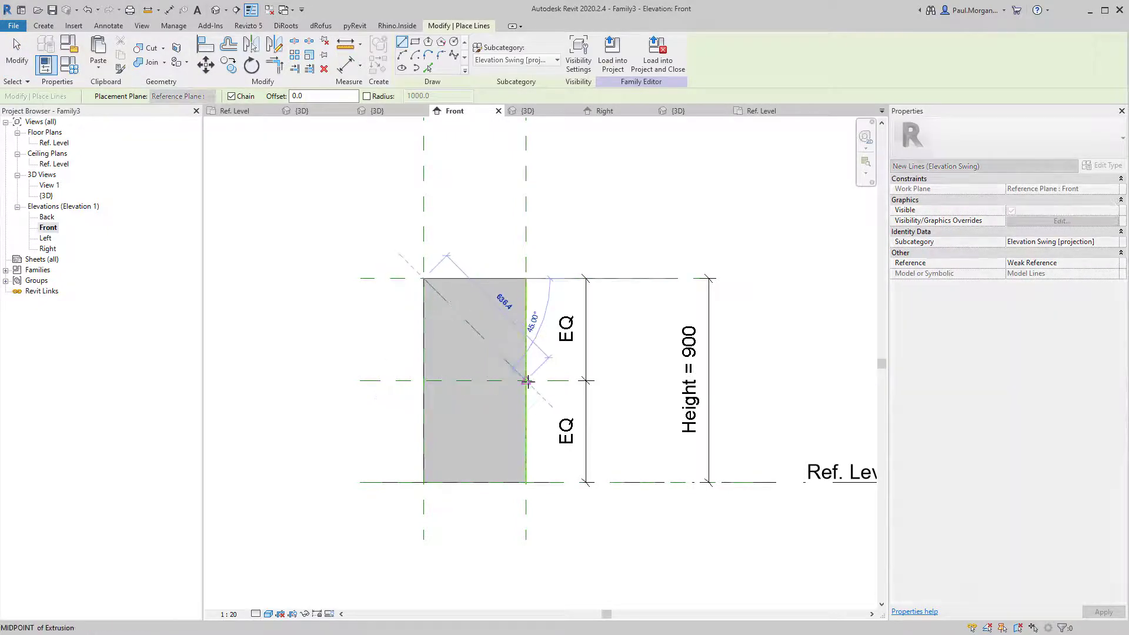
{"action": "left_click", "coordinate": [422, 483]}
{"action": "key", "text": "Escape"}
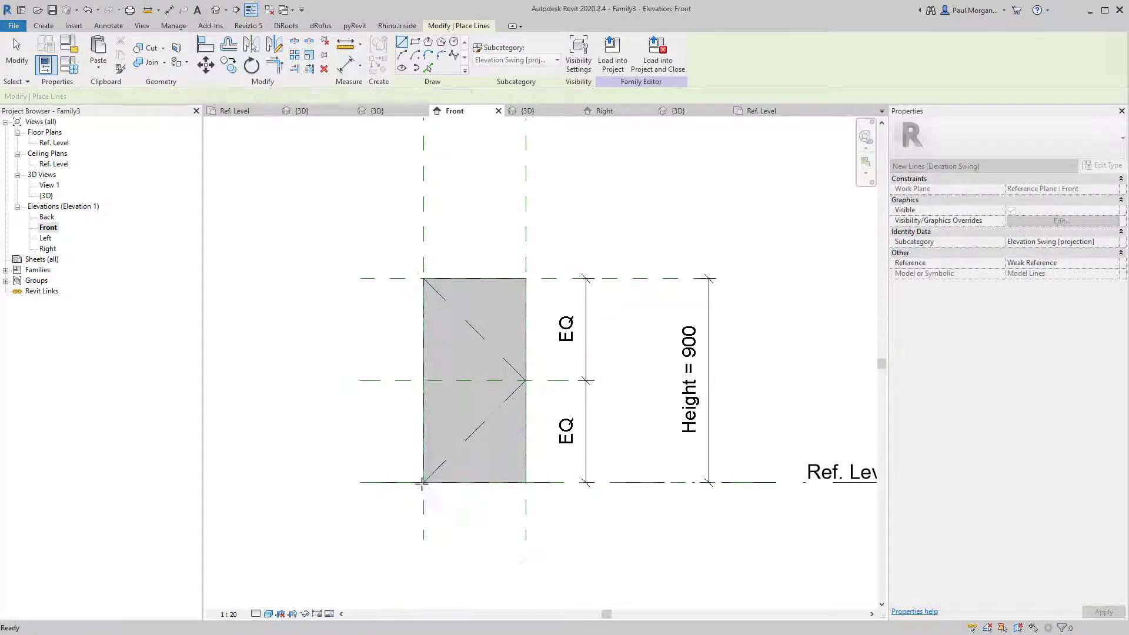
{"action": "key", "text": "Escape"}
Flex the panel by dragging the Top plane, then applying Height 600 in Family Types.
{"action": "left_click", "coordinate": [613, 278]}
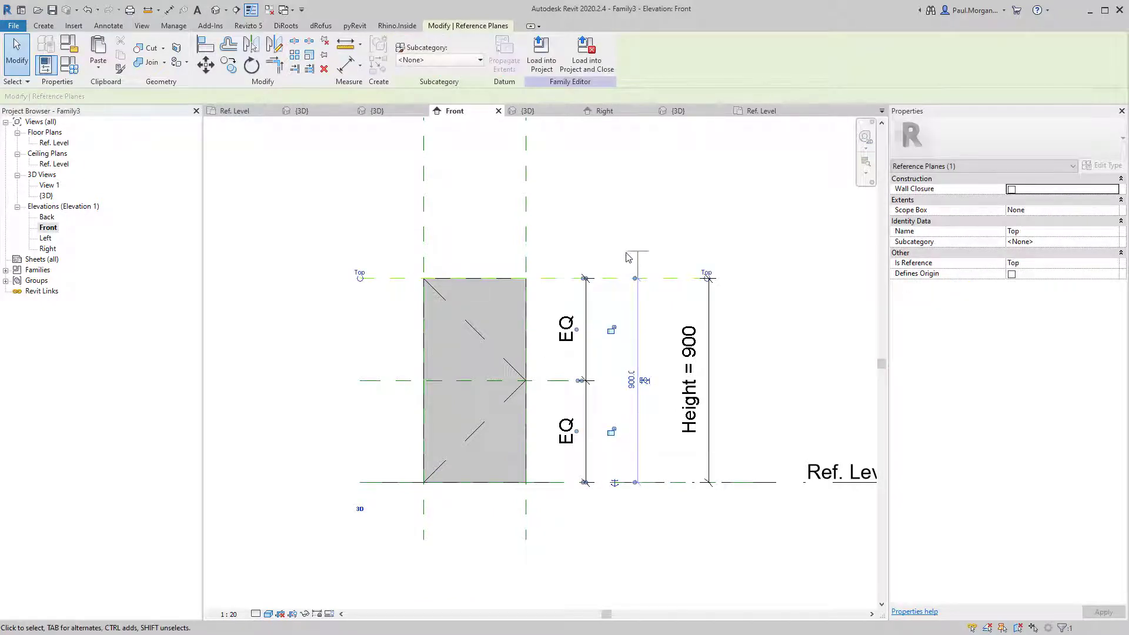
{"action": "left_click_drag", "start_coordinate": [614, 279], "coordinate": [617, 243]}
{"action": "key", "text": "Escape"}
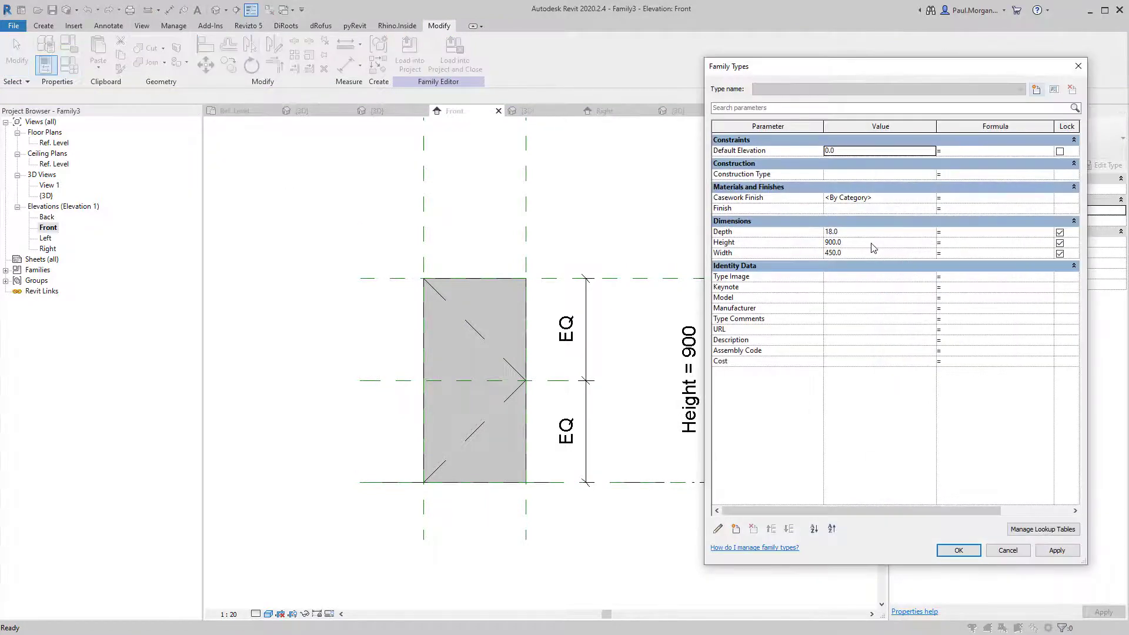
{"action": "left_click", "coordinate": [864, 240]}
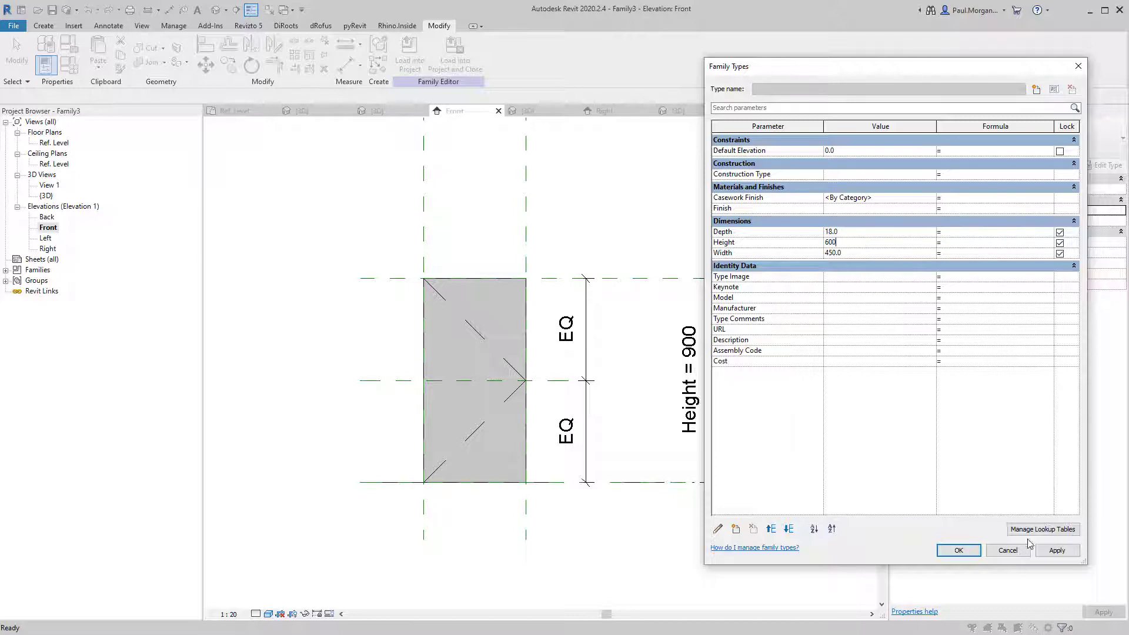
{"action": "left_click", "coordinate": [1053, 553]}
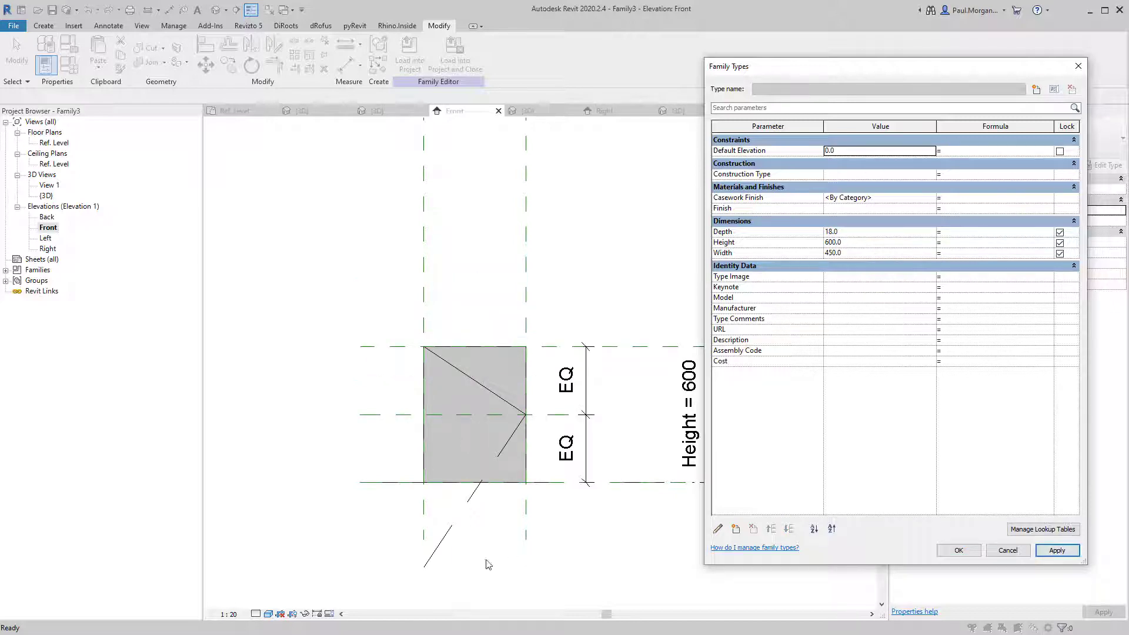
{"action": "key", "text": "Escape"}
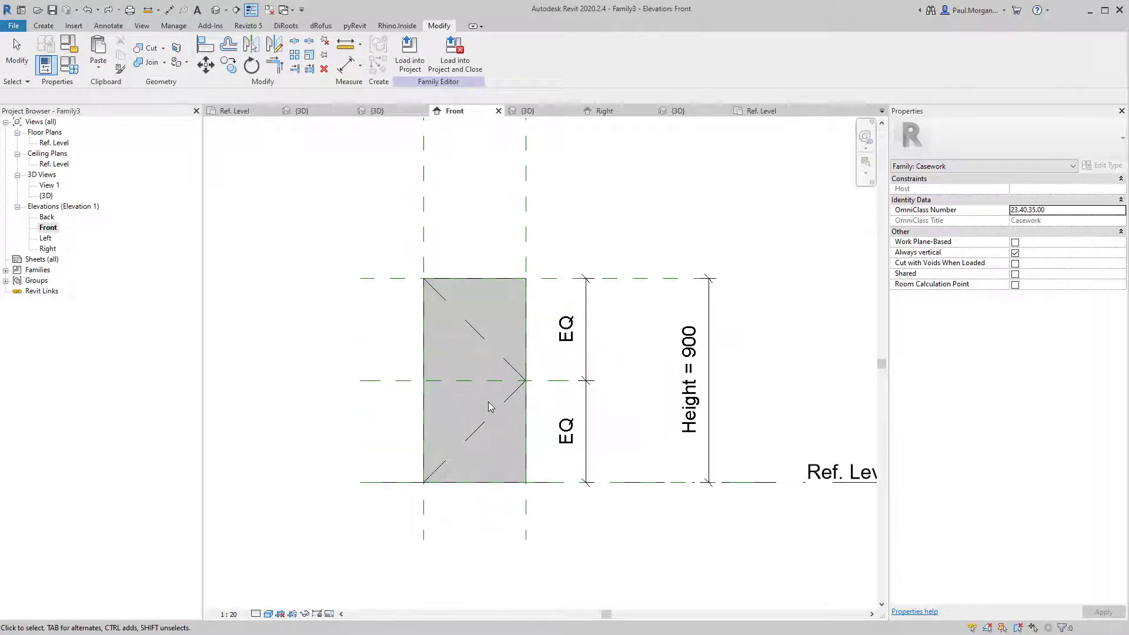
Try deleting the panel extrusion, then cancel and restore it.
{"action": "left_click", "coordinate": [433, 476]}
{"action": "key", "text": "Escape"}
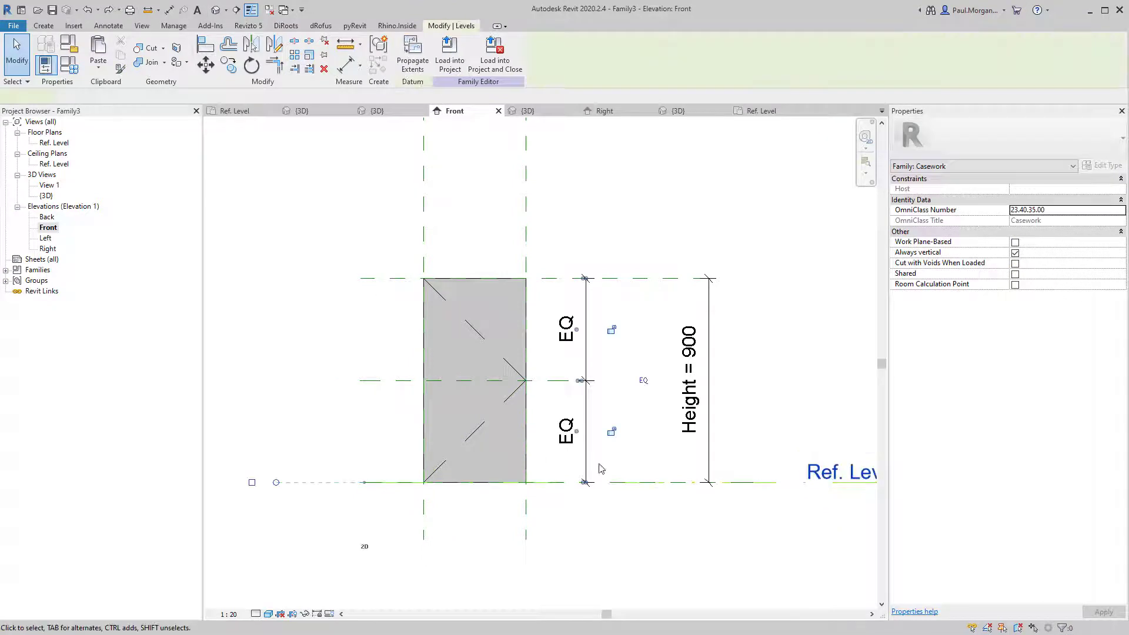
{"action": "left_click", "coordinate": [494, 487]}
{"action": "key", "text": "Delete"}
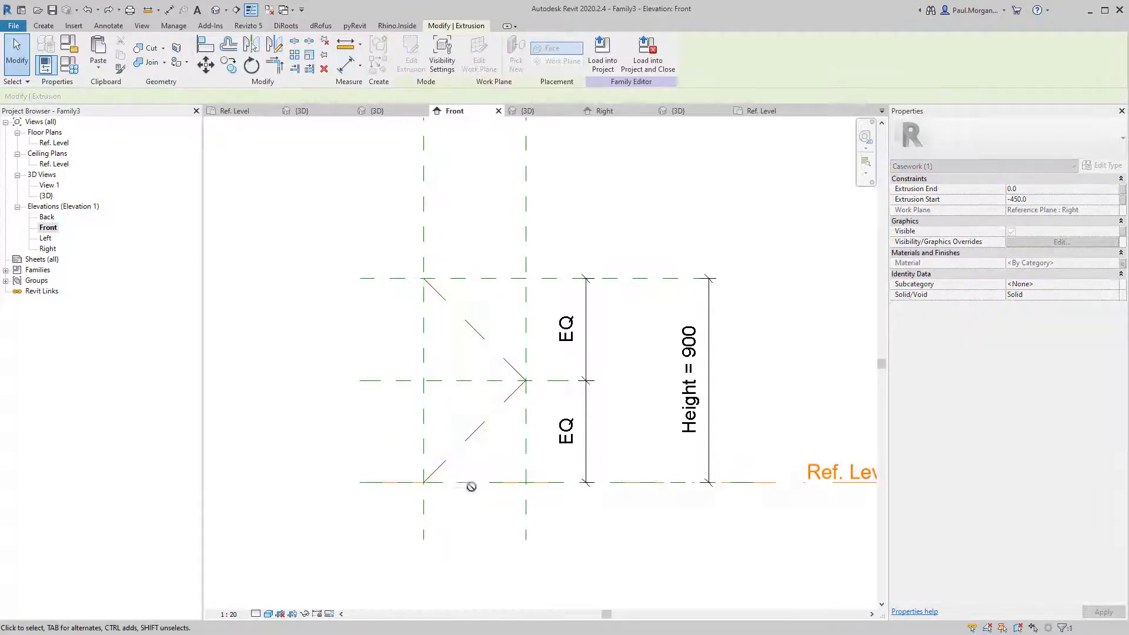
{"action": "key", "text": "Return"}
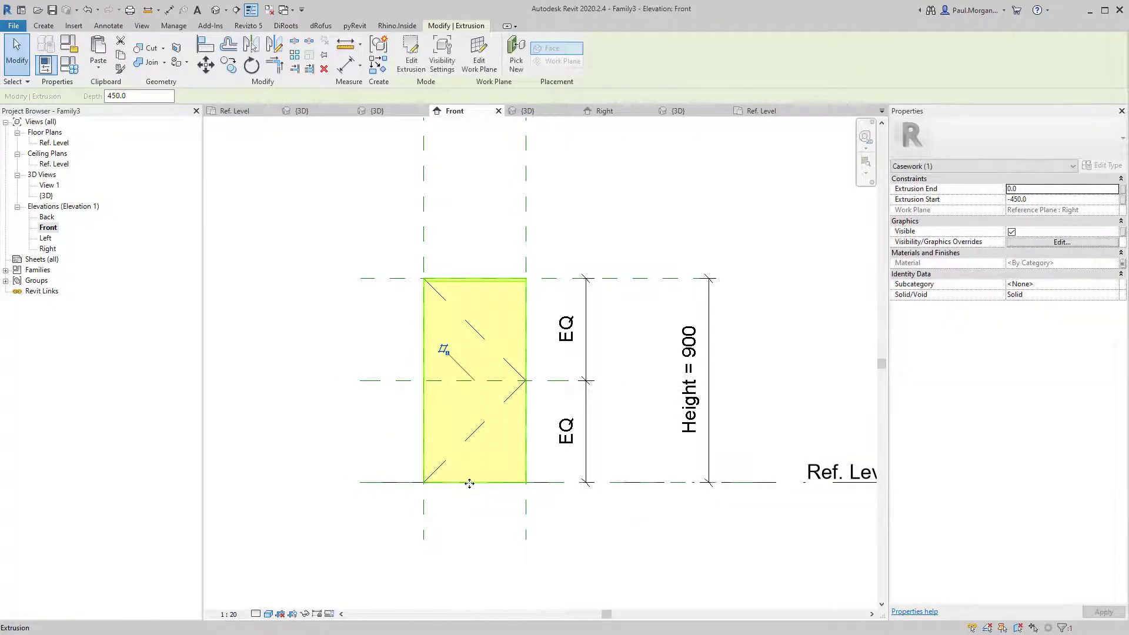
{"action": "key", "text": "Escape"}
Drag the panel's bottom edge up so it sits above Ref. Level.
{"action": "double_click", "coordinate": [481, 484]}
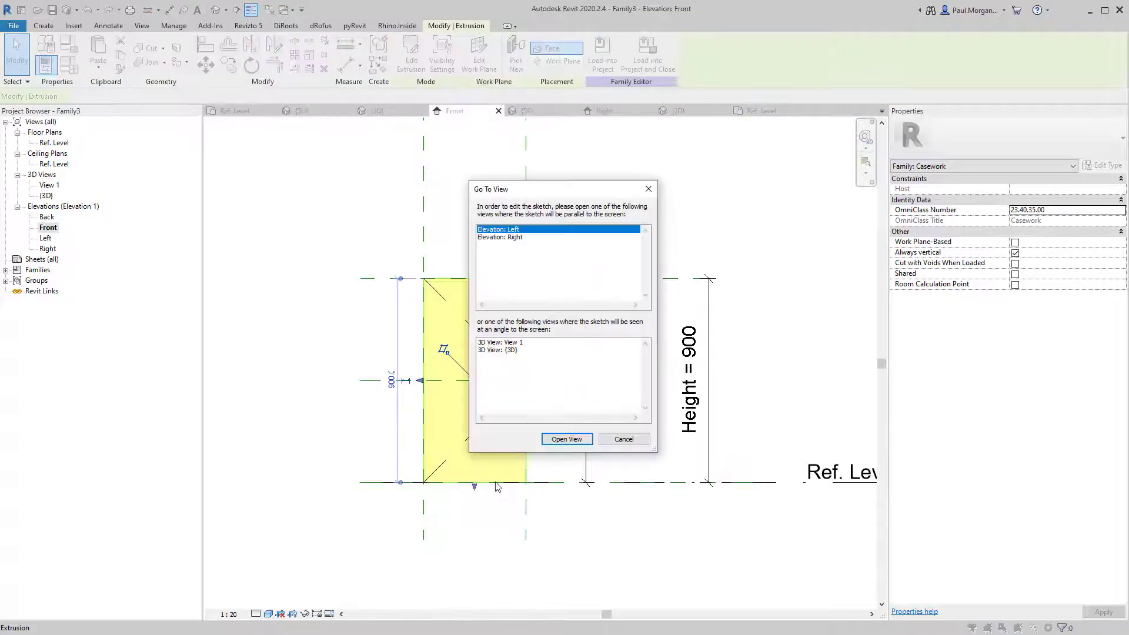
{"action": "left_click", "coordinate": [609, 446]}
{"action": "left_click", "coordinate": [499, 498]}
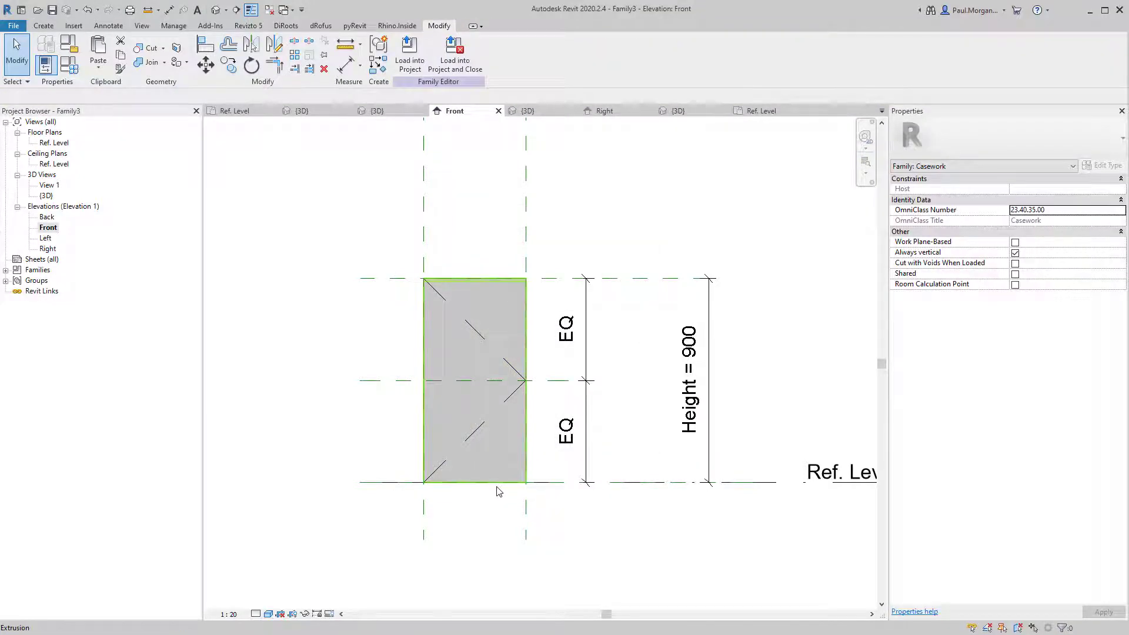
{"action": "left_click", "coordinate": [480, 493]}
{"action": "left_click_drag", "start_coordinate": [480, 490], "coordinate": [476, 461]}
{"action": "left_click", "coordinate": [468, 509]}
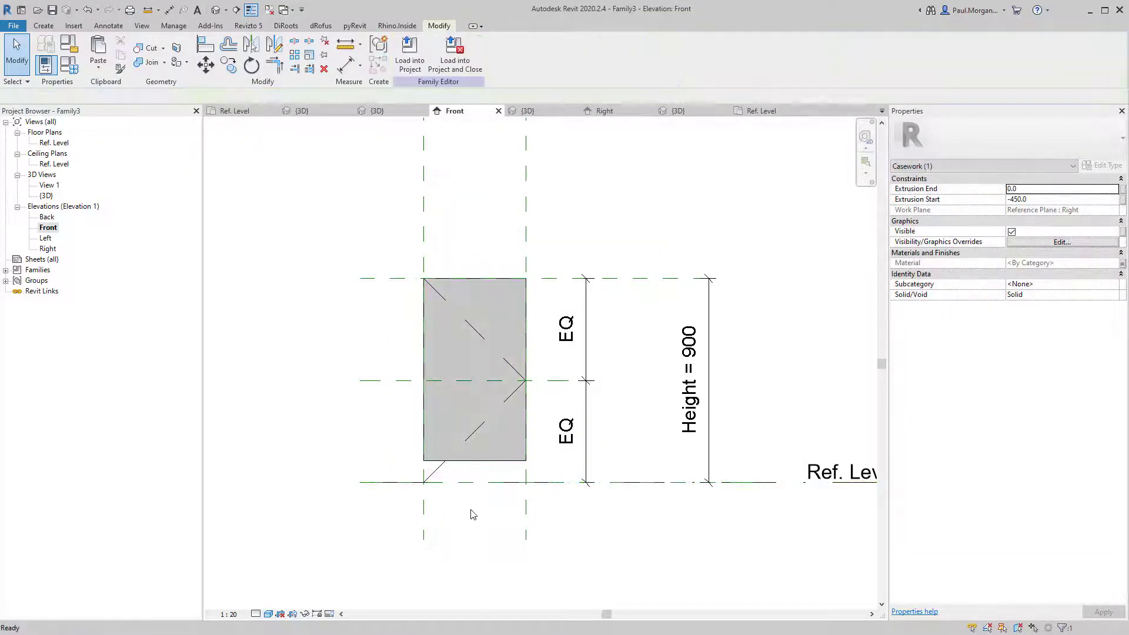
Check the swing lines and pan and zoom to show the level head.
{"action": "left_click", "coordinate": [442, 465]}
{"action": "left_click", "coordinate": [477, 496]}
{"action": "middle_click_drag", "start_coordinate": [586, 480], "coordinate": [559, 483]}
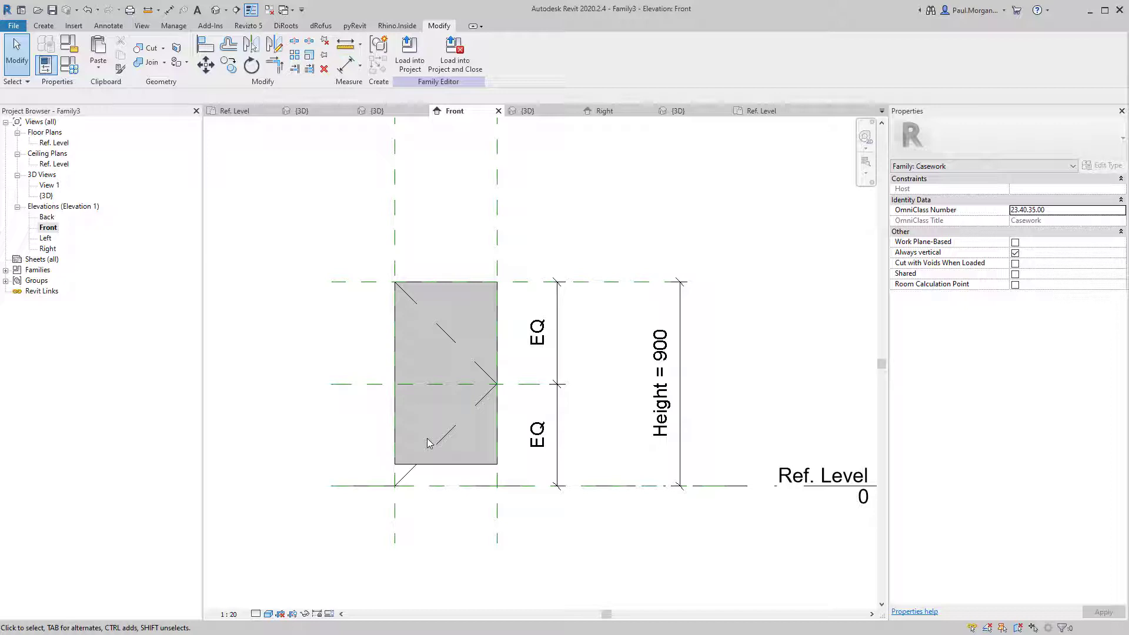
{"action": "scroll", "coordinate": [428, 443], "scroll_direction": "down", "scroll_amount": 2}
{"action": "middle_click_drag", "start_coordinate": [442, 458], "coordinate": [416, 441]}
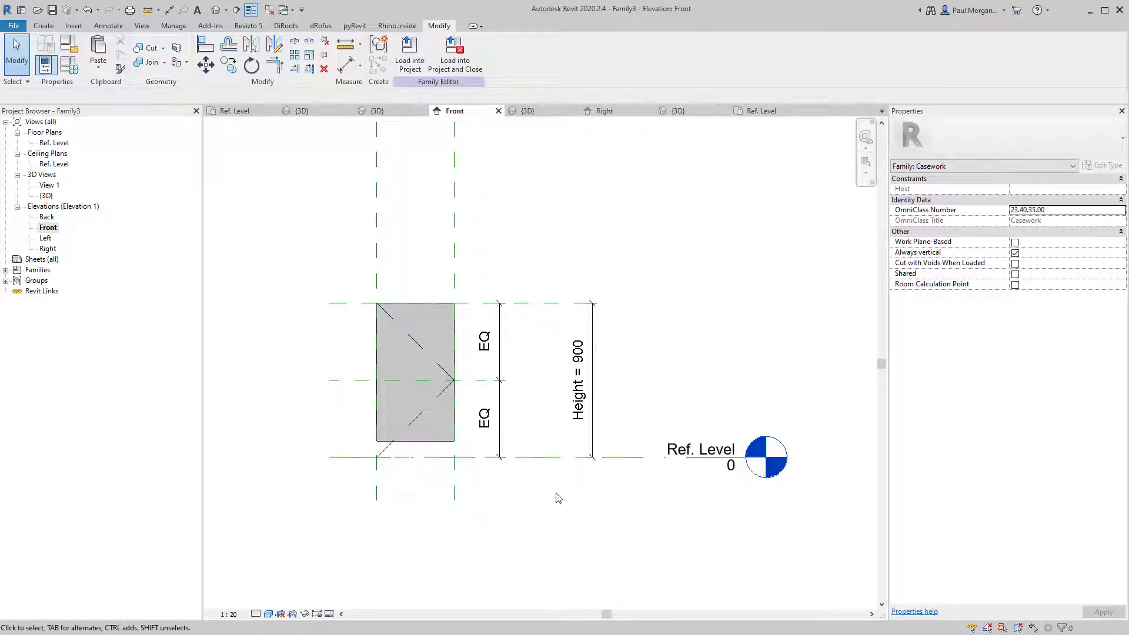
{"action": "left_click", "coordinate": [533, 459]}
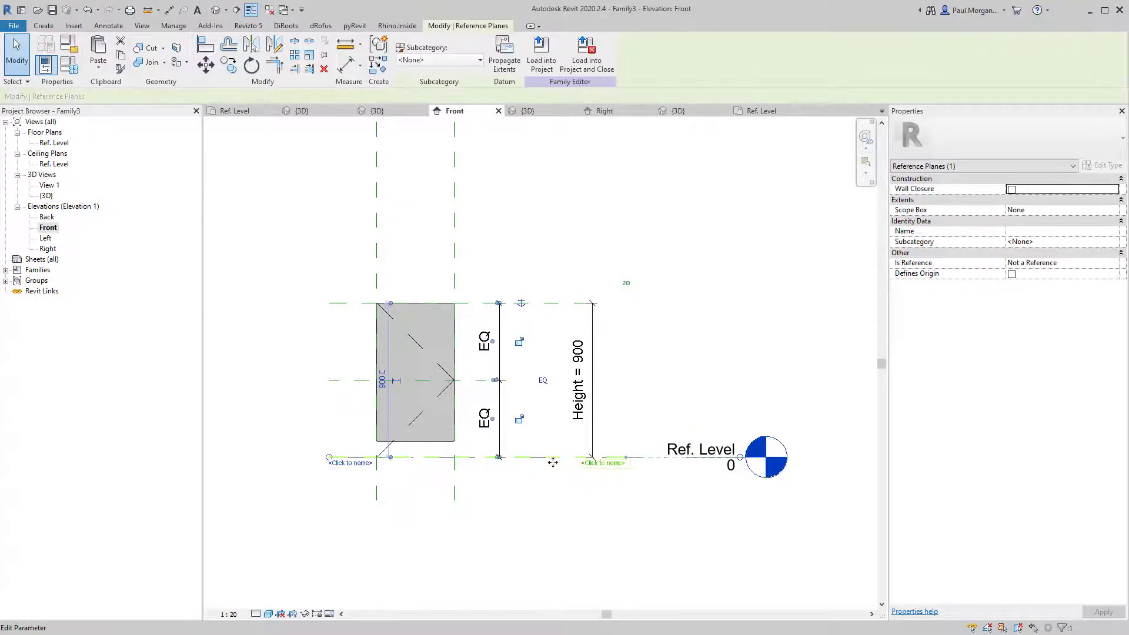
{"action": "left_click_drag", "start_coordinate": [553, 463], "coordinate": [547, 452]}
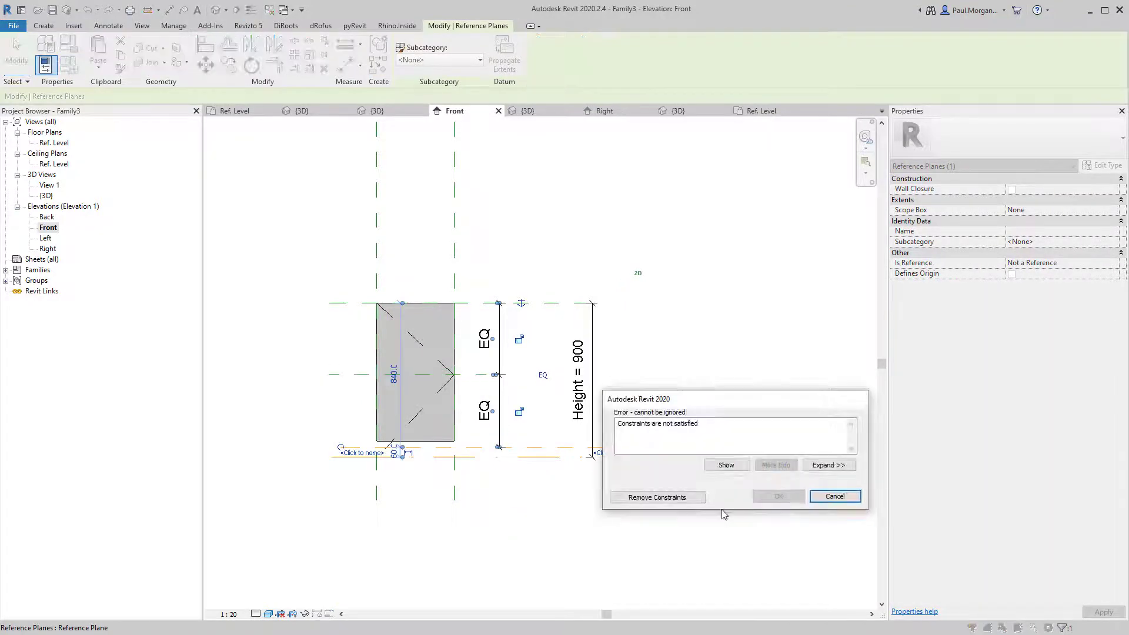
{"action": "left_click", "coordinate": [677, 497]}
{"action": "left_click", "coordinate": [630, 542]}
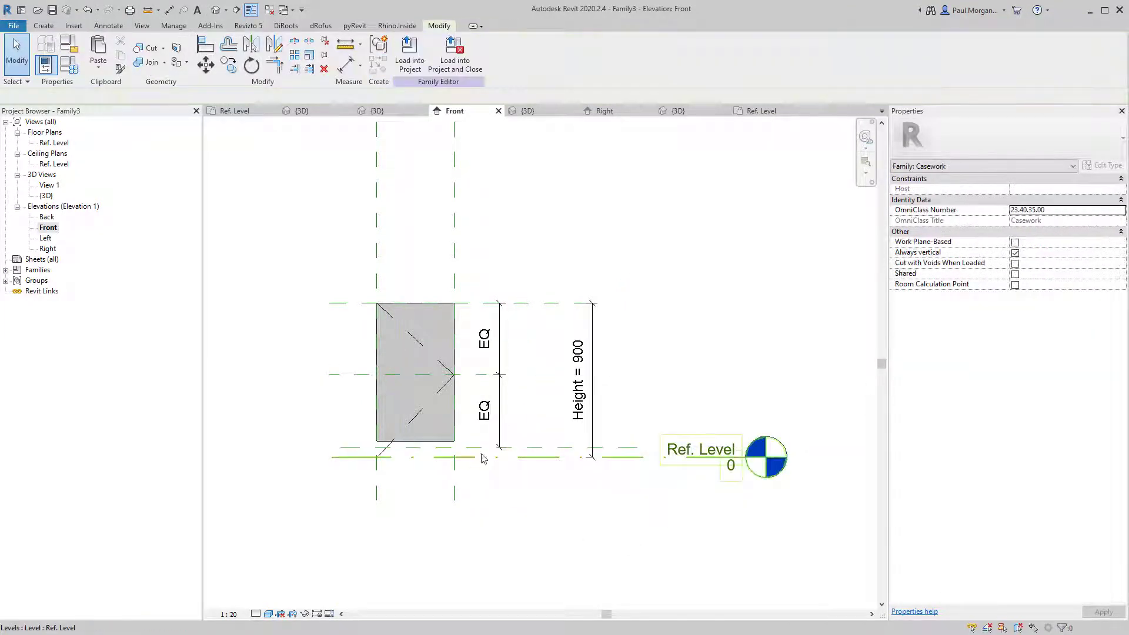
{"action": "left_click", "coordinate": [556, 448]}
{"action": "left_click", "coordinate": [548, 510]}
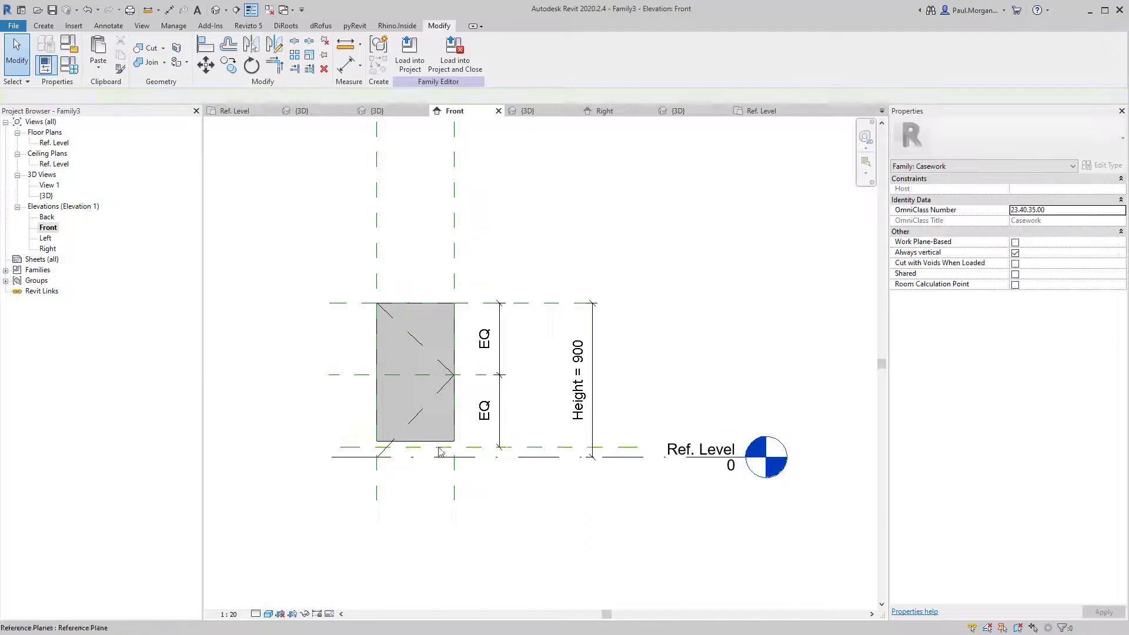
{"action": "left_click", "coordinate": [541, 453]}
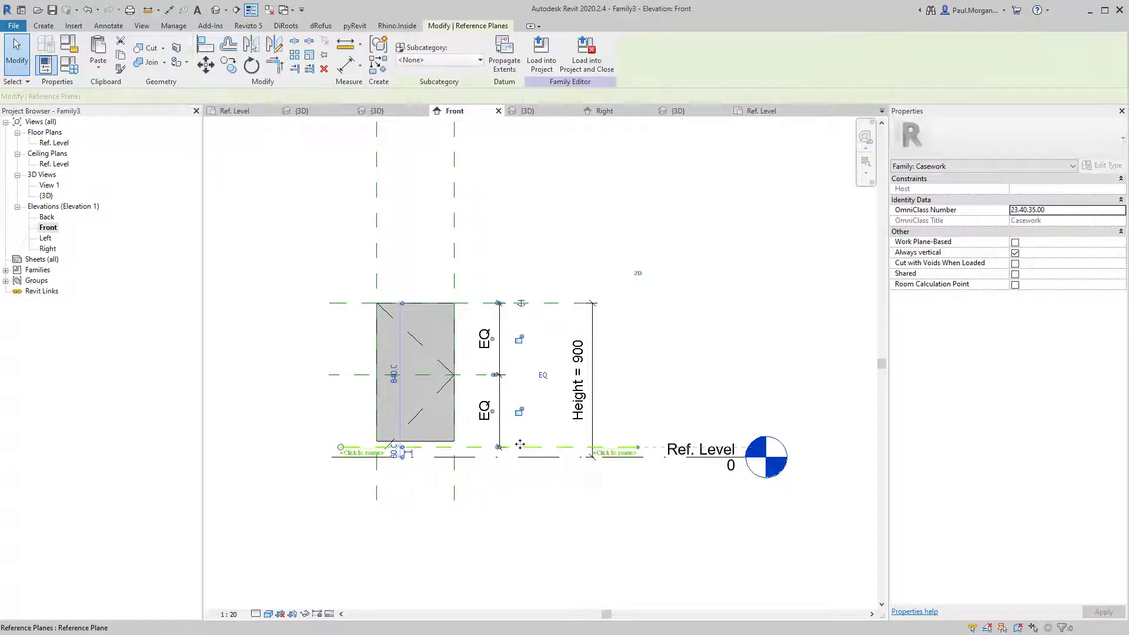
{"action": "scroll", "coordinate": [523, 447], "scroll_direction": "up", "scroll_amount": 3}
{"action": "left_click", "coordinate": [640, 220]}
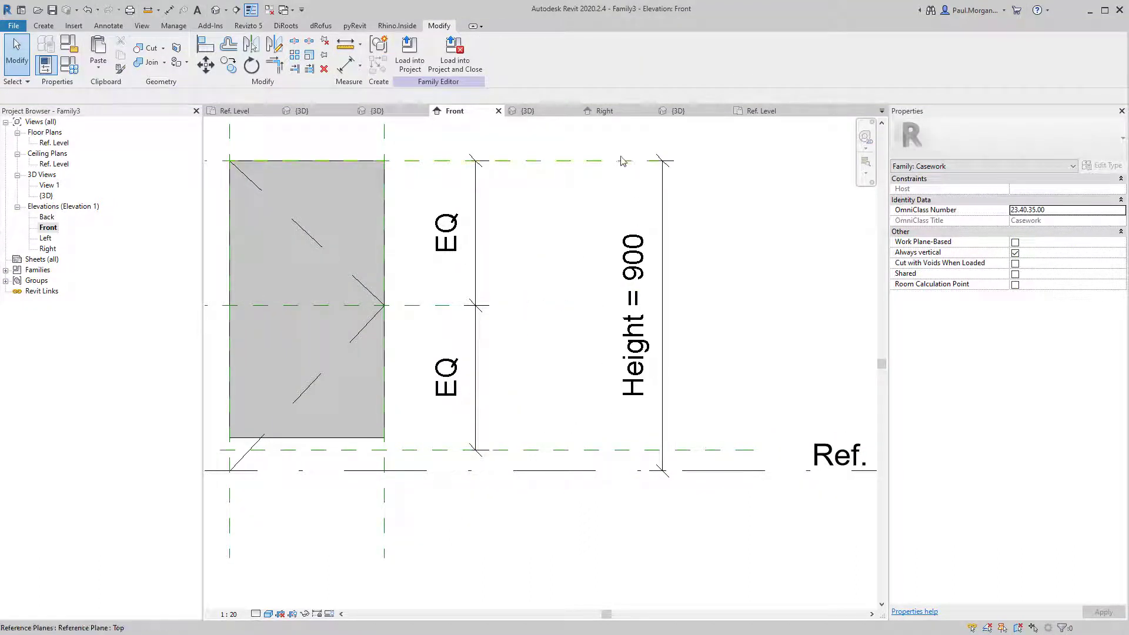
{"action": "middle_click_drag", "start_coordinate": [538, 488], "coordinate": [623, 497]}
{"action": "scroll", "coordinate": [618, 495], "scroll_direction": "down", "scroll_amount": 1}
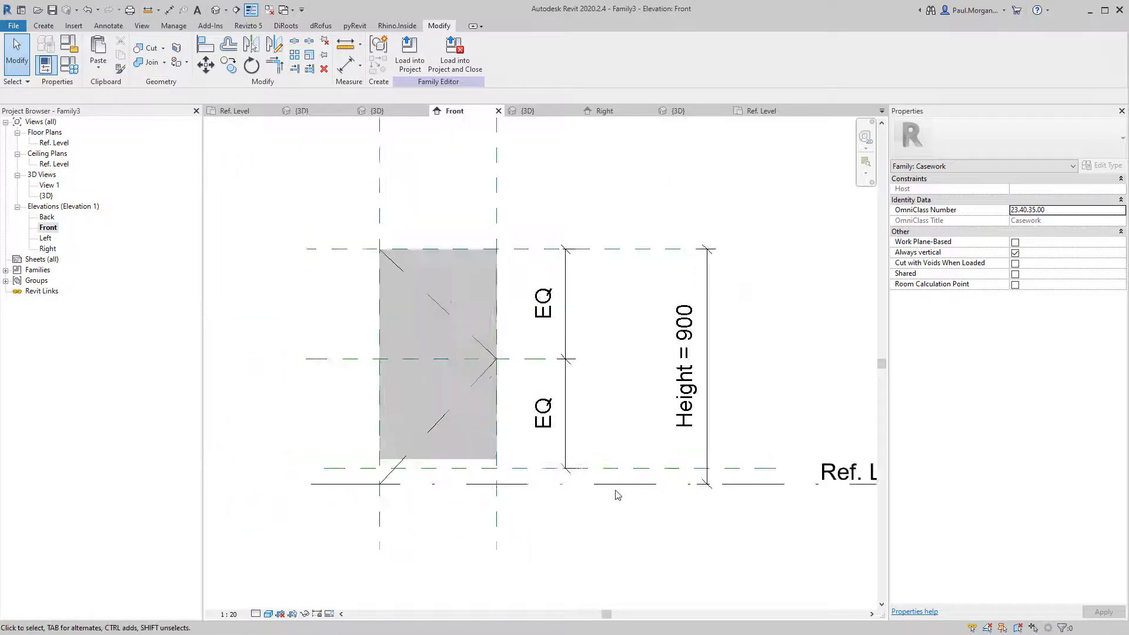
{"action": "left_click", "coordinate": [641, 468]}
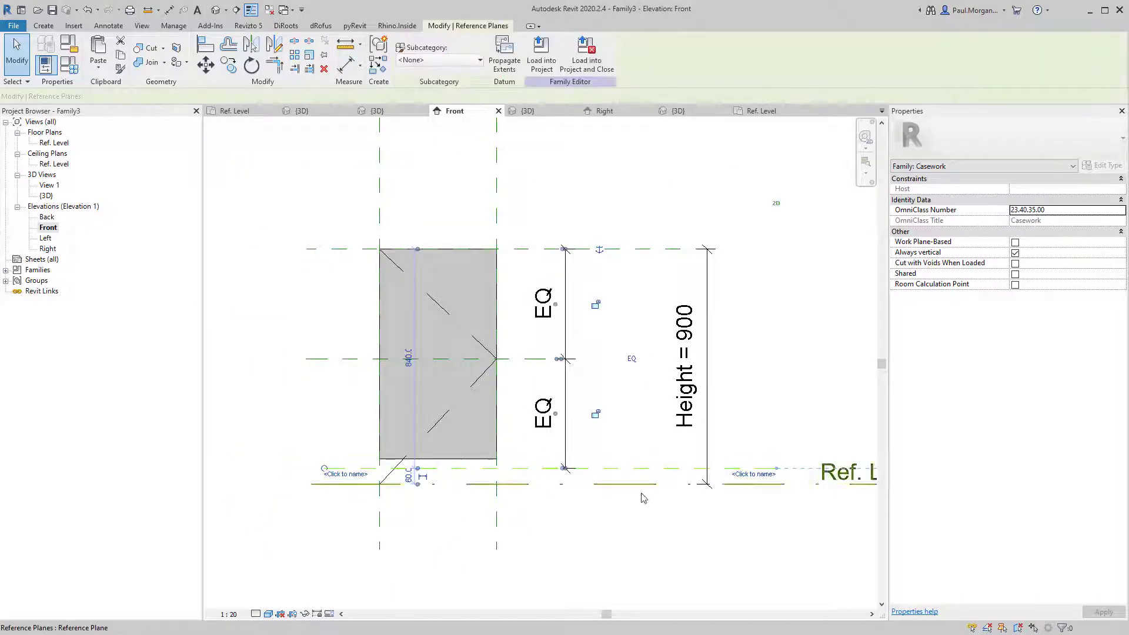
{"action": "left_click", "coordinate": [650, 277]}
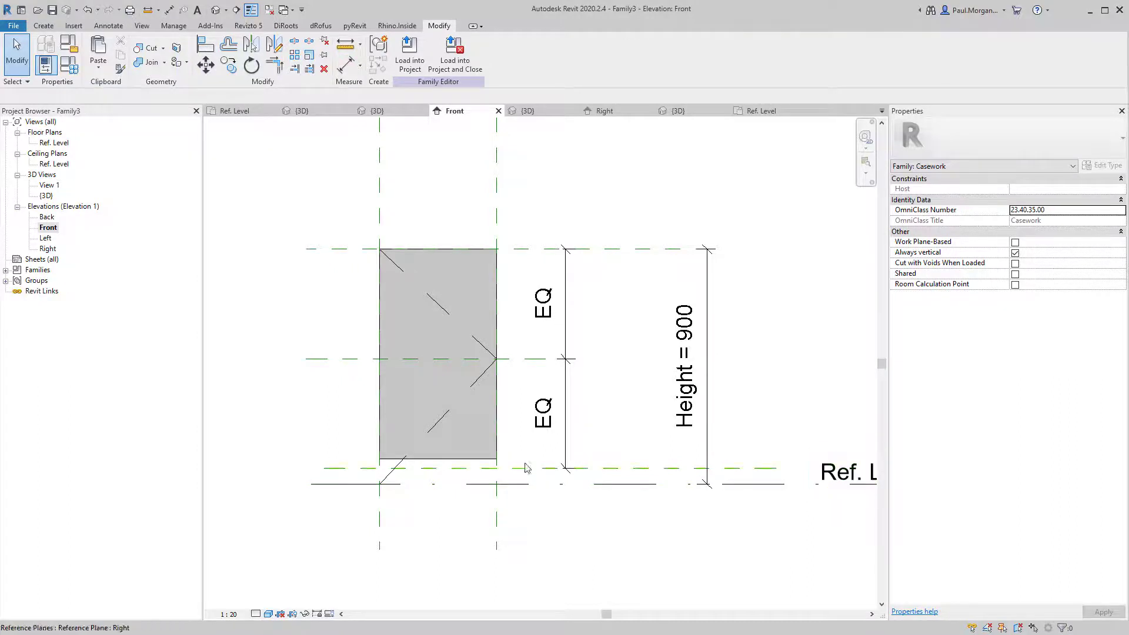
{"action": "scroll", "coordinate": [525, 466], "scroll_direction": "down", "scroll_amount": 2}
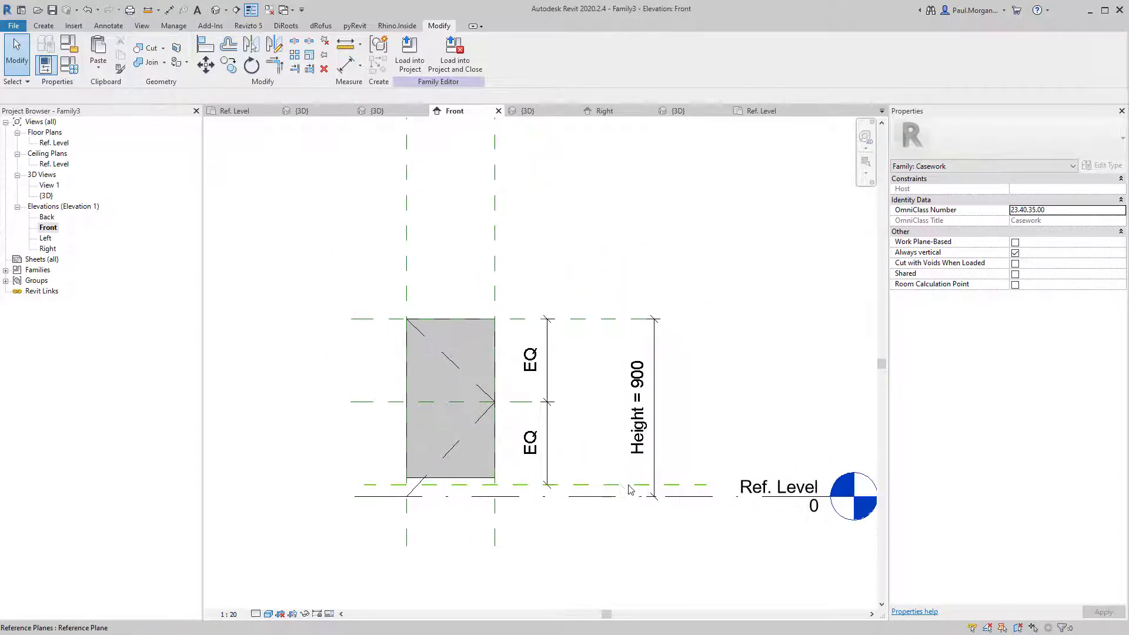
{"action": "left_click", "coordinate": [487, 479]}
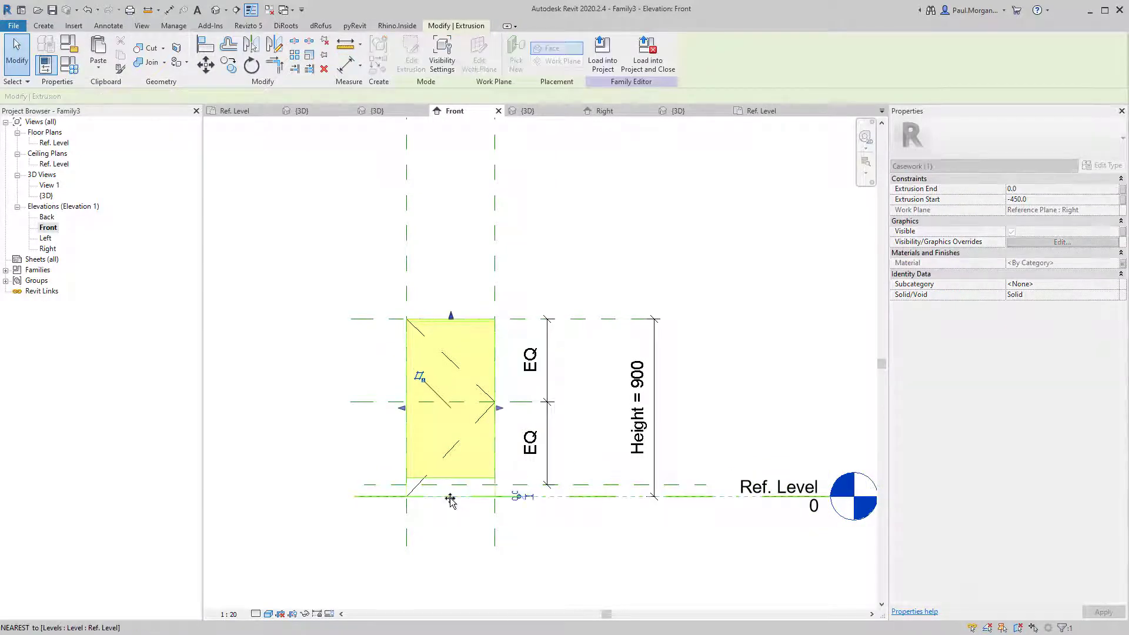
Delete the old EQ height dimension and a trial 420 dimension.
{"action": "left_click", "coordinate": [461, 534]}
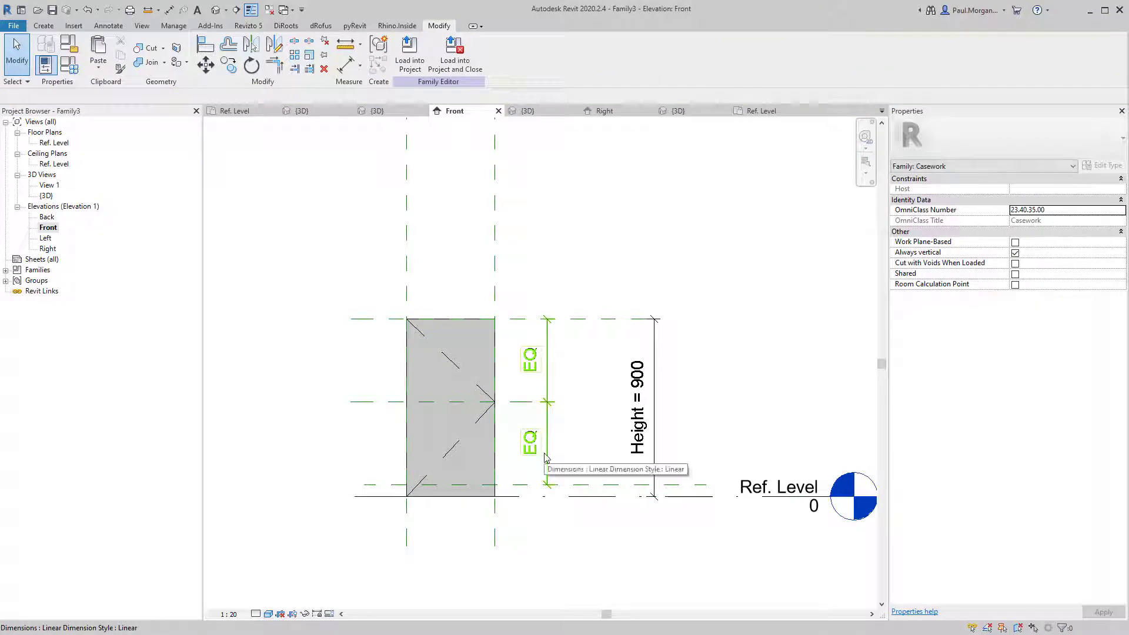
{"action": "left_click", "coordinate": [535, 450]}
{"action": "key", "text": "Delete"}
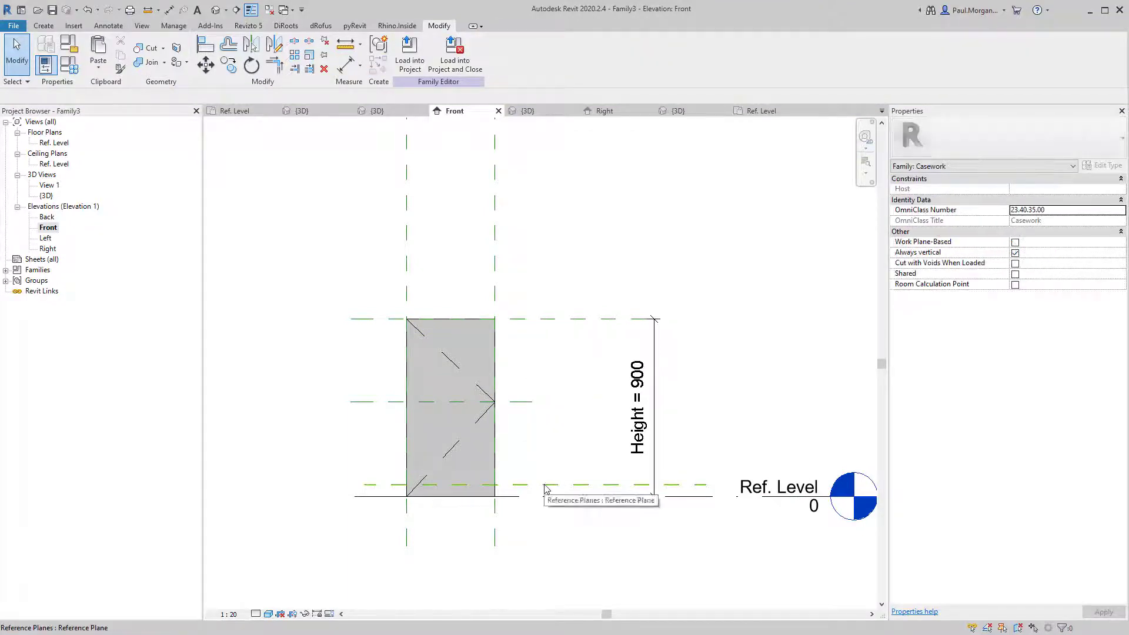
{"action": "key", "text": "d"}
{"action": "key", "text": "i"}
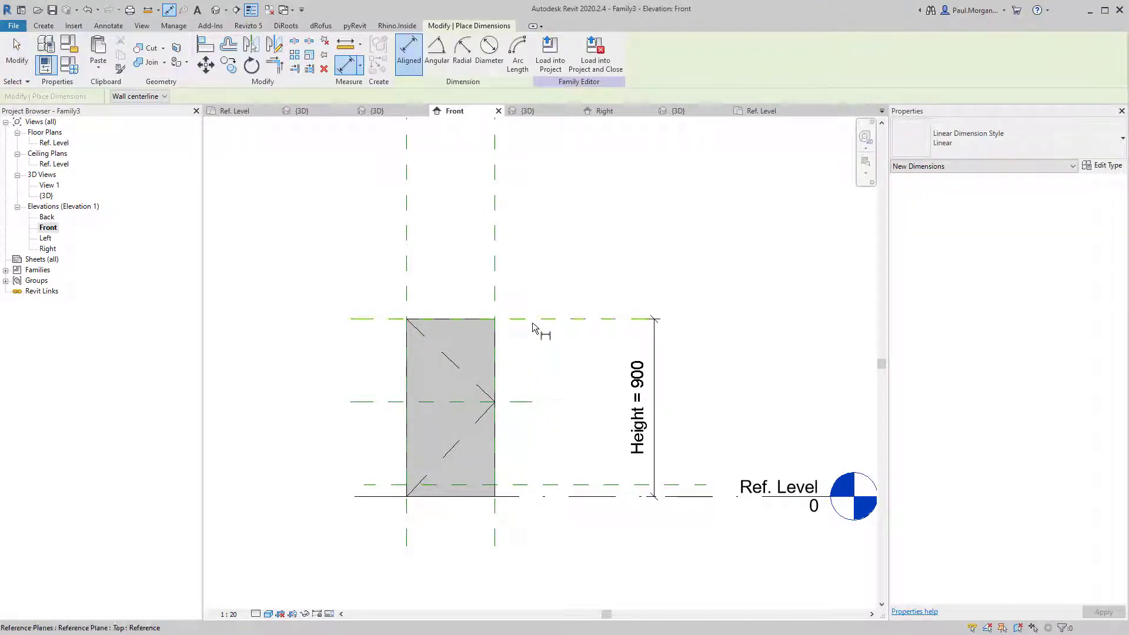
{"action": "left_click", "coordinate": [534, 320]}
{"action": "left_click", "coordinate": [533, 402]}
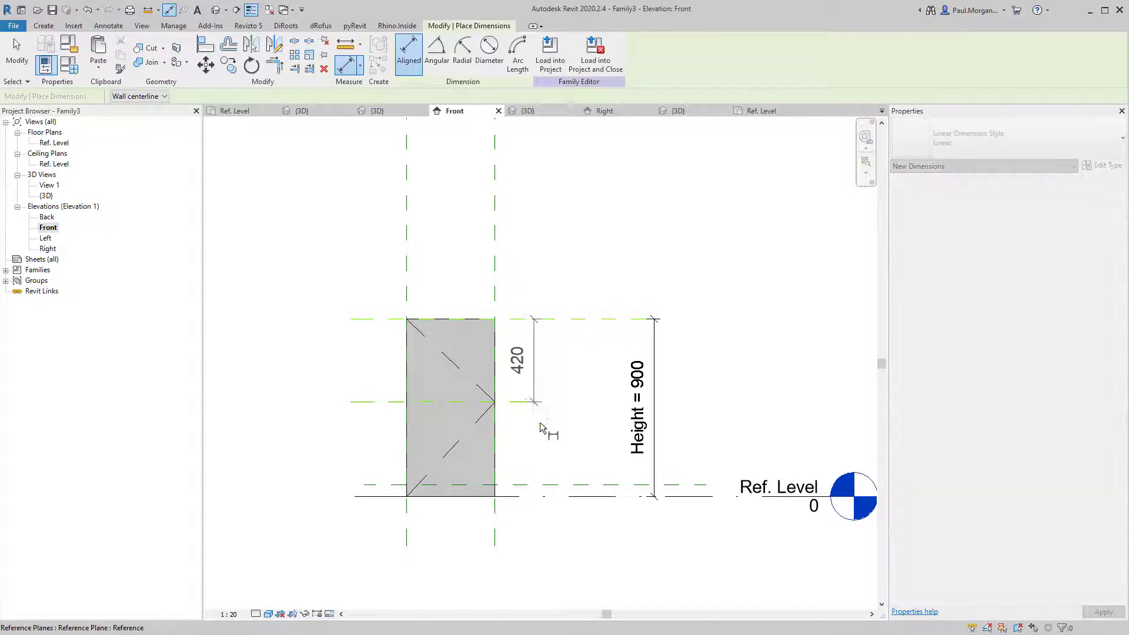
{"action": "left_click", "coordinate": [581, 507]}
{"action": "key", "text": "Escape"}
{"action": "key", "text": "Escape"}
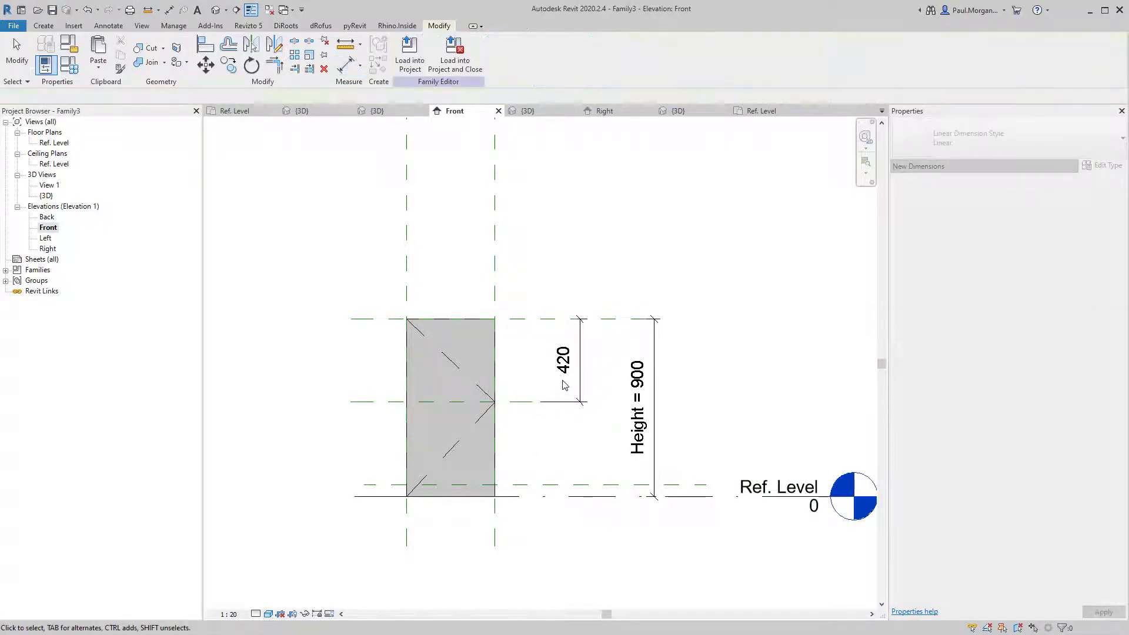
{"action": "left_click", "coordinate": [564, 370]}
{"action": "key", "text": "Delete"}
Dimension top, middle and bottom planes as a 420/480 string and make it EQ.
{"action": "key", "text": "d"}
{"action": "key", "text": "i"}
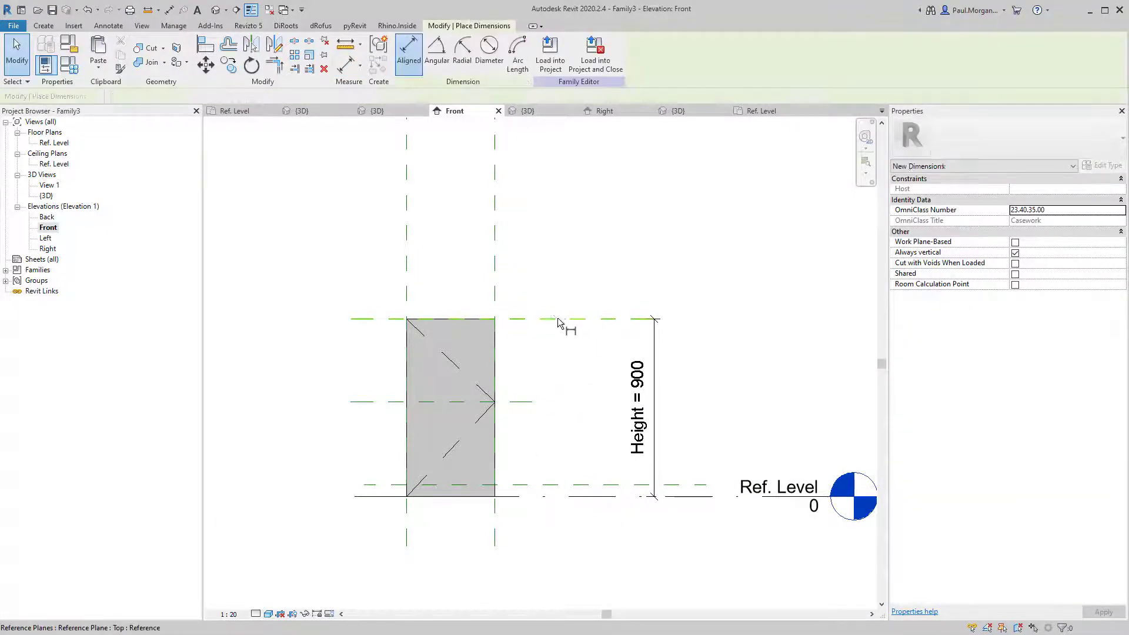
{"action": "left_click", "coordinate": [561, 320]}
{"action": "left_click", "coordinate": [533, 402]}
{"action": "left_click", "coordinate": [580, 484]}
{"action": "left_click", "coordinate": [542, 529]}
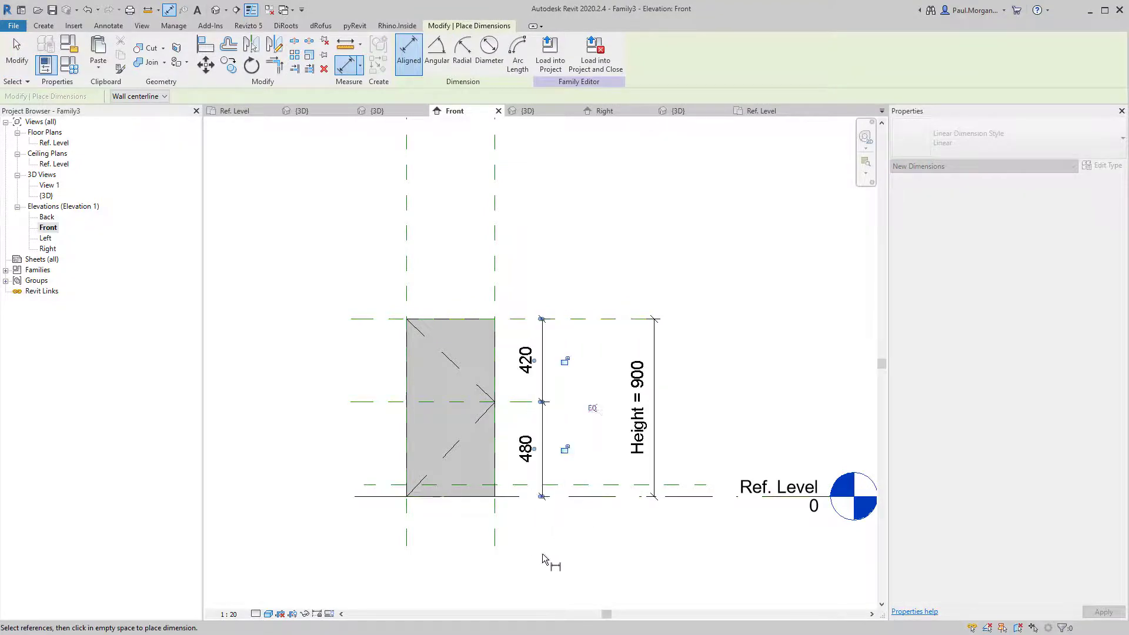
{"action": "key", "text": "Escape"}
{"action": "left_click", "coordinate": [593, 407]}
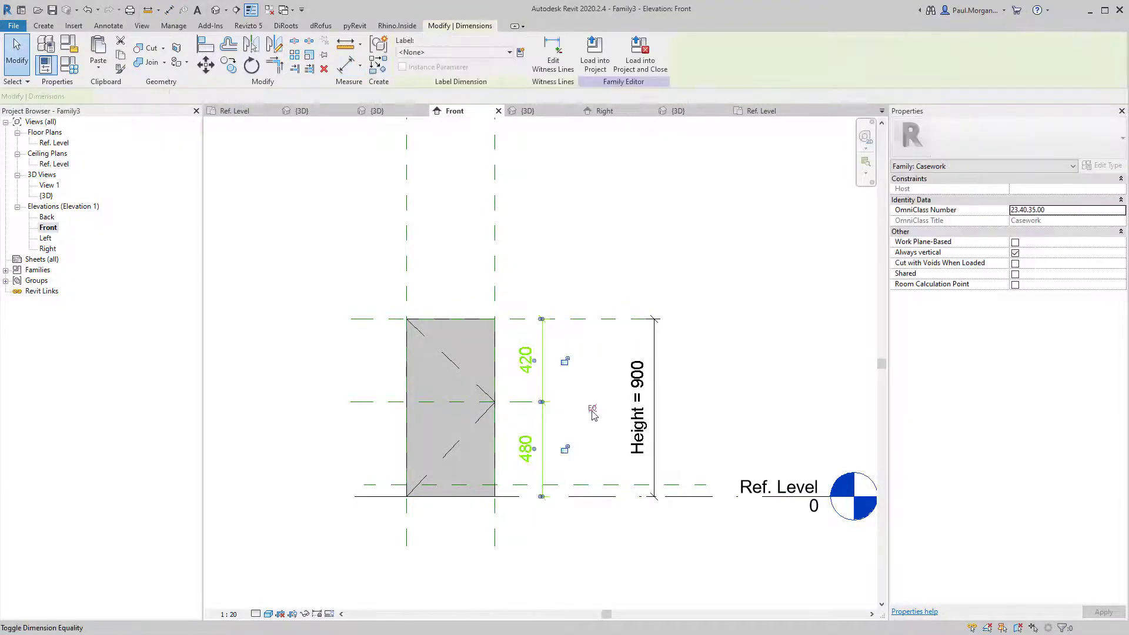
{"action": "left_click", "coordinate": [594, 453]}
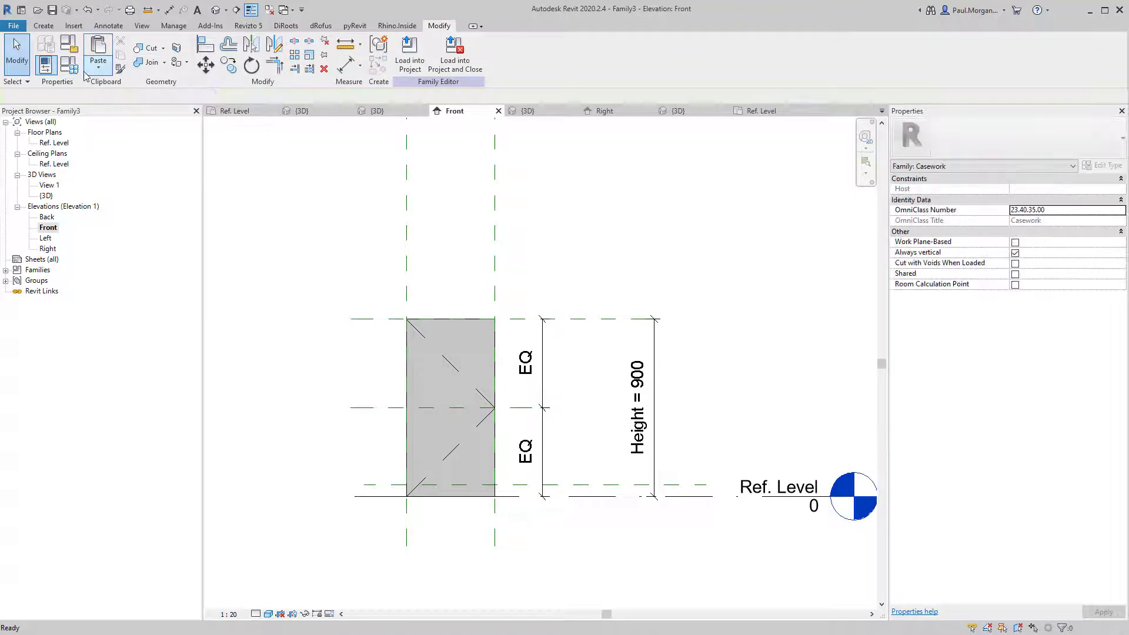
{"action": "left_click", "coordinate": [69, 44]}
Flex Height to 600, then padlock the swing line to the panel edge.
{"action": "left_click", "coordinate": [876, 244]}
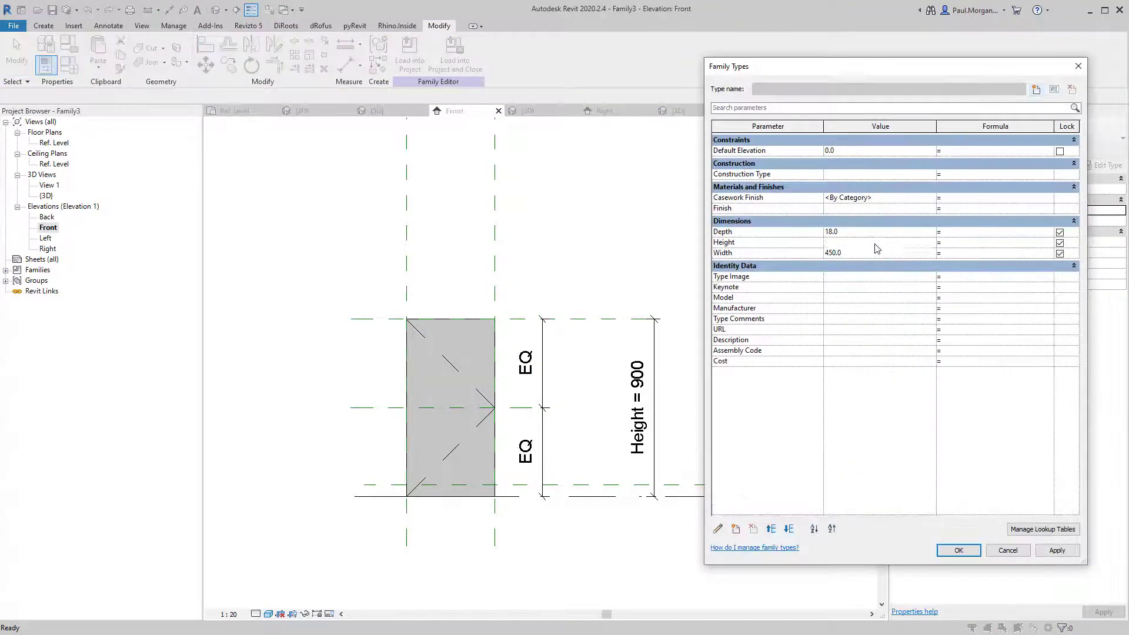
{"action": "type", "text": "600"}
{"action": "key", "text": "Tab"}
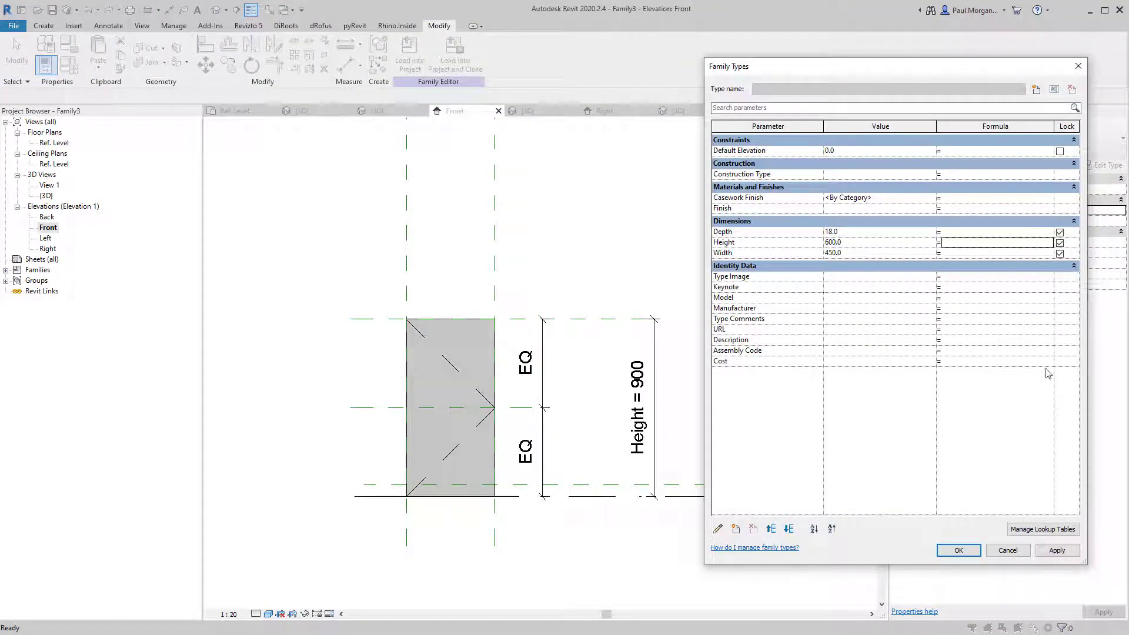
{"action": "left_click", "coordinate": [1057, 551]}
{"action": "left_click", "coordinate": [958, 551]}
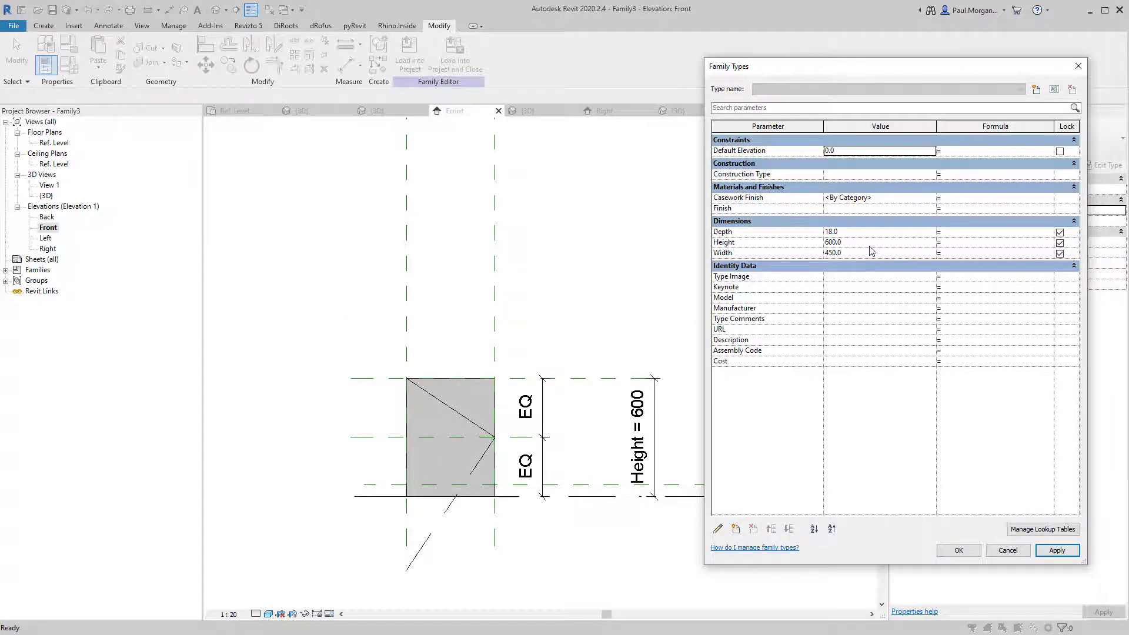
{"action": "left_click", "coordinate": [414, 572]}
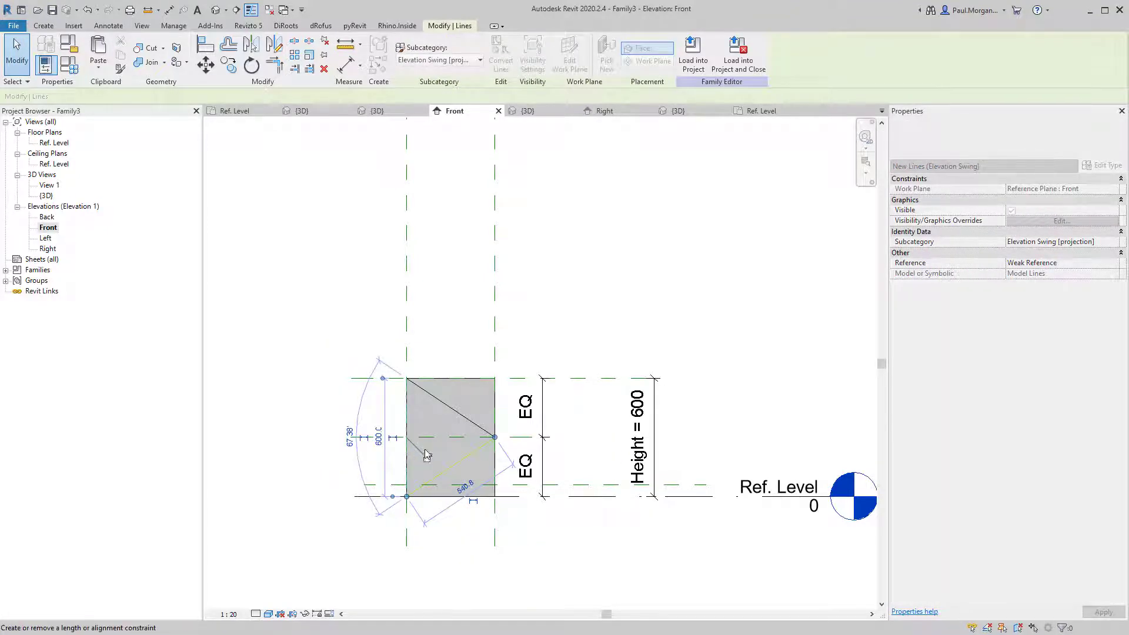
{"action": "left_click", "coordinate": [427, 458]}
{"action": "left_click", "coordinate": [415, 567]}
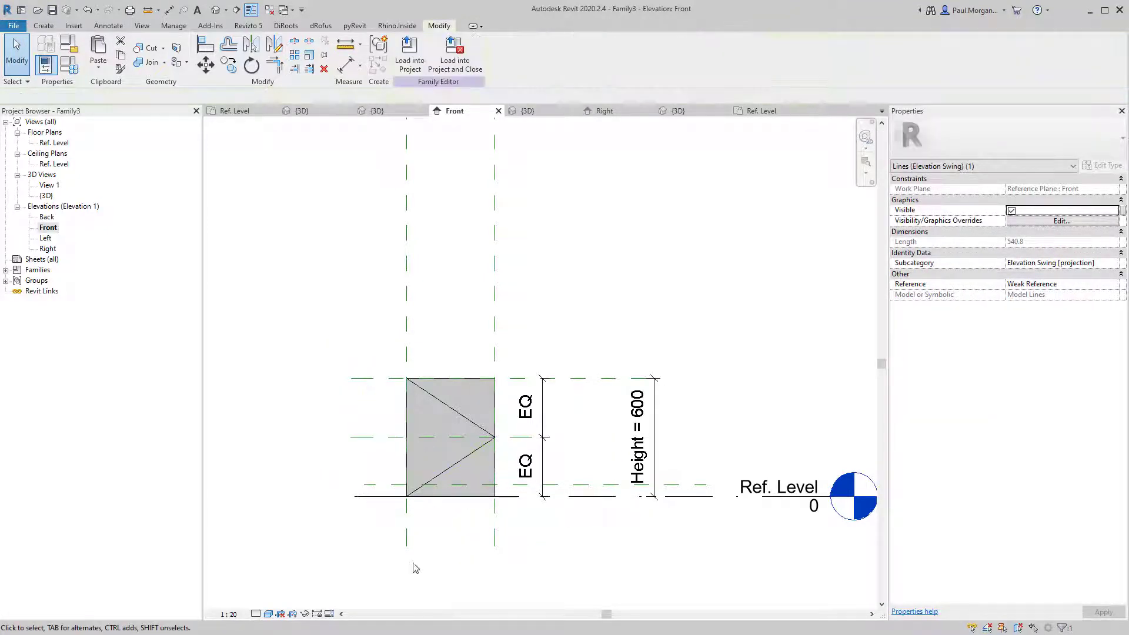
Test the panel Height at 900, 650, 700 and finally 860 in Family Types.
{"action": "left_click", "coordinate": [76, 69]}
{"action": "left_click", "coordinate": [860, 253]}
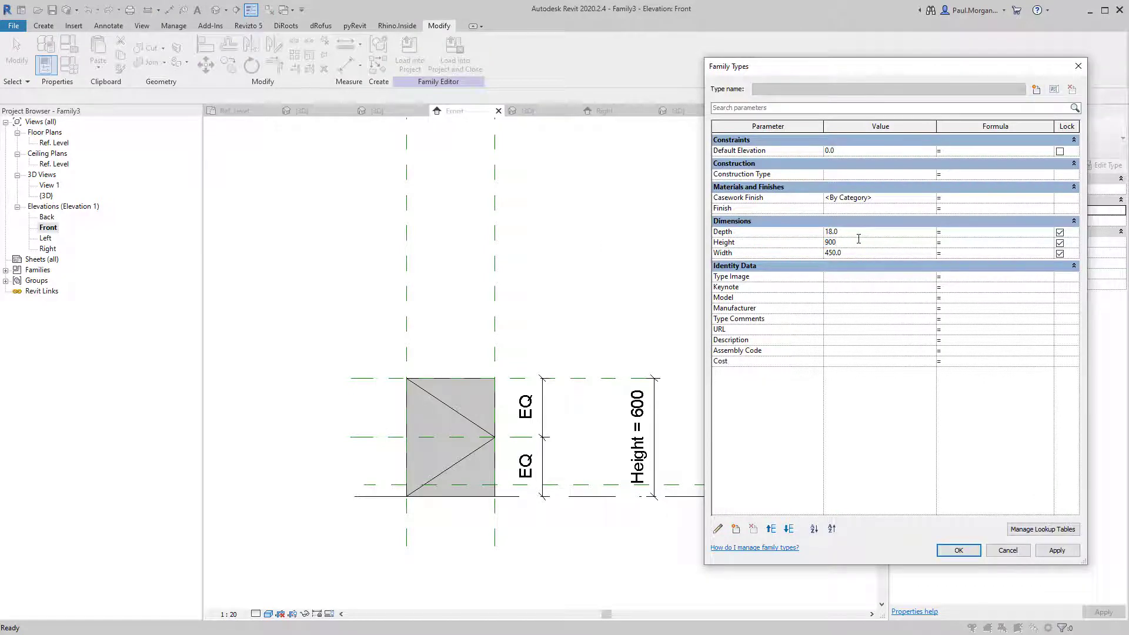
{"action": "left_click", "coordinate": [1046, 551]}
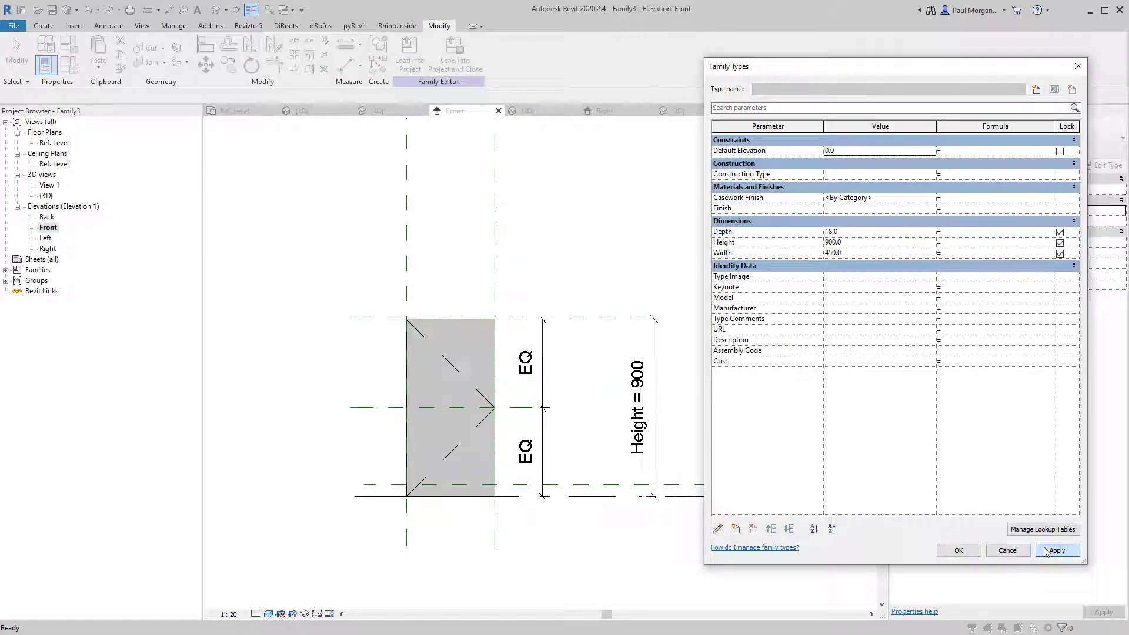
{"action": "left_click", "coordinate": [869, 244]}
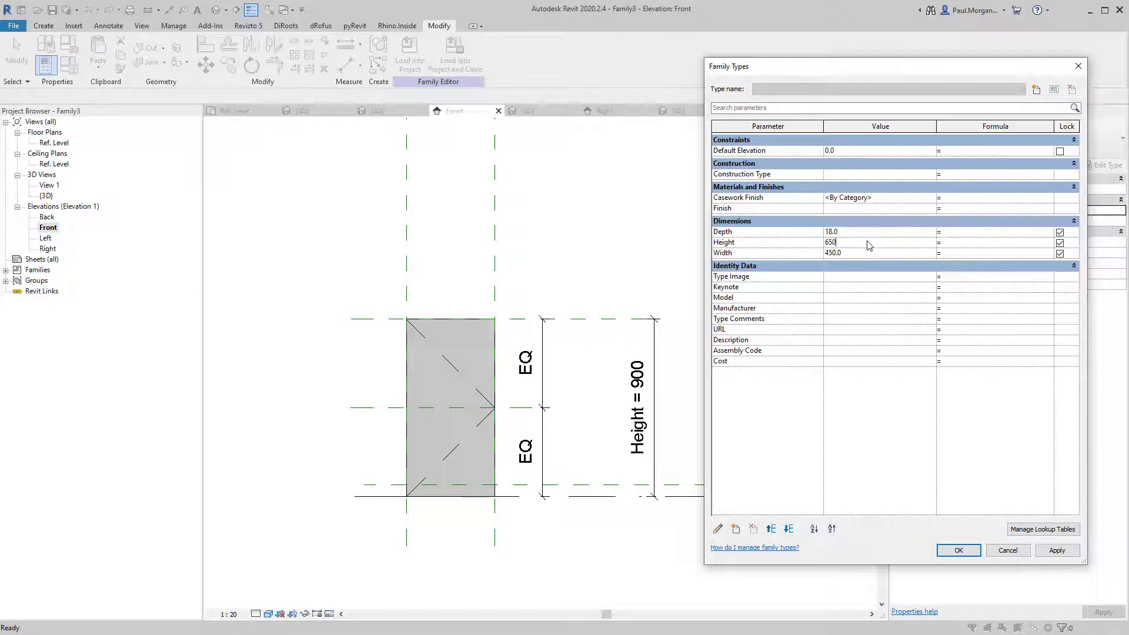
{"action": "left_click", "coordinate": [1053, 553]}
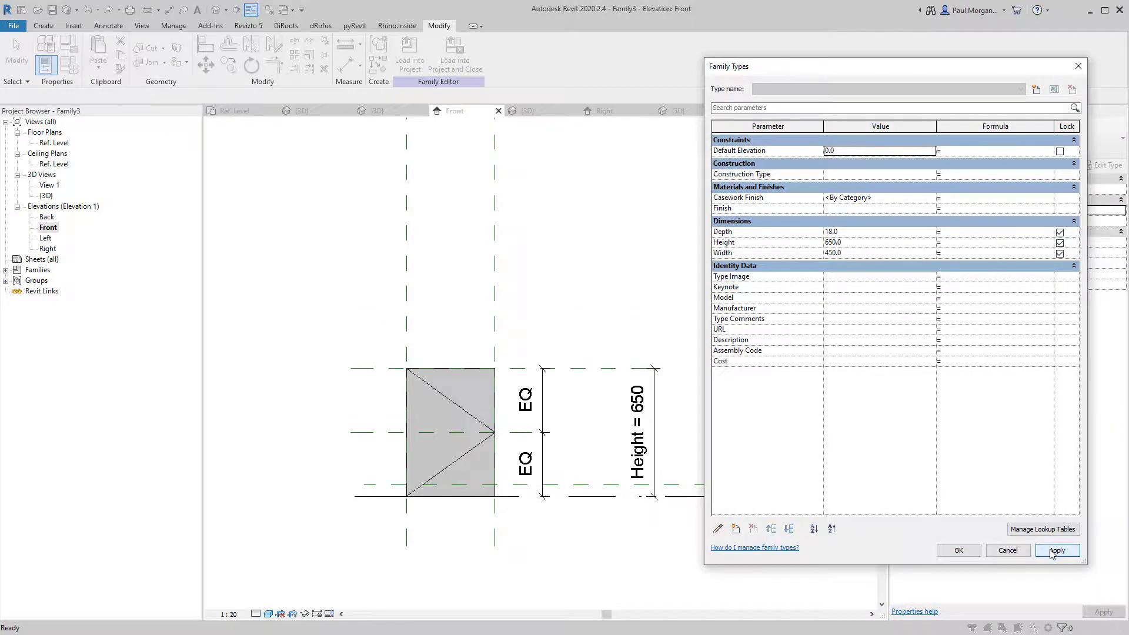
{"action": "left_click", "coordinate": [852, 243]}
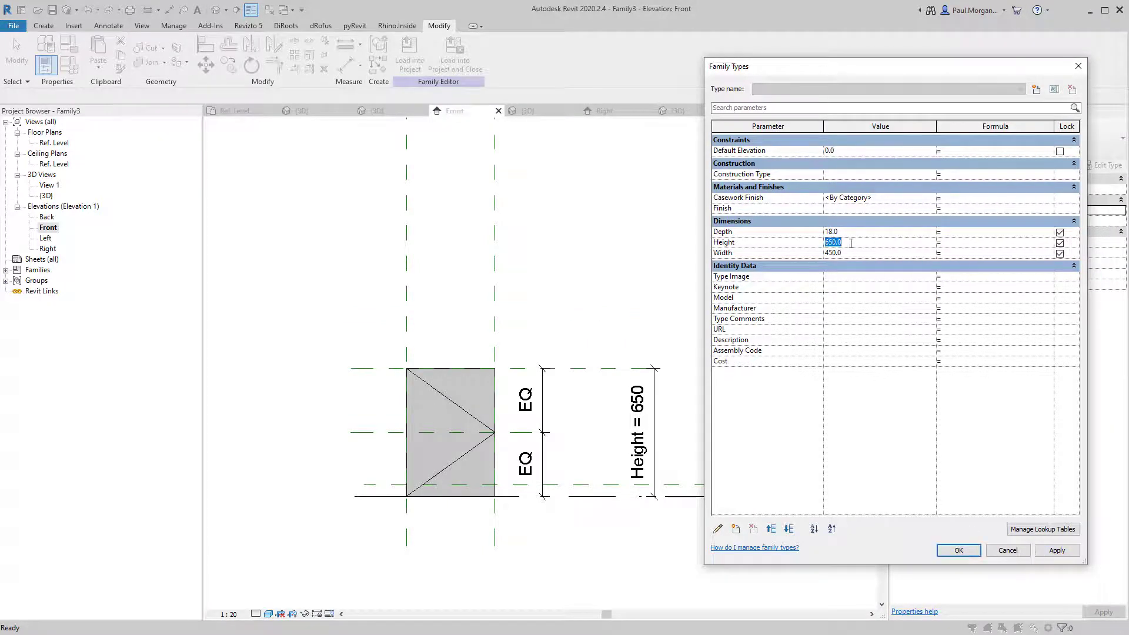
{"action": "type", "text": "700"}
{"action": "key", "text": "Tab"}
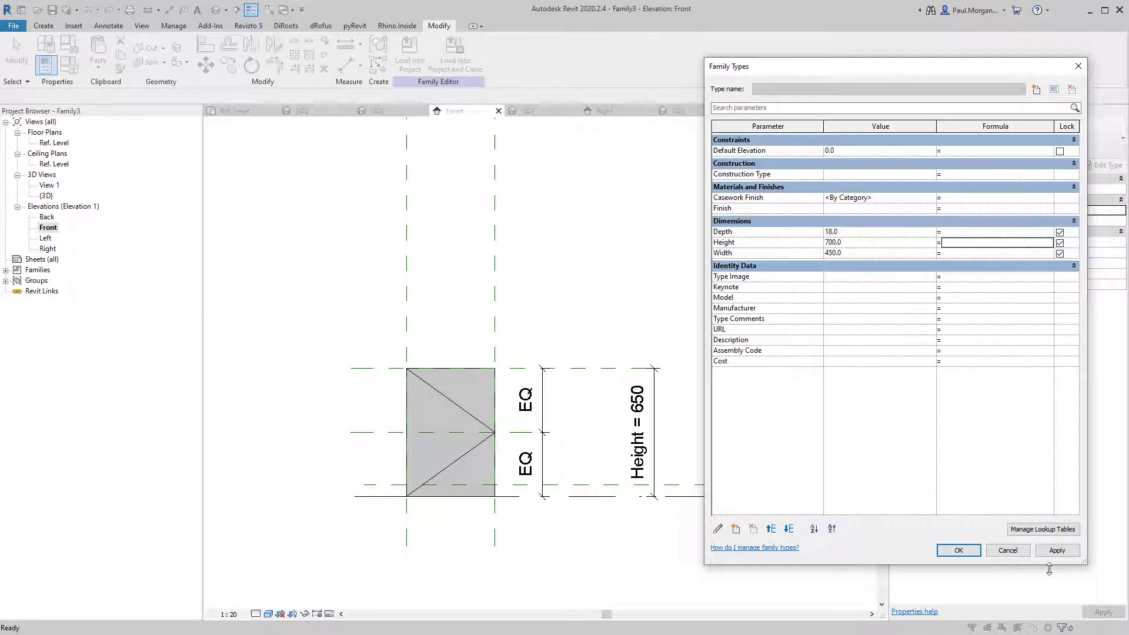
{"action": "left_click", "coordinate": [1057, 551]}
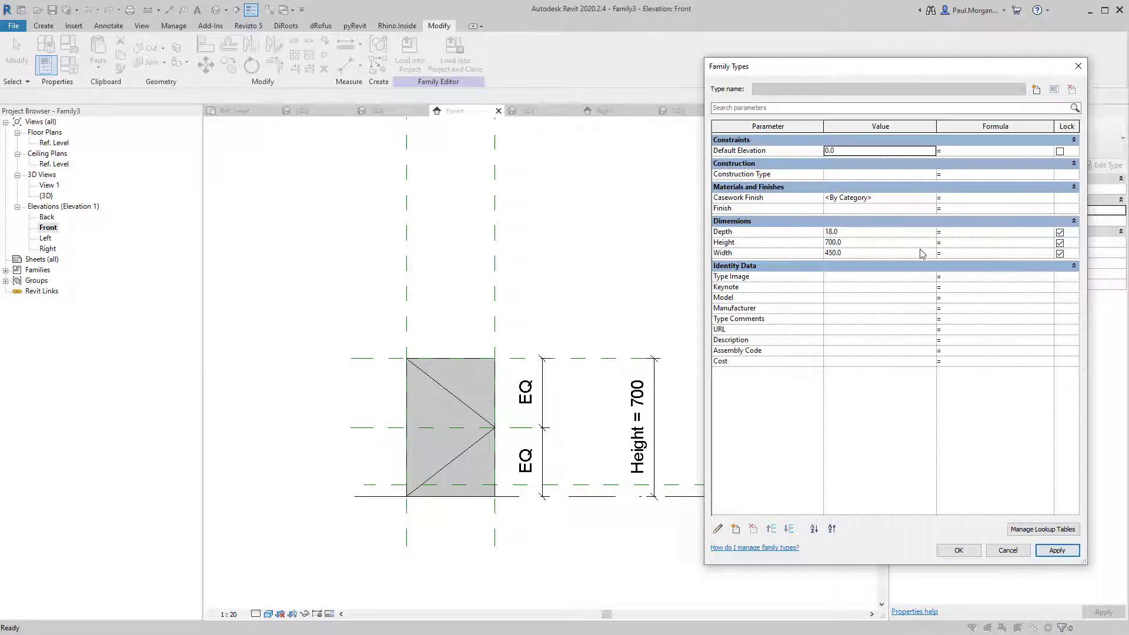
{"action": "left_click", "coordinate": [864, 234]}
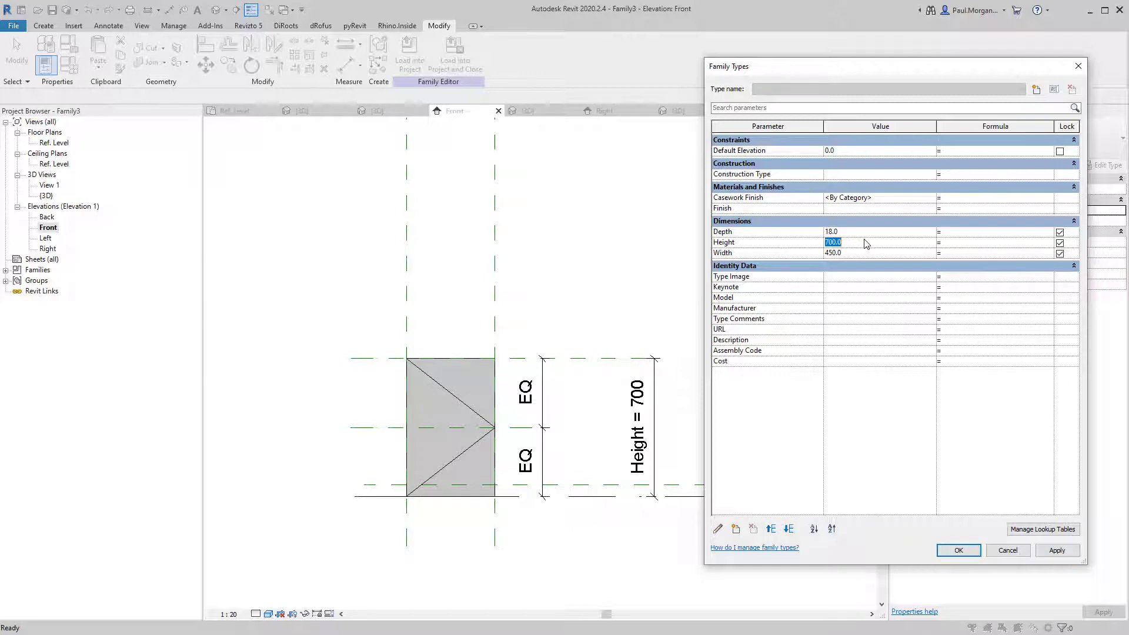
{"action": "left_click", "coordinate": [1076, 554]}
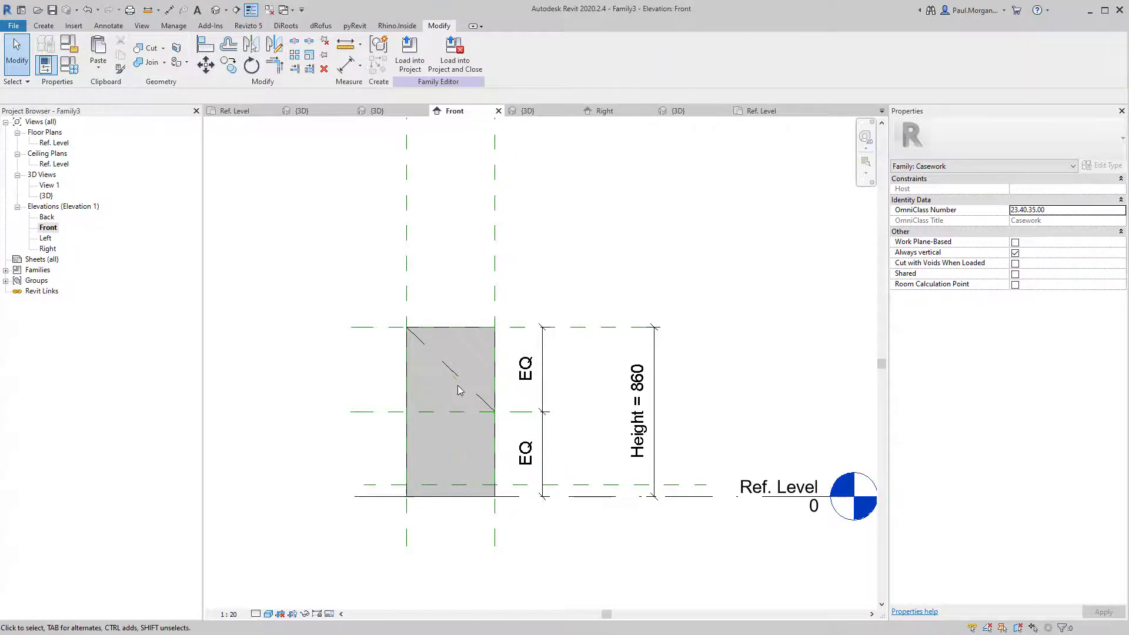
Delete the extra lower reference plane and reframe the 860-high panel in the Front elevation.
{"action": "left_click", "coordinate": [575, 487]}
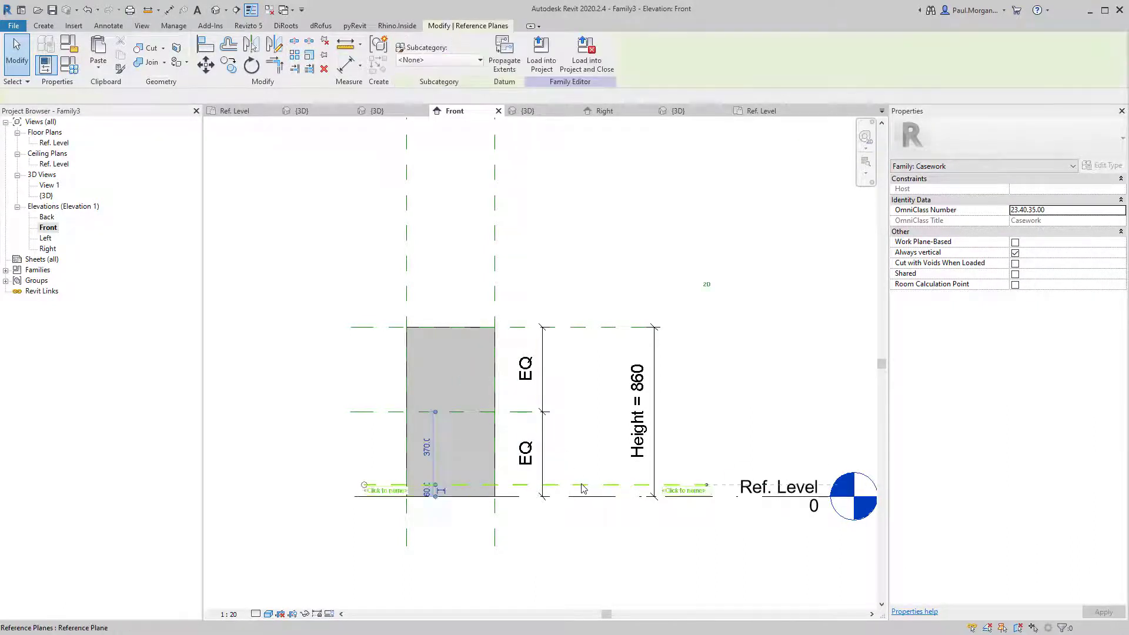
{"action": "scroll", "coordinate": [578, 485], "scroll_direction": "up", "scroll_amount": 3}
{"action": "key", "text": "Delete"}
{"action": "scroll", "coordinate": [580, 484], "scroll_direction": "down", "scroll_amount": 1}
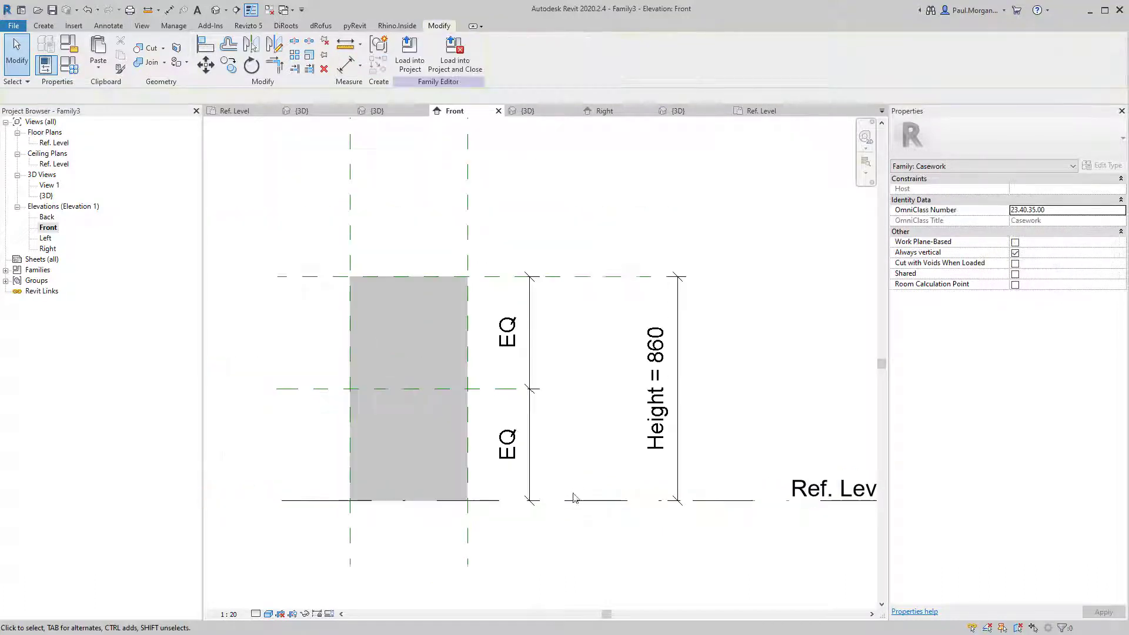
{"action": "mouse_move", "coordinate": [537, 541]}
{"action": "middle_mouse_down"}
{"action": "mouse_move", "coordinate": [590, 542]}
{"action": "mouse_move", "coordinate": [542, 531]}
{"action": "middle_mouse_up"}
{"action": "scroll", "coordinate": [591, 540], "scroll_direction": "down", "scroll_amount": 1}
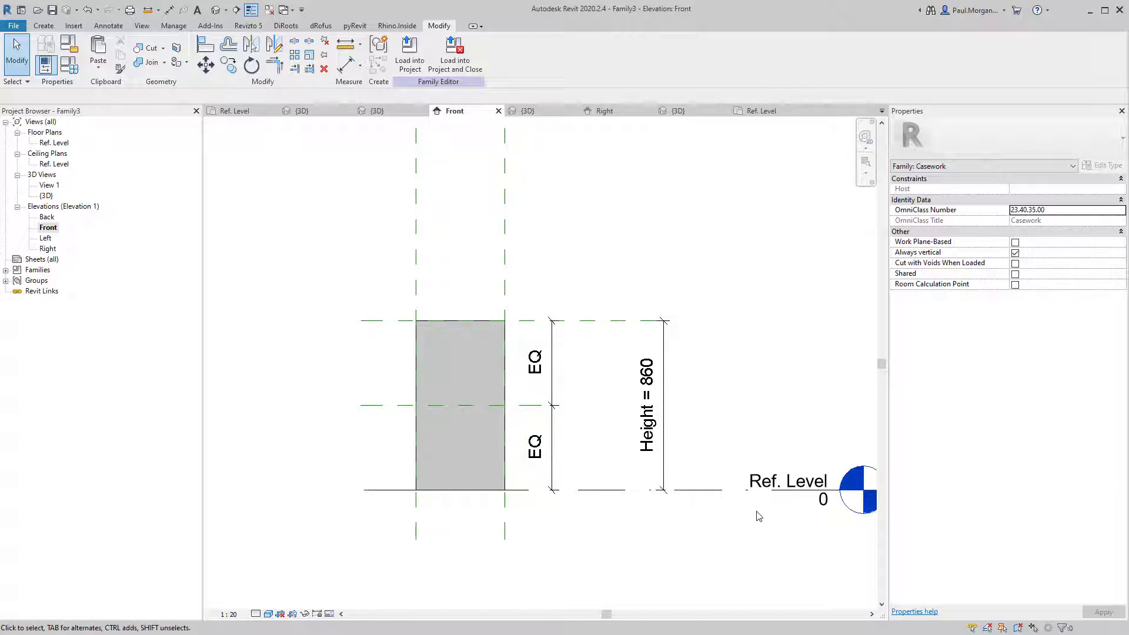
{"action": "left_click", "coordinate": [785, 494]}
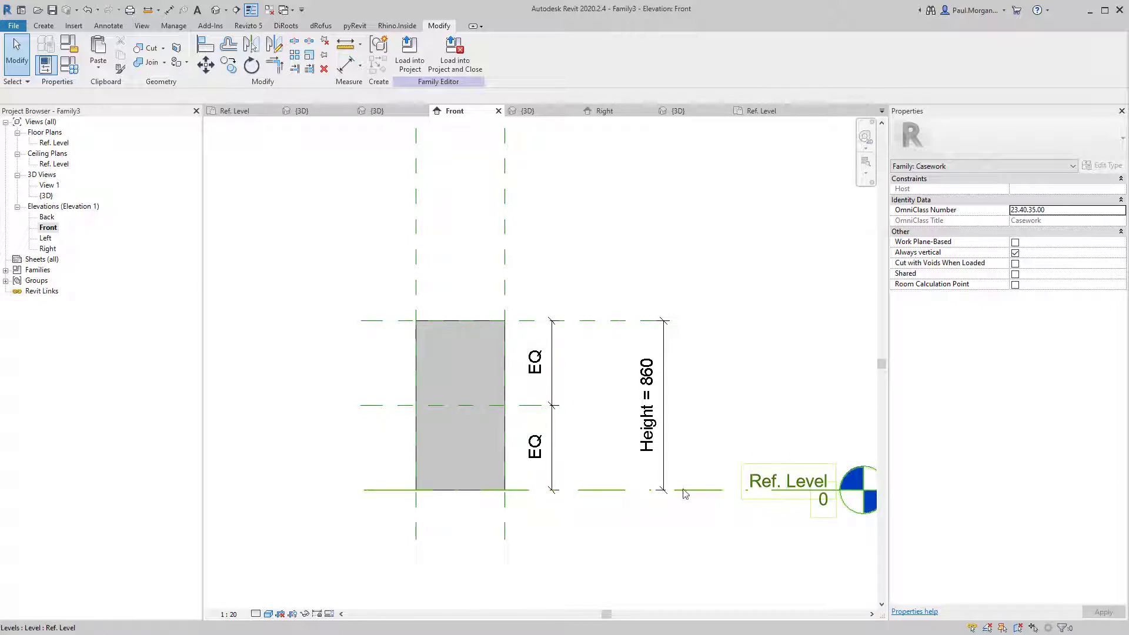
{"action": "left_click", "coordinate": [570, 503]}
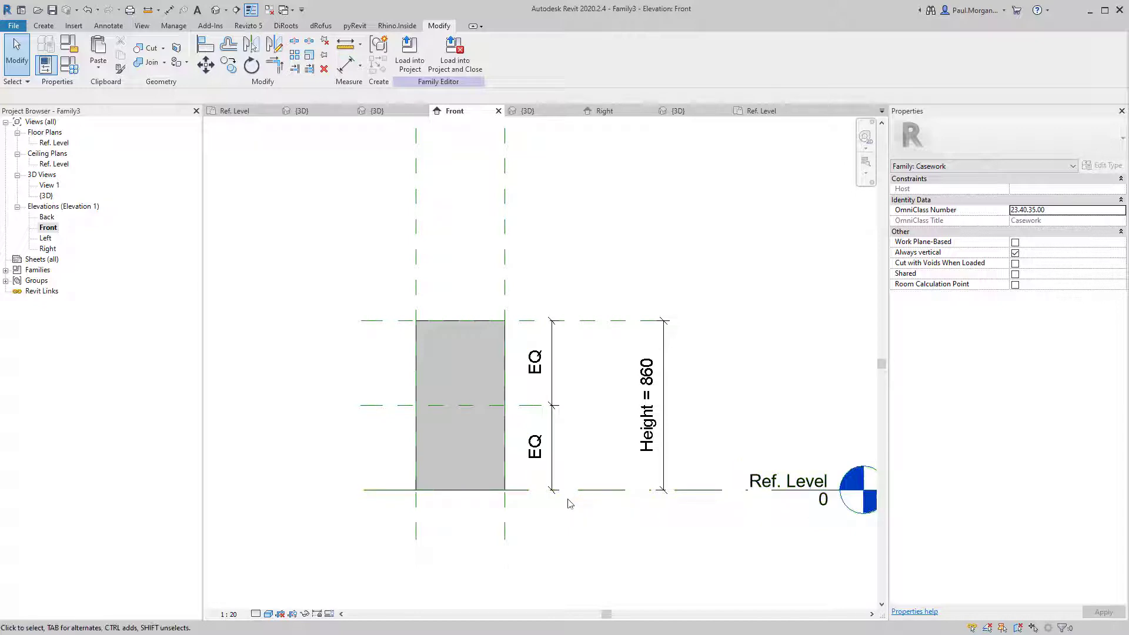
{"action": "scroll", "coordinate": [490, 447], "scroll_direction": "up", "scroll_amount": 1}
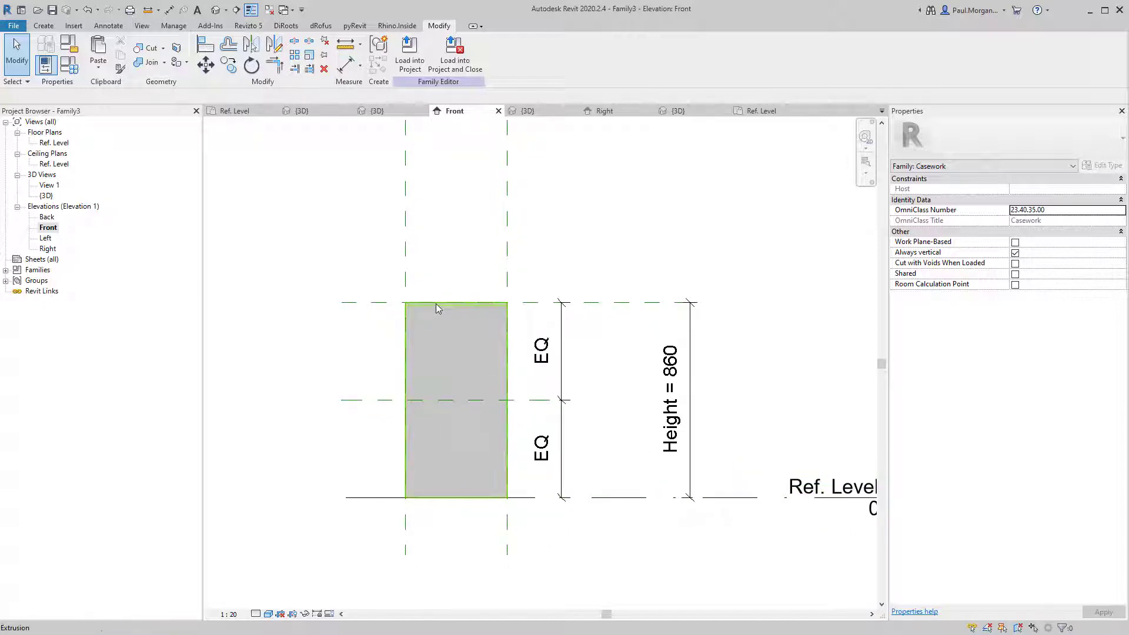
Draw Elevation Swing model lines from top-left corner to right-edge midpoint to bottom-left corner.
{"action": "left_click", "coordinate": [50, 25]}
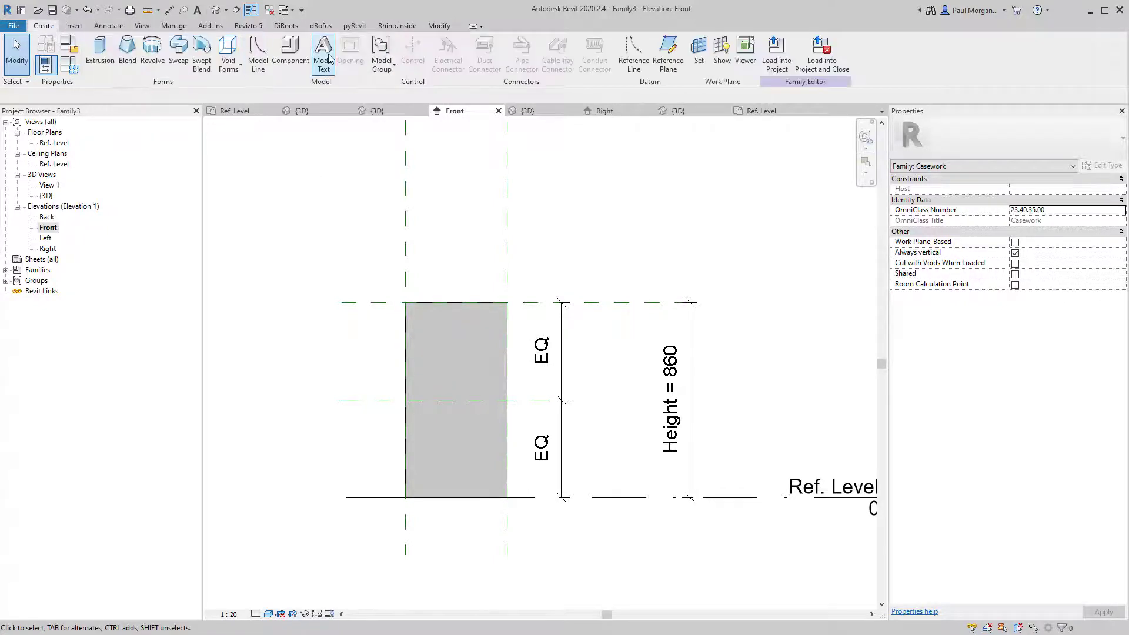
{"action": "left_click", "coordinate": [259, 65]}
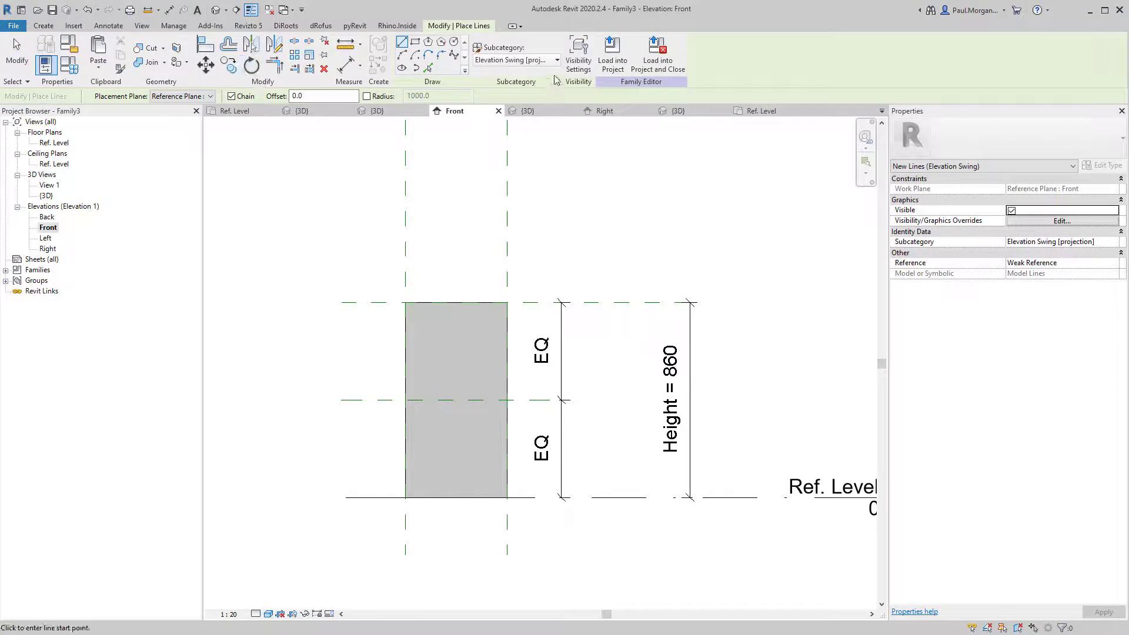
{"action": "left_click", "coordinate": [494, 60]}
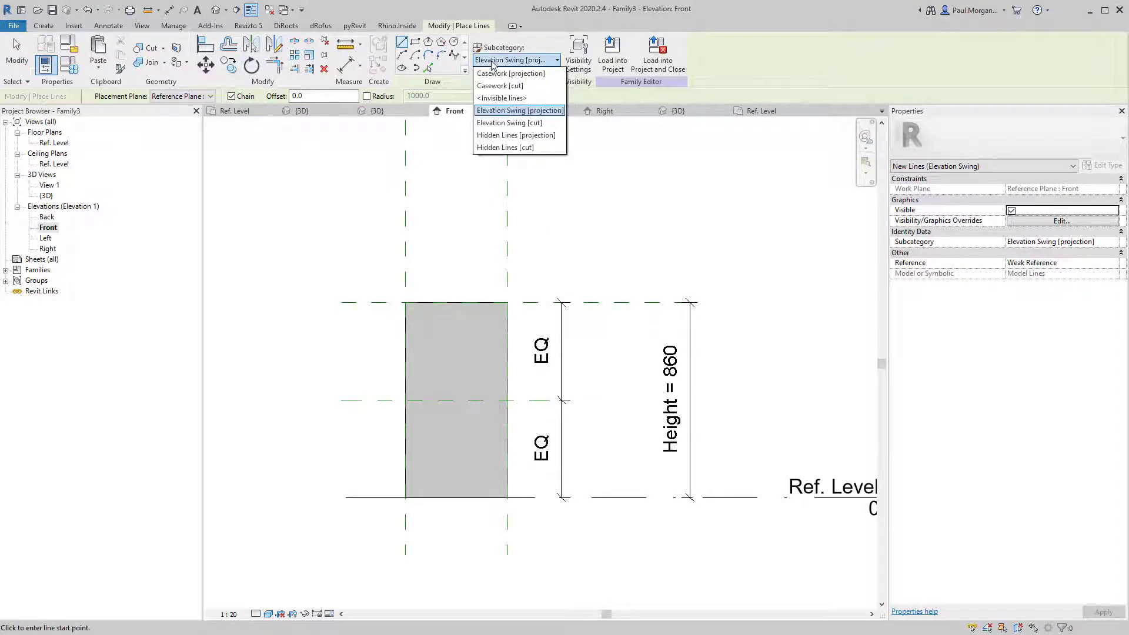
{"action": "left_click", "coordinate": [491, 60]}
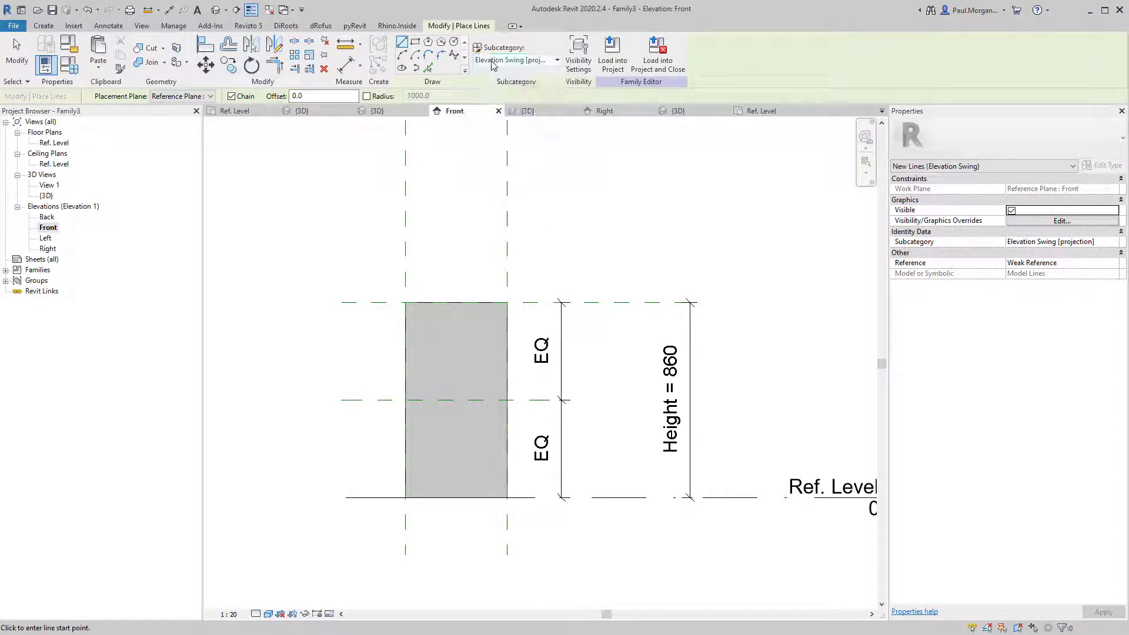
{"action": "left_click", "coordinate": [406, 303]}
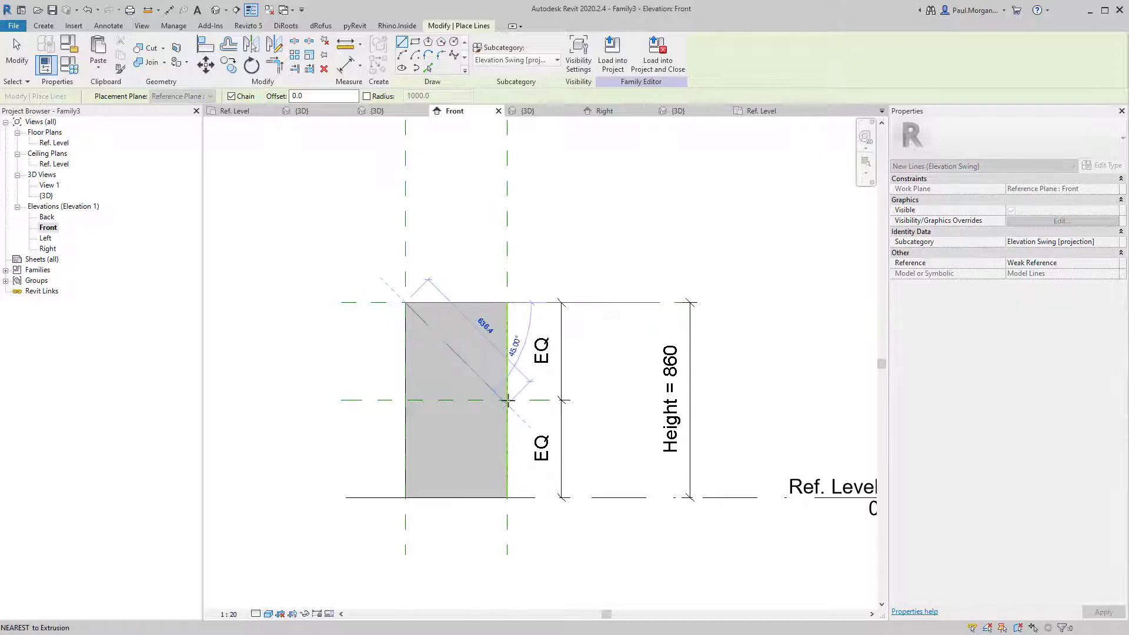
{"action": "scroll", "coordinate": [507, 401], "scroll_direction": "up", "scroll_amount": 2}
{"action": "scroll", "coordinate": [510, 400], "scroll_direction": "down", "scroll_amount": 2}
{"action": "left_click", "coordinate": [509, 400]}
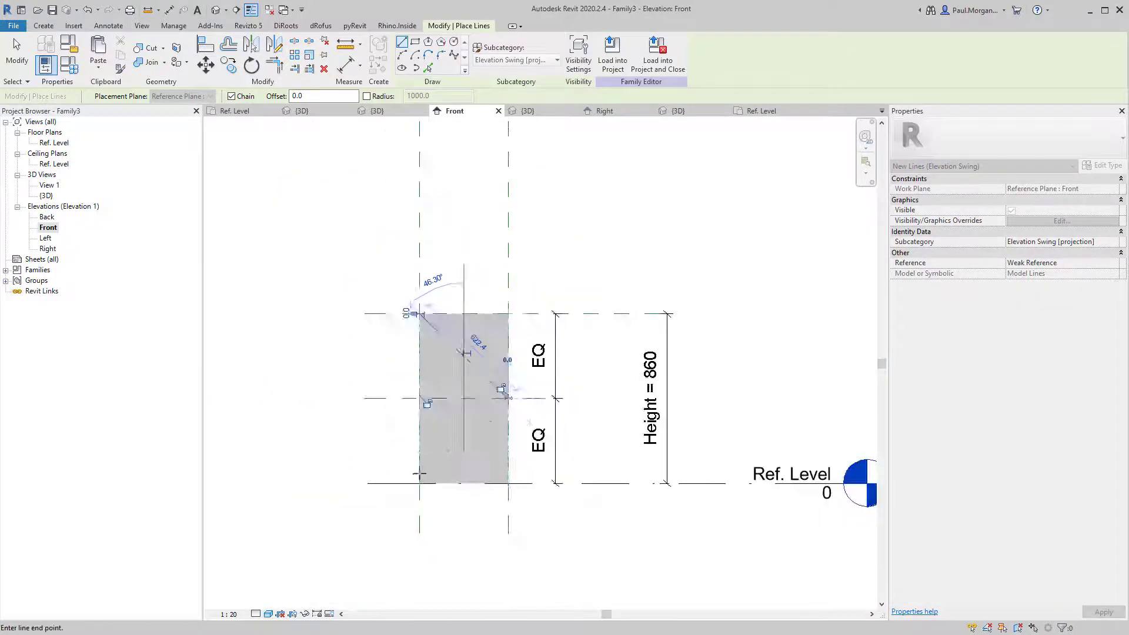
{"action": "scroll", "coordinate": [421, 482], "scroll_direction": "up", "scroll_amount": 3}
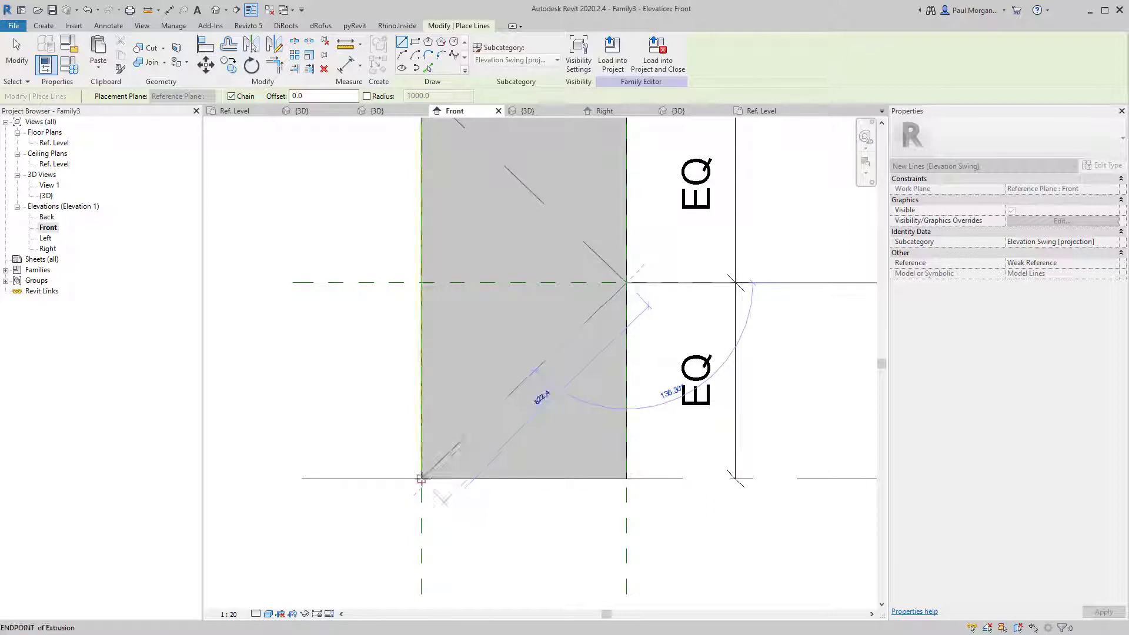
{"action": "left_click", "coordinate": [421, 480]}
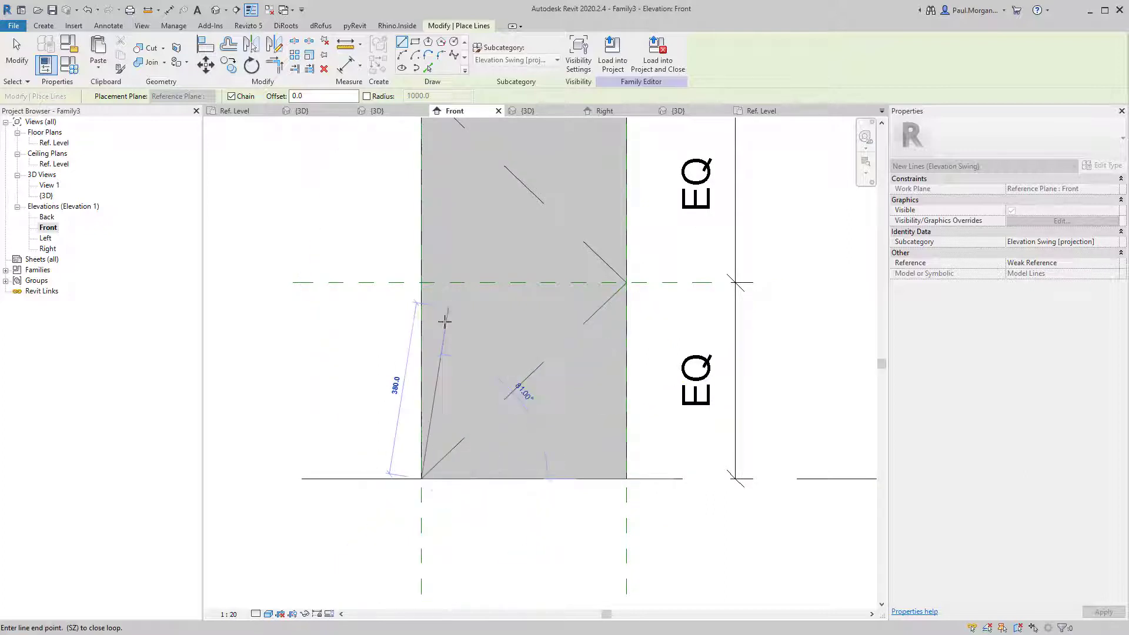
{"action": "key", "text": "Escape"}
{"action": "key", "text": "Escape"}
Inspect the lower swing line and reframe the view on the panel and level.
{"action": "scroll", "coordinate": [421, 448], "scroll_direction": "down", "scroll_amount": 1}
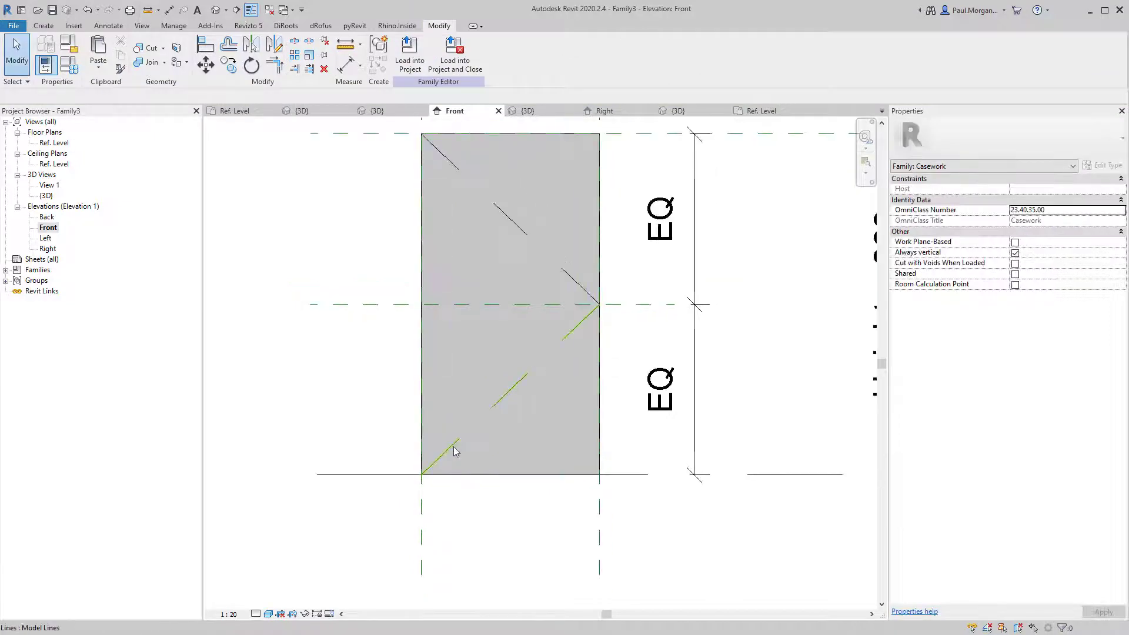
{"action": "left_click", "coordinate": [454, 447]}
{"action": "middle_click_drag", "start_coordinate": [453, 375], "coordinate": [468, 422]}
{"action": "key", "text": "Escape"}
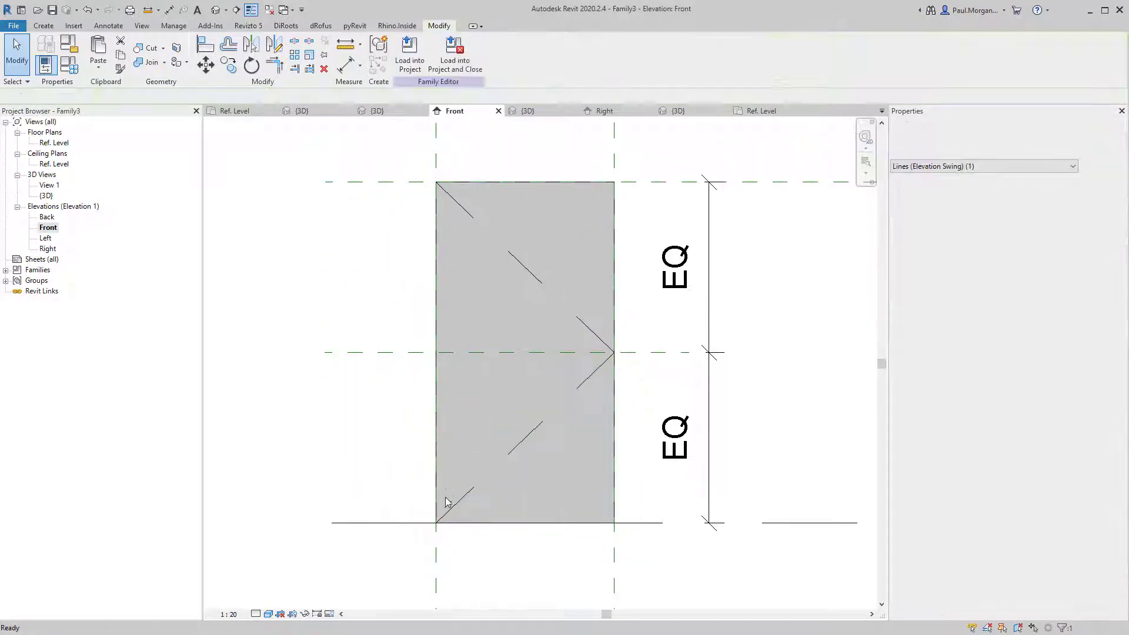
{"action": "mouse_move", "coordinate": [453, 516]}
{"action": "left_mouse_down"}
{"action": "mouse_move", "coordinate": [434, 524]}
{"action": "mouse_move", "coordinate": [443, 492]}
{"action": "mouse_move", "coordinate": [435, 523]}
{"action": "left_mouse_up"}
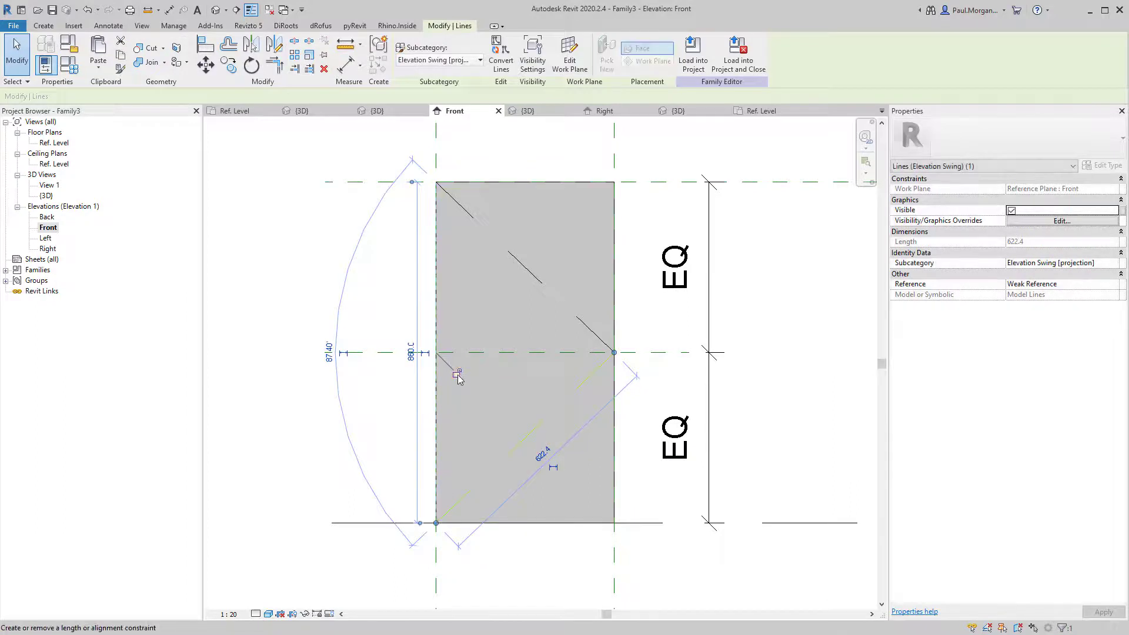
{"action": "key", "text": "Escape"}
{"action": "scroll", "coordinate": [461, 471], "scroll_direction": "down", "scroll_amount": 4}
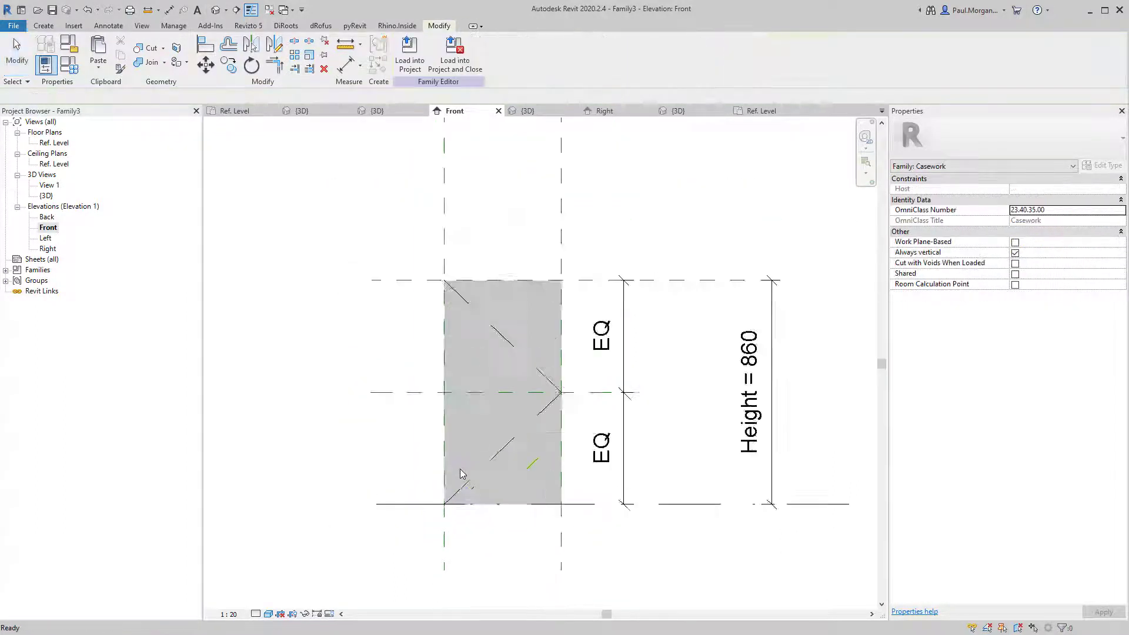
{"action": "middle_click_drag", "start_coordinate": [484, 491], "coordinate": [438, 462]}
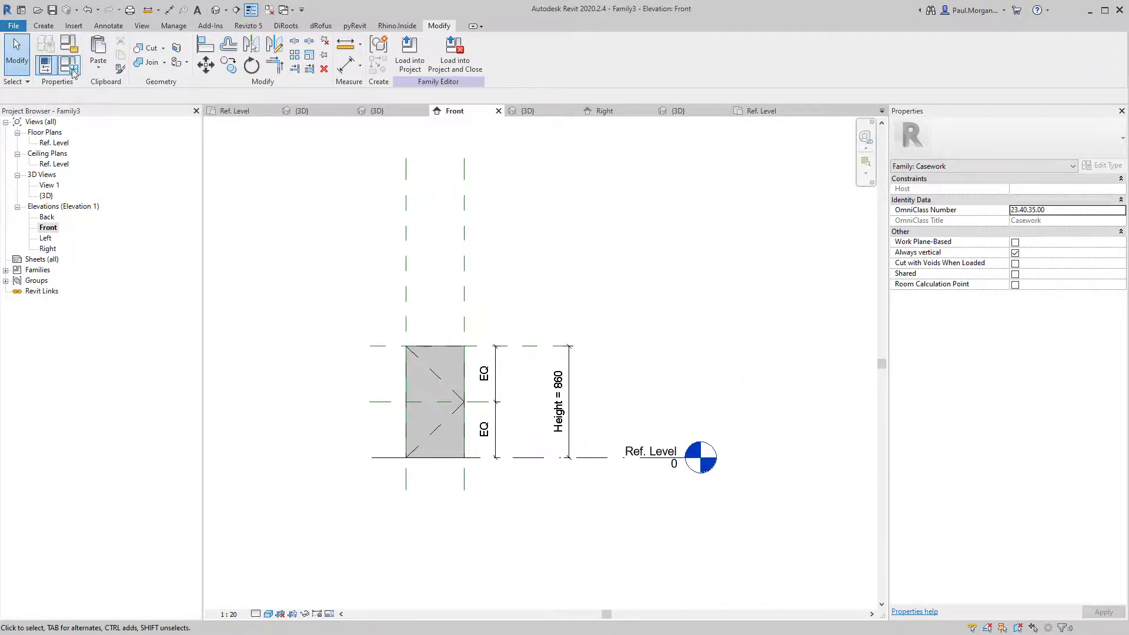
Open Family Types with FT and select the Height value.
{"action": "key", "text": "f"}
{"action": "key", "text": "t"}
{"action": "left_click", "coordinate": [851, 243]}
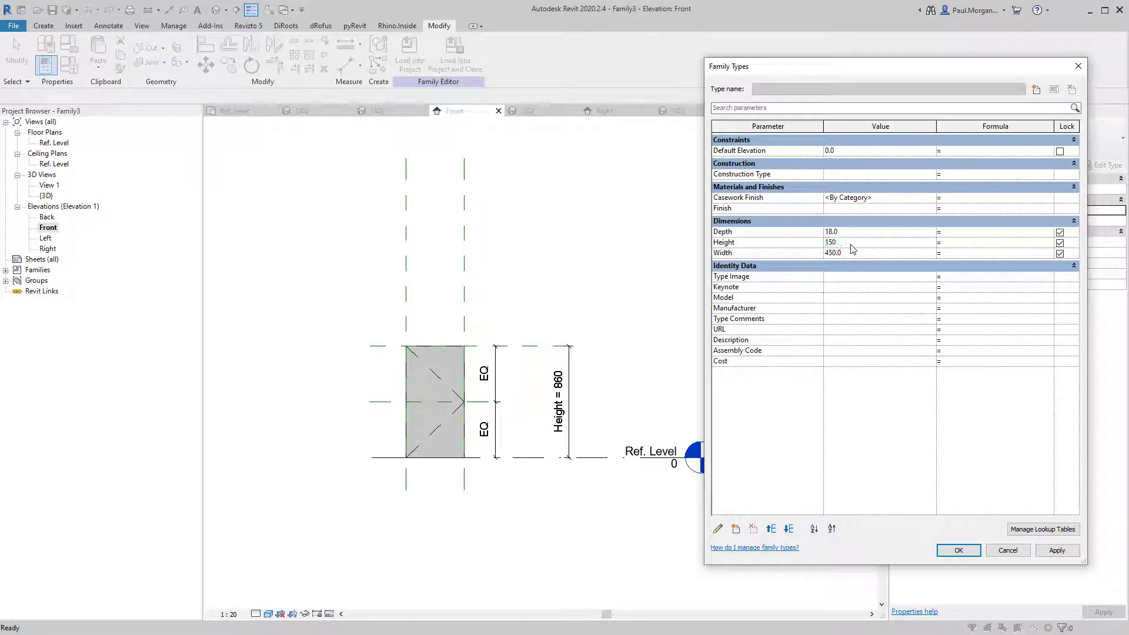
Flex the panel Height through 1500, 2000 and 600, then apply a final Height of 760.
{"action": "type", "text": "1500"}
{"action": "left_click", "coordinate": [1057, 551]}
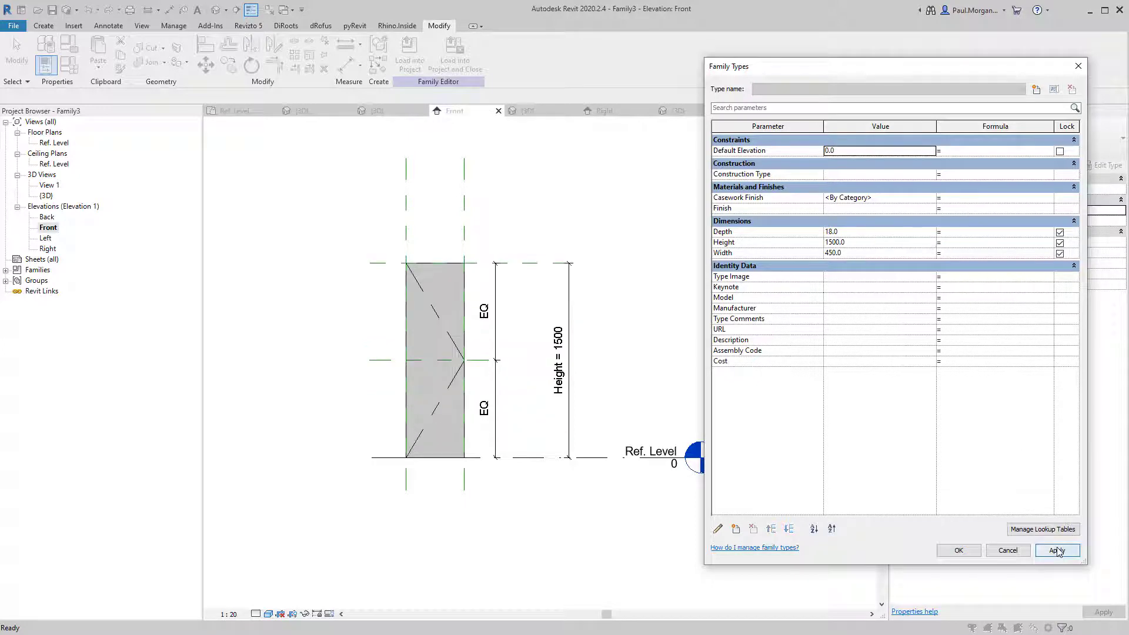
{"action": "left_click", "coordinate": [852, 244]}
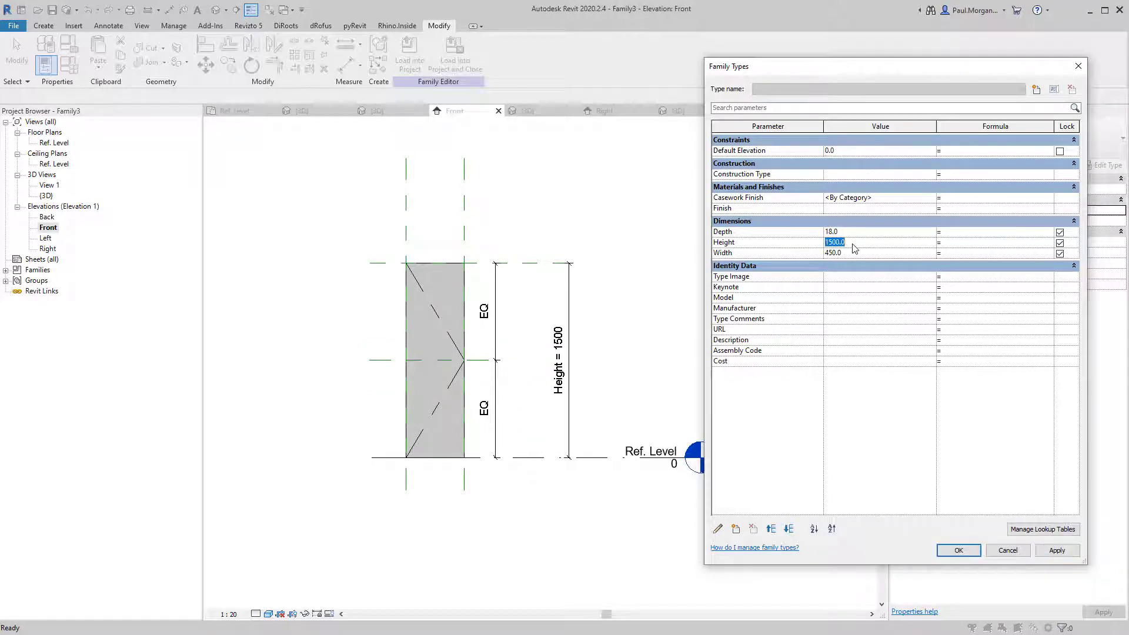
{"action": "left_click", "coordinate": [1057, 550]}
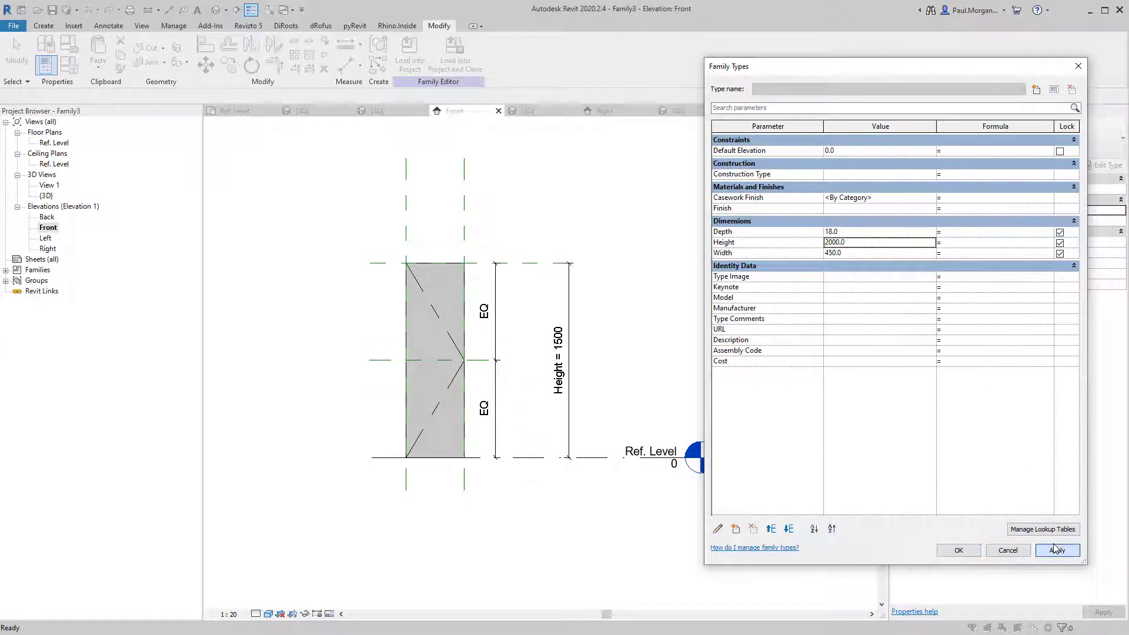
{"action": "left_click", "coordinate": [888, 244]}
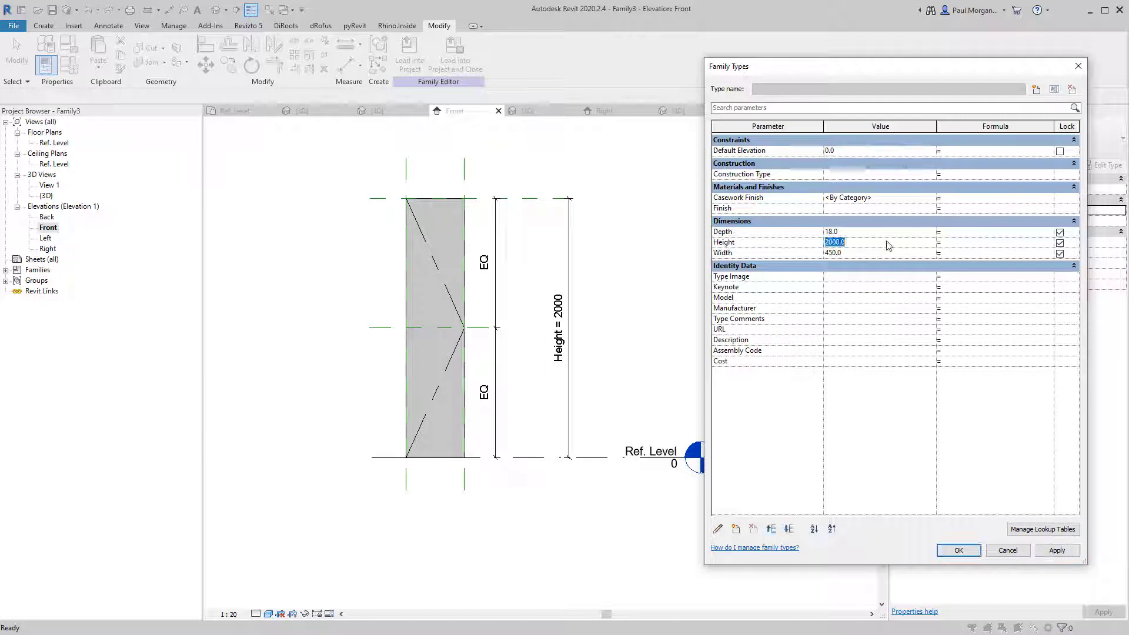
{"action": "type", "text": "600"}
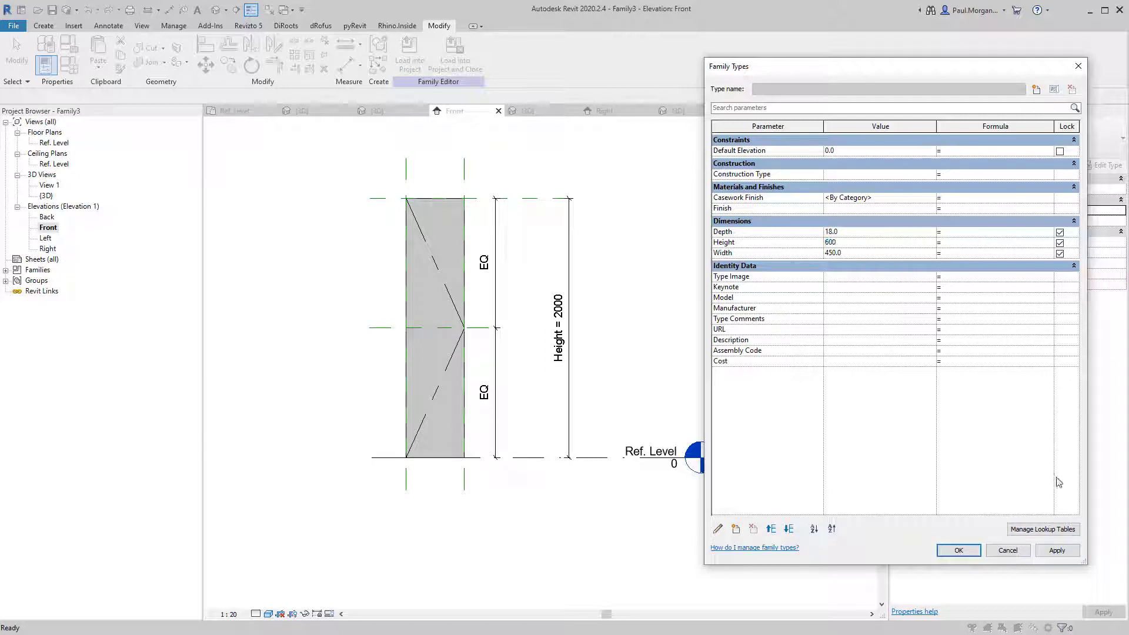
{"action": "left_click", "coordinate": [1057, 550]}
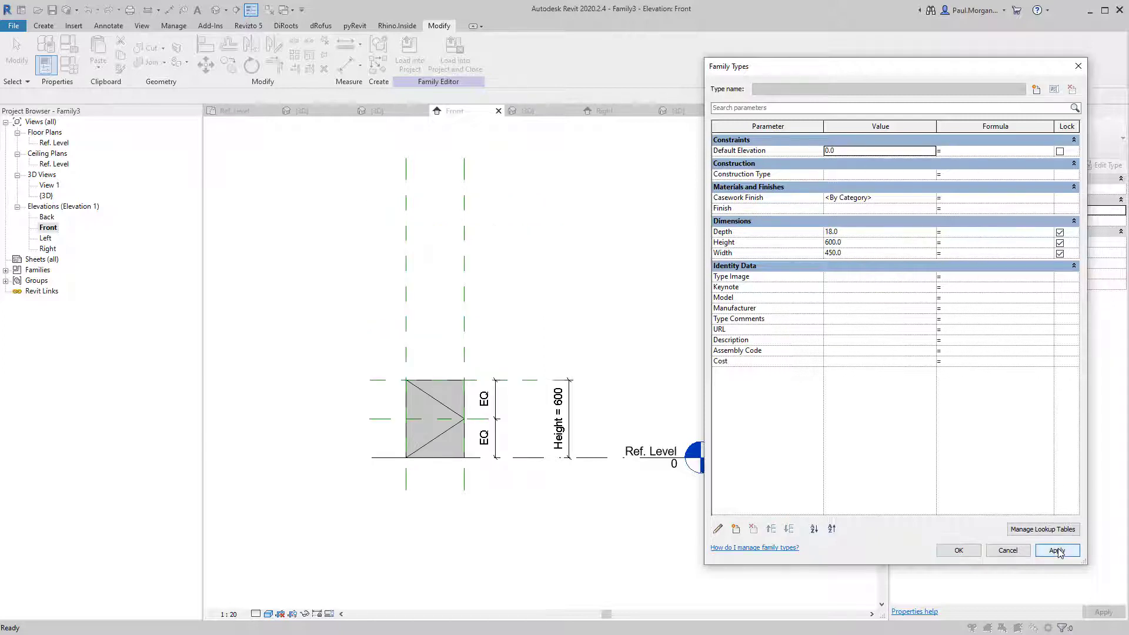
{"action": "left_click", "coordinate": [850, 243]}
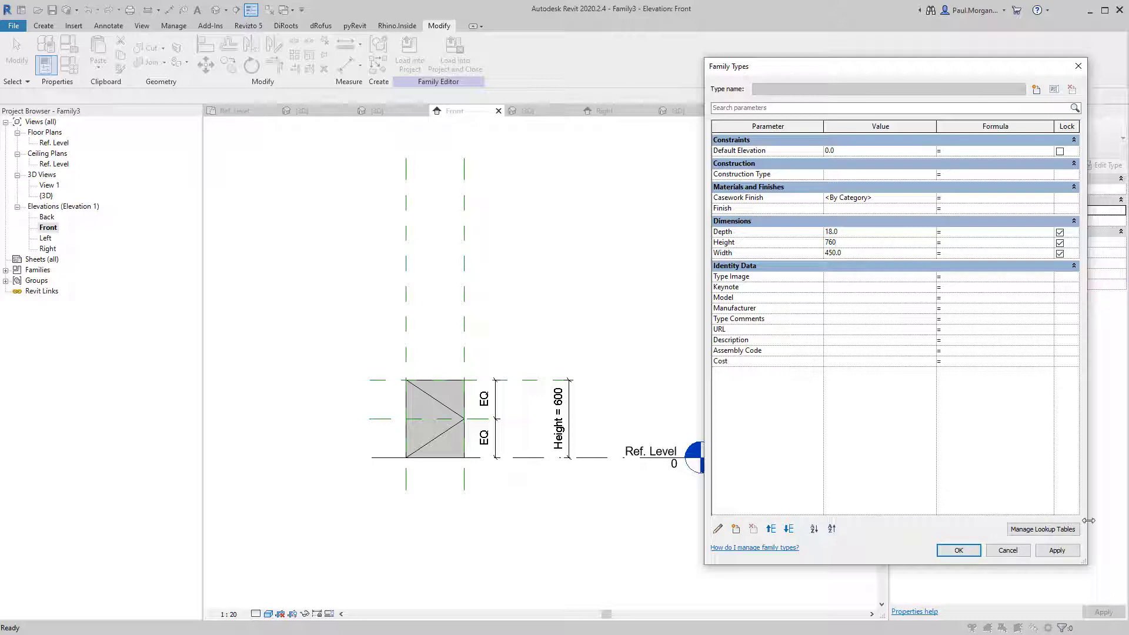
{"action": "left_click", "coordinate": [1062, 555]}
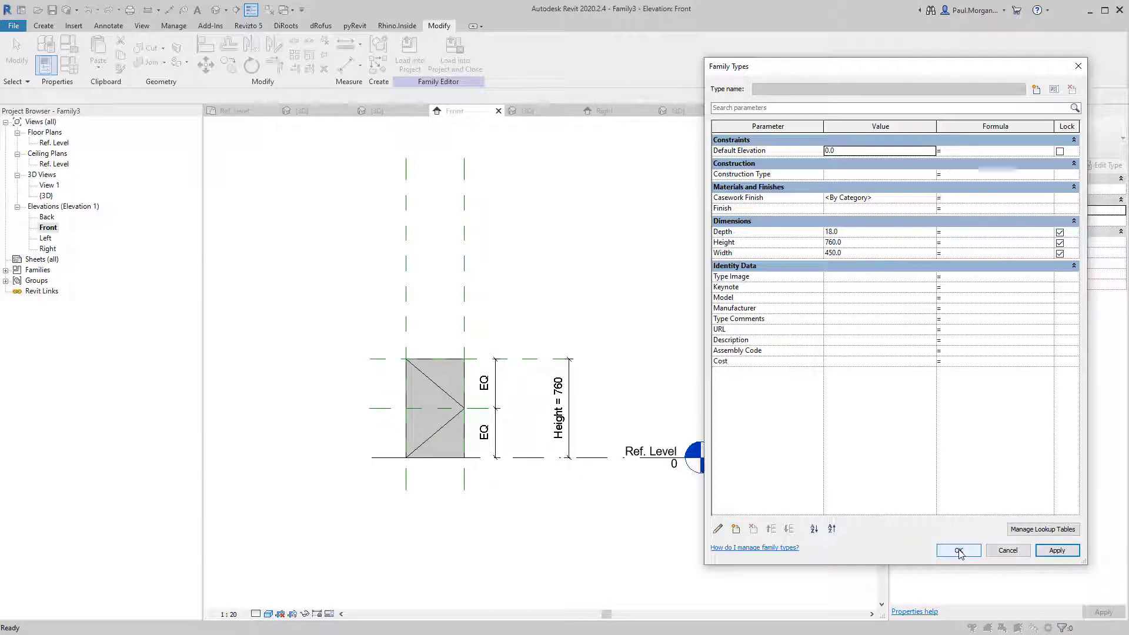
Narrow the panel to a Width of 300 and accept the Family Types changes.
{"action": "left_click", "coordinate": [874, 253]}
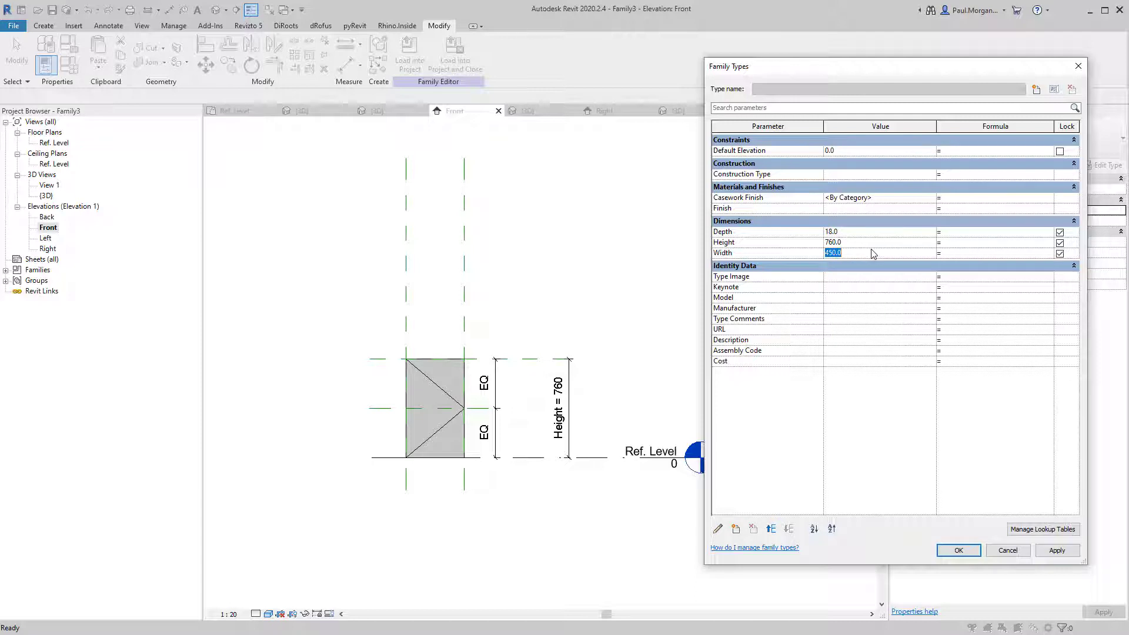
{"action": "left_click", "coordinate": [1045, 553]}
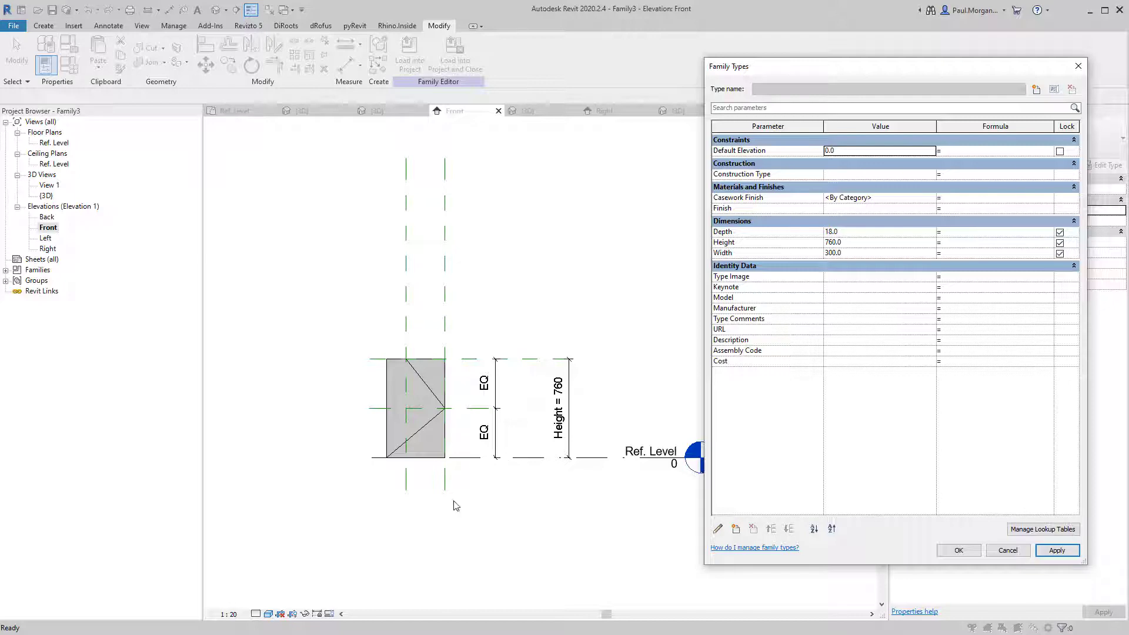
{"action": "left_click", "coordinate": [851, 254]}
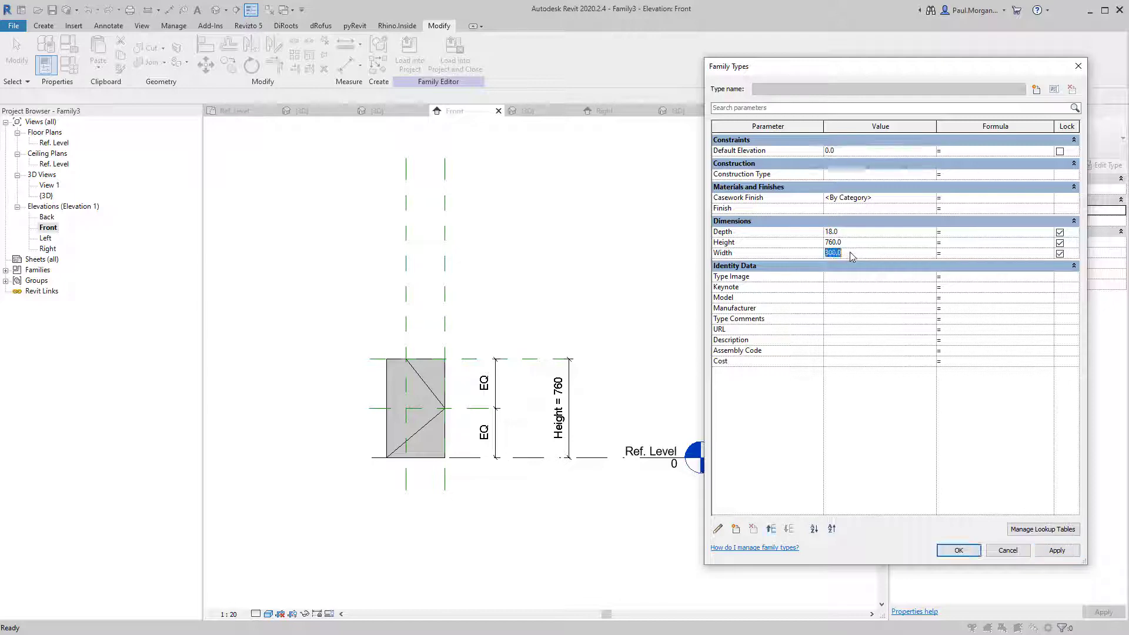
{"action": "left_click", "coordinate": [959, 550]}
{"action": "scroll", "coordinate": [388, 410], "scroll_direction": "up", "scroll_amount": 3}
Snap the panel extrusion's left edge to the reference plane.
{"action": "left_click", "coordinate": [388, 410]}
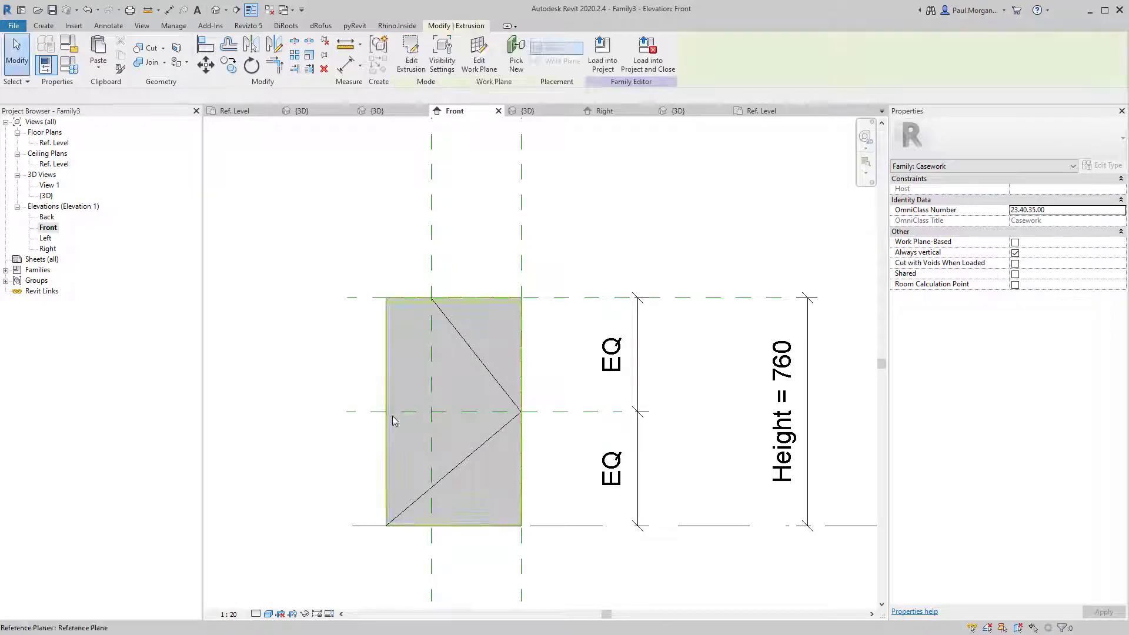
{"action": "left_click_drag", "start_coordinate": [388, 411], "coordinate": [432, 412]}
{"action": "left_click", "coordinate": [559, 497]}
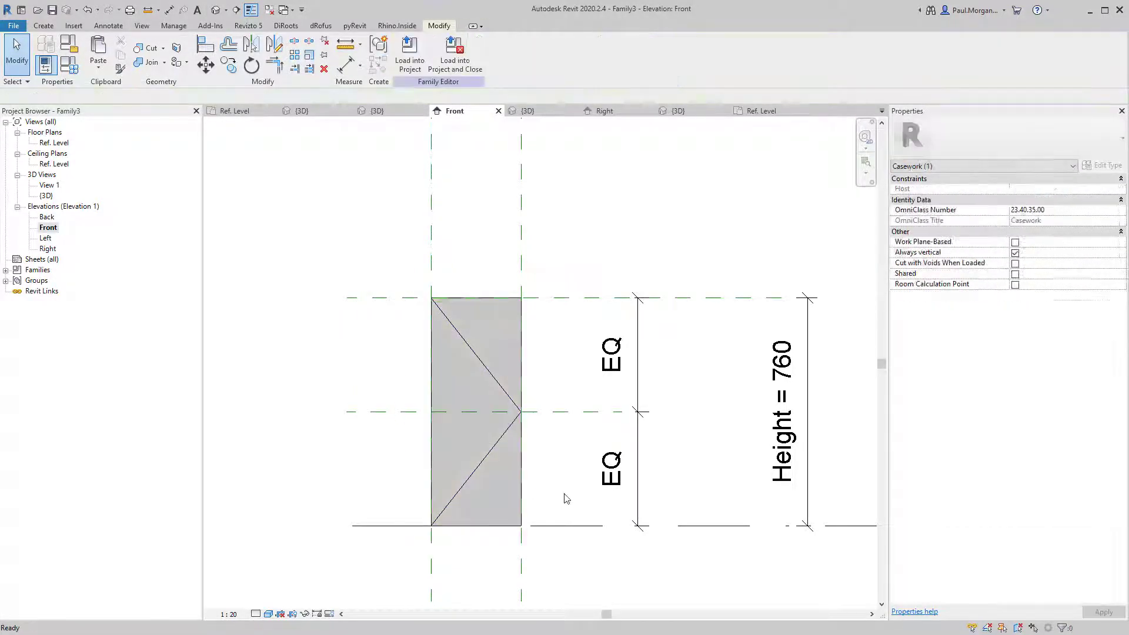
{"action": "scroll", "coordinate": [526, 494], "scroll_direction": "down", "scroll_amount": 3}
Add an aligned dimension (300) between the two width reference planes using DI.
{"action": "key", "text": "d"}
{"action": "key", "text": "i"}
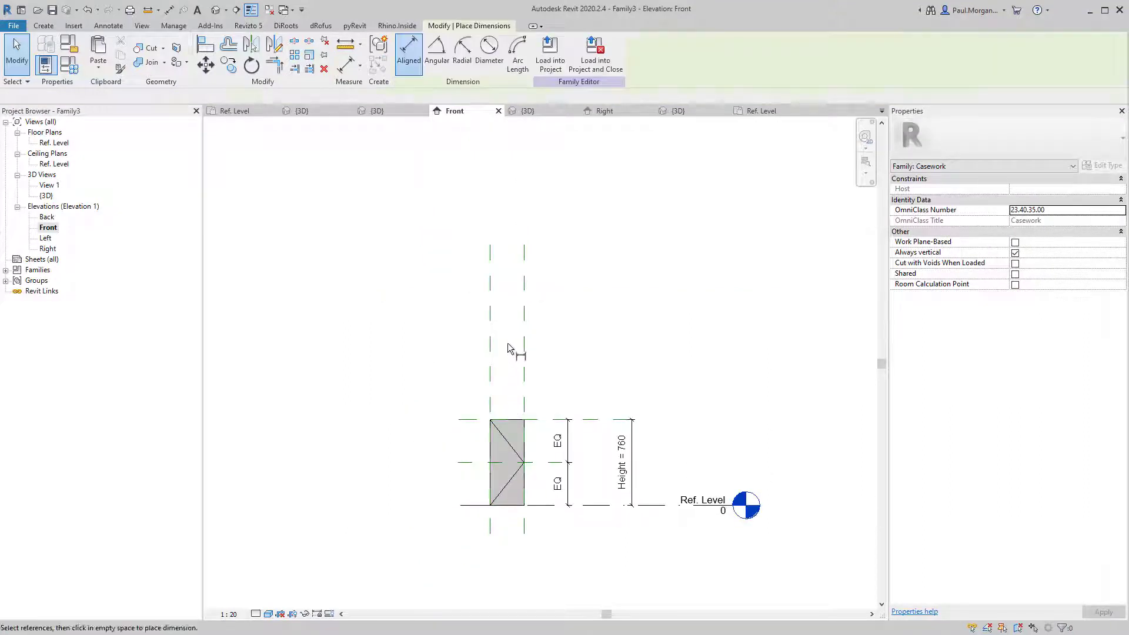
{"action": "left_click", "coordinate": [490, 353]}
{"action": "left_click", "coordinate": [524, 360]}
{"action": "left_click", "coordinate": [544, 393]}
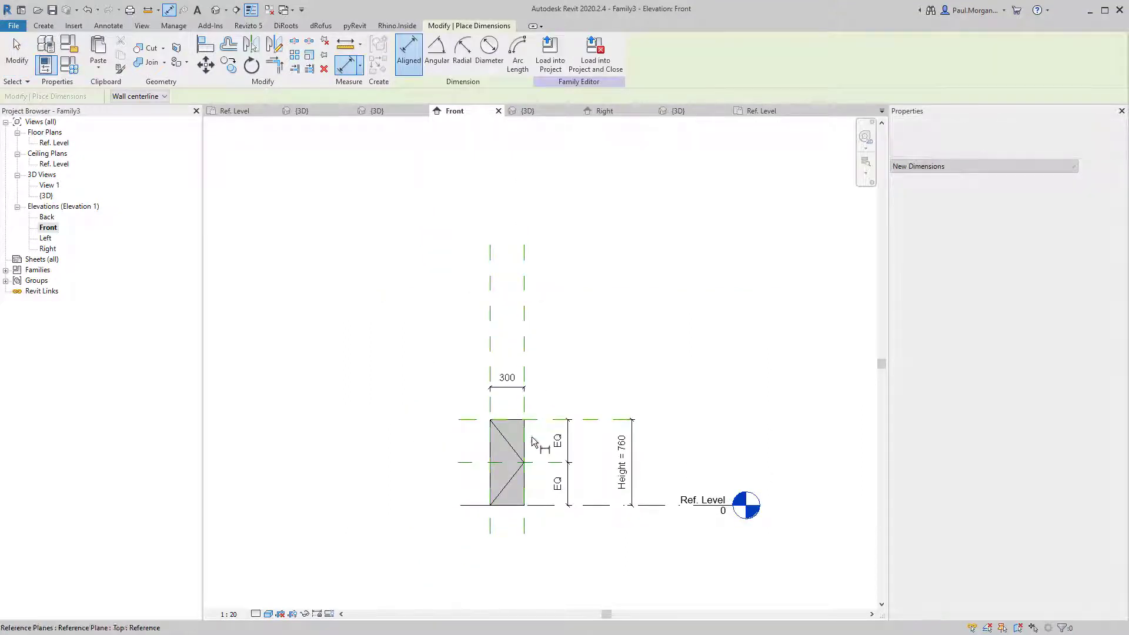
{"action": "key", "text": "Escape"}
Set the panel Width to 600 in Family Types and apply it.
{"action": "key", "text": "f"}
{"action": "key", "text": "t"}
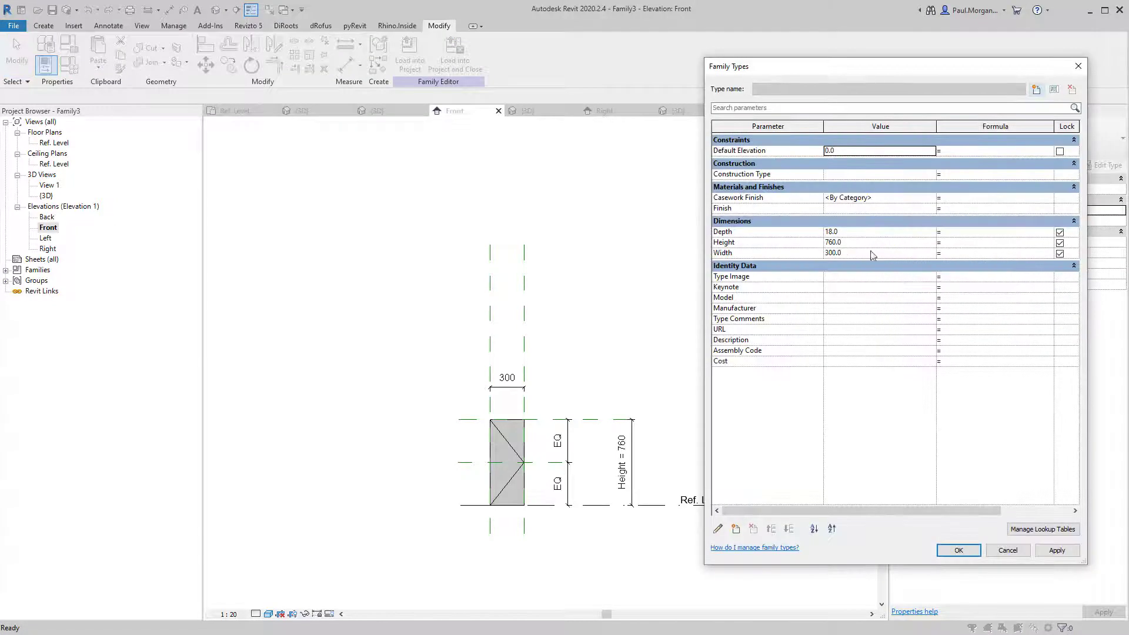
{"action": "left_click", "coordinate": [863, 253]}
{"action": "type", "text": "600"}
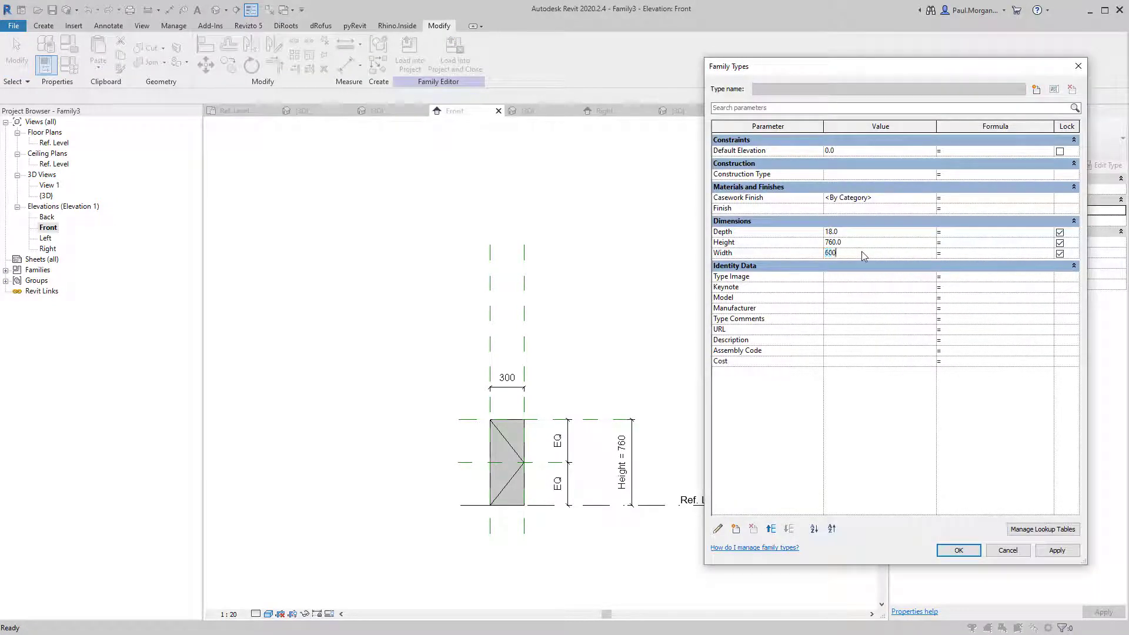
{"action": "left_click", "coordinate": [1059, 551]}
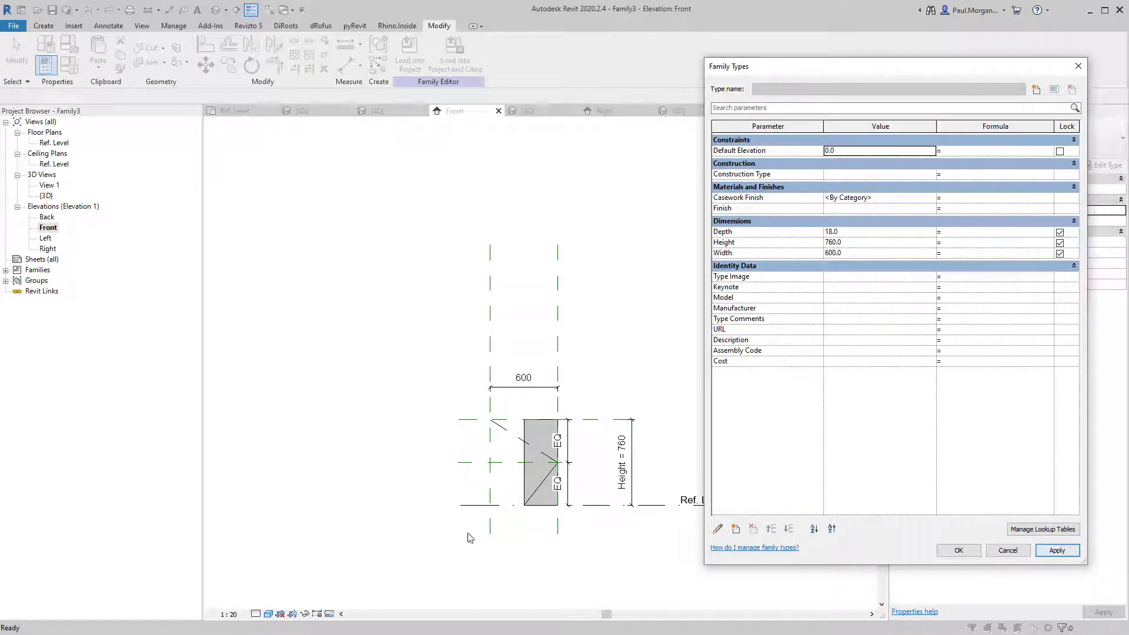
{"action": "left_click", "coordinate": [958, 551]}
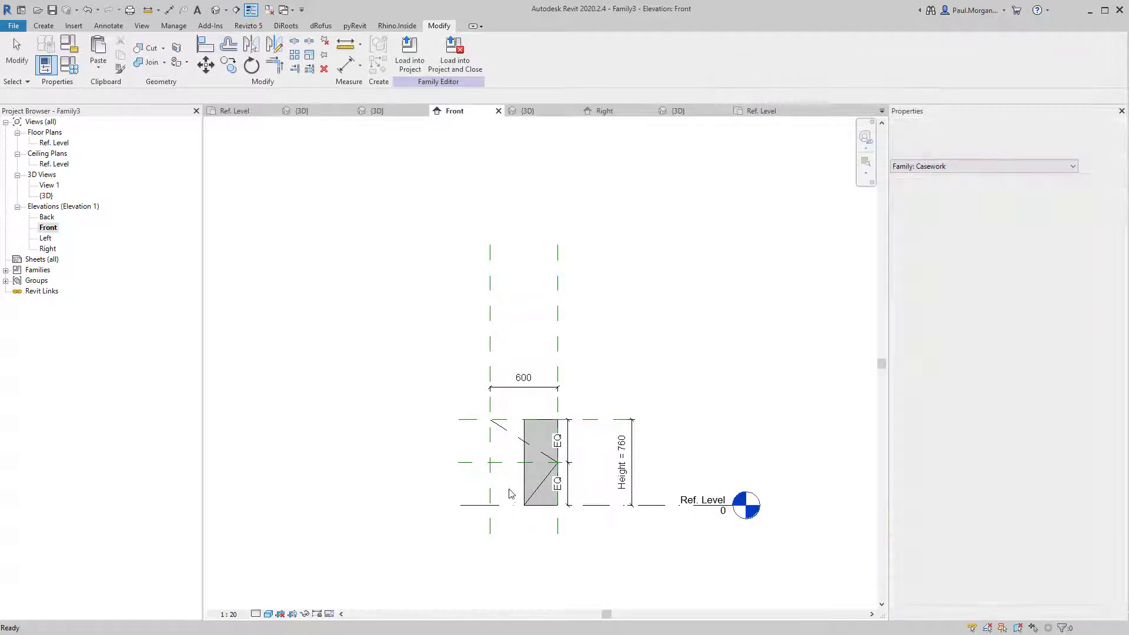
{"action": "scroll", "coordinate": [511, 494], "scroll_direction": "up", "scroll_amount": 4}
Stretch the extrusion's left edge and the lower swing line's end to the new bottom-left corner.
{"action": "left_click", "coordinate": [538, 482]}
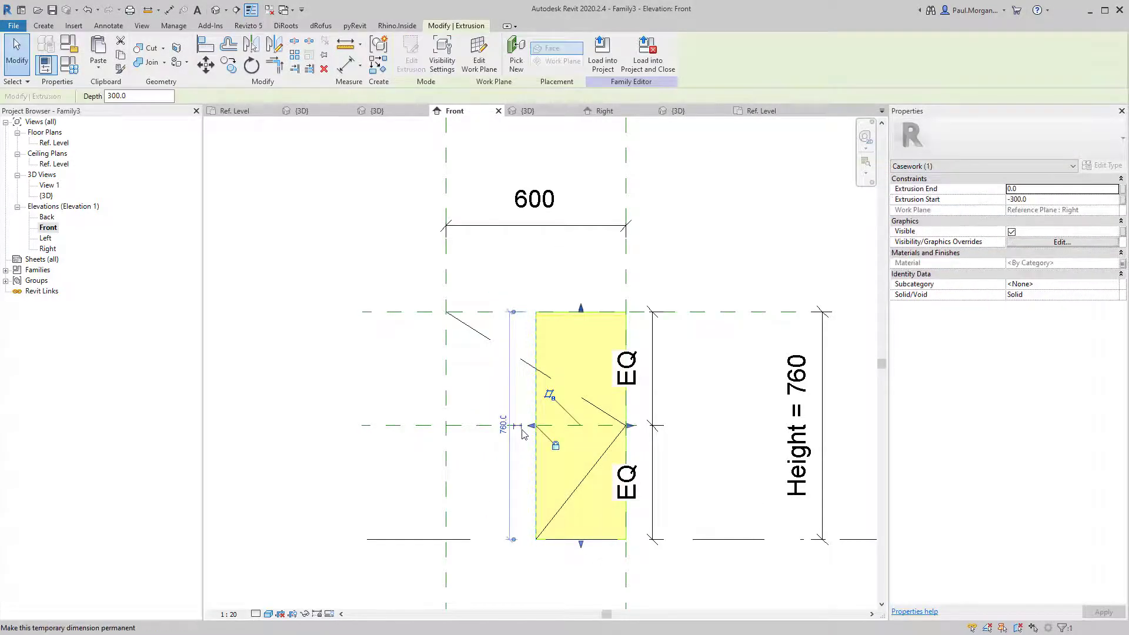
{"action": "left_click_drag", "start_coordinate": [530, 426], "coordinate": [449, 431]}
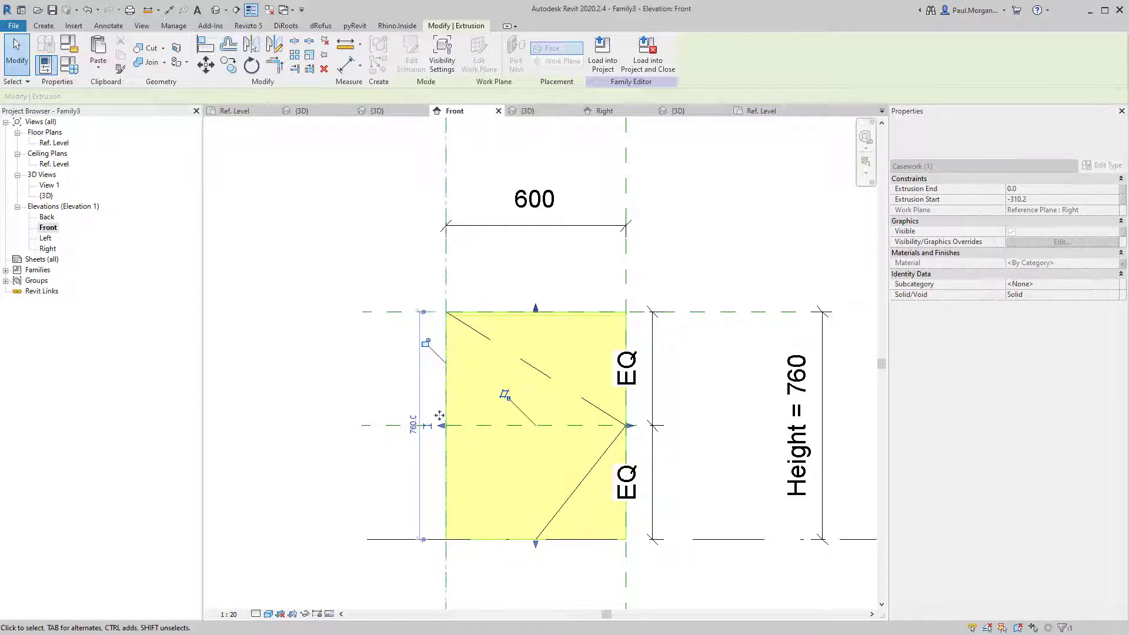
{"action": "key", "text": "Escape"}
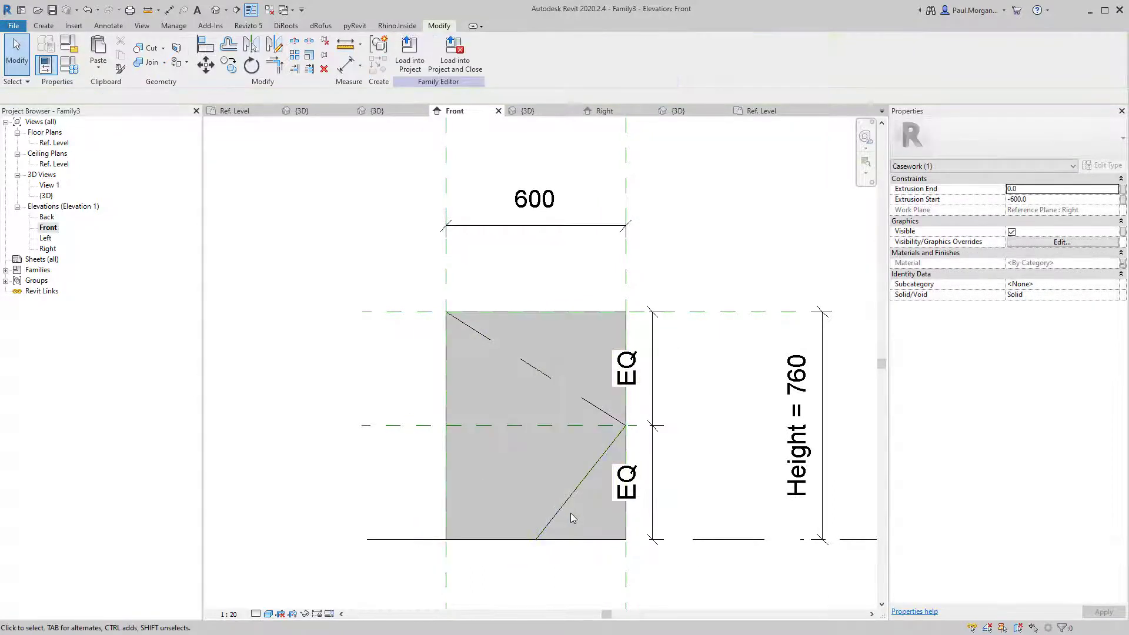
{"action": "left_click", "coordinate": [538, 540]}
{"action": "left_click_drag", "start_coordinate": [537, 539], "coordinate": [449, 538]}
{"action": "left_click", "coordinate": [499, 584]}
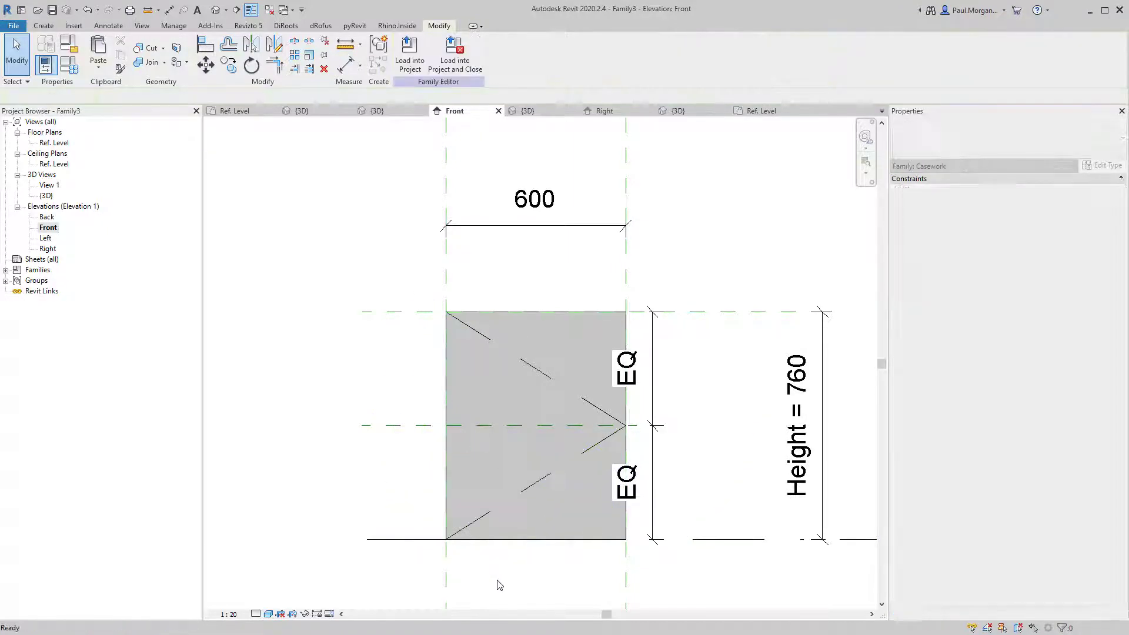
{"action": "scroll", "coordinate": [499, 582], "scroll_direction": "down", "scroll_amount": 2}
{"action": "middle_click_drag", "start_coordinate": [517, 531], "coordinate": [447, 421]}
{"action": "left_click", "coordinate": [77, 68]}
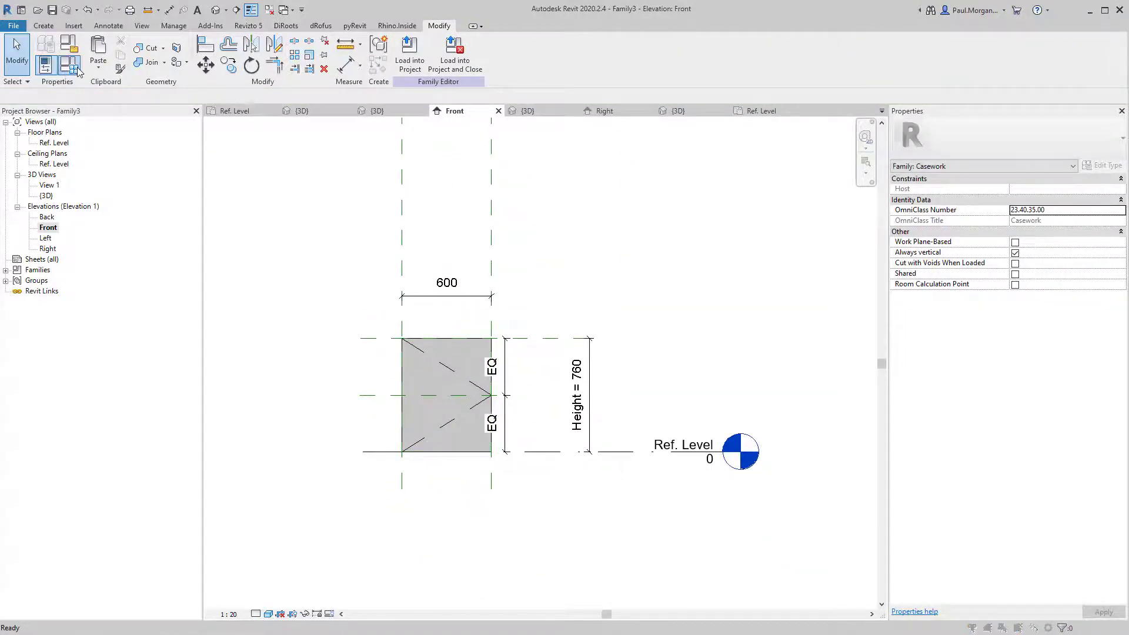
Flex the panel Width to 350, then 450, applying each value.
{"action": "left_click", "coordinate": [865, 247]}
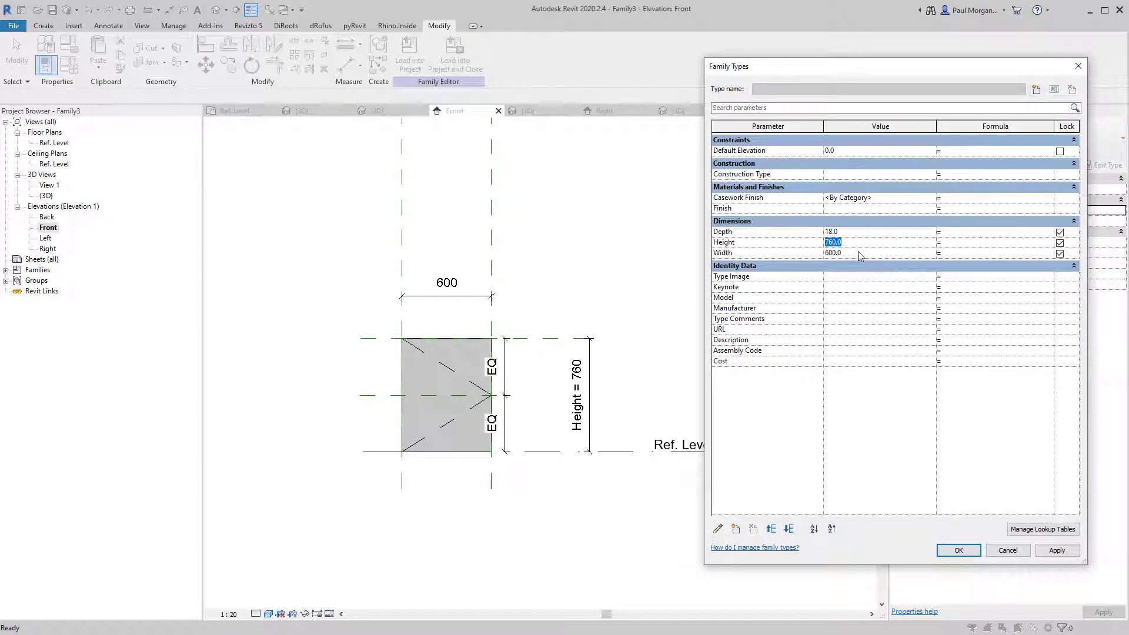
{"action": "left_click", "coordinate": [861, 255]}
{"action": "type", "text": "350"}
{"action": "key", "text": "Tab"}
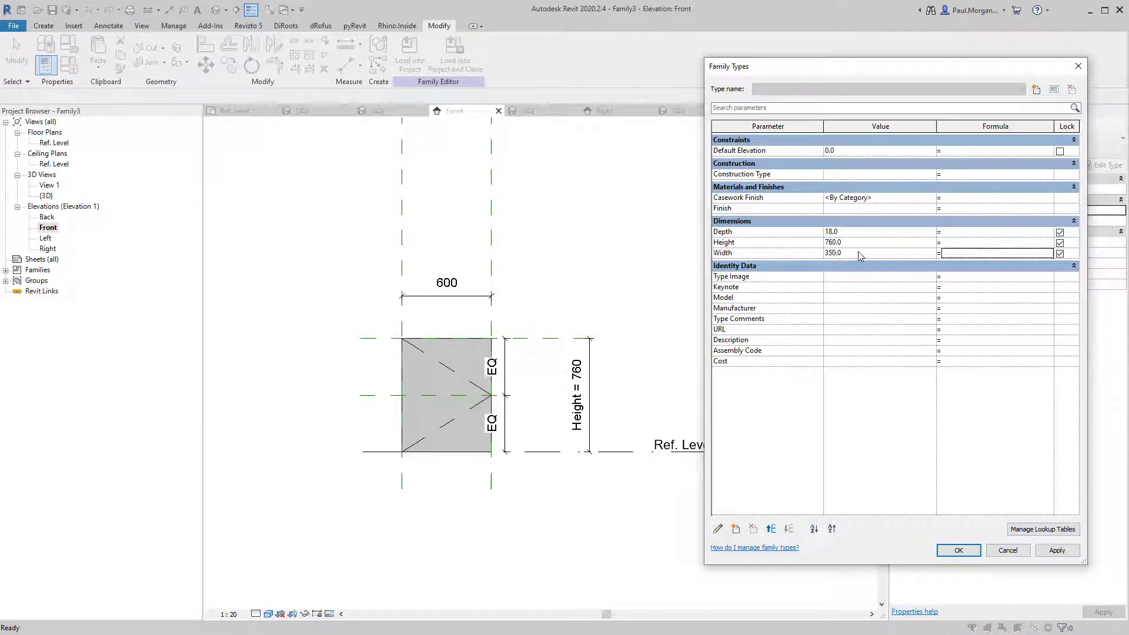
{"action": "left_click", "coordinate": [1049, 551]}
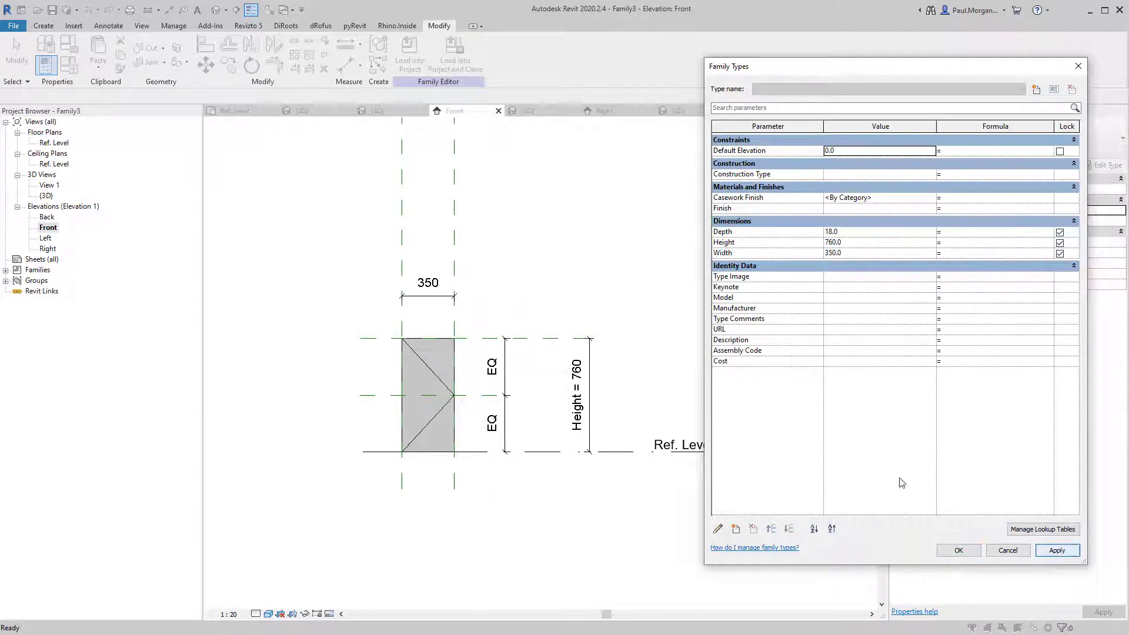
{"action": "left_click", "coordinate": [848, 255]}
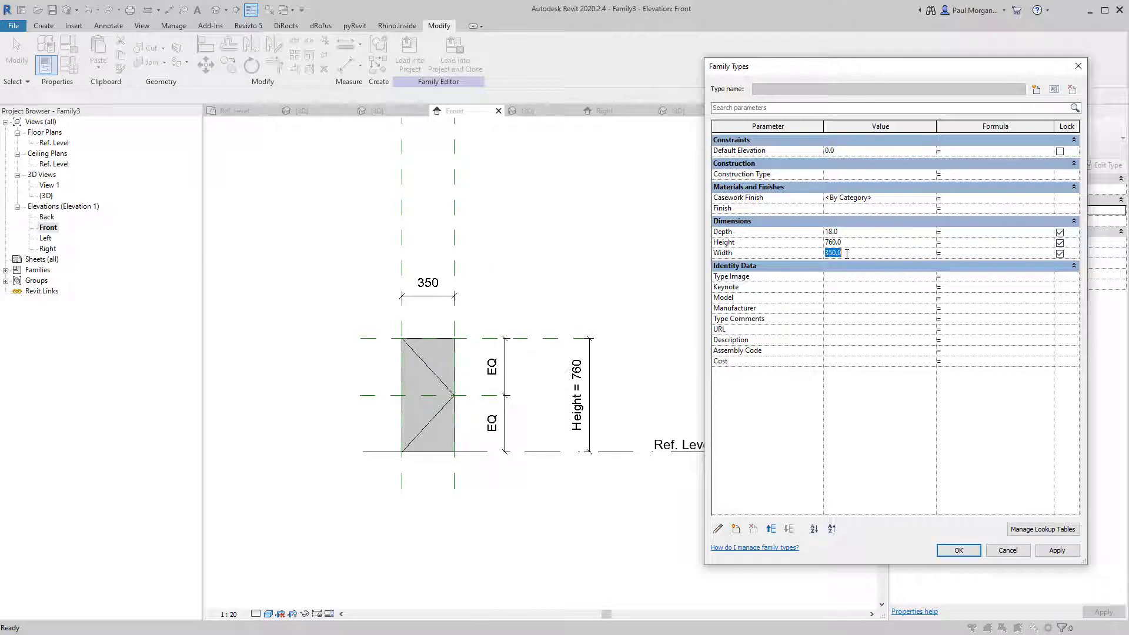
{"action": "left_click", "coordinate": [1057, 551]}
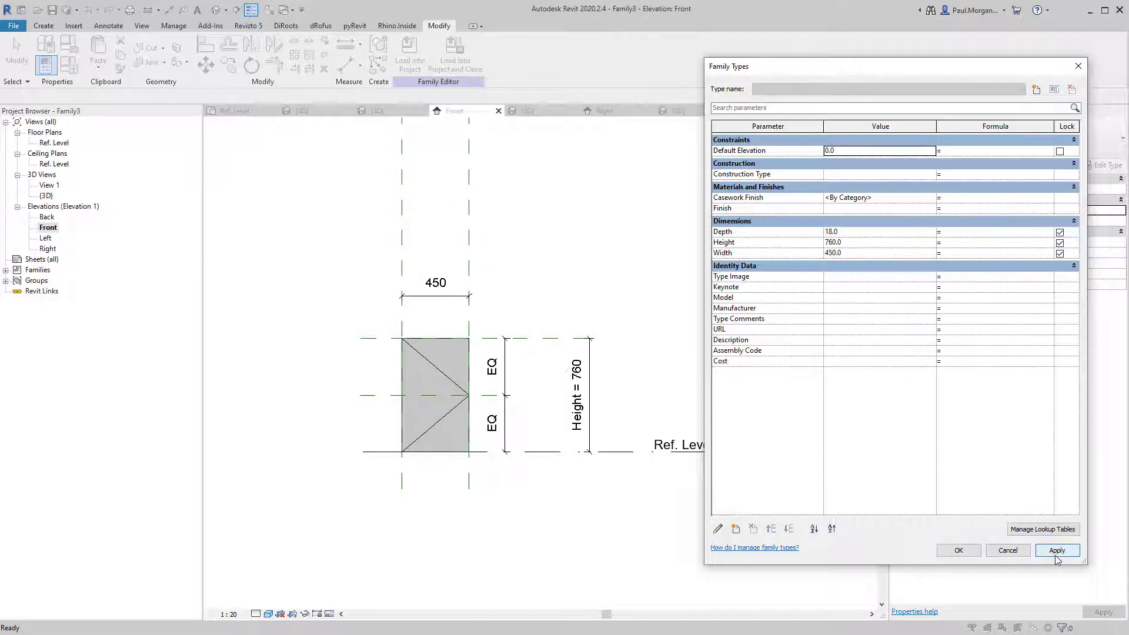
Test a Width of 900, then settle on 450 and close Family Types.
{"action": "left_click", "coordinate": [852, 253]}
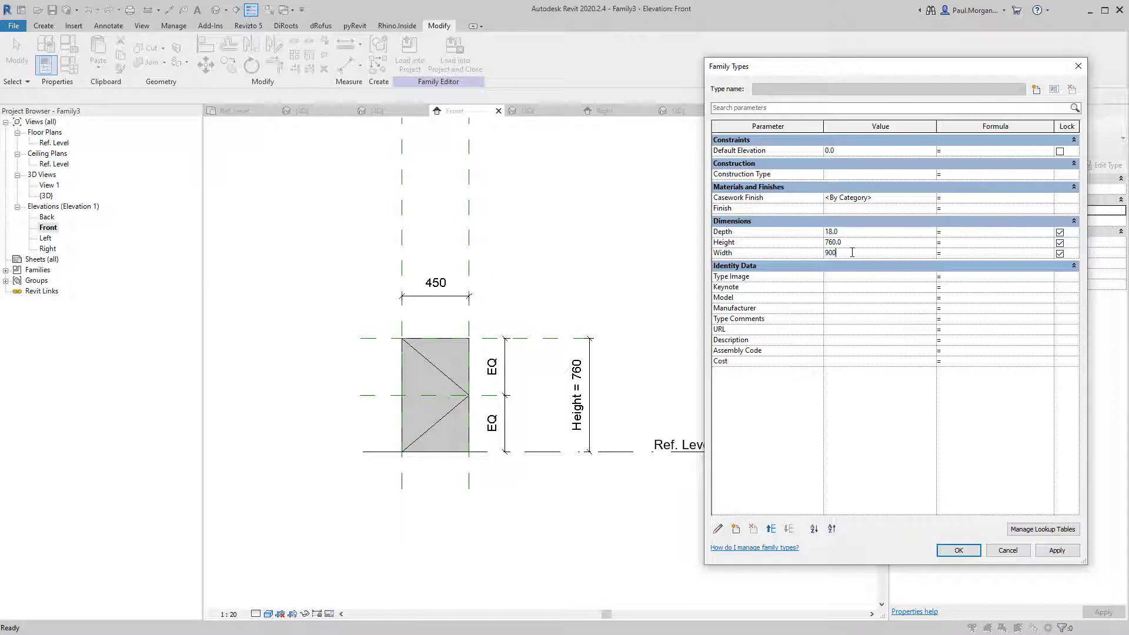
{"action": "type", "text": "900"}
{"action": "left_click", "coordinate": [1059, 553]}
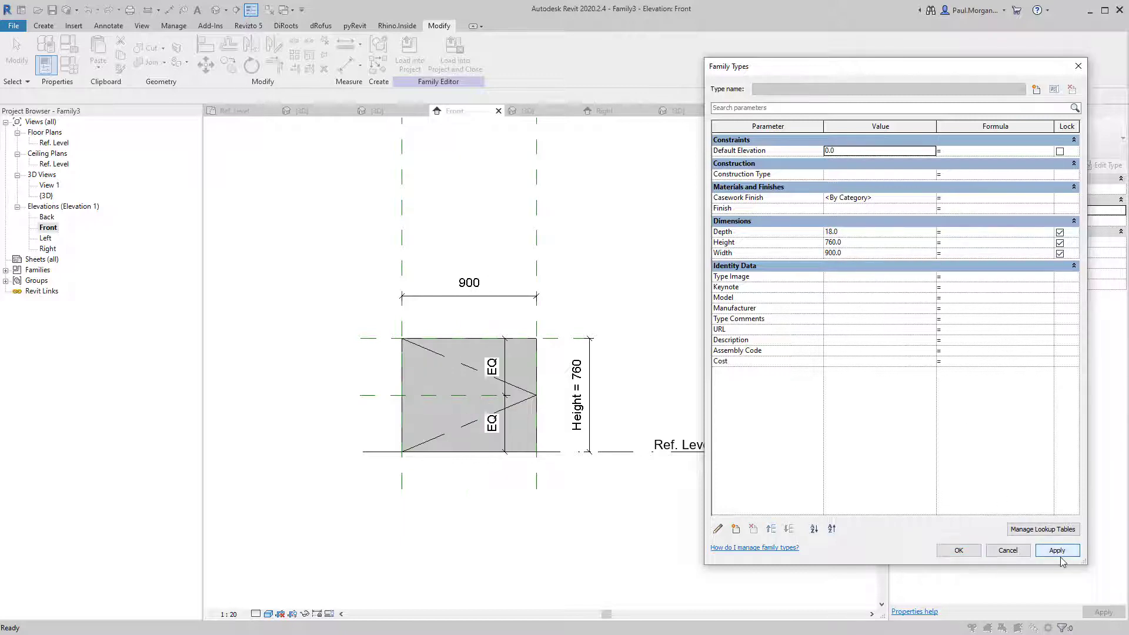
{"action": "left_click", "coordinate": [846, 256]}
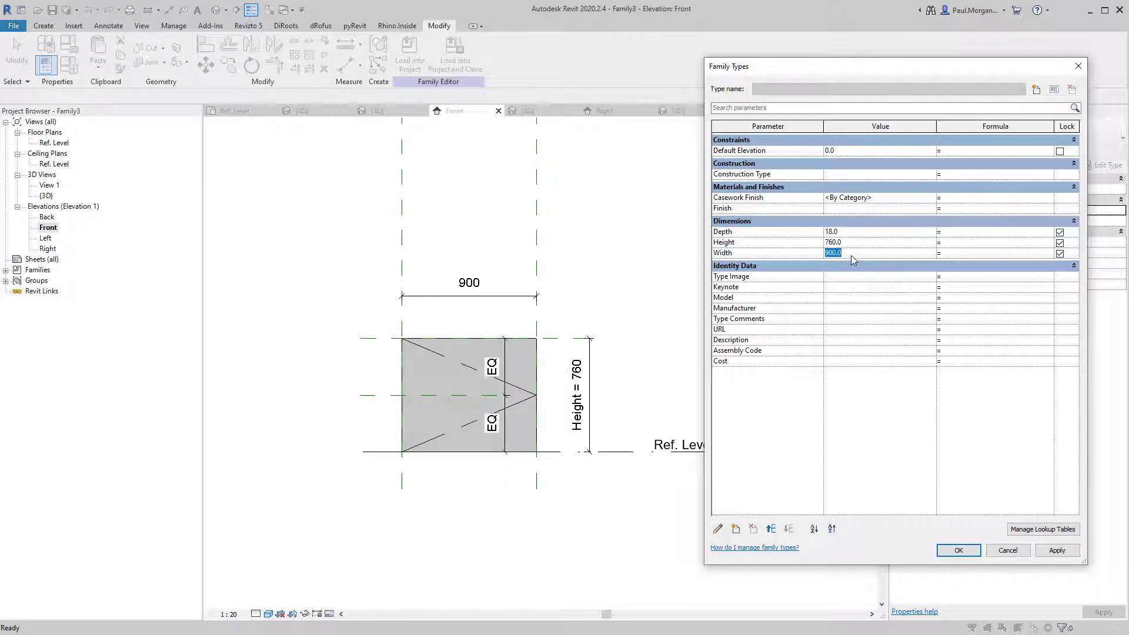
{"action": "type", "text": "450"}
{"action": "key", "text": "Tab"}
{"action": "left_click", "coordinate": [959, 551]}
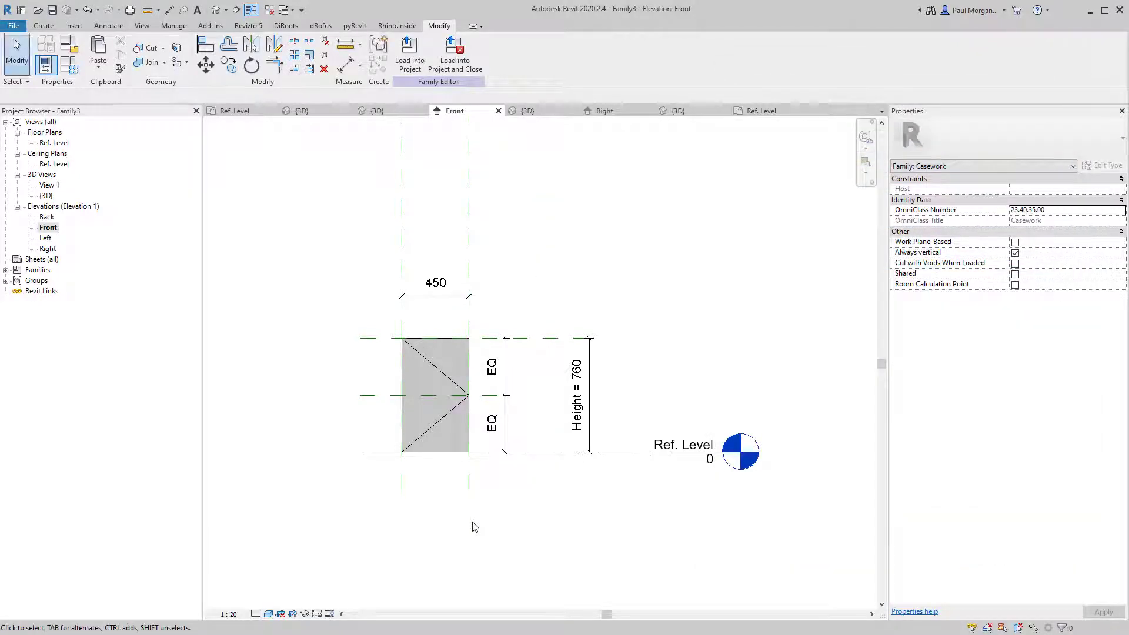
Inspect the upper swing line, keeping the view scale at 1:20 and refitting the view.
{"action": "left_click", "coordinate": [443, 373]}
{"action": "scroll", "coordinate": [438, 381], "scroll_direction": "up", "scroll_amount": 4}
{"action": "scroll", "coordinate": [483, 476], "scroll_direction": "down", "scroll_amount": 3}
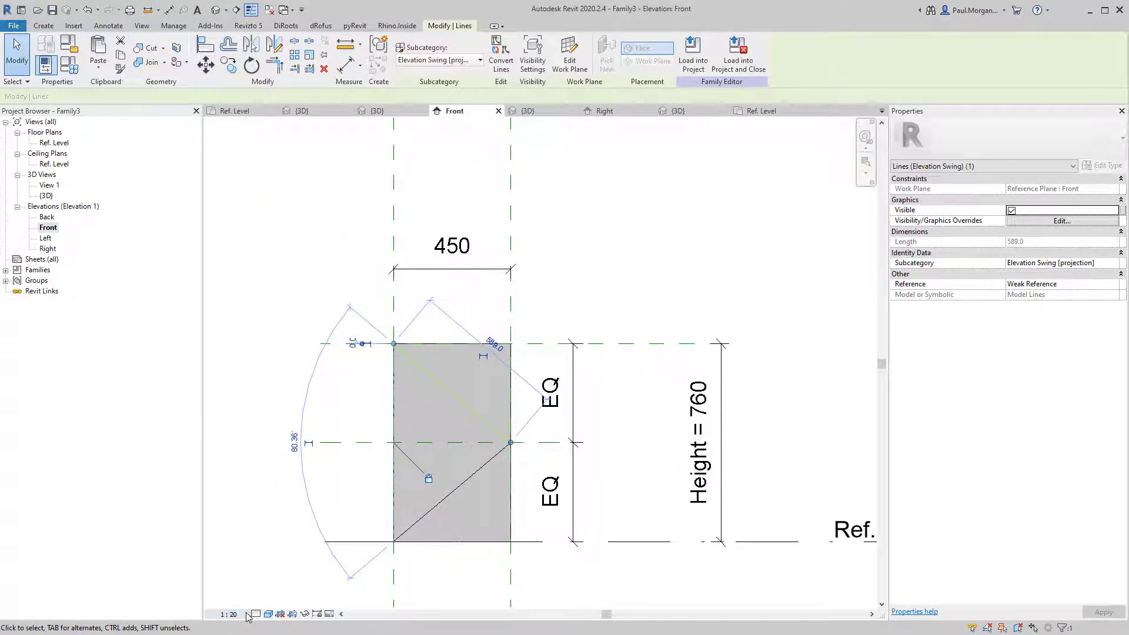
{"action": "left_click", "coordinate": [229, 614]}
{"action": "left_click", "coordinate": [236, 498]}
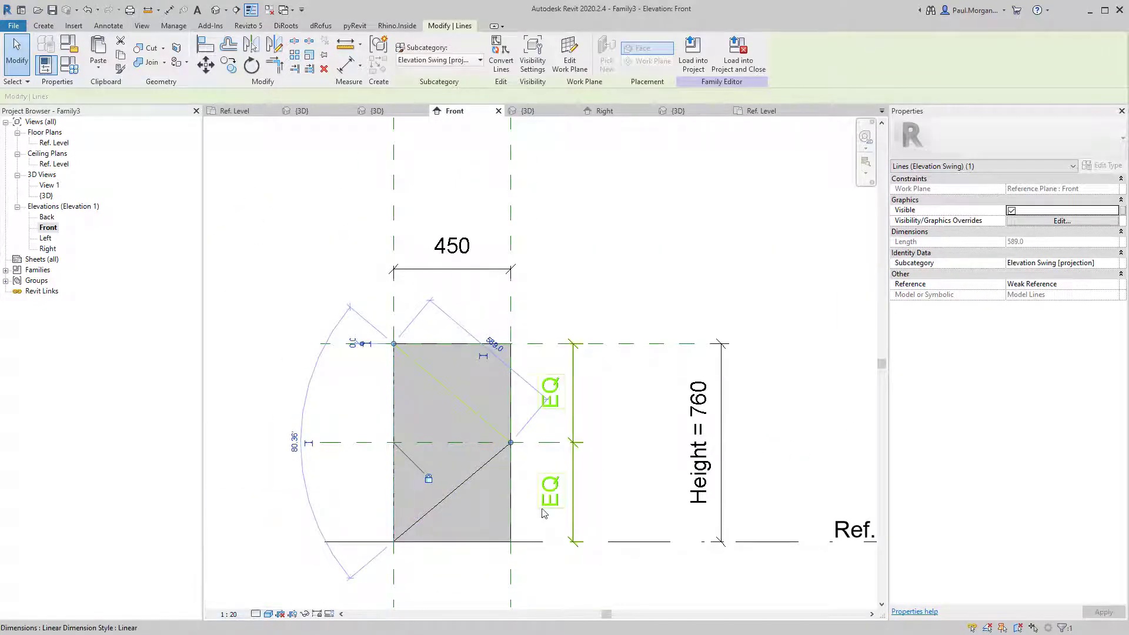
{"action": "left_click", "coordinate": [523, 614]}
{"action": "middle_click", "coordinate": [530, 551]}
{"action": "middle_click", "coordinate": [530, 550]}
{"action": "middle_click_drag", "start_coordinate": [459, 604], "coordinate": [492, 570]}
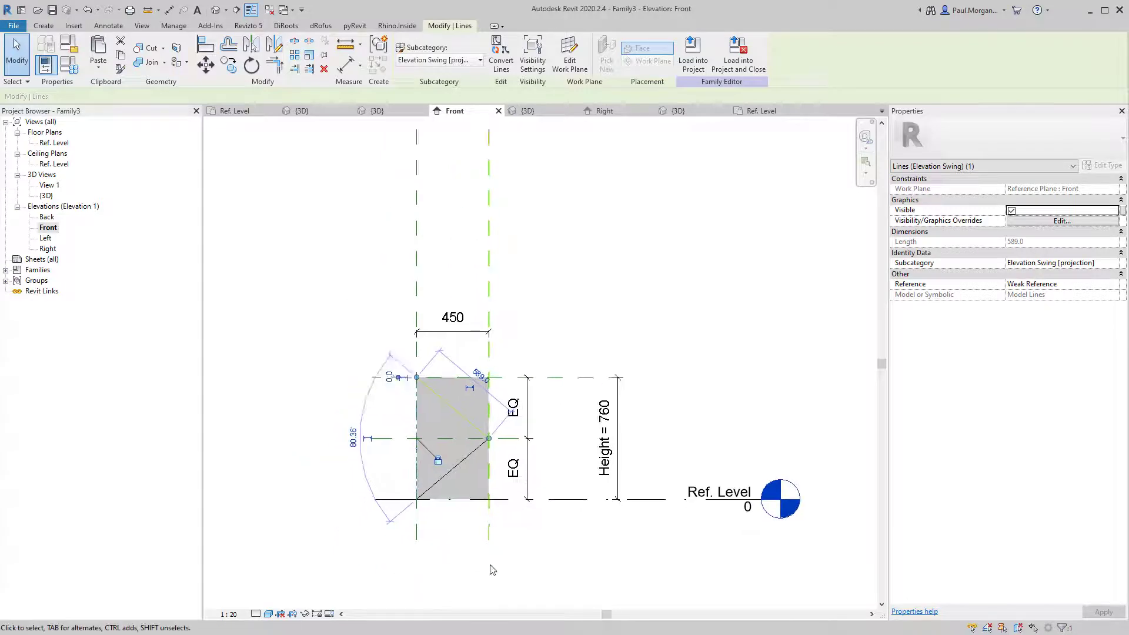
{"action": "key", "text": "Escape"}
{"action": "scroll", "coordinate": [452, 472], "scroll_direction": "up", "scroll_amount": 5}
Check that the lower swing line follows the panel's corner.
{"action": "left_click", "coordinate": [462, 464]}
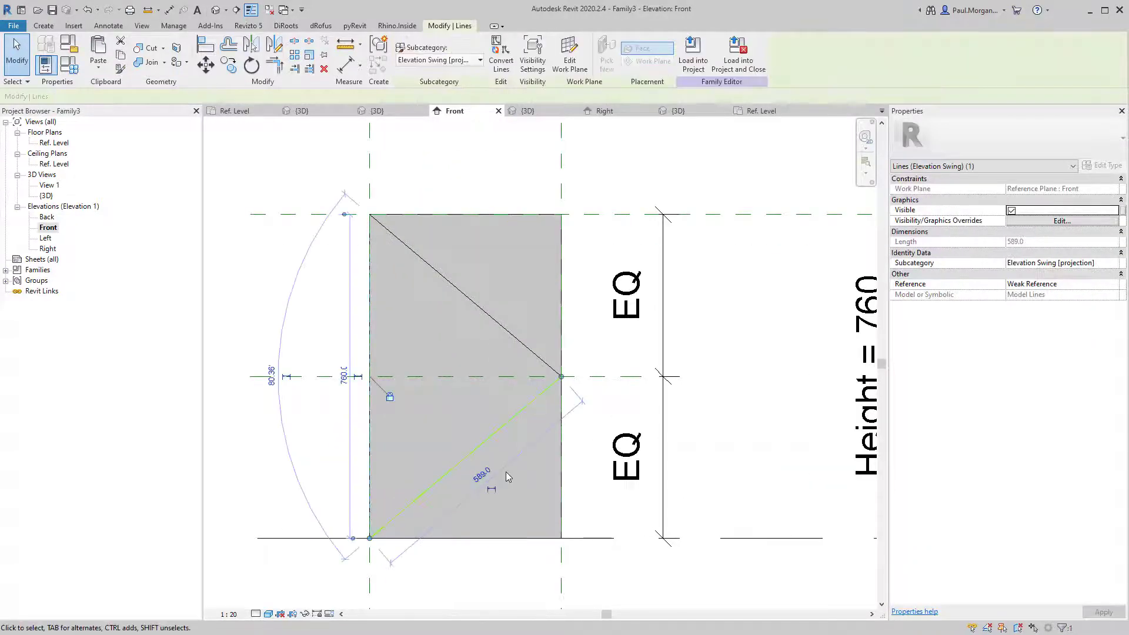
{"action": "left_click", "coordinate": [522, 591]}
{"action": "scroll", "coordinate": [501, 581], "scroll_direction": "down", "scroll_amount": 1}
{"action": "middle_click_drag", "start_coordinate": [502, 581], "coordinate": [523, 539]}
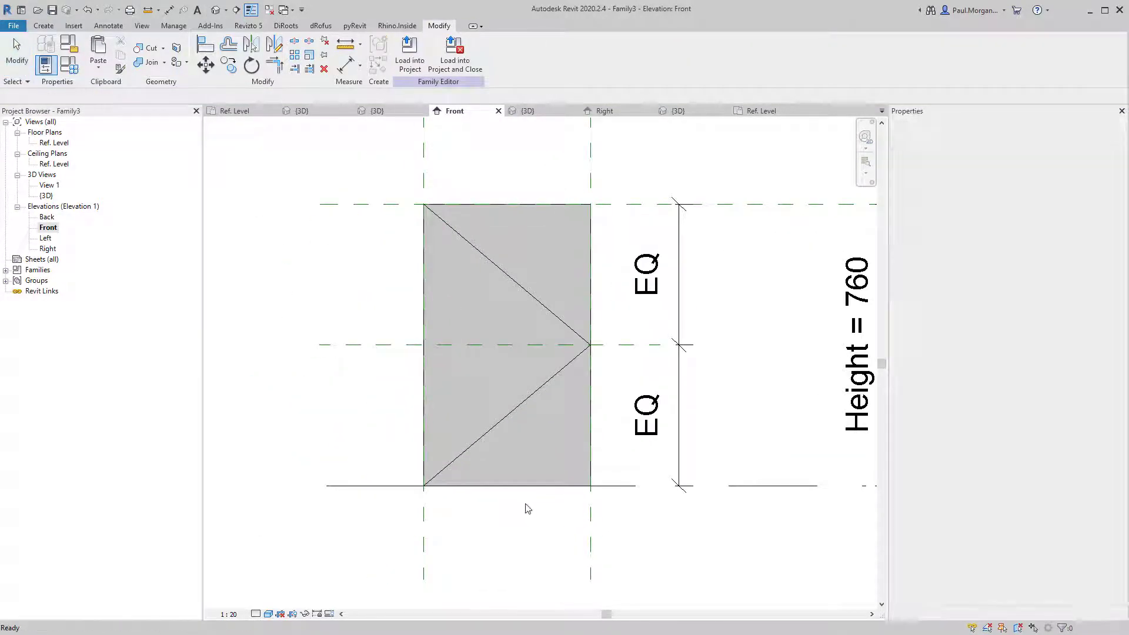
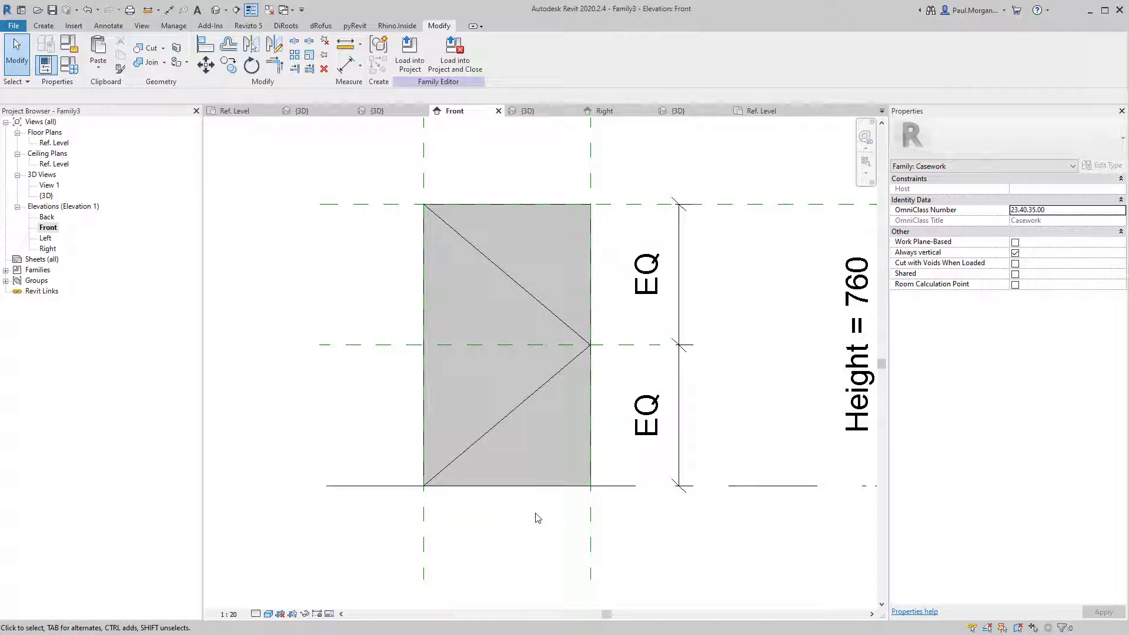
Draw a vertical reference plane down through the centre of the 450 mm panel.
{"action": "key", "text": "r"}
{"action": "key", "text": "p"}
{"action": "scroll", "coordinate": [524, 222], "scroll_direction": "down", "scroll_amount": 2}
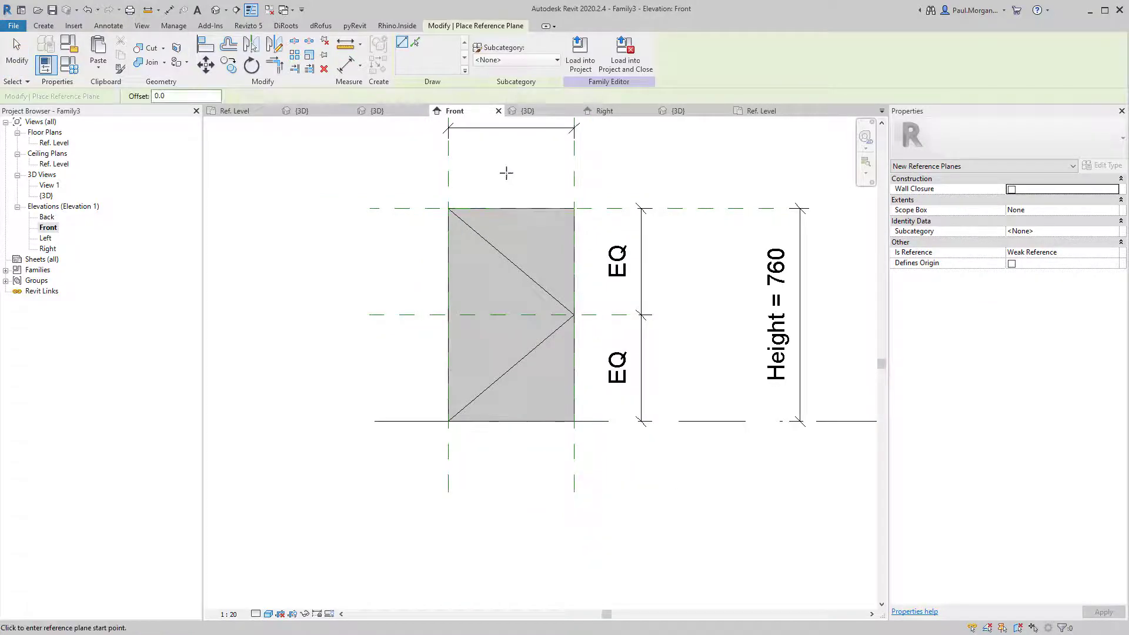
{"action": "left_click", "coordinate": [511, 169]}
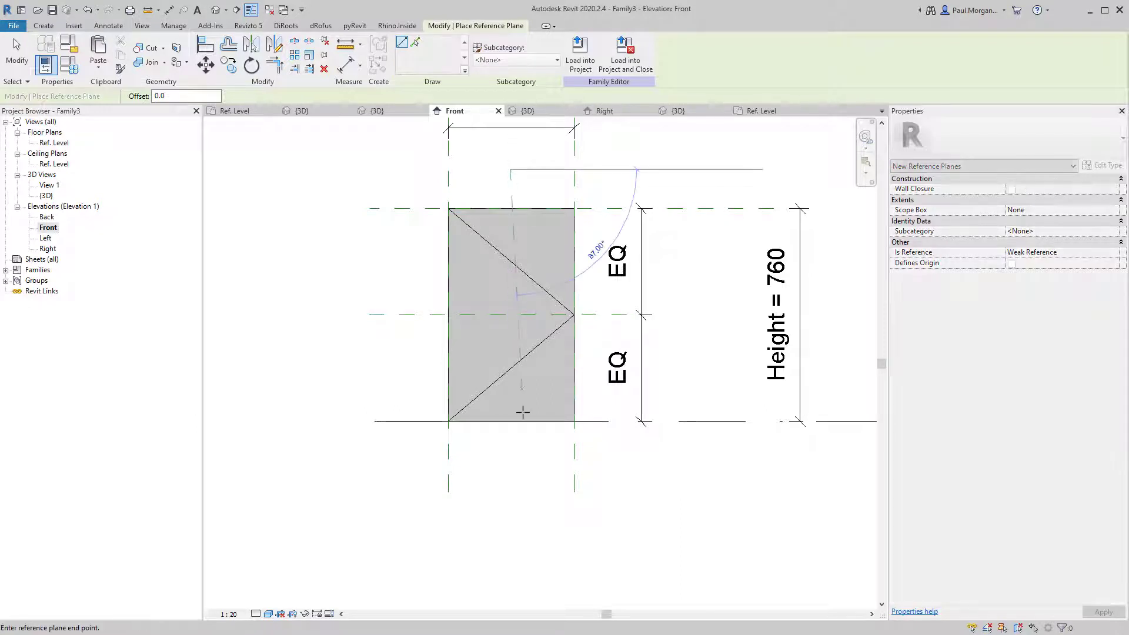
{"action": "left_click", "coordinate": [507, 292]}
{"action": "key", "text": "Escape"}
{"action": "key", "text": "Escape"}
Dimension the left, centre and right planes (222/228) and set the dimension to EQ.
{"action": "middle_click_drag", "start_coordinate": [492, 197], "coordinate": [494, 280]}
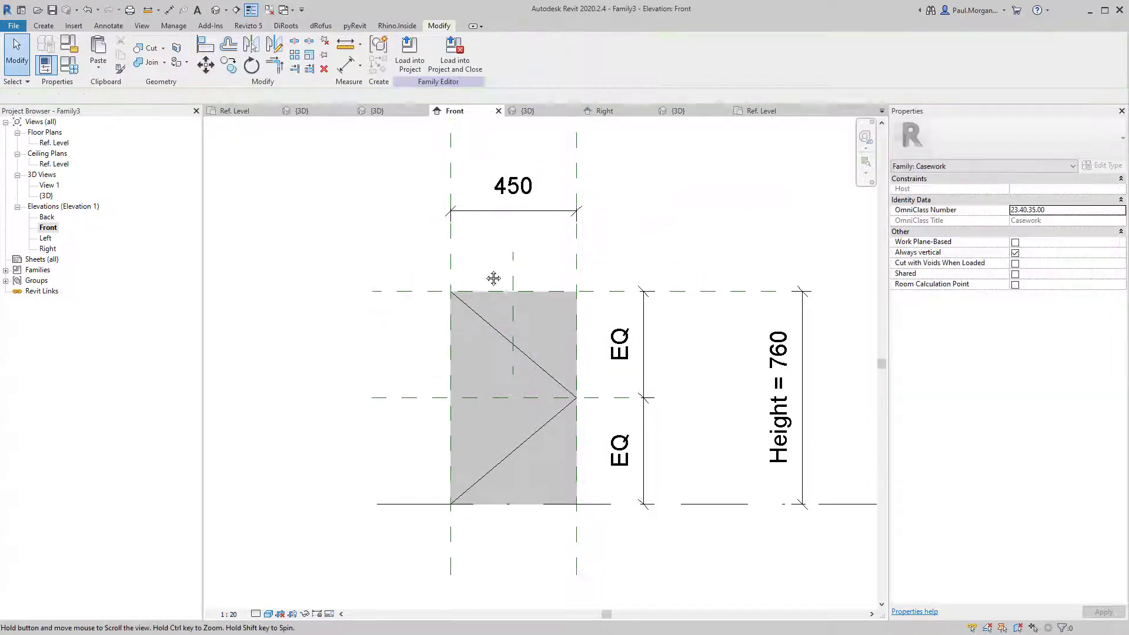
{"action": "key", "text": "d"}
{"action": "key", "text": "i"}
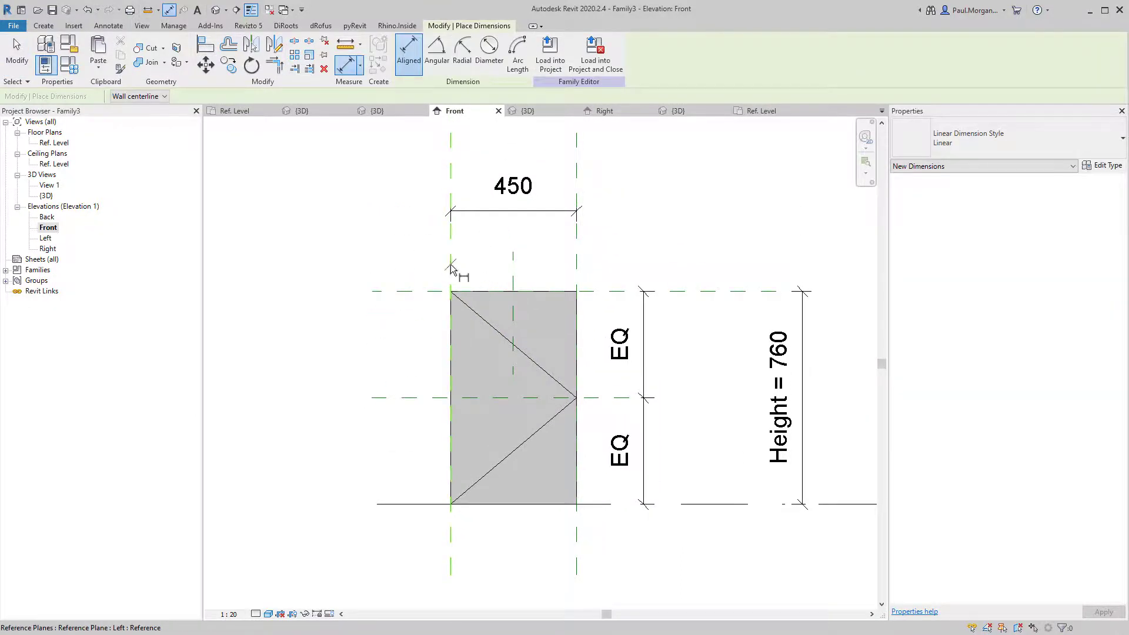
{"action": "left_click", "coordinate": [452, 267]}
{"action": "left_click", "coordinate": [513, 267]}
{"action": "left_click", "coordinate": [576, 265]}
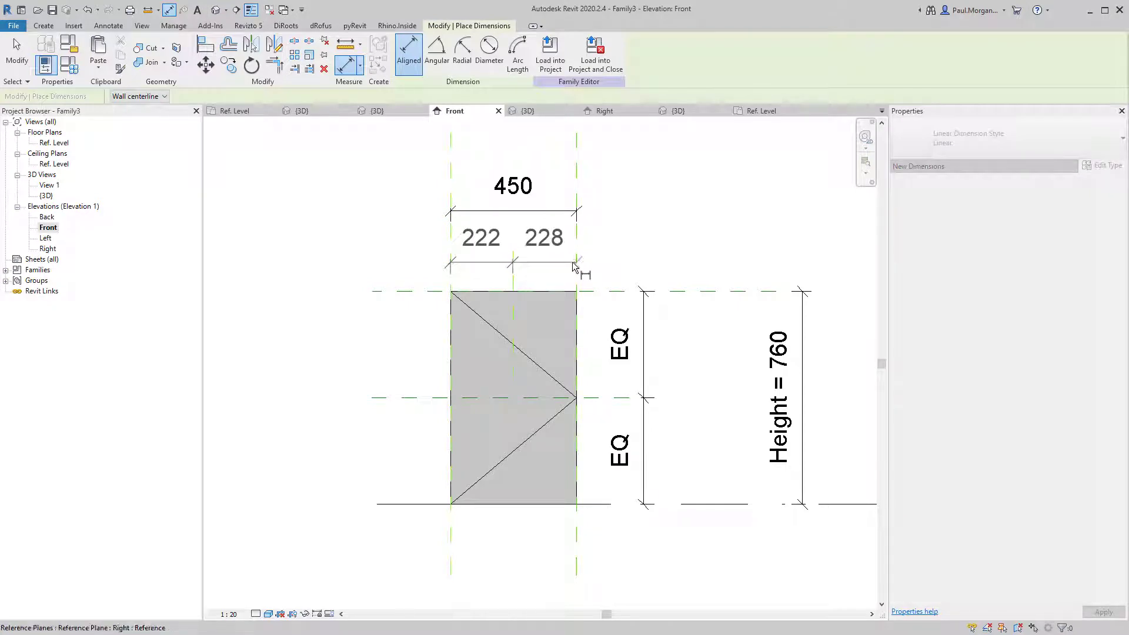
{"action": "left_click", "coordinate": [609, 265]}
{"action": "left_click", "coordinate": [519, 337]}
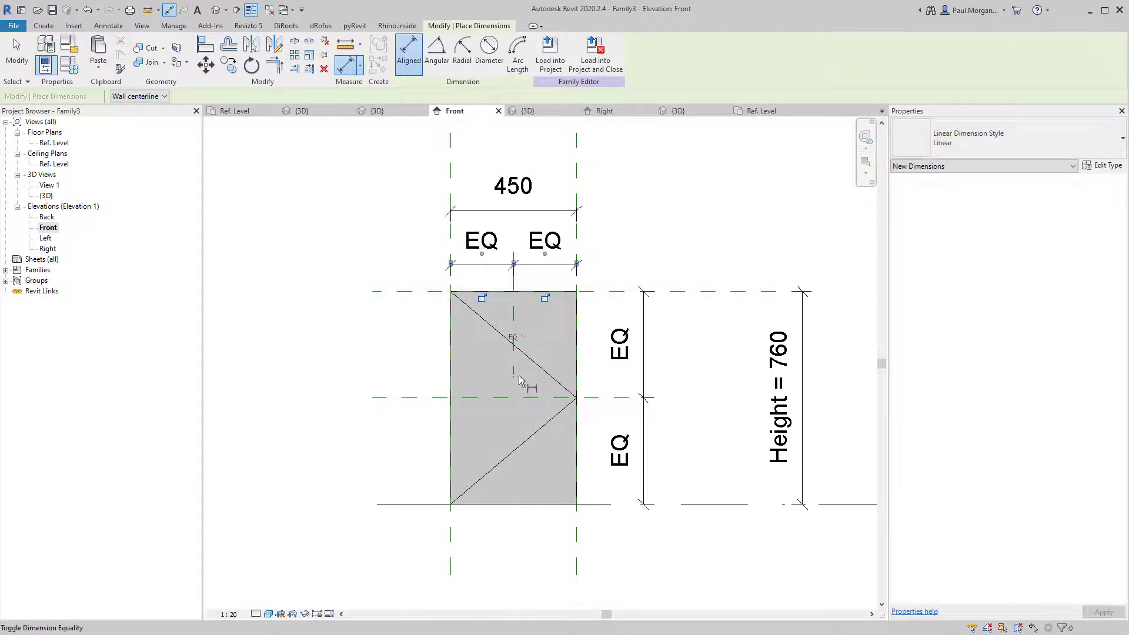
{"action": "key", "text": "Escape"}
{"action": "key", "text": "Escape"}
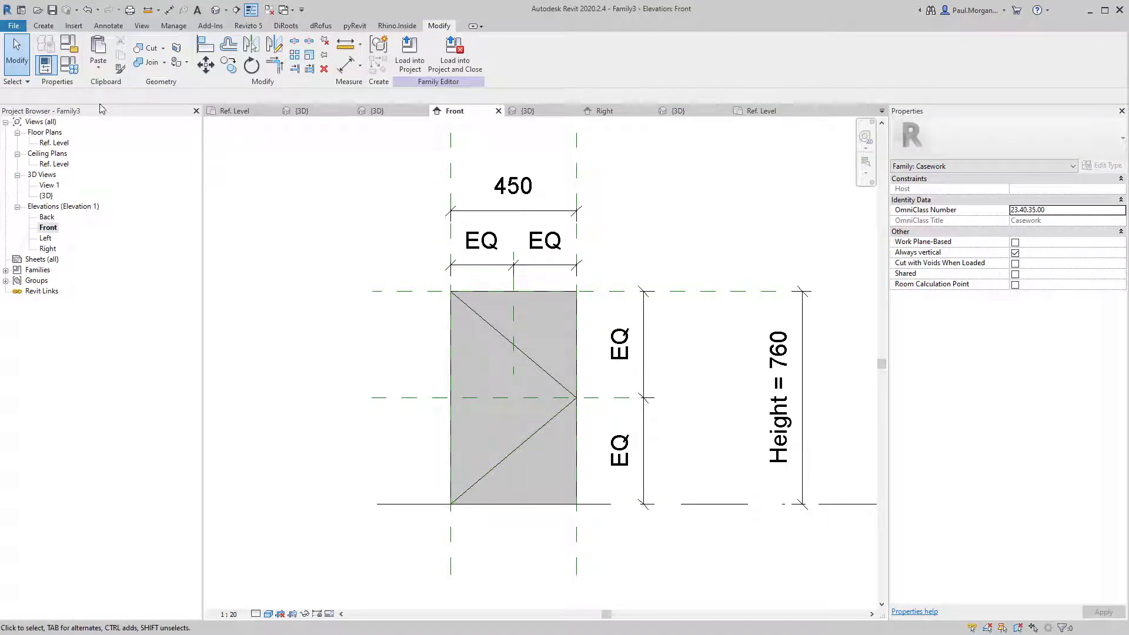
Chain Elevation Swing [projection] model lines from bottom-left corner to top midpoint to bottom-right corner.
{"action": "left_click", "coordinate": [44, 25]}
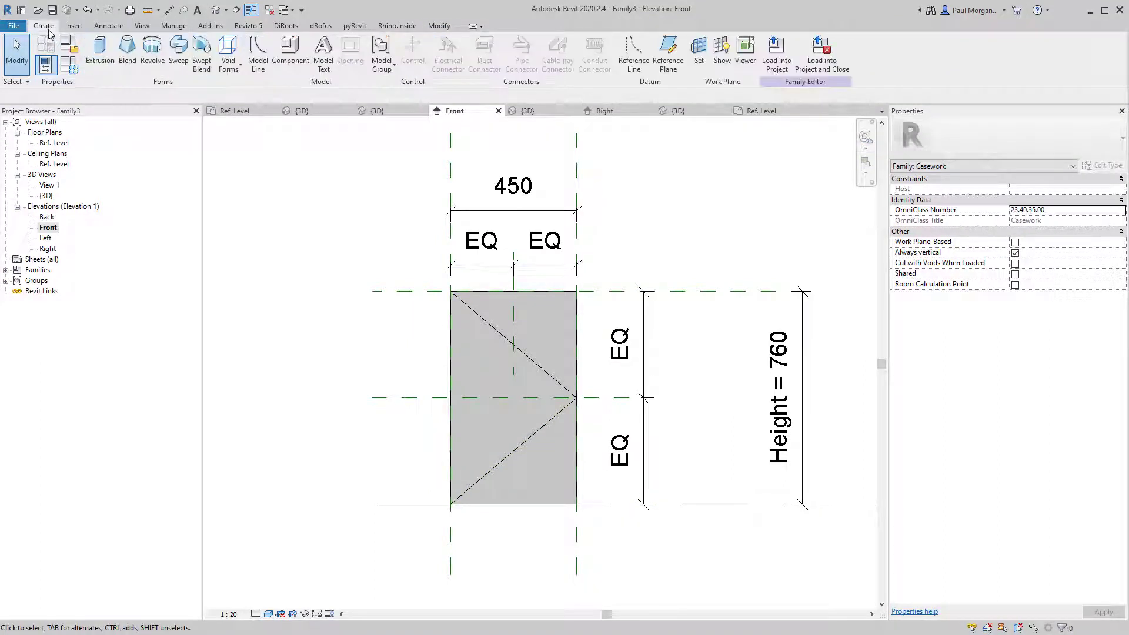
{"action": "left_click", "coordinate": [257, 65]}
{"action": "left_click", "coordinate": [501, 60]}
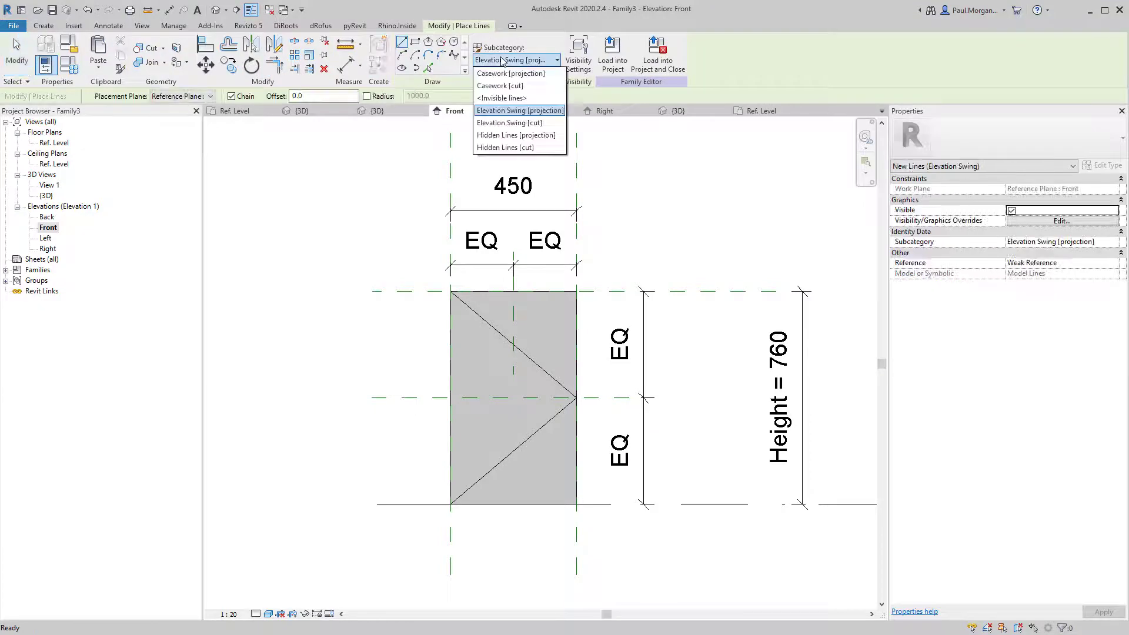
{"action": "left_click", "coordinate": [503, 62]}
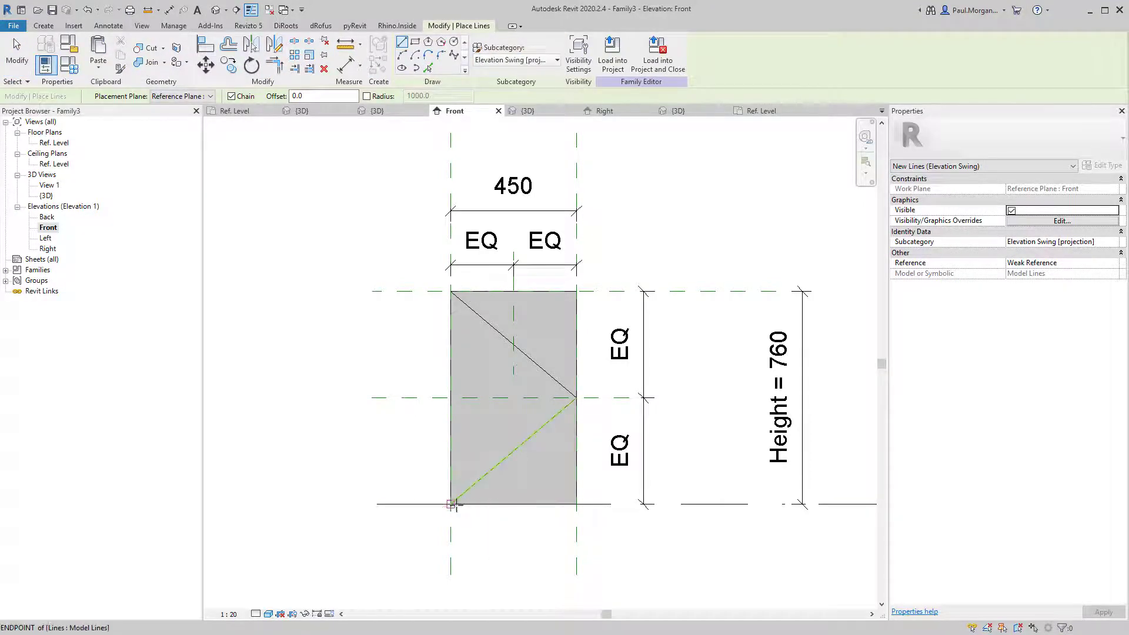
{"action": "left_click", "coordinate": [451, 504]}
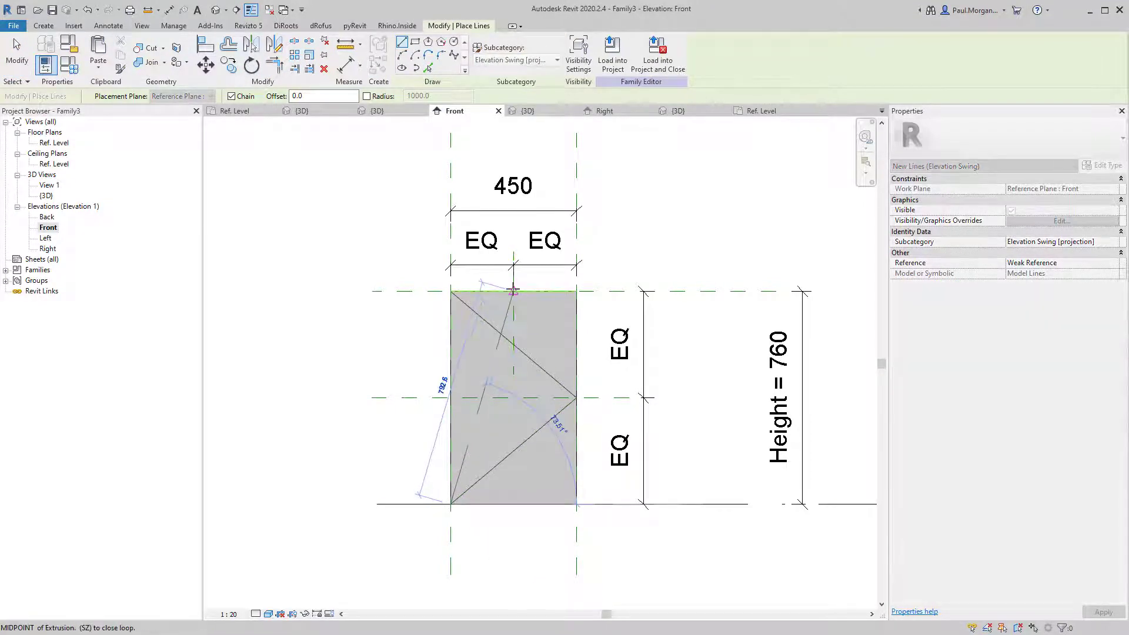
{"action": "left_click", "coordinate": [513, 289]}
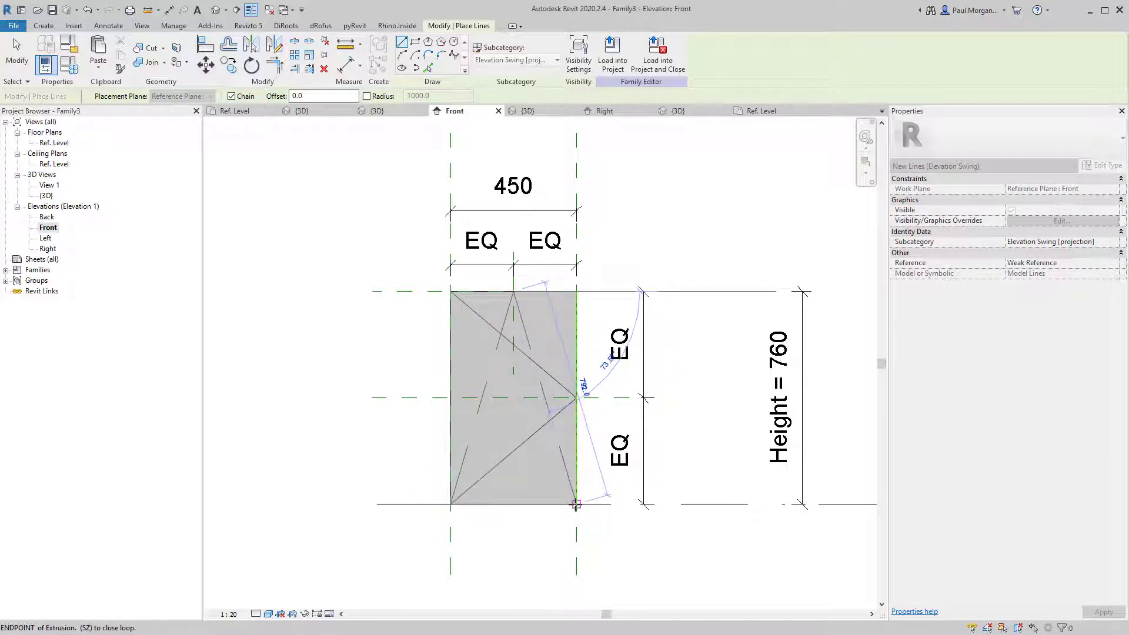
{"action": "left_click", "coordinate": [576, 504]}
{"action": "key", "text": "Escape"}
{"action": "key", "text": "Escape"}
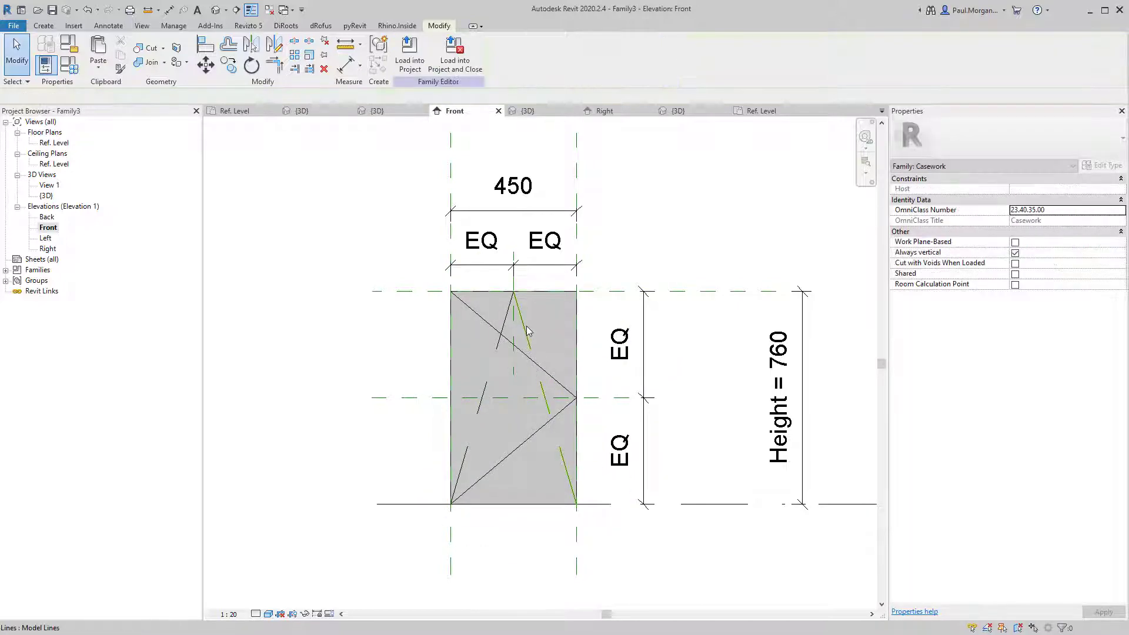
Check the two diagonal swing lines, recentre the panel and bring up Family Types with FT.
{"action": "left_click", "coordinate": [550, 377]}
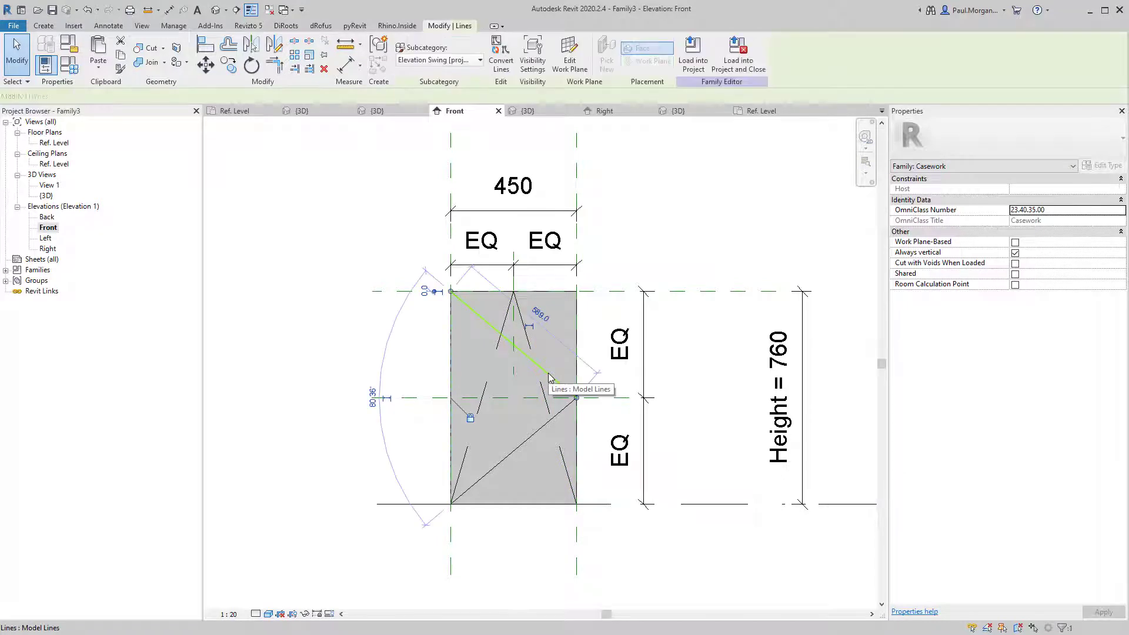
{"action": "left_click", "coordinate": [531, 441]}
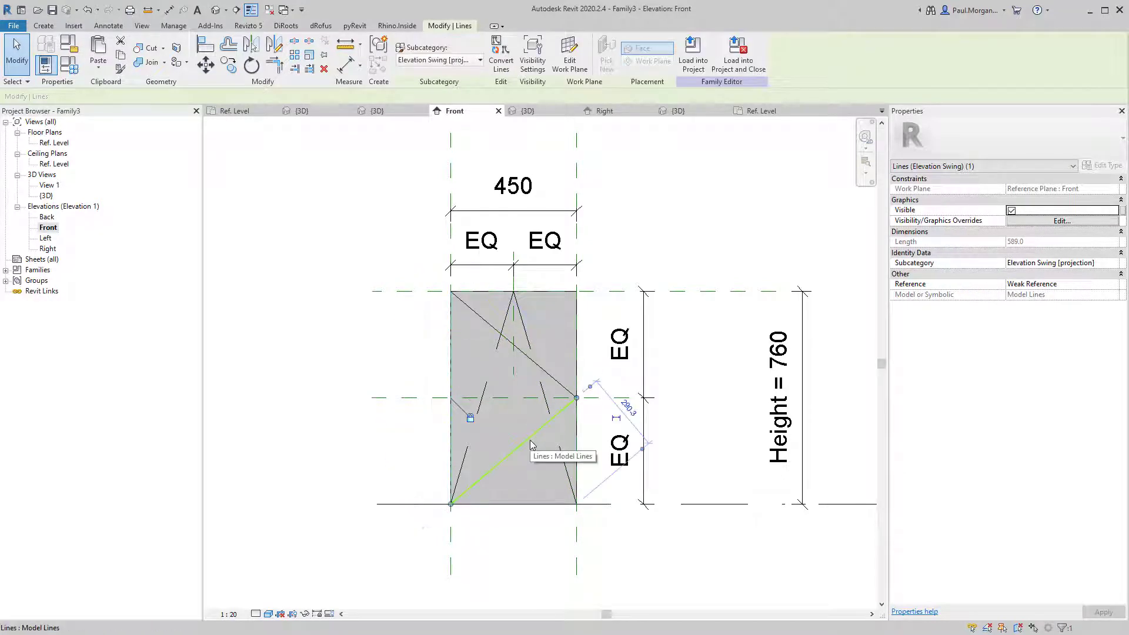
{"action": "key", "text": "Escape"}
{"action": "scroll", "coordinate": [592, 428], "scroll_direction": "down", "scroll_amount": 1}
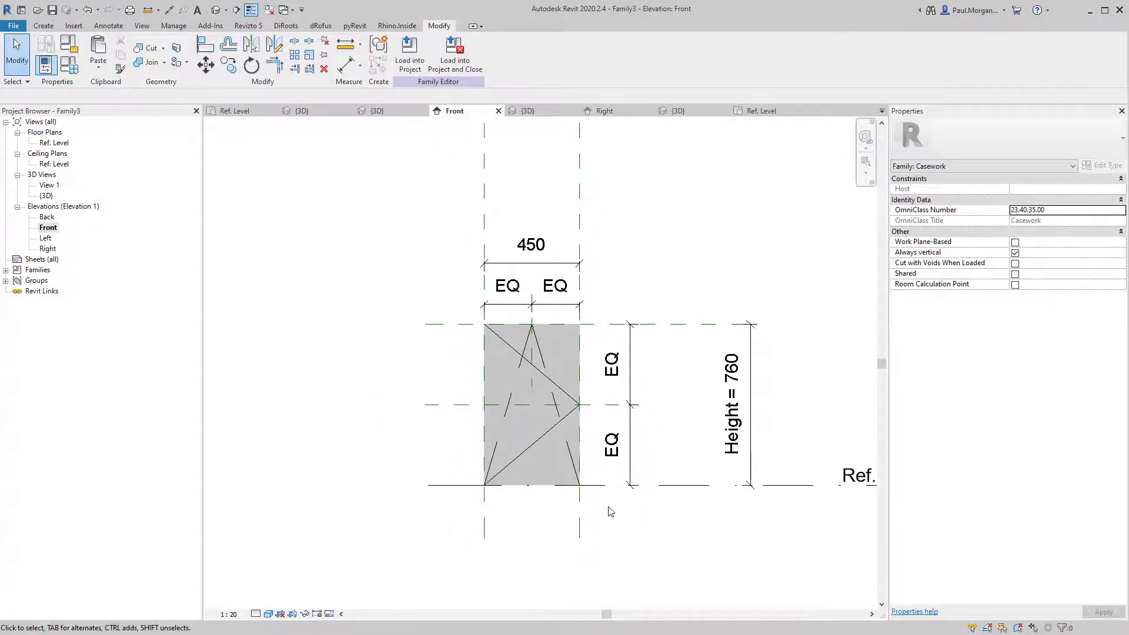
{"action": "middle_click_drag", "start_coordinate": [610, 511], "coordinate": [558, 507]}
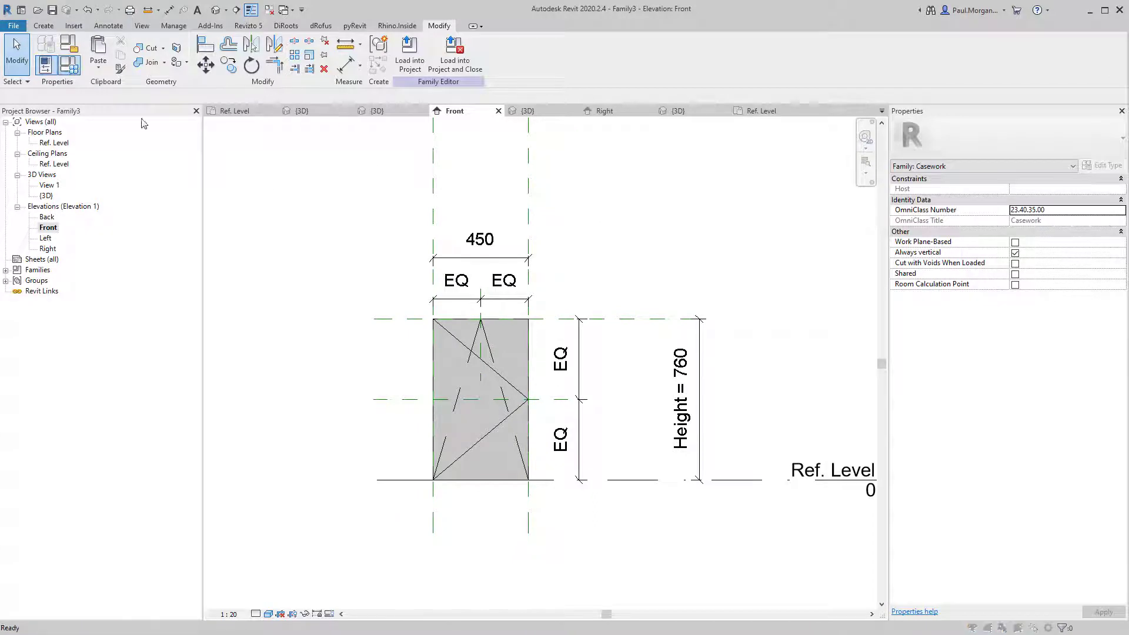
{"action": "key", "text": "f"}
{"action": "key", "text": "t"}
{"action": "left_click", "coordinate": [864, 243]}
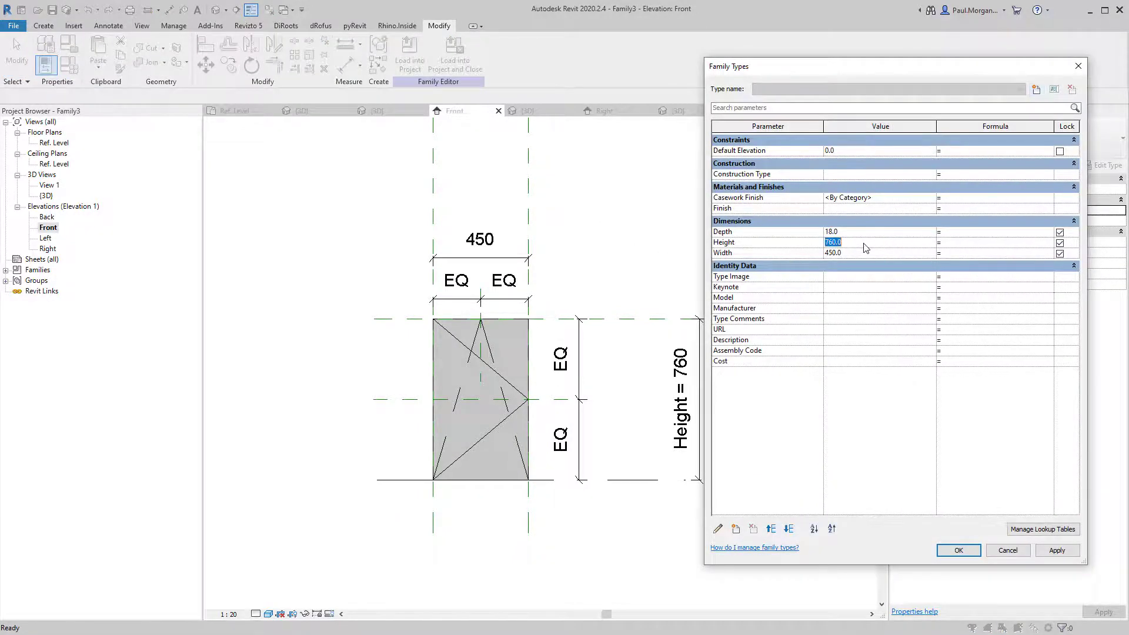
{"action": "type", "text": "900"}
{"action": "left_click", "coordinate": [1062, 555]}
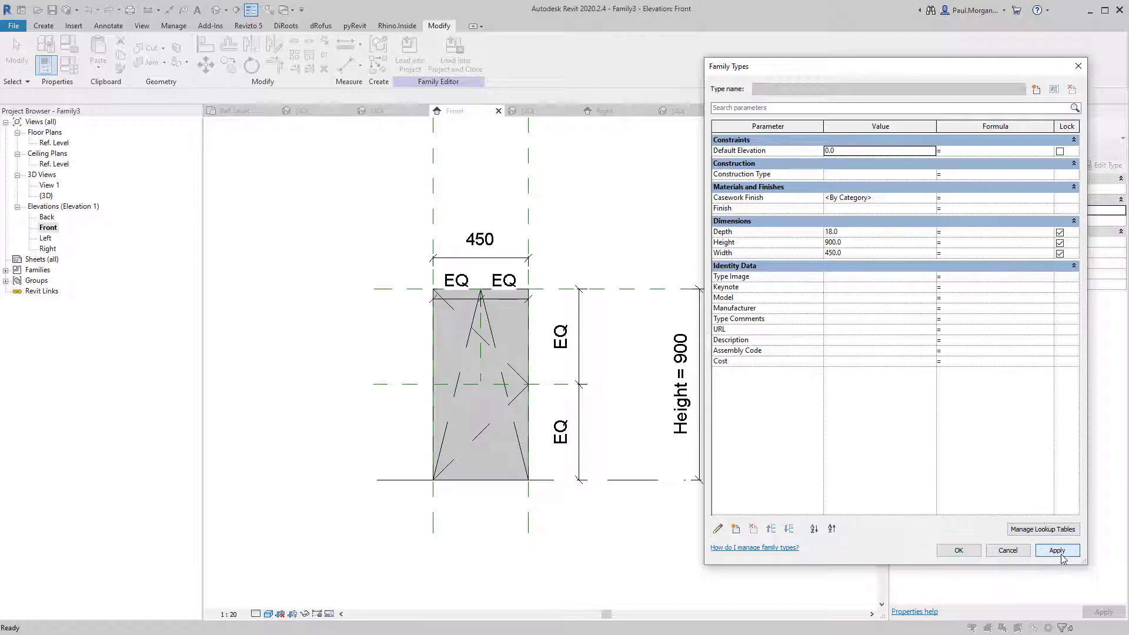
{"action": "left_click", "coordinate": [880, 246]}
{"action": "left_click", "coordinate": [877, 256]}
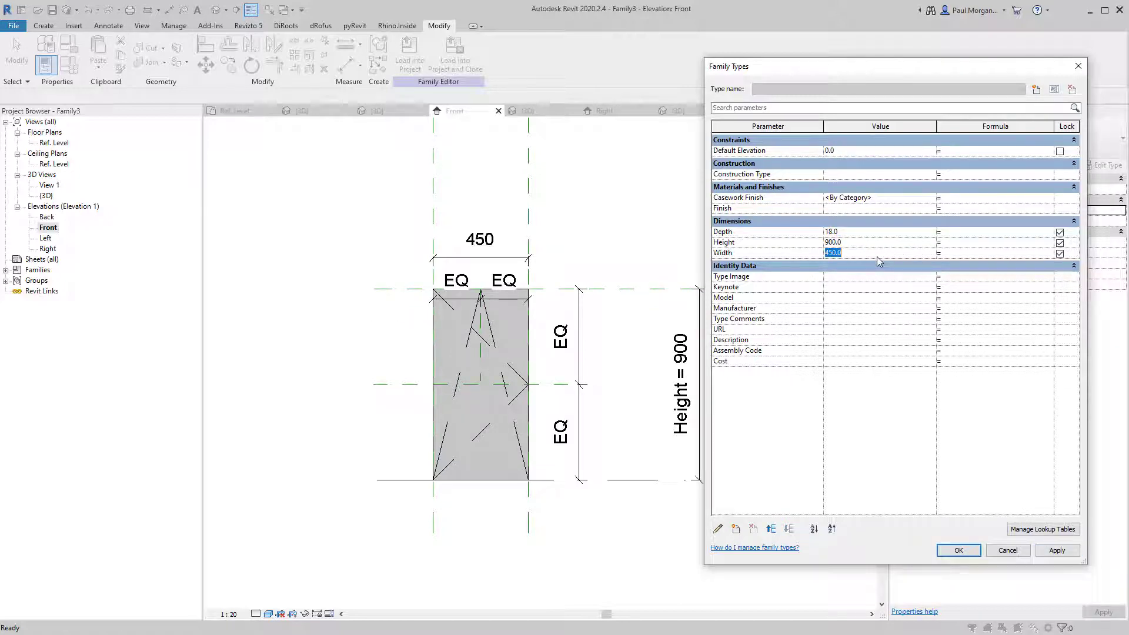
{"action": "type", "text": "600"}
{"action": "left_click", "coordinate": [1053, 549]}
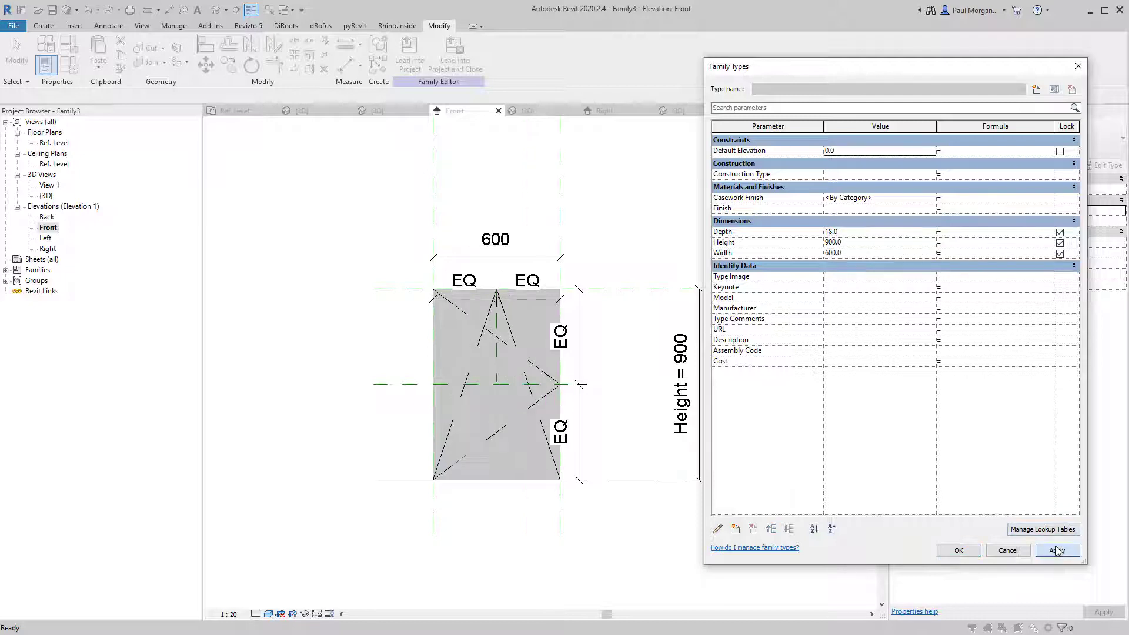
{"action": "left_click", "coordinate": [862, 254]}
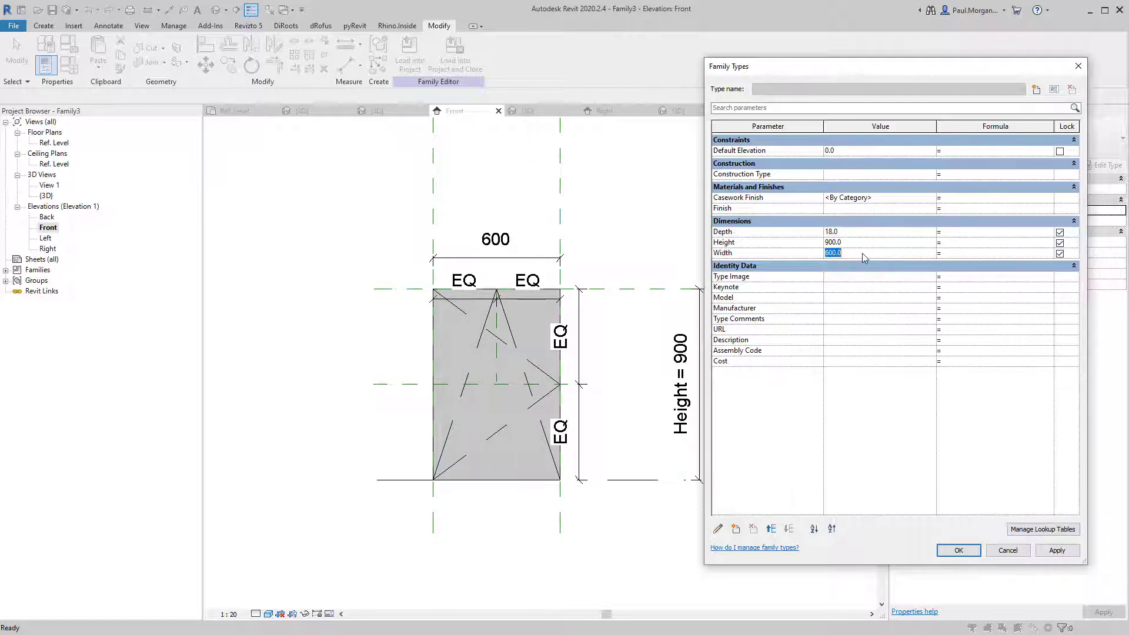
{"action": "type", "text": "450"}
{"action": "left_click", "coordinate": [872, 248]}
{"action": "left_click", "coordinate": [1057, 551]}
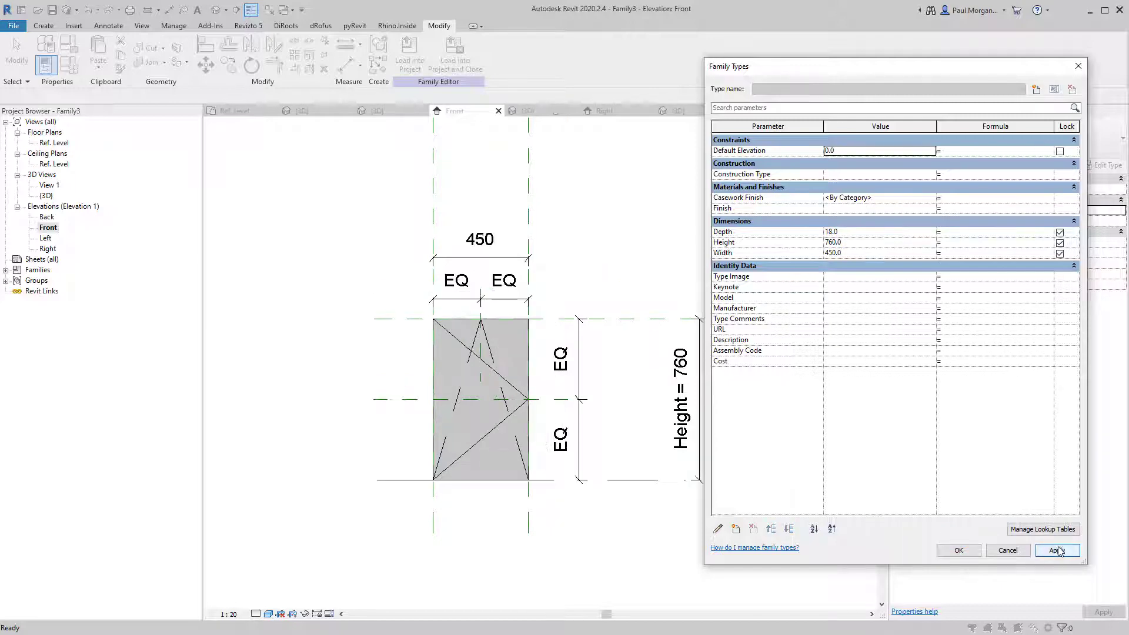
{"action": "left_click", "coordinate": [959, 551]}
{"action": "scroll", "coordinate": [473, 349], "scroll_direction": "up", "scroll_amount": 2}
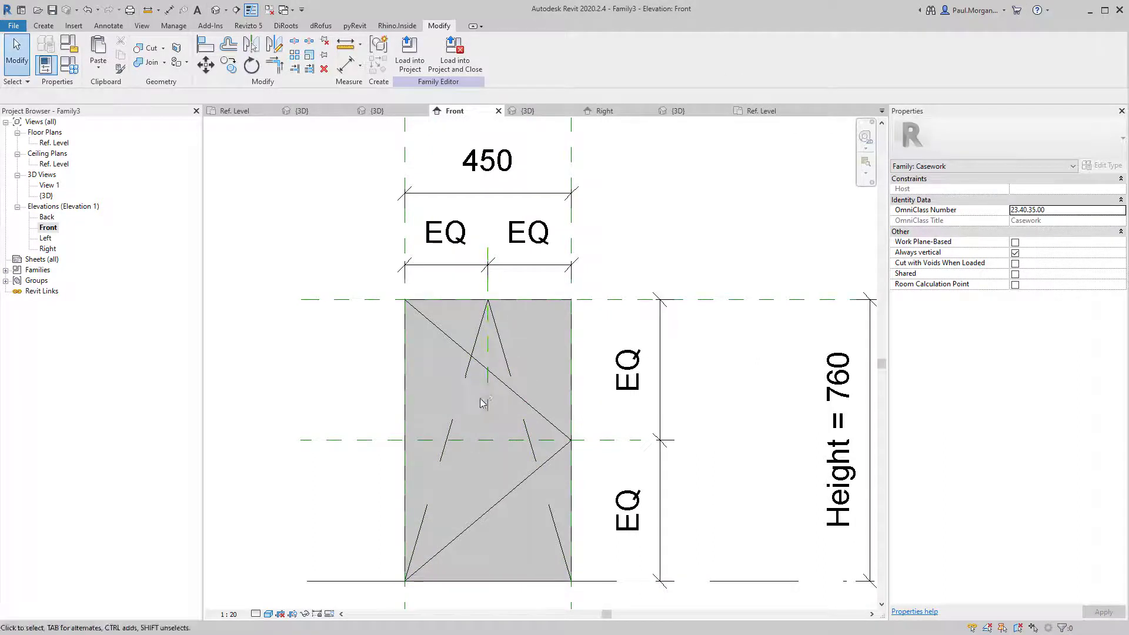
{"action": "left_click", "coordinate": [456, 407]}
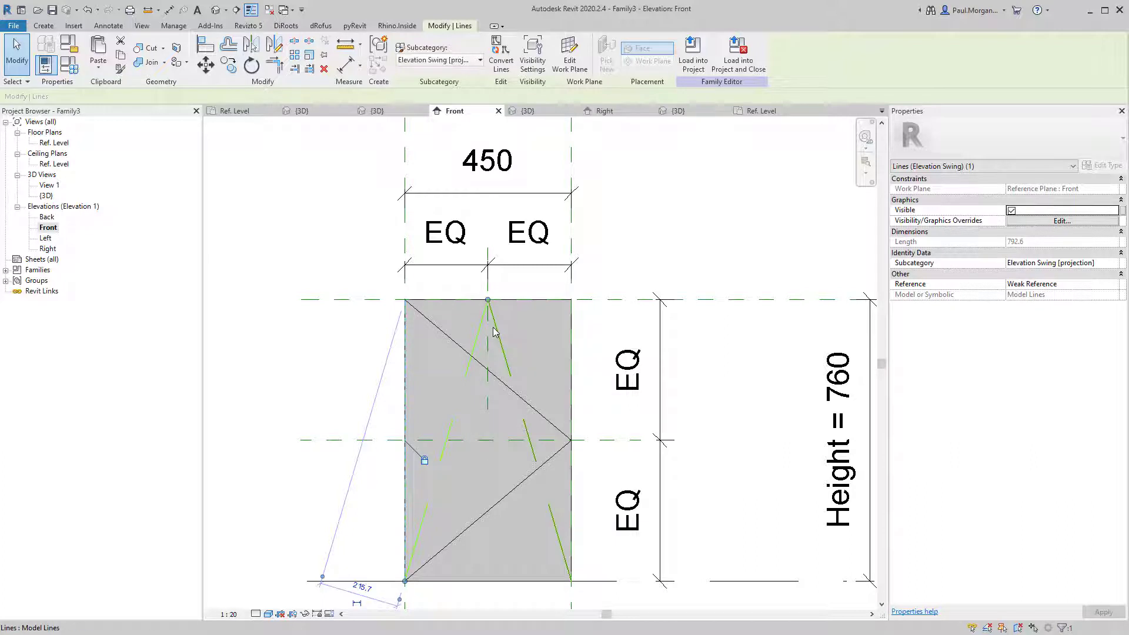
{"action": "left_click", "coordinate": [495, 324], "text": "ctrl"}
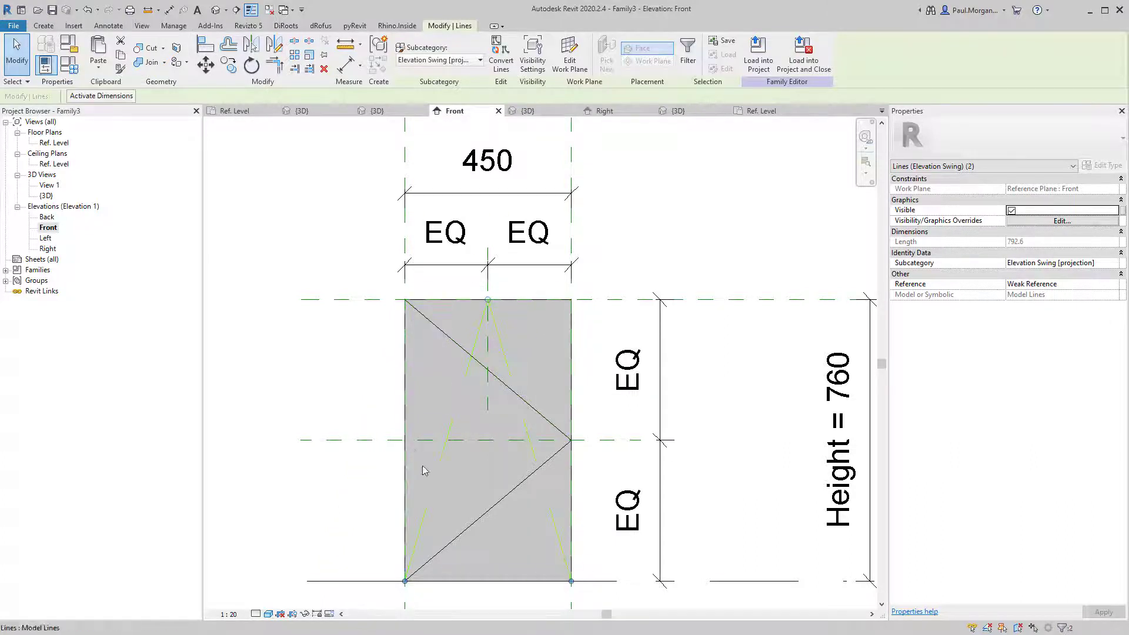
{"action": "key", "text": "Escape"}
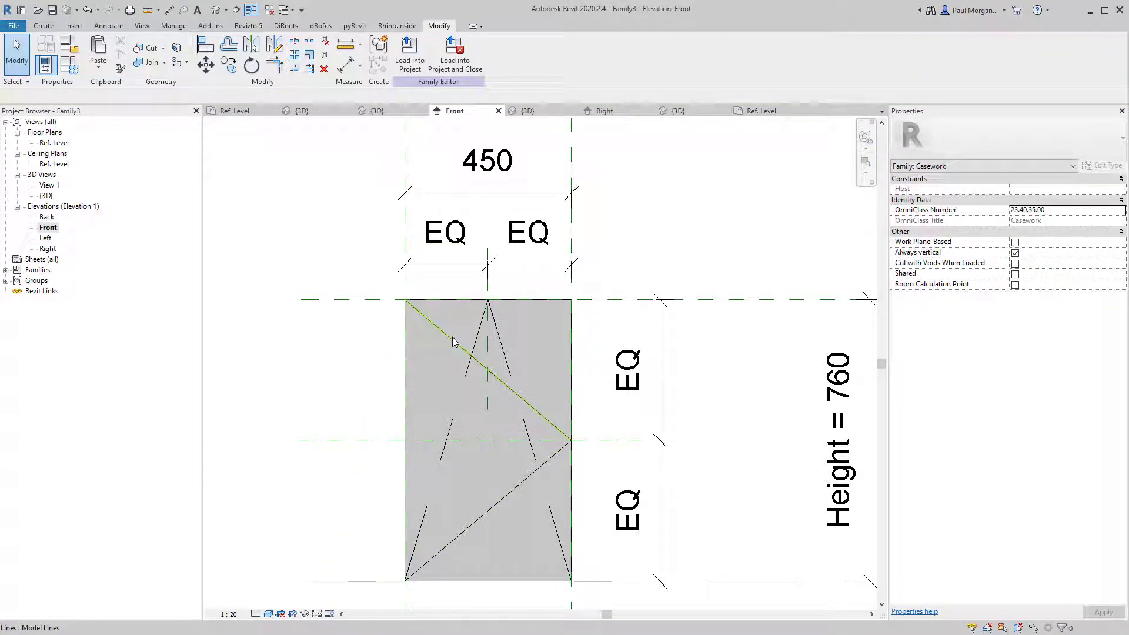
{"action": "left_click", "coordinate": [515, 484]}
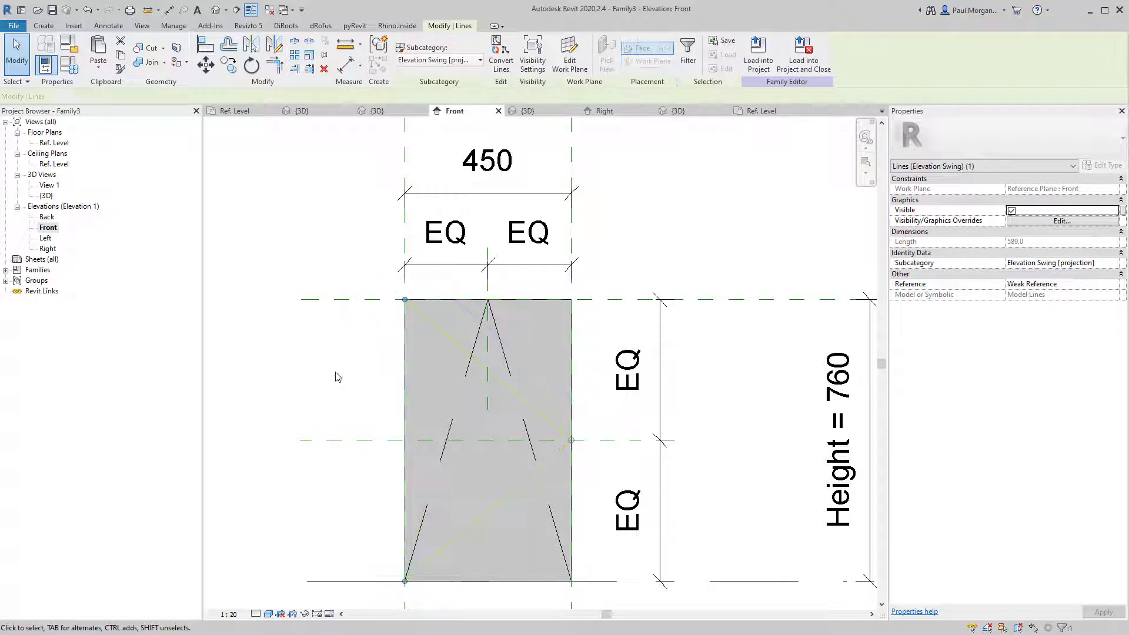
{"action": "key", "text": "Escape"}
View the panel face-on in the default 3D view and select both A-shaped swing lines.
{"action": "left_click", "coordinate": [215, 9]}
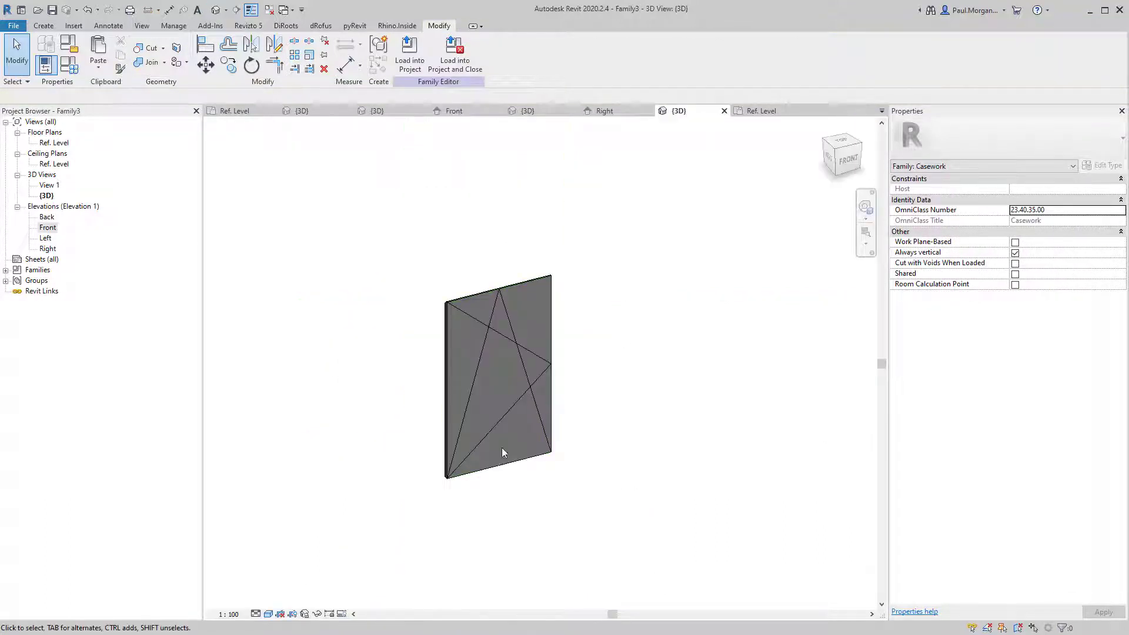
{"action": "middle_click_drag", "start_coordinate": [502, 447], "coordinate": [419, 348], "text": "shift"}
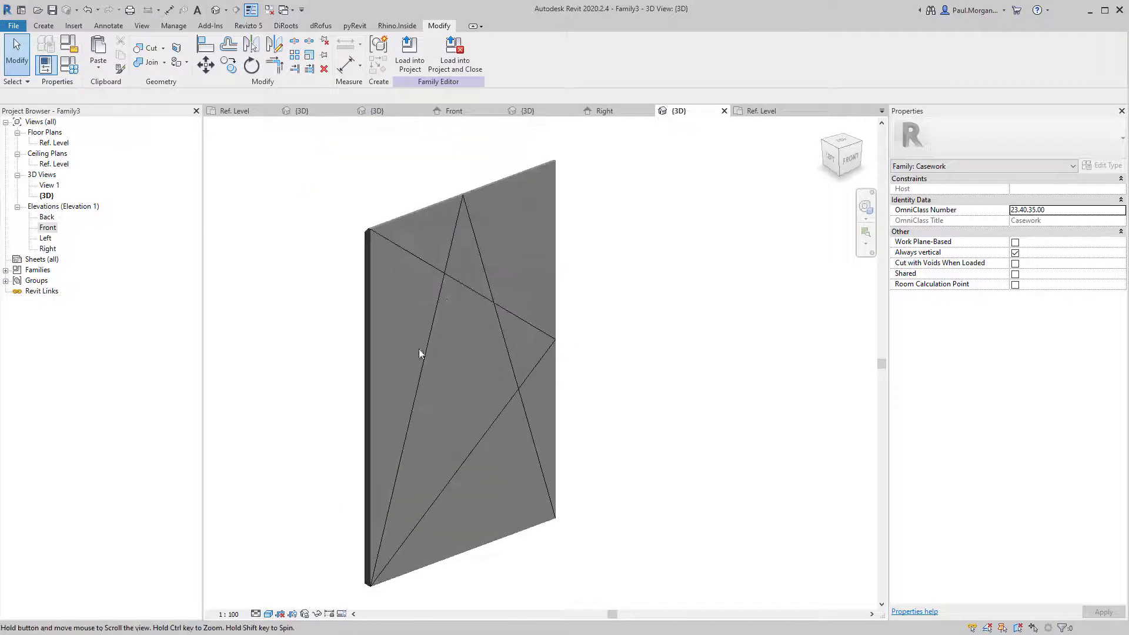
{"action": "left_click", "coordinate": [439, 297]}
{"action": "left_click", "coordinate": [519, 383], "text": "ctrl"}
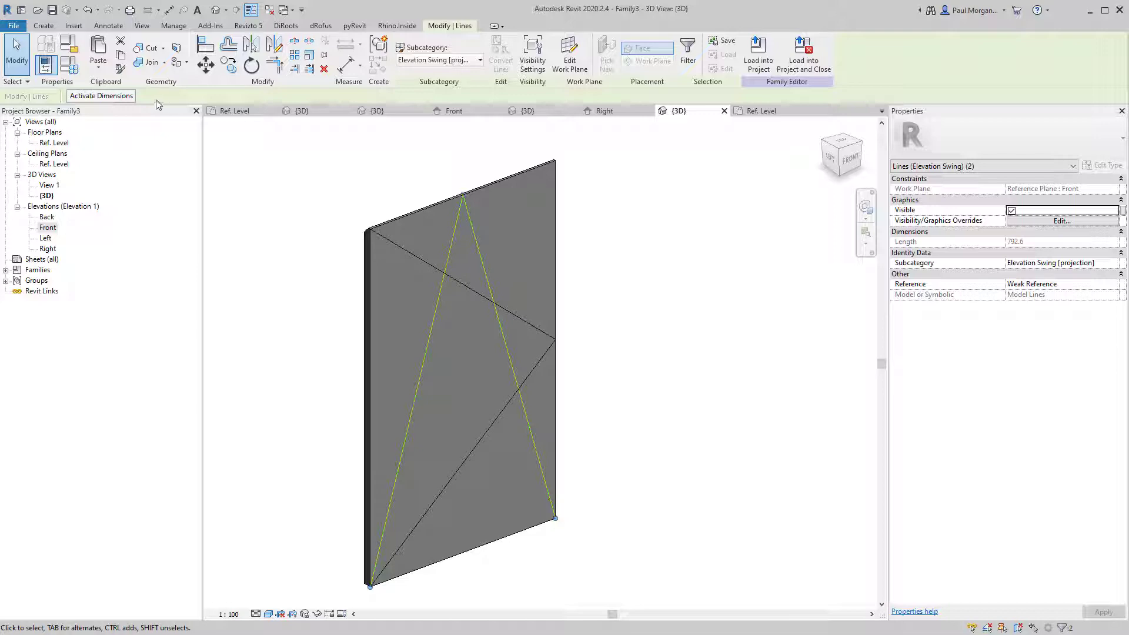
Preview a Height of 200 in Family Types, then cancel to keep the 760 height.
{"action": "left_click", "coordinate": [69, 64]}
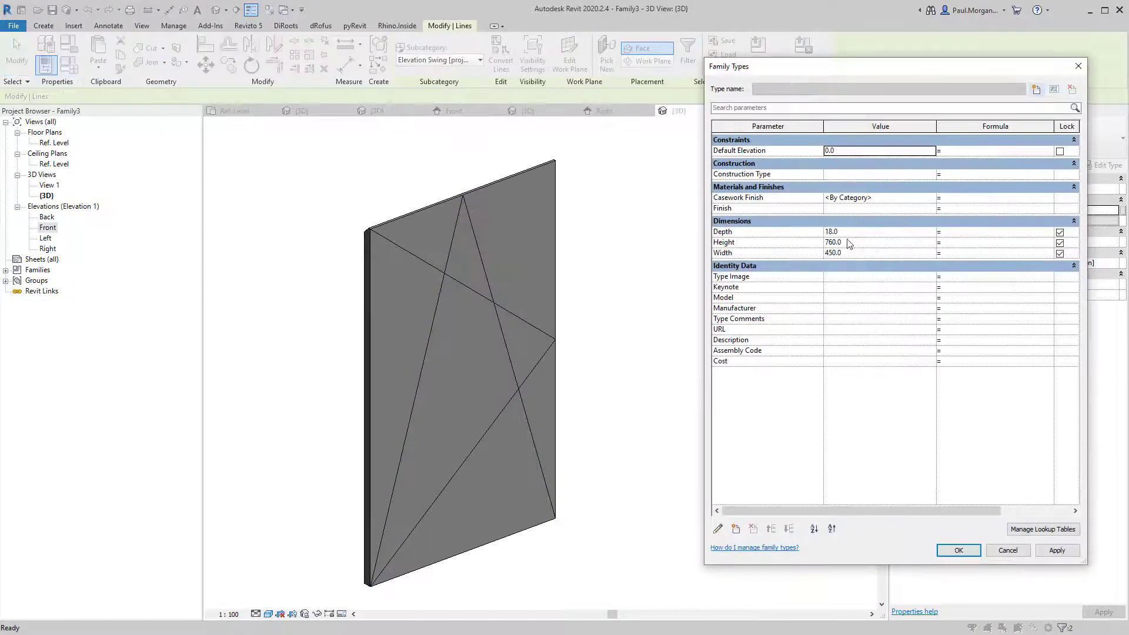
{"action": "left_click", "coordinate": [854, 245]}
{"action": "type", "text": "200"}
{"action": "key", "text": "Tab"}
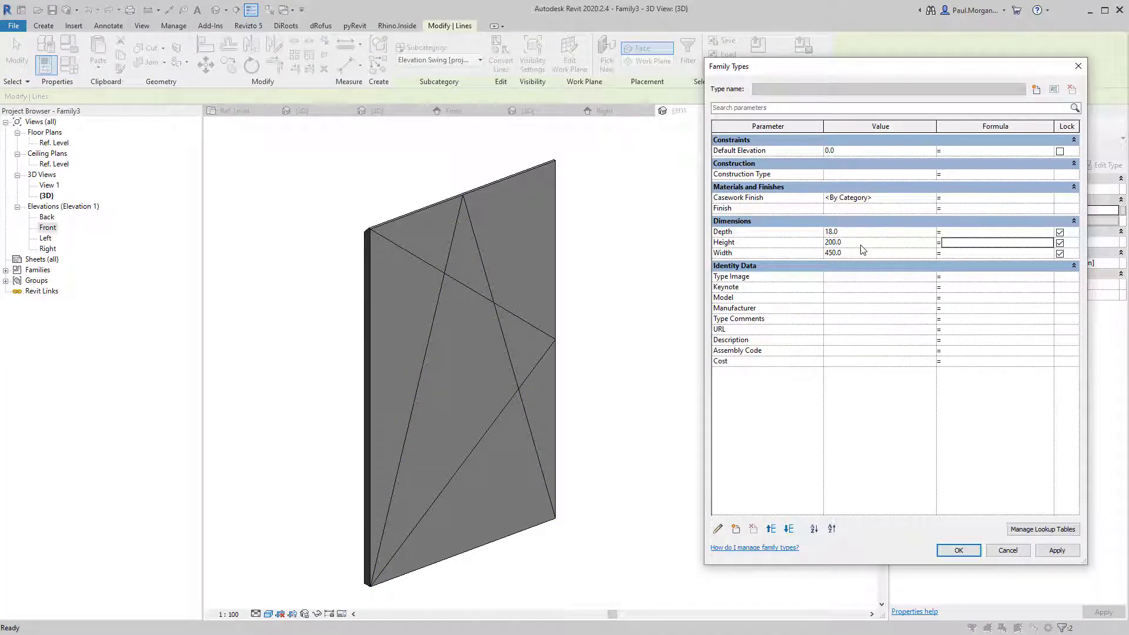
{"action": "left_click", "coordinate": [1053, 552]}
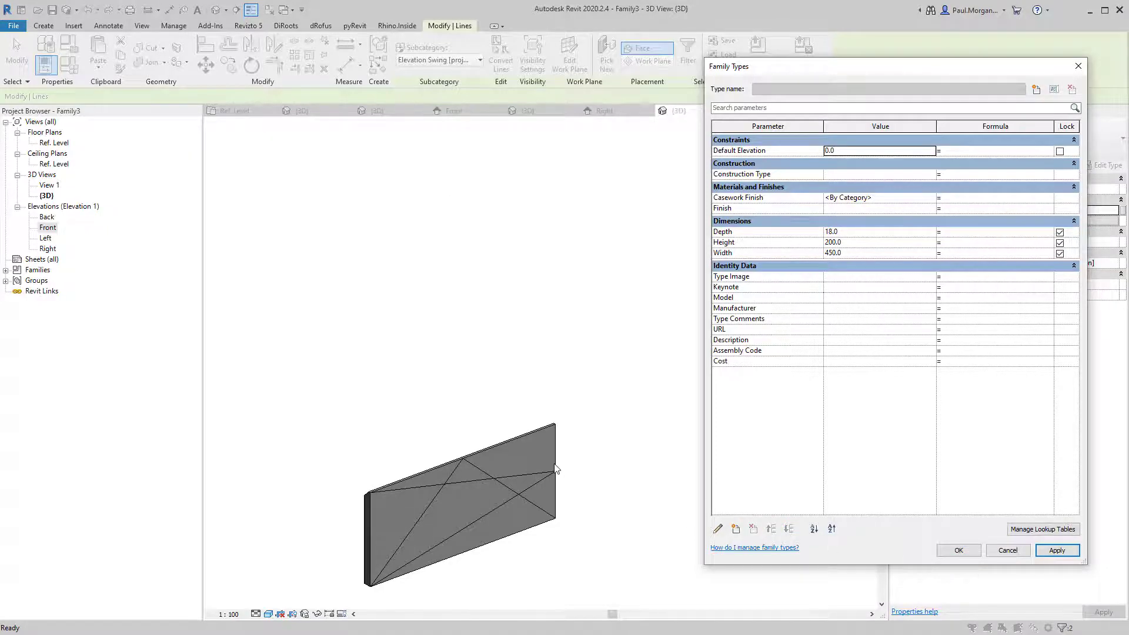
{"action": "key", "text": "Escape"}
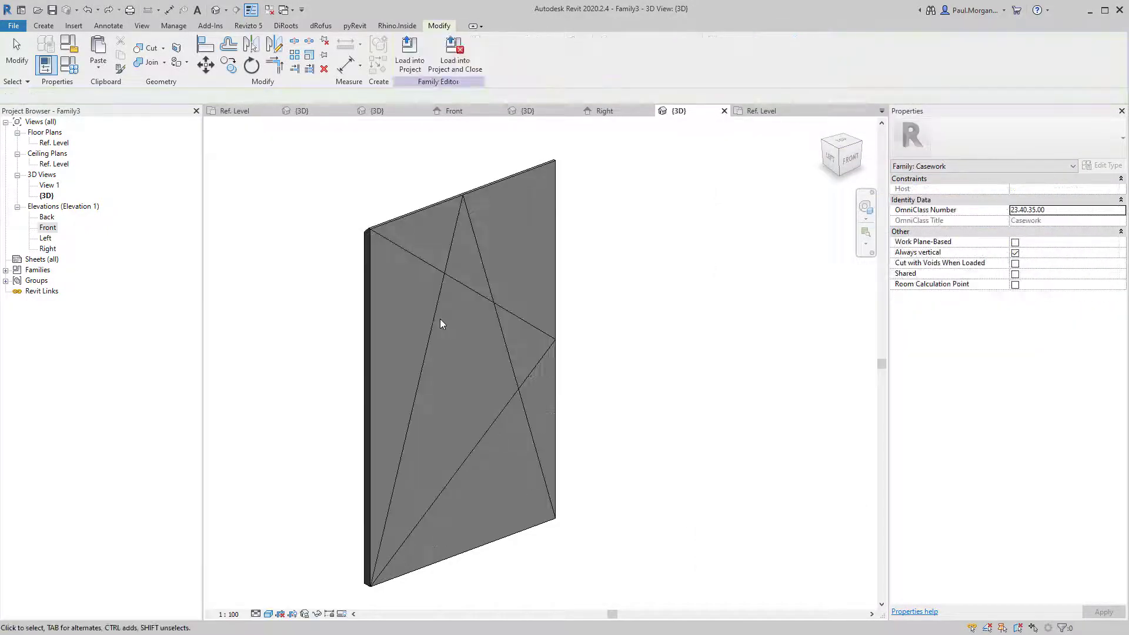
{"action": "left_click", "coordinate": [481, 278]}
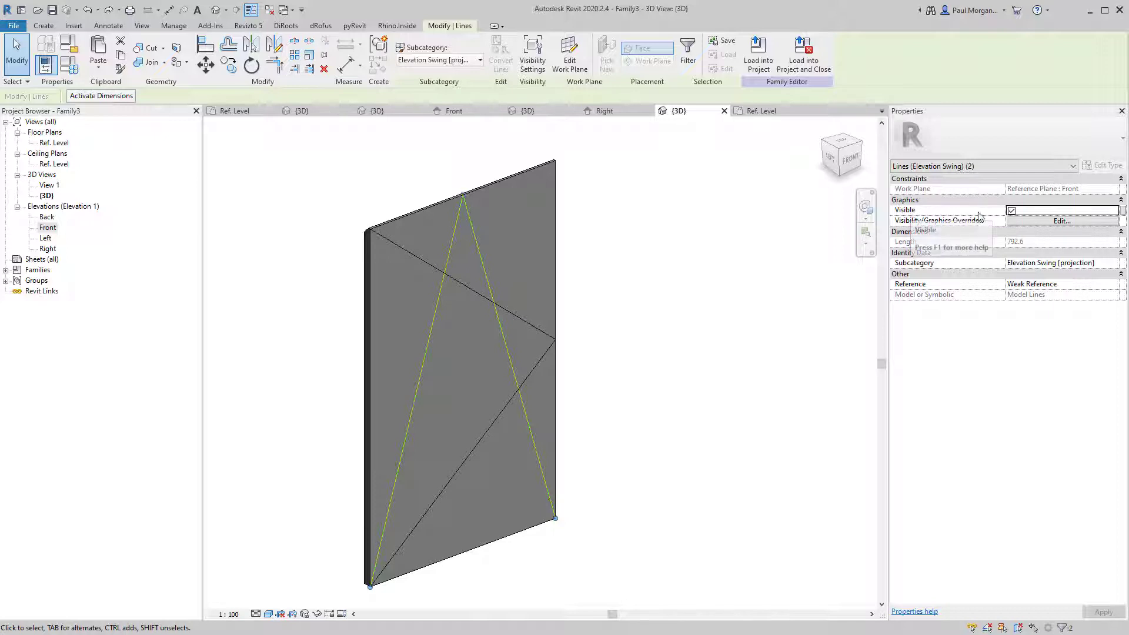
Tie the A-shaped swing lines' visibility to a new Yes/No parameter named Drawer.
{"action": "left_click", "coordinate": [1124, 211]}
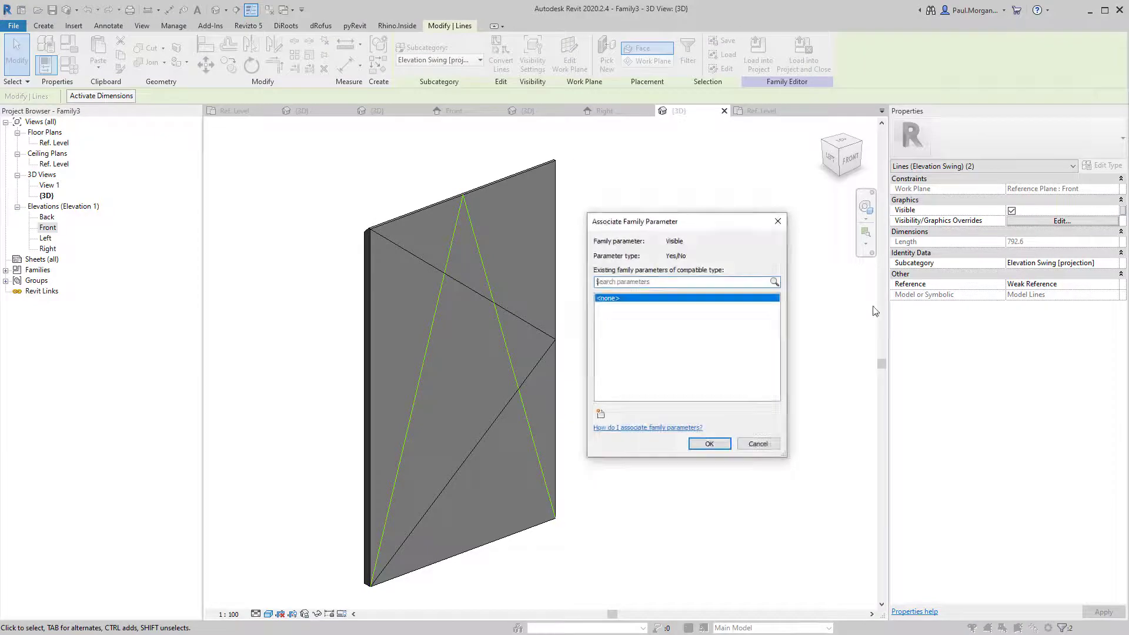
{"action": "left_click", "coordinate": [603, 414]}
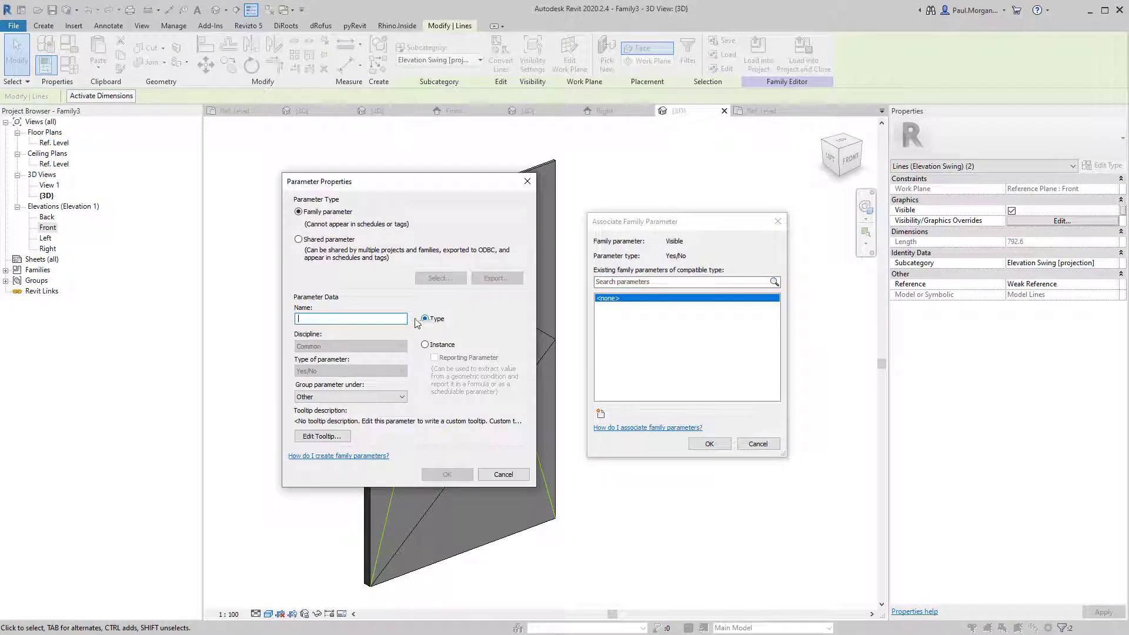
{"action": "type", "text": "Drawer"}
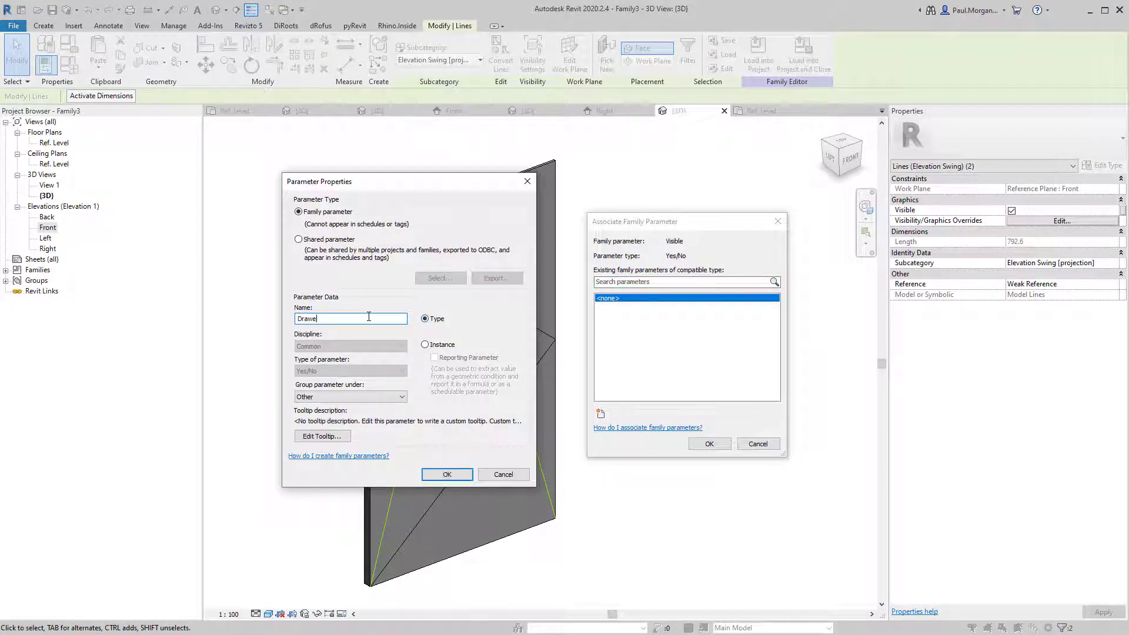
{"action": "left_click", "coordinate": [448, 475]}
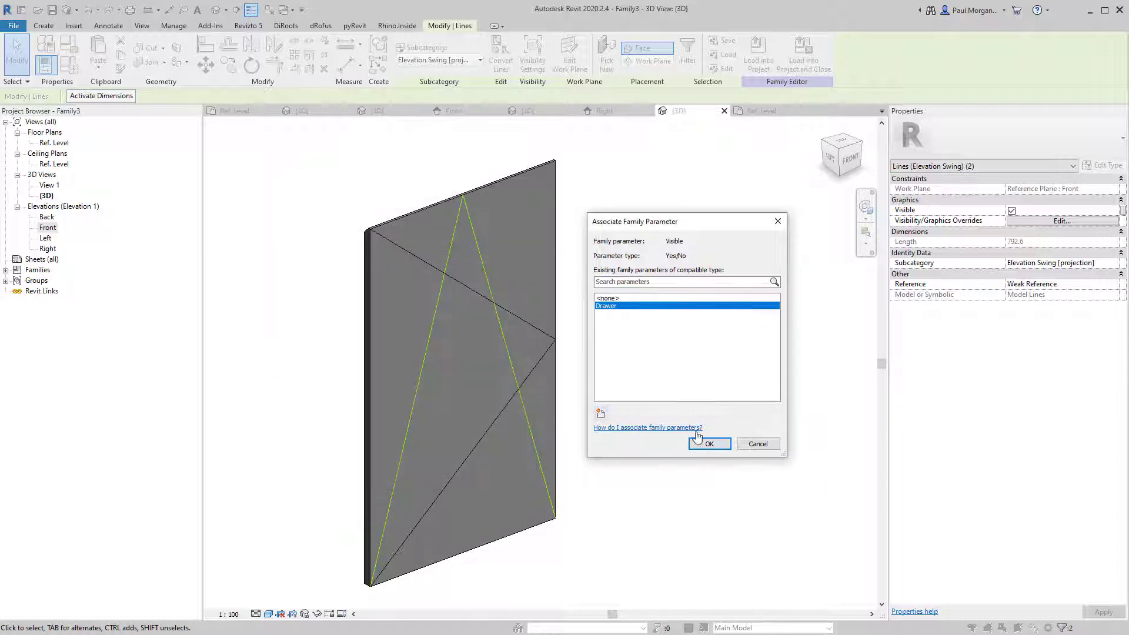
{"action": "left_click", "coordinate": [710, 445]}
{"action": "left_click", "coordinate": [682, 518]}
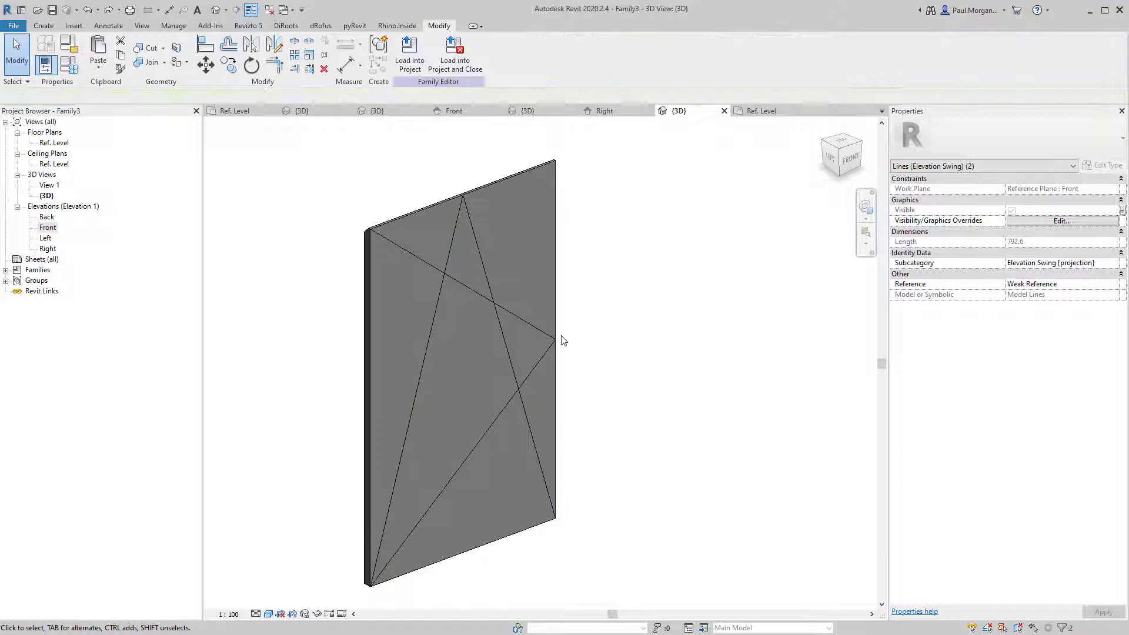
Tie the sideways swing lines' visibility to a new Yes/No parameter named Door.
{"action": "left_click", "coordinate": [531, 331]}
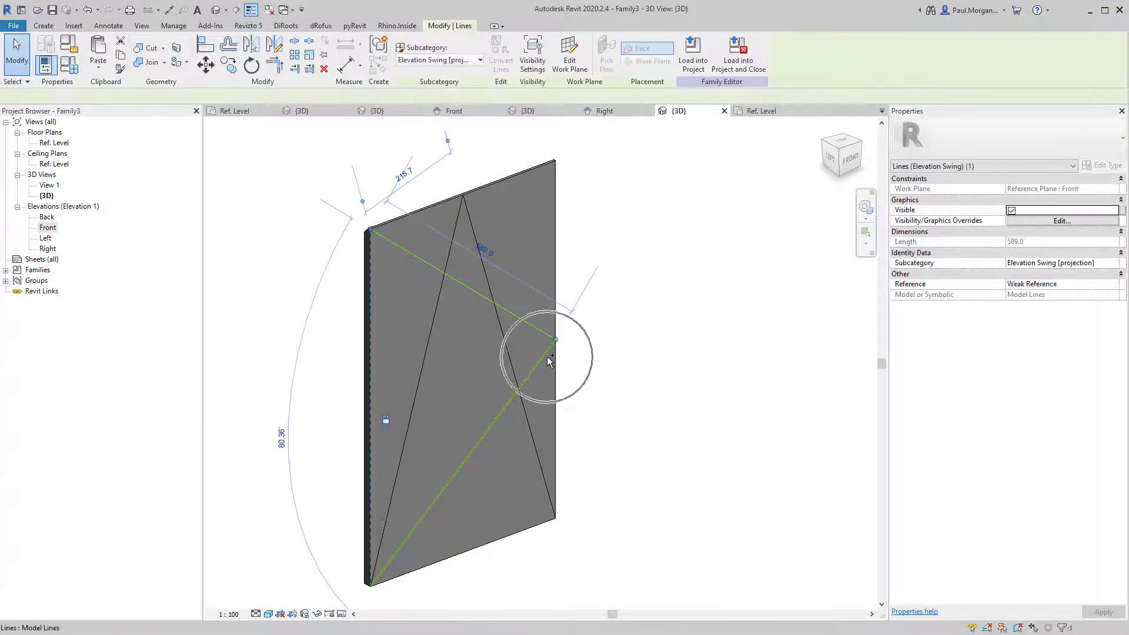
{"action": "left_click", "coordinate": [547, 357], "text": "ctrl"}
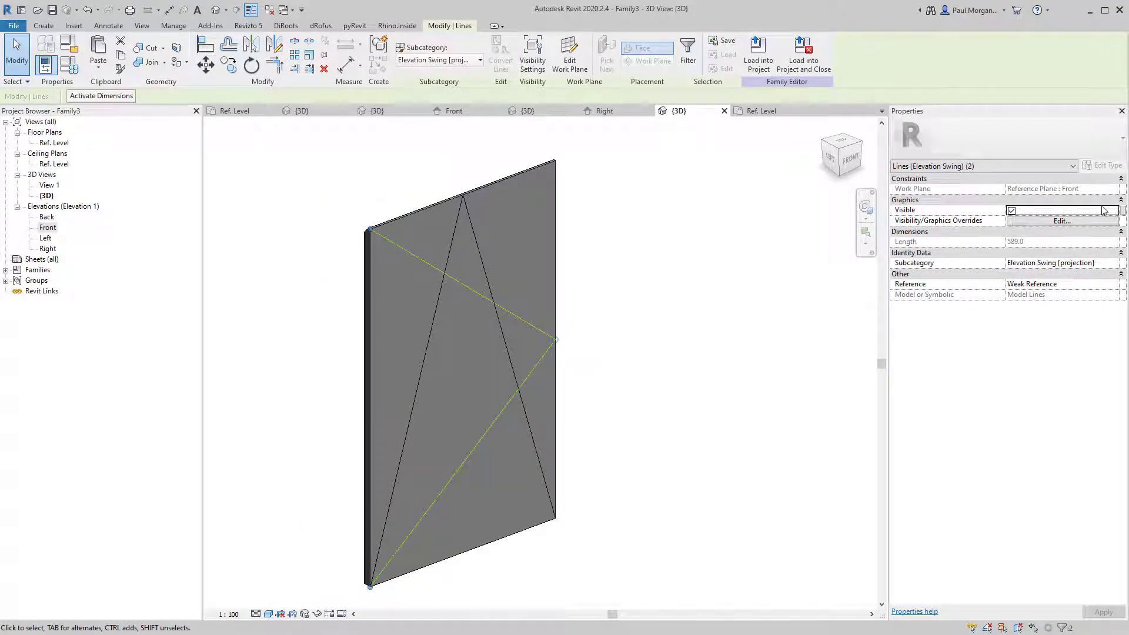
{"action": "left_click", "coordinate": [1124, 212]}
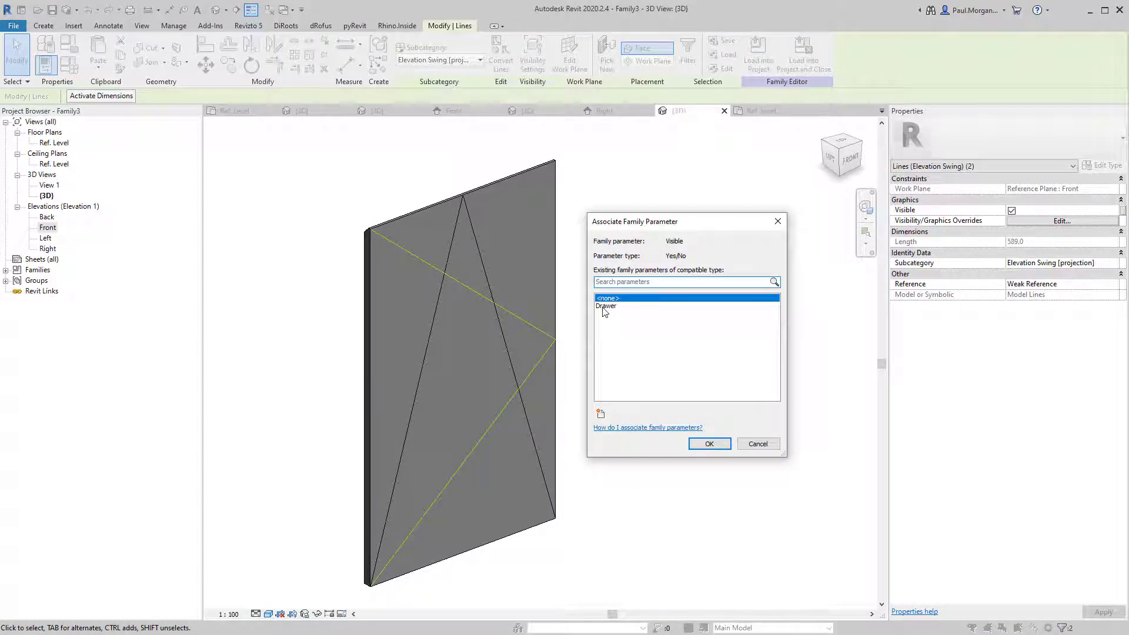
{"action": "left_click", "coordinate": [604, 307]}
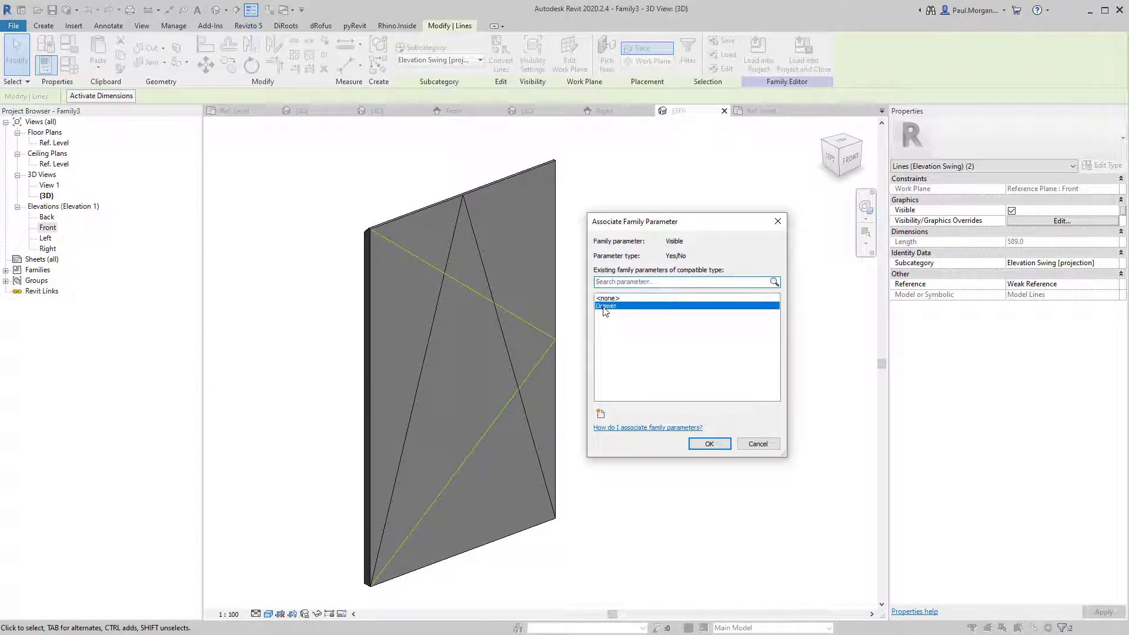
{"action": "left_click", "coordinate": [601, 414]}
{"action": "type", "text": "D"}
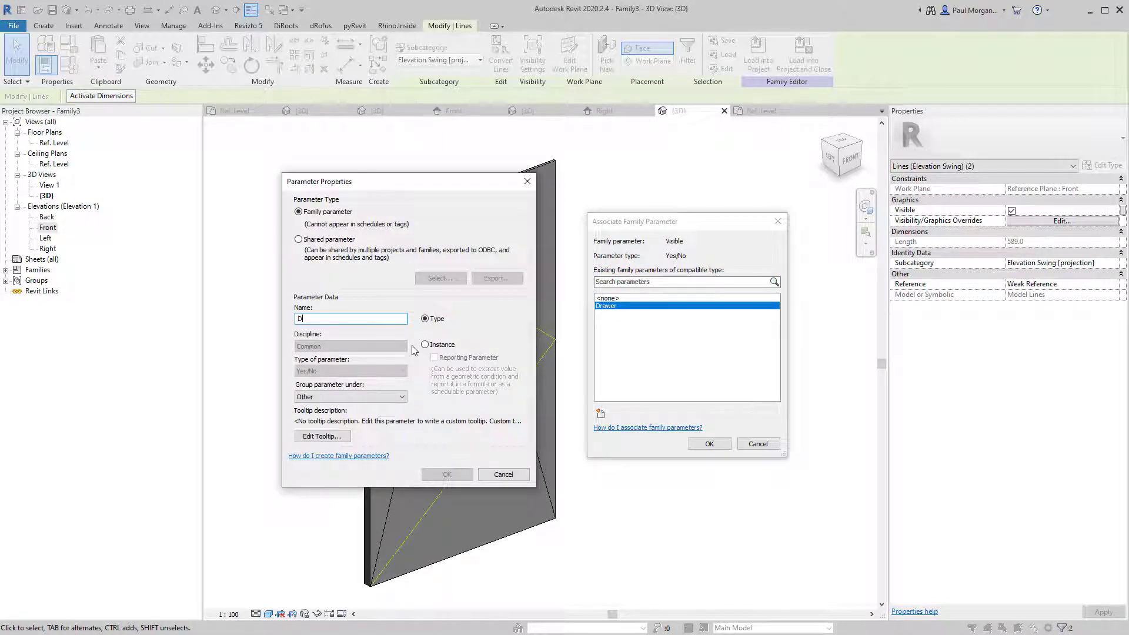
{"action": "type", "text": "oor"}
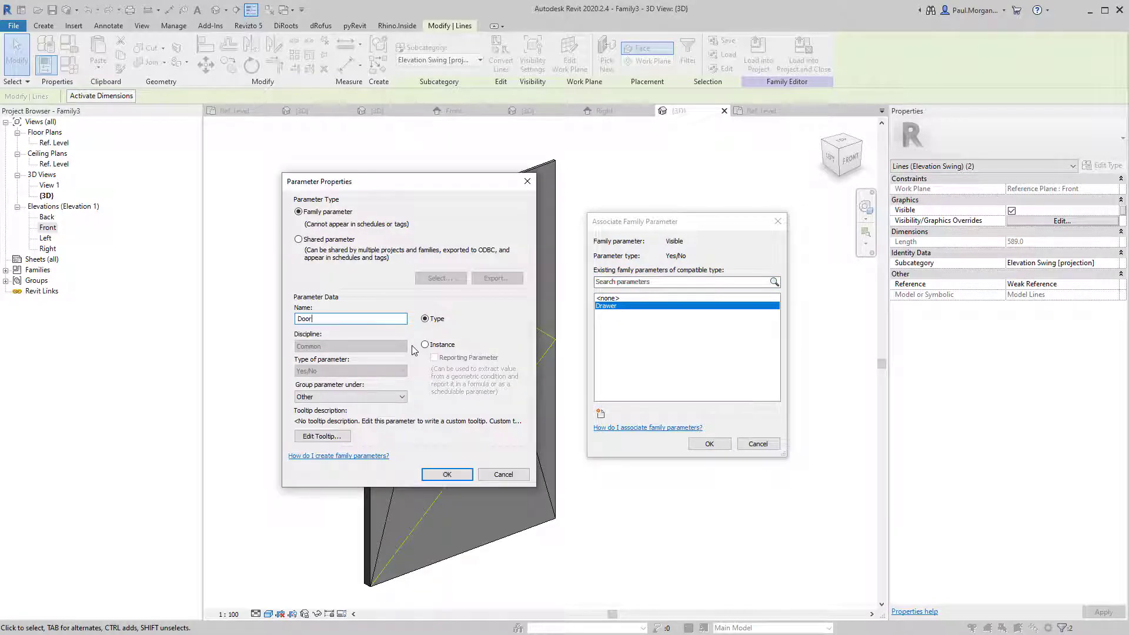
{"action": "left_click", "coordinate": [456, 477]}
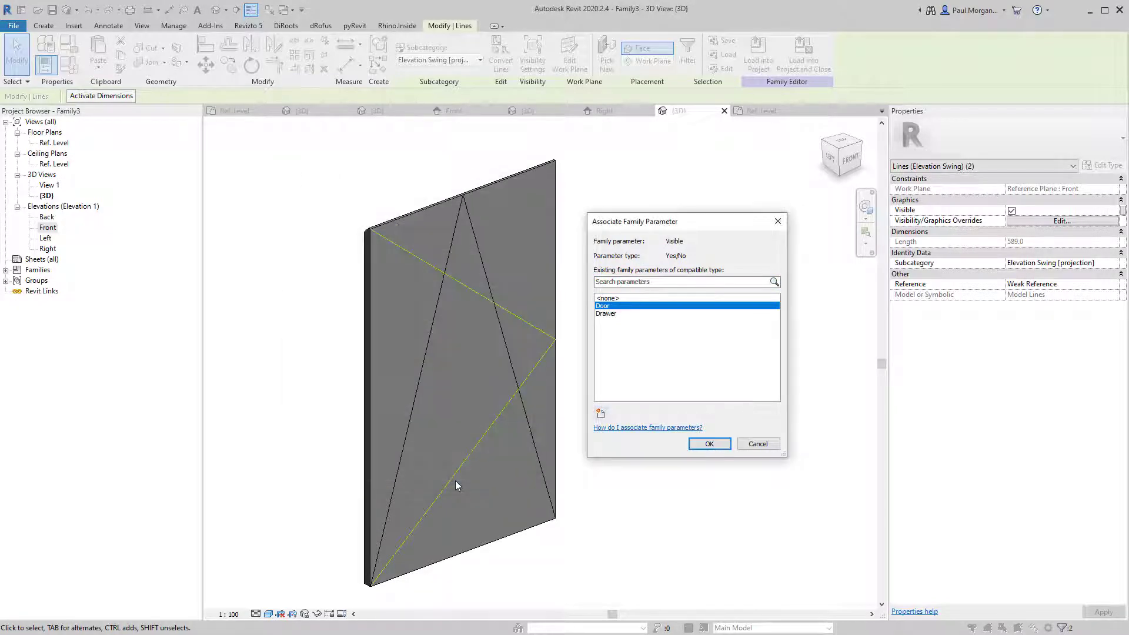
{"action": "left_click", "coordinate": [709, 444]}
{"action": "left_click", "coordinate": [683, 449]}
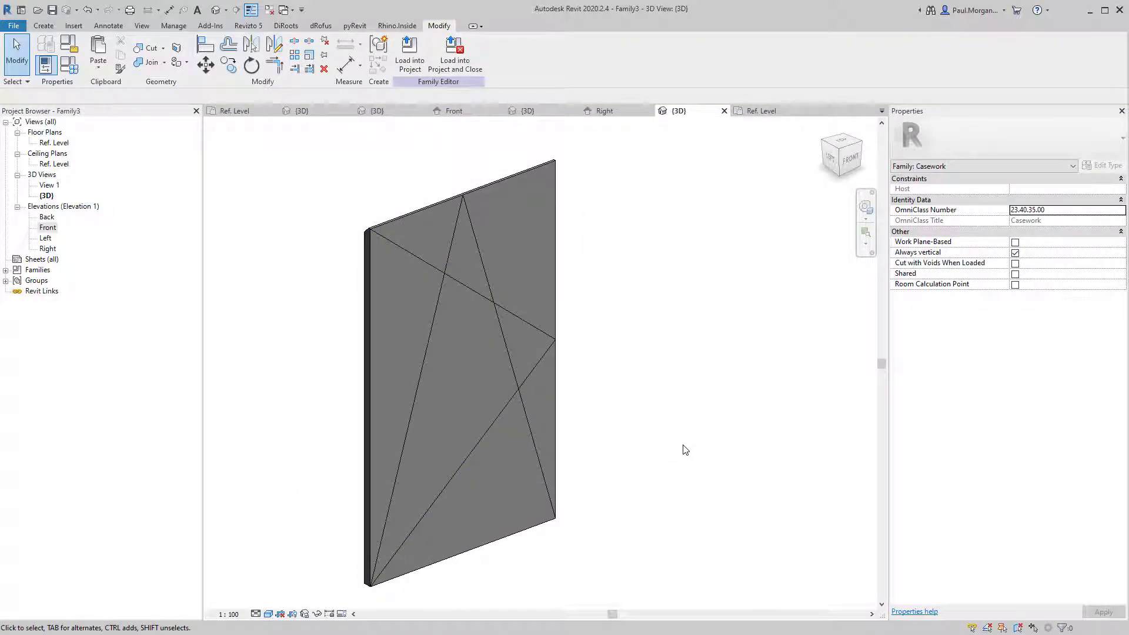
{"action": "left_click", "coordinate": [552, 219]}
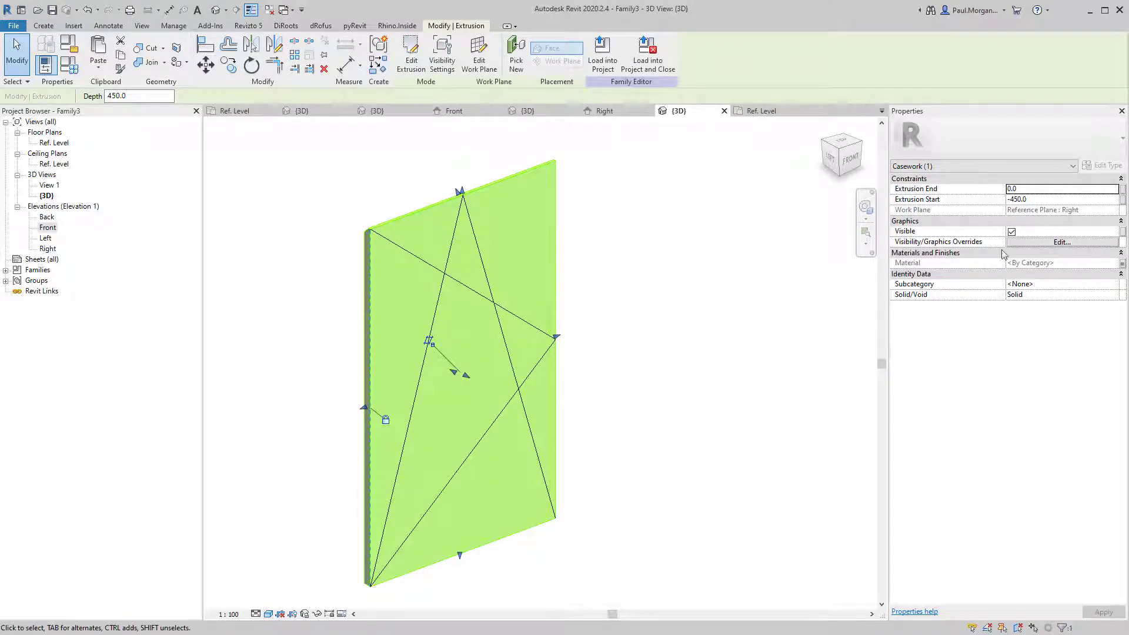
{"action": "key", "text": "Escape"}
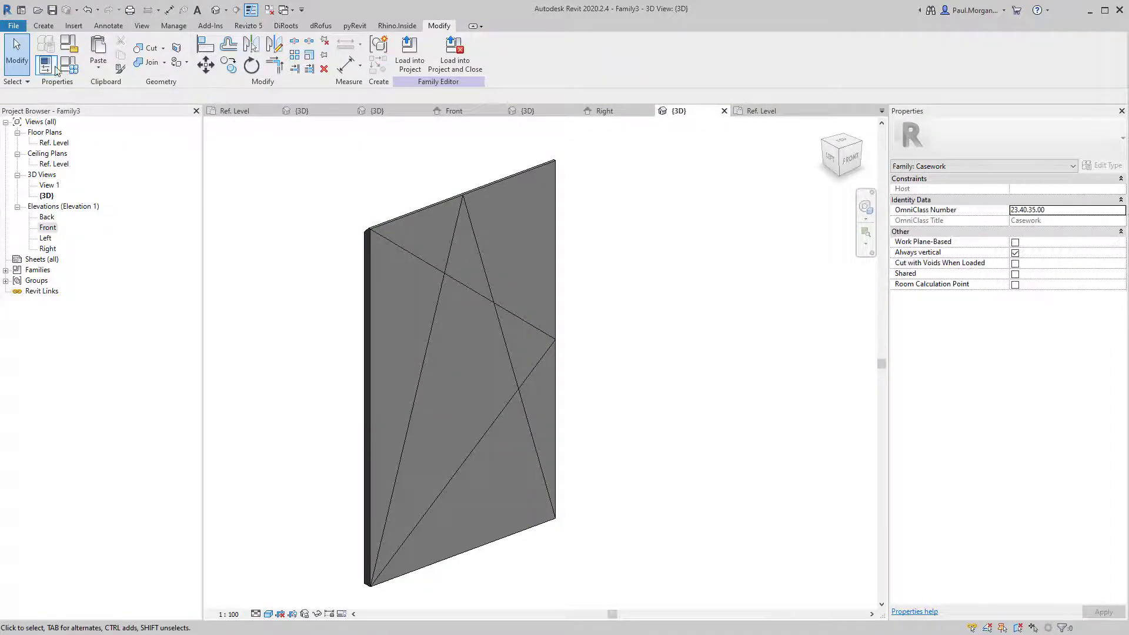
Create a Door family type with the Drawer option turned off.
{"action": "left_click", "coordinate": [68, 65]}
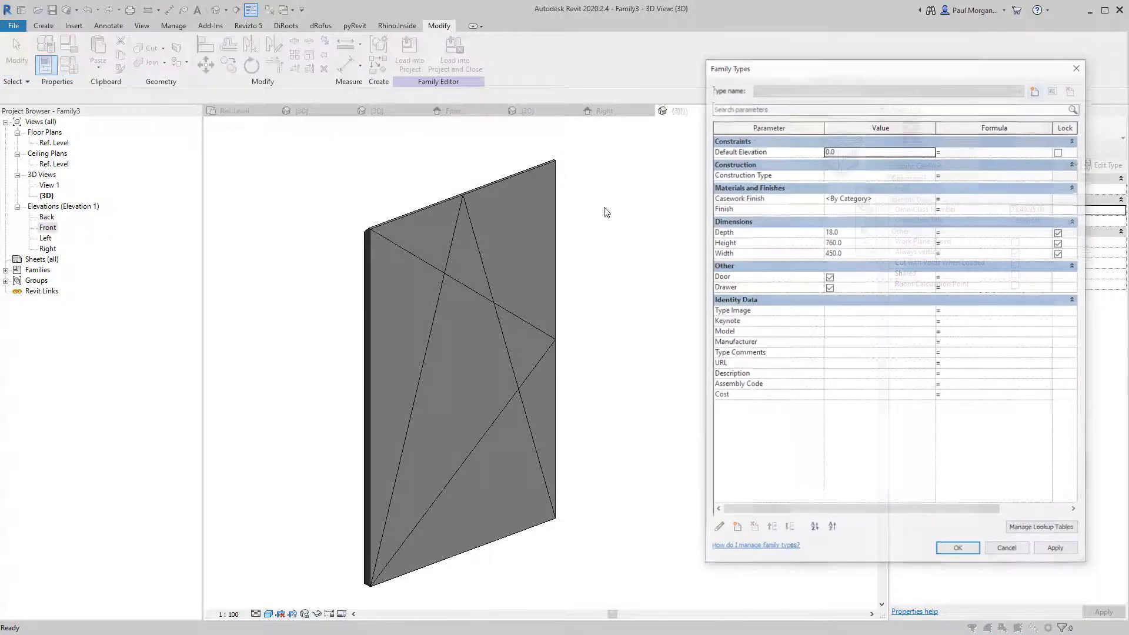
{"action": "left_click_drag", "start_coordinate": [760, 77], "coordinate": [650, 89]}
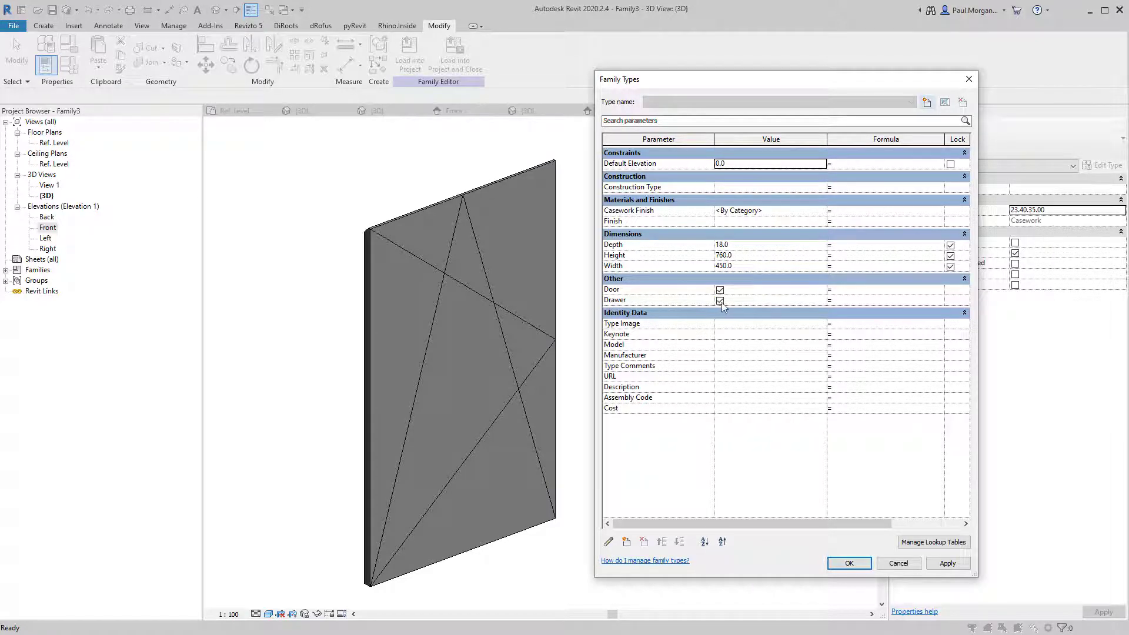
{"action": "left_click", "coordinate": [928, 103]}
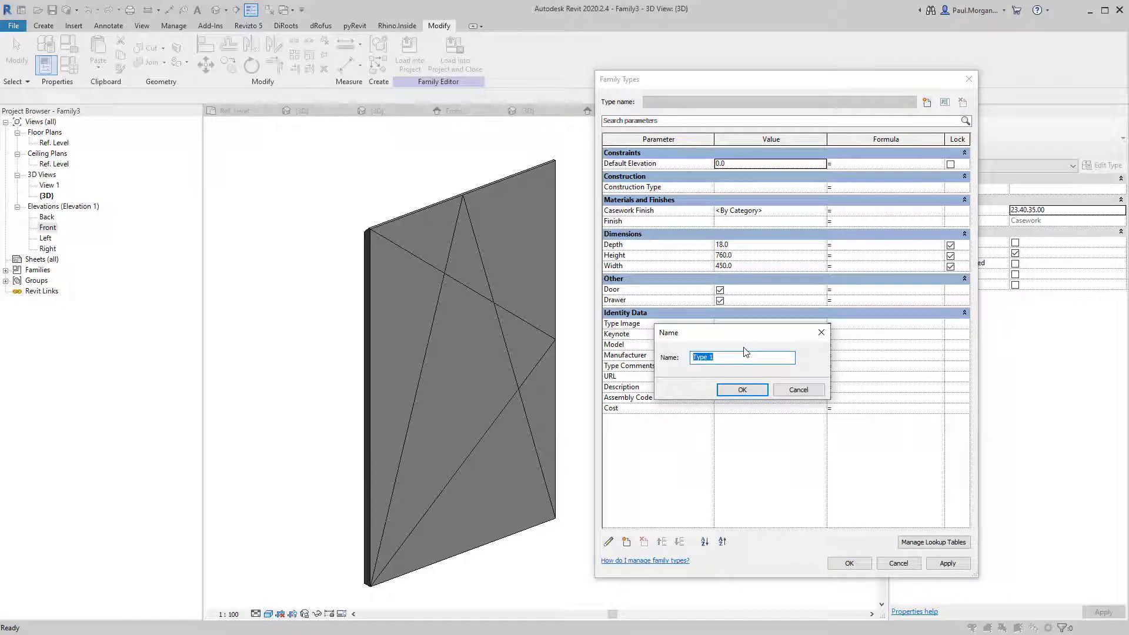
{"action": "type", "text": "Door"}
{"action": "key", "text": "Return"}
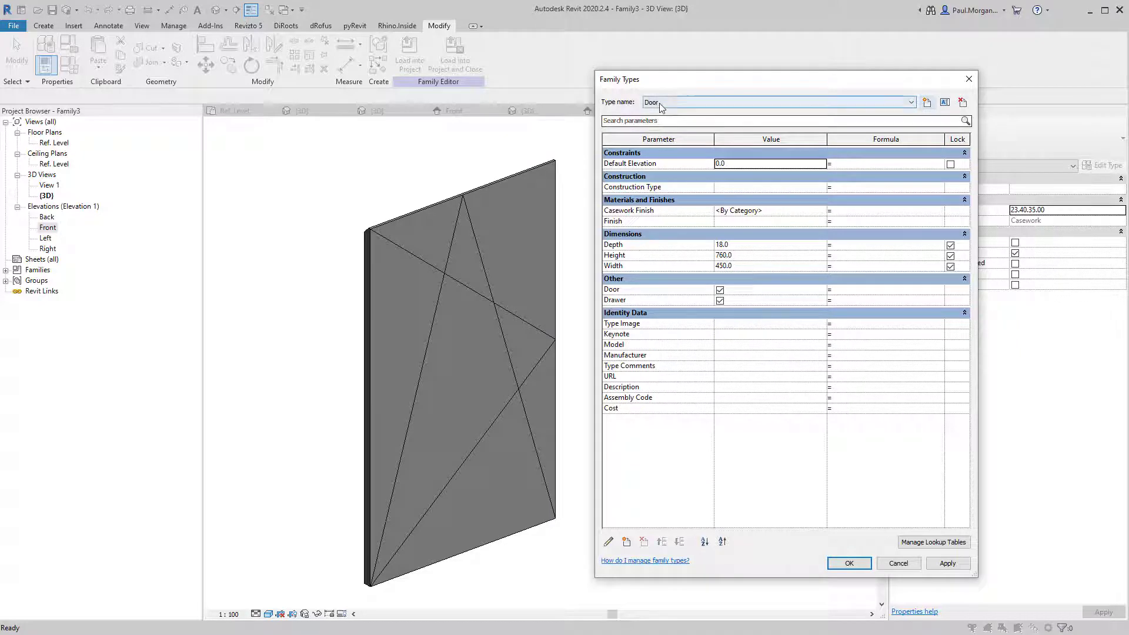
{"action": "left_click", "coordinate": [720, 301]}
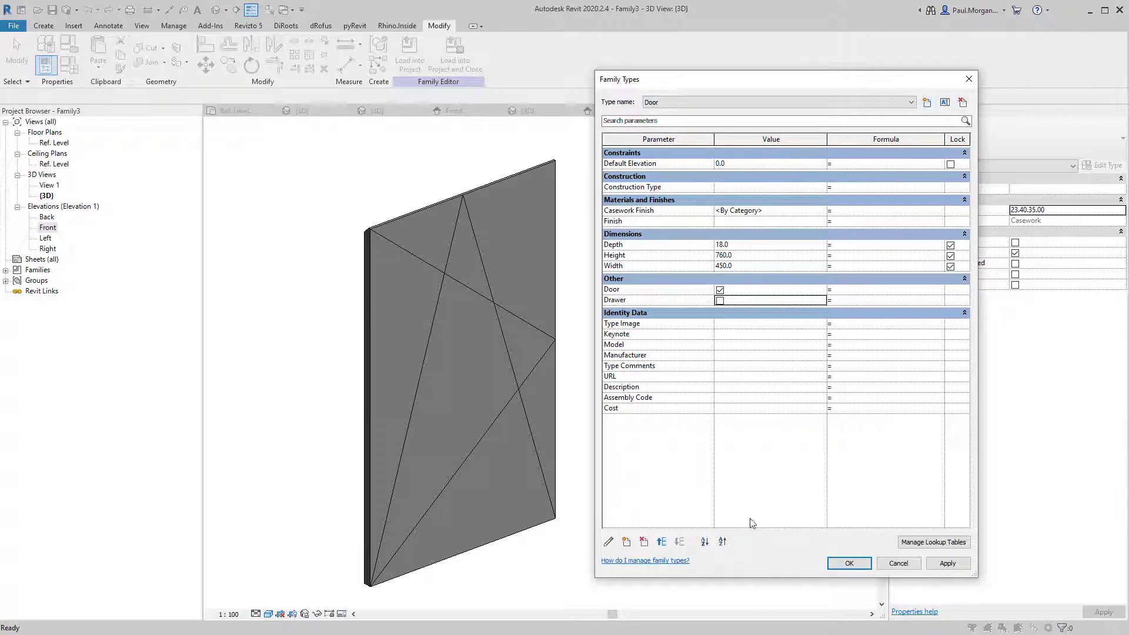
Create a Drawer family type with Drawer ticked and accept the Family Types changes.
{"action": "left_click", "coordinate": [927, 102]}
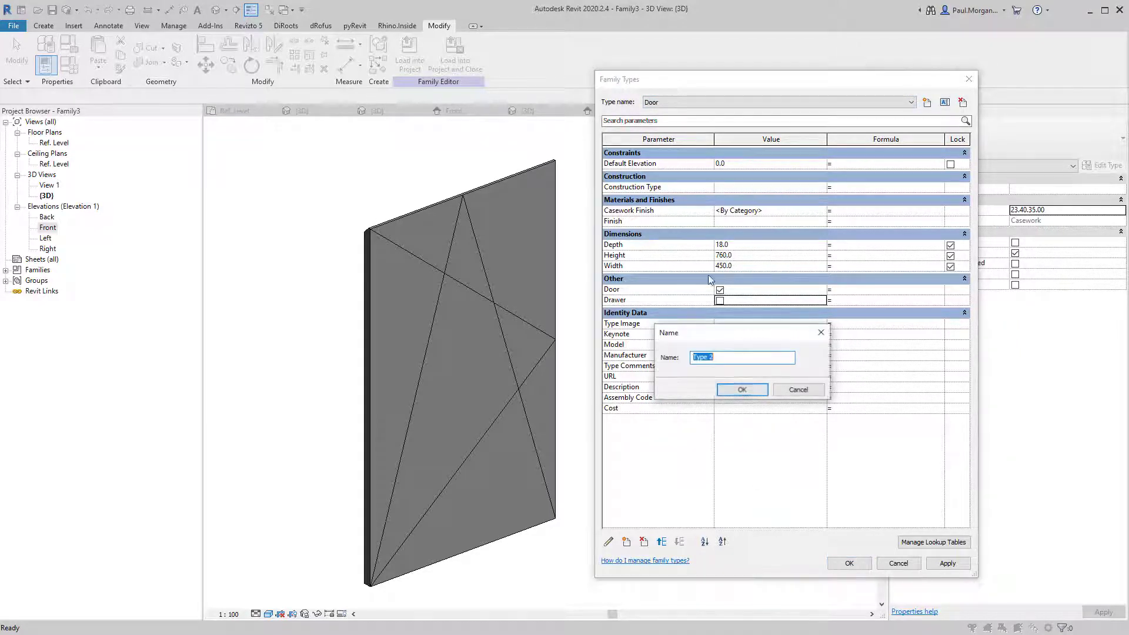
{"action": "type", "text": "Drawer"}
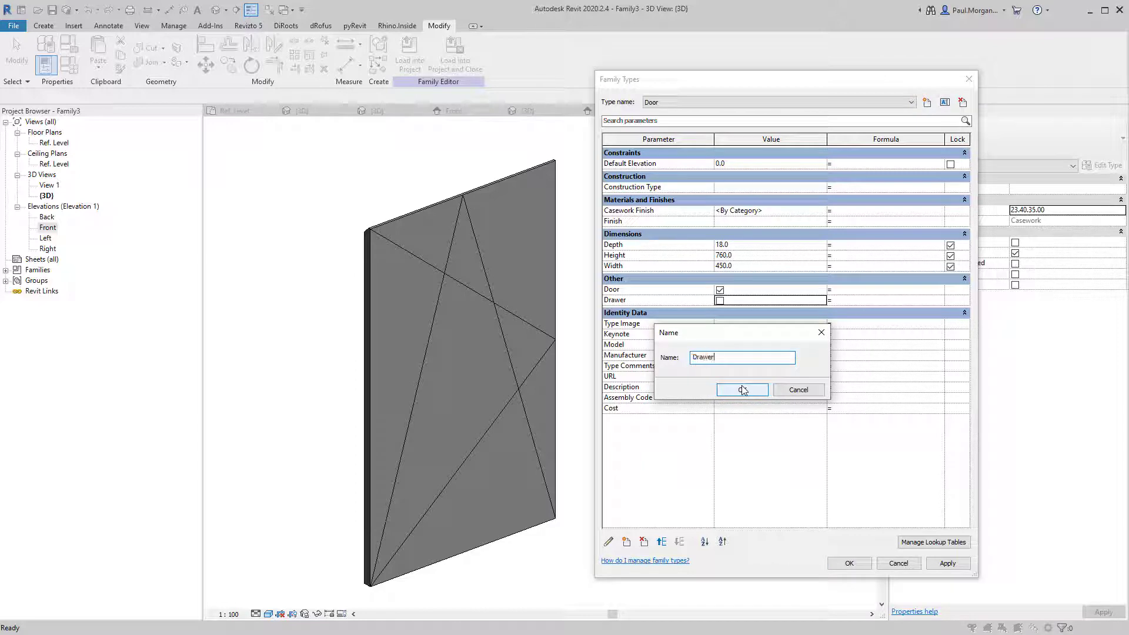
{"action": "left_click", "coordinate": [742, 390]}
{"action": "left_click", "coordinate": [721, 300]}
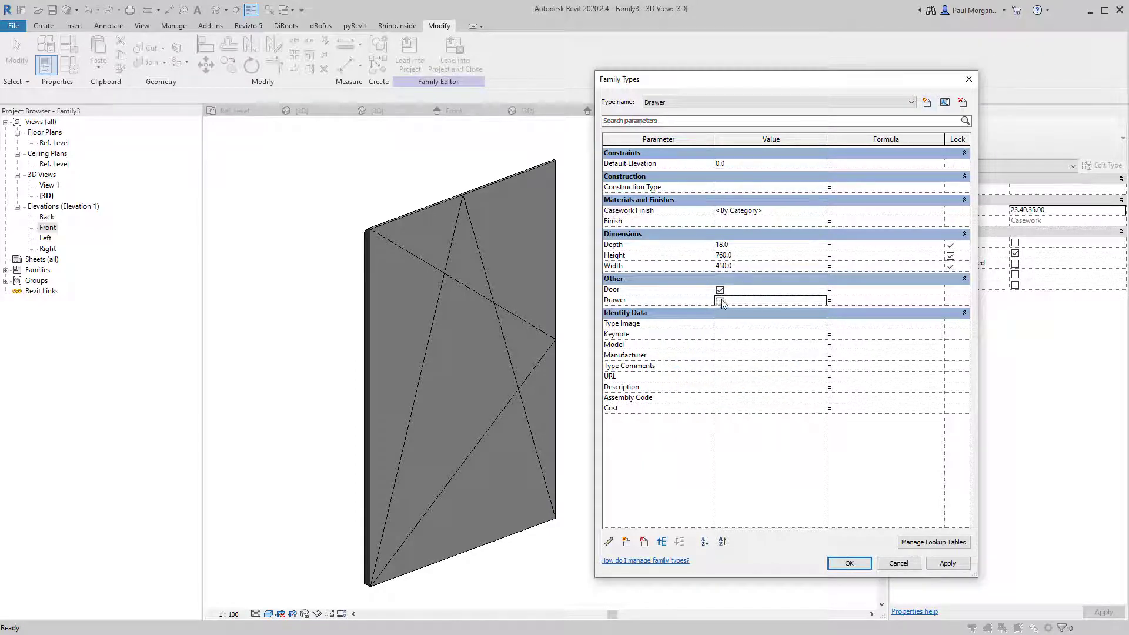
{"action": "left_click", "coordinate": [720, 300]}
{"action": "left_click", "coordinate": [720, 289]}
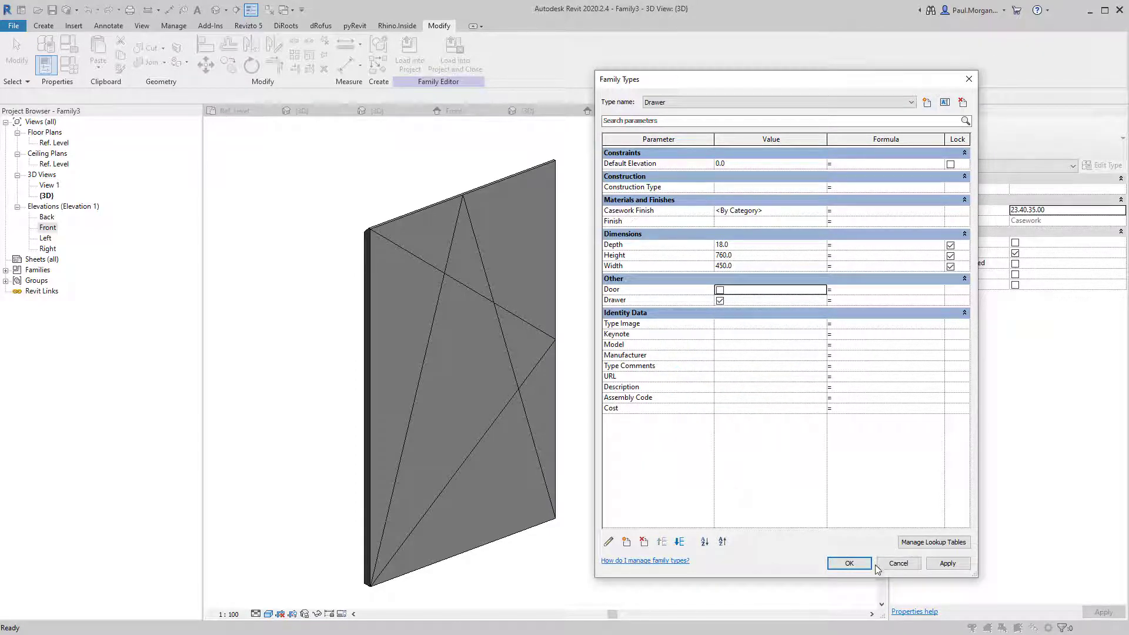
{"action": "left_click", "coordinate": [851, 565]}
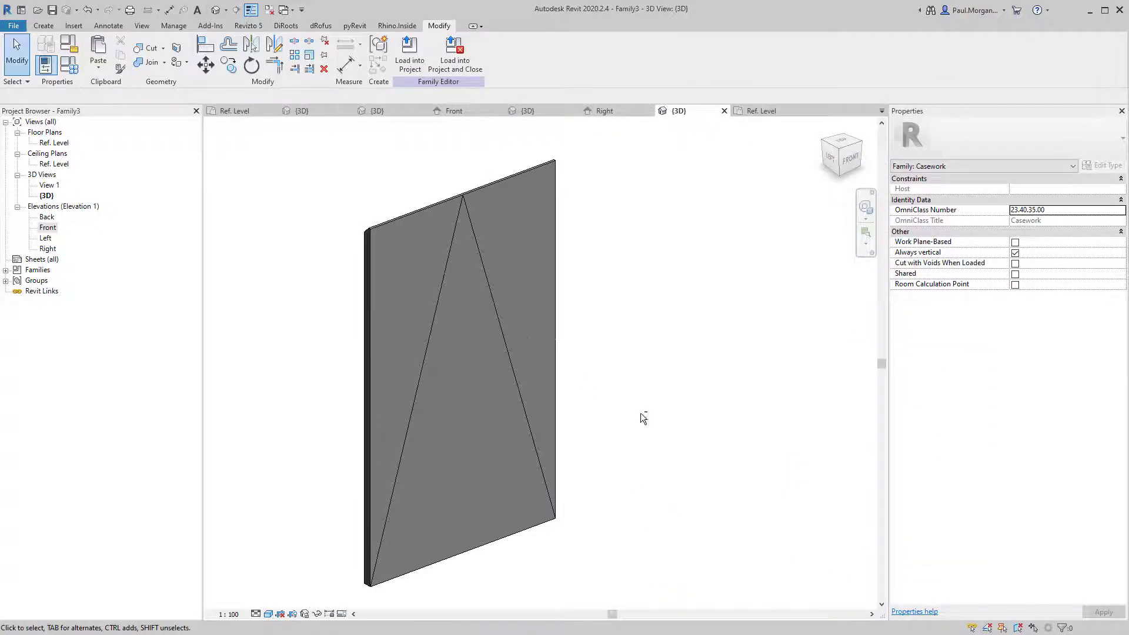
Save the family as JN_DOOR-DRAWER in the Class 10 folder and load it into a project.
{"action": "middle_click_drag", "start_coordinate": [641, 413], "coordinate": [409, 246], "text": "shift"}
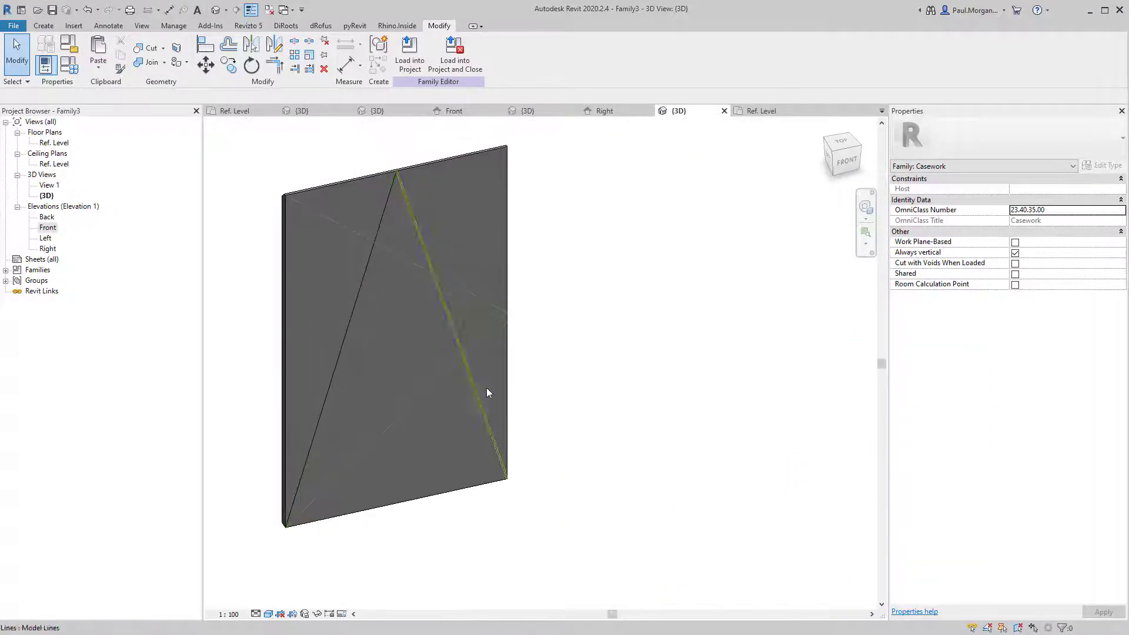
{"action": "middle_click_drag", "start_coordinate": [487, 393], "coordinate": [563, 439], "text": "shift"}
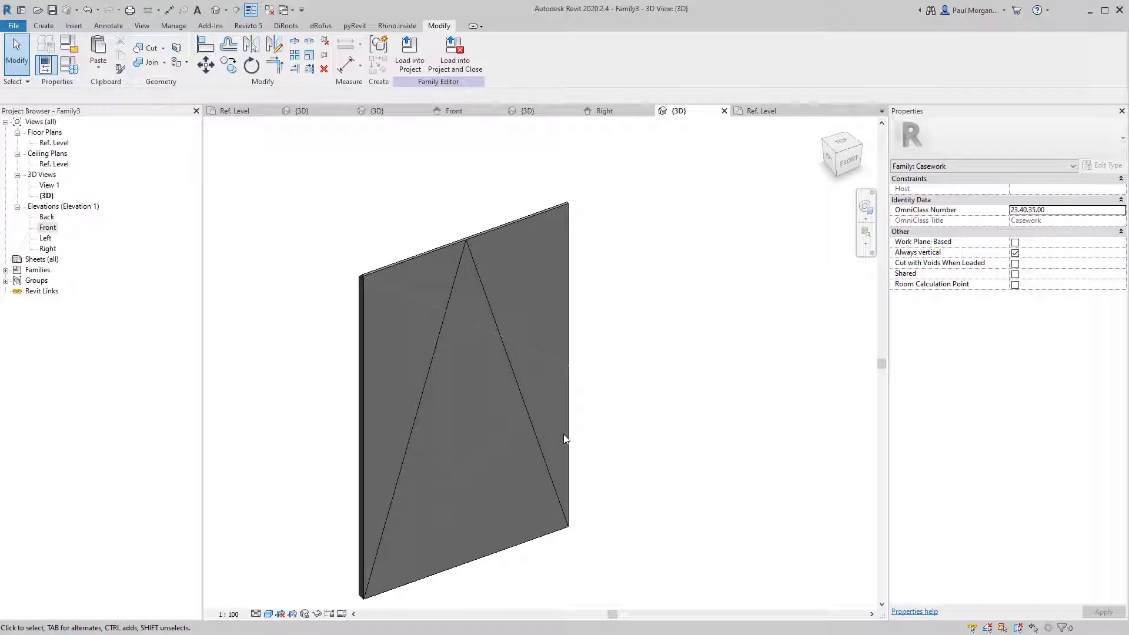
{"action": "middle_click_drag", "start_coordinate": [620, 418], "coordinate": [648, 431]}
{"action": "scroll", "coordinate": [640, 408], "scroll_direction": "down", "scroll_amount": 1}
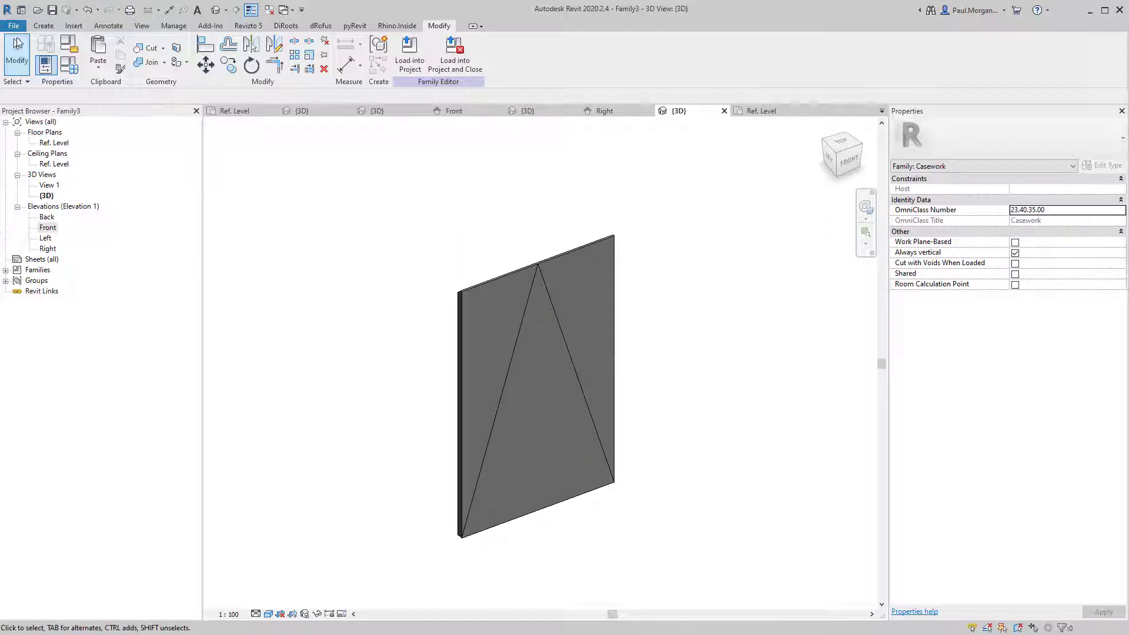
{"action": "left_click", "coordinate": [13, 26]}
{"action": "mouse_move", "coordinate": [47, 178]}
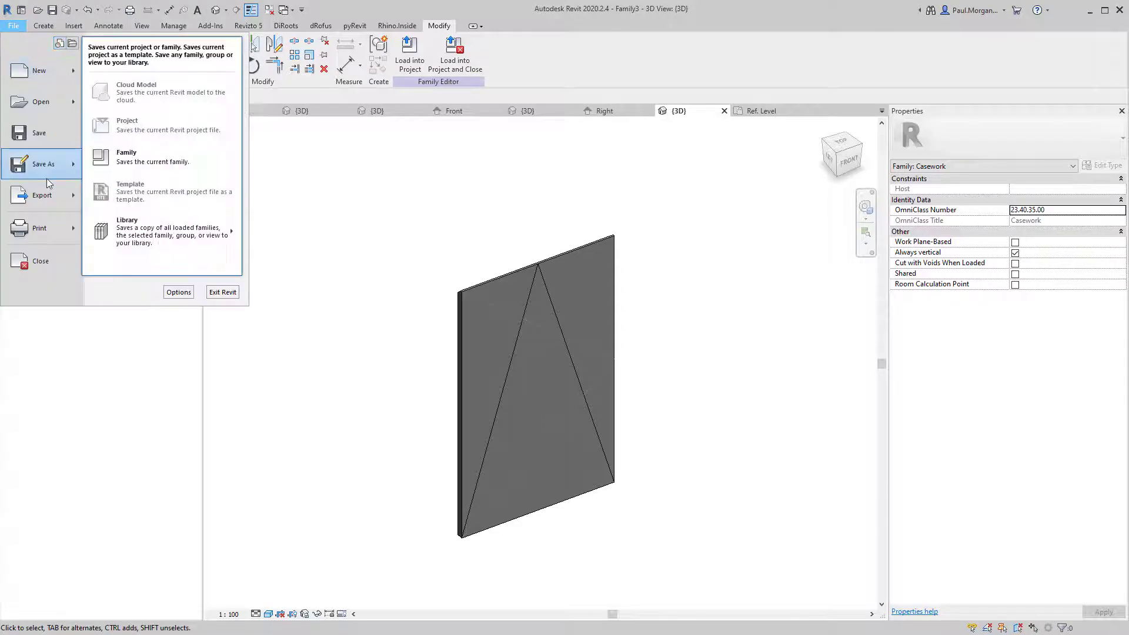
{"action": "left_click", "coordinate": [116, 162]}
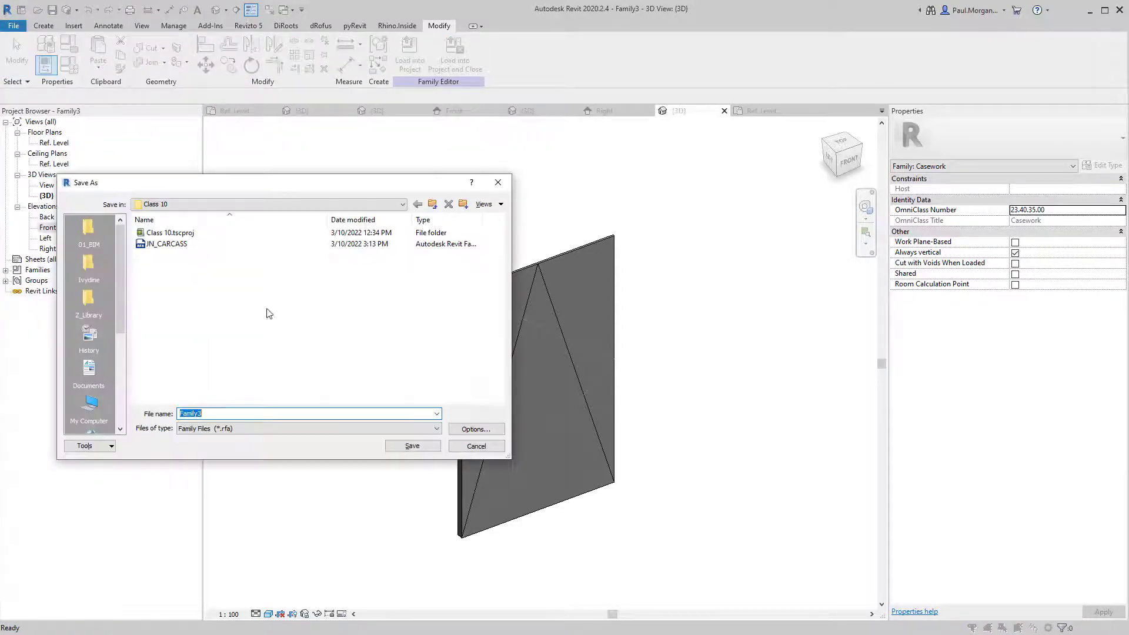
{"action": "type", "text": "JN_"}
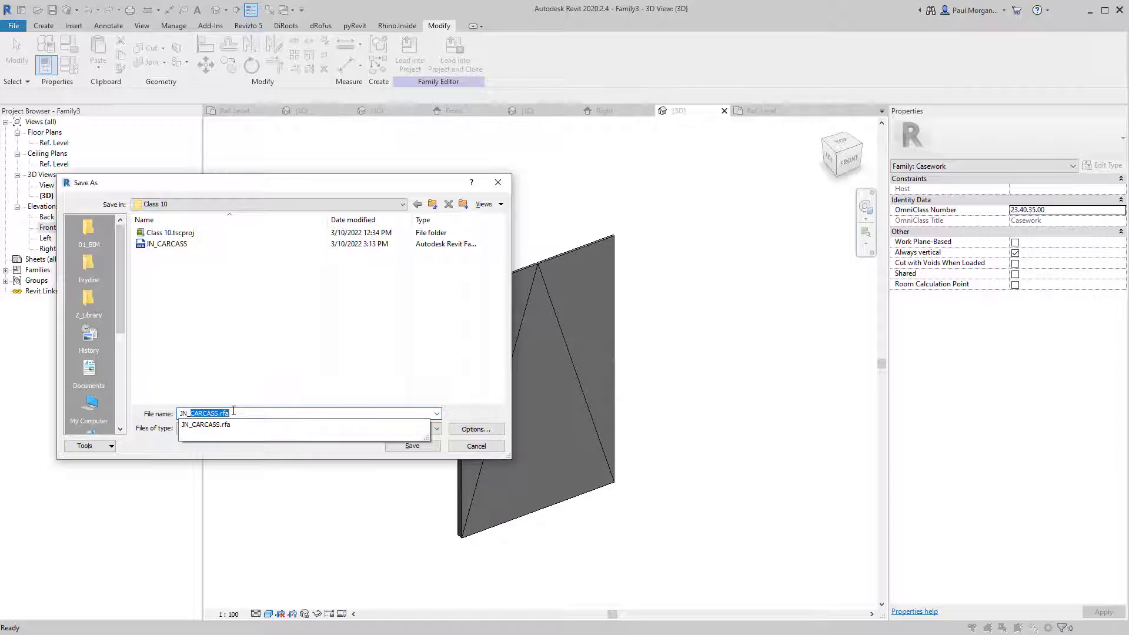
{"action": "type", "text": "Do"}
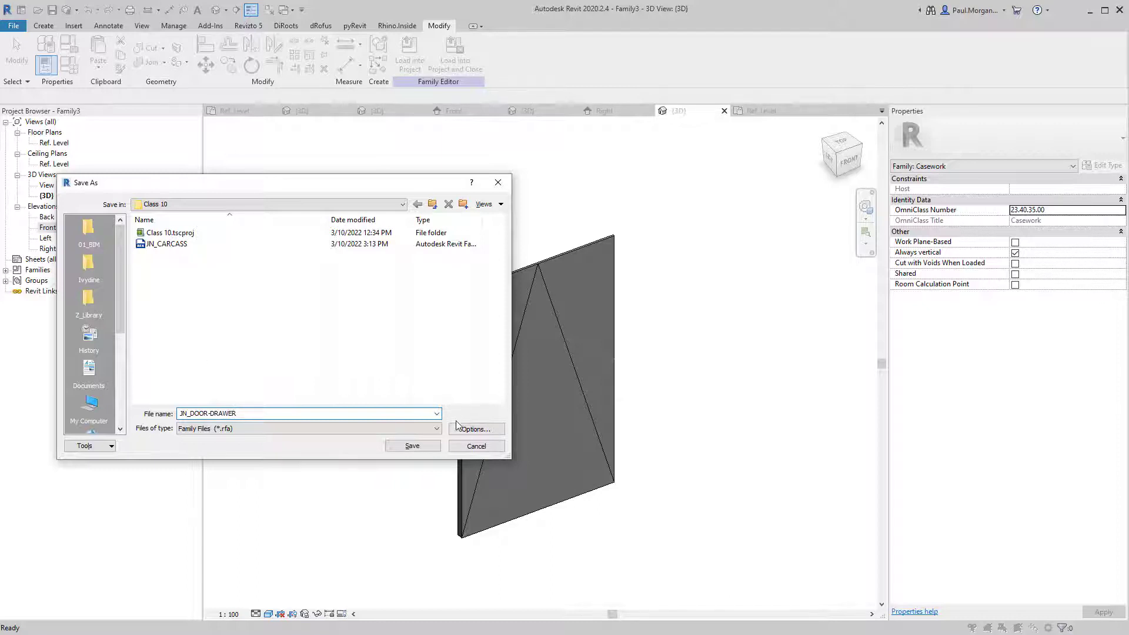
{"action": "left_click", "coordinate": [476, 429]}
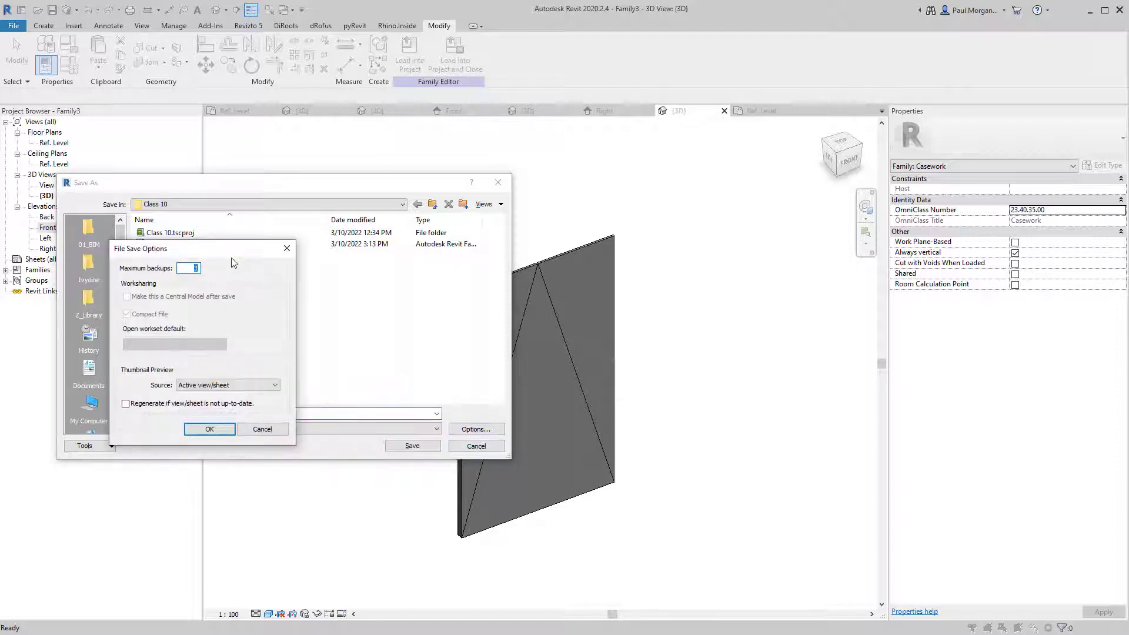
{"action": "left_click", "coordinate": [203, 428]}
{"action": "left_click", "coordinate": [412, 446]}
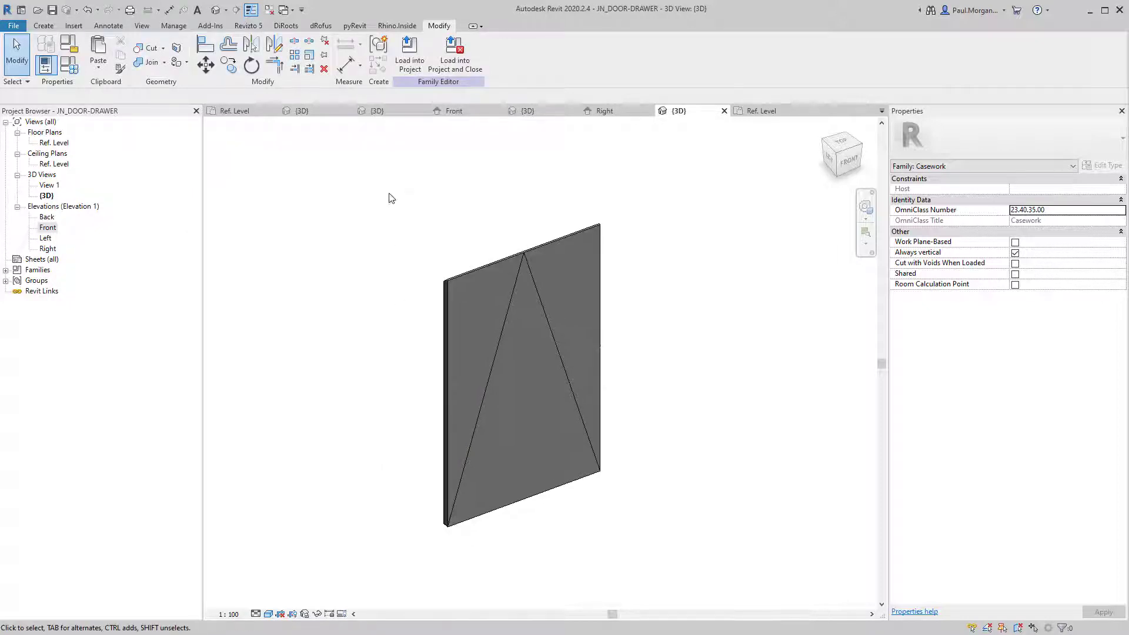
{"action": "left_click", "coordinate": [410, 56]}
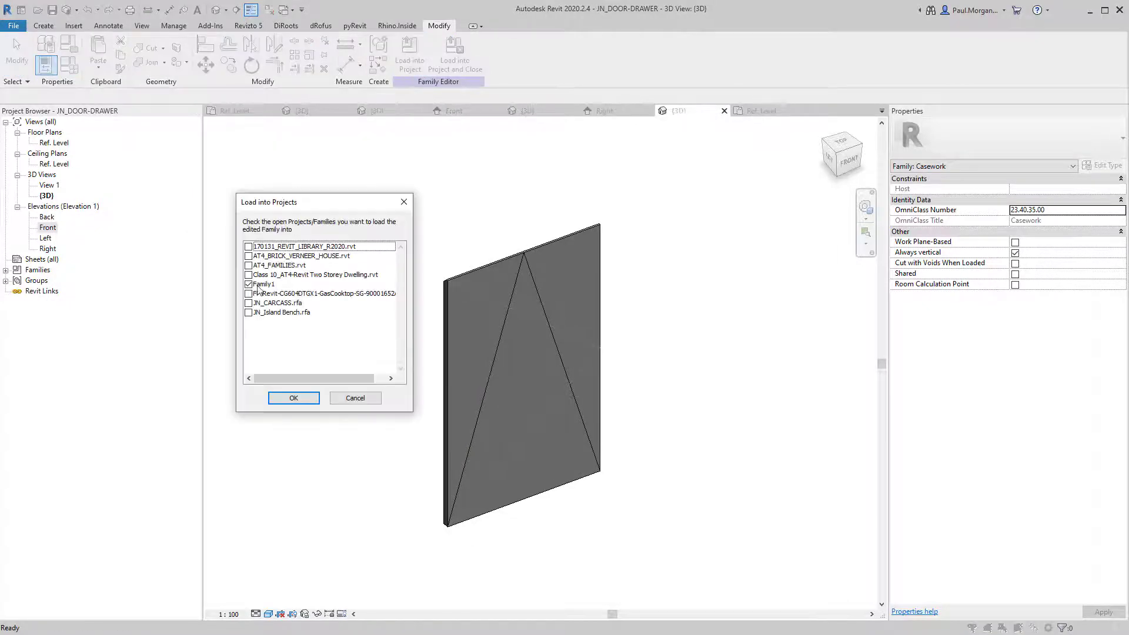
Load the family into Family1 and place one panel in front of the island bench.
{"action": "left_click", "coordinate": [293, 398]}
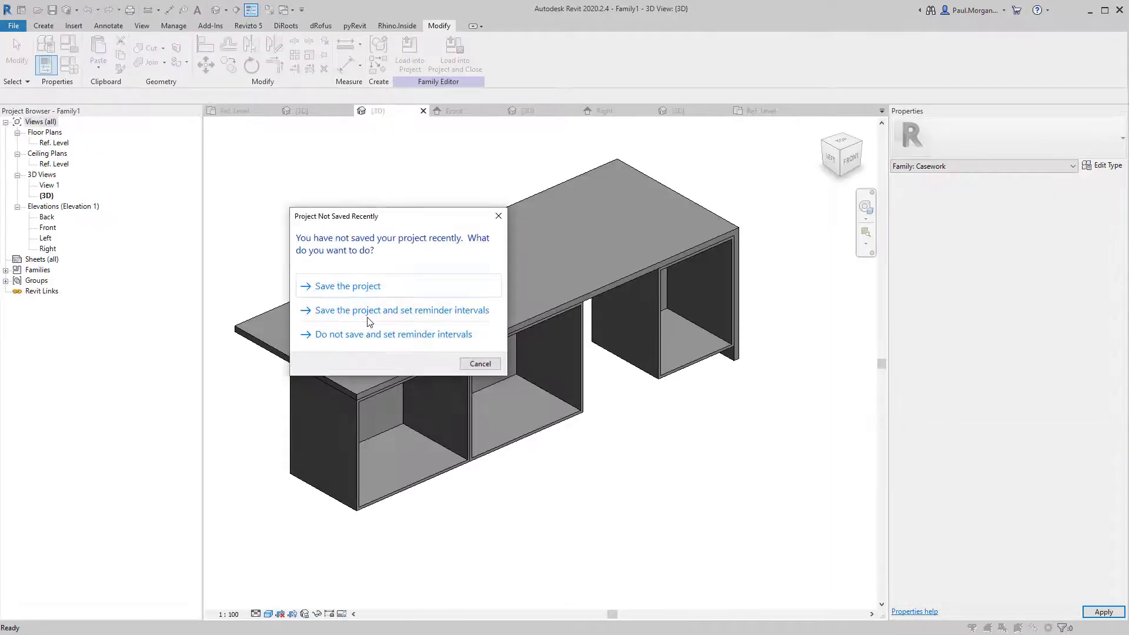
{"action": "key", "text": "Escape"}
{"action": "left_click", "coordinate": [491, 517]}
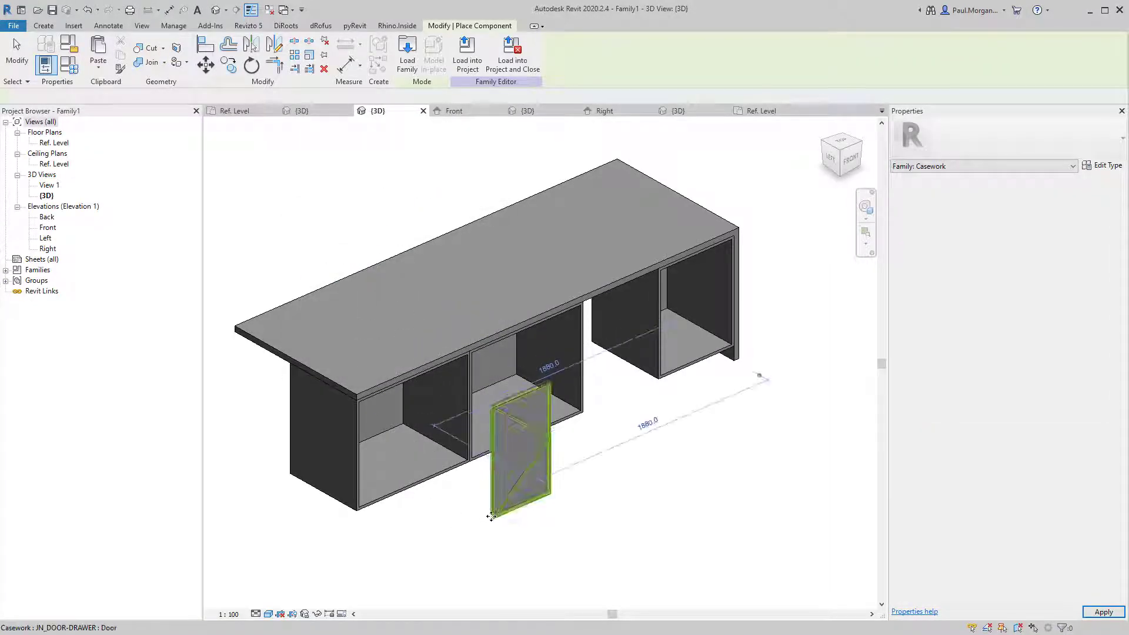
{"action": "key", "text": "Escape"}
{"action": "left_click", "coordinate": [517, 479]}
{"action": "middle_click_drag", "start_coordinate": [517, 479], "coordinate": [475, 407], "text": "shift"}
{"action": "scroll", "coordinate": [563, 417], "scroll_direction": "up", "scroll_amount": 3}
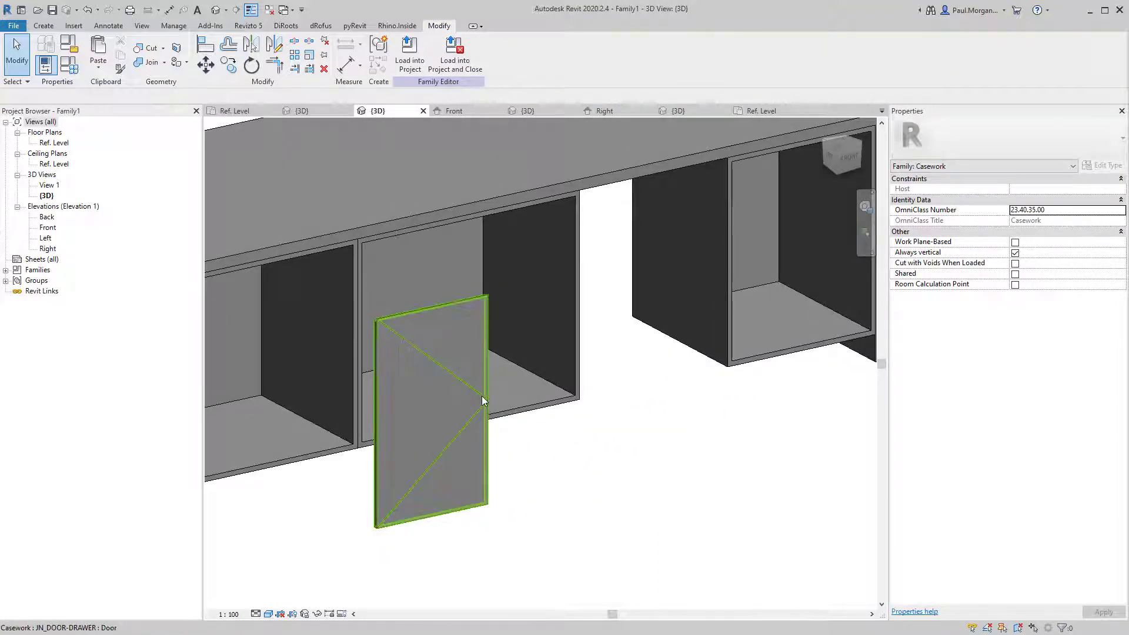
Switch the placed panel to the Drawer type and orbit around to review it.
{"action": "left_click", "coordinate": [483, 400]}
{"action": "left_click", "coordinate": [1008, 138]}
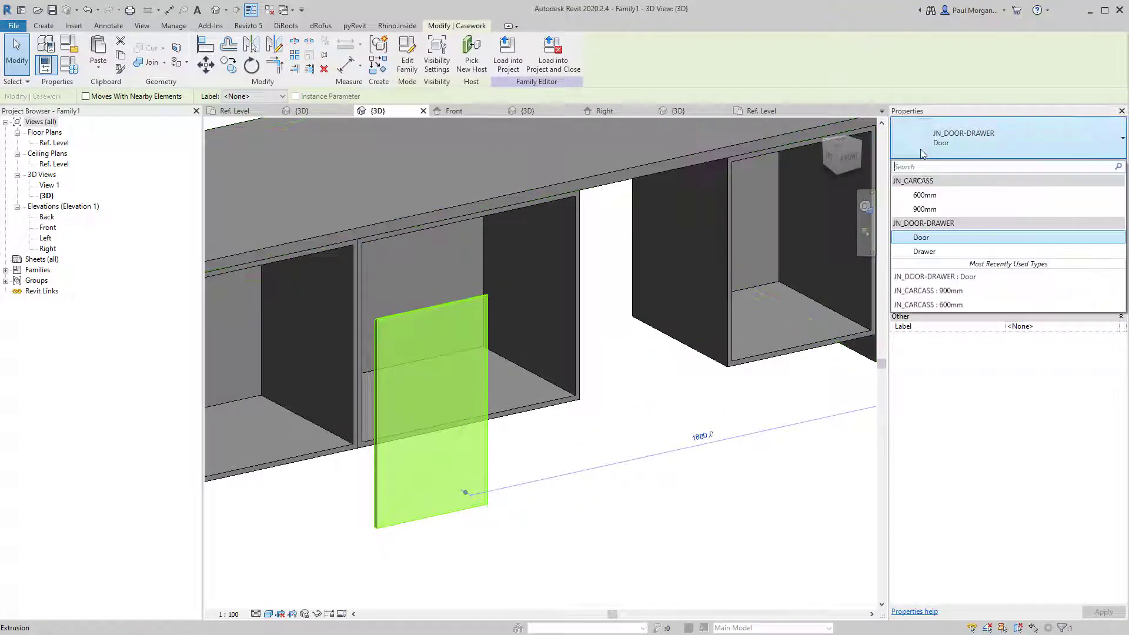
{"action": "left_click", "coordinate": [924, 252]}
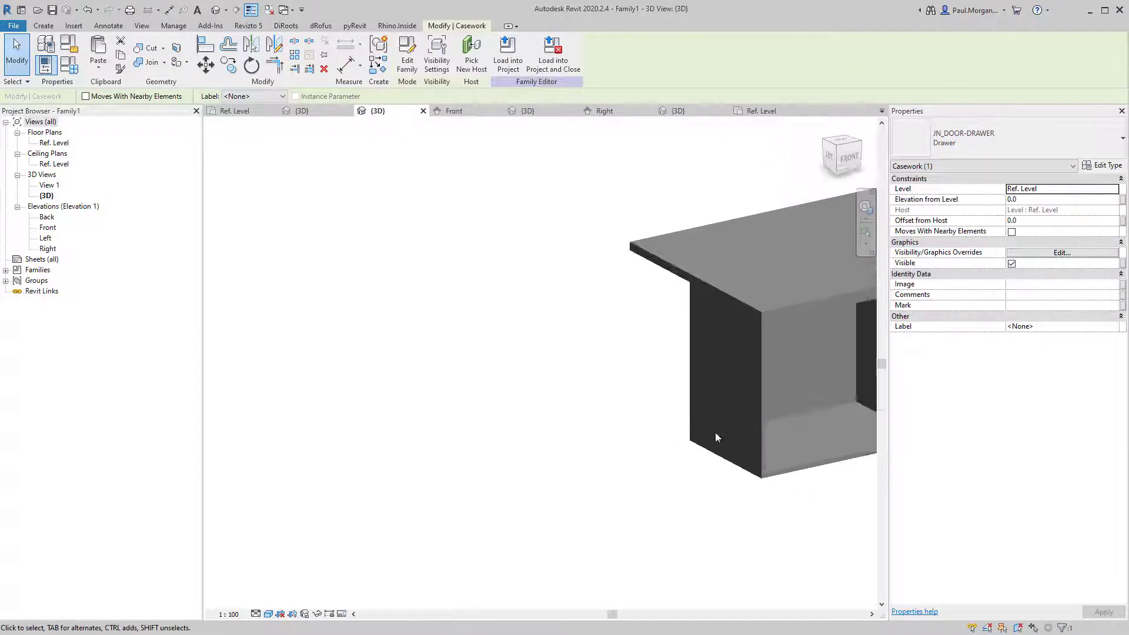
{"action": "scroll", "coordinate": [716, 438], "scroll_direction": "down", "scroll_amount": 4}
{"action": "middle_click_drag", "start_coordinate": [650, 460], "coordinate": [645, 411], "text": "shift"}
{"action": "key", "text": "Escape"}
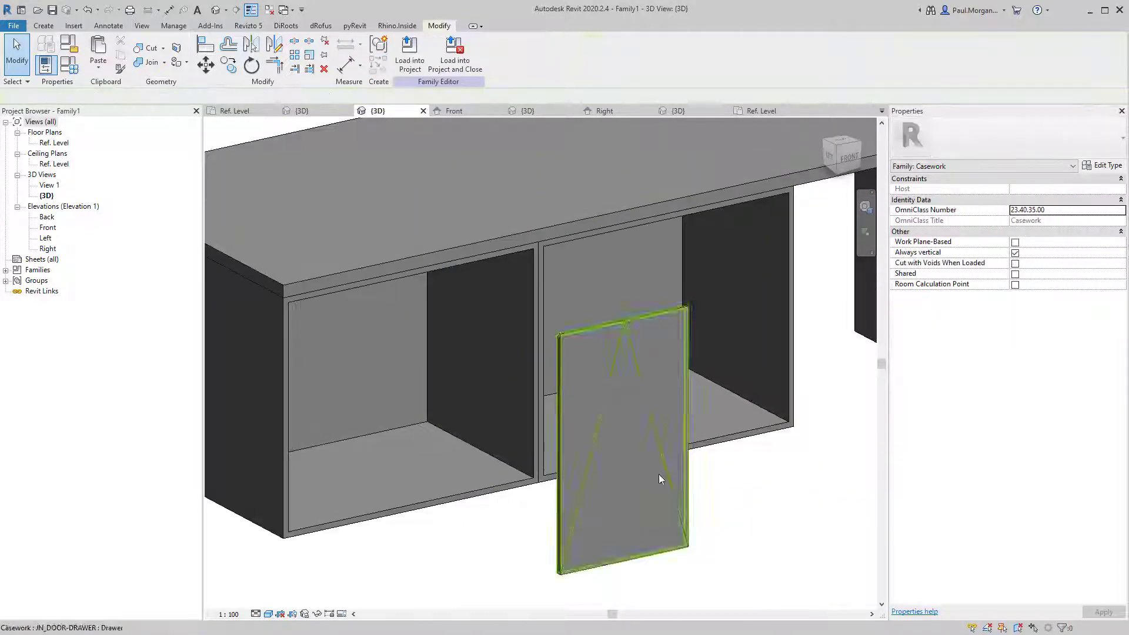
{"action": "middle_click_drag", "start_coordinate": [647, 482], "coordinate": [640, 469], "text": "shift"}
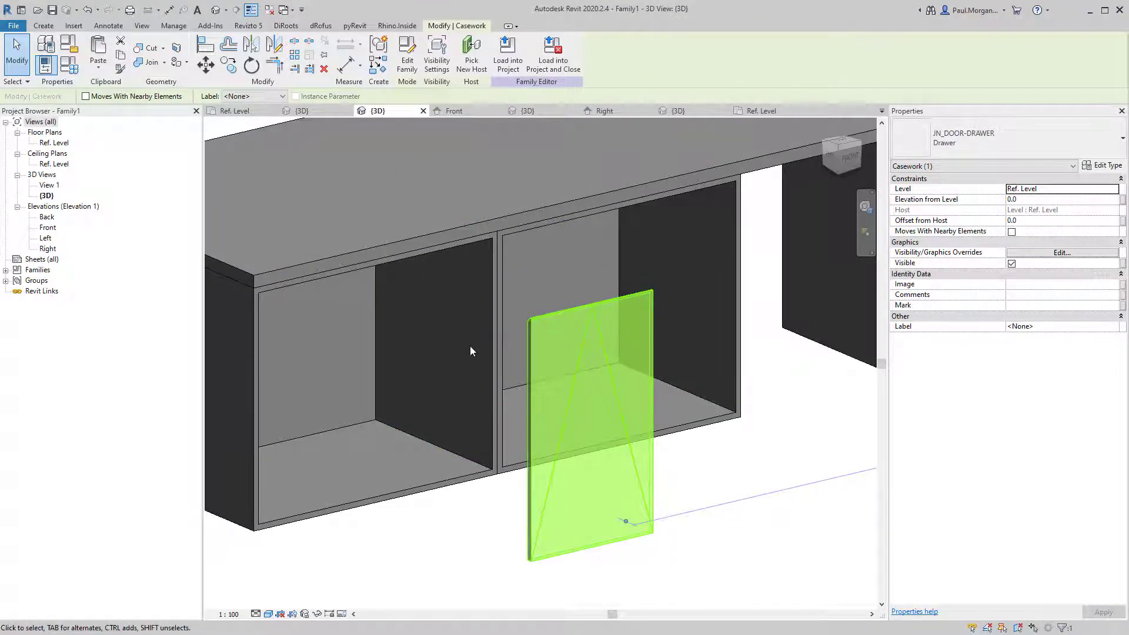
Switch the panel to the Door type and set its Elevation from Level to 100.
{"action": "left_click", "coordinate": [1094, 167]}
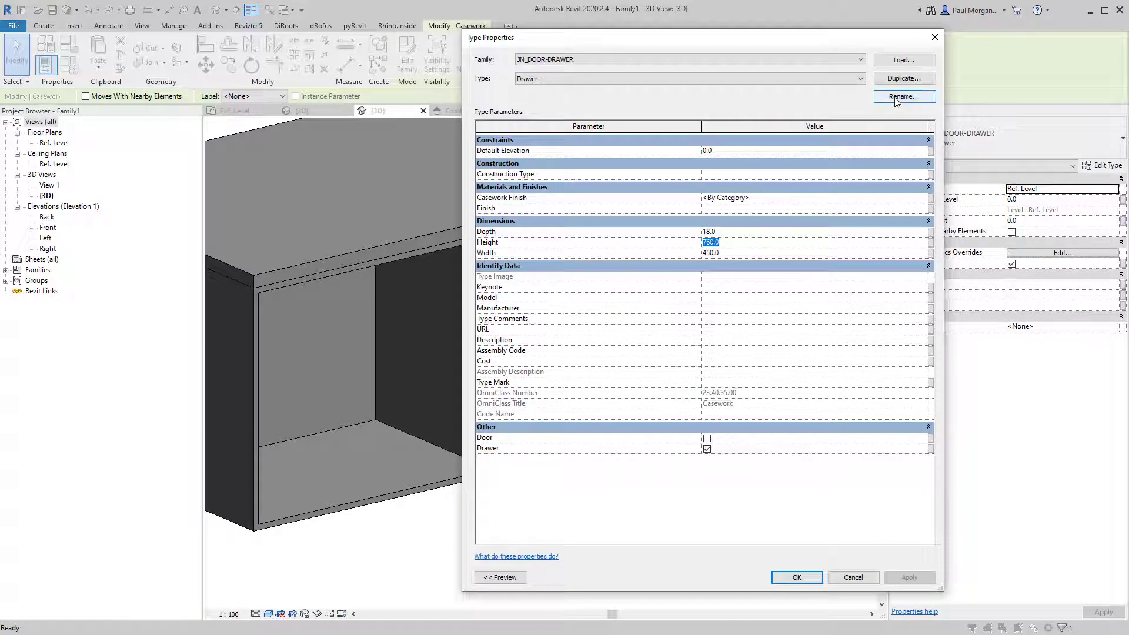
{"action": "key", "text": "Return"}
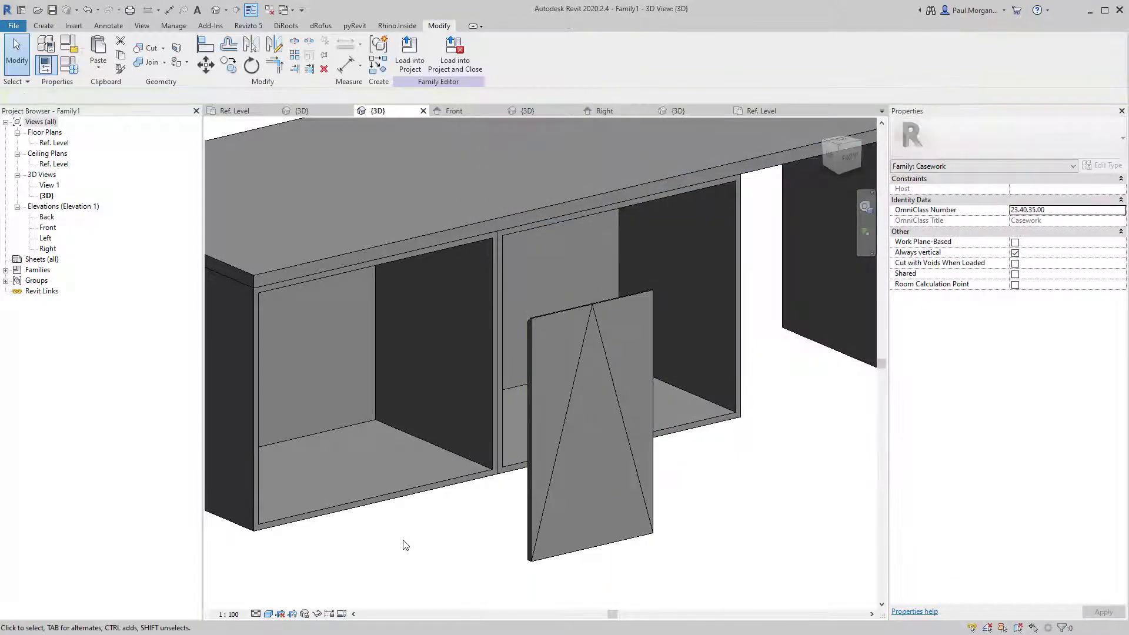
{"action": "left_click", "coordinate": [555, 470]}
{"action": "left_click", "coordinate": [997, 144]}
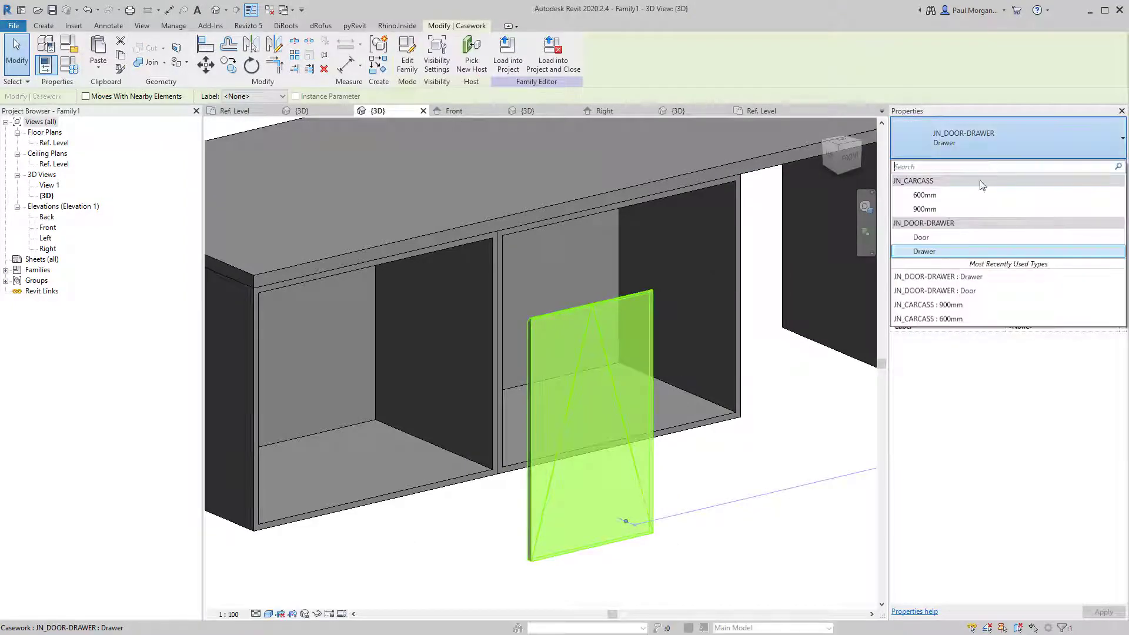
{"action": "left_click", "coordinate": [492, 531]}
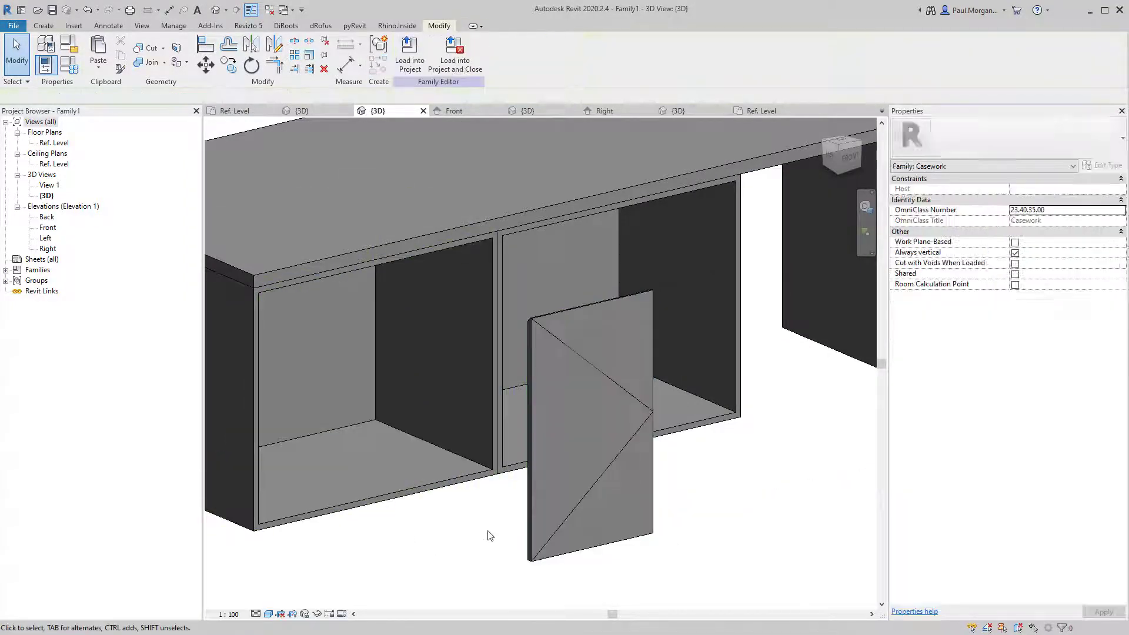
{"action": "left_click", "coordinate": [535, 491]}
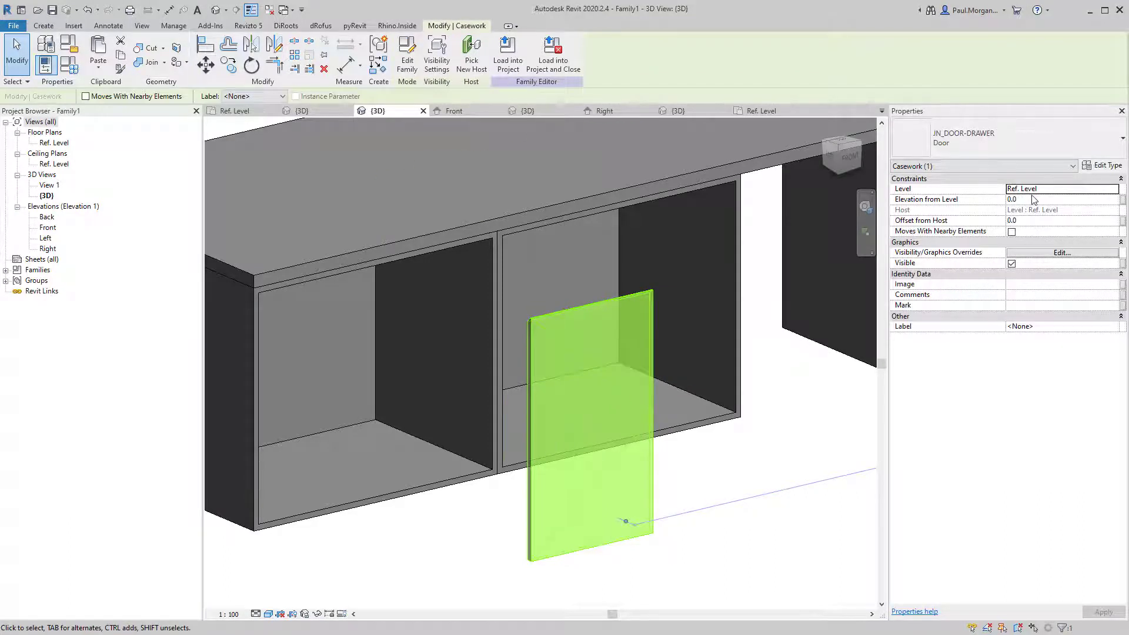
{"action": "left_click", "coordinate": [1034, 200]}
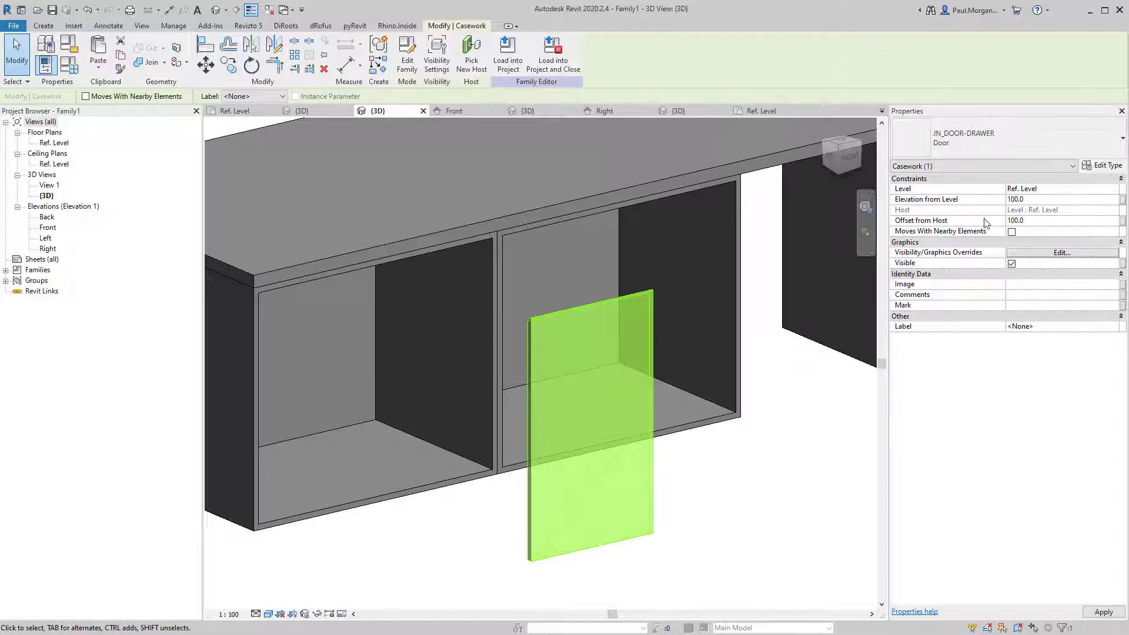
{"action": "left_click", "coordinate": [536, 567]}
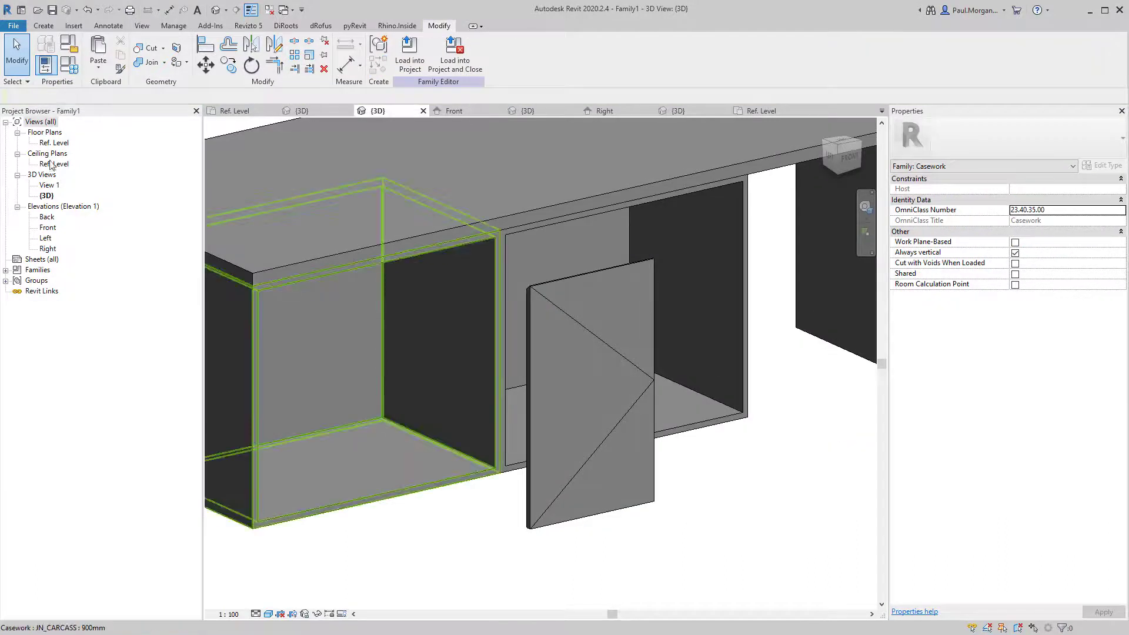
In the Ref. Level plan, move the door panel up to the carcass front.
{"action": "double_click", "coordinate": [54, 143]}
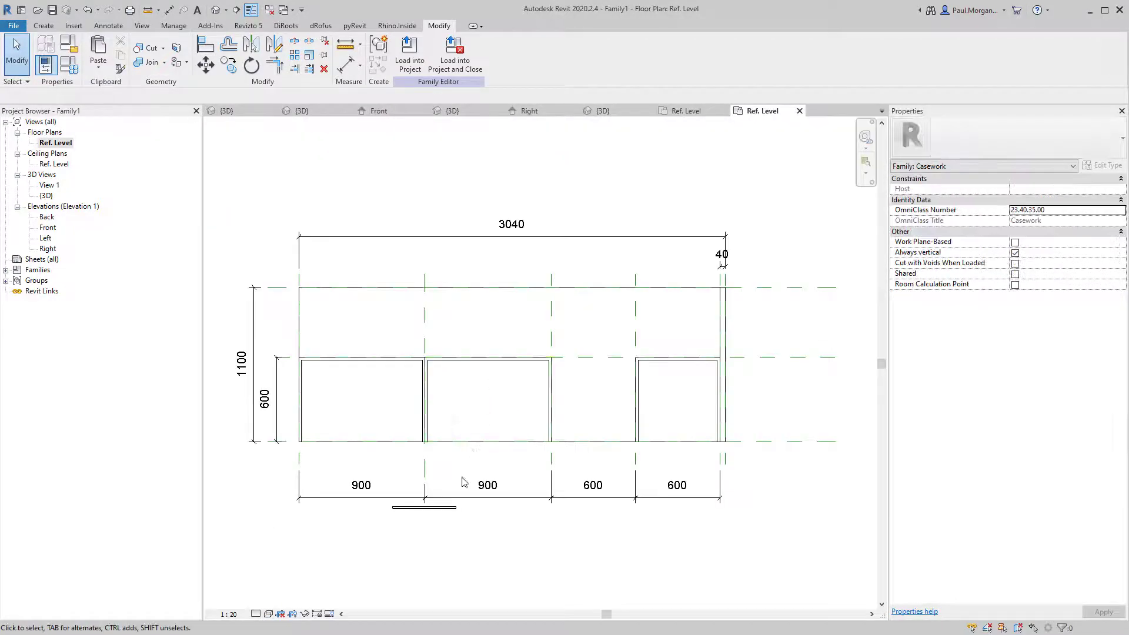
{"action": "scroll", "coordinate": [433, 523], "scroll_direction": "up", "scroll_amount": 5}
{"action": "left_click_drag", "start_coordinate": [424, 517], "coordinate": [547, 298]}
{"action": "left_click", "coordinate": [557, 354]}
{"action": "scroll", "coordinate": [557, 358], "scroll_direction": "down", "scroll_amount": 2}
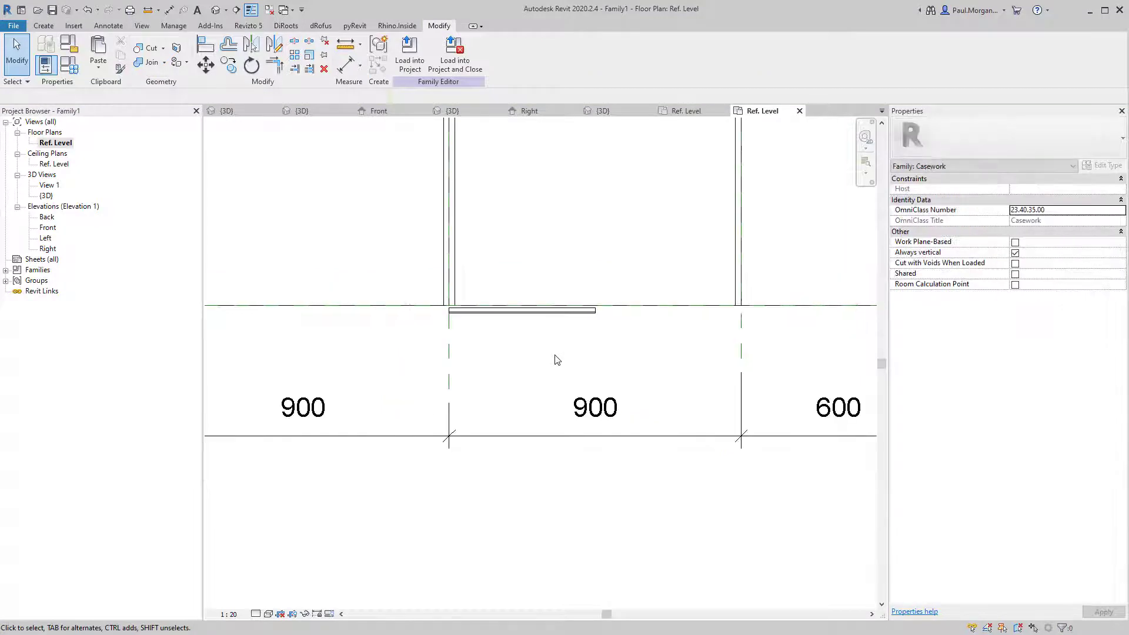
{"action": "scroll", "coordinate": [479, 301], "scroll_direction": "up", "scroll_amount": 5}
Snap the door onto the carcass corner point and check it in the Front elevation.
{"action": "left_click", "coordinate": [461, 361]}
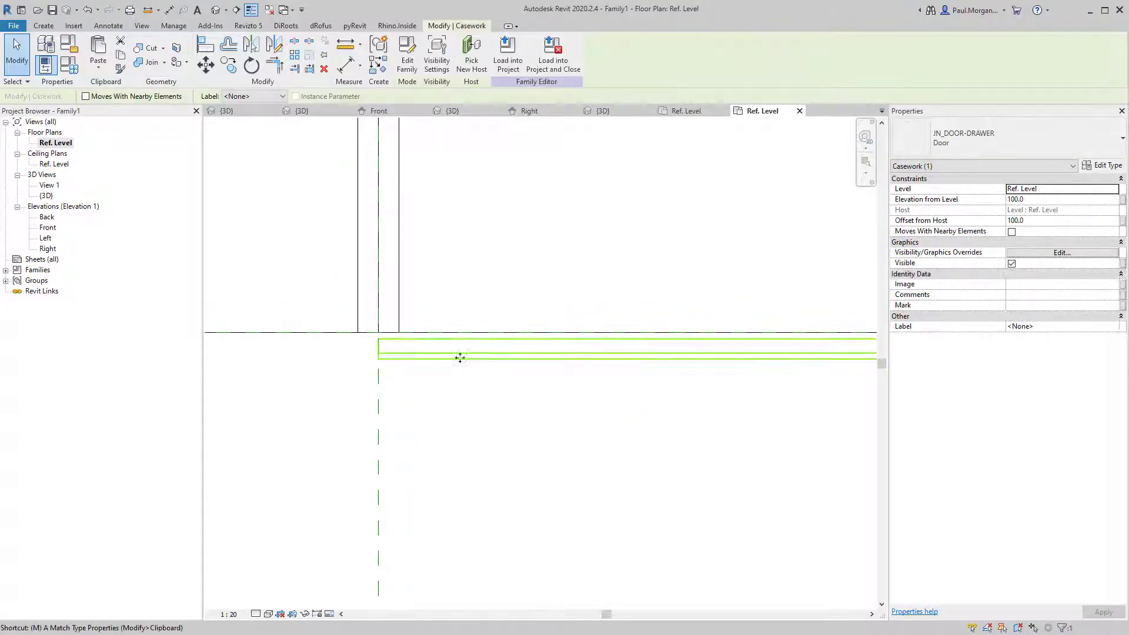
{"action": "scroll", "coordinate": [411, 340], "scroll_direction": "up", "scroll_amount": 3}
{"action": "left_click_drag", "start_coordinate": [346, 347], "coordinate": [344, 334]}
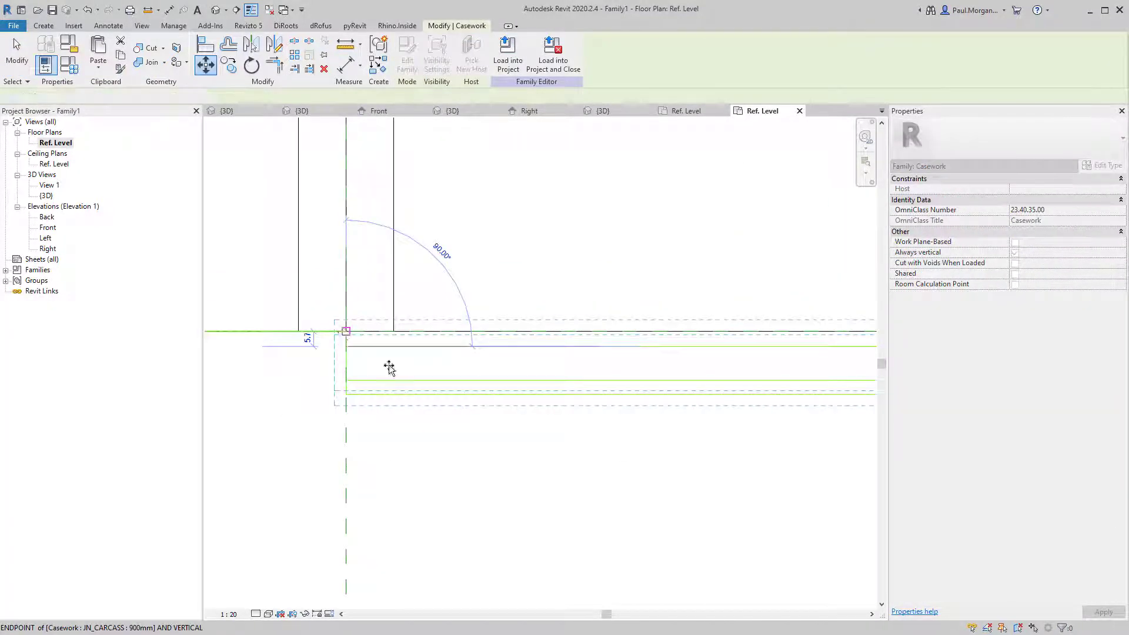
{"action": "left_click_drag", "start_coordinate": [388, 367], "coordinate": [400, 373]}
{"action": "scroll", "coordinate": [400, 373], "scroll_direction": "down", "scroll_amount": 4}
{"action": "key", "text": "Escape"}
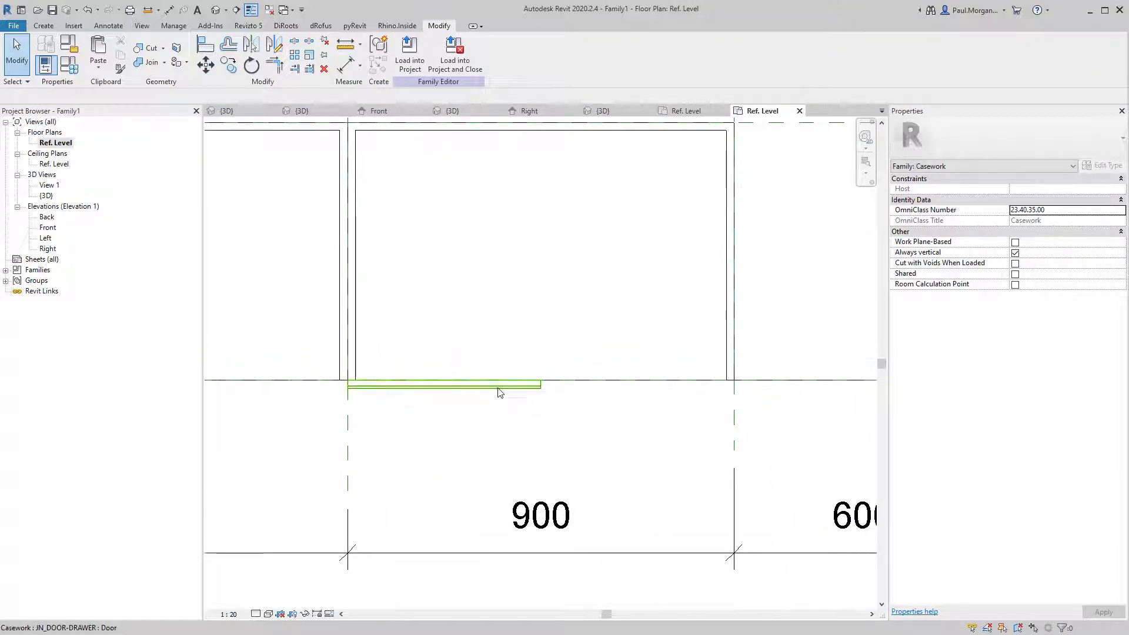
{"action": "left_click", "coordinate": [501, 387]}
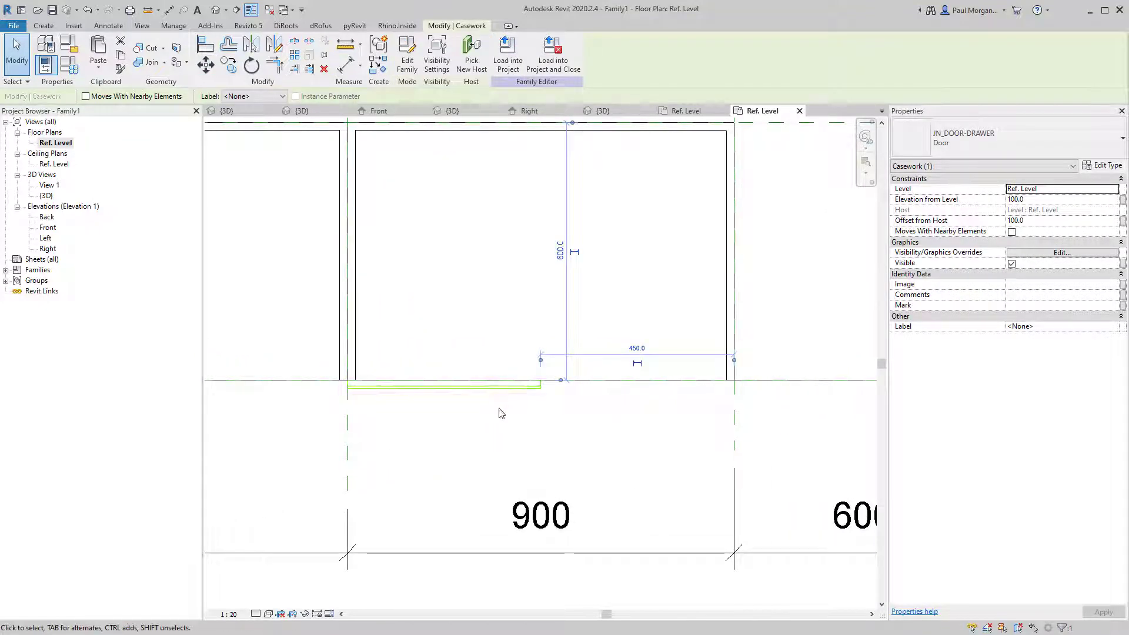
{"action": "key", "text": "Escape"}
{"action": "scroll", "coordinate": [495, 424], "scroll_direction": "down", "scroll_amount": 3}
{"action": "double_click", "coordinate": [49, 227]}
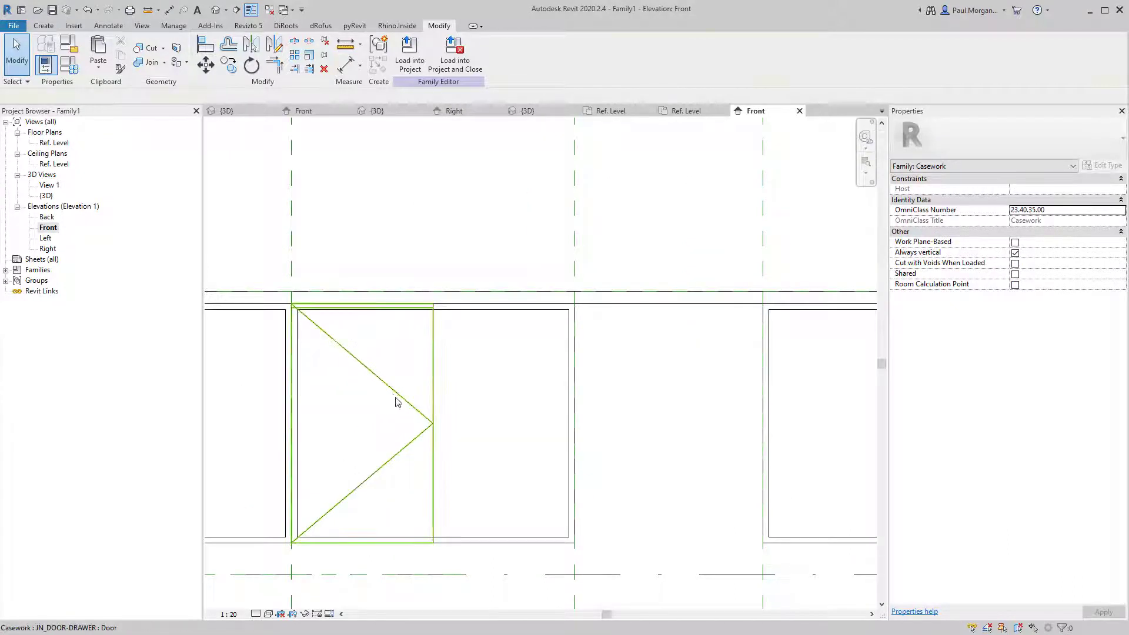
Mirror-copy the door with DM about a vertical axis drawn at its edge.
{"action": "left_click", "coordinate": [396, 398]}
{"action": "middle_click_drag", "start_coordinate": [420, 422], "coordinate": [445, 417]}
{"action": "key", "text": "d"}
{"action": "key", "text": "m"}
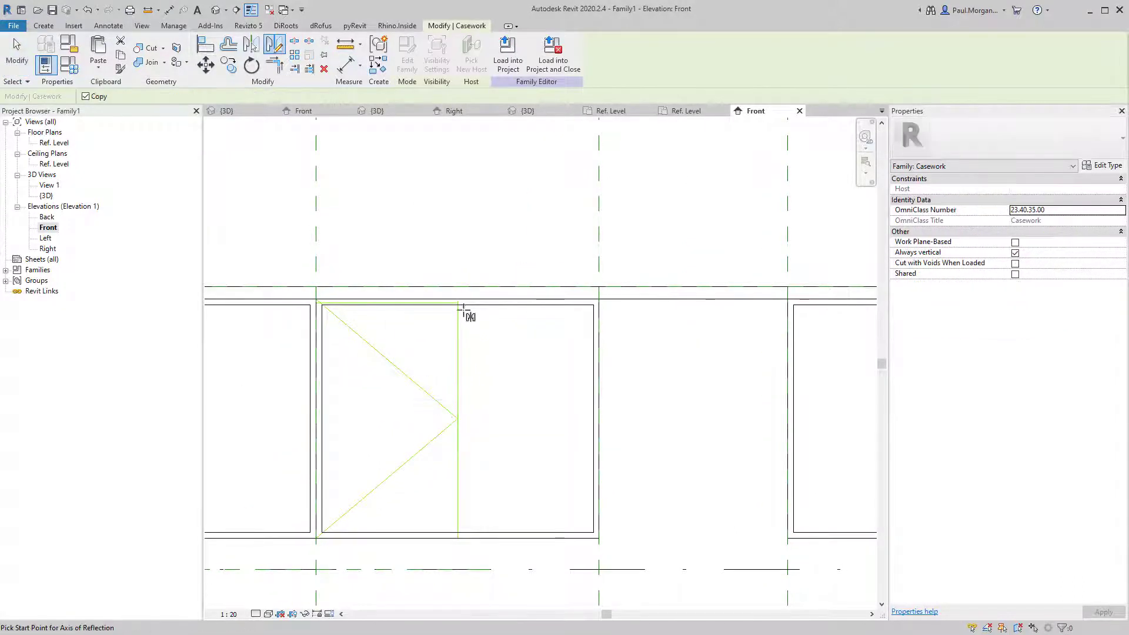
{"action": "left_click", "coordinate": [460, 299]}
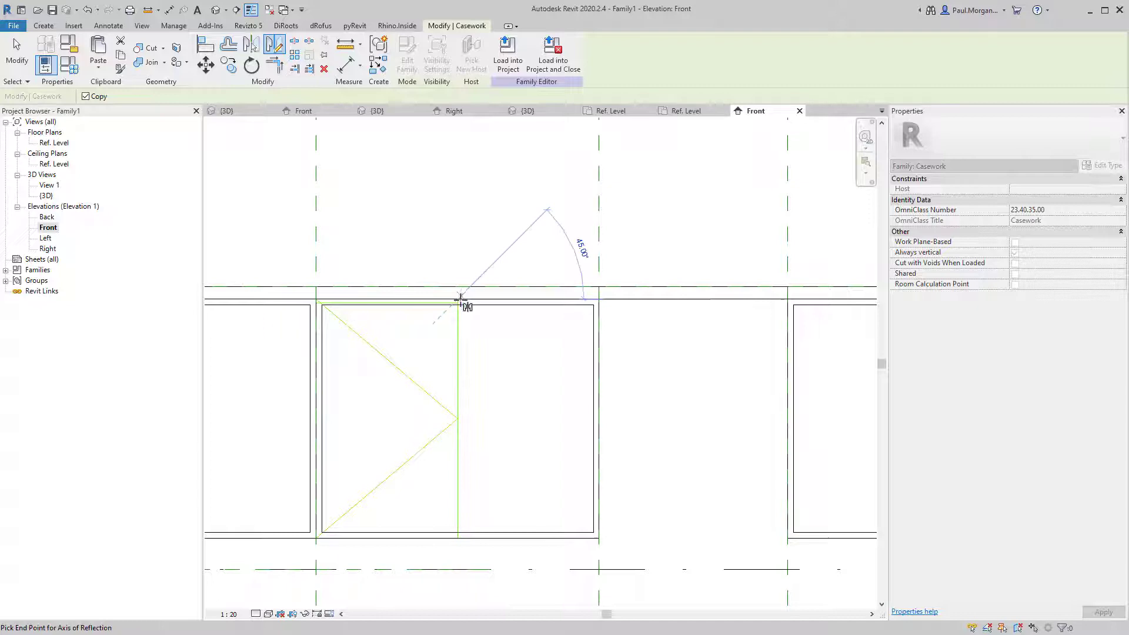
{"action": "left_click", "coordinate": [457, 406]}
{"action": "key", "text": "Escape"}
{"action": "scroll", "coordinate": [518, 553], "scroll_direction": "down", "scroll_amount": 2}
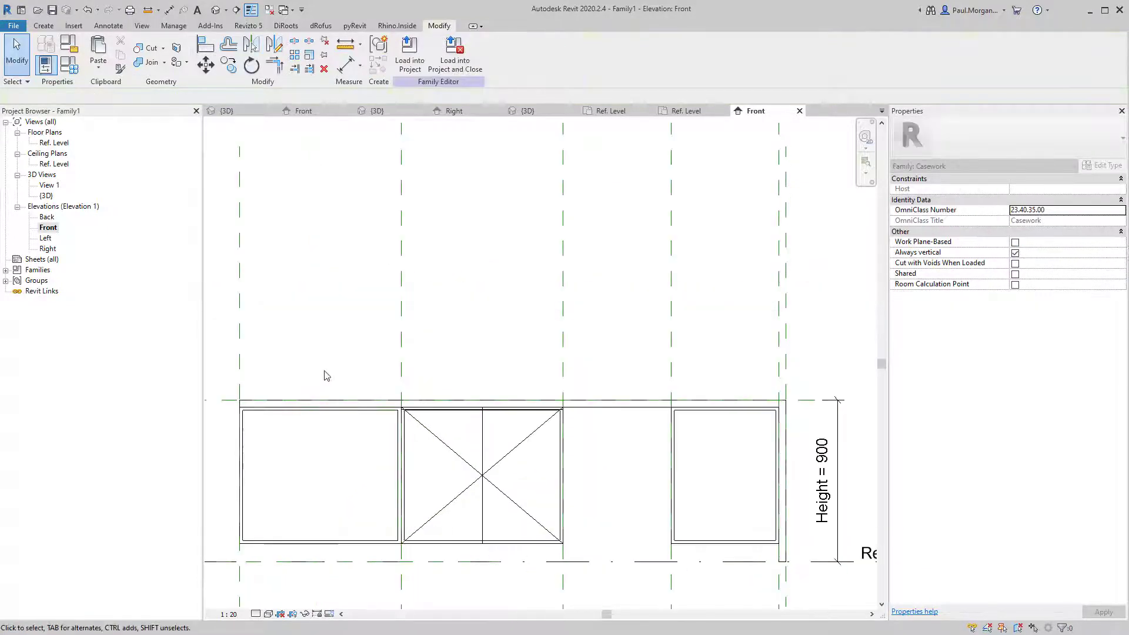
Review both doors across the 900 carcass front in the default 3D view.
{"action": "left_click", "coordinate": [215, 10]}
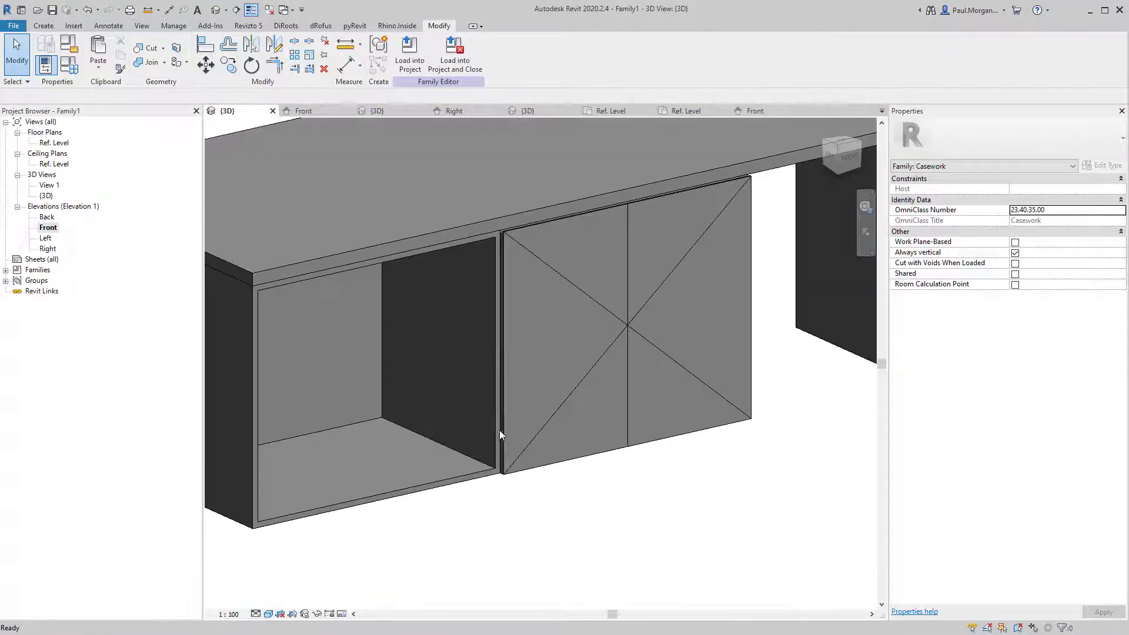
{"action": "middle_click_drag", "start_coordinate": [693, 462], "coordinate": [544, 504], "text": "shift"}
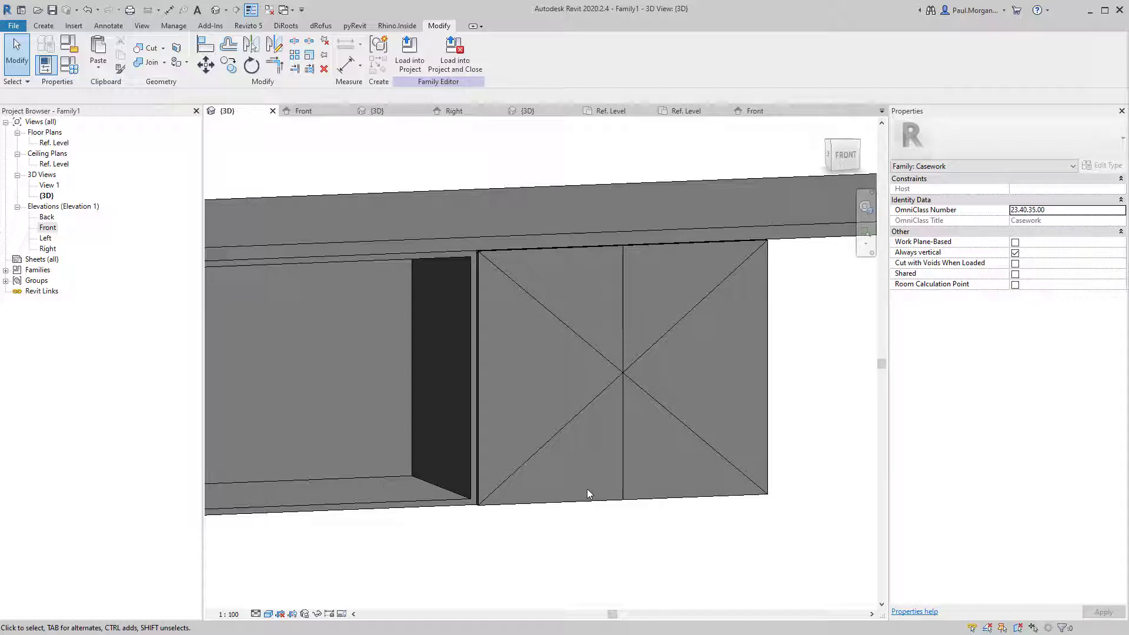
{"action": "middle_click_drag", "start_coordinate": [630, 358], "coordinate": [597, 469], "text": "shift"}
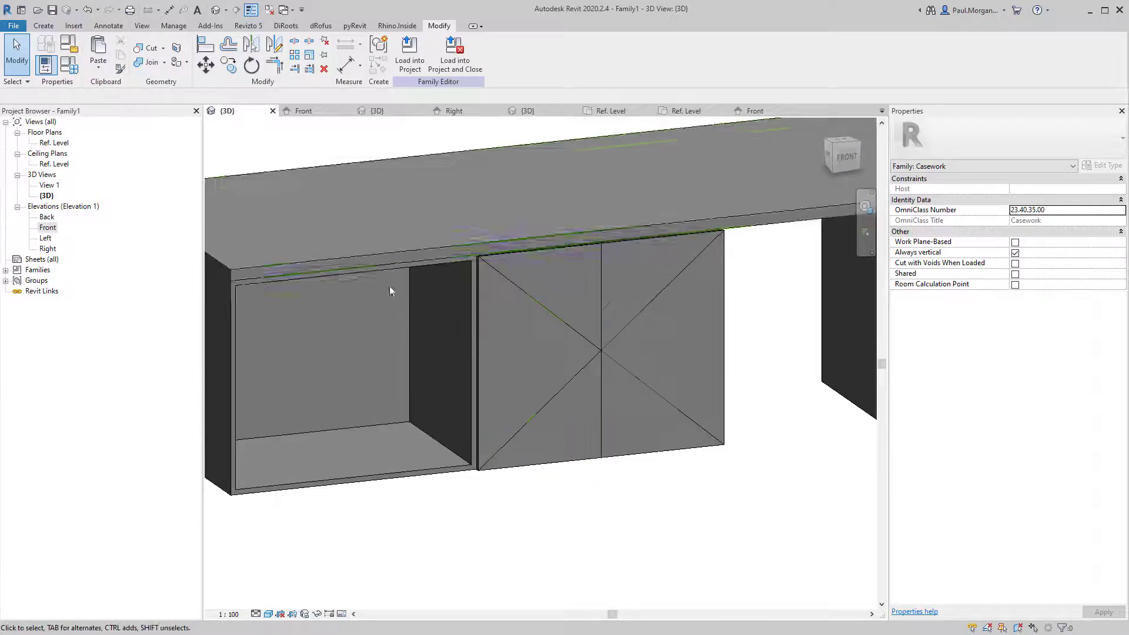
{"action": "scroll", "coordinate": [537, 331], "scroll_direction": "down", "scroll_amount": 3}
{"action": "middle_click_drag", "start_coordinate": [627, 367], "coordinate": [554, 395]}
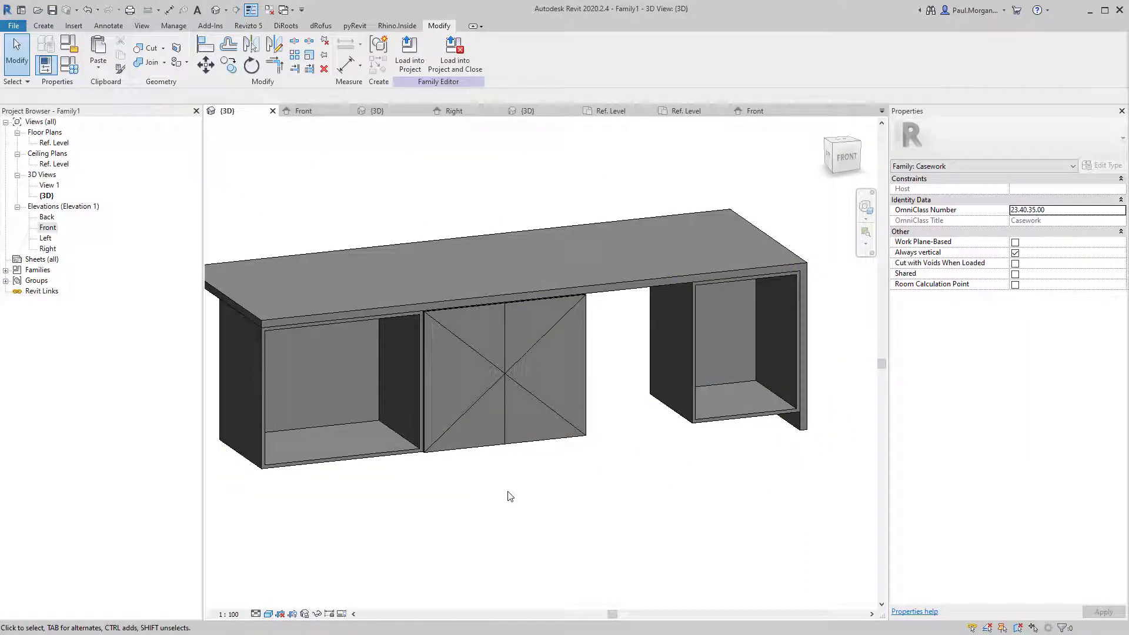
Select both door panels and change the door type's Height in Type Properties.
{"action": "left_click", "coordinate": [500, 380]}
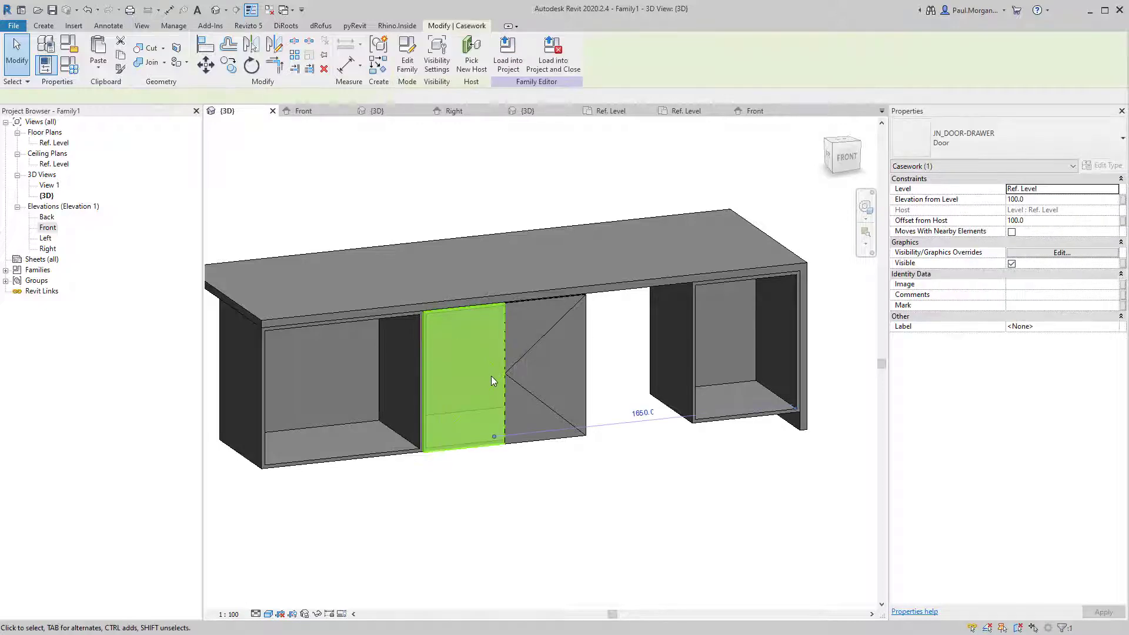
{"action": "scroll", "coordinate": [492, 375], "scroll_direction": "up", "scroll_amount": 3}
{"action": "left_click", "coordinate": [545, 352], "text": "ctrl"}
{"action": "middle_click_drag", "start_coordinate": [545, 352], "coordinate": [369, 230], "text": "shift"}
{"action": "key", "text": "Escape"}
{"action": "scroll", "coordinate": [362, 222], "scroll_direction": "up", "scroll_amount": 2}
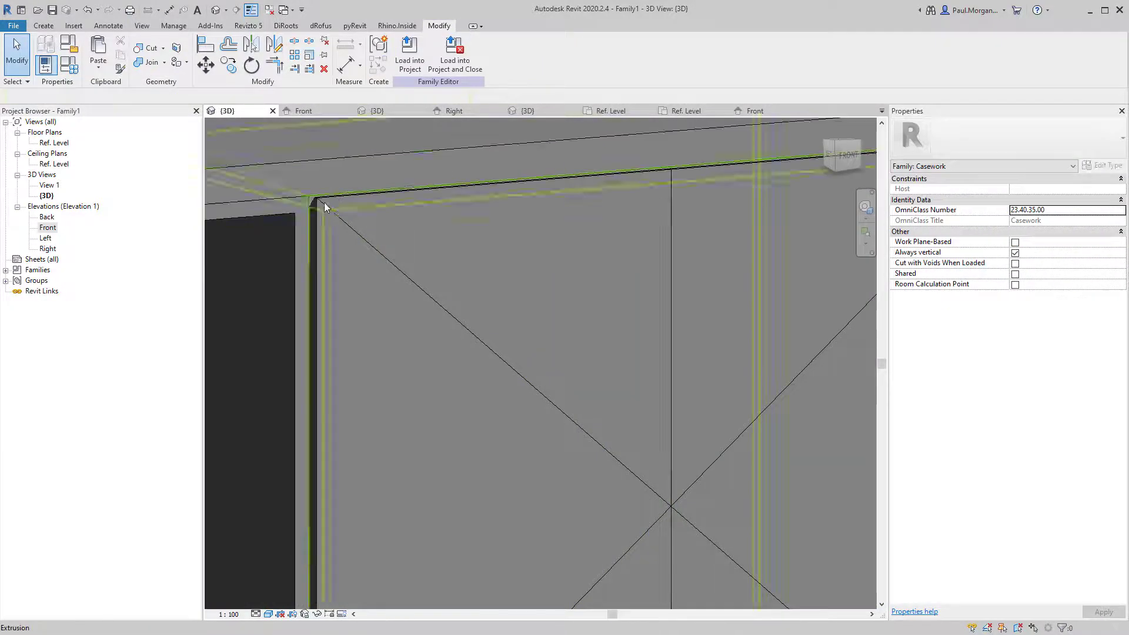
{"action": "scroll", "coordinate": [322, 205], "scroll_direction": "down", "scroll_amount": 2}
{"action": "scroll", "coordinate": [323, 204], "scroll_direction": "down", "scroll_amount": 1}
{"action": "left_click", "coordinate": [323, 205]}
{"action": "left_click", "coordinate": [546, 260], "text": "ctrl"}
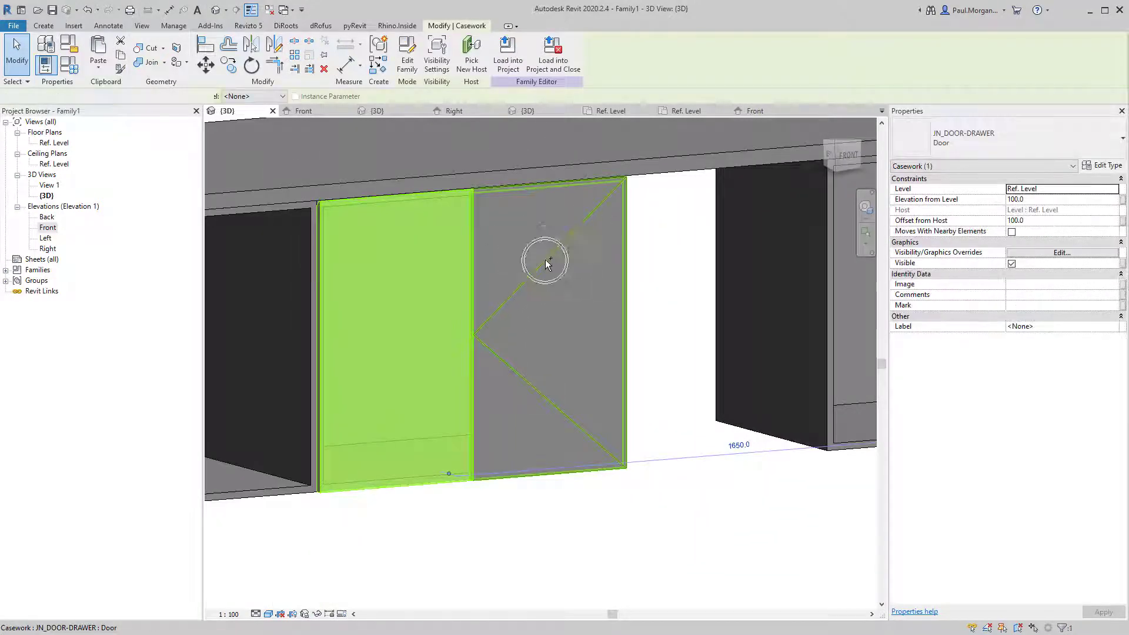
{"action": "left_click", "coordinate": [1106, 168]}
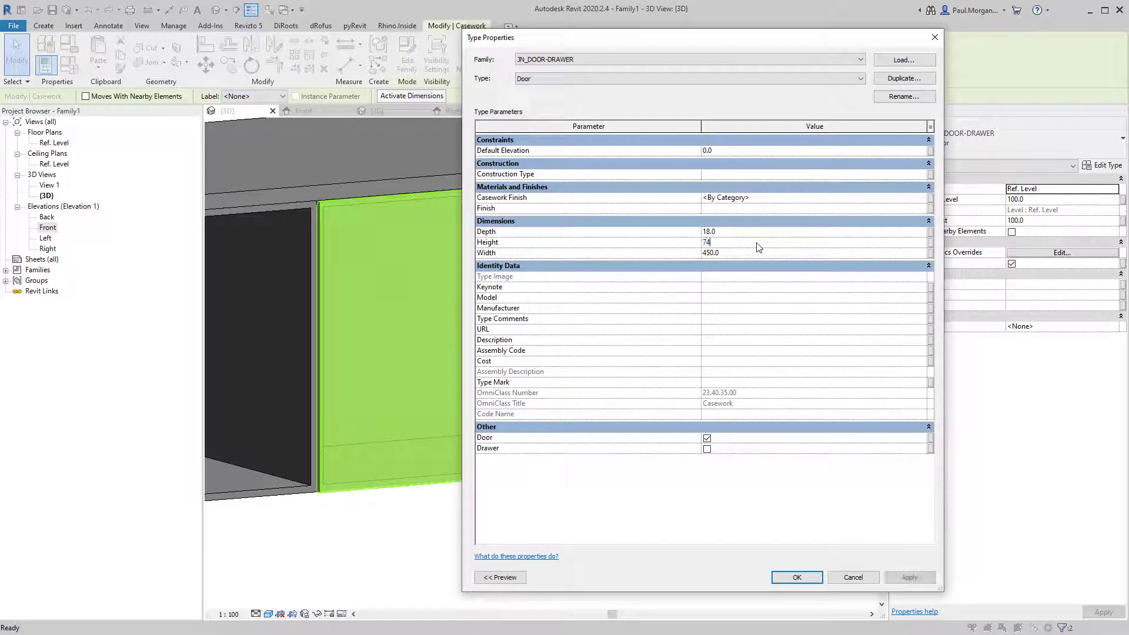
{"action": "left_click", "coordinate": [792, 581]}
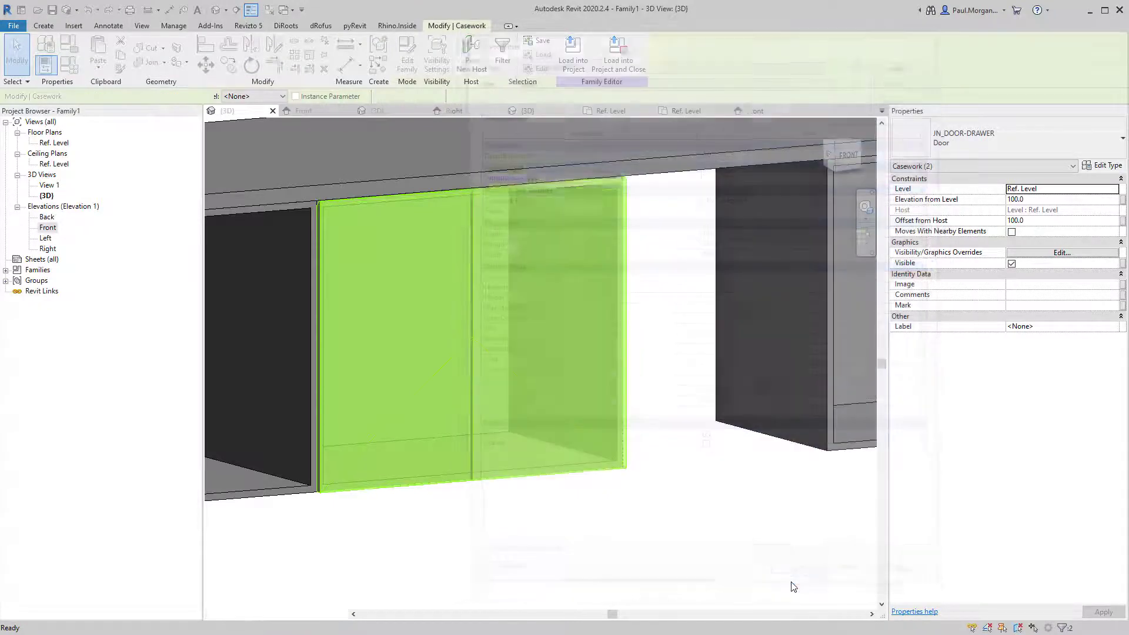
{"action": "left_click", "coordinate": [525, 559]}
Orbit the 3D view to inspect the resized doors, then switch to the Front elevation.
{"action": "middle_click_drag", "start_coordinate": [530, 559], "coordinate": [642, 555], "text": "shift"}
{"action": "middle_click_drag", "start_coordinate": [476, 201], "coordinate": [489, 365], "text": "shift"}
{"action": "scroll", "coordinate": [438, 385], "scroll_direction": "down", "scroll_amount": 3}
{"action": "middle_click_drag", "start_coordinate": [512, 508], "coordinate": [473, 473], "text": "shift"}
{"action": "scroll", "coordinate": [426, 489], "scroll_direction": "down", "scroll_amount": 2}
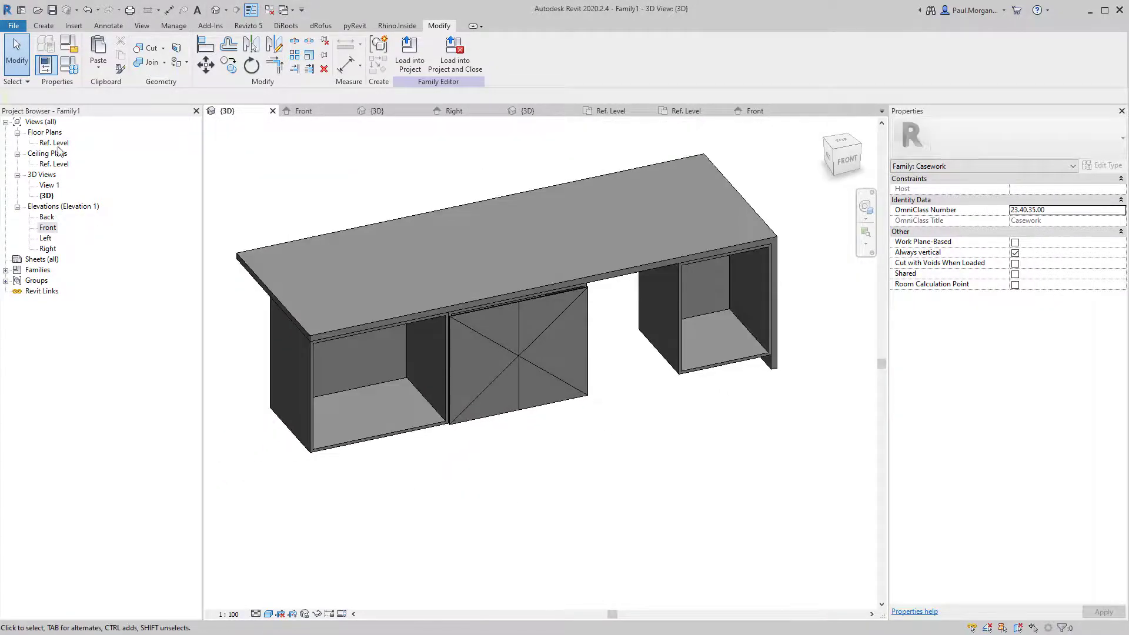
{"action": "double_click", "coordinate": [48, 228]}
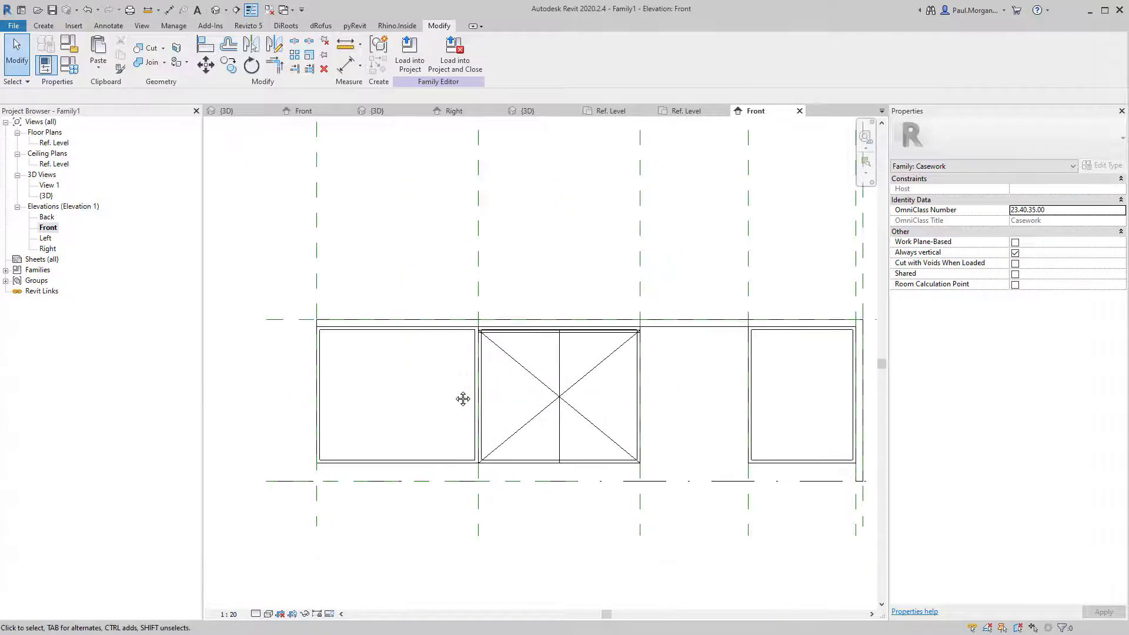
Start the Reference Plane tool and draw the first horizontal plane across the carcass front.
{"action": "middle_click_drag", "start_coordinate": [398, 445], "coordinate": [423, 412]}
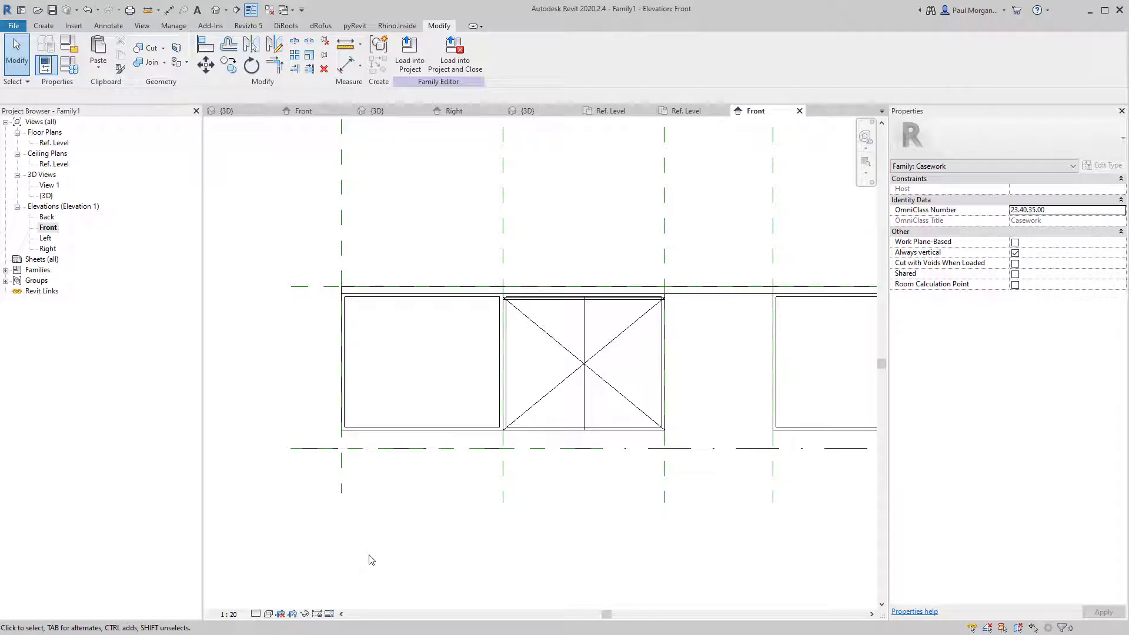
{"action": "key", "text": "p"}
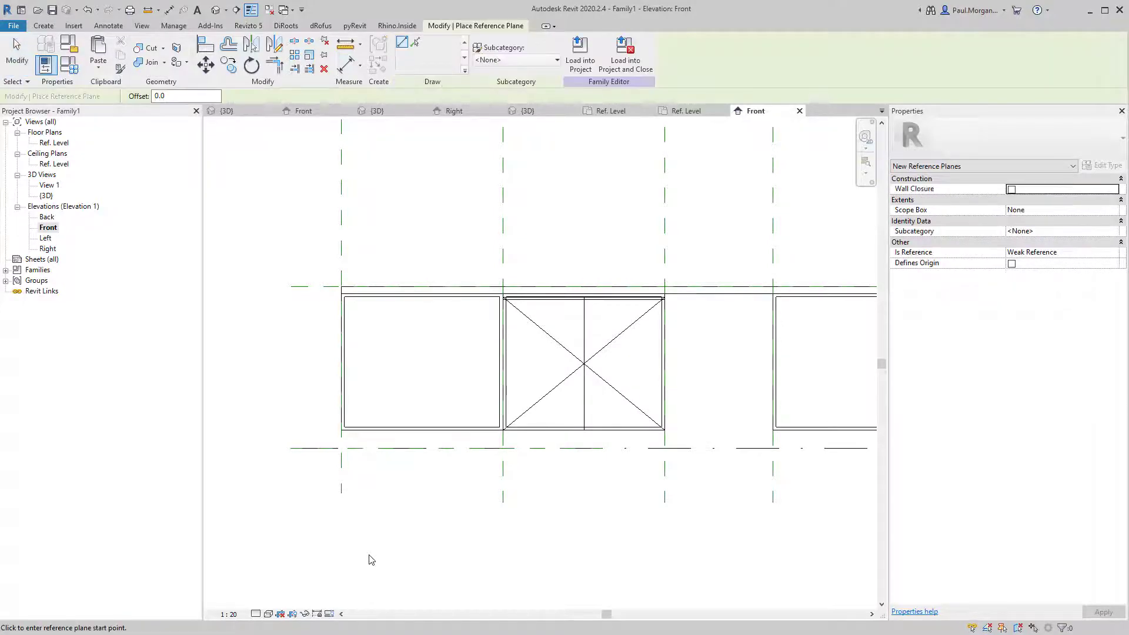
{"action": "scroll", "coordinate": [320, 324], "scroll_direction": "up", "scroll_amount": 2}
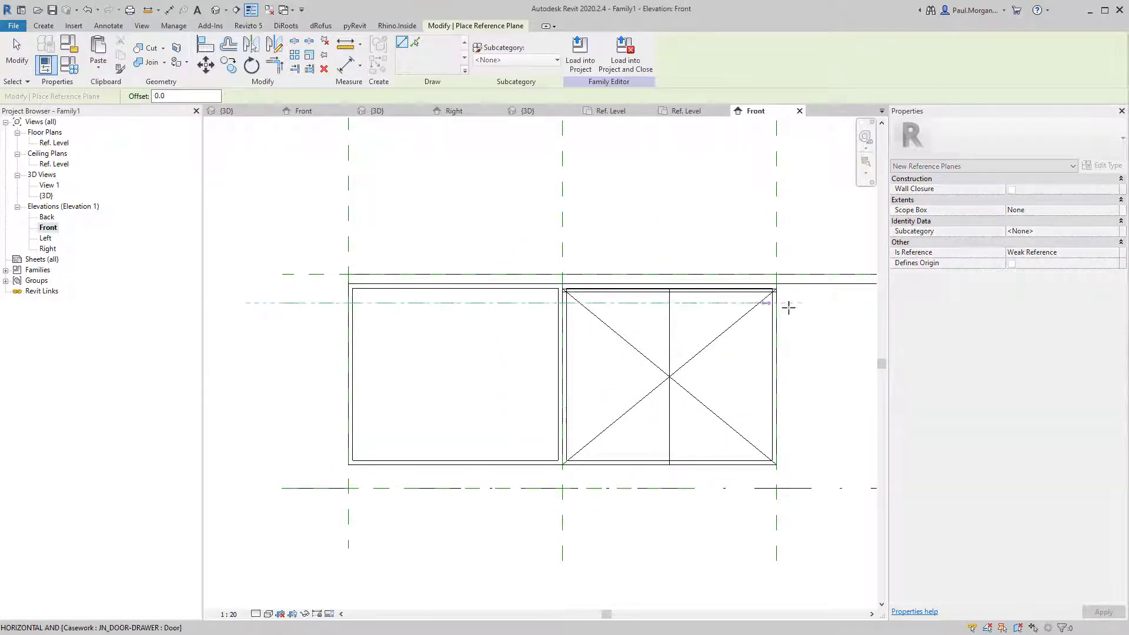
{"action": "scroll", "coordinate": [784, 303], "scroll_direction": "down", "scroll_amount": 2}
{"action": "middle_click_drag", "start_coordinate": [784, 302], "coordinate": [599, 346]}
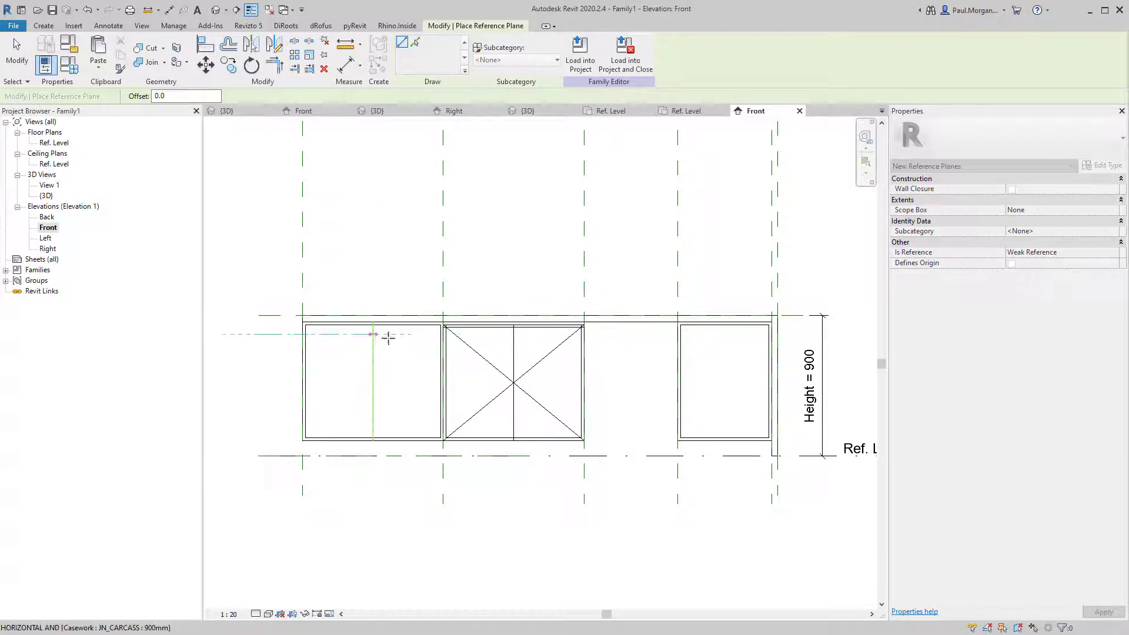
{"action": "left_click", "coordinate": [804, 334]}
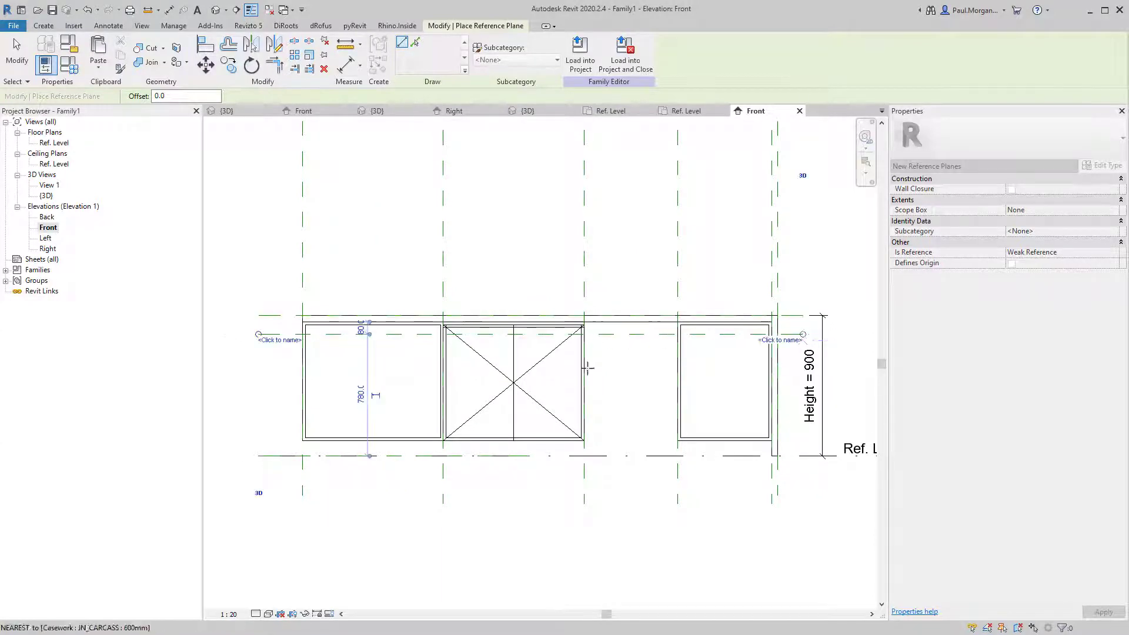
Draw the second and third horizontal reference planes below it across the carcass front.
{"action": "left_click", "coordinate": [256, 369]}
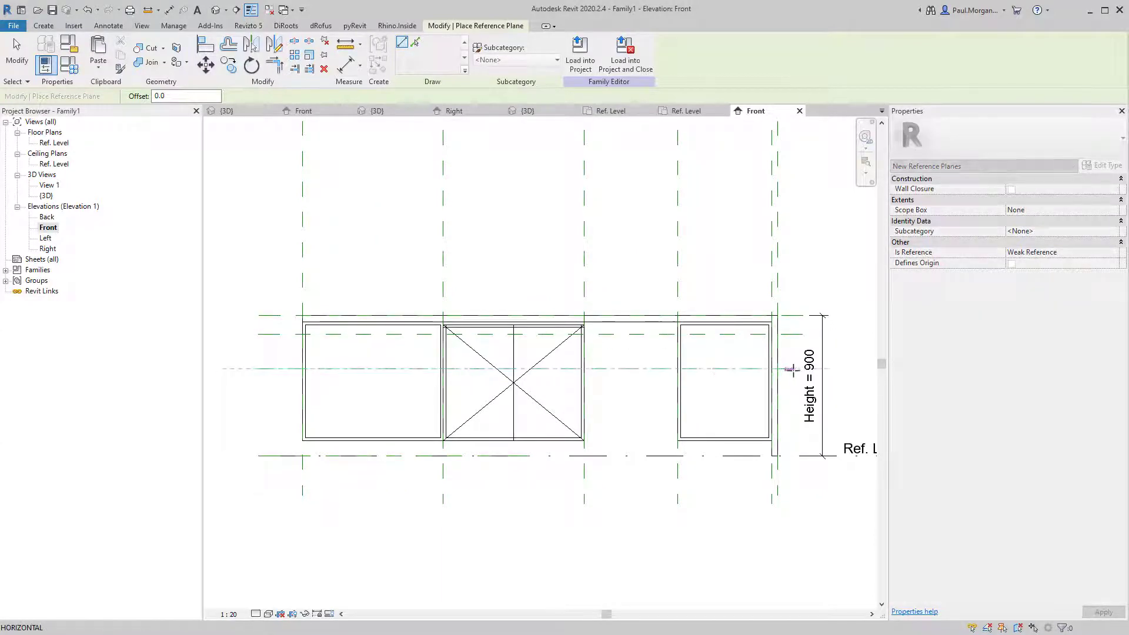
{"action": "left_click", "coordinate": [799, 369]}
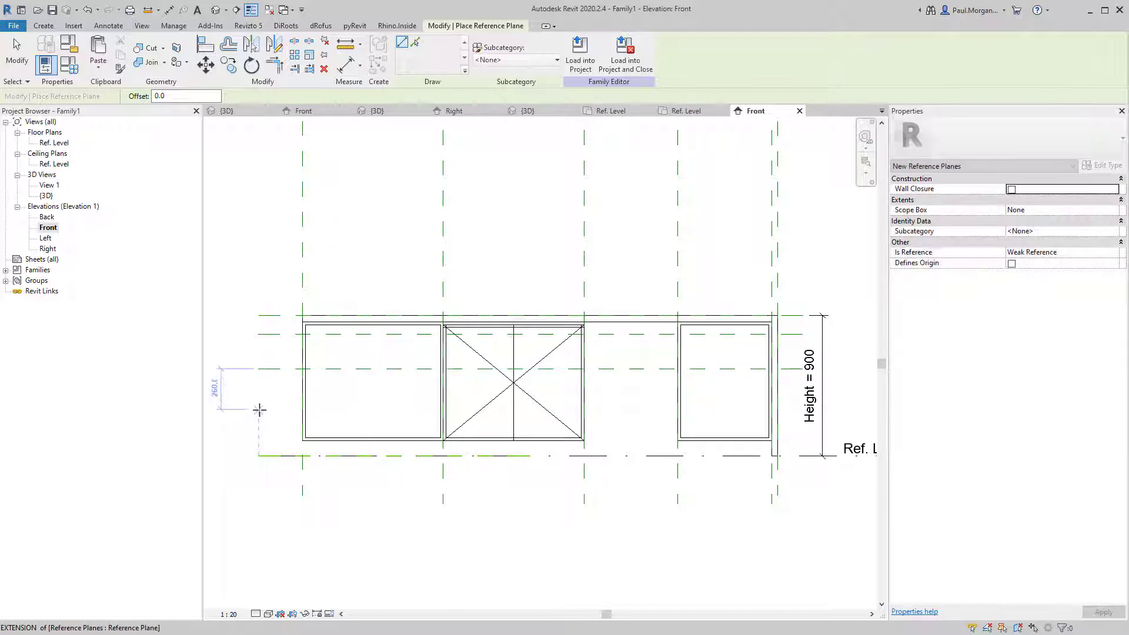
{"action": "left_click", "coordinate": [259, 405]}
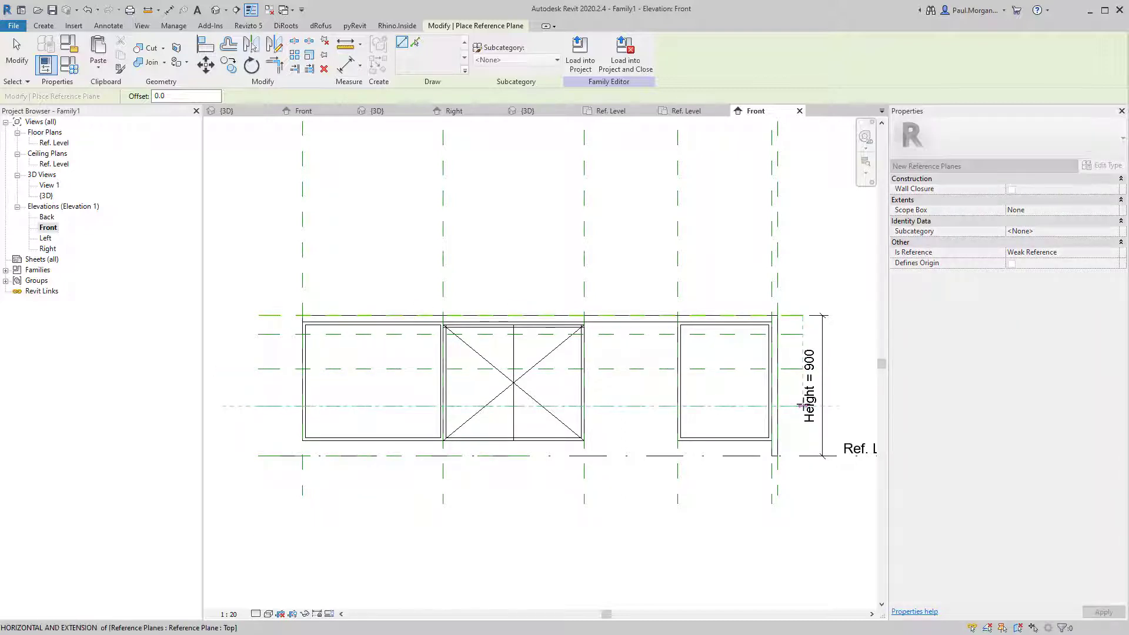
{"action": "left_click", "coordinate": [802, 406]}
{"action": "middle_click_drag", "start_coordinate": [278, 493], "coordinate": [320, 480]}
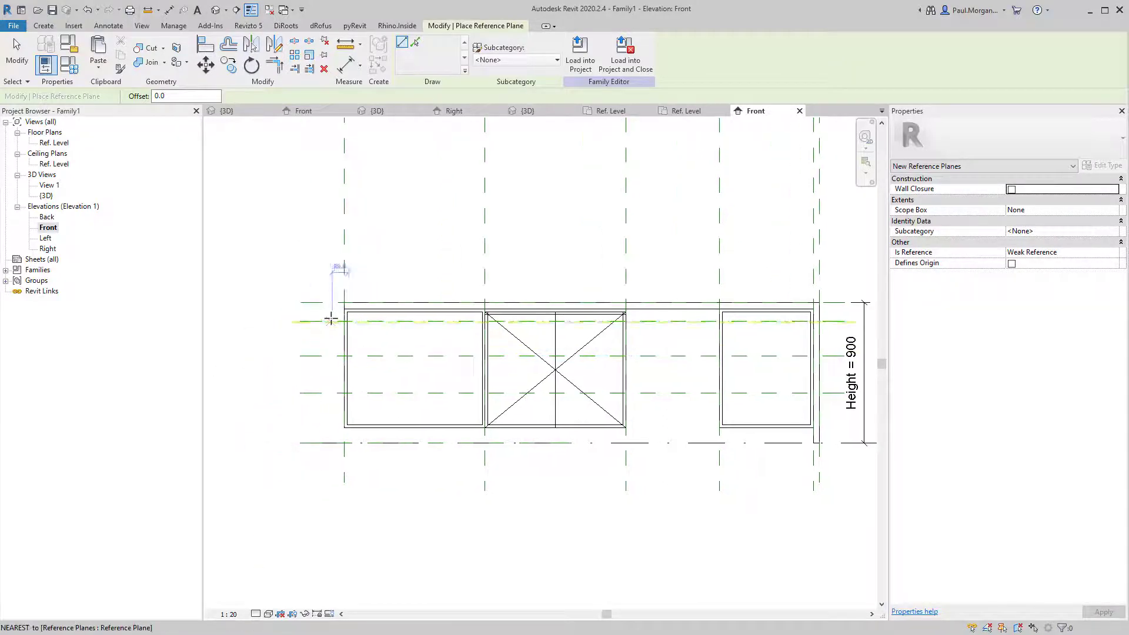
{"action": "scroll", "coordinate": [331, 319], "scroll_direction": "up", "scroll_amount": 3}
{"action": "key", "text": "Escape"}
Dimension the three horizontal reference planes and the carcass bottom with a string left of the drawer.
{"action": "key", "text": "d"}
{"action": "key", "text": "i"}
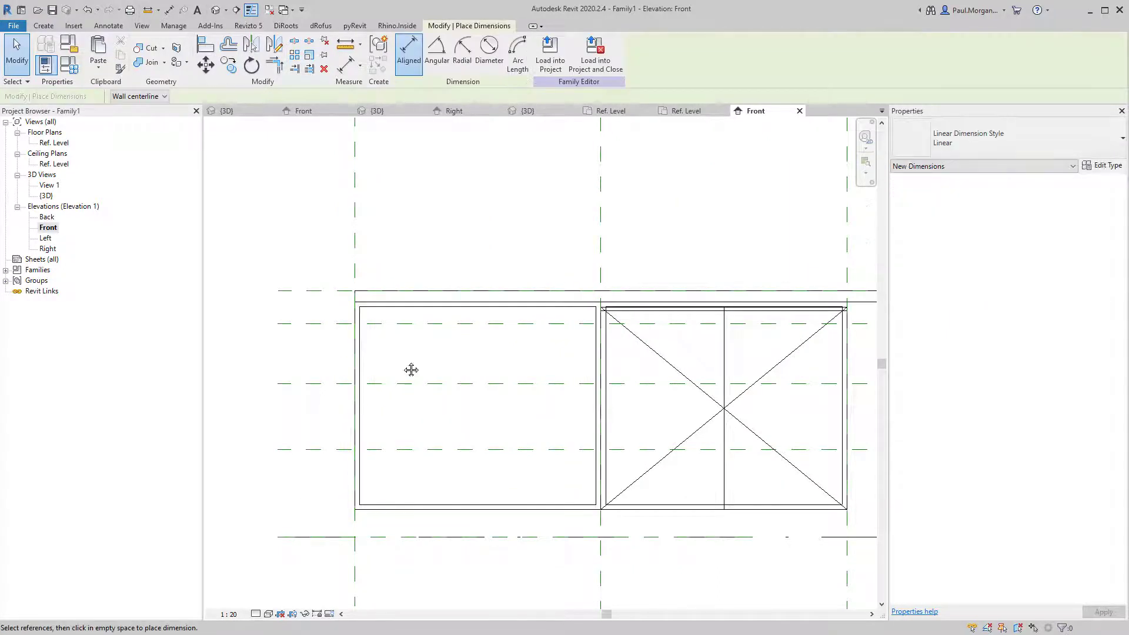
{"action": "middle_click_drag", "start_coordinate": [412, 370], "coordinate": [433, 332]}
{"action": "left_click", "coordinate": [337, 287]}
{"action": "left_click", "coordinate": [331, 345]}
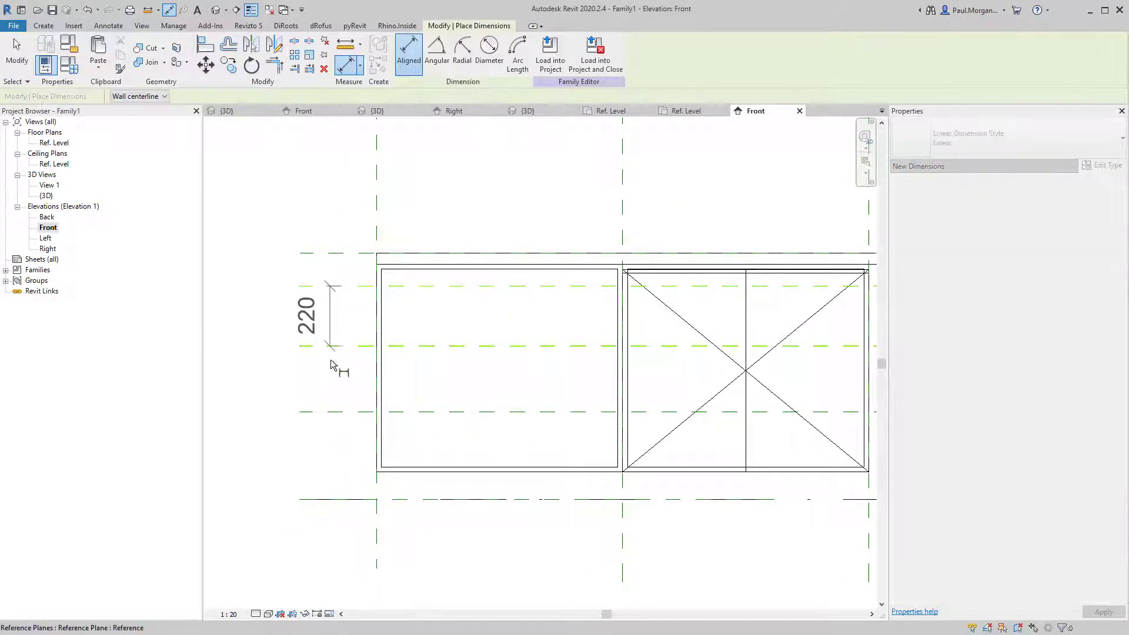
{"action": "left_click", "coordinate": [333, 413]}
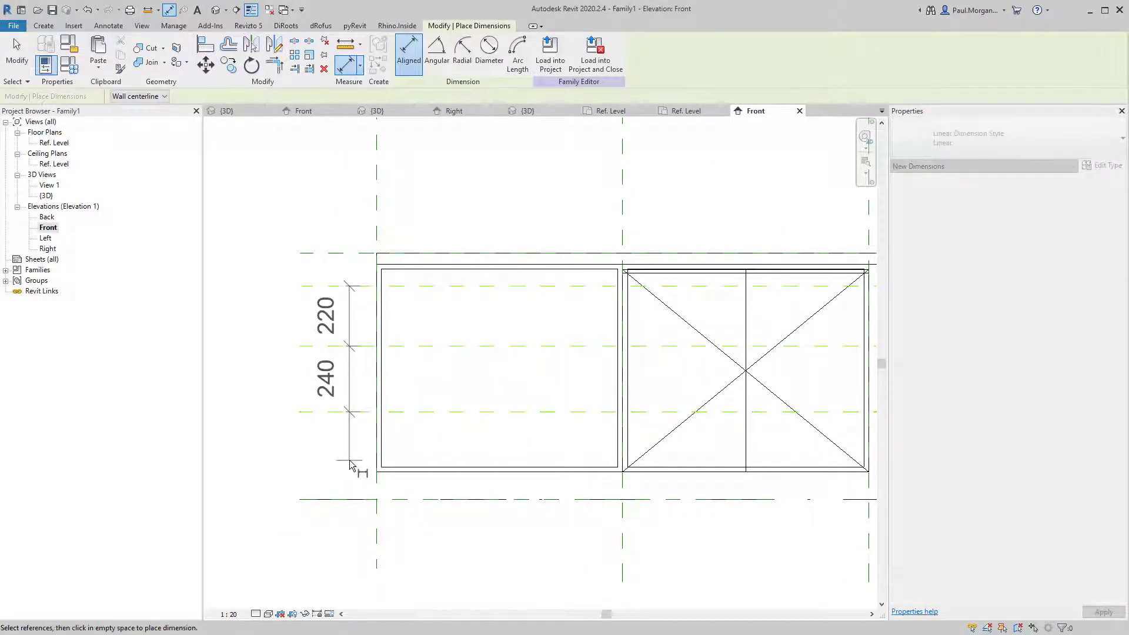
{"action": "left_click", "coordinate": [392, 475]}
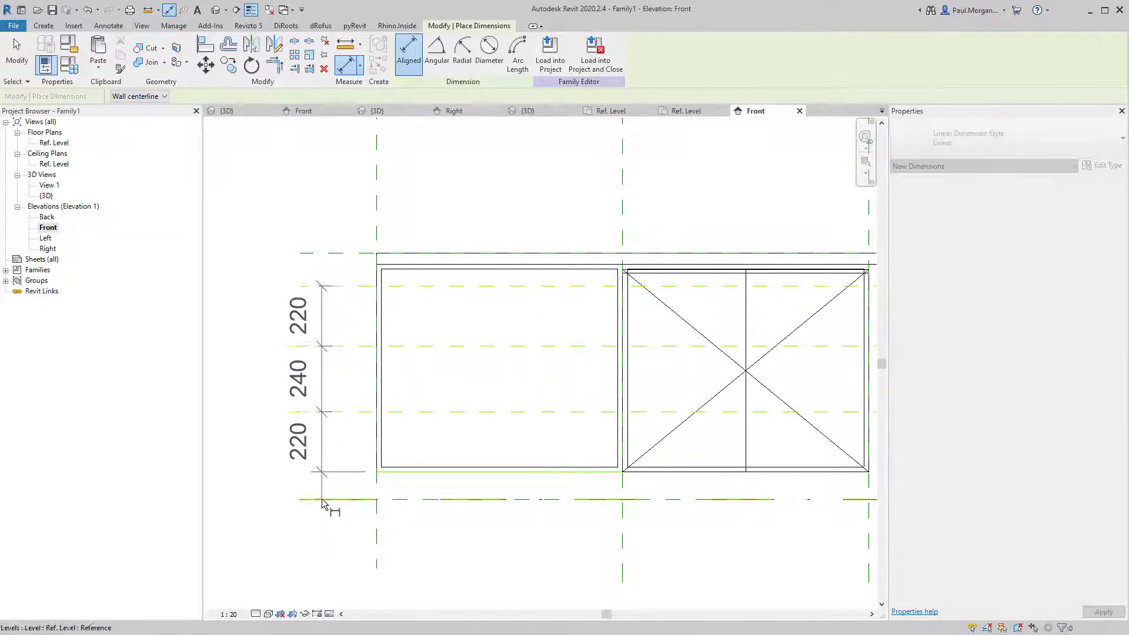
{"action": "left_click", "coordinate": [284, 486]}
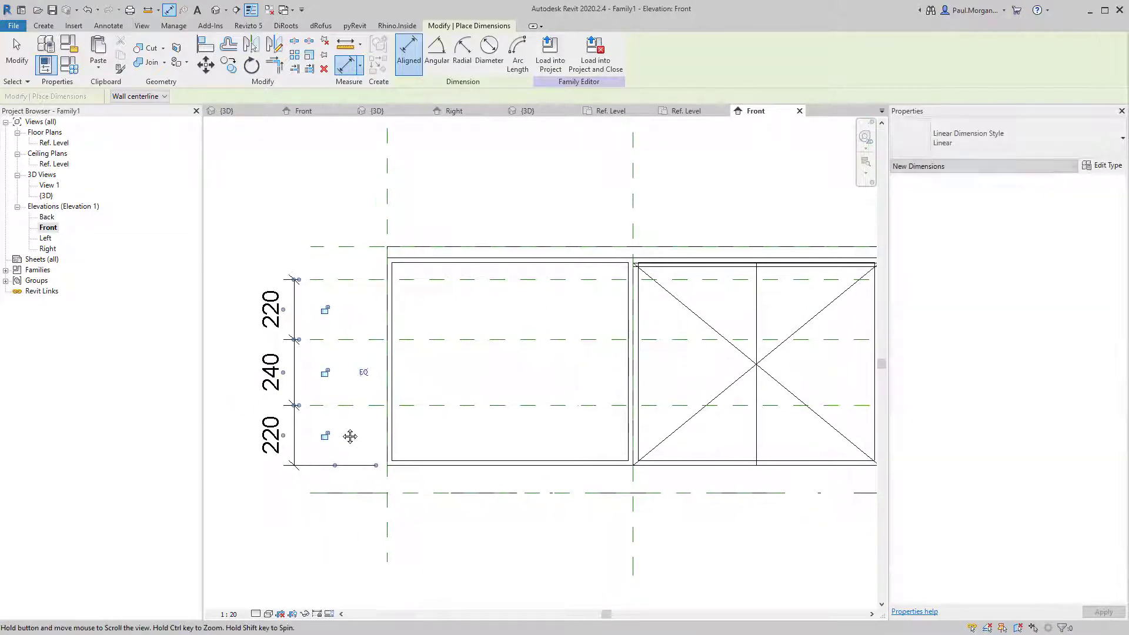
{"action": "key", "text": "Escape"}
Change the lower and middle plane spacings from 220 to 240 each.
{"action": "left_click", "coordinate": [368, 406]}
{"action": "left_click", "coordinate": [293, 434]}
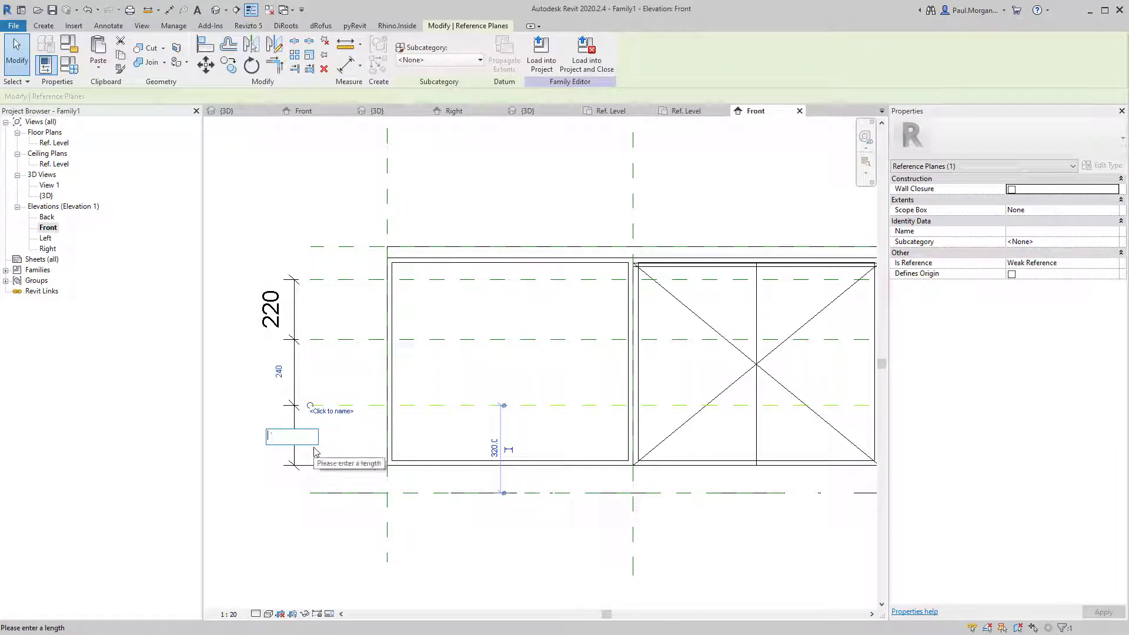
{"action": "key", "text": "Return"}
{"action": "left_click", "coordinate": [315, 448]}
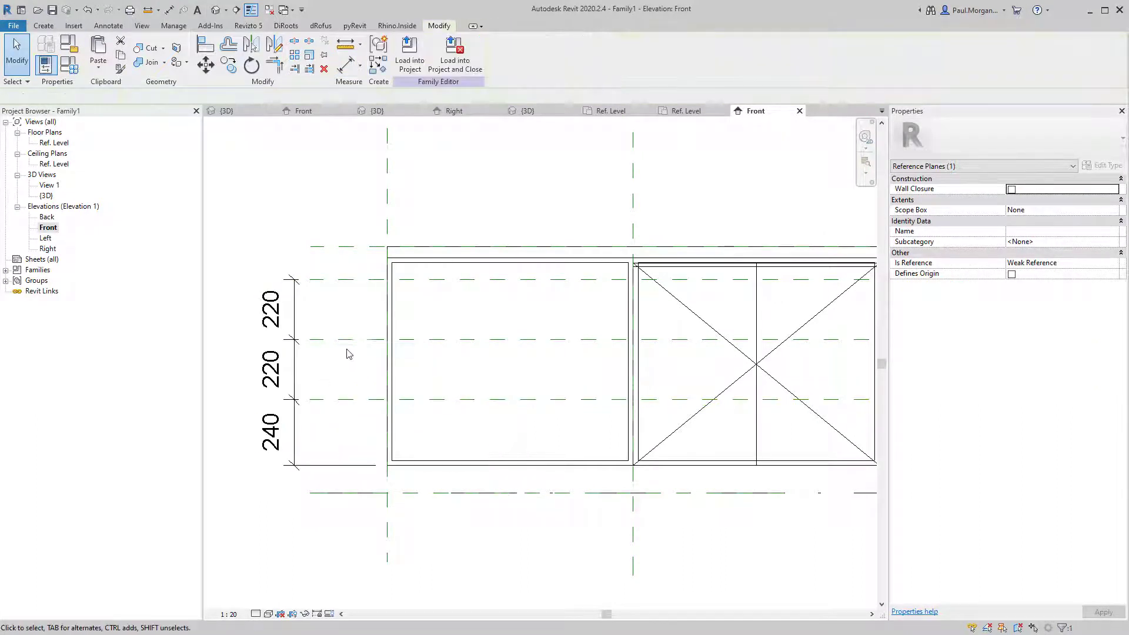
{"action": "left_click", "coordinate": [360, 339]}
{"action": "left_click", "coordinate": [276, 370]}
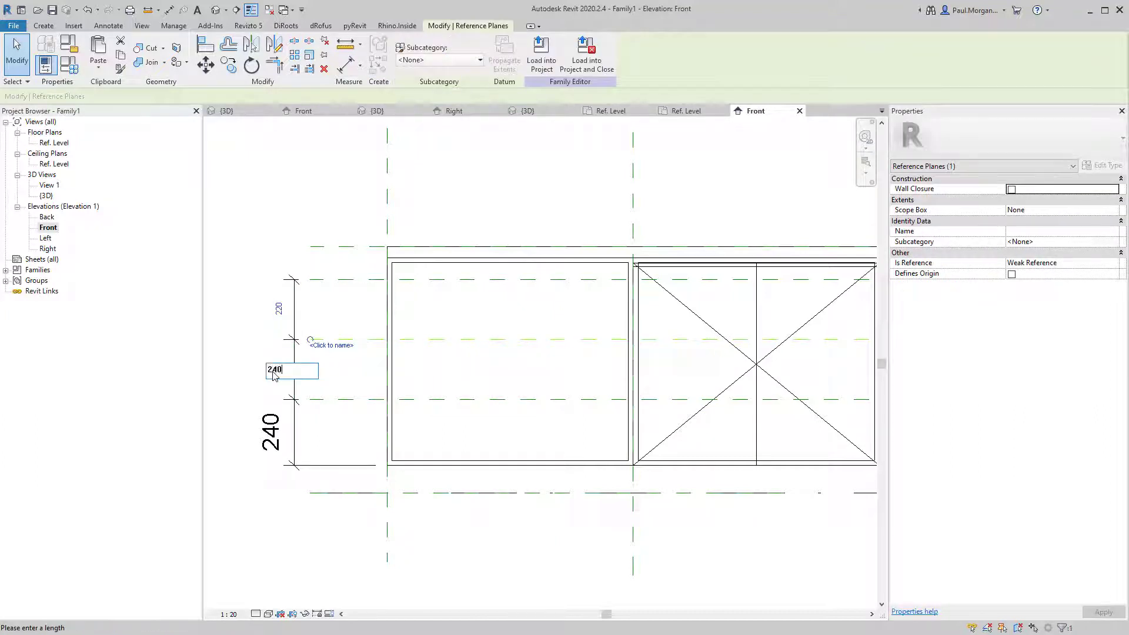
{"action": "key", "text": "Return"}
Select the top reference plane, then begin another aligned dimension near the carcass top.
{"action": "left_click", "coordinate": [472, 280]}
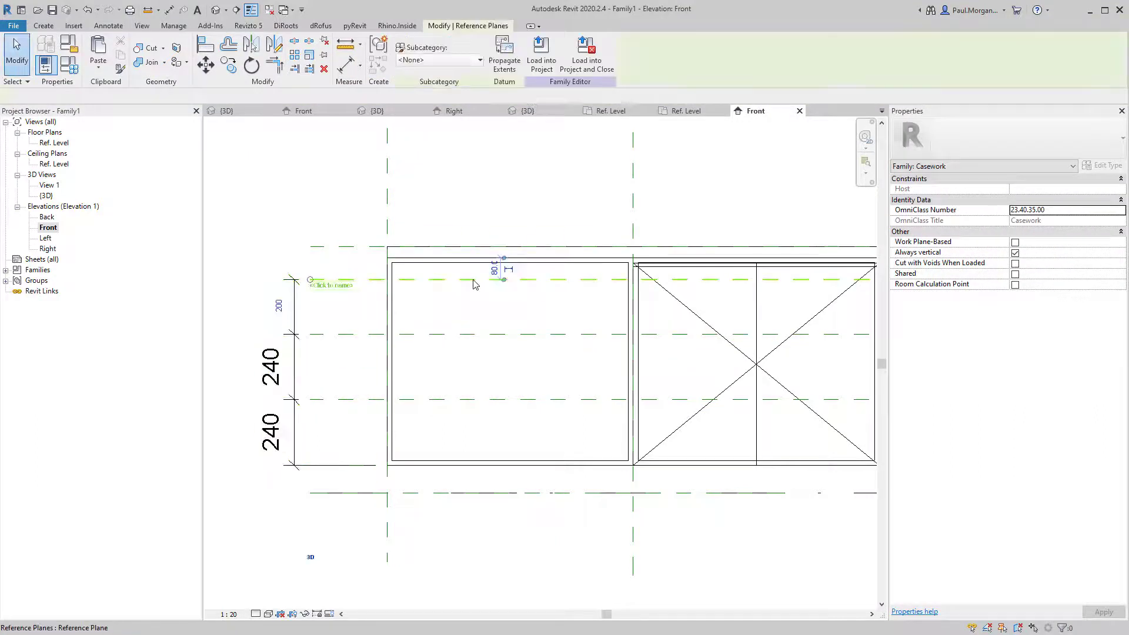
{"action": "key", "text": "Escape"}
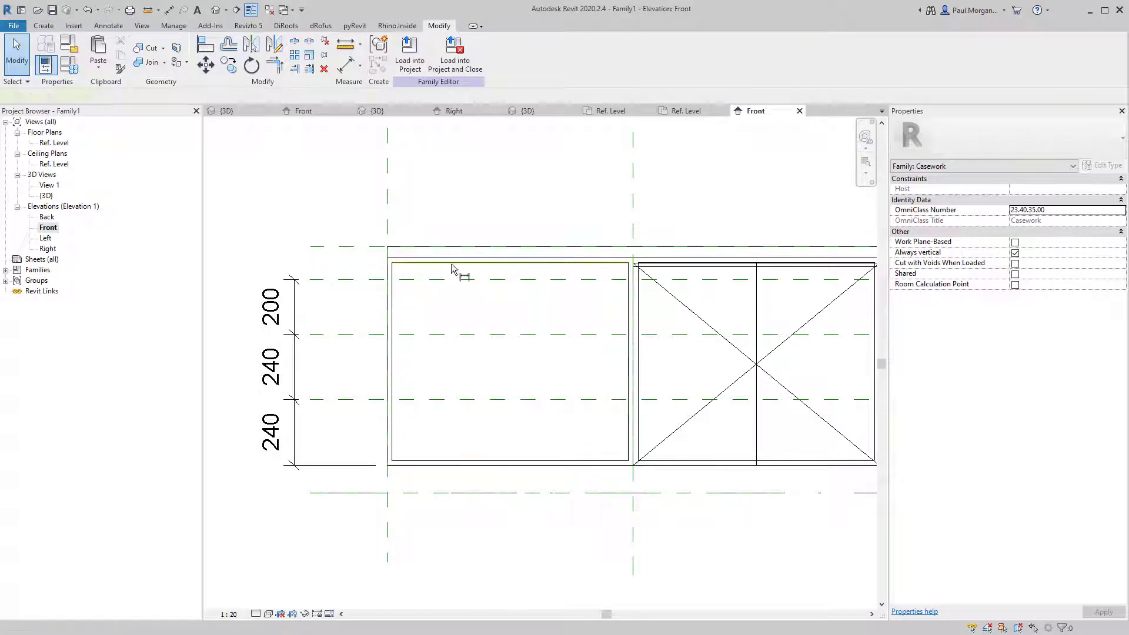
{"action": "key", "text": "d"}
{"action": "key", "text": "i"}
{"action": "scroll", "coordinate": [645, 269], "scroll_direction": "up", "scroll_amount": 3}
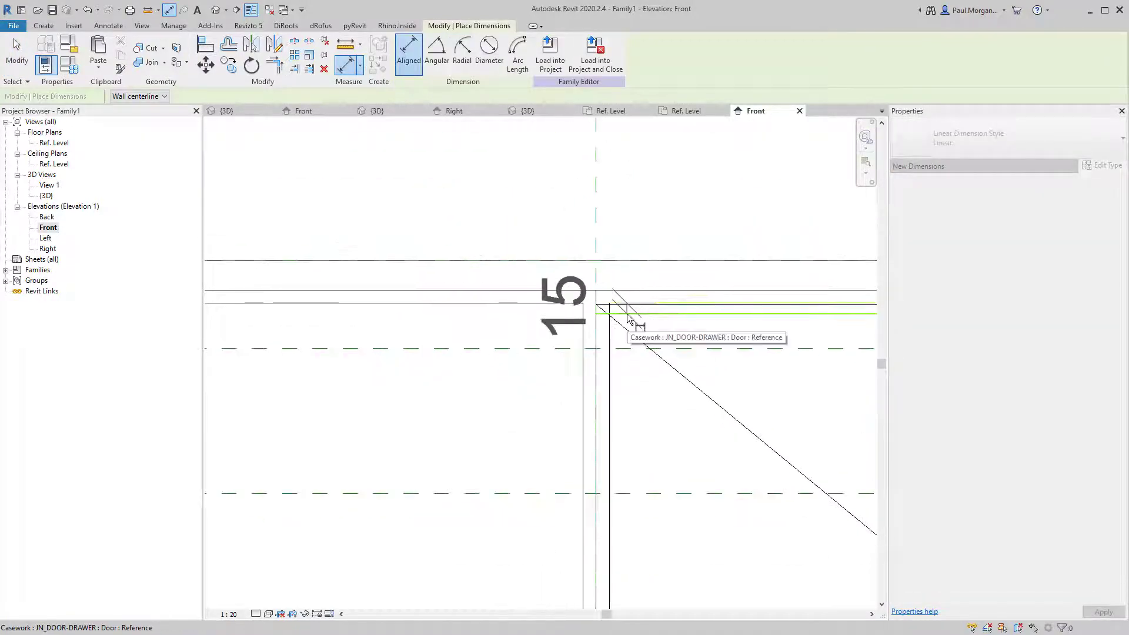
Add a 62 dimension from the carcass top edge to the reference plane below it.
{"action": "key", "text": "Escape"}
{"action": "scroll", "coordinate": [630, 319], "scroll_direction": "down", "scroll_amount": 2}
{"action": "middle_click_drag", "start_coordinate": [384, 315], "coordinate": [587, 286]}
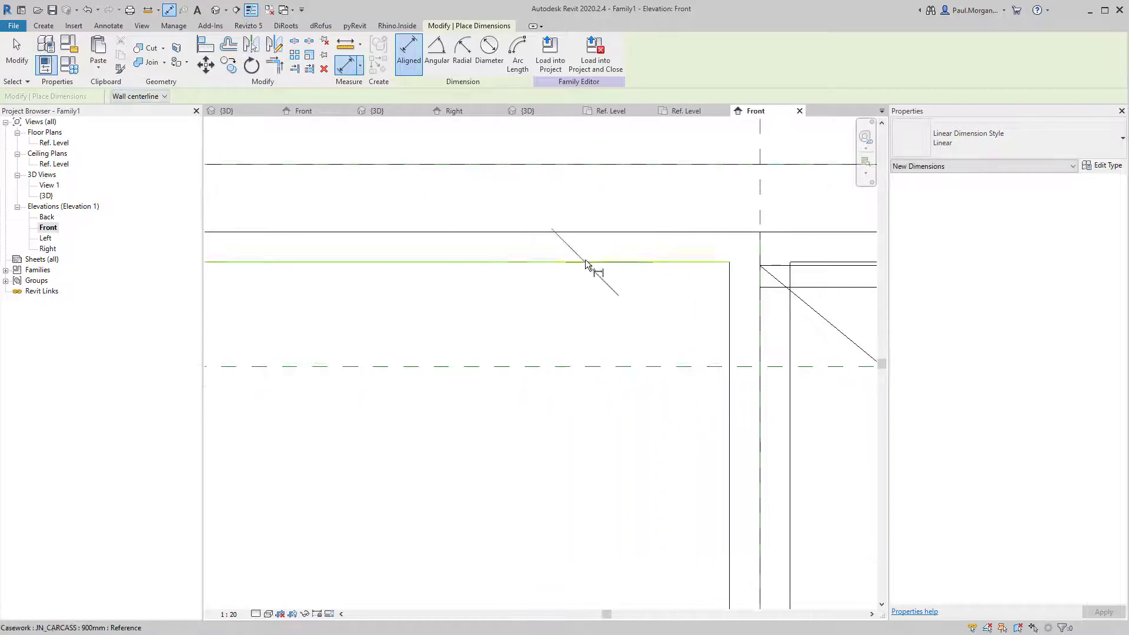
{"action": "left_click", "coordinate": [594, 370]}
{"action": "scroll", "coordinate": [594, 369], "scroll_direction": "down", "scroll_amount": 3}
{"action": "middle_click_drag", "start_coordinate": [281, 382], "coordinate": [533, 313]}
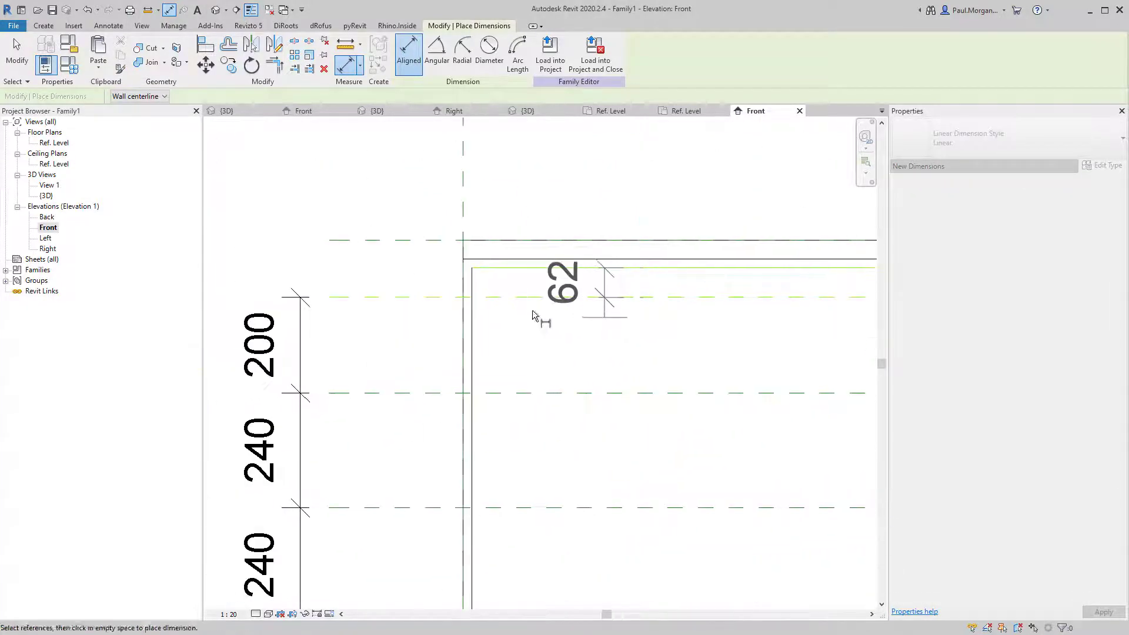
{"action": "left_click", "coordinate": [302, 306]}
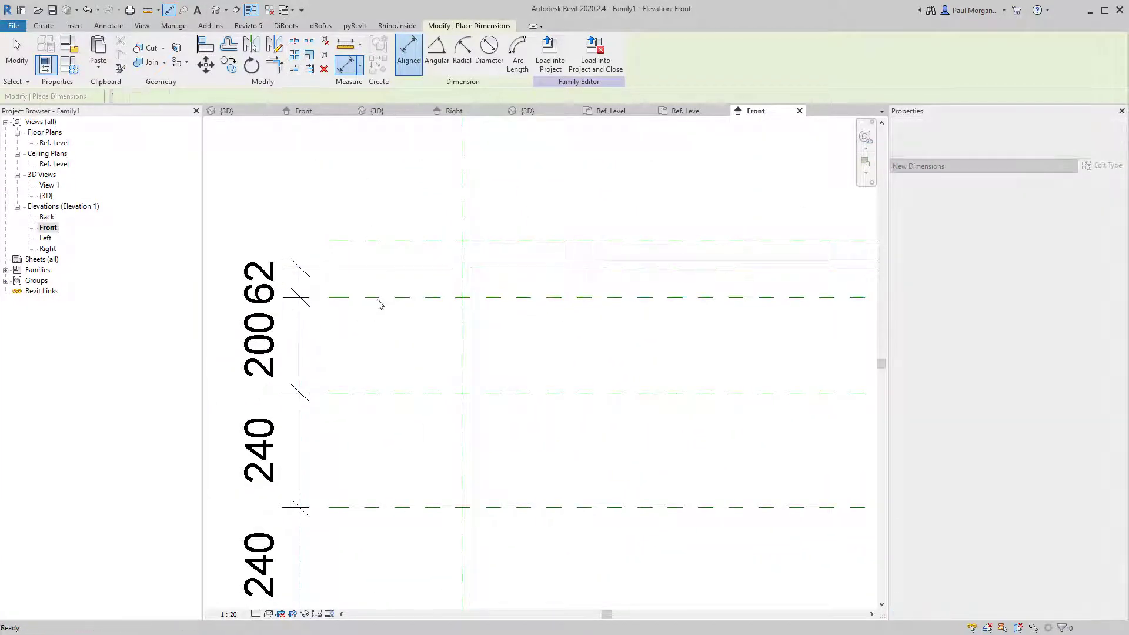
{"action": "key", "text": "Escape"}
{"action": "key", "text": "Escape"}
Change that top gap from 62 to 15.
{"action": "left_click", "coordinate": [336, 297]}
{"action": "left_click", "coordinate": [275, 283]}
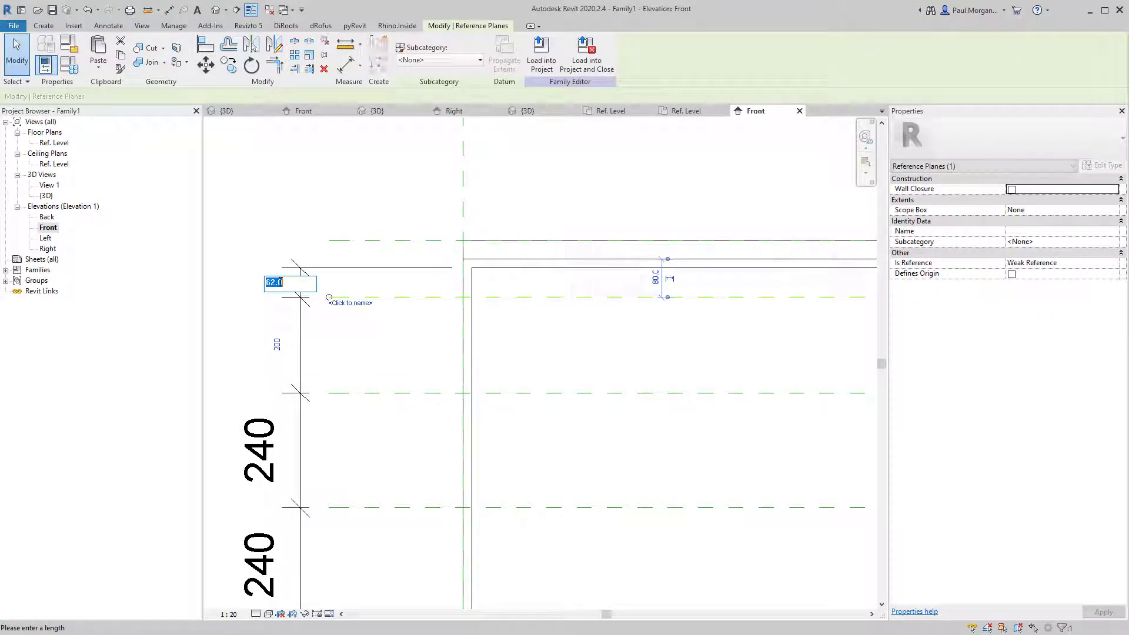
{"action": "type", "text": "15"}
{"action": "key", "text": "Return"}
{"action": "key", "text": "Escape"}
Set the 247 spacing below the top gap to 200 and the upper gap to 15.
{"action": "scroll", "coordinate": [396, 330], "scroll_direction": "down", "scroll_amount": 3}
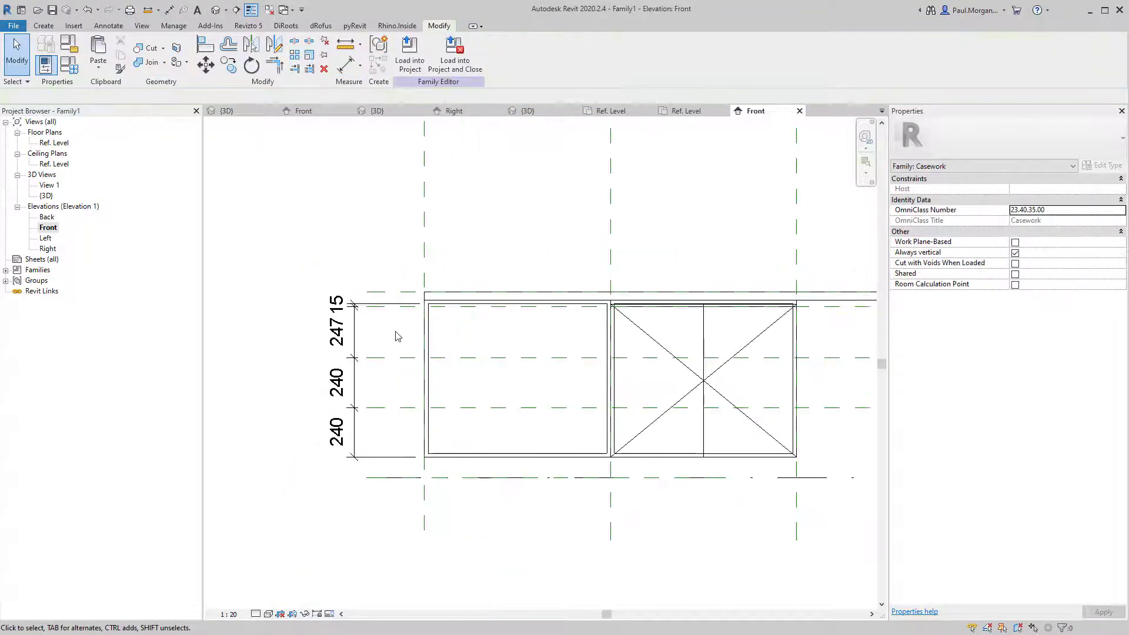
{"action": "middle_click_drag", "start_coordinate": [523, 350], "coordinate": [491, 359]}
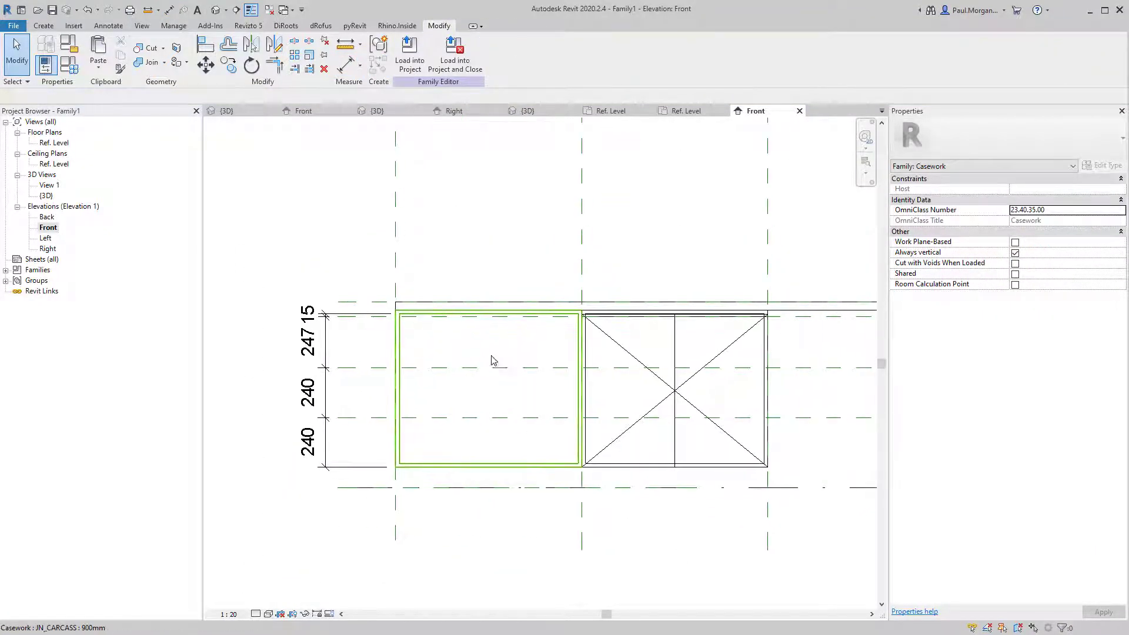
{"action": "left_click", "coordinate": [454, 417]}
{"action": "left_click", "coordinate": [458, 391]}
{"action": "middle_click_drag", "start_coordinate": [467, 397], "coordinate": [448, 423]}
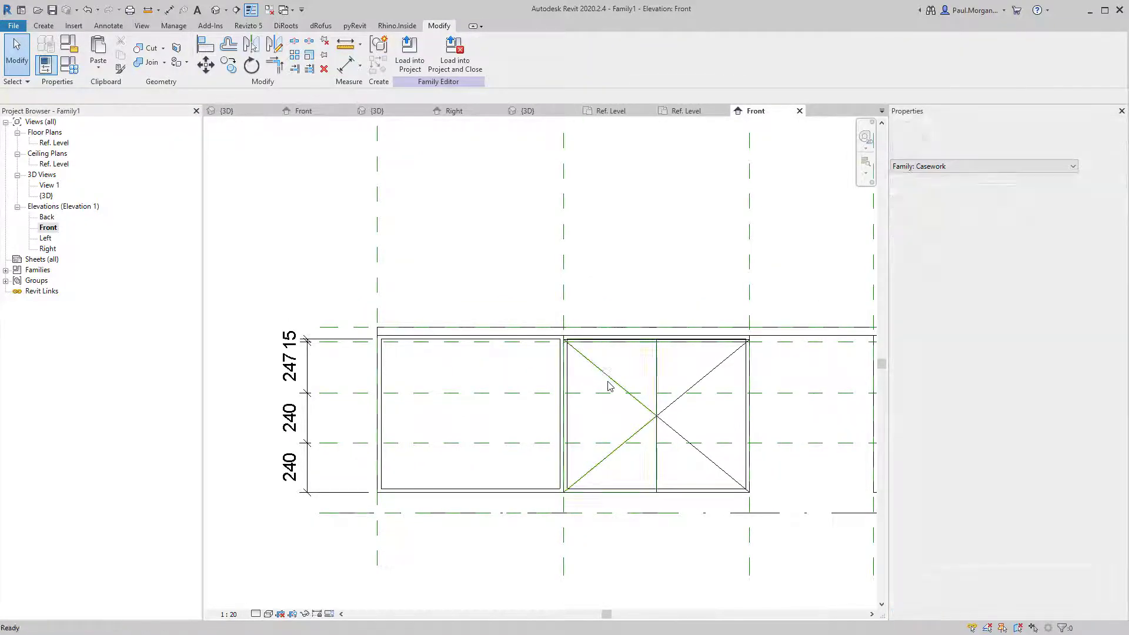
{"action": "scroll", "coordinate": [612, 388], "scroll_direction": "down", "scroll_amount": 1}
{"action": "middle_click_drag", "start_coordinate": [612, 391], "coordinate": [528, 403]}
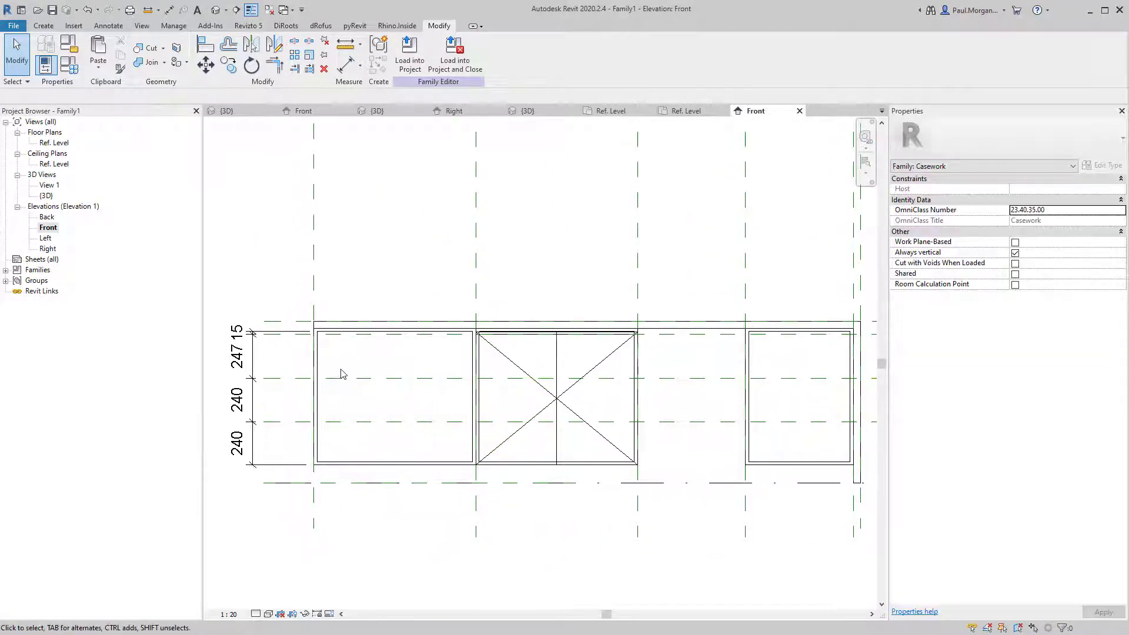
{"action": "left_click", "coordinate": [347, 378]}
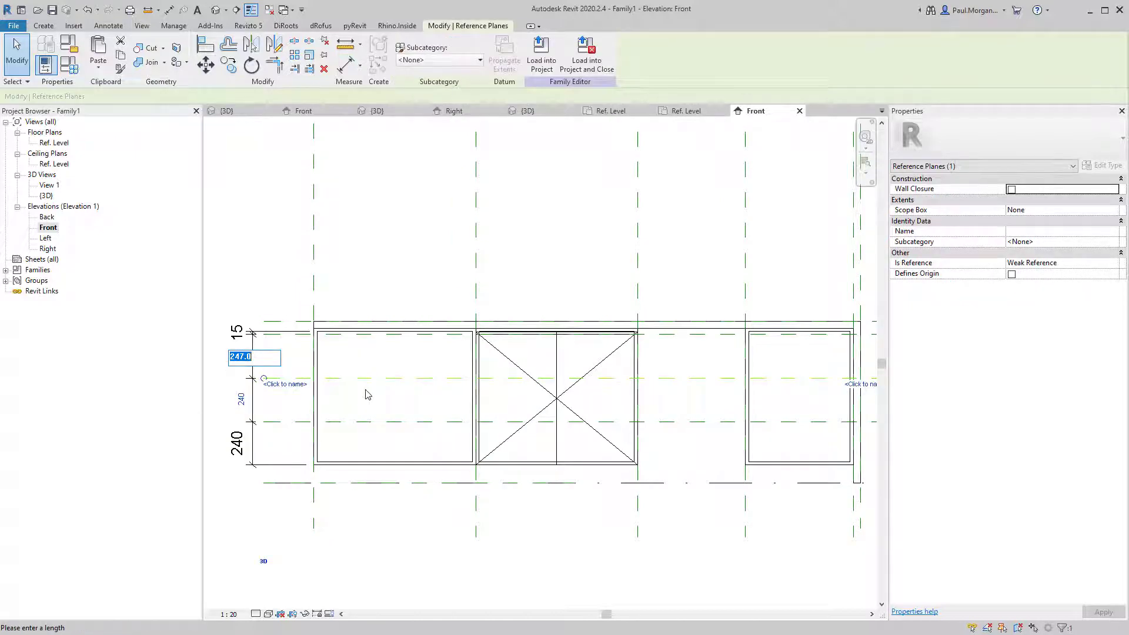
{"action": "type", "text": "200"}
{"action": "key", "text": "Return"}
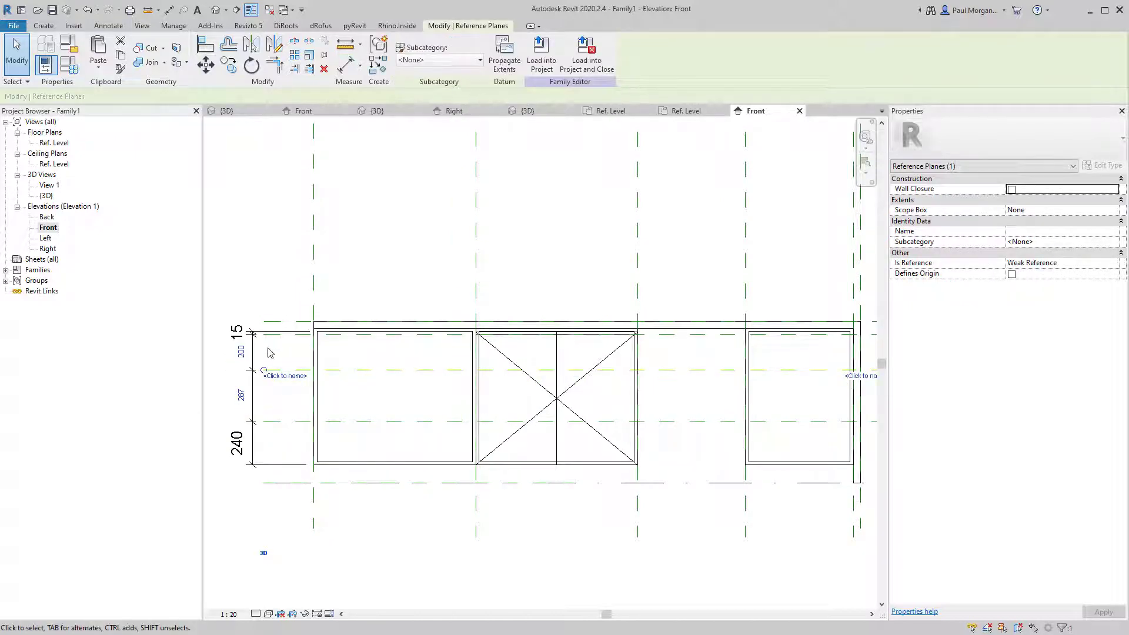
{"action": "type", "text": "15"}
{"action": "key", "text": "Return"}
{"action": "key", "text": "Escape"}
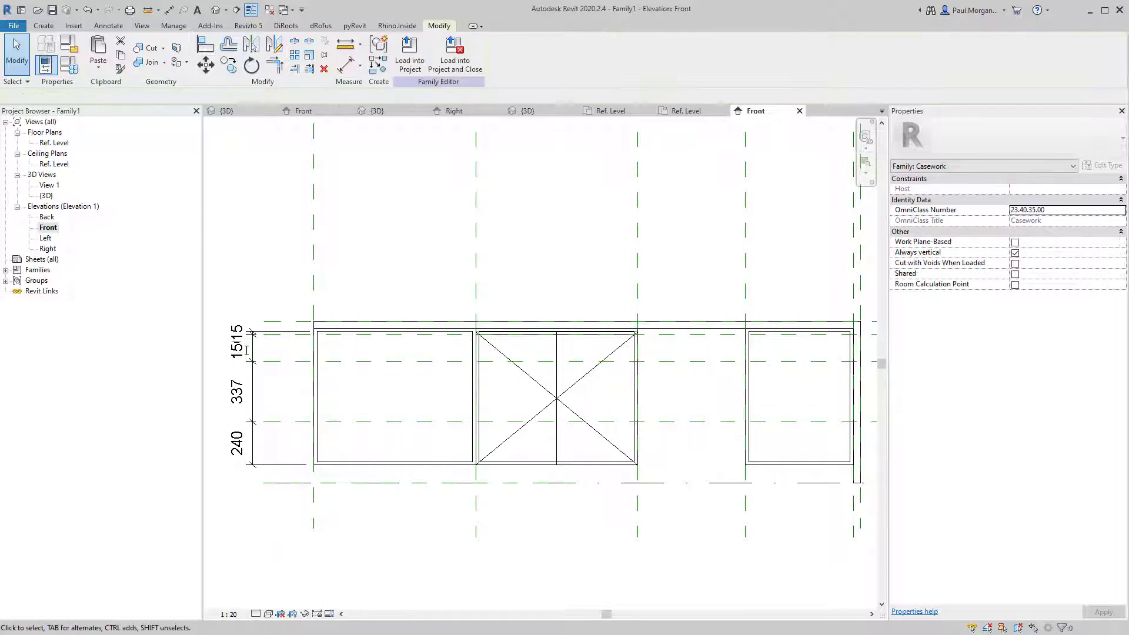
Try an equal-spacing dimension across the 337 and 240 drawer spaces, then undo and delete it.
{"action": "left_click", "coordinate": [347, 422]}
{"action": "left_click", "coordinate": [266, 391]}
{"action": "key", "text": "d"}
{"action": "key", "text": "i"}
{"action": "left_click", "coordinate": [369, 362]}
{"action": "left_click", "coordinate": [372, 422]}
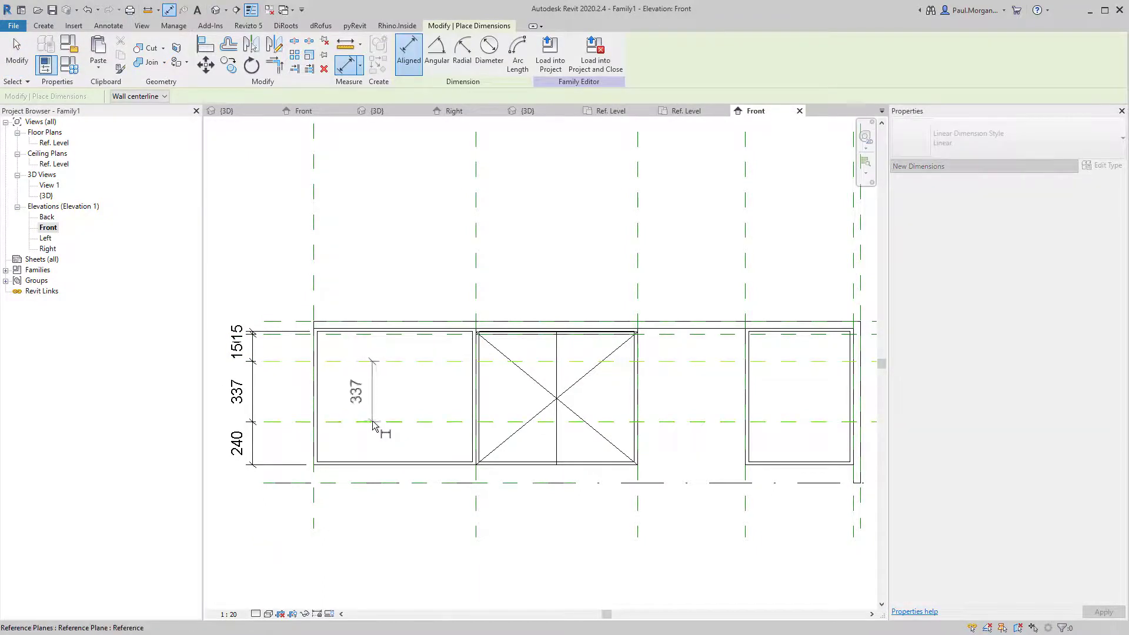
{"action": "left_click", "coordinate": [347, 450]}
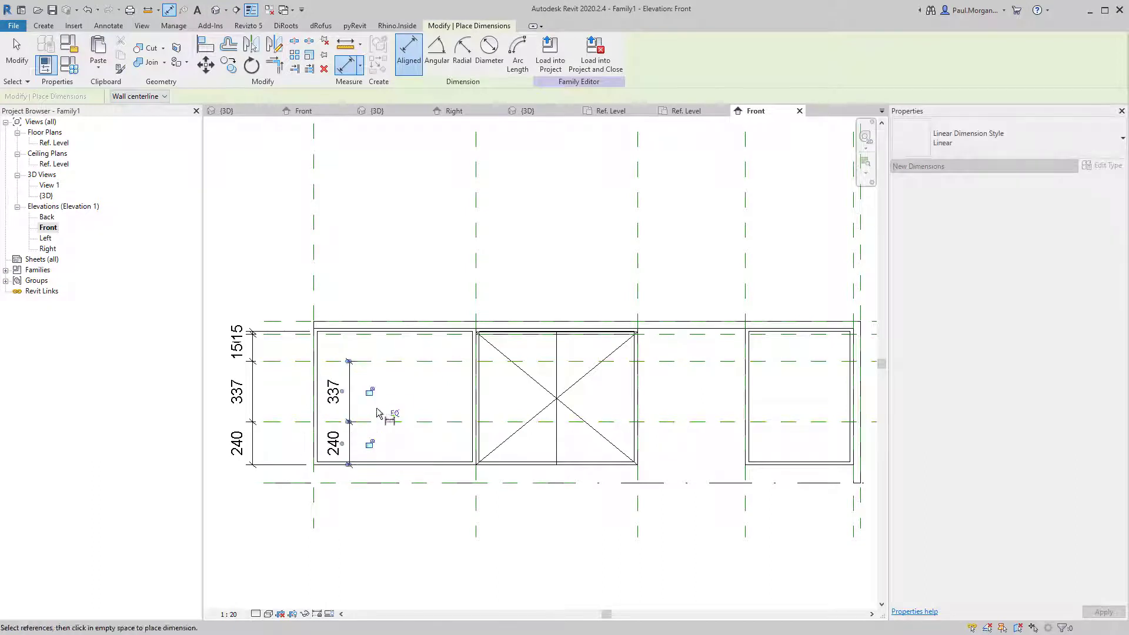
{"action": "left_click", "coordinate": [395, 421]}
{"action": "key", "text": "ctrl+z"}
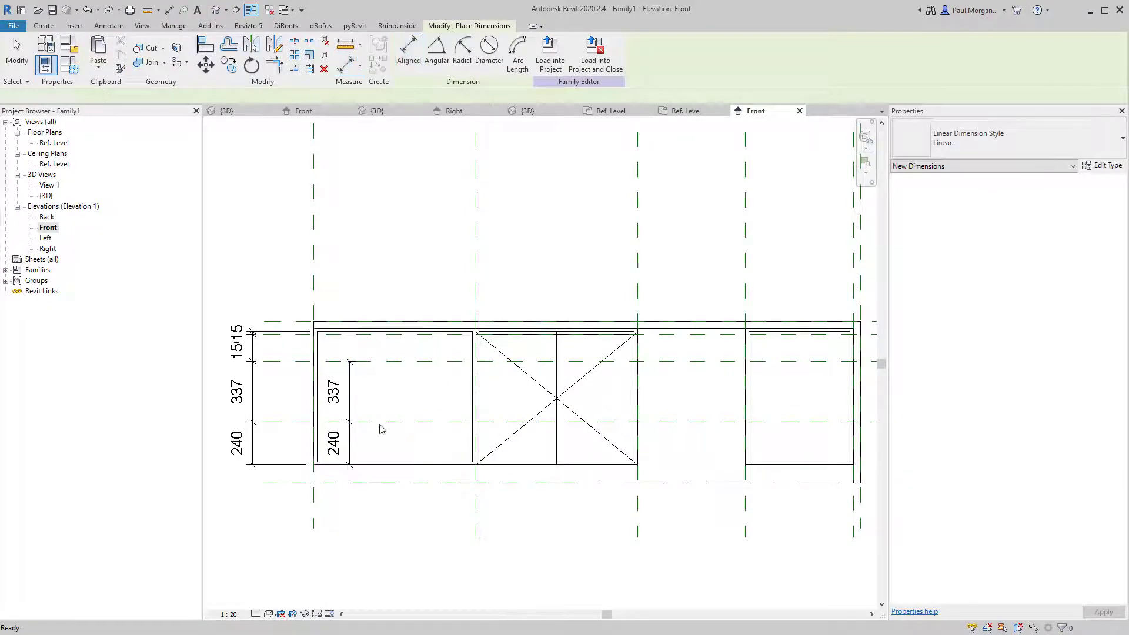
{"action": "key", "text": "Escape"}
{"action": "left_click", "coordinate": [346, 445]}
{"action": "key", "text": "Delete"}
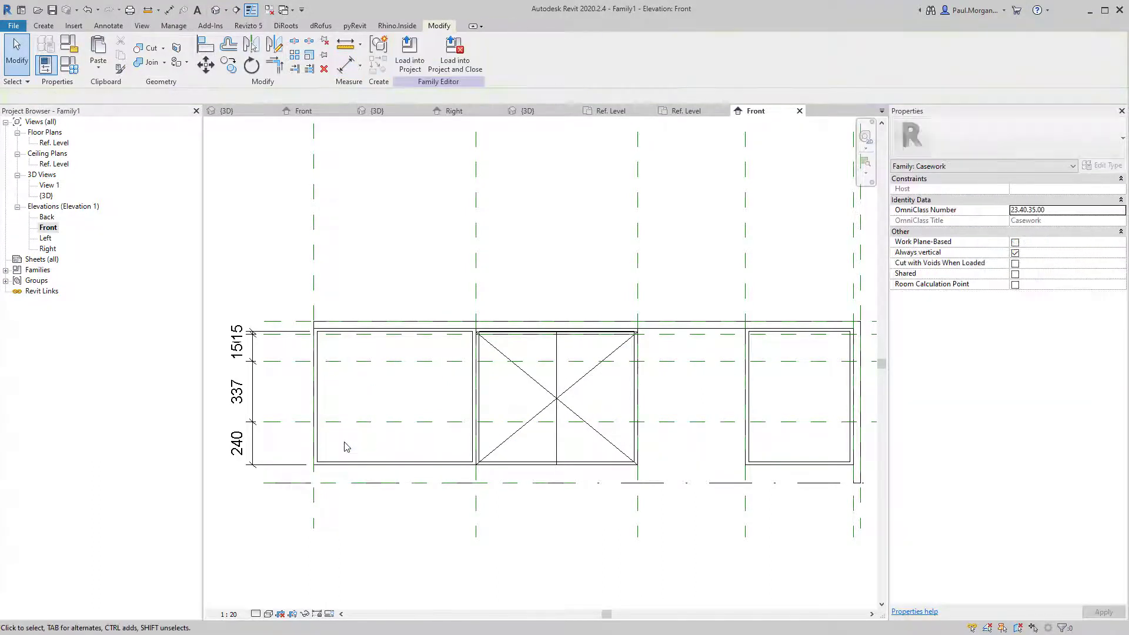
Start a reference plane at the carcass corner, then cancel it.
{"action": "key", "text": "r"}
{"action": "key", "text": "p"}
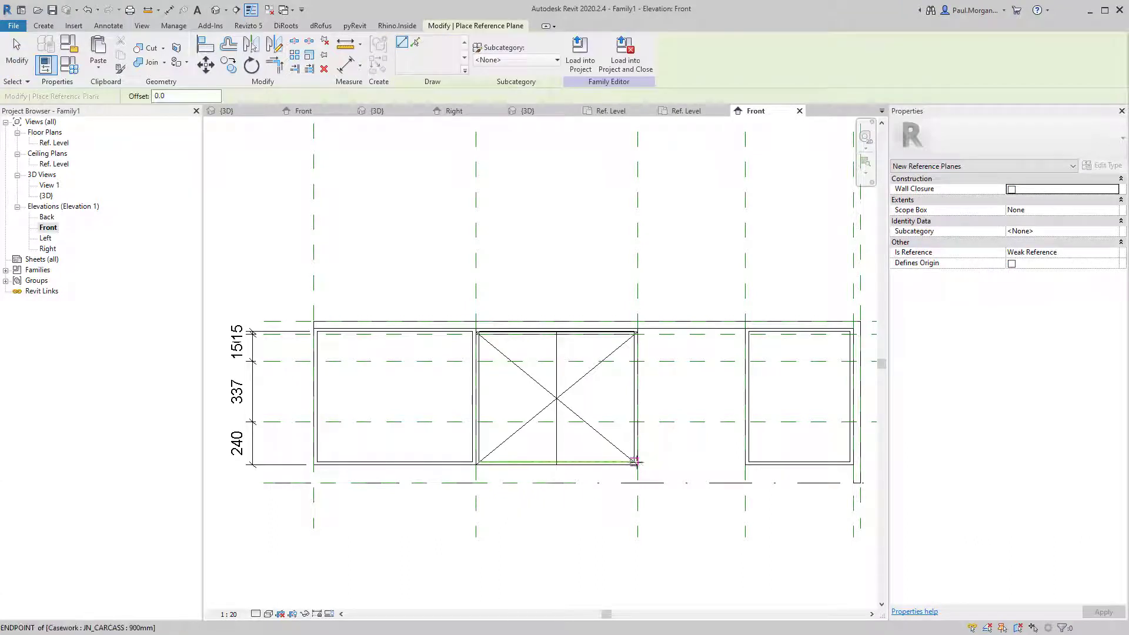
{"action": "left_click", "coordinate": [639, 466]}
{"action": "scroll", "coordinate": [638, 466], "scroll_direction": "down", "scroll_amount": 3}
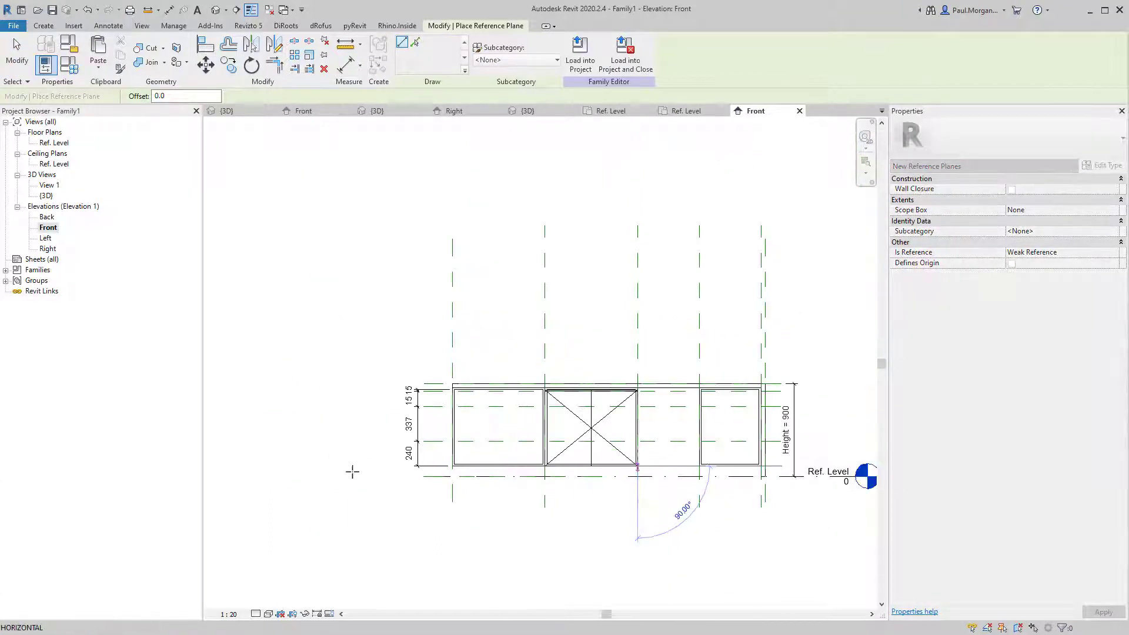
{"action": "key", "text": "Escape"}
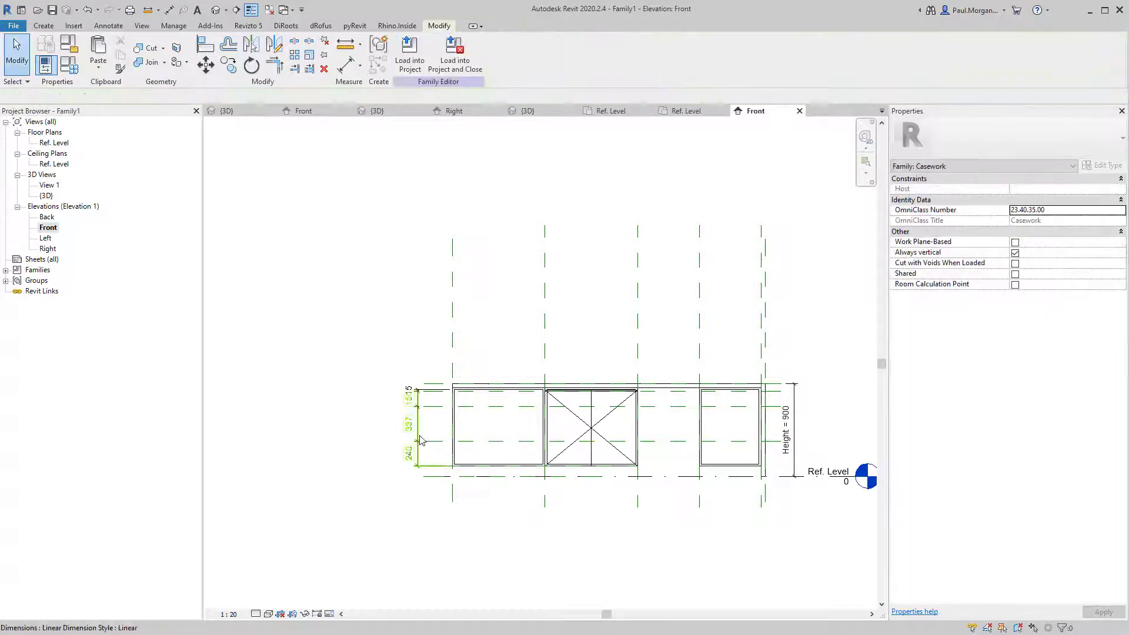
{"action": "scroll", "coordinate": [423, 438], "scroll_direction": "up", "scroll_amount": 5}
{"action": "middle_click_drag", "start_coordinate": [421, 437], "coordinate": [397, 453]}
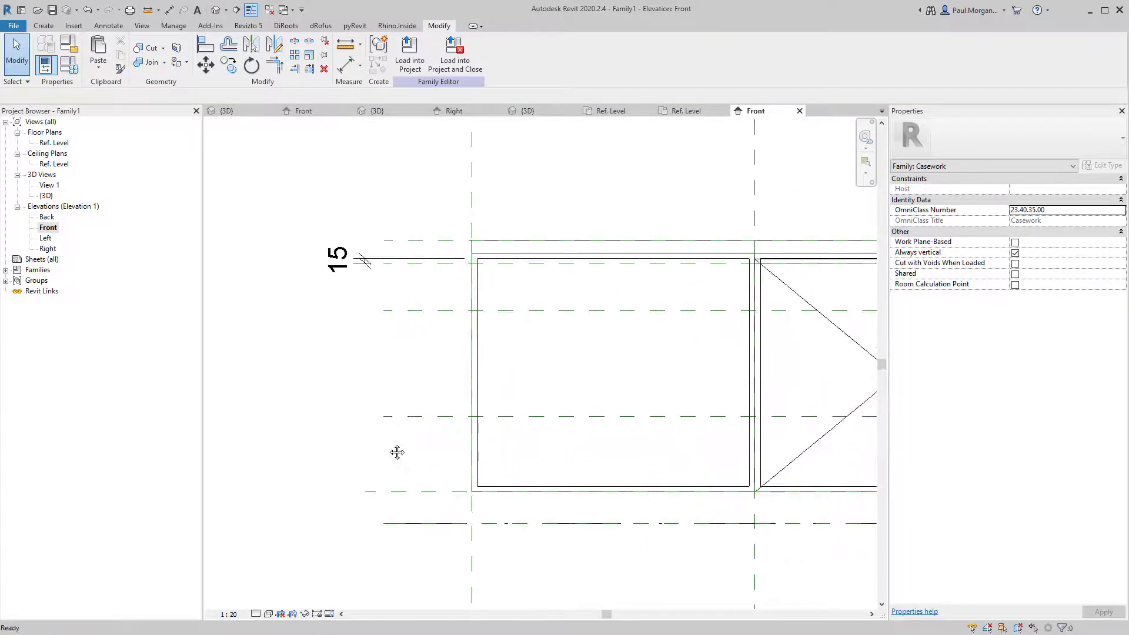
Dimension all four horizontal reference planes from bottom to top, left of the panel.
{"action": "key", "text": "d"}
{"action": "key", "text": "i"}
{"action": "left_click", "coordinate": [429, 491]}
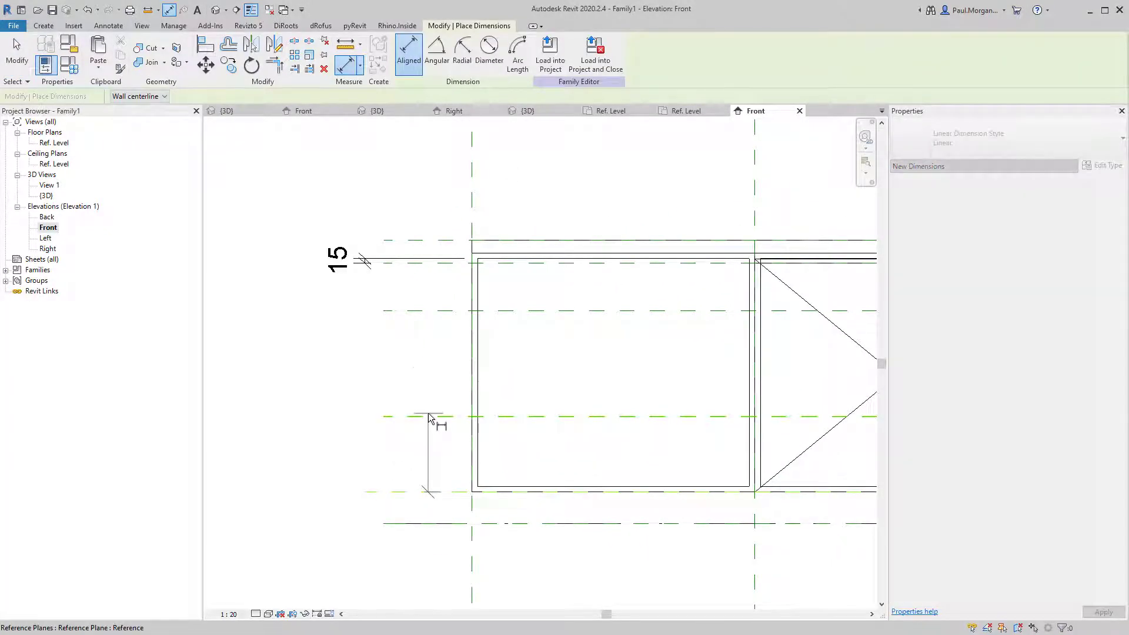
{"action": "left_click", "coordinate": [429, 416]}
{"action": "left_click", "coordinate": [435, 311]}
{"action": "left_click", "coordinate": [427, 262]}
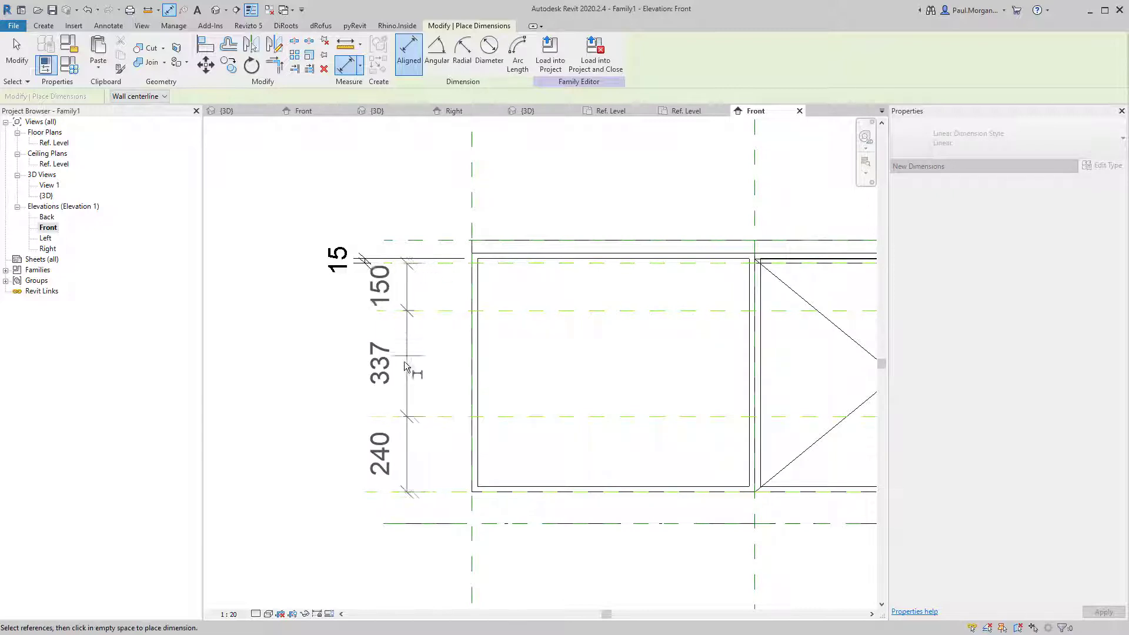
{"action": "left_click", "coordinate": [368, 376]}
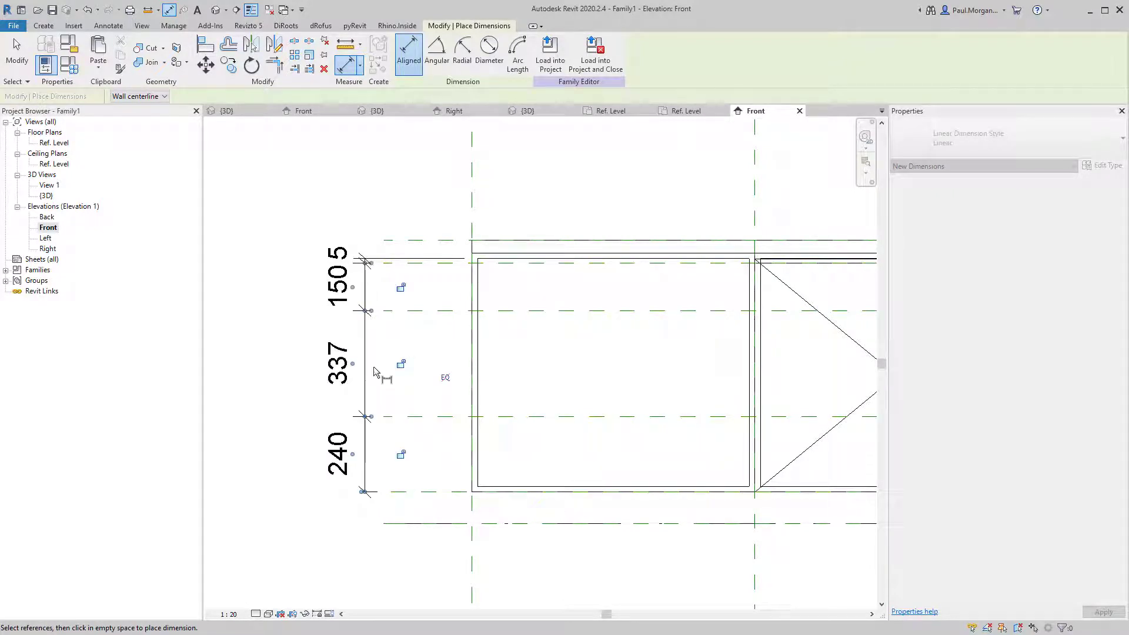
Add a second dimension on the three lower planes and set it EQ, giving 289 each.
{"action": "left_click", "coordinate": [435, 312]}
{"action": "left_click", "coordinate": [439, 417]}
{"action": "left_click", "coordinate": [430, 492]}
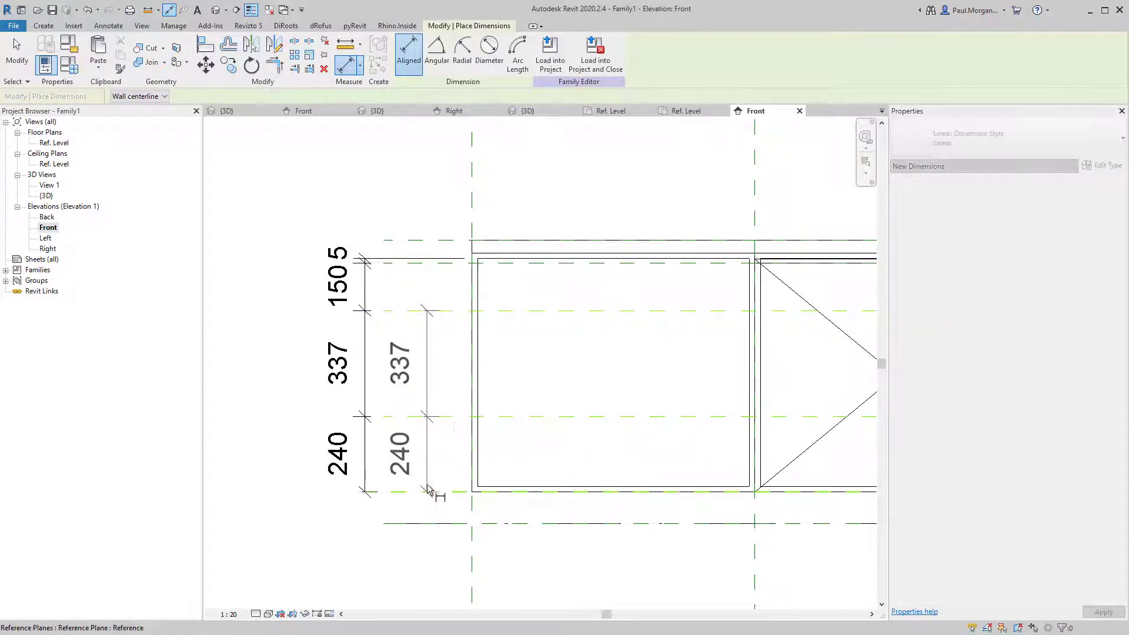
{"action": "left_click", "coordinate": [438, 453]}
{"action": "left_click", "coordinate": [518, 400]}
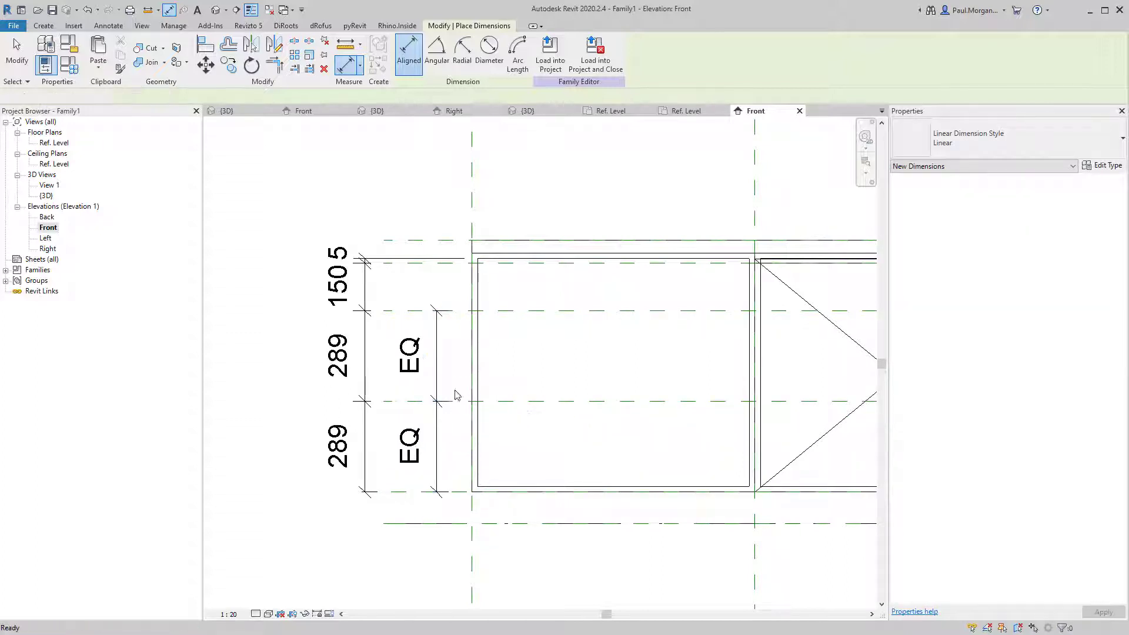
{"action": "key", "text": "Escape"}
{"action": "key", "text": "Escape"}
{"action": "scroll", "coordinate": [443, 388], "scroll_direction": "down", "scroll_amount": 3}
{"action": "middle_click_drag", "start_coordinate": [443, 389], "coordinate": [441, 394]}
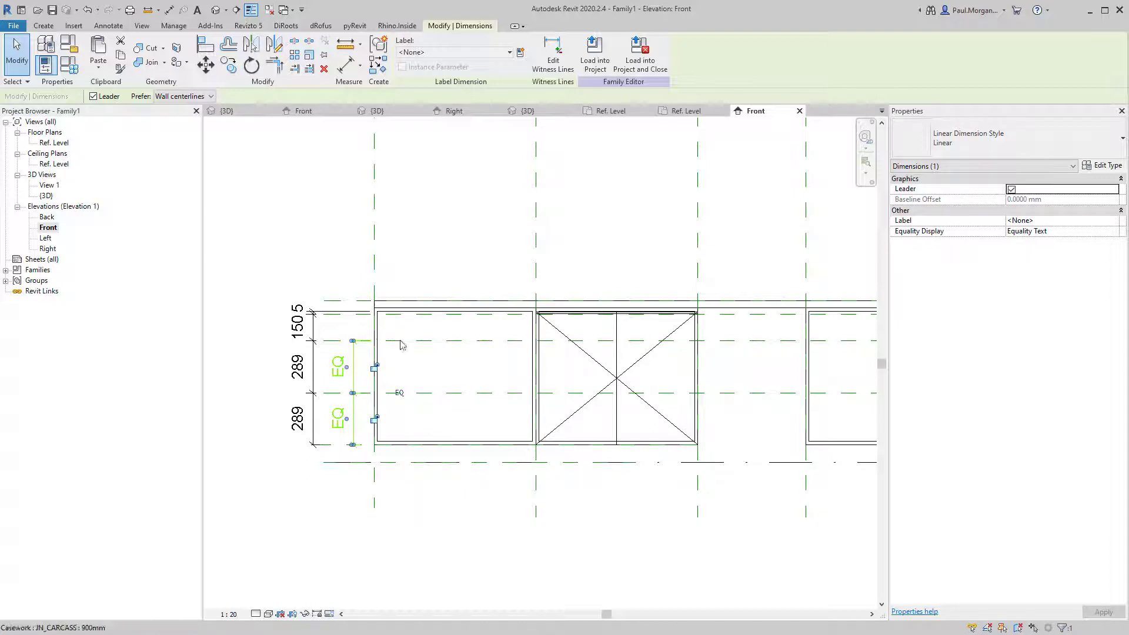
{"action": "left_click", "coordinate": [352, 344]}
Set the top drawer space to 200 and delete the 15 dimension.
{"action": "left_click", "coordinate": [297, 331]}
{"action": "type", "text": "20"}
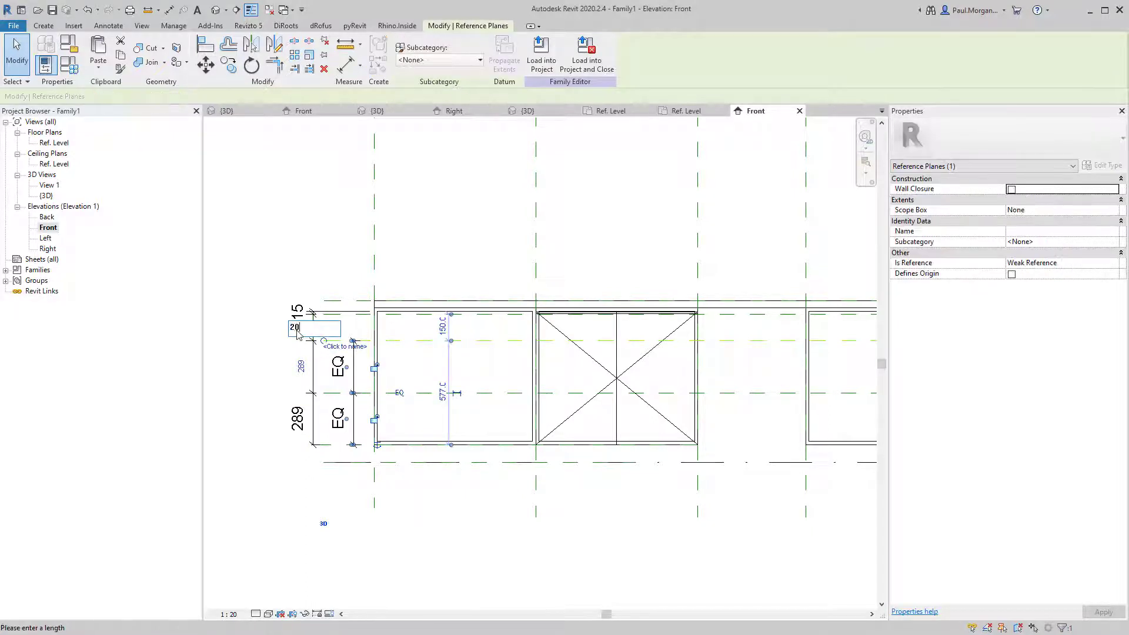
{"action": "type", "text": "0"}
{"action": "key", "text": "Return"}
{"action": "key", "text": "Escape"}
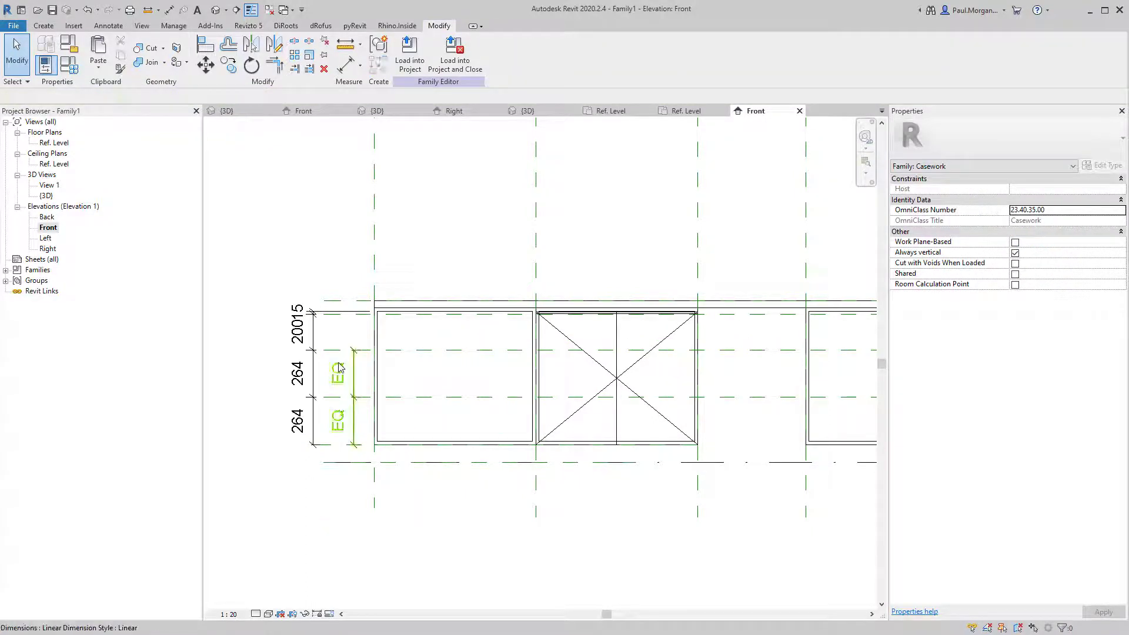
{"action": "left_click", "coordinate": [295, 310]}
{"action": "key", "text": "Delete"}
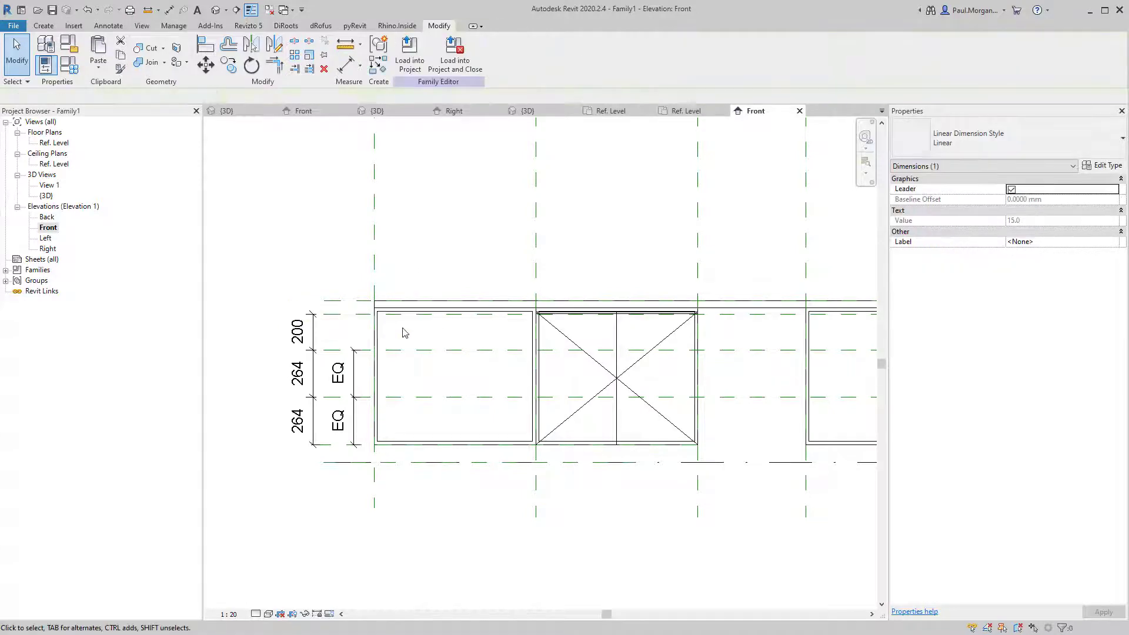
Zoom to the top of the left bay and begin a new aligned dimension, then cancel it.
{"action": "scroll", "coordinate": [501, 391], "scroll_direction": "down", "scroll_amount": 1}
{"action": "middle_click_drag", "start_coordinate": [501, 391], "coordinate": [446, 378]}
{"action": "scroll", "coordinate": [433, 332], "scroll_direction": "up", "scroll_amount": 5}
{"action": "middle_click_drag", "start_coordinate": [473, 335], "coordinate": [479, 376]}
{"action": "scroll", "coordinate": [395, 332], "scroll_direction": "up", "scroll_amount": 1}
{"action": "scroll", "coordinate": [394, 335], "scroll_direction": "up", "scroll_amount": 1}
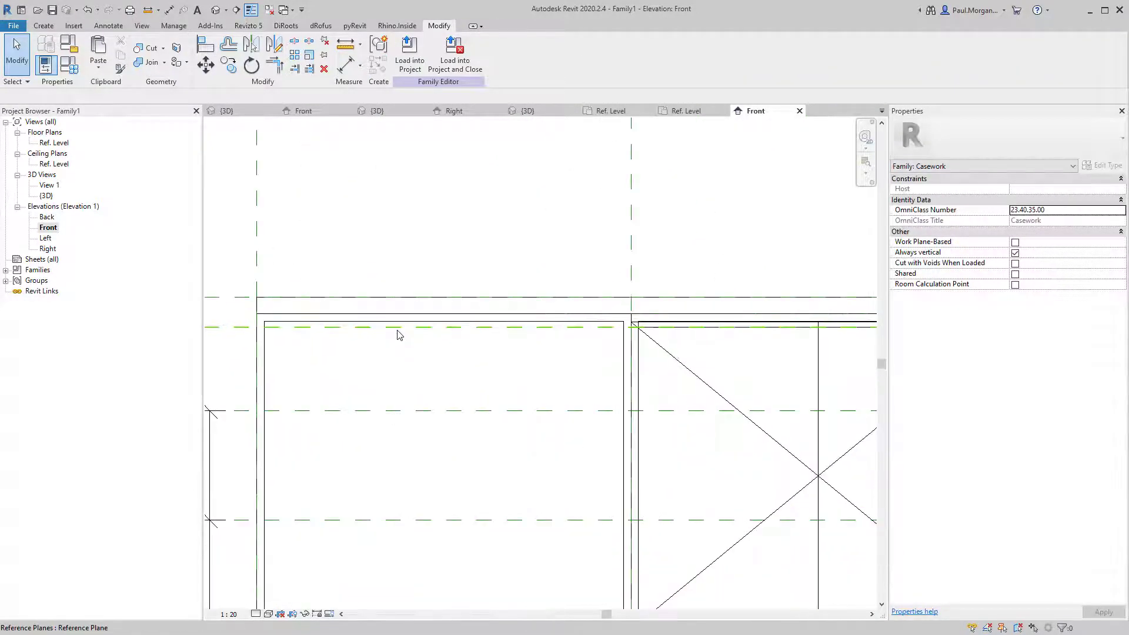
{"action": "key", "text": "d"}
{"action": "key", "text": "i"}
{"action": "left_click", "coordinate": [443, 312]}
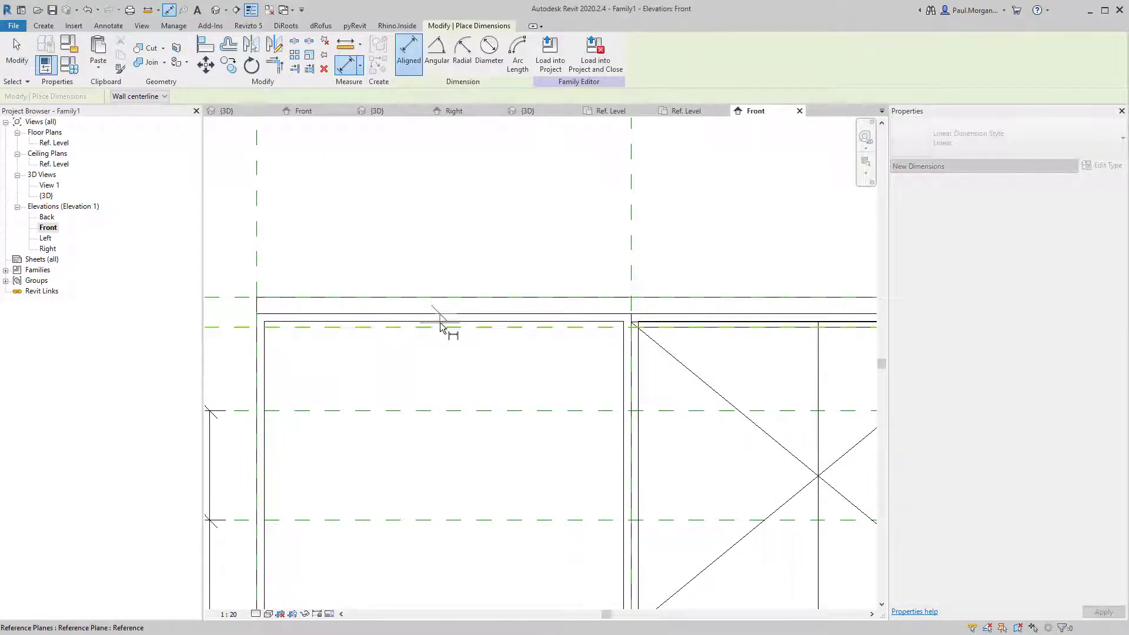
{"action": "left_click", "coordinate": [441, 324]}
{"action": "key", "text": "Escape"}
{"action": "key", "text": "Escape"}
Frame the whole panel row and select the door panel in the second bay.
{"action": "scroll", "coordinate": [441, 330], "scroll_direction": "down", "scroll_amount": 3}
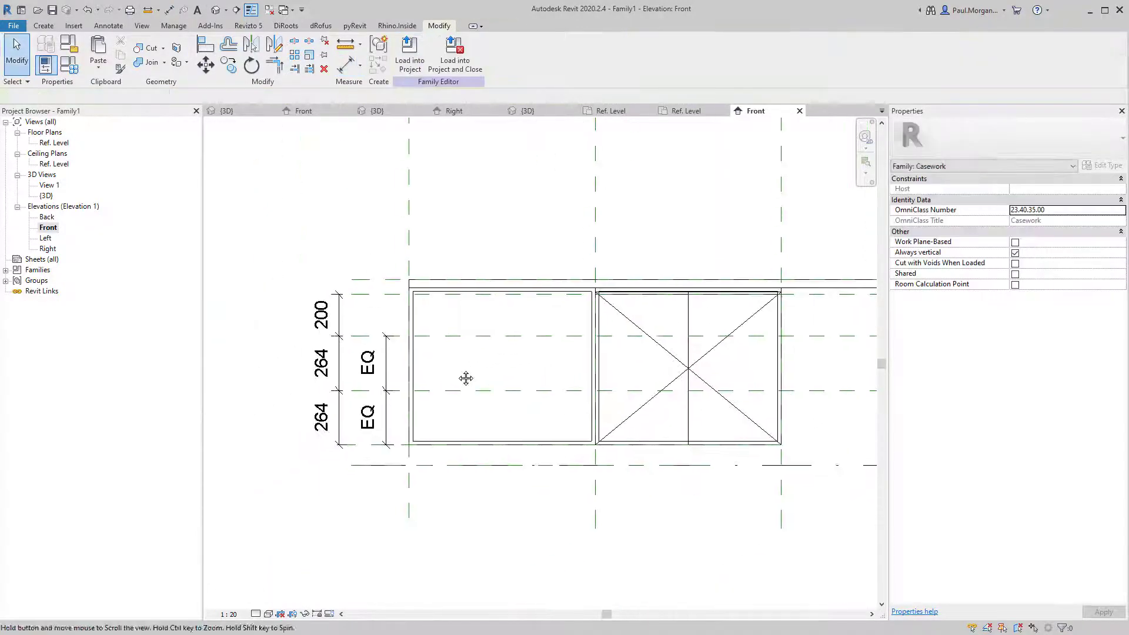
{"action": "middle_click_drag", "start_coordinate": [458, 378], "coordinate": [392, 385]}
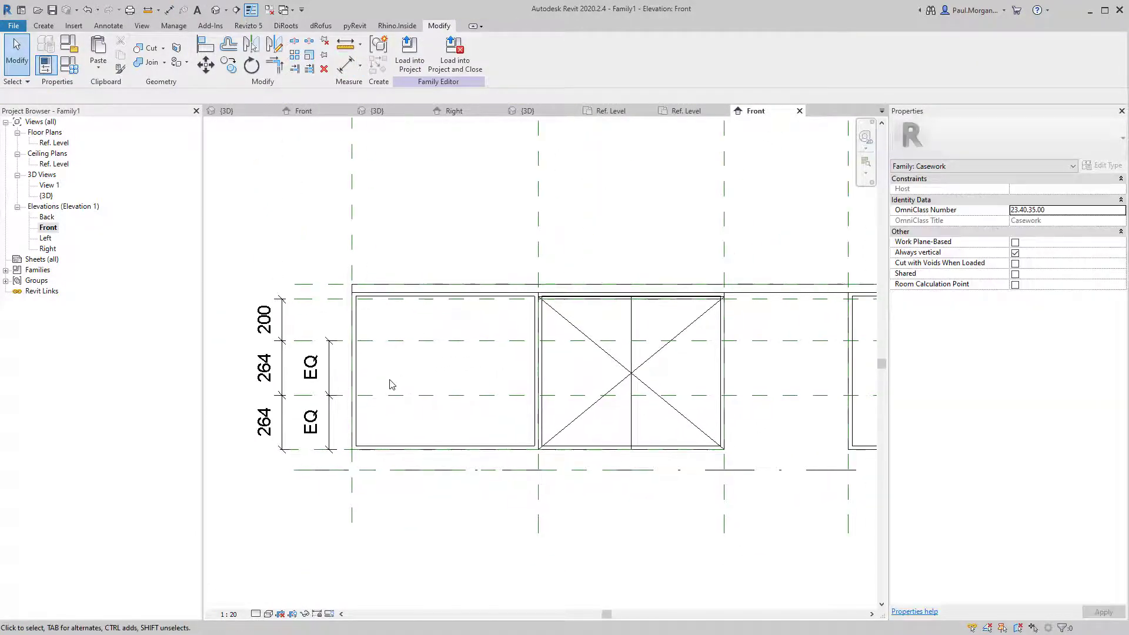
{"action": "left_click", "coordinate": [565, 363]}
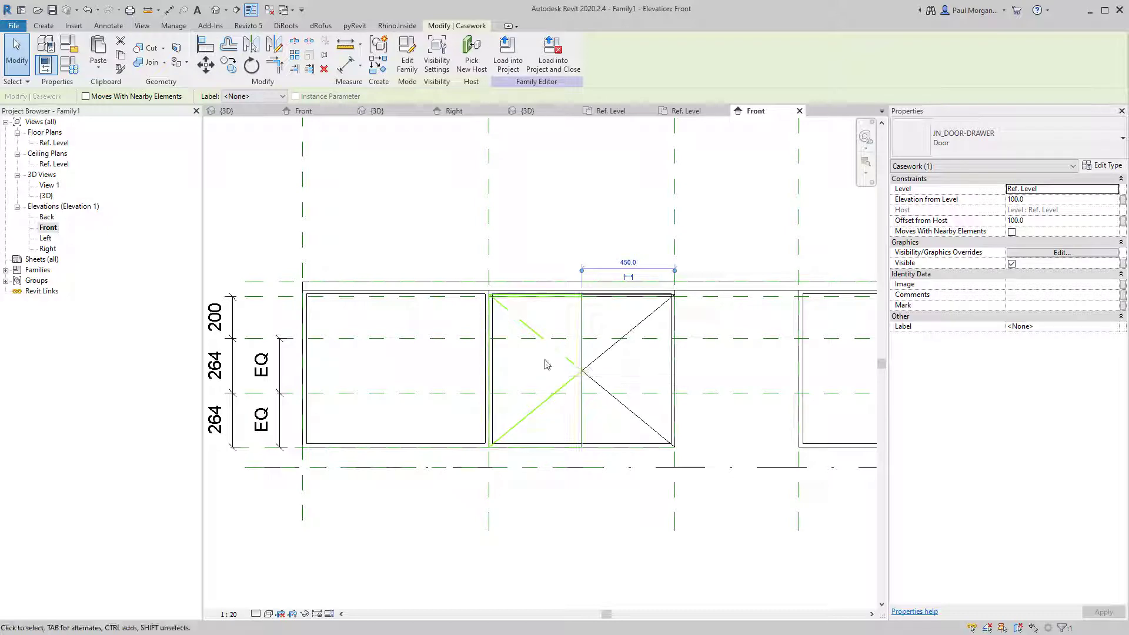
Move the door panel left into the first carcass bay.
{"action": "key", "text": "c"}
{"action": "key", "text": "s"}
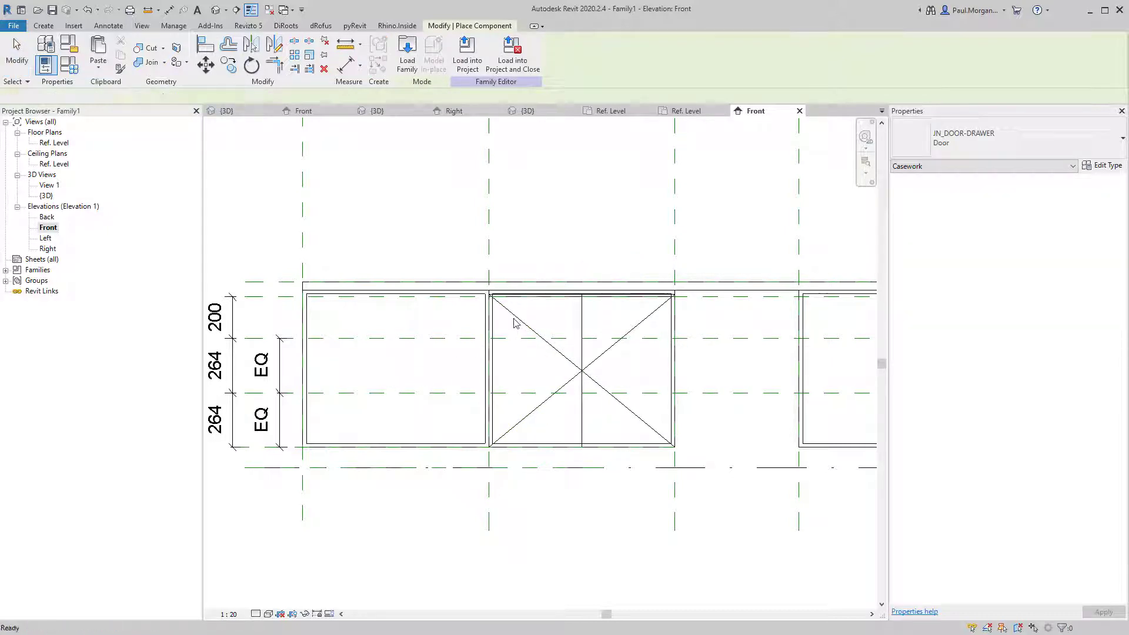
{"action": "key", "text": "Escape"}
{"action": "left_click", "coordinate": [492, 347]}
{"action": "left_click_drag", "start_coordinate": [492, 347], "coordinate": [388, 313]}
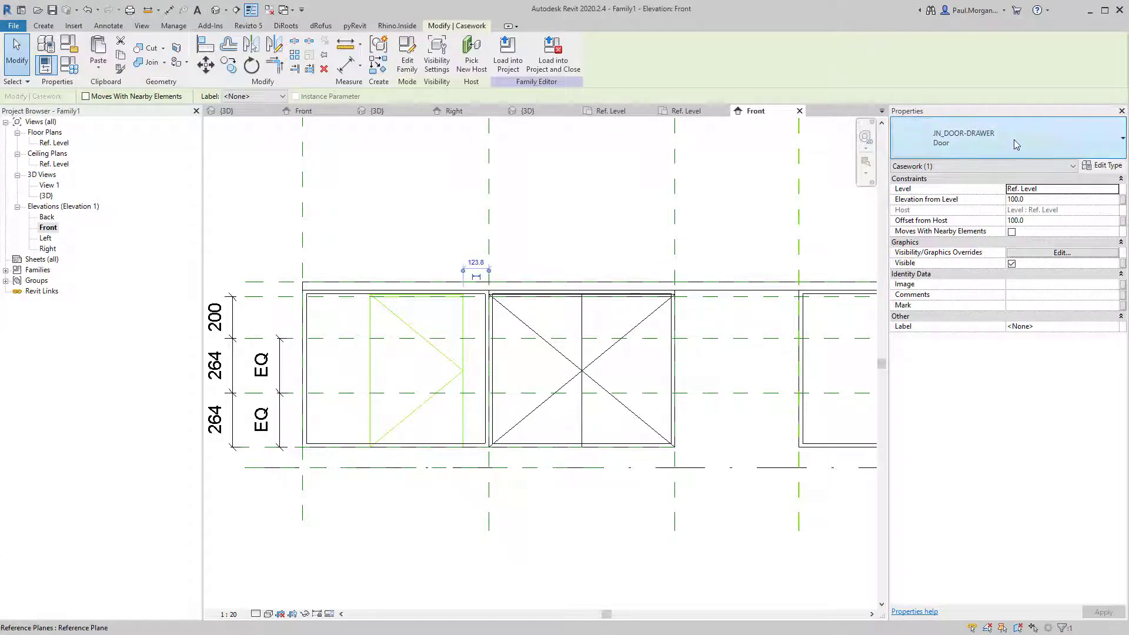
Change the panel to JN_DOOR-DRAWER : Drawer and open its type properties.
{"action": "left_click", "coordinate": [946, 141]}
{"action": "left_click", "coordinate": [934, 248]}
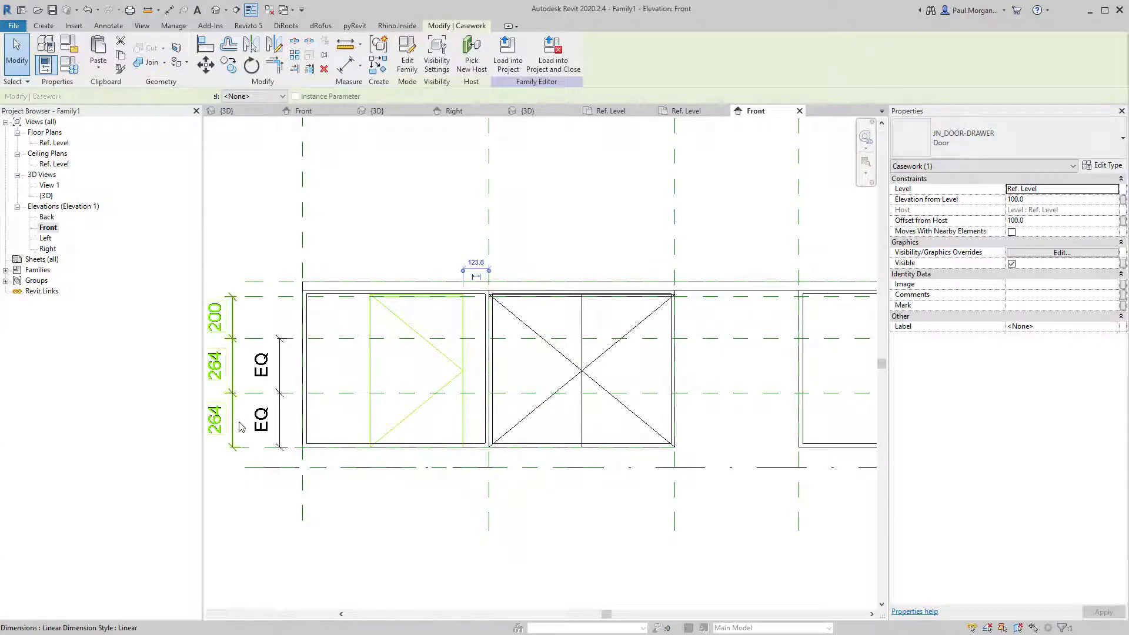
{"action": "left_click", "coordinate": [949, 145]}
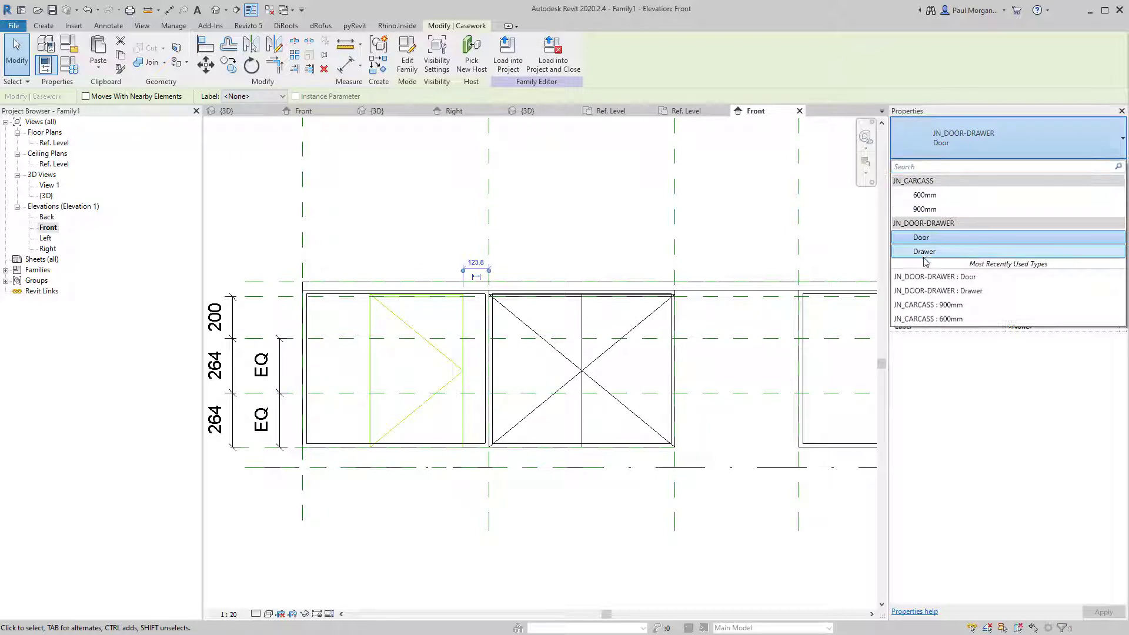
{"action": "left_click", "coordinate": [925, 252]}
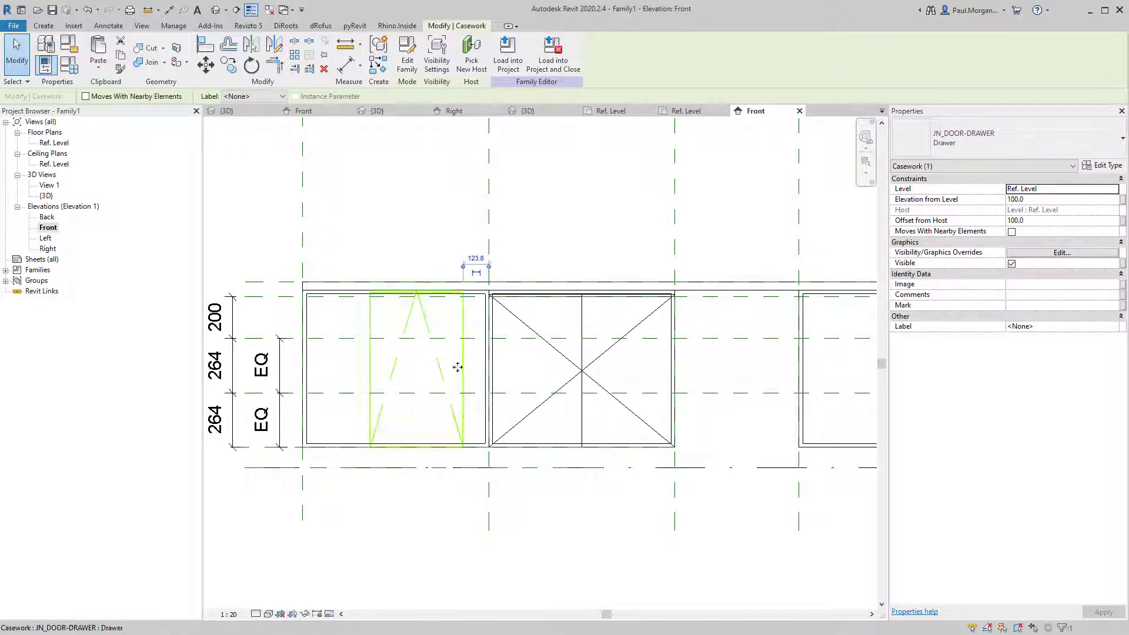
{"action": "left_click", "coordinate": [1108, 166]}
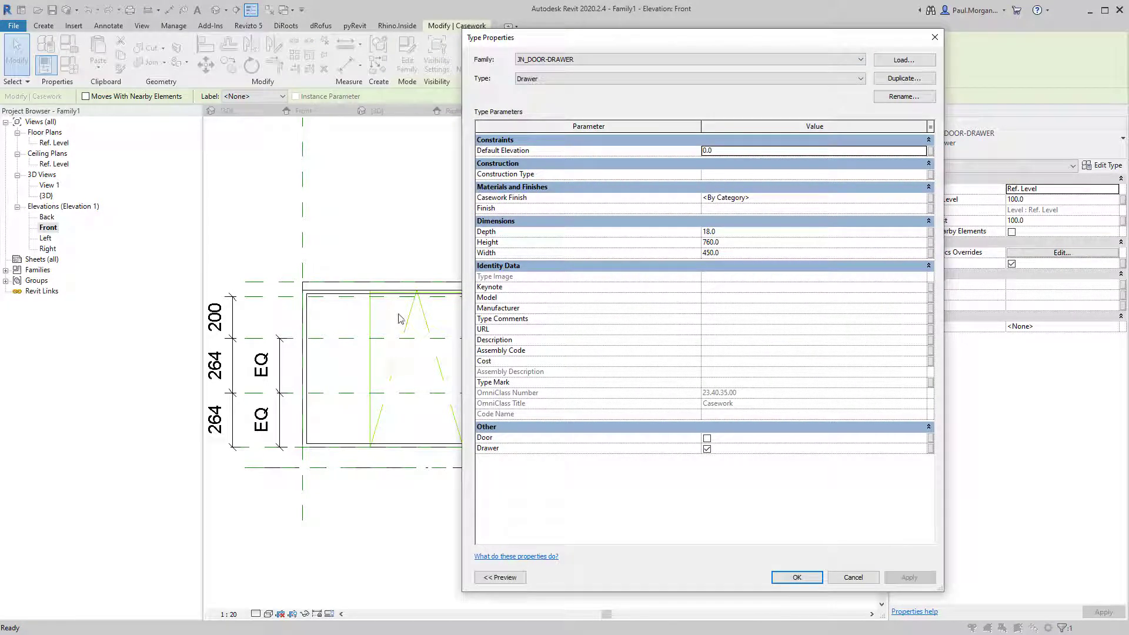
Rename the Drawer type to Drawer_240x900mm, with Height 240 and Width 900.
{"action": "left_click", "coordinate": [888, 96]}
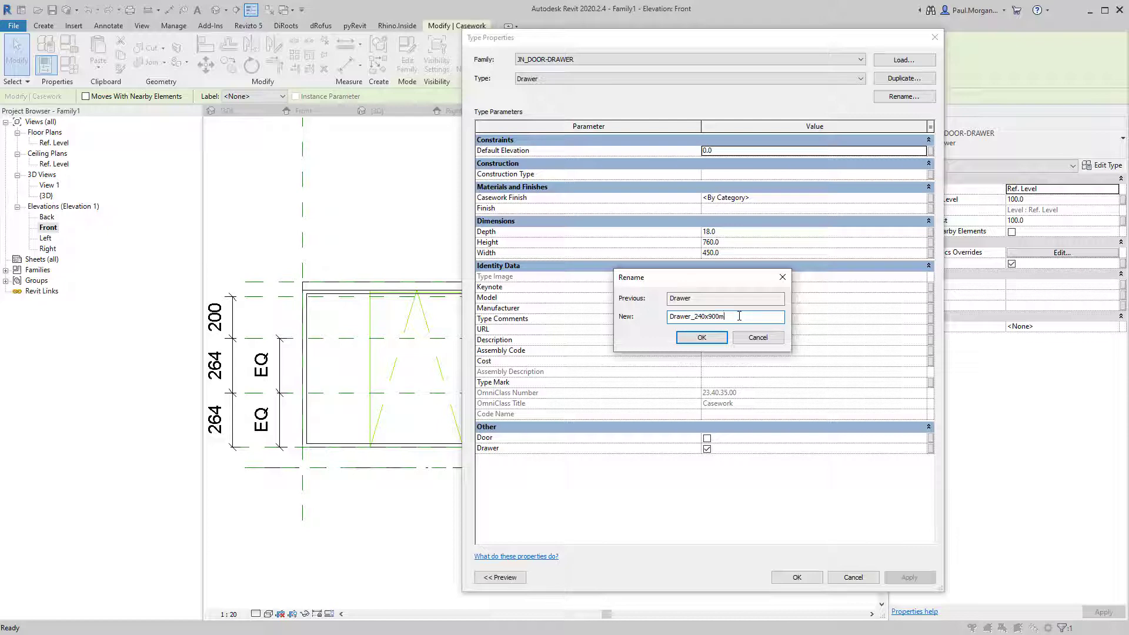
{"action": "type", "text": "m"}
{"action": "key", "text": "Return"}
{"action": "left_click", "coordinate": [728, 245]}
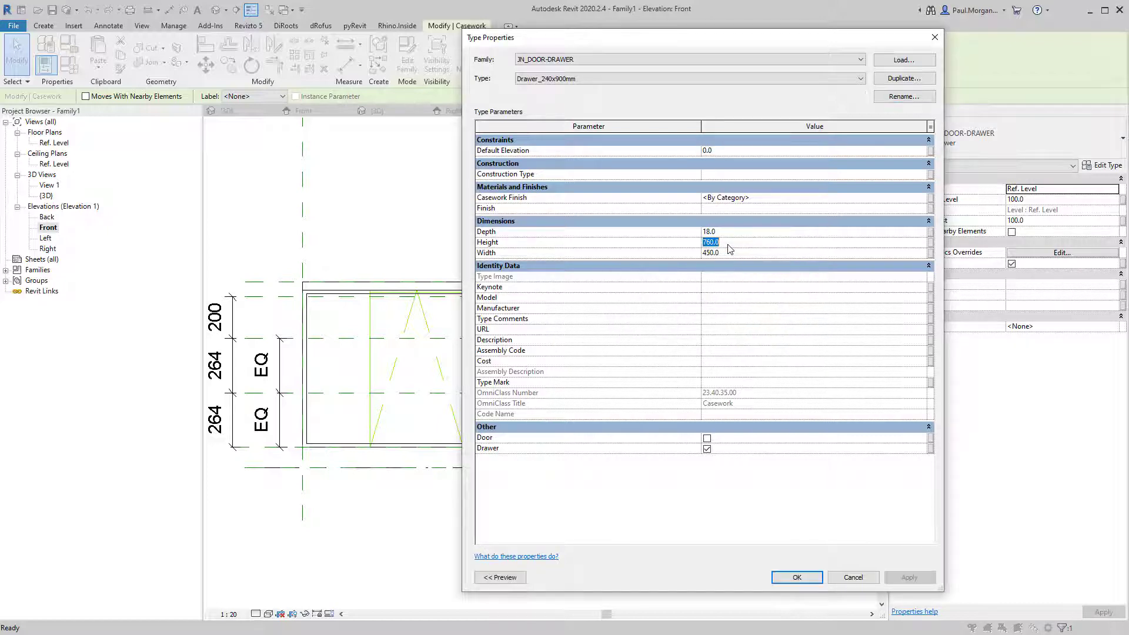
{"action": "type", "text": "24"}
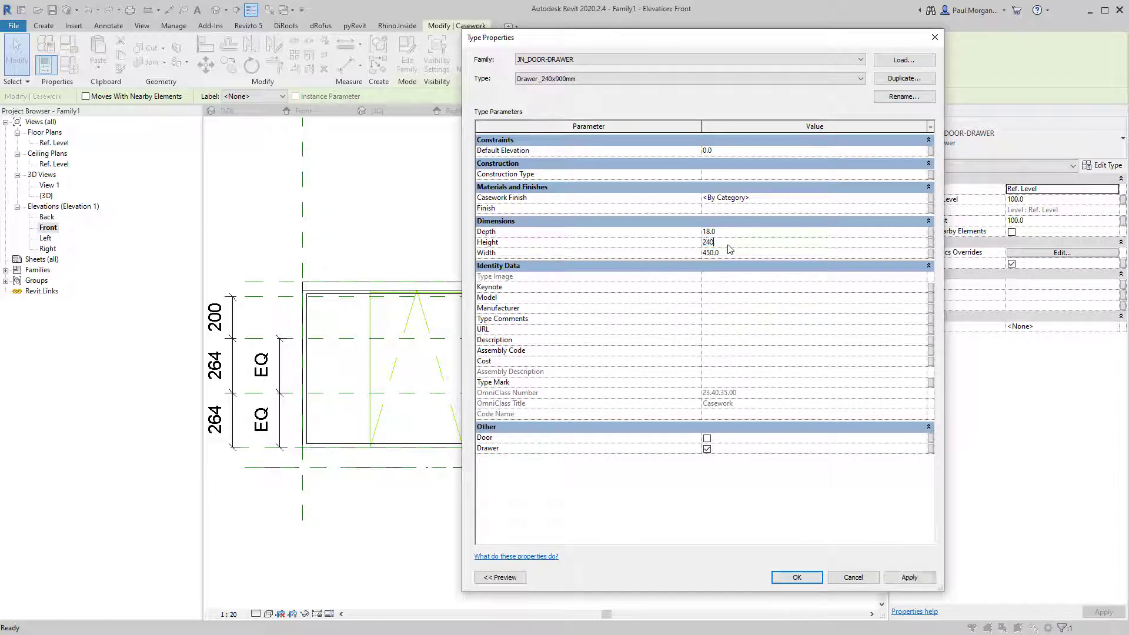
{"action": "type", "text": "0"}
{"action": "left_click", "coordinate": [737, 255]}
{"action": "left_click", "coordinate": [794, 583]}
Move the drawer left so it sits in the carcass corner.
{"action": "middle_click_drag", "start_coordinate": [405, 525], "coordinate": [436, 523]}
{"action": "left_click", "coordinate": [435, 522]}
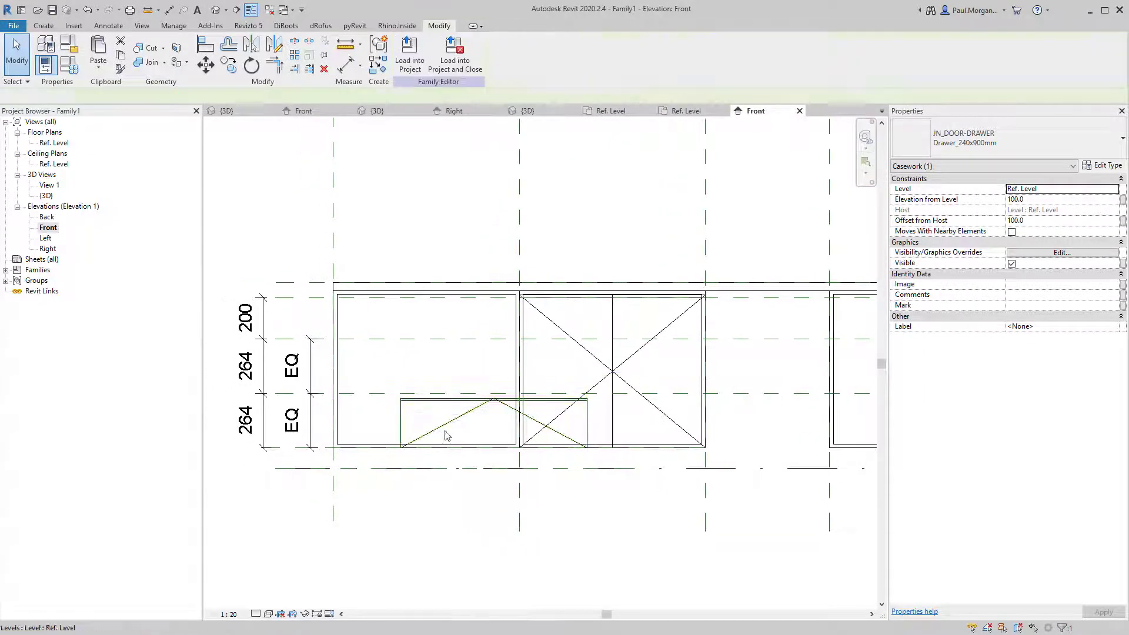
{"action": "scroll", "coordinate": [423, 400], "scroll_direction": "up", "scroll_amount": 2}
{"action": "left_click", "coordinate": [436, 404]}
{"action": "scroll", "coordinate": [350, 414], "scroll_direction": "up", "scroll_amount": 2}
{"action": "scroll", "coordinate": [481, 383], "scroll_direction": "down", "scroll_amount": 2}
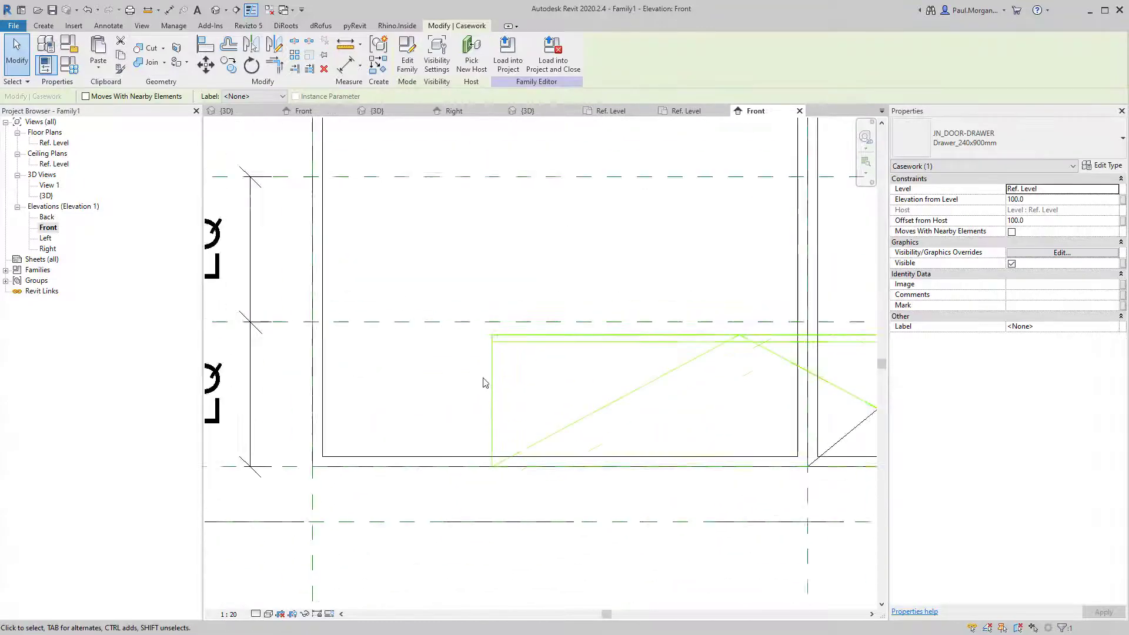
{"action": "left_click_drag", "start_coordinate": [492, 386], "coordinate": [314, 386]}
{"action": "scroll", "coordinate": [569, 423], "scroll_direction": "down", "scroll_amount": 2}
{"action": "left_click", "coordinate": [568, 399]}
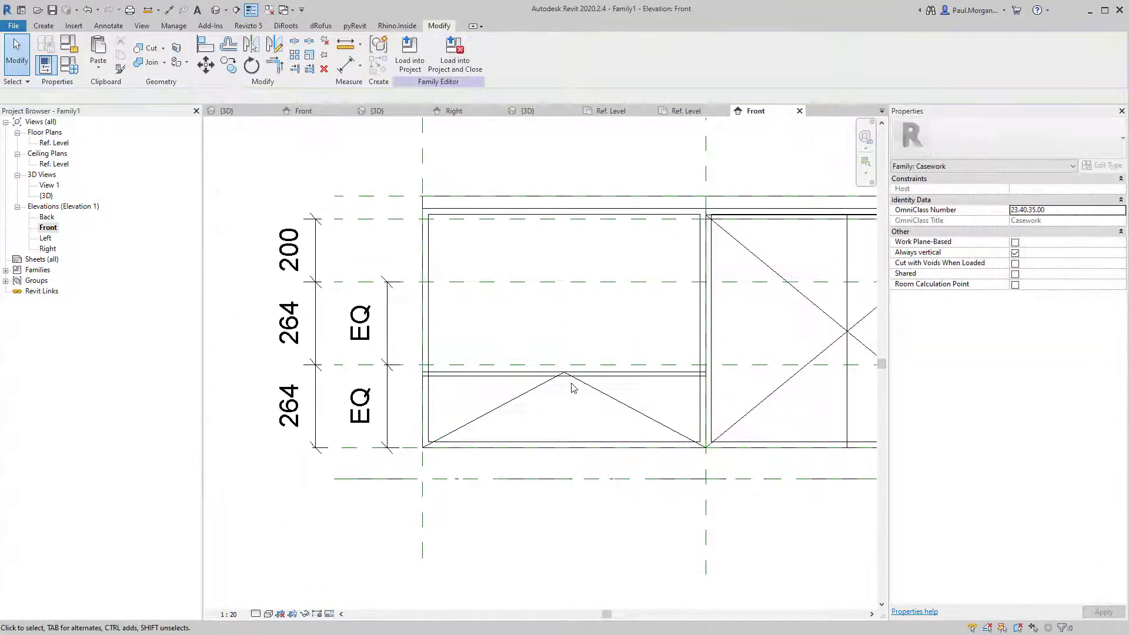
{"action": "left_click", "coordinate": [576, 380]}
Copy the drawer up from its lower-left corner into the middle 264 bay.
{"action": "key", "text": "c"}
{"action": "key", "text": "o"}
{"action": "left_click", "coordinate": [419, 449]}
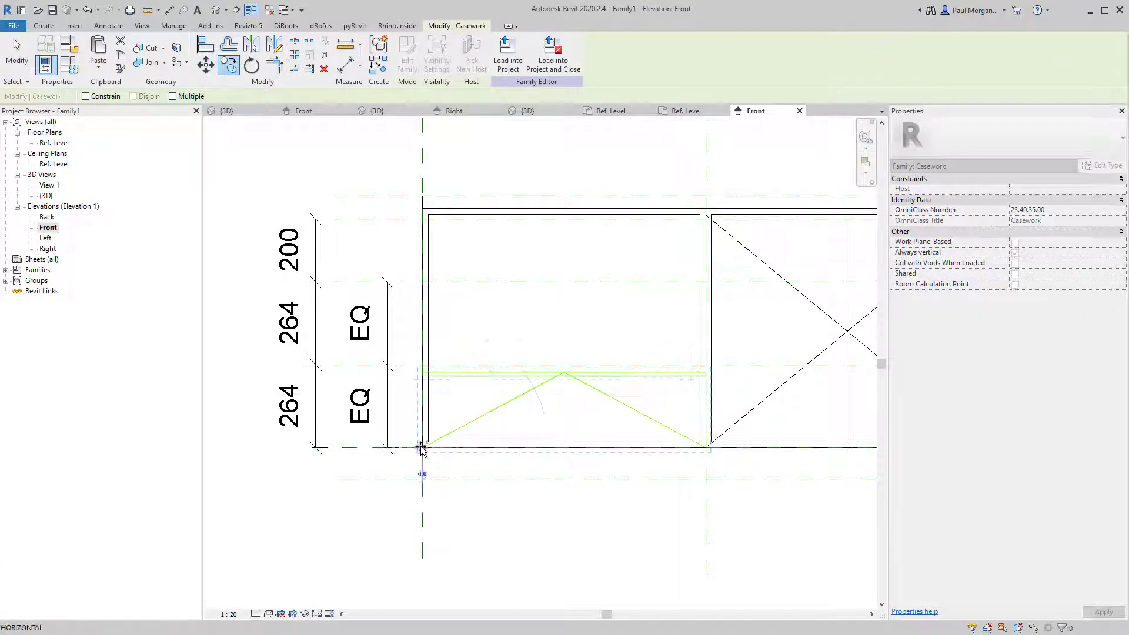
{"action": "left_click", "coordinate": [422, 364]}
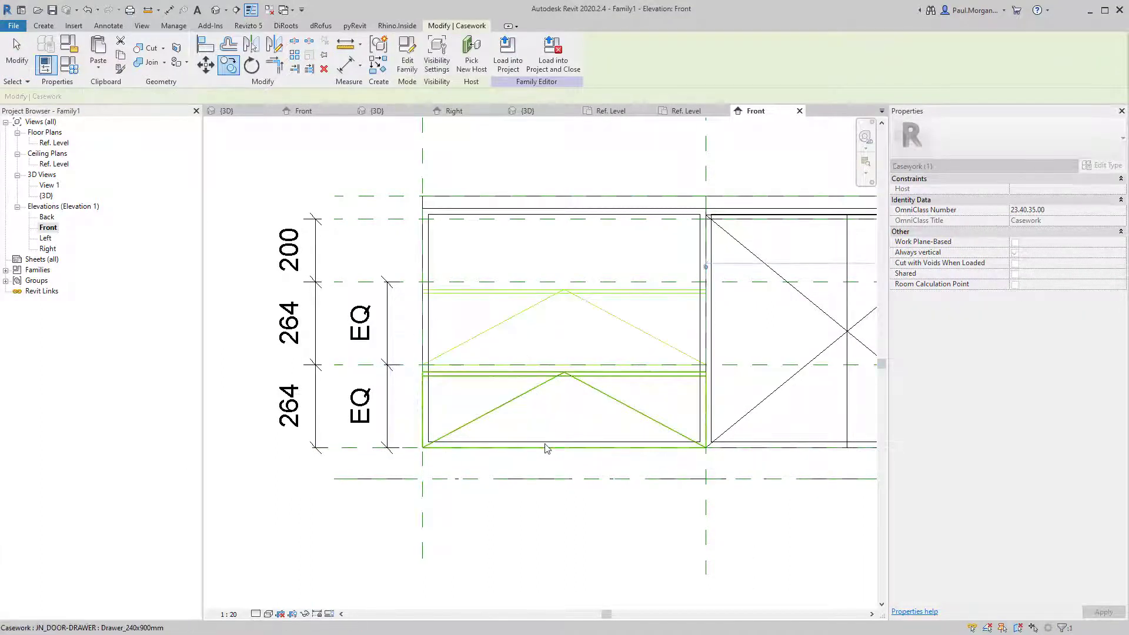
{"action": "middle_click_drag", "start_coordinate": [507, 323], "coordinate": [494, 382]}
{"action": "key", "text": "Escape"}
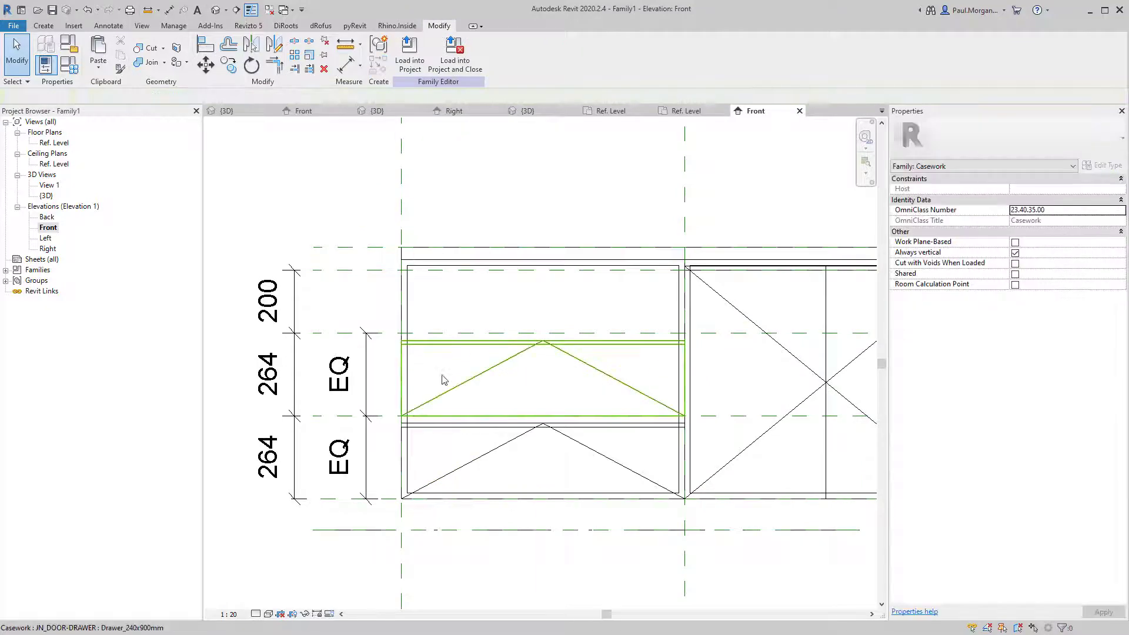
Copy the middle drawer up into the top 200 bay.
{"action": "left_click", "coordinate": [451, 383]}
{"action": "key", "text": "c"}
{"action": "key", "text": "o"}
{"action": "left_click", "coordinate": [403, 417]}
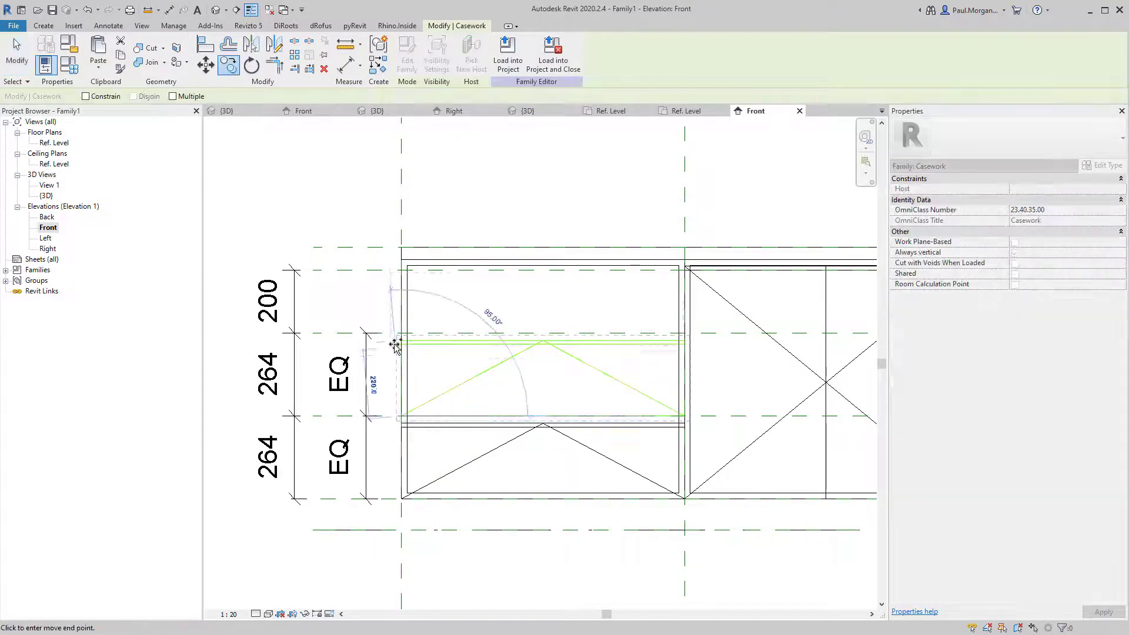
{"action": "left_click", "coordinate": [400, 334]}
{"action": "key", "text": "Escape"}
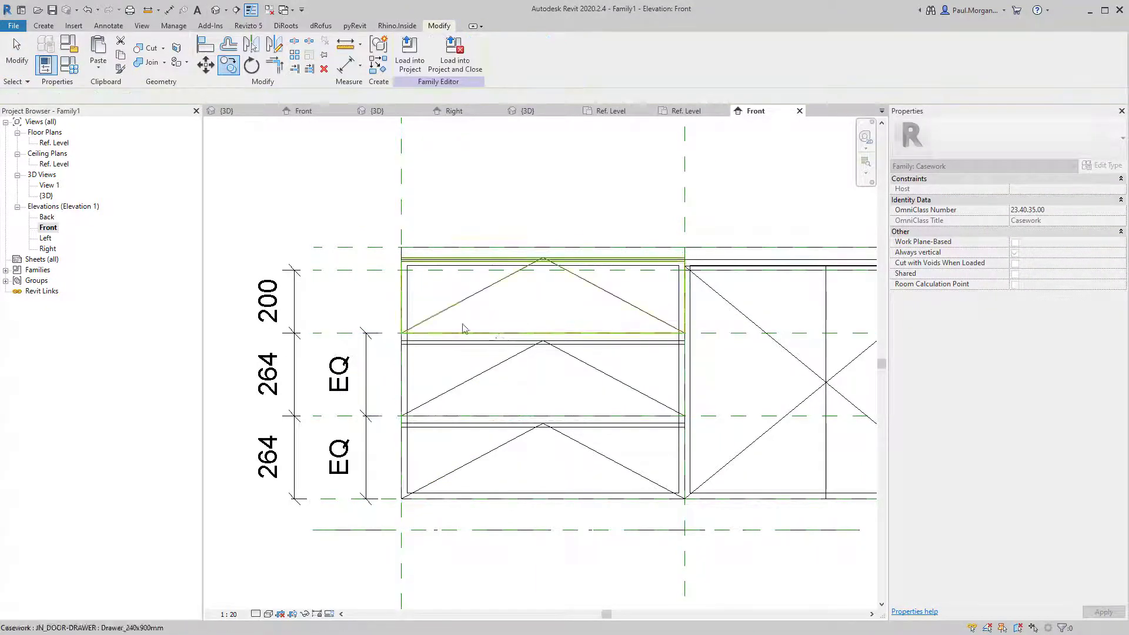
{"action": "left_click", "coordinate": [523, 269]}
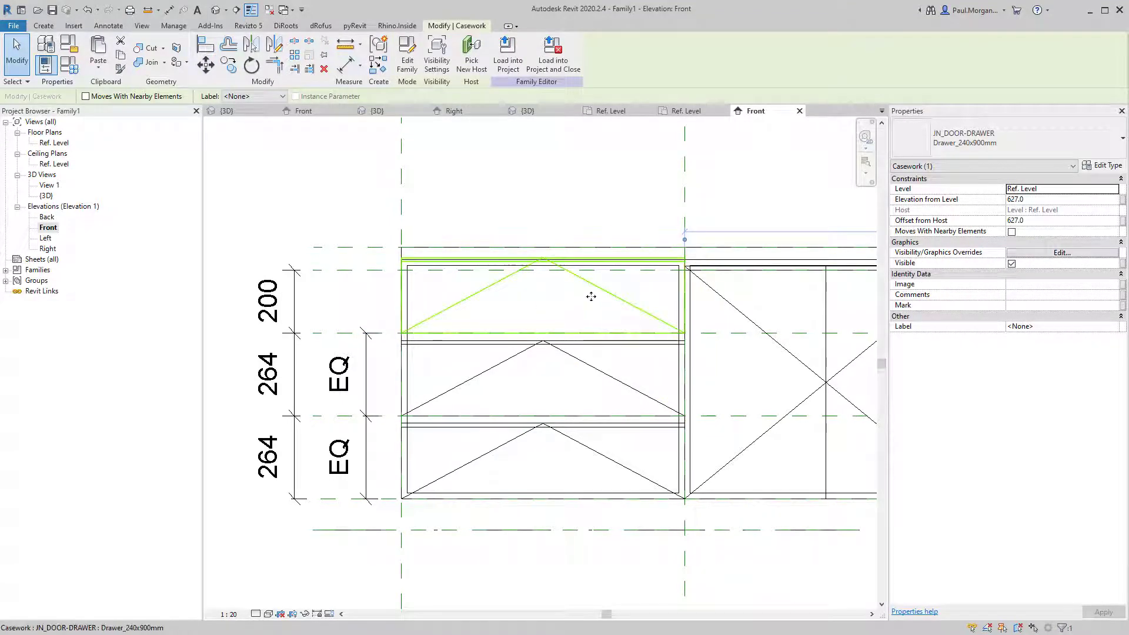
{"action": "left_click", "coordinate": [442, 288]}
Start an aligned dimension between the top reference planes, then cancel it.
{"action": "key", "text": "d"}
{"action": "key", "text": "i"}
{"action": "left_click", "coordinate": [438, 271]}
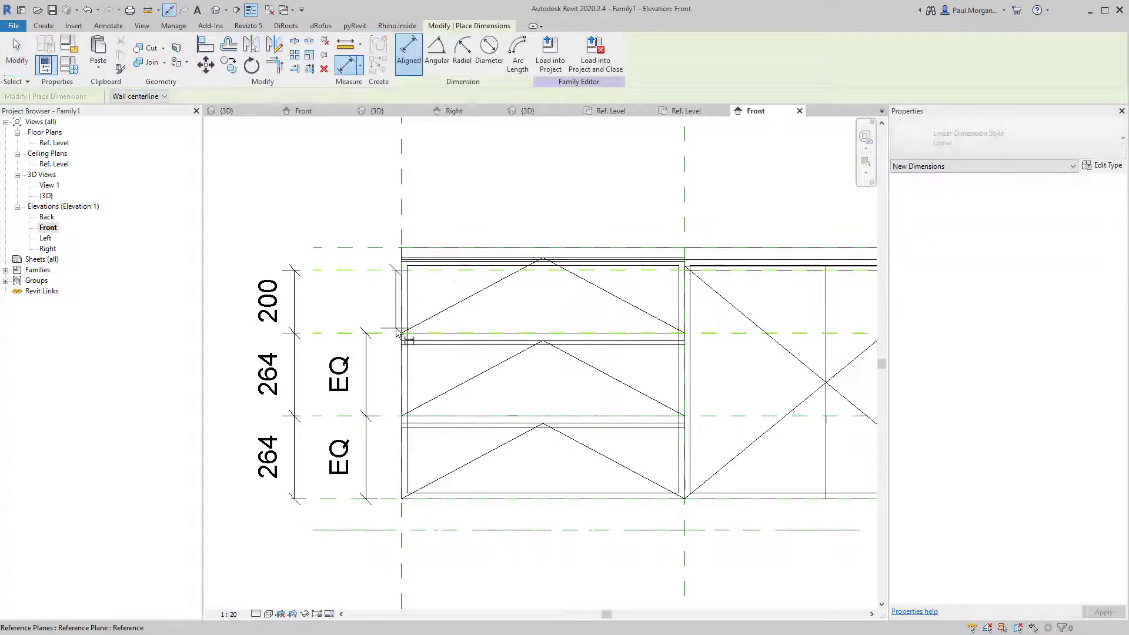
{"action": "left_click", "coordinate": [396, 329]}
{"action": "key", "text": "Escape"}
{"action": "key", "text": "Escape"}
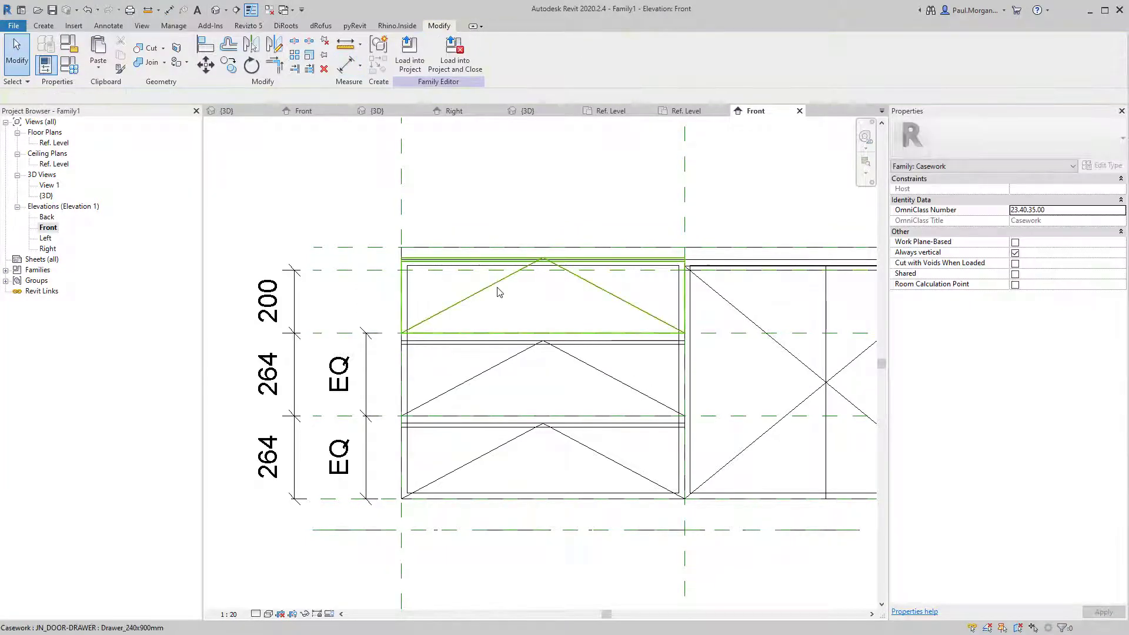
{"action": "left_click", "coordinate": [499, 293]}
Give the top drawer a duplicated Drawer_200x900mm type with Height 200.
{"action": "left_click", "coordinate": [1105, 165]}
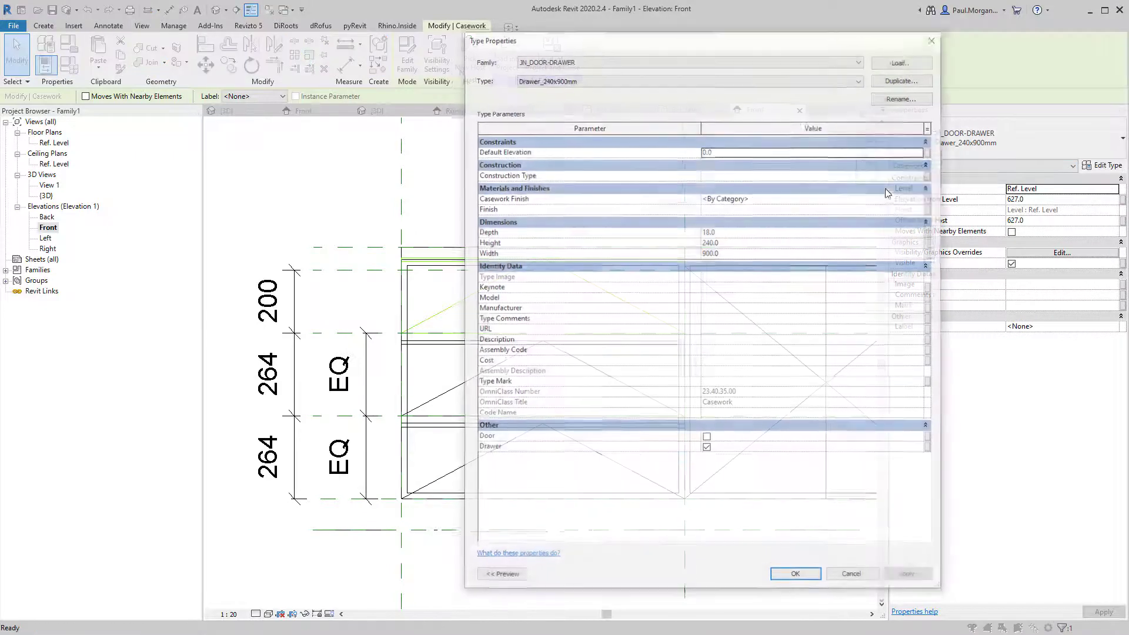
{"action": "left_click", "coordinate": [904, 79]}
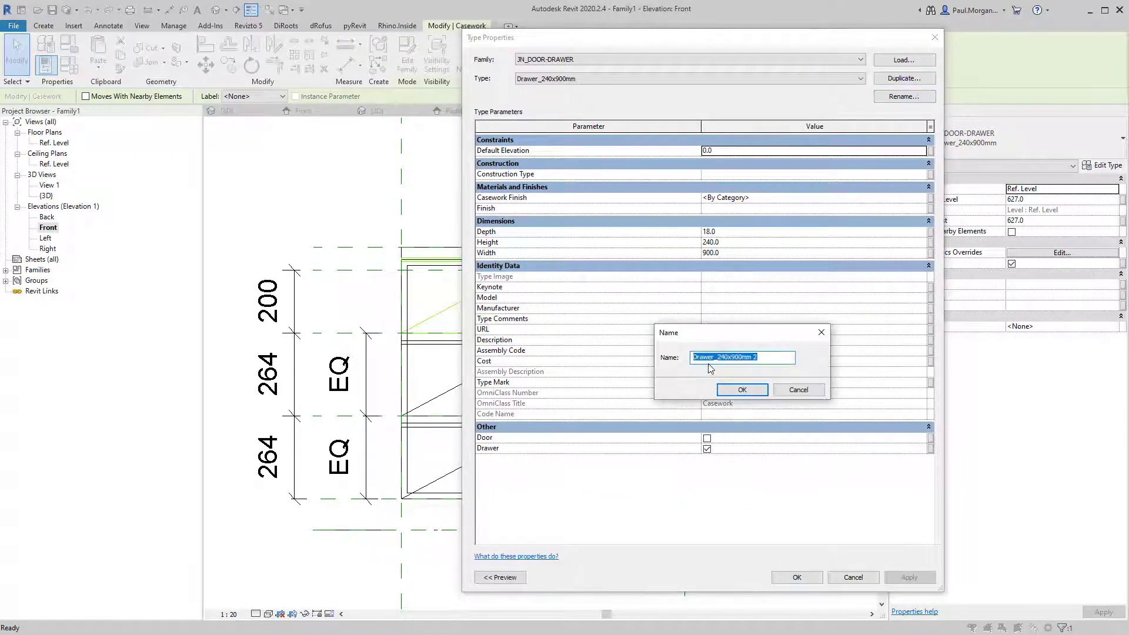
{"action": "left_click", "coordinate": [730, 358]}
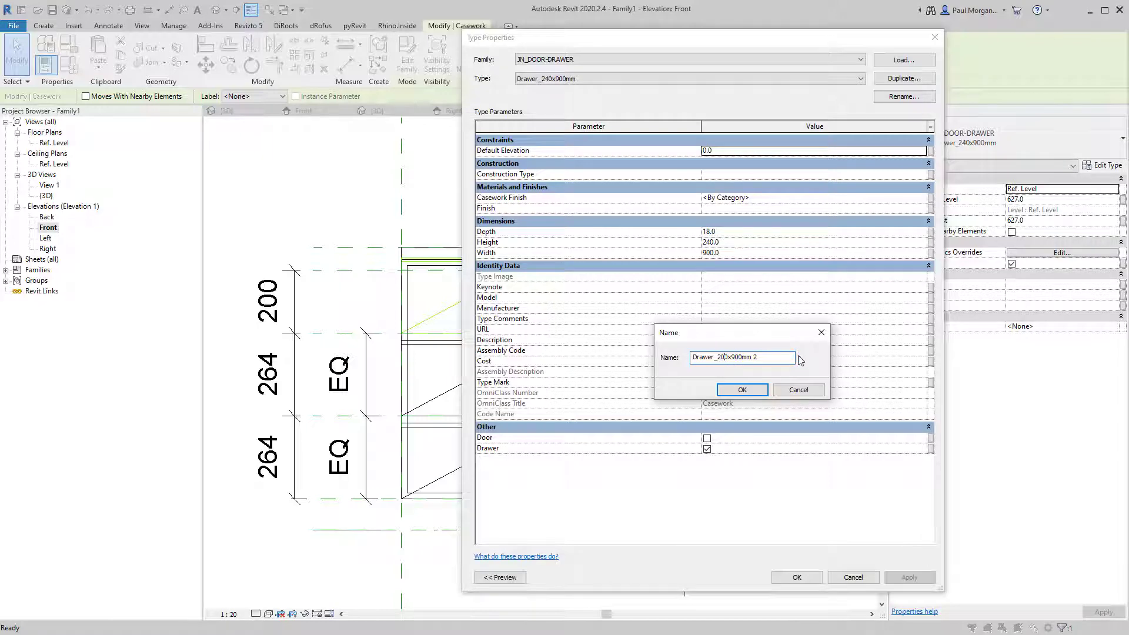
{"action": "left_click", "coordinate": [762, 393]}
{"action": "left_click", "coordinate": [736, 243]}
{"action": "type", "text": "2"}
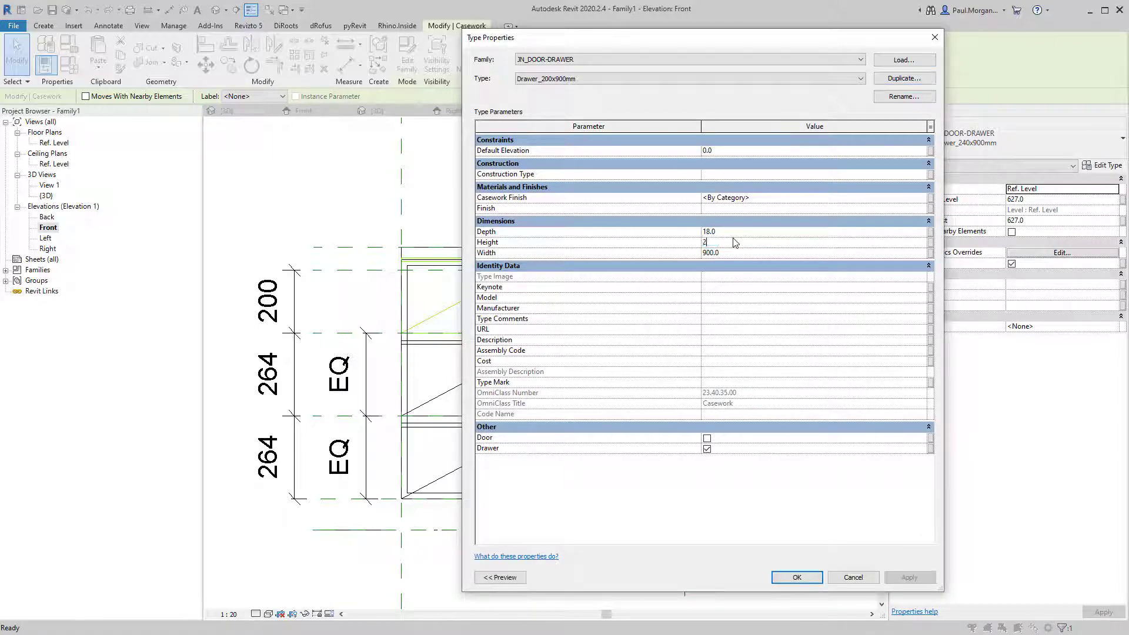
{"action": "type", "text": "00.0"}
{"action": "left_click", "coordinate": [797, 578]}
Switch to the default 3D view and orbit to a low front angle of the bench.
{"action": "key", "text": "Escape"}
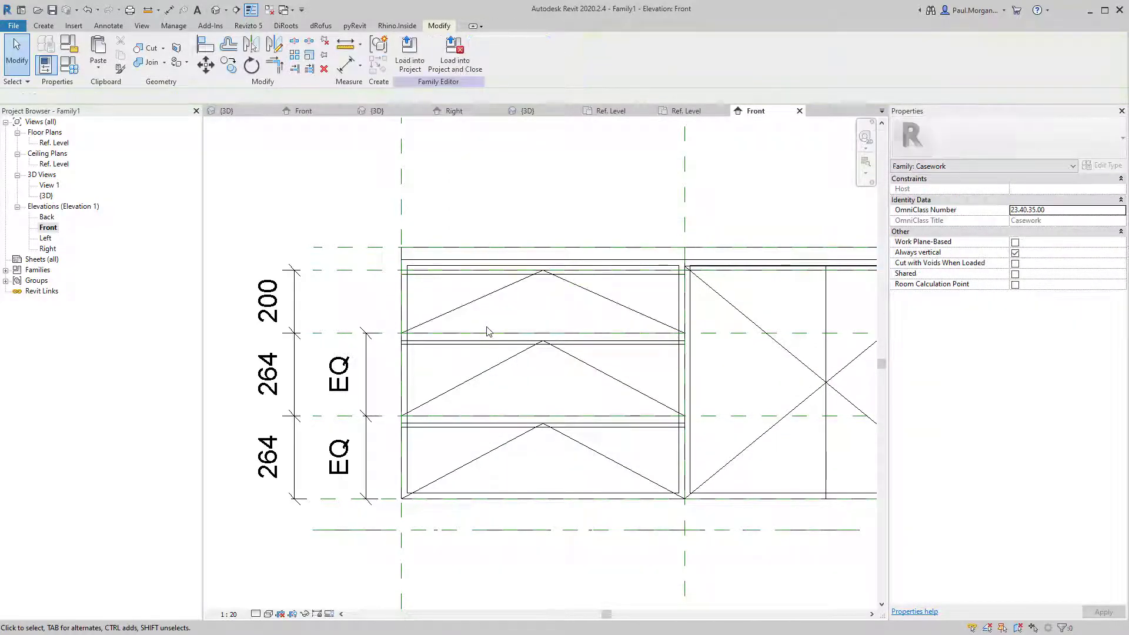
{"action": "left_click", "coordinate": [483, 294]}
{"action": "scroll", "coordinate": [602, 249], "scroll_direction": "up", "scroll_amount": 2}
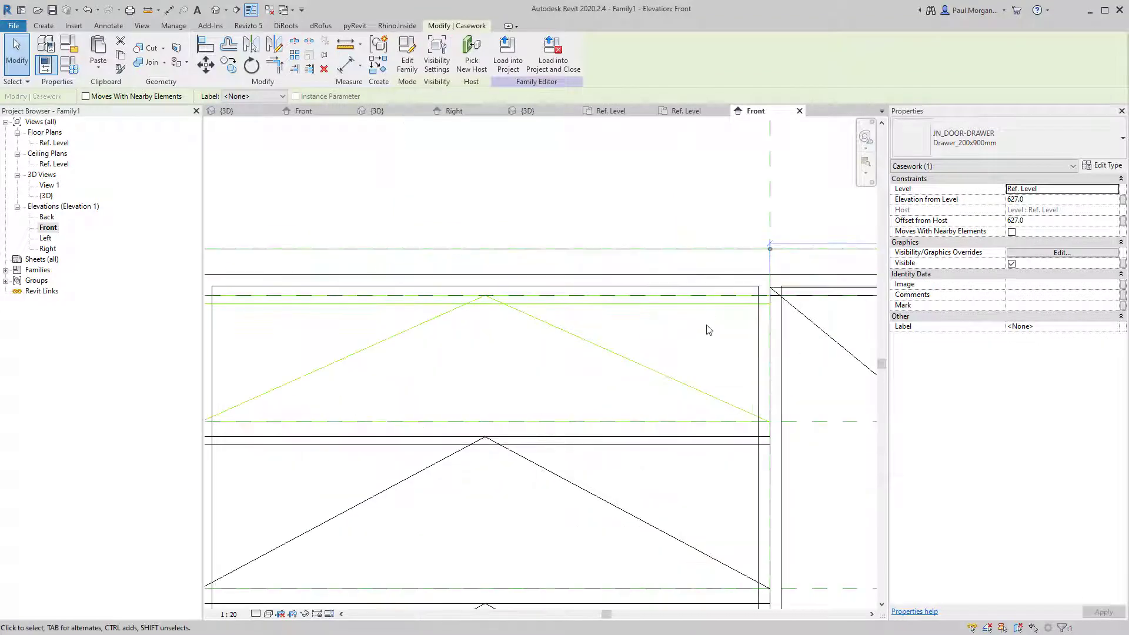
{"action": "scroll", "coordinate": [709, 330], "scroll_direction": "down", "scroll_amount": 2}
{"action": "key", "text": "Escape"}
{"action": "left_click", "coordinate": [692, 313]}
{"action": "middle_click_drag", "start_coordinate": [627, 341], "coordinate": [574, 346]}
{"action": "key", "text": "Escape"}
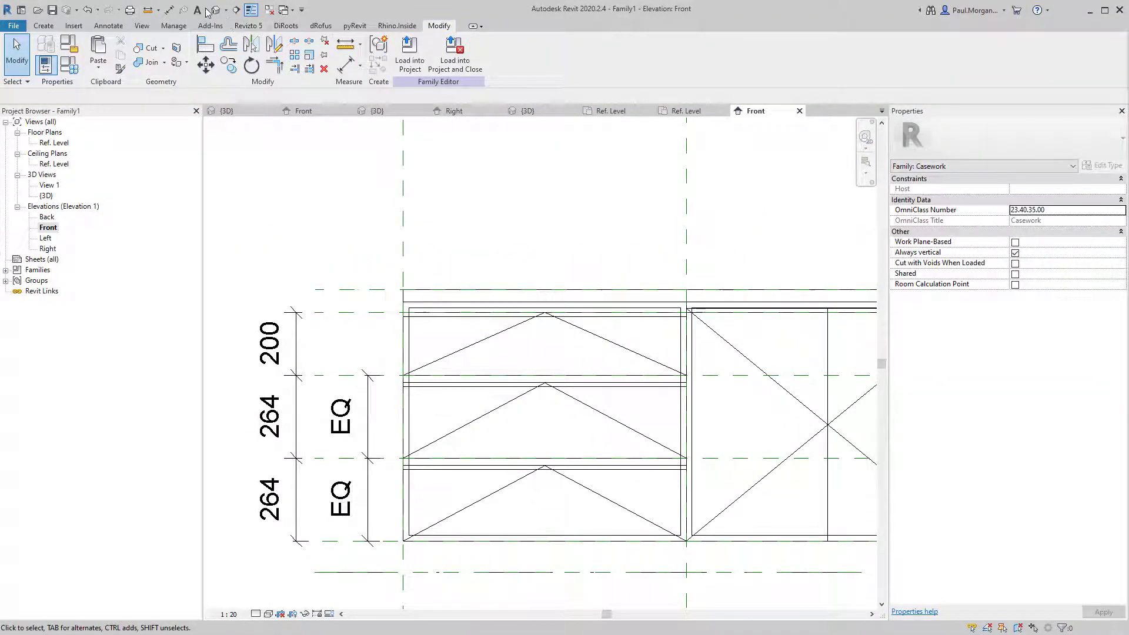
{"action": "left_click", "coordinate": [211, 10]}
{"action": "middle_click_drag", "start_coordinate": [423, 471], "coordinate": [530, 469], "text": "shift"}
Orbit the 3D view to an angled left-front view of the drawers and doors.
{"action": "scroll", "coordinate": [420, 319], "scroll_direction": "up", "scroll_amount": 6}
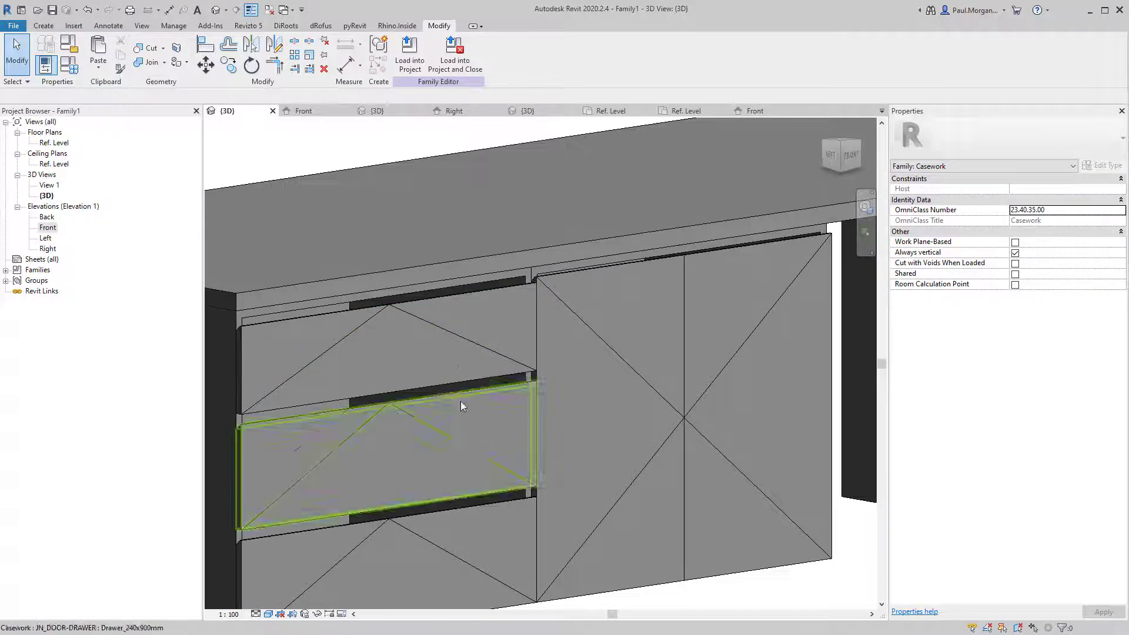
{"action": "middle_click_drag", "start_coordinate": [461, 401], "coordinate": [431, 444], "text": "shift"}
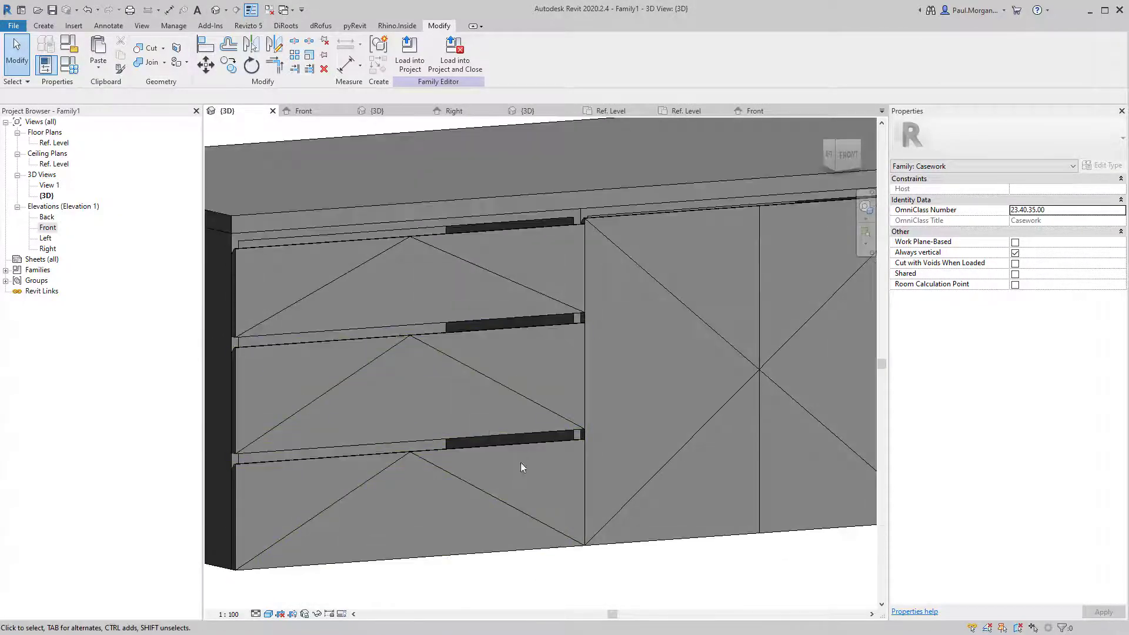
{"action": "middle_click_drag", "start_coordinate": [521, 463], "coordinate": [472, 438], "text": "shift"}
{"action": "scroll", "coordinate": [506, 370], "scroll_direction": "down", "scroll_amount": 1}
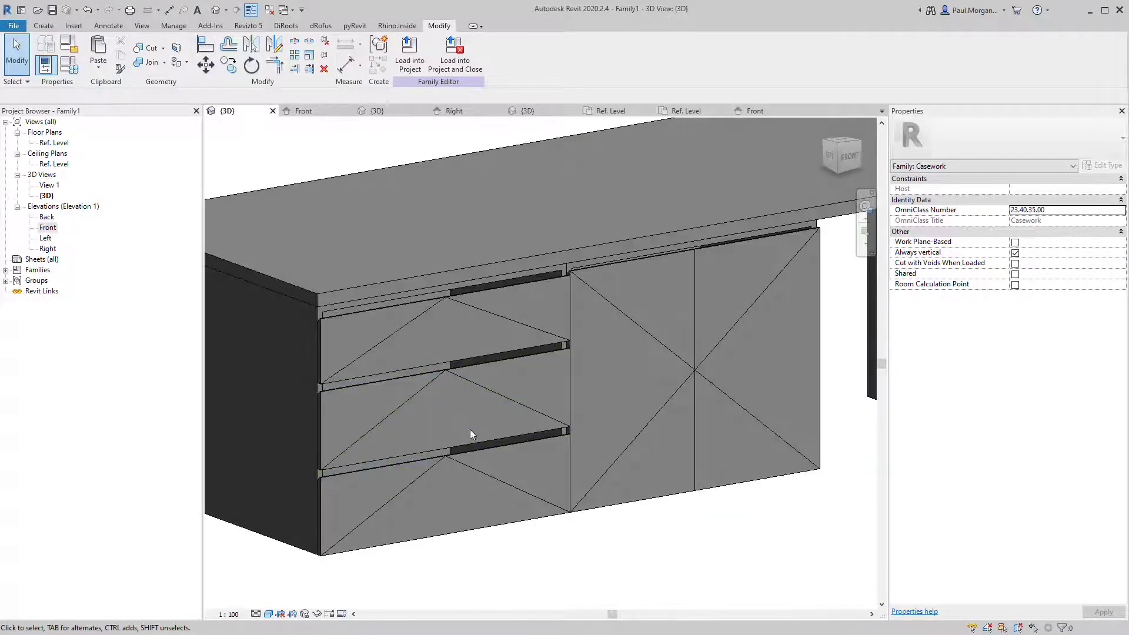
{"action": "scroll", "coordinate": [590, 404], "scroll_direction": "down", "scroll_amount": 5}
{"action": "middle_click_drag", "start_coordinate": [591, 405], "coordinate": [514, 434], "text": "shift"}
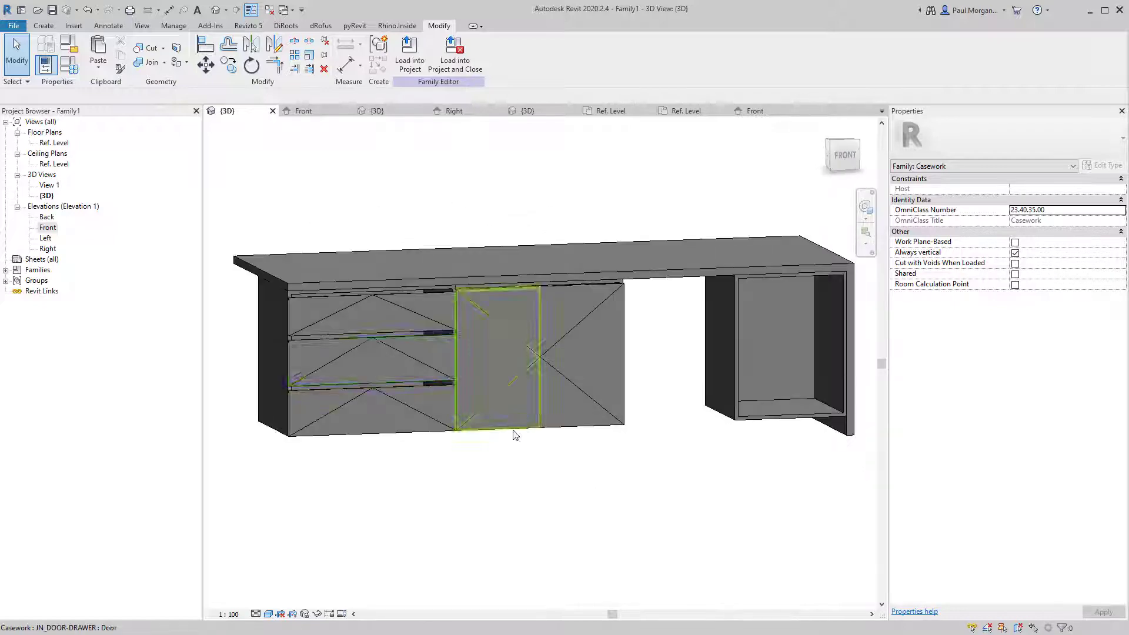
{"action": "left_click", "coordinate": [319, 305]}
{"action": "middle_click_drag", "start_coordinate": [319, 306], "coordinate": [463, 517], "text": "shift"}
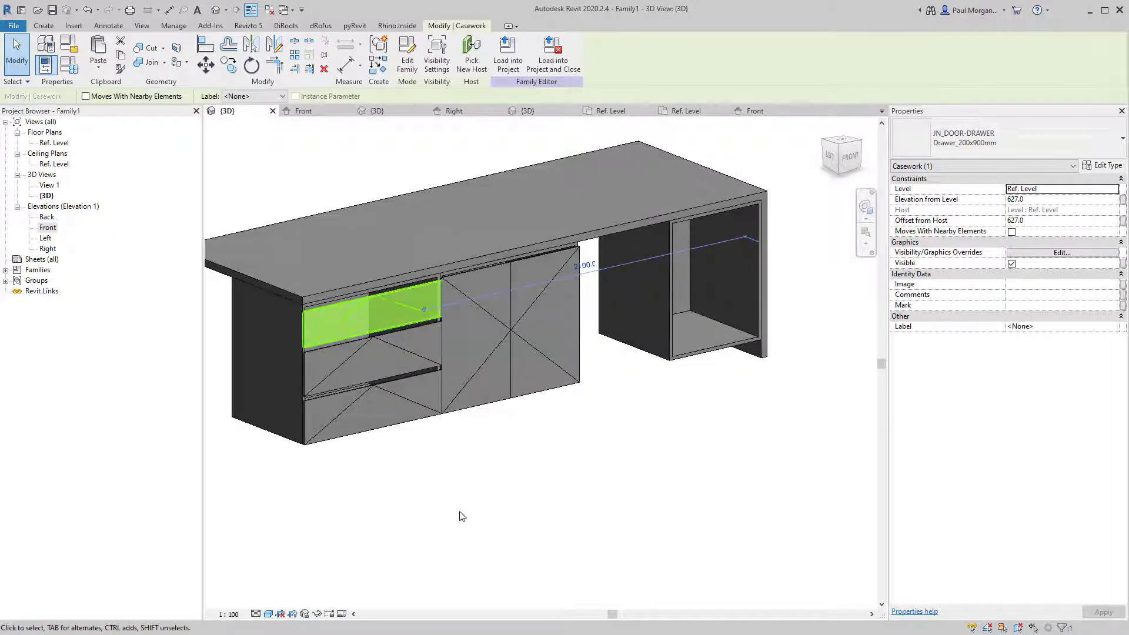
{"action": "scroll", "coordinate": [428, 302], "scroll_direction": "up", "scroll_amount": 5}
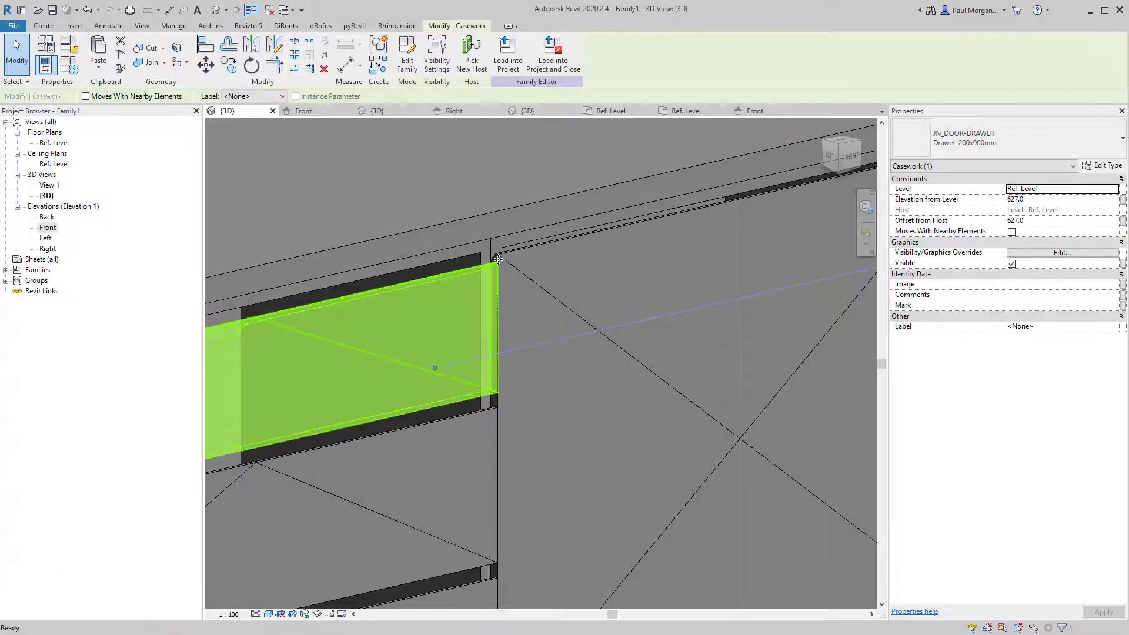
{"action": "key", "text": "Escape"}
Align the top drawer's upper edge to the top of the neighbouring door with AL.
{"action": "key", "text": "a"}
{"action": "key", "text": "l"}
{"action": "scroll", "coordinate": [500, 250], "scroll_direction": "up", "scroll_amount": 4}
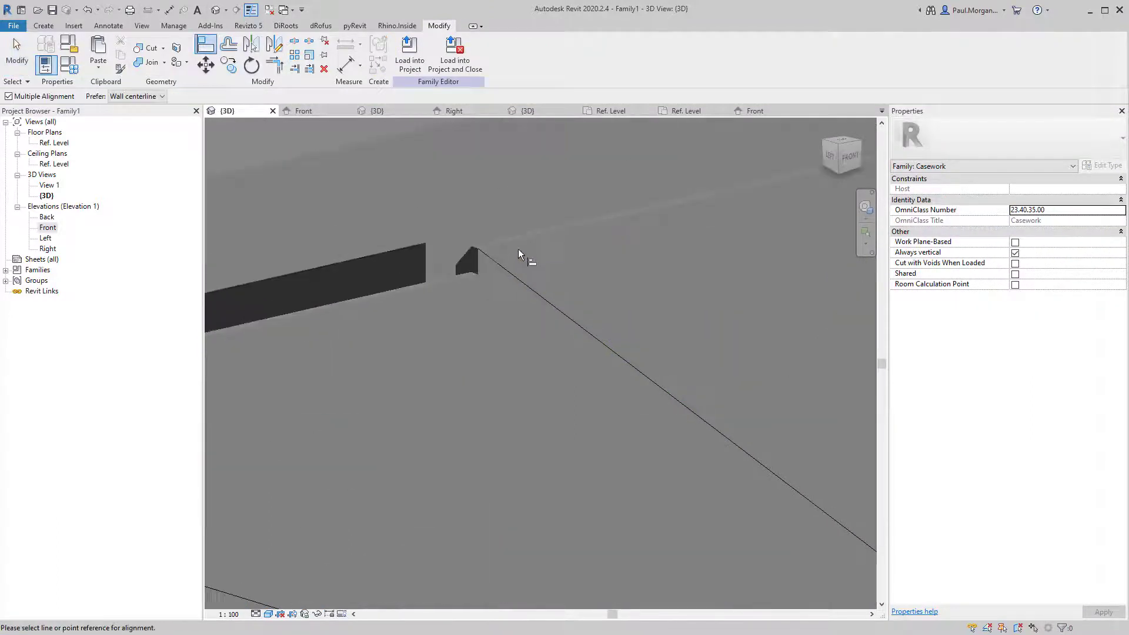
{"action": "left_click", "coordinate": [504, 236]}
{"action": "left_click", "coordinate": [447, 277]}
{"action": "key", "text": "Escape"}
{"action": "key", "text": "Escape"}
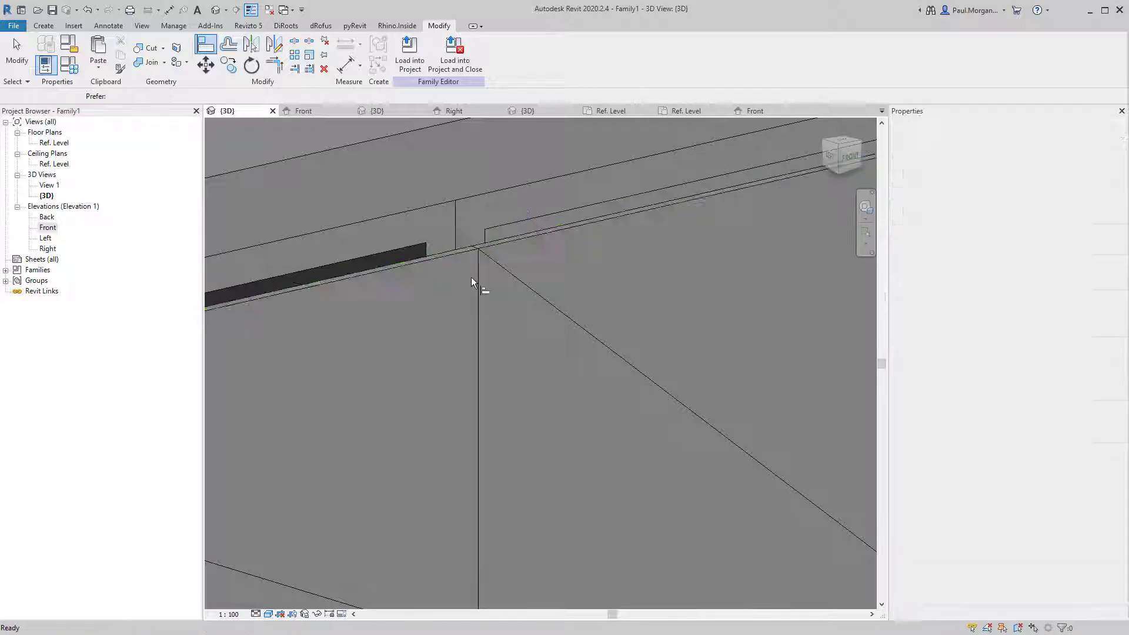
{"action": "scroll", "coordinate": [470, 280], "scroll_direction": "down", "scroll_amount": 5}
{"action": "scroll", "coordinate": [470, 280], "scroll_direction": "down", "scroll_amount": 5}
{"action": "middle_click_drag", "start_coordinate": [465, 397], "coordinate": [658, 342], "text": "shift"}
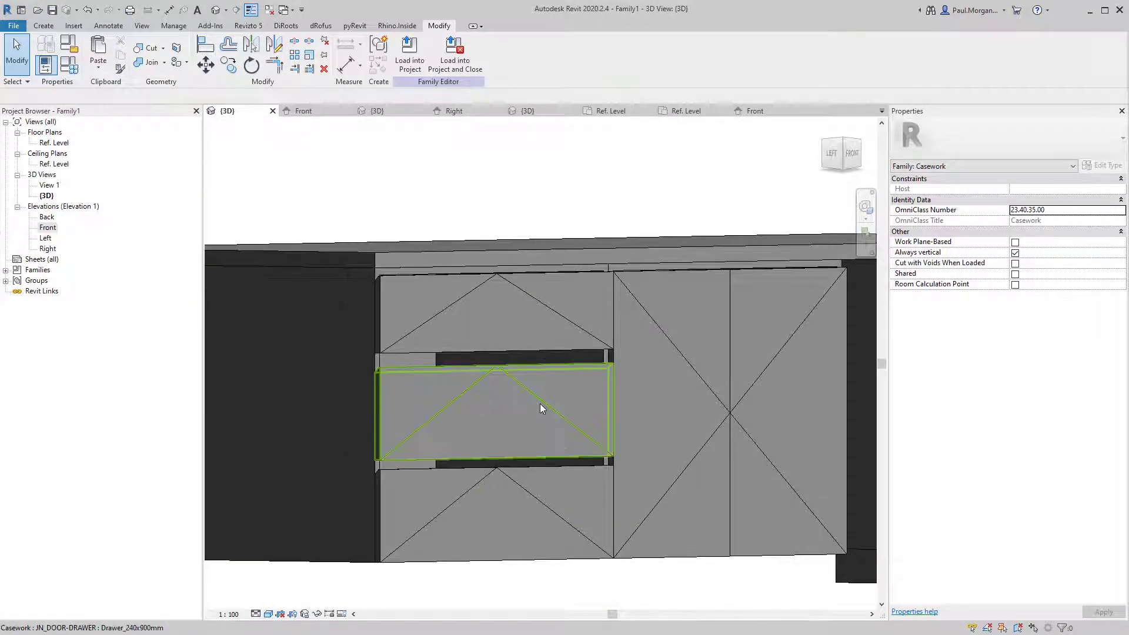
{"action": "left_click", "coordinate": [544, 408]}
Set the middle drawer type's Height to 250 and rename it Drawer_250x900mm.
{"action": "left_click", "coordinate": [1102, 165]}
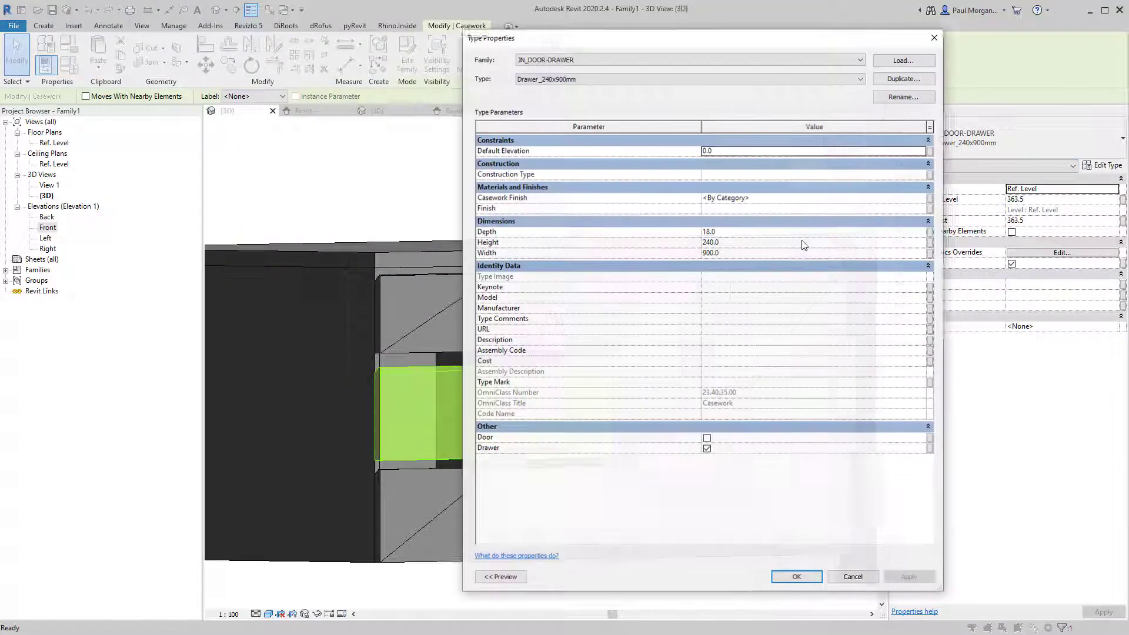
{"action": "left_click", "coordinate": [754, 243]}
{"action": "type", "text": "250.0"}
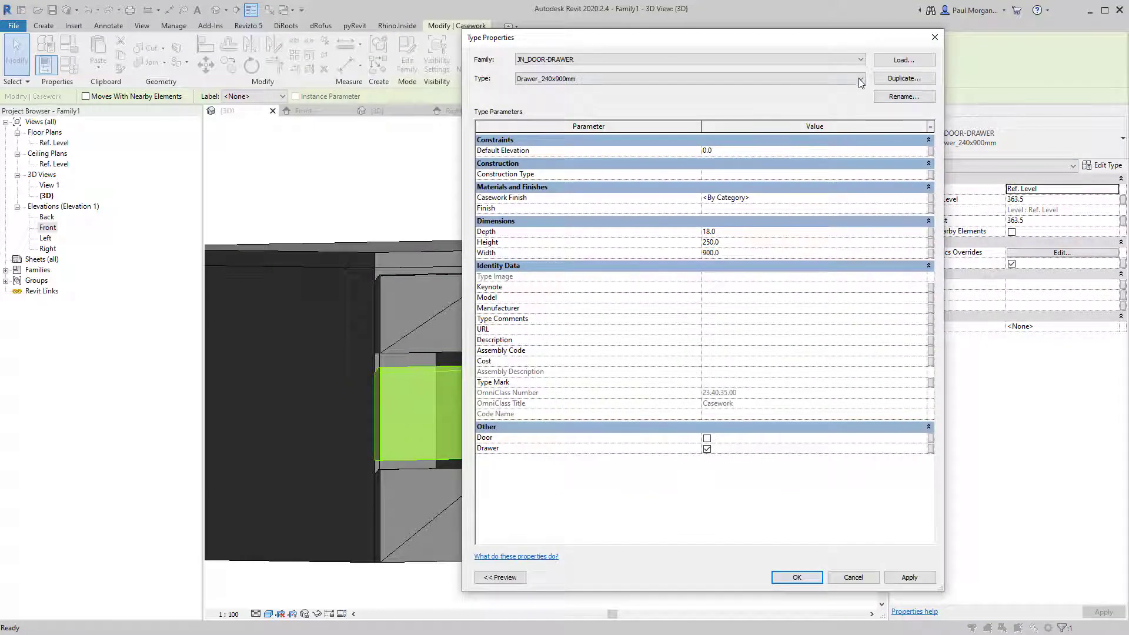
{"action": "left_click", "coordinate": [904, 97]}
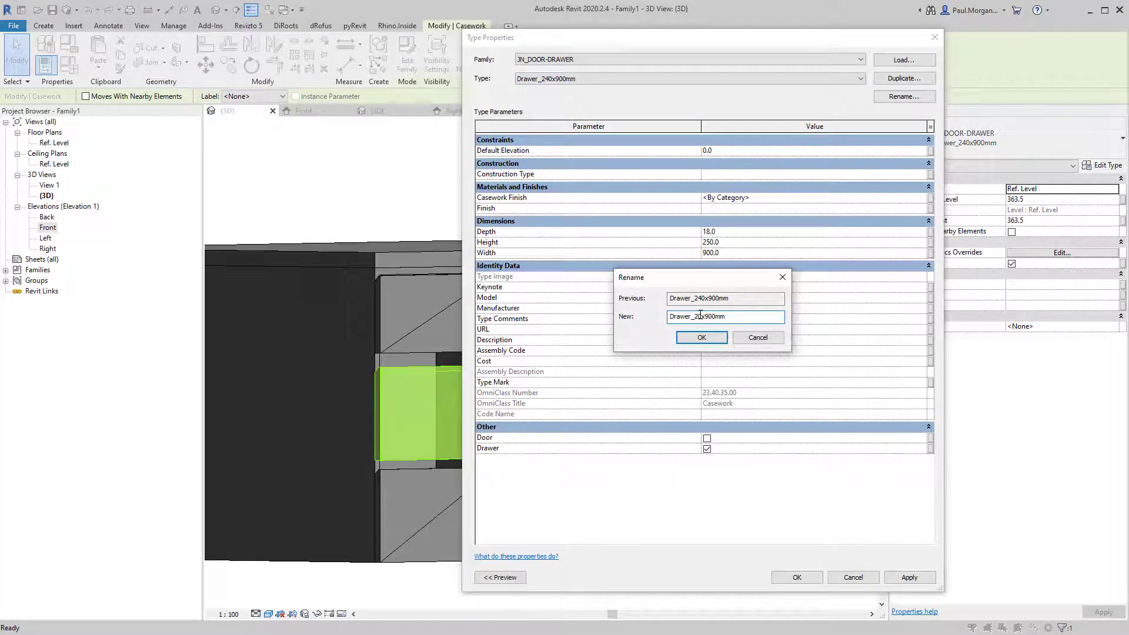
{"action": "left_click", "coordinate": [700, 337]}
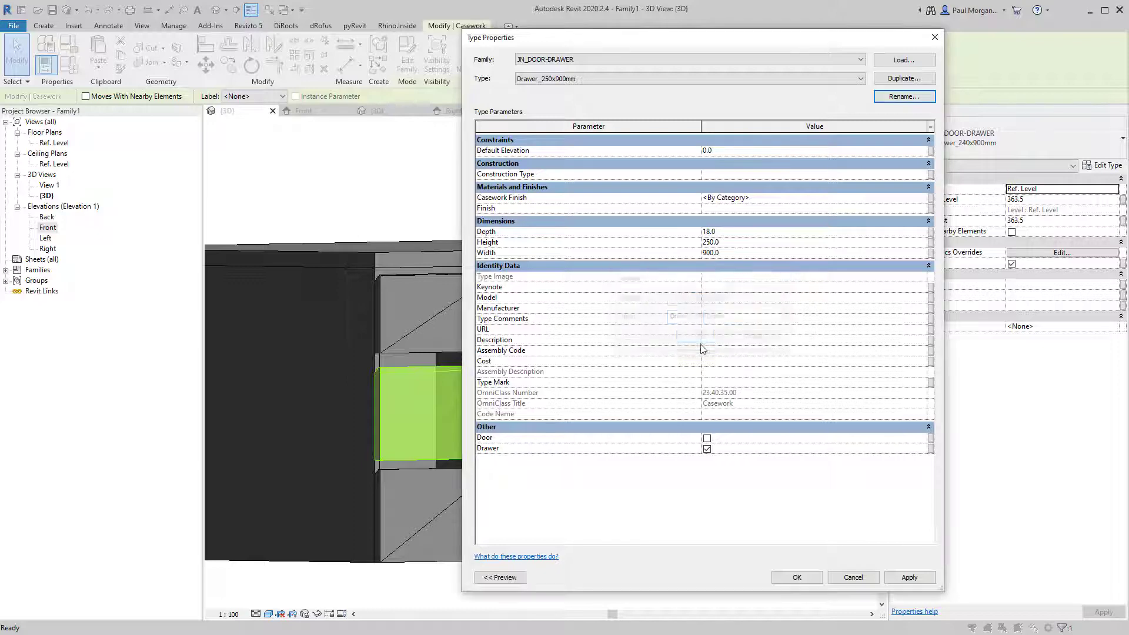
{"action": "left_click", "coordinate": [797, 577]}
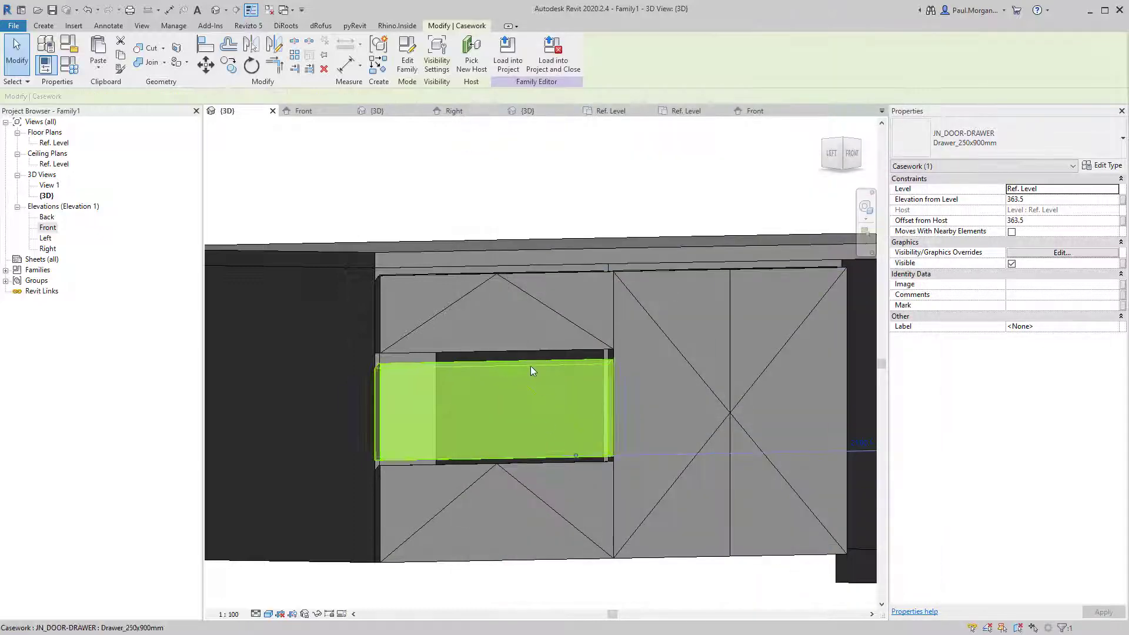
{"action": "left_click", "coordinate": [608, 216]}
In the Front elevation, move the middle drawer up against the top drawer.
{"action": "middle_click_drag", "start_coordinate": [634, 410], "coordinate": [600, 400], "text": "shift"}
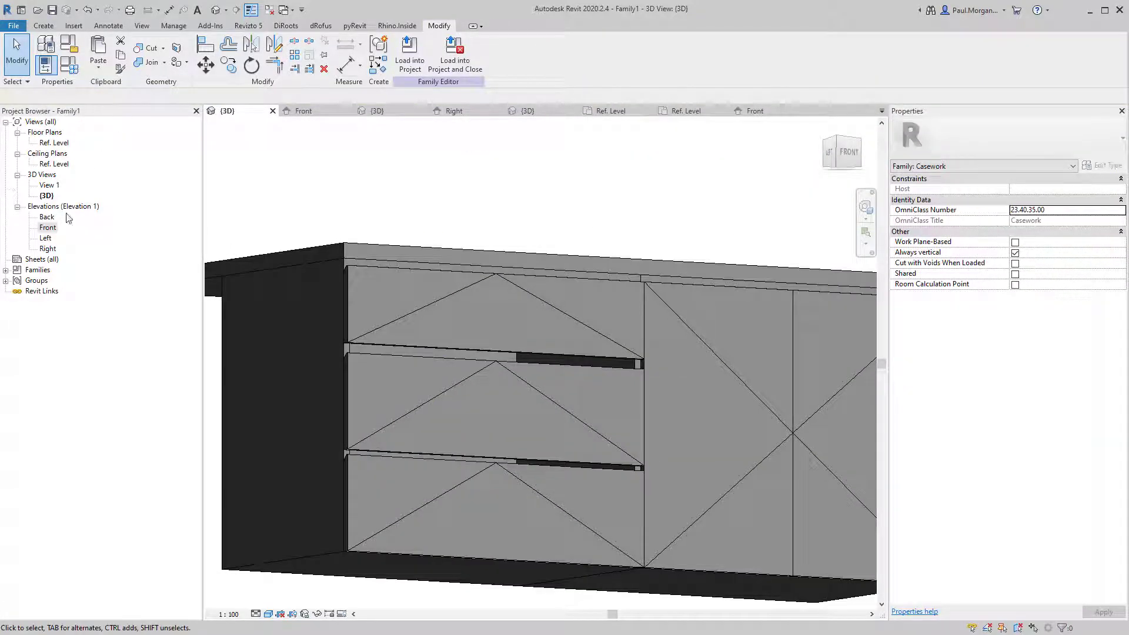
{"action": "double_click", "coordinate": [50, 227]}
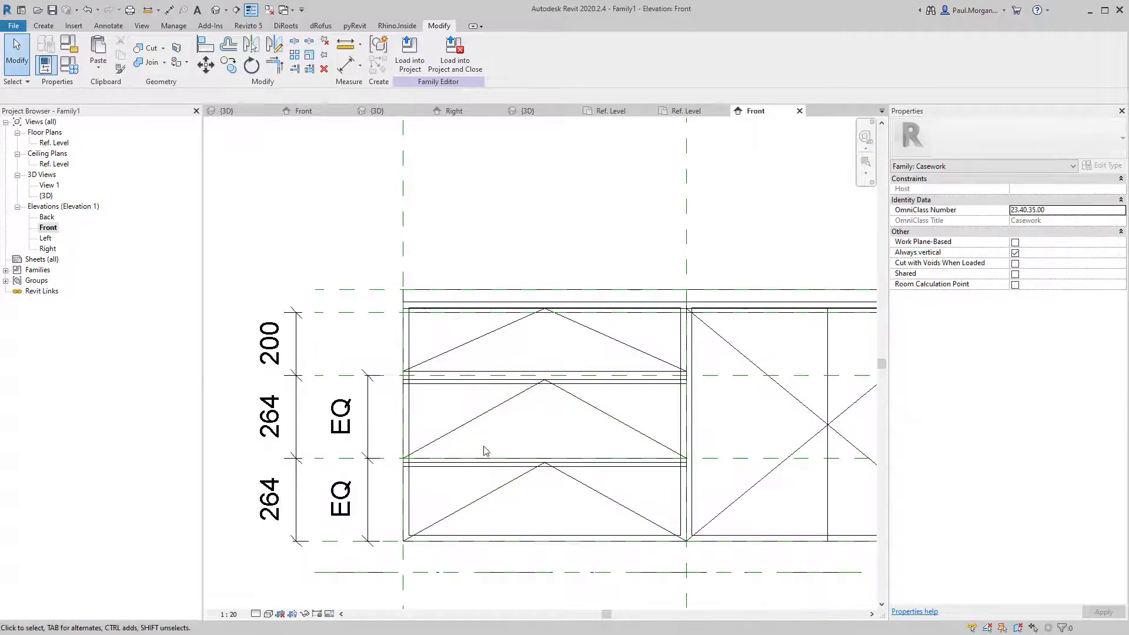
{"action": "left_click", "coordinate": [478, 416]}
{"action": "scroll", "coordinate": [397, 386], "scroll_direction": "up", "scroll_amount": 5}
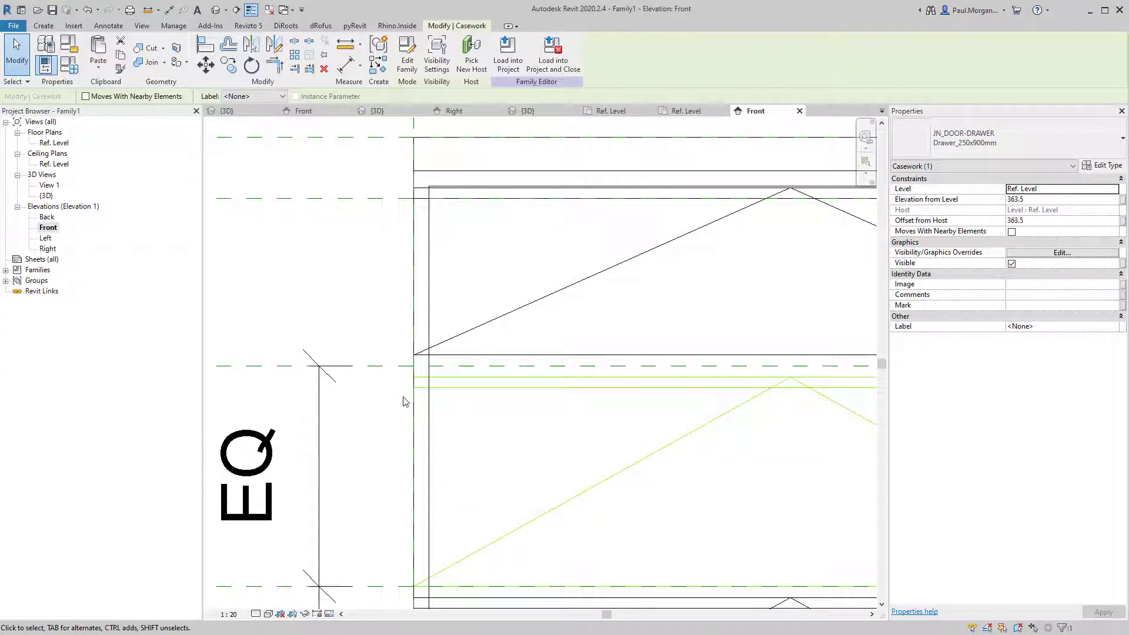
{"action": "key", "text": "m"}
{"action": "key", "text": "v"}
{"action": "left_click", "coordinate": [414, 377]}
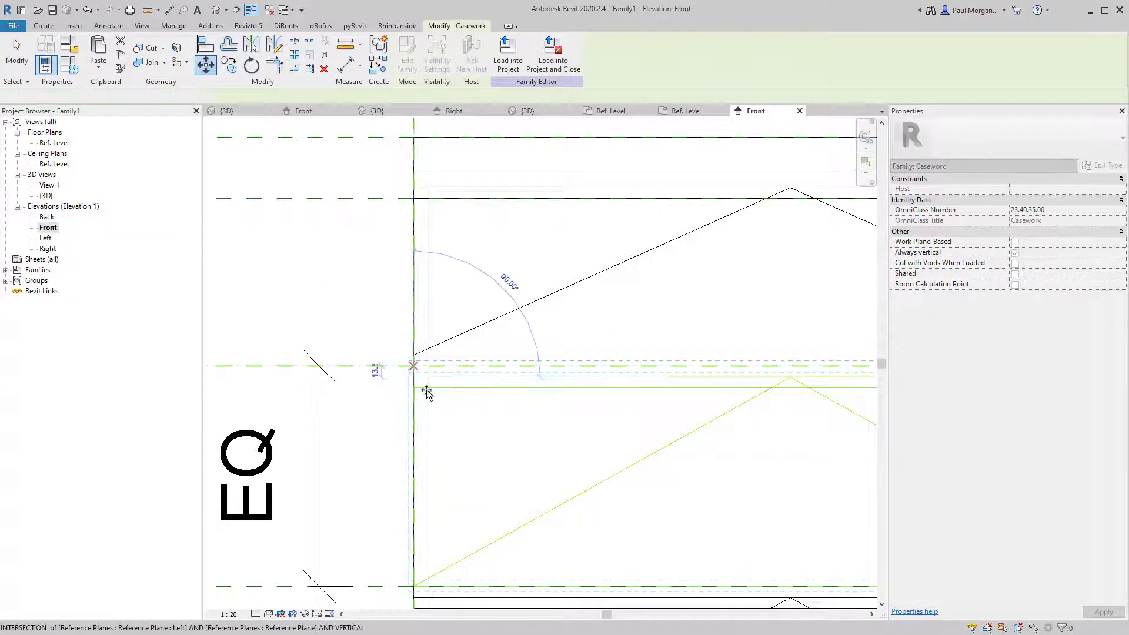
{"action": "left_click", "coordinate": [426, 391]}
{"action": "scroll", "coordinate": [464, 421], "scroll_direction": "down", "scroll_amount": 5}
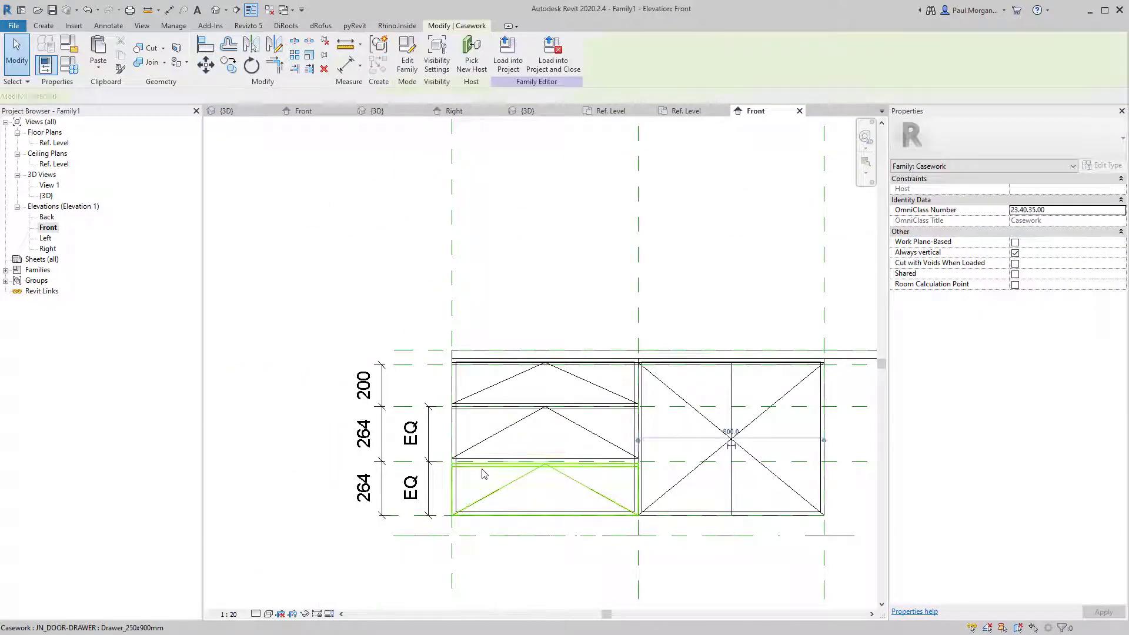
Try lowering the middle drawer about 22 mm, then undo that move.
{"action": "left_click", "coordinate": [484, 474]}
{"action": "scroll", "coordinate": [484, 471], "scroll_direction": "up", "scroll_amount": 6}
{"action": "scroll", "coordinate": [479, 456], "scroll_direction": "down", "scroll_amount": 4}
{"action": "left_click", "coordinate": [479, 438]}
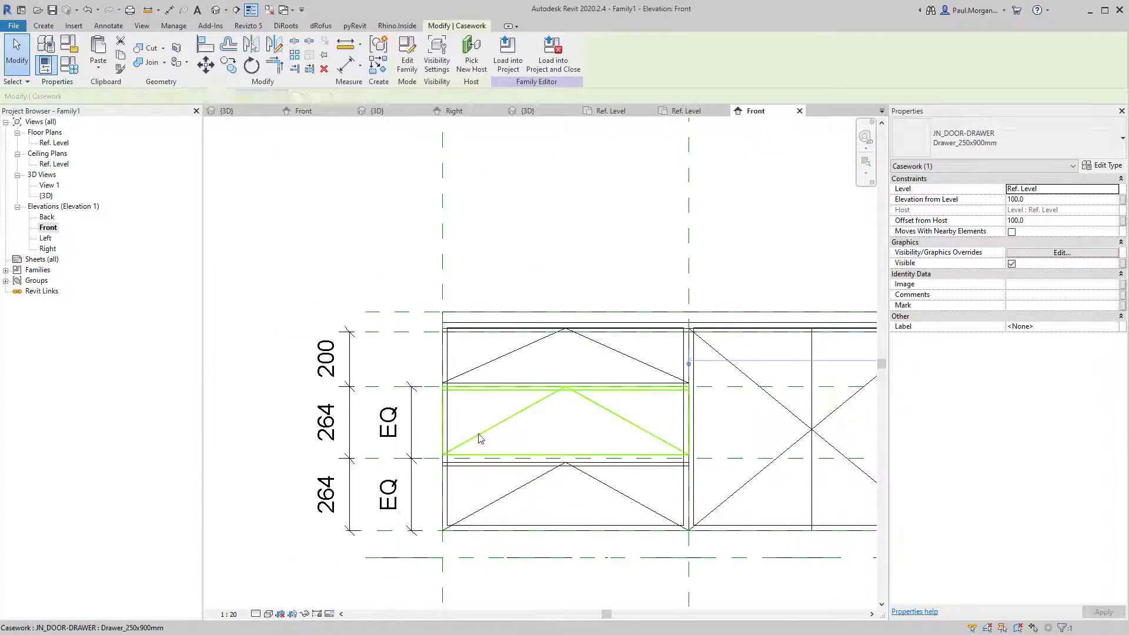
{"action": "scroll", "coordinate": [480, 438], "scroll_direction": "up", "scroll_amount": 4}
{"action": "key", "text": "m"}
{"action": "key", "text": "v"}
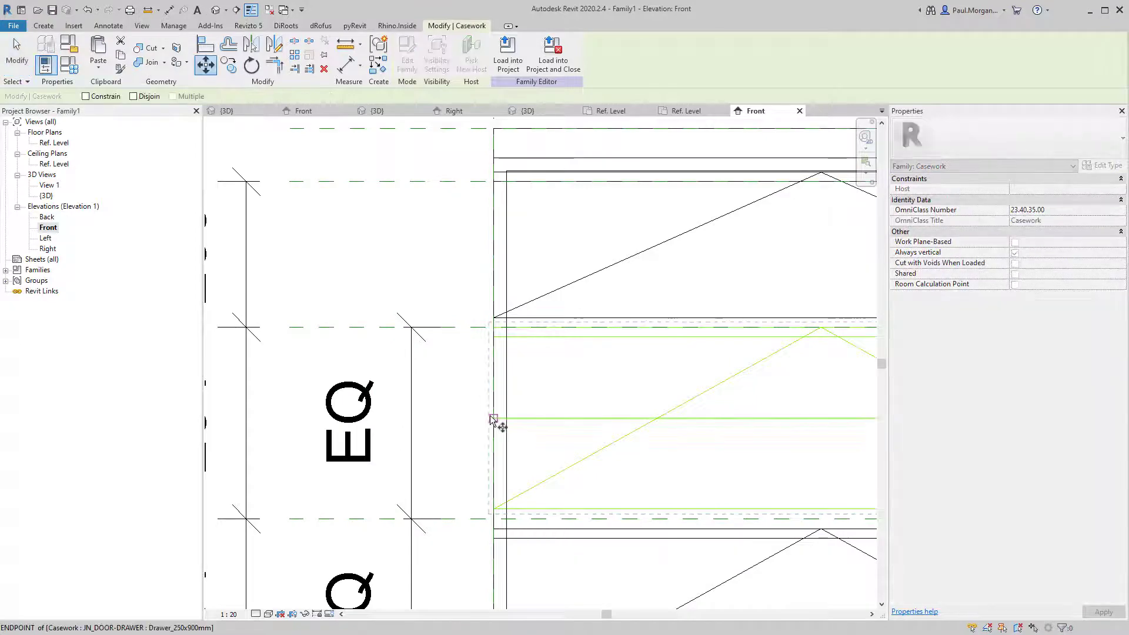
{"action": "left_click", "coordinate": [495, 420]}
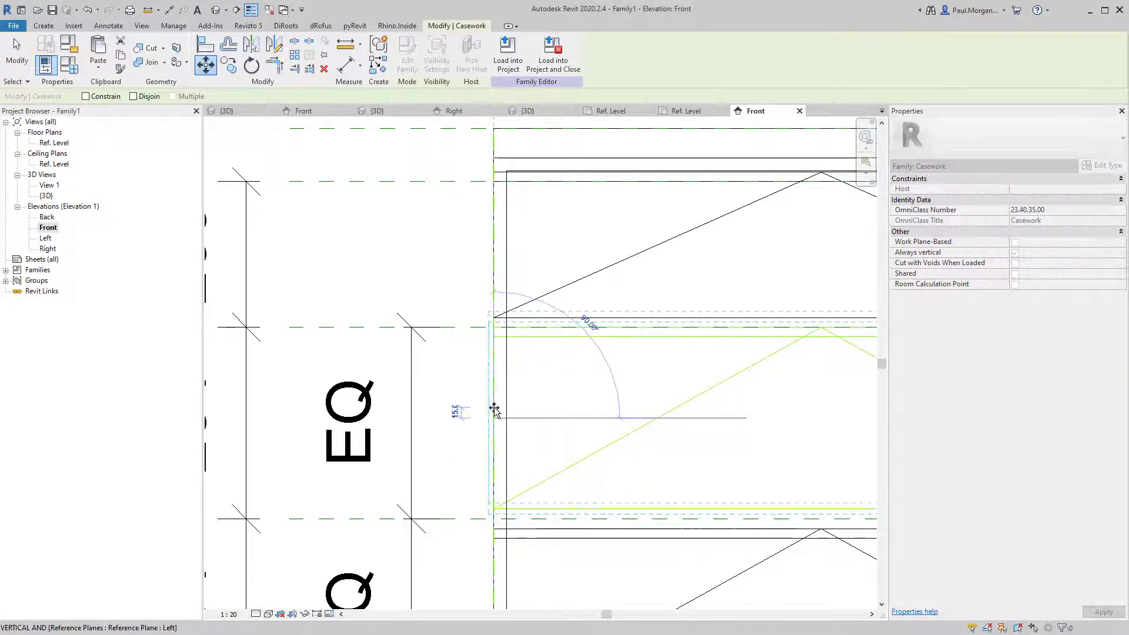
{"action": "left_click", "coordinate": [494, 435]}
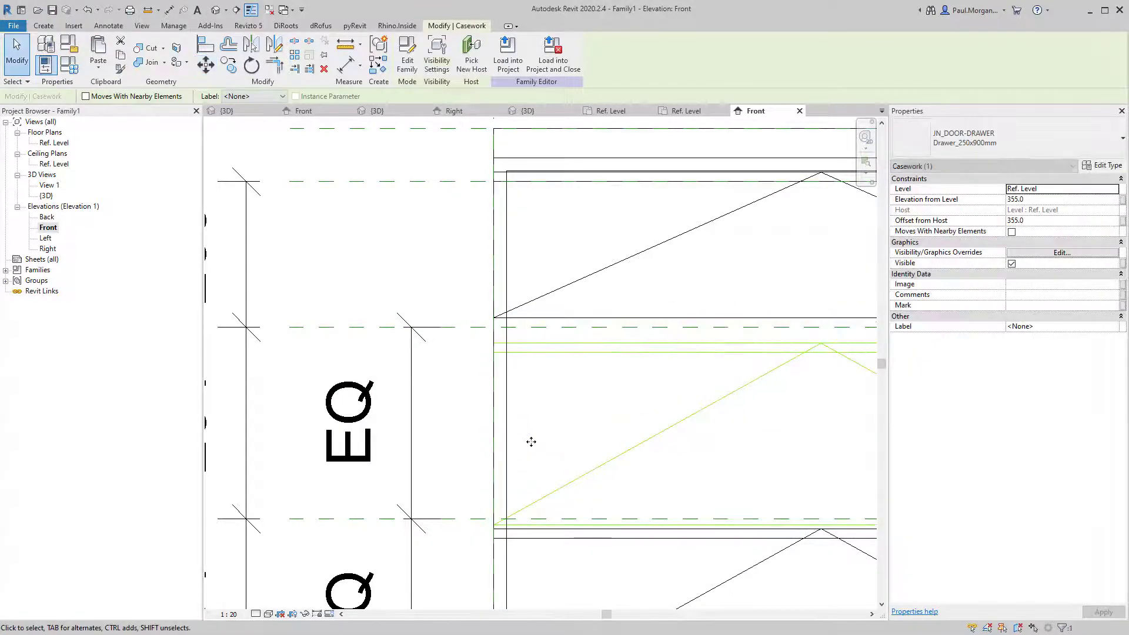
{"action": "scroll", "coordinate": [531, 441], "scroll_direction": "down", "scroll_amount": 3}
{"action": "key", "text": "Escape"}
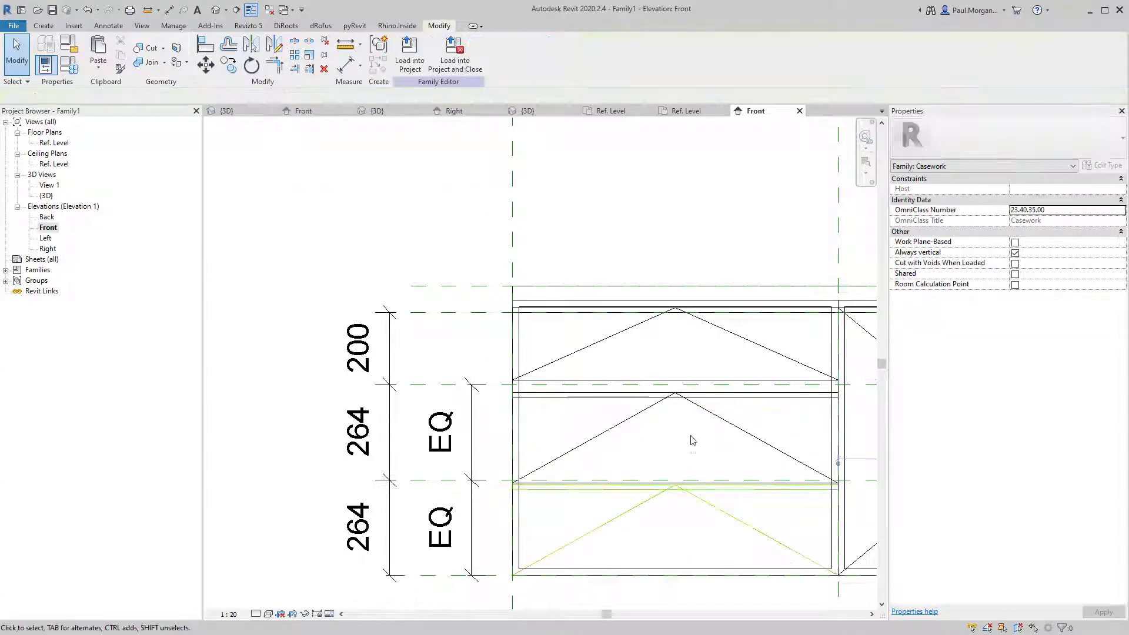
{"action": "key", "text": "ctrl+z"}
{"action": "scroll", "coordinate": [698, 420], "scroll_direction": "down", "scroll_amount": 3}
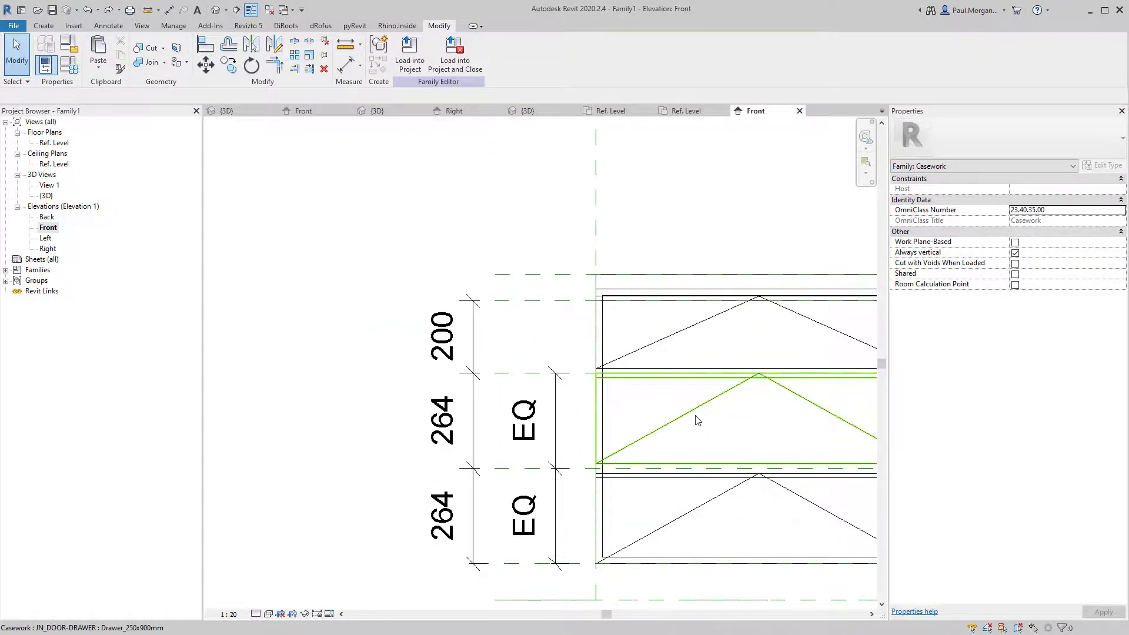
Delete the two EQ reference planes so a single 727 dimension remains.
{"action": "left_click", "coordinate": [696, 418]}
{"action": "middle_click_drag", "start_coordinate": [611, 425], "coordinate": [423, 431]}
{"action": "key", "text": "Escape"}
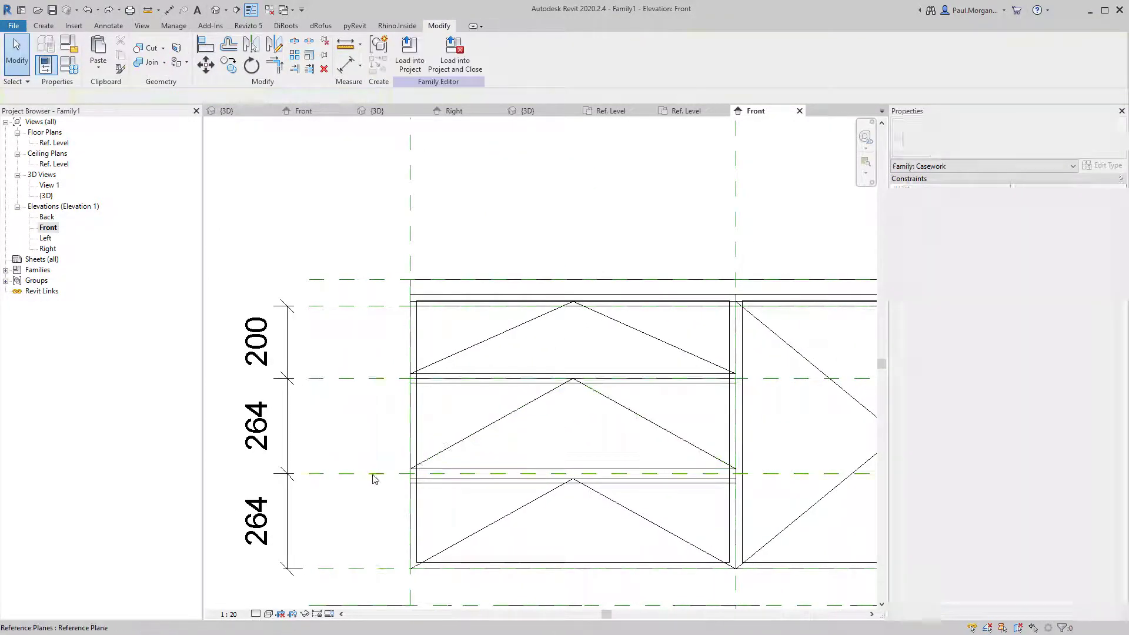
{"action": "left_click", "coordinate": [374, 474]}
{"action": "key", "text": "Delete"}
{"action": "left_click", "coordinate": [369, 378]}
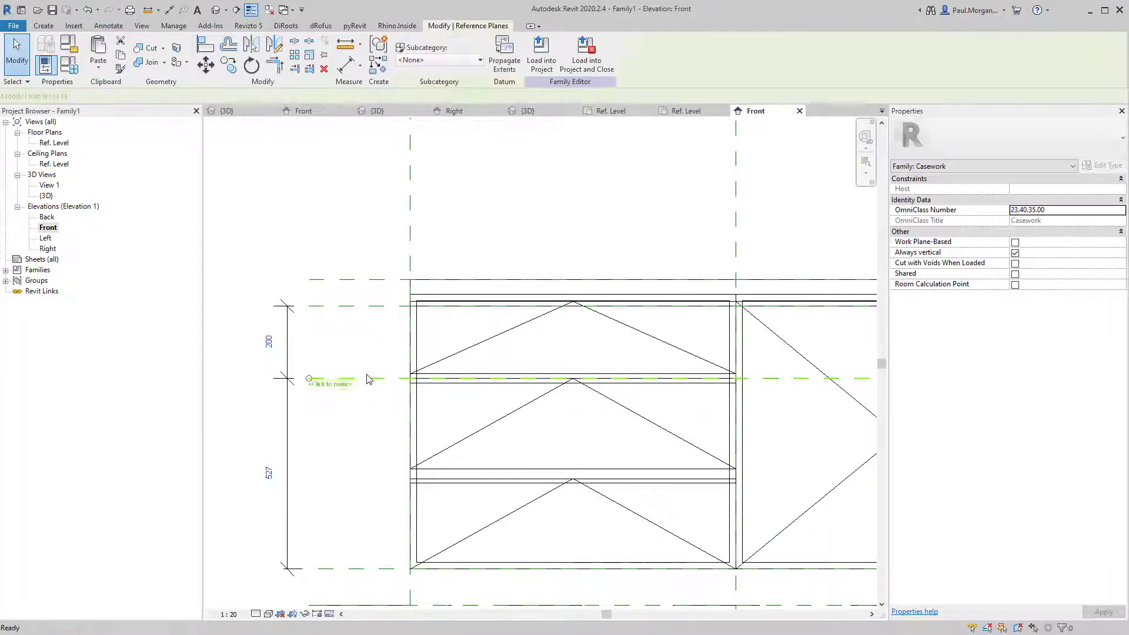
{"action": "key", "text": "Delete"}
{"action": "scroll", "coordinate": [370, 388], "scroll_direction": "down", "scroll_amount": 3}
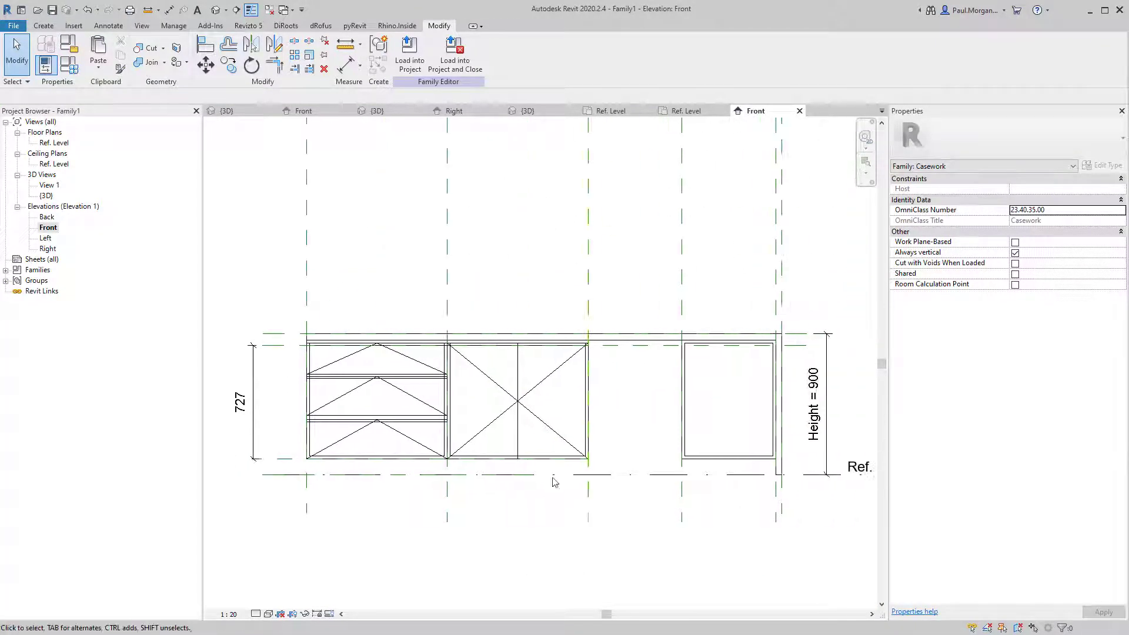
Select the top, middle and bottom drawers of the first carcass bay's drawer bank.
{"action": "left_click", "coordinate": [428, 366]}
{"action": "left_click", "coordinate": [410, 398]}
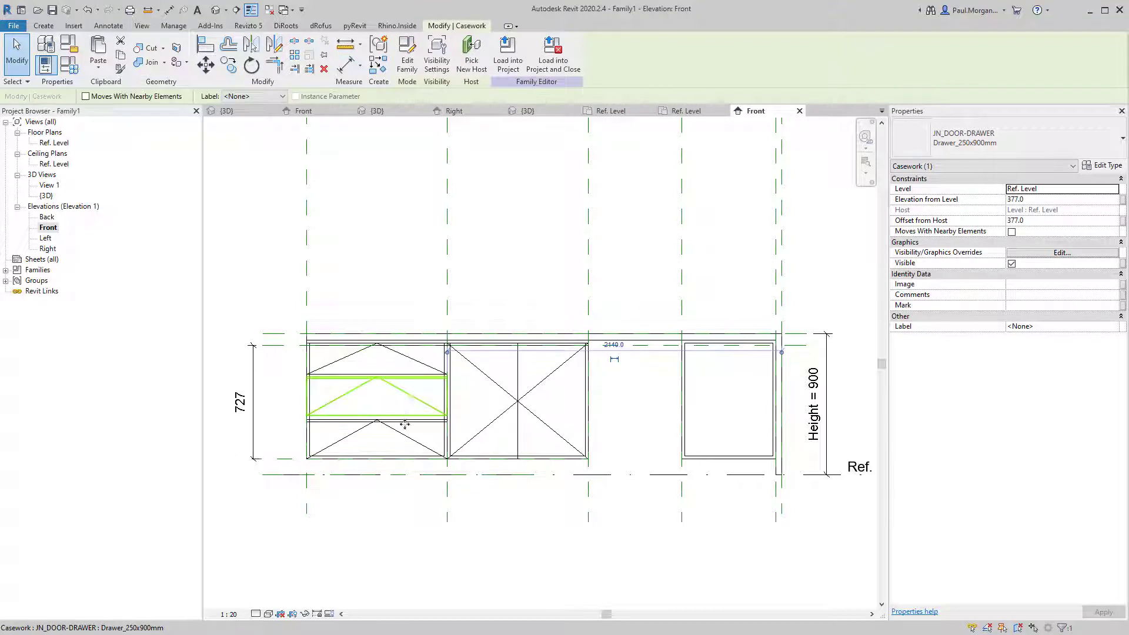
{"action": "left_click", "coordinate": [405, 432]}
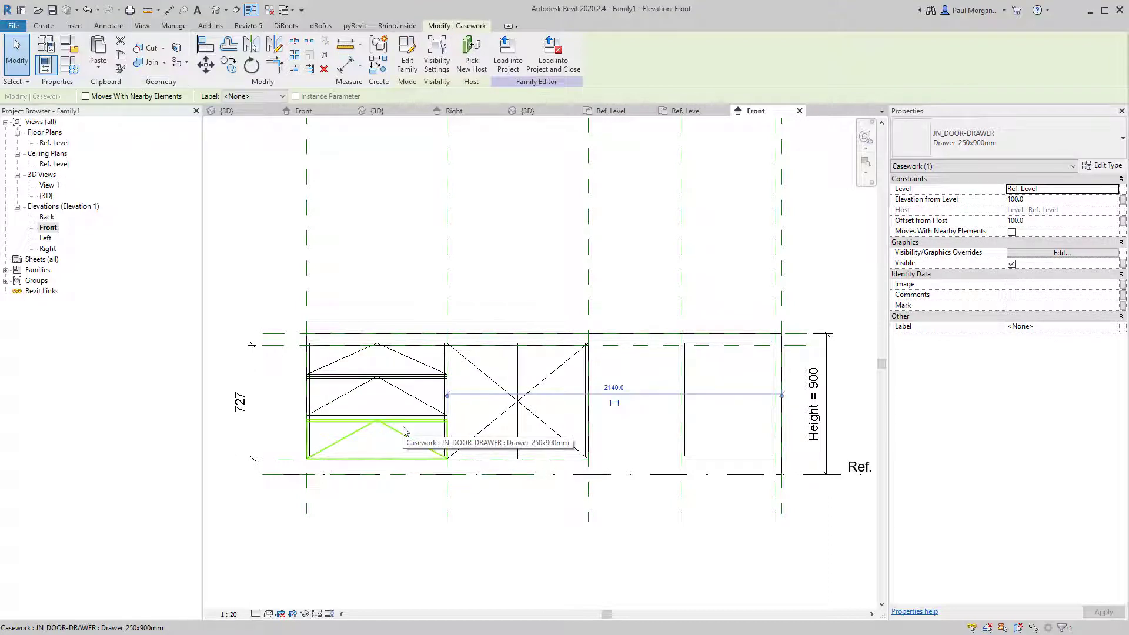
{"action": "left_click", "coordinate": [408, 399]}
{"action": "left_click", "coordinate": [376, 519]}
{"action": "middle_click_drag", "start_coordinate": [461, 539], "coordinate": [400, 544]}
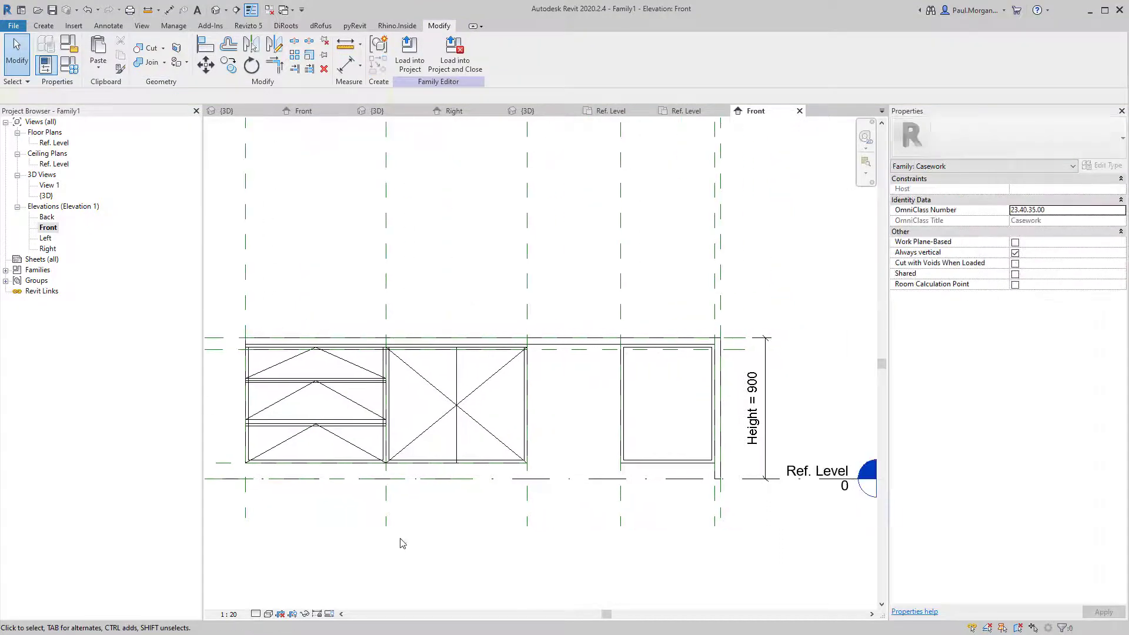
{"action": "left_click", "coordinate": [296, 366]}
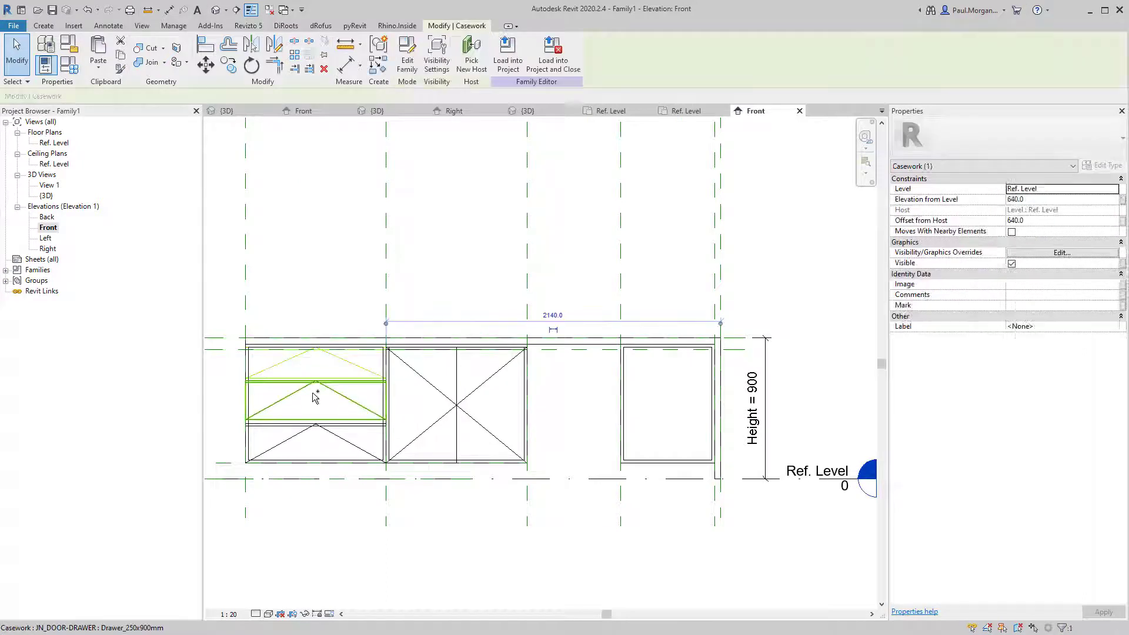
{"action": "left_click", "coordinate": [335, 420], "text": "ctrl"}
{"action": "left_click", "coordinate": [341, 436], "text": "ctrl"}
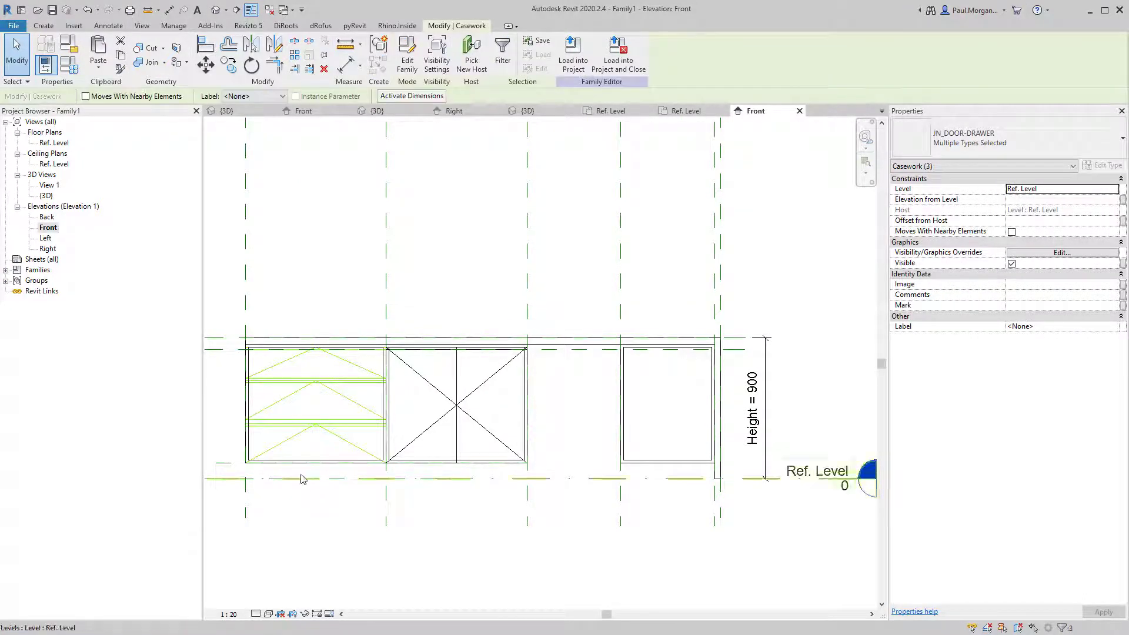
{"action": "middle_click_drag", "start_coordinate": [307, 470], "coordinate": [360, 491]}
{"action": "scroll", "coordinate": [294, 392], "scroll_direction": "up", "scroll_amount": 2}
{"action": "scroll", "coordinate": [381, 465], "scroll_direction": "down", "scroll_amount": 2}
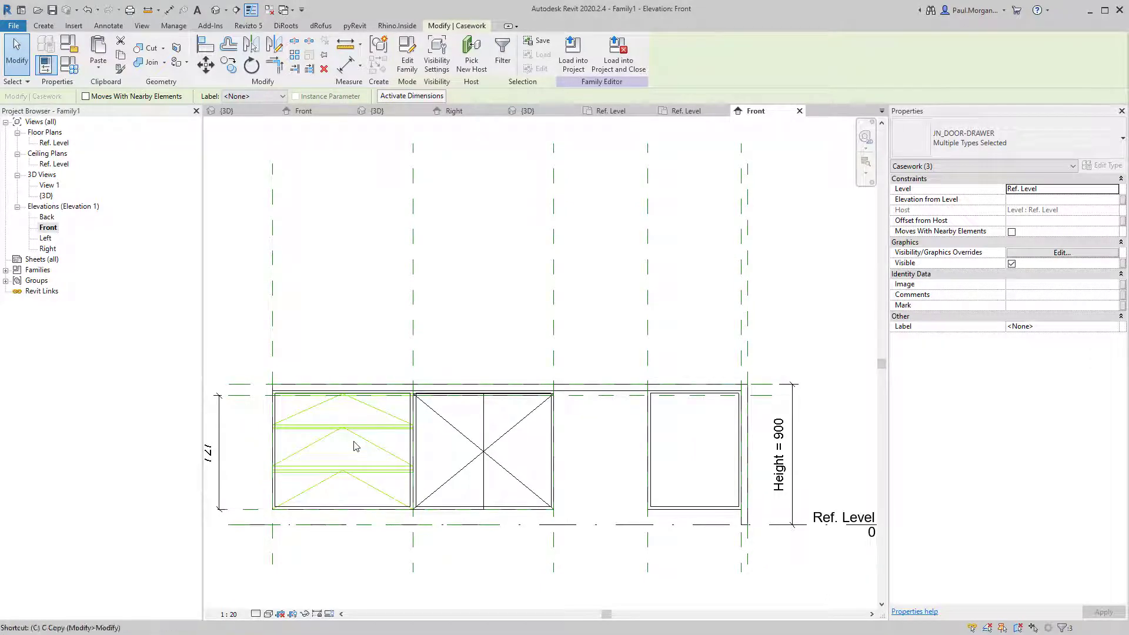
Copy the three drawers from the carcass top-left corner into the second carcass bay.
{"action": "key", "text": "c"}
{"action": "scroll", "coordinate": [252, 399], "scroll_direction": "up", "scroll_amount": 2}
{"action": "left_click", "coordinate": [290, 384]}
{"action": "scroll", "coordinate": [289, 384], "scroll_direction": "down", "scroll_amount": 3}
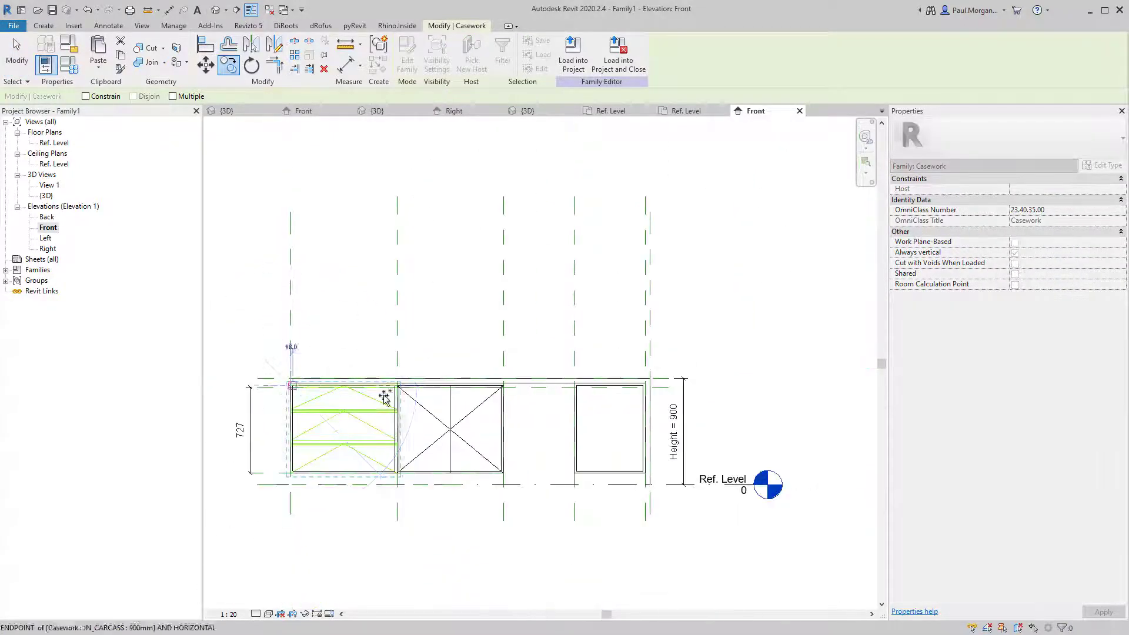
{"action": "scroll", "coordinate": [578, 386], "scroll_direction": "up", "scroll_amount": 3}
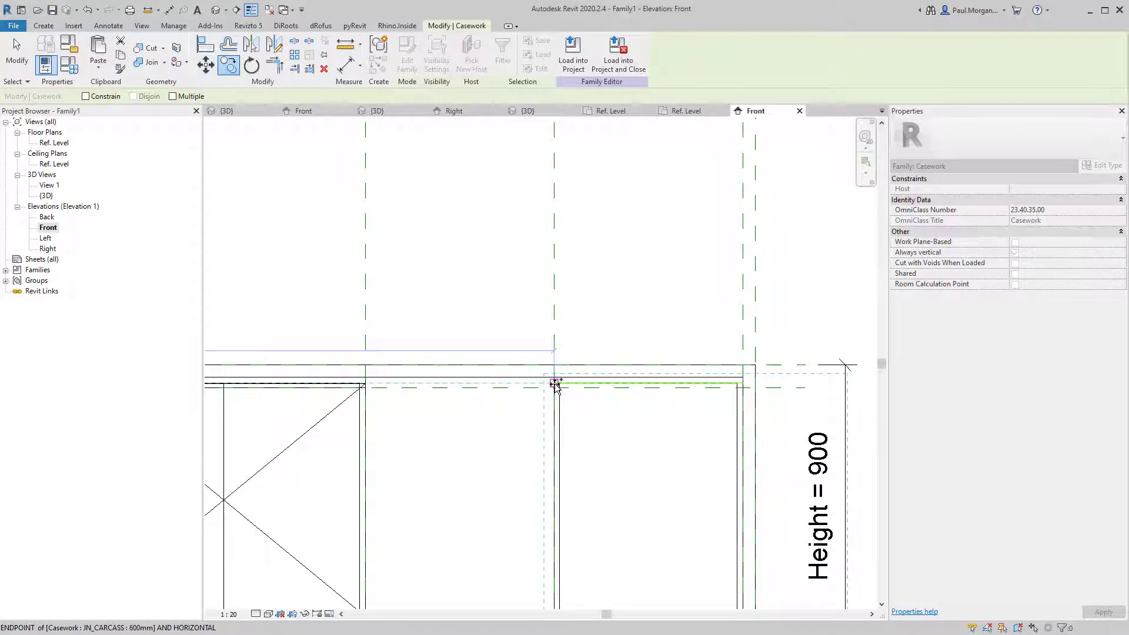
{"action": "left_click", "coordinate": [556, 385]}
{"action": "key", "text": "Escape"}
{"action": "scroll", "coordinate": [556, 385], "scroll_direction": "down", "scroll_amount": 4}
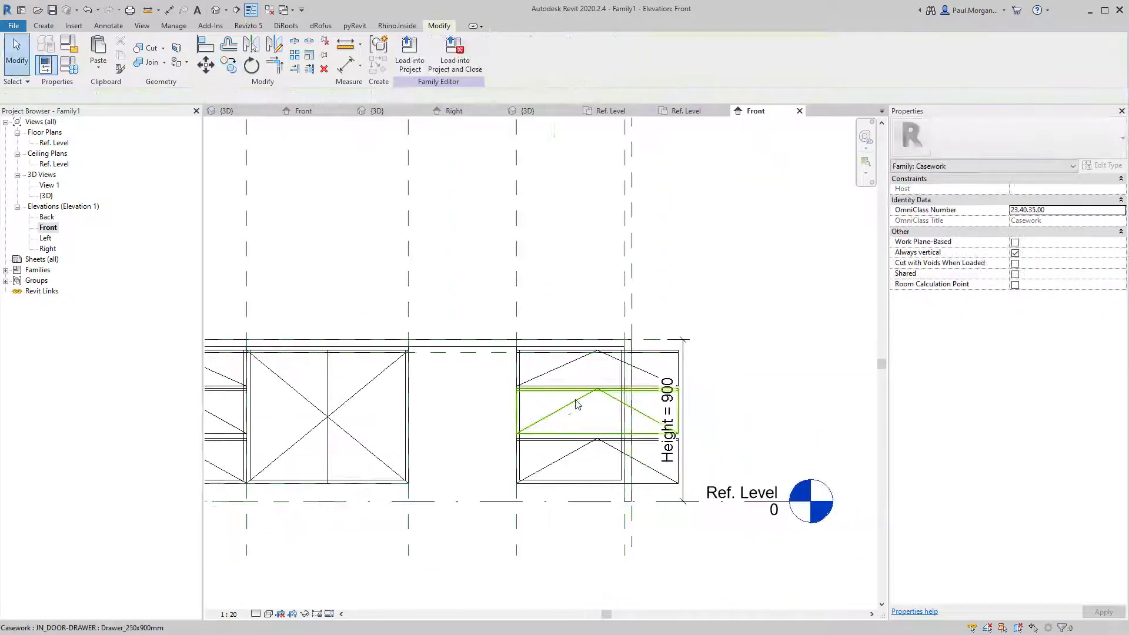
Open the copied top drawer's JN_DOOR-DRAWER family for editing.
{"action": "left_click", "coordinate": [573, 357]}
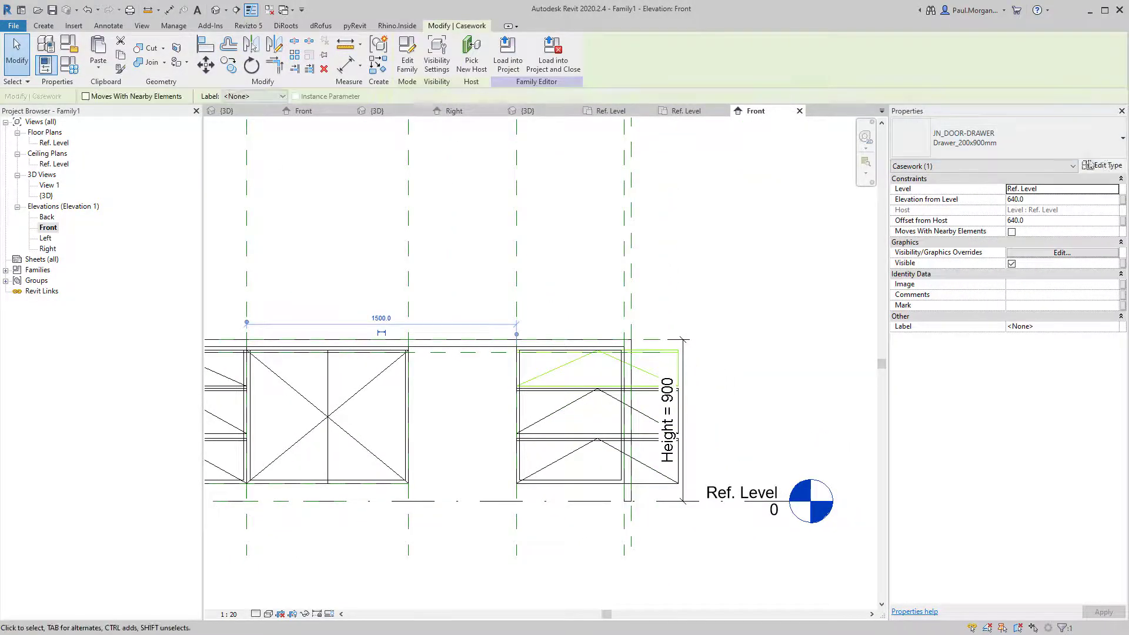
{"action": "middle_click_drag", "start_coordinate": [494, 403], "coordinate": [589, 364]}
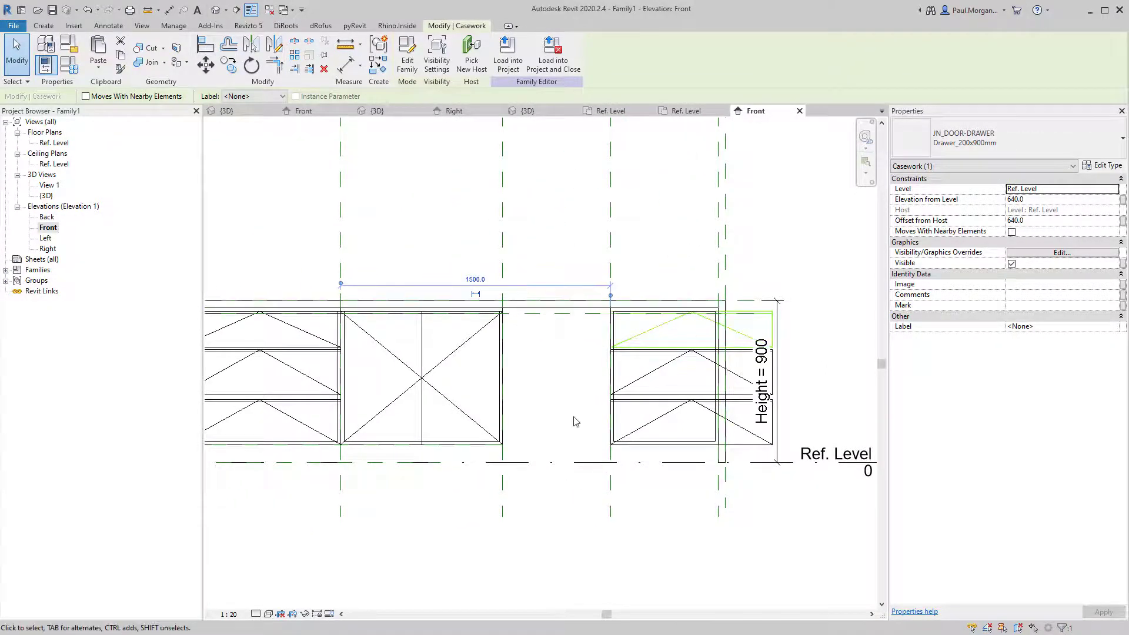
{"action": "left_click", "coordinate": [408, 62]}
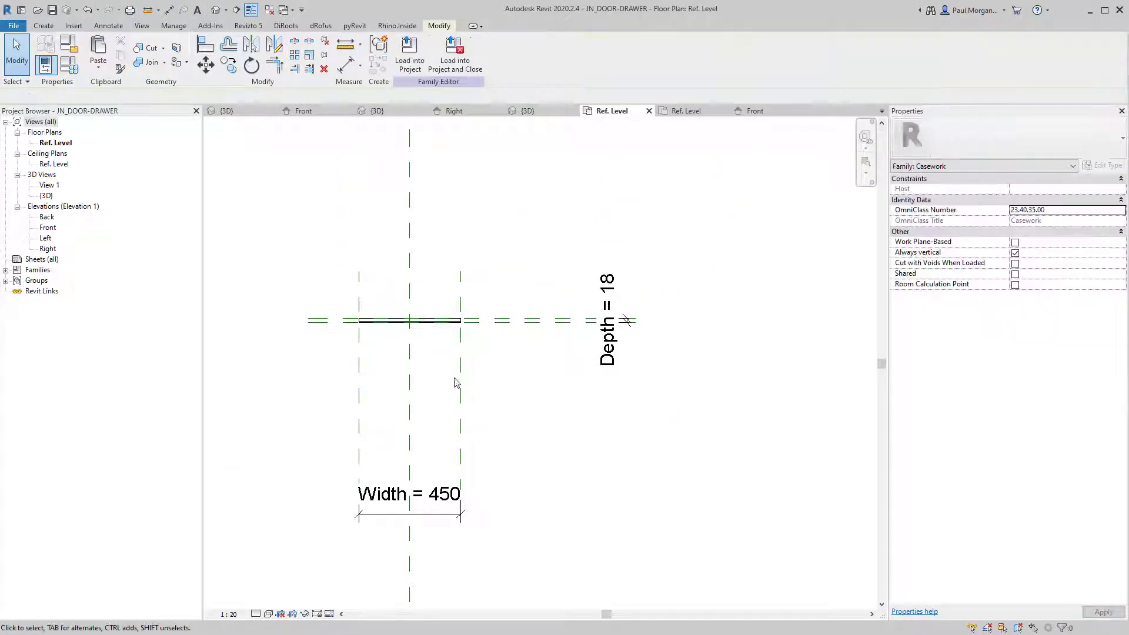
{"action": "left_click", "coordinate": [421, 518]}
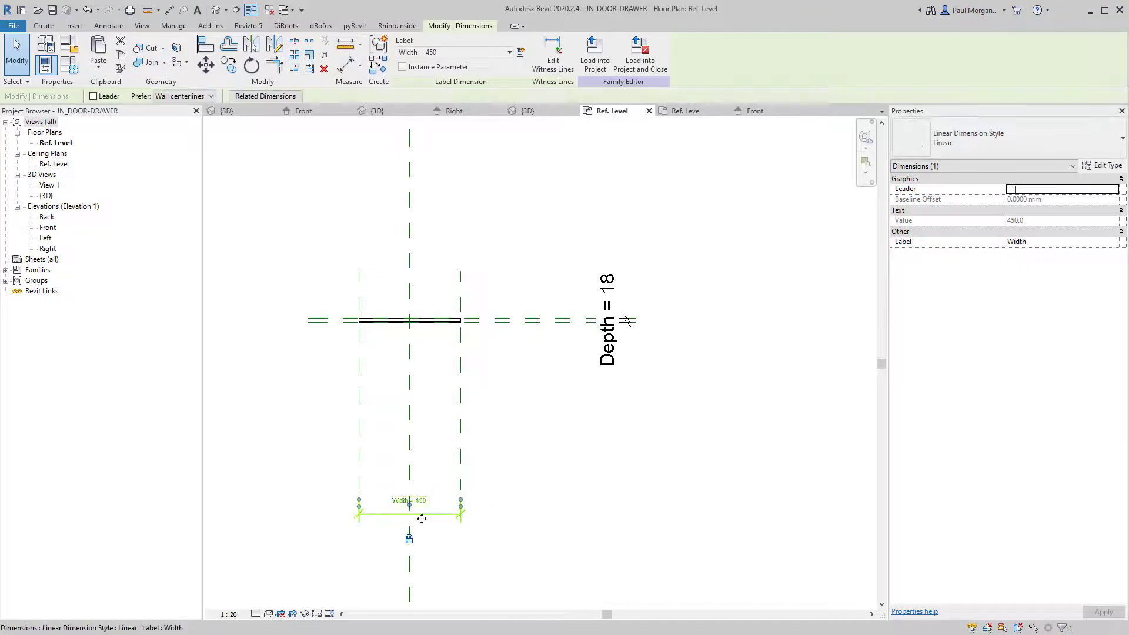
{"action": "left_click", "coordinate": [313, 497]}
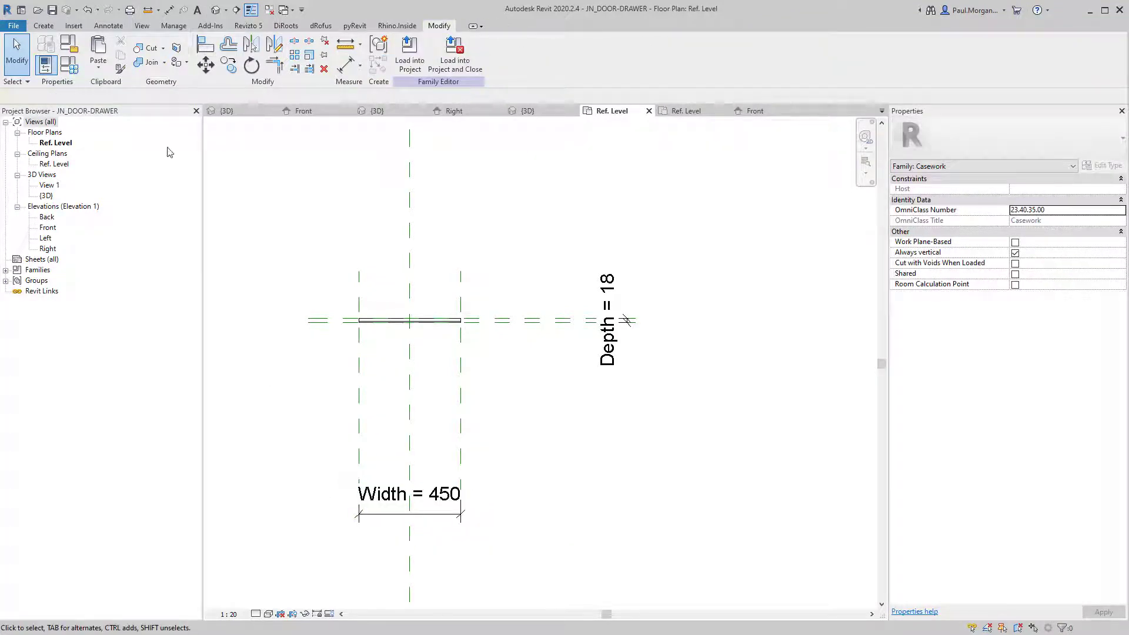
Inspect the family's Width parameter in Family Types, closing without changes.
{"action": "left_click", "coordinate": [71, 65]}
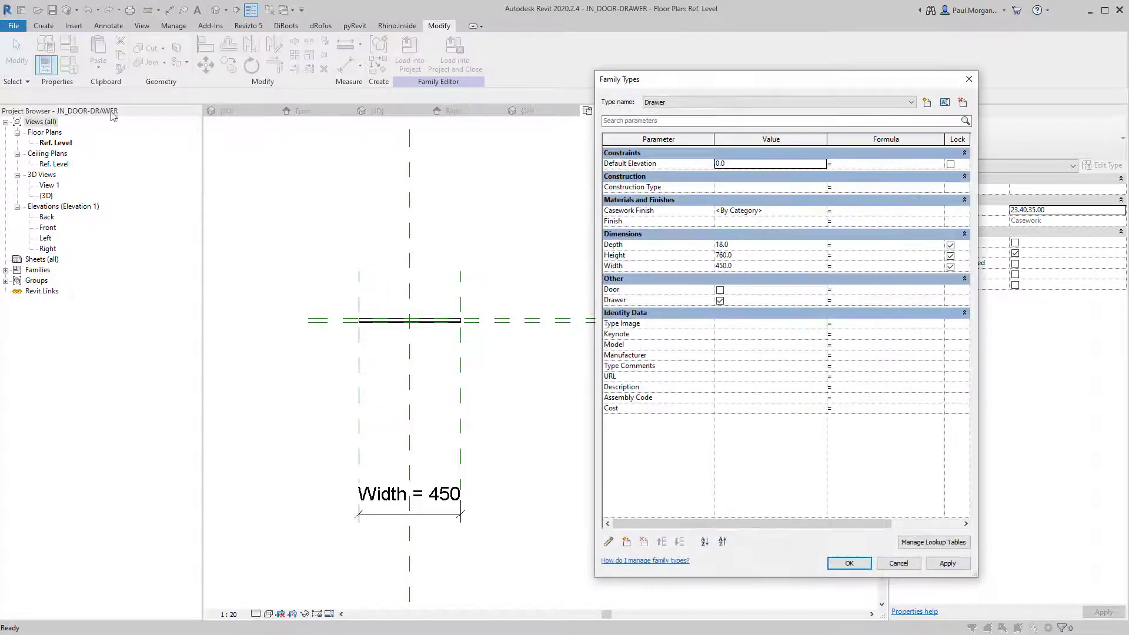
{"action": "left_click", "coordinate": [650, 268]}
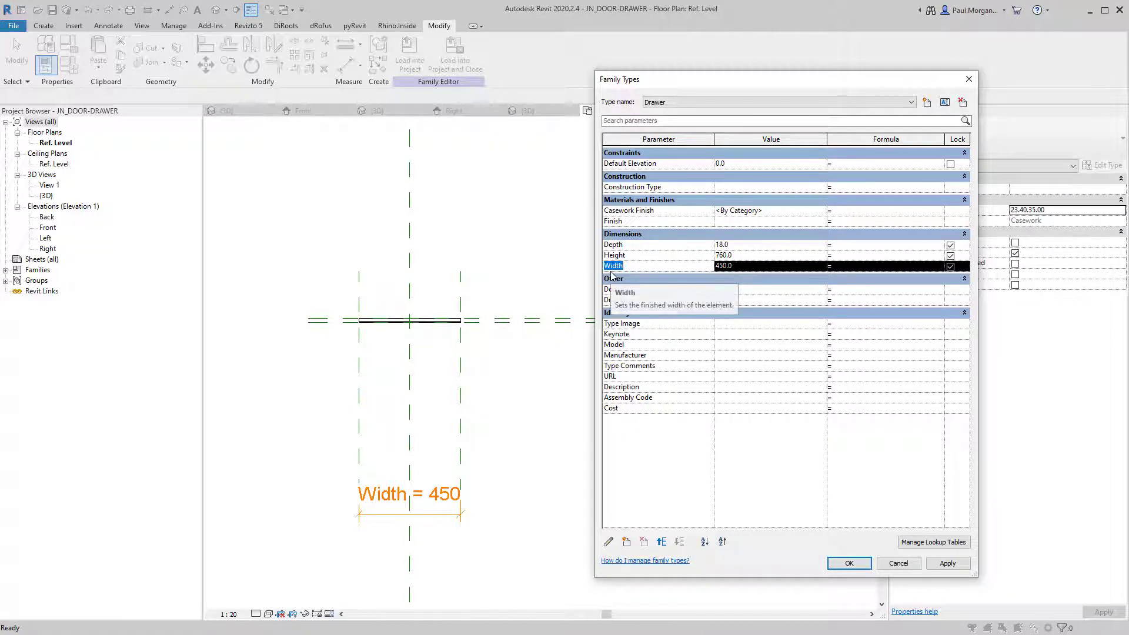
{"action": "left_click", "coordinate": [609, 542]}
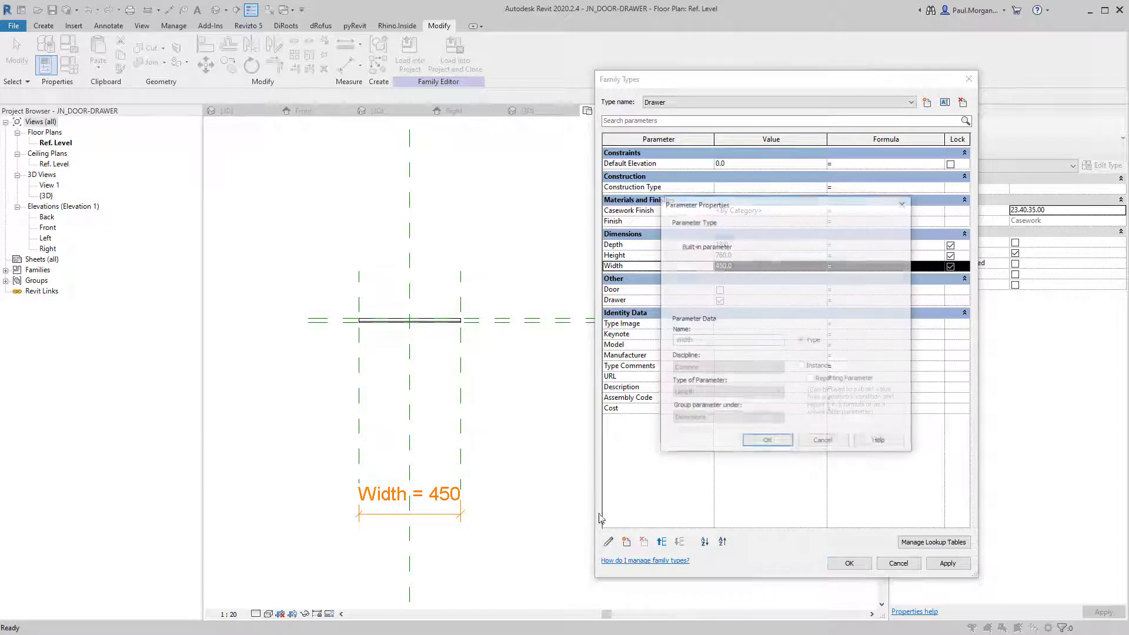
{"action": "left_click", "coordinate": [823, 444]}
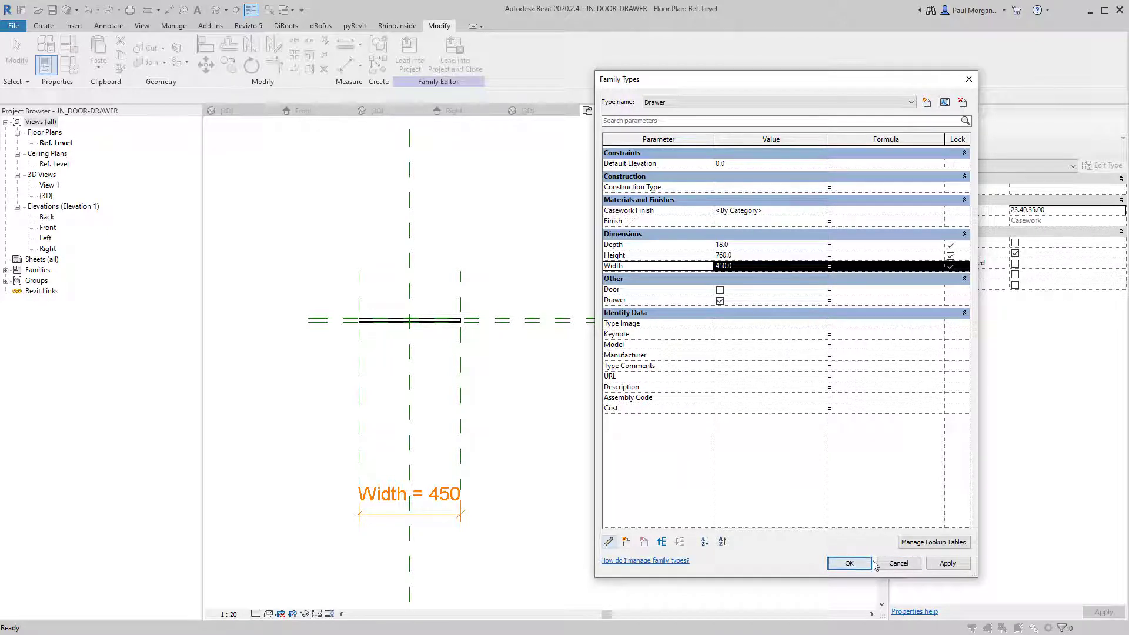
{"action": "left_click", "coordinate": [915, 565]}
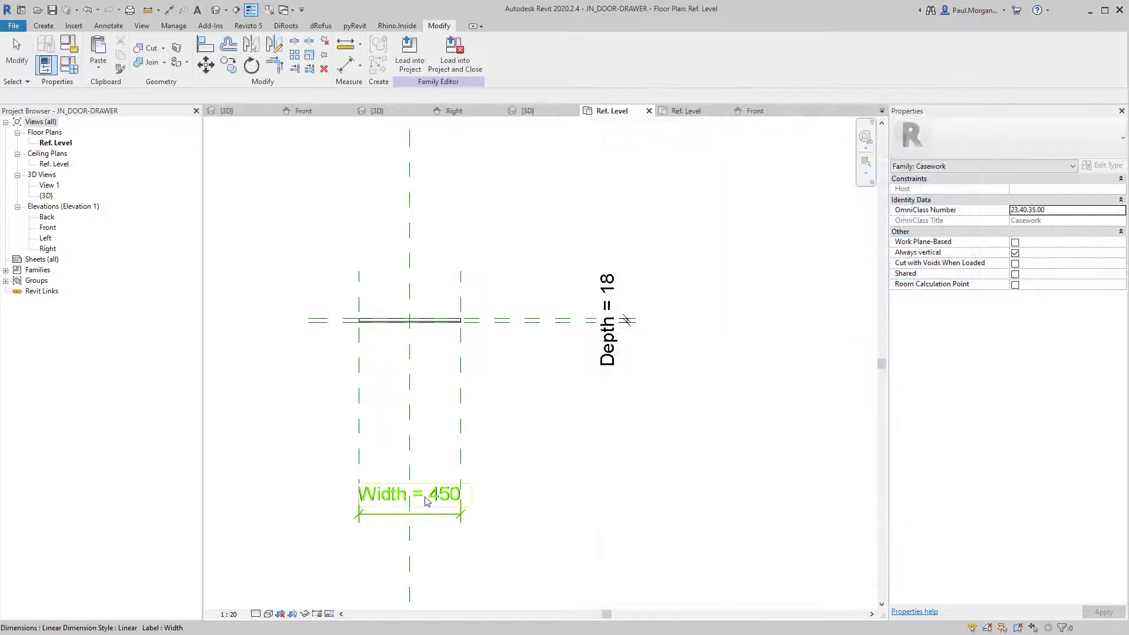
Replace the Width dimension with a new 450 aligned dimension (DI) between the reference planes.
{"action": "left_click", "coordinate": [450, 515]}
{"action": "key", "text": "Delete"}
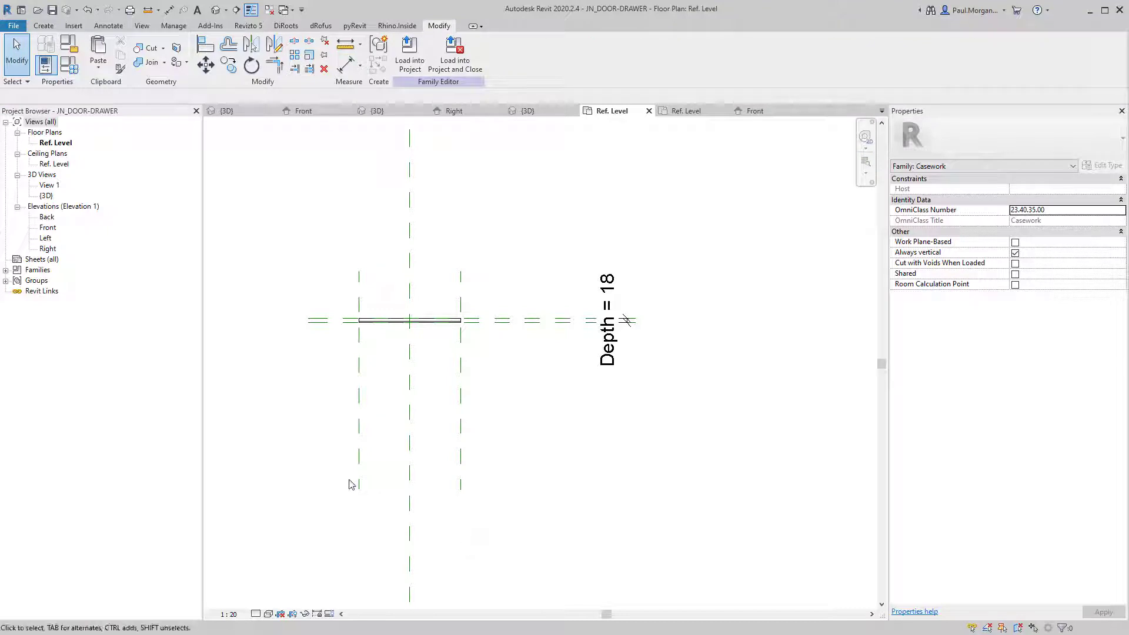
{"action": "key", "text": "d"}
{"action": "key", "text": "i"}
{"action": "left_click", "coordinate": [359, 464]}
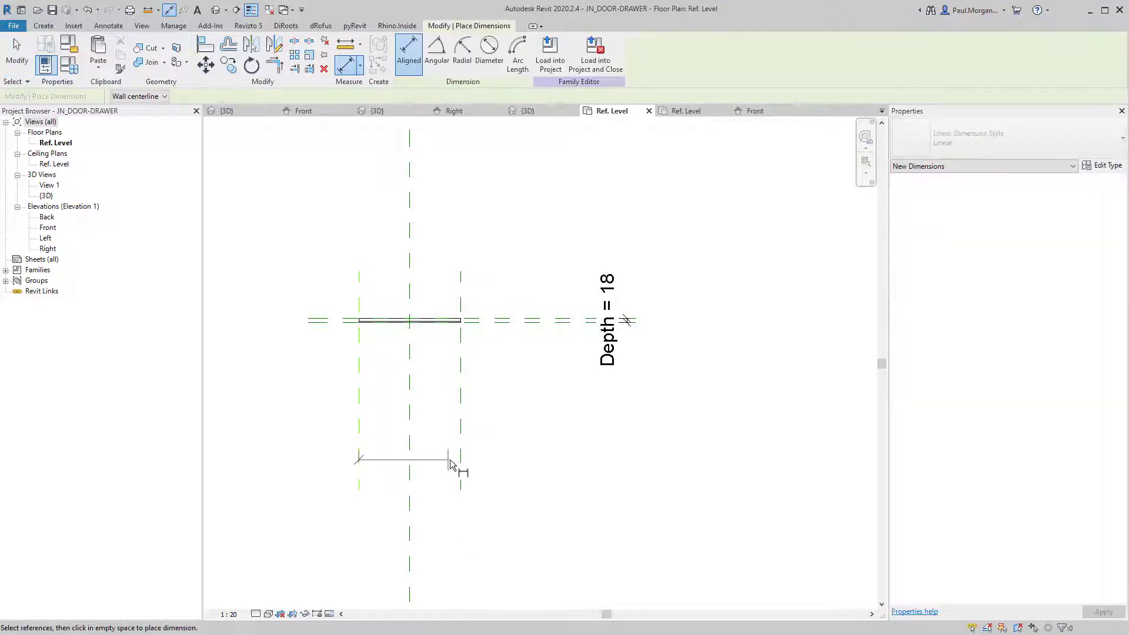
{"action": "left_click", "coordinate": [461, 463]}
{"action": "left_click", "coordinate": [498, 520]}
{"action": "key", "text": "Escape"}
{"action": "key", "text": "Escape"}
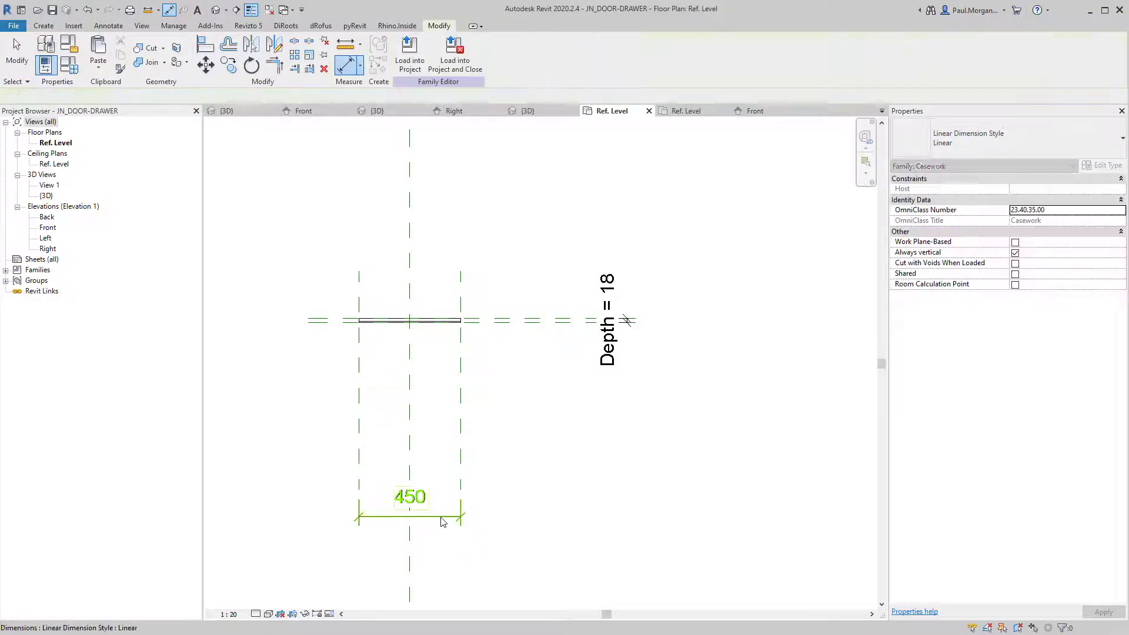
Label the 450 dimension with a new Panel Width instance parameter, then begin loading into a project.
{"action": "left_click", "coordinate": [443, 521]}
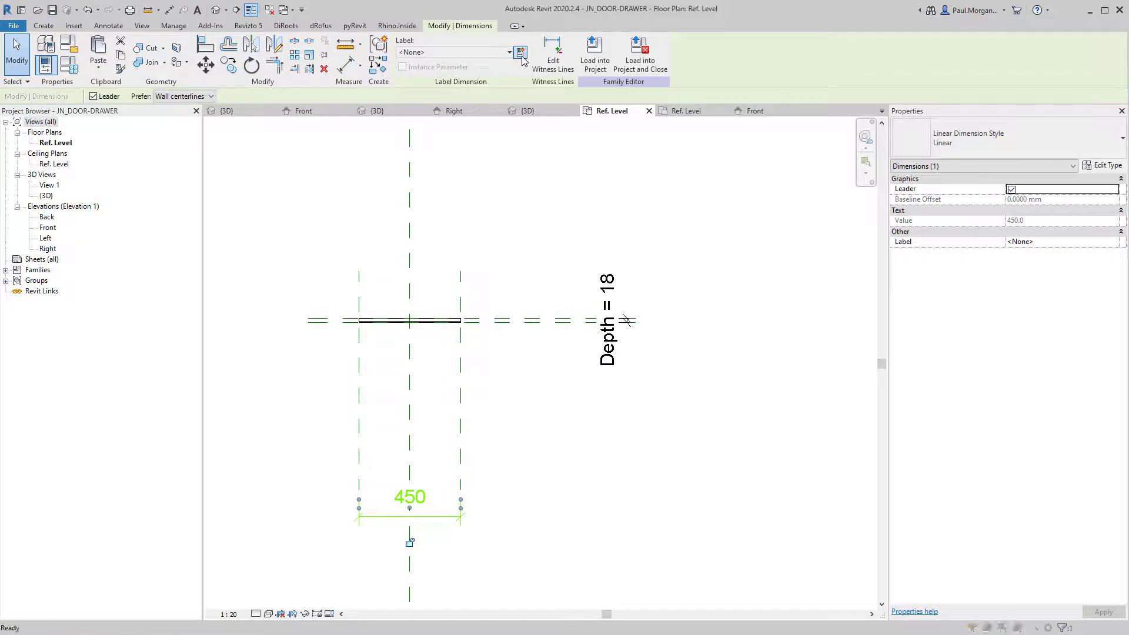
{"action": "left_click", "coordinate": [520, 53]}
{"action": "key", "text": "Escape"}
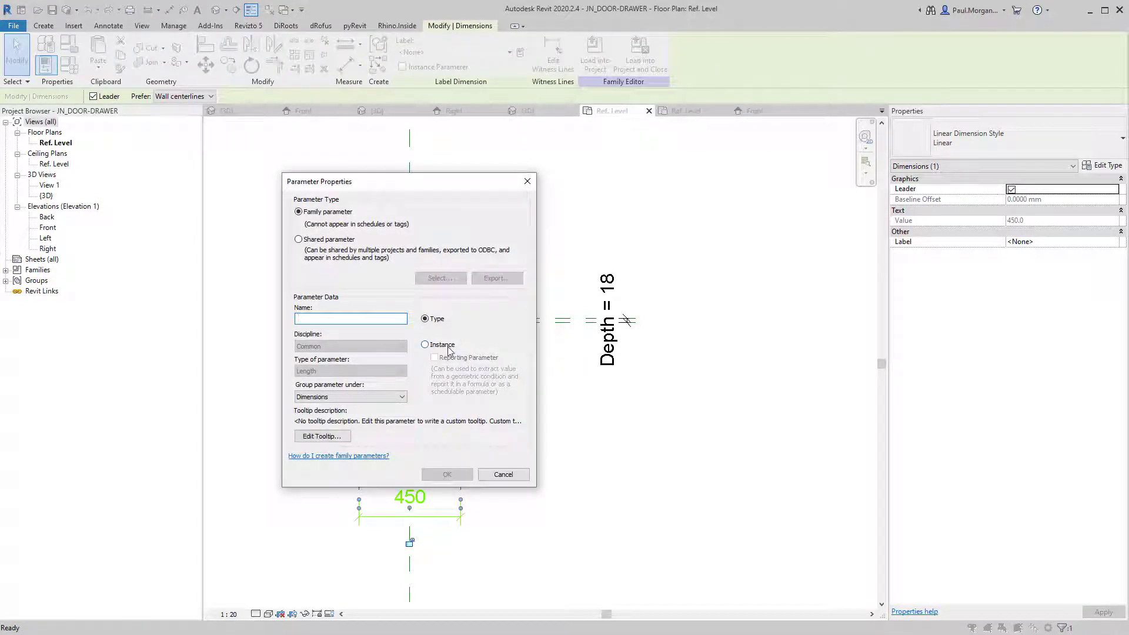
{"action": "left_click", "coordinate": [433, 343]}
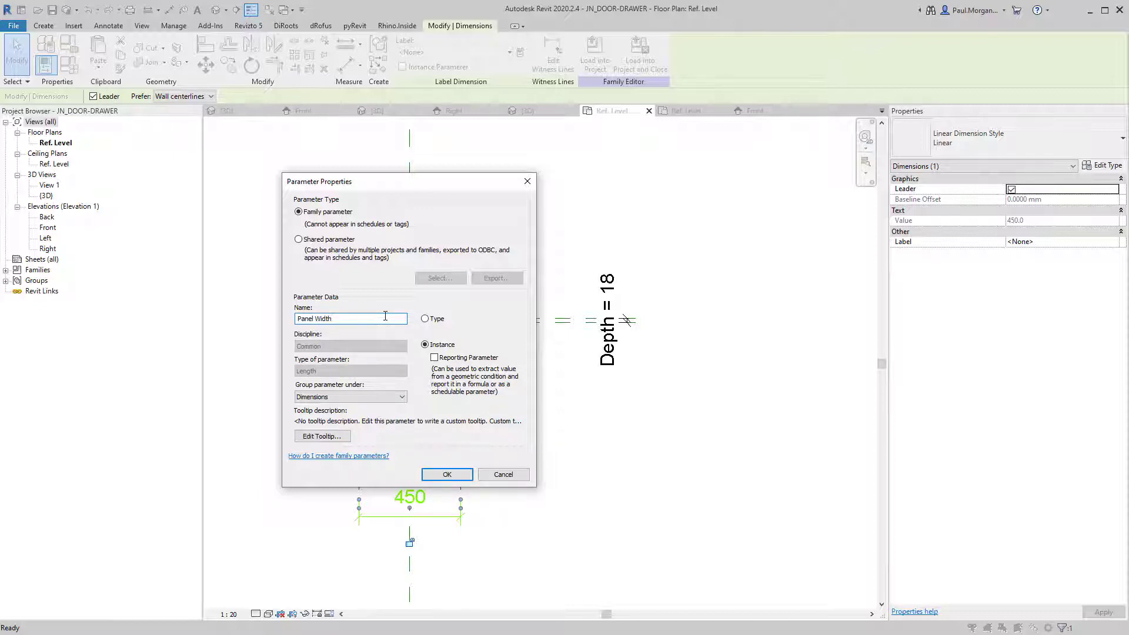
{"action": "key", "text": "Return"}
{"action": "left_click", "coordinate": [538, 463]}
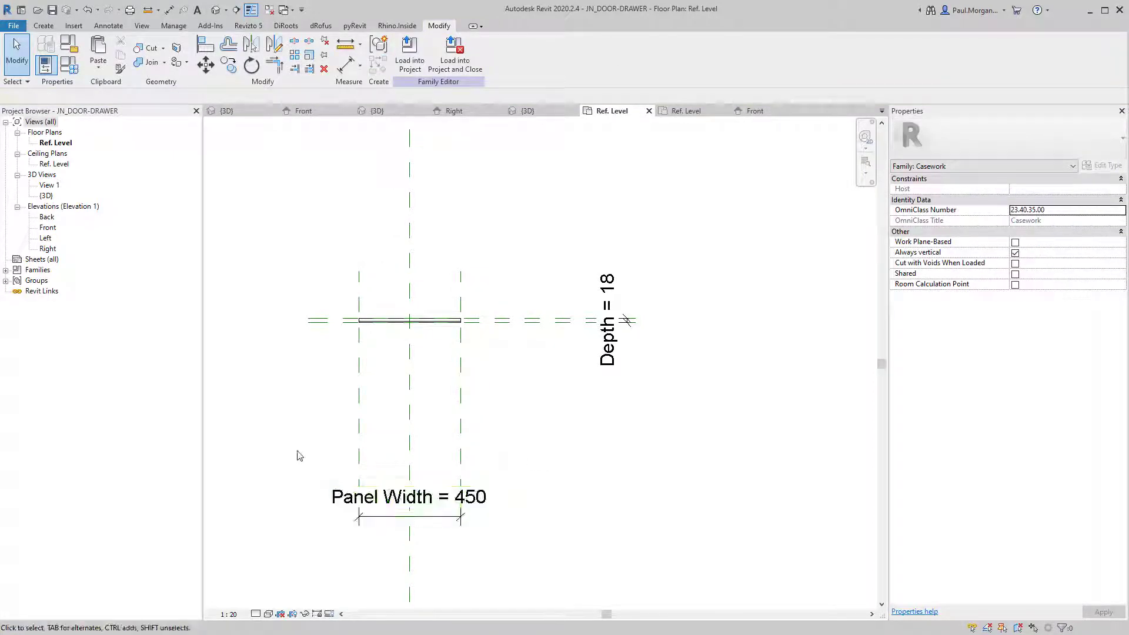
{"action": "left_click", "coordinate": [410, 56]}
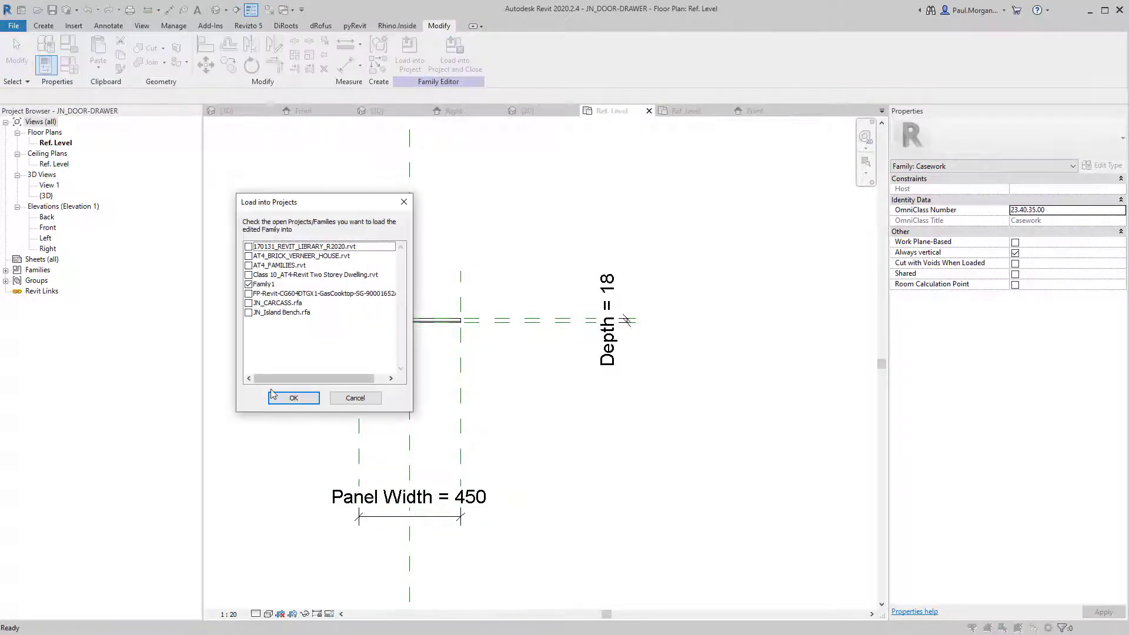
Load the drawer family into Family1, overwriting it, and widen the left cabinet's three drawers to 900.
{"action": "left_click", "coordinate": [294, 400]}
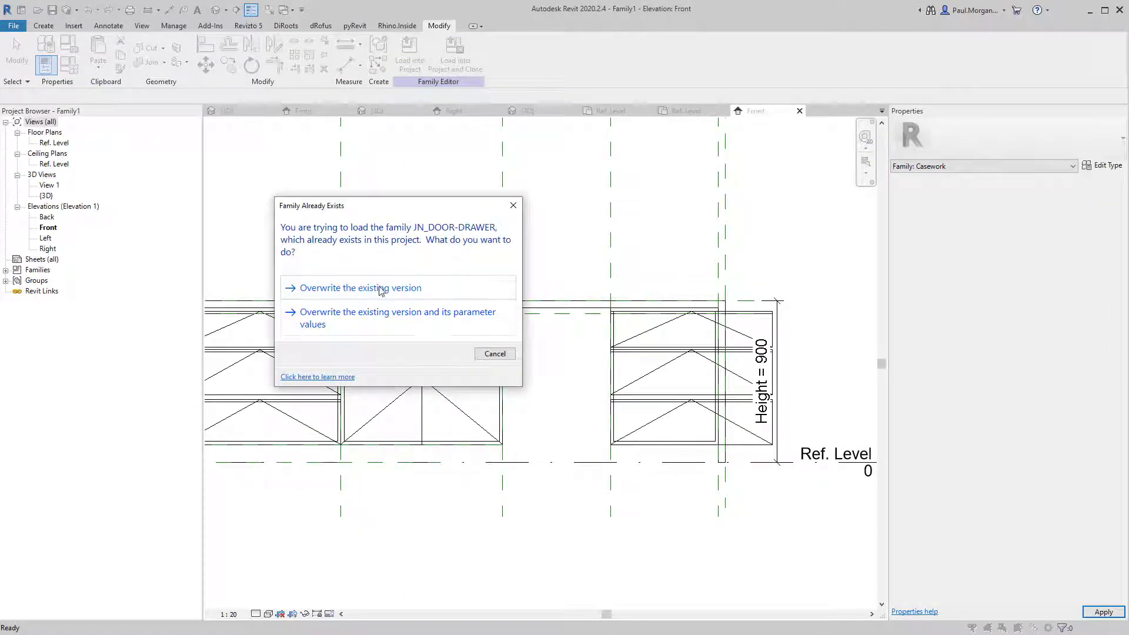
{"action": "left_click", "coordinate": [387, 288]}
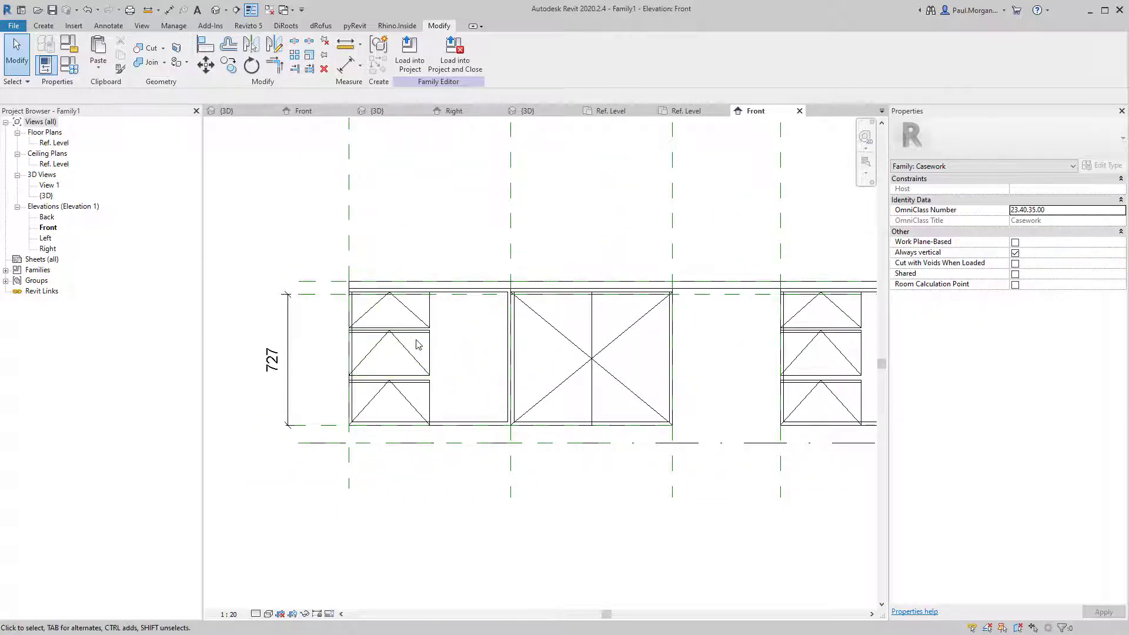
{"action": "left_click", "coordinate": [428, 312]}
{"action": "scroll", "coordinate": [430, 312], "scroll_direction": "up", "scroll_amount": 3}
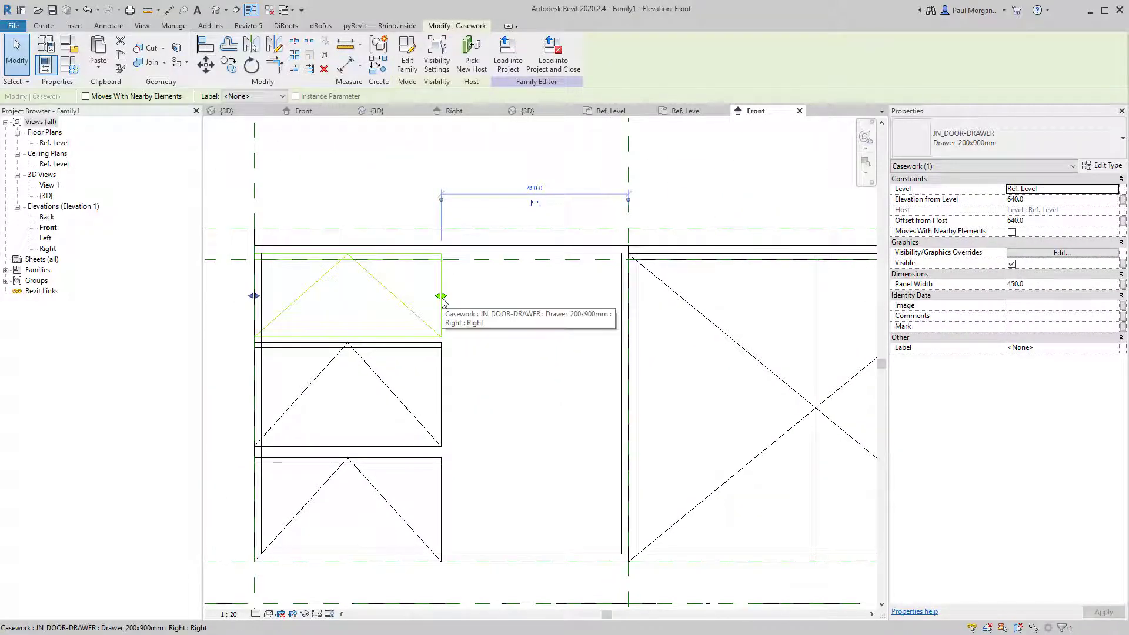
{"action": "left_click_drag", "start_coordinate": [442, 297], "coordinate": [507, 299]}
{"action": "left_click_drag", "start_coordinate": [618, 300], "coordinate": [628, 300]}
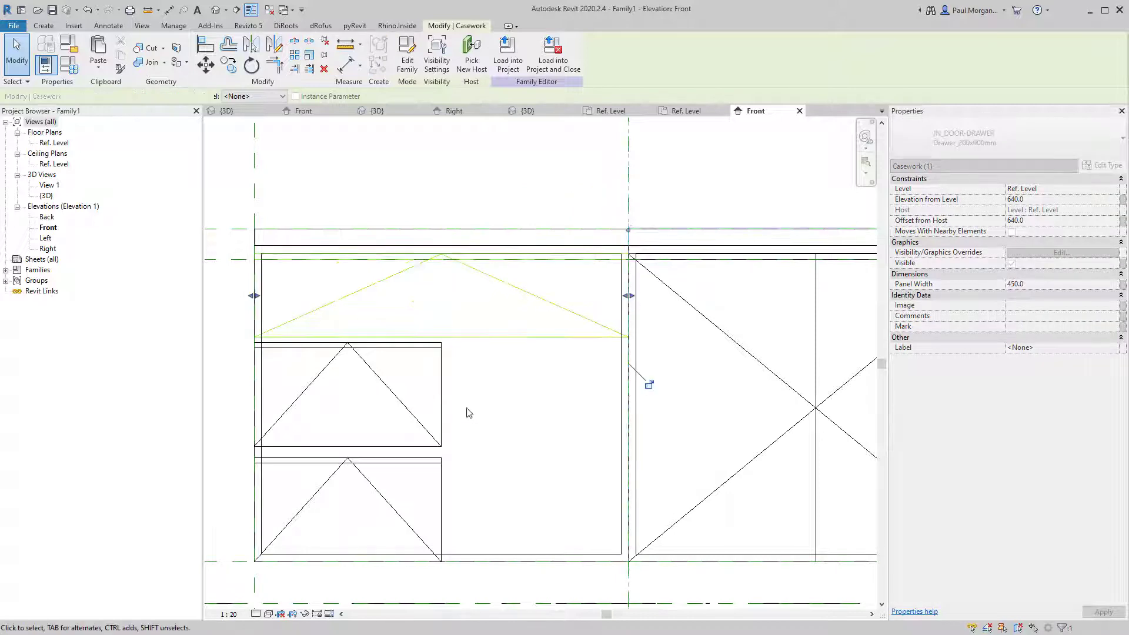
{"action": "left_click", "coordinate": [445, 399]}
{"action": "left_click_drag", "start_coordinate": [442, 396], "coordinate": [619, 408]}
{"action": "left_click", "coordinate": [443, 492]}
{"action": "left_click_drag", "start_coordinate": [441, 511], "coordinate": [628, 505]}
Stretch the right cabinet's top, middle and bottom drawers out to its reference plane.
{"action": "scroll", "coordinate": [425, 488], "scroll_direction": "down", "scroll_amount": 2}
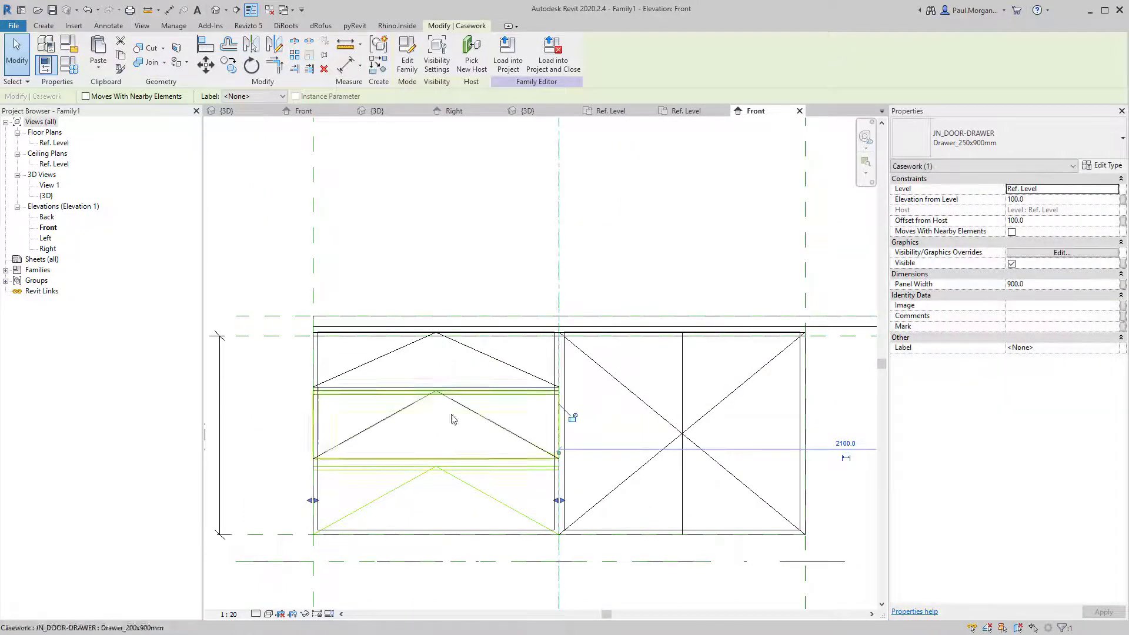
{"action": "scroll", "coordinate": [466, 432], "scroll_direction": "down", "scroll_amount": 2}
{"action": "middle_click_drag", "start_coordinate": [497, 450], "coordinate": [196, 409]}
{"action": "left_click", "coordinate": [591, 345]}
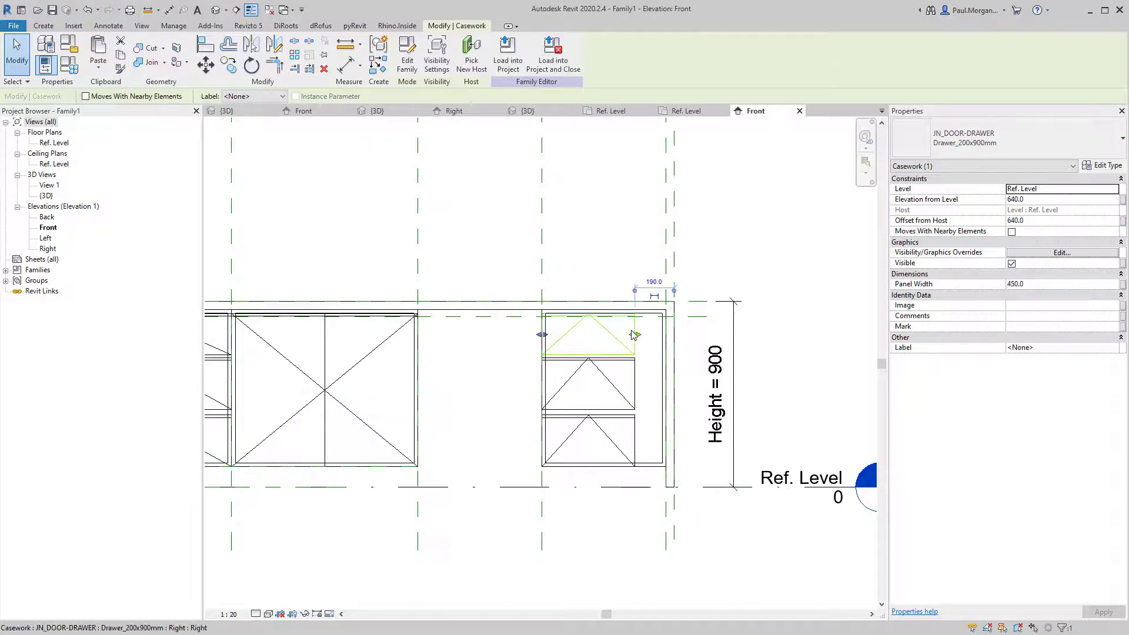
{"action": "left_click_drag", "start_coordinate": [636, 334], "coordinate": [665, 331]}
{"action": "left_click", "coordinate": [666, 381]}
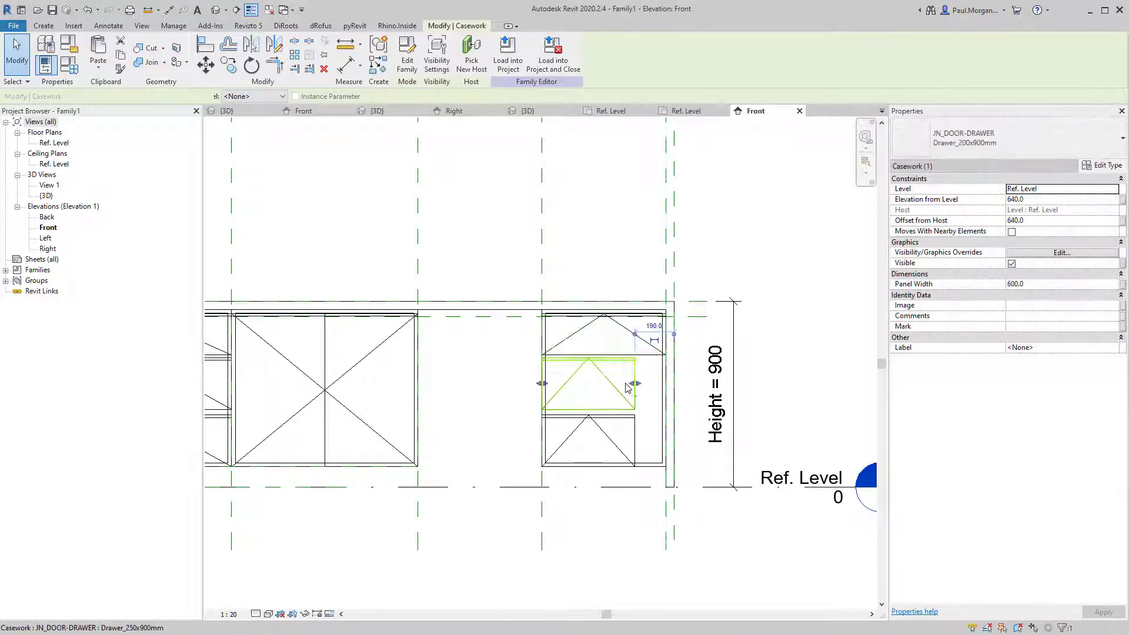
{"action": "left_click_drag", "start_coordinate": [669, 378], "coordinate": [669, 379]}
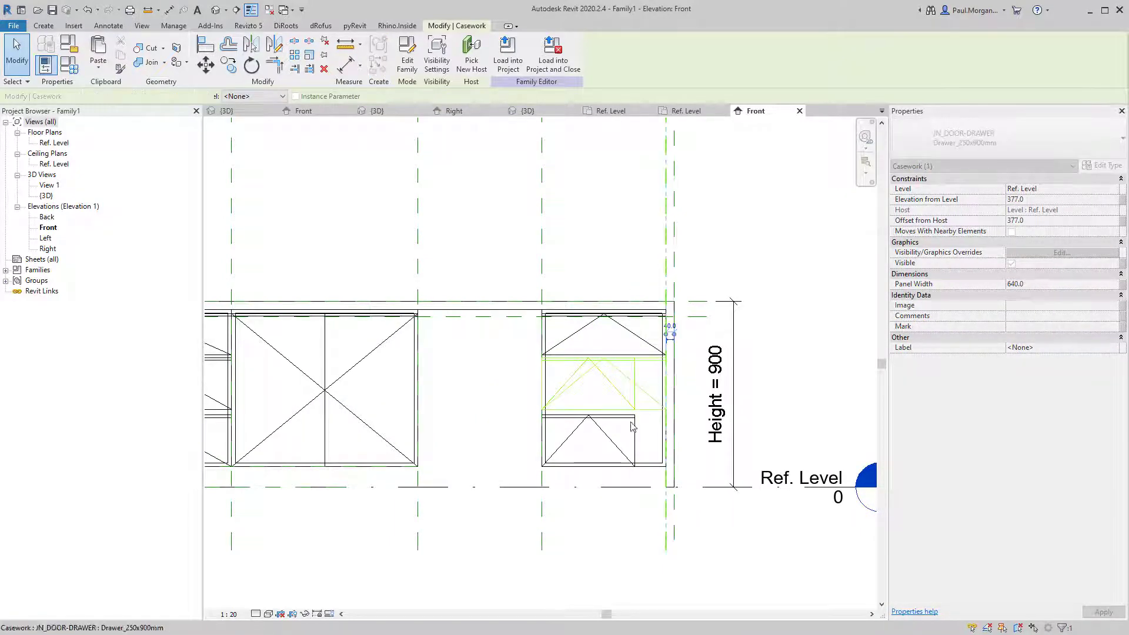
{"action": "left_click", "coordinate": [638, 439]}
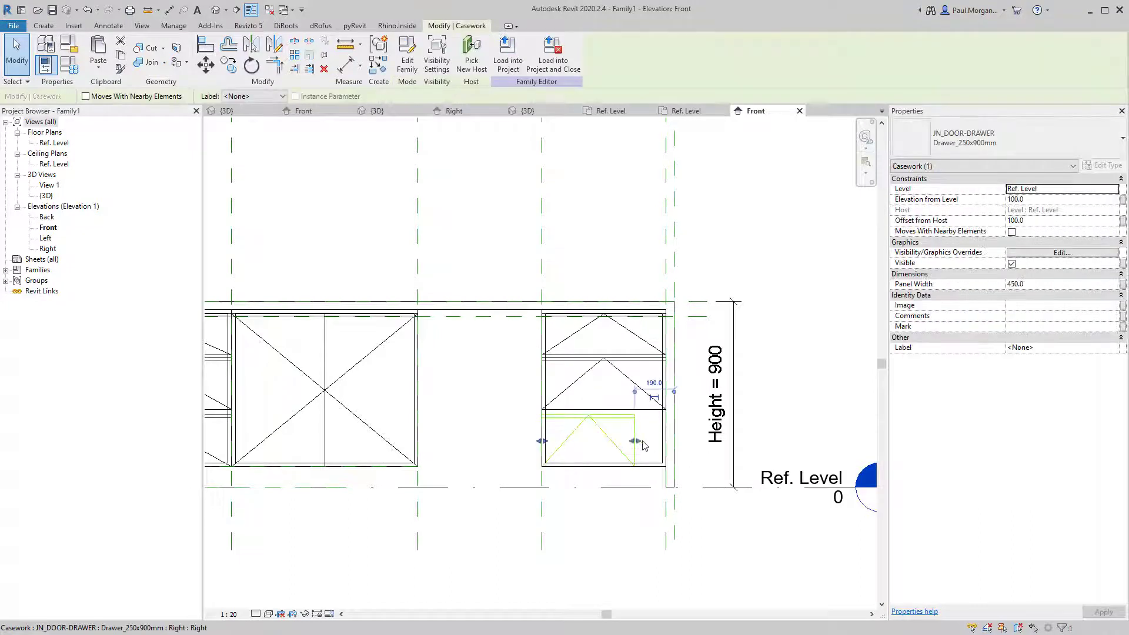
{"action": "left_click_drag", "start_coordinate": [636, 441], "coordinate": [666, 441]}
{"action": "left_click", "coordinate": [611, 530]}
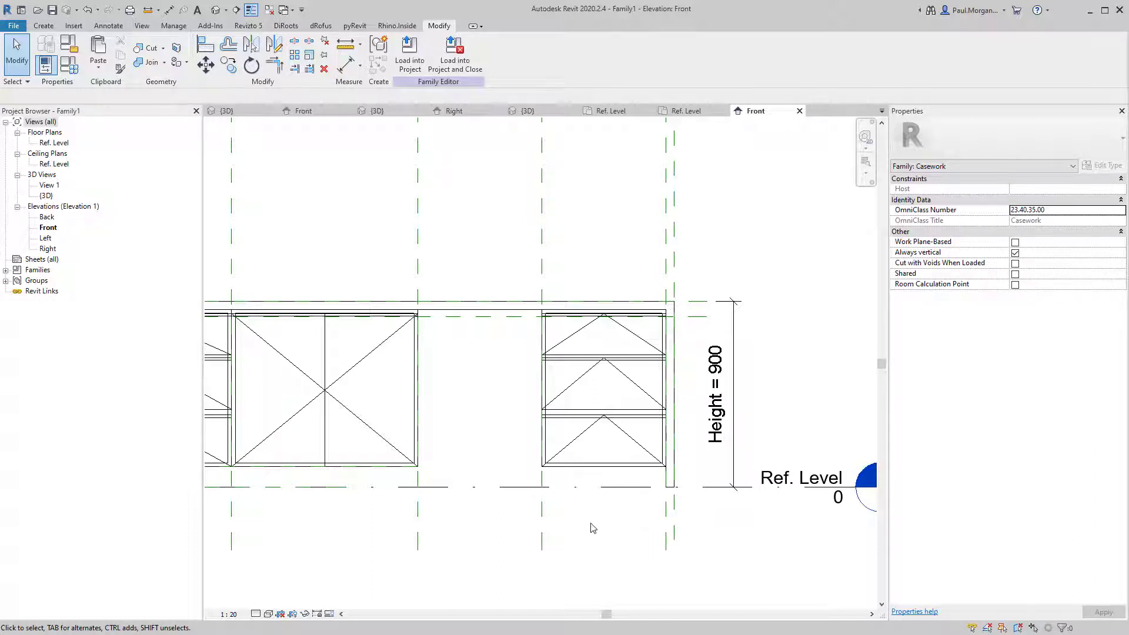
{"action": "middle_click_drag", "start_coordinate": [593, 528], "coordinate": [671, 503]}
{"action": "scroll", "coordinate": [670, 504], "scroll_direction": "down", "scroll_amount": 1}
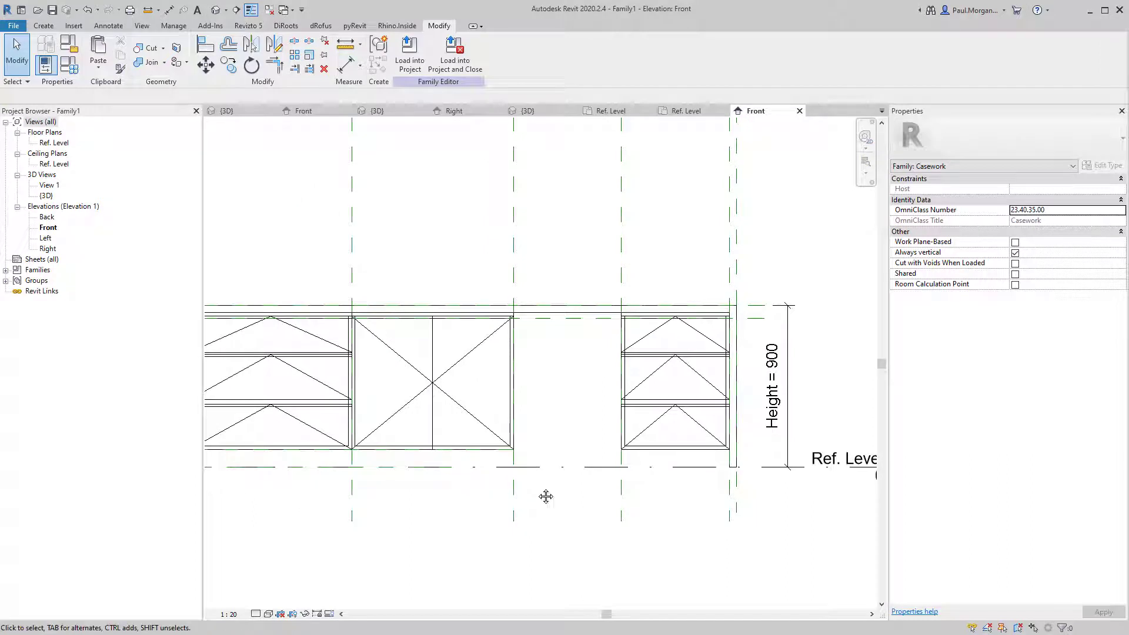
Check the widened top and middle drawers in the desk's 3D view.
{"action": "mouse_move", "coordinate": [546, 497]}
{"action": "middle_mouse_down"}
{"action": "mouse_move", "coordinate": [534, 500]}
{"action": "mouse_move", "coordinate": [553, 501]}
{"action": "middle_mouse_up"}
{"action": "left_click", "coordinate": [215, 10]}
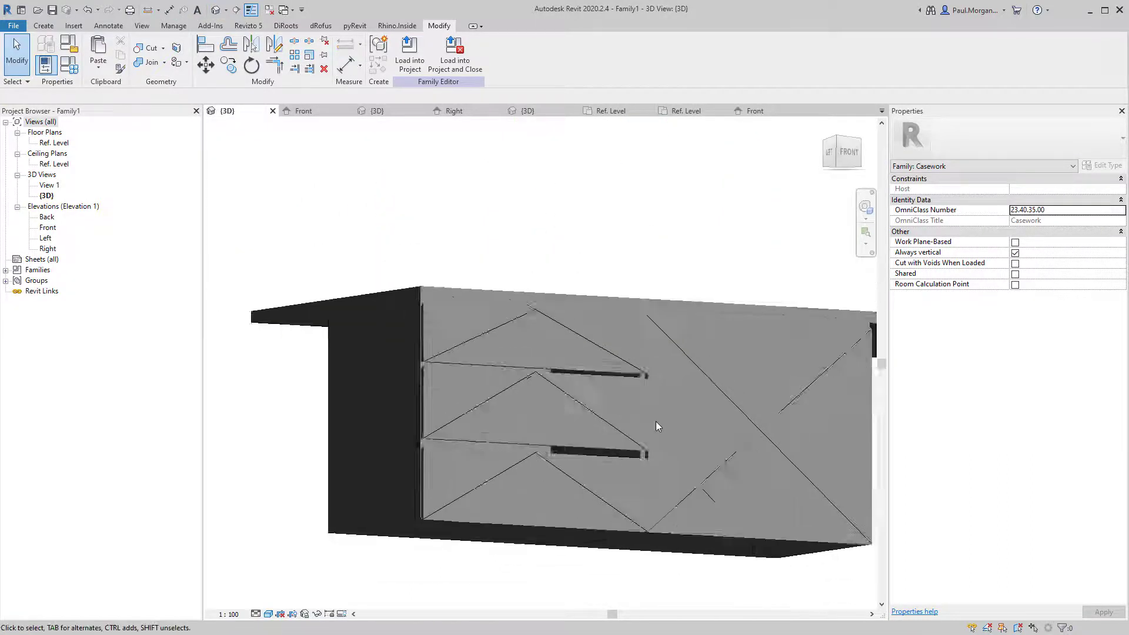
{"action": "middle_click_drag", "start_coordinate": [794, 537], "coordinate": [565, 467], "text": "shift"}
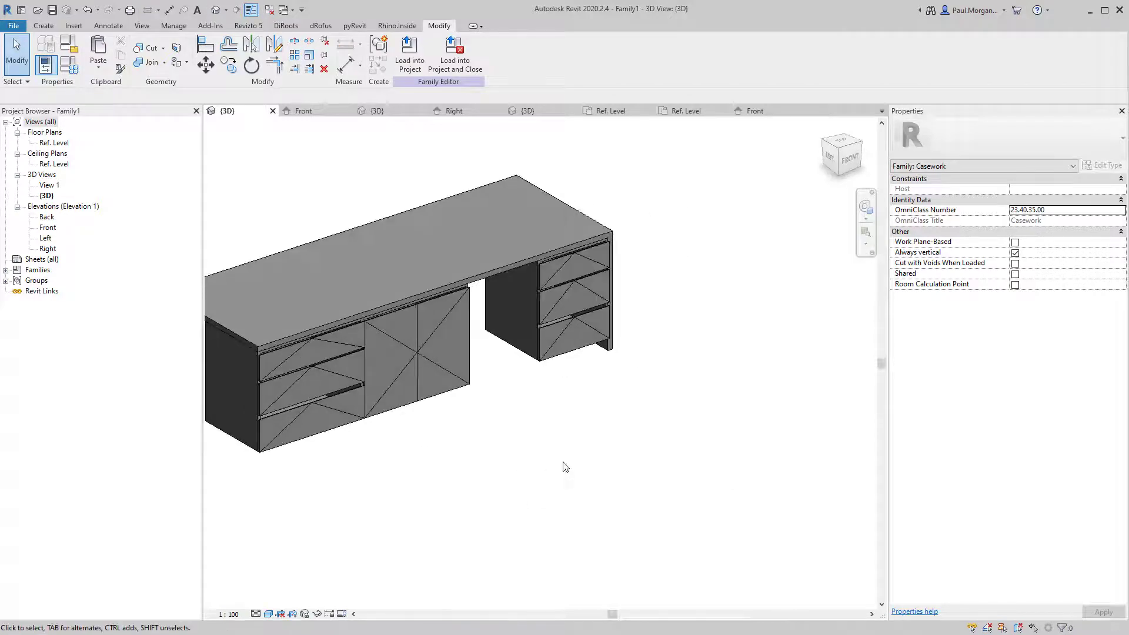
{"action": "scroll", "coordinate": [542, 452], "scroll_direction": "up", "scroll_amount": 10}
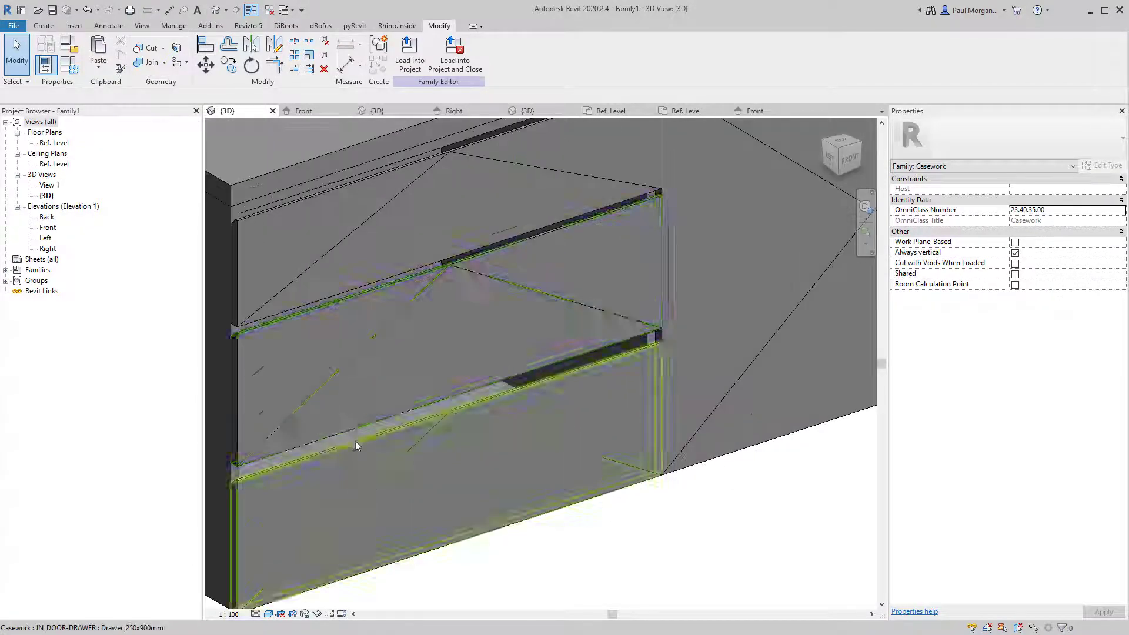
{"action": "left_click", "coordinate": [368, 349]}
{"action": "scroll", "coordinate": [368, 363], "scroll_direction": "down", "scroll_amount": 3}
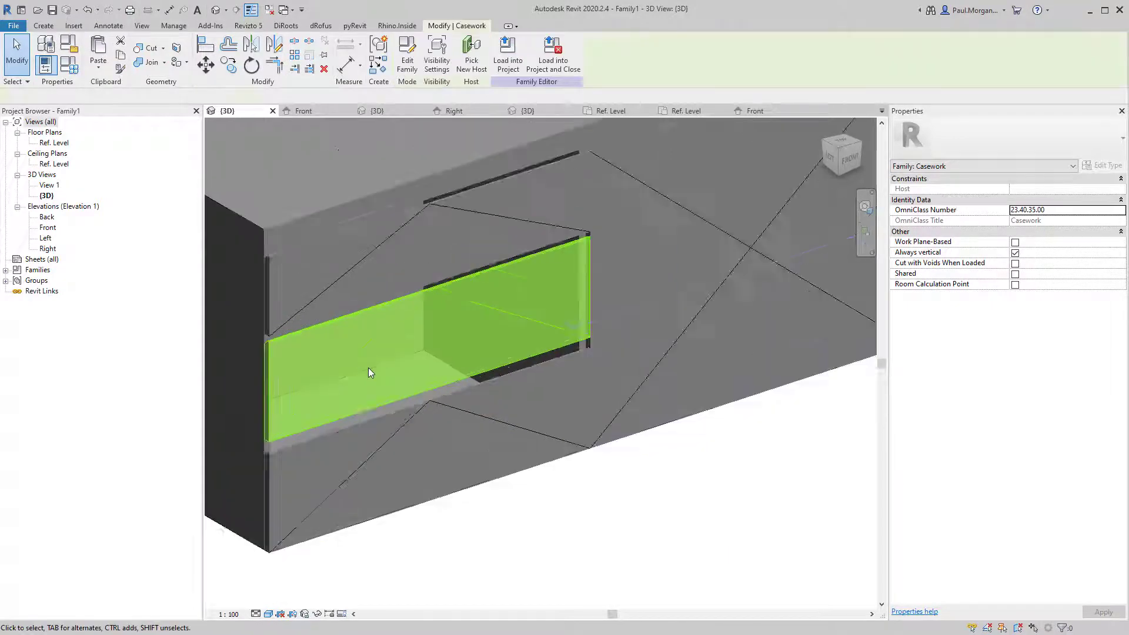
{"action": "left_click", "coordinate": [477, 513]}
{"action": "middle_click_drag", "start_coordinate": [471, 513], "coordinate": [530, 535]}
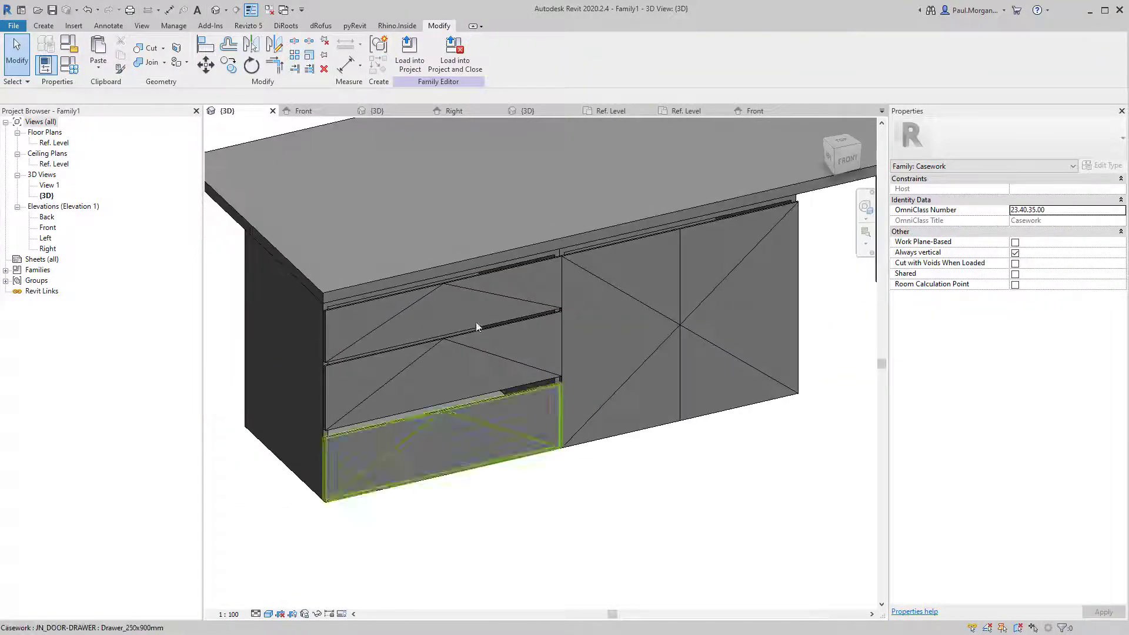
{"action": "left_click", "coordinate": [474, 288]}
Return to the Front elevation and show the Create tab's form tools.
{"action": "double_click", "coordinate": [53, 143]}
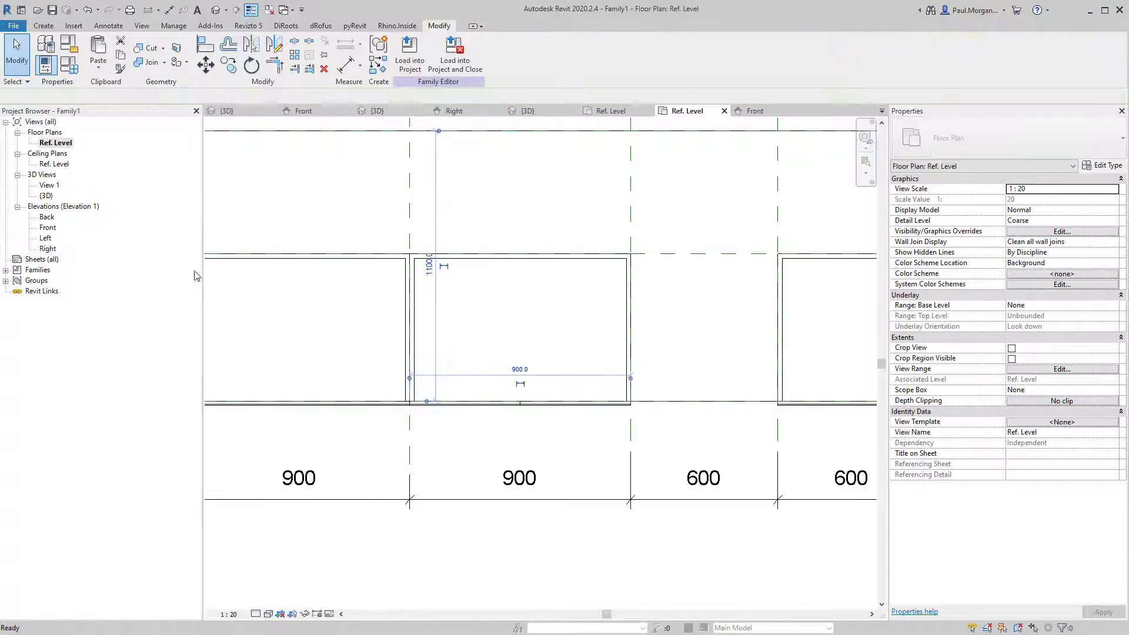
{"action": "double_click", "coordinate": [47, 228]}
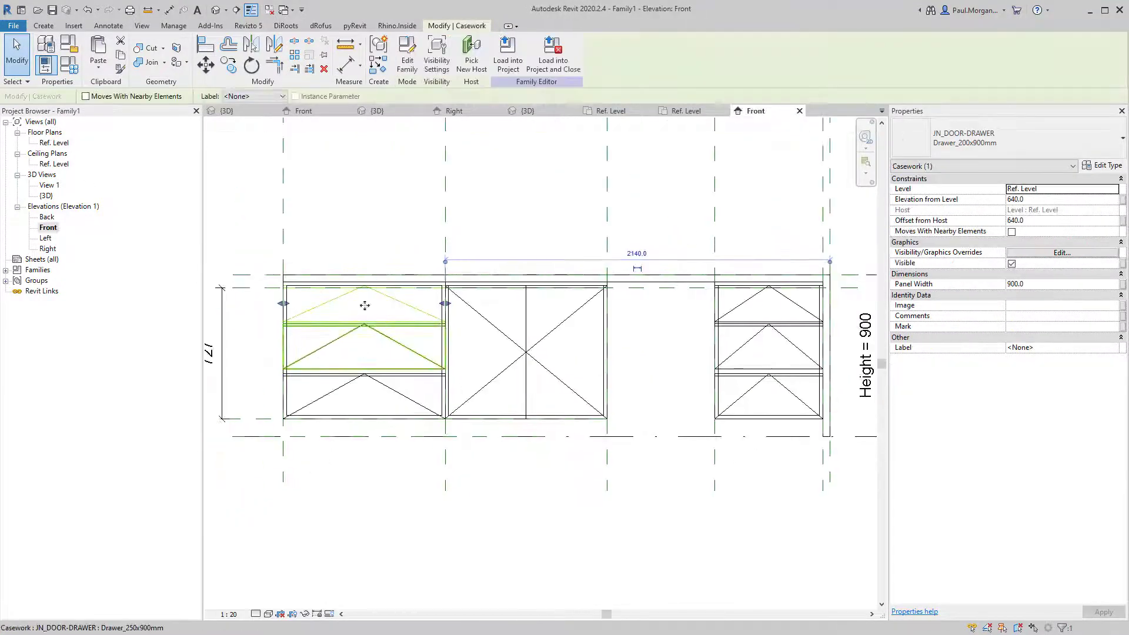
{"action": "left_click", "coordinate": [356, 236]}
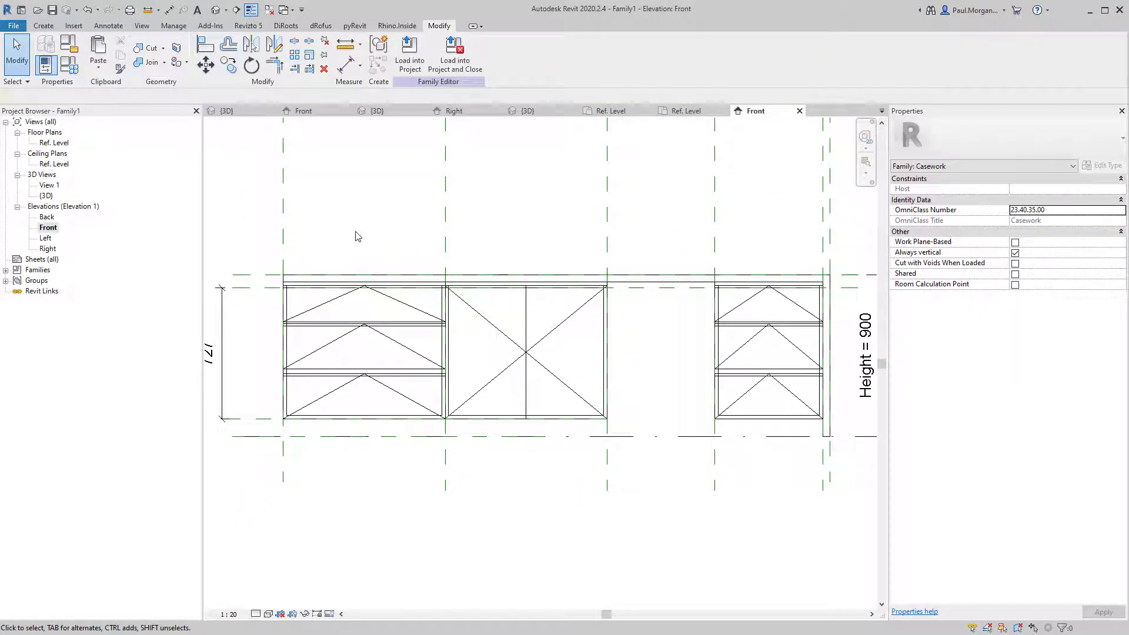
{"action": "left_click", "coordinate": [43, 26]}
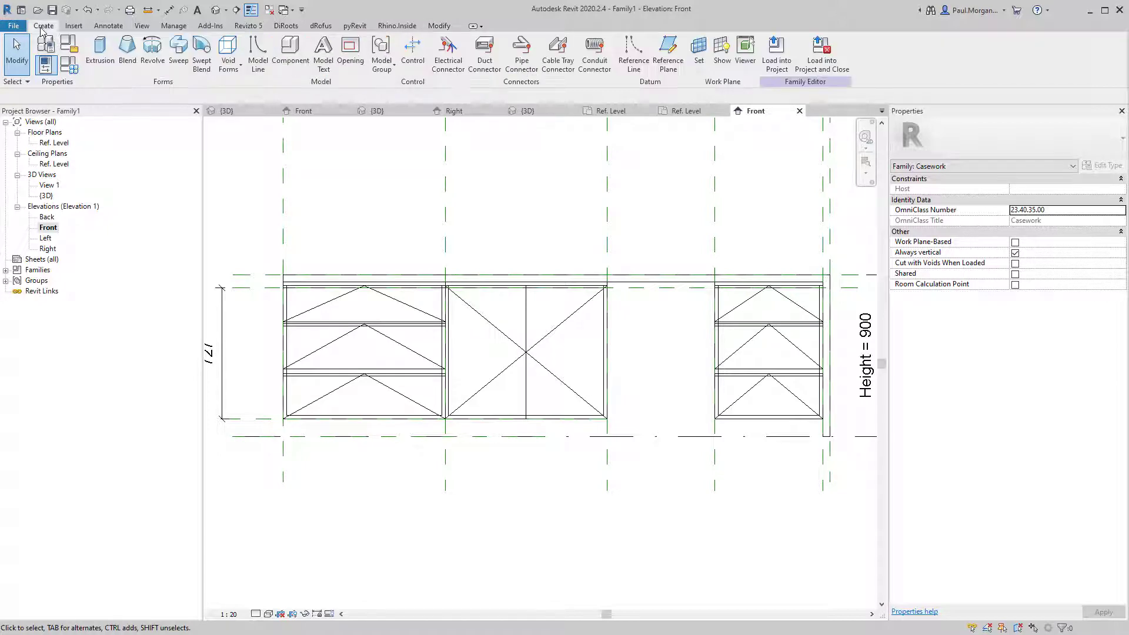
Start a rectangle-drawn extrusion and sketch a 30-high strip along the first drawer's top.
{"action": "left_click", "coordinate": [108, 63]}
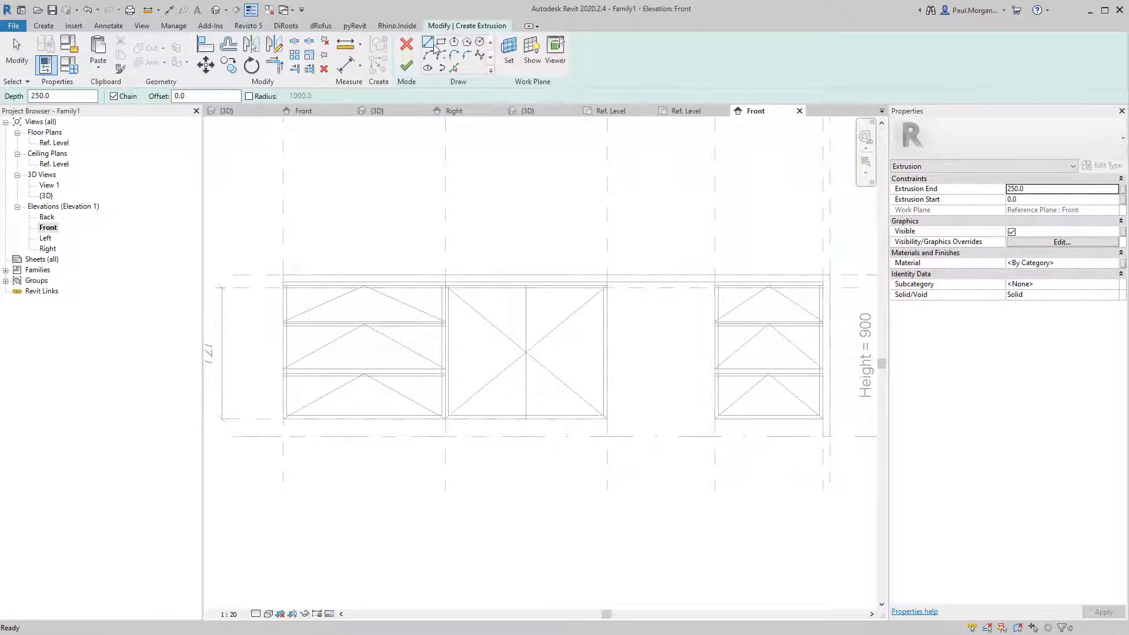
{"action": "left_click", "coordinate": [441, 42]}
{"action": "scroll", "coordinate": [298, 292], "scroll_direction": "up", "scroll_amount": 5}
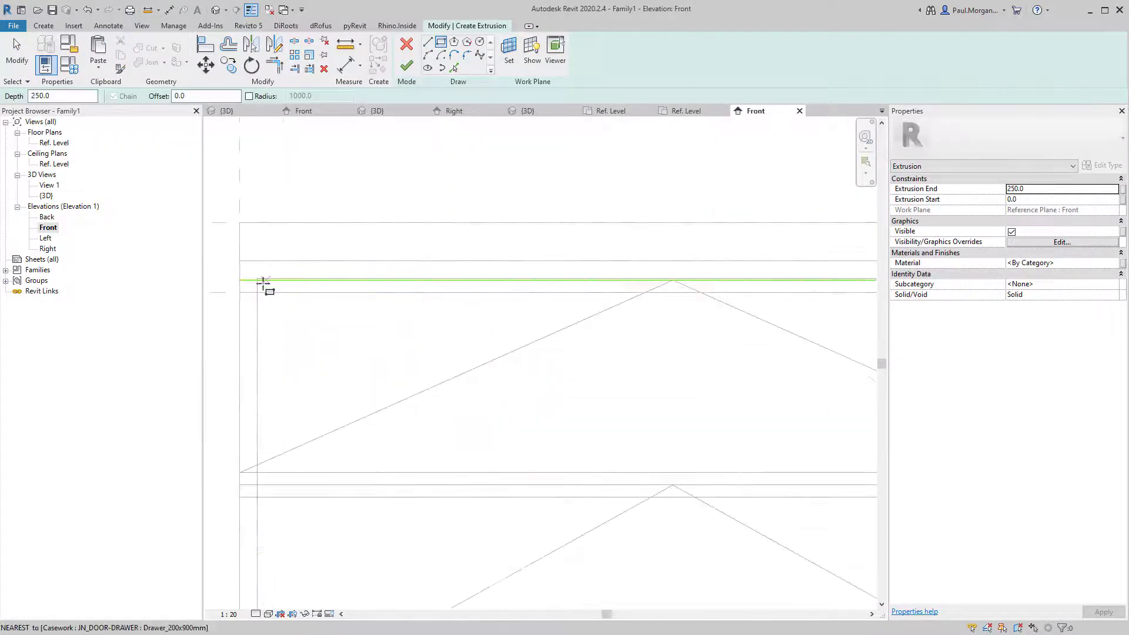
{"action": "scroll", "coordinate": [258, 281], "scroll_direction": "up", "scroll_amount": 3}
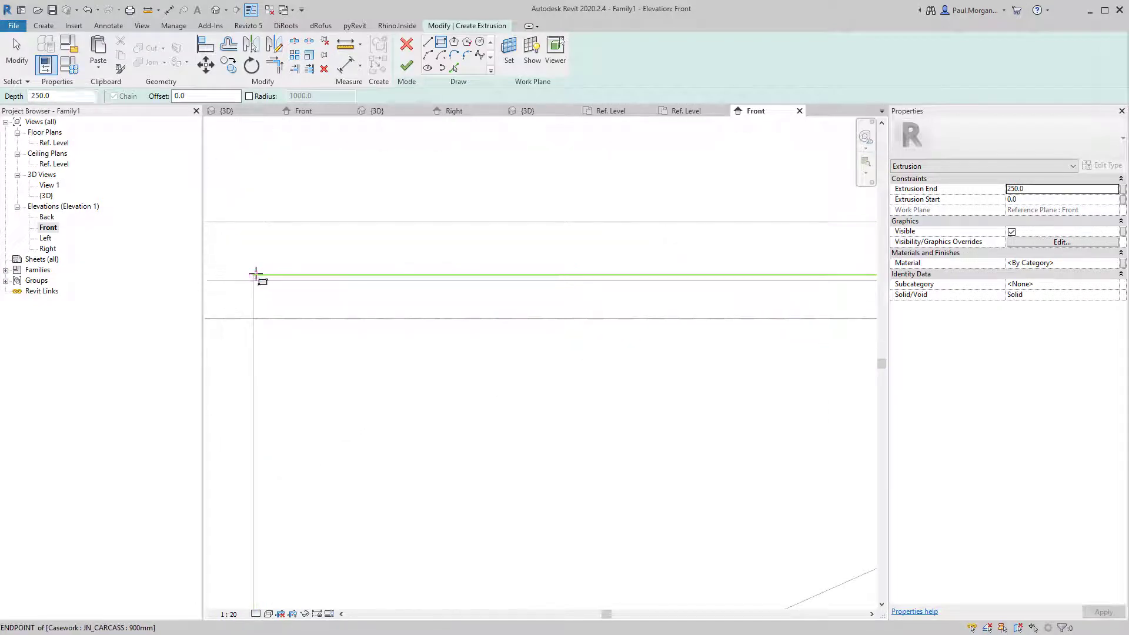
{"action": "left_click", "coordinate": [256, 275]}
{"action": "scroll", "coordinate": [356, 315], "scroll_direction": "down", "scroll_amount": 4}
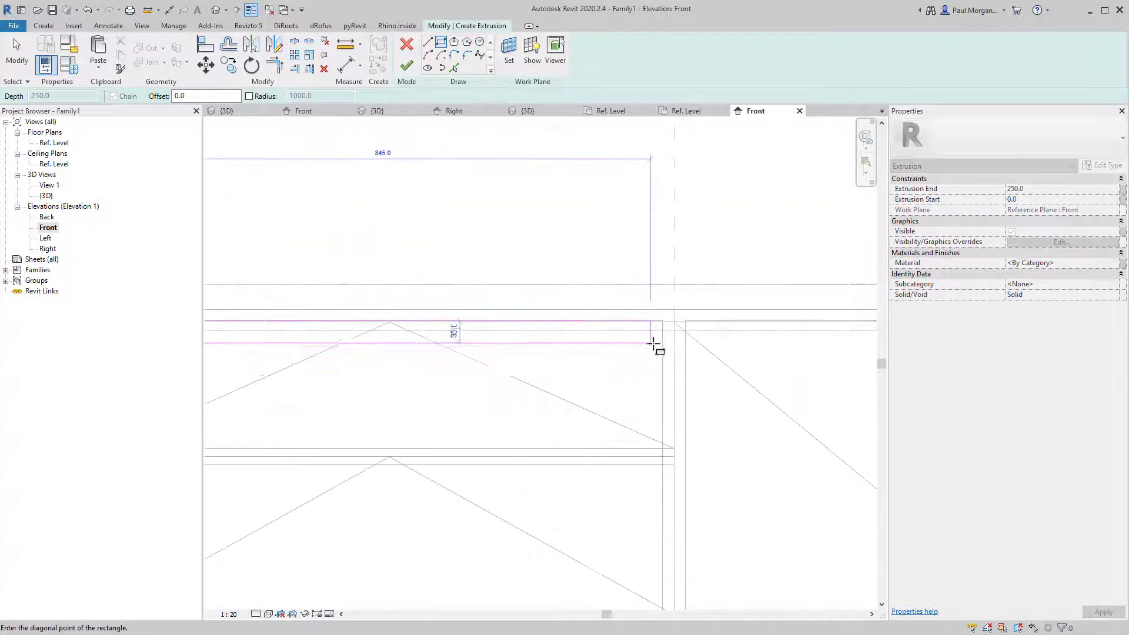
{"action": "left_click", "coordinate": [675, 346]}
{"action": "key", "text": "Escape"}
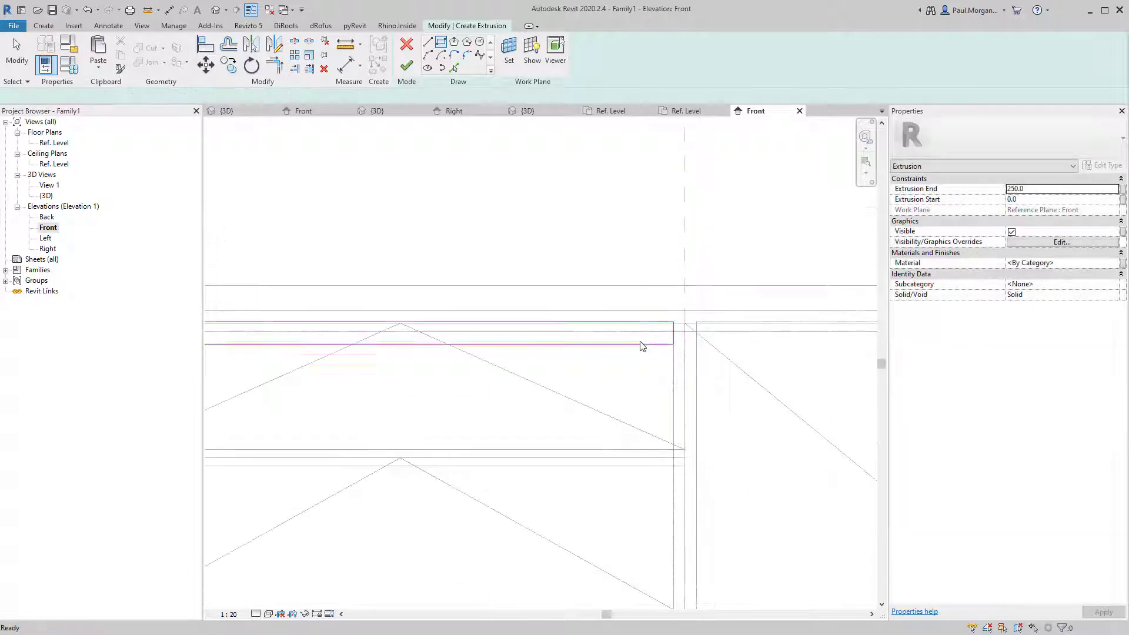
{"action": "left_click", "coordinate": [482, 342]}
{"action": "middle_click_drag", "start_coordinate": [530, 335], "coordinate": [706, 329]}
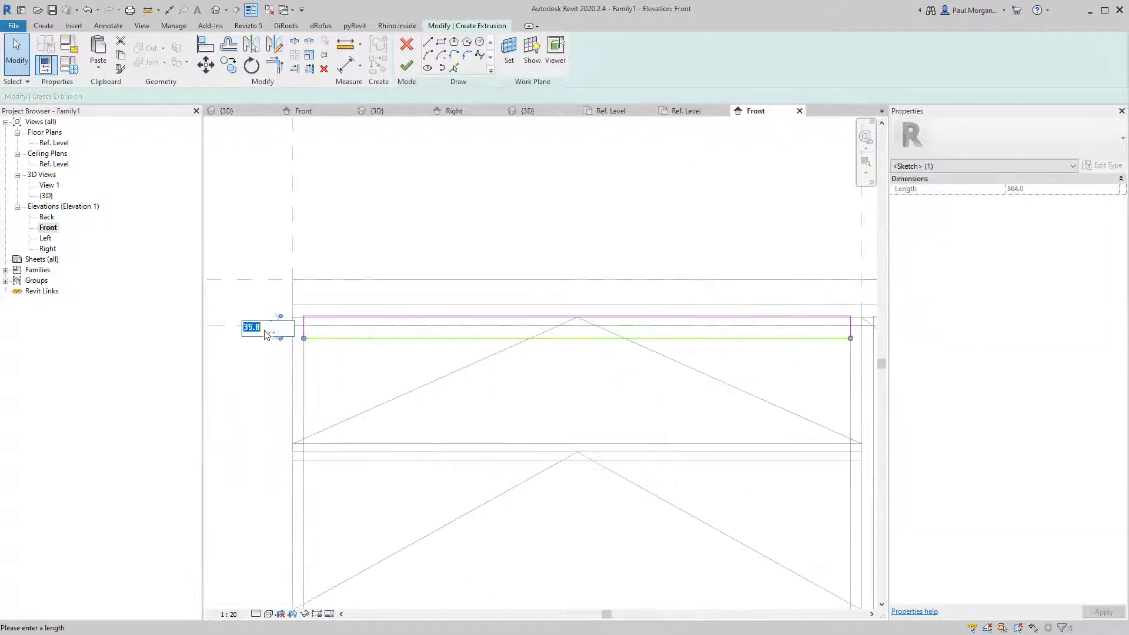
{"action": "key", "text": "Return"}
{"action": "left_click", "coordinate": [312, 325]}
{"action": "scroll", "coordinate": [313, 324], "scroll_direction": "down", "scroll_amount": 4}
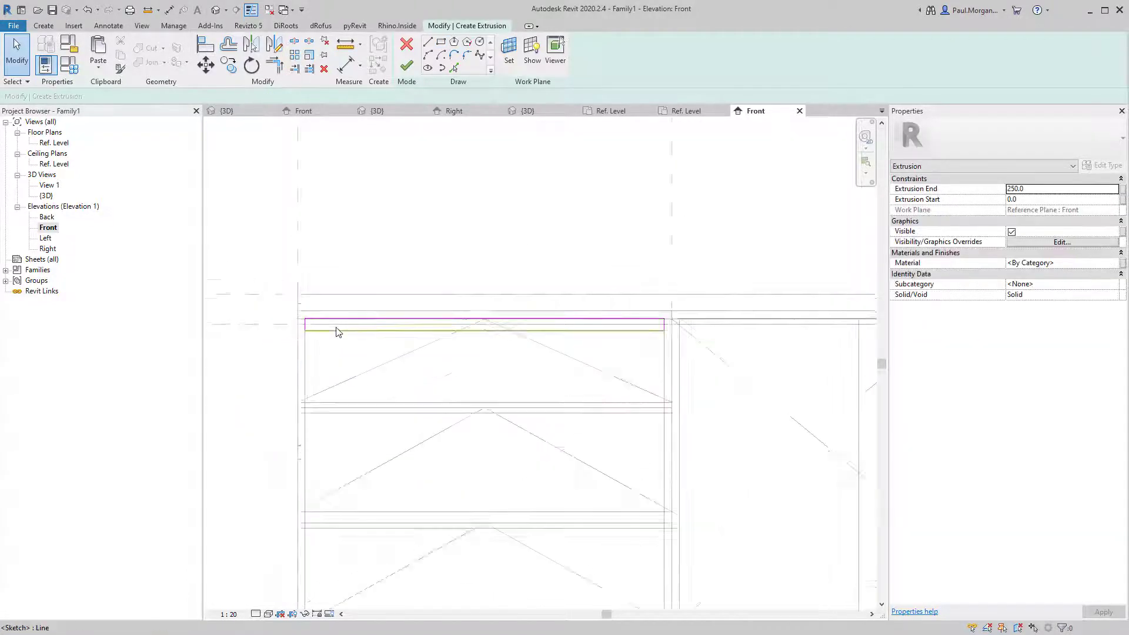
{"action": "middle_click_drag", "start_coordinate": [456, 393], "coordinate": [400, 374]}
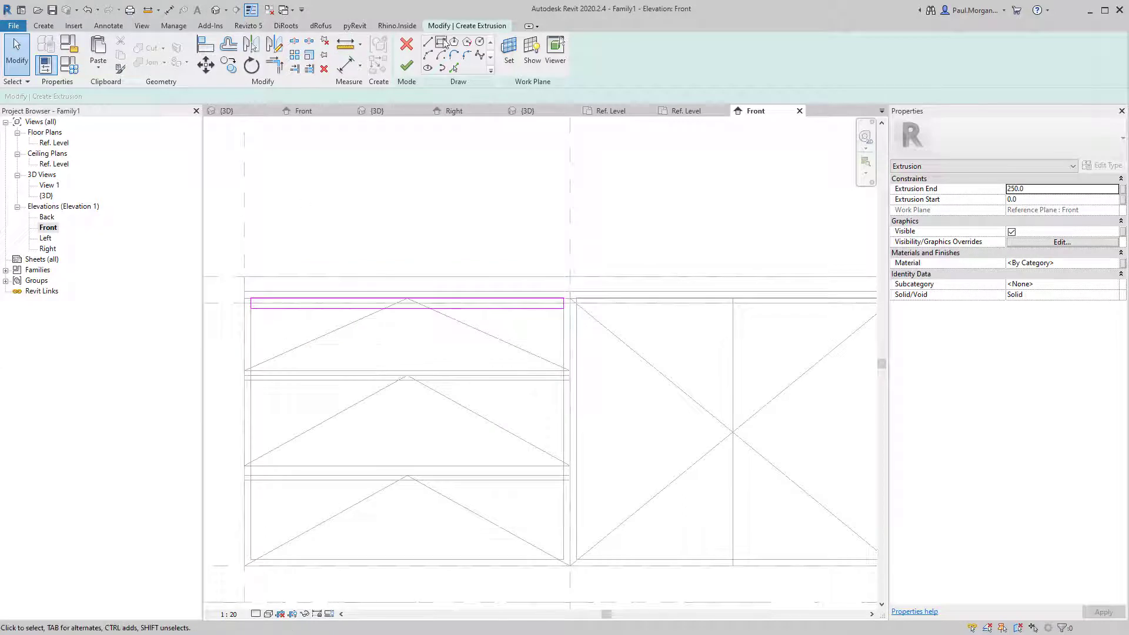
{"action": "scroll", "coordinate": [227, 377], "scroll_direction": "up", "scroll_amount": 4}
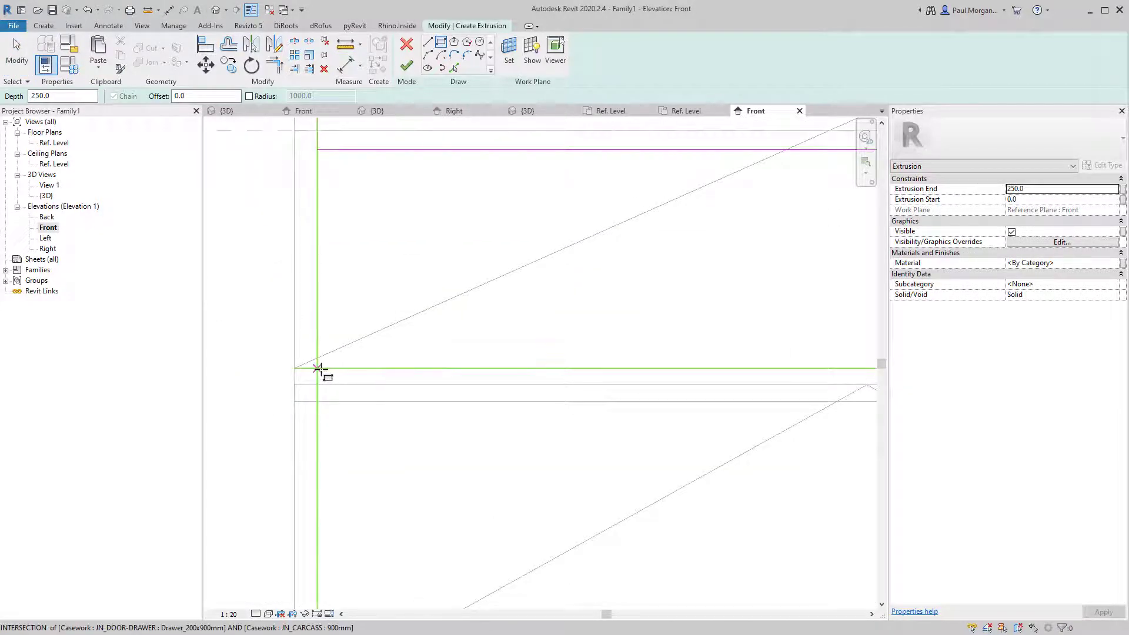
Sketch strips along the second and third left drawers and across the middle door top.
{"action": "left_click", "coordinate": [319, 369]}
{"action": "scroll", "coordinate": [406, 401], "scroll_direction": "down", "scroll_amount": 2}
{"action": "left_click_drag", "start_coordinate": [642, 409], "coordinate": [398, 402]}
{"action": "left_click", "coordinate": [669, 391]}
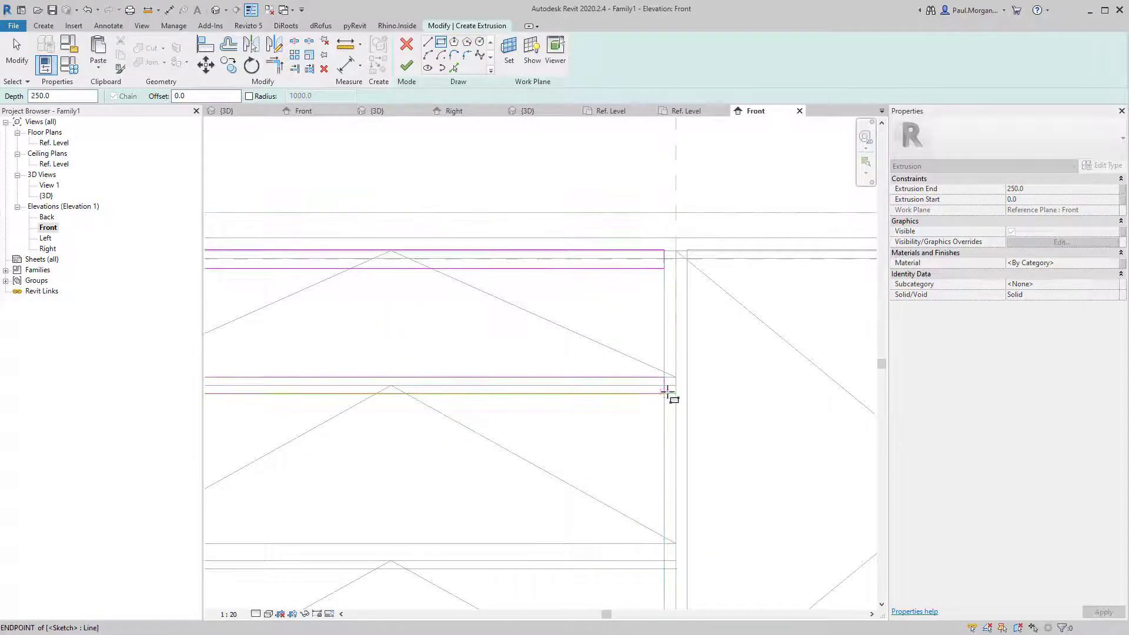
{"action": "middle_click_drag", "start_coordinate": [668, 391], "coordinate": [742, 342]}
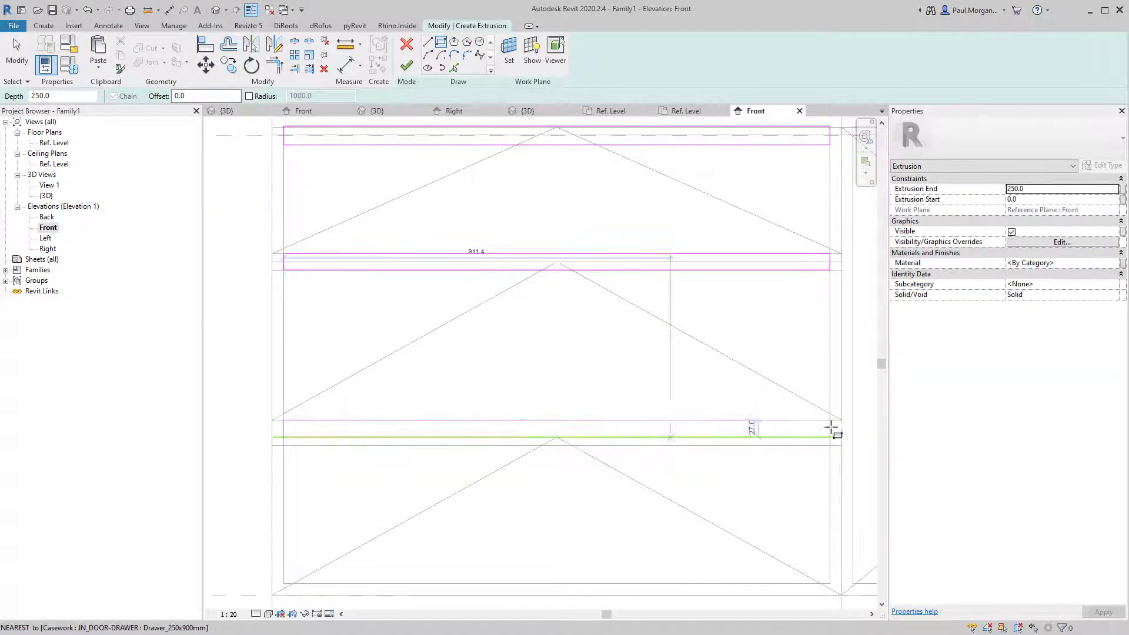
{"action": "left_click", "coordinate": [829, 445]}
{"action": "left_click", "coordinate": [822, 444]}
{"action": "scroll", "coordinate": [722, 417], "scroll_direction": "down", "scroll_amount": 3}
{"action": "middle_click_drag", "start_coordinate": [648, 440], "coordinate": [268, 430]}
{"action": "scroll", "coordinate": [679, 333], "scroll_direction": "up", "scroll_amount": 3}
{"action": "scroll", "coordinate": [547, 332], "scroll_direction": "down", "scroll_amount": 3}
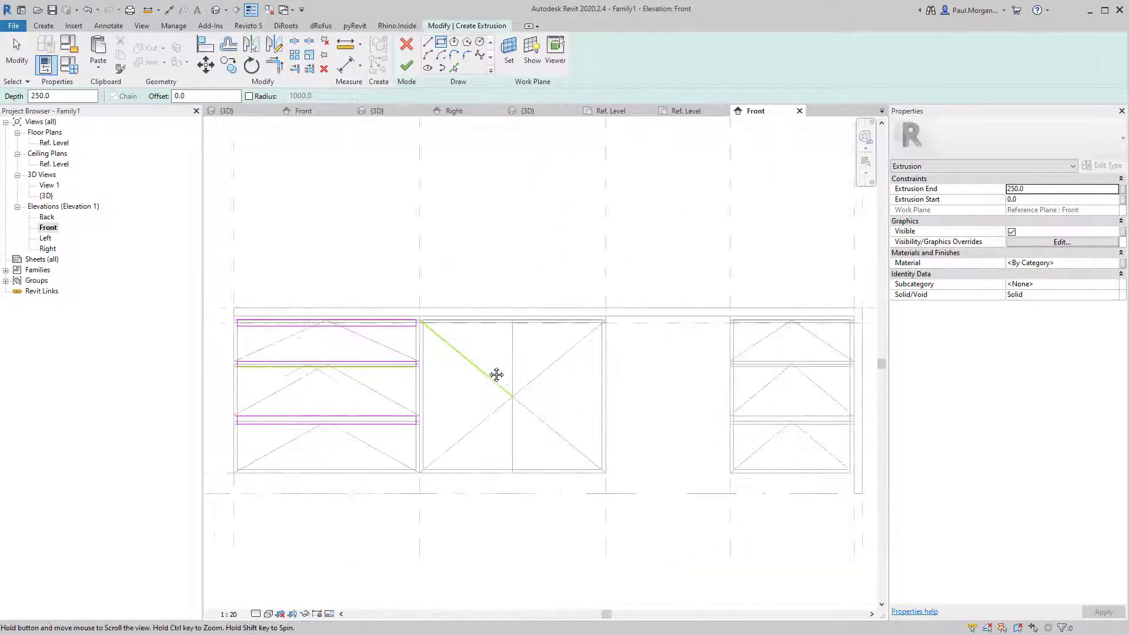
{"action": "scroll", "coordinate": [412, 308], "scroll_direction": "up", "scroll_amount": 4}
{"action": "scroll", "coordinate": [491, 350], "scroll_direction": "up", "scroll_amount": 3}
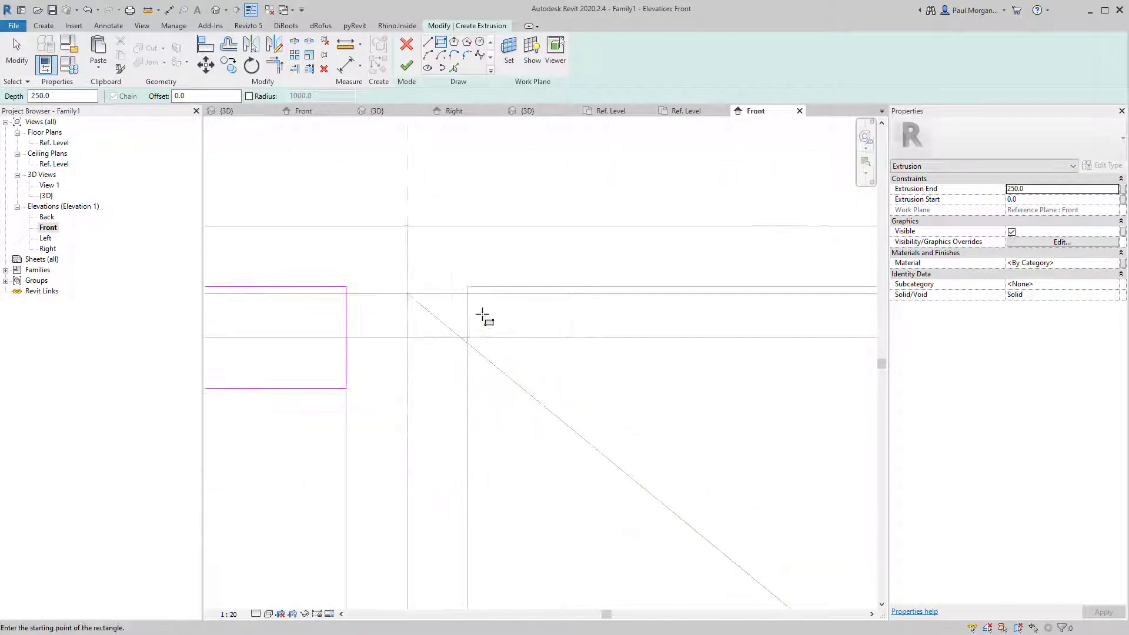
{"action": "left_click", "coordinate": [468, 287]}
{"action": "scroll", "coordinate": [552, 386], "scroll_direction": "down", "scroll_amount": 5}
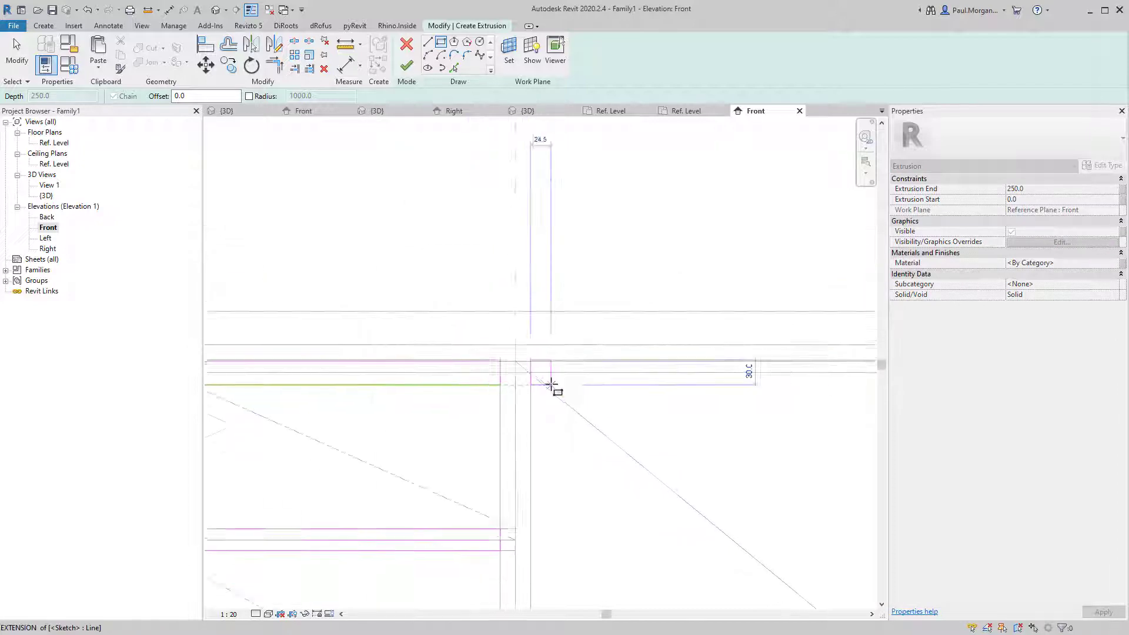
{"action": "scroll", "coordinate": [551, 385], "scroll_direction": "down", "scroll_amount": 2}
{"action": "middle_click_drag", "start_coordinate": [814, 404], "coordinate": [602, 397]}
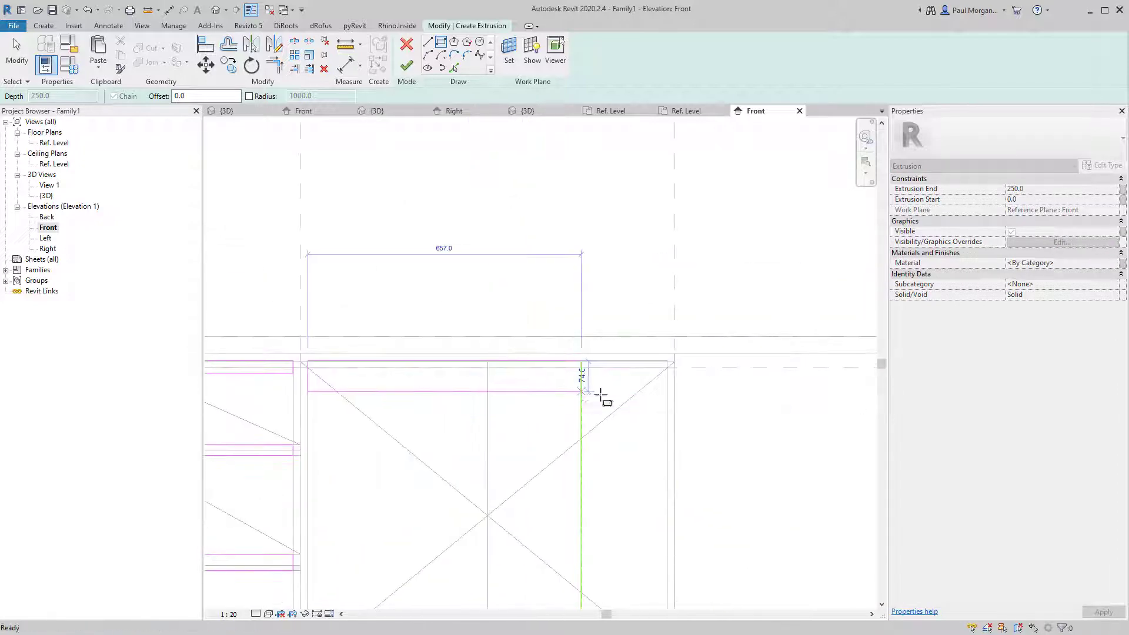
{"action": "left_click", "coordinate": [666, 373]}
{"action": "scroll", "coordinate": [524, 429], "scroll_direction": "down", "scroll_amount": 2}
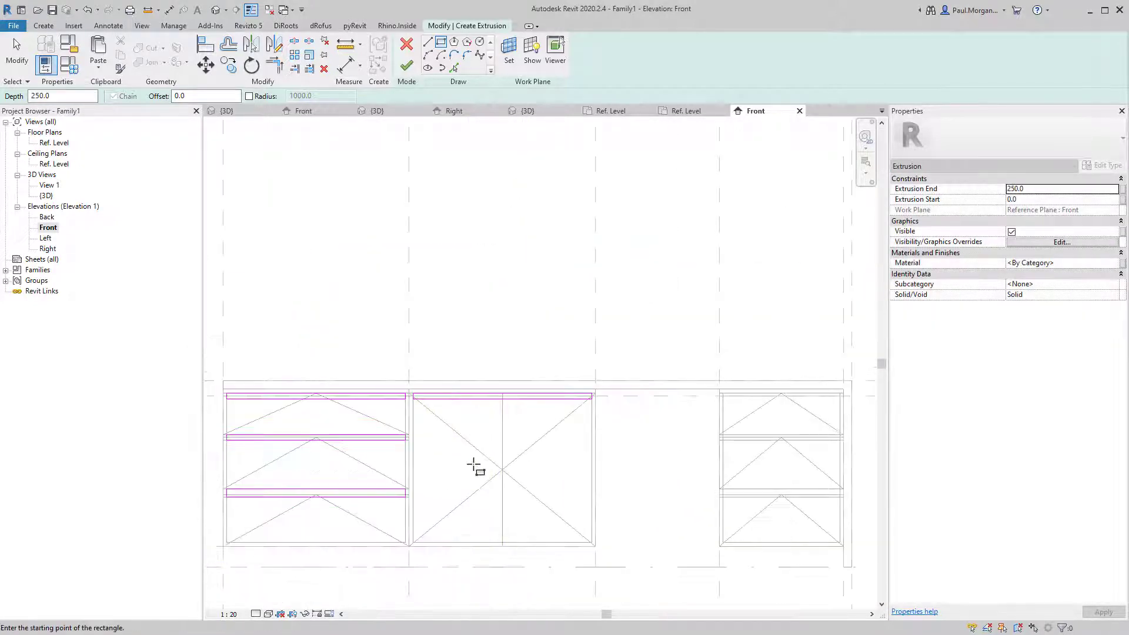
{"action": "scroll", "coordinate": [732, 408], "scroll_direction": "up", "scroll_amount": 4}
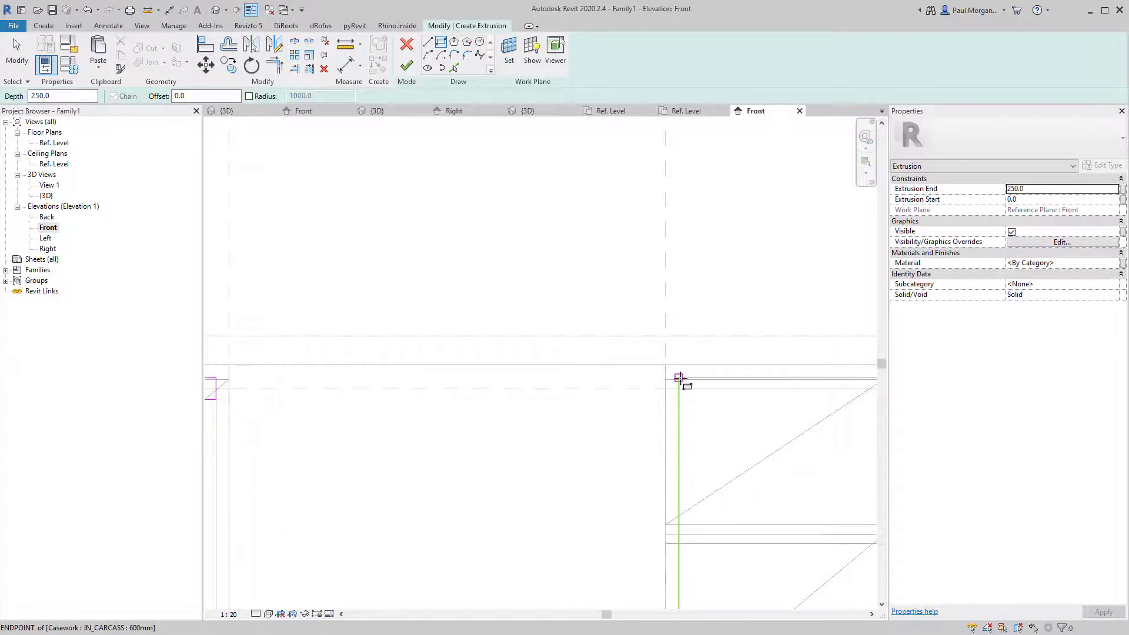
Sketch strips on the right cabinet's drawers (582.0, 564.0 and lowest), aligning the last one's bottom edge.
{"action": "left_click", "coordinate": [678, 378]}
{"action": "scroll", "coordinate": [737, 406], "scroll_direction": "down", "scroll_amount": 2}
{"action": "middle_click_drag", "start_coordinate": [780, 402], "coordinate": [552, 403]}
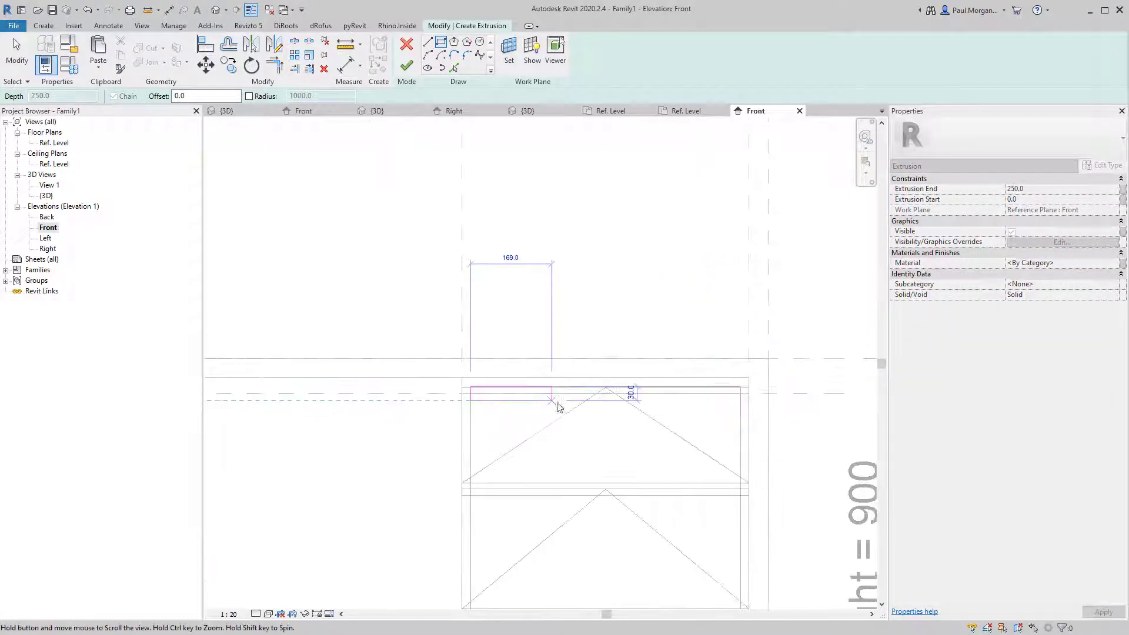
{"action": "scroll", "coordinate": [749, 399], "scroll_direction": "down", "scroll_amount": 2}
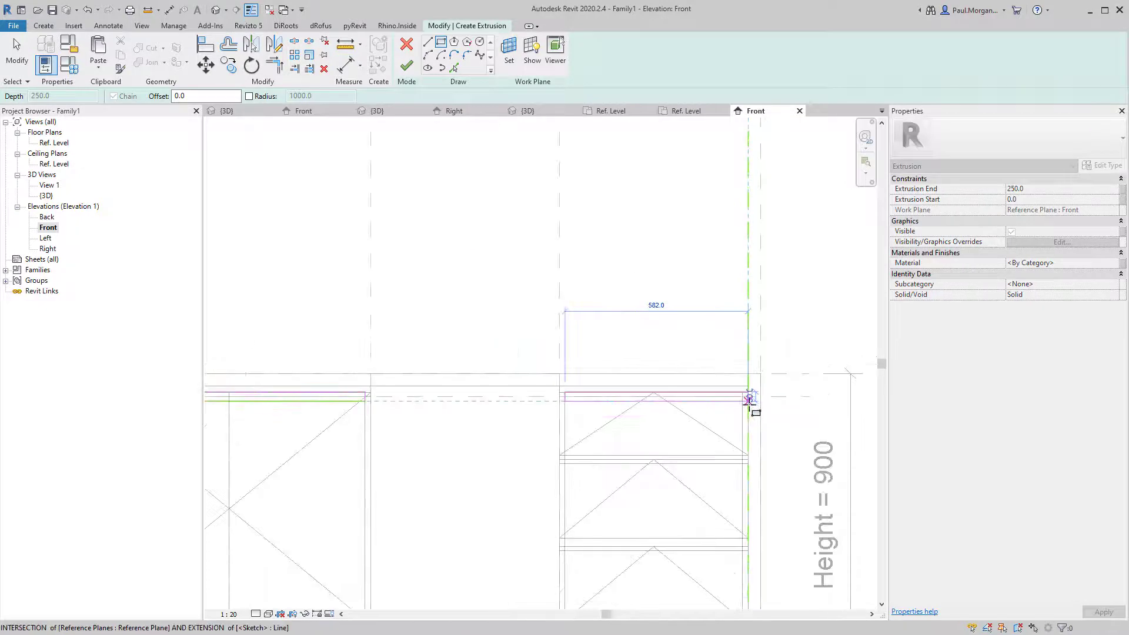
{"action": "left_click", "coordinate": [749, 400]}
{"action": "scroll", "coordinate": [580, 479], "scroll_direction": "up", "scroll_amount": 4}
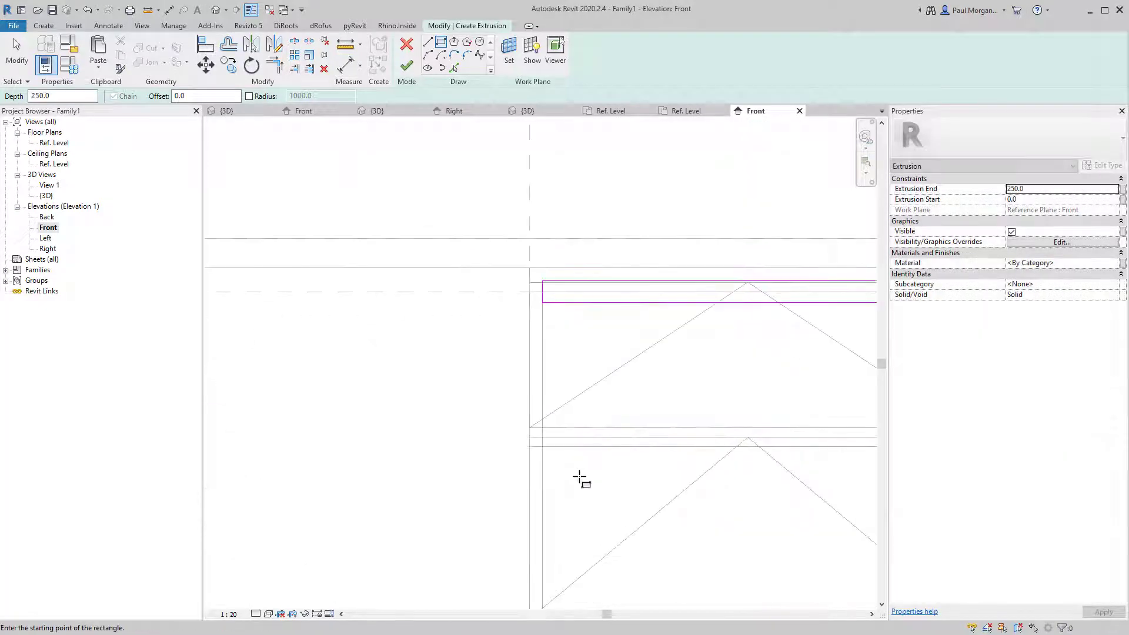
{"action": "left_click", "coordinate": [540, 429]}
{"action": "middle_click_drag", "start_coordinate": [732, 453], "coordinate": [540, 457]}
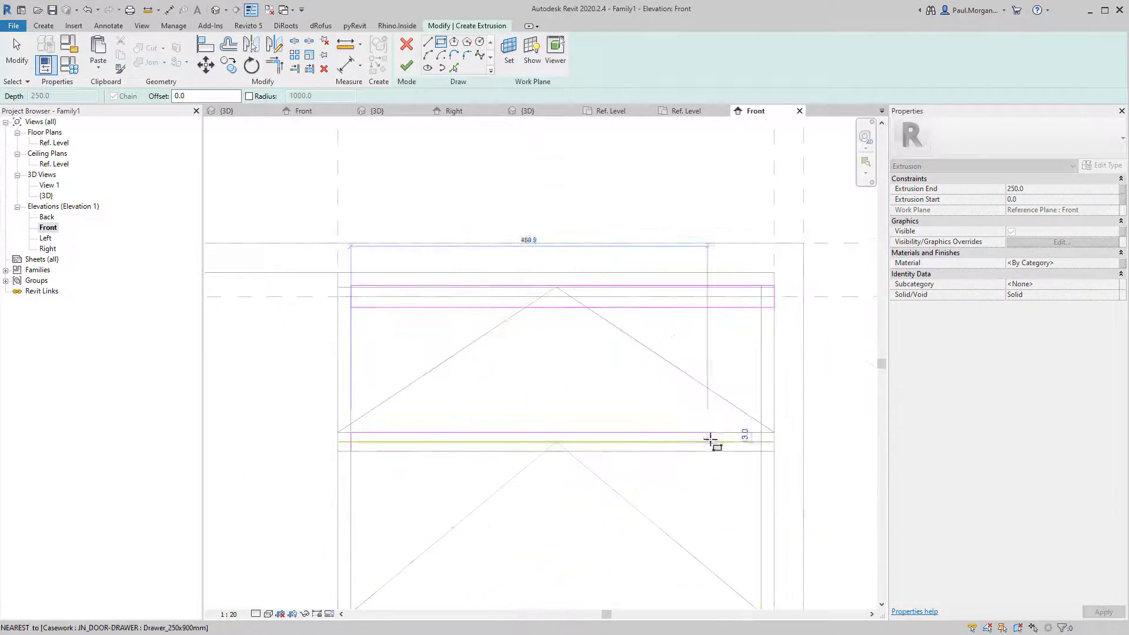
{"action": "left_click", "coordinate": [761, 451]}
{"action": "middle_click_drag", "start_coordinate": [561, 557], "coordinate": [575, 292]}
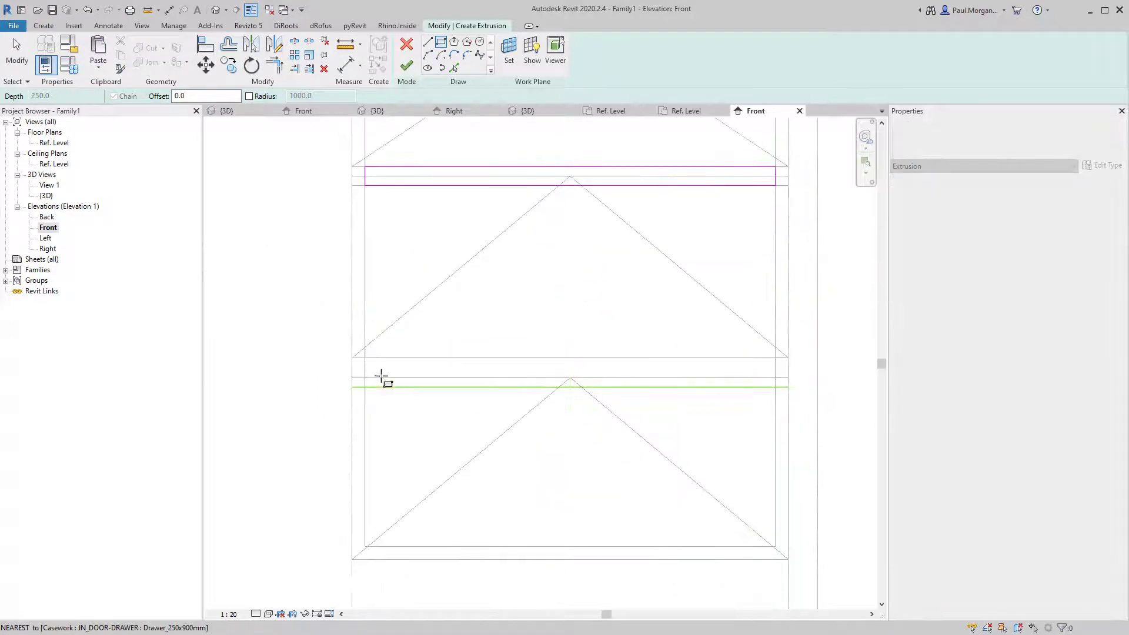
{"action": "left_click", "coordinate": [366, 357]}
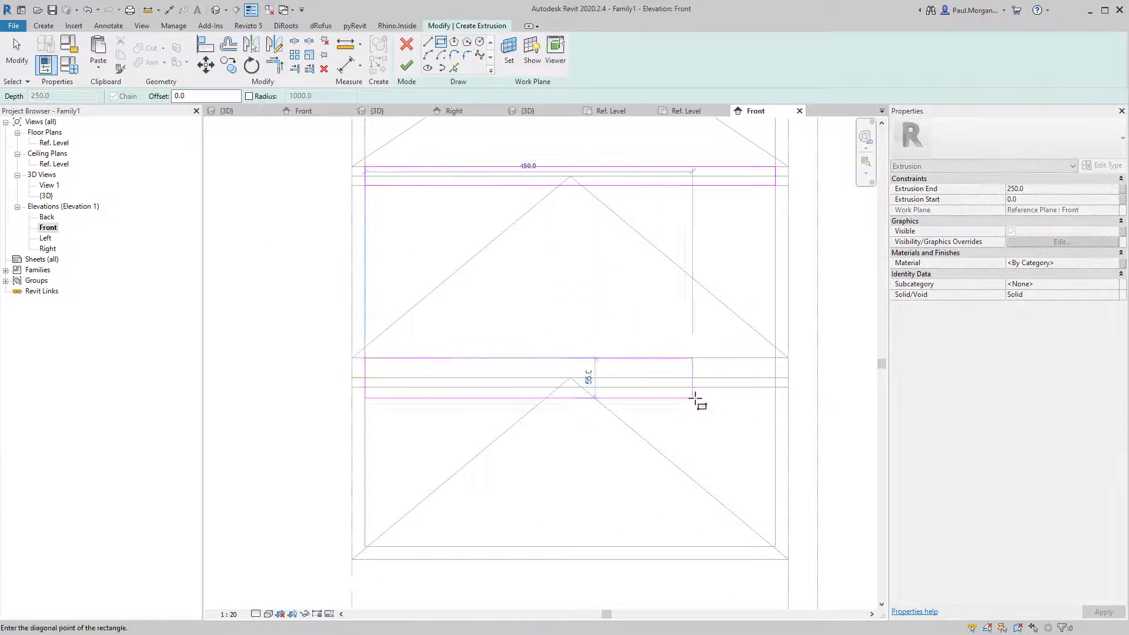
{"action": "left_click", "coordinate": [775, 391]}
{"action": "key", "text": "Escape"}
{"action": "key", "text": "Escape"}
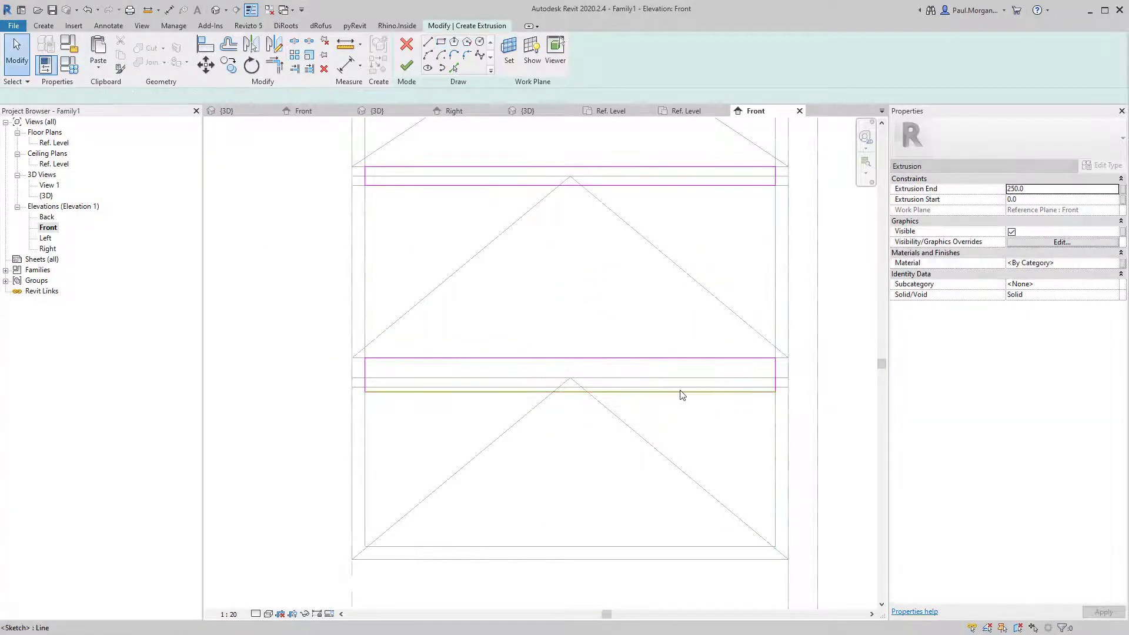
{"action": "left_click", "coordinate": [671, 390]}
{"action": "mouse_move", "coordinate": [669, 390]}
{"action": "left_mouse_down"}
{"action": "mouse_move", "coordinate": [670, 374]}
{"action": "mouse_move", "coordinate": [674, 389]}
{"action": "left_mouse_up"}
{"action": "left_click", "coordinate": [672, 428]}
{"action": "scroll", "coordinate": [673, 432], "scroll_direction": "down", "scroll_amount": 4}
{"action": "middle_click_drag", "start_coordinate": [464, 484], "coordinate": [581, 468]}
{"action": "scroll", "coordinate": [376, 489], "scroll_direction": "down", "scroll_amount": 1}
{"action": "middle_click_drag", "start_coordinate": [400, 486], "coordinate": [483, 471]}
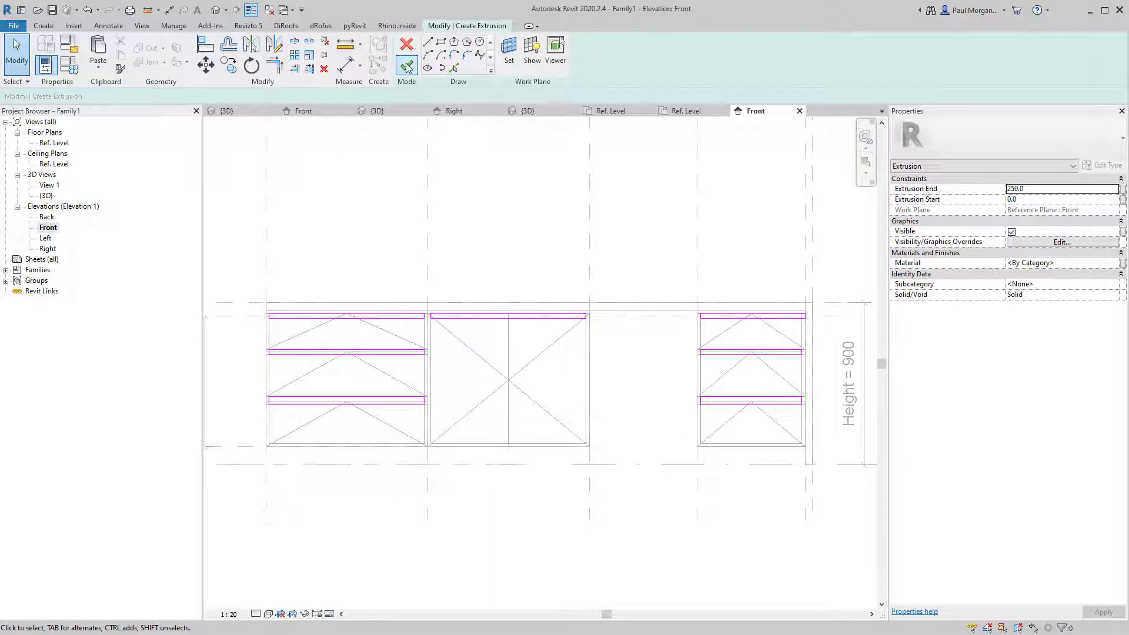
Finish the extrusion sketch and inspect the new strips in the 3D view.
{"action": "left_click", "coordinate": [408, 67]}
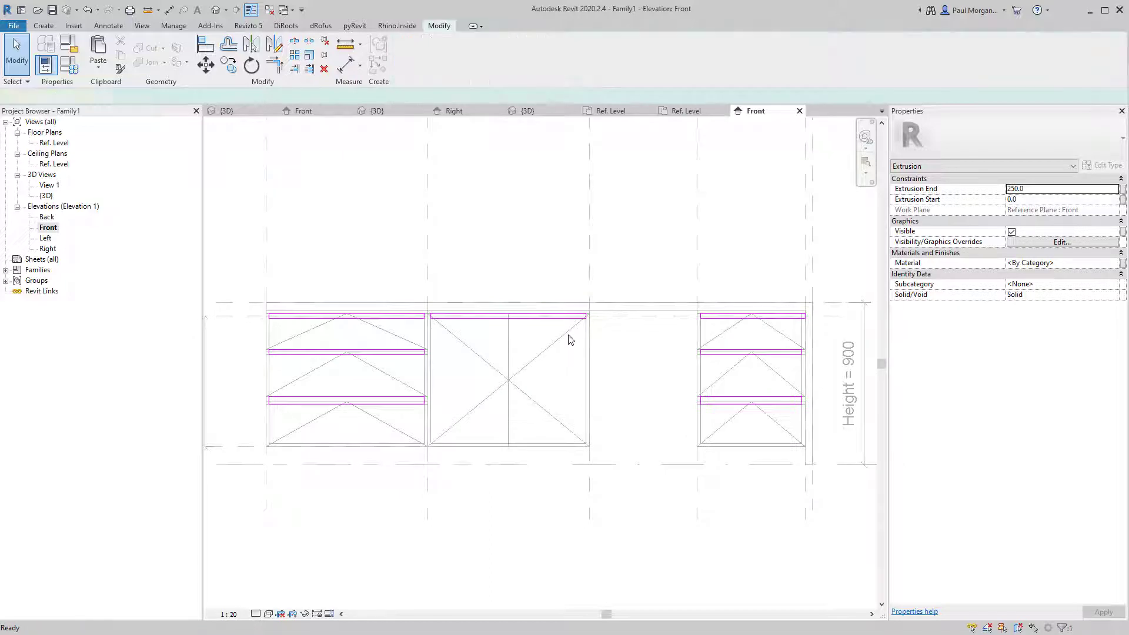
{"action": "left_click", "coordinate": [223, 13]}
{"action": "key", "text": "Escape"}
{"action": "scroll", "coordinate": [544, 336], "scroll_direction": "up", "scroll_amount": 3}
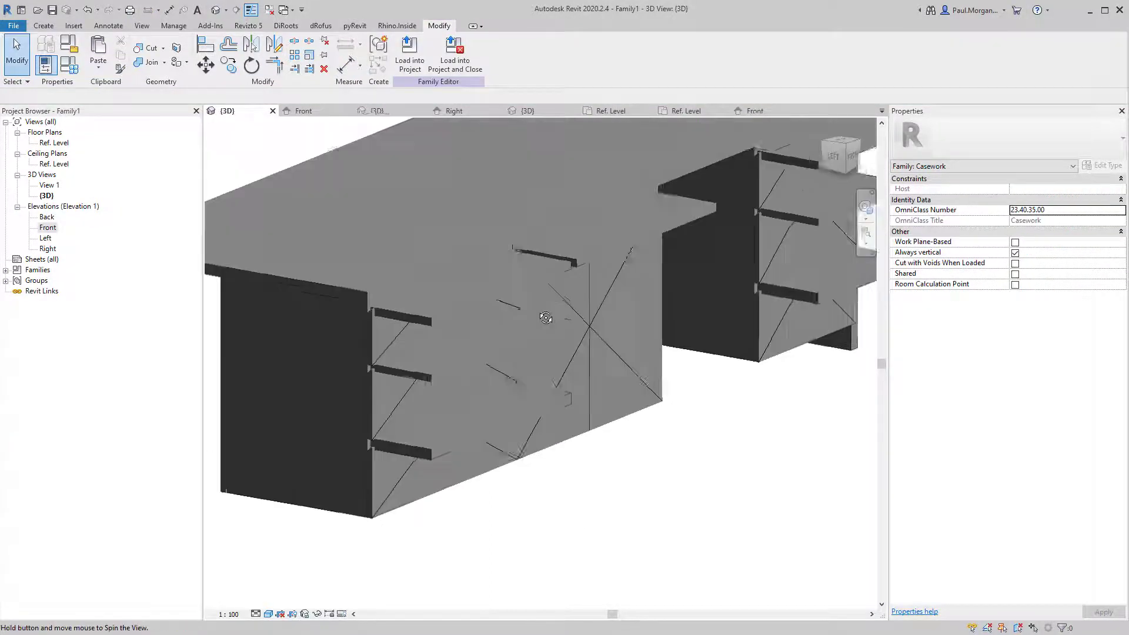
{"action": "left_click", "coordinate": [520, 308]}
{"action": "middle_click_drag", "start_coordinate": [520, 307], "coordinate": [359, 371]}
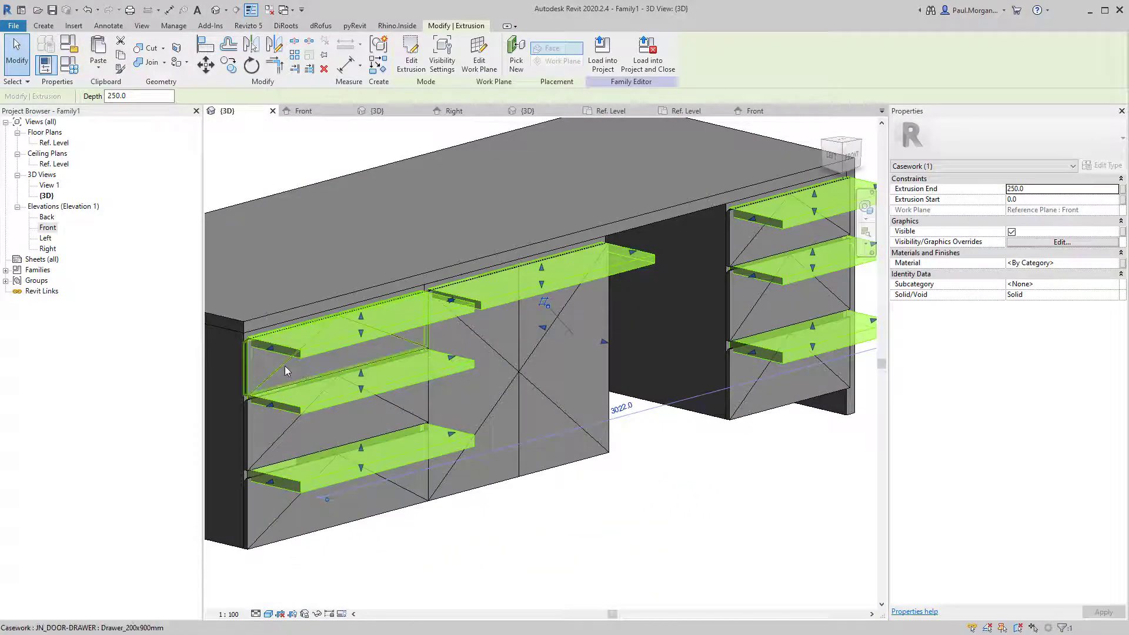
{"action": "left_click", "coordinate": [291, 356]}
{"action": "key", "text": "Escape"}
{"action": "middle_click_drag", "start_coordinate": [349, 412], "coordinate": [370, 363], "text": "shift"}
Set the strip extrusion's Extrusion Start to -18.0 and Extrusion End to 0.
{"action": "left_click", "coordinate": [352, 384]}
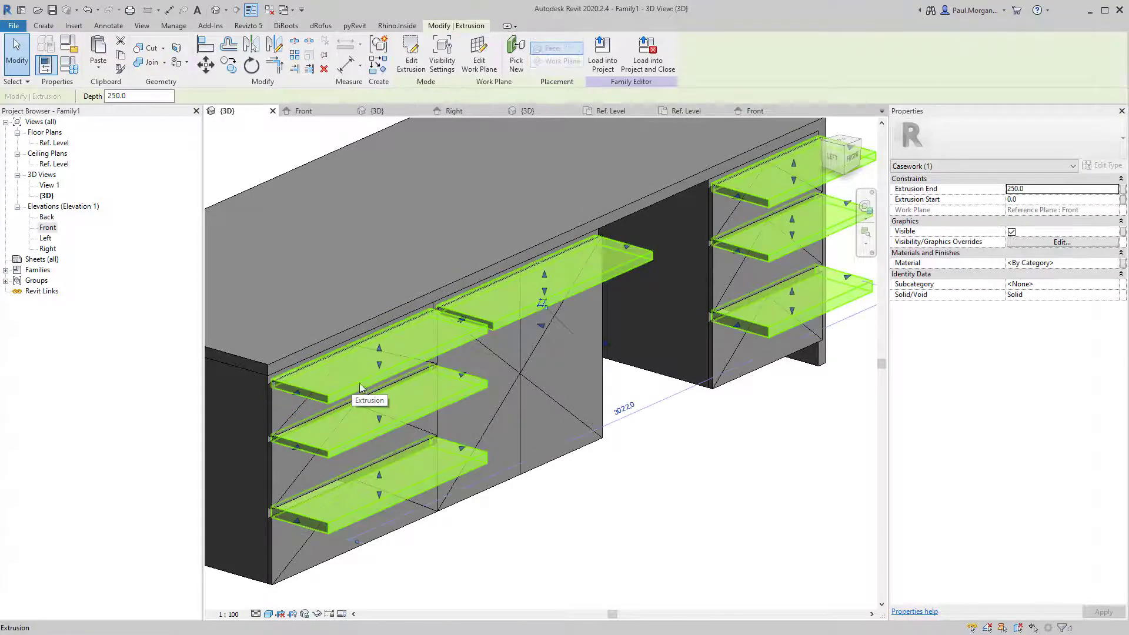
{"action": "left_click", "coordinate": [1031, 201]}
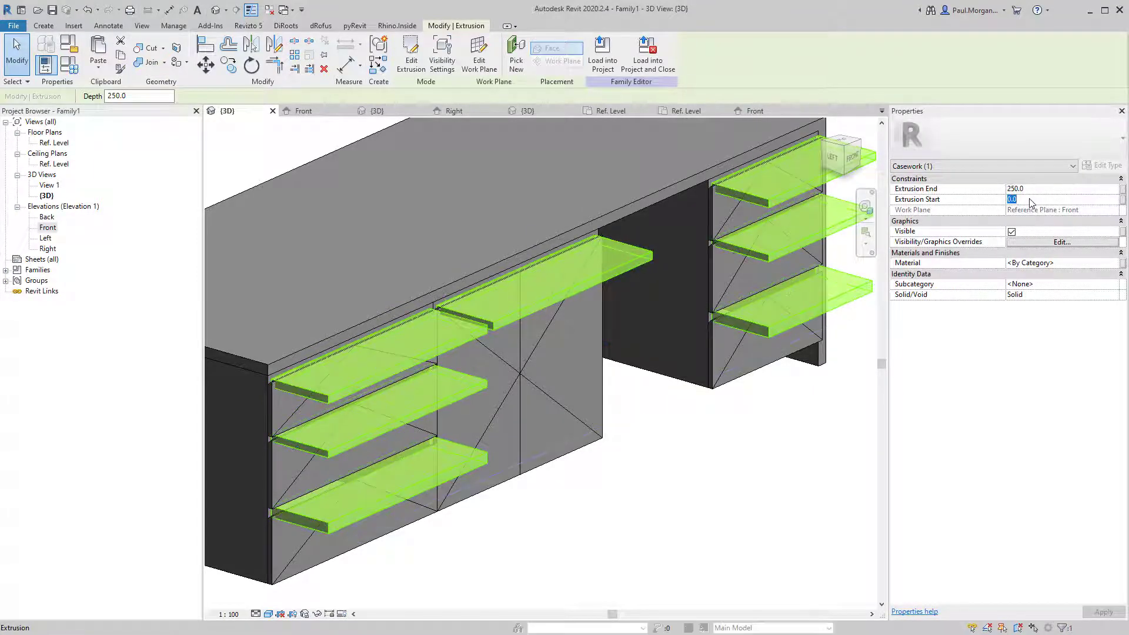
{"action": "type", "text": "-18.0"}
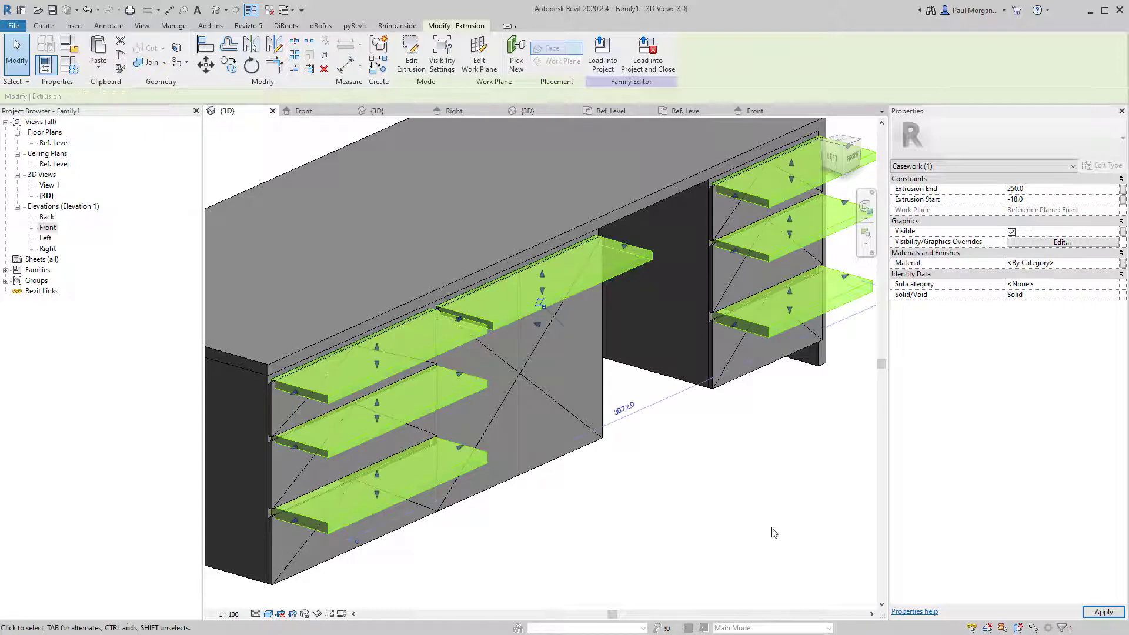
{"action": "left_click", "coordinate": [748, 532]}
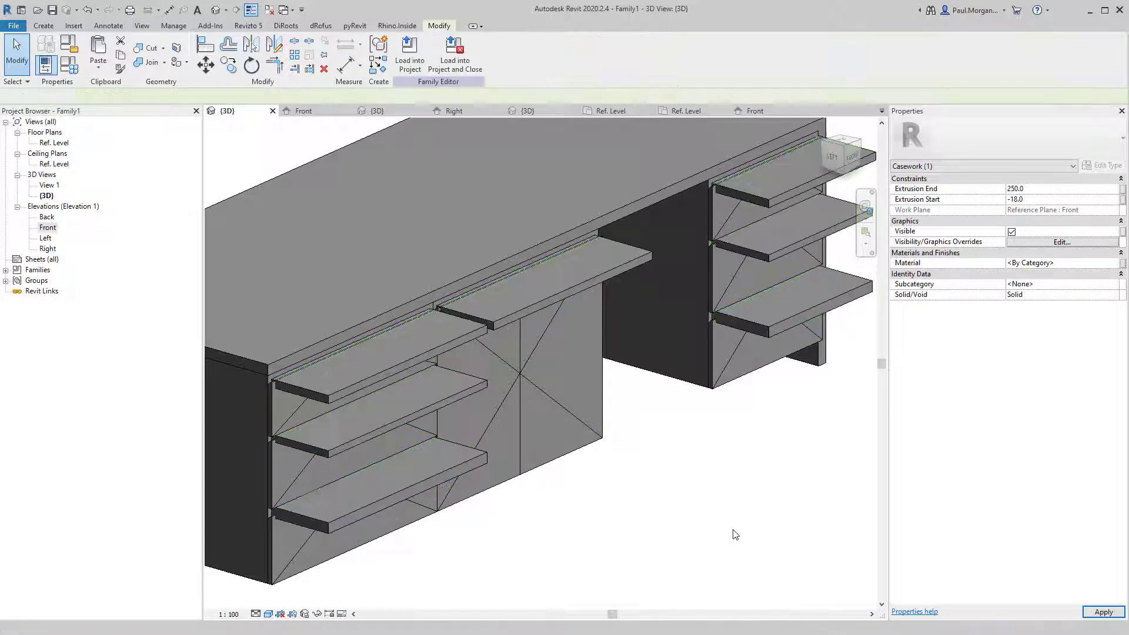
{"action": "left_click", "coordinate": [538, 307]}
{"action": "left_click", "coordinate": [1036, 190]}
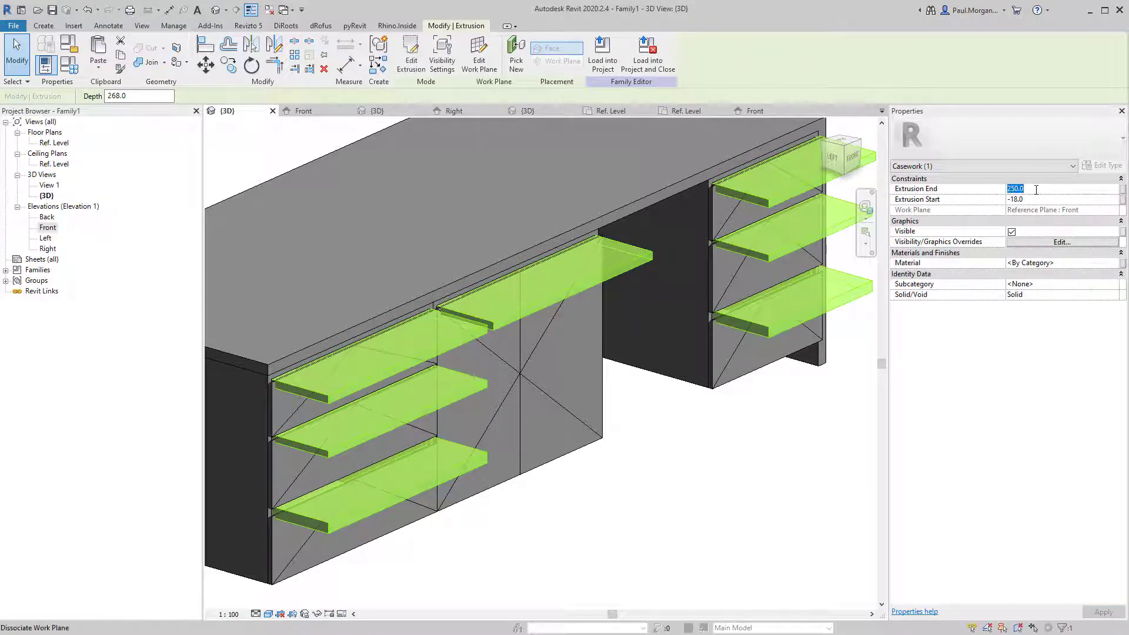
{"action": "left_click", "coordinate": [554, 519]}
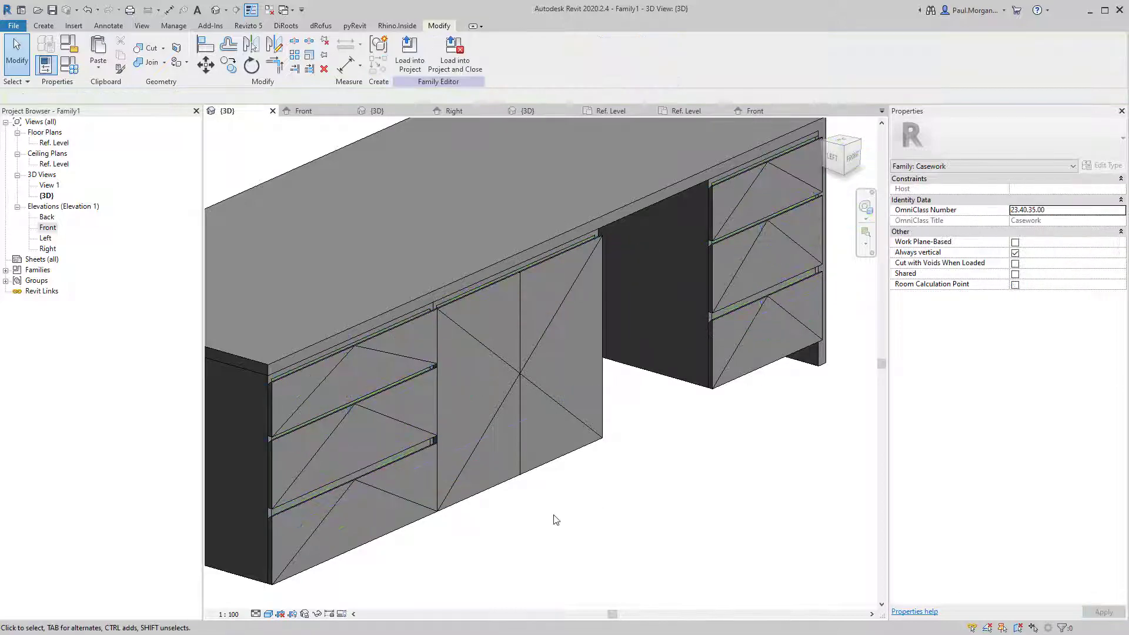
Select all the drawer and door fronts and temporarily hide them with HH.
{"action": "scroll", "coordinate": [466, 517], "scroll_direction": "up", "scroll_amount": 4}
{"action": "scroll", "coordinate": [531, 523], "scroll_direction": "down", "scroll_amount": 5}
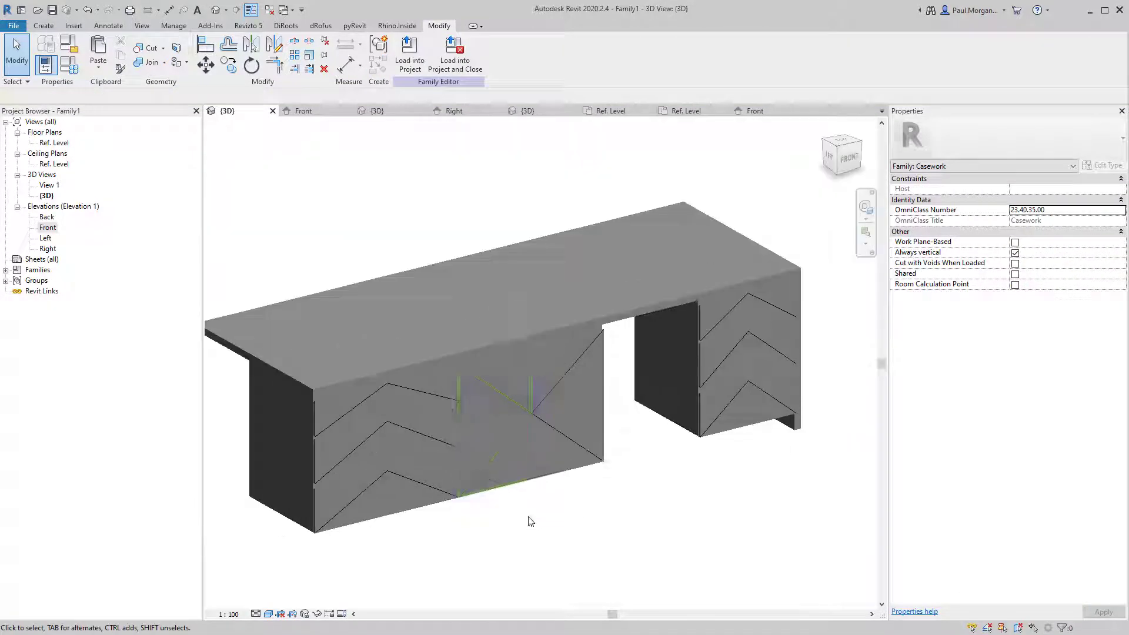
{"action": "left_click", "coordinate": [447, 398]}
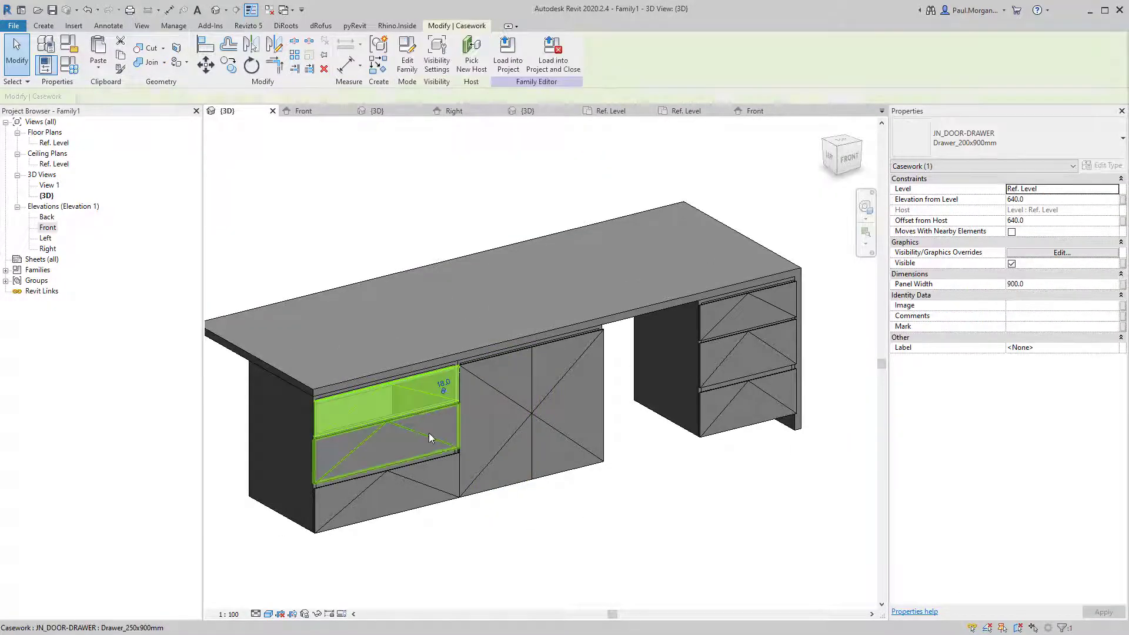
{"action": "left_click", "coordinate": [425, 478], "text": "ctrl"}
{"action": "left_click", "coordinate": [521, 427], "text": "ctrl"}
{"action": "left_click", "coordinate": [538, 412], "text": "ctrl"}
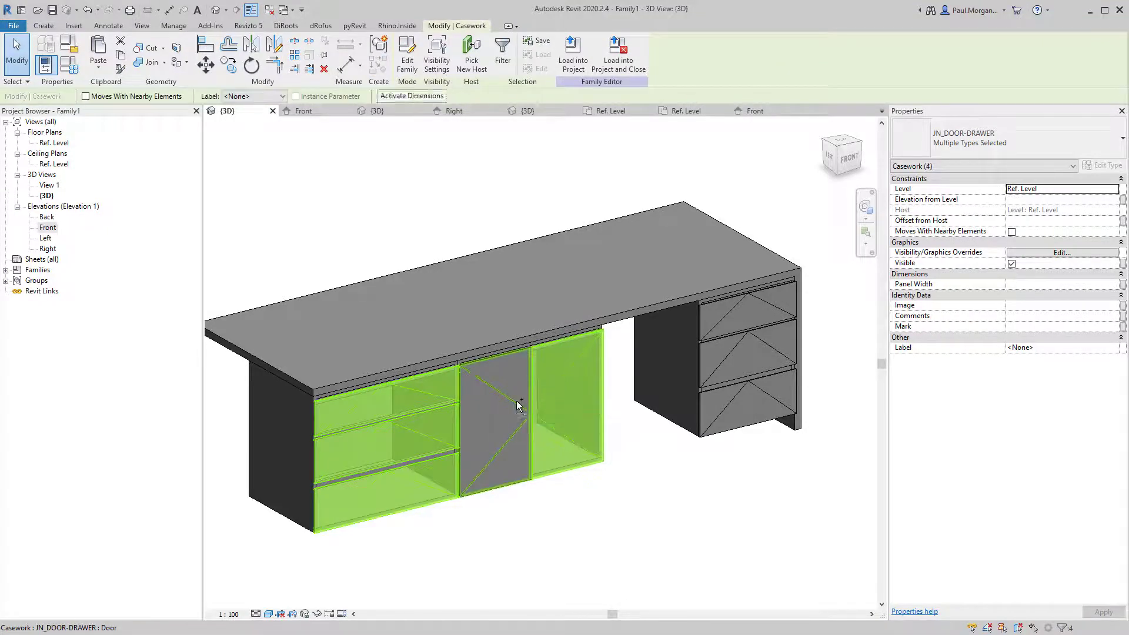
{"action": "left_click", "coordinate": [516, 400], "text": "ctrl"}
{"action": "left_click", "coordinate": [712, 335], "text": "ctrl"}
{"action": "left_click", "coordinate": [724, 348], "text": "ctrl"}
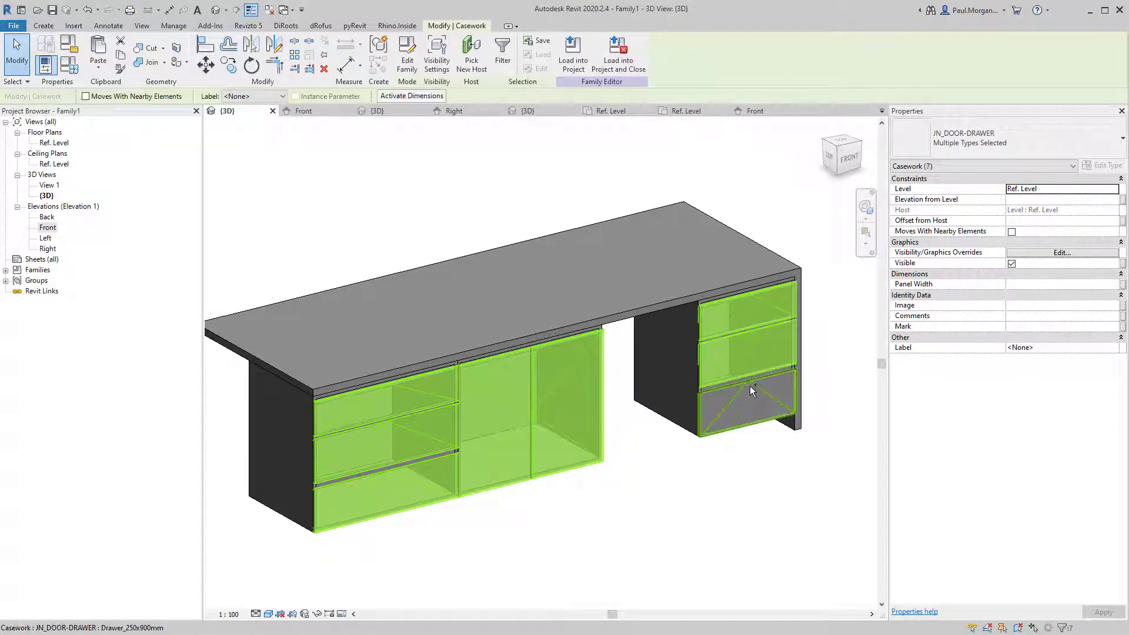
{"action": "left_click", "coordinate": [750, 386], "text": "ctrl"}
{"action": "key", "text": "h"}
{"action": "key", "text": "h"}
Orbit and zoom around the desk to inspect the open cabinet carcasses and shelves.
{"action": "middle_click_drag", "start_coordinate": [620, 534], "coordinate": [598, 513], "text": "shift"}
{"action": "scroll", "coordinate": [492, 400], "scroll_direction": "up", "scroll_amount": 2}
{"action": "scroll", "coordinate": [791, 390], "scroll_direction": "down", "scroll_amount": 1}
{"action": "middle_click_drag", "start_coordinate": [791, 390], "coordinate": [685, 410]}
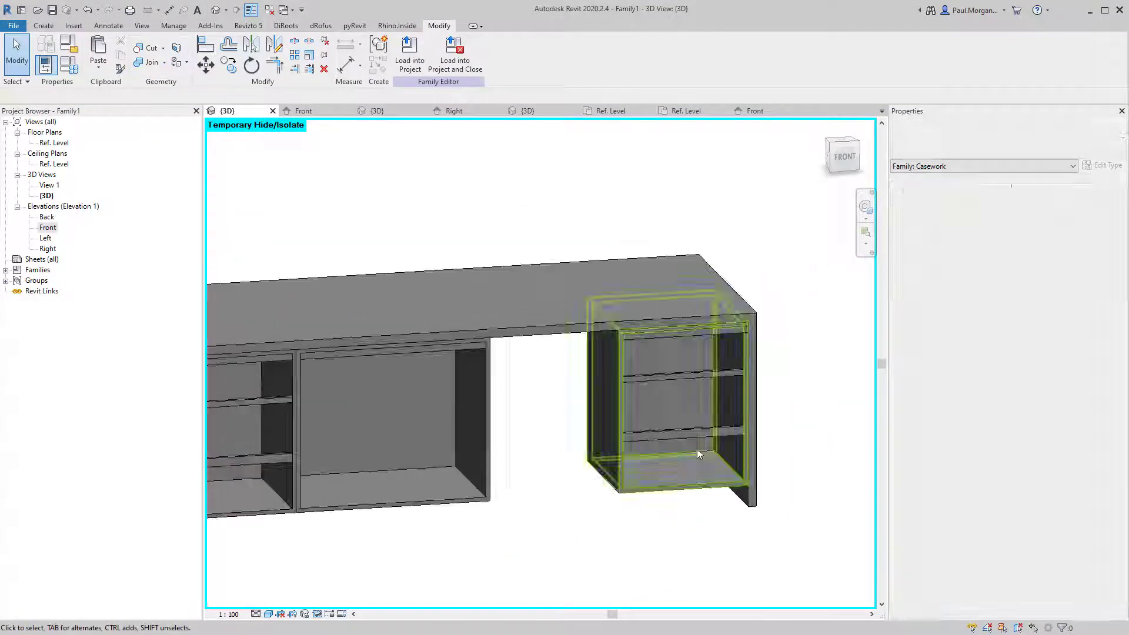
{"action": "scroll", "coordinate": [694, 395], "scroll_direction": "up", "scroll_amount": 5}
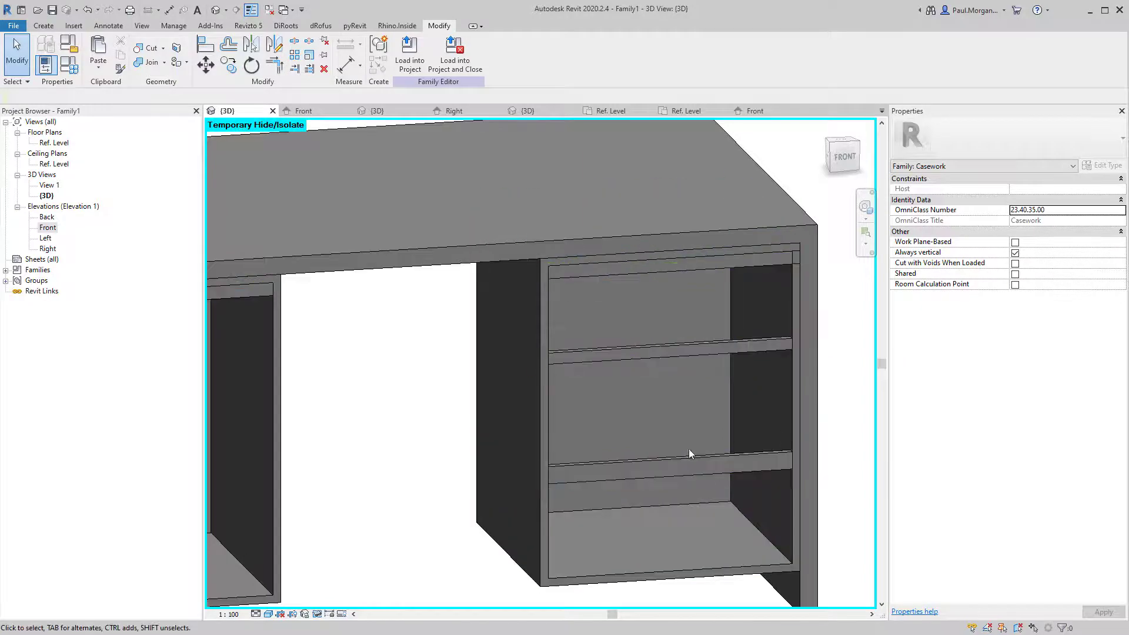
{"action": "scroll", "coordinate": [690, 449], "scroll_direction": "down", "scroll_amount": 2}
{"action": "middle_click_drag", "start_coordinate": [475, 428], "coordinate": [675, 406]}
{"action": "middle_click_drag", "start_coordinate": [439, 539], "coordinate": [610, 464]}
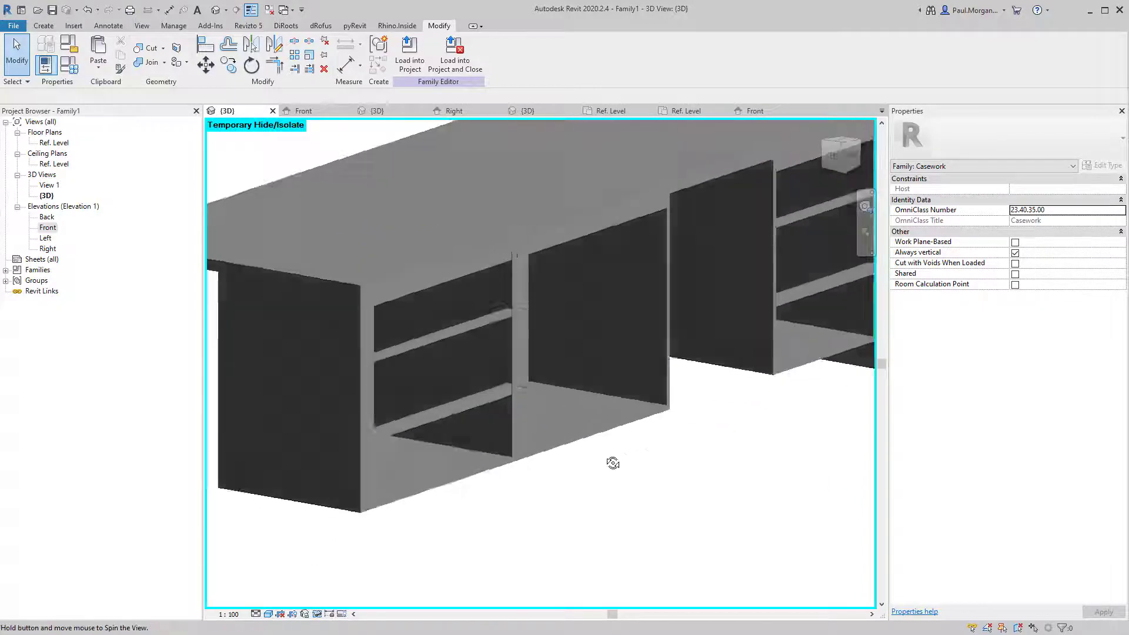
{"action": "scroll", "coordinate": [589, 462], "scroll_direction": "up", "scroll_amount": 2}
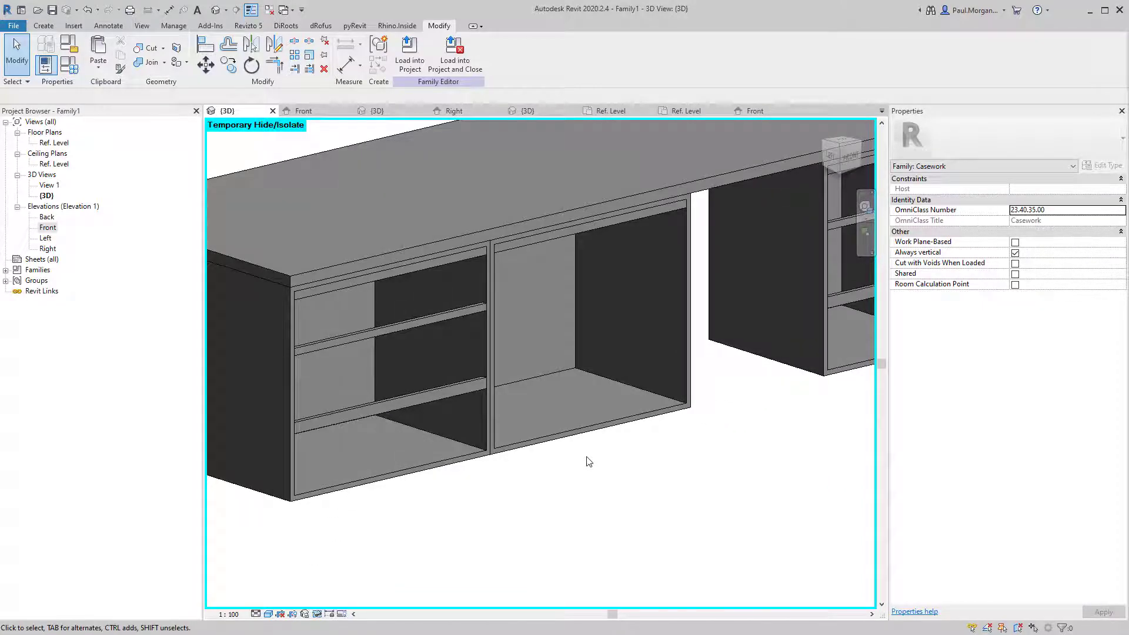
{"action": "scroll", "coordinate": [587, 459], "scroll_direction": "down", "scroll_amount": 1}
{"action": "middle_click_drag", "start_coordinate": [617, 486], "coordinate": [594, 510]}
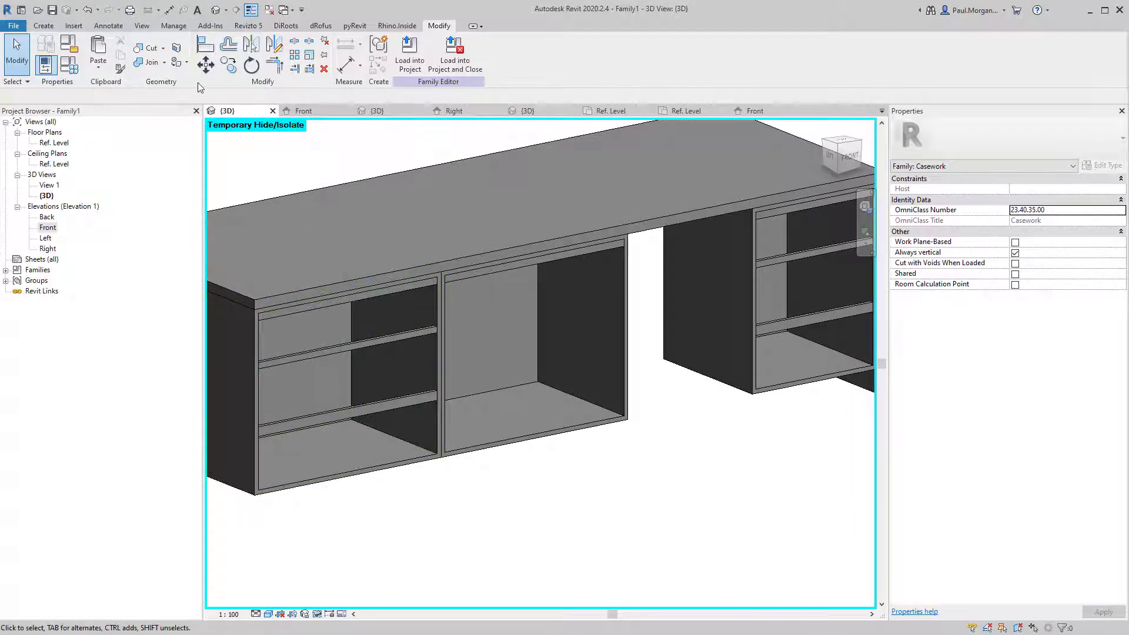
Join the shelves to the left cabinet carcass.
{"action": "left_click", "coordinate": [146, 62]}
{"action": "left_click", "coordinate": [437, 396]}
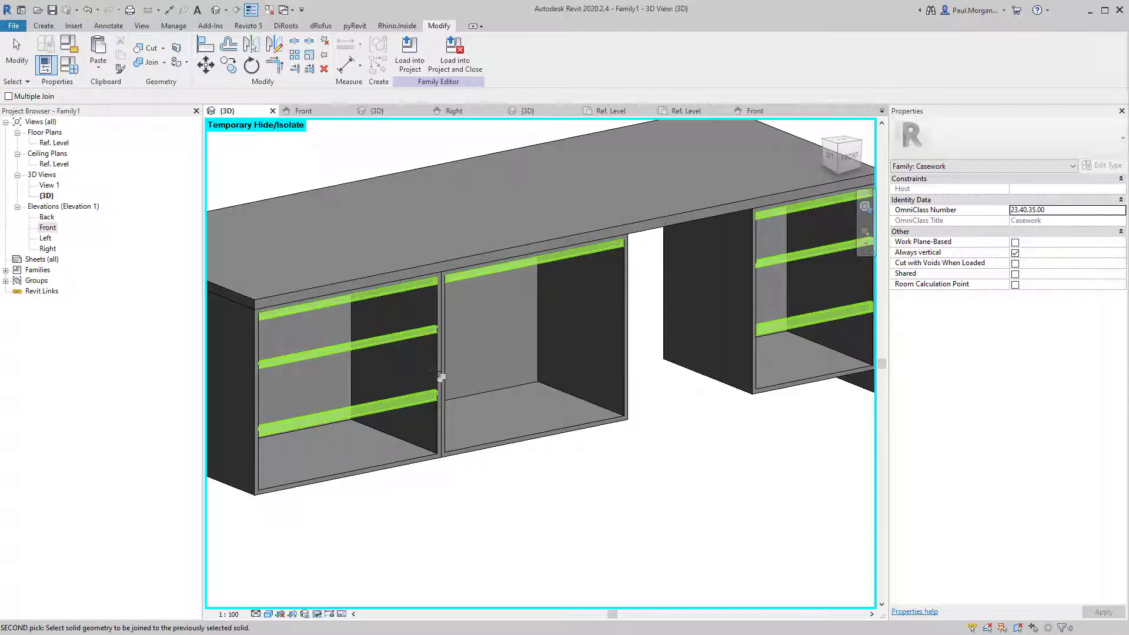
{"action": "left_click", "coordinate": [449, 426]}
{"action": "key", "text": "Escape"}
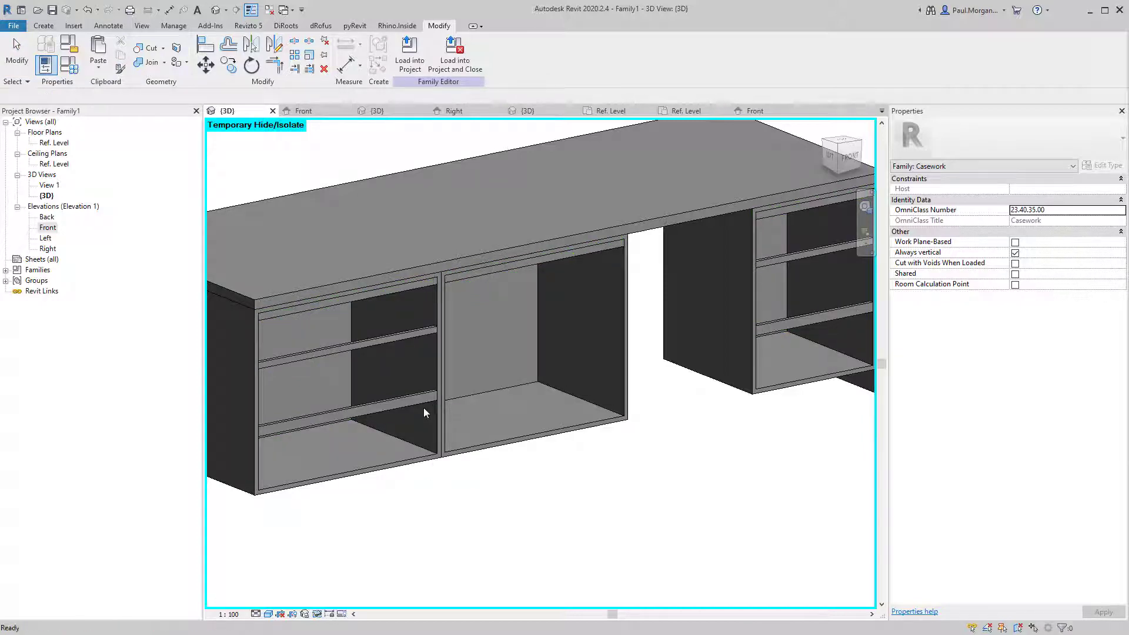
{"action": "left_click", "coordinate": [437, 408]}
{"action": "key", "text": "Escape"}
Check the shelf extrusions and centre carcass selections to see how they are joined.
{"action": "left_click", "coordinate": [419, 402]}
{"action": "key", "text": "Escape"}
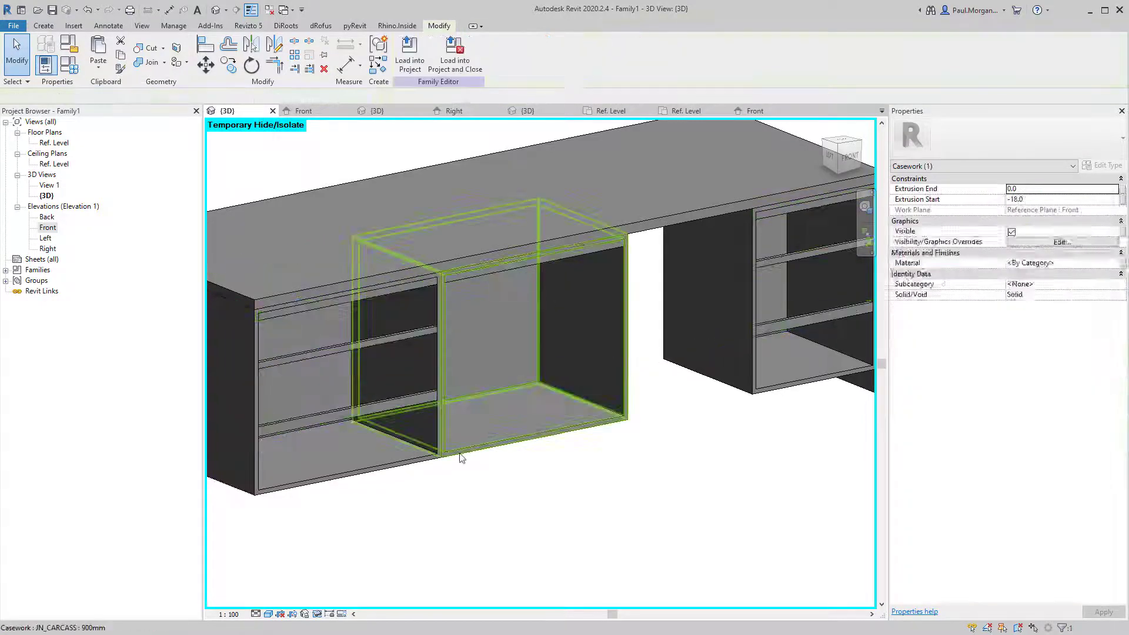
{"action": "left_click", "coordinate": [460, 454]}
{"action": "key", "text": "Escape"}
{"action": "left_click", "coordinate": [426, 404]}
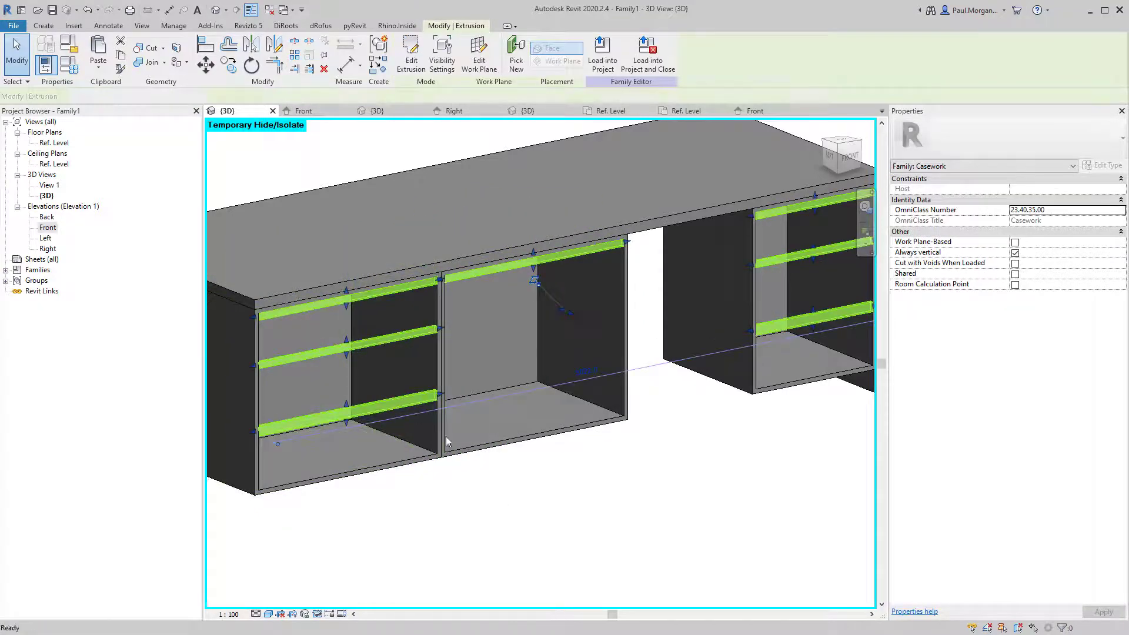
{"action": "key", "text": "Escape"}
Join the shelves to the middle cabinet carcass.
{"action": "left_click", "coordinate": [408, 411]}
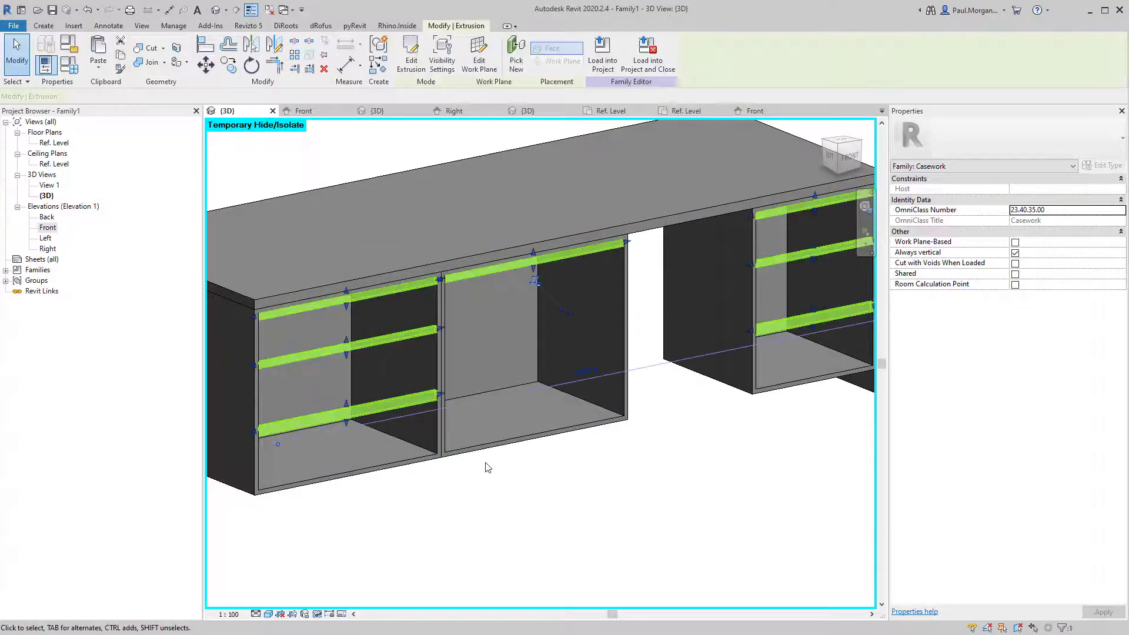
{"action": "left_click", "coordinate": [151, 62]}
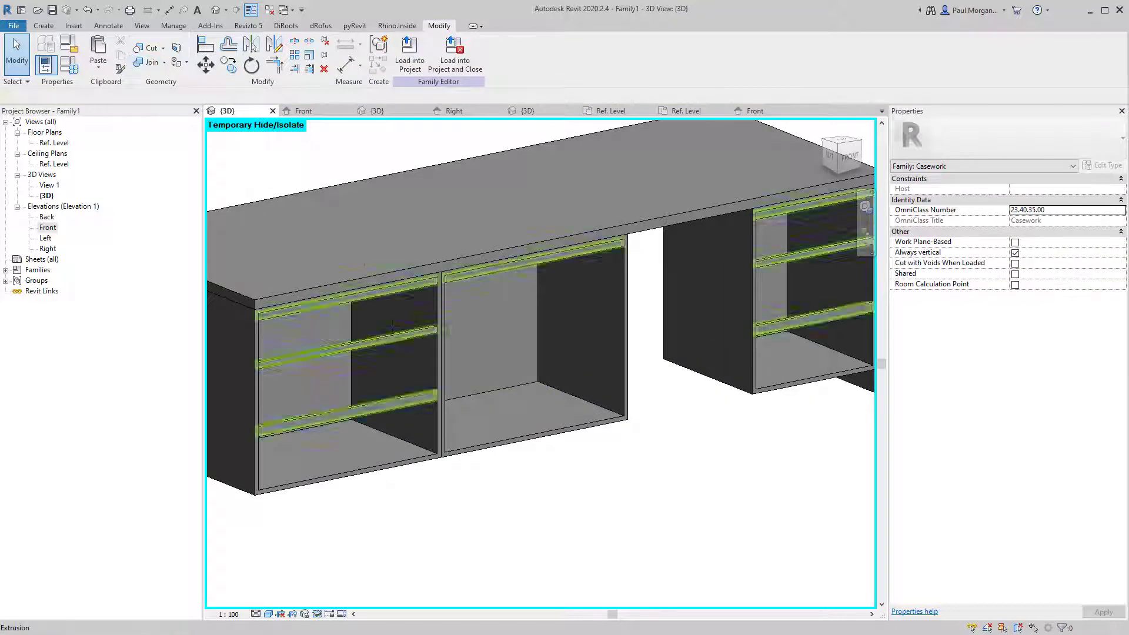
{"action": "left_click", "coordinate": [414, 335]}
{"action": "left_click", "coordinate": [433, 357]}
{"action": "key", "text": "Escape"}
Select the shelf extrusions and start associating their material with a family parameter.
{"action": "scroll", "coordinate": [434, 358], "scroll_direction": "down", "scroll_amount": 3}
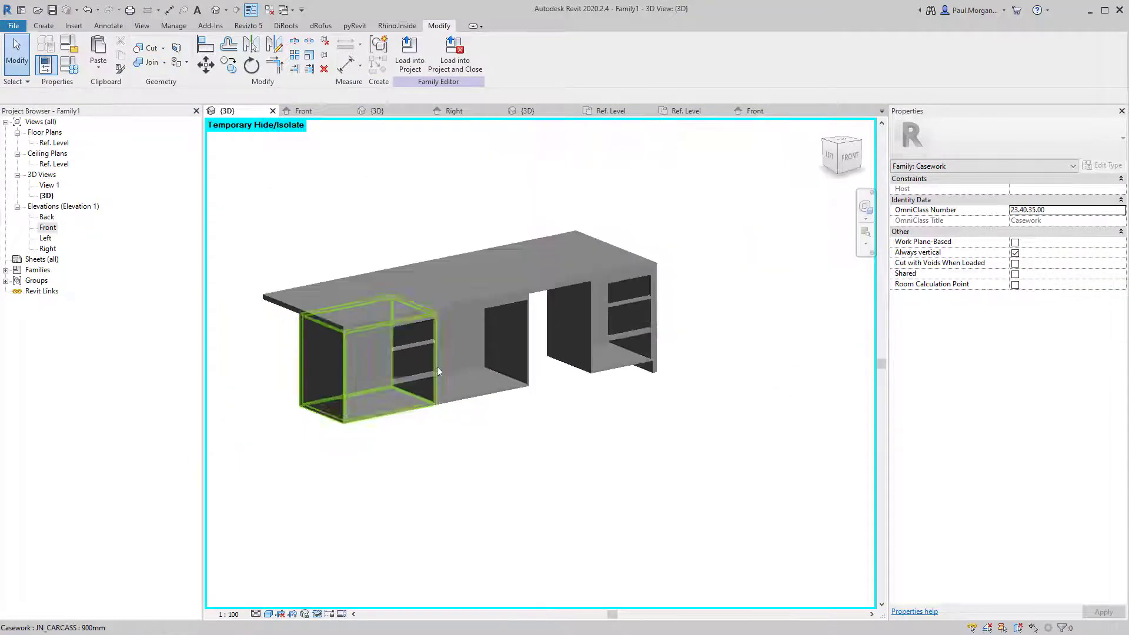
{"action": "middle_click_drag", "start_coordinate": [545, 450], "coordinate": [531, 437]}
{"action": "scroll", "coordinate": [369, 341], "scroll_direction": "up", "scroll_amount": 3}
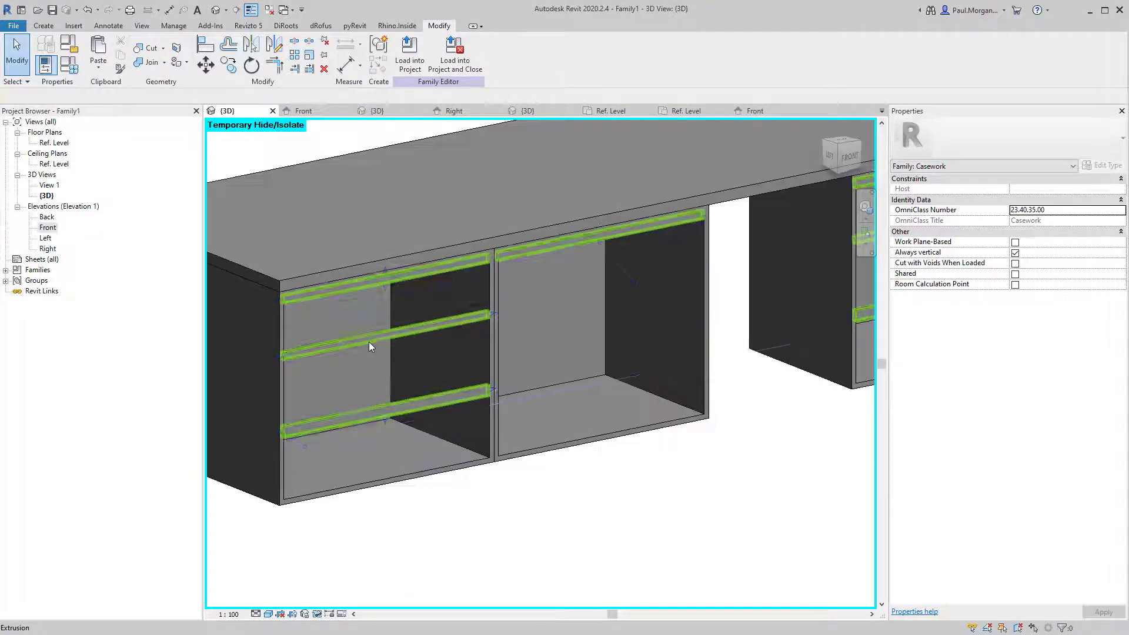
{"action": "left_click", "coordinate": [369, 340]}
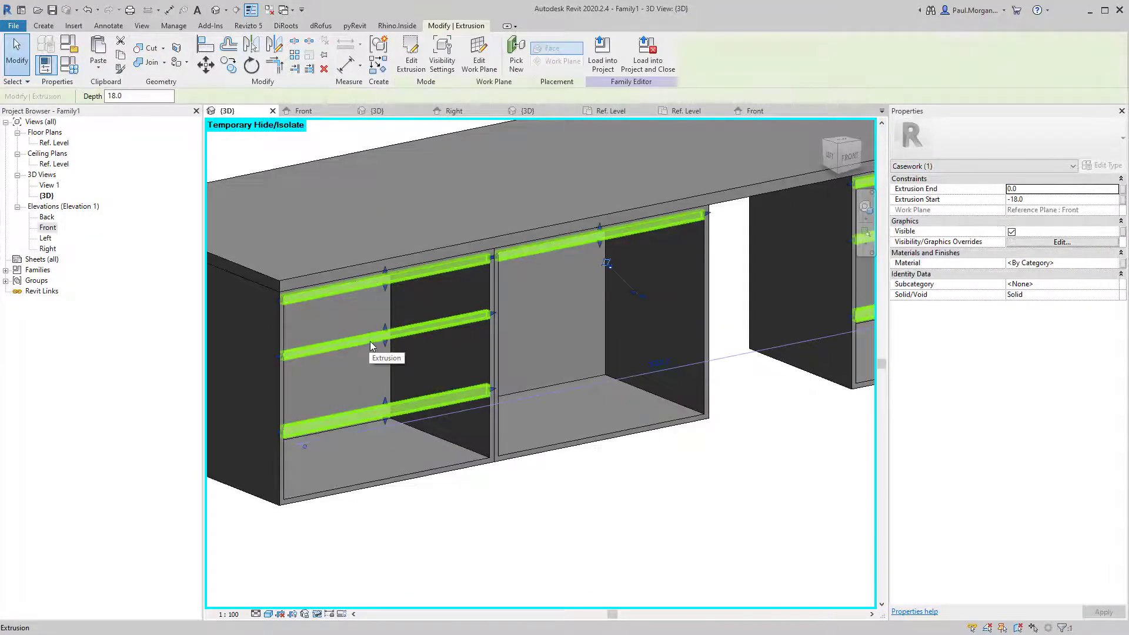
{"action": "left_click", "coordinate": [1124, 265]}
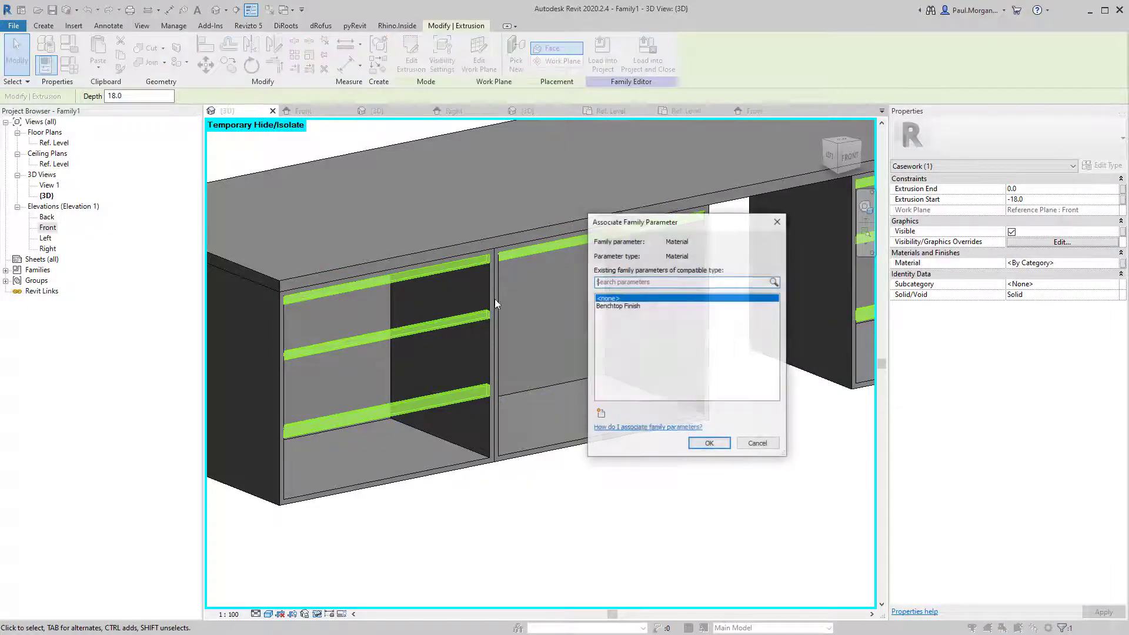
Create a new 'Casework Finish' material parameter and assign it to the shelves' material.
{"action": "left_click", "coordinate": [601, 414]}
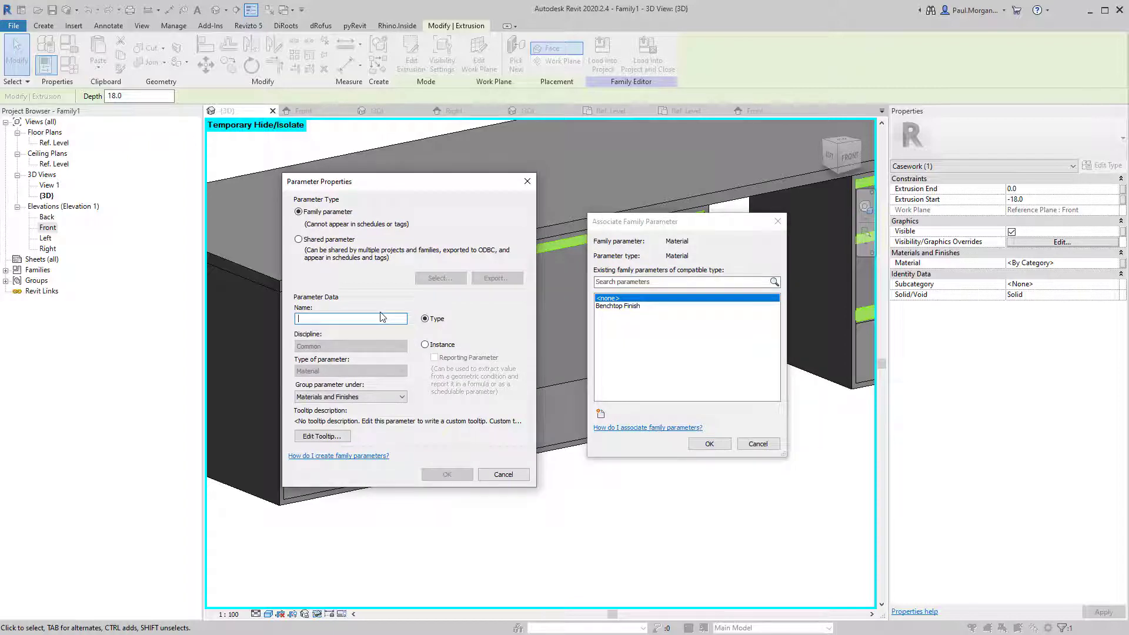
{"action": "type", "text": "Casework"}
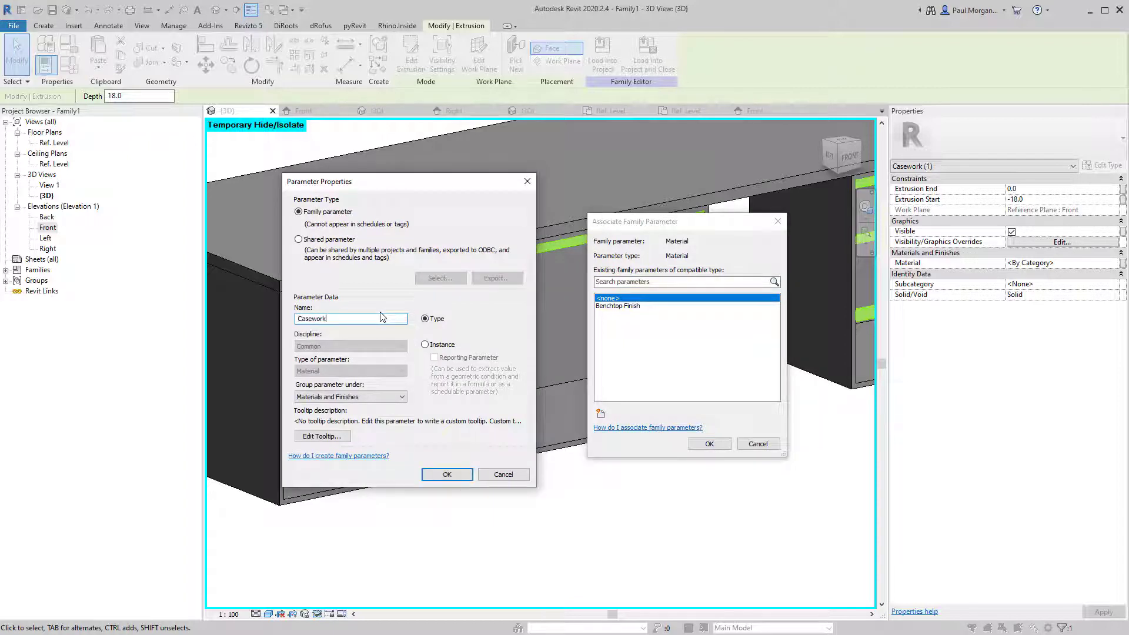
{"action": "type", "text": " Finish"}
{"action": "key", "text": "Return"}
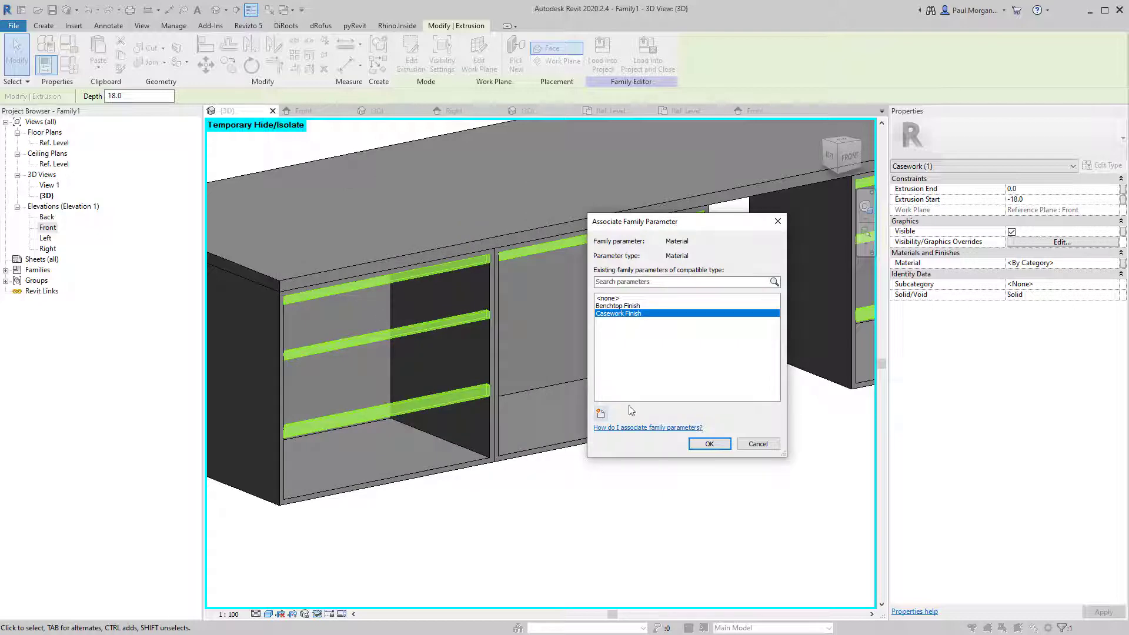
{"action": "left_click", "coordinate": [703, 441]}
{"action": "left_click", "coordinate": [564, 517]}
{"action": "scroll", "coordinate": [564, 515], "scroll_direction": "down", "scroll_amount": 3}
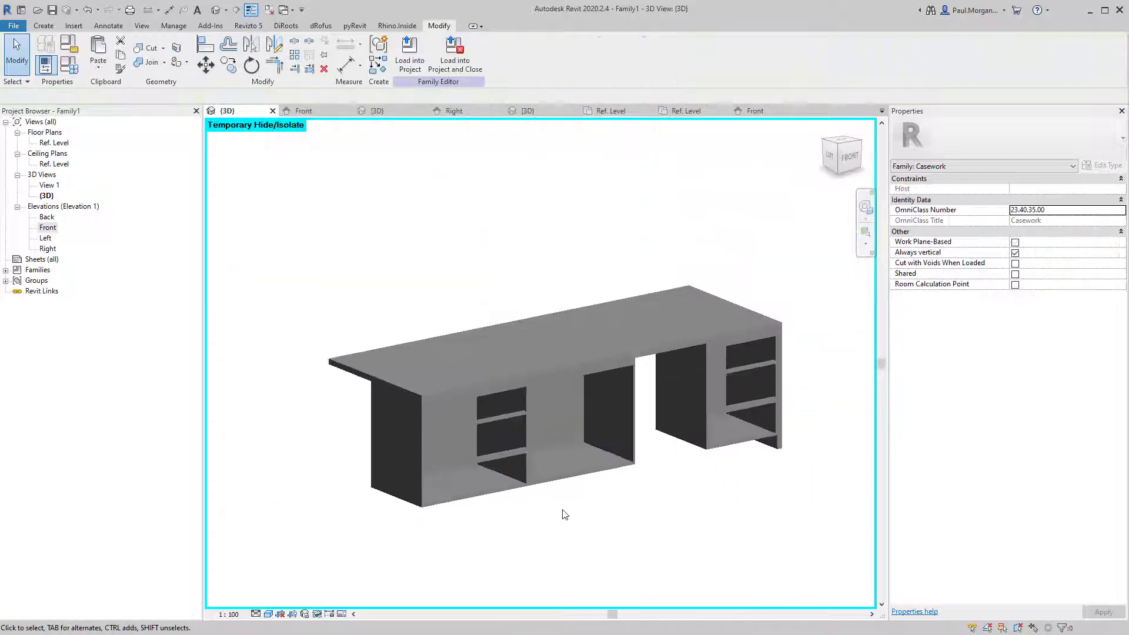
Link the 900mm JN_CARCASS type's Cabiant Finish to the Casework Finish parameter.
{"action": "middle_click_drag", "start_coordinate": [531, 487], "coordinate": [461, 497]}
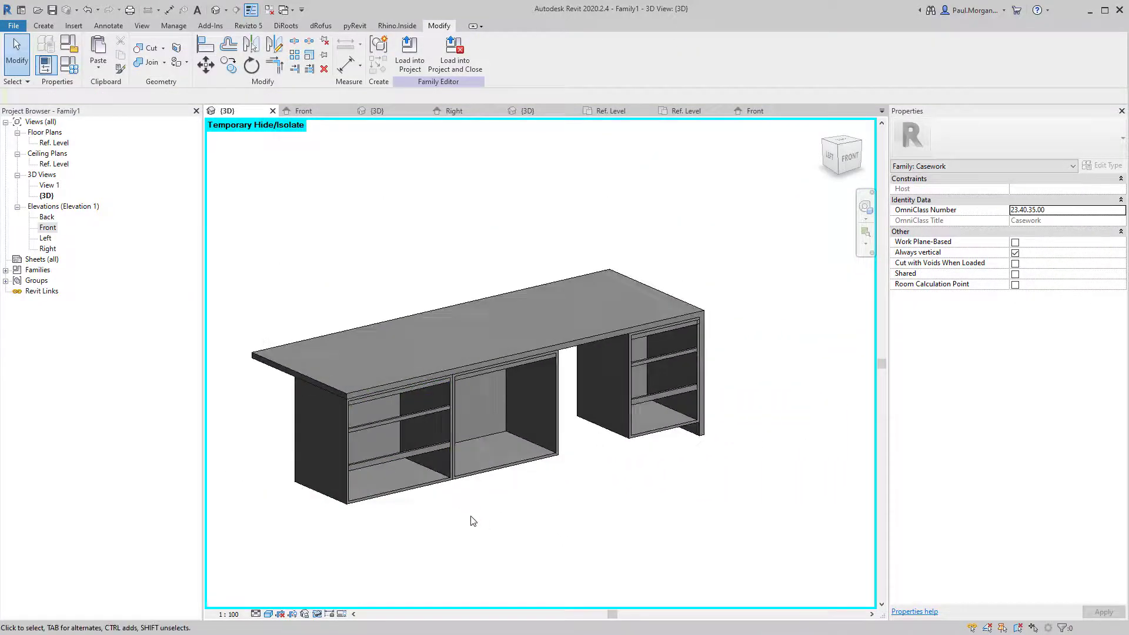
{"action": "left_click", "coordinate": [460, 465]}
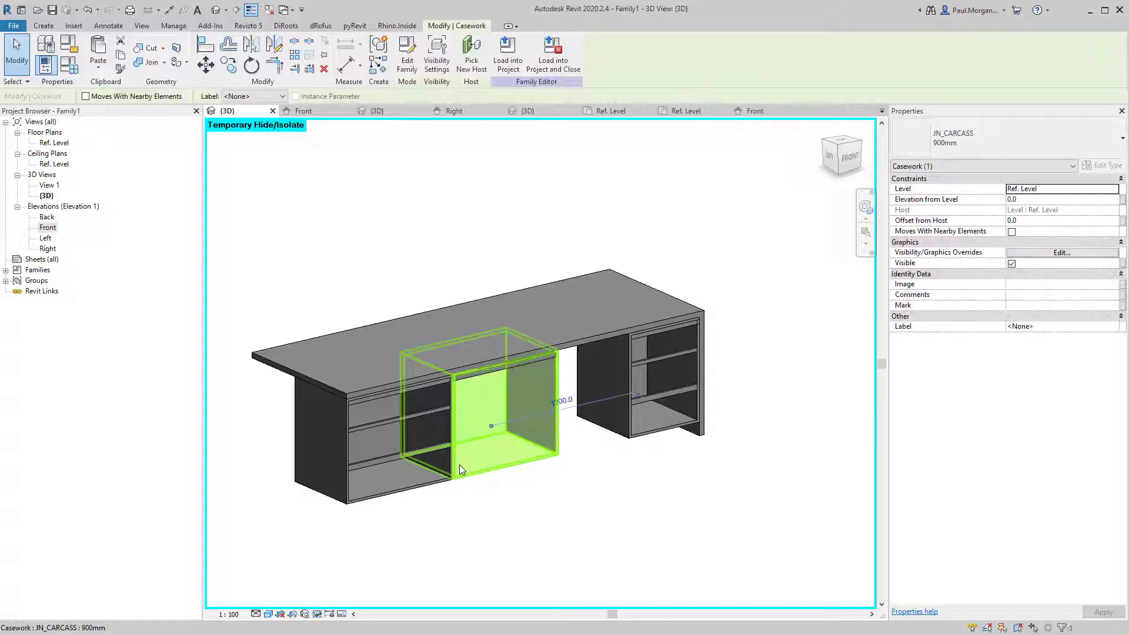
{"action": "scroll", "coordinate": [460, 465], "scroll_direction": "up", "scroll_amount": 4}
{"action": "scroll", "coordinate": [460, 464], "scroll_direction": "down", "scroll_amount": 2}
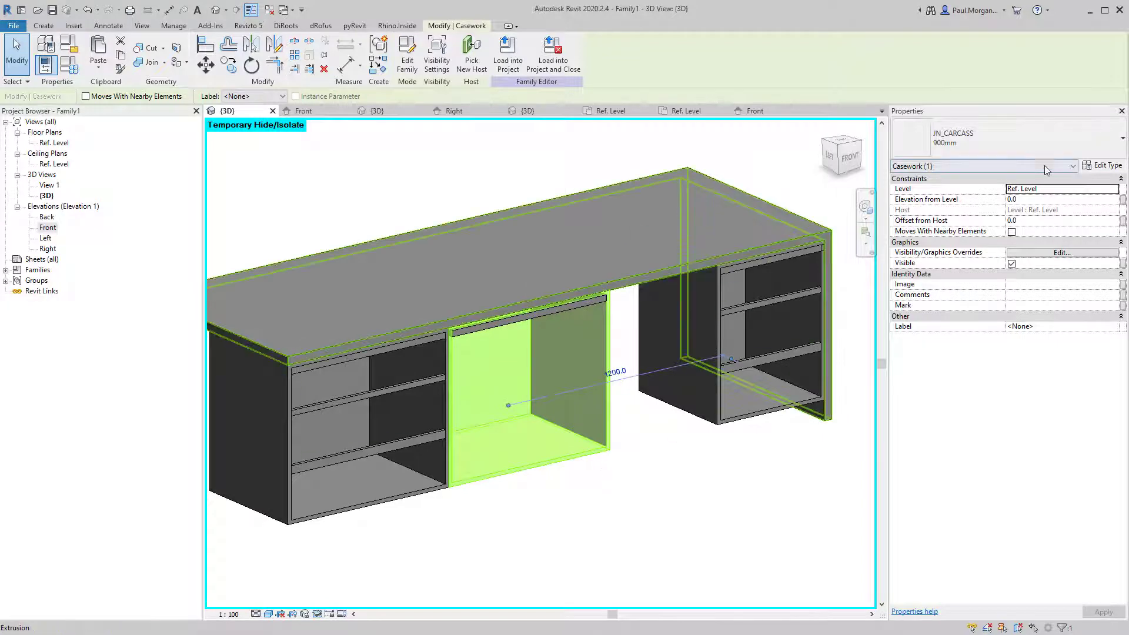
{"action": "left_click", "coordinate": [1107, 165]}
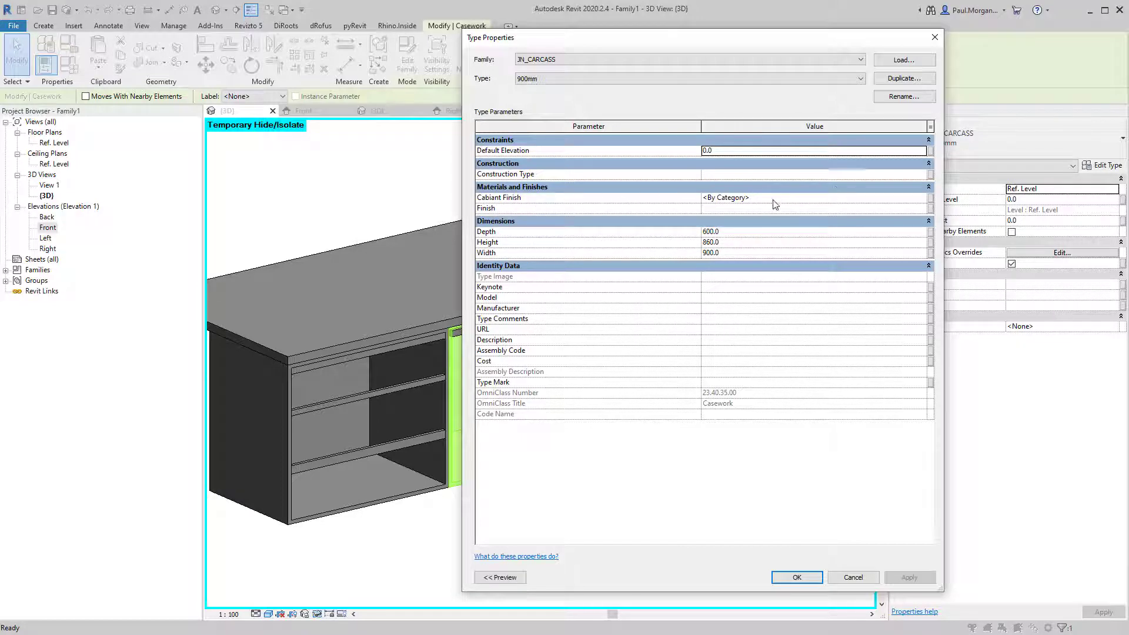
{"action": "left_click", "coordinate": [932, 201]}
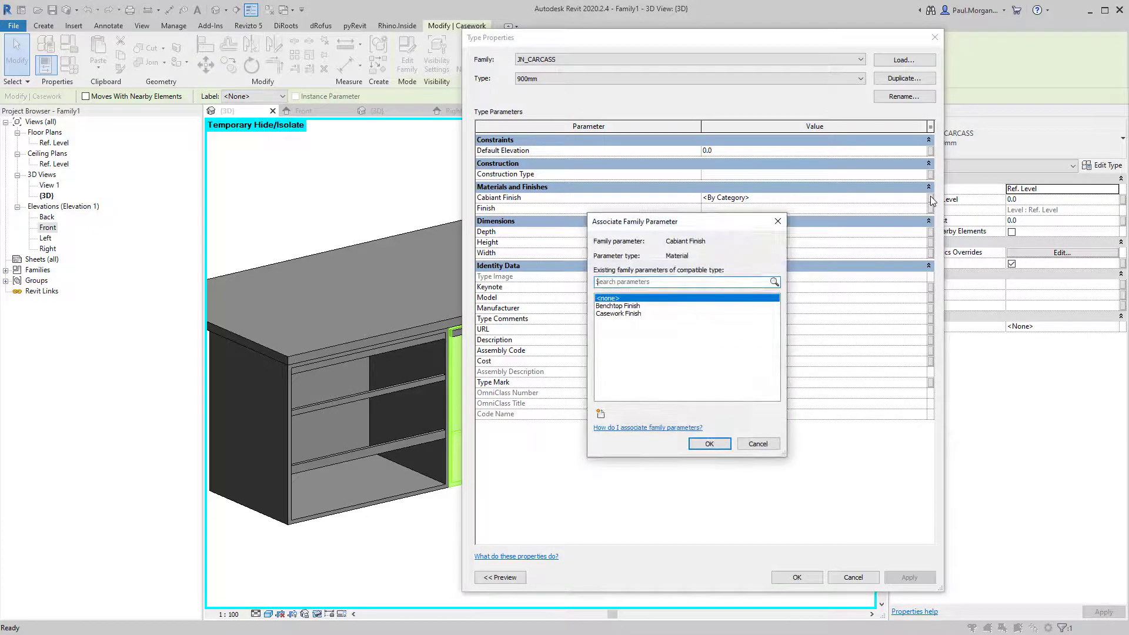
{"action": "left_click", "coordinate": [610, 304]}
{"action": "left_click", "coordinate": [603, 314]}
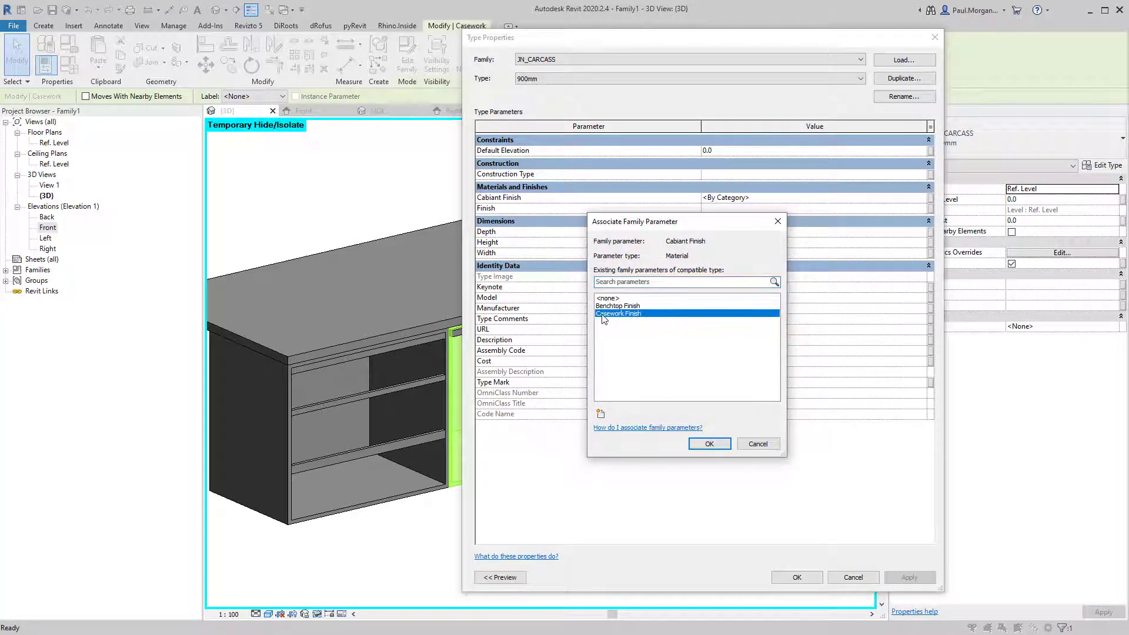
{"action": "left_click", "coordinate": [699, 445]}
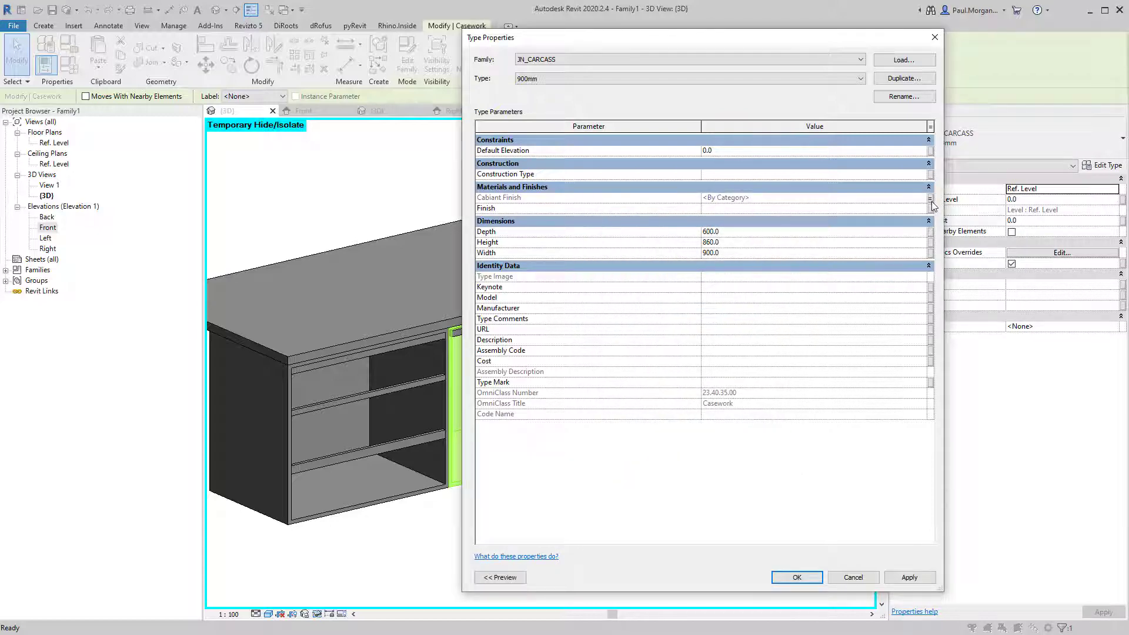
{"action": "left_click", "coordinate": [797, 578]}
{"action": "left_click", "coordinate": [576, 544]}
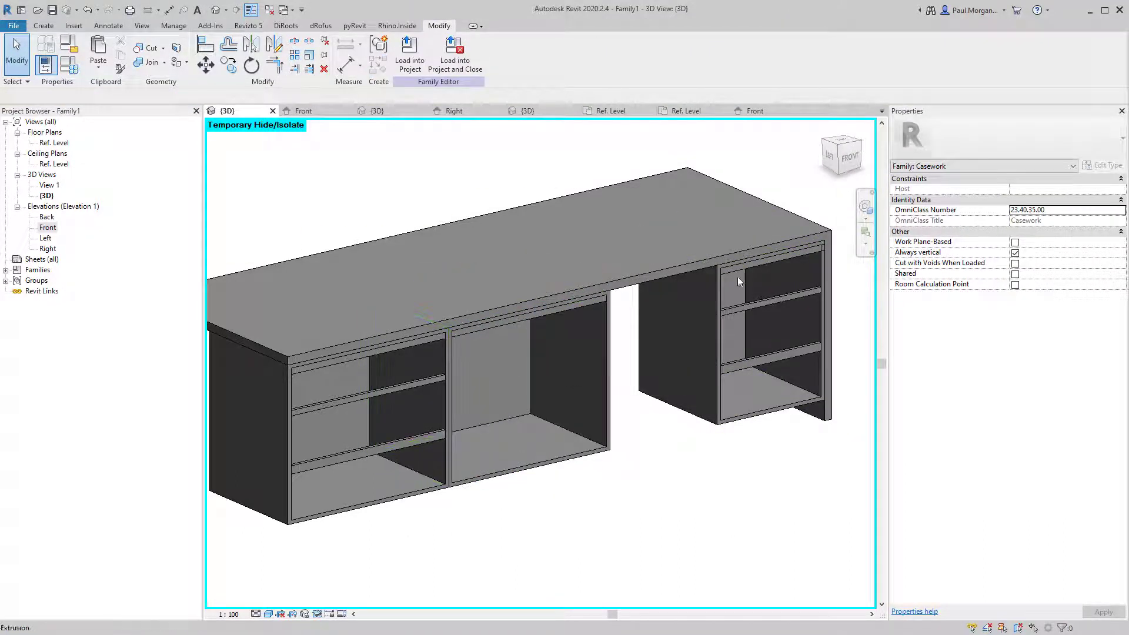
Link the 600mm JN_CARCASS type's Cabiant Finish to Casework Finish as well.
{"action": "left_click", "coordinate": [412, 501]}
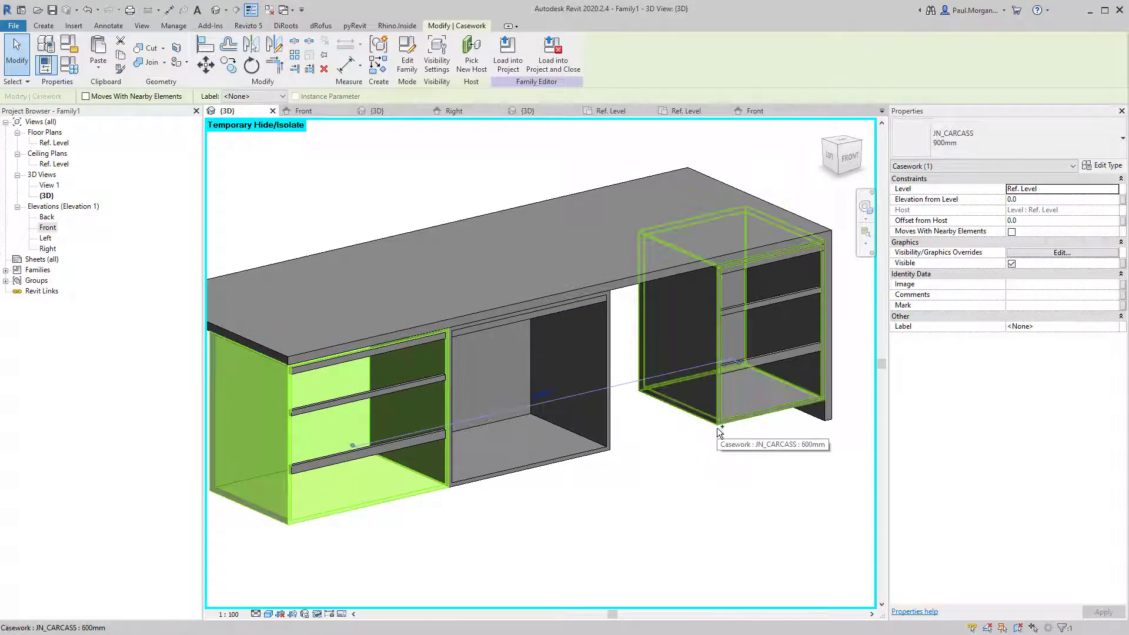
{"action": "left_click", "coordinate": [737, 430]}
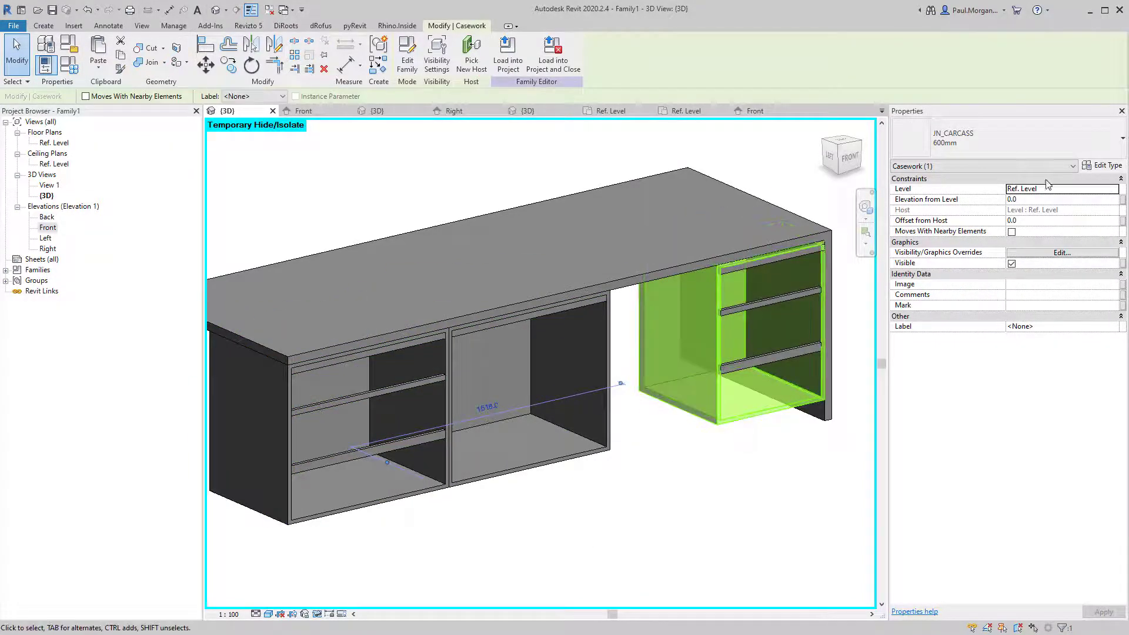
{"action": "left_click", "coordinate": [1103, 165]}
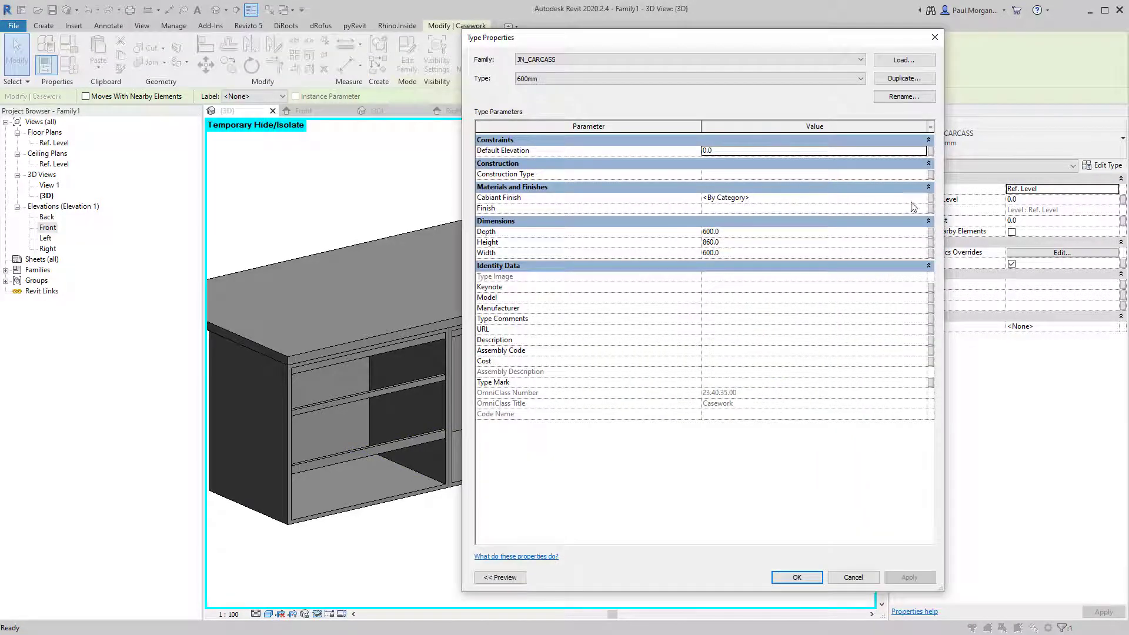
{"action": "left_click", "coordinate": [931, 199]}
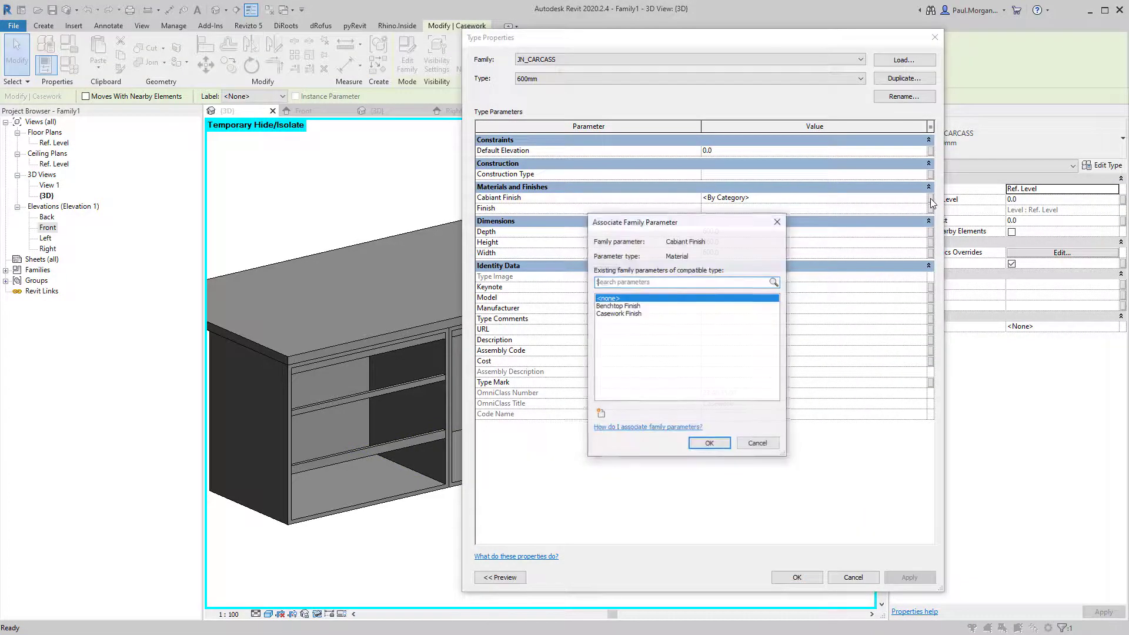
{"action": "left_click", "coordinate": [617, 314]}
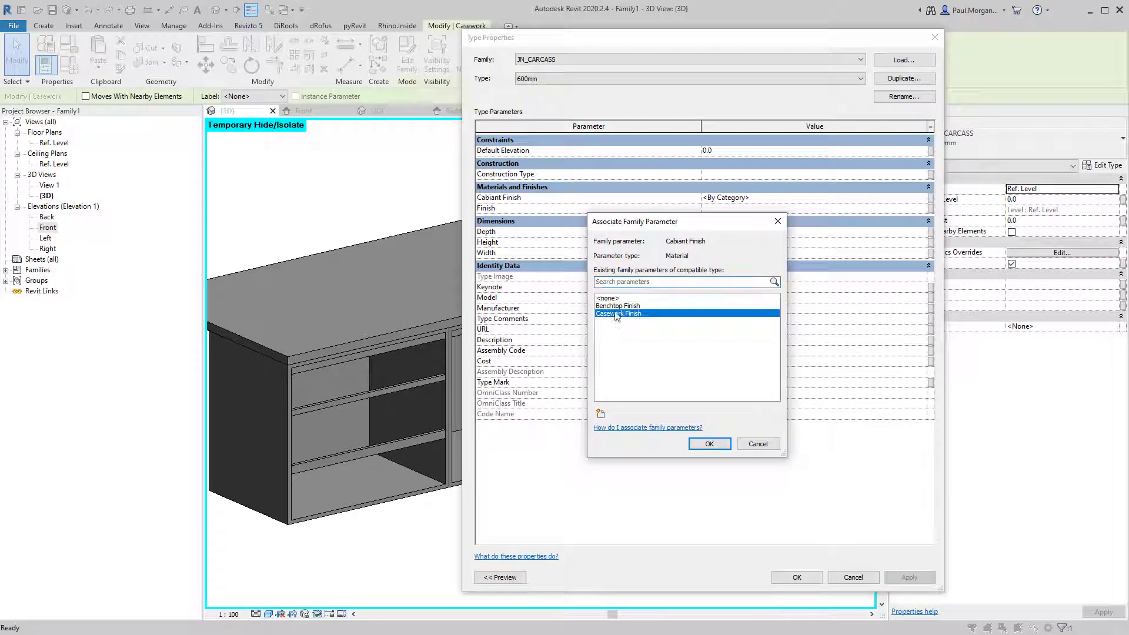
{"action": "left_click", "coordinate": [692, 445]}
{"action": "left_click", "coordinate": [797, 577]}
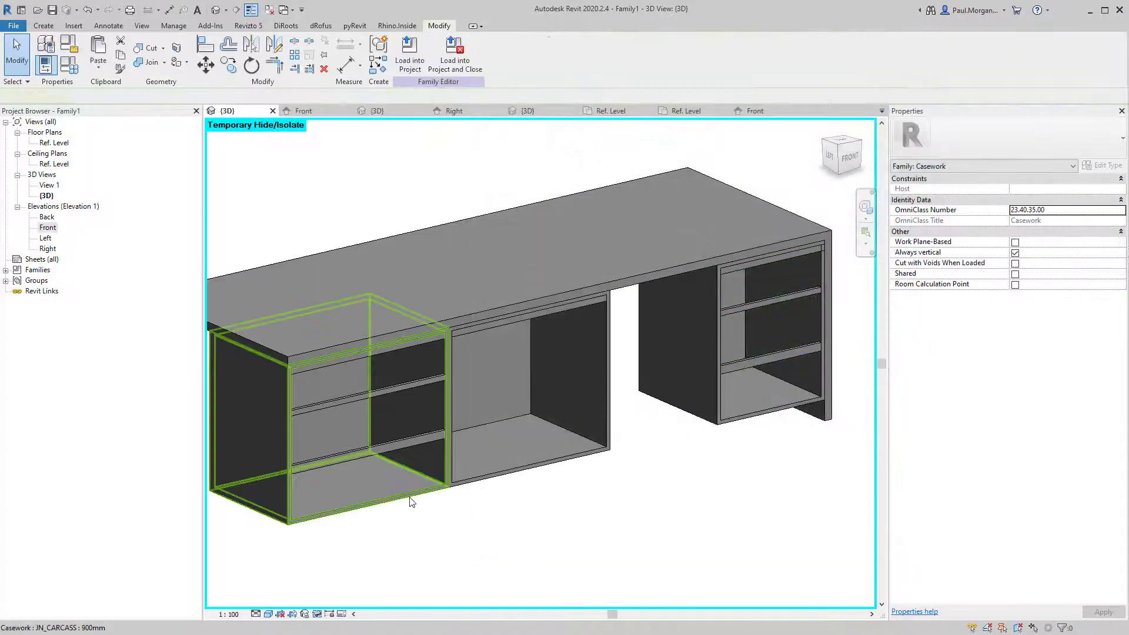
Recheck the 900mm carcass type properties to confirm the link.
{"action": "left_click", "coordinate": [411, 494]}
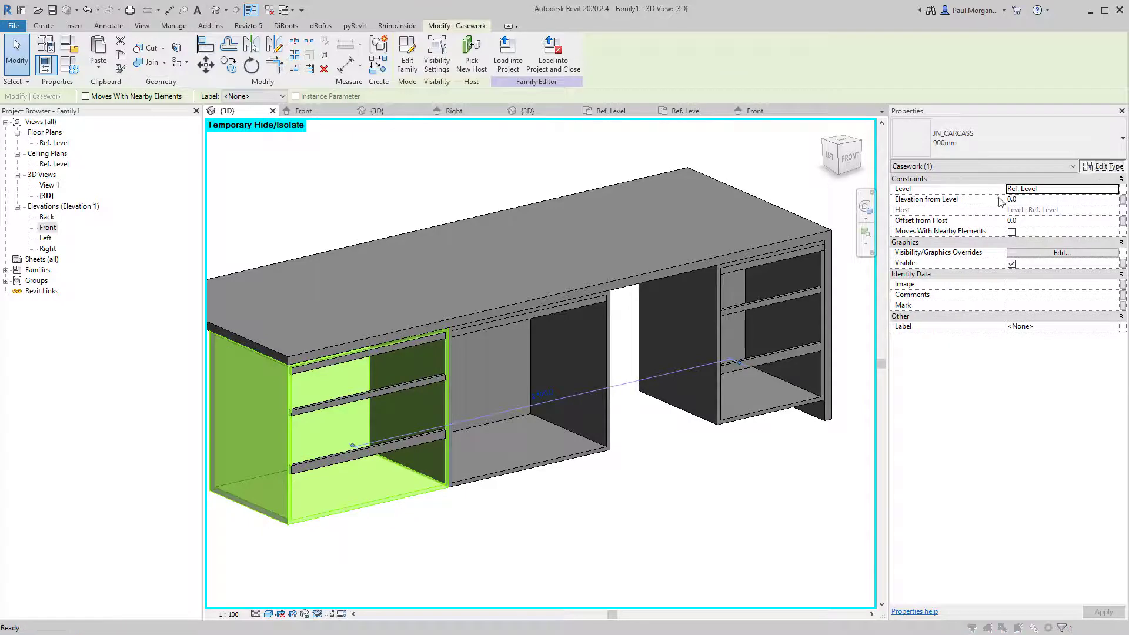
{"action": "left_click", "coordinate": [1101, 165]}
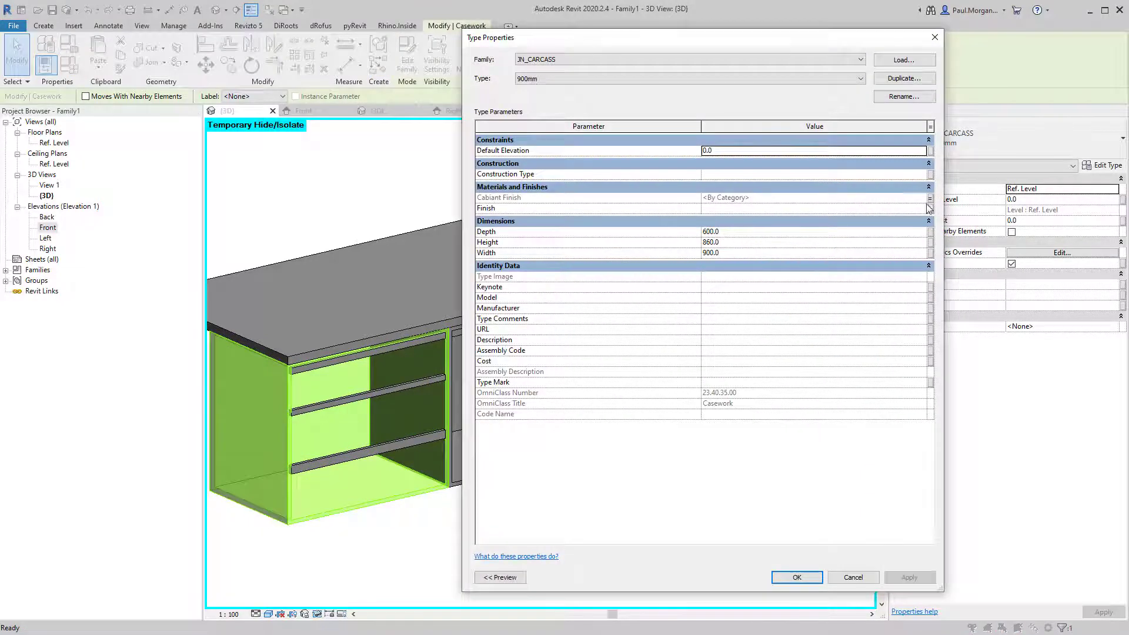
{"action": "left_click", "coordinate": [796, 576]}
{"action": "left_click", "coordinate": [589, 554]}
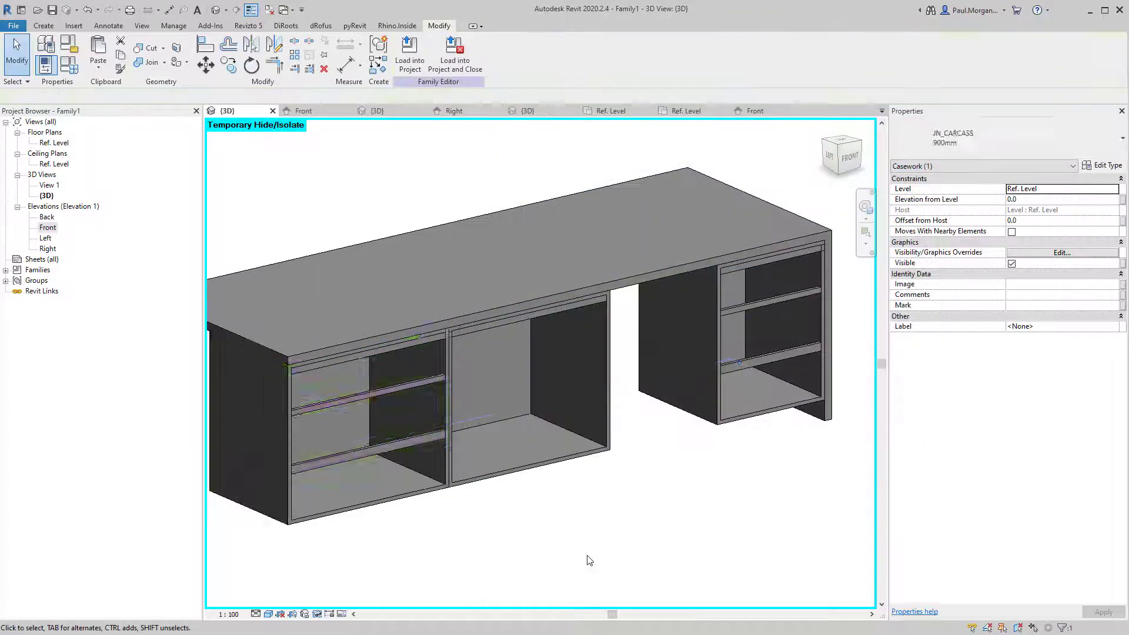
{"action": "scroll", "coordinate": [590, 553], "scroll_direction": "down", "scroll_amount": 2}
Restore the hidden fronts with HR and link Drawer_250x900mm's Casework Finish to the family parameter.
{"action": "key", "text": "h"}
{"action": "key", "text": "r"}
{"action": "middle_click_drag", "start_coordinate": [568, 538], "coordinate": [597, 475]}
{"action": "left_click", "coordinate": [507, 411]}
{"action": "scroll", "coordinate": [507, 411], "scroll_direction": "up", "scroll_amount": 3}
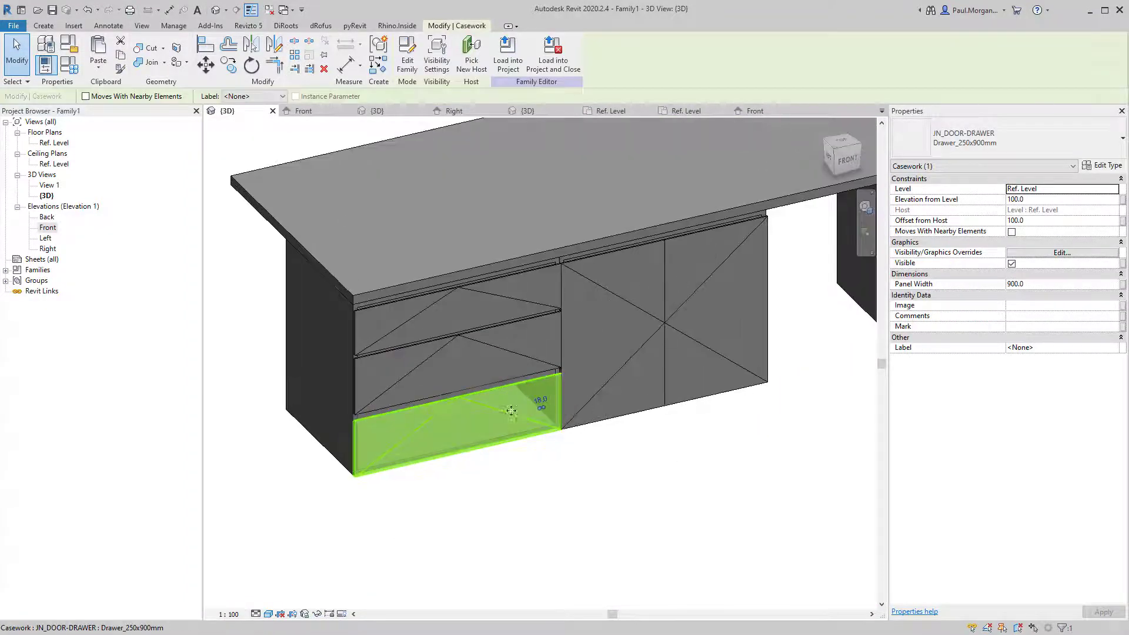
{"action": "left_click", "coordinate": [1103, 167]}
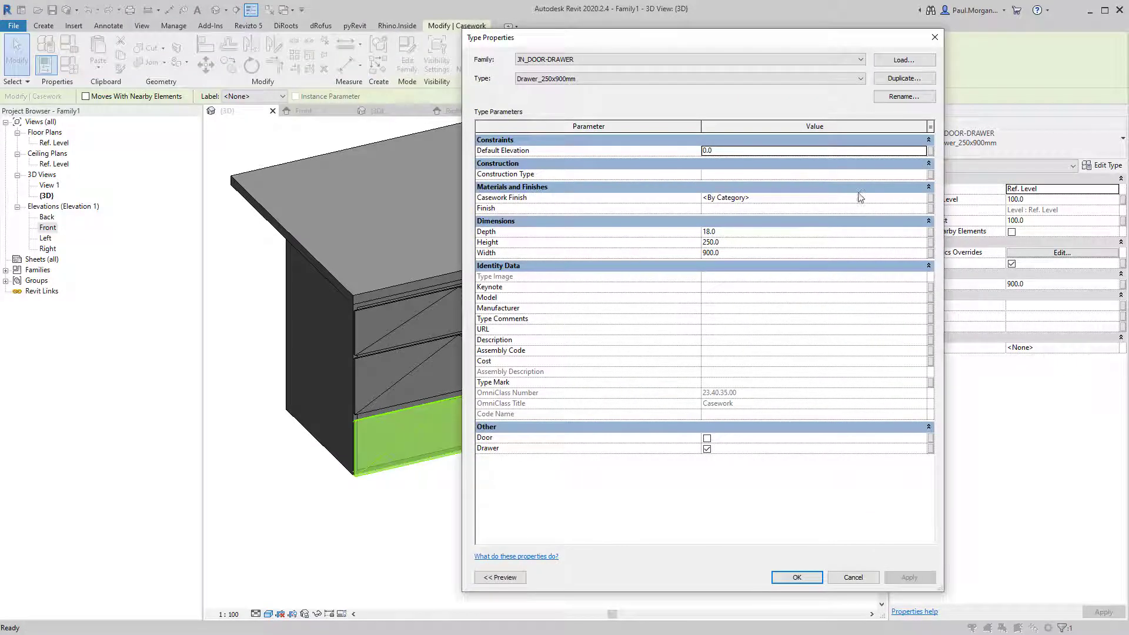
{"action": "left_click", "coordinate": [931, 199]}
{"action": "left_click", "coordinate": [629, 314]}
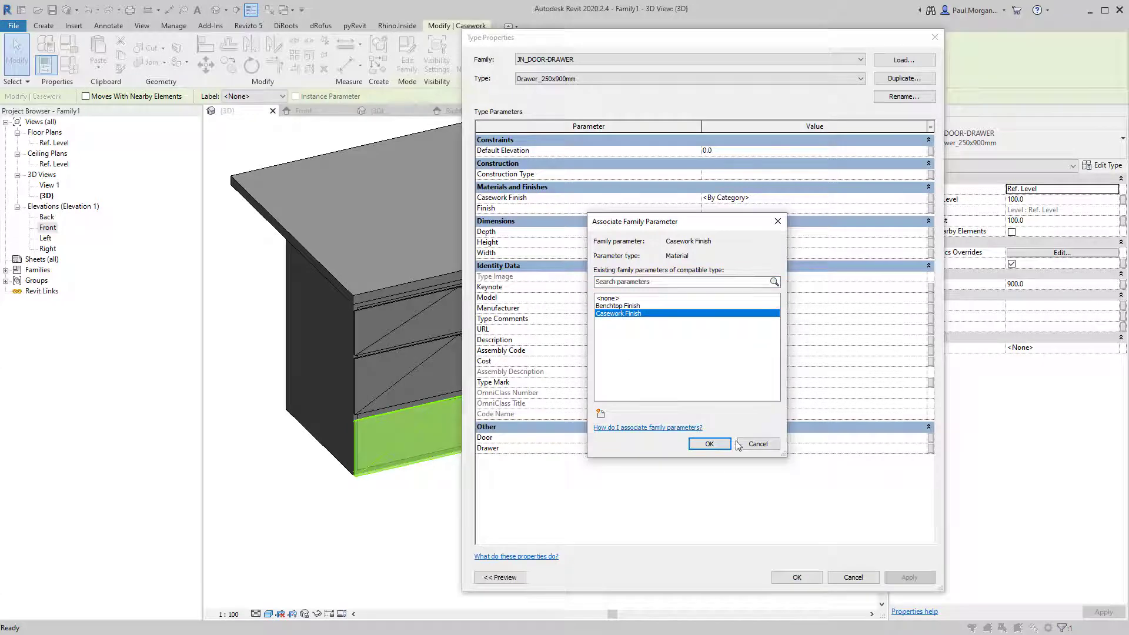
{"action": "left_click", "coordinate": [719, 444]}
{"action": "left_click", "coordinate": [810, 581]}
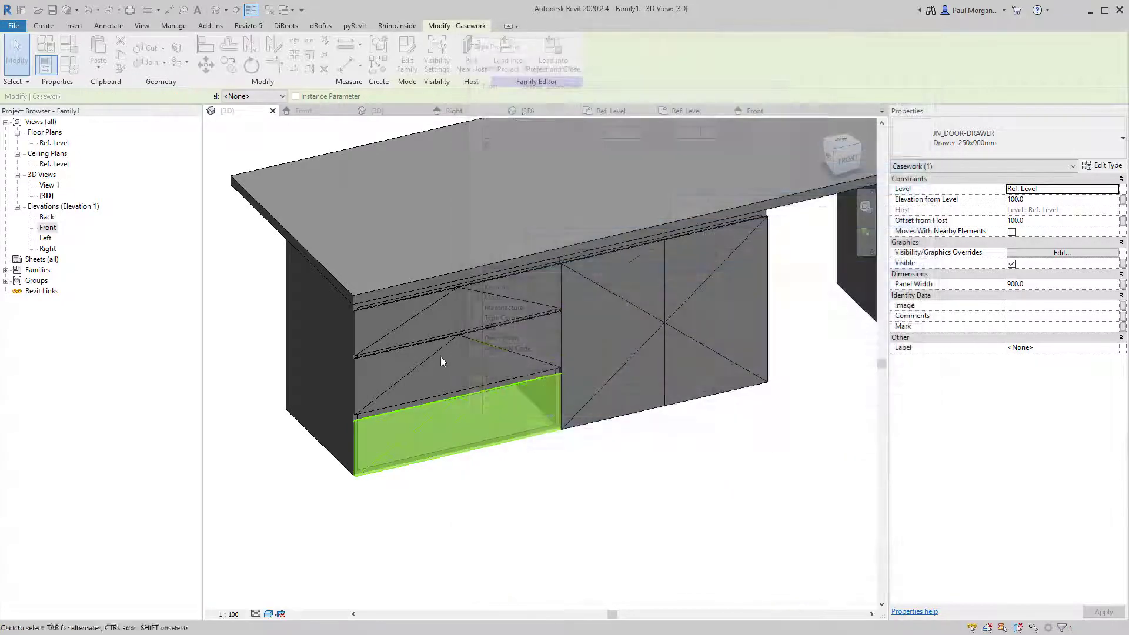
Link the Drawer_200x900mm type's Casework Finish to the Casework Finish parameter.
{"action": "left_click", "coordinate": [491, 297]}
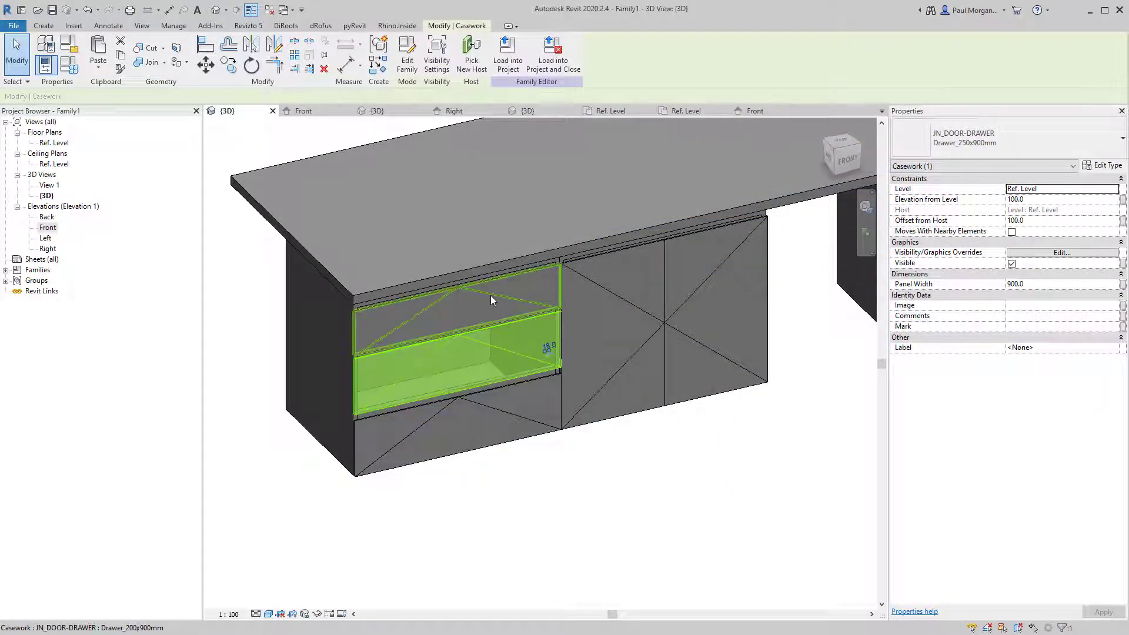
{"action": "left_click", "coordinate": [1102, 167]}
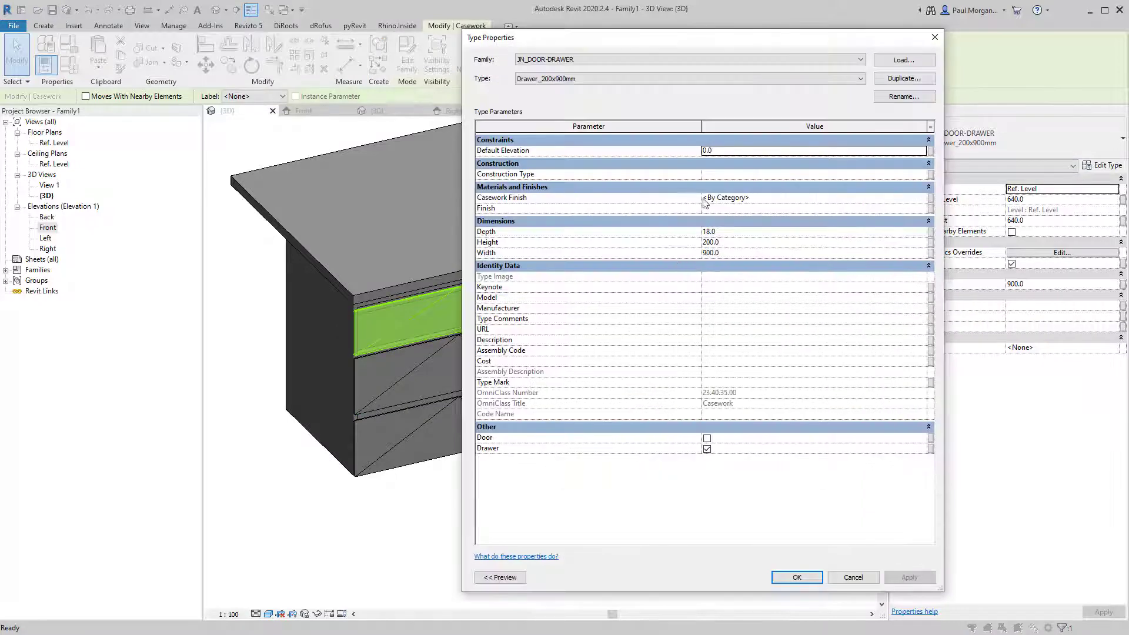
{"action": "left_click", "coordinate": [932, 201]}
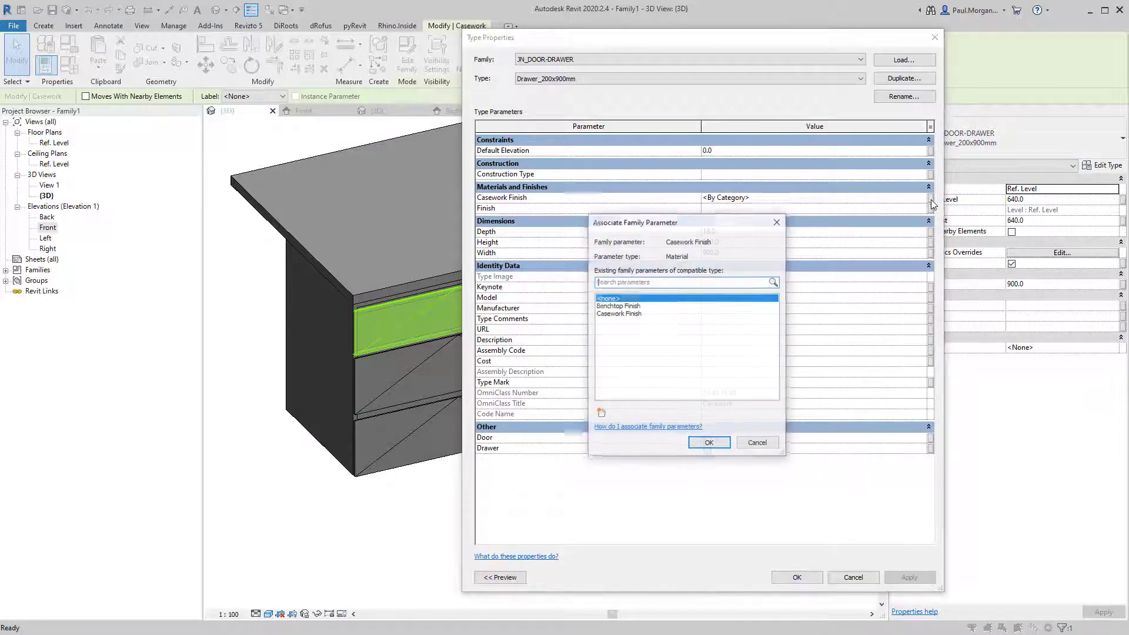
{"action": "left_click", "coordinate": [607, 317]}
{"action": "left_click", "coordinate": [703, 447]}
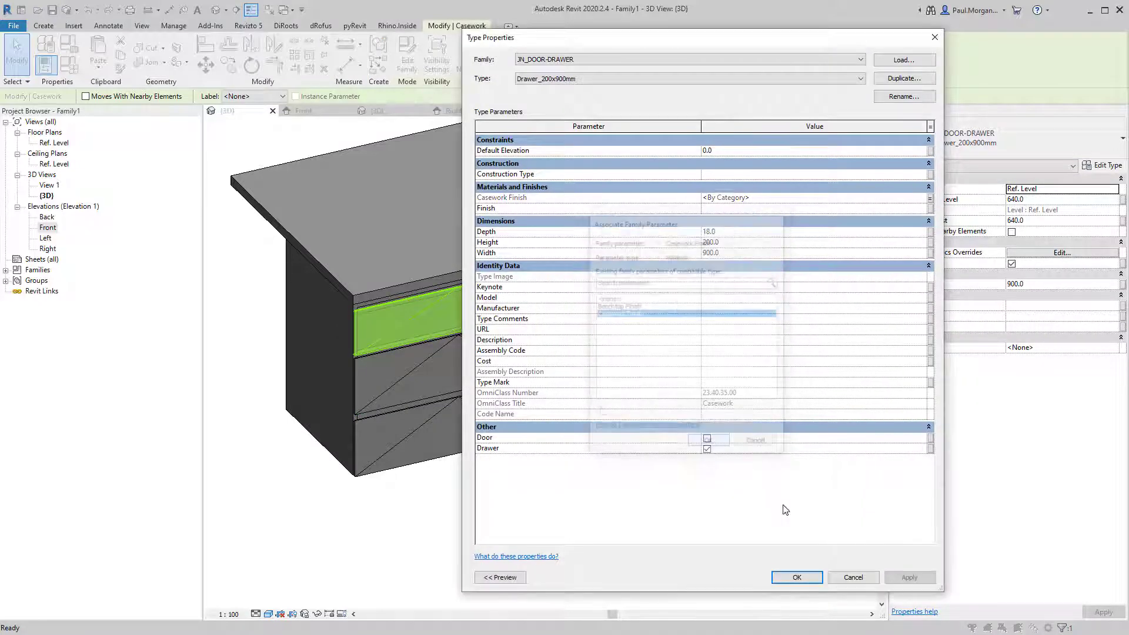
{"action": "left_click", "coordinate": [796, 578]}
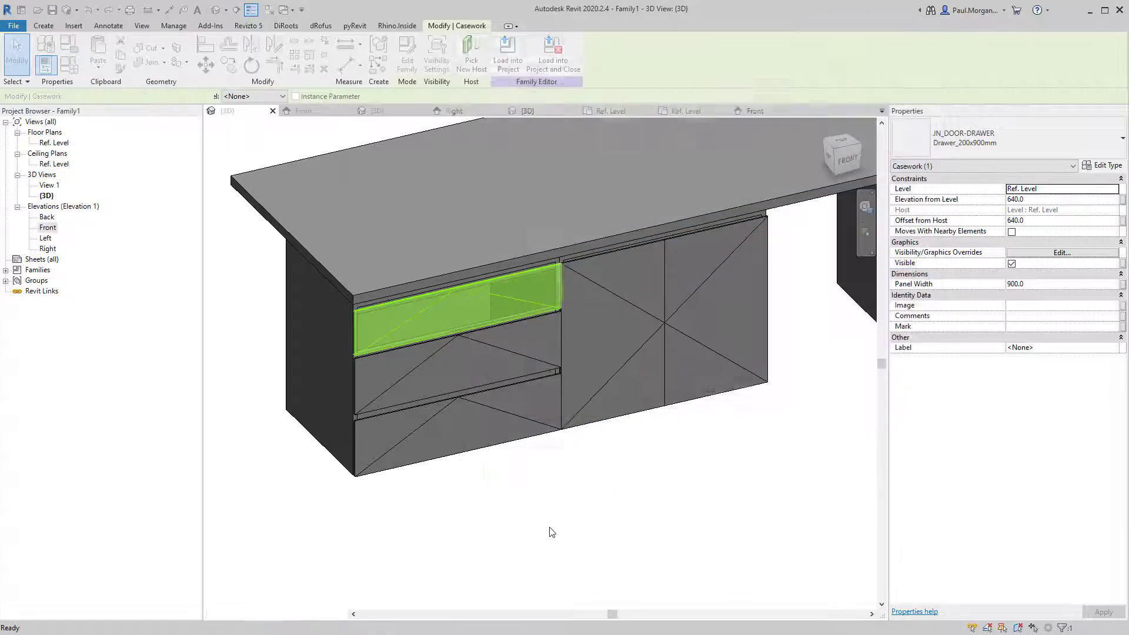
Link the Door type's Casework Finish to the Casework Finish parameter.
{"action": "left_click", "coordinate": [644, 310]}
{"action": "left_click", "coordinate": [1115, 170]}
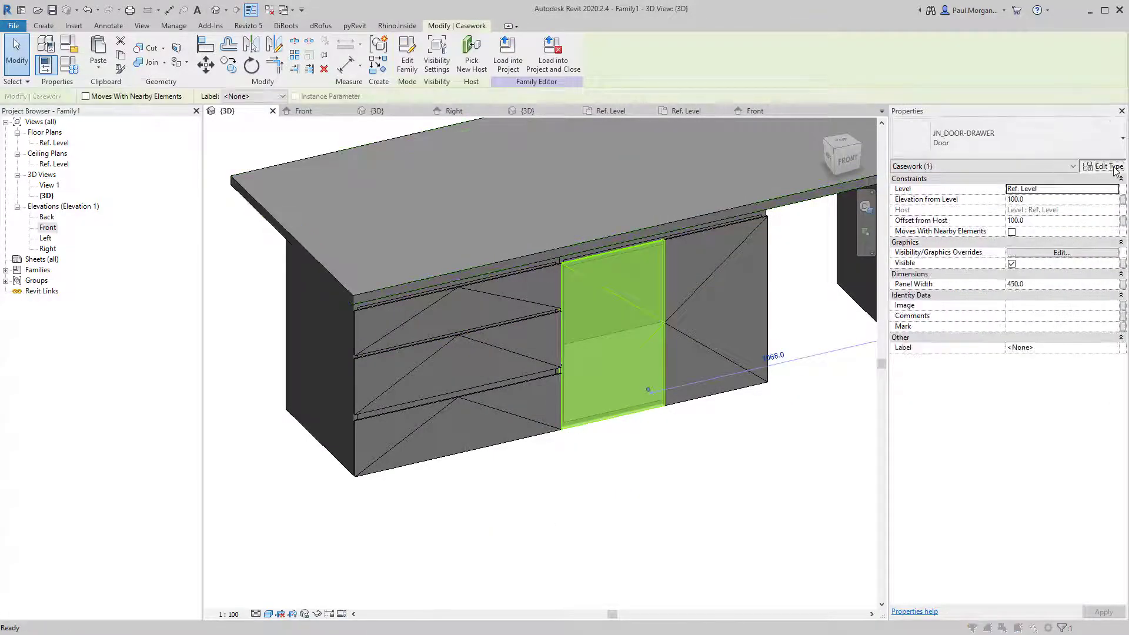
{"action": "left_click", "coordinate": [930, 200]}
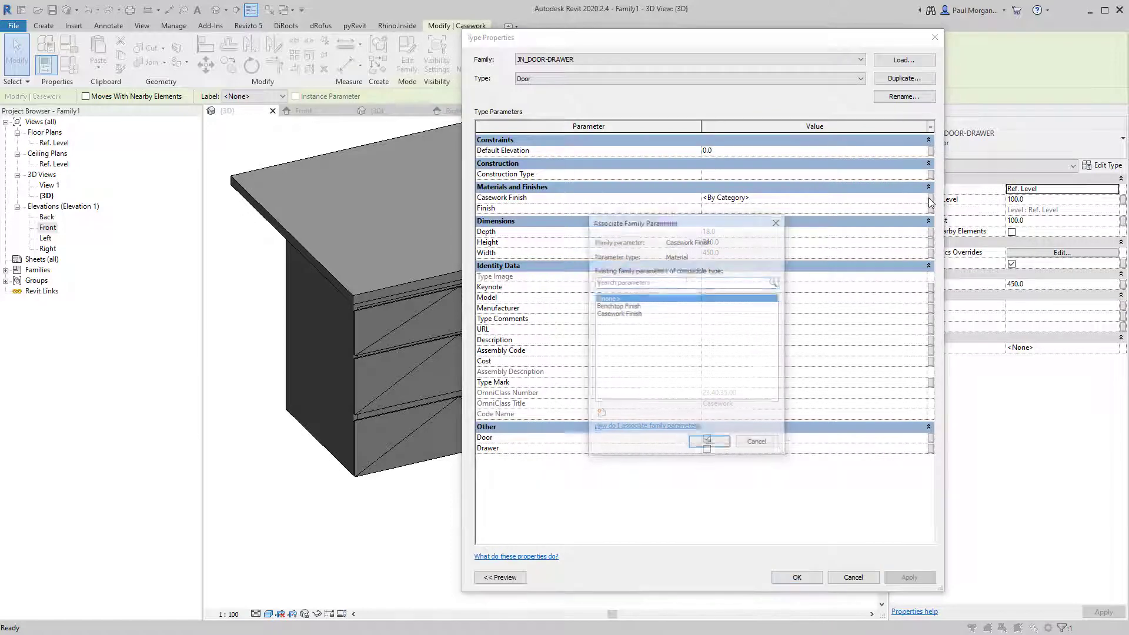
{"action": "left_click", "coordinate": [614, 314]}
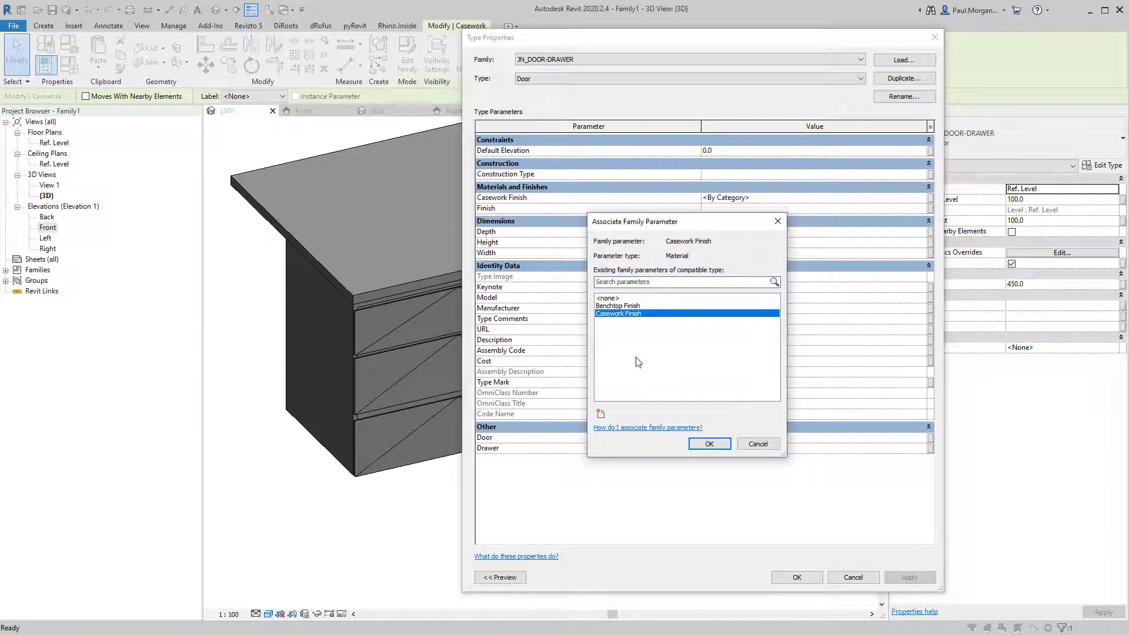
{"action": "left_click", "coordinate": [709, 444]}
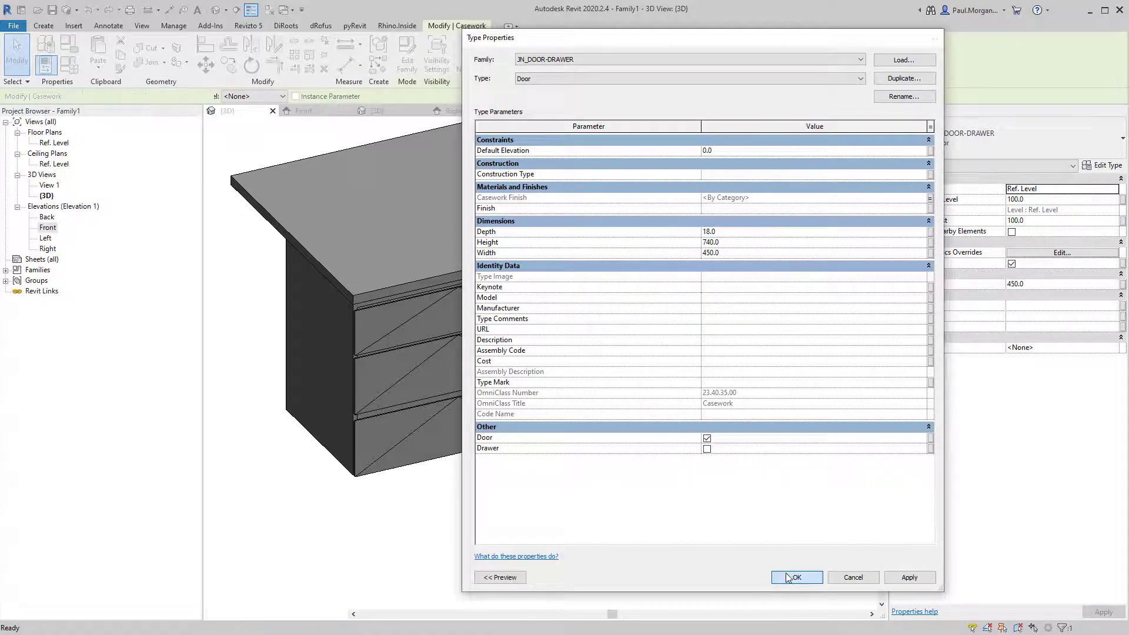
{"action": "left_click", "coordinate": [797, 577]}
Check the right door panel's type properties and the list of door and drawer types.
{"action": "left_click", "coordinate": [691, 336]}
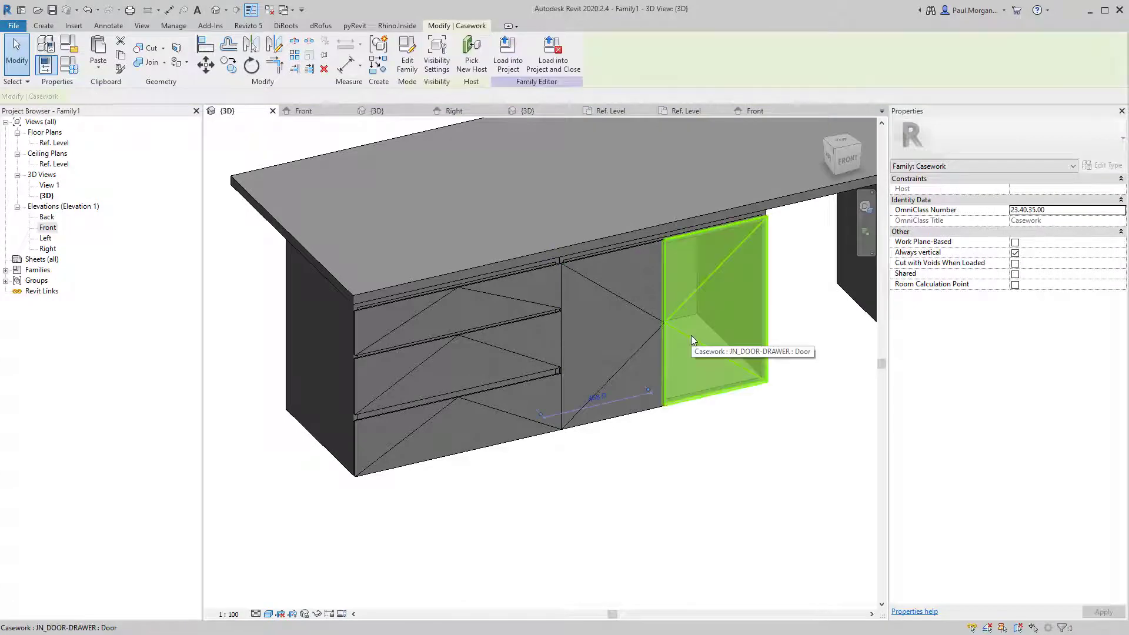
{"action": "left_click", "coordinate": [1103, 166]}
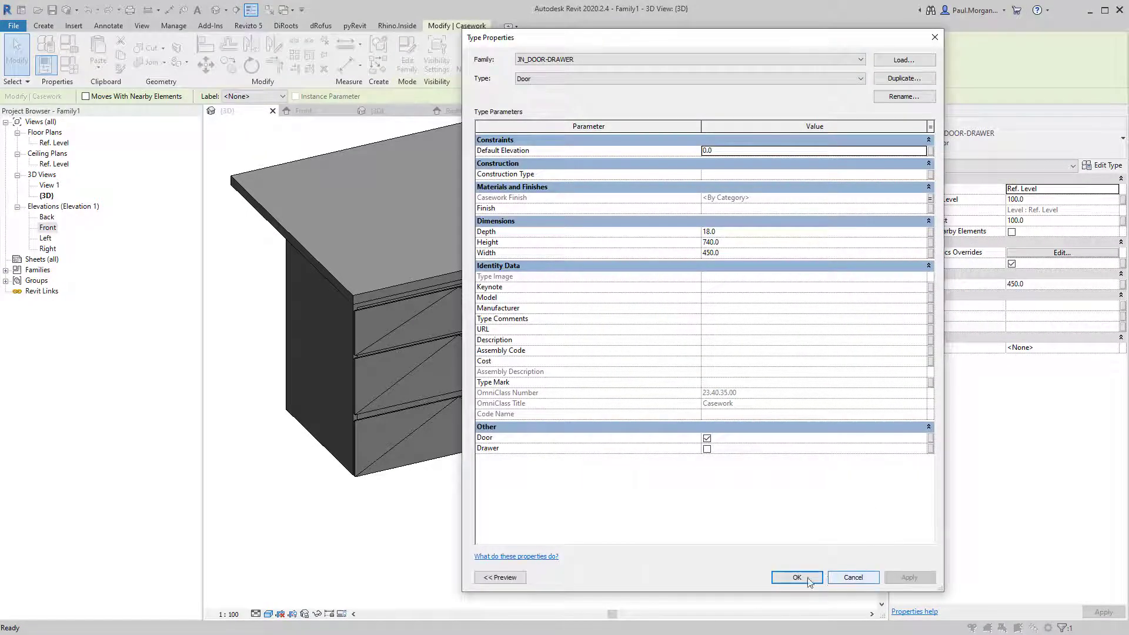
{"action": "left_click", "coordinate": [569, 80]}
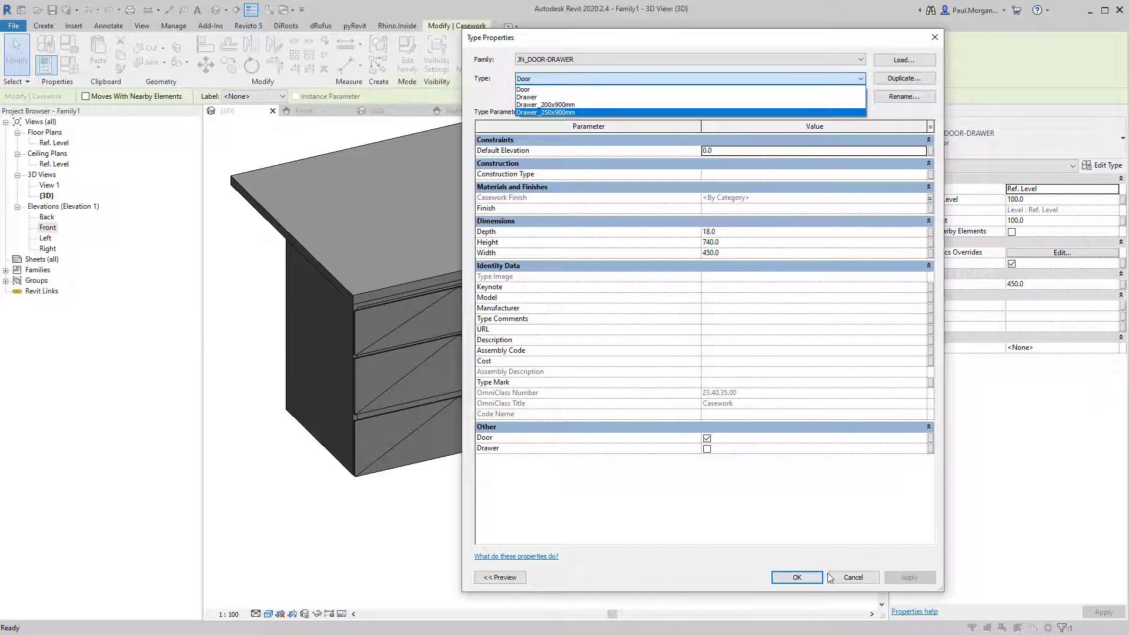
{"action": "left_click", "coordinate": [802, 581]}
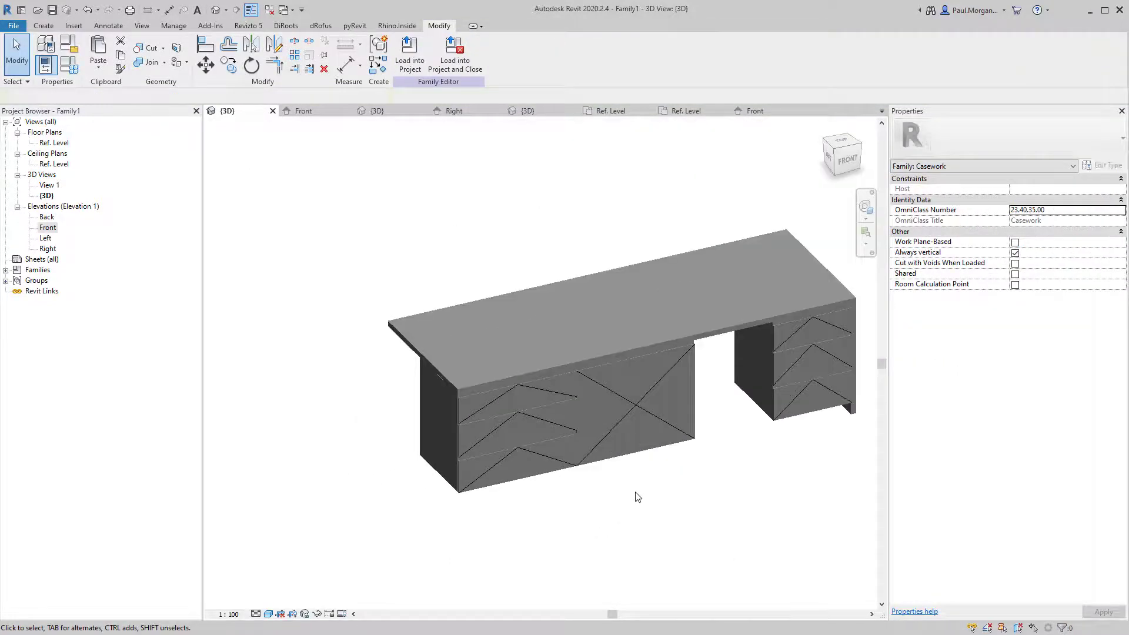
In the Ref. Level plan, move the selected cabinet units into alignment with the front plane.
{"action": "middle_click_drag", "start_coordinate": [544, 448], "coordinate": [521, 520], "text": "shift"}
{"action": "scroll", "coordinate": [416, 421], "scroll_direction": "up", "scroll_amount": 3}
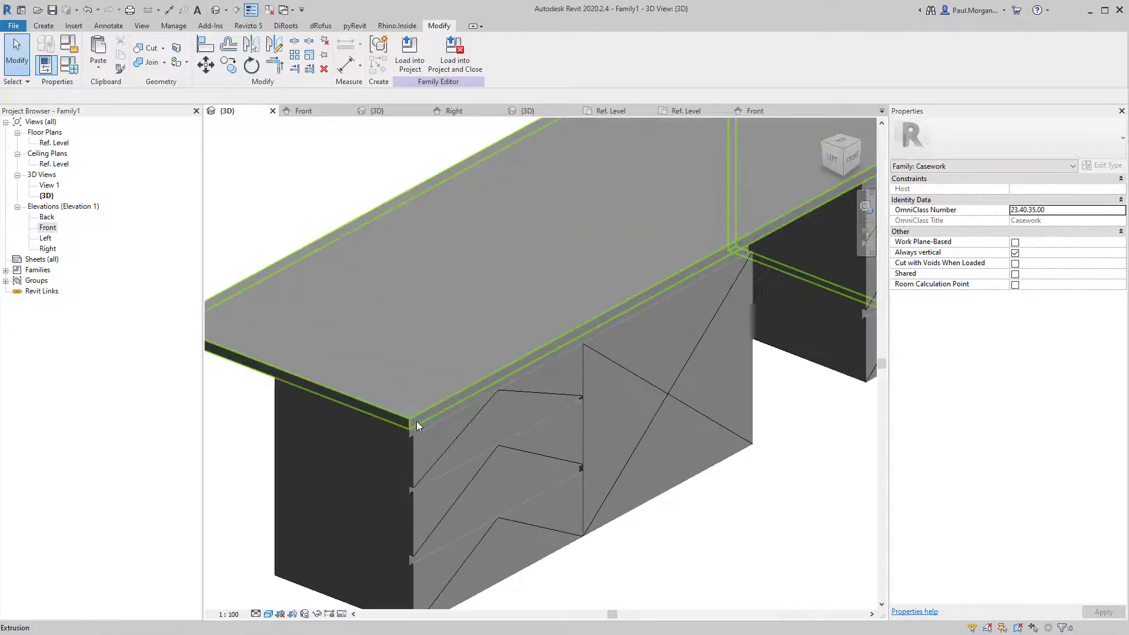
{"action": "scroll", "coordinate": [419, 448], "scroll_direction": "down", "scroll_amount": 3}
{"action": "middle_click_drag", "start_coordinate": [493, 482], "coordinate": [610, 376], "text": "shift"}
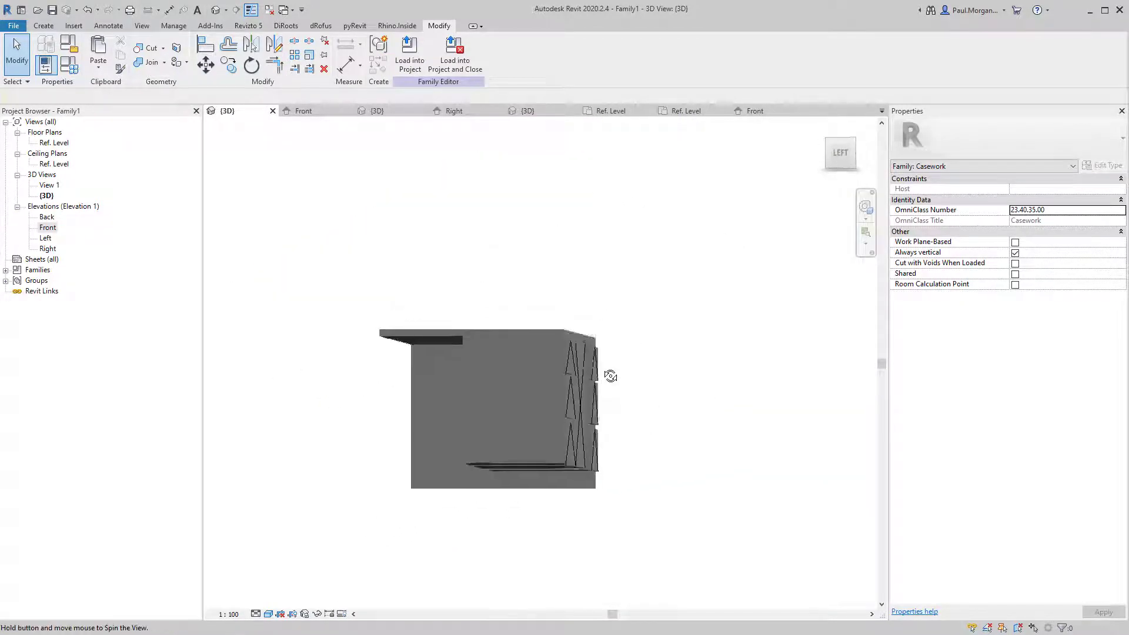
{"action": "double_click", "coordinate": [41, 142]}
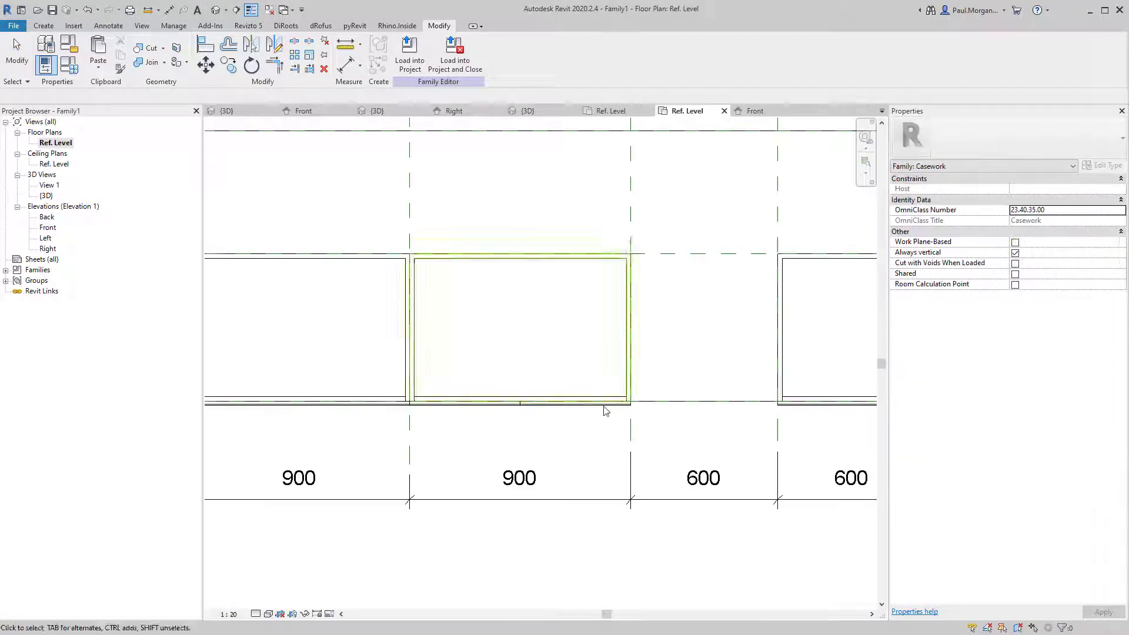
{"action": "scroll", "coordinate": [518, 388], "scroll_direction": "up", "scroll_amount": 3}
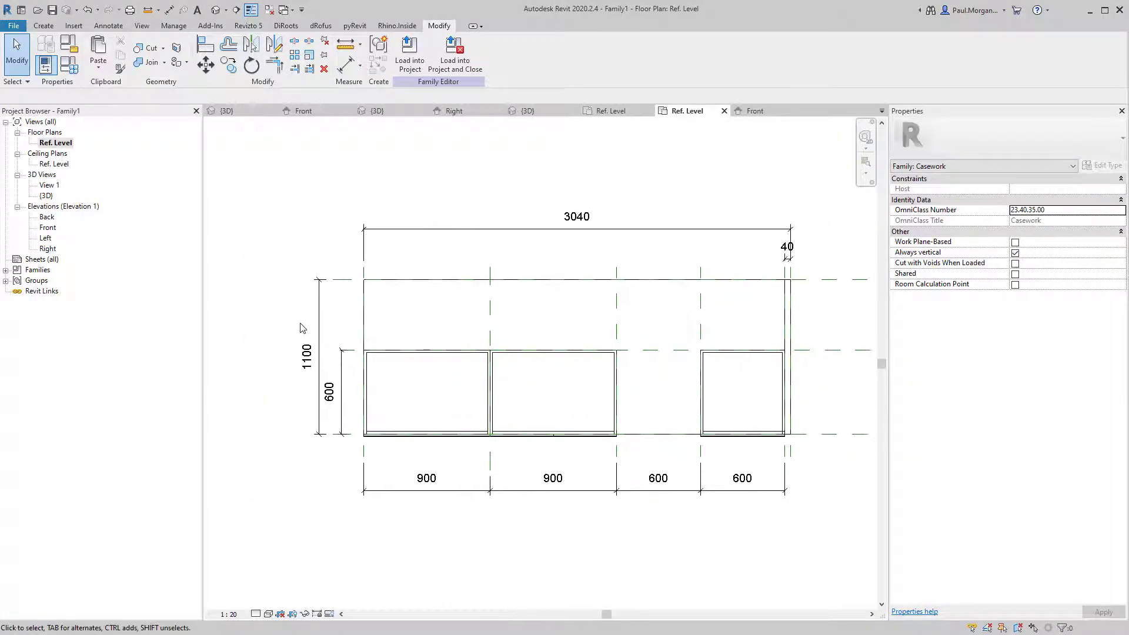
{"action": "left_click_drag", "start_coordinate": [352, 332], "coordinate": [803, 499]}
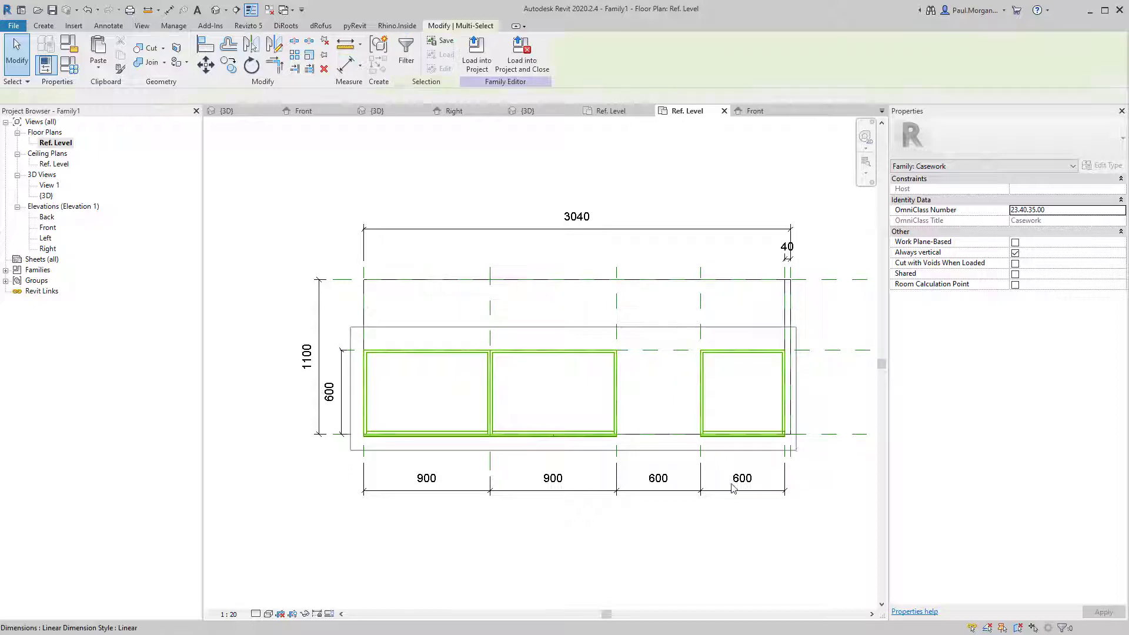
{"action": "scroll", "coordinate": [515, 456], "scroll_direction": "up", "scroll_amount": 6}
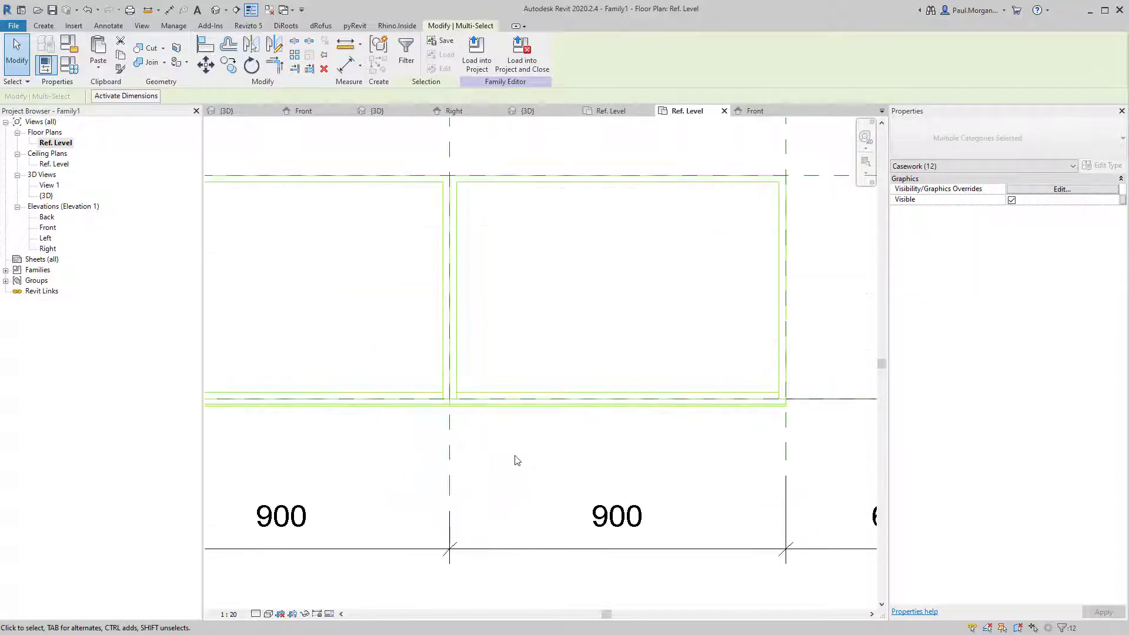
{"action": "key", "text": "m"}
{"action": "key", "text": "v"}
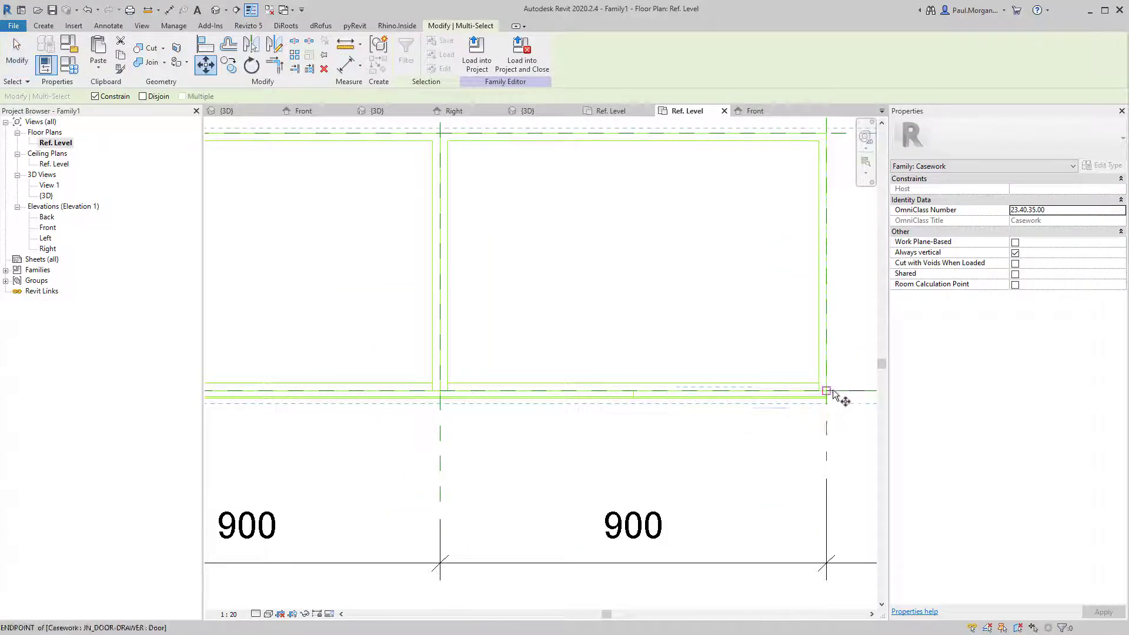
{"action": "scroll", "coordinate": [834, 393], "scroll_direction": "up", "scroll_amount": 4}
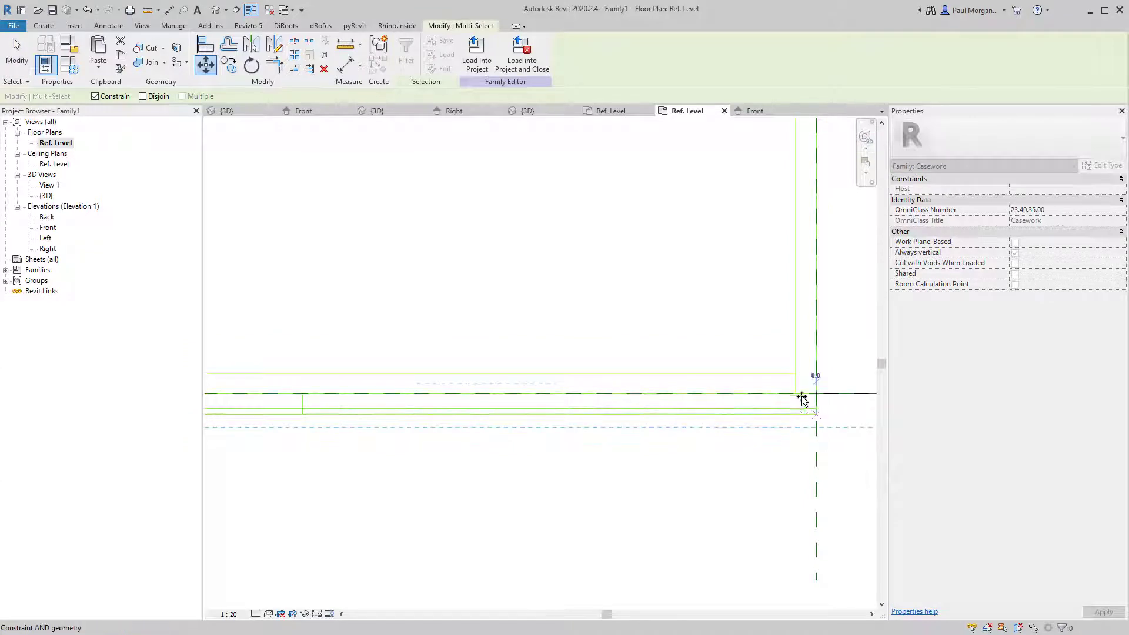
{"action": "left_click", "coordinate": [803, 399]}
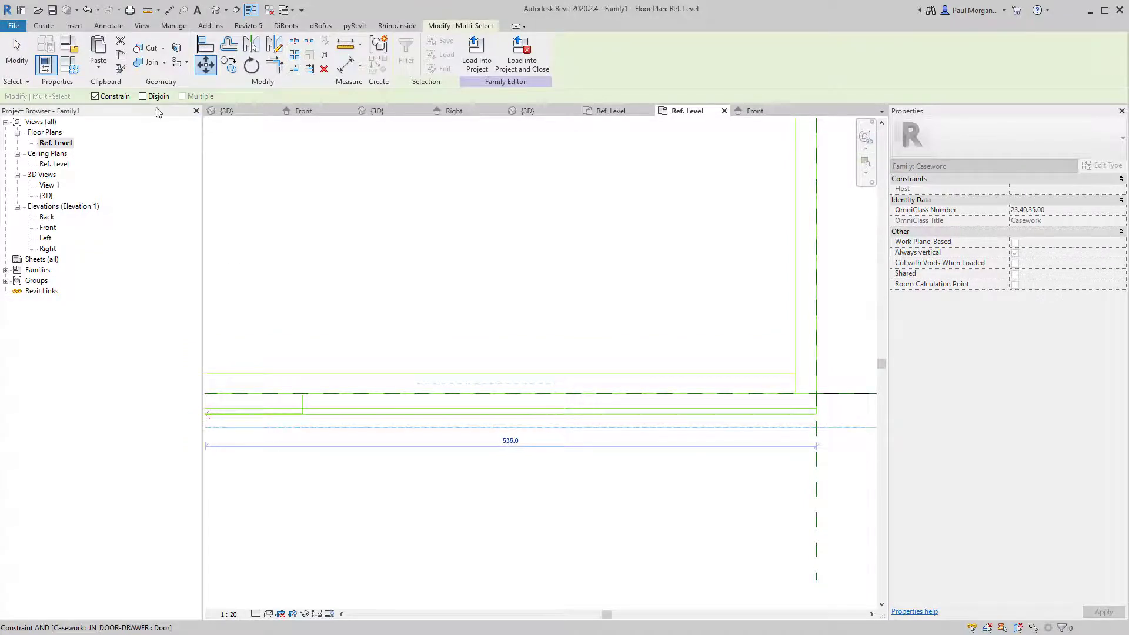
{"action": "left_click", "coordinate": [821, 395]}
{"action": "scroll", "coordinate": [804, 416], "scroll_direction": "down", "scroll_amount": 4}
Check the right-hand carcass unit's position and pan to show the whole bench.
{"action": "key", "text": "Escape"}
{"action": "left_click", "coordinate": [801, 402]}
{"action": "scroll", "coordinate": [801, 398], "scroll_direction": "down", "scroll_amount": 3}
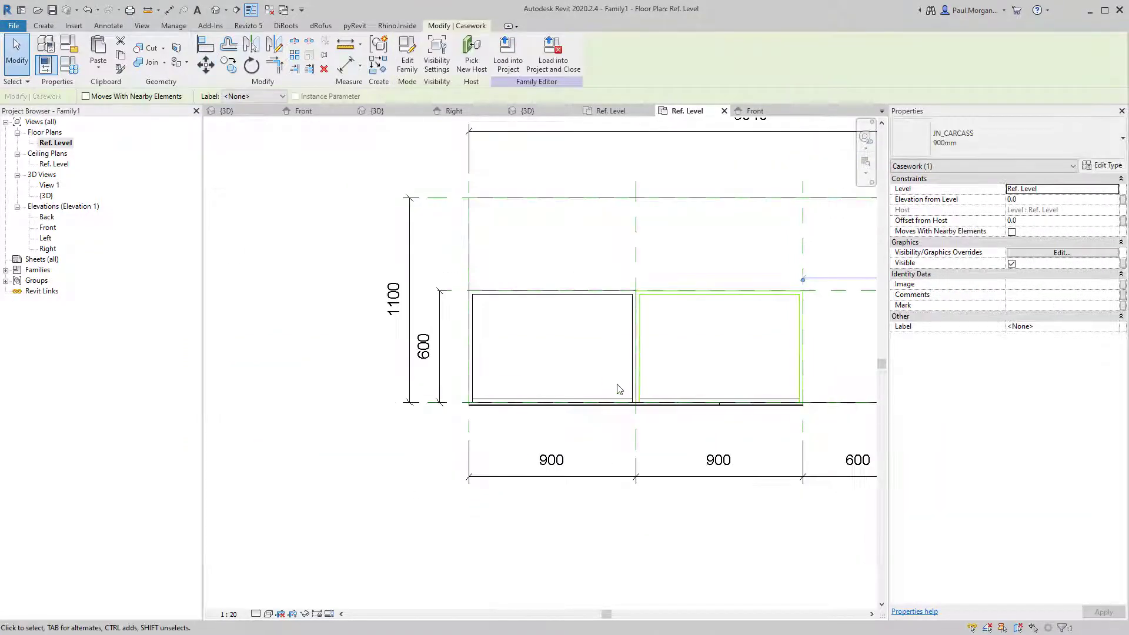
{"action": "key", "text": "Escape"}
{"action": "left_click", "coordinate": [634, 374]}
{"action": "key", "text": "Escape"}
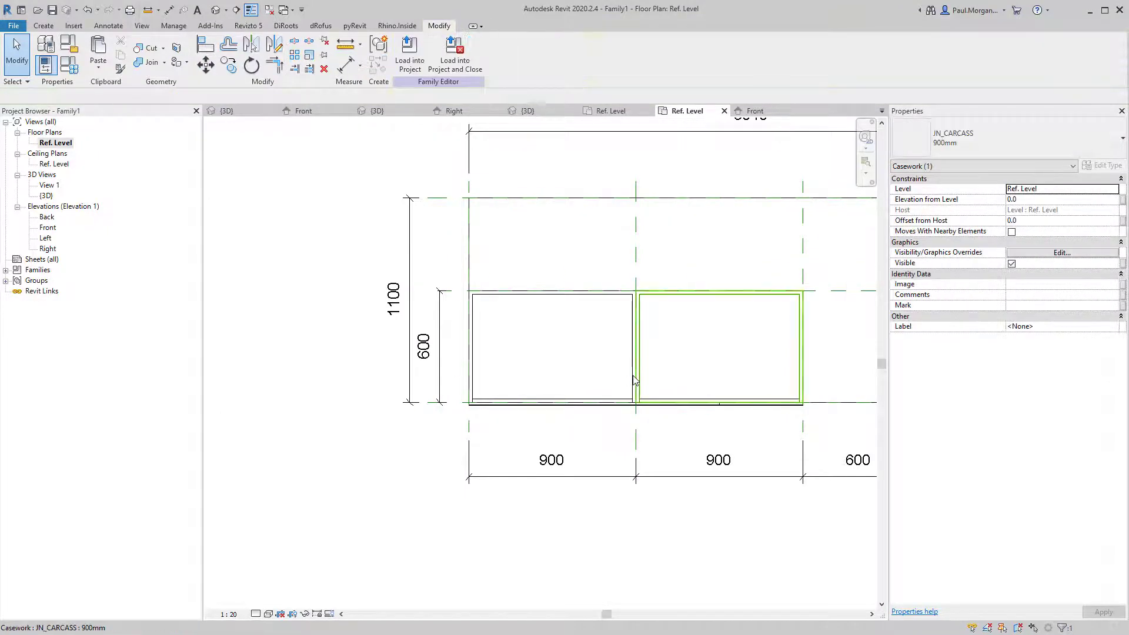
{"action": "left_click", "coordinate": [634, 377]}
{"action": "scroll", "coordinate": [636, 379], "scroll_direction": "down", "scroll_amount": 3}
{"action": "middle_click_drag", "start_coordinate": [690, 406], "coordinate": [538, 455]}
{"action": "key", "text": "Escape"}
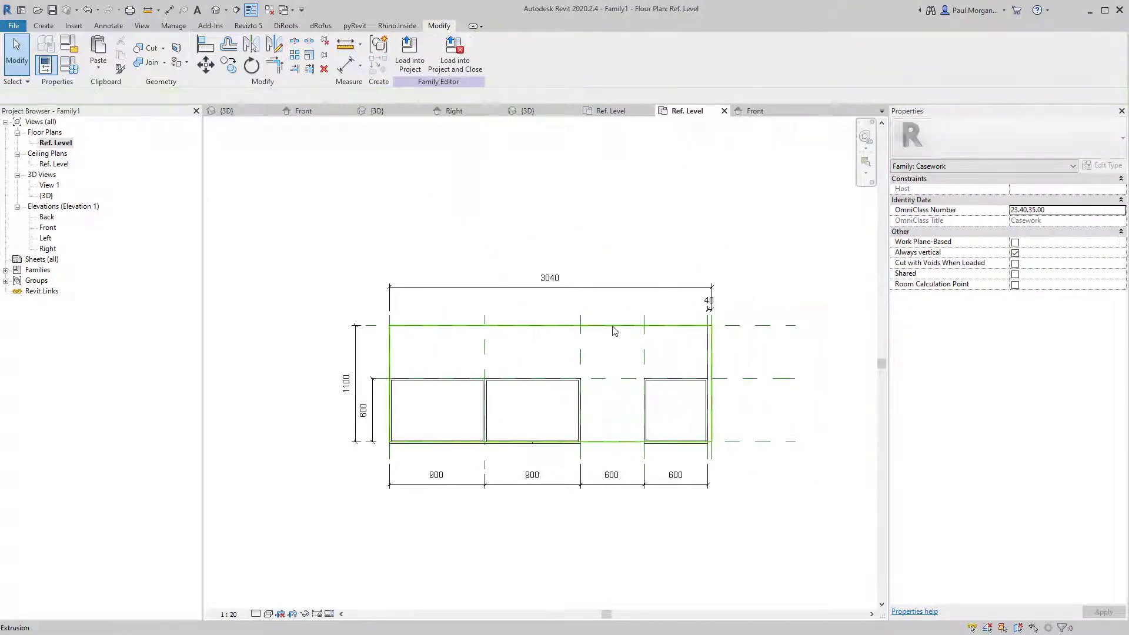
Stretch the worktop extrusion's front edge outward, removing constraints and locking the edge.
{"action": "left_click", "coordinate": [614, 331]}
{"action": "scroll", "coordinate": [547, 445], "scroll_direction": "up", "scroll_amount": 4}
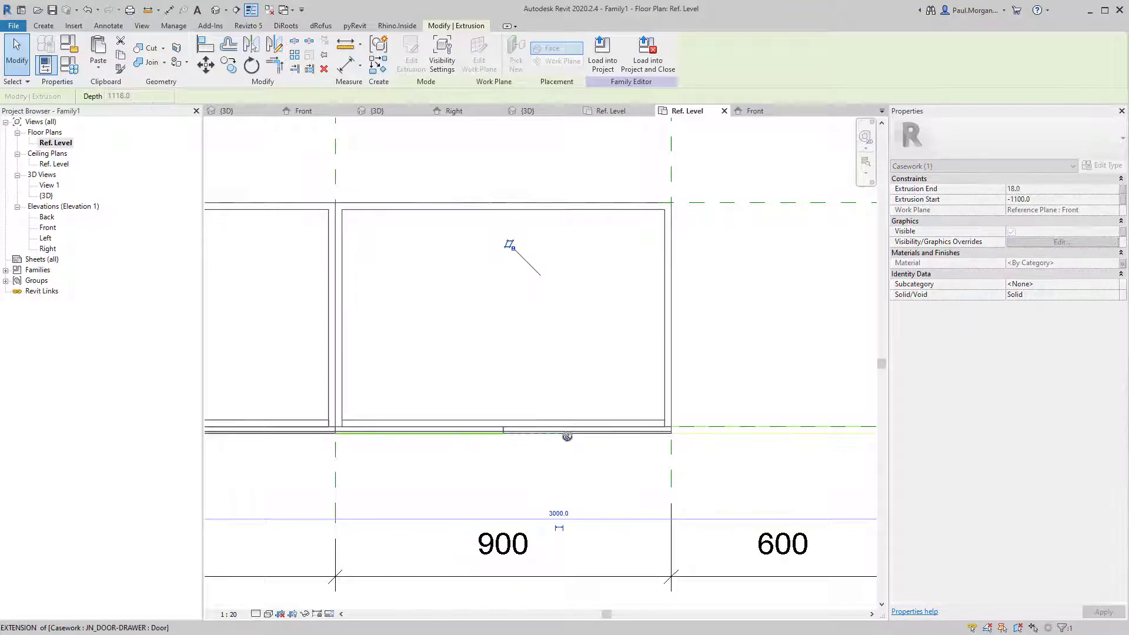
{"action": "left_click_drag", "start_coordinate": [567, 436], "coordinate": [590, 437]}
{"action": "left_click", "coordinate": [657, 497]}
{"action": "scroll", "coordinate": [584, 475], "scroll_direction": "down", "scroll_amount": 4}
{"action": "scroll", "coordinate": [584, 475], "scroll_direction": "down", "scroll_amount": 1}
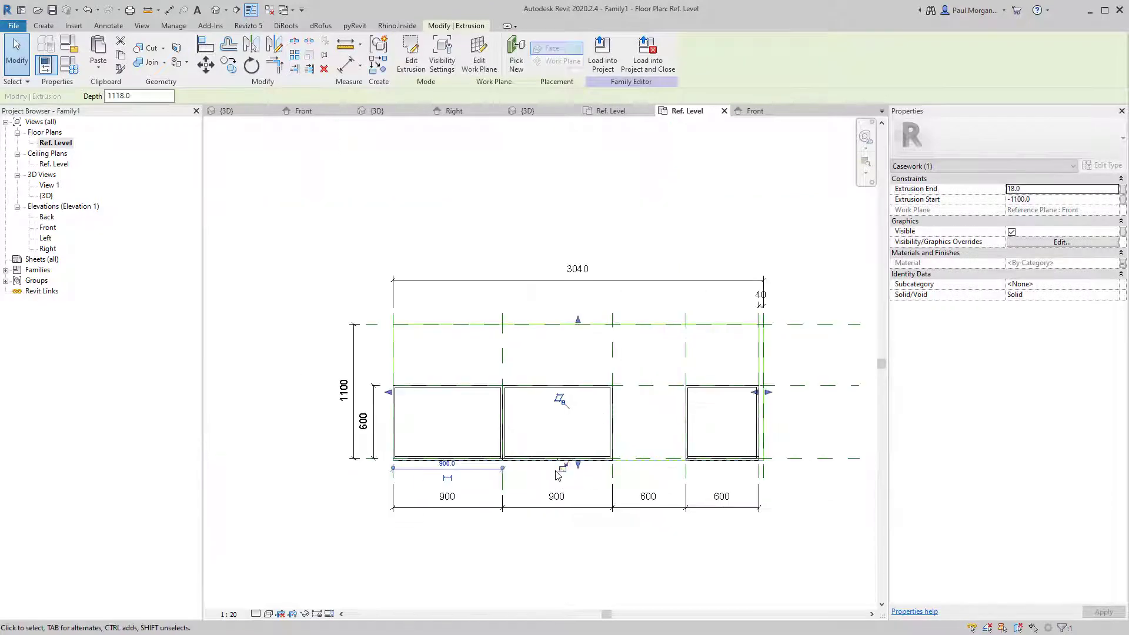
{"action": "left_click", "coordinate": [558, 472]}
{"action": "left_click", "coordinate": [559, 558]}
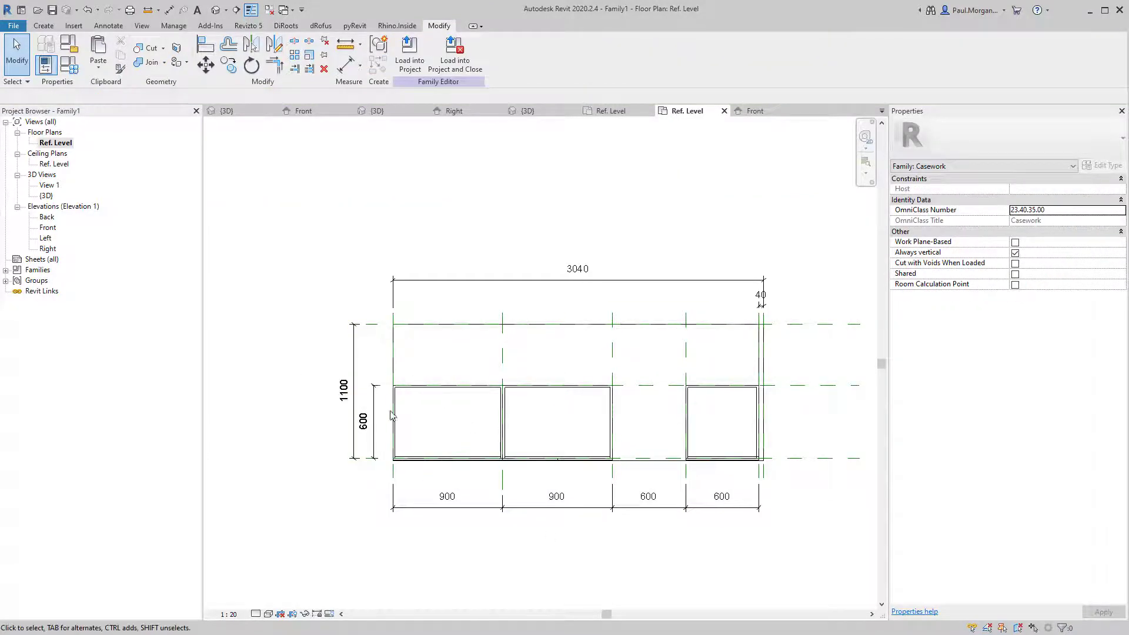
Keep the worktop's 1100 depth dimension, undoing its accidental deletion.
{"action": "left_click", "coordinate": [411, 324]}
{"action": "left_click", "coordinate": [378, 324]}
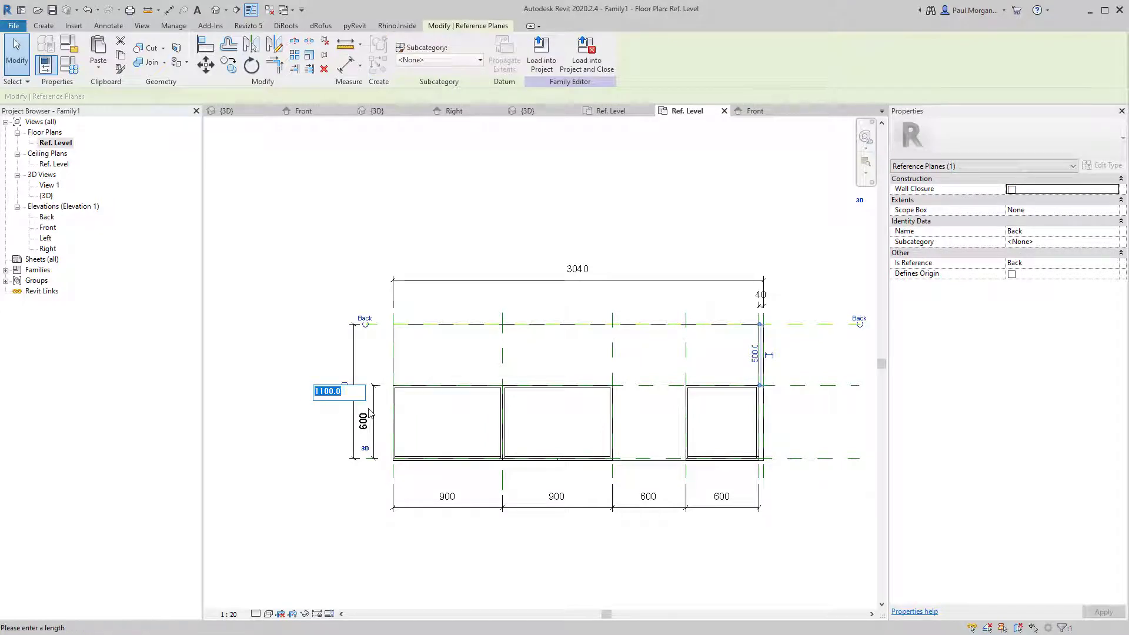
{"action": "key", "text": "Return"}
{"action": "left_click", "coordinate": [307, 429]}
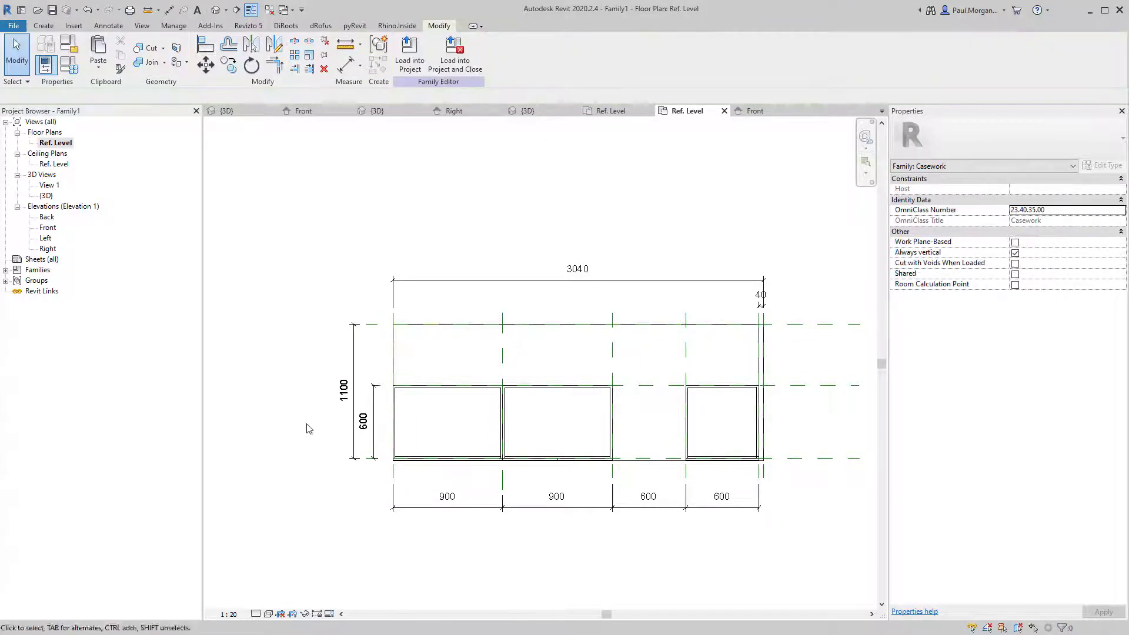
{"action": "left_click", "coordinate": [351, 413]}
{"action": "key", "text": "Delete"}
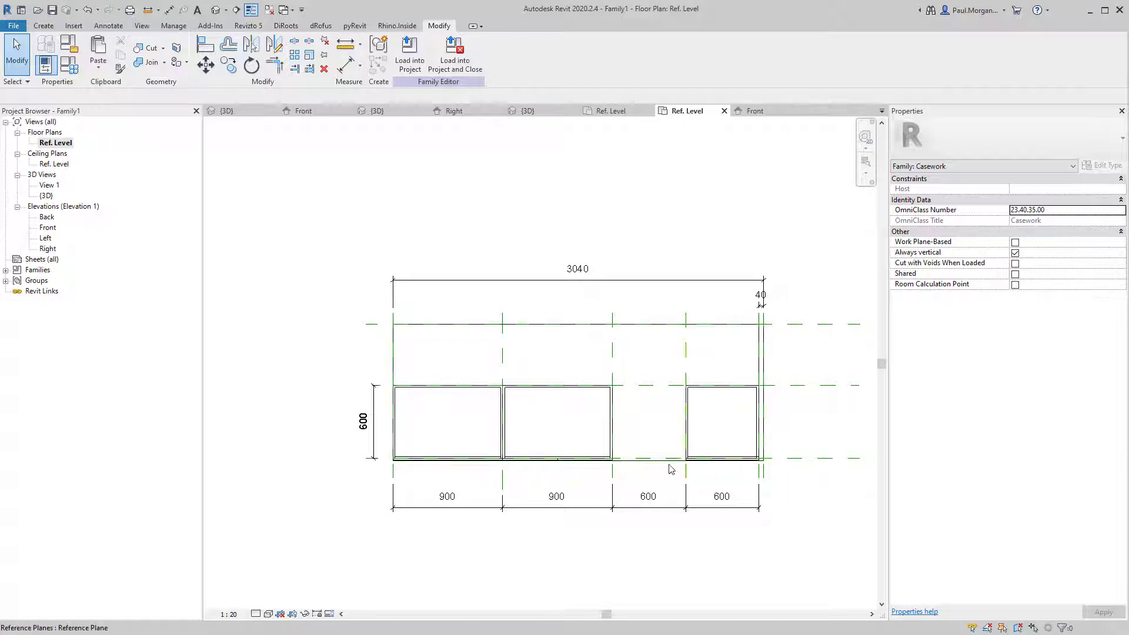
{"action": "left_click", "coordinate": [646, 459]}
{"action": "key", "text": "ctrl+z"}
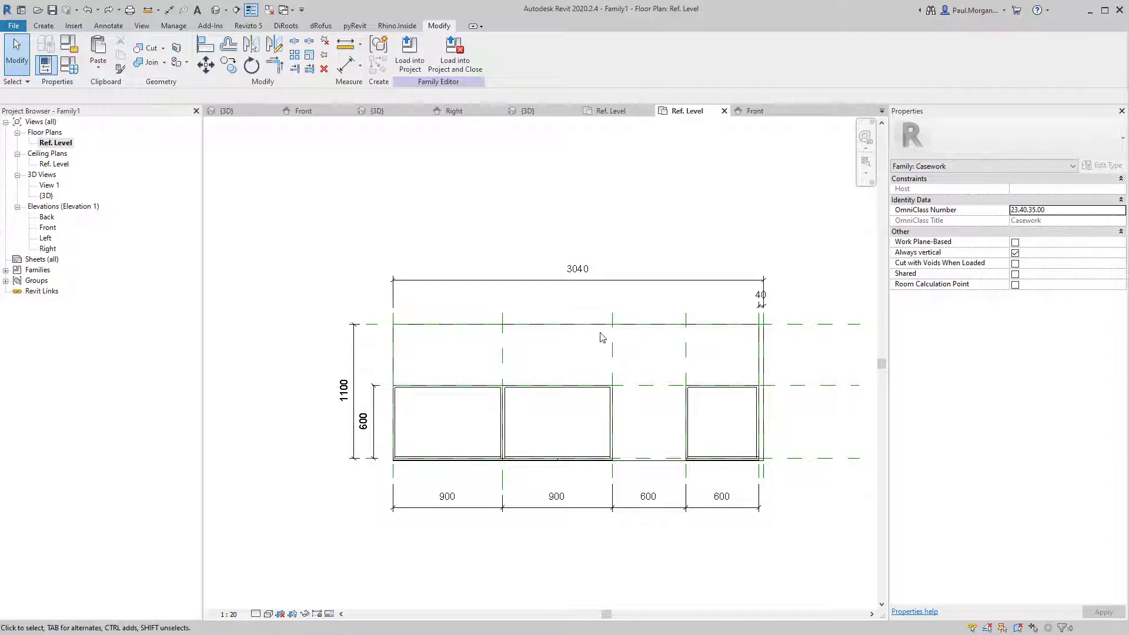
Check the worktop's Extrusion Start and End in Properties, spanning -1100 to 18.
{"action": "left_click", "coordinate": [575, 324]}
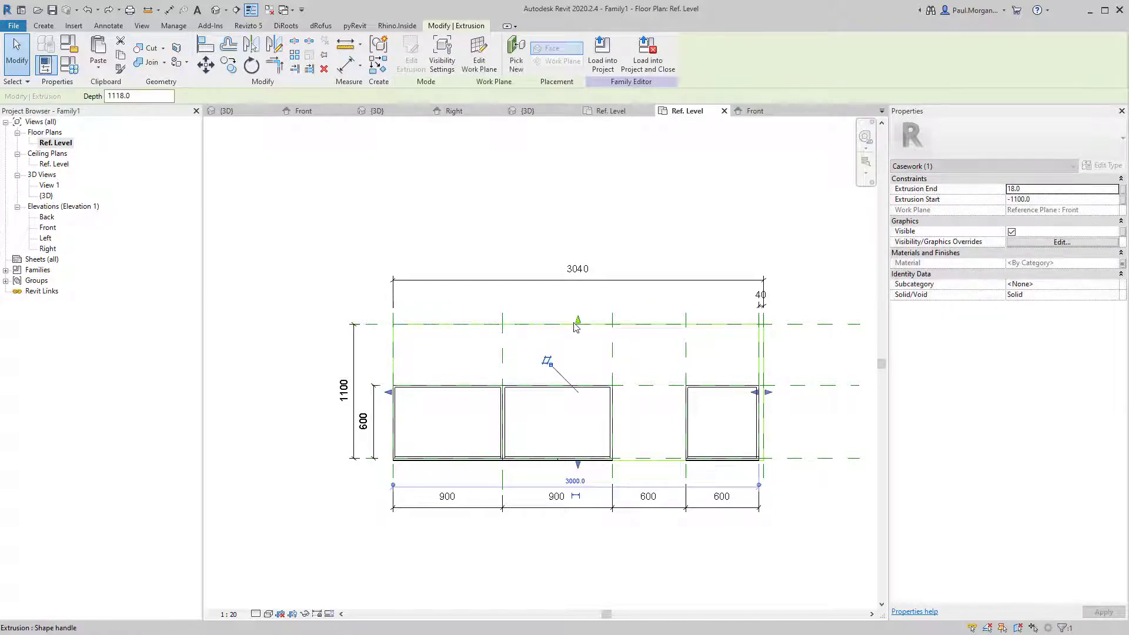
{"action": "key", "text": "Escape"}
{"action": "left_click", "coordinate": [408, 325]}
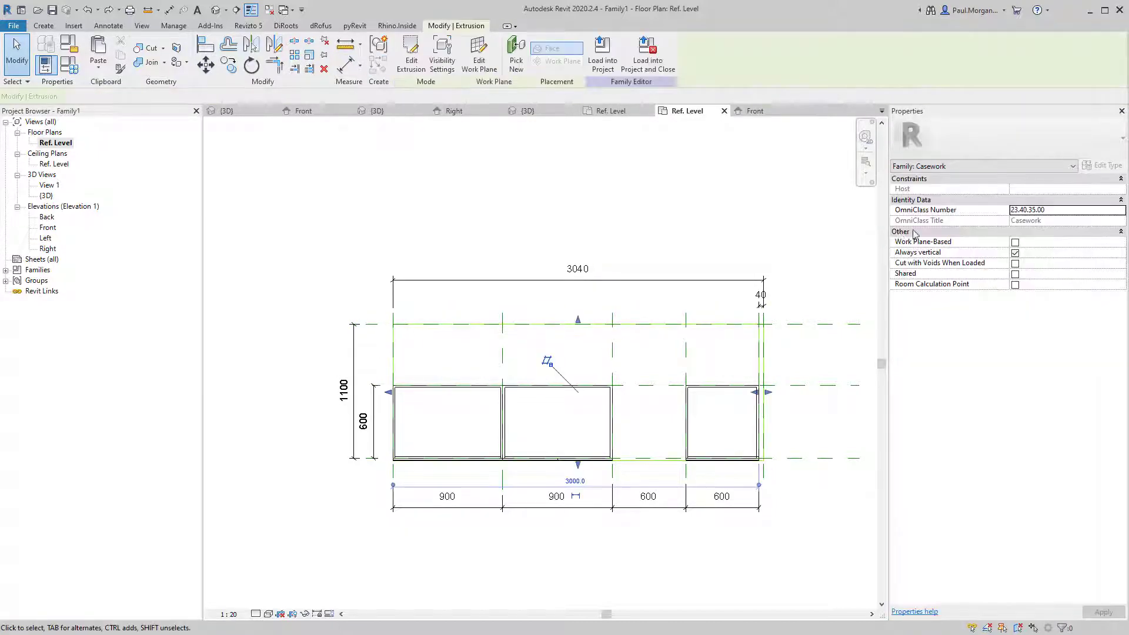
{"action": "left_click", "coordinate": [1045, 200]}
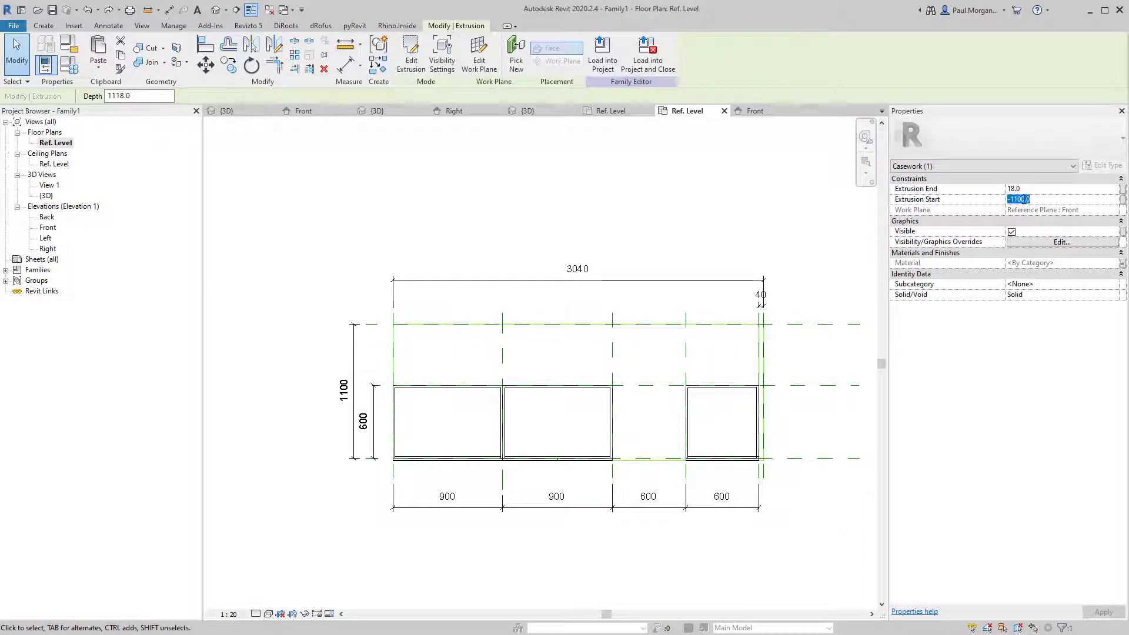
{"action": "left_click", "coordinate": [809, 318]}
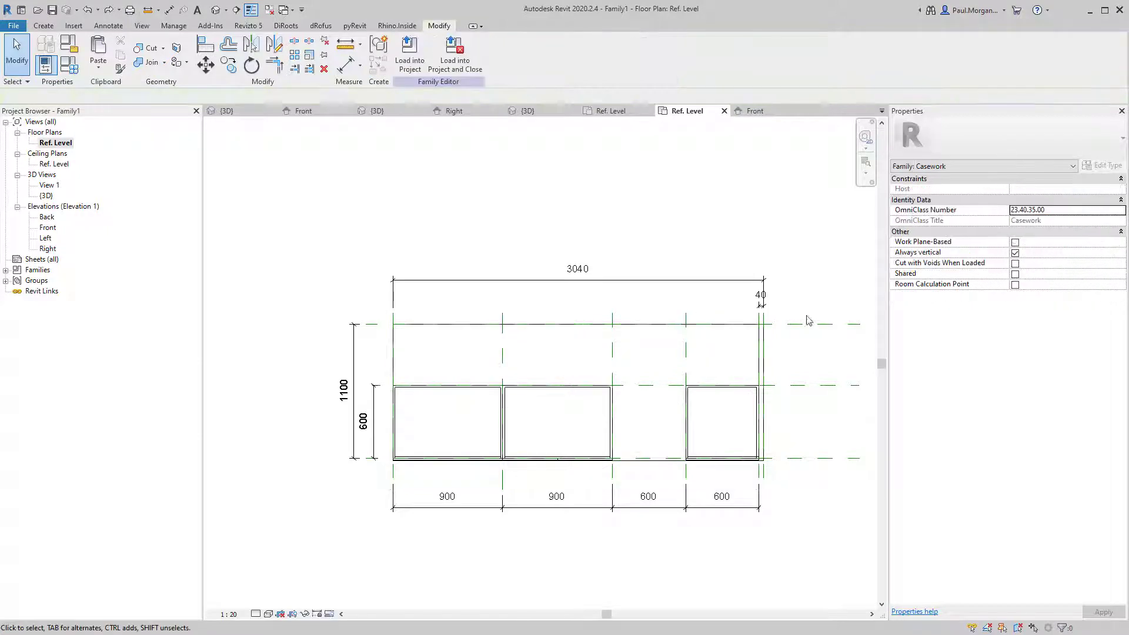
{"action": "scroll", "coordinate": [490, 444], "scroll_direction": "up", "scroll_amount": 3}
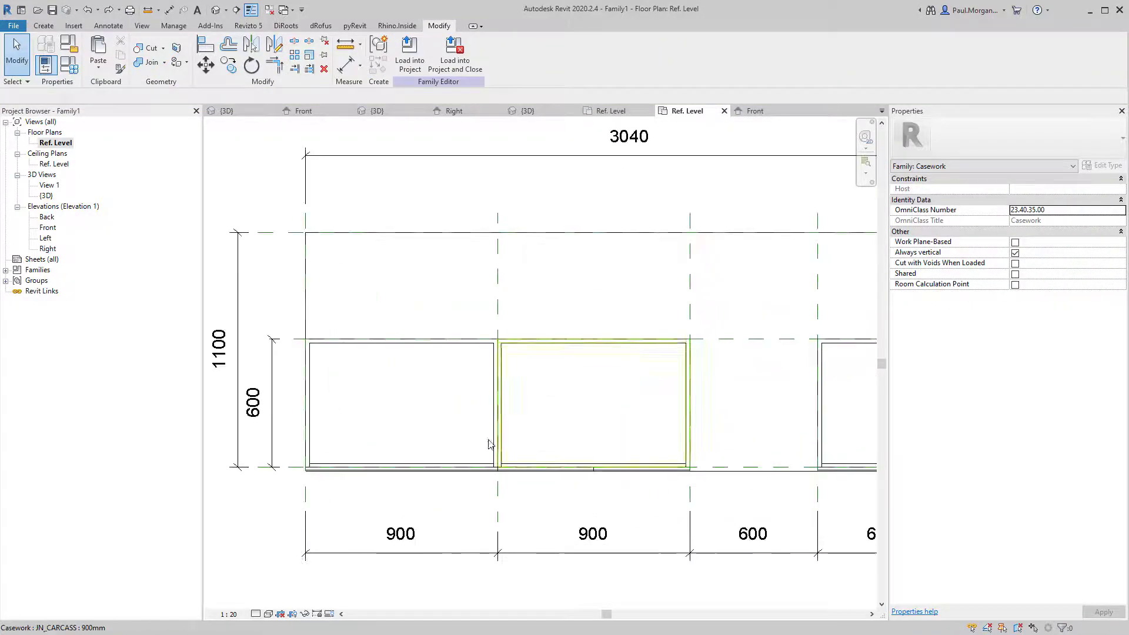
Show the bench in its default 3D view from an isometric front angle.
{"action": "left_click", "coordinate": [216, 10]}
{"action": "scroll", "coordinate": [484, 362], "scroll_direction": "up", "scroll_amount": 10}
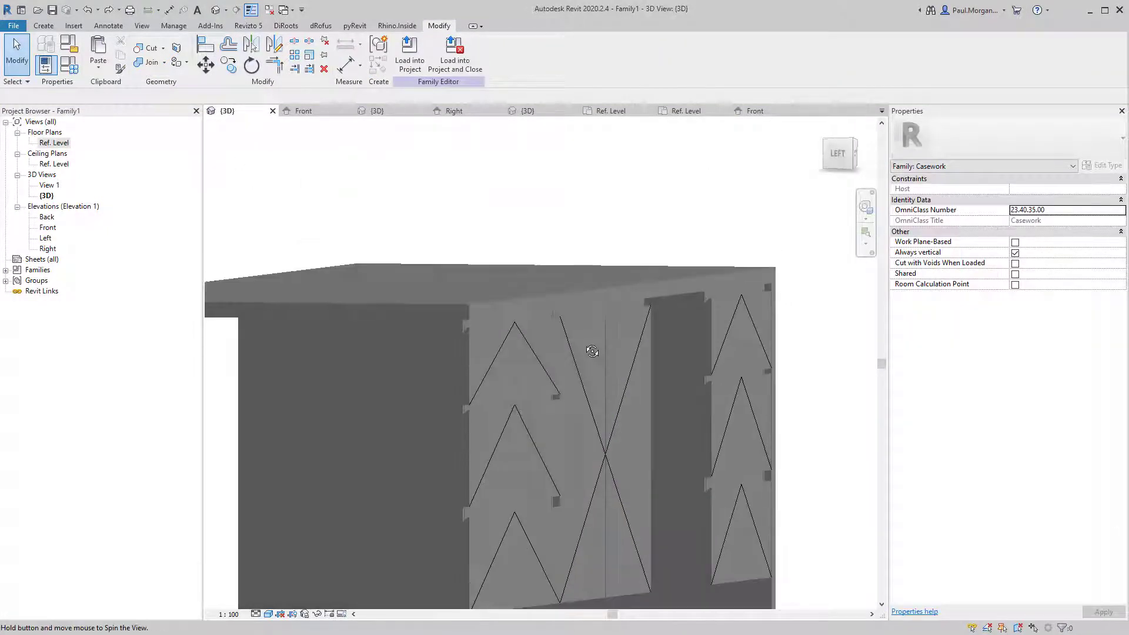
{"action": "middle_click_drag", "start_coordinate": [592, 351], "coordinate": [612, 320], "text": "shift"}
{"action": "scroll", "coordinate": [622, 303], "scroll_direction": "up", "scroll_amount": 2}
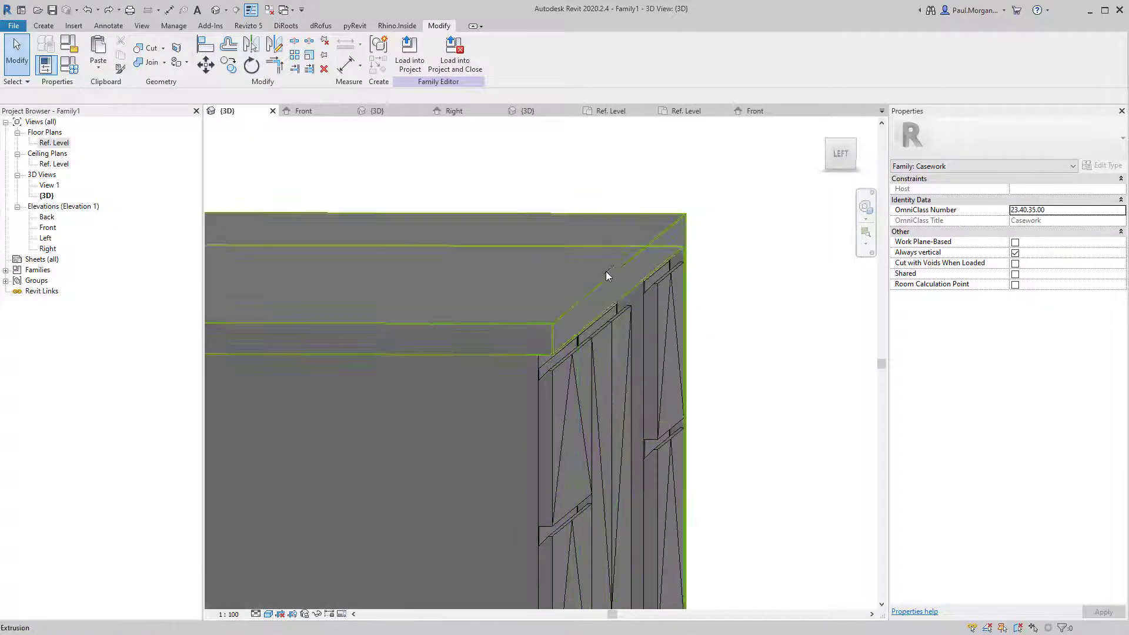
{"action": "scroll", "coordinate": [609, 390], "scroll_direction": "down", "scroll_amount": 8}
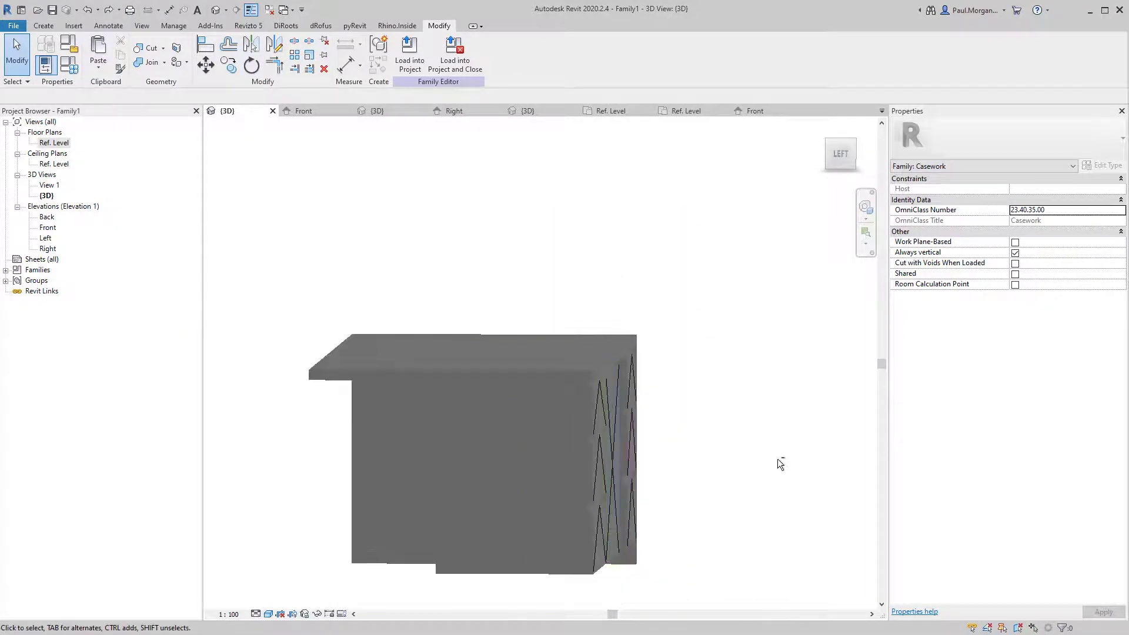
{"action": "middle_click_drag", "start_coordinate": [782, 461], "coordinate": [575, 489], "text": "shift"}
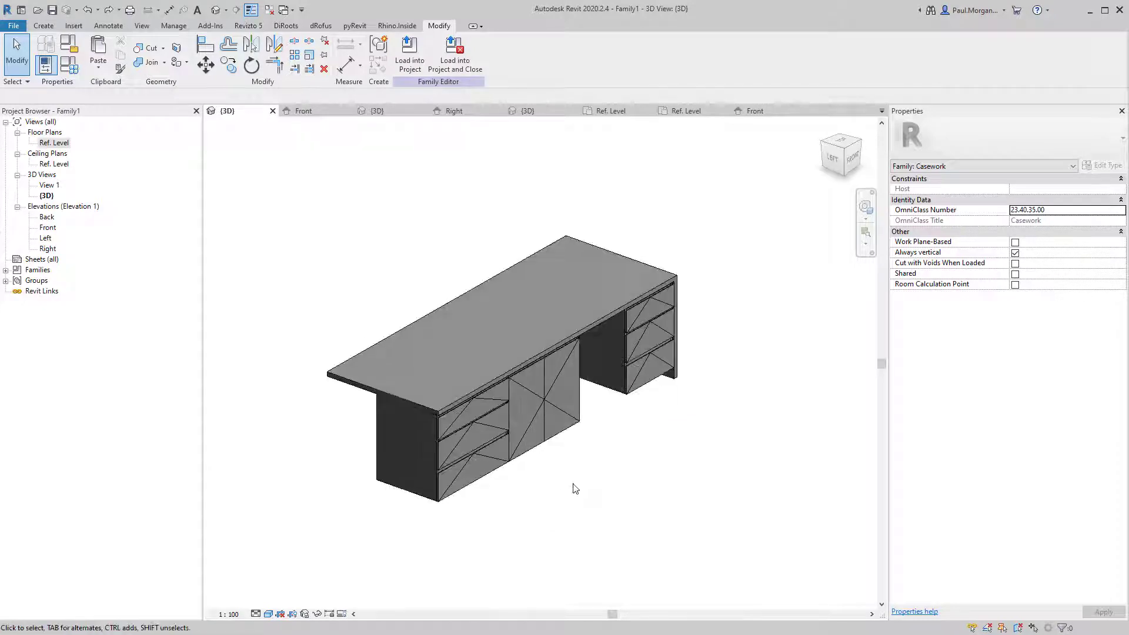
Save the family as JN_BREAKFAST BENCH with a 3D View: View 1 thumbnail.
{"action": "left_click", "coordinate": [15, 26]}
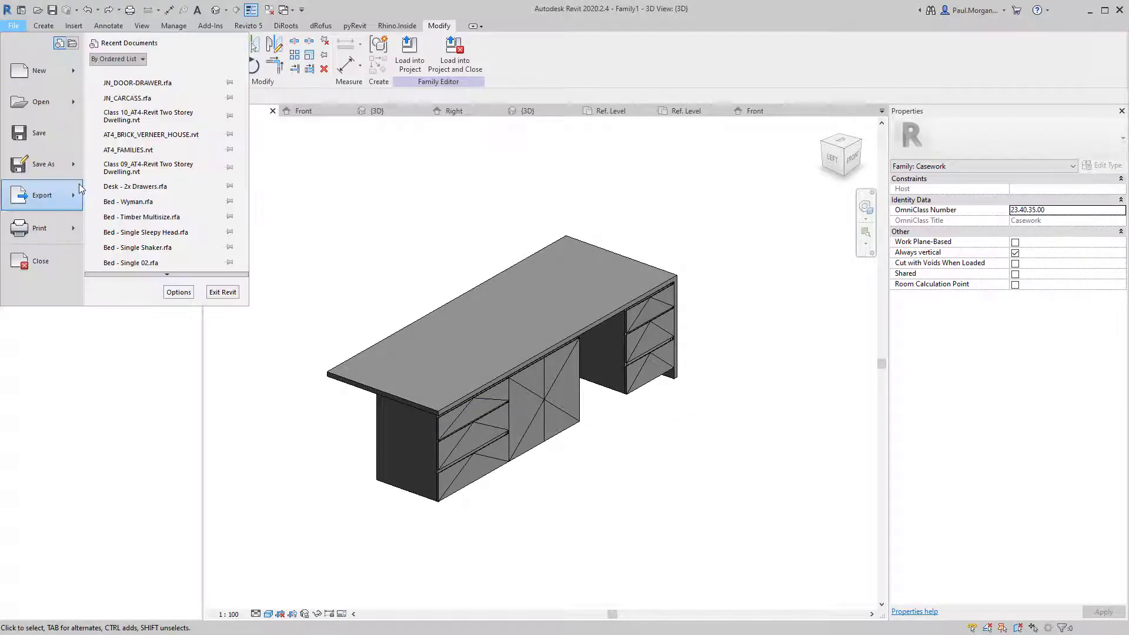
{"action": "mouse_move", "coordinate": [76, 175]}
{"action": "left_click", "coordinate": [140, 148]}
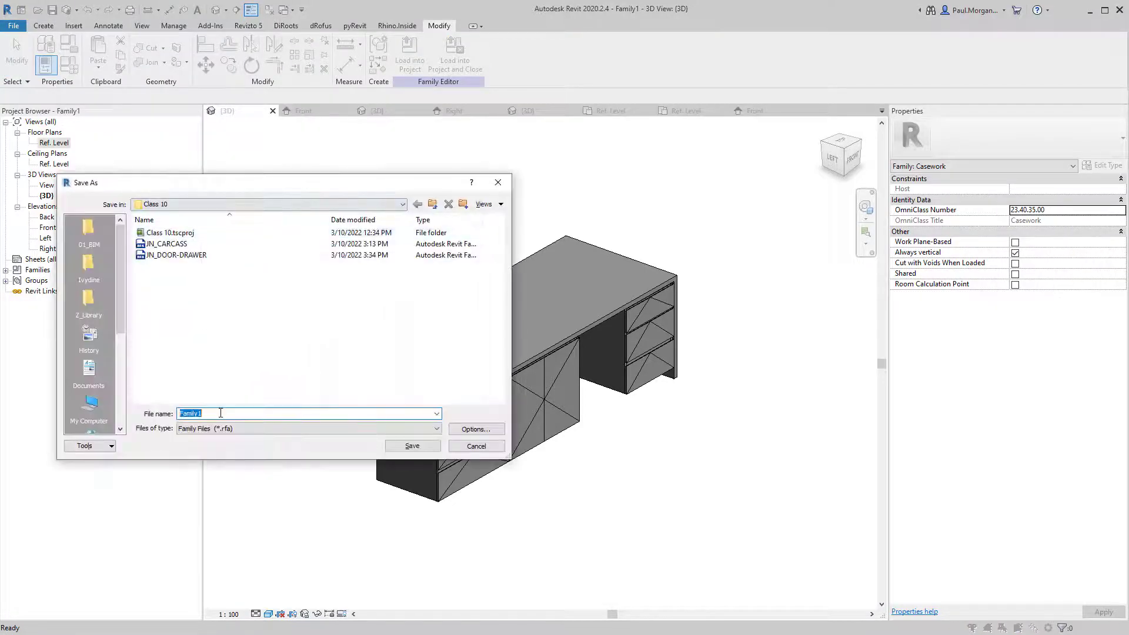
{"action": "type", "text": "JN"}
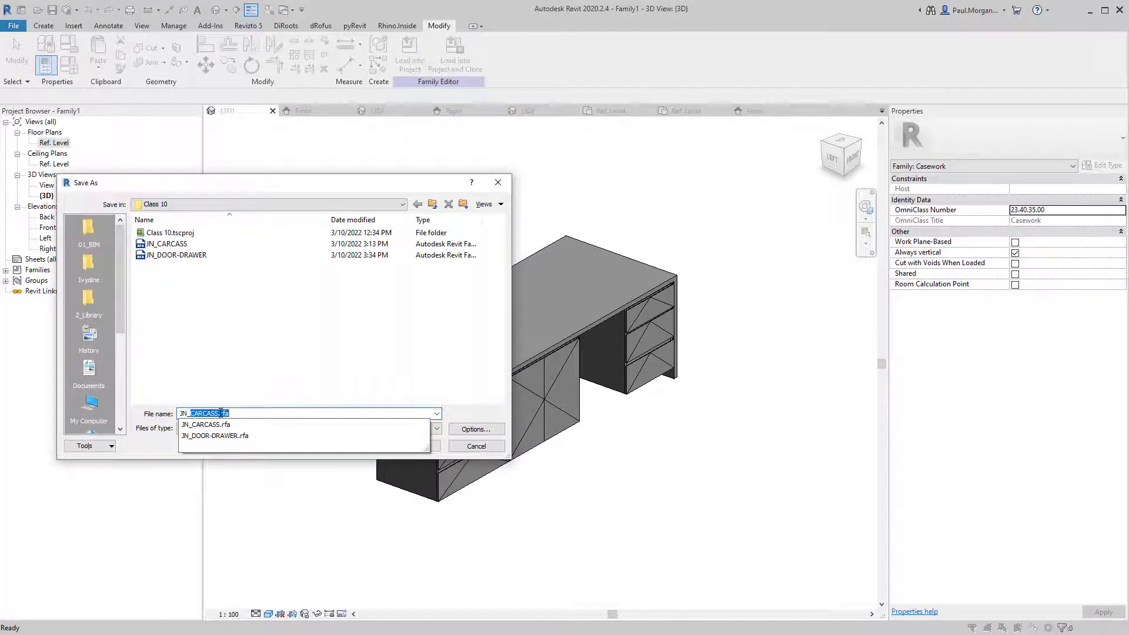
{"action": "type", "text": "_IS"}
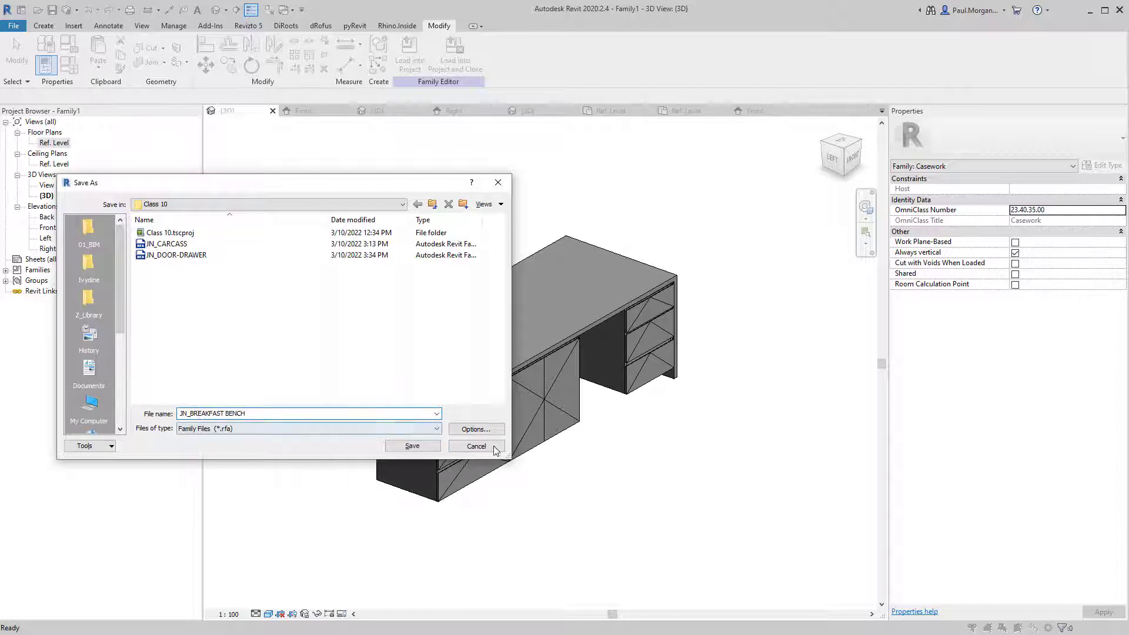
{"action": "left_click", "coordinate": [481, 428]}
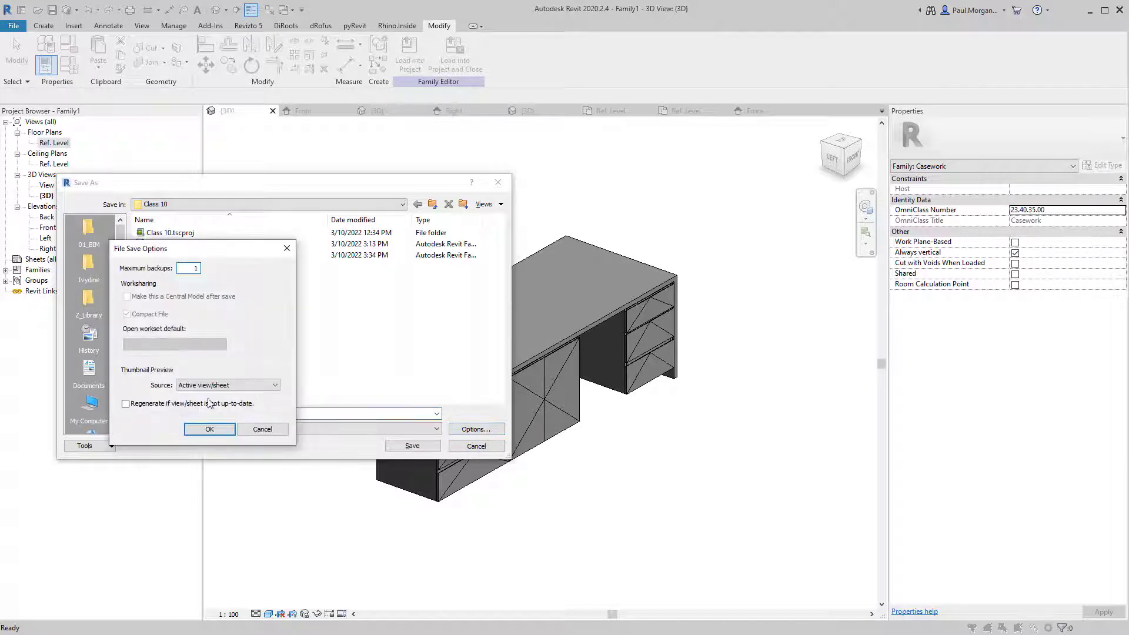
{"action": "left_click", "coordinate": [224, 386]}
{"action": "left_click", "coordinate": [209, 419]}
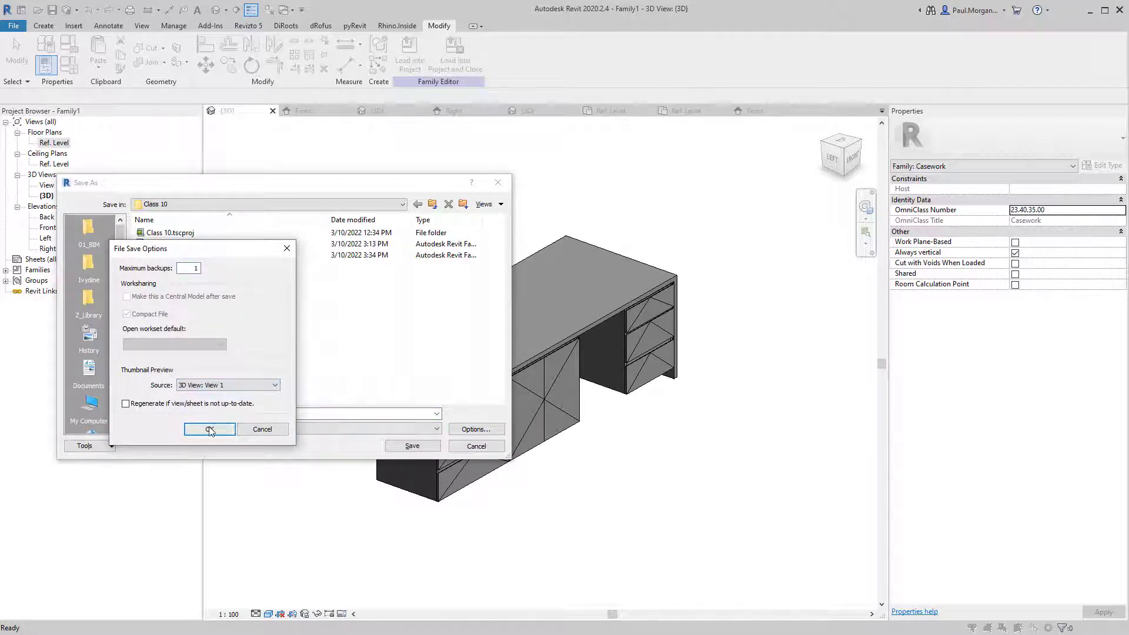
{"action": "left_click", "coordinate": [210, 430]}
{"action": "left_click", "coordinate": [412, 446]}
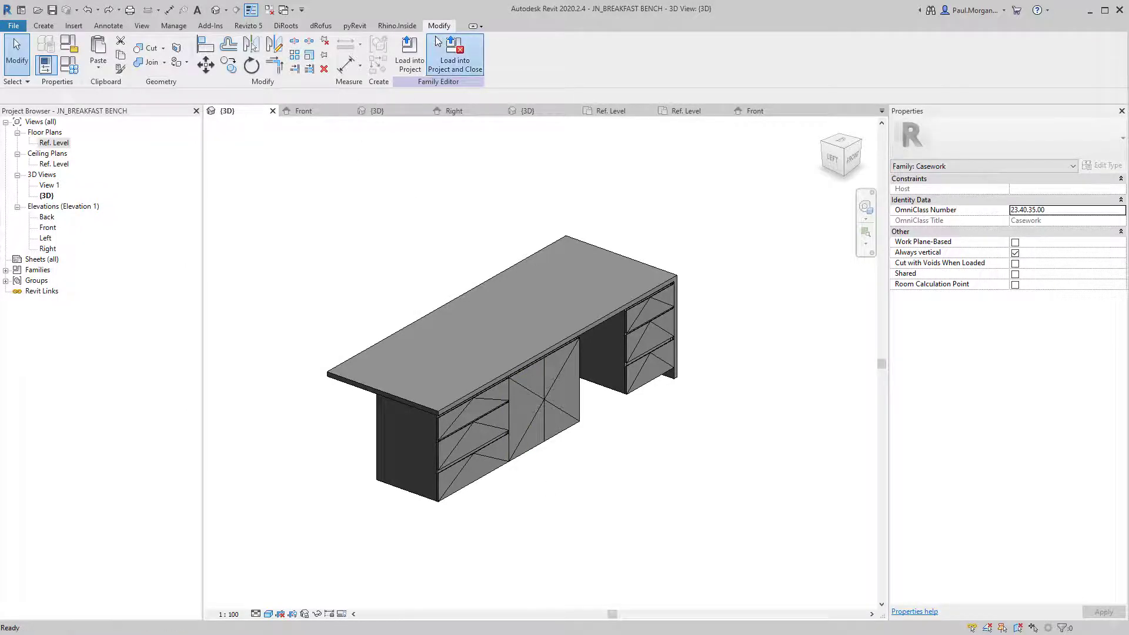
Load the bench into the two-storey dwelling project and place one against the kitchen wall.
{"action": "left_click", "coordinate": [412, 50]}
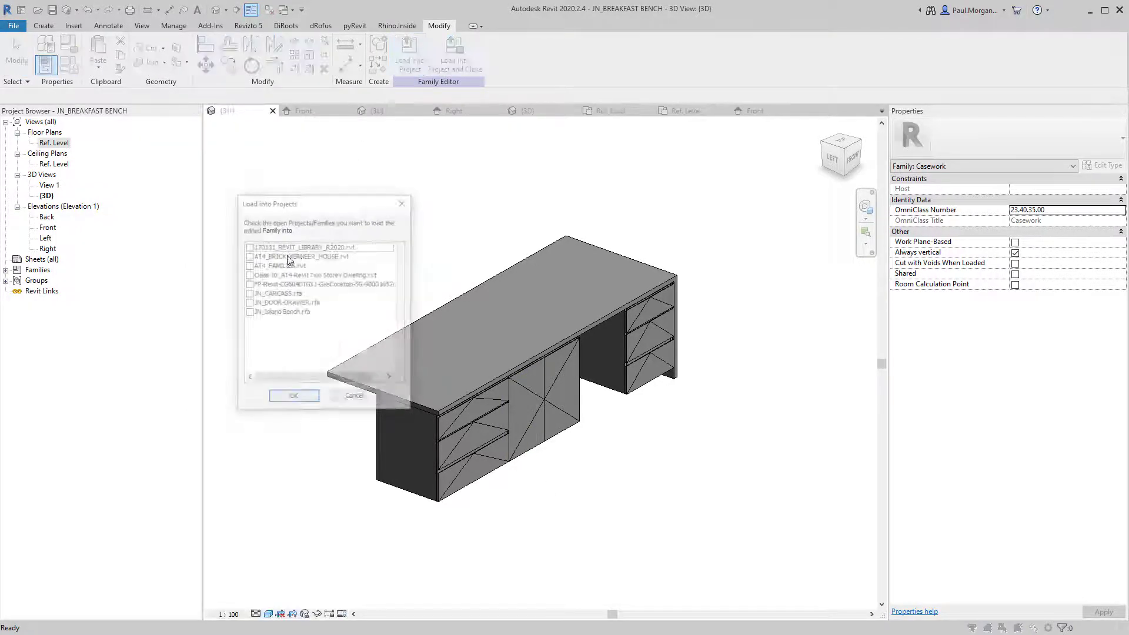
{"action": "left_click", "coordinate": [248, 277]}
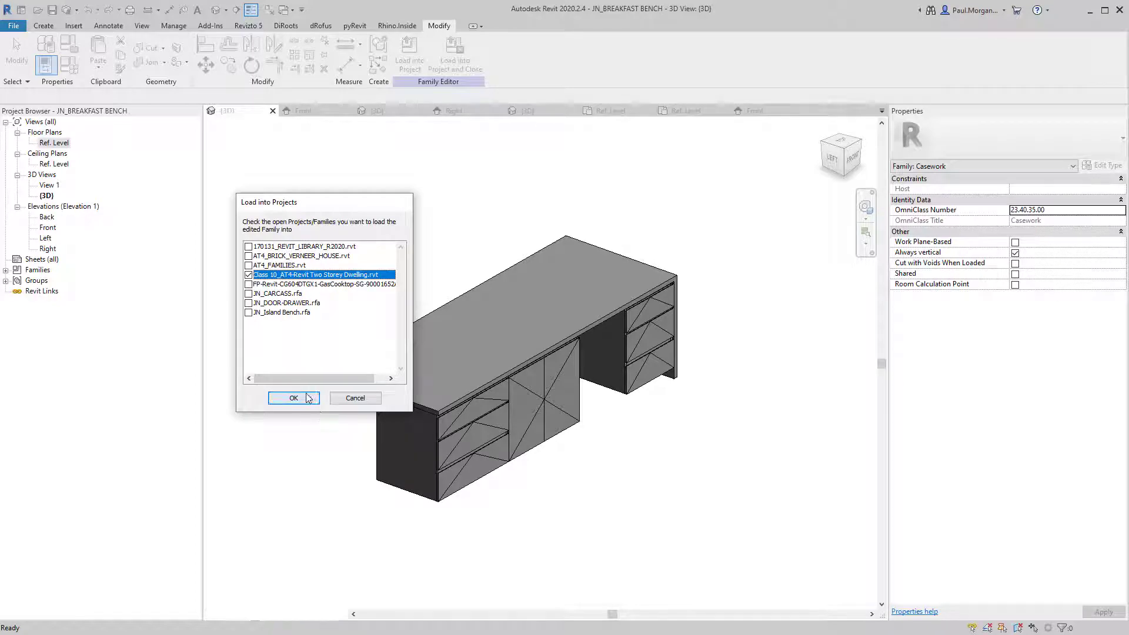
{"action": "left_click", "coordinate": [300, 398]}
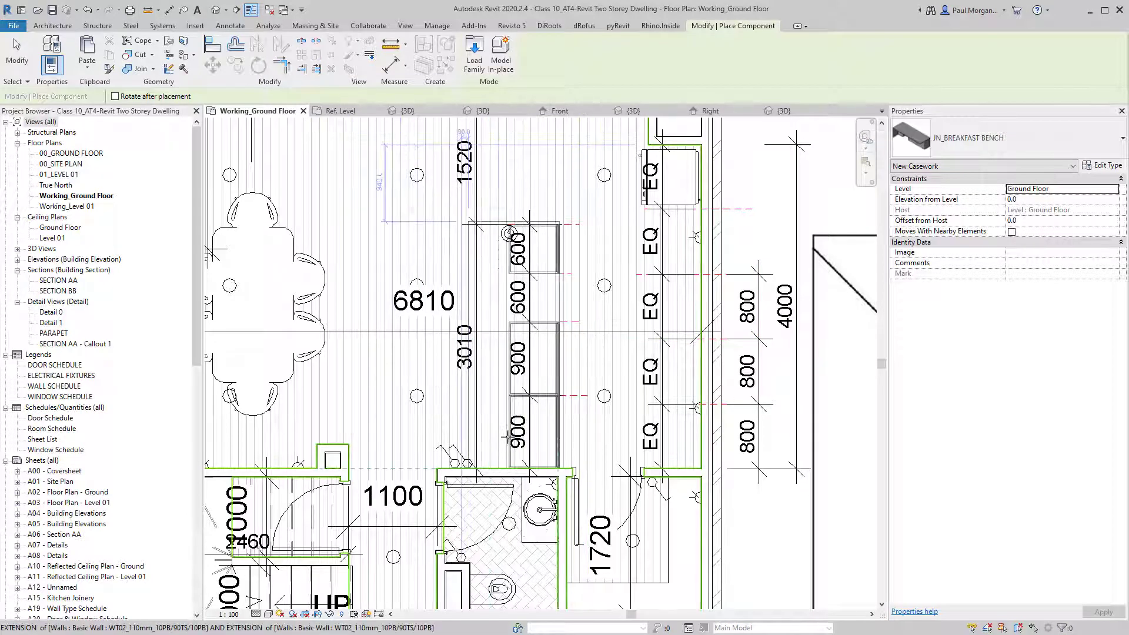
{"action": "left_click", "coordinate": [507, 436]}
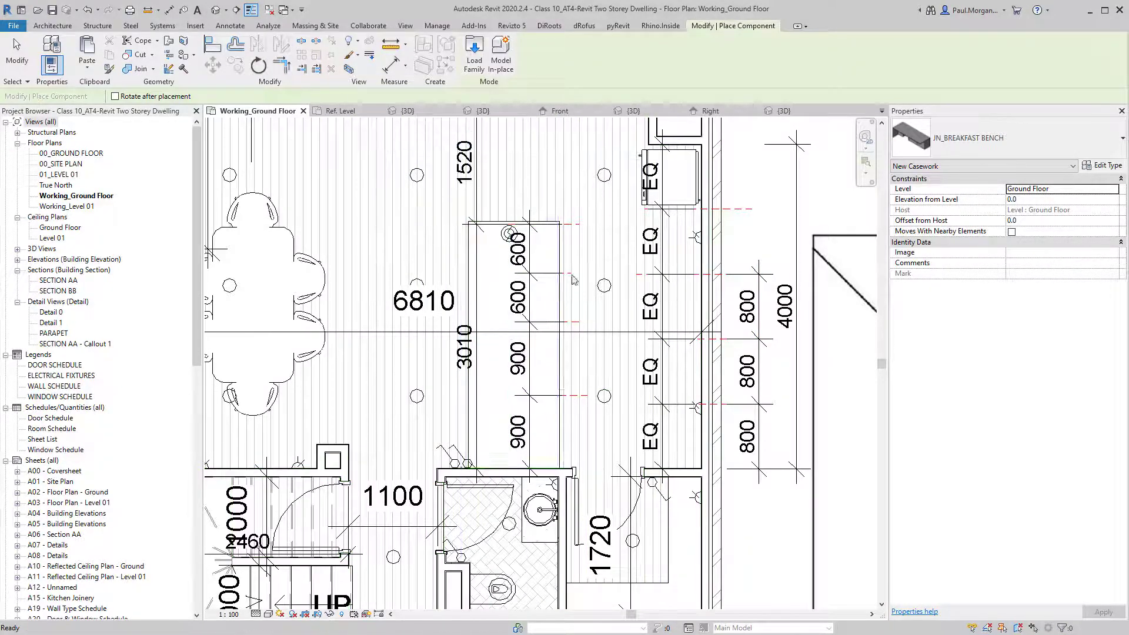
{"action": "key", "text": "Escape"}
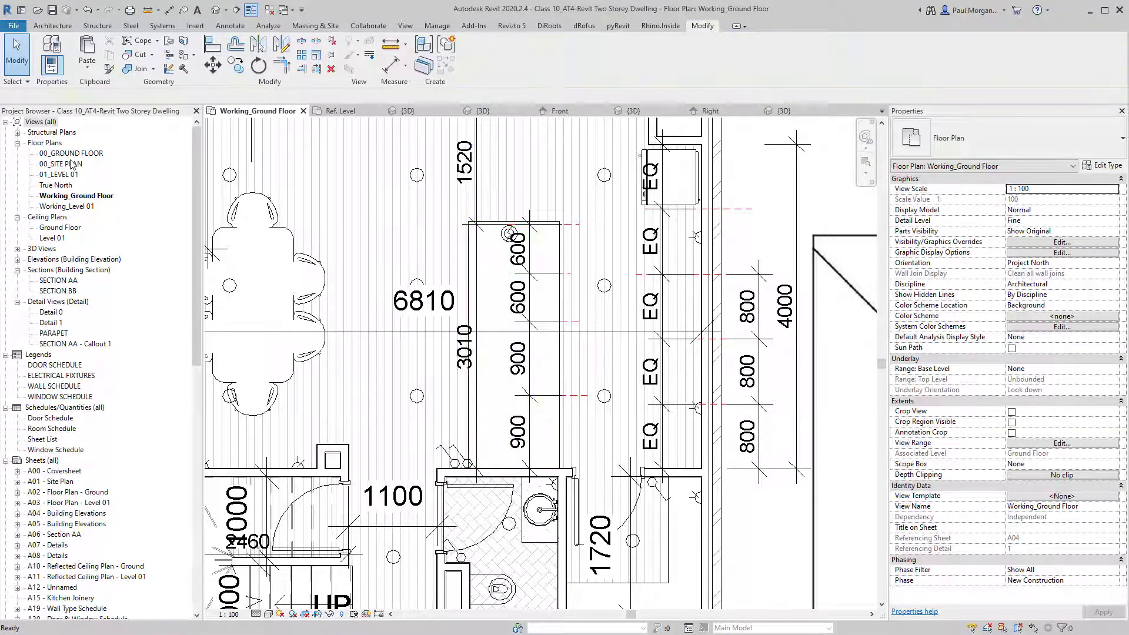
Check the bench in the 00_GROUND FLOOR plan, then view the project's default 3D view.
{"action": "double_click", "coordinate": [62, 164]}
{"action": "double_click", "coordinate": [71, 154]}
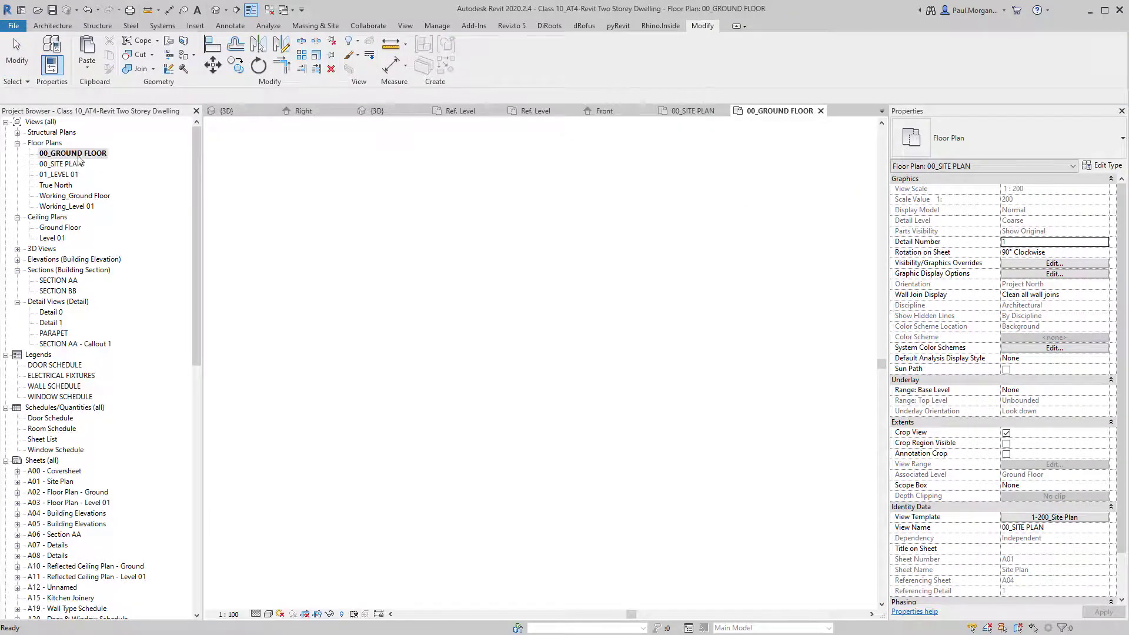
{"action": "scroll", "coordinate": [563, 451], "scroll_direction": "up", "scroll_amount": 6}
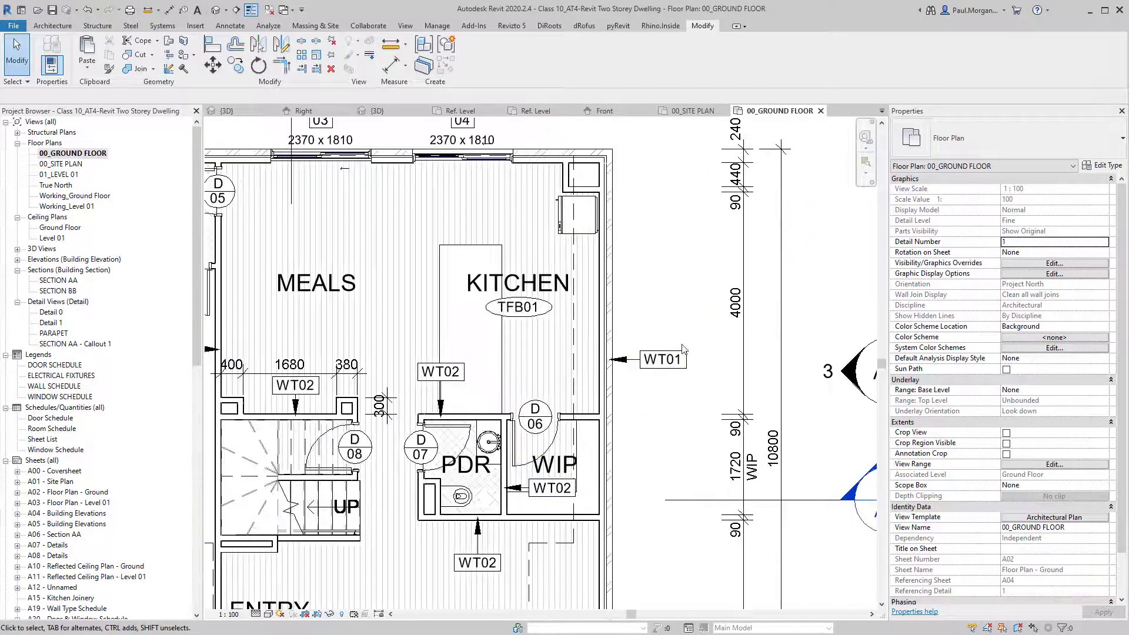
{"action": "scroll", "coordinate": [683, 349], "scroll_direction": "up", "scroll_amount": 2}
{"action": "left_click", "coordinate": [414, 273]}
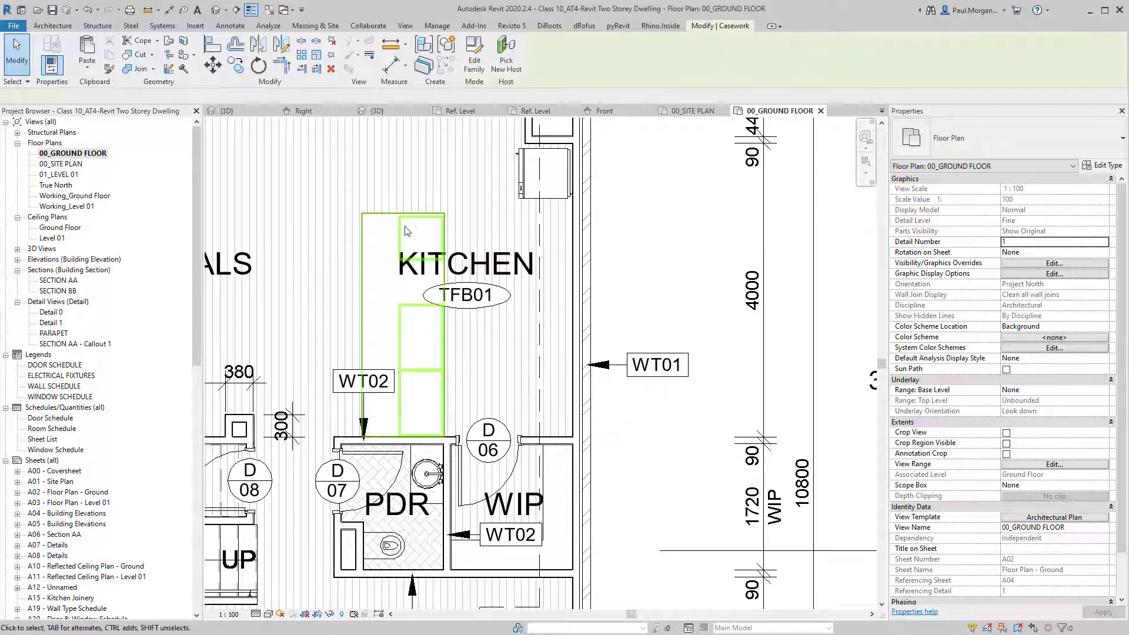
{"action": "middle_click_drag", "start_coordinate": [413, 273], "coordinate": [414, 286]}
{"action": "left_click", "coordinate": [599, 305]}
{"action": "left_click", "coordinate": [391, 242]}
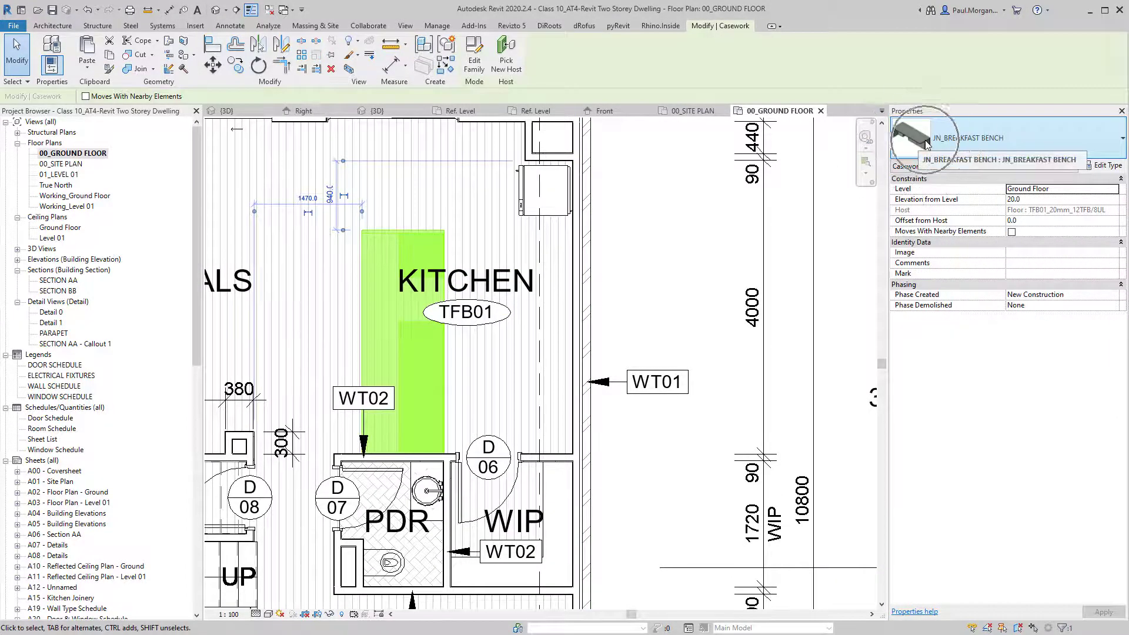
{"action": "left_click", "coordinate": [704, 267]}
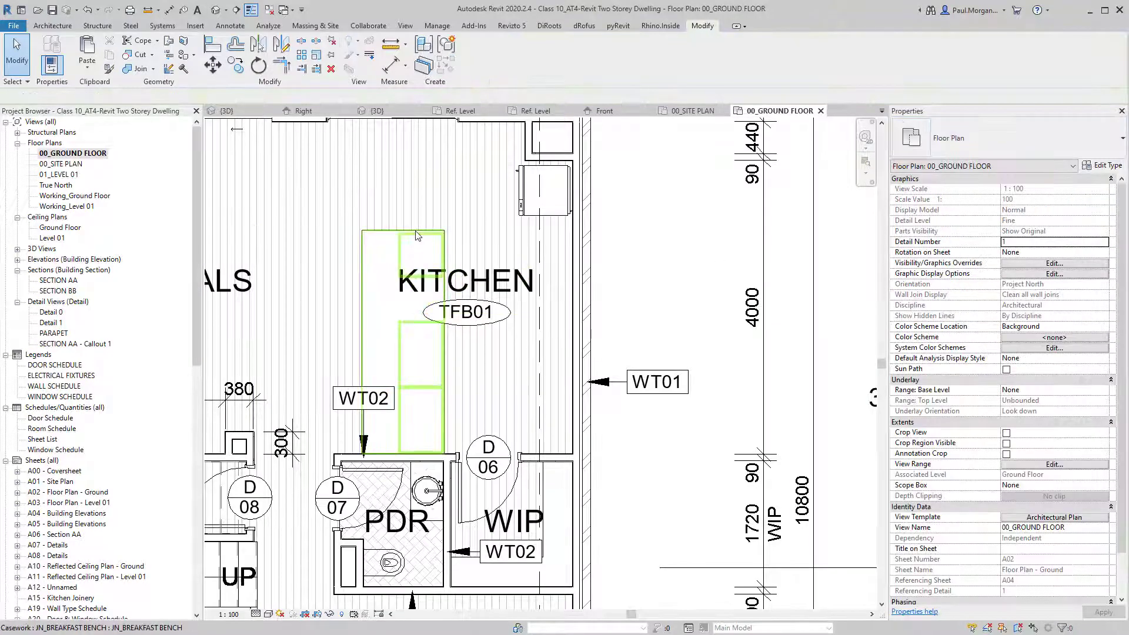
{"action": "left_click", "coordinate": [215, 10]}
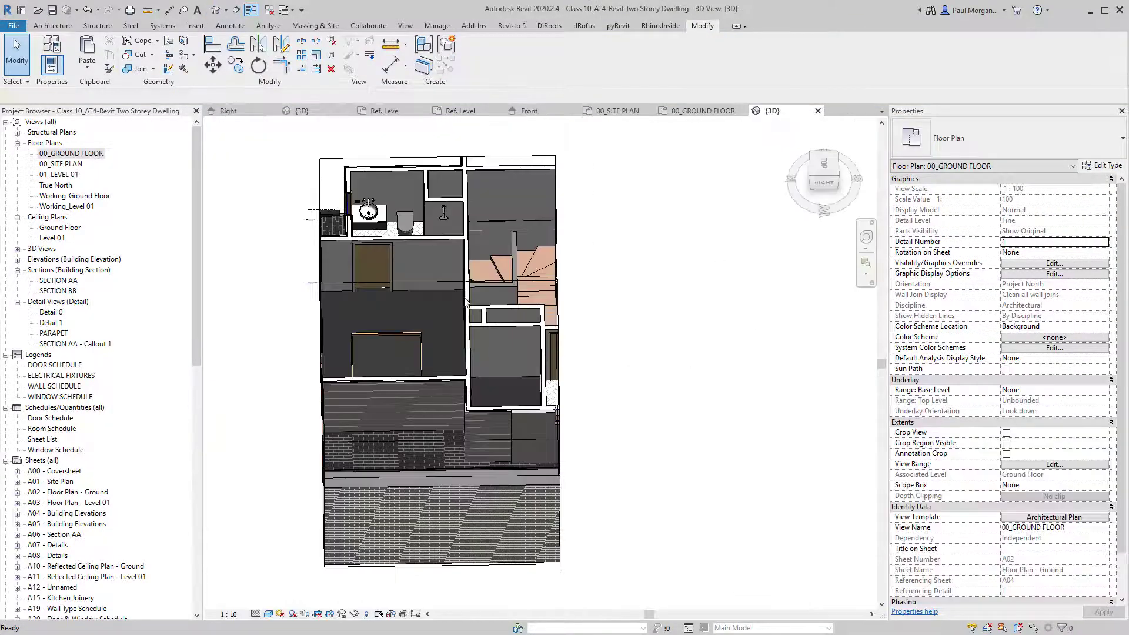
{"action": "middle_click_drag", "start_coordinate": [464, 294], "coordinate": [588, 285], "text": "shift"}
{"action": "left_click", "coordinate": [592, 288]}
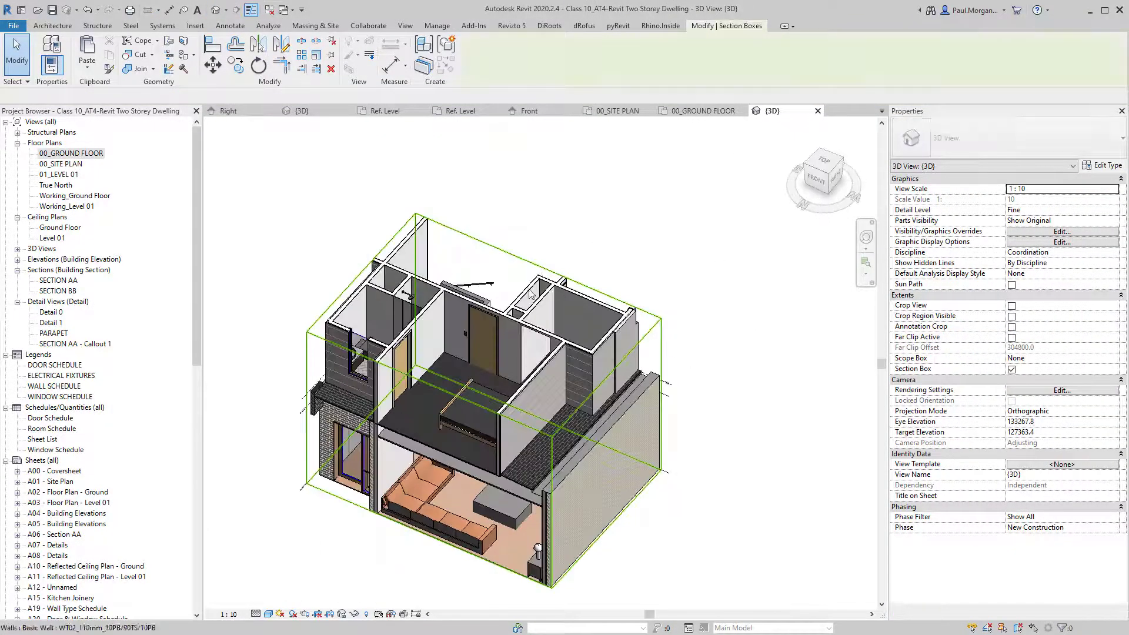
Stretch the section box leftward to reveal more rooms and bring the kitchen bench into close view.
{"action": "middle_click_drag", "start_coordinate": [278, 423], "coordinate": [367, 425], "text": "shift"}
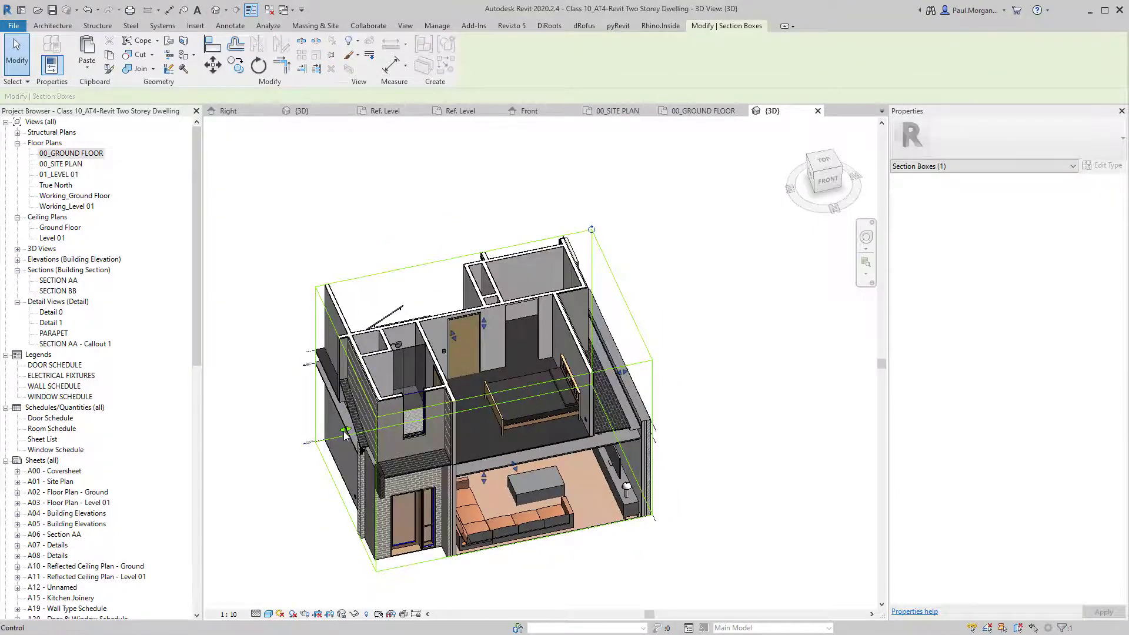
{"action": "mouse_move", "coordinate": [346, 430]}
{"action": "left_mouse_down"}
{"action": "mouse_move", "coordinate": [256, 463]}
{"action": "mouse_move", "coordinate": [364, 426]}
{"action": "left_mouse_up"}
{"action": "middle_click_drag", "start_coordinate": [366, 425], "coordinate": [547, 394], "text": "shift"}
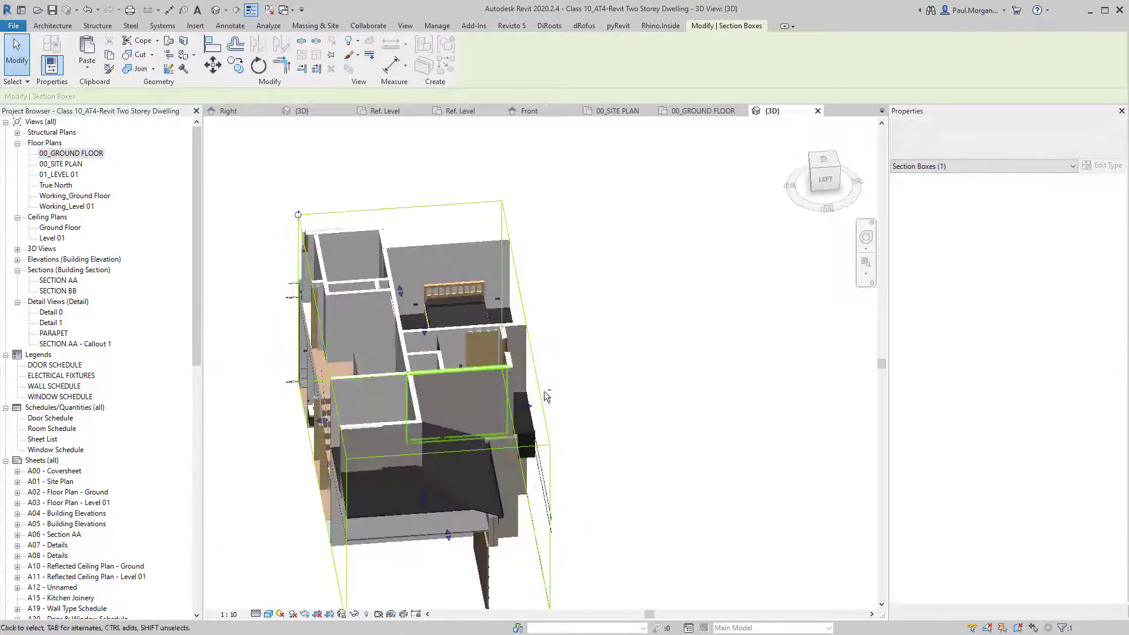
{"action": "middle_click_drag", "start_coordinate": [409, 390], "coordinate": [558, 361]}
{"action": "middle_click_drag", "start_coordinate": [557, 361], "coordinate": [483, 403], "text": "shift"}
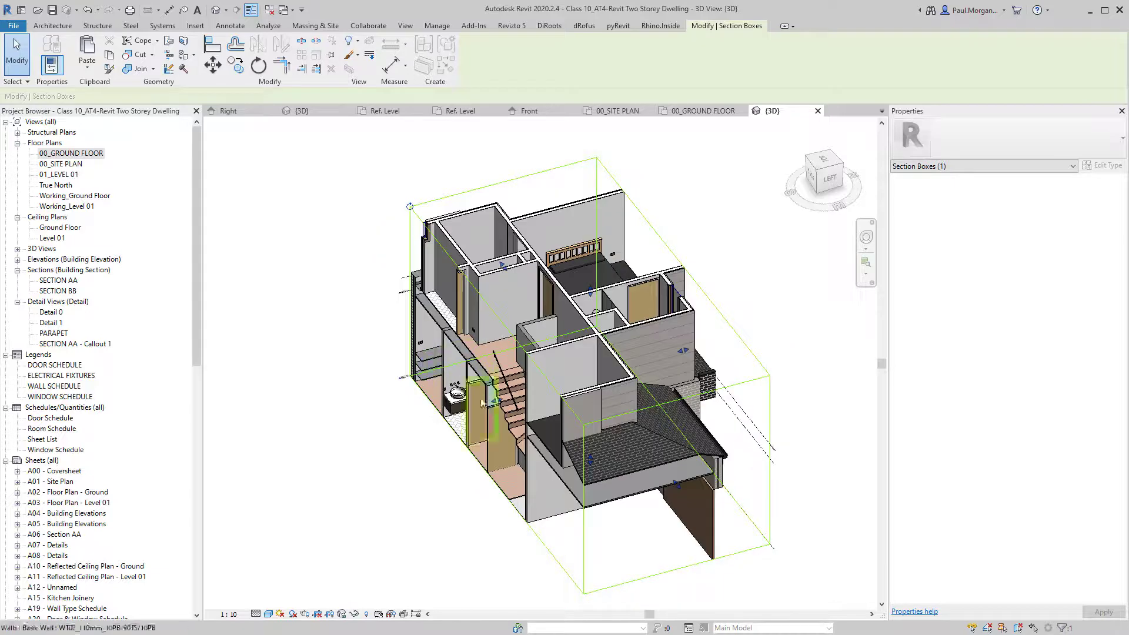
{"action": "left_click_drag", "start_coordinate": [494, 403], "coordinate": [350, 441]}
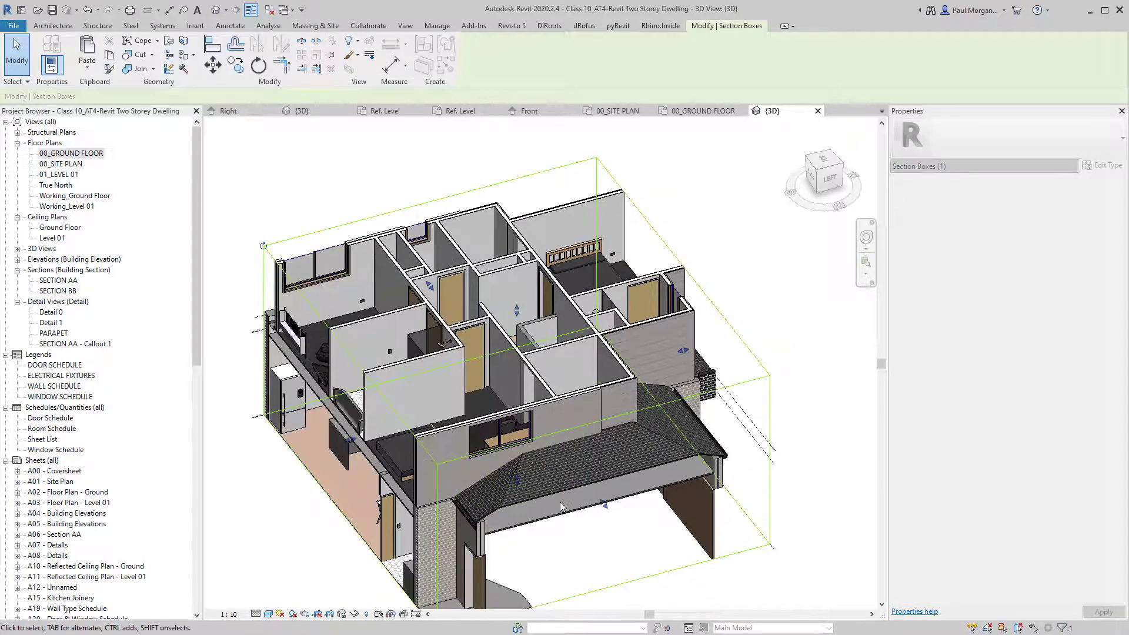
{"action": "middle_click_drag", "start_coordinate": [358, 491], "coordinate": [563, 387], "text": "shift"}
{"action": "scroll", "coordinate": [402, 436], "scroll_direction": "up", "scroll_amount": 5}
{"action": "left_click", "coordinate": [402, 436]}
{"action": "key", "text": "Escape"}
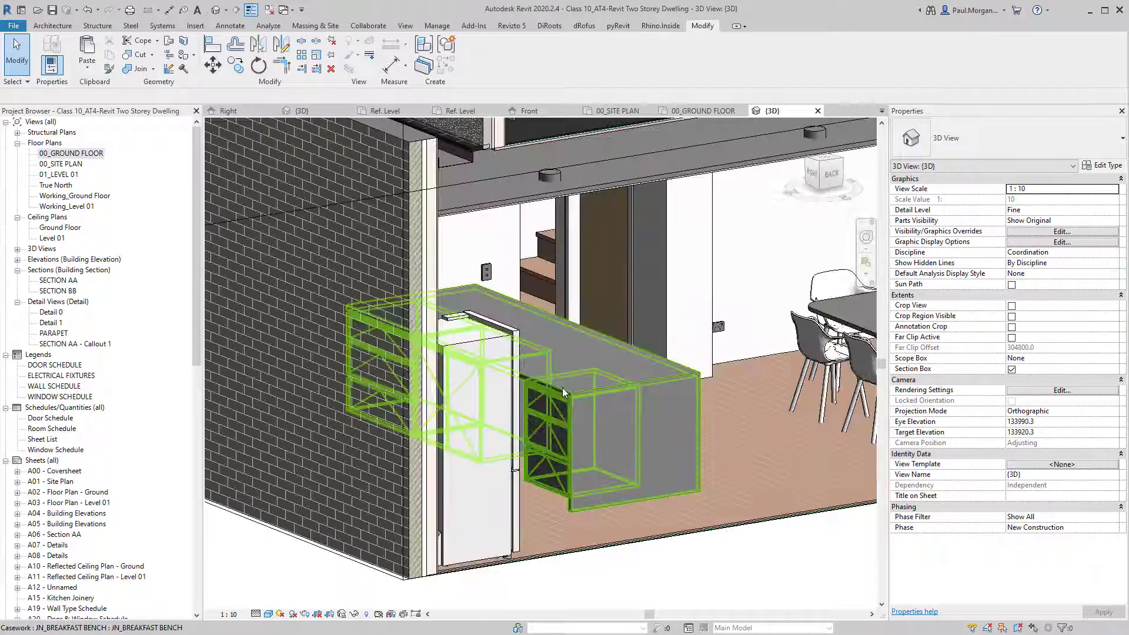
Set the bench type's Benchtop Finish material to STN01_Stone Benchtop.
{"action": "left_click", "coordinate": [562, 388]}
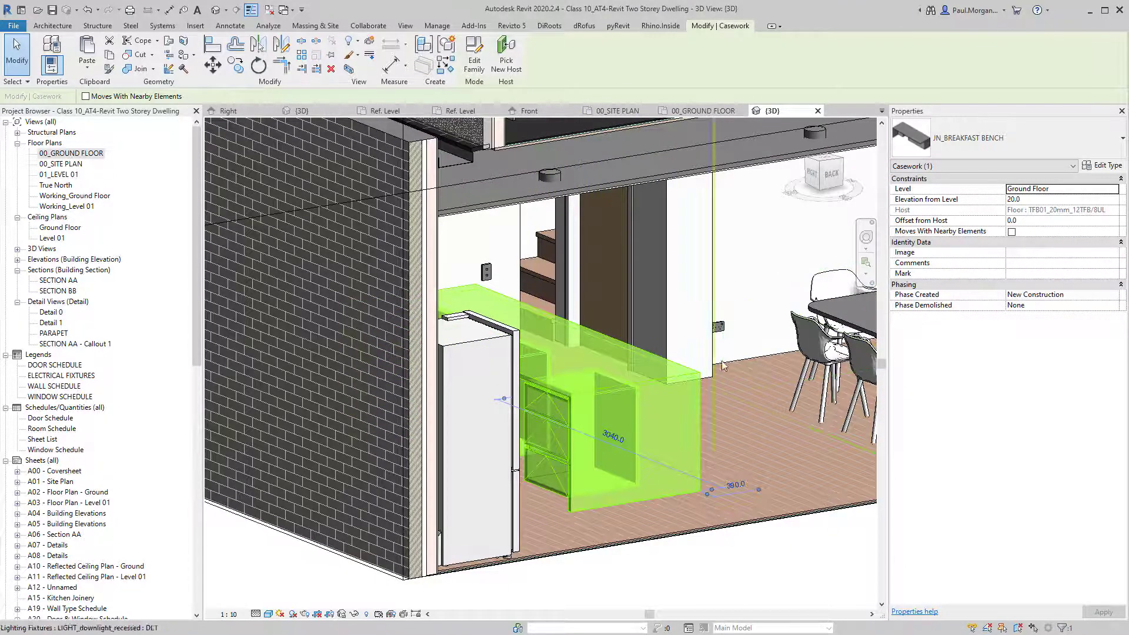
{"action": "left_click", "coordinate": [1116, 167]}
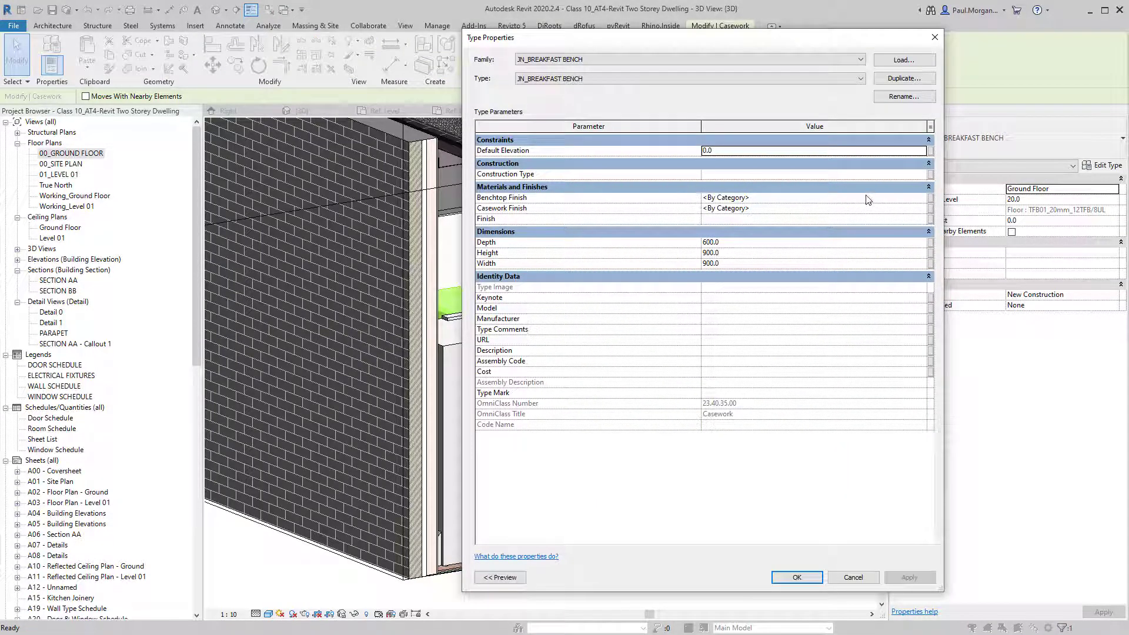
{"action": "left_click", "coordinate": [901, 197]}
{"action": "left_click", "coordinate": [923, 198]}
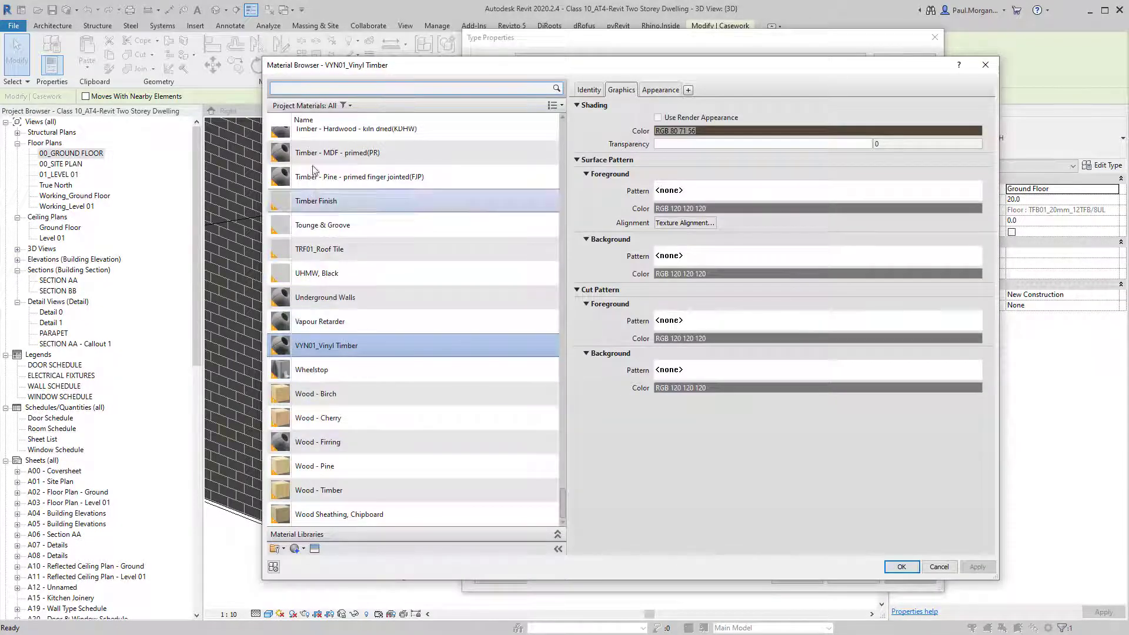
{"action": "scroll", "coordinate": [341, 152], "scroll_direction": "up", "scroll_amount": 1}
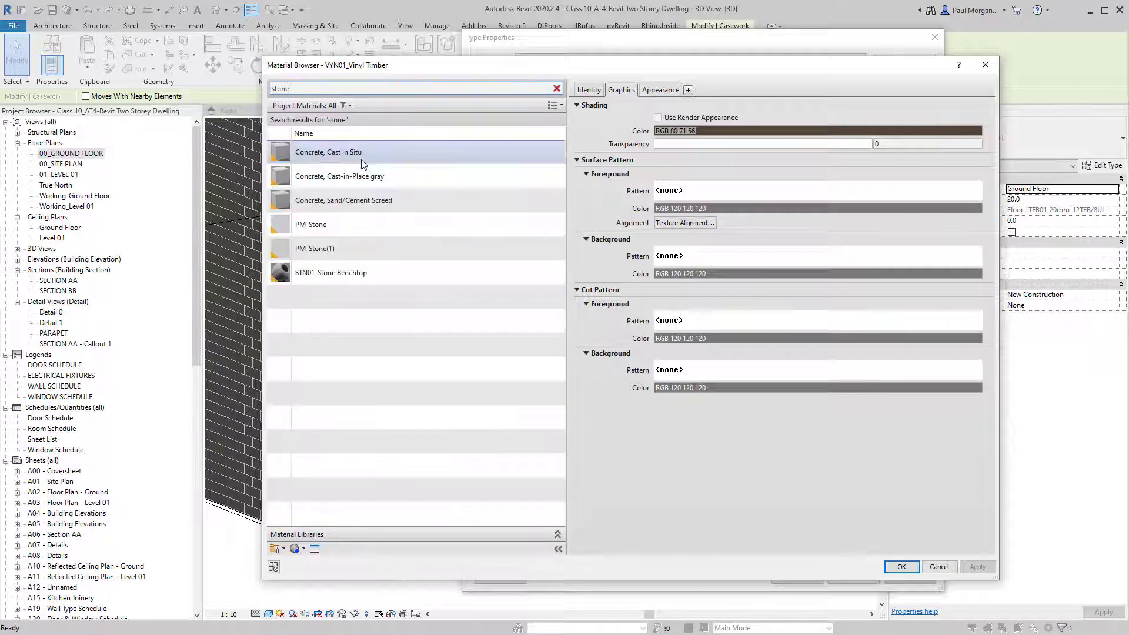
{"action": "left_click", "coordinate": [351, 263]}
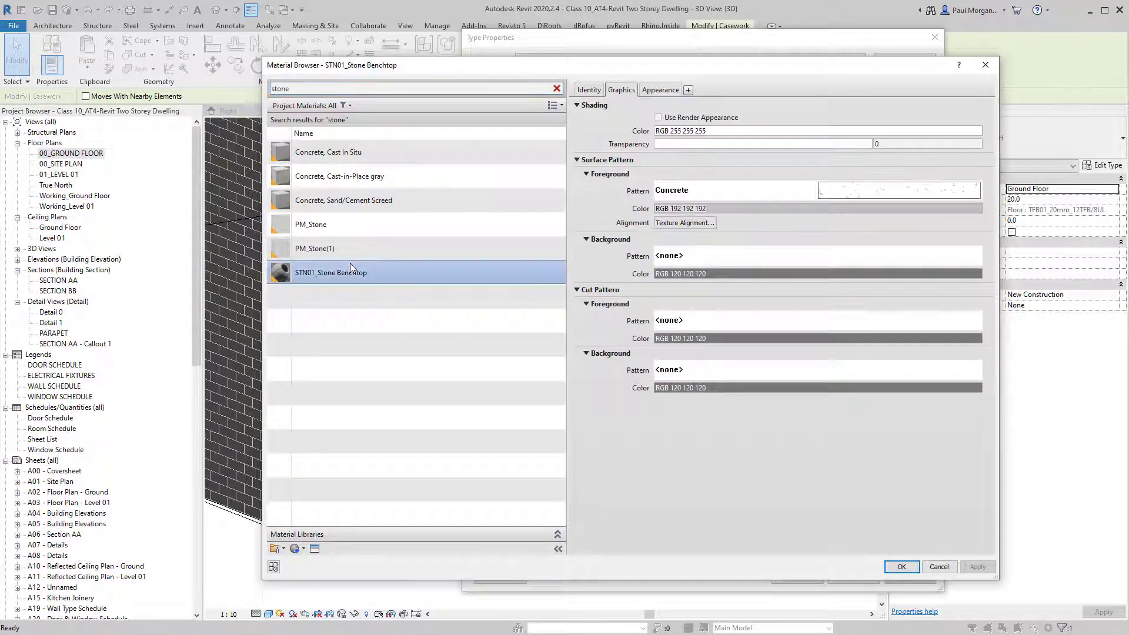
{"action": "left_click", "coordinate": [901, 564]}
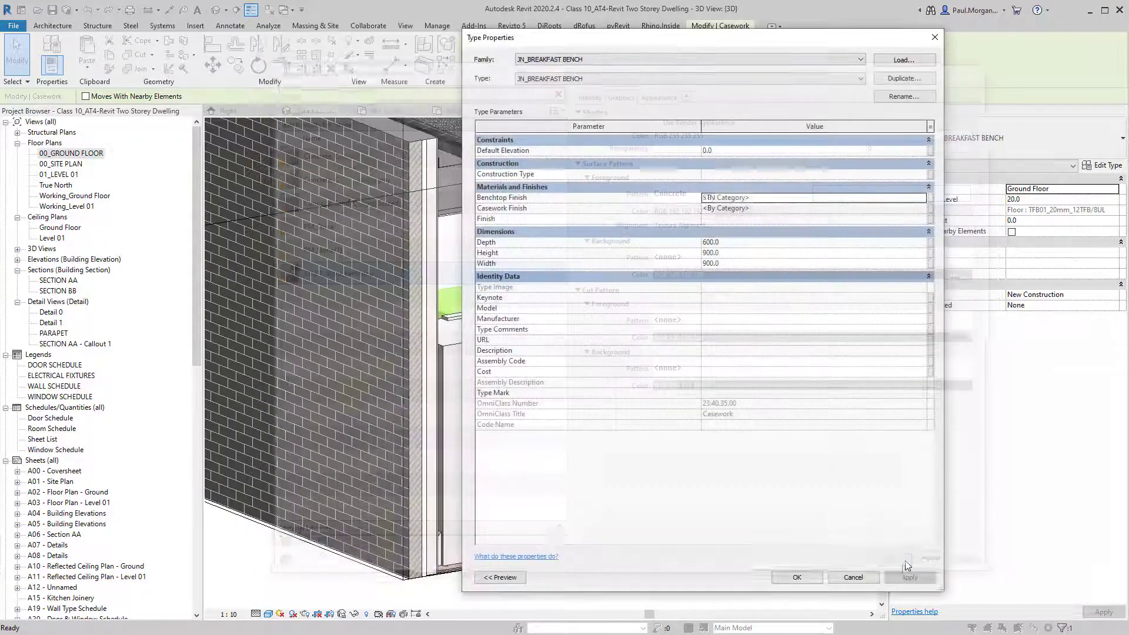
{"action": "left_click", "coordinate": [744, 576]}
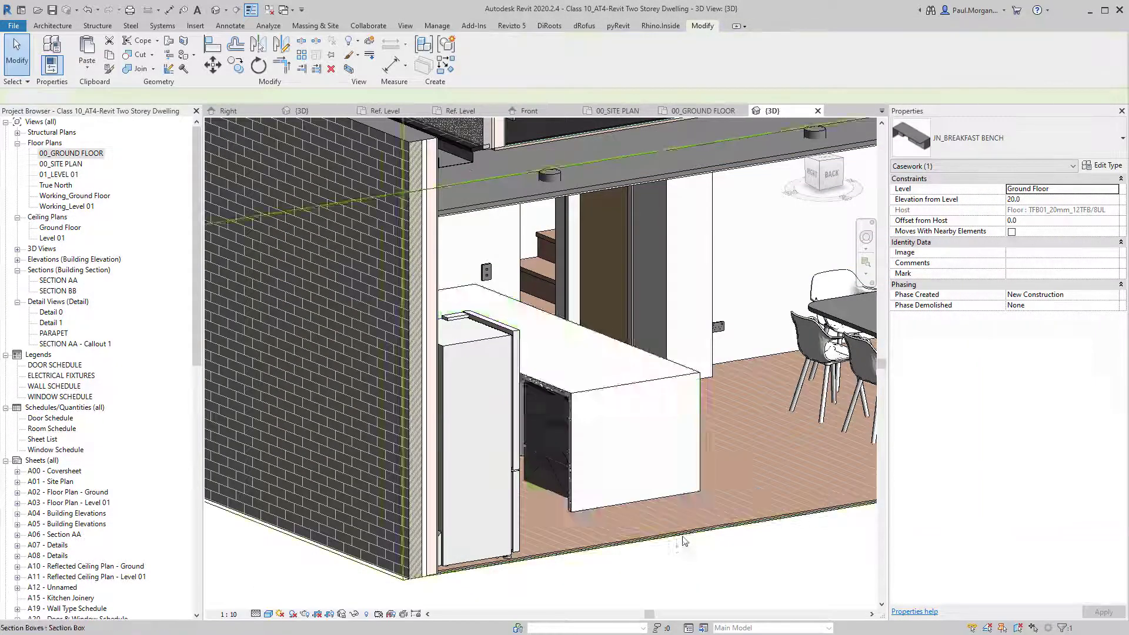
{"action": "middle_click_drag", "start_coordinate": [681, 539], "coordinate": [521, 416], "text": "shift"}
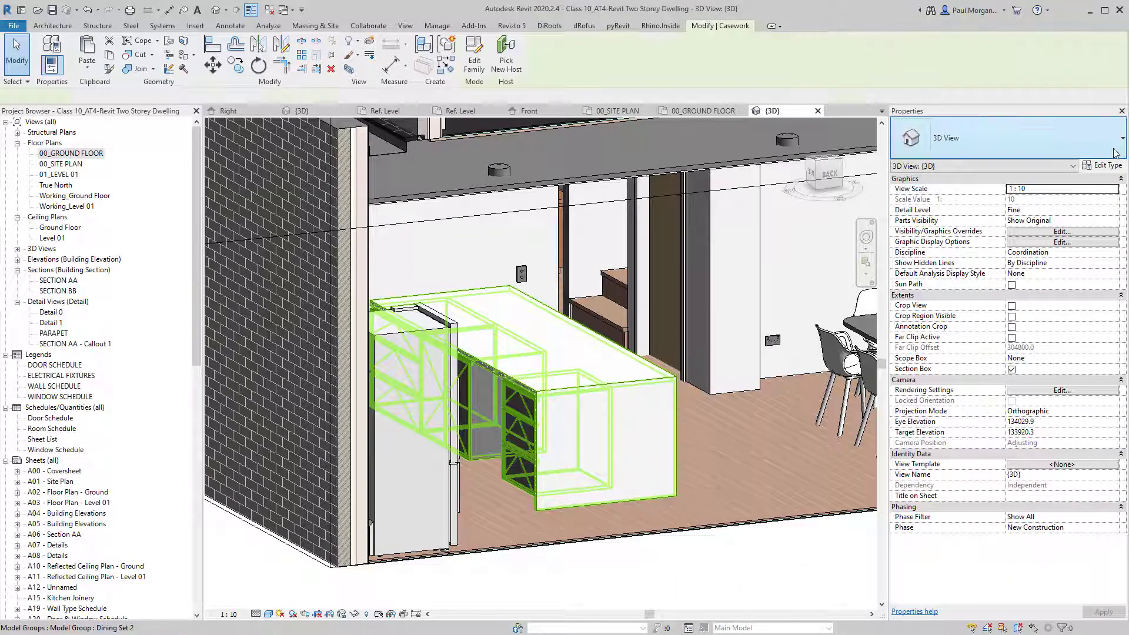
Set the bench type's Casework Finish to VYN01_Vinyl Timber, found by searching 'timber'.
{"action": "left_click", "coordinate": [524, 411]}
{"action": "left_click", "coordinate": [1103, 166]}
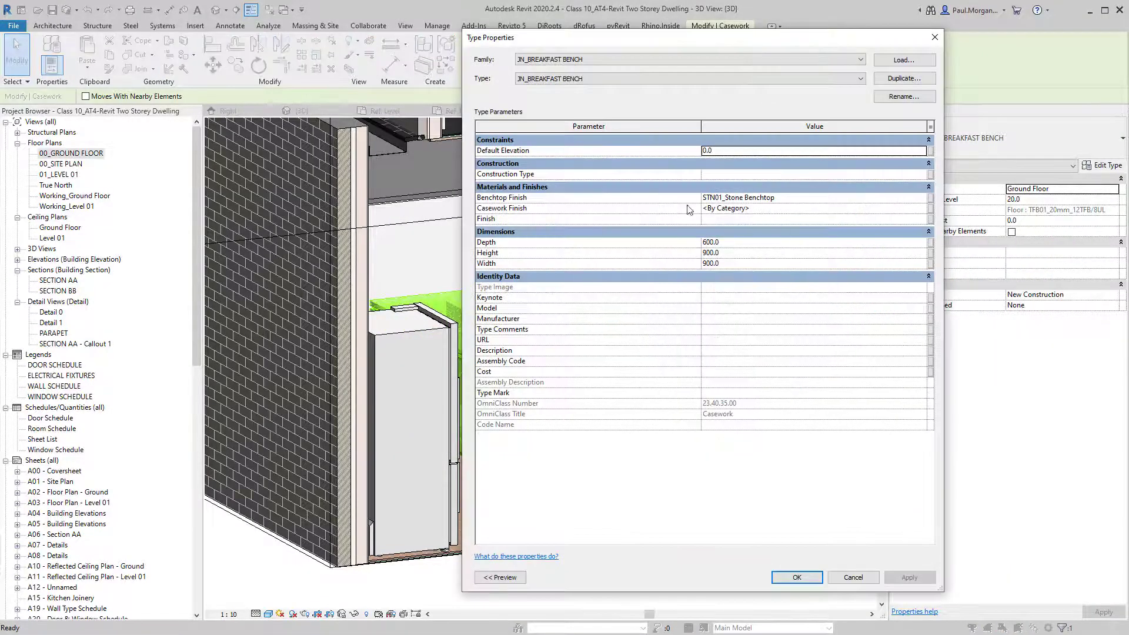
{"action": "left_click", "coordinate": [925, 210]}
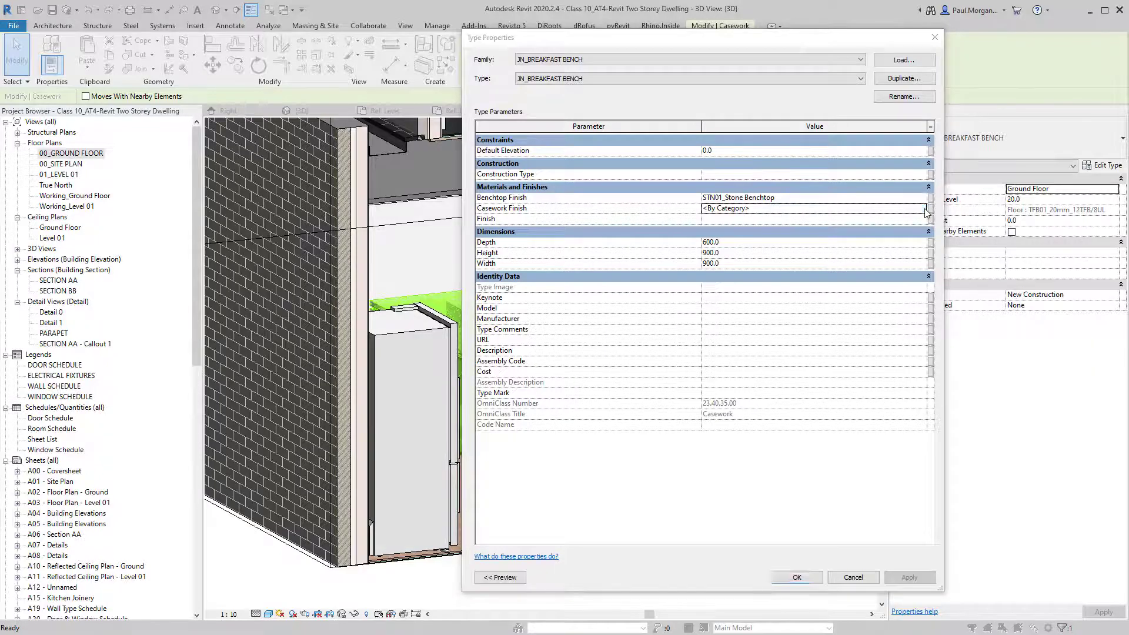
{"action": "left_click", "coordinate": [923, 209]}
{"action": "left_click", "coordinate": [300, 88]}
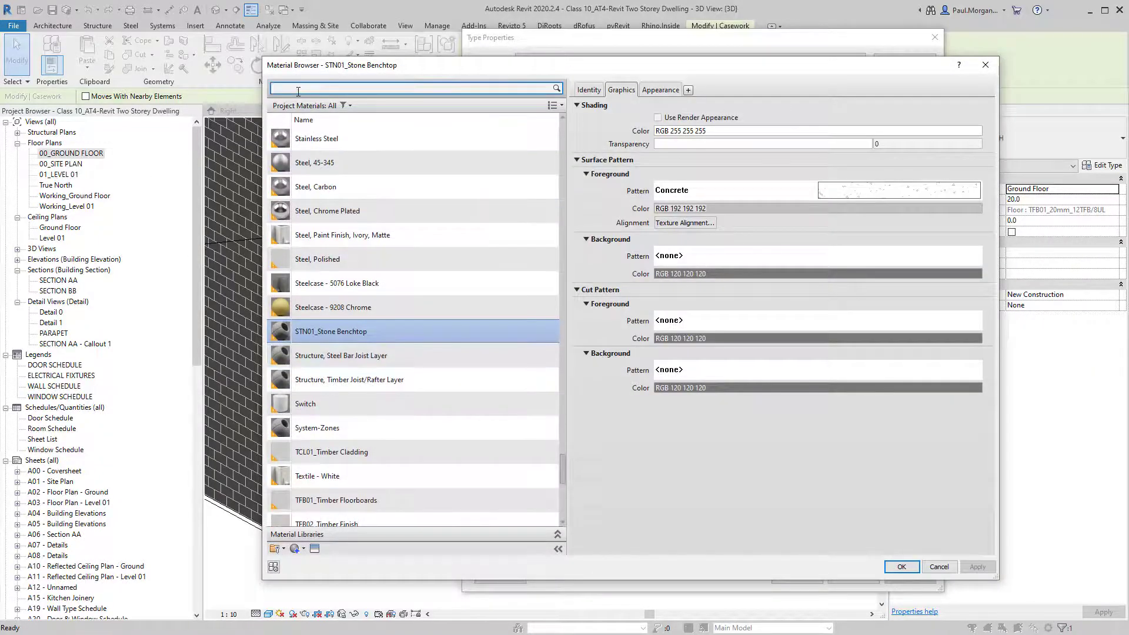
{"action": "type", "text": "timber"}
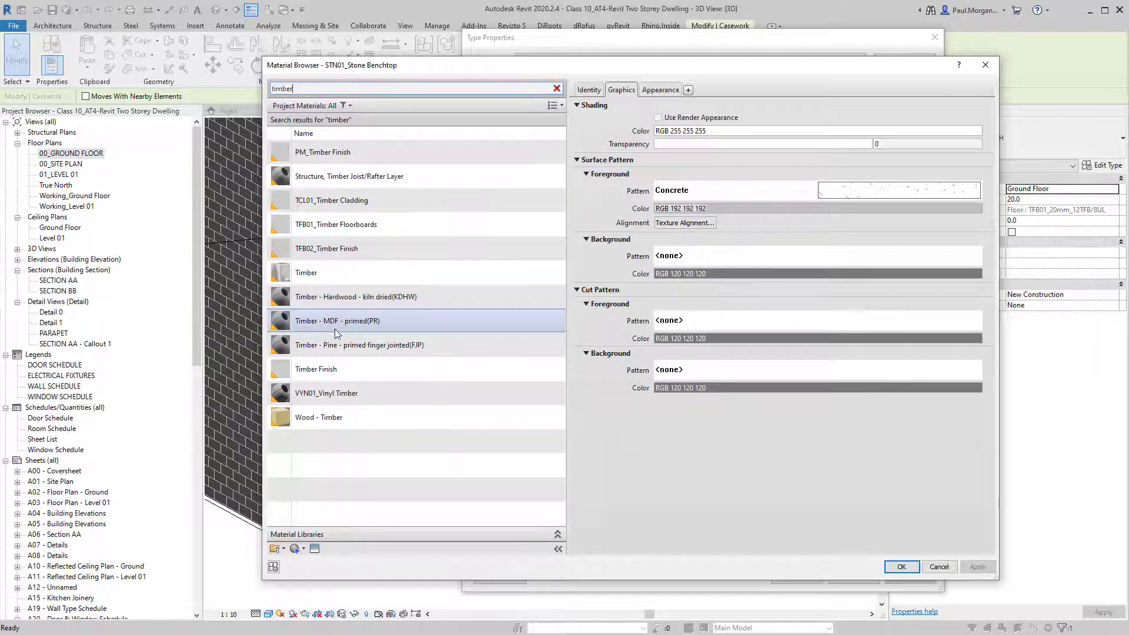
{"action": "left_click", "coordinate": [332, 395]}
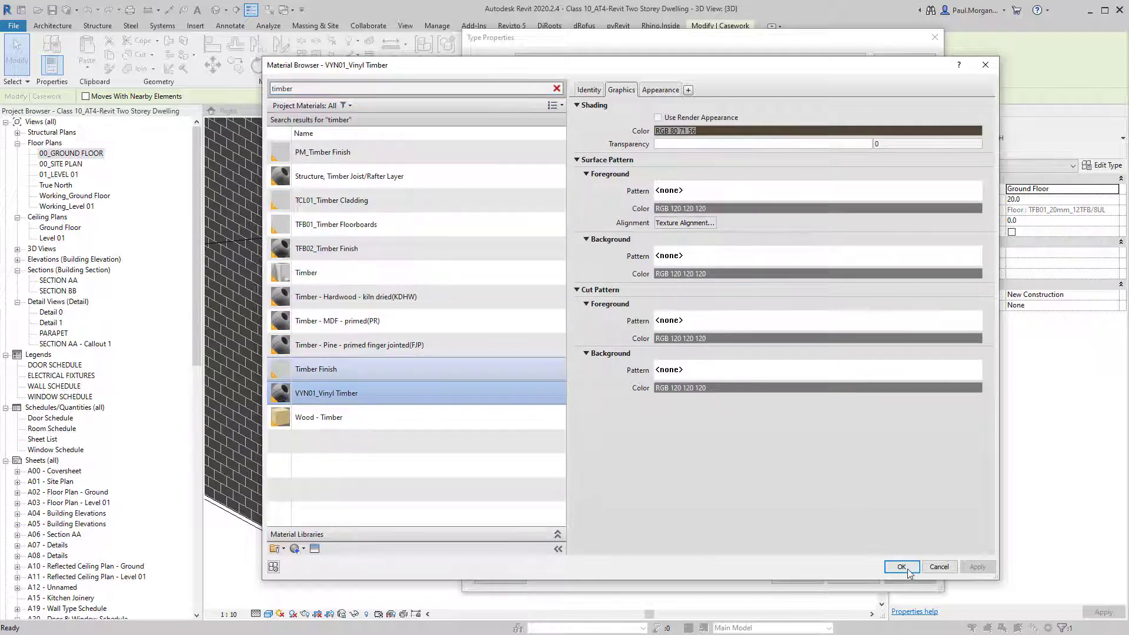
{"action": "left_click", "coordinate": [902, 567]}
{"action": "left_click", "coordinate": [797, 578]}
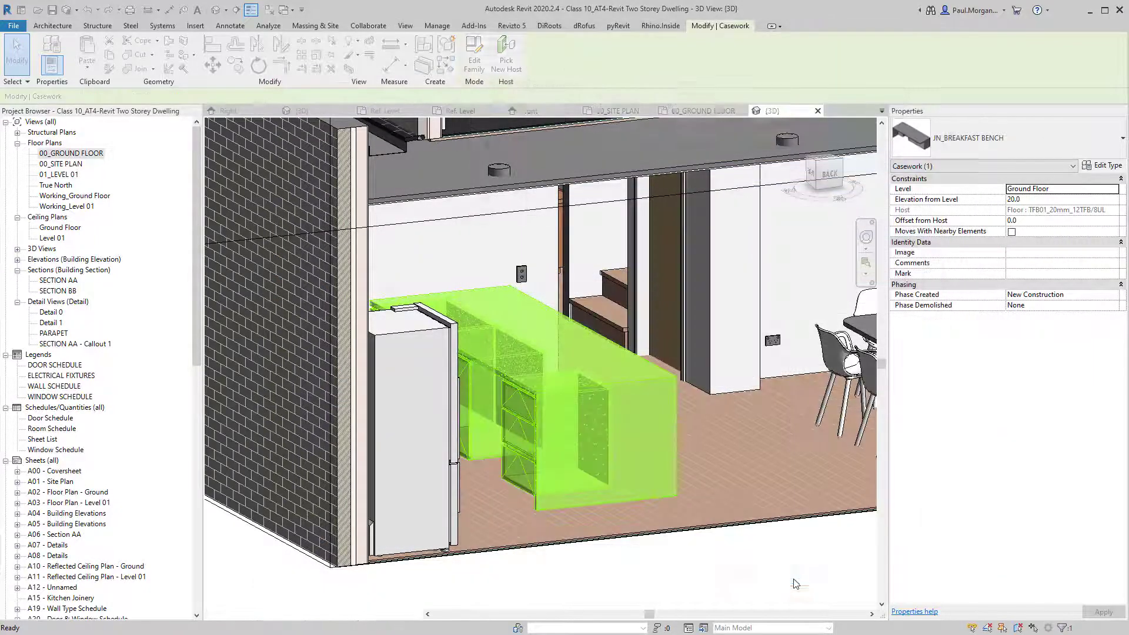
Orbit around the kitchen to check the timber fronts beneath the stone benchtop.
{"action": "left_click", "coordinate": [796, 583]}
{"action": "middle_click_drag", "start_coordinate": [575, 583], "coordinate": [561, 573], "text": "shift"}
{"action": "scroll", "coordinate": [553, 567], "scroll_direction": "down", "scroll_amount": 4}
{"action": "middle_click_drag", "start_coordinate": [529, 461], "coordinate": [627, 461], "text": "shift"}
{"action": "scroll", "coordinate": [495, 456], "scroll_direction": "up", "scroll_amount": 8}
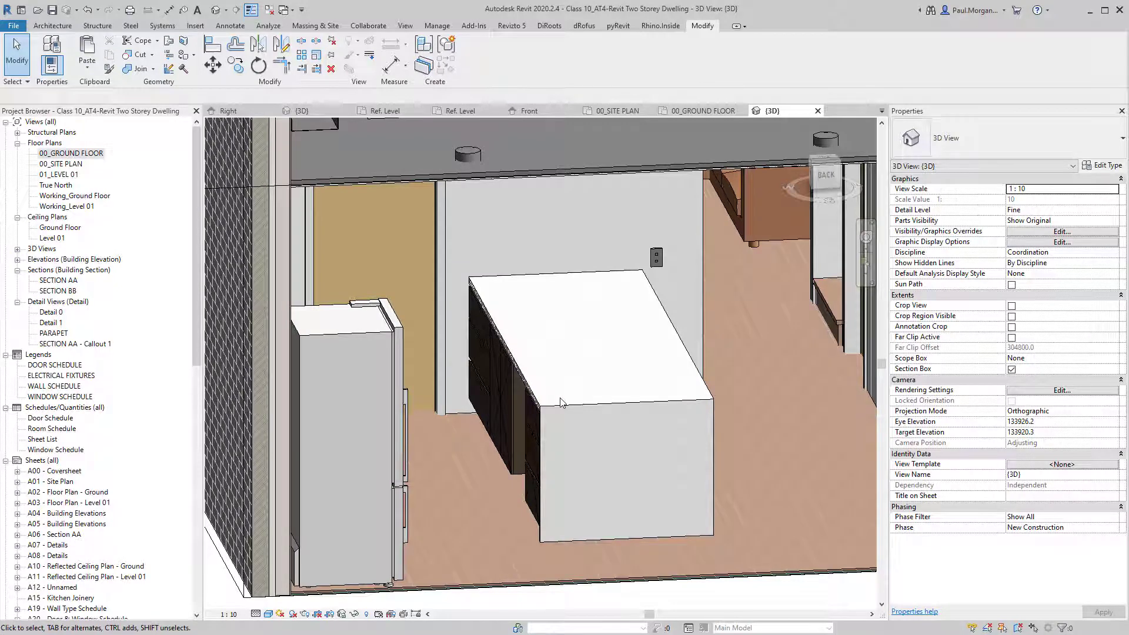
Open the bench type's Casework Finish material, VYN01_Vinyl Timber, for editing.
{"action": "left_click", "coordinate": [554, 408]}
{"action": "middle_click_drag", "start_coordinate": [572, 414], "coordinate": [631, 405], "text": "shift"}
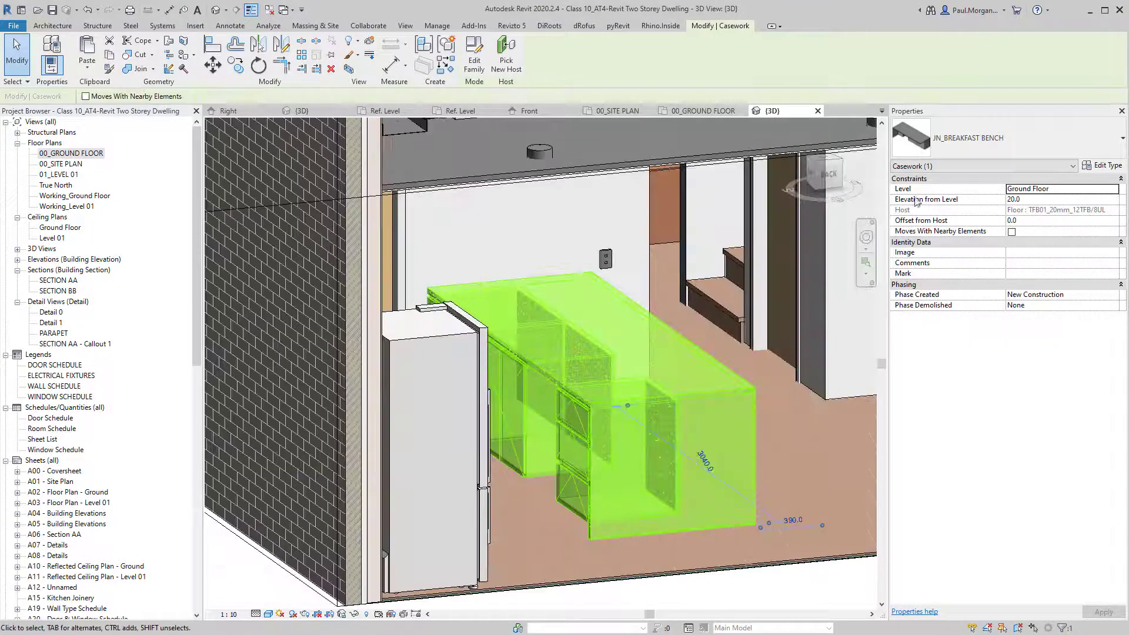
{"action": "left_click", "coordinate": [1103, 165]}
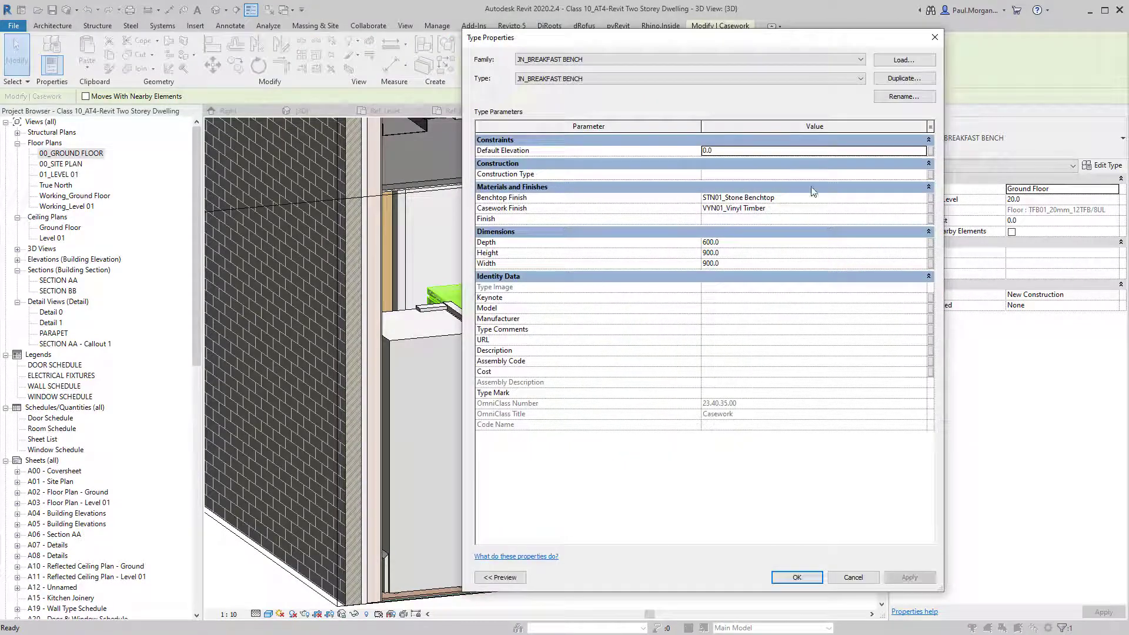
{"action": "left_click", "coordinate": [921, 208]}
{"action": "left_click", "coordinate": [921, 208]}
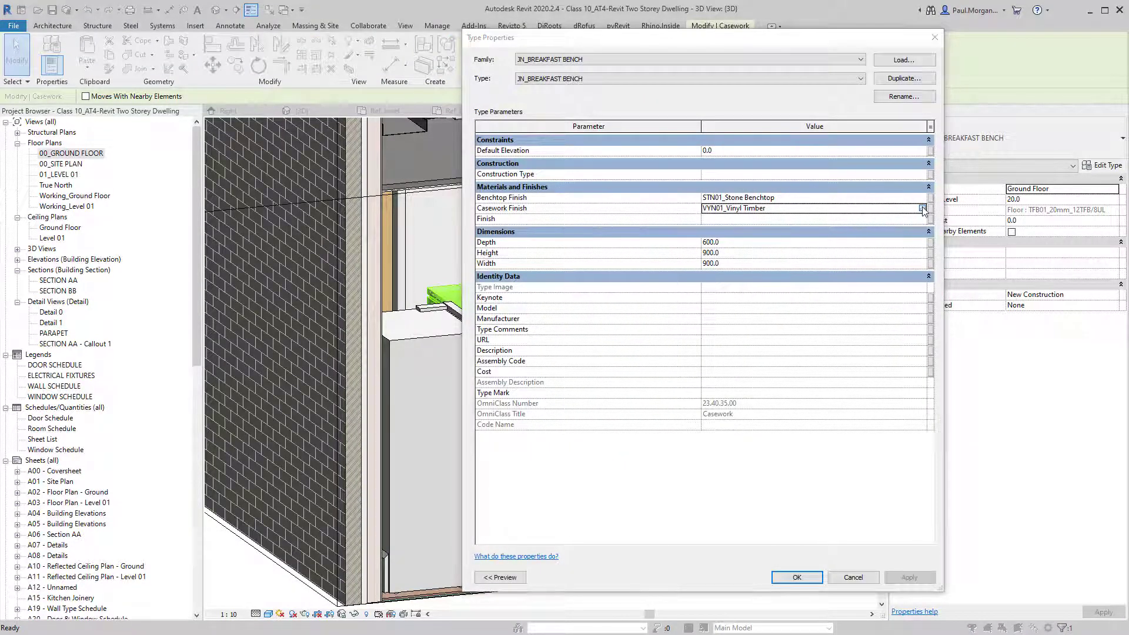
Change the material's shading colour to pale beige, RGB 199 190 165, and apply it.
{"action": "left_click", "coordinate": [732, 131]}
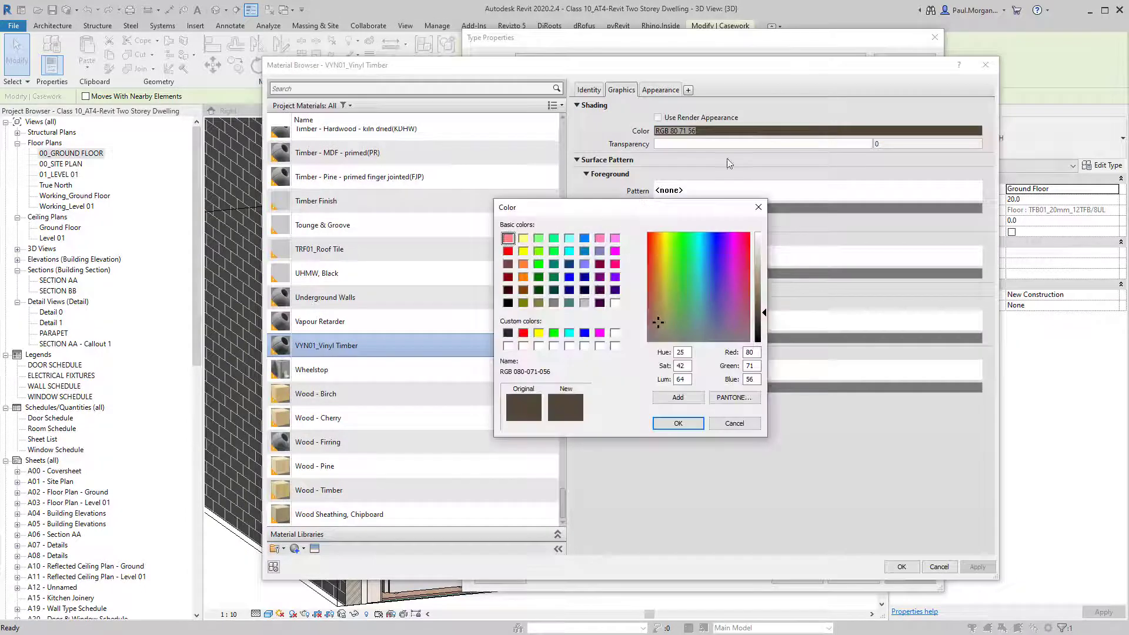
{"action": "left_click", "coordinate": [664, 312]}
{"action": "left_click", "coordinate": [756, 278]}
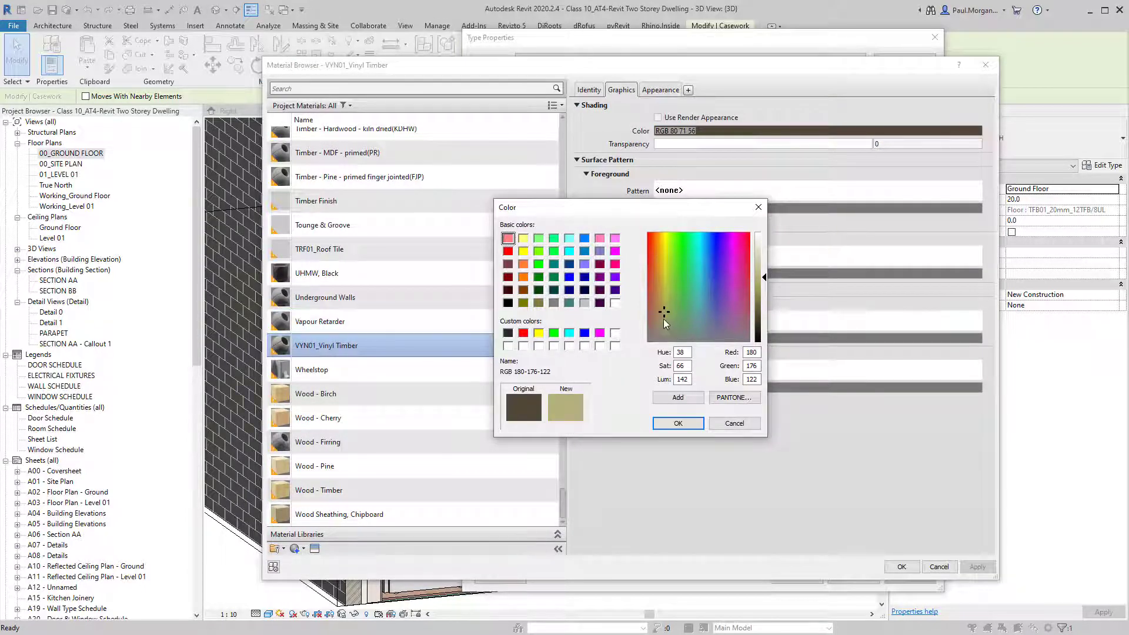
{"action": "mouse_move", "coordinate": [664, 319]}
{"action": "left_mouse_down"}
{"action": "mouse_move", "coordinate": [648, 323]}
{"action": "mouse_move", "coordinate": [659, 328]}
{"action": "mouse_move", "coordinate": [661, 315]}
{"action": "left_mouse_up"}
{"action": "left_click", "coordinate": [762, 257]}
{"action": "left_click", "coordinate": [766, 265]}
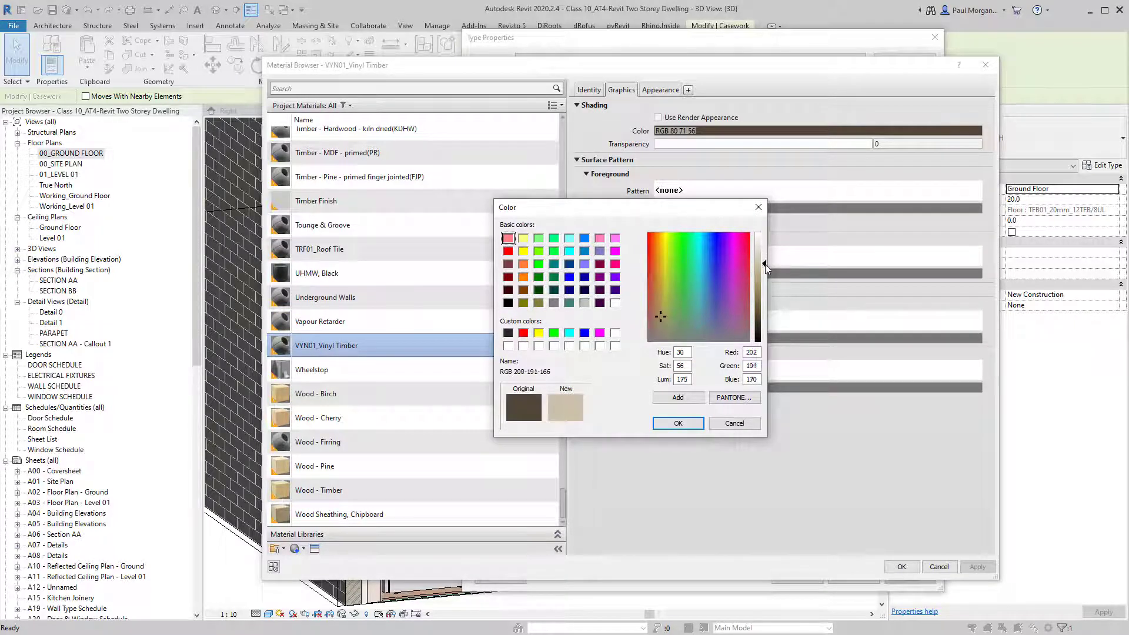
{"action": "left_click", "coordinate": [678, 424]}
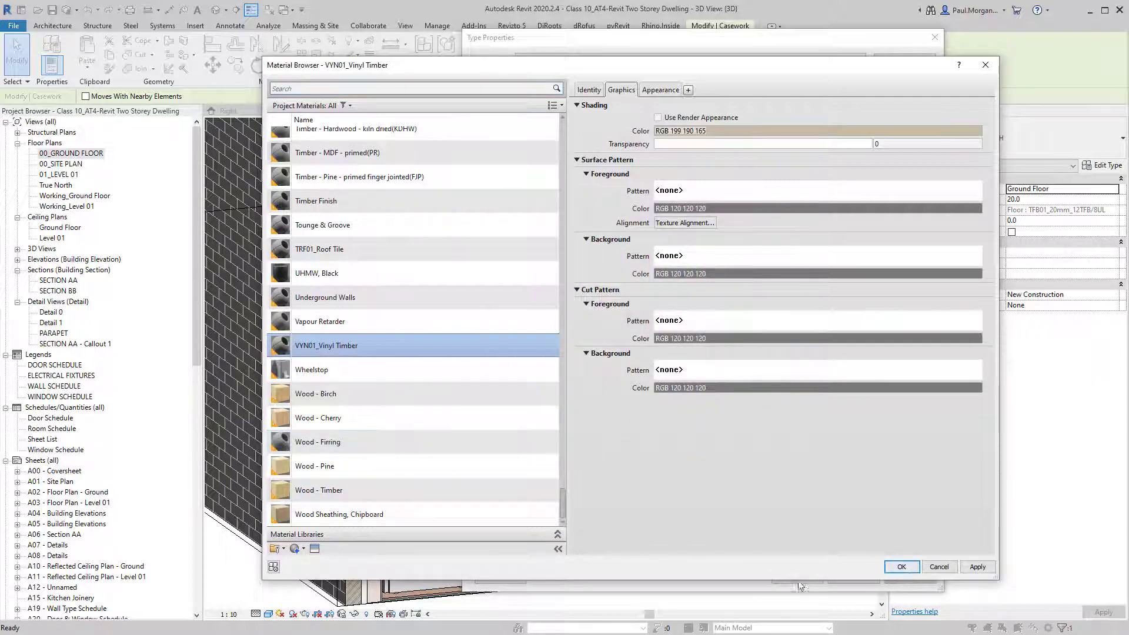
{"action": "left_click", "coordinate": [892, 562]}
{"action": "left_click", "coordinate": [796, 577]}
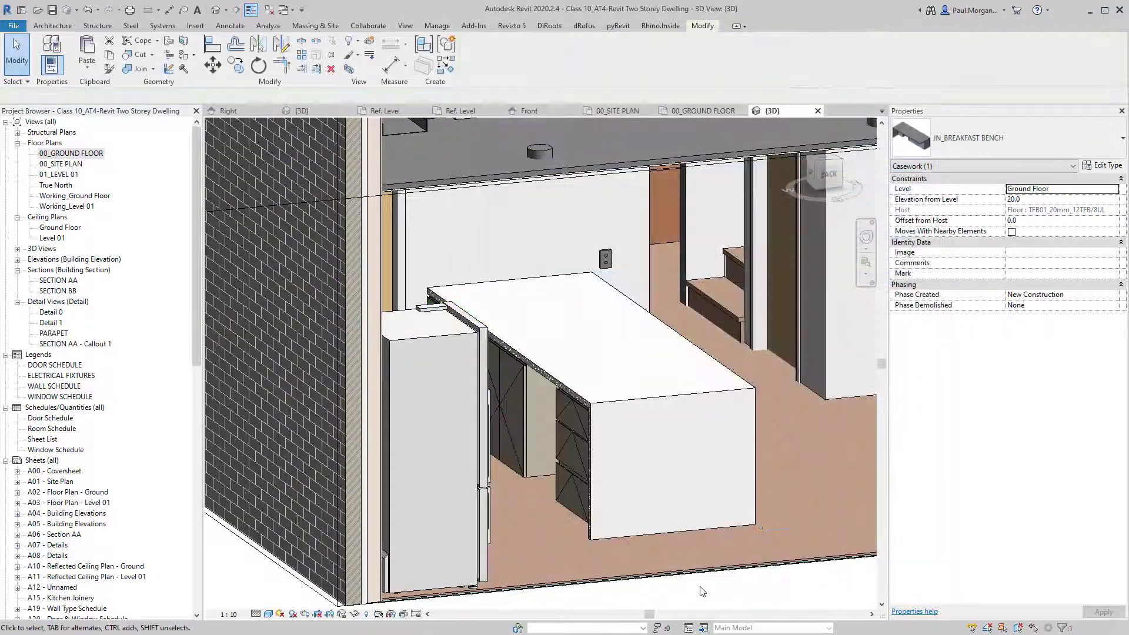
{"action": "middle_click_drag", "start_coordinate": [707, 581], "coordinate": [734, 535], "text": "shift"}
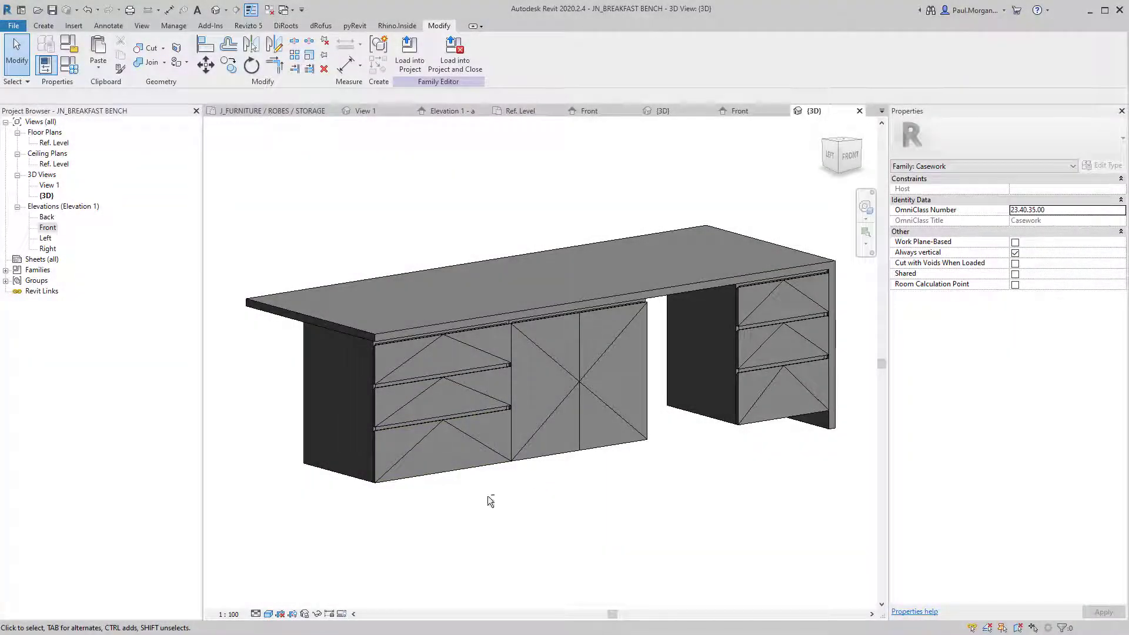
Orbit the 3D view down to a lower, more frontal angle on the bench.
{"action": "middle_click_drag", "start_coordinate": [489, 496], "coordinate": [492, 376], "text": "shift"}
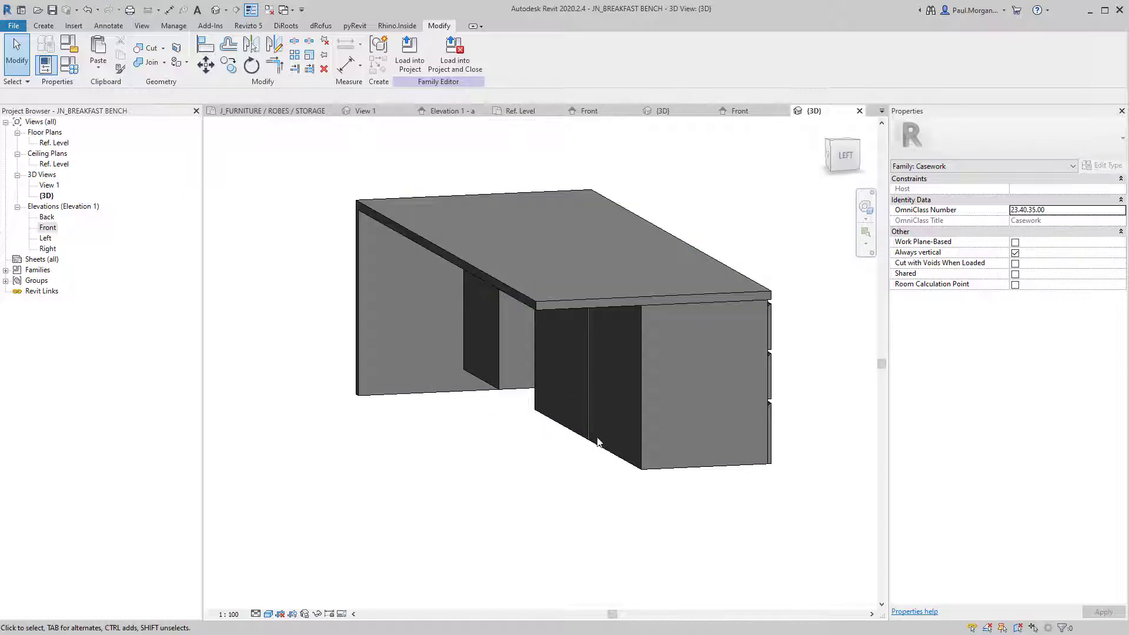
Look over the bench family's Ref. Level plan and then its Front elevation.
{"action": "middle_click_drag", "start_coordinate": [638, 390], "coordinate": [559, 451], "text": "shift"}
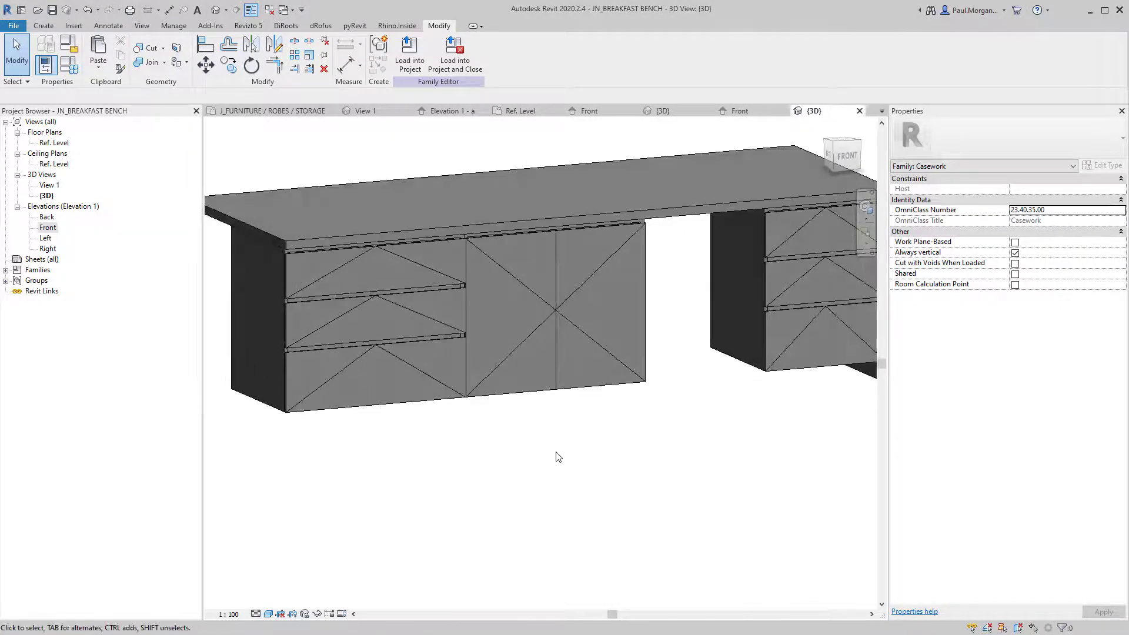
{"action": "double_click", "coordinate": [63, 144]}
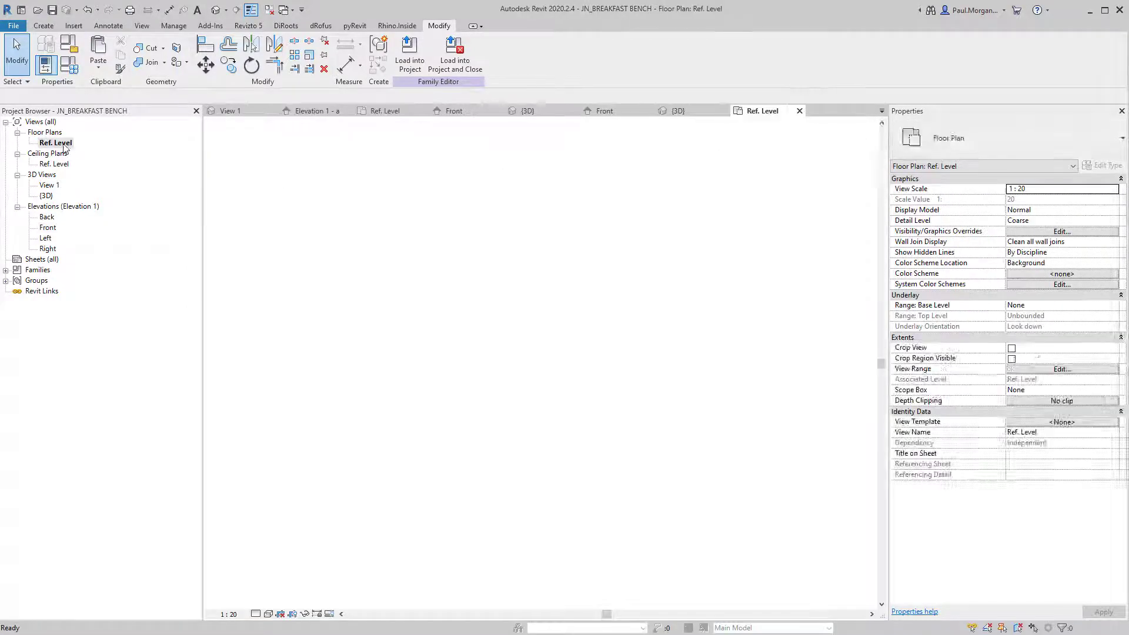
{"action": "double_click", "coordinate": [48, 229]}
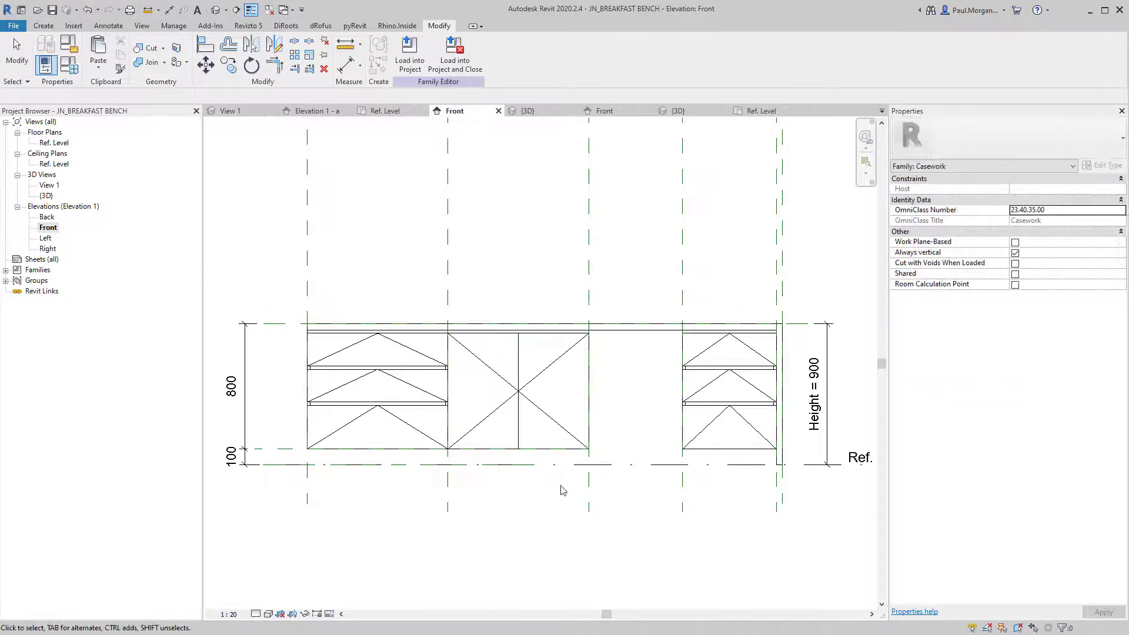
{"action": "left_click", "coordinate": [47, 27]}
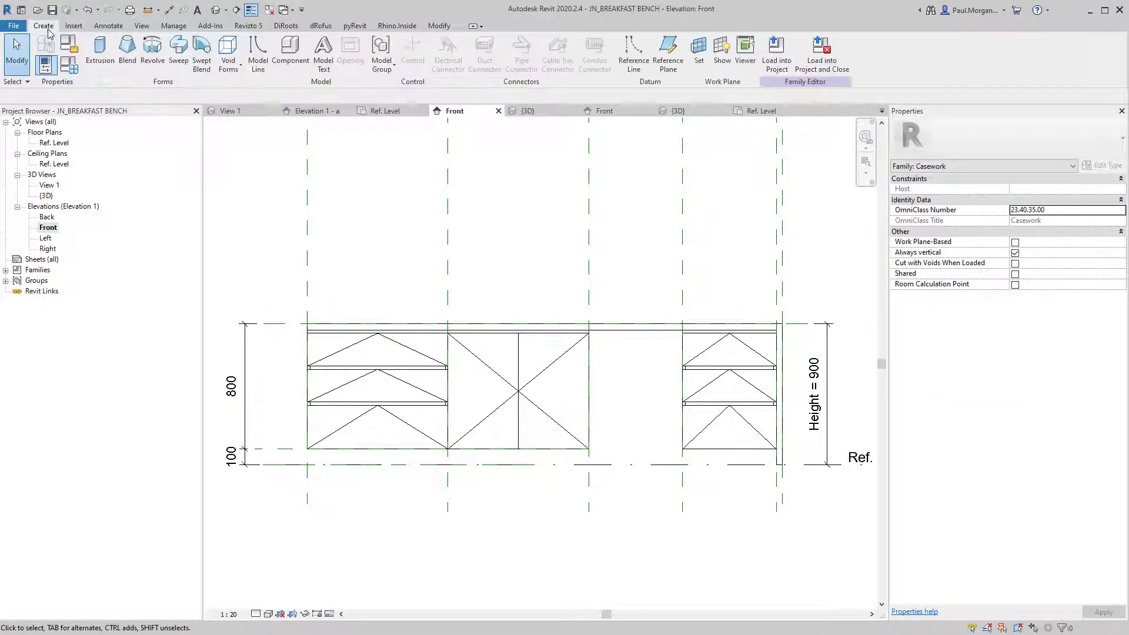
Sketch a 3040-long, 100-high rectangle along the base zone as a new solid extrusion.
{"action": "left_click", "coordinate": [97, 53]}
{"action": "left_click", "coordinate": [442, 41]}
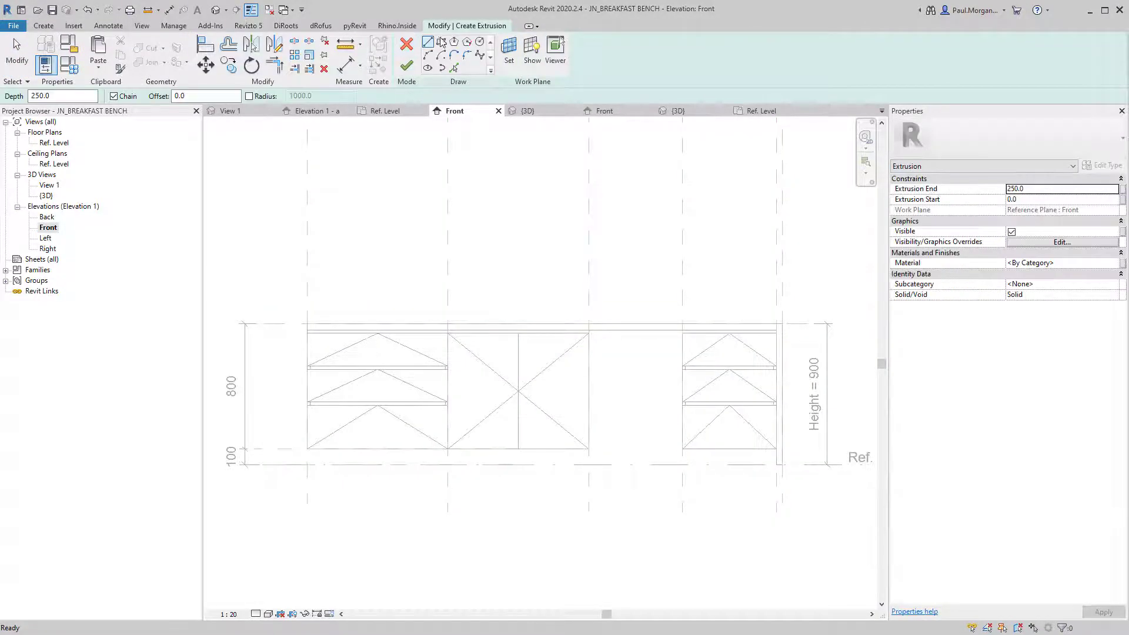
{"action": "left_click", "coordinate": [307, 449]}
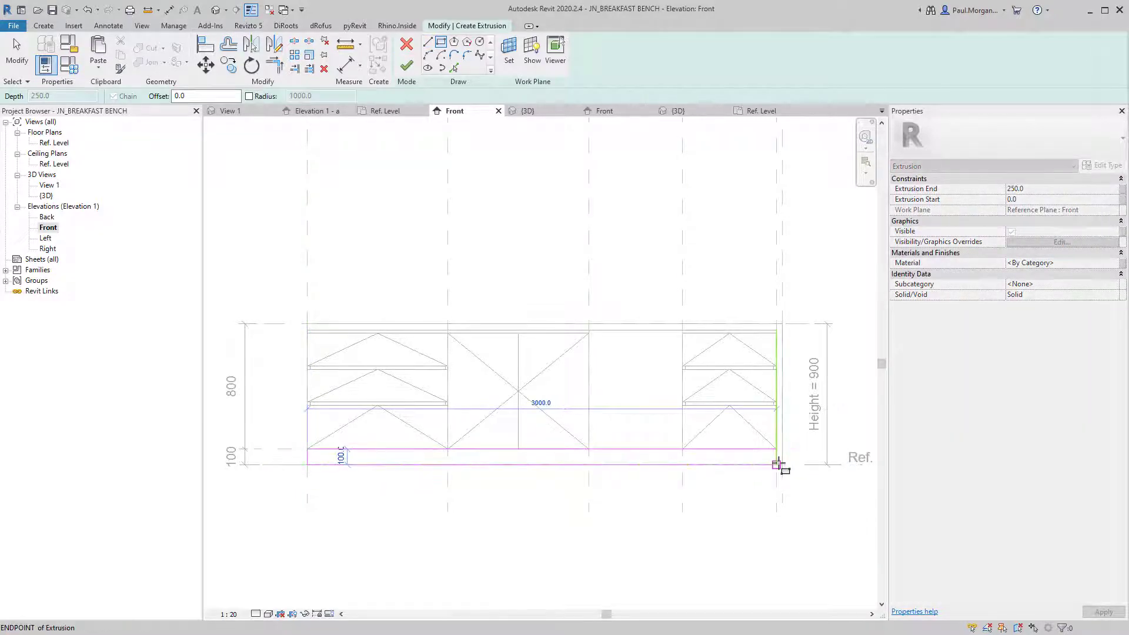
{"action": "left_click", "coordinate": [777, 465]}
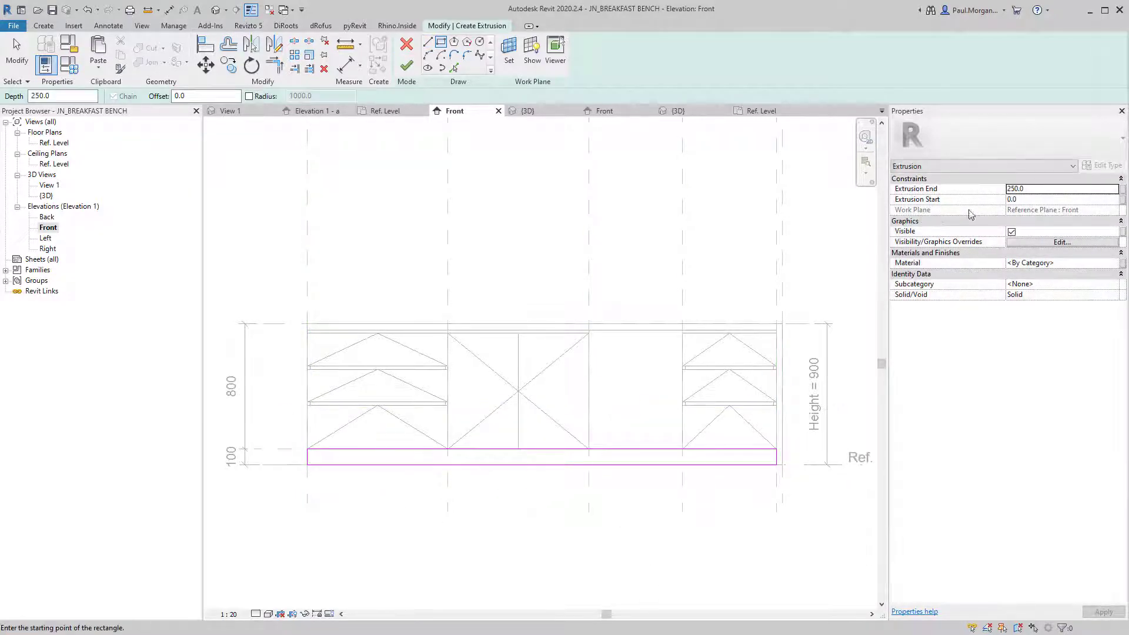
{"action": "left_click", "coordinate": [217, 9]}
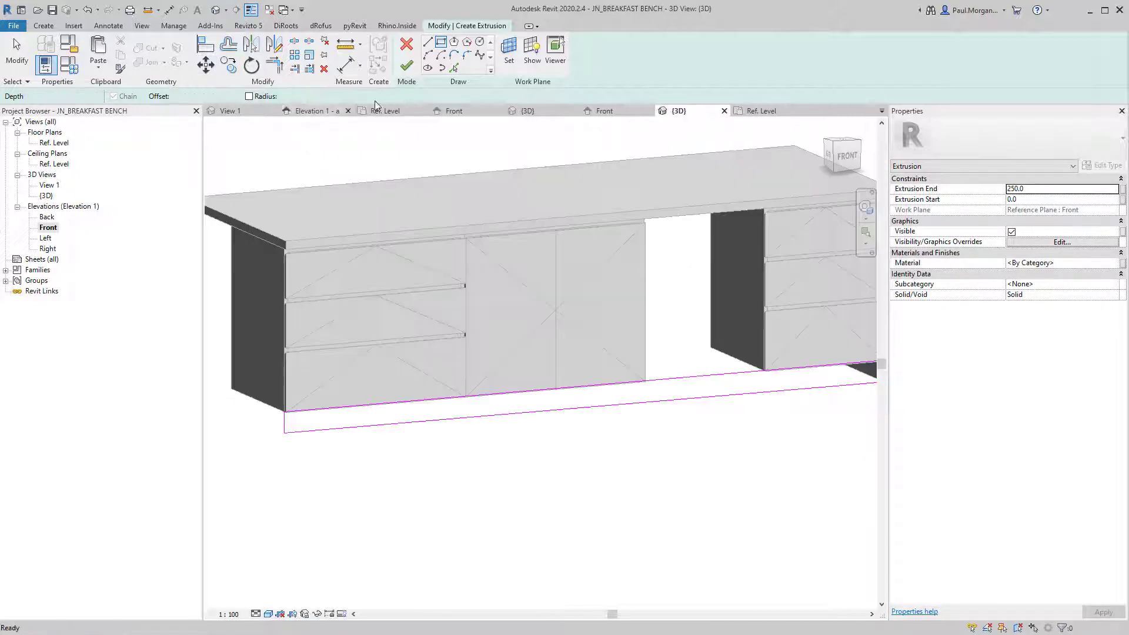
{"action": "left_click", "coordinate": [406, 65]}
Enter the plinth's extrusion values in Properties, setting Extrusion Start to -25.
{"action": "left_click", "coordinate": [380, 462]}
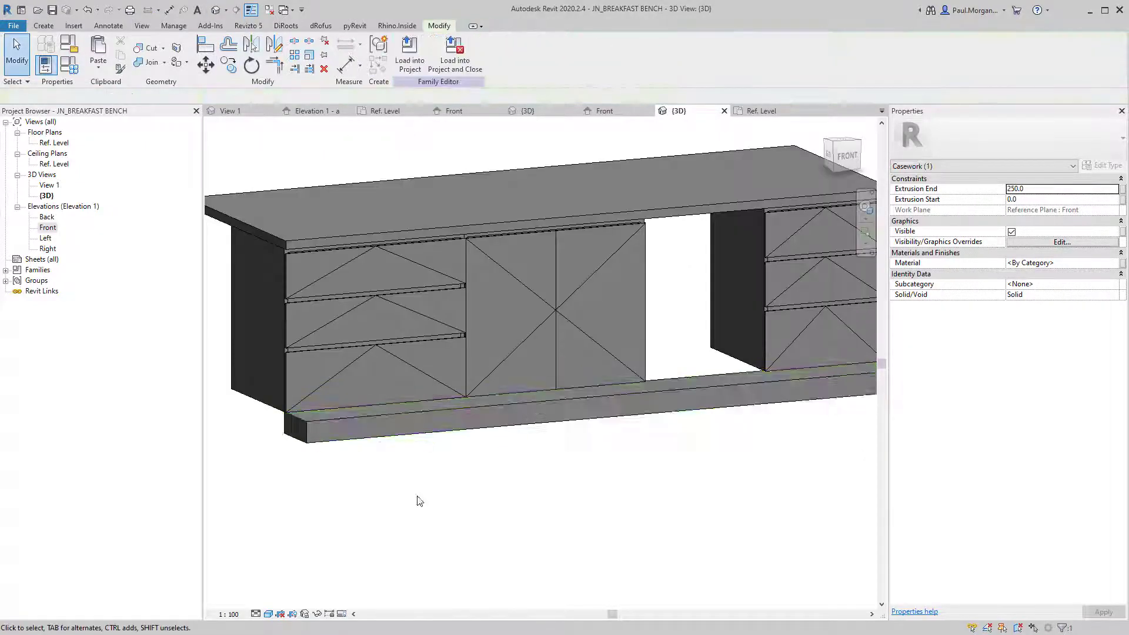
{"action": "middle_click_drag", "start_coordinate": [391, 464], "coordinate": [501, 442], "text": "shift"}
{"action": "left_click", "coordinate": [505, 449]}
{"action": "middle_click_drag", "start_coordinate": [739, 495], "coordinate": [675, 521]}
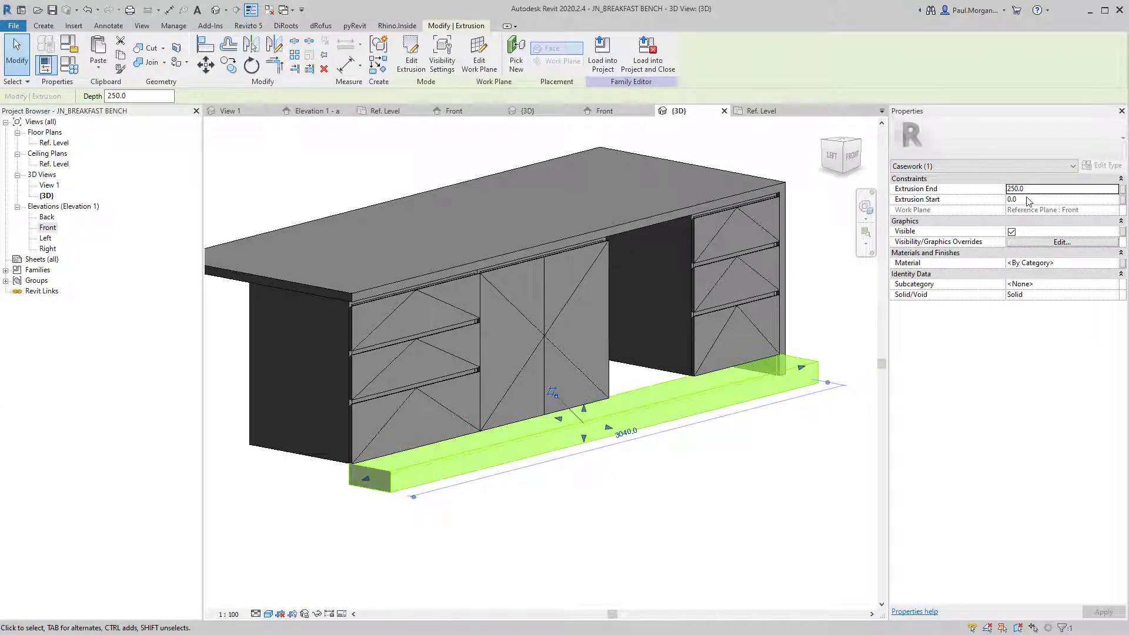
{"action": "left_click", "coordinate": [1031, 195]}
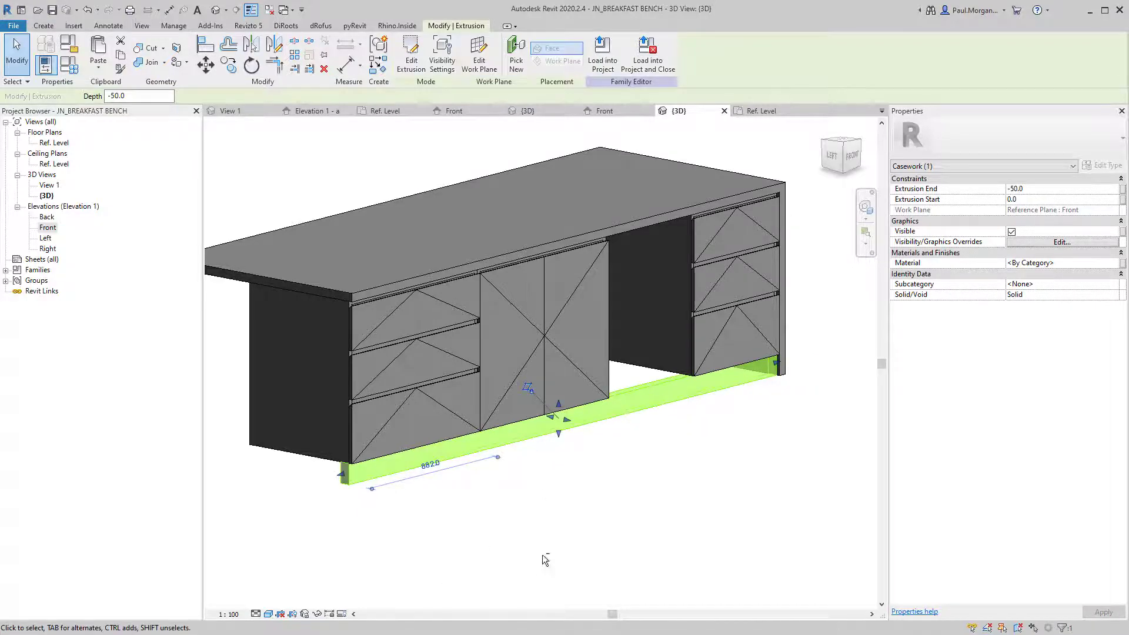
{"action": "middle_click_drag", "start_coordinate": [545, 560], "coordinate": [519, 469], "text": "shift"}
{"action": "left_click", "coordinate": [1052, 200]}
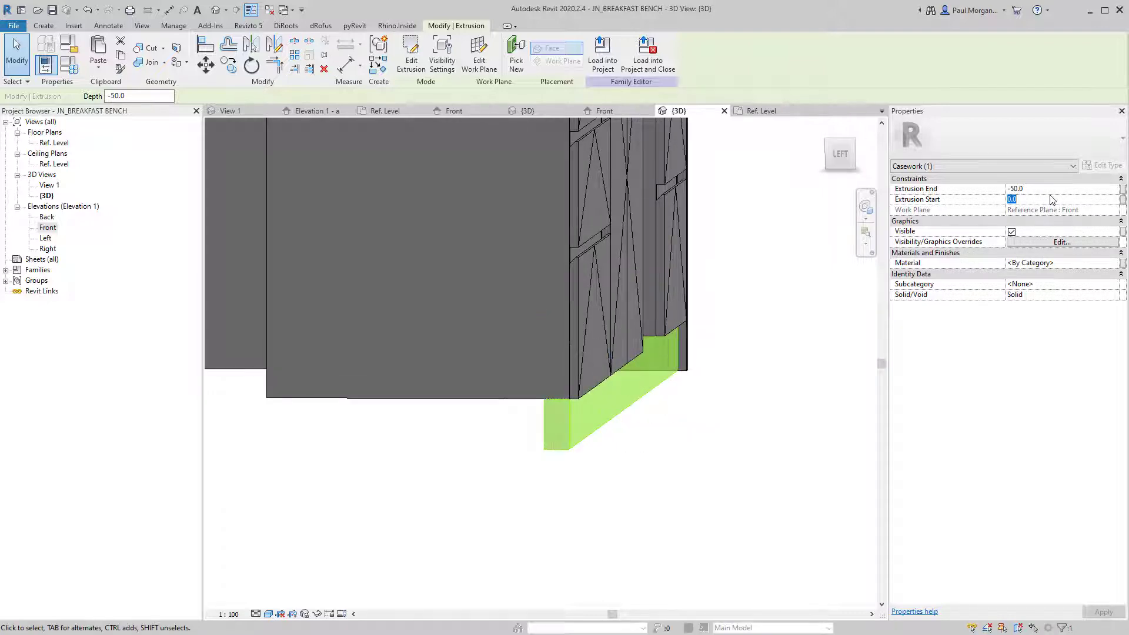
{"action": "key", "text": "Return"}
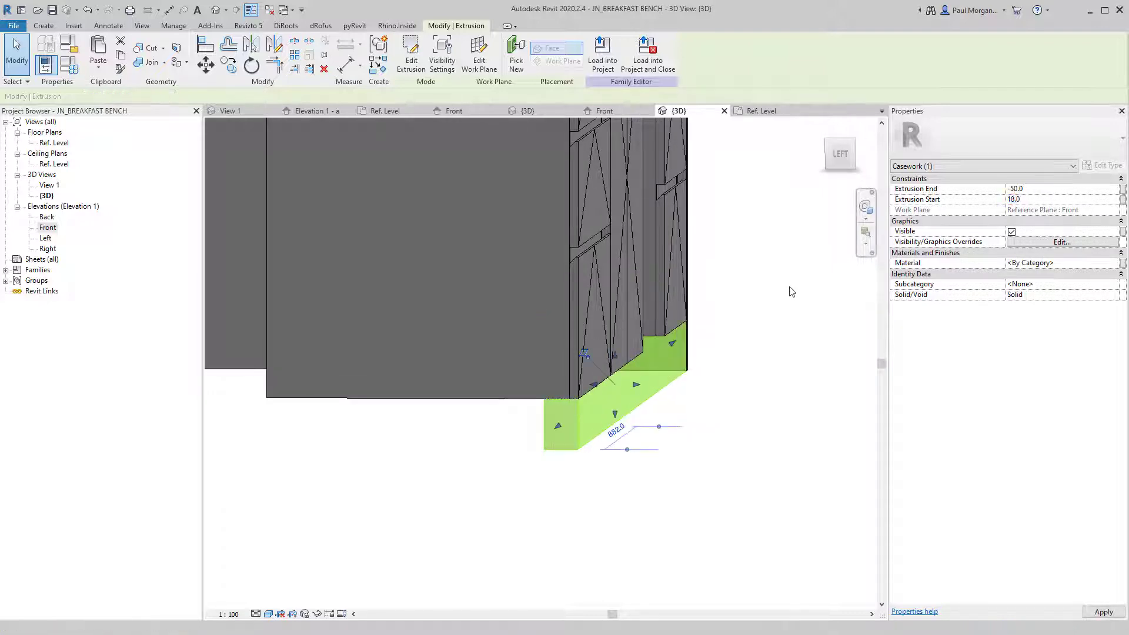
{"action": "left_click", "coordinate": [1067, 202]}
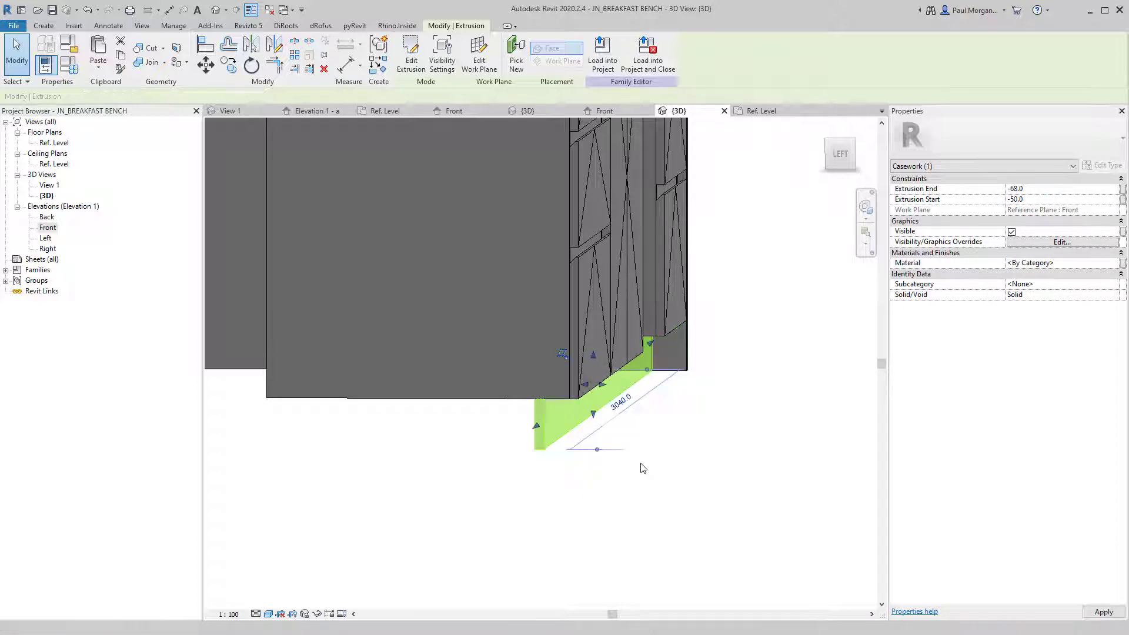
{"action": "left_click", "coordinate": [650, 506]}
Correct the plinth's Extrusion End to -40 and check the recess from the side.
{"action": "middle_click_drag", "start_coordinate": [651, 506], "coordinate": [597, 485], "text": "shift"}
{"action": "scroll", "coordinate": [597, 485], "scroll_direction": "down", "scroll_amount": 2}
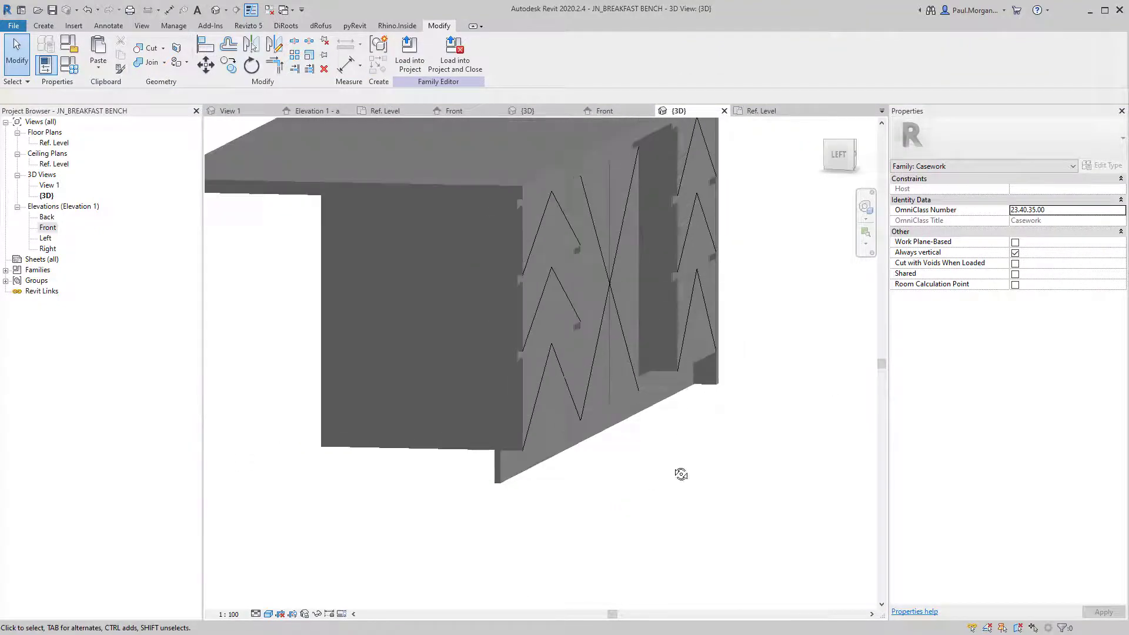
{"action": "middle_click_drag", "start_coordinate": [681, 474], "coordinate": [694, 447], "text": "shift"}
{"action": "left_click", "coordinate": [688, 399]}
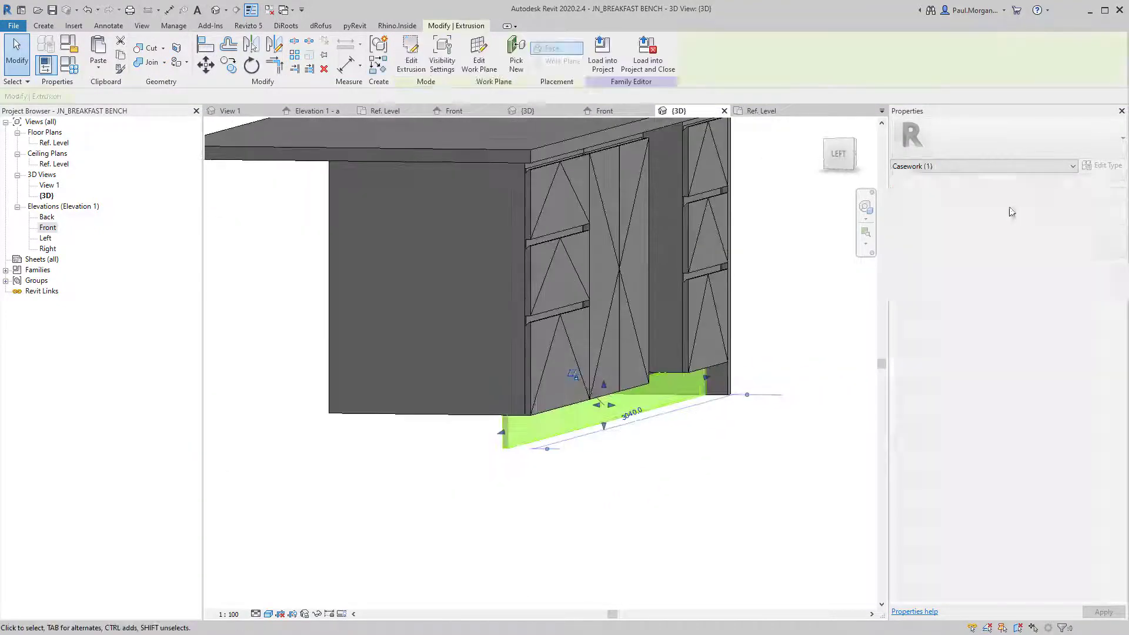
{"action": "left_click", "coordinate": [1046, 193]}
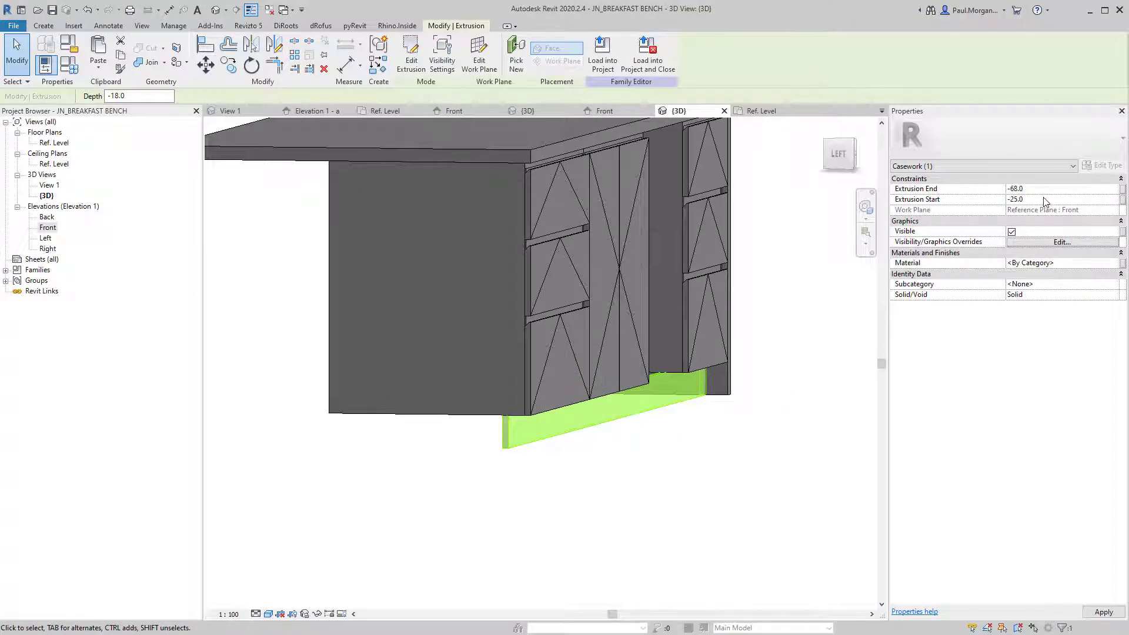
{"action": "mouse_move", "coordinate": [710, 479]}
{"action": "middle_mouse_down", "text": "shift"}
{"action": "mouse_move", "coordinate": [738, 469]}
{"action": "mouse_move", "coordinate": [708, 486]}
{"action": "mouse_move", "coordinate": [723, 479]}
{"action": "middle_mouse_up", "text": "shift"}
{"action": "left_click", "coordinate": [1043, 189]}
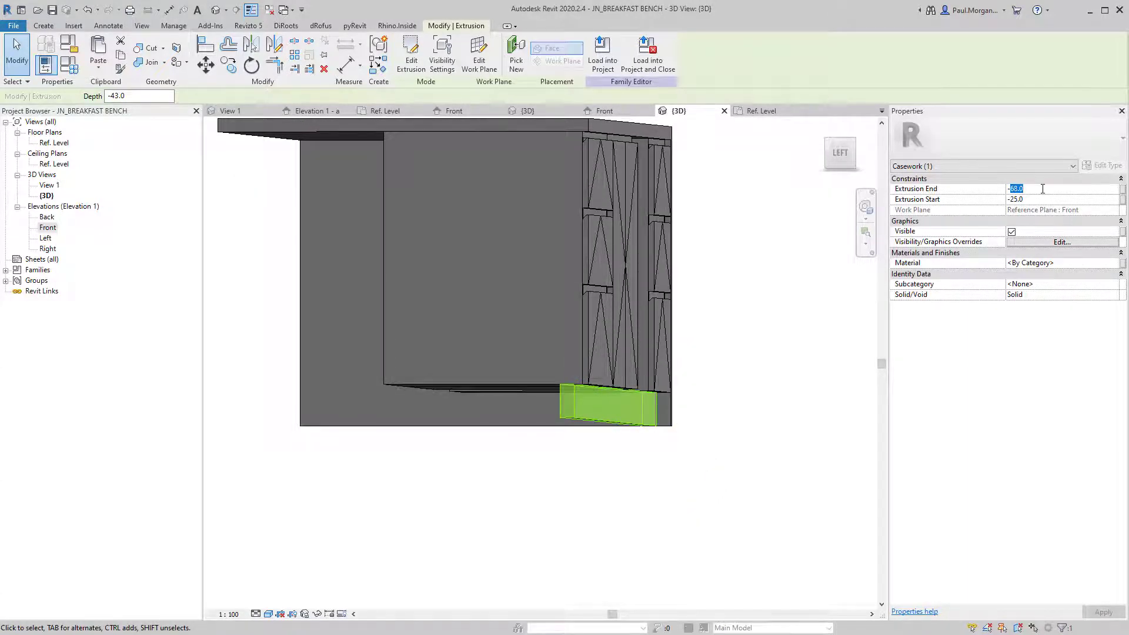
{"action": "left_click", "coordinate": [608, 507]}
{"action": "middle_click_drag", "start_coordinate": [608, 507], "coordinate": [521, 536], "text": "shift"}
{"action": "scroll", "coordinate": [554, 524], "scroll_direction": "down", "scroll_amount": 2}
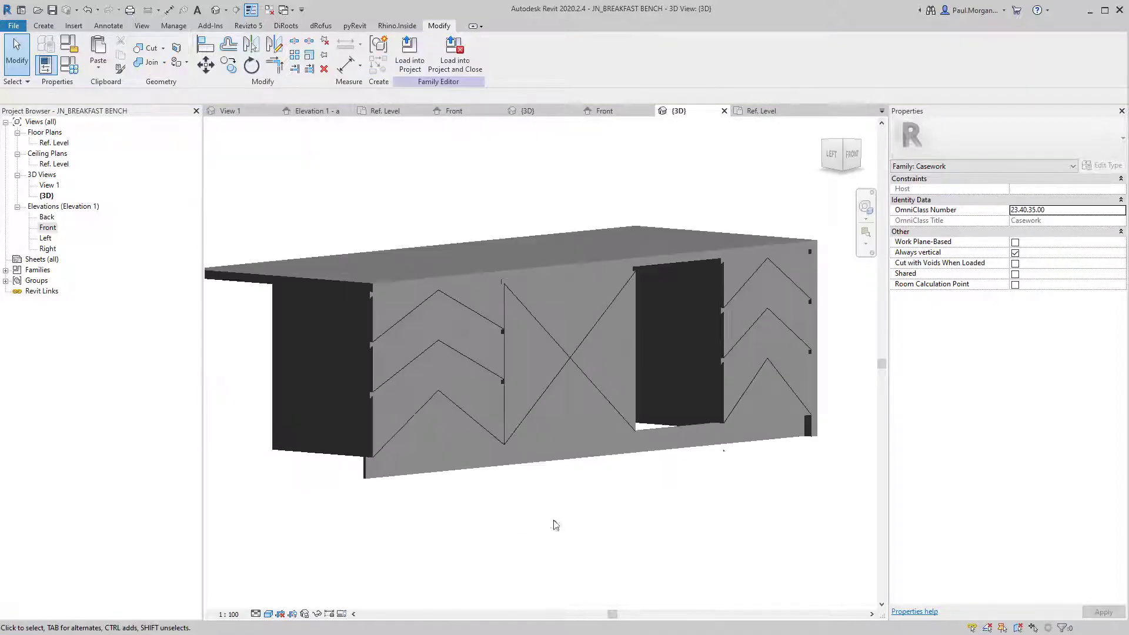
{"action": "middle_click_drag", "start_coordinate": [786, 448], "coordinate": [689, 442], "text": "shift"}
{"action": "left_click", "coordinate": [622, 442]}
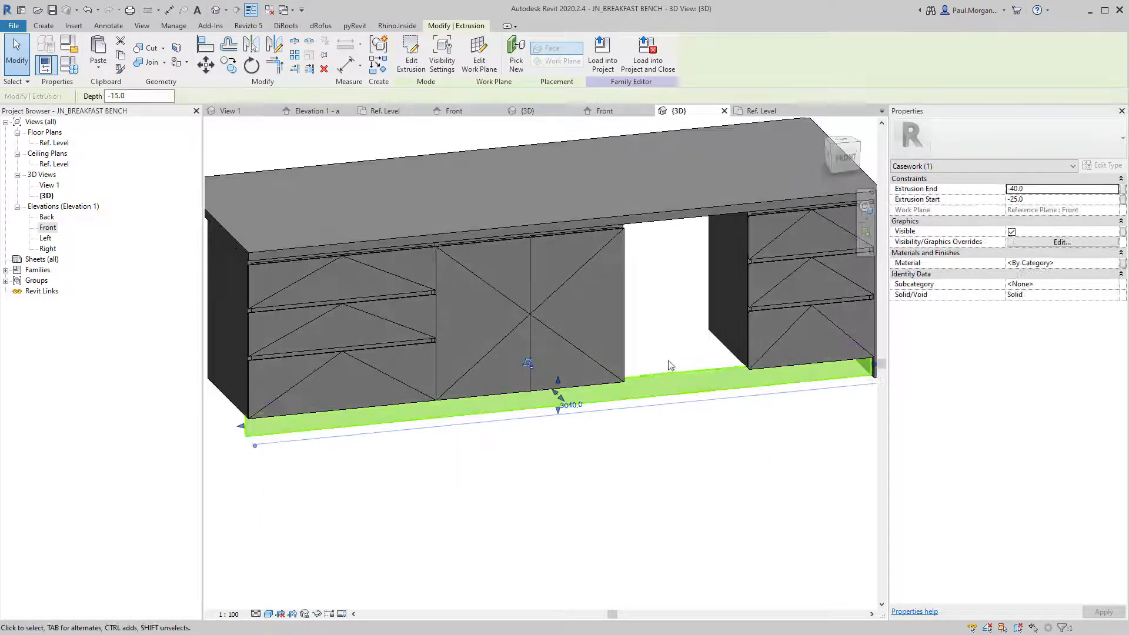
Reopen the plinth sketch for editing in the Front elevation without saving.
{"action": "double_click", "coordinate": [638, 376]}
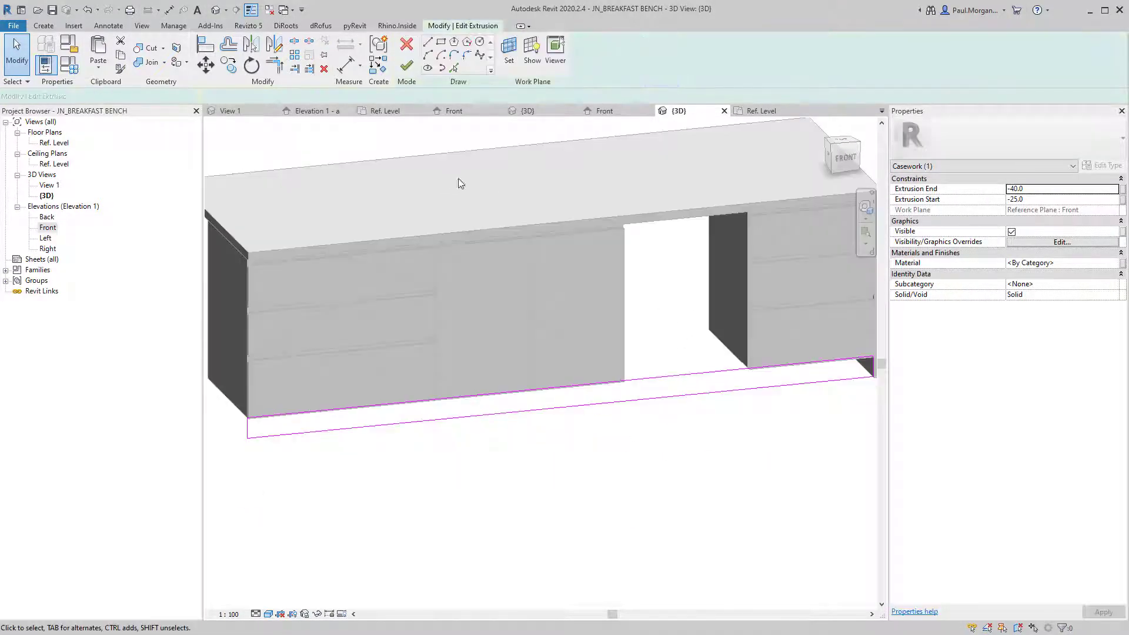
{"action": "left_click", "coordinate": [605, 111]}
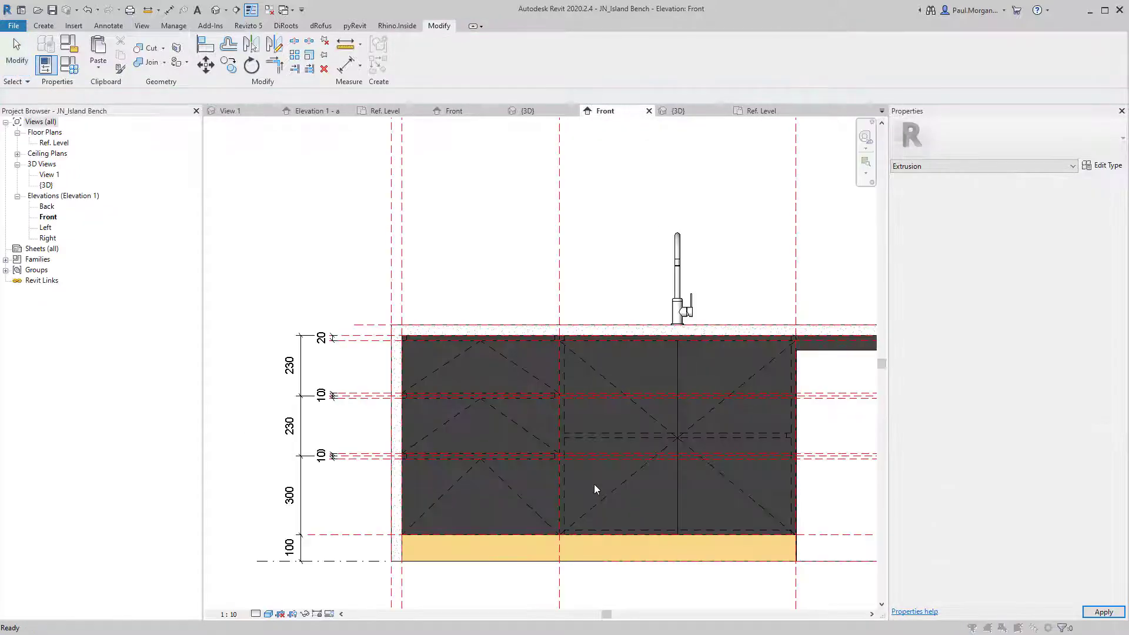
{"action": "left_click", "coordinate": [386, 333]}
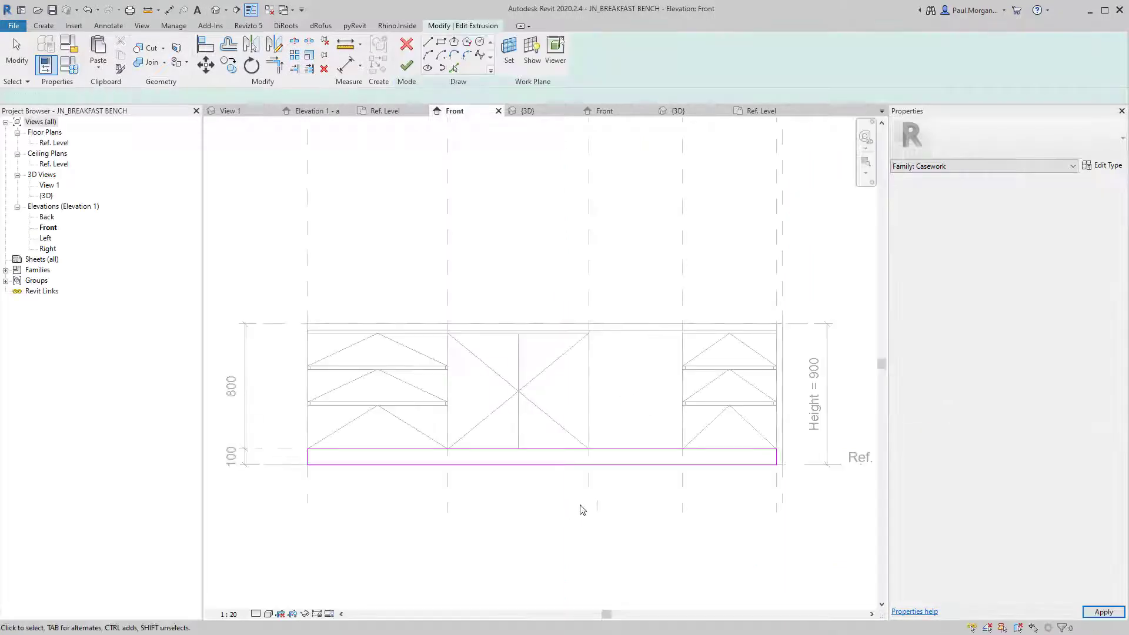
{"action": "scroll", "coordinate": [604, 500], "scroll_direction": "up", "scroll_amount": 2}
{"action": "middle_click_drag", "start_coordinate": [638, 522], "coordinate": [528, 477]}
Draw two vertical sketch lines at the left and right edges of the knee space.
{"action": "left_click", "coordinate": [428, 41]}
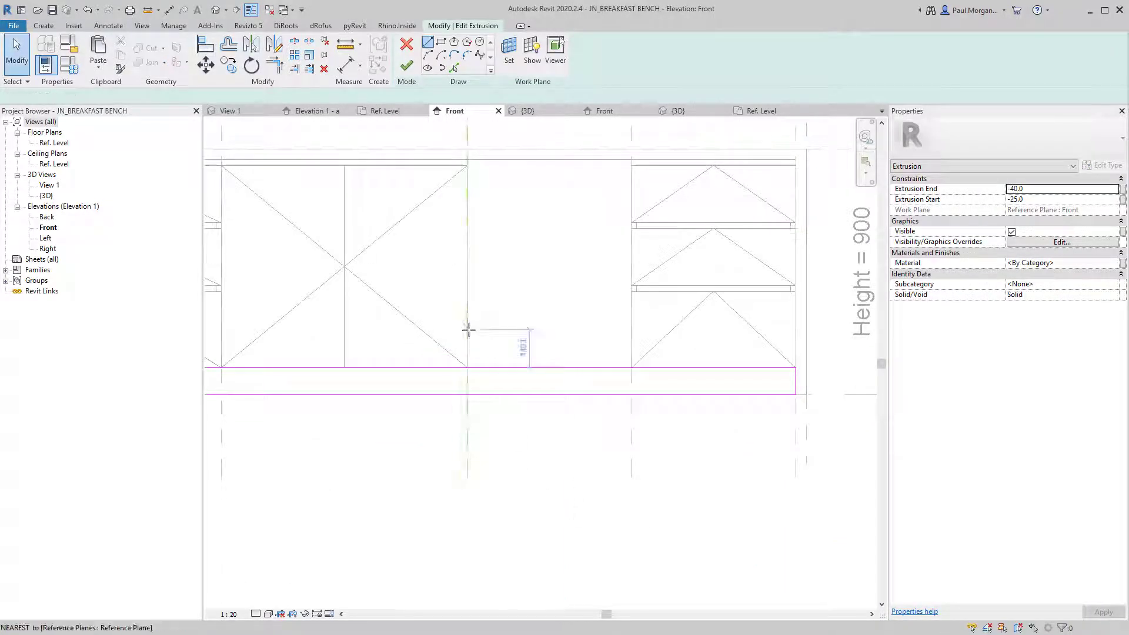
{"action": "left_click", "coordinate": [467, 369]}
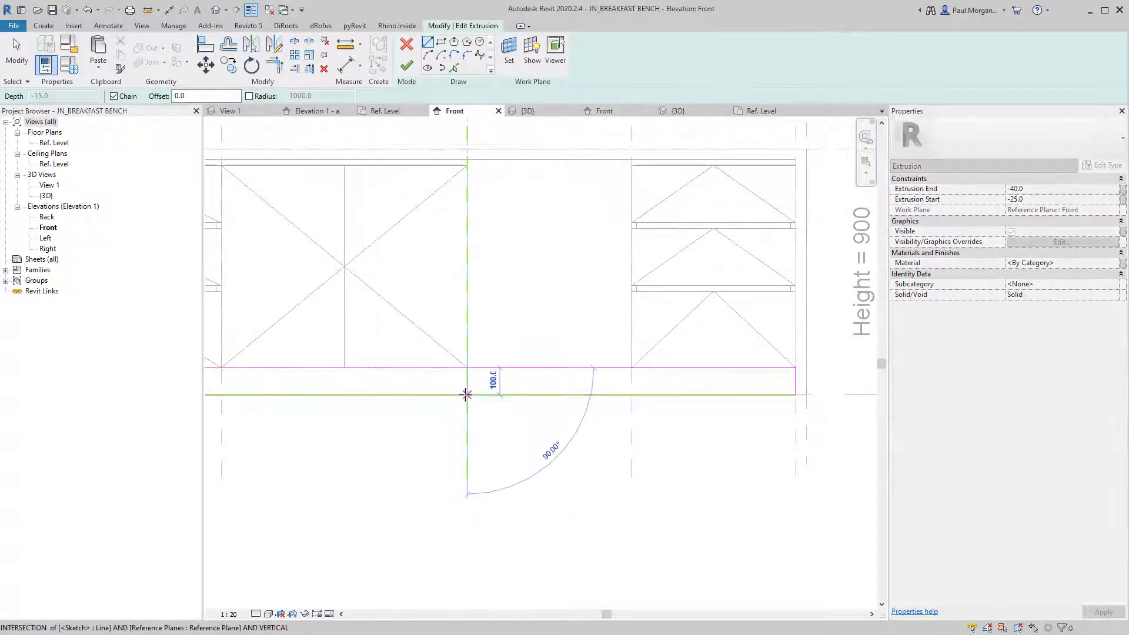
{"action": "left_click", "coordinate": [467, 395]}
{"action": "key", "text": "Escape"}
{"action": "left_click", "coordinate": [631, 369]}
{"action": "left_click", "coordinate": [631, 395]}
{"action": "key", "text": "Escape"}
{"action": "key", "text": "Escape"}
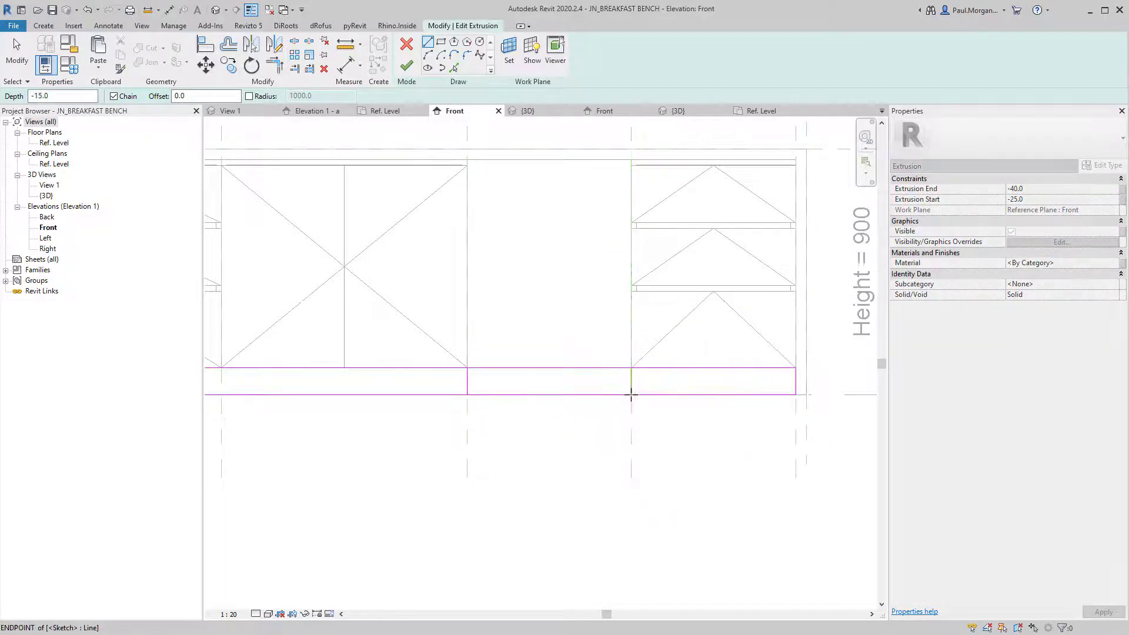
Split the plinth's bottom sketch line under the knee space using SL.
{"action": "key", "text": "s"}
{"action": "key", "text": "l"}
{"action": "left_click", "coordinate": [560, 394]}
{"action": "key", "text": "Escape"}
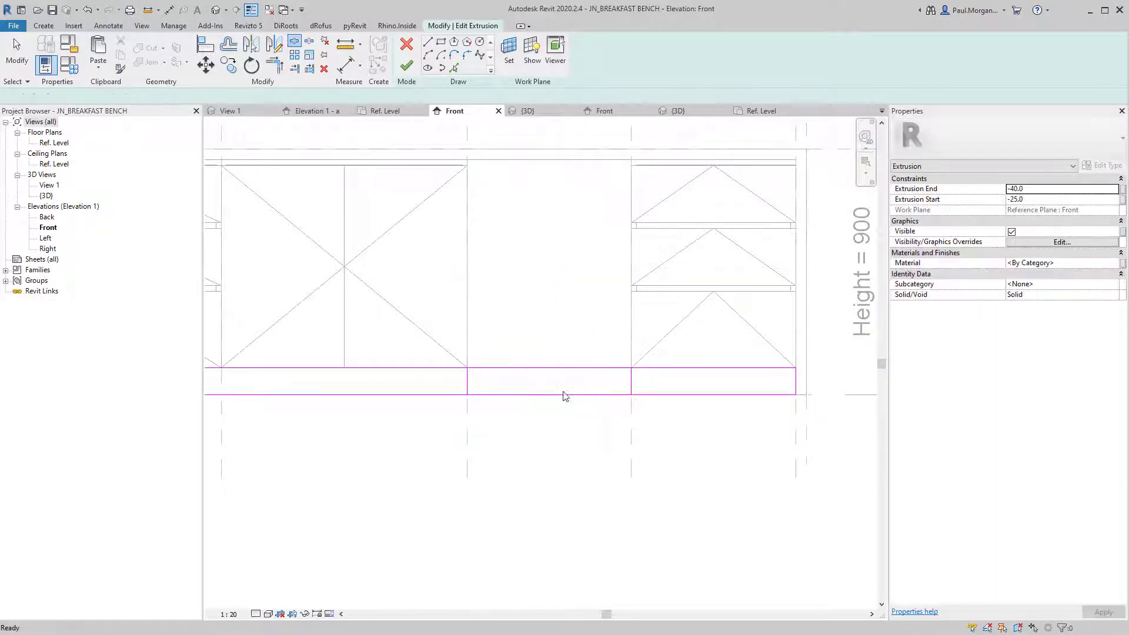
Trim the top and bottom lines to the new vertical lines, forming two closed plinth loops.
{"action": "key", "text": "t"}
{"action": "key", "text": "r"}
{"action": "left_click", "coordinate": [631, 380]}
{"action": "left_click", "coordinate": [635, 372]}
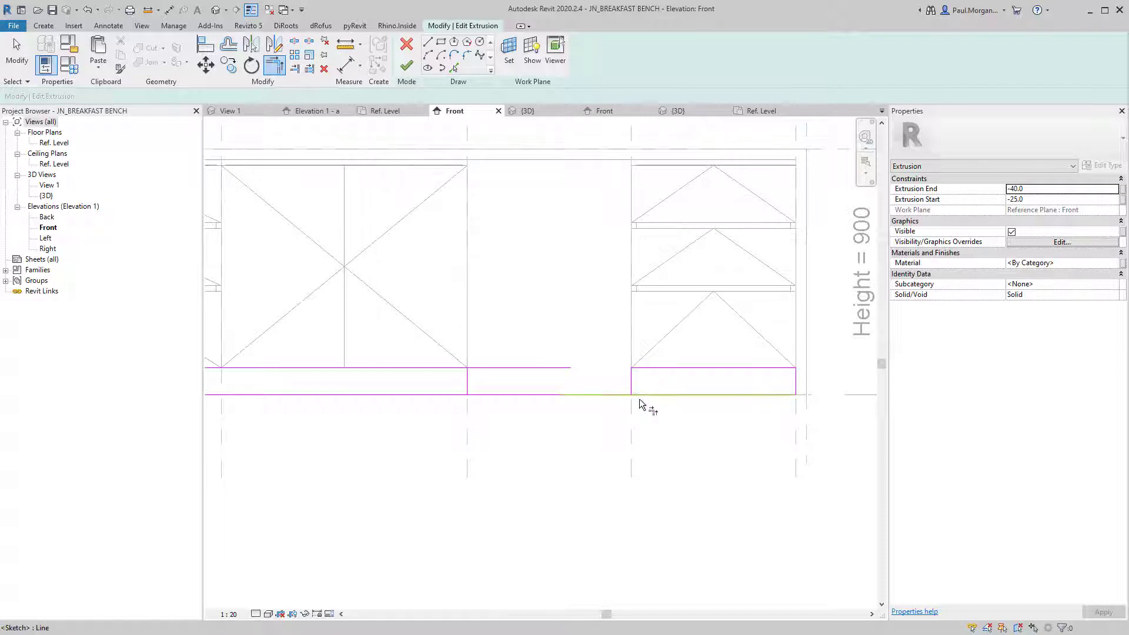
{"action": "left_click", "coordinate": [631, 386]}
{"action": "left_click", "coordinate": [642, 397]}
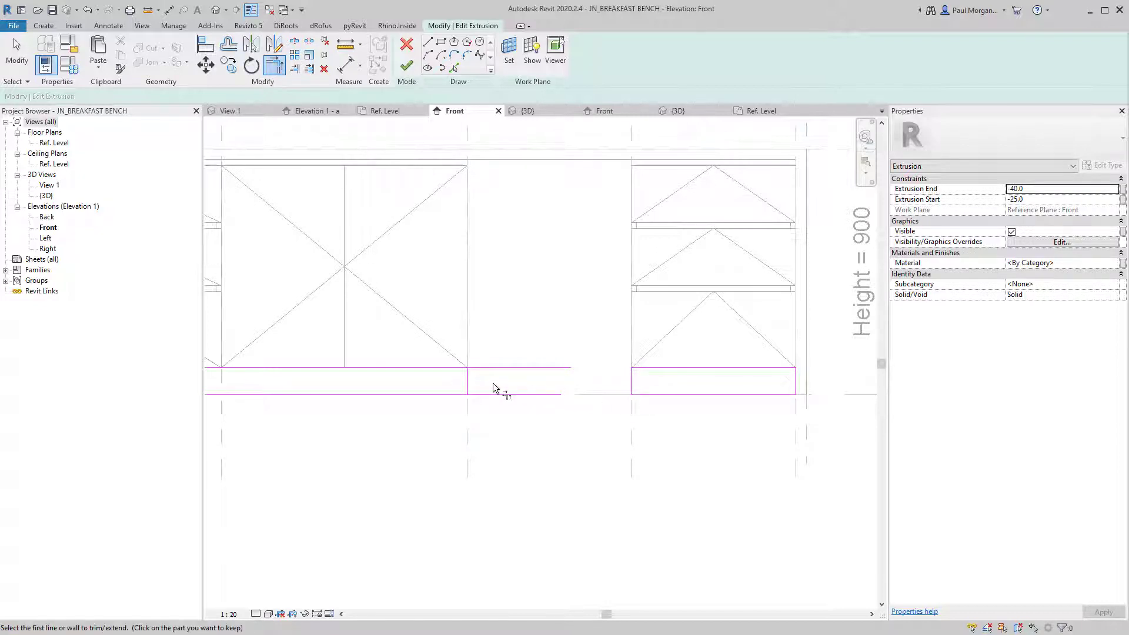
{"action": "left_click", "coordinate": [466, 378]}
{"action": "left_click", "coordinate": [462, 369]}
{"action": "left_click", "coordinate": [466, 380]}
{"action": "left_click", "coordinate": [450, 405]}
Finish the plinth sketch and open the Ref. Level floor plan.
{"action": "left_click", "coordinate": [407, 66]}
{"action": "left_click", "coordinate": [553, 294]}
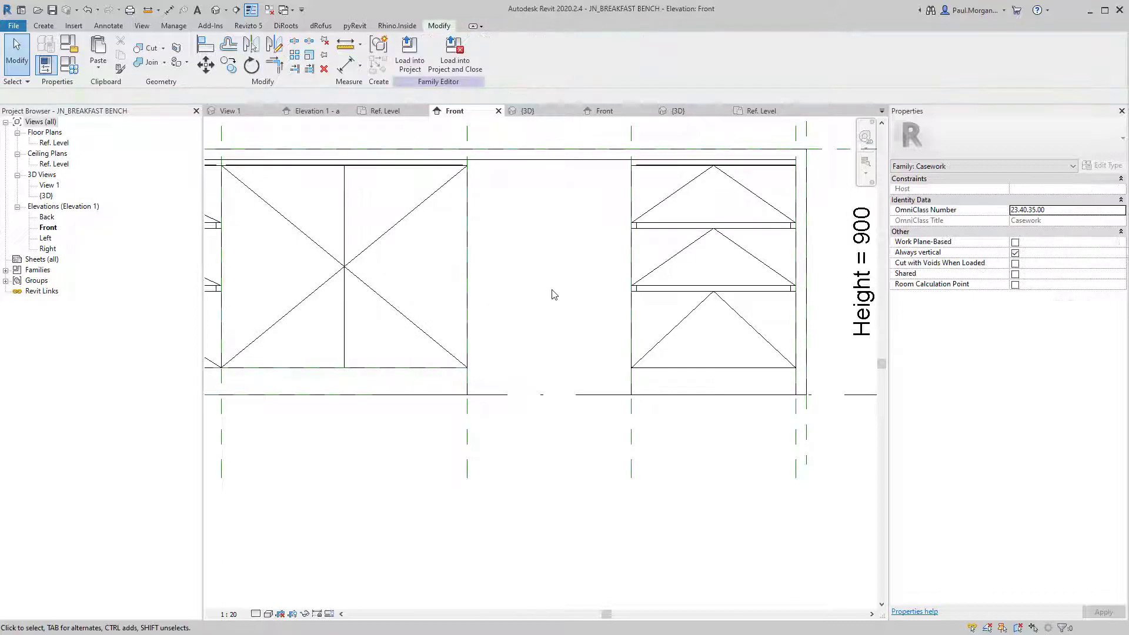
{"action": "scroll", "coordinate": [496, 466], "scroll_direction": "down", "scroll_amount": 4}
{"action": "double_click", "coordinate": [54, 142]}
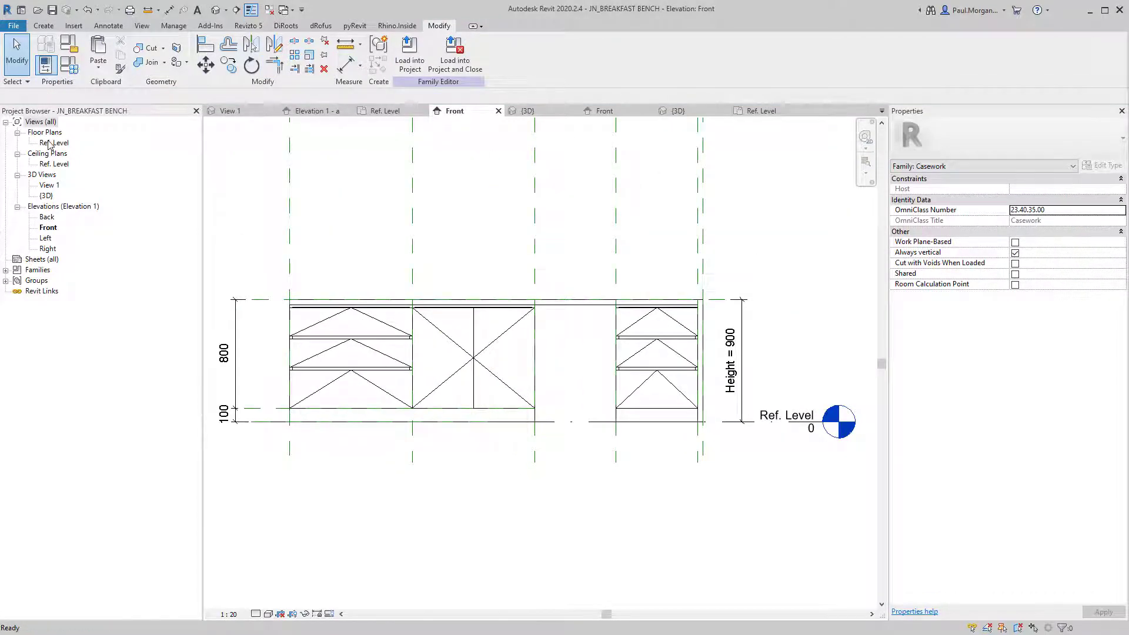
{"action": "left_click", "coordinate": [544, 276]}
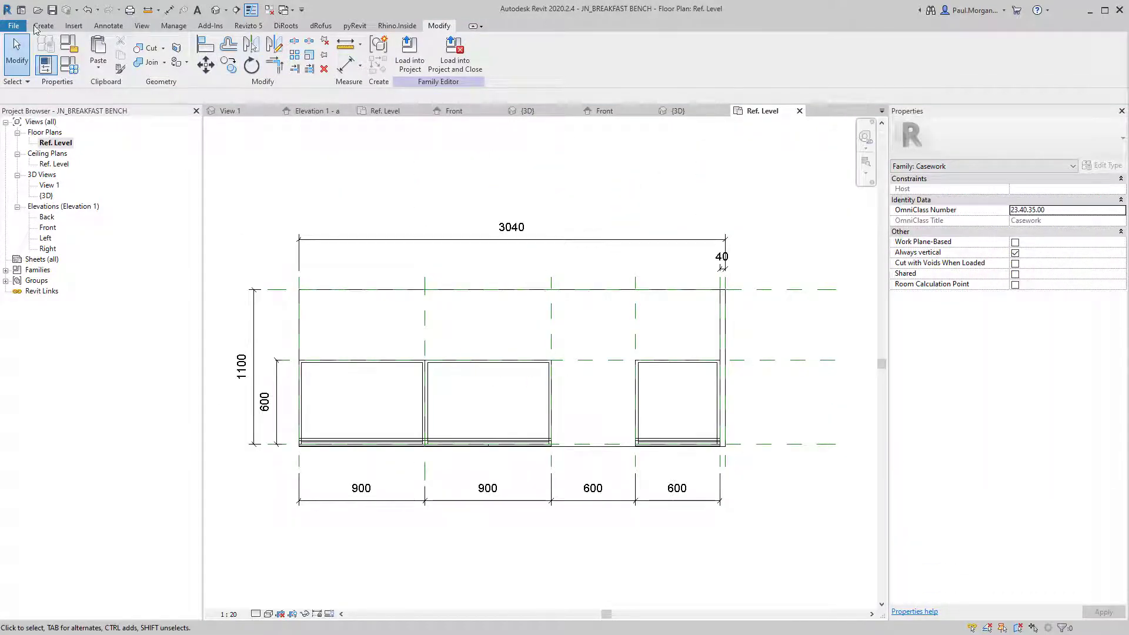
Sketch a new extrusion rectangle along the back of the cabinets across the bench.
{"action": "left_click", "coordinate": [43, 26]}
{"action": "left_click", "coordinate": [95, 50]}
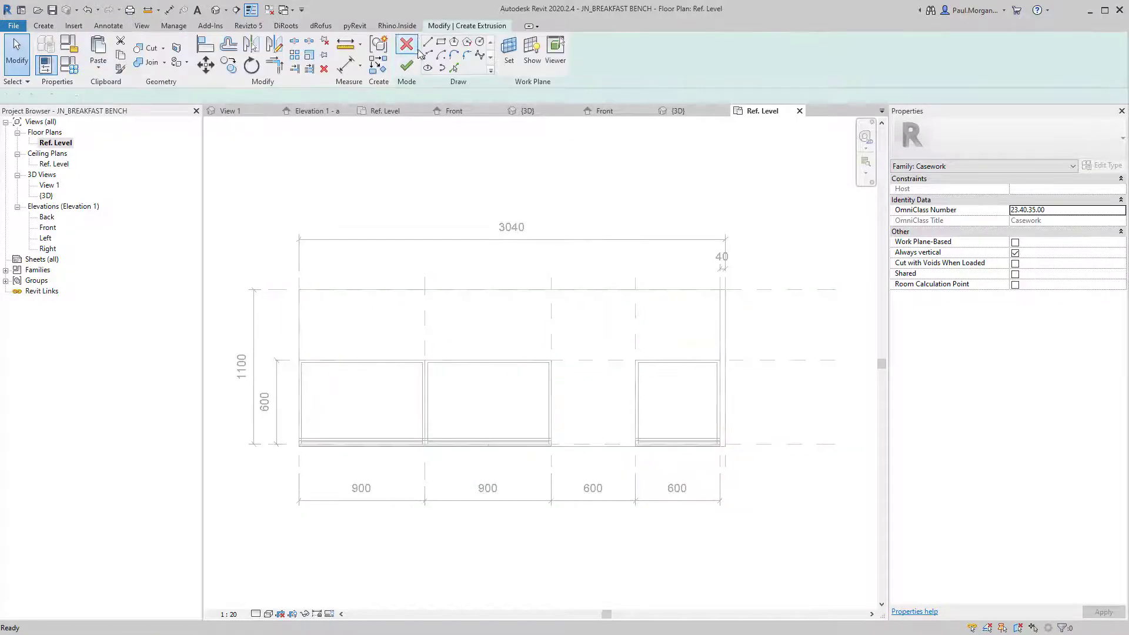
{"action": "left_click", "coordinate": [440, 43]}
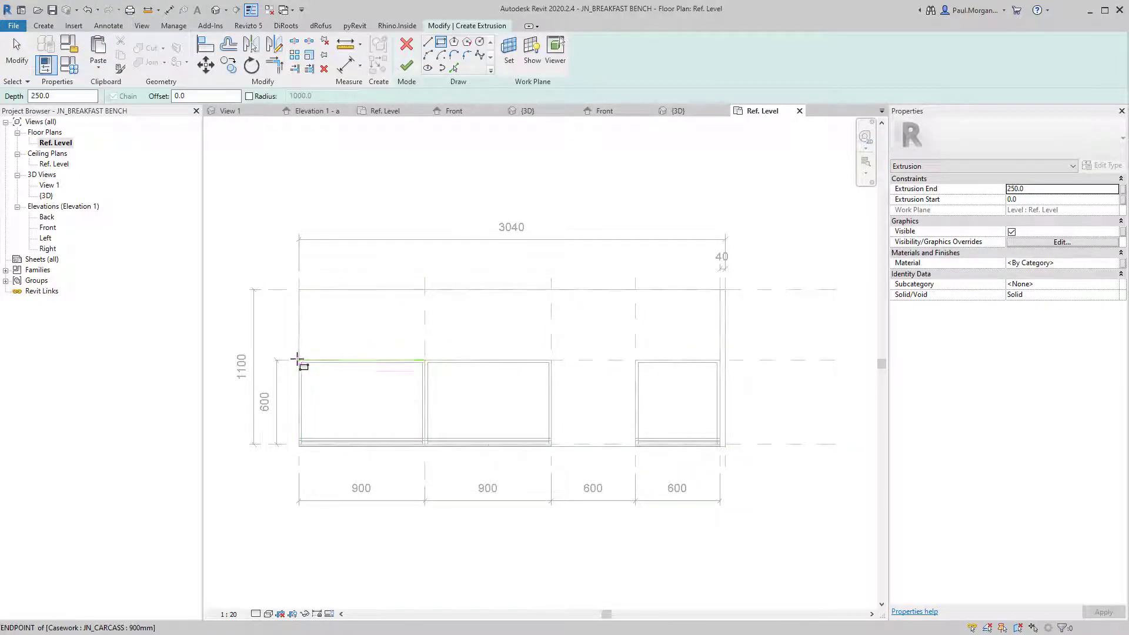
{"action": "left_click", "coordinate": [298, 360]}
{"action": "scroll", "coordinate": [727, 343], "scroll_direction": "up", "scroll_amount": 3}
{"action": "left_click", "coordinate": [704, 353]}
{"action": "scroll", "coordinate": [704, 352], "scroll_direction": "down", "scroll_amount": 3}
{"action": "key", "text": "Escape"}
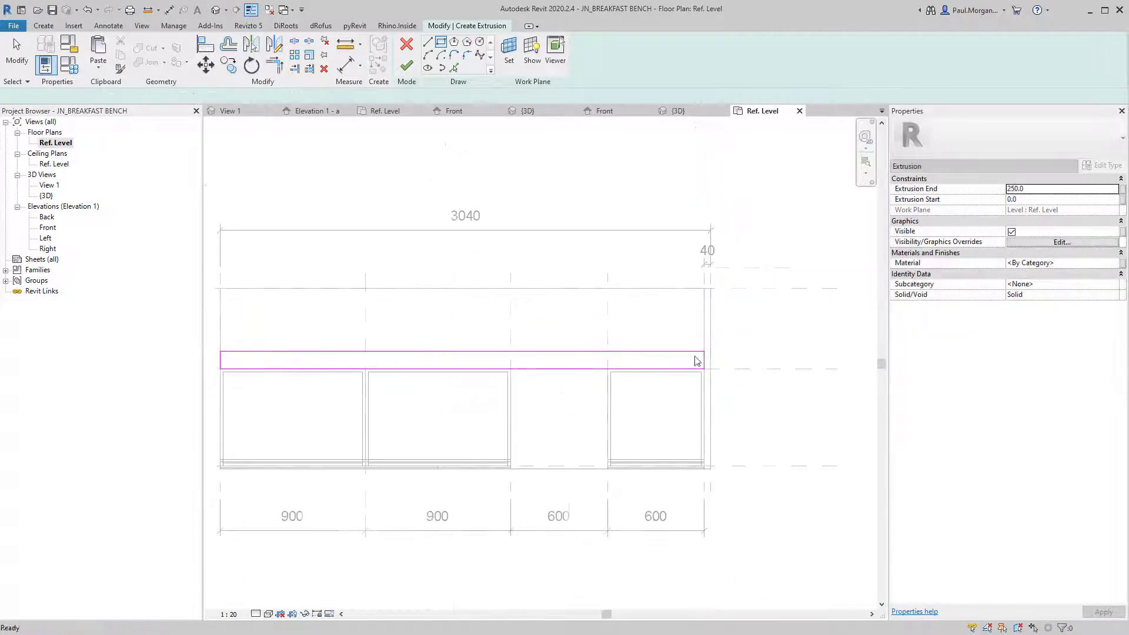
{"action": "key", "text": "Escape"}
Make the back panel 18 thick with Extrusion End 860, then finish it.
{"action": "left_click", "coordinate": [400, 352]}
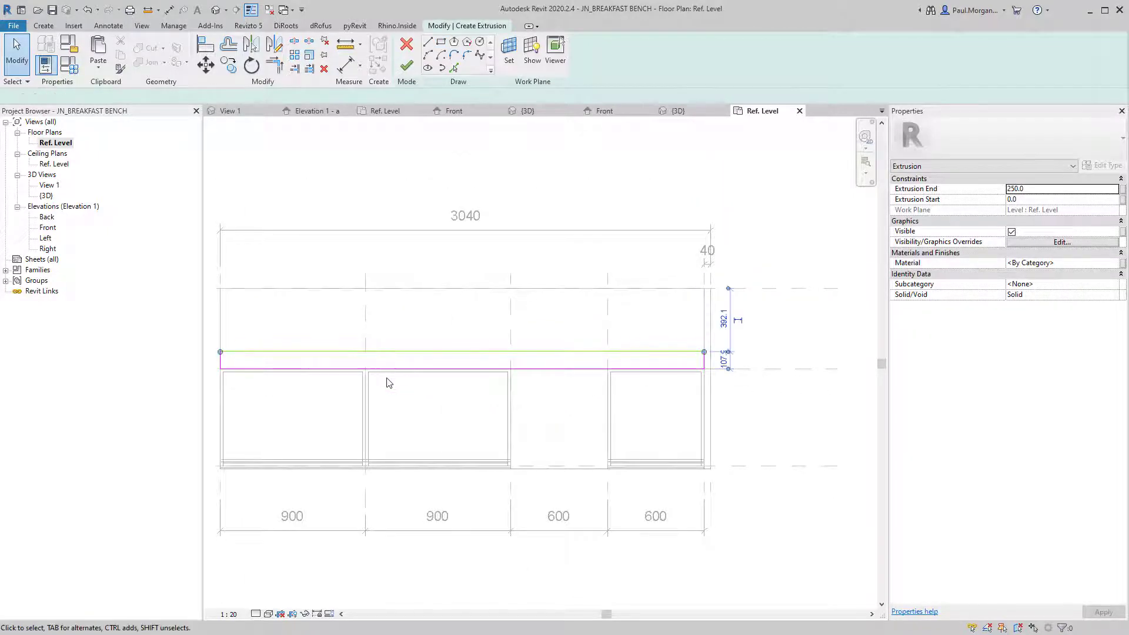
{"action": "left_click", "coordinate": [717, 367]}
{"action": "key", "text": "Return"}
{"action": "key", "text": "Escape"}
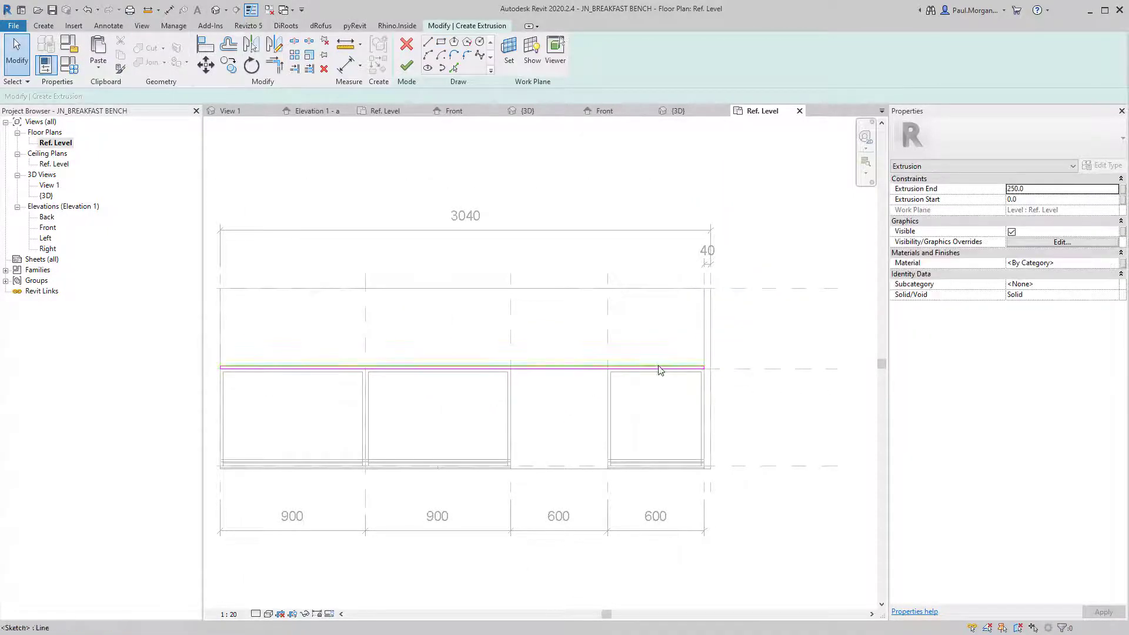
{"action": "middle_click_drag", "start_coordinate": [591, 343], "coordinate": [668, 323]}
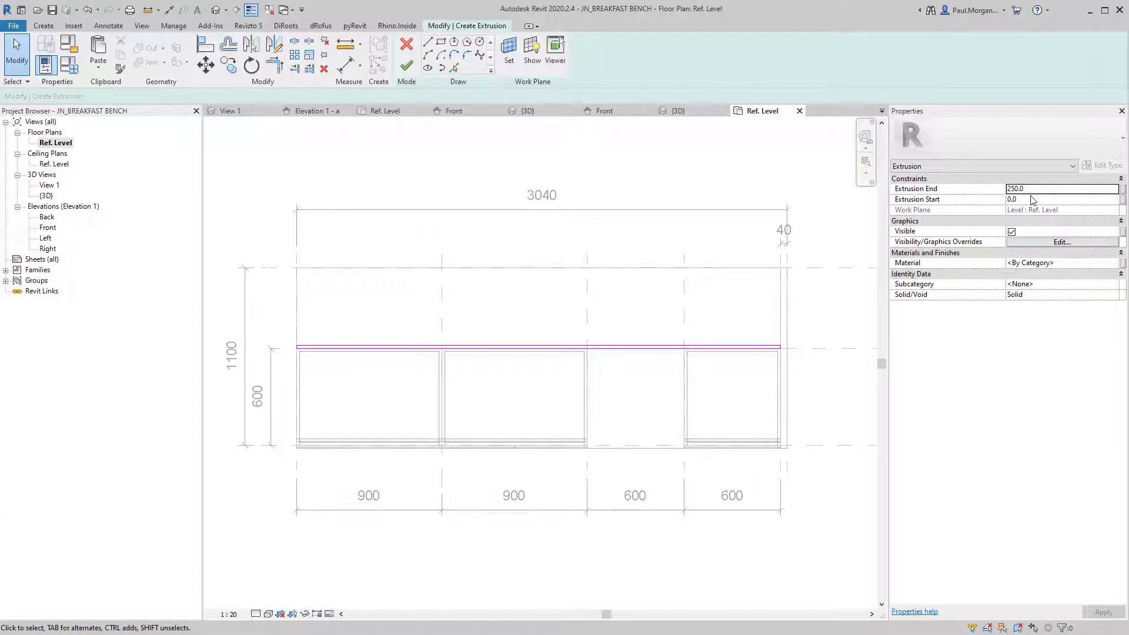
{"action": "left_click", "coordinate": [1035, 189]}
{"action": "left_click", "coordinate": [406, 65]}
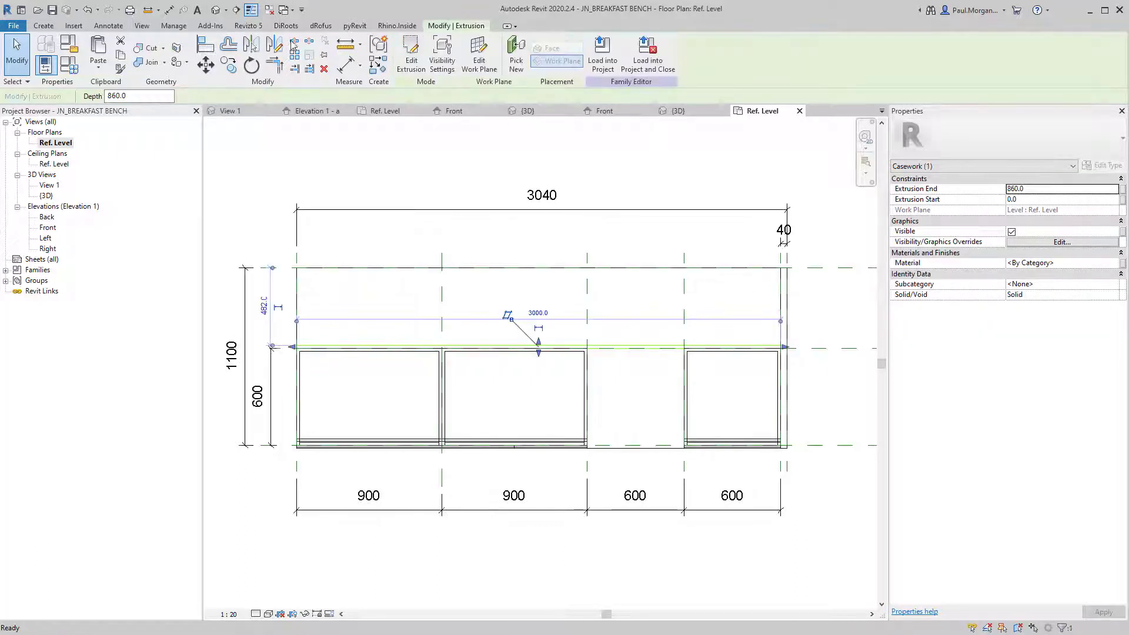
{"action": "middle_click_drag", "start_coordinate": [512, 414], "coordinate": [576, 421], "text": "shift"}
Drive the plinth's material with a new 'Kicker Finish' family parameter.
{"action": "left_click", "coordinate": [694, 411]}
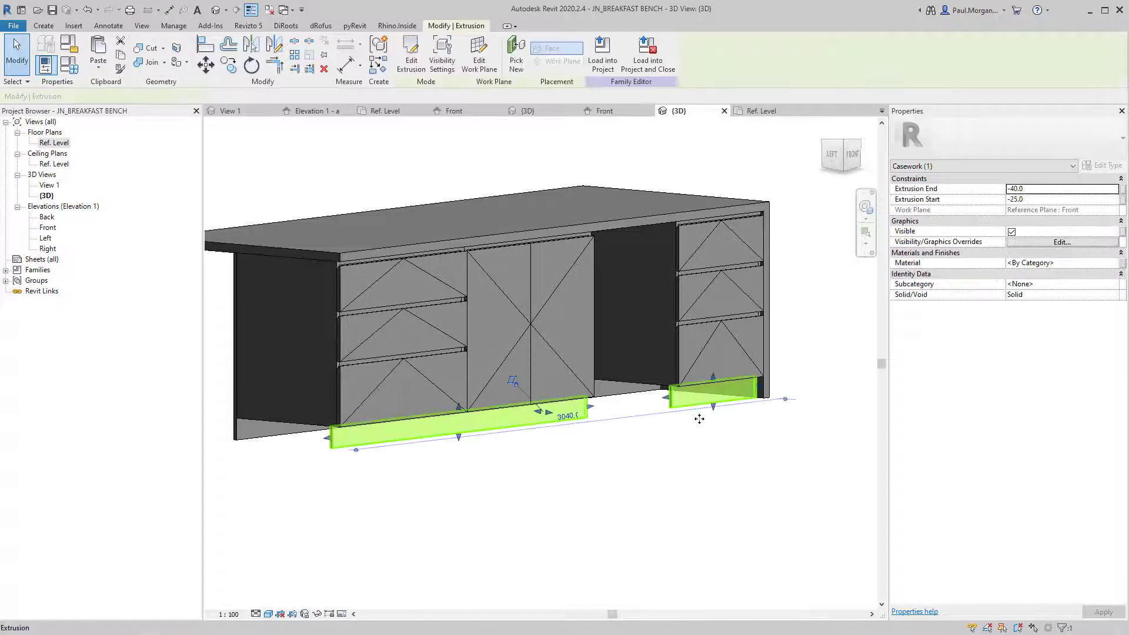
{"action": "left_click", "coordinate": [1122, 264]}
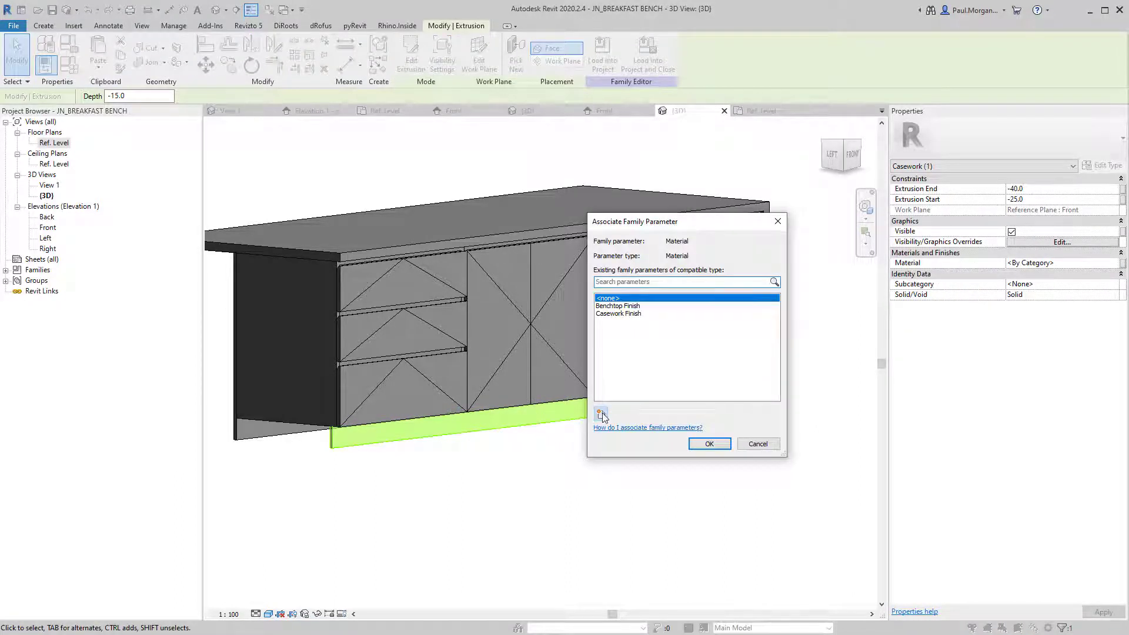
{"action": "left_click", "coordinate": [601, 414]}
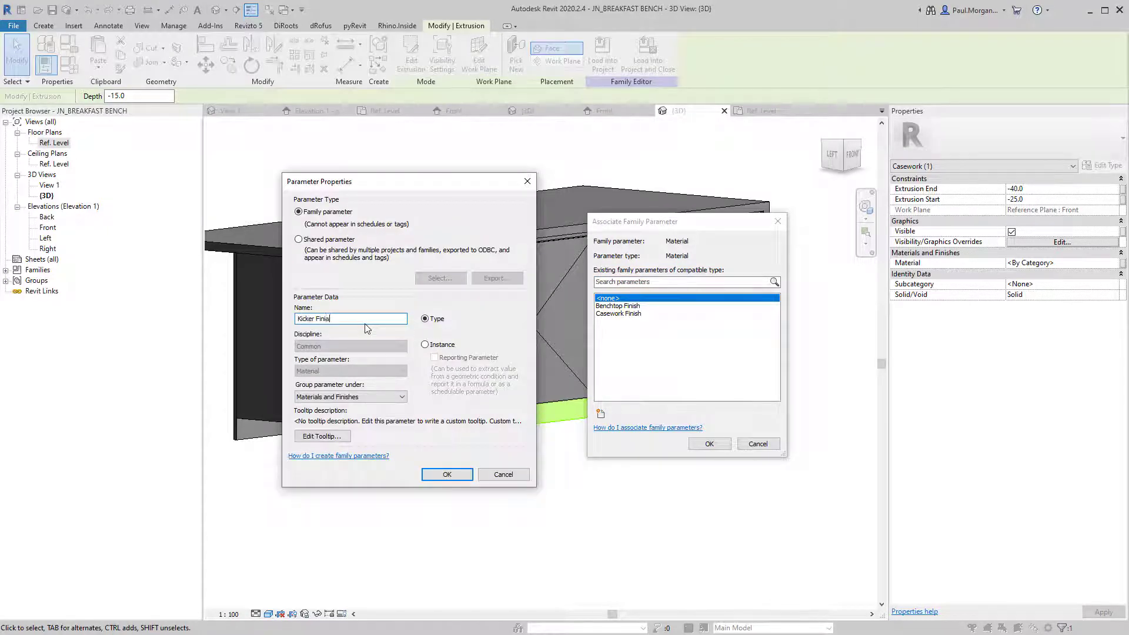
{"action": "key", "text": "Return"}
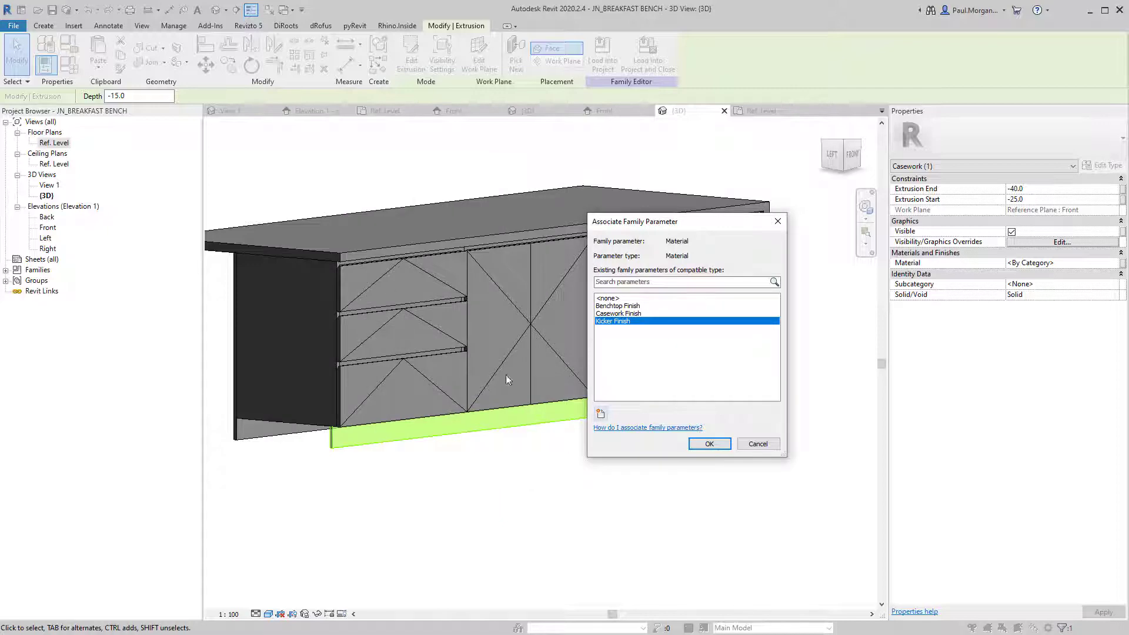
{"action": "left_click", "coordinate": [696, 445]}
{"action": "left_click", "coordinate": [425, 534]}
{"action": "middle_click_drag", "start_coordinate": [426, 533], "coordinate": [505, 536], "text": "shift"}
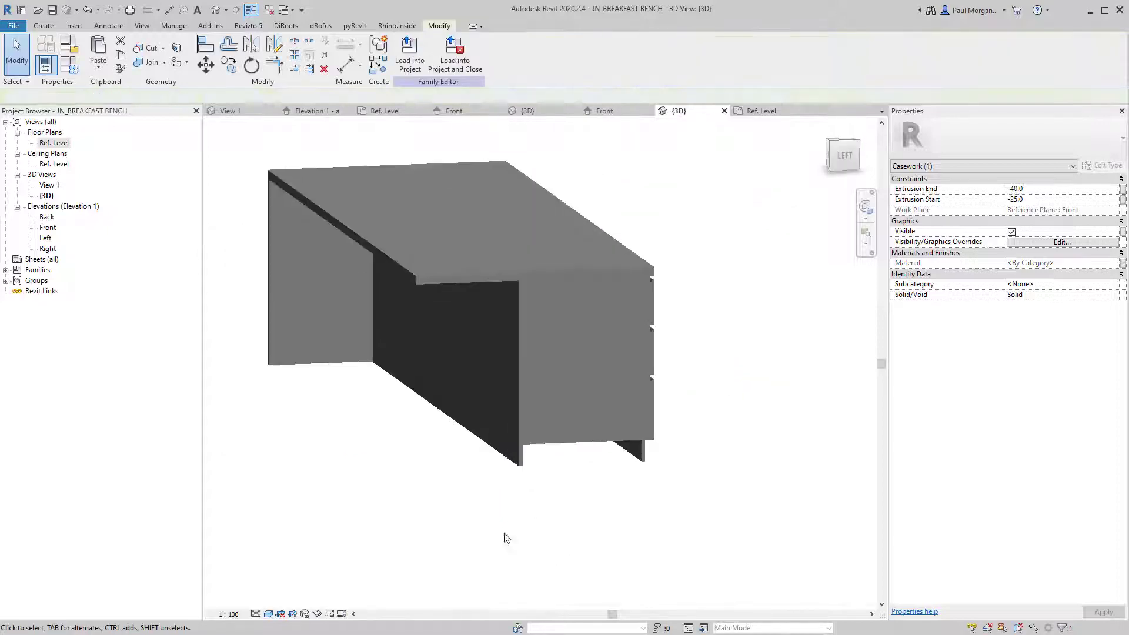
Associate the back panel's material with Casework Finish and close inactive views.
{"action": "left_click", "coordinate": [509, 453]}
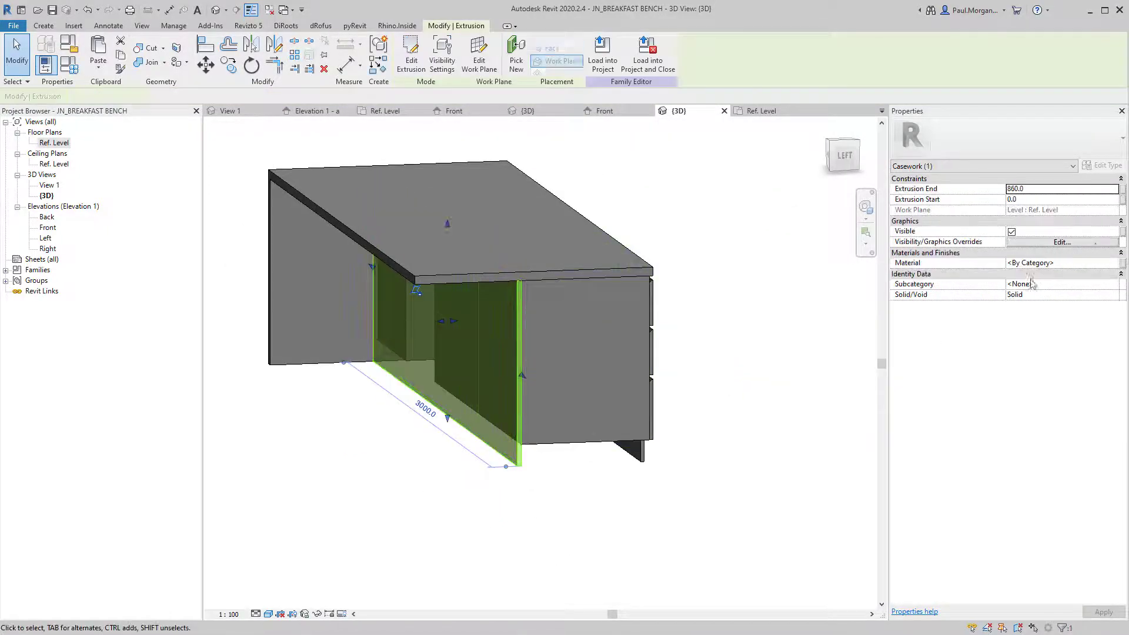
{"action": "left_click", "coordinate": [1123, 264]}
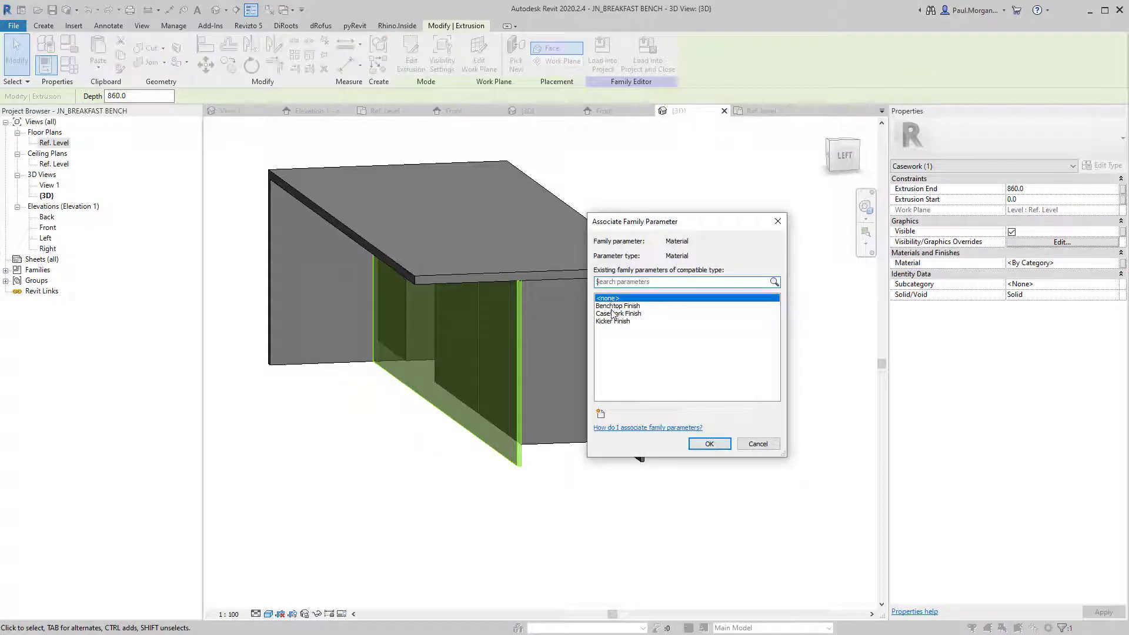
{"action": "left_click", "coordinate": [613, 314]}
{"action": "left_click", "coordinate": [708, 445]}
{"action": "left_click", "coordinate": [651, 560]}
{"action": "middle_click_drag", "start_coordinate": [650, 556], "coordinate": [595, 524], "text": "shift"}
{"action": "scroll", "coordinate": [590, 529], "scroll_direction": "down", "scroll_amount": 2}
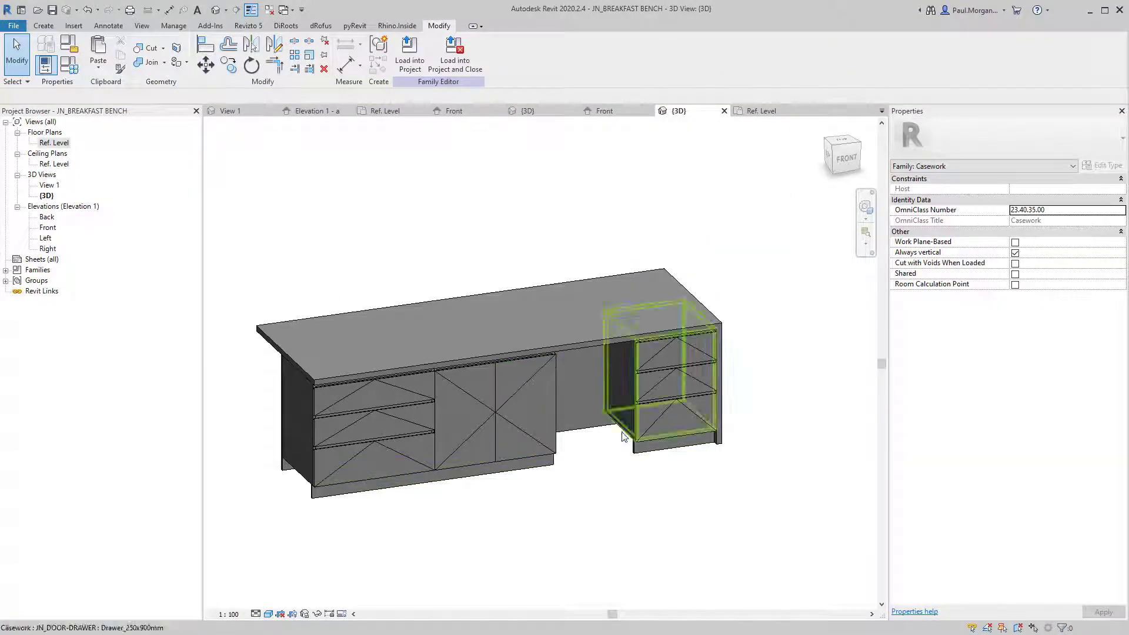
{"action": "left_click", "coordinate": [266, 11]}
Select the dishwasher in the AT4_FAMILIES 3D view.
{"action": "left_click", "coordinate": [232, 110]}
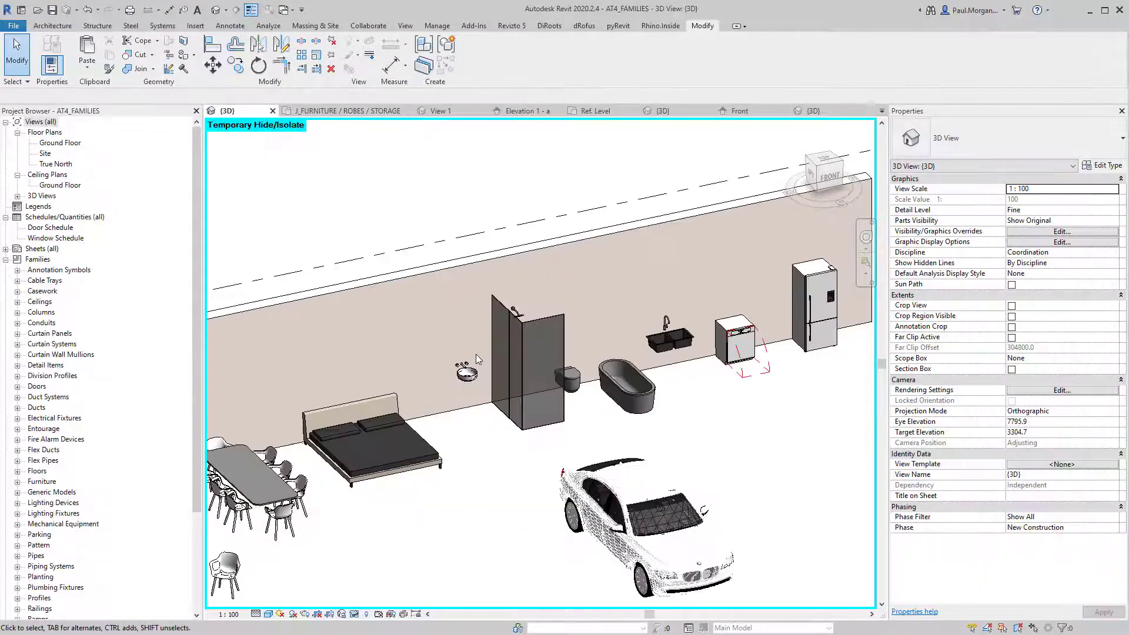
{"action": "middle_click_drag", "start_coordinate": [745, 407], "coordinate": [534, 459]}
{"action": "scroll", "coordinate": [566, 421], "scroll_direction": "up", "scroll_amount": 4}
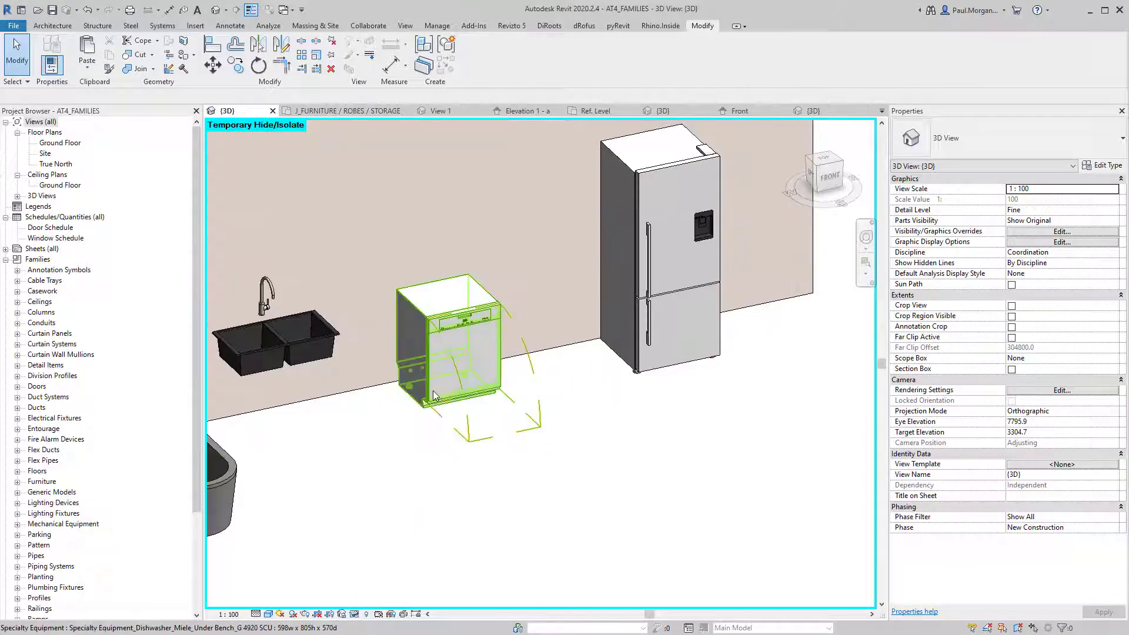
{"action": "left_click", "coordinate": [465, 336]}
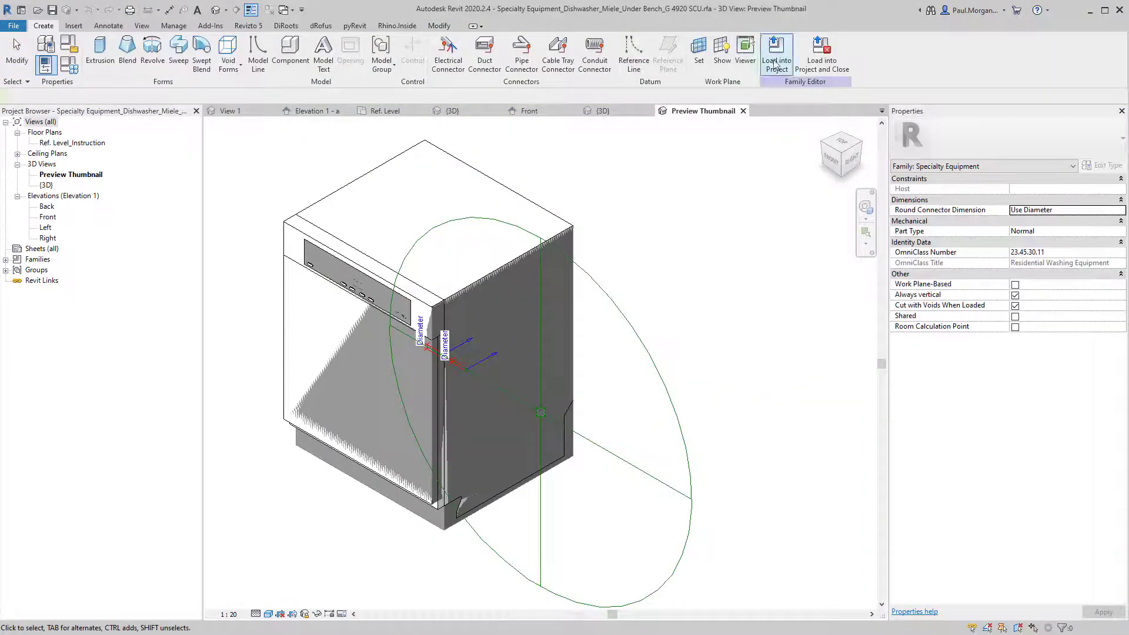
Load the dishwasher family into JN_BREAKFAST BENCH.rfa and close it without saving.
{"action": "left_click", "coordinate": [822, 53]}
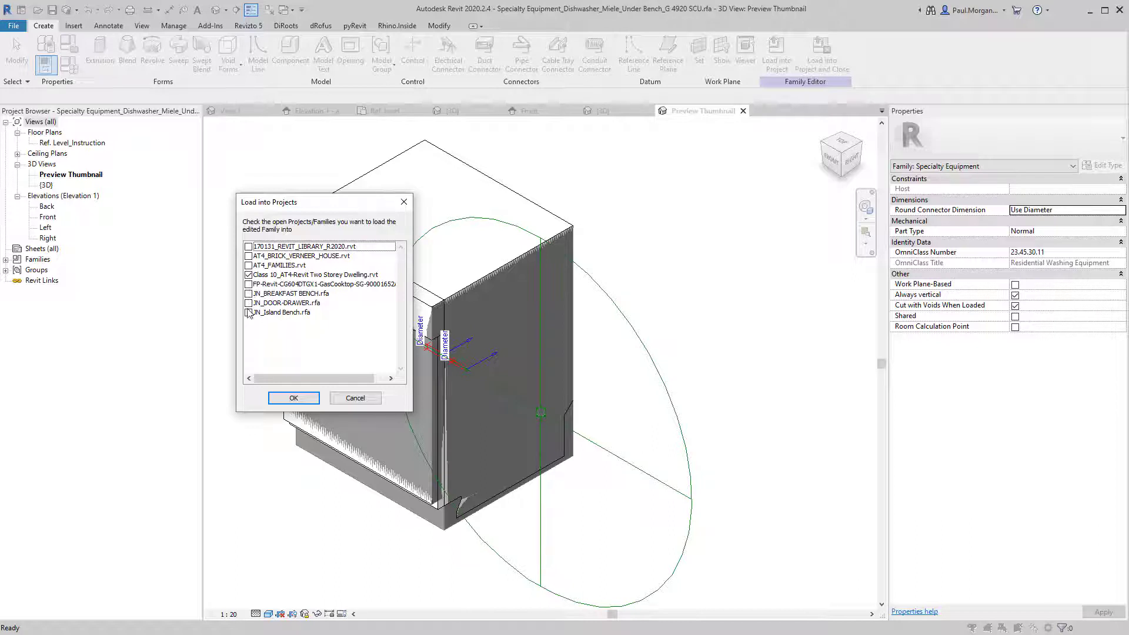
{"action": "left_click", "coordinate": [248, 313]}
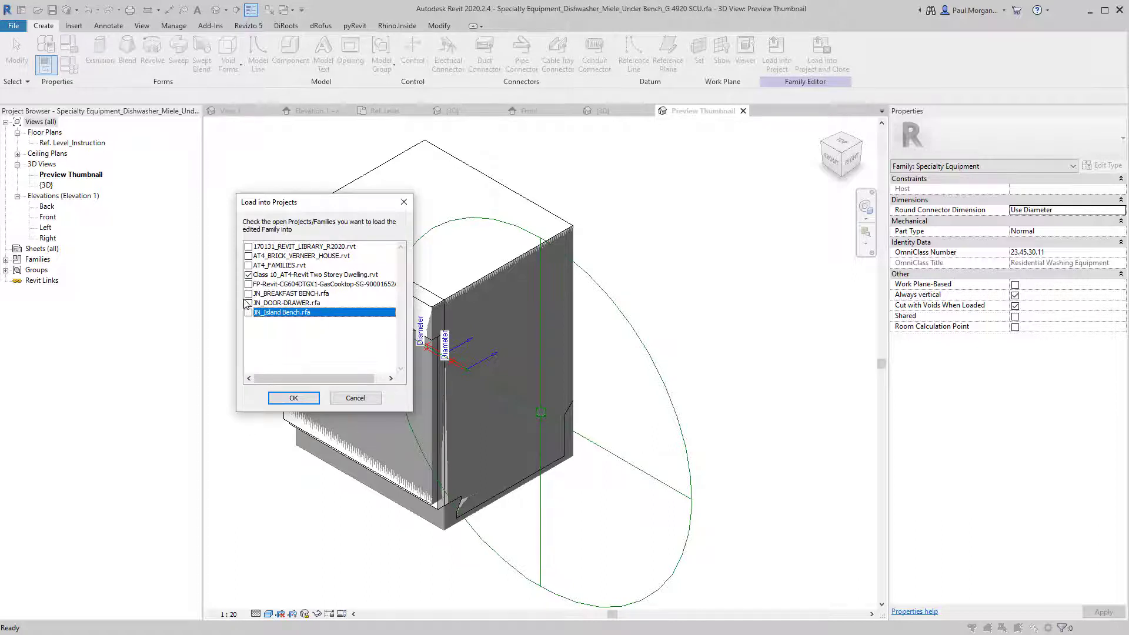
{"action": "left_click", "coordinate": [253, 288]}
{"action": "left_click", "coordinate": [250, 275]}
{"action": "left_click", "coordinate": [250, 295]}
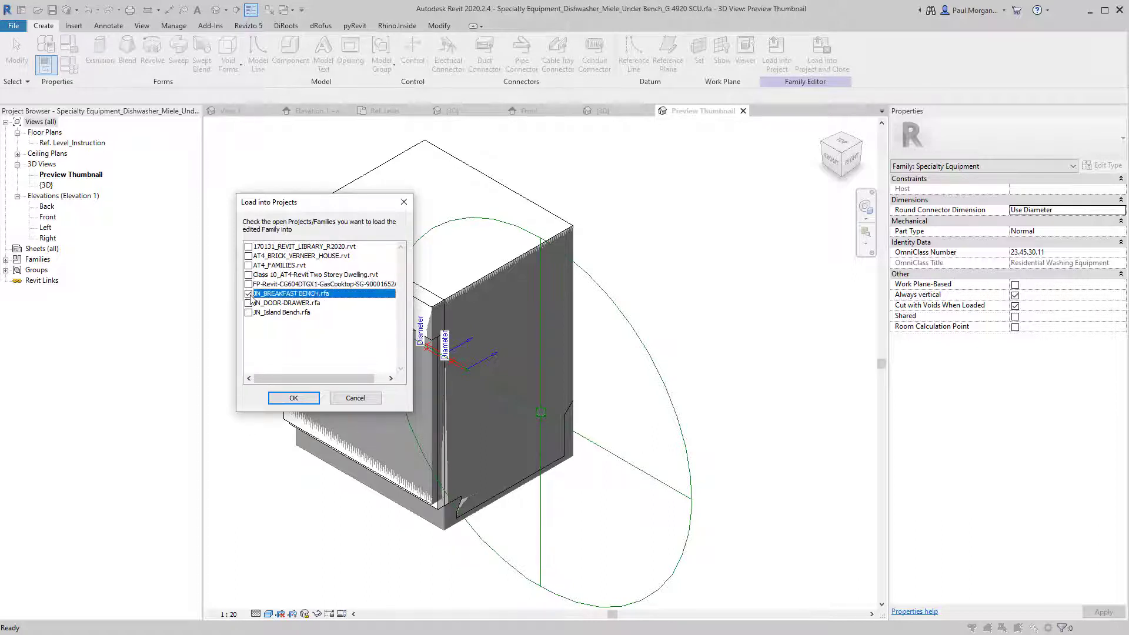
{"action": "left_click", "coordinate": [294, 399]}
{"action": "left_click", "coordinate": [429, 331]}
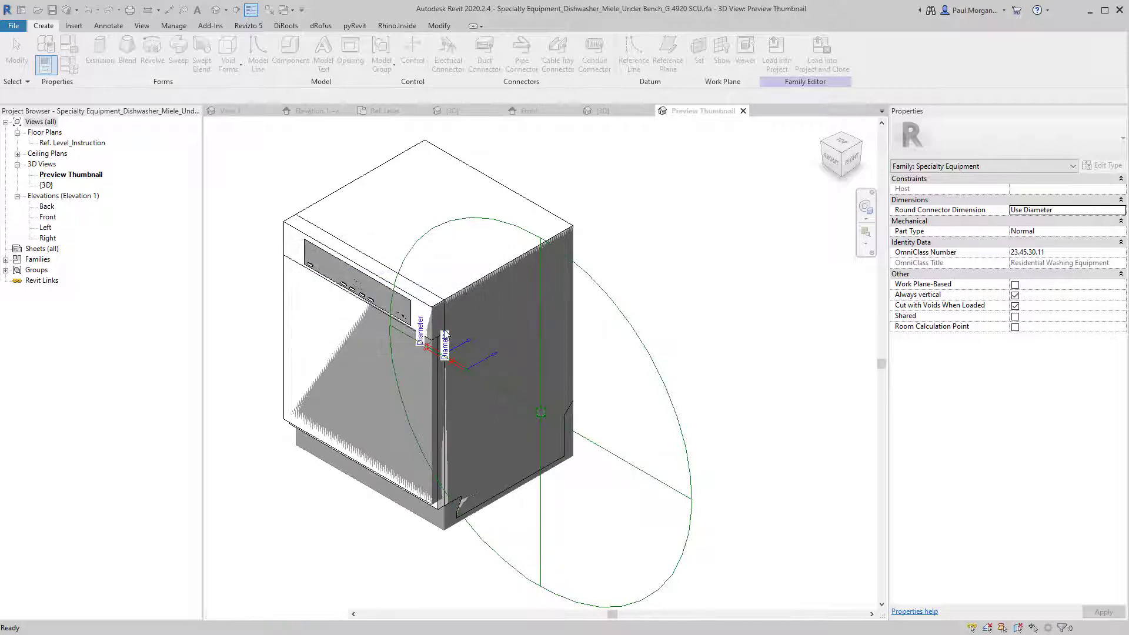
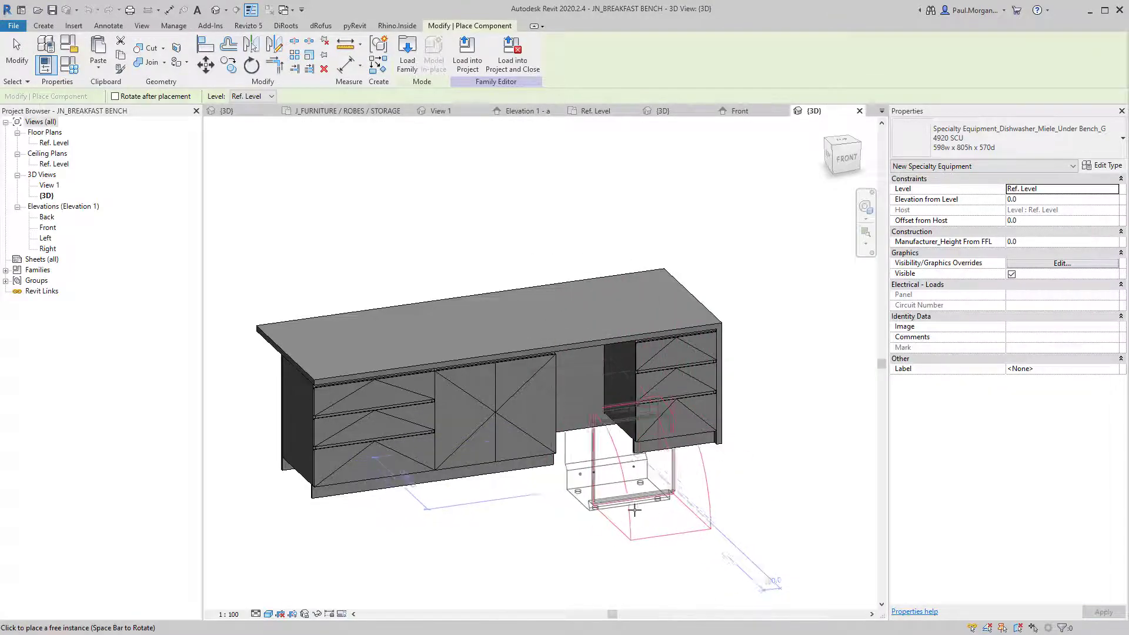
Place the dishwasher in the bench gap and align it to the carcass and cupboard door panel.
{"action": "left_click", "coordinate": [635, 509]}
{"action": "key", "text": "Escape"}
{"action": "key", "text": "Escape"}
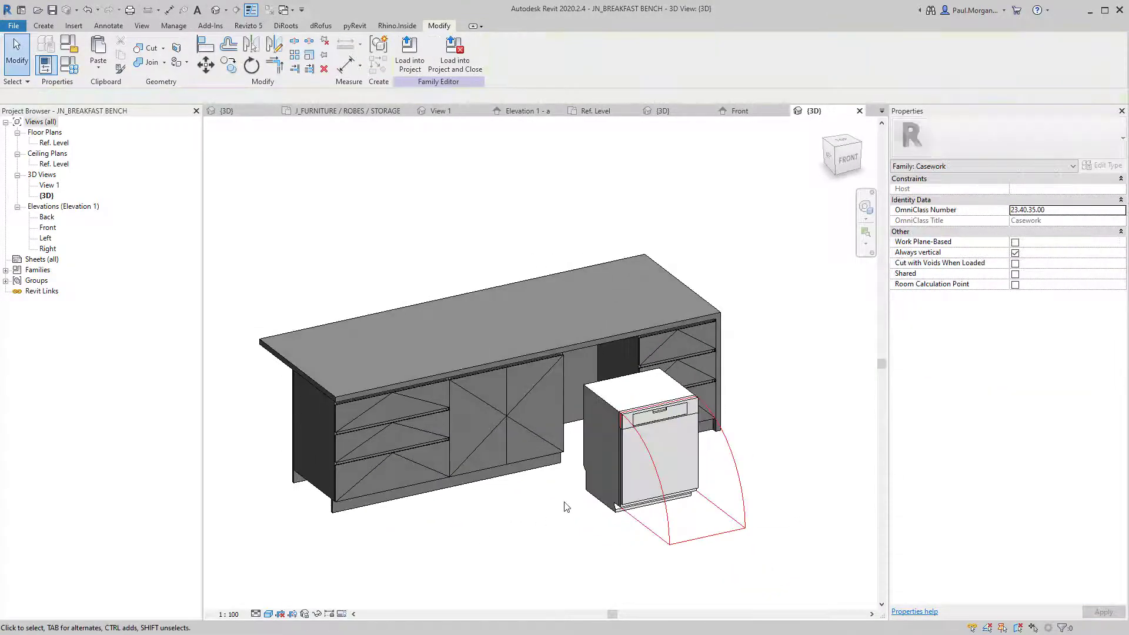
{"action": "key", "text": "a"}
{"action": "key", "text": "l"}
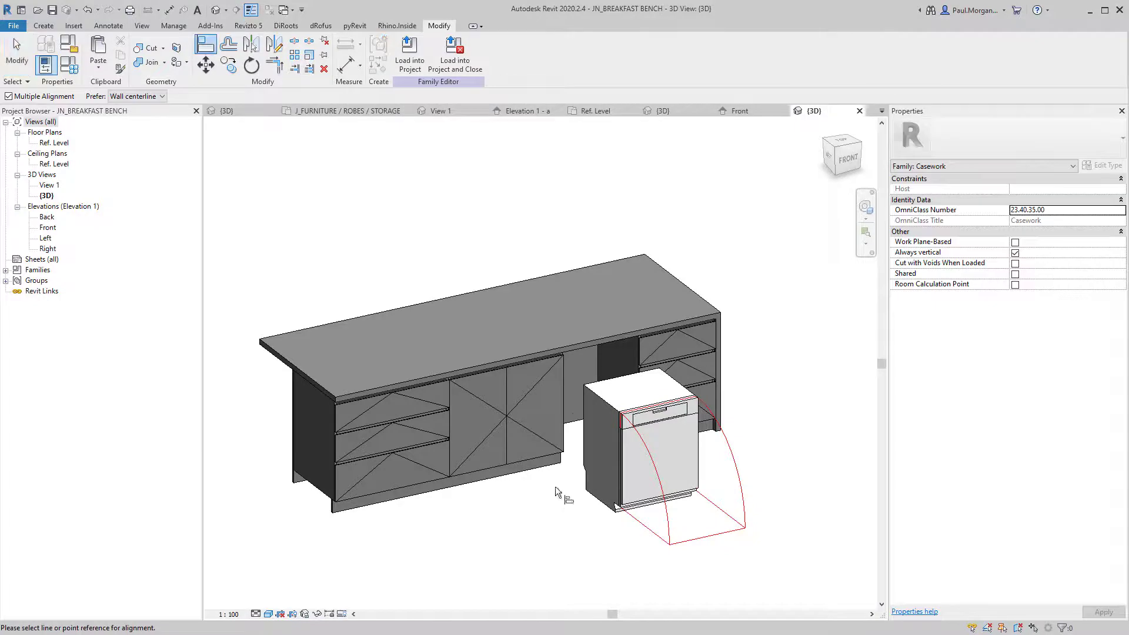
{"action": "scroll", "coordinate": [626, 344], "scroll_direction": "up", "scroll_amount": 1}
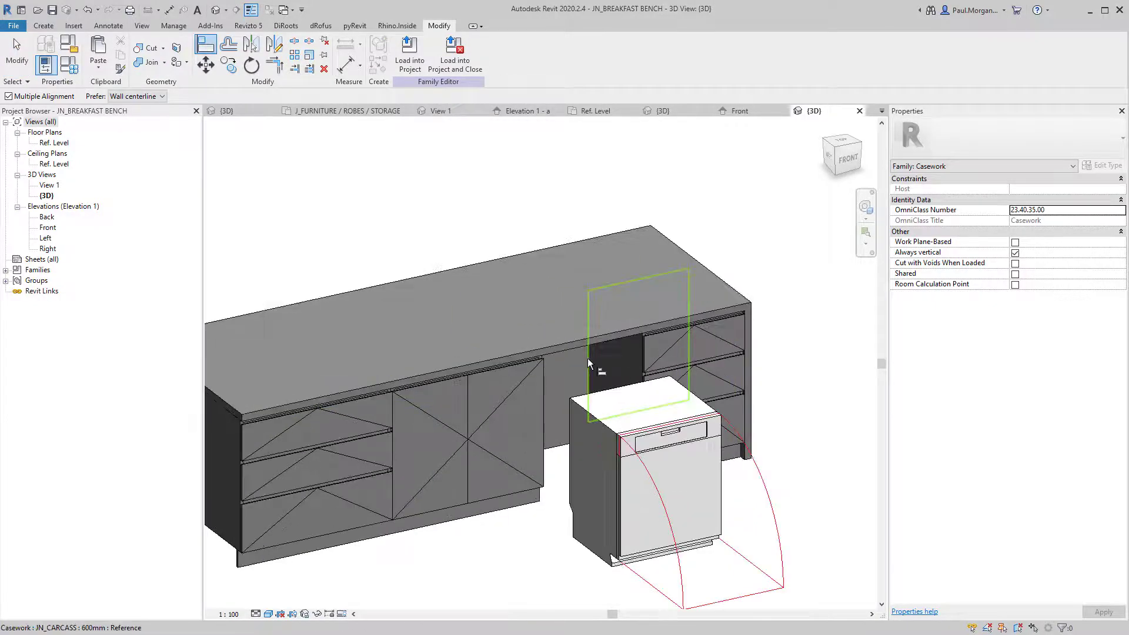
{"action": "left_click", "coordinate": [693, 395]}
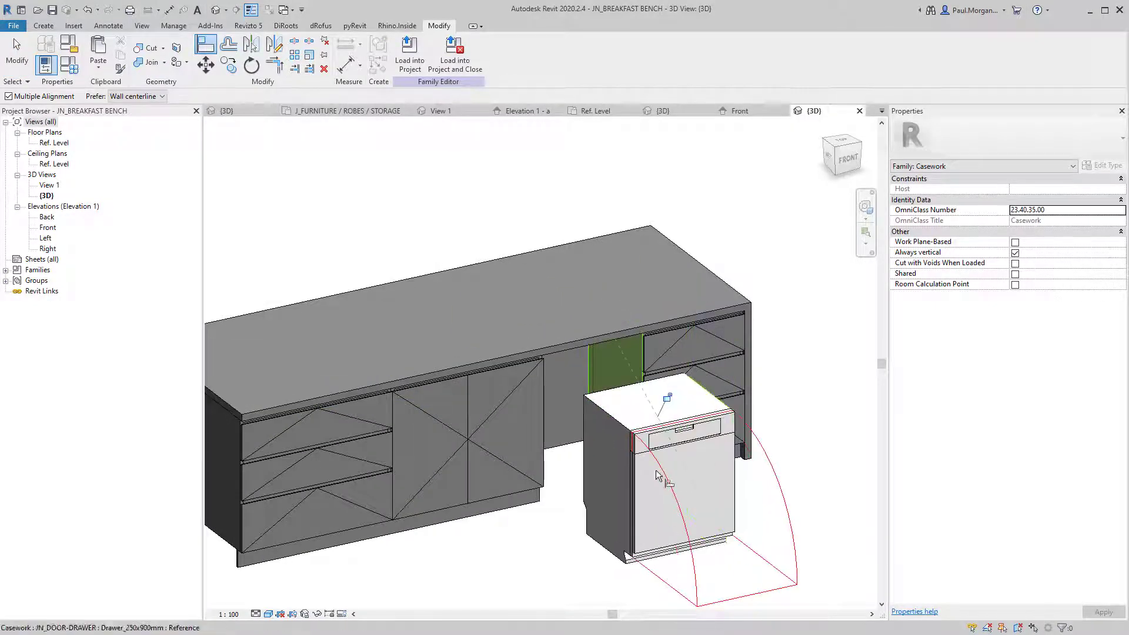
{"action": "left_click", "coordinate": [543, 468]}
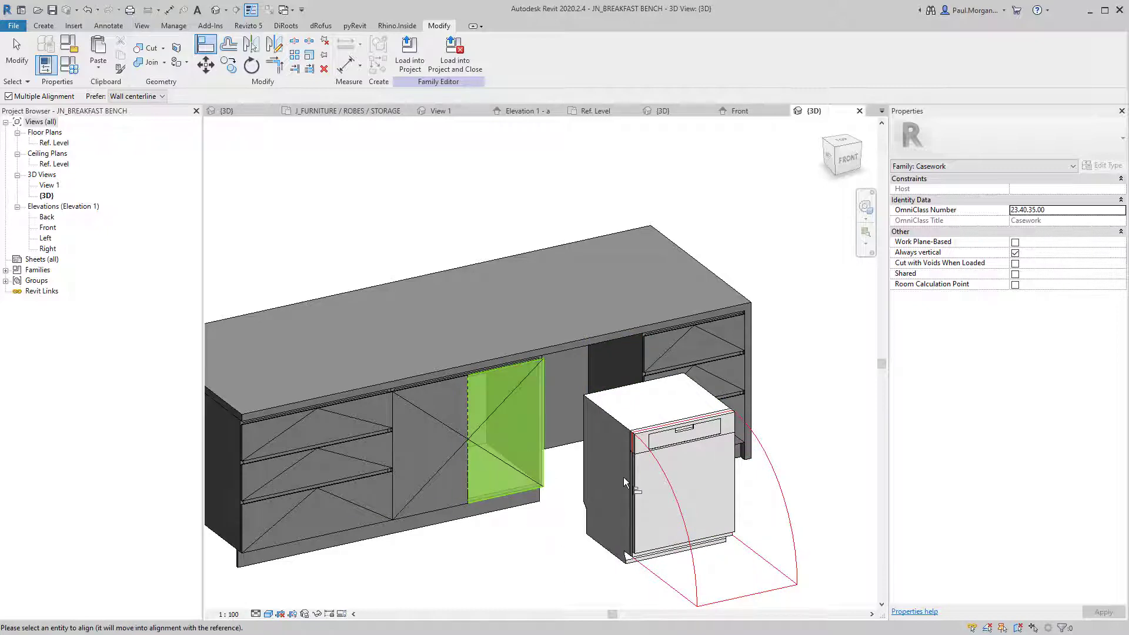
{"action": "left_click", "coordinate": [635, 491]}
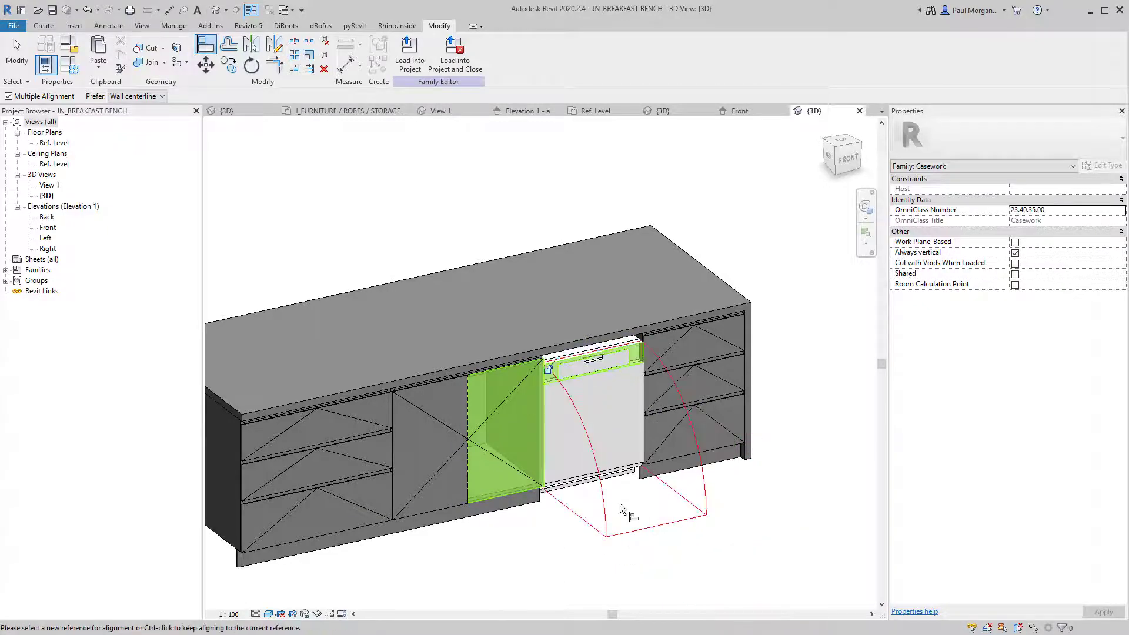
{"action": "key", "text": "Escape"}
{"action": "key", "text": "Escape"}
{"action": "middle_click_drag", "start_coordinate": [620, 498], "coordinate": [640, 539], "text": "shift"}
Orbit and pan the bench to bring the dishwasher's front into view.
{"action": "left_click", "coordinate": [588, 411]}
{"action": "middle_click_drag", "start_coordinate": [588, 412], "coordinate": [671, 411], "text": "shift"}
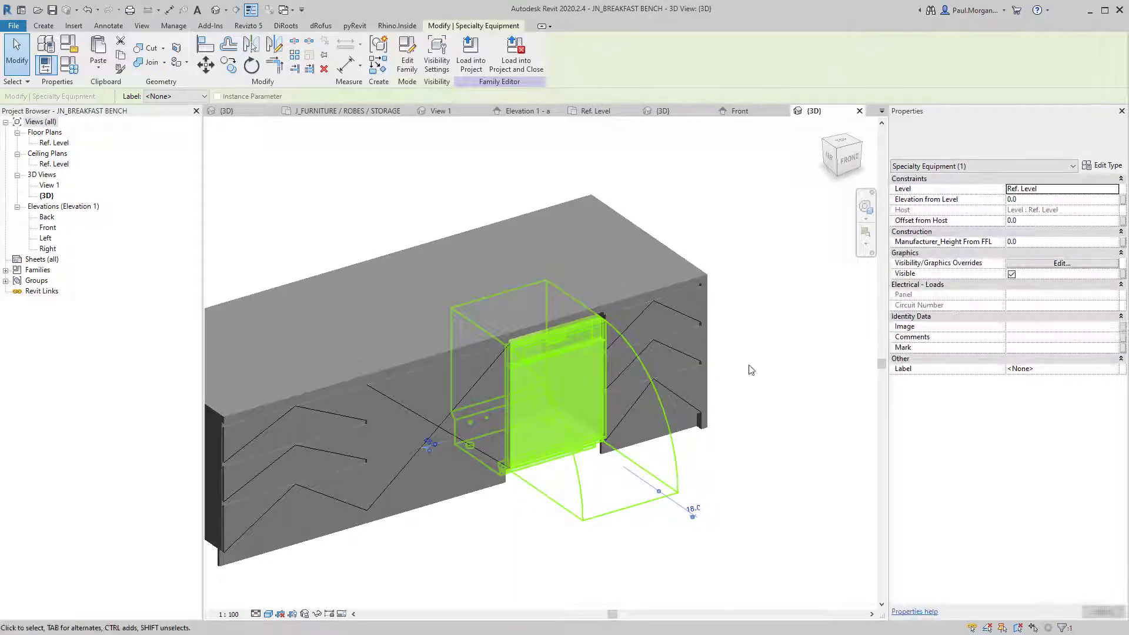
{"action": "scroll", "coordinate": [572, 549], "scroll_direction": "left", "scroll_amount": 1}
{"action": "left_click", "coordinate": [574, 549]}
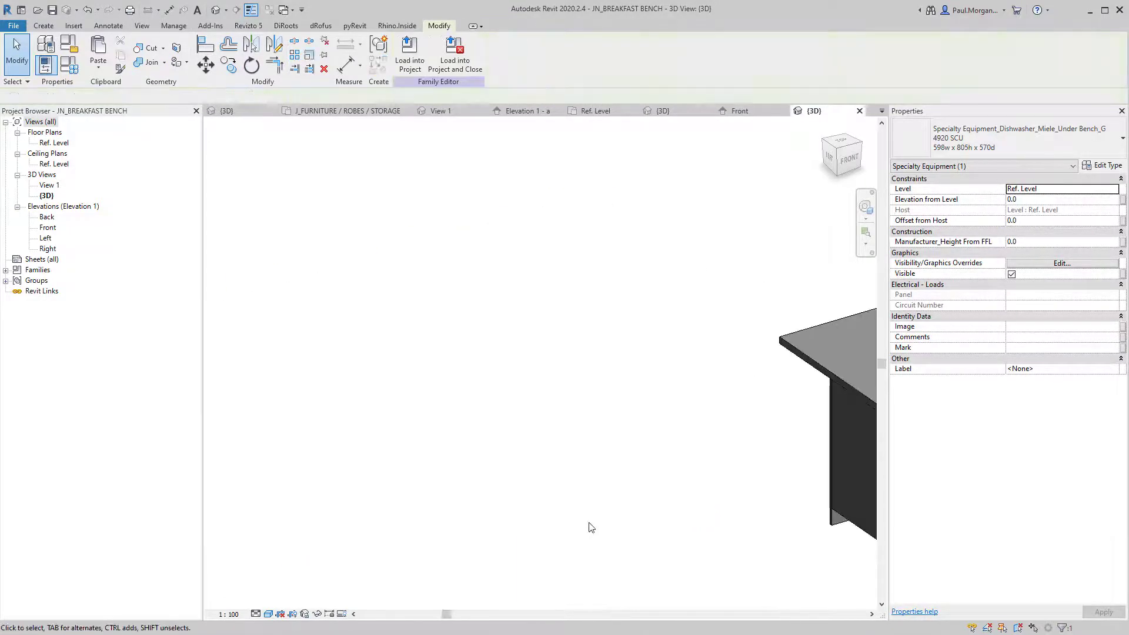
{"action": "scroll", "coordinate": [590, 527], "scroll_direction": "down", "scroll_amount": 2}
{"action": "middle_click_drag", "start_coordinate": [555, 502], "coordinate": [351, 487]}
{"action": "scroll", "coordinate": [577, 455], "scroll_direction": "up", "scroll_amount": 5}
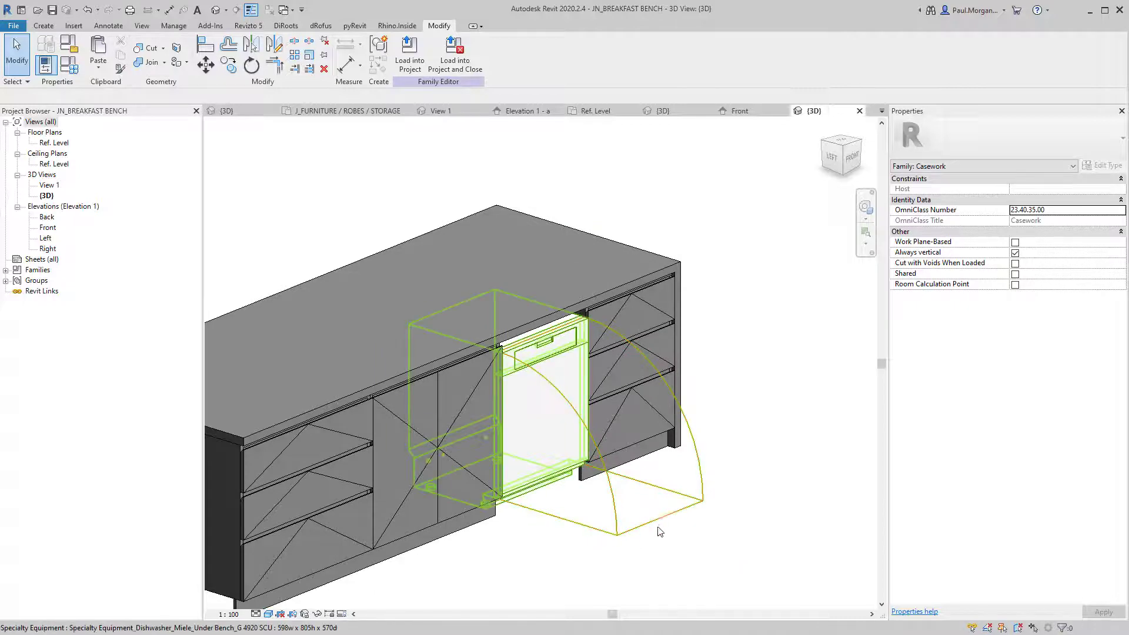
{"action": "middle_click_drag", "start_coordinate": [660, 532], "coordinate": [647, 557], "text": "shift"}
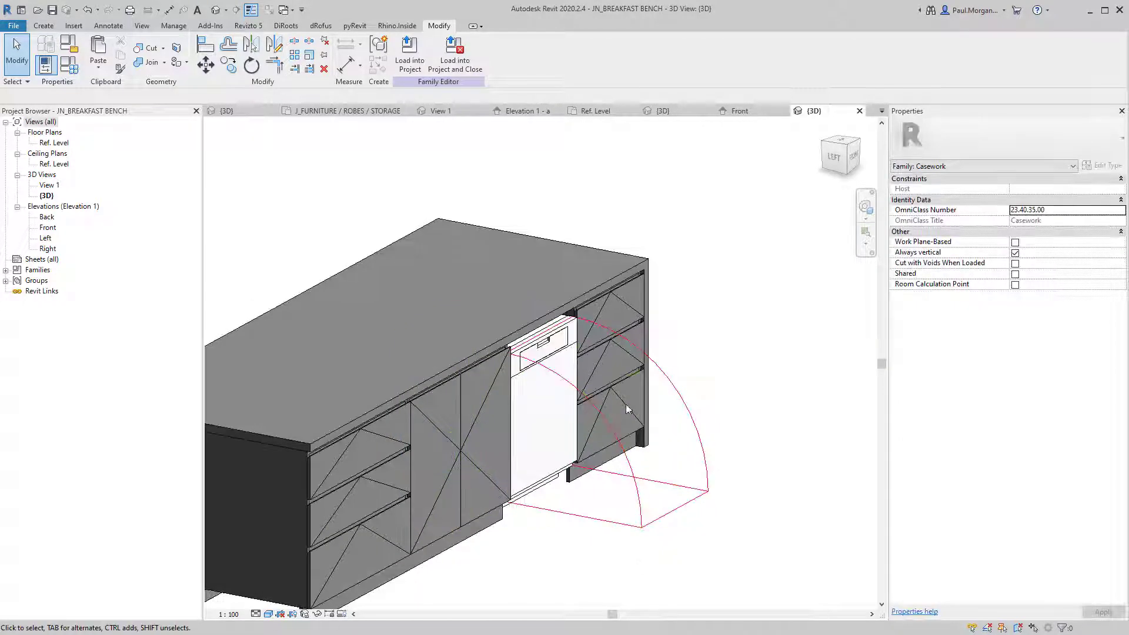
{"action": "middle_click_drag", "start_coordinate": [579, 441], "coordinate": [531, 473], "text": "shift"}
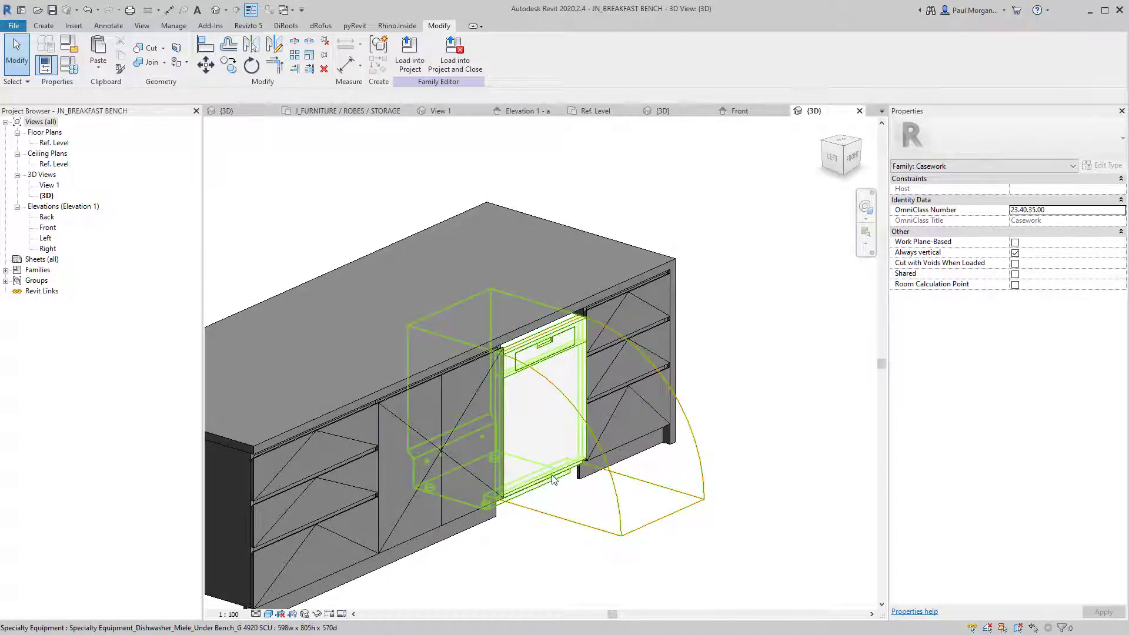
Turn off Required Space in the dishwasher's type properties.
{"action": "left_click", "coordinate": [552, 478]}
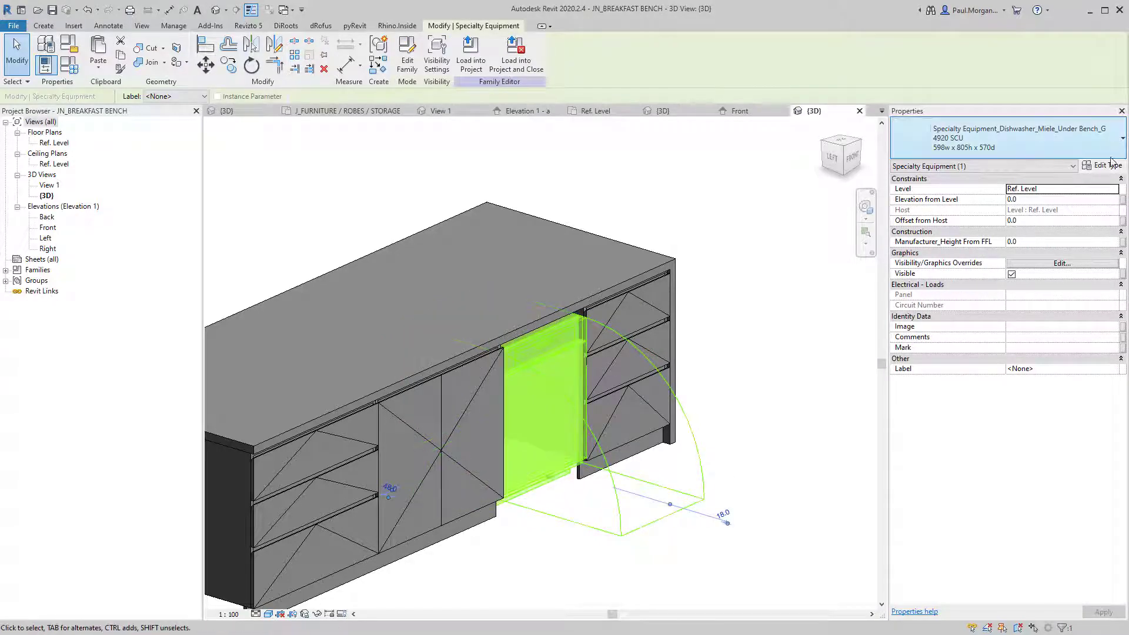
{"action": "left_click", "coordinate": [1103, 166]}
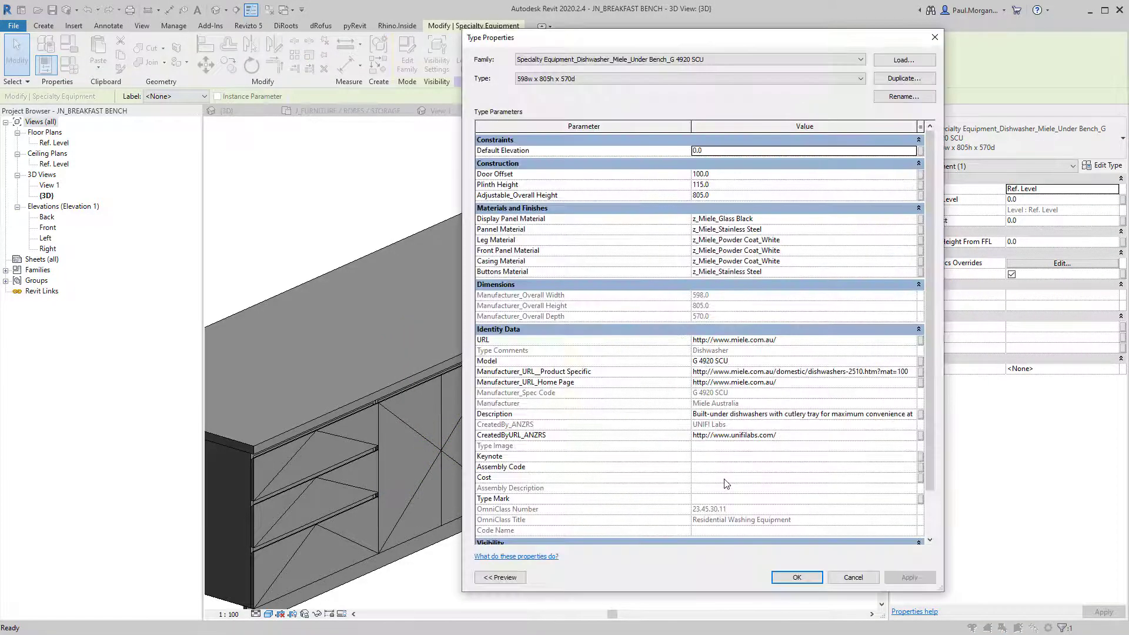
{"action": "scroll", "coordinate": [745, 325], "scroll_direction": "down", "scroll_amount": 2}
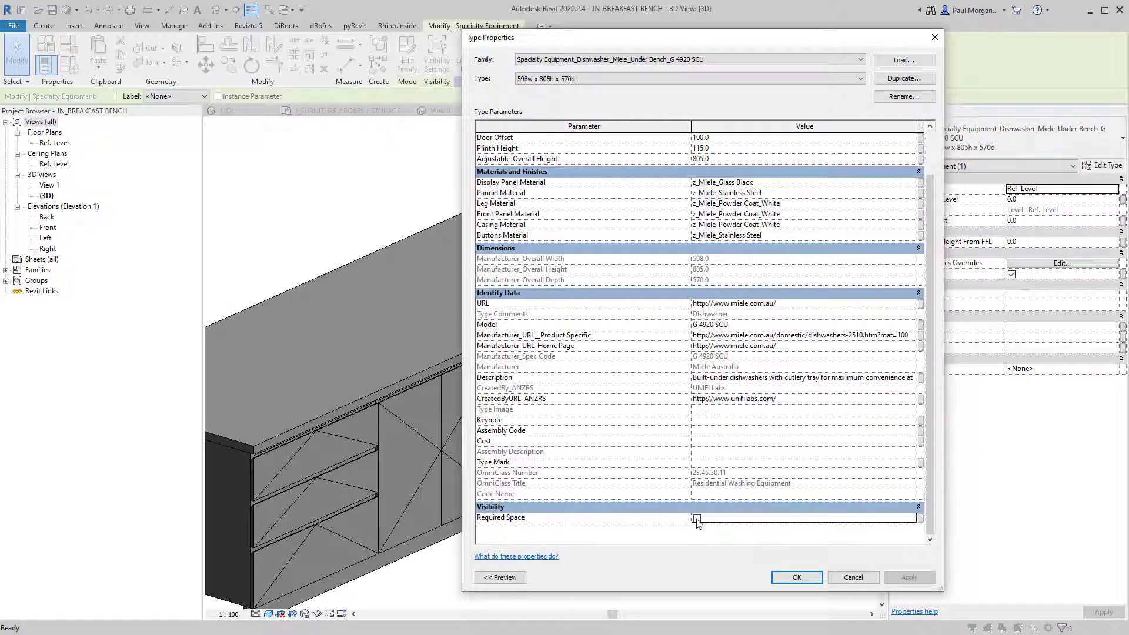
{"action": "key", "text": "Escape"}
{"action": "key", "text": "Escape"}
{"action": "middle_click_drag", "start_coordinate": [592, 566], "coordinate": [586, 497], "text": "shift"}
{"action": "scroll", "coordinate": [566, 554], "scroll_direction": "down", "scroll_amount": 2}
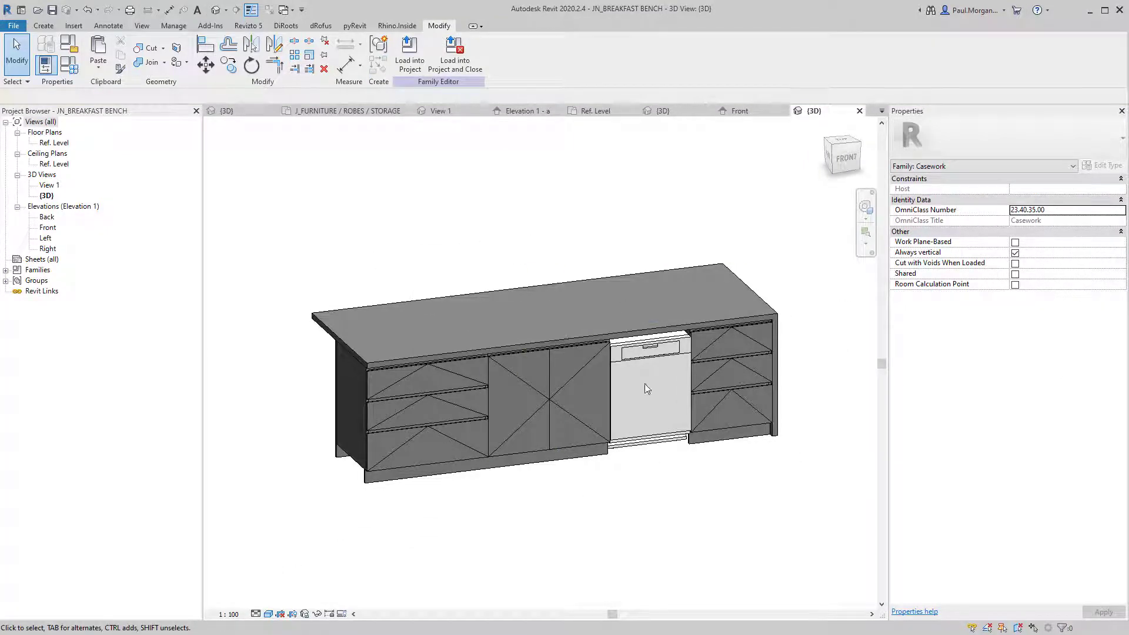
Select and inspect the countertop extrusion in the bench family.
{"action": "left_click", "coordinate": [528, 283]}
{"action": "key", "text": "Escape"}
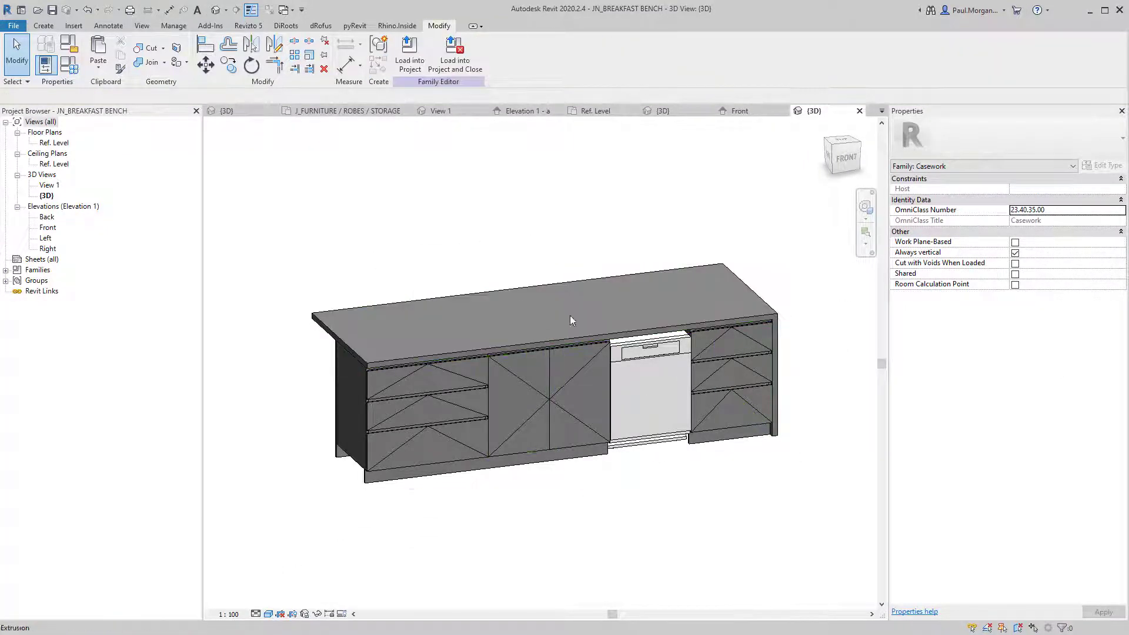
{"action": "left_click", "coordinate": [519, 345]}
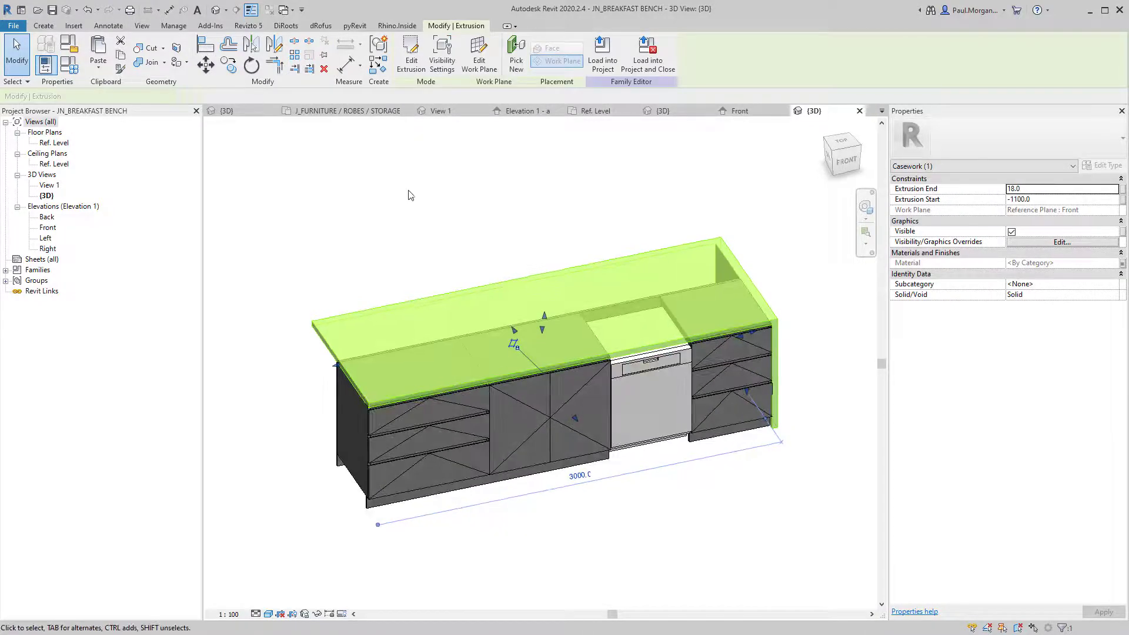
{"action": "middle_click_drag", "start_coordinate": [519, 345], "coordinate": [504, 323], "text": "shift"}
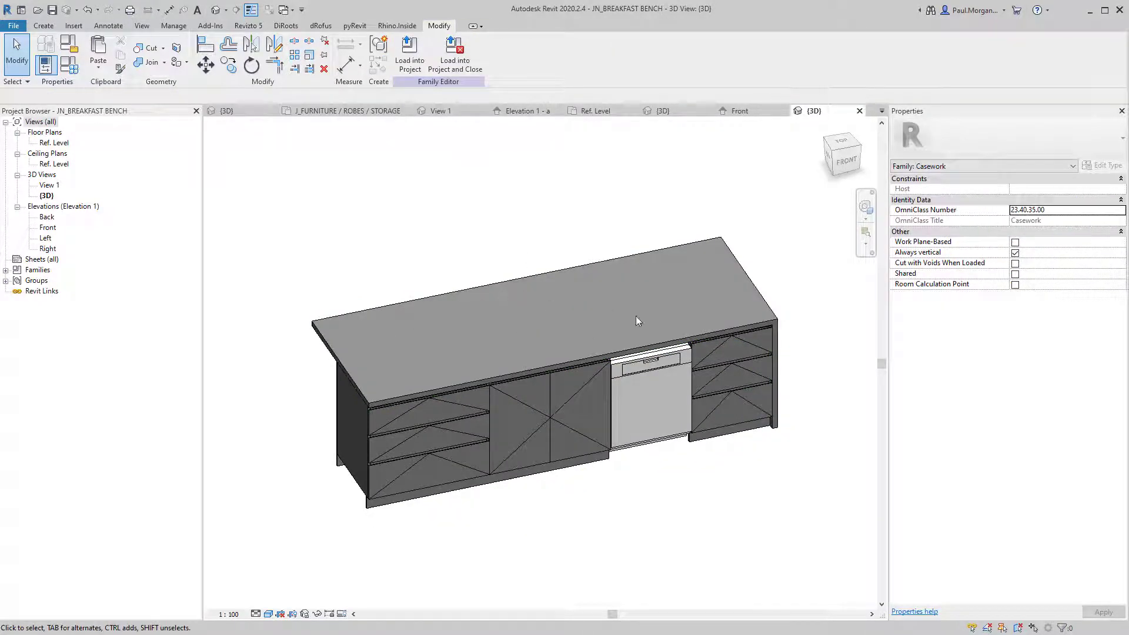
Select and copy the kitchen sink and tap in the AT4_FAMILIES kitchen 3D view.
{"action": "left_click", "coordinate": [224, 112]}
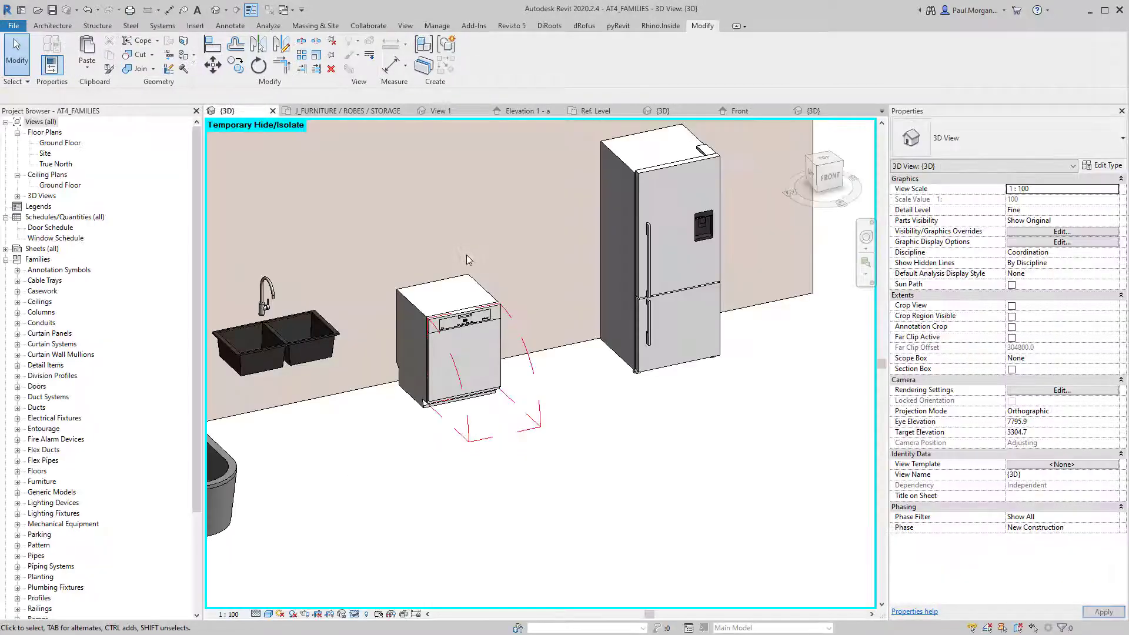
{"action": "left_click", "coordinate": [302, 363]}
{"action": "middle_click_drag", "start_coordinate": [301, 362], "coordinate": [390, 406]}
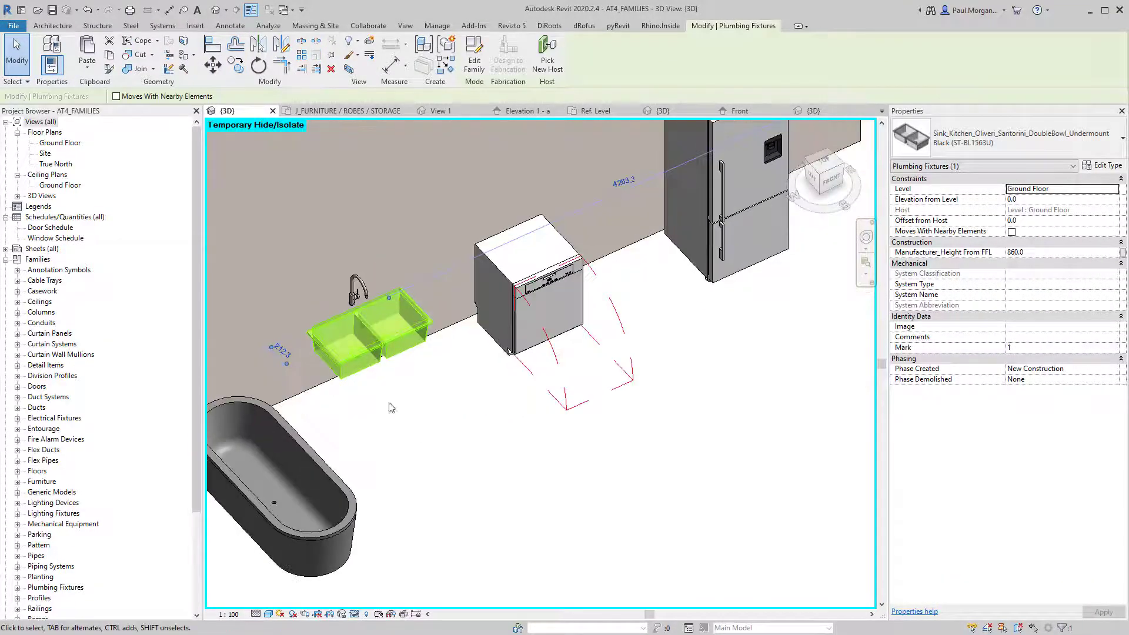
{"action": "scroll", "coordinate": [368, 341], "scroll_direction": "up", "scroll_amount": 2}
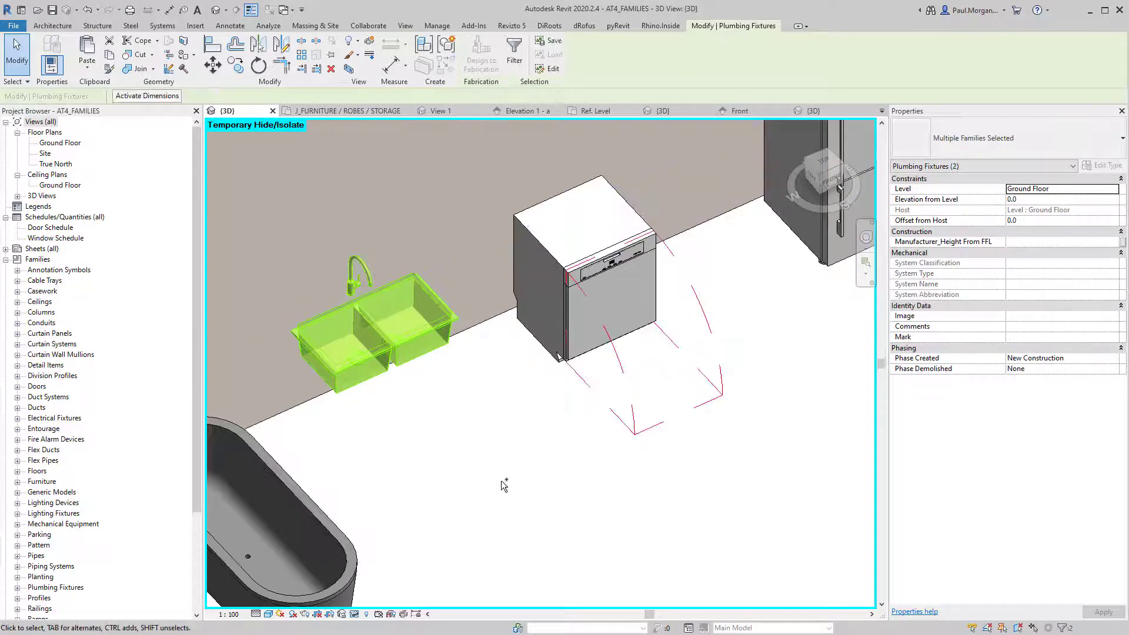
{"action": "middle_click_drag", "start_coordinate": [480, 476], "coordinate": [539, 455]}
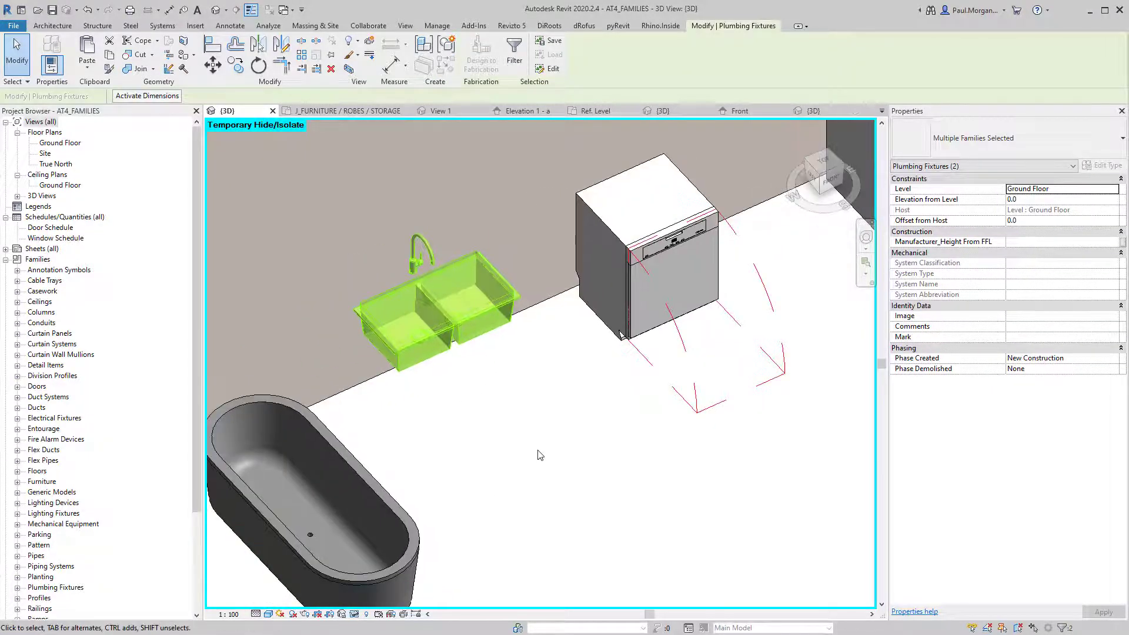
{"action": "key", "text": "Escape"}
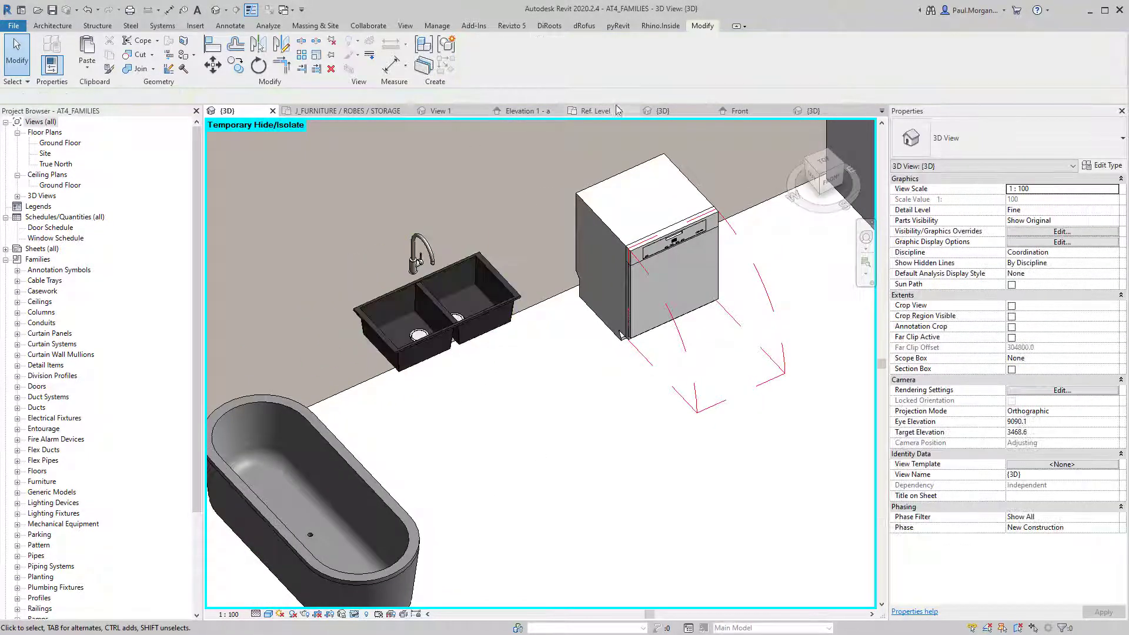
Try pasting the sink into JN_BREAKFAST BENCH, dismiss the error, and return to AT4_FAMILIES.
{"action": "left_click", "coordinate": [665, 111]}
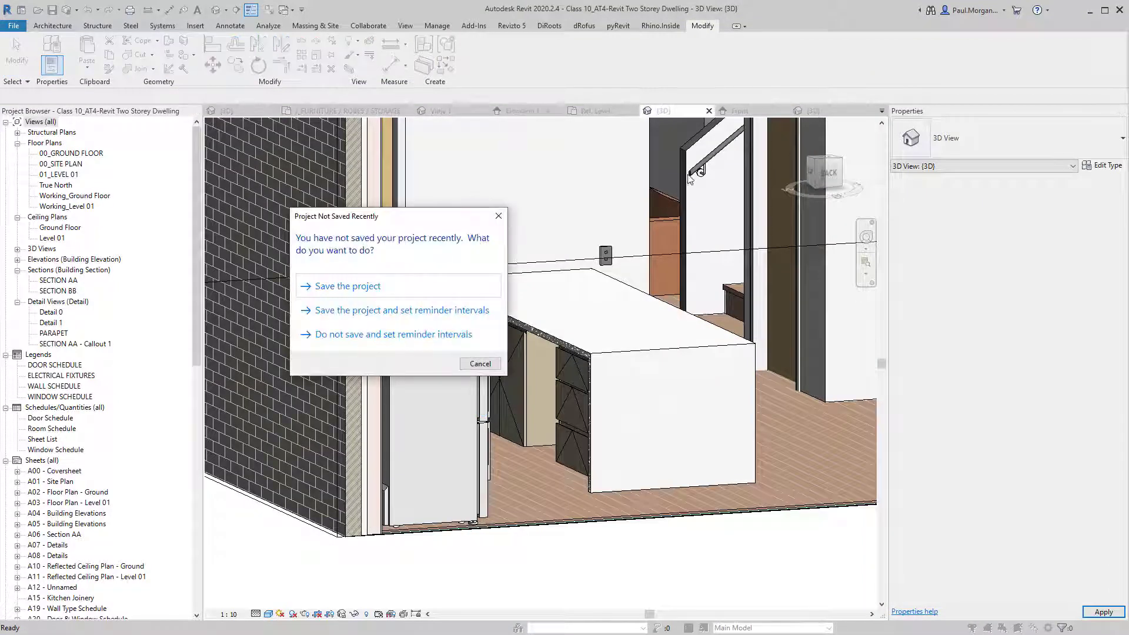
{"action": "key", "text": "Escape"}
{"action": "left_click", "coordinate": [817, 112]}
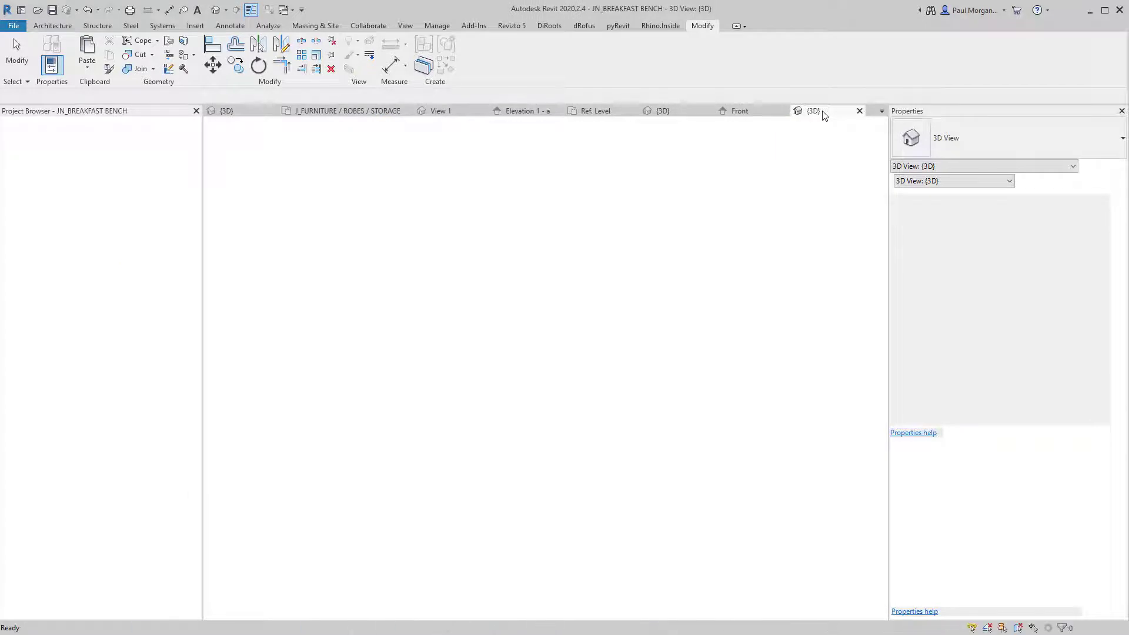
{"action": "key", "text": "ctrl+v"}
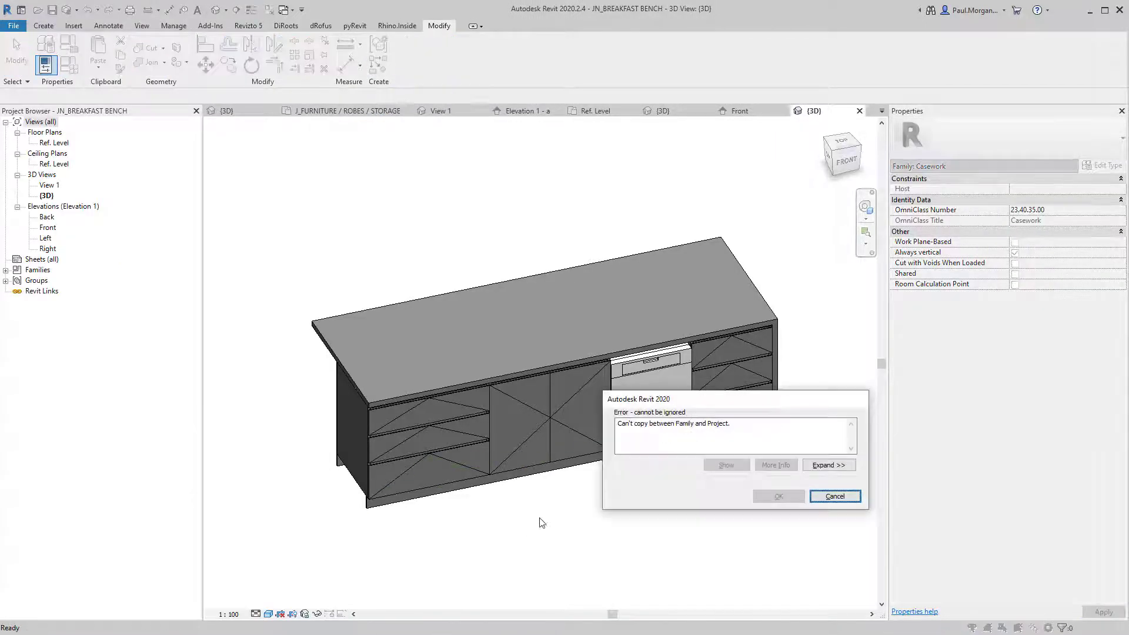
{"action": "key", "text": "Escape"}
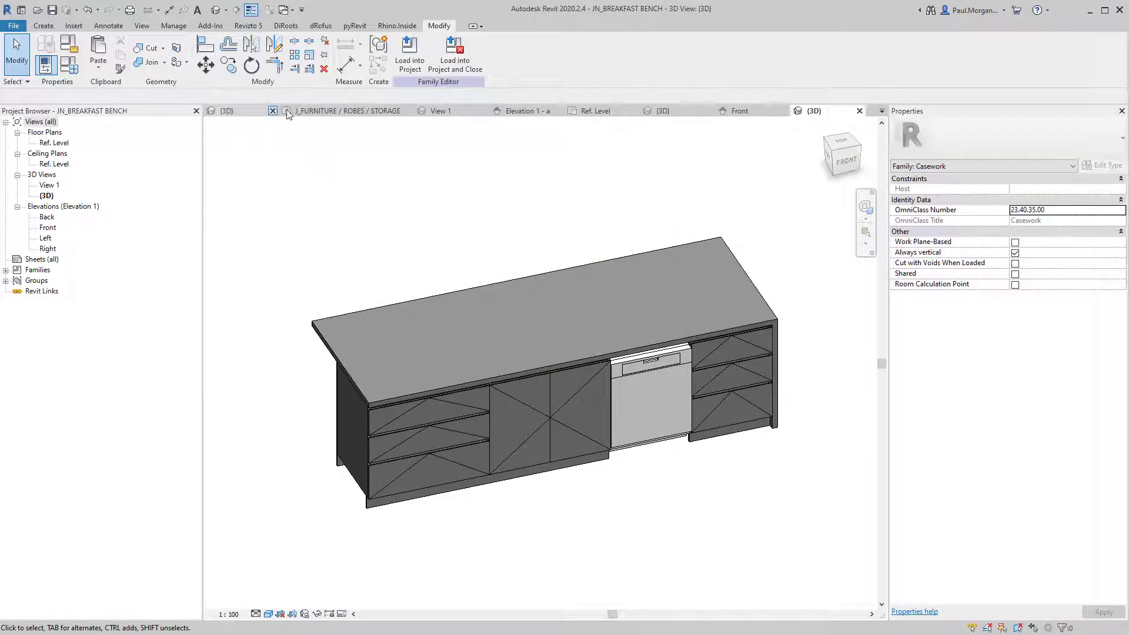
{"action": "left_click", "coordinate": [233, 114]}
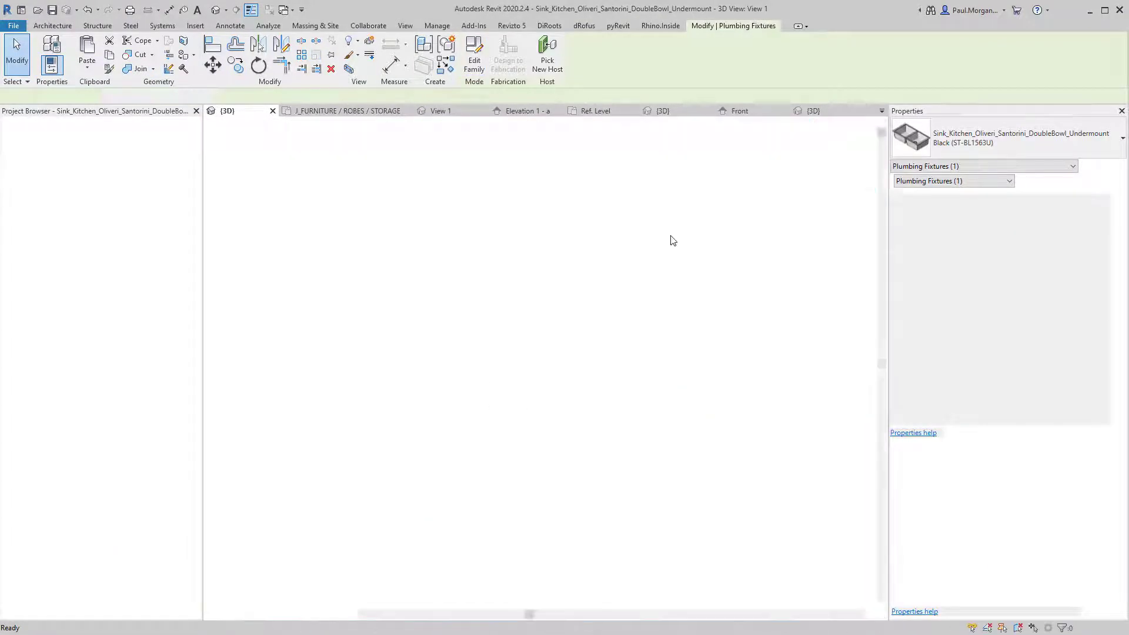
Load the Oliveri Santorini sink into JN_BREAKFAST BENCH without saving, place one instance, and select it.
{"action": "left_click", "coordinate": [822, 59]}
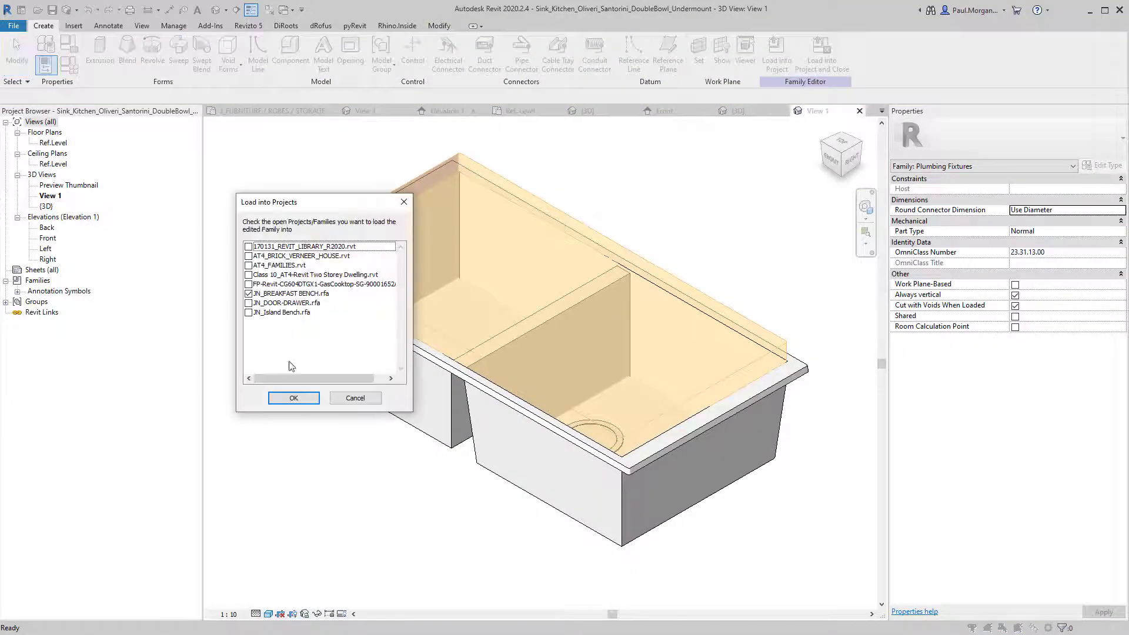
{"action": "left_click", "coordinate": [281, 403]}
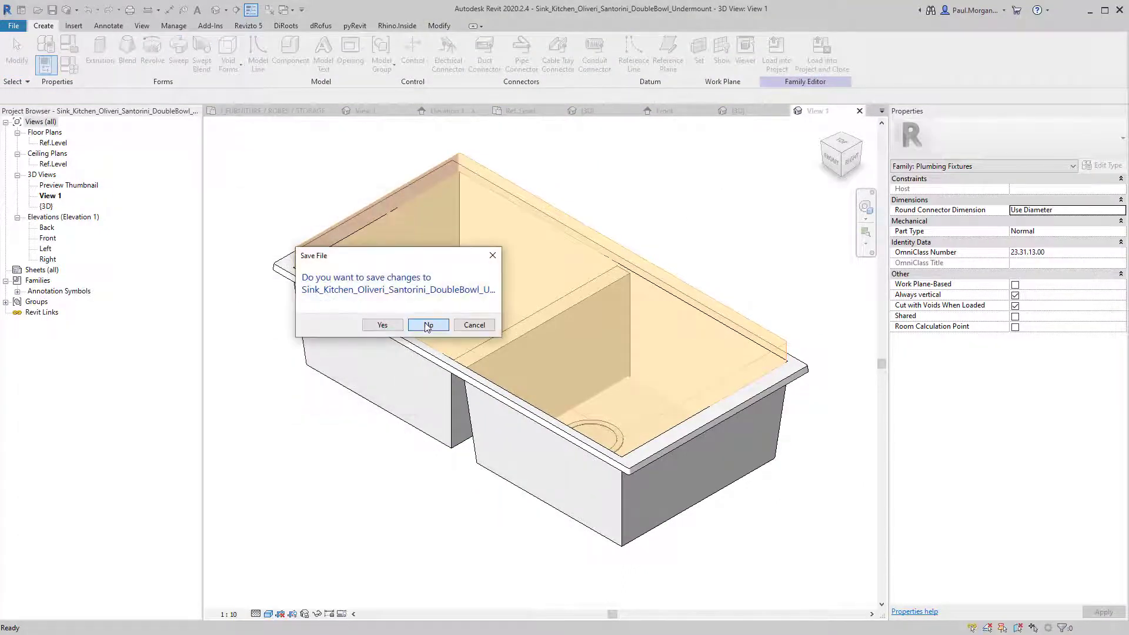
{"action": "left_click", "coordinate": [428, 326]}
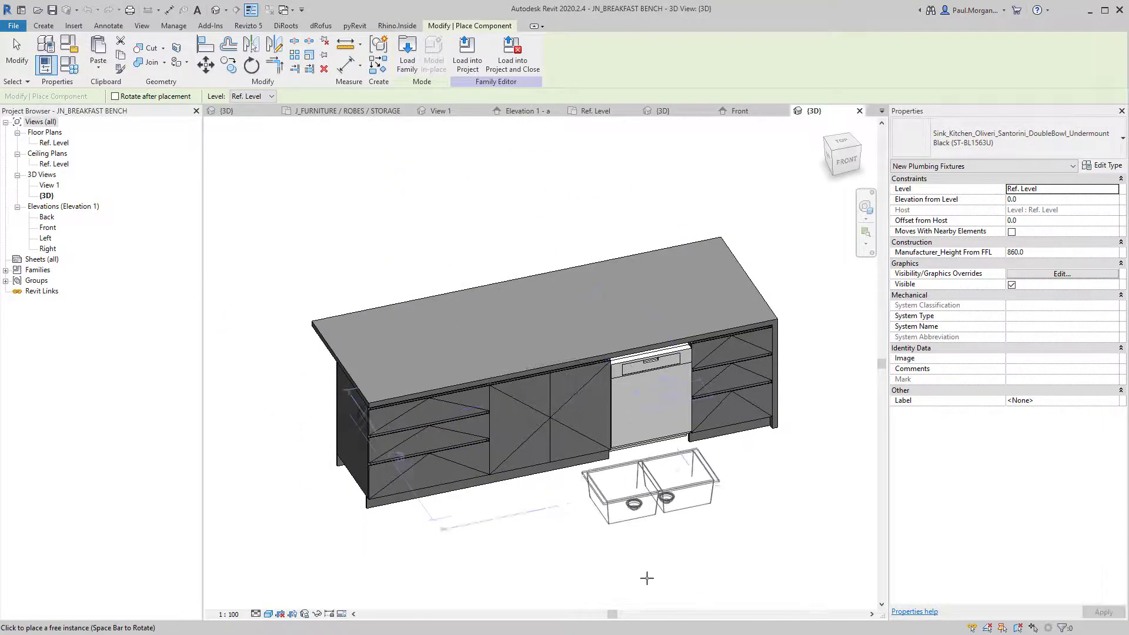
{"action": "key", "text": "Escape"}
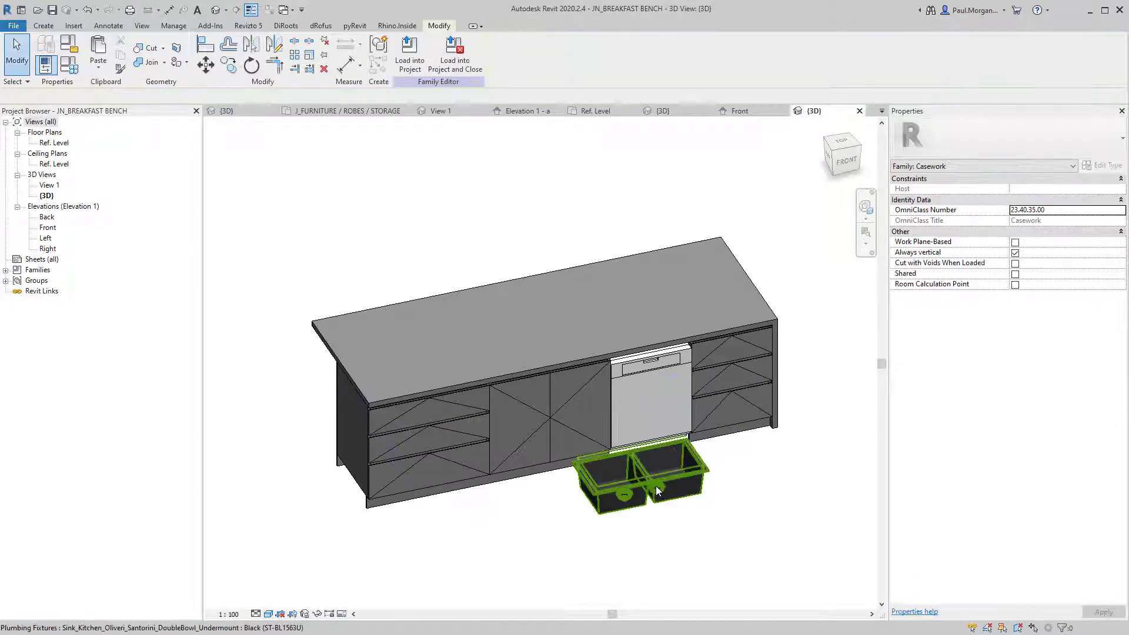
{"action": "left_click", "coordinate": [656, 486]}
{"action": "mouse_move", "coordinate": [630, 556]}
{"action": "middle_mouse_down", "text": "shift"}
{"action": "mouse_move", "coordinate": [687, 535]}
{"action": "mouse_move", "coordinate": [625, 559]}
{"action": "middle_mouse_up", "text": "shift"}
{"action": "left_click", "coordinate": [686, 535]}
{"action": "left_click", "coordinate": [660, 533]}
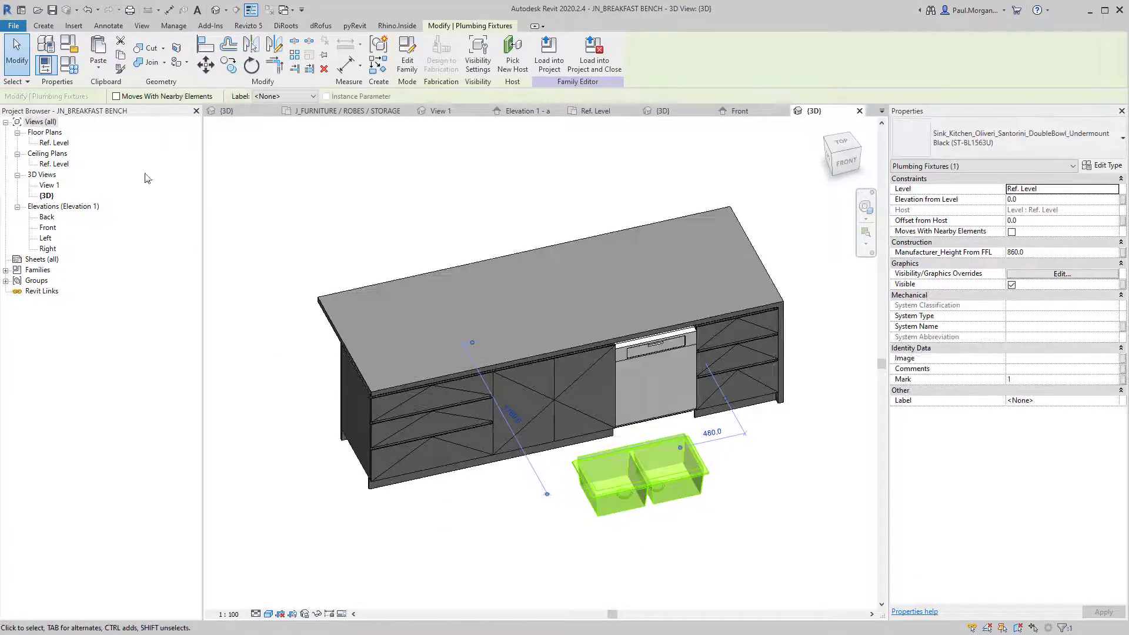
In the Ref. Level plan, move the sink into the second 900 cabinet and set Fine detail.
{"action": "double_click", "coordinate": [57, 143]}
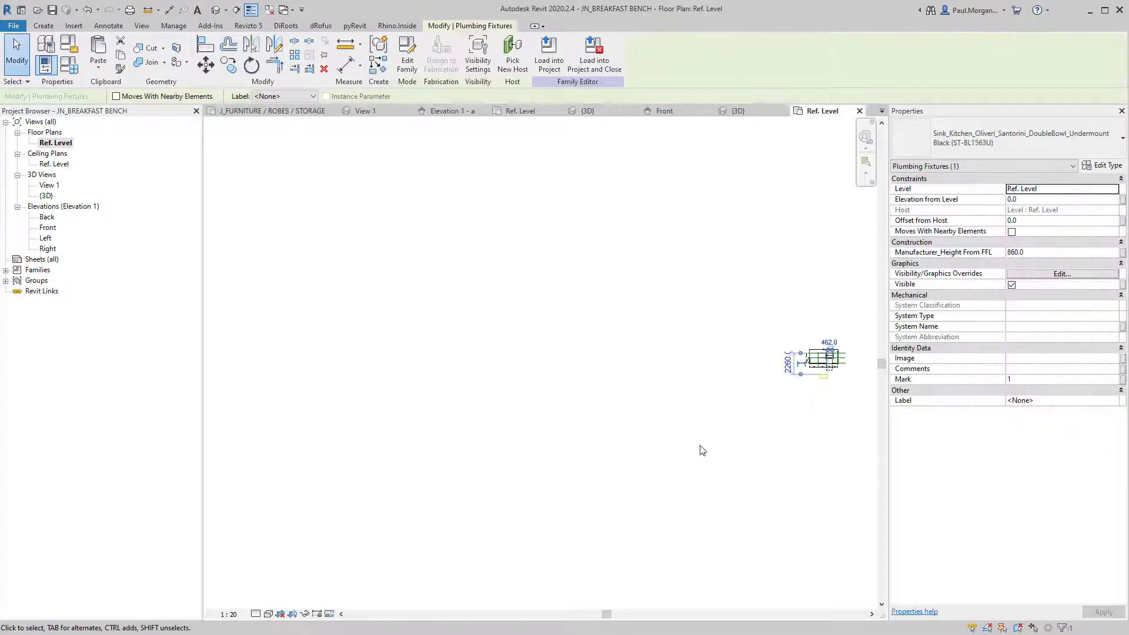
{"action": "middle_click", "coordinate": [769, 396]}
{"action": "middle_click", "coordinate": [769, 396]}
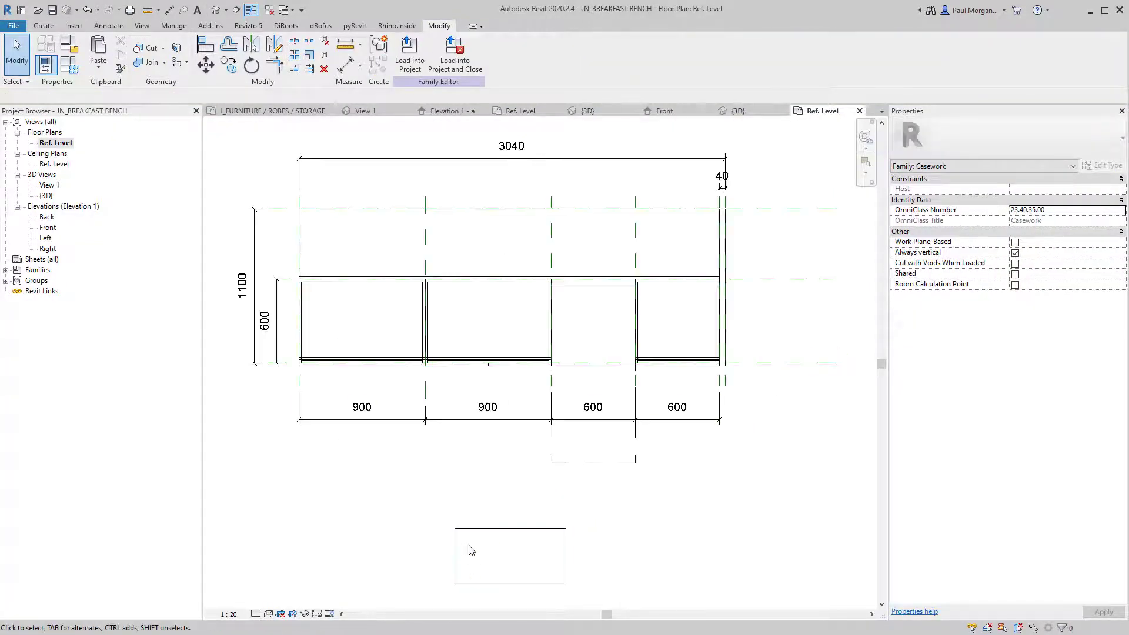
{"action": "left_click_drag", "start_coordinate": [520, 536], "coordinate": [517, 294]}
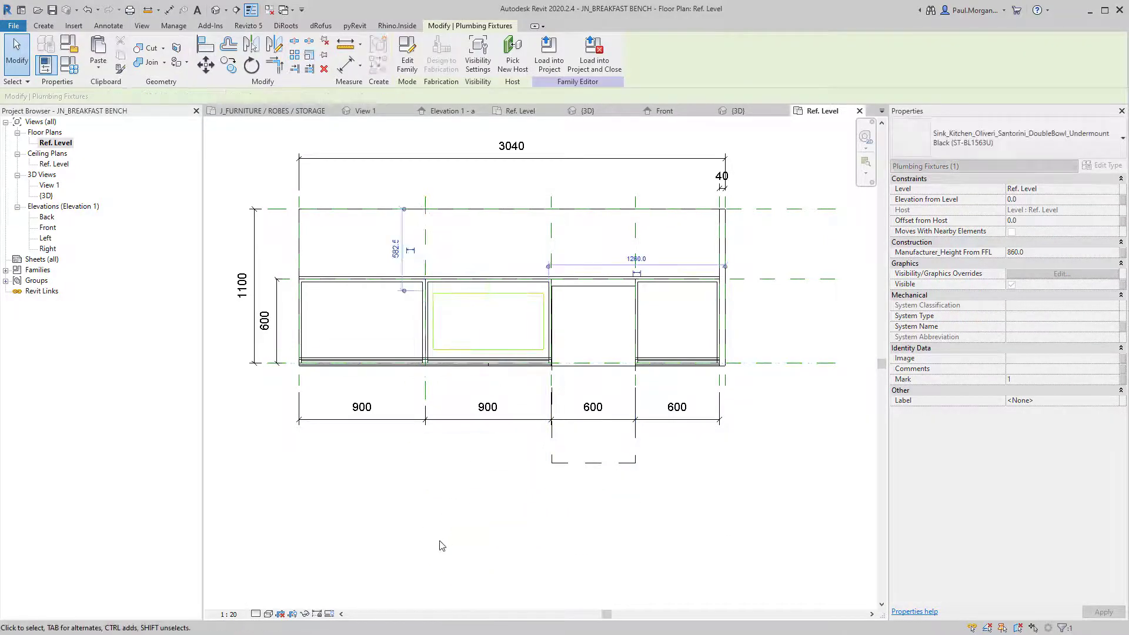
{"action": "left_click", "coordinate": [257, 615]}
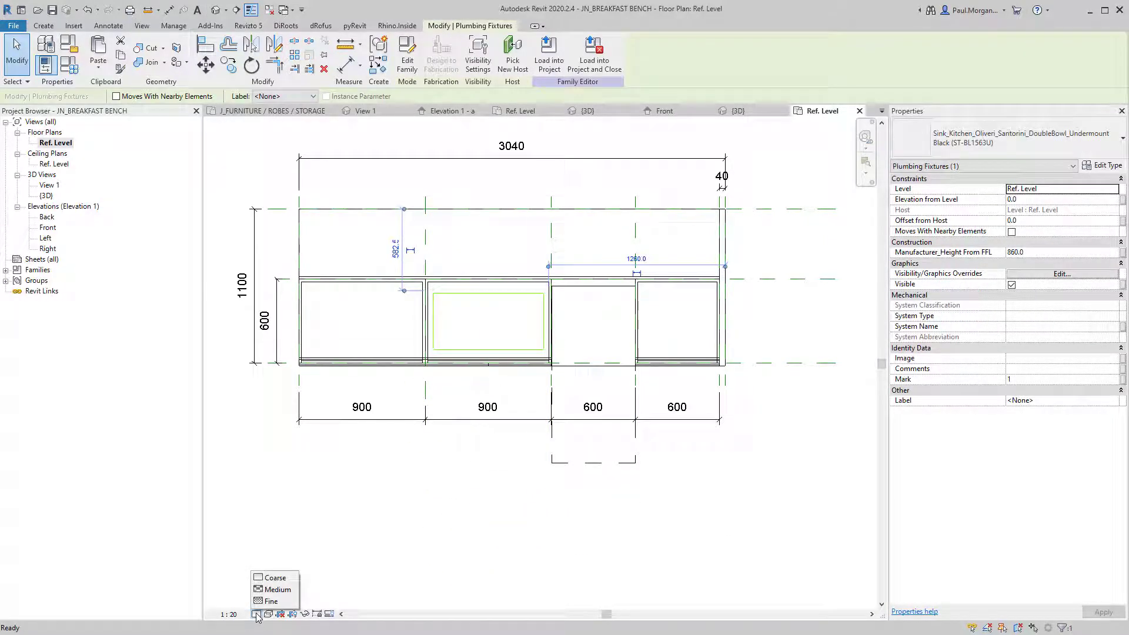
{"action": "left_click", "coordinate": [274, 601]}
{"action": "left_click", "coordinate": [455, 488]}
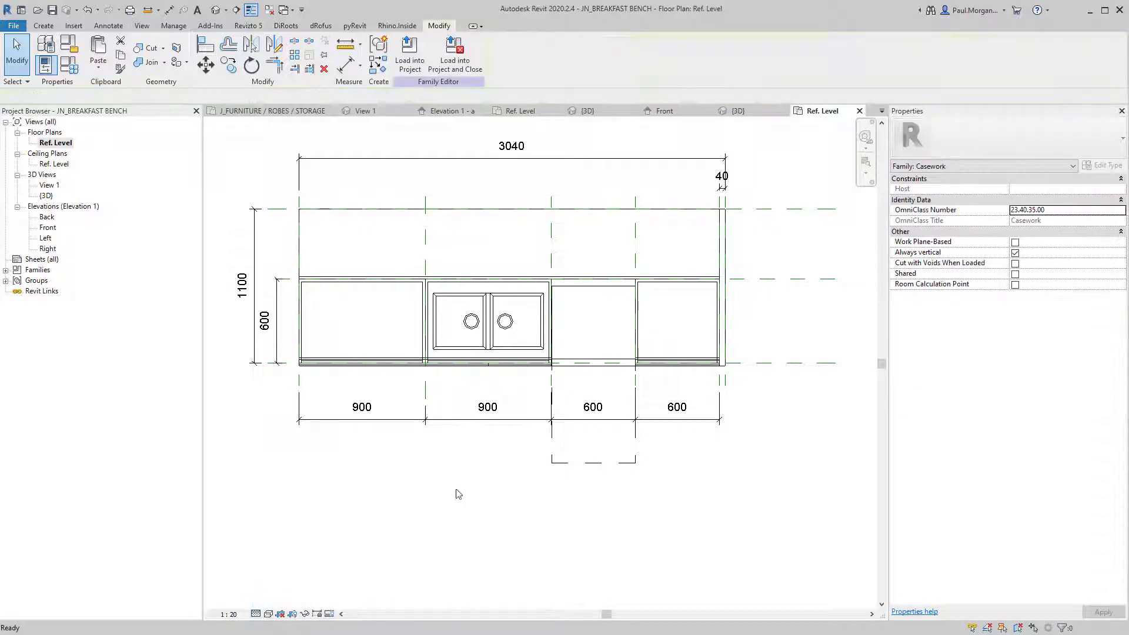
{"action": "scroll", "coordinate": [524, 352], "scroll_direction": "up", "scroll_amount": 4}
{"action": "left_click", "coordinate": [523, 348]}
{"action": "middle_click_drag", "start_coordinate": [509, 342], "coordinate": [548, 409]}
{"action": "left_click", "coordinate": [521, 383]}
Nudge the sink slightly down within its 900 mm cabinet.
{"action": "key", "text": "d"}
{"action": "key", "text": "i"}
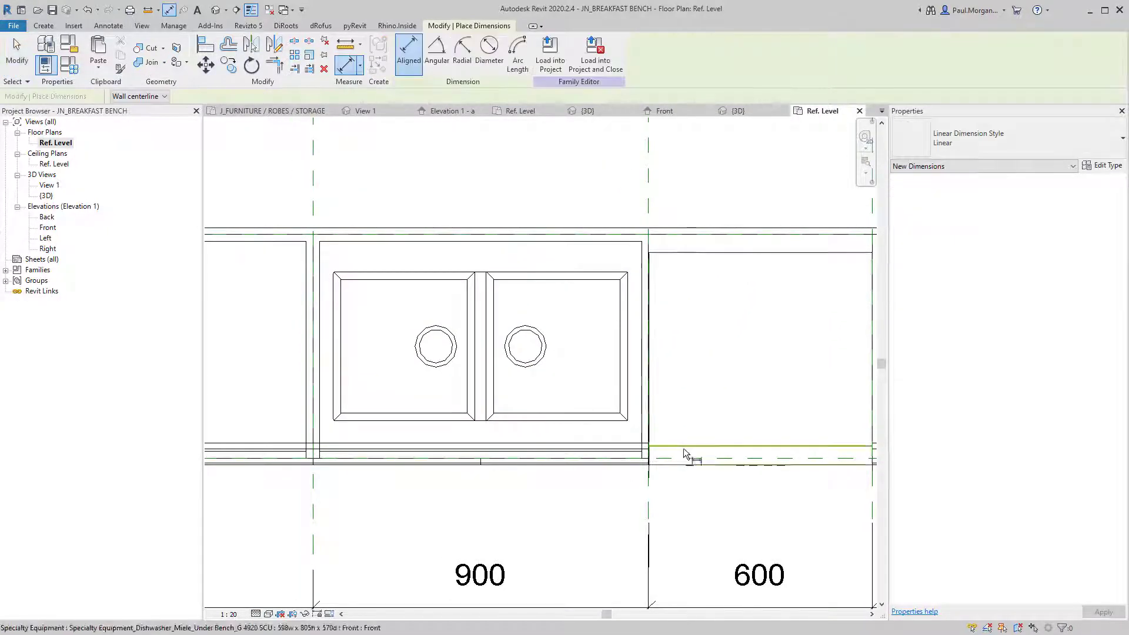
{"action": "key", "text": "Escape"}
{"action": "key", "text": "Escape"}
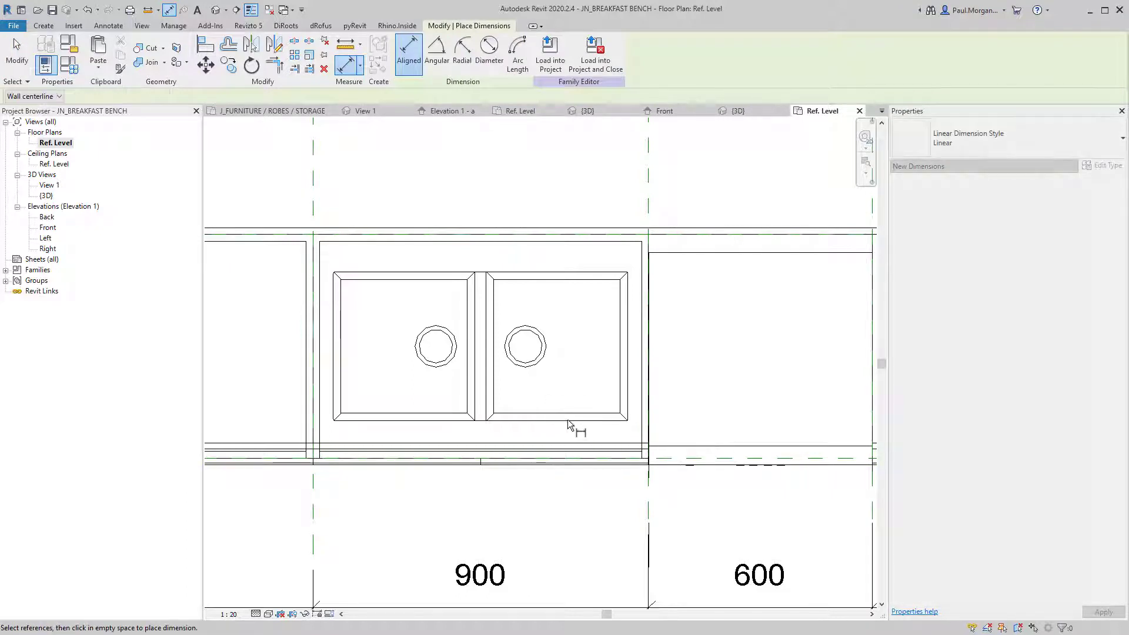
{"action": "left_click", "coordinate": [534, 422]}
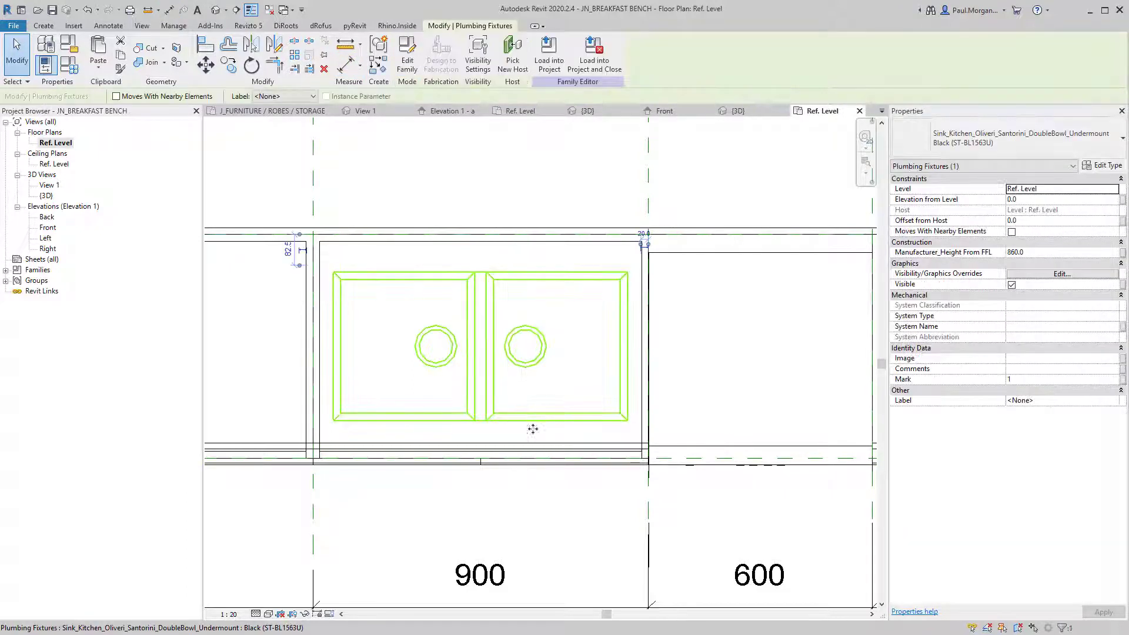
{"action": "left_click_drag", "start_coordinate": [533, 422], "coordinate": [535, 438]}
{"action": "left_click", "coordinate": [519, 535]}
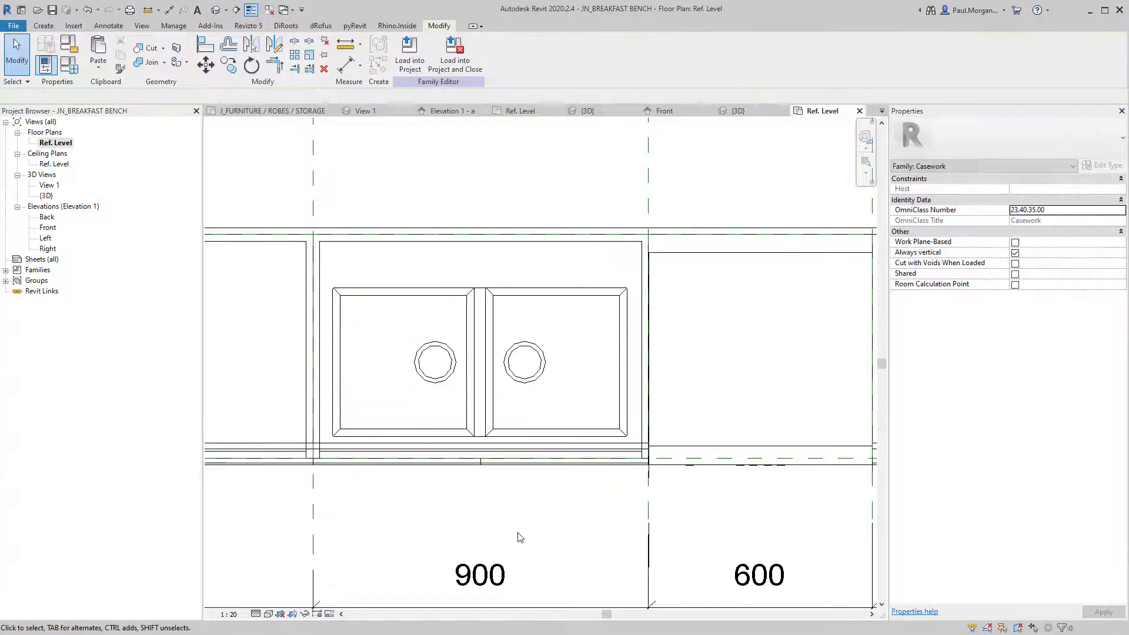
{"action": "scroll", "coordinate": [534, 441], "scroll_direction": "down", "scroll_amount": 3}
{"action": "middle_click_drag", "start_coordinate": [513, 471], "coordinate": [477, 447]}
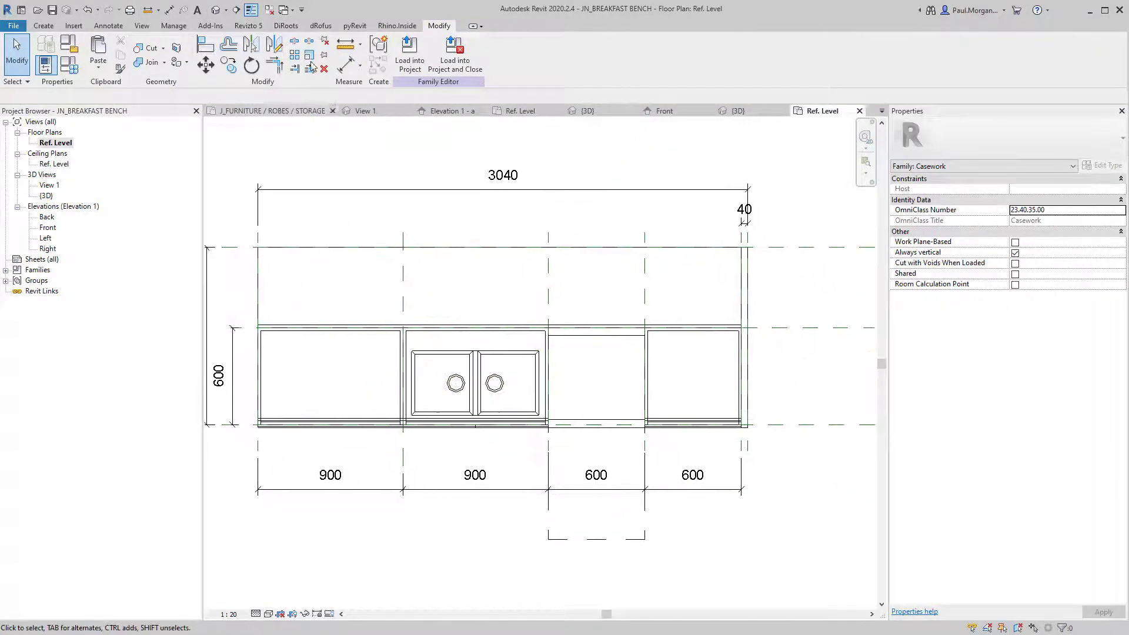
In the default 3D view, select the 900 mm carcass under the sink.
{"action": "left_click", "coordinate": [217, 11]}
{"action": "middle_click_drag", "start_coordinate": [620, 460], "coordinate": [608, 282], "text": "shift"}
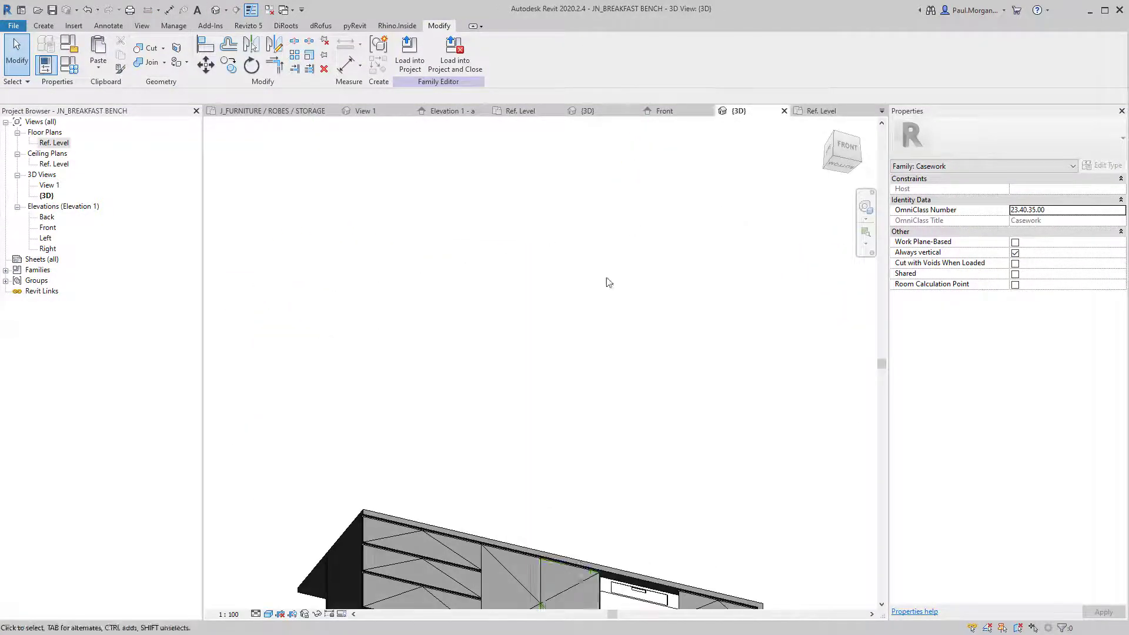
{"action": "middle_click_drag", "start_coordinate": [587, 579], "coordinate": [614, 285]}
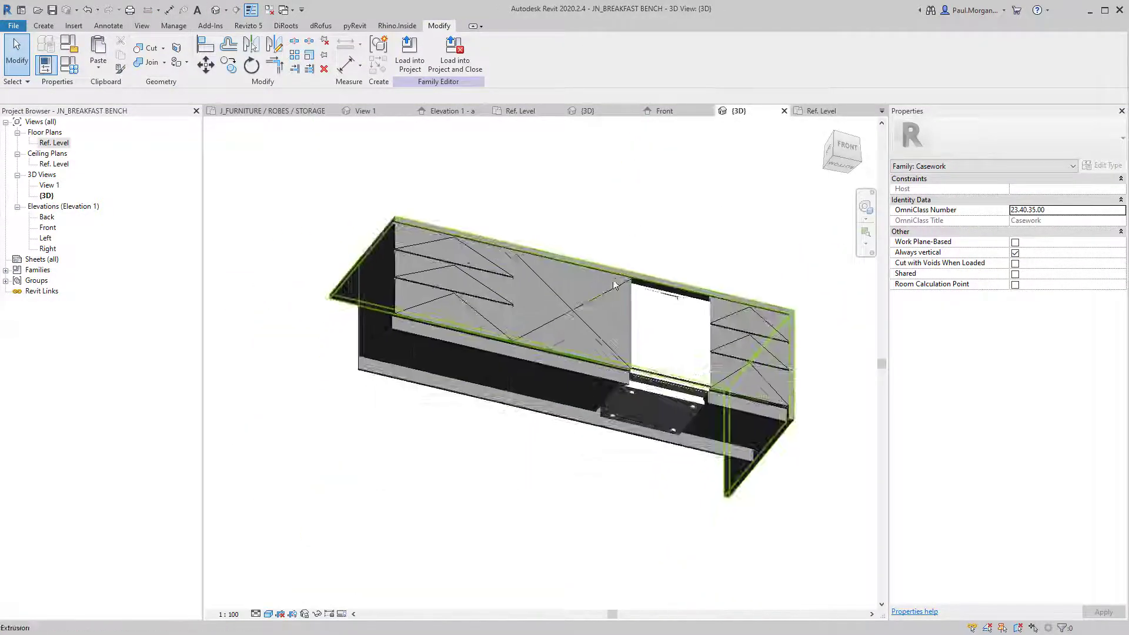
{"action": "left_click", "coordinate": [558, 367]}
{"action": "key", "text": "Escape"}
{"action": "left_click", "coordinate": [524, 390]}
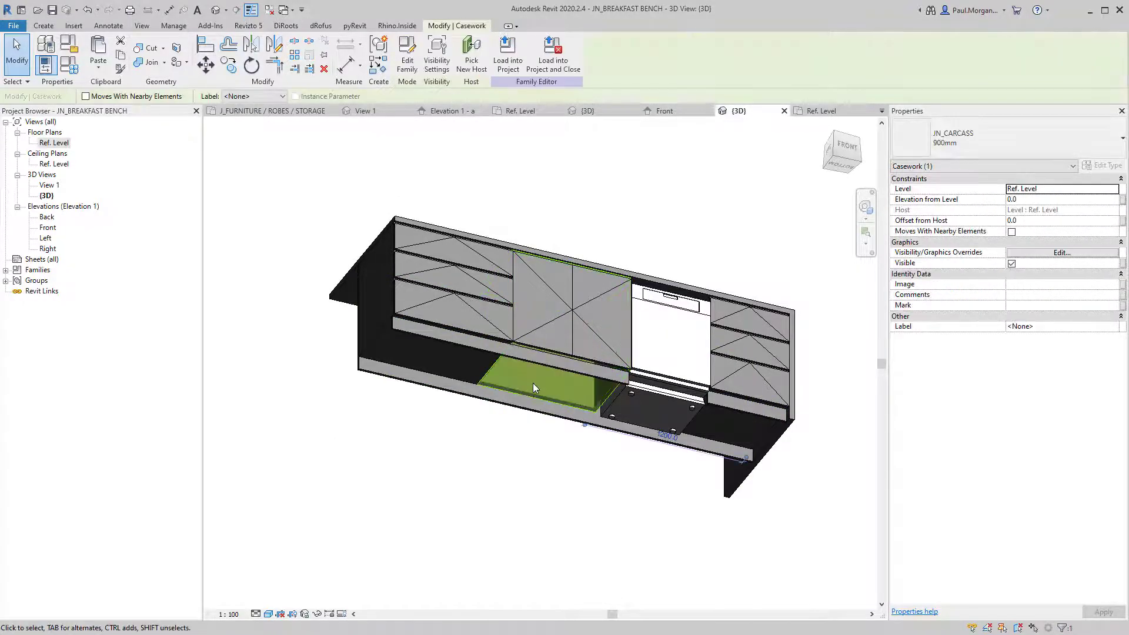
Temporarily hide the carcass and select the sink from a top-down view.
{"action": "key", "text": "h"}
{"action": "key", "text": "h"}
{"action": "middle_click_drag", "start_coordinate": [574, 323], "coordinate": [465, 316], "text": "shift"}
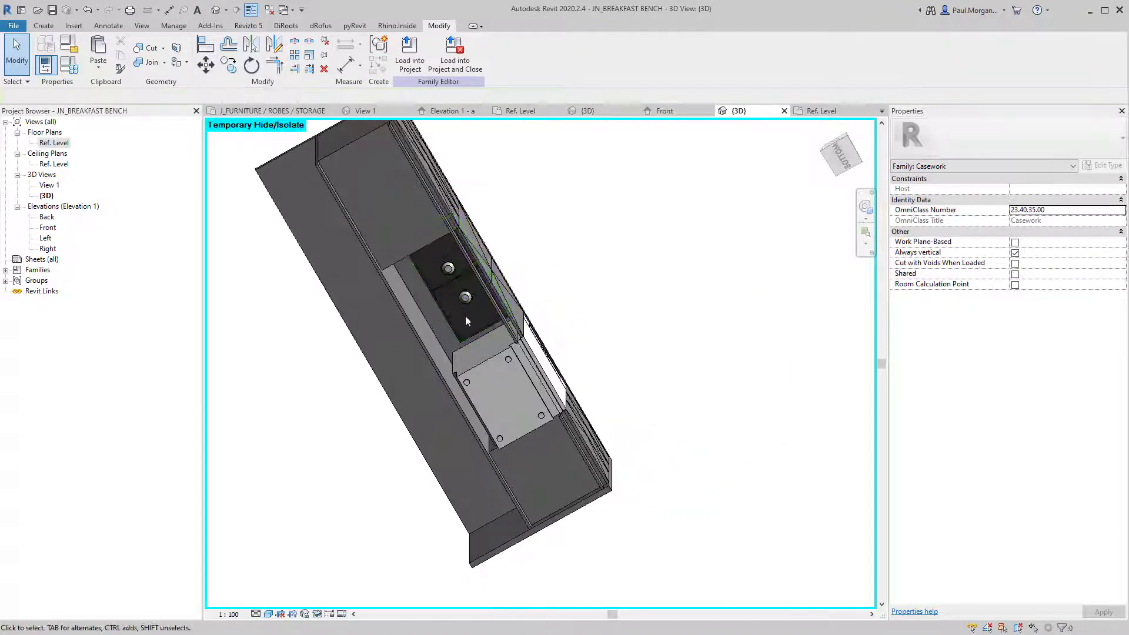
{"action": "left_click", "coordinate": [465, 299]}
{"action": "middle_click_drag", "start_coordinate": [521, 202], "coordinate": [488, 412], "text": "shift"}
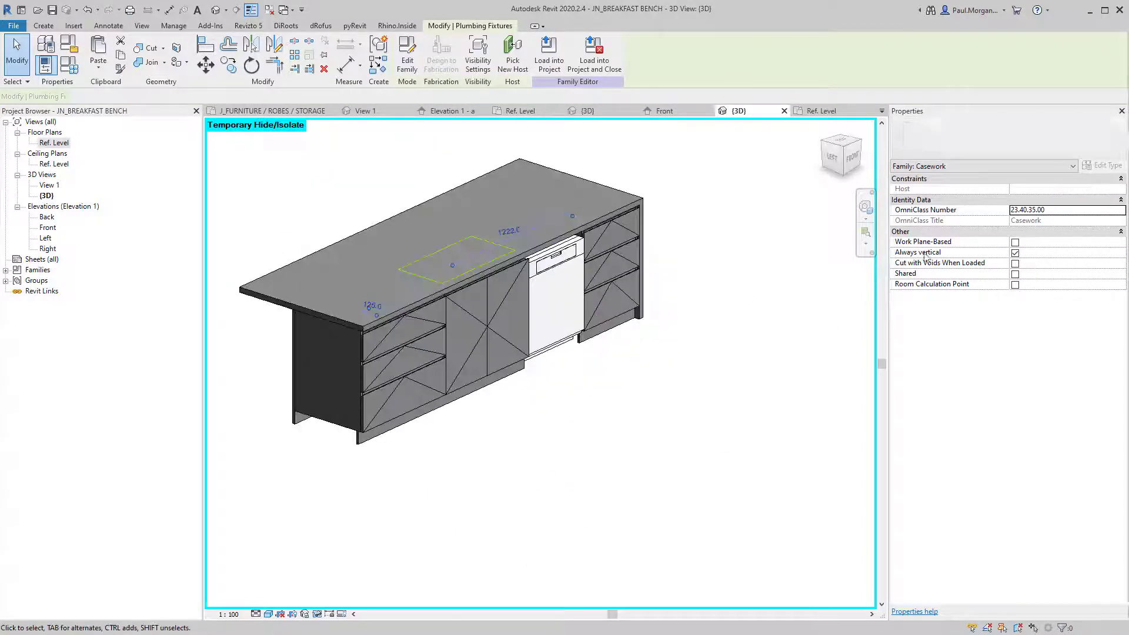
{"action": "scroll", "coordinate": [414, 223], "scroll_direction": "up", "scroll_amount": 4}
{"action": "middle_click_drag", "start_coordinate": [414, 223], "coordinate": [516, 355], "text": "shift"}
Set the sink's Manufacturer_Height From FFL to 880, then to 900.
{"action": "left_click", "coordinate": [1044, 253]}
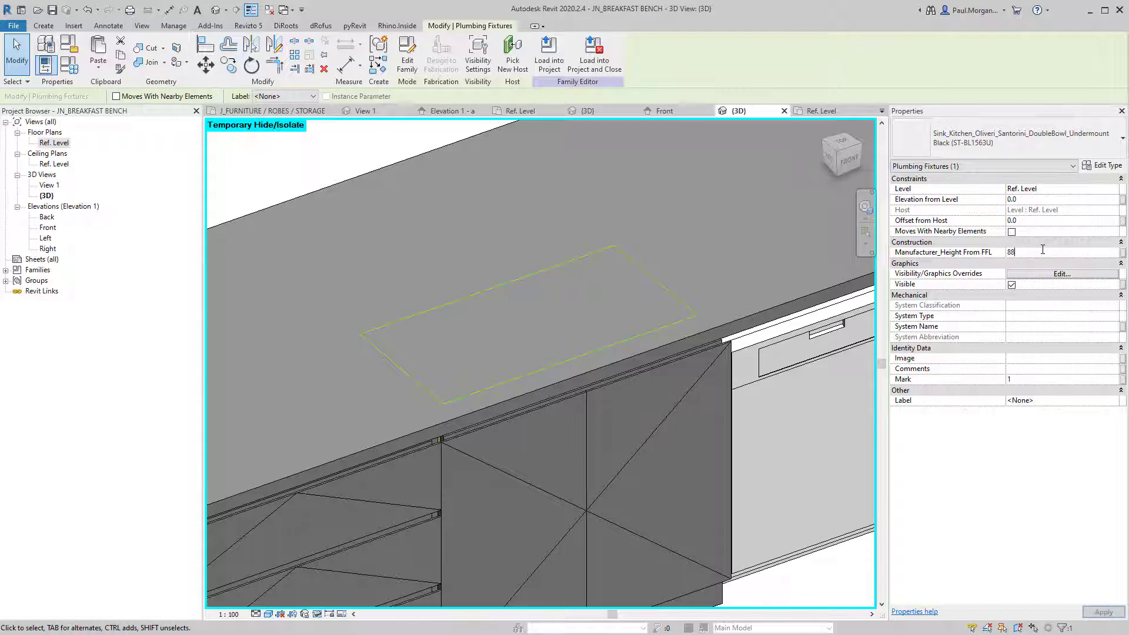
{"action": "key", "text": "Escape"}
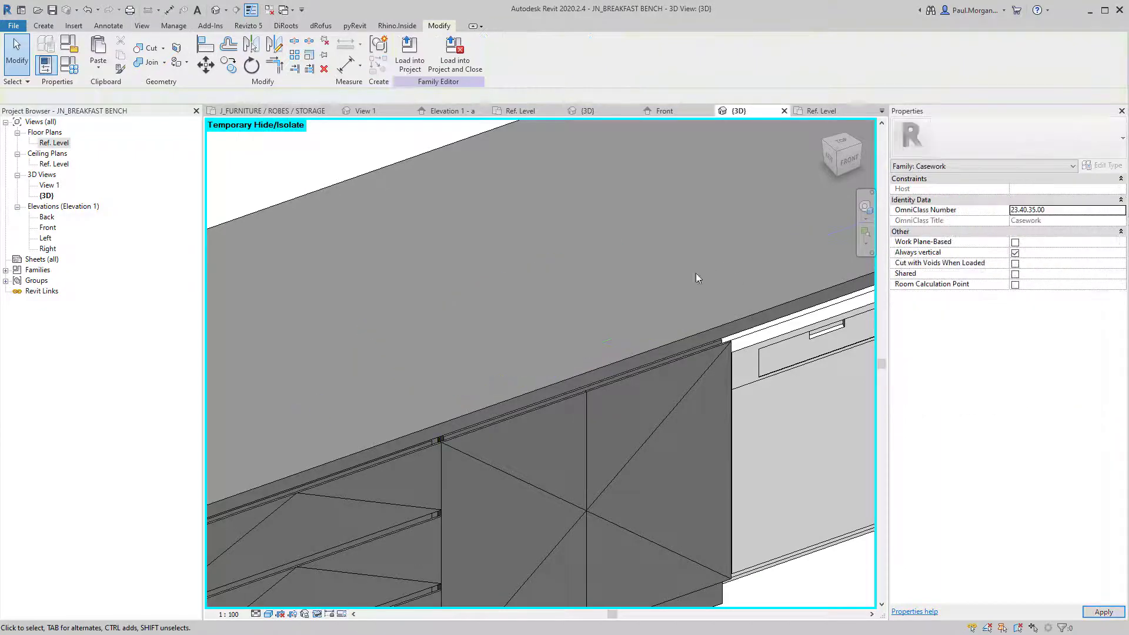
{"action": "left_click", "coordinate": [691, 306]}
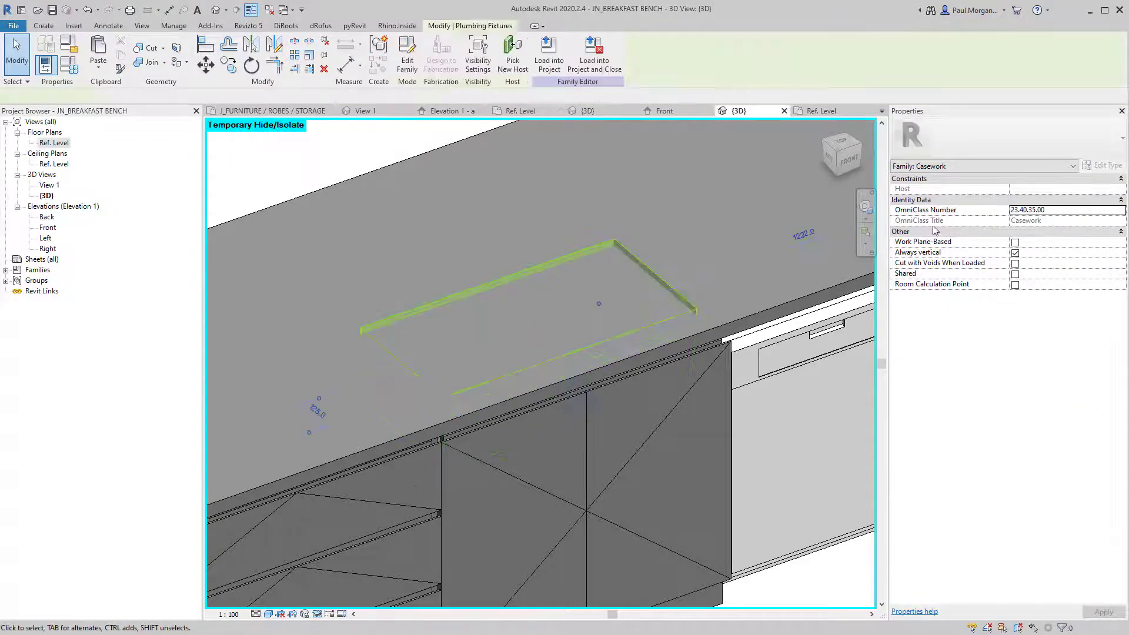
{"action": "left_click", "coordinate": [1038, 253]}
{"action": "type", "text": "9"}
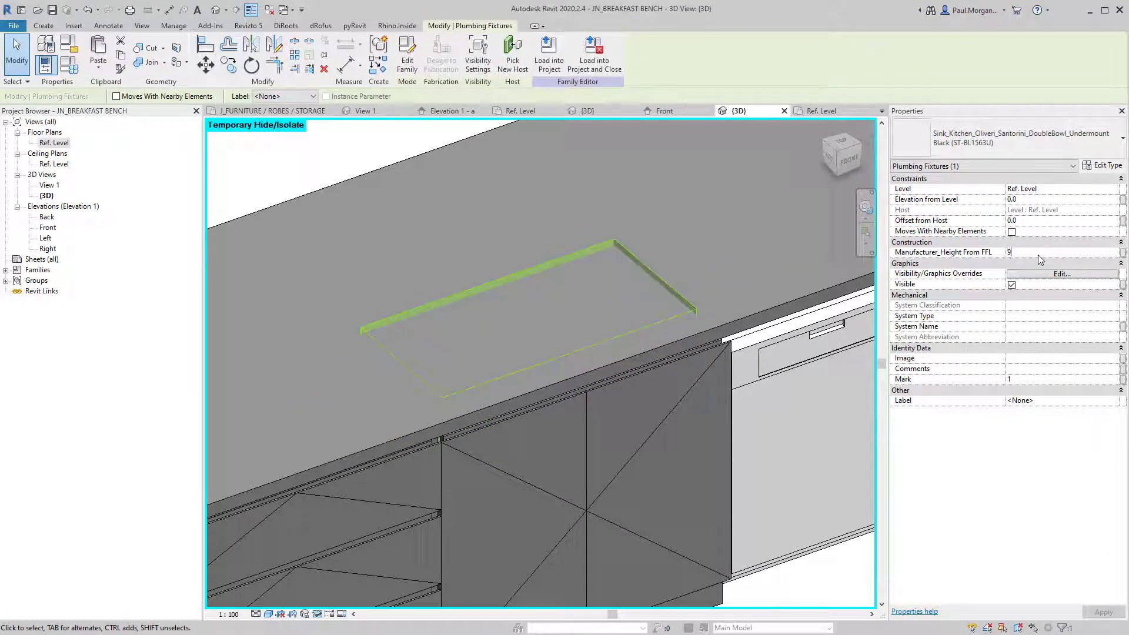
{"action": "type", "text": "00"}
{"action": "key", "text": "Return"}
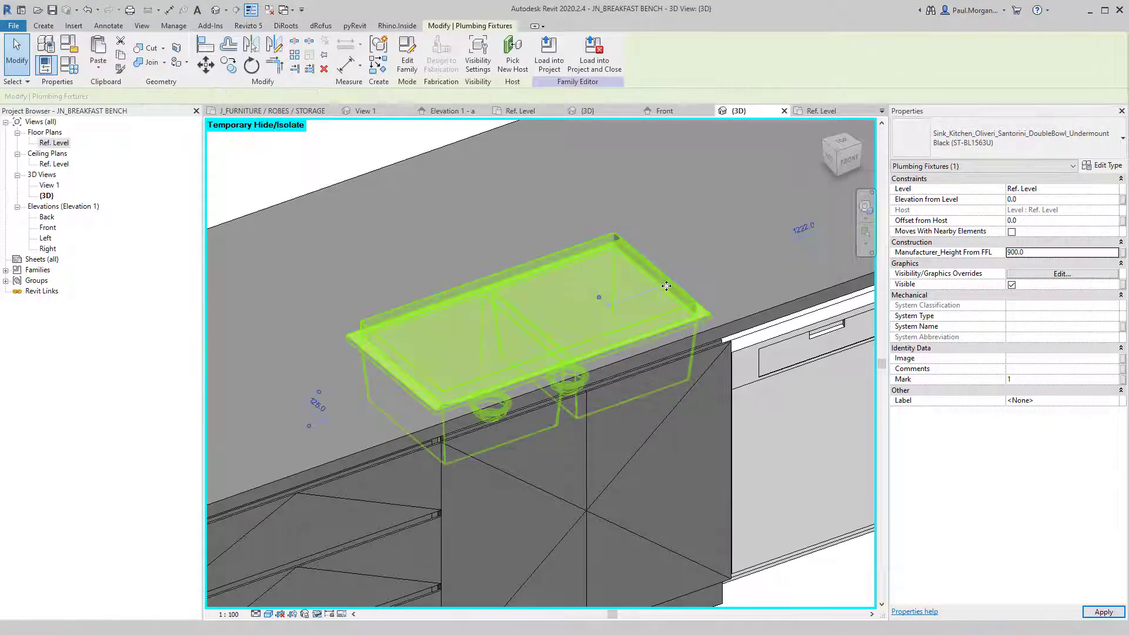
{"action": "key", "text": "Escape"}
{"action": "scroll", "coordinate": [701, 243], "scroll_direction": "down", "scroll_amount": 5}
{"action": "scroll", "coordinate": [545, 294], "scroll_direction": "up", "scroll_amount": 3}
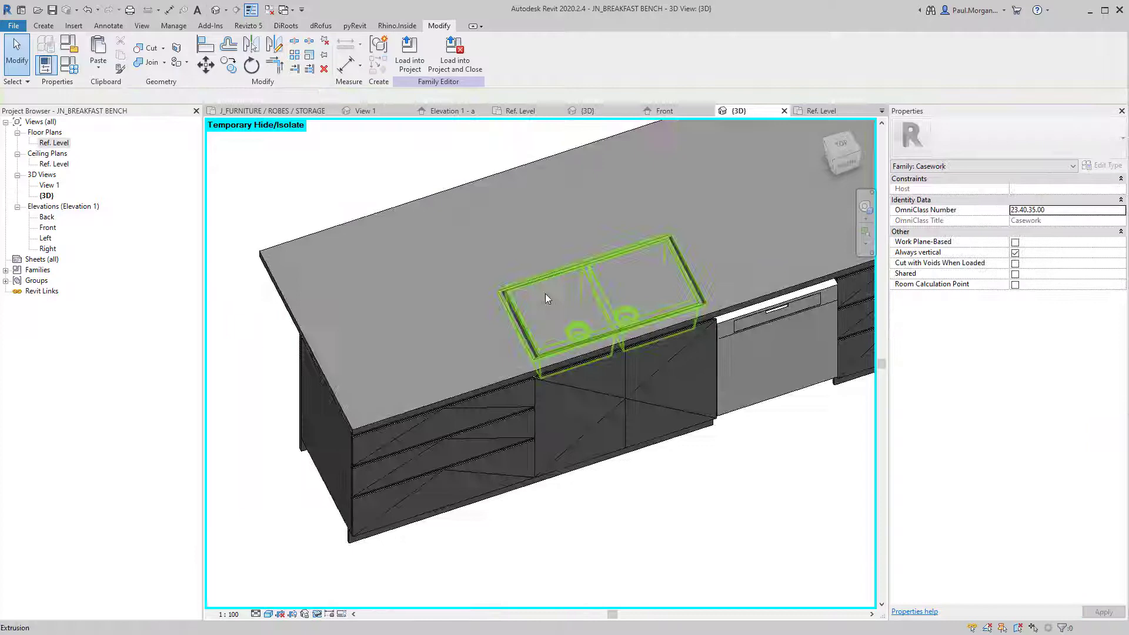
{"action": "left_click", "coordinate": [471, 190]}
Finish the countertop edit, start a Void Extrusion, and open the Ref. Level plan.
{"action": "middle_click_drag", "start_coordinate": [506, 247], "coordinate": [525, 202], "text": "shift"}
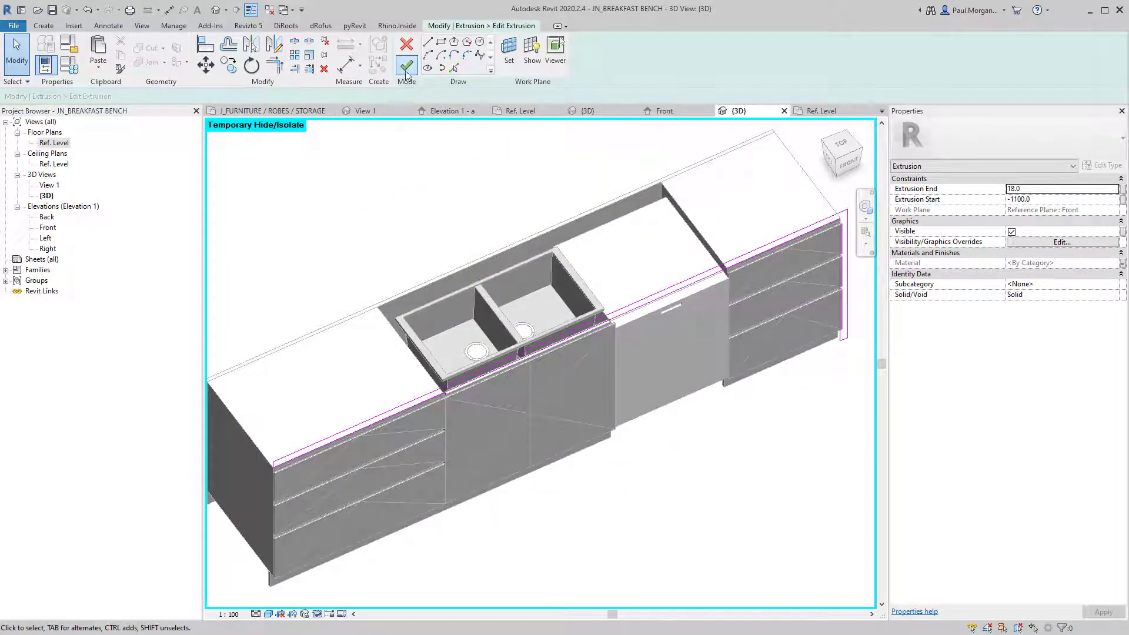
{"action": "left_click", "coordinate": [406, 69]}
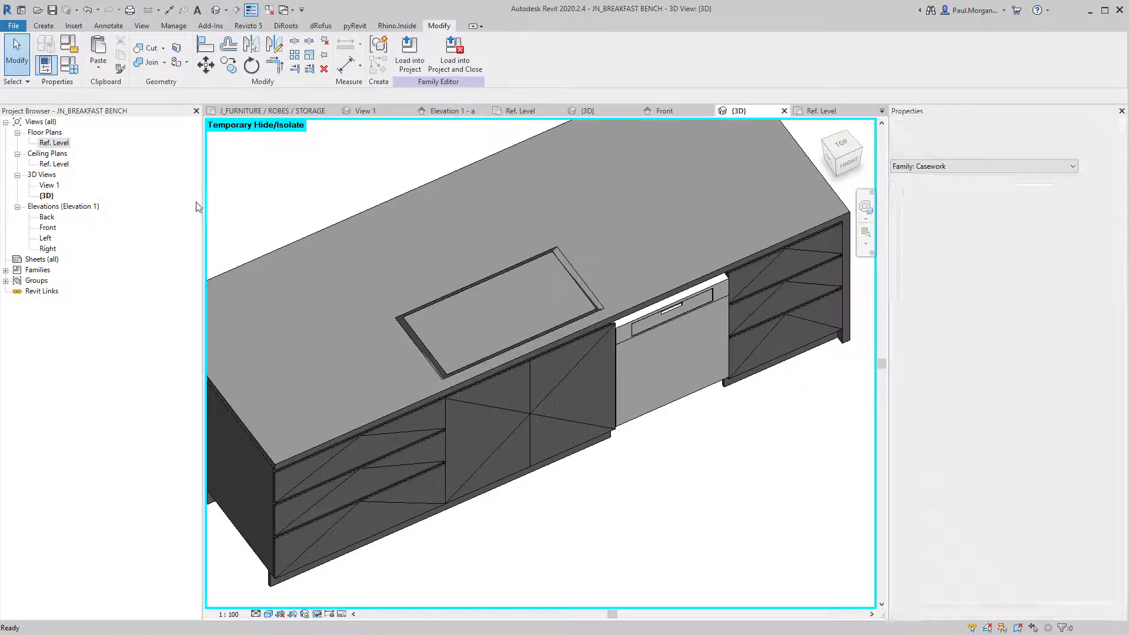
{"action": "left_click", "coordinate": [44, 26]}
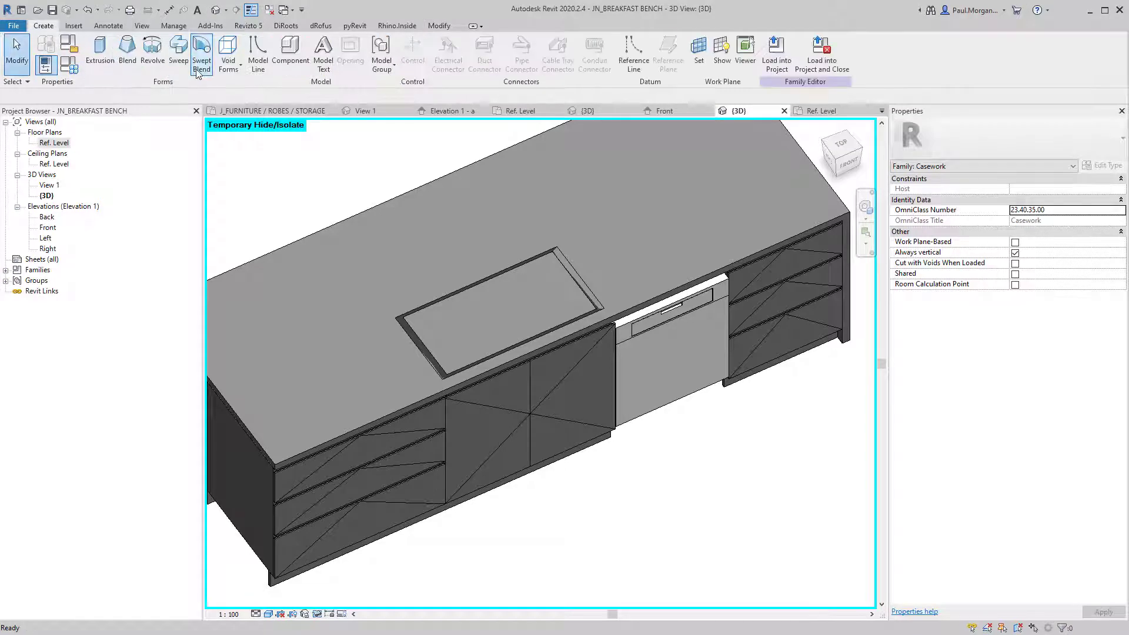
{"action": "left_click", "coordinate": [238, 68]}
{"action": "left_click", "coordinate": [255, 84]}
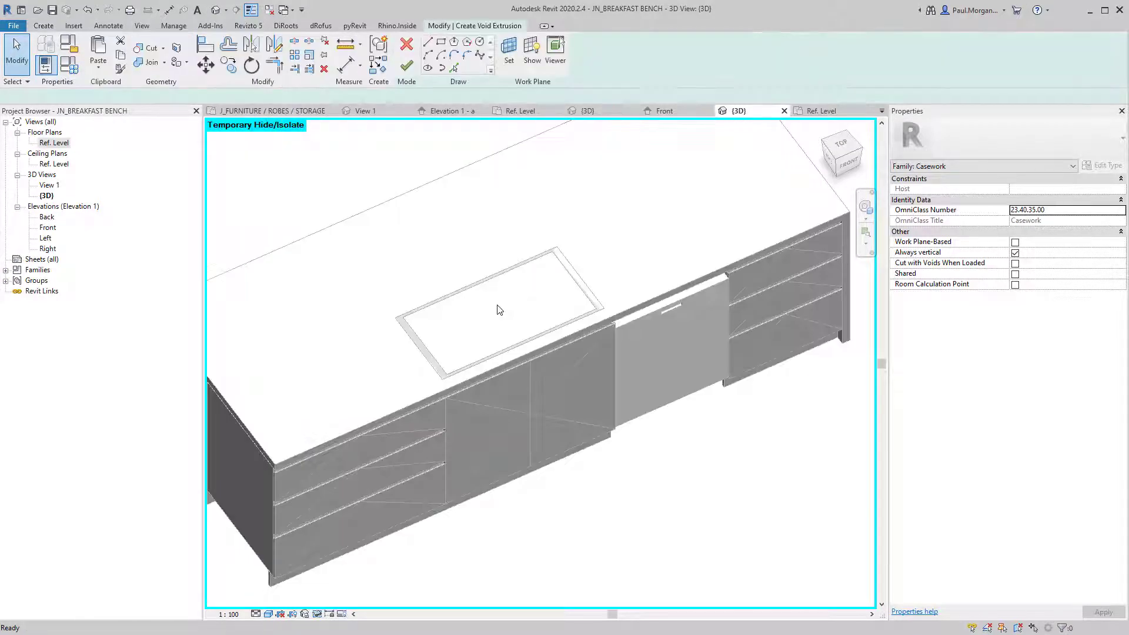
{"action": "double_click", "coordinate": [53, 142]}
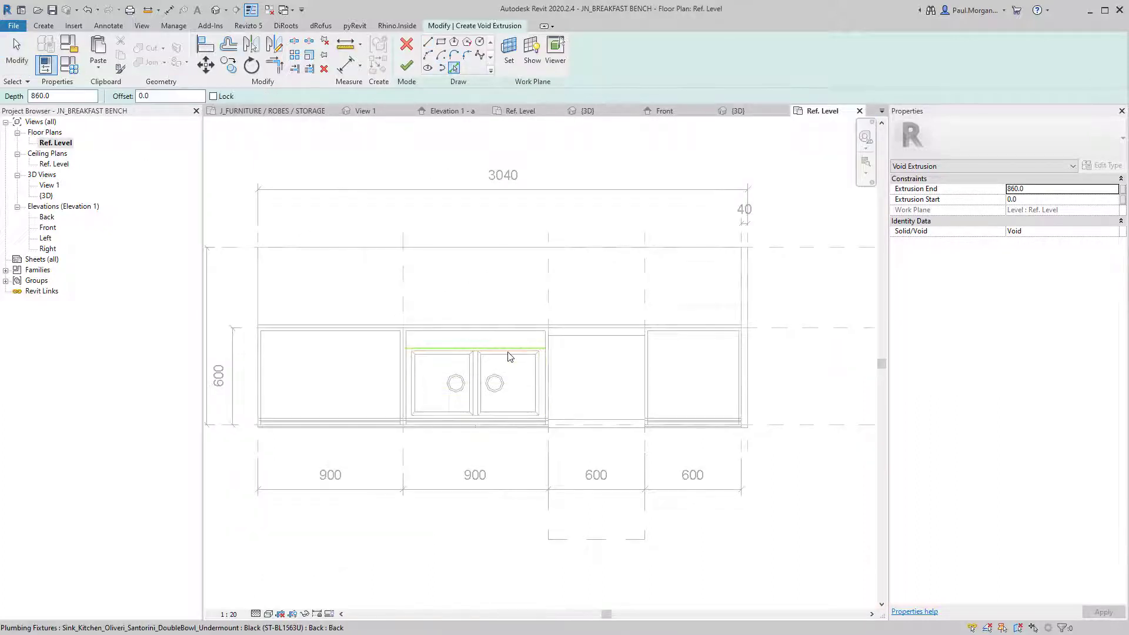
{"action": "scroll", "coordinate": [532, 354], "scroll_direction": "up", "scroll_amount": 3}
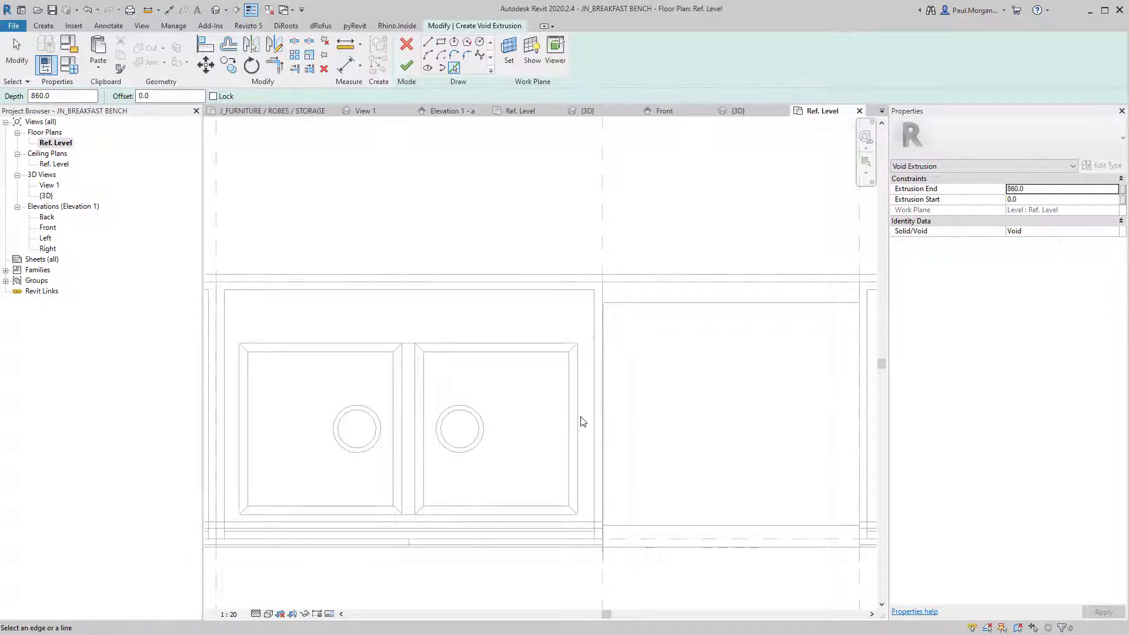
{"action": "middle_click_drag", "start_coordinate": [589, 414], "coordinate": [446, 174]}
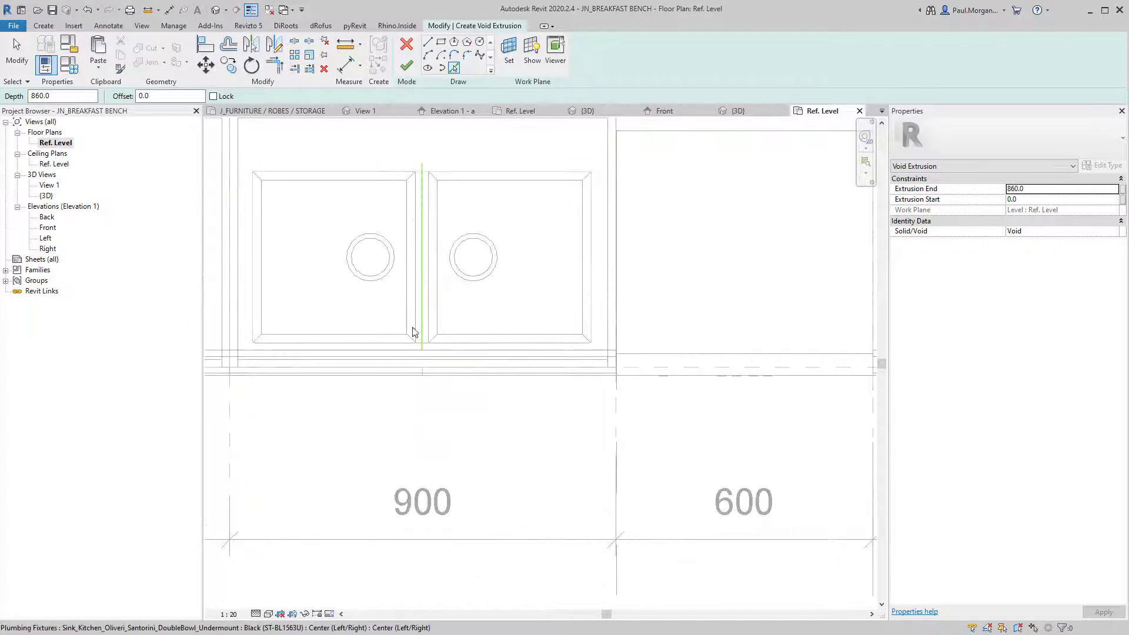
Sketch a rectangular line outline around the double-bowl sink.
{"action": "left_click", "coordinate": [427, 45]}
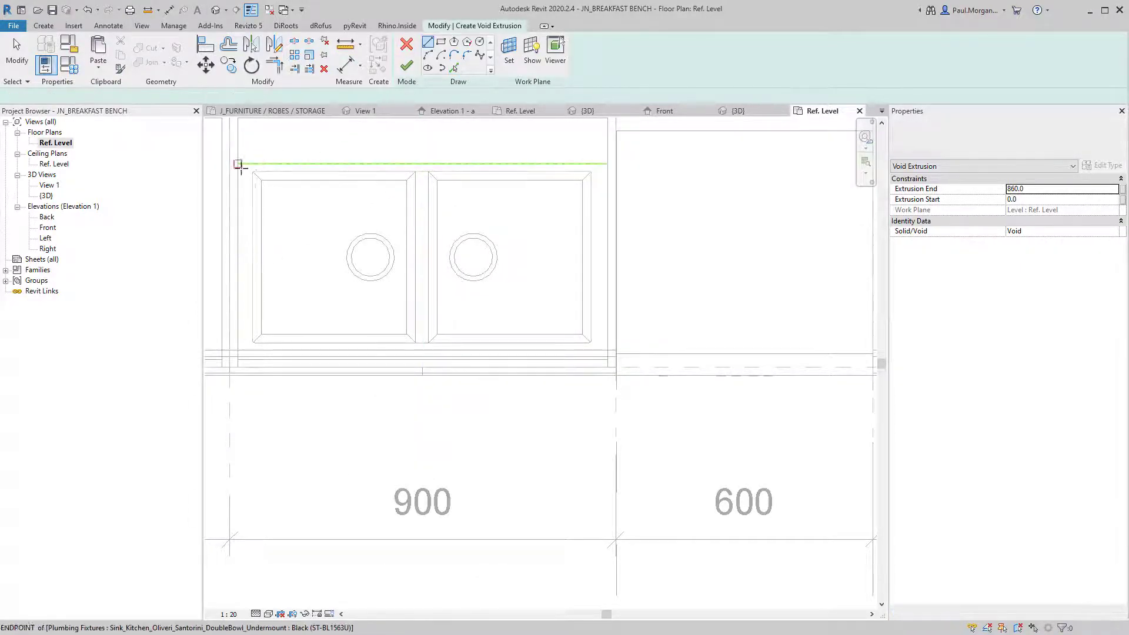
{"action": "scroll", "coordinate": [243, 177], "scroll_direction": "up", "scroll_amount": 4}
{"action": "left_click", "coordinate": [240, 178]}
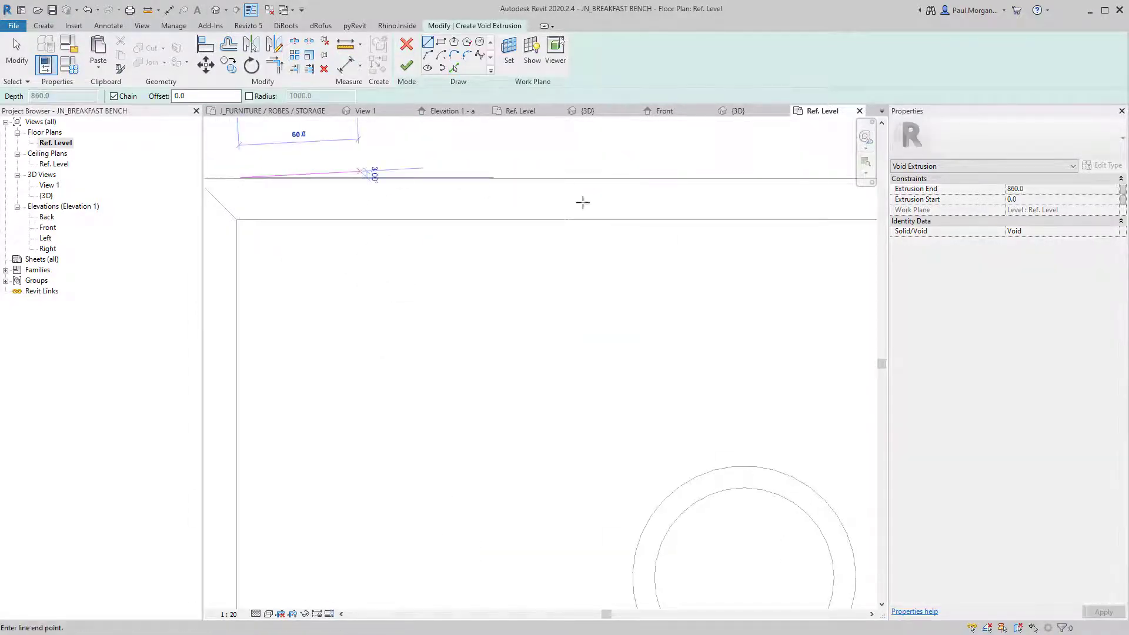
{"action": "scroll", "coordinate": [647, 211], "scroll_direction": "down", "scroll_amount": 3}
{"action": "scroll", "coordinate": [439, 222], "scroll_direction": "up", "scroll_amount": 5}
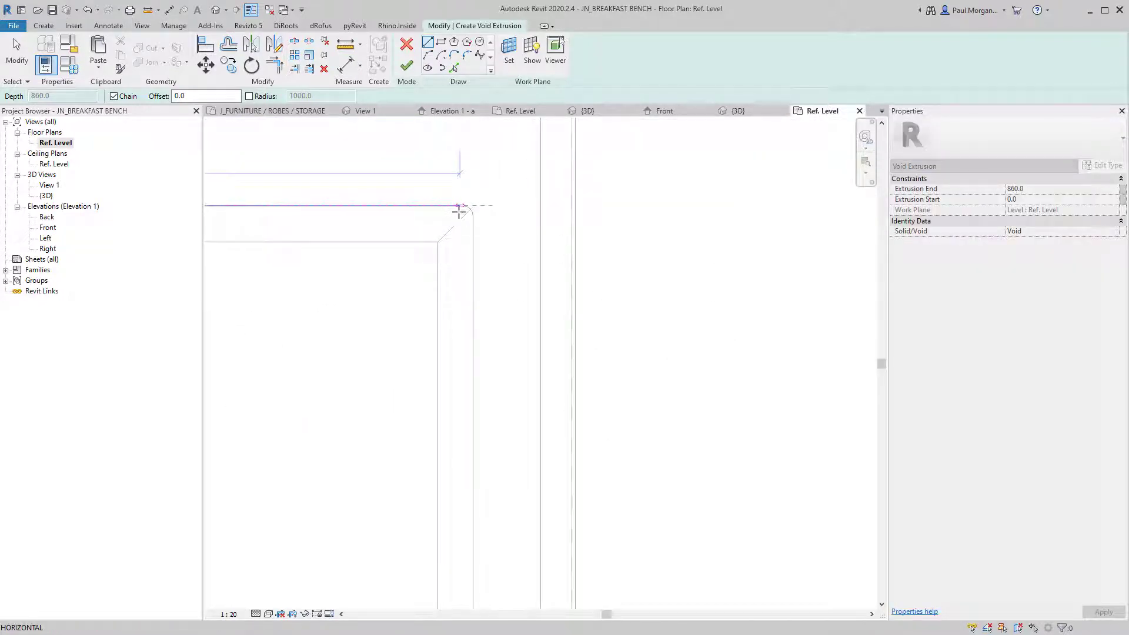
{"action": "scroll", "coordinate": [469, 290], "scroll_direction": "down", "scroll_amount": 3}
{"action": "middle_click_drag", "start_coordinate": [469, 517], "coordinate": [502, 338]}
{"action": "scroll", "coordinate": [498, 331], "scroll_direction": "up", "scroll_amount": 3}
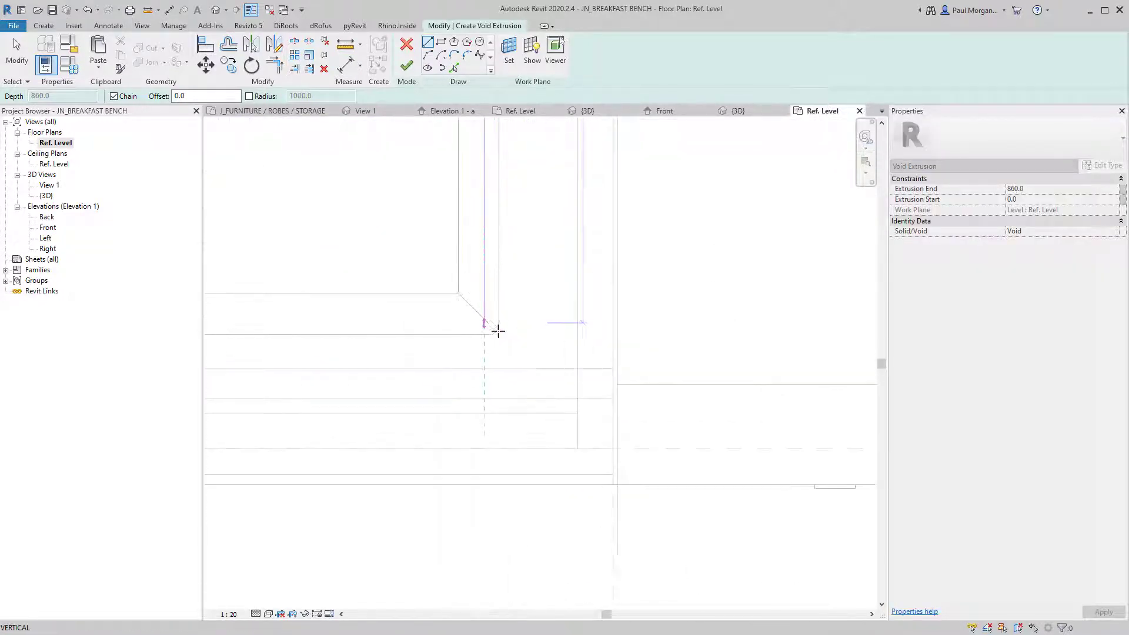
{"action": "left_click", "coordinate": [358, 337]}
{"action": "middle_click_drag", "start_coordinate": [358, 338], "coordinate": [627, 318]}
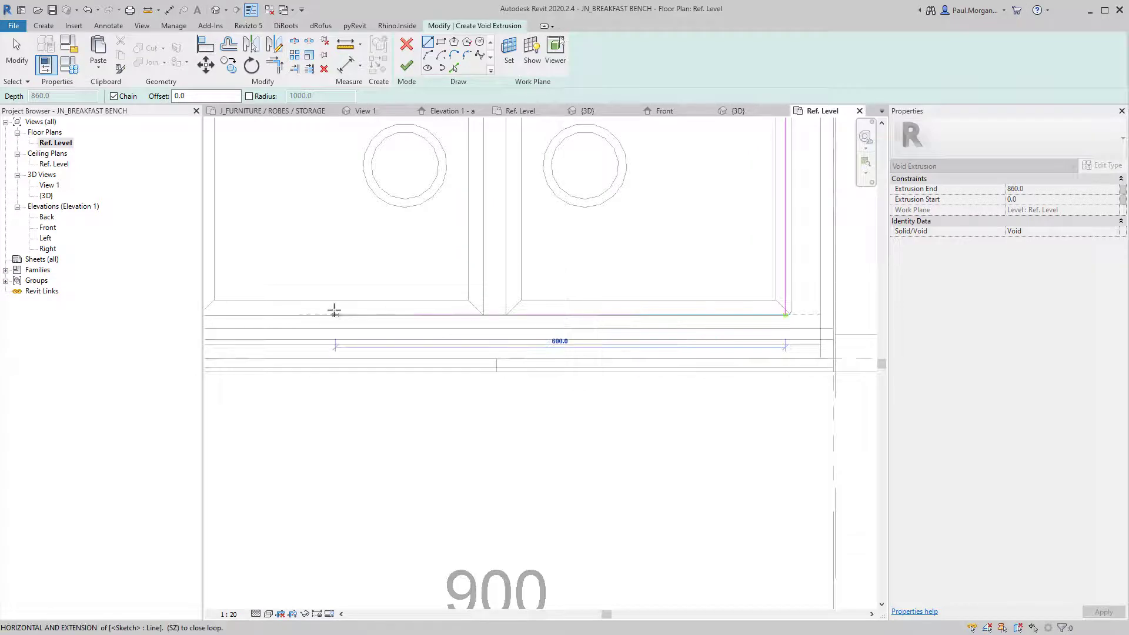
{"action": "middle_click_drag", "start_coordinate": [334, 312], "coordinate": [557, 328]}
{"action": "scroll", "coordinate": [428, 322], "scroll_direction": "up", "scroll_amount": 3}
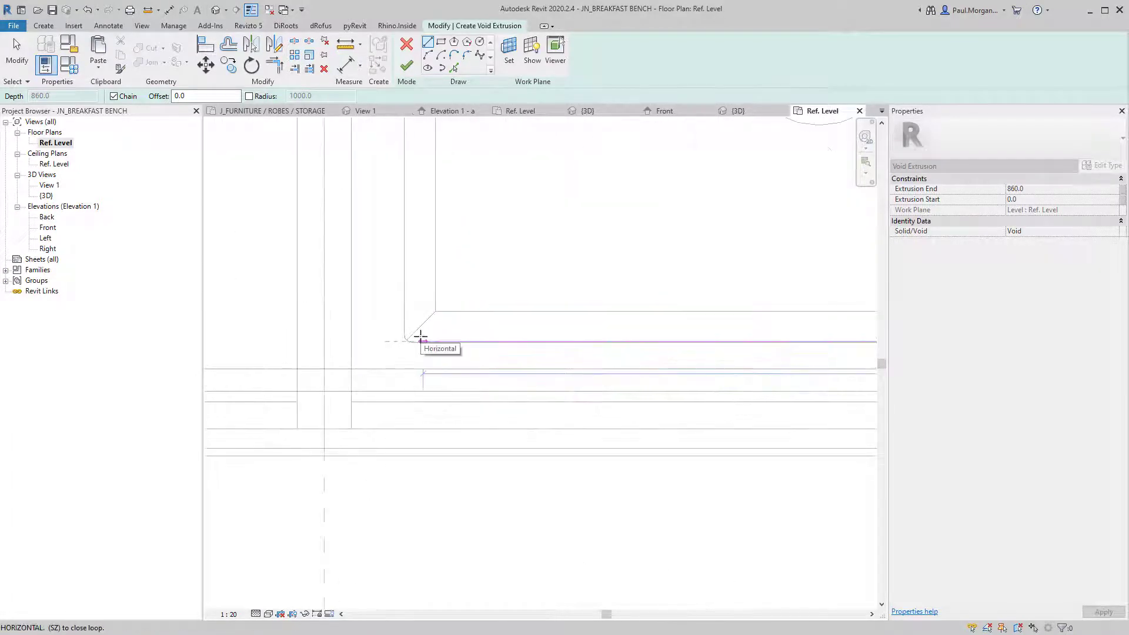
{"action": "scroll", "coordinate": [429, 182], "scroll_direction": "down", "scroll_amount": 3}
{"action": "middle_click_drag", "start_coordinate": [433, 129], "coordinate": [382, 420]}
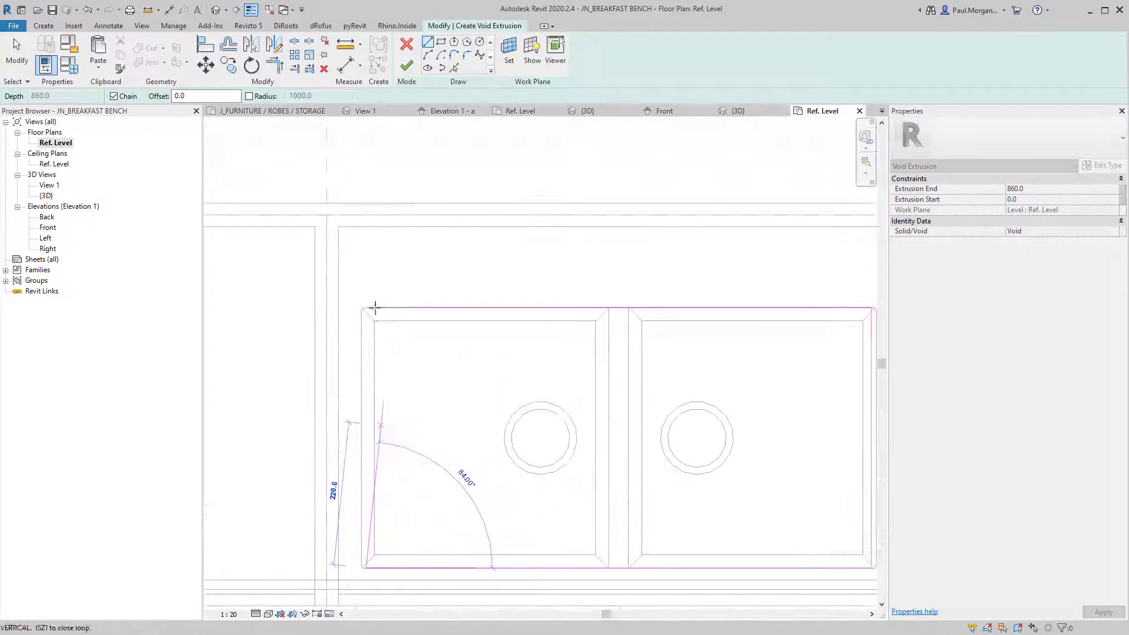
{"action": "scroll", "coordinate": [377, 307], "scroll_direction": "up", "scroll_amount": 3}
{"action": "left_click", "coordinate": [347, 317]}
{"action": "key", "text": "Escape"}
{"action": "key", "text": "Escape"}
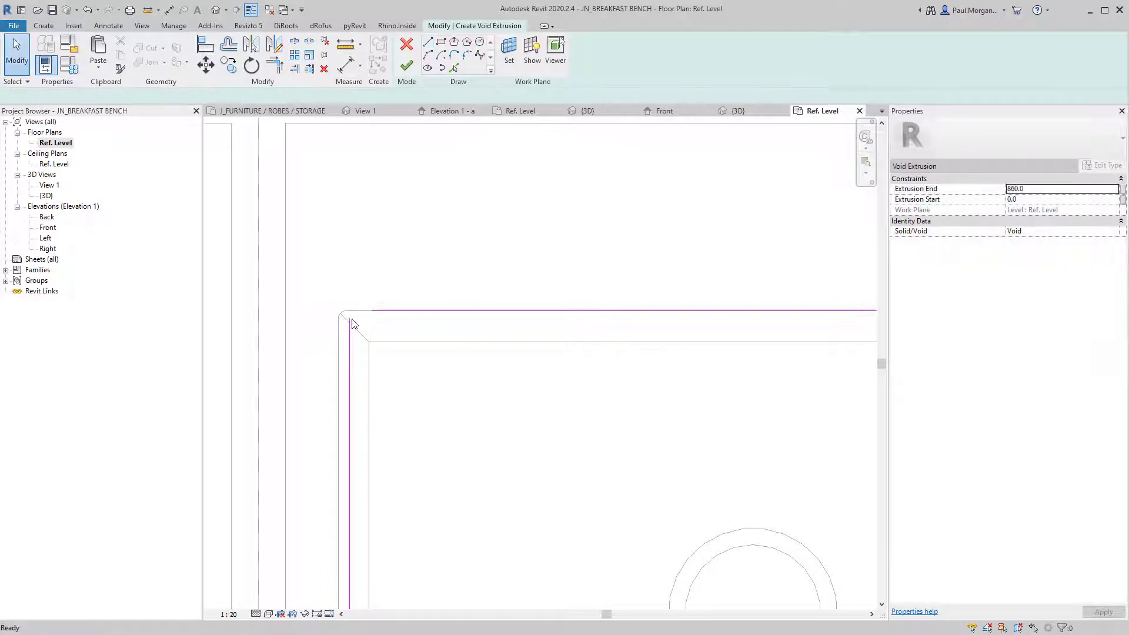
Nudge the outline's top, left, right and bottom edges outward, then finish the void.
{"action": "key", "text": "Escape"}
{"action": "left_click", "coordinate": [379, 311]}
{"action": "key", "text": "Down"}
{"action": "key", "text": "Down"}
{"action": "key", "text": "Down"}
{"action": "key", "text": "Down"}
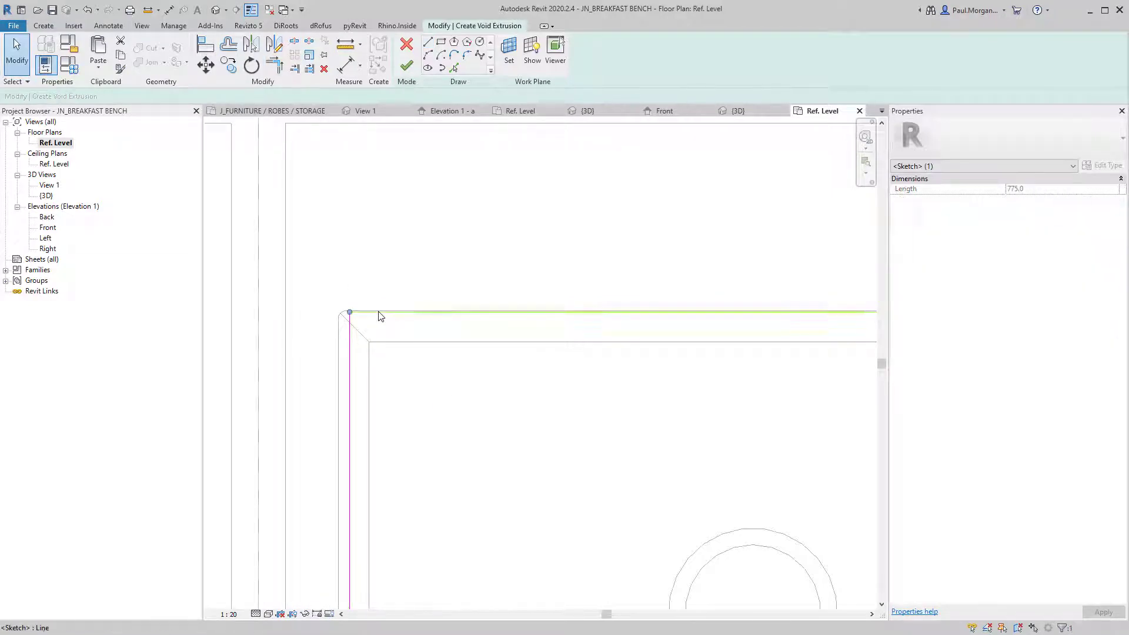
{"action": "left_click", "coordinate": [320, 353]}
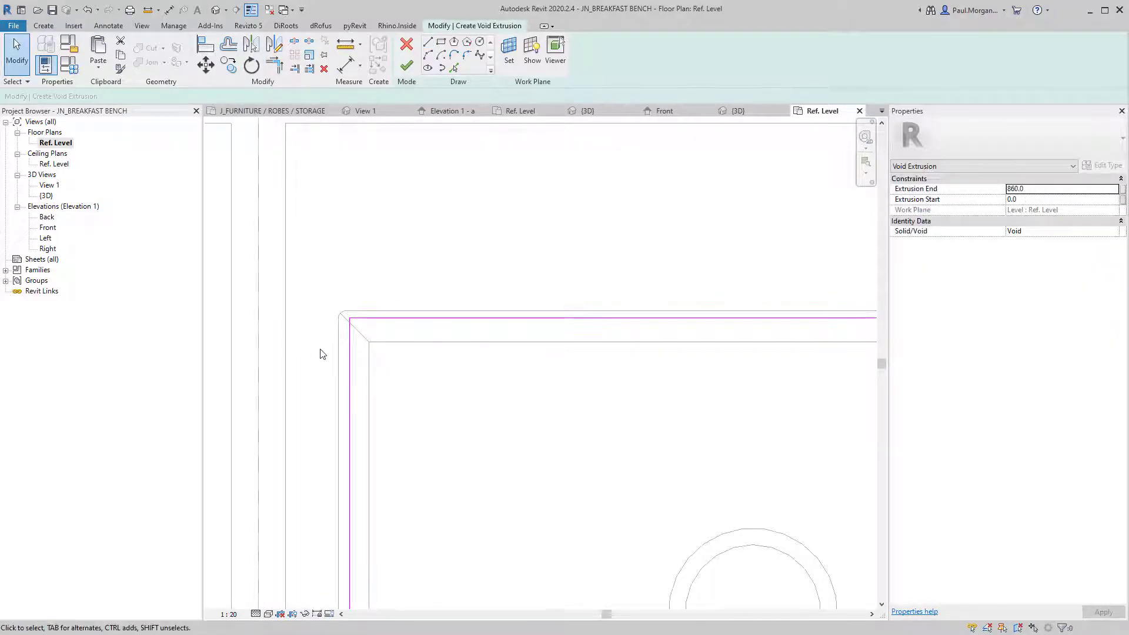
{"action": "left_click", "coordinate": [350, 359]}
{"action": "key", "text": "Left"}
{"action": "key", "text": "Left"}
{"action": "key", "text": "Left"}
{"action": "scroll", "coordinate": [349, 354], "scroll_direction": "down", "scroll_amount": 4}
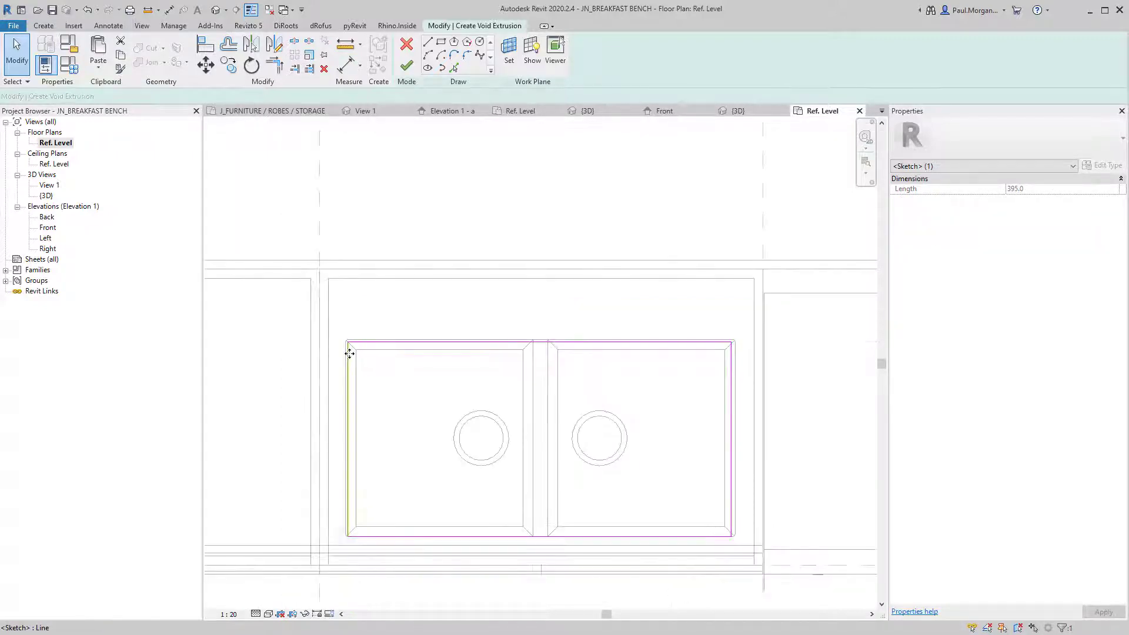
{"action": "left_click", "coordinate": [424, 385]}
{"action": "middle_click_drag", "start_coordinate": [656, 485], "coordinate": [570, 431]}
{"action": "scroll", "coordinate": [640, 435], "scroll_direction": "up", "scroll_amount": 4}
{"action": "left_click", "coordinate": [659, 442]}
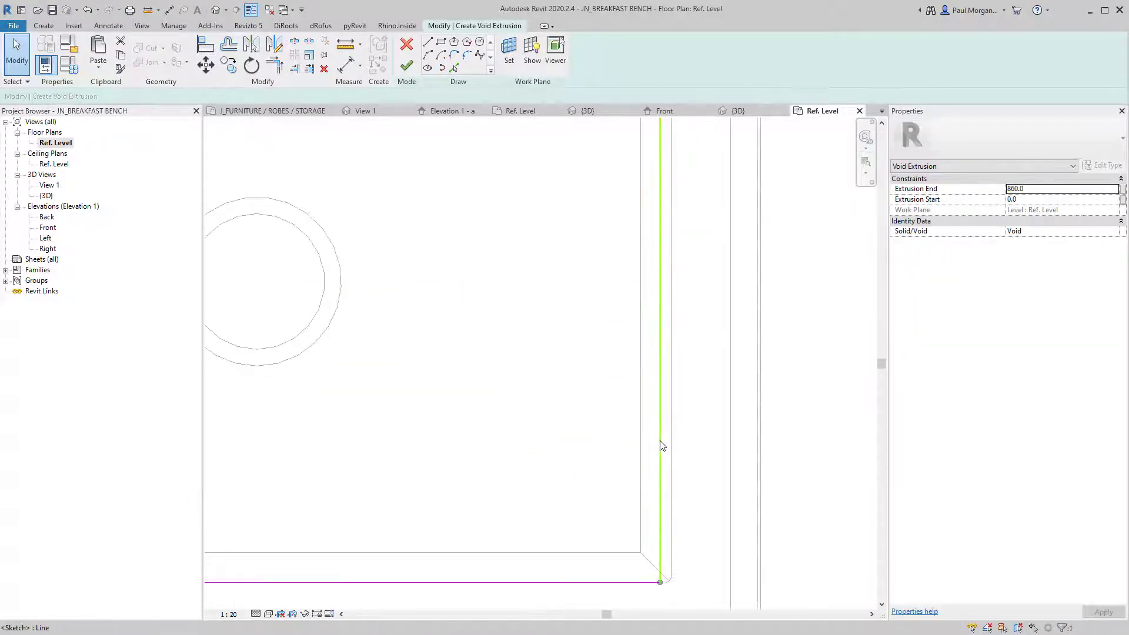
{"action": "key", "text": "Right"}
{"action": "key", "text": "Right"}
{"action": "left_click", "coordinate": [678, 469]}
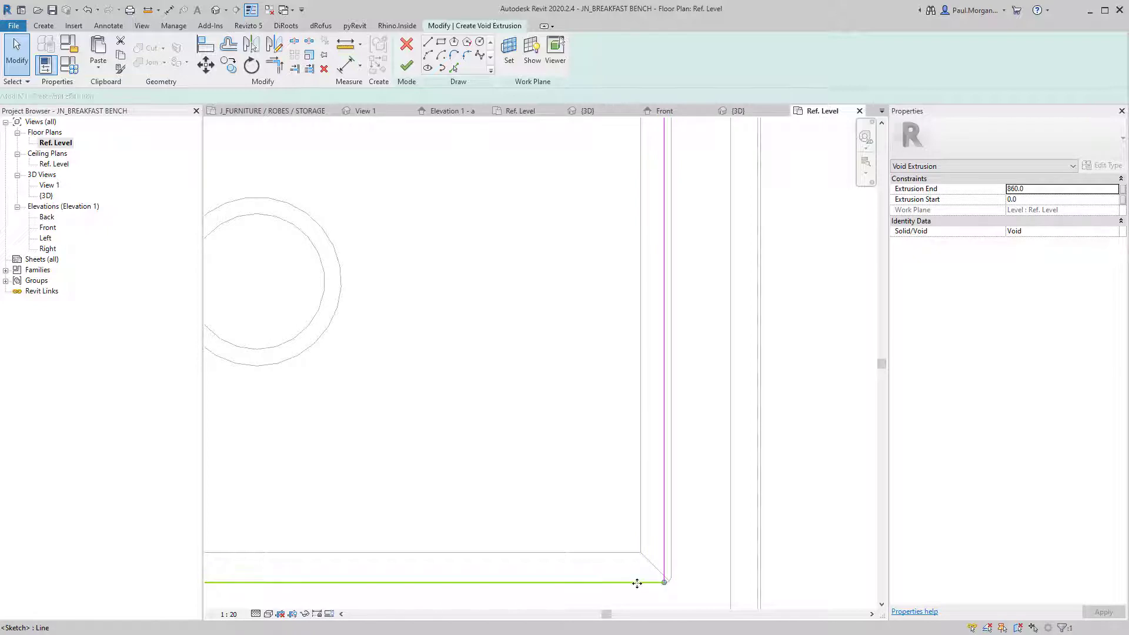
{"action": "left_click", "coordinate": [637, 582]}
{"action": "key", "text": "Up"}
{"action": "key", "text": "Up"}
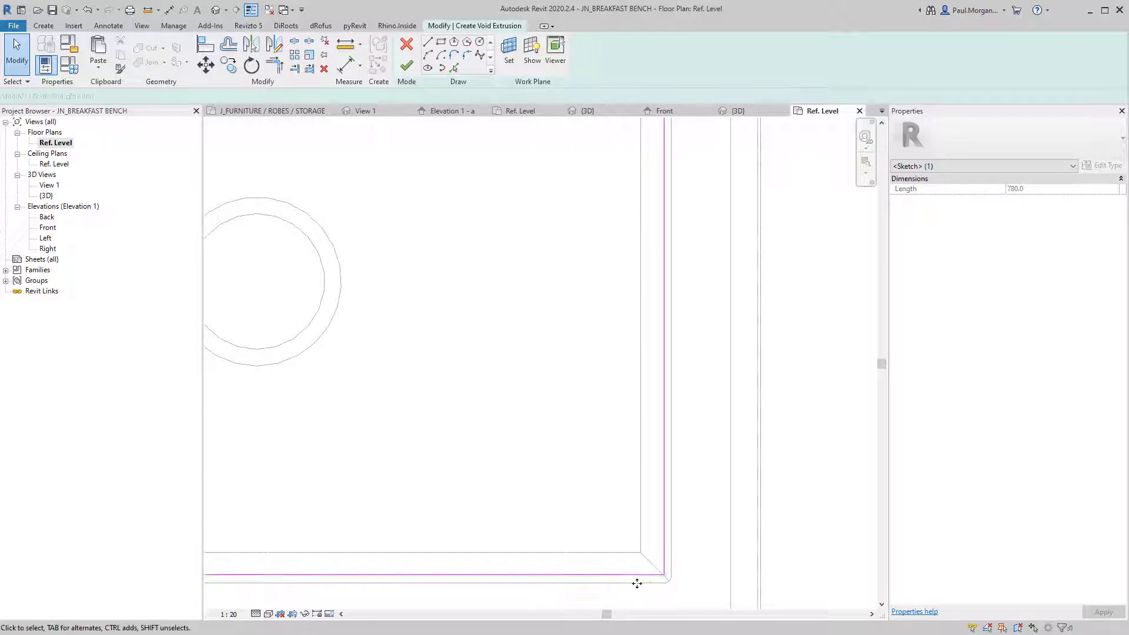
{"action": "scroll", "coordinate": [648, 577], "scroll_direction": "down", "scroll_amount": 4}
{"action": "middle_click_drag", "start_coordinate": [639, 508], "coordinate": [626, 350]}
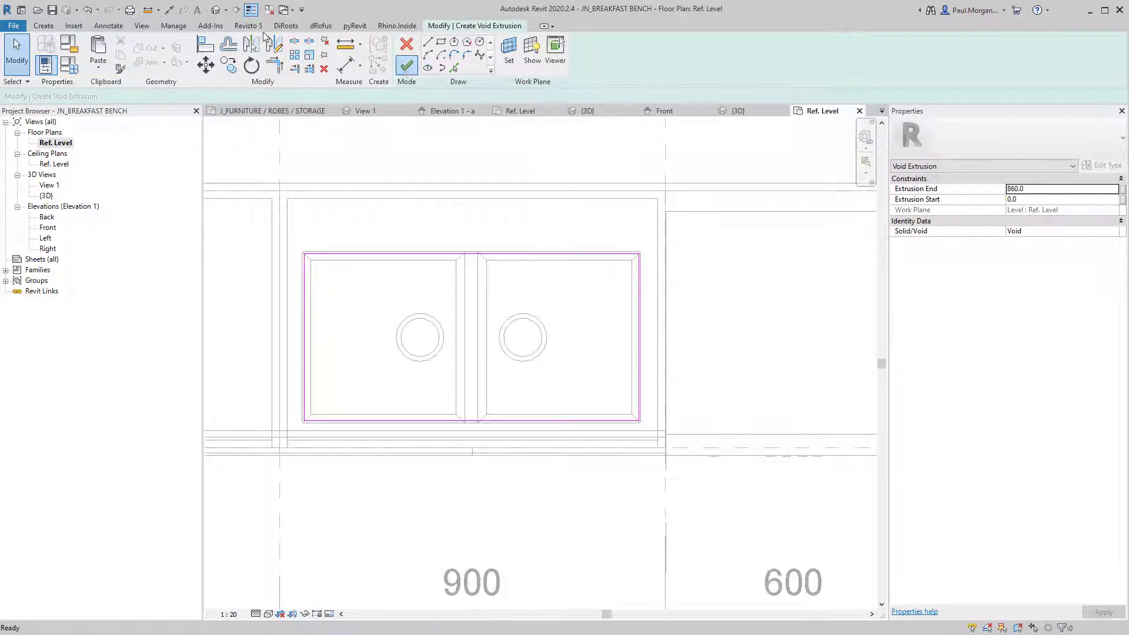
{"action": "left_click", "coordinate": [216, 10]}
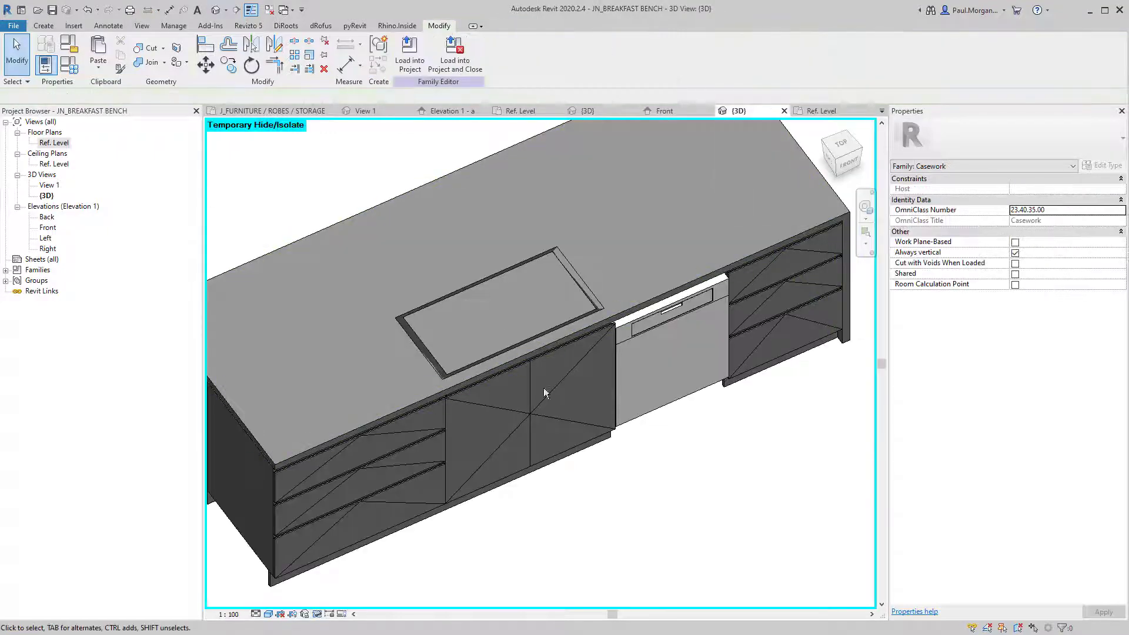
Resize the sink void, raising its bottom to 736.6 and lowering its top.
{"action": "middle_click_drag", "start_coordinate": [544, 389], "coordinate": [605, 178], "text": "shift"}
{"action": "left_click", "coordinate": [464, 407]}
{"action": "middle_click_drag", "start_coordinate": [488, 359], "coordinate": [555, 454], "text": "shift"}
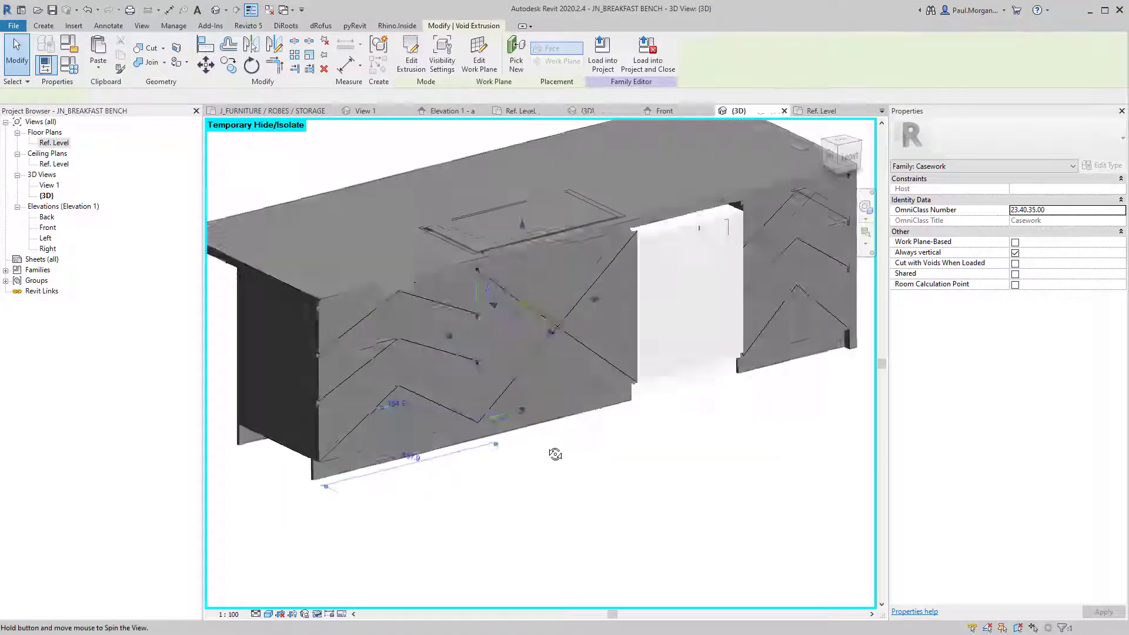
{"action": "left_click", "coordinate": [518, 415]}
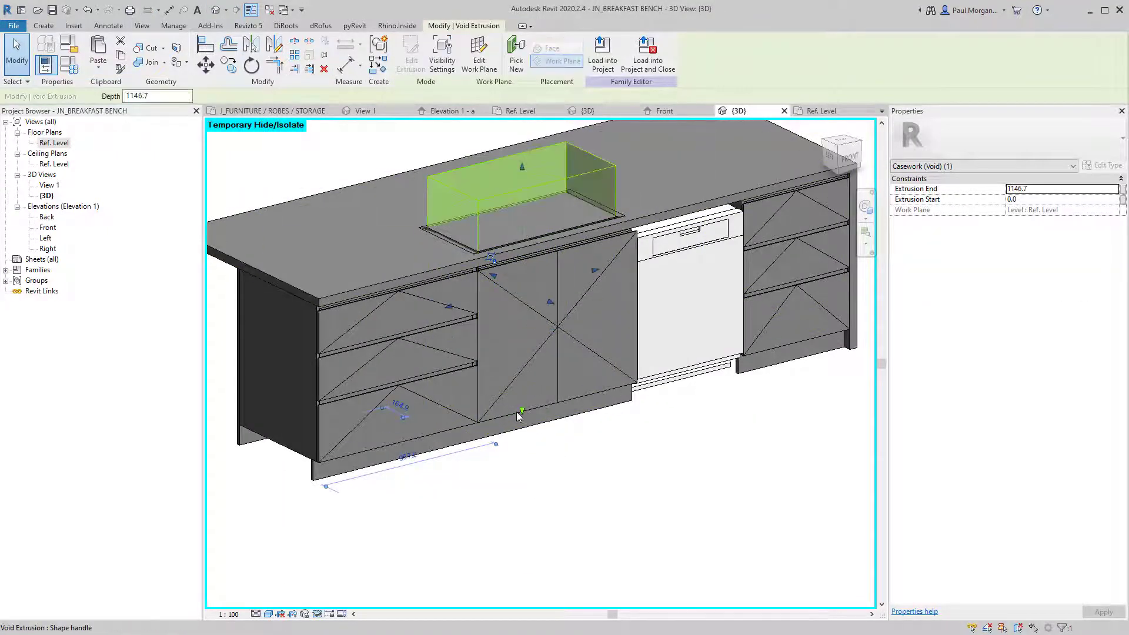
{"action": "left_click_drag", "start_coordinate": [522, 415], "coordinate": [523, 191]}
{"action": "middle_click_drag", "start_coordinate": [522, 197], "coordinate": [444, 261], "text": "shift"}
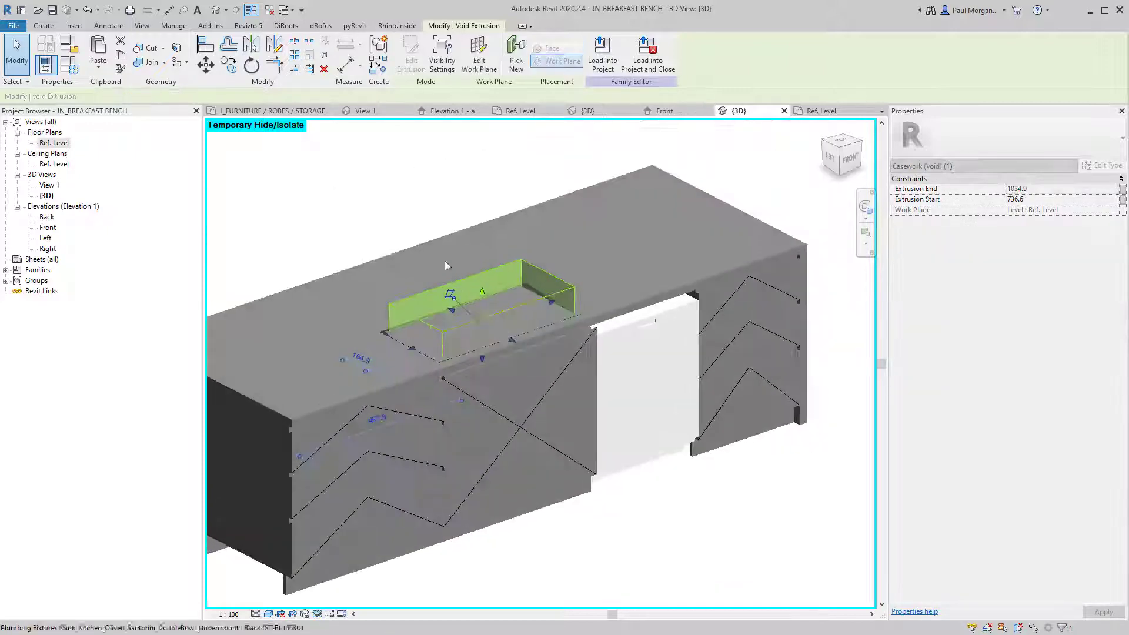
{"action": "left_click", "coordinate": [396, 207]}
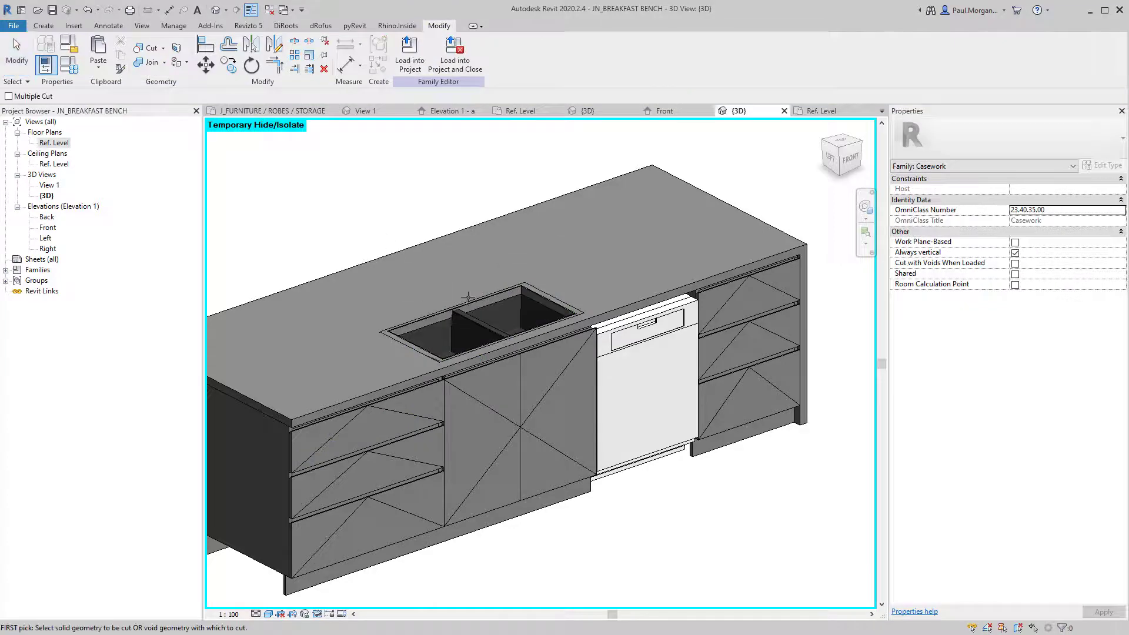
Look down into the sink cutout, checking the void extrusion from the sink's left side.
{"action": "middle_click_drag", "start_coordinate": [503, 343], "coordinate": [506, 397], "text": "shift"}
{"action": "key", "text": "Escape"}
{"action": "scroll", "coordinate": [507, 291], "scroll_direction": "up", "scroll_amount": 3}
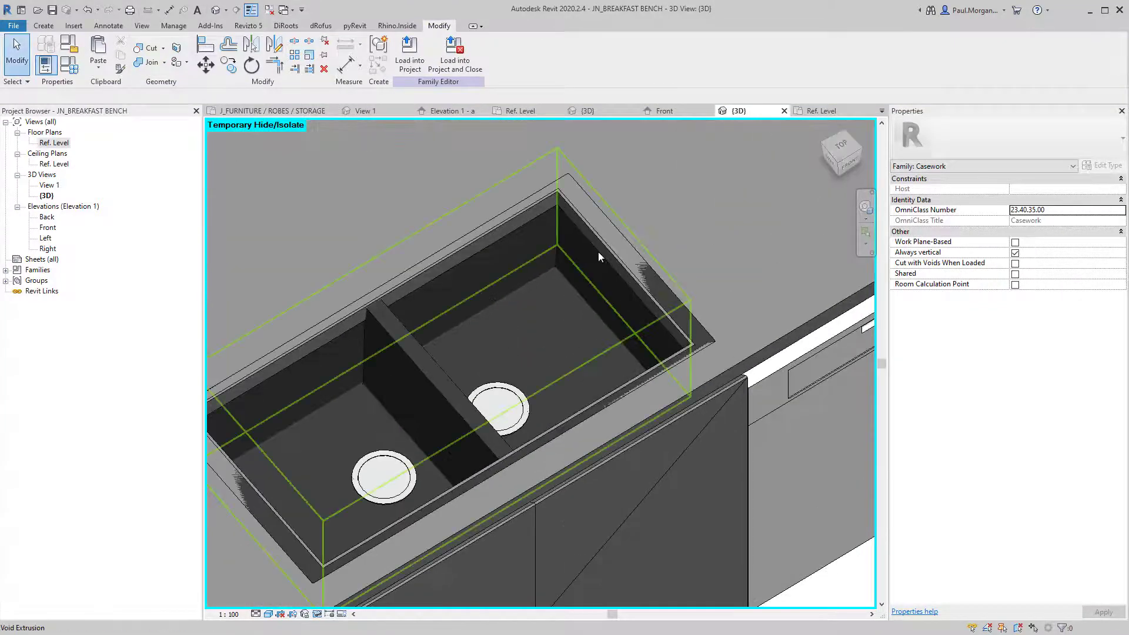
{"action": "left_click", "coordinate": [598, 253]}
{"action": "middle_click_drag", "start_coordinate": [546, 311], "coordinate": [617, 270], "text": "shift"}
{"action": "key", "text": "Escape"}
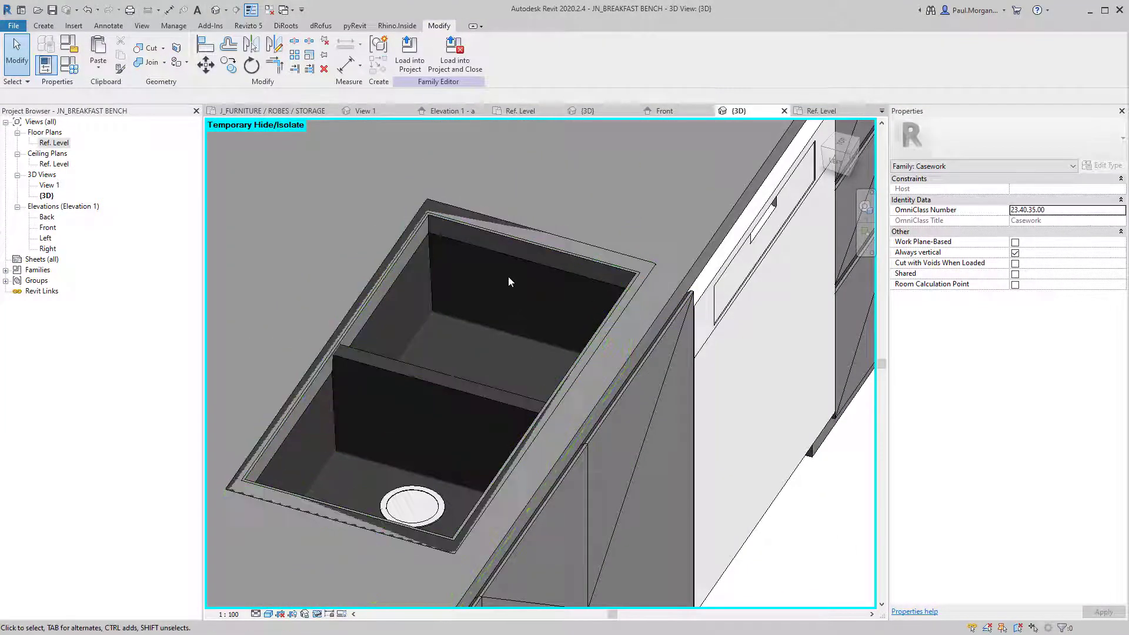
{"action": "left_click", "coordinate": [499, 255]}
{"action": "key", "text": "Escape"}
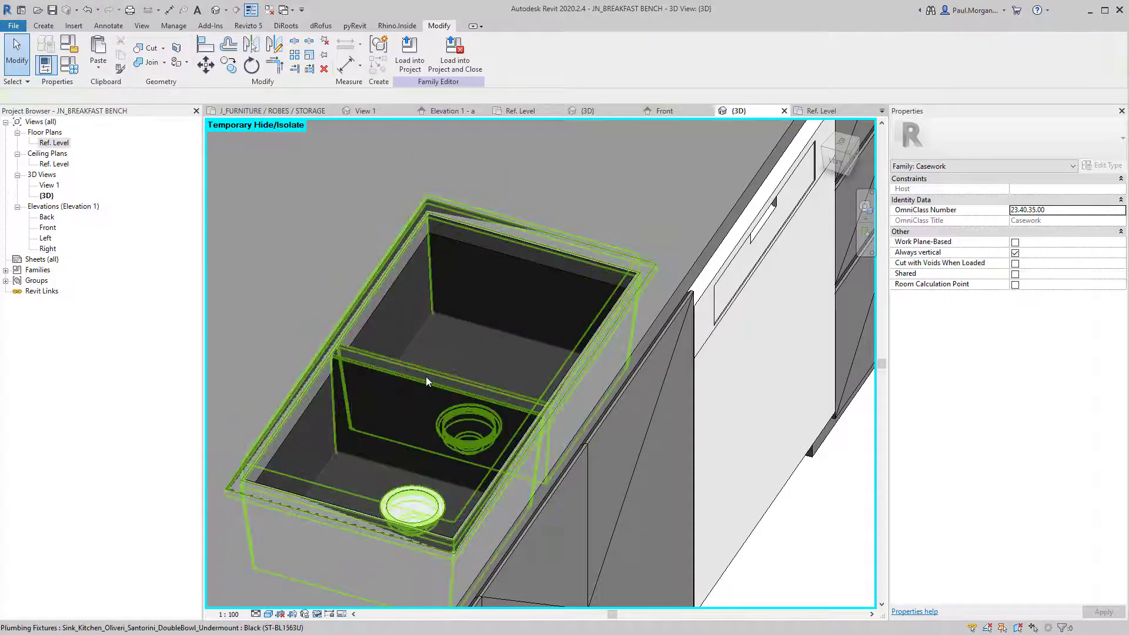
Set the double-bowl sink's Manufacturer_Height From FFL to 880.0.
{"action": "left_click", "coordinate": [426, 376]}
{"action": "scroll", "coordinate": [426, 377], "scroll_direction": "down", "scroll_amount": 2}
{"action": "left_click", "coordinate": [1057, 254]}
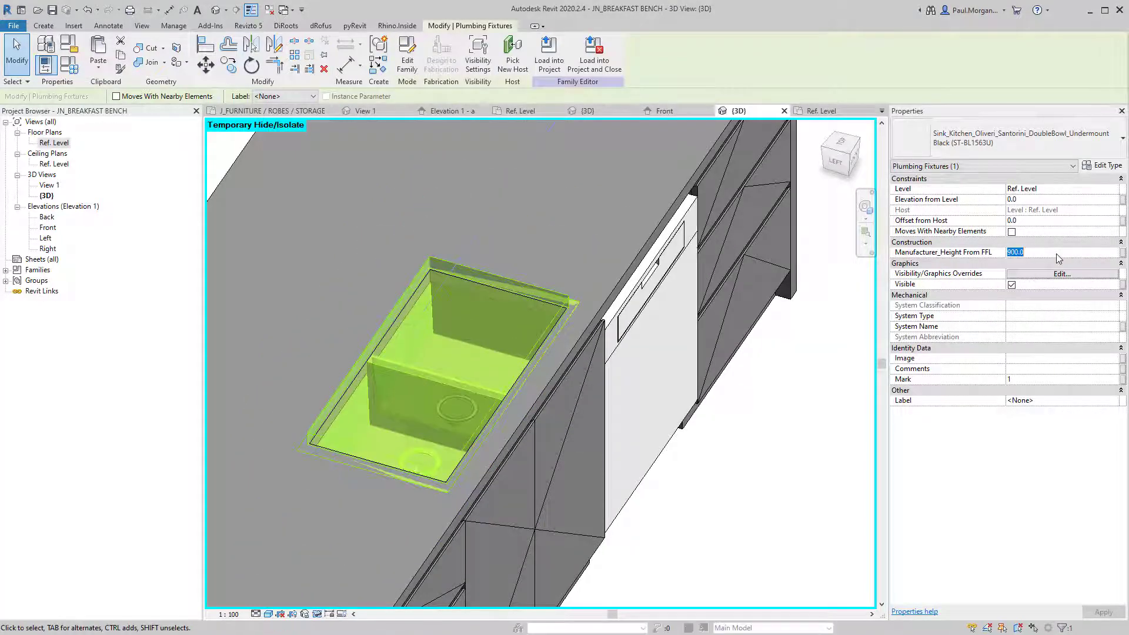
{"action": "left_click", "coordinate": [832, 276]}
Orbit around the bench to look down over the sink opening.
{"action": "middle_click_drag", "start_coordinate": [651, 468], "coordinate": [451, 297], "text": "shift"}
{"action": "middle_click_drag", "start_coordinate": [592, 288], "coordinate": [672, 419], "text": "shift"}
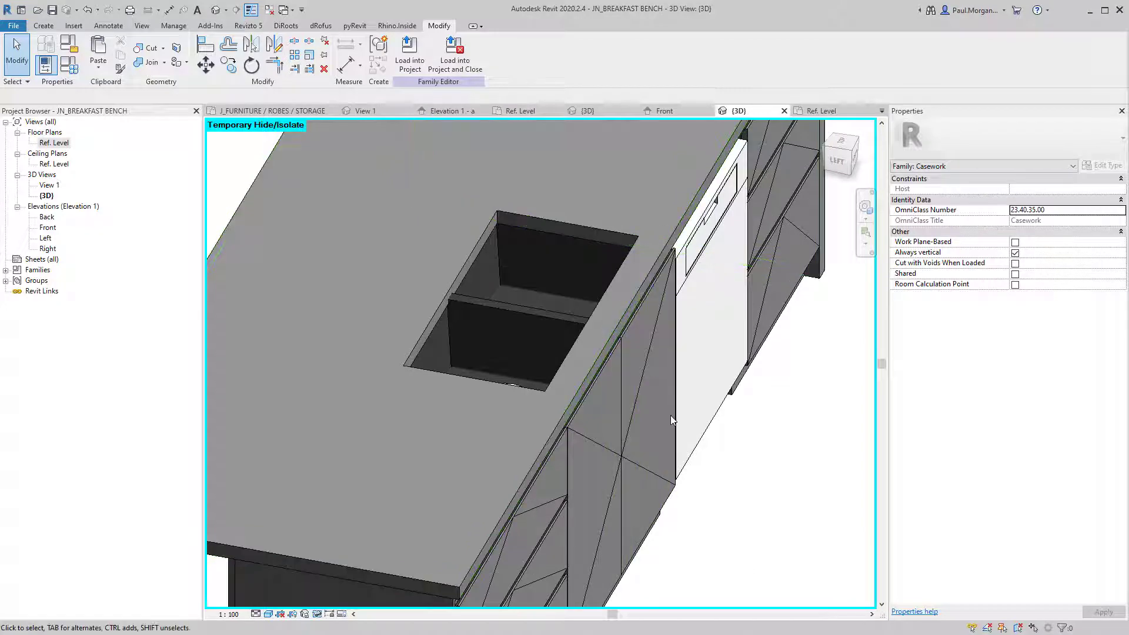
{"action": "middle_click_drag", "start_coordinate": [630, 253], "coordinate": [591, 341], "text": "shift"}
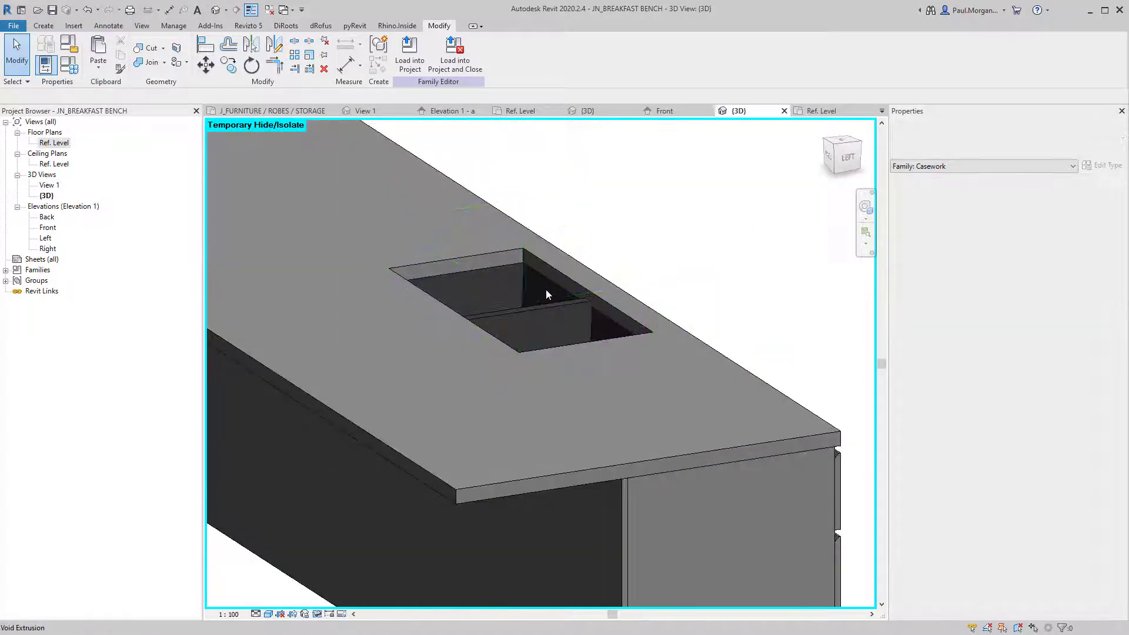
{"action": "middle_click_drag", "start_coordinate": [548, 285], "coordinate": [588, 414], "text": "shift"}
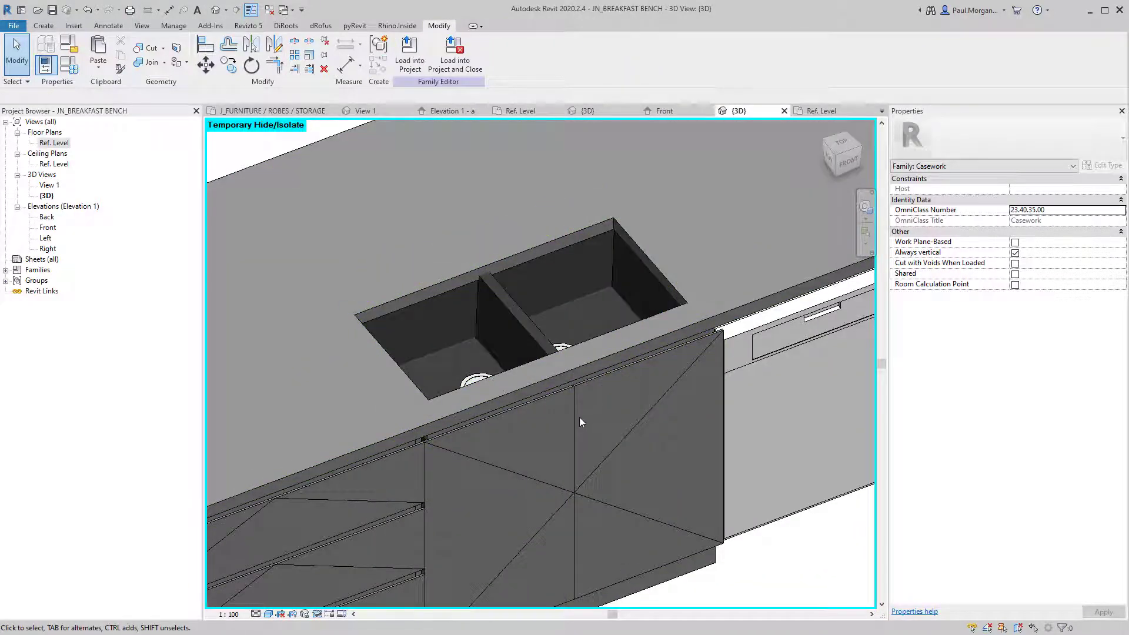
Temporarily hide the right cabinet door under the sink to inspect inside, then restore it.
{"action": "left_click", "coordinate": [580, 422]}
{"action": "left_click", "coordinate": [563, 442], "text": "ctrl"}
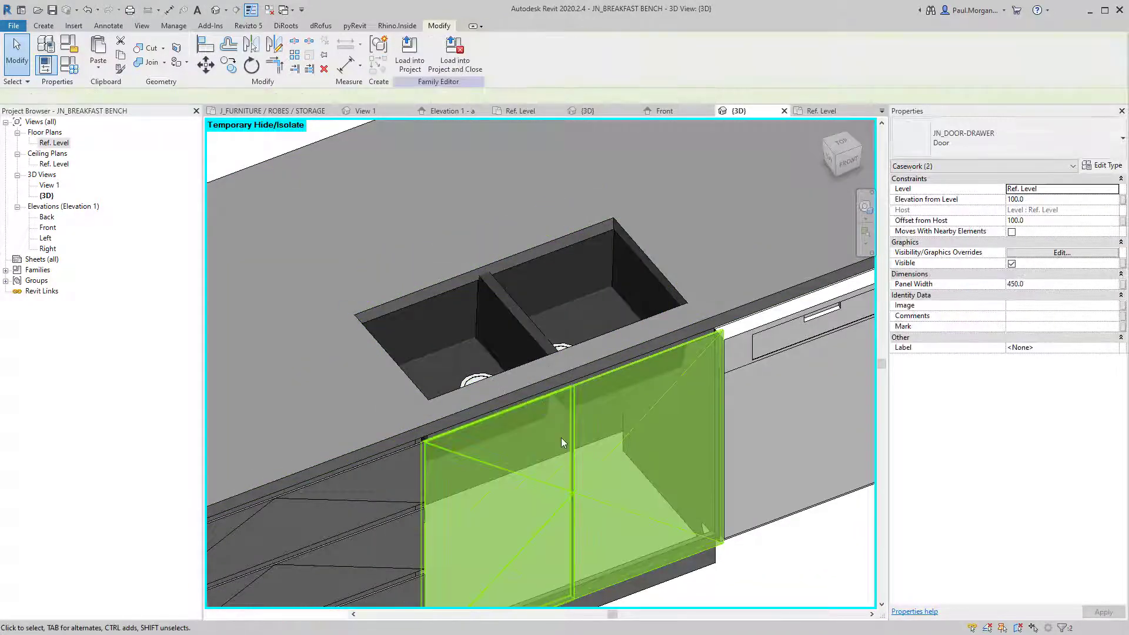
{"action": "key", "text": "Escape"}
{"action": "middle_click_drag", "start_coordinate": [561, 438], "coordinate": [601, 406], "text": "shift"}
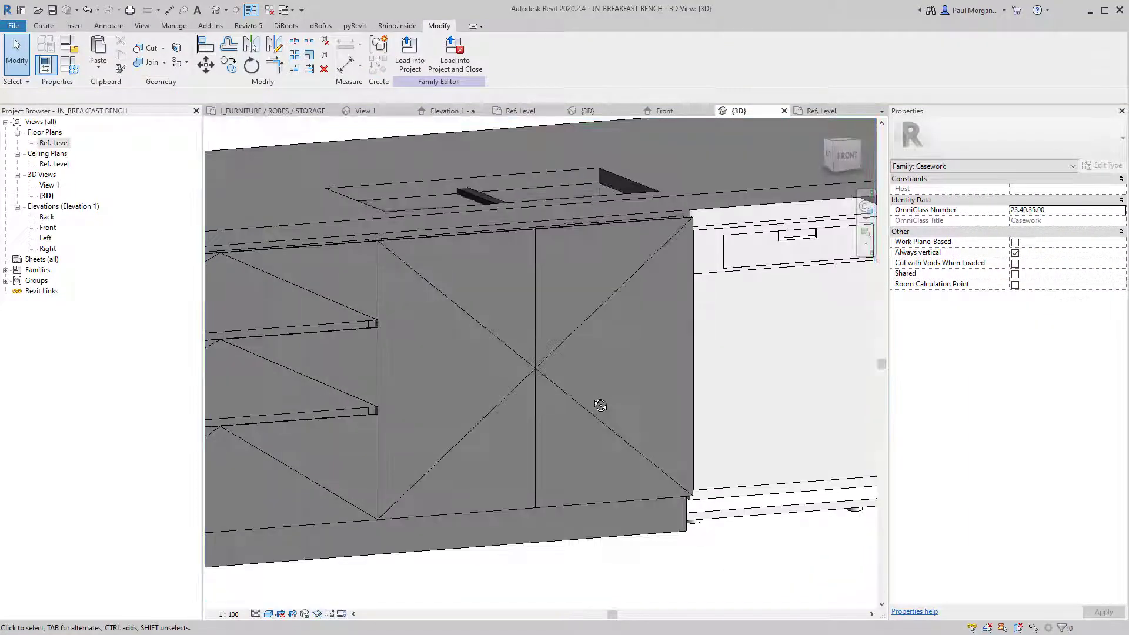
{"action": "left_click", "coordinate": [552, 351]}
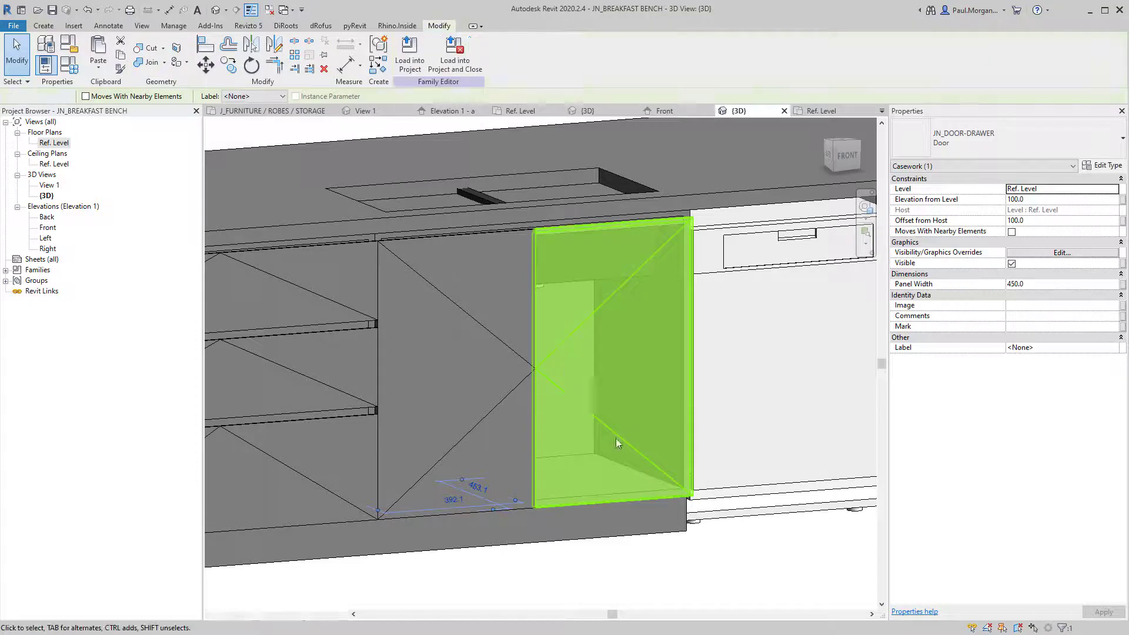
{"action": "key", "text": "h"}
{"action": "key", "text": "h"}
{"action": "mouse_move", "coordinate": [604, 443]}
{"action": "middle_mouse_down", "text": "shift"}
{"action": "mouse_move", "coordinate": [494, 452]}
{"action": "mouse_move", "coordinate": [478, 323]}
{"action": "mouse_move", "coordinate": [570, 373]}
{"action": "mouse_move", "coordinate": [455, 437]}
{"action": "mouse_move", "coordinate": [509, 406]}
{"action": "mouse_move", "coordinate": [610, 450]}
{"action": "middle_mouse_up", "text": "shift"}
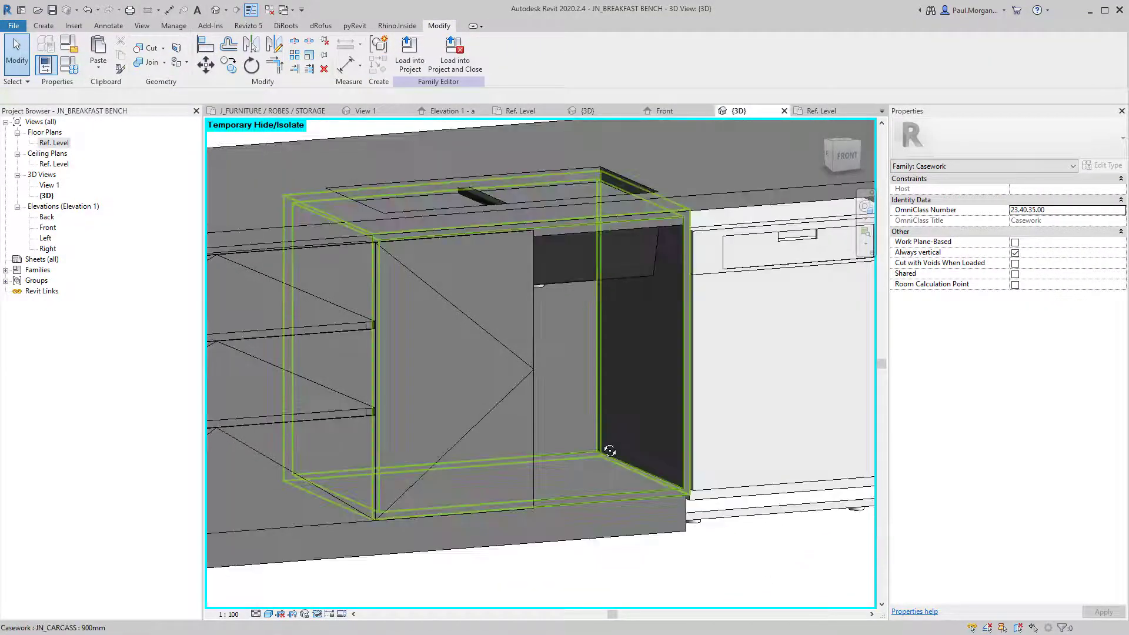
{"action": "key", "text": "h"}
{"action": "key", "text": "r"}
Inspect the sink void, double-bowl sink and 900mm carcass, briefly hiding and restoring the carcass.
{"action": "middle_click_drag", "start_coordinate": [525, 392], "coordinate": [515, 321], "text": "shift"}
{"action": "middle_click_drag", "start_coordinate": [455, 217], "coordinate": [504, 298], "text": "shift"}
{"action": "left_click", "coordinate": [495, 238]}
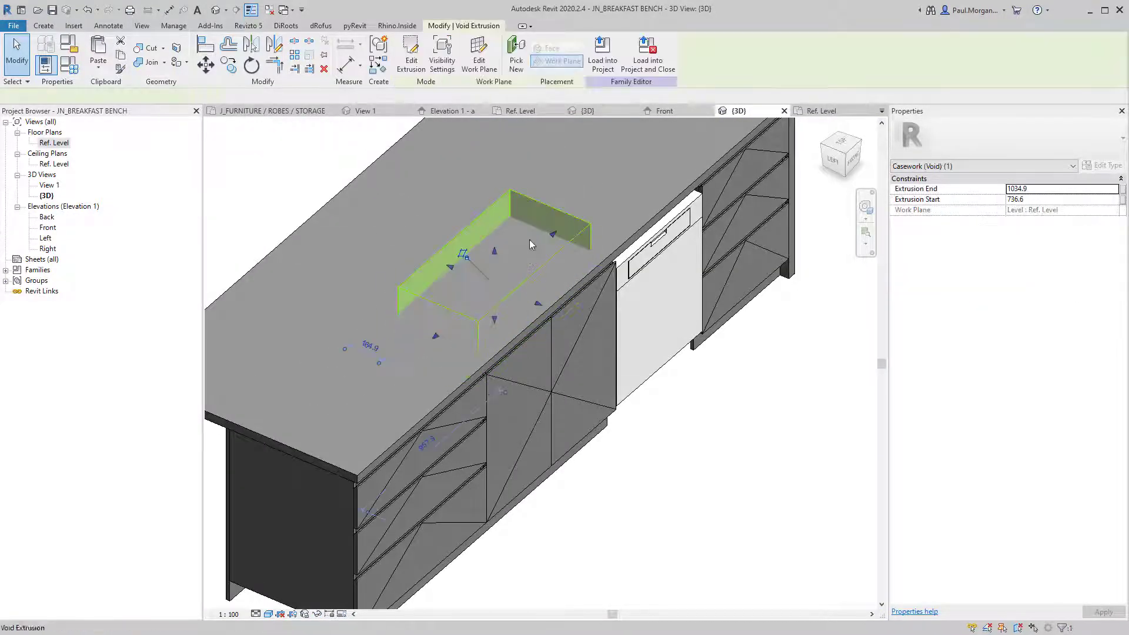
{"action": "left_click", "coordinate": [558, 245]}
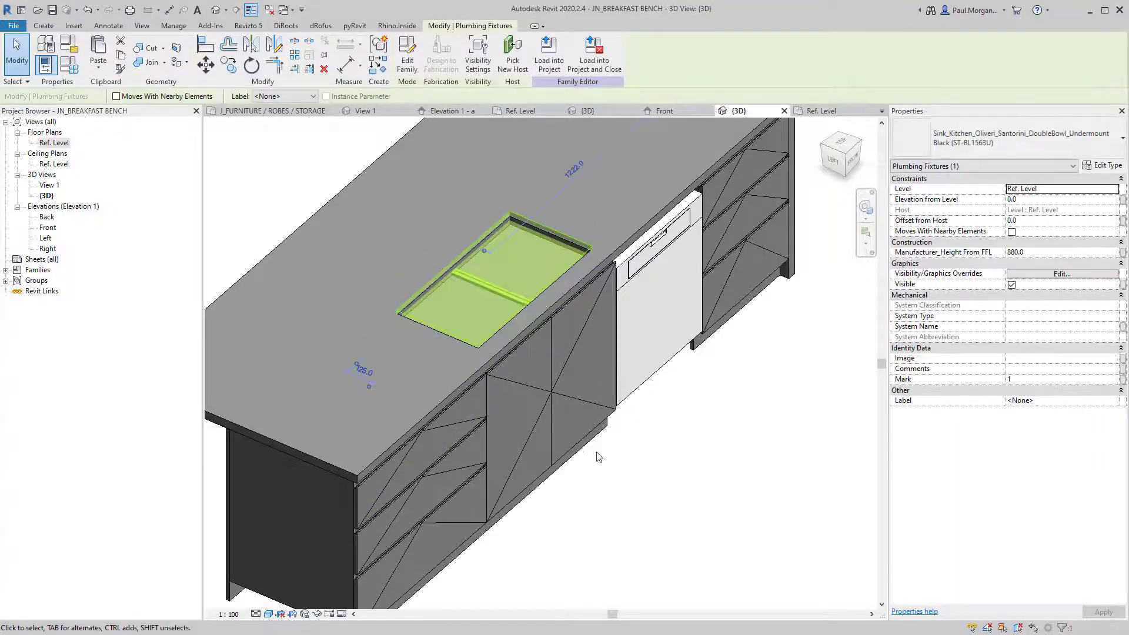
{"action": "middle_click_drag", "start_coordinate": [553, 530], "coordinate": [447, 486], "text": "shift"}
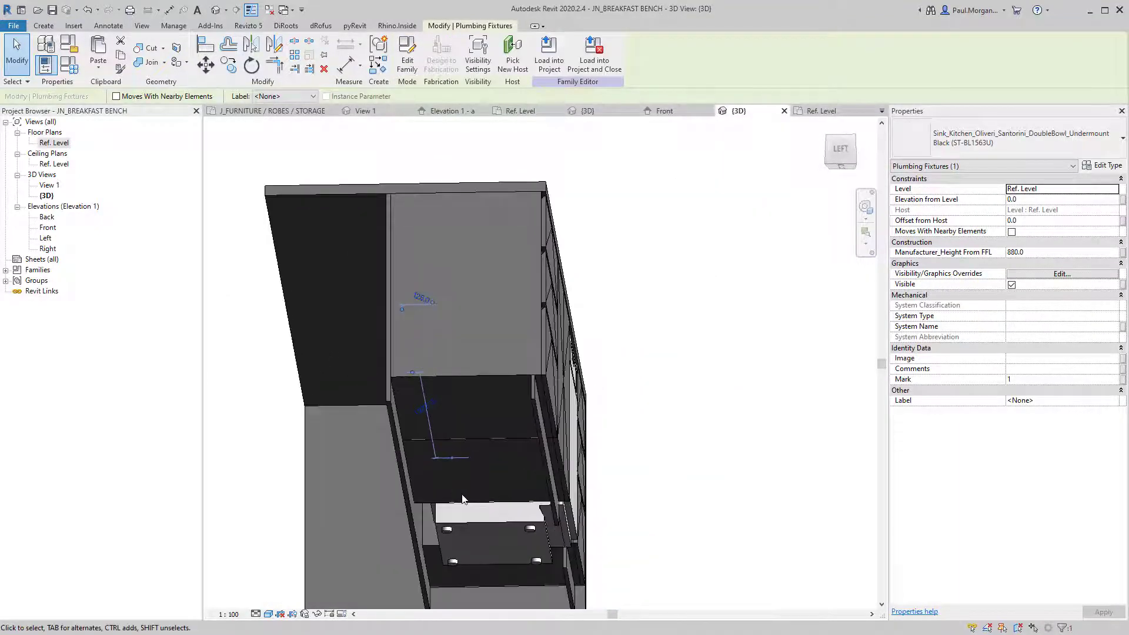
{"action": "left_click", "coordinate": [460, 505]}
{"action": "middle_click_drag", "start_coordinate": [593, 350], "coordinate": [449, 281], "text": "shift"}
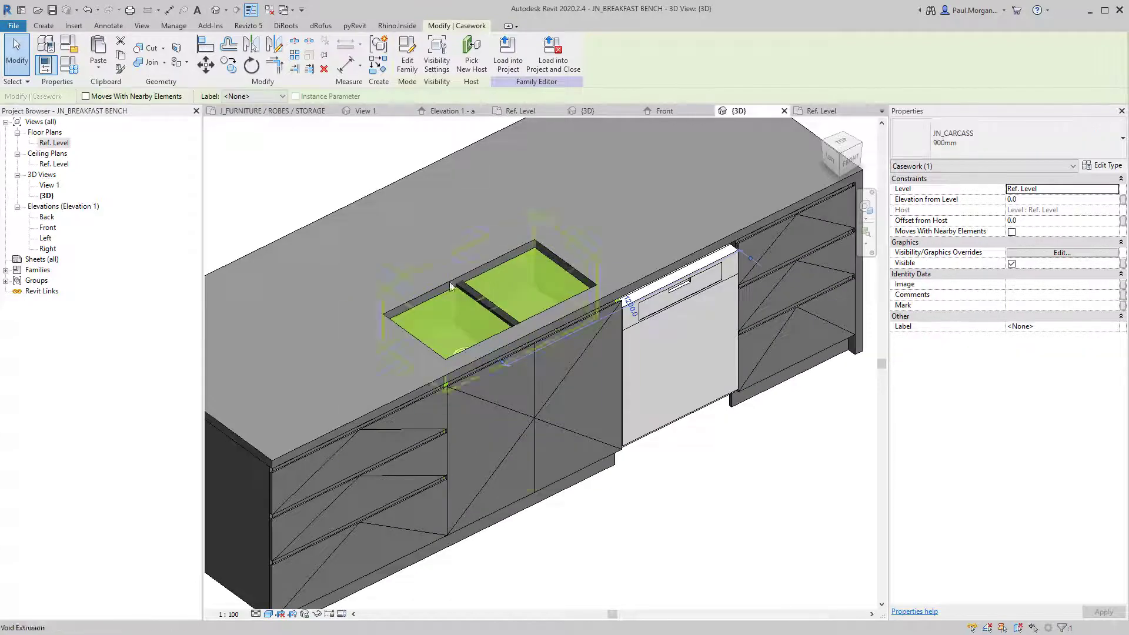
{"action": "key", "text": "h"}
{"action": "key", "text": "h"}
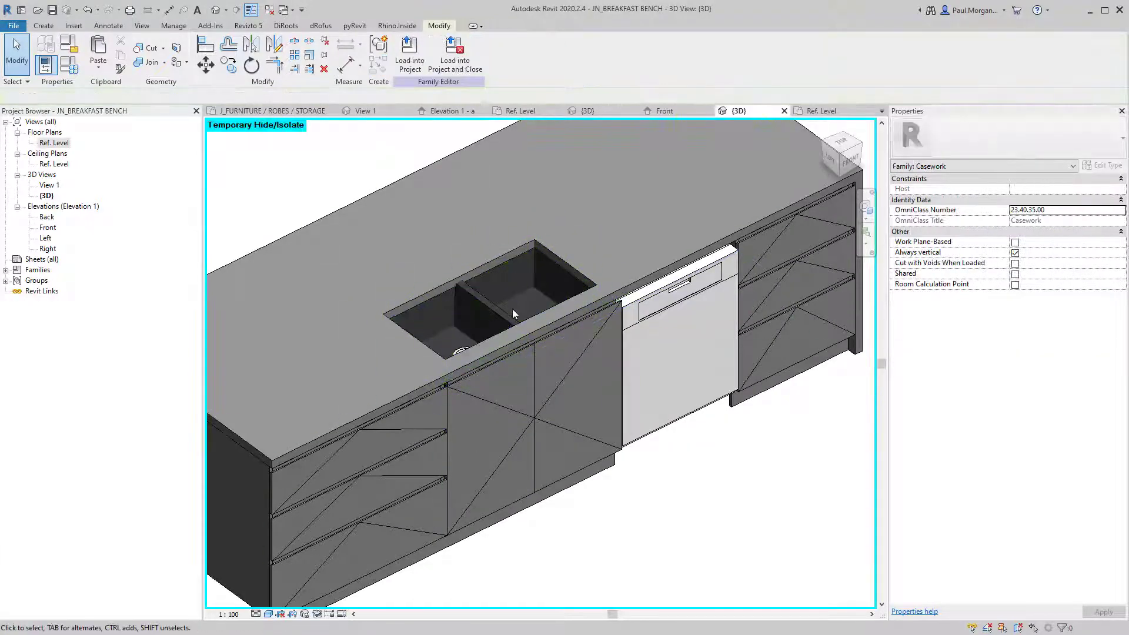
{"action": "key", "text": "ctrl+z"}
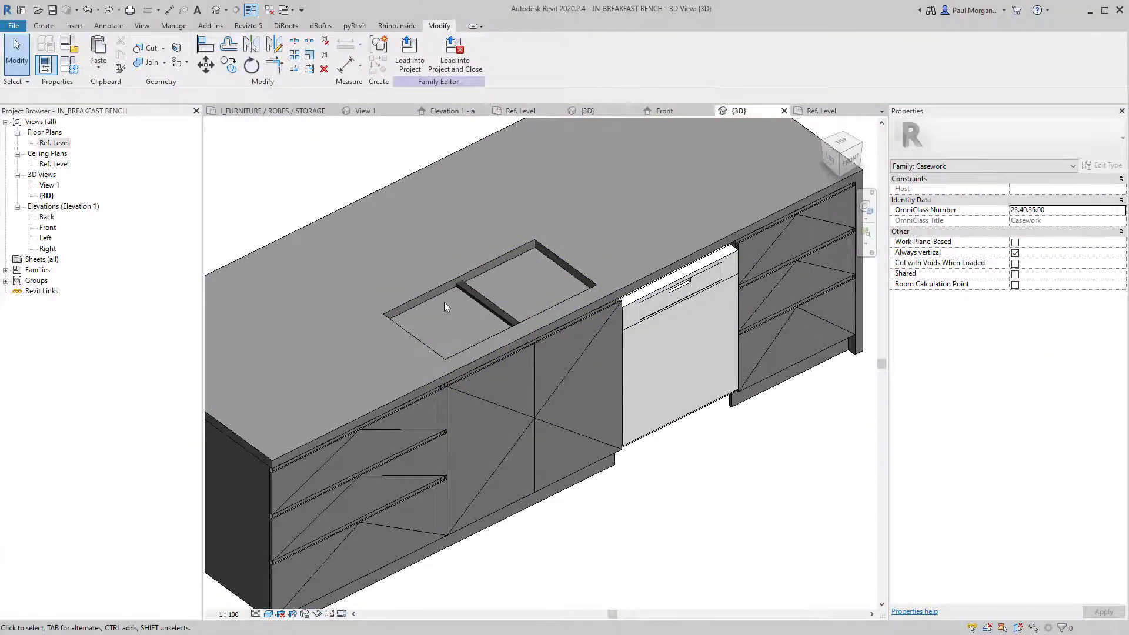
{"action": "middle_click_drag", "start_coordinate": [492, 487], "coordinate": [474, 454], "text": "shift"}
{"action": "left_click", "coordinate": [461, 481]}
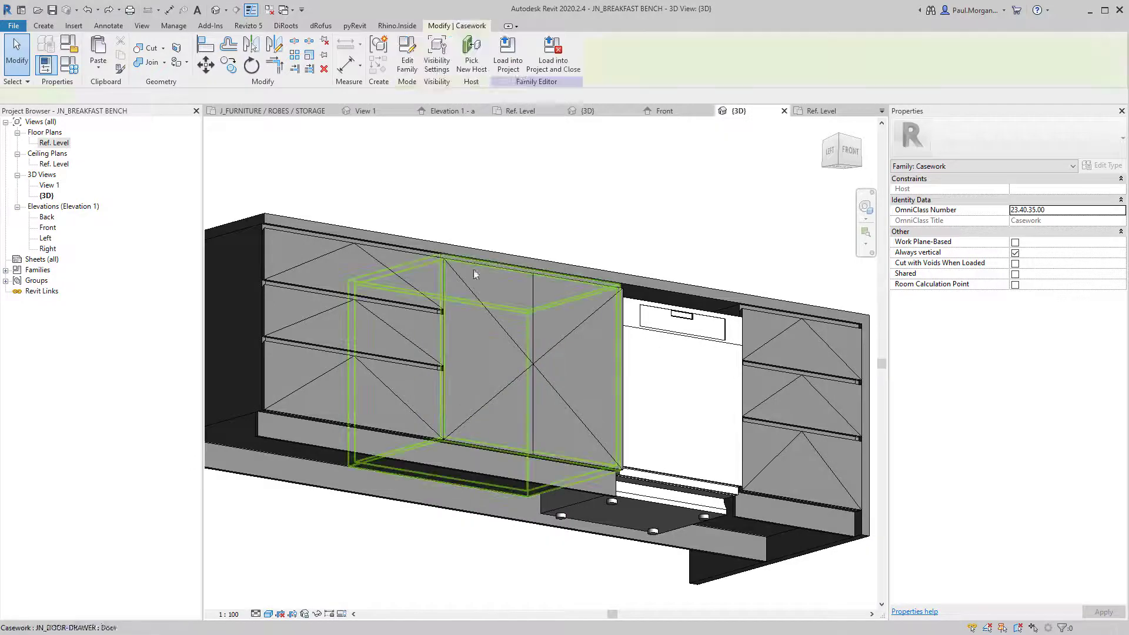
{"action": "middle_click_drag", "start_coordinate": [474, 275], "coordinate": [475, 450], "text": "shift"}
Cut the countertop with the sink void using Cut Geometry.
{"action": "left_click", "coordinate": [438, 59]}
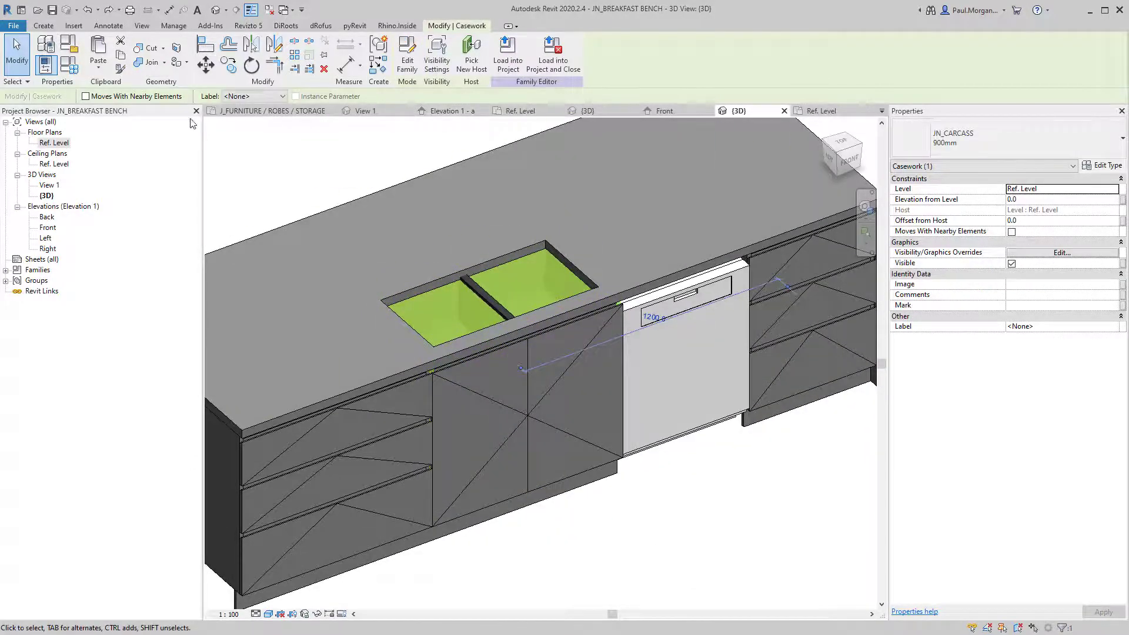
{"action": "left_click", "coordinate": [150, 52]}
{"action": "left_click", "coordinate": [451, 294]}
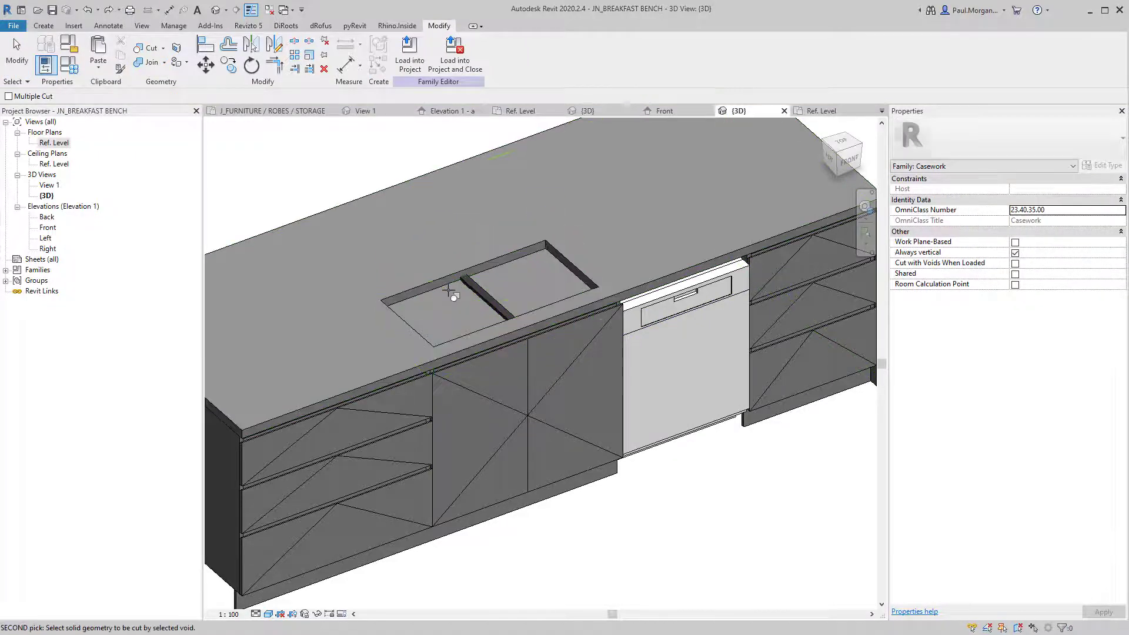
{"action": "left_click", "coordinate": [450, 289]}
Check the sink and carcass from underneath the bench.
{"action": "middle_click_drag", "start_coordinate": [417, 550], "coordinate": [630, 247], "text": "shift"}
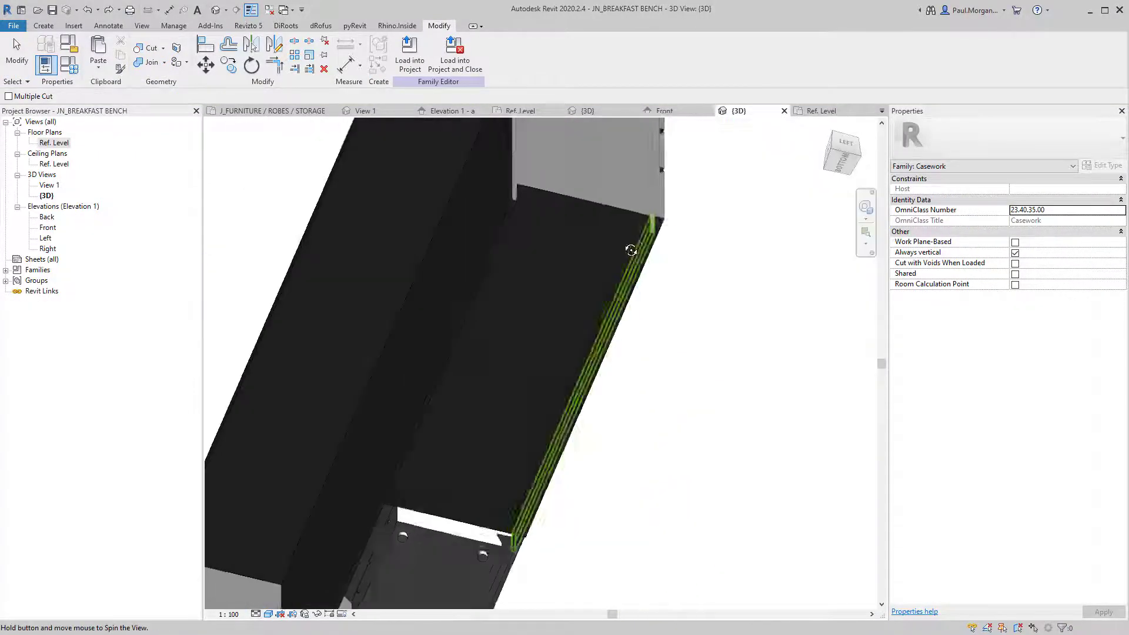
{"action": "left_click", "coordinate": [492, 351]}
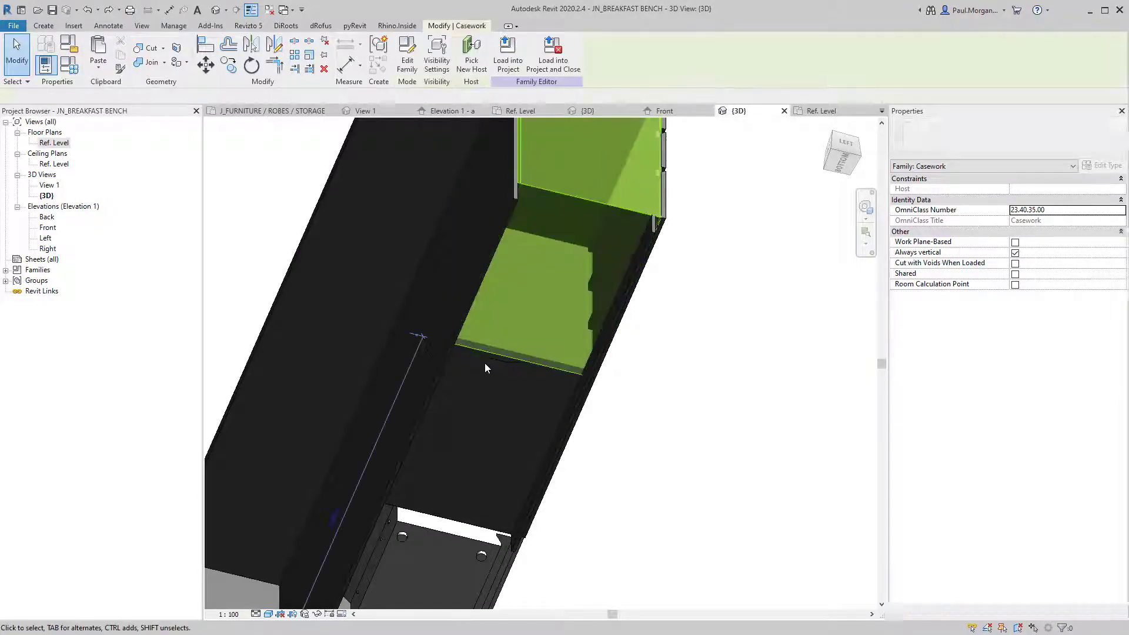
{"action": "key", "text": "Escape"}
{"action": "left_click", "coordinate": [492, 355]}
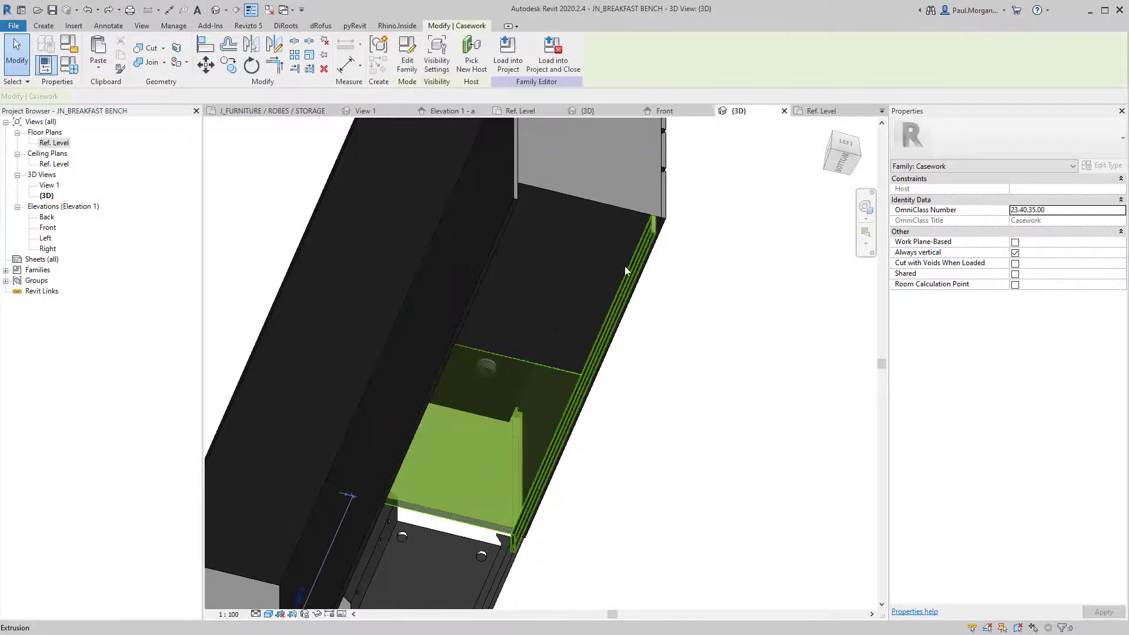
{"action": "middle_click_drag", "start_coordinate": [624, 266], "coordinate": [477, 331], "text": "shift"}
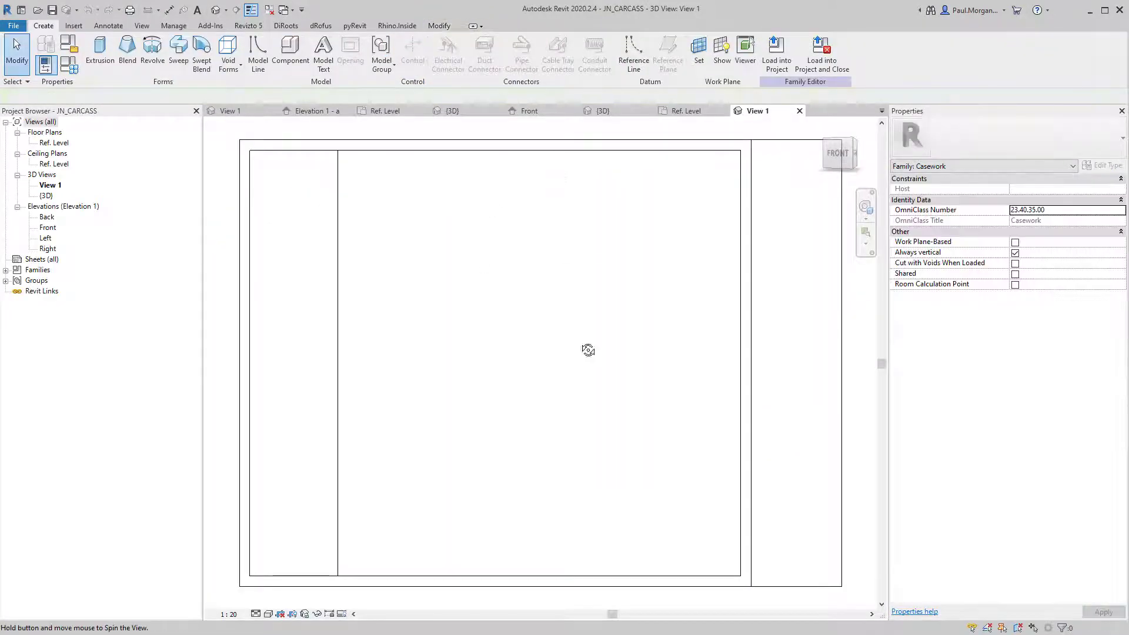
Enable Cut with Voids When Loaded and Shared in JN_CARCASS's Family Category and Parameters.
{"action": "middle_click_drag", "start_coordinate": [588, 350], "coordinate": [423, 255], "text": "shift"}
{"action": "key", "text": "f"}
{"action": "key", "text": "t"}
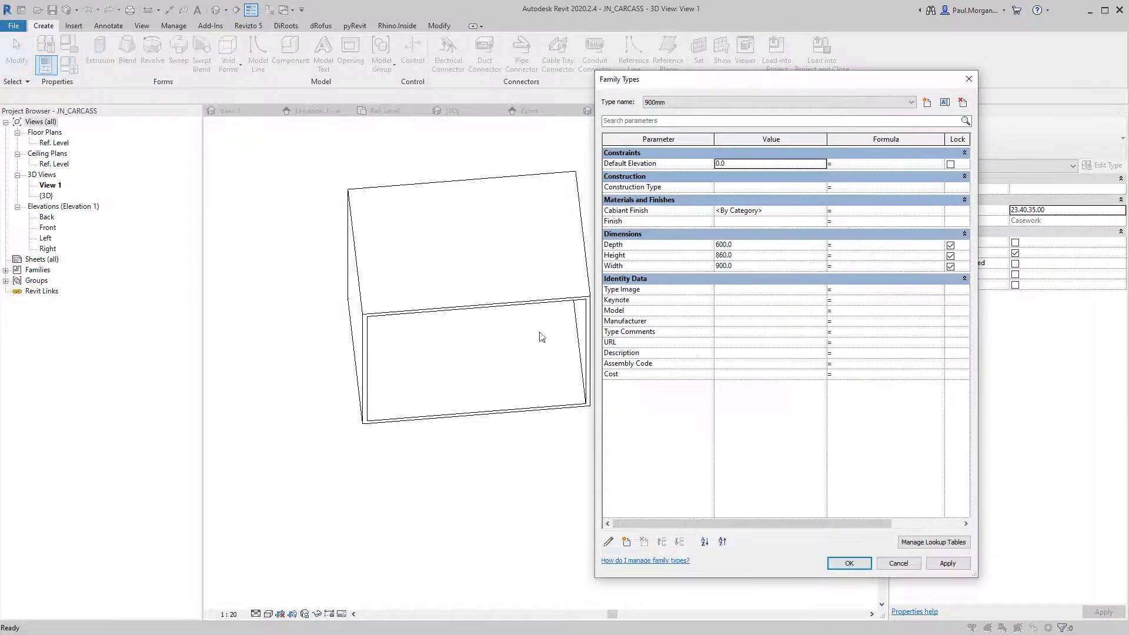
{"action": "key", "text": "Escape"}
{"action": "key", "text": "f"}
{"action": "key", "text": "c"}
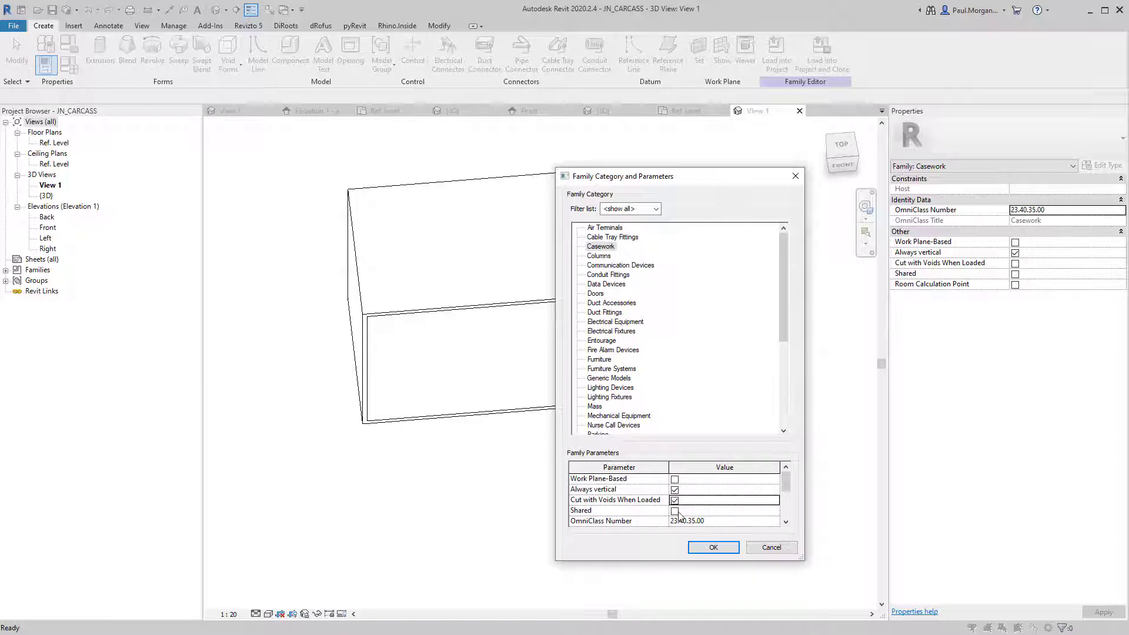
{"action": "left_click", "coordinate": [727, 552]}
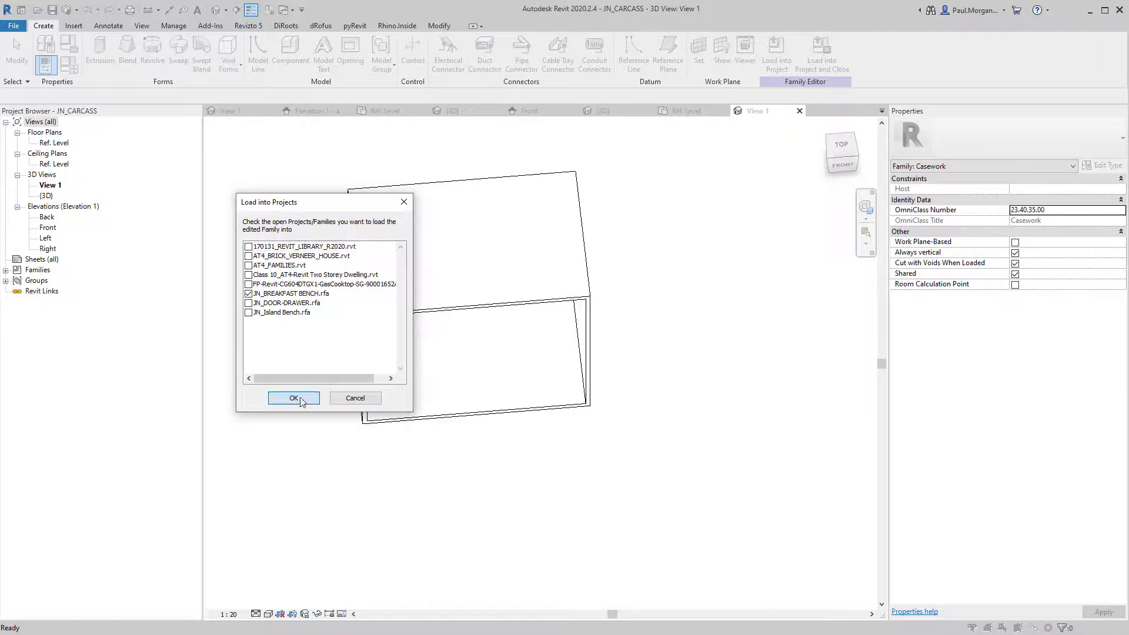
Reload JN_CARCASS into JN_BREAKFAST BENCH, overwriting the existing version and accepting the warning.
{"action": "left_click", "coordinate": [293, 399]}
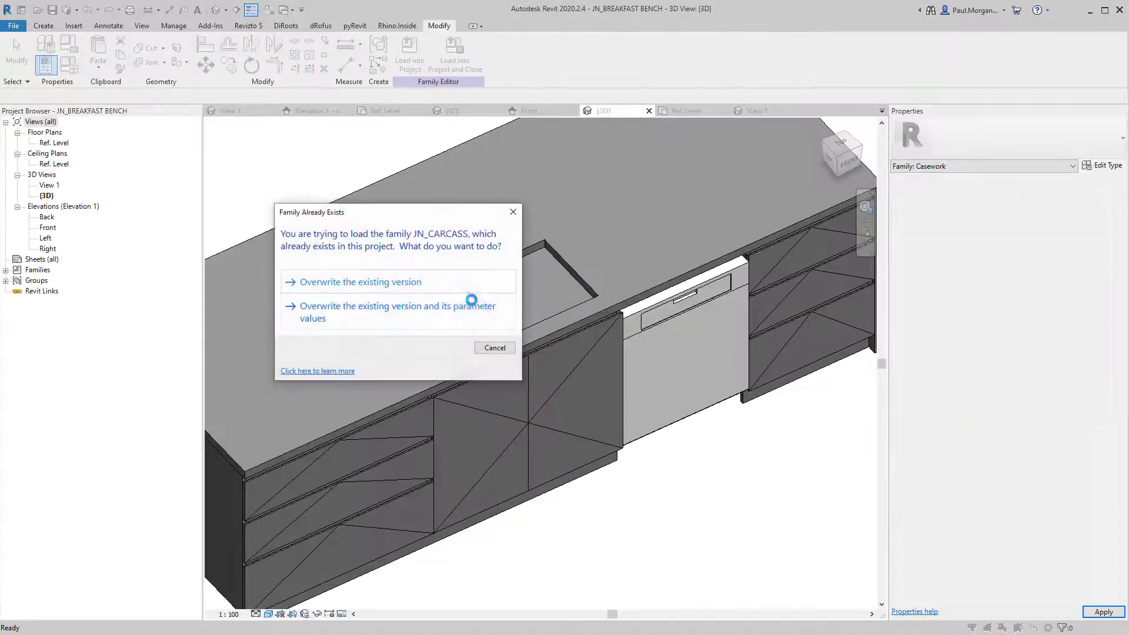
{"action": "left_click", "coordinate": [430, 308]}
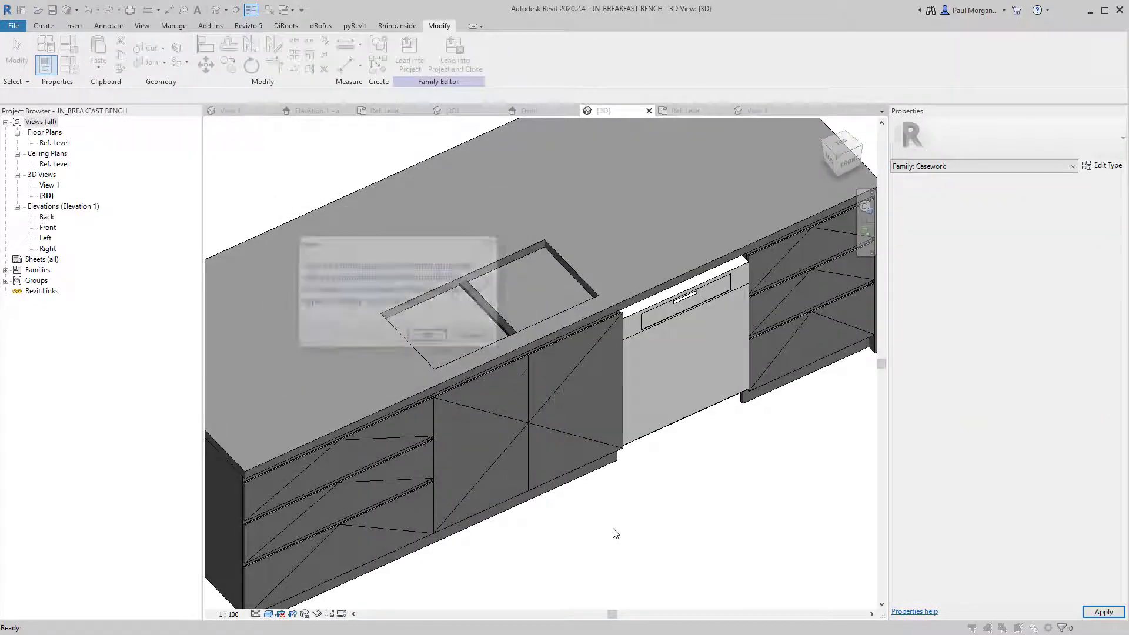
{"action": "left_click", "coordinate": [428, 337]}
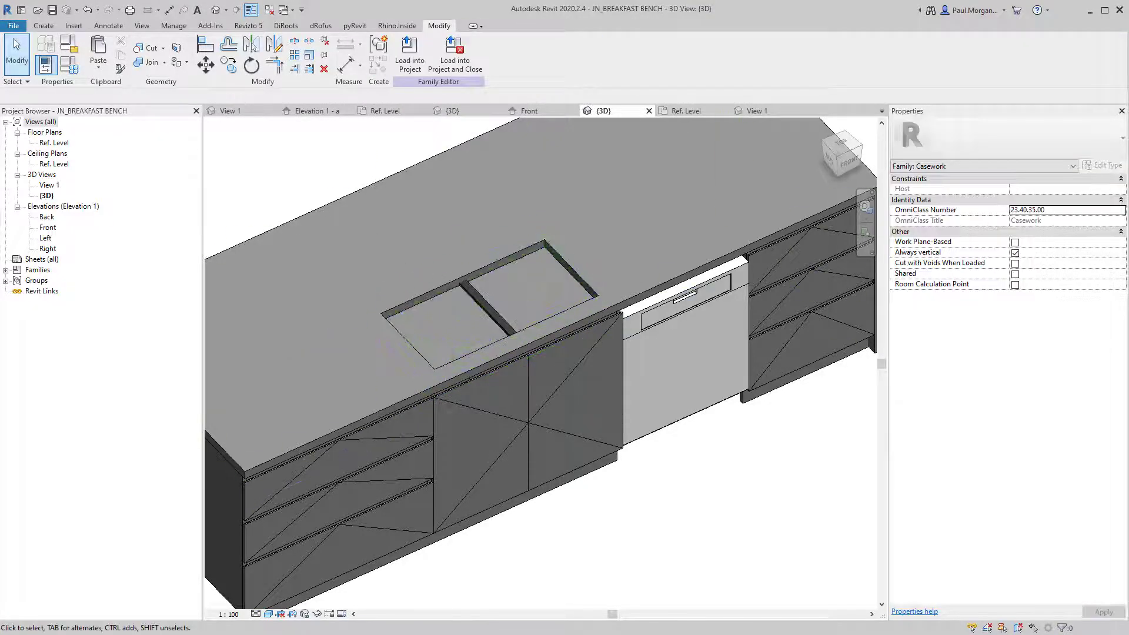
Cut the 900mm carcass with the sink void, picking the carcass from below.
{"action": "left_click", "coordinate": [439, 294]}
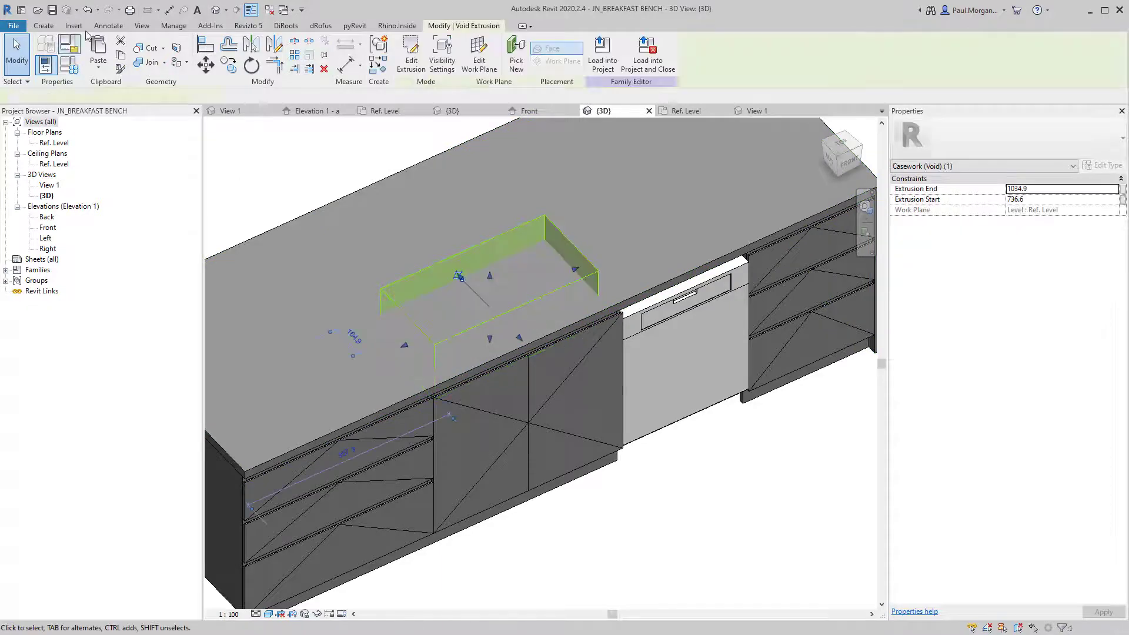
{"action": "left_click", "coordinate": [151, 47]}
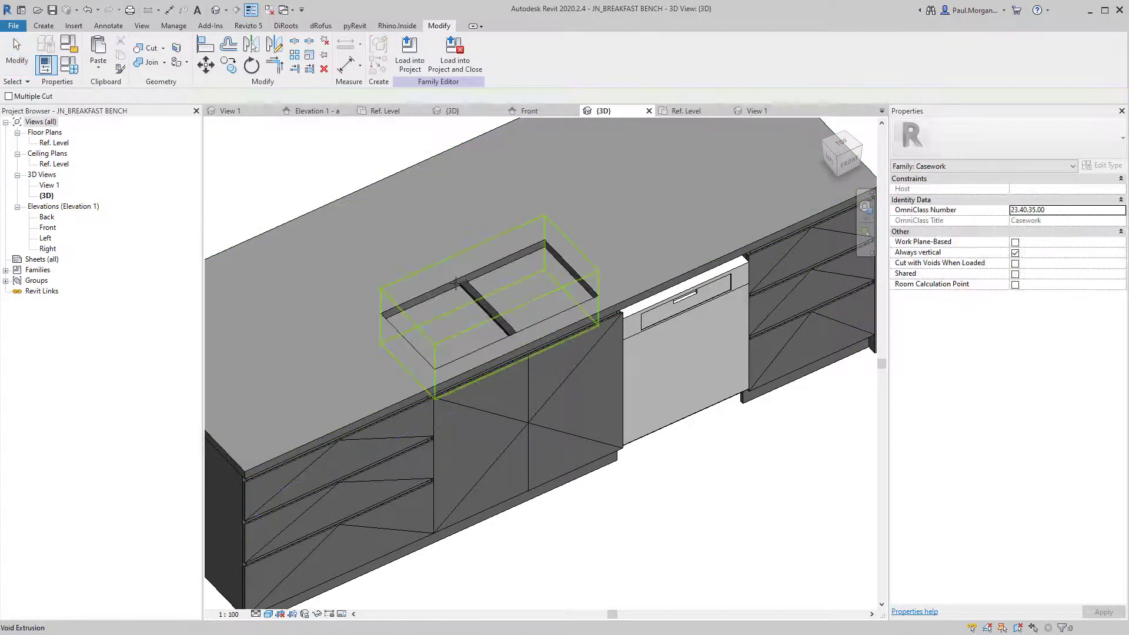
{"action": "middle_click_drag", "start_coordinate": [494, 520], "coordinate": [407, 472], "text": "shift"}
{"action": "scroll", "coordinate": [503, 386], "scroll_direction": "down", "scroll_amount": 3}
{"action": "left_click", "coordinate": [504, 387]}
{"action": "key", "text": "Escape"}
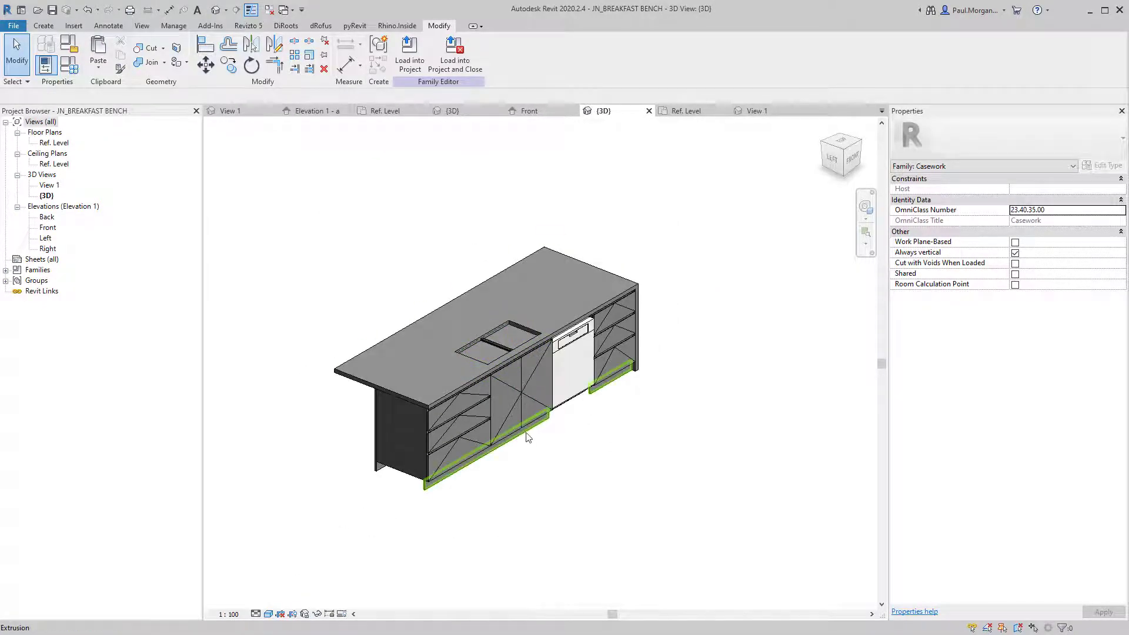
Temporarily hide the cabinet door left of the dishwasher to view the carcass interior.
{"action": "middle_click_drag", "start_coordinate": [544, 419], "coordinate": [489, 402], "text": "shift"}
{"action": "left_click", "coordinate": [495, 383]}
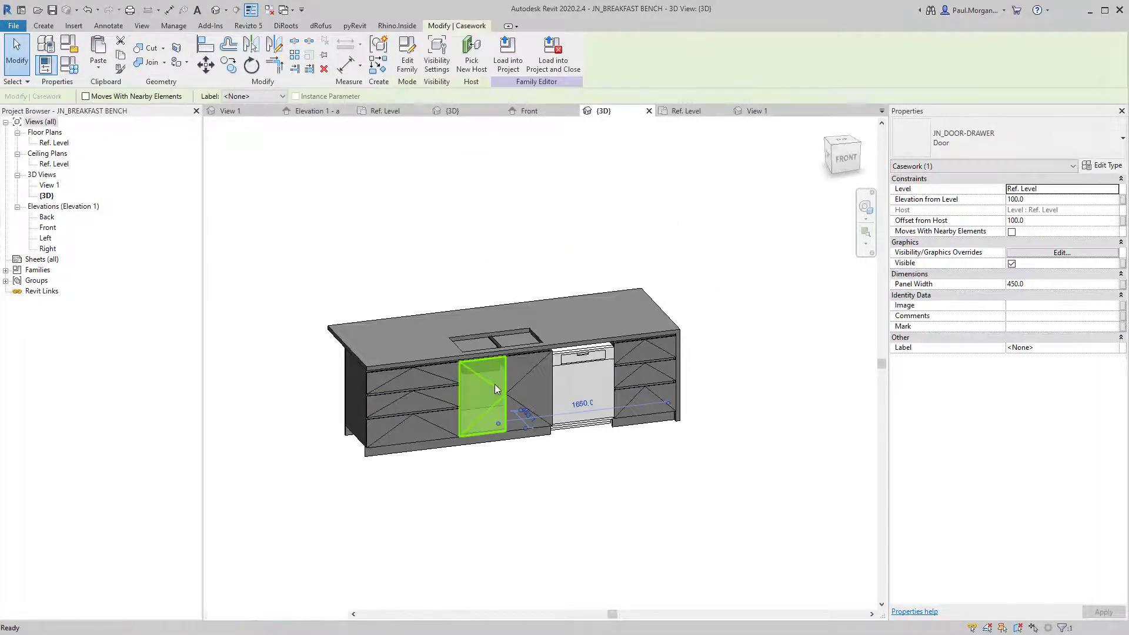
{"action": "key", "text": "h"}
{"action": "key", "text": "h"}
{"action": "scroll", "coordinate": [487, 370], "scroll_direction": "up", "scroll_amount": 3}
{"action": "middle_click_drag", "start_coordinate": [505, 386], "coordinate": [434, 324]}
{"action": "middle_click_drag", "start_coordinate": [434, 324], "coordinate": [459, 298], "text": "shift"}
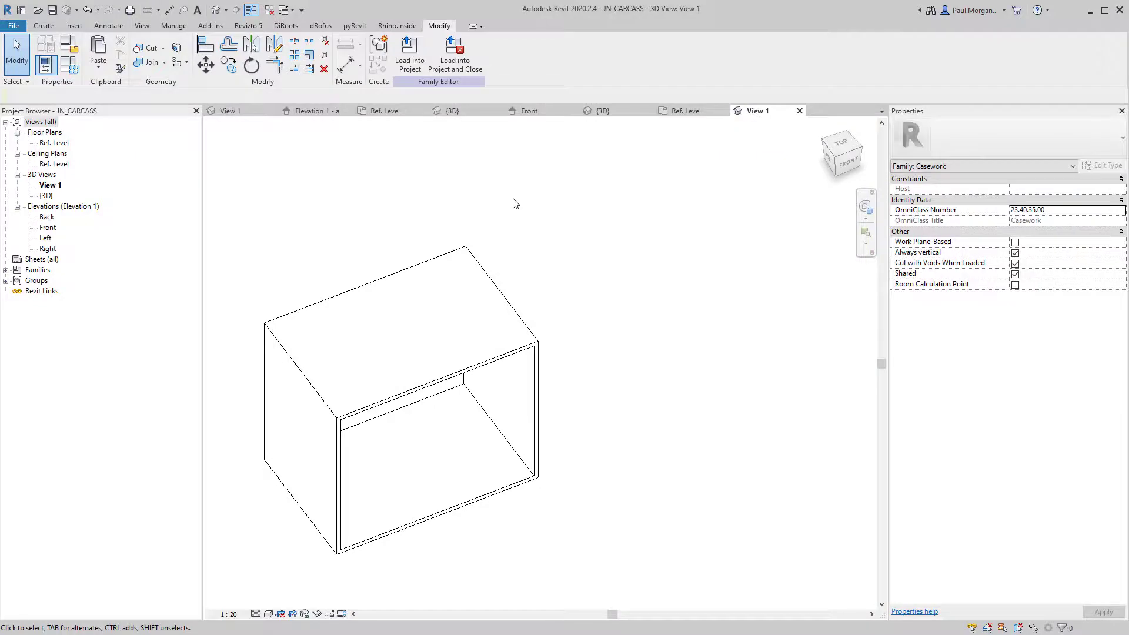
Close the JN_Island Bench front elevation without saving and return to JN_BREAKFAST BENCH's {3D} view.
{"action": "left_click", "coordinate": [450, 111]}
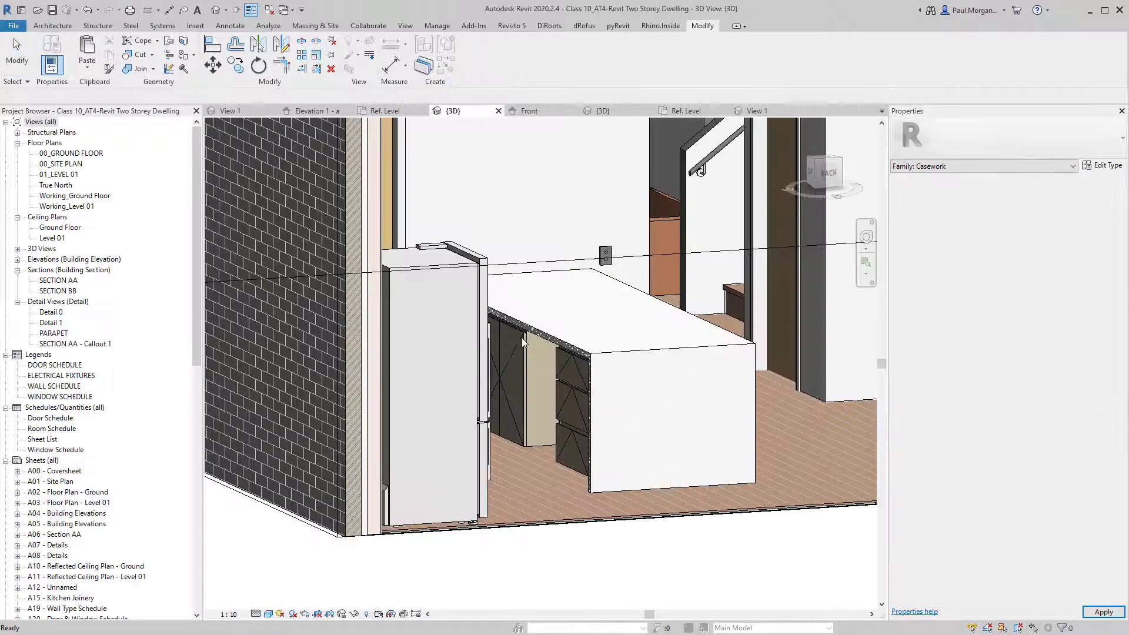
{"action": "left_click", "coordinate": [269, 10]}
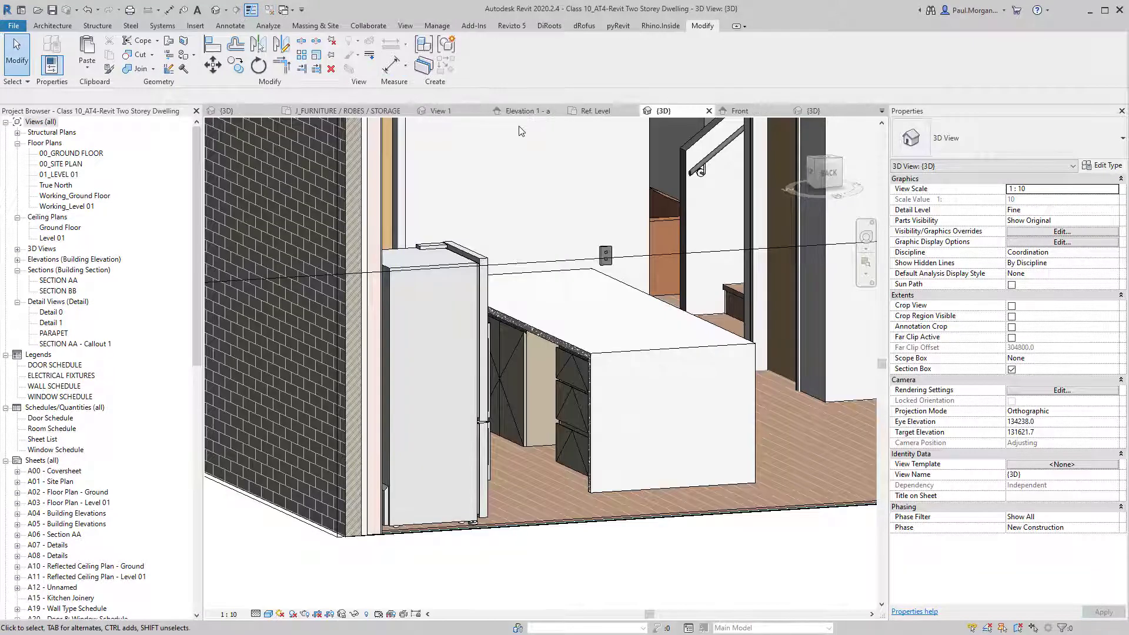
{"action": "left_click", "coordinate": [756, 114]}
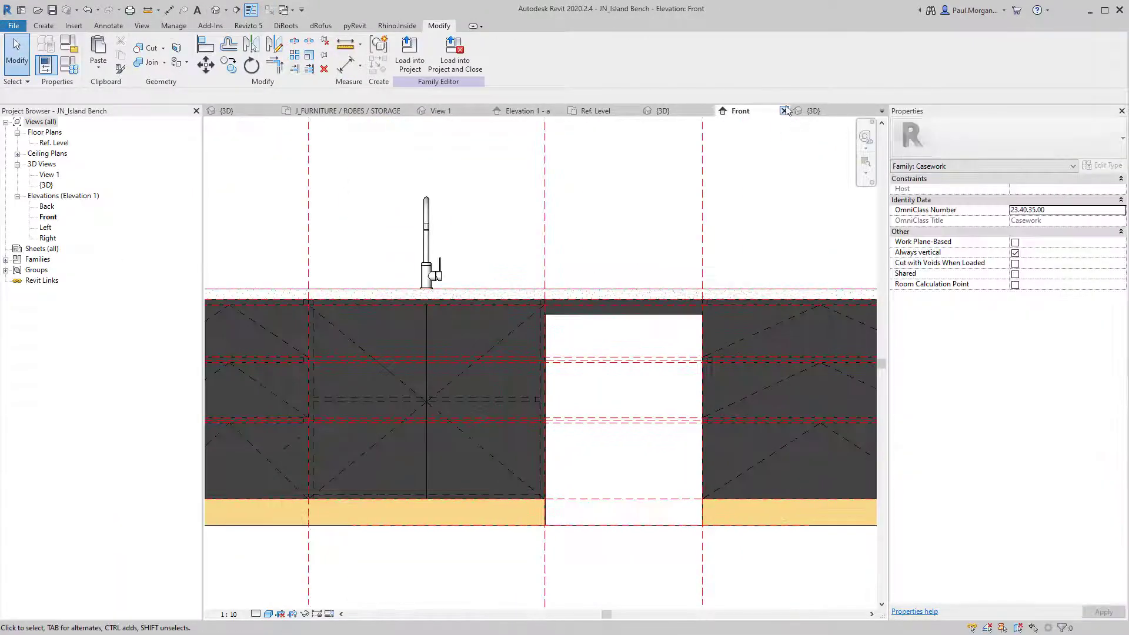
{"action": "left_click", "coordinate": [784, 112]}
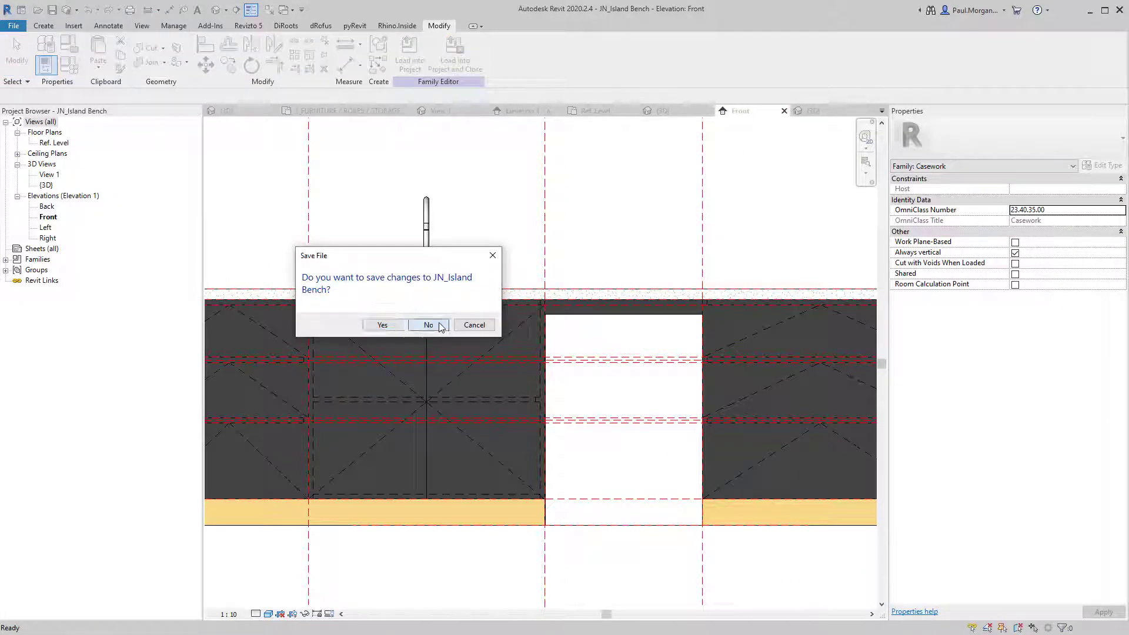
{"action": "left_click", "coordinate": [429, 325]}
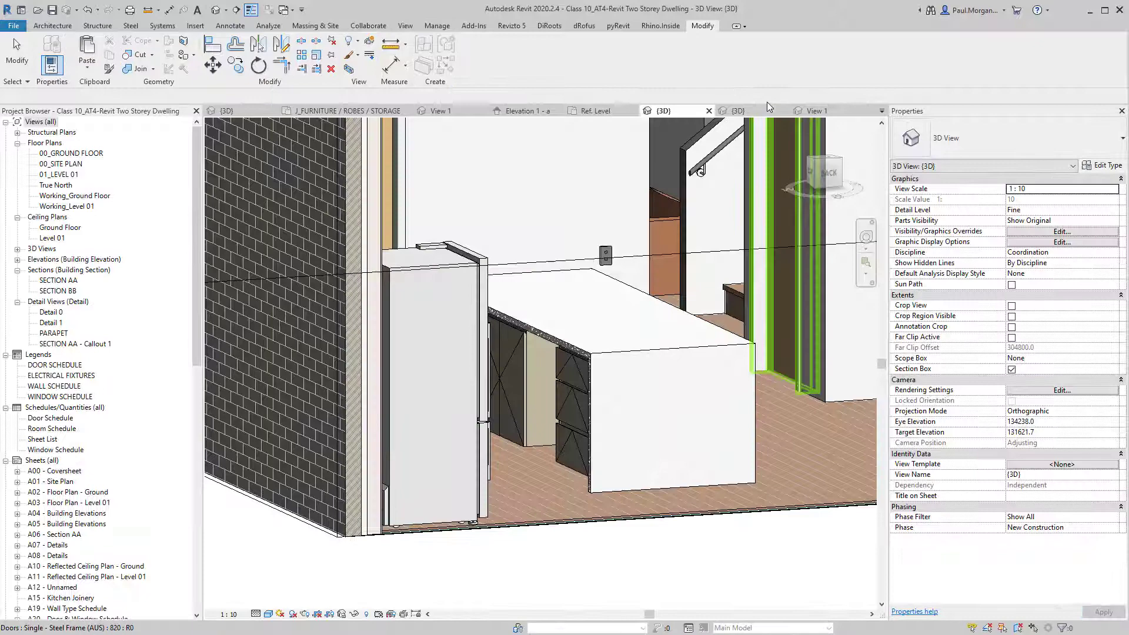
{"action": "left_click", "coordinate": [758, 110]}
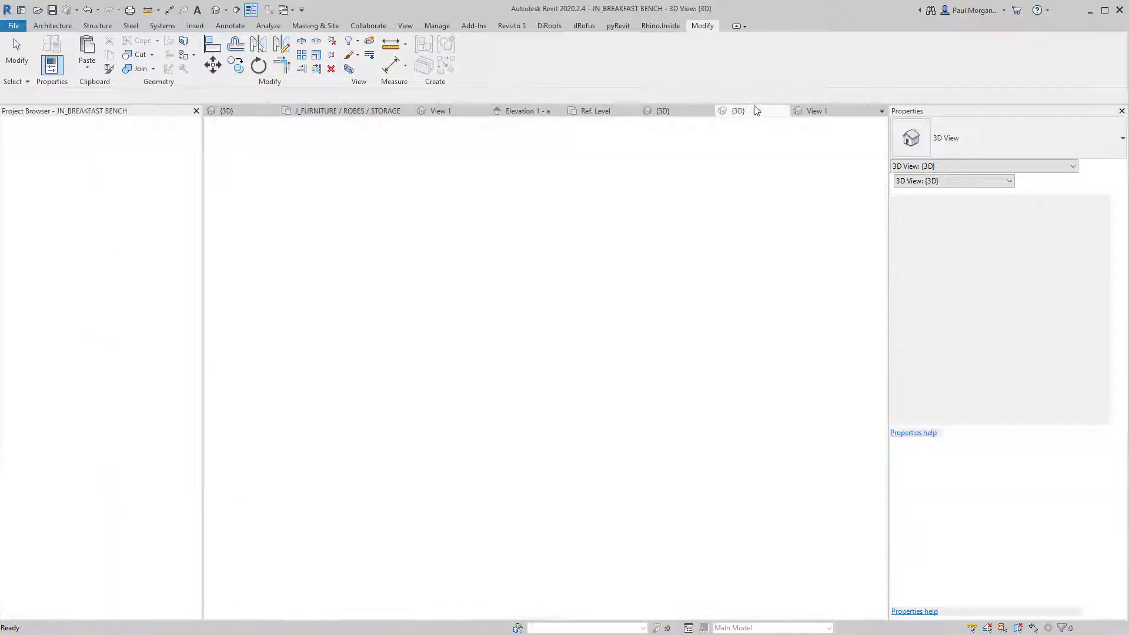
{"action": "scroll", "coordinate": [536, 368], "scroll_direction": "down", "scroll_amount": 3}
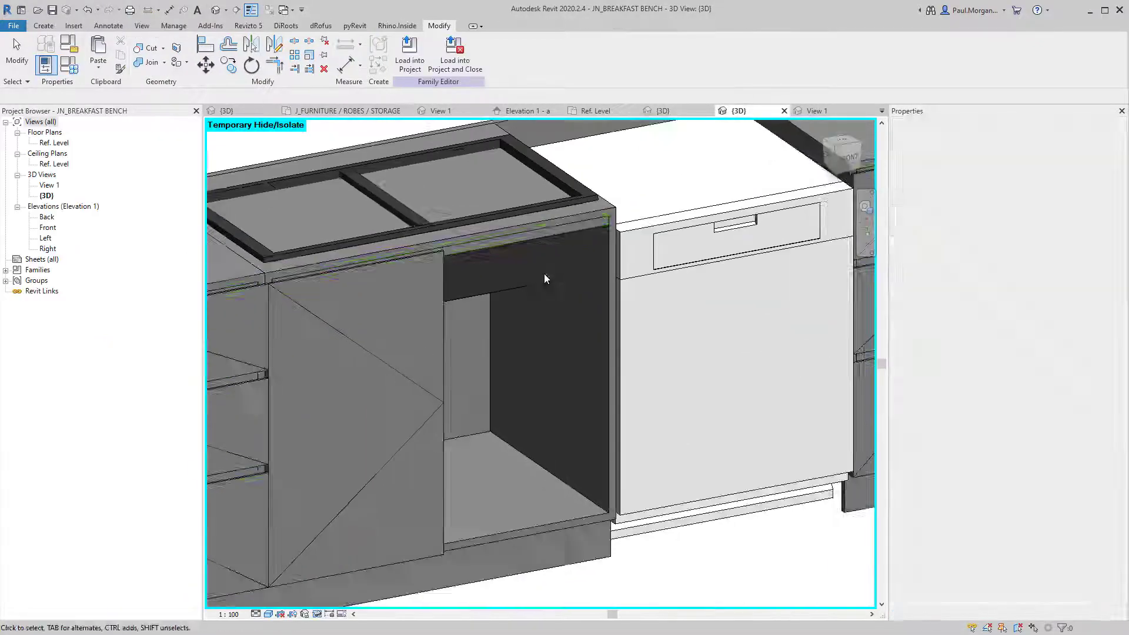
Pick out the JN_CARCASS 900mm carcass among the bench elements and edit its family.
{"action": "left_click", "coordinate": [543, 267]}
{"action": "left_click", "coordinate": [522, 219]}
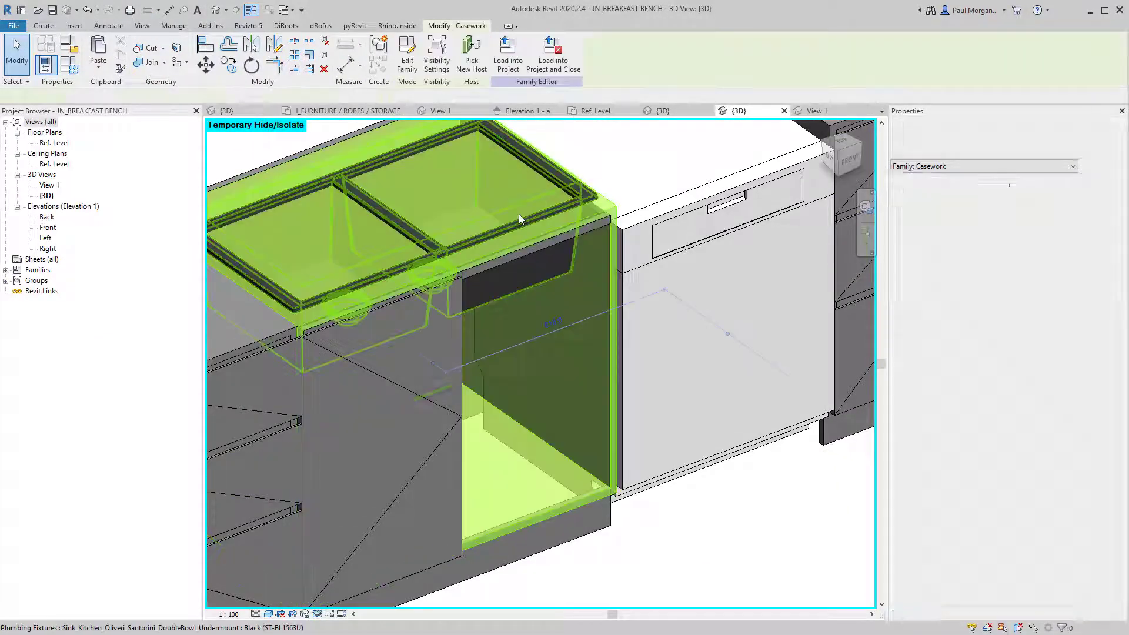
{"action": "scroll", "coordinate": [412, 270], "scroll_direction": "up", "scroll_amount": 3}
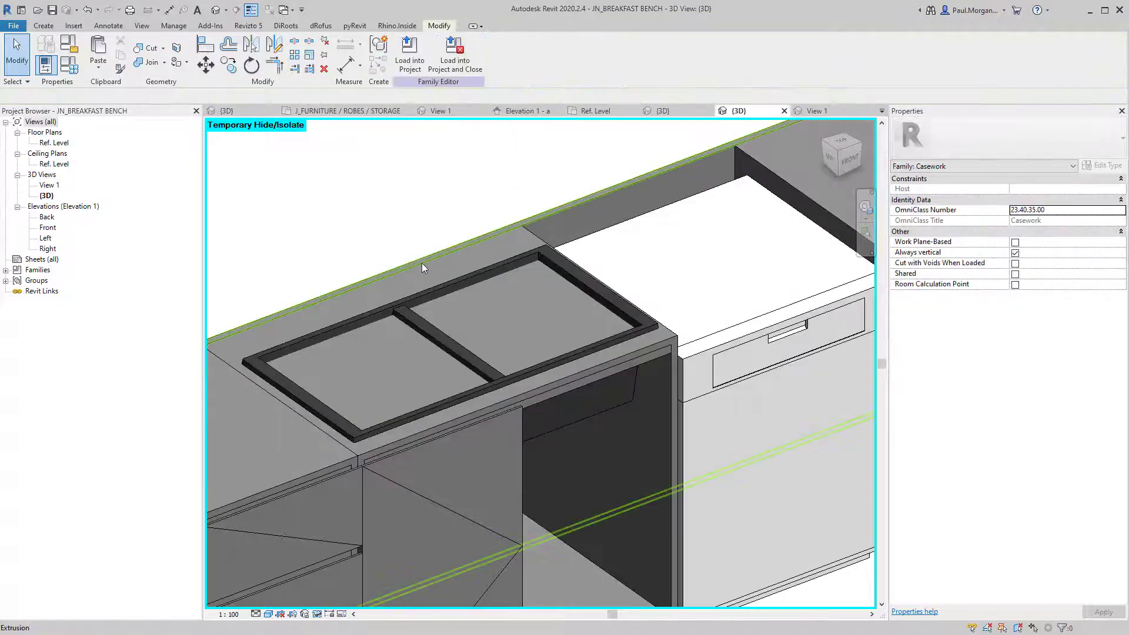
{"action": "left_click", "coordinate": [422, 263]}
{"action": "key", "text": "Escape"}
{"action": "left_click", "coordinate": [422, 266]}
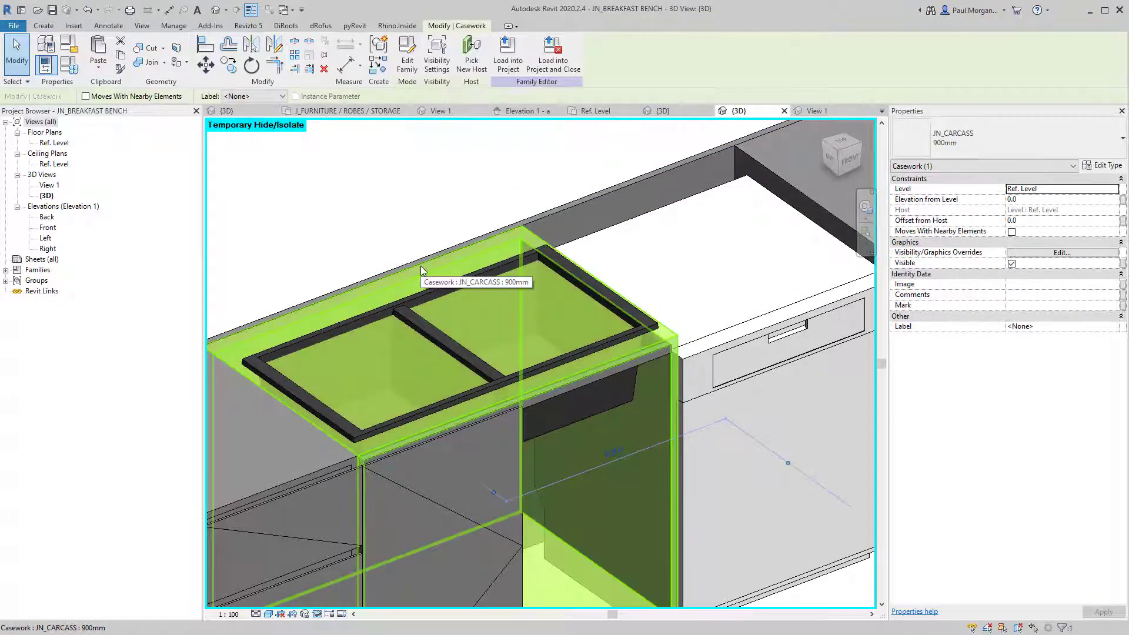
{"action": "key", "text": "Escape"}
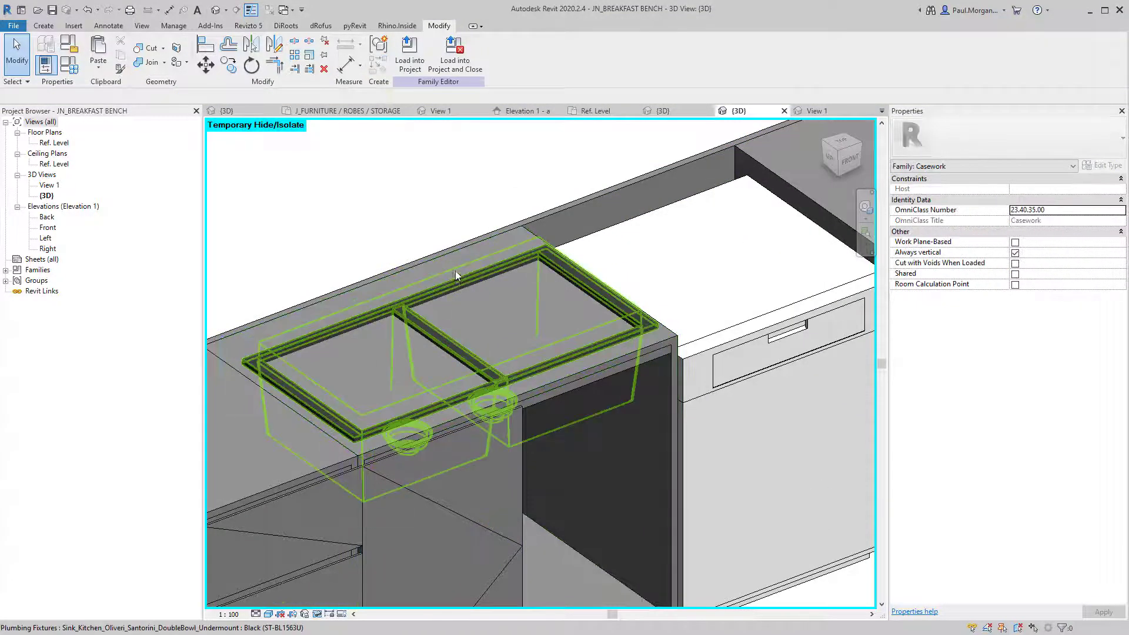
{"action": "left_click", "coordinate": [454, 257]}
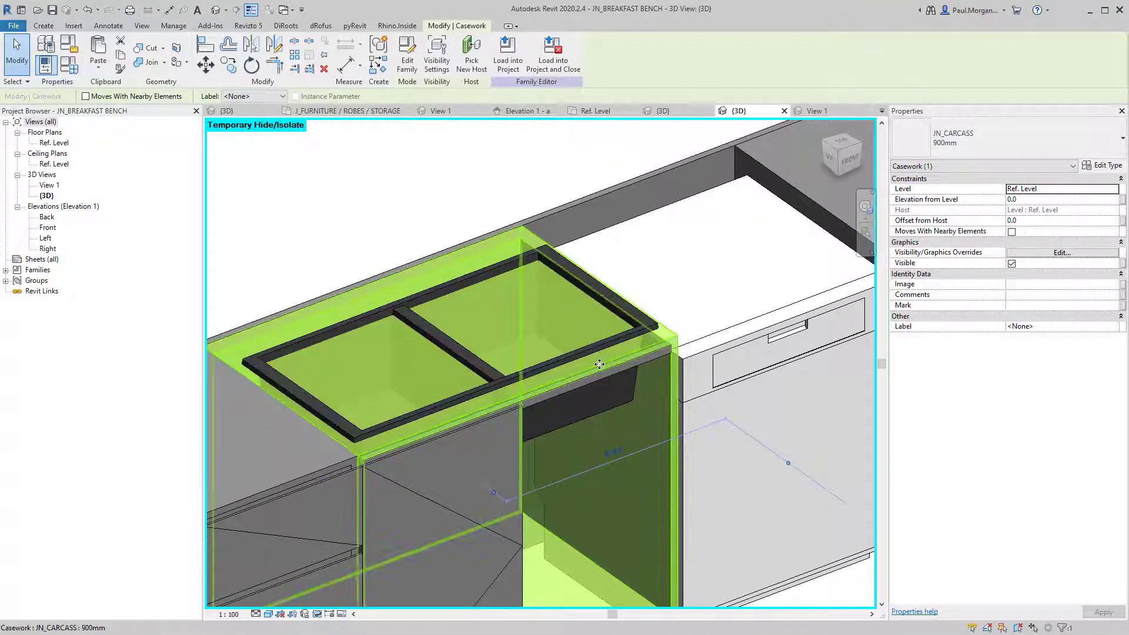
{"action": "key", "text": "Escape"}
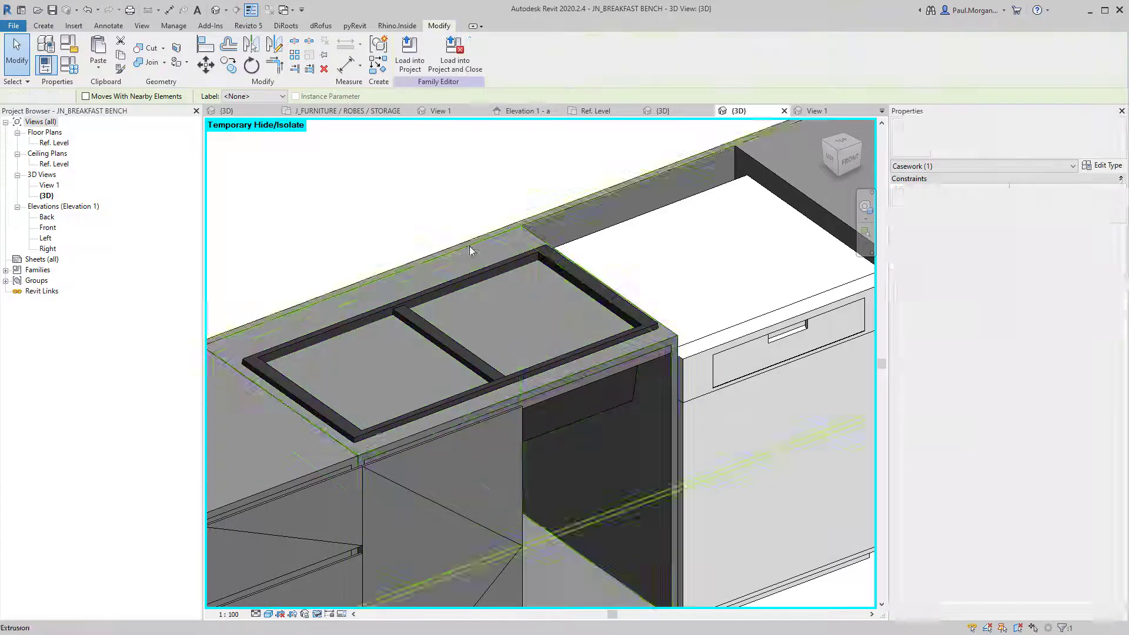
{"action": "left_click", "coordinate": [518, 231]}
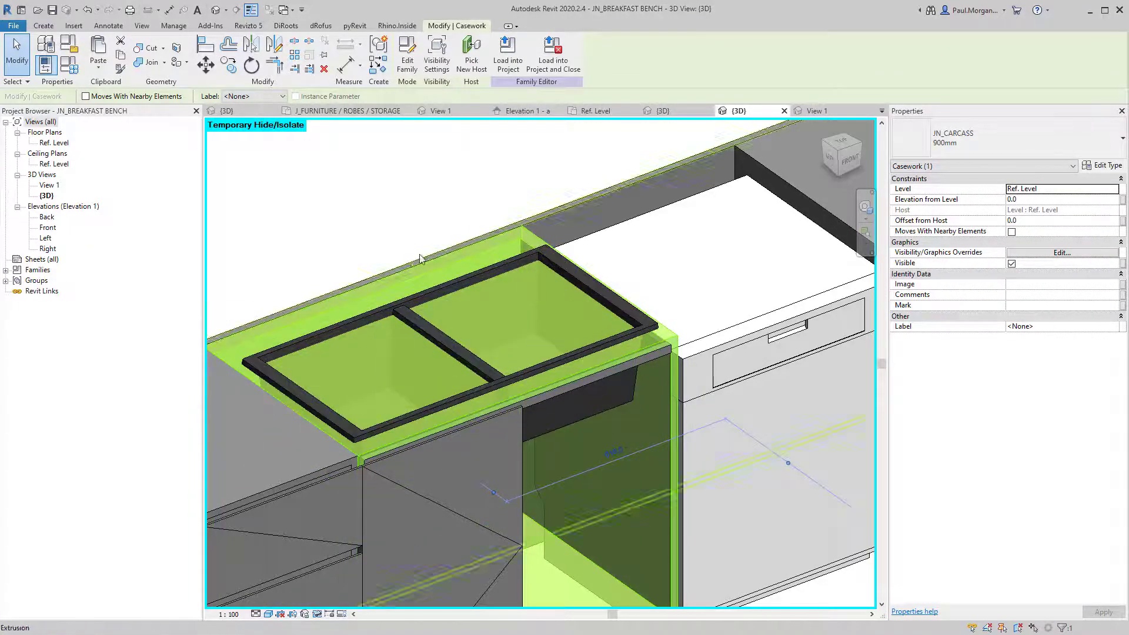
{"action": "left_click", "coordinate": [407, 60]}
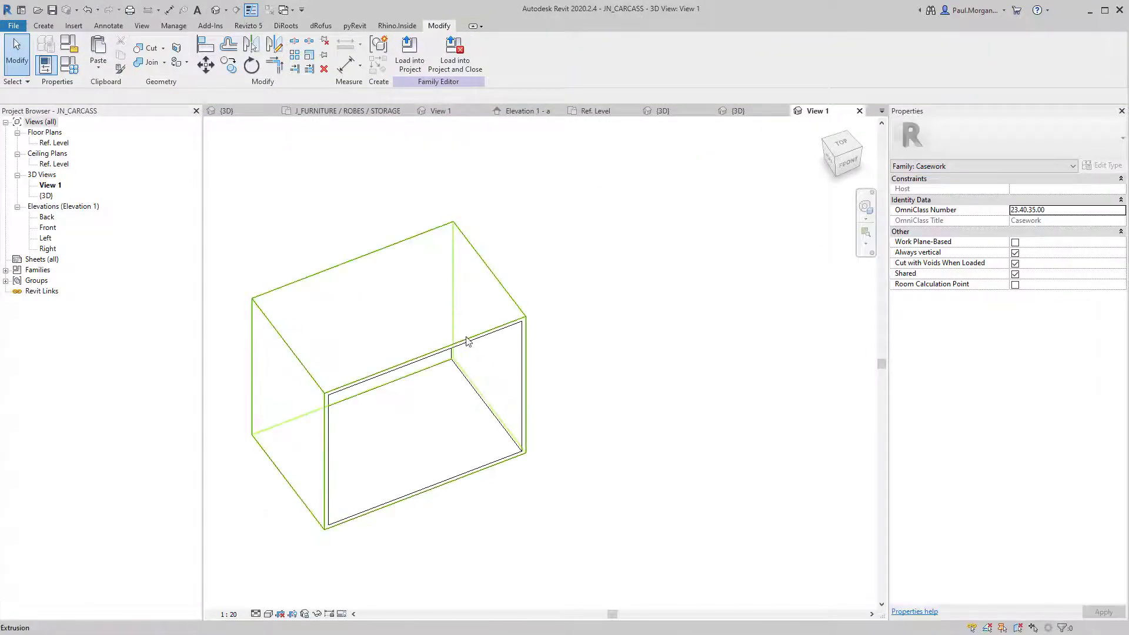
Switch from the carcass 3D view to the JN_CARCASS Ref. Level floor plan.
{"action": "left_click", "coordinate": [461, 344]}
{"action": "key", "text": "Escape"}
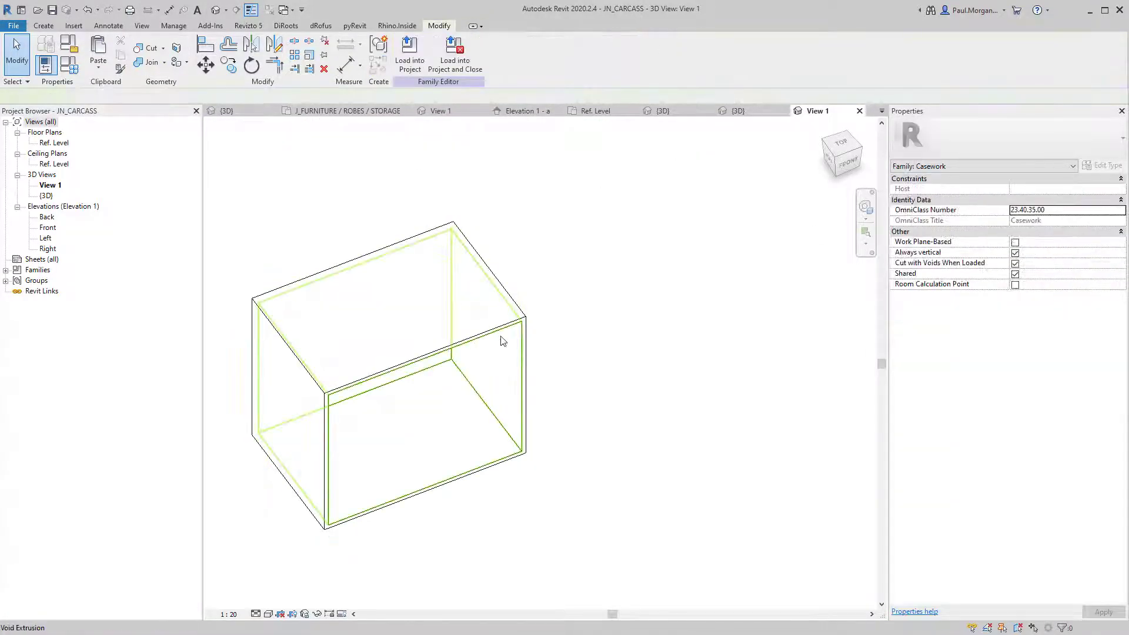
{"action": "middle_click_drag", "start_coordinate": [575, 288], "coordinate": [567, 310], "text": "shift"}
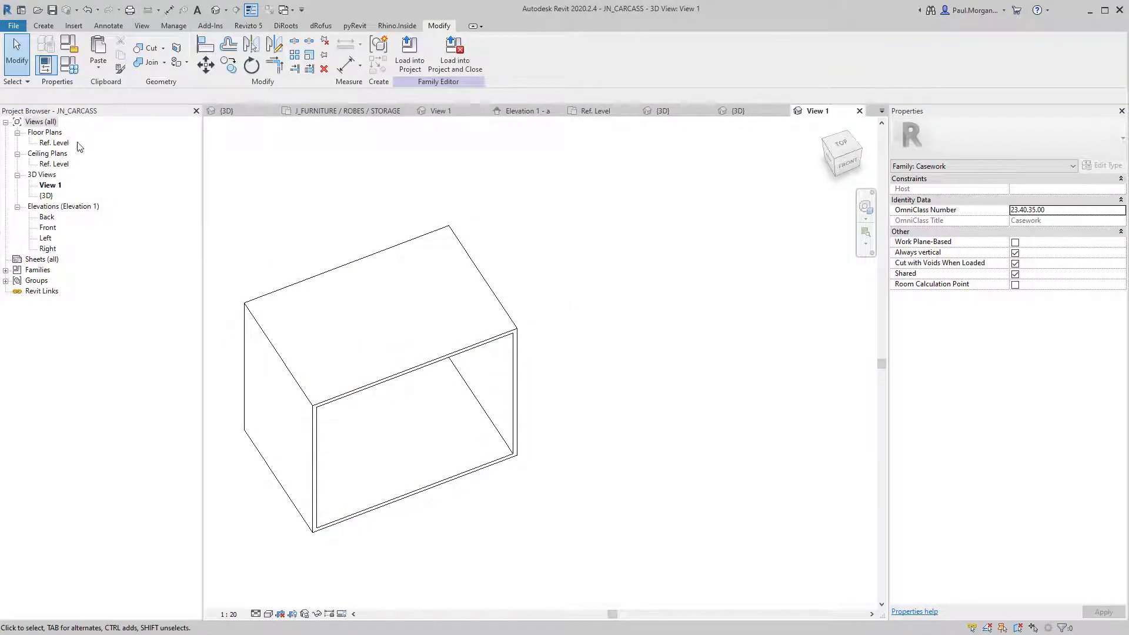
{"action": "double_click", "coordinate": [59, 144]}
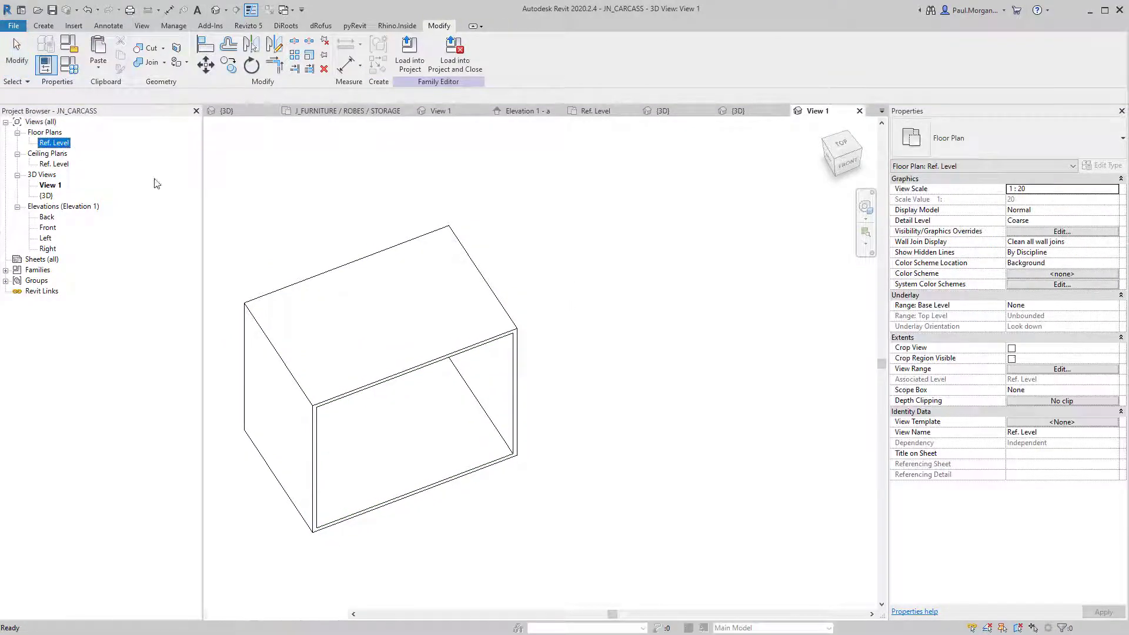
{"action": "left_click", "coordinate": [406, 363]}
{"action": "key", "text": "Escape"}
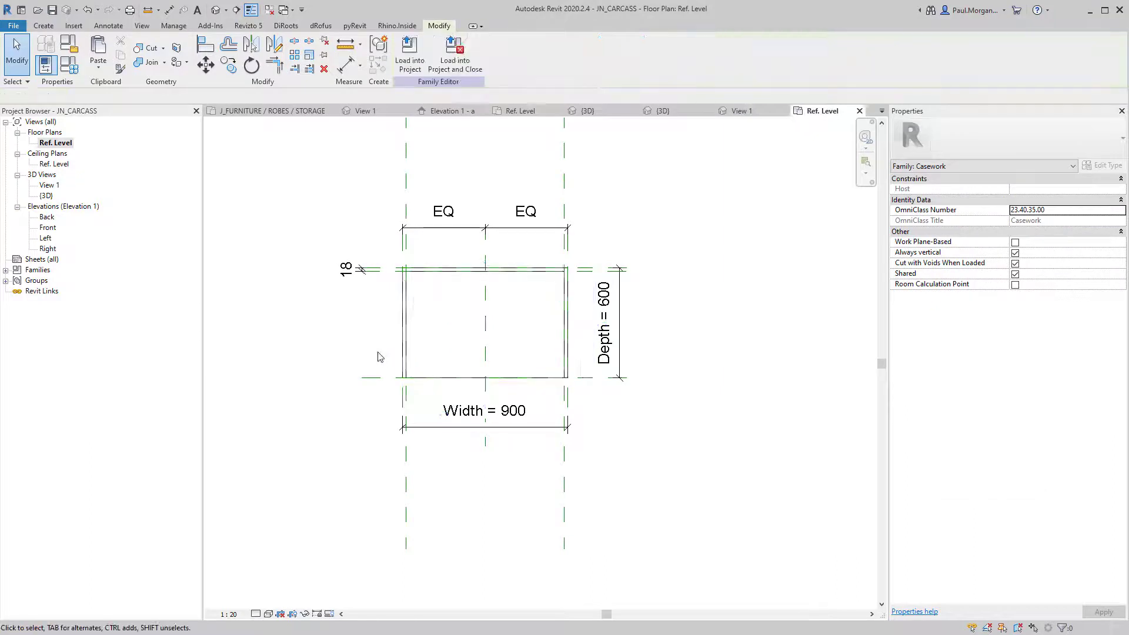
Draw a horizontal reference plane near the carcass front and dimension it 60 from the front edge.
{"action": "key", "text": "r"}
{"action": "key", "text": "p"}
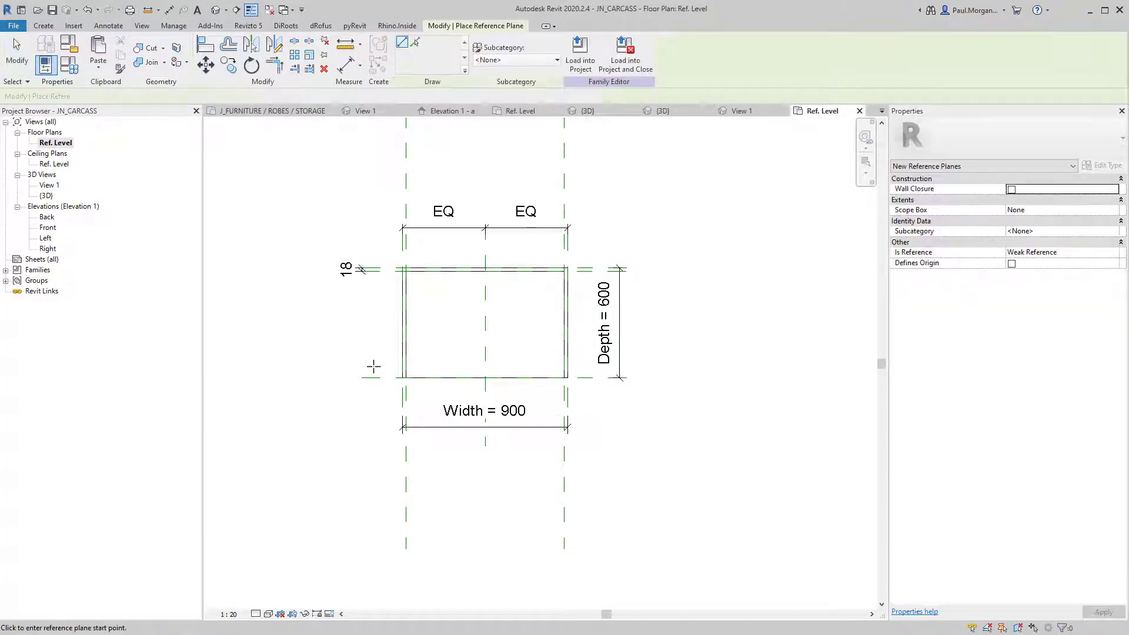
{"action": "left_click", "coordinate": [365, 367]}
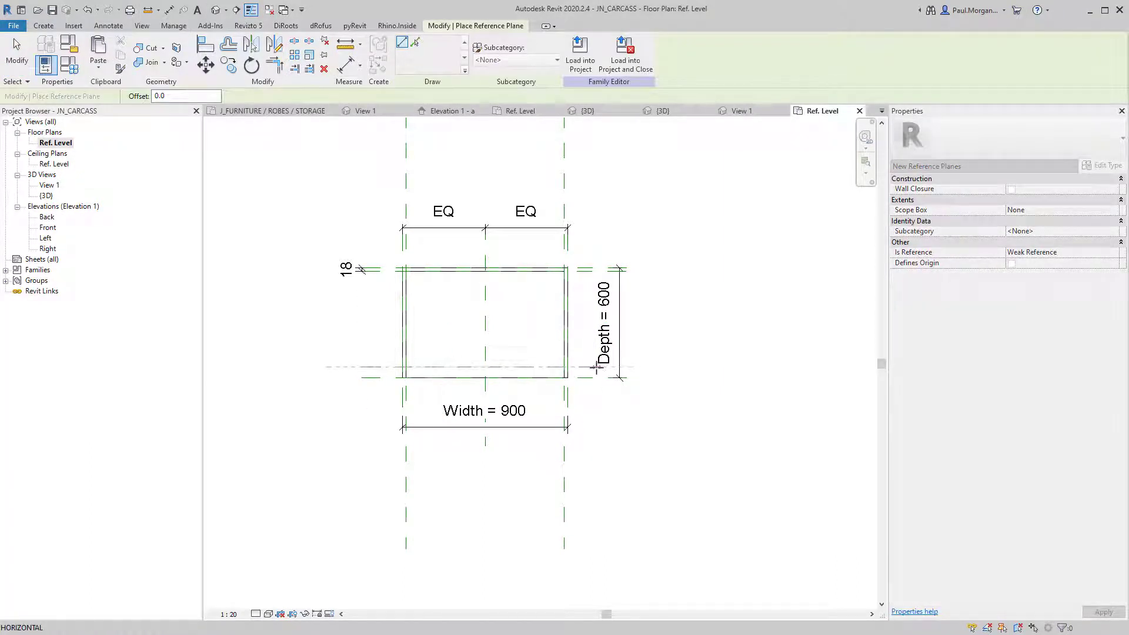
{"action": "left_click", "coordinate": [596, 368]}
{"action": "key", "text": "Escape"}
{"action": "key", "text": "Escape"}
{"action": "key", "text": "d"}
{"action": "key", "text": "i"}
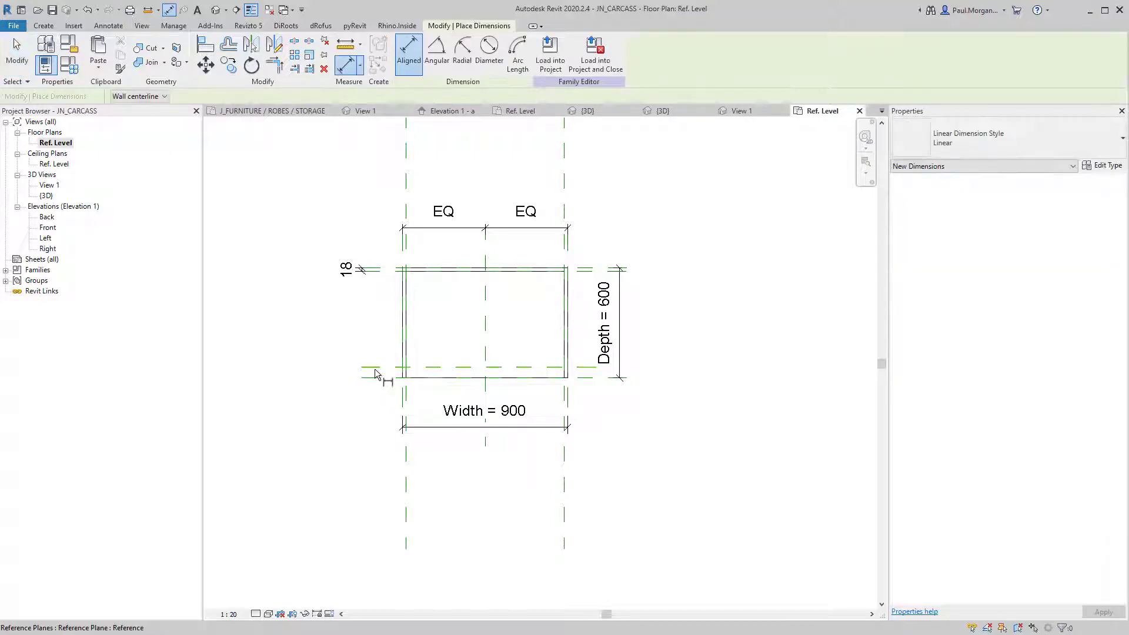
{"action": "left_click", "coordinate": [375, 370]}
{"action": "left_click", "coordinate": [379, 378]}
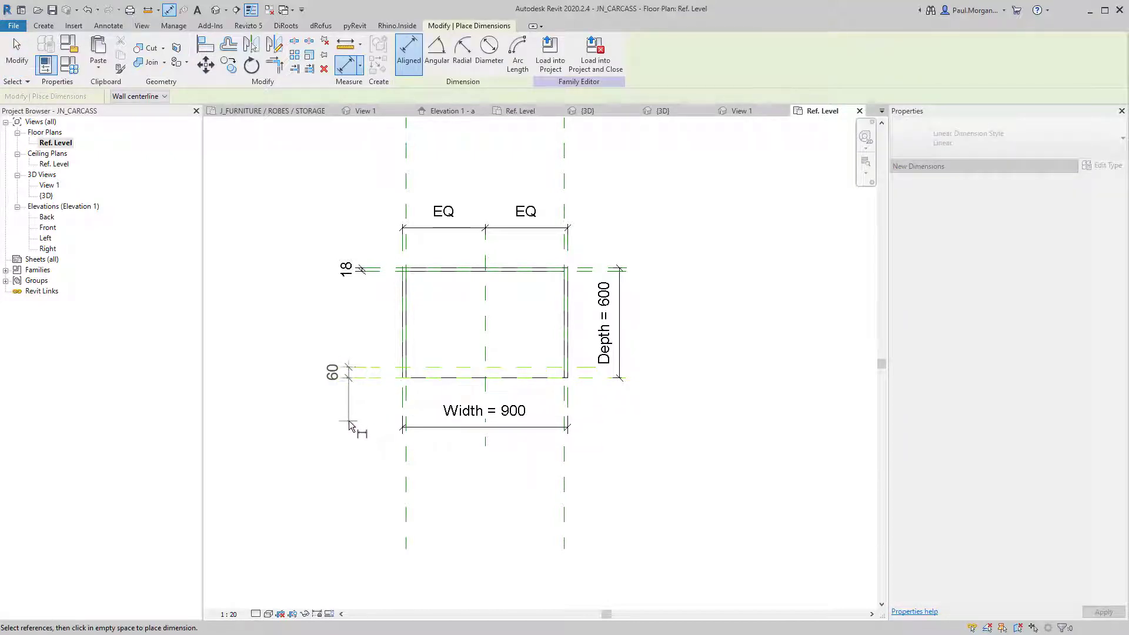
{"action": "left_click", "coordinate": [360, 425]}
{"action": "key", "text": "Escape"}
{"action": "key", "text": "Escape"}
Try the reference plane at 80 from the carcass front, then set it back to 60.
{"action": "left_click", "coordinate": [366, 368]}
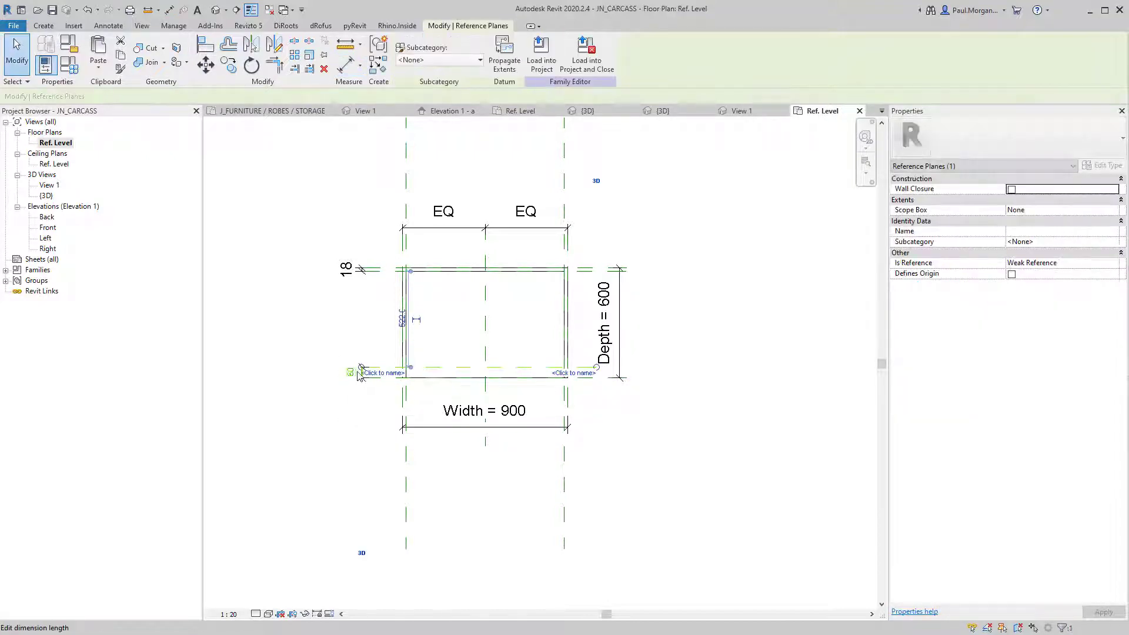
{"action": "left_click", "coordinate": [348, 373]}
{"action": "left_click", "coordinate": [360, 391]}
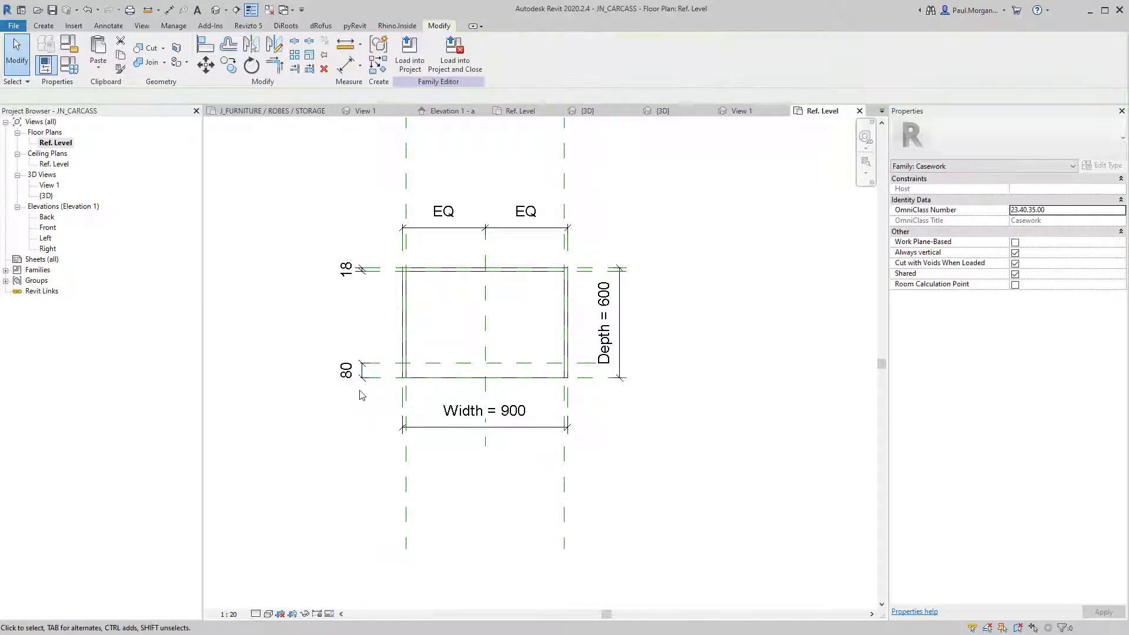
{"action": "left_click", "coordinate": [403, 367]}
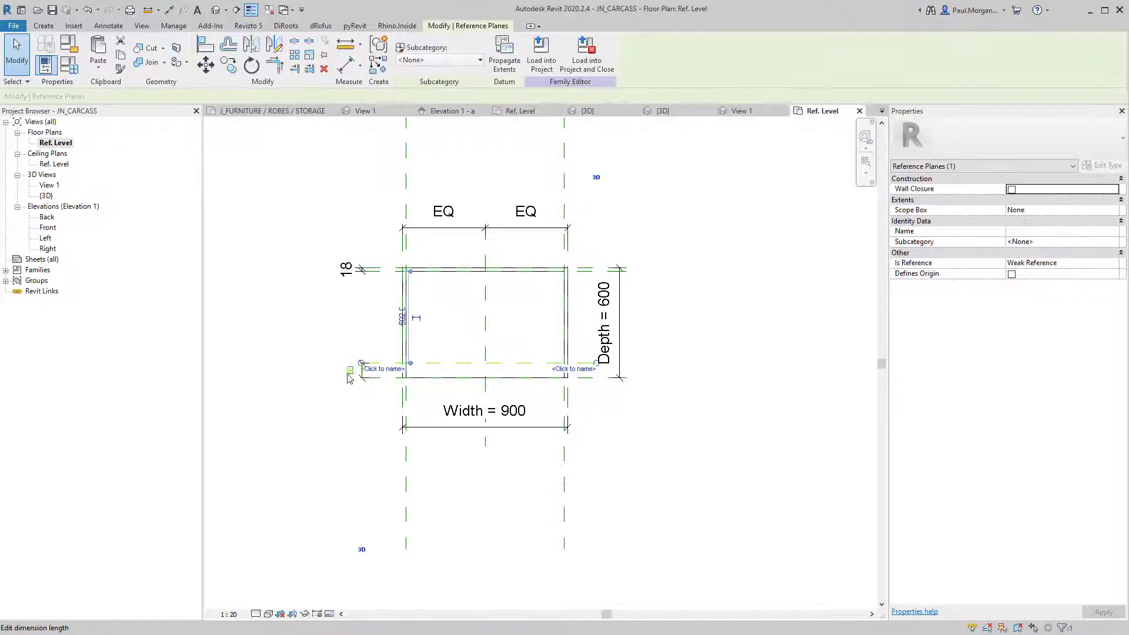
{"action": "key", "text": "Return"}
{"action": "left_click", "coordinate": [345, 335]}
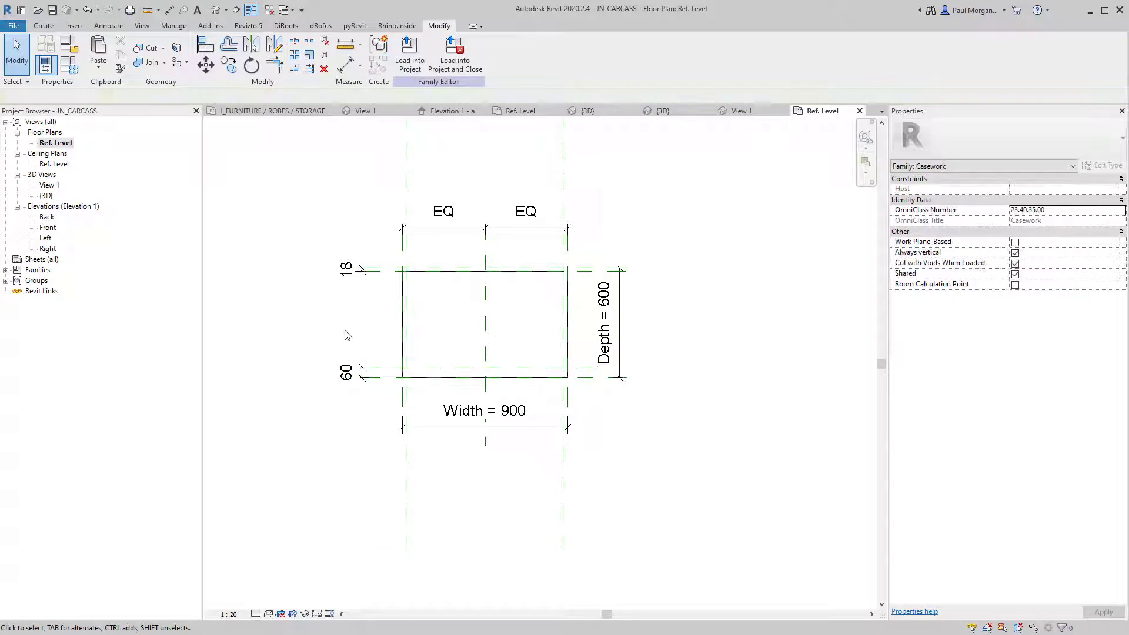
{"action": "left_click", "coordinate": [363, 375]}
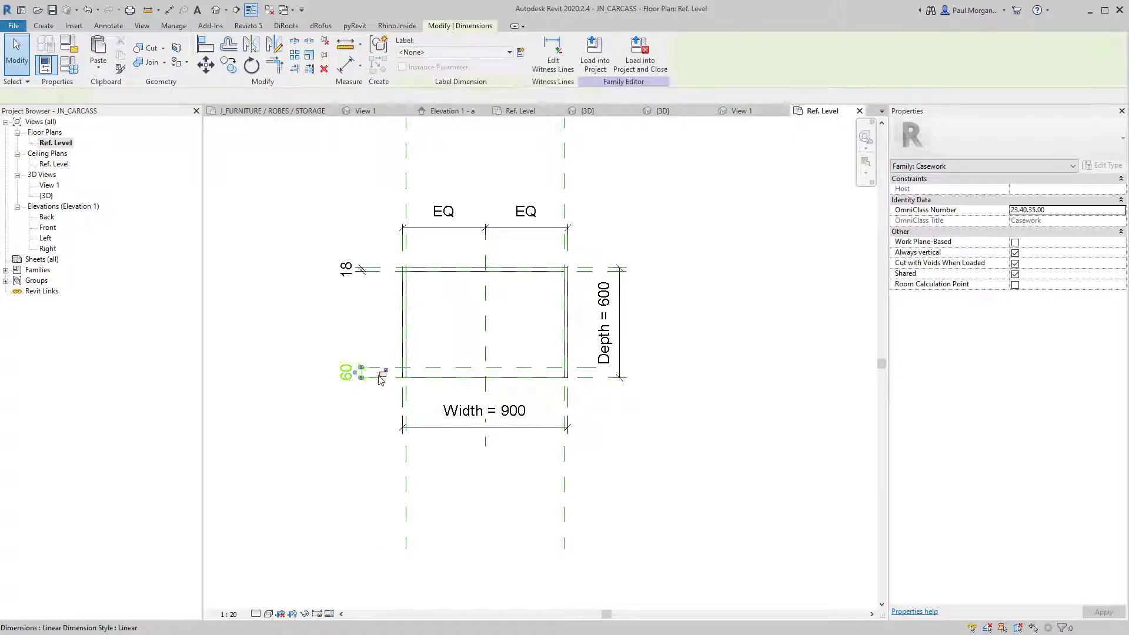
{"action": "left_click", "coordinate": [300, 287]}
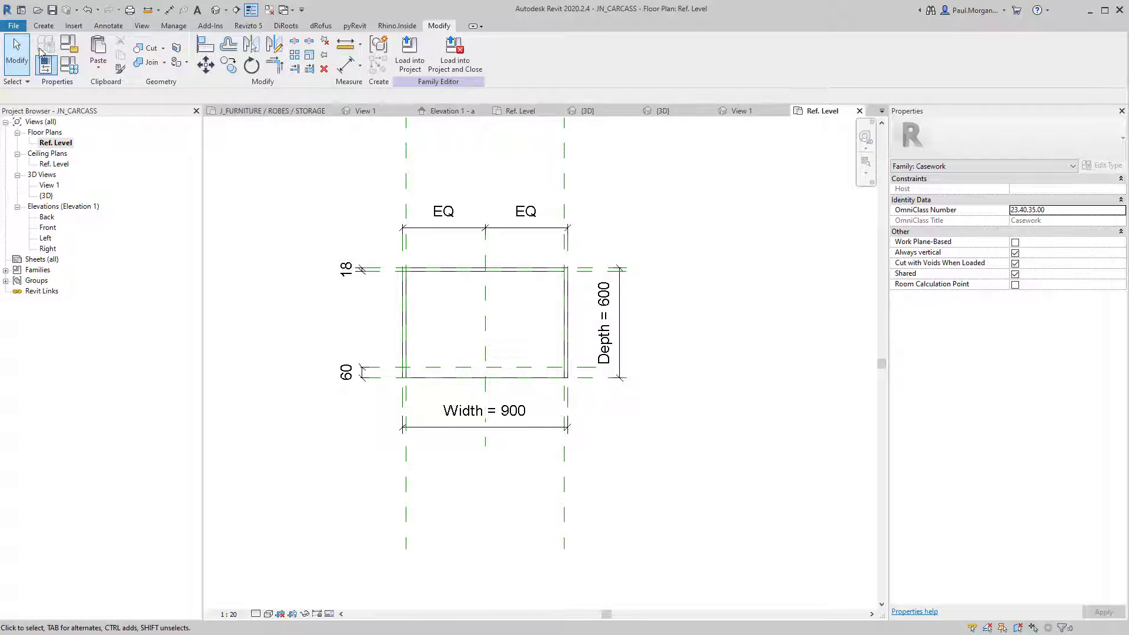
{"action": "left_click", "coordinate": [43, 26]}
Sketch a rectangular void extrusion across the carcass's inner corners, spanning 100 to 860.
{"action": "left_click", "coordinate": [230, 62]}
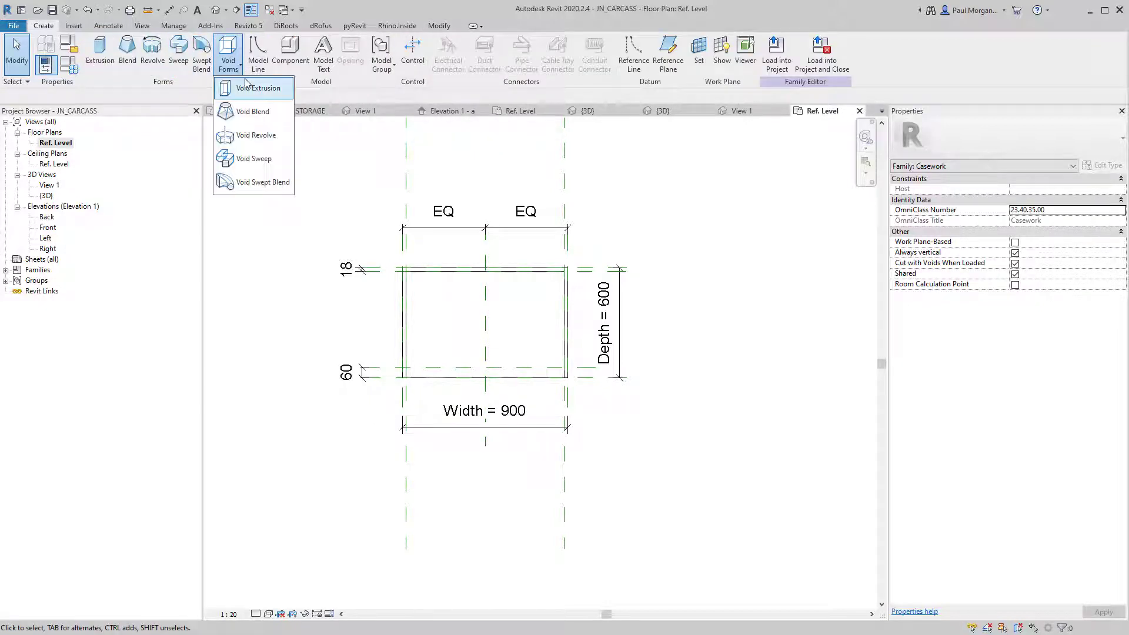
{"action": "left_click", "coordinate": [247, 88]}
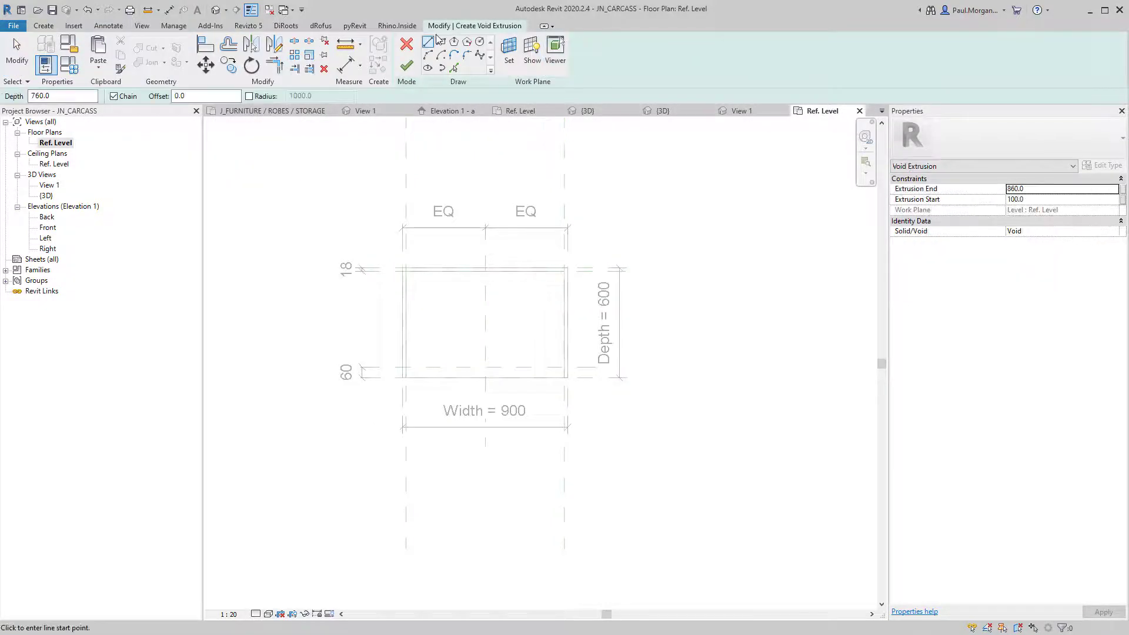
{"action": "left_click", "coordinate": [440, 41]}
{"action": "left_click", "coordinate": [403, 269]}
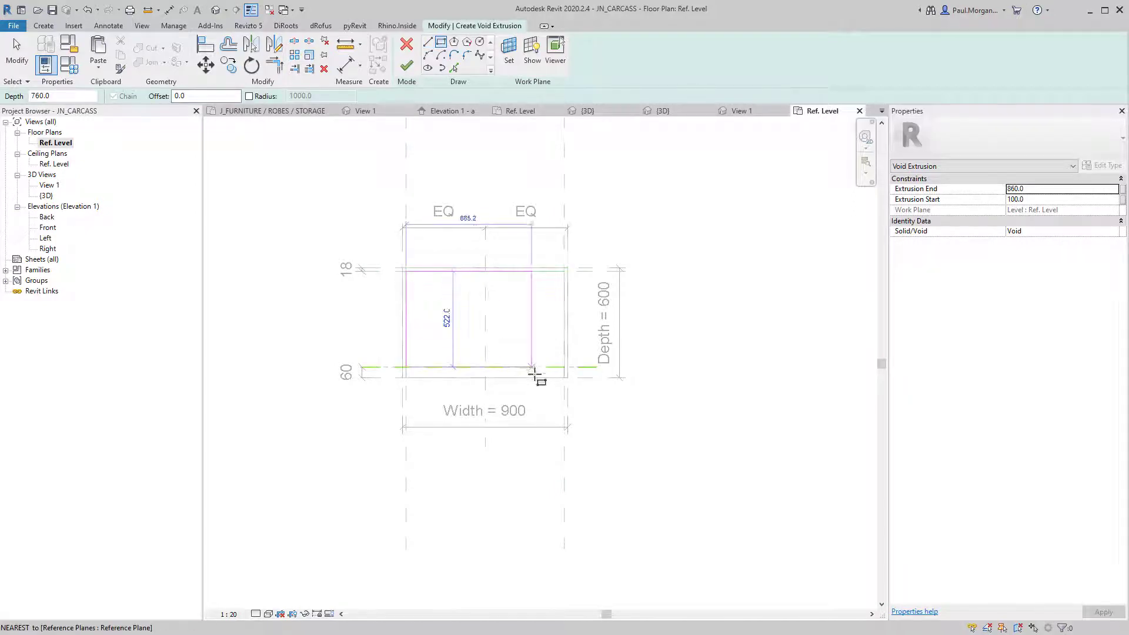
{"action": "left_click", "coordinate": [564, 368]}
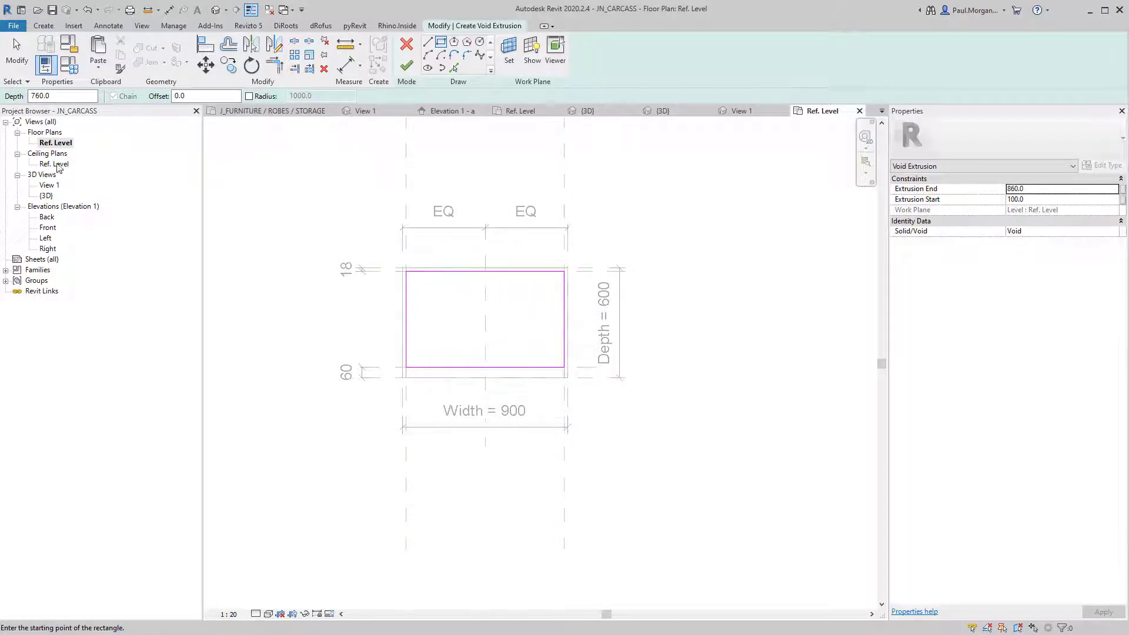
{"action": "left_click", "coordinate": [406, 65]}
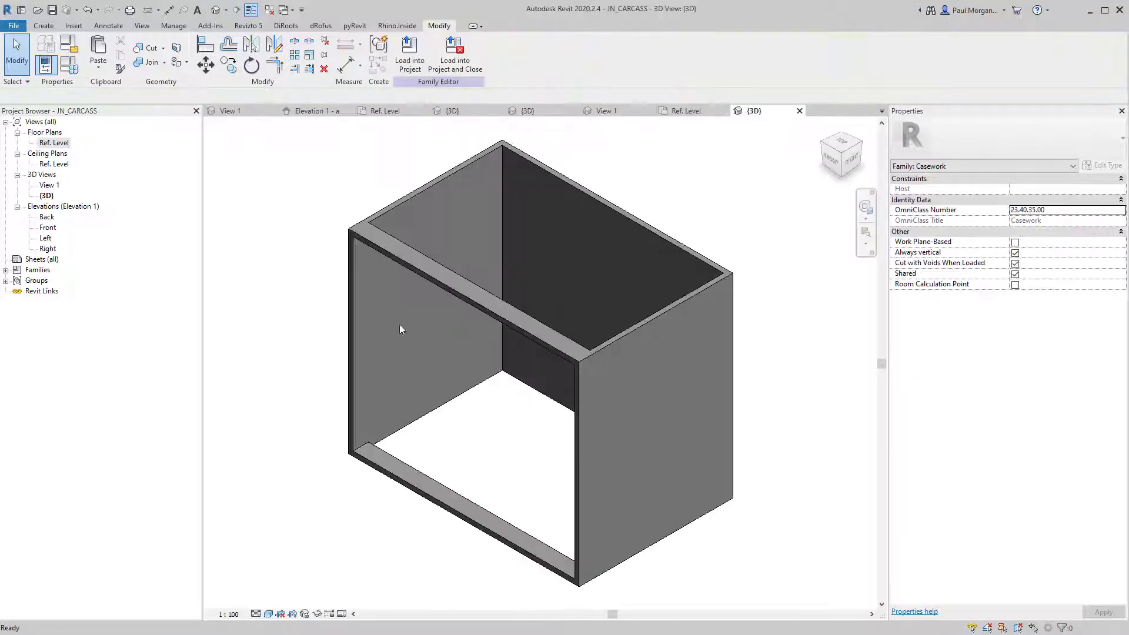
Raise the void extrusion's top above the carcass box in 3D and inspect the cut.
{"action": "middle_click_drag", "start_coordinate": [587, 434], "coordinate": [623, 347], "text": "shift"}
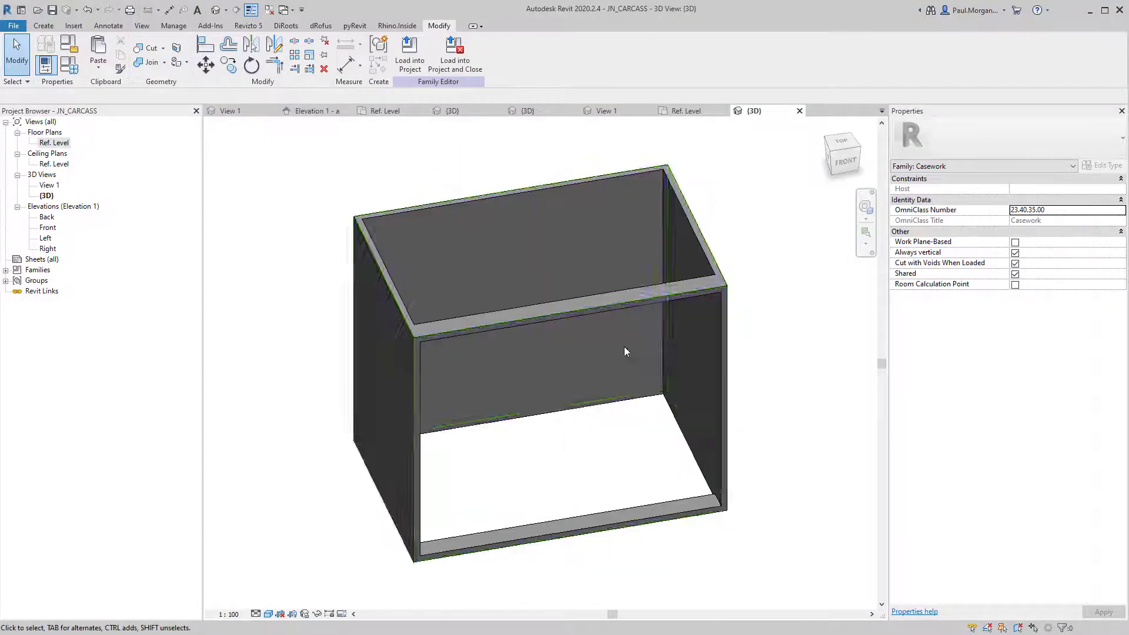
{"action": "left_click", "coordinate": [663, 279]}
{"action": "key", "text": "Escape"}
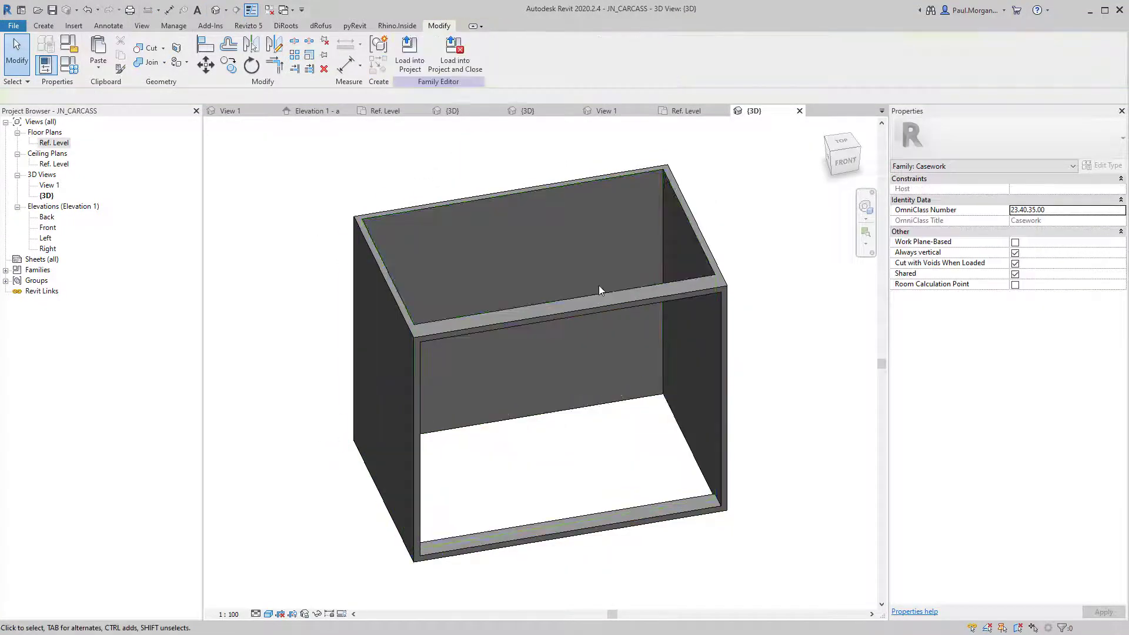
{"action": "left_click", "coordinate": [595, 297]}
{"action": "middle_click_drag", "start_coordinate": [596, 297], "coordinate": [542, 230], "text": "shift"}
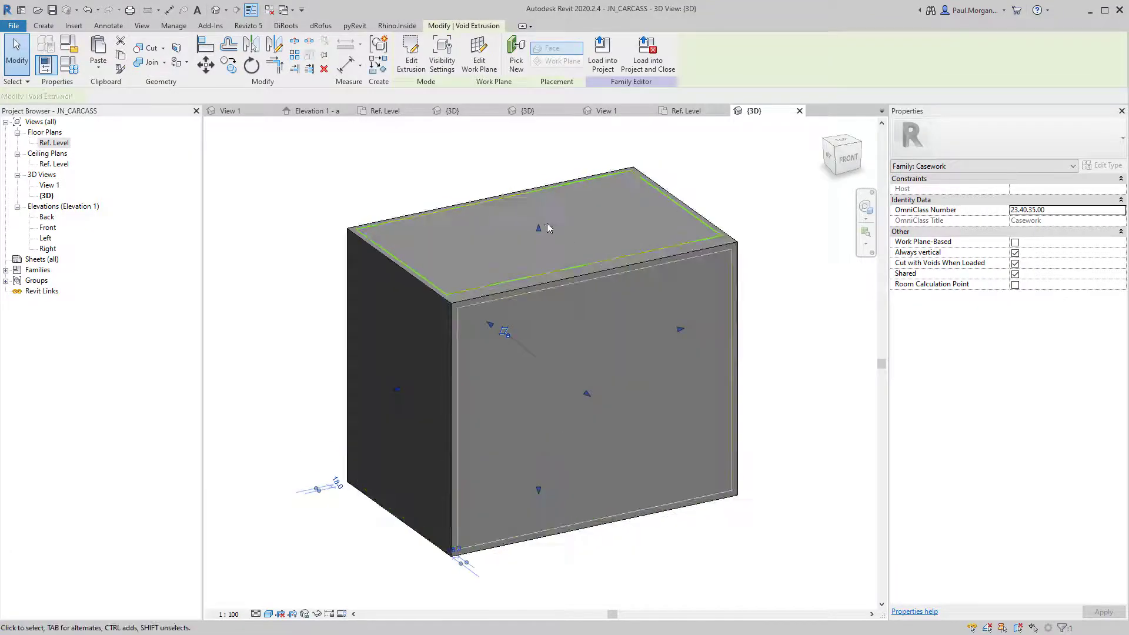
{"action": "left_click_drag", "start_coordinate": [542, 229], "coordinate": [538, 176]}
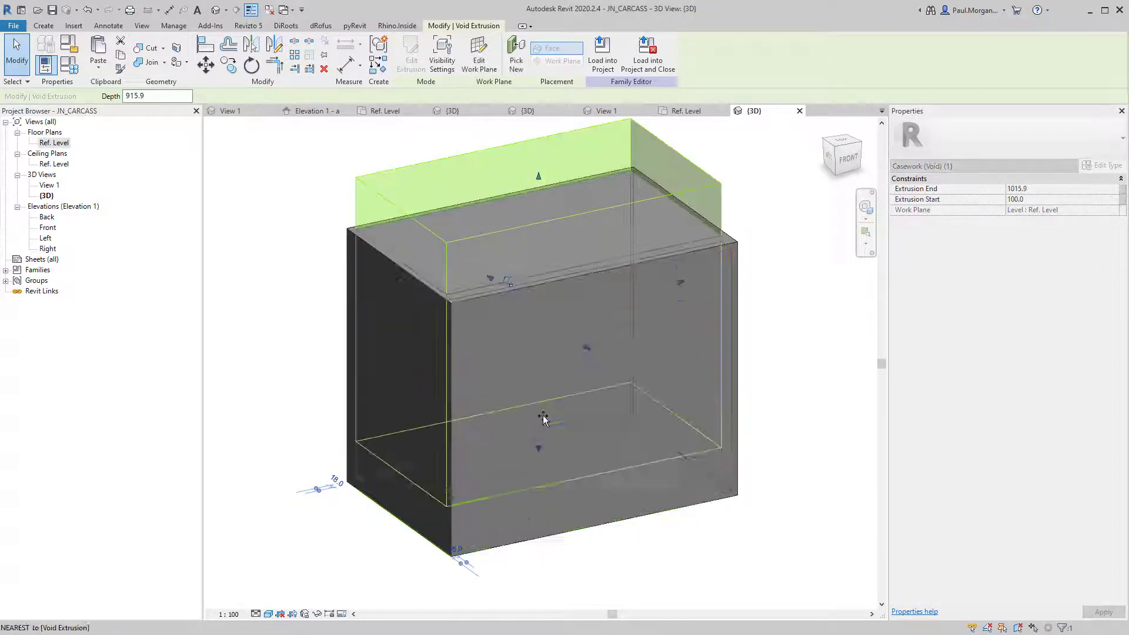
{"action": "key", "text": "Escape"}
{"action": "middle_click_drag", "start_coordinate": [814, 406], "coordinate": [698, 246], "text": "shift"}
{"action": "left_click", "coordinate": [694, 242]}
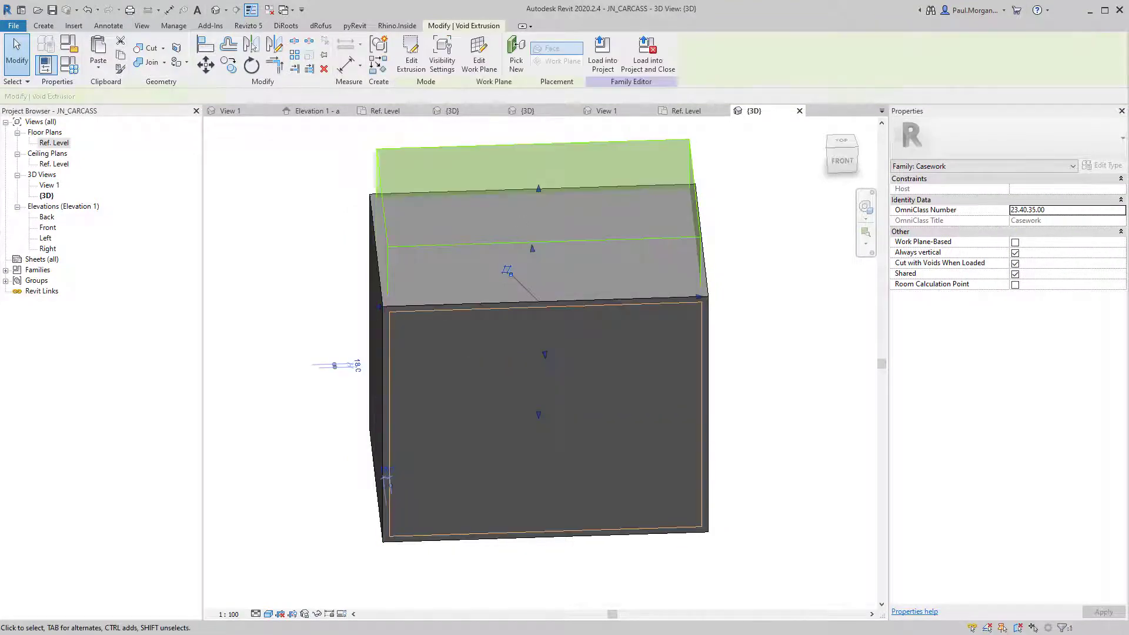
In Front elevation, snap the void to the top and bottom reference planes (118.0 to 860.0) and lock it.
{"action": "double_click", "coordinate": [46, 229]}
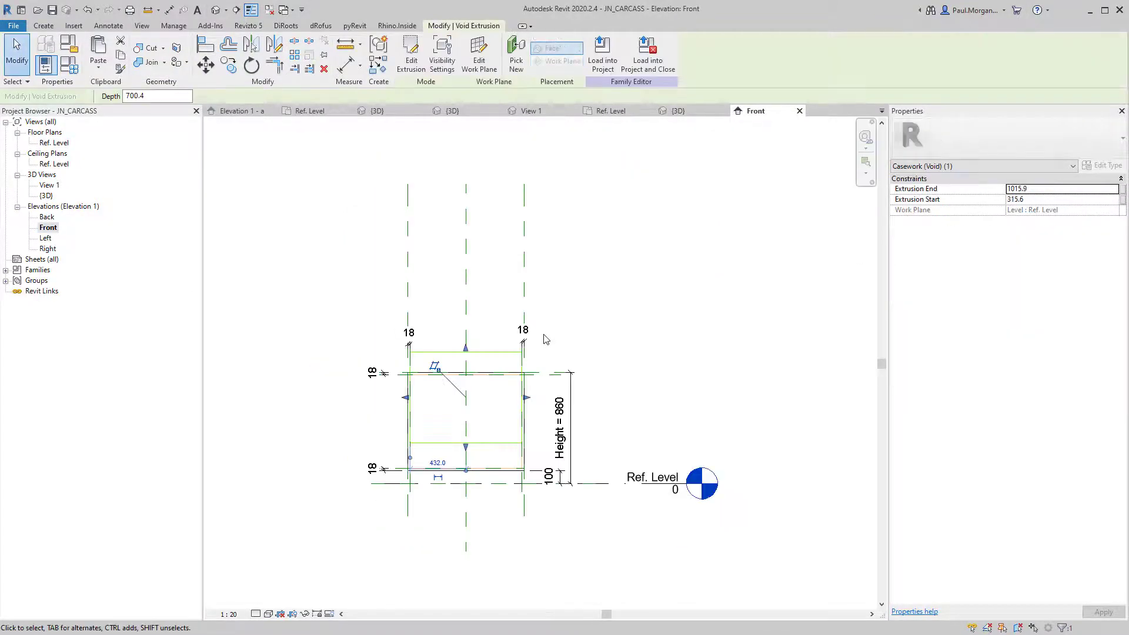
{"action": "scroll", "coordinate": [439, 441], "scroll_direction": "up", "scroll_amount": 4}
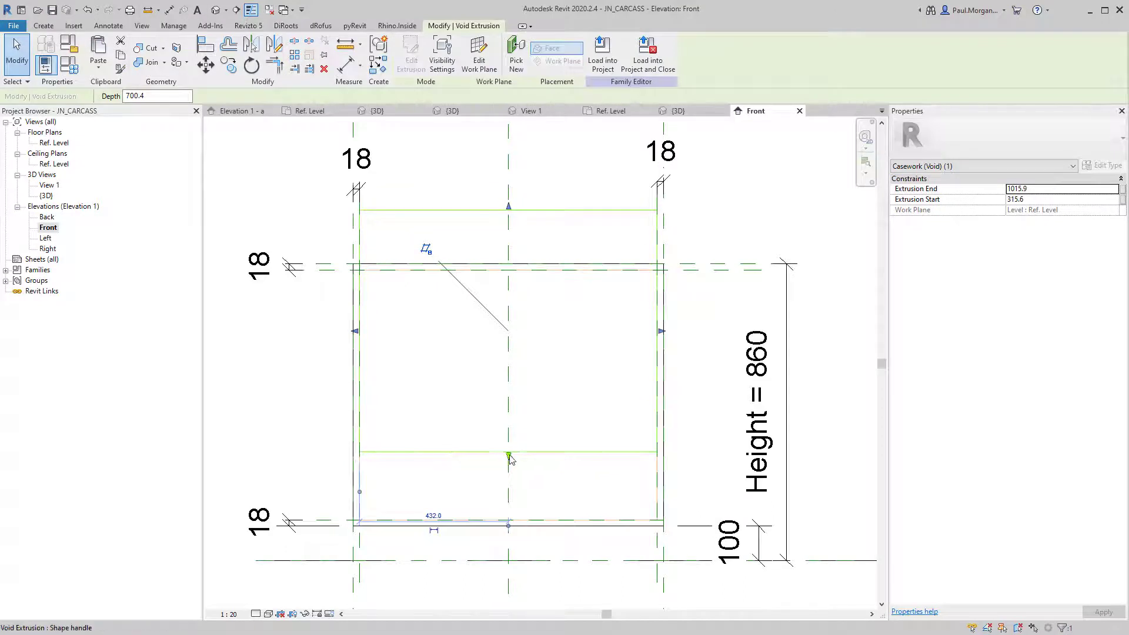
{"action": "left_click_drag", "start_coordinate": [506, 209], "coordinate": [525, 263]}
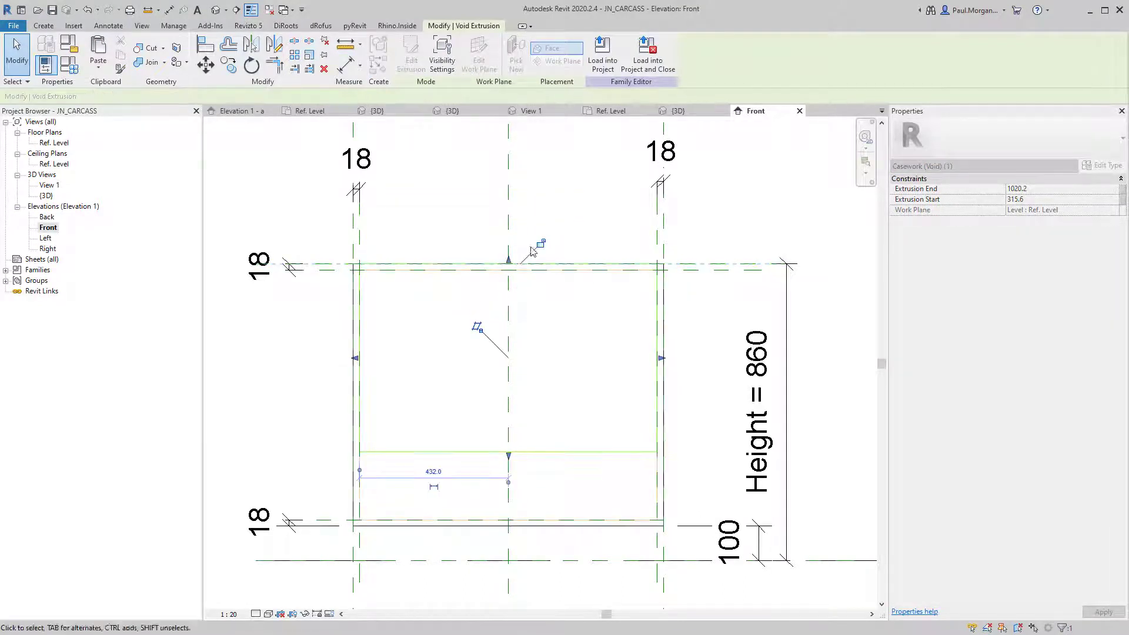
{"action": "left_click_drag", "start_coordinate": [509, 457], "coordinate": [523, 522]}
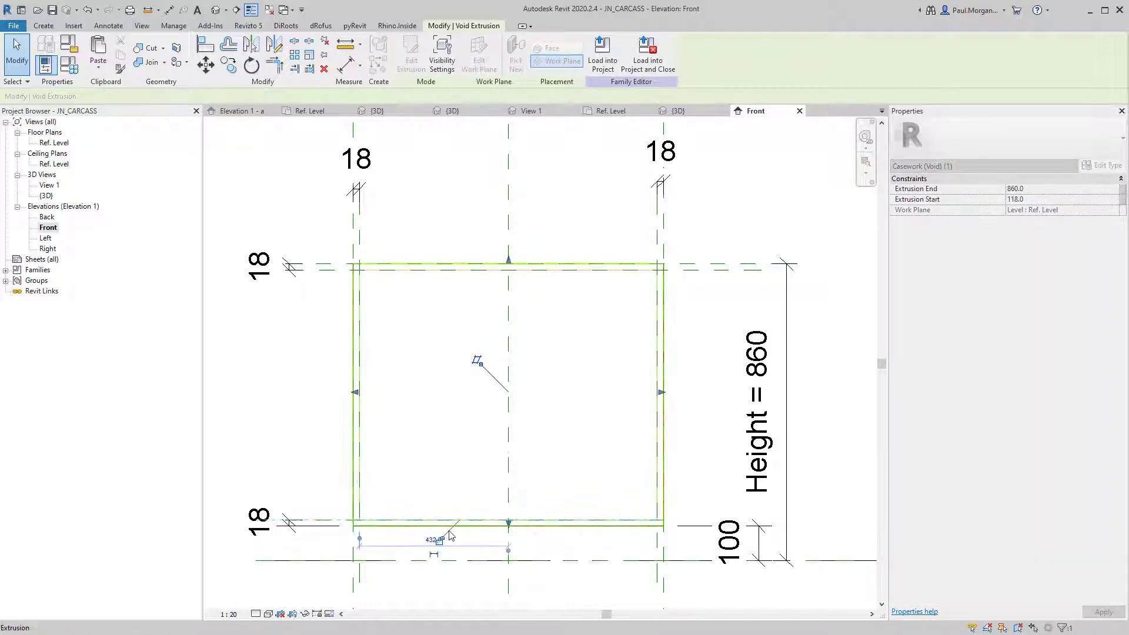
{"action": "left_click", "coordinate": [440, 541]}
{"action": "left_click", "coordinate": [451, 467]}
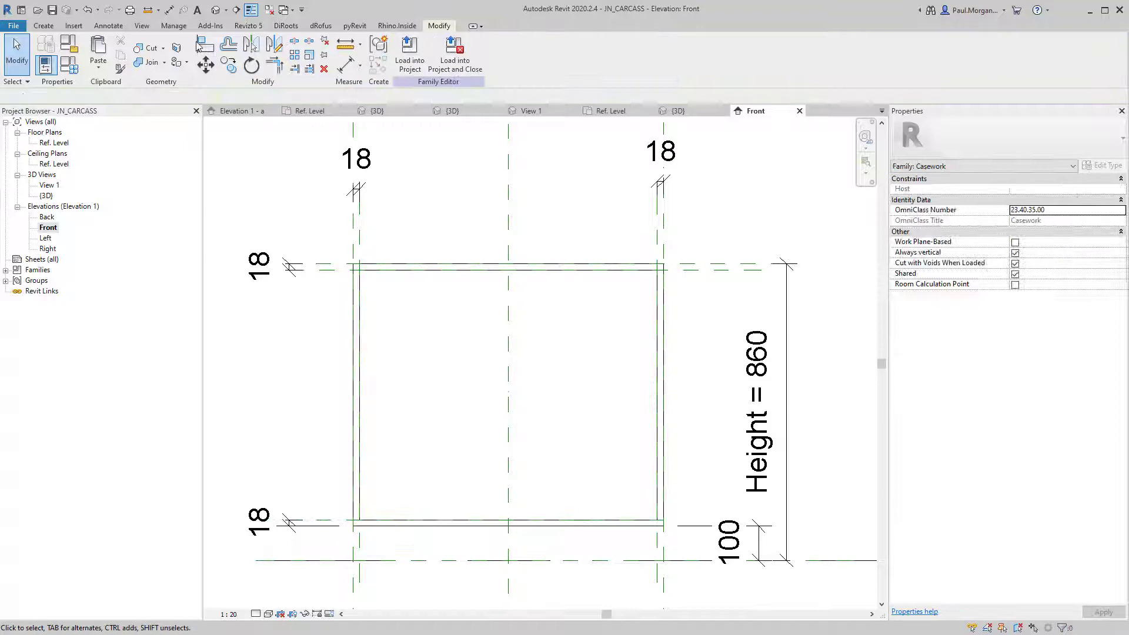
{"action": "left_click", "coordinate": [217, 11]}
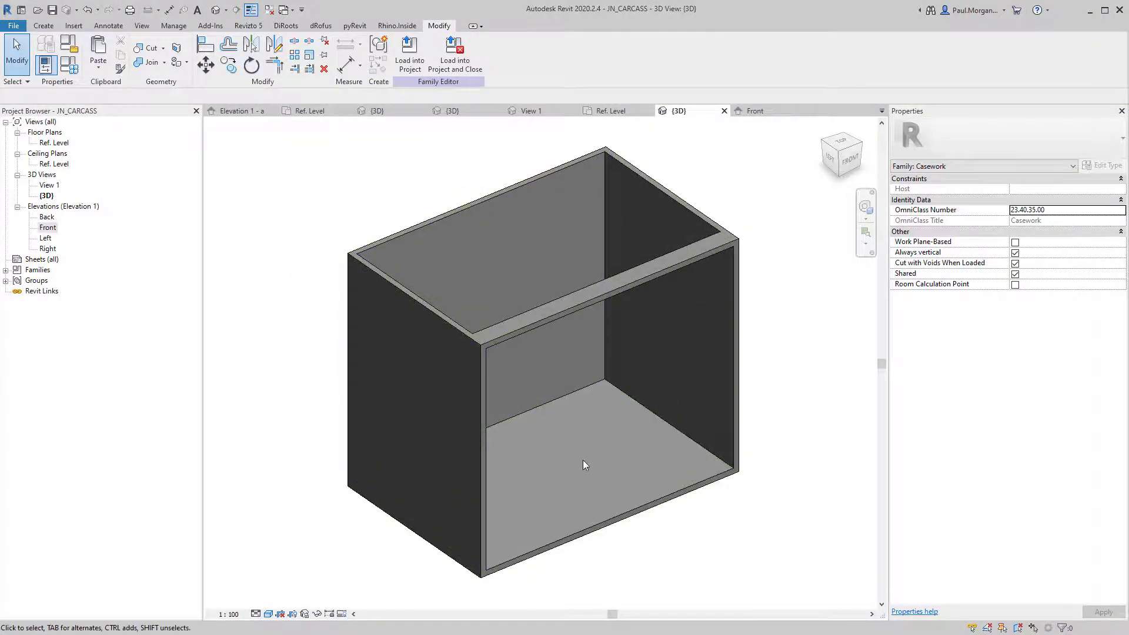
Load the edited JN_CARCASS into JN_BREAKFAST BENCH without saving, overwriting the existing version.
{"action": "middle_click_drag", "start_coordinate": [583, 465], "coordinate": [599, 554], "text": "shift"}
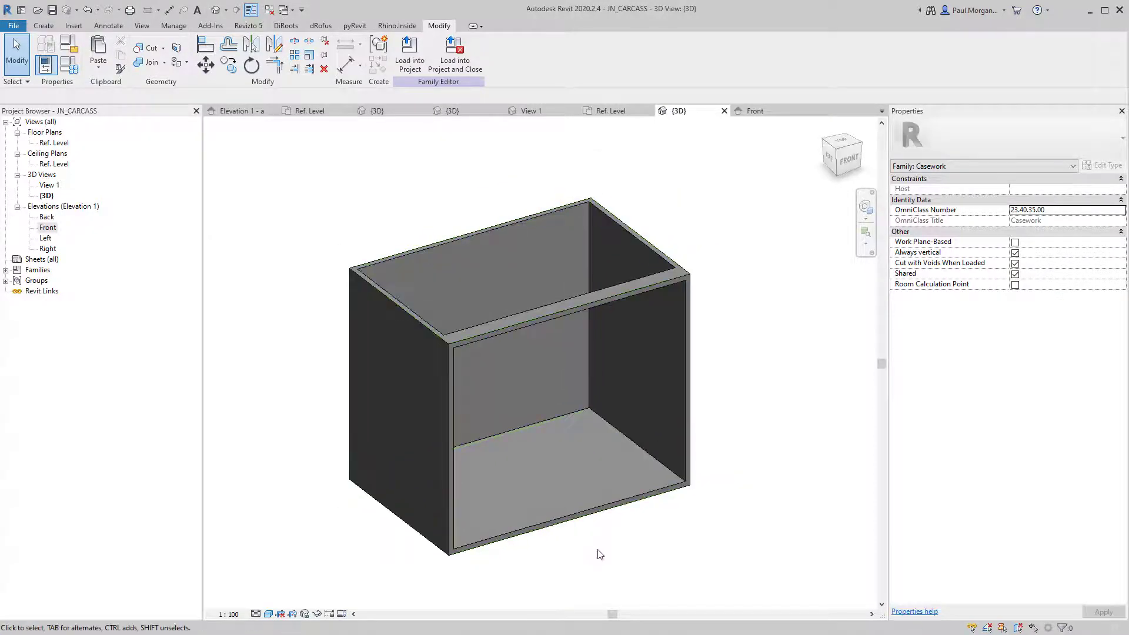
{"action": "left_click", "coordinate": [448, 66]}
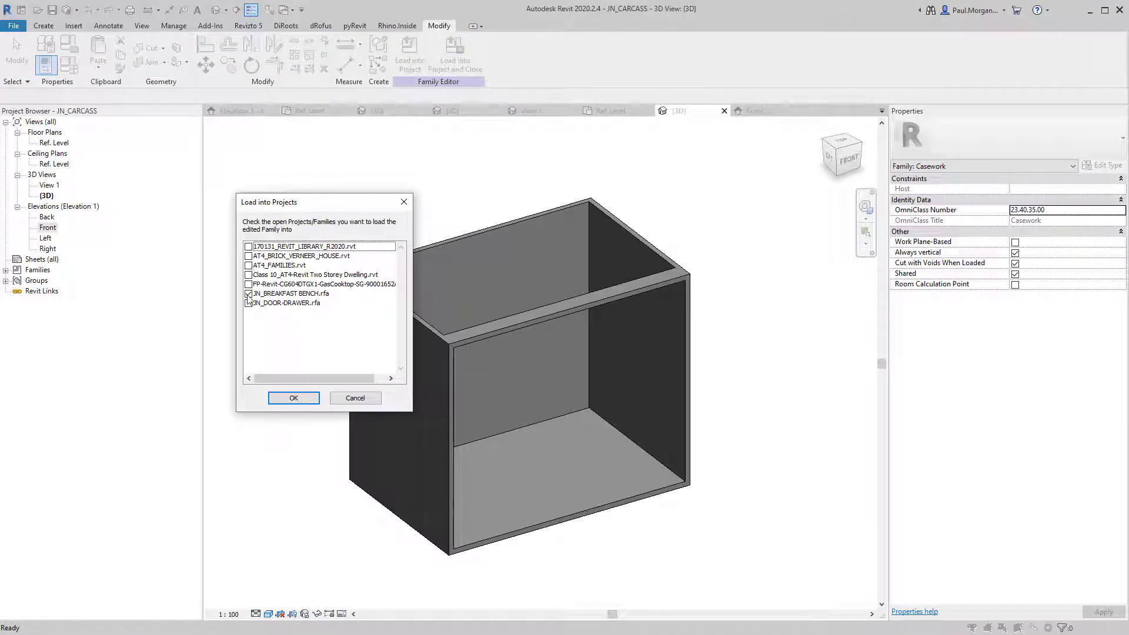
{"action": "left_click", "coordinate": [293, 399]}
{"action": "left_click", "coordinate": [428, 319]}
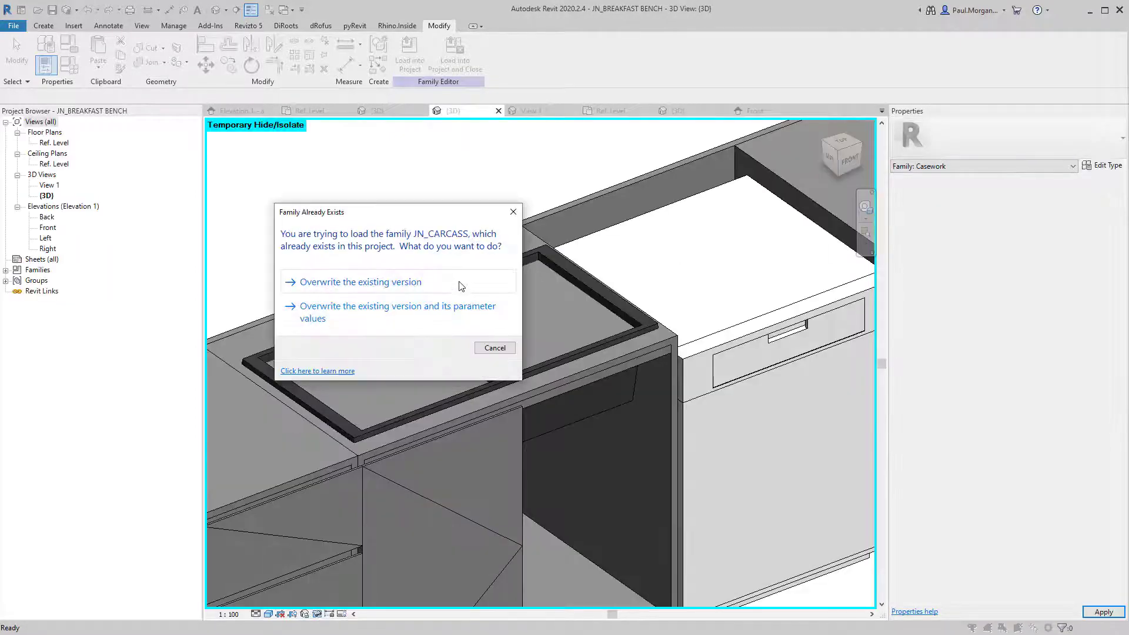
{"action": "left_click", "coordinate": [459, 282]}
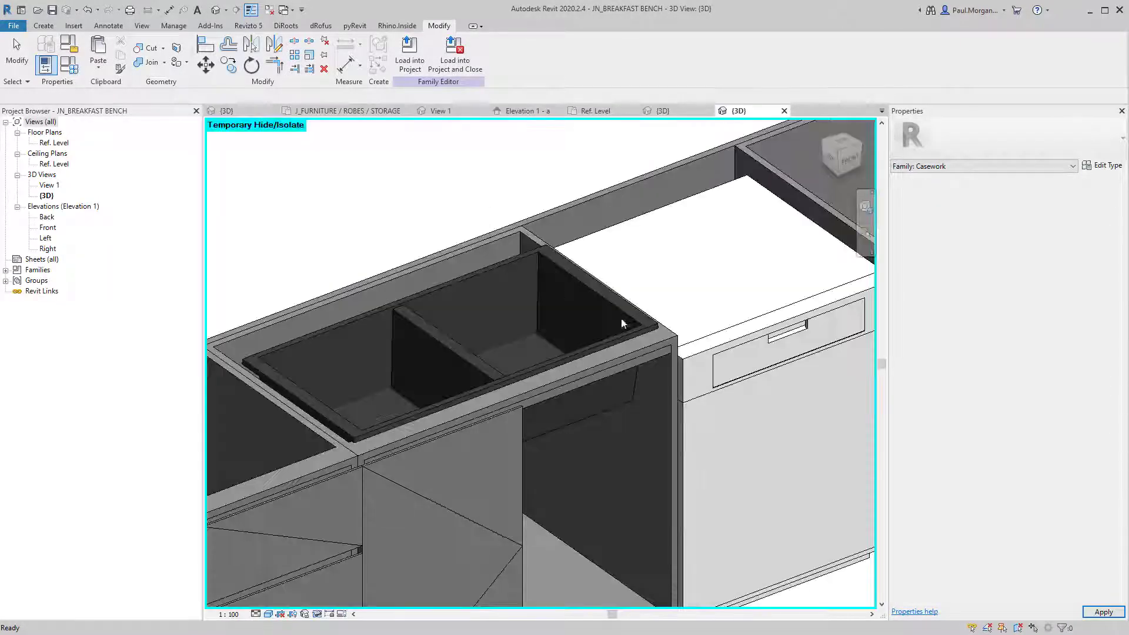
Orbit the bench from above and open the sink cutout void's sketch for editing.
{"action": "middle_click_drag", "start_coordinate": [621, 318], "coordinate": [588, 381], "text": "shift"}
{"action": "scroll", "coordinate": [594, 420], "scroll_direction": "down", "scroll_amount": 2}
{"action": "middle_click_drag", "start_coordinate": [447, 437], "coordinate": [551, 328], "text": "shift"}
{"action": "left_click", "coordinate": [551, 336]}
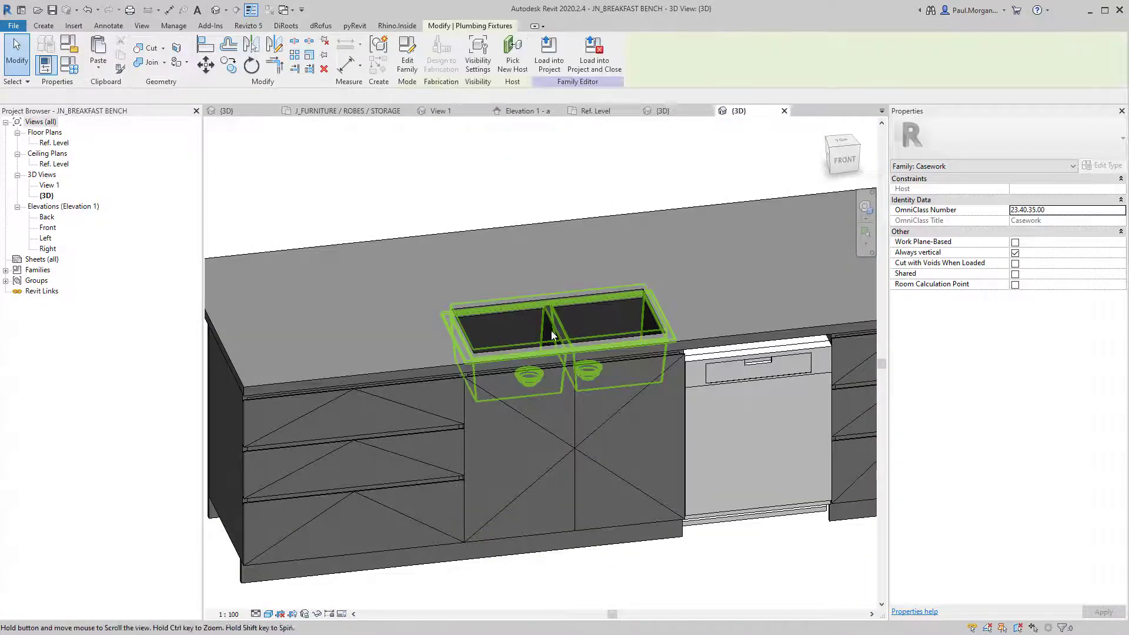
{"action": "key", "text": "Escape"}
{"action": "scroll", "coordinate": [559, 306], "scroll_direction": "up", "scroll_amount": 5}
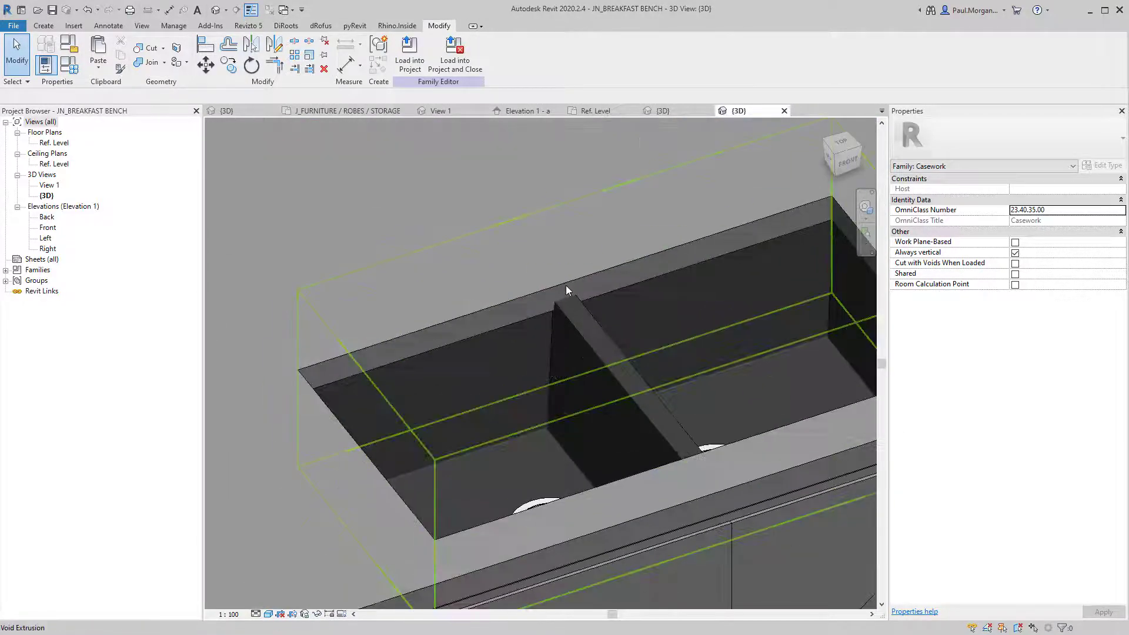
{"action": "left_click", "coordinate": [574, 299]}
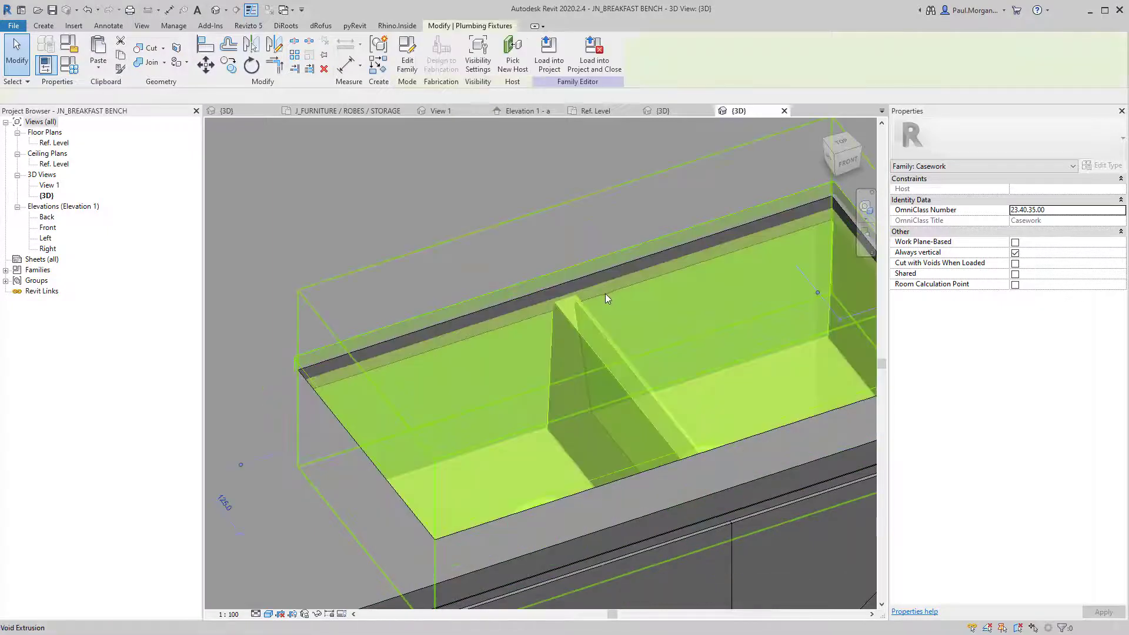
{"action": "double_click", "coordinate": [605, 295]}
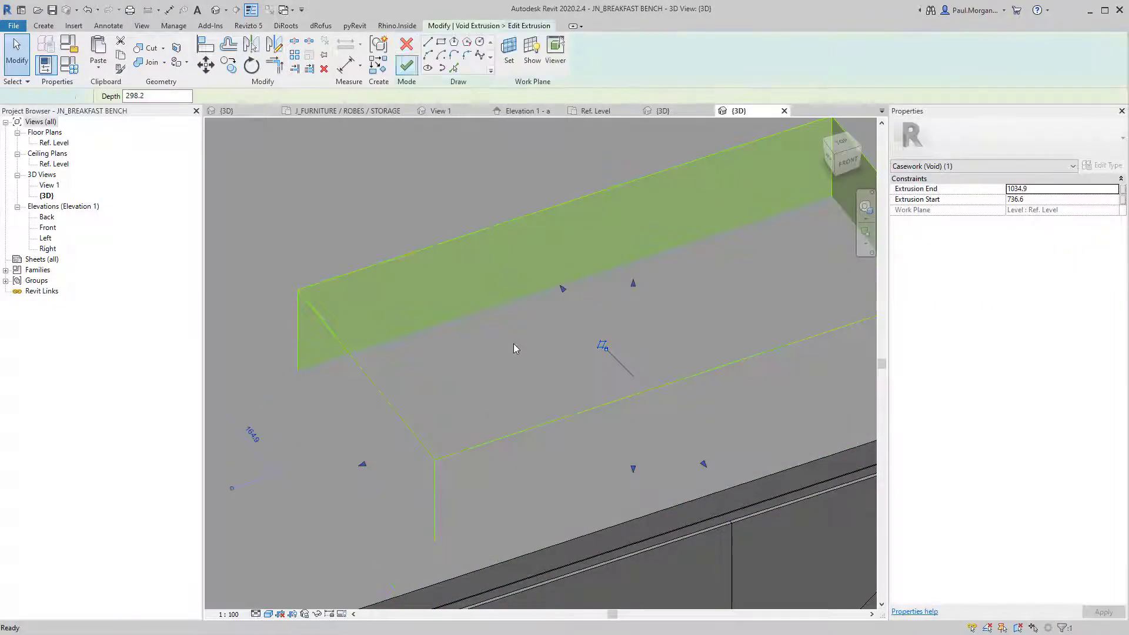
{"action": "left_click", "coordinate": [514, 344]}
In Ref. Level plan, nudge the cutout's top and bottom edges out to 405 deep and finish the sketch.
{"action": "double_click", "coordinate": [57, 144]}
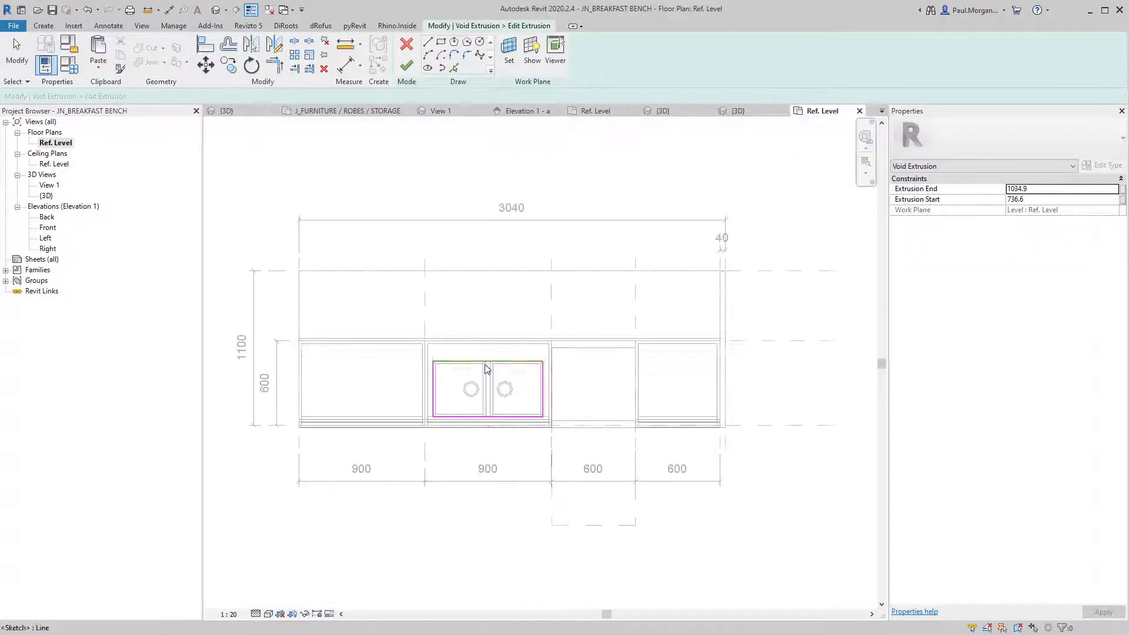
{"action": "scroll", "coordinate": [497, 370], "scroll_direction": "up", "scroll_amount": 5}
{"action": "left_click", "coordinate": [552, 361]}
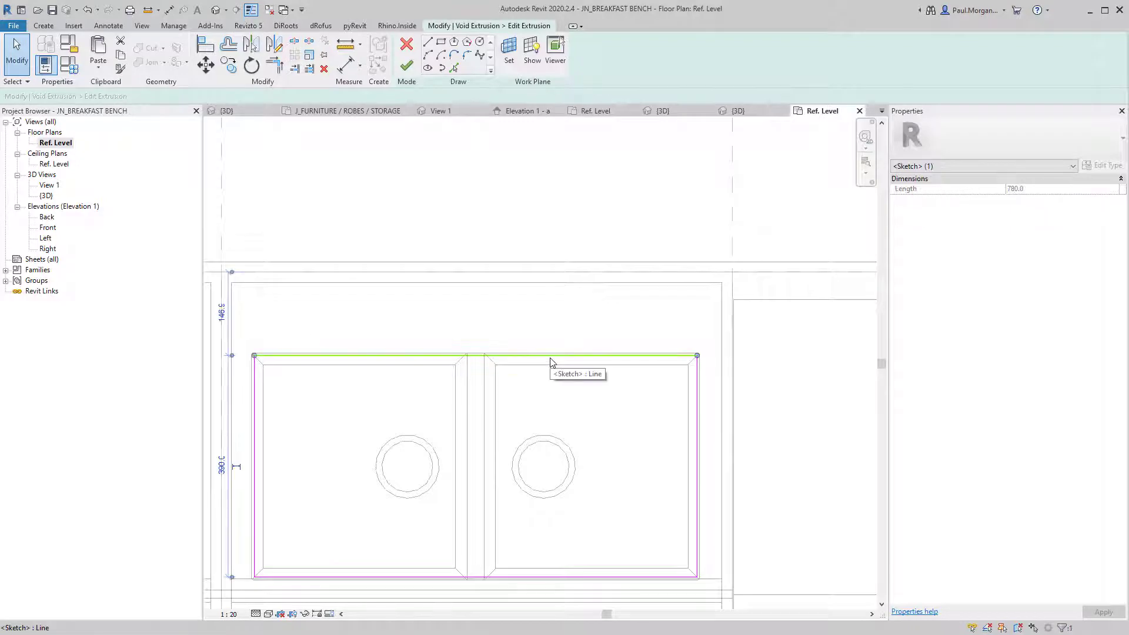
{"action": "key", "text": "Up"}
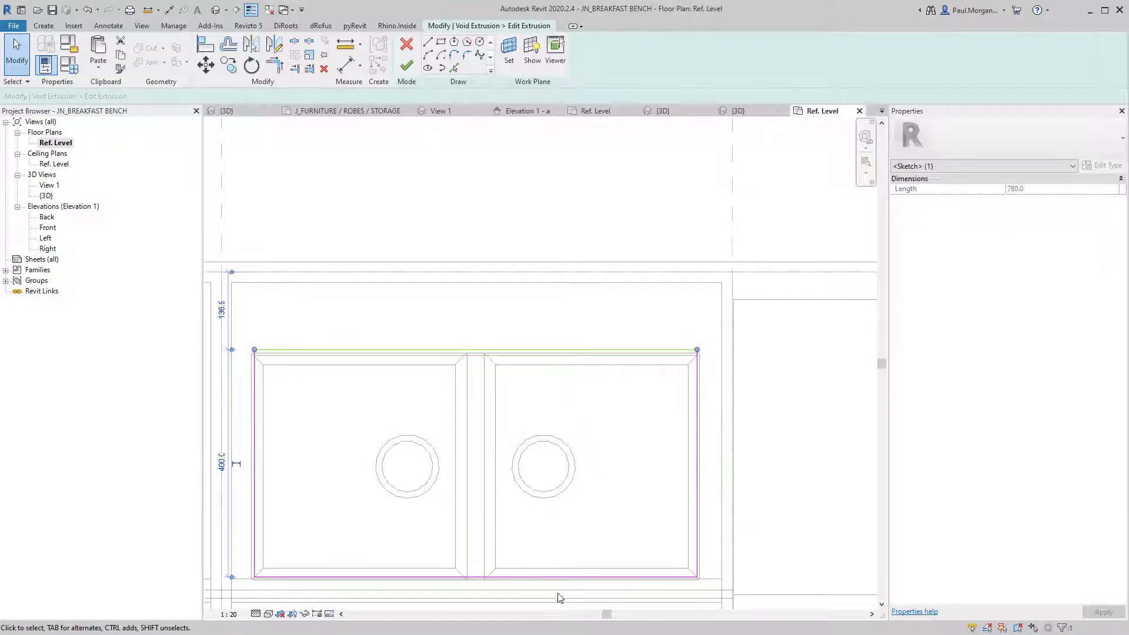
{"action": "key", "text": "Down"}
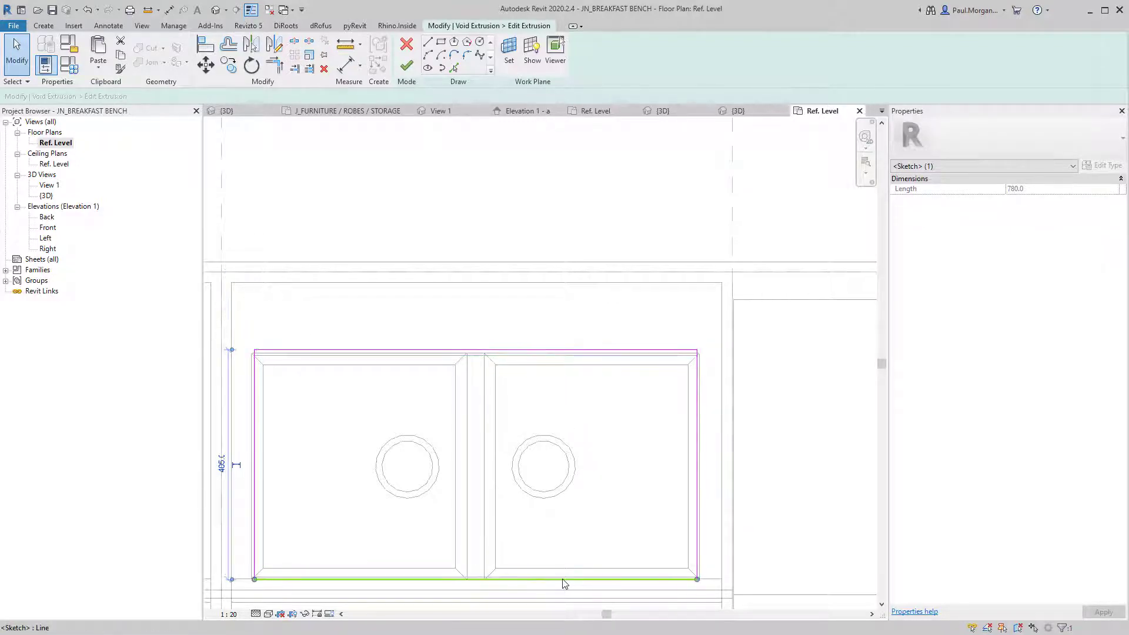
{"action": "left_click", "coordinate": [405, 67]}
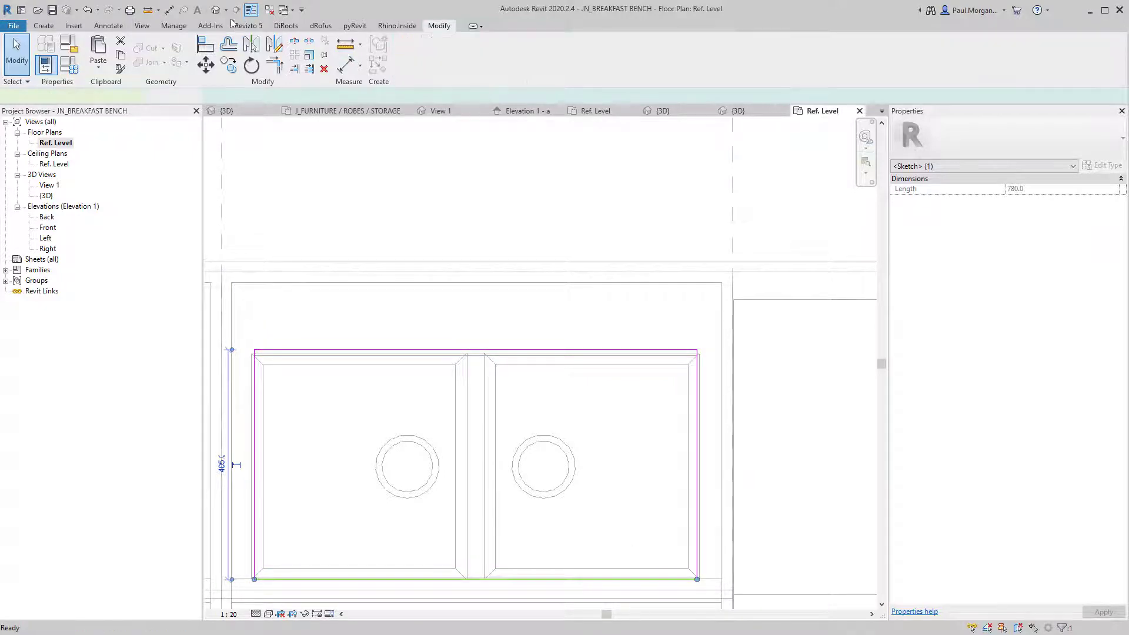
{"action": "key", "text": "ctrl+Tab"}
{"action": "scroll", "coordinate": [516, 369], "scroll_direction": "down", "scroll_amount": 3}
{"action": "middle_click_drag", "start_coordinate": [517, 369], "coordinate": [721, 321], "text": "shift"}
{"action": "middle_click_drag", "start_coordinate": [701, 397], "coordinate": [500, 382], "text": "shift"}
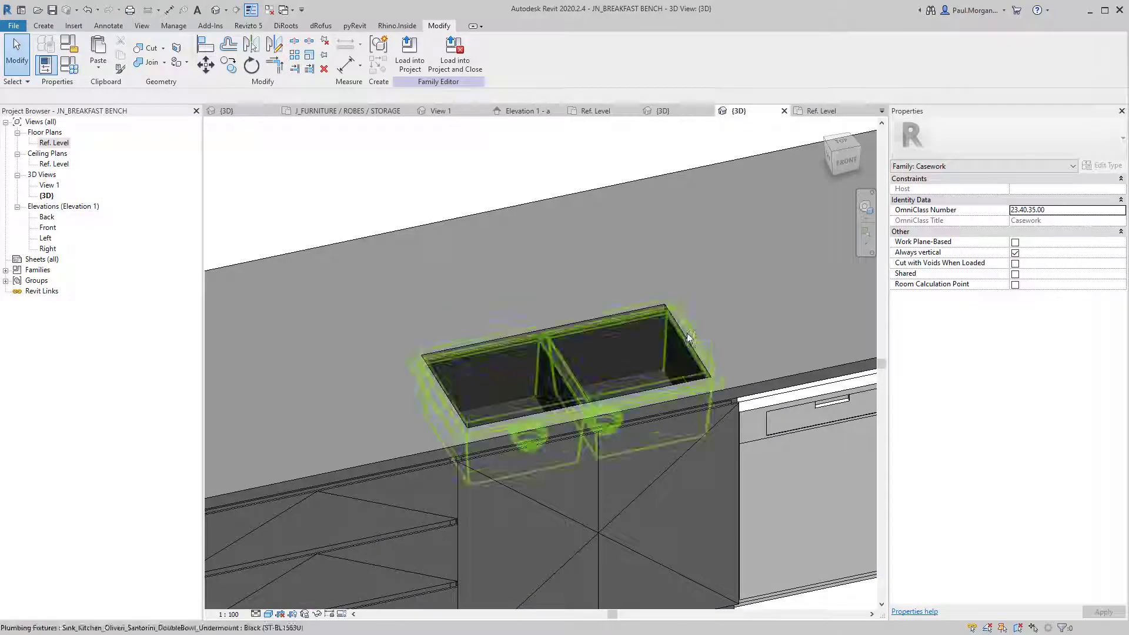
Reload the sink family into the breakfast bench, saving its changes.
{"action": "left_click", "coordinate": [687, 334]}
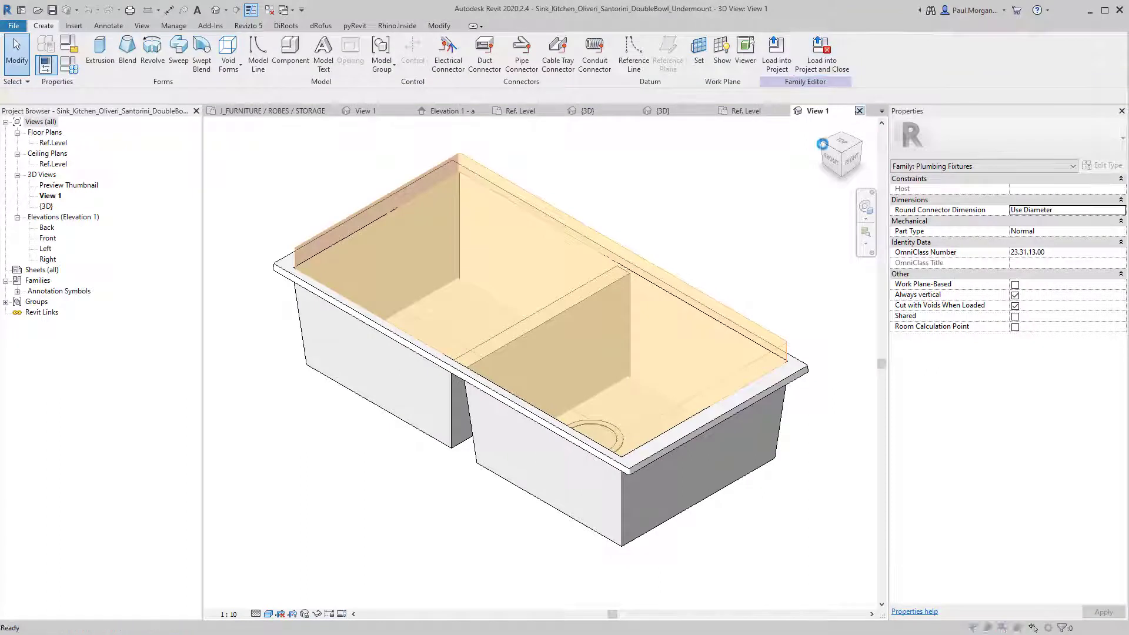
{"action": "left_click", "coordinate": [436, 326]}
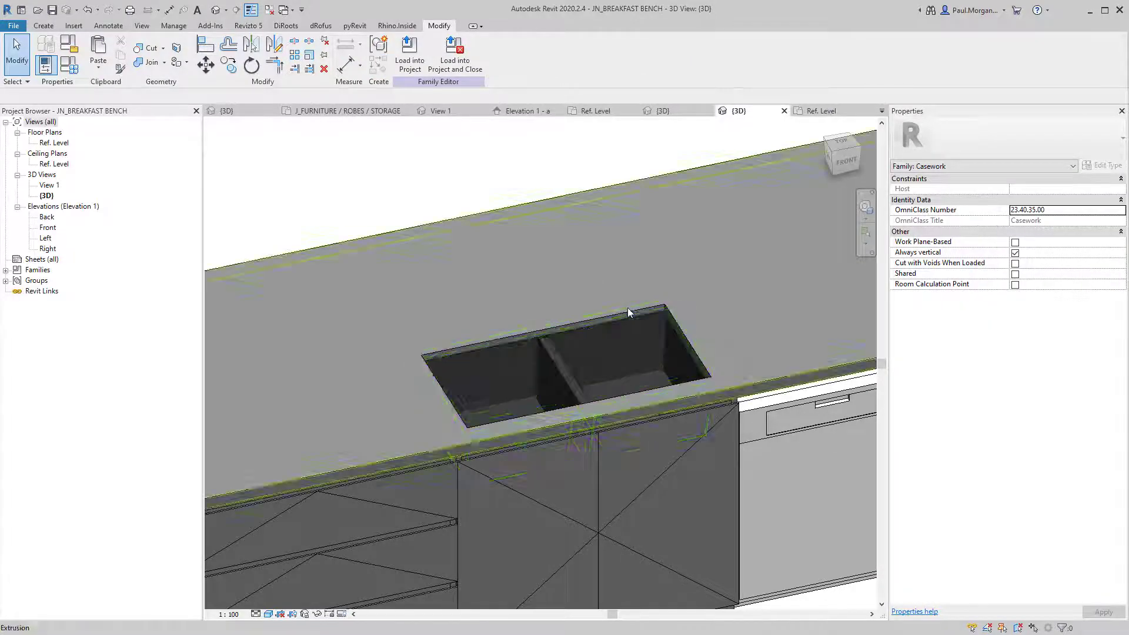
Select the void around the sink and edit its outline from the Top view.
{"action": "key", "text": "Tab"}
{"action": "left_click", "coordinate": [630, 317]}
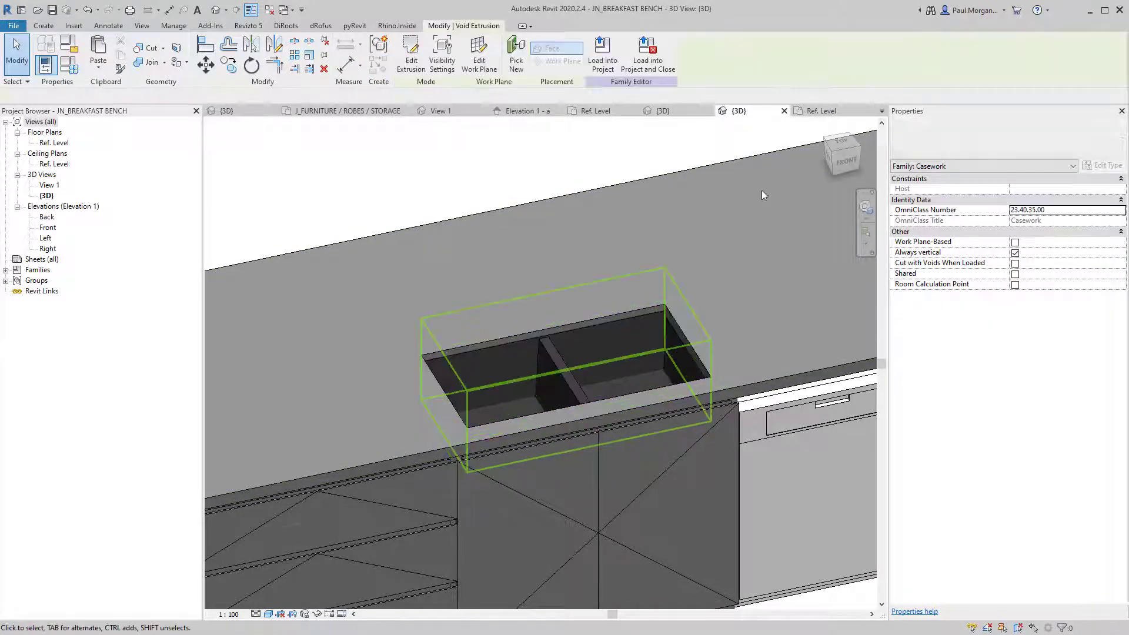
{"action": "left_click", "coordinate": [411, 56]}
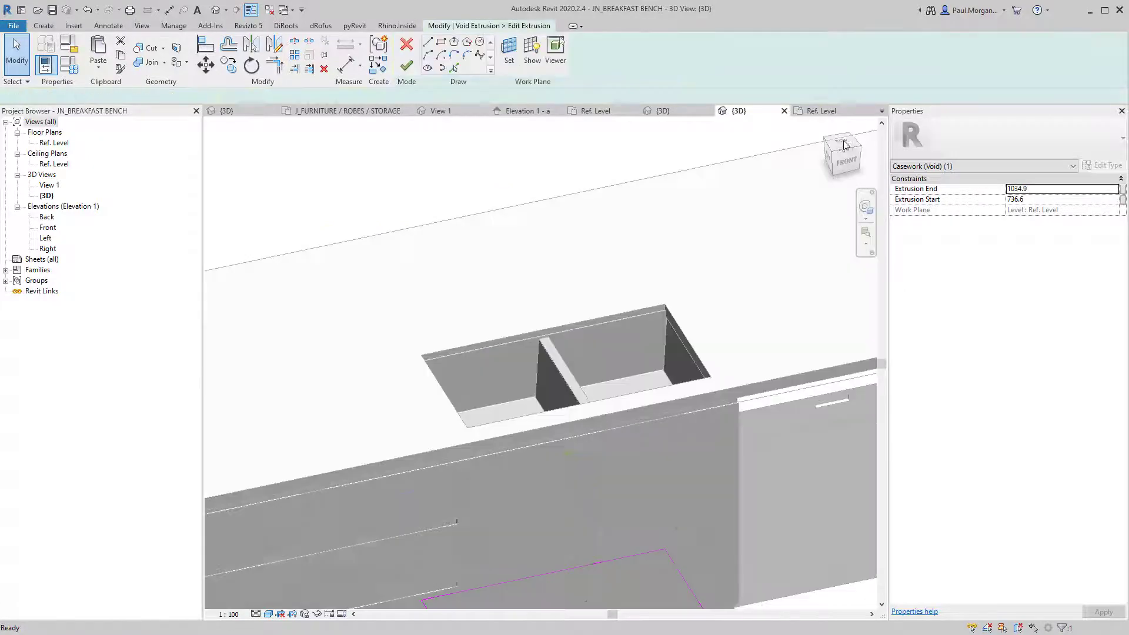
{"action": "left_click", "coordinate": [844, 145]}
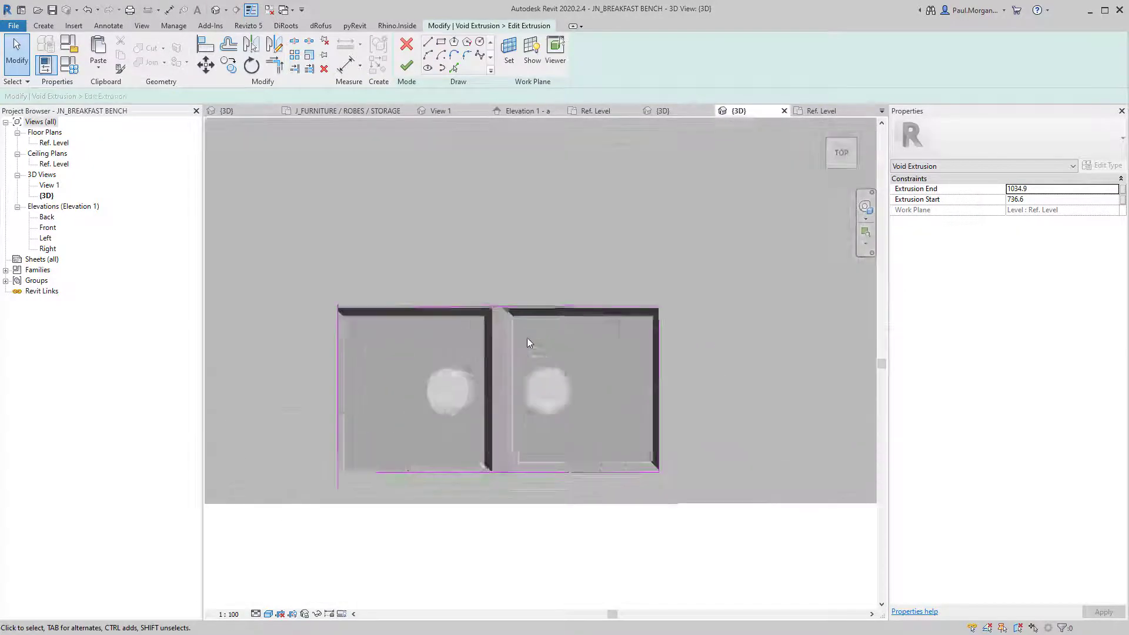
Push the outline's left and right edges out to 800 wide and finish the sketch.
{"action": "left_click", "coordinate": [704, 384]}
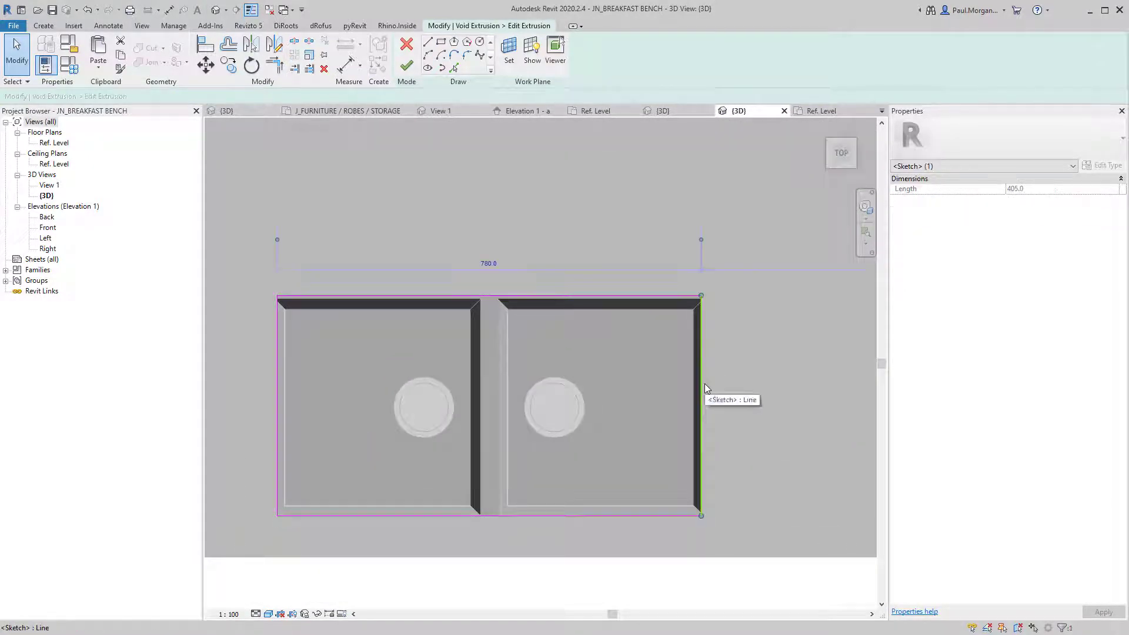
{"action": "left_click_drag", "start_coordinate": [705, 385], "coordinate": [703, 394]}
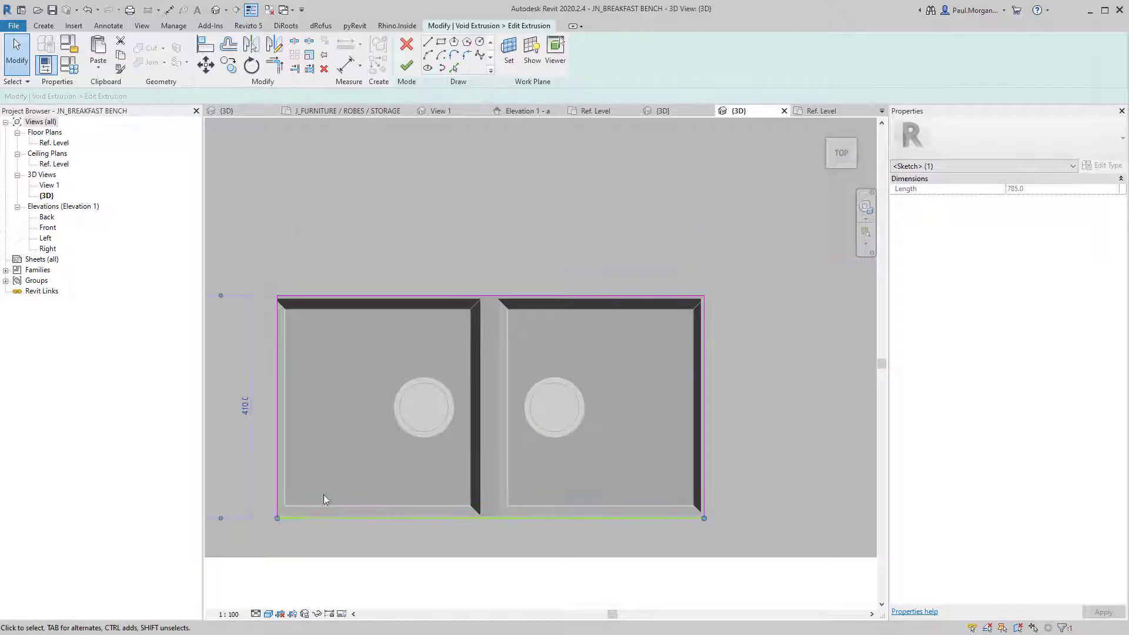
{"action": "left_click_drag", "start_coordinate": [277, 460], "coordinate": [277, 460]}
{"action": "key", "text": "Left"}
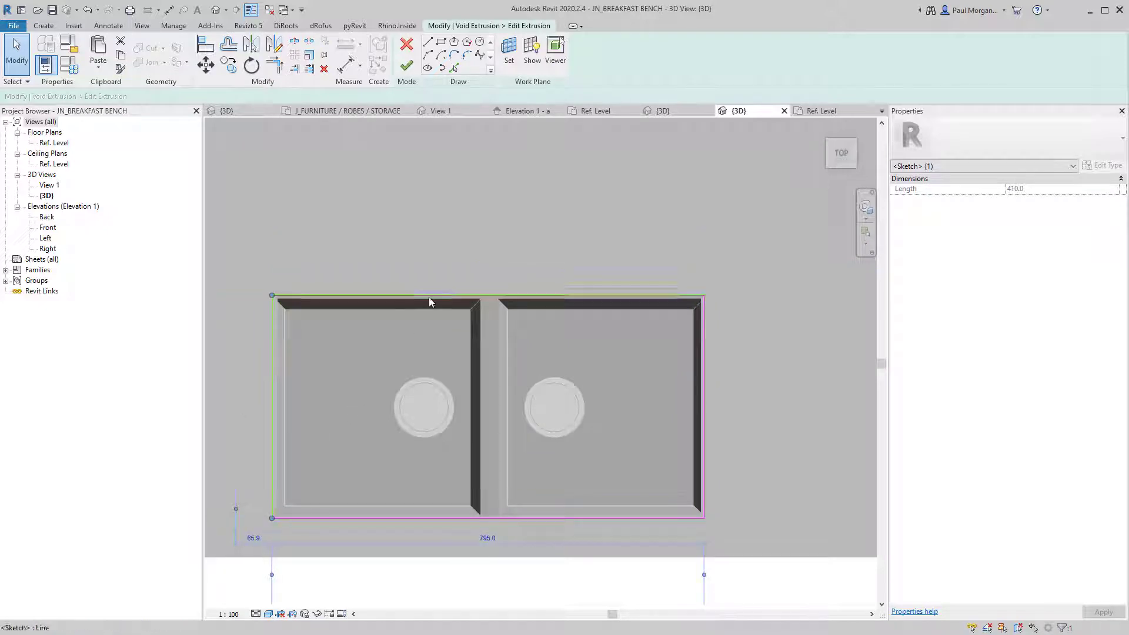
{"action": "left_click", "coordinate": [485, 293]}
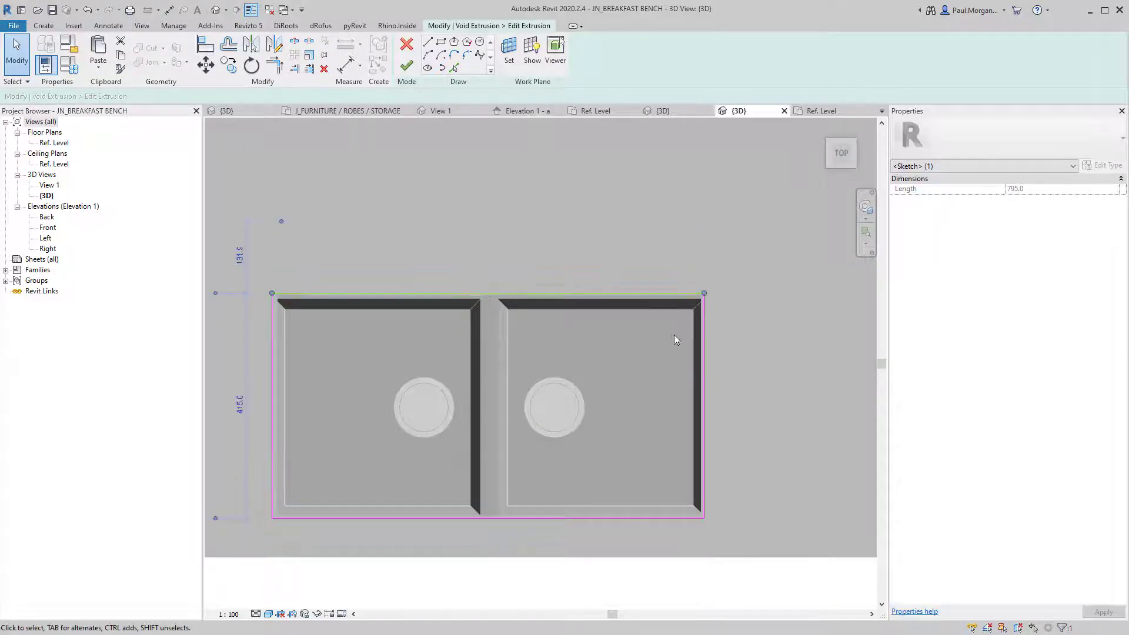
{"action": "left_click", "coordinate": [708, 353]}
{"action": "key", "text": "Right"}
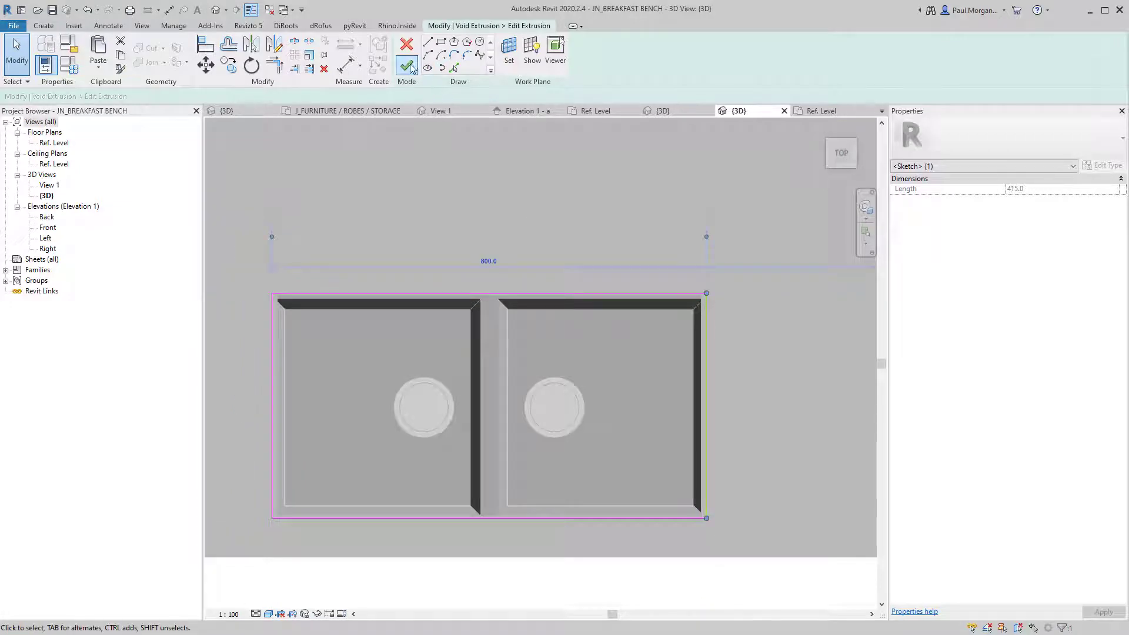
{"action": "left_click", "coordinate": [408, 66]}
{"action": "scroll", "coordinate": [421, 414], "scroll_direction": "down", "scroll_amount": 2}
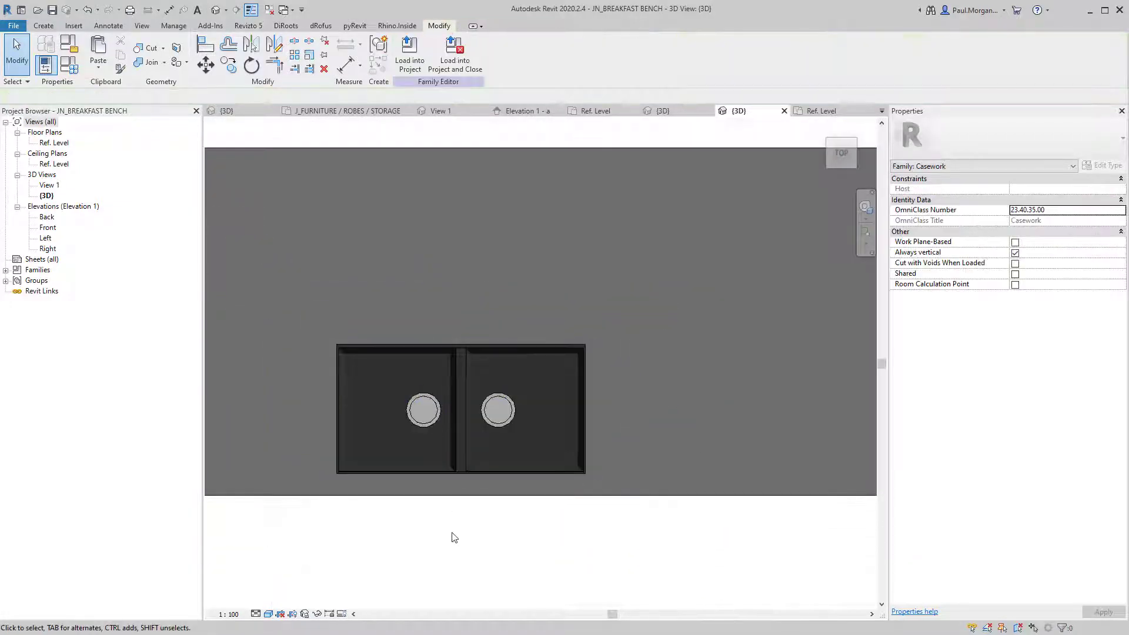
{"action": "middle_click_drag", "start_coordinate": [454, 537], "coordinate": [582, 407], "text": "shift"}
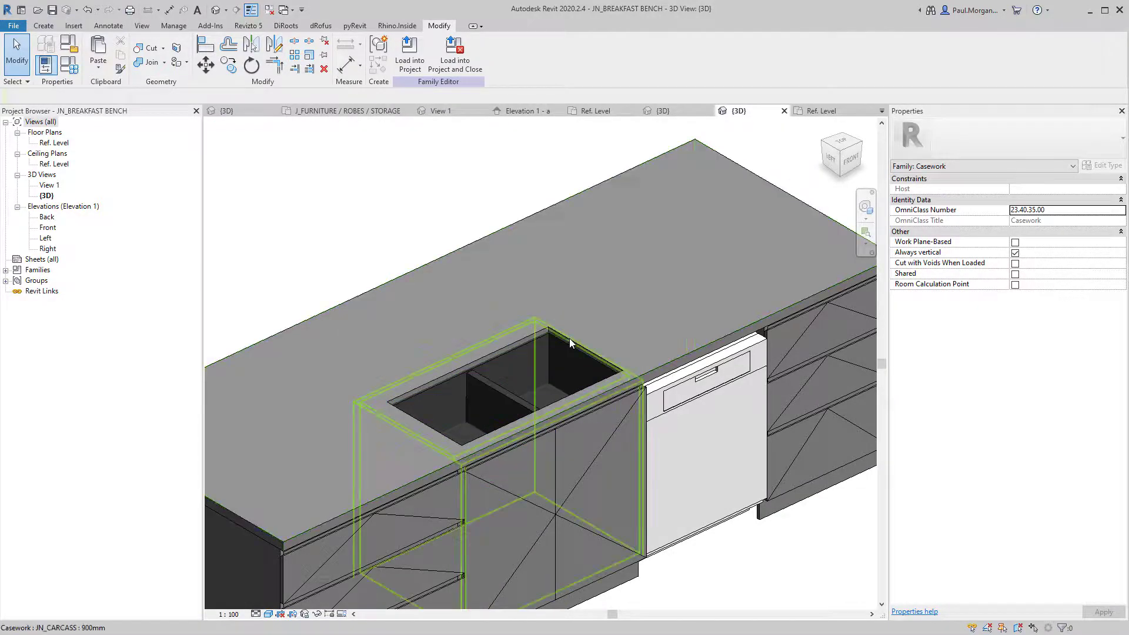
Reopen the void sketch from Top and fillet the top-right and bottom-right corners at radius 10.
{"action": "double_click", "coordinate": [570, 337]}
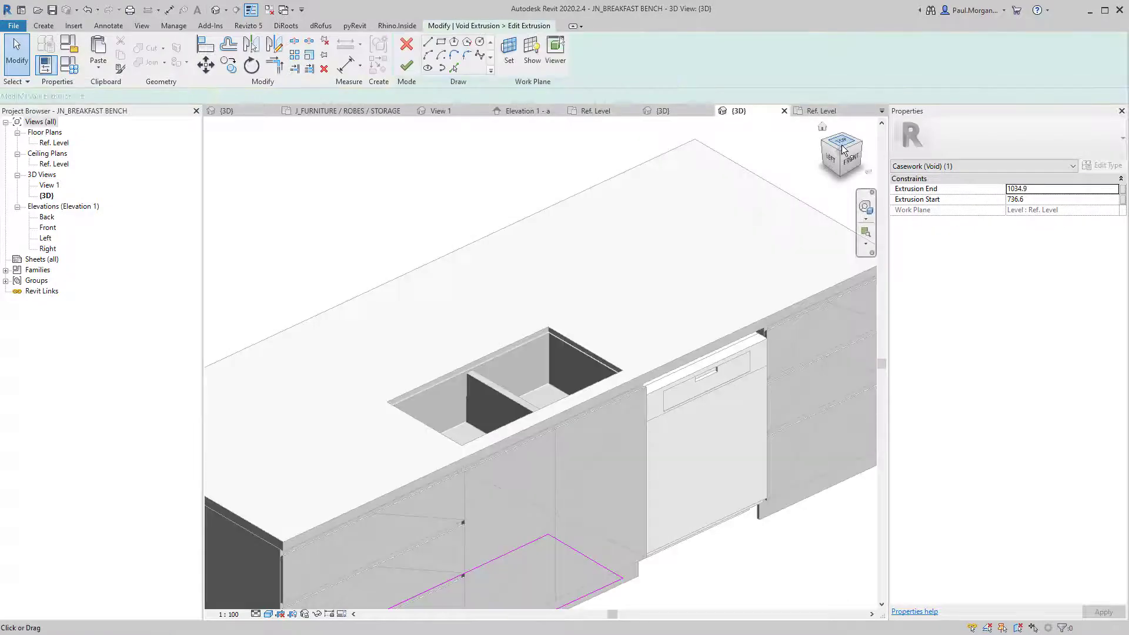
{"action": "left_click", "coordinate": [842, 147]}
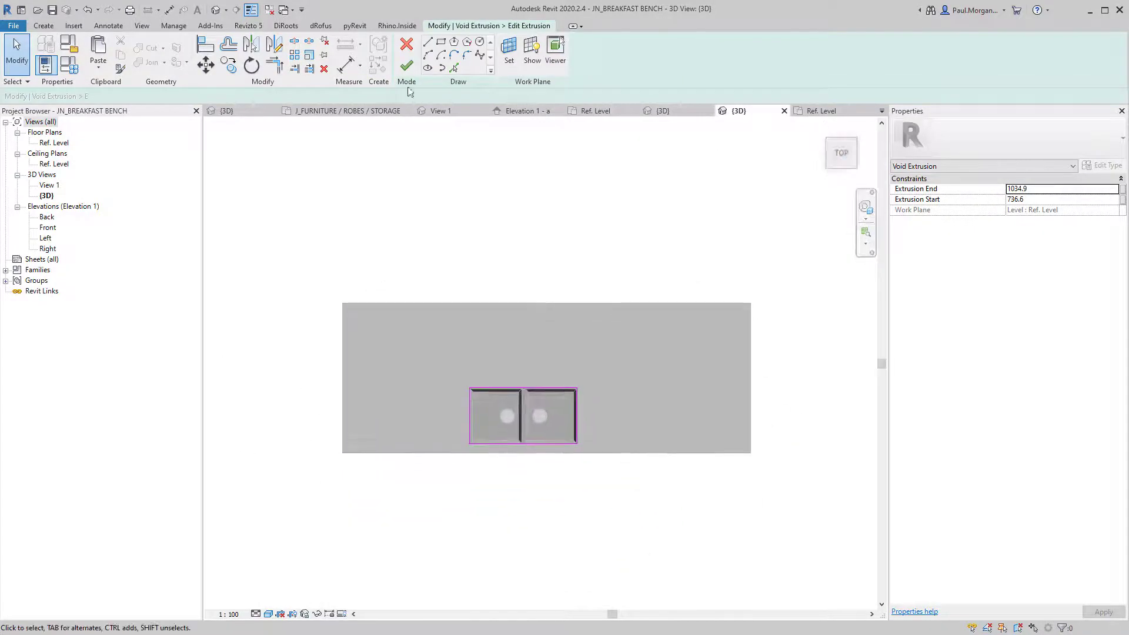
{"action": "scroll", "coordinate": [542, 337], "scroll_direction": "up", "scroll_amount": 5}
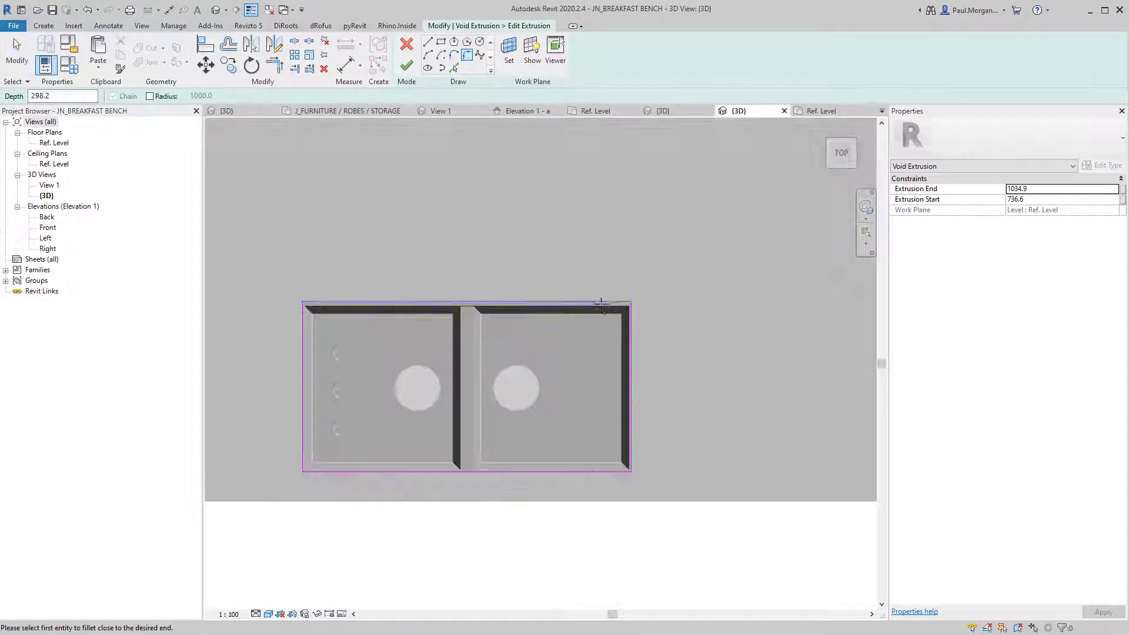
{"action": "left_click", "coordinate": [614, 301]}
{"action": "scroll", "coordinate": [635, 310], "scroll_direction": "up", "scroll_amount": 5}
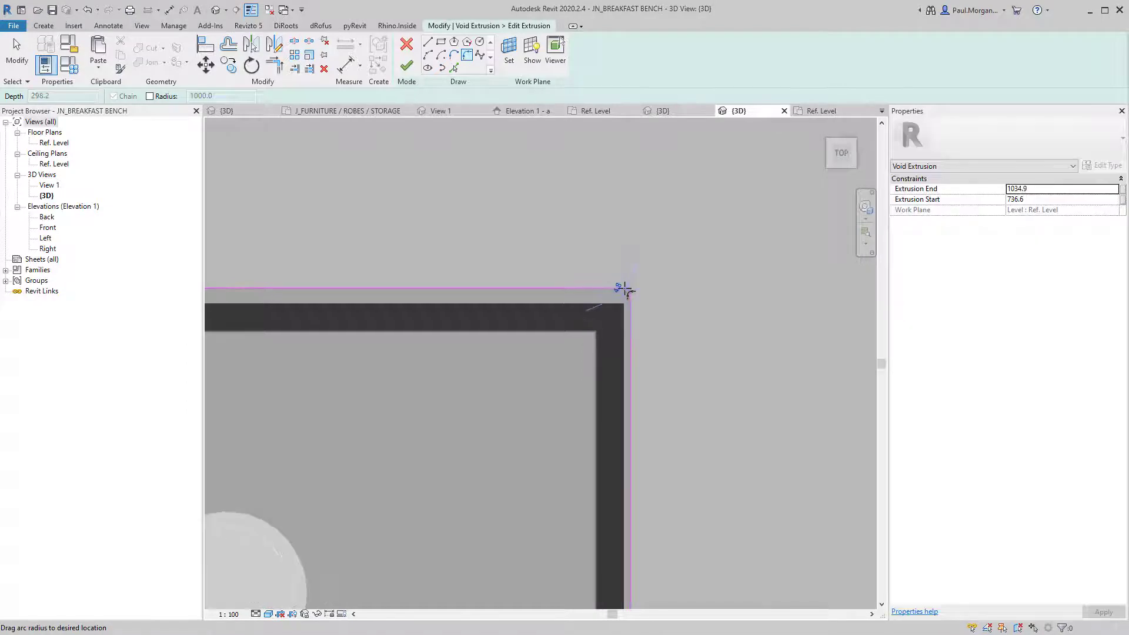
{"action": "left_click", "coordinate": [611, 305]}
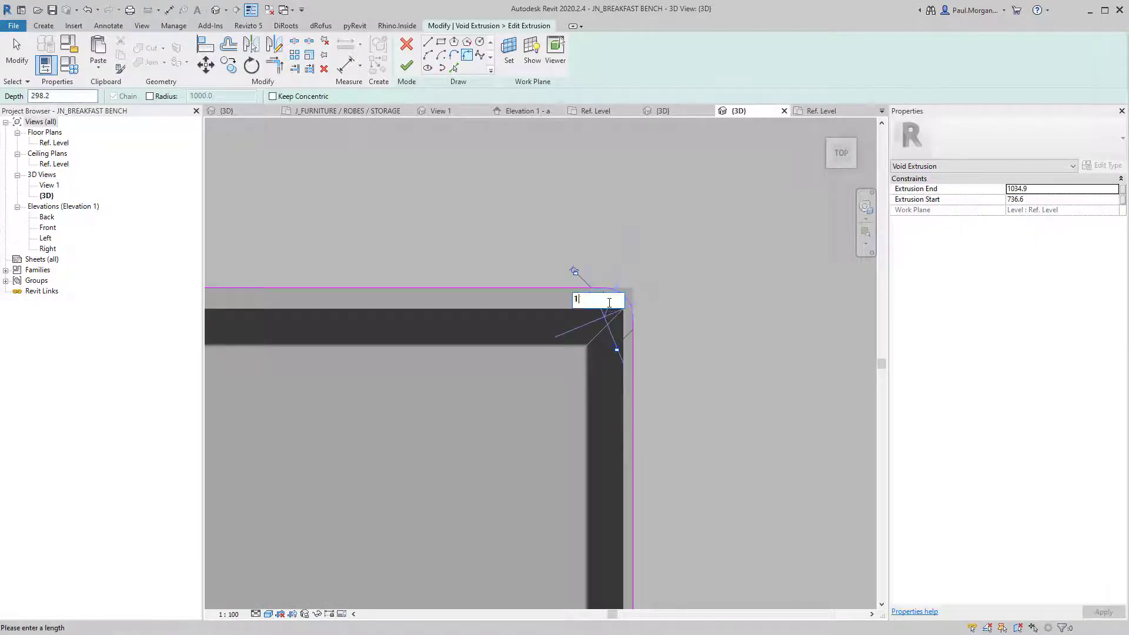
{"action": "key", "text": "Return"}
{"action": "scroll", "coordinate": [608, 302], "scroll_direction": "down", "scroll_amount": 3}
{"action": "middle_click_drag", "start_coordinate": [616, 429], "coordinate": [630, 394]}
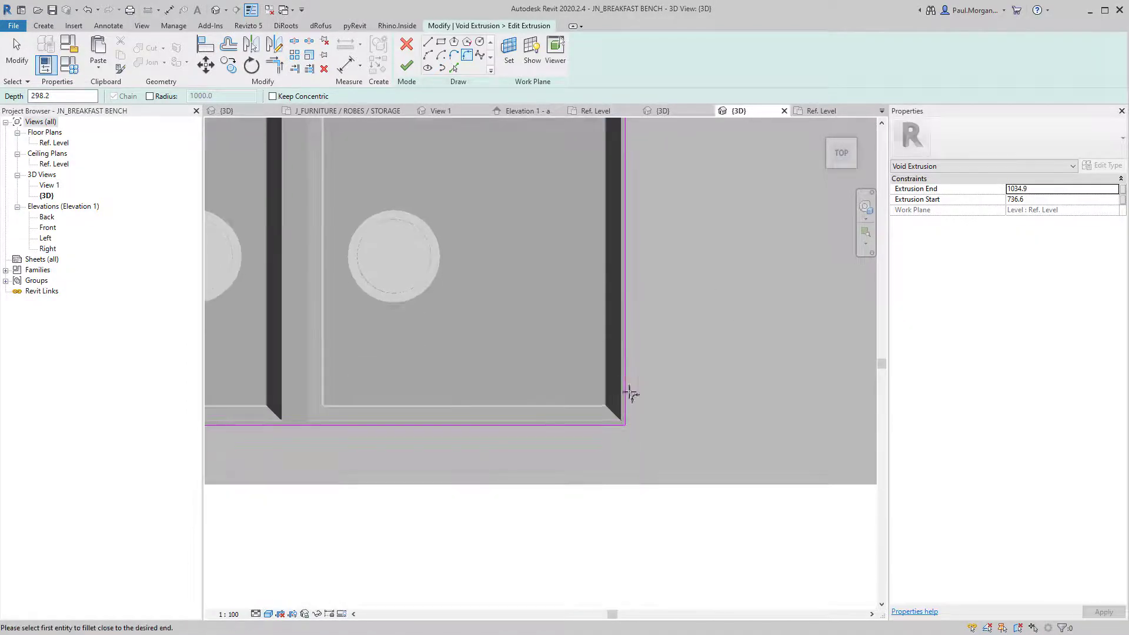
{"action": "left_click", "coordinate": [624, 421]}
{"action": "scroll", "coordinate": [623, 417], "scroll_direction": "up", "scroll_amount": 2}
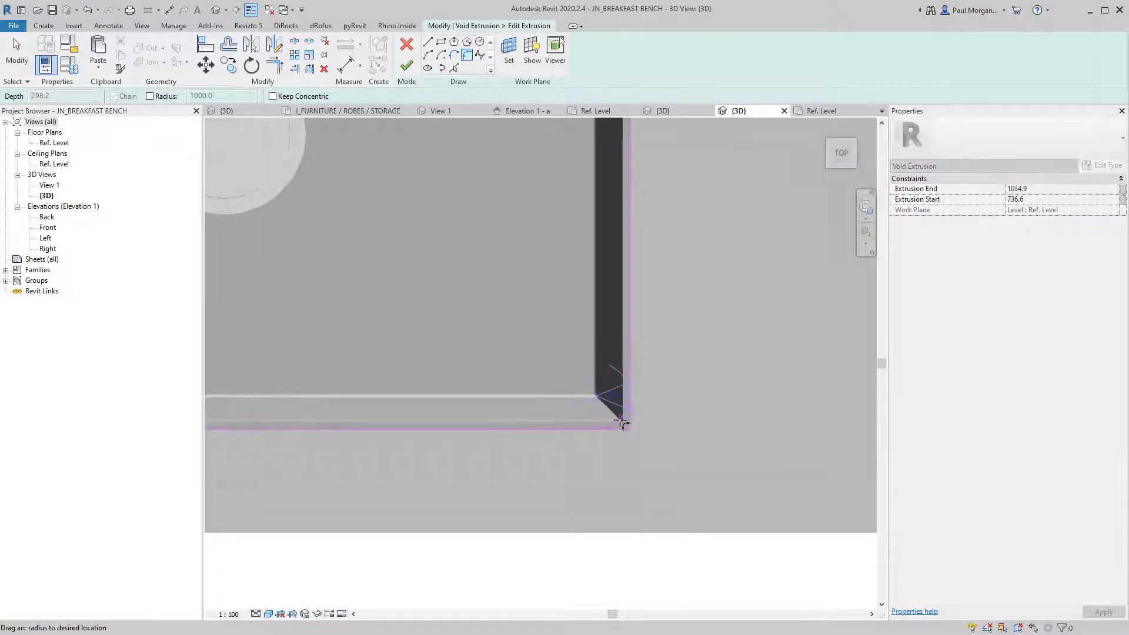
{"action": "left_click", "coordinate": [619, 395]}
{"action": "key", "text": "Return"}
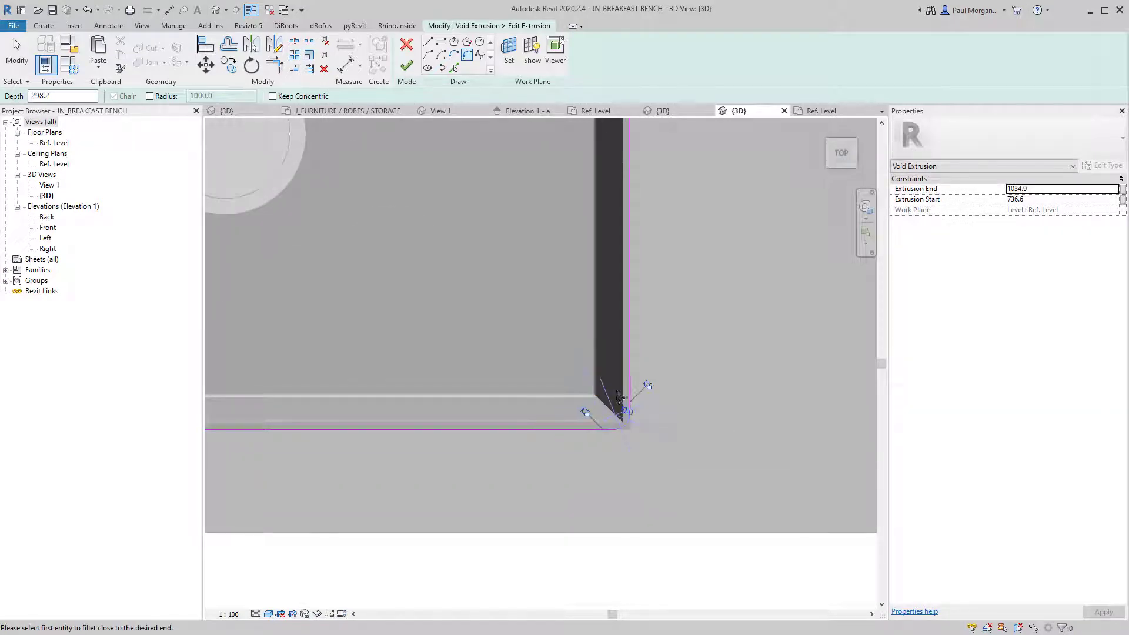
{"action": "scroll", "coordinate": [451, 411], "scroll_direction": "down", "scroll_amount": 3}
Fillet the bottom-left and top-left corners at radius 10 and finish the sketch.
{"action": "middle_click_drag", "start_coordinate": [451, 411], "coordinate": [504, 404]}
{"action": "scroll", "coordinate": [689, 422], "scroll_direction": "up", "scroll_amount": 4}
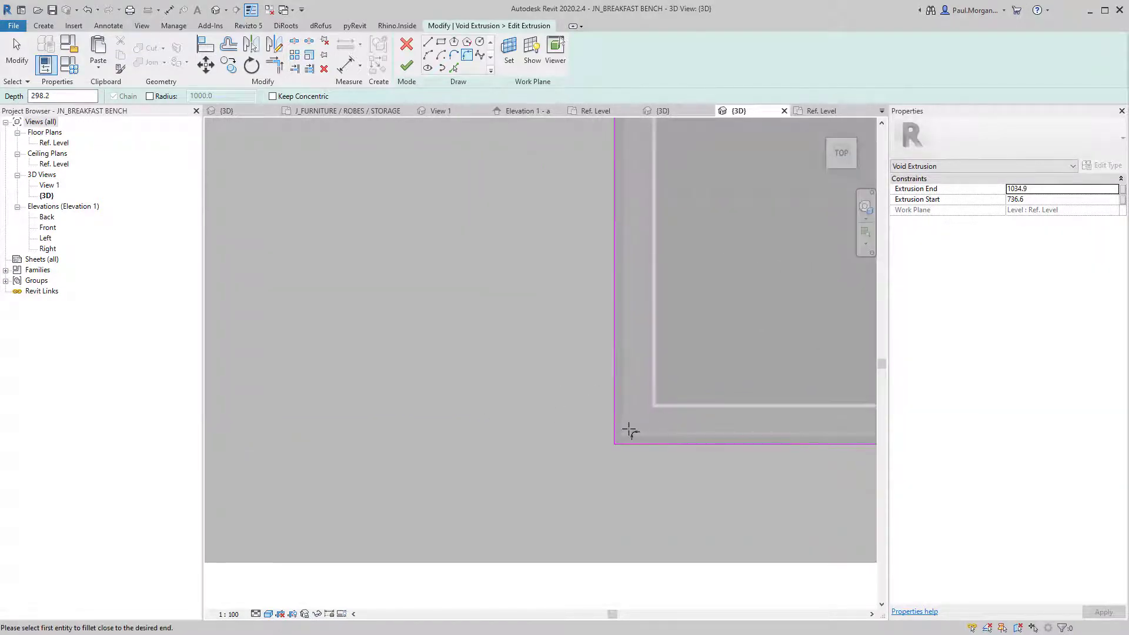
{"action": "left_click", "coordinate": [628, 448]}
{"action": "left_click", "coordinate": [625, 435]}
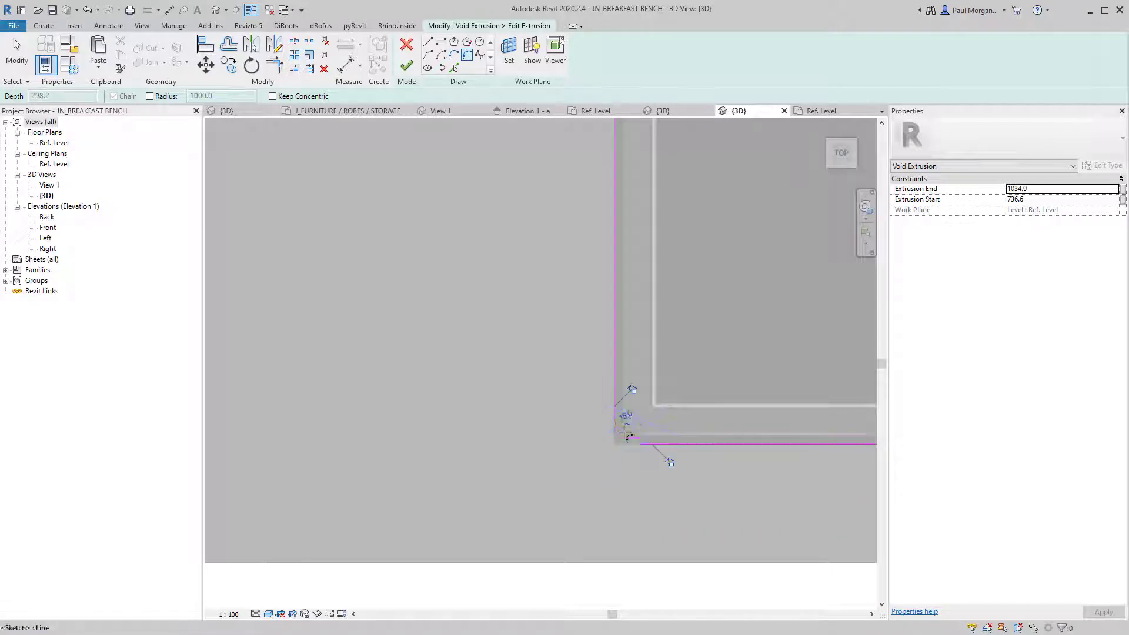
{"action": "left_click", "coordinate": [628, 419]}
{"action": "type", "text": "10"}
{"action": "key", "text": "Return"}
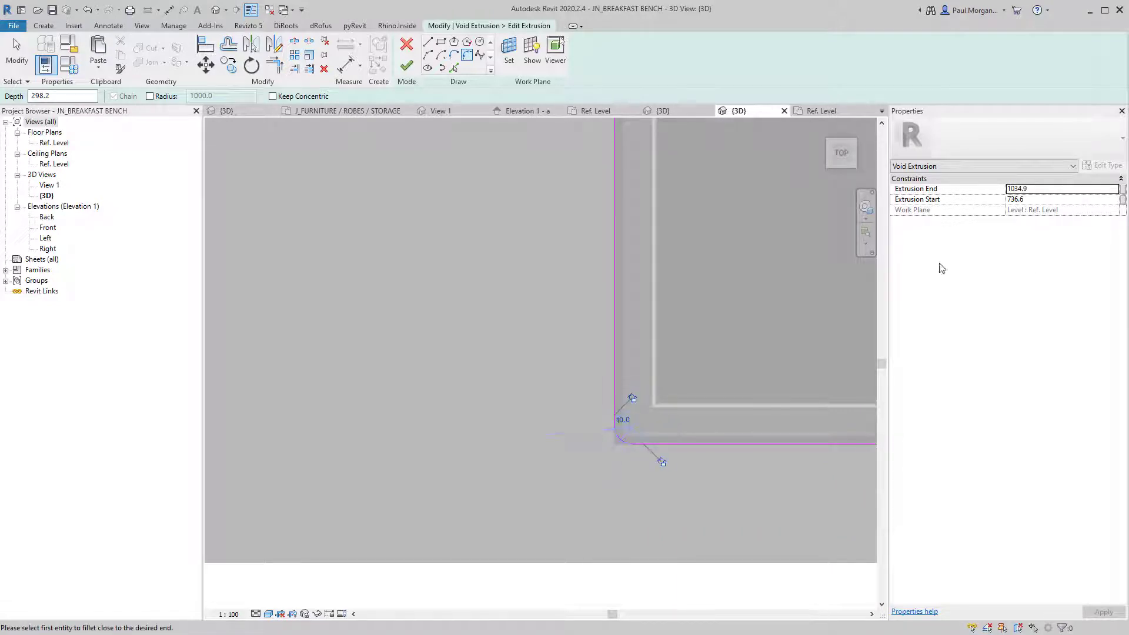
{"action": "middle_click_drag", "start_coordinate": [694, 293], "coordinate": [553, 559]}
{"action": "middle_click_drag", "start_coordinate": [442, 255], "coordinate": [461, 377]}
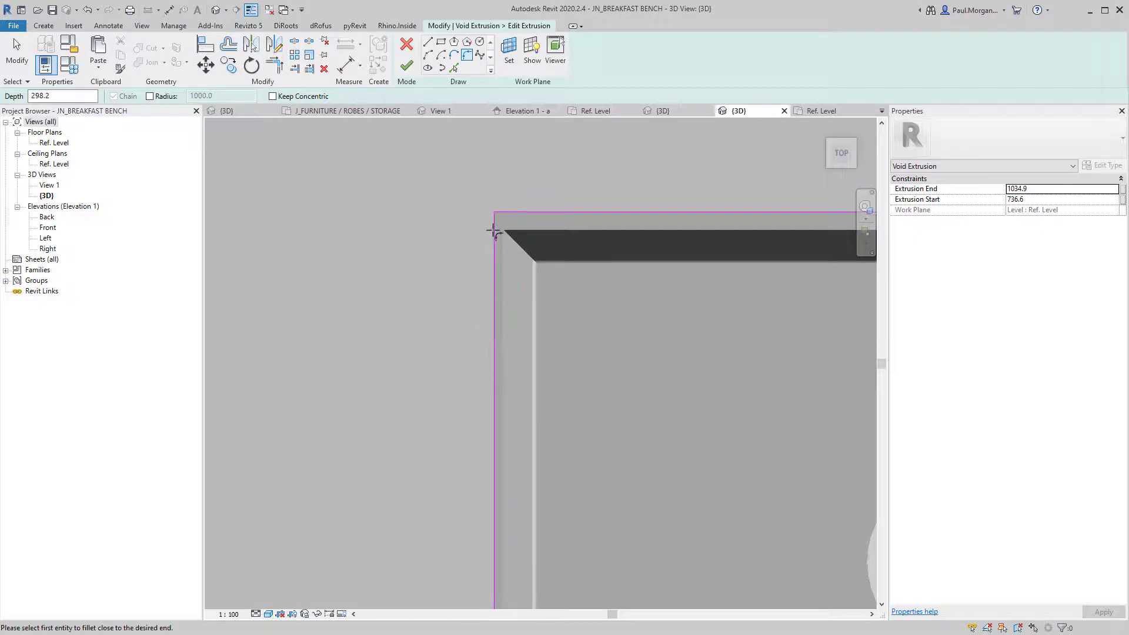
{"action": "left_click", "coordinate": [510, 212]}
{"action": "left_click", "coordinate": [505, 221]}
{"action": "left_click", "coordinate": [514, 230]}
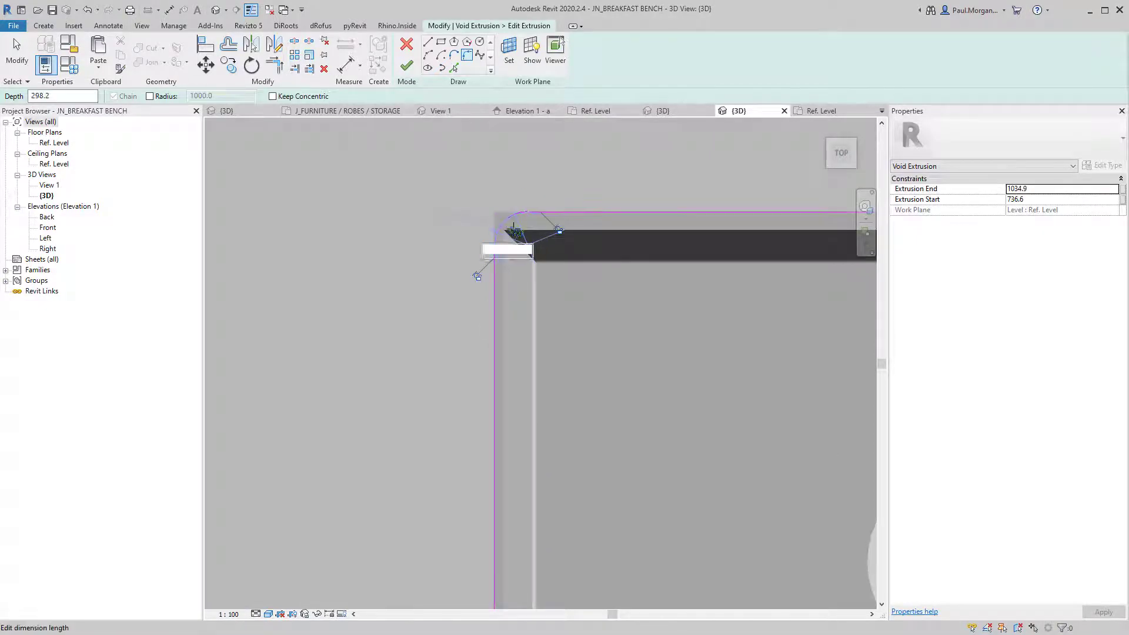
{"action": "type", "text": "10"}
{"action": "key", "text": "Return"}
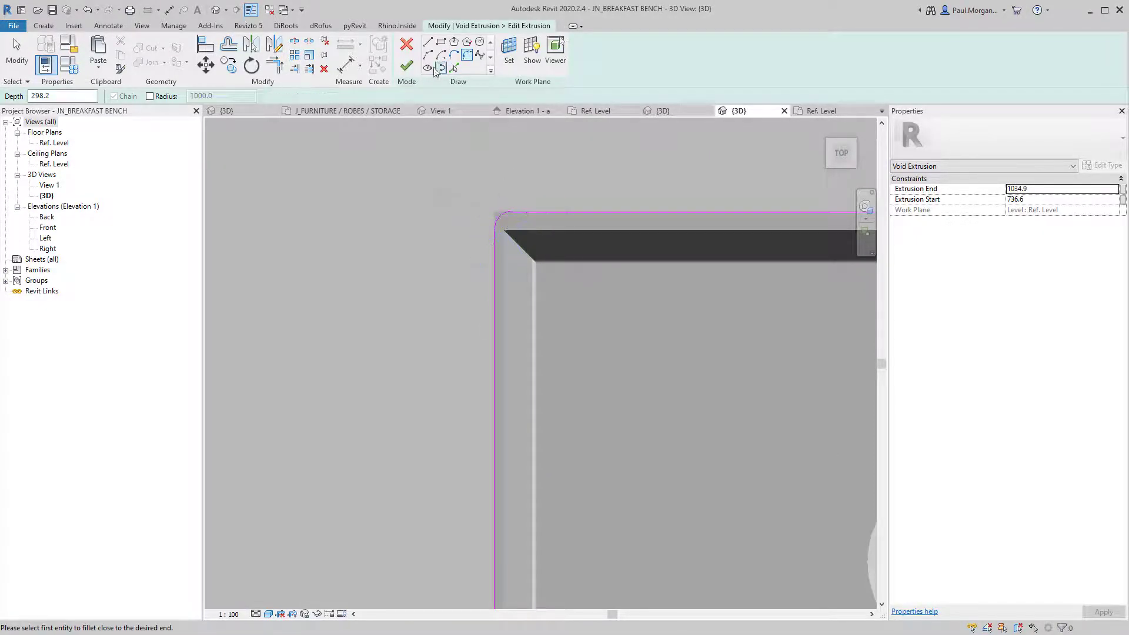
{"action": "left_click", "coordinate": [407, 65]}
Load Mixer_Tap_Fienza_Kaya_Sink from AT4_FAMILIES into JN_BREAKFAST BENCH without saving the tap family.
{"action": "scroll", "coordinate": [327, 381], "scroll_direction": "down", "scroll_amount": 8}
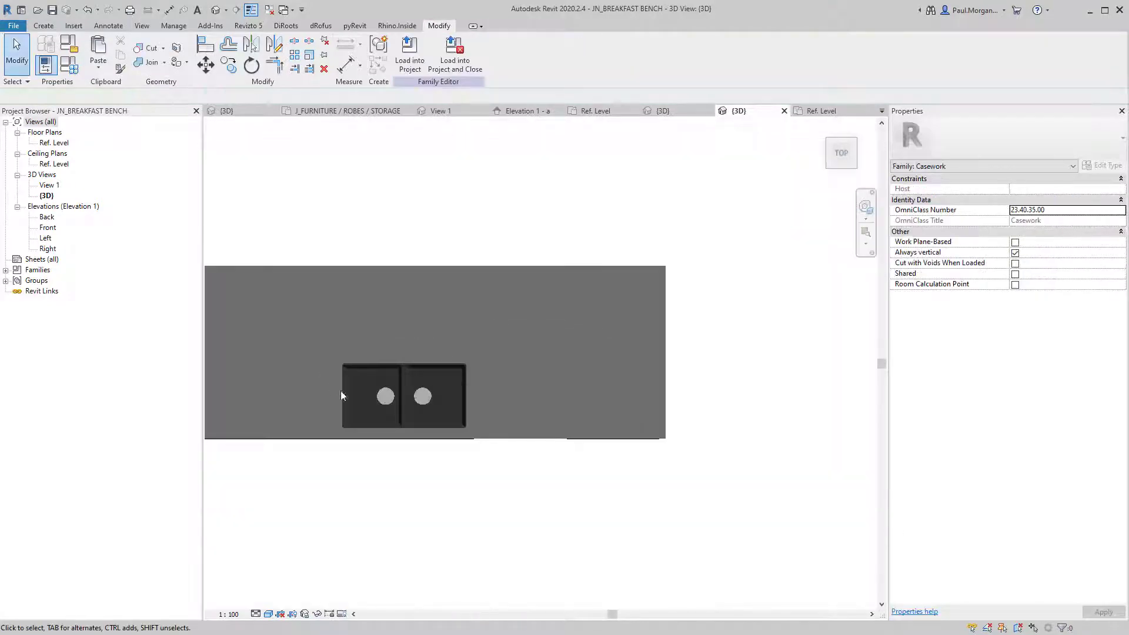
{"action": "middle_click_drag", "start_coordinate": [340, 390], "coordinate": [488, 293], "text": "shift"}
{"action": "scroll", "coordinate": [416, 381], "scroll_direction": "up", "scroll_amount": 3}
{"action": "middle_click_drag", "start_coordinate": [416, 381], "coordinate": [604, 282]}
{"action": "middle_click_drag", "start_coordinate": [615, 360], "coordinate": [584, 393], "text": "shift"}
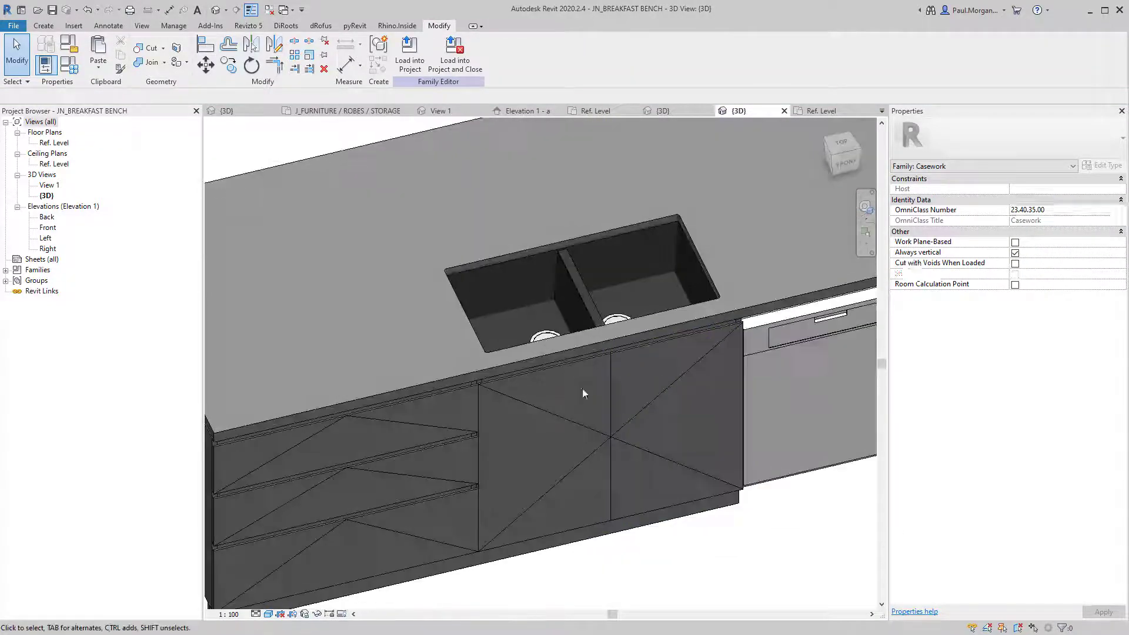
{"action": "left_click", "coordinate": [243, 116]}
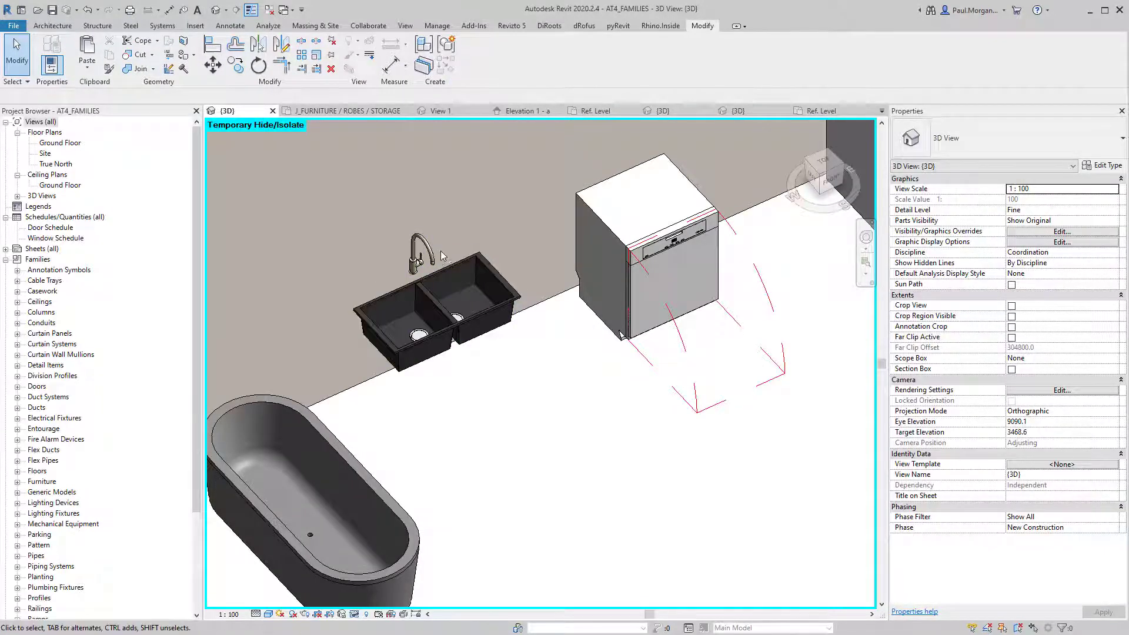
{"action": "left_click", "coordinate": [421, 250]}
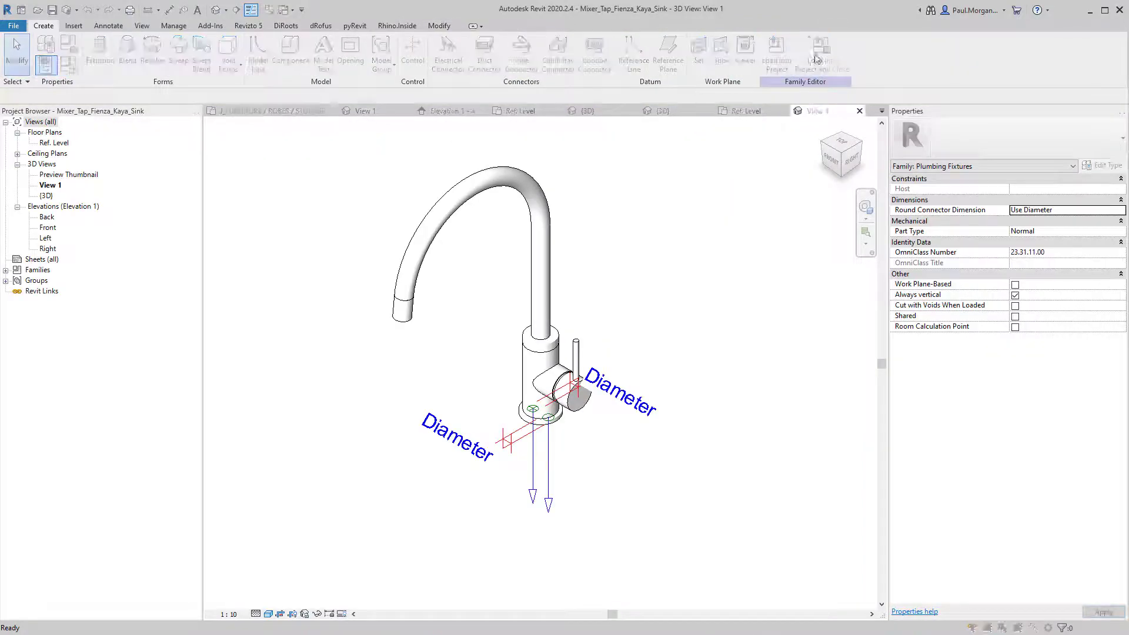
{"action": "left_click", "coordinate": [816, 59]}
{"action": "left_click", "coordinate": [294, 398]}
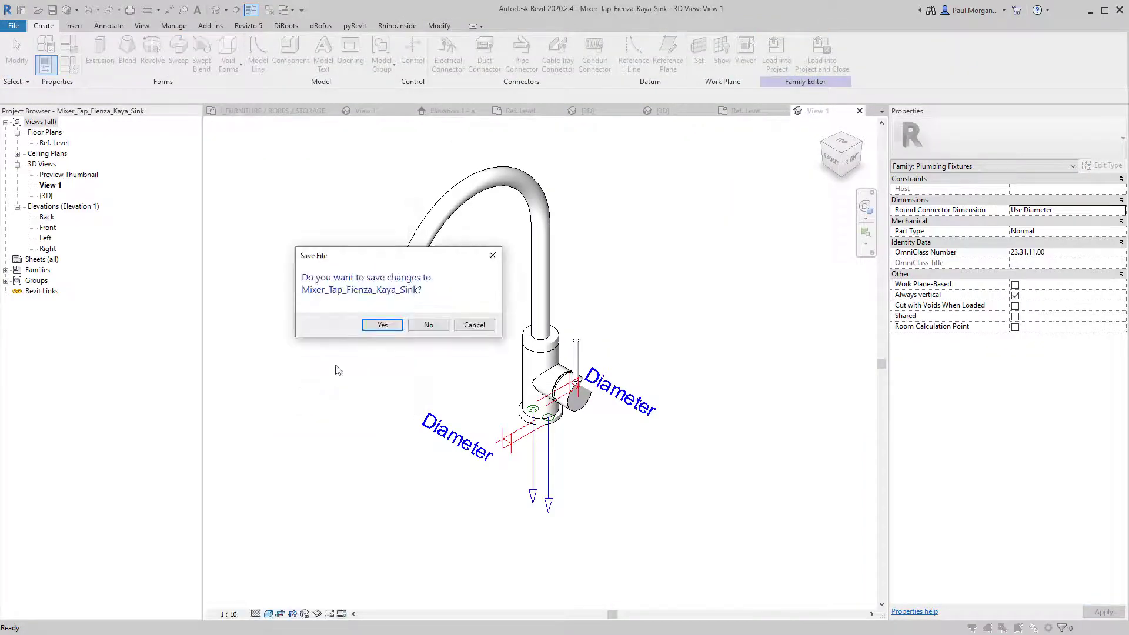
{"action": "left_click", "coordinate": [444, 328]}
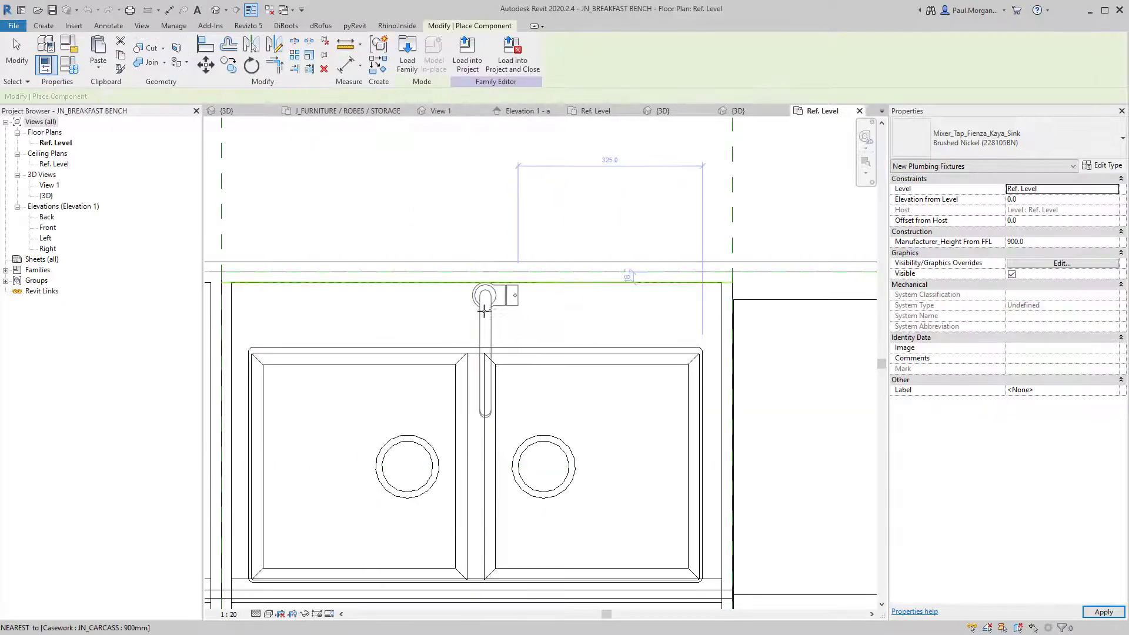
Place the mixer tap at the sink's back edge and check its Elevation from Level.
{"action": "left_click", "coordinate": [480, 313]}
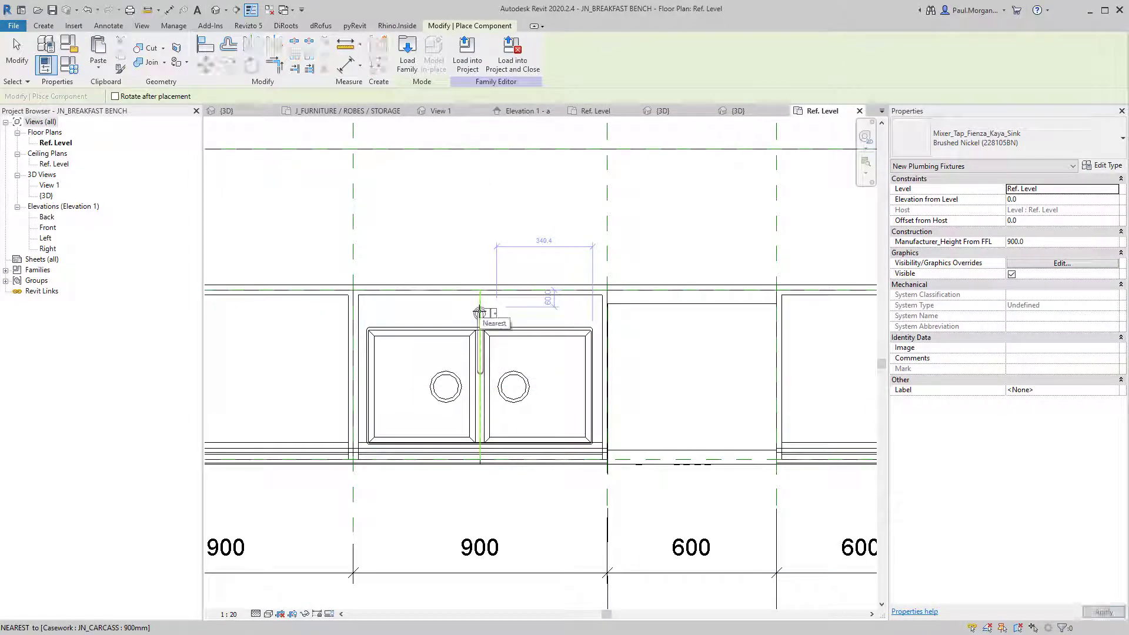
{"action": "key", "text": "Escape"}
{"action": "left_click", "coordinate": [480, 314]}
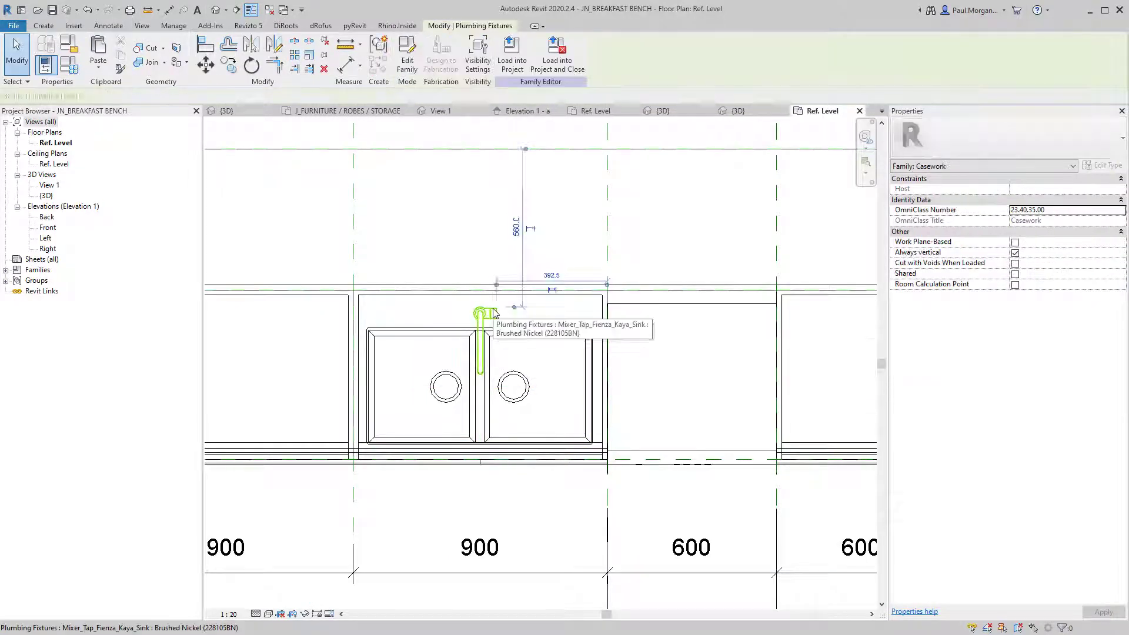
{"action": "left_click", "coordinate": [1061, 201]}
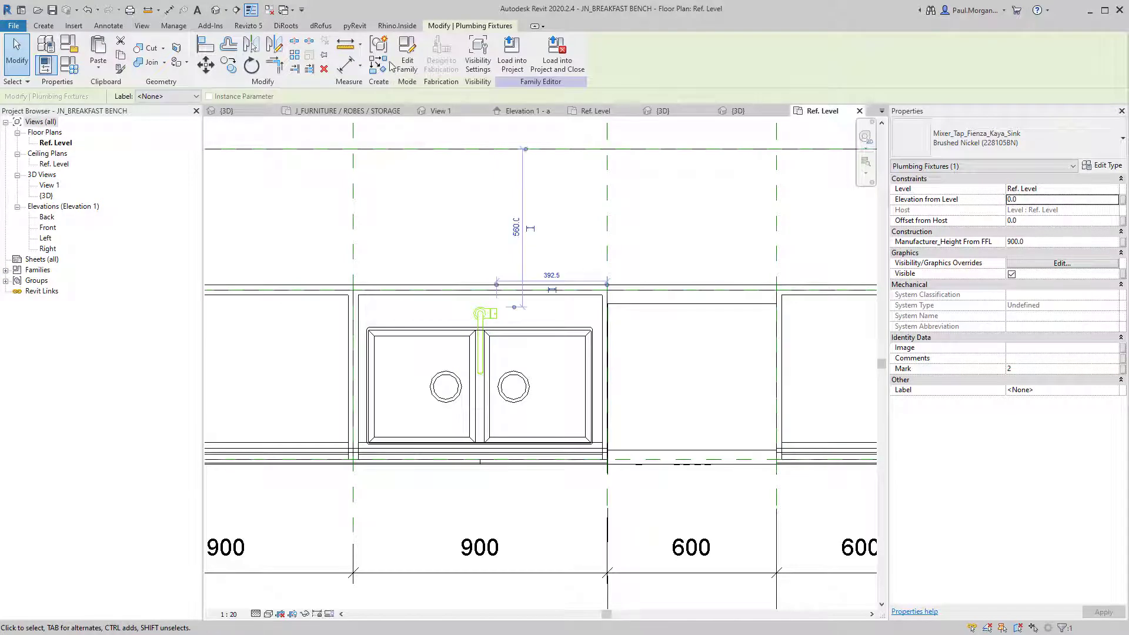
Inspect the tap and the whole bench from several angles in the default 3D view.
{"action": "left_click", "coordinate": [215, 10]}
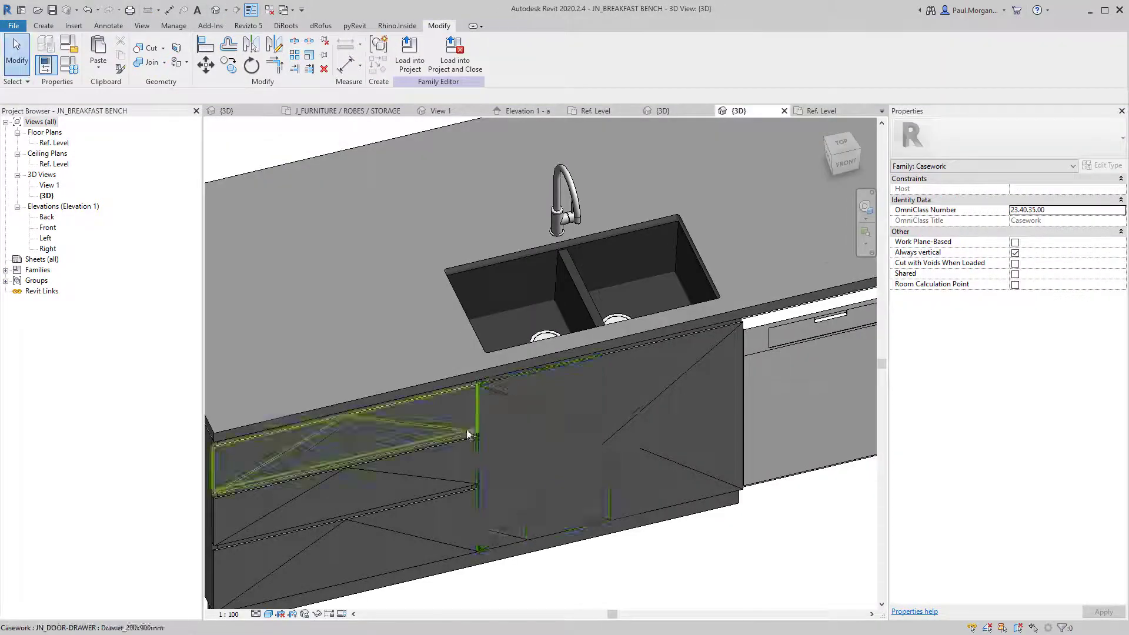
{"action": "middle_click_drag", "start_coordinate": [469, 429], "coordinate": [539, 345], "text": "shift"}
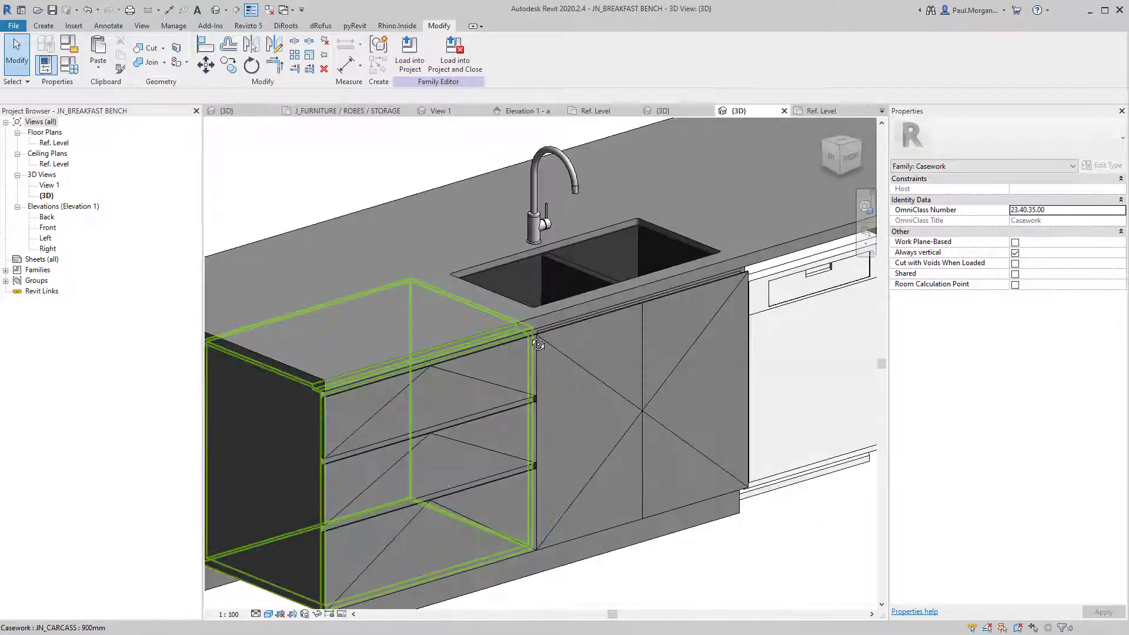
{"action": "scroll", "coordinate": [538, 345], "scroll_direction": "down", "scroll_amount": 3}
{"action": "middle_click_drag", "start_coordinate": [689, 400], "coordinate": [587, 494], "text": "shift"}
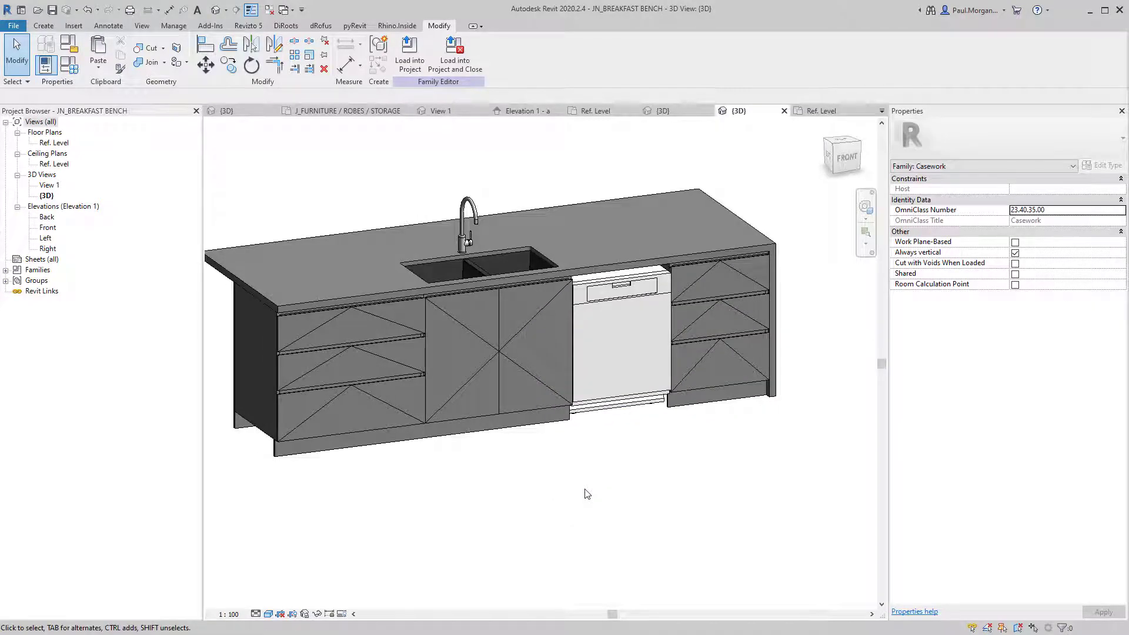
{"action": "left_click", "coordinate": [540, 424]}
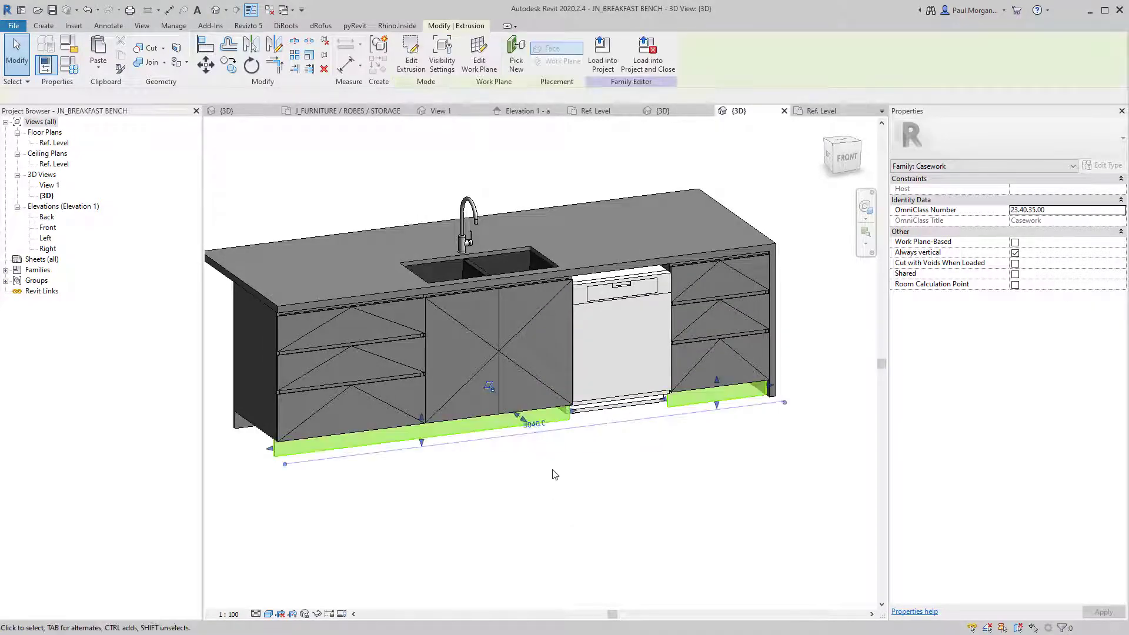
{"action": "left_click", "coordinate": [555, 472]}
{"action": "middle_click_drag", "start_coordinate": [665, 459], "coordinate": [600, 488], "text": "shift"}
{"action": "middle_click_drag", "start_coordinate": [471, 500], "coordinate": [493, 516], "text": "shift"}
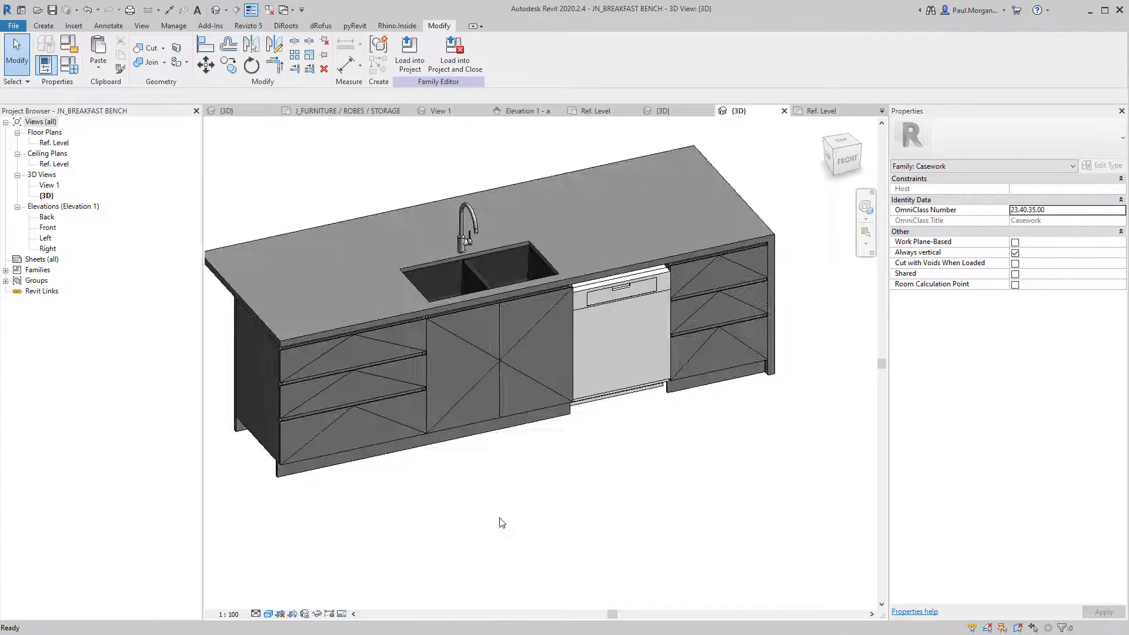
Load the bench into Class 10_AT4-Revit Two Storey Dwelling.rvt, overwriting the existing version and parameter values.
{"action": "left_click", "coordinate": [410, 53]}
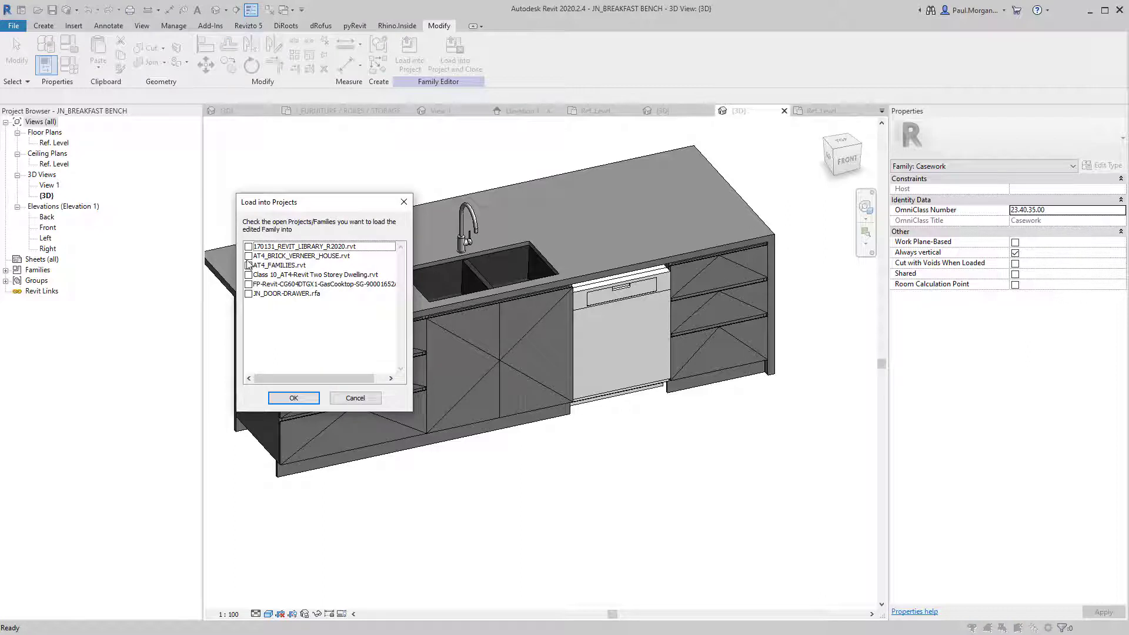
{"action": "left_click", "coordinate": [248, 274]}
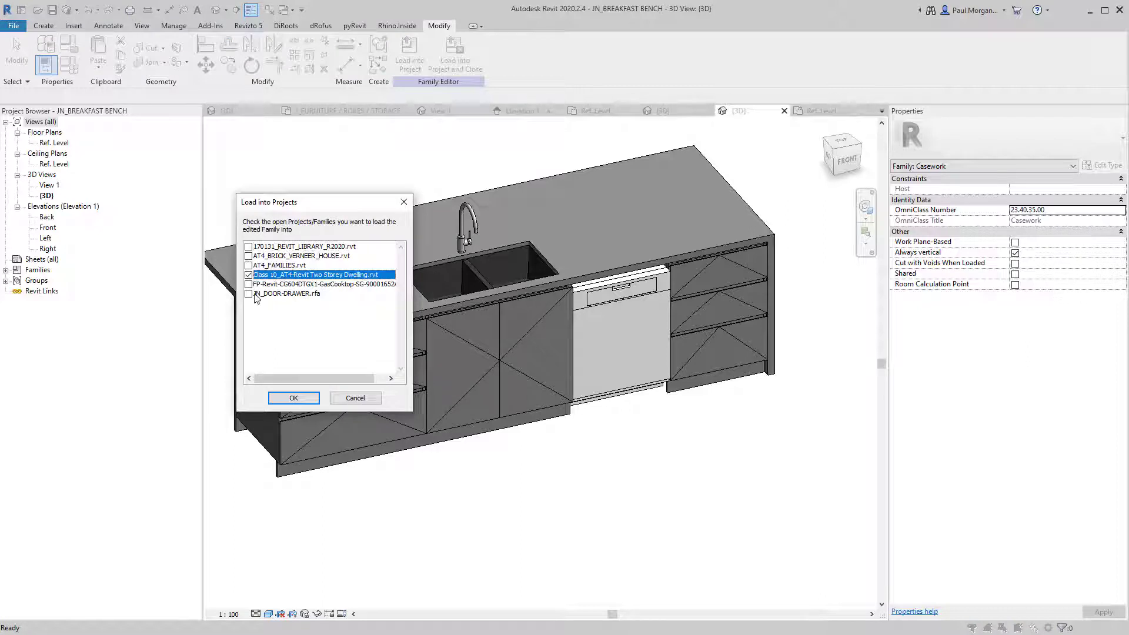
{"action": "left_click", "coordinate": [294, 399]}
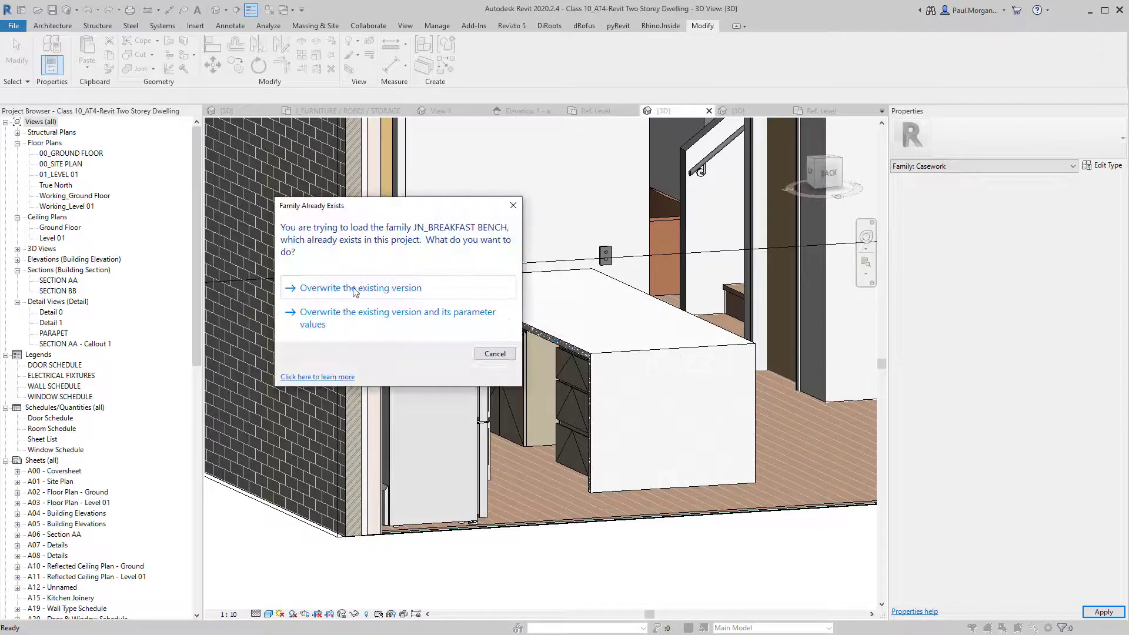
{"action": "left_click", "coordinate": [378, 318]}
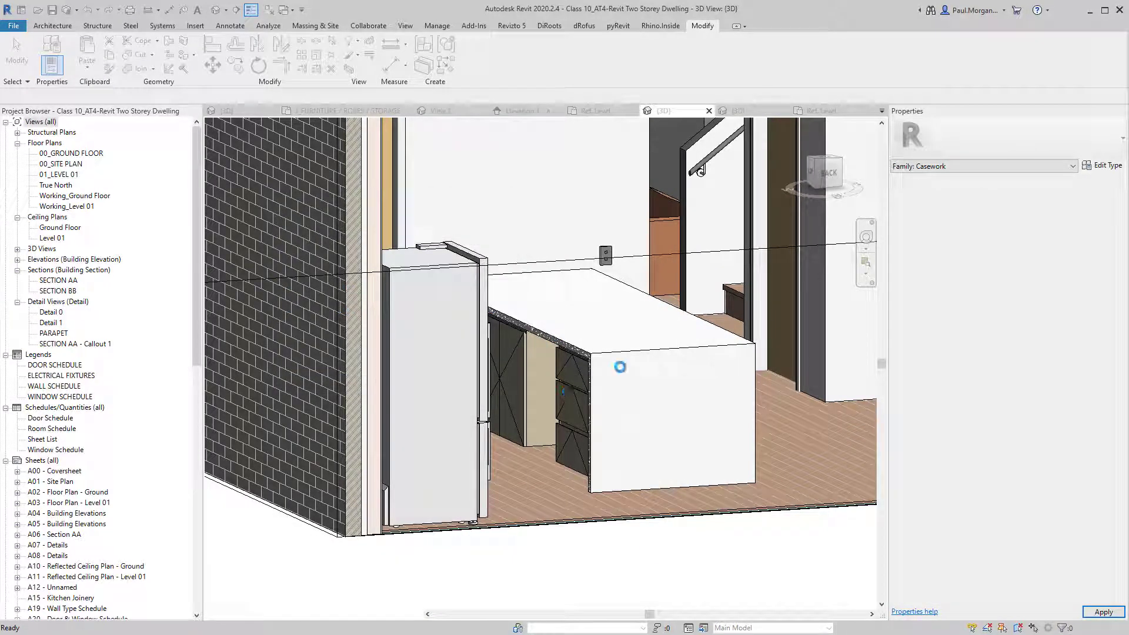
{"action": "middle_click_drag", "start_coordinate": [583, 409], "coordinate": [517, 412], "text": "shift"}
{"action": "middle_click_drag", "start_coordinate": [600, 334], "coordinate": [499, 371], "text": "shift"}
Check the bench's position in the 00_GROUND FLOOR plan, then return to {3D}.
{"action": "double_click", "coordinate": [72, 153]}
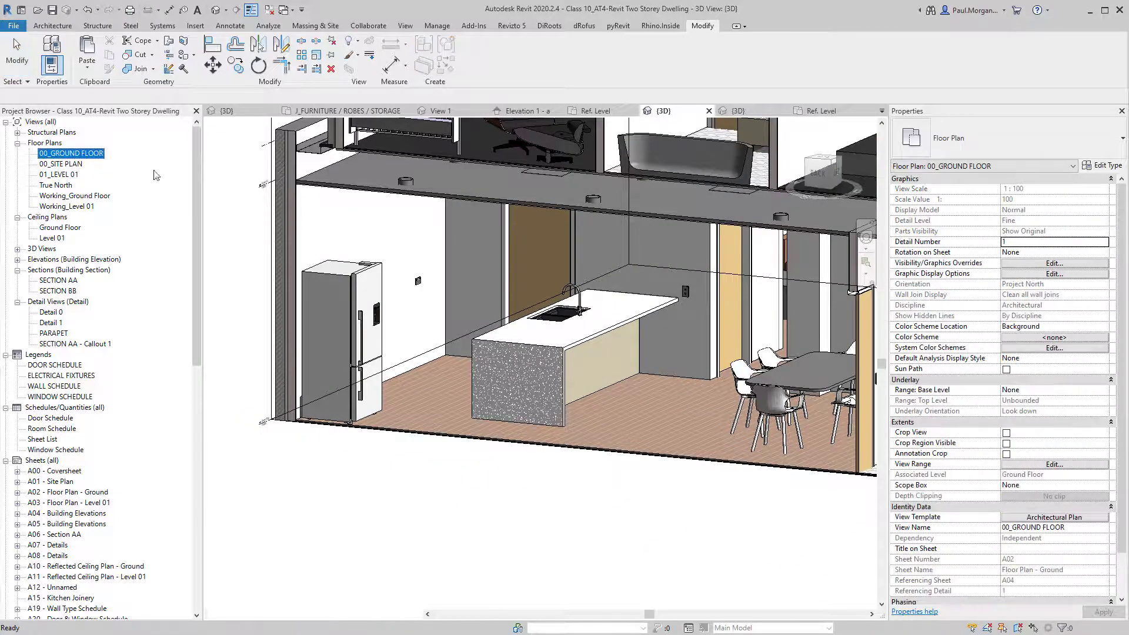
{"action": "scroll", "coordinate": [661, 380], "scroll_direction": "up", "scroll_amount": 8}
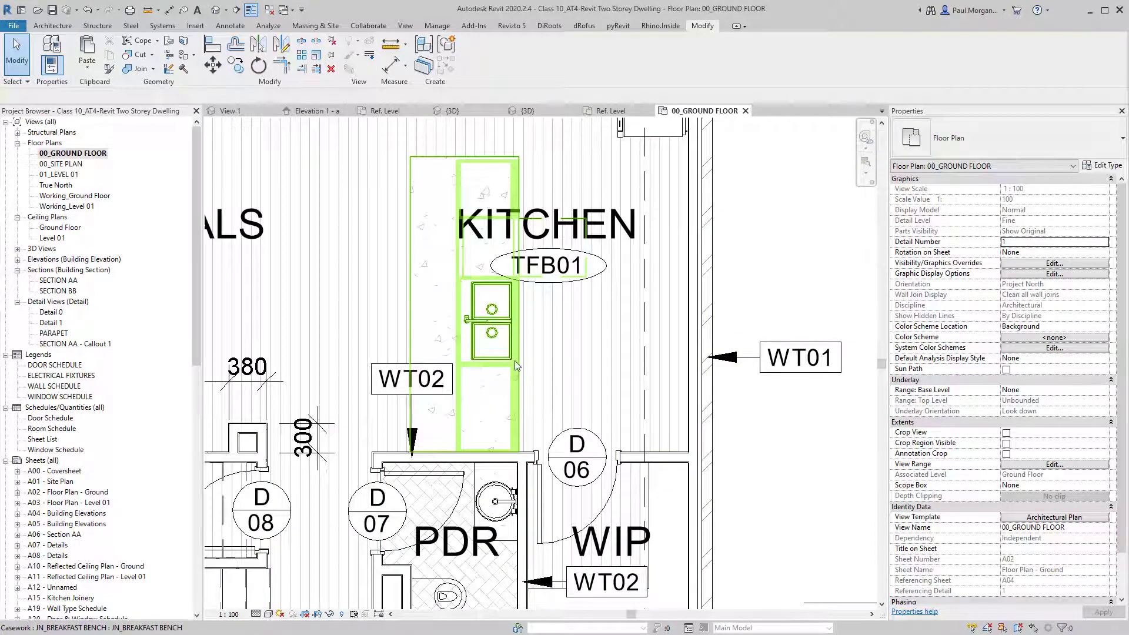
{"action": "left_click", "coordinate": [482, 358]}
{"action": "key", "text": "Escape"}
{"action": "middle_click_drag", "start_coordinate": [502, 357], "coordinate": [504, 409]}
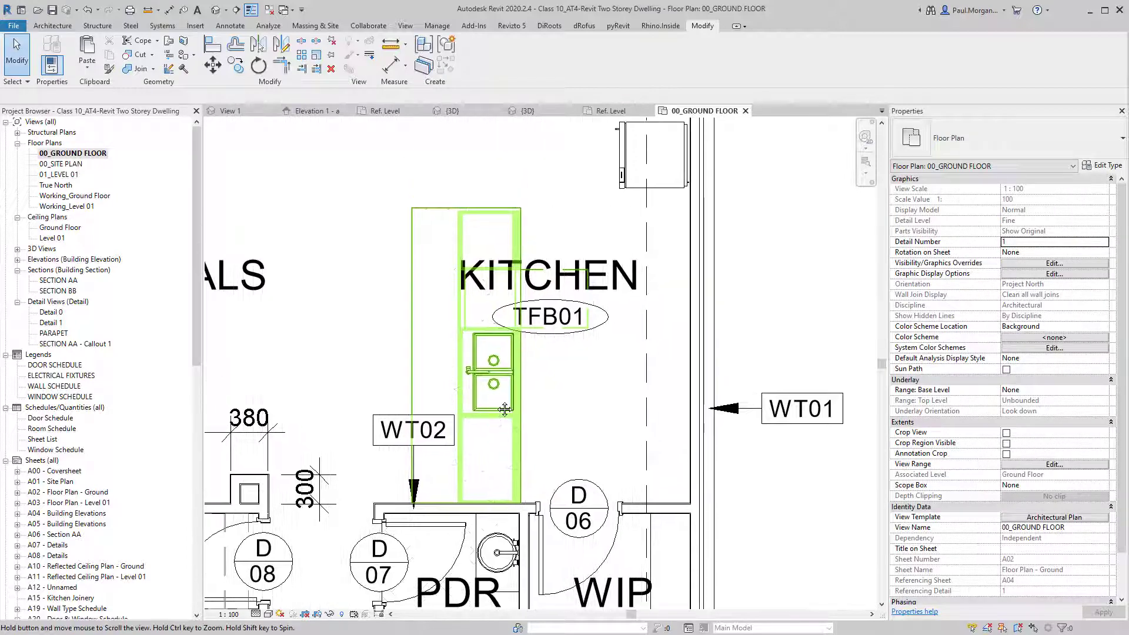
{"action": "scroll", "coordinate": [400, 350], "scroll_direction": "down", "scroll_amount": 2}
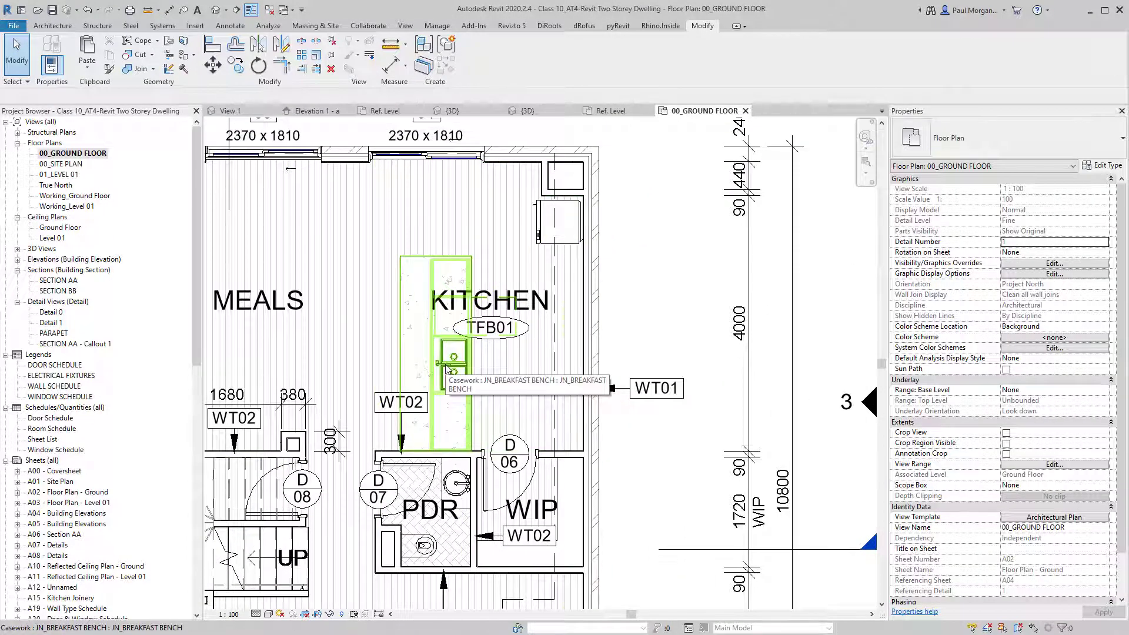
{"action": "left_click", "coordinate": [215, 10]}
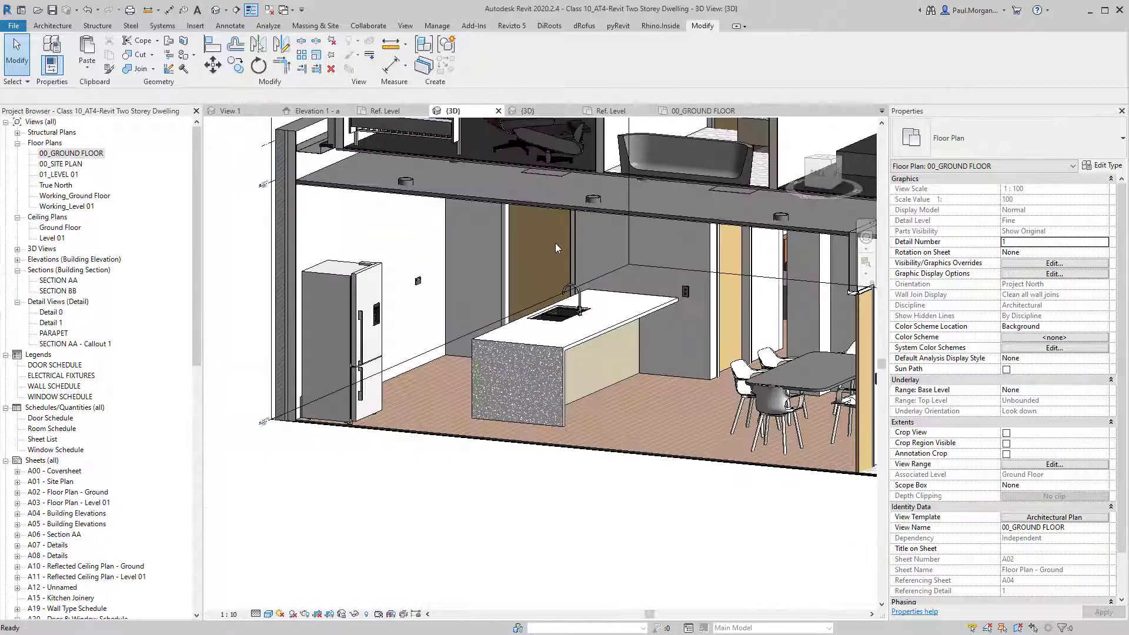
Lower the section box's top grip down to the ground floor to cut through the house.
{"action": "scroll", "coordinate": [488, 344], "scroll_direction": "down", "scroll_amount": 2}
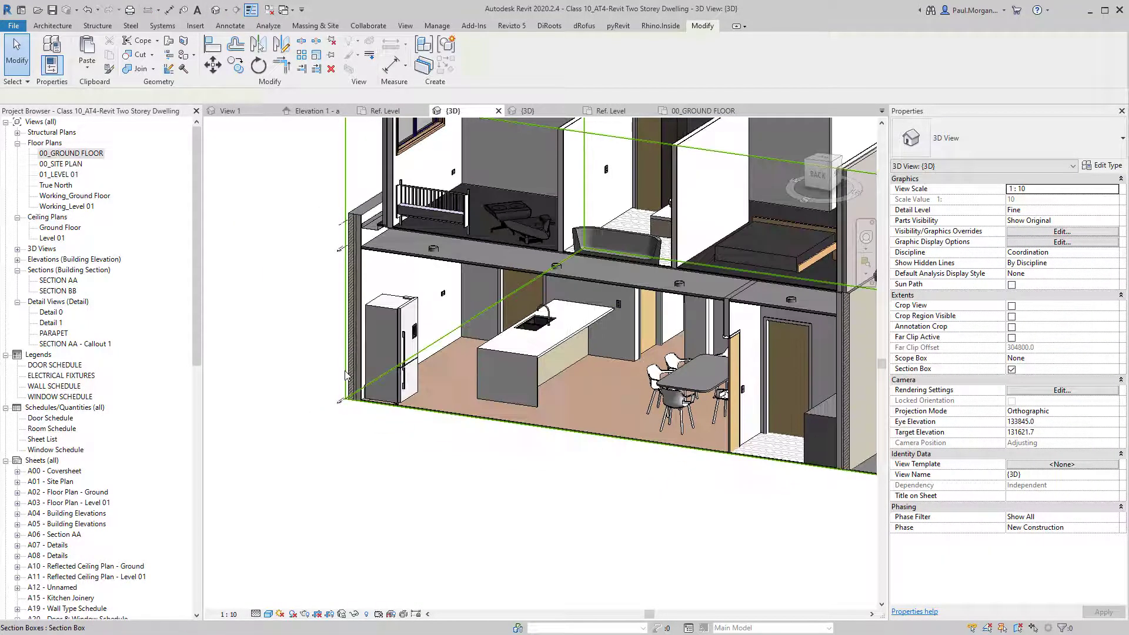
{"action": "left_click", "coordinate": [377, 376]}
{"action": "scroll", "coordinate": [377, 377], "scroll_direction": "down", "scroll_amount": 2}
{"action": "middle_click_drag", "start_coordinate": [560, 365], "coordinate": [494, 400], "text": "shift"}
{"action": "left_click_drag", "start_coordinate": [611, 178], "coordinate": [613, 276]}
{"action": "middle_click_drag", "start_coordinate": [469, 320], "coordinate": [514, 328], "text": "shift"}
{"action": "scroll", "coordinate": [694, 430], "scroll_direction": "up", "scroll_amount": 4}
Orbit around the kitchen to inspect the breakfast bench island with its sink and tap.
{"action": "left_click", "coordinate": [448, 351]}
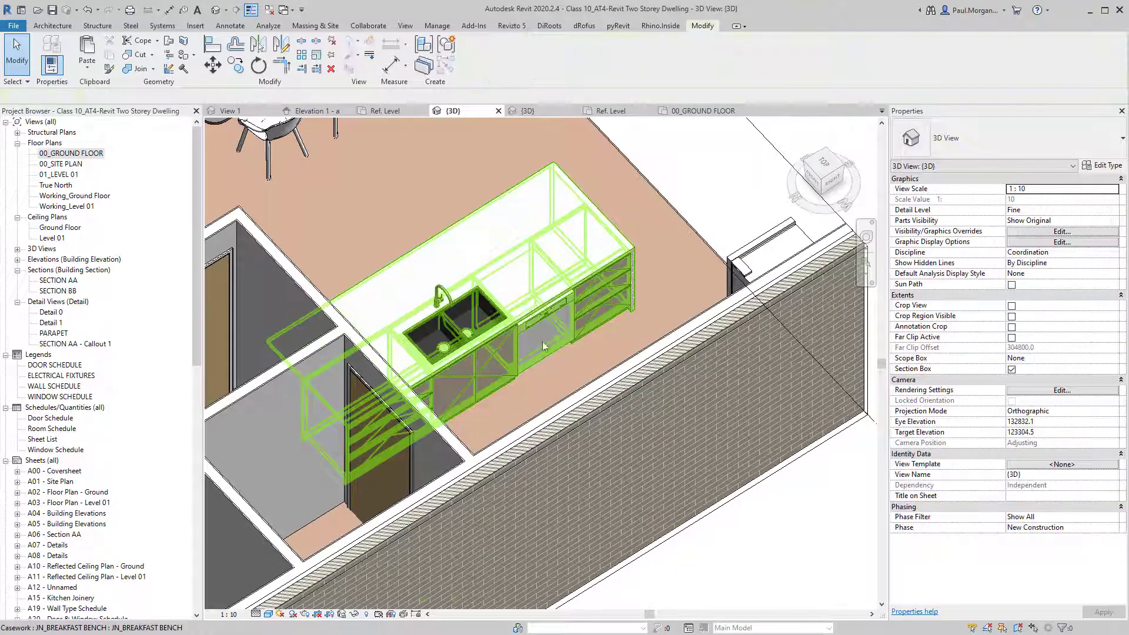
{"action": "key", "text": "Escape"}
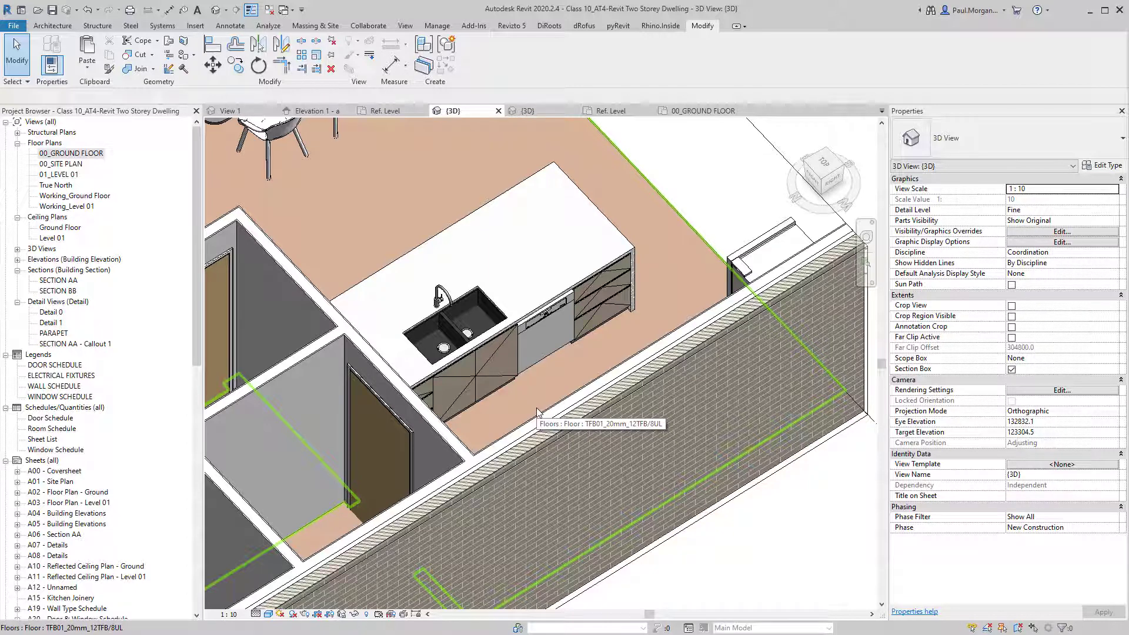
{"action": "middle_click_drag", "start_coordinate": [537, 411], "coordinate": [573, 380], "text": "shift"}
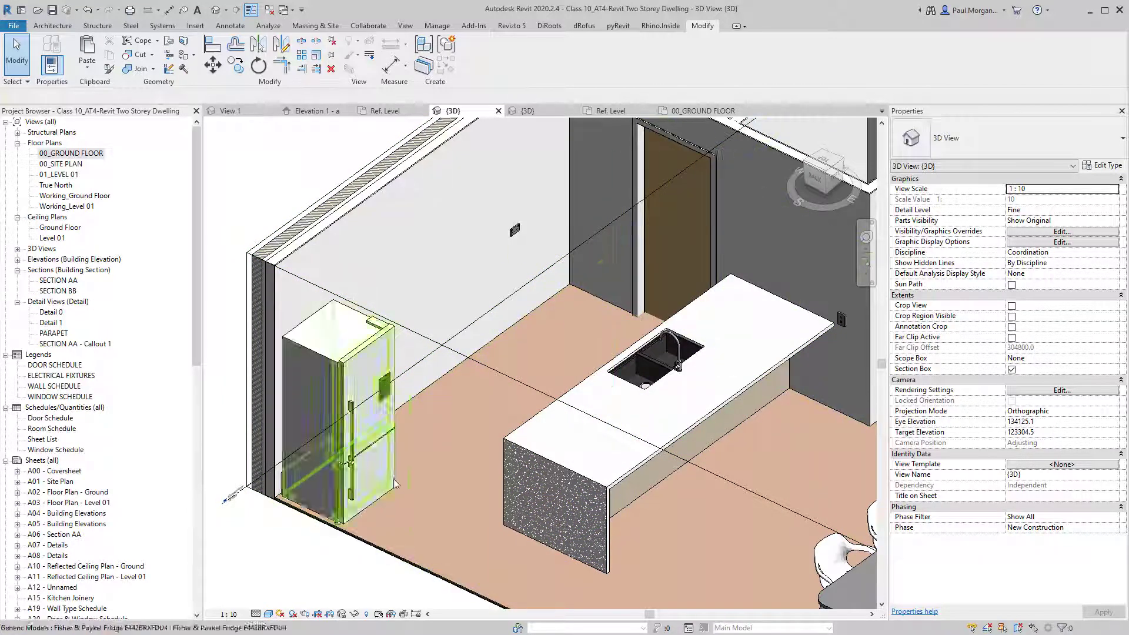
{"action": "middle_click_drag", "start_coordinate": [375, 451], "coordinate": [524, 437], "text": "shift"}
{"action": "middle_click_drag", "start_coordinate": [436, 375], "coordinate": [465, 356], "text": "shift"}
{"action": "left_click", "coordinate": [471, 337]}
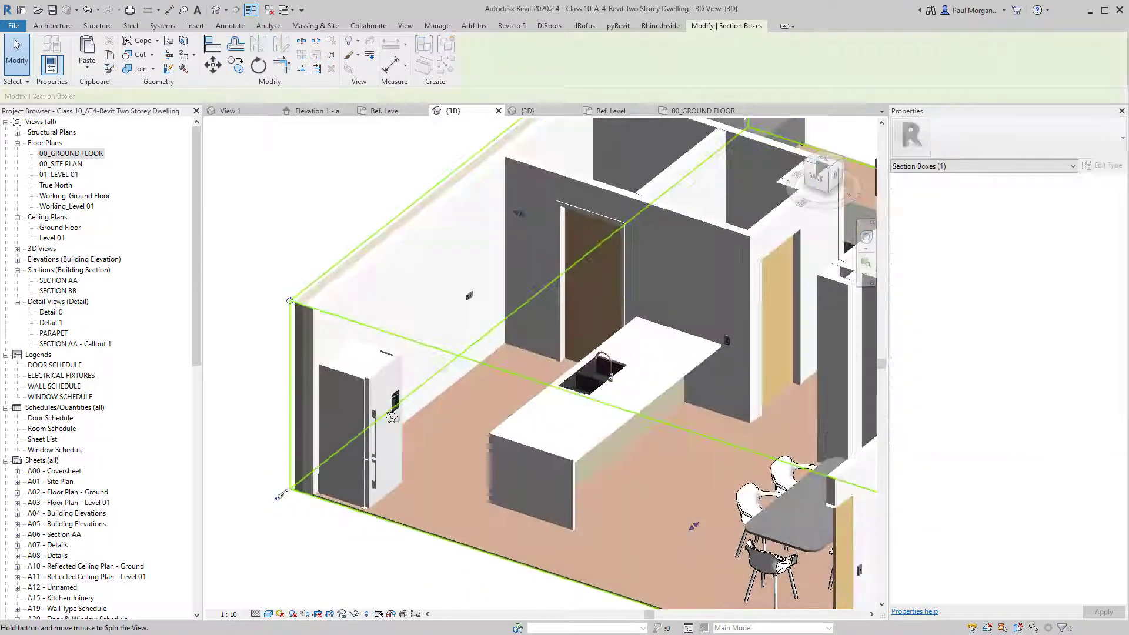
{"action": "left_click", "coordinate": [282, 510]}
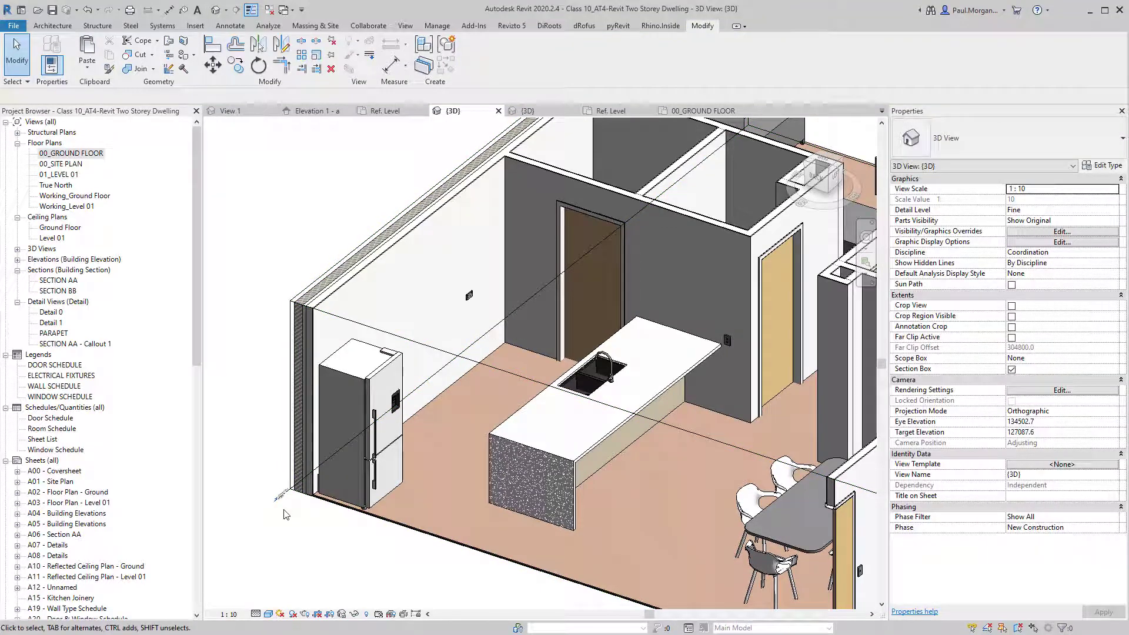
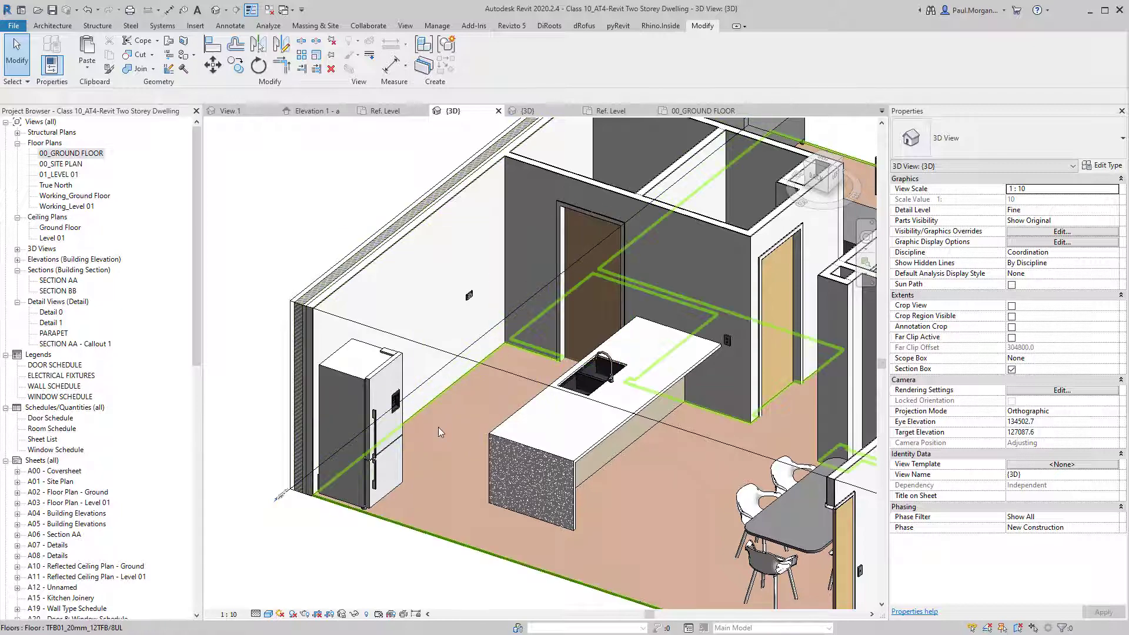
Orbit and zoom from the island bench to the back kitchen bench with its cooktop and oven.
{"action": "left_click", "coordinate": [533, 463]}
{"action": "middle_click_drag", "start_coordinate": [533, 463], "coordinate": [497, 500], "text": "shift"}
{"action": "left_click", "coordinate": [366, 552]}
{"action": "scroll", "coordinate": [361, 550], "scroll_direction": "down", "scroll_amount": 1}
{"action": "middle_click_drag", "start_coordinate": [358, 547], "coordinate": [360, 512]}
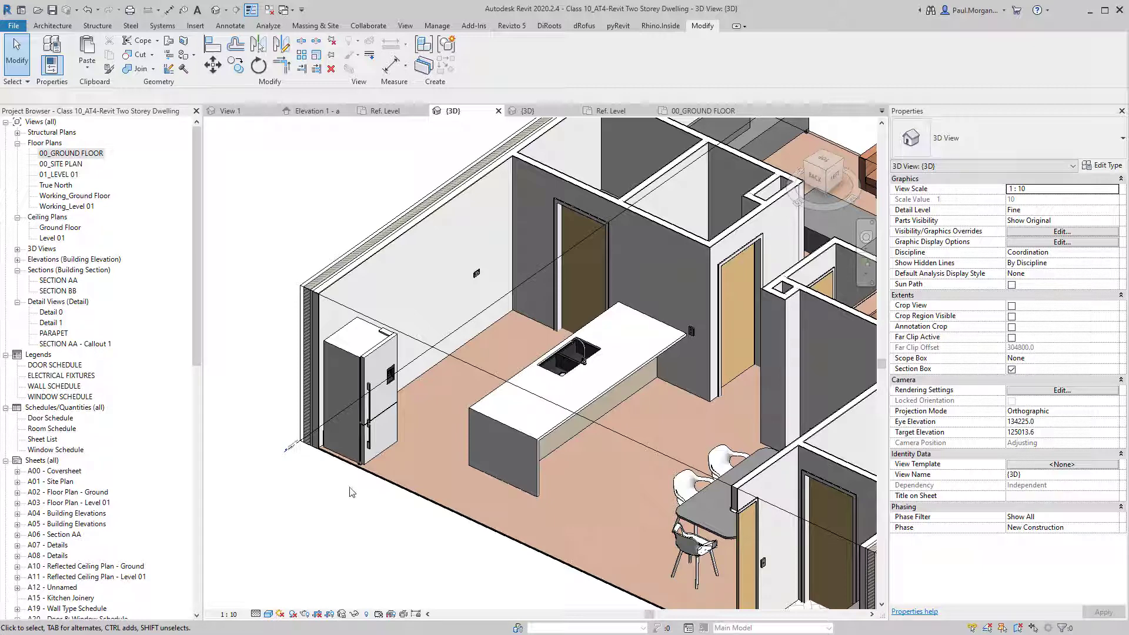
{"action": "middle_click_drag", "start_coordinate": [334, 528], "coordinate": [355, 491]}
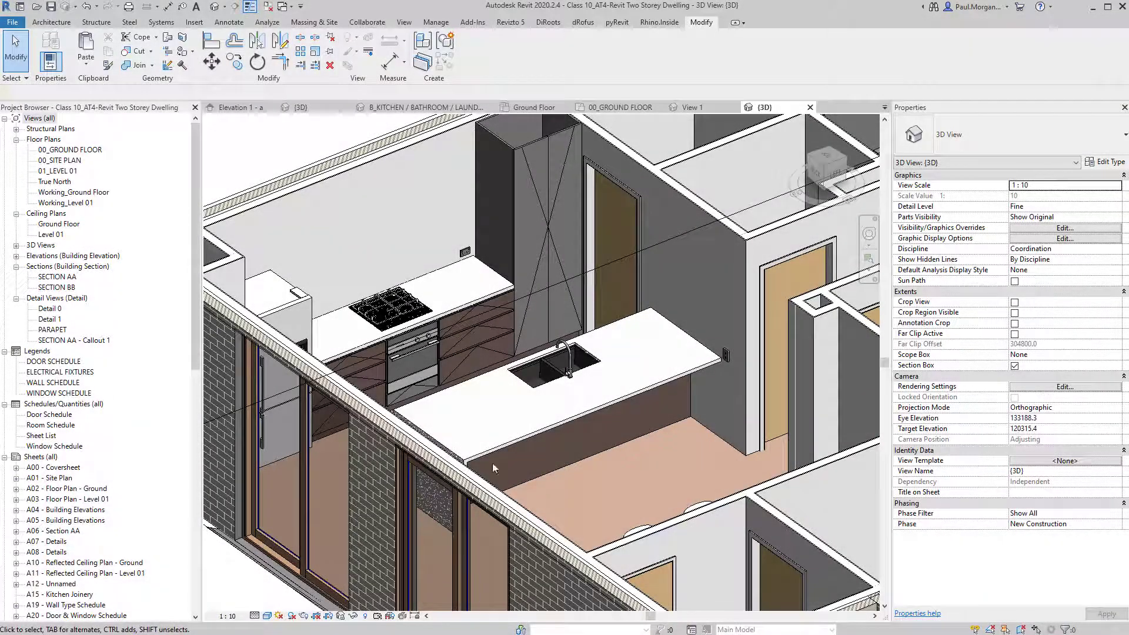
{"action": "middle_click_drag", "start_coordinate": [466, 406], "coordinate": [534, 439], "text": "shift"}
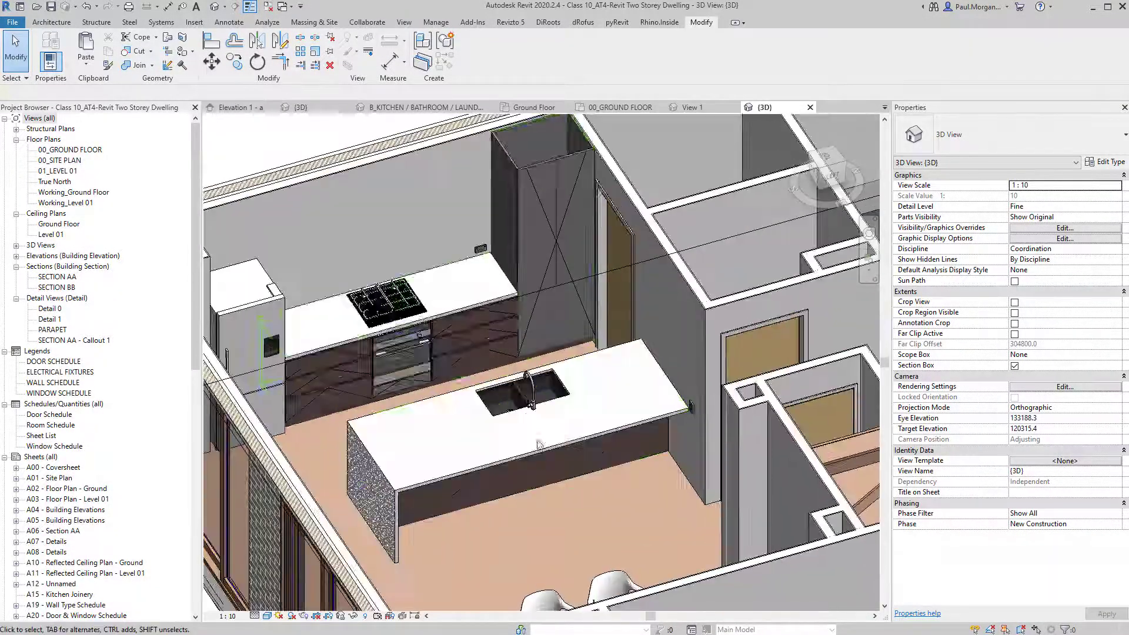
{"action": "middle_click_drag", "start_coordinate": [432, 374], "coordinate": [449, 419]}
{"action": "scroll", "coordinate": [470, 366], "scroll_direction": "up", "scroll_amount": 4}
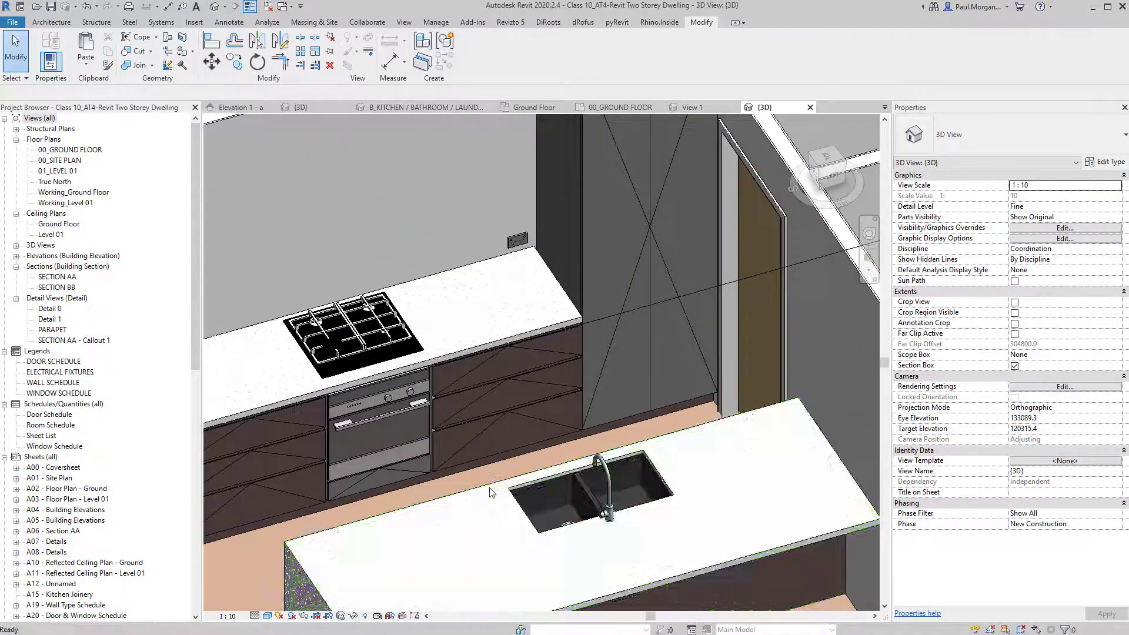
{"action": "middle_click_drag", "start_coordinate": [482, 465], "coordinate": [506, 493]}
{"action": "scroll", "coordinate": [473, 485], "scroll_direction": "down", "scroll_amount": 3}
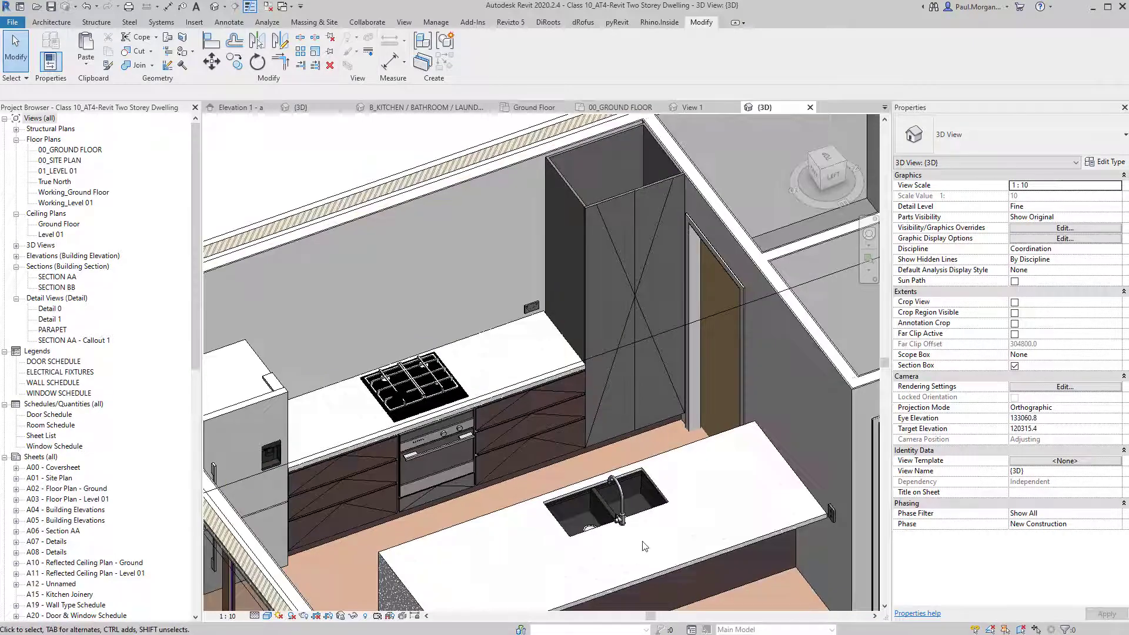
{"action": "scroll", "coordinate": [525, 500], "scroll_direction": "up", "scroll_amount": 5}
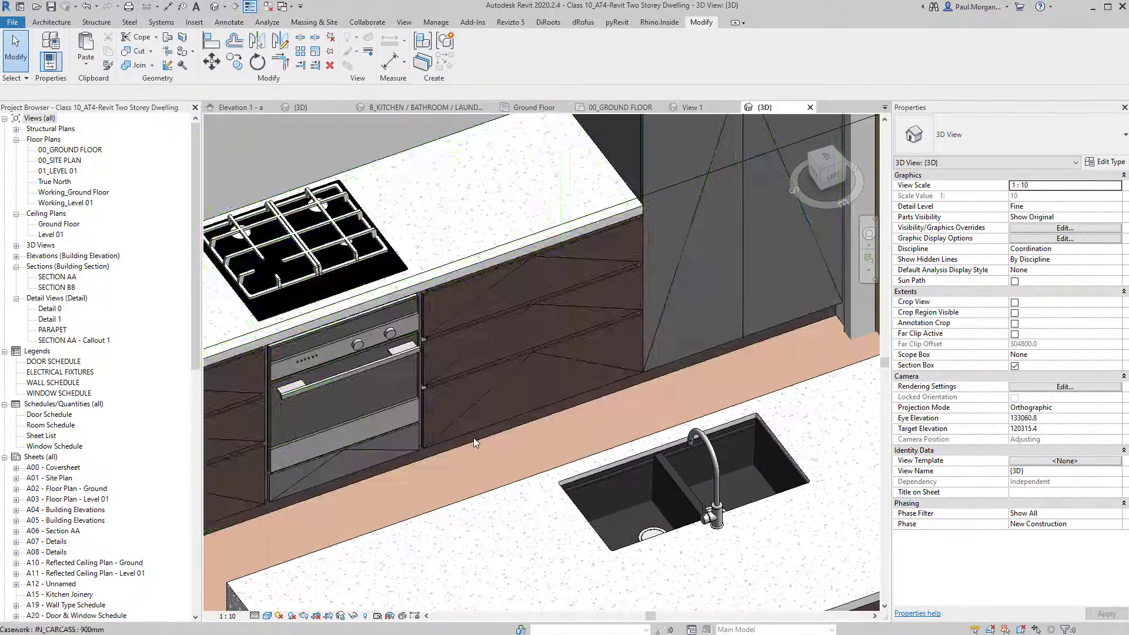
{"action": "scroll", "coordinate": [471, 480], "scroll_direction": "down", "scroll_amount": 3}
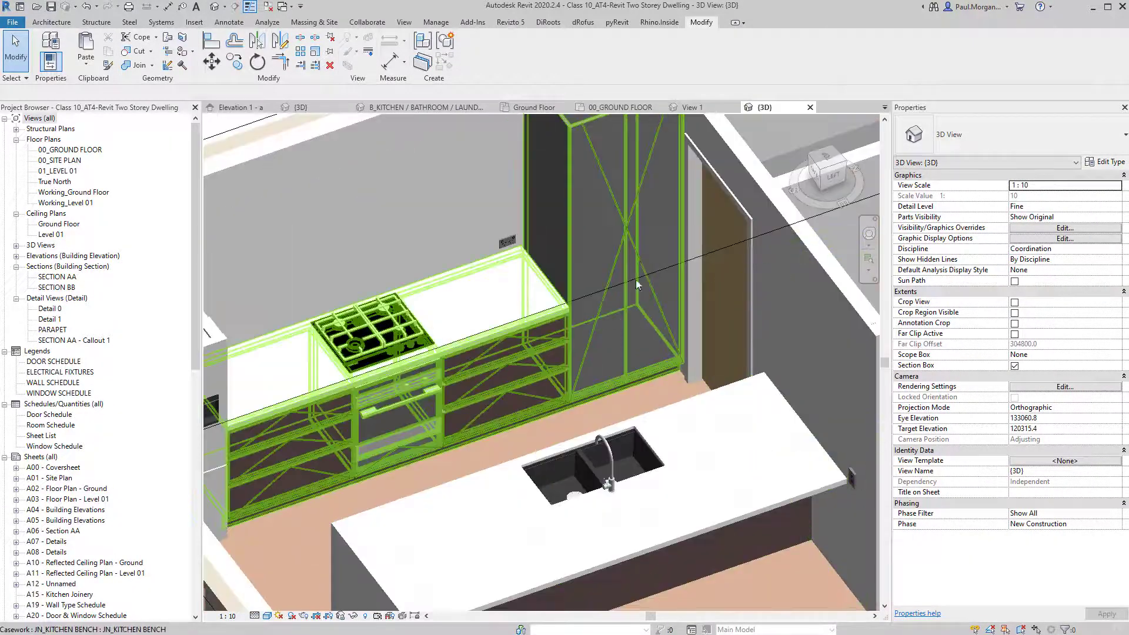
{"action": "middle_click_drag", "start_coordinate": [579, 237], "coordinate": [590, 273]}
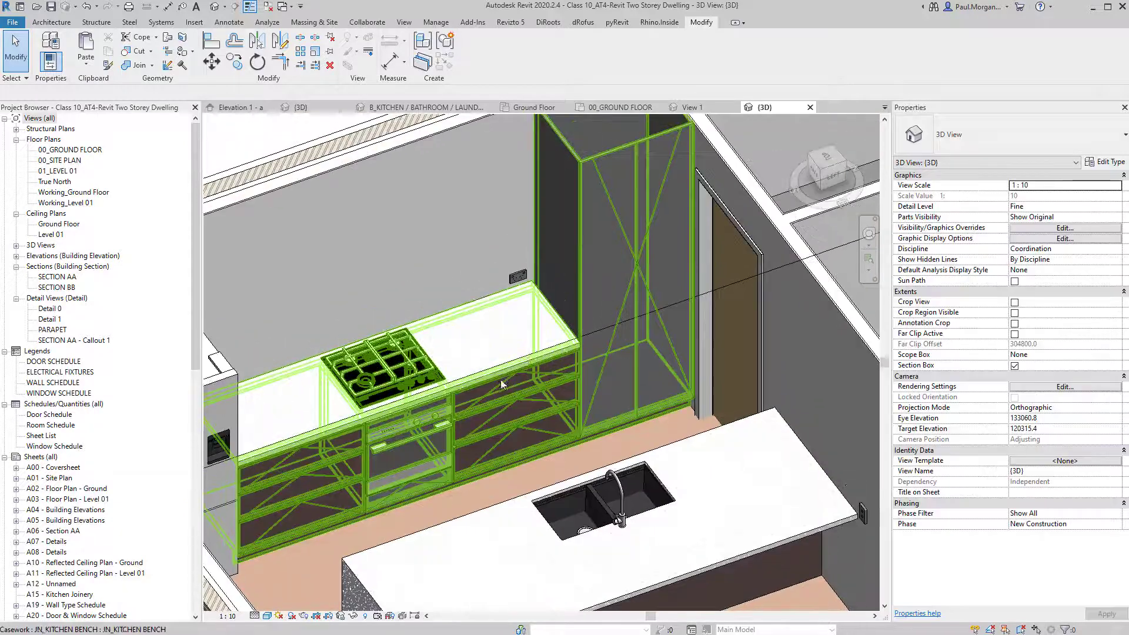
Open the JN_KITCHEN BENCH family for editing and centre the tall cabinet.
{"action": "left_click", "coordinate": [552, 305]}
{"action": "double_click", "coordinate": [530, 340]}
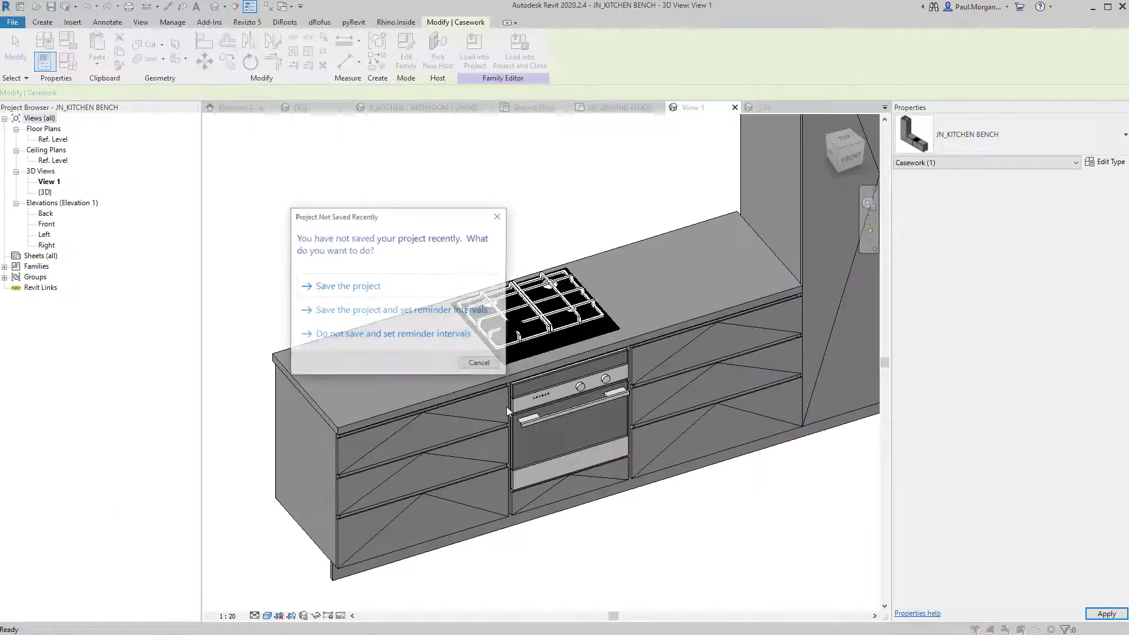
{"action": "key", "text": "Escape"}
{"action": "middle_click_drag", "start_coordinate": [516, 403], "coordinate": [306, 500]}
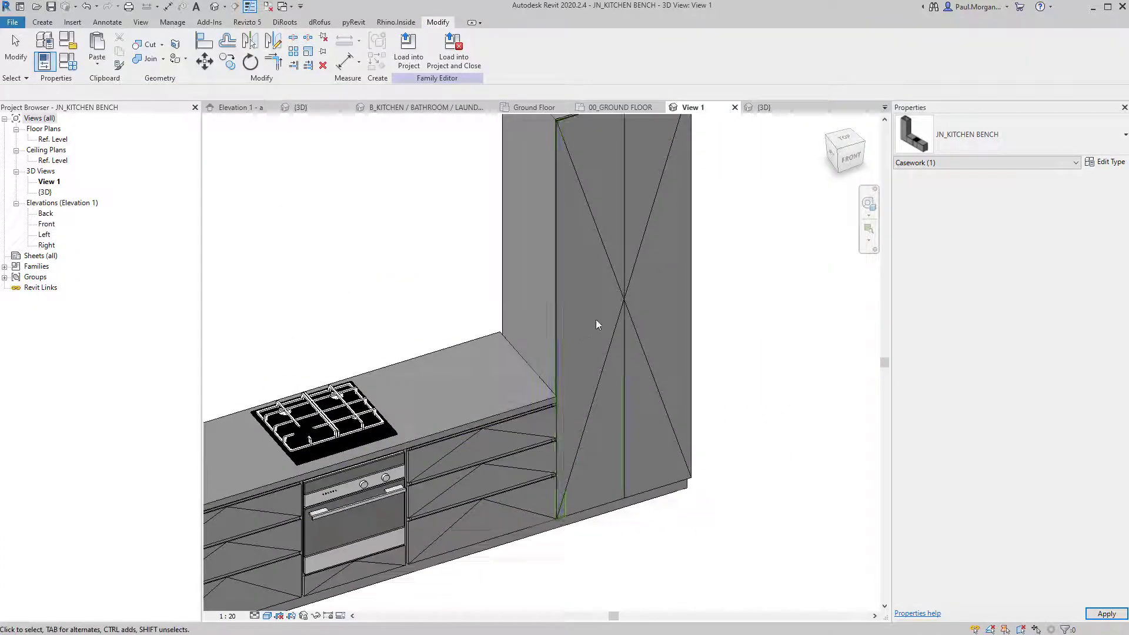
Link both tall cabinet doors' Casework Finish to the family's Casework Finish parameter.
{"action": "left_click", "coordinate": [644, 348]}
{"action": "left_click", "coordinate": [656, 350], "text": "ctrl"}
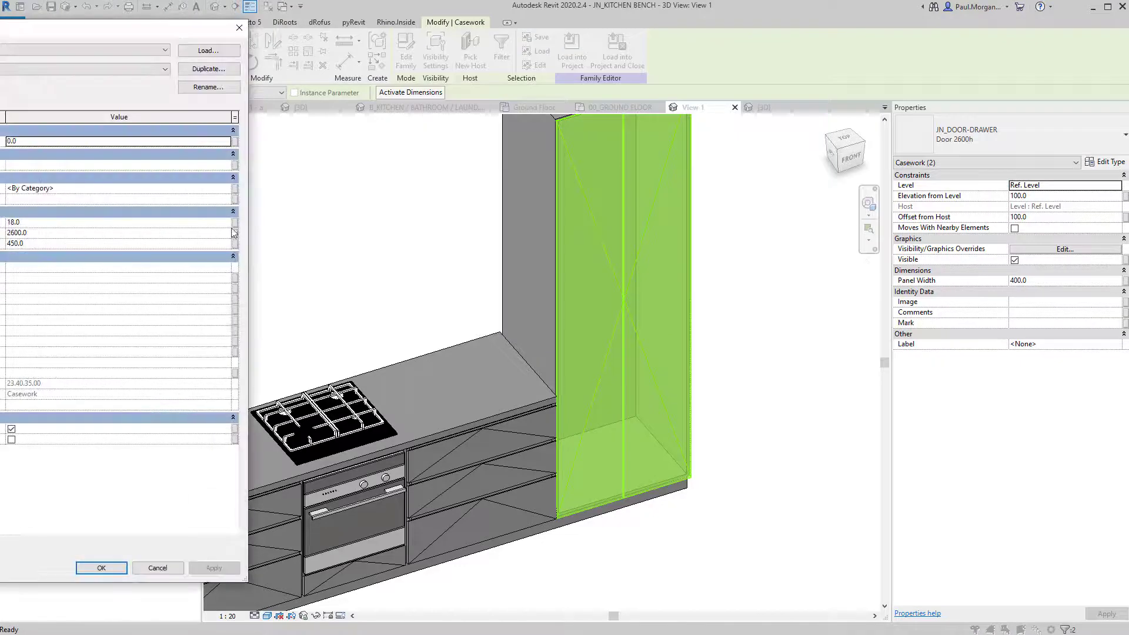
{"action": "left_click_drag", "start_coordinate": [99, 31], "coordinate": [522, 97]}
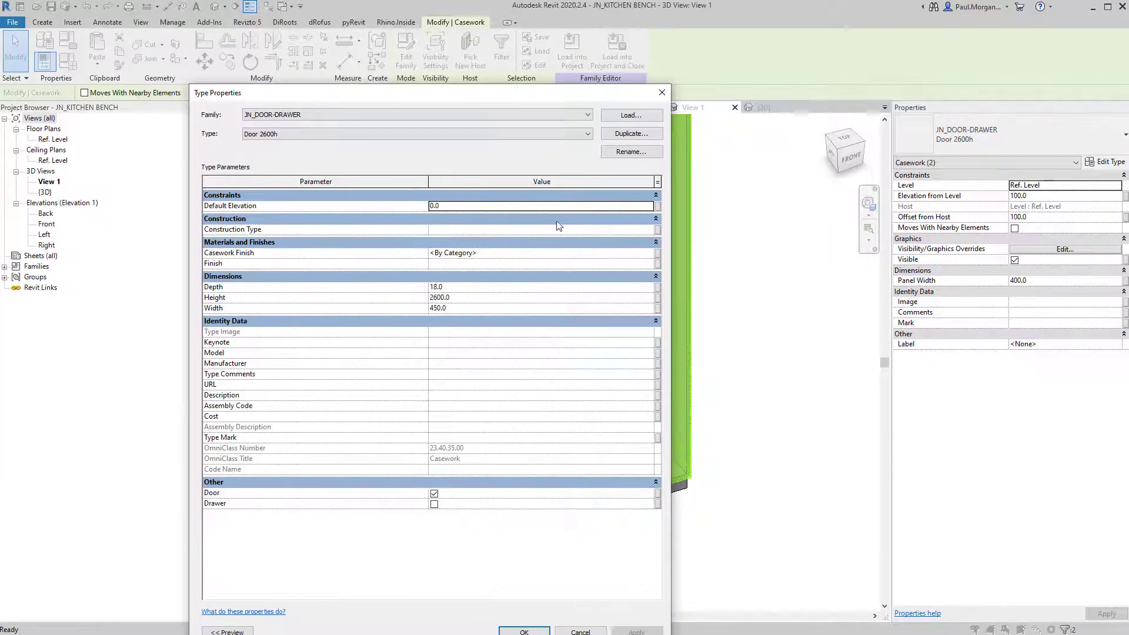
{"action": "left_click", "coordinate": [658, 253]}
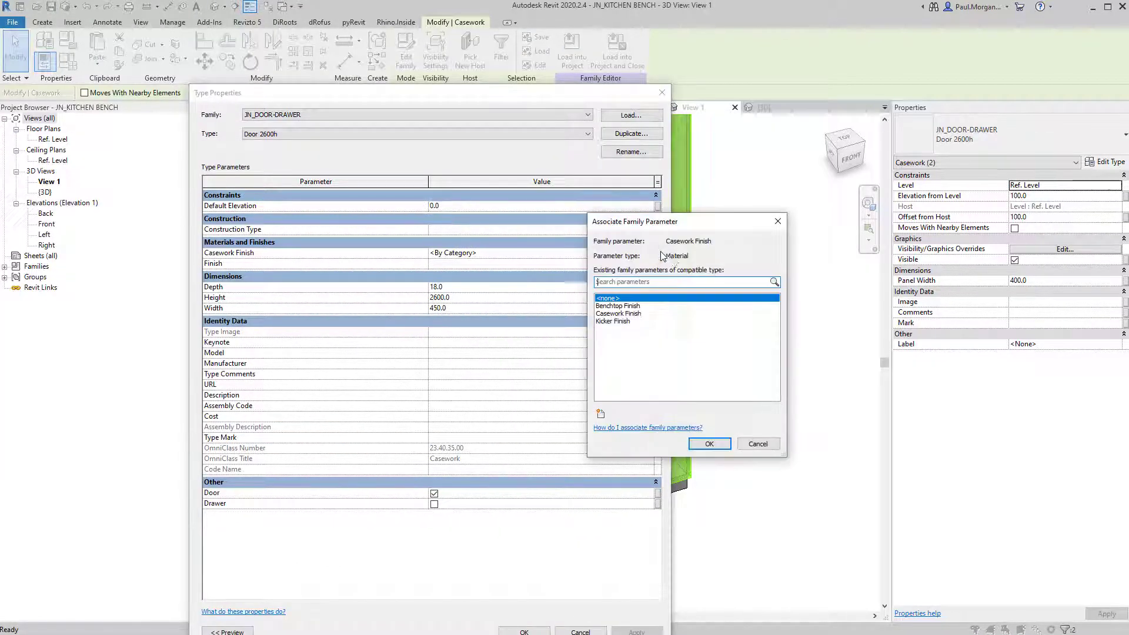
{"action": "left_click", "coordinate": [633, 314]}
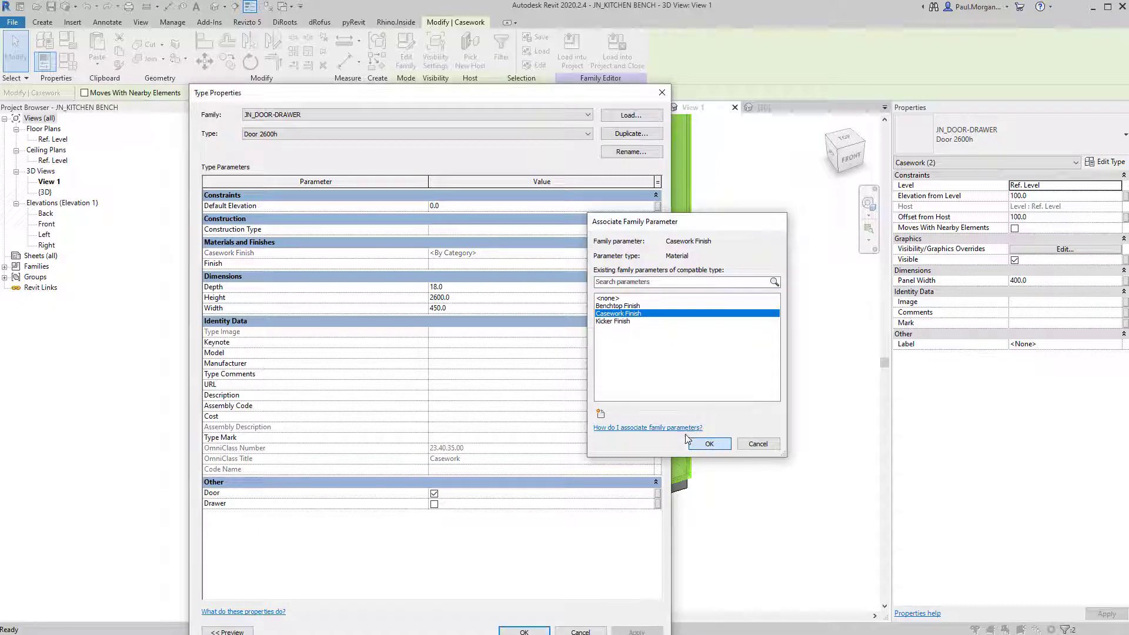
{"action": "left_click", "coordinate": [710, 444]}
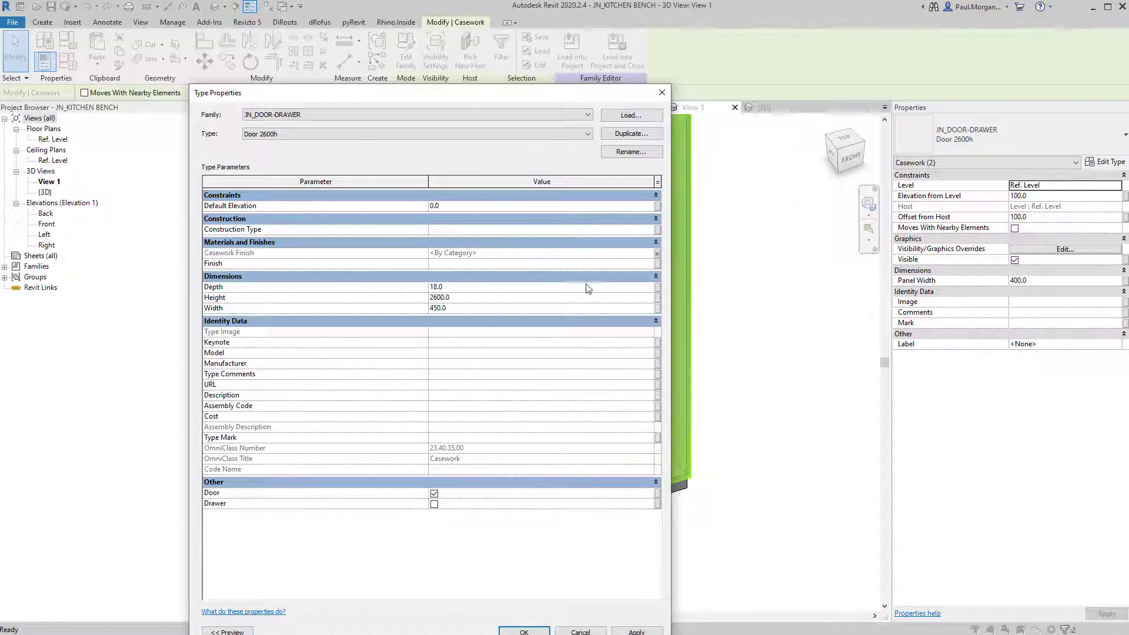
{"action": "left_click", "coordinate": [523, 631]}
{"action": "key", "text": "Escape"}
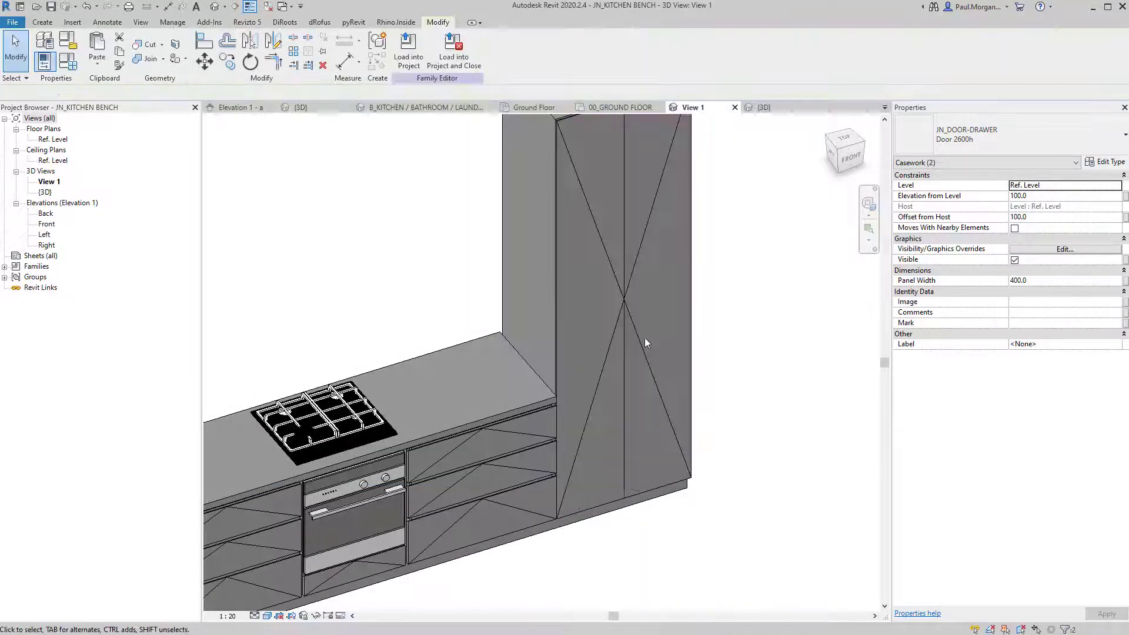
Review the 800x2600mm tall carcass type properties, including its cabinet finish material.
{"action": "left_click", "coordinate": [509, 218]}
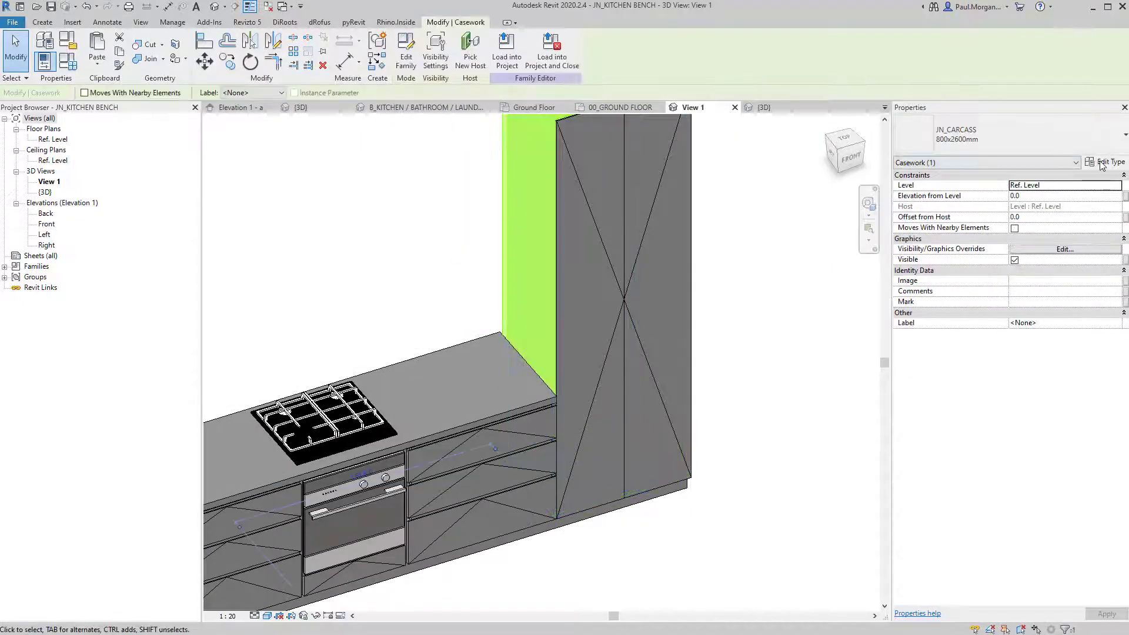
{"action": "double_click", "coordinate": [612, 270]}
{"action": "left_click", "coordinate": [647, 252]}
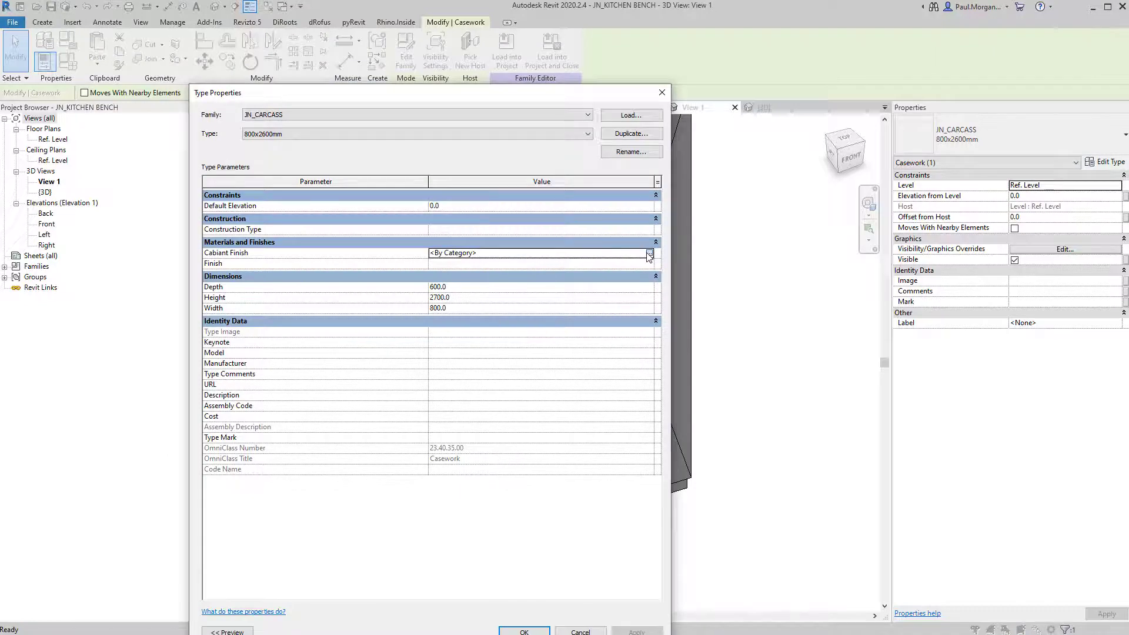
{"action": "left_click", "coordinate": [648, 254]}
{"action": "key", "text": "Escape"}
{"action": "middle_click_drag", "start_coordinate": [536, 147], "coordinate": [522, 191]}
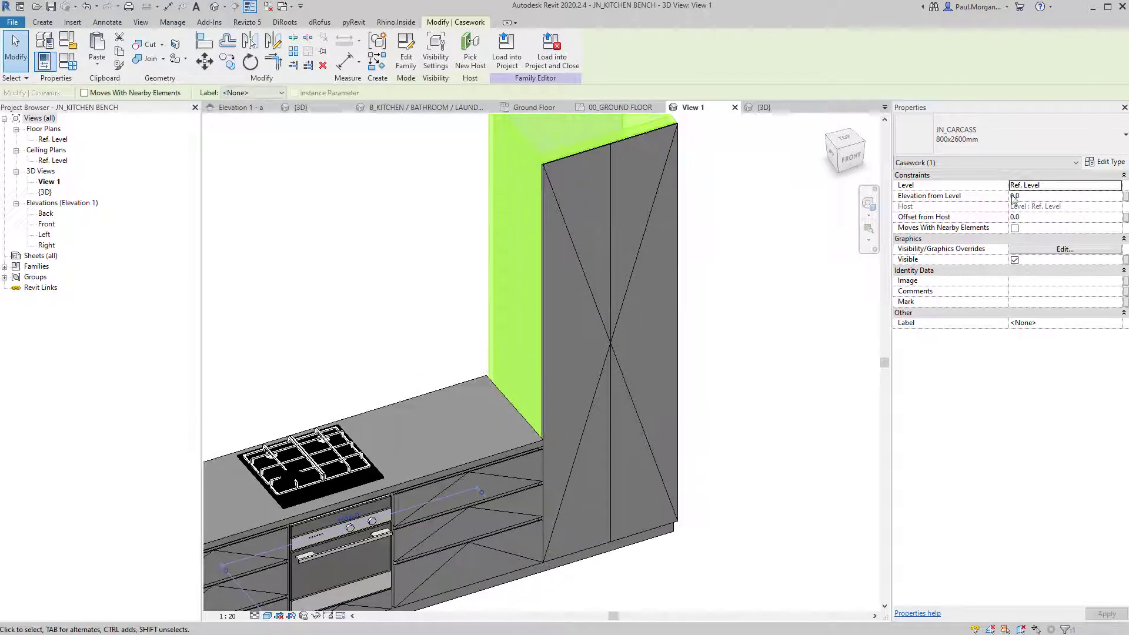
{"action": "left_click", "coordinate": [1095, 167]}
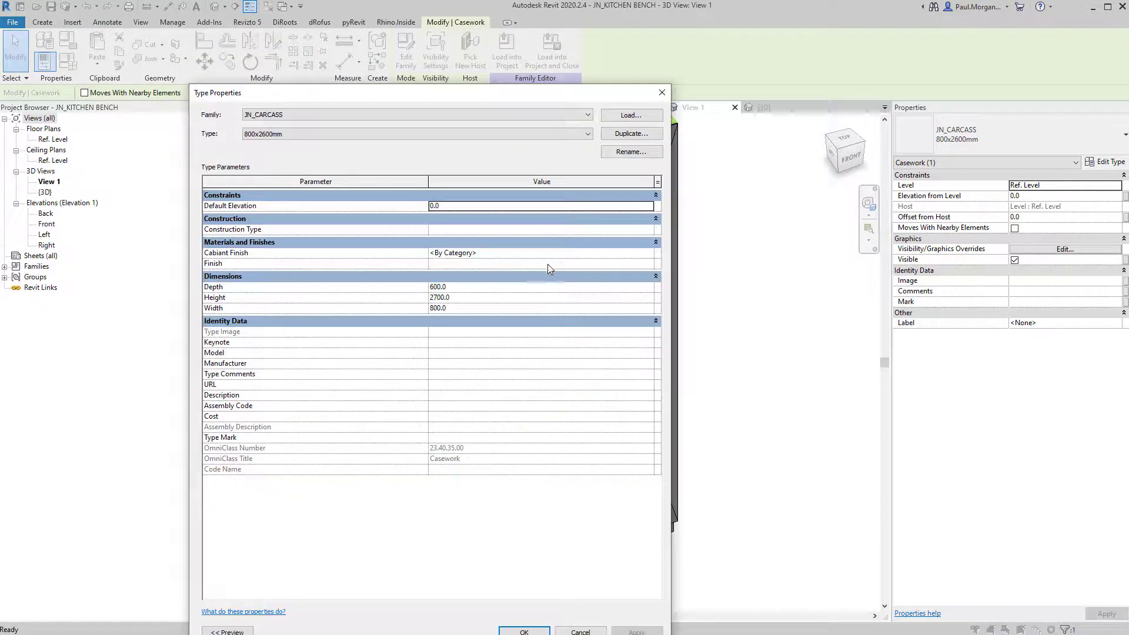
{"action": "key", "text": "Escape"}
{"action": "key", "text": "Escape"}
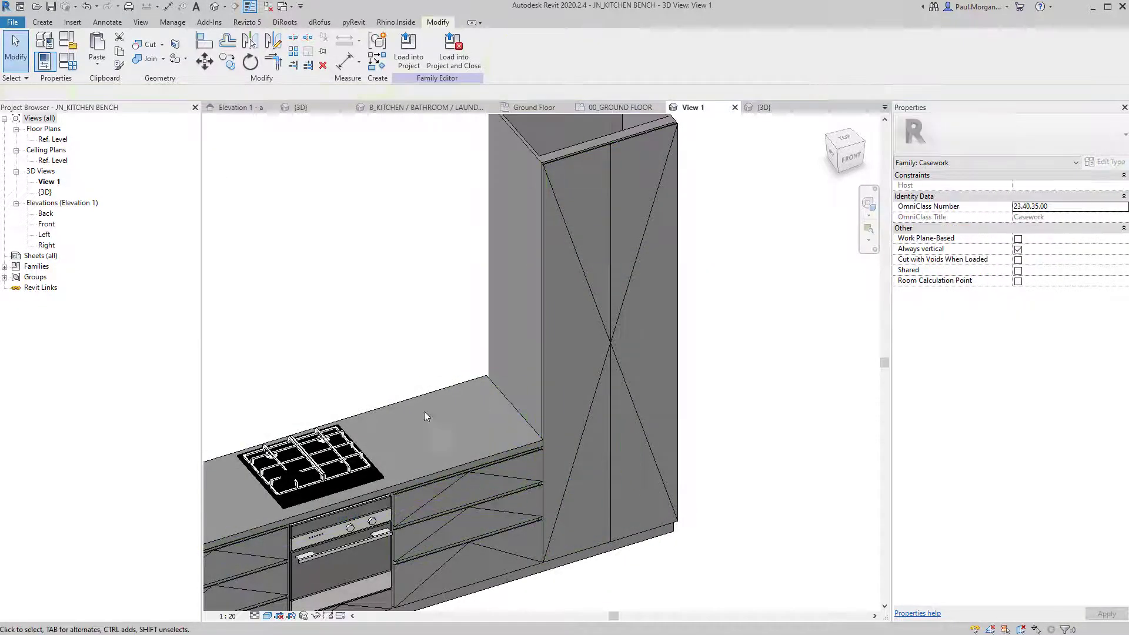
Review the type properties of the lower 900mm base carcass.
{"action": "middle_click_drag", "start_coordinate": [426, 416], "coordinate": [335, 432], "text": "shift"}
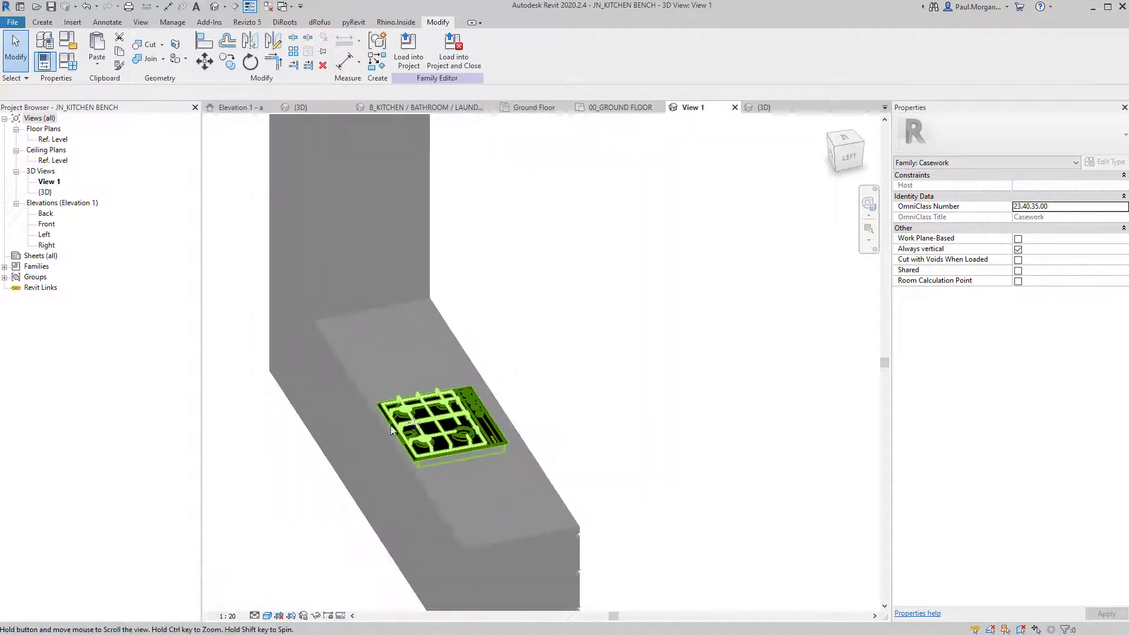
{"action": "left_click", "coordinate": [319, 421]}
{"action": "left_click", "coordinate": [332, 458]}
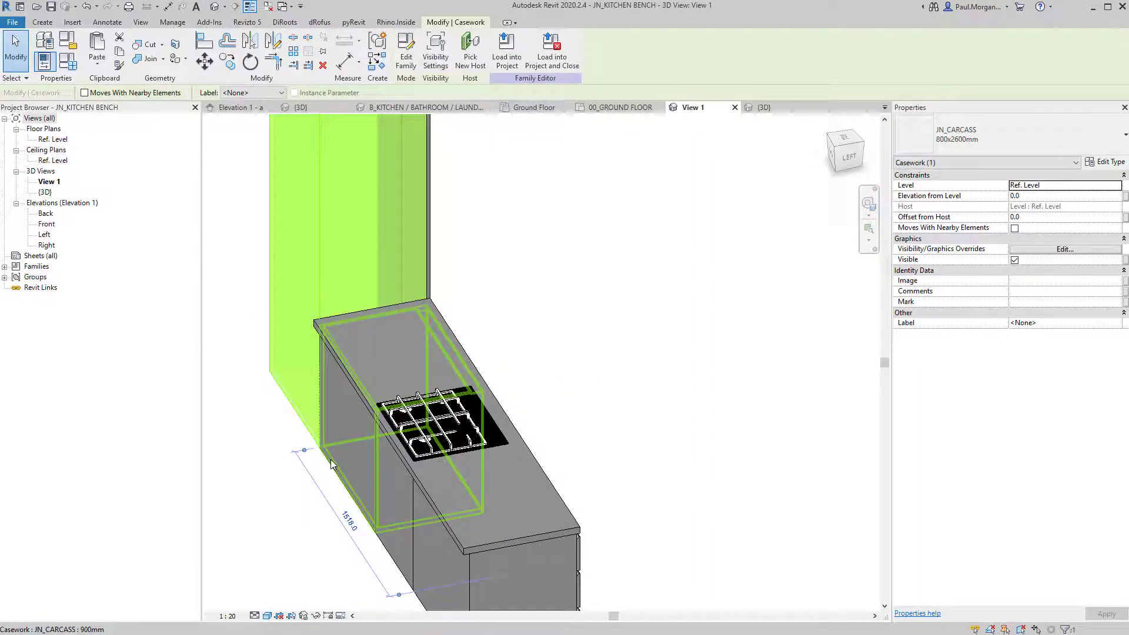
{"action": "left_click", "coordinate": [1088, 166]}
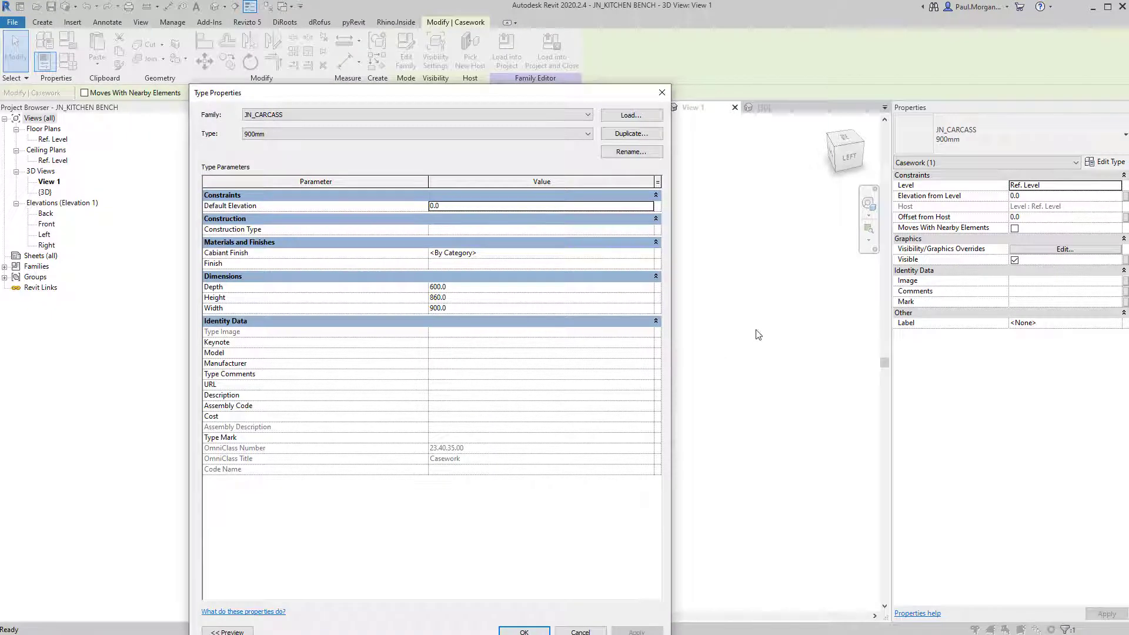
{"action": "key", "text": "Escape"}
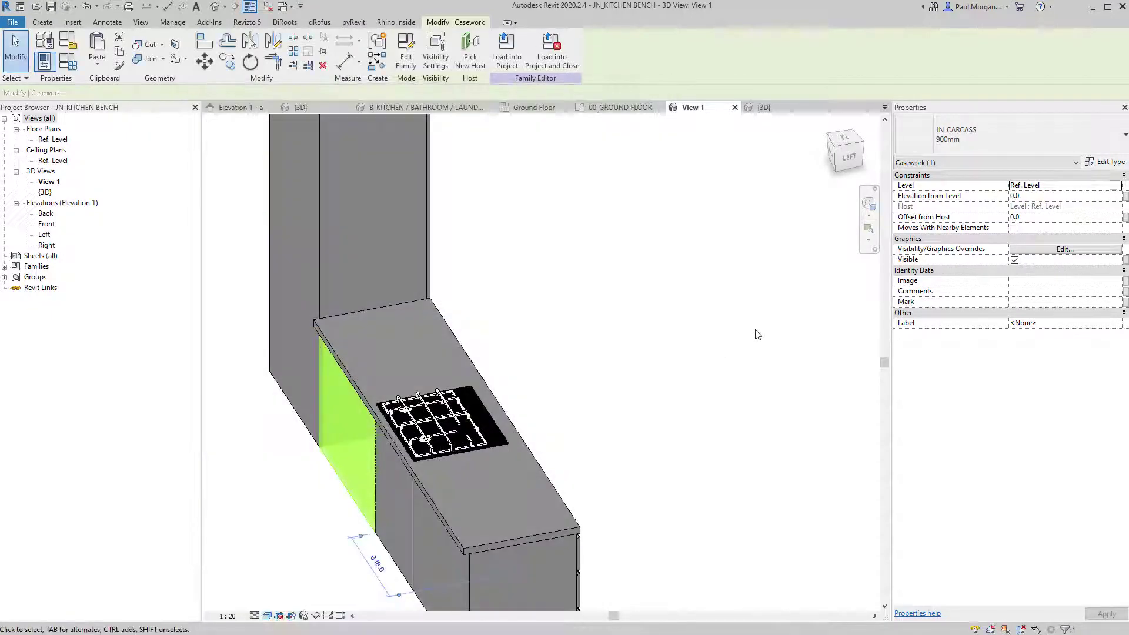
Orbit around the bench family to an angled front view of the tall cabinet.
{"action": "left_click", "coordinate": [755, 336]}
{"action": "middle_click_drag", "start_coordinate": [726, 340], "coordinate": [359, 310], "text": "shift"}
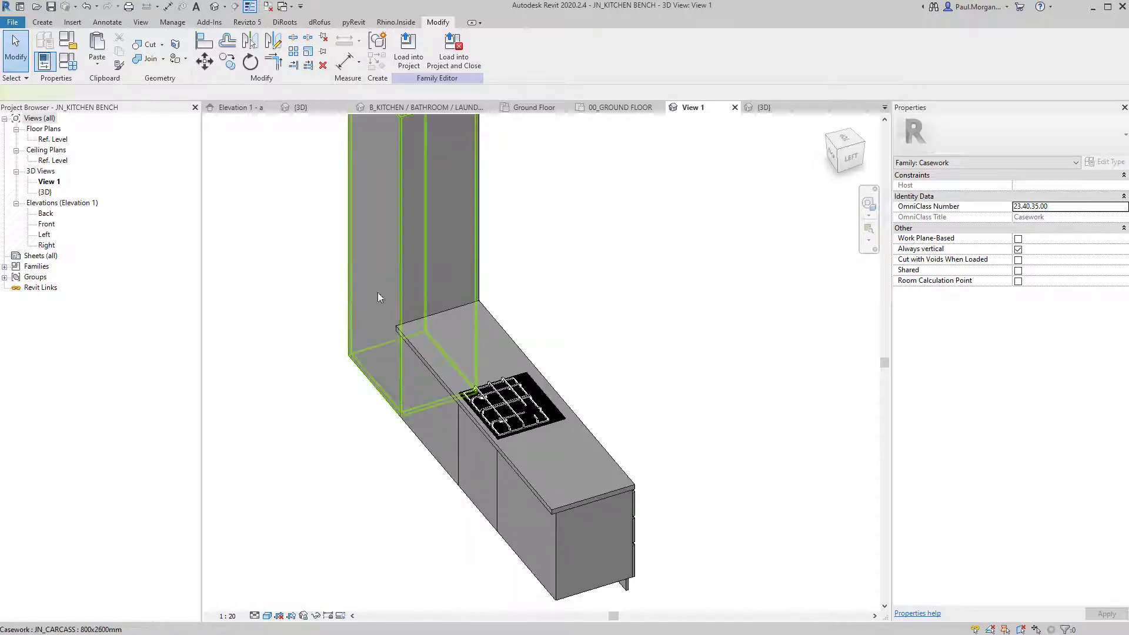
{"action": "left_click", "coordinate": [378, 292]}
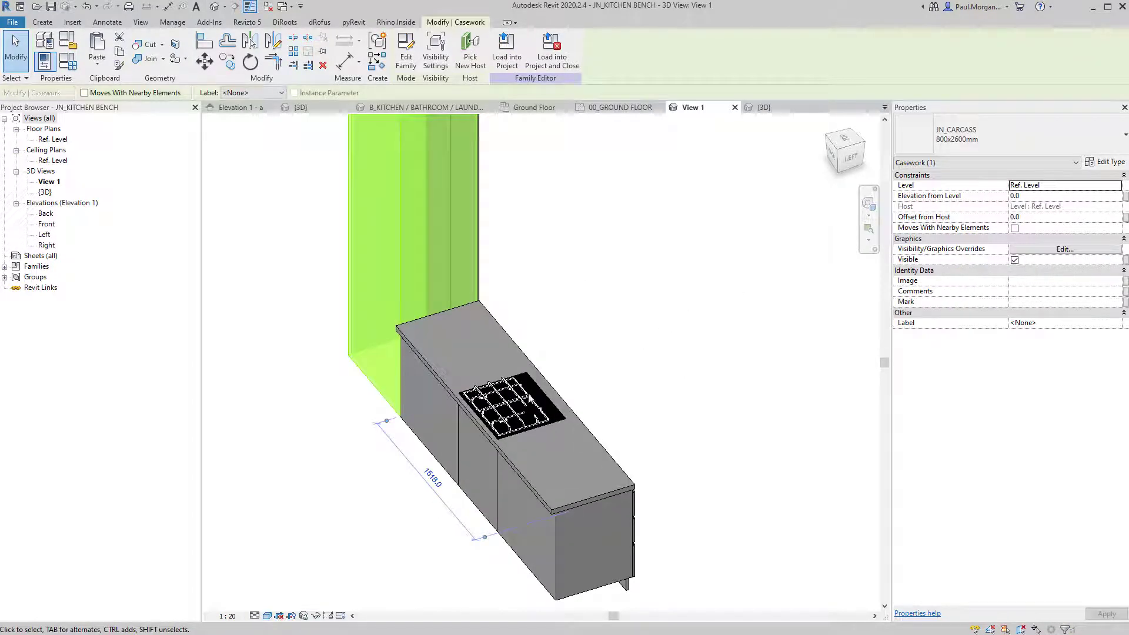
{"action": "left_click", "coordinate": [422, 445]}
{"action": "left_click", "coordinate": [643, 297]}
{"action": "scroll", "coordinate": [643, 298], "scroll_direction": "down", "scroll_amount": 2}
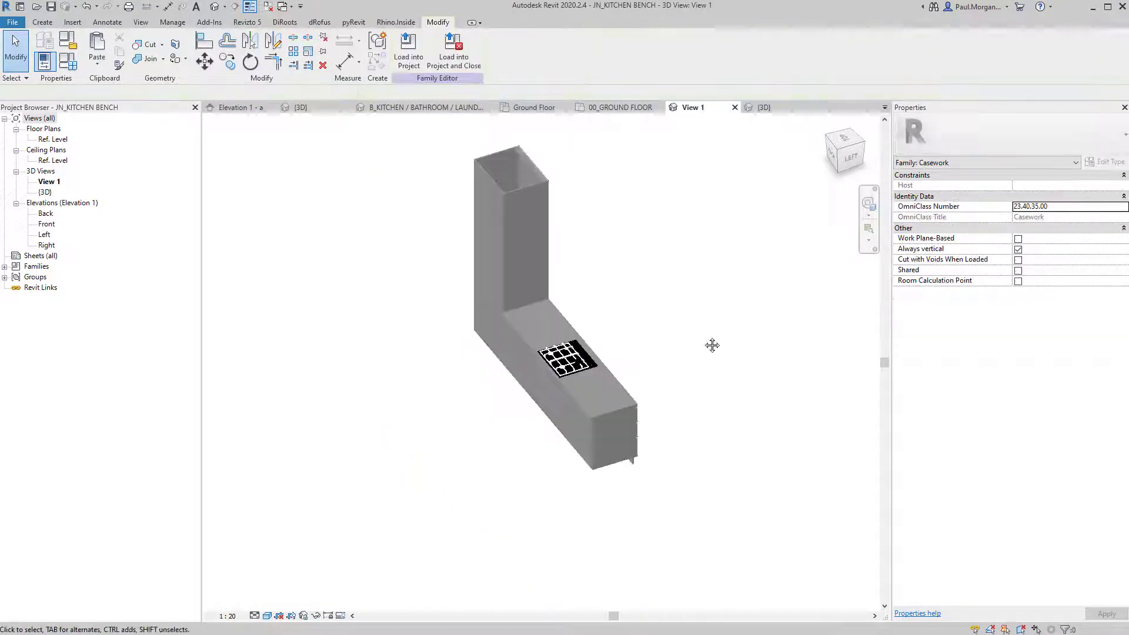
{"action": "middle_click_drag", "start_coordinate": [714, 345], "coordinate": [623, 396]}
{"action": "middle_click_drag", "start_coordinate": [624, 397], "coordinate": [376, 393], "text": "shift"}
{"action": "scroll", "coordinate": [428, 388], "scroll_direction": "up", "scroll_amount": 2}
{"action": "middle_click_drag", "start_coordinate": [470, 402], "coordinate": [550, 450], "text": "shift"}
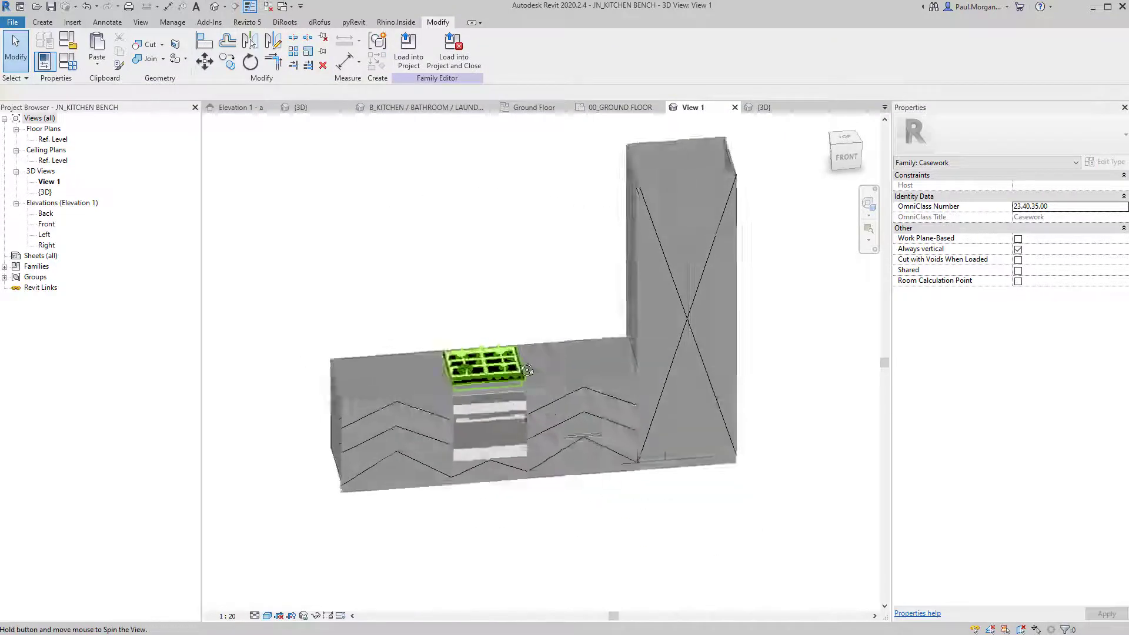
{"action": "middle_click_drag", "start_coordinate": [602, 490], "coordinate": [579, 498], "text": "shift"}
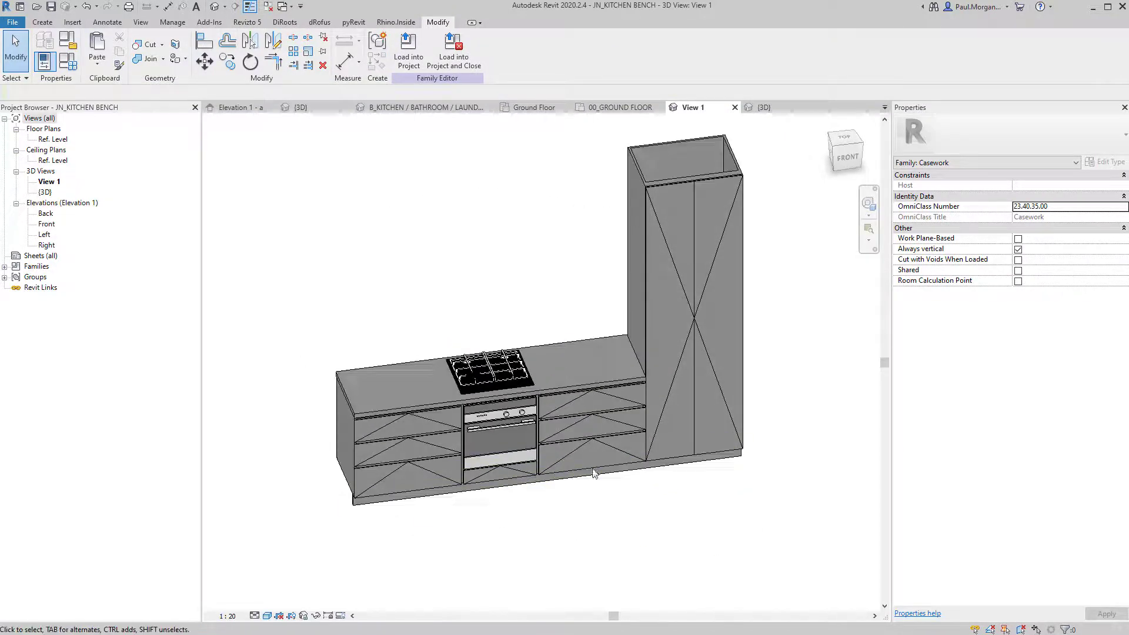
{"action": "middle_click_drag", "start_coordinate": [681, 262], "coordinate": [717, 434], "text": "shift"}
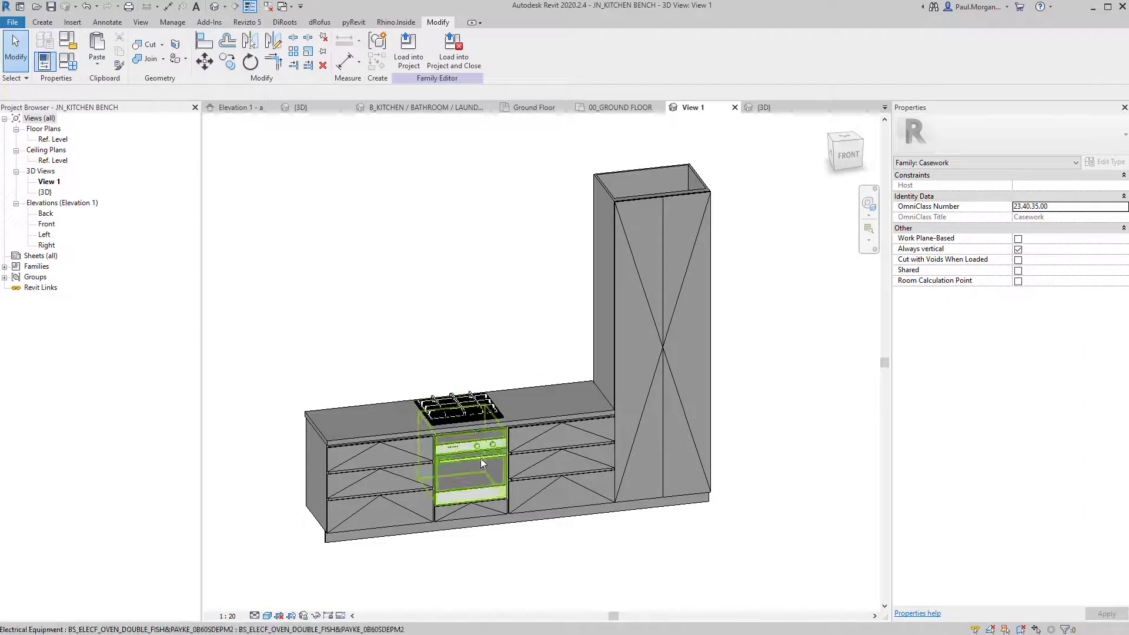
{"action": "middle_click_drag", "start_coordinate": [464, 416], "coordinate": [404, 408], "text": "shift"}
{"action": "scroll", "coordinate": [404, 409], "scroll_direction": "up", "scroll_amount": 1}
{"action": "scroll", "coordinate": [357, 343], "scroll_direction": "down", "scroll_amount": 2}
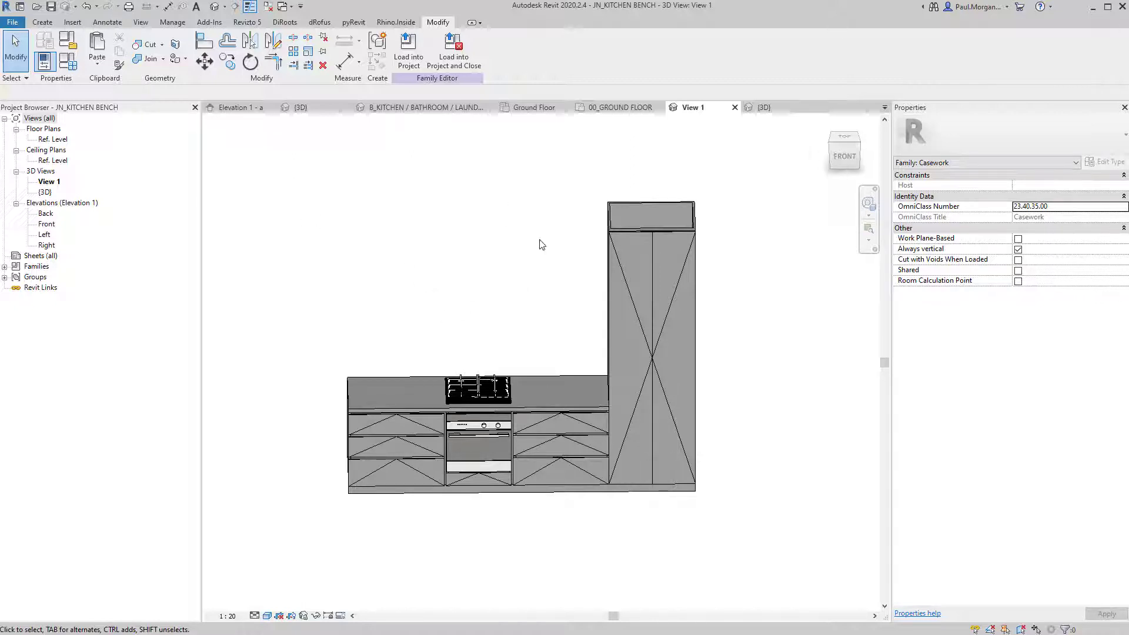
{"action": "middle_click_drag", "start_coordinate": [482, 330], "coordinate": [521, 335], "text": "shift"}
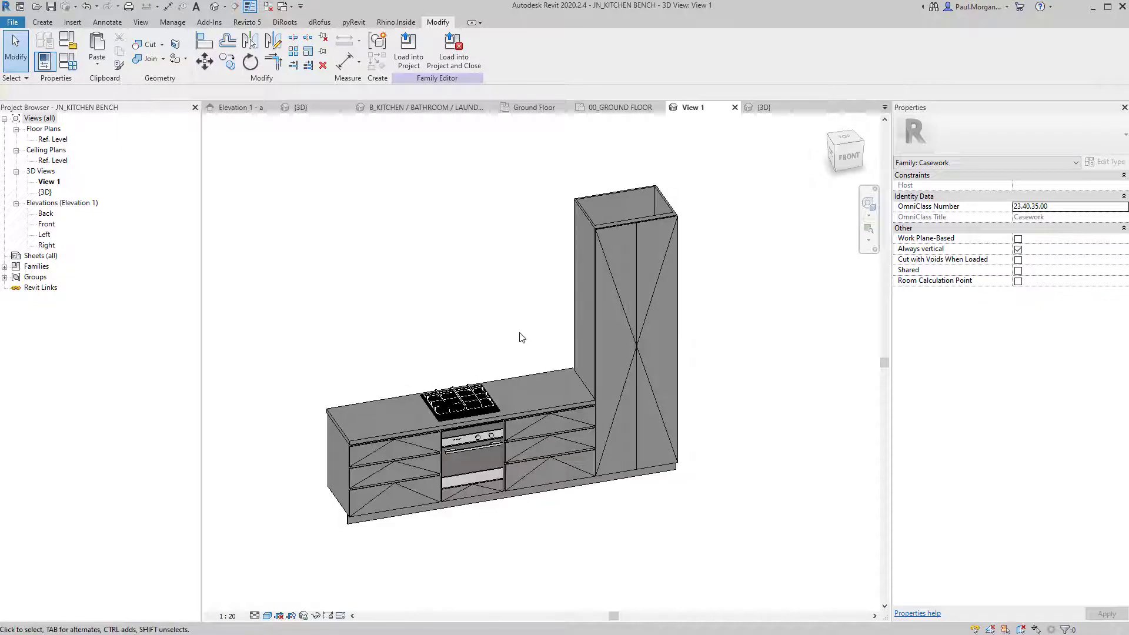
{"action": "scroll", "coordinate": [525, 480], "scroll_direction": "up", "scroll_amount": 3}
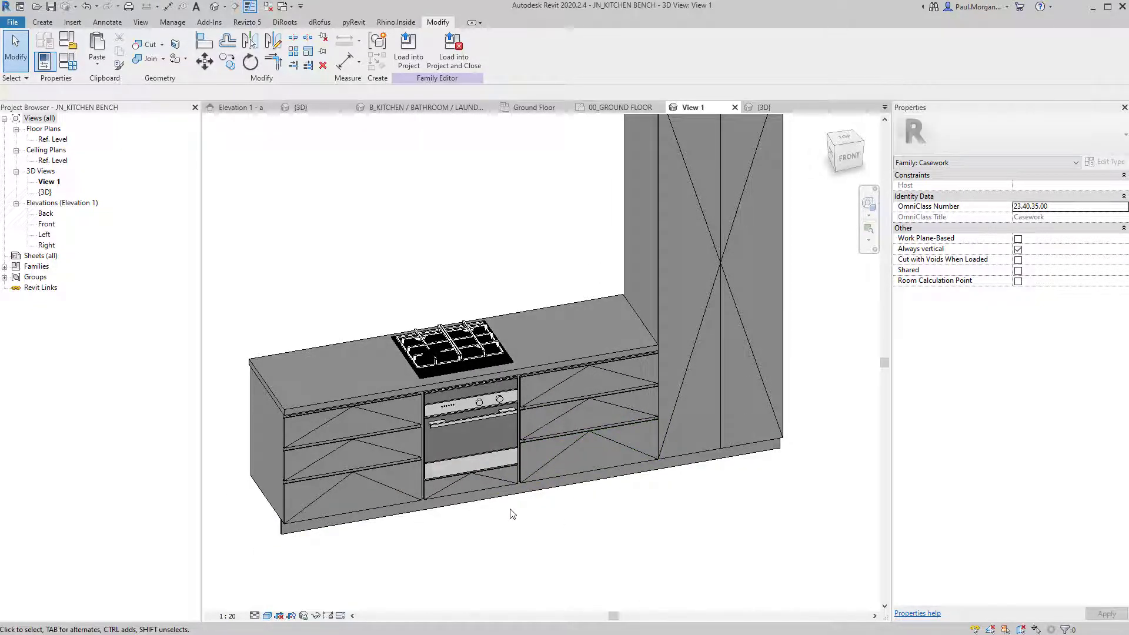
{"action": "middle_click_drag", "start_coordinate": [647, 509], "coordinate": [623, 557]}
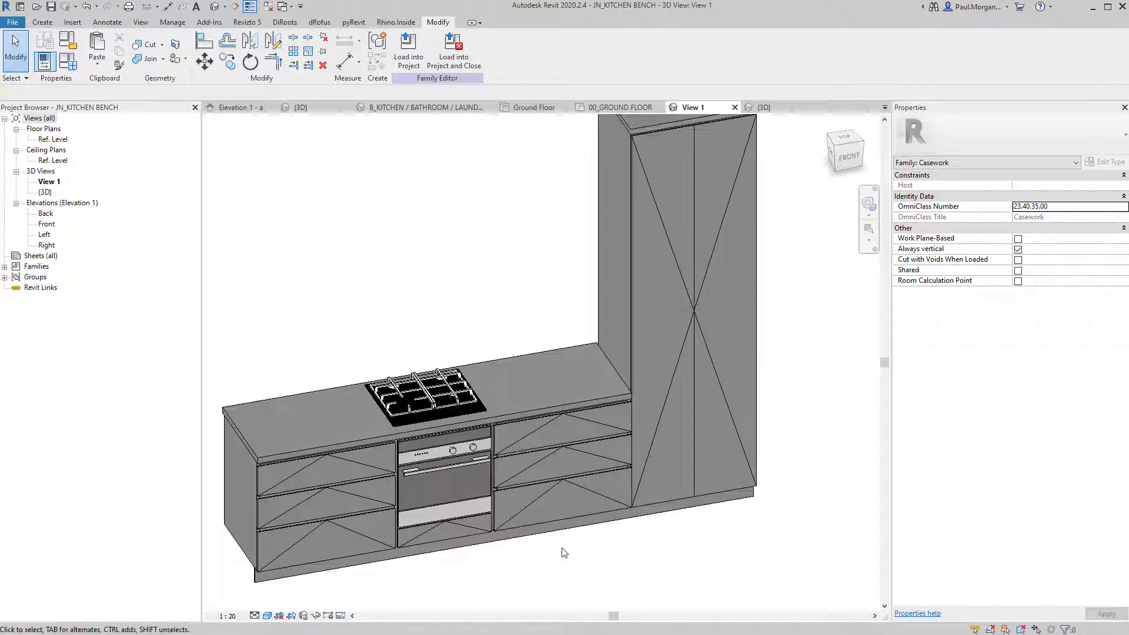
{"action": "middle_click_drag", "start_coordinate": [659, 318], "coordinate": [659, 365]}
Temporarily hide the tall cabinet's right door panel with HH.
{"action": "left_click", "coordinate": [660, 267]}
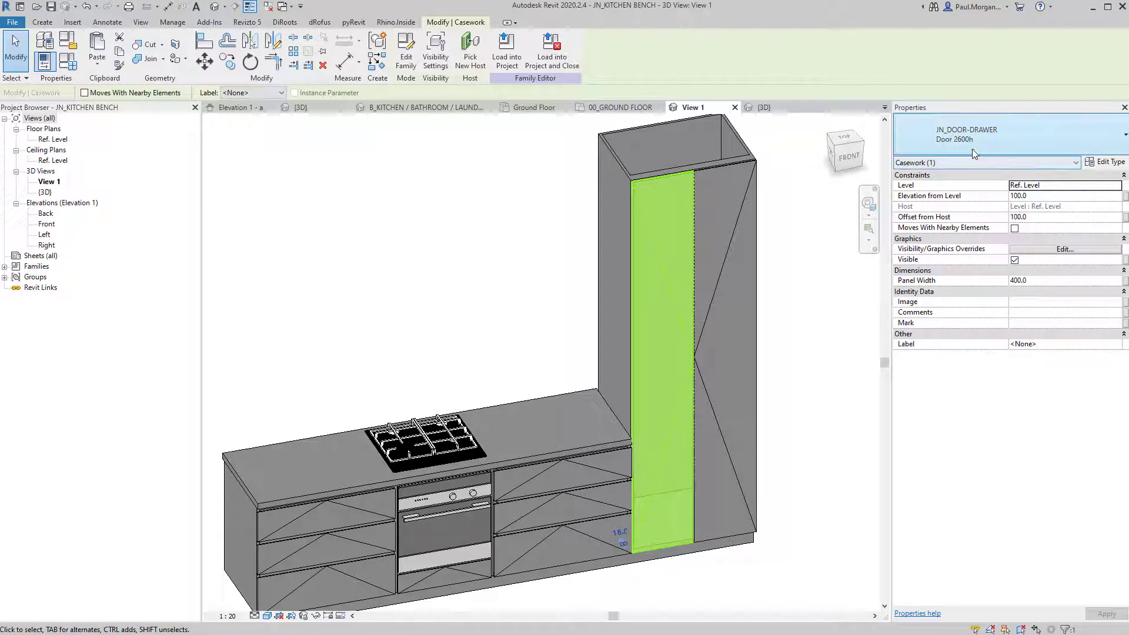
{"action": "left_click", "coordinate": [636, 172]}
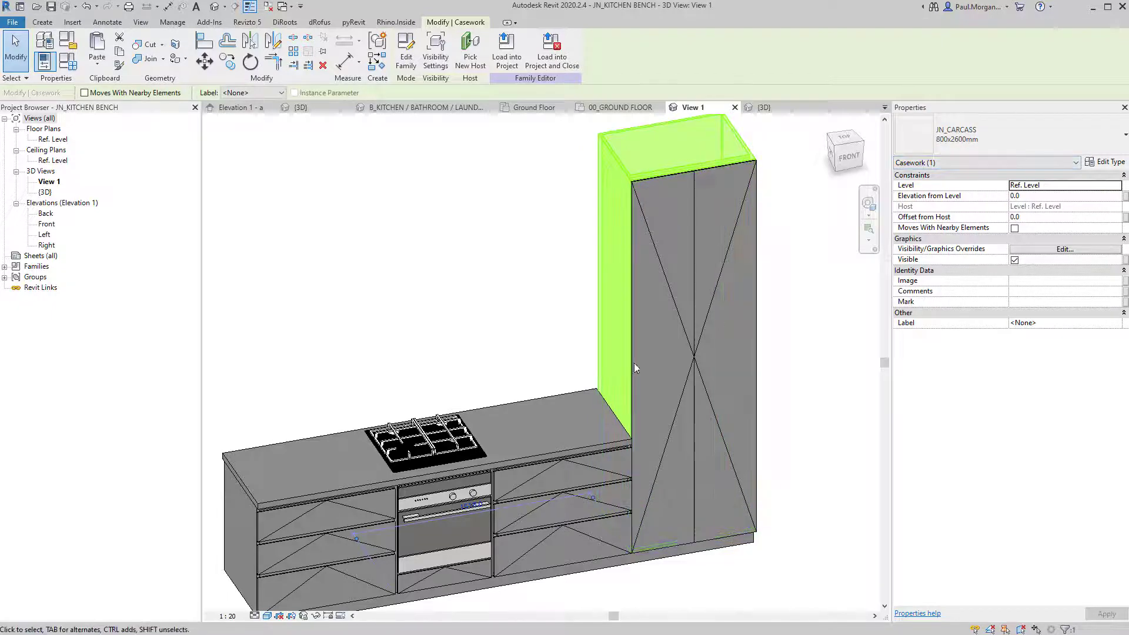
{"action": "left_click", "coordinate": [717, 296]}
{"action": "key", "text": "h"}
{"action": "key", "text": "h"}
{"action": "middle_click_drag", "start_coordinate": [781, 433], "coordinate": [465, 288], "text": "shift"}
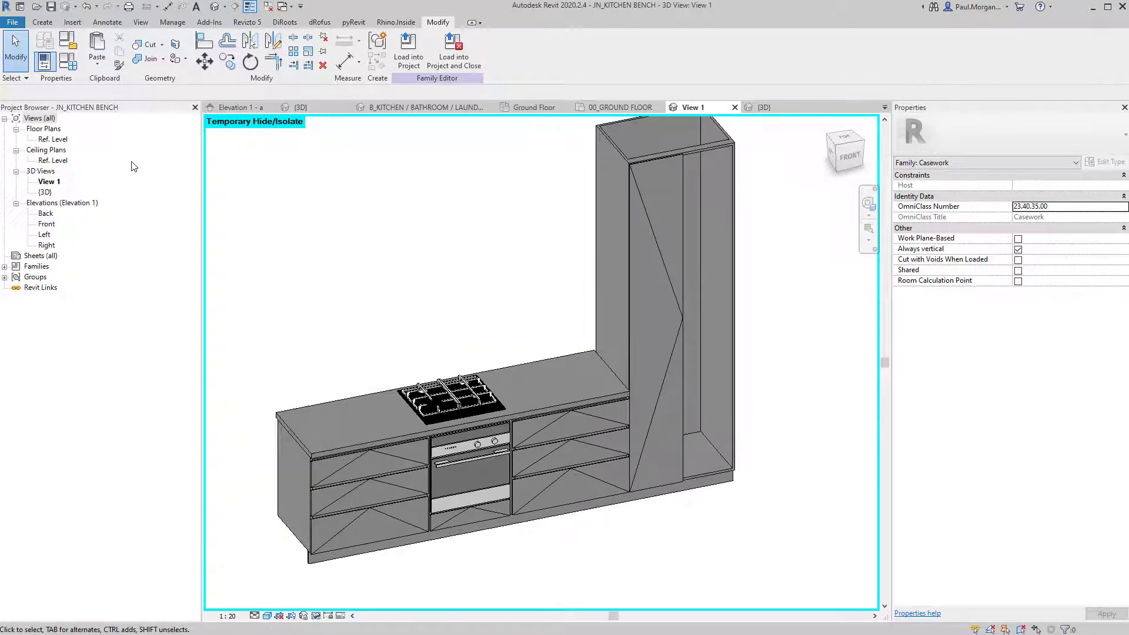
Open the family's Front elevation and frame the bench in view.
{"action": "double_click", "coordinate": [42, 224]}
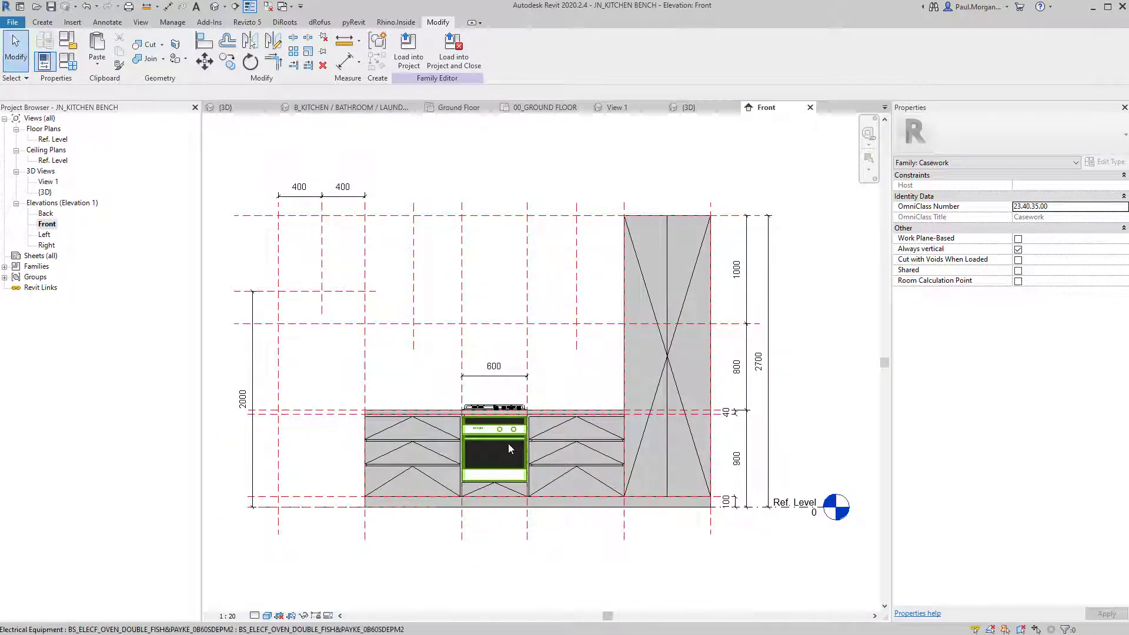
{"action": "middle_click_drag", "start_coordinate": [552, 425], "coordinate": [542, 418]}
{"action": "middle_click_drag", "start_coordinate": [576, 372], "coordinate": [662, 381]}
{"action": "scroll", "coordinate": [618, 352], "scroll_direction": "up", "scroll_amount": 2}
{"action": "scroll", "coordinate": [661, 381], "scroll_direction": "down", "scroll_amount": 1}
{"action": "middle_click_drag", "start_coordinate": [509, 340], "coordinate": [527, 303]}
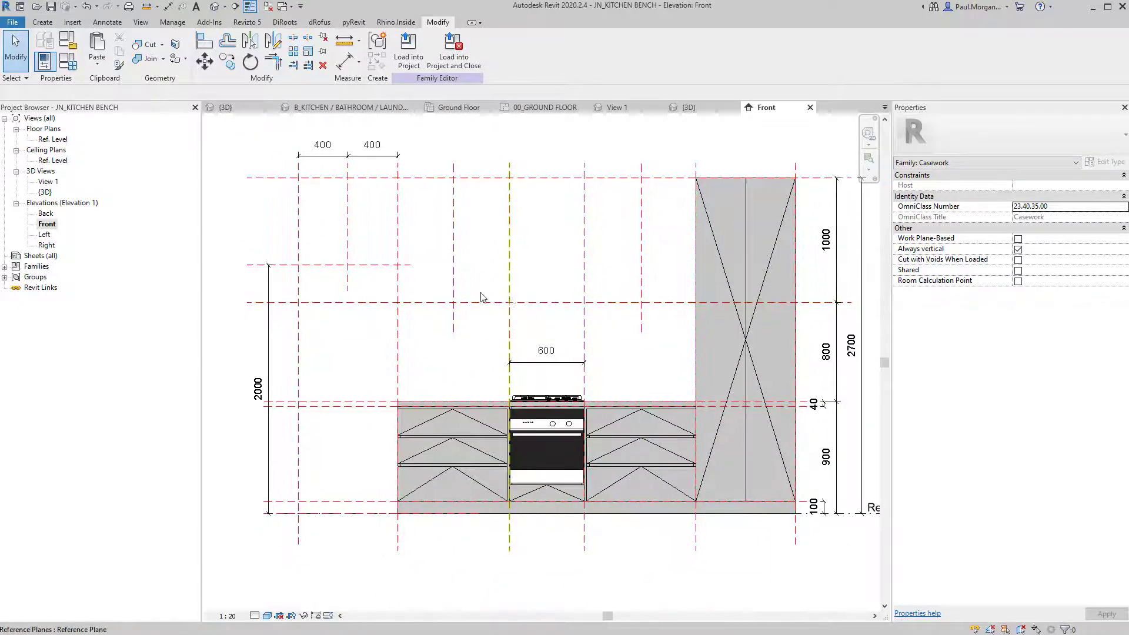
{"action": "middle_click_drag", "start_coordinate": [549, 447], "coordinate": [526, 427]}
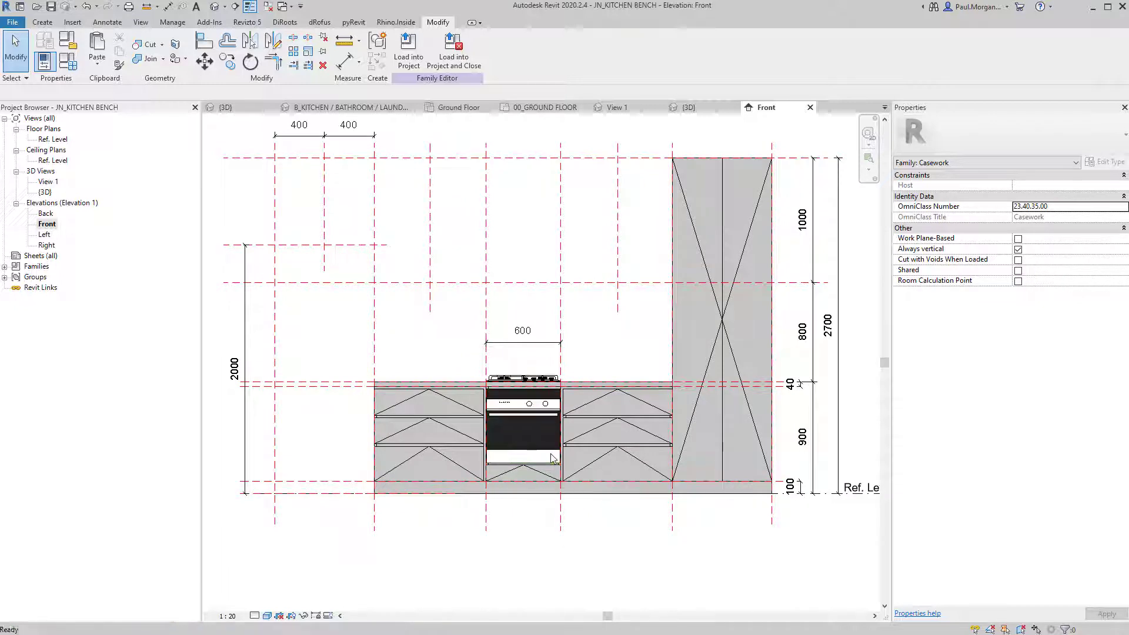
Measure reference plane spacings (900, 600, 800) with DI without placing any dimension.
{"action": "key", "text": "d"}
{"action": "key", "text": "i"}
{"action": "left_click", "coordinate": [770, 523]}
{"action": "left_click", "coordinate": [670, 516]}
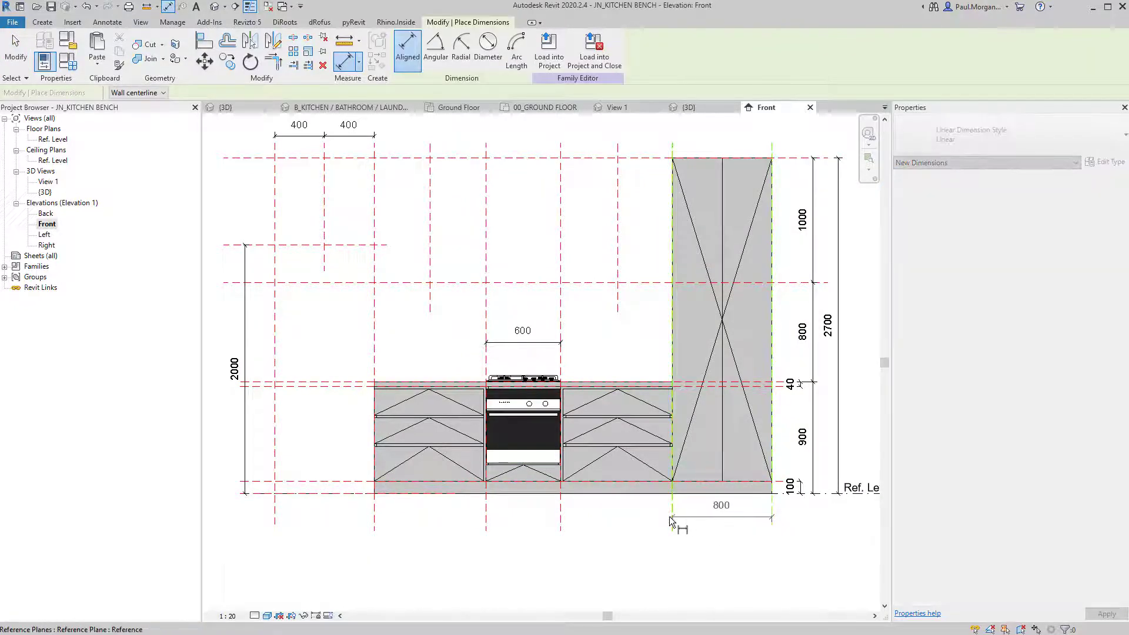
{"action": "key", "text": "Escape"}
{"action": "left_click", "coordinate": [672, 511]}
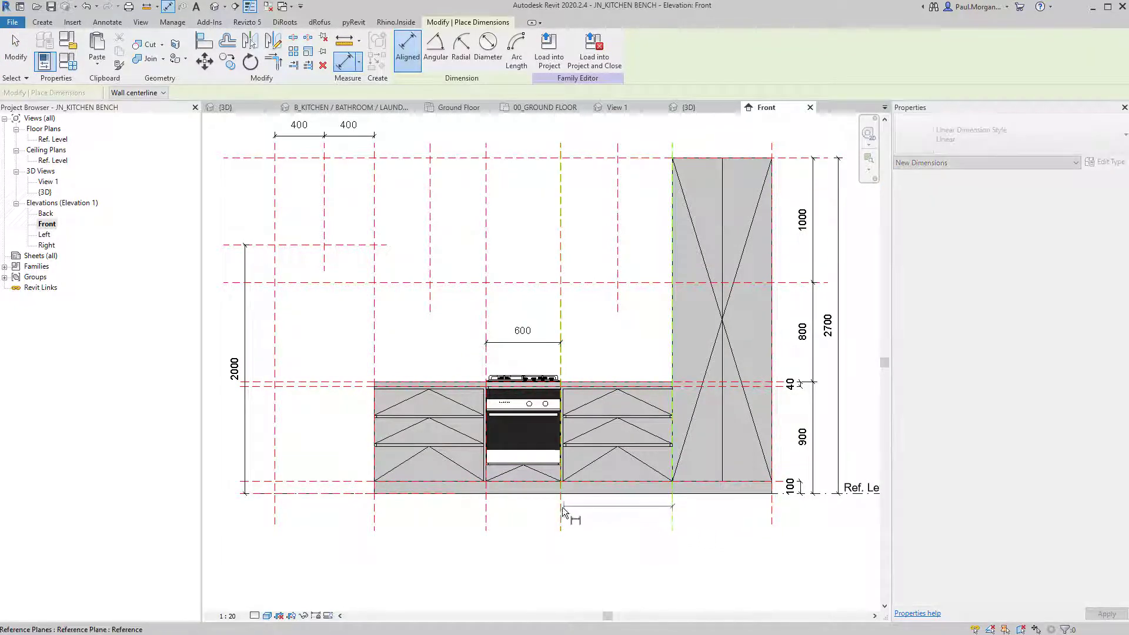
{"action": "left_click", "coordinate": [562, 509]}
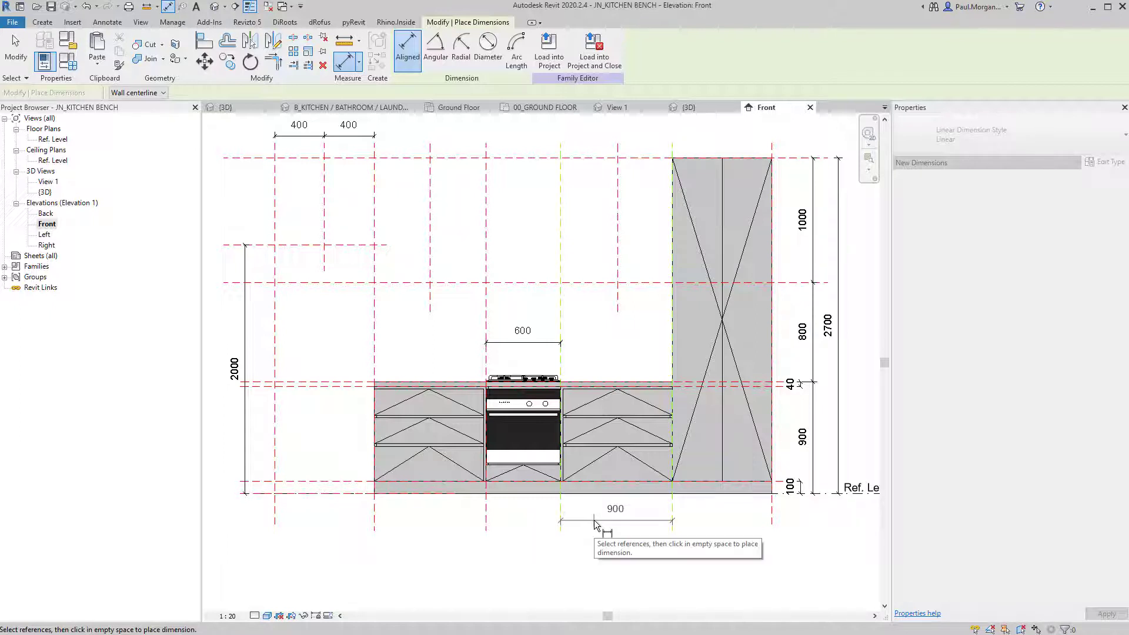
{"action": "key", "text": "Escape"}
{"action": "left_click", "coordinate": [560, 510]}
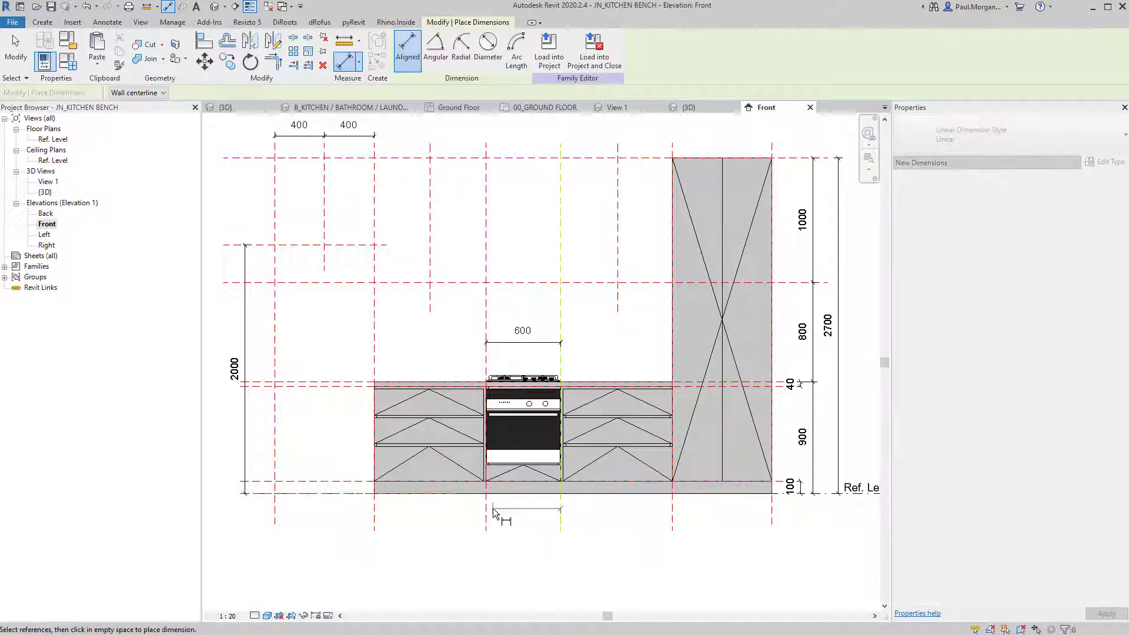
{"action": "left_click", "coordinate": [492, 510]}
{"action": "key", "text": "Escape"}
{"action": "left_click", "coordinate": [372, 520]}
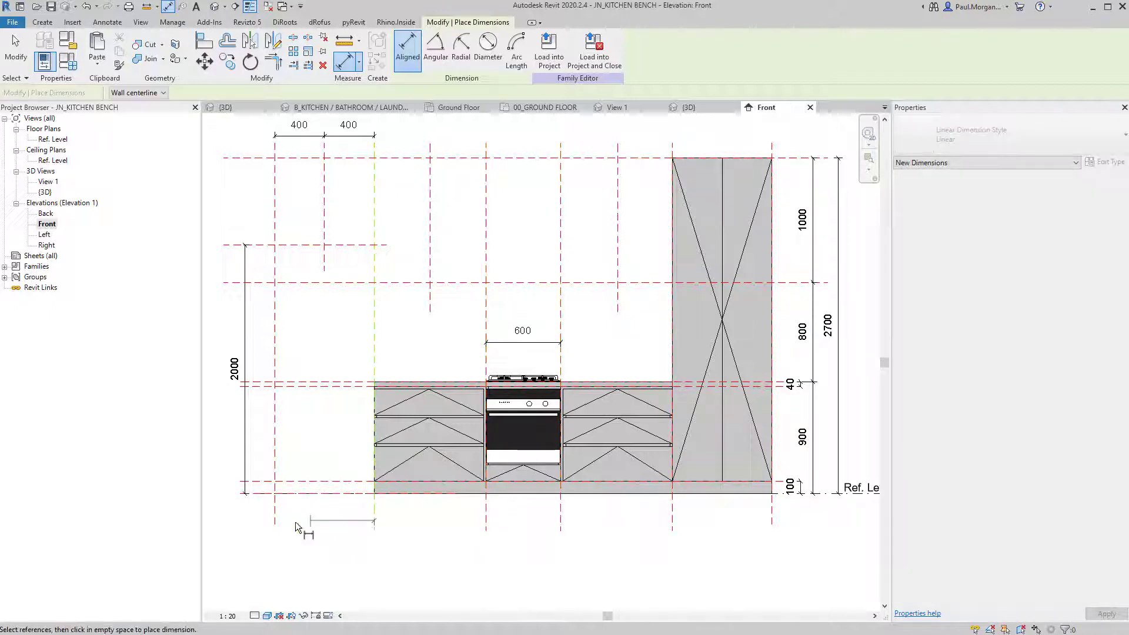
{"action": "left_click", "coordinate": [274, 523]}
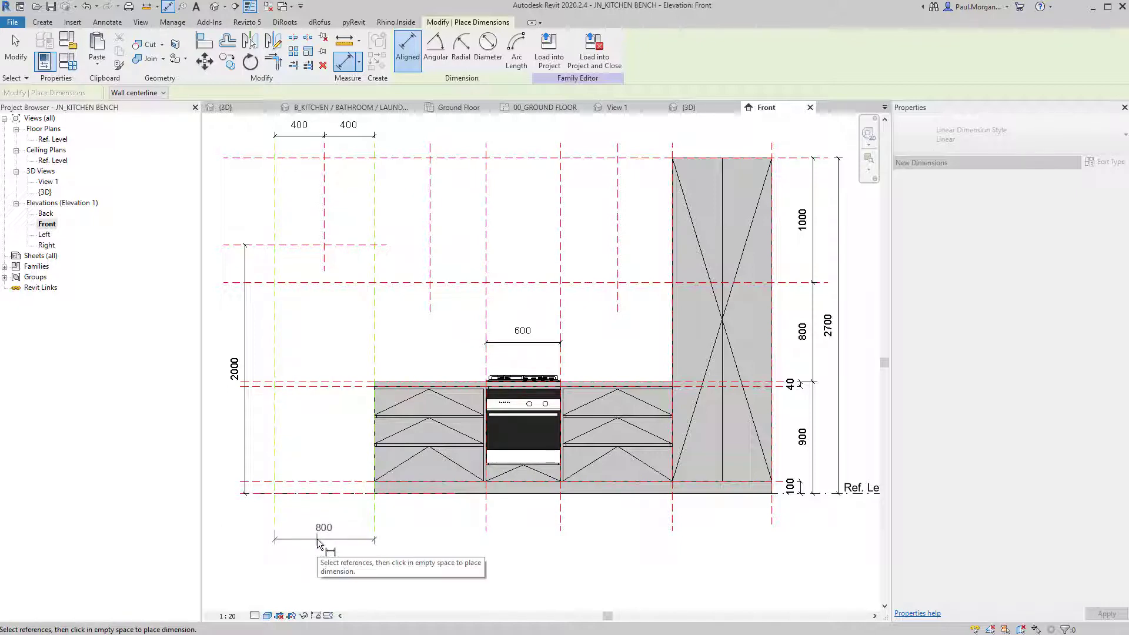
{"action": "key", "text": "Escape"}
{"action": "key", "text": "Escape"}
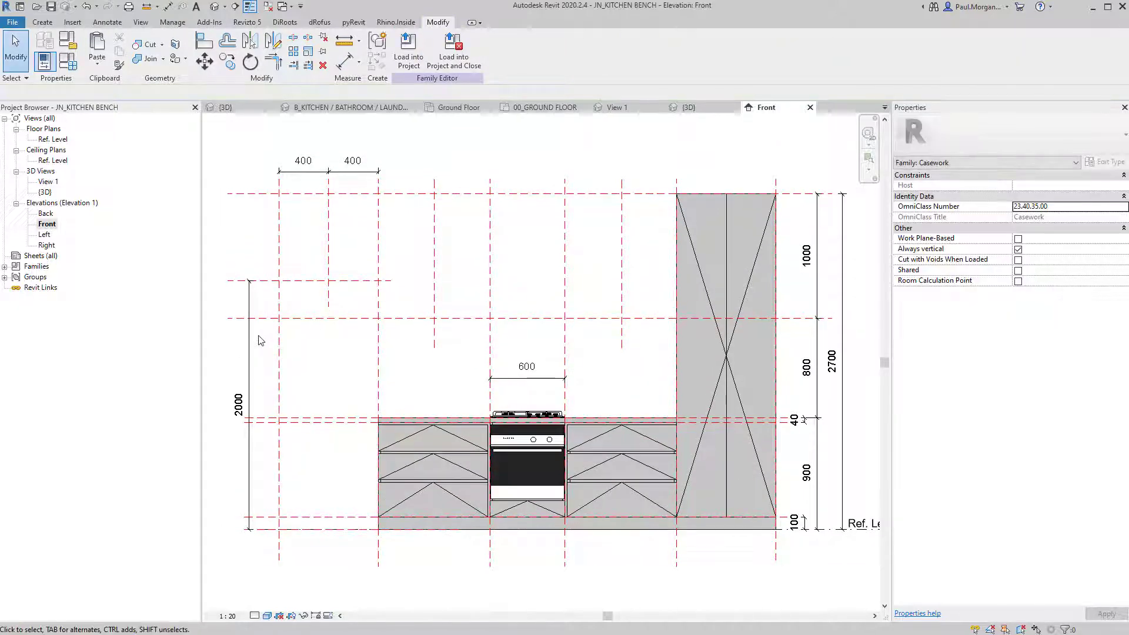
{"action": "middle_click_drag", "start_coordinate": [335, 387], "coordinate": [344, 384]}
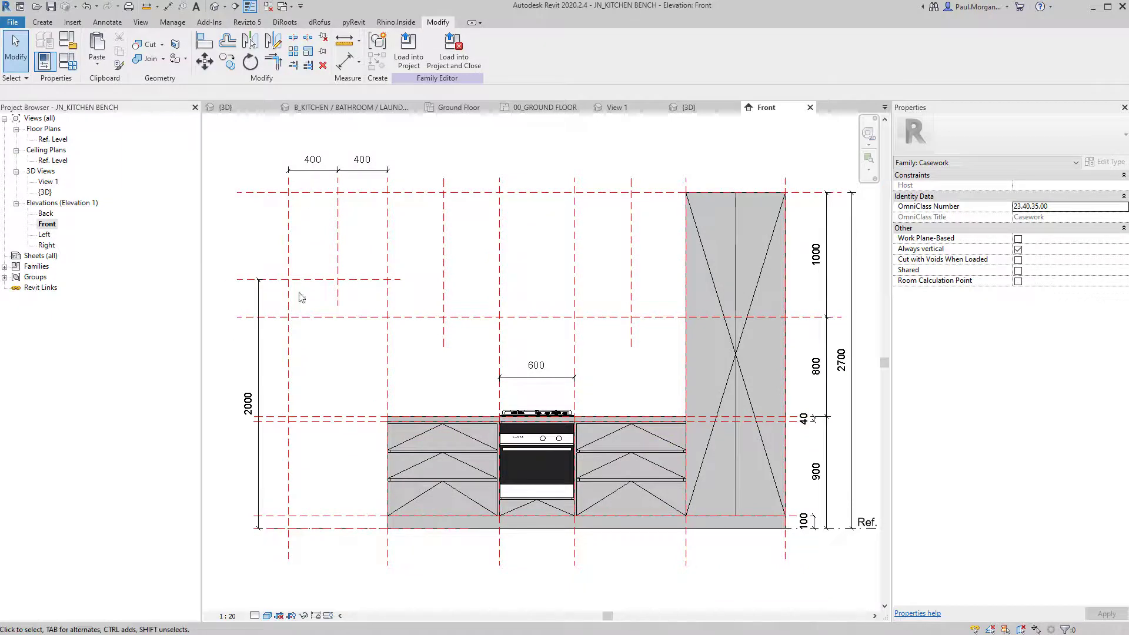
{"action": "key", "text": "l"}
{"action": "key", "text": "i"}
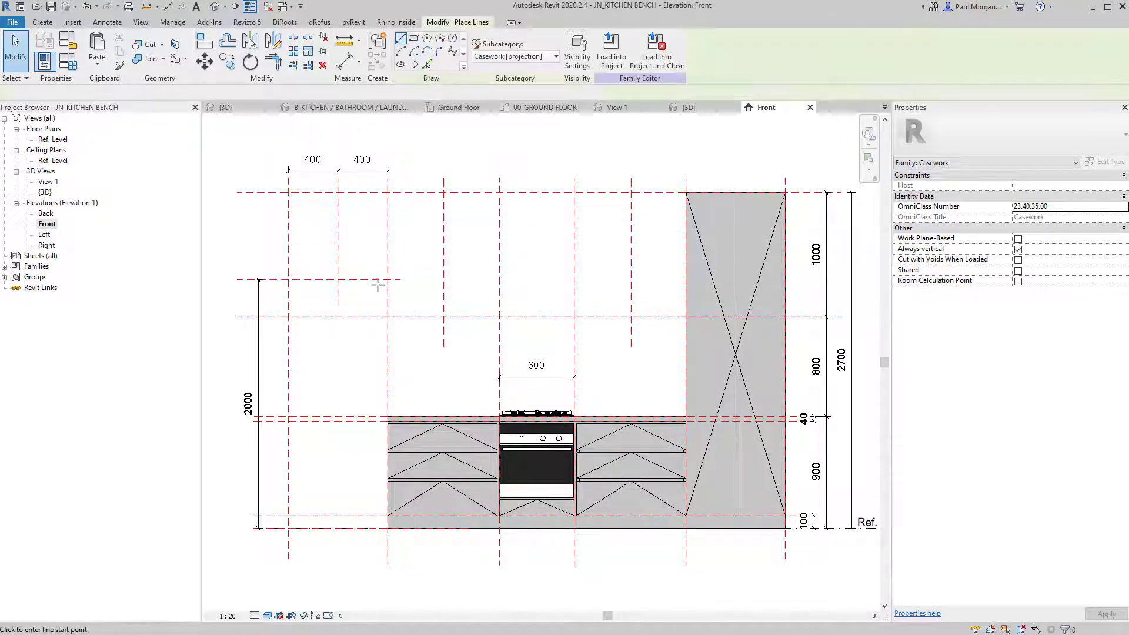
{"action": "left_click", "coordinate": [379, 281]}
{"action": "left_click", "coordinate": [302, 502]}
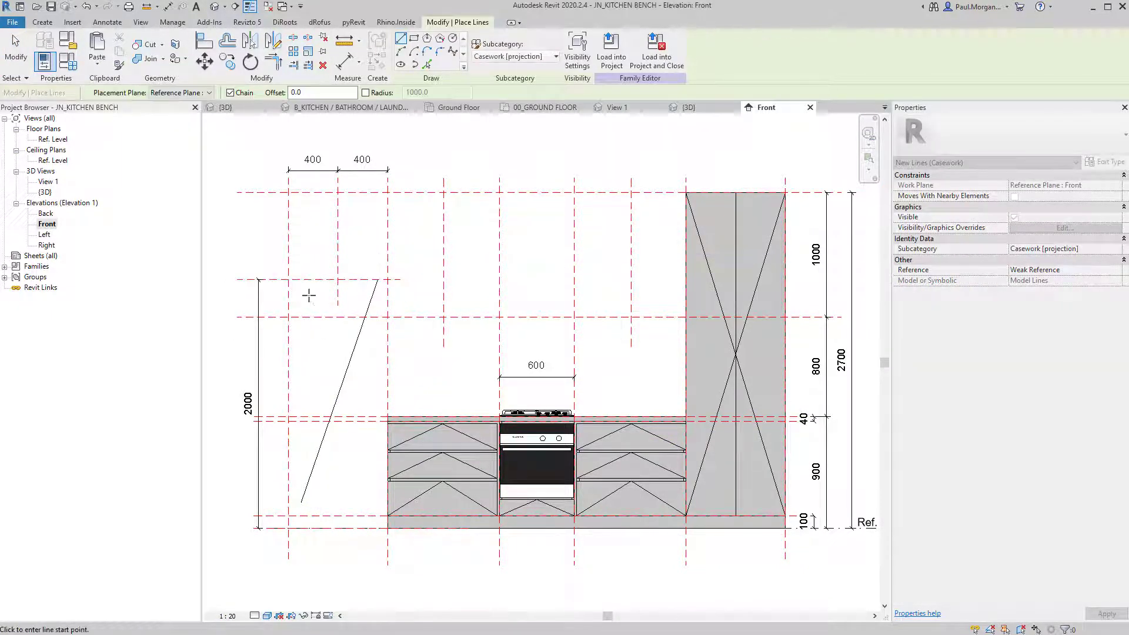
{"action": "left_click", "coordinate": [294, 270]}
{"action": "key", "text": "Escape"}
{"action": "key", "text": "Escape"}
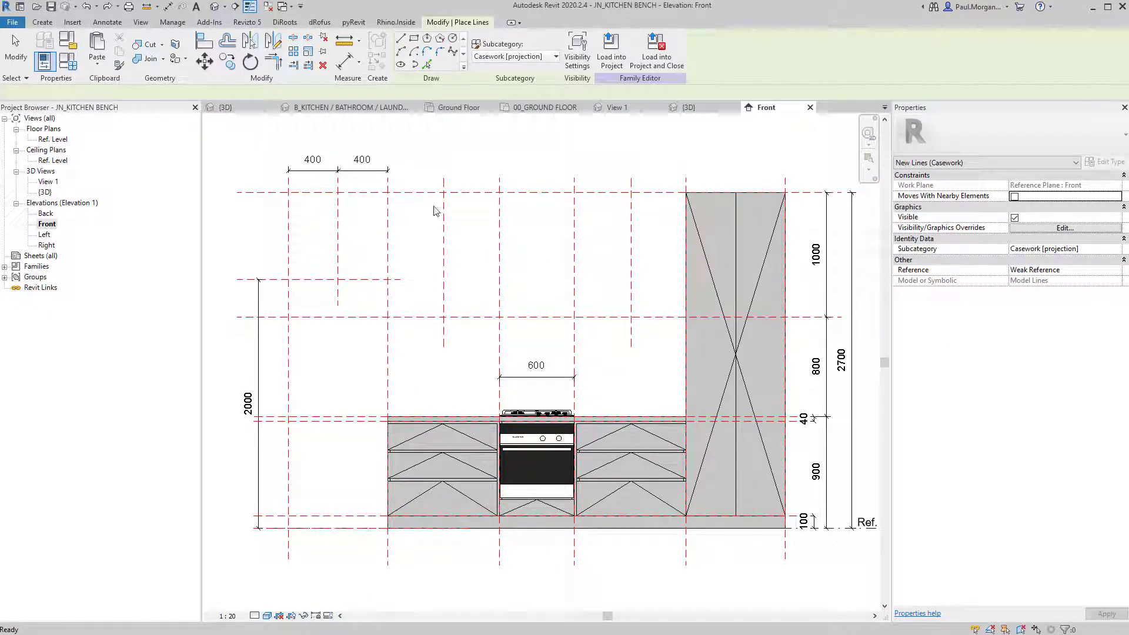
{"action": "key", "text": "Escape"}
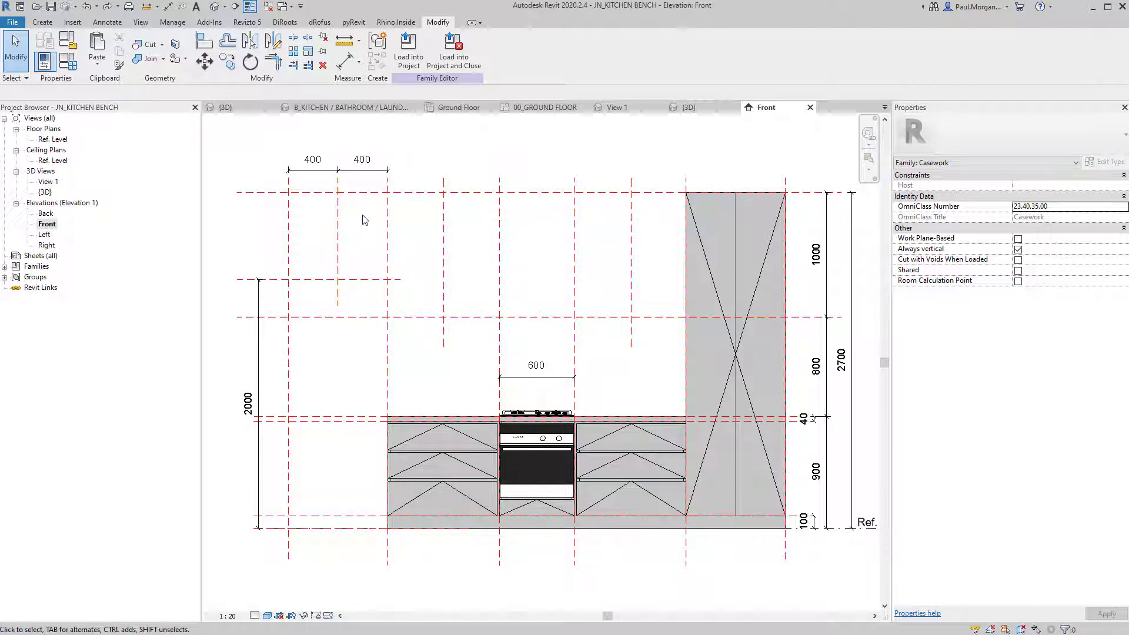
{"action": "middle_click_drag", "start_coordinate": [365, 220], "coordinate": [378, 223]}
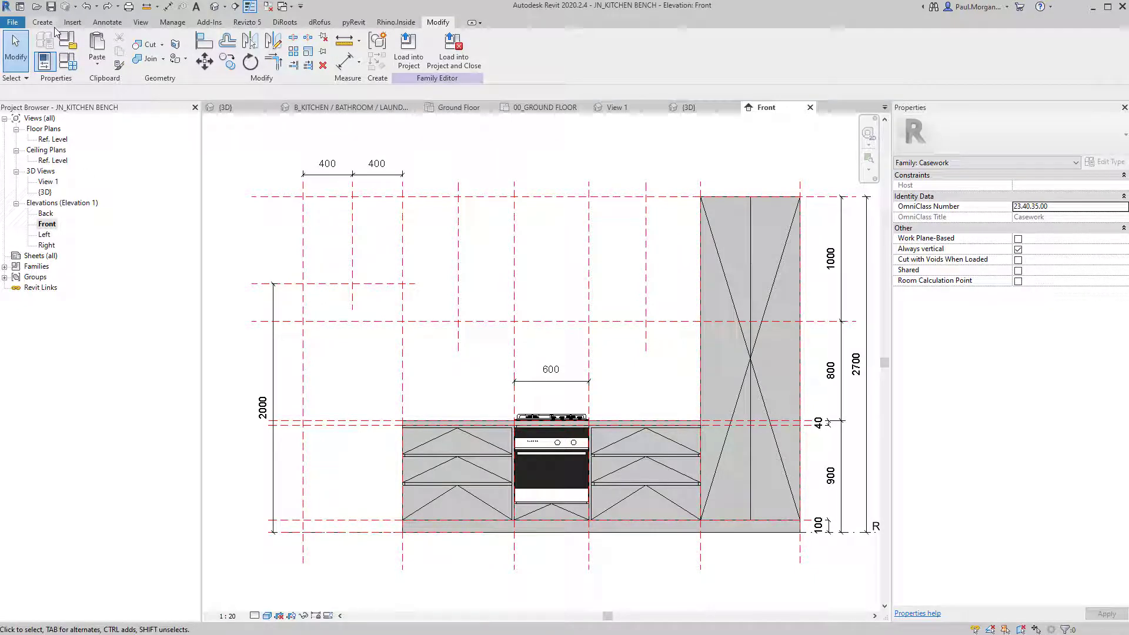
Start a solid extrusion and sketch an 800x700 box plus two narrow side rectangles down to the floor.
{"action": "left_click", "coordinate": [36, 22]}
{"action": "left_click", "coordinate": [99, 47]}
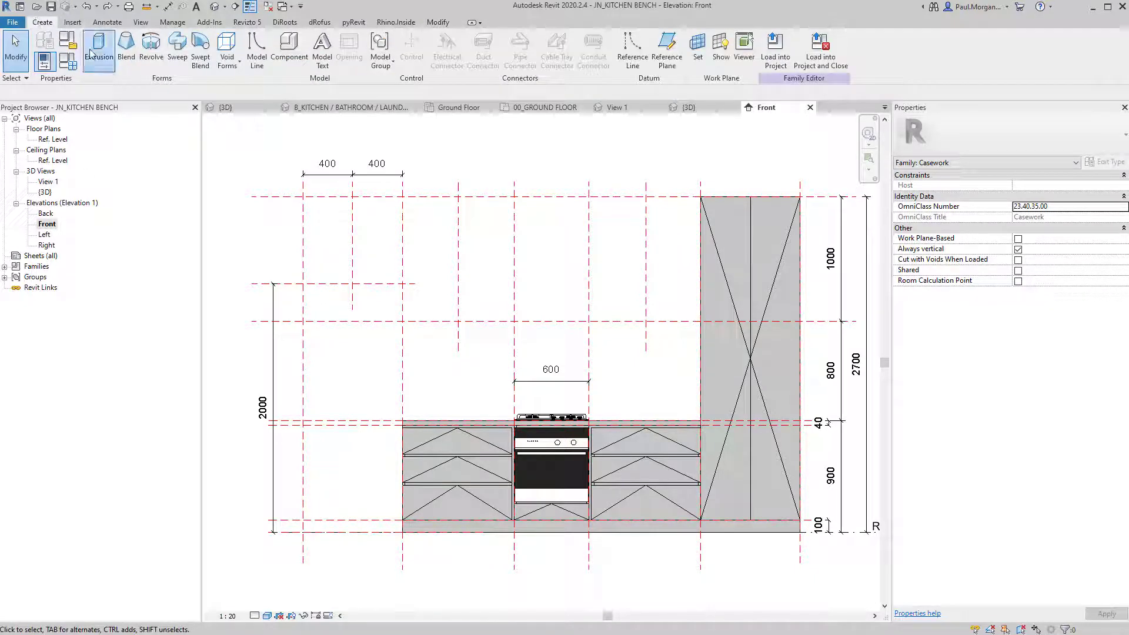
{"action": "left_click", "coordinate": [312, 207]}
{"action": "left_click", "coordinate": [402, 283]}
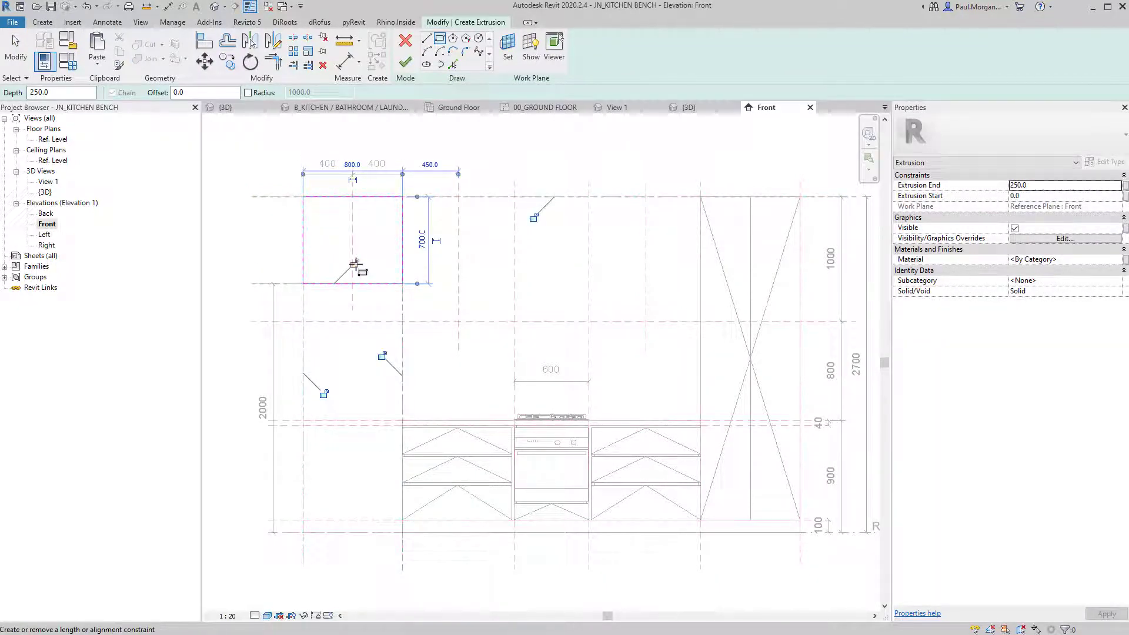
{"action": "key", "text": "Escape"}
{"action": "left_click", "coordinate": [402, 284]}
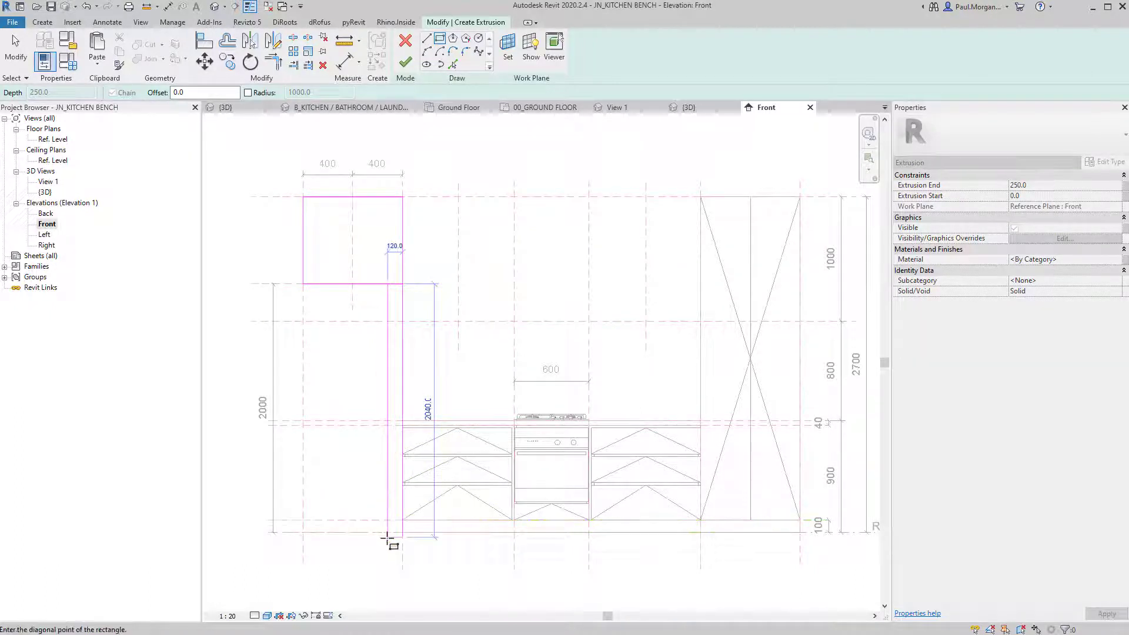
{"action": "left_click", "coordinate": [387, 532]}
{"action": "left_click", "coordinate": [304, 284]}
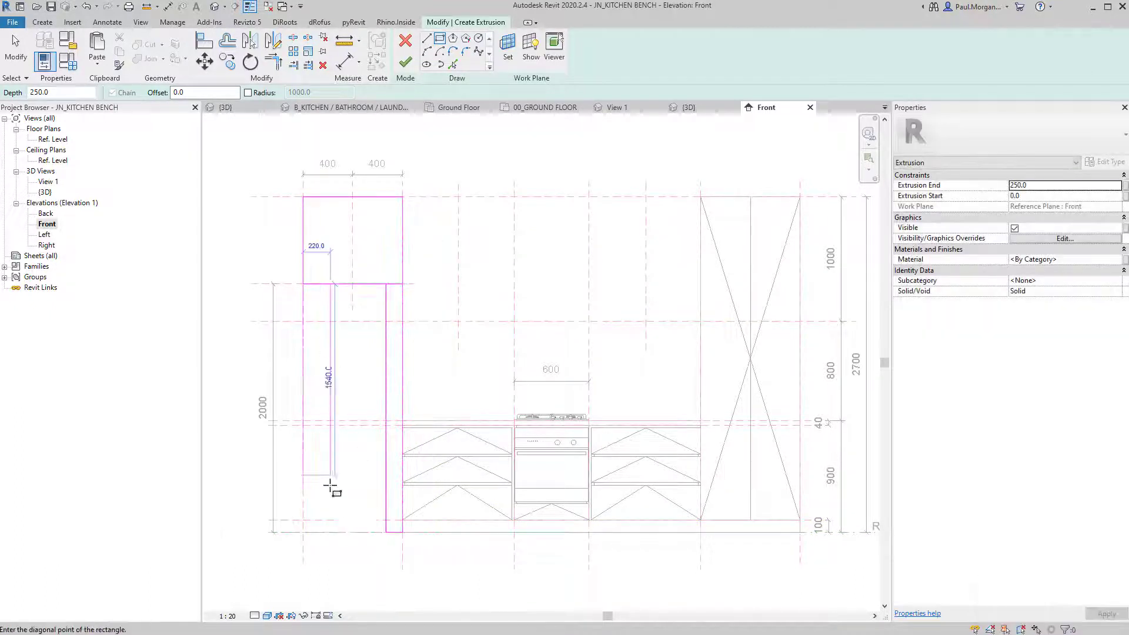
{"action": "left_click", "coordinate": [319, 533]}
{"action": "key", "text": "Escape"}
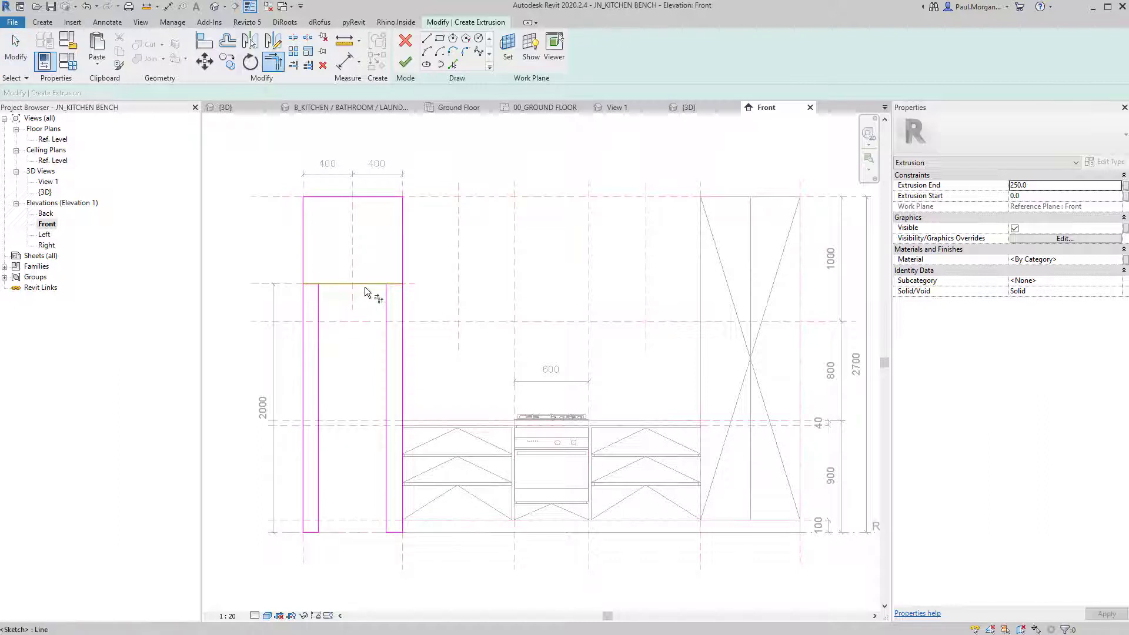
Trim the shared horizontal sketch line into clean corners with the inner sides.
{"action": "left_click", "coordinate": [365, 287]}
{"action": "left_click", "coordinate": [384, 295]}
{"action": "left_click", "coordinate": [351, 283]}
{"action": "left_click", "coordinate": [321, 308]}
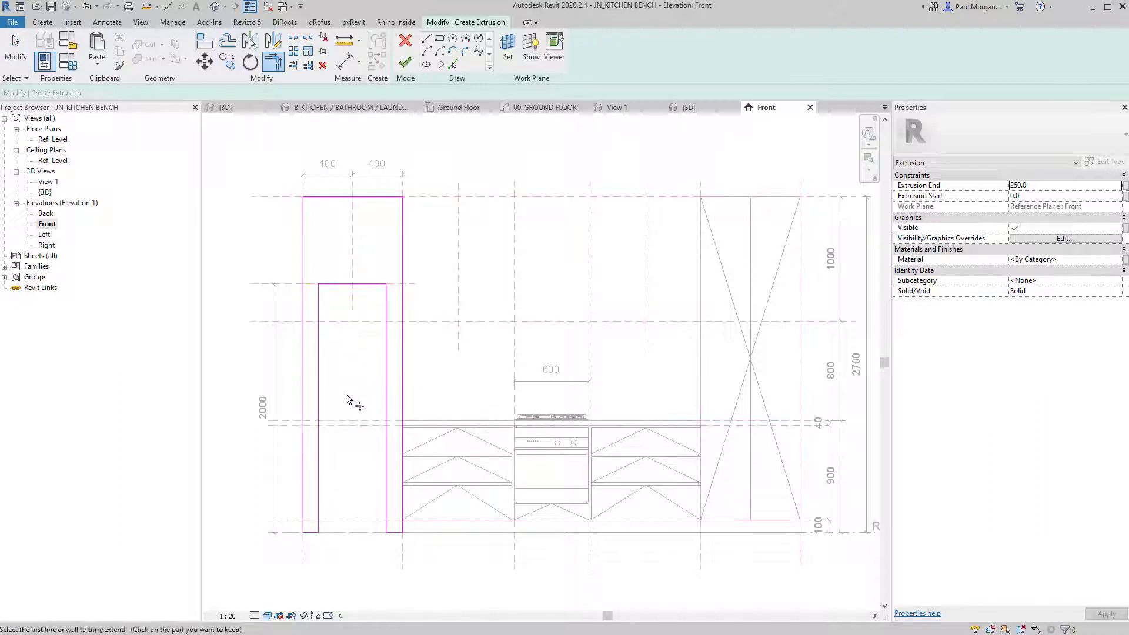
{"action": "key", "text": "Escape"}
{"action": "key", "text": "Escape"}
Set the right (134.8) and left (120.9) inner-line gaps to 18.
{"action": "scroll", "coordinate": [354, 402], "scroll_direction": "up", "scroll_amount": 1}
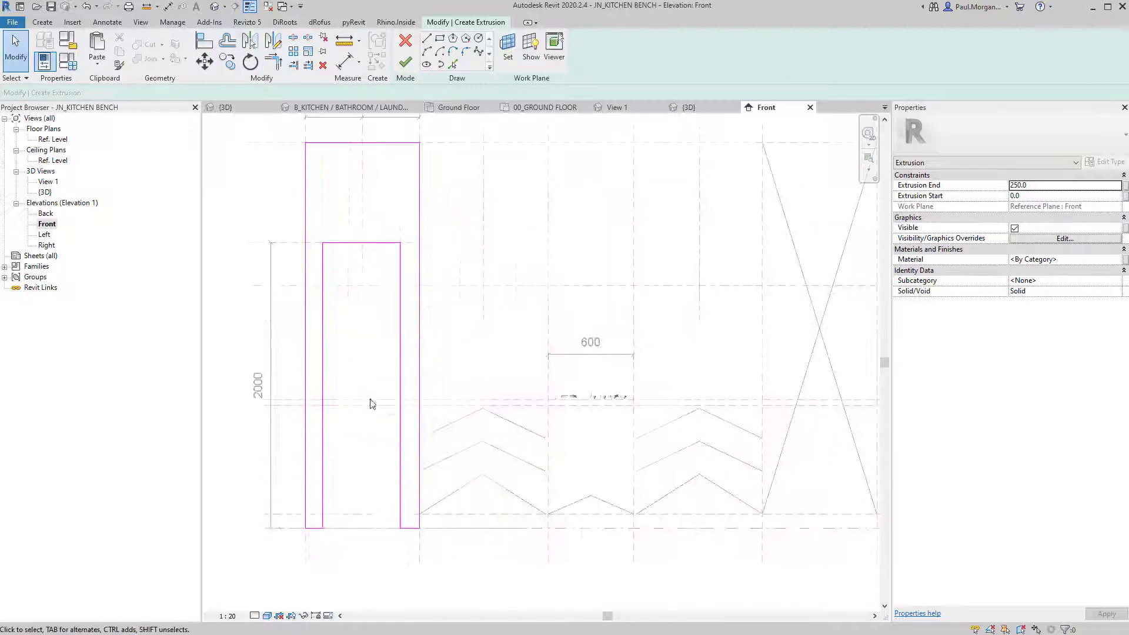
{"action": "left_click", "coordinate": [395, 360]}
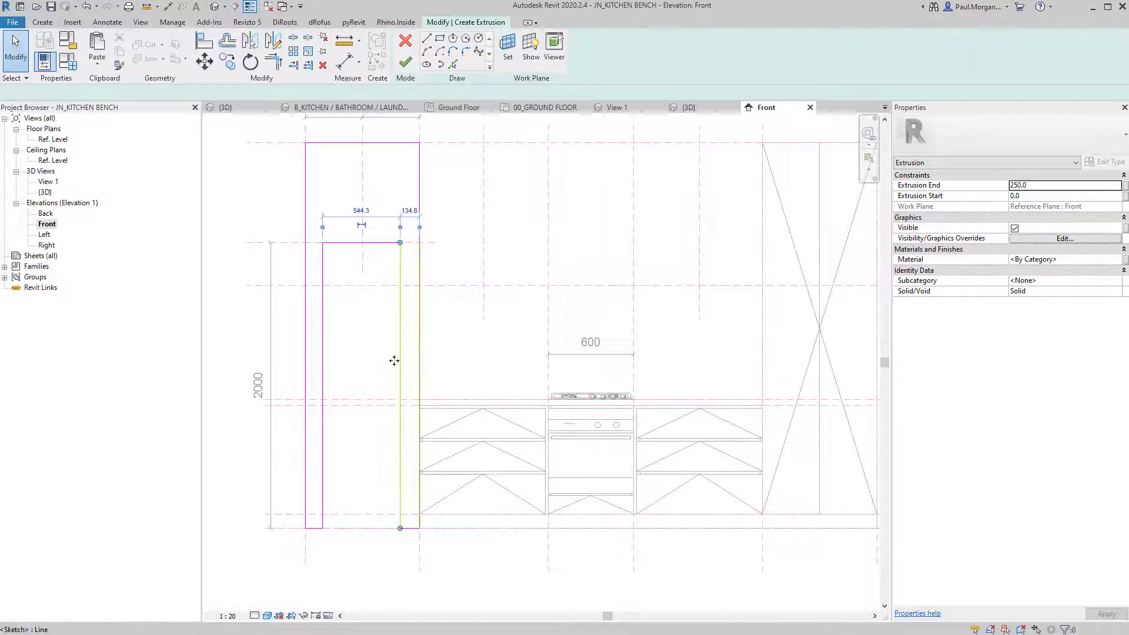
{"action": "left_click", "coordinate": [415, 212]}
{"action": "left_click", "coordinate": [382, 337]}
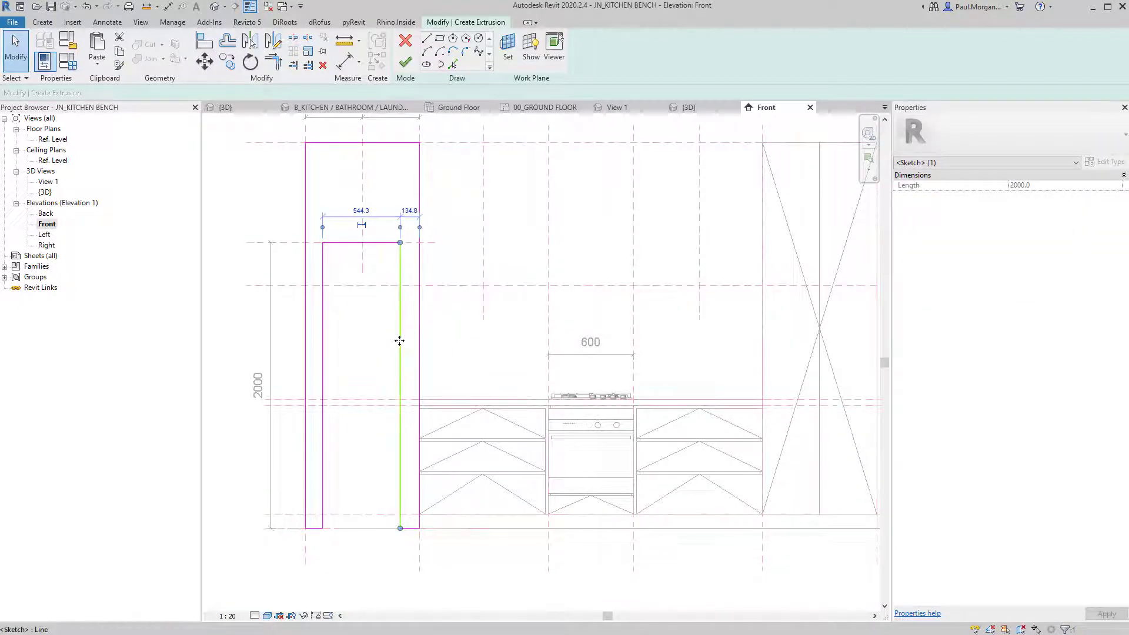
{"action": "scroll", "coordinate": [417, 227], "scroll_direction": "up", "scroll_amount": 1}
{"action": "left_click", "coordinate": [408, 206]}
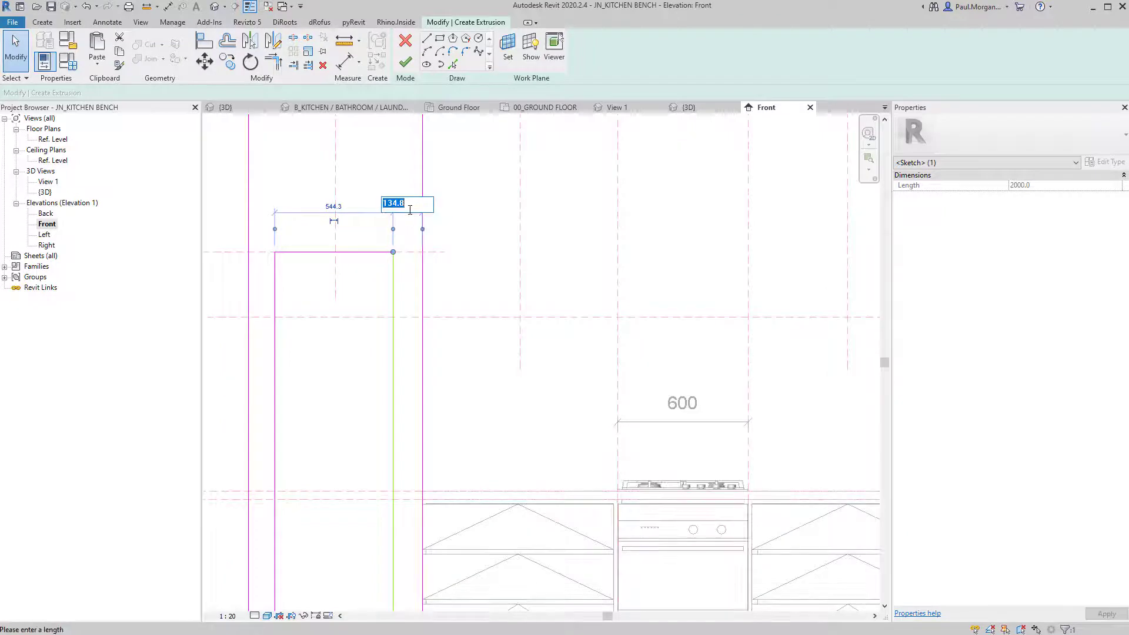
{"action": "type", "text": "18"}
{"action": "key", "text": "Return"}
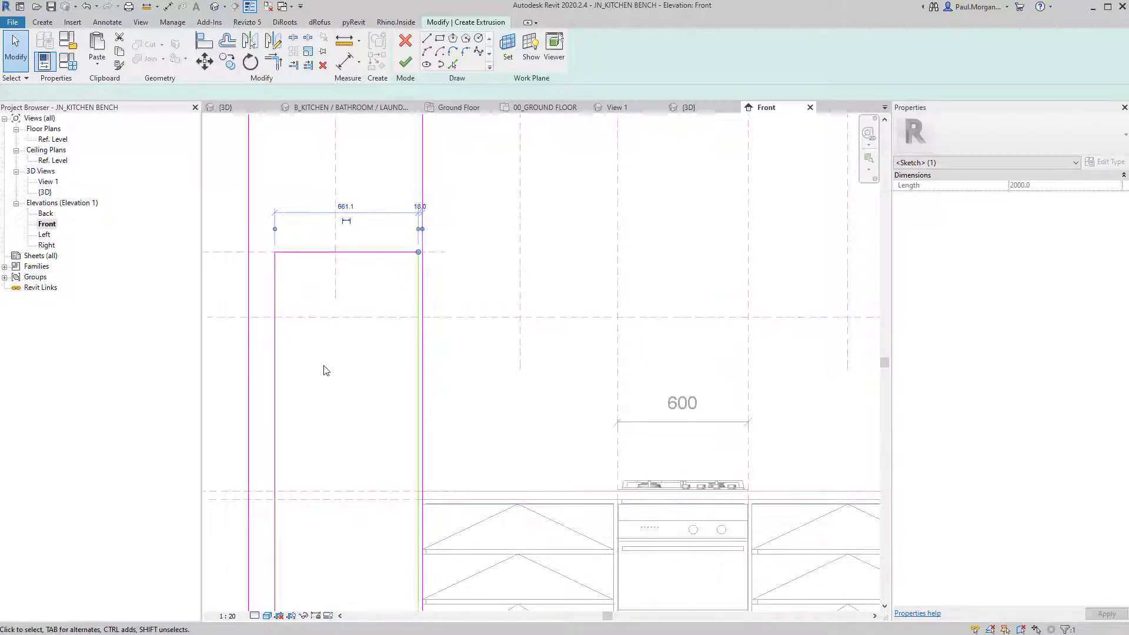
{"action": "left_click", "coordinate": [315, 389]}
{"action": "left_click", "coordinate": [274, 412]}
{"action": "left_click", "coordinate": [266, 217]}
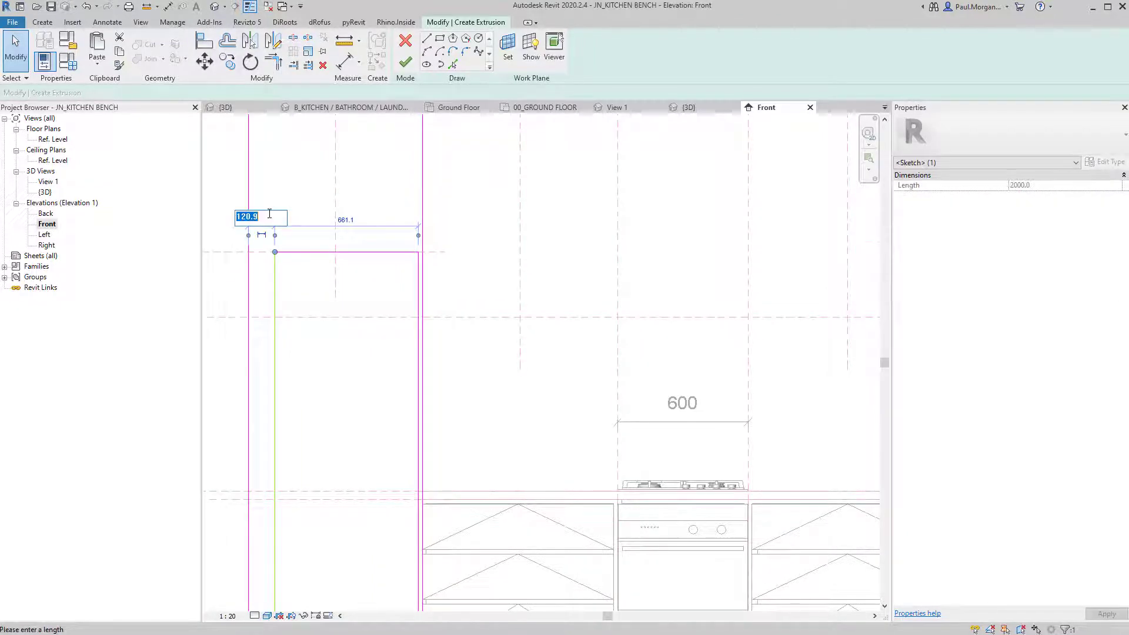
{"action": "type", "text": "18"}
{"action": "key", "text": "Return"}
{"action": "left_click", "coordinate": [328, 333]}
{"action": "scroll", "coordinate": [345, 350], "scroll_direction": "down", "scroll_amount": 3}
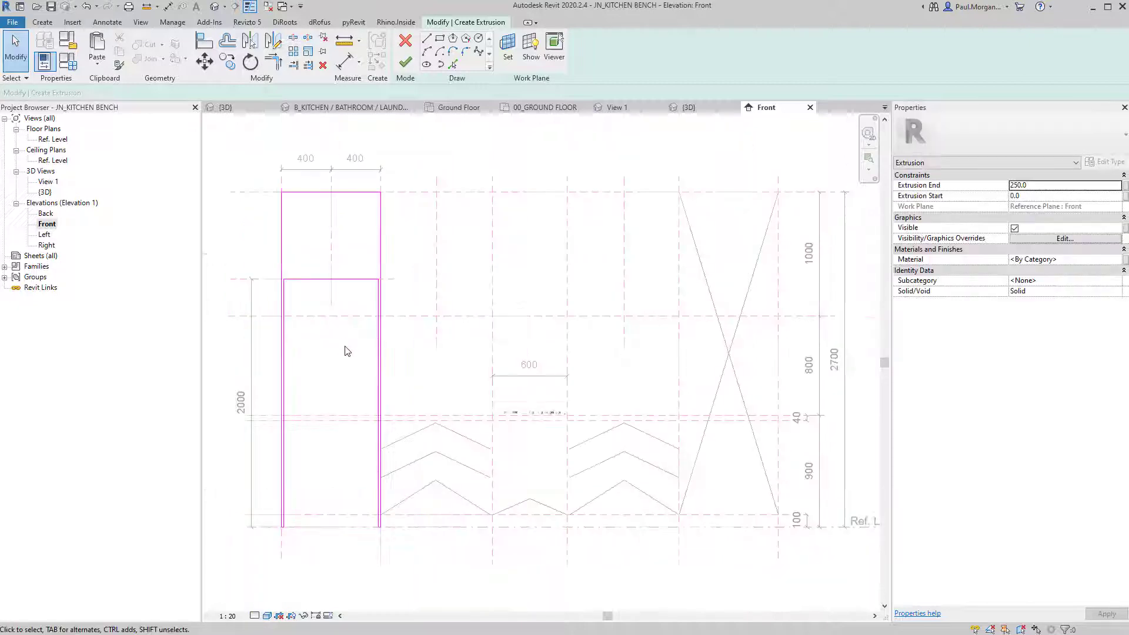
{"action": "middle_click_drag", "start_coordinate": [355, 339], "coordinate": [358, 352]}
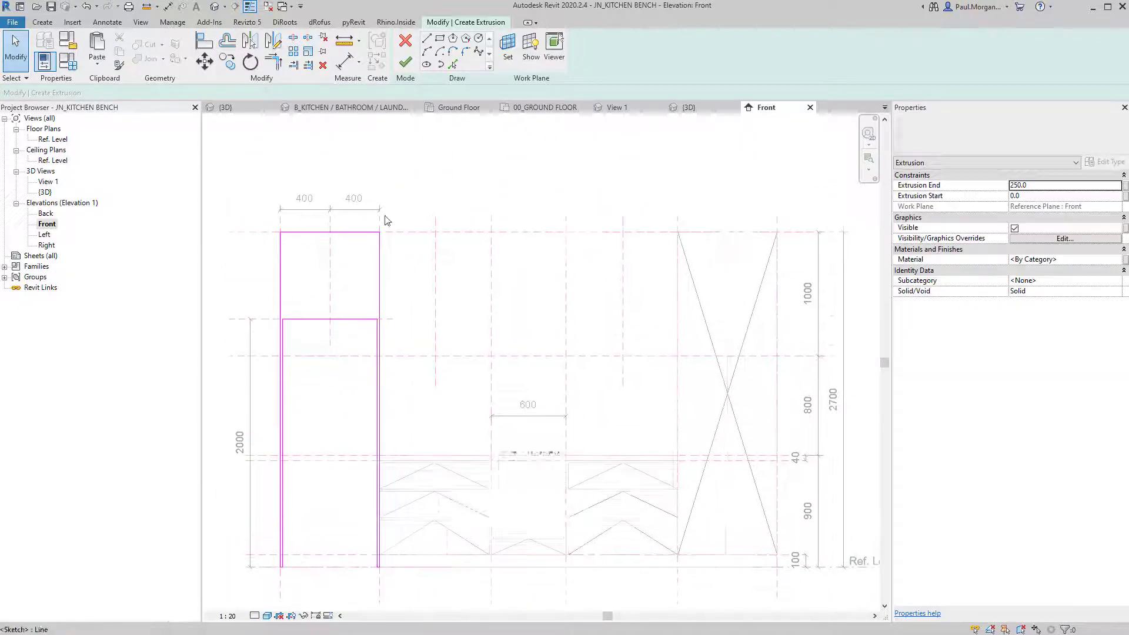
Sketch the 18-offset top divider rectangle and confirm the 250 extrusion depth.
{"action": "left_click", "coordinate": [440, 39]}
{"action": "scroll", "coordinate": [327, 253], "scroll_direction": "up", "scroll_amount": 3}
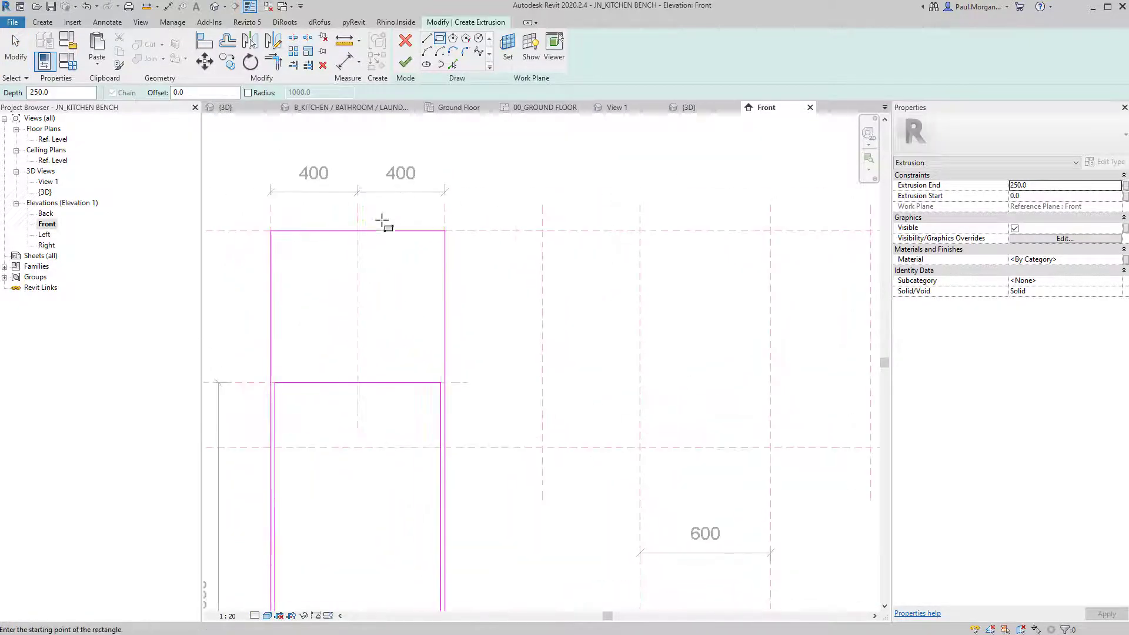
{"action": "left_click", "coordinate": [270, 231]}
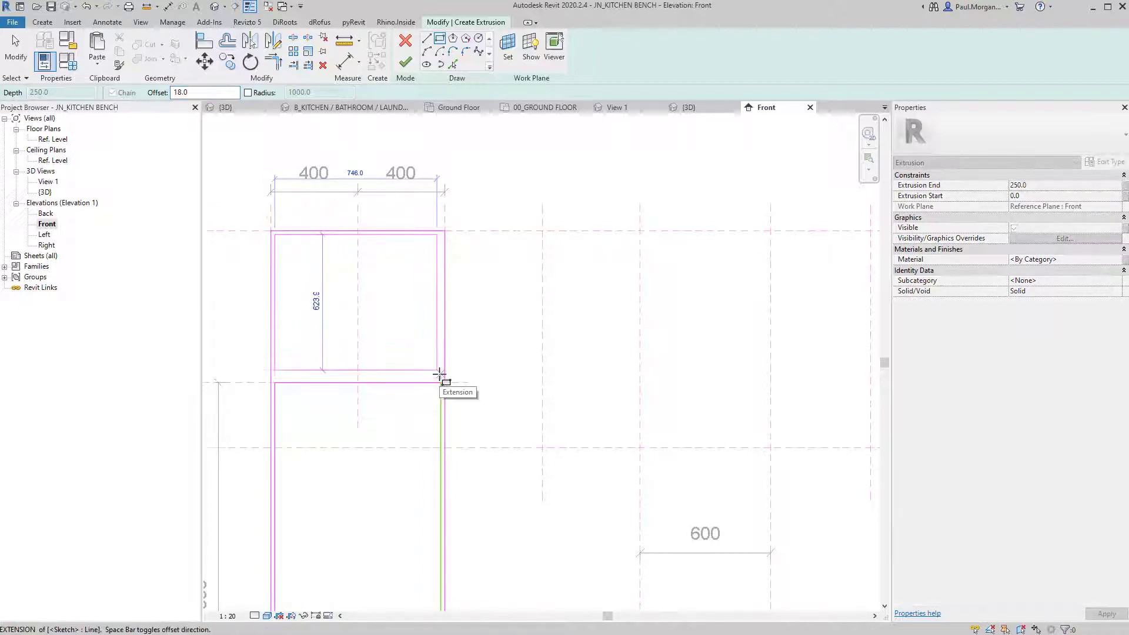
{"action": "left_click", "coordinate": [446, 383]}
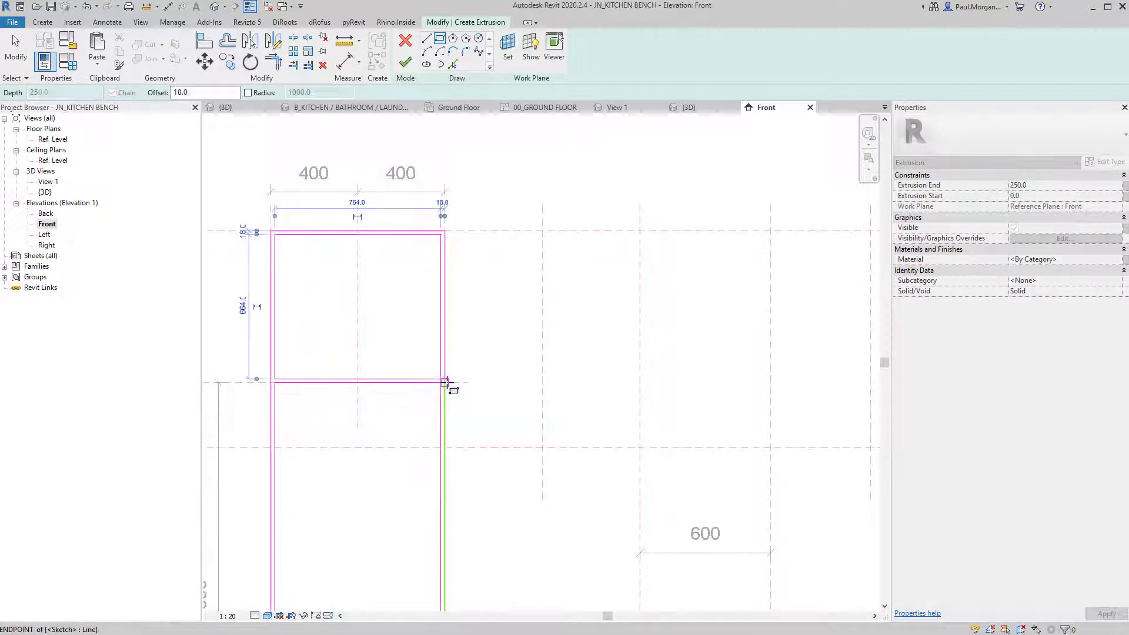
{"action": "key", "text": "Escape"}
{"action": "key", "text": "Escape"}
{"action": "scroll", "coordinate": [486, 360], "scroll_direction": "down", "scroll_amount": 4}
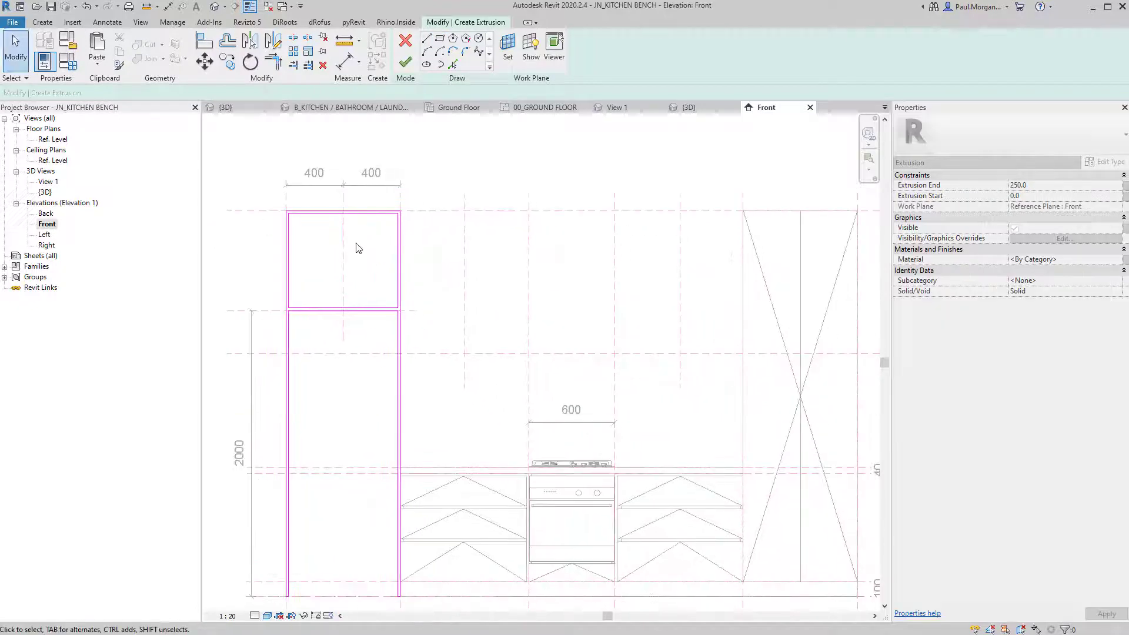
{"action": "scroll", "coordinate": [356, 248], "scroll_direction": "down", "scroll_amount": 1}
{"action": "middle_click_drag", "start_coordinate": [424, 410], "coordinate": [406, 418]}
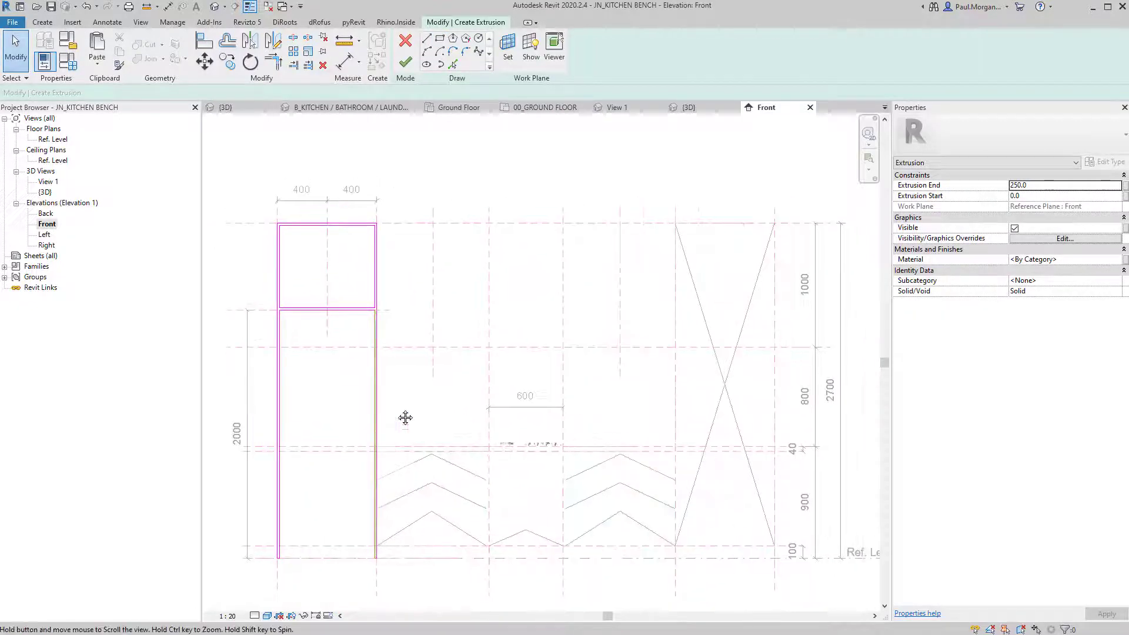
{"action": "double_click", "coordinate": [1045, 188]}
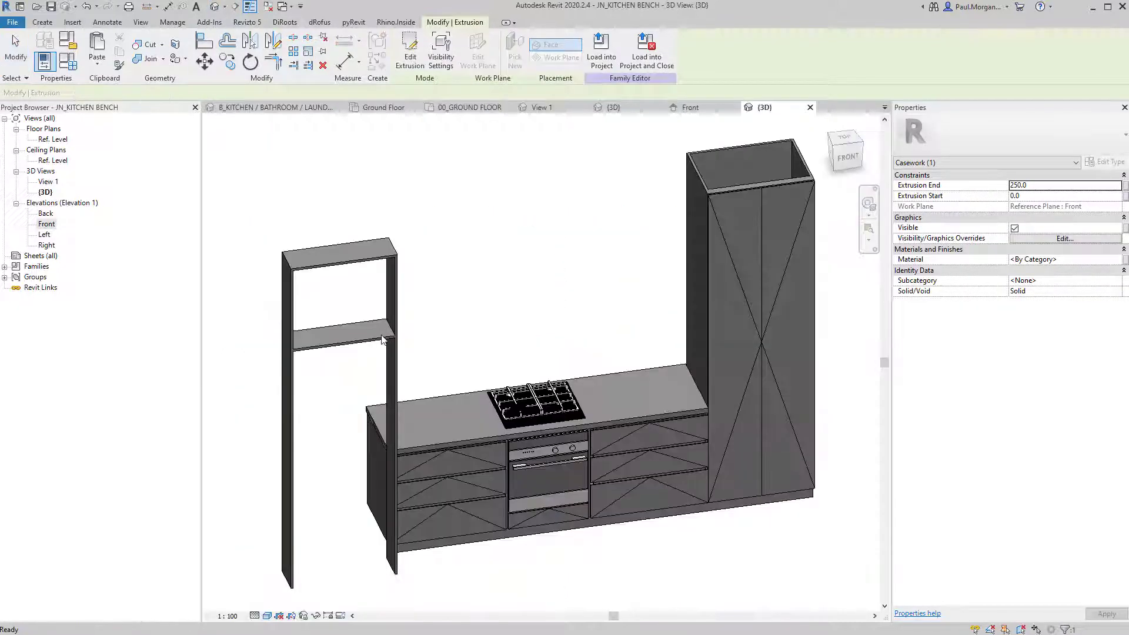
Align the tall frame flush with the countertop edge at the bench end.
{"action": "middle_click_drag", "start_coordinate": [385, 340], "coordinate": [722, 312], "text": "shift"}
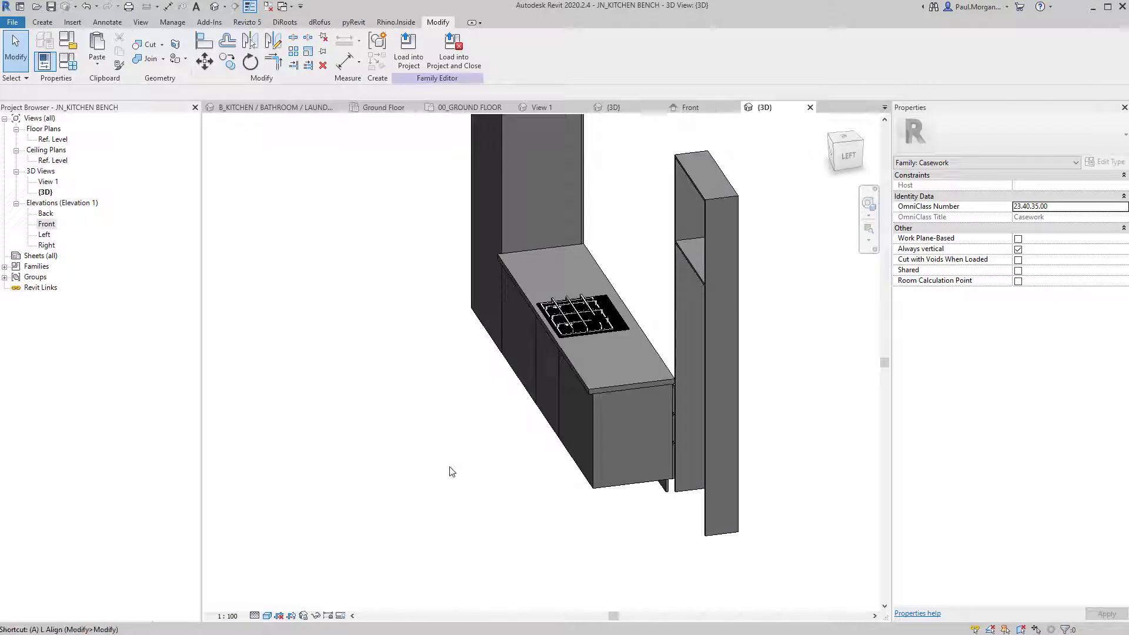
{"action": "key", "text": "a"}
{"action": "key", "text": "l"}
{"action": "middle_click_drag", "start_coordinate": [451, 471], "coordinate": [462, 310], "text": "shift"}
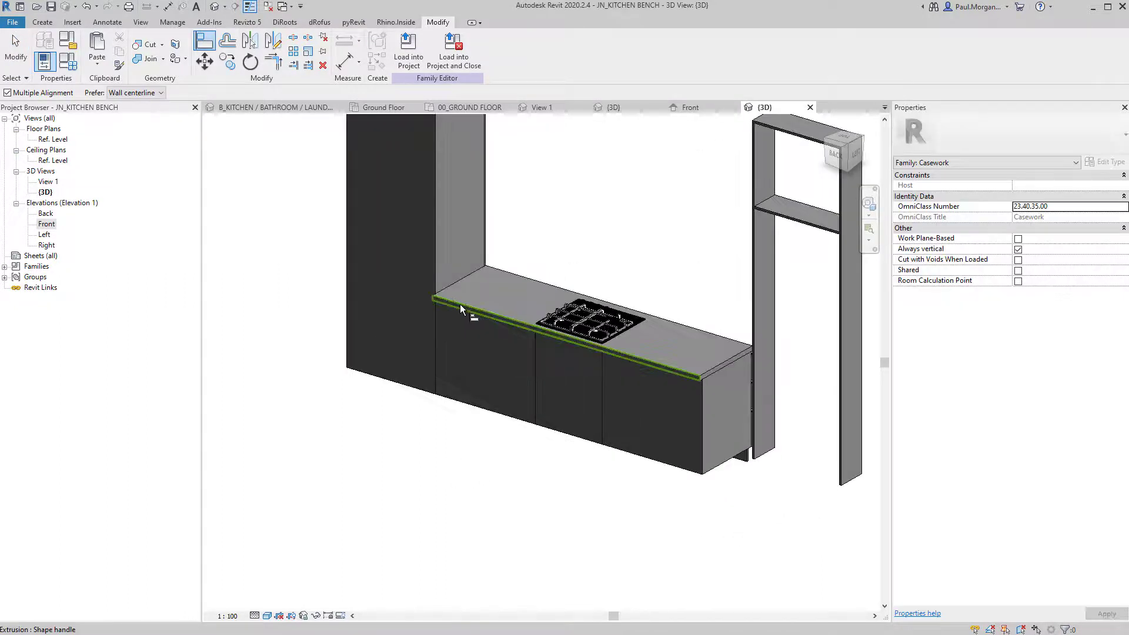
{"action": "left_click", "coordinate": [462, 310]}
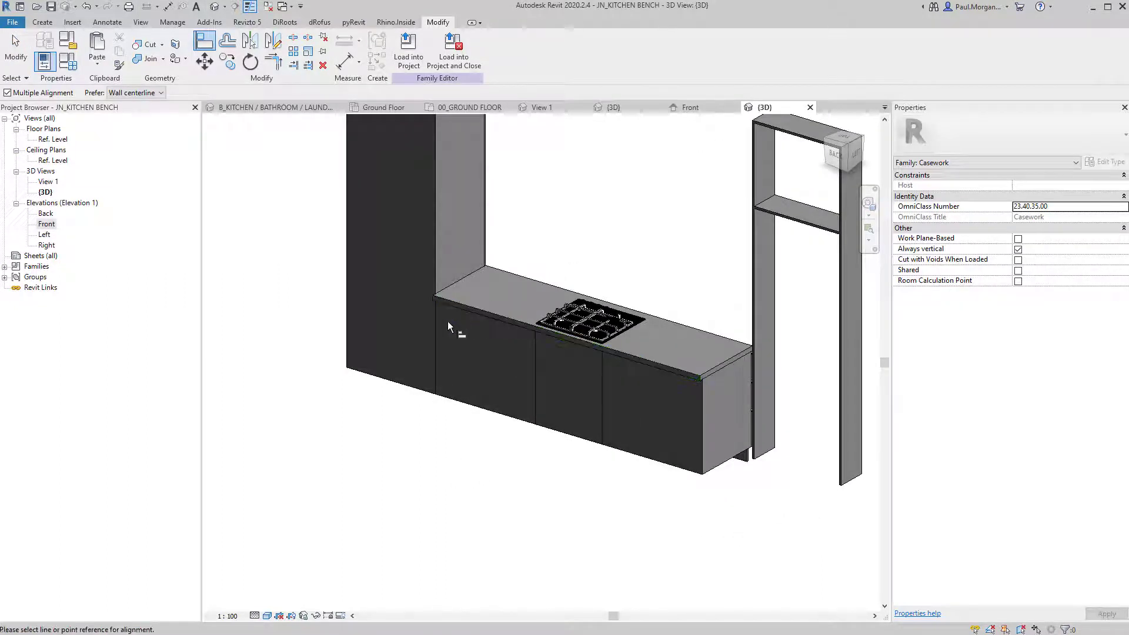
{"action": "left_click", "coordinate": [754, 260]}
Align the end panel to the carcass edge beside the oven.
{"action": "middle_click_drag", "start_coordinate": [731, 351], "coordinate": [493, 382], "text": "shift"}
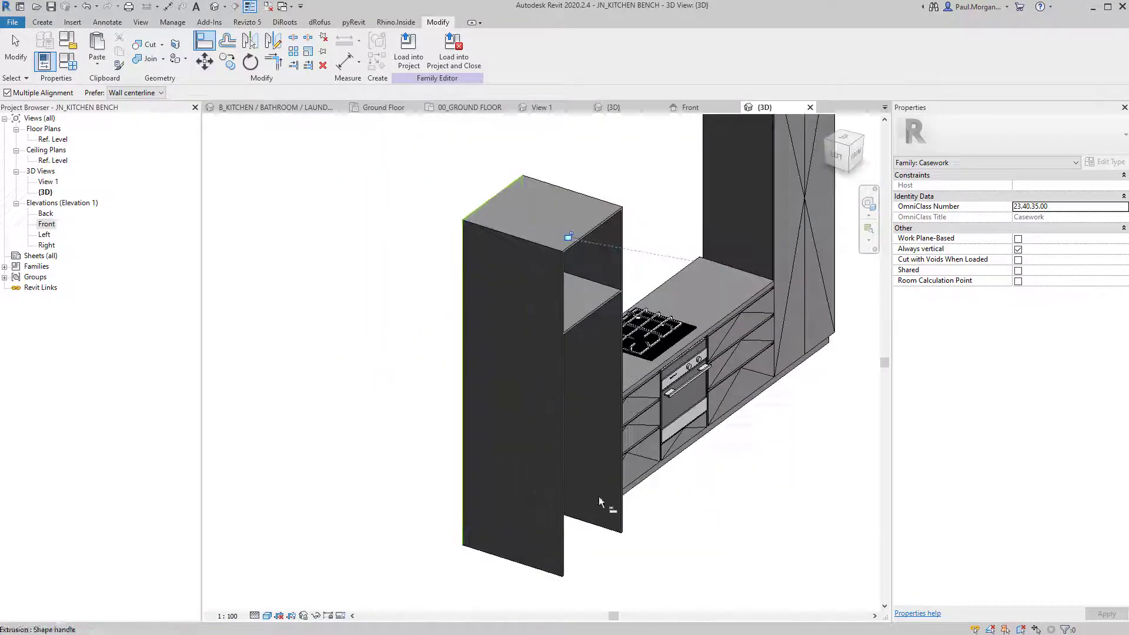
{"action": "middle_click_drag", "start_coordinate": [600, 502], "coordinate": [505, 523], "text": "shift"}
{"action": "key", "text": "Escape"}
{"action": "scroll", "coordinate": [556, 474], "scroll_direction": "up", "scroll_amount": 3}
{"action": "middle_click_drag", "start_coordinate": [590, 510], "coordinate": [543, 462], "text": "shift"}
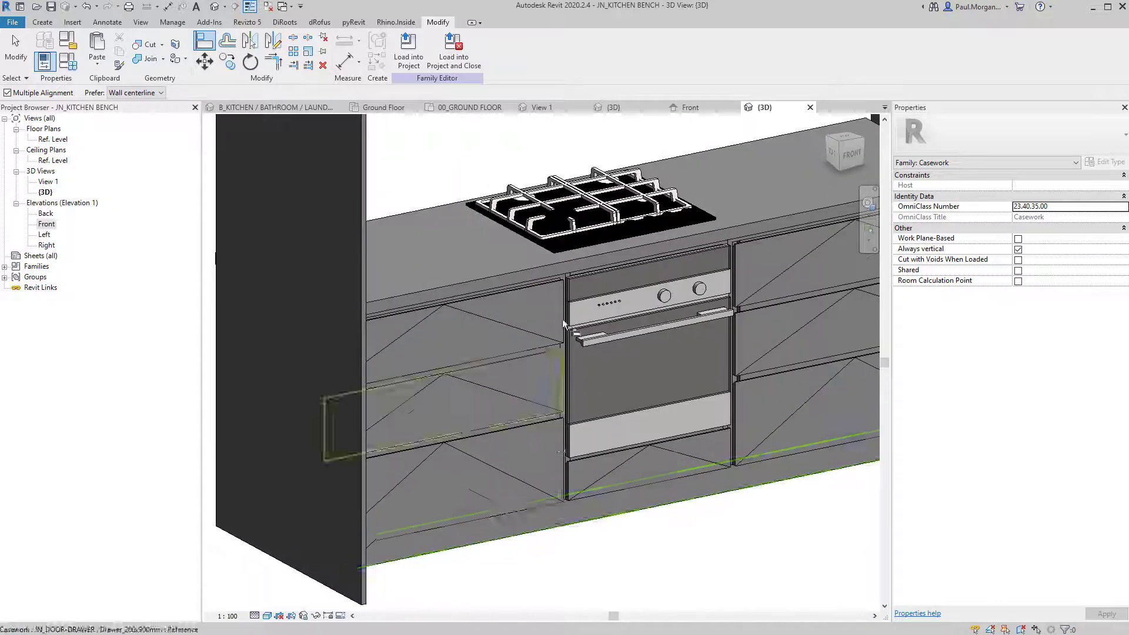
{"action": "scroll", "coordinate": [547, 266], "scroll_direction": "up", "scroll_amount": 7}
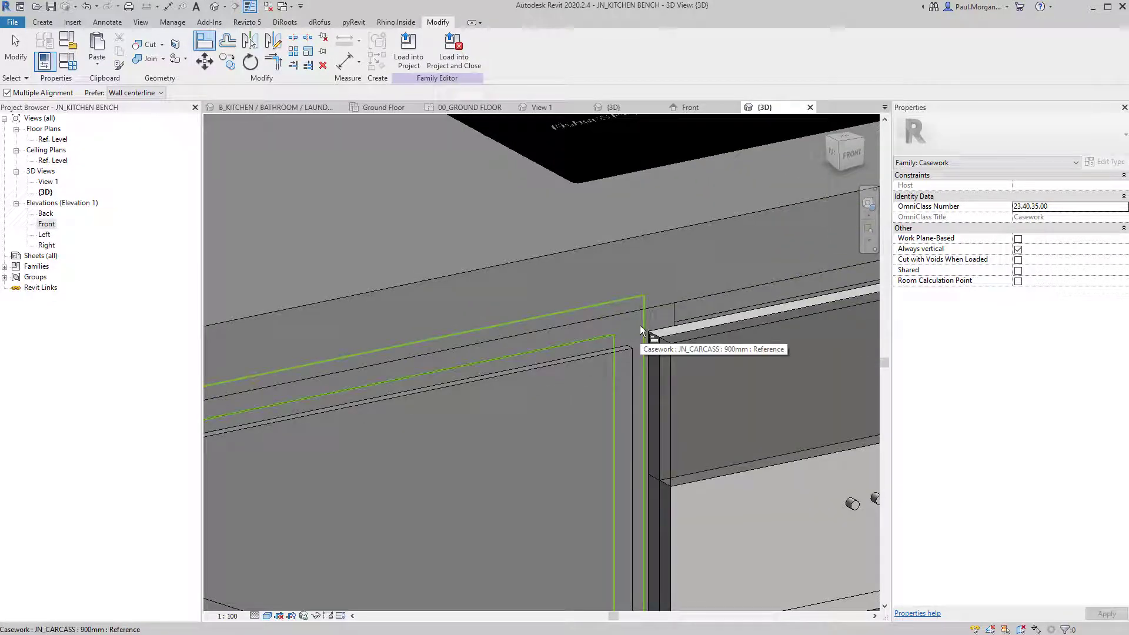
{"action": "left_click", "coordinate": [640, 327]}
{"action": "scroll", "coordinate": [640, 326], "scroll_direction": "down", "scroll_amount": 3}
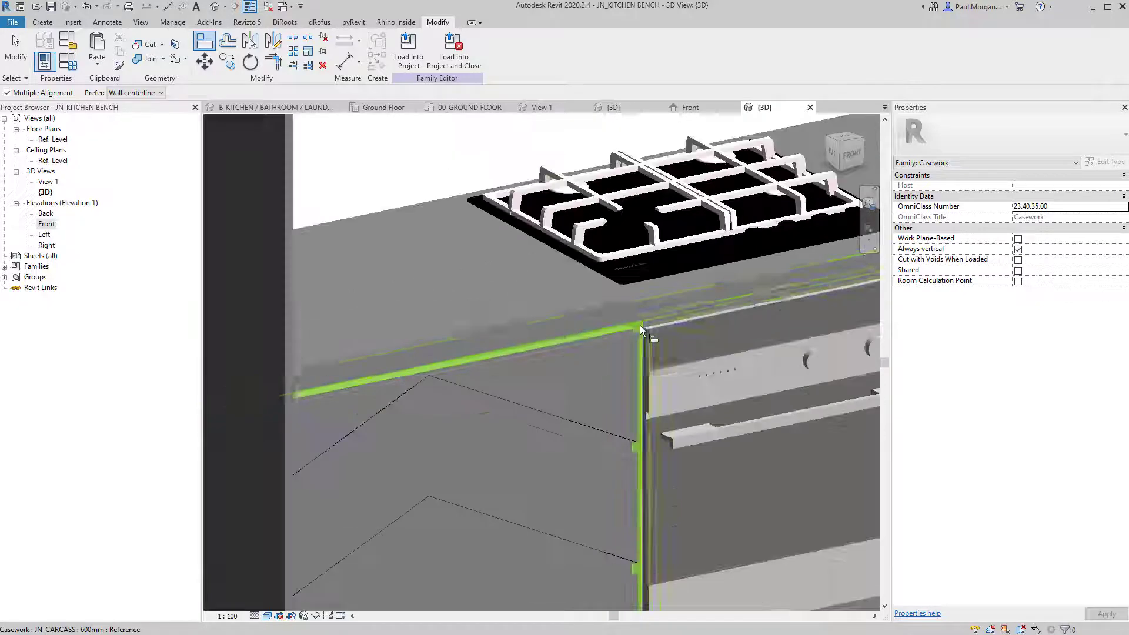
{"action": "left_click", "coordinate": [284, 367]}
{"action": "scroll", "coordinate": [293, 368], "scroll_direction": "down", "scroll_amount": 3}
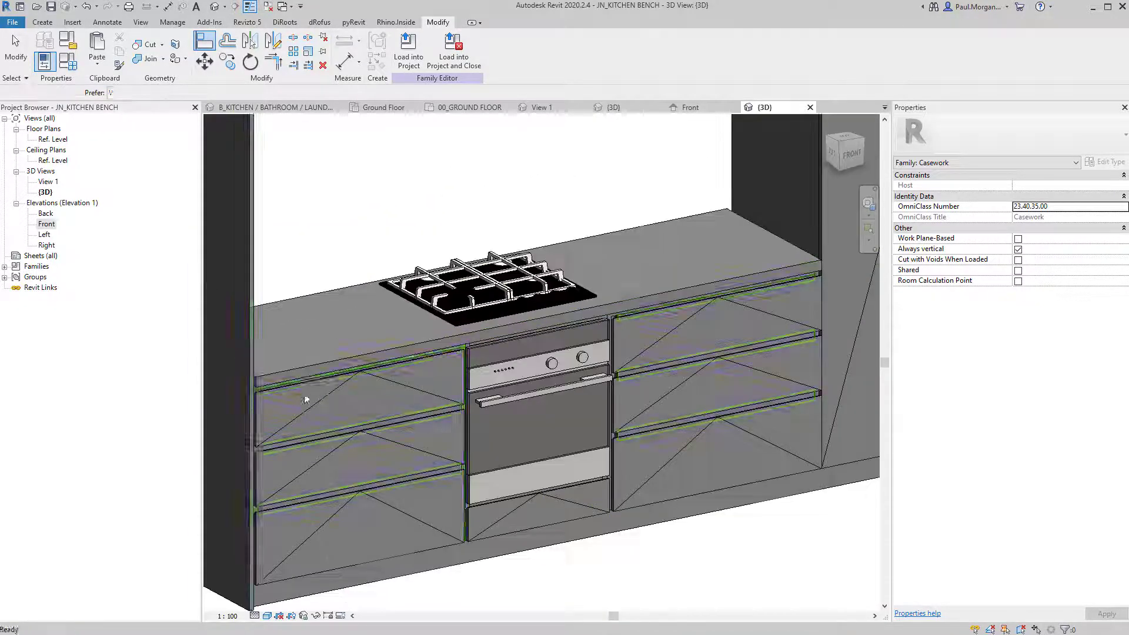
{"action": "key", "text": "Escape"}
{"action": "key", "text": "Escape"}
Orbit around the bench to inspect the drawer fronts, then pick the Ref. Level plan.
{"action": "middle_click_drag", "start_coordinate": [307, 395], "coordinate": [523, 409]}
{"action": "middle_click_drag", "start_coordinate": [524, 409], "coordinate": [549, 427], "text": "shift"}
{"action": "scroll", "coordinate": [549, 427], "scroll_direction": "up", "scroll_amount": 5}
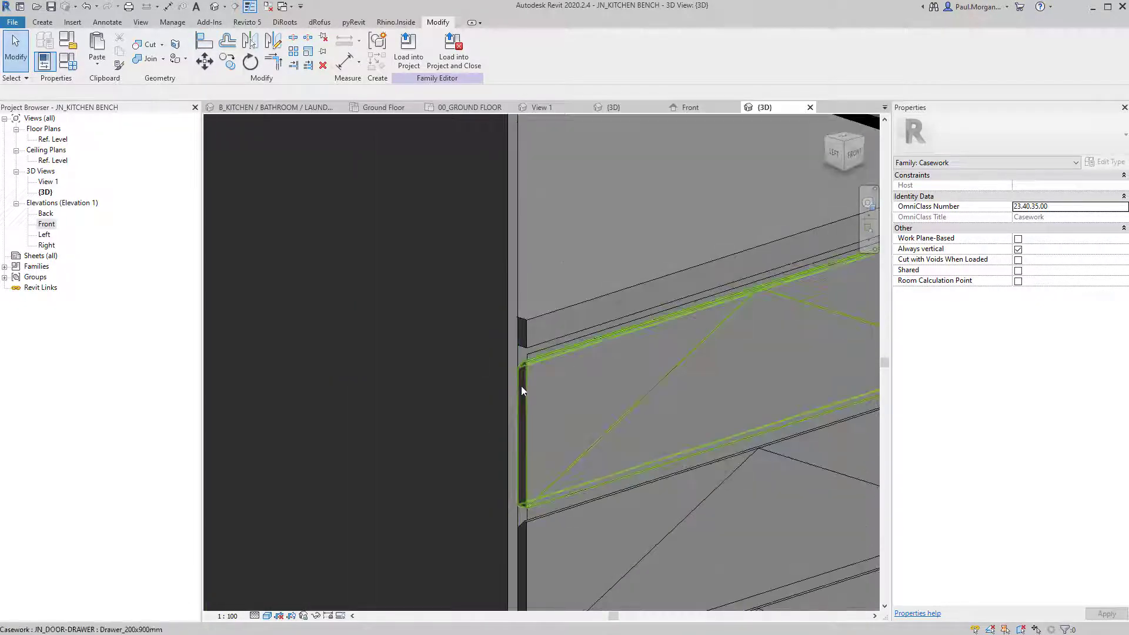
{"action": "scroll", "coordinate": [510, 386], "scroll_direction": "down", "scroll_amount": 4}
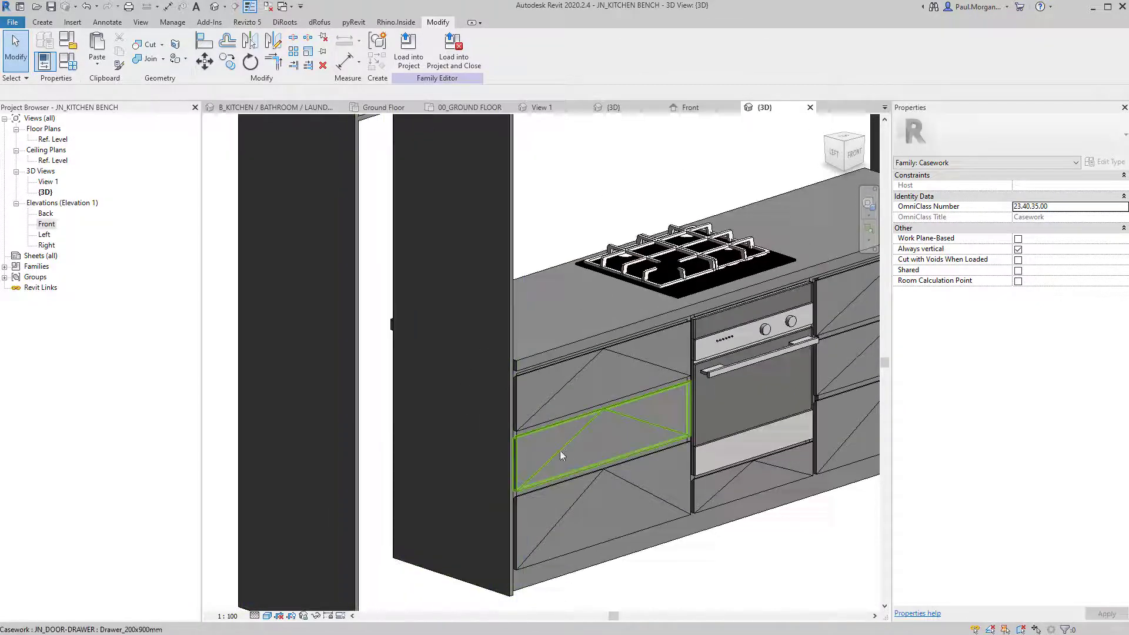
{"action": "scroll", "coordinate": [562, 456], "scroll_direction": "down", "scroll_amount": 2}
{"action": "middle_click_drag", "start_coordinate": [562, 457], "coordinate": [553, 289], "text": "shift"}
{"action": "scroll", "coordinate": [462, 400], "scroll_direction": "down", "scroll_amount": 2}
{"action": "scroll", "coordinate": [578, 282], "scroll_direction": "up", "scroll_amount": 4}
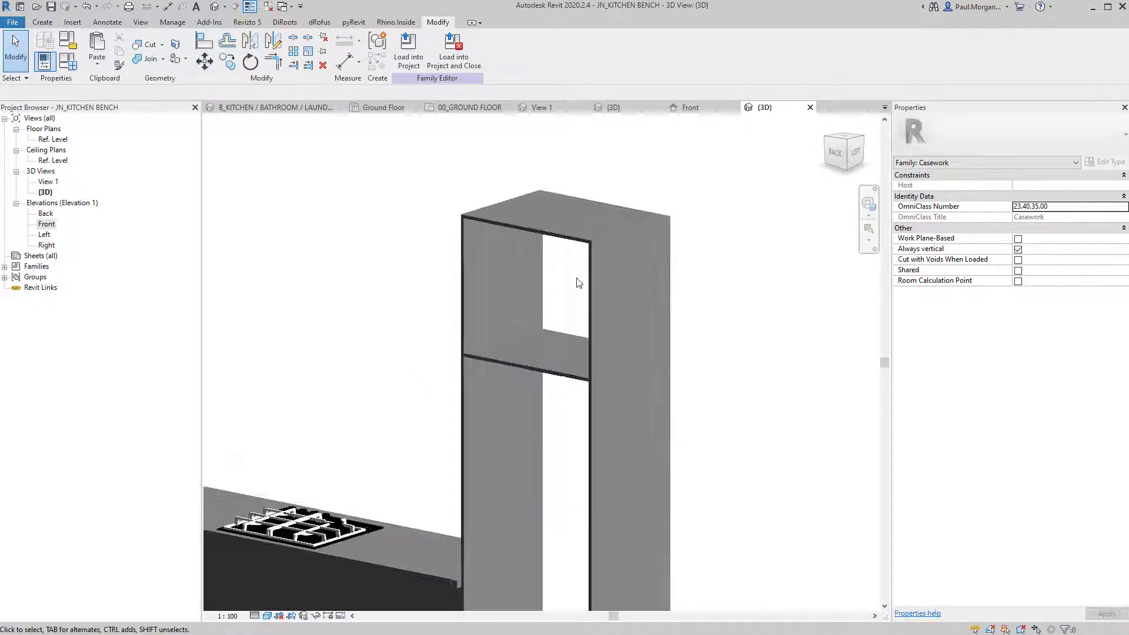
{"action": "scroll", "coordinate": [516, 245], "scroll_direction": "down", "scroll_amount": 5}
{"action": "middle_click_drag", "start_coordinate": [516, 244], "coordinate": [474, 302], "text": "shift"}
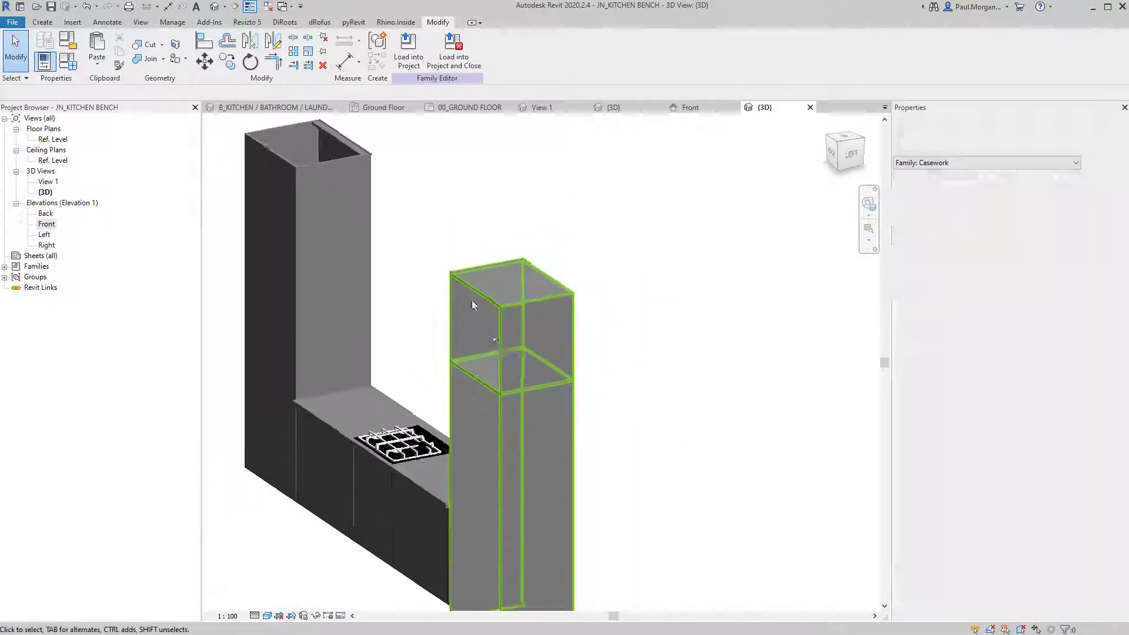
{"action": "left_click", "coordinate": [47, 139]}
Sketch a rectangular panel extrusion over the upper box in the Front elevation.
{"action": "double_click", "coordinate": [47, 139]}
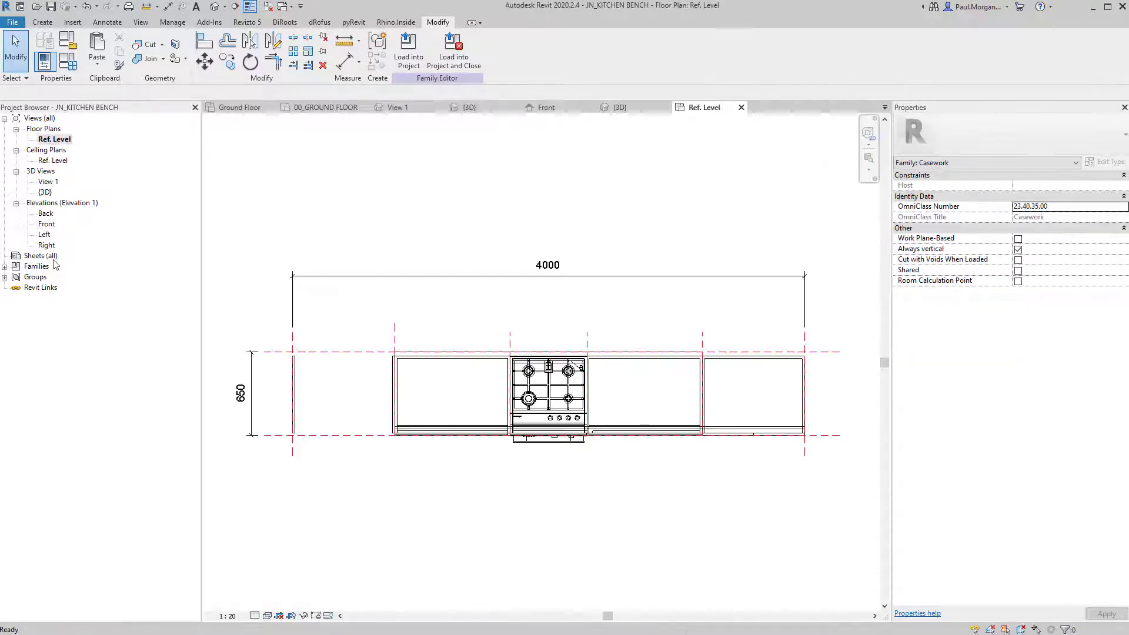
{"action": "double_click", "coordinate": [46, 225]}
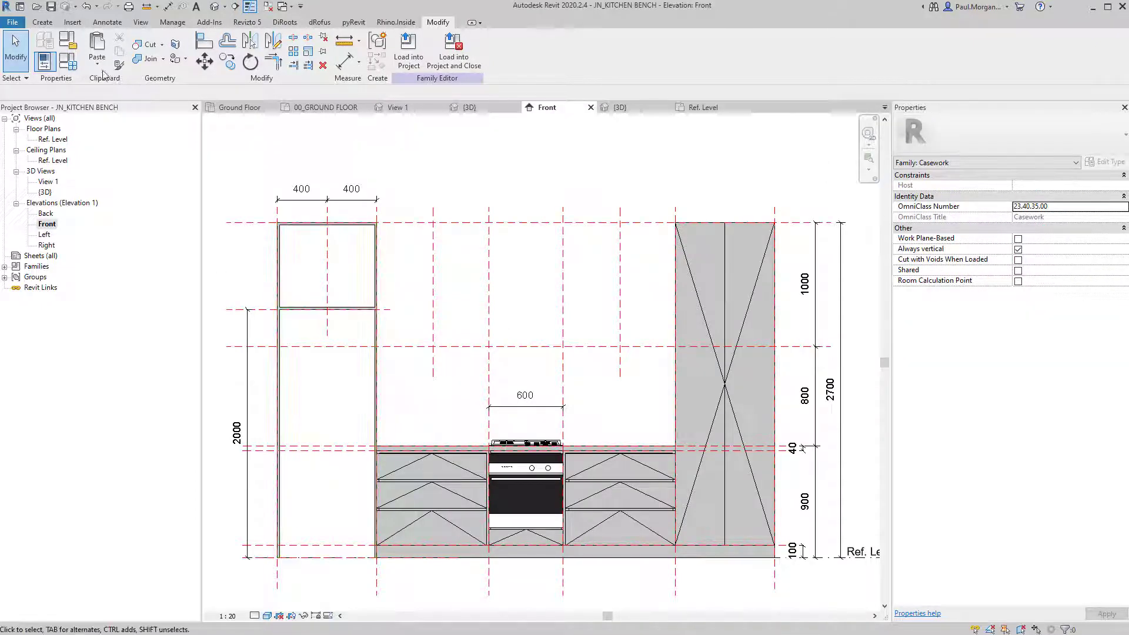
{"action": "left_click", "coordinate": [42, 22]}
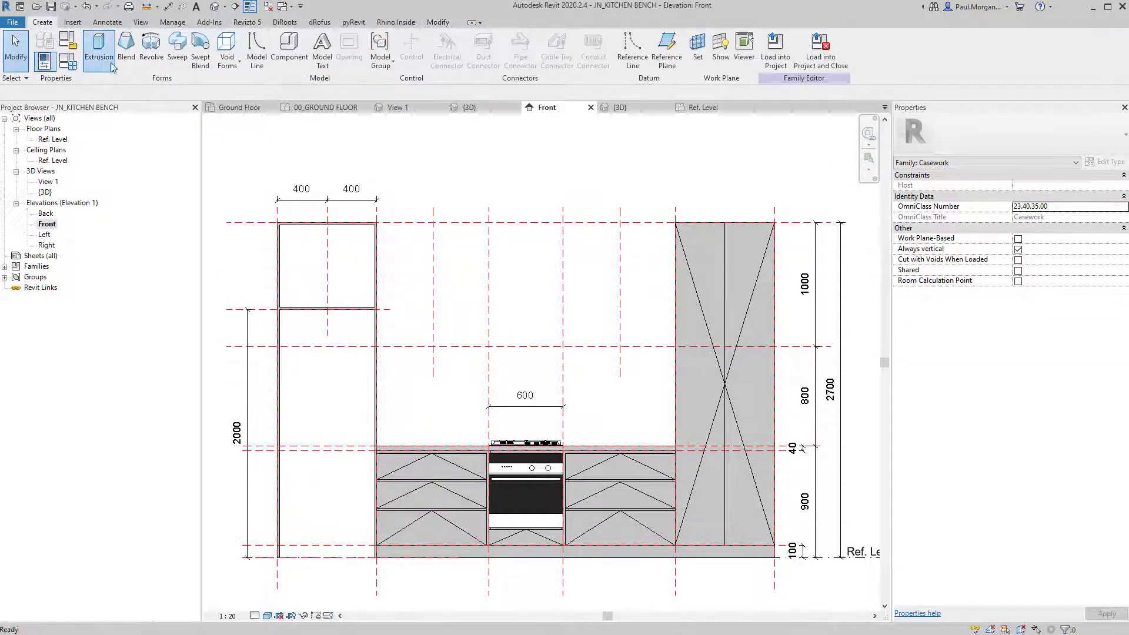
{"action": "left_click", "coordinate": [97, 48]}
{"action": "left_click", "coordinate": [440, 39]}
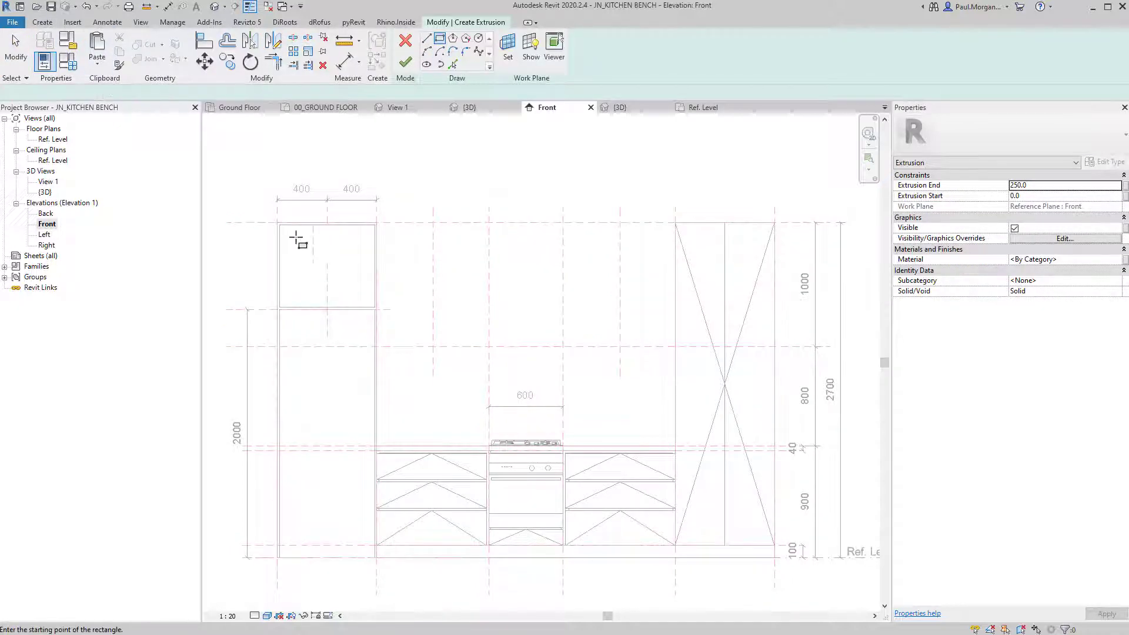
{"action": "left_click", "coordinate": [280, 225]}
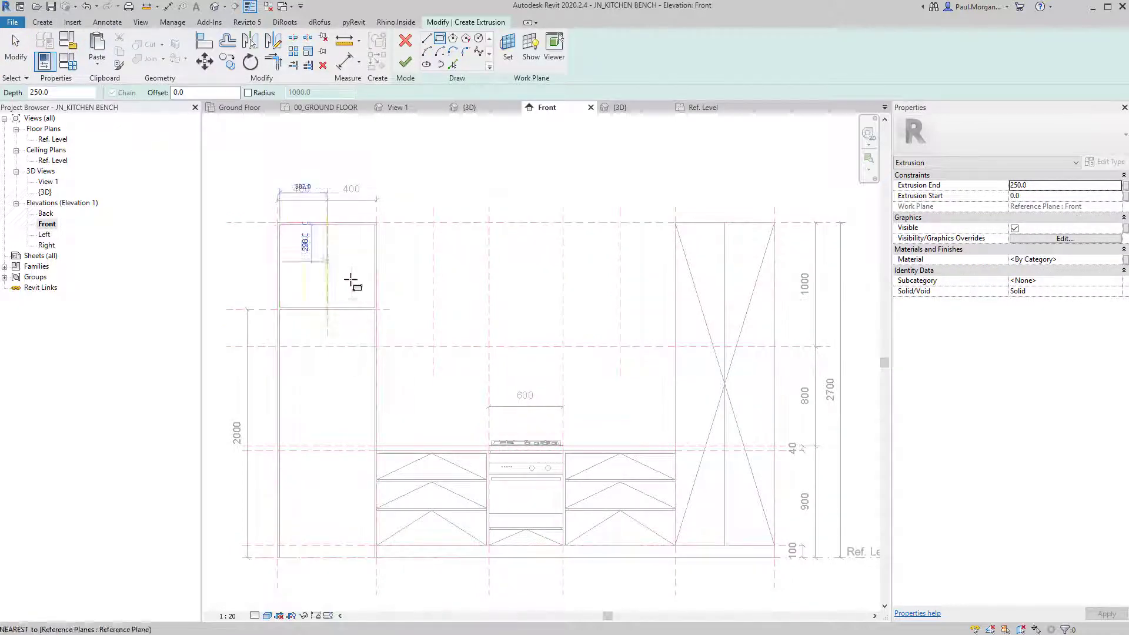
{"action": "left_click", "coordinate": [375, 307]}
{"action": "key", "text": "Escape"}
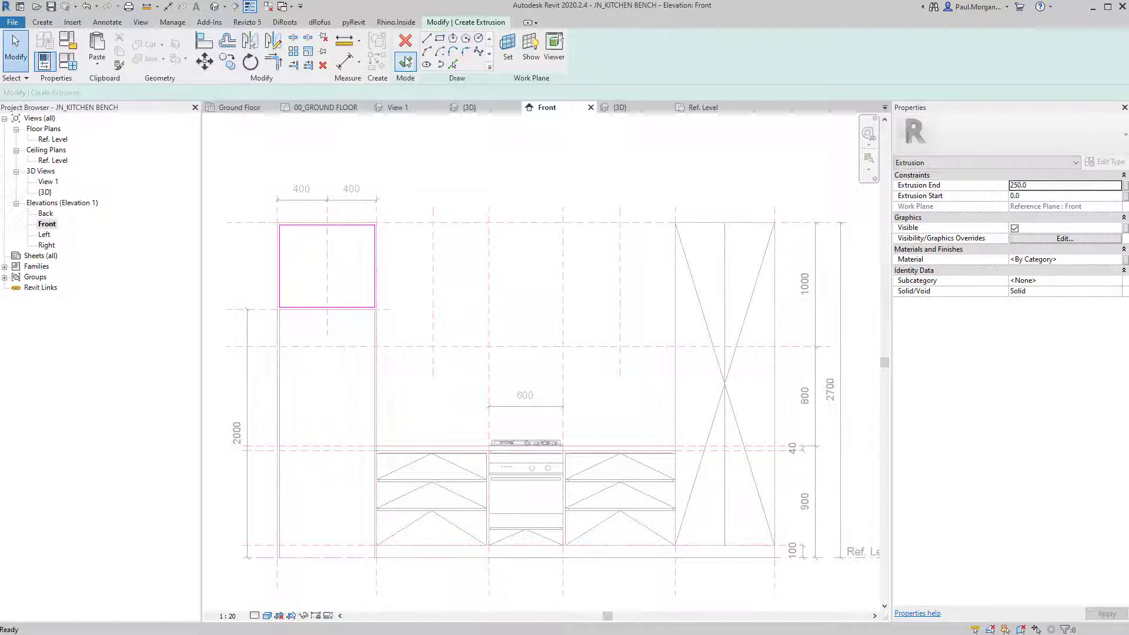
{"action": "left_click", "coordinate": [405, 62]}
{"action": "key", "text": "ctrl+Tab"}
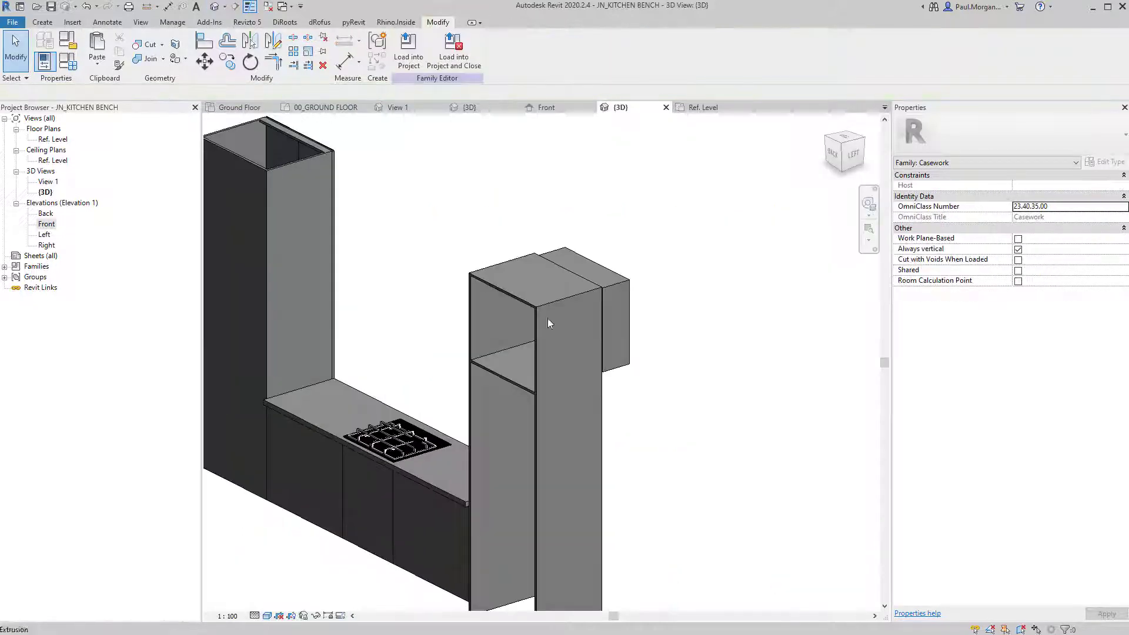
Align the new panel to the upper box's front edge.
{"action": "key", "text": "a"}
{"action": "key", "text": "l"}
{"action": "scroll", "coordinate": [520, 305], "scroll_direction": "up", "scroll_amount": 3}
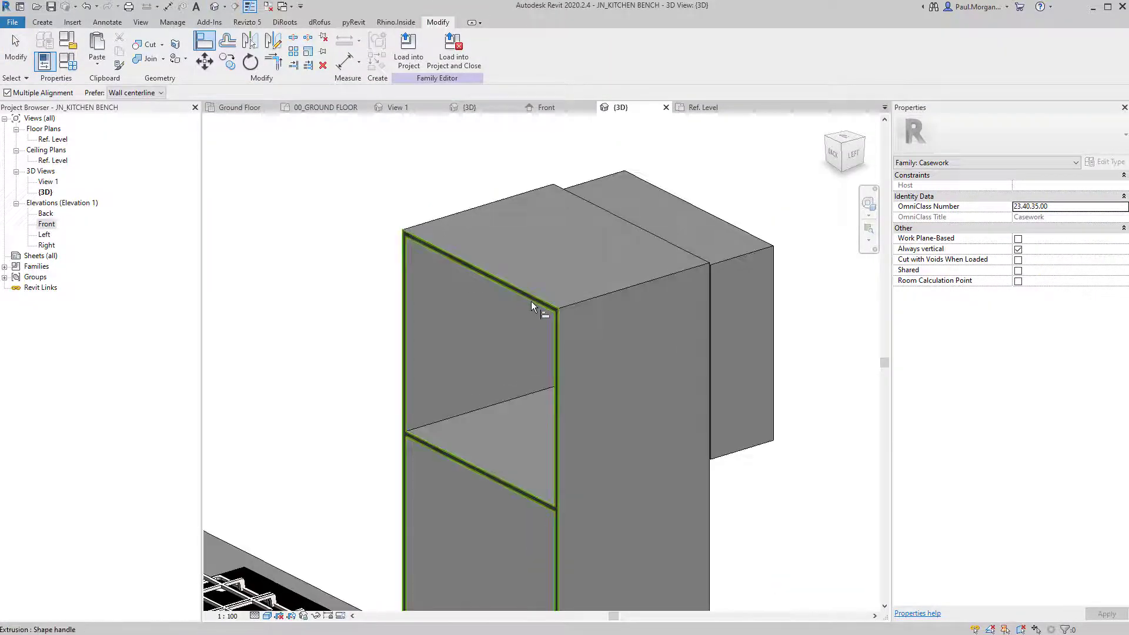
{"action": "left_click", "coordinate": [537, 307]}
{"action": "middle_click_drag", "start_coordinate": [430, 327], "coordinate": [581, 297], "text": "shift"}
{"action": "left_click", "coordinate": [578, 293]}
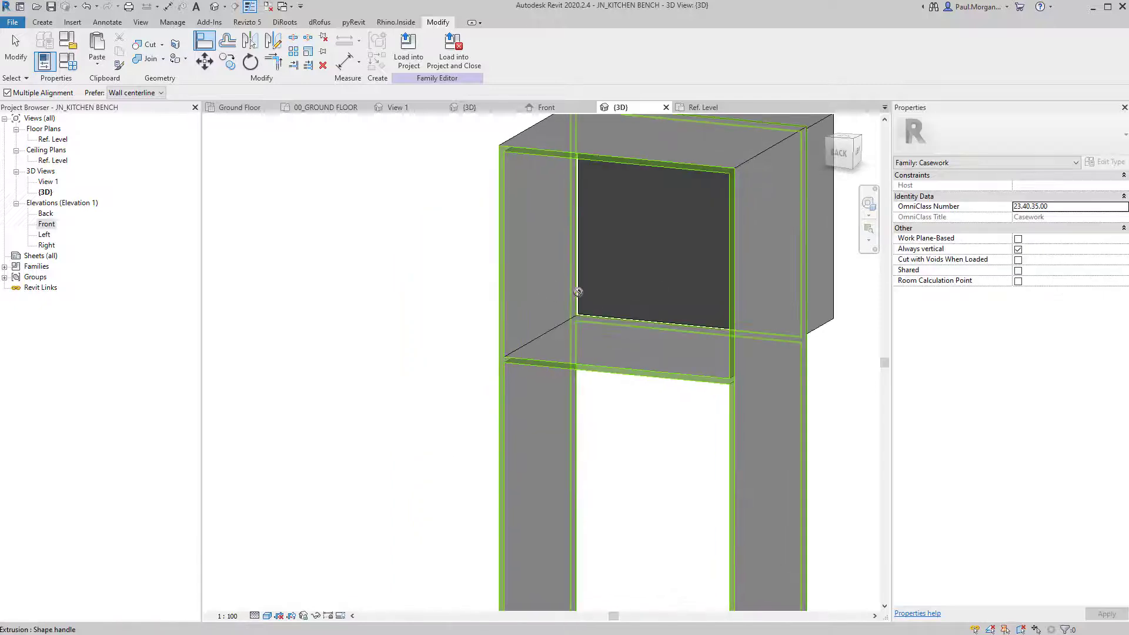
{"action": "key", "text": "Escape"}
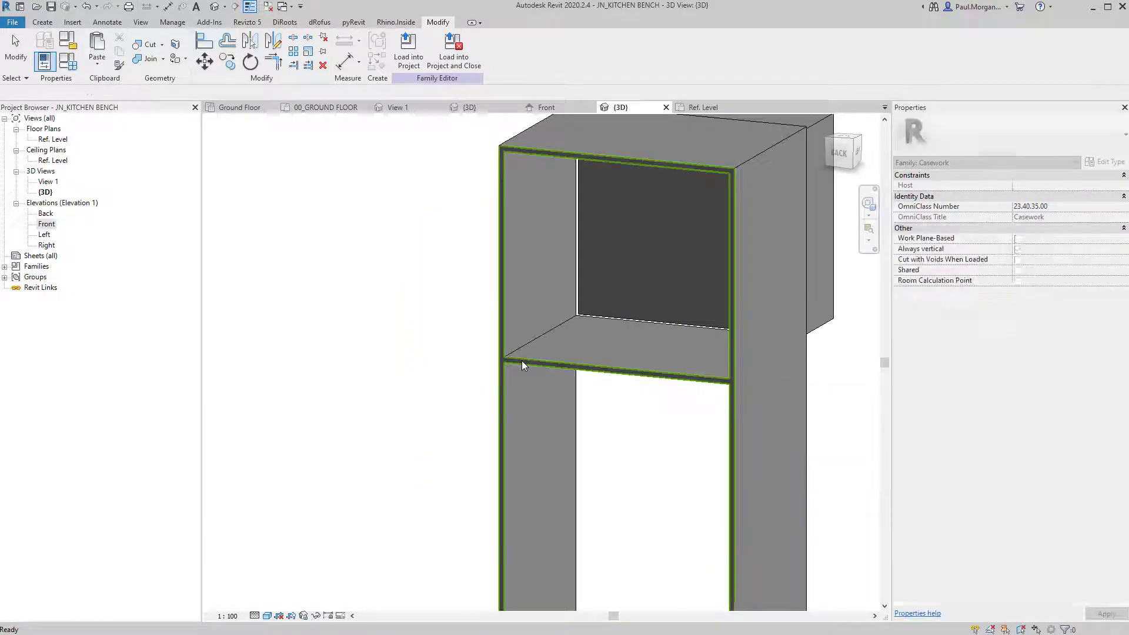
{"action": "left_click", "coordinate": [606, 312]}
{"action": "key", "text": "Escape"}
{"action": "key", "text": "Escape"}
Set the panel's extrusion to run from -618 to -600, making it 18 thick.
{"action": "left_click", "coordinate": [810, 337]}
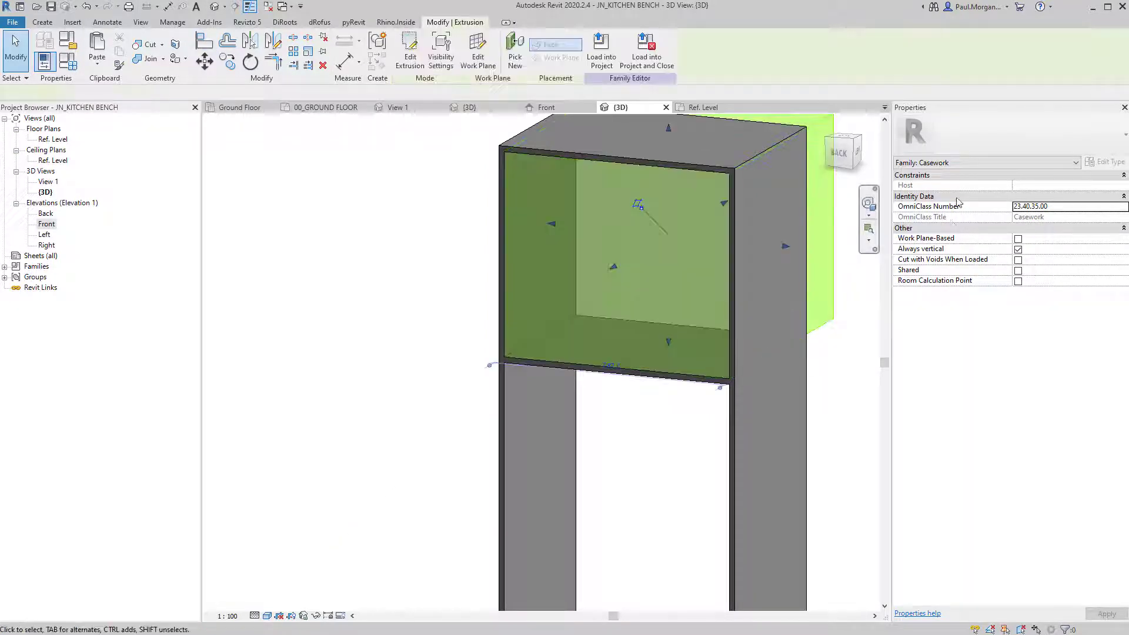
{"action": "left_click", "coordinate": [1051, 197]}
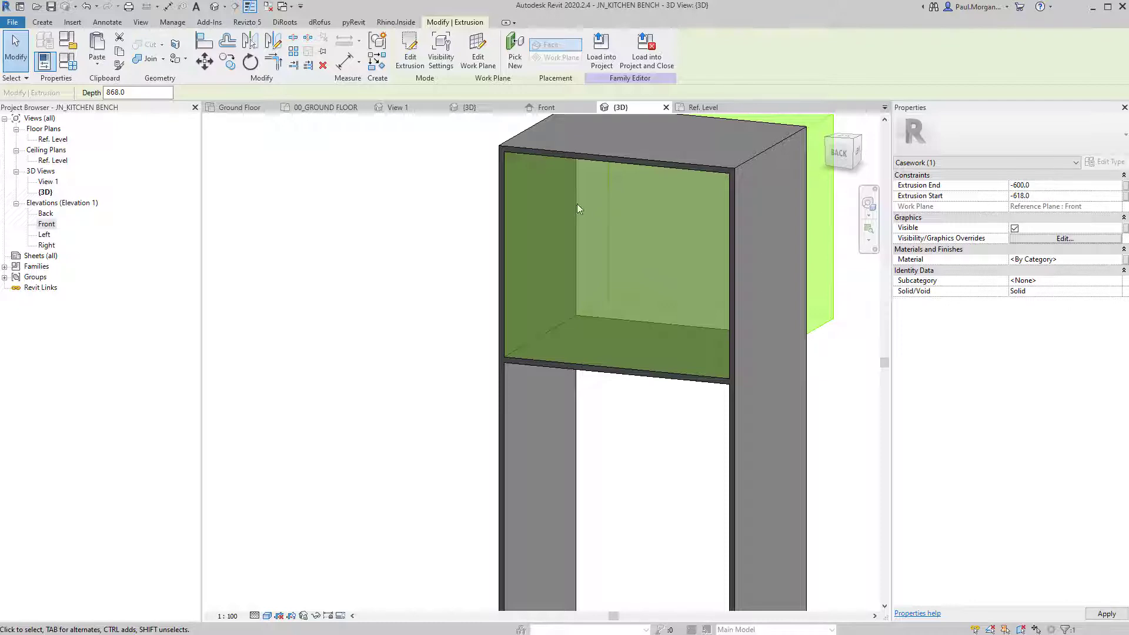
{"action": "left_click", "coordinate": [401, 238]}
{"action": "middle_click_drag", "start_coordinate": [594, 344], "coordinate": [637, 354], "text": "shift"}
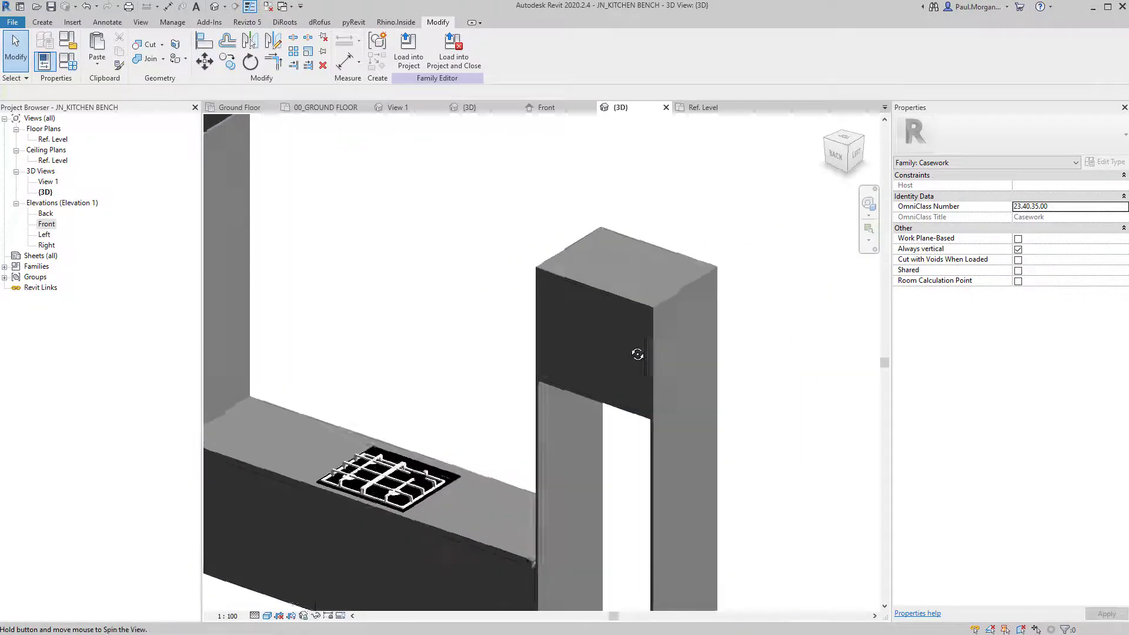
Cancel a Join, orbit to view the whole bench, and reopen the Front elevation.
{"action": "left_click", "coordinate": [148, 61]}
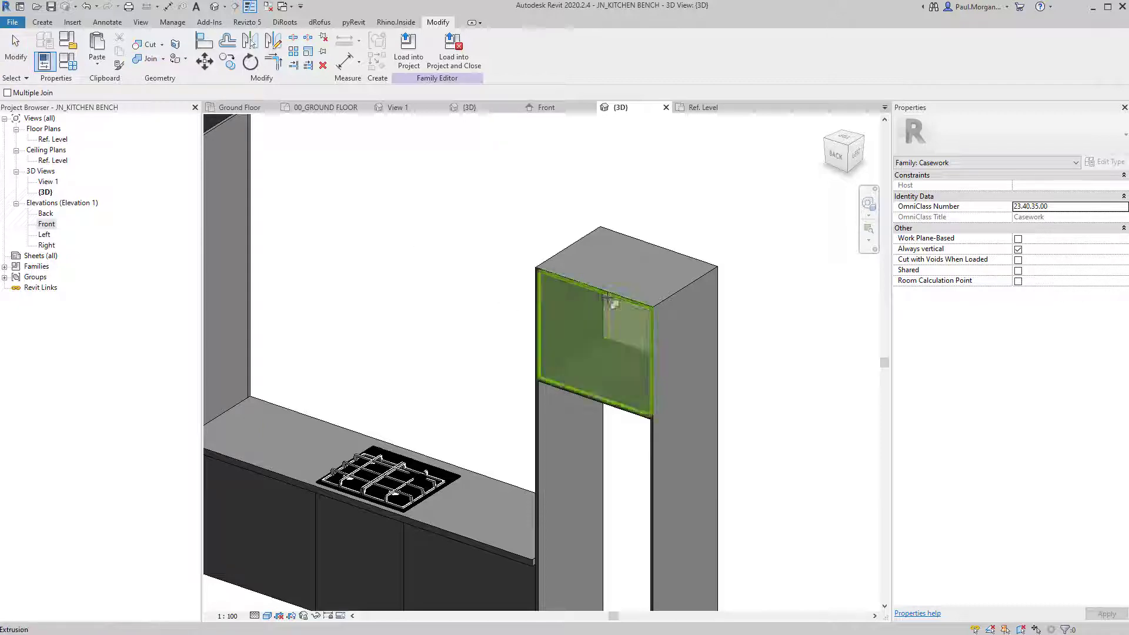
{"action": "key", "text": "Escape"}
{"action": "scroll", "coordinate": [643, 335], "scroll_direction": "up", "scroll_amount": 4}
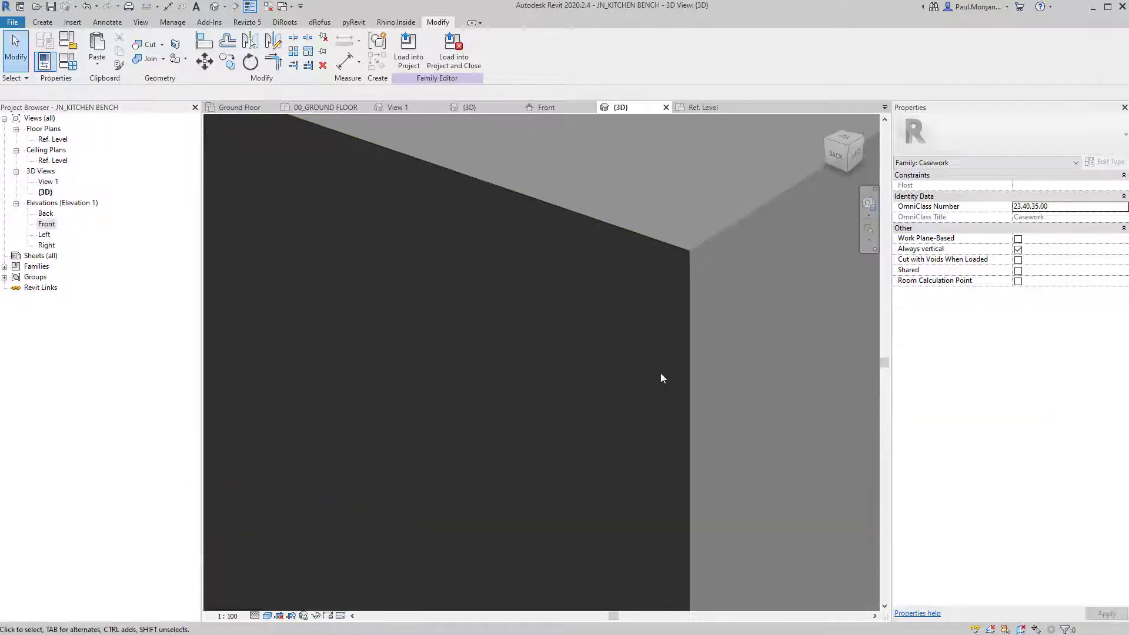
{"action": "scroll", "coordinate": [661, 376], "scroll_direction": "down", "scroll_amount": 4}
{"action": "scroll", "coordinate": [698, 362], "scroll_direction": "down", "scroll_amount": 5}
{"action": "middle_click_drag", "start_coordinate": [411, 421], "coordinate": [450, 400], "text": "shift"}
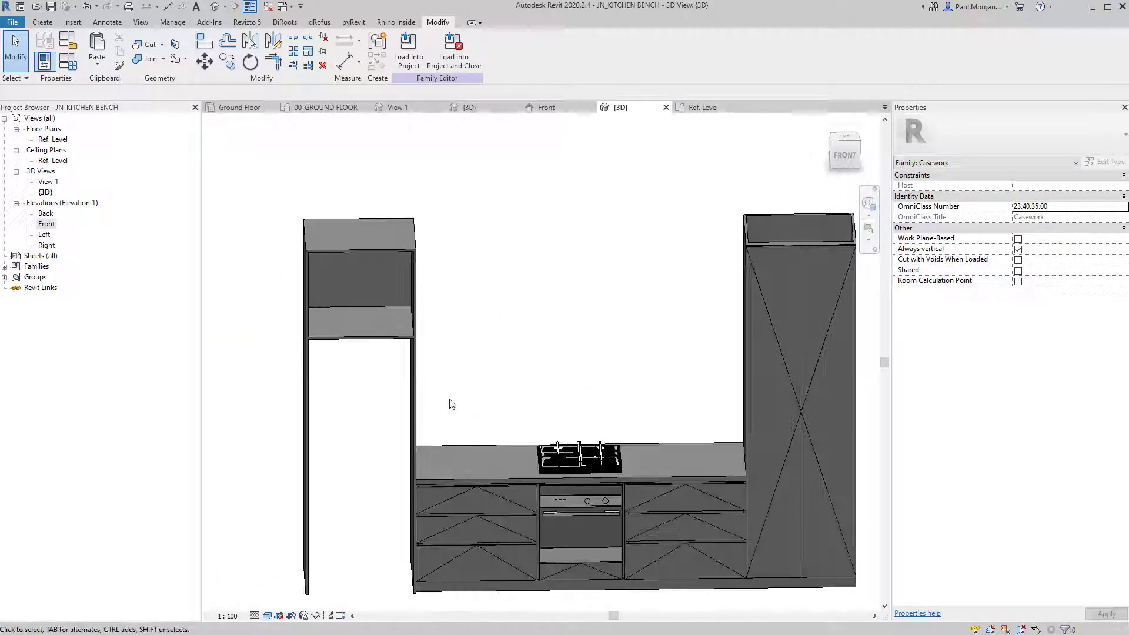
{"action": "double_click", "coordinate": [46, 224]}
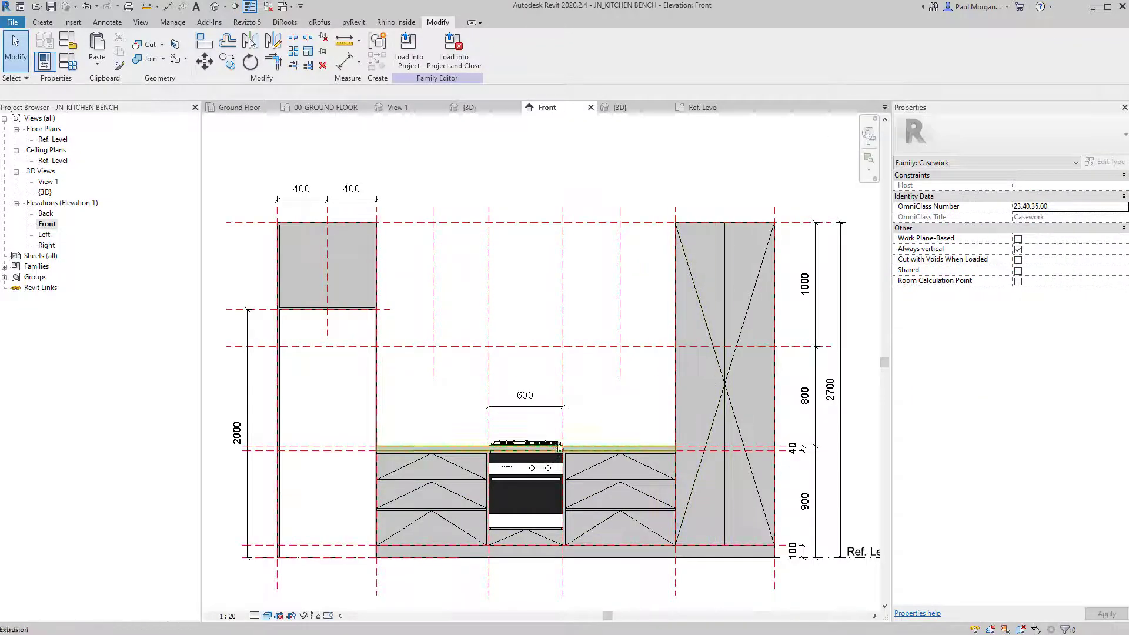
Copy a bench drawer front up onto the upper cabinet.
{"action": "middle_click_drag", "start_coordinate": [559, 447], "coordinate": [660, 494]}
{"action": "left_click", "coordinate": [522, 520]}
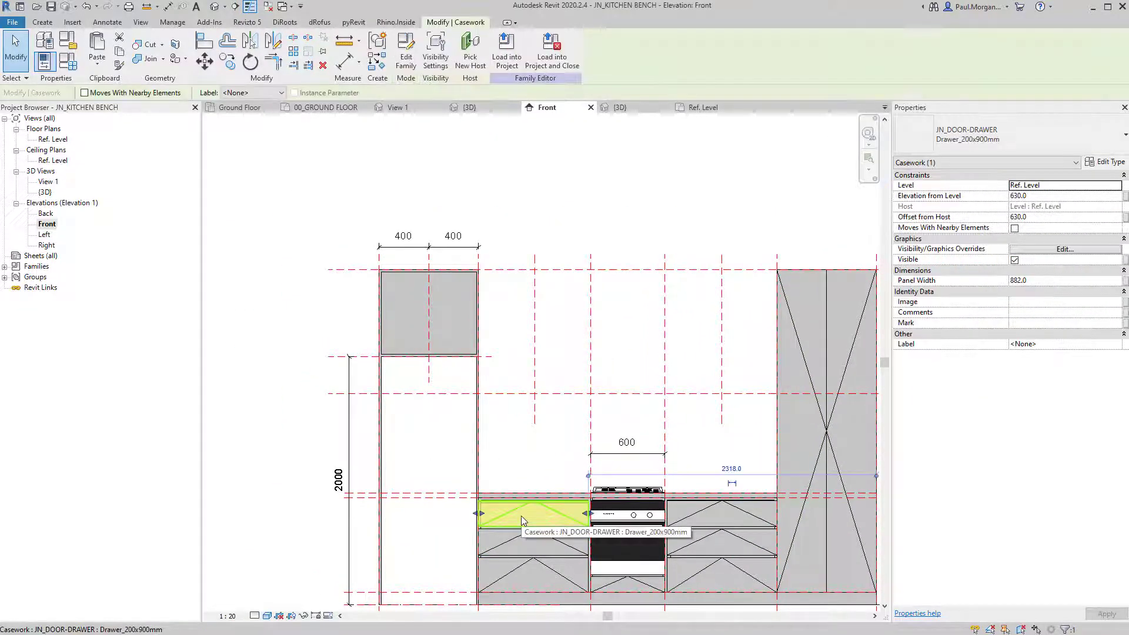
{"action": "key", "text": "c"}
{"action": "key", "text": "o"}
{"action": "left_click", "coordinate": [476, 497]}
{"action": "left_click", "coordinate": [372, 290]}
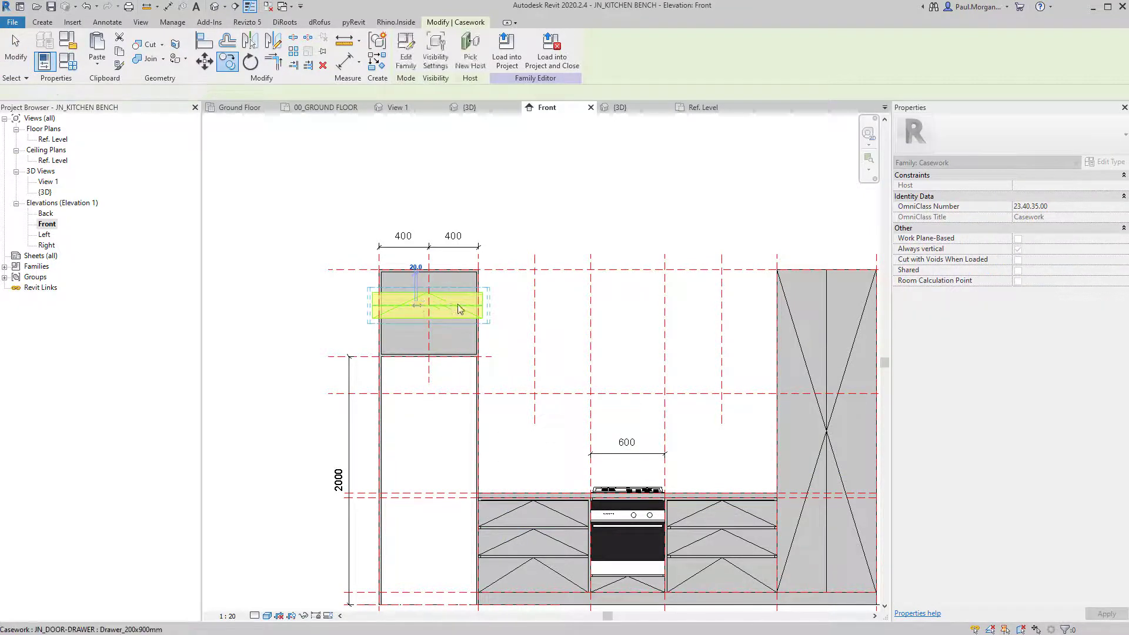
{"action": "key", "text": "Escape"}
Change the copied drawer to the JN_DOOR-DRAWER Door type.
{"action": "left_click", "coordinate": [461, 303]}
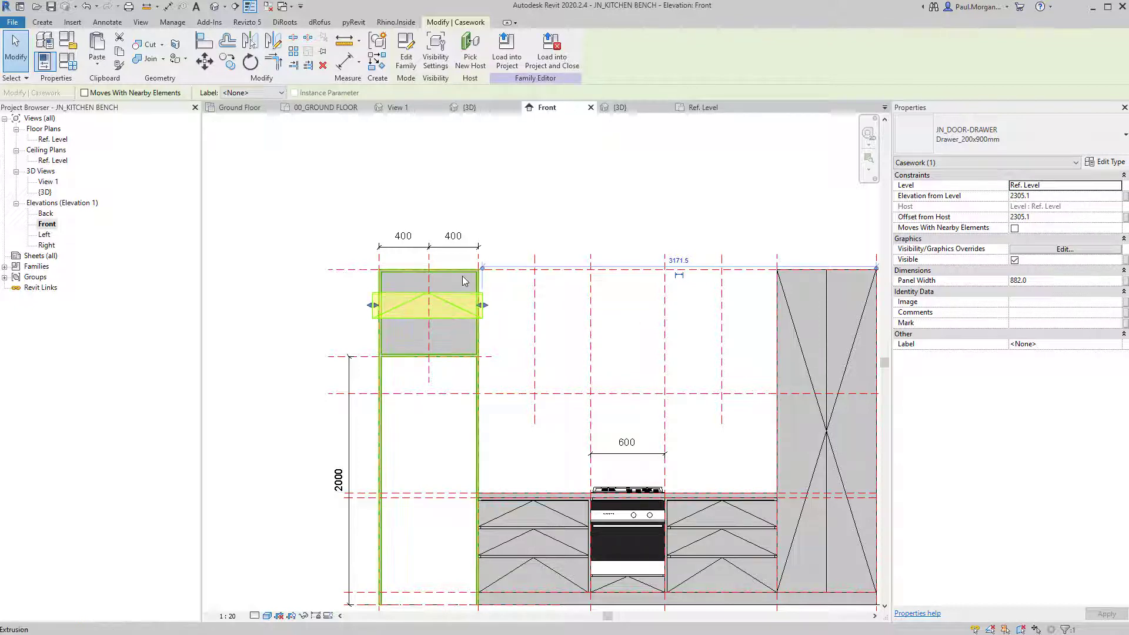
{"action": "left_click", "coordinate": [1057, 152]}
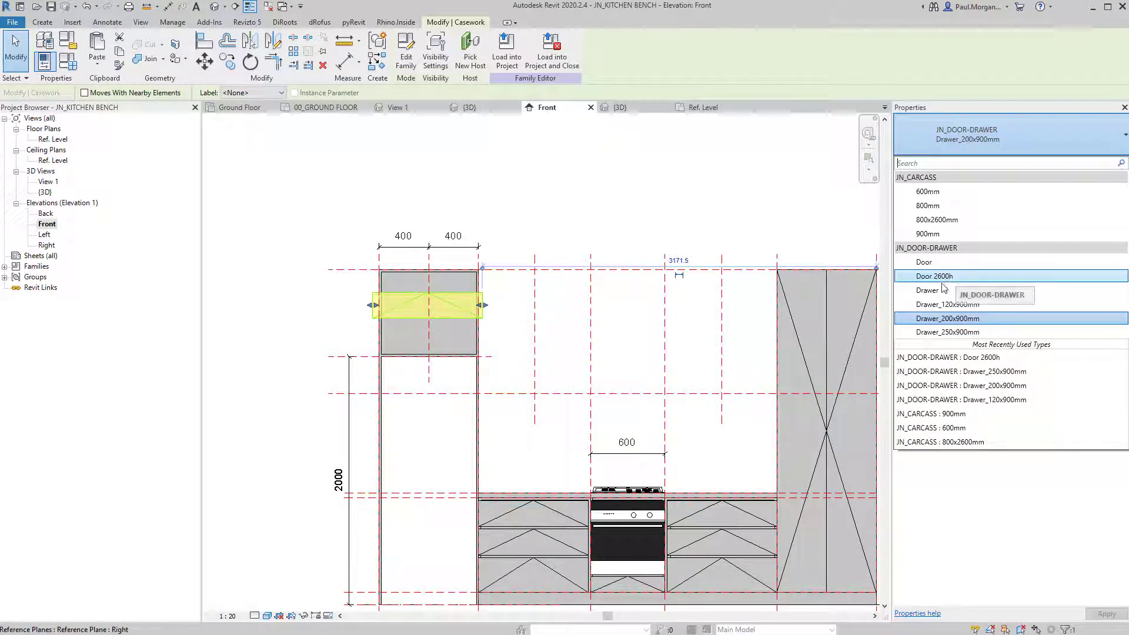
{"action": "left_click", "coordinate": [940, 262]}
{"action": "scroll", "coordinate": [458, 261], "scroll_direction": "up", "scroll_amount": 1}
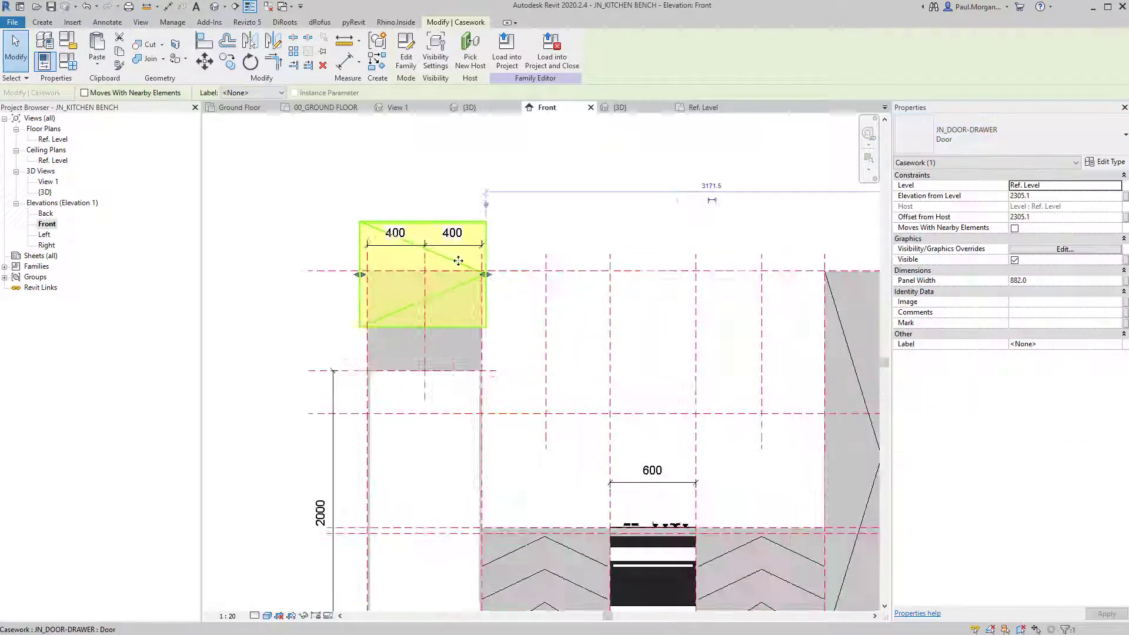
{"action": "scroll", "coordinate": [459, 260], "scroll_direction": "up", "scroll_amount": 1}
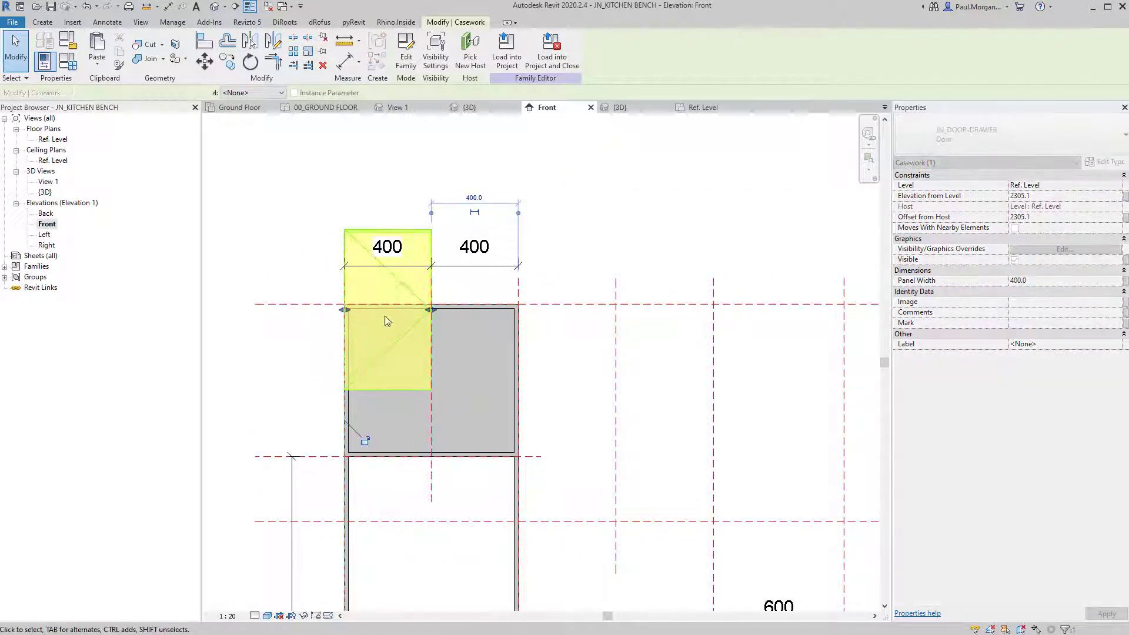
Move the door panel into the upper cabinet's left half.
{"action": "key", "text": "m"}
{"action": "key", "text": "v"}
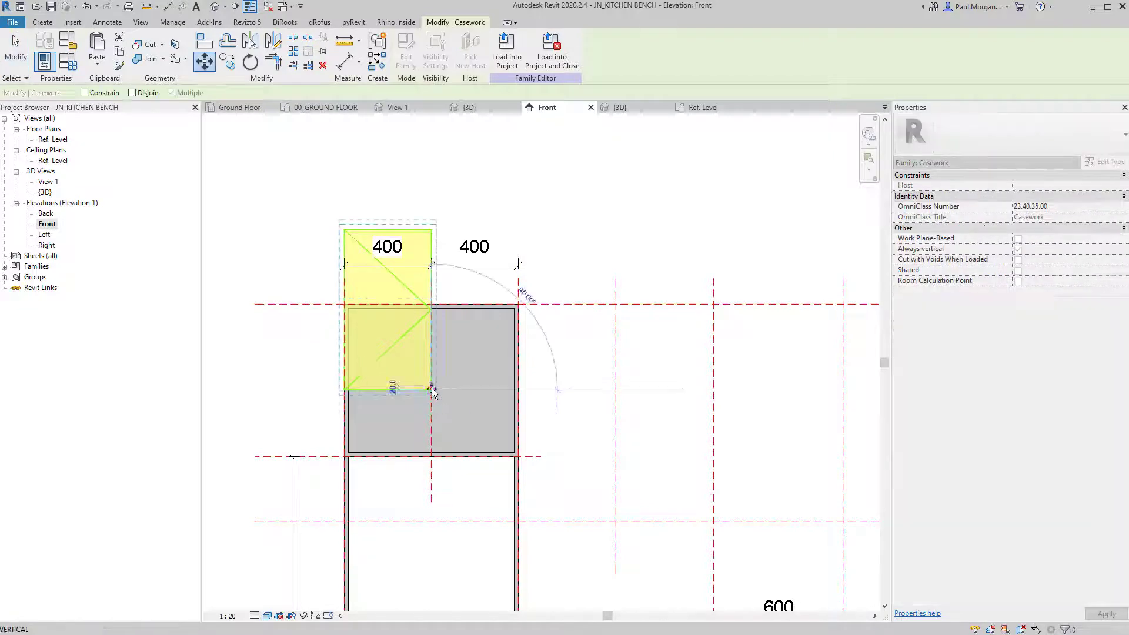
{"action": "left_click", "coordinate": [431, 390]}
{"action": "left_click", "coordinate": [430, 458]}
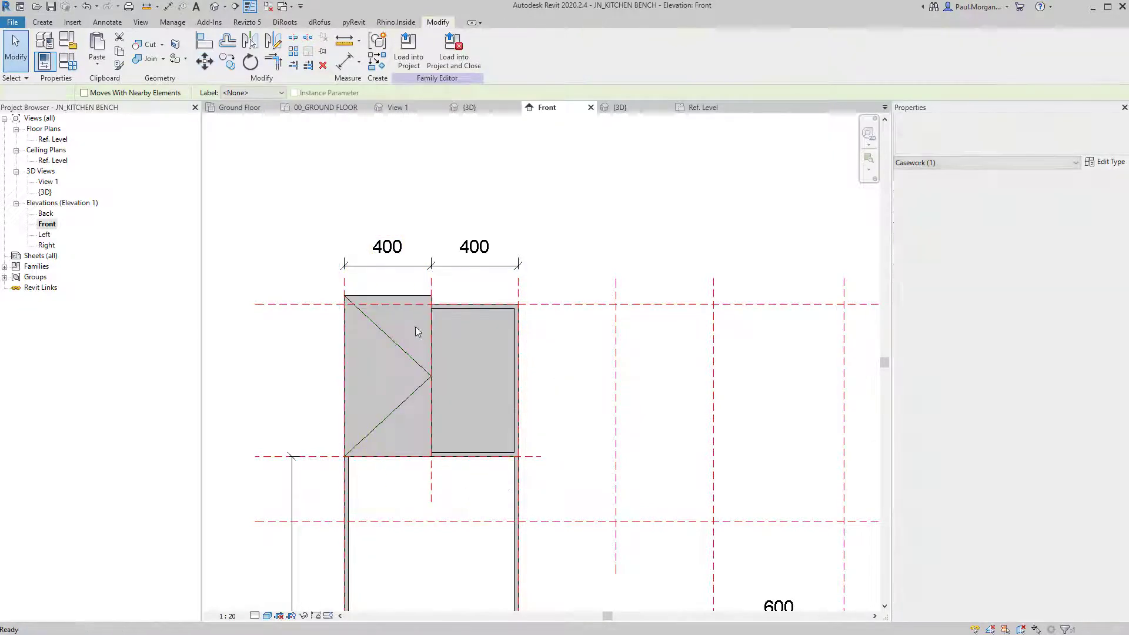
Attempt to rotate the door panel, dismissing Revit's can't-rotate error.
{"action": "left_click", "coordinate": [397, 295]}
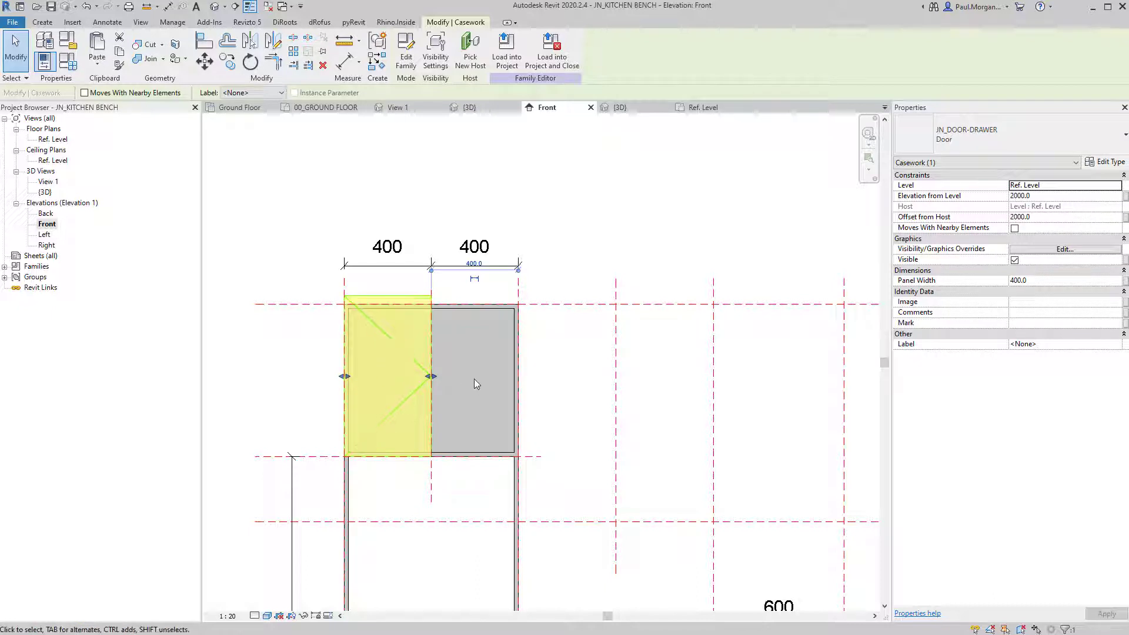
{"action": "key", "text": "r"}
{"action": "key", "text": "o"}
{"action": "left_click", "coordinate": [566, 372]}
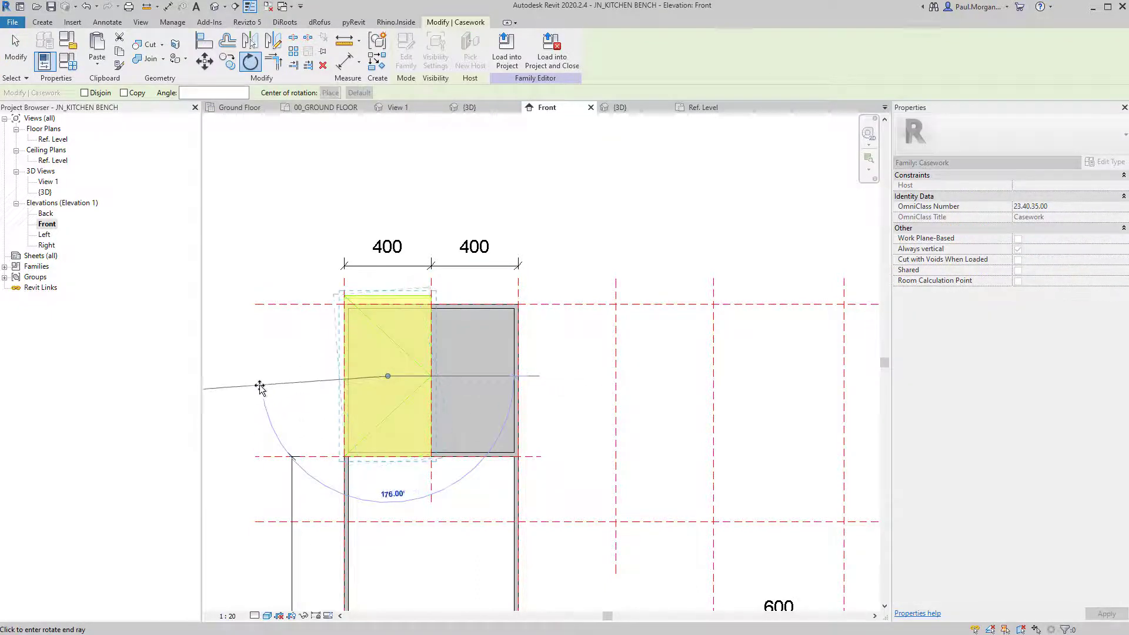
{"action": "left_click", "coordinate": [254, 382]}
{"action": "key", "text": "Escape"}
{"action": "key", "text": "Escape"}
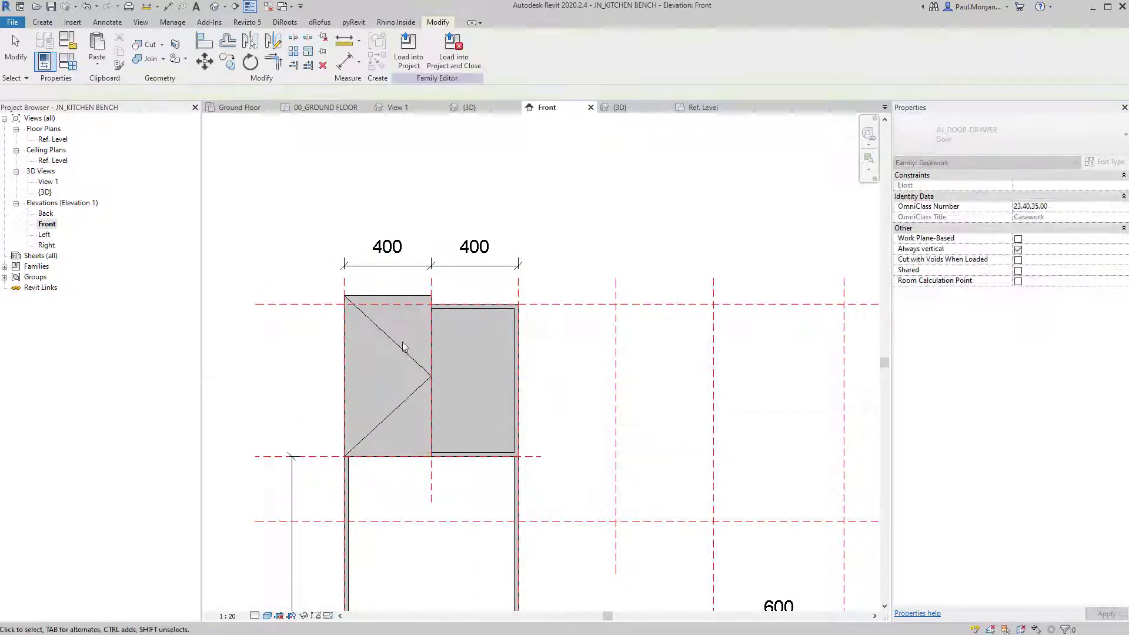
{"action": "left_click", "coordinate": [404, 347]}
{"action": "left_click", "coordinate": [585, 330]}
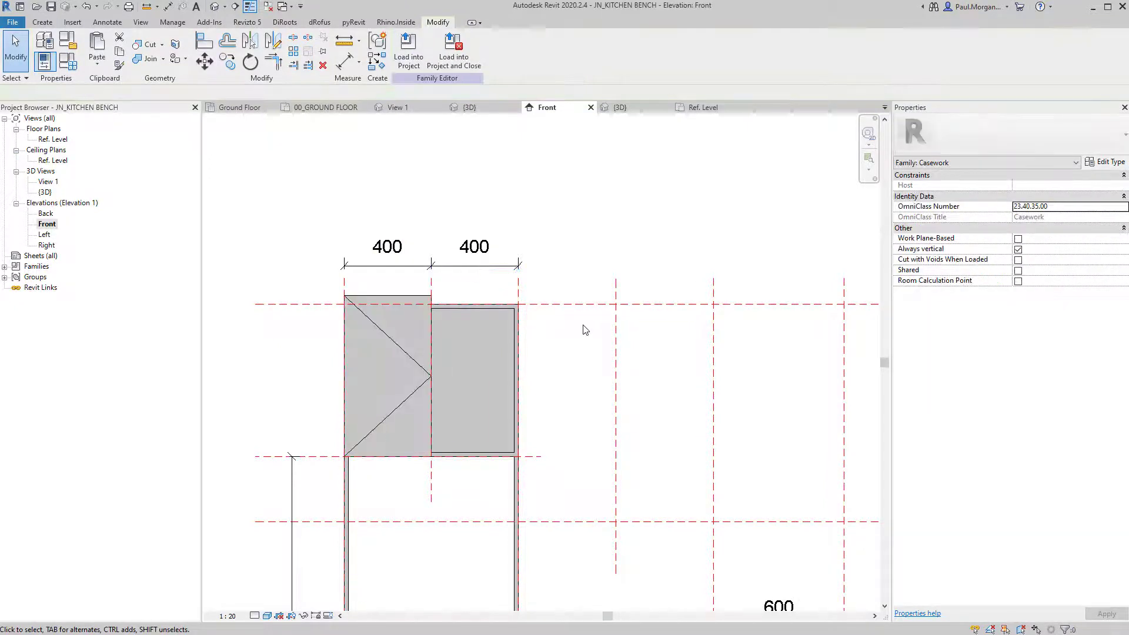
Start an aligned dimension on the top reference plane, cancel it, and reselect the left door.
{"action": "key", "text": "d"}
{"action": "key", "text": "i"}
{"action": "left_click", "coordinate": [582, 304]}
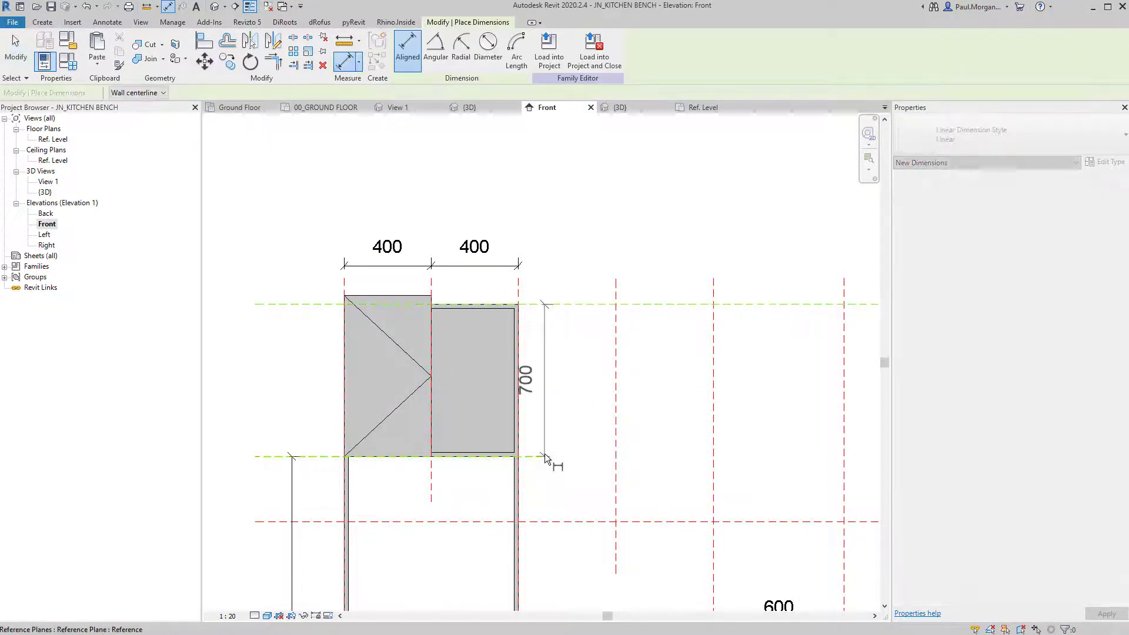
{"action": "key", "text": "Escape"}
{"action": "left_click", "coordinate": [394, 347]}
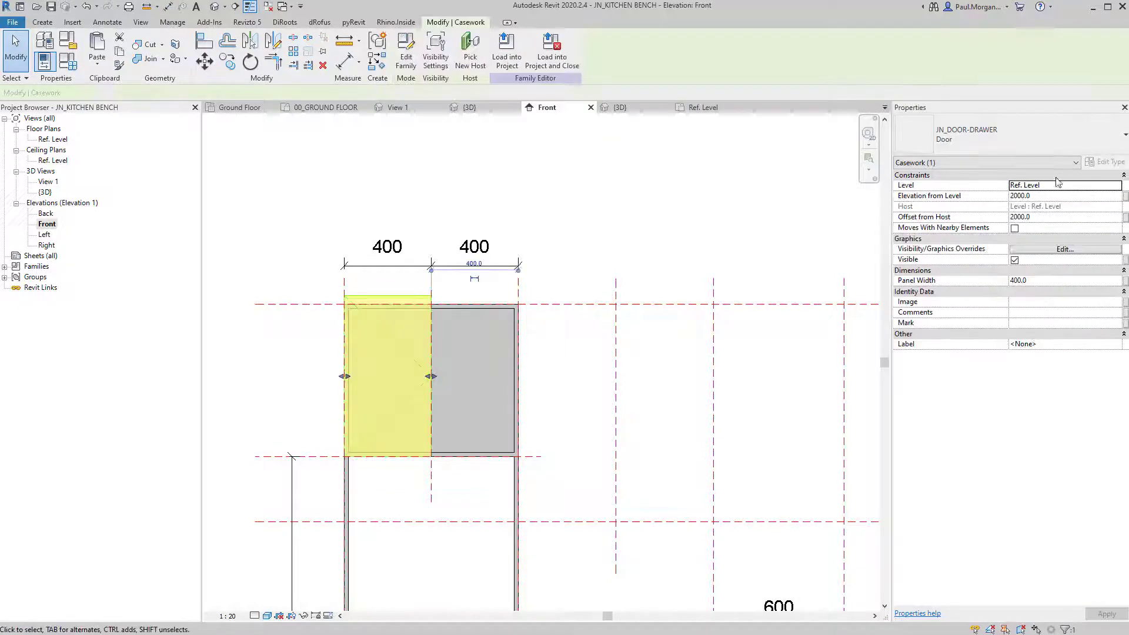
Duplicate the door type as 'Door 700h' with a 700 height.
{"action": "left_click", "coordinate": [1105, 162]}
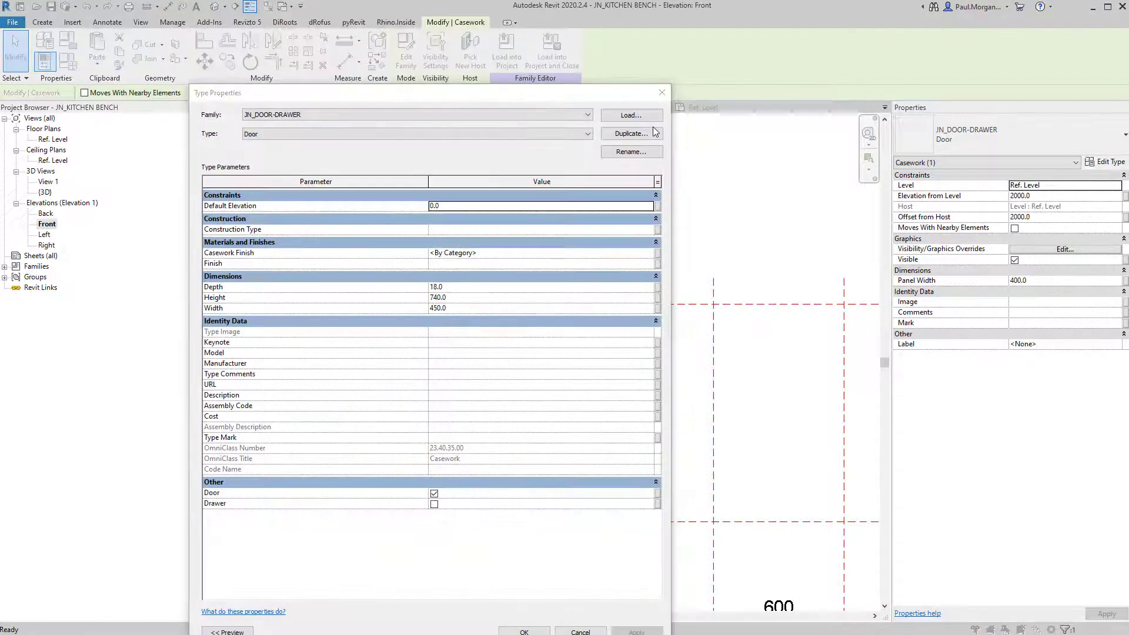
{"action": "left_click", "coordinate": [632, 133]}
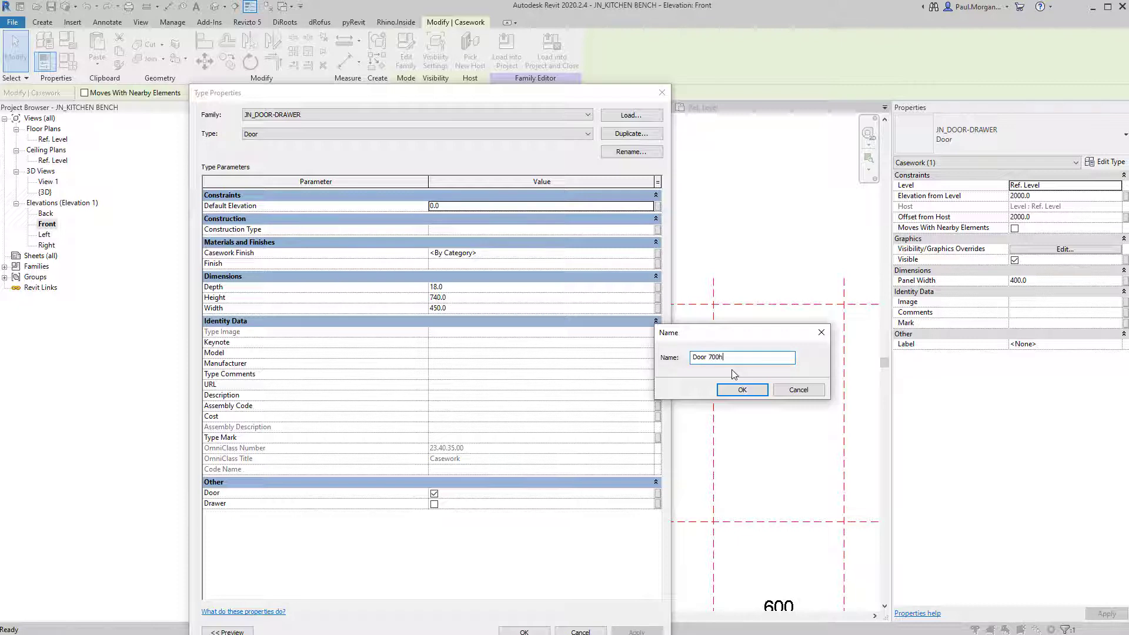
{"action": "type", "text": "Door 700h"}
{"action": "key", "text": "Return"}
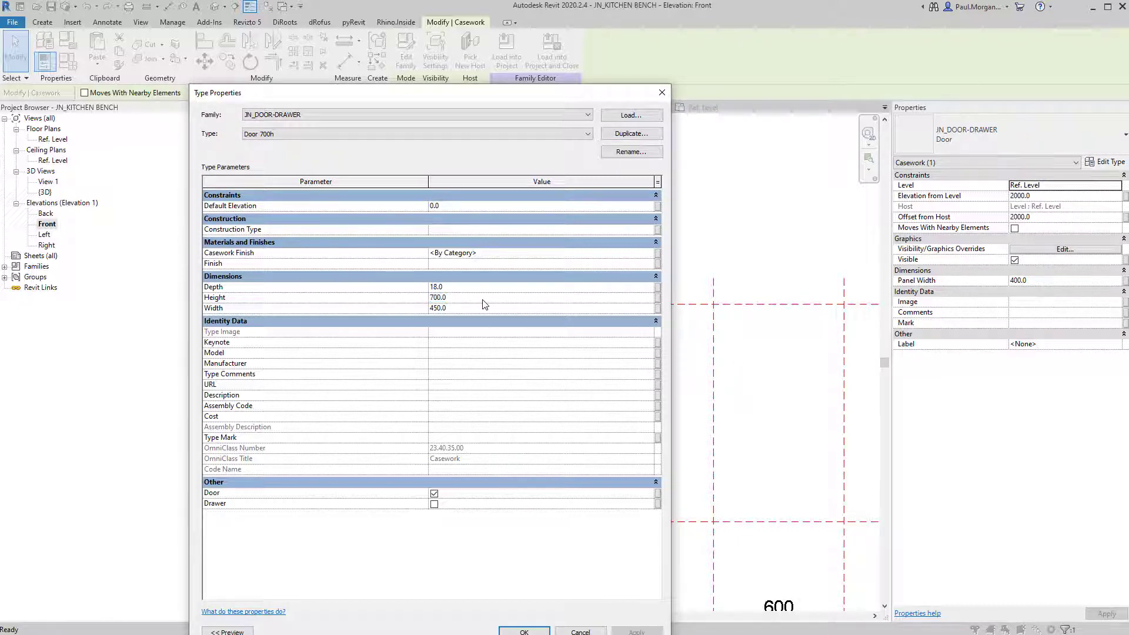
{"action": "left_click", "coordinate": [525, 631]}
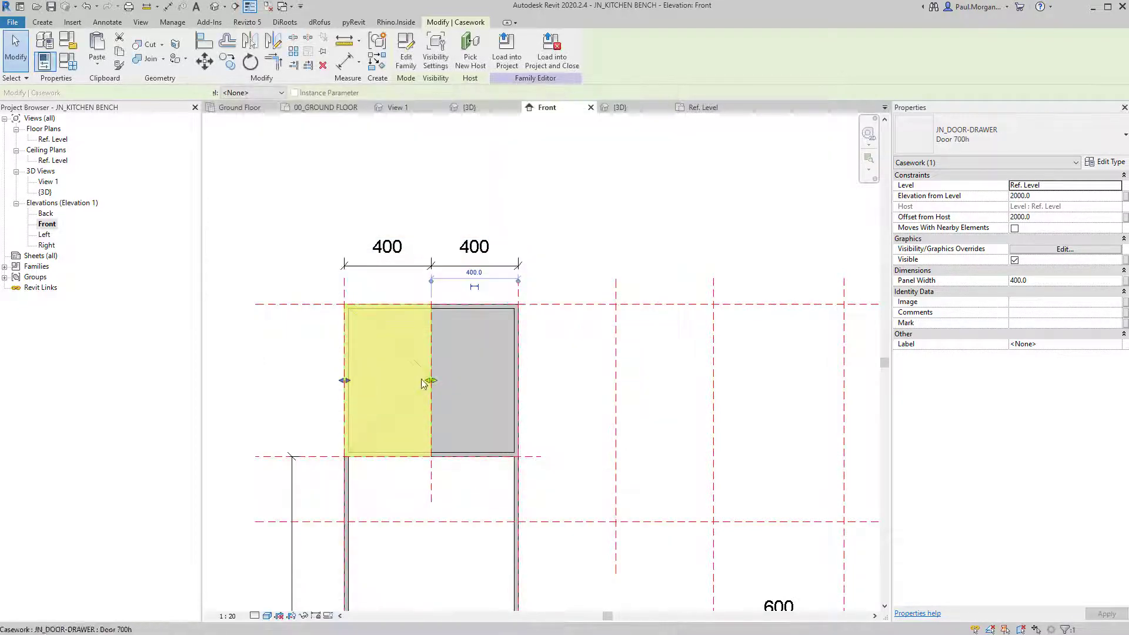
{"action": "left_click", "coordinate": [240, 406]}
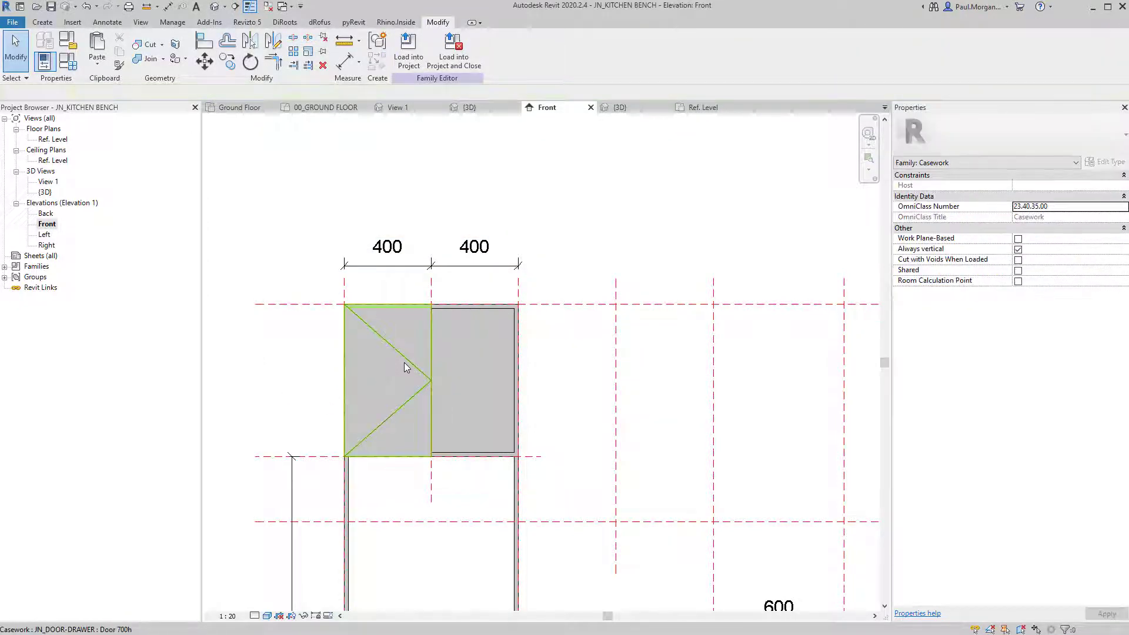
Mirror a copy of the left door about the centre line to fill the right half.
{"action": "left_click", "coordinate": [404, 363]}
{"action": "key", "text": "m"}
{"action": "key", "text": "v"}
{"action": "left_click", "coordinate": [431, 305]}
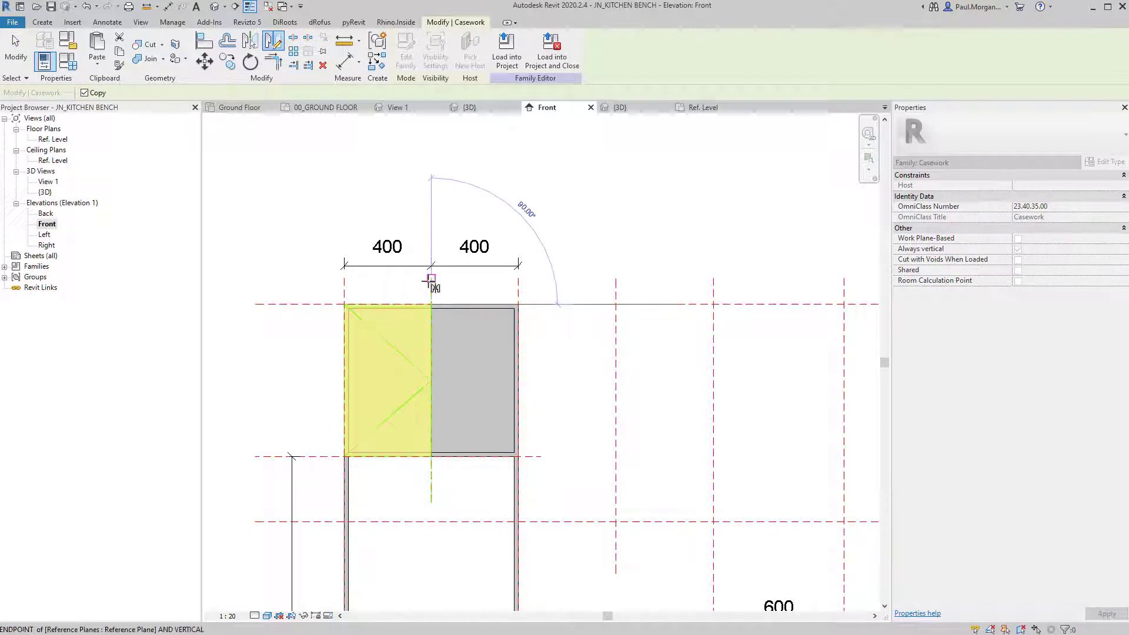
{"action": "left_click", "coordinate": [431, 281]}
{"action": "key", "text": "Escape"}
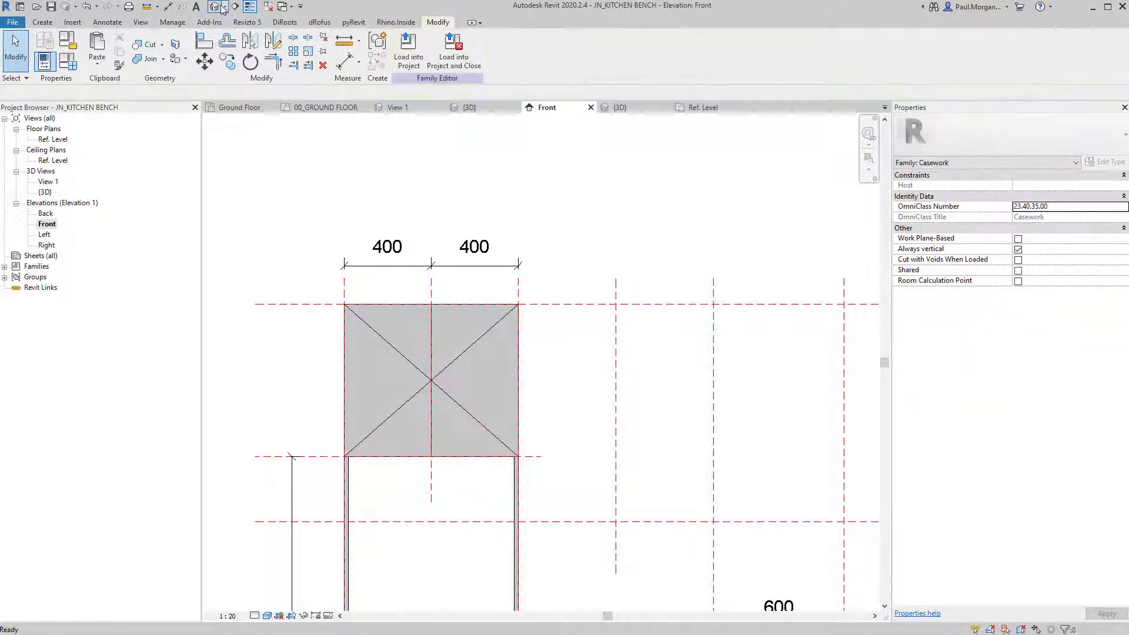
Link the overhead cupboard frame's Material to the Casework Finish parameter.
{"action": "left_click", "coordinate": [214, 6]}
{"action": "scroll", "coordinate": [527, 330], "scroll_direction": "down", "scroll_amount": 1}
{"action": "middle_click_drag", "start_coordinate": [530, 345], "coordinate": [622, 366], "text": "shift"}
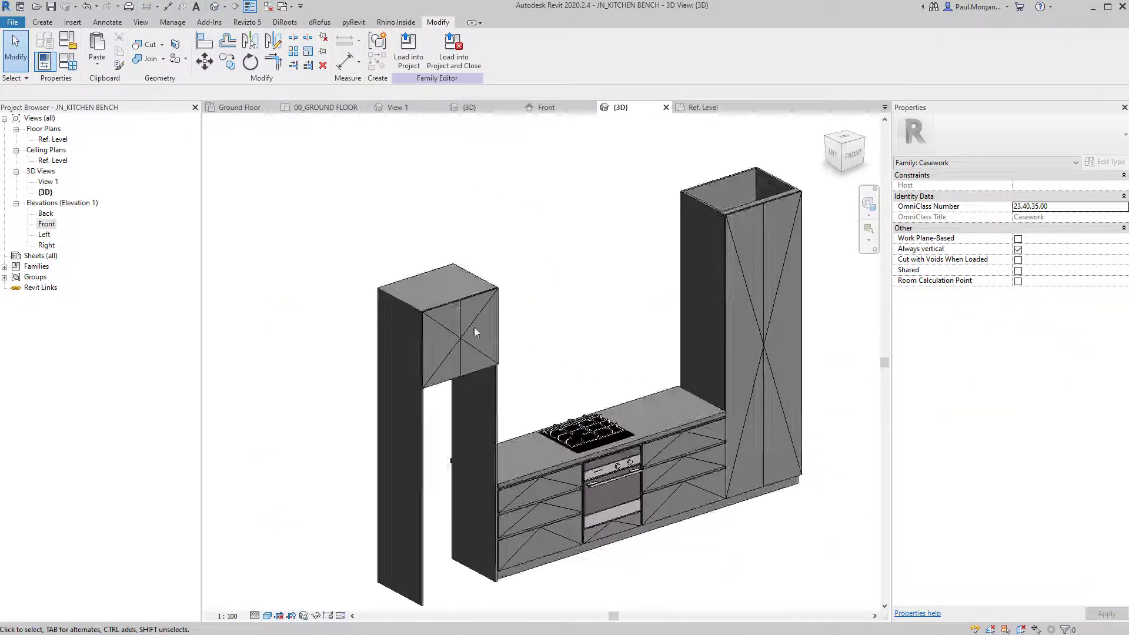
{"action": "scroll", "coordinate": [473, 327], "scroll_direction": "up", "scroll_amount": 6}
{"action": "scroll", "coordinate": [473, 327], "scroll_direction": "down", "scroll_amount": 2}
{"action": "middle_click_drag", "start_coordinate": [657, 430], "coordinate": [670, 343], "text": "shift"}
{"action": "scroll", "coordinate": [669, 341], "scroll_direction": "down", "scroll_amount": 1}
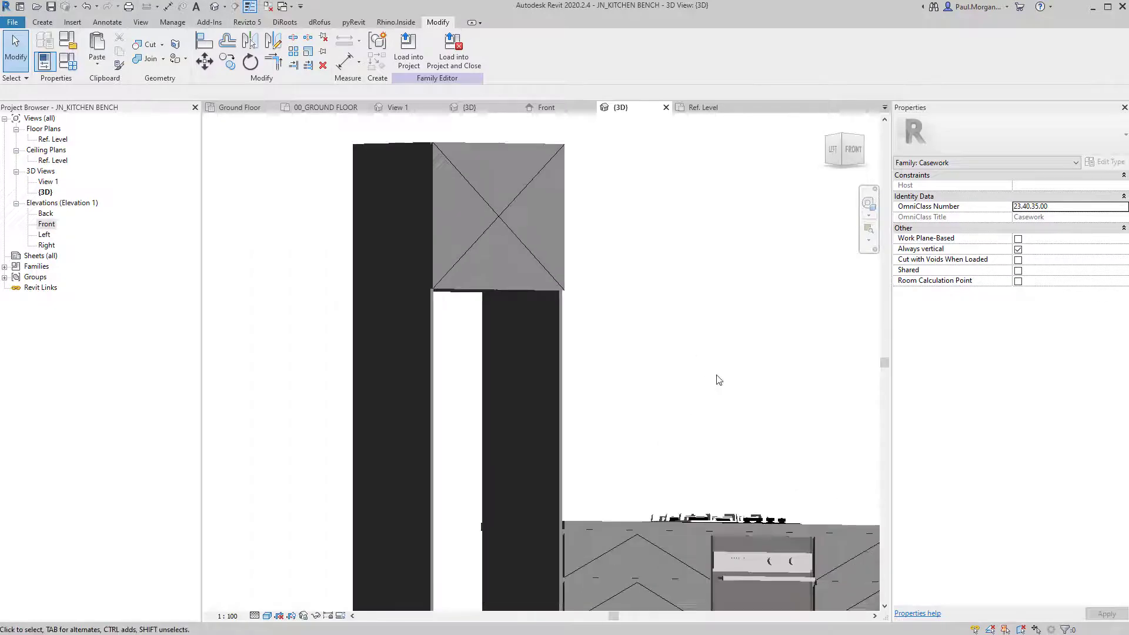
{"action": "middle_click_drag", "start_coordinate": [719, 377], "coordinate": [529, 282]}
{"action": "scroll", "coordinate": [565, 348], "scroll_direction": "down", "scroll_amount": 2}
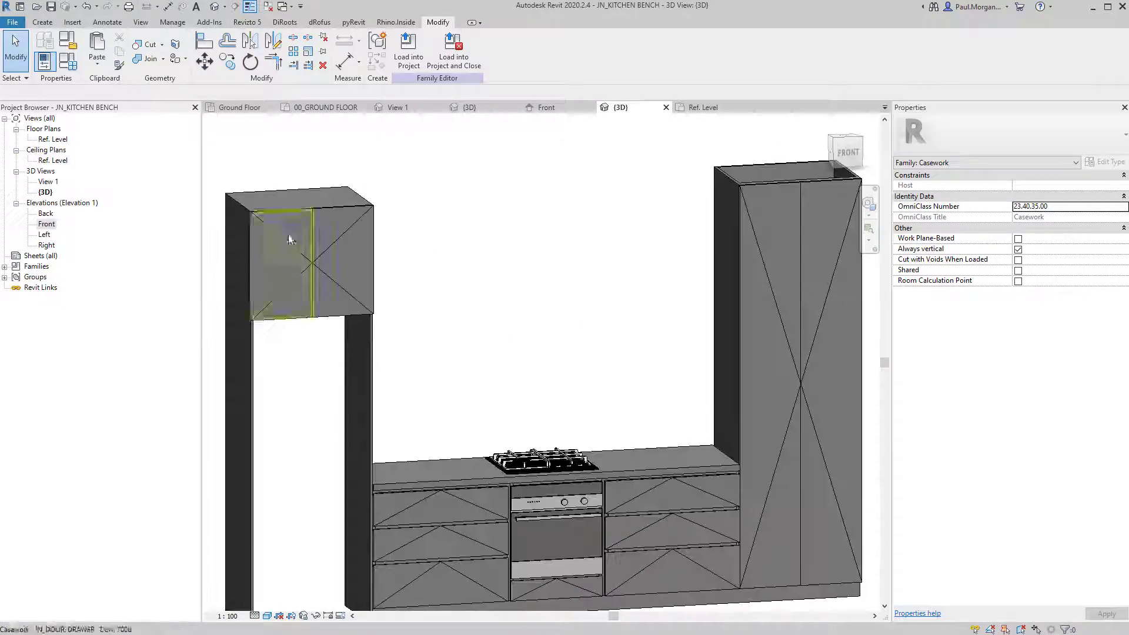
{"action": "left_click", "coordinate": [248, 196]}
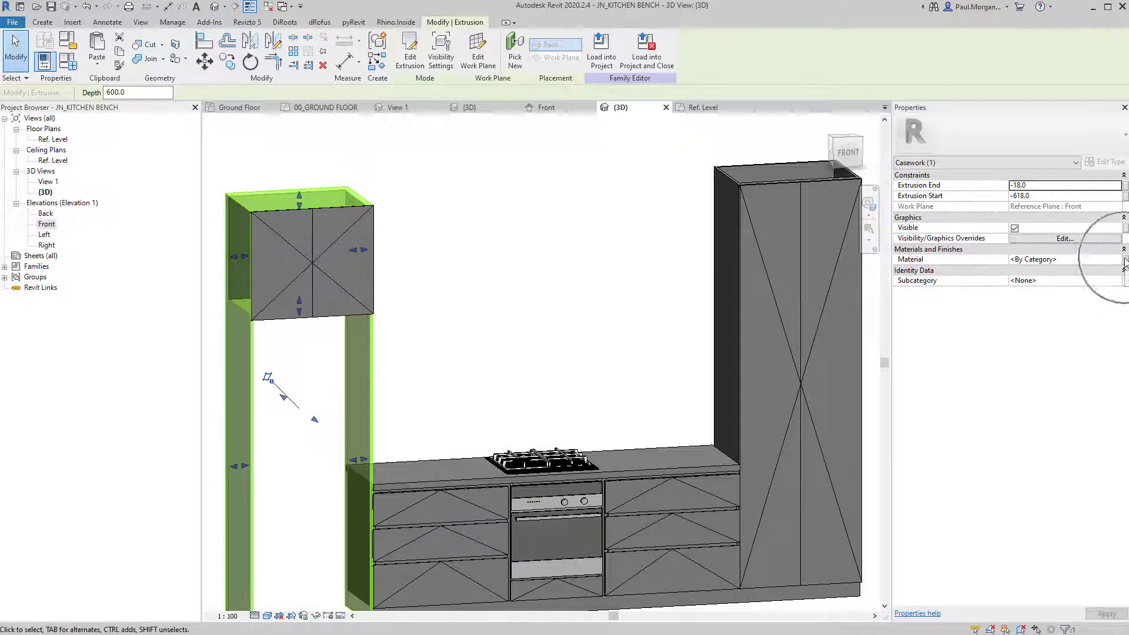
{"action": "middle_click_drag", "start_coordinate": [282, 353], "coordinate": [396, 420], "text": "shift"}
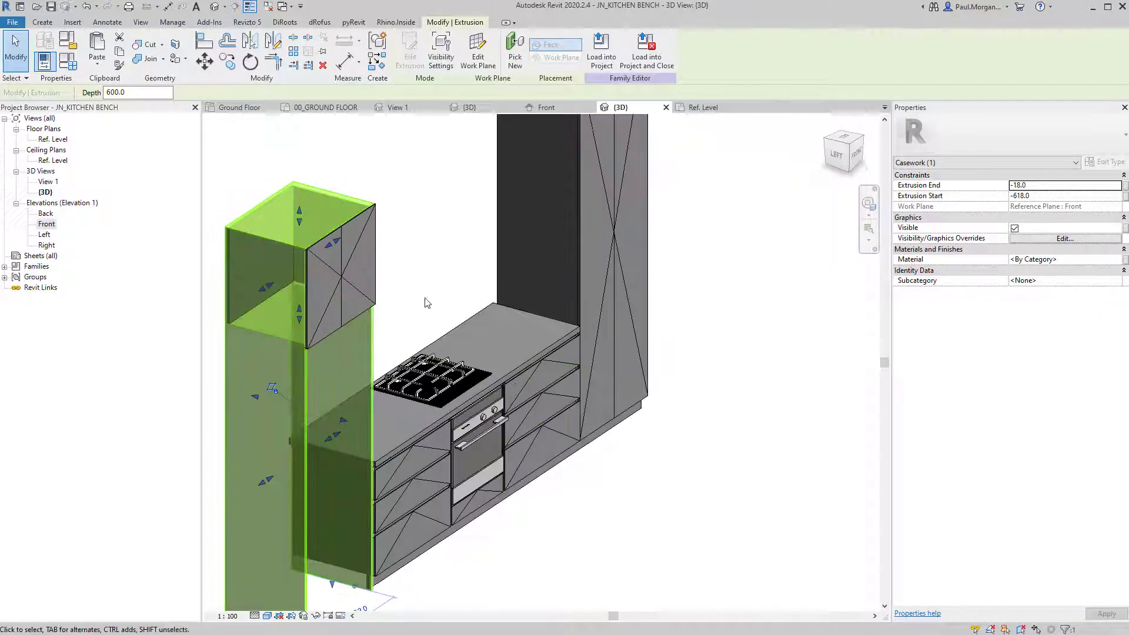
{"action": "middle_click_drag", "start_coordinate": [434, 297], "coordinate": [504, 319]}
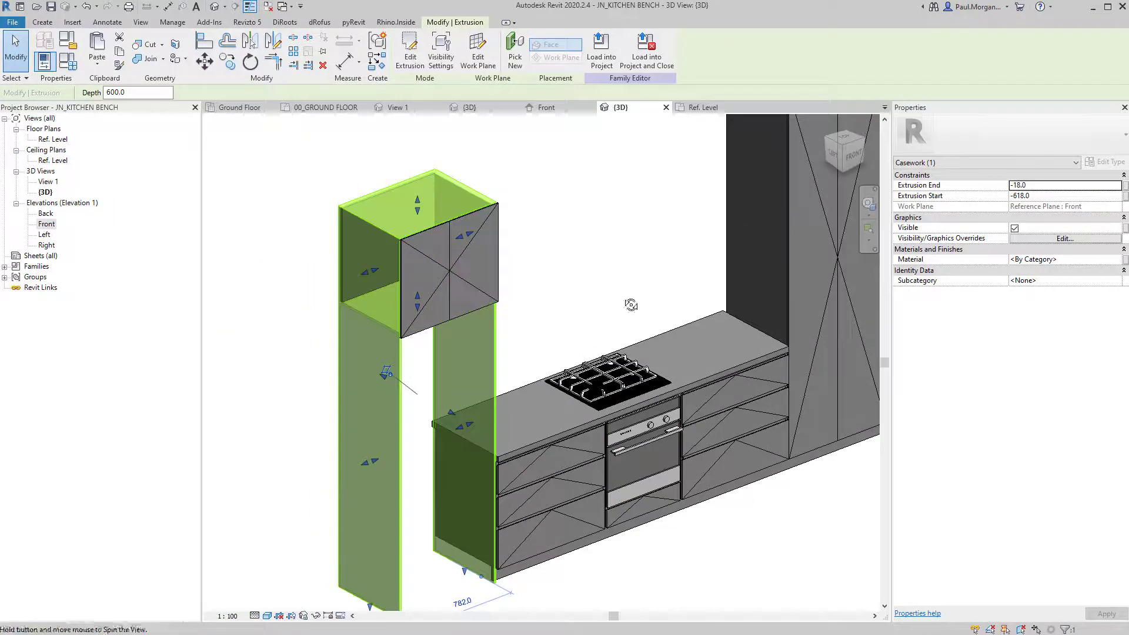
{"action": "middle_click_drag", "start_coordinate": [630, 306], "coordinate": [507, 312], "text": "shift"}
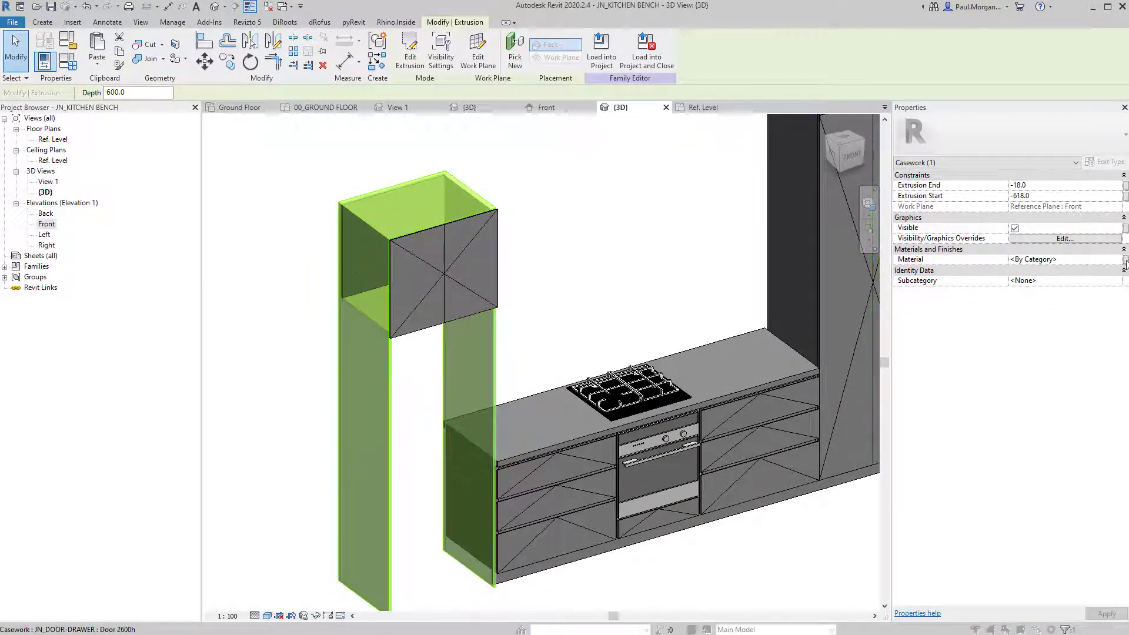
{"action": "left_click", "coordinate": [617, 314]}
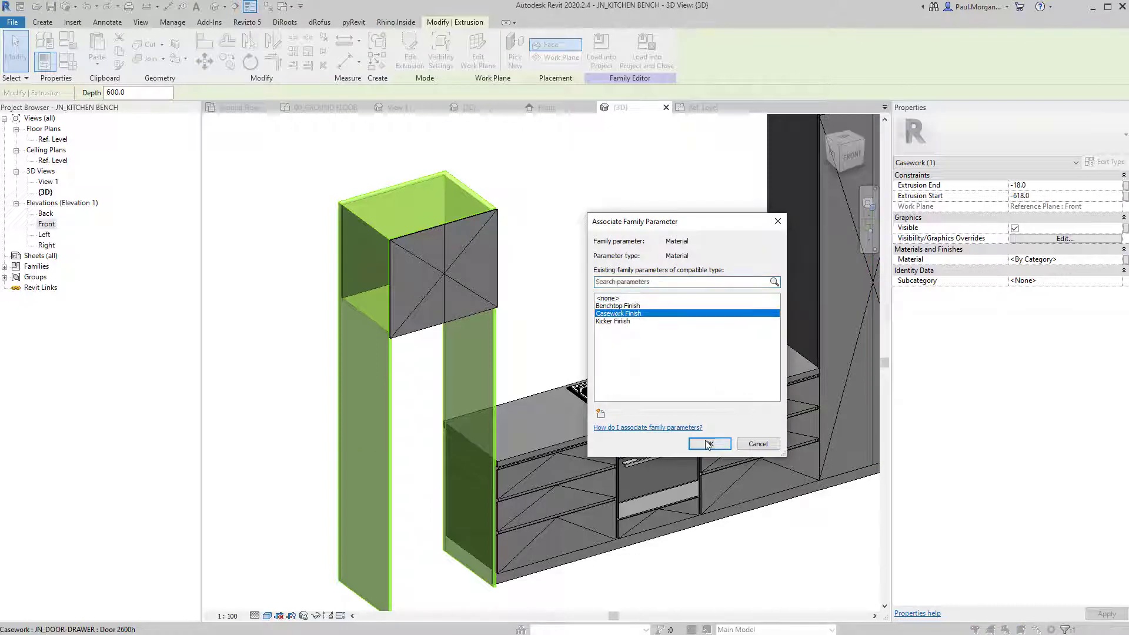
{"action": "left_click", "coordinate": [710, 447]}
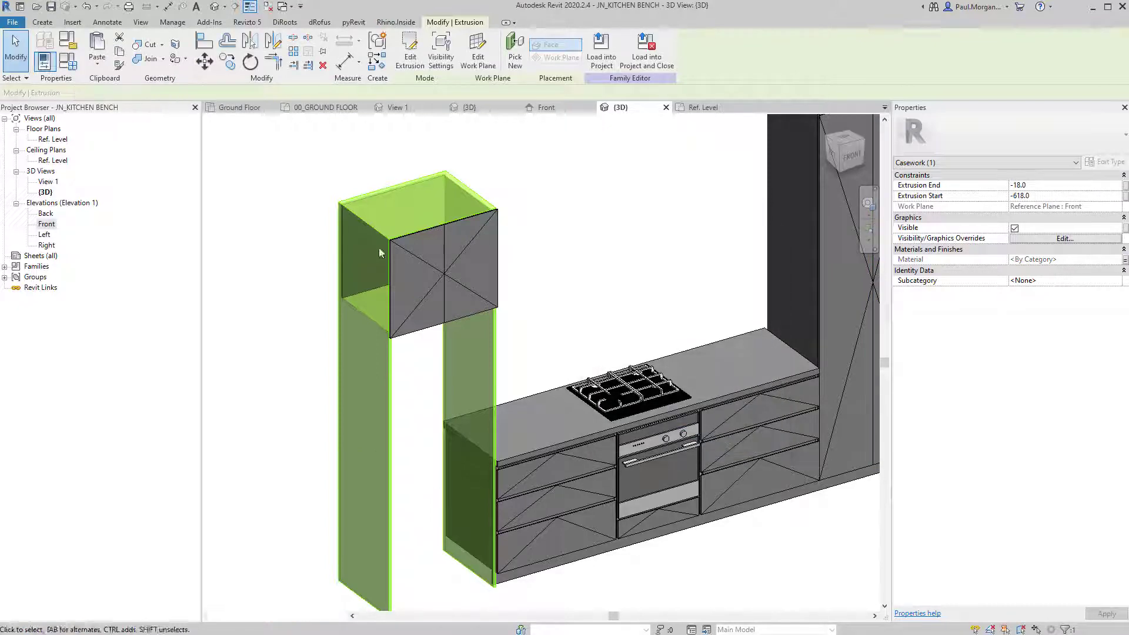
Associate Door 700h's Casework Finish with the family's Casework Finish parameter.
{"action": "left_click", "coordinate": [444, 273]}
{"action": "left_click", "coordinate": [1106, 162]}
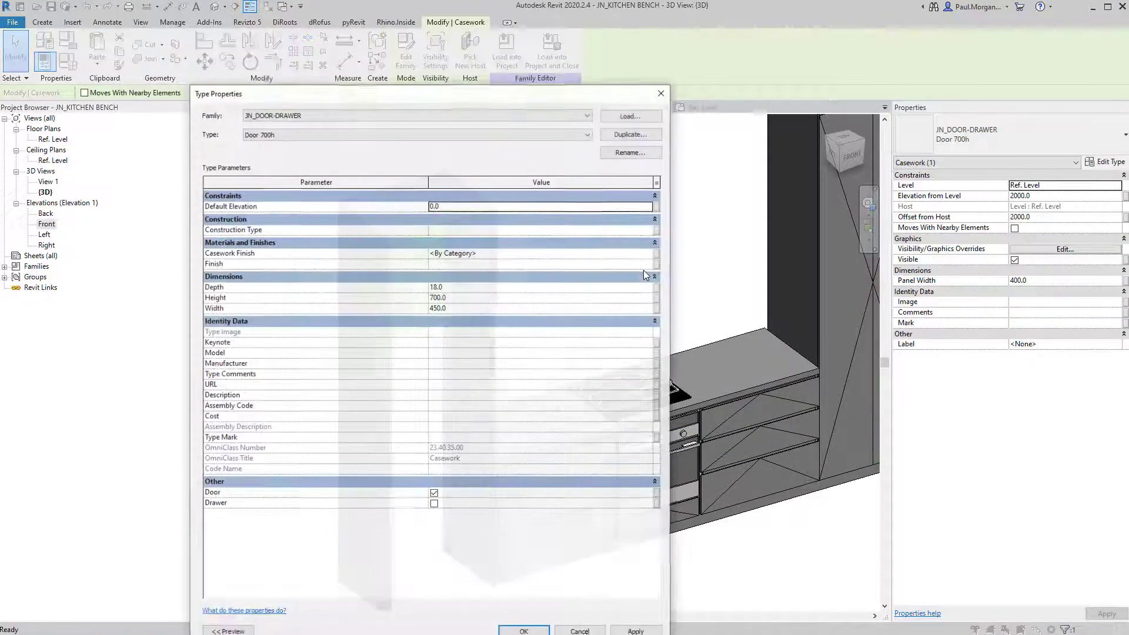
{"action": "left_click", "coordinate": [659, 254]}
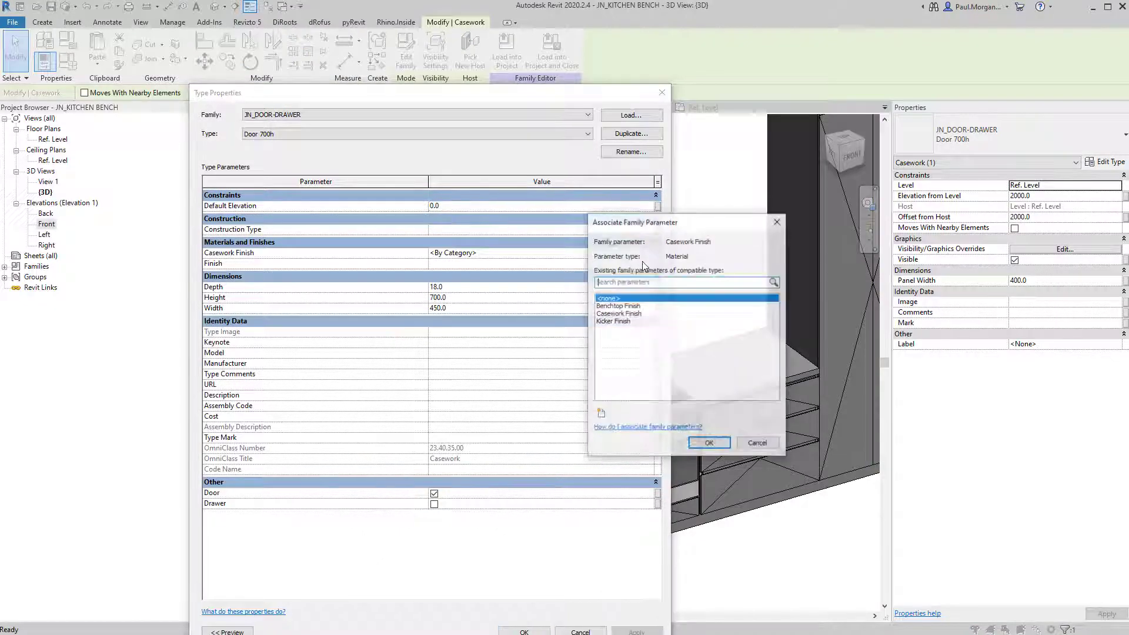
{"action": "left_click", "coordinate": [614, 315]}
{"action": "left_click", "coordinate": [710, 445]}
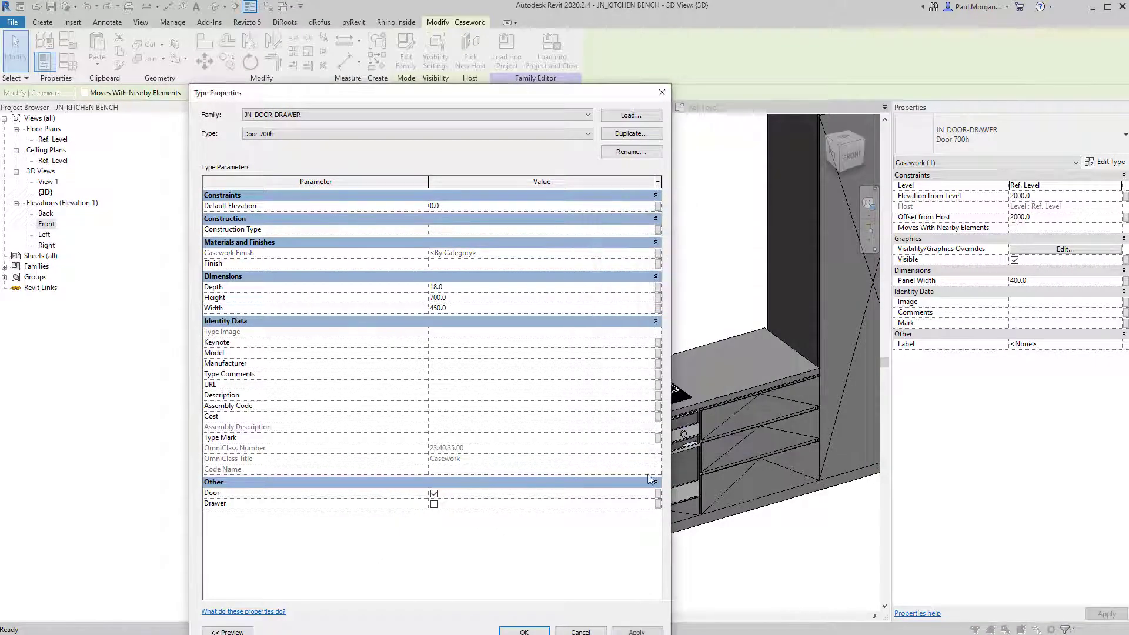
{"action": "left_click", "coordinate": [523, 632]}
{"action": "left_click", "coordinate": [596, 474]}
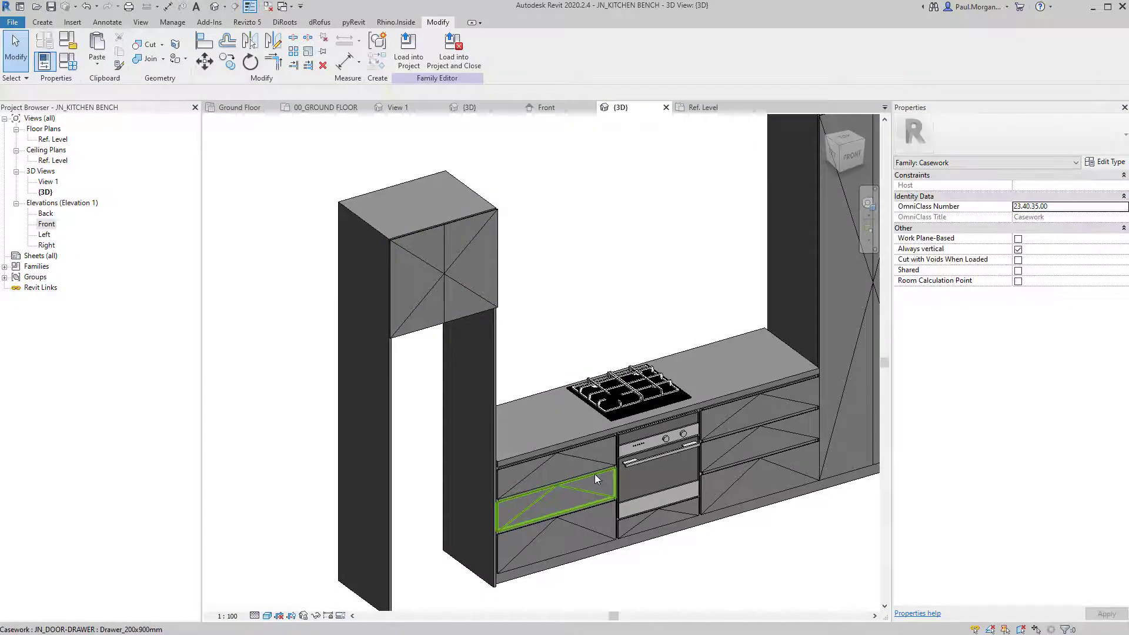
{"action": "left_click", "coordinate": [590, 255]}
{"action": "middle_click_drag", "start_coordinate": [590, 255], "coordinate": [502, 290], "text": "shift"}
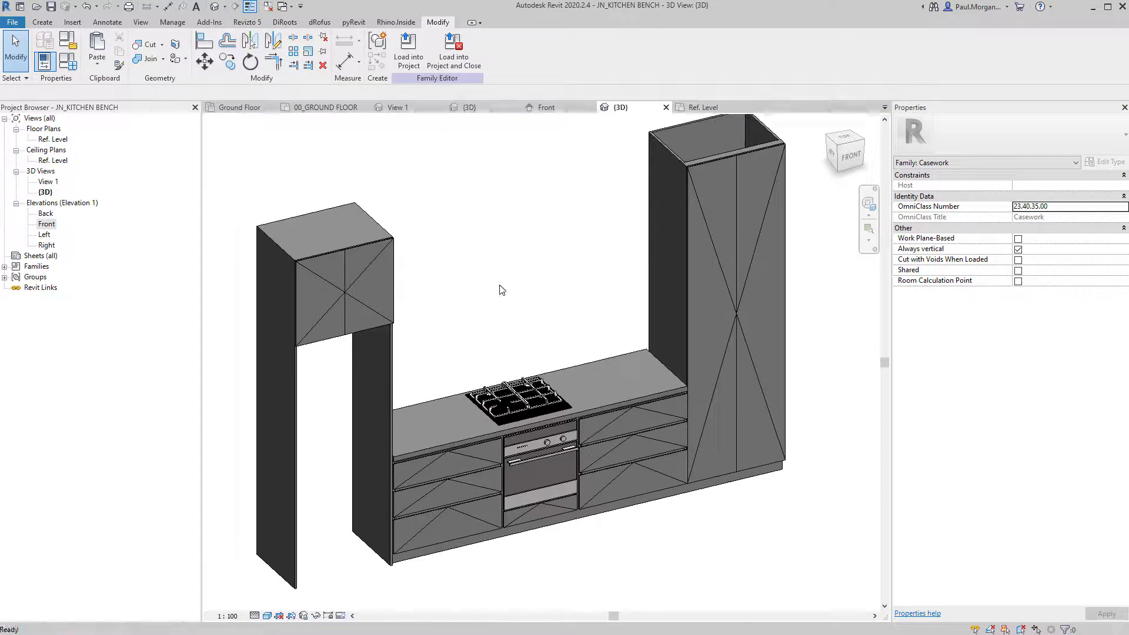
Load JN_KITCHEN BENCH into the Class 10_AT4-Revit Two Storey Dwelling project, overwriting the existing version.
{"action": "left_click", "coordinate": [409, 53]}
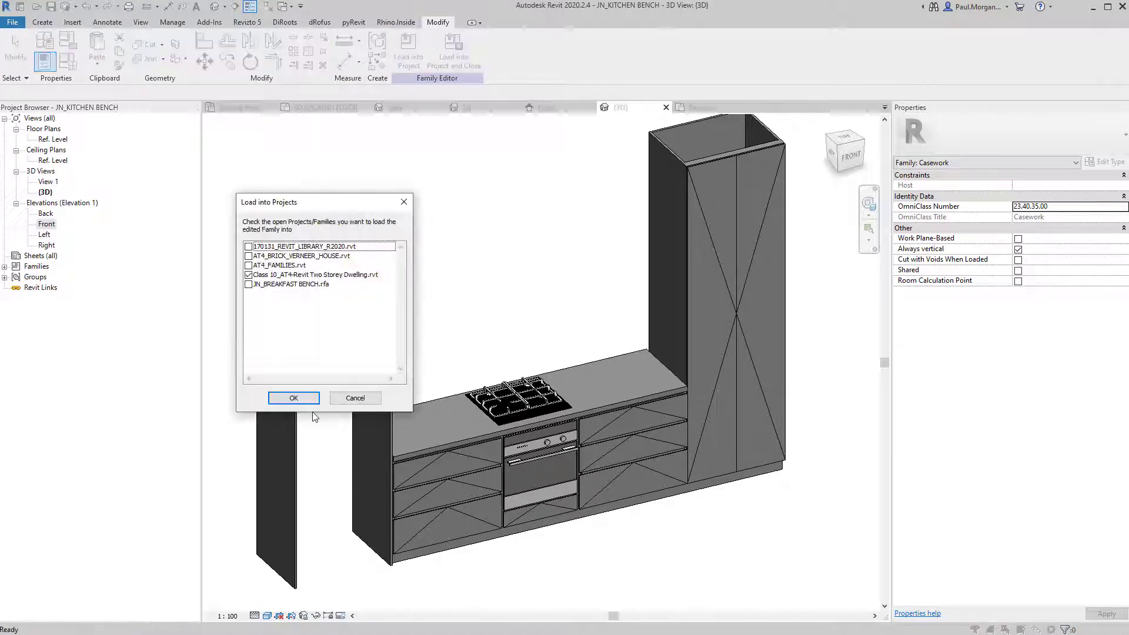
{"action": "left_click", "coordinate": [294, 399]}
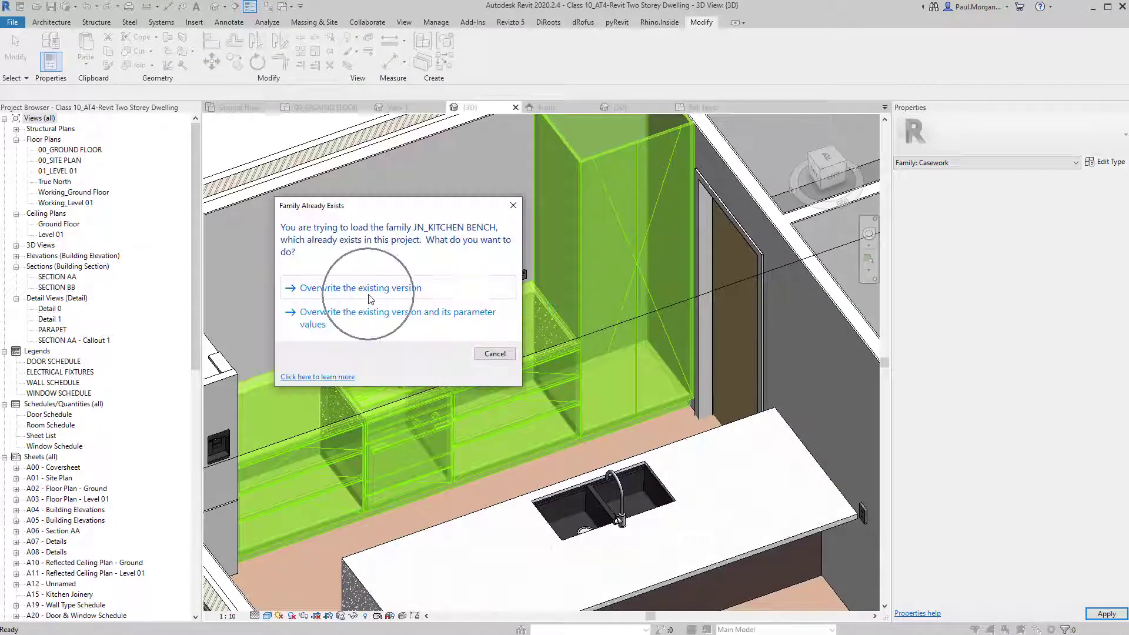
{"action": "left_click", "coordinate": [372, 290]}
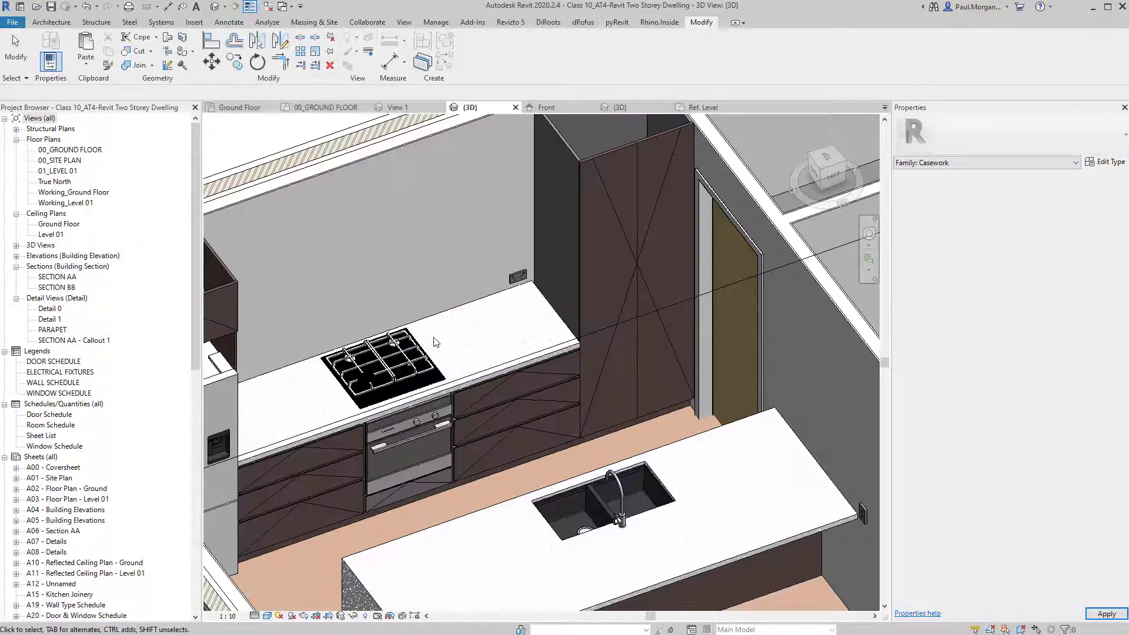
Raise the top of the 3D section box above the kitchen.
{"action": "scroll", "coordinate": [461, 336], "scroll_direction": "down", "scroll_amount": 1}
{"action": "middle_click_drag", "start_coordinate": [399, 382], "coordinate": [510, 389]}
{"action": "middle_click_drag", "start_coordinate": [498, 449], "coordinate": [500, 444], "text": "shift"}
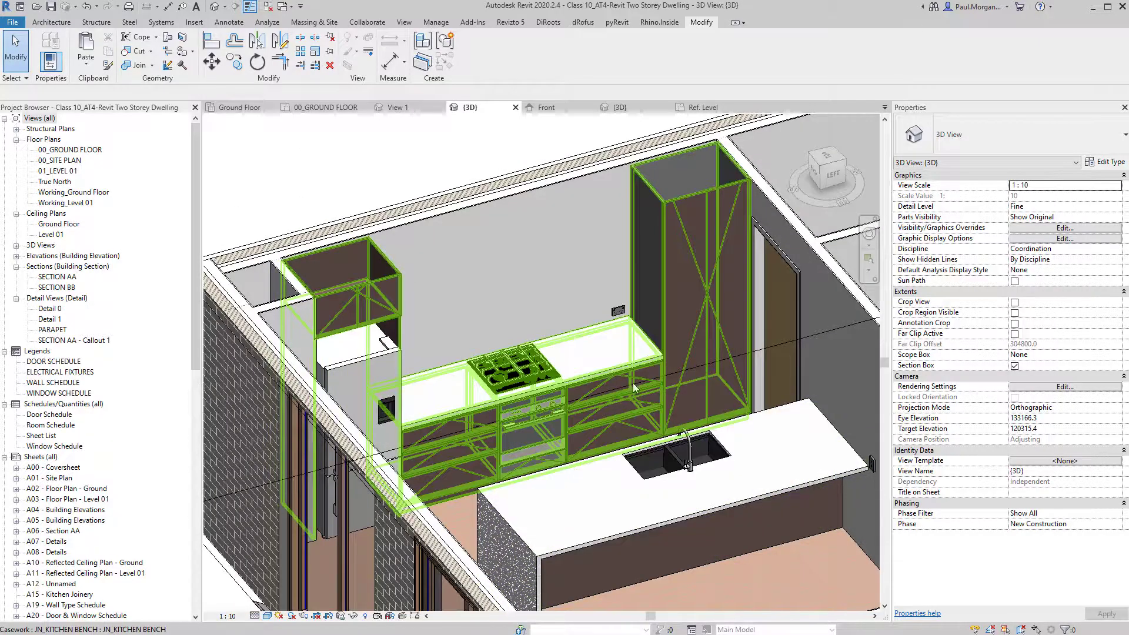
{"action": "left_click", "coordinate": [730, 360]}
{"action": "scroll", "coordinate": [781, 348], "scroll_direction": "down", "scroll_amount": 2}
{"action": "middle_click_drag", "start_coordinate": [781, 348], "coordinate": [623, 406]}
{"action": "left_click_drag", "start_coordinate": [697, 450], "coordinate": [696, 424]}
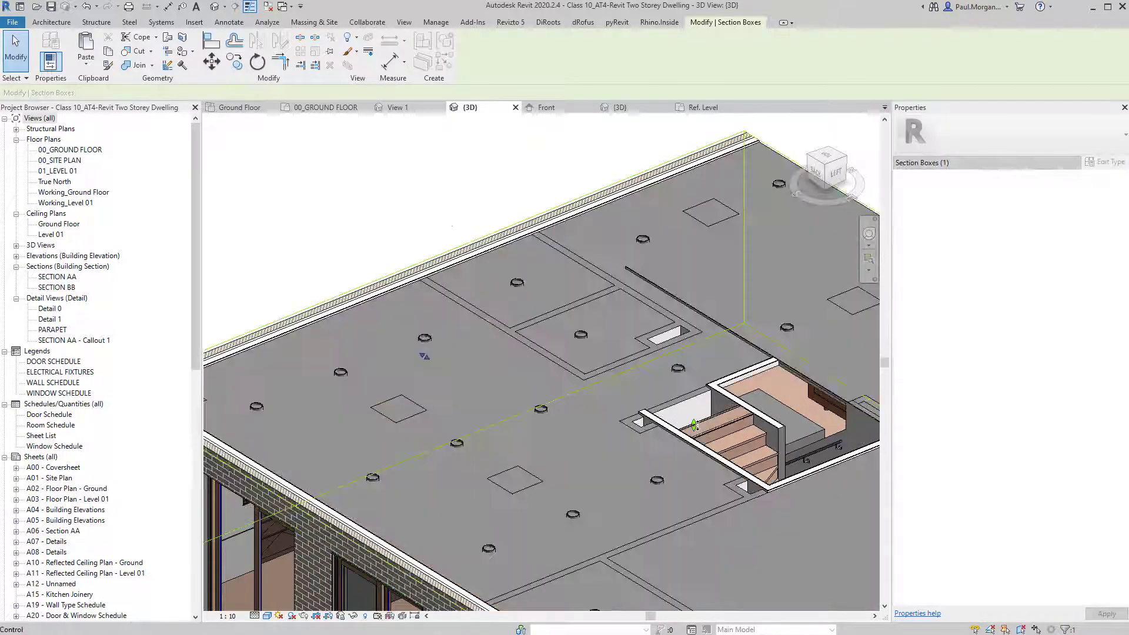
Temporarily hide the ceiling over the kitchen to look down into the room.
{"action": "left_click", "coordinate": [407, 289]}
{"action": "key", "text": "h"}
{"action": "key", "text": "h"}
{"action": "mouse_move", "coordinate": [422, 386]}
{"action": "middle_mouse_down"}
{"action": "mouse_move", "coordinate": [577, 351]}
{"action": "mouse_move", "coordinate": [417, 406]}
{"action": "middle_mouse_up"}
{"action": "scroll", "coordinate": [478, 309], "scroll_direction": "up", "scroll_amount": 5}
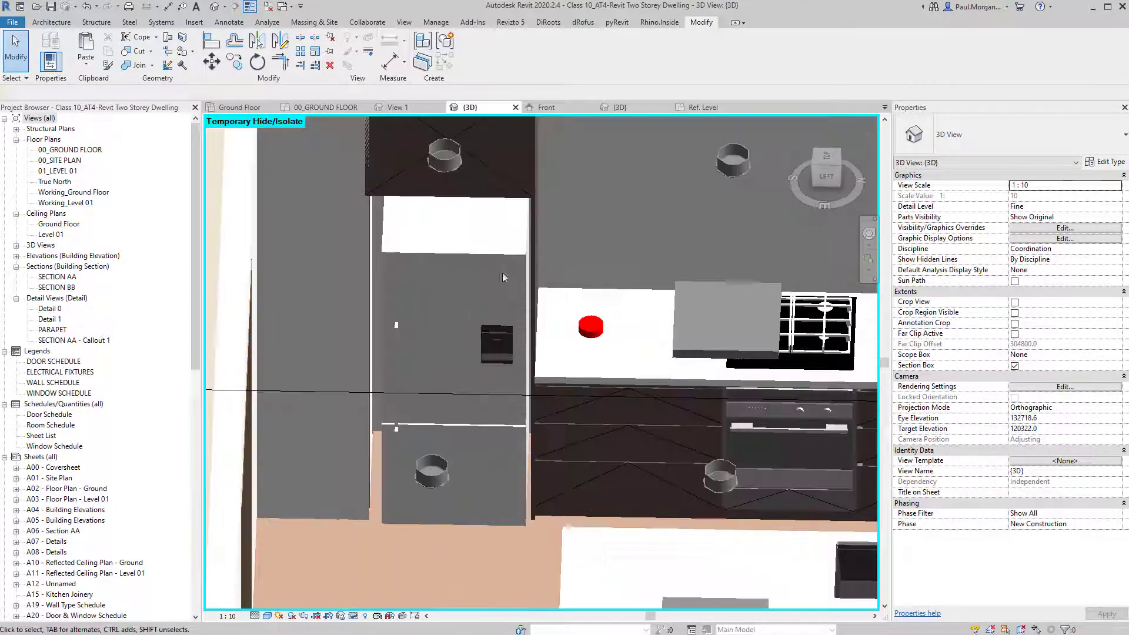
Drag the section box face in to crop the view to the kitchen side.
{"action": "left_click", "coordinate": [511, 254]}
{"action": "middle_click_drag", "start_coordinate": [512, 255], "coordinate": [535, 319], "text": "shift"}
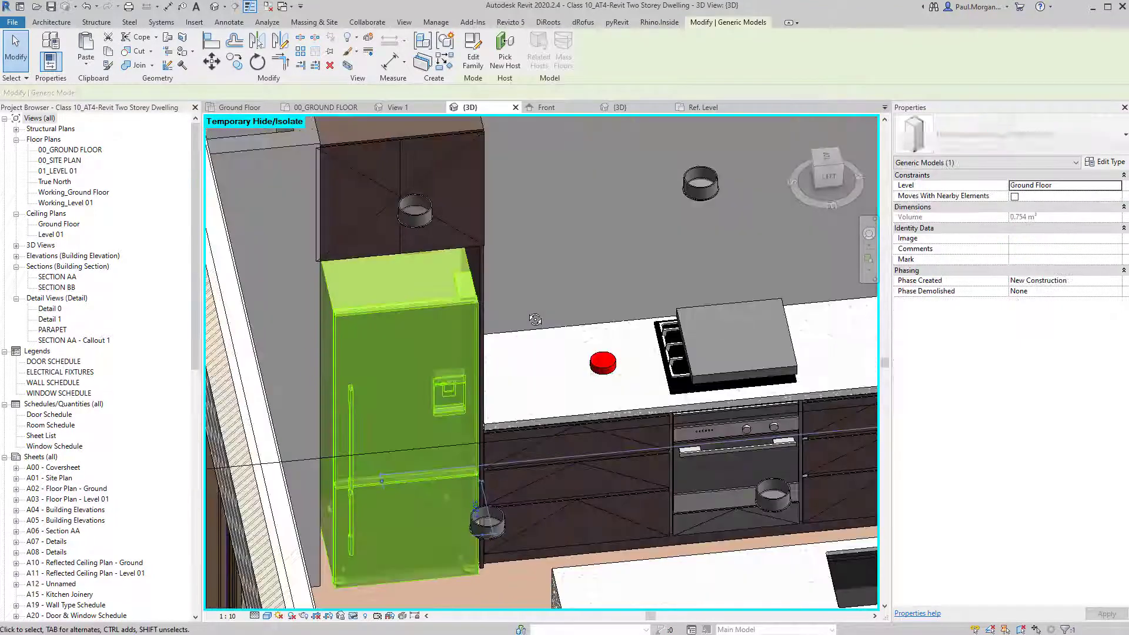
{"action": "key", "text": "Escape"}
{"action": "scroll", "coordinate": [504, 299], "scroll_direction": "down", "scroll_amount": 8}
{"action": "scroll", "coordinate": [531, 343], "scroll_direction": "down", "scroll_amount": 3}
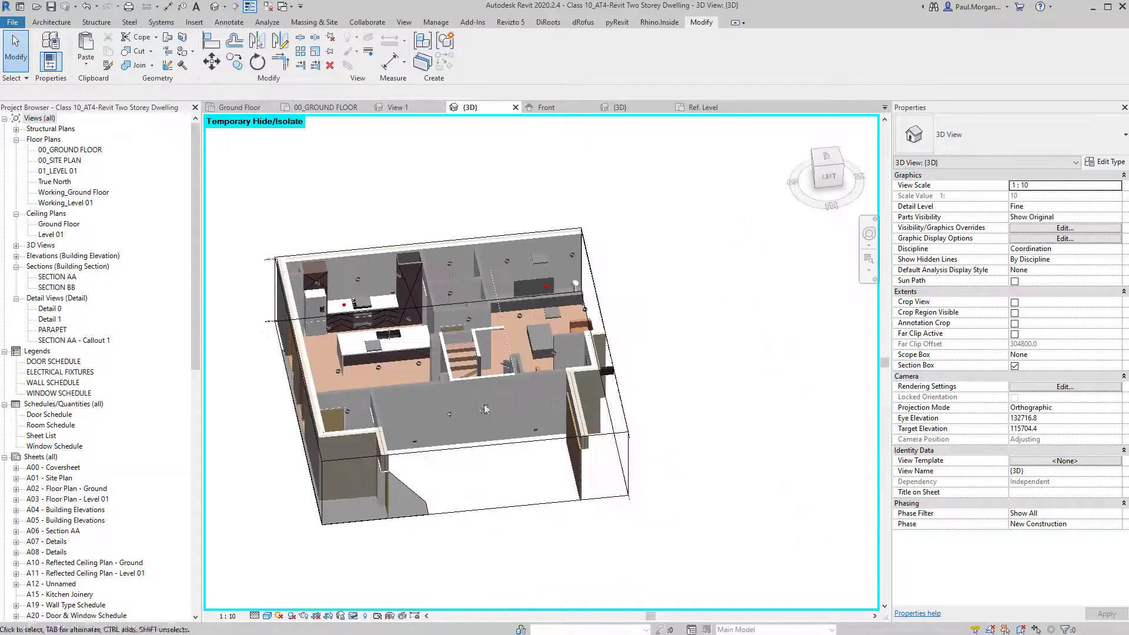
{"action": "middle_click_drag", "start_coordinate": [531, 343], "coordinate": [578, 384], "text": "shift"}
{"action": "left_click", "coordinate": [578, 384]}
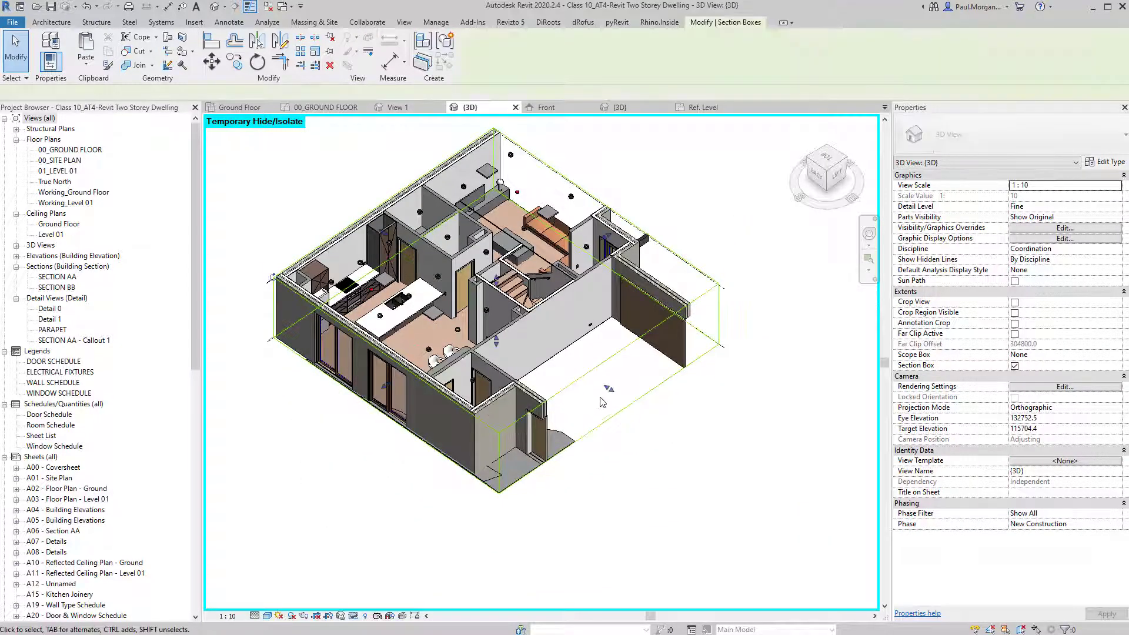
{"action": "left_click_drag", "start_coordinate": [485, 318], "coordinate": [434, 306]}
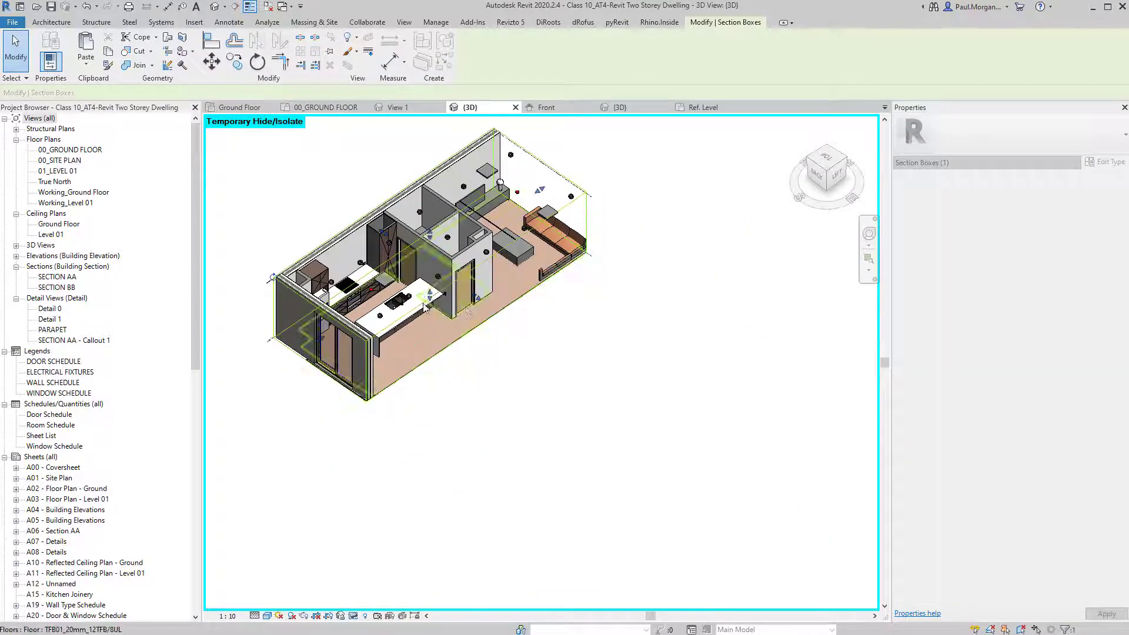
Orbit around the cropped kitchen and select the fridge beside the bench.
{"action": "scroll", "coordinate": [430, 303], "scroll_direction": "up", "scroll_amount": 5}
{"action": "middle_click_drag", "start_coordinate": [432, 303], "coordinate": [527, 414]}
{"action": "middle_click_drag", "start_coordinate": [526, 415], "coordinate": [379, 190], "text": "shift"}
{"action": "scroll", "coordinate": [365, 320], "scroll_direction": "up", "scroll_amount": 4}
{"action": "left_click", "coordinate": [366, 304]}
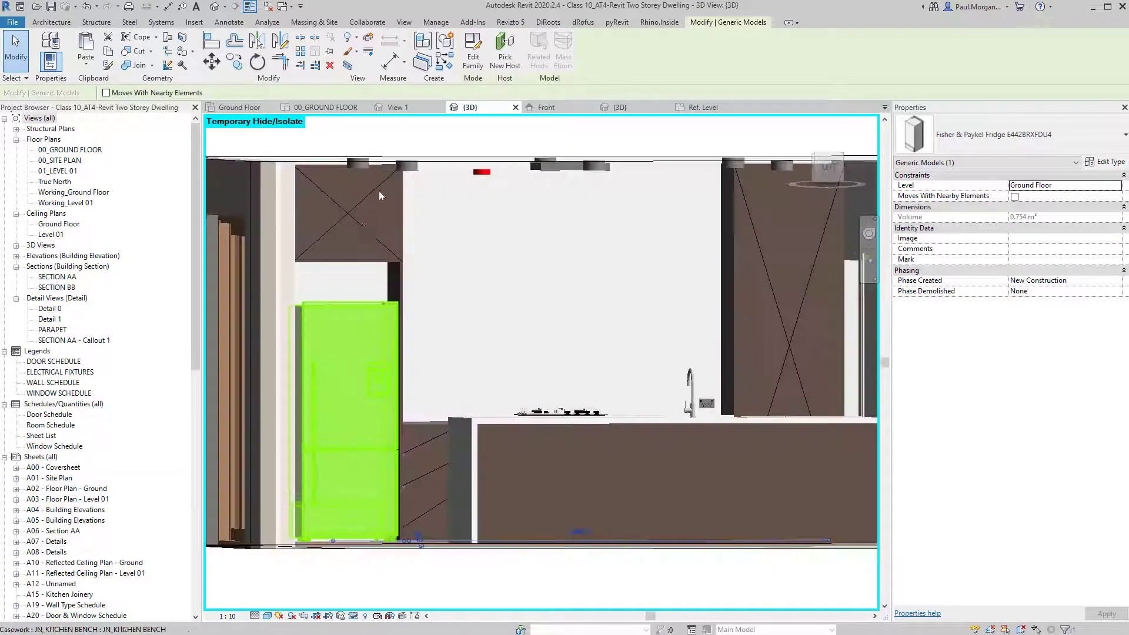
{"action": "middle_click_drag", "start_coordinate": [473, 298], "coordinate": [494, 339], "text": "shift"}
{"action": "middle_click_drag", "start_coordinate": [367, 263], "coordinate": [541, 376], "text": "shift"}
{"action": "scroll", "coordinate": [305, 237], "scroll_direction": "up", "scroll_amount": 2}
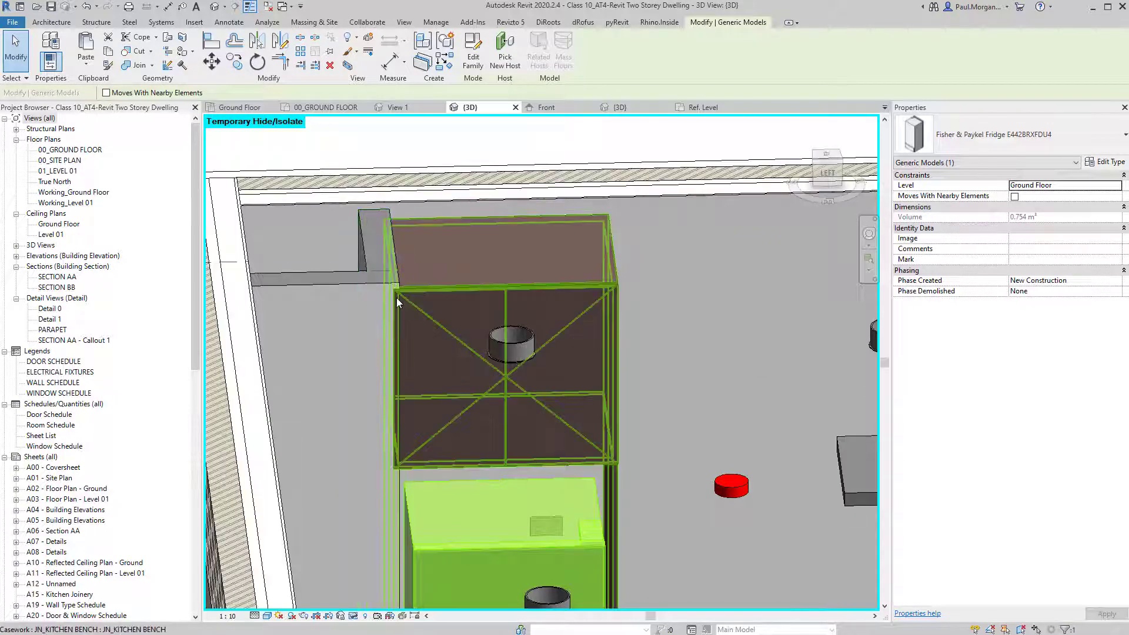
{"action": "left_click", "coordinate": [365, 237]}
{"action": "key", "text": "Escape"}
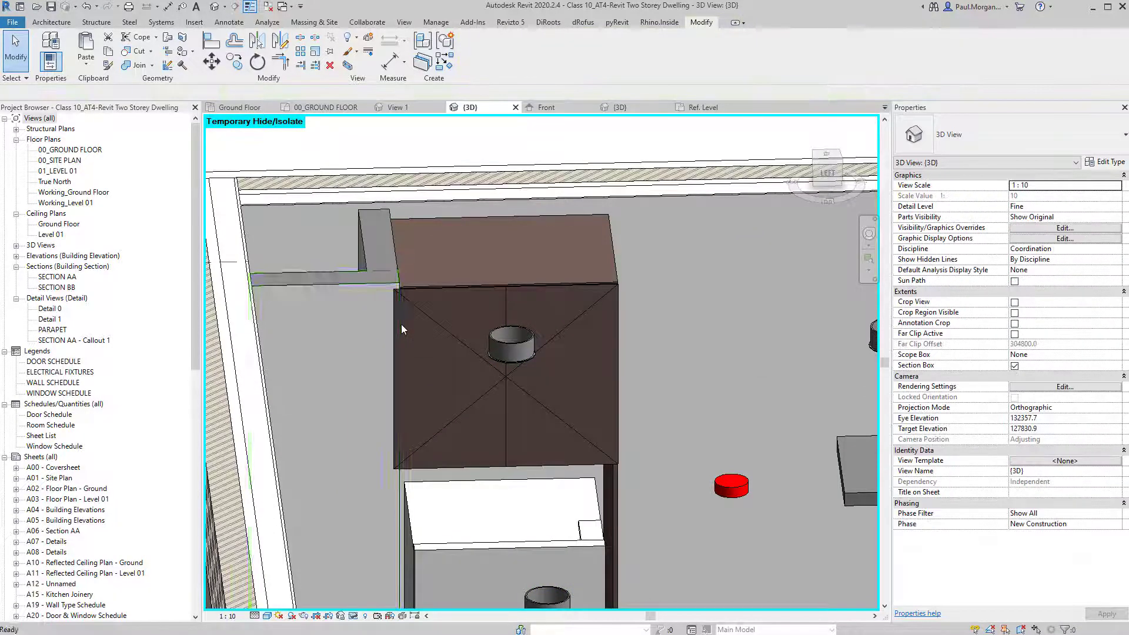
{"action": "scroll", "coordinate": [425, 312], "scroll_direction": "down", "scroll_amount": 2}
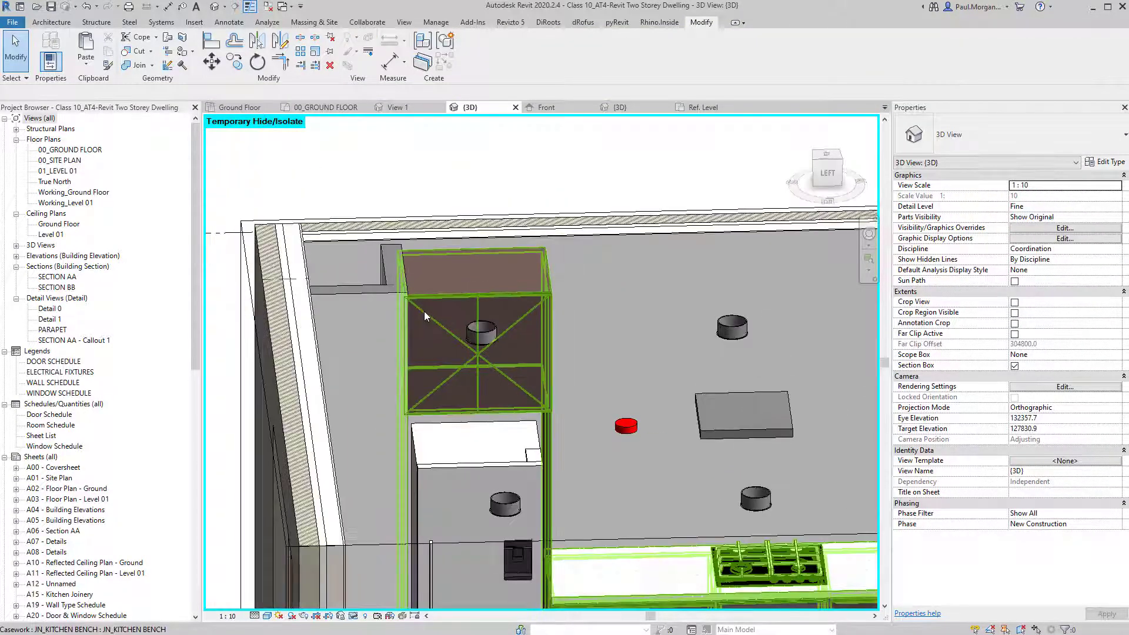
{"action": "key", "text": "a"}
{"action": "key", "text": "l"}
{"action": "scroll", "coordinate": [424, 312], "scroll_direction": "up", "scroll_amount": 3}
{"action": "scroll", "coordinate": [424, 310], "scroll_direction": "up", "scroll_amount": 2}
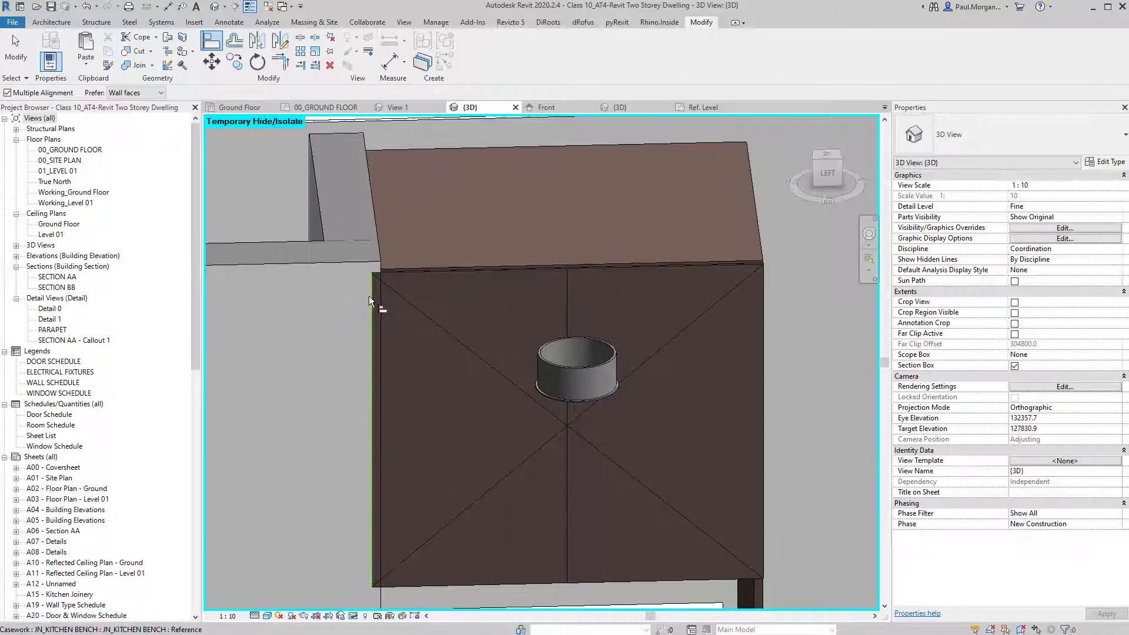
{"action": "left_click", "coordinate": [369, 297]}
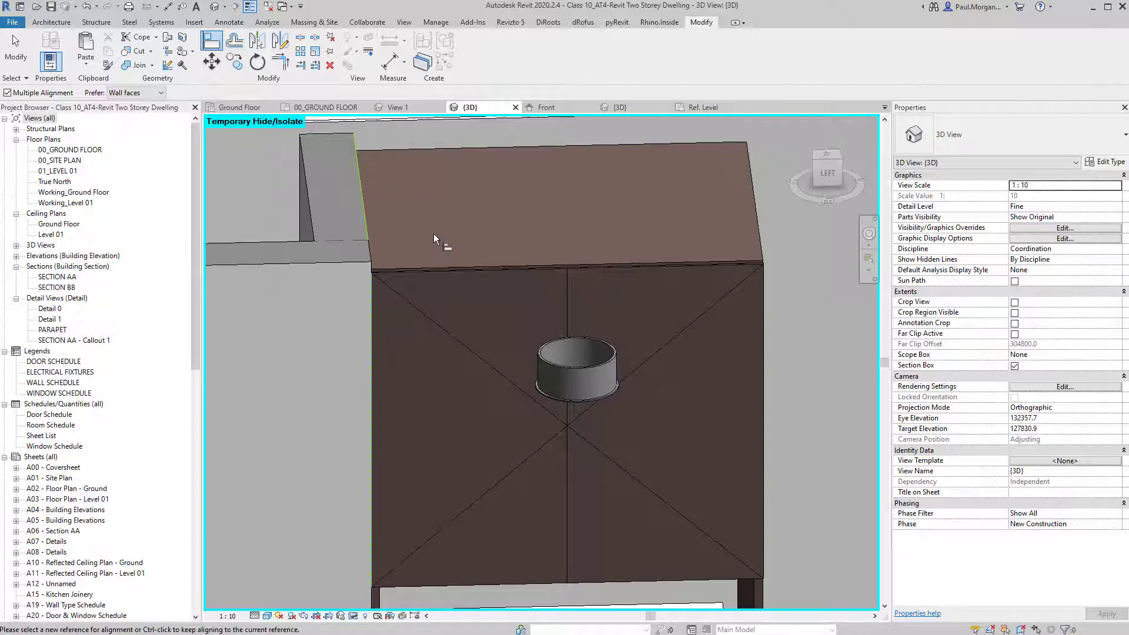
{"action": "key", "text": "Escape"}
{"action": "key", "text": "Escape"}
{"action": "scroll", "coordinate": [433, 236], "scroll_direction": "down", "scroll_amount": 4}
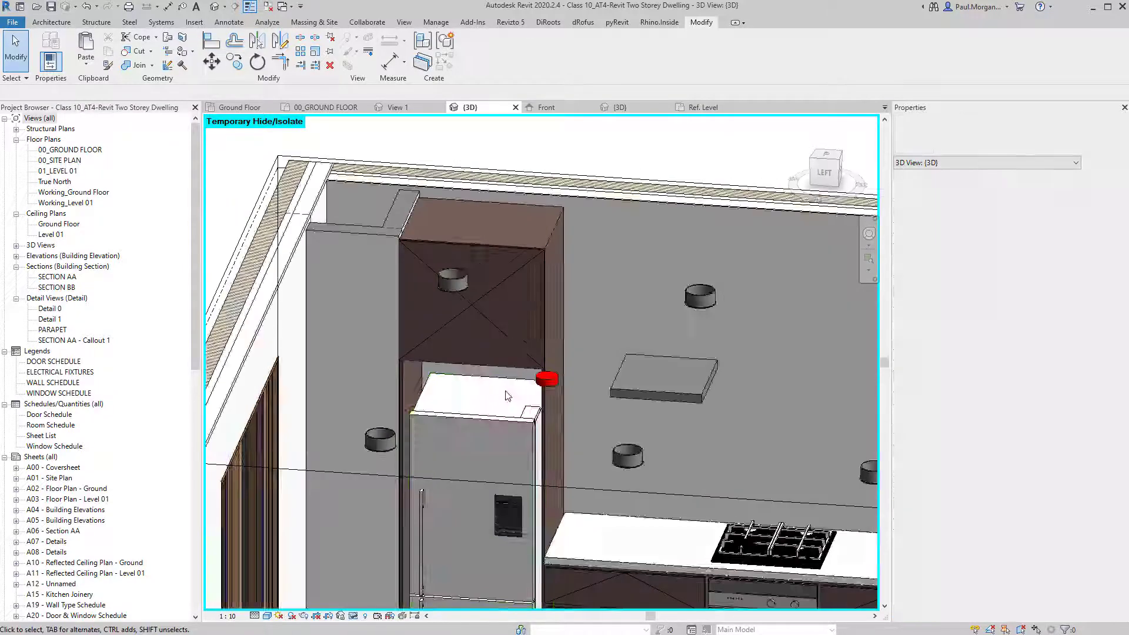
{"action": "scroll", "coordinate": [508, 396], "scroll_direction": "down", "scroll_amount": 2}
{"action": "middle_click_drag", "start_coordinate": [508, 396], "coordinate": [676, 272], "text": "shift"}
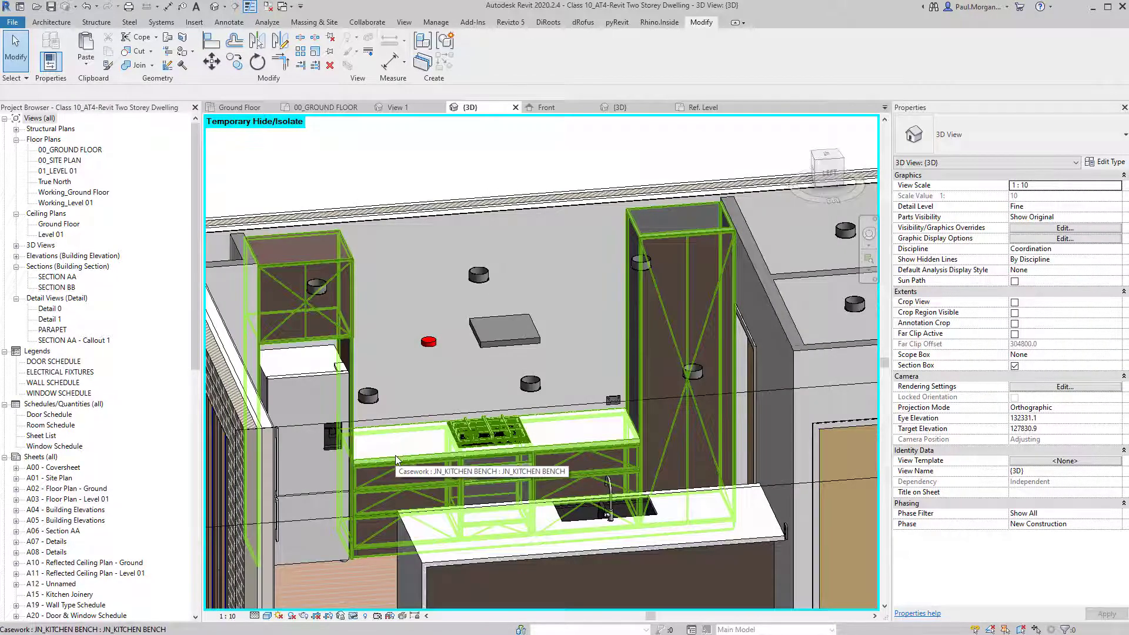
{"action": "middle_click_drag", "start_coordinate": [365, 439], "coordinate": [341, 547], "text": "shift"}
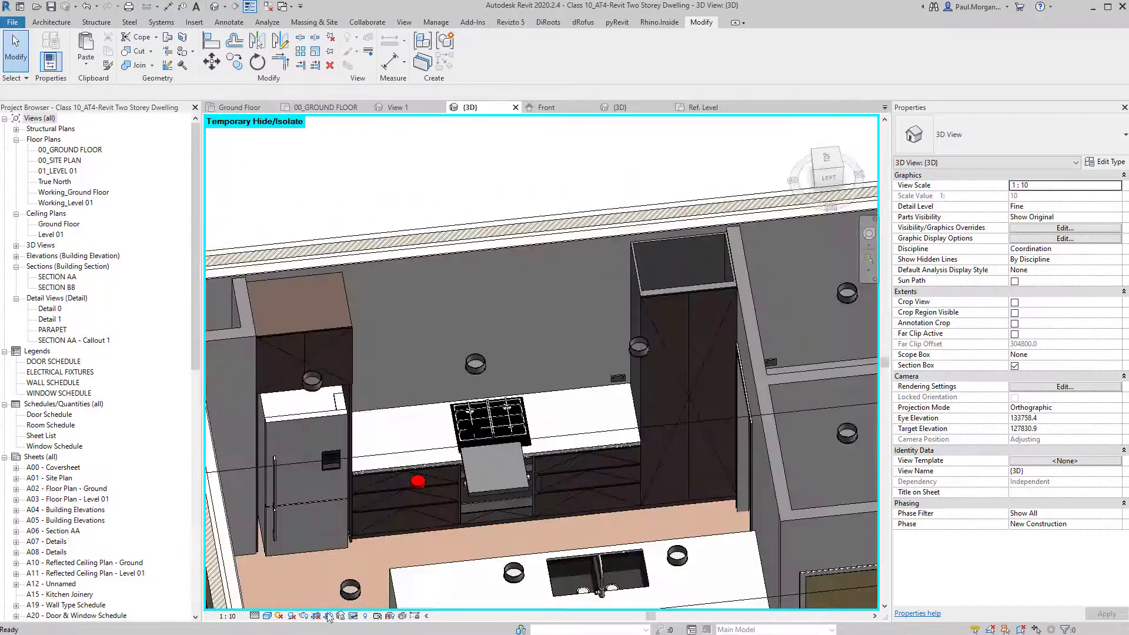
{"action": "middle_click_drag", "start_coordinate": [328, 617], "coordinate": [362, 487], "text": "shift"}
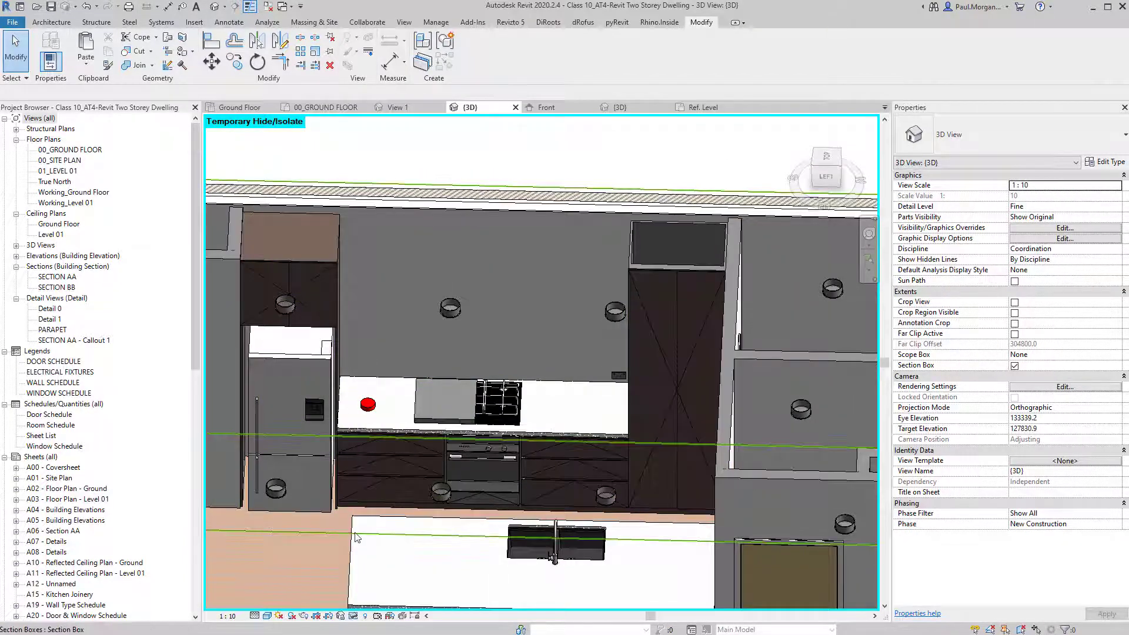
{"action": "middle_click_drag", "start_coordinate": [329, 465], "coordinate": [588, 341], "text": "shift"}
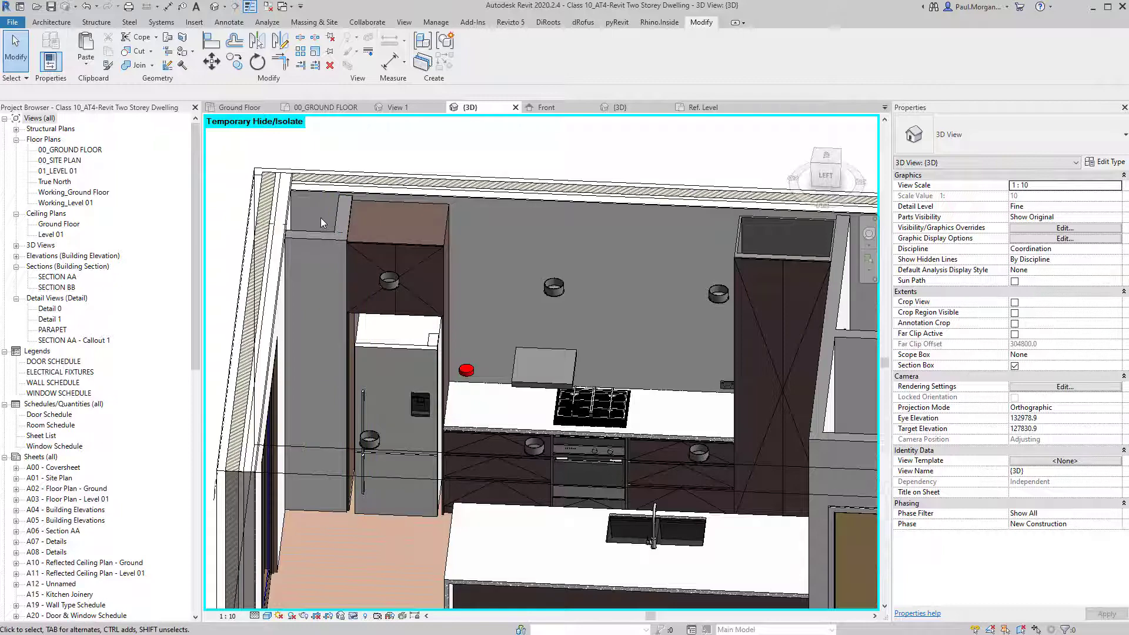
{"action": "middle_click_drag", "start_coordinate": [554, 386], "coordinate": [361, 330], "text": "shift"}
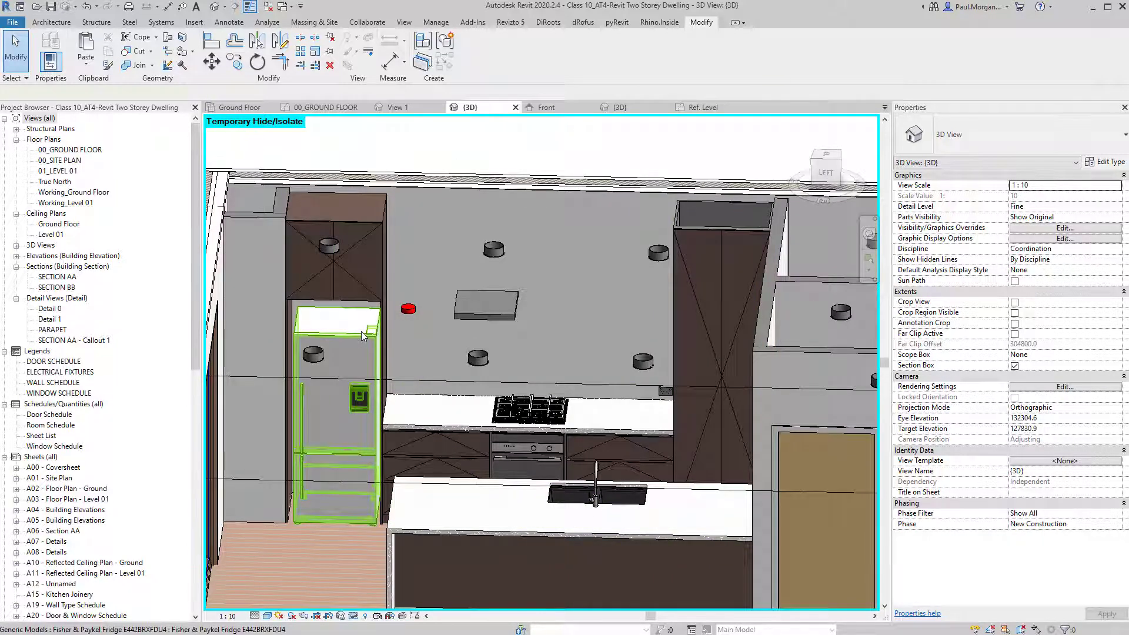
Temporarily hide the fridge beside the bench.
{"action": "left_click", "coordinate": [361, 330]}
{"action": "scroll", "coordinate": [362, 365], "scroll_direction": "up", "scroll_amount": 4}
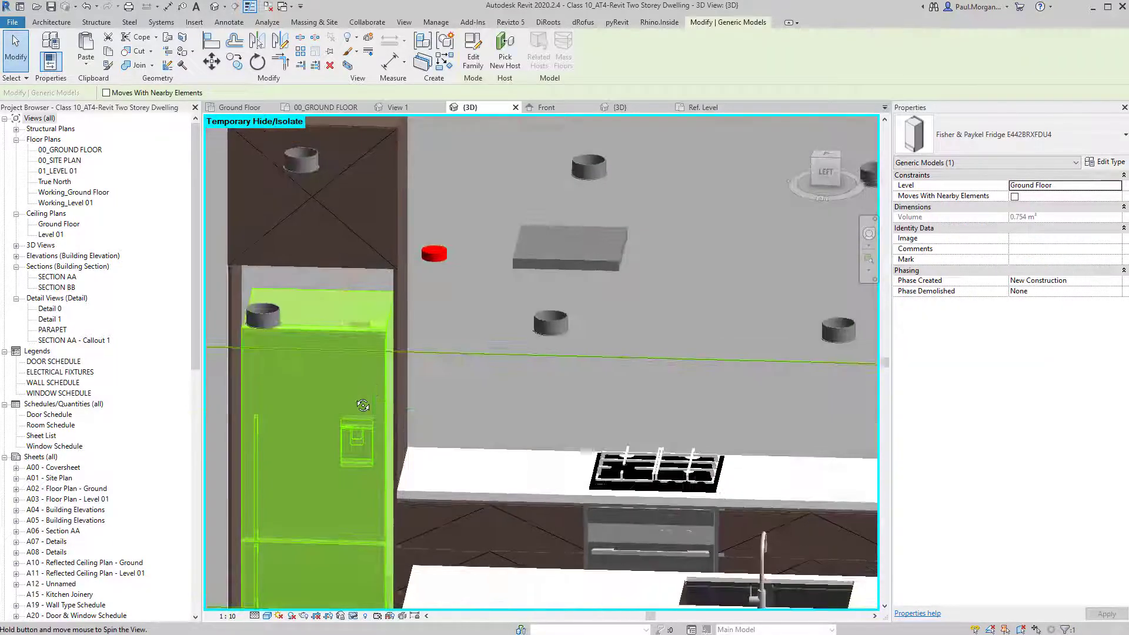
{"action": "middle_click_drag", "start_coordinate": [363, 405], "coordinate": [351, 321], "text": "shift"}
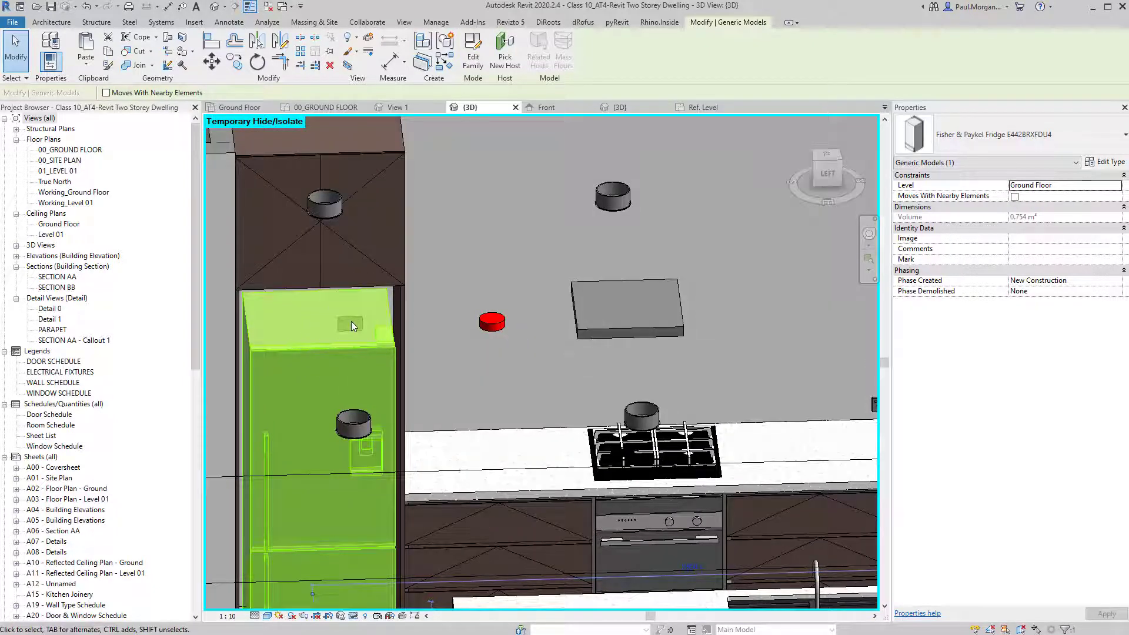
{"action": "key", "text": "h"}
{"action": "key", "text": "h"}
Copy the double power outlet to the wall under the rangehood.
{"action": "left_click", "coordinate": [351, 324]}
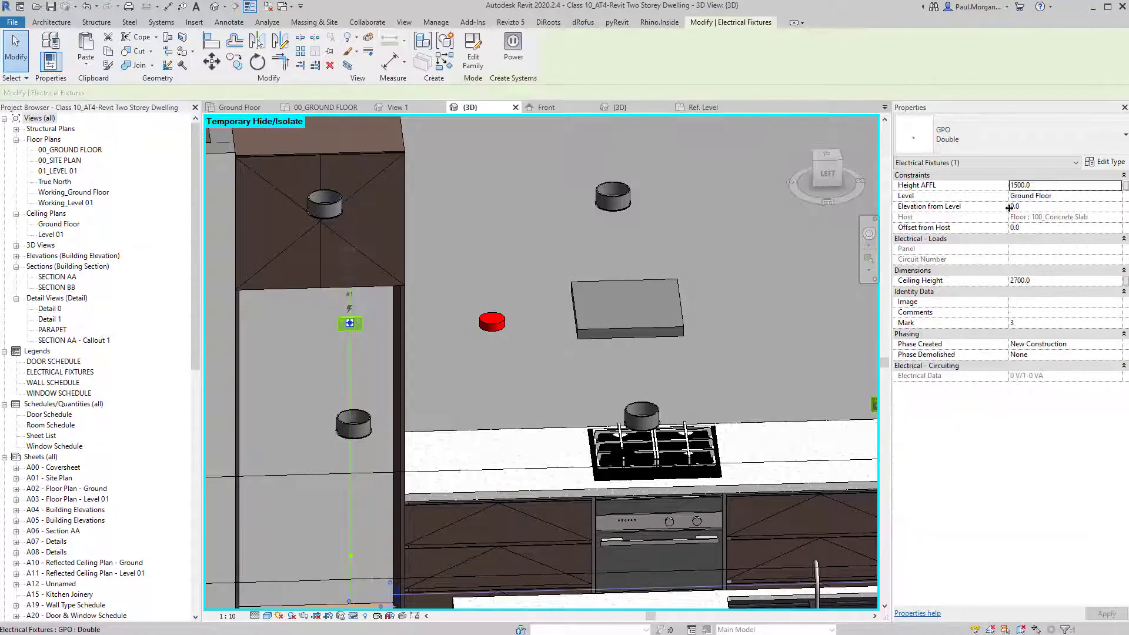
{"action": "scroll", "coordinate": [353, 415], "scroll_direction": "down", "scroll_amount": 1}
{"action": "middle_click_drag", "start_coordinate": [454, 481], "coordinate": [492, 471], "text": "shift"}
{"action": "left_click", "coordinate": [759, 414]}
{"action": "middle_click_drag", "start_coordinate": [758, 413], "coordinate": [612, 444], "text": "shift"}
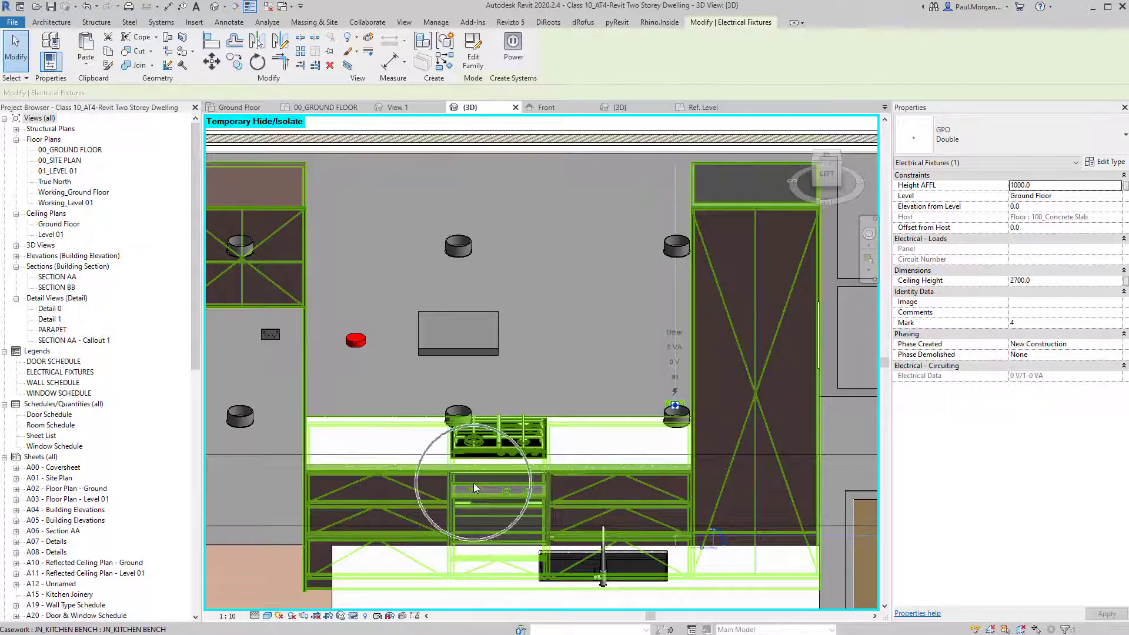
{"action": "middle_click_drag", "start_coordinate": [474, 482], "coordinate": [585, 449], "text": "shift"}
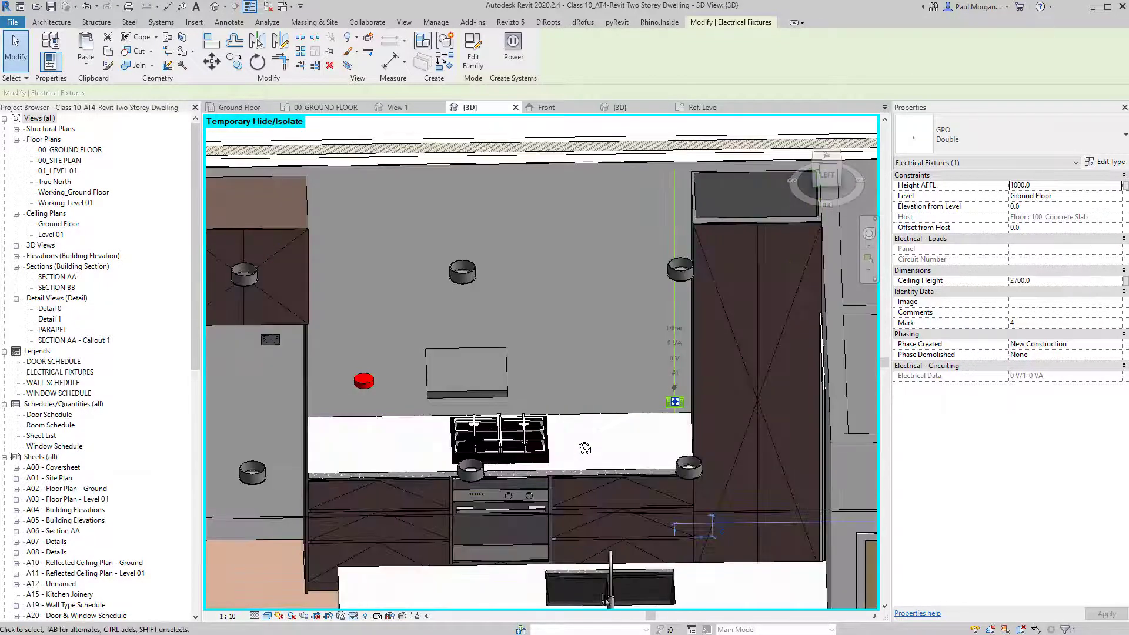
{"action": "key", "text": "c"}
{"action": "key", "text": "o"}
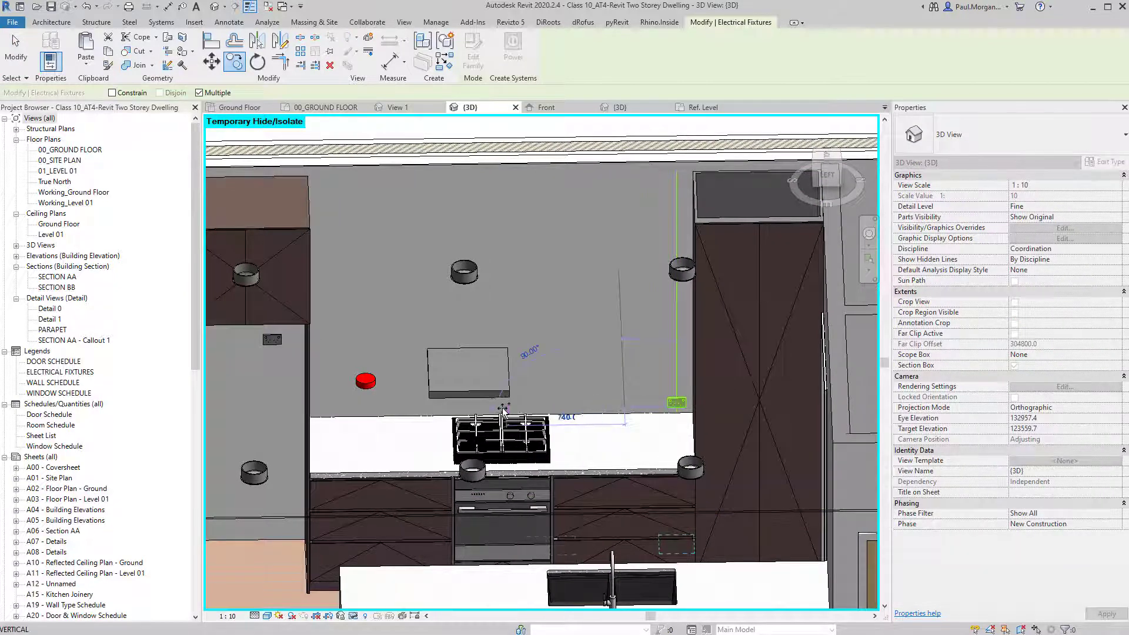
{"action": "left_click", "coordinate": [478, 410]}
{"action": "key", "text": "Escape"}
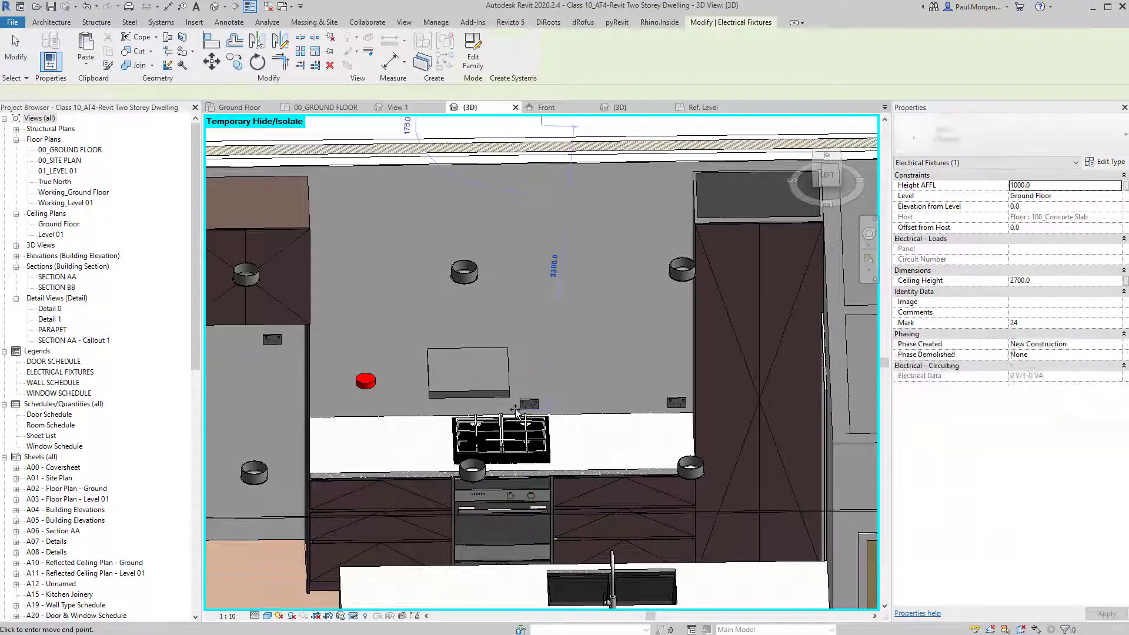
{"action": "key", "text": "Escape"}
Copy another outlet along the splashback under the rangehood.
{"action": "key", "text": "c"}
{"action": "key", "text": "o"}
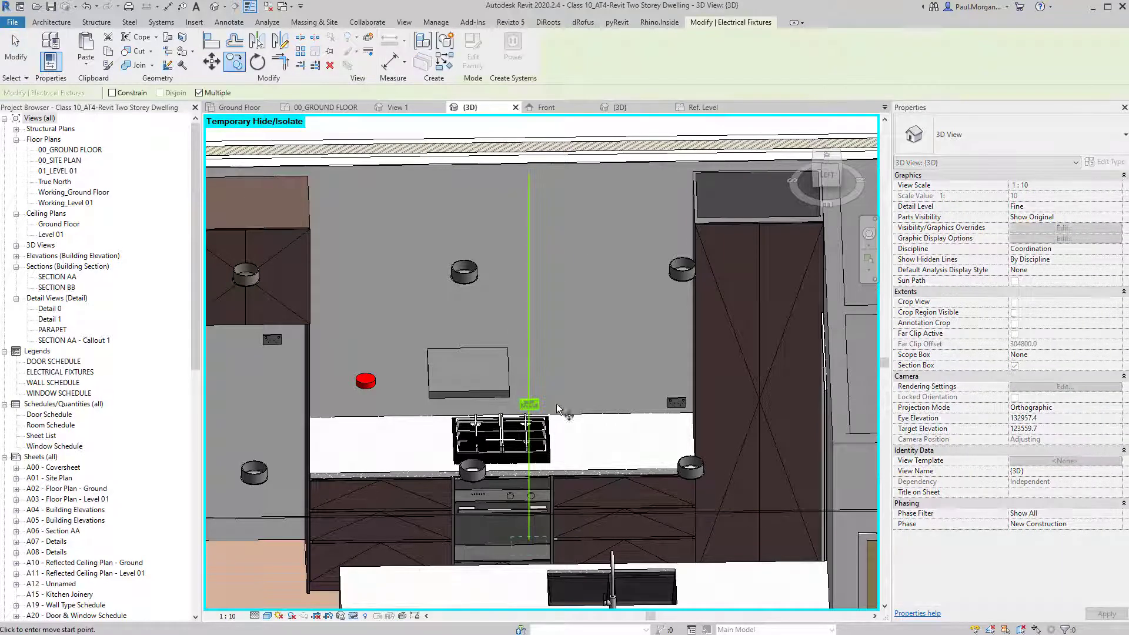
{"action": "left_click", "coordinate": [560, 407]}
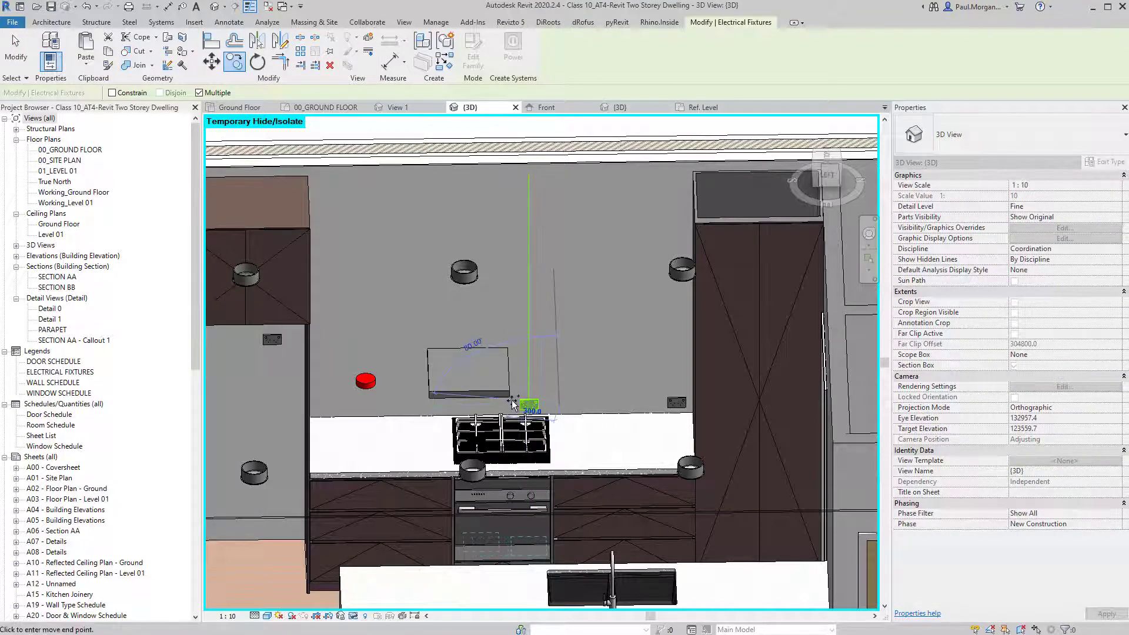
{"action": "left_click", "coordinate": [510, 405]}
{"action": "key", "text": "Escape"}
Temporarily hide the kitchen bench, then reset all temporarily hidden elements (HR).
{"action": "middle_click_drag", "start_coordinate": [537, 416], "coordinate": [583, 400], "text": "shift"}
{"action": "left_click", "coordinate": [531, 419]}
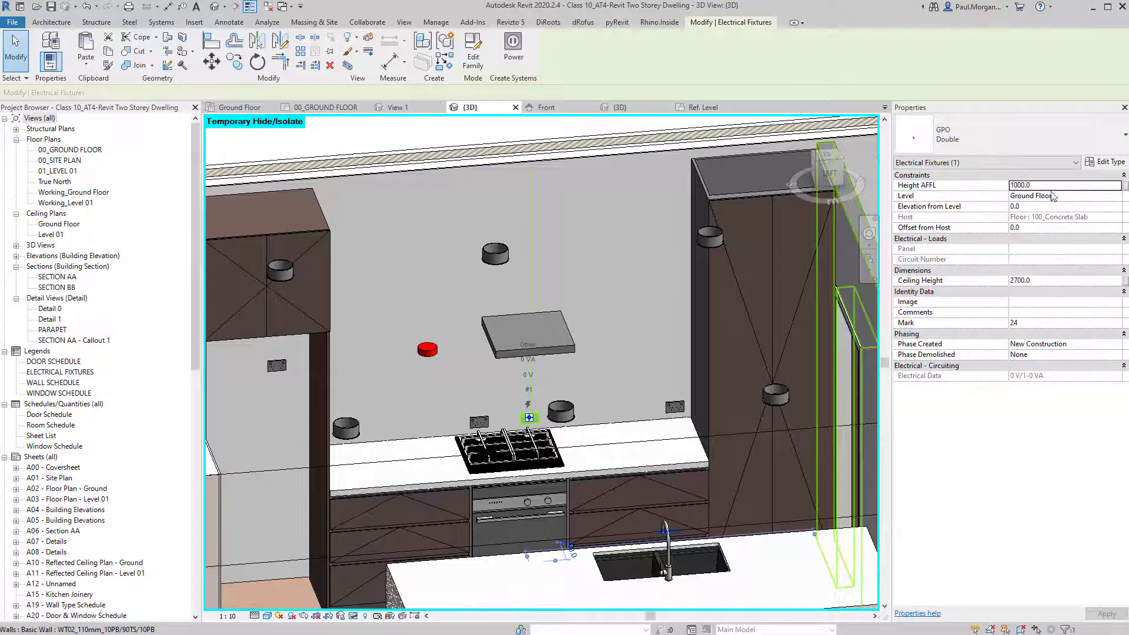
{"action": "left_click", "coordinate": [1057, 186]}
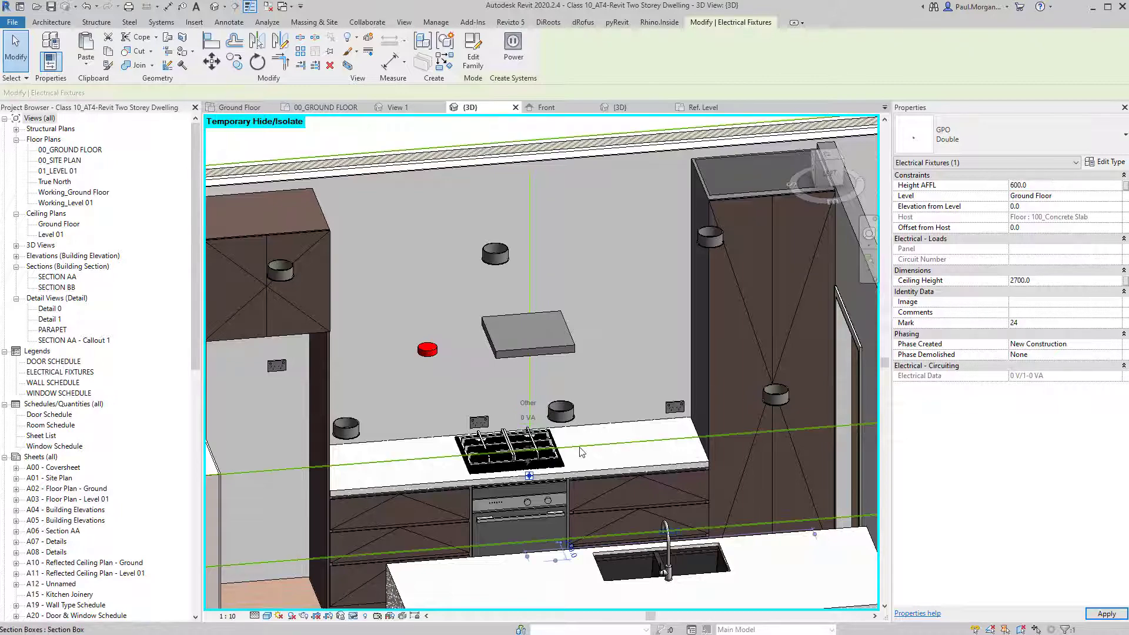
{"action": "left_click", "coordinate": [539, 517]}
{"action": "mouse_move", "coordinate": [541, 515]}
{"action": "middle_mouse_down", "text": "shift"}
{"action": "mouse_move", "coordinate": [528, 507]}
{"action": "mouse_move", "coordinate": [542, 504]}
{"action": "middle_mouse_up", "text": "shift"}
{"action": "key", "text": "h"}
{"action": "key", "text": "h"}
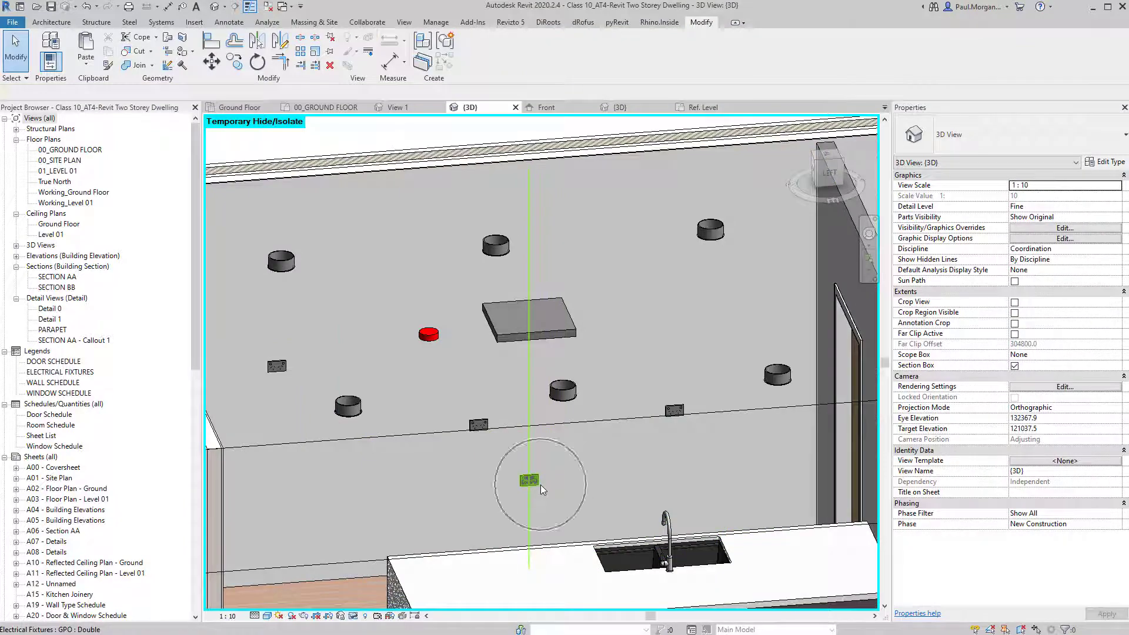
{"action": "key", "text": "h"}
{"action": "key", "text": "r"}
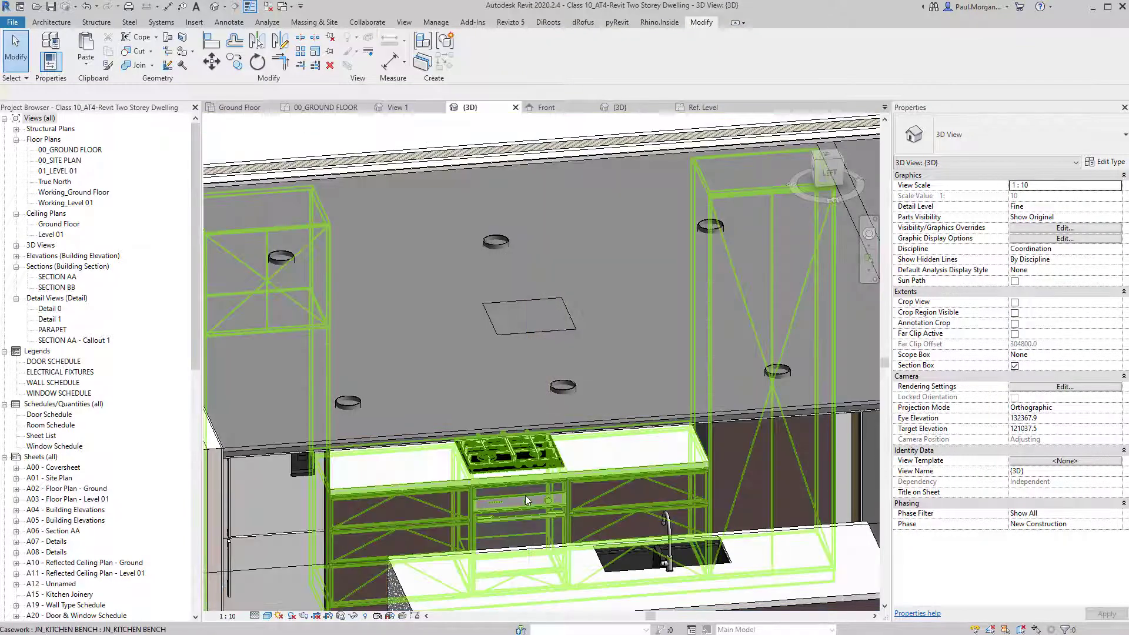
Raise the Height AFFL of the outlet above the cooktop beyond 1000 and apply.
{"action": "middle_click_drag", "start_coordinate": [534, 471], "coordinate": [504, 410], "text": "shift"}
{"action": "left_click", "coordinate": [486, 437]}
{"action": "scroll", "coordinate": [486, 440], "scroll_direction": "up", "scroll_amount": 3}
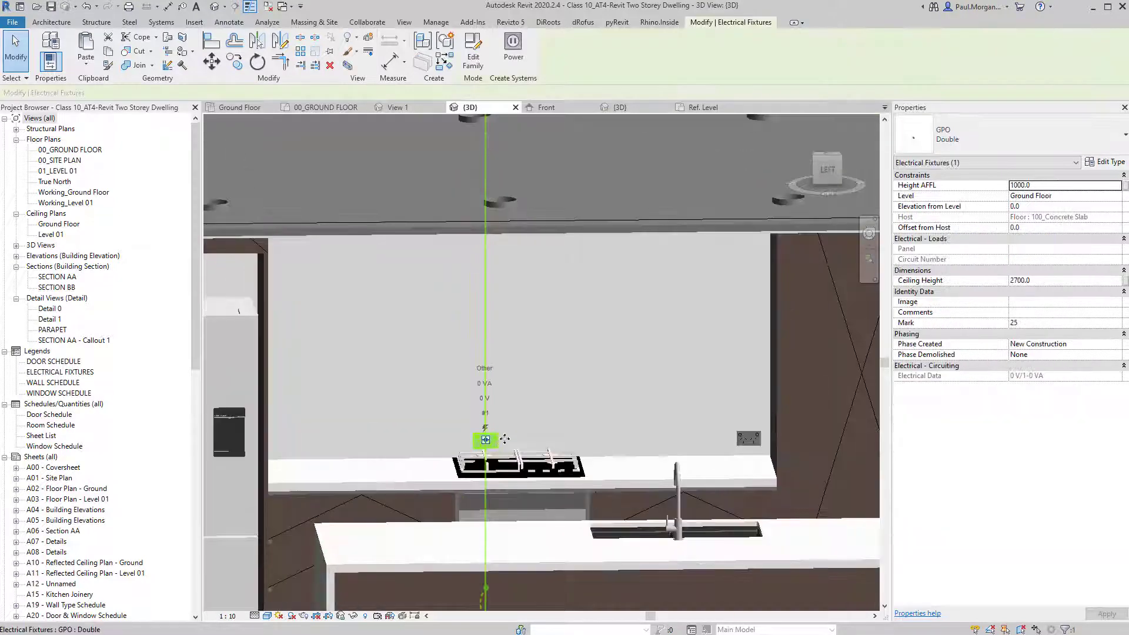
{"action": "left_click", "coordinate": [1068, 186]}
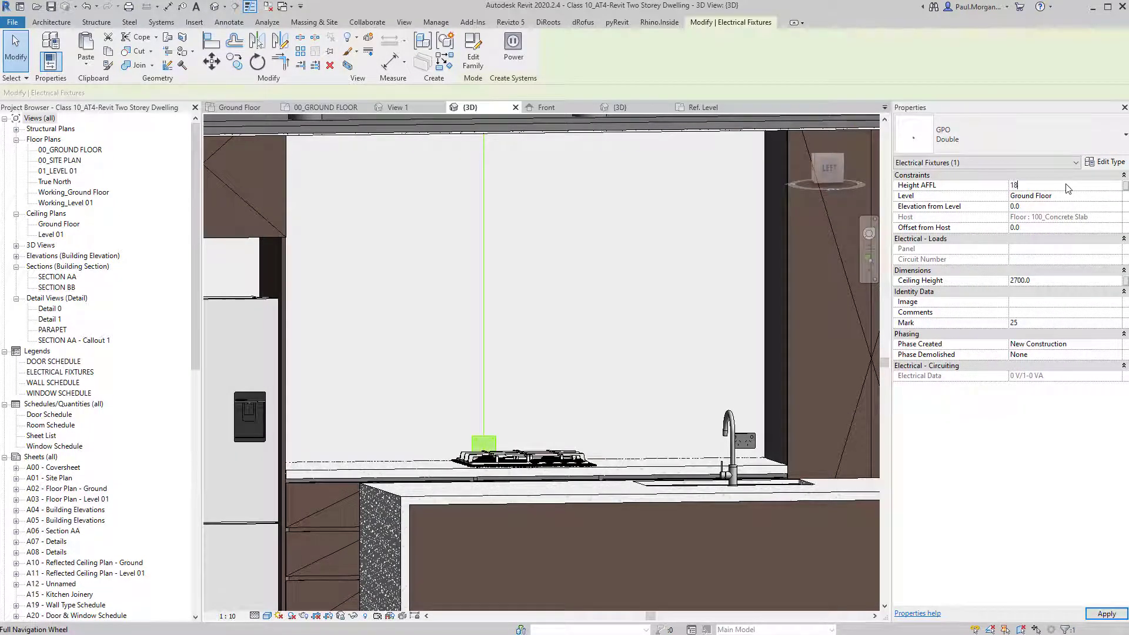
{"action": "left_click", "coordinate": [640, 166]}
{"action": "middle_click_drag", "start_coordinate": [540, 249], "coordinate": [501, 363], "text": "shift"}
{"action": "key", "text": "ctrl"}
{"action": "key", "text": "ctrl"}
{"action": "middle_click_drag", "start_coordinate": [655, 378], "coordinate": [561, 355]}
{"action": "middle_click_drag", "start_coordinate": [561, 355], "coordinate": [559, 368], "text": "shift"}
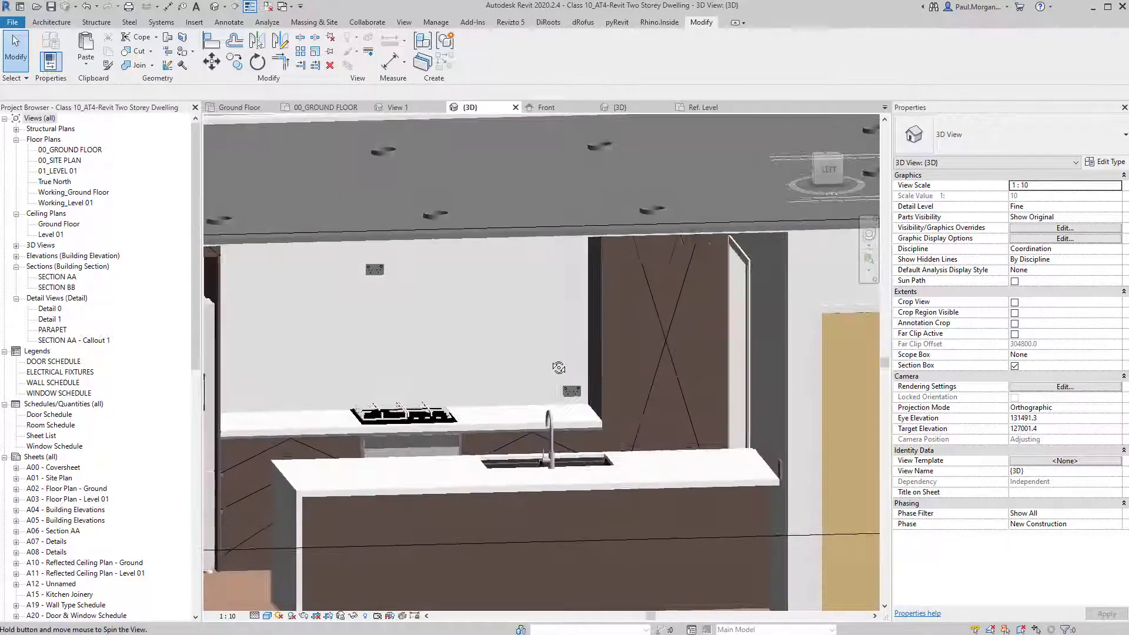
Temporarily hide the kitchen ceiling and orbit to a frontal view of the bench.
{"action": "middle_click_drag", "start_coordinate": [787, 285], "coordinate": [539, 227]}
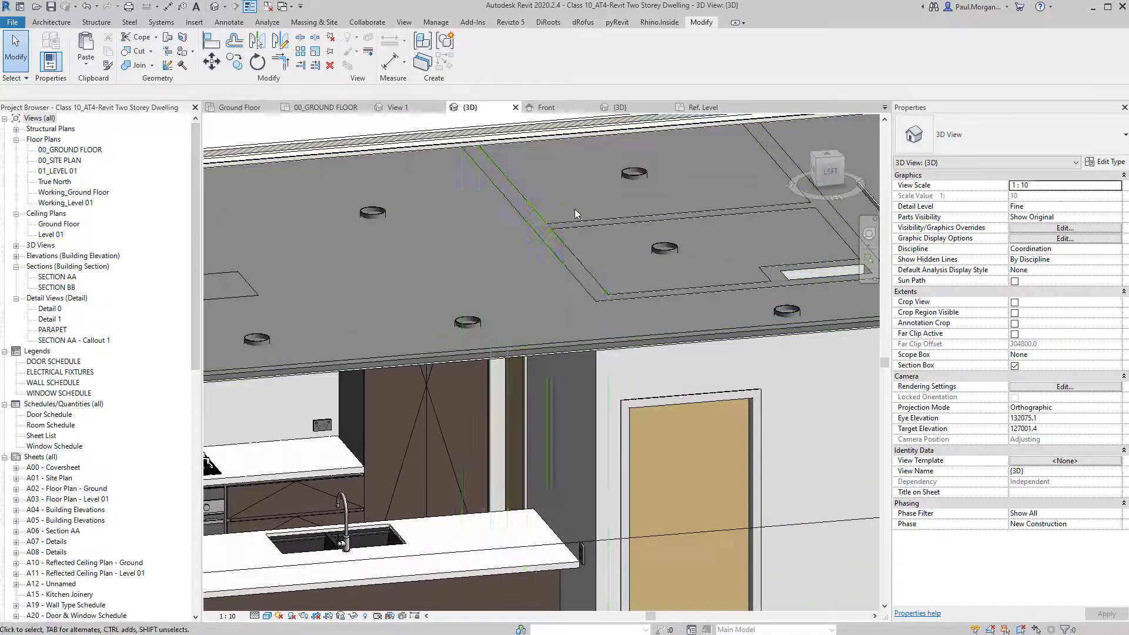
{"action": "left_click", "coordinate": [537, 210]}
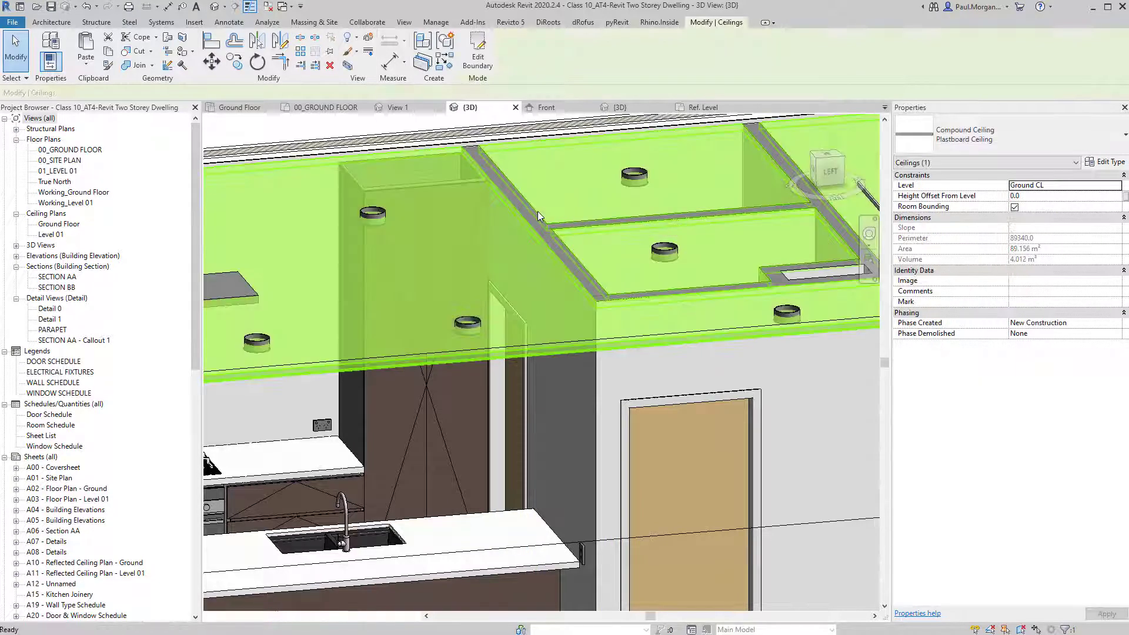
{"action": "key", "text": "h"}
{"action": "key", "text": "h"}
{"action": "middle_click_drag", "start_coordinate": [530, 211], "coordinate": [536, 406], "text": "shift"}
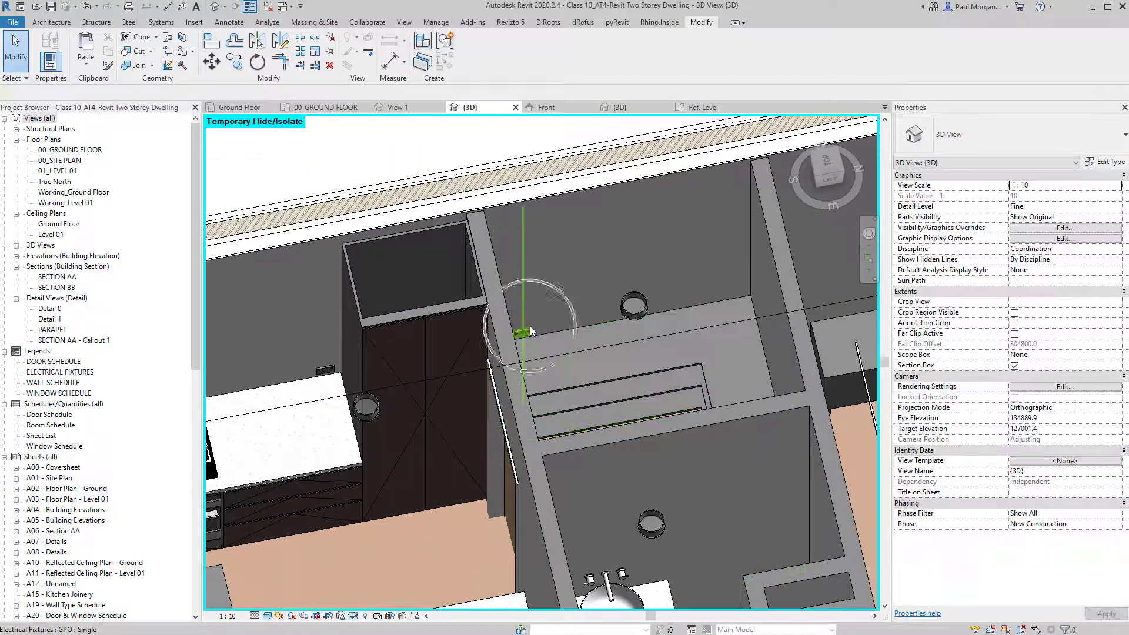
{"action": "scroll", "coordinate": [530, 326], "scroll_direction": "down", "scroll_amount": 2}
{"action": "middle_click_drag", "start_coordinate": [454, 391], "coordinate": [474, 361], "text": "shift"}
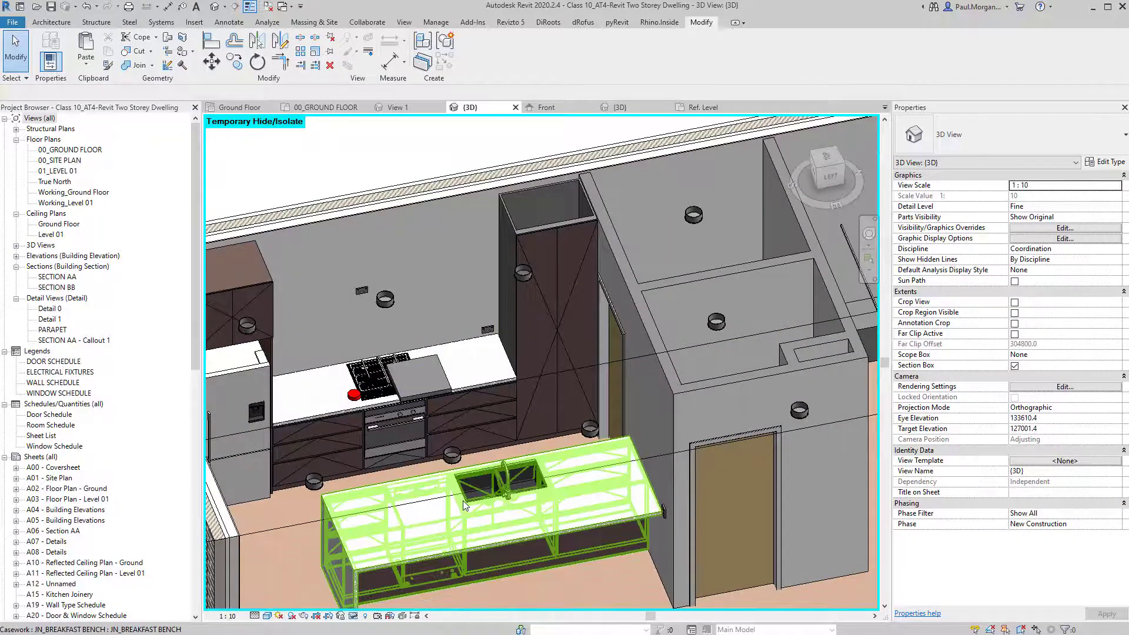
{"action": "middle_click_drag", "start_coordinate": [449, 544], "coordinate": [472, 421], "text": "shift"}
Edit the JN_KITCHEN BENCH family and open its Front elevation.
{"action": "left_click", "coordinate": [323, 253]}
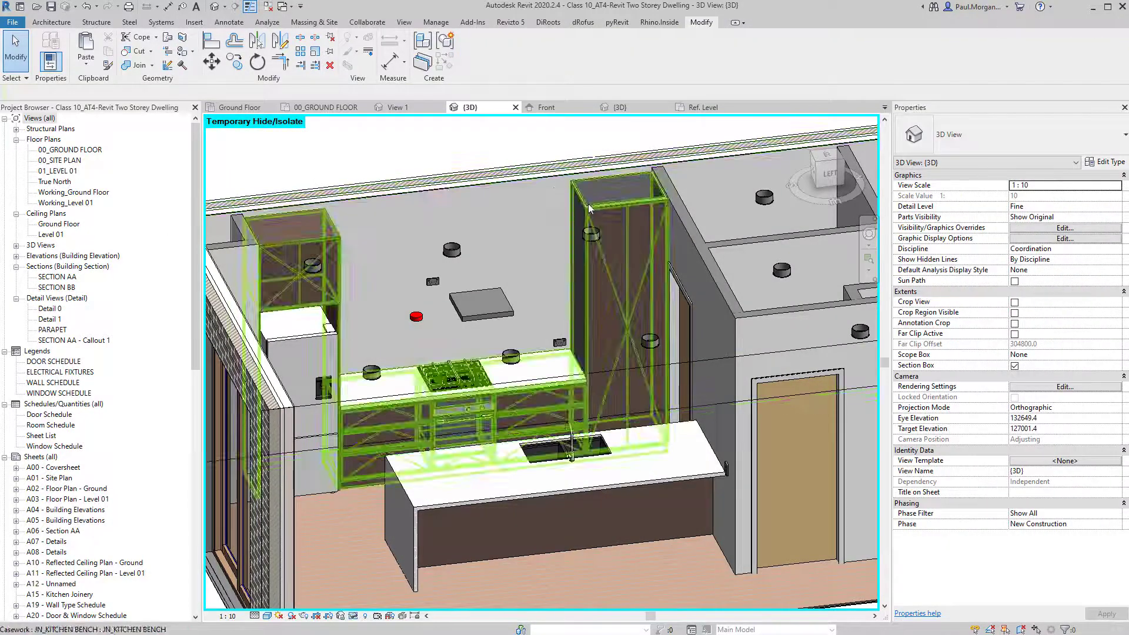
{"action": "left_click", "coordinate": [322, 253]}
{"action": "left_click", "coordinate": [472, 50]}
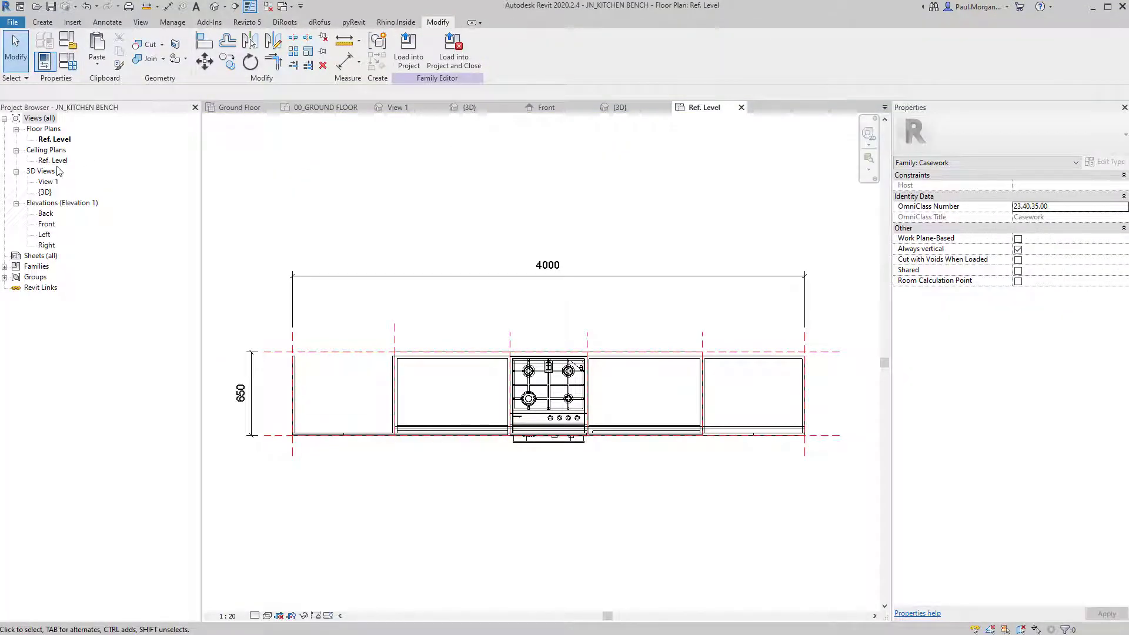
{"action": "double_click", "coordinate": [47, 223]}
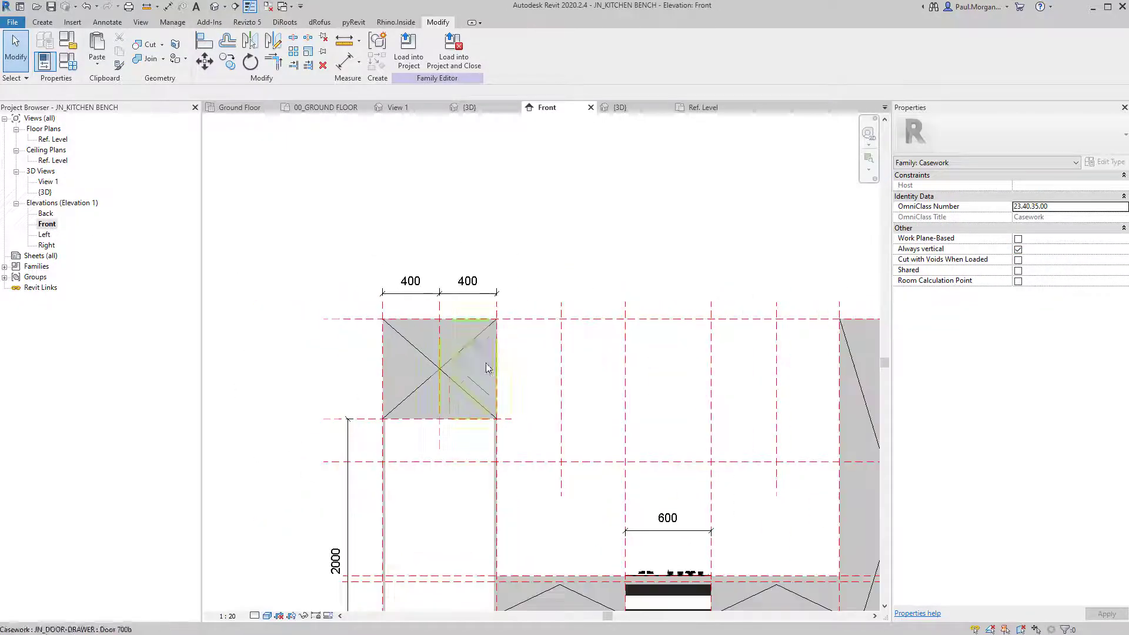
{"action": "middle_click_drag", "start_coordinate": [706, 429], "coordinate": [560, 394]}
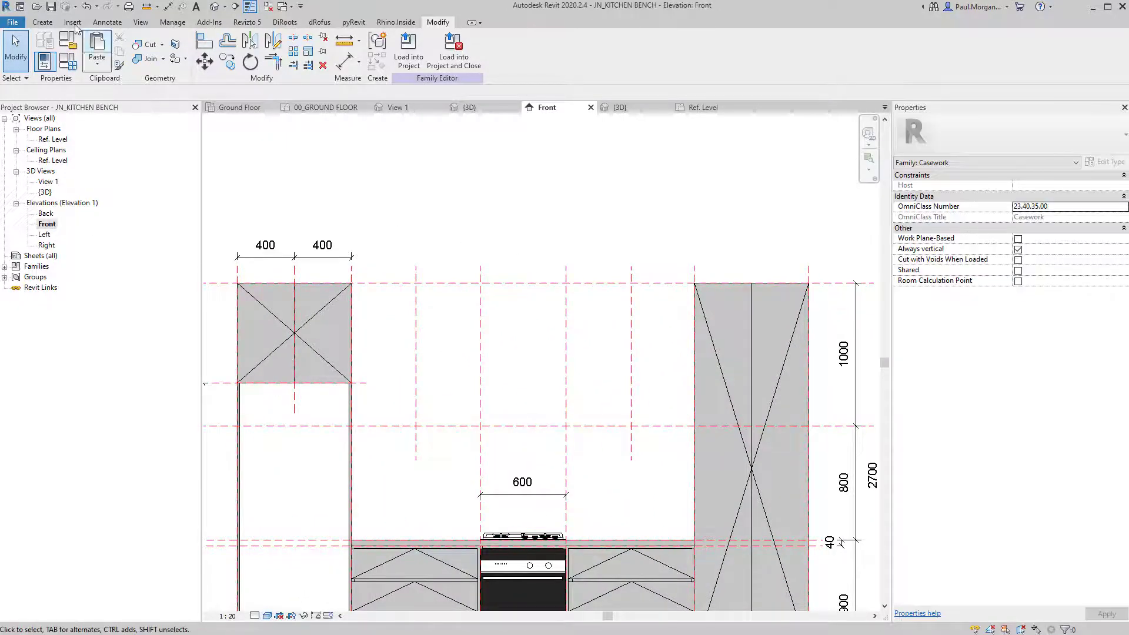
{"action": "left_click", "coordinate": [30, 19]}
Sketch the 1000-high rangehood extrusion rectangle above the cooktop, locking its right edge, and finish.
{"action": "left_click", "coordinate": [107, 69]}
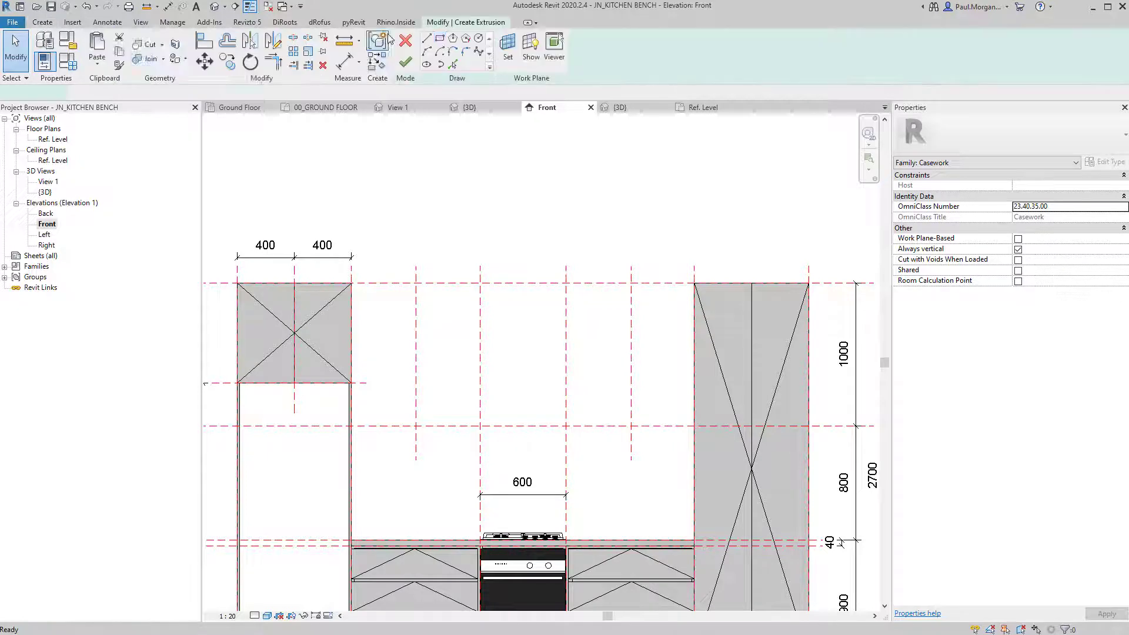
{"action": "left_click", "coordinate": [416, 283]}
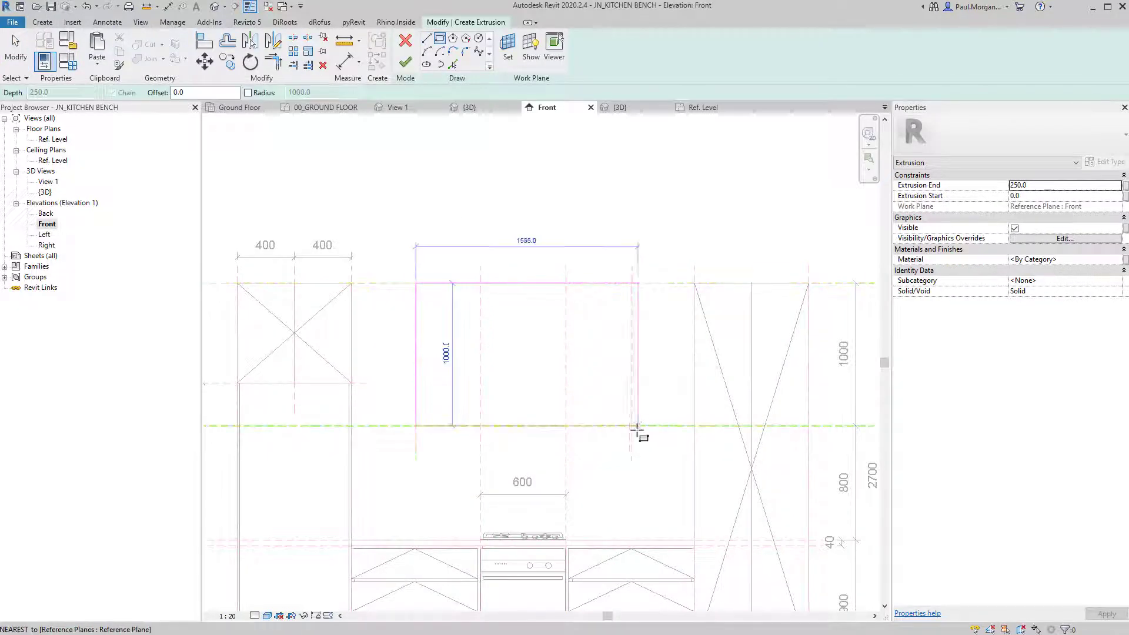
{"action": "left_click", "coordinate": [631, 426]}
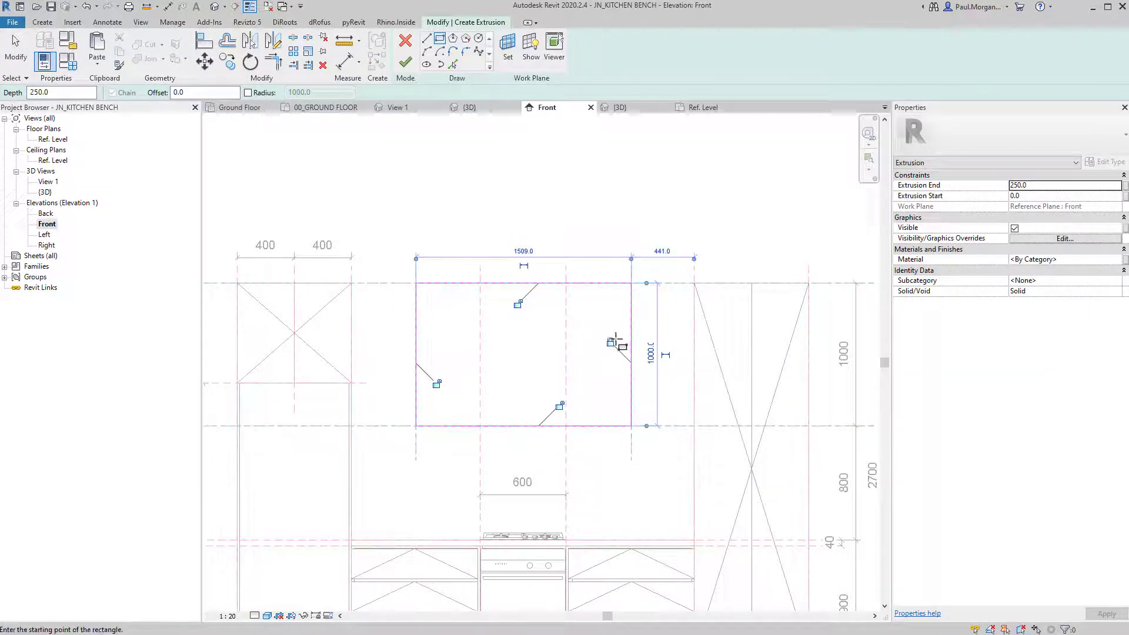
{"action": "left_click", "coordinate": [611, 342]}
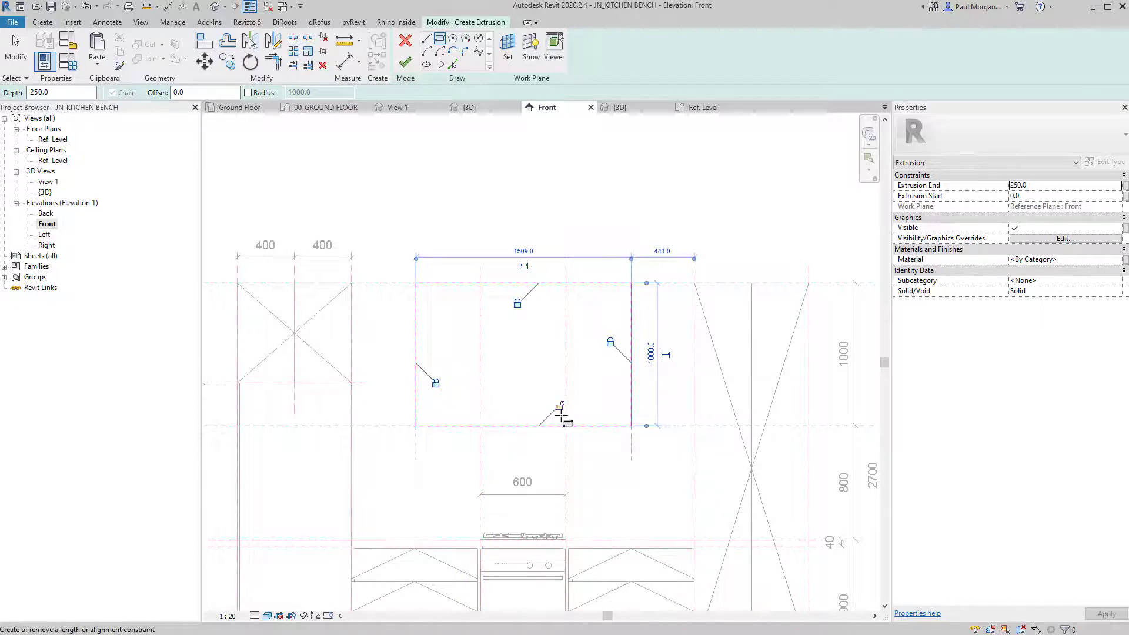
{"action": "key", "text": "Escape"}
{"action": "key", "text": "Escape"}
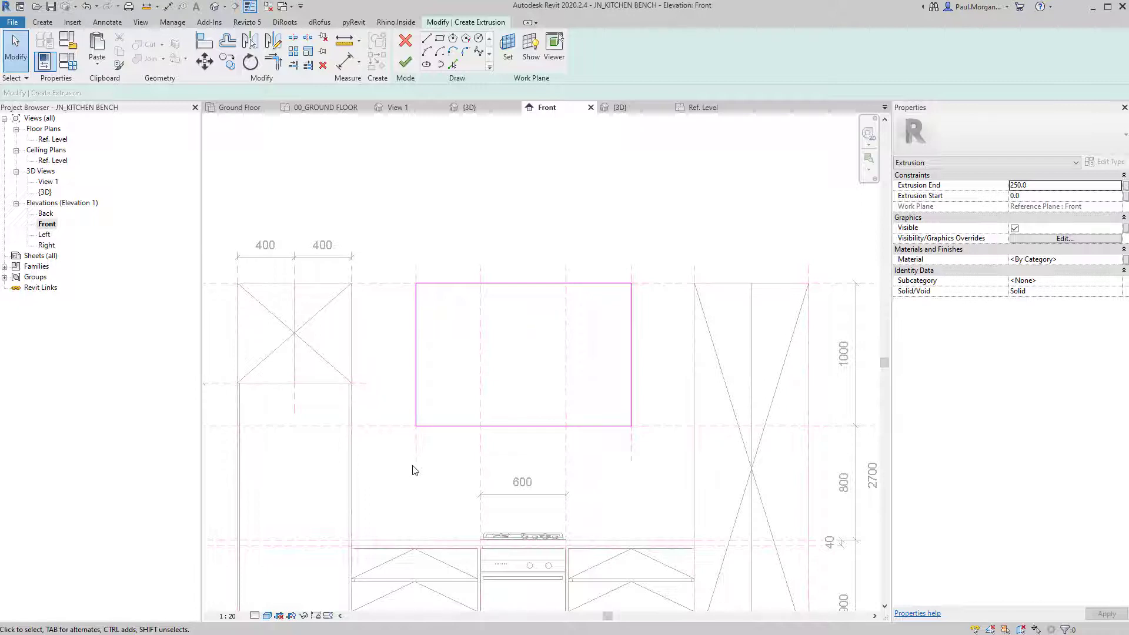
{"action": "scroll", "coordinate": [470, 412], "scroll_direction": "down", "scroll_amount": 3}
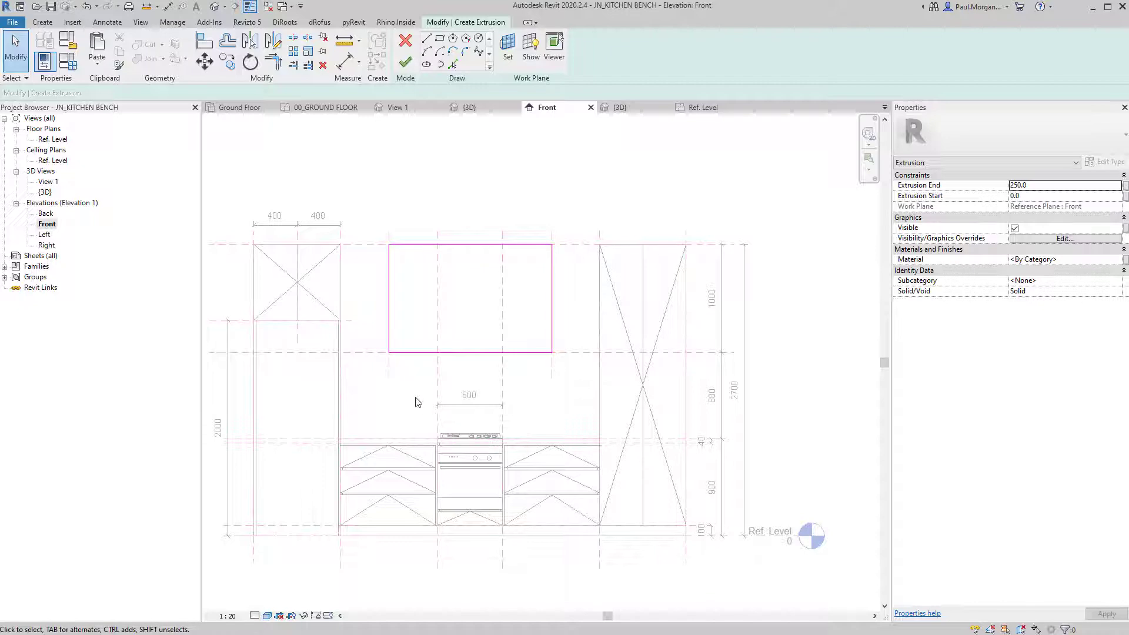
{"action": "mouse_move", "coordinate": [413, 394]}
{"action": "middle_mouse_down"}
{"action": "mouse_move", "coordinate": [502, 399]}
{"action": "mouse_move", "coordinate": [386, 331]}
{"action": "middle_mouse_up"}
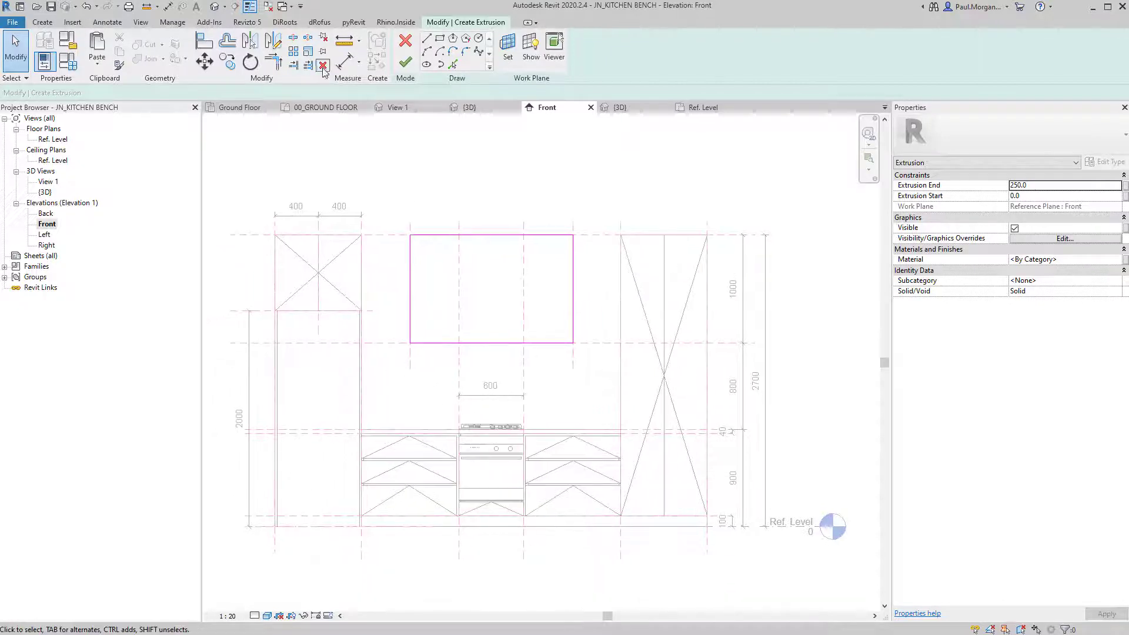
{"action": "left_click", "coordinate": [406, 62]}
Check the bench layout in the Ref. Level plan, then switch to the default 3D view.
{"action": "double_click", "coordinate": [53, 139]}
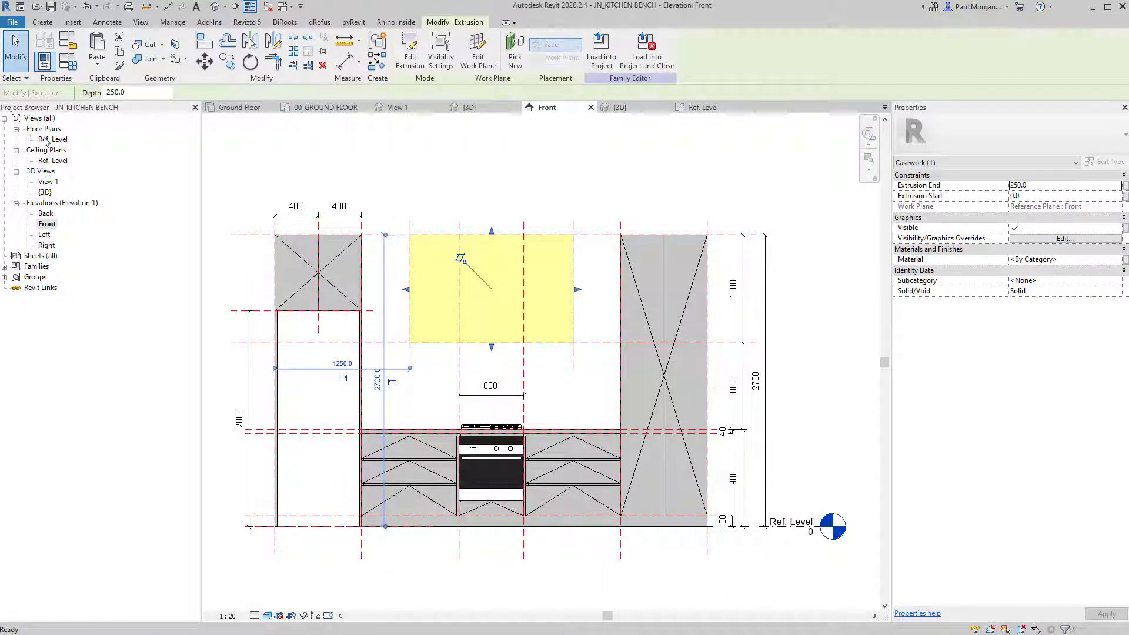
{"action": "middle_click_drag", "start_coordinate": [350, 445], "coordinate": [297, 335]}
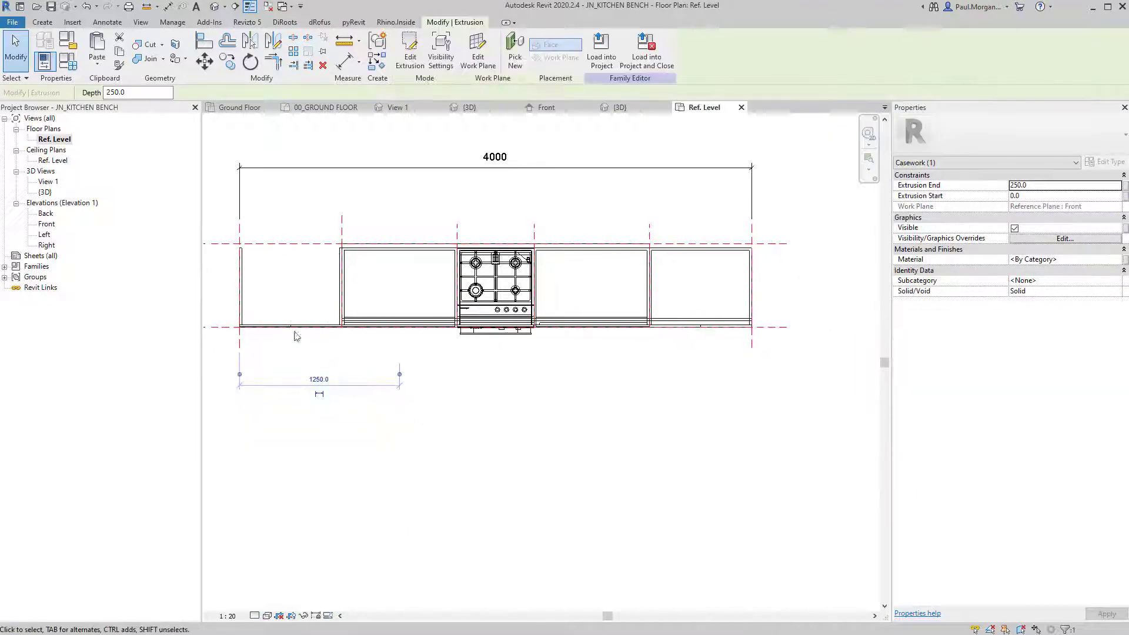
{"action": "left_click", "coordinate": [215, 8]}
{"action": "middle_click_drag", "start_coordinate": [457, 352], "coordinate": [492, 448], "text": "shift"}
Align the rangehood box face to the countertop front edge.
{"action": "key", "text": "a"}
{"action": "key", "text": "l"}
{"action": "scroll", "coordinate": [491, 448], "scroll_direction": "up", "scroll_amount": 4}
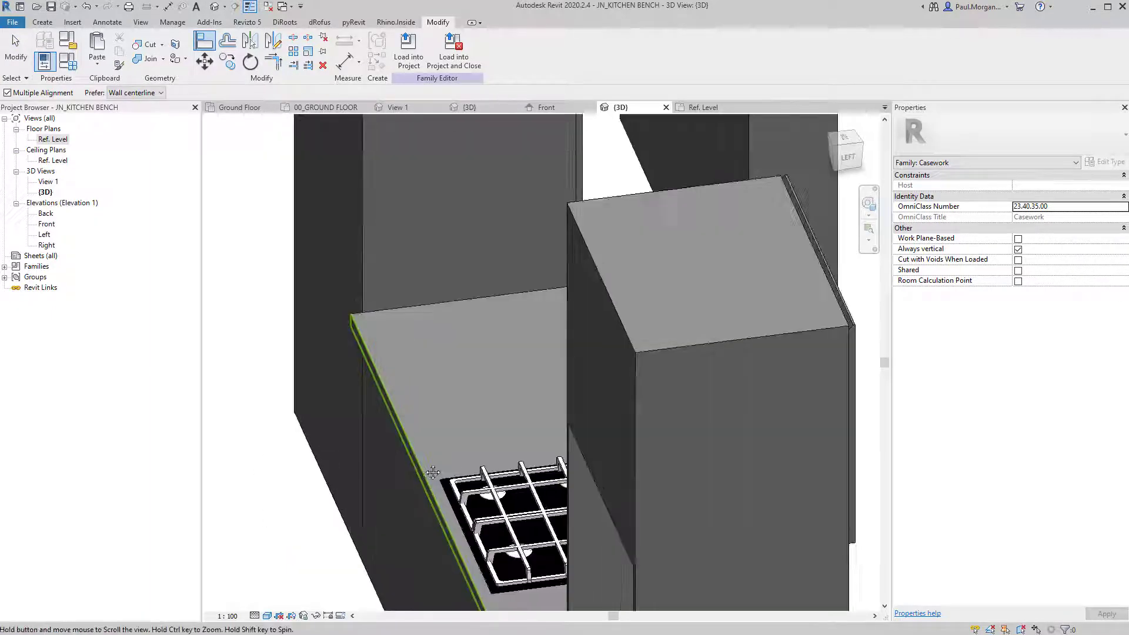
{"action": "middle_click_drag", "start_coordinate": [434, 471], "coordinate": [583, 348], "text": "shift"}
{"action": "middle_click_drag", "start_coordinate": [366, 529], "coordinate": [502, 385]}
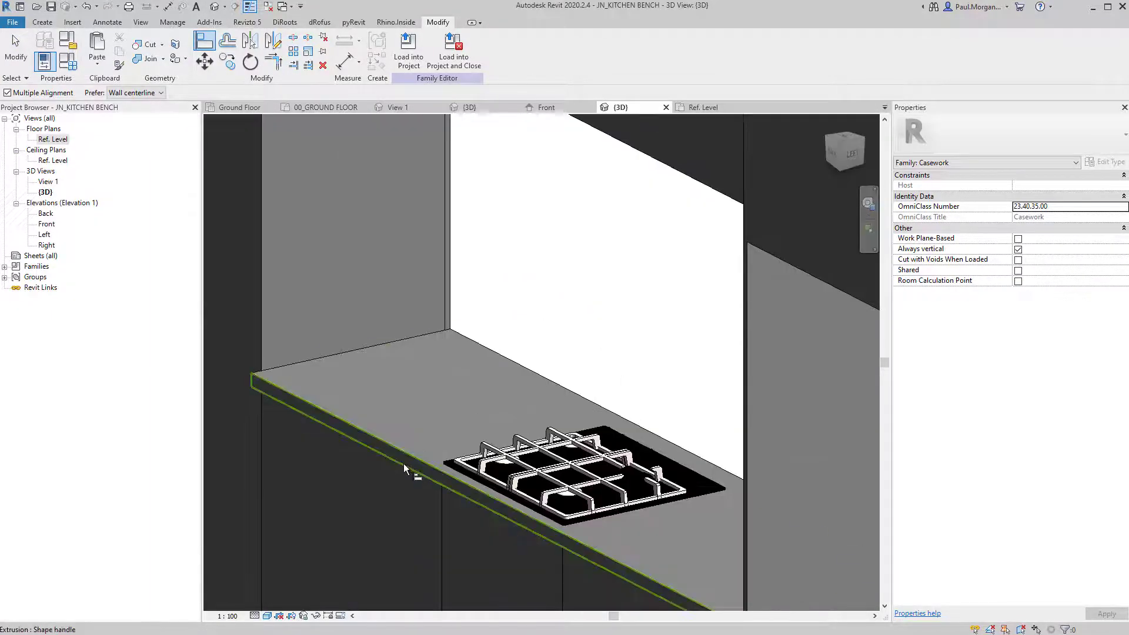
{"action": "left_click", "coordinate": [405, 465]}
{"action": "scroll", "coordinate": [405, 465], "scroll_direction": "down", "scroll_amount": 4}
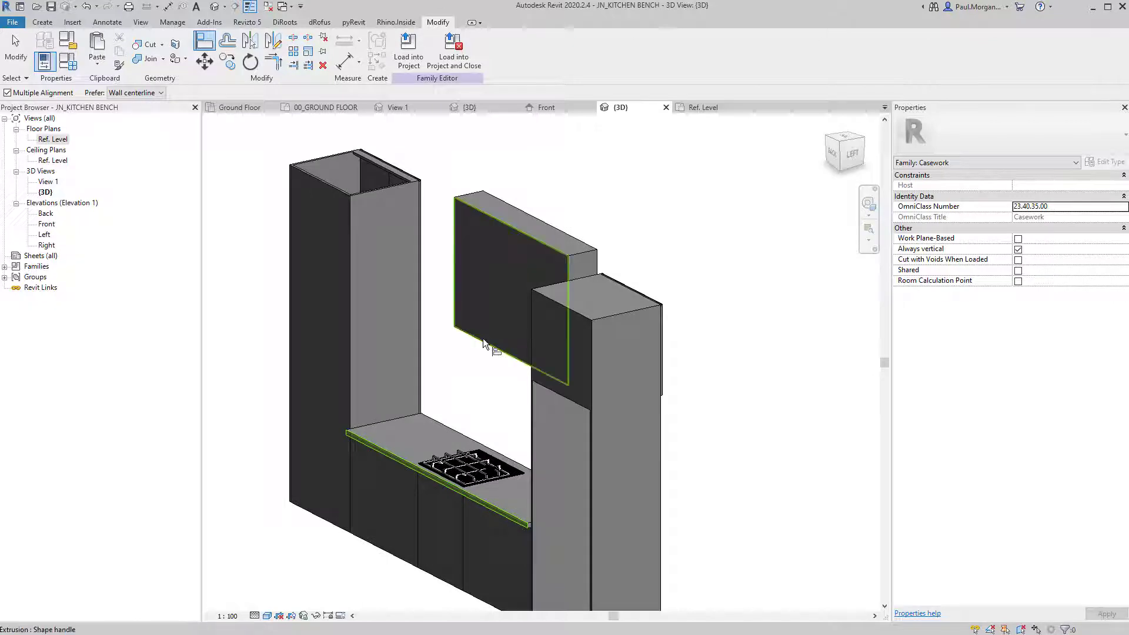
{"action": "left_click", "coordinate": [483, 339]}
{"action": "middle_click_drag", "start_coordinate": [483, 338], "coordinate": [442, 321], "text": "shift"}
{"action": "key", "text": "Escape"}
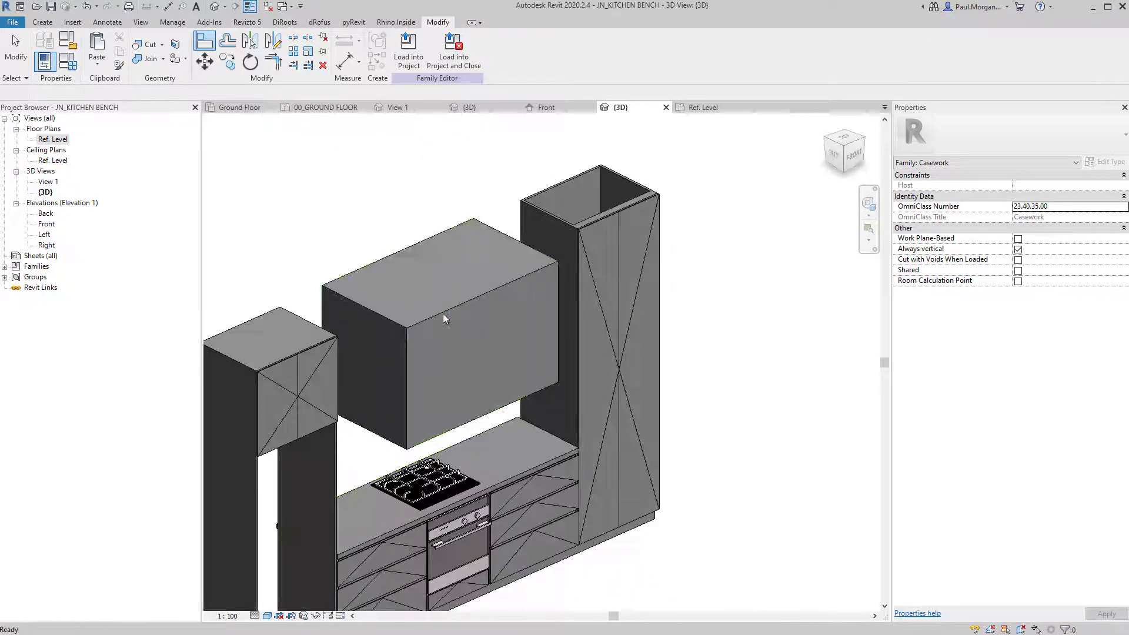
Set the rangehood extrusion to start at -650 and end at -200.
{"action": "left_click", "coordinate": [443, 314]}
{"action": "left_click", "coordinate": [1053, 186]}
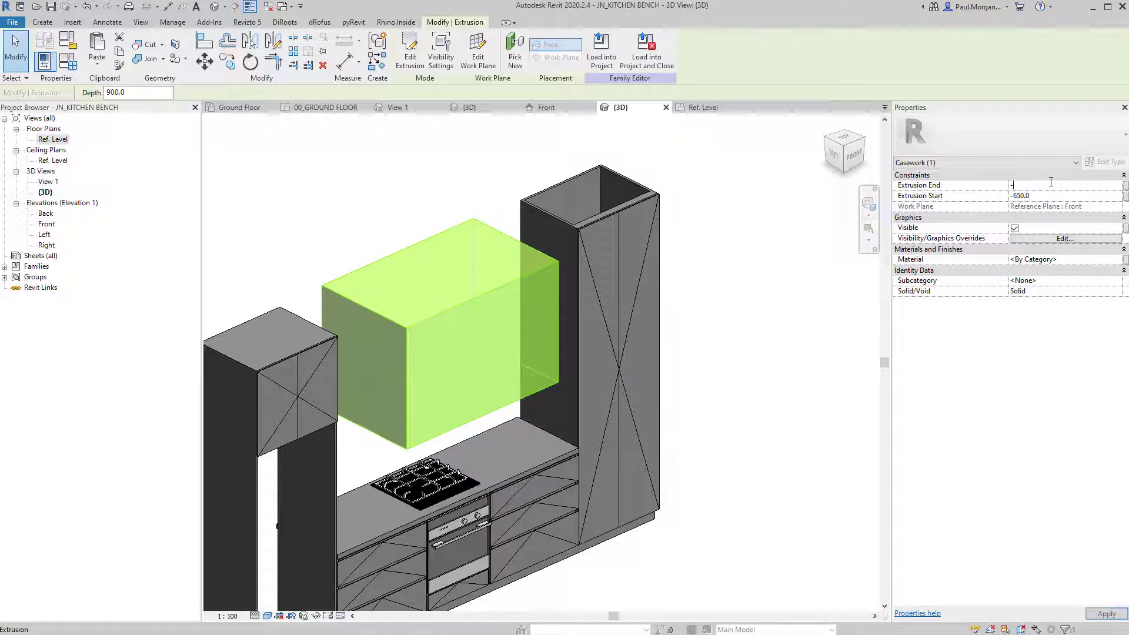
{"action": "left_click", "coordinate": [398, 192]}
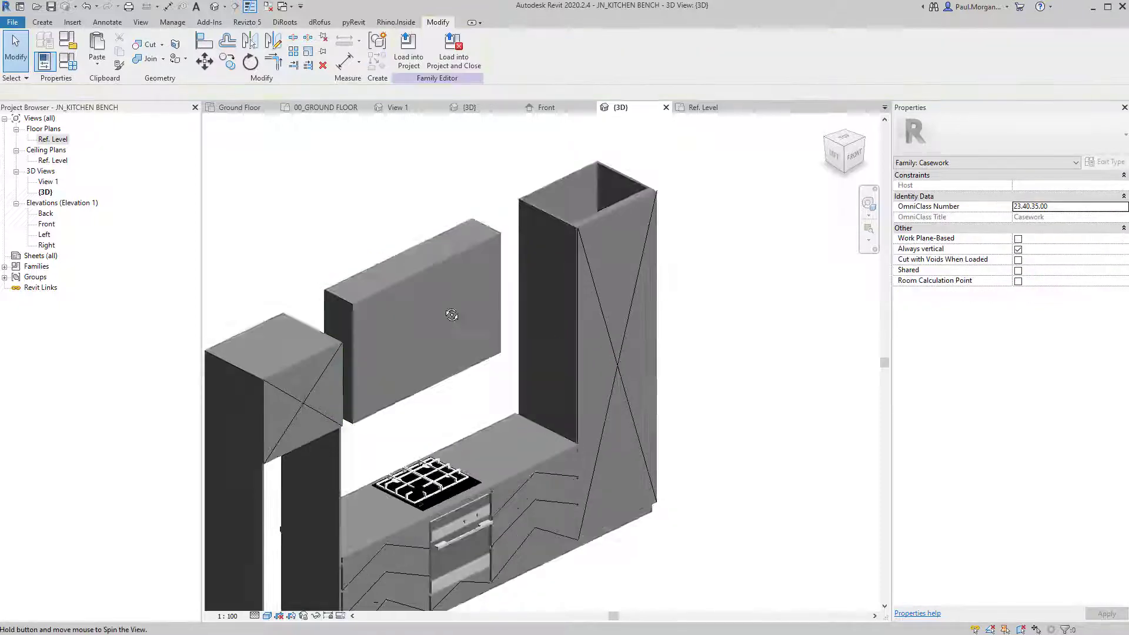
{"action": "middle_click_drag", "start_coordinate": [449, 313], "coordinate": [377, 263], "text": "shift"}
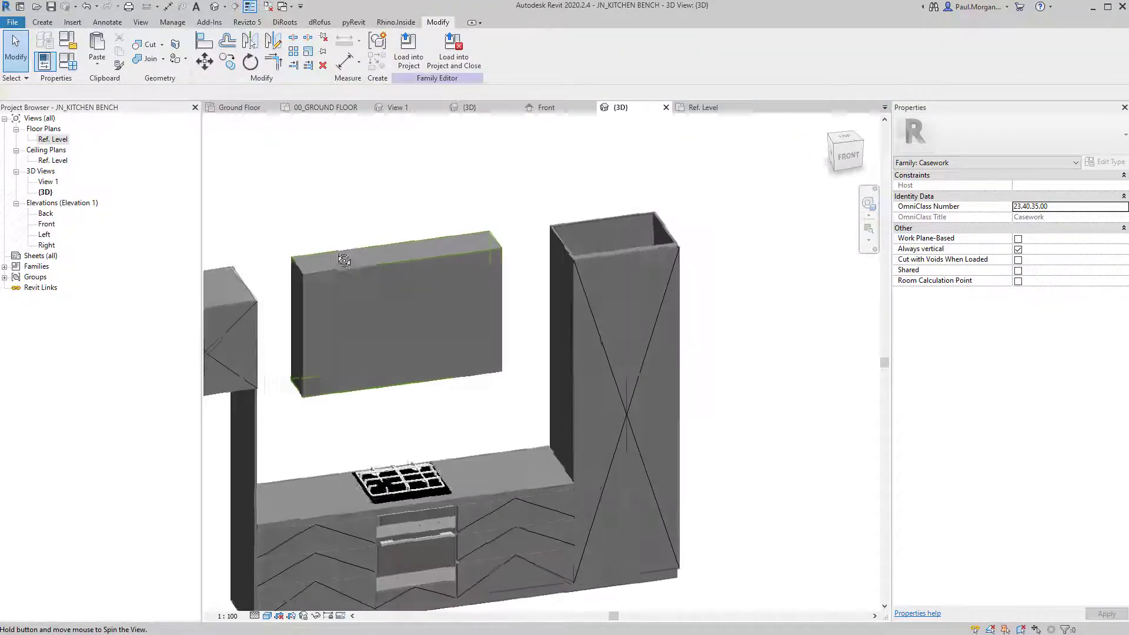
{"action": "left_click", "coordinate": [376, 263]}
{"action": "left_click", "coordinate": [1028, 185]}
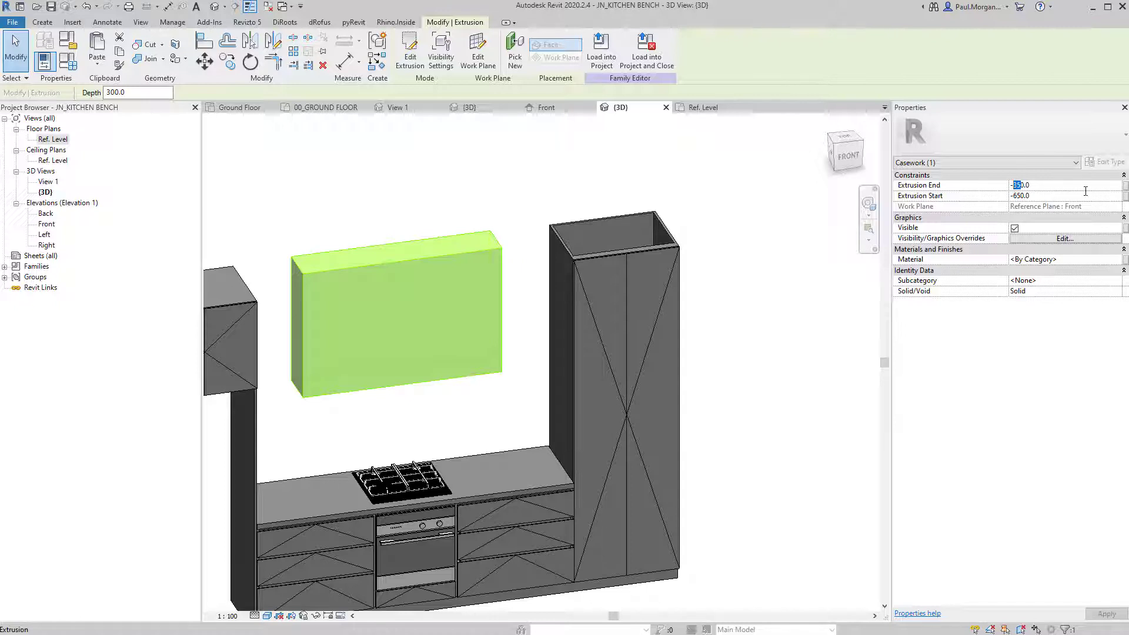
{"action": "type", "text": "200"}
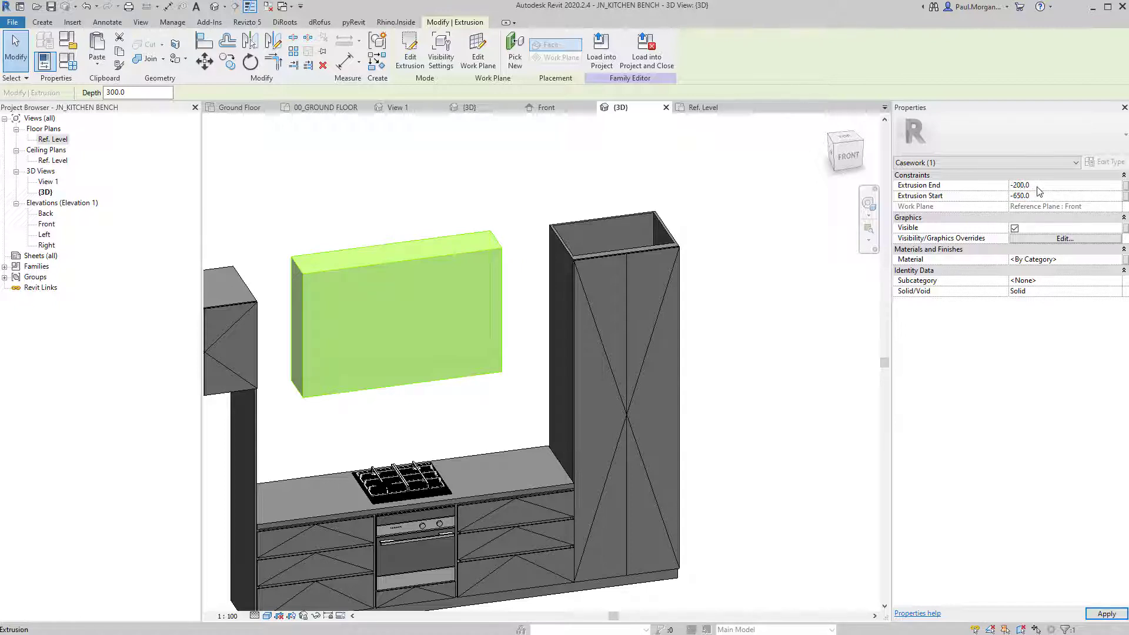
{"action": "left_click", "coordinate": [303, 212]}
{"action": "middle_click_drag", "start_coordinate": [470, 323], "coordinate": [600, 377], "text": "shift"}
{"action": "left_click", "coordinate": [415, 316]}
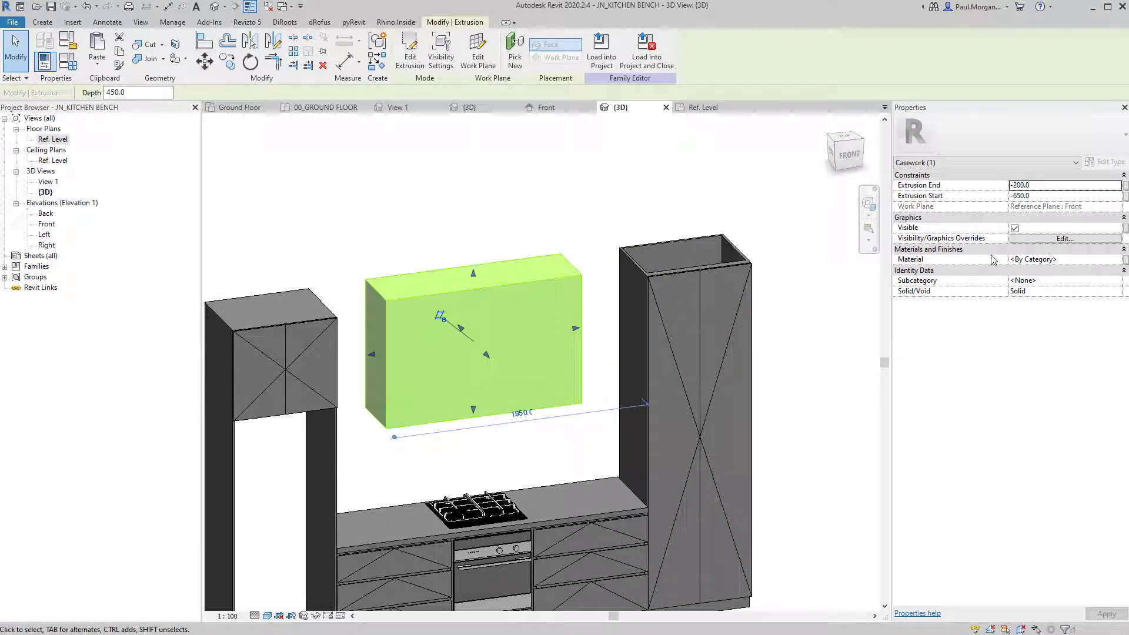
Associate the box's Material with a new family parameter, Rangehood Feature Finish.
{"action": "left_click", "coordinate": [1125, 264]}
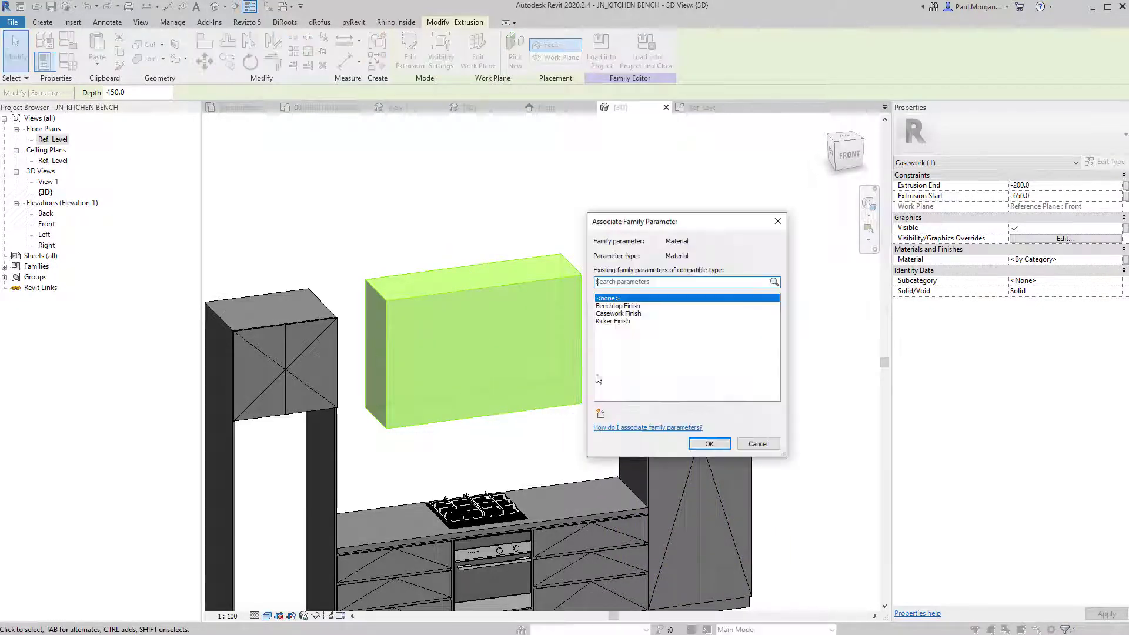
{"action": "left_click", "coordinate": [600, 415]}
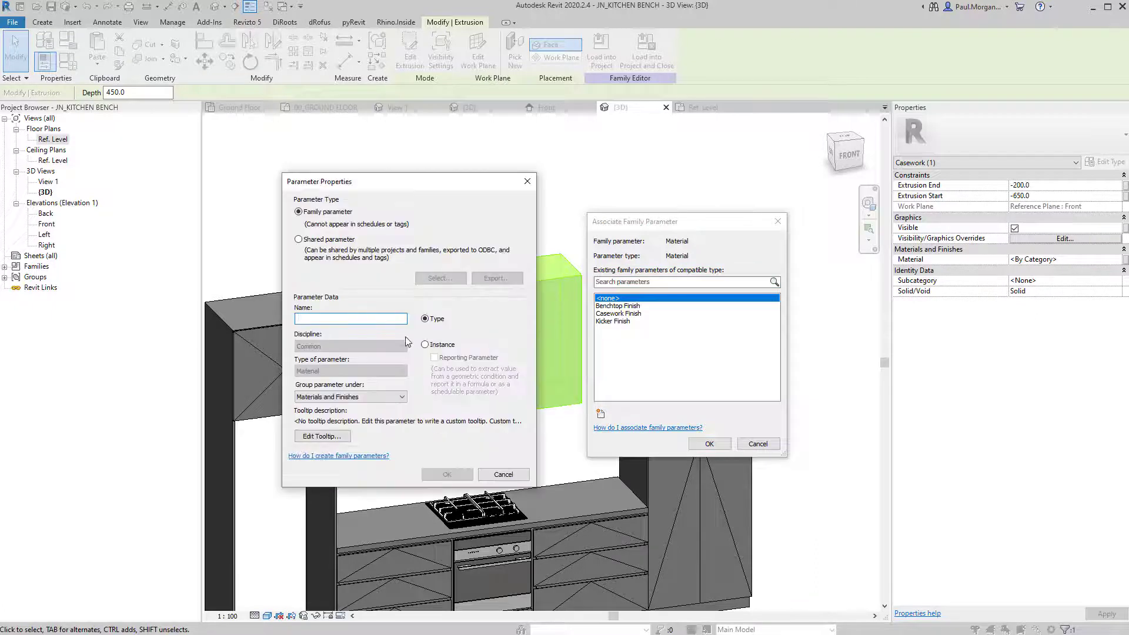
{"action": "type", "text": "Ra"}
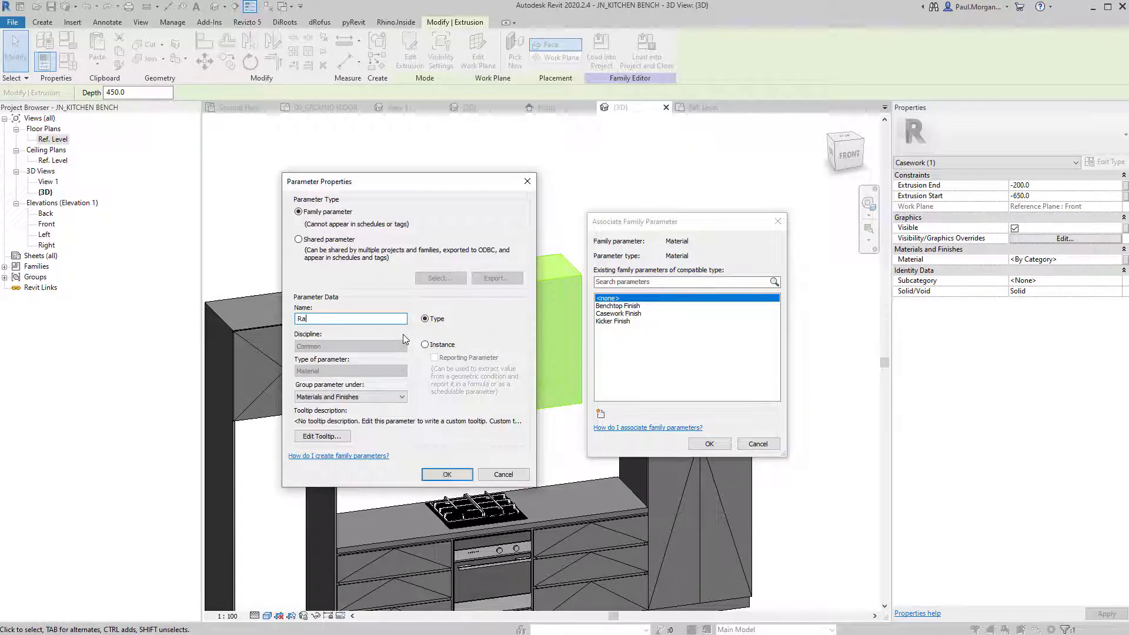
{"action": "type", "text": "ngehood Feature Finish"}
{"action": "key", "text": "Return"}
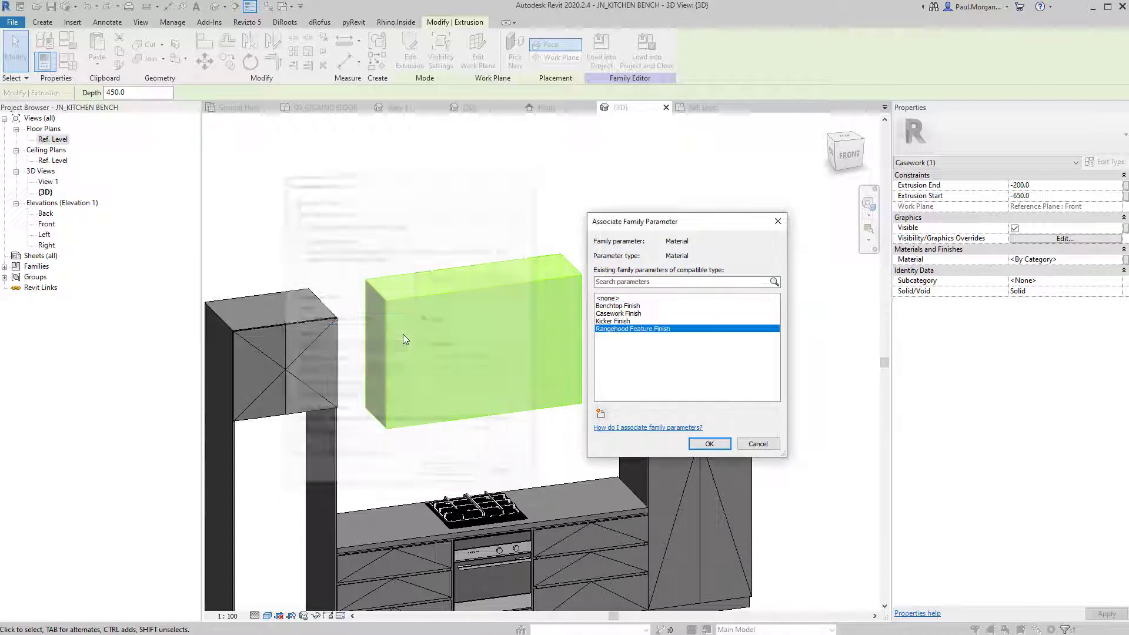
{"action": "left_click", "coordinate": [708, 444]}
{"action": "left_click", "coordinate": [540, 233]}
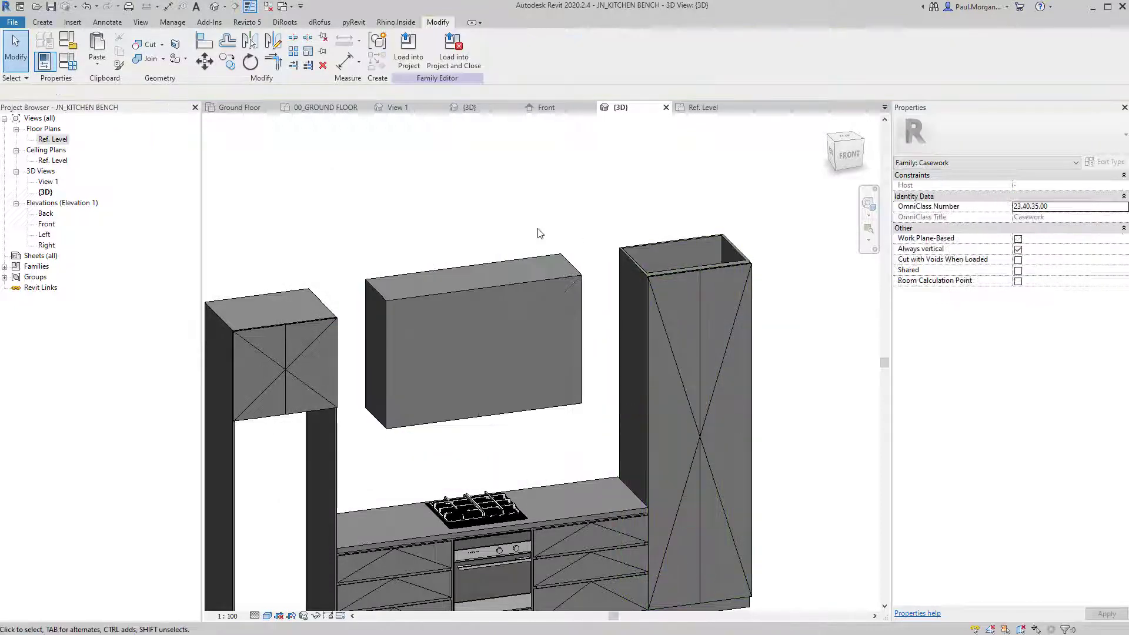
Orbit the 3D bench, then open the Front elevation framed on the rangehood box.
{"action": "middle_click_drag", "start_coordinate": [564, 294], "coordinate": [610, 295], "text": "shift"}
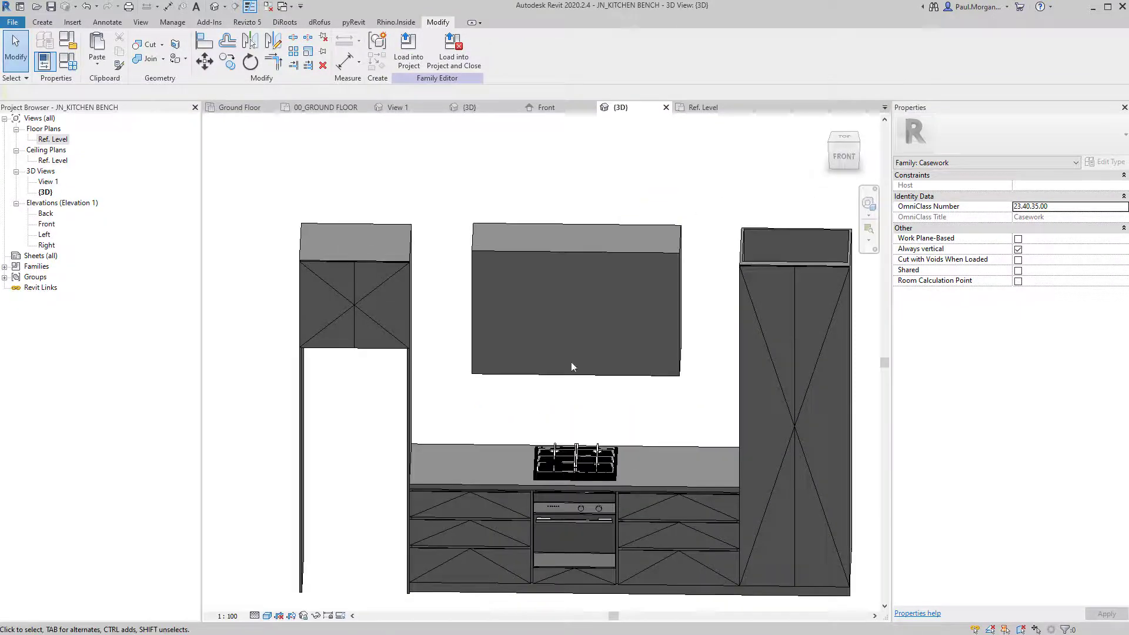
{"action": "middle_click_drag", "start_coordinate": [545, 330], "coordinate": [651, 320], "text": "shift"}
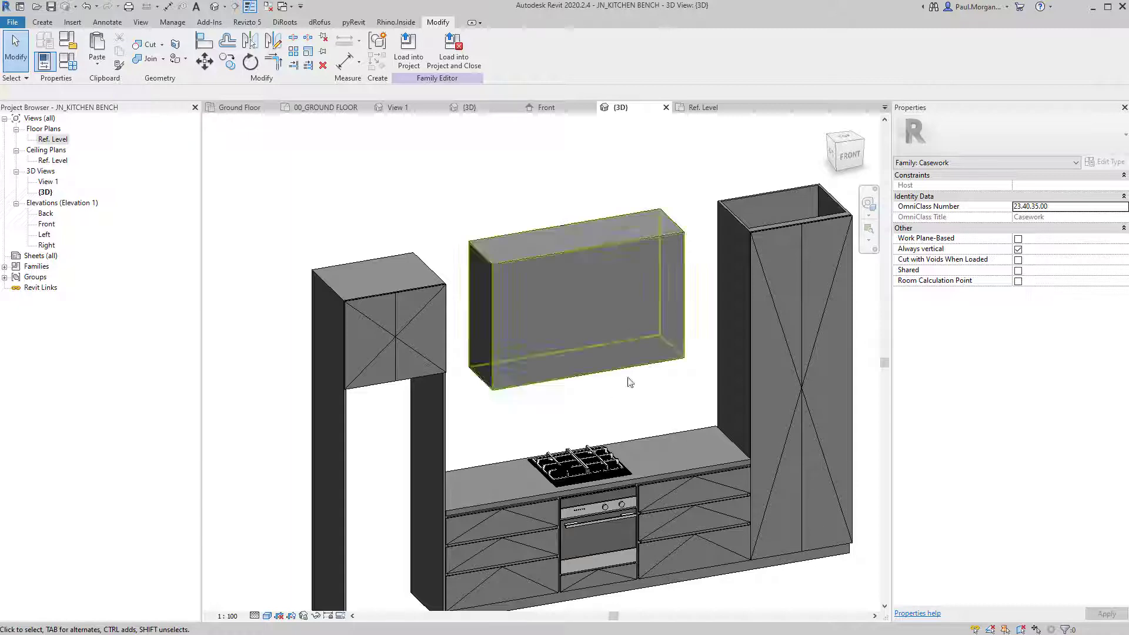
{"action": "middle_click_drag", "start_coordinate": [630, 381], "coordinate": [600, 397], "text": "shift"}
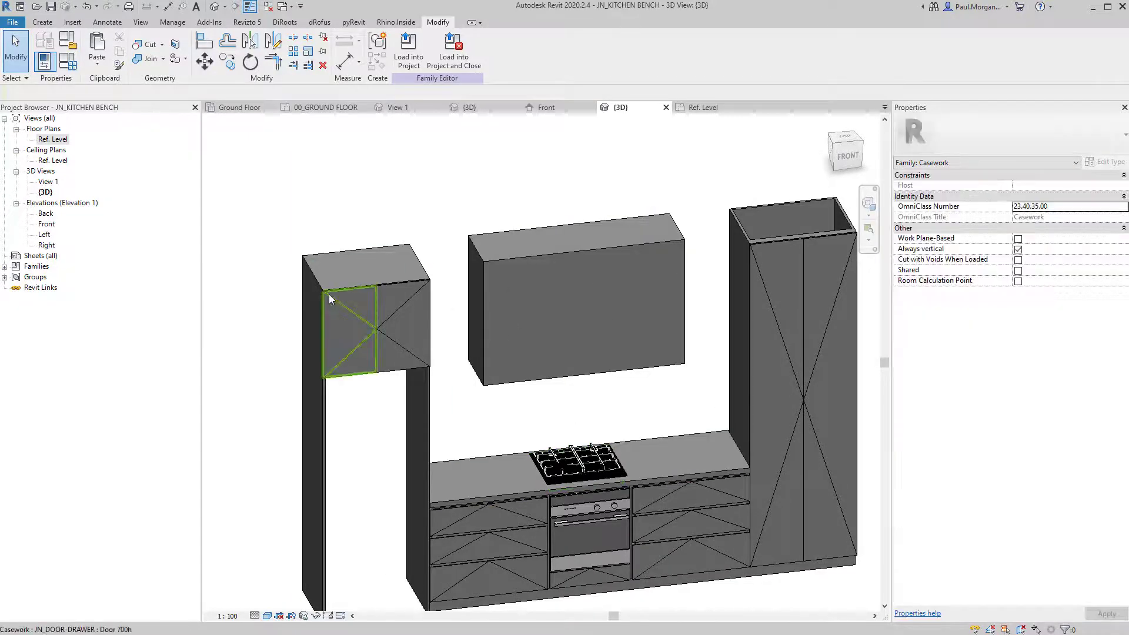
{"action": "mouse_move", "coordinate": [635, 300]}
{"action": "middle_mouse_down", "text": "shift"}
{"action": "mouse_move", "coordinate": [626, 305]}
{"action": "mouse_move", "coordinate": [647, 316]}
{"action": "middle_mouse_up", "text": "shift"}
{"action": "double_click", "coordinate": [47, 224]}
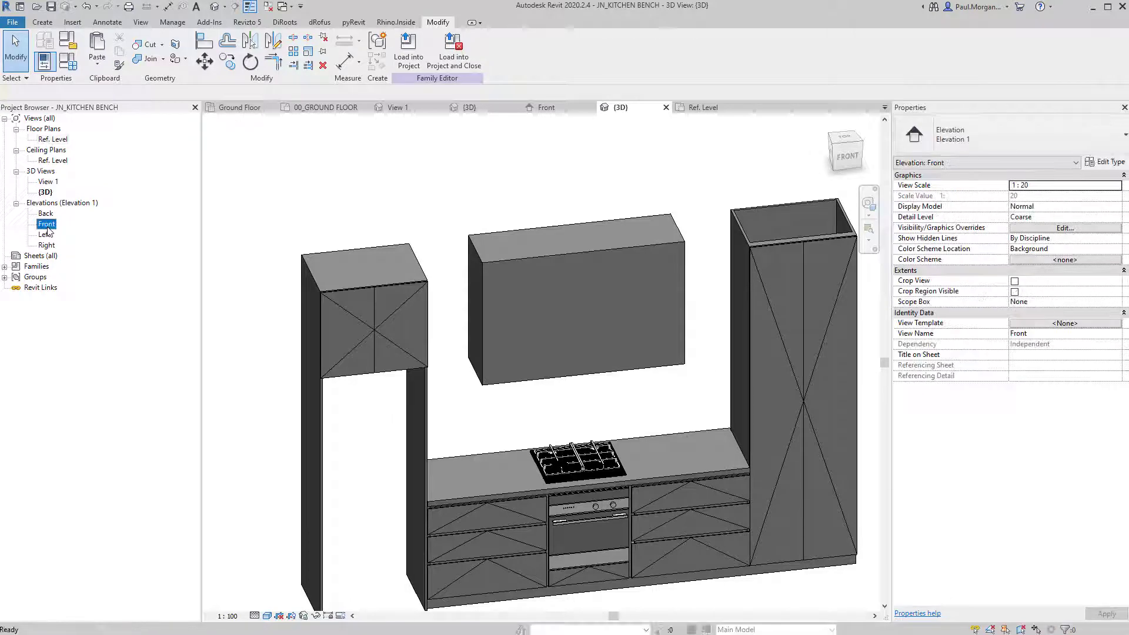
{"action": "scroll", "coordinate": [508, 321], "scroll_direction": "up", "scroll_amount": 5}
{"action": "middle_click_drag", "start_coordinate": [514, 348], "coordinate": [514, 393]}
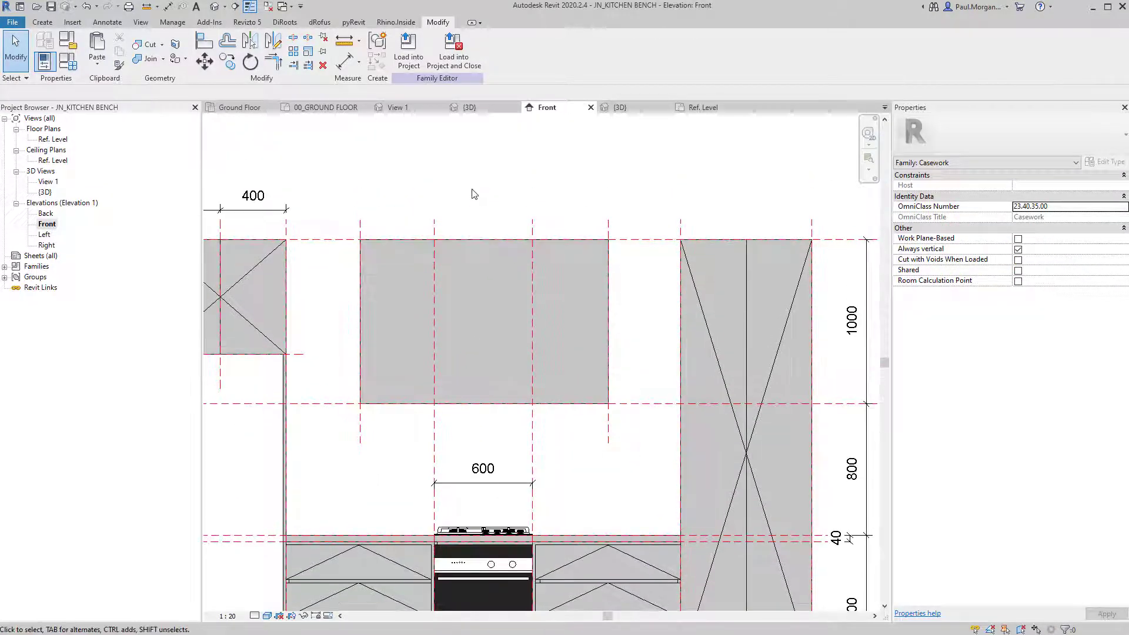
Sketch a 450-wide shelf rectangle starting at the reference plane corner.
{"action": "left_click", "coordinate": [52, 23]}
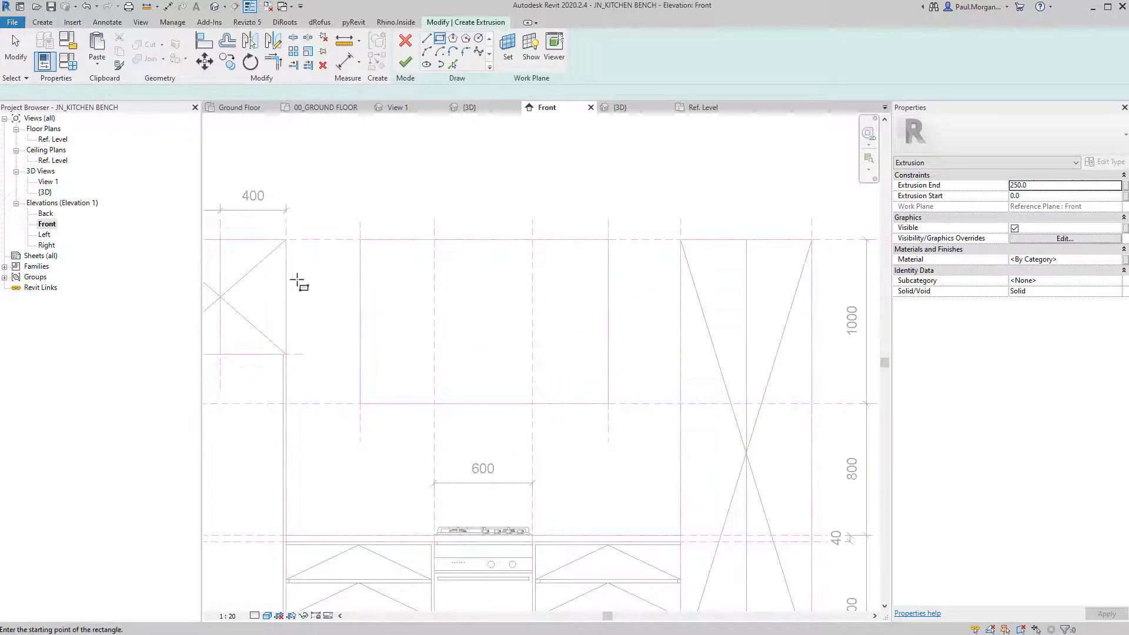
{"action": "left_click", "coordinate": [283, 407]}
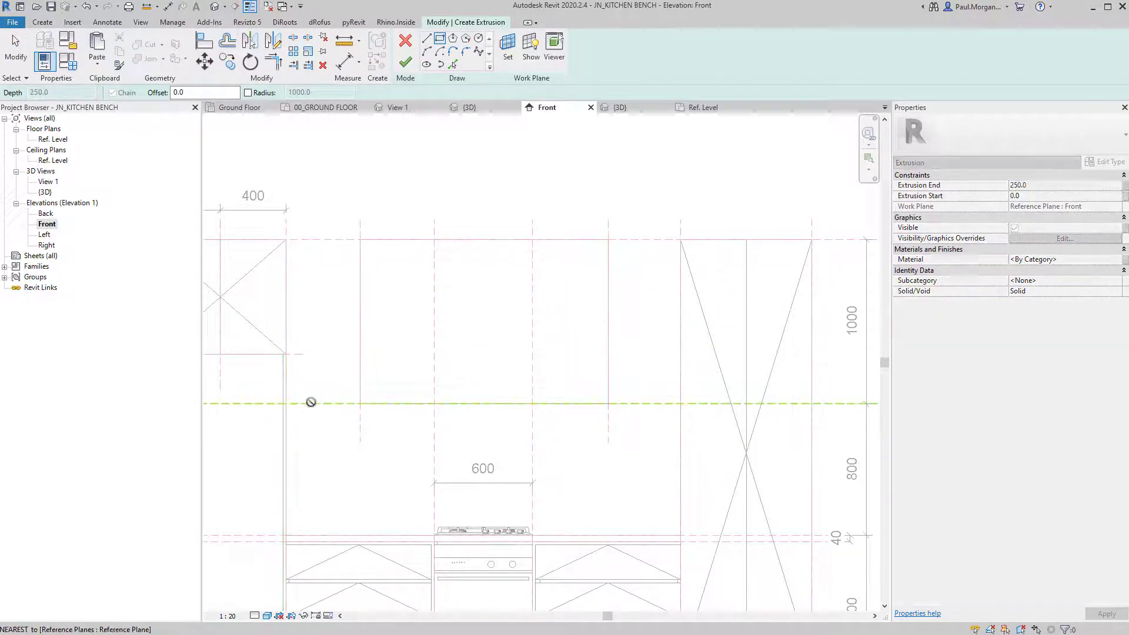
{"action": "scroll", "coordinate": [278, 409], "scroll_direction": "up", "scroll_amount": 3}
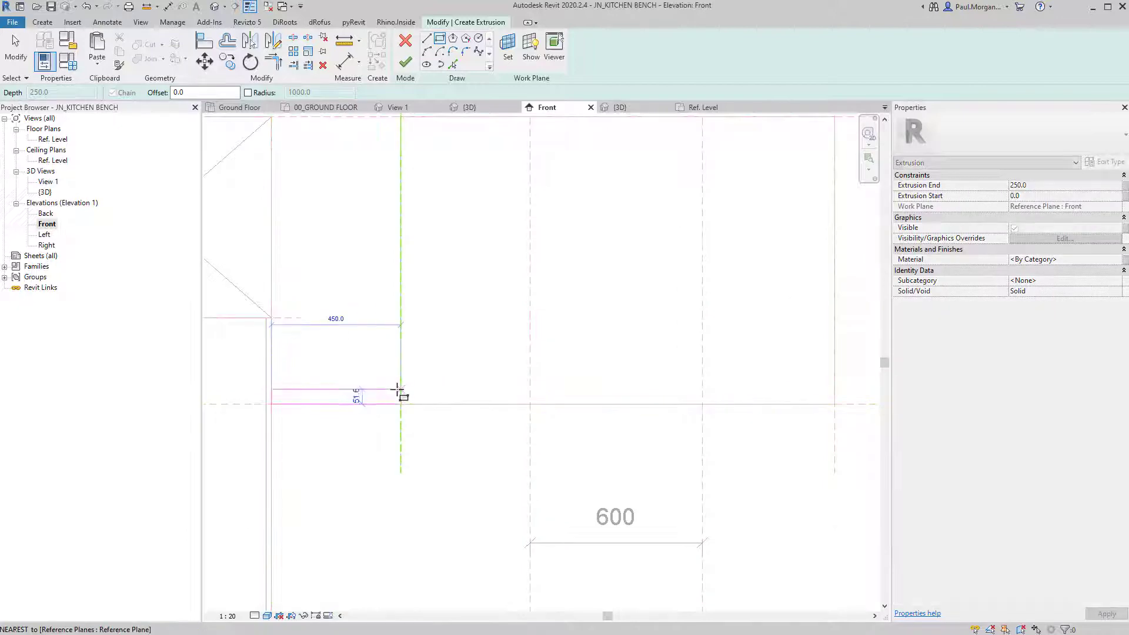
{"action": "left_click", "coordinate": [399, 388]}
{"action": "key", "text": "Escape"}
{"action": "key", "text": "Escape"}
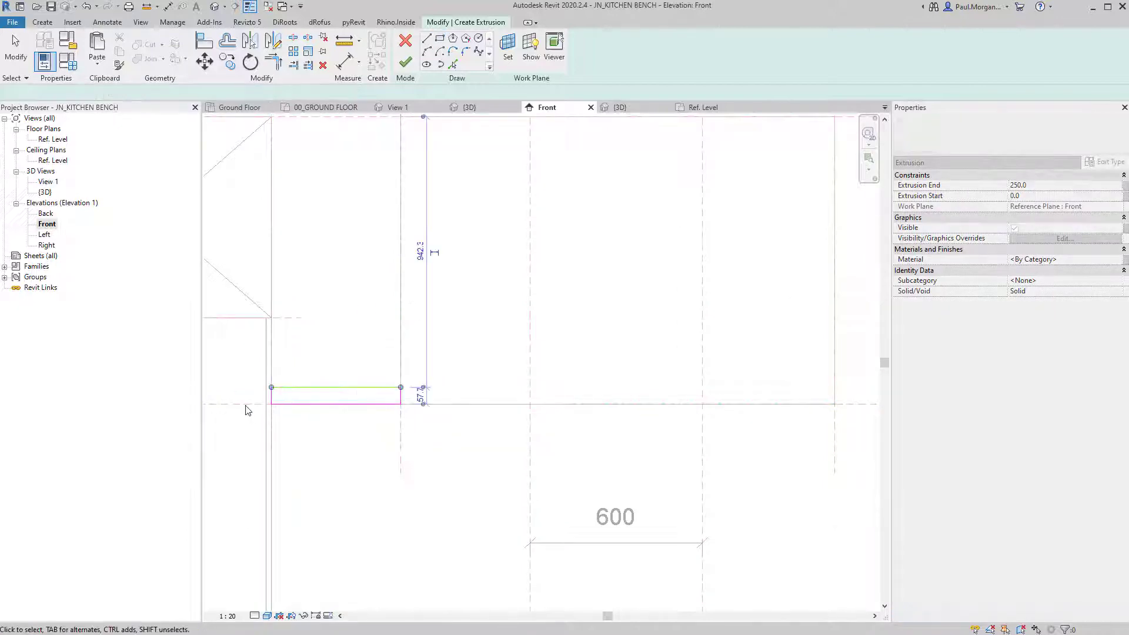
{"action": "left_click", "coordinate": [419, 402]}
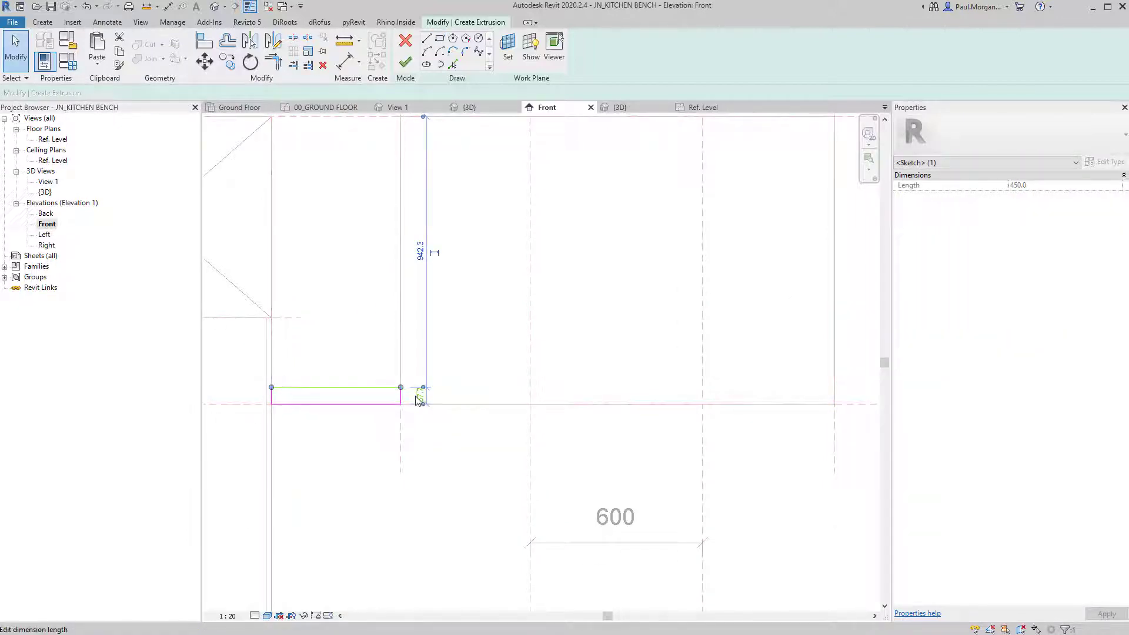
{"action": "key", "text": "Escape"}
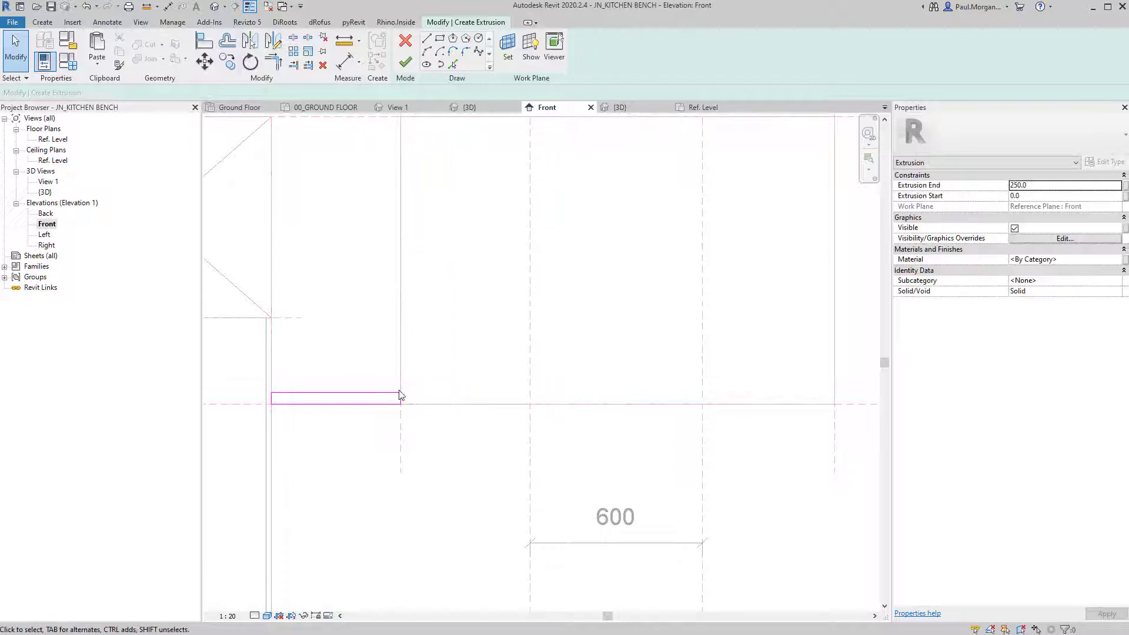
Copy the shelf rectangle with Multiple to stack three shelves 300 apart on the left.
{"action": "middle_click_drag", "start_coordinate": [358, 391], "coordinate": [384, 483]}
{"action": "left_click_drag", "start_coordinate": [274, 468], "coordinate": [456, 532]}
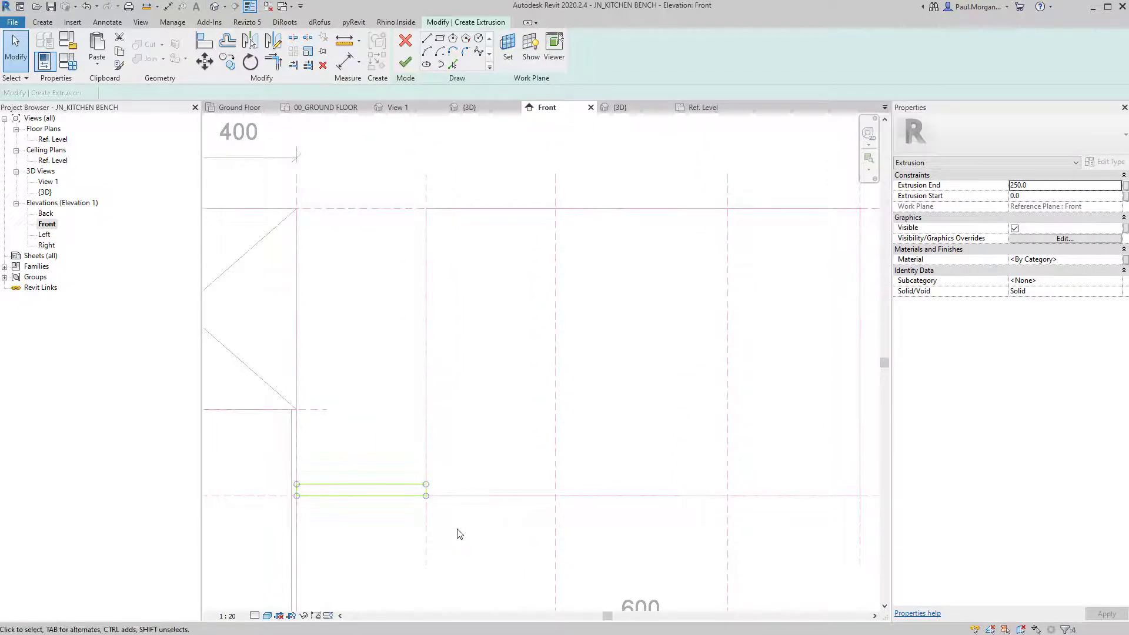
{"action": "key", "text": "c"}
{"action": "key", "text": "o"}
{"action": "left_click", "coordinate": [427, 485]}
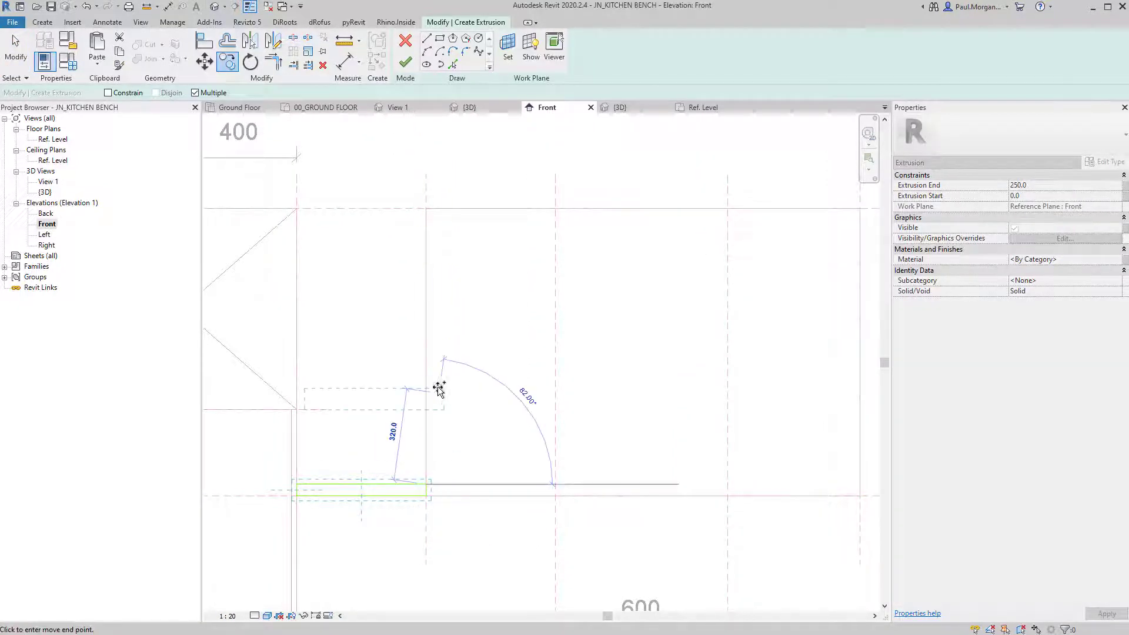
{"action": "key", "text": "Escape"}
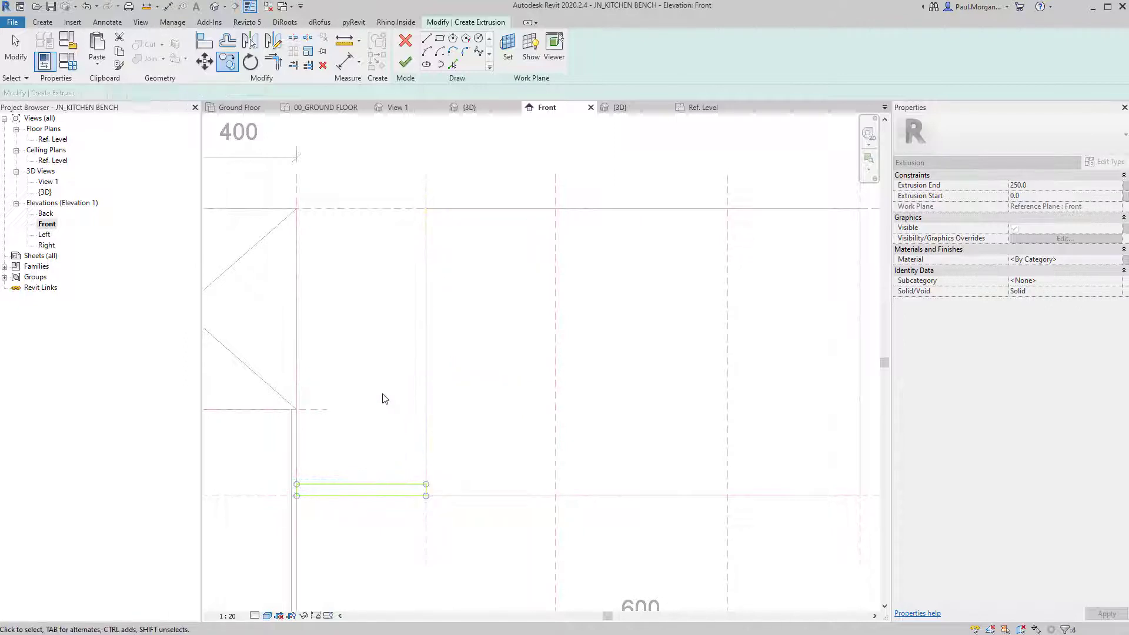
{"action": "key", "text": "c"}
{"action": "key", "text": "o"}
{"action": "left_click", "coordinate": [297, 495]}
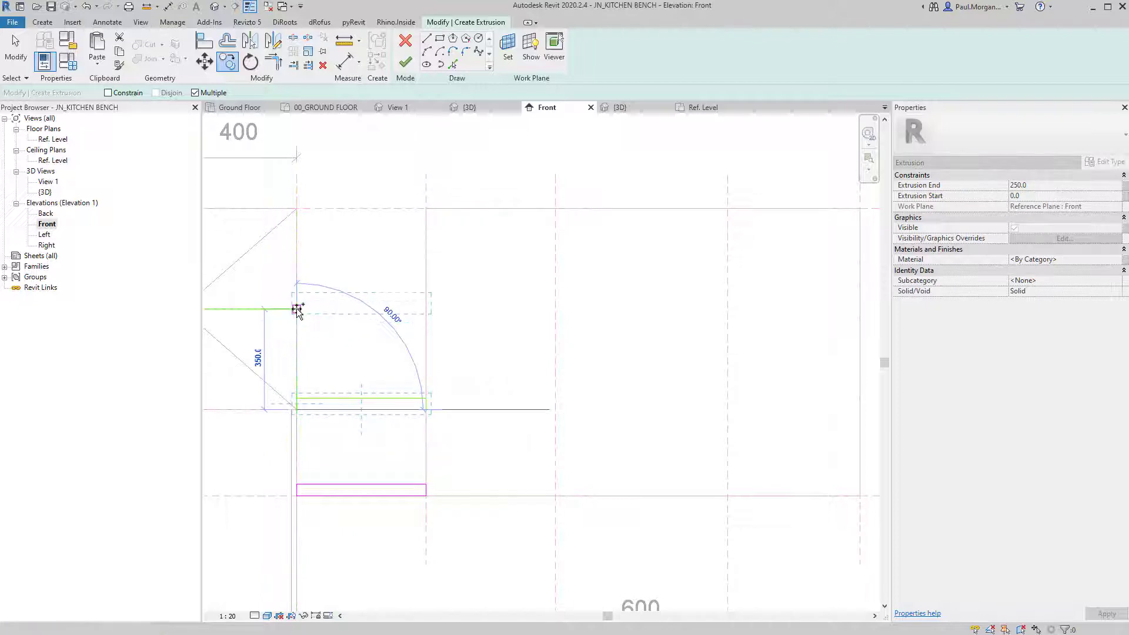
{"action": "type", "text": "300"}
{"action": "key", "text": "Return"}
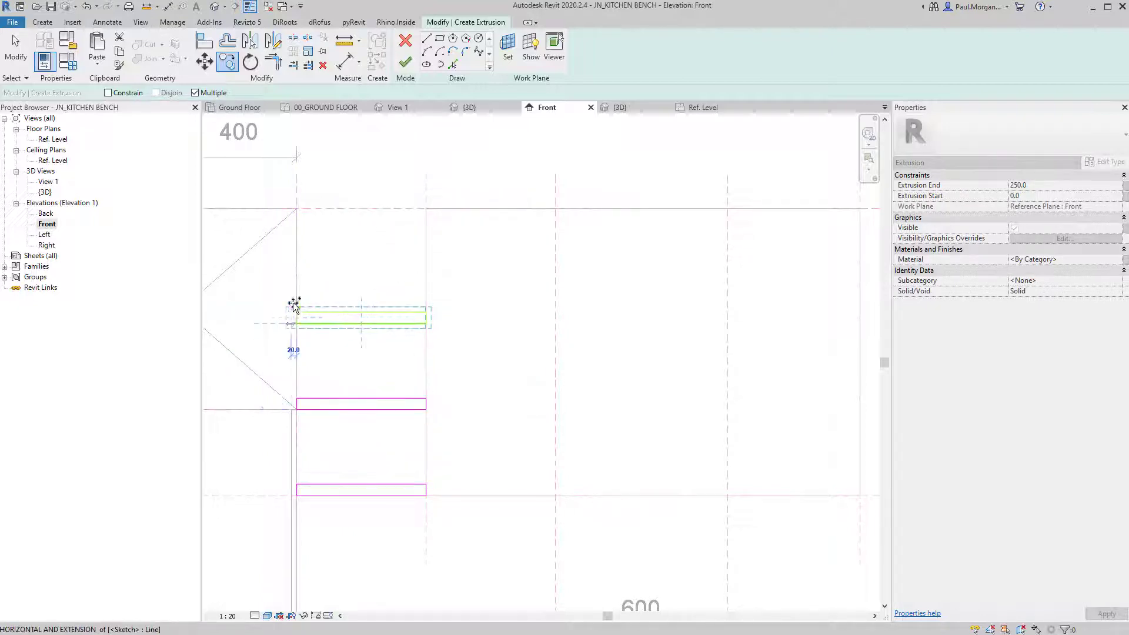
{"action": "left_click", "coordinate": [295, 236]}
{"action": "scroll", "coordinate": [296, 236], "scroll_direction": "down", "scroll_amount": 2}
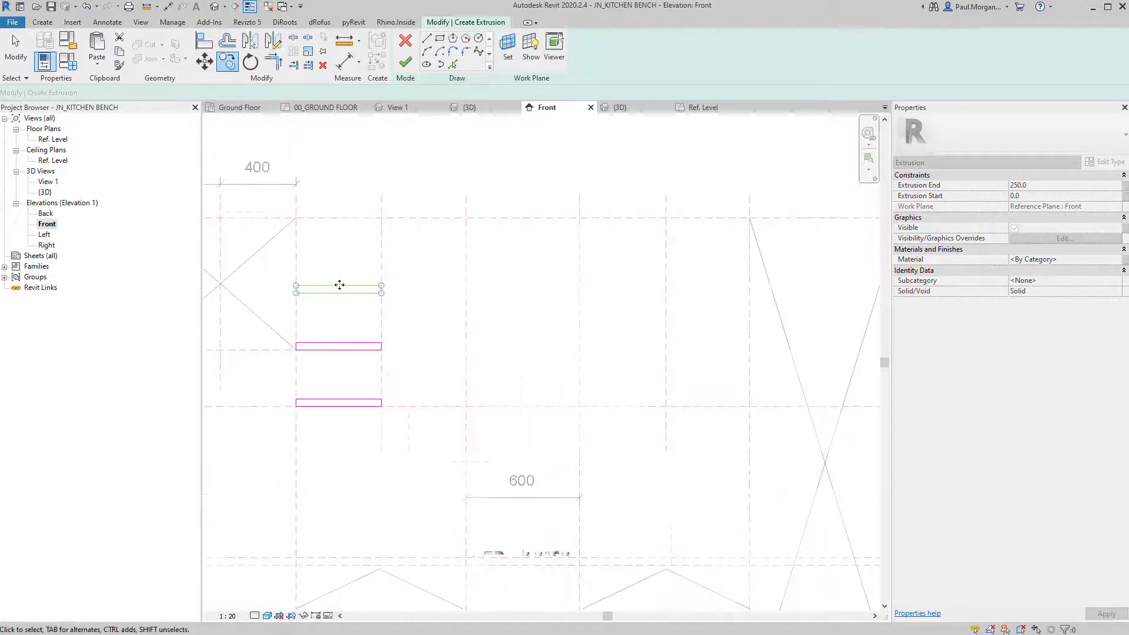
{"action": "middle_click_drag", "start_coordinate": [394, 378], "coordinate": [331, 396]}
{"action": "key", "text": "Escape"}
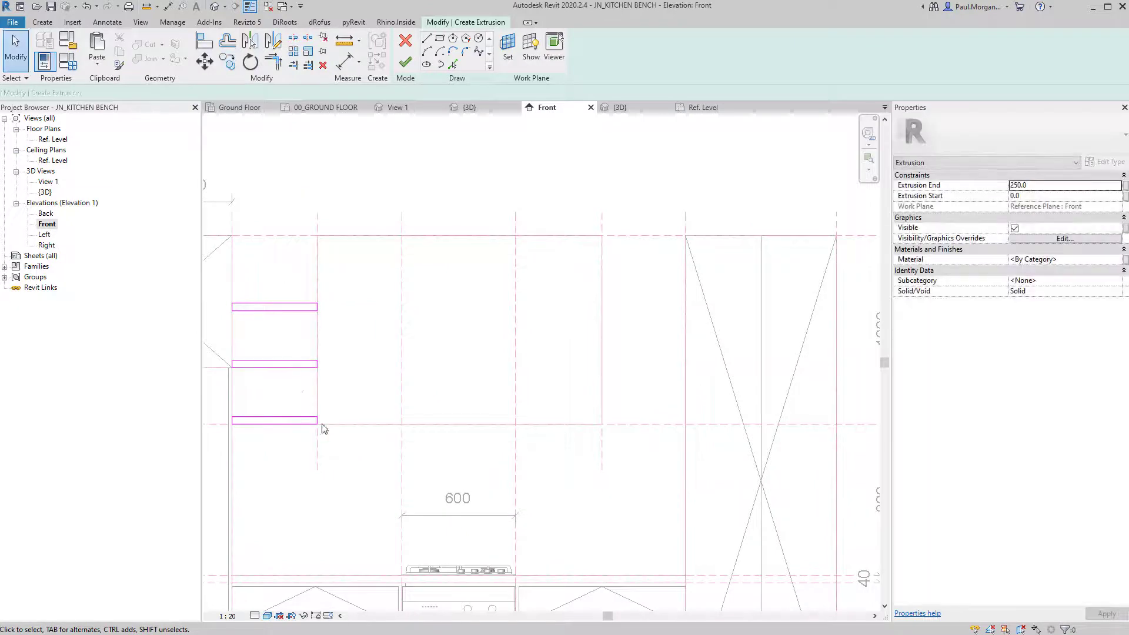
Mirror the three shelves to the other side of the rangehood and check the 250 extrusion depth.
{"action": "left_click_drag", "start_coordinate": [226, 291], "coordinate": [345, 453]}
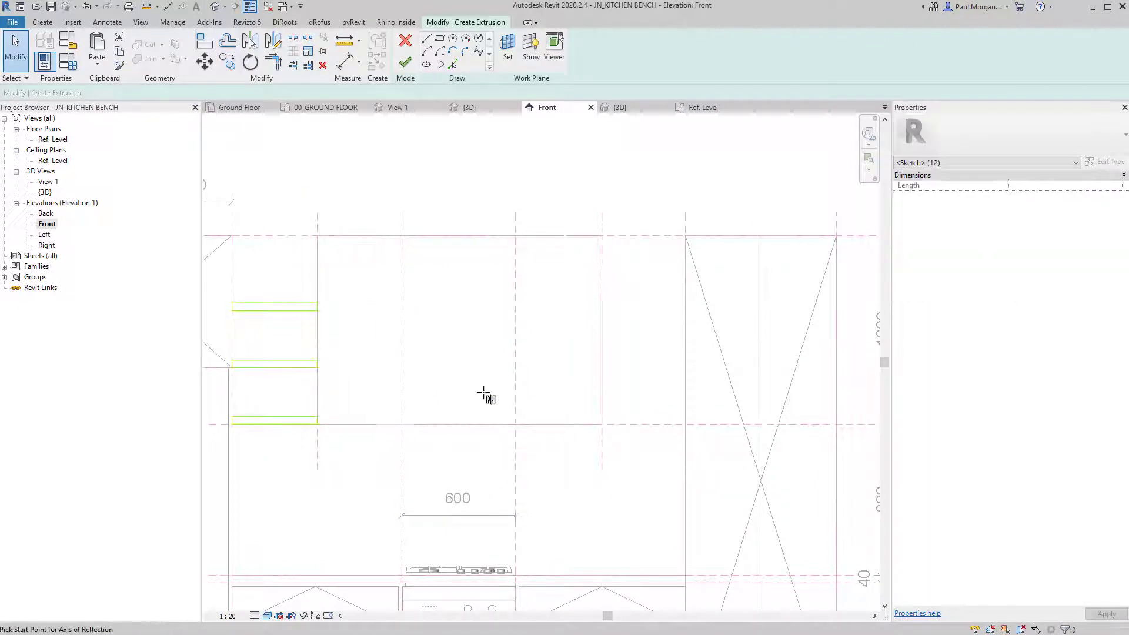
{"action": "key", "text": "d"}
{"action": "key", "text": "m"}
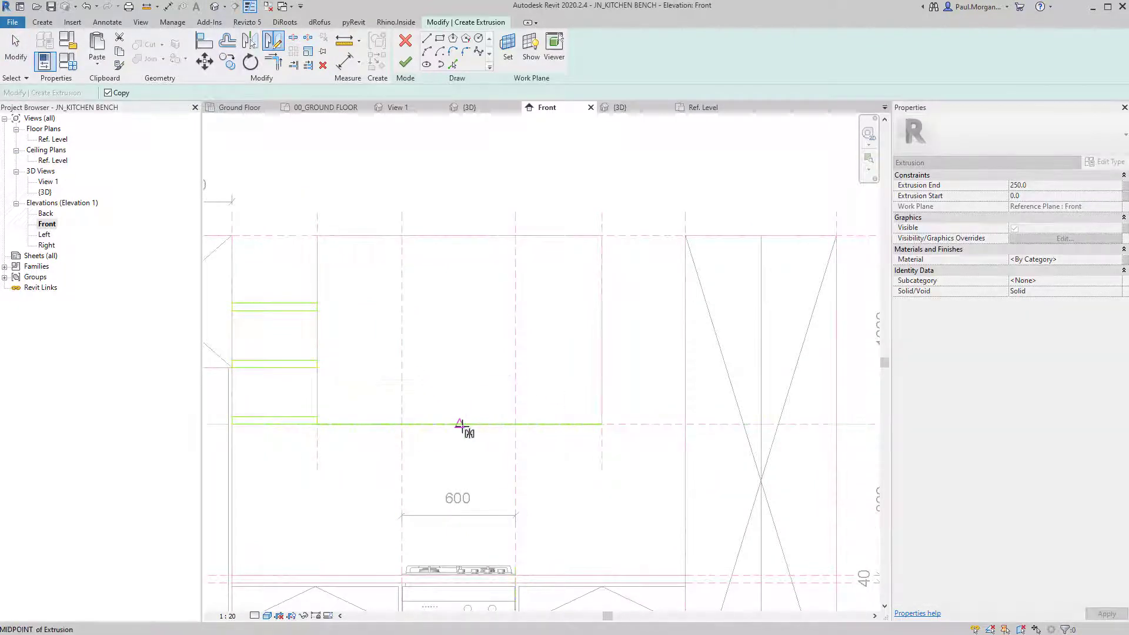
{"action": "left_click", "coordinate": [460, 389]}
{"action": "scroll", "coordinate": [471, 396], "scroll_direction": "down", "scroll_amount": 3}
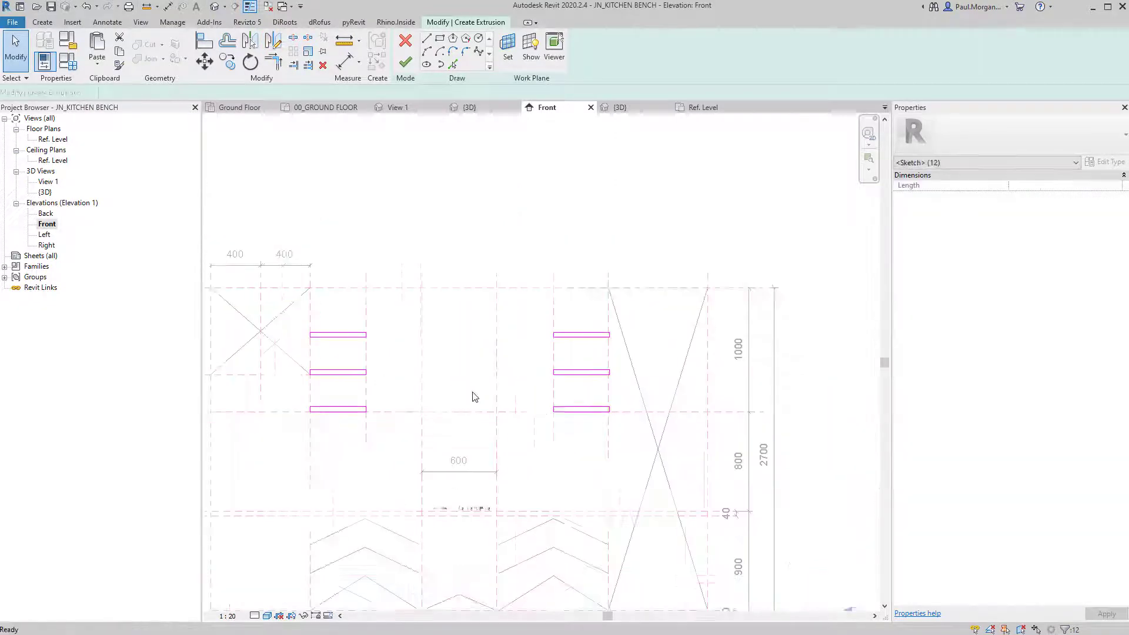
{"action": "left_click", "coordinate": [1039, 190]}
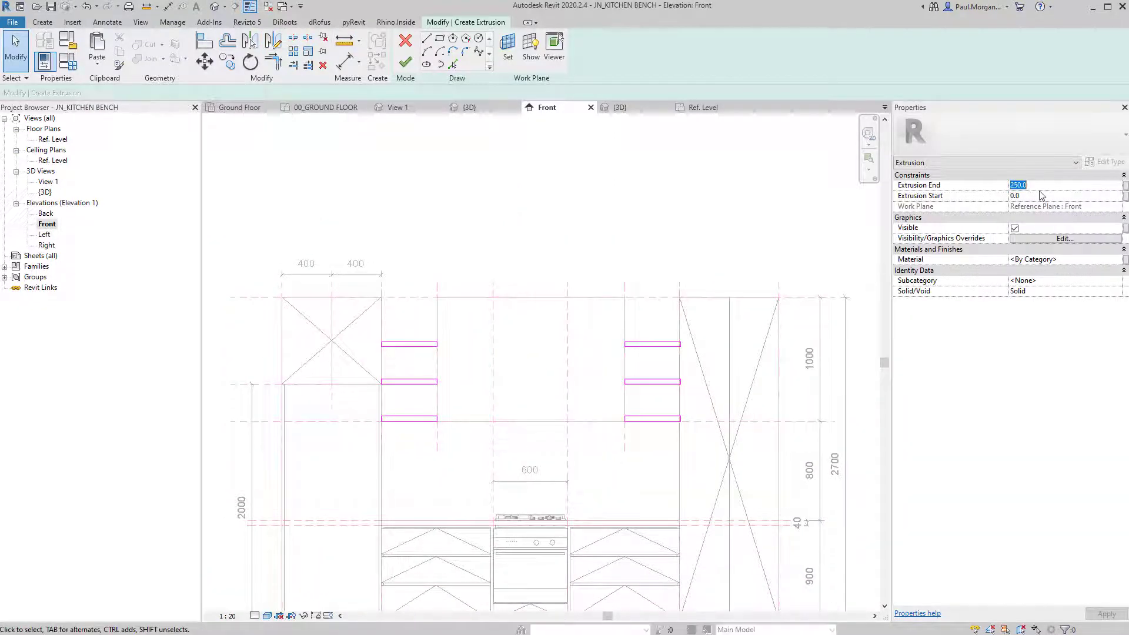
{"action": "left_click", "coordinate": [406, 62]}
Finish the shelf extrusion and select the six shelves in the {3D} view.
{"action": "left_click", "coordinate": [406, 63]}
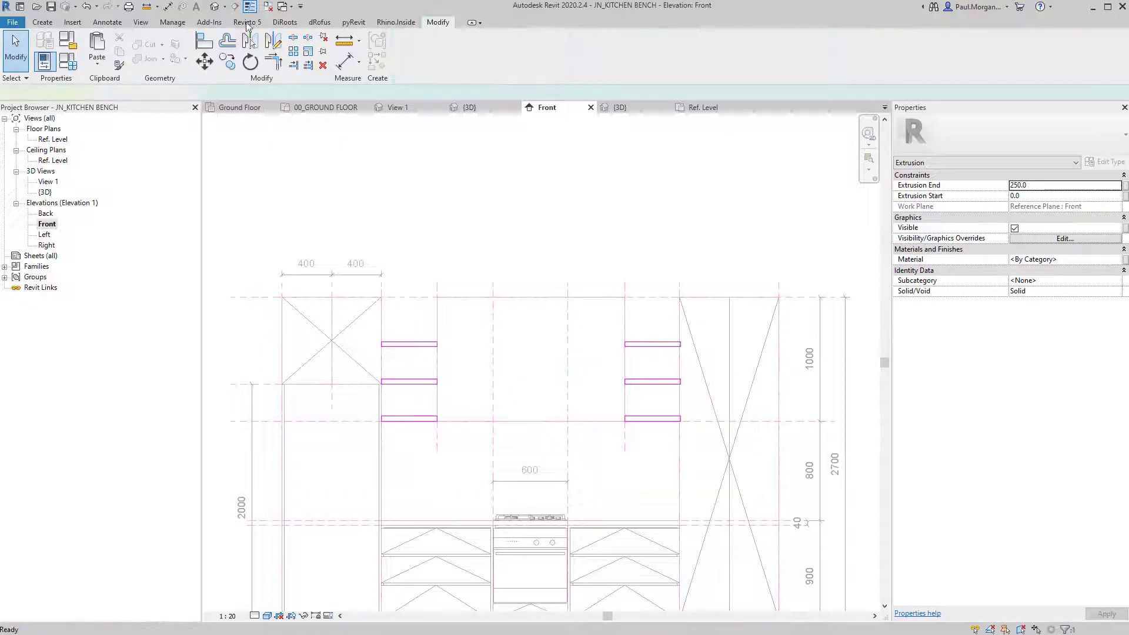
{"action": "left_click", "coordinate": [214, 7]}
{"action": "middle_click_drag", "start_coordinate": [461, 300], "coordinate": [715, 244], "text": "shift"}
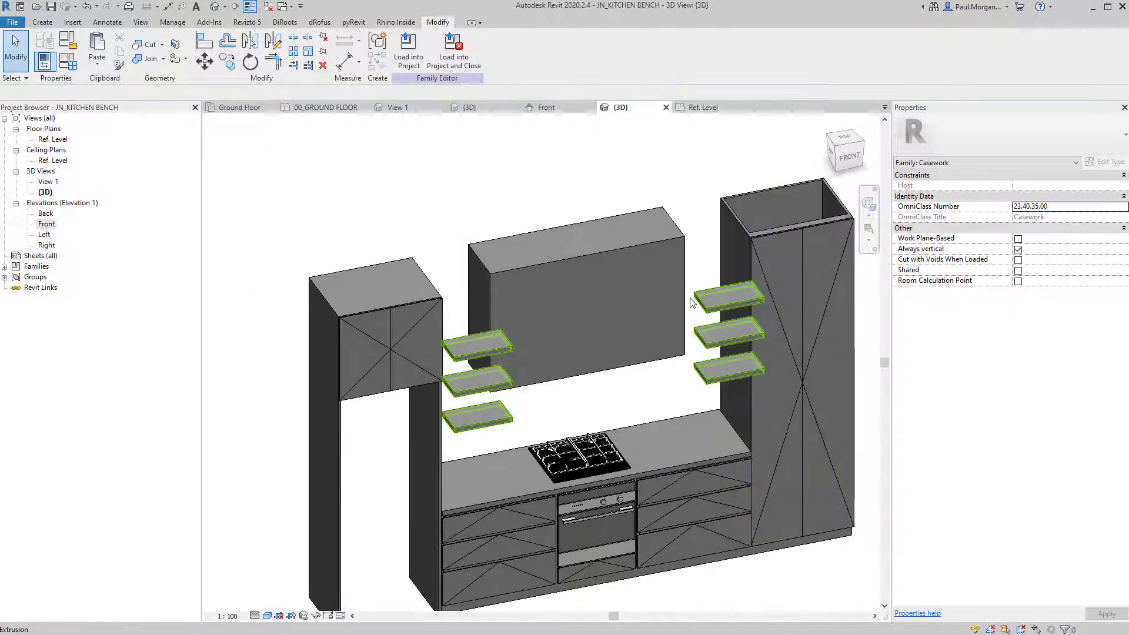
{"action": "left_click", "coordinate": [696, 299]}
{"action": "middle_click_drag", "start_coordinate": [514, 267], "coordinate": [496, 312], "text": "shift"}
Align the shelves' face to the rangehood box face.
{"action": "key", "text": "a"}
{"action": "key", "text": "l"}
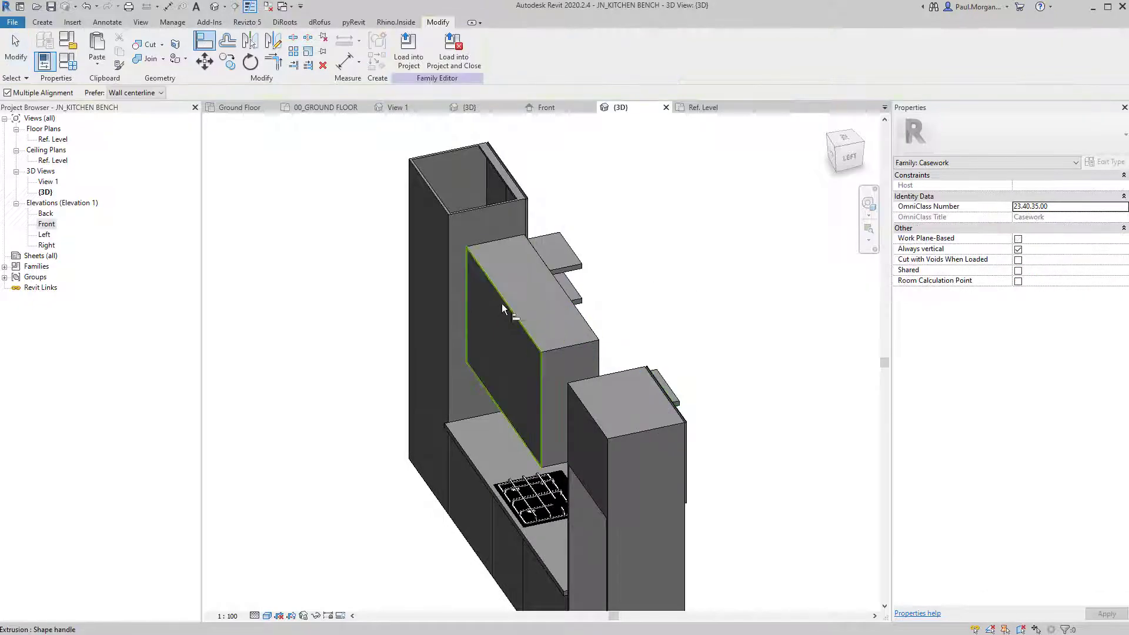
{"action": "left_click", "coordinate": [517, 288]}
{"action": "middle_click_drag", "start_coordinate": [526, 275], "coordinate": [694, 364], "text": "shift"}
{"action": "left_click", "coordinate": [693, 360]}
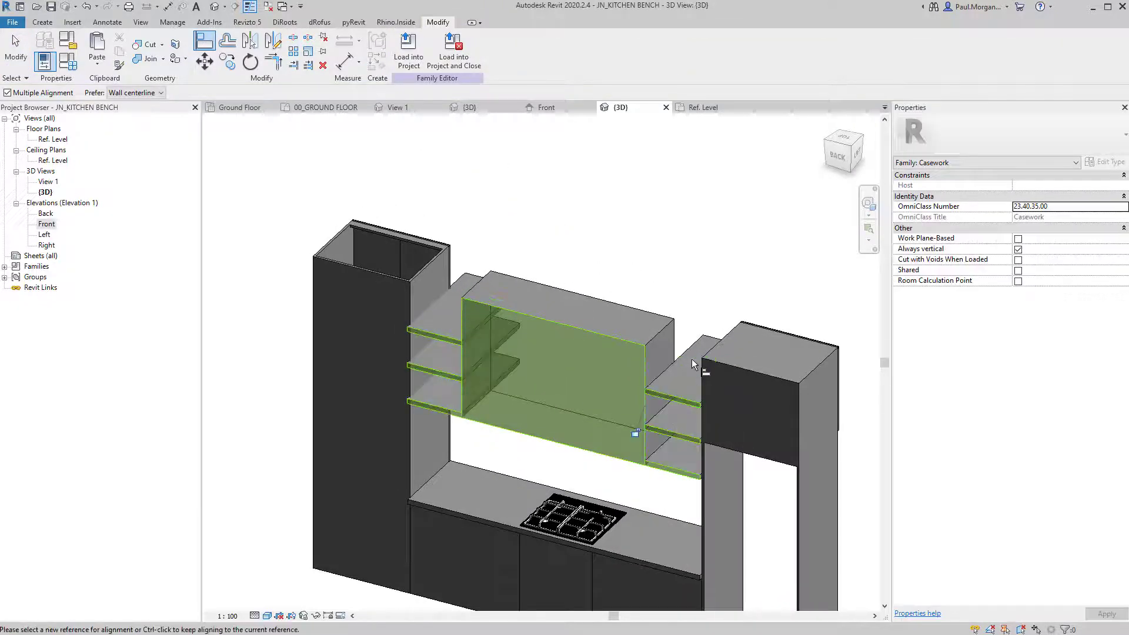
{"action": "middle_click_drag", "start_coordinate": [693, 321], "coordinate": [430, 310], "text": "shift"}
{"action": "key", "text": "Escape"}
{"action": "left_click", "coordinate": [736, 346]}
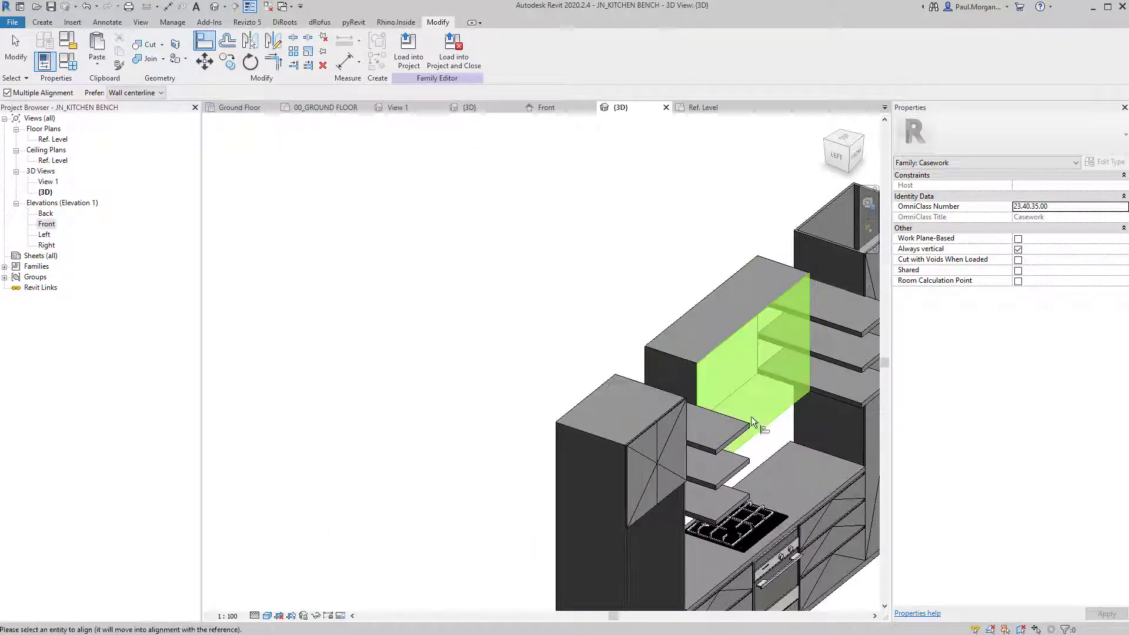
{"action": "middle_click_drag", "start_coordinate": [752, 435], "coordinate": [691, 415], "text": "shift"}
{"action": "key", "text": "Escape"}
{"action": "key", "text": "Escape"}
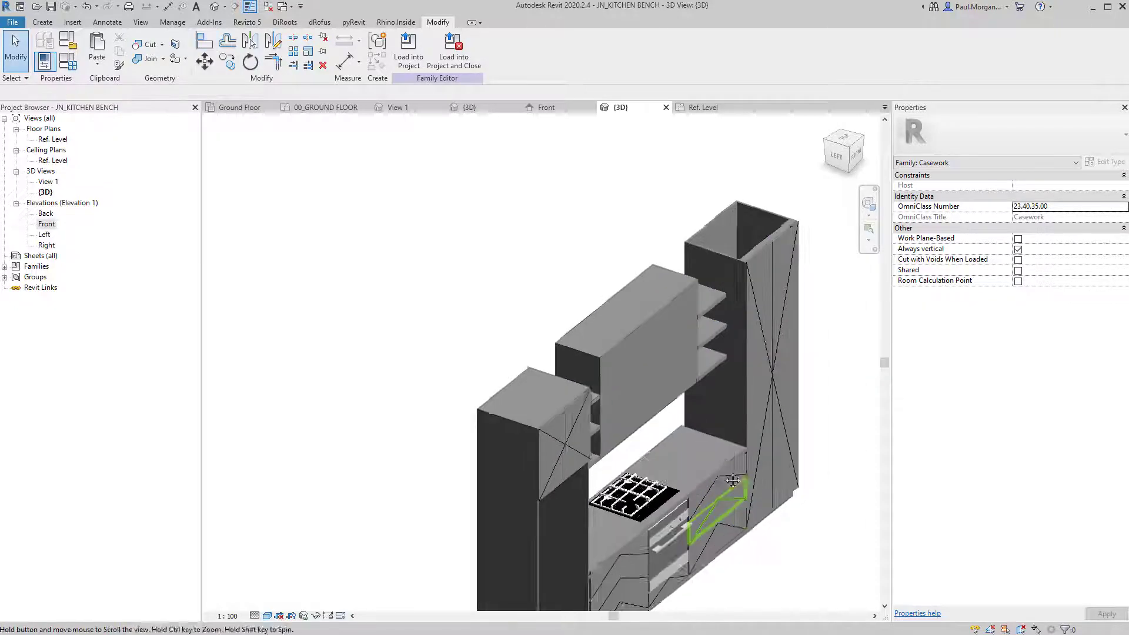
{"action": "middle_click_drag", "start_coordinate": [711, 507], "coordinate": [585, 405], "text": "shift"}
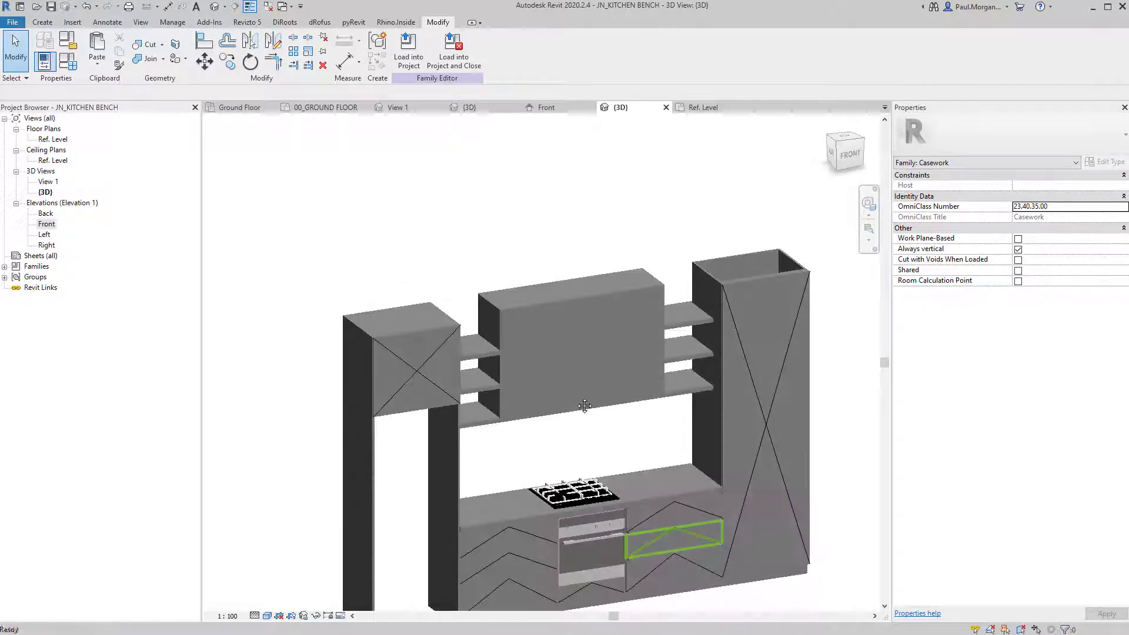
Associate the shelves' Material with the Casework Finish parameter.
{"action": "left_click", "coordinate": [480, 353]}
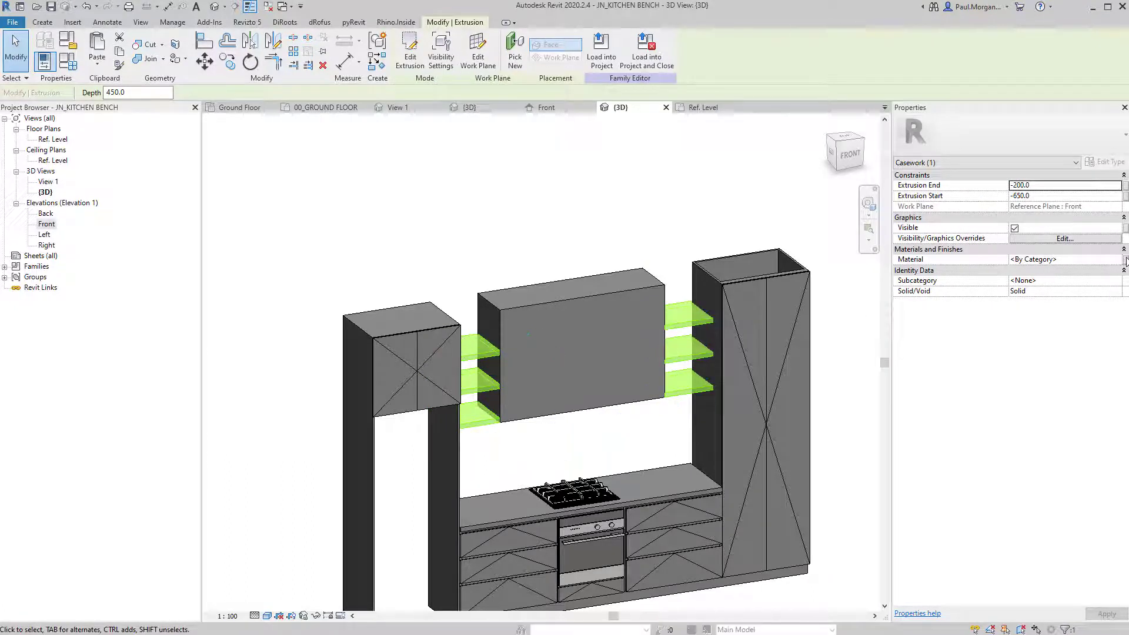
{"action": "left_click", "coordinate": [633, 315]}
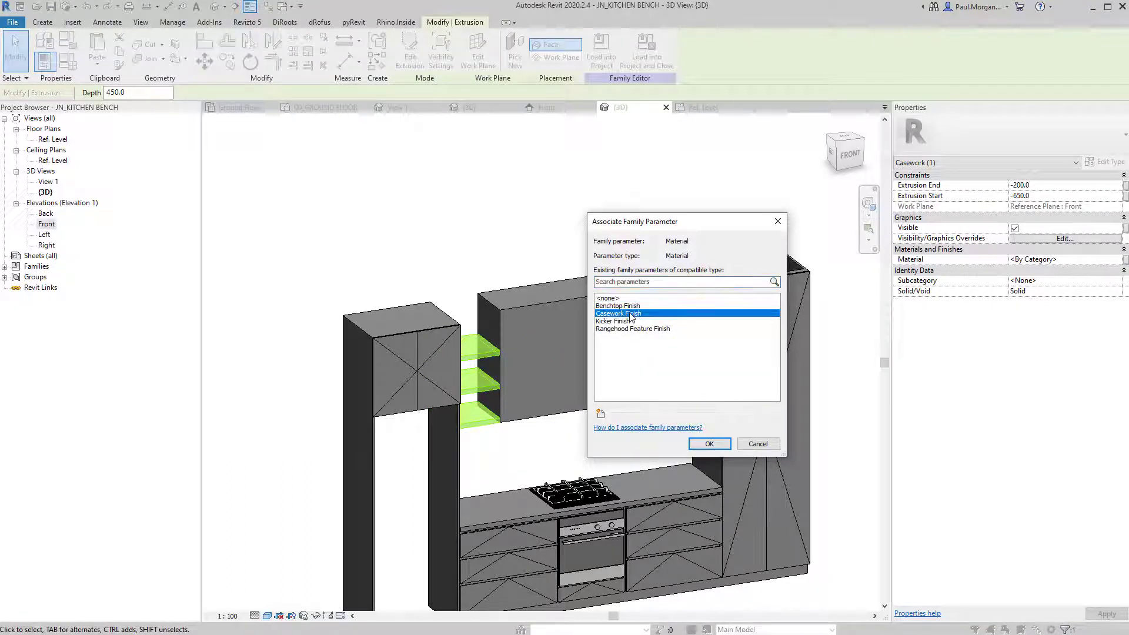
{"action": "left_click", "coordinate": [709, 444]}
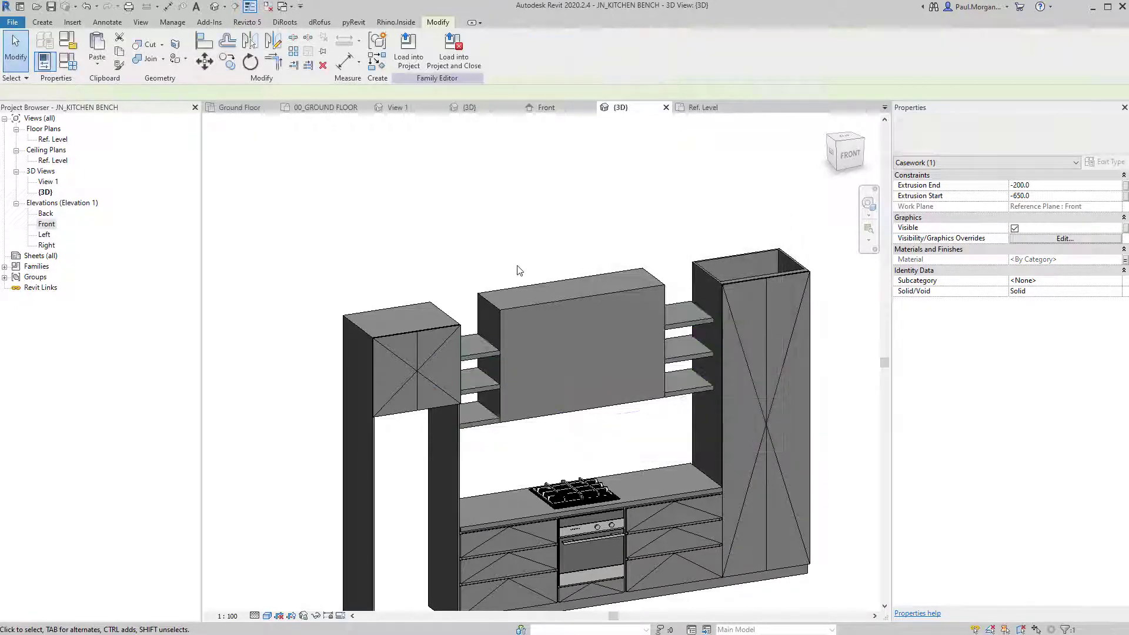
Orbit to a near-front view of the bench and briefly select the cooktop.
{"action": "middle_click_drag", "start_coordinate": [517, 269], "coordinate": [477, 394], "text": "shift"}
{"action": "middle_click_drag", "start_coordinate": [478, 394], "coordinate": [441, 371], "text": "shift"}
{"action": "scroll", "coordinate": [380, 386], "scroll_direction": "up", "scroll_amount": 3}
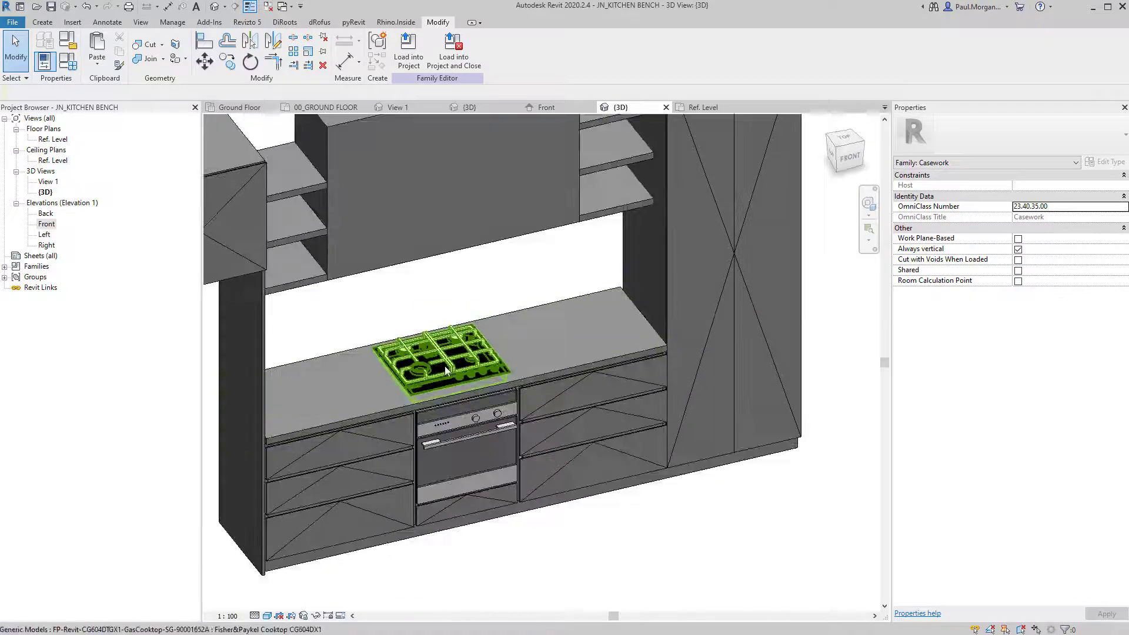
{"action": "left_click", "coordinate": [441, 370]}
{"action": "scroll", "coordinate": [445, 366], "scroll_direction": "up", "scroll_amount": 4}
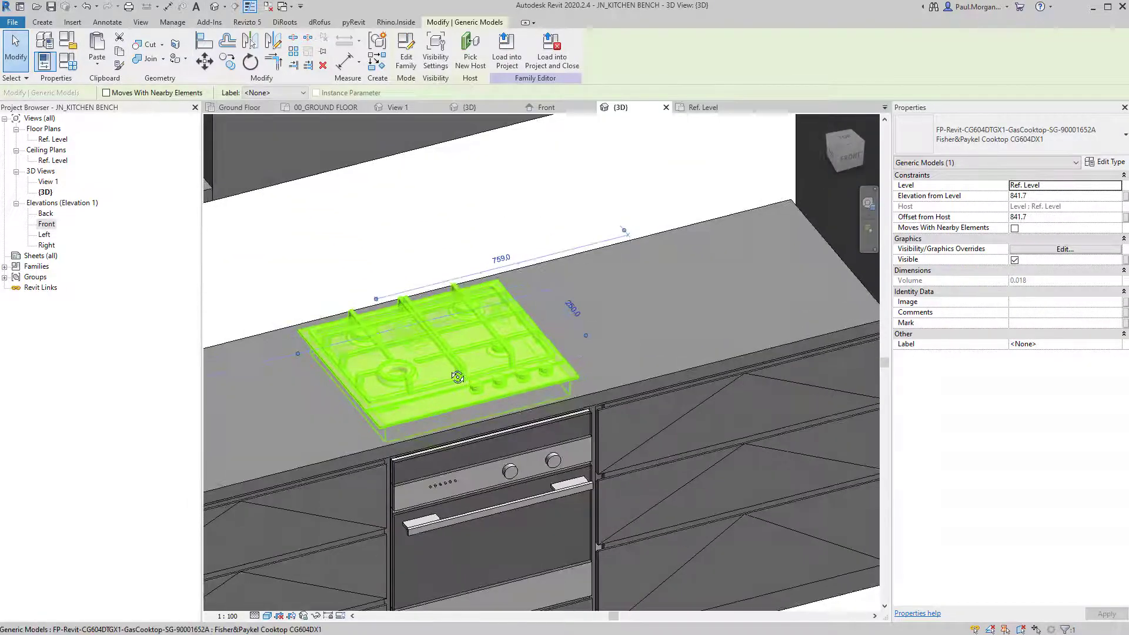
{"action": "key", "text": "Escape"}
From a lower frontal angle, inspect the cooktop's type properties.
{"action": "scroll", "coordinate": [468, 431], "scroll_direction": "down", "scroll_amount": 1}
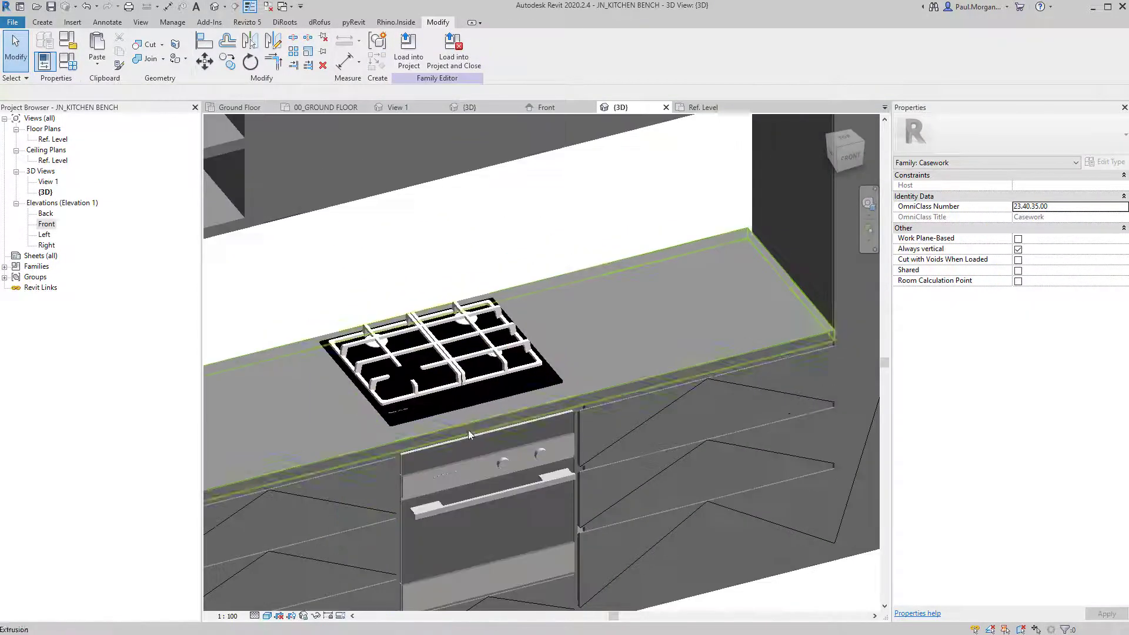
{"action": "middle_click_drag", "start_coordinate": [469, 431], "coordinate": [479, 435], "text": "shift"}
{"action": "middle_click_drag", "start_coordinate": [393, 275], "coordinate": [473, 287]}
{"action": "scroll", "coordinate": [419, 263], "scroll_direction": "down", "scroll_amount": 1}
{"action": "middle_click_drag", "start_coordinate": [474, 287], "coordinate": [475, 293], "text": "shift"}
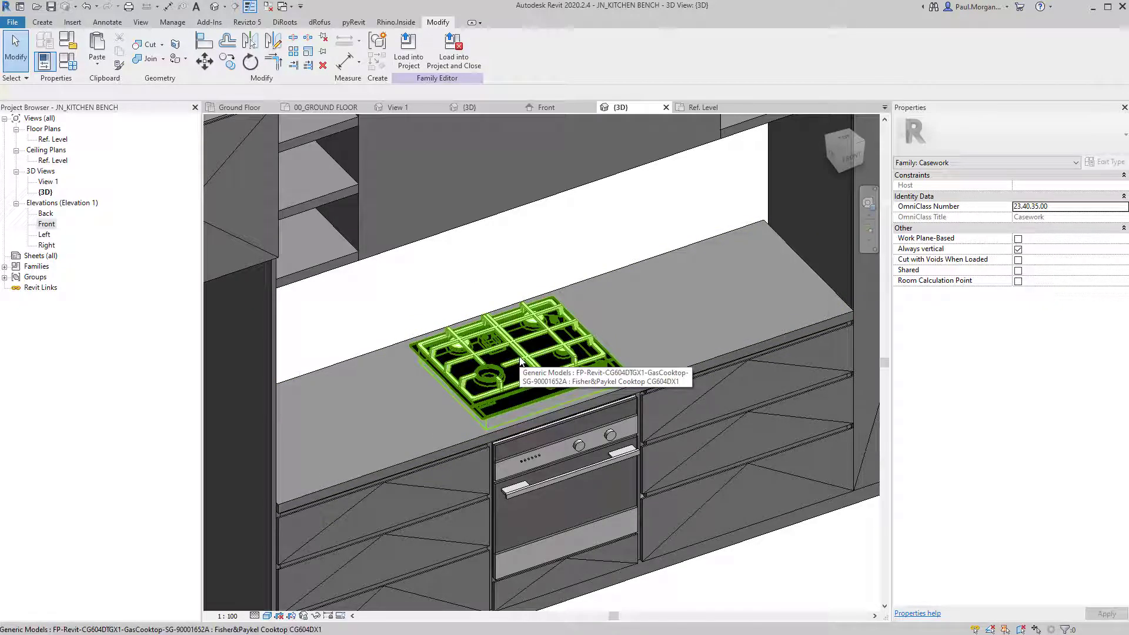
{"action": "middle_click_drag", "start_coordinate": [563, 395], "coordinate": [565, 355]}
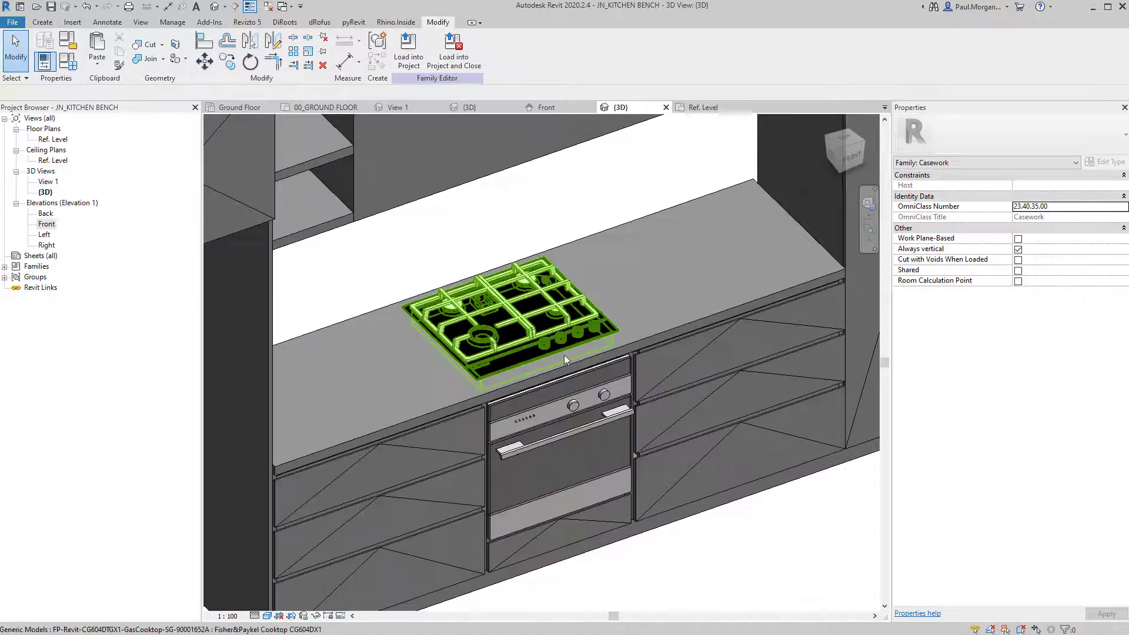
{"action": "middle_click_drag", "start_coordinate": [574, 465], "coordinate": [535, 340], "text": "shift"}
{"action": "left_click", "coordinate": [531, 329]}
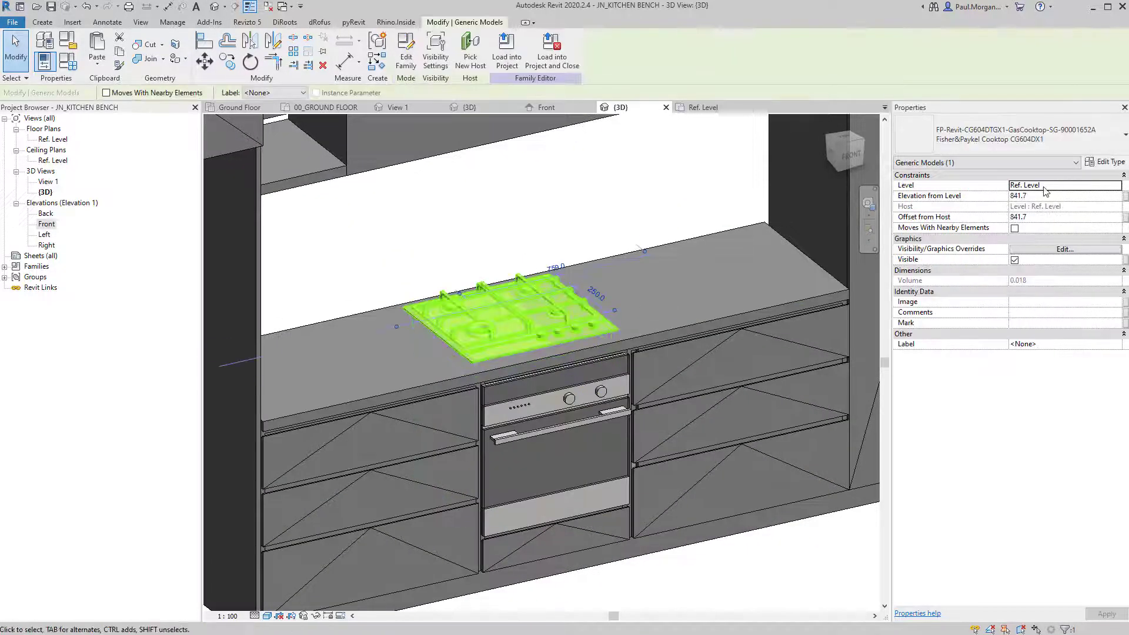
{"action": "left_click", "coordinate": [1106, 163]}
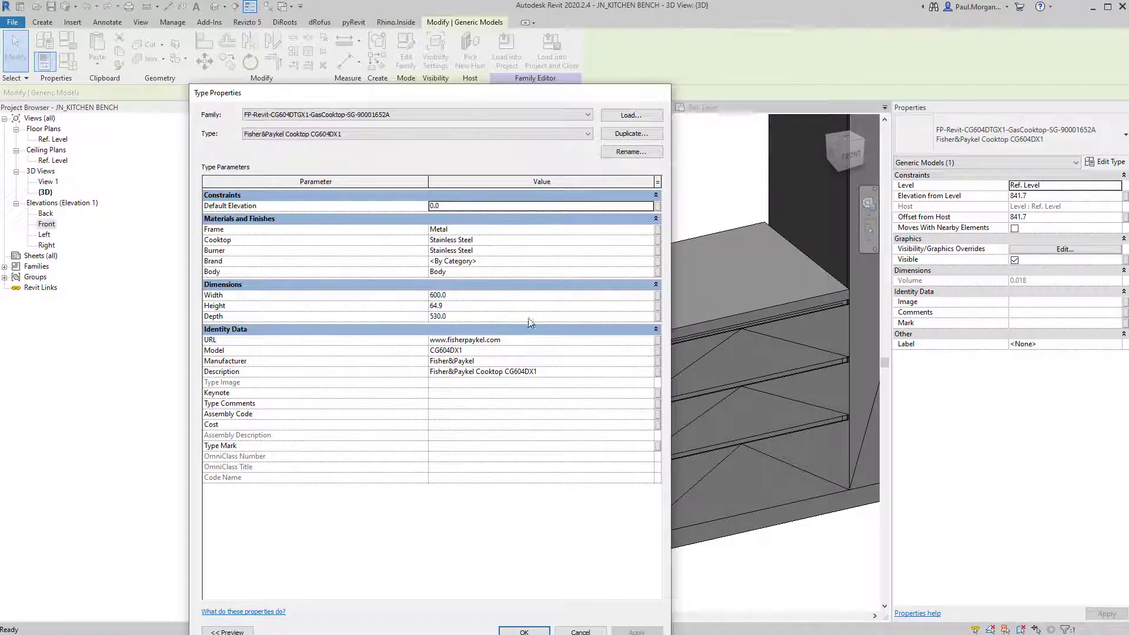
{"action": "key", "text": "Escape"}
{"action": "key", "text": "Escape"}
Orbit to view the whole kitchen unit and save the JN_KITCHEN BENCH family with Ctrl+S.
{"action": "scroll", "coordinate": [549, 318], "scroll_direction": "down", "scroll_amount": 1}
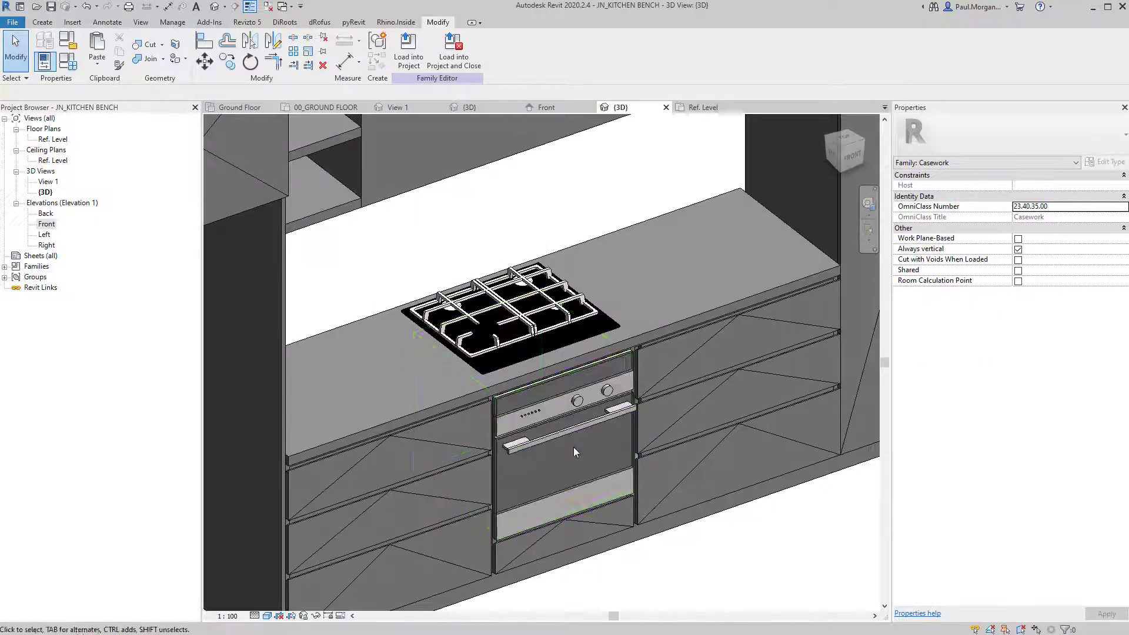
{"action": "scroll", "coordinate": [573, 447], "scroll_direction": "down", "scroll_amount": 2}
{"action": "middle_click_drag", "start_coordinate": [613, 488], "coordinate": [584, 421], "text": "shift"}
{"action": "scroll", "coordinate": [584, 421], "scroll_direction": "down", "scroll_amount": 2}
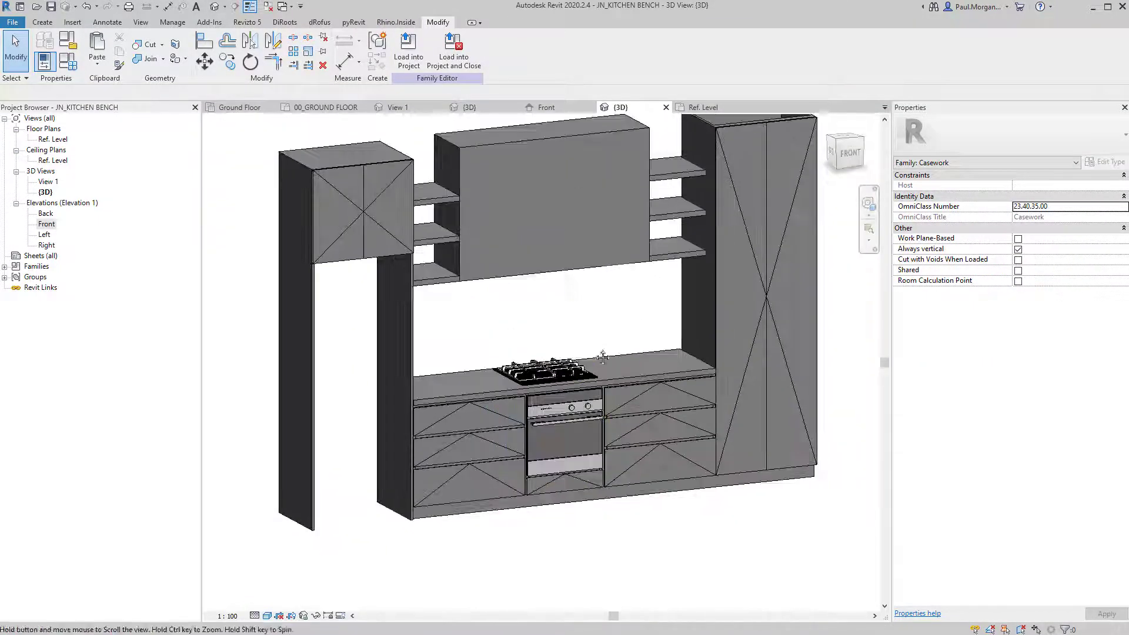
{"action": "middle_click_drag", "start_coordinate": [579, 363], "coordinate": [536, 347], "text": "shift"}
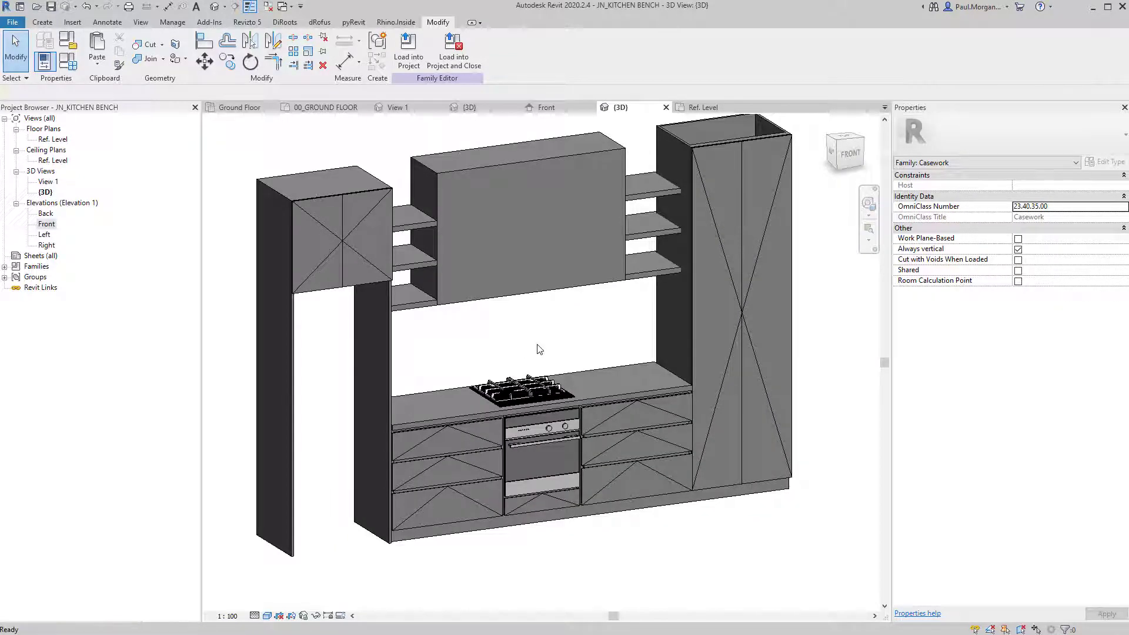
{"action": "key", "text": "ctrl+s"}
Overwrite the family file and load it into the two-storey dwelling project, replacing the existing version.
{"action": "left_click", "coordinate": [382, 325]}
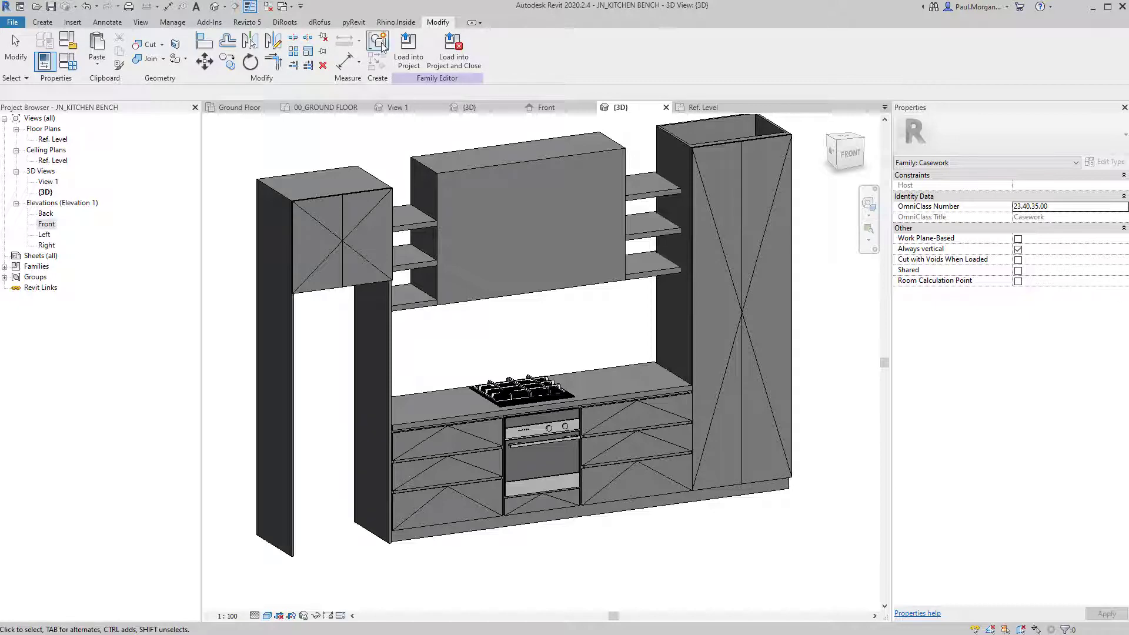
{"action": "left_click", "coordinate": [408, 50]}
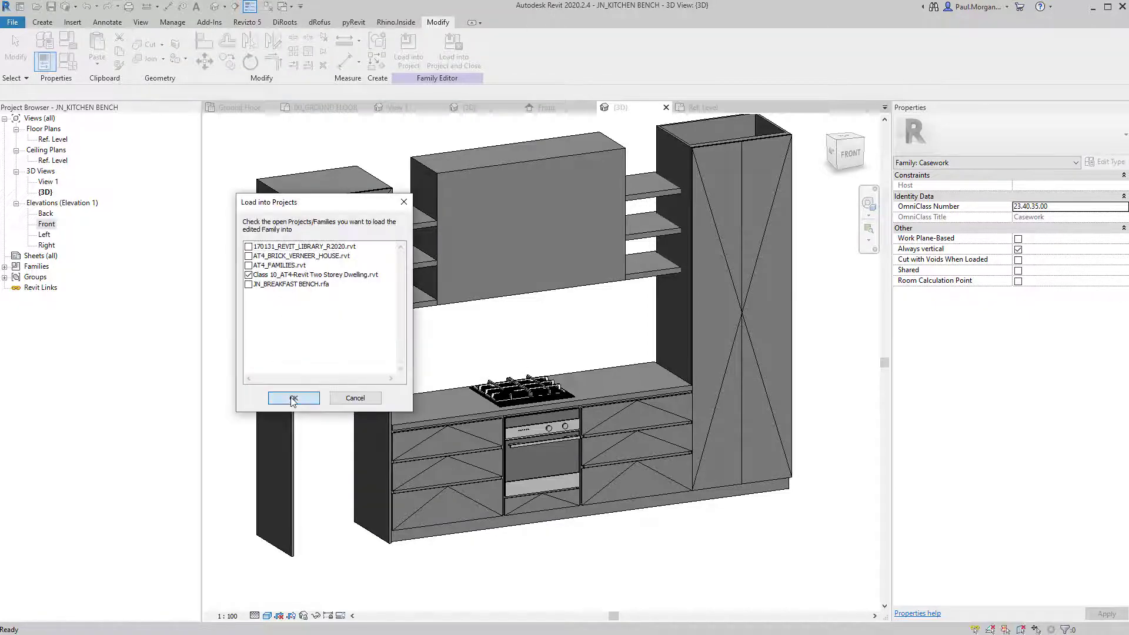
{"action": "left_click", "coordinate": [293, 399]}
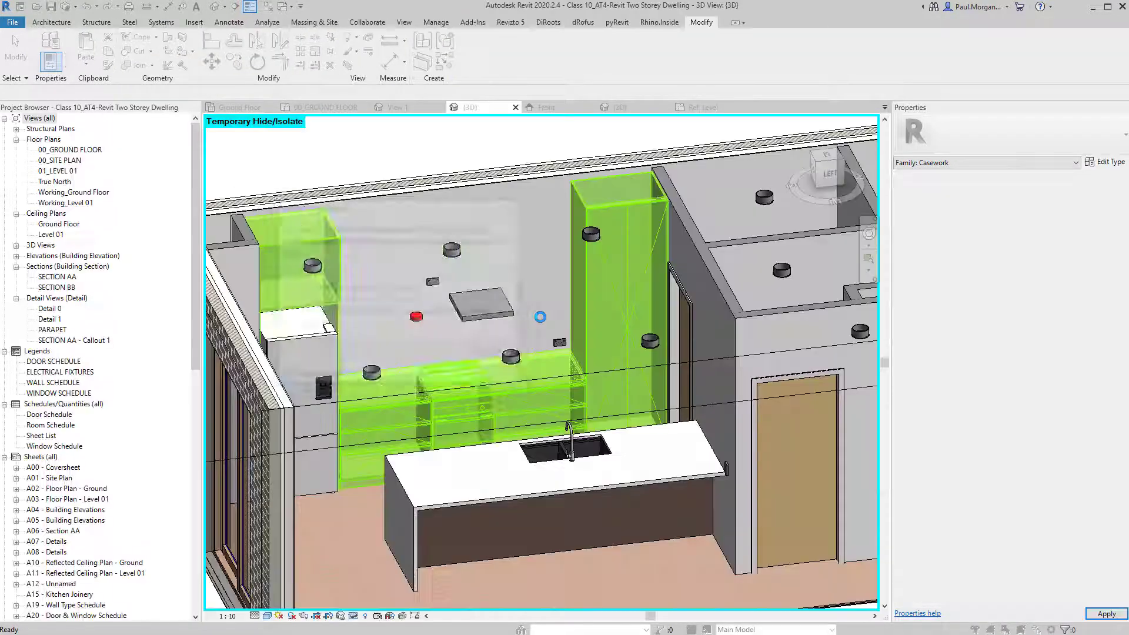
{"action": "left_click", "coordinate": [456, 289]}
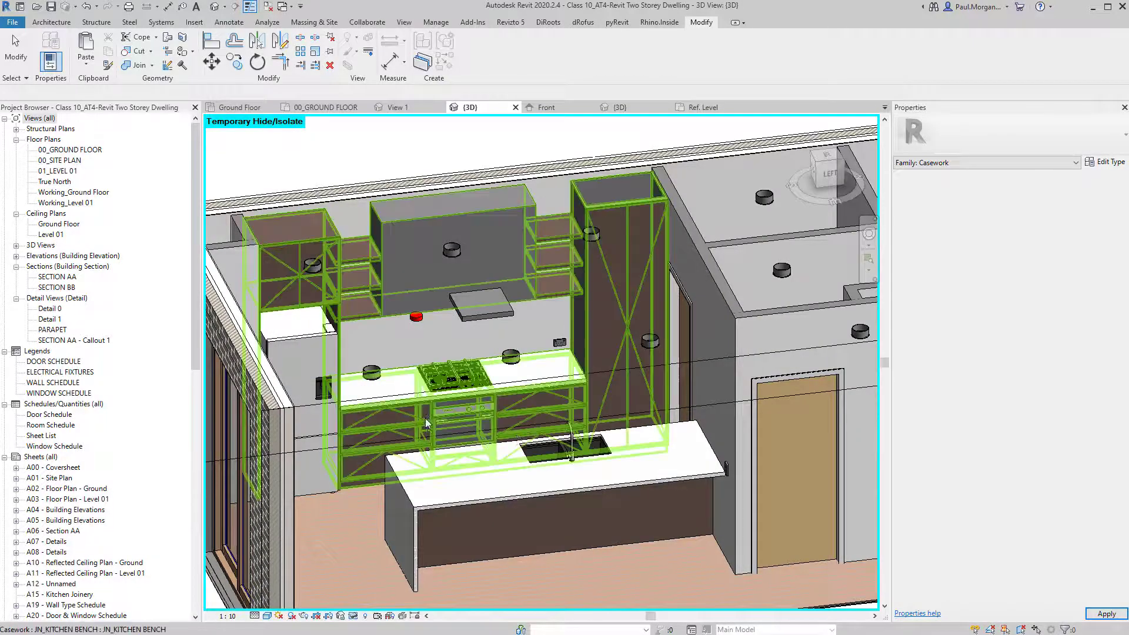
{"action": "middle_click_drag", "start_coordinate": [425, 418], "coordinate": [1118, 174], "text": "shift"}
Set the kitchen bench's Rangehood Feature Finish type parameter to STN01_Stone Benchtop.
{"action": "left_click", "coordinate": [387, 200]}
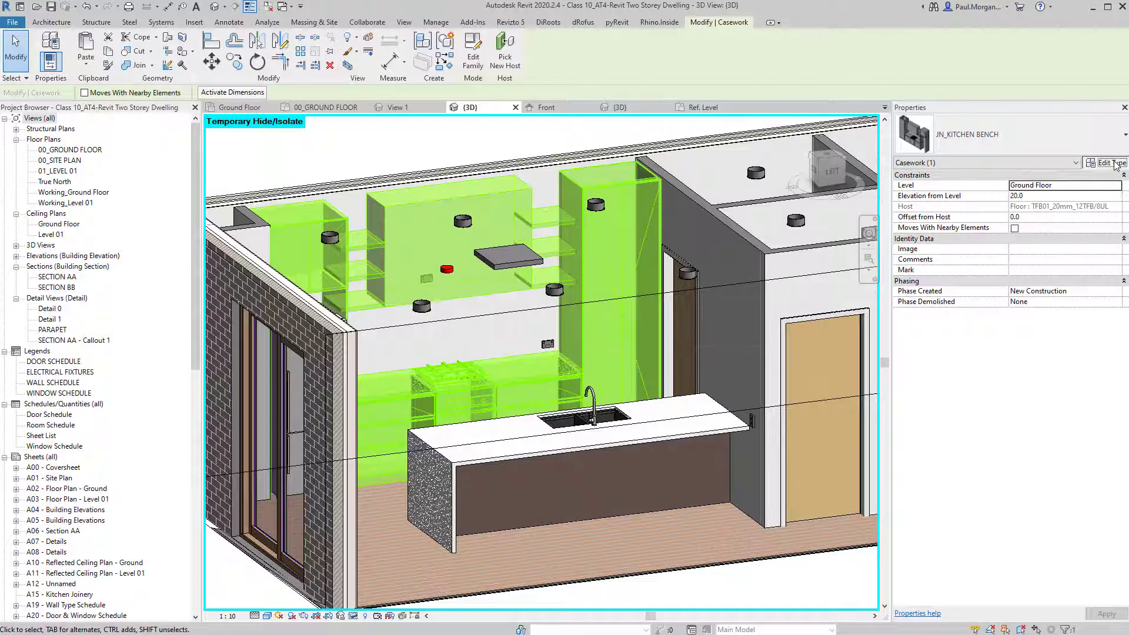
{"action": "left_click", "coordinate": [1108, 163]}
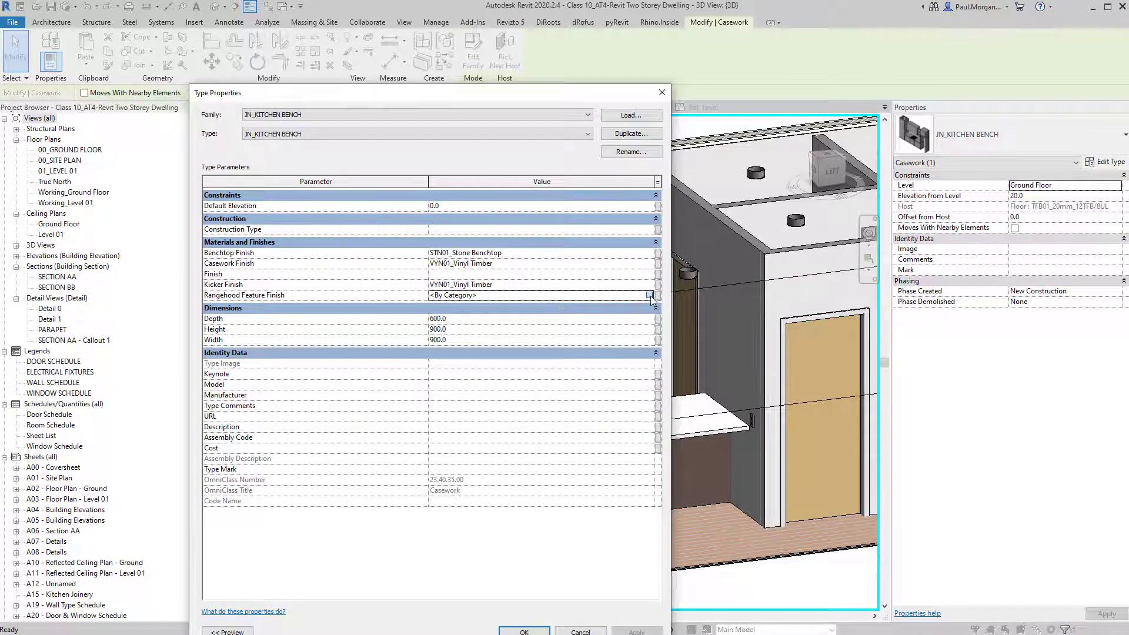
{"action": "left_click", "coordinate": [650, 295]}
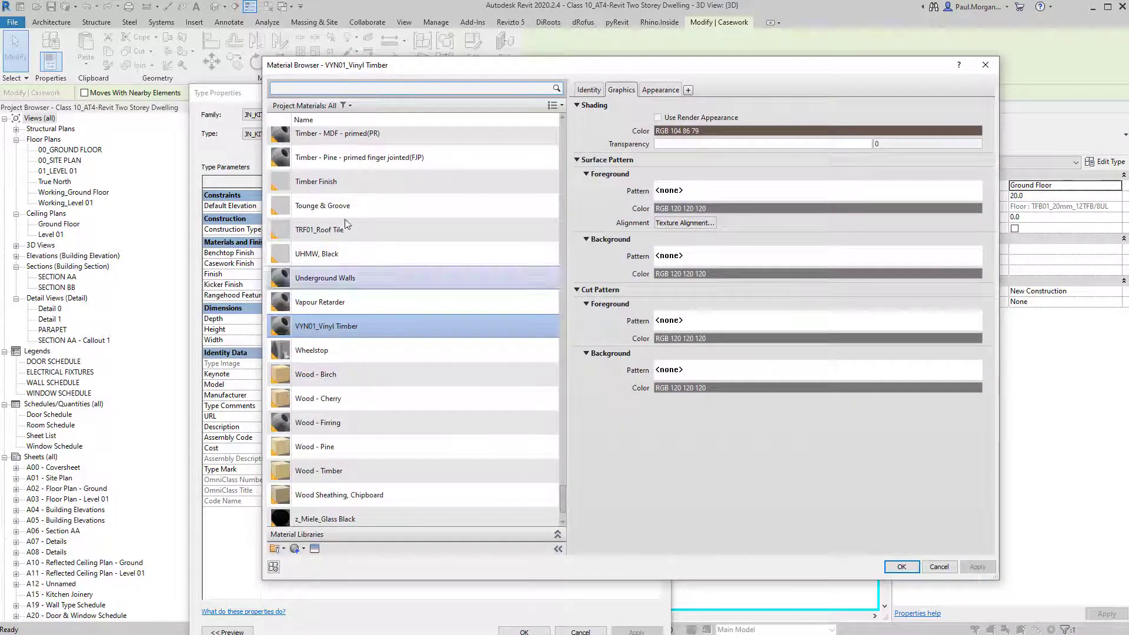
{"action": "left_click", "coordinate": [346, 86]}
{"action": "type", "text": "stone"}
{"action": "left_click", "coordinate": [333, 263]}
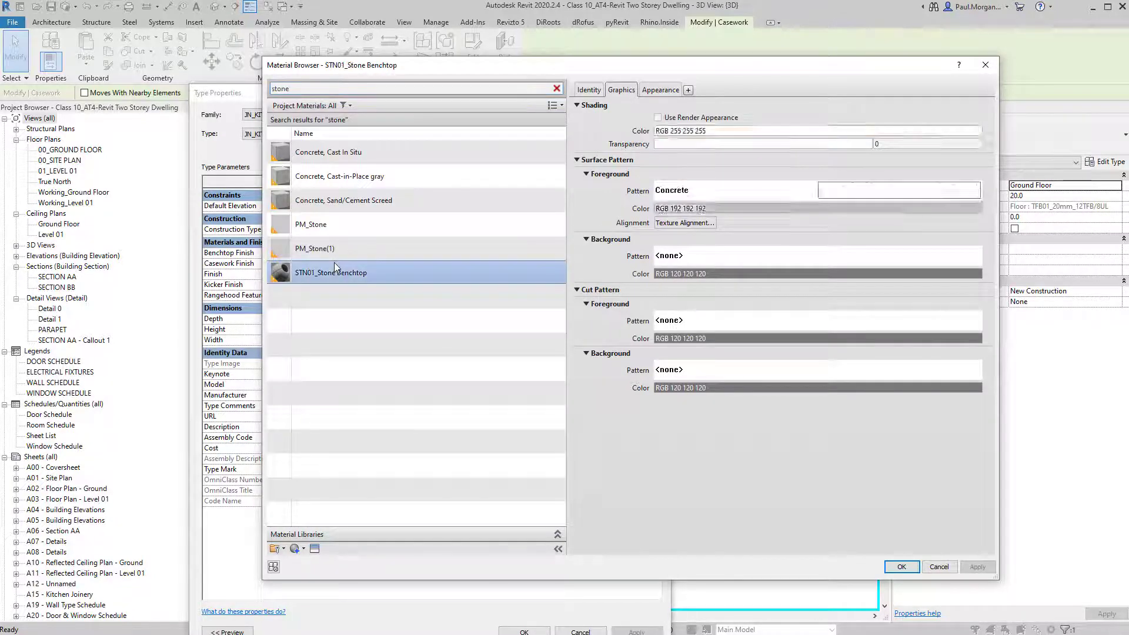
{"action": "left_click", "coordinate": [902, 566]}
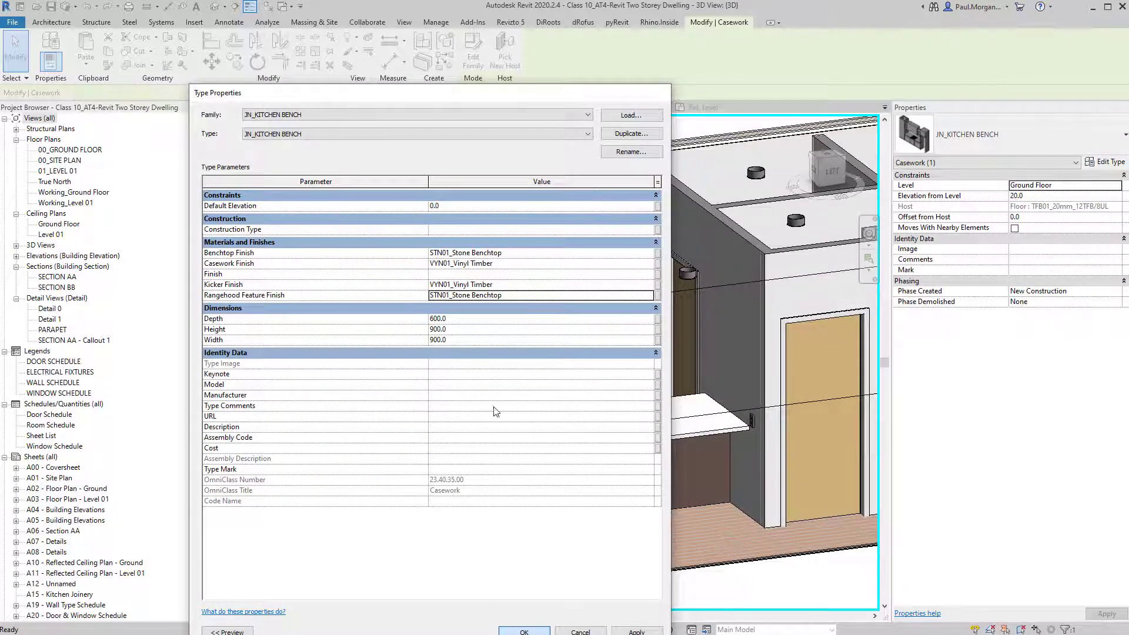
{"action": "key", "text": "Return"}
{"action": "key", "text": "Escape"}
{"action": "middle_click_drag", "start_coordinate": [549, 492], "coordinate": [515, 474]}
{"action": "middle_click_drag", "start_coordinate": [516, 473], "coordinate": [458, 460], "text": "shift"}
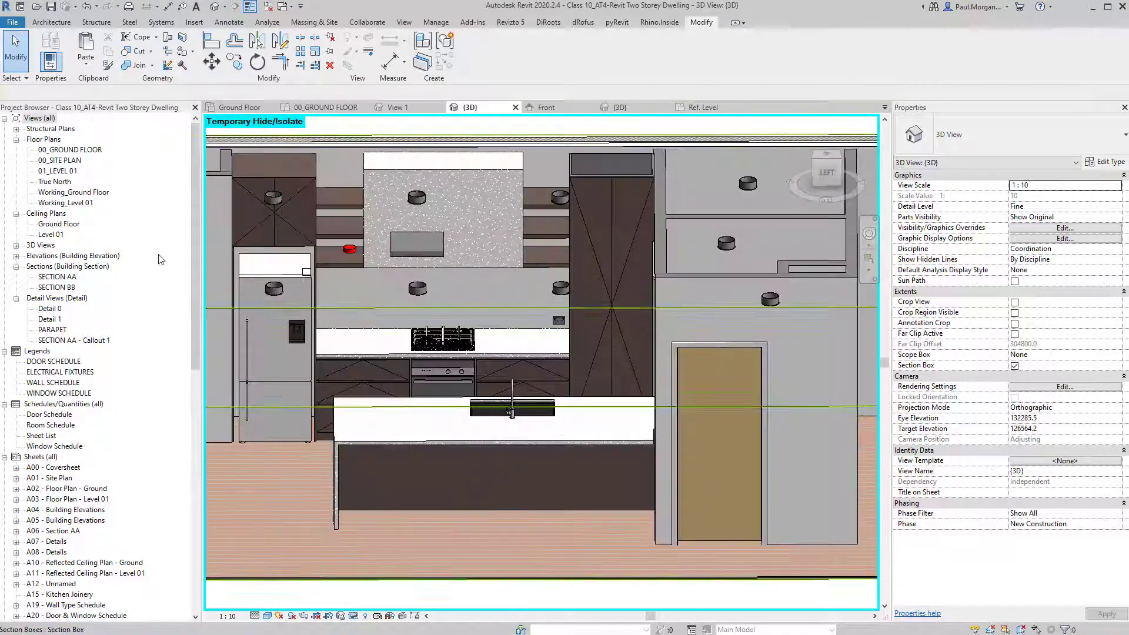
Open the 00_GROUND FLOOR plan, zoom to the kitchen, and open the kitchen bench in the Family Editor.
{"action": "double_click", "coordinate": [70, 150]}
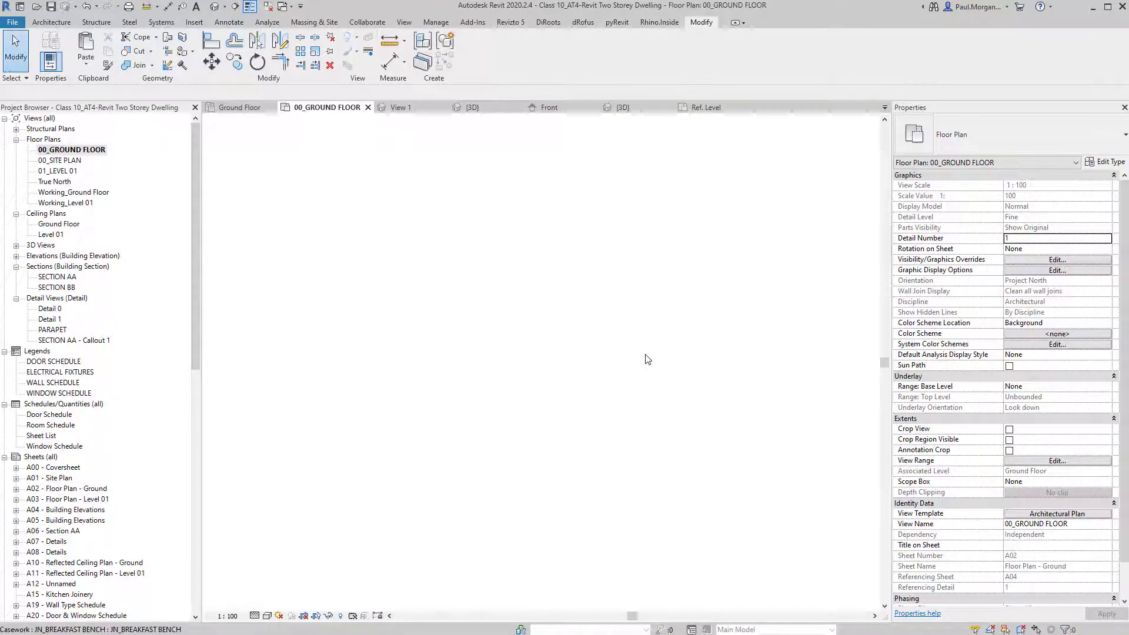
{"action": "middle_click_drag", "start_coordinate": [718, 353], "coordinate": [559, 376]}
{"action": "scroll", "coordinate": [606, 335], "scroll_direction": "up", "scroll_amount": 3}
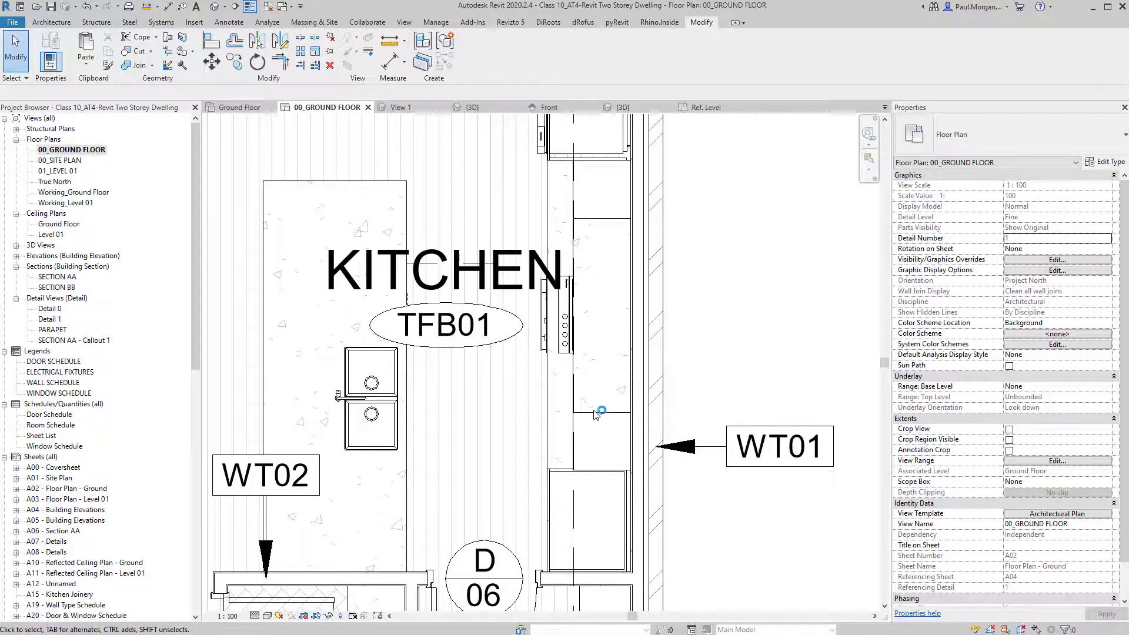
{"action": "middle_click_drag", "start_coordinate": [713, 289], "coordinate": [696, 340]}
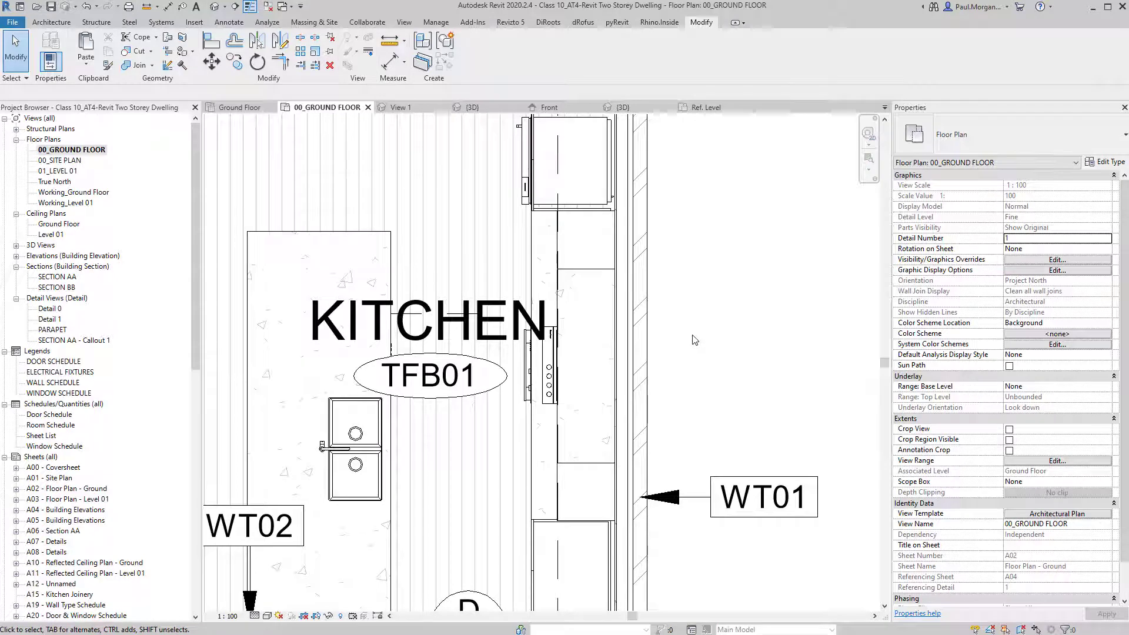
{"action": "left_click", "coordinate": [552, 388]}
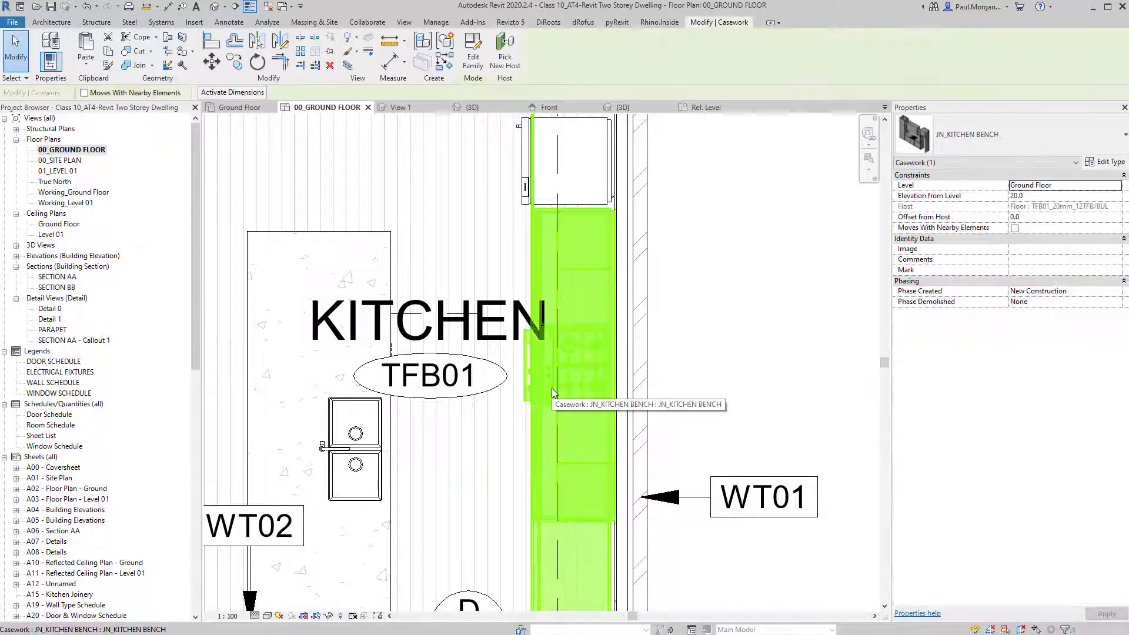
{"action": "key", "text": "Escape"}
{"action": "scroll", "coordinate": [584, 283], "scroll_direction": "down", "scroll_amount": 3}
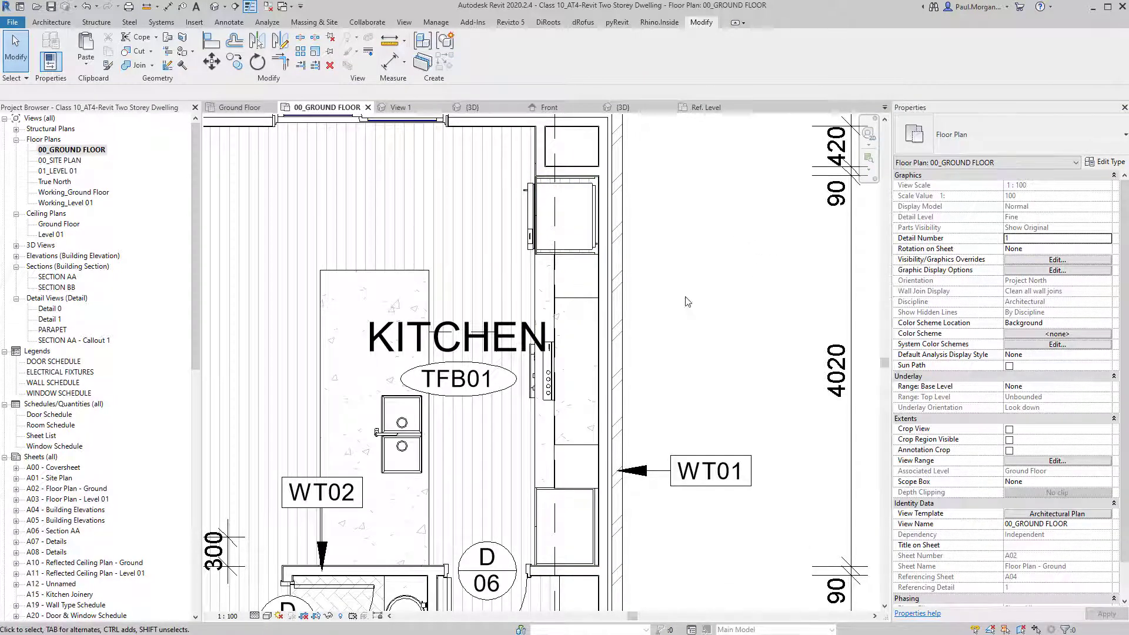
{"action": "middle_click_drag", "start_coordinate": [699, 355], "coordinate": [686, 300]}
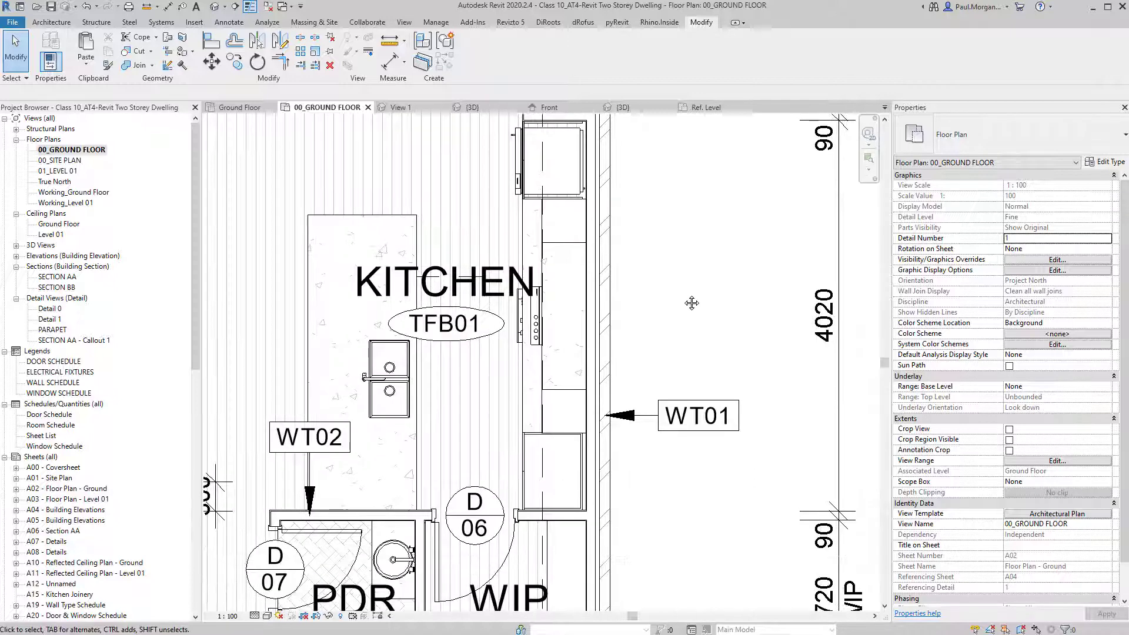
{"action": "double_click", "coordinate": [524, 409]}
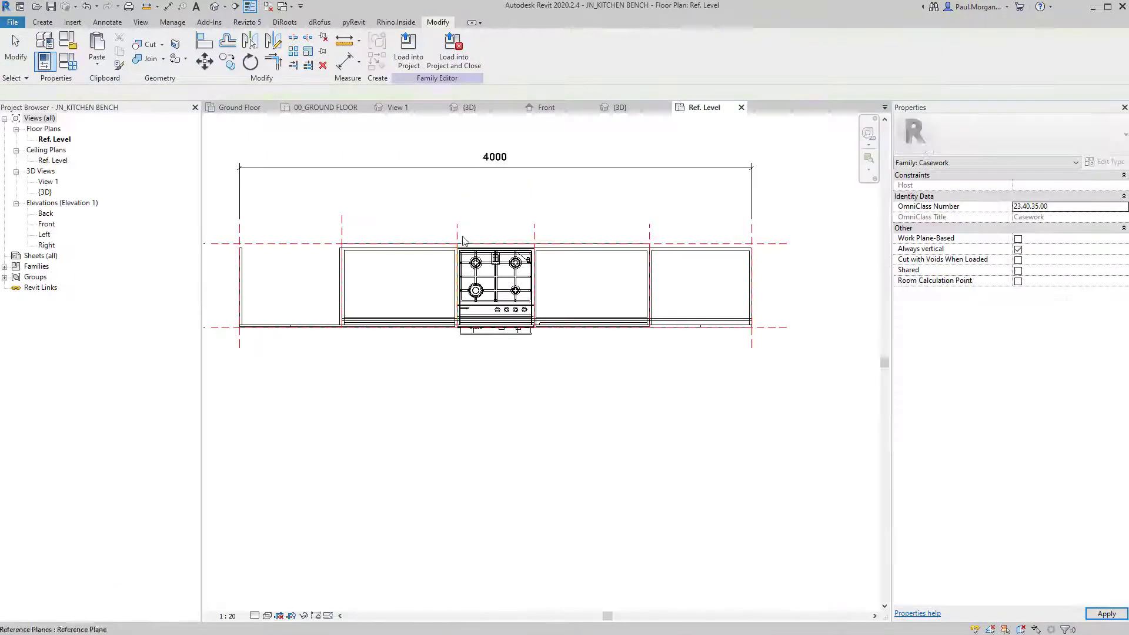
In the family's {3D} view, select the rangehood box and side shelves and open Visibility Settings.
{"action": "left_click", "coordinate": [213, 8]}
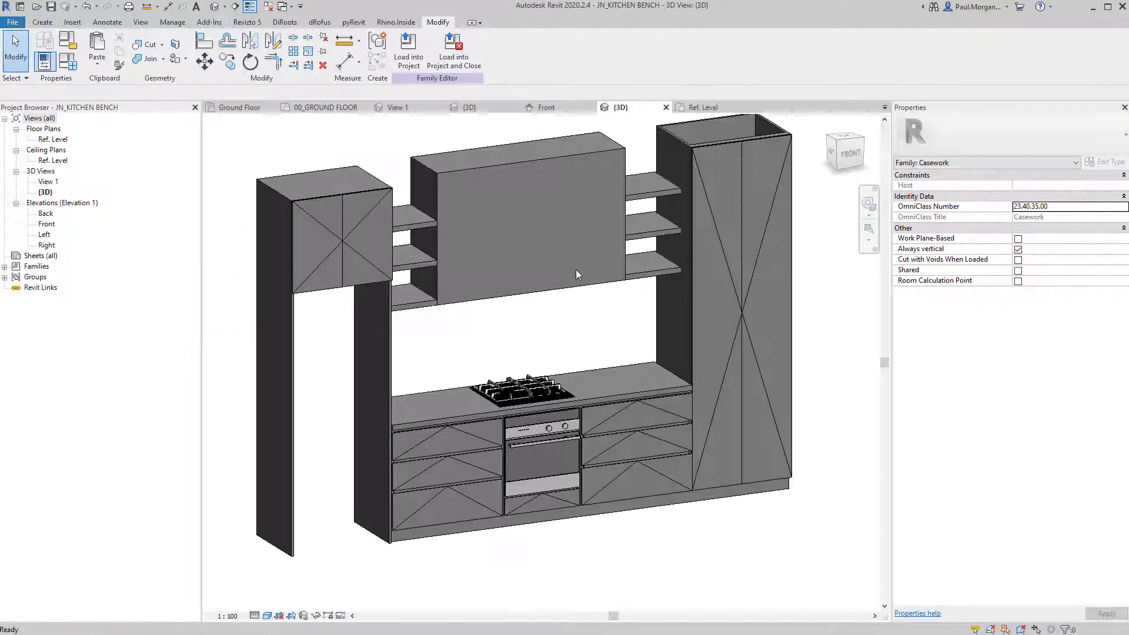
{"action": "left_click", "coordinate": [467, 165]}
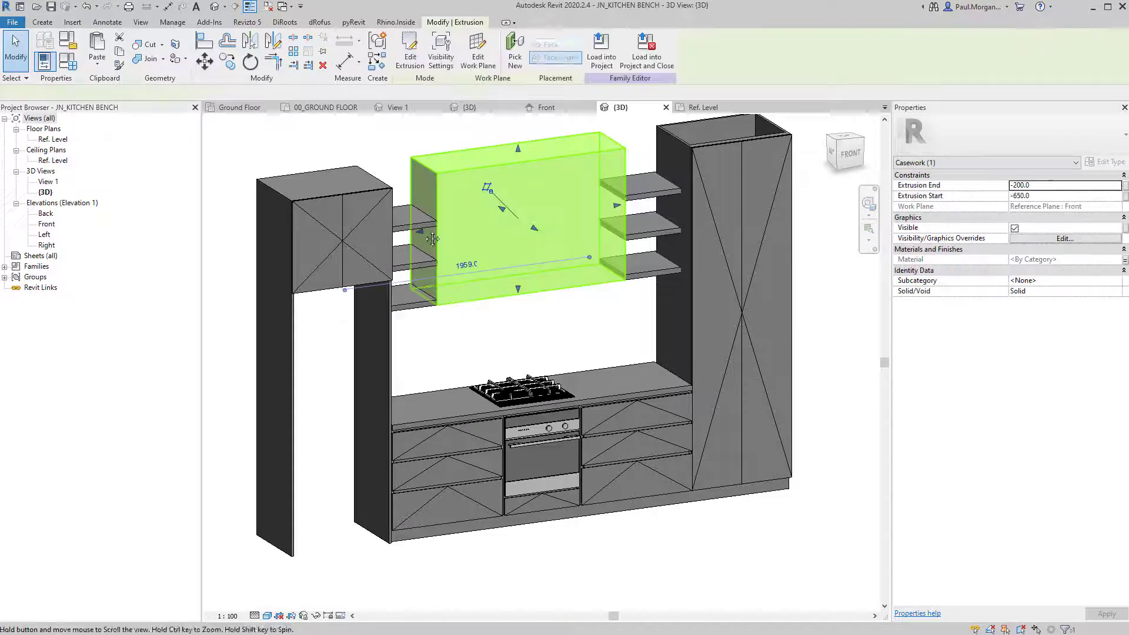
{"action": "middle_click_drag", "start_coordinate": [467, 165], "coordinate": [372, 276]}
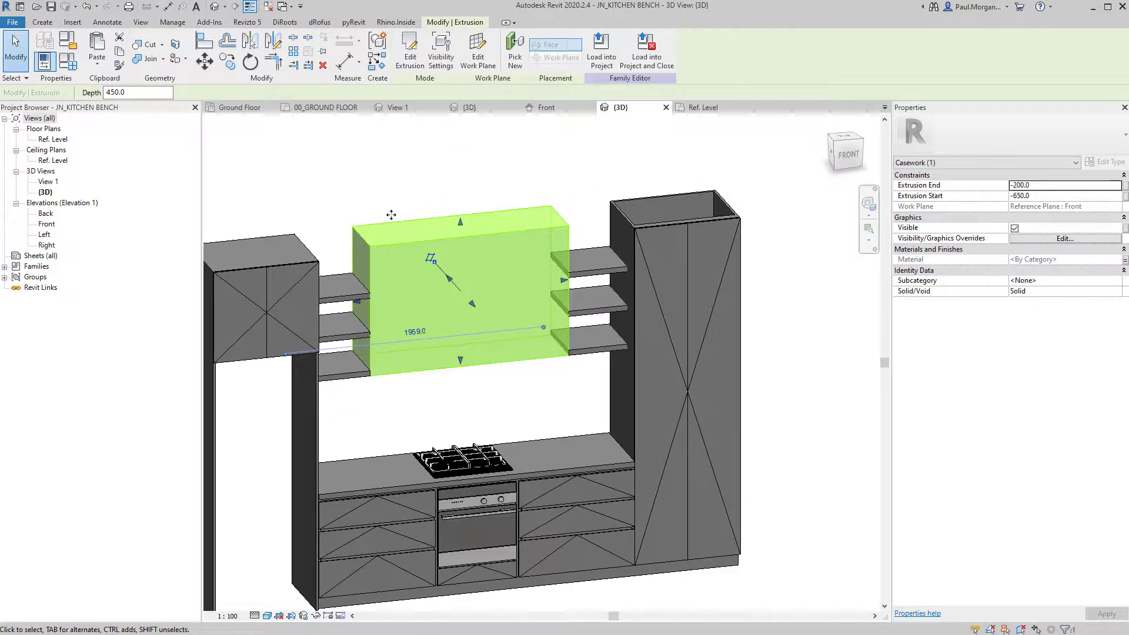
{"action": "key", "text": "Escape"}
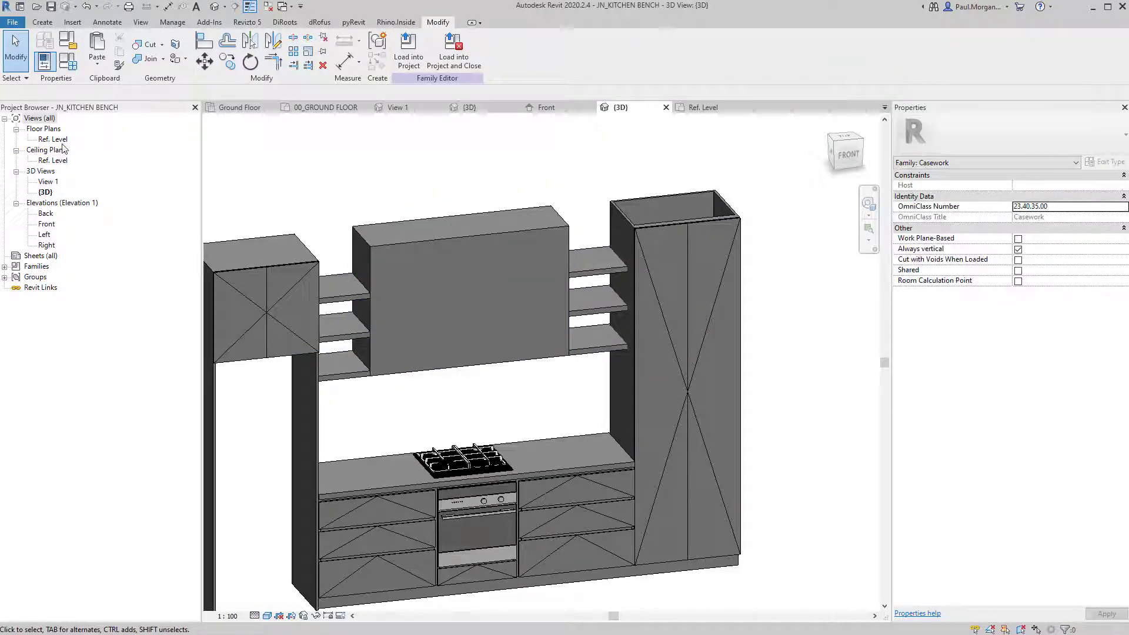
{"action": "left_click", "coordinate": [472, 242]}
{"action": "left_click", "coordinate": [592, 275], "text": "ctrl"}
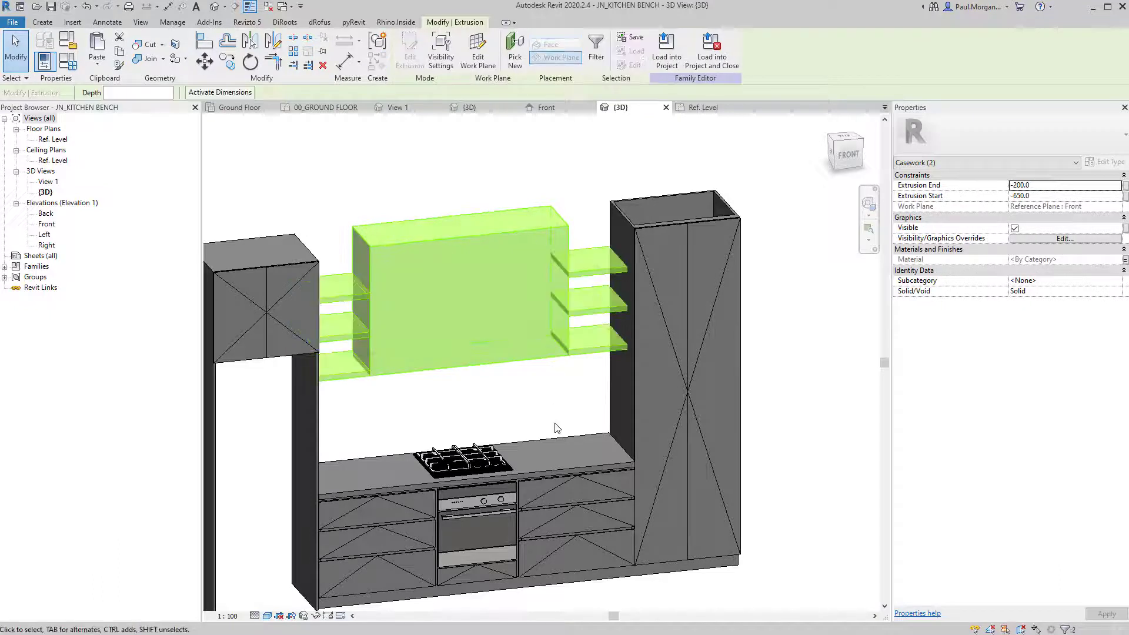
{"action": "left_click", "coordinate": [440, 62]}
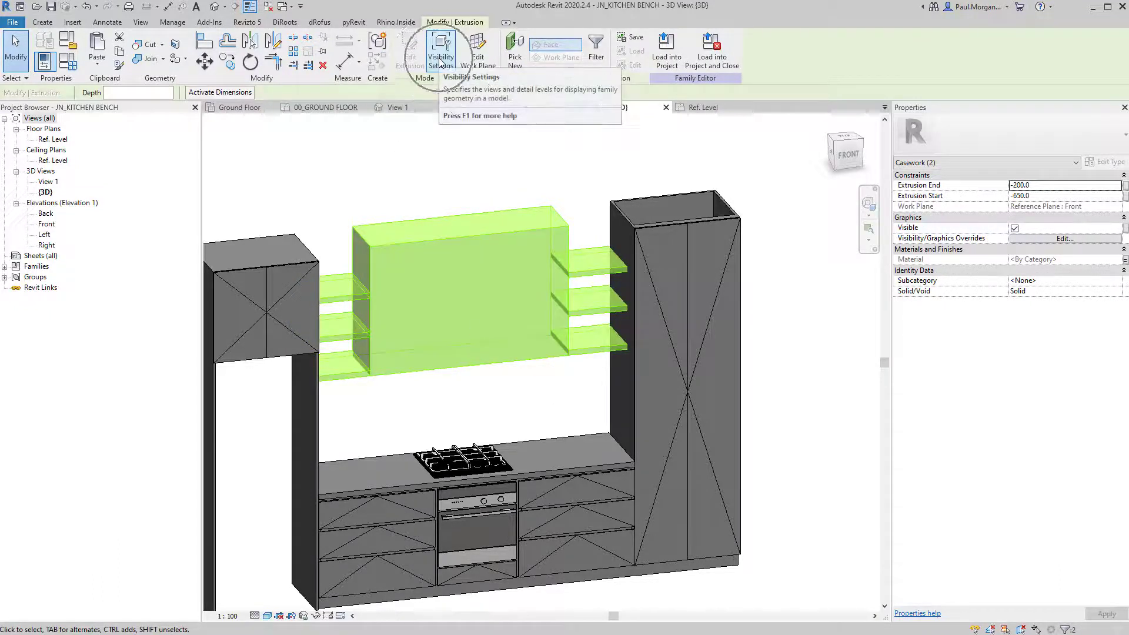
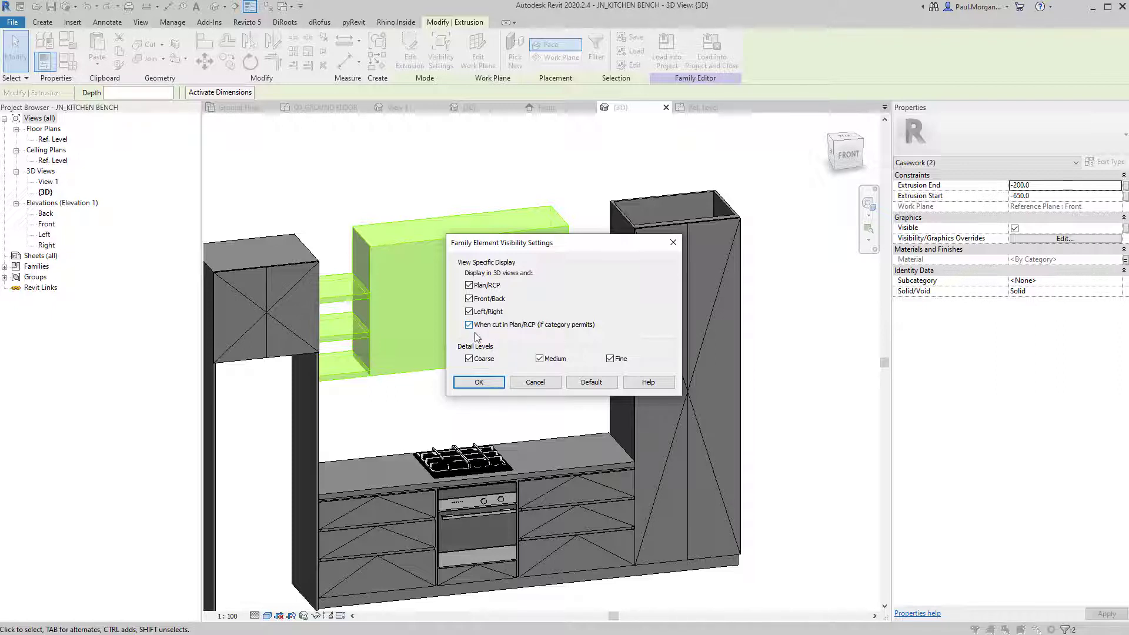
Reload the edited JN_KITCHEN BENCH into the Class 10 project, overwriting the existing version, and select it.
{"action": "left_click", "coordinate": [479, 382]}
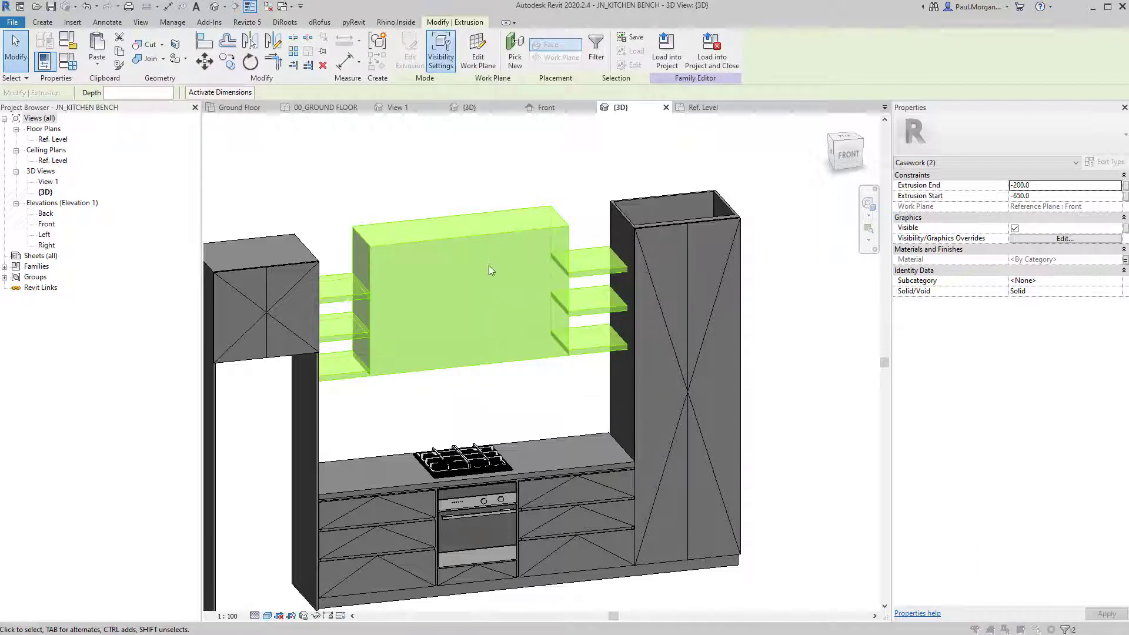
{"action": "left_click", "coordinate": [478, 383]}
{"action": "left_click", "coordinate": [486, 136]}
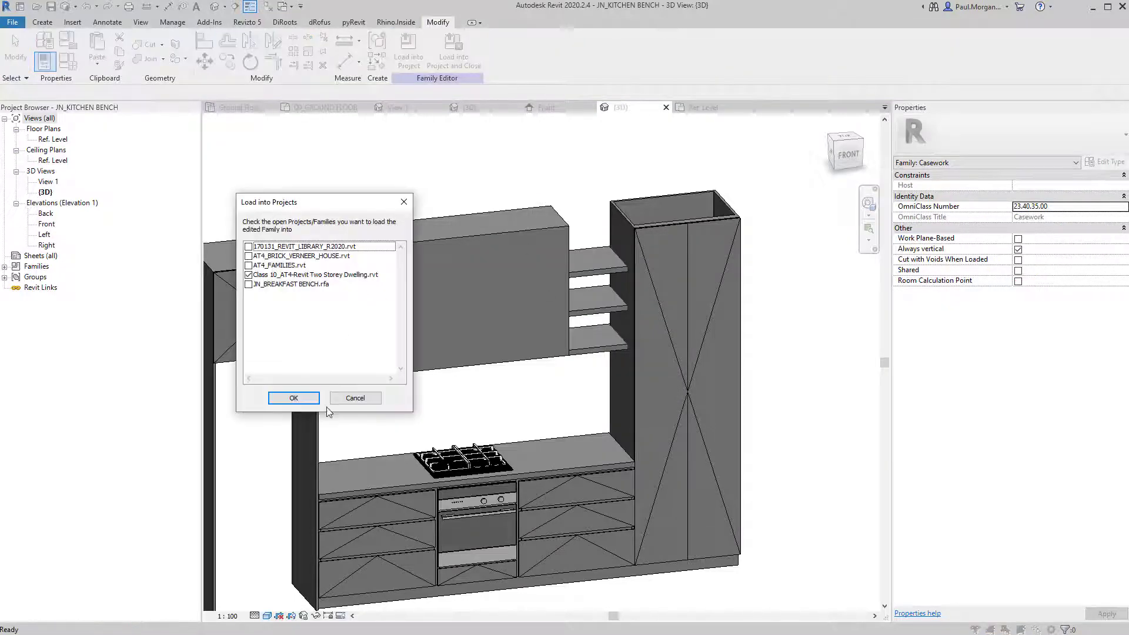
{"action": "left_click", "coordinate": [293, 398]}
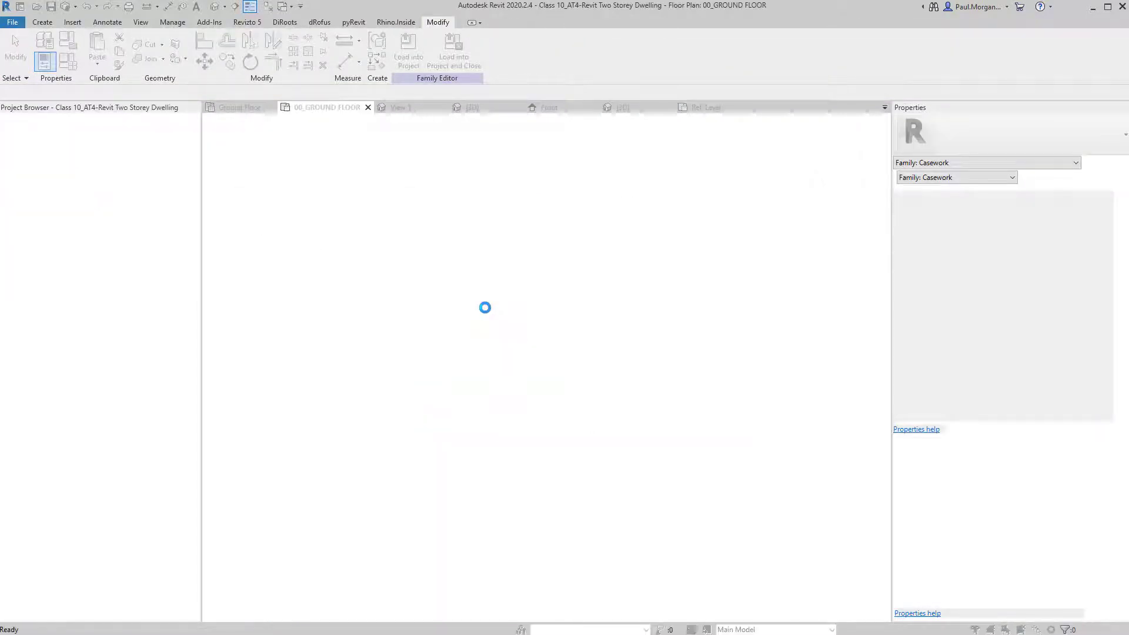
{"action": "left_click", "coordinate": [486, 287]}
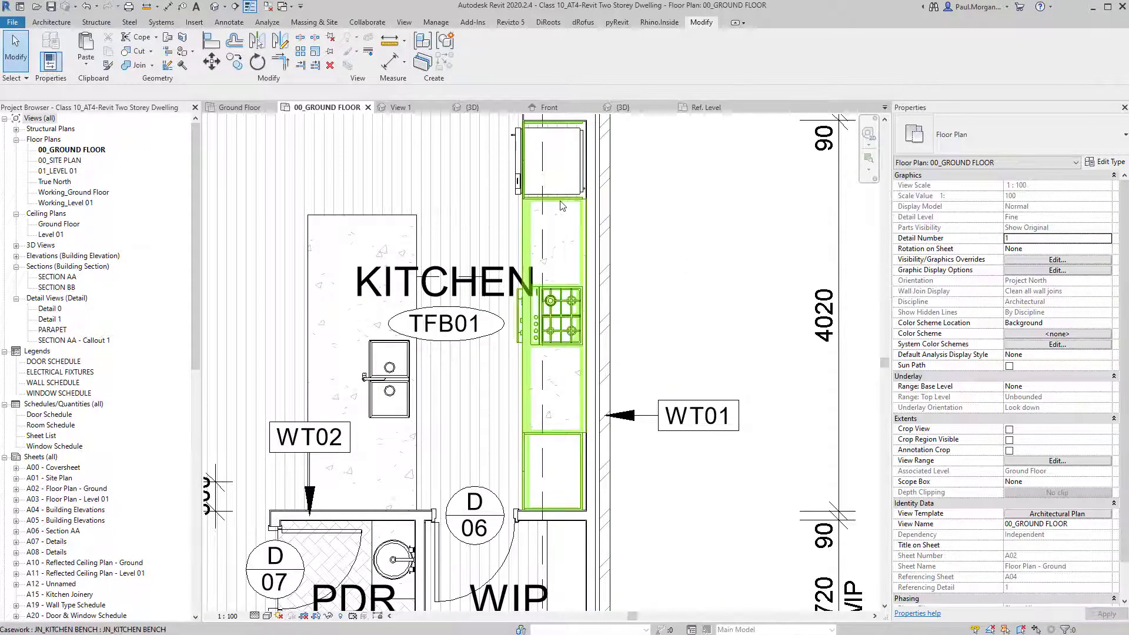
{"action": "left_click", "coordinate": [567, 364]}
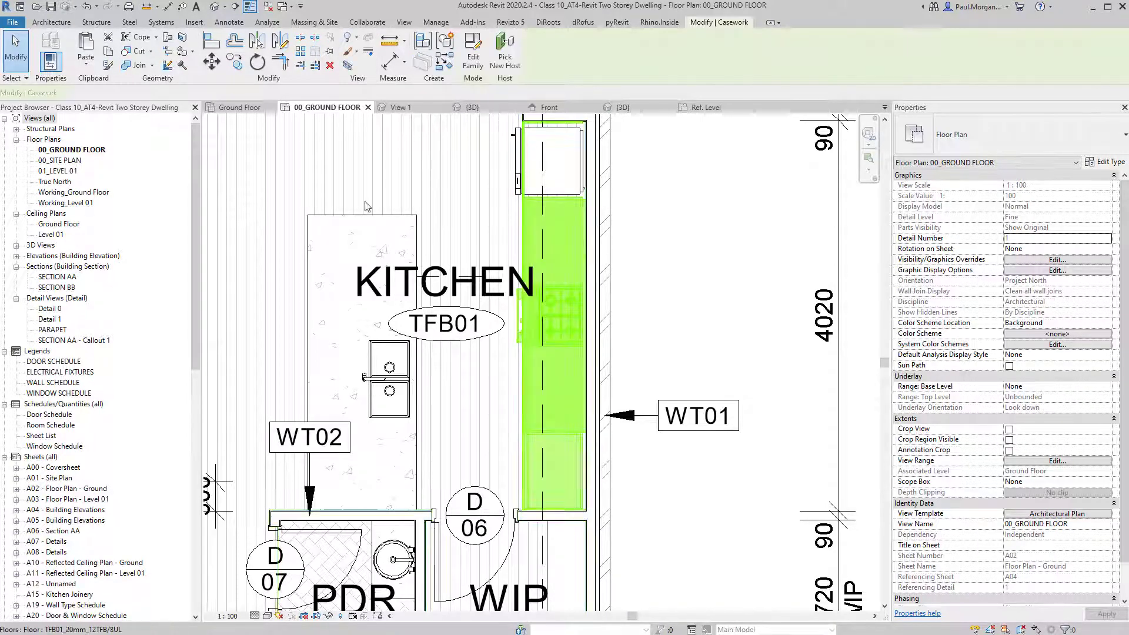
Edit the bench family and draw a Hidden Lines [projection] symbolic line across the cabinets.
{"action": "double_click", "coordinate": [586, 321]}
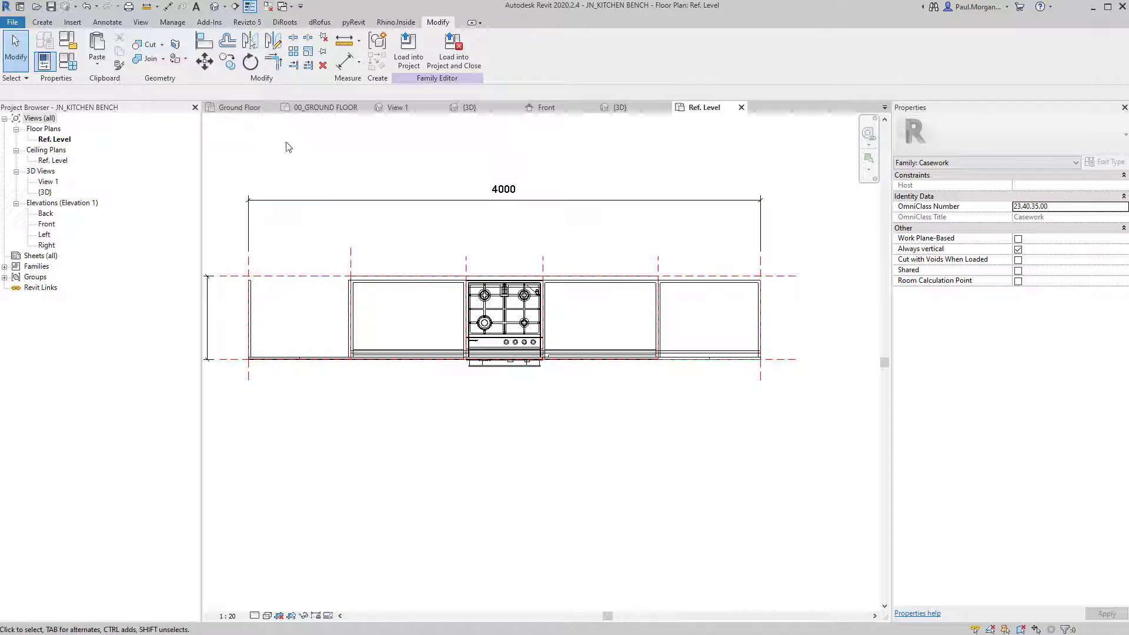
{"action": "left_click", "coordinate": [108, 22]}
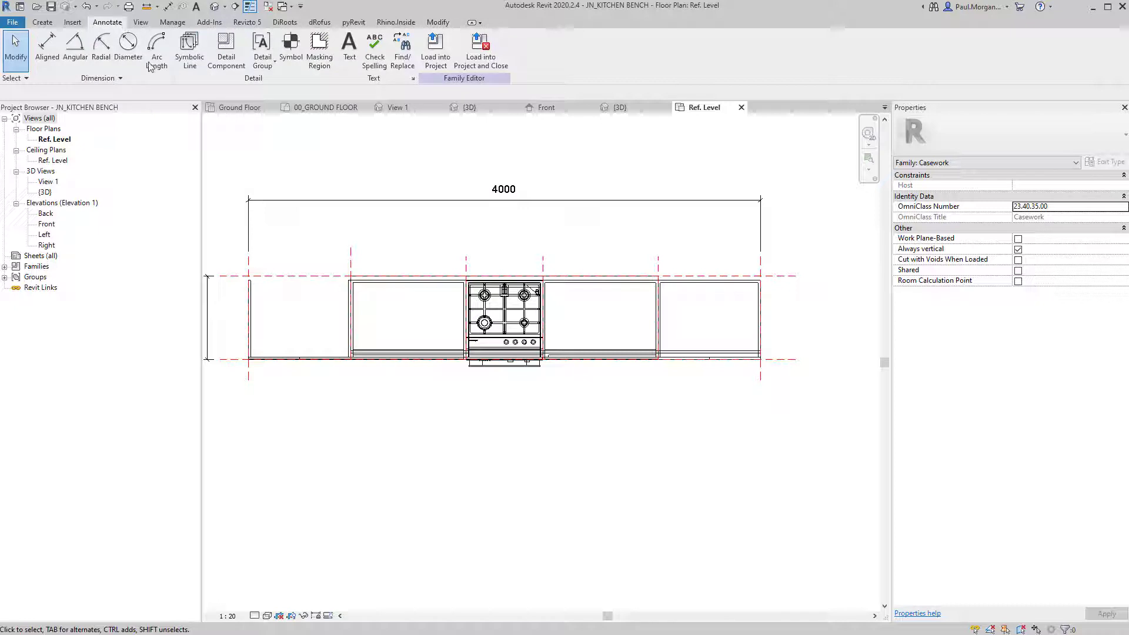
{"action": "left_click", "coordinate": [190, 58]}
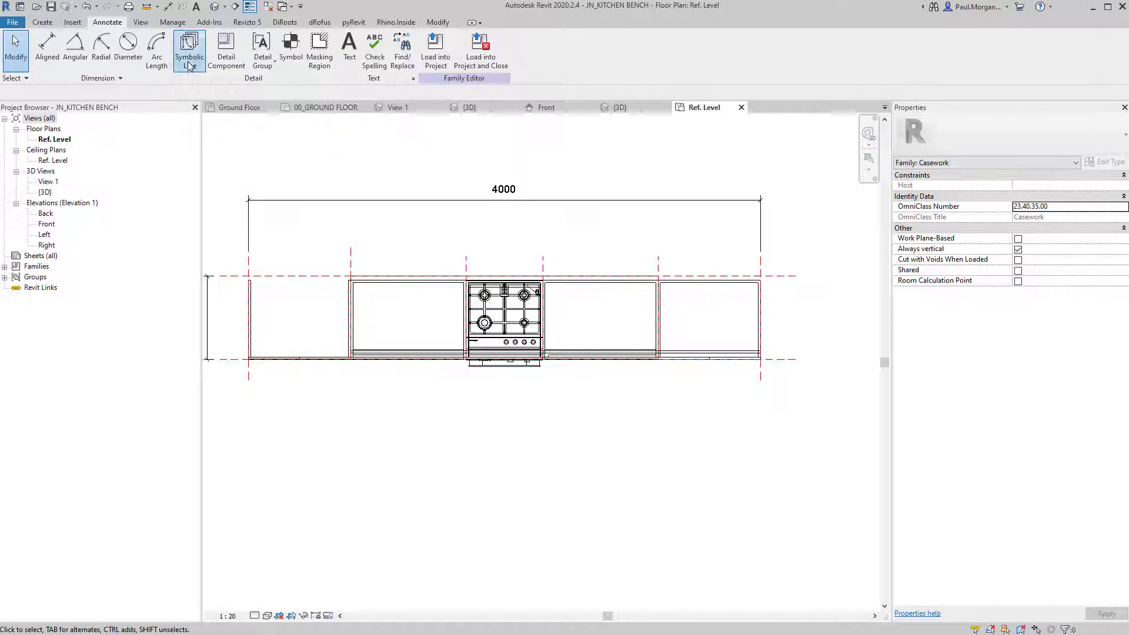
{"action": "left_click", "coordinate": [516, 57]}
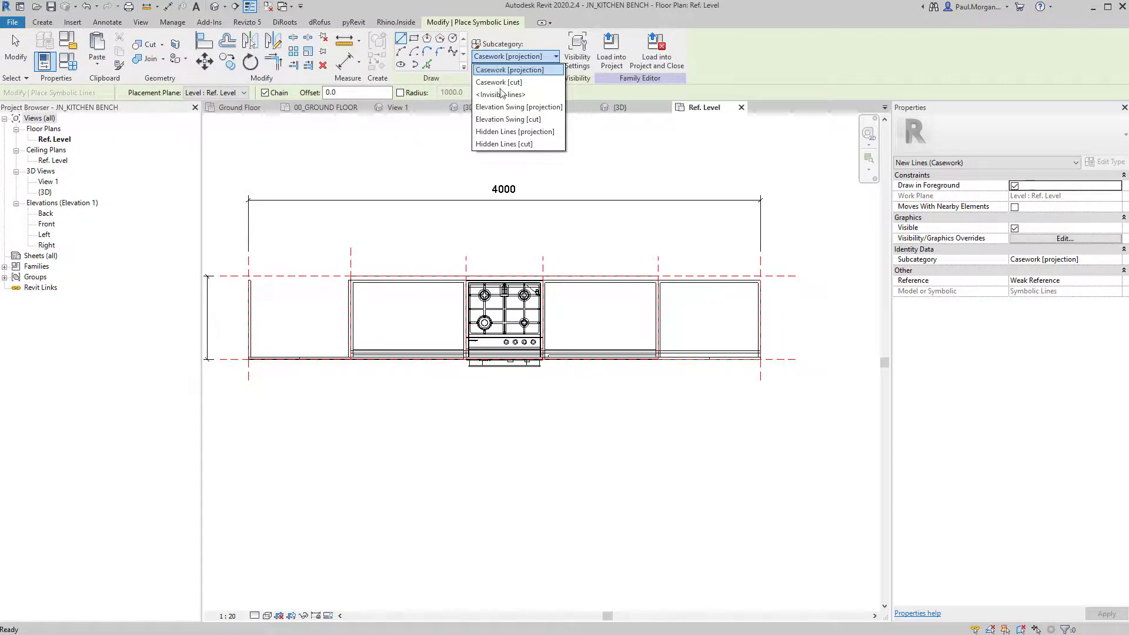
{"action": "left_click", "coordinate": [514, 132]}
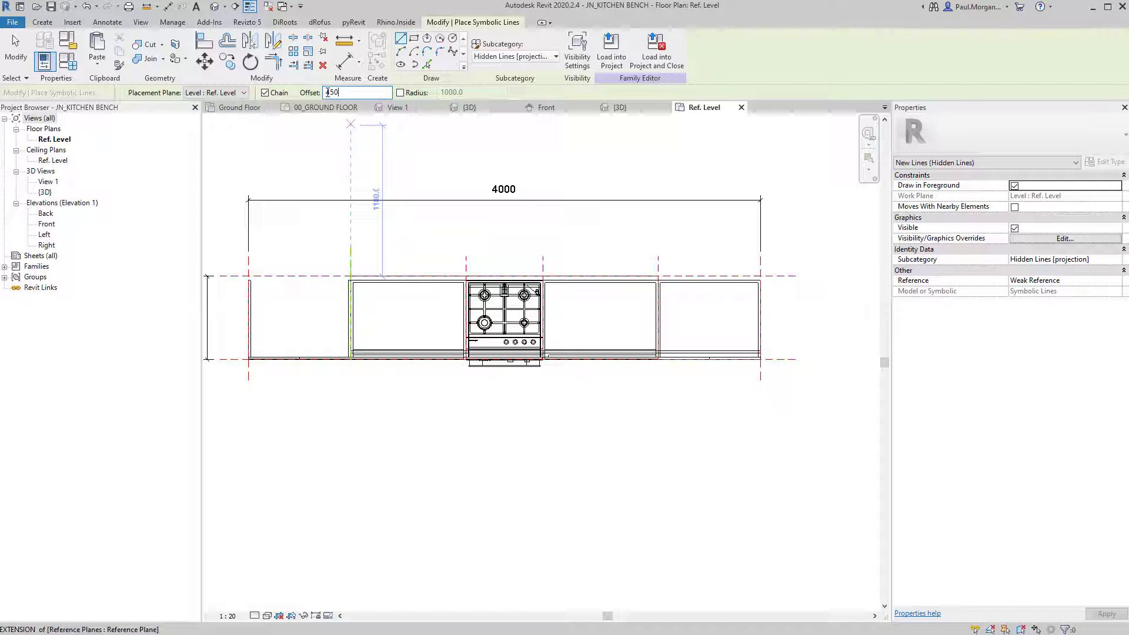
{"action": "scroll", "coordinate": [386, 297], "scroll_direction": "up", "scroll_amount": 3}
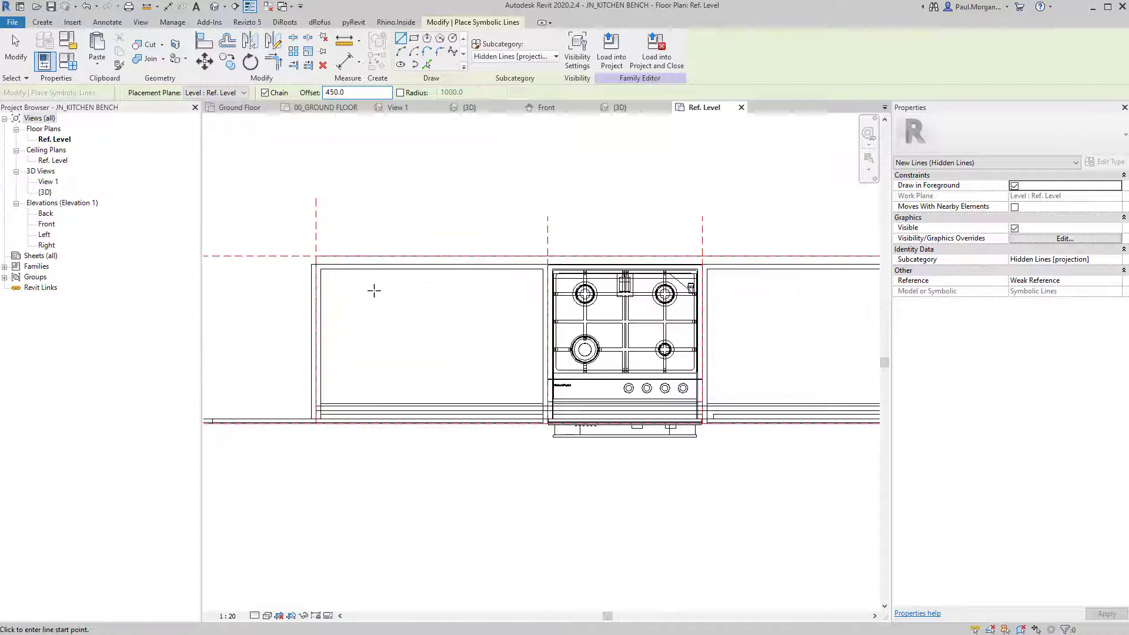
{"action": "left_click", "coordinate": [314, 254]}
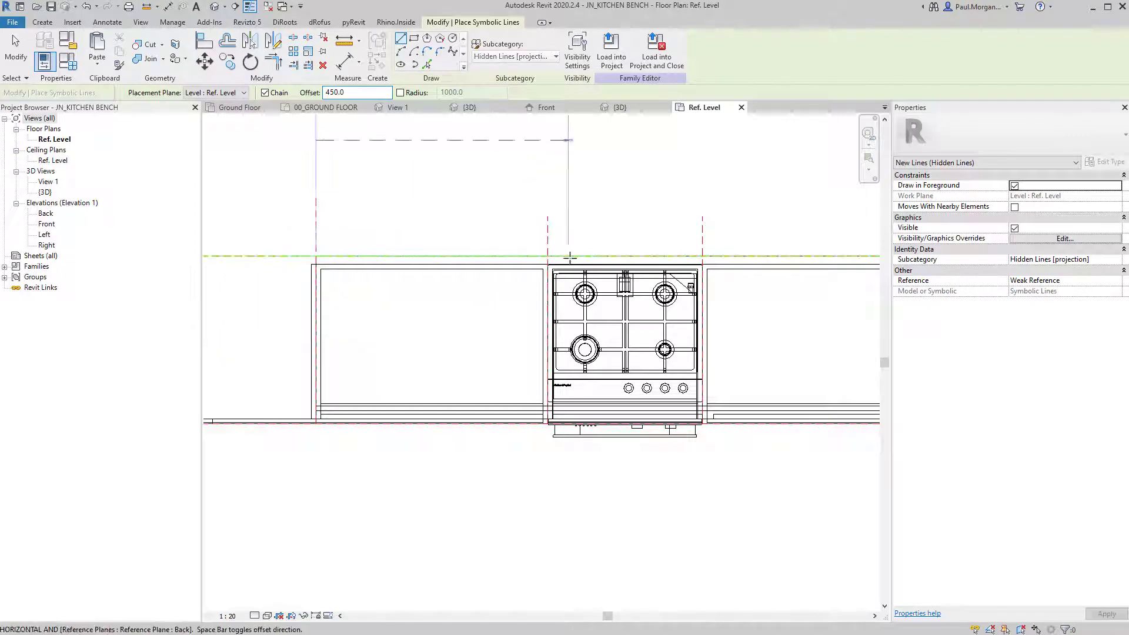
{"action": "scroll", "coordinate": [576, 253], "scroll_direction": "down", "scroll_amount": 2}
{"action": "middle_click_drag", "start_coordinate": [790, 254], "coordinate": [722, 282]}
{"action": "key", "text": "Escape"}
{"action": "key", "text": "Escape"}
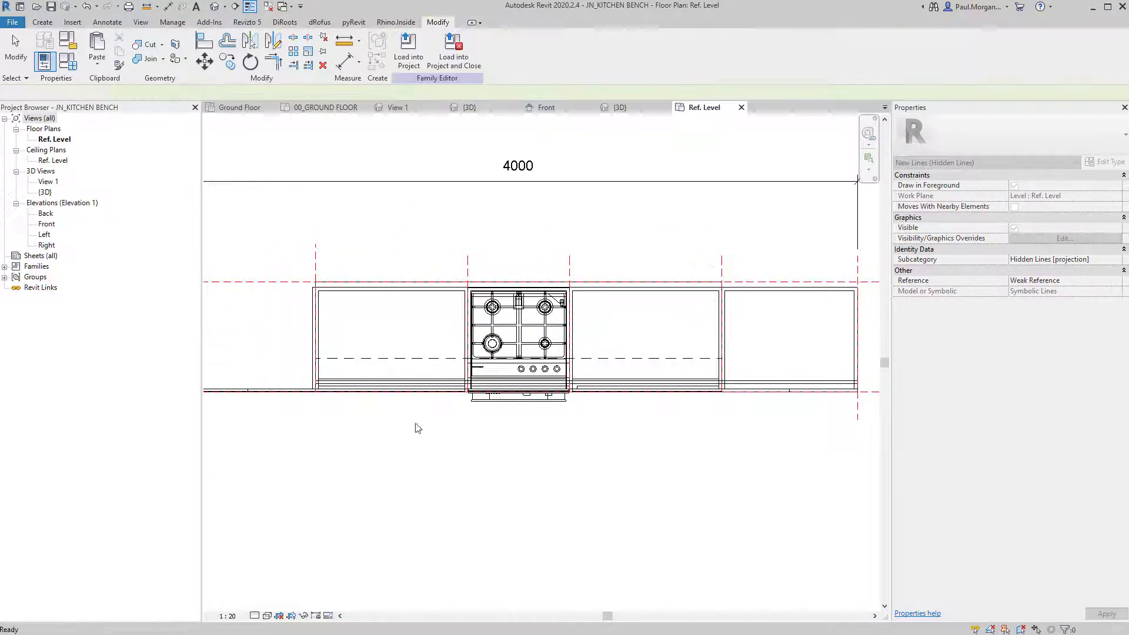
Pan and zoom the Ref. Level plan to recentre the bench.
{"action": "scroll", "coordinate": [544, 464], "scroll_direction": "down", "scroll_amount": 3}
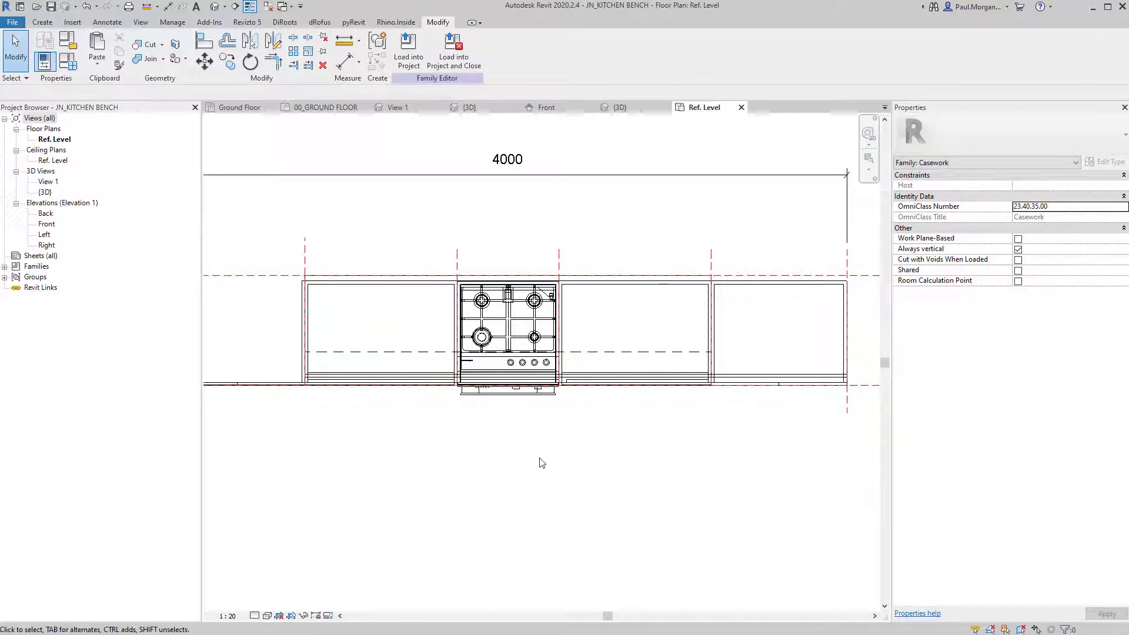
{"action": "scroll", "coordinate": [530, 457], "scroll_direction": "up", "scroll_amount": 4}
{"action": "middle_click_drag", "start_coordinate": [529, 457], "coordinate": [547, 471]}
{"action": "scroll", "coordinate": [550, 468], "scroll_direction": "down", "scroll_amount": 2}
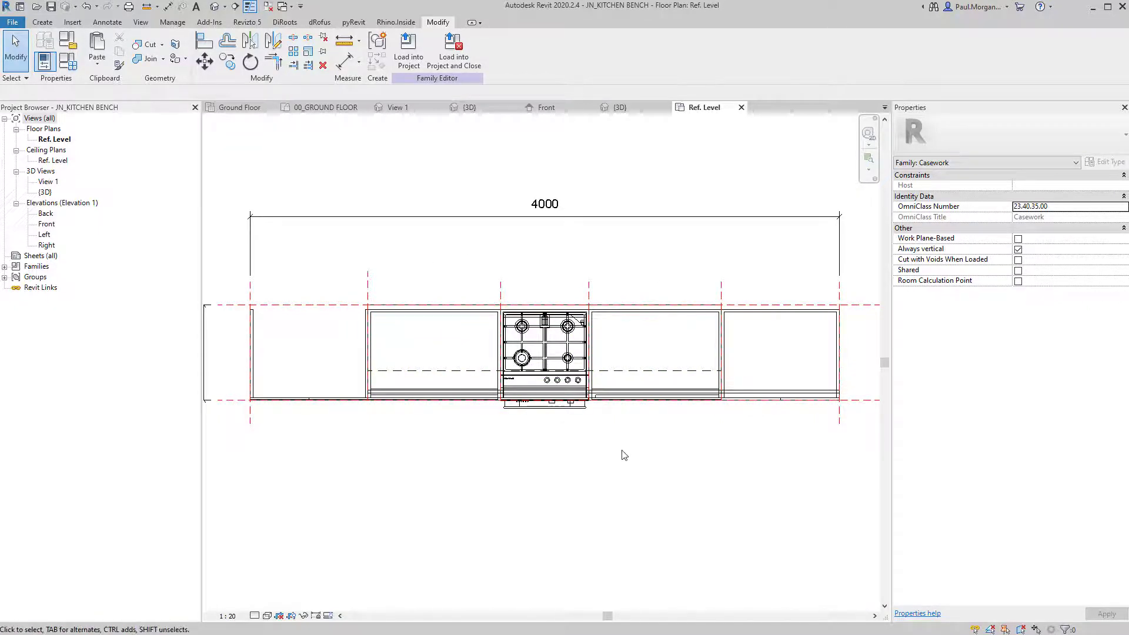
{"action": "middle_click_drag", "start_coordinate": [566, 481], "coordinate": [530, 471]}
Measure the rightmost cabinet's depth with a temporary aligned dimension (600).
{"action": "left_click", "coordinate": [760, 309]}
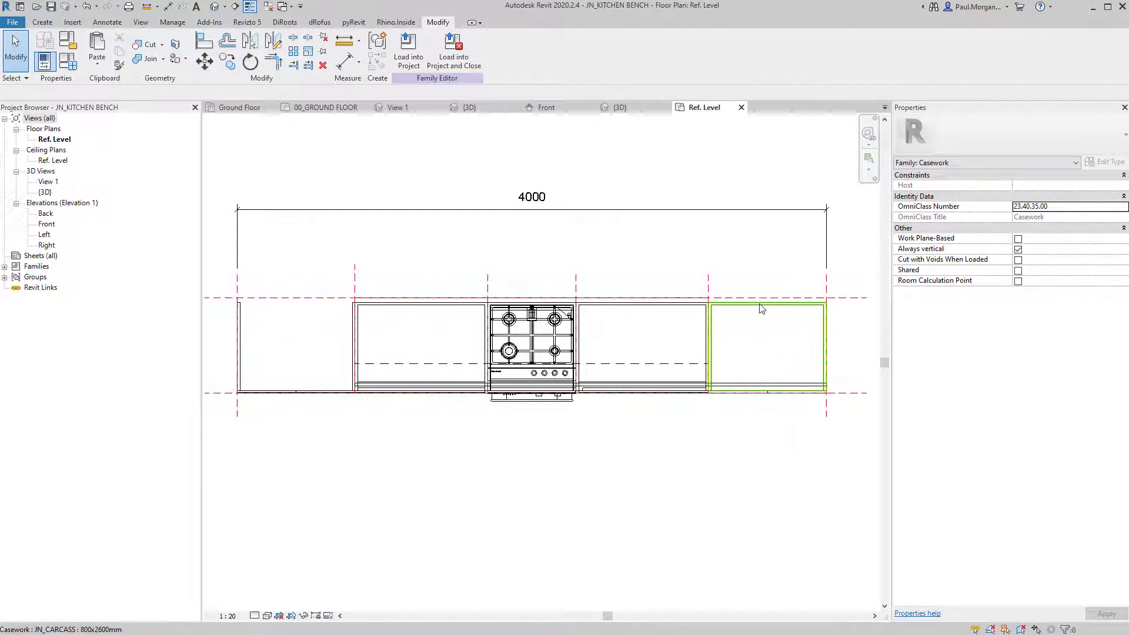
{"action": "scroll", "coordinate": [760, 309], "scroll_direction": "up", "scroll_amount": 3}
{"action": "key", "text": "d"}
{"action": "key", "text": "i"}
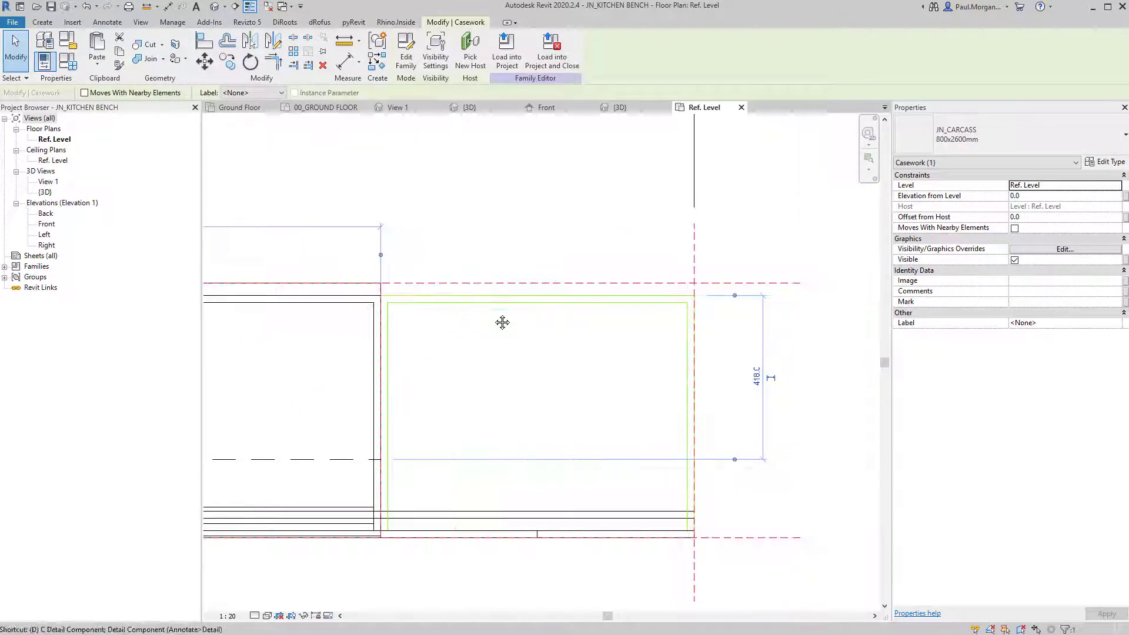
{"action": "left_click", "coordinate": [566, 294]}
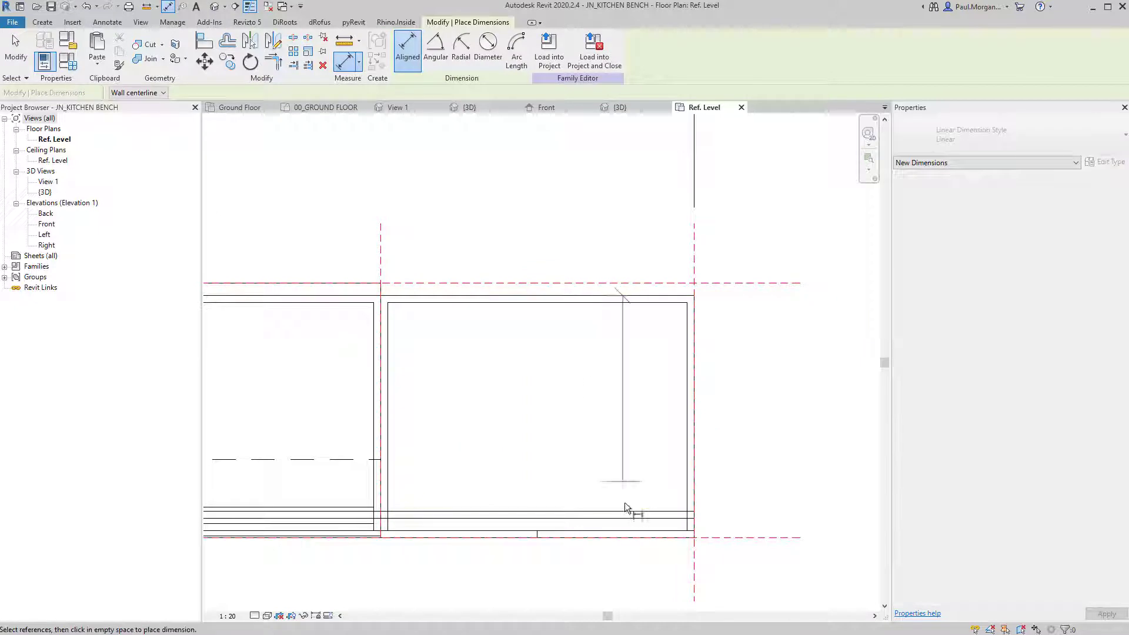
{"action": "left_click", "coordinate": [658, 527]}
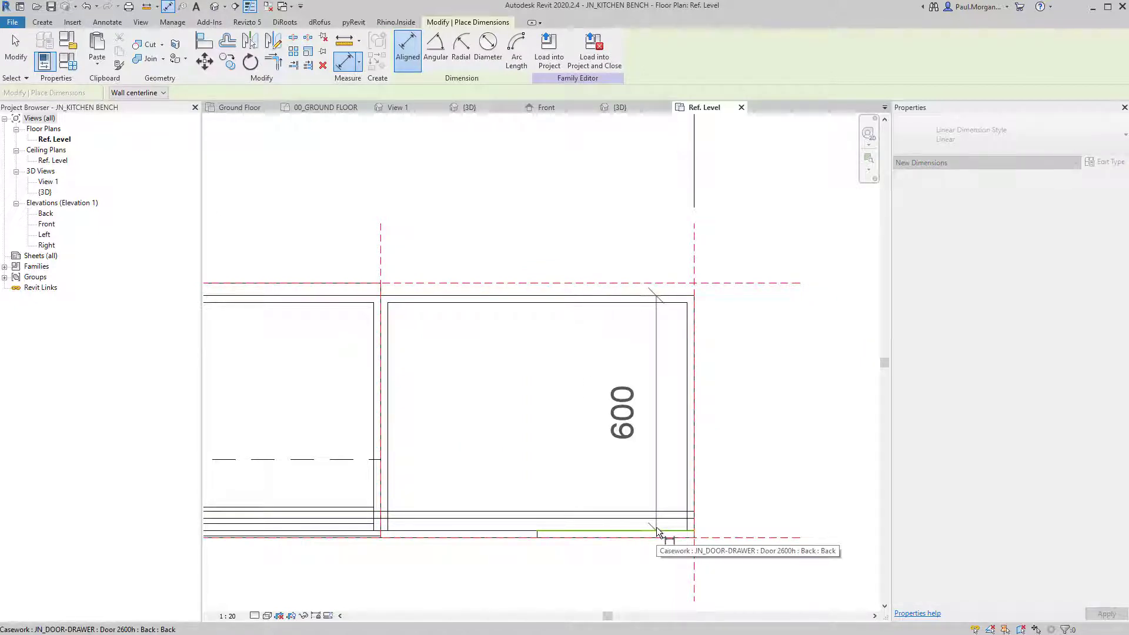
{"action": "key", "text": "Escape"}
{"action": "key", "text": "Escape"}
Measure between the top and bottom reference planes with a temporary aligned dimension (650).
{"action": "key", "text": "d"}
{"action": "key", "text": "i"}
{"action": "left_click", "coordinate": [442, 283]}
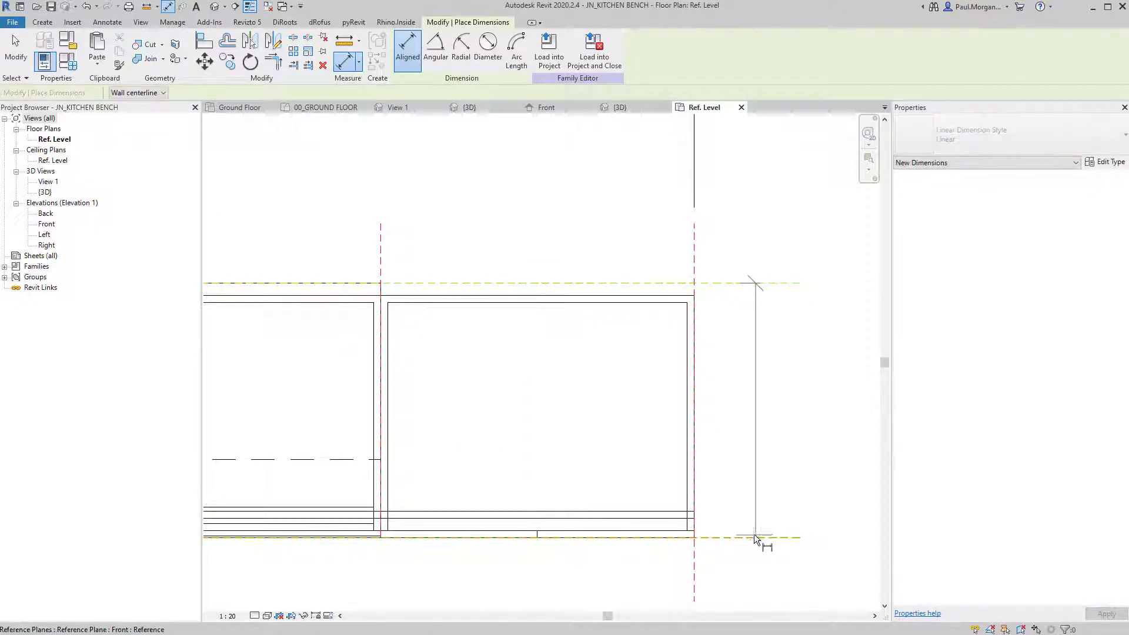
{"action": "left_click", "coordinate": [754, 534]}
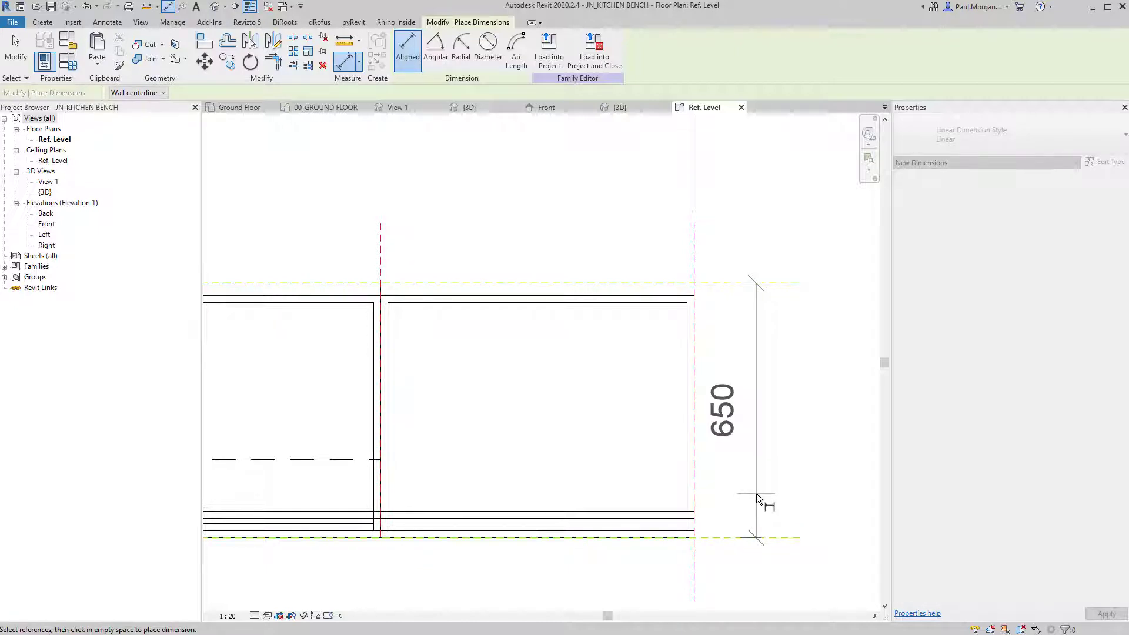
{"action": "key", "text": "Escape"}
{"action": "key", "text": "Escape"}
{"action": "middle_click_drag", "start_coordinate": [428, 420], "coordinate": [676, 431]}
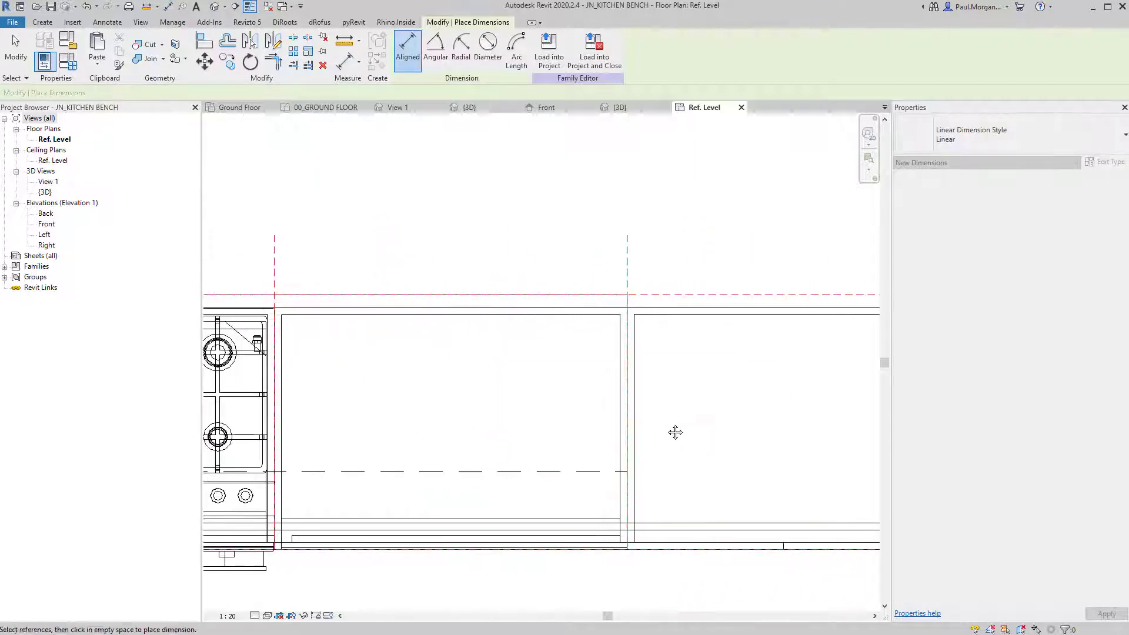
{"action": "key", "text": "Escape"}
Pan across the whole bench plan, inspecting the right-hand carcass and the cooktop.
{"action": "scroll", "coordinate": [506, 307], "scroll_direction": "down", "scroll_amount": 1}
{"action": "scroll", "coordinate": [507, 306], "scroll_direction": "down", "scroll_amount": 1}
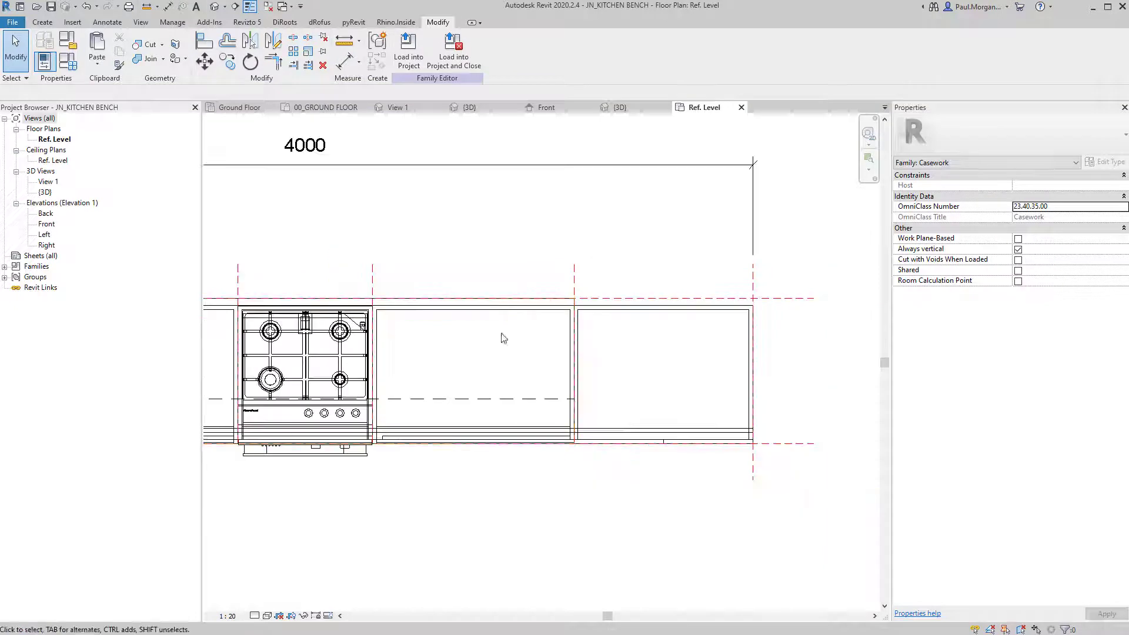
{"action": "scroll", "coordinate": [507, 384], "scroll_direction": "down", "scroll_amount": 1}
{"action": "middle_click_drag", "start_coordinate": [494, 379], "coordinate": [595, 412]}
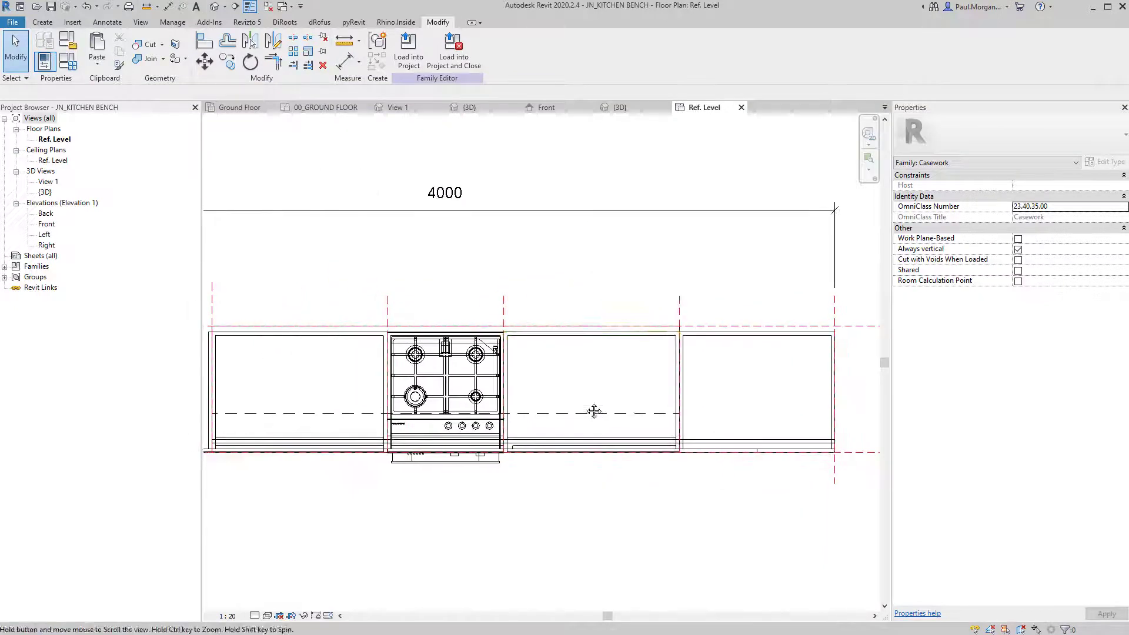
{"action": "left_click", "coordinate": [722, 340]}
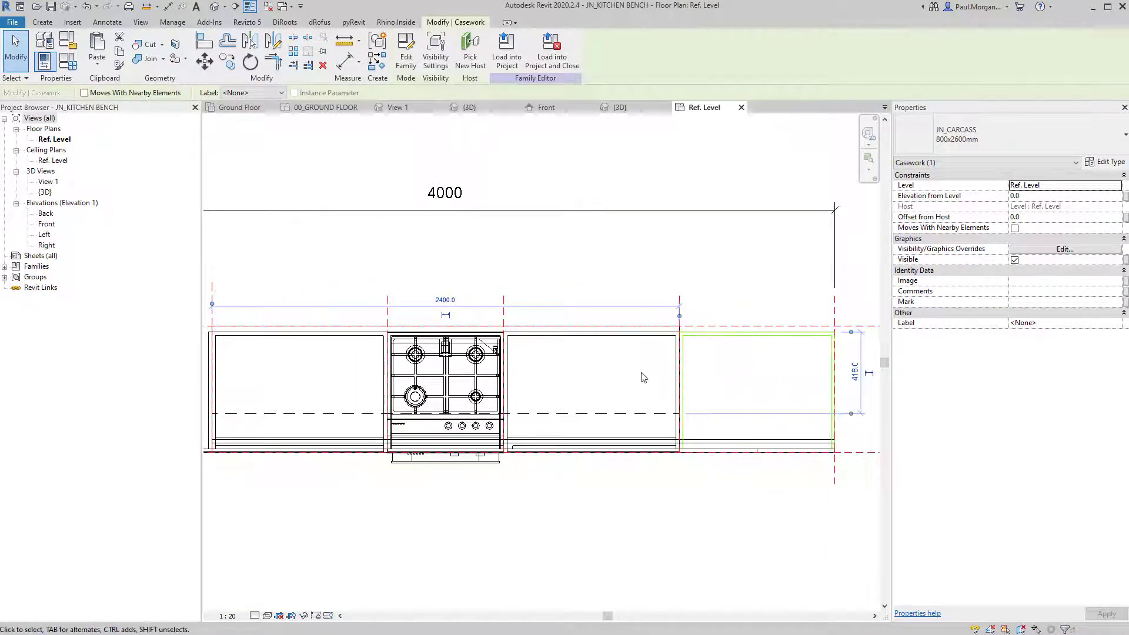
{"action": "middle_click_drag", "start_coordinate": [734, 338], "coordinate": [719, 349]}
{"action": "scroll", "coordinate": [690, 360], "scroll_direction": "up", "scroll_amount": 2}
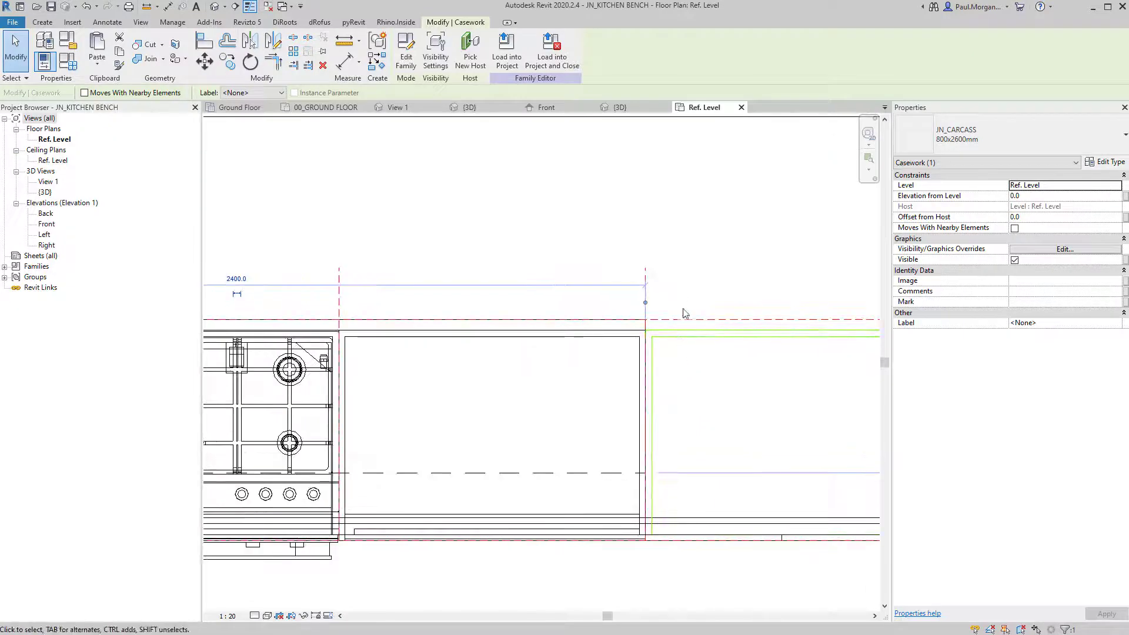
{"action": "scroll", "coordinate": [684, 309], "scroll_direction": "down", "scroll_amount": 3}
{"action": "middle_click_drag", "start_coordinate": [494, 351], "coordinate": [847, 371]}
{"action": "scroll", "coordinate": [544, 352], "scroll_direction": "up", "scroll_amount": 4}
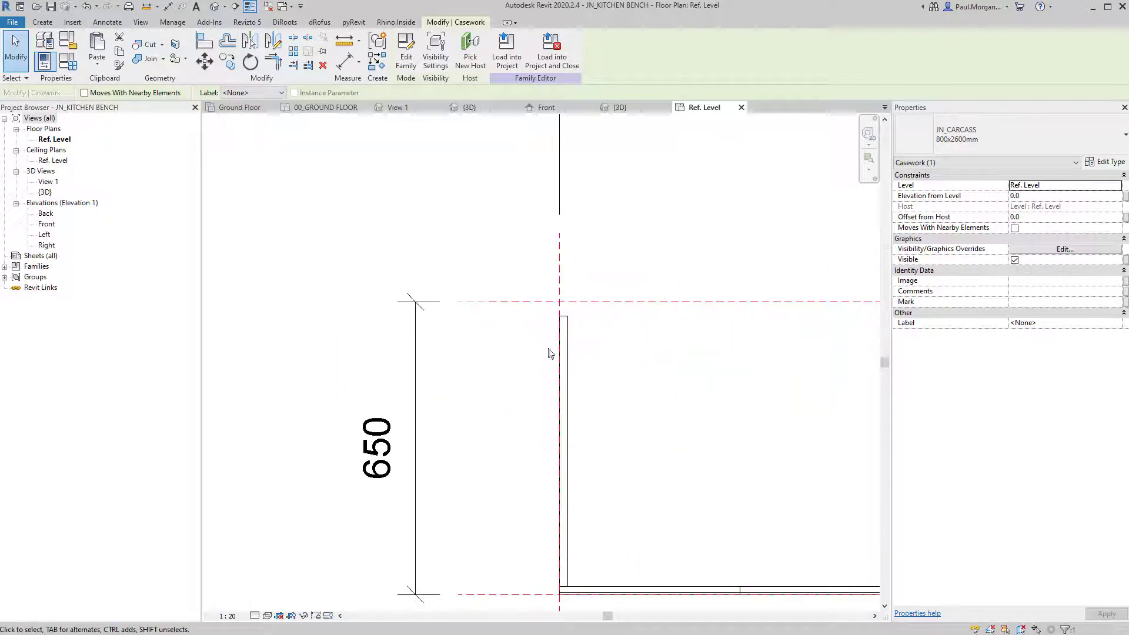
{"action": "scroll", "coordinate": [580, 343], "scroll_direction": "down", "scroll_amount": 2}
{"action": "middle_click_drag", "start_coordinate": [729, 402], "coordinate": [560, 406]}
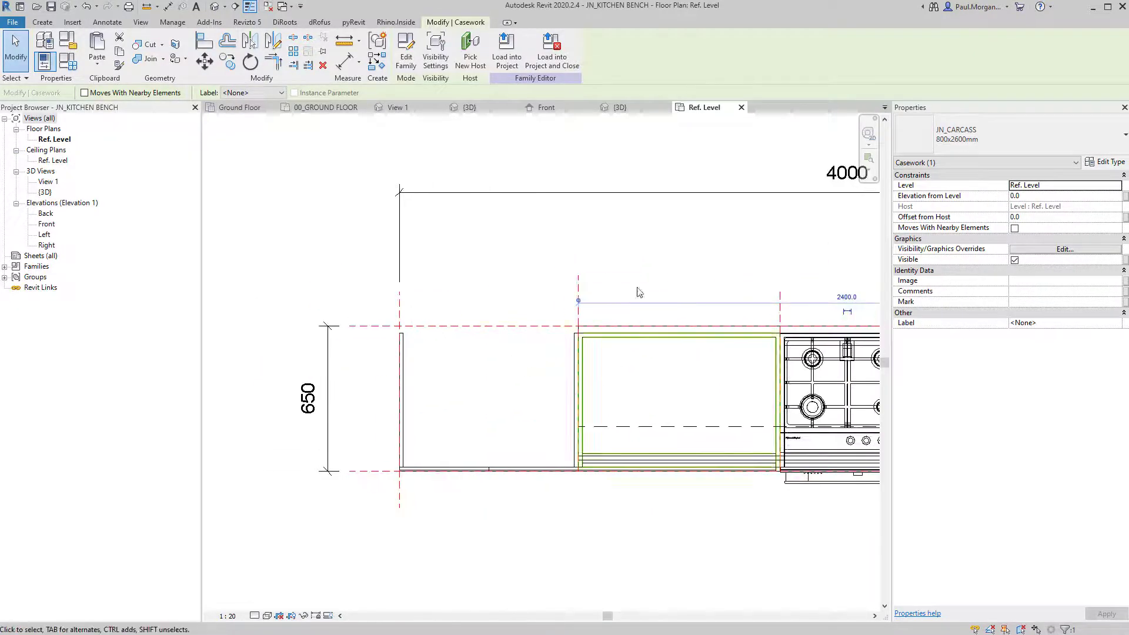
Check the left-end panel extrusion, then send the bench family to Load into Project.
{"action": "key", "text": "Escape"}
{"action": "left_click", "coordinate": [403, 357]}
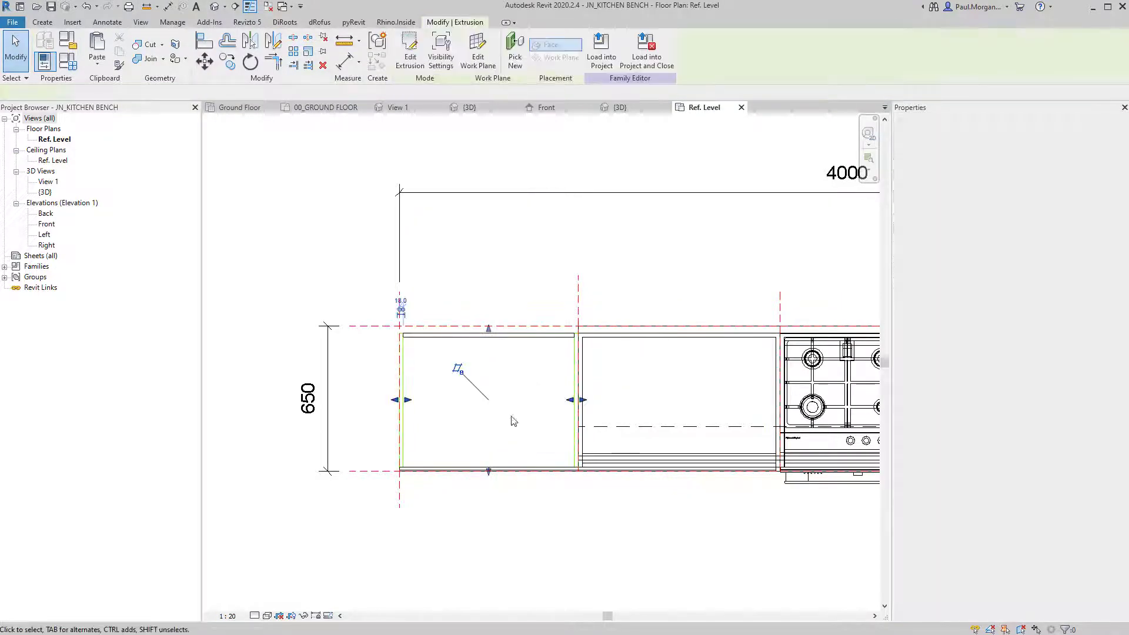
{"action": "key", "text": "Escape"}
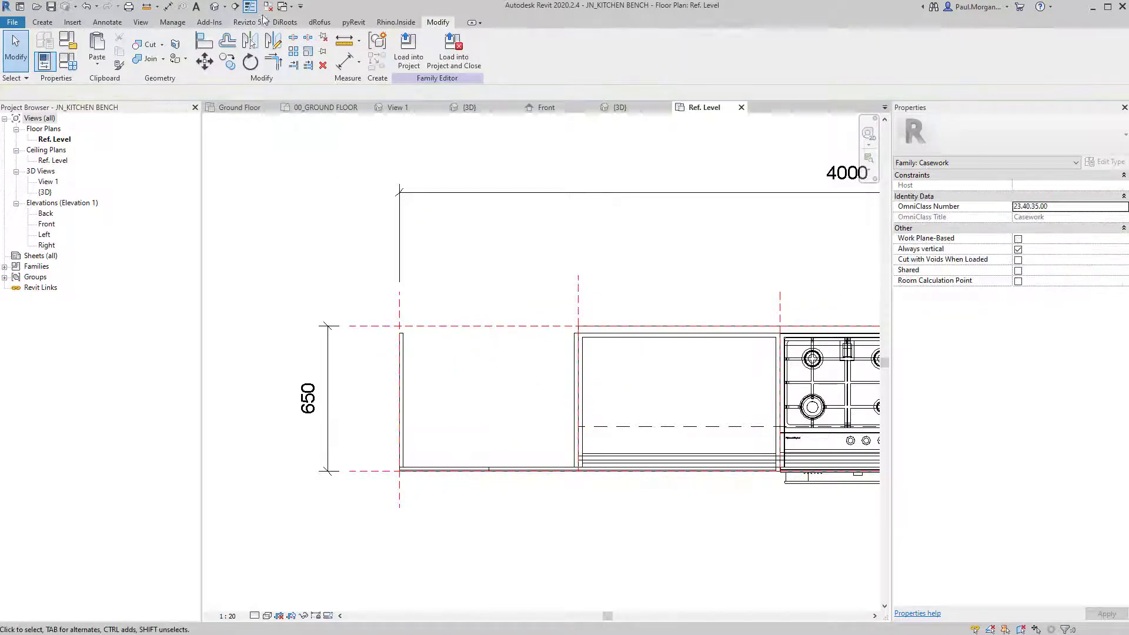
{"action": "left_click", "coordinate": [394, 61]}
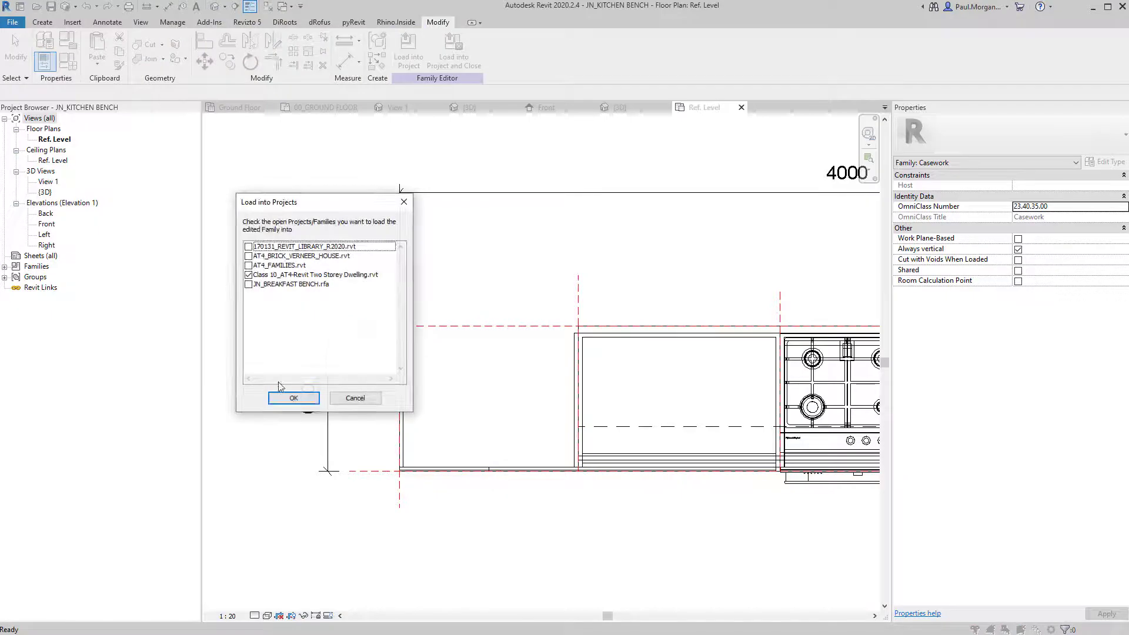
Overwrite the bench in the dwelling project and temporarily hide the First Floor Overhead detail group.
{"action": "left_click", "coordinate": [292, 396]}
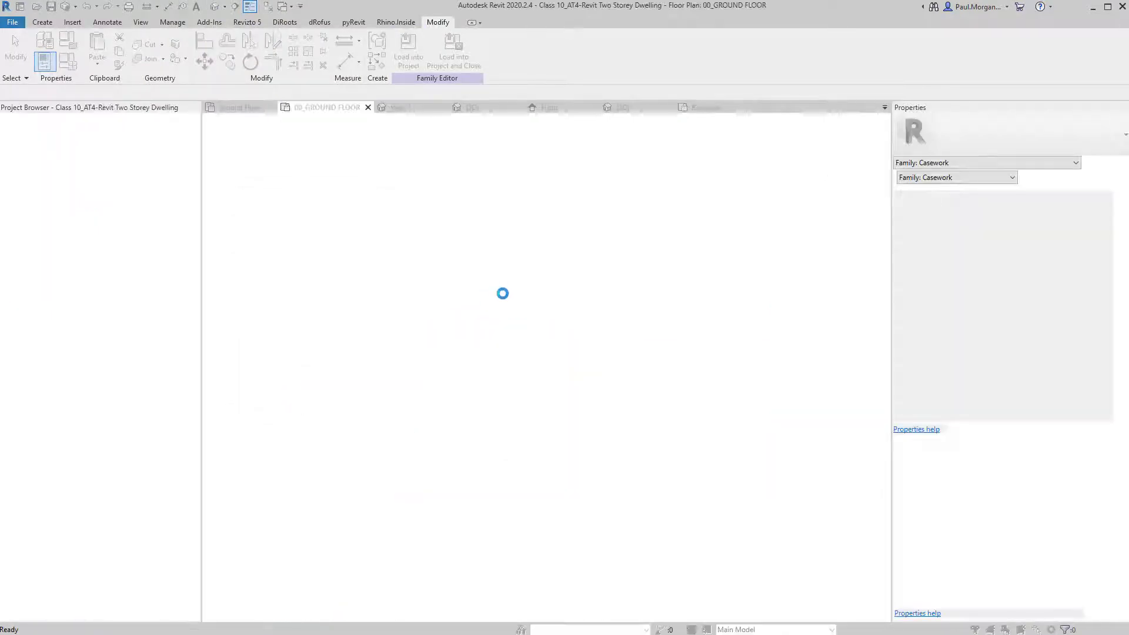
{"action": "left_click", "coordinate": [503, 296]}
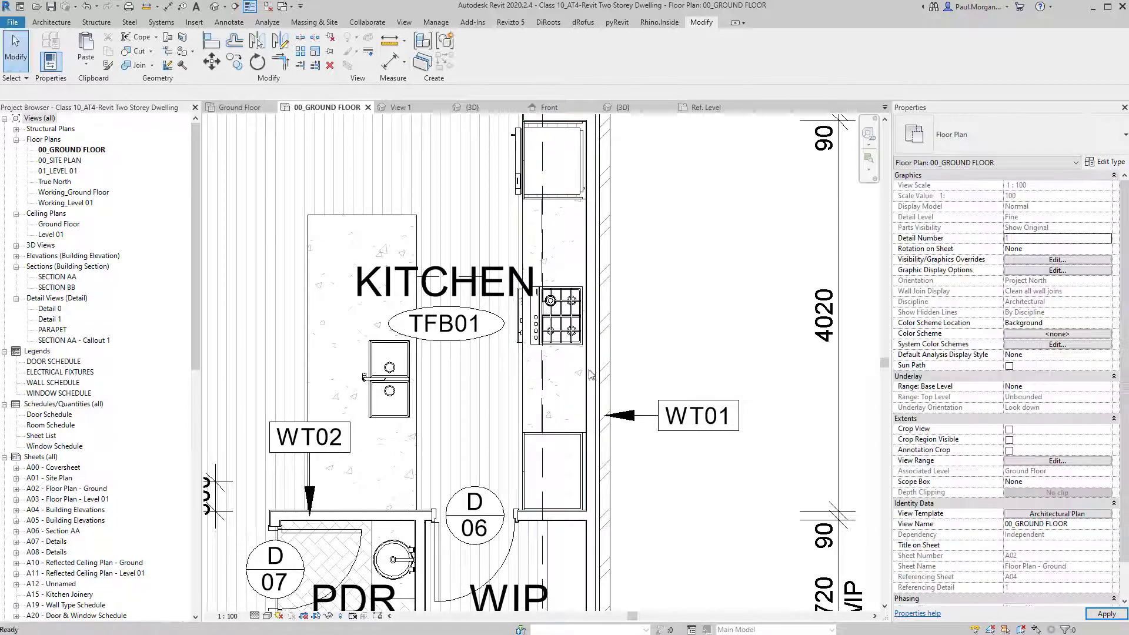
{"action": "left_click", "coordinate": [542, 553]}
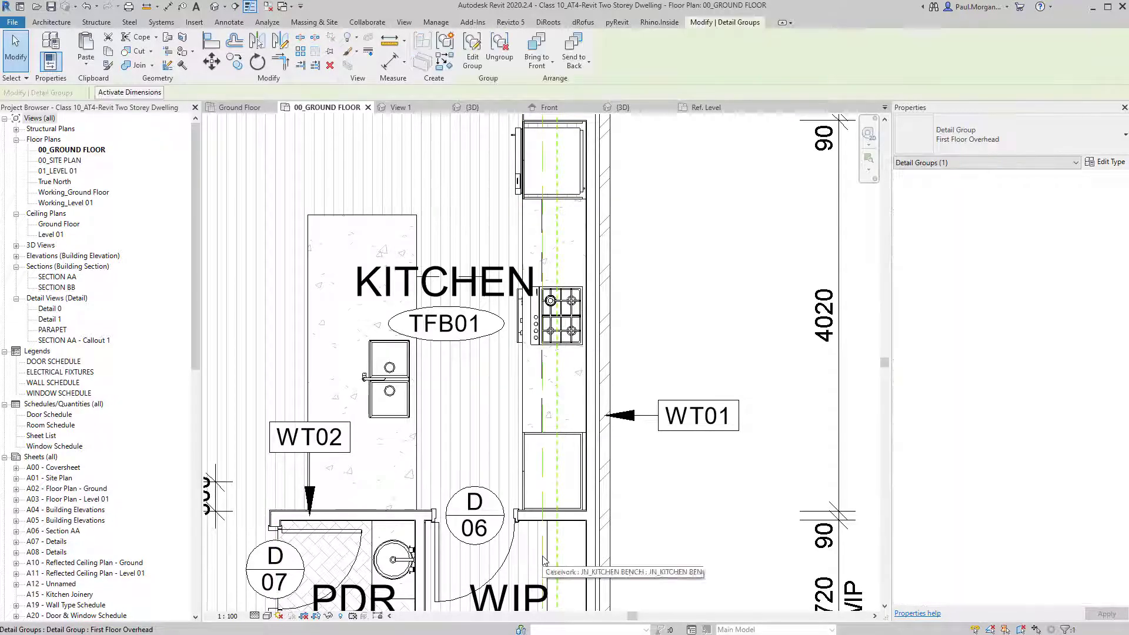
{"action": "key", "text": "h"}
{"action": "key", "text": "h"}
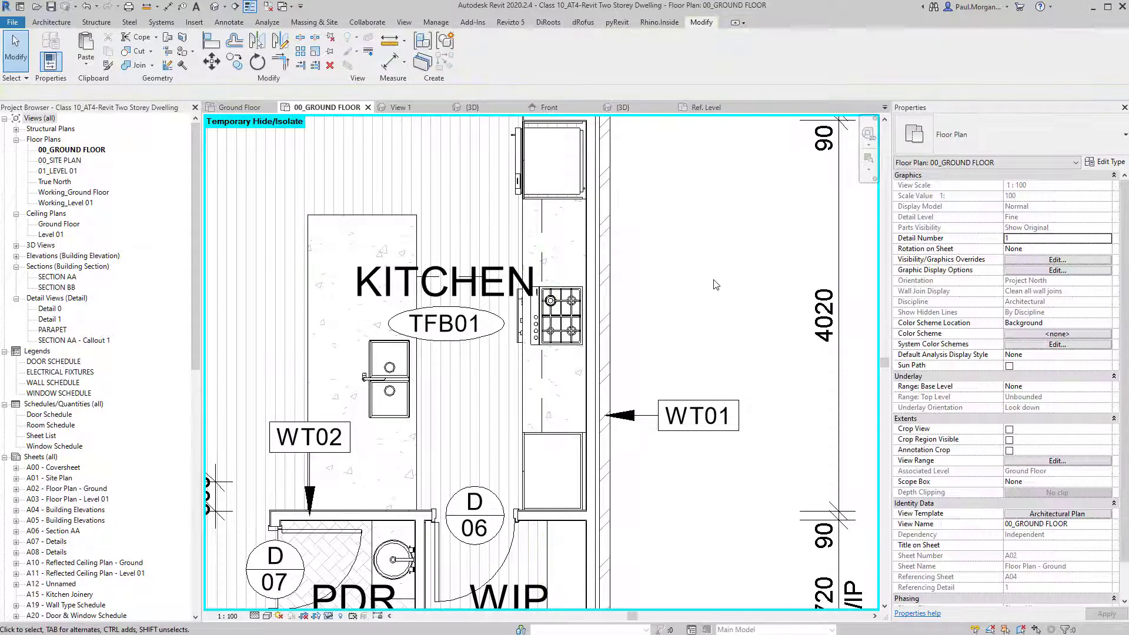
{"action": "scroll", "coordinate": [705, 274], "scroll_direction": "down", "scroll_amount": 2}
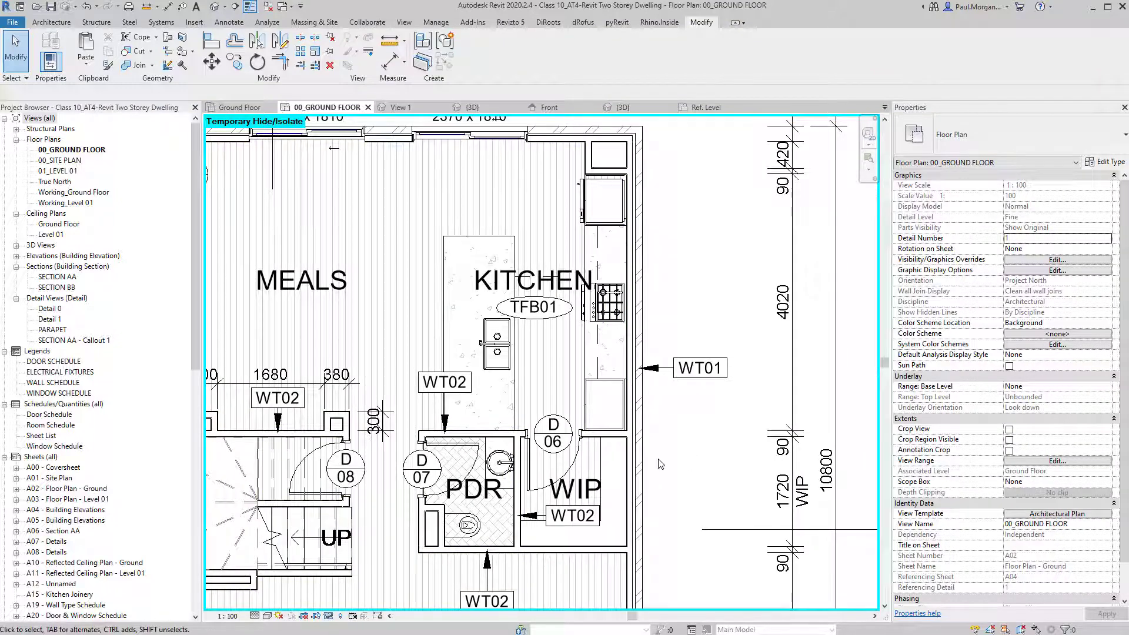
{"action": "scroll", "coordinate": [541, 288], "scroll_direction": "up", "scroll_amount": 3}
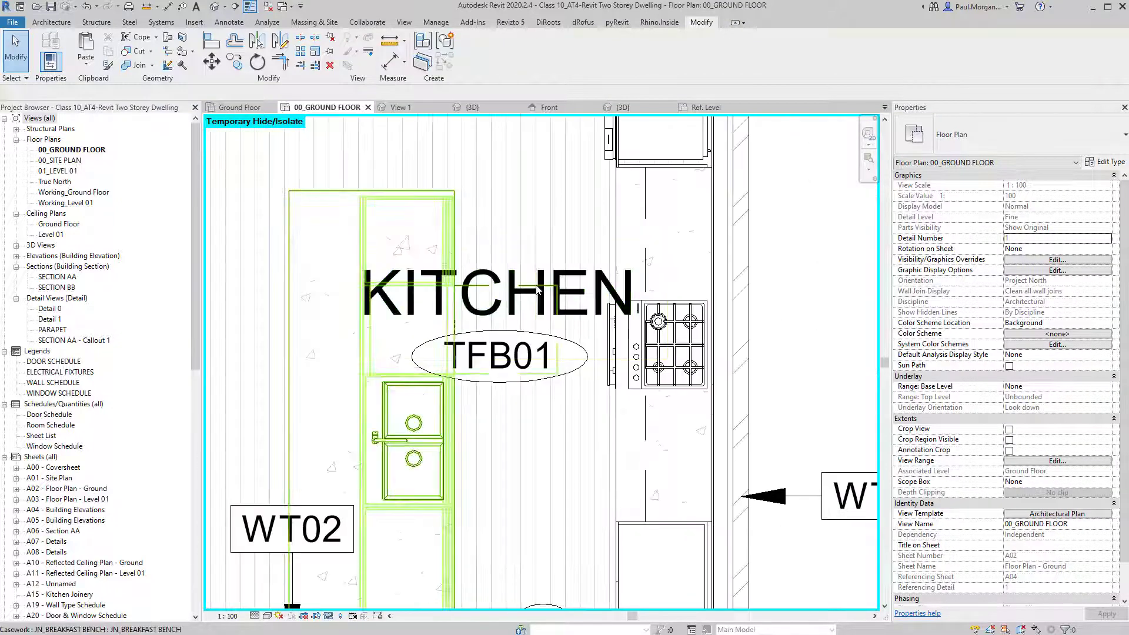
Move the KITCHEN room tag above the island bench and the TFB01 floor tag under it.
{"action": "left_click", "coordinate": [537, 289]}
{"action": "middle_click_drag", "start_coordinate": [507, 450], "coordinate": [561, 558]}
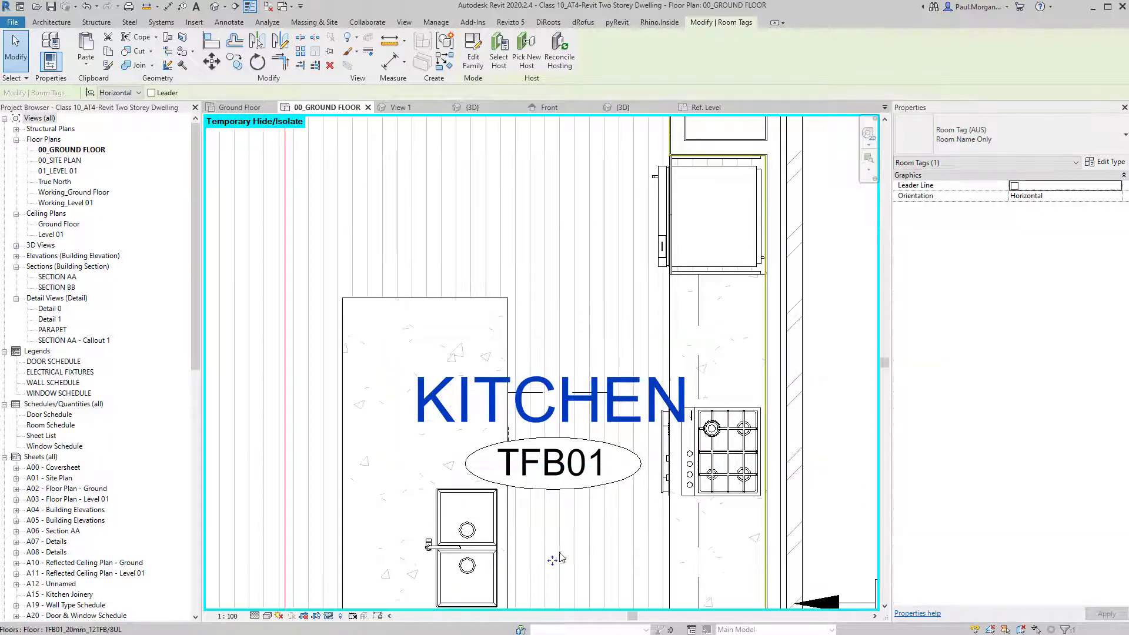
{"action": "left_click_drag", "start_coordinate": [560, 558], "coordinate": [494, 353]}
{"action": "key", "text": "Escape"}
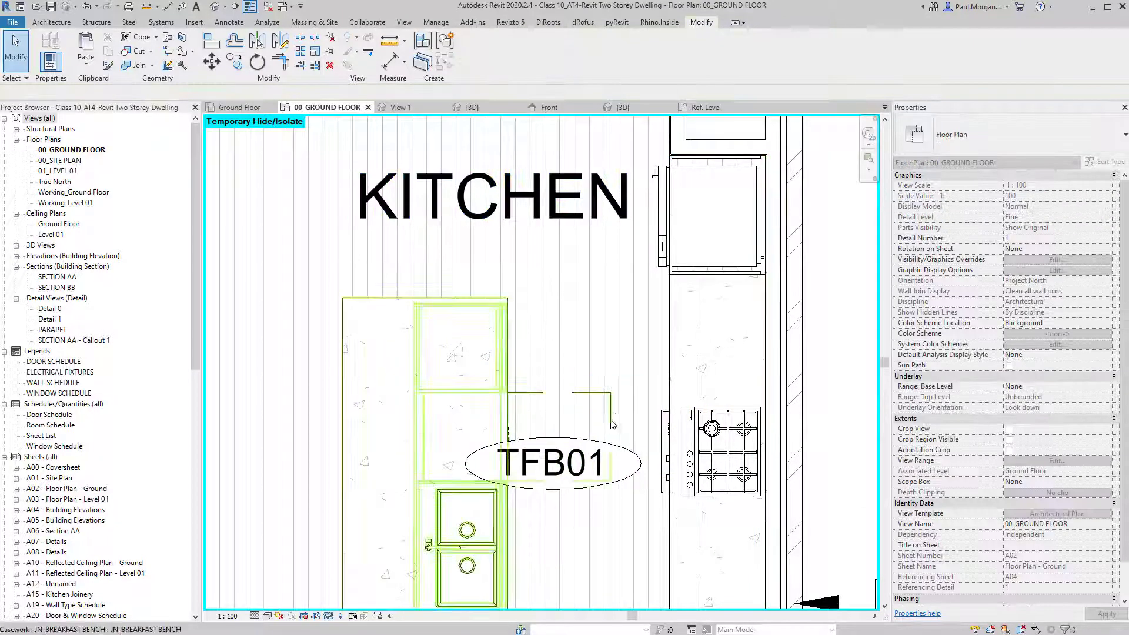
{"action": "left_click", "coordinate": [557, 465]}
{"action": "key", "text": "Escape"}
{"action": "left_click", "coordinate": [552, 469]}
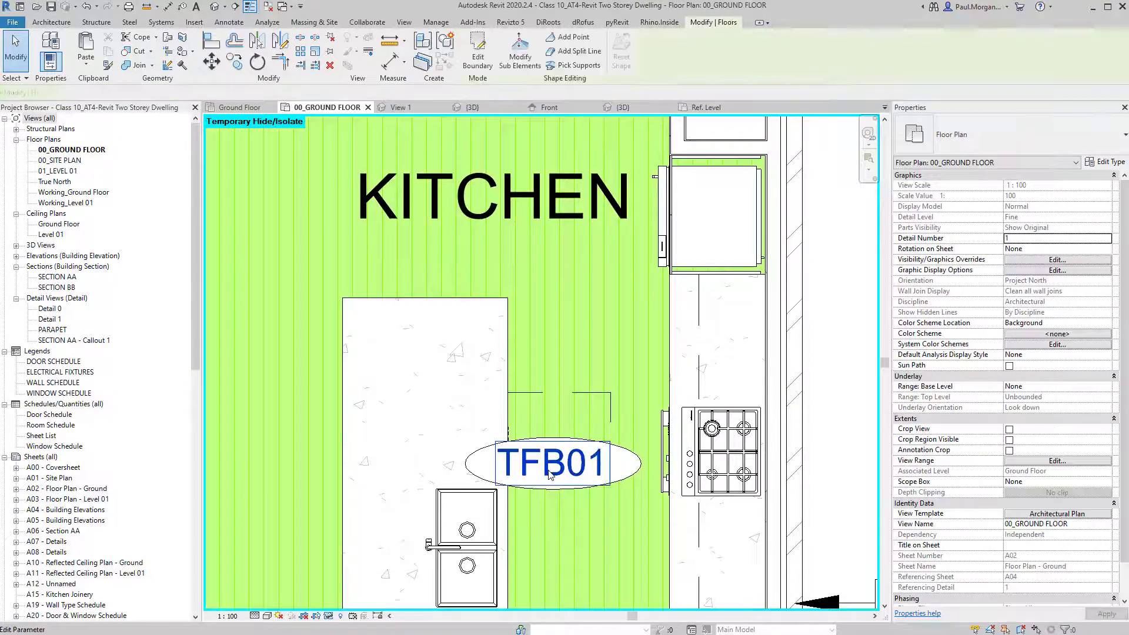
{"action": "key", "text": "Escape"}
{"action": "left_click_drag", "start_coordinate": [550, 475], "coordinate": [498, 288]}
{"action": "key", "text": "Escape"}
Pan and zoom to bring the whole kitchen back into view.
{"action": "scroll", "coordinate": [505, 288], "scroll_direction": "down", "scroll_amount": 3}
{"action": "middle_click_drag", "start_coordinate": [724, 556], "coordinate": [708, 514]}
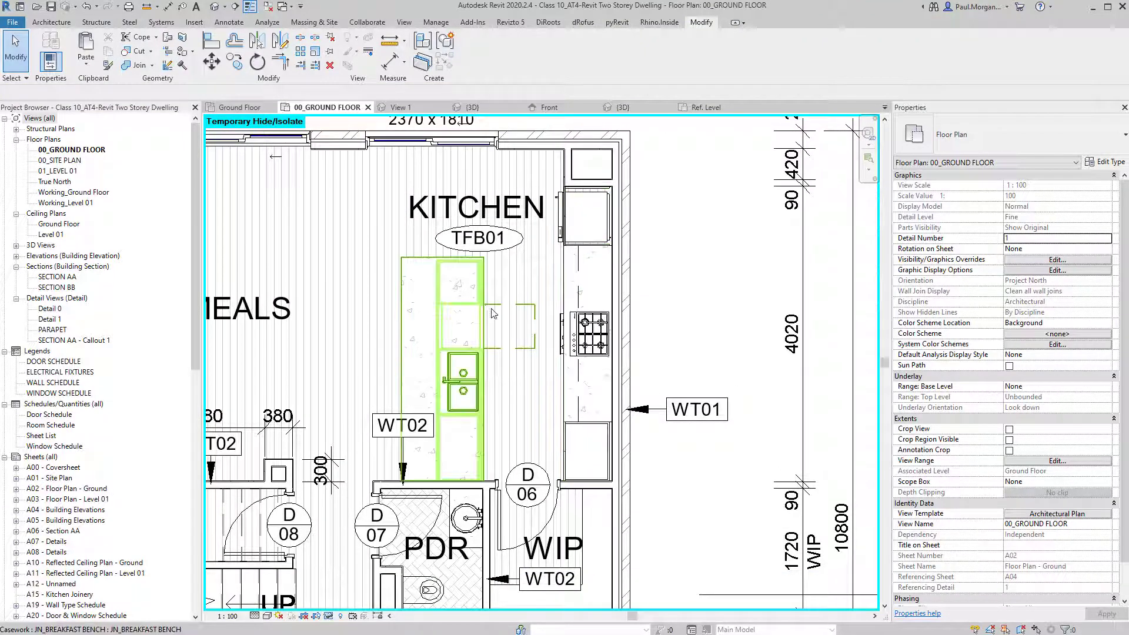
{"action": "left_click_drag", "start_coordinate": [0, 0], "coordinate": [0, 0]}
{"action": "scroll", "coordinate": [492, 309], "scroll_direction": "up", "scroll_amount": 3}
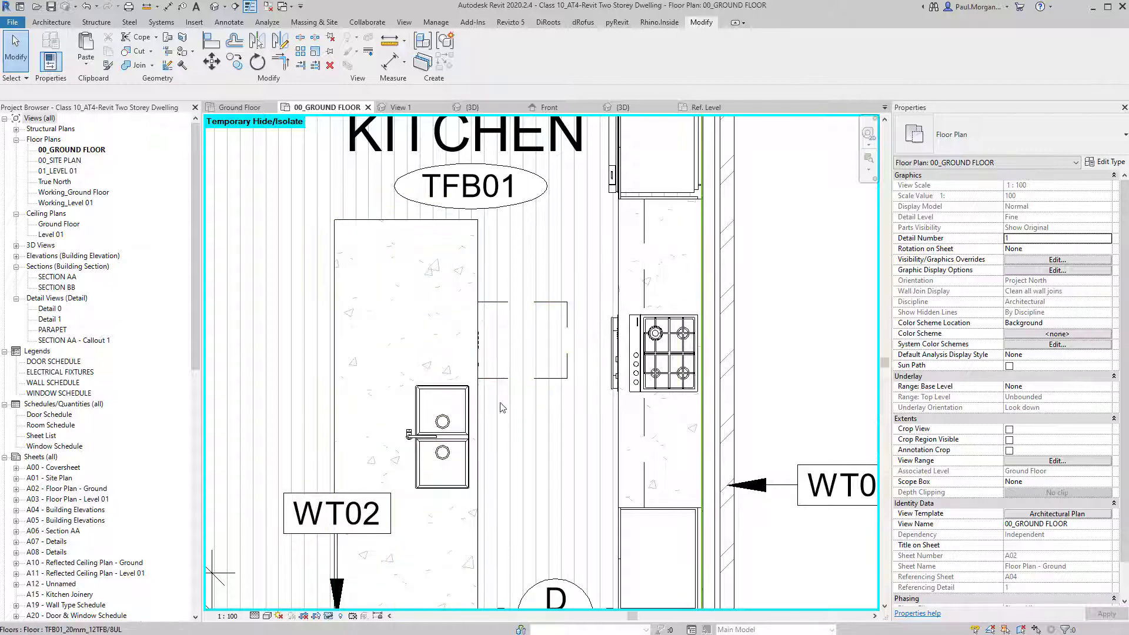
{"action": "scroll", "coordinate": [558, 368], "scroll_direction": "down", "scroll_amount": 2}
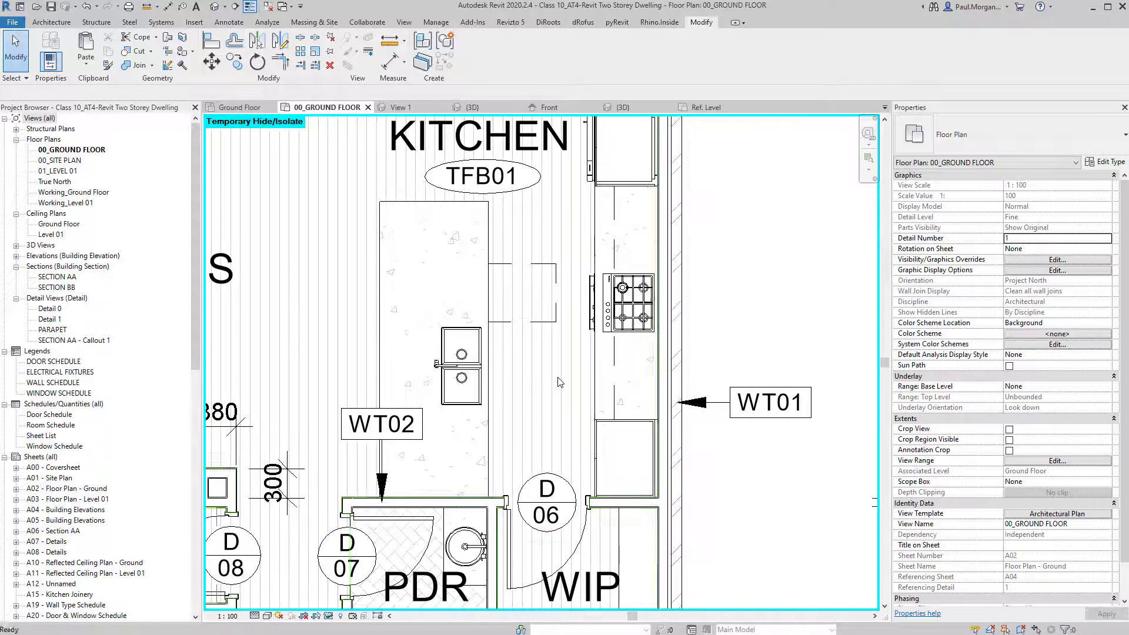
{"action": "middle_click_drag", "start_coordinate": [584, 346], "coordinate": [587, 412]}
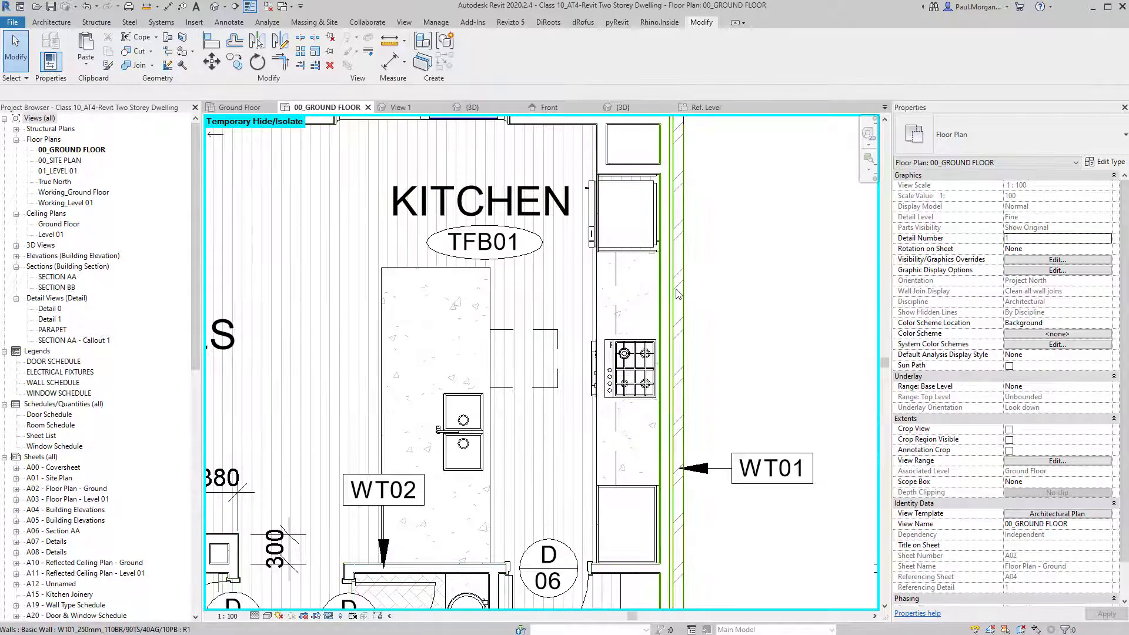
{"action": "middle_click_drag", "start_coordinate": [689, 297], "coordinate": [691, 318]}
{"action": "scroll", "coordinate": [480, 381], "scroll_direction": "up", "scroll_amount": 4}
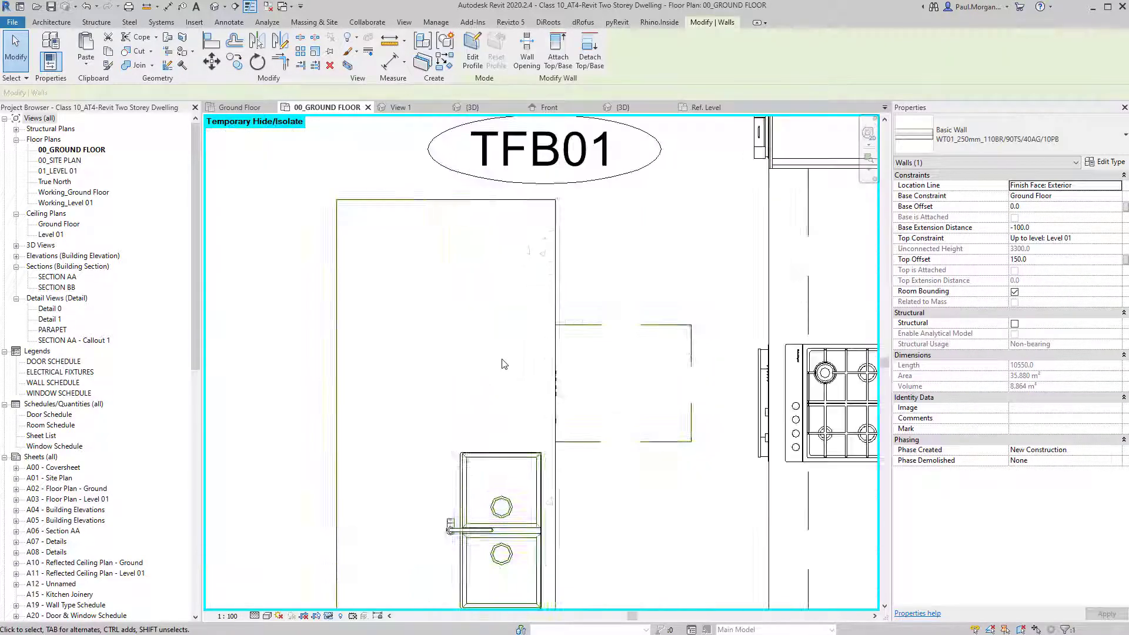
{"action": "scroll", "coordinate": [497, 424], "scroll_direction": "down", "scroll_amount": 4}
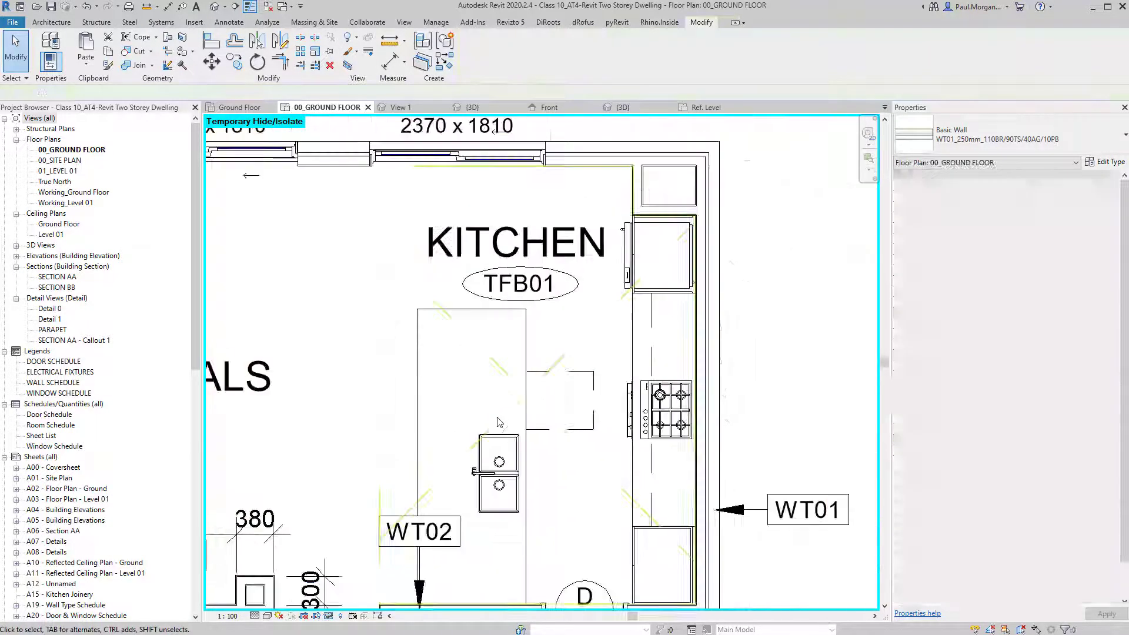
{"action": "key", "text": "Escape"}
Inspect the JN_BREAKFAST BENCH, reframe the kitchen plan, and start the Wall tool with WA.
{"action": "left_click", "coordinate": [514, 440]}
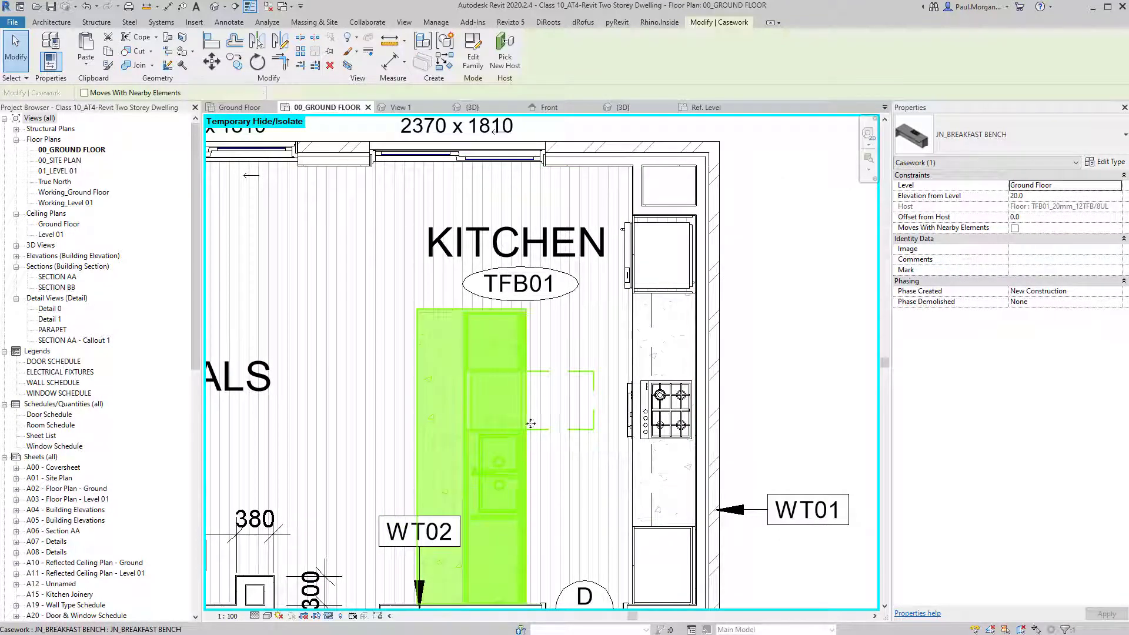
{"action": "left_click", "coordinate": [772, 364]}
{"action": "middle_click_drag", "start_coordinate": [772, 364], "coordinate": [737, 353]}
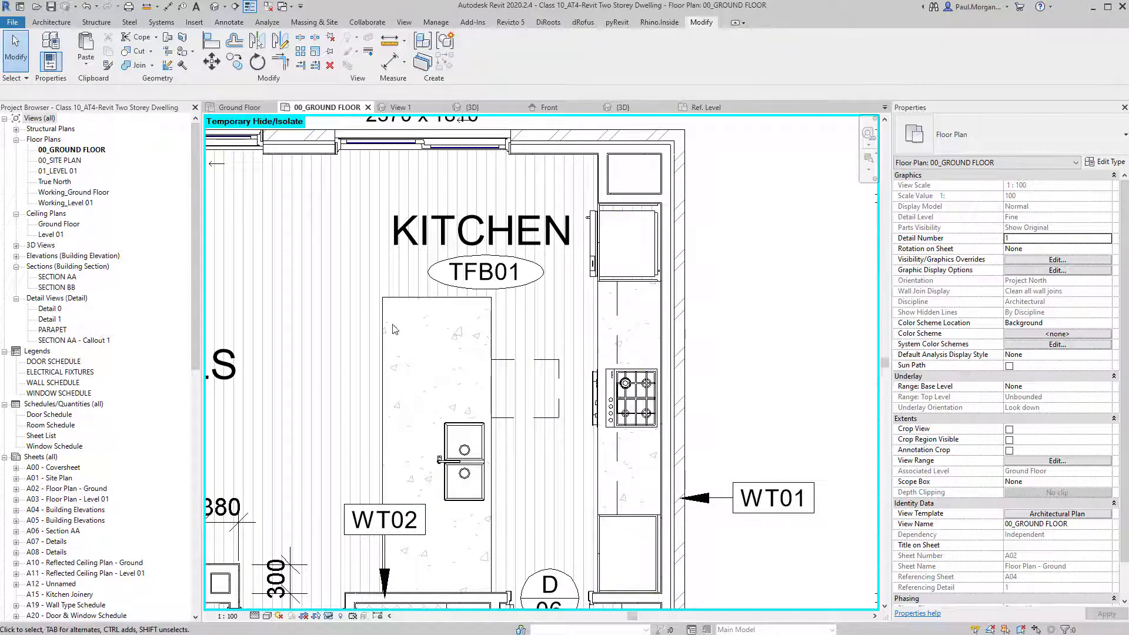
{"action": "middle_click_drag", "start_coordinate": [688, 355], "coordinate": [687, 336]}
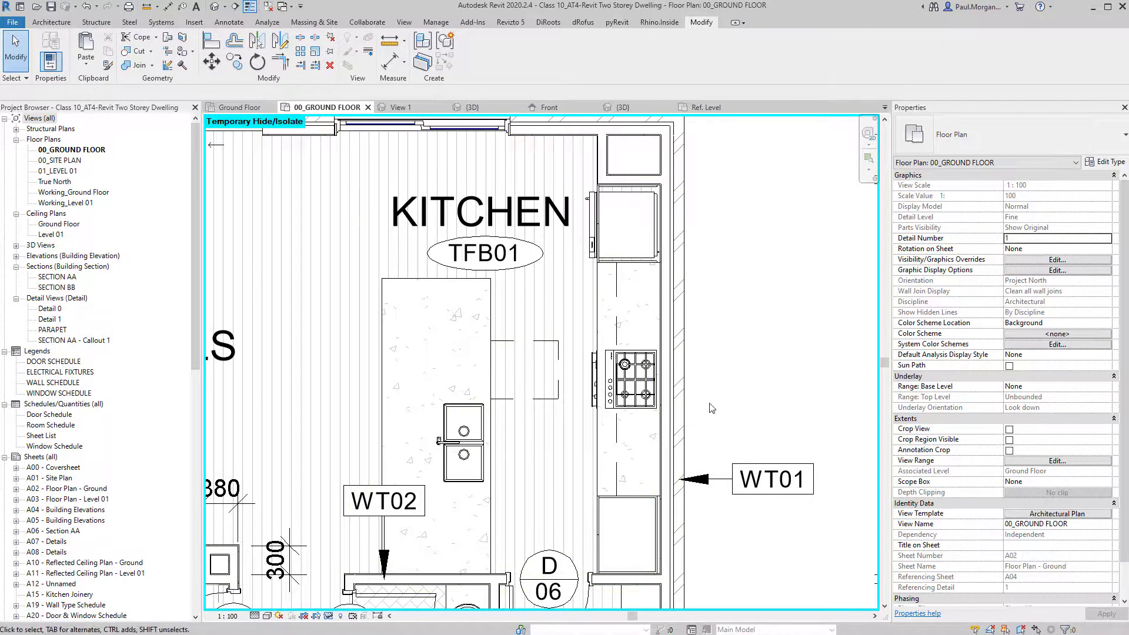
{"action": "middle_click_drag", "start_coordinate": [756, 394], "coordinate": [716, 366]}
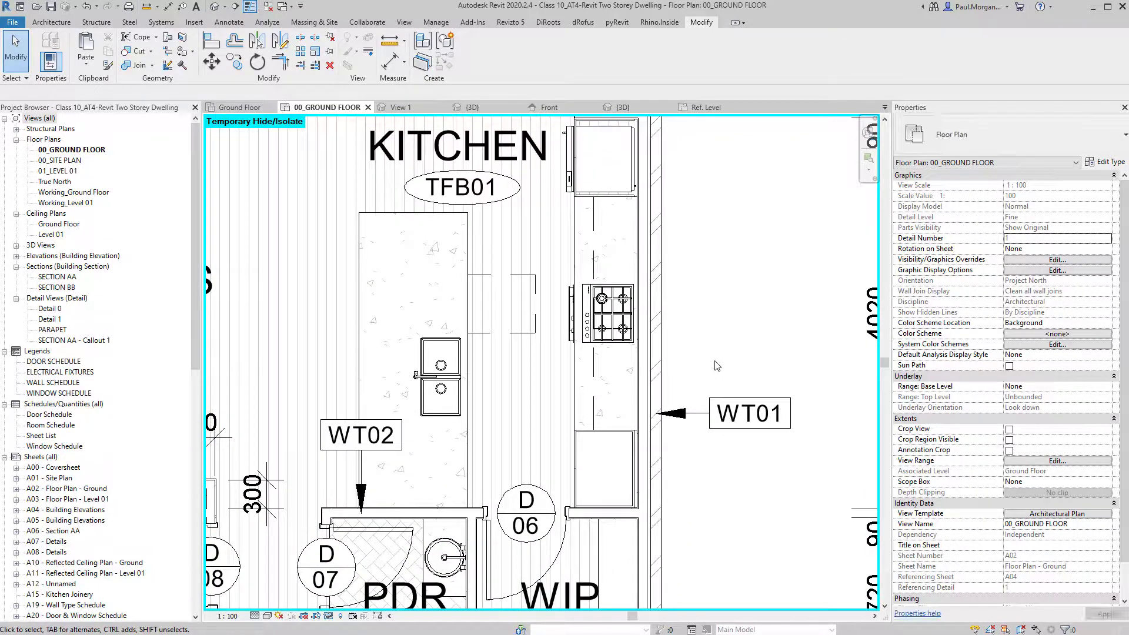
{"action": "key", "text": "w"}
{"action": "key", "text": "a"}
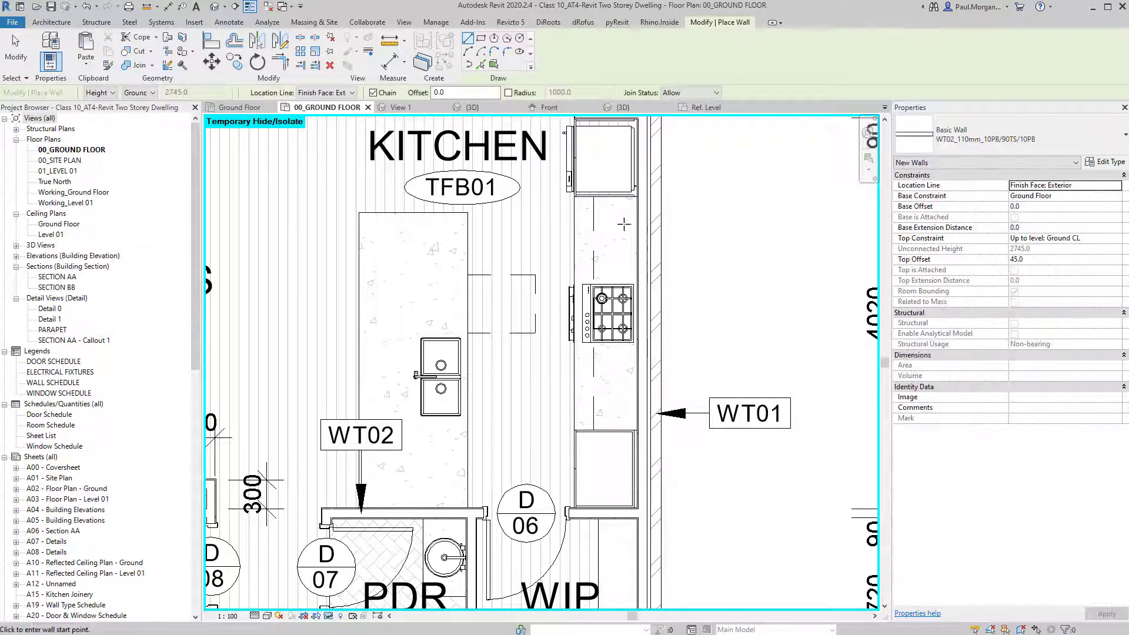
Keep wall type WT02_110mm_10PB/90TS/10PB and duplicate it from its type properties.
{"action": "left_click", "coordinate": [1008, 151]}
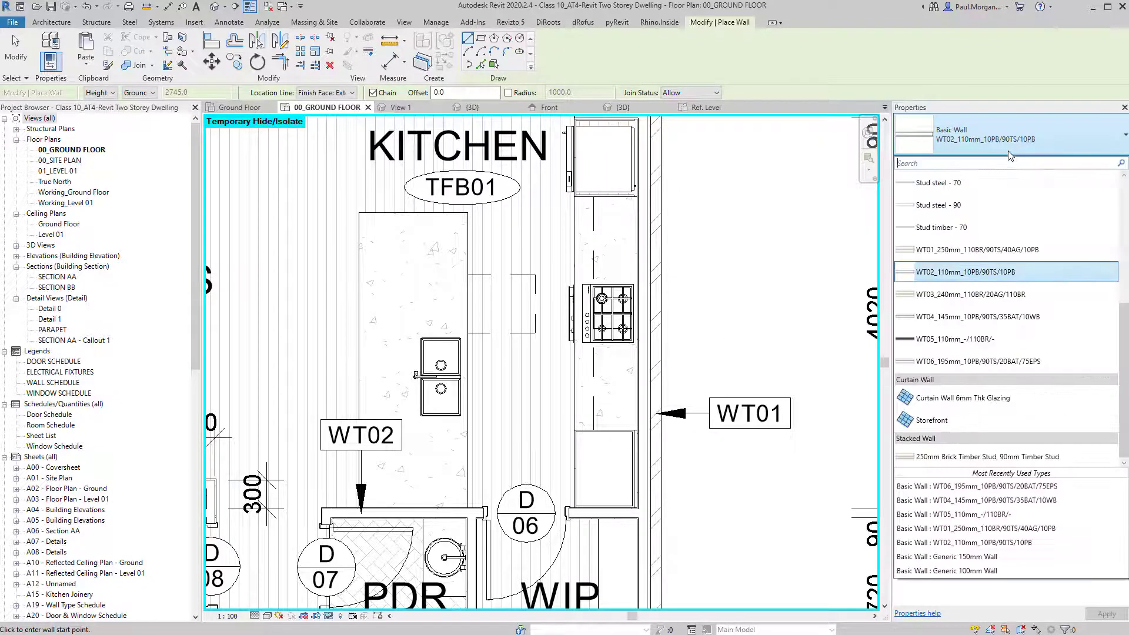
{"action": "left_click", "coordinate": [1022, 139]}
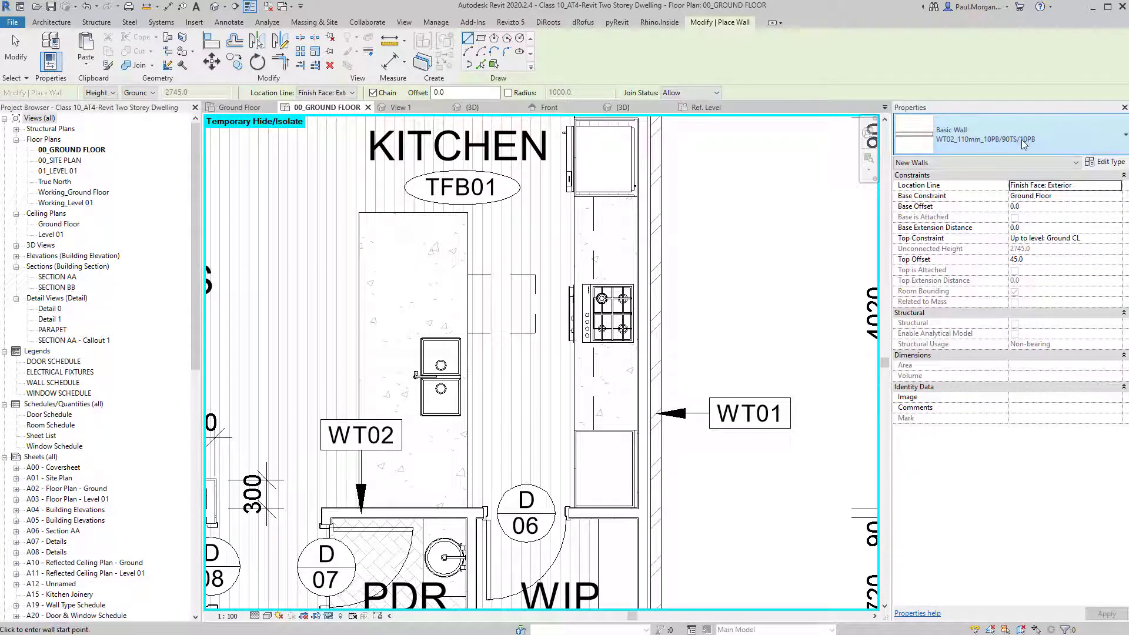
{"action": "left_click", "coordinate": [1103, 162]}
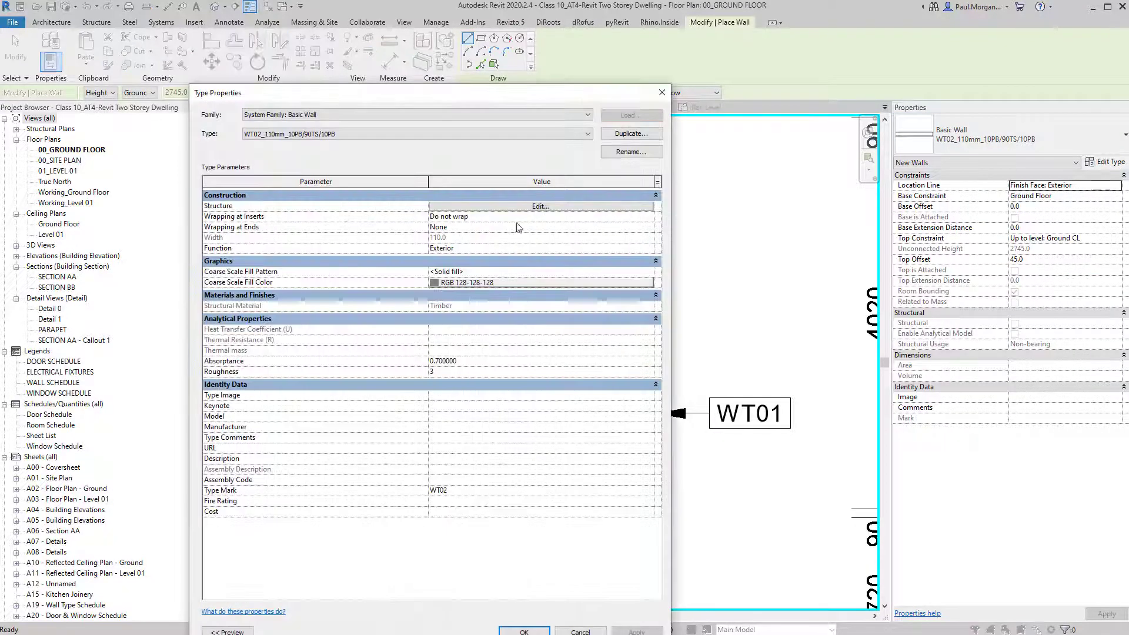
{"action": "left_click", "coordinate": [630, 134]}
Rename the duplicated wall type to WT07_20mm_10TIL/10CG.
{"action": "key", "text": "Left"}
{"action": "key", "text": "Right"}
{"action": "key", "text": "Right"}
{"action": "key", "text": "Right"}
{"action": "key", "text": "Right"}
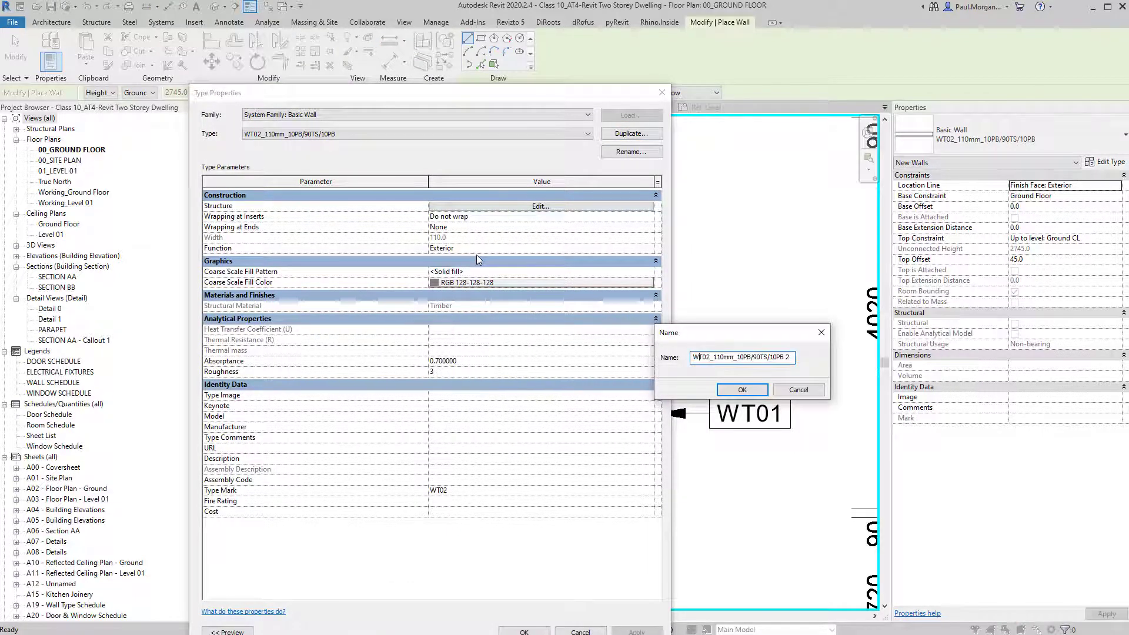
{"action": "key", "text": "BackSpace"}
{"action": "type", "text": "7"}
{"action": "left_click_drag", "start_coordinate": [713, 359], "coordinate": [726, 359]}
{"action": "type", "text": "12"}
{"action": "left_click_drag", "start_coordinate": [788, 357], "coordinate": [736, 358]}
{"action": "key", "text": "BackSpace"}
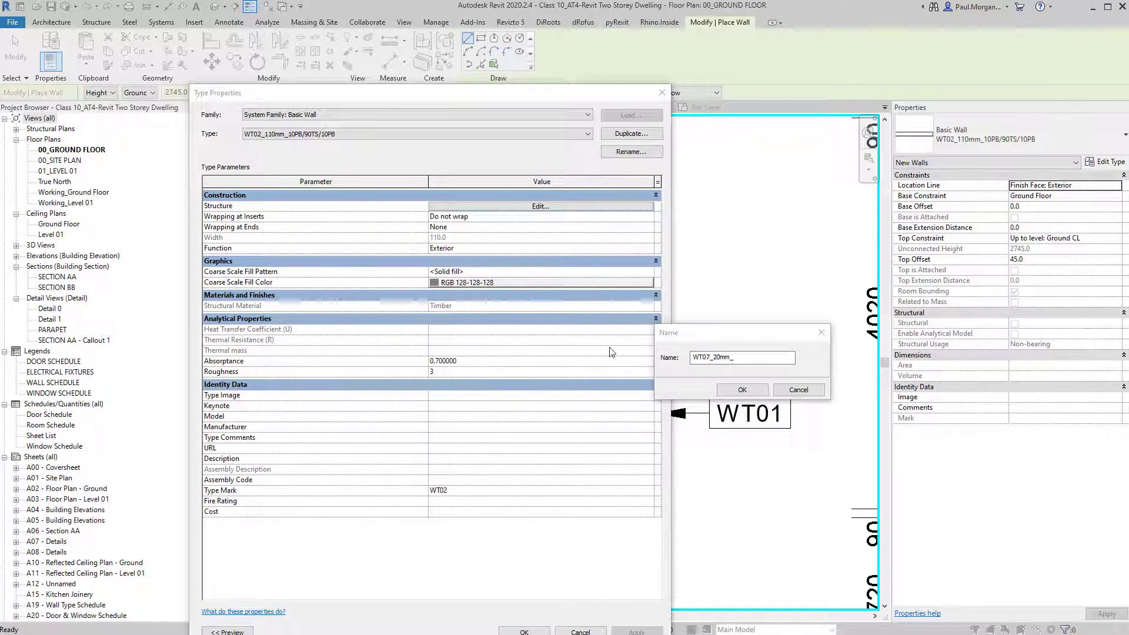
{"action": "left_click", "coordinate": [728, 360]}
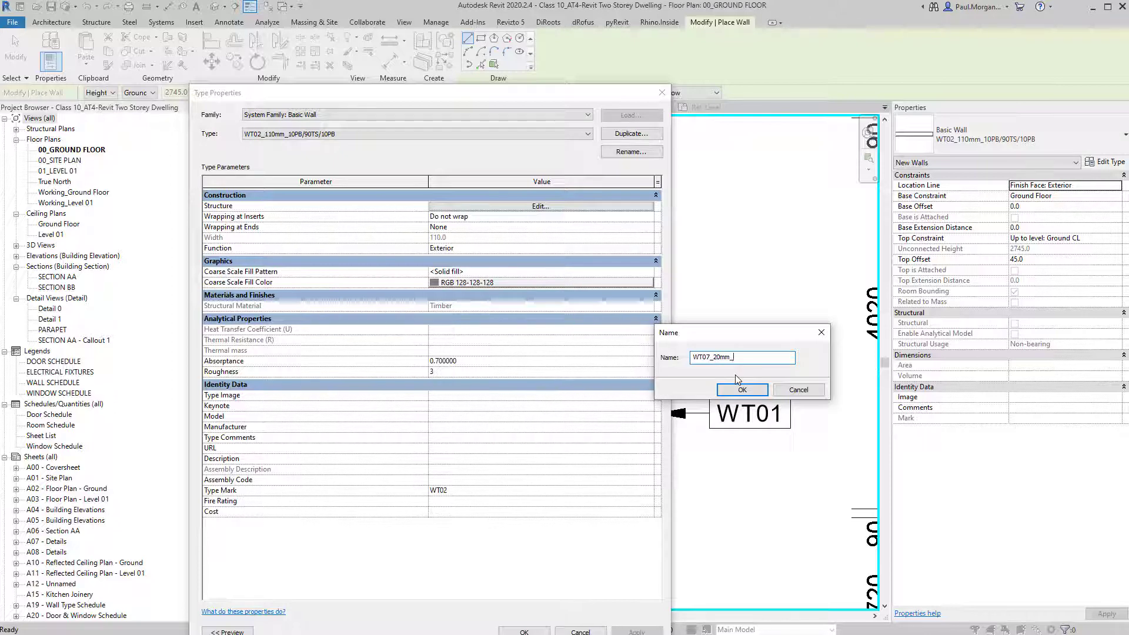
{"action": "type", "text": "10TIL/10CG"}
Accept the WT07_20mm_10TIL/10CG name and delete the bottom plasterboard finish layer.
{"action": "left_click", "coordinate": [760, 391]}
{"action": "left_click", "coordinate": [536, 205]}
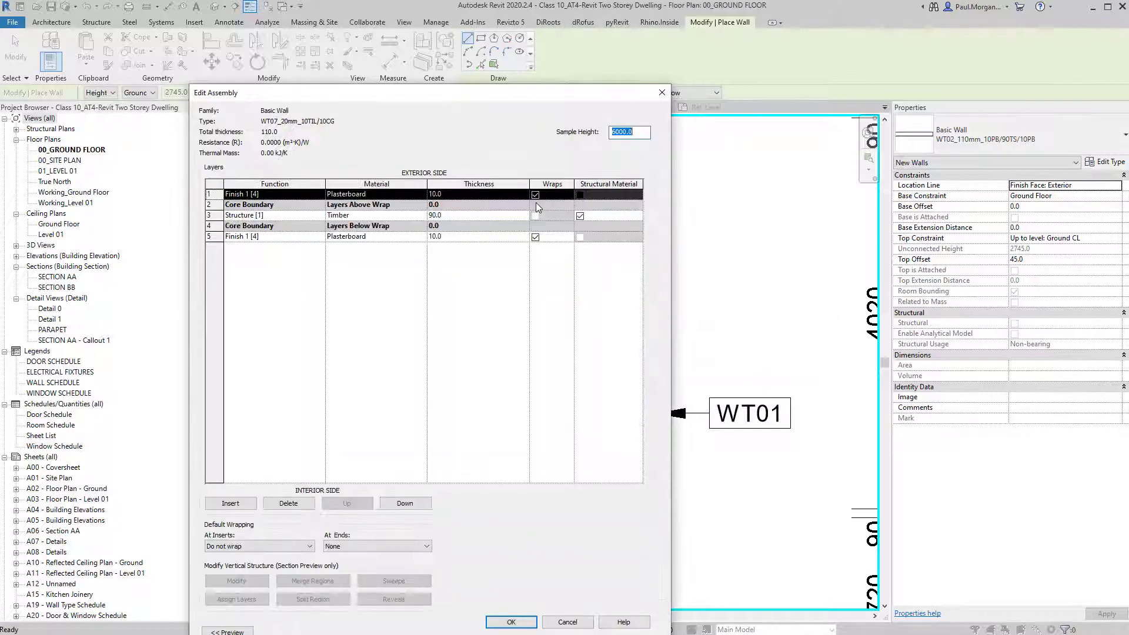
{"action": "left_click", "coordinate": [210, 236]}
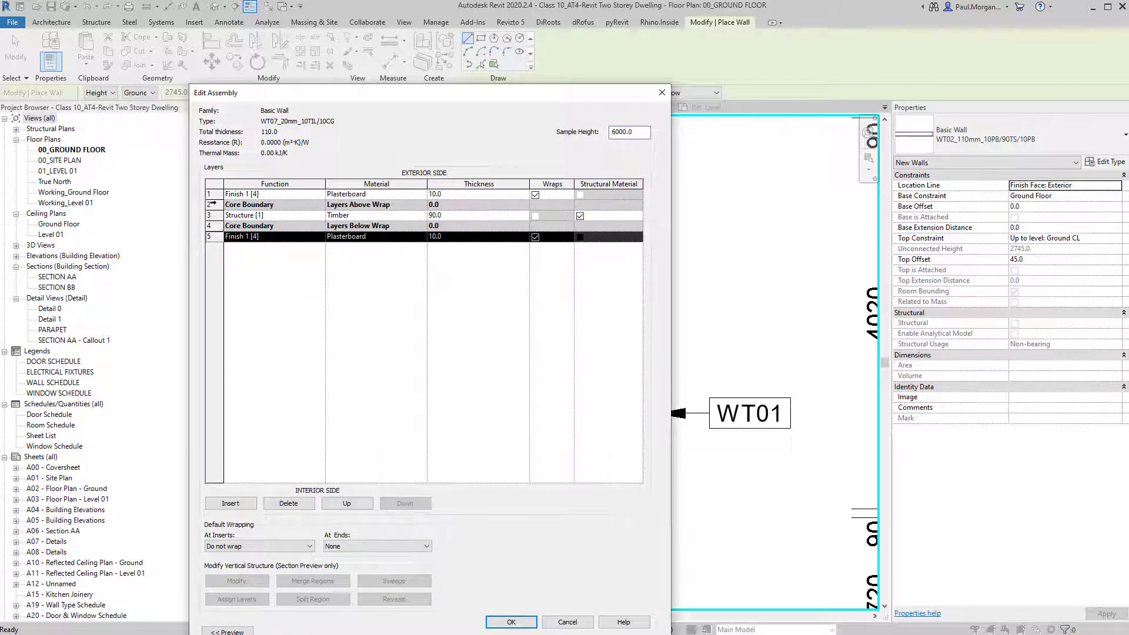
{"action": "left_click", "coordinate": [292, 504]}
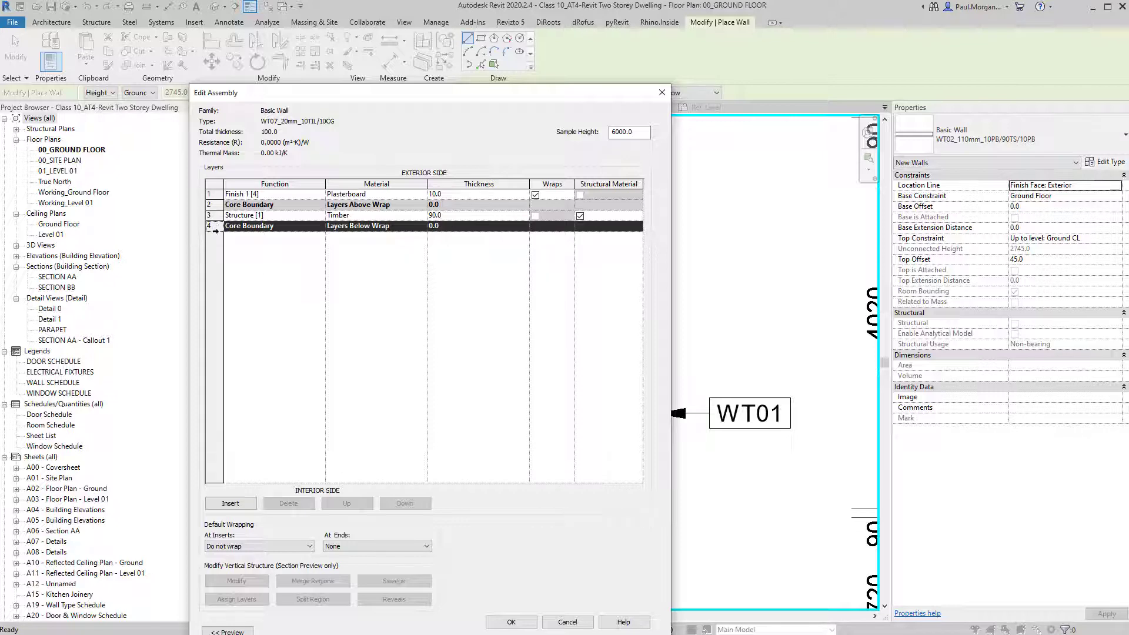
Set the structure layer's material to Concrete - Cast In Situ, keeping its Structure function.
{"action": "left_click", "coordinate": [210, 215]}
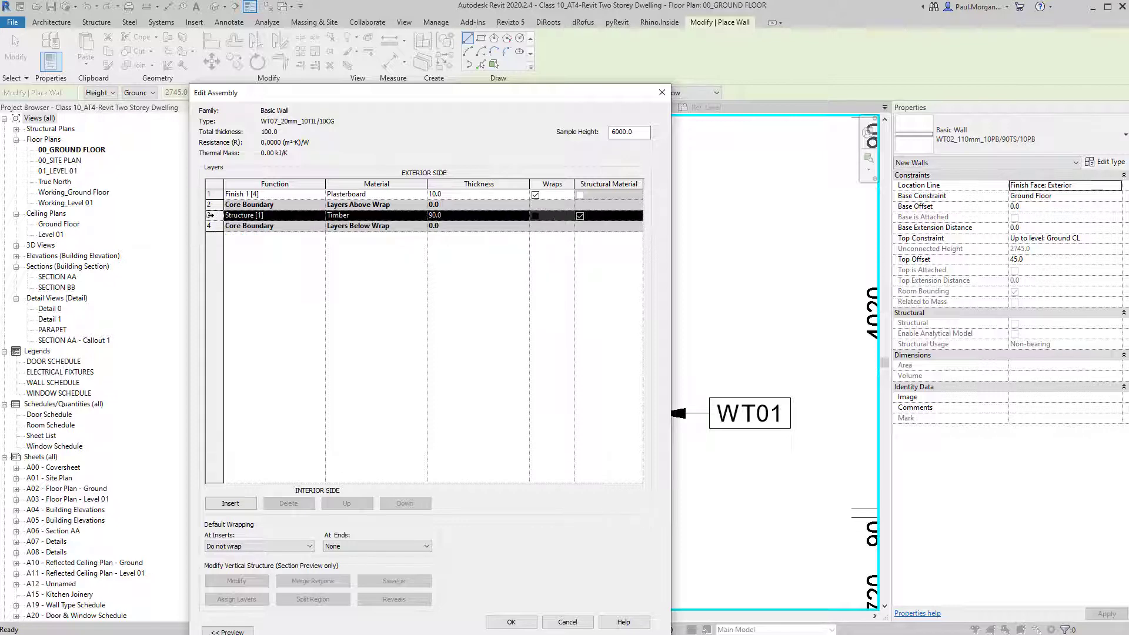
{"action": "left_click", "coordinate": [320, 216]}
{"action": "left_click", "coordinate": [318, 215]}
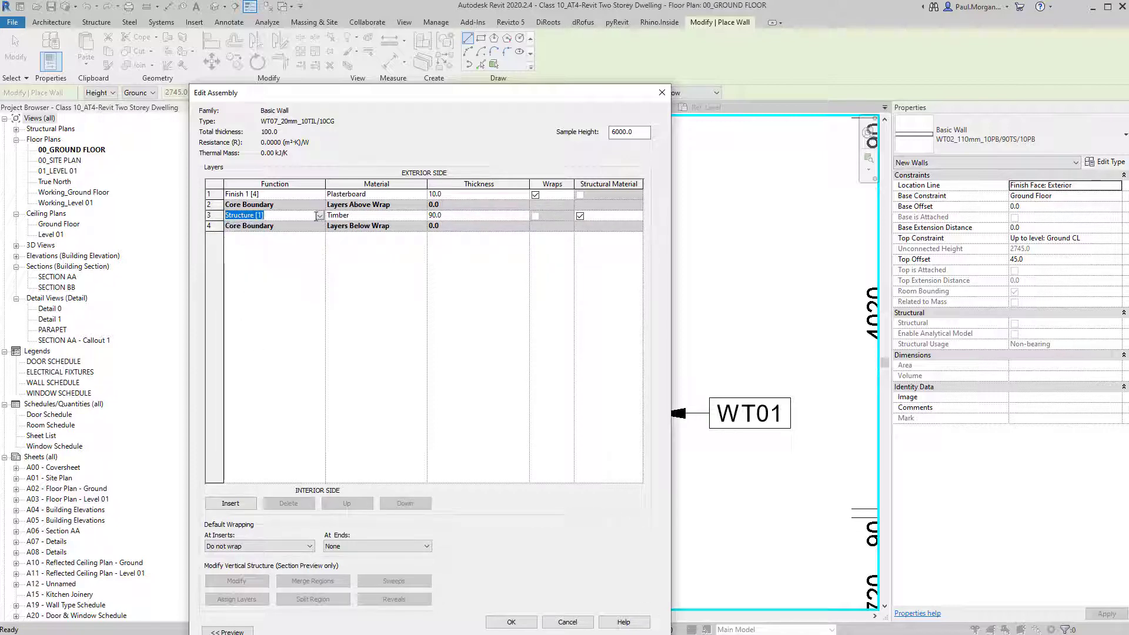
{"action": "left_click", "coordinate": [423, 216]}
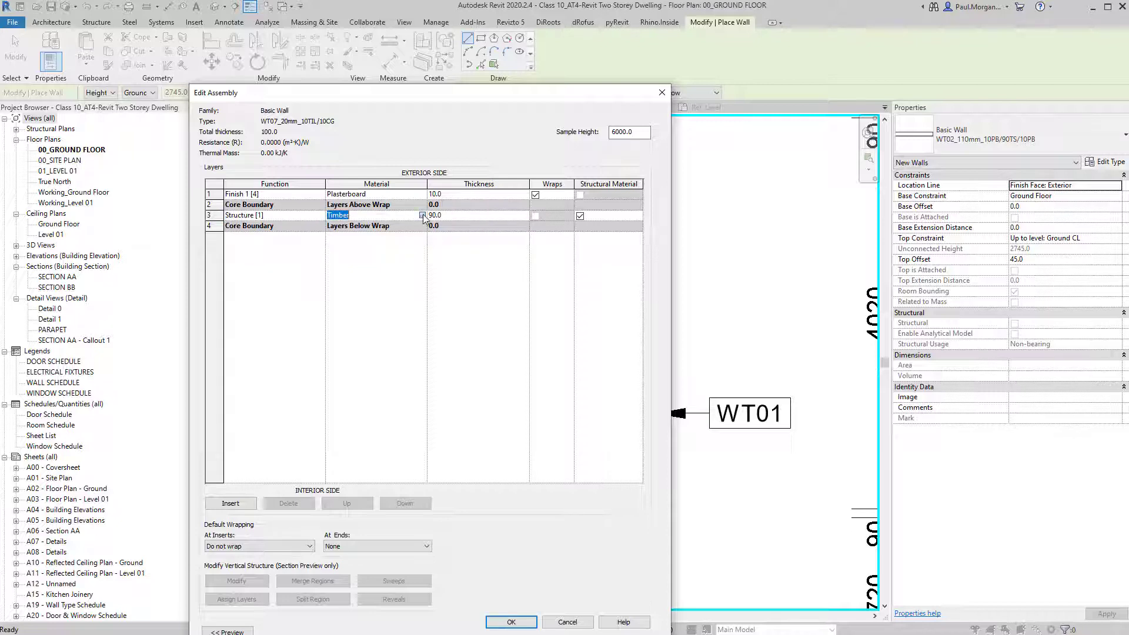
{"action": "left_click", "coordinate": [422, 215]}
{"action": "left_click", "coordinate": [338, 87]}
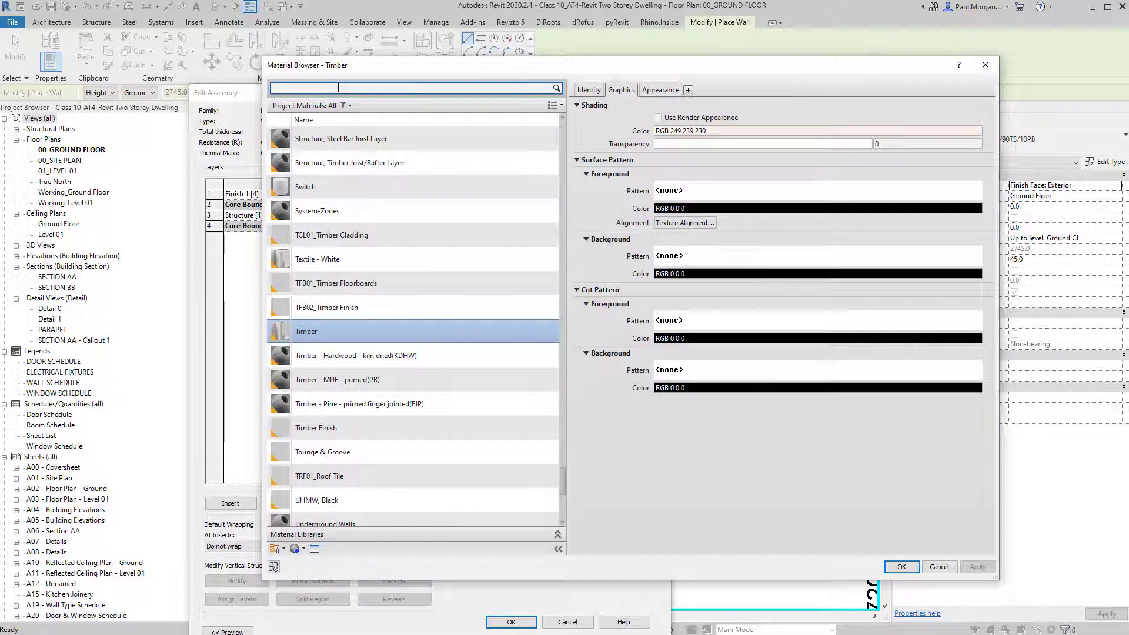
{"action": "type", "text": "concrete"}
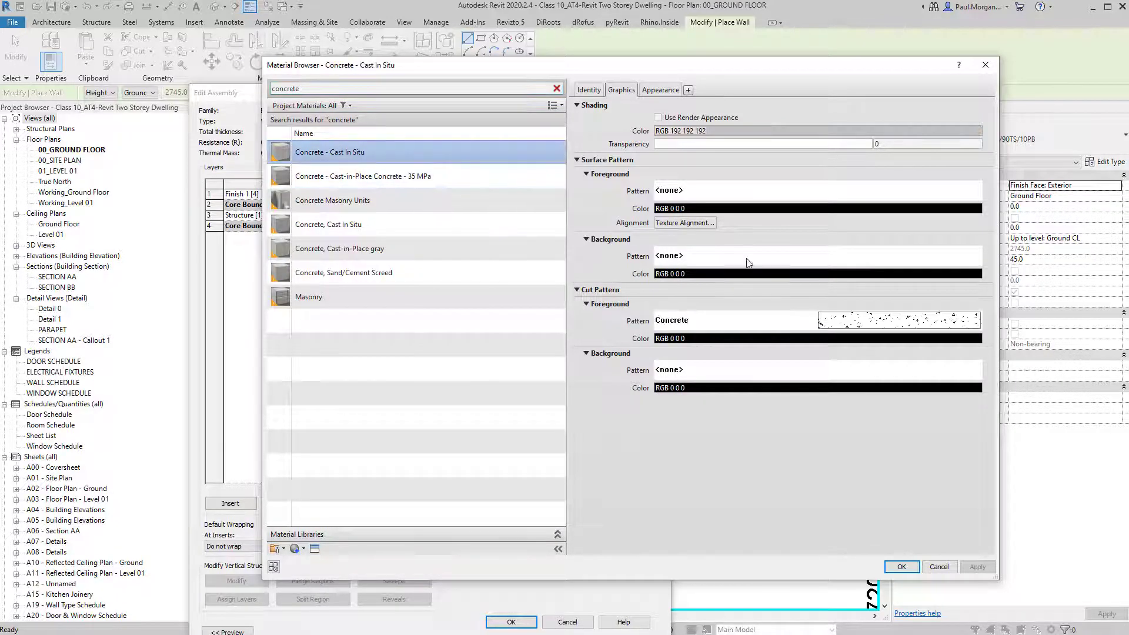
{"action": "left_click", "coordinate": [902, 566]}
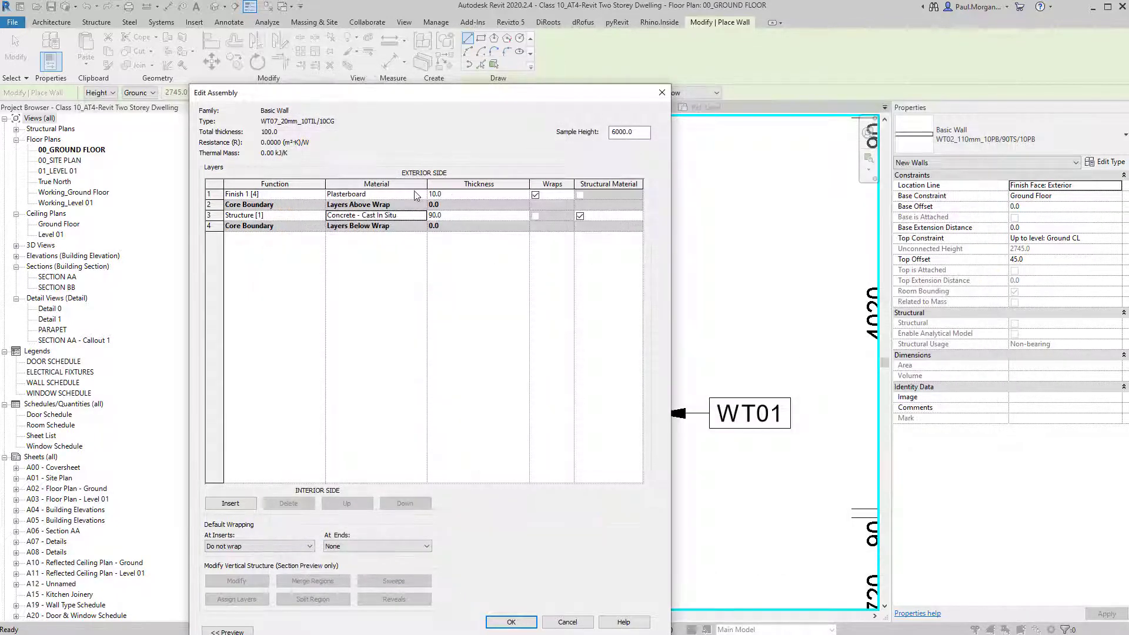
Begin changing the Finish 1 plasterboard layer's material in the Material Browser.
{"action": "left_click", "coordinate": [321, 195]}
{"action": "left_click", "coordinate": [321, 195]}
{"action": "left_click", "coordinate": [320, 195]}
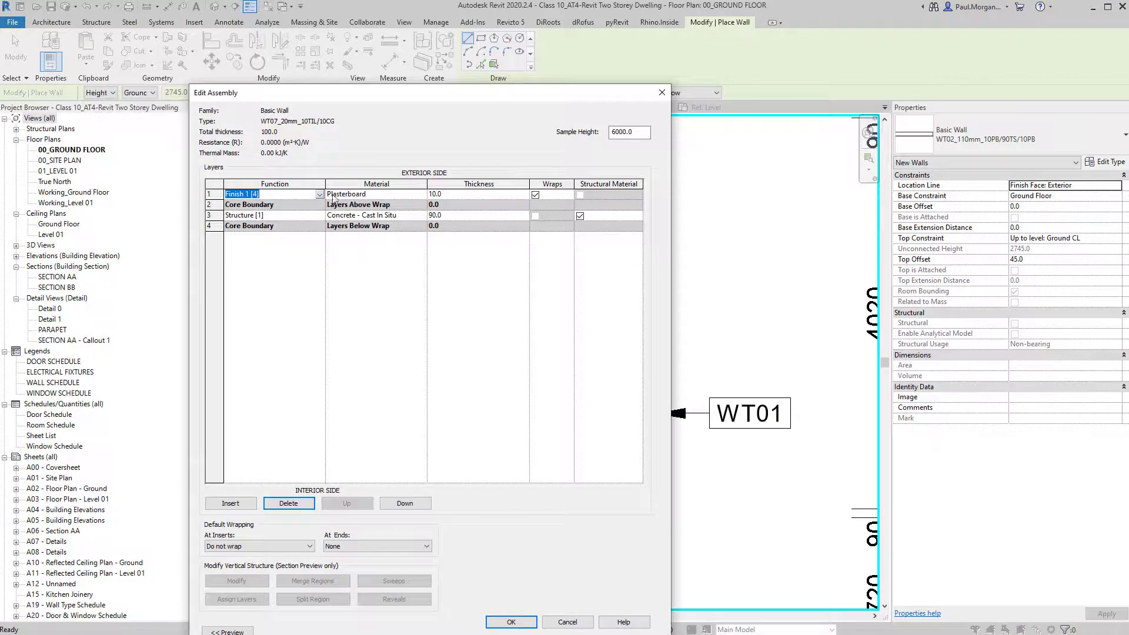
{"action": "left_click", "coordinate": [406, 194]}
Search the material library for 'tile' and preview the Roof Tile and Floor Tiles materials.
{"action": "left_click", "coordinate": [422, 194]}
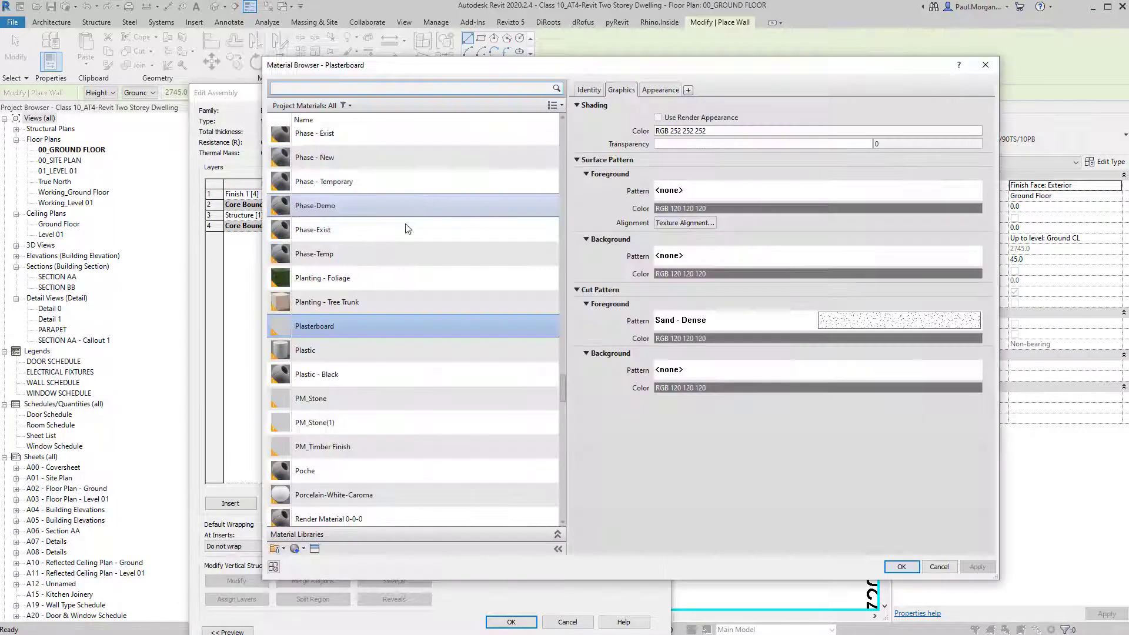
{"action": "left_click", "coordinate": [359, 87]}
{"action": "type", "text": "tile"}
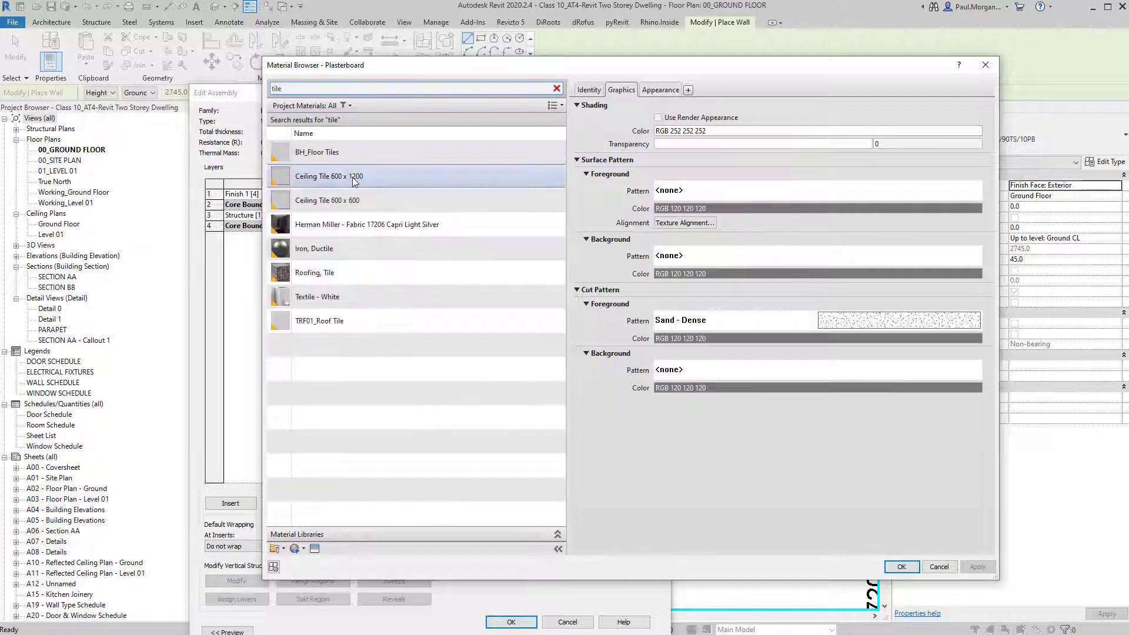
{"action": "left_click", "coordinate": [362, 321]}
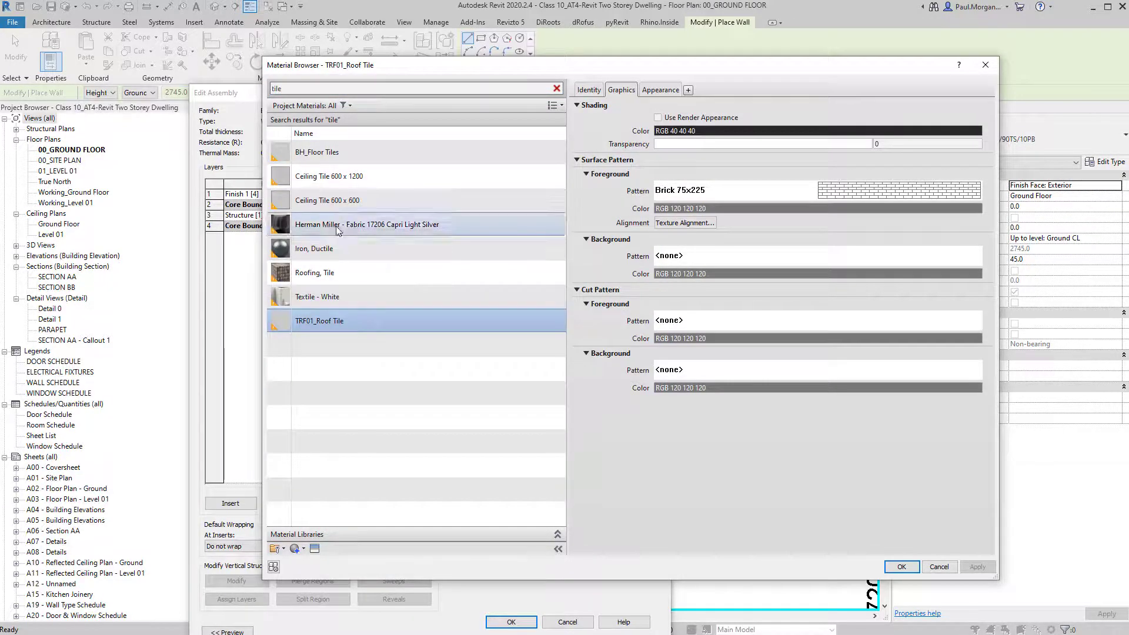
{"action": "left_click", "coordinate": [359, 150]}
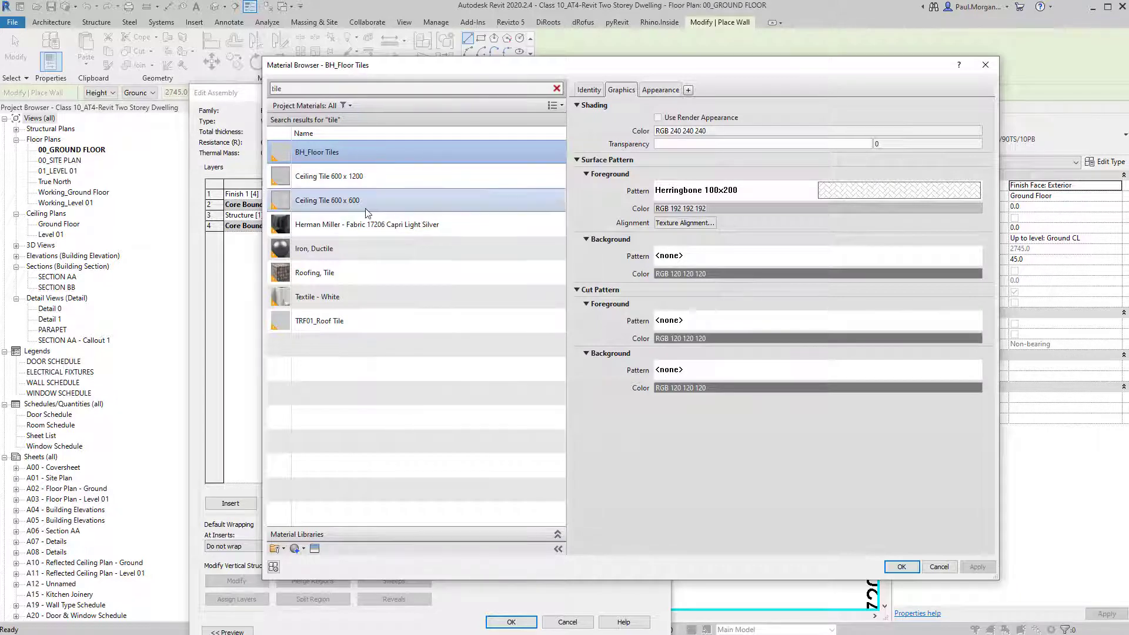
Create a new material and rename it TIL03_Splashback Tile.
{"action": "left_click", "coordinate": [294, 548]}
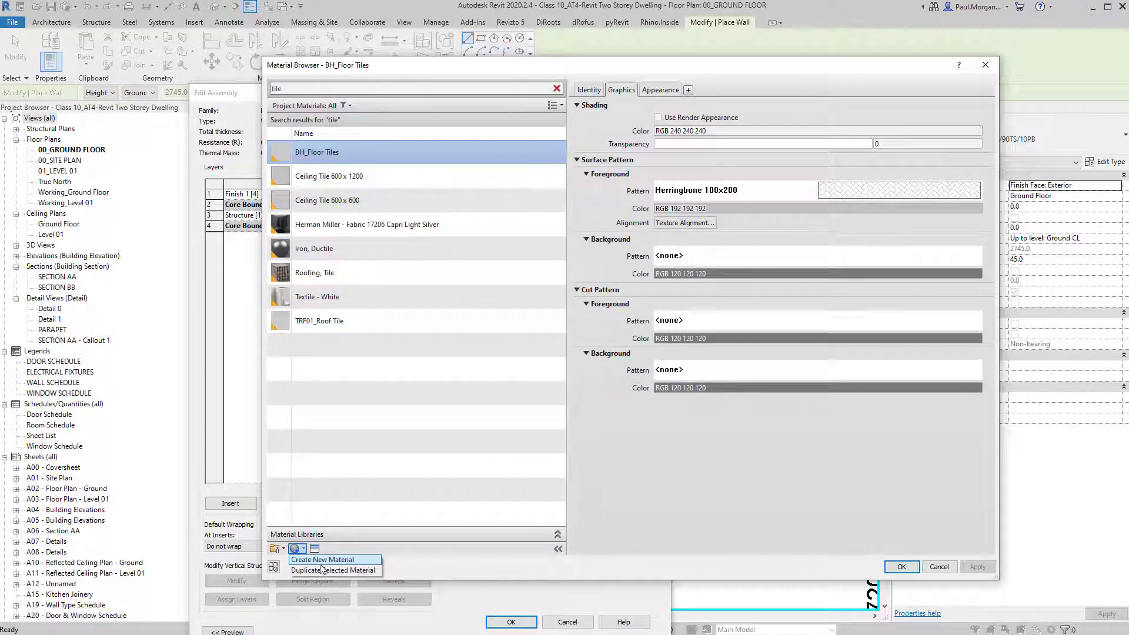
{"action": "left_click", "coordinate": [326, 561]}
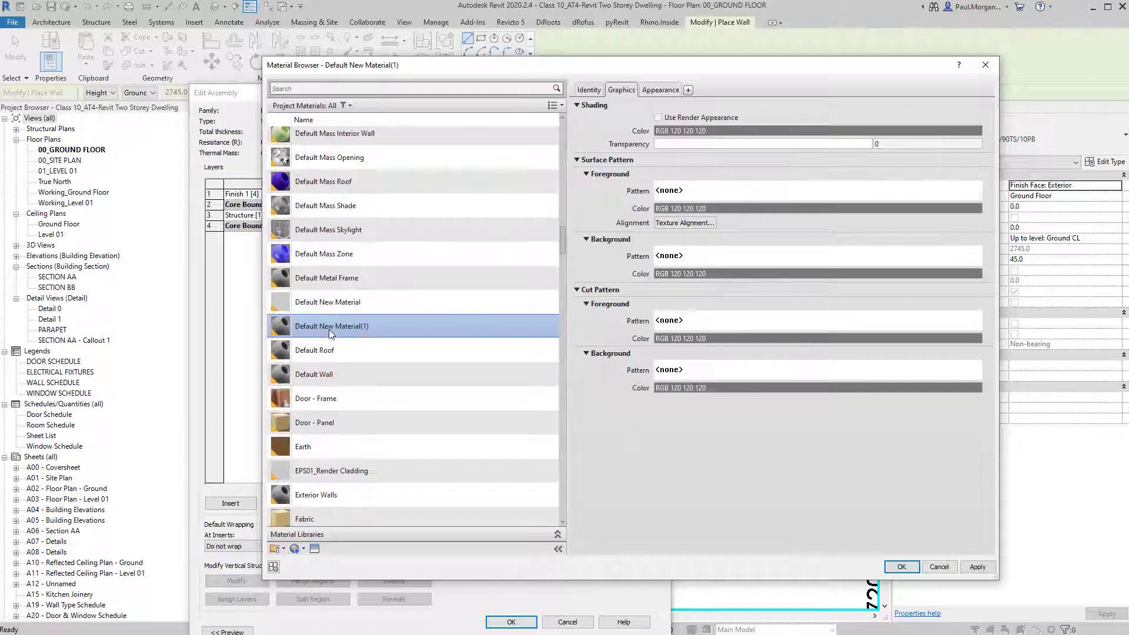
{"action": "right_click", "coordinate": [330, 331]}
{"action": "left_click", "coordinate": [362, 363]}
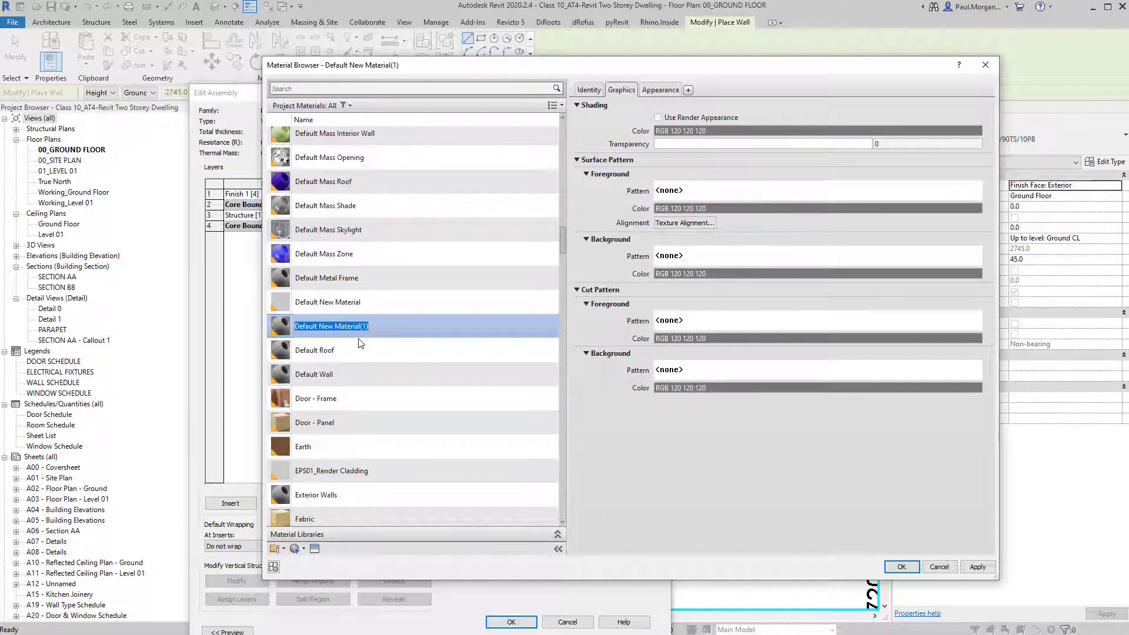
{"action": "type", "text": "TIL"}
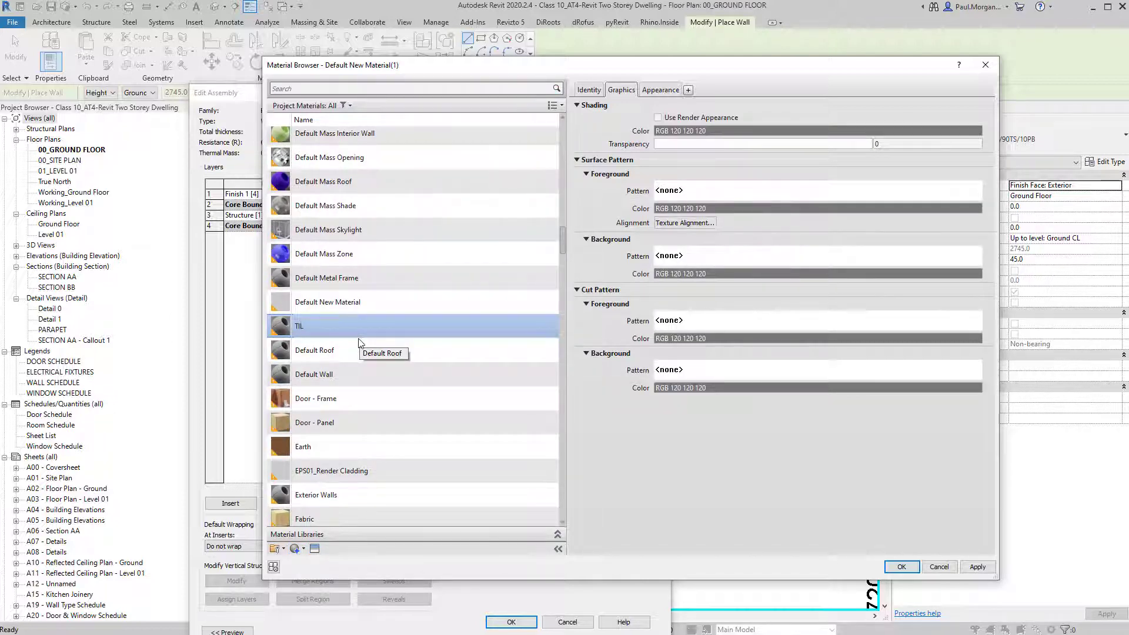
{"action": "type", "text": "03"}
{"action": "type", "text": "_Splashback Tile"}
{"action": "key", "text": "Return"}
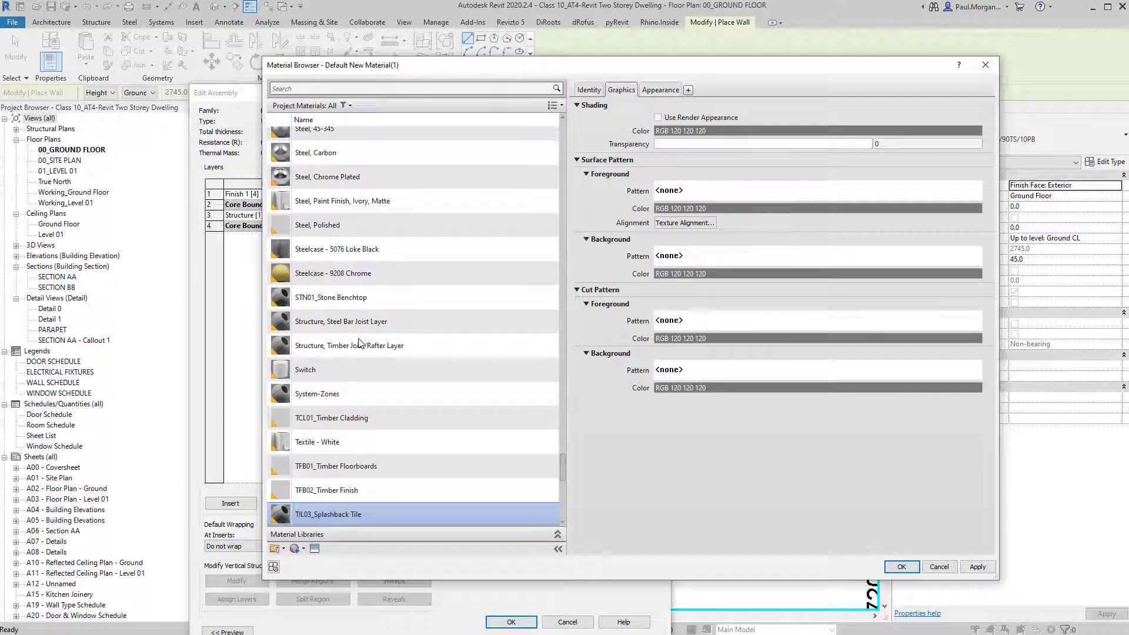
Set the new material's shading colour to white.
{"action": "left_click", "coordinate": [830, 135]}
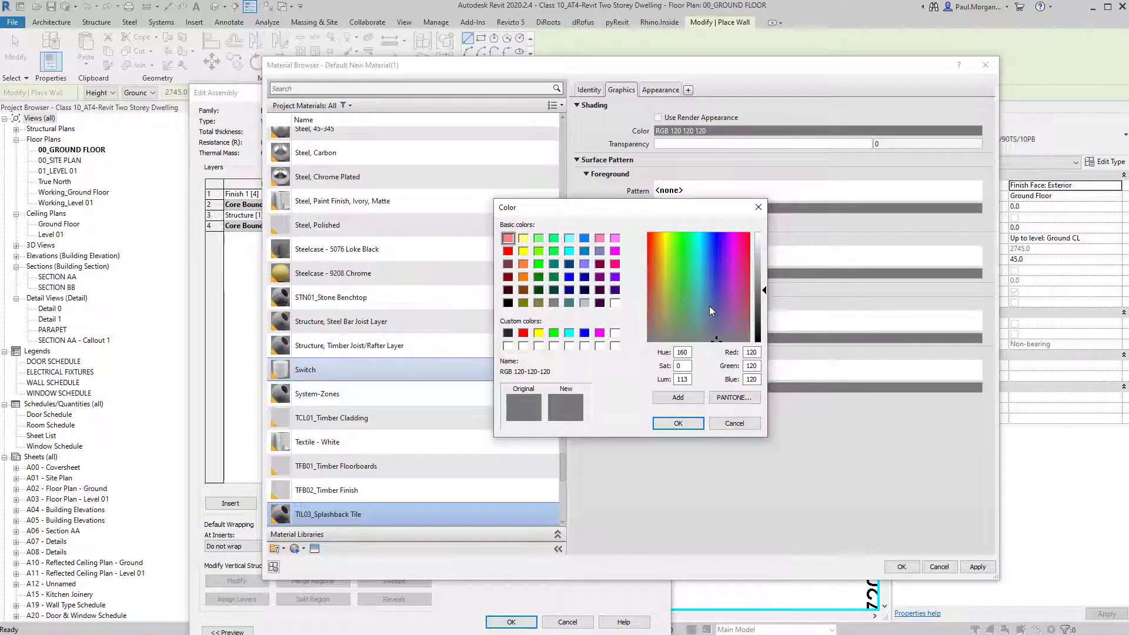
{"action": "left_click", "coordinate": [709, 301]}
{"action": "left_click", "coordinate": [763, 236]}
{"action": "left_click", "coordinate": [678, 424]}
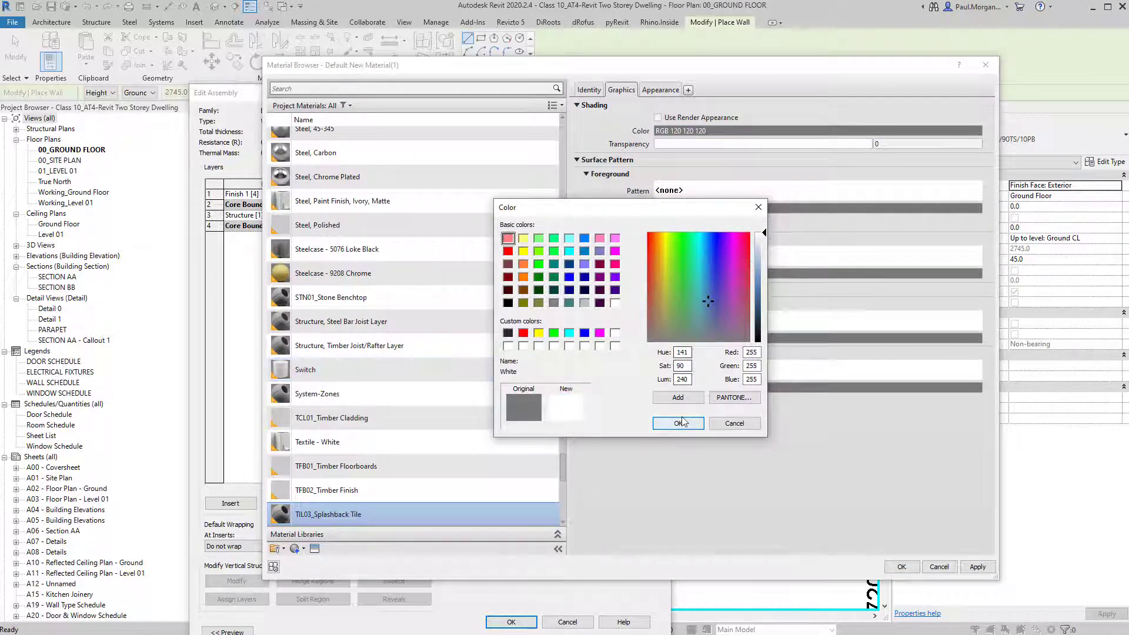
Give it a light grey Block 225x450 model surface pattern and apply it to the finish layer.
{"action": "left_click", "coordinate": [740, 192]}
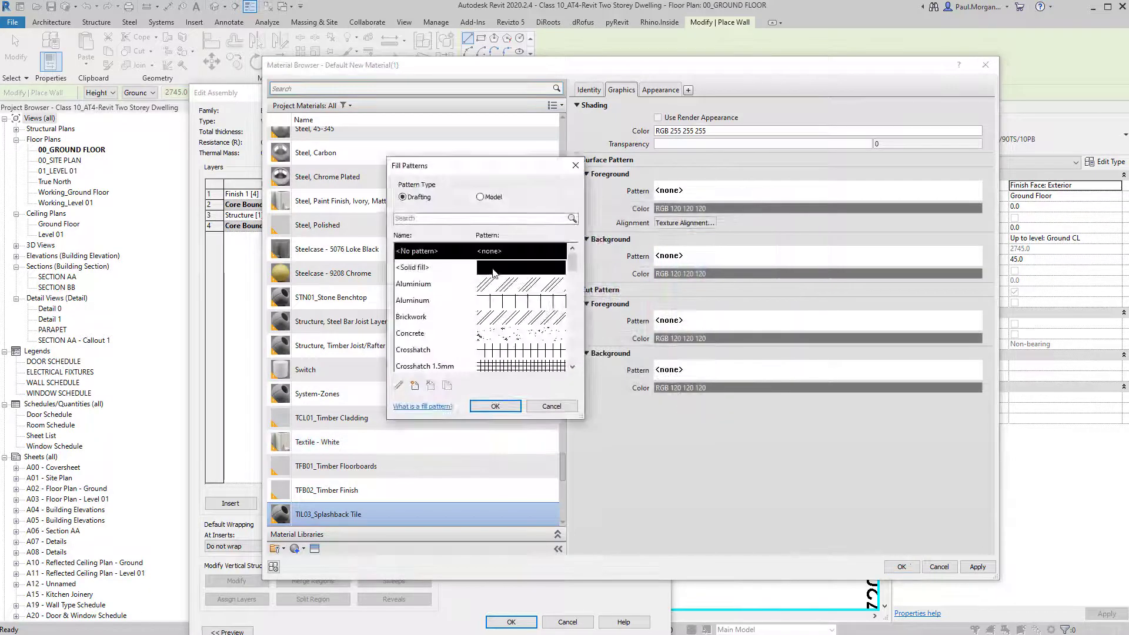
{"action": "left_click", "coordinate": [480, 197]}
{"action": "scroll", "coordinate": [491, 288], "scroll_direction": "down", "scroll_amount": 5}
{"action": "scroll", "coordinate": [492, 289], "scroll_direction": "down", "scroll_amount": 5}
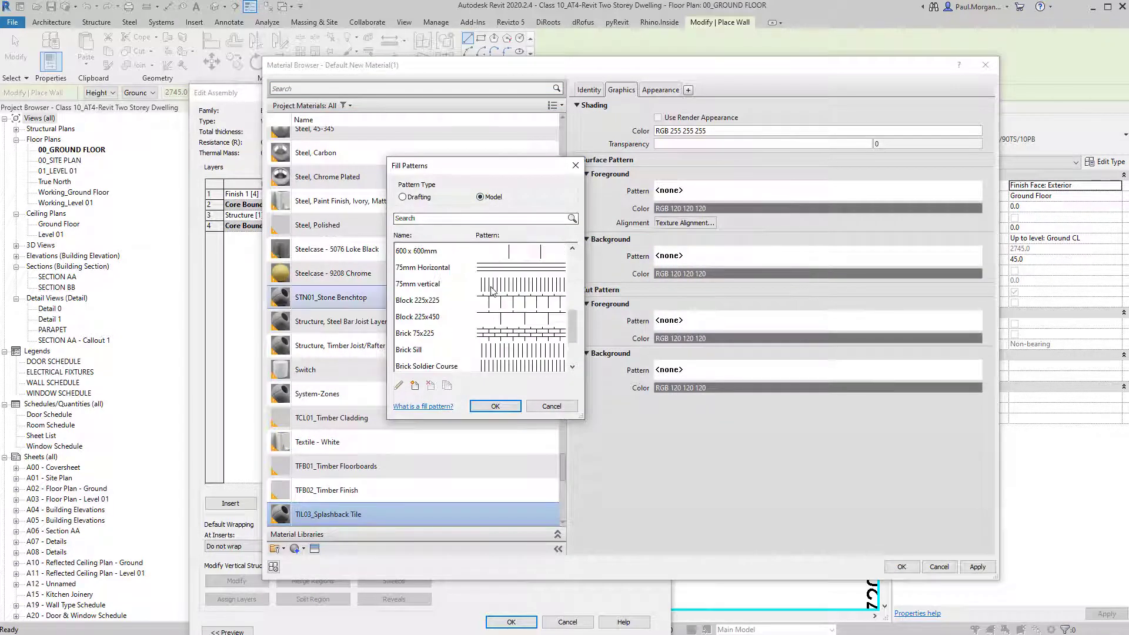
{"action": "left_click", "coordinate": [492, 288]}
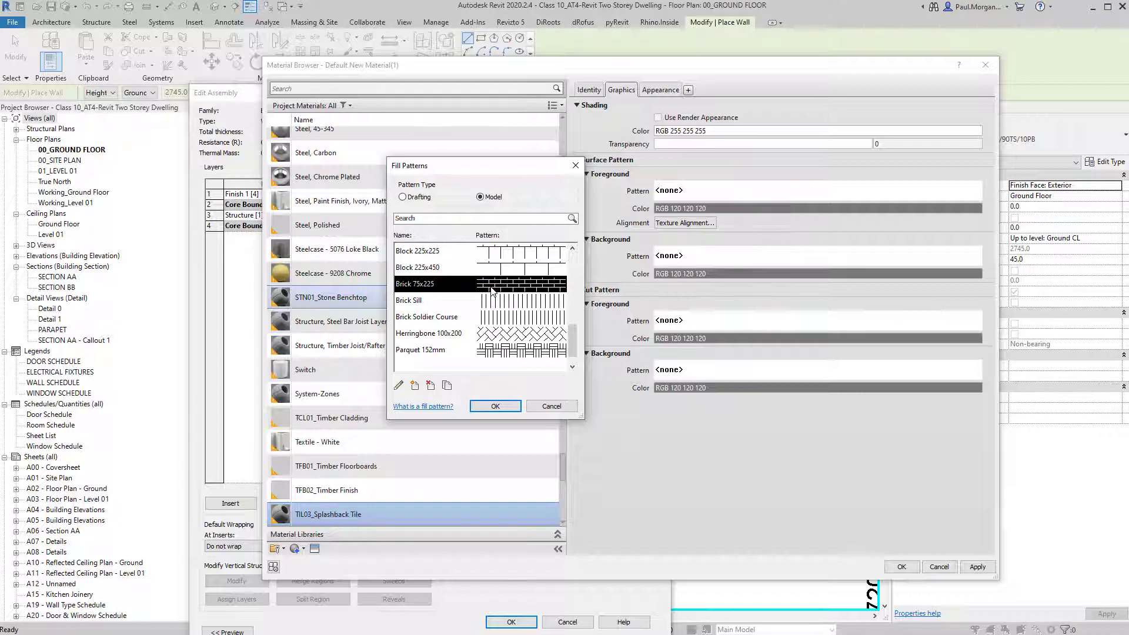
{"action": "scroll", "coordinate": [494, 294], "scroll_direction": "up", "scroll_amount": 1}
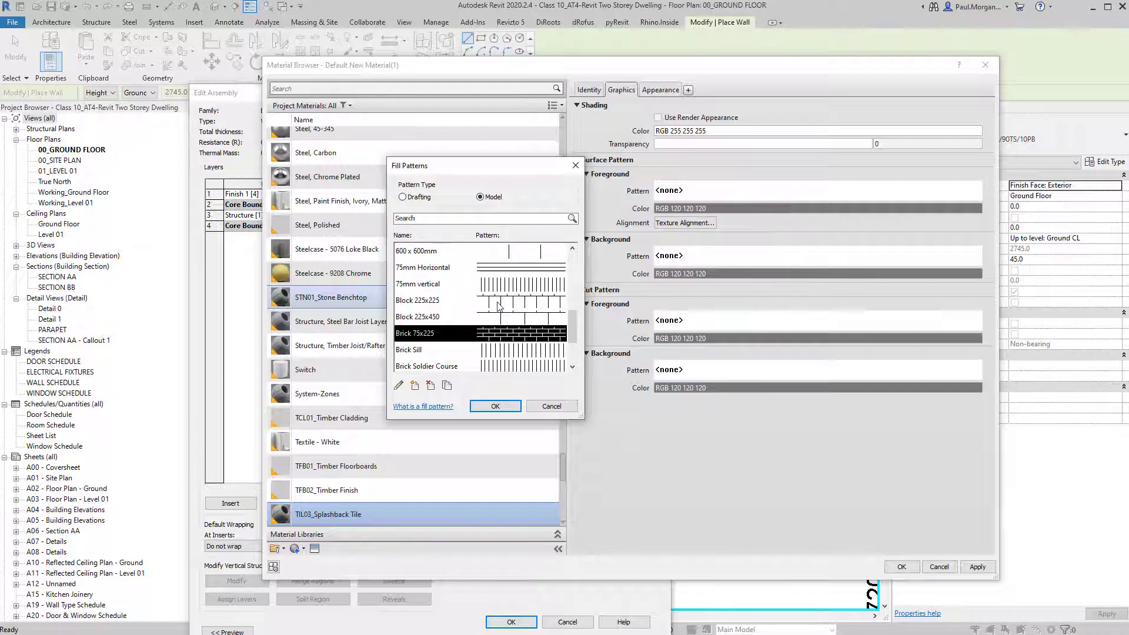
{"action": "left_click", "coordinate": [499, 317]}
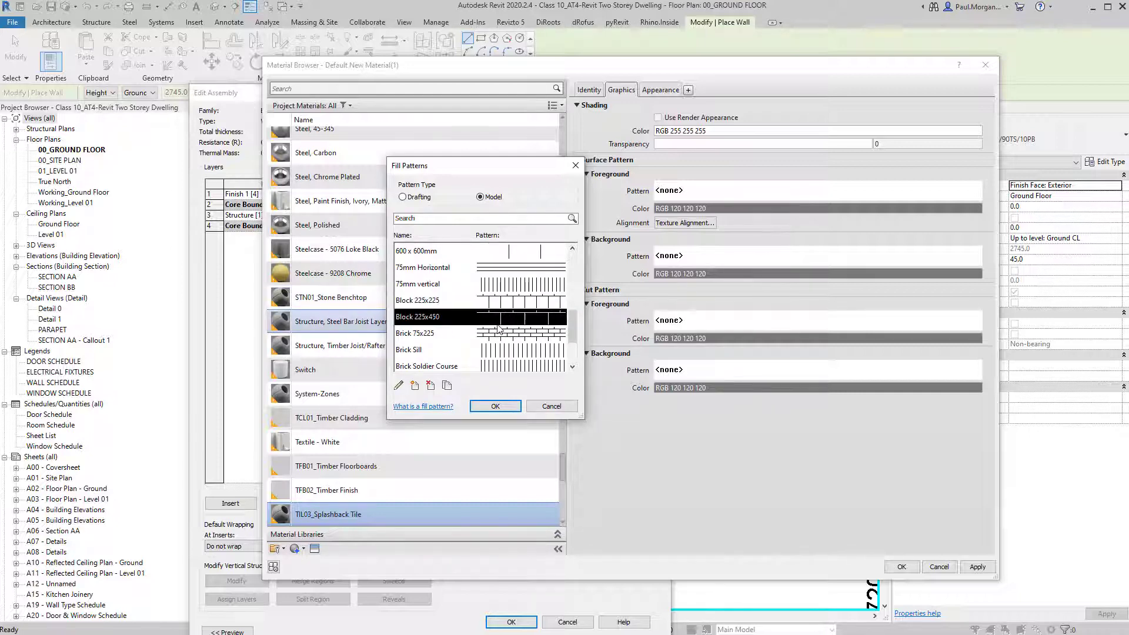
{"action": "left_click", "coordinate": [499, 406]}
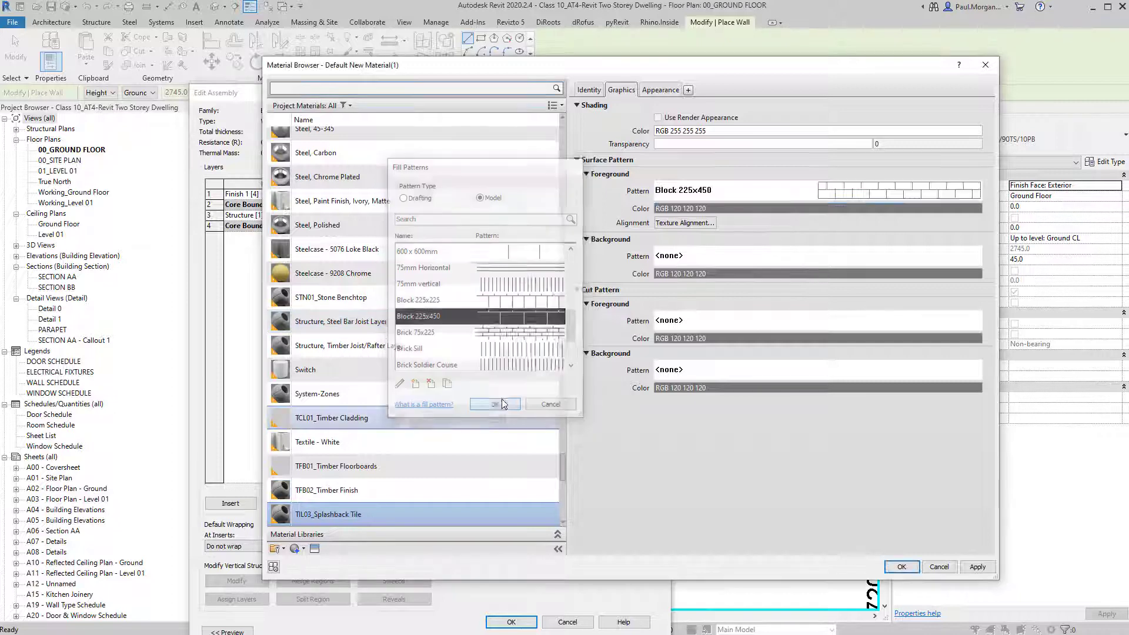
{"action": "left_click", "coordinate": [837, 207]}
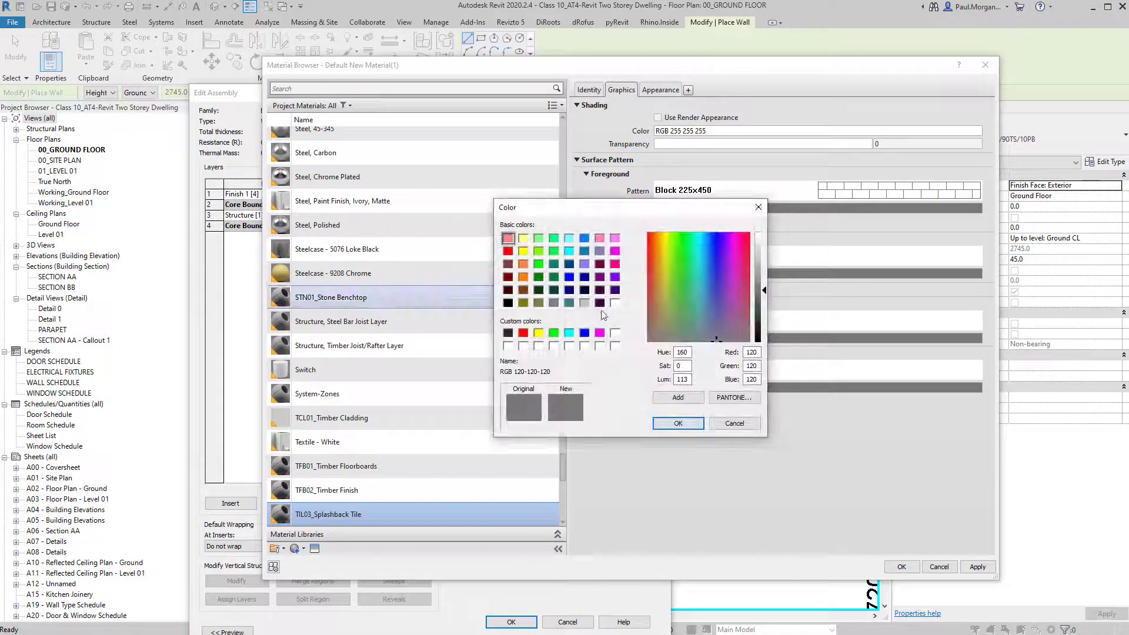
{"action": "left_click", "coordinate": [584, 302]}
{"action": "left_click", "coordinate": [701, 427]}
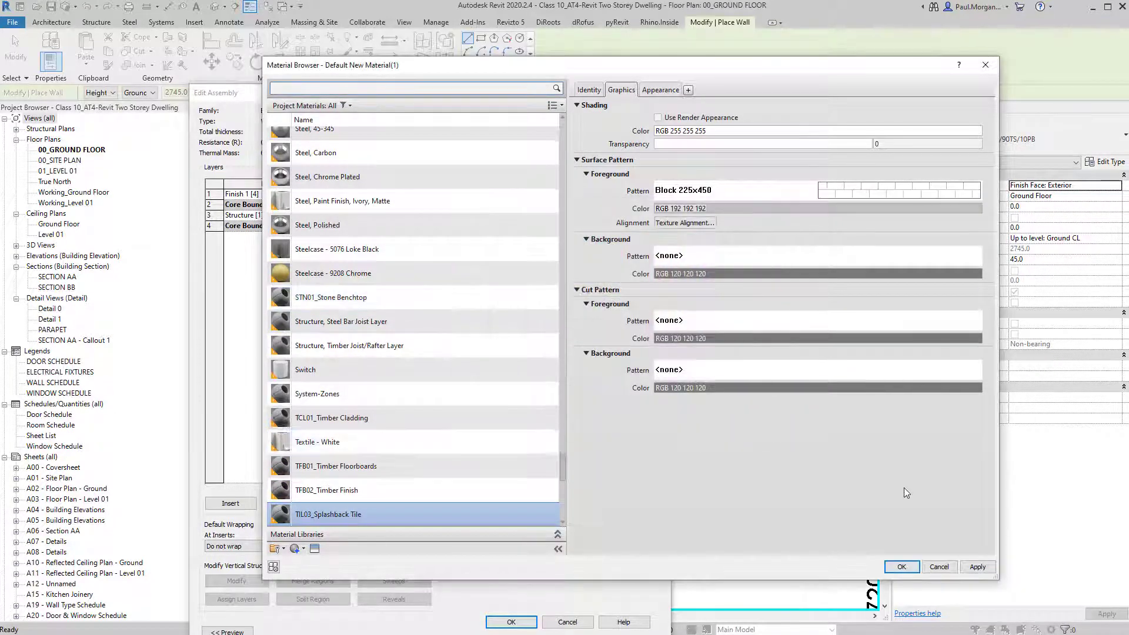
{"action": "left_click", "coordinate": [902, 566]}
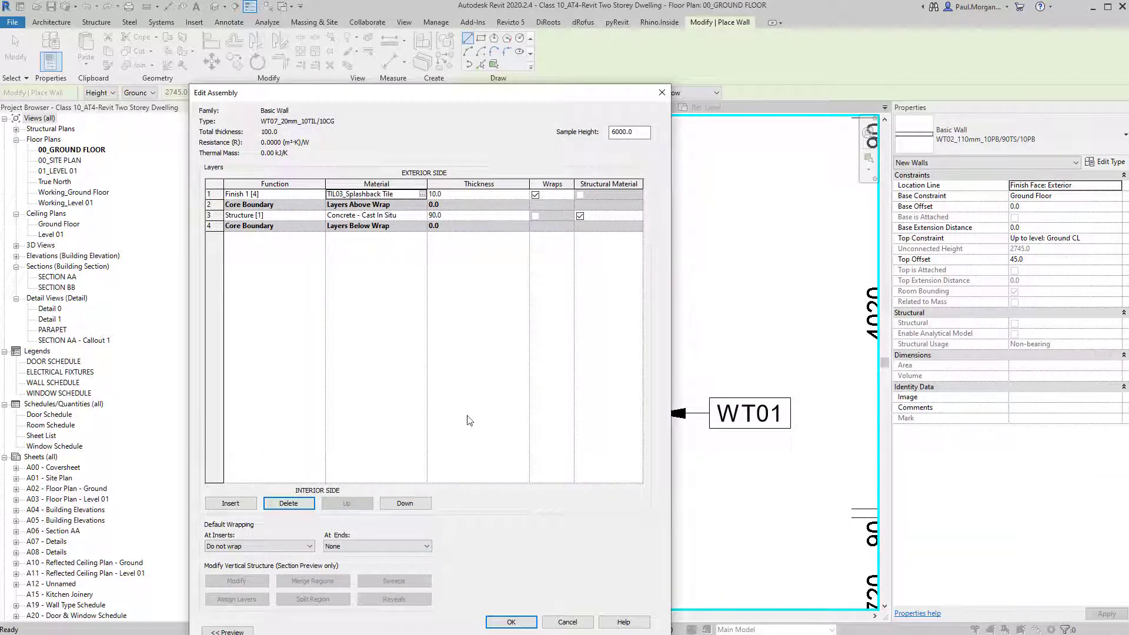
Set the structure layer to 10 mm thick and confirm the WT07 wall type settings.
{"action": "left_click", "coordinate": [466, 215]}
{"action": "type", "text": "10"}
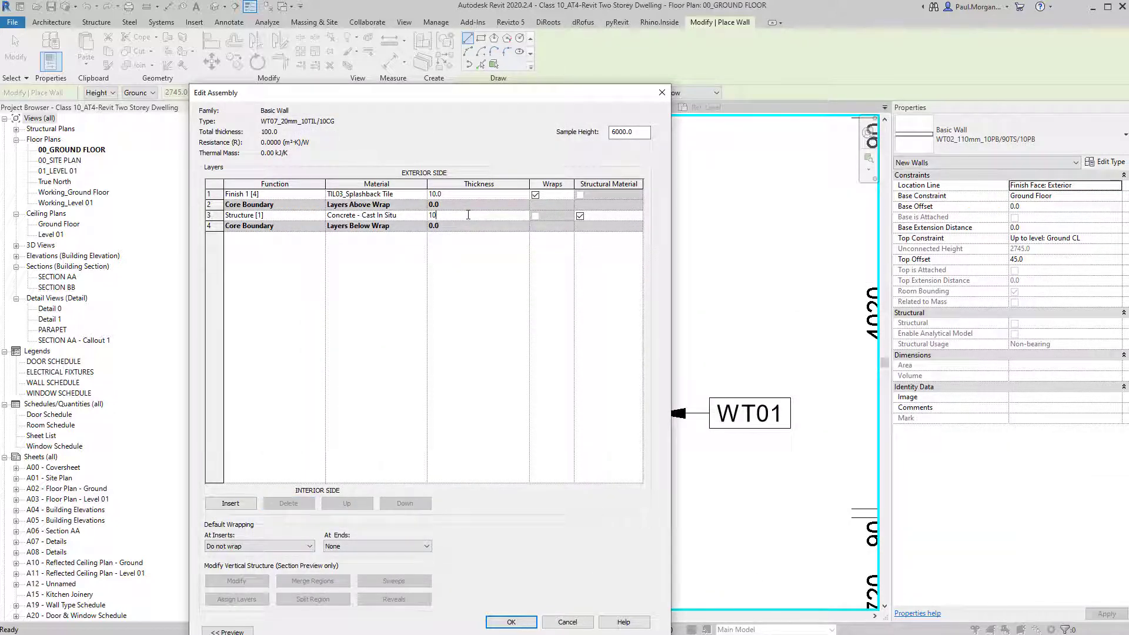
{"action": "left_click", "coordinate": [472, 299]}
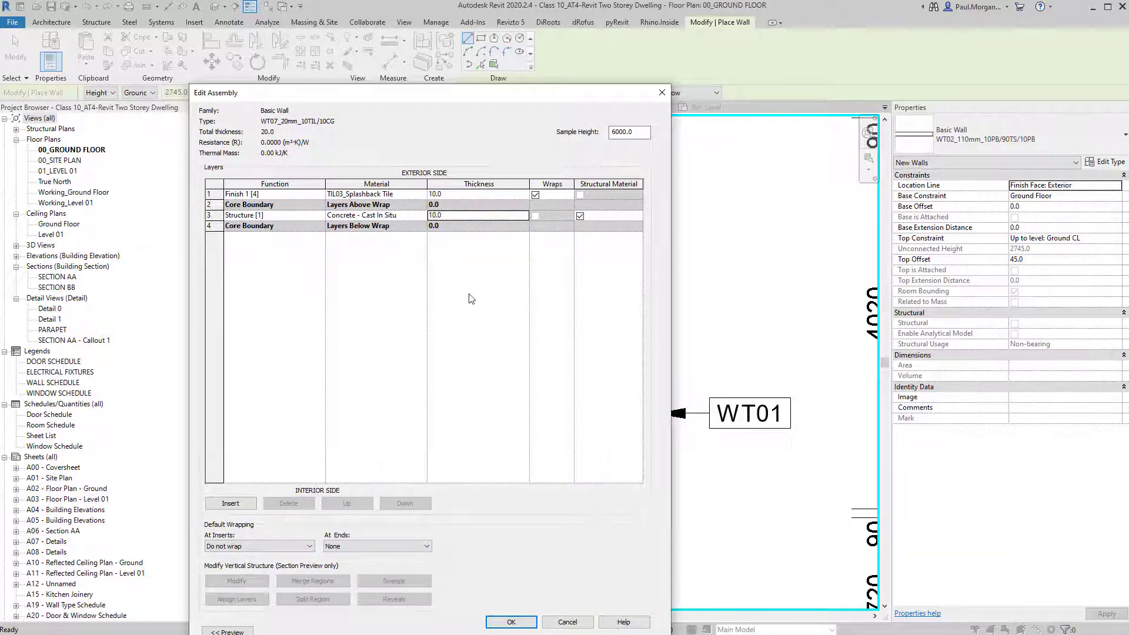
{"action": "left_click", "coordinate": [520, 623]}
{"action": "left_click", "coordinate": [524, 630]}
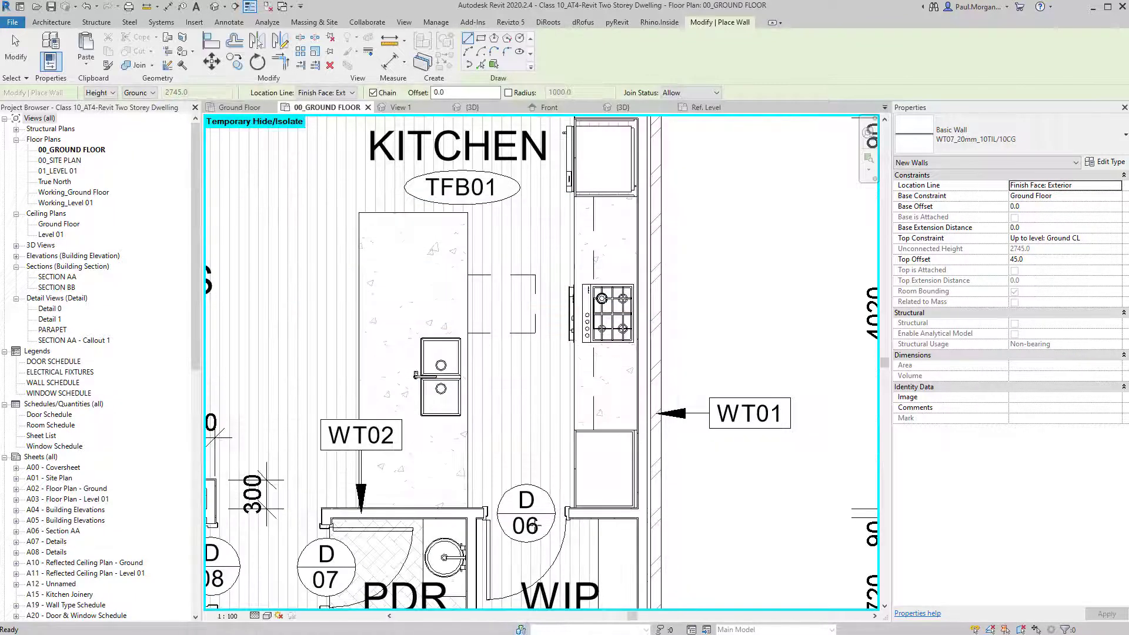
Draw the WT07_20mm_10TIL/10CG wall from beside the cooktop down to the bench's lower end.
{"action": "scroll", "coordinate": [644, 191], "scroll_direction": "up", "scroll_amount": 4}
{"action": "middle_click_drag", "start_coordinate": [591, 279], "coordinate": [550, 240]}
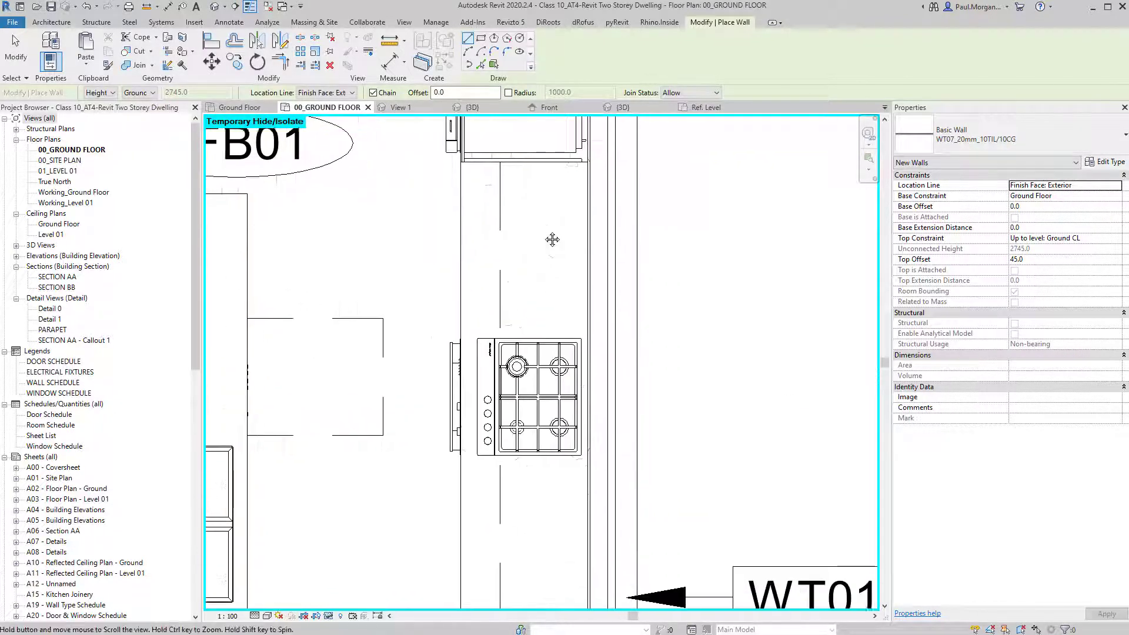
{"action": "left_click", "coordinate": [574, 175]}
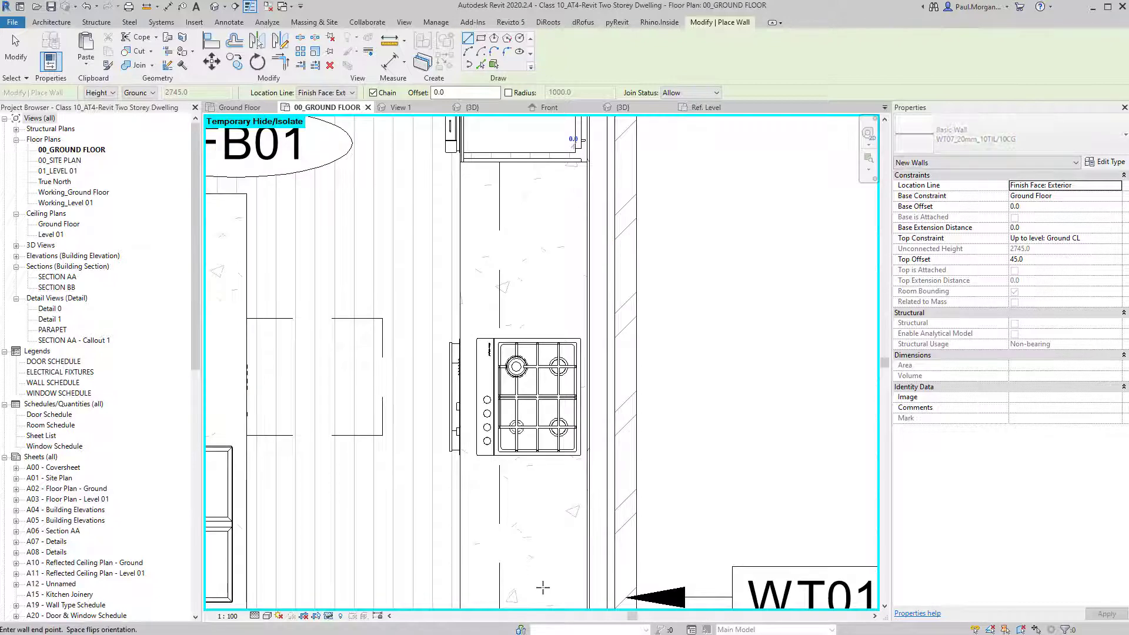
{"action": "middle_click_drag", "start_coordinate": [575, 559], "coordinate": [571, 416]}
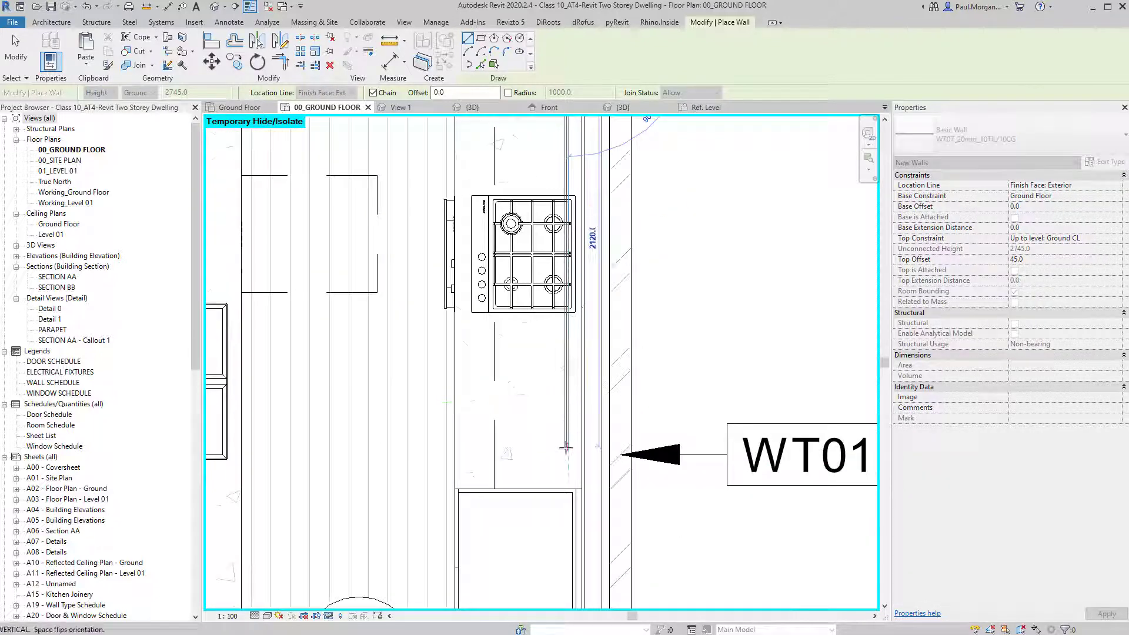
{"action": "left_click", "coordinate": [565, 464]}
{"action": "key", "text": "Escape"}
{"action": "key", "text": "Escape"}
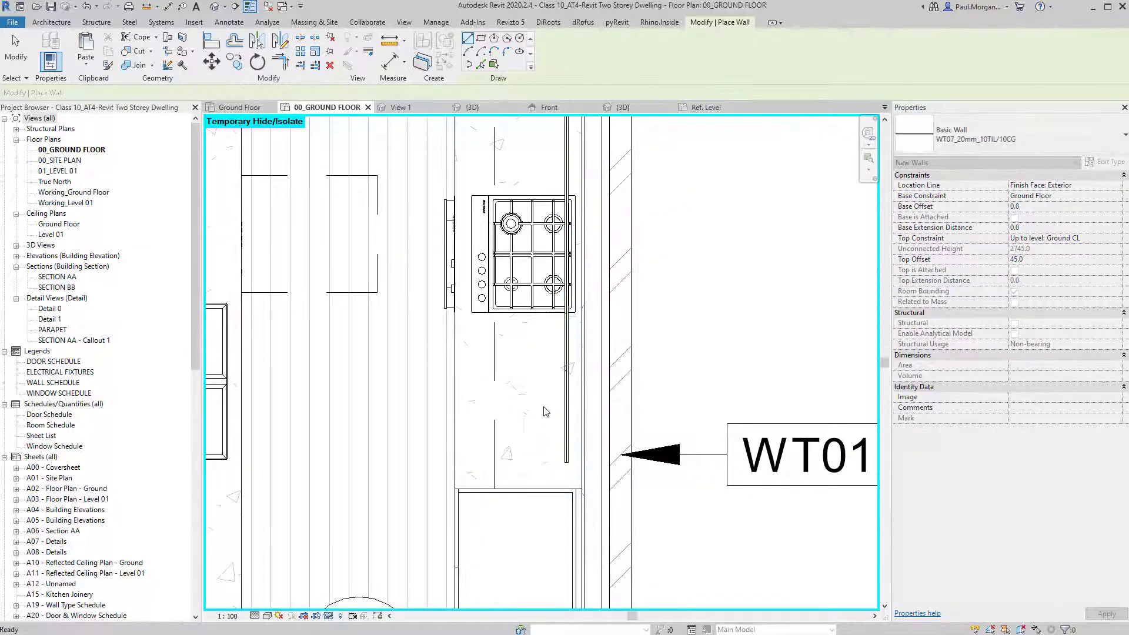
{"action": "scroll", "coordinate": [566, 419], "scroll_direction": "up", "scroll_amount": 1}
{"action": "left_click", "coordinate": [569, 429]}
{"action": "scroll", "coordinate": [573, 451], "scroll_direction": "up", "scroll_amount": 3}
{"action": "scroll", "coordinate": [575, 453], "scroll_direction": "up", "scroll_amount": 1}
{"action": "key", "text": "Escape"}
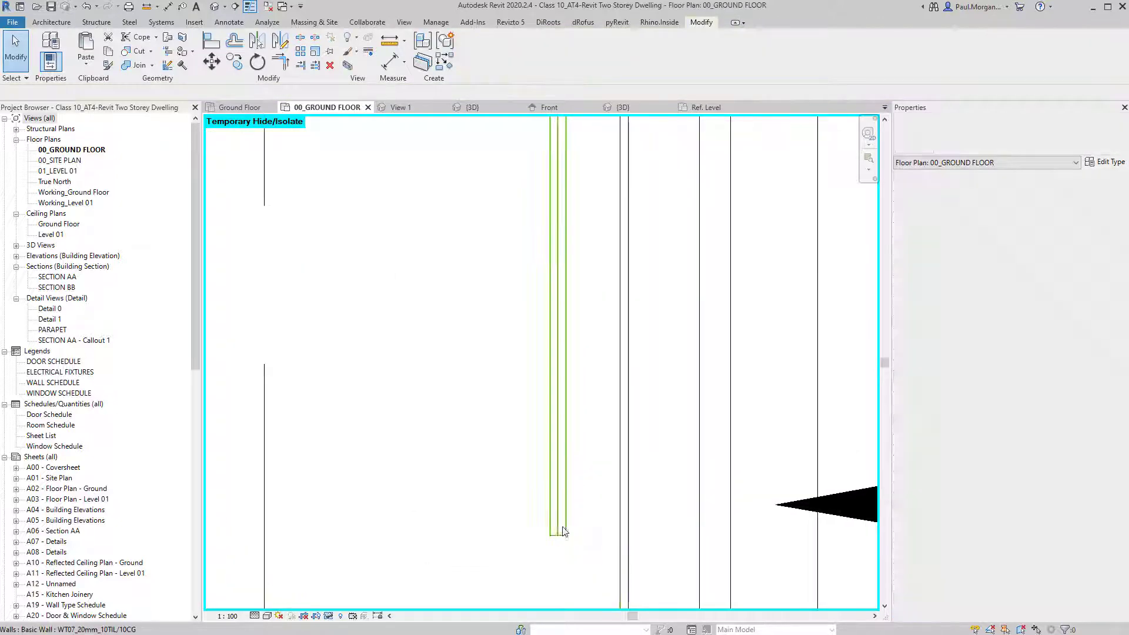
{"action": "scroll", "coordinate": [563, 528], "scroll_direction": "up", "scroll_amount": 5}
{"action": "scroll", "coordinate": [572, 536], "scroll_direction": "down", "scroll_amount": 6}
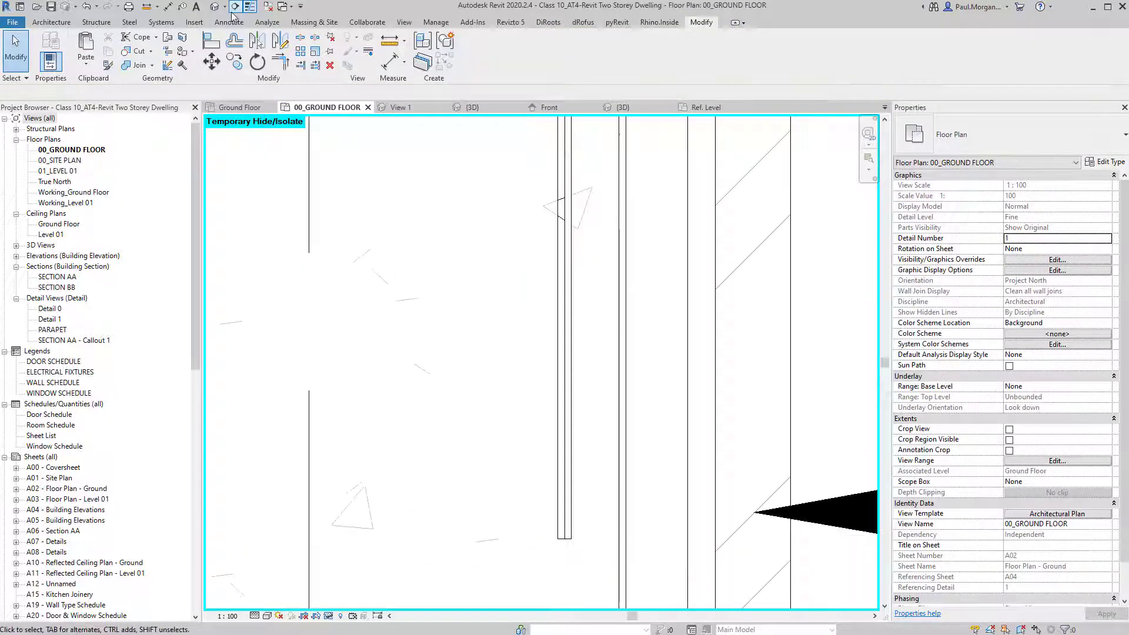
Inspect the new backsplash wall in the default 3D view.
{"action": "left_click", "coordinate": [215, 6]}
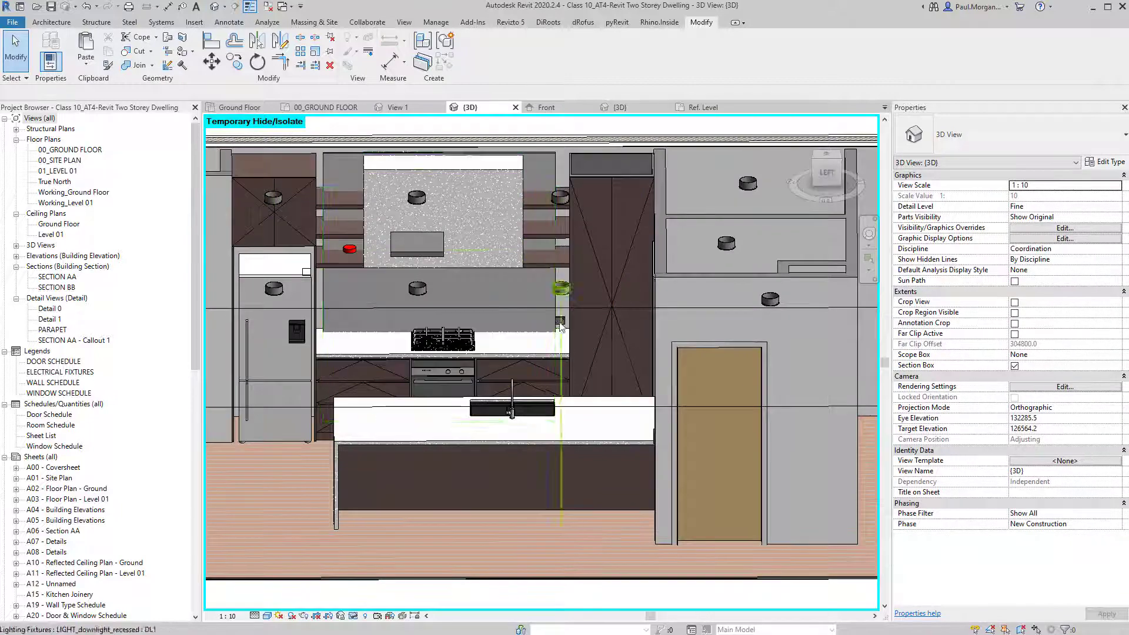
{"action": "left_click", "coordinate": [488, 311]}
{"action": "middle_click_drag", "start_coordinate": [478, 339], "coordinate": [519, 304], "text": "shift"}
{"action": "key", "text": "Escape"}
{"action": "scroll", "coordinate": [511, 312], "scroll_direction": "up", "scroll_amount": 2}
{"action": "left_click", "coordinate": [549, 322]}
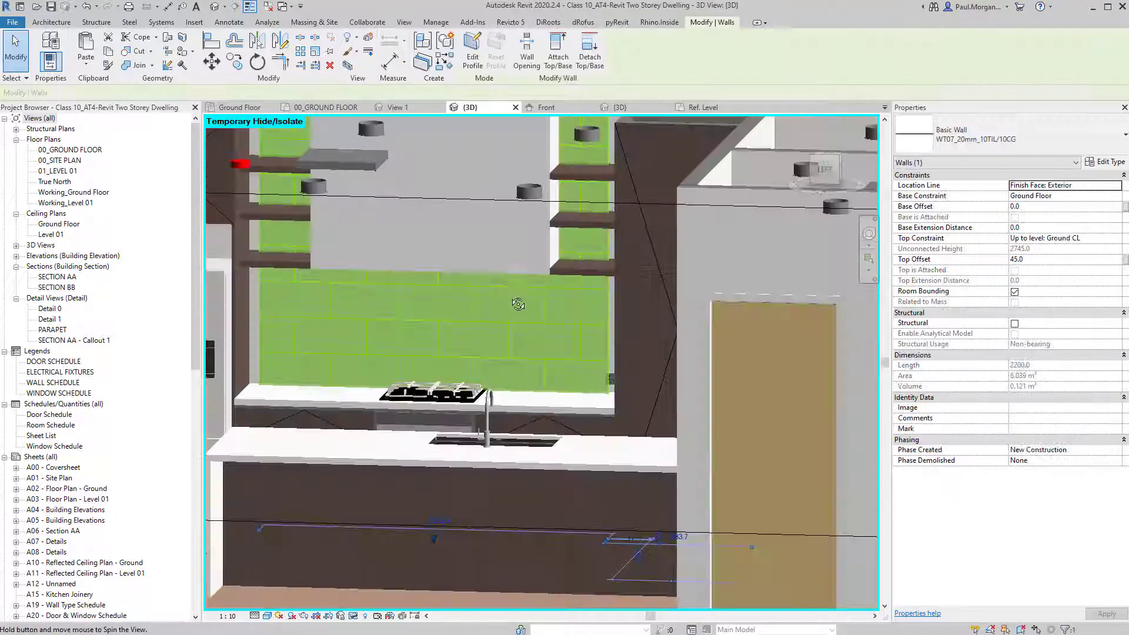
In the 00_GROUND FLOOR plan, disallow joins at both ends of the backsplash wall.
{"action": "double_click", "coordinate": [87, 151]}
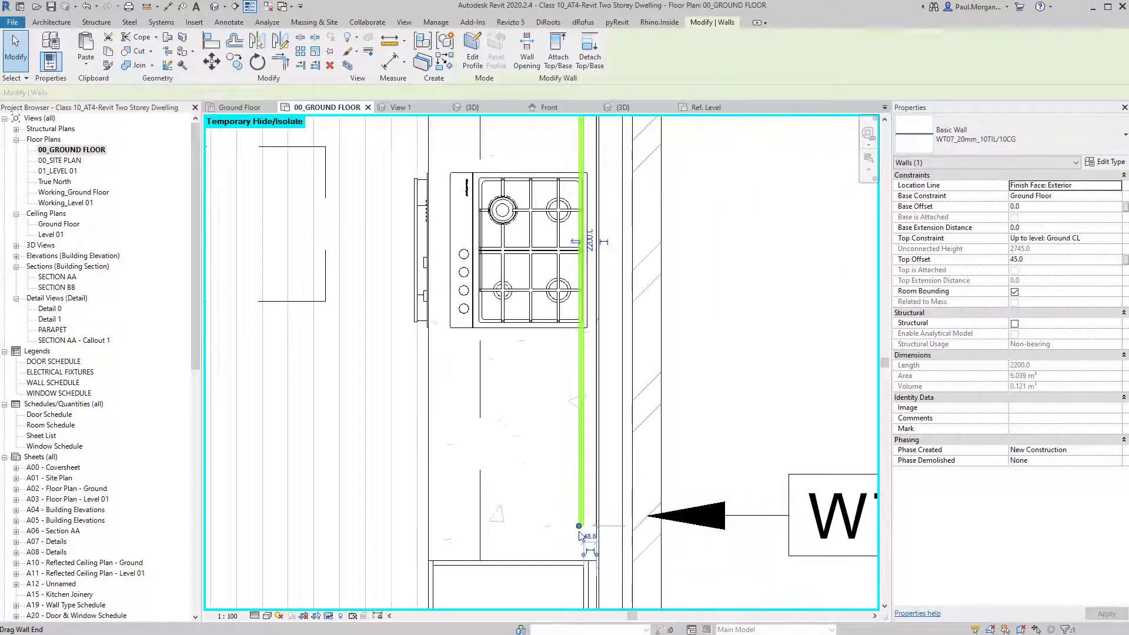
{"action": "scroll", "coordinate": [583, 518], "scroll_direction": "up", "scroll_amount": 3}
{"action": "right_click", "coordinate": [580, 519]}
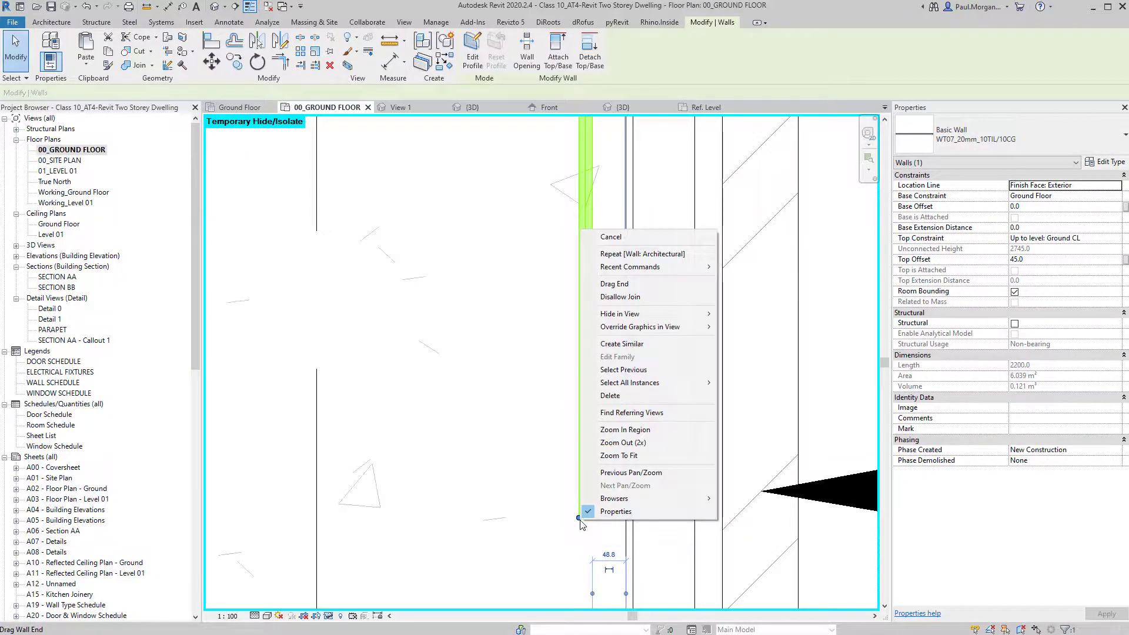
{"action": "left_click", "coordinate": [633, 297]}
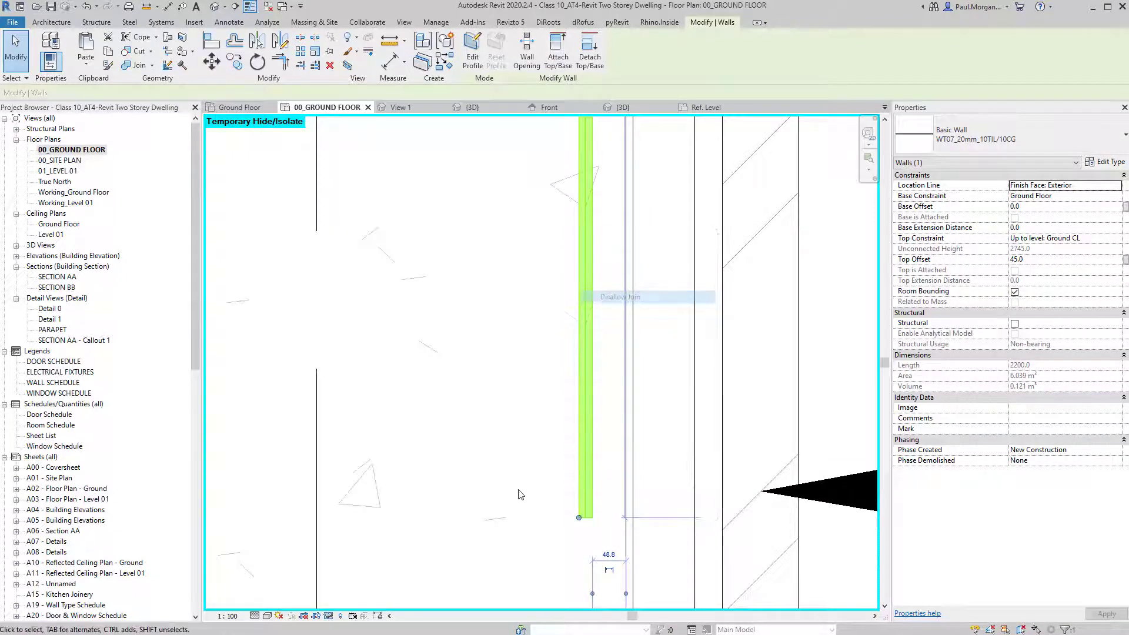
{"action": "scroll", "coordinate": [529, 488], "scroll_direction": "down", "scroll_amount": 5}
{"action": "middle_click_drag", "start_coordinate": [547, 271], "coordinate": [532, 512]}
{"action": "scroll", "coordinate": [525, 166], "scroll_direction": "up", "scroll_amount": 3}
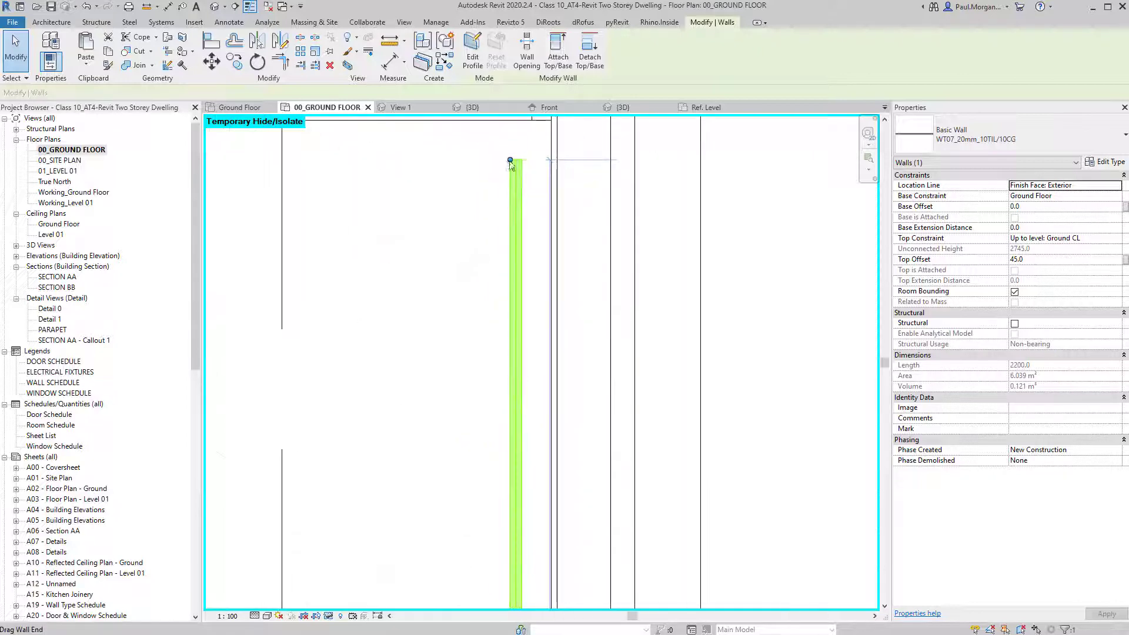
{"action": "right_click", "coordinate": [510, 160]}
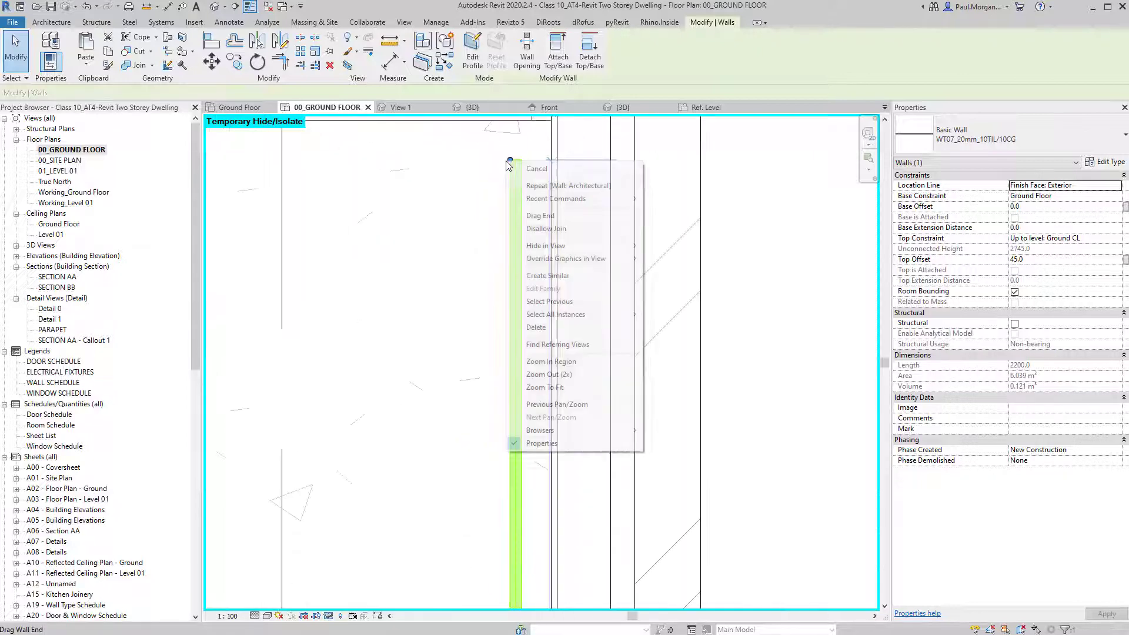
{"action": "left_click", "coordinate": [551, 230]}
{"action": "key", "text": "Escape"}
{"action": "scroll", "coordinate": [531, 264], "scroll_direction": "down", "scroll_amount": 3}
{"action": "middle_click_drag", "start_coordinate": [519, 357], "coordinate": [477, 316]}
Align the tiled wall's face flush to the reference line using AL.
{"action": "key", "text": "a"}
{"action": "key", "text": "l"}
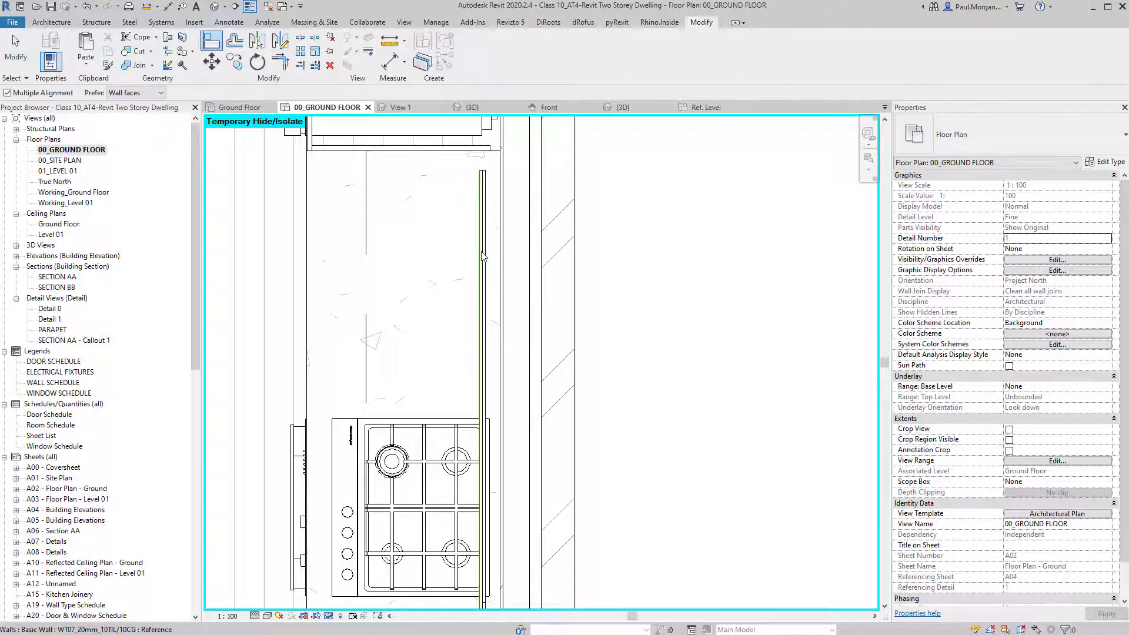
{"action": "scroll", "coordinate": [482, 253], "scroll_direction": "up", "scroll_amount": 2}
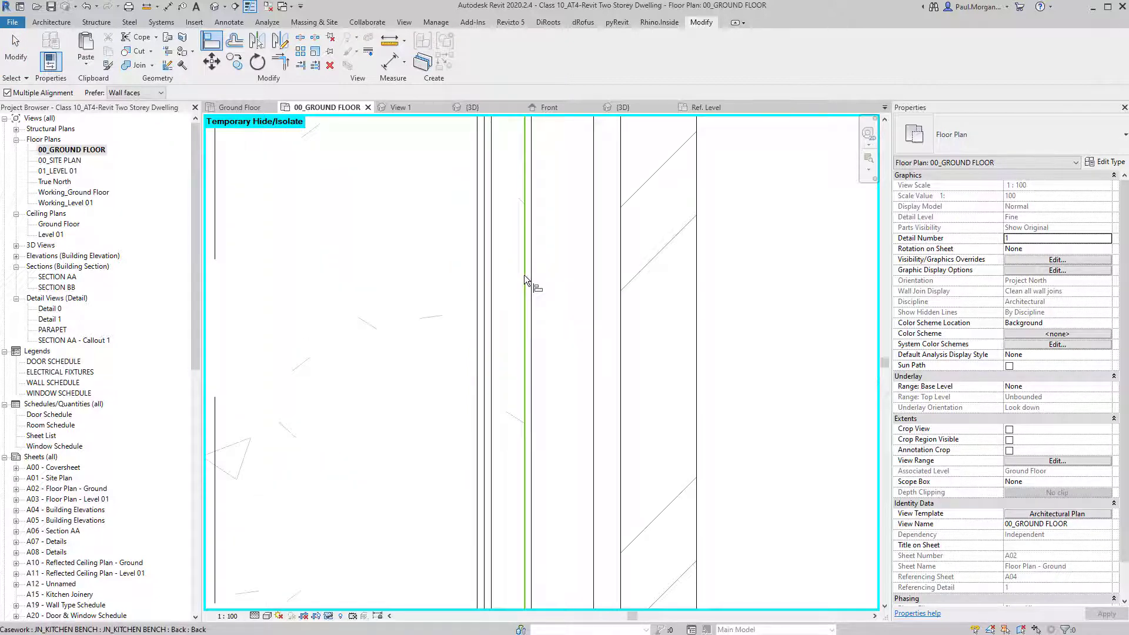
{"action": "left_click", "coordinate": [525, 277]}
{"action": "left_click", "coordinate": [492, 305]}
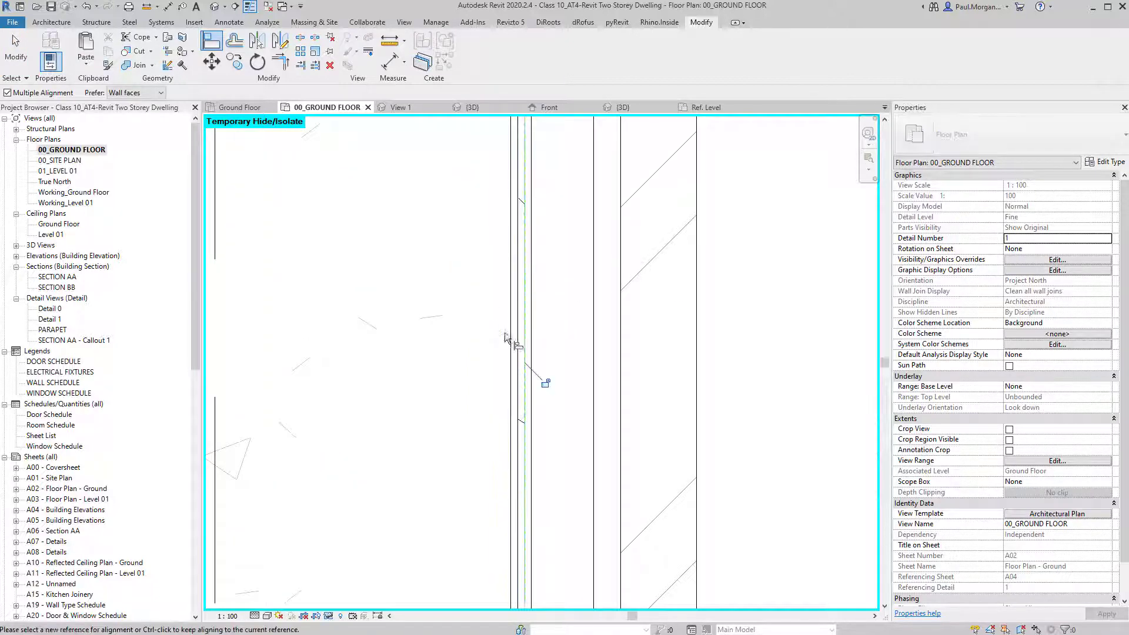
{"action": "key", "text": "Escape"}
{"action": "key", "text": "Escape"}
{"action": "scroll", "coordinate": [520, 368], "scroll_direction": "down", "scroll_amount": 2}
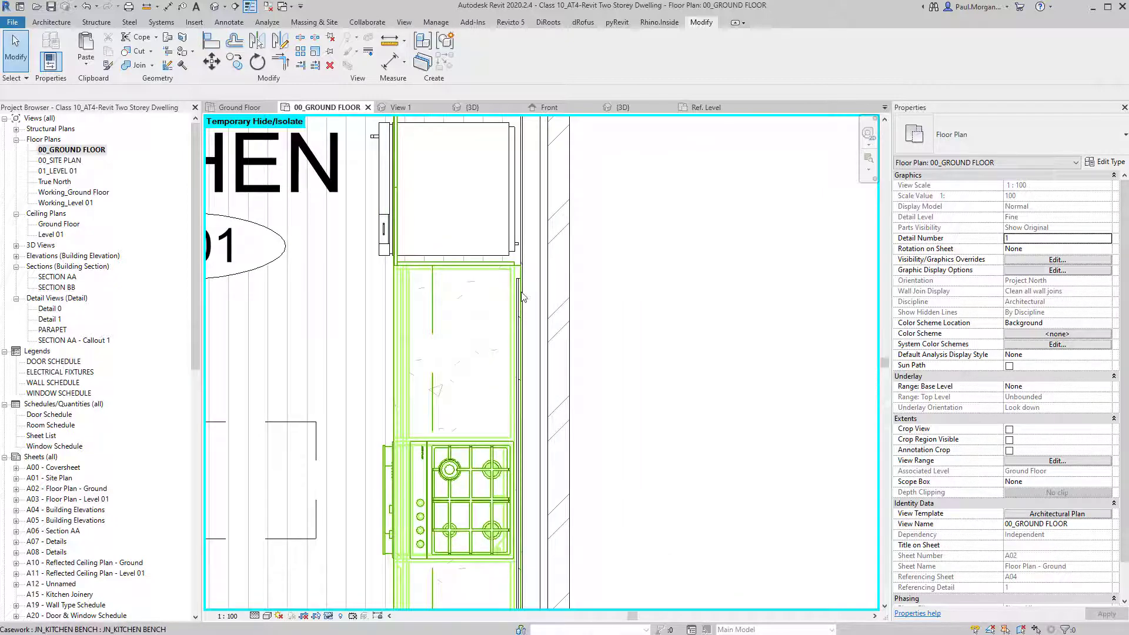
{"action": "scroll", "coordinate": [523, 298], "scroll_direction": "up", "scroll_amount": 3}
Stretch both wall ends to the bench edges for a 2400.0 length, then show the 3D view.
{"action": "left_click", "coordinate": [515, 266]}
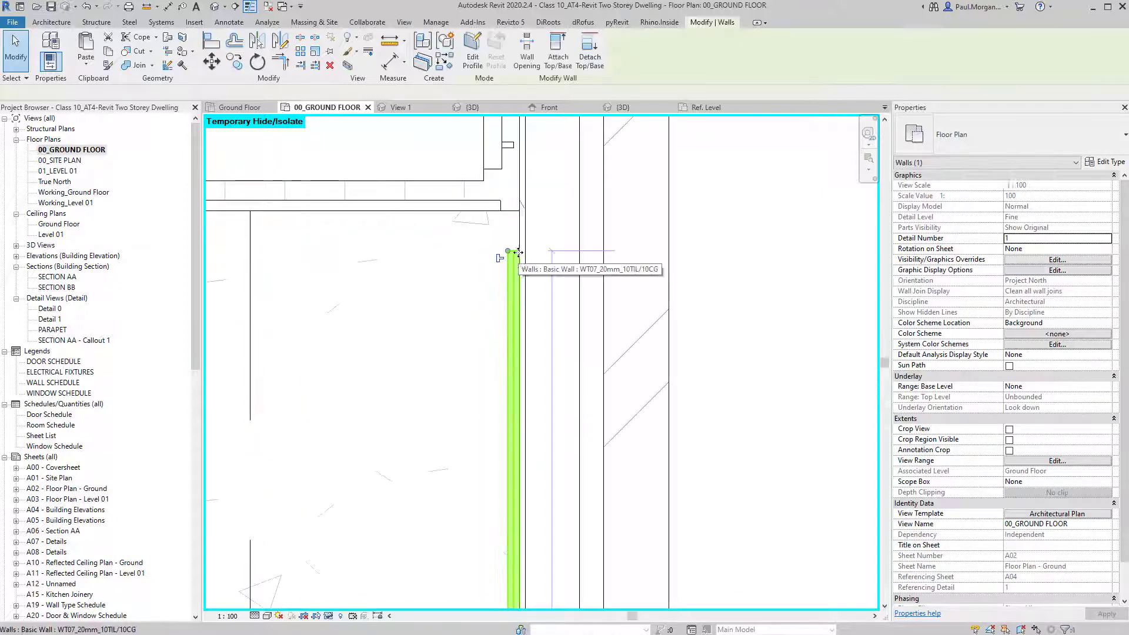
{"action": "left_click_drag", "start_coordinate": [508, 252], "coordinate": [510, 211]}
{"action": "scroll", "coordinate": [525, 241], "scroll_direction": "down", "scroll_amount": 5}
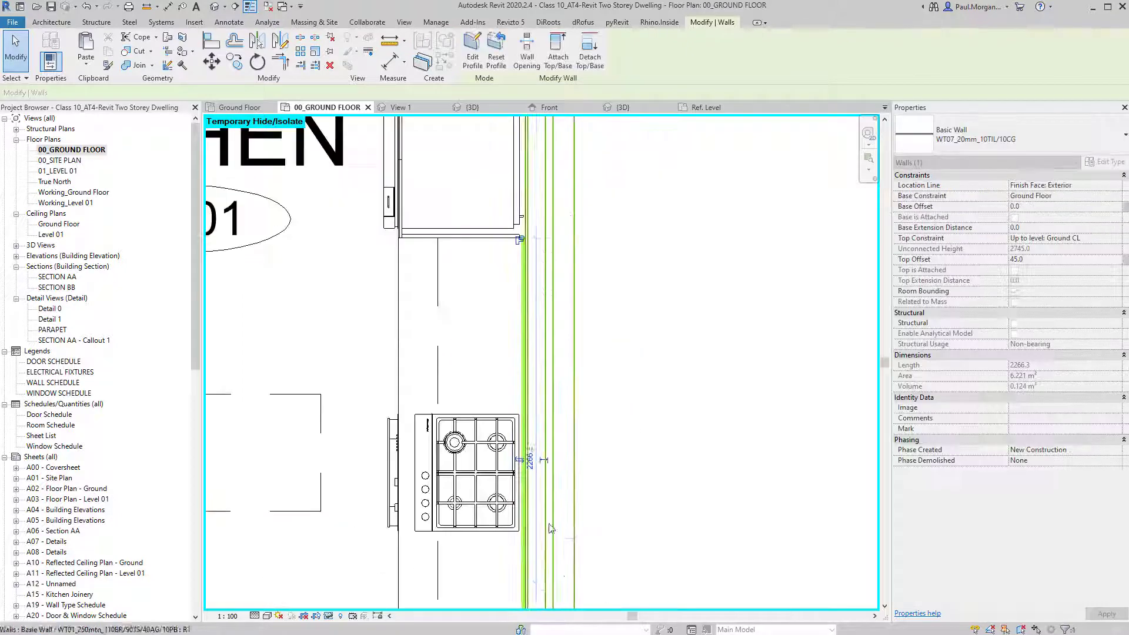
{"action": "middle_click_drag", "start_coordinate": [552, 527], "coordinate": [527, 256]}
{"action": "scroll", "coordinate": [503, 428], "scroll_direction": "up", "scroll_amount": 1}
{"action": "scroll", "coordinate": [503, 428], "scroll_direction": "up", "scroll_amount": 3}
{"action": "left_click_drag", "start_coordinate": [488, 386], "coordinate": [489, 454]}
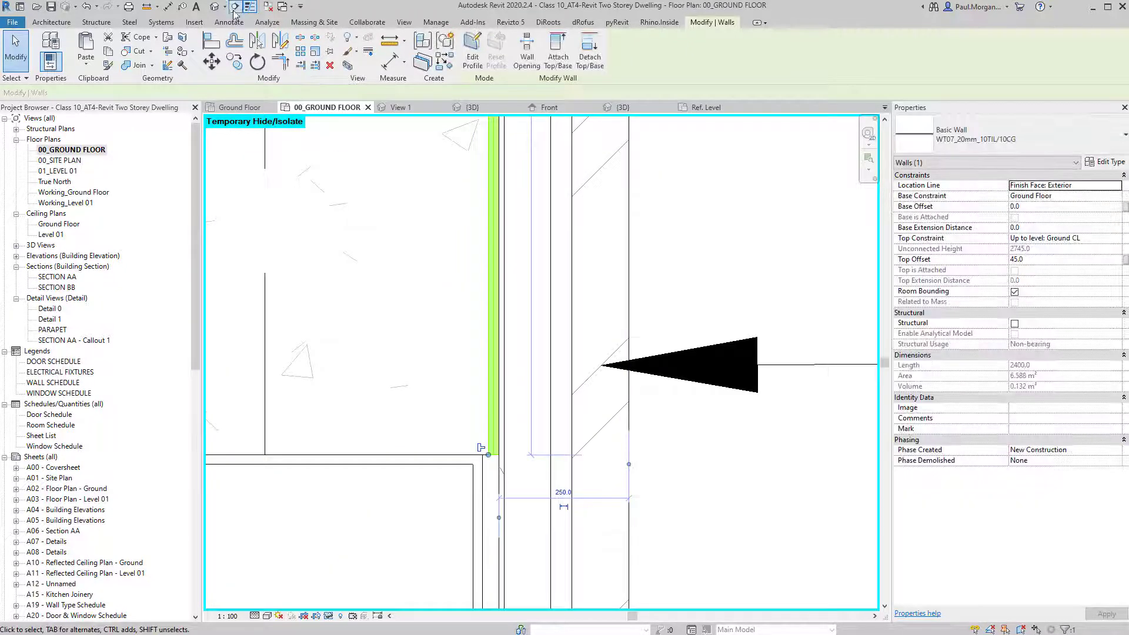
{"action": "left_click", "coordinate": [216, 6]}
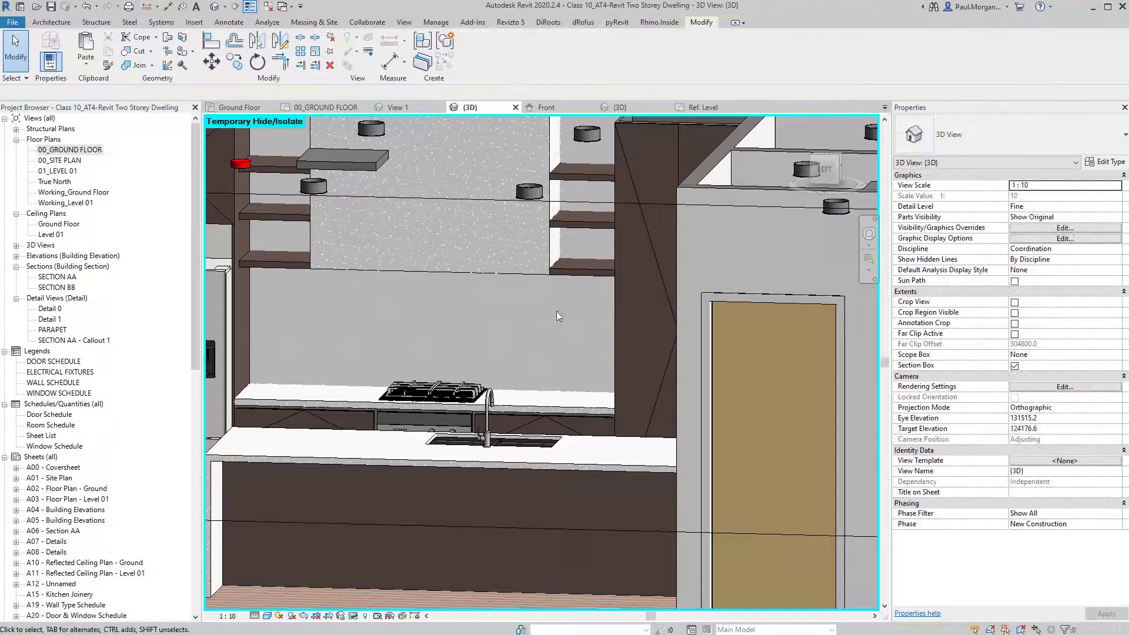
Select the kitchen back wall and inspect its base offset in Properties.
{"action": "scroll", "coordinate": [557, 312], "scroll_direction": "down", "scroll_amount": 5}
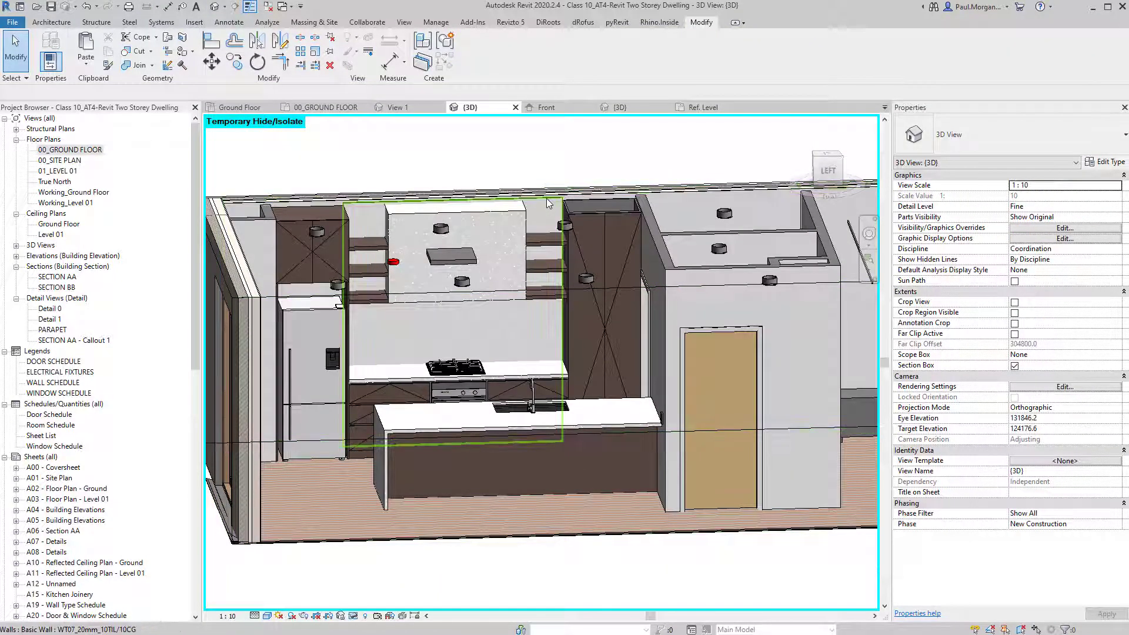
{"action": "scroll", "coordinate": [530, 225], "scroll_direction": "up", "scroll_amount": 5}
{"action": "left_click", "coordinate": [529, 225]}
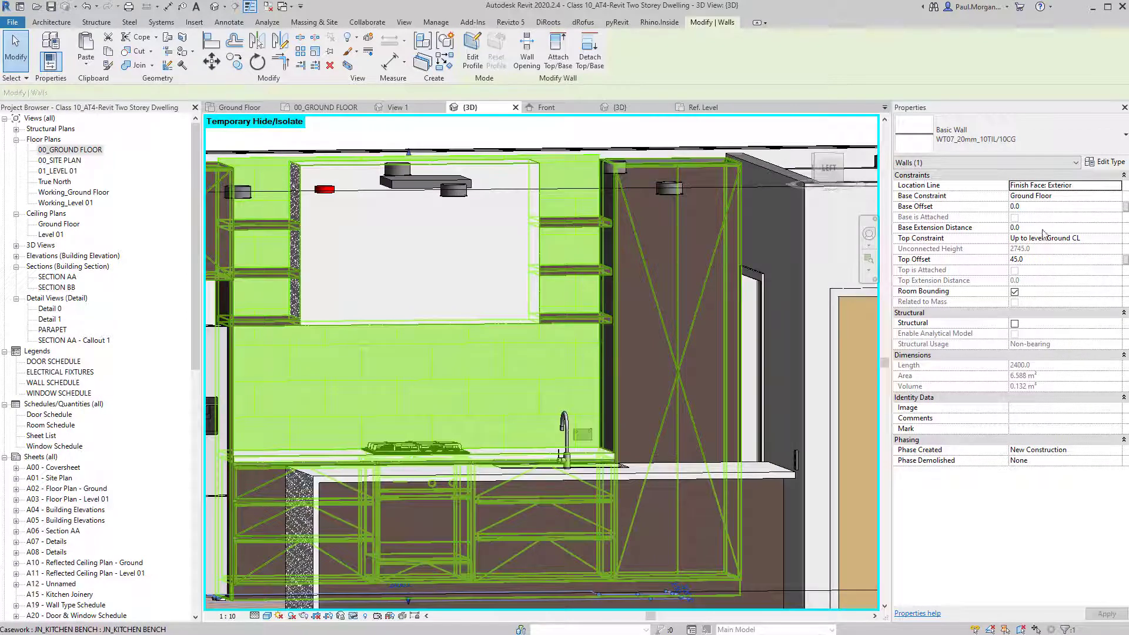
{"action": "left_click", "coordinate": [1043, 207]}
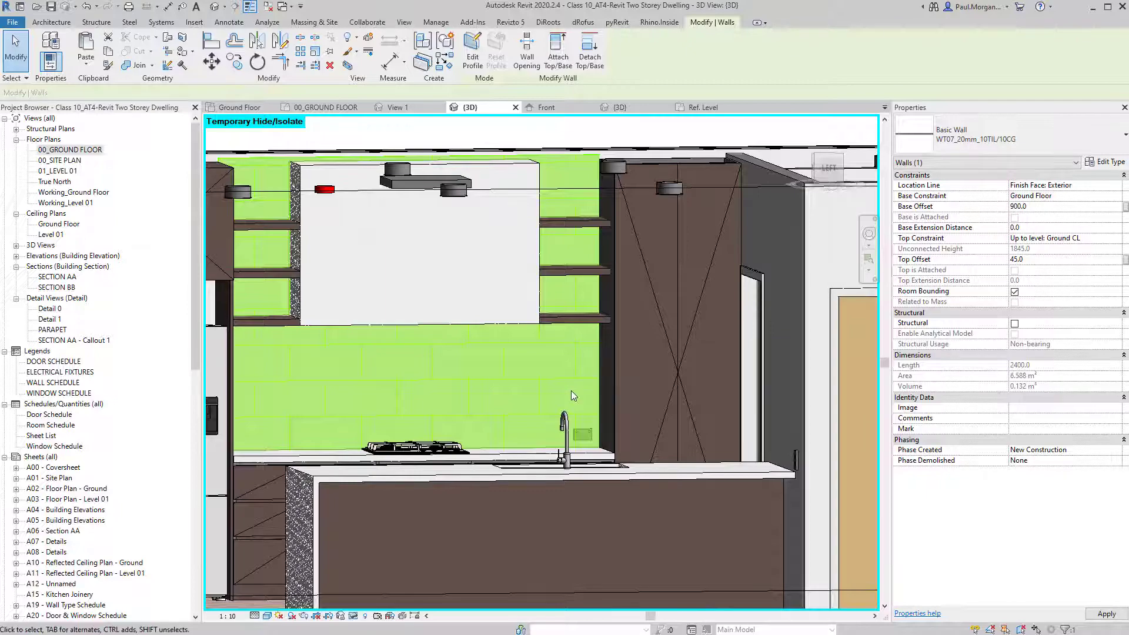
{"action": "key", "text": "Escape"}
Orbit and zoom the 3D view in on the double power outlet above the bench.
{"action": "middle_click_drag", "start_coordinate": [498, 389], "coordinate": [507, 433], "text": "shift"}
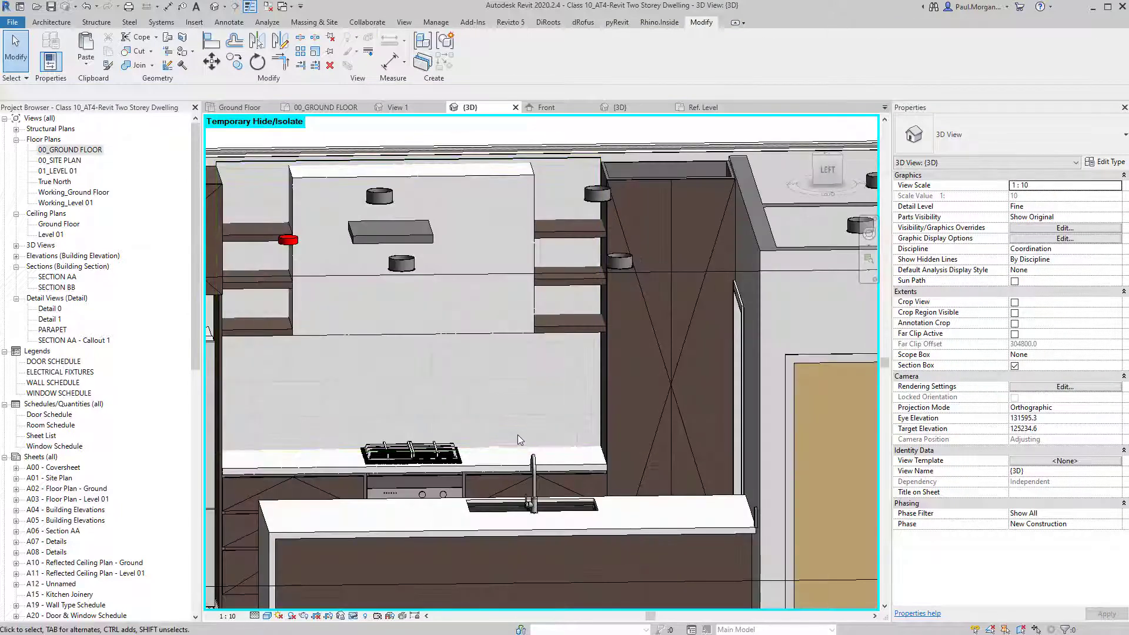
{"action": "left_click", "coordinate": [502, 414]}
{"action": "scroll", "coordinate": [603, 444], "scroll_direction": "up", "scroll_amount": 5}
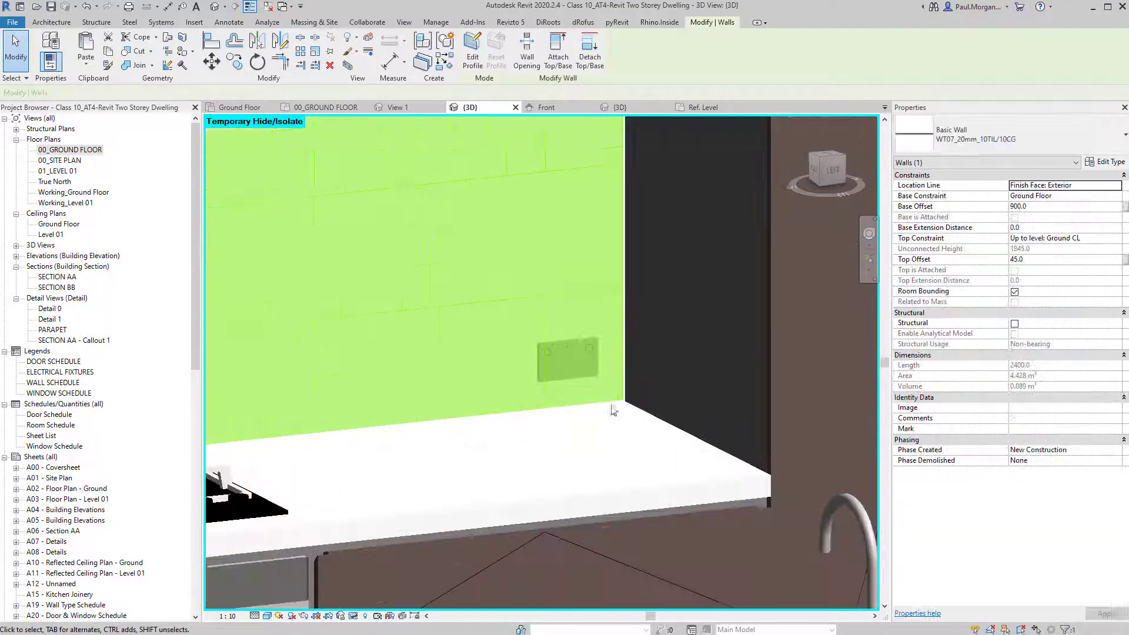
{"action": "key", "text": "Escape"}
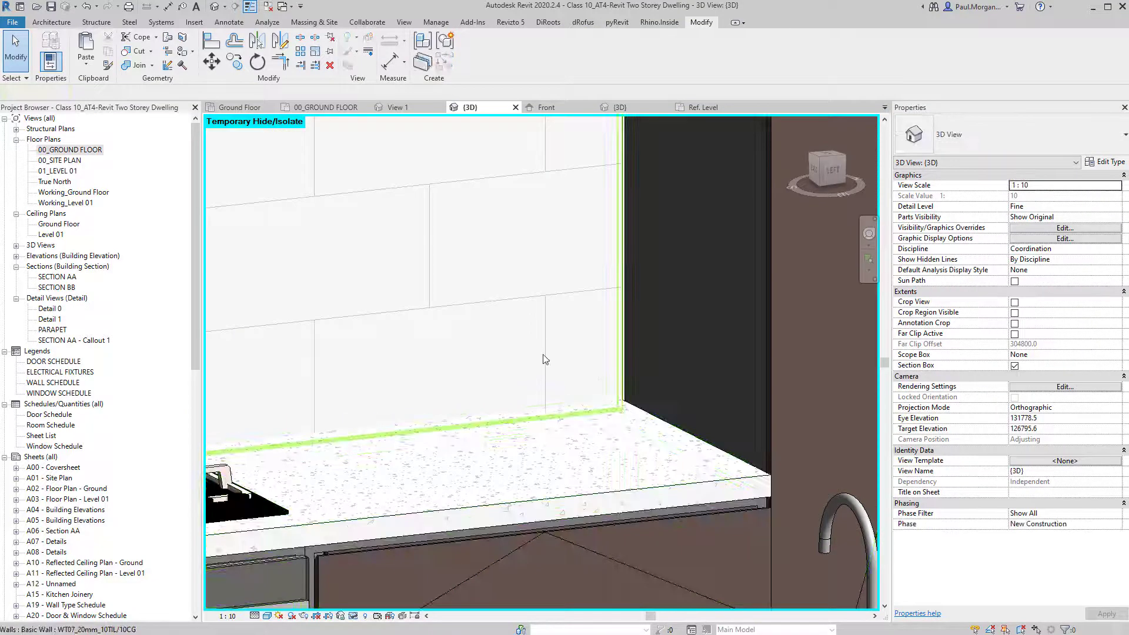
{"action": "left_click", "coordinate": [543, 355]}
{"action": "scroll", "coordinate": [543, 355], "scroll_direction": "down", "scroll_amount": 4}
{"action": "scroll", "coordinate": [540, 423], "scroll_direction": "up", "scroll_amount": 4}
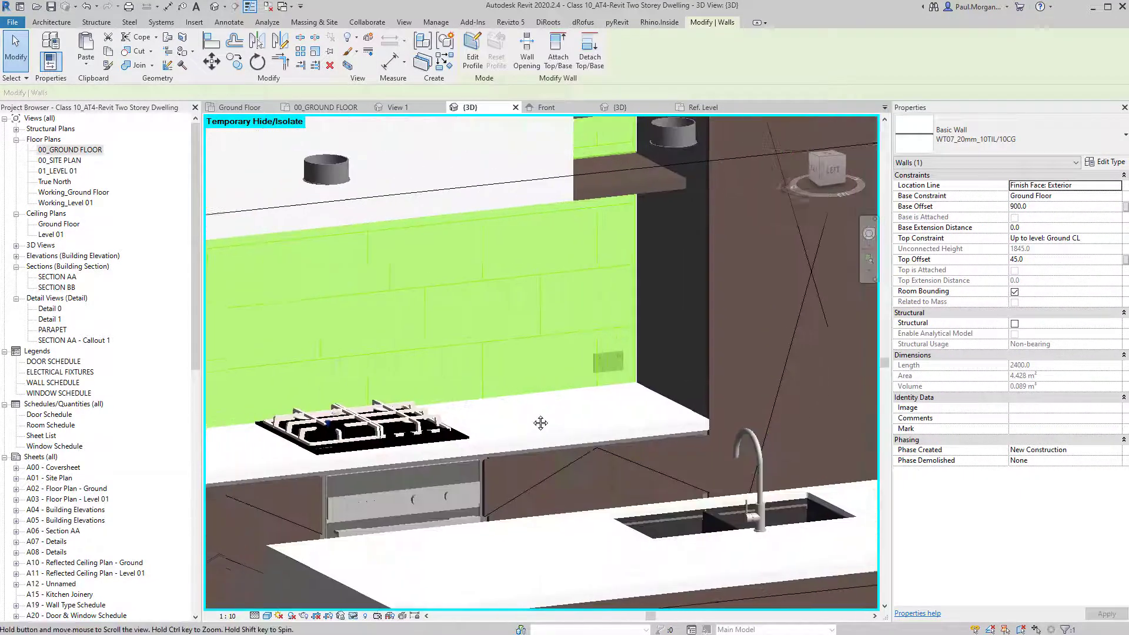
{"action": "middle_click_drag", "start_coordinate": [540, 423], "coordinate": [549, 423]}
{"action": "key", "text": "Escape"}
{"action": "scroll", "coordinate": [598, 372], "scroll_direction": "down", "scroll_amount": 4}
{"action": "middle_click_drag", "start_coordinate": [600, 365], "coordinate": [527, 404], "text": "shift"}
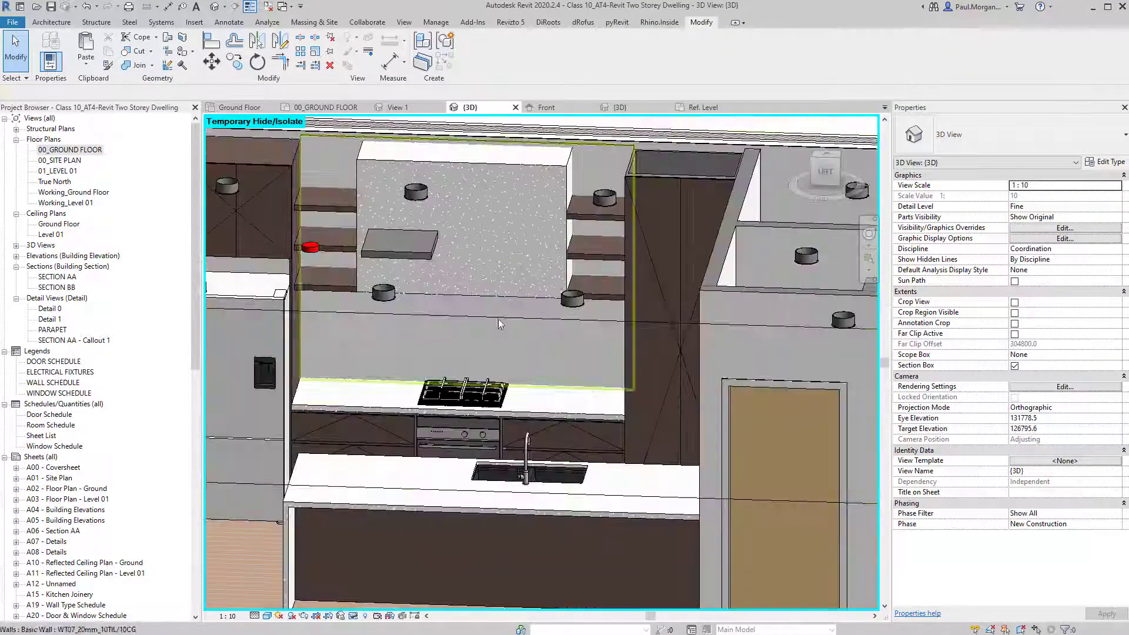
{"action": "middle_click_drag", "start_coordinate": [499, 319], "coordinate": [570, 308], "text": "shift"}
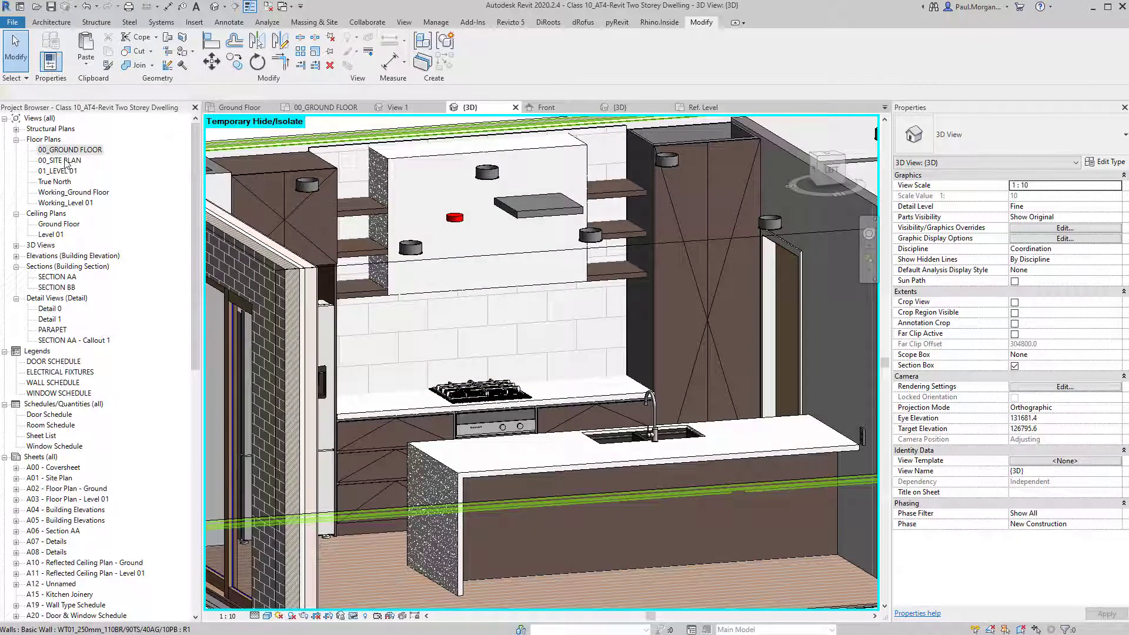
{"action": "left_click", "coordinate": [552, 327]}
{"action": "middle_click_drag", "start_coordinate": [554, 326], "coordinate": [600, 386], "text": "shift"}
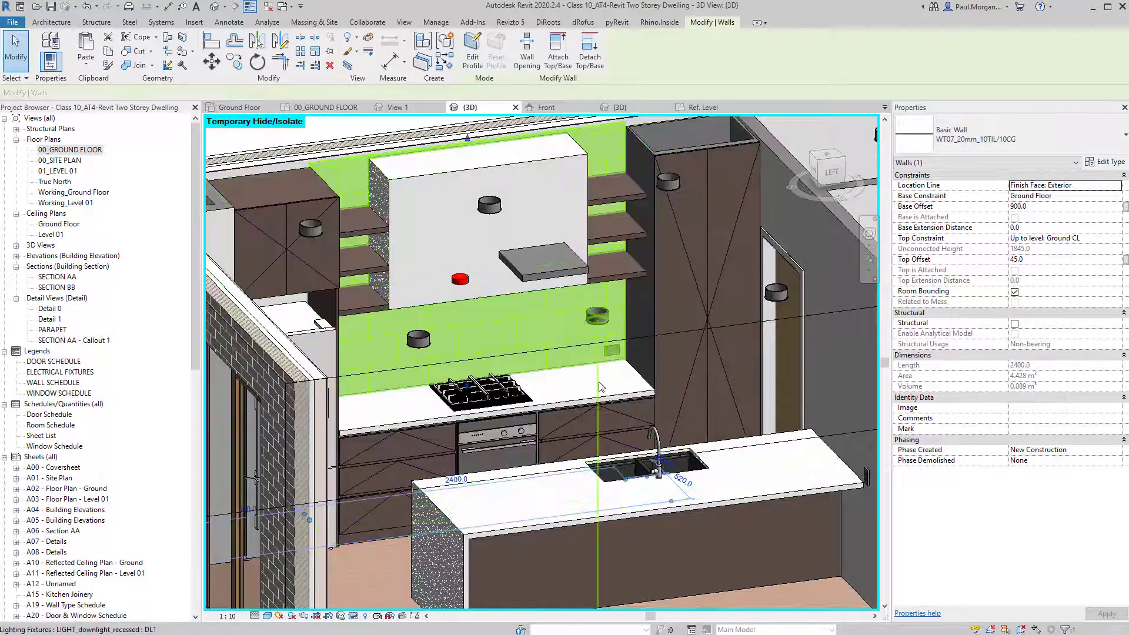
{"action": "middle_click_drag", "start_coordinate": [566, 288], "coordinate": [461, 215], "text": "shift"}
{"action": "key", "text": "Escape"}
{"action": "scroll", "coordinate": [543, 292], "scroll_direction": "up", "scroll_amount": 5}
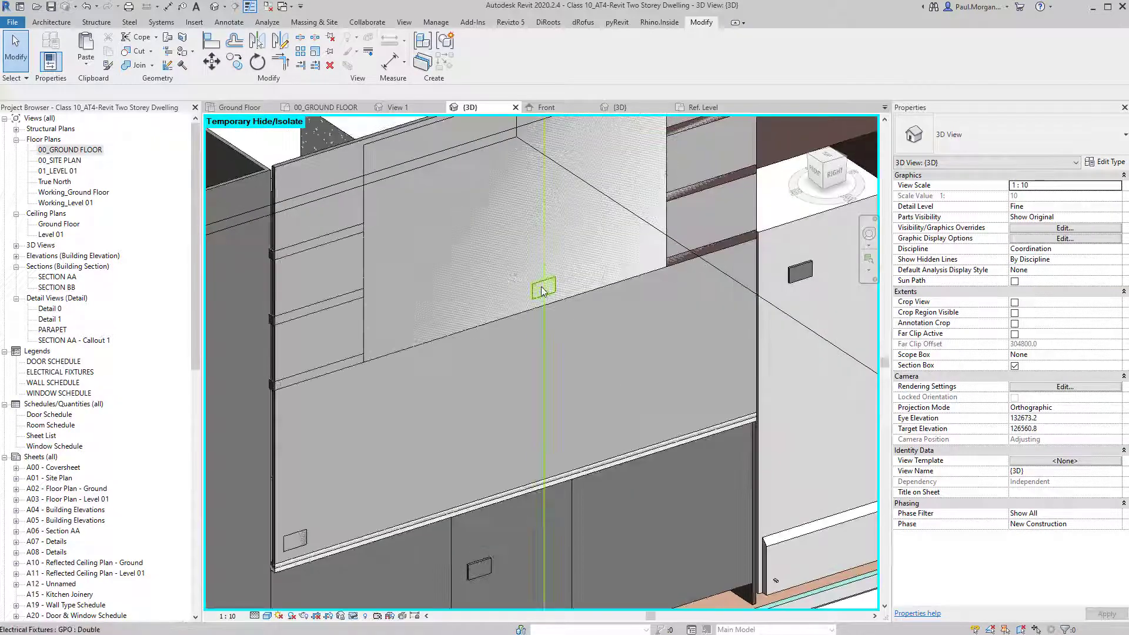
Select the double power outlets and orbit around the bench wall to view them.
{"action": "middle_click_drag", "start_coordinate": [515, 377], "coordinate": [524, 313]}
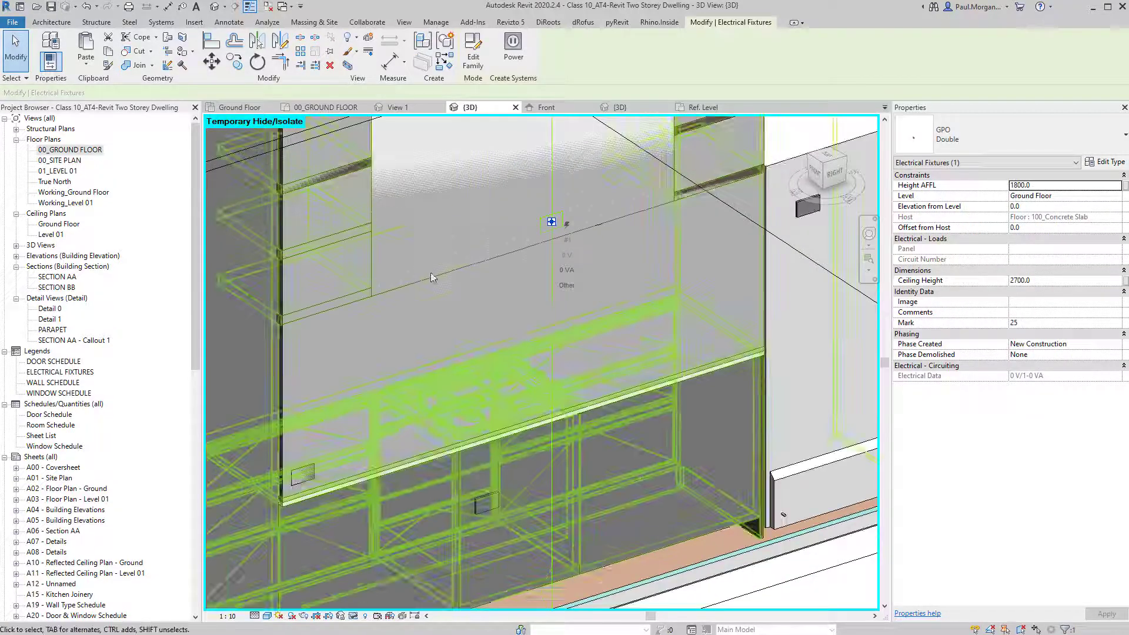
{"action": "middle_click_drag", "start_coordinate": [437, 286], "coordinate": [462, 331]}
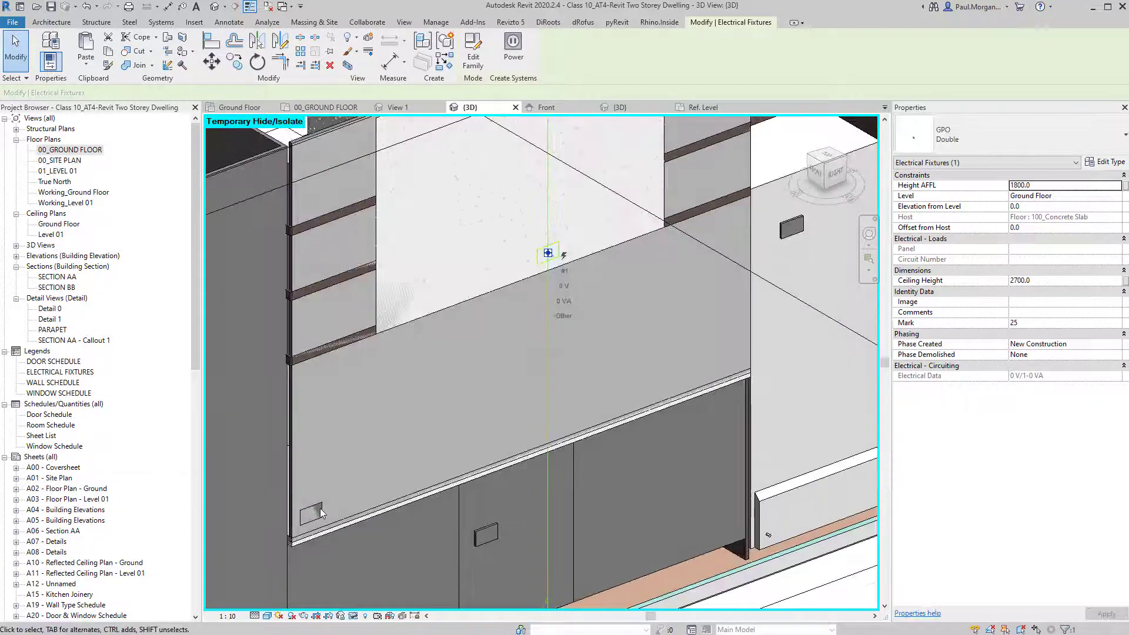
{"action": "key", "text": "Escape"}
{"action": "scroll", "coordinate": [360, 465], "scroll_direction": "down", "scroll_amount": 1}
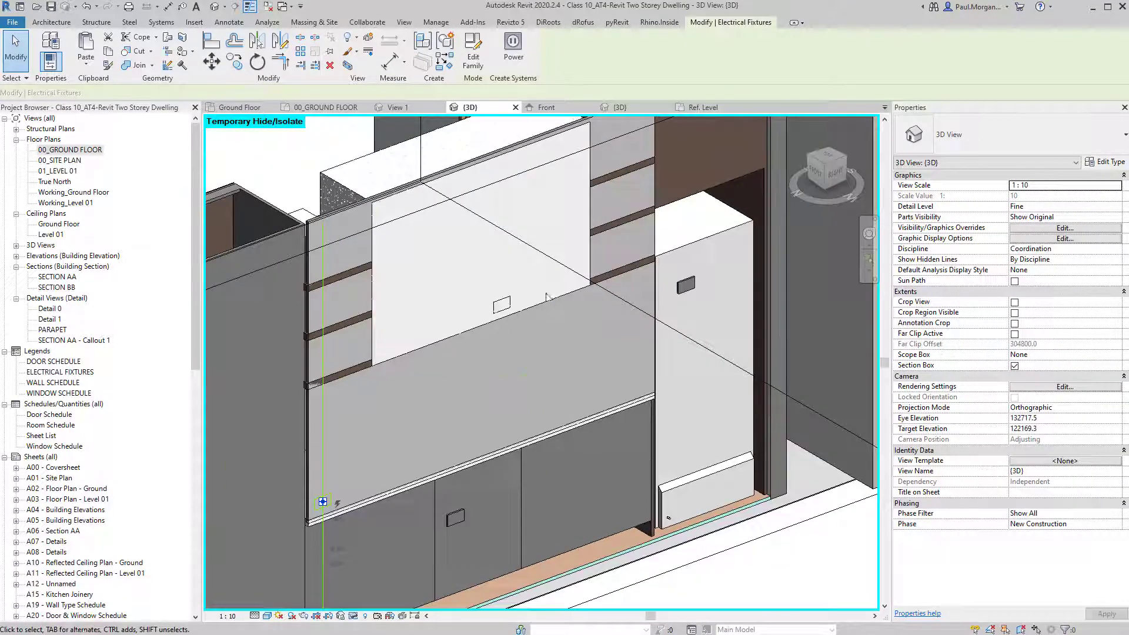
{"action": "left_click", "coordinate": [496, 455], "text": "ctrl"}
{"action": "middle_click_drag", "start_coordinate": [428, 459], "coordinate": [441, 423], "text": "shift"}
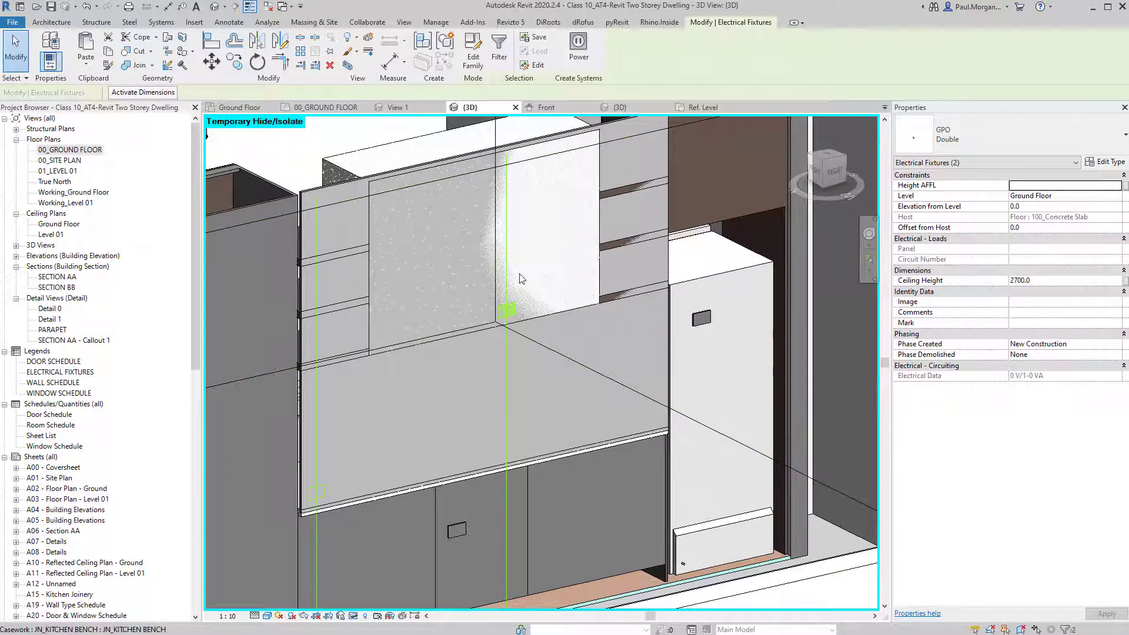
{"action": "middle_click_drag", "start_coordinate": [460, 378], "coordinate": [676, 398], "text": "shift"}
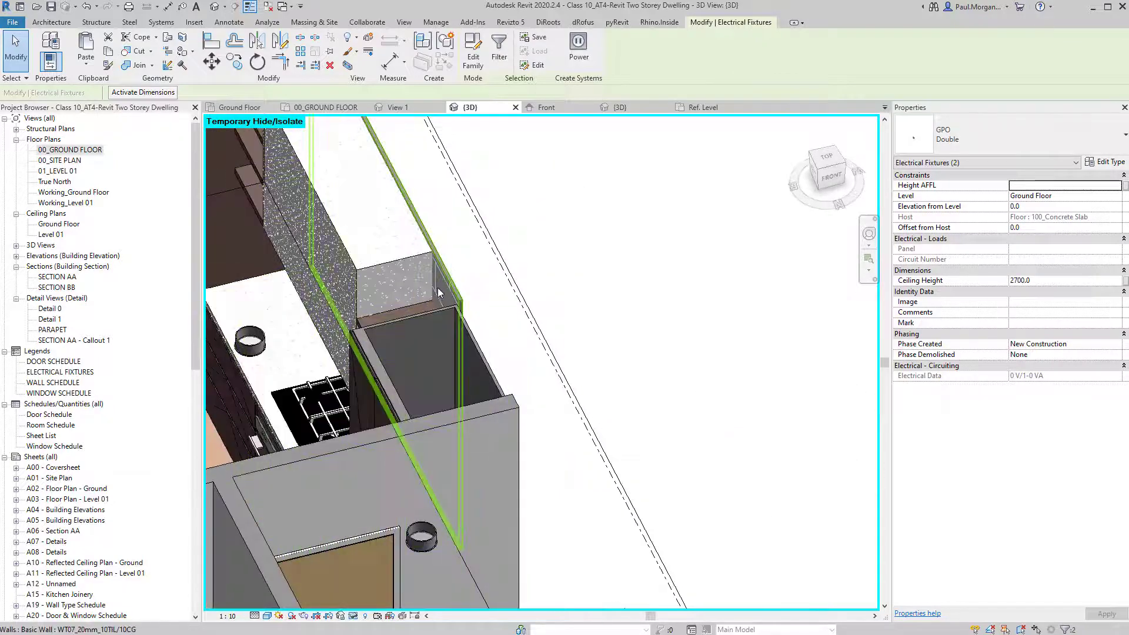
{"action": "middle_click_drag", "start_coordinate": [562, 320], "coordinate": [393, 304], "text": "shift"}
{"action": "left_click", "coordinate": [638, 587]}
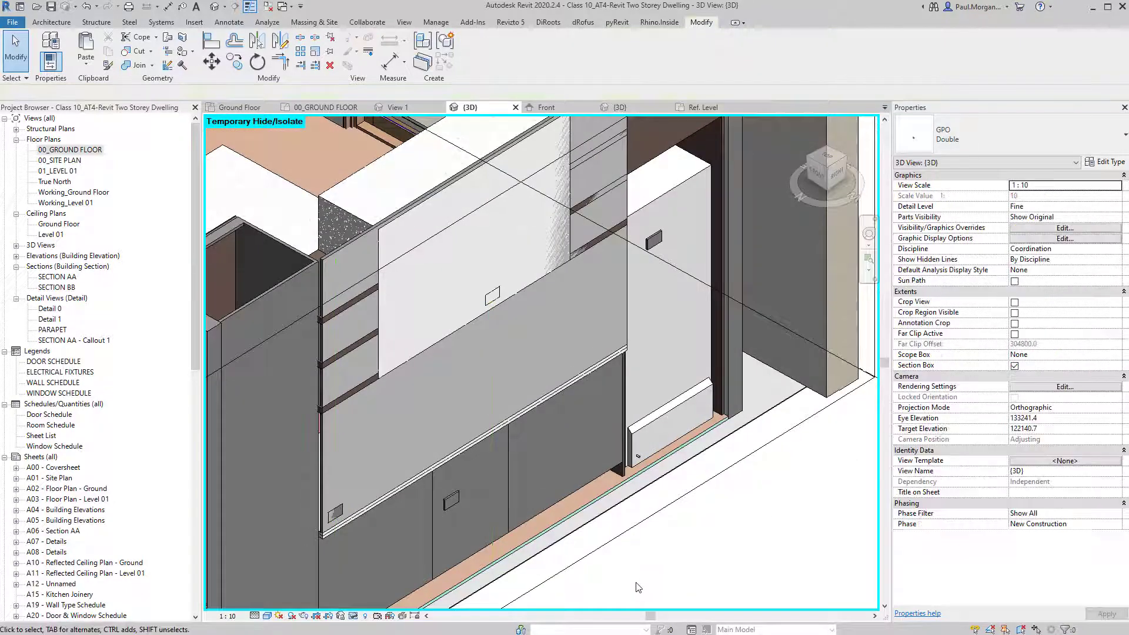
Align the power outlet flush to the tiled bench wall face with AL.
{"action": "key", "text": "l"}
{"action": "middle_click_drag", "start_coordinate": [606, 559], "coordinate": [607, 398], "text": "shift"}
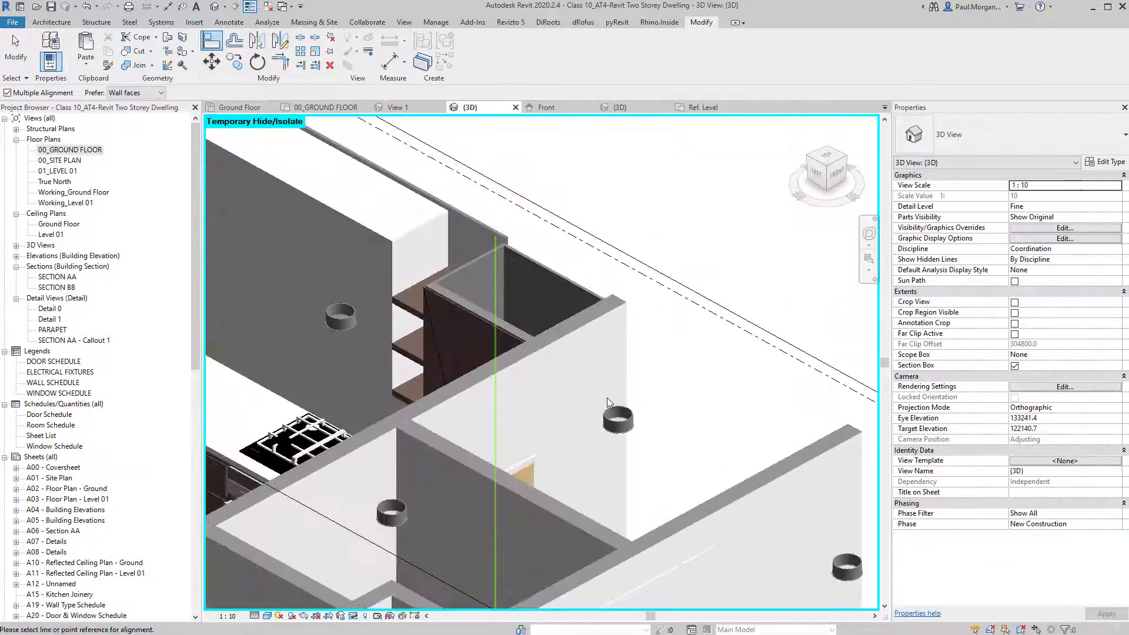
{"action": "middle_click_drag", "start_coordinate": [475, 239], "coordinate": [443, 418], "text": "shift"}
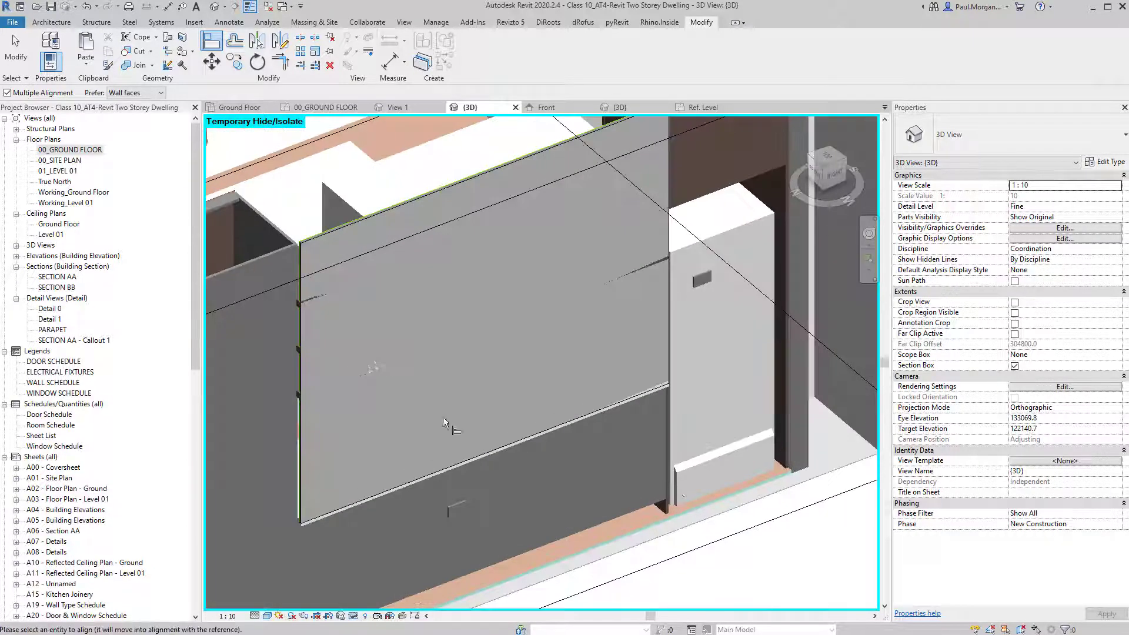
{"action": "left_click", "coordinate": [322, 513]}
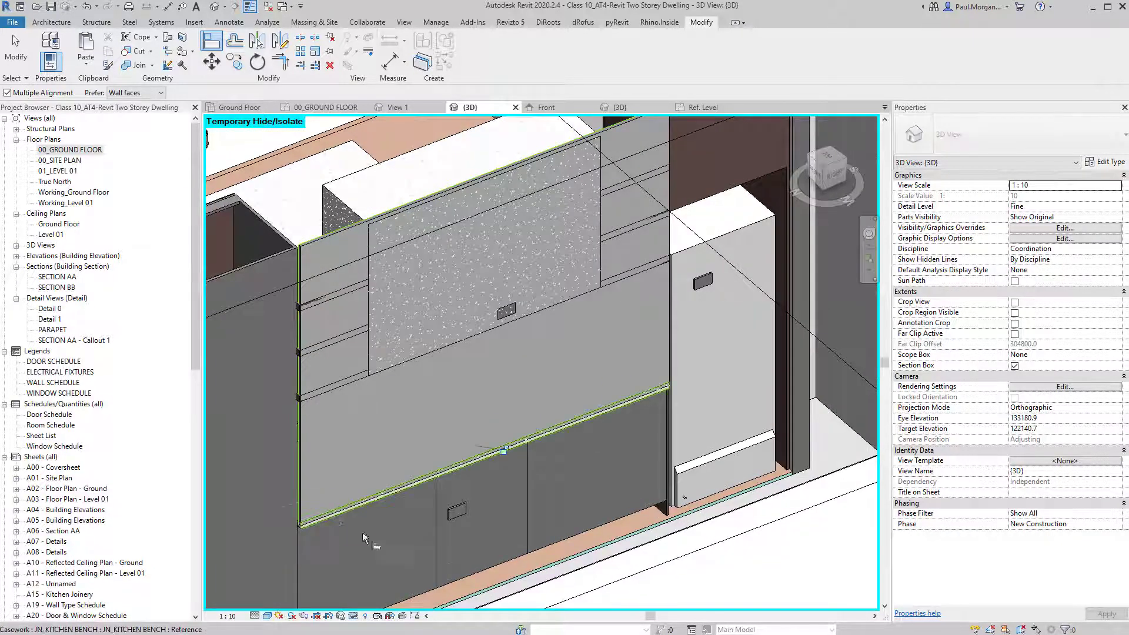
{"action": "scroll", "coordinate": [377, 487], "scroll_direction": "down", "scroll_amount": 1}
{"action": "middle_click_drag", "start_coordinate": [344, 289], "coordinate": [779, 259], "text": "shift"}
{"action": "scroll", "coordinate": [455, 373], "scroll_direction": "down", "scroll_amount": 2}
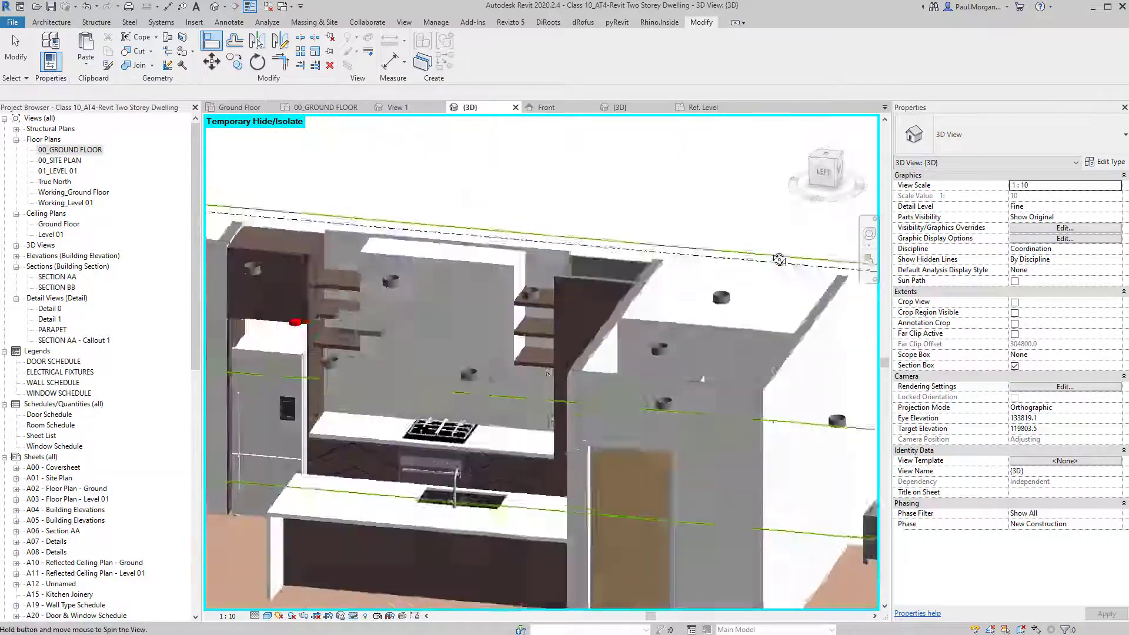
Finish aligning and orbit around the kitchen to check the outlet and splashback.
{"action": "key", "text": "Escape"}
{"action": "key", "text": "Escape"}
{"action": "scroll", "coordinate": [530, 400], "scroll_direction": "up", "scroll_amount": 3}
{"action": "middle_click_drag", "start_coordinate": [538, 402], "coordinate": [636, 423], "text": "shift"}
{"action": "scroll", "coordinate": [531, 436], "scroll_direction": "up", "scroll_amount": 4}
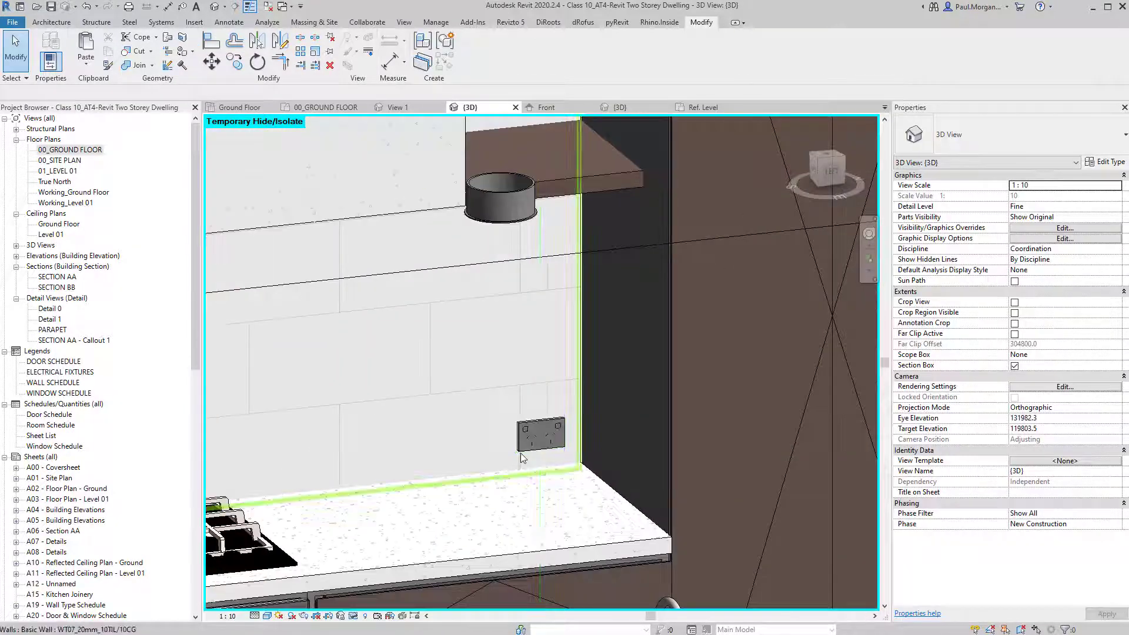
{"action": "scroll", "coordinate": [521, 453], "scroll_direction": "down", "scroll_amount": 4}
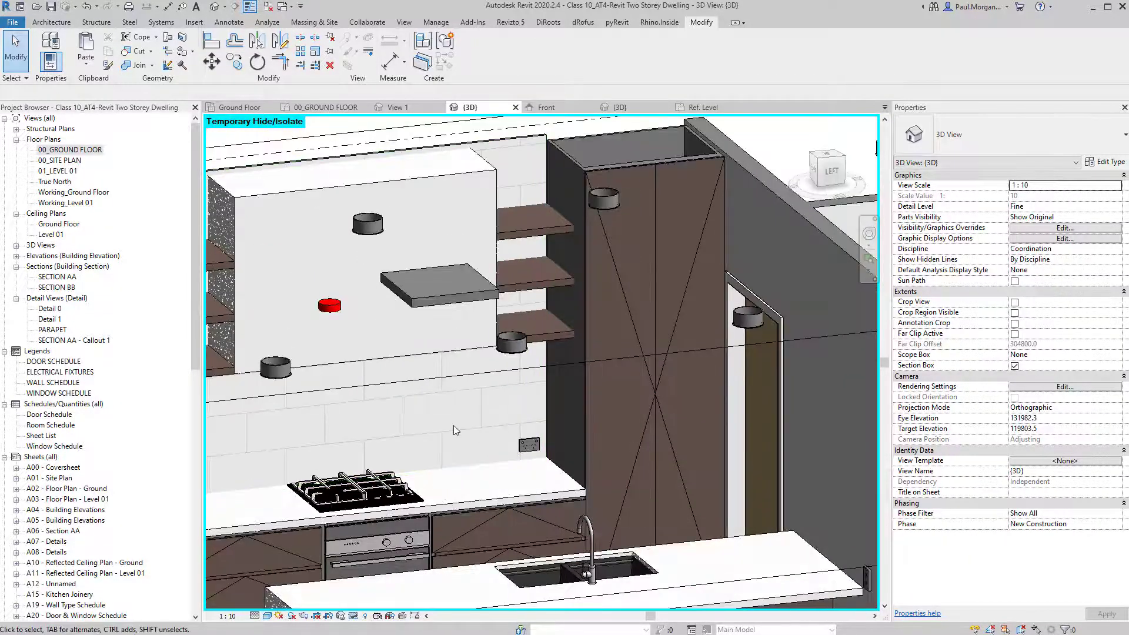
{"action": "middle_click_drag", "start_coordinate": [445, 434], "coordinate": [610, 493], "text": "shift"}
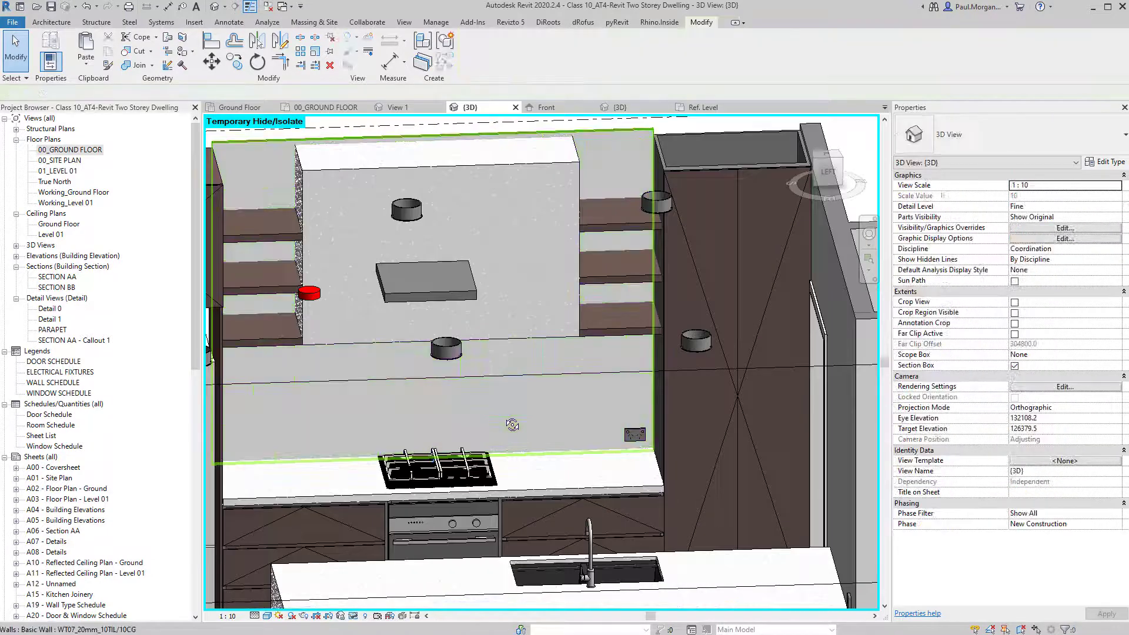
{"action": "middle_click_drag", "start_coordinate": [427, 393], "coordinate": [446, 400], "text": "shift"}
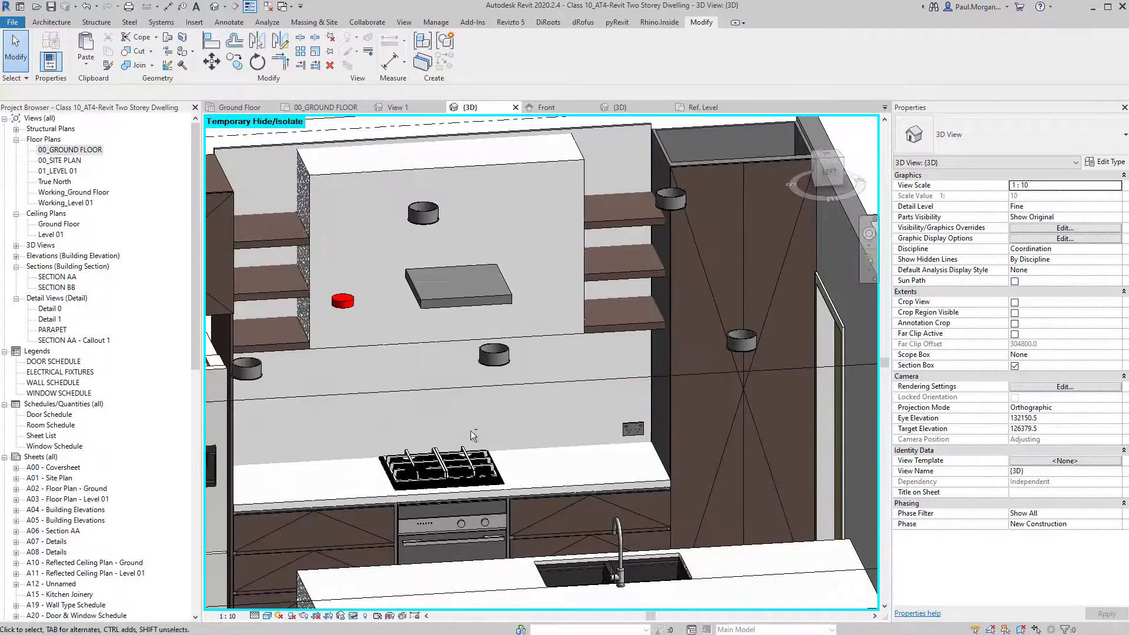
{"action": "middle_click_drag", "start_coordinate": [474, 435], "coordinate": [474, 381], "text": "shift"}
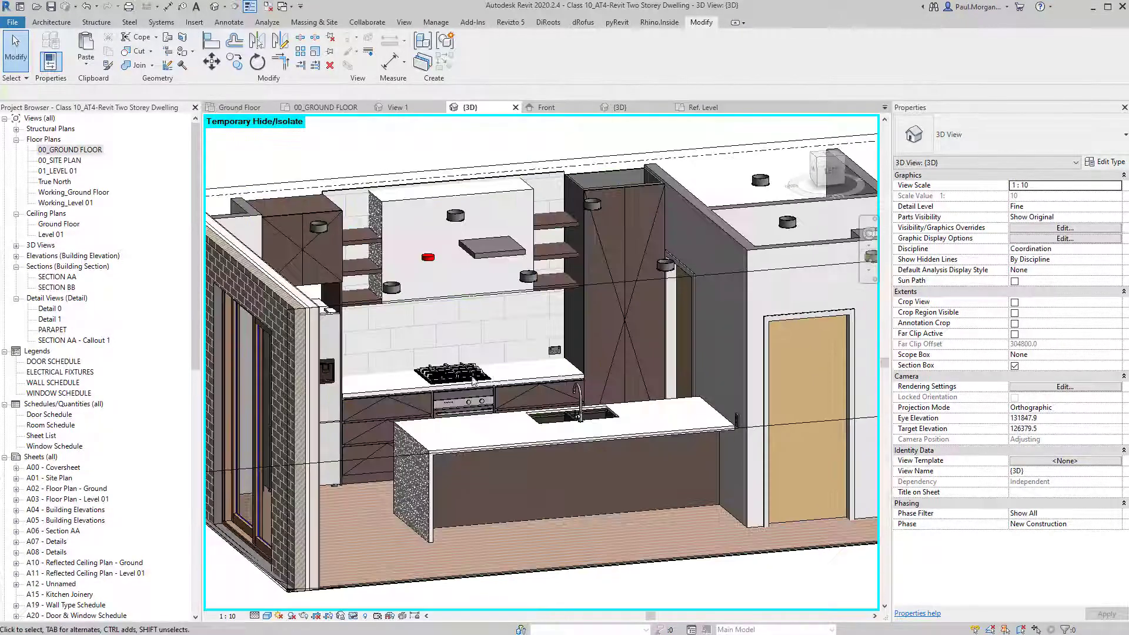
{"action": "middle_click_drag", "start_coordinate": [389, 355], "coordinate": [646, 341], "text": "shift"}
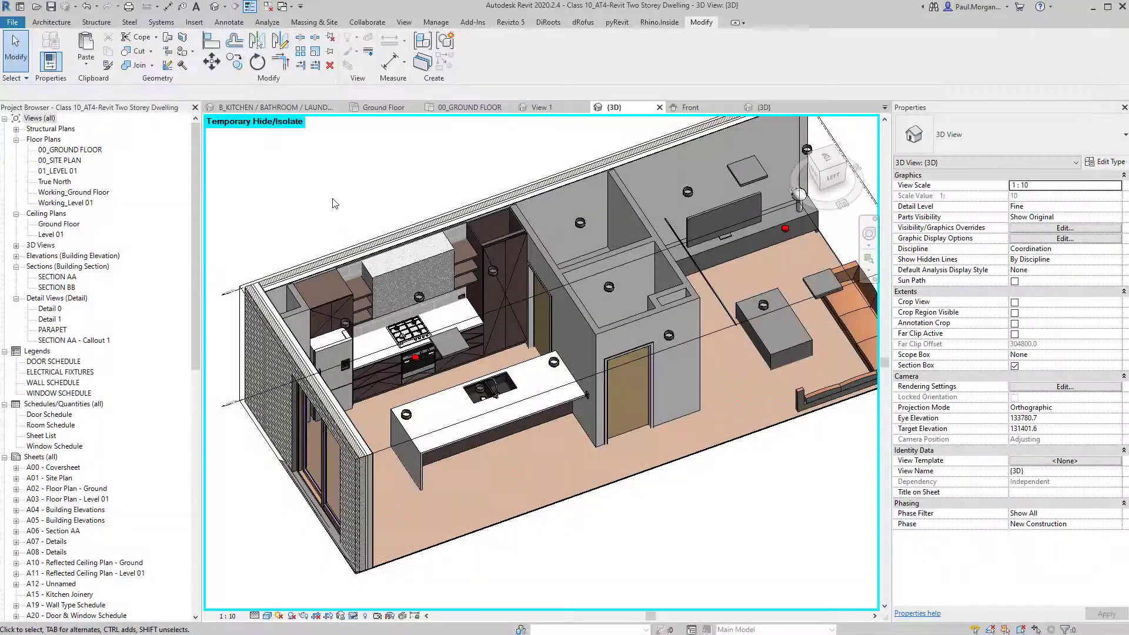
{"action": "scroll", "coordinate": [466, 408], "scroll_direction": "up", "scroll_amount": 4}
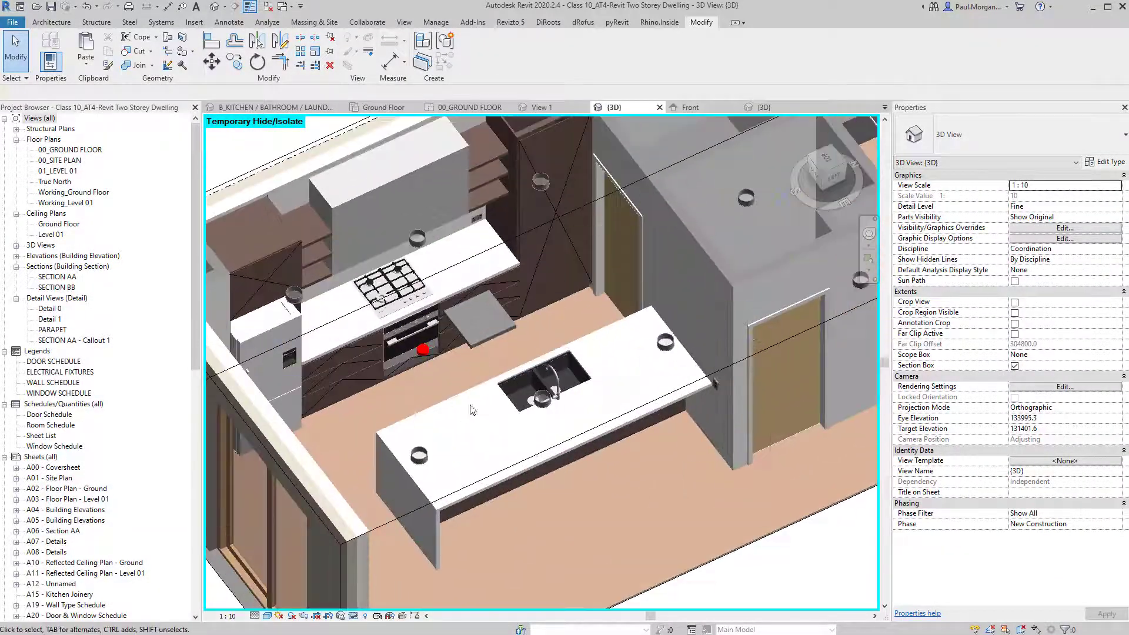
{"action": "scroll", "coordinate": [497, 415], "scroll_direction": "down", "scroll_amount": 1}
{"action": "middle_click_drag", "start_coordinate": [518, 468], "coordinate": [372, 398], "text": "shift"}
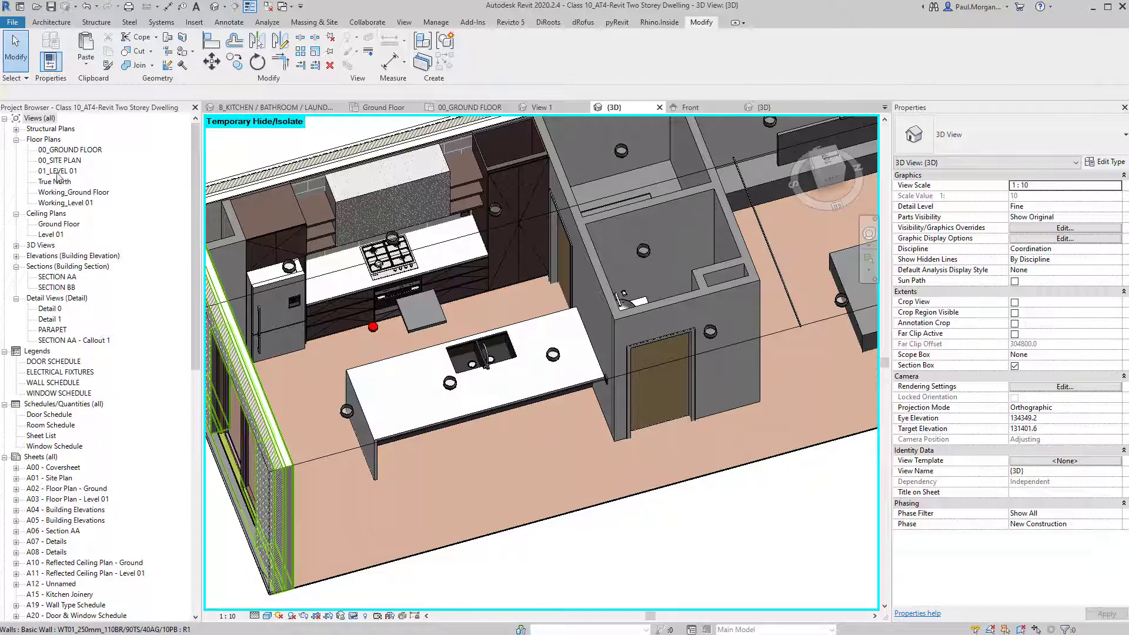
Return to the 00_GROUND FLOOR plan zoomed to the kitchen and open the Plan Views list.
{"action": "double_click", "coordinate": [66, 151]}
{"action": "scroll", "coordinate": [609, 422], "scroll_direction": "down", "scroll_amount": 5}
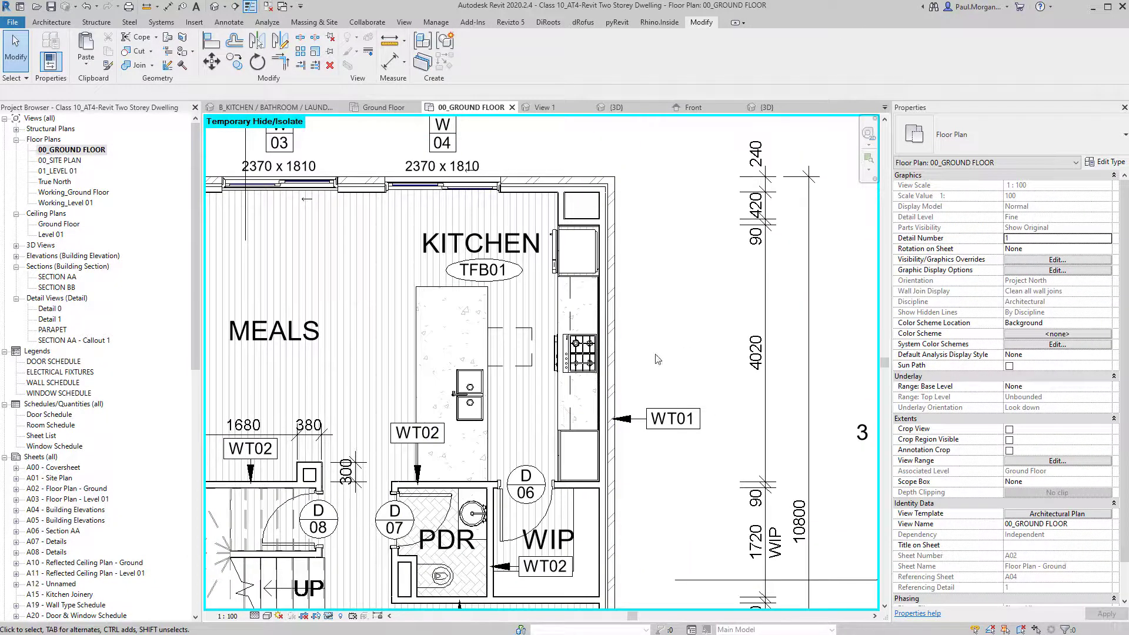
{"action": "scroll", "coordinate": [512, 315], "scroll_direction": "down", "scroll_amount": 1}
{"action": "scroll", "coordinate": [512, 316], "scroll_direction": "down", "scroll_amount": 1}
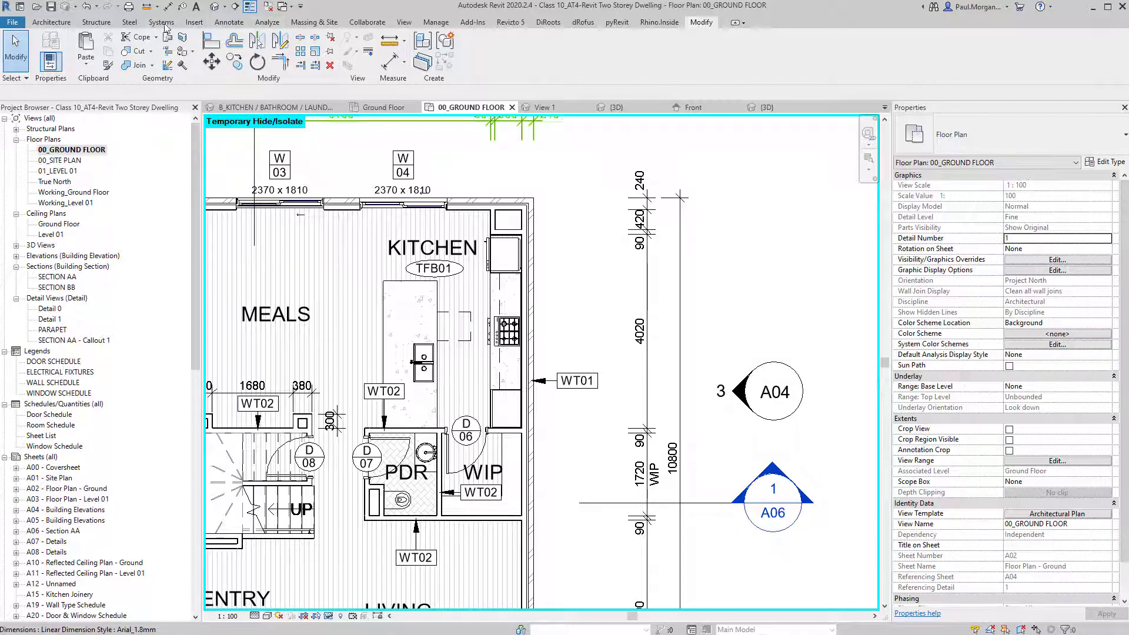
{"action": "left_click", "coordinate": [399, 24]}
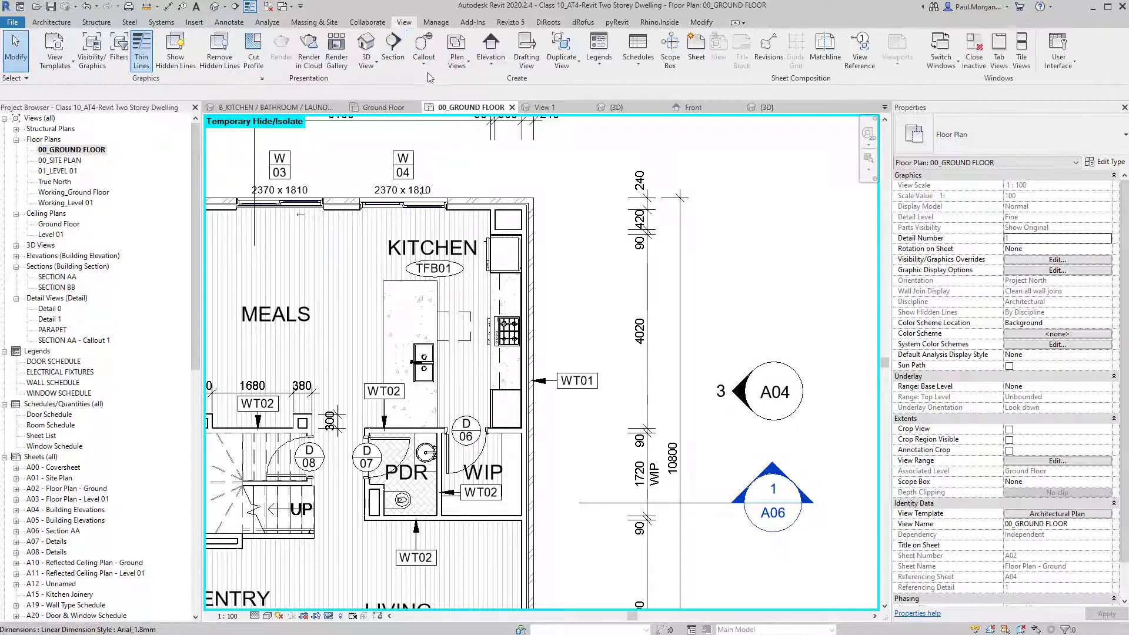
{"action": "left_click", "coordinate": [458, 66]}
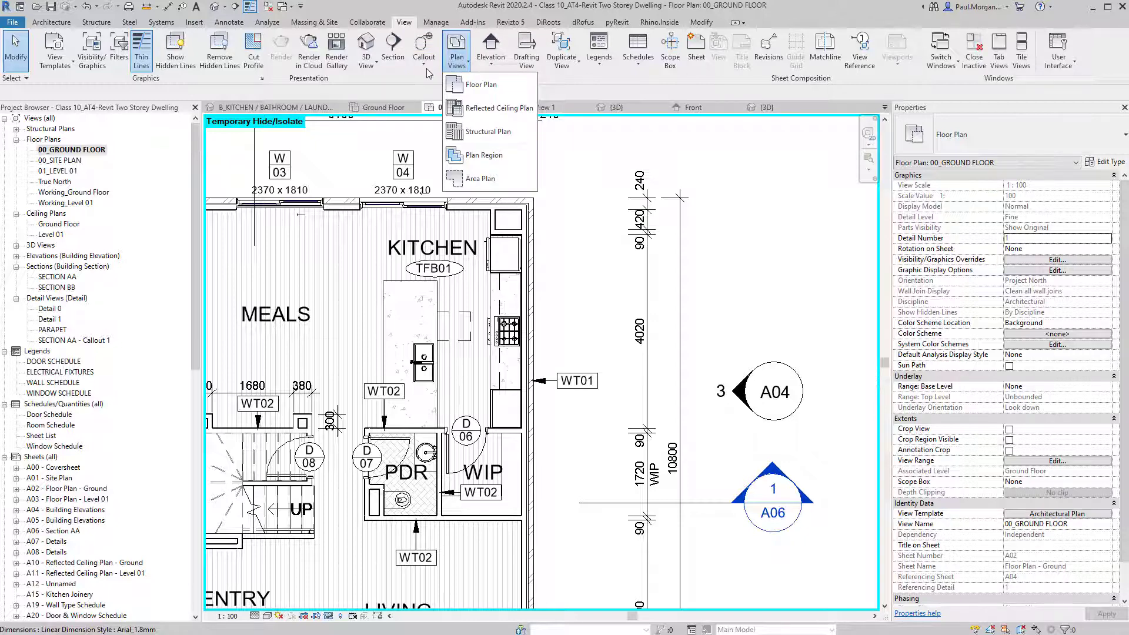
Draw a rectangular Floor Plan callout around the kitchen, move its head above-right, and open 00_GROUND FLOOR - Callout 1.
{"action": "left_click", "coordinate": [427, 69]}
{"action": "left_click", "coordinate": [431, 93]}
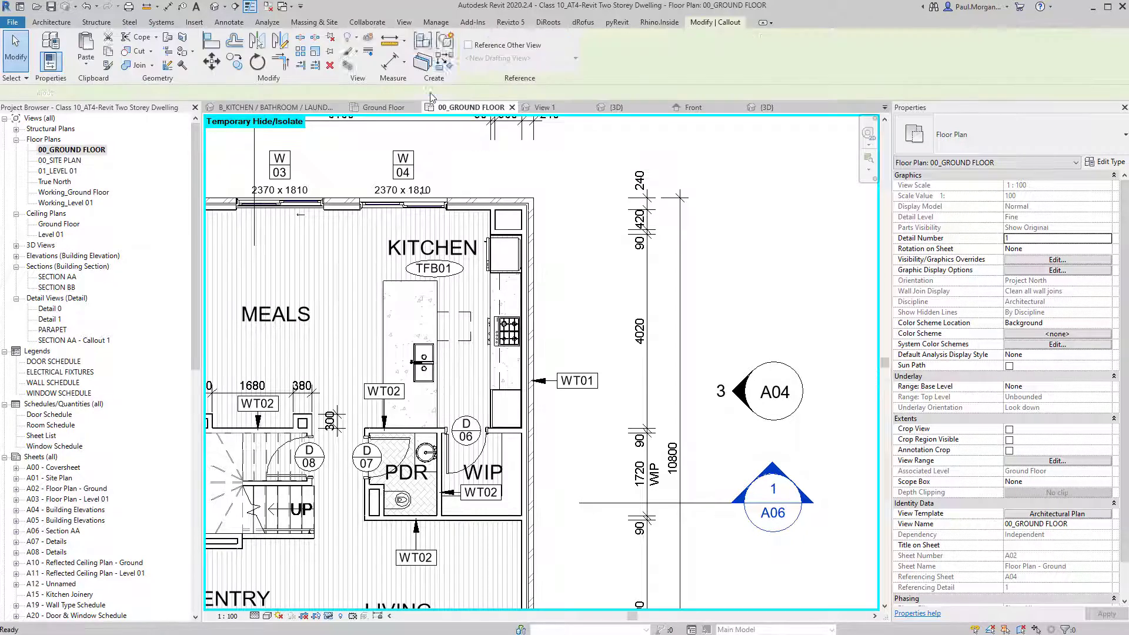
{"action": "left_click", "coordinate": [1004, 129]}
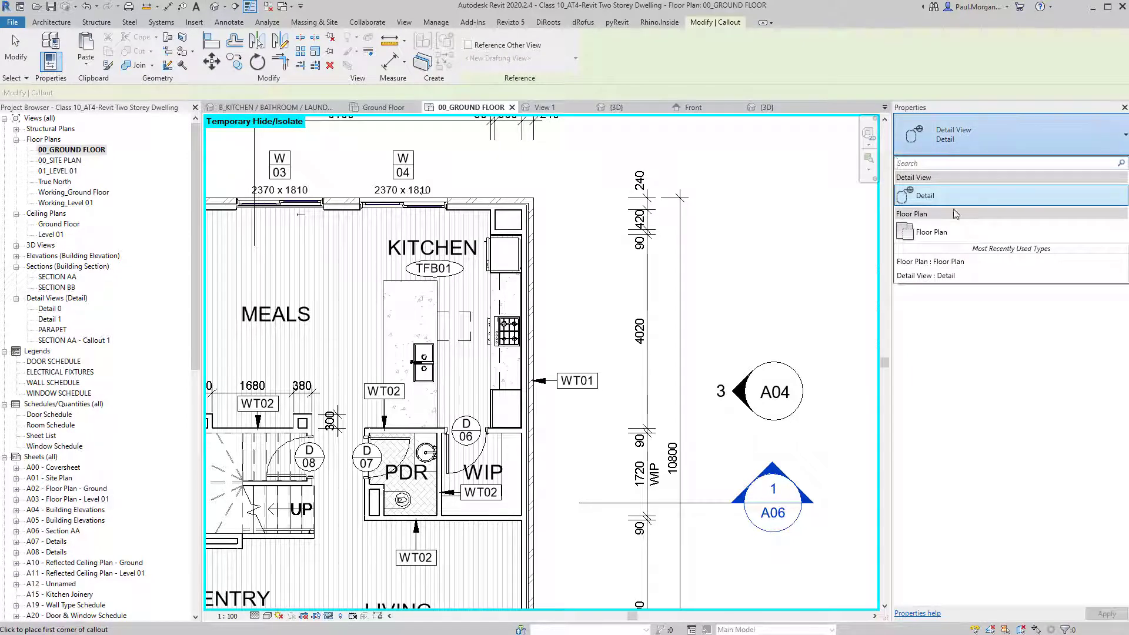
{"action": "left_click", "coordinate": [933, 232]}
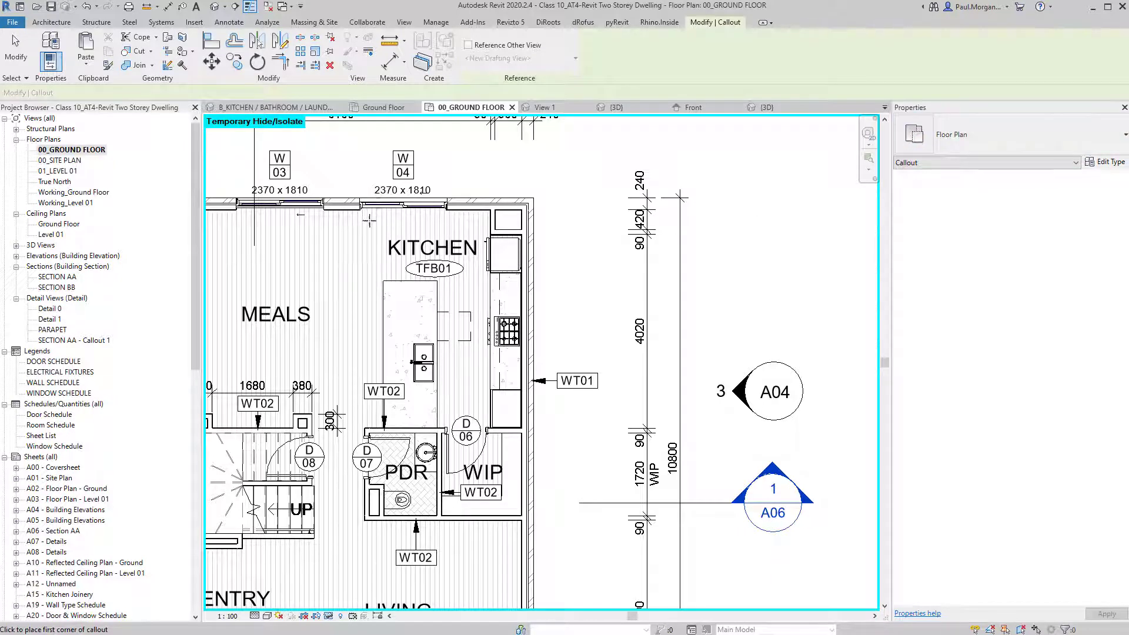
{"action": "left_click", "coordinate": [547, 448]}
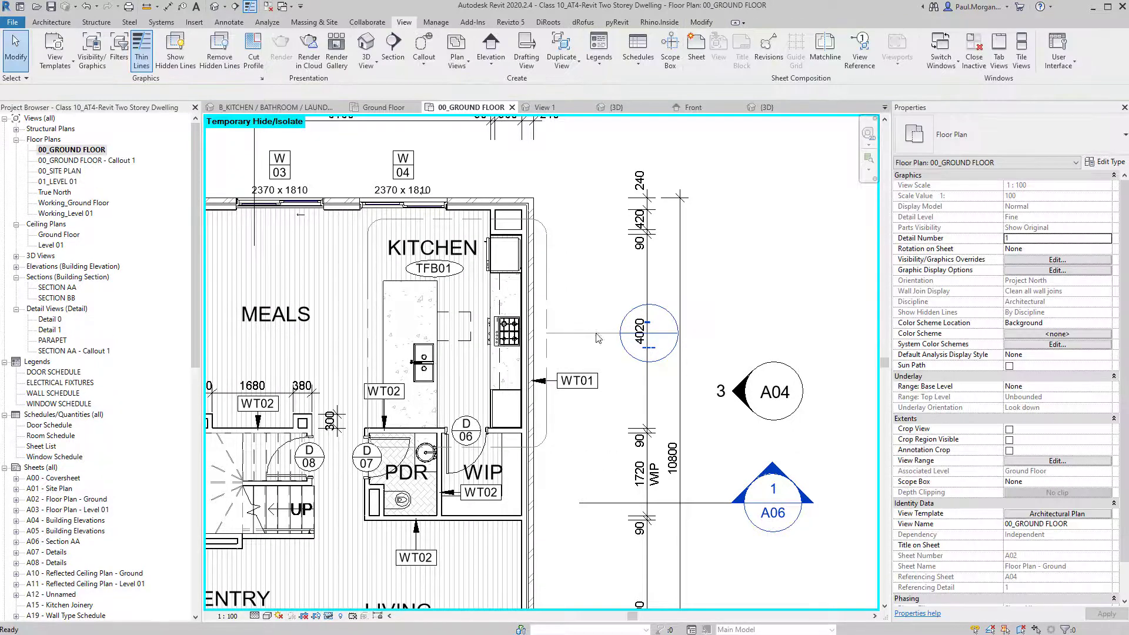
{"action": "left_click_drag", "start_coordinate": [622, 334], "coordinate": [559, 207]}
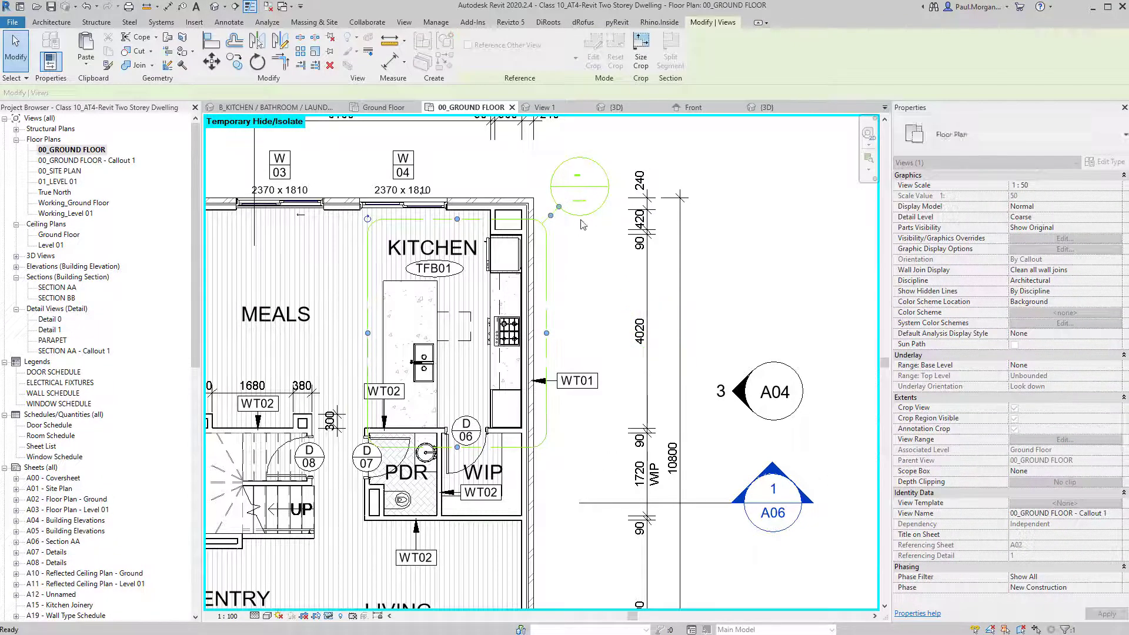
{"action": "key", "text": "Escape"}
{"action": "double_click", "coordinate": [582, 220]}
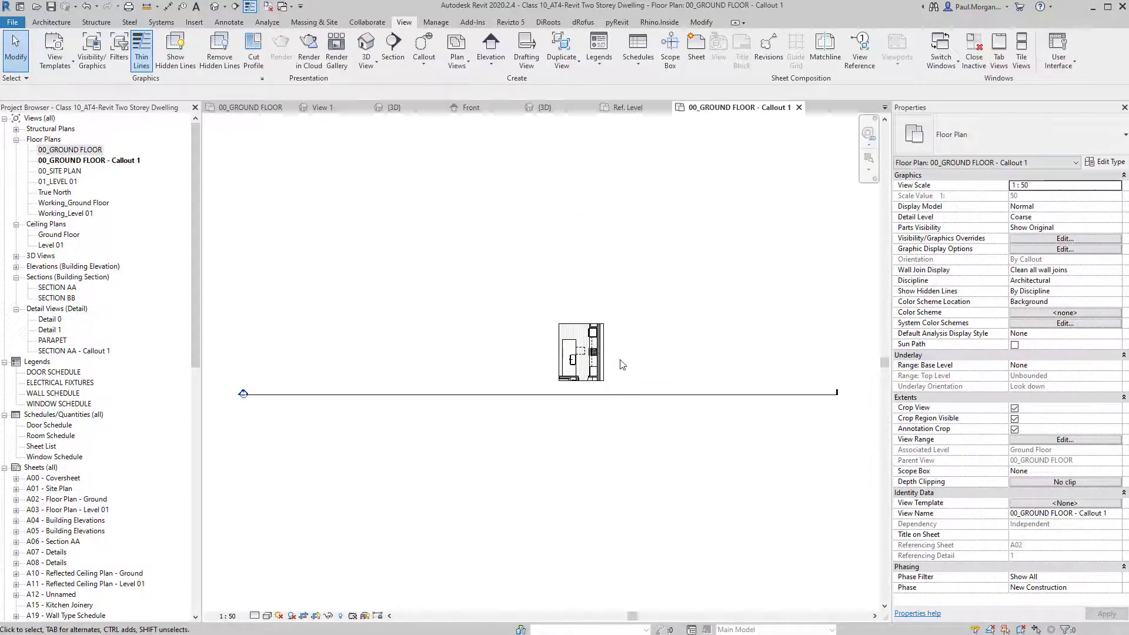
Set the kitchen callout plan's Detail Level to Fine.
{"action": "scroll", "coordinate": [622, 363], "scroll_direction": "up", "scroll_amount": 4}
{"action": "scroll", "coordinate": [501, 406], "scroll_direction": "up", "scroll_amount": 2}
{"action": "scroll", "coordinate": [507, 468], "scroll_direction": "down", "scroll_amount": 3}
{"action": "scroll", "coordinate": [505, 452], "scroll_direction": "up", "scroll_amount": 3}
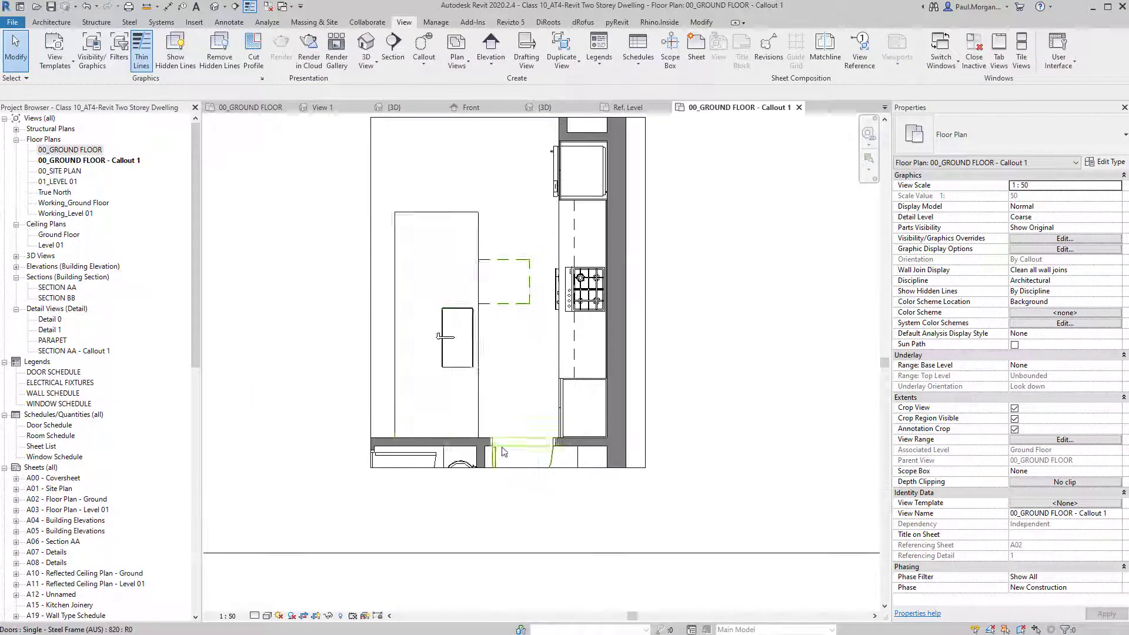
{"action": "scroll", "coordinate": [481, 312], "scroll_direction": "up", "scroll_amount": 3}
{"action": "scroll", "coordinate": [519, 348], "scroll_direction": "down", "scroll_amount": 2}
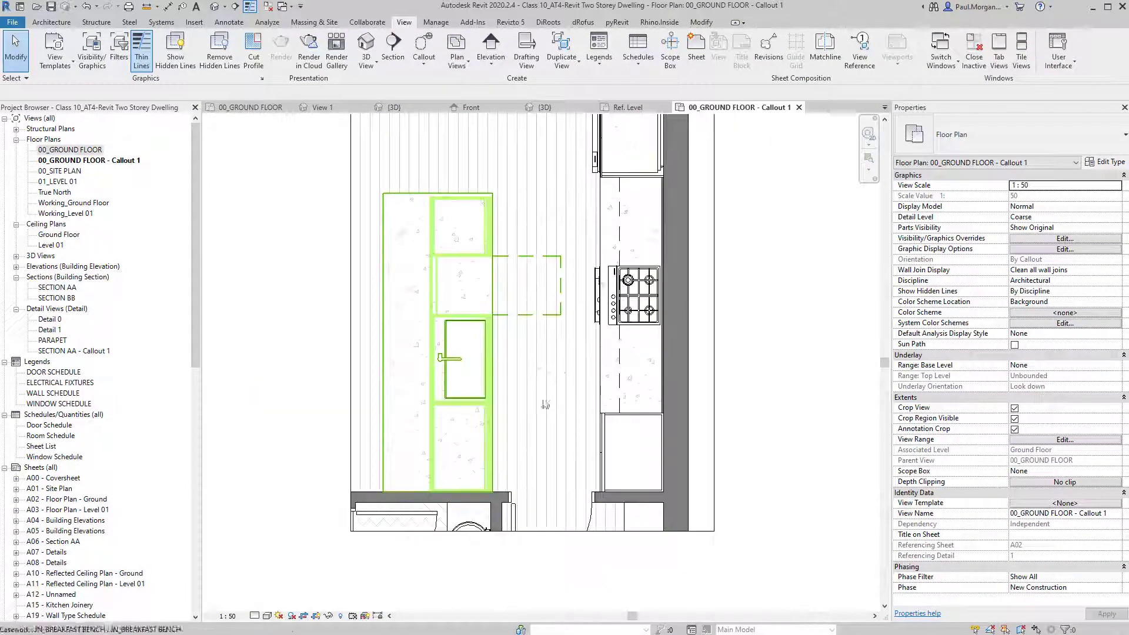
{"action": "mouse_move", "coordinate": [567, 375]}
{"action": "middle_mouse_down"}
{"action": "mouse_move", "coordinate": [557, 398]}
{"action": "mouse_move", "coordinate": [562, 391]}
{"action": "middle_mouse_up"}
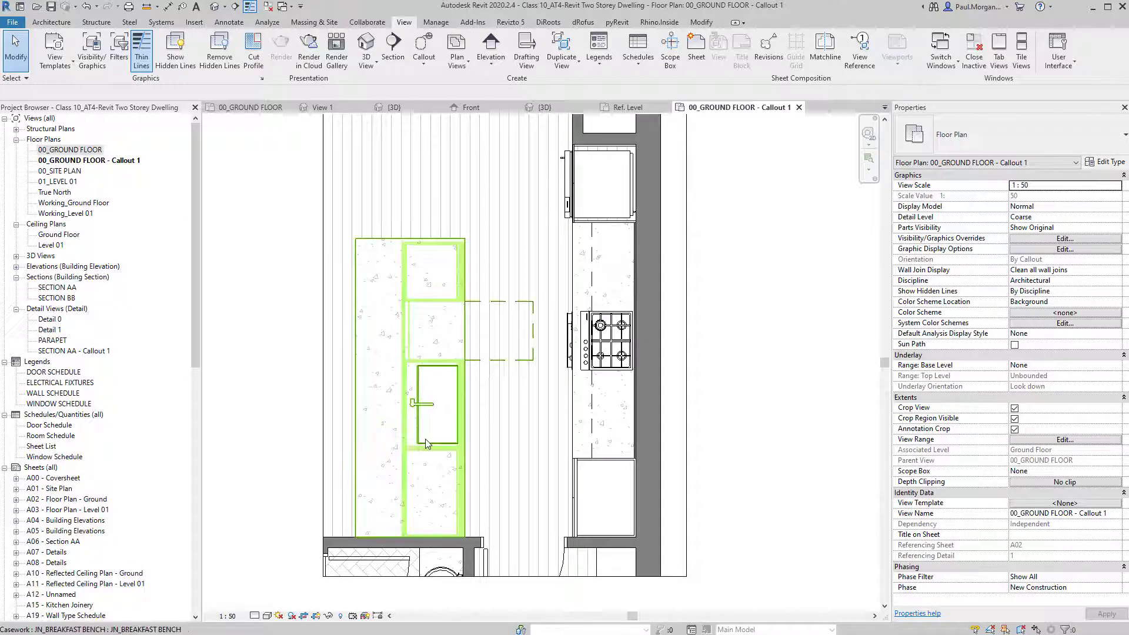
{"action": "left_click", "coordinate": [266, 620]}
{"action": "left_click", "coordinate": [259, 616]}
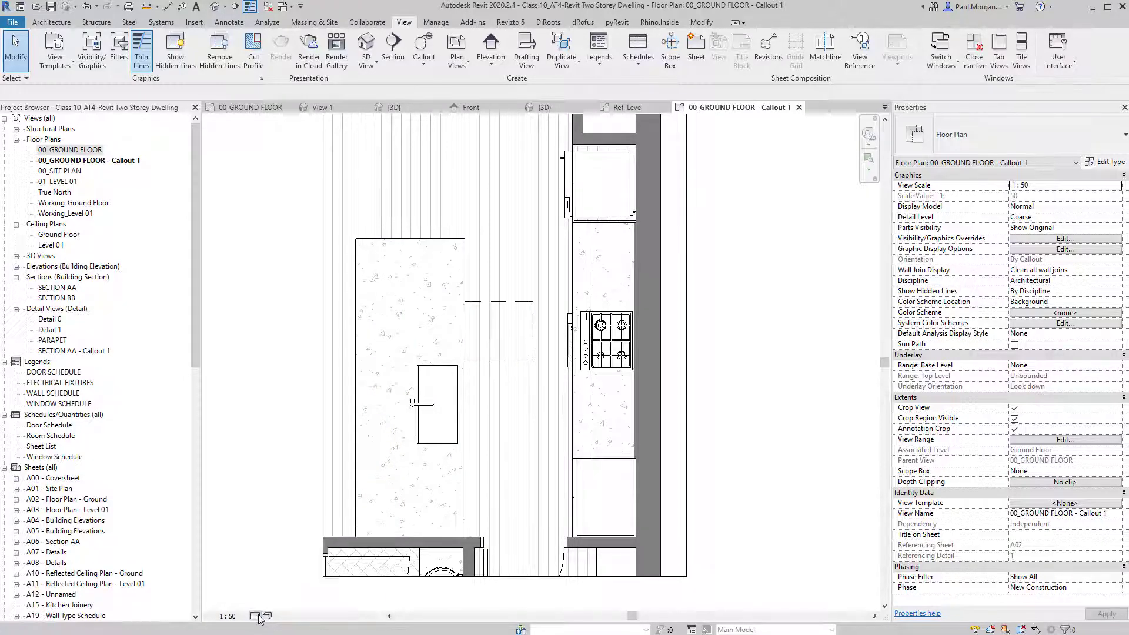
{"action": "left_click", "coordinate": [271, 603]}
Turn off Thin Lines with TL so the walls display thick.
{"action": "scroll", "coordinate": [494, 448], "scroll_direction": "down", "scroll_amount": 3}
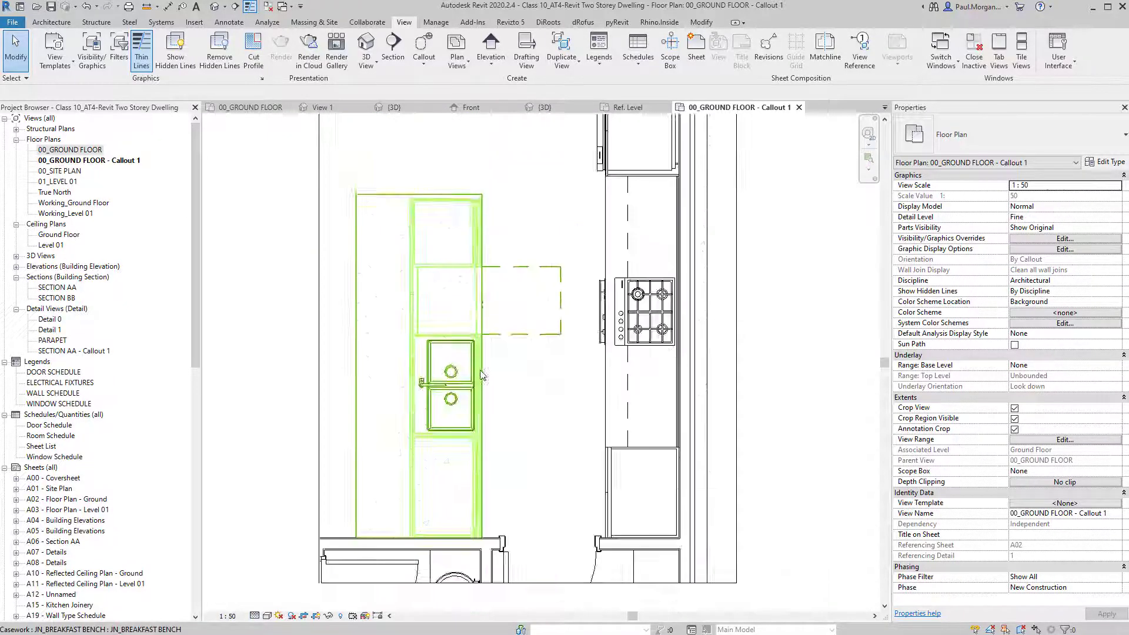
{"action": "middle_click_drag", "start_coordinate": [494, 448], "coordinate": [506, 478]}
{"action": "key", "text": "t"}
{"action": "key", "text": "l"}
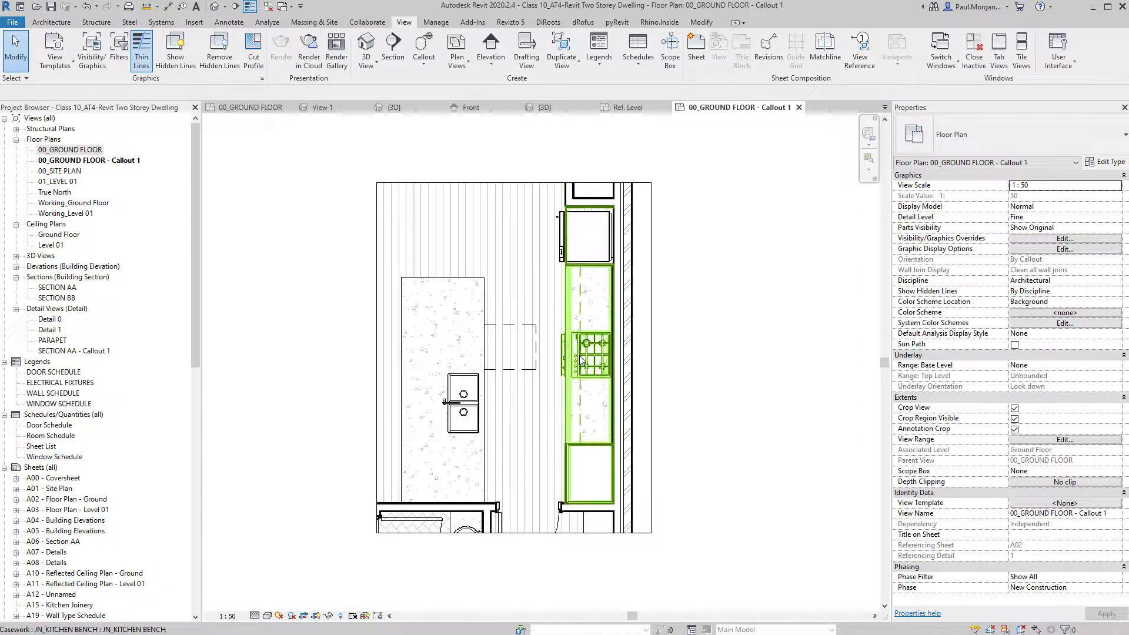
{"action": "scroll", "coordinate": [600, 450], "scroll_direction": "up", "scroll_amount": 3}
{"action": "scroll", "coordinate": [700, 431], "scroll_direction": "down", "scroll_amount": 2}
{"action": "middle_click_drag", "start_coordinate": [728, 386], "coordinate": [711, 375]}
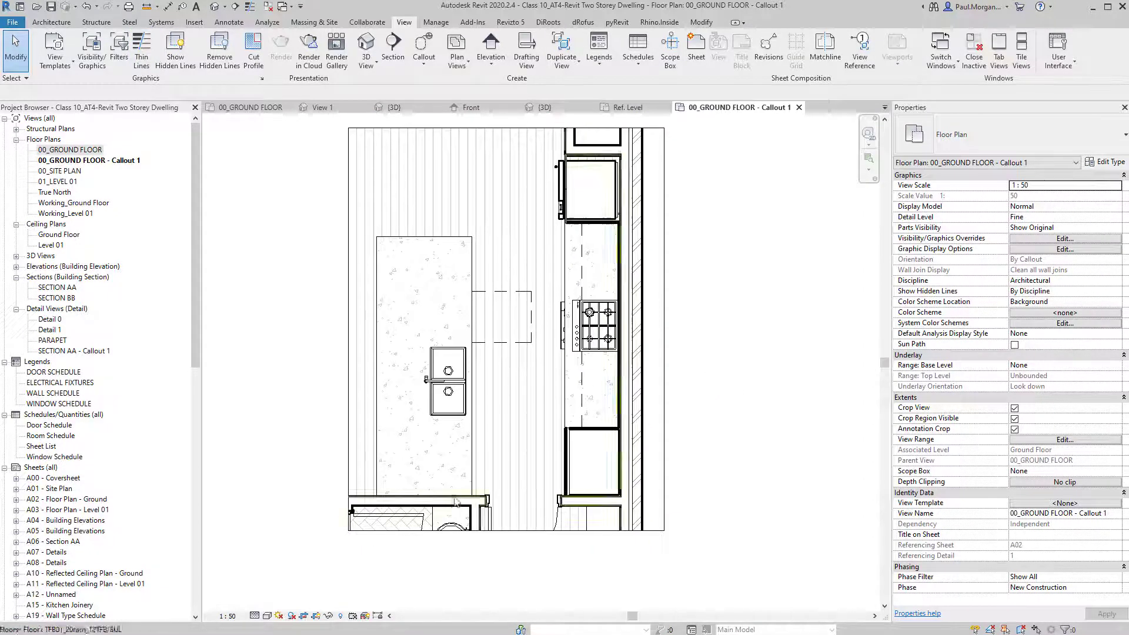
{"action": "scroll", "coordinate": [340, 473], "scroll_direction": "down", "scroll_amount": 2}
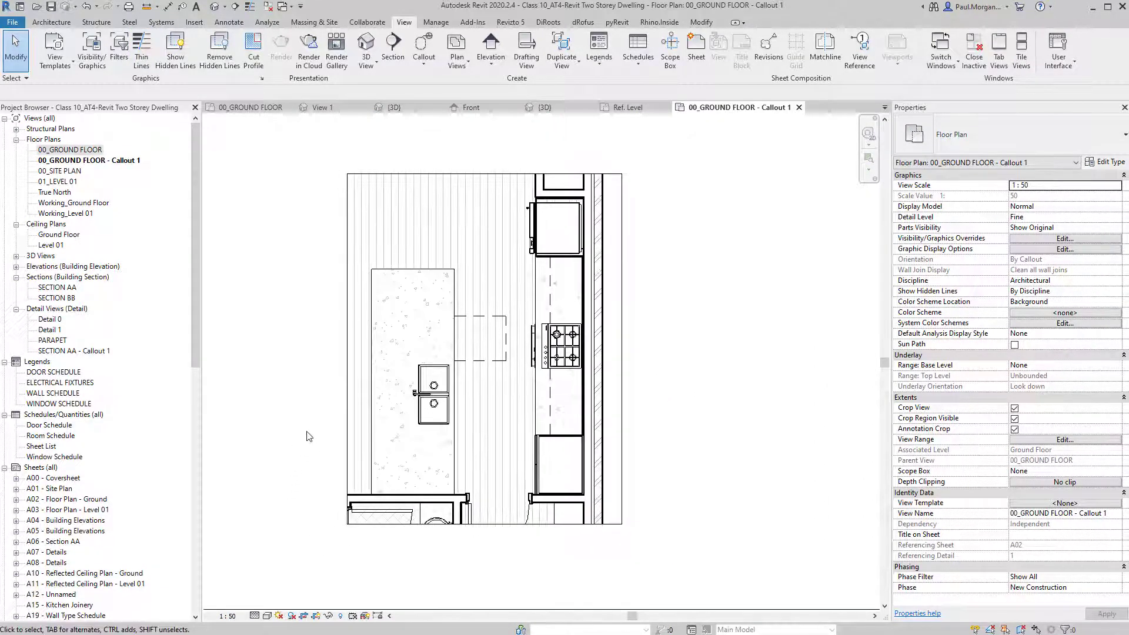
Pull the crop region's right edge inward to tighten it around the kitchen bench, checking the reference PDF.
{"action": "left_click", "coordinate": [621, 365]}
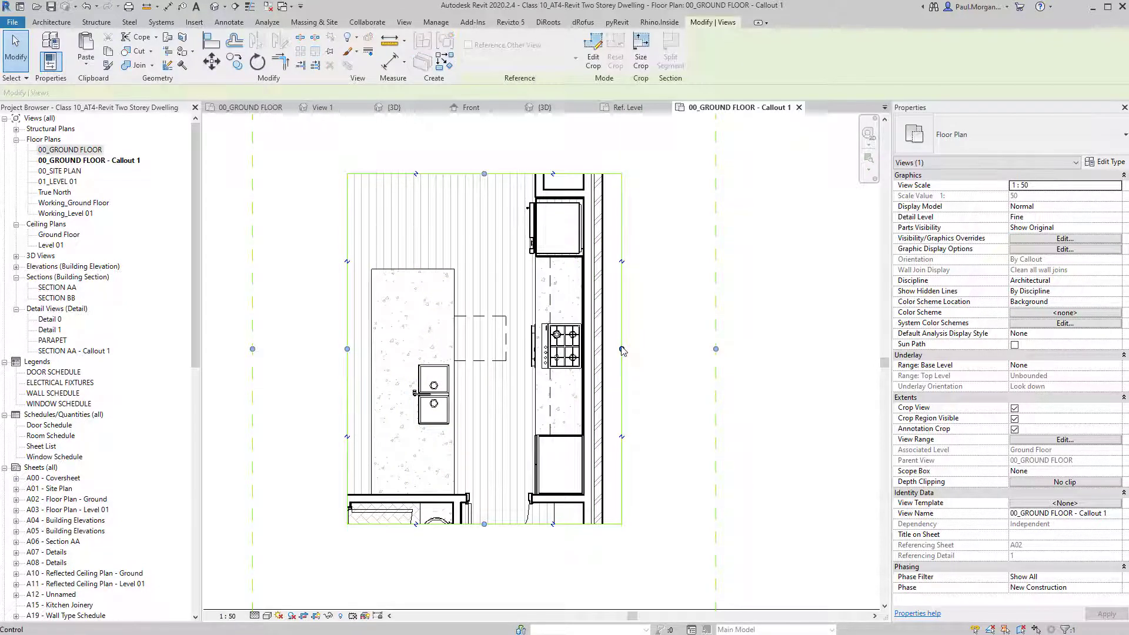
{"action": "left_click_drag", "start_coordinate": [606, 347], "coordinate": [587, 352]}
{"action": "left_click", "coordinate": [645, 404]}
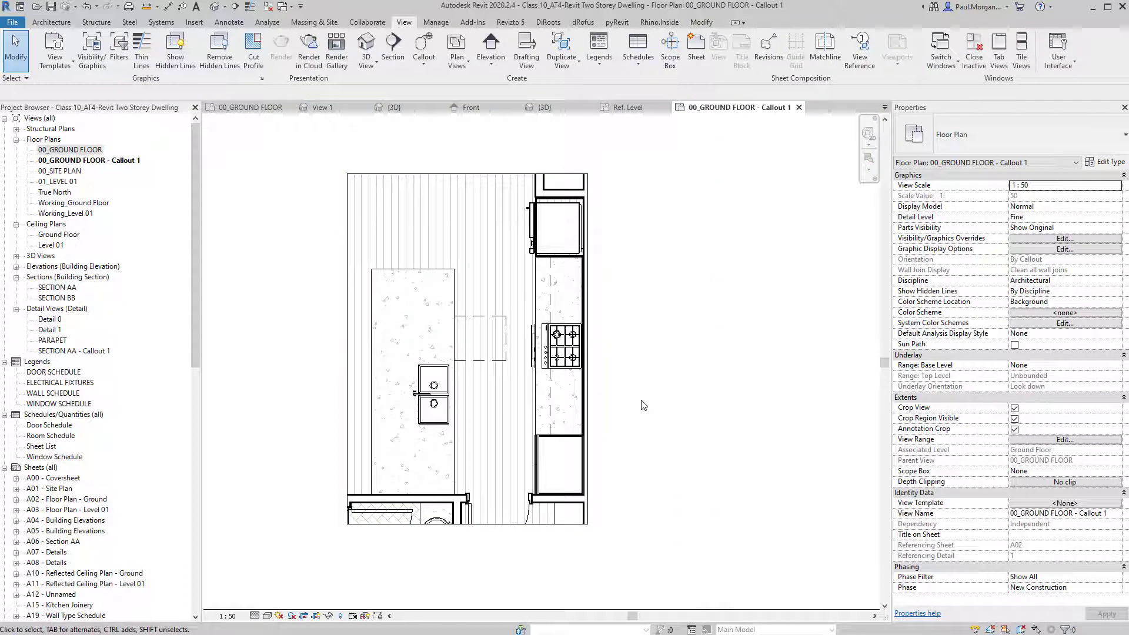
{"action": "key", "text": "alt+Tab"}
{"action": "scroll", "coordinate": [184, 268], "scroll_direction": "down", "scroll_amount": 3}
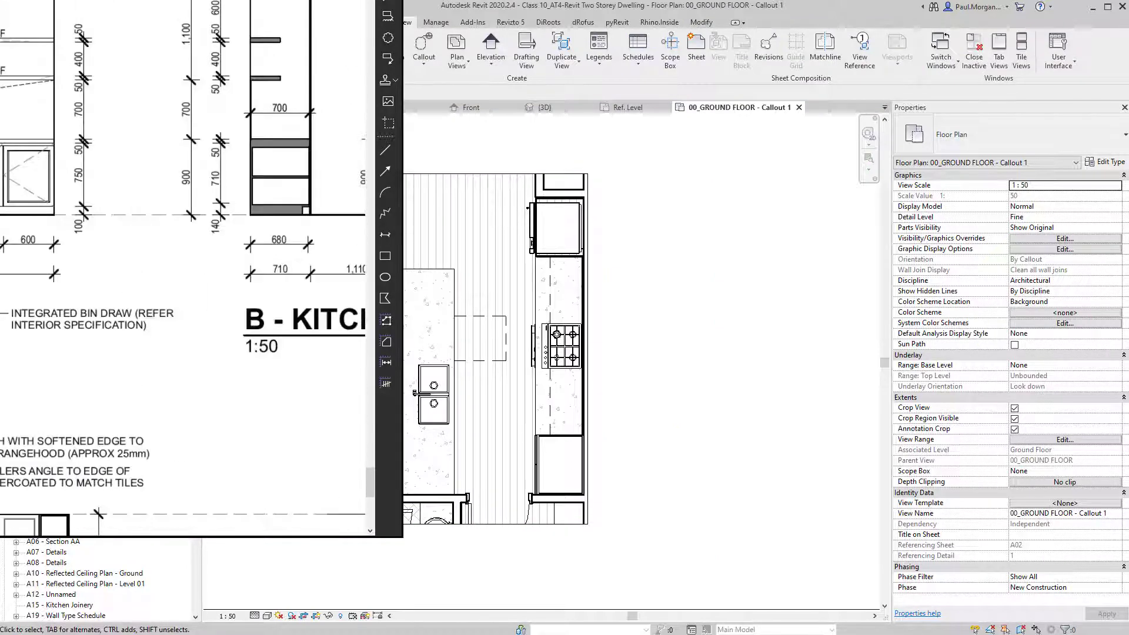
{"action": "left_click", "coordinate": [609, 295]}
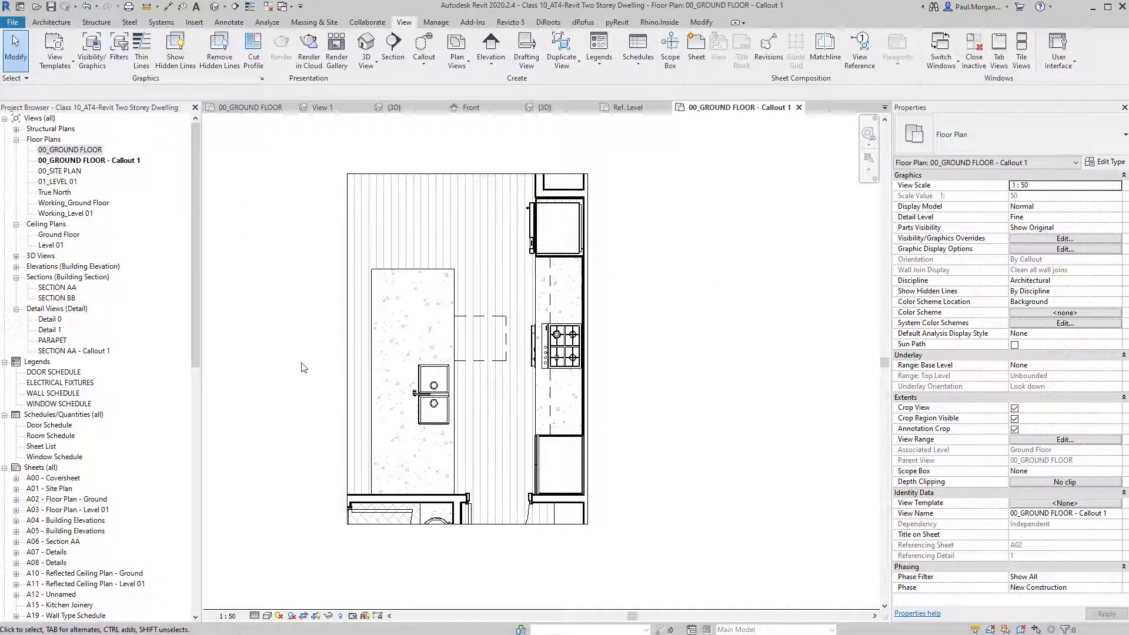
{"action": "middle_click_drag", "start_coordinate": [301, 335], "coordinate": [316, 340]}
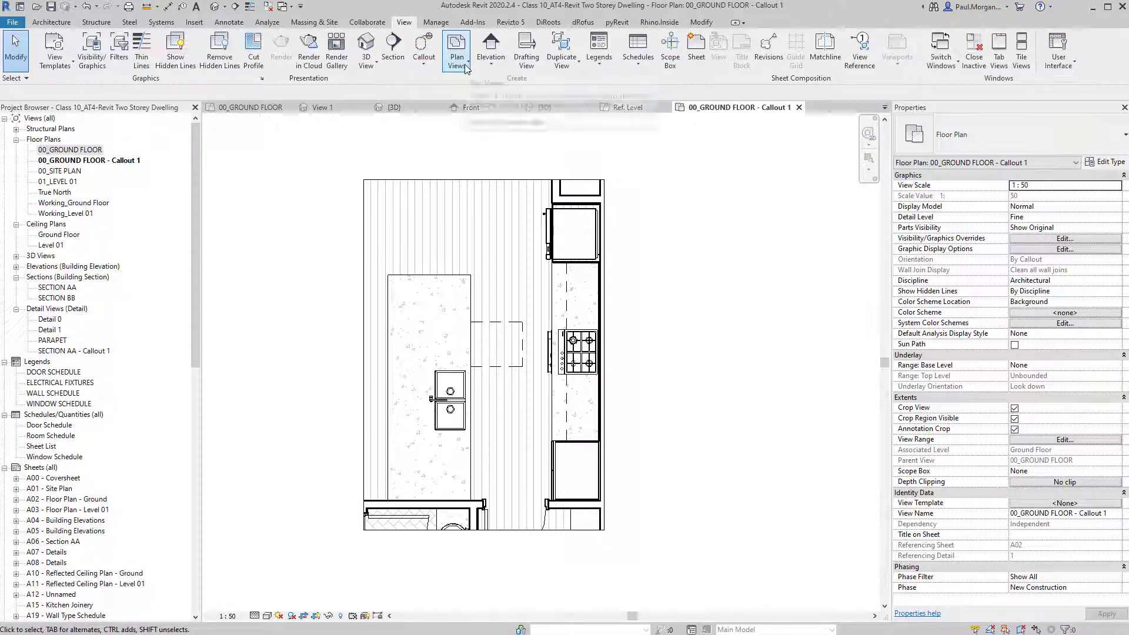
Place an elevation marker between the island bench and cooktop, then adjust the top of Elevation 1 - a's crop.
{"action": "left_click", "coordinate": [490, 67]}
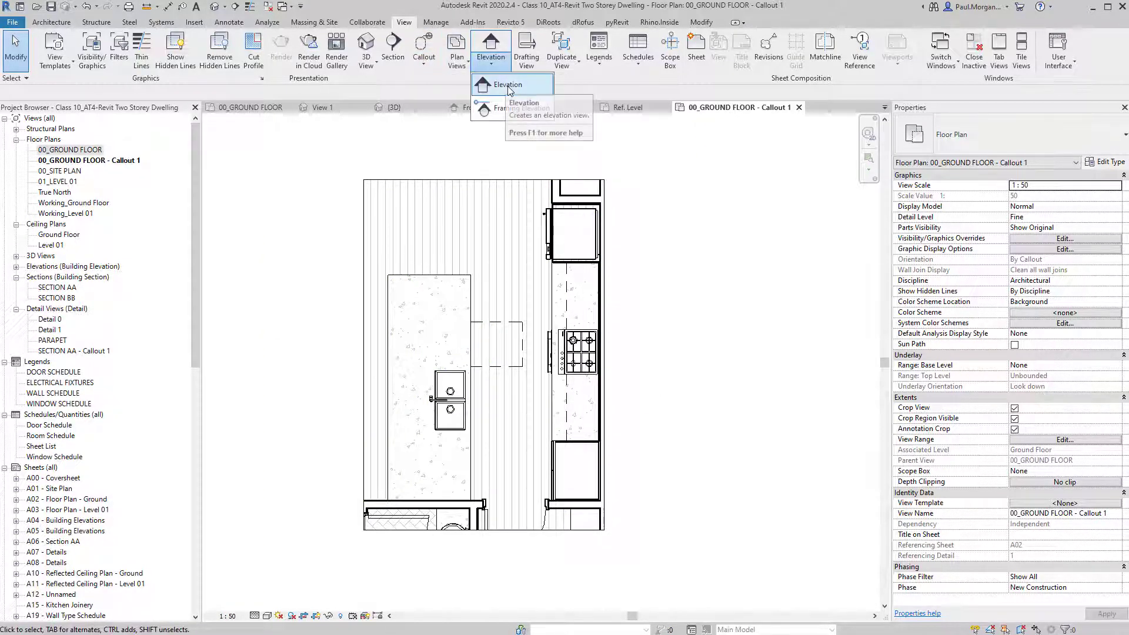
{"action": "left_click", "coordinate": [507, 86]}
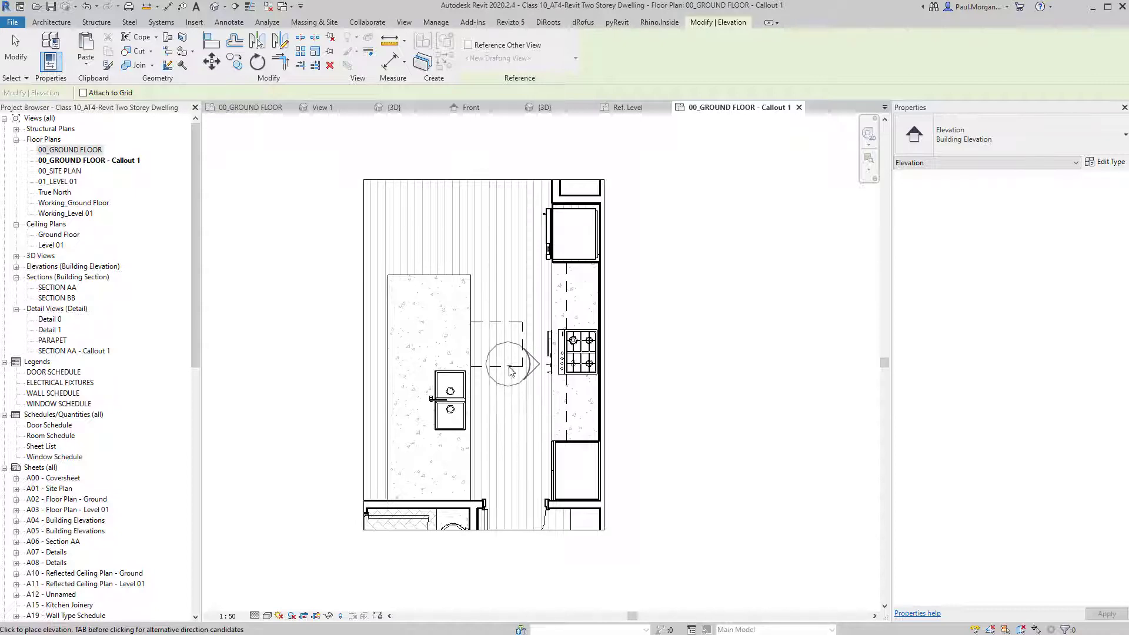
{"action": "left_click", "coordinate": [512, 396]}
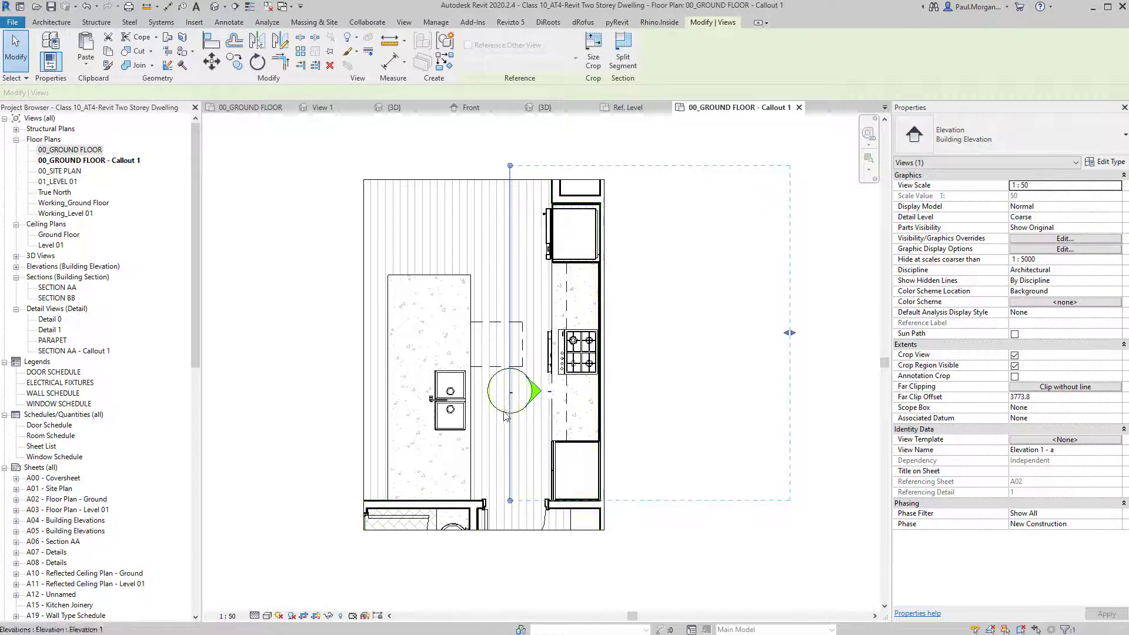
{"action": "key", "text": "Escape"}
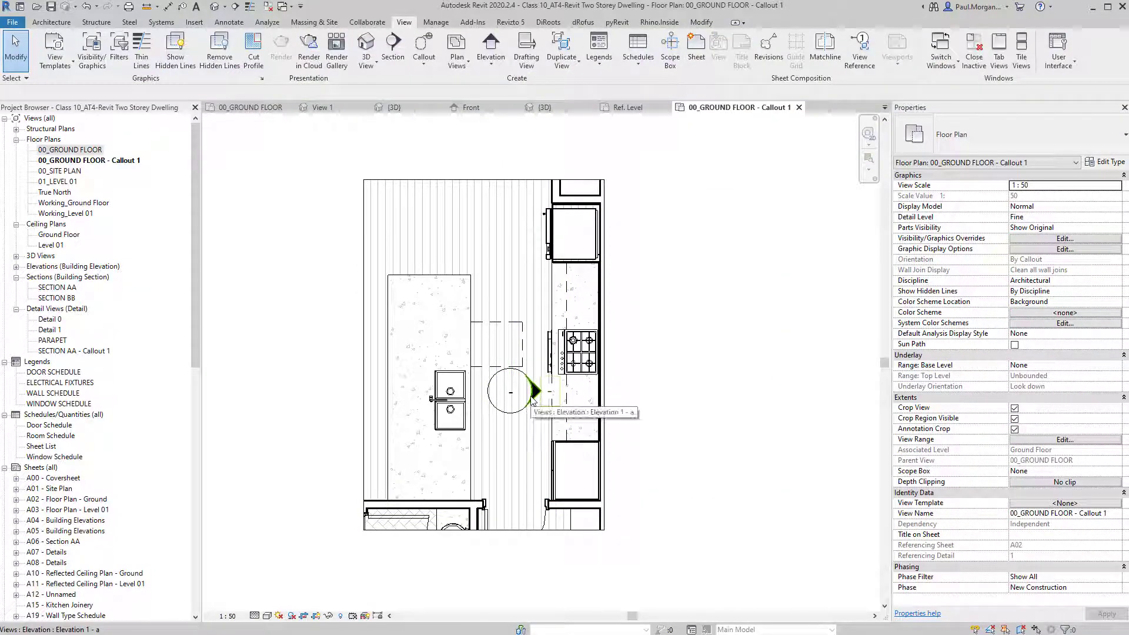
{"action": "left_click", "coordinate": [533, 395]}
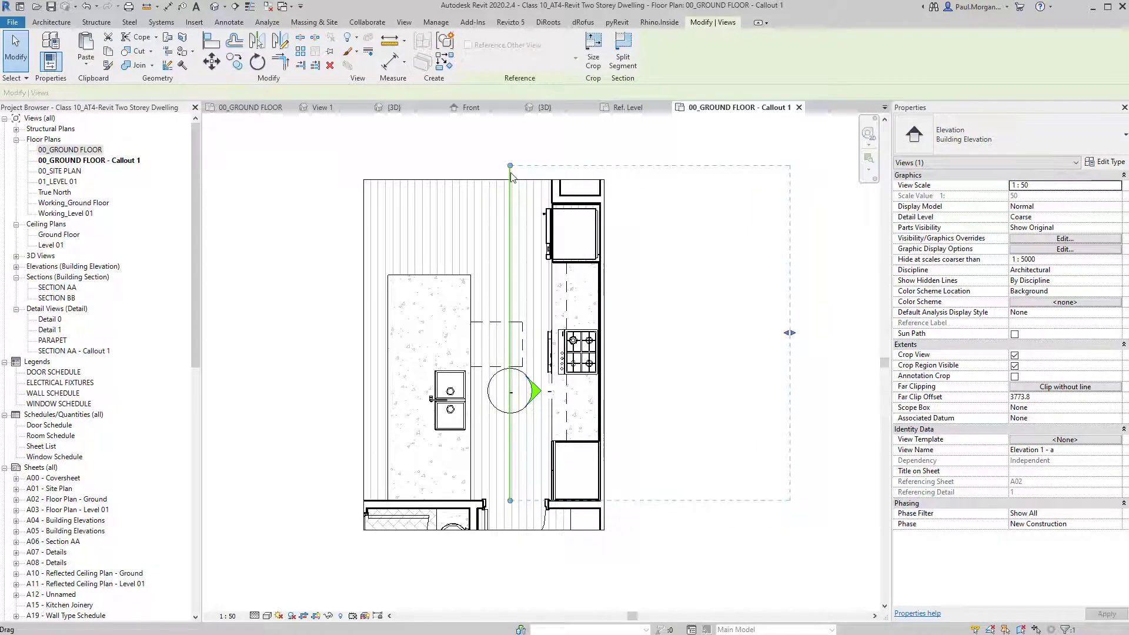
{"action": "mouse_move", "coordinate": [510, 168]}
{"action": "left_mouse_down"}
{"action": "mouse_move", "coordinate": [518, 193]}
{"action": "mouse_move", "coordinate": [516, 164]}
{"action": "left_mouse_up"}
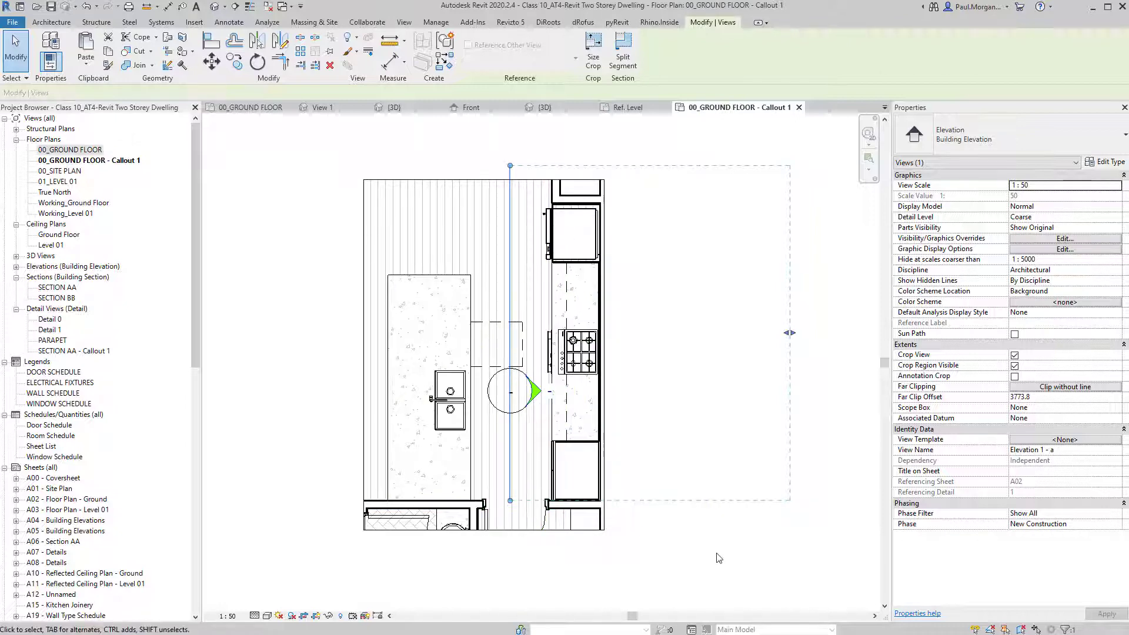
{"action": "left_click", "coordinate": [673, 542]}
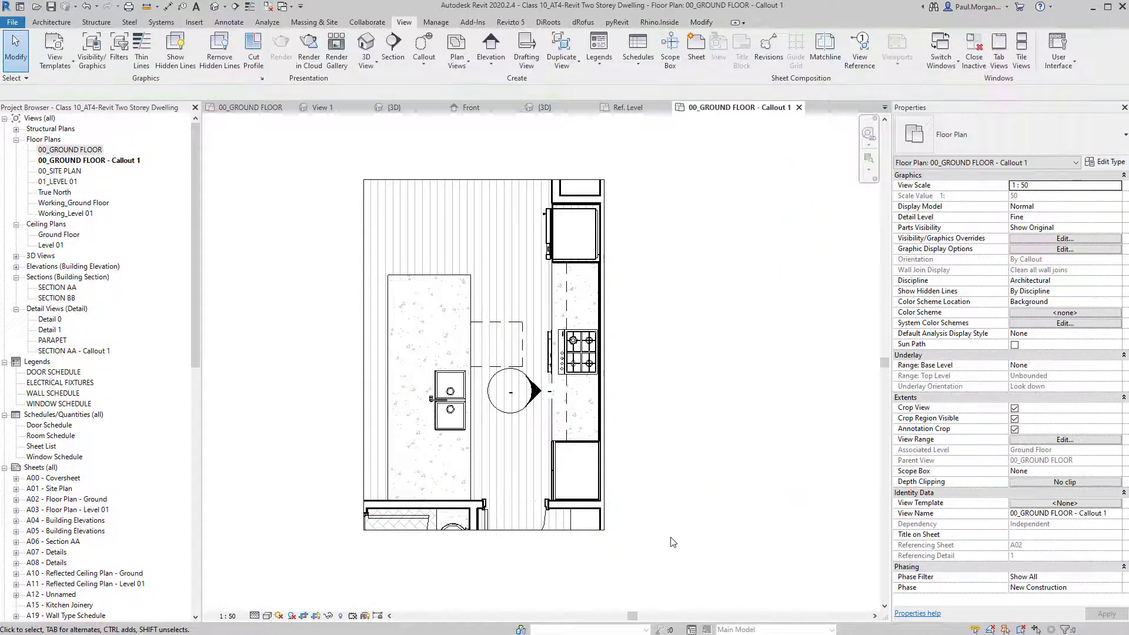
{"action": "left_click", "coordinate": [535, 389]}
{"action": "left_click", "coordinate": [524, 406]}
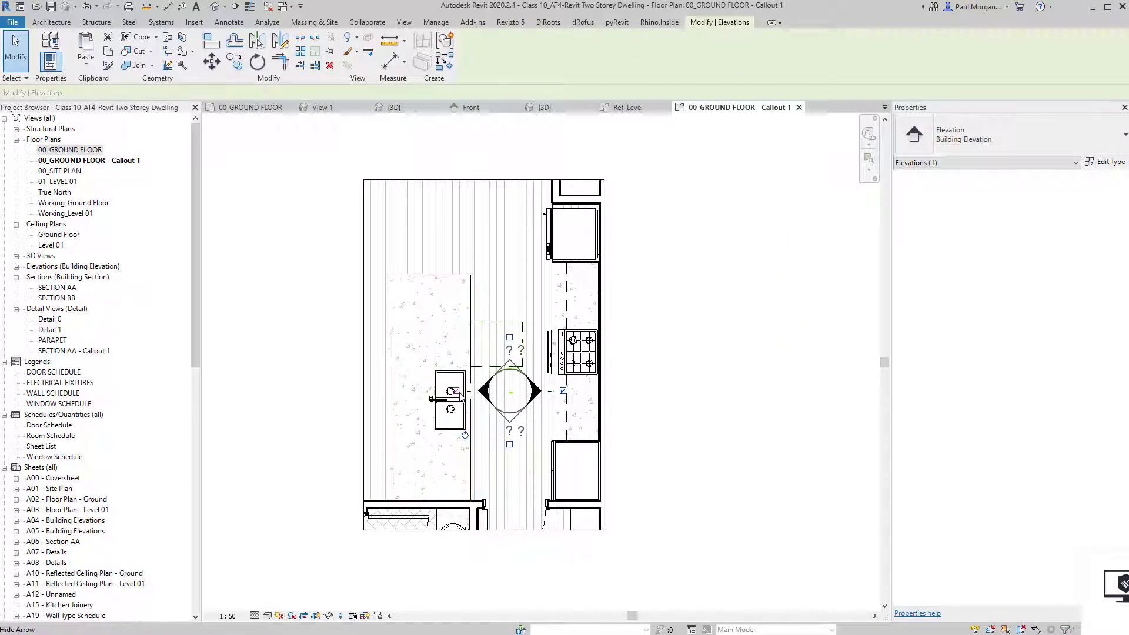
{"action": "left_click", "coordinate": [490, 396]}
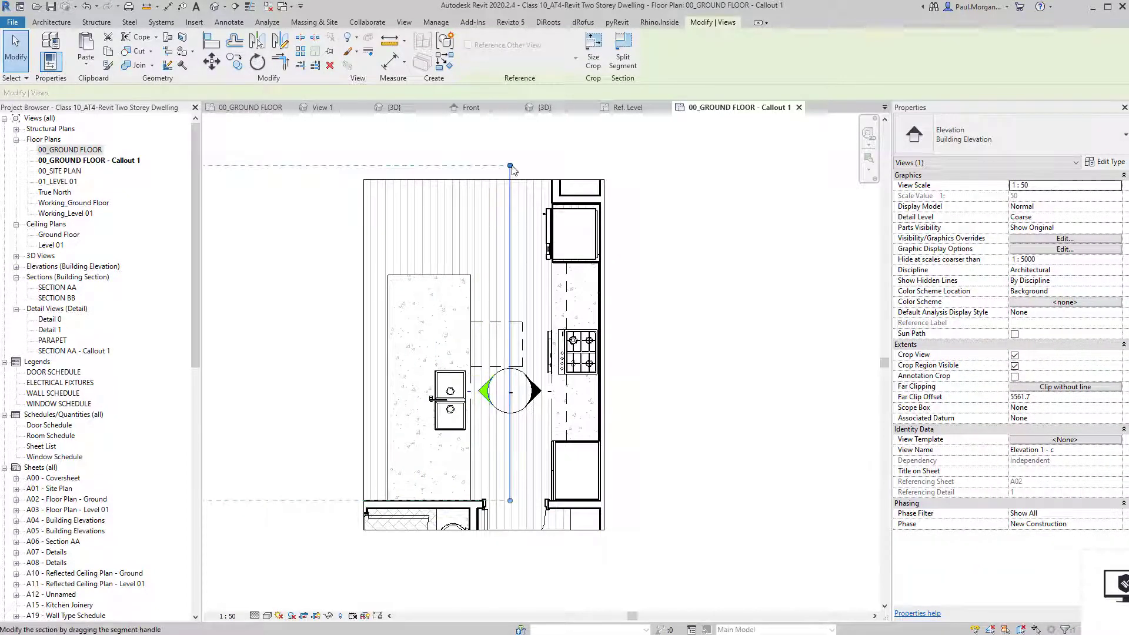
{"action": "key", "text": "Escape"}
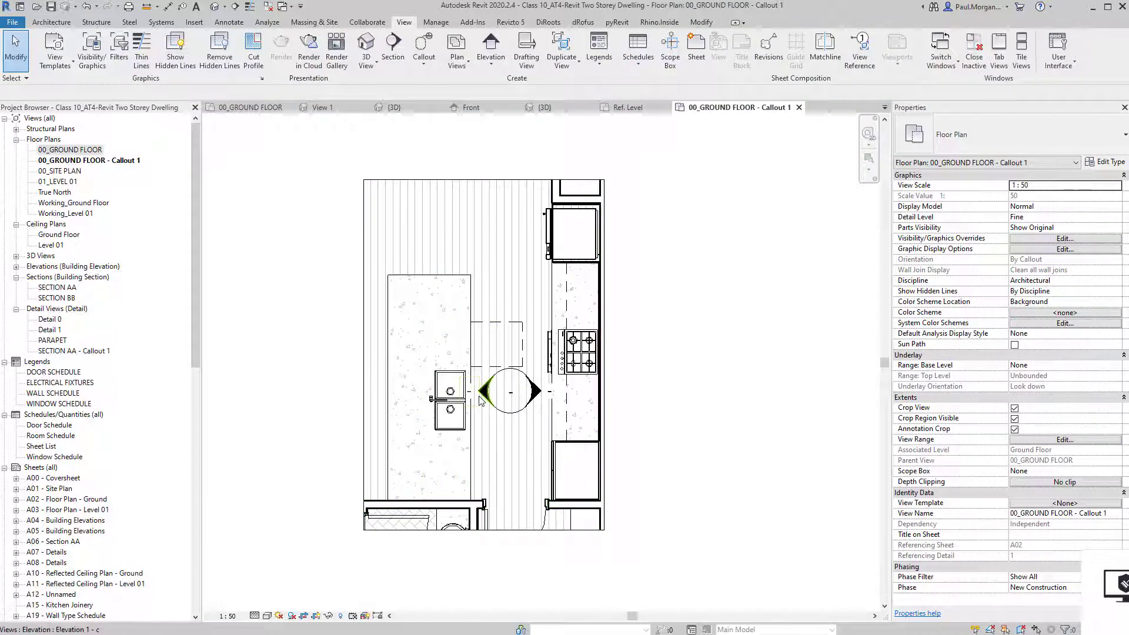
{"action": "left_click", "coordinate": [480, 398]}
{"action": "scroll", "coordinate": [480, 397], "scroll_direction": "down", "scroll_amount": 2}
{"action": "middle_click_drag", "start_coordinate": [460, 398], "coordinate": [526, 393]}
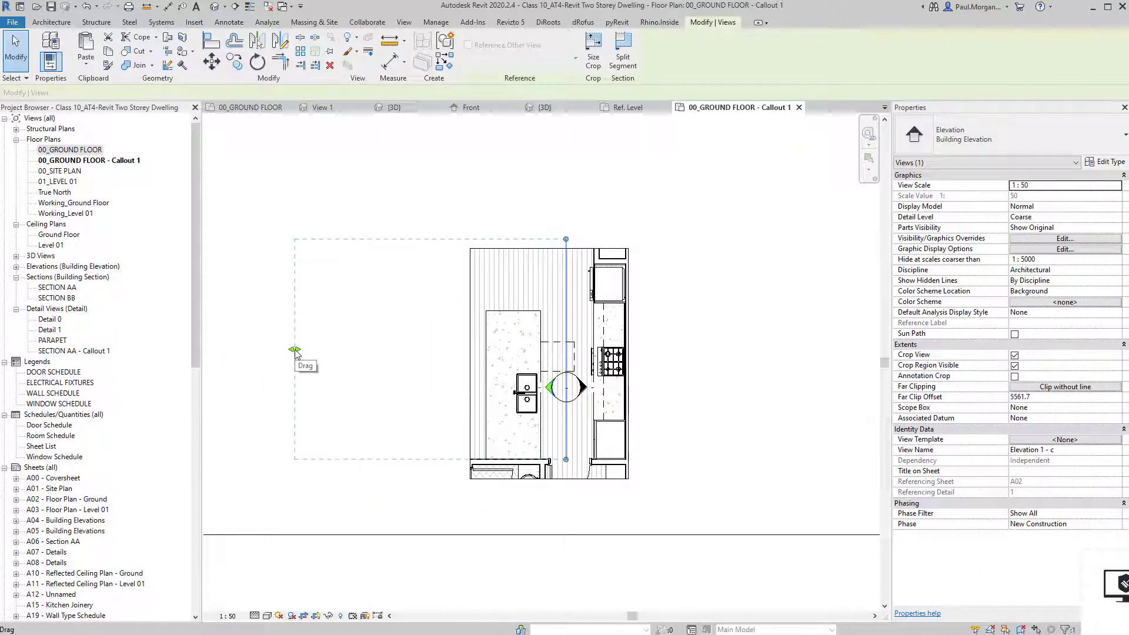
{"action": "left_click_drag", "start_coordinate": [294, 351], "coordinate": [484, 357]}
{"action": "left_click", "coordinate": [690, 379]}
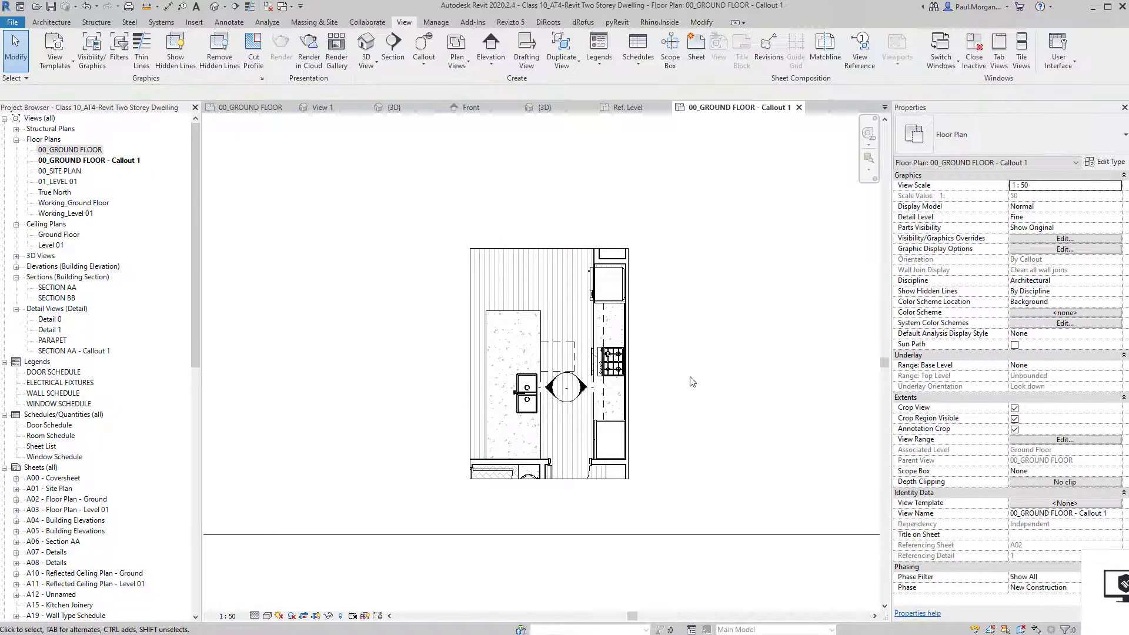
{"action": "left_click", "coordinate": [548, 390]}
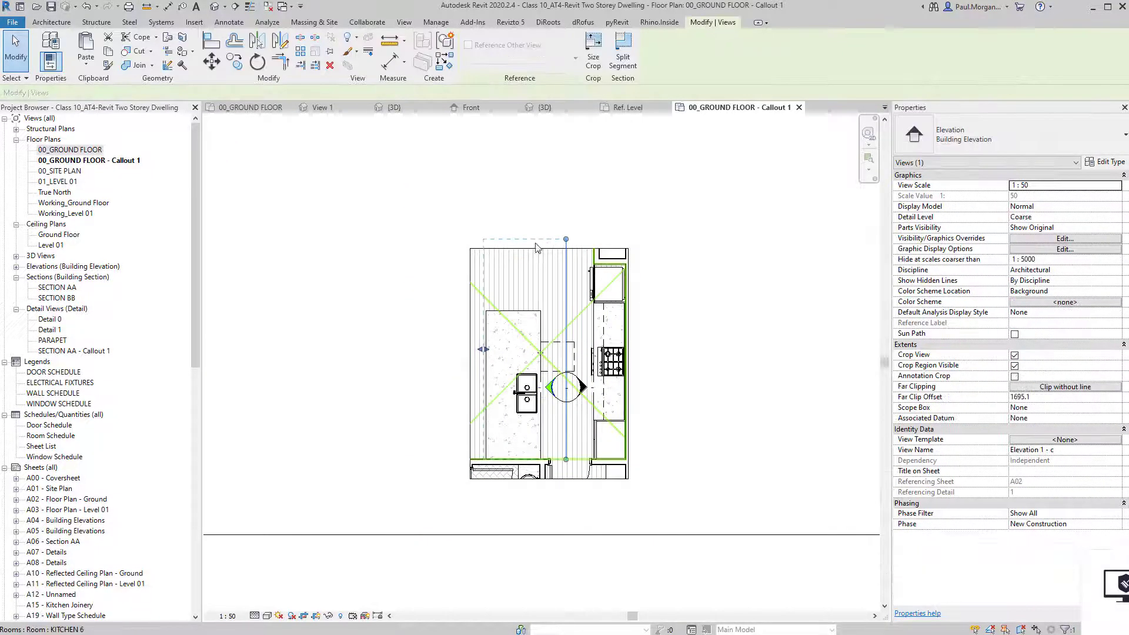
{"action": "left_click_drag", "start_coordinate": [565, 239], "coordinate": [566, 300]}
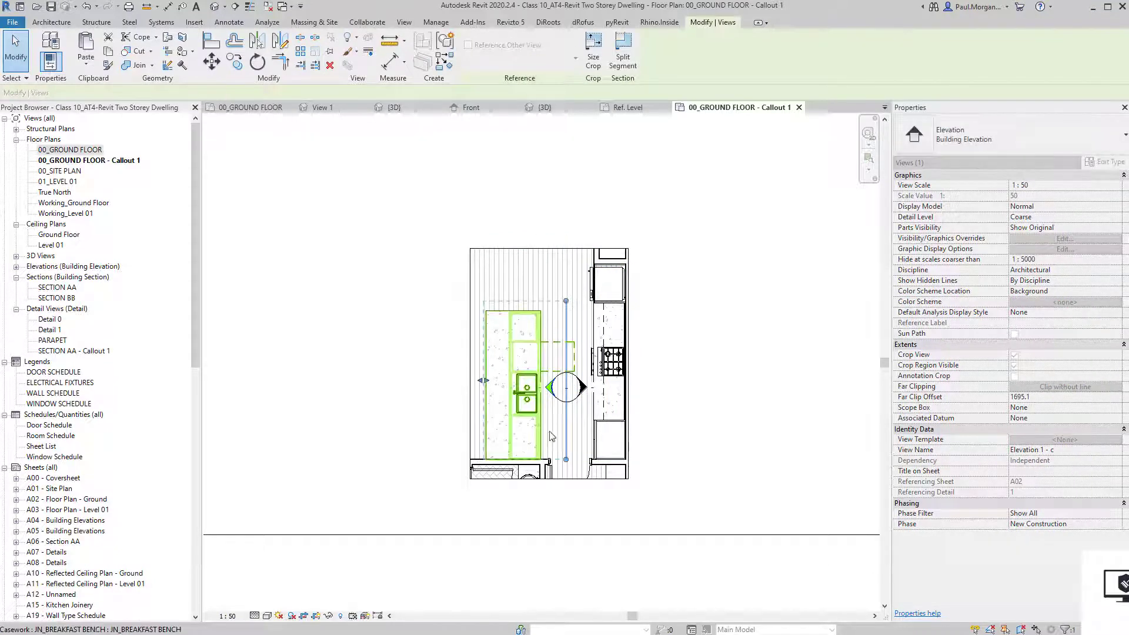
{"action": "left_click", "coordinate": [676, 434]}
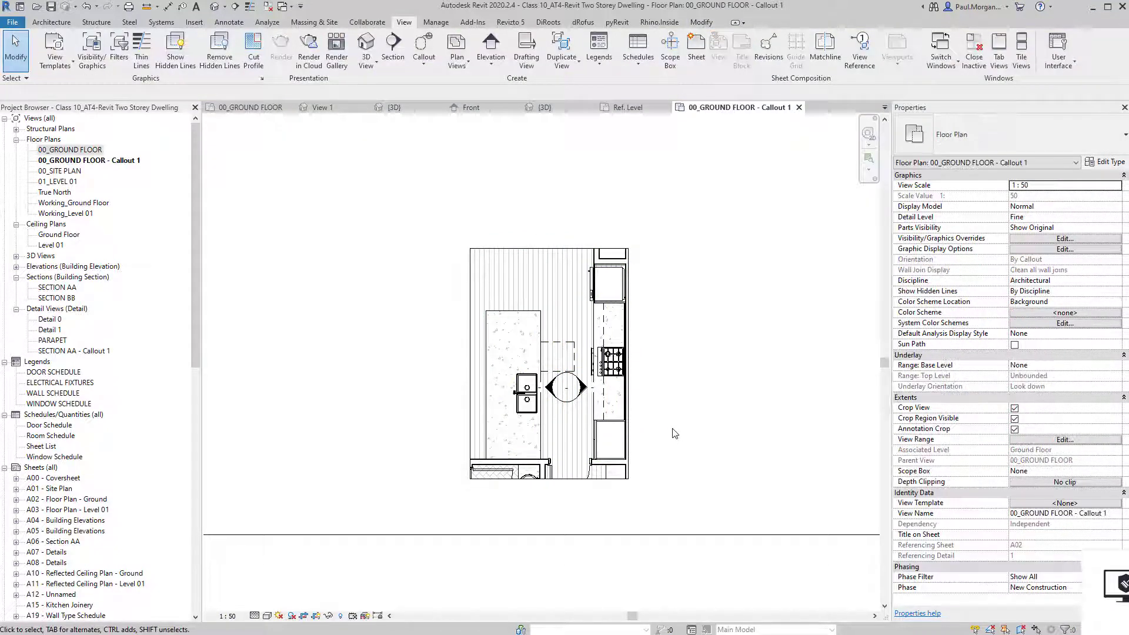
{"action": "scroll", "coordinate": [632, 459], "scroll_direction": "down", "scroll_amount": 5}
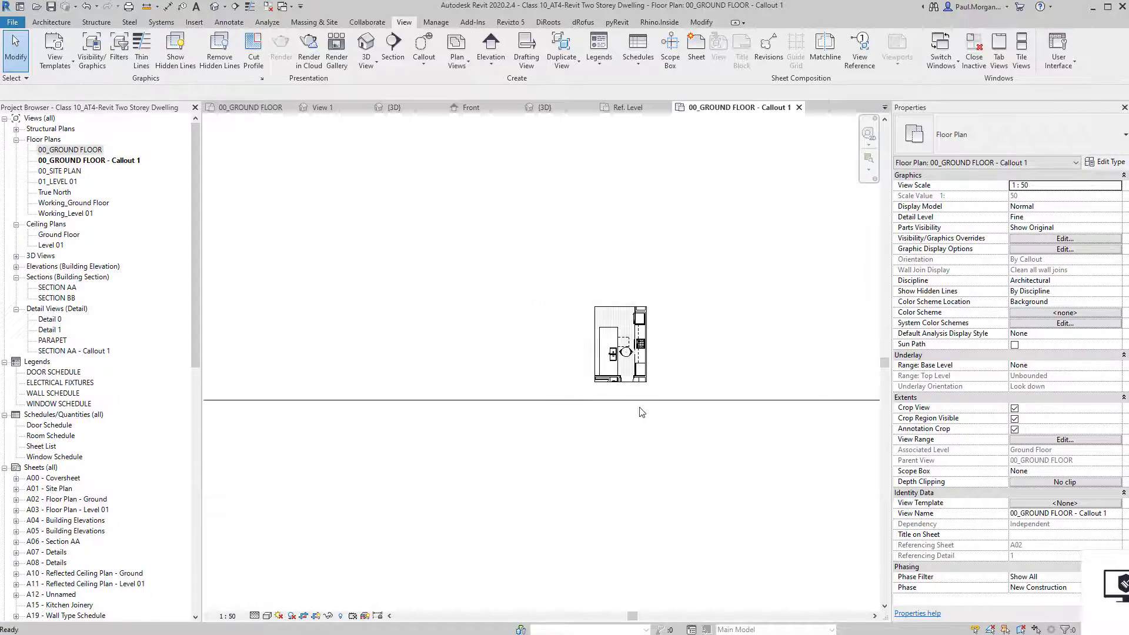
{"action": "scroll", "coordinate": [636, 432], "scroll_direction": "up", "scroll_amount": 3}
{"action": "left_click", "coordinate": [638, 429]}
{"action": "middle_click_drag", "start_coordinate": [640, 426], "coordinate": [625, 464]}
{"action": "left_click", "coordinate": [446, 451]}
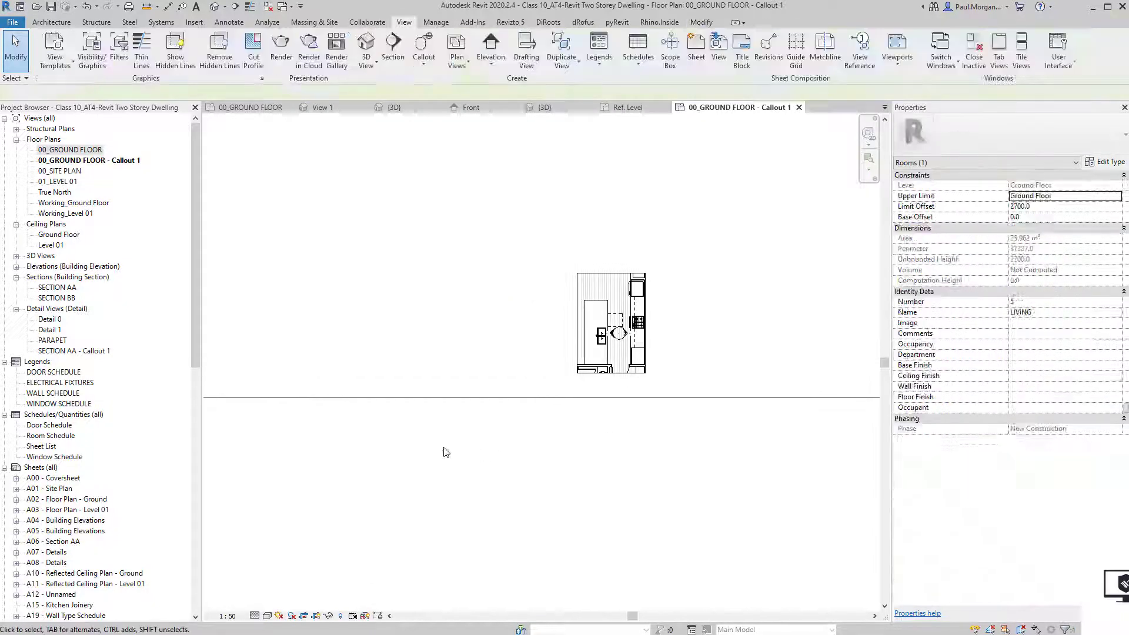
{"action": "scroll", "coordinate": [58, 532], "scroll_direction": "down", "scroll_amount": 2}
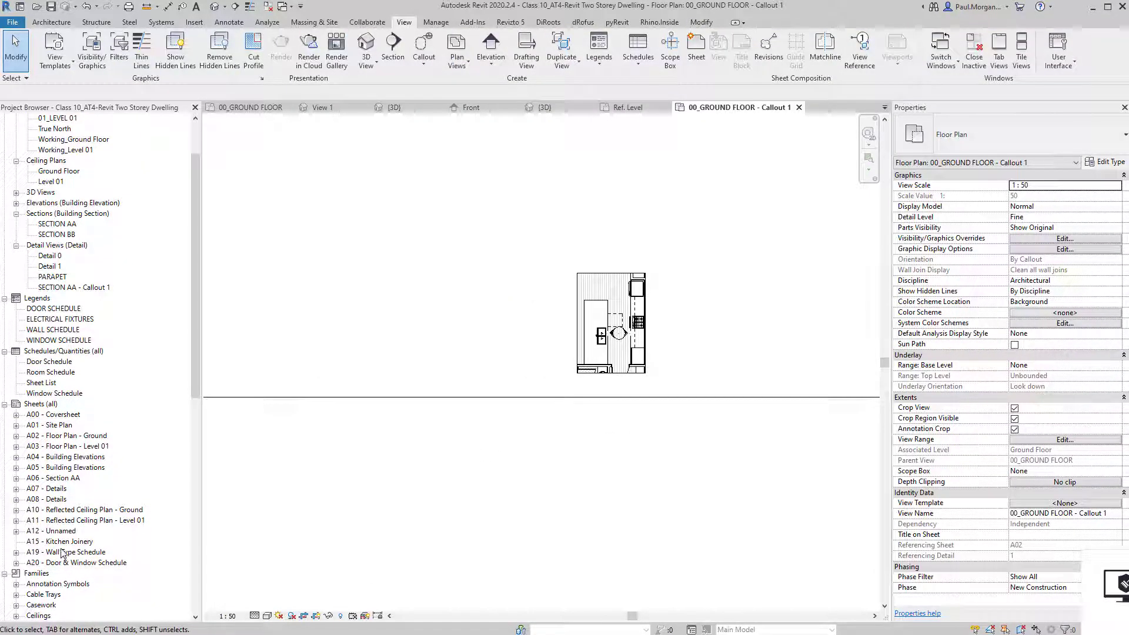
On sheet A15 - Kitchen Joinery, change the title block to A3 metric (AUS) Landscape.
{"action": "double_click", "coordinate": [63, 542]}
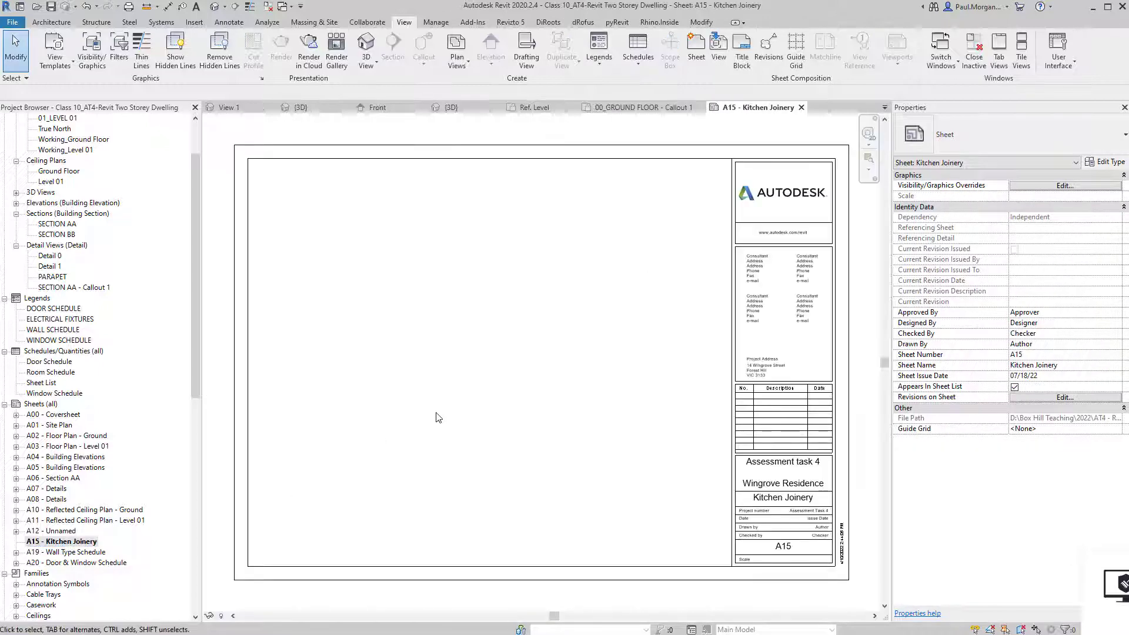
{"action": "left_click", "coordinate": [834, 399]}
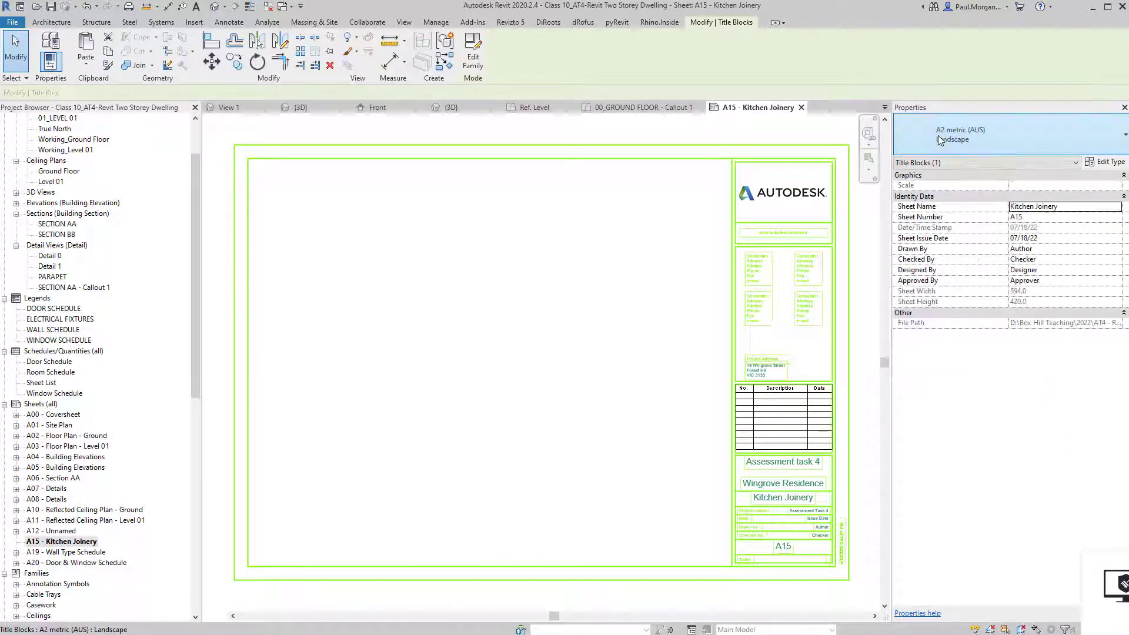
{"action": "left_click", "coordinate": [940, 139]}
{"action": "left_click", "coordinate": [940, 246]}
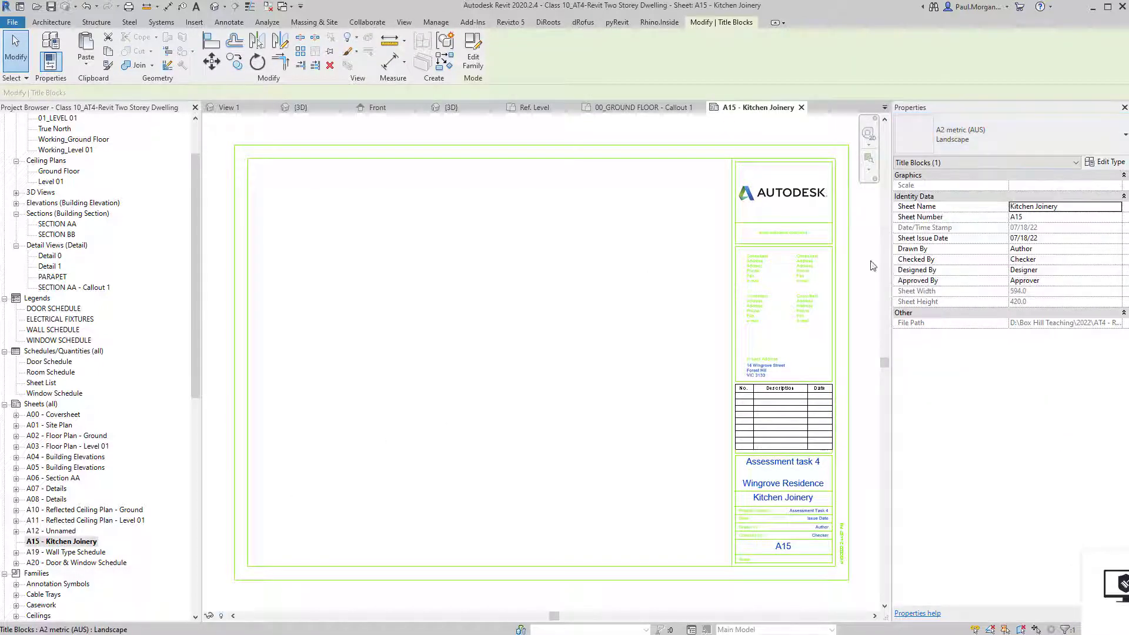
{"action": "left_click", "coordinate": [445, 361]}
{"action": "middle_click_drag", "start_coordinate": [418, 423], "coordinate": [504, 383]}
Place the 00_GROUND FLOOR - Callout 1 plan onto the sheet as a viewport.
{"action": "left_click", "coordinate": [71, 289]}
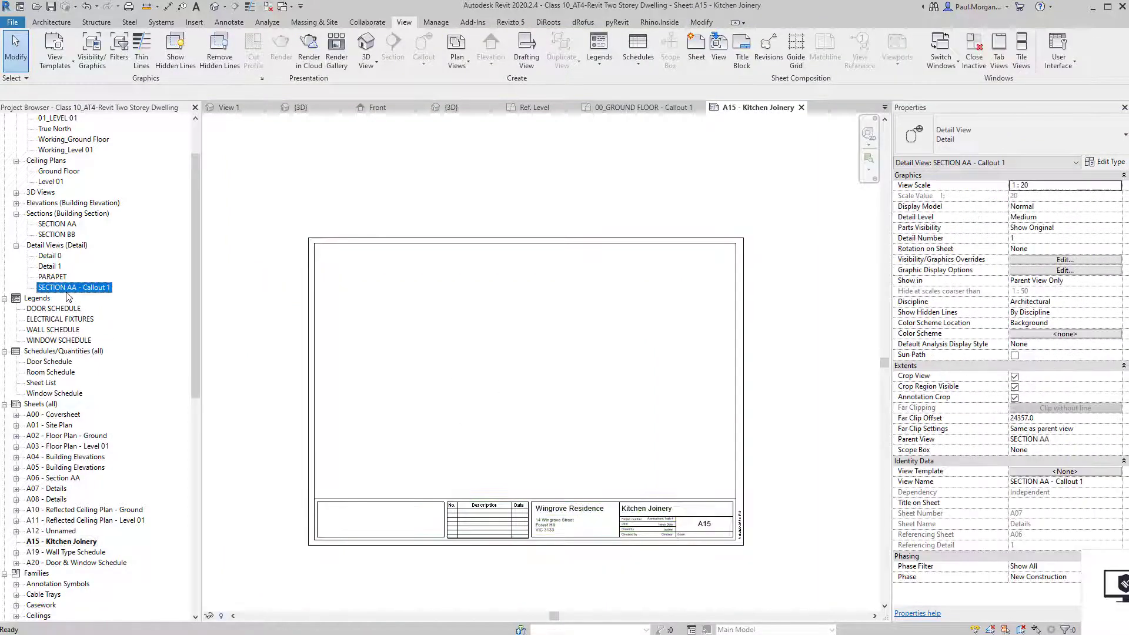
{"action": "scroll", "coordinate": [68, 294], "scroll_direction": "up", "scroll_amount": 2}
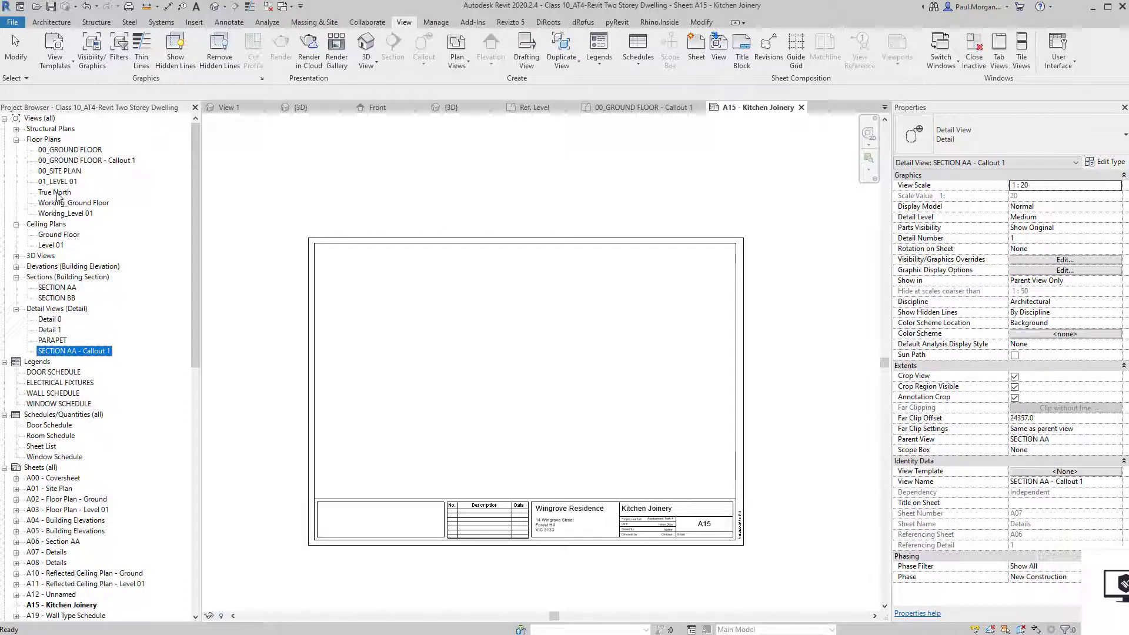
{"action": "left_click", "coordinate": [58, 161]}
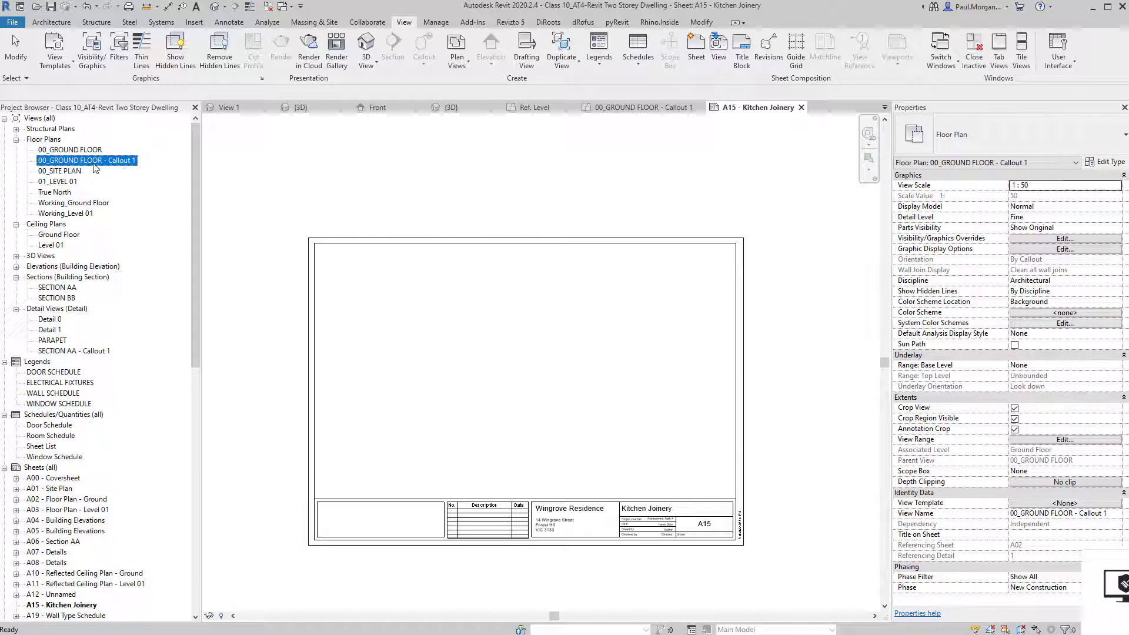
{"action": "left_click_drag", "start_coordinate": [57, 161], "coordinate": [444, 323]}
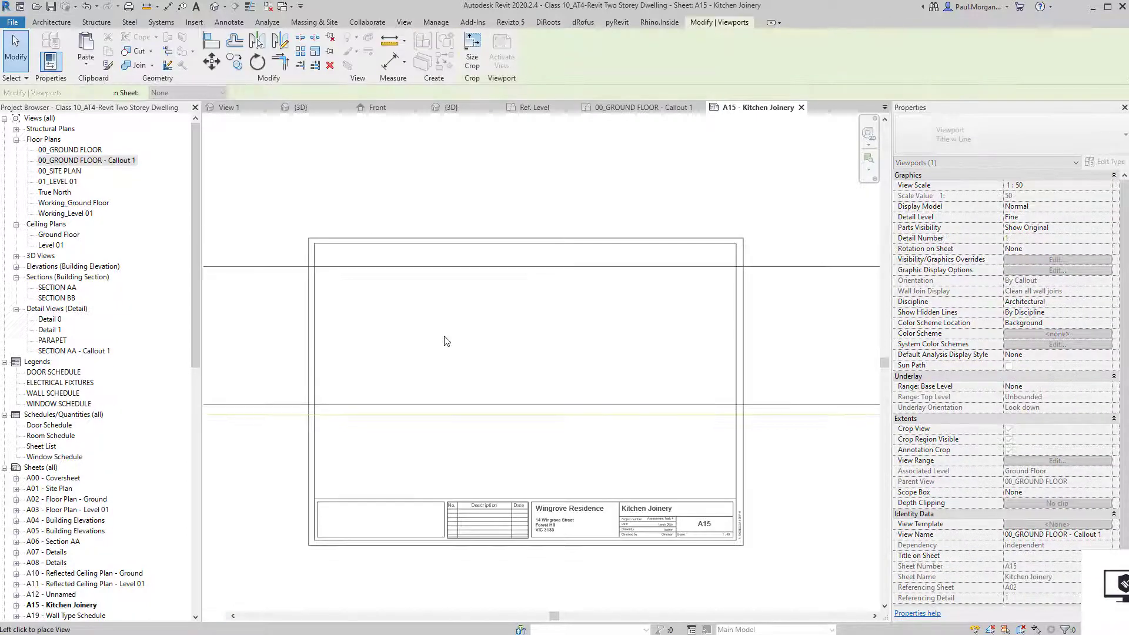
{"action": "left_click", "coordinate": [446, 339]}
{"action": "scroll", "coordinate": [445, 338], "scroll_direction": "down", "scroll_amount": 2}
Activate the kitchen viewport, inspect its section line, and preview the Architectural Plan view template.
{"action": "double_click", "coordinate": [491, 418]}
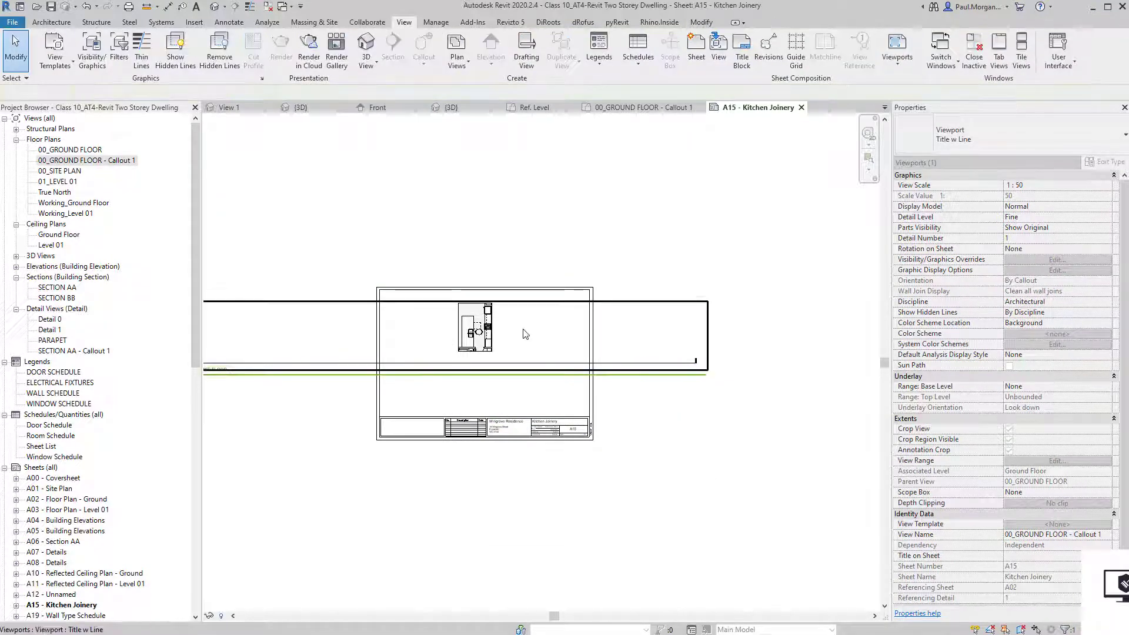
{"action": "left_click", "coordinate": [503, 365]}
{"action": "middle_click_drag", "start_coordinate": [489, 392], "coordinate": [460, 398]}
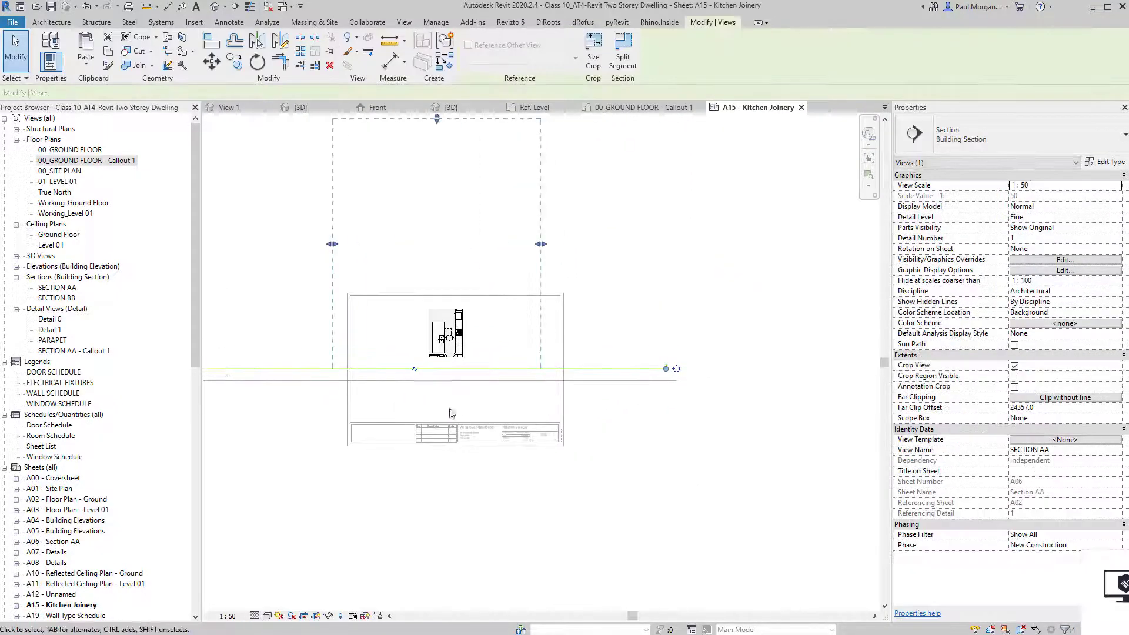
{"action": "left_click", "coordinate": [628, 437]}
{"action": "scroll", "coordinate": [585, 434], "scroll_direction": "down", "scroll_amount": 1}
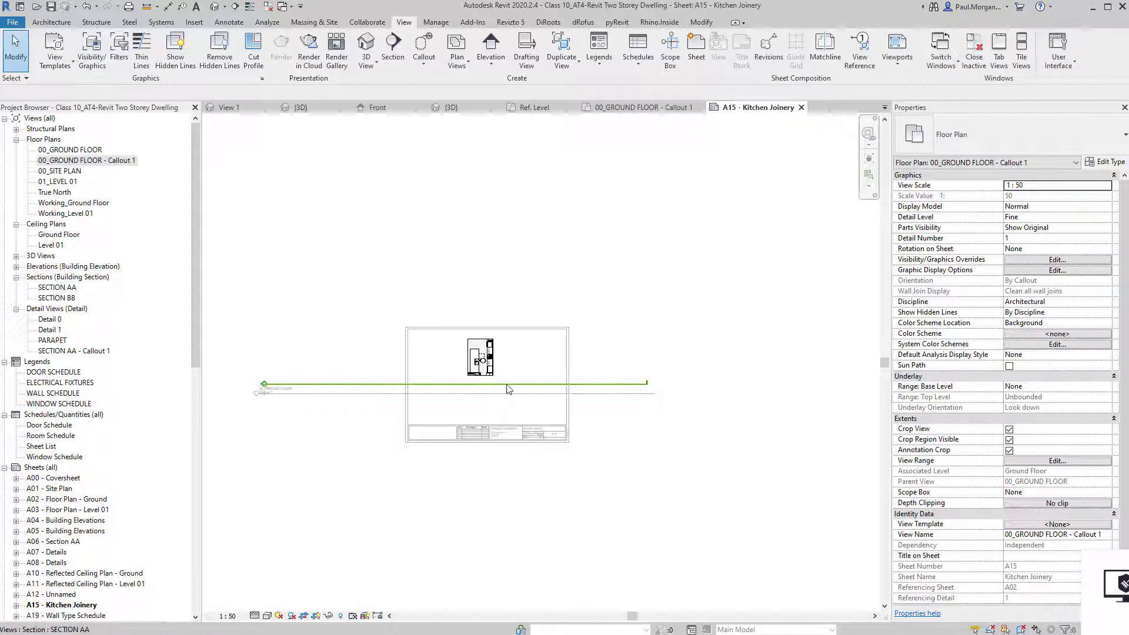
{"action": "left_click", "coordinate": [508, 389]}
{"action": "left_click", "coordinate": [440, 414]}
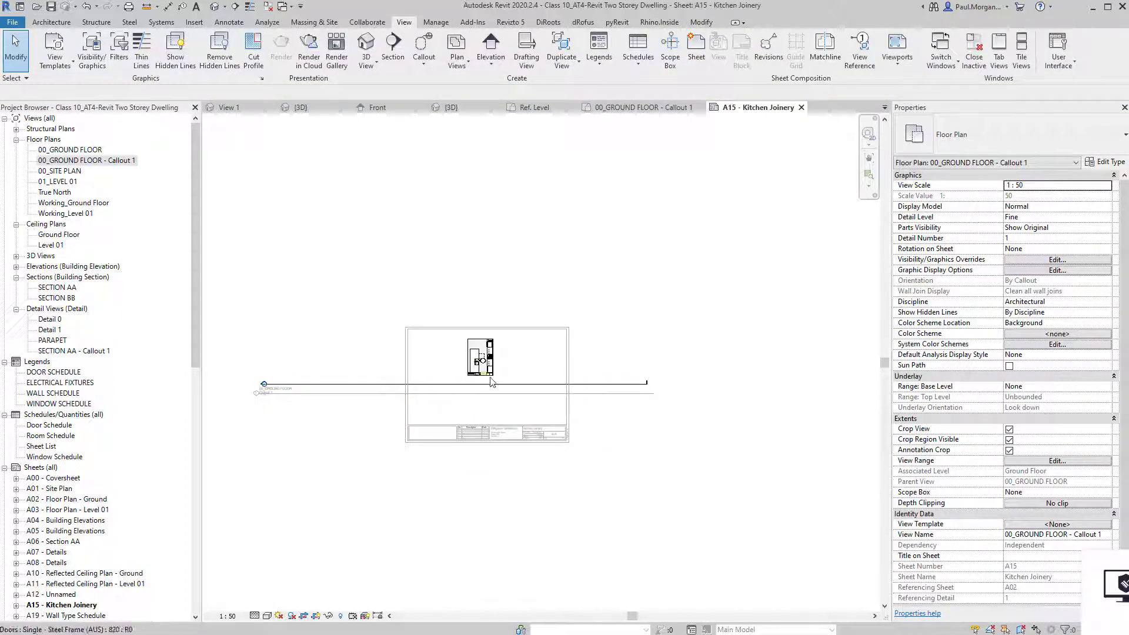
{"action": "scroll", "coordinate": [490, 378], "scroll_direction": "up", "scroll_amount": 7}
{"action": "scroll", "coordinate": [491, 378], "scroll_direction": "down", "scroll_amount": 5}
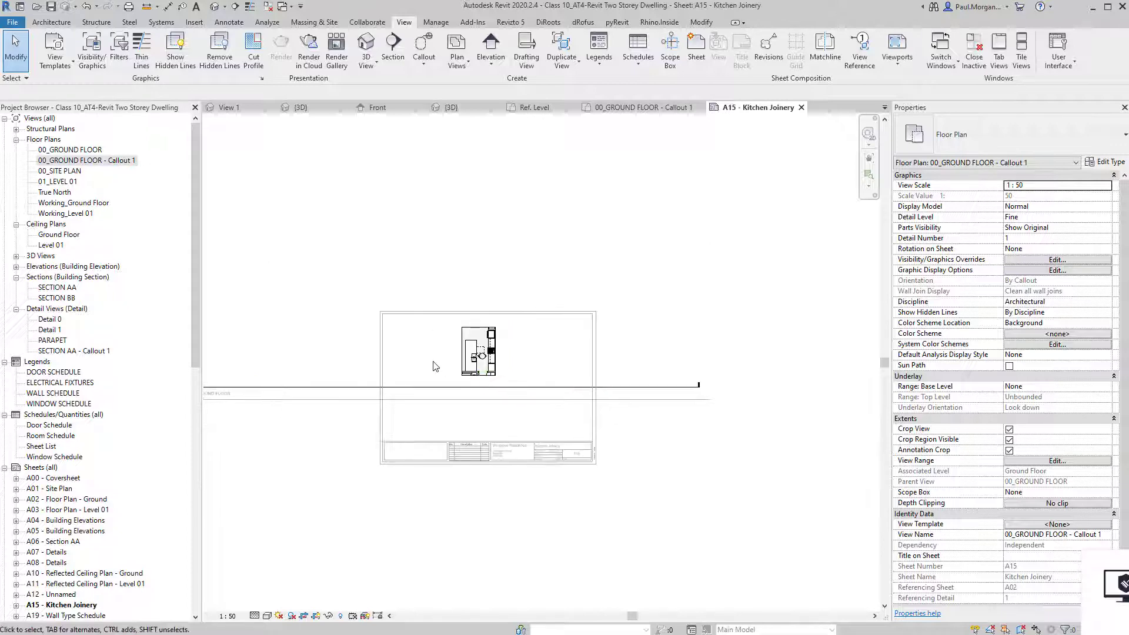
{"action": "scroll", "coordinate": [435, 367], "scroll_direction": "up", "scroll_amount": 3}
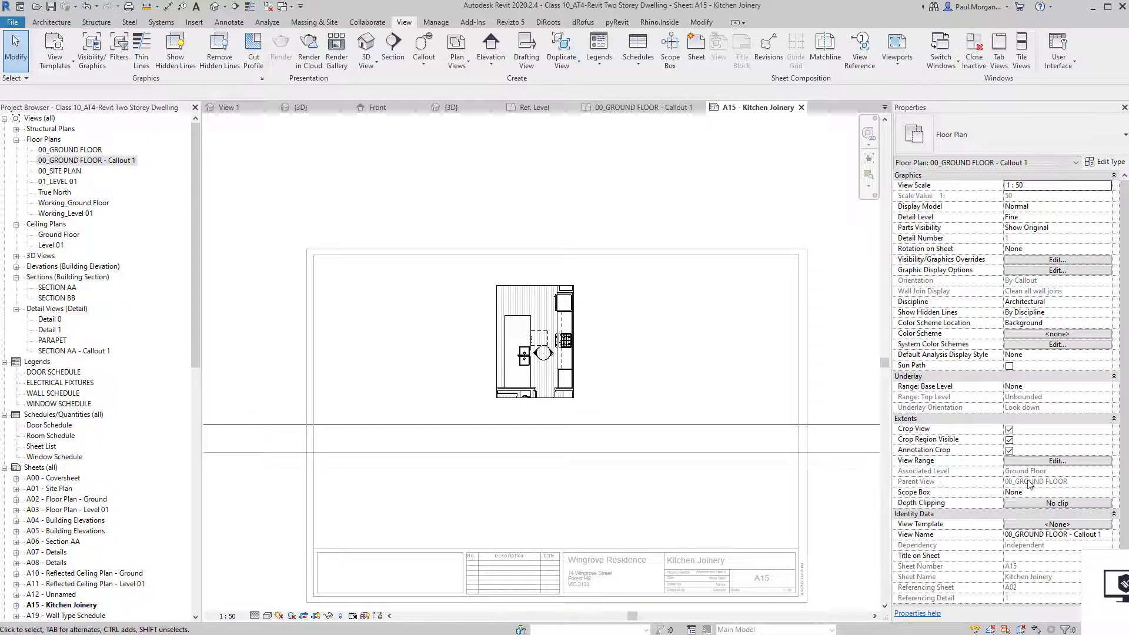
{"action": "left_click", "coordinate": [1043, 524]}
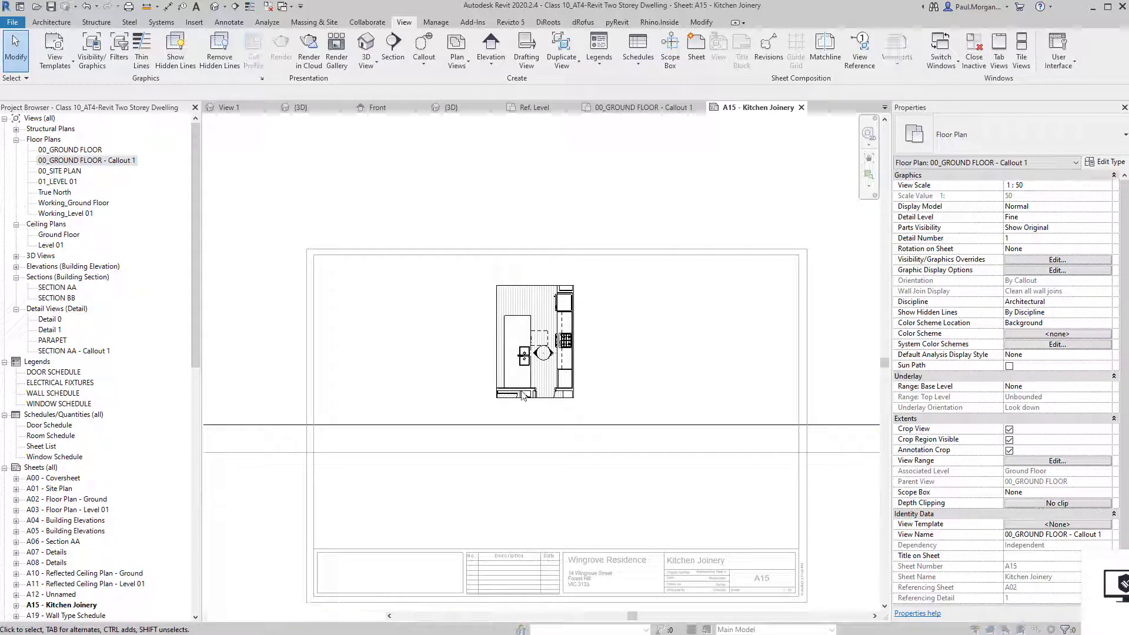
{"action": "left_click", "coordinate": [174, 183]}
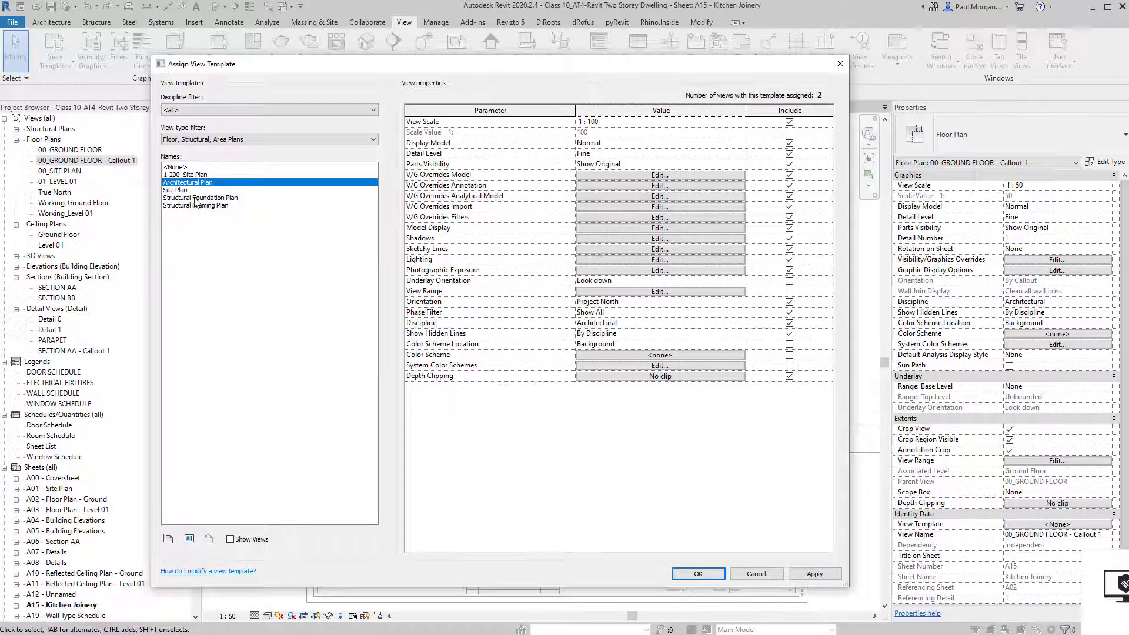
Cancel the view template and move the kitchen viewport down-left on the sheet.
{"action": "left_click", "coordinate": [765, 575]}
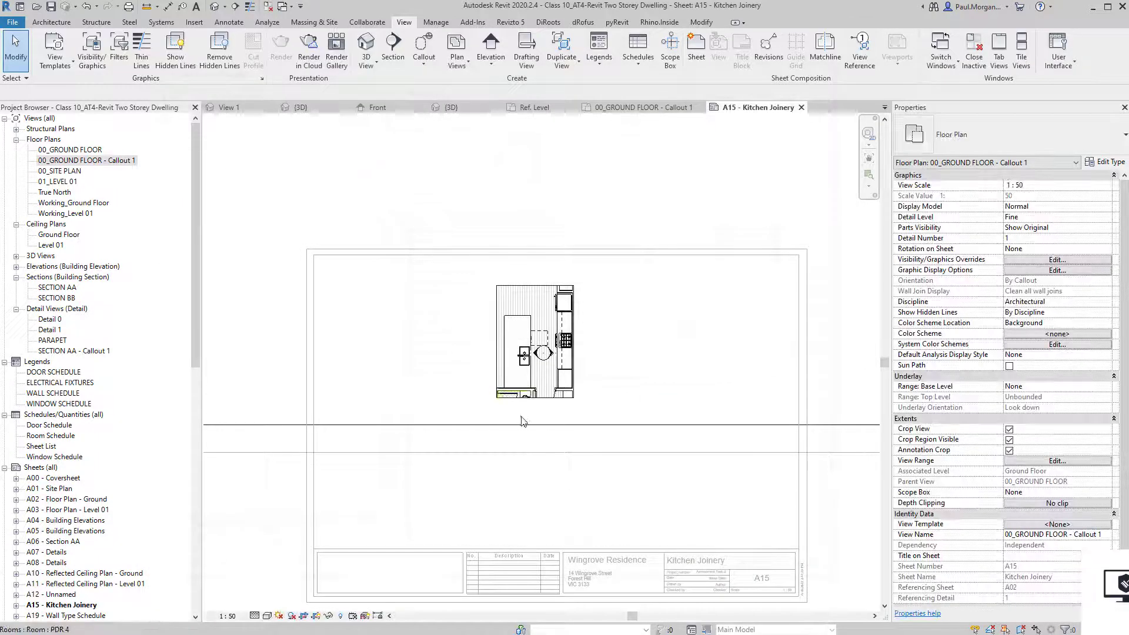
{"action": "middle_click_drag", "start_coordinate": [538, 431], "coordinate": [563, 411]}
{"action": "double_click", "coordinate": [489, 542]}
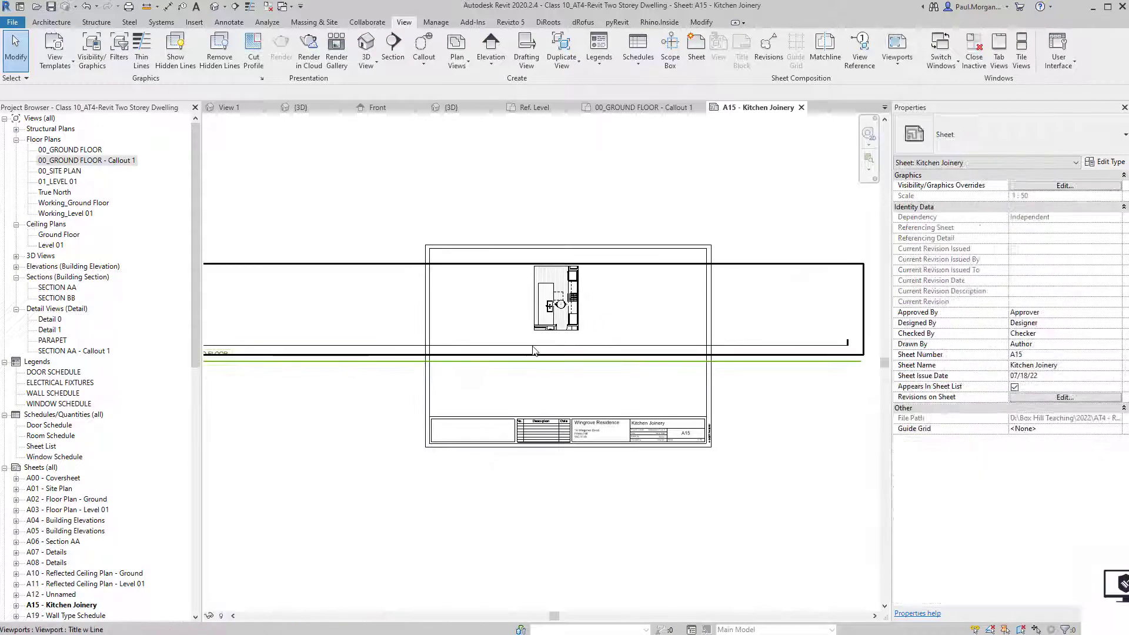
{"action": "left_click", "coordinate": [550, 309]}
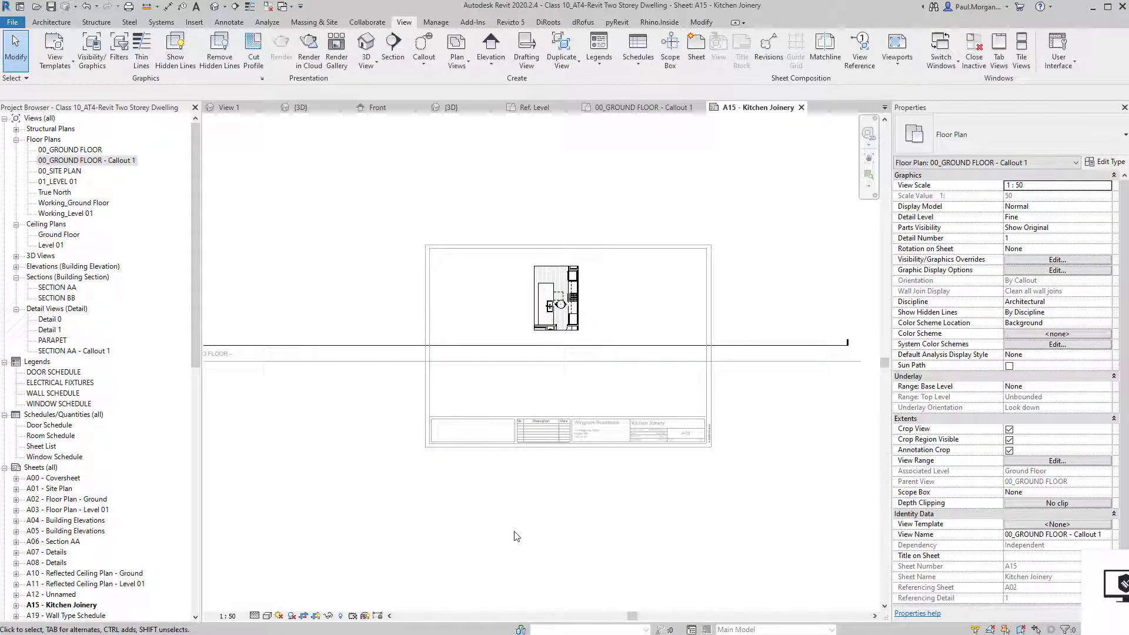
{"action": "left_click", "coordinate": [568, 324]}
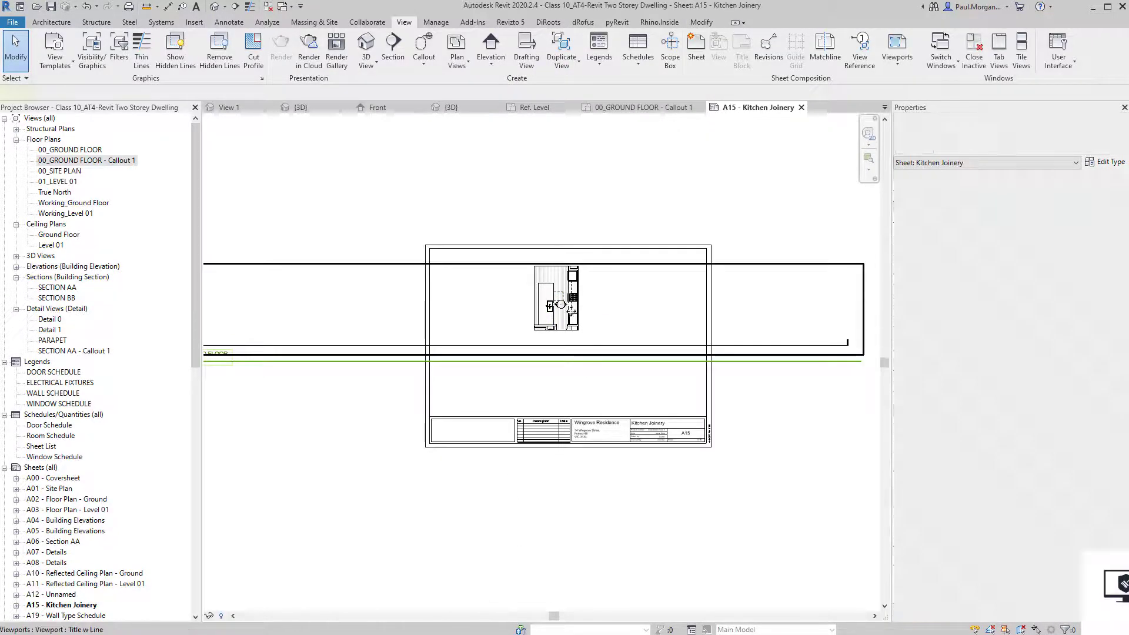
{"action": "left_click_drag", "start_coordinate": [576, 315], "coordinate": [514, 367]}
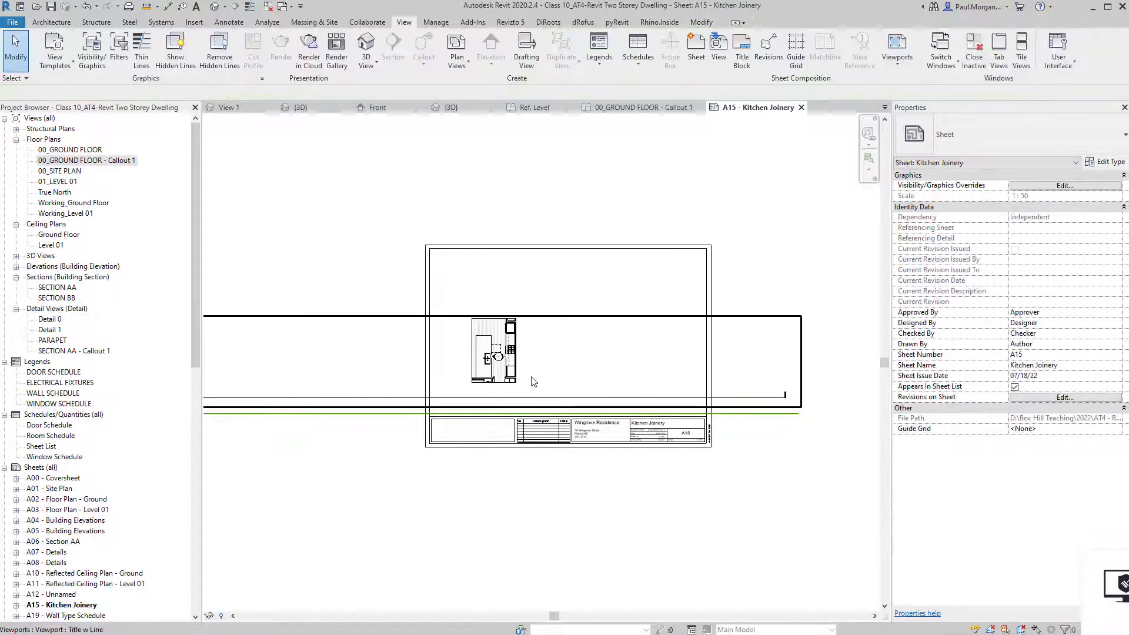
Hide the Sections annotation category in the callout view's Visibility/Graphics.
{"action": "double_click", "coordinate": [513, 367]}
{"action": "scroll", "coordinate": [520, 397], "scroll_direction": "up", "scroll_amount": 2}
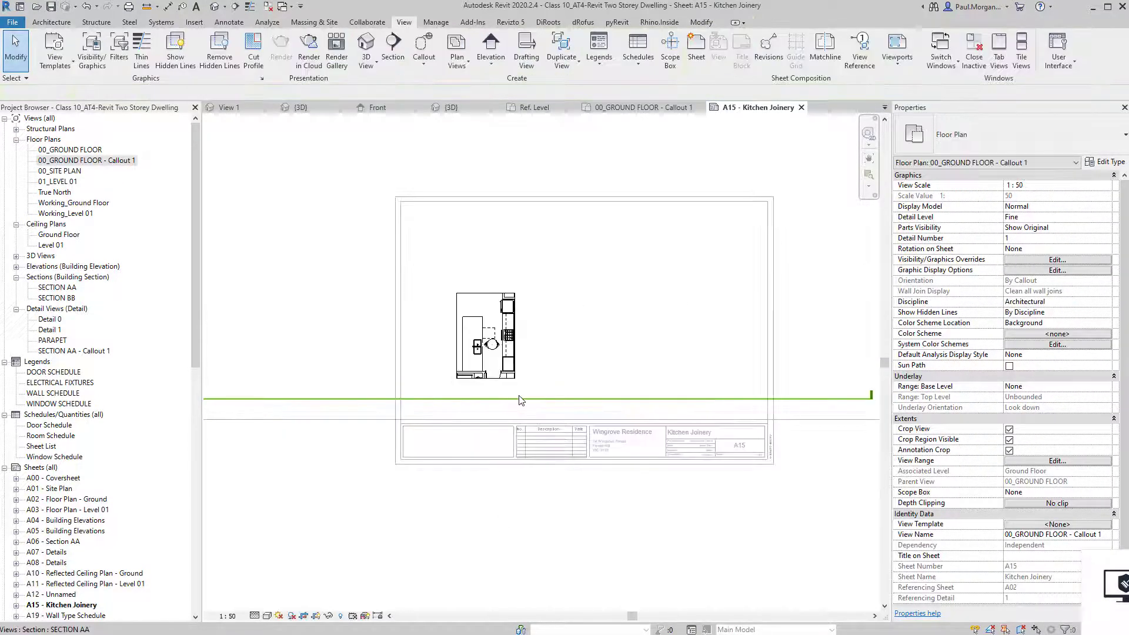
{"action": "key", "text": "v"}
{"action": "key", "text": "v"}
{"action": "left_click", "coordinate": [221, 93]}
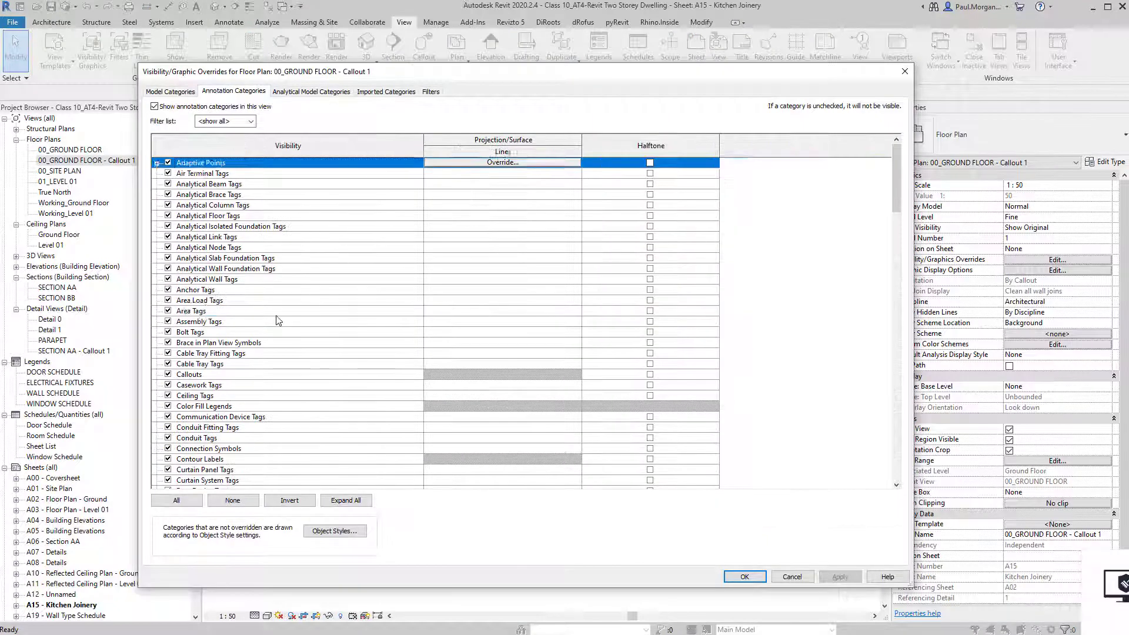
{"action": "left_click", "coordinate": [276, 311]}
{"action": "key", "text": "s"}
{"action": "scroll", "coordinate": [175, 472], "scroll_direction": "down", "scroll_amount": 1}
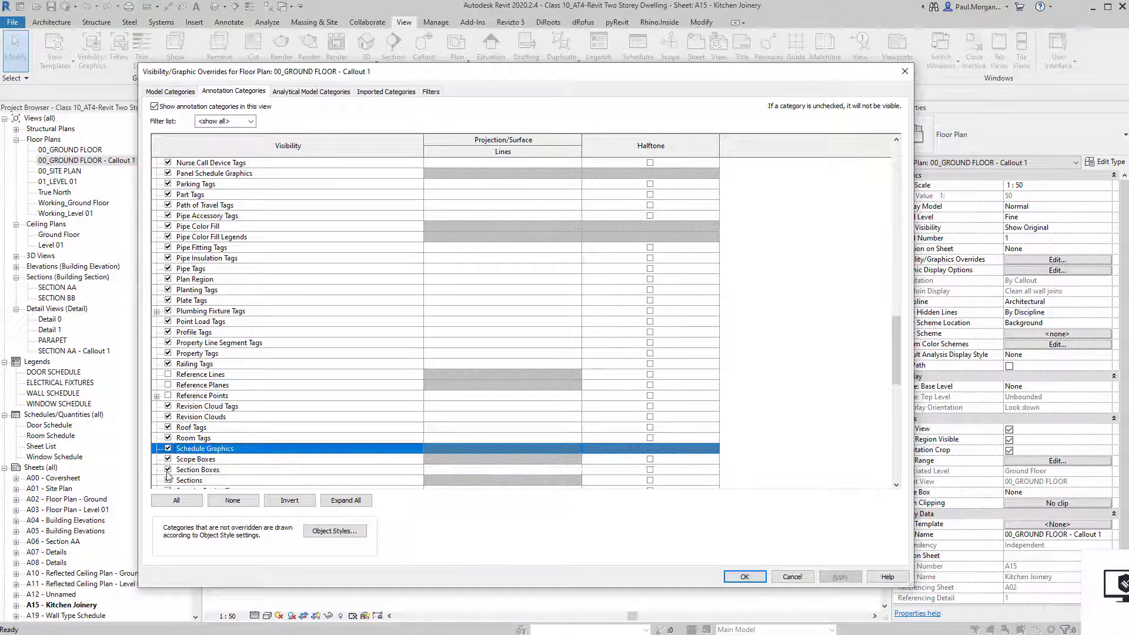
{"action": "left_click", "coordinate": [169, 480]}
{"action": "left_click", "coordinate": [745, 577]}
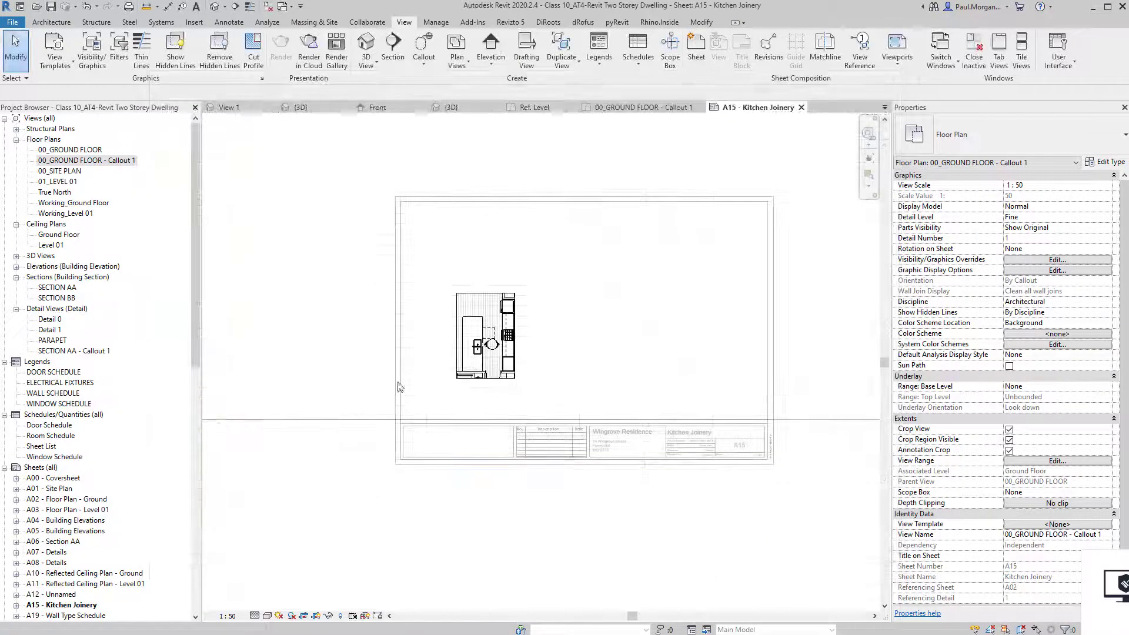
Move the viewport title beneath the kitchen plan and shorten its underline.
{"action": "double_click", "coordinate": [400, 514]}
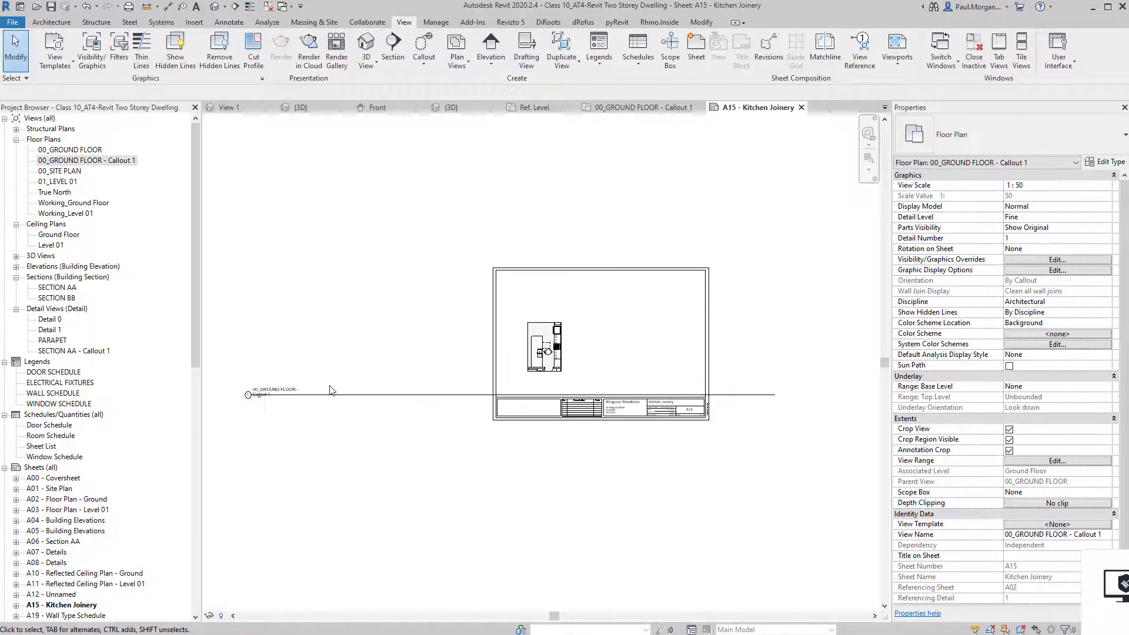
{"action": "left_click", "coordinate": [295, 394]}
{"action": "left_click_drag", "start_coordinate": [267, 394], "coordinate": [543, 385]}
{"action": "middle_click_drag", "start_coordinate": [710, 412], "coordinate": [512, 405]}
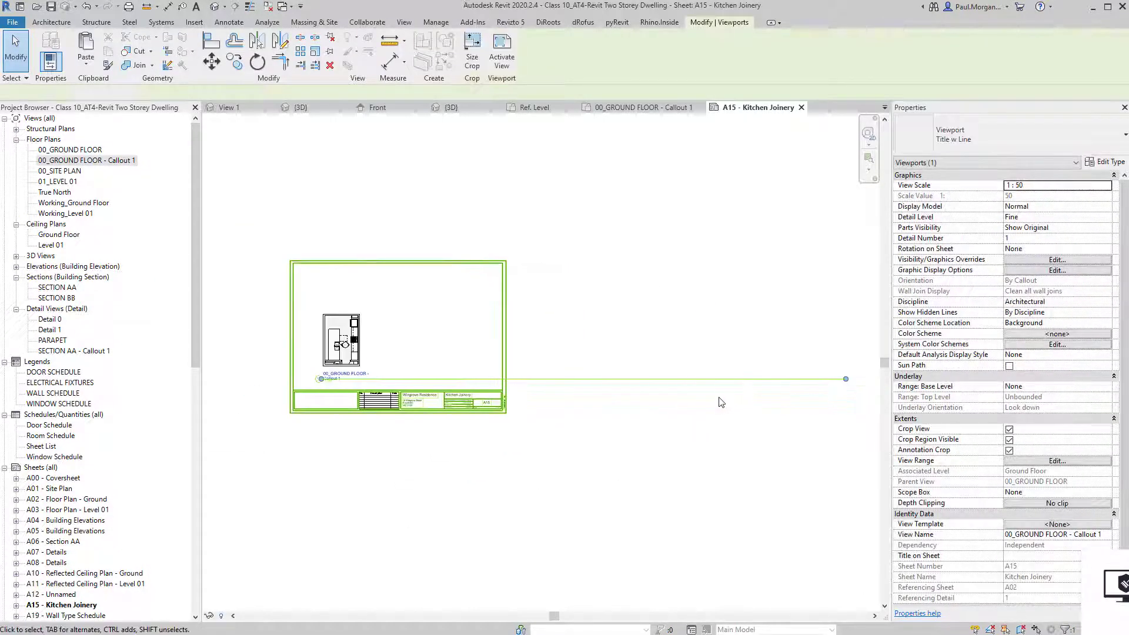
{"action": "left_click_drag", "start_coordinate": [855, 383], "coordinate": [384, 379]}
{"action": "left_click", "coordinate": [373, 454]}
Shift the kitchen viewport further left on the sheet.
{"action": "scroll", "coordinate": [377, 453], "scroll_direction": "up", "scroll_amount": 4}
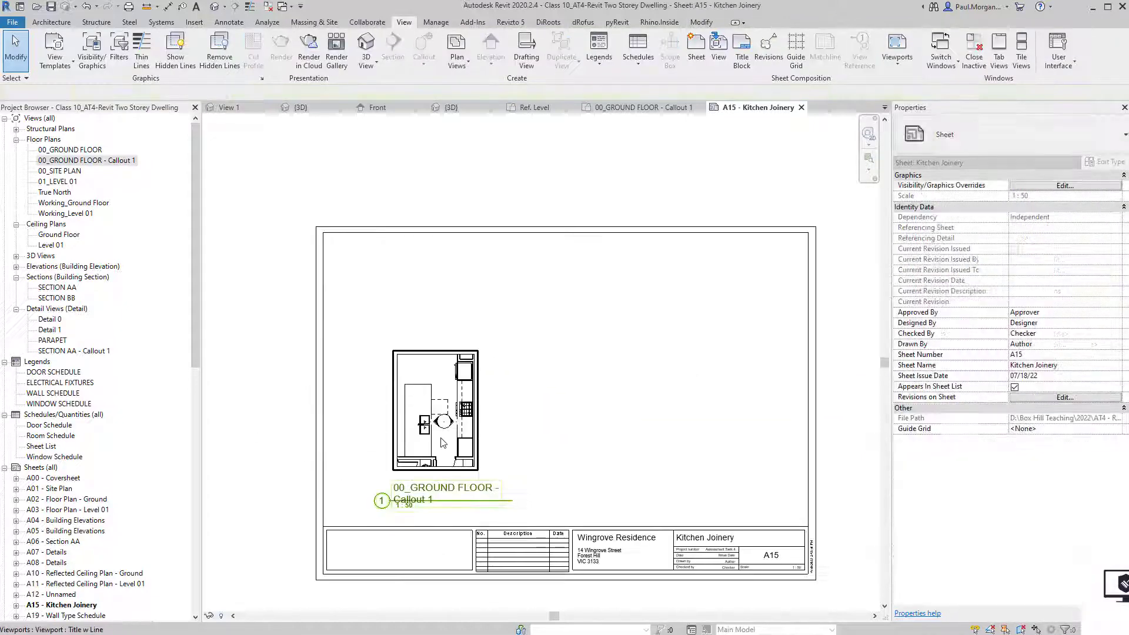
{"action": "left_click_drag", "start_coordinate": [443, 444], "coordinate": [398, 458]}
{"action": "middle_click_drag", "start_coordinate": [328, 451], "coordinate": [312, 380]}
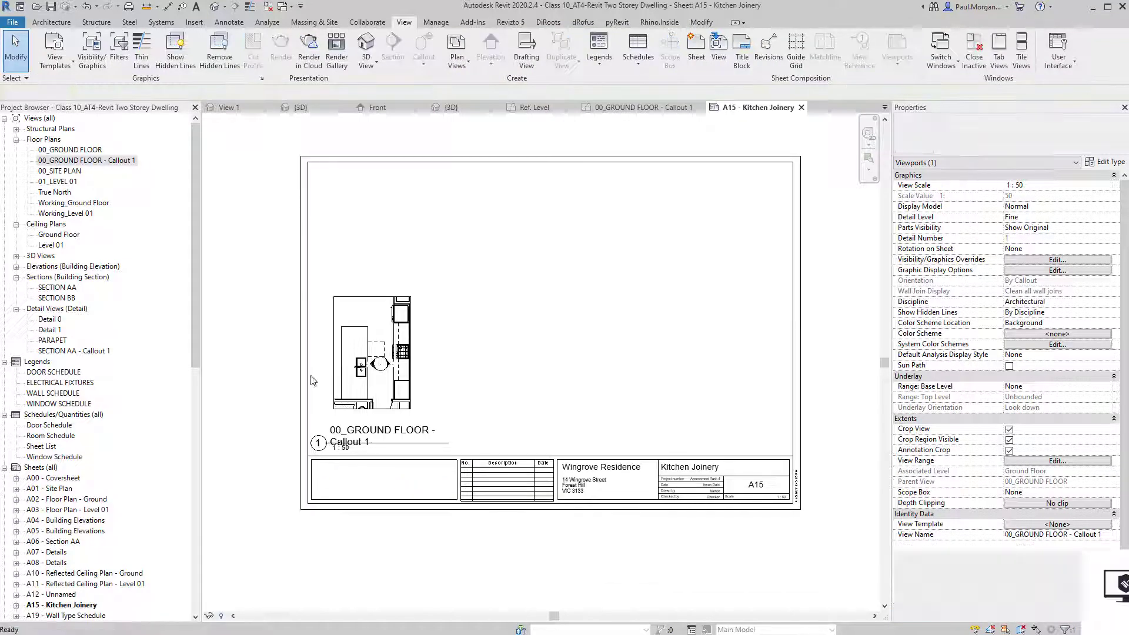
{"action": "double_click", "coordinate": [48, 267]}
{"action": "left_click", "coordinate": [65, 289]}
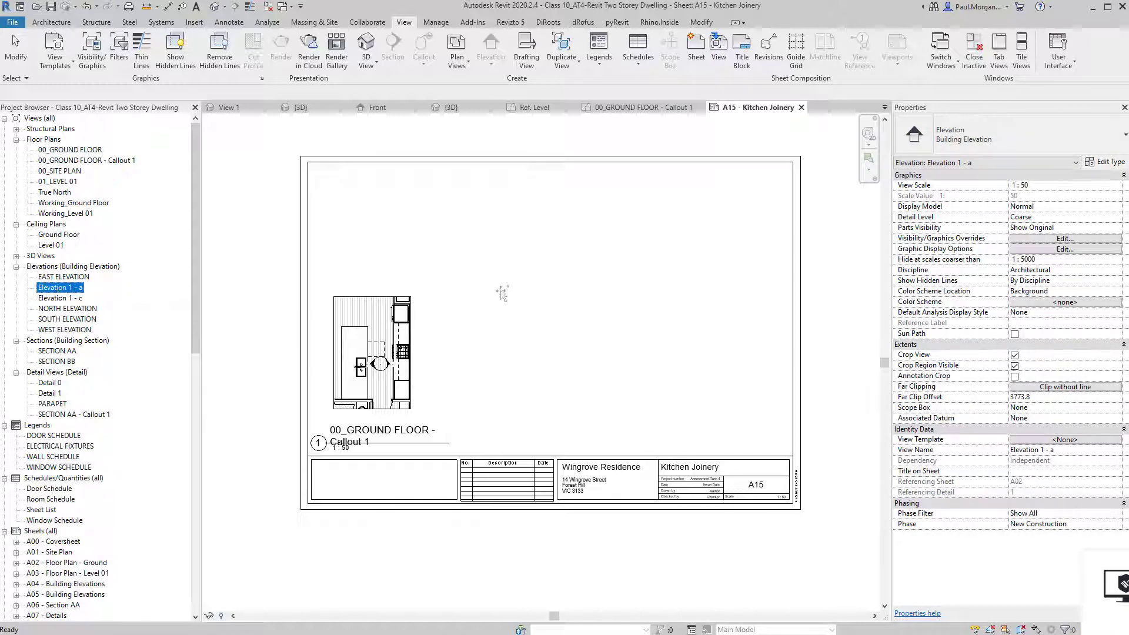
Place the Elevation 1 - a view onto the A15 sheet.
{"action": "left_click_drag", "start_coordinate": [61, 287], "coordinate": [492, 283]}
{"action": "left_click", "coordinate": [547, 233]}
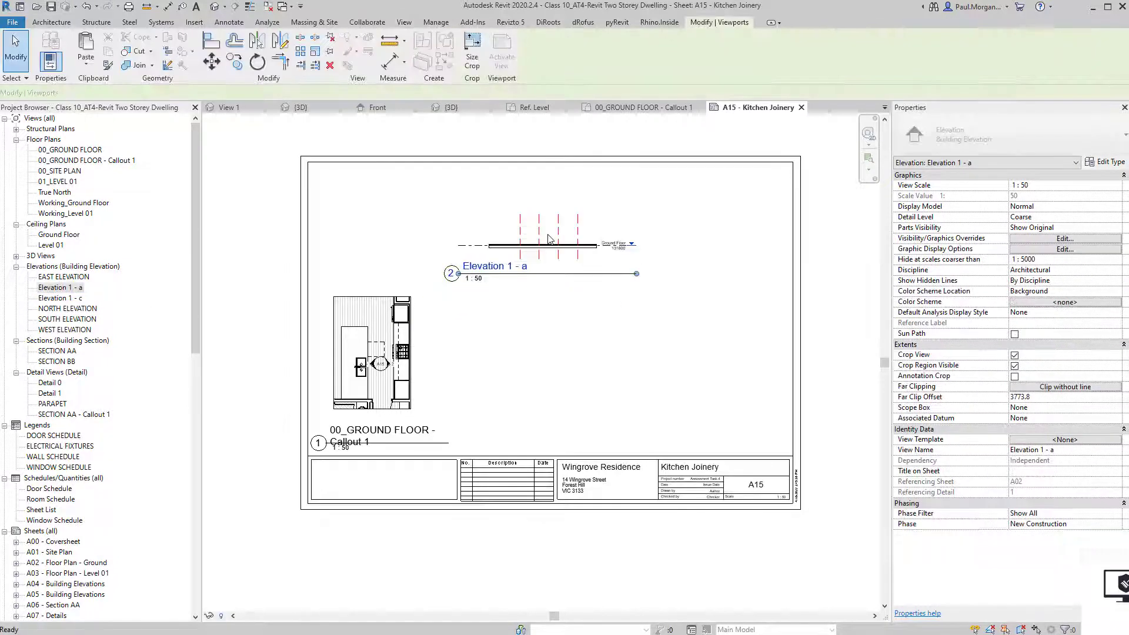
{"action": "left_click", "coordinate": [558, 310]}
{"action": "scroll", "coordinate": [550, 267], "scroll_direction": "up", "scroll_amount": 3}
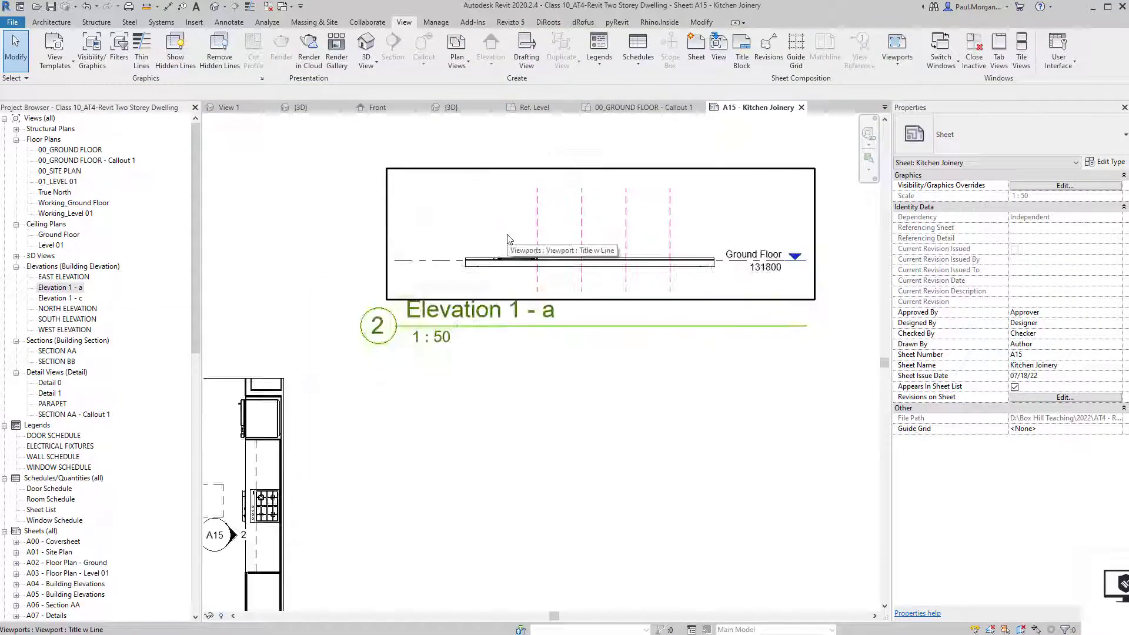
{"action": "scroll", "coordinate": [550, 267], "scroll_direction": "down", "scroll_amount": 1}
{"action": "scroll", "coordinate": [567, 269], "scroll_direction": "up", "scroll_amount": 4}
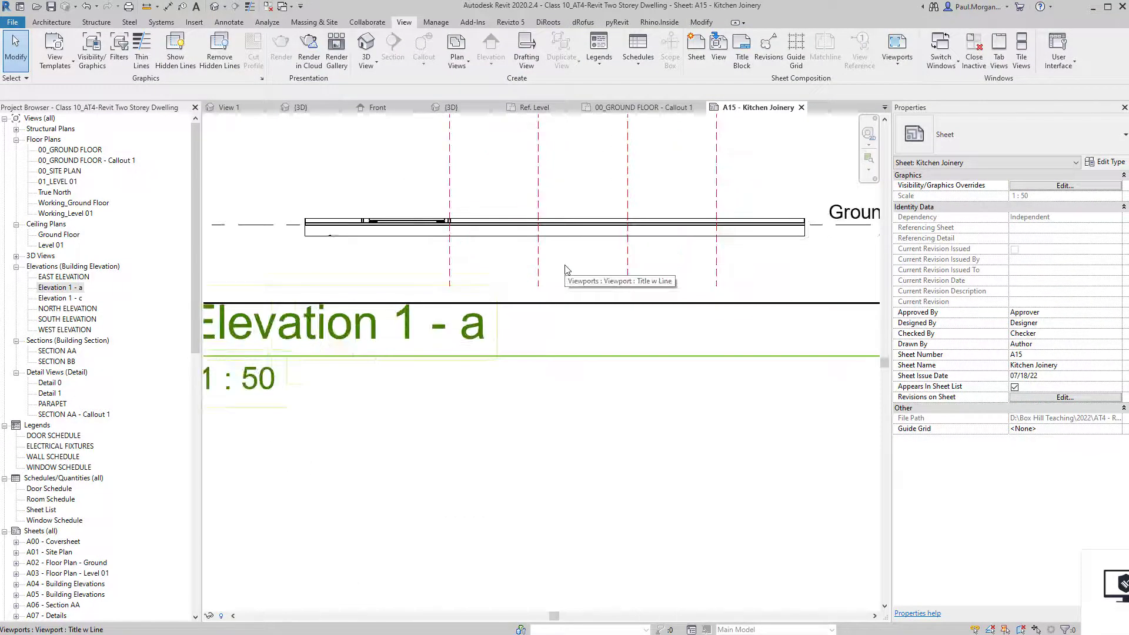
{"action": "scroll", "coordinate": [521, 259], "scroll_direction": "down", "scroll_amount": 3}
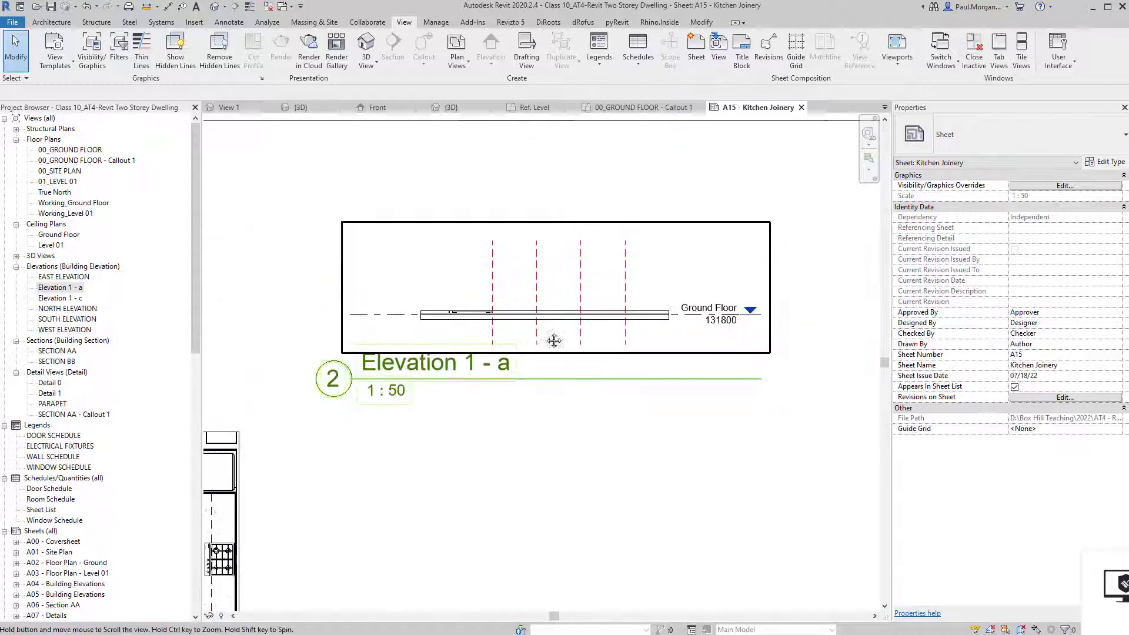
Extend Elevation 1 - a's crop region upward to reveal the full kitchen wall.
{"action": "double_click", "coordinate": [528, 291]}
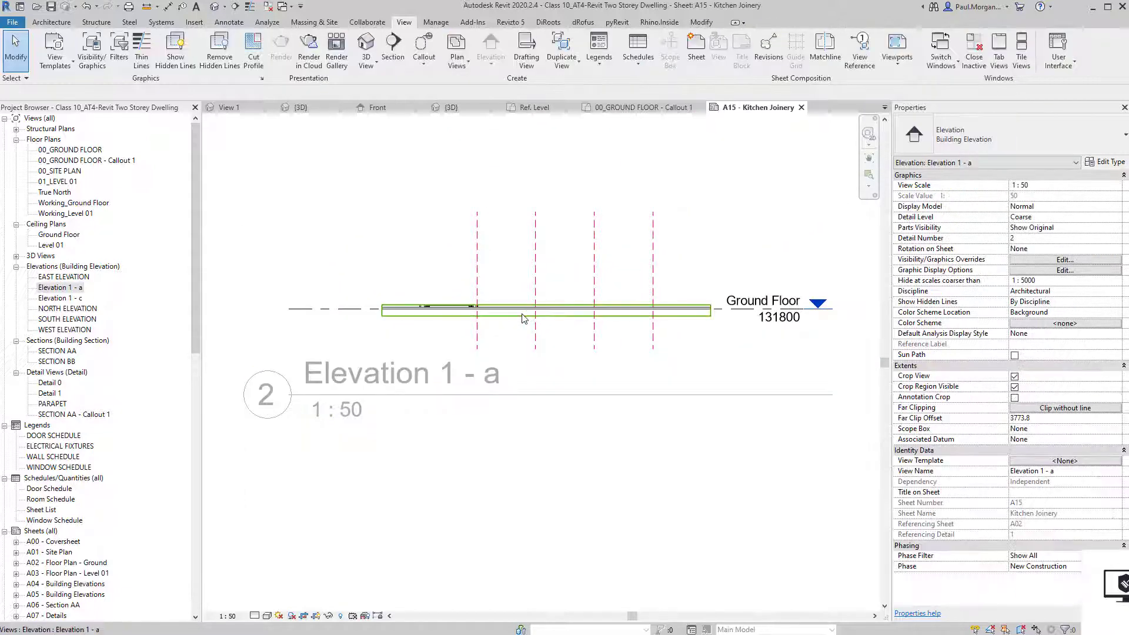
{"action": "left_click", "coordinate": [516, 321]}
{"action": "middle_click_drag", "start_coordinate": [516, 322], "coordinate": [509, 402]}
{"action": "left_click_drag", "start_coordinate": [539, 383], "coordinate": [543, 365]}
{"action": "left_click_drag", "start_coordinate": [549, 244], "coordinate": [549, 168]}
{"action": "left_click", "coordinate": [577, 477]}
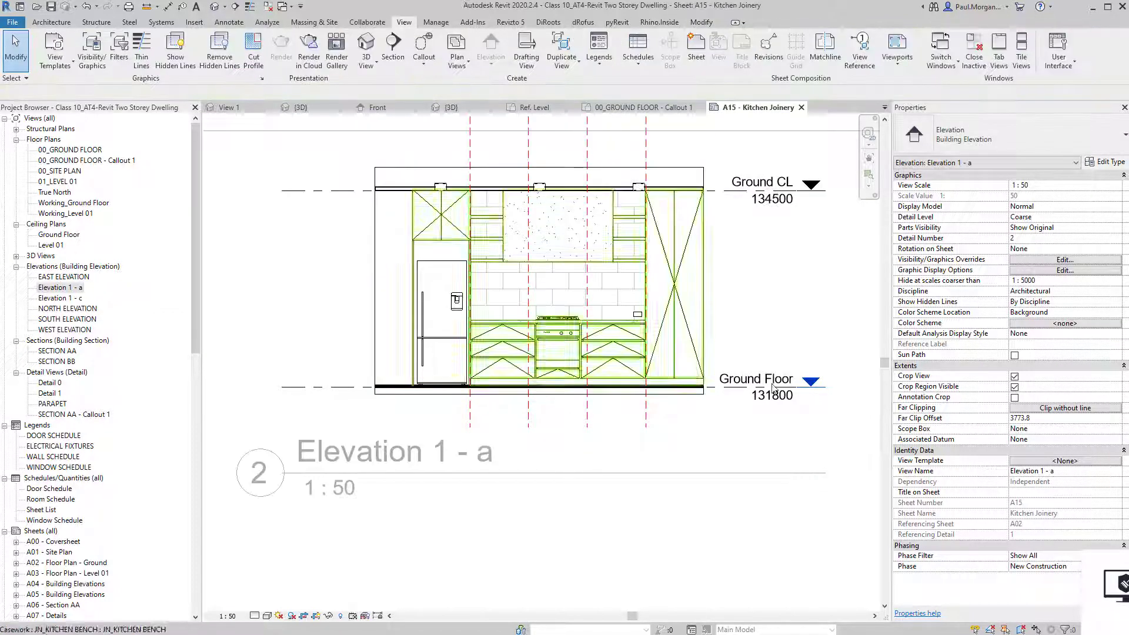
{"action": "scroll", "coordinate": [621, 446], "scroll_direction": "down", "scroll_amount": 2}
{"action": "middle_click_drag", "start_coordinate": [575, 521], "coordinate": [544, 446]}
{"action": "double_click", "coordinate": [544, 445]}
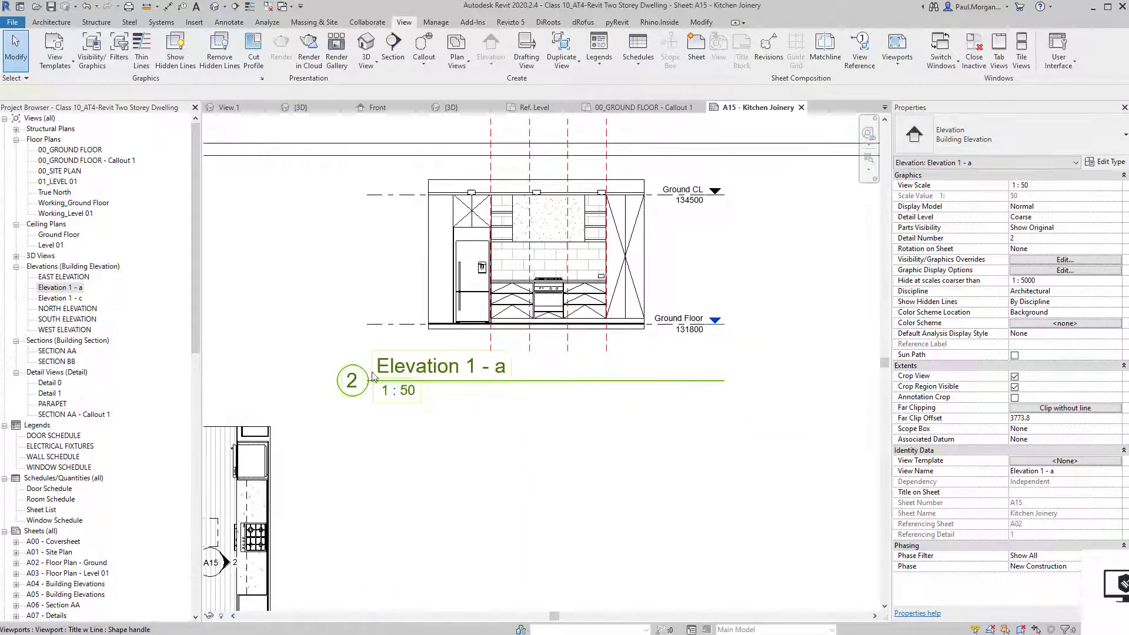
Move the Elevation 1 - a title closer to the drawing and lower the viewport above the plan.
{"action": "left_click", "coordinate": [426, 389]}
{"action": "left_click_drag", "start_coordinate": [426, 388], "coordinate": [446, 373]}
{"action": "left_click", "coordinate": [470, 434]}
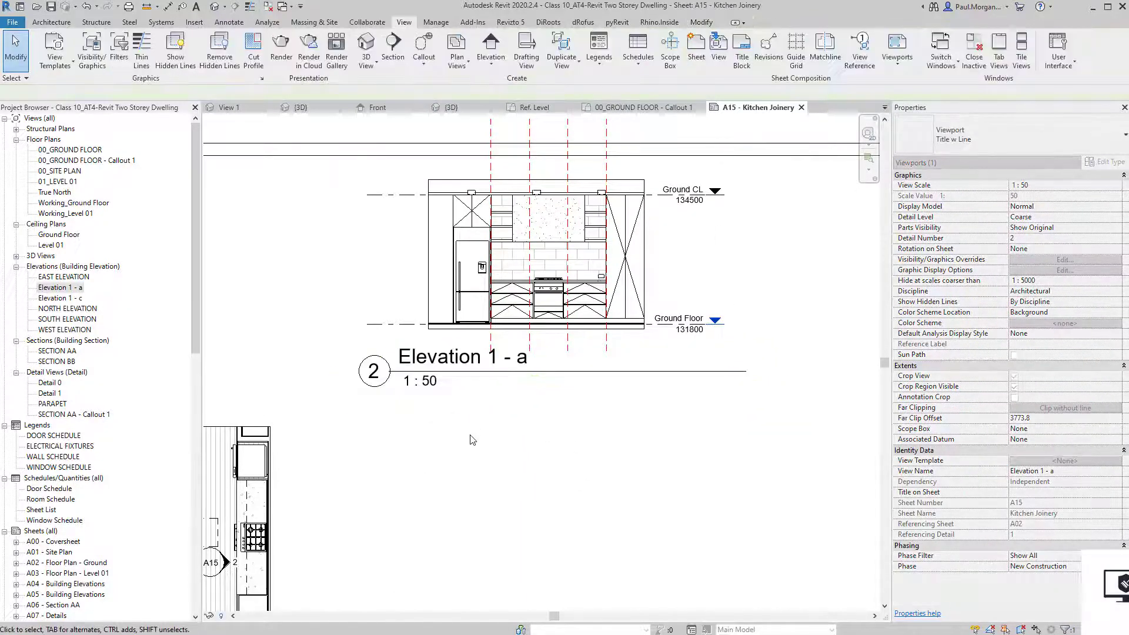
{"action": "scroll", "coordinate": [472, 435], "scroll_direction": "down", "scroll_amount": 3}
{"action": "middle_click_drag", "start_coordinate": [531, 498], "coordinate": [505, 449]}
{"action": "left_click_drag", "start_coordinate": [477, 320], "coordinate": [477, 341]}
{"action": "left_click", "coordinate": [432, 406]}
{"action": "left_click", "coordinate": [47, 298]}
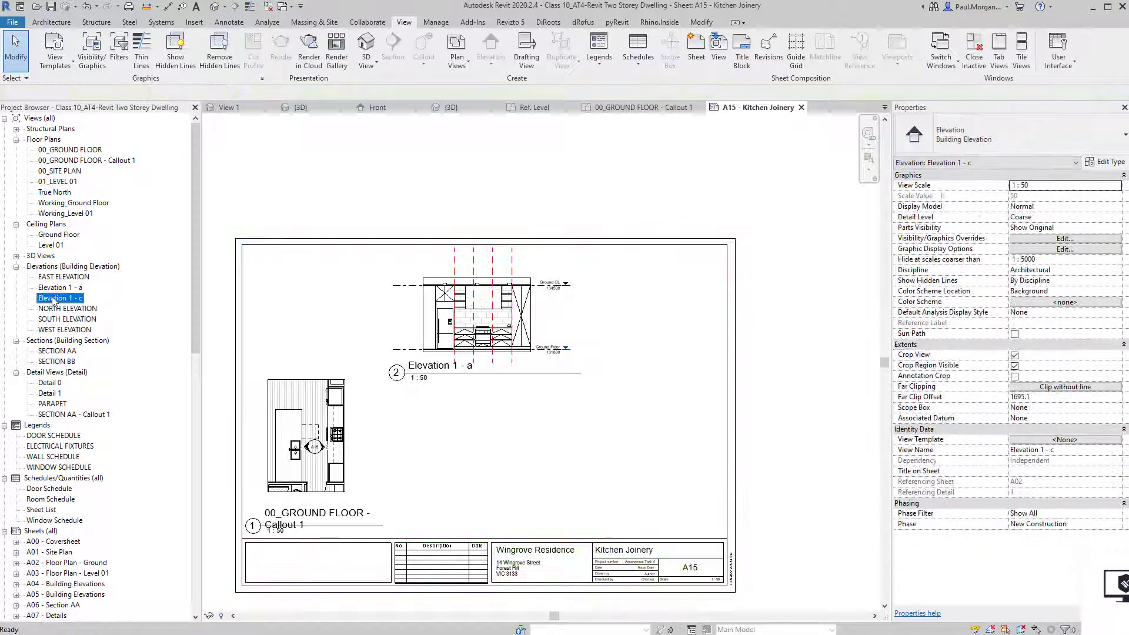
Place Elevation 1 - c on the sheet and raise its crop top to reveal the breakfast bench.
{"action": "left_click_drag", "start_coordinate": [47, 298], "coordinate": [627, 440]}
{"action": "double_click", "coordinate": [612, 448]}
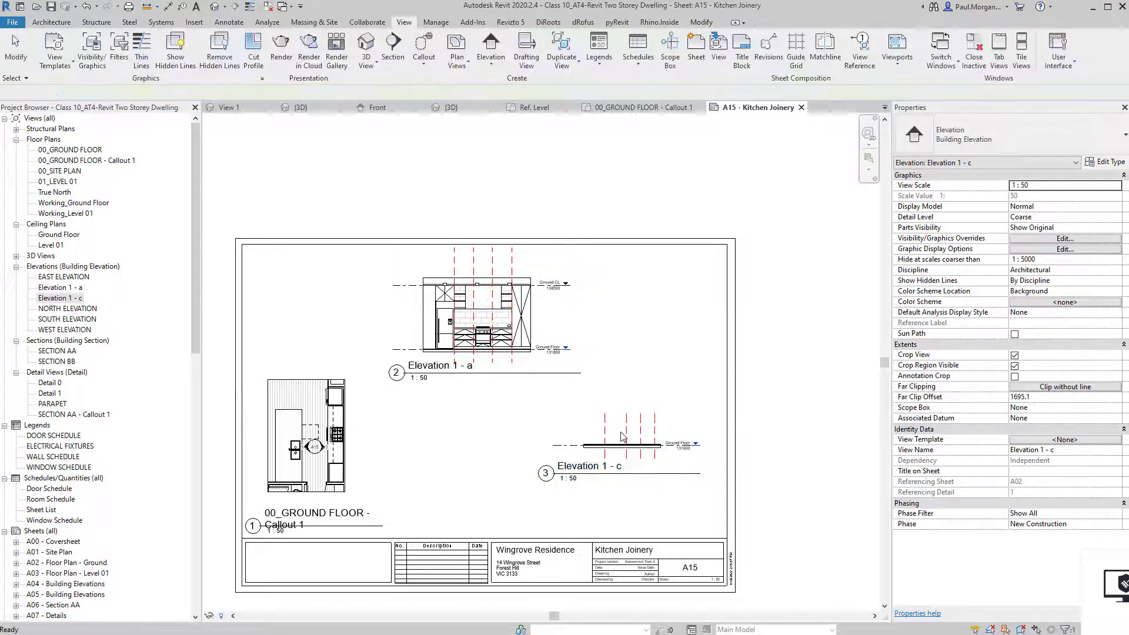
{"action": "scroll", "coordinate": [607, 454], "scroll_direction": "up", "scroll_amount": 3}
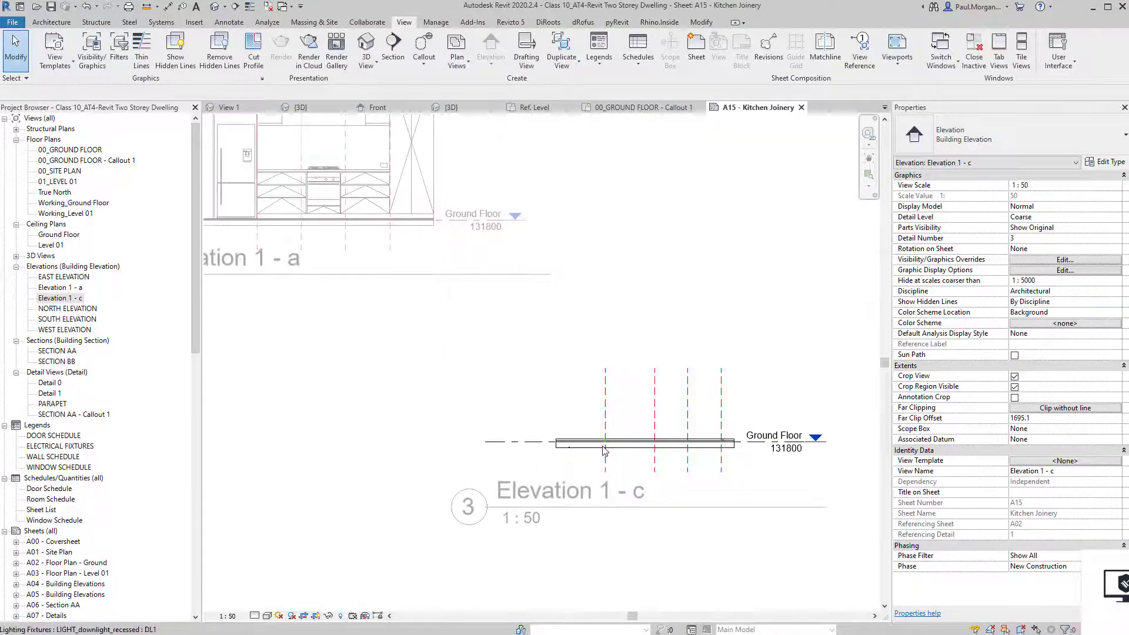
{"action": "left_click", "coordinate": [647, 441]}
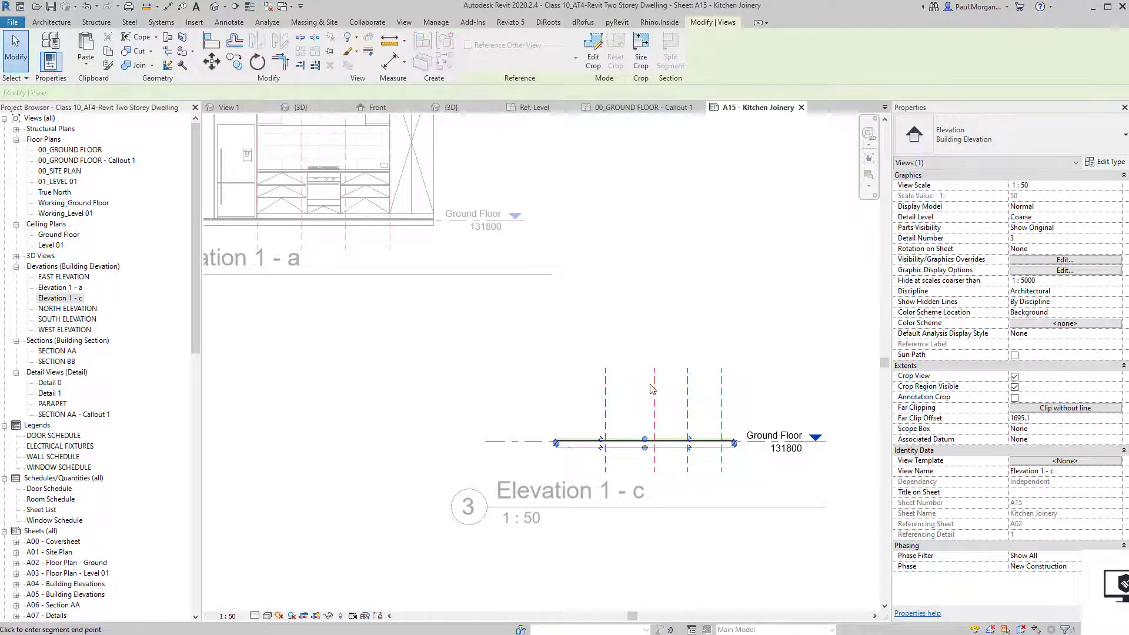
{"action": "left_click_drag", "start_coordinate": [650, 384], "coordinate": [644, 363]}
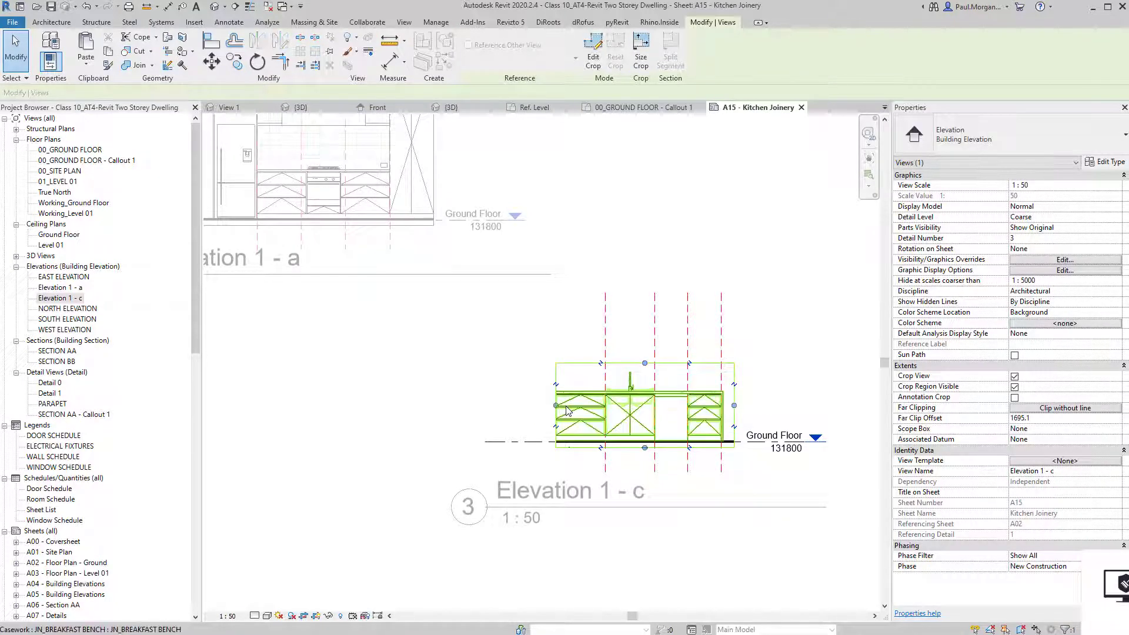
{"action": "scroll", "coordinate": [547, 407], "scroll_direction": "up", "scroll_amount": 5}
{"action": "scroll", "coordinate": [547, 407], "scroll_direction": "down", "scroll_amount": 5}
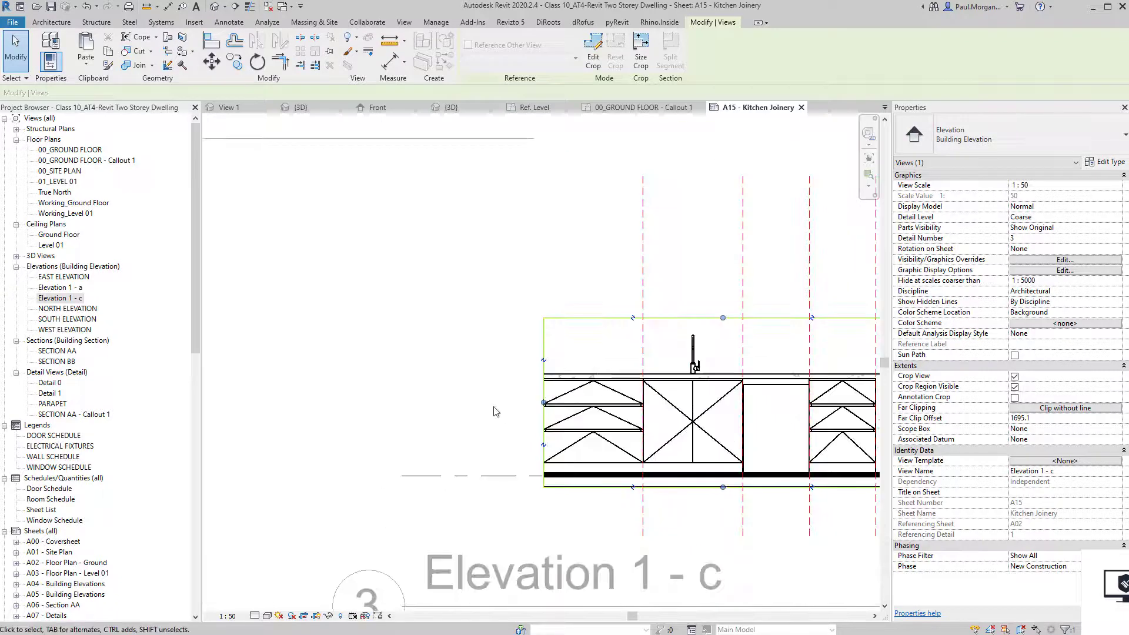
Toggle thin line display on and off (TL), then deactivate the Elevation 1 - c viewport.
{"action": "key", "text": "Escape"}
{"action": "key", "text": "t"}
{"action": "key", "text": "l"}
{"action": "key", "text": "t"}
{"action": "key", "text": "l"}
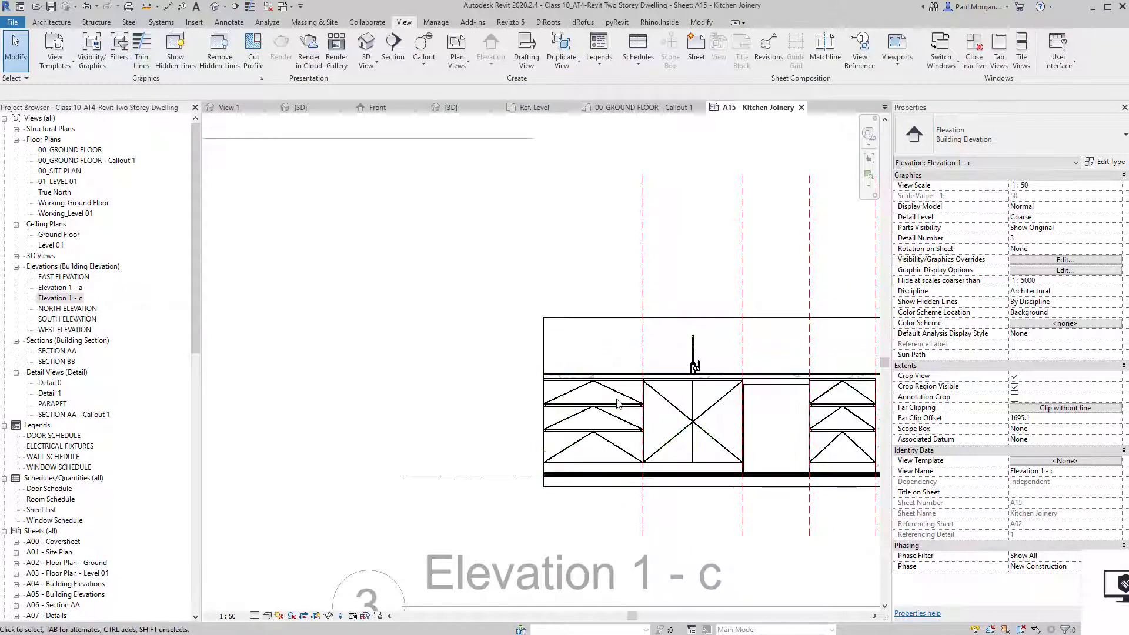
{"action": "scroll", "coordinate": [615, 403], "scroll_direction": "up", "scroll_amount": 3}
{"action": "scroll", "coordinate": [609, 401], "scroll_direction": "down", "scroll_amount": 5}
{"action": "middle_click_drag", "start_coordinate": [625, 449], "coordinate": [591, 448]}
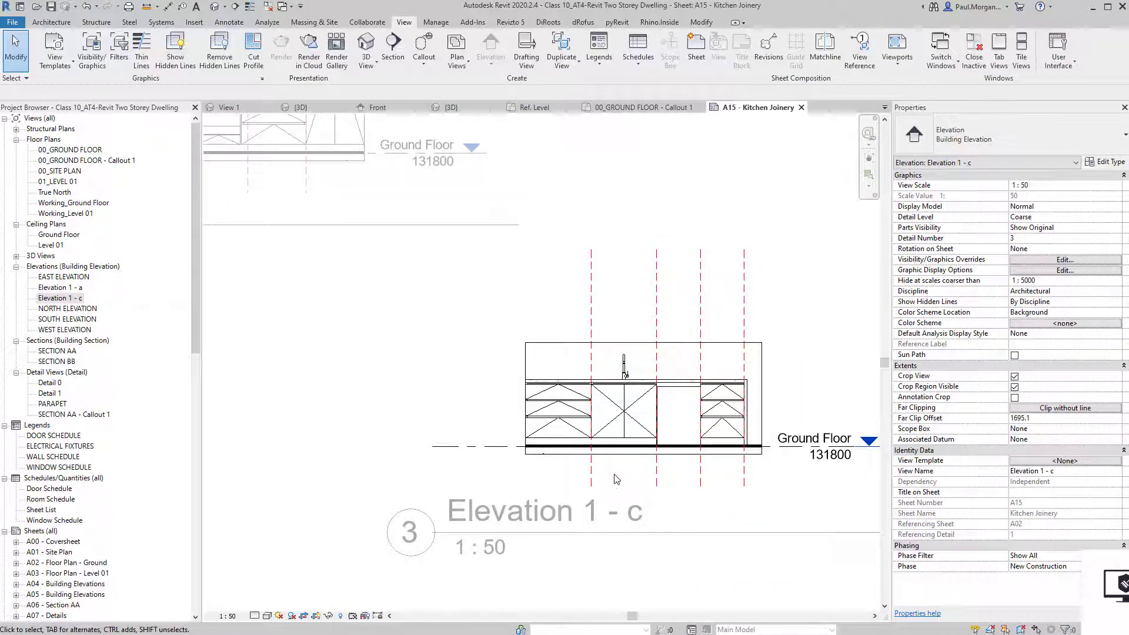
{"action": "scroll", "coordinate": [576, 417], "scroll_direction": "down", "scroll_amount": 2}
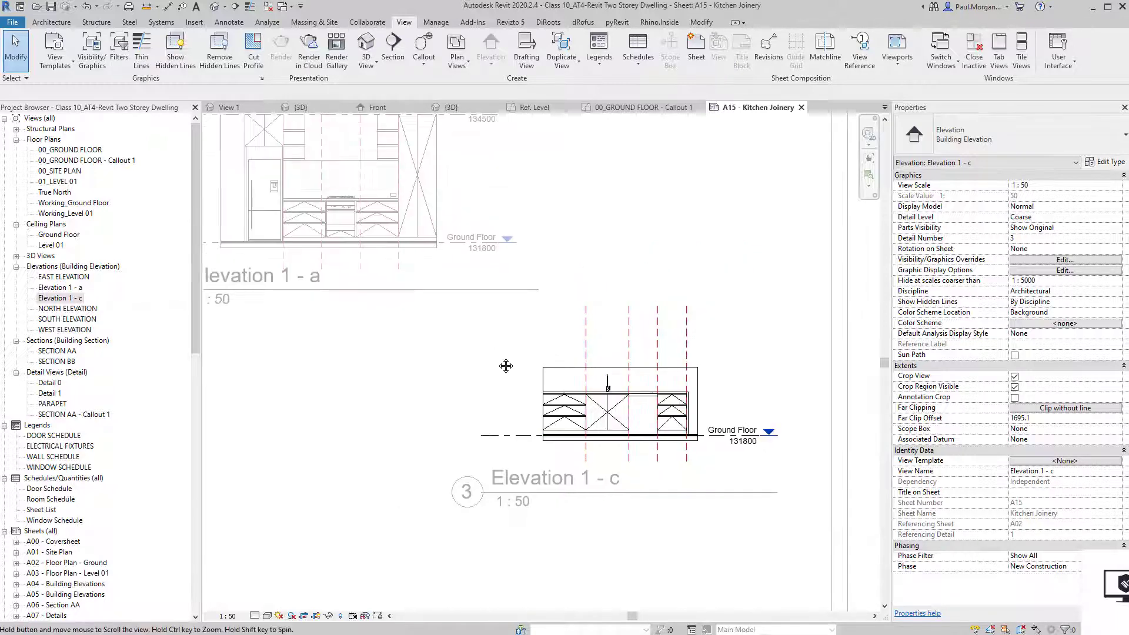
{"action": "middle_click_drag", "start_coordinate": [505, 367], "coordinate": [557, 412]}
{"action": "double_click", "coordinate": [491, 404]}
Move the Elevation 1 - c viewport up beside Elevation 1 - a.
{"action": "left_click", "coordinate": [700, 451]}
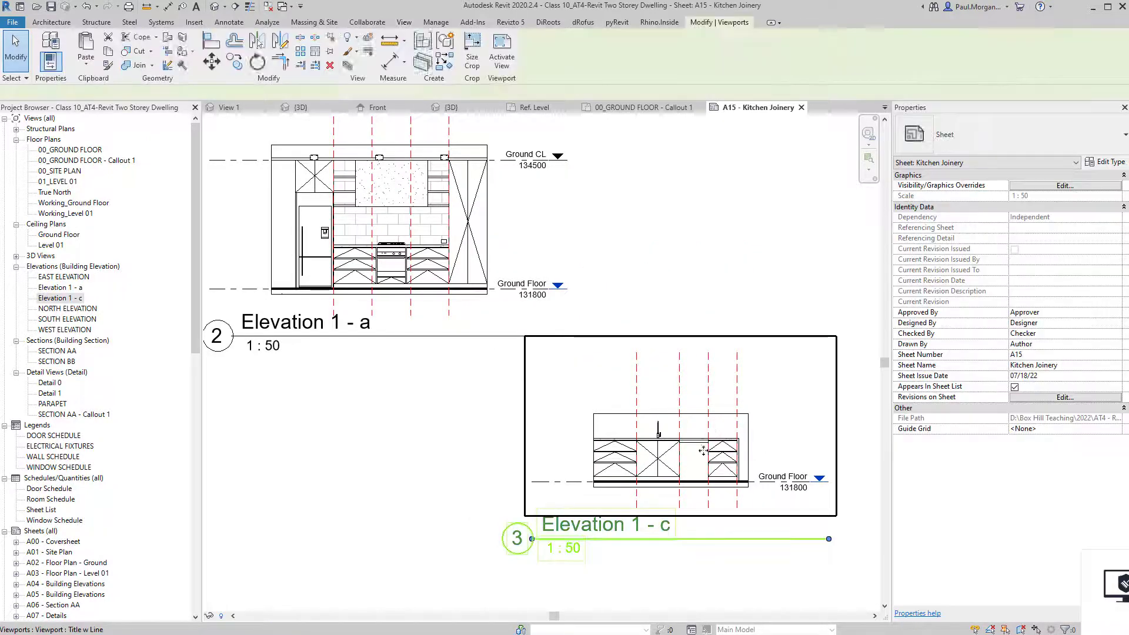
{"action": "left_click_drag", "start_coordinate": [668, 462], "coordinate": [720, 246]}
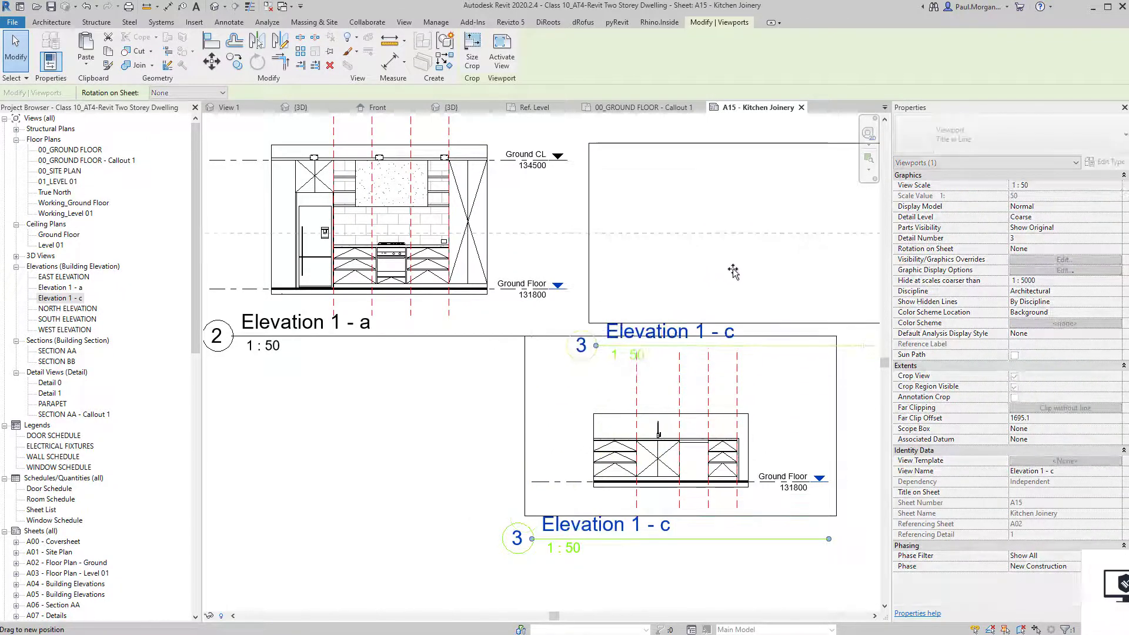
{"action": "key", "text": "Escape"}
{"action": "middle_click_drag", "start_coordinate": [594, 434], "coordinate": [584, 505]}
{"action": "scroll", "coordinate": [492, 314], "scroll_direction": "up", "scroll_amount": 4}
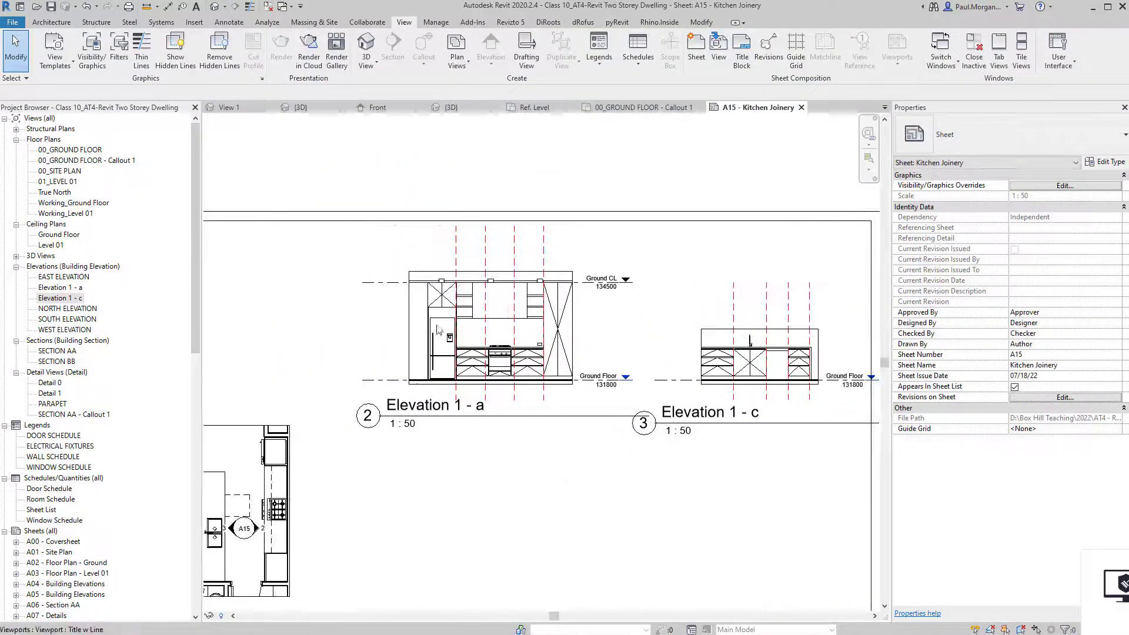
{"action": "scroll", "coordinate": [492, 314], "scroll_direction": "up", "scroll_amount": 1}
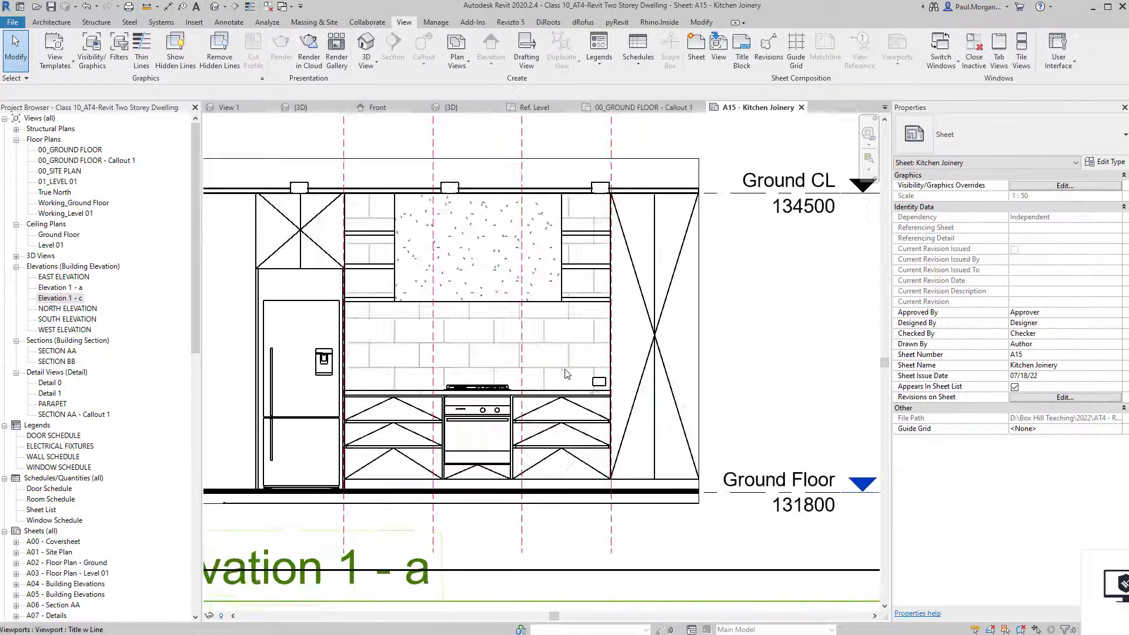
{"action": "scroll", "coordinate": [556, 374], "scroll_direction": "down", "scroll_amount": 2}
Inside the Elevation 1 - a viewport, change the detail level from Coarse to Fine.
{"action": "double_click", "coordinate": [573, 366]}
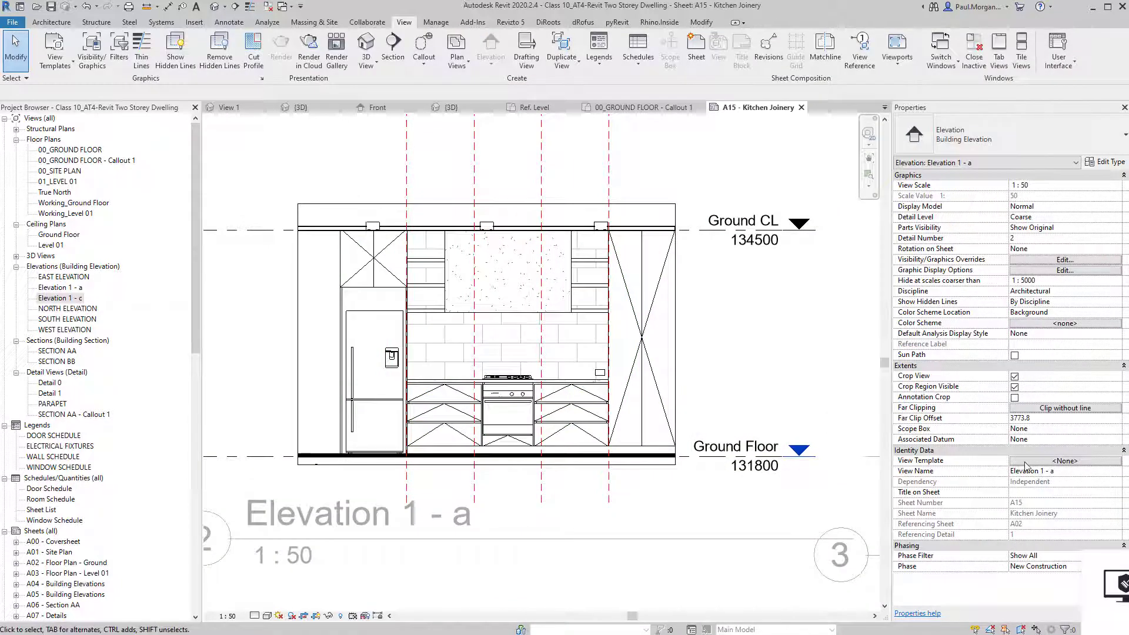
{"action": "middle_click_drag", "start_coordinate": [330, 331], "coordinate": [343, 364]}
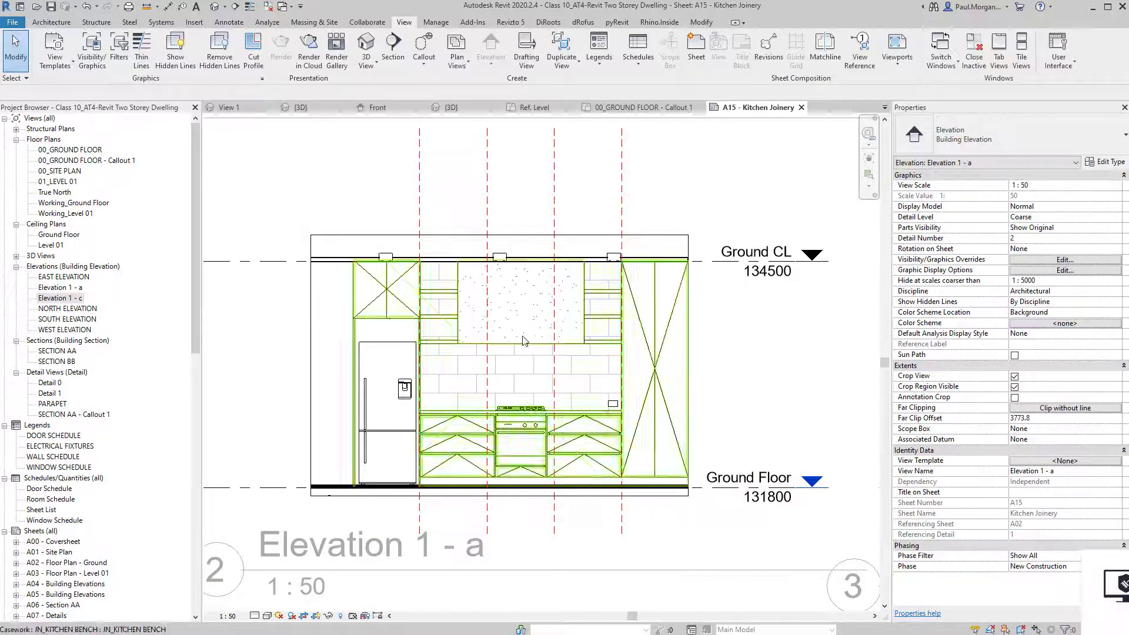
{"action": "scroll", "coordinate": [525, 338], "scroll_direction": "down", "scroll_amount": 1}
{"action": "middle_click_drag", "start_coordinate": [477, 360], "coordinate": [501, 389]}
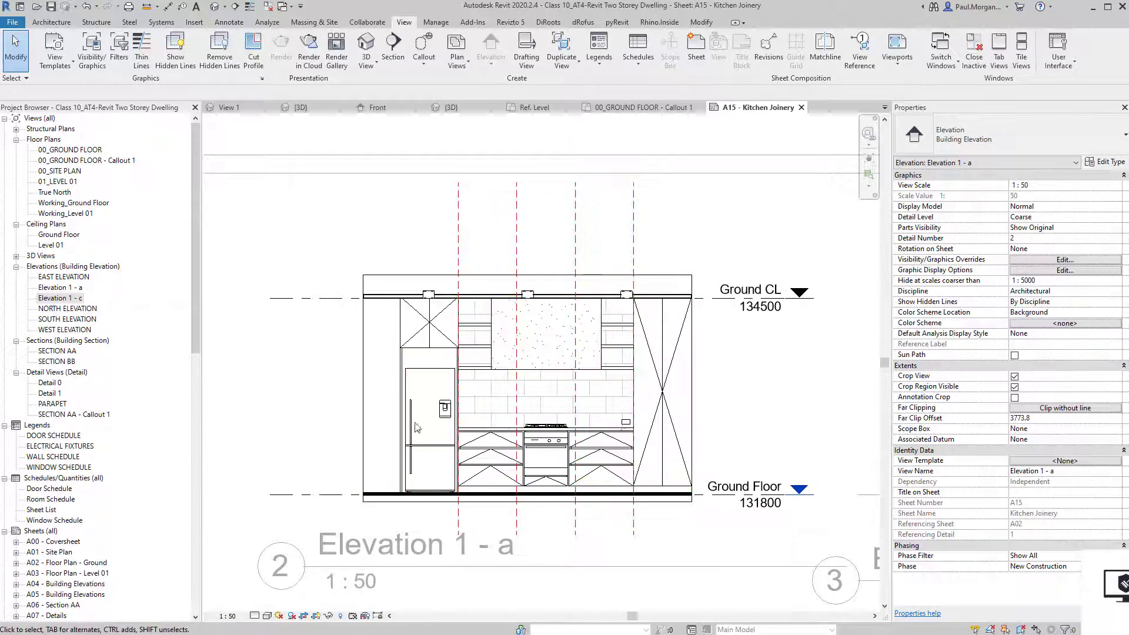
{"action": "scroll", "coordinate": [480, 419], "scroll_direction": "up", "scroll_amount": 1}
{"action": "middle_click_drag", "start_coordinate": [469, 423], "coordinate": [448, 378]}
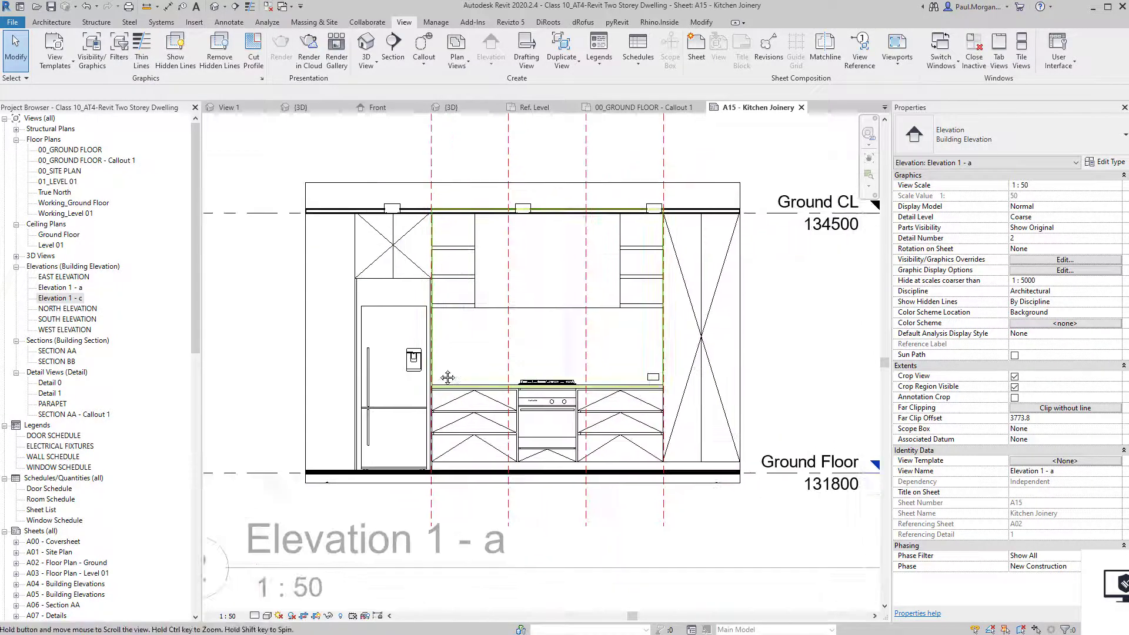
{"action": "left_click", "coordinate": [255, 616]}
{"action": "left_click", "coordinate": [271, 607]}
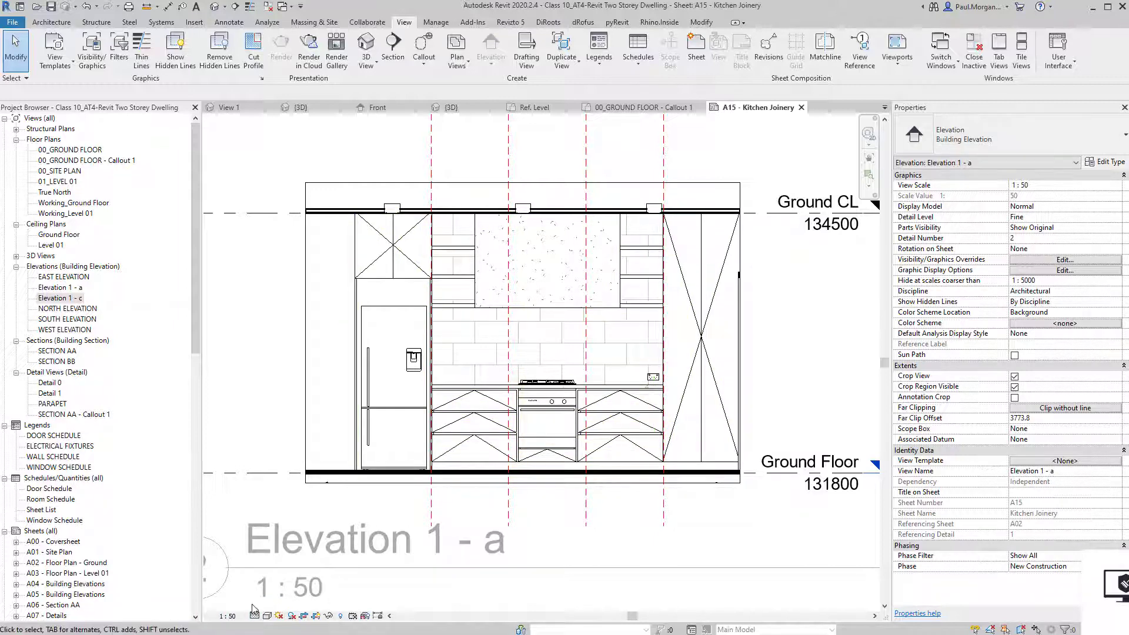
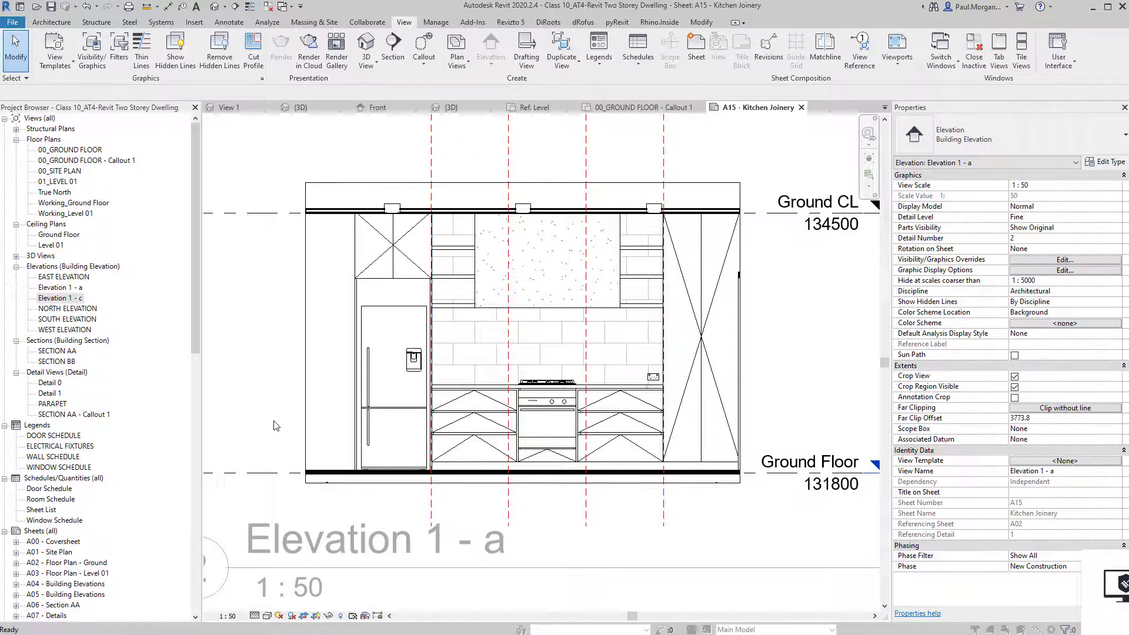
In Visibility/Graphics (VG) annotation categories, hide Reference Planes and Reference Lines for Elevation 1 - a.
{"action": "key", "text": "v"}
{"action": "key", "text": "g"}
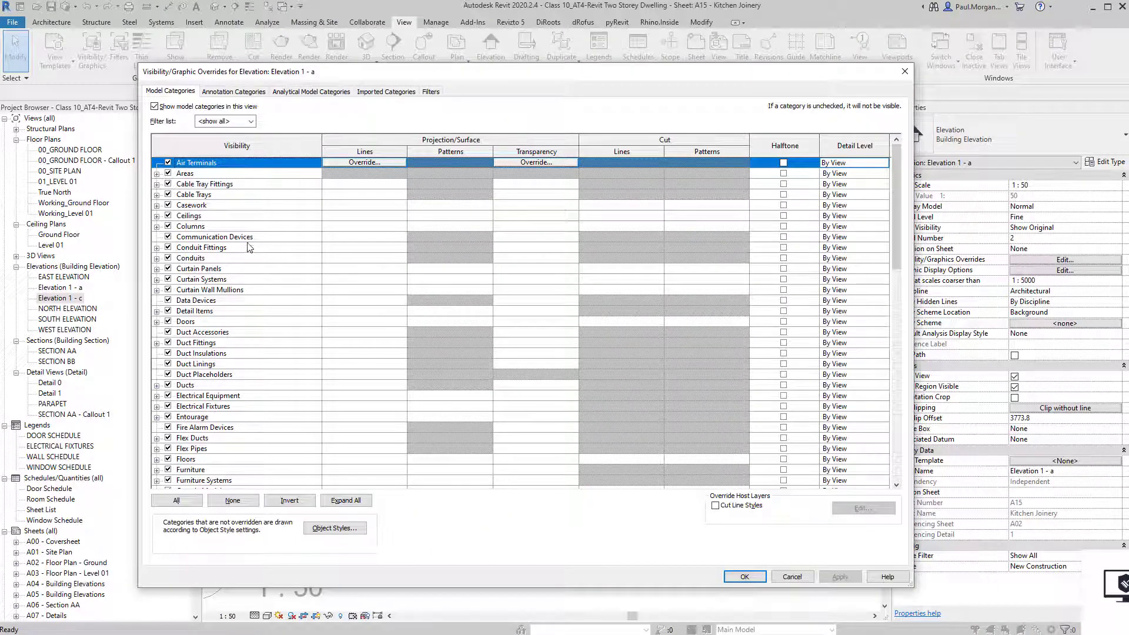
{"action": "left_click", "coordinate": [233, 92]}
{"action": "scroll", "coordinate": [225, 421], "scroll_direction": "down", "scroll_amount": 15}
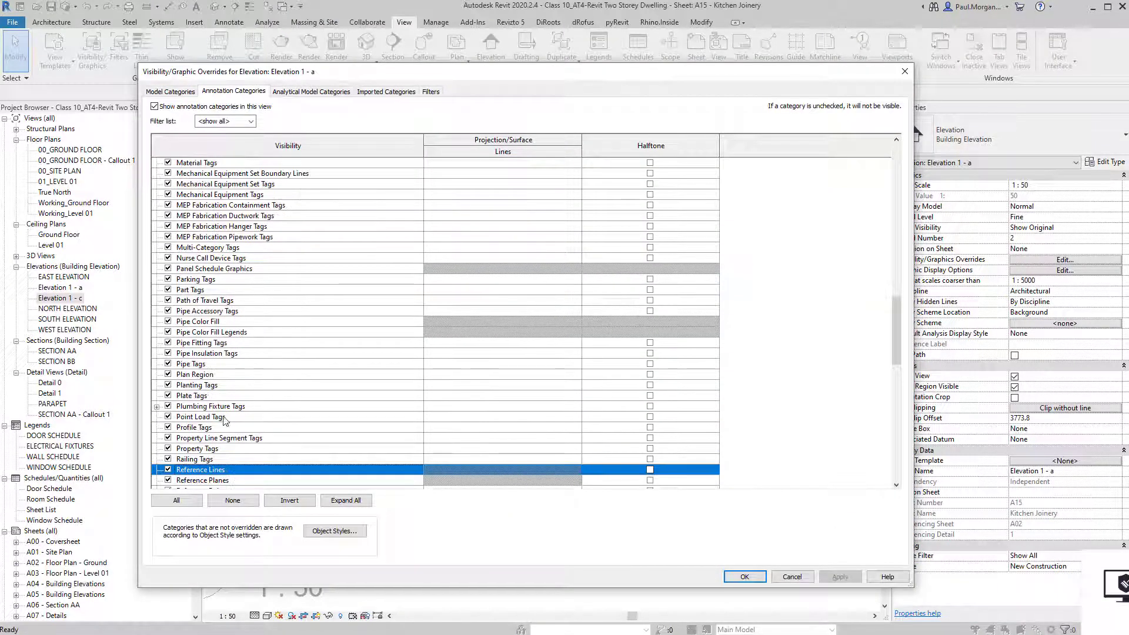
{"action": "left_click", "coordinate": [168, 480]}
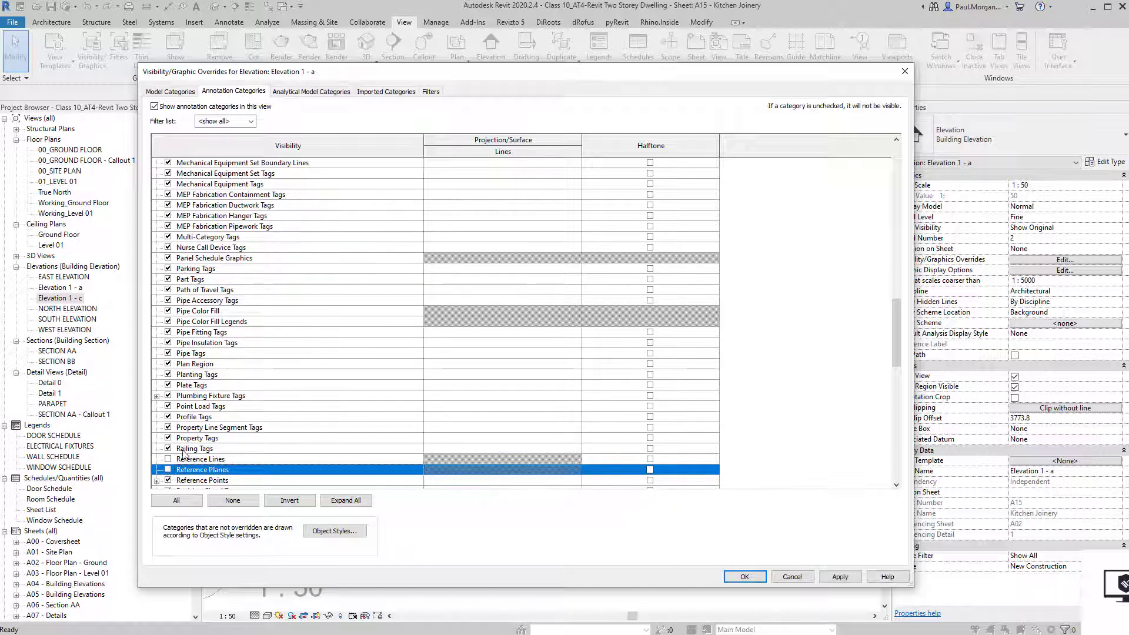
Also hide Sections in the annotation categories and apply the visibility overrides.
{"action": "left_click", "coordinate": [201, 420]}
{"action": "key", "text": "s"}
{"action": "key", "text": "s"}
{"action": "key", "text": "s"}
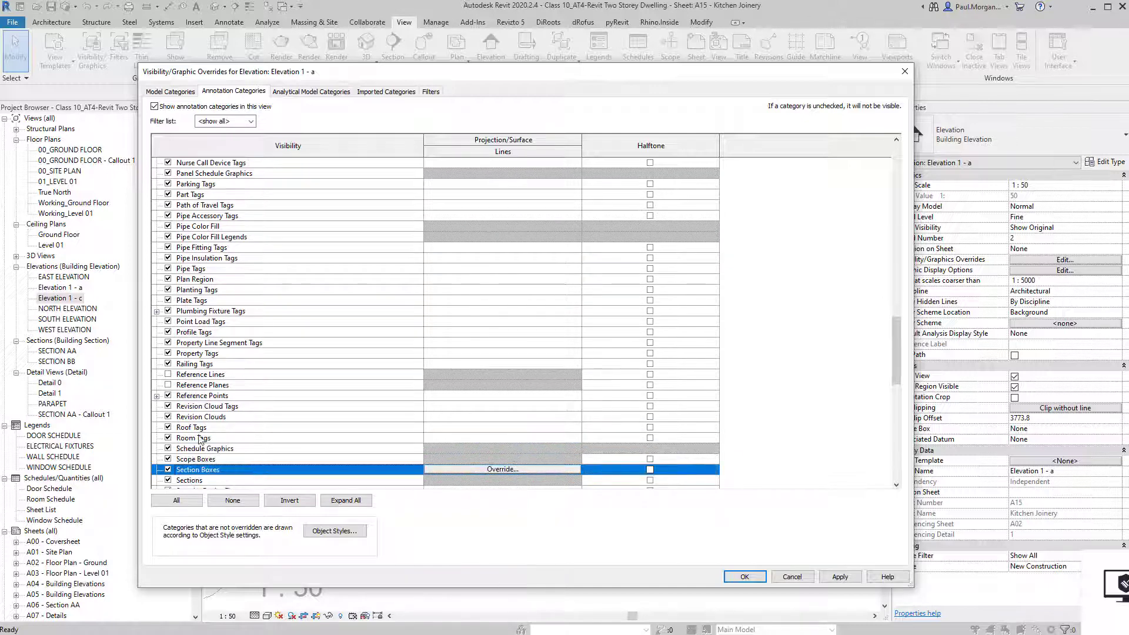
{"action": "left_click", "coordinate": [169, 480]}
{"action": "left_click", "coordinate": [204, 425]}
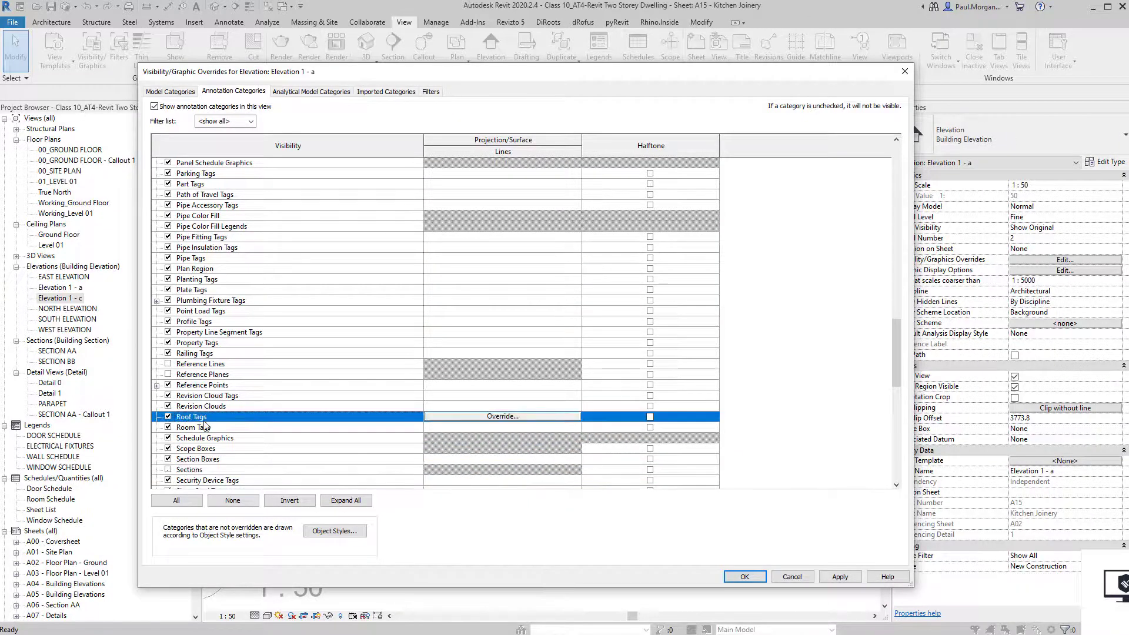
{"action": "key", "text": "e"}
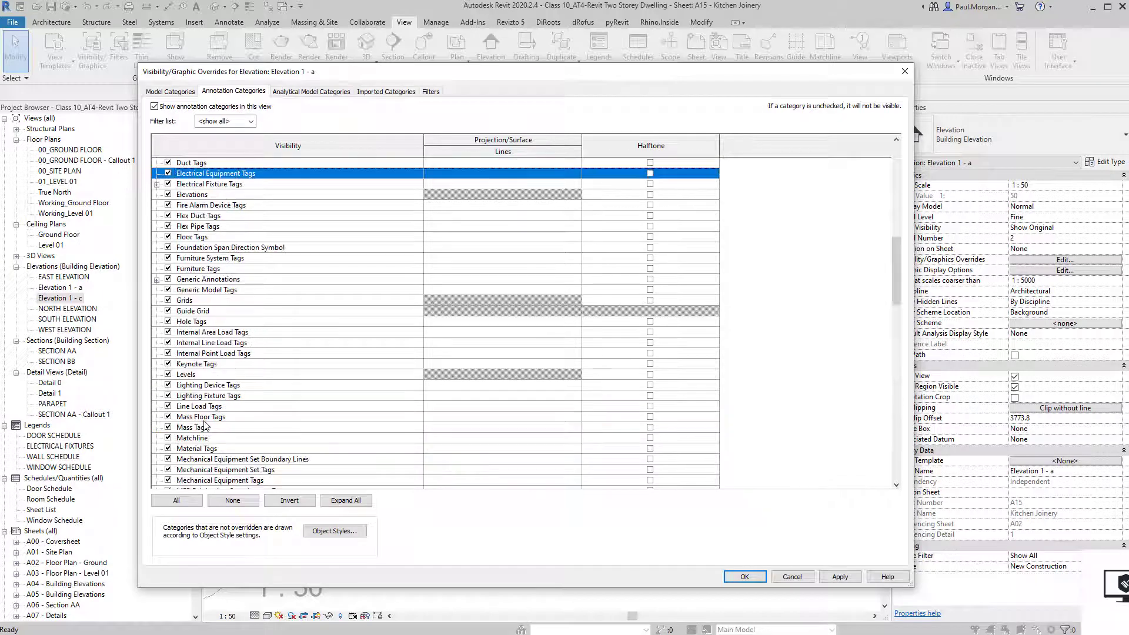
{"action": "left_click", "coordinate": [167, 195]}
{"action": "left_click", "coordinate": [193, 95]}
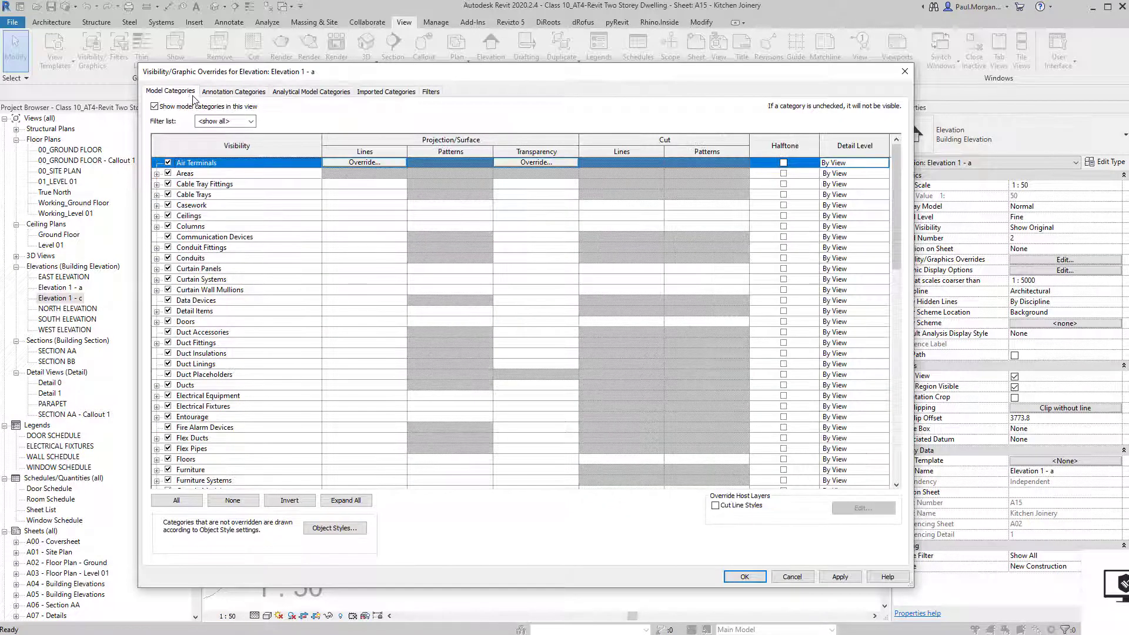
{"action": "left_click_drag", "start_coordinate": [304, 74], "coordinate": [182, 28]}
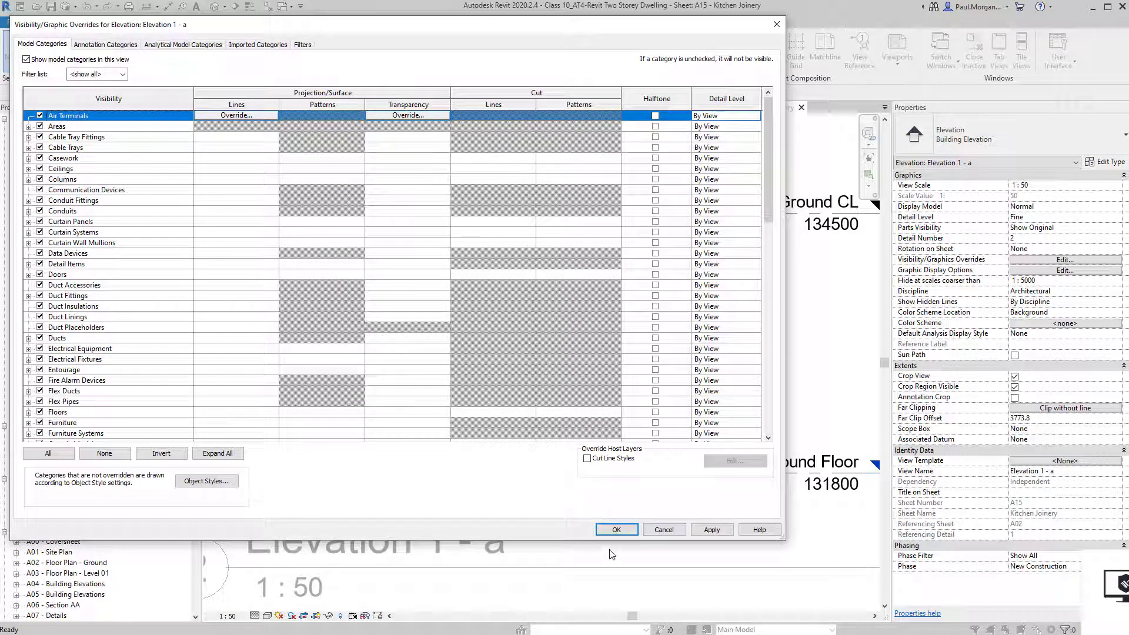
{"action": "left_click", "coordinate": [629, 528]}
Drag the crop region's top edge down below the ceiling fixtures, then deselect it.
{"action": "scroll", "coordinate": [514, 444], "scroll_direction": "down", "scroll_amount": 3}
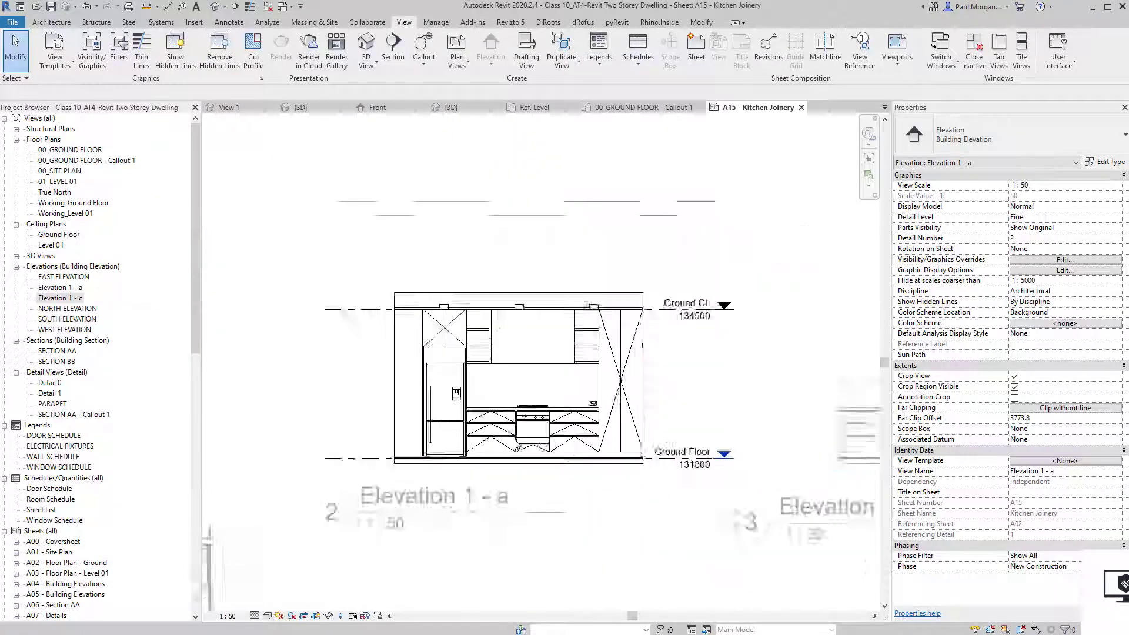
{"action": "scroll", "coordinate": [530, 348], "scroll_direction": "up", "scroll_amount": 4}
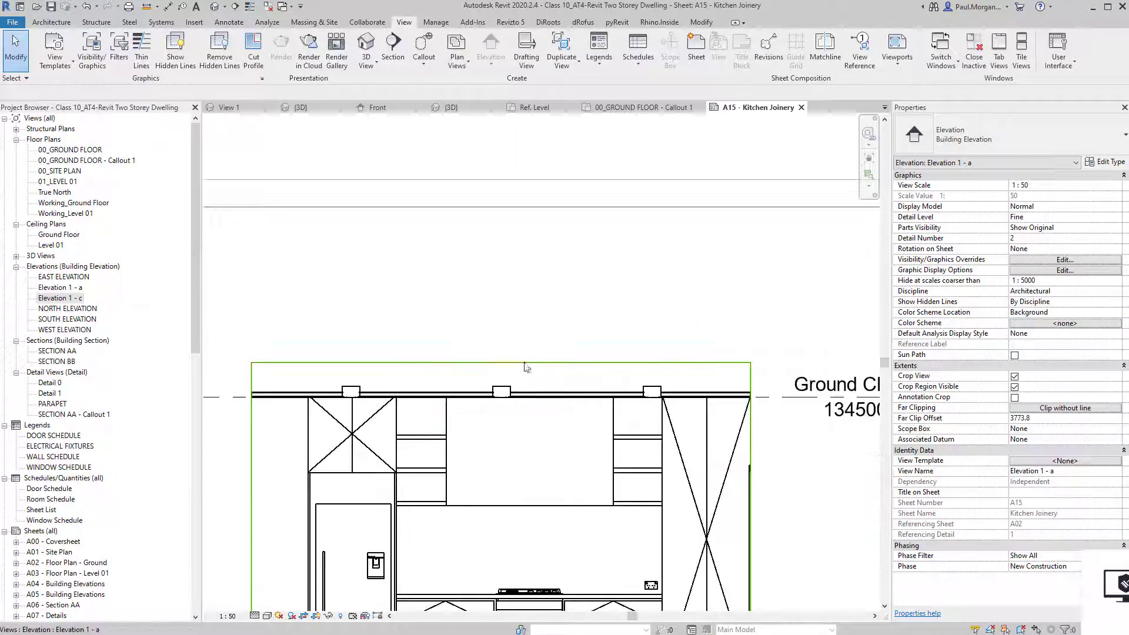
{"action": "left_click", "coordinate": [520, 267]}
{"action": "left_click_drag", "start_coordinate": [504, 266], "coordinate": [507, 292]}
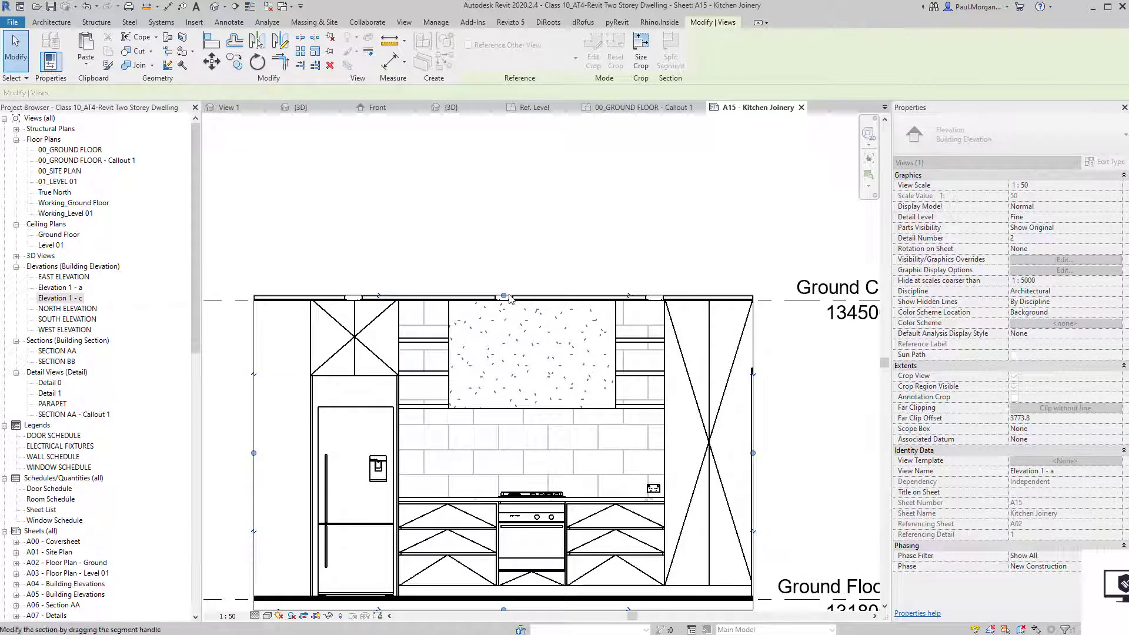
{"action": "scroll", "coordinate": [509, 299], "scroll_direction": "up", "scroll_amount": 5}
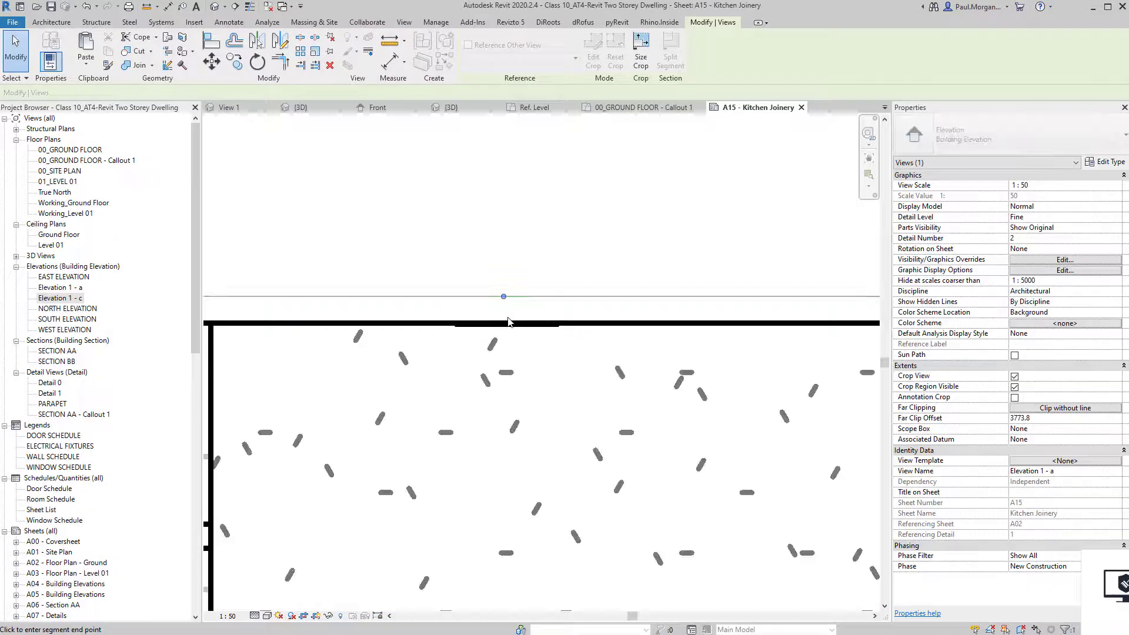
{"action": "left_click_drag", "start_coordinate": [520, 324], "coordinate": [504, 318]}
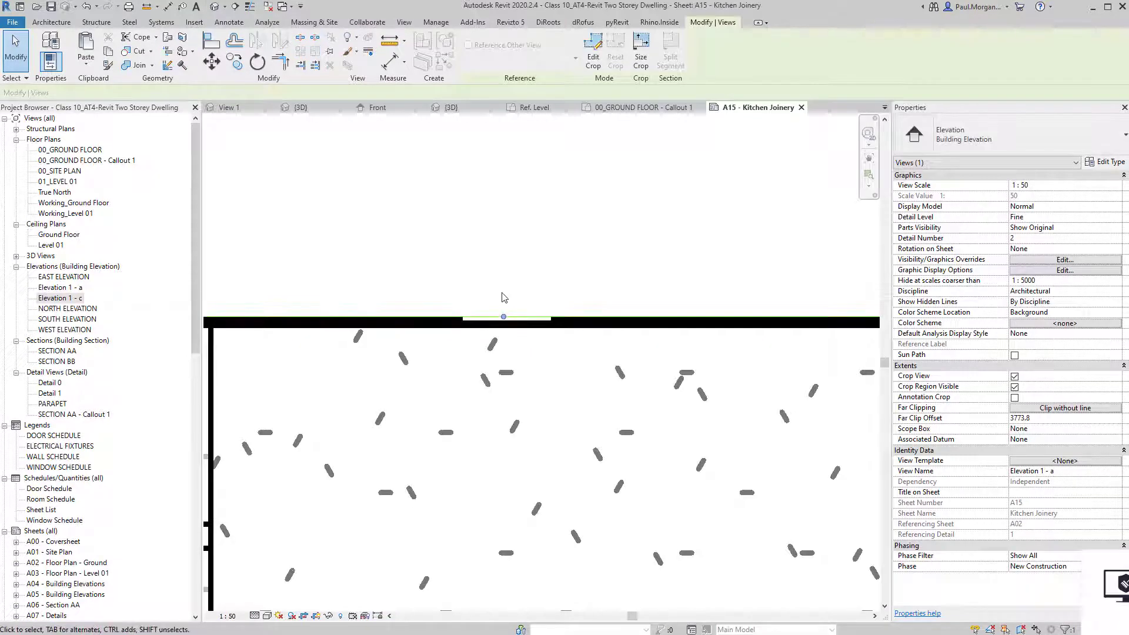
{"action": "scroll", "coordinate": [504, 297], "scroll_direction": "down", "scroll_amount": 3}
{"action": "scroll", "coordinate": [651, 461], "scroll_direction": "up", "scroll_amount": 4}
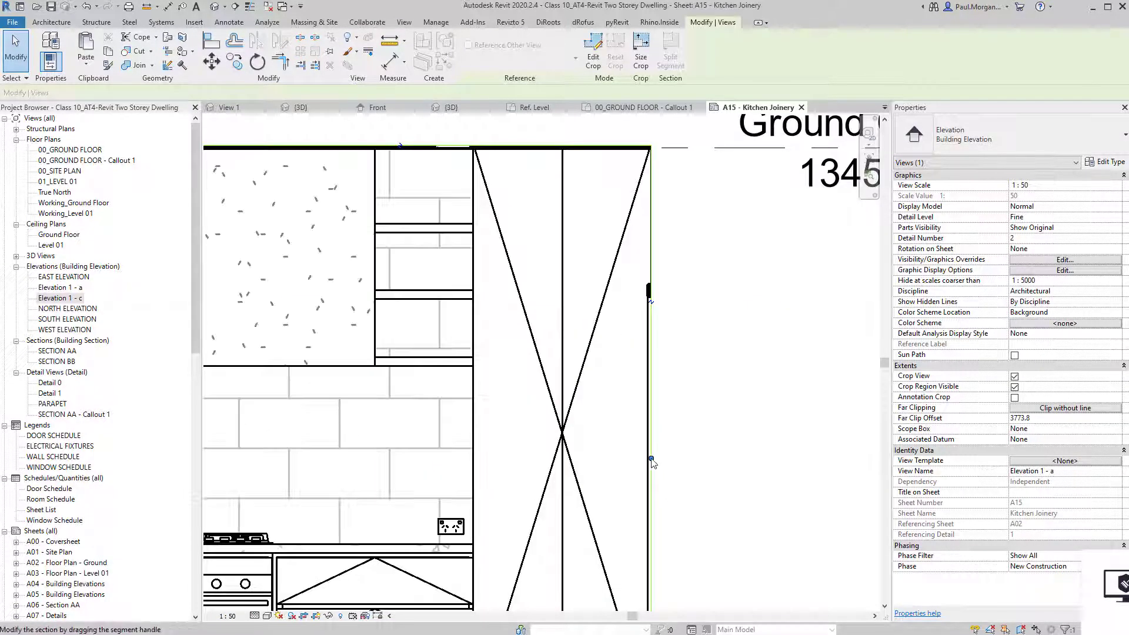
{"action": "scroll", "coordinate": [652, 456], "scroll_direction": "down", "scroll_amount": 5}
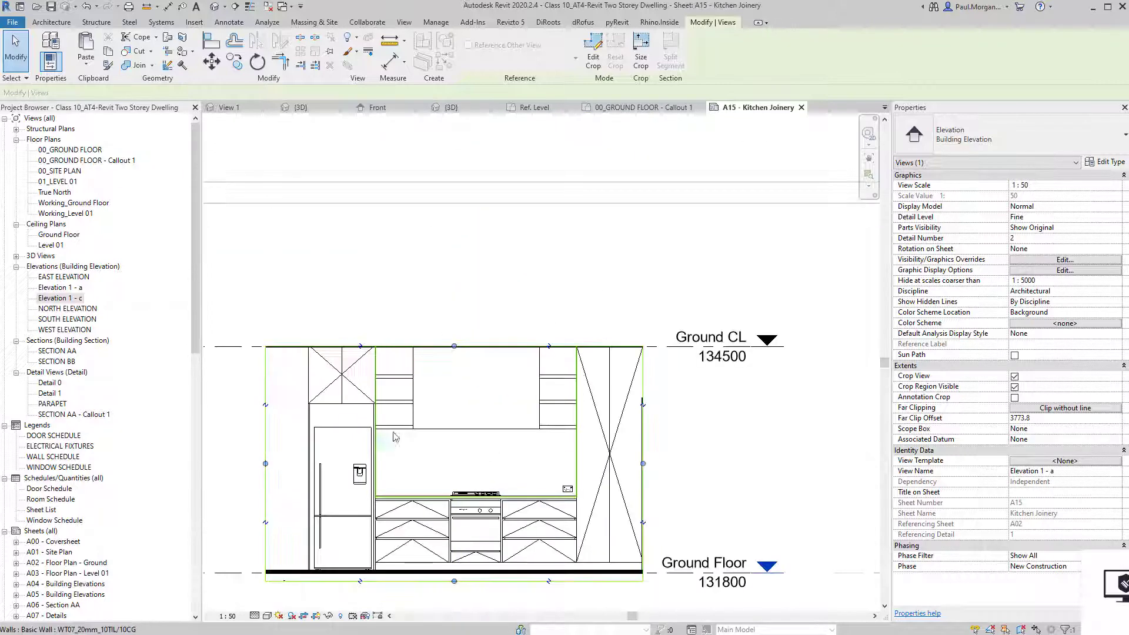
{"action": "scroll", "coordinate": [370, 393], "scroll_direction": "up", "scroll_amount": 3}
{"action": "scroll", "coordinate": [376, 394], "scroll_direction": "down", "scroll_amount": 3}
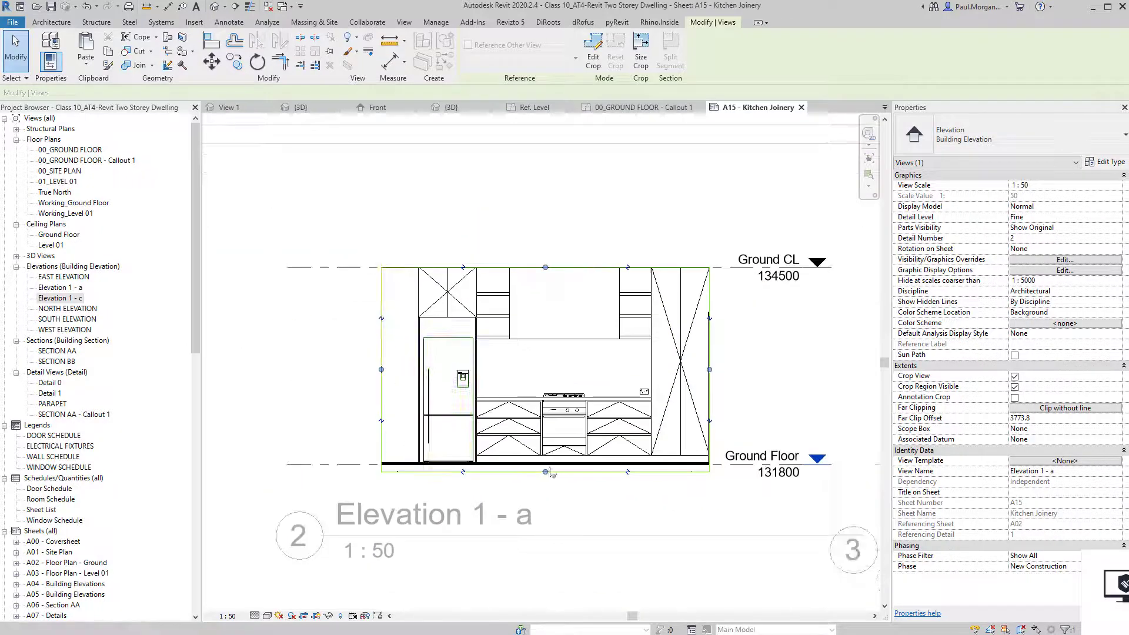
{"action": "scroll", "coordinate": [555, 478], "scroll_direction": "up", "scroll_amount": 4}
{"action": "scroll", "coordinate": [555, 478], "scroll_direction": "up", "scroll_amount": 3}
{"action": "left_click", "coordinate": [537, 461]}
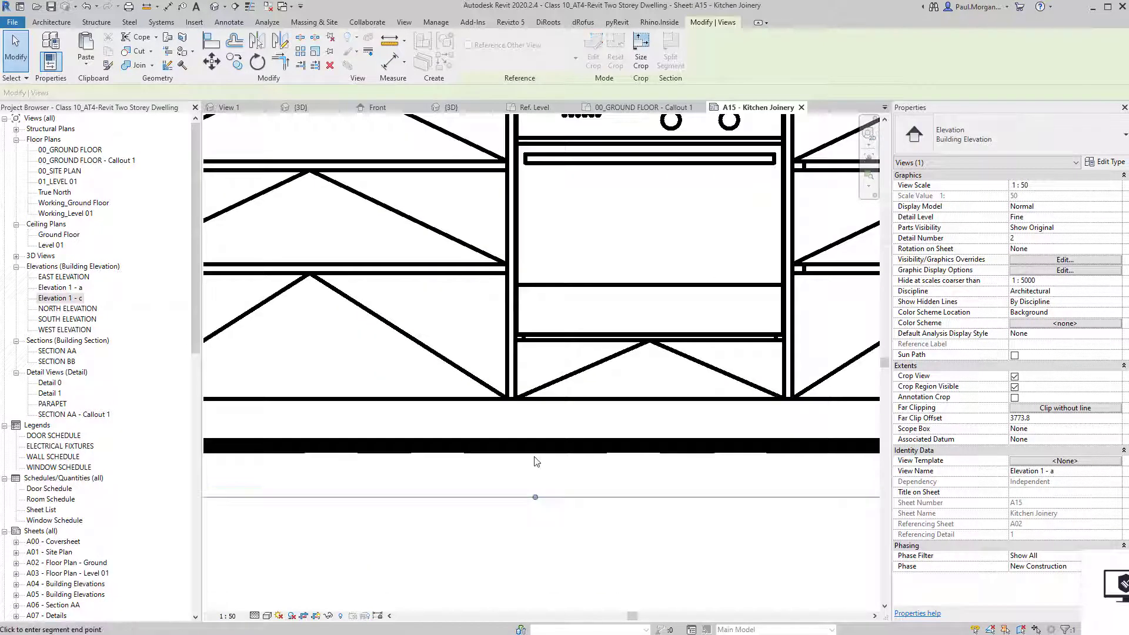
Select the Ground Floor level in Elevation 1 - a.
{"action": "scroll", "coordinate": [547, 539], "scroll_direction": "down", "scroll_amount": 3}
{"action": "scroll", "coordinate": [547, 539], "scroll_direction": "down", "scroll_amount": 4}
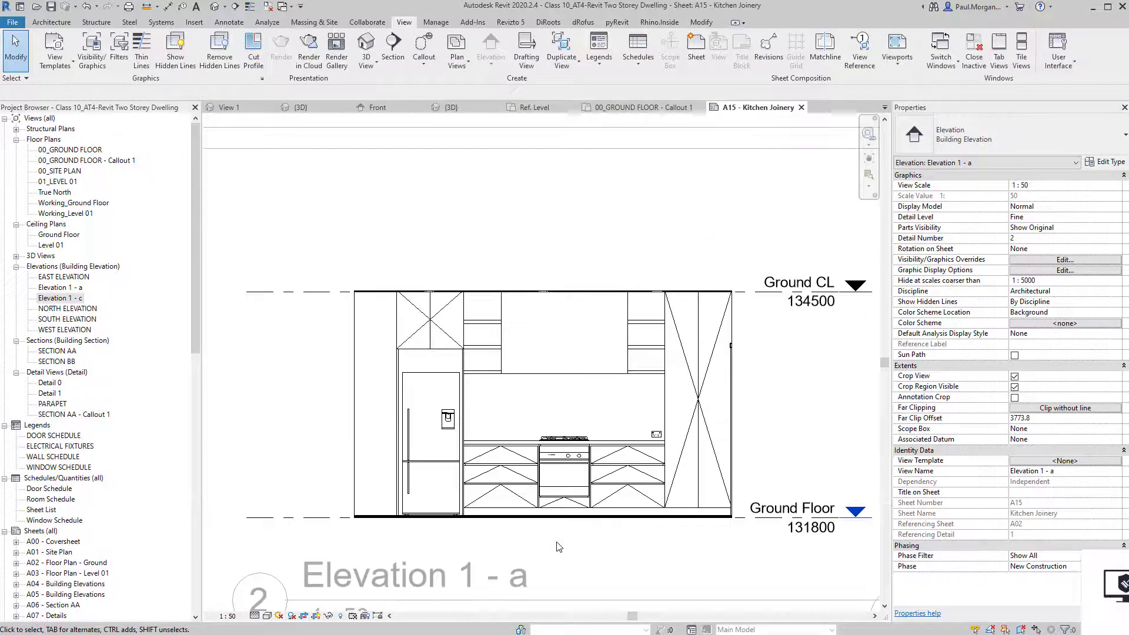
{"action": "scroll", "coordinate": [521, 503], "scroll_direction": "up", "scroll_amount": 2}
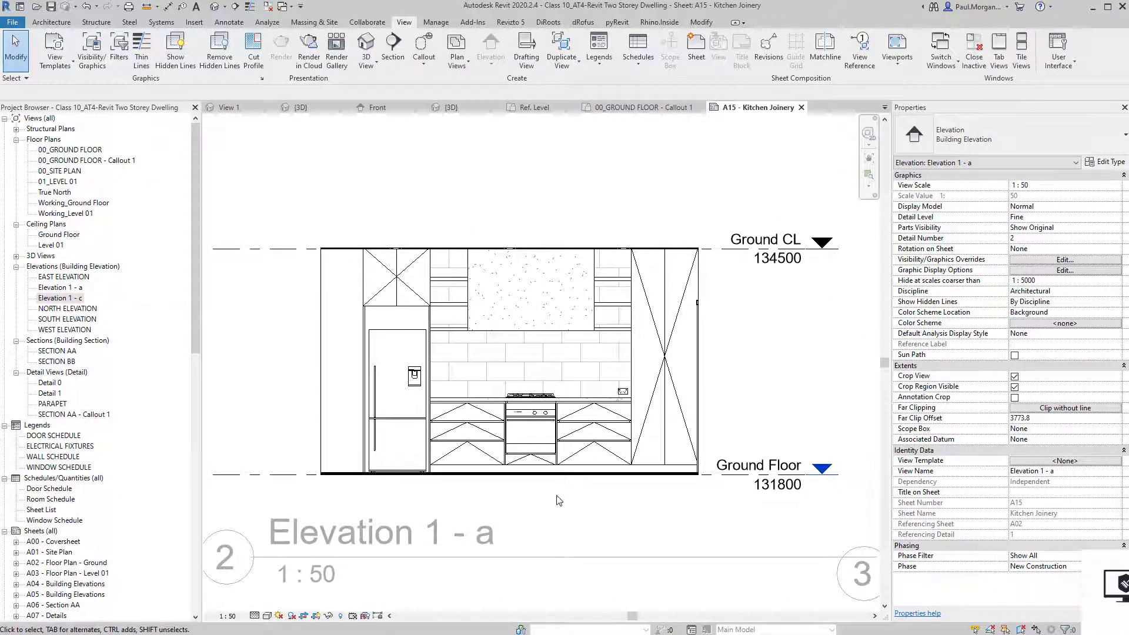
{"action": "scroll", "coordinate": [559, 501], "scroll_direction": "down", "scroll_amount": 3}
{"action": "left_click", "coordinate": [653, 475]}
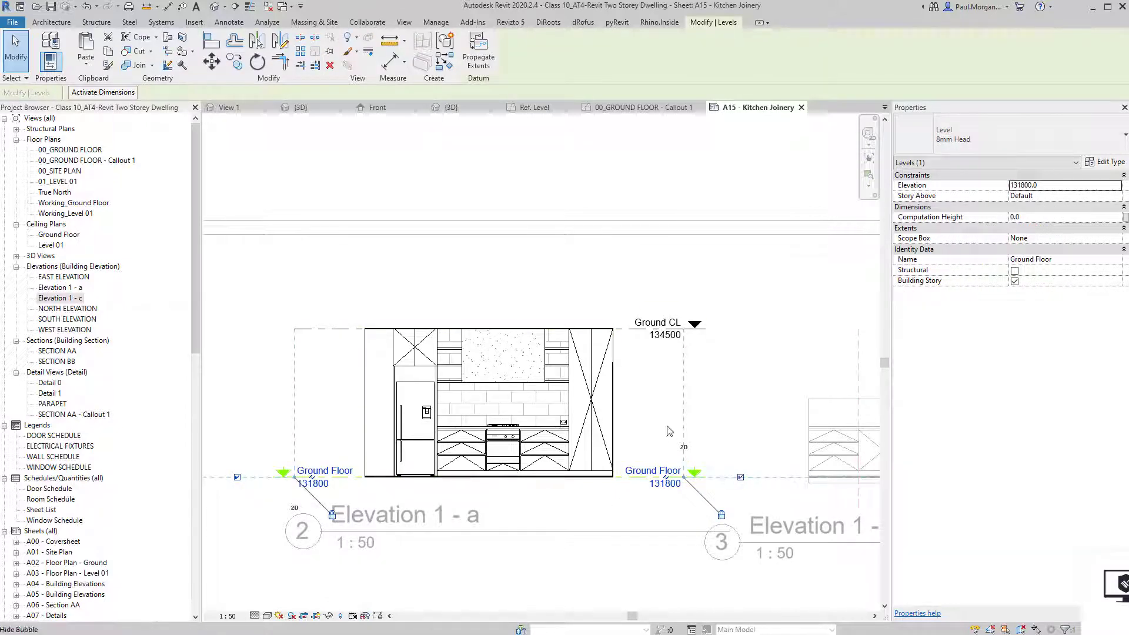
Select the Ground CL level in Elevation 1 - a.
{"action": "left_click", "coordinate": [653, 328]}
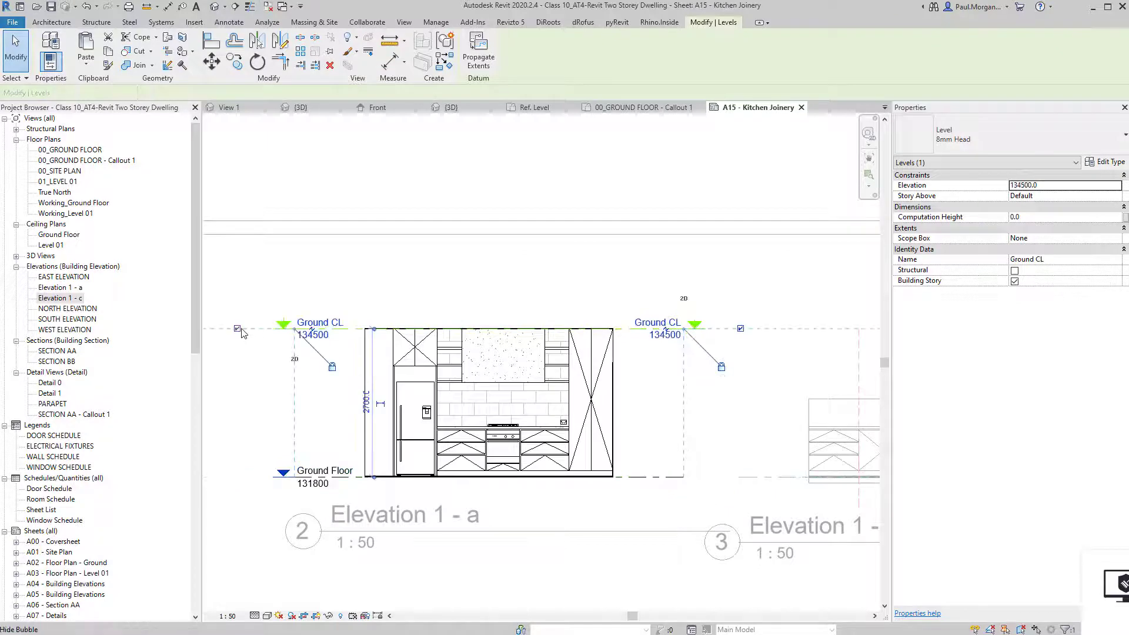
{"action": "left_click", "coordinate": [414, 294]}
{"action": "scroll", "coordinate": [413, 290], "scroll_direction": "down", "scroll_amount": 1}
{"action": "left_click", "coordinate": [596, 321]}
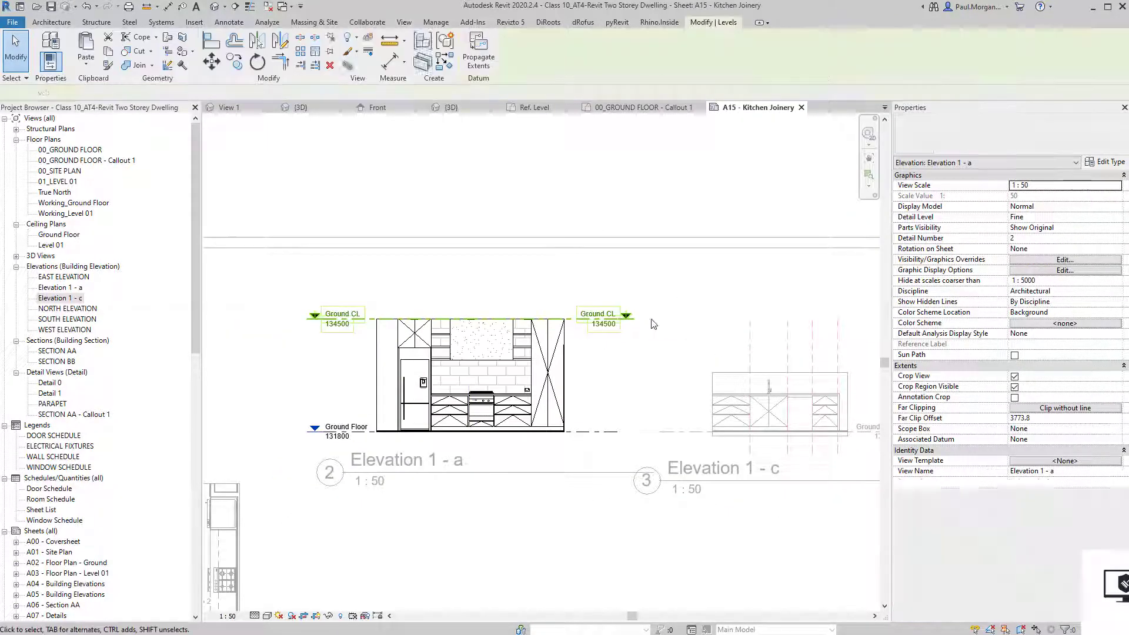
Back on the sheet, shorten the Elevation 1 - a title line and move the title left.
{"action": "double_click", "coordinate": [540, 544]}
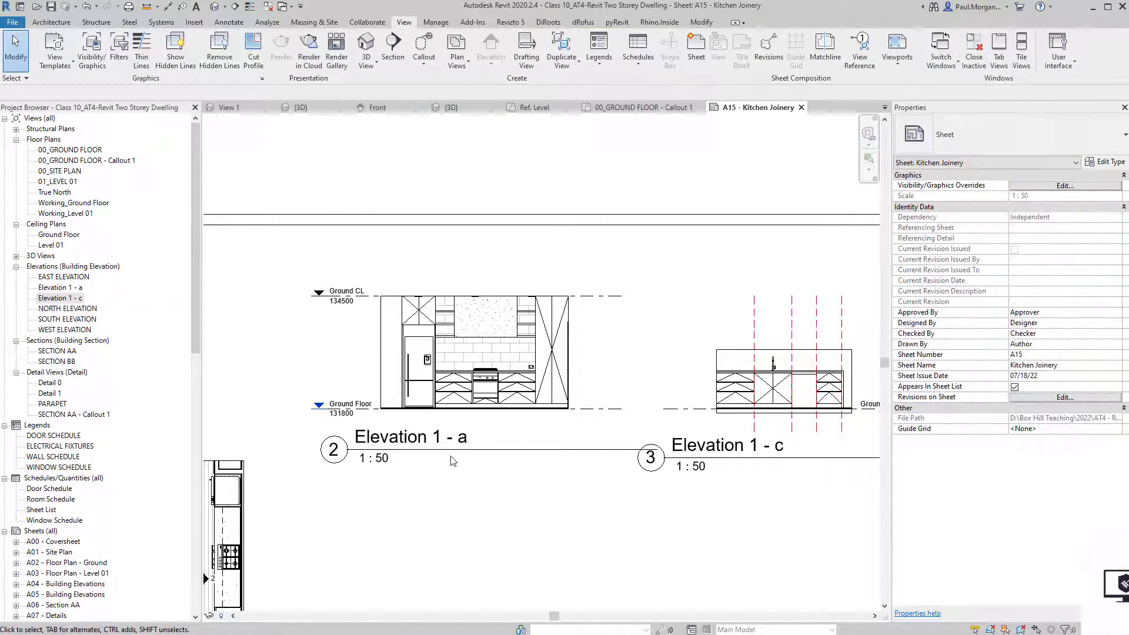
{"action": "left_click", "coordinate": [579, 450]}
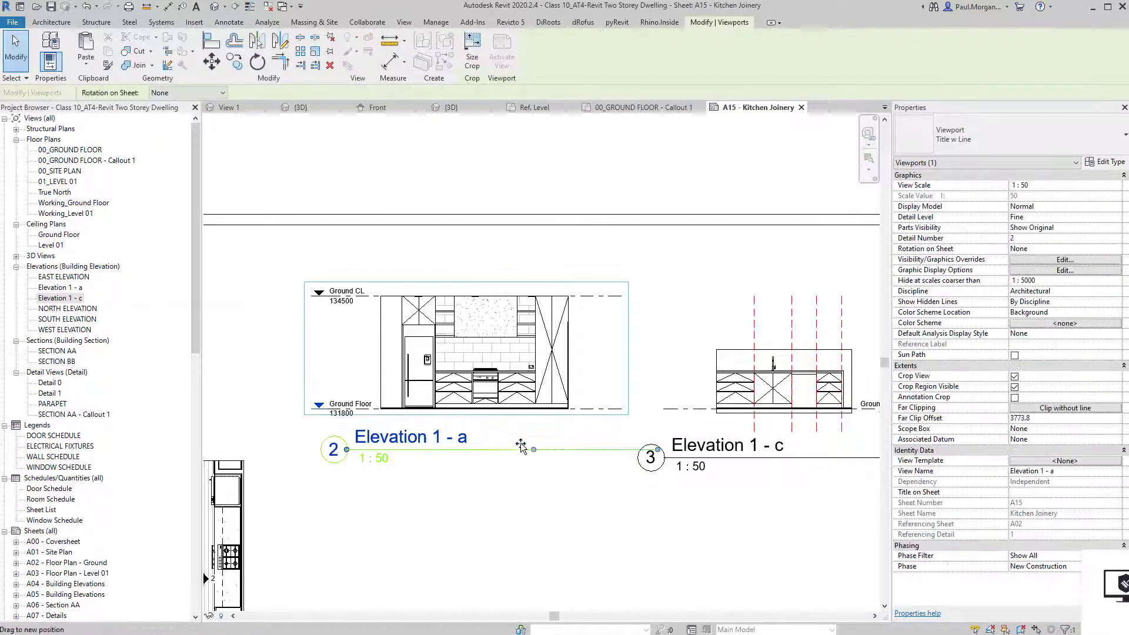
{"action": "left_click_drag", "start_coordinate": [520, 443], "coordinate": [523, 444]}
{"action": "left_click", "coordinate": [315, 435]}
{"action": "mouse_move", "coordinate": [384, 448]}
{"action": "left_mouse_down"}
{"action": "mouse_move", "coordinate": [361, 441]}
{"action": "mouse_move", "coordinate": [360, 451]}
{"action": "mouse_move", "coordinate": [371, 444]}
{"action": "left_mouse_up"}
{"action": "left_click", "coordinate": [476, 527]}
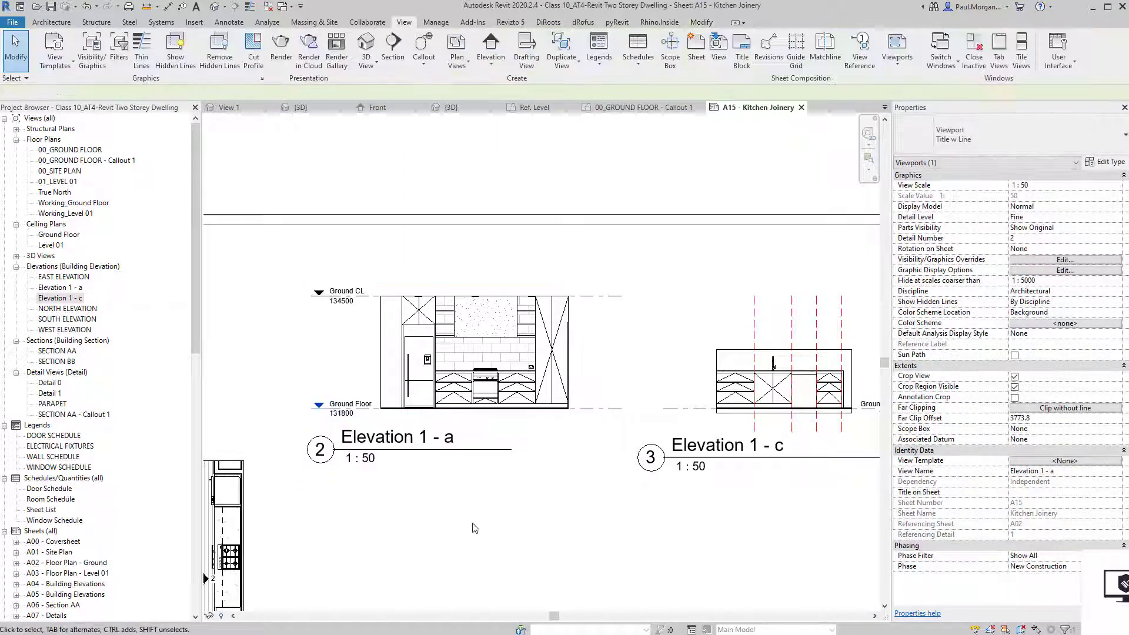
Move the Elevation 1 - a viewport higher on sheet A15 and activate it for editing.
{"action": "scroll", "coordinate": [475, 529], "scroll_direction": "down", "scroll_amount": 2}
{"action": "middle_click_drag", "start_coordinate": [548, 532], "coordinate": [530, 477]}
{"action": "left_click_drag", "start_coordinate": [456, 391], "coordinate": [458, 361]}
{"action": "middle_click_drag", "start_coordinate": [469, 499], "coordinate": [465, 484]}
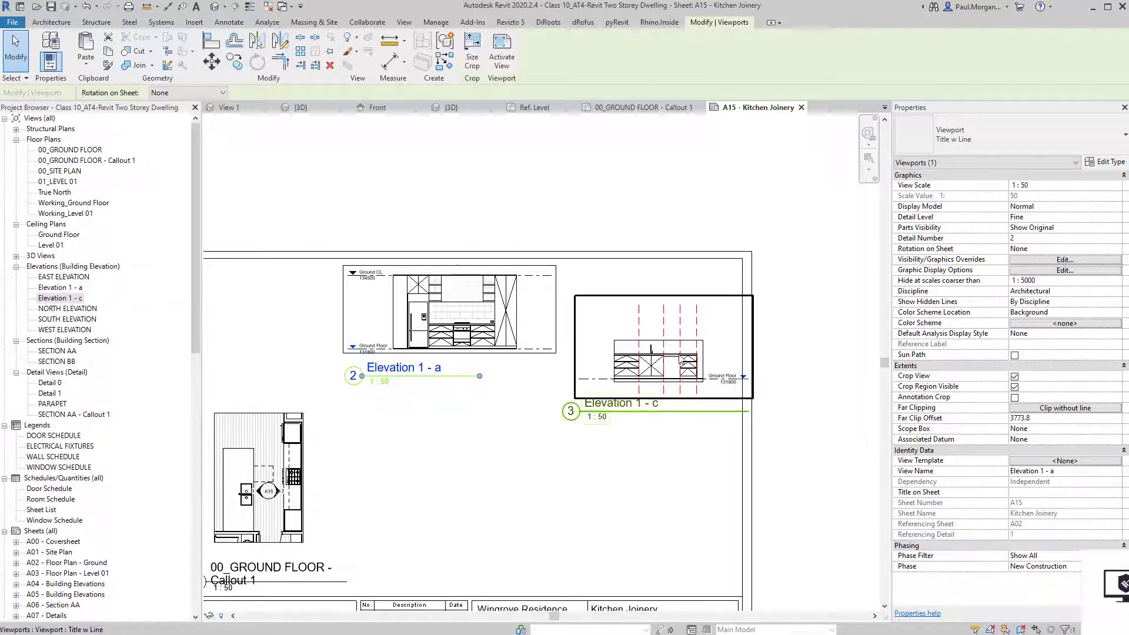
{"action": "scroll", "coordinate": [674, 355], "scroll_direction": "up", "scroll_amount": 3}
{"action": "scroll", "coordinate": [340, 314], "scroll_direction": "down", "scroll_amount": 2}
{"action": "middle_click_drag", "start_coordinate": [227, 286], "coordinate": [529, 372]}
{"action": "double_click", "coordinate": [418, 341]}
{"action": "scroll", "coordinate": [400, 339], "scroll_direction": "up", "scroll_amount": 3}
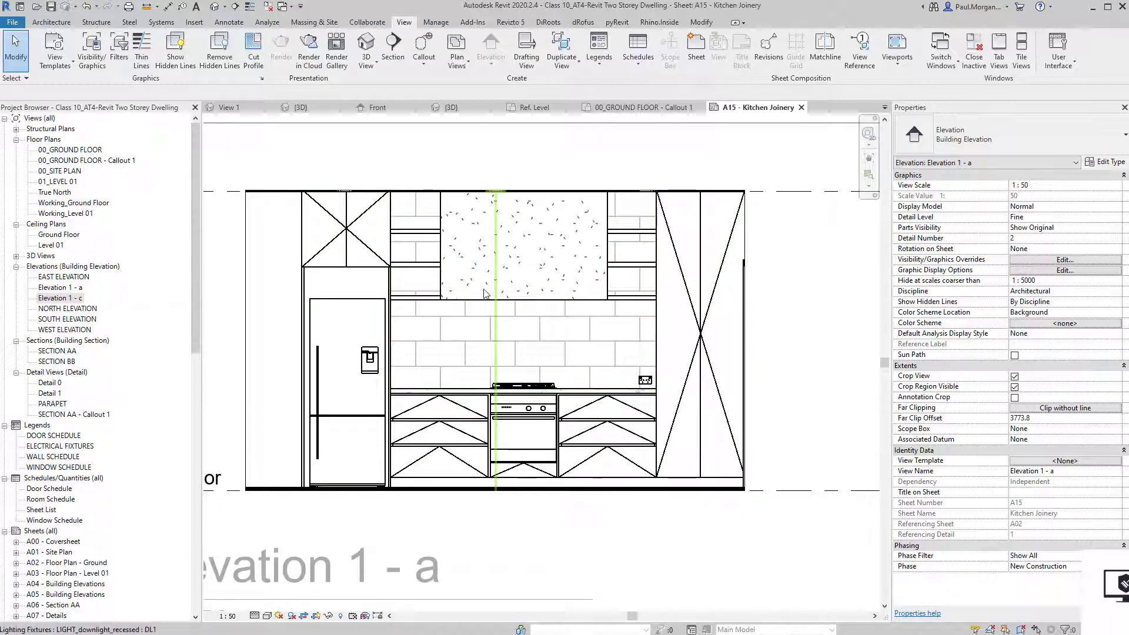
Create an 'Internal Elevations' view template from Elevation 1 - a's current settings.
{"action": "middle_click_drag", "start_coordinate": [551, 437], "coordinate": [534, 423]}
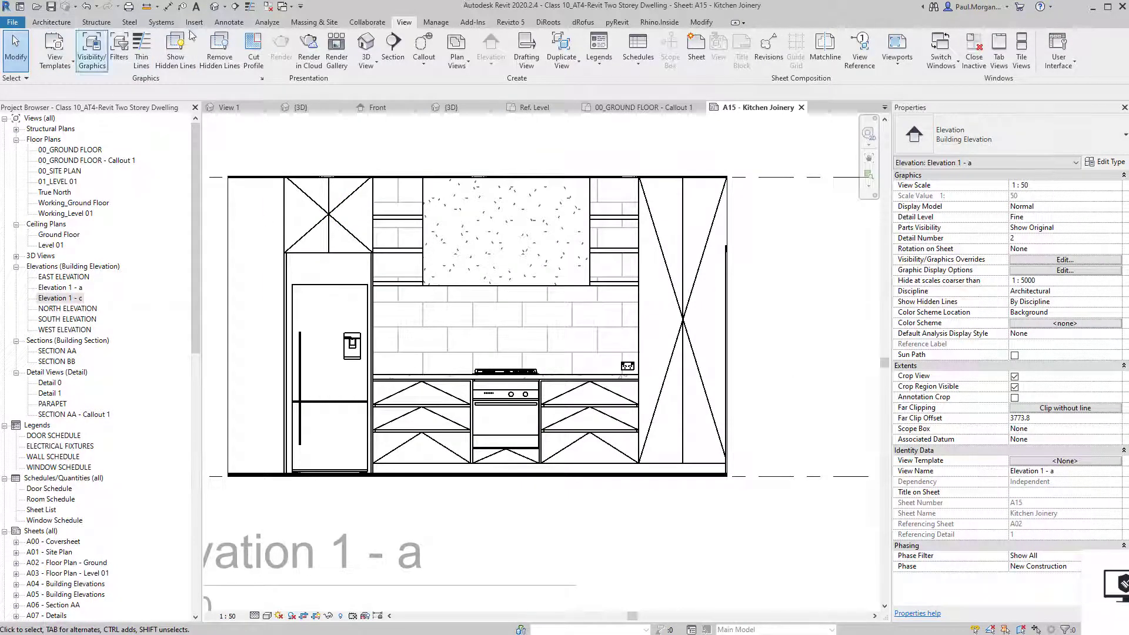
{"action": "left_click", "coordinate": [56, 52]}
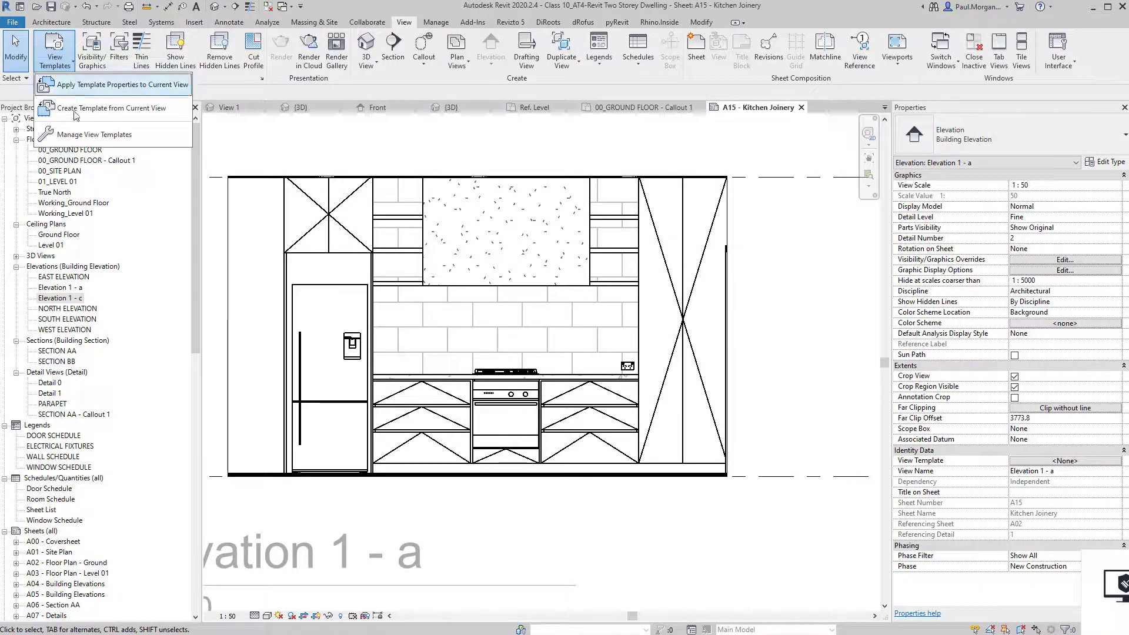
{"action": "left_click", "coordinate": [83, 93]}
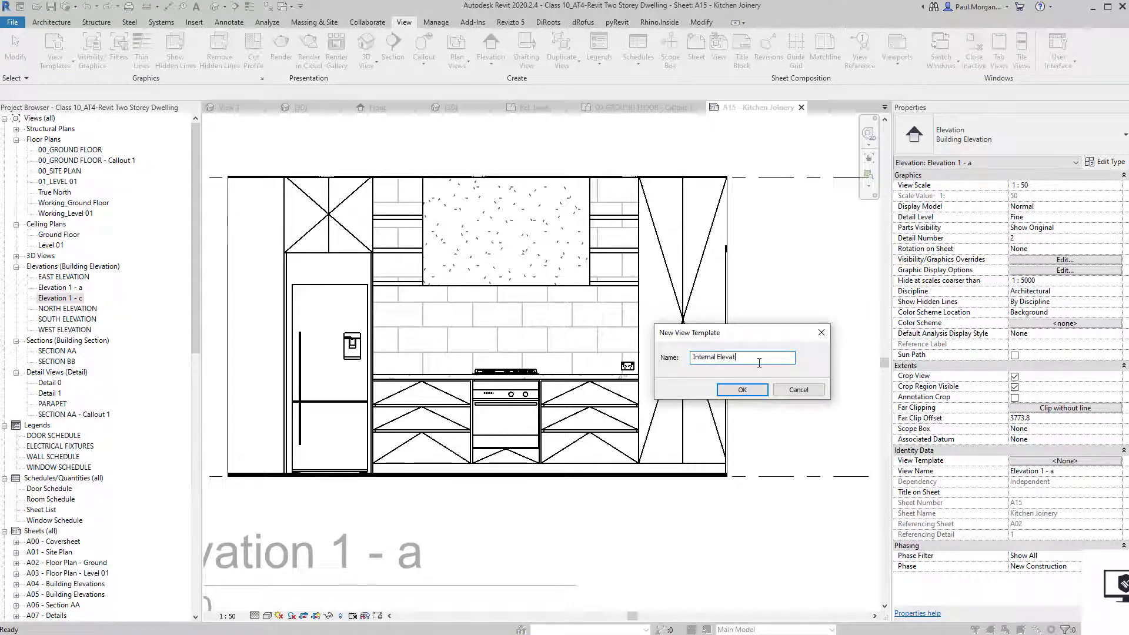
{"action": "key", "text": "Return"}
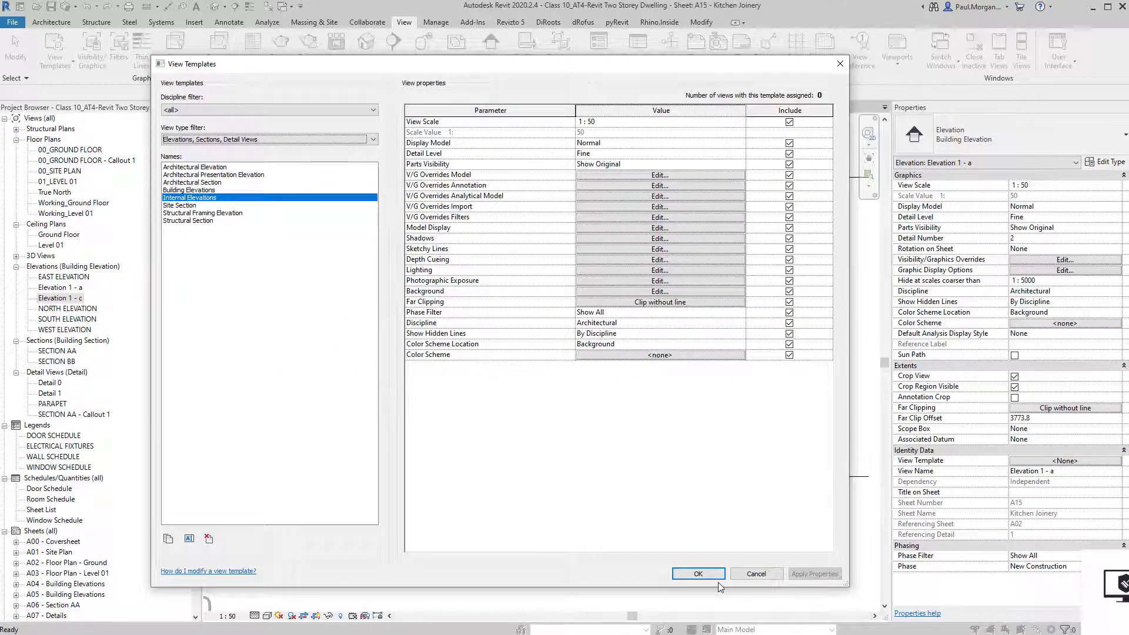
{"action": "left_click", "coordinate": [713, 575]}
{"action": "scroll", "coordinate": [744, 461], "scroll_direction": "down", "scroll_amount": 1}
{"action": "middle_click_drag", "start_coordinate": [744, 461], "coordinate": [618, 343]}
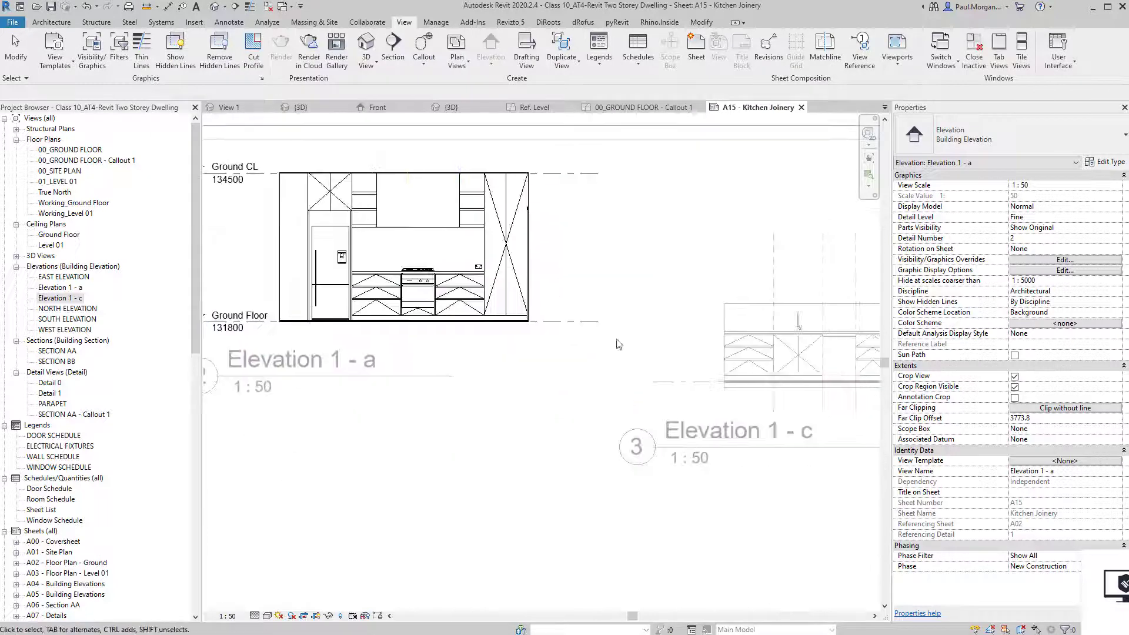
Assign the Internal Elevations view template to Elevation 1 - c.
{"action": "double_click", "coordinate": [618, 343]}
{"action": "middle_click_drag", "start_coordinate": [719, 300], "coordinate": [600, 298]}
{"action": "double_click", "coordinate": [636, 283]}
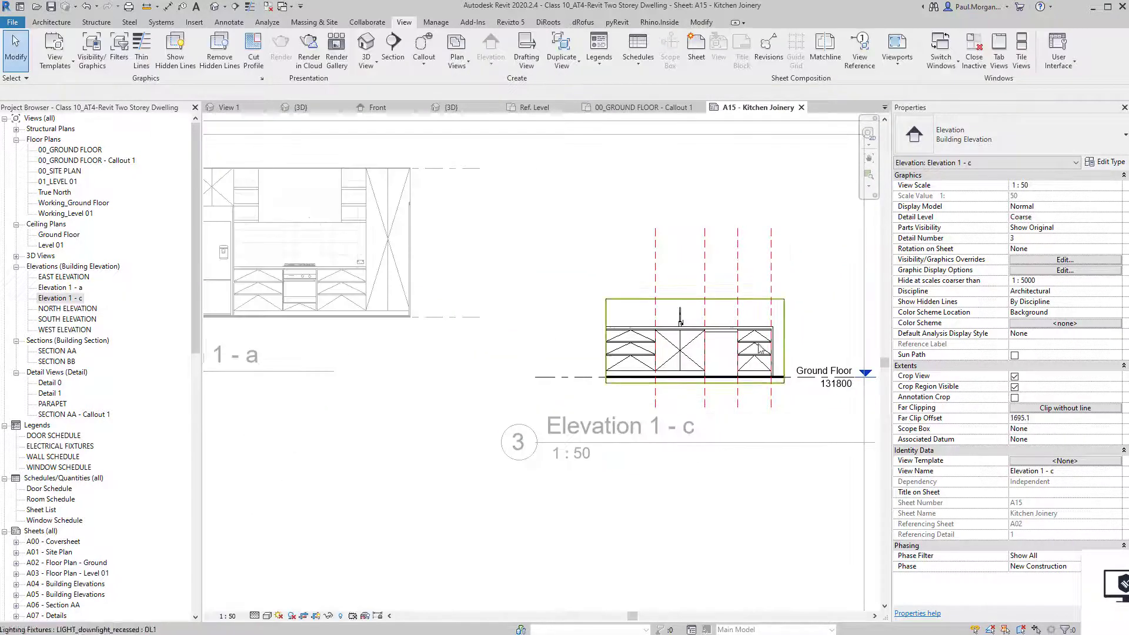
{"action": "left_click", "coordinate": [1044, 461]}
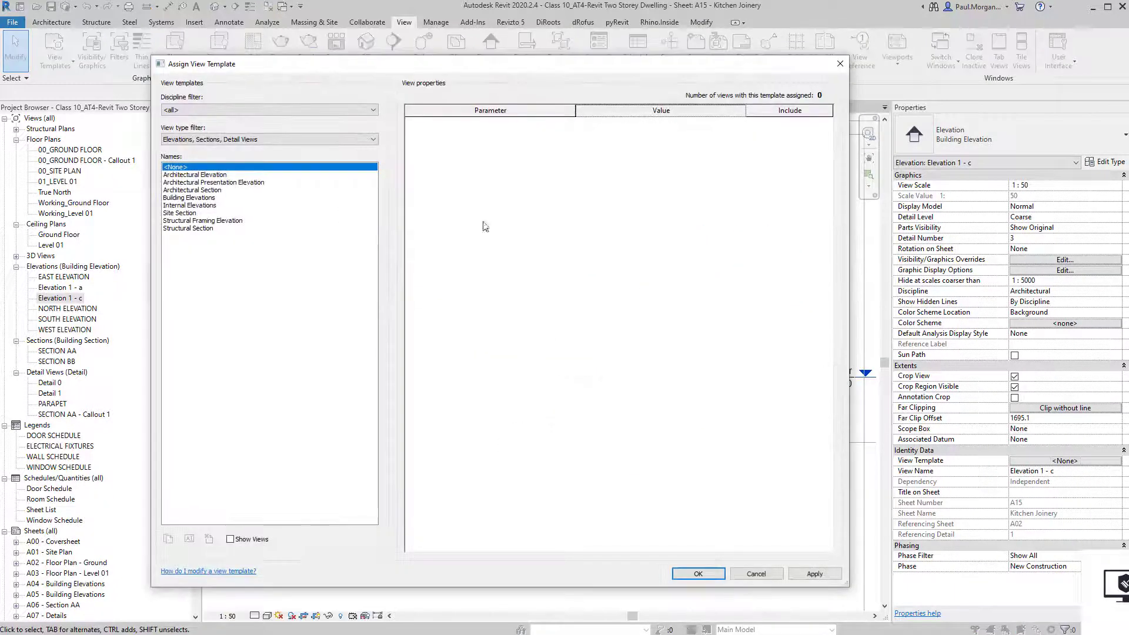
{"action": "left_click", "coordinate": [188, 205]}
{"action": "left_click", "coordinate": [694, 573]}
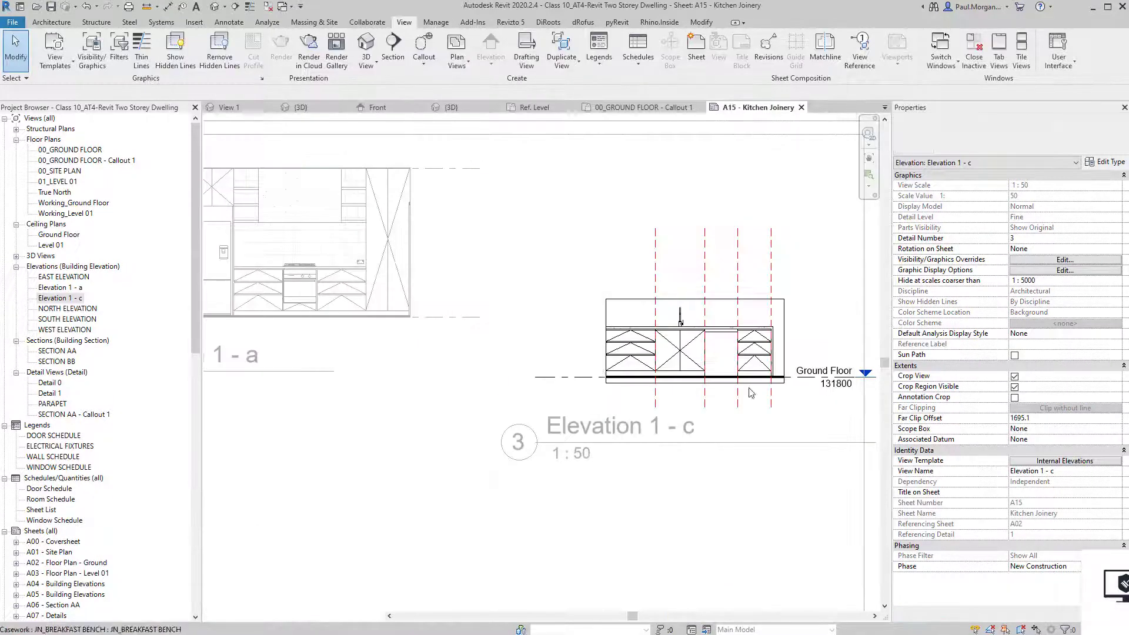
Assign the Internal Elevations view template to Elevation 1 - a as well.
{"action": "middle_click_drag", "start_coordinate": [502, 423], "coordinate": [511, 446]}
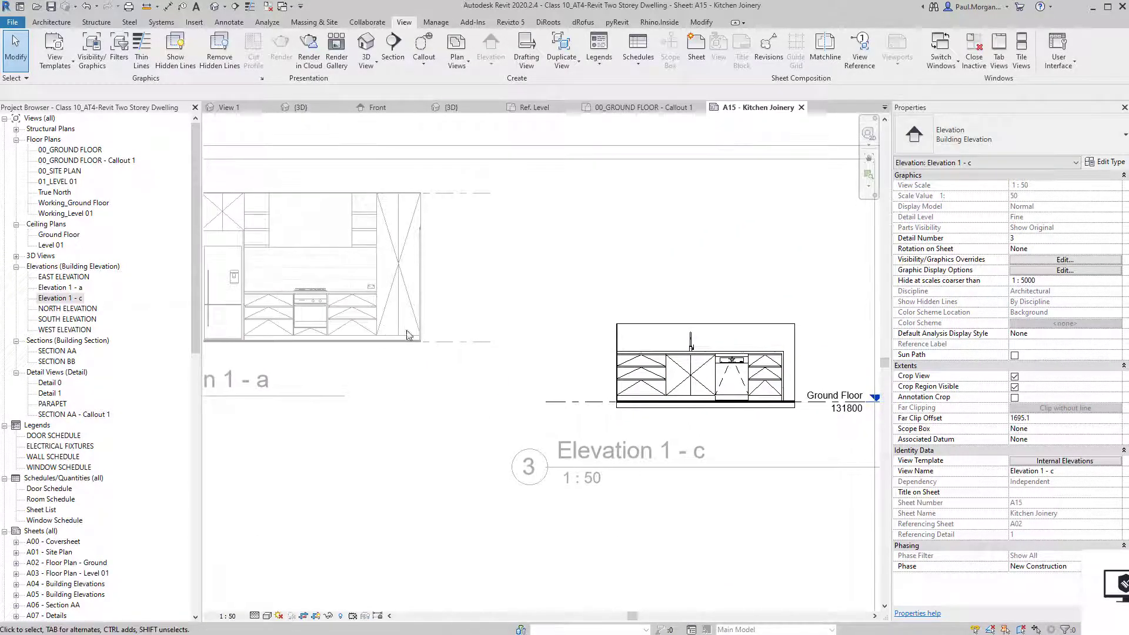
{"action": "middle_click_drag", "start_coordinate": [410, 332], "coordinate": [525, 344]}
{"action": "double_click", "coordinate": [368, 286]}
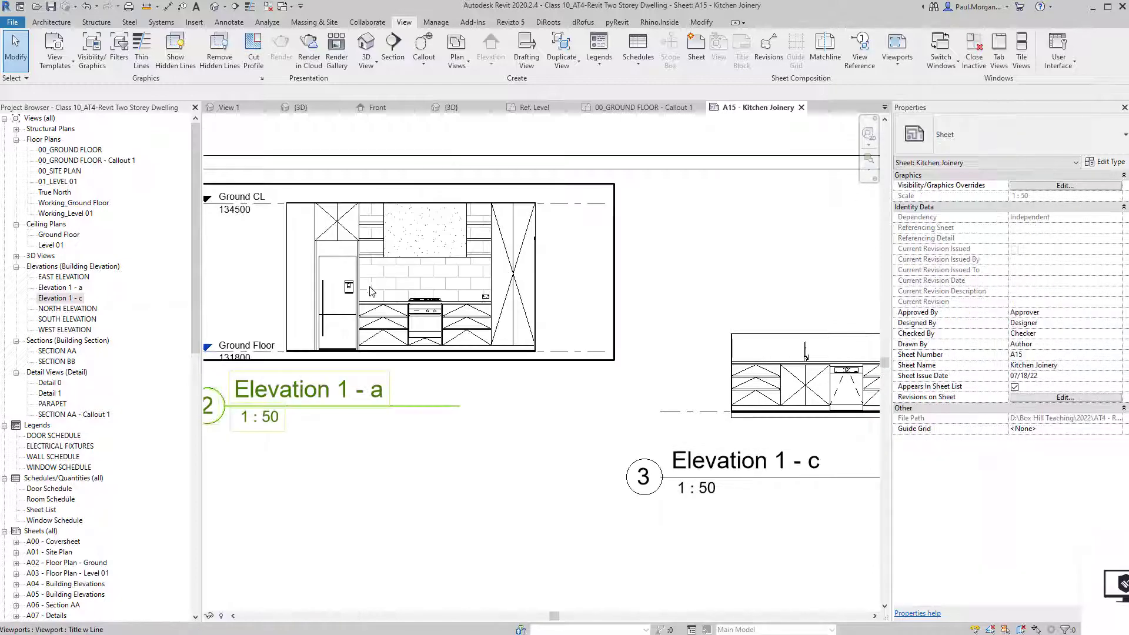
{"action": "double_click", "coordinate": [525, 307]}
{"action": "left_click", "coordinate": [1089, 462]}
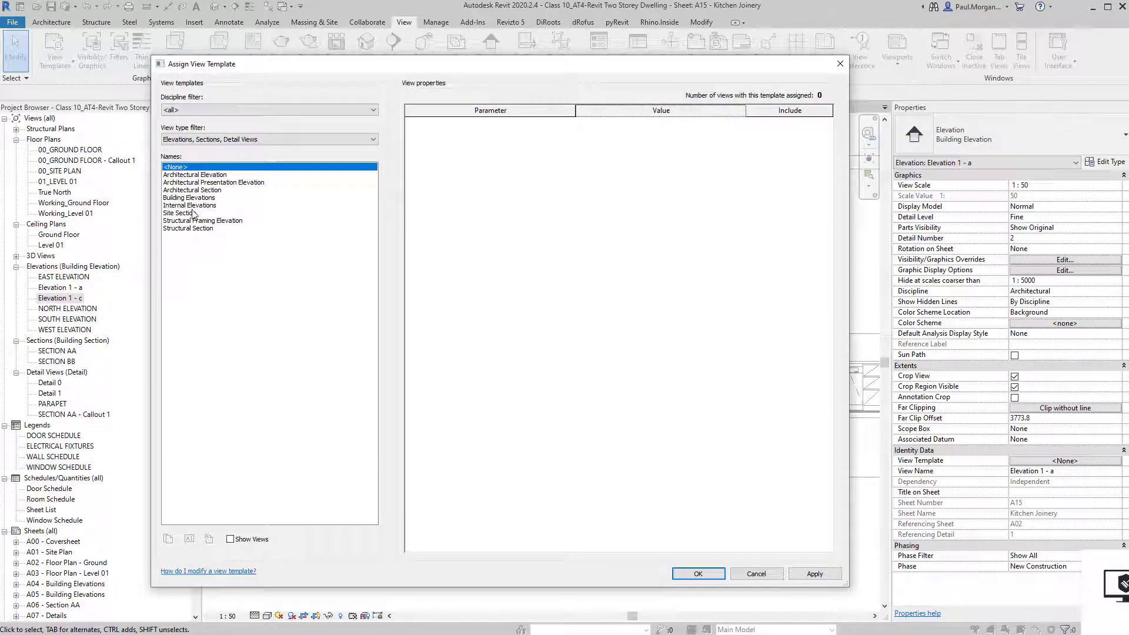
{"action": "left_click", "coordinate": [197, 206]}
{"action": "key", "text": "Return"}
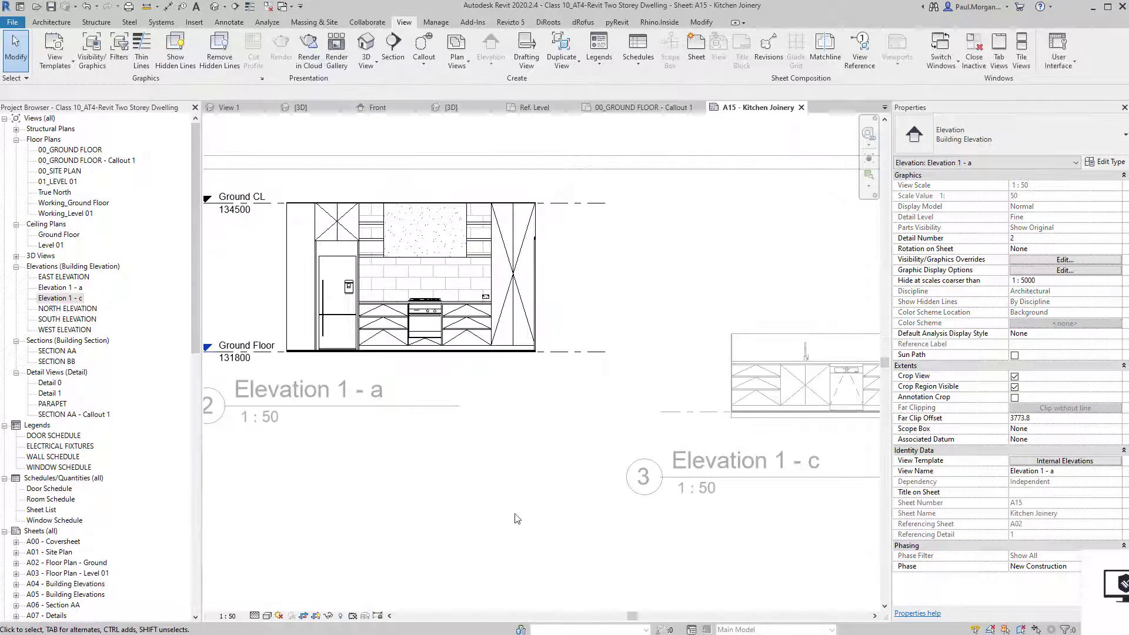
Move the Elevation 1 - c viewport up beside Elevation 1 - a.
{"action": "scroll", "coordinate": [517, 519], "scroll_direction": "down", "scroll_amount": 3}
{"action": "double_click", "coordinate": [517, 487]}
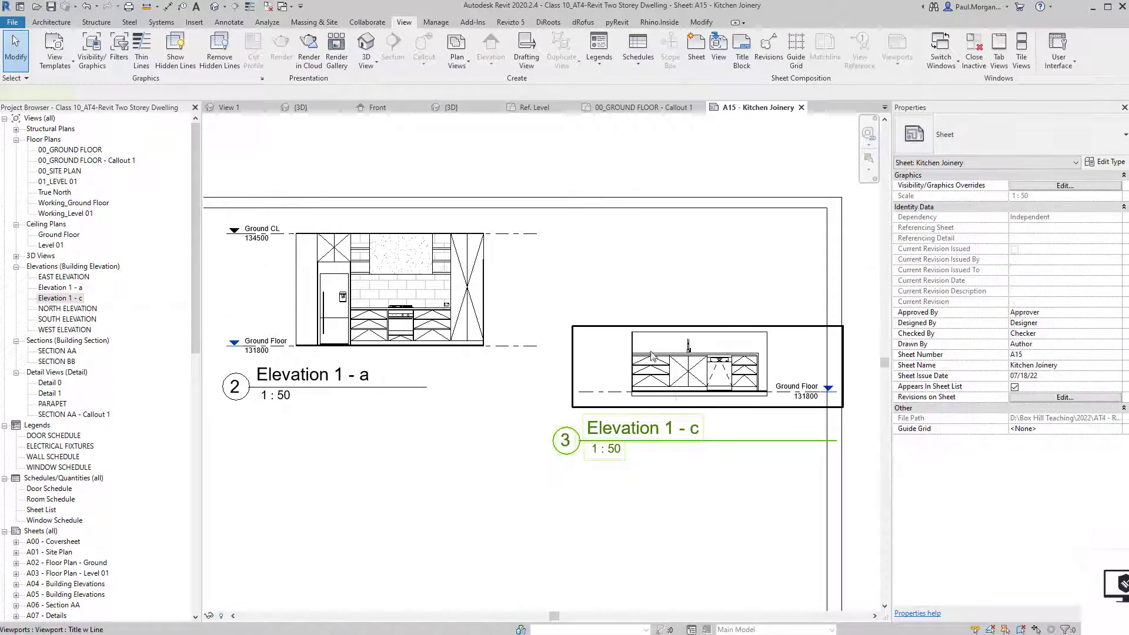
{"action": "left_click_drag", "start_coordinate": [651, 355], "coordinate": [625, 310]}
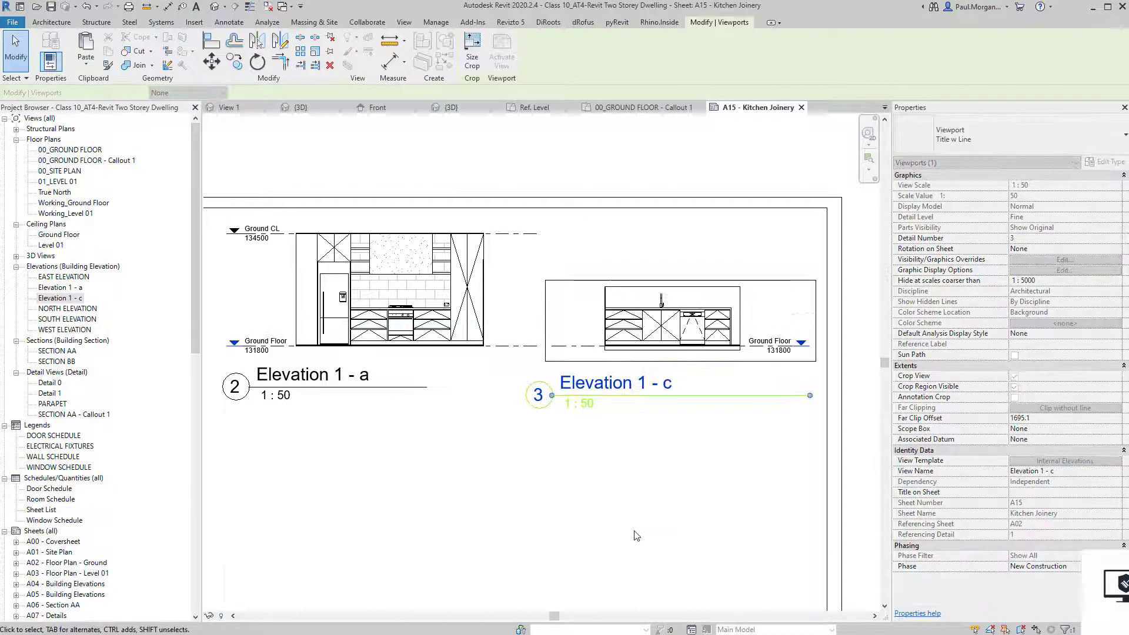
{"action": "left_click", "coordinate": [634, 535]}
Inside Elevation 1 - c, select its crop region and hide the crop boundary.
{"action": "scroll", "coordinate": [703, 303], "scroll_direction": "up", "scroll_amount": 3}
{"action": "scroll", "coordinate": [703, 303], "scroll_direction": "down", "scroll_amount": 2}
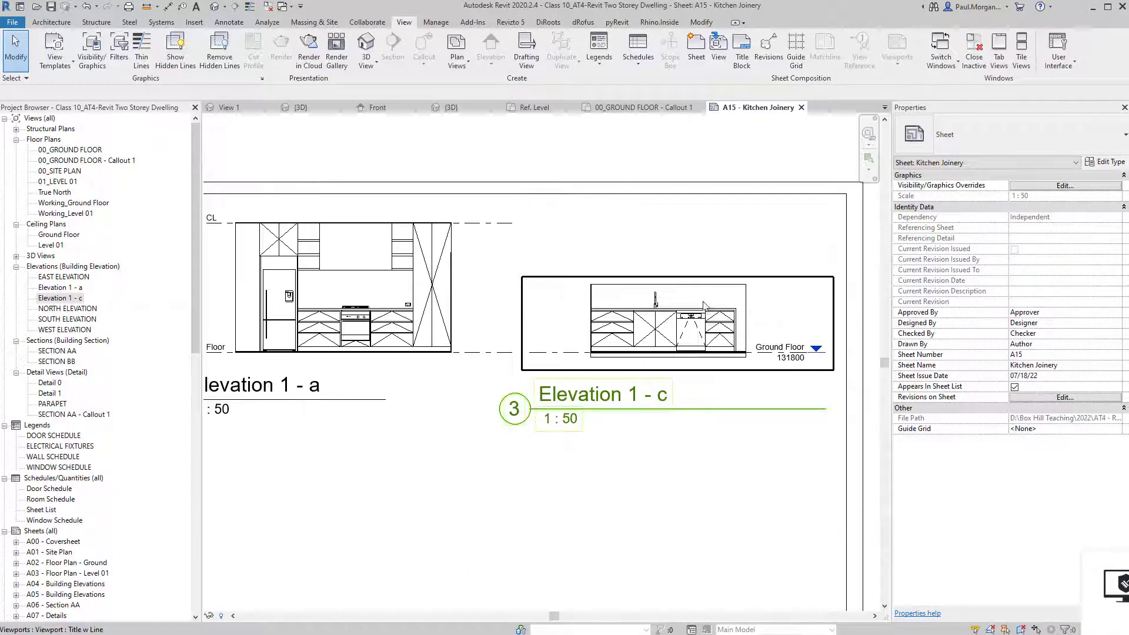
{"action": "double_click", "coordinate": [710, 301]}
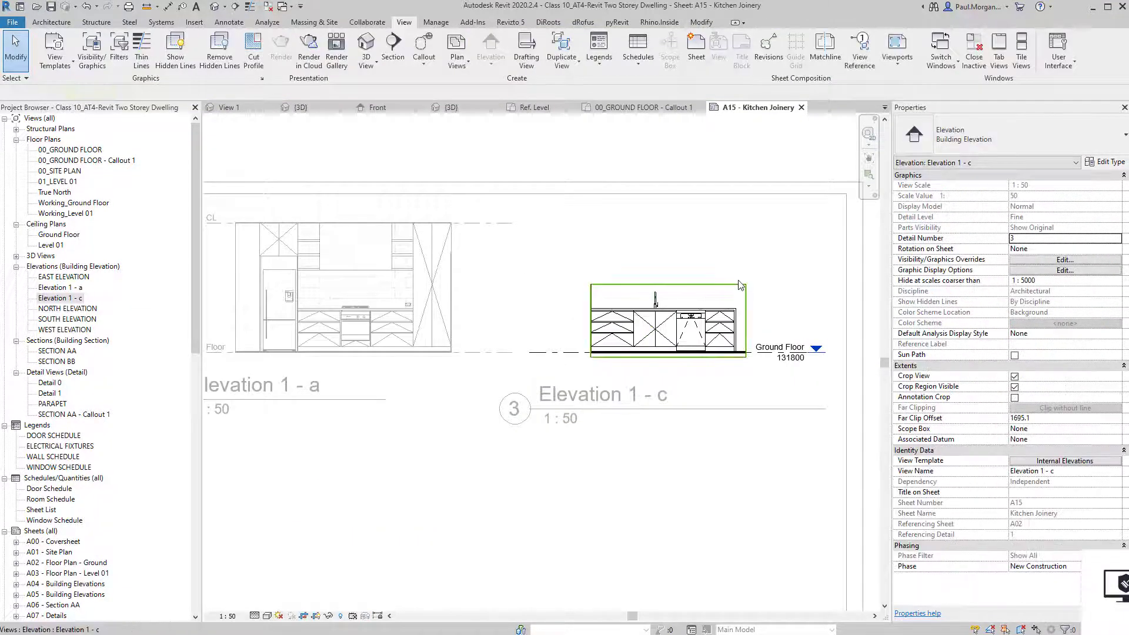
{"action": "left_click", "coordinate": [594, 285]}
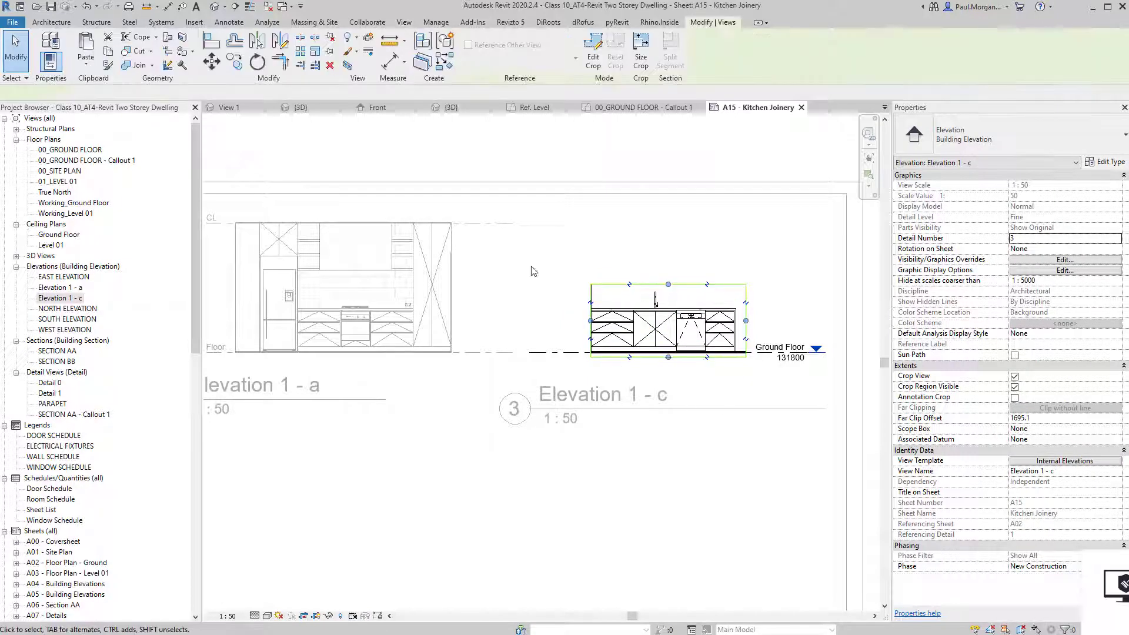
{"action": "left_click", "coordinate": [316, 619]}
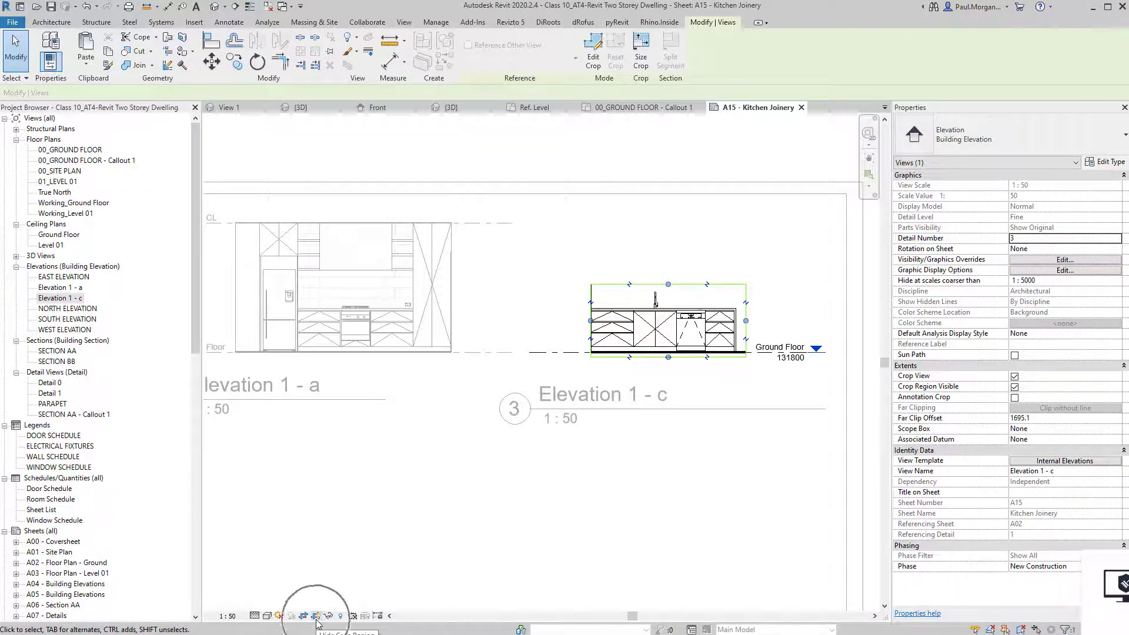
Raise Elevation 1 - c's crop top to the Ground CL ceiling line and hide the crop region.
{"action": "scroll", "coordinate": [636, 279], "scroll_direction": "up", "scroll_amount": 4}
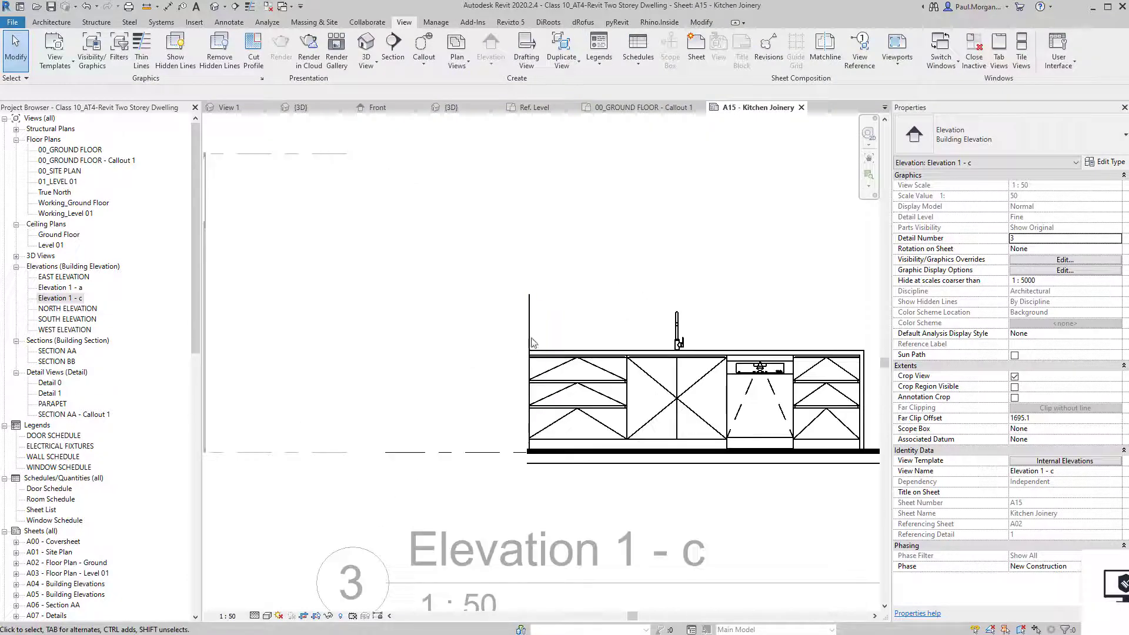
{"action": "left_click", "coordinate": [530, 343]}
{"action": "scroll", "coordinate": [523, 436], "scroll_direction": "down", "scroll_amount": 2}
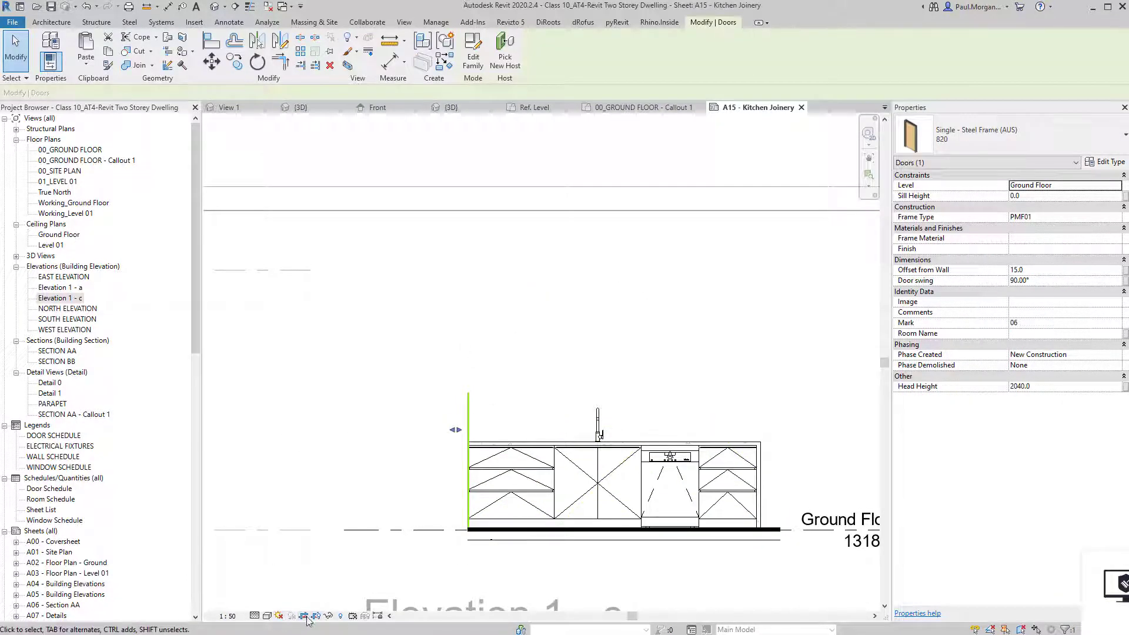
{"action": "left_click", "coordinate": [468, 521]}
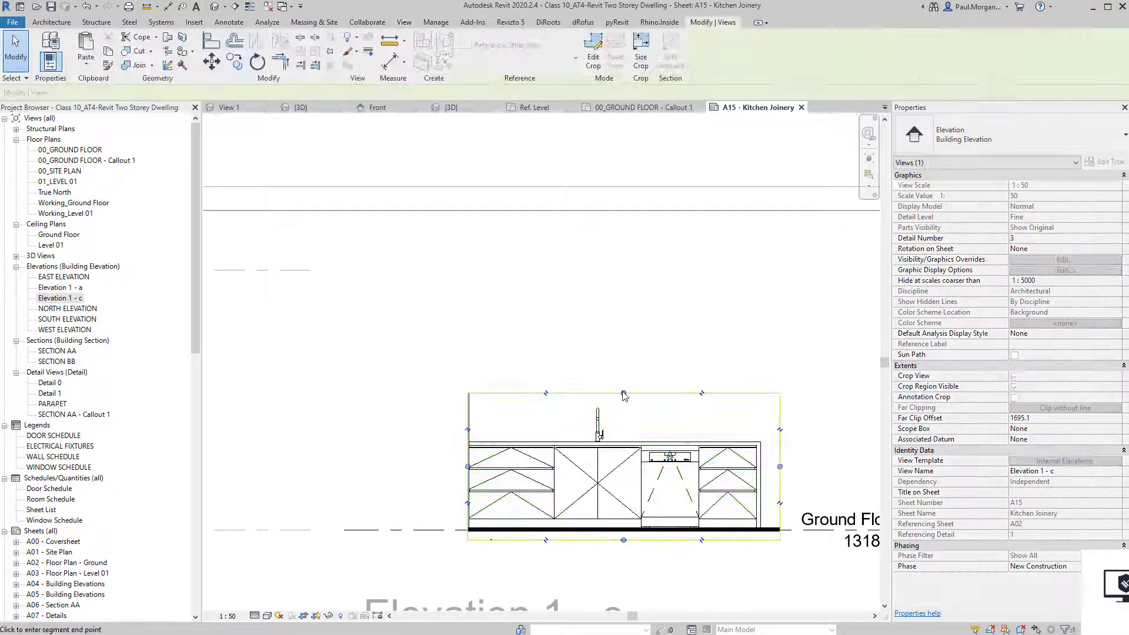
{"action": "mouse_move", "coordinate": [632, 306]}
{"action": "left_mouse_down"}
{"action": "mouse_move", "coordinate": [625, 255]}
{"action": "mouse_move", "coordinate": [628, 297]}
{"action": "left_mouse_up"}
{"action": "scroll", "coordinate": [625, 257], "scroll_direction": "up", "scroll_amount": 4}
{"action": "left_click", "coordinate": [618, 407]}
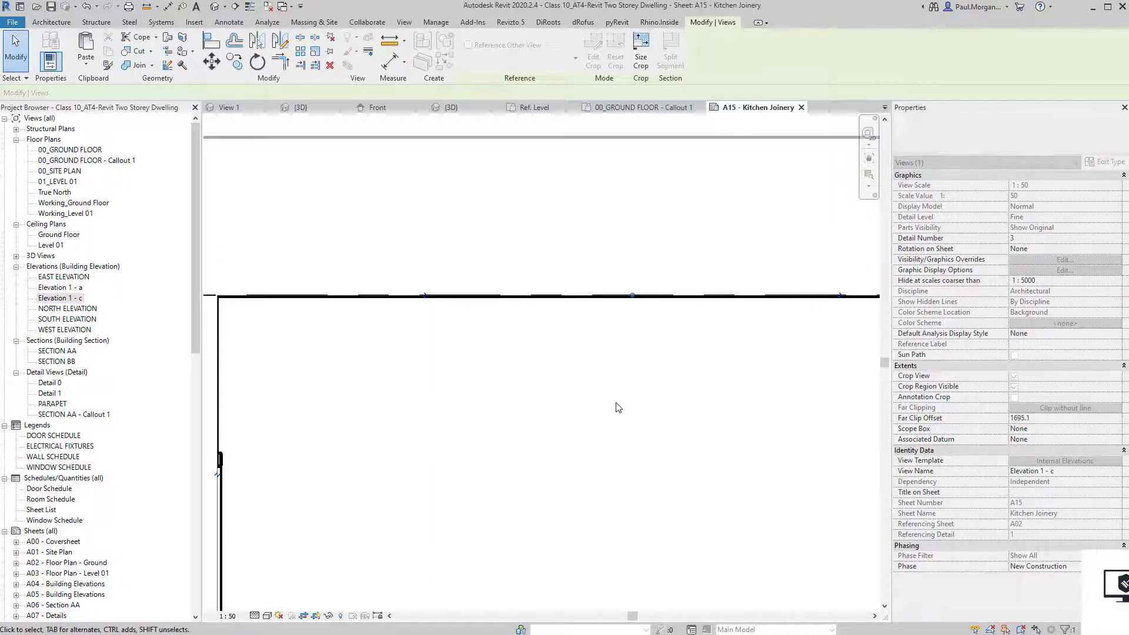
{"action": "scroll", "coordinate": [620, 406], "scroll_direction": "down", "scroll_amount": 3}
{"action": "middle_click_drag", "start_coordinate": [652, 477], "coordinate": [622, 358]}
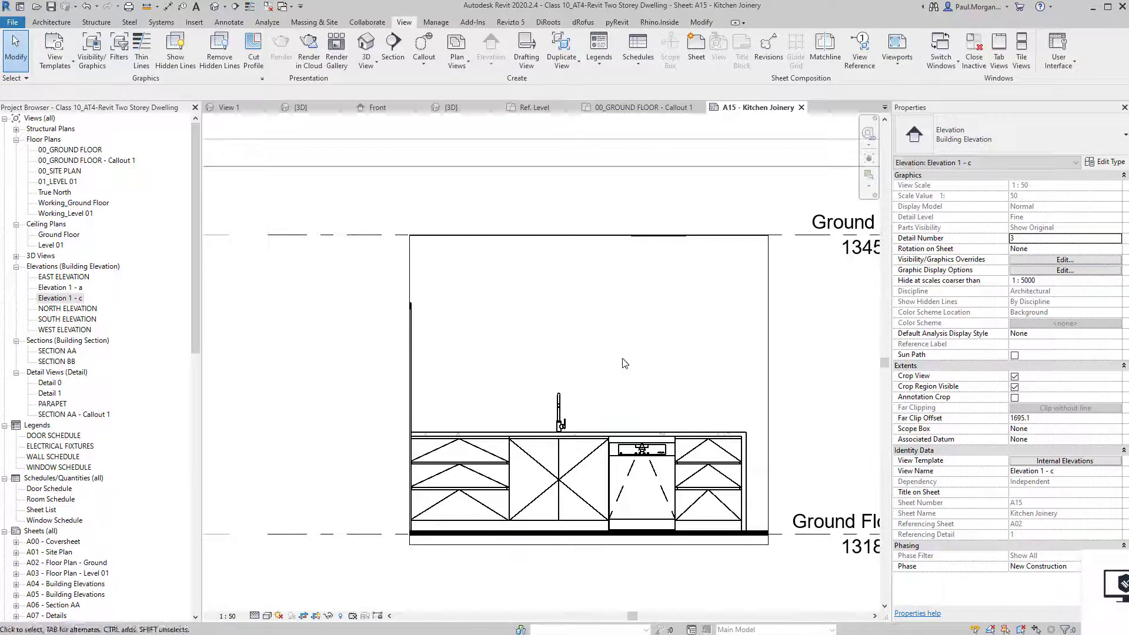
{"action": "left_click", "coordinate": [316, 615]}
{"action": "scroll", "coordinate": [517, 412], "scroll_direction": "down", "scroll_amount": 4}
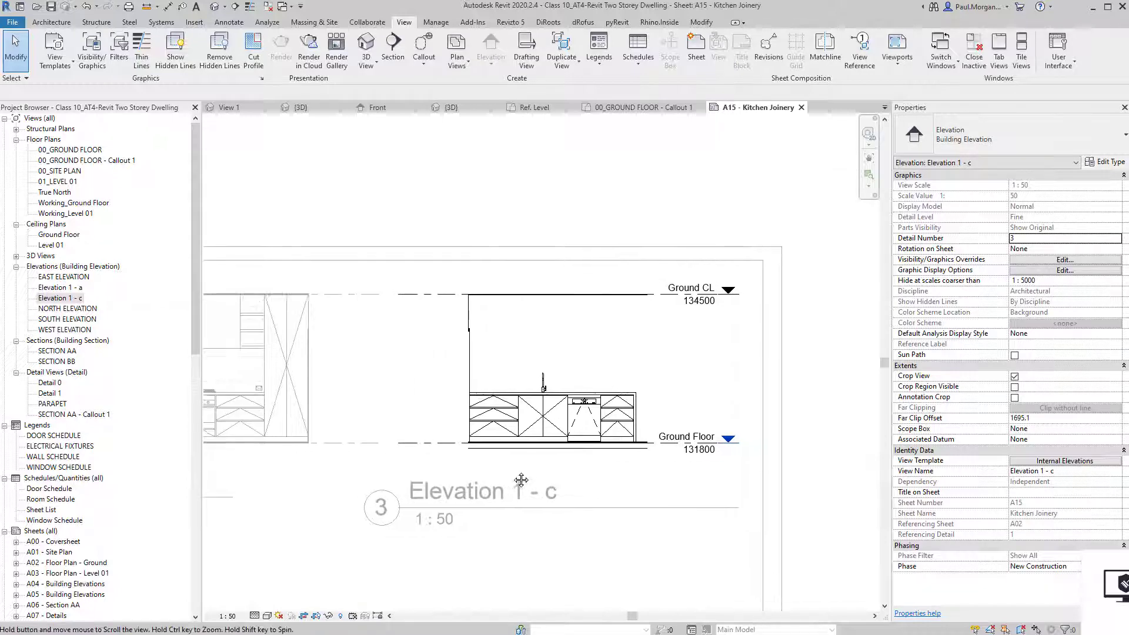
{"action": "middle_click_drag", "start_coordinate": [515, 490], "coordinate": [586, 454]}
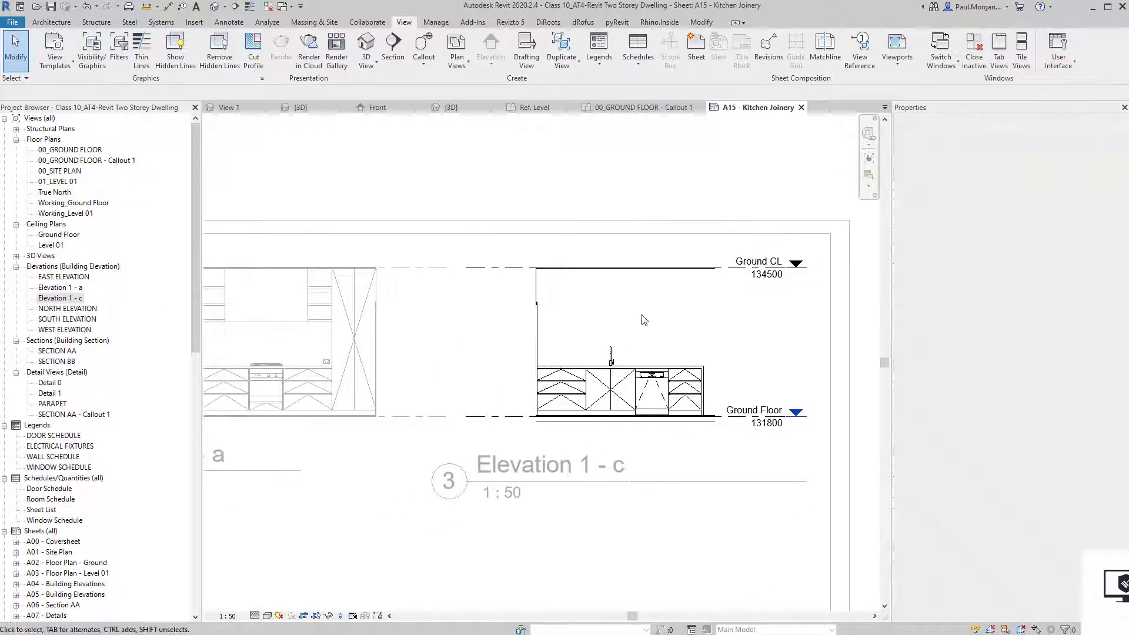
{"action": "scroll", "coordinate": [616, 497], "scroll_direction": "down", "scroll_amount": 1}
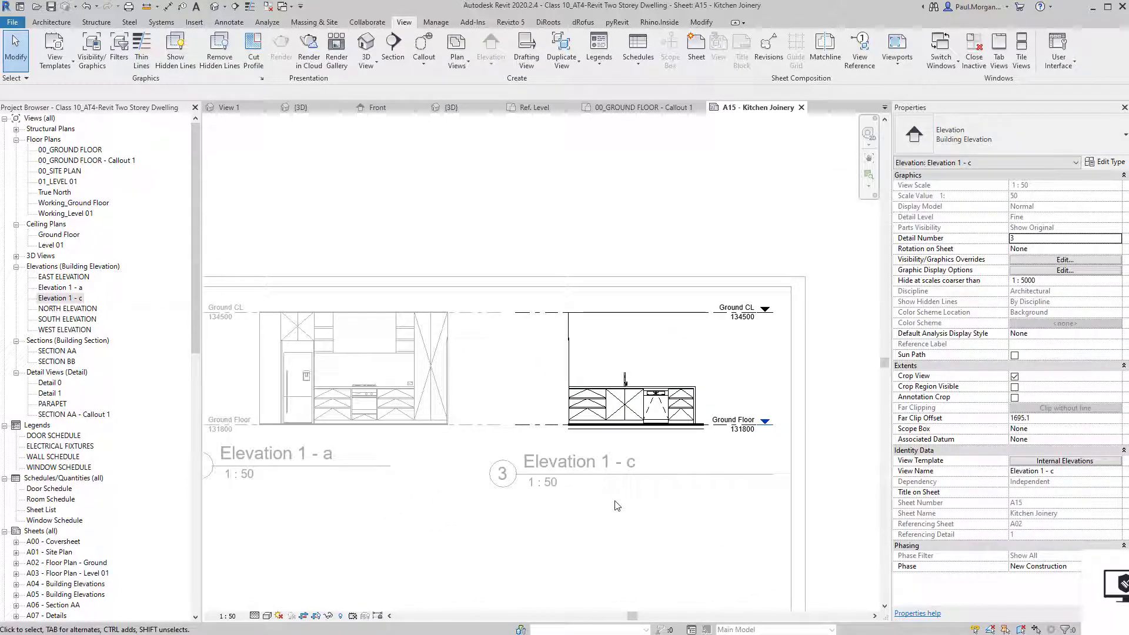
Select both elevation viewports and nudge them down on the sheet.
{"action": "double_click", "coordinate": [585, 518]}
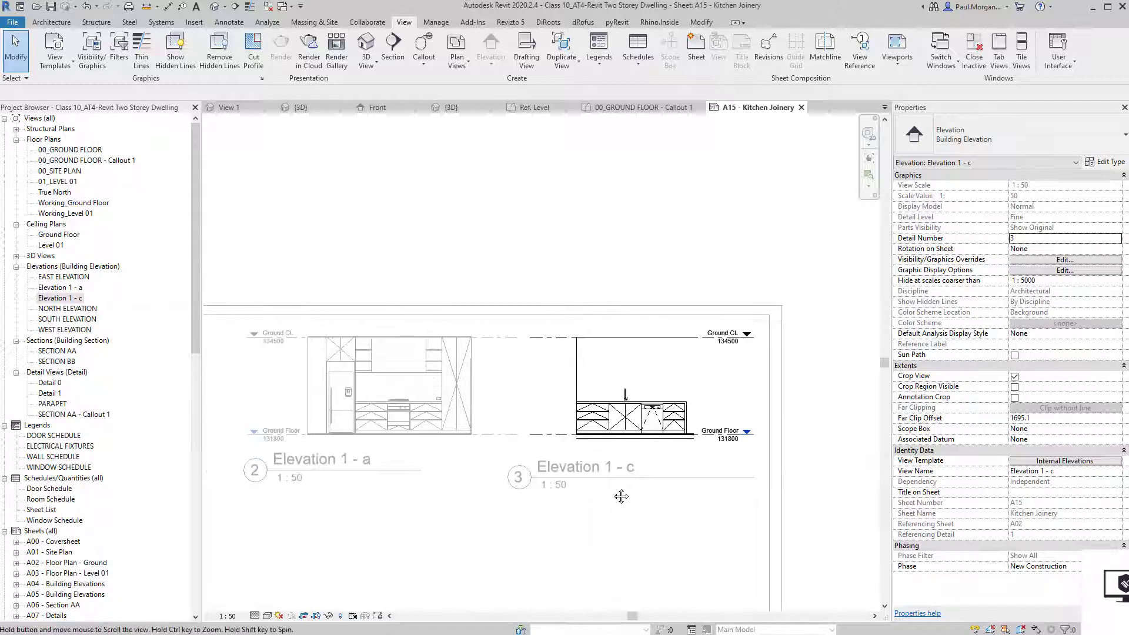
{"action": "left_click", "coordinate": [462, 378]}
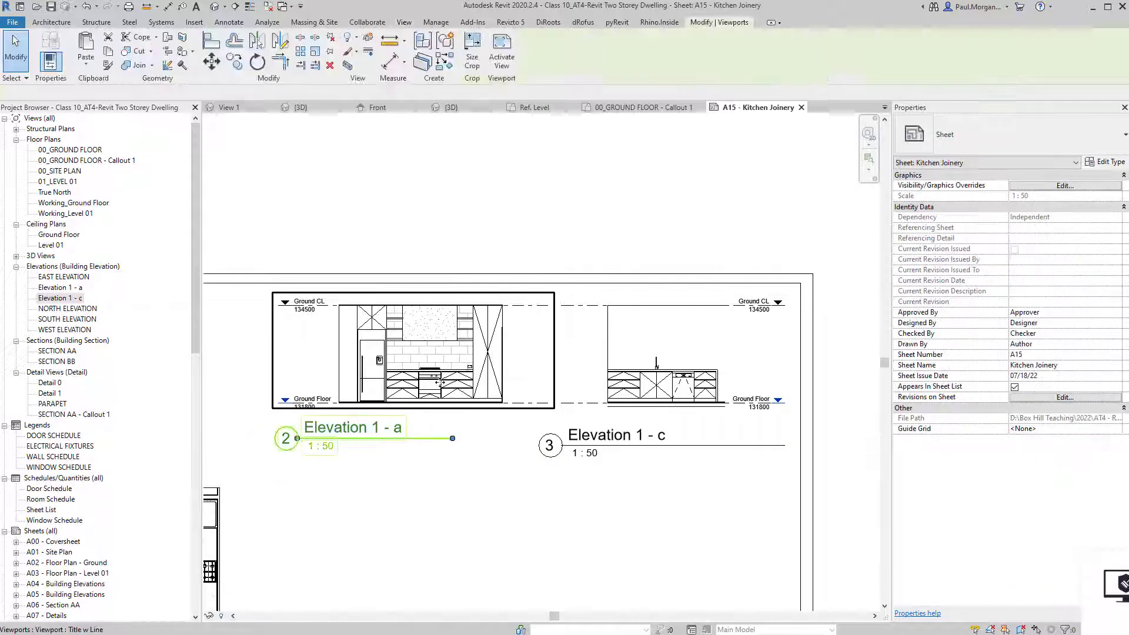
{"action": "left_click", "coordinate": [622, 388], "text": "ctrl"}
{"action": "key", "text": "Down"}
{"action": "key", "text": "Down"}
{"action": "key", "text": "Down"}
{"action": "key", "text": "Down"}
{"action": "key", "text": "Down"}
{"action": "key", "text": "Down"}
{"action": "key", "text": "Down"}
{"action": "key", "text": "Down"}
{"action": "key", "text": "Down"}
{"action": "key", "text": "Down"}
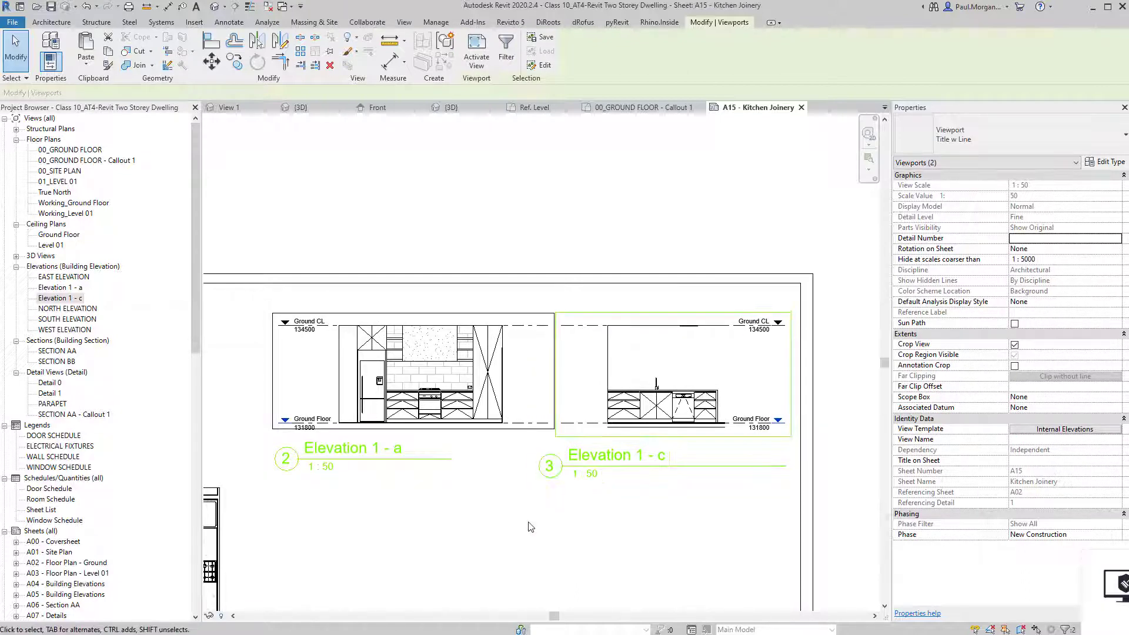
Activate the Elevation 1 - a viewport and frame the splashback and cooktop.
{"action": "left_click", "coordinate": [529, 527]}
{"action": "middle_click_drag", "start_coordinate": [522, 455], "coordinate": [561, 455]}
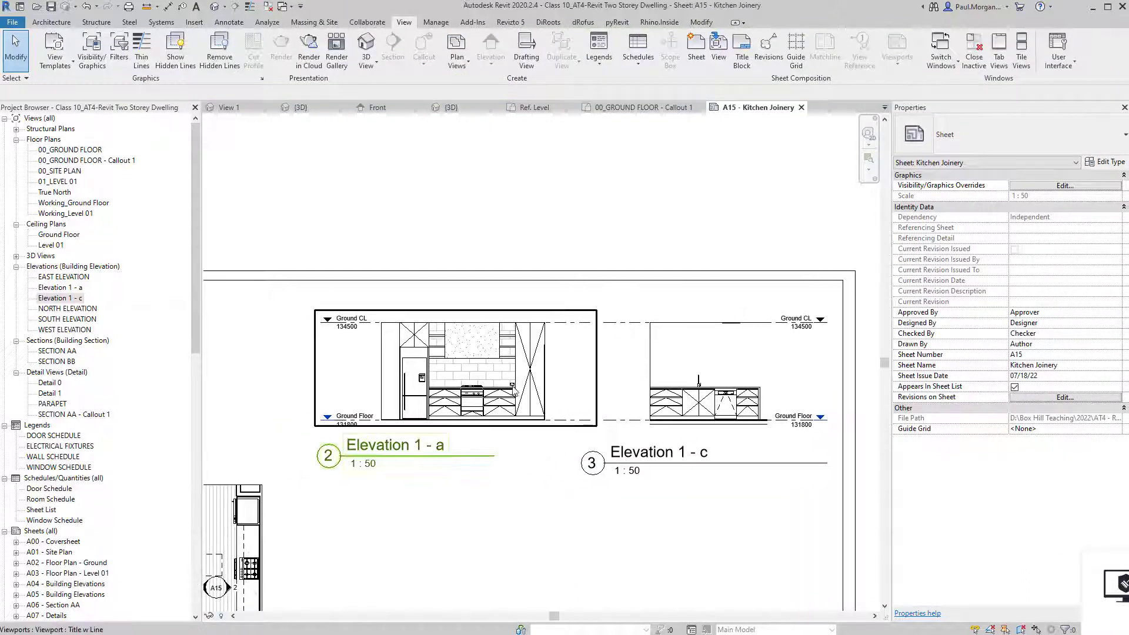
{"action": "scroll", "coordinate": [483, 385], "scroll_direction": "up", "scroll_amount": 4}
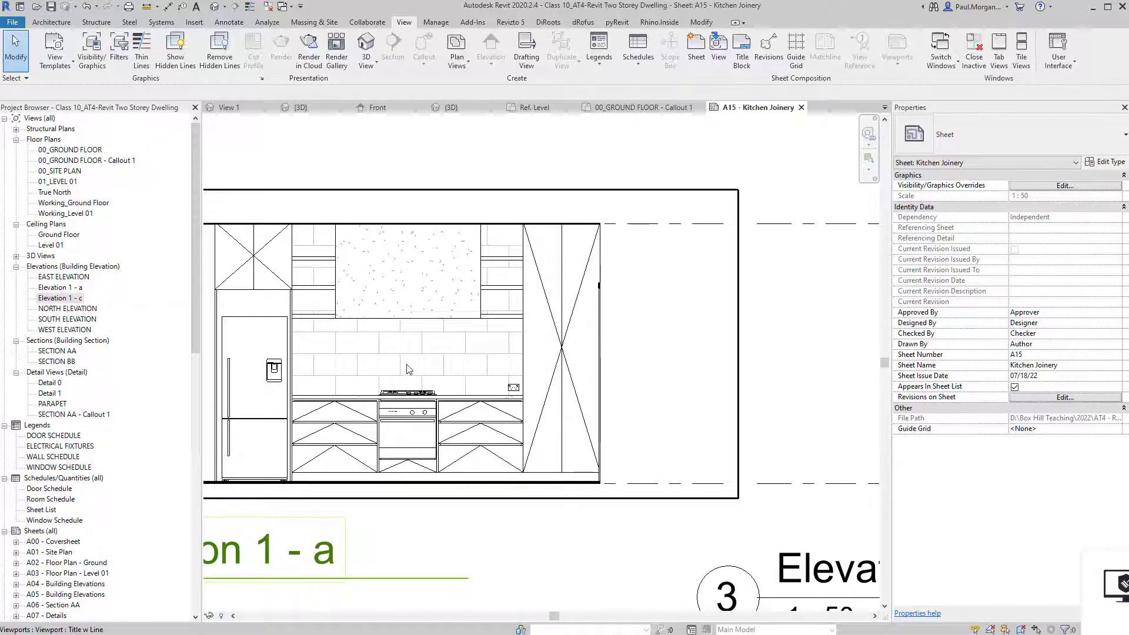
{"action": "scroll", "coordinate": [406, 370], "scroll_direction": "down", "scroll_amount": 2}
{"action": "middle_click_drag", "start_coordinate": [417, 369], "coordinate": [469, 363]}
{"action": "double_click", "coordinate": [450, 356]}
{"action": "scroll", "coordinate": [448, 355], "scroll_direction": "up", "scroll_amount": 4}
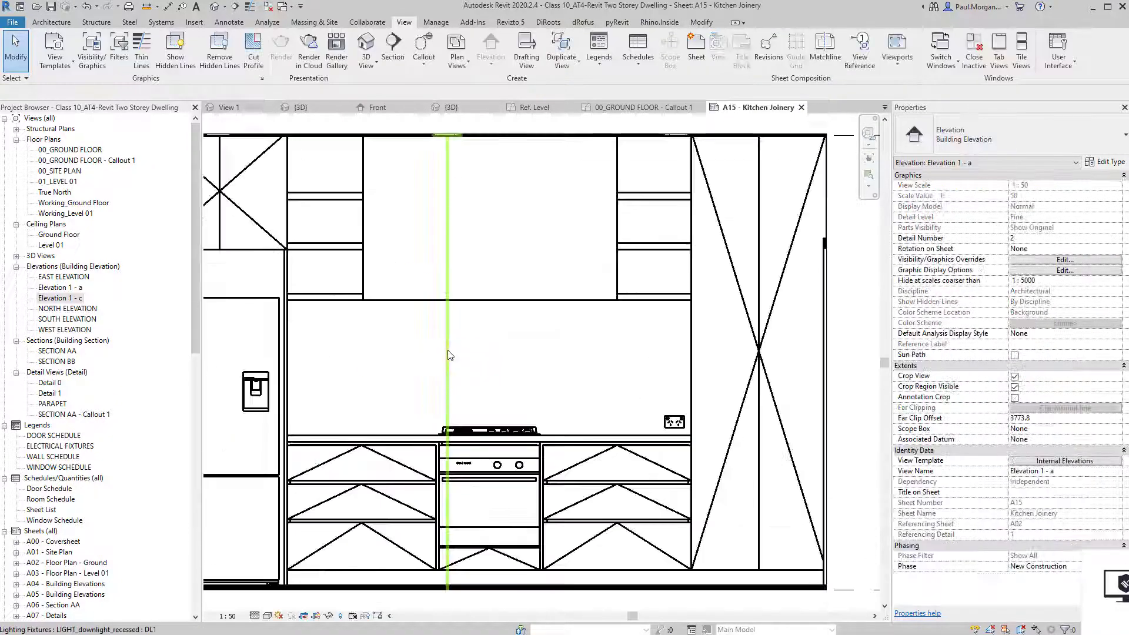
{"action": "scroll", "coordinate": [682, 418], "scroll_direction": "up", "scroll_amount": 6}
{"action": "scroll", "coordinate": [654, 434], "scroll_direction": "down", "scroll_amount": 4}
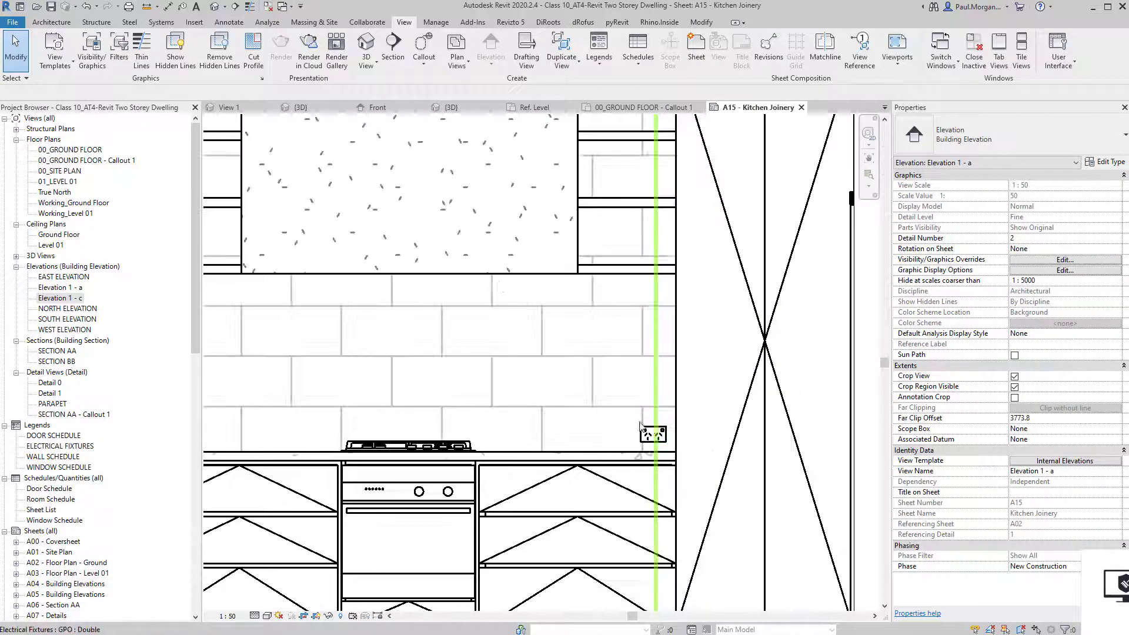
{"action": "middle_click_drag", "start_coordinate": [484, 329], "coordinate": [615, 355]}
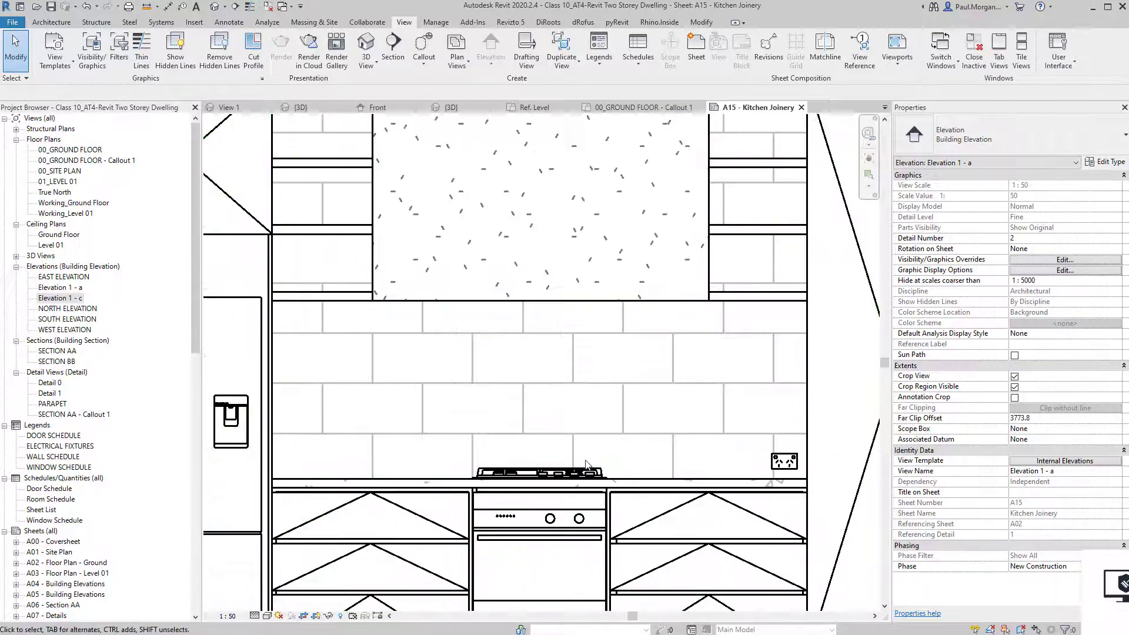
Align the splashback tile joints to the left edge using Align (AL).
{"action": "key", "text": "a"}
{"action": "key", "text": "l"}
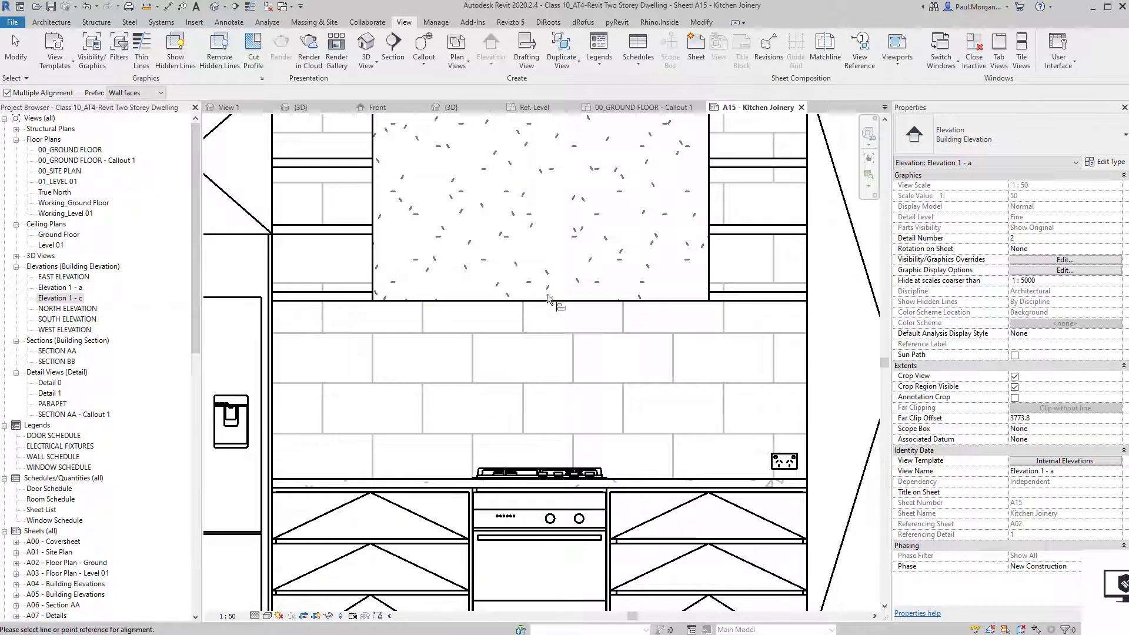
{"action": "scroll", "coordinate": [548, 298], "scroll_direction": "down", "scroll_amount": 1}
{"action": "scroll", "coordinate": [542, 218], "scroll_direction": "up", "scroll_amount": 1}
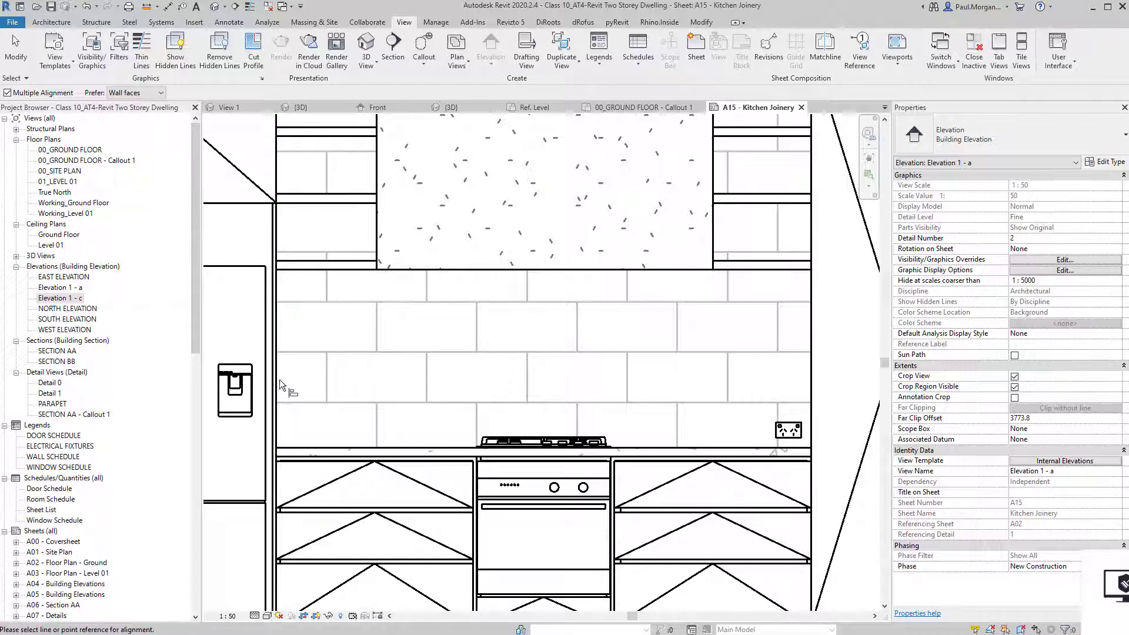
{"action": "left_click", "coordinate": [325, 391]}
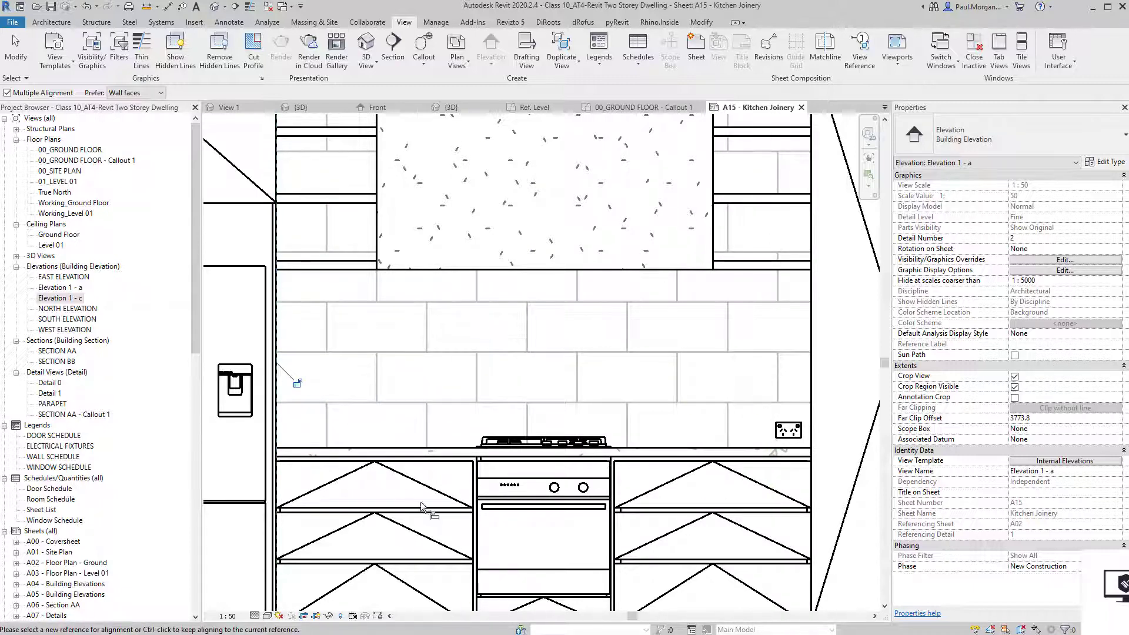
{"action": "middle_click_drag", "start_coordinate": [493, 499], "coordinate": [453, 496]}
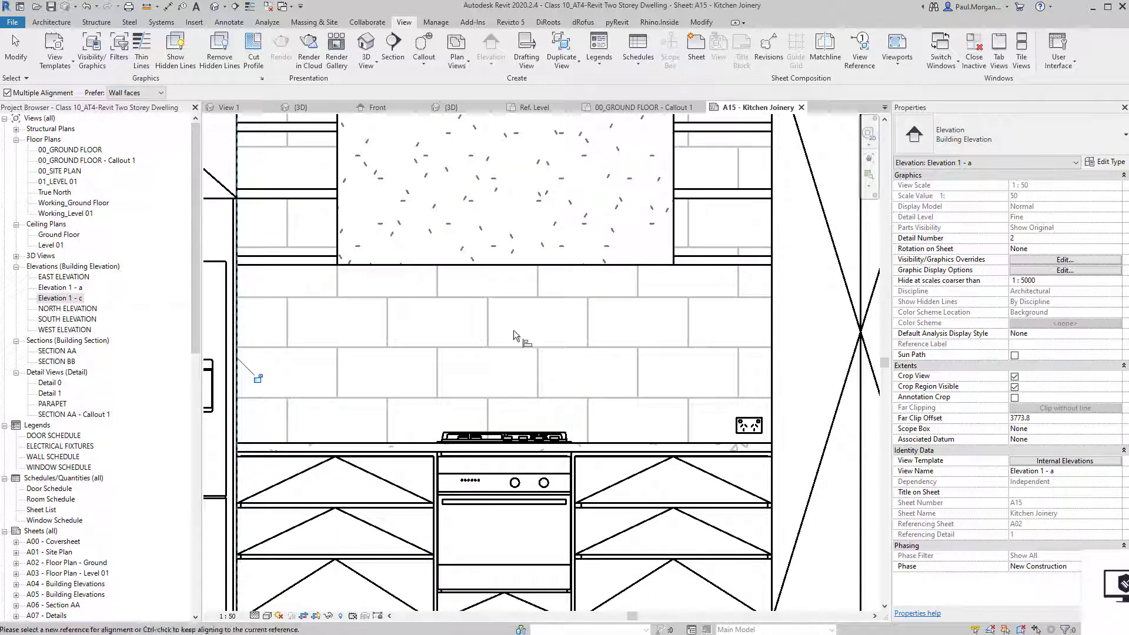
Draw a temporary vertical detail line (DL) up the splashback at the cooktop centre.
{"action": "key", "text": "Escape"}
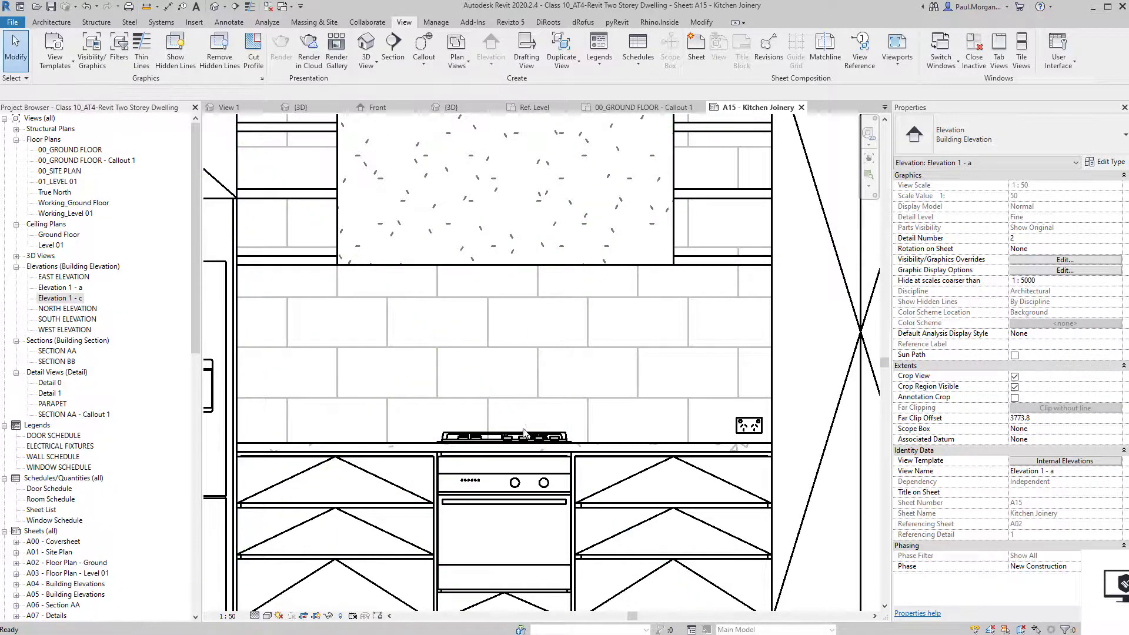
{"action": "key", "text": "d"}
{"action": "key", "text": "l"}
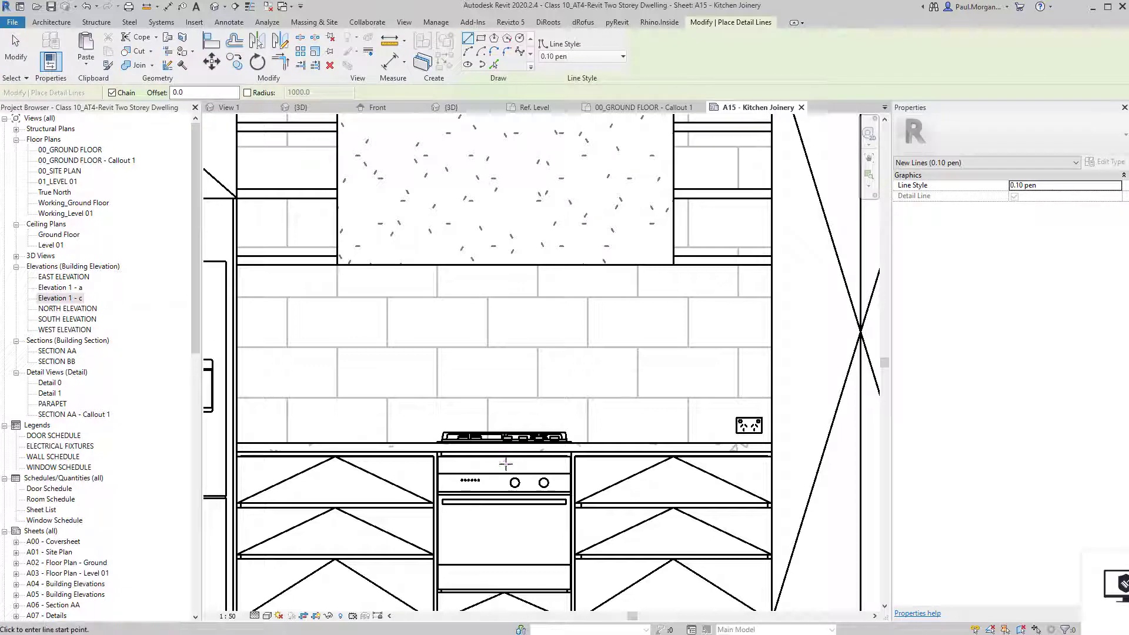
{"action": "left_click", "coordinate": [505, 472]}
{"action": "left_click", "coordinate": [509, 324]}
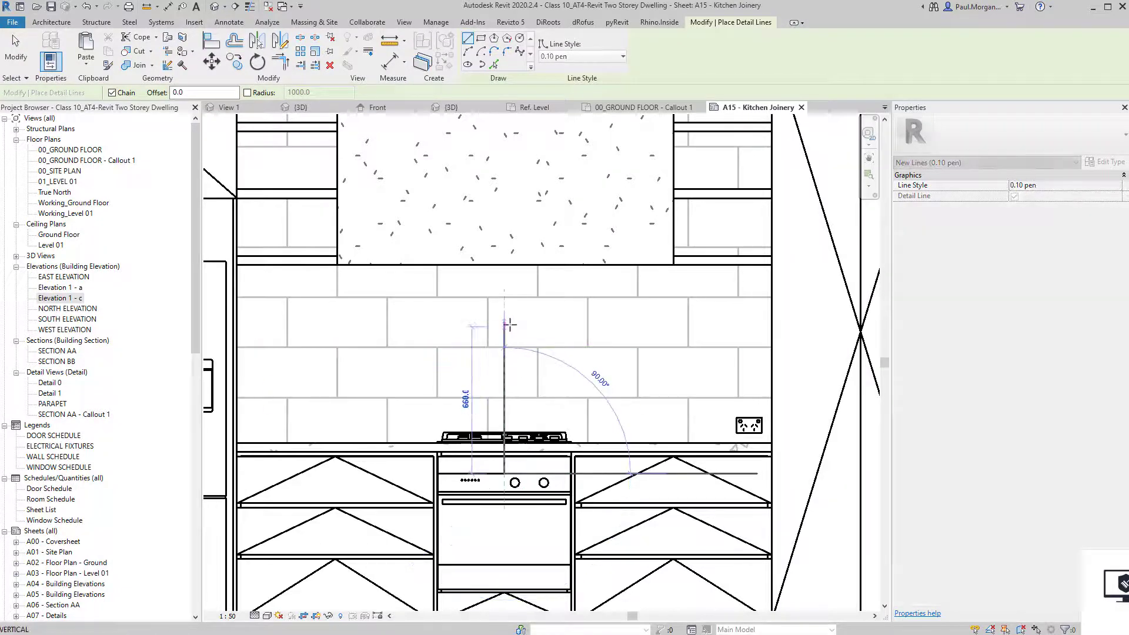
{"action": "key", "text": "Escape"}
{"action": "key", "text": "Escape"}
Align a tile joint to the guide line, then delete the temporary line.
{"action": "key", "text": "a"}
{"action": "key", "text": "l"}
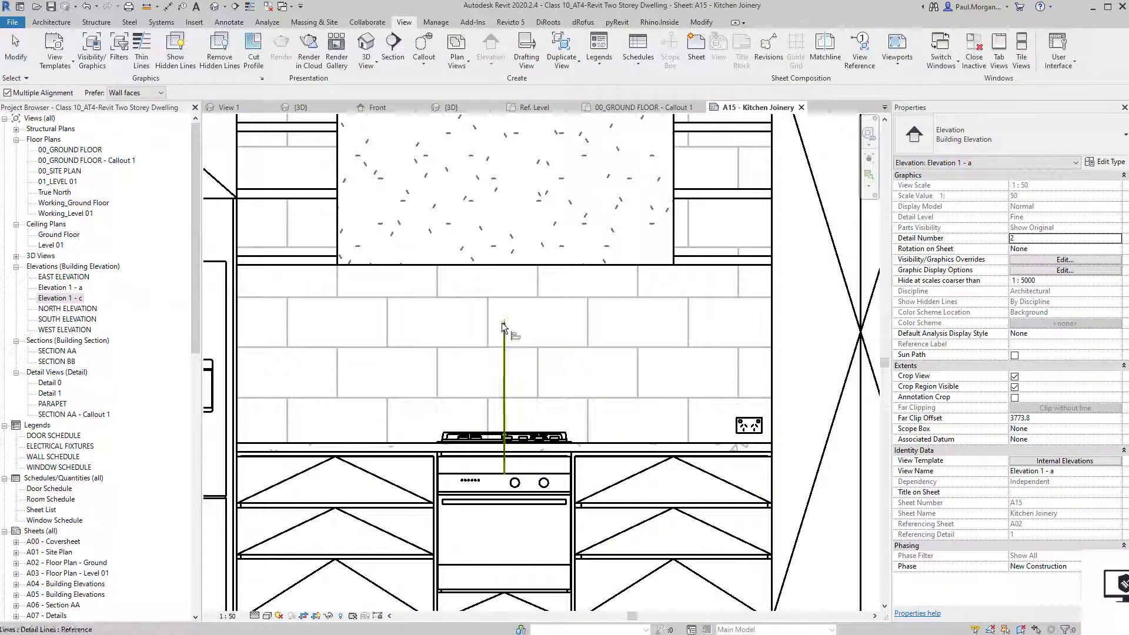
{"action": "left_click", "coordinate": [504, 332]}
{"action": "left_click", "coordinate": [488, 327]}
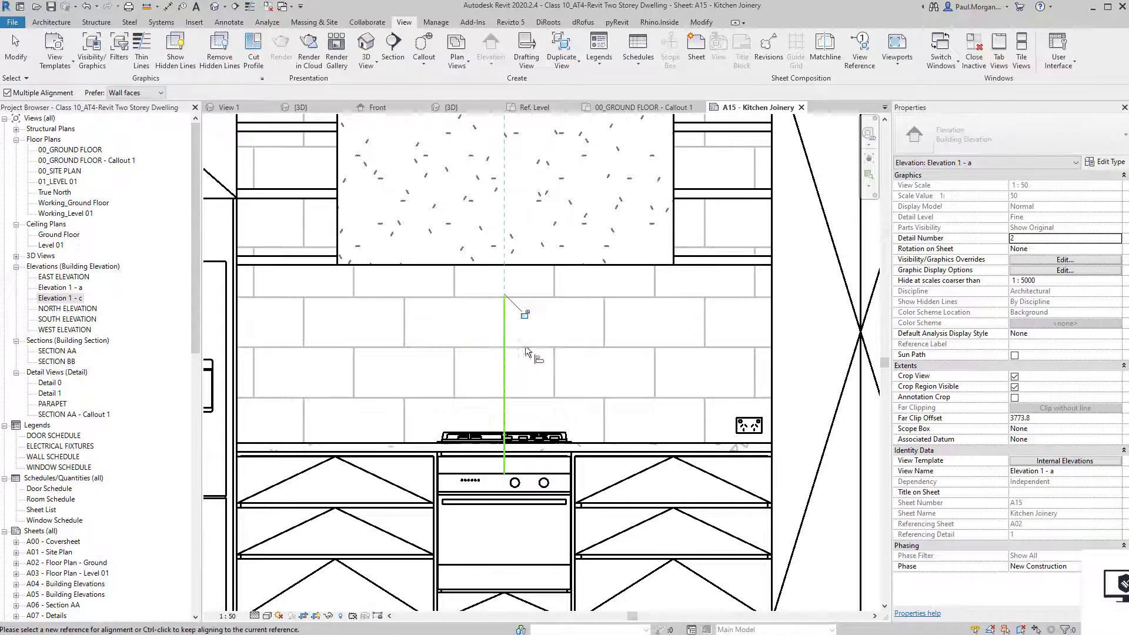
{"action": "key", "text": "Escape"}
{"action": "key", "text": "Escape"}
{"action": "left_click", "coordinate": [507, 376]}
{"action": "key", "text": "Delete"}
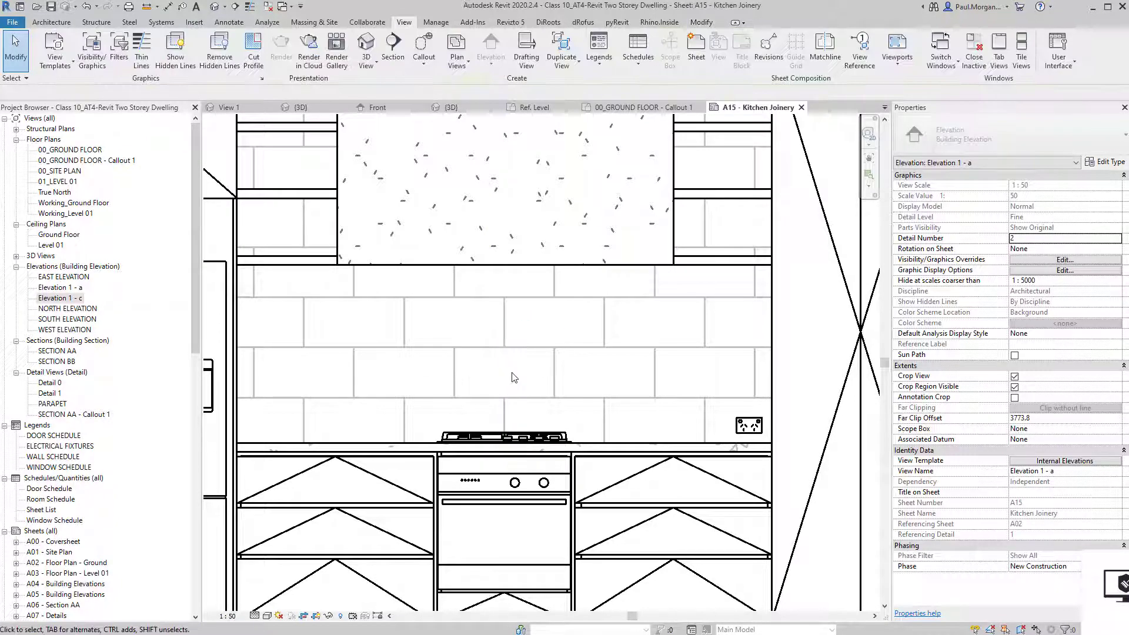
{"action": "scroll", "coordinate": [513, 373], "scroll_direction": "down", "scroll_amount": 2}
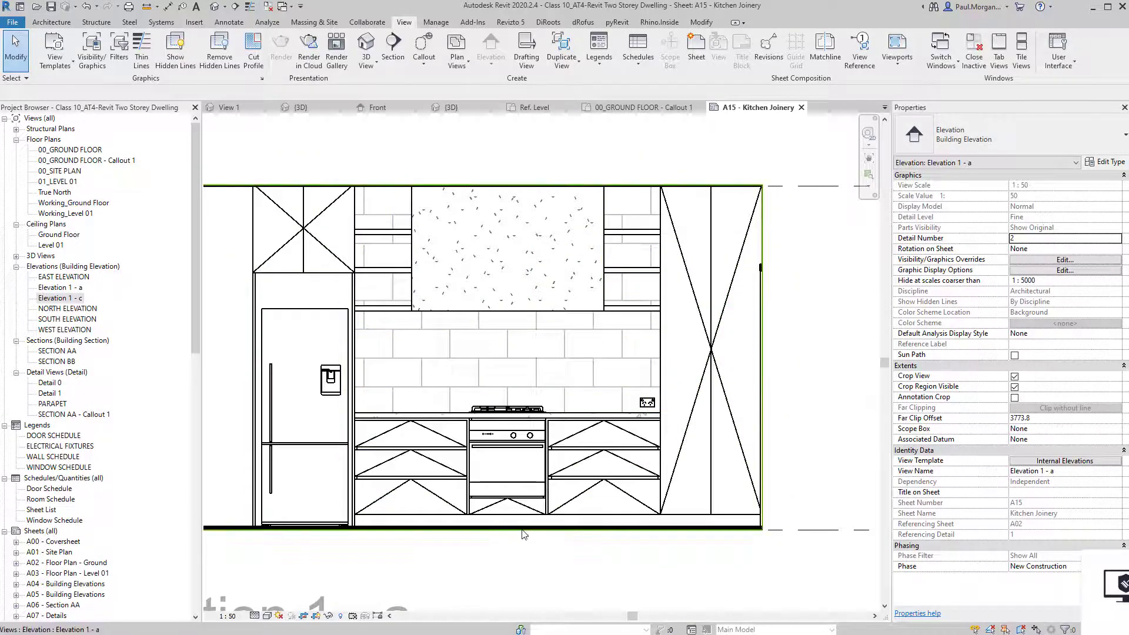
{"action": "scroll", "coordinate": [499, 571], "scroll_direction": "up", "scroll_amount": 2}
{"action": "scroll", "coordinate": [495, 553], "scroll_direction": "down", "scroll_amount": 3}
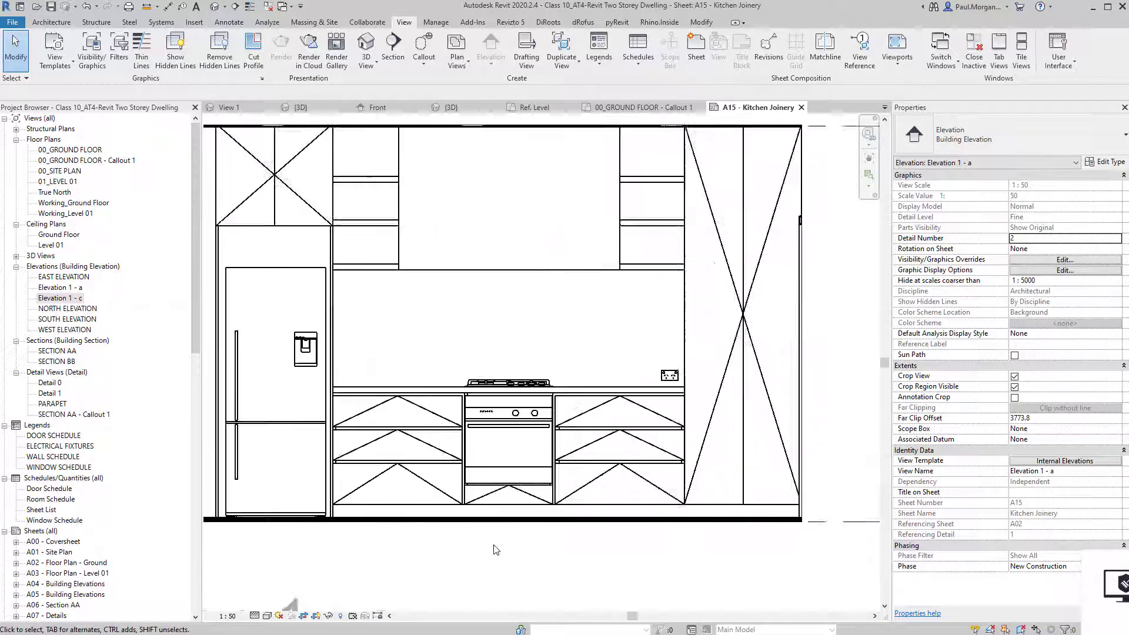
{"action": "middle_click_drag", "start_coordinate": [535, 570], "coordinate": [541, 496]}
{"action": "scroll", "coordinate": [556, 507], "scroll_direction": "down", "scroll_amount": 1}
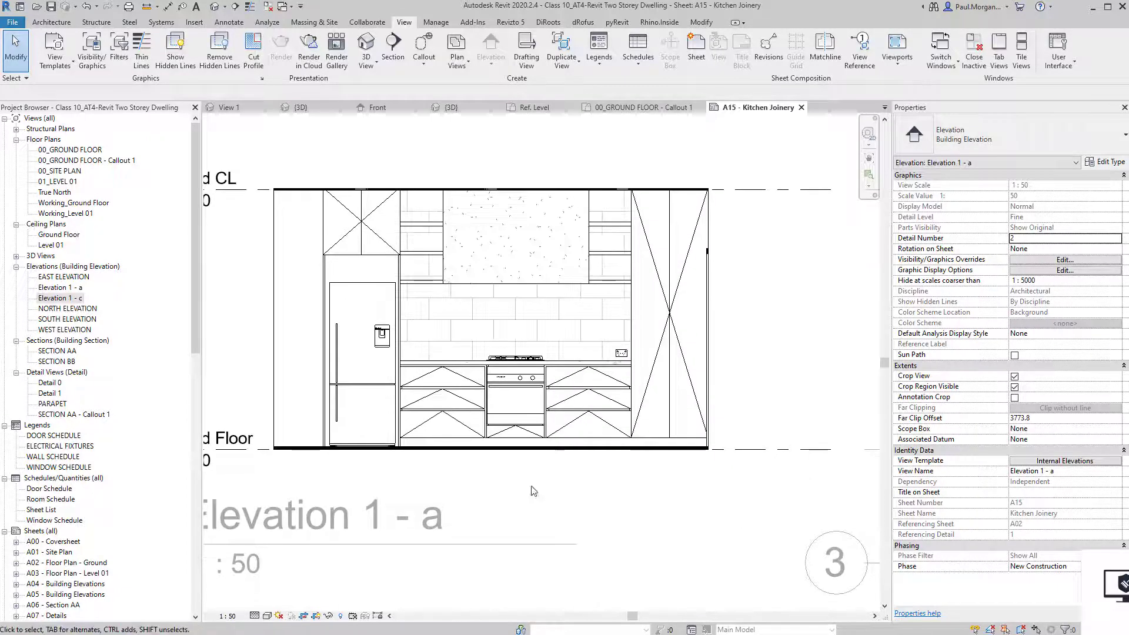
{"action": "middle_click_drag", "start_coordinate": [510, 323], "coordinate": [514, 363]}
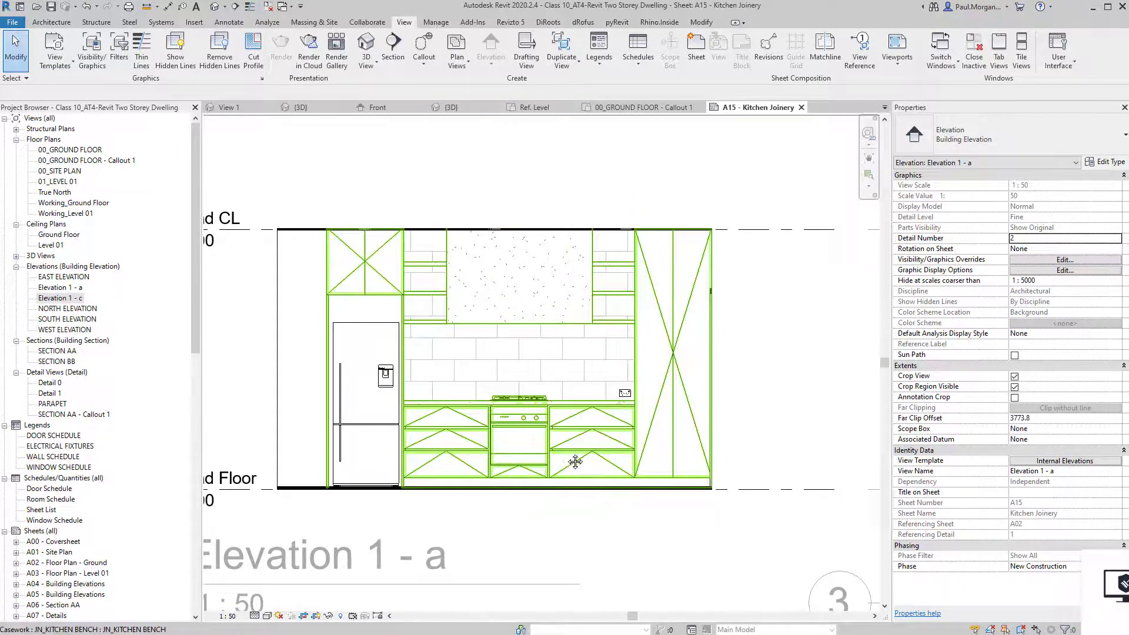
{"action": "scroll", "coordinate": [411, 455], "scroll_direction": "up", "scroll_amount": 3}
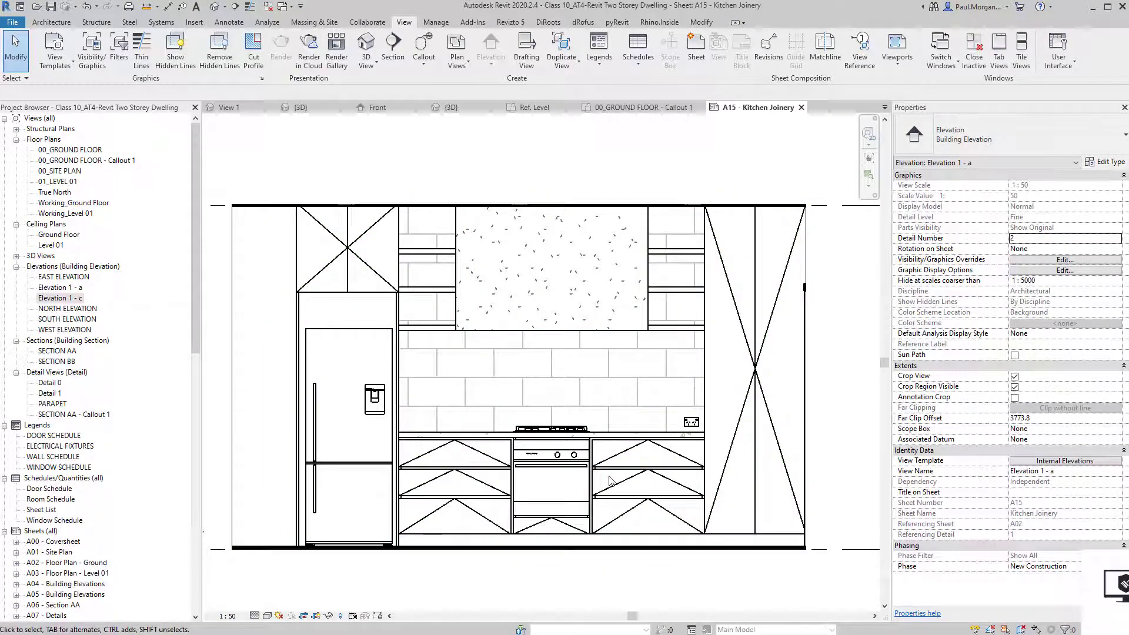
{"action": "middle_click_drag", "start_coordinate": [609, 478], "coordinate": [570, 453]}
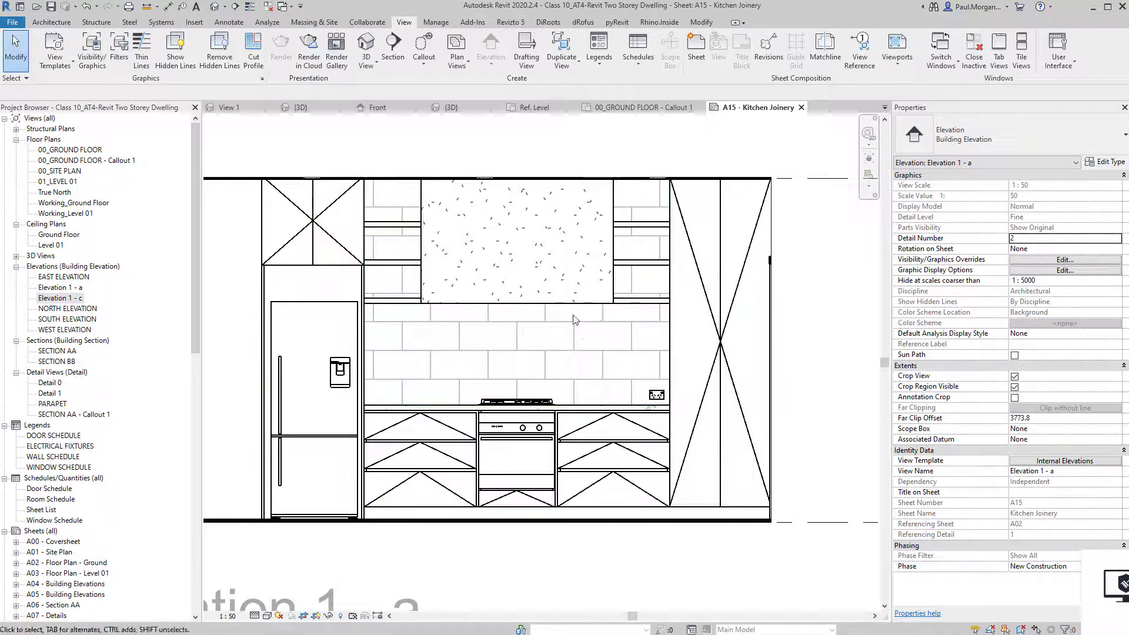
{"action": "middle_click_drag", "start_coordinate": [574, 320], "coordinate": [593, 315]}
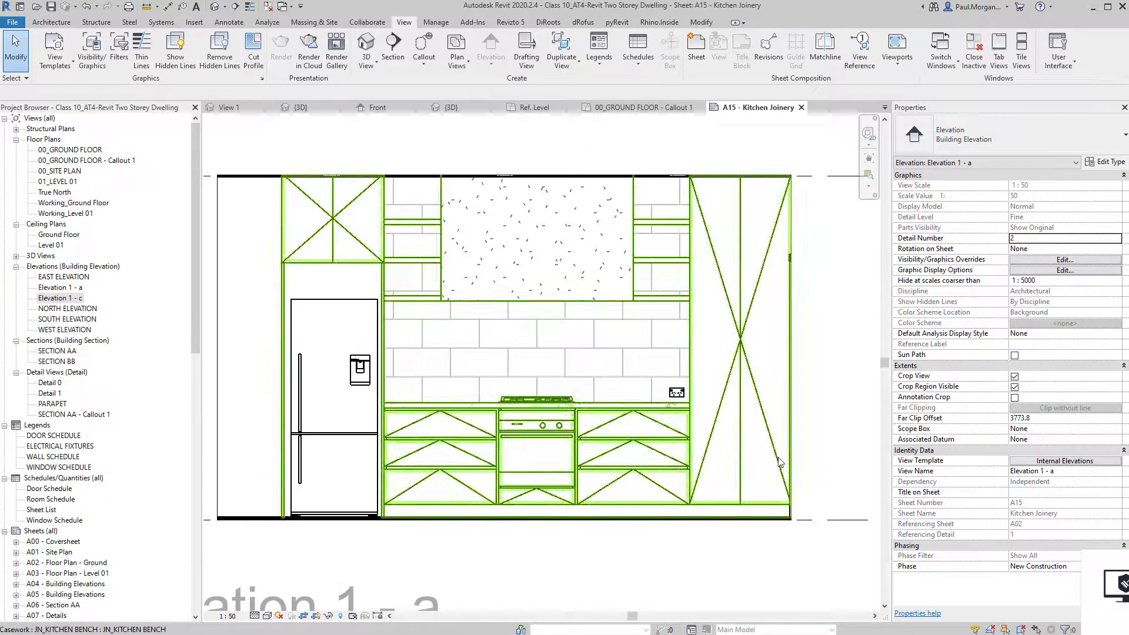
{"action": "left_click", "coordinate": [1047, 462]}
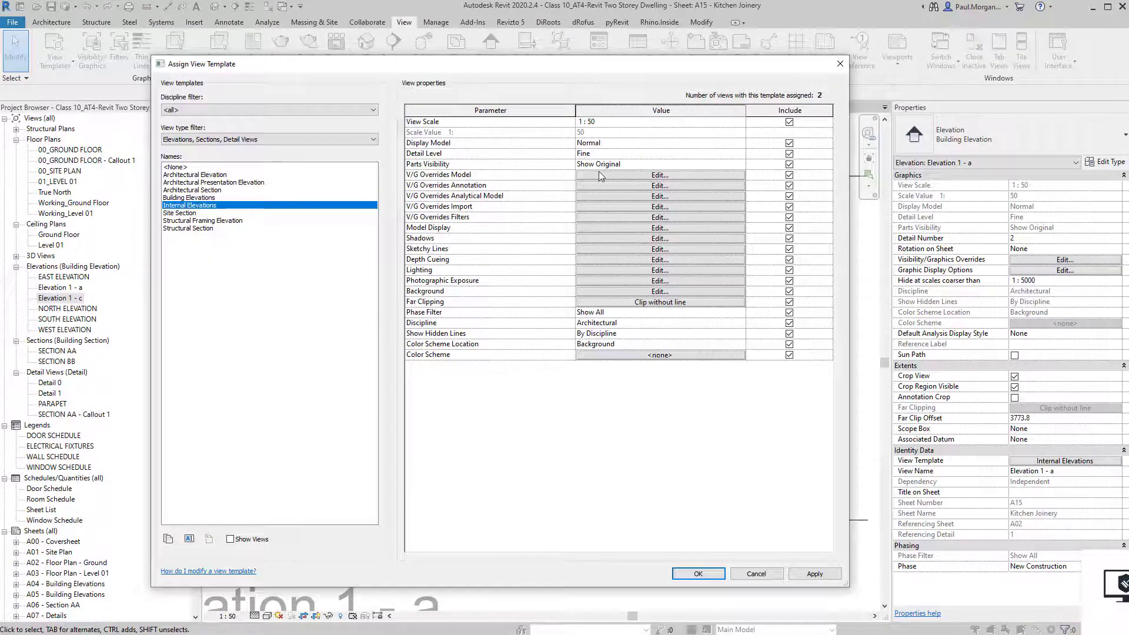
In the template's model overrides, give Casework Elevation Swing lines the Dash - Tight pattern.
{"action": "left_click", "coordinate": [601, 176]}
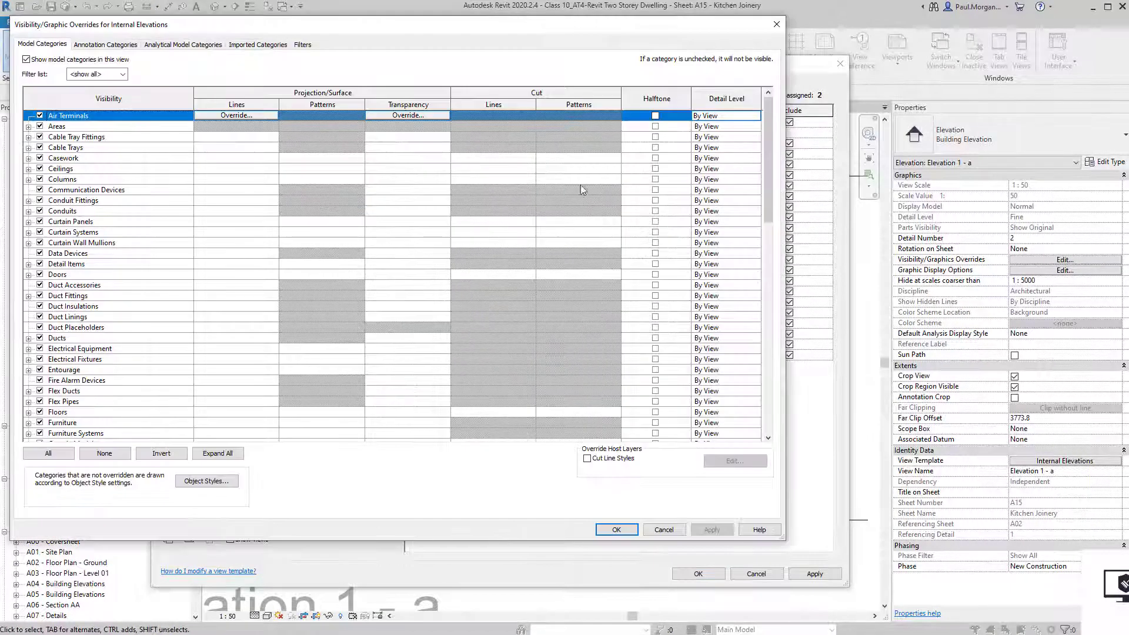
{"action": "left_click_drag", "start_coordinate": [296, 26], "coordinate": [434, 80]}
{"action": "left_click", "coordinate": [199, 215]}
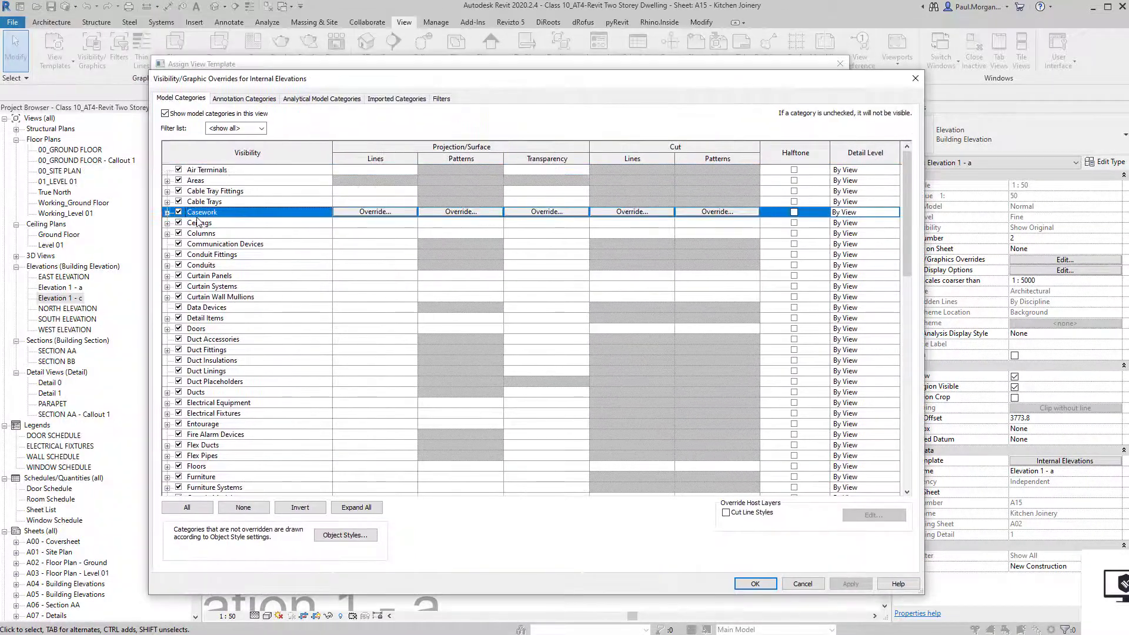
{"action": "left_click", "coordinate": [167, 212]}
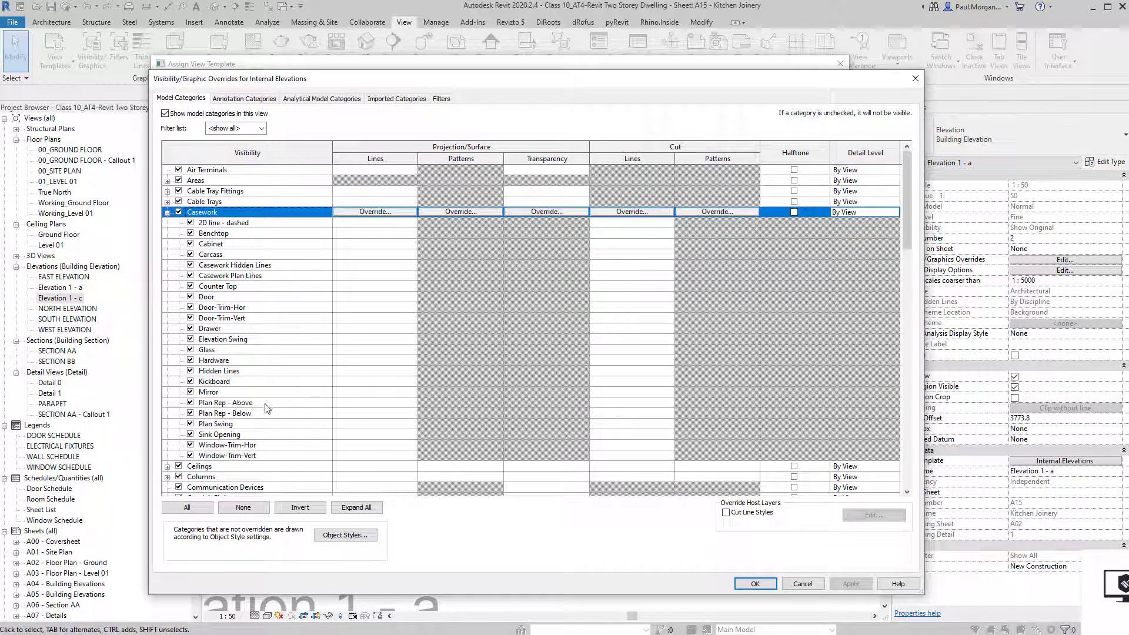
{"action": "left_click", "coordinate": [259, 339]}
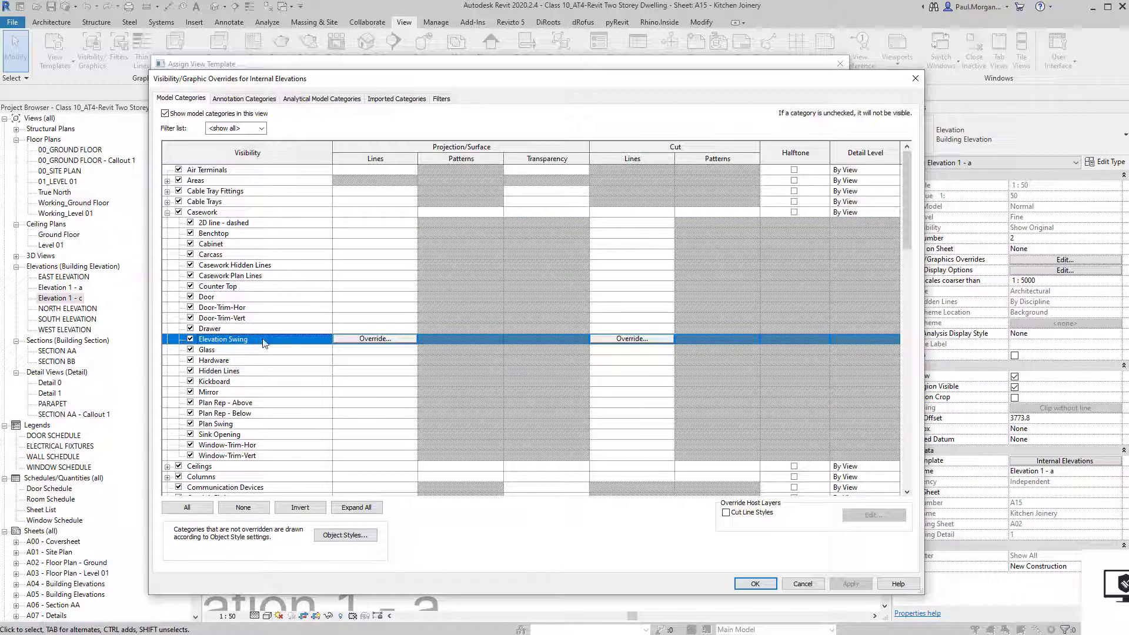
{"action": "left_click", "coordinate": [352, 340]}
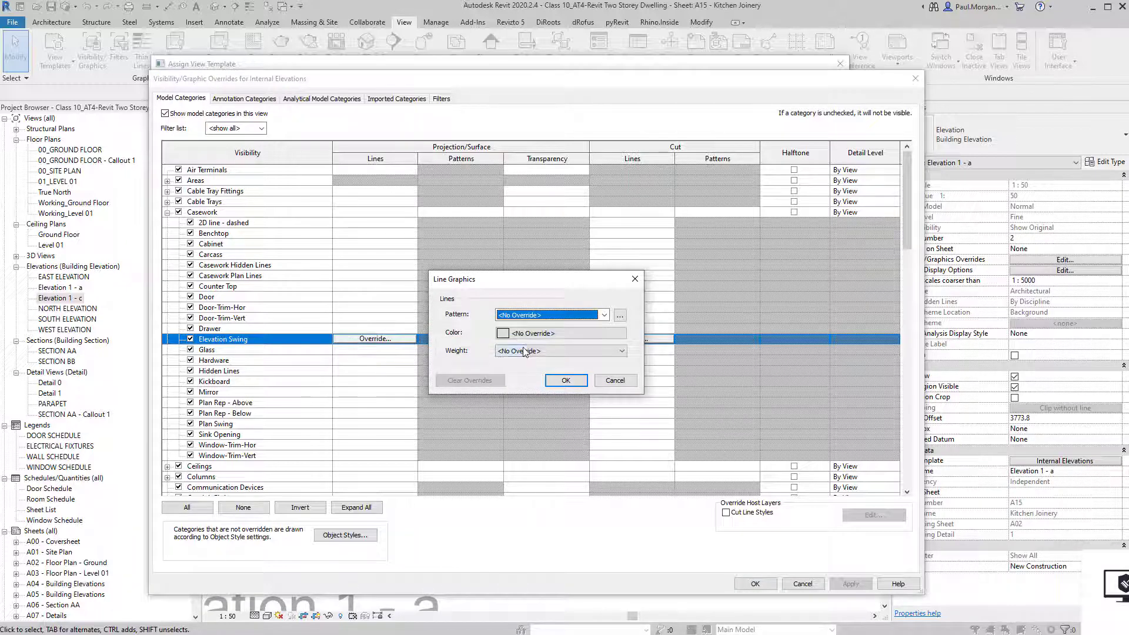
{"action": "left_click", "coordinate": [525, 351]}
{"action": "left_click", "coordinate": [525, 351]}
{"action": "left_click", "coordinate": [525, 316]}
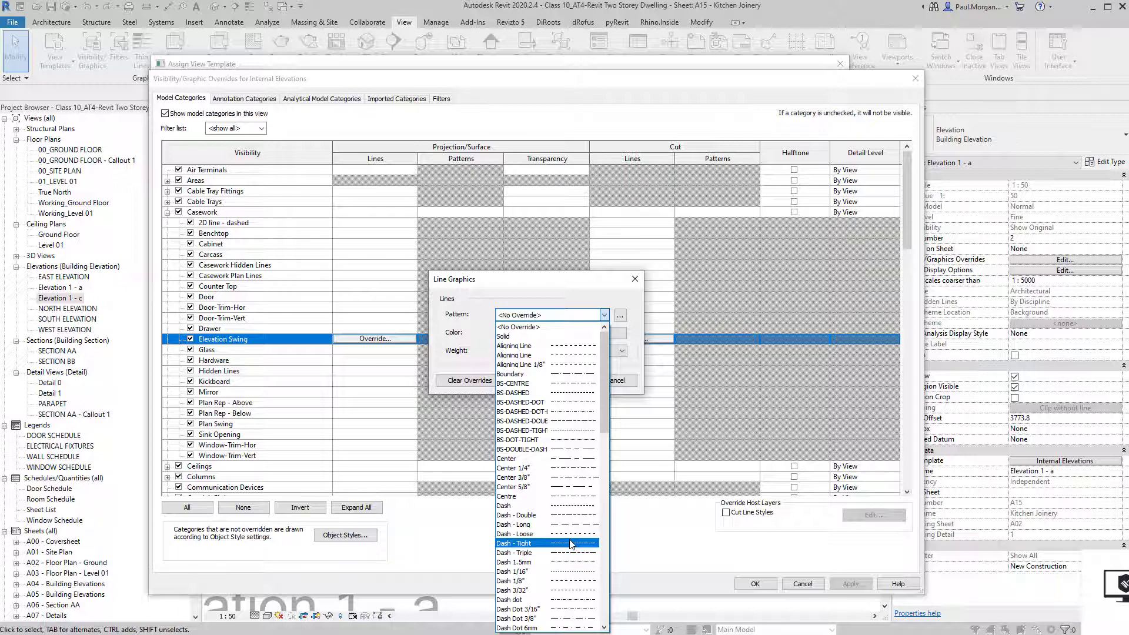
{"action": "left_click", "coordinate": [571, 544]}
Colour the swing lines grey RGB 128-128-128 and apply the template changes.
{"action": "left_click", "coordinate": [540, 334]}
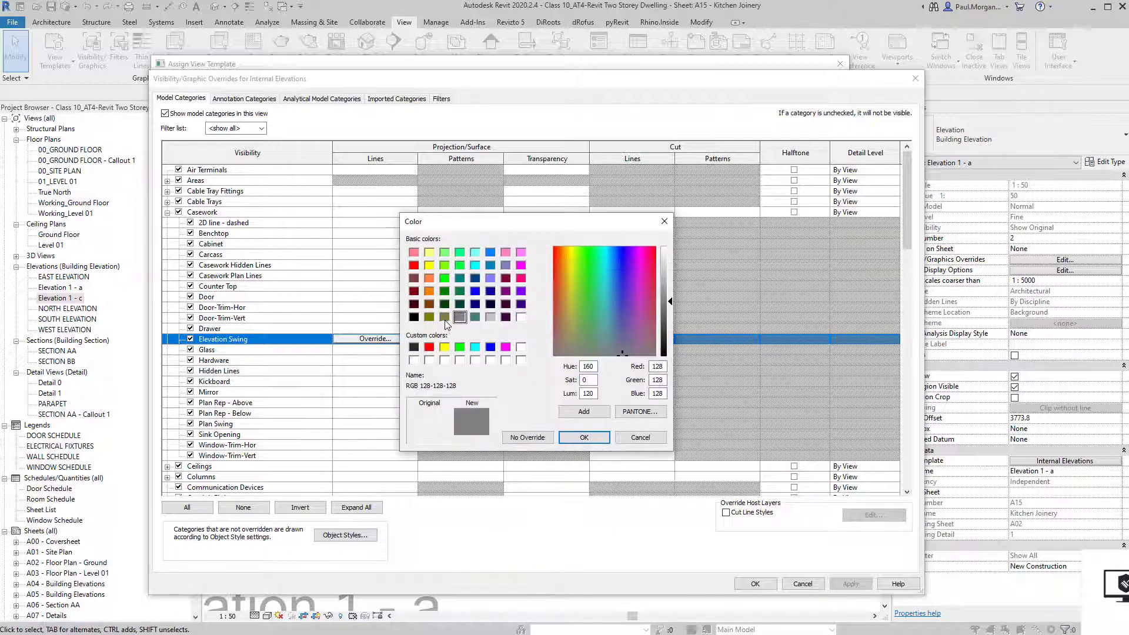
{"action": "left_click", "coordinate": [587, 437]}
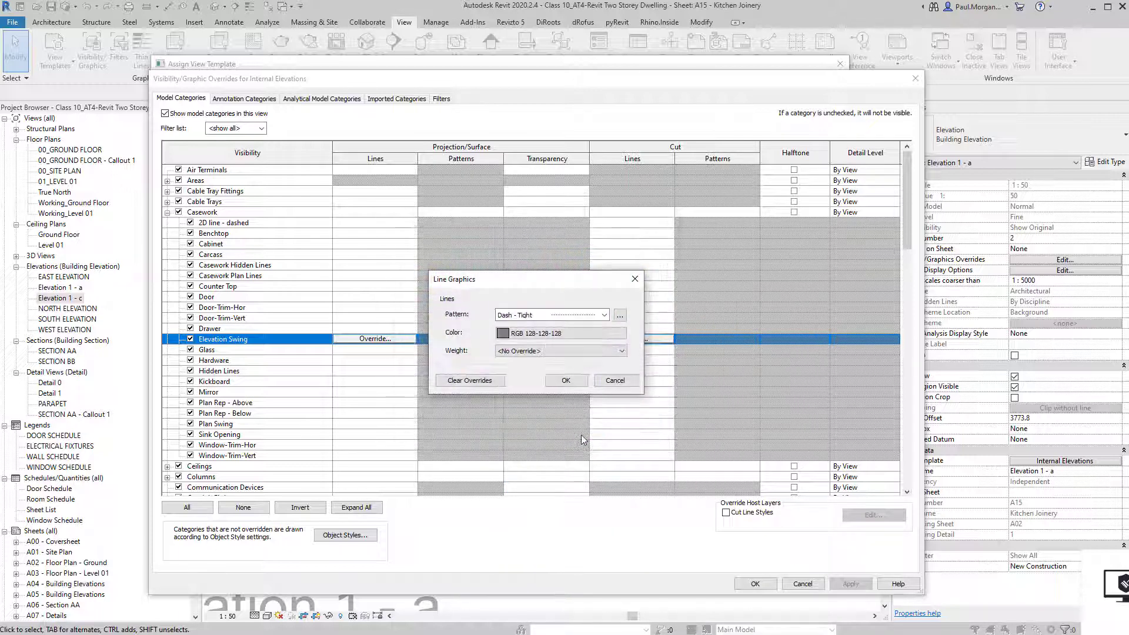
{"action": "left_click", "coordinate": [559, 381]}
{"action": "left_click", "coordinate": [753, 584]}
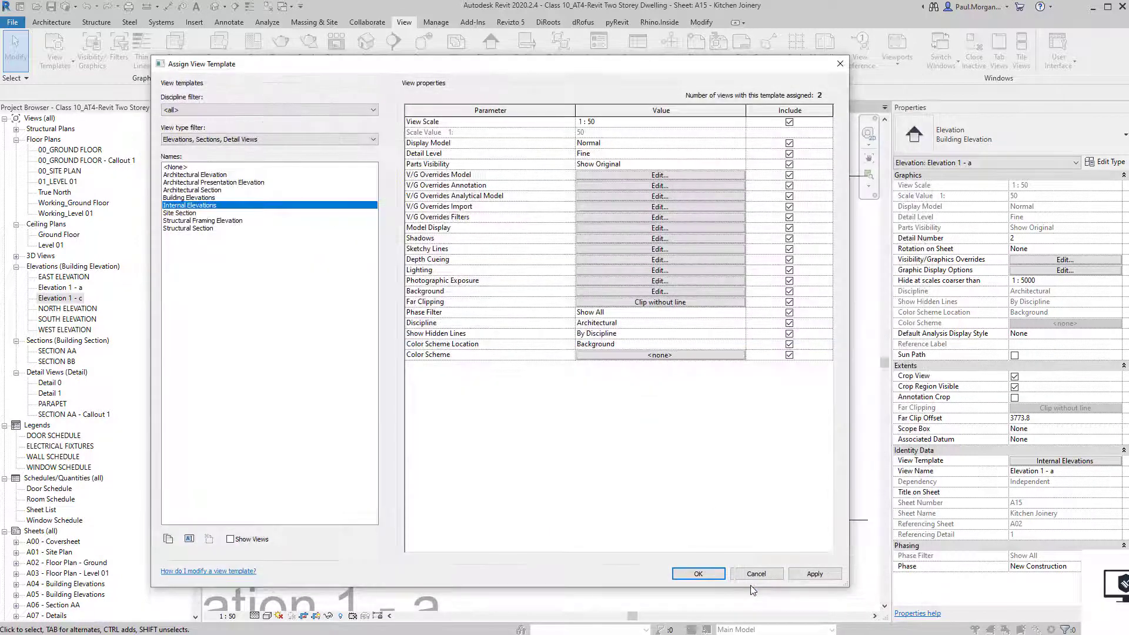
{"action": "left_click", "coordinate": [698, 574]}
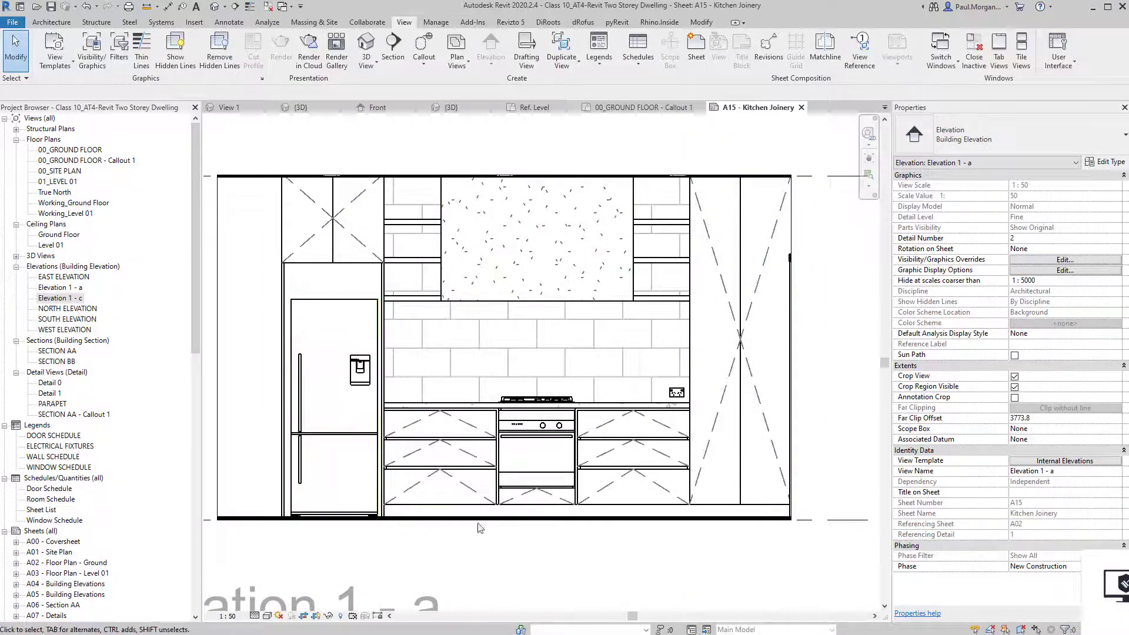
{"action": "scroll", "coordinate": [509, 502], "scroll_direction": "up", "scroll_amount": 4}
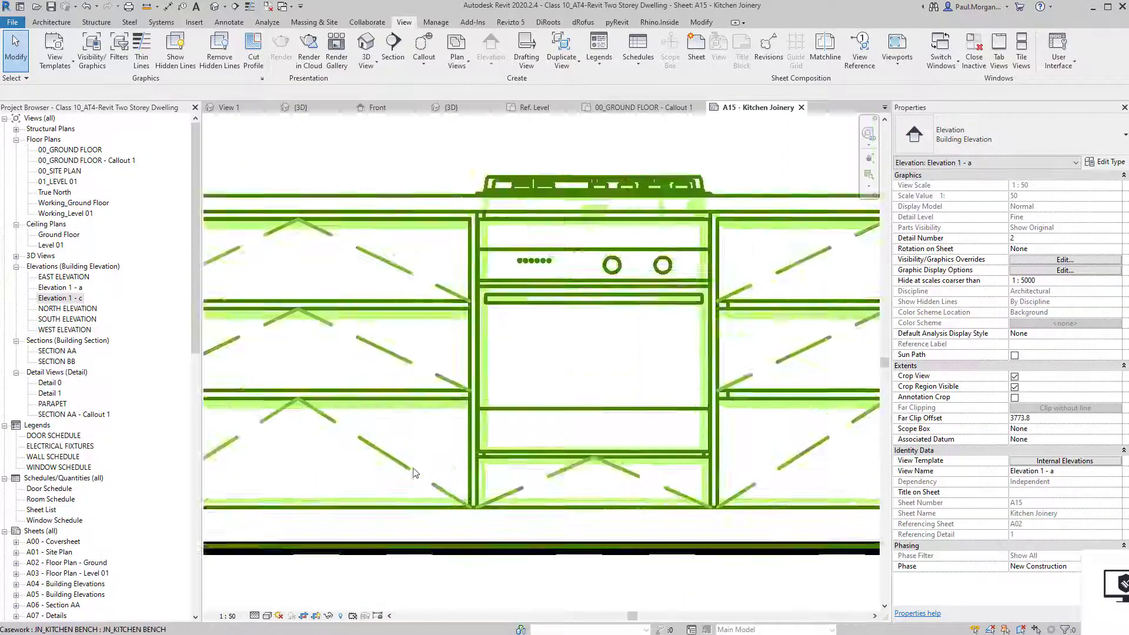
{"action": "scroll", "coordinate": [416, 473], "scroll_direction": "down", "scroll_amount": 5}
{"action": "scroll", "coordinate": [665, 484], "scroll_direction": "up", "scroll_amount": 2}
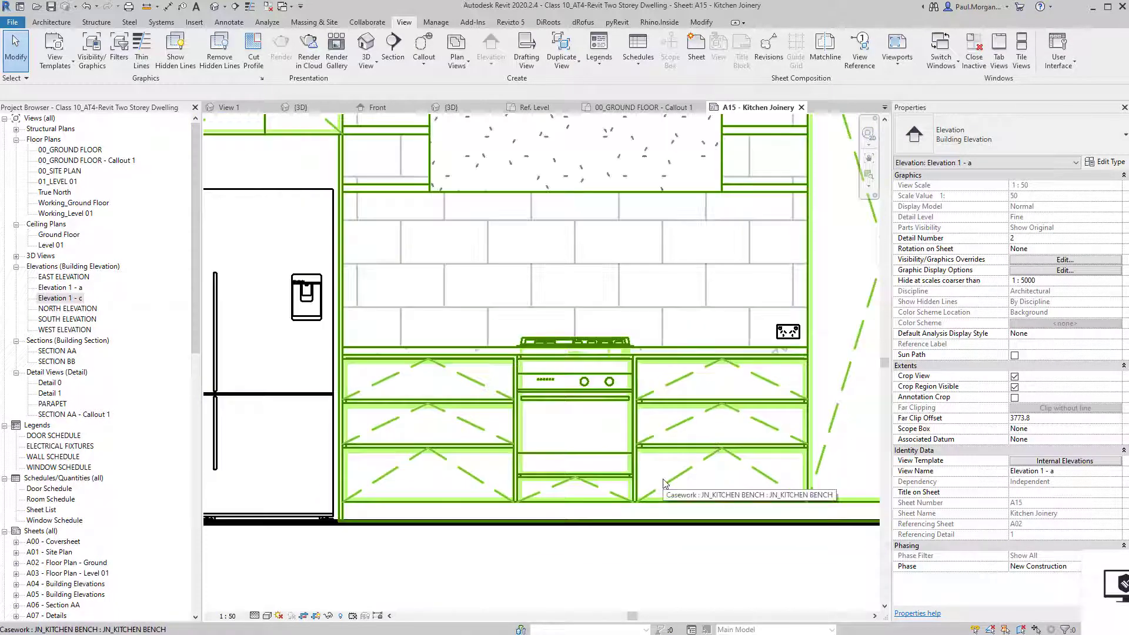
Pan and zoom around the sheet to look at Elevation 1 - c.
{"action": "scroll", "coordinate": [715, 522], "scroll_direction": "down", "scroll_amount": 2}
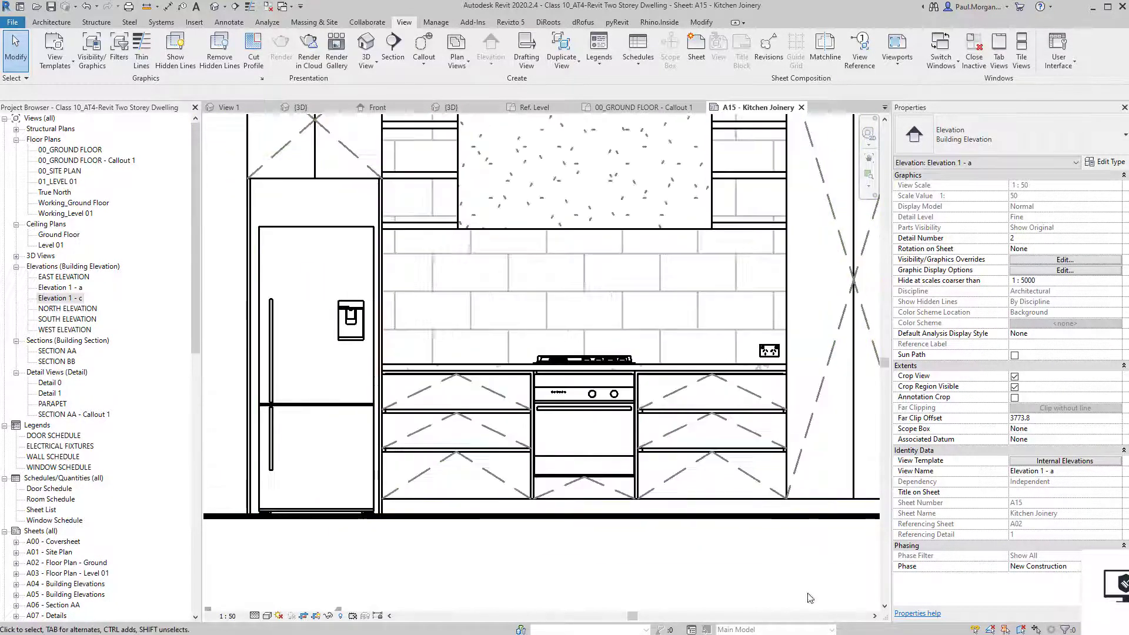
{"action": "scroll", "coordinate": [776, 579], "scroll_direction": "down", "scroll_amount": 2}
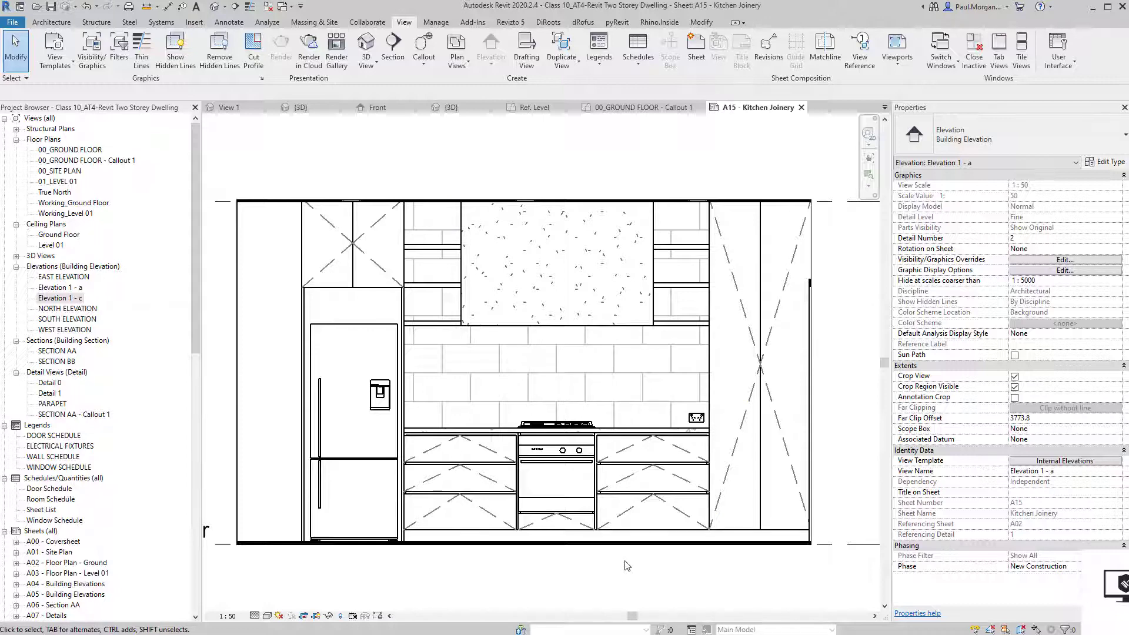
{"action": "scroll", "coordinate": [590, 575], "scroll_direction": "up", "scroll_amount": 1}
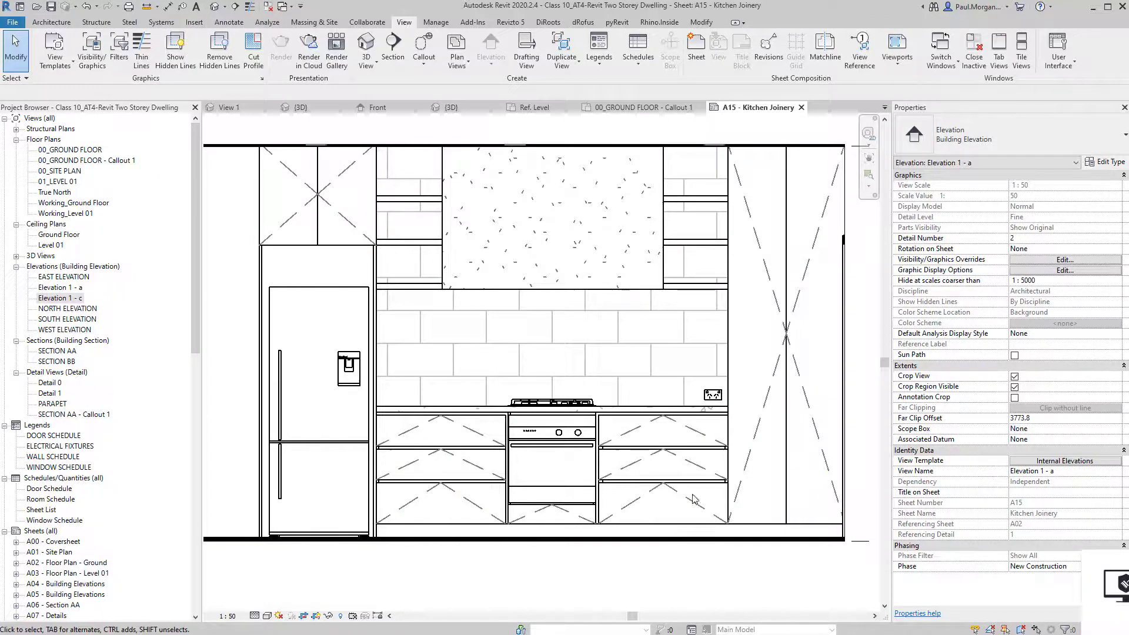
{"action": "scroll", "coordinate": [626, 472], "scroll_direction": "down", "scroll_amount": 1}
{"action": "middle_click_drag", "start_coordinate": [577, 503], "coordinate": [523, 527]}
{"action": "scroll", "coordinate": [522, 527], "scroll_direction": "down", "scroll_amount": 2}
{"action": "middle_click_drag", "start_coordinate": [733, 507], "coordinate": [396, 375]}
{"action": "middle_click_drag", "start_coordinate": [801, 390], "coordinate": [523, 379]}
{"action": "scroll", "coordinate": [523, 375], "scroll_direction": "up", "scroll_amount": 3}
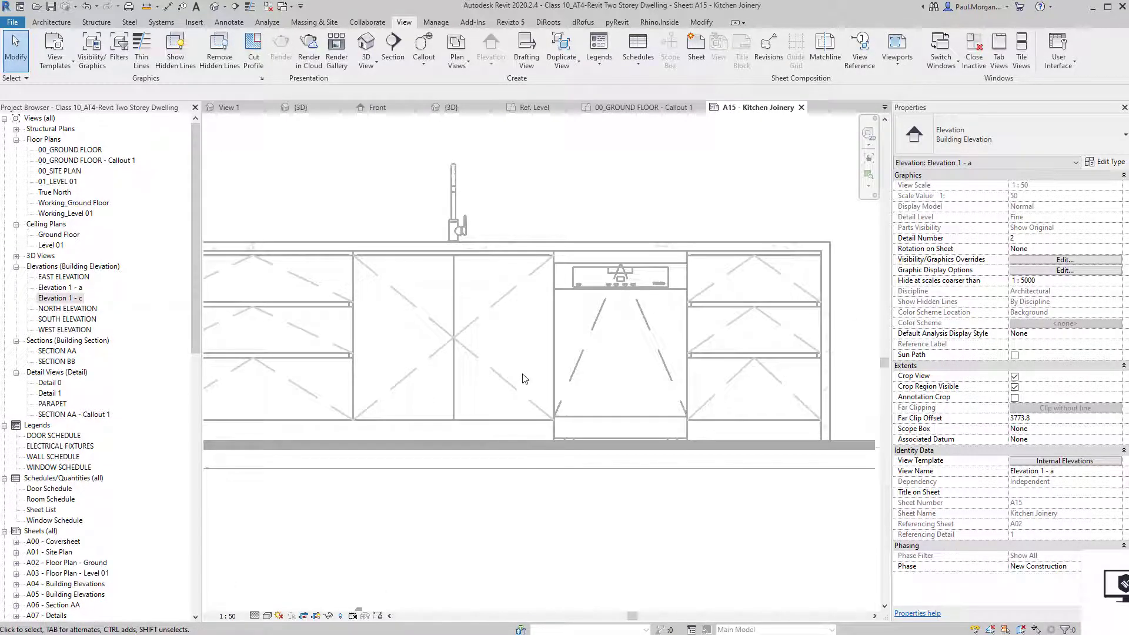
Return to the kitchen elevation and open its view template's model V/G overrides.
{"action": "scroll", "coordinate": [523, 376], "scroll_direction": "down", "scroll_amount": 3}
{"action": "middle_click_drag", "start_coordinate": [331, 379], "coordinate": [752, 447]}
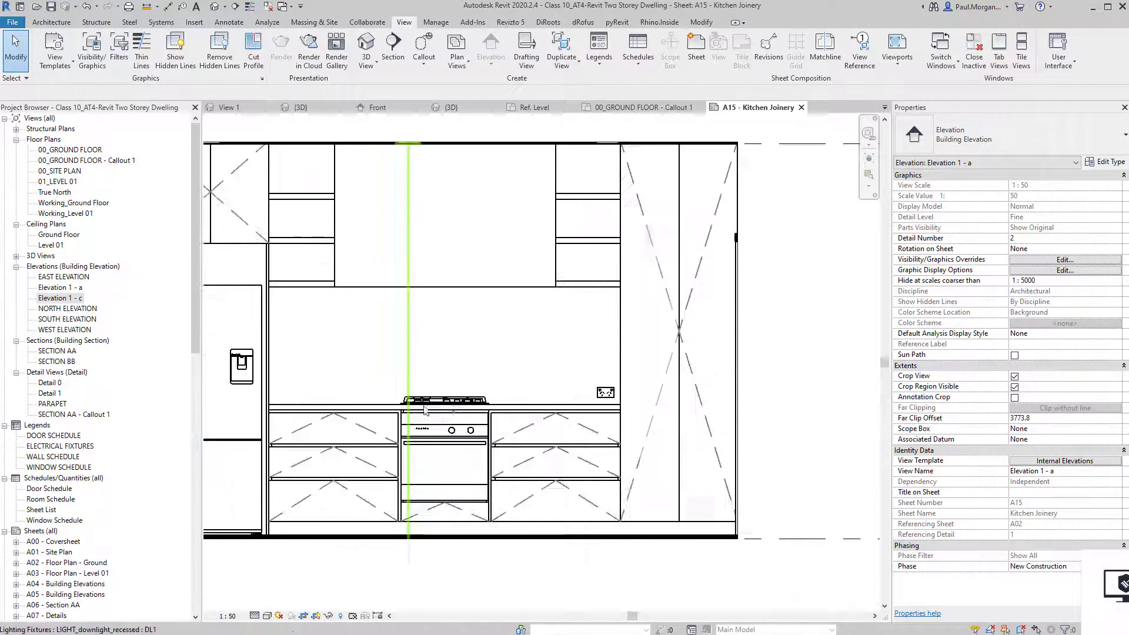
{"action": "left_click", "coordinate": [1053, 461]}
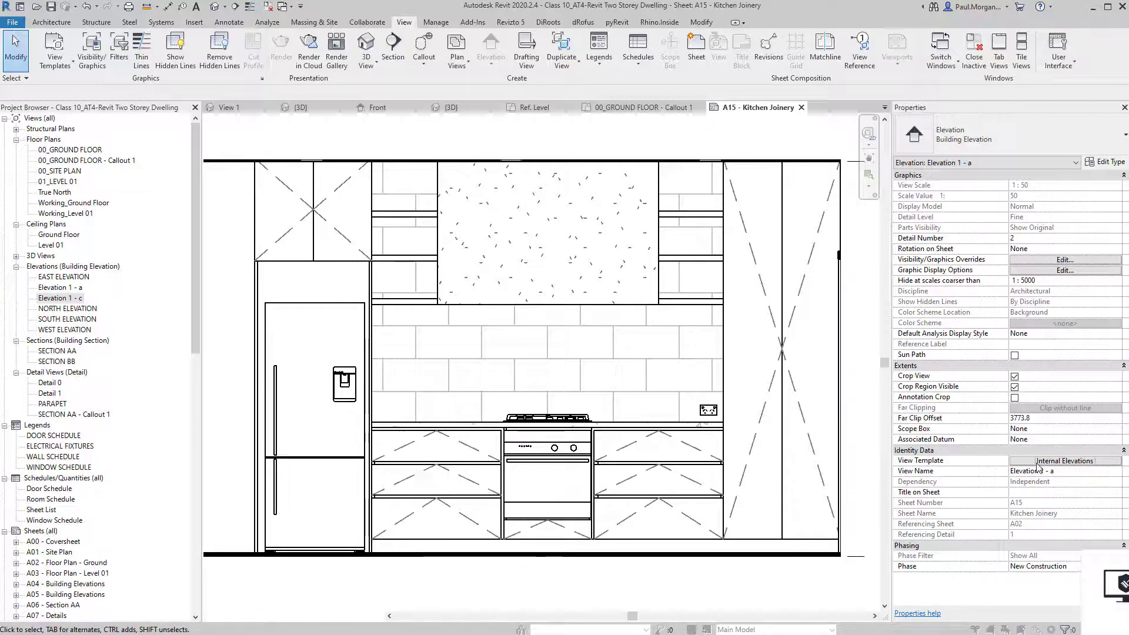
{"action": "left_click", "coordinate": [612, 174]}
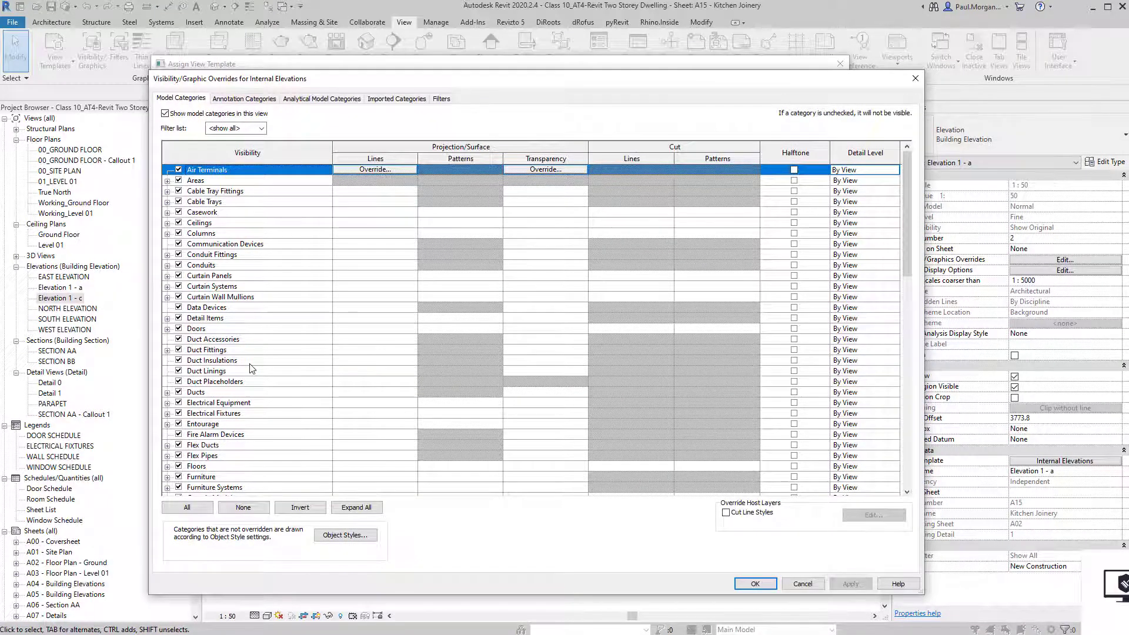
Set Casework Elevation Swing lines to light grey RGB 192-192-192 at line weight 1.
{"action": "left_click", "coordinate": [235, 360]}
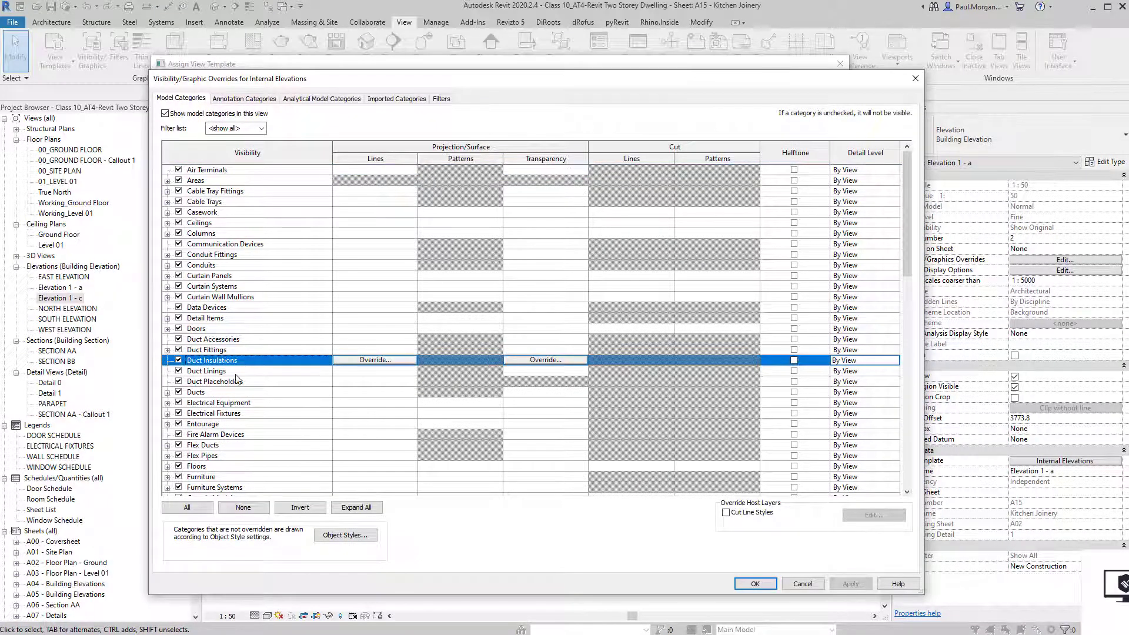
{"action": "left_click", "coordinate": [168, 212]}
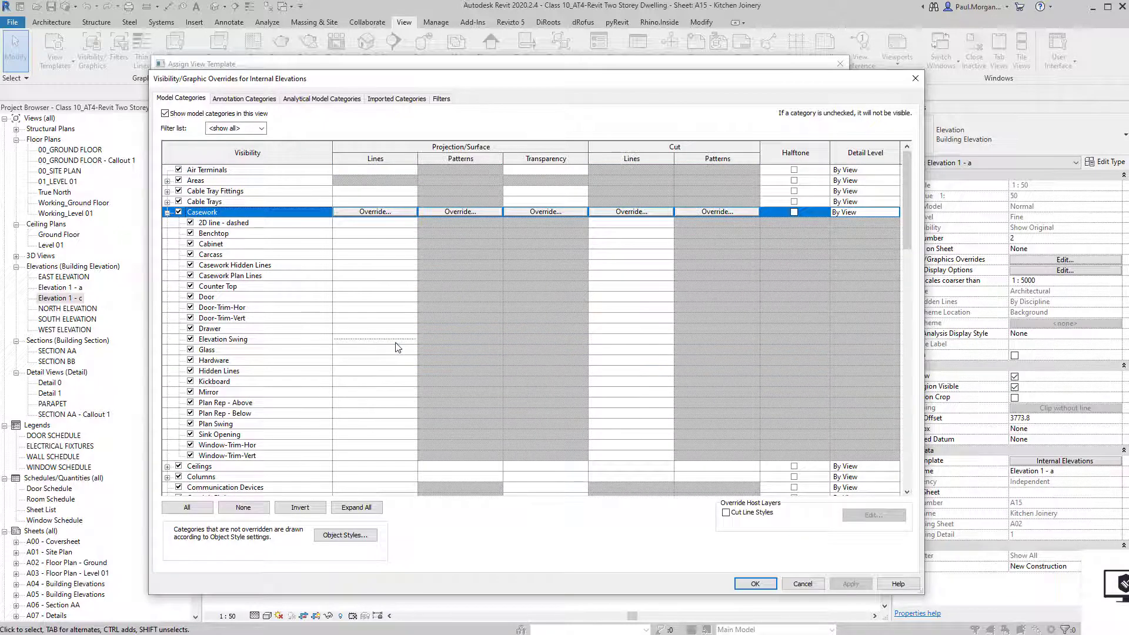
{"action": "left_click", "coordinate": [396, 341]}
{"action": "left_click", "coordinate": [395, 339]}
{"action": "left_click", "coordinate": [540, 334]}
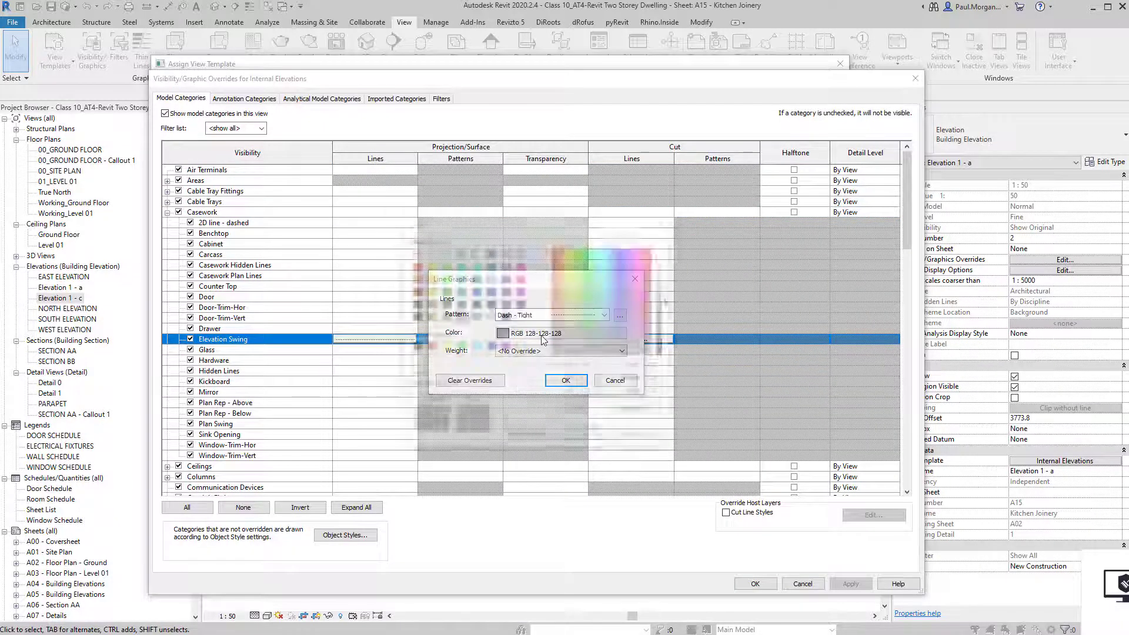
{"action": "left_click", "coordinate": [491, 318]}
{"action": "left_click", "coordinate": [584, 438]}
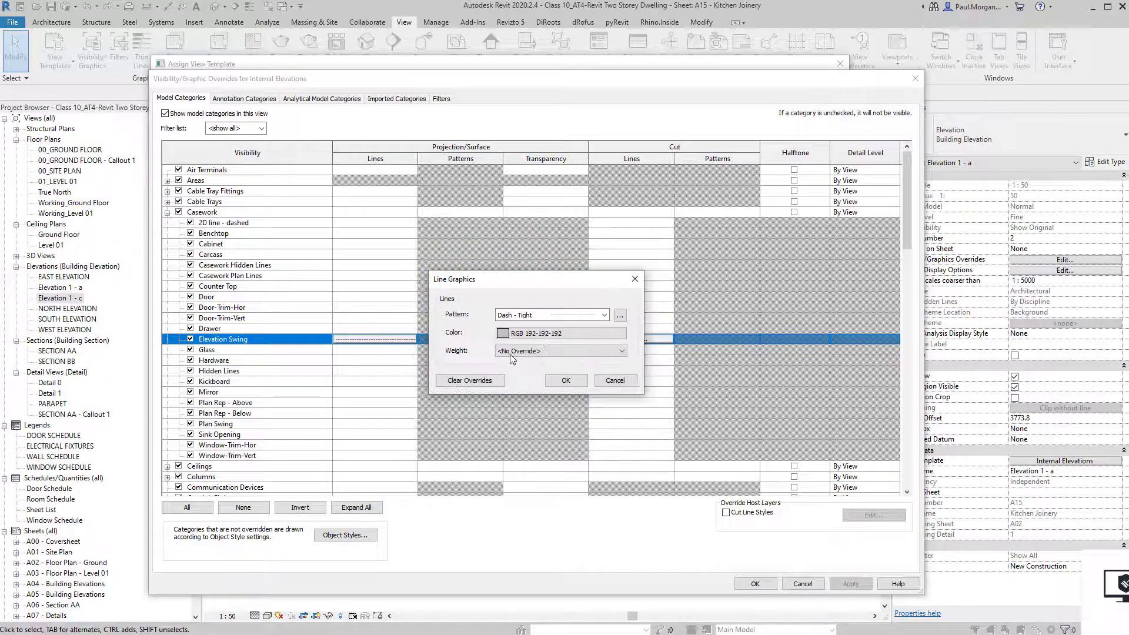
{"action": "left_click", "coordinate": [535, 352]}
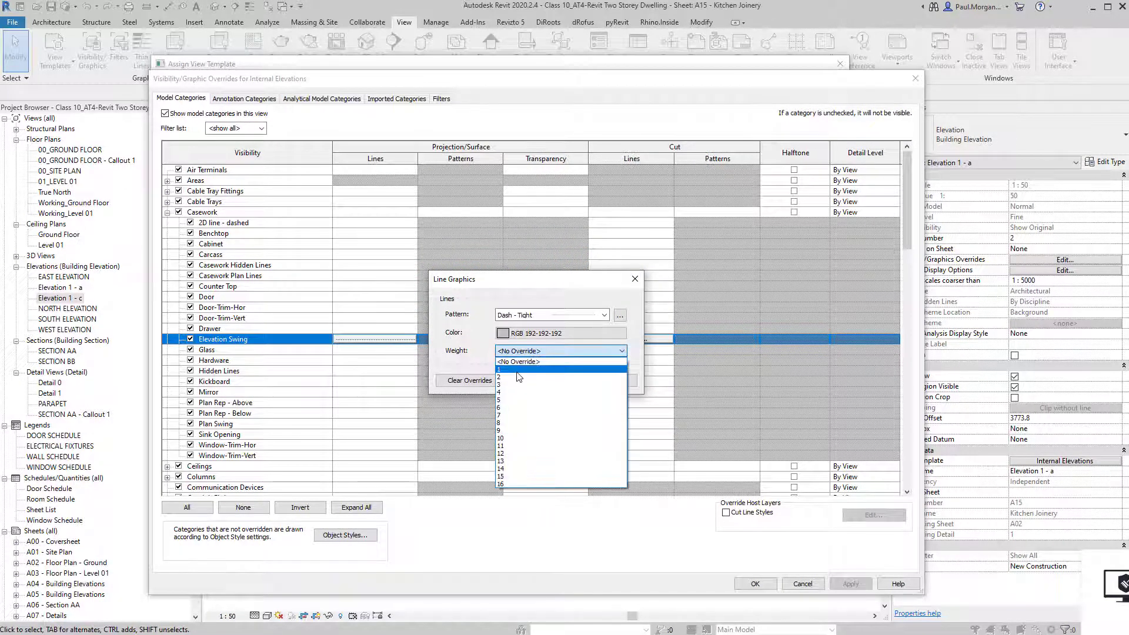
{"action": "left_click", "coordinate": [520, 369]}
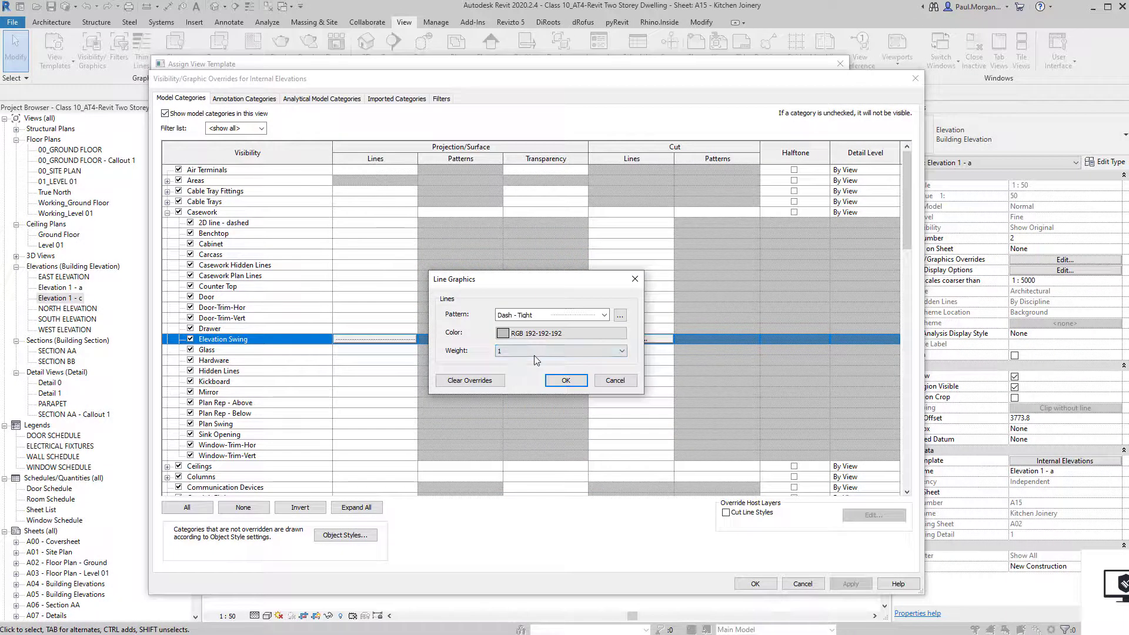
Change the swing line pattern to Dash 1.5mm and apply the template changes.
{"action": "left_click", "coordinate": [582, 334]}
{"action": "key", "text": "Escape"}
{"action": "left_click", "coordinate": [551, 316]}
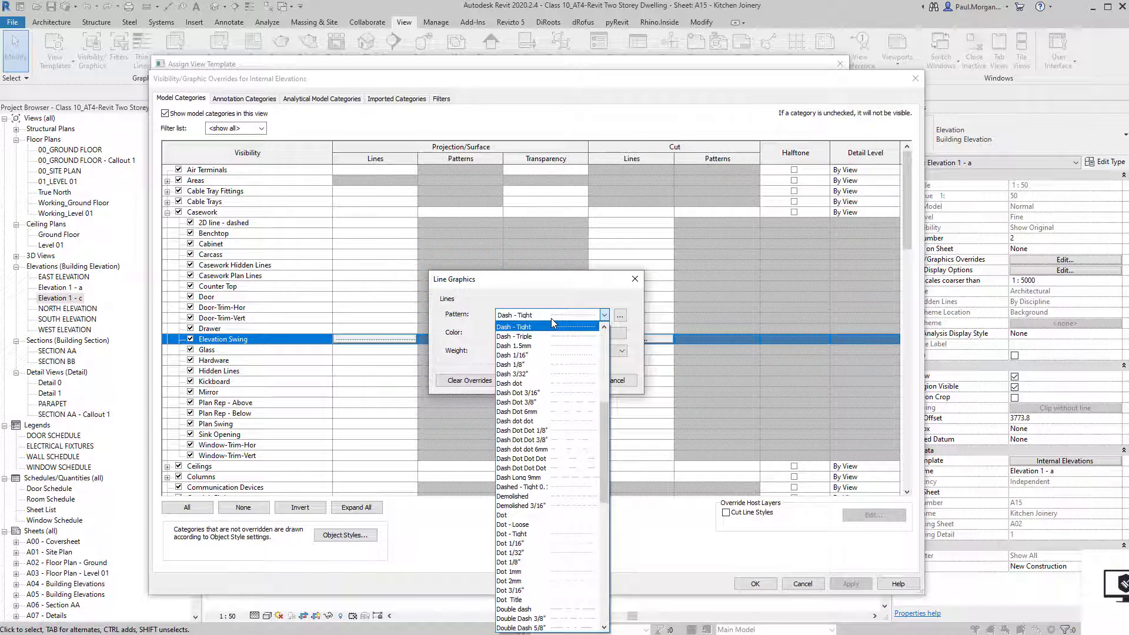
{"action": "left_click", "coordinate": [570, 345]}
{"action": "left_click", "coordinate": [576, 381]}
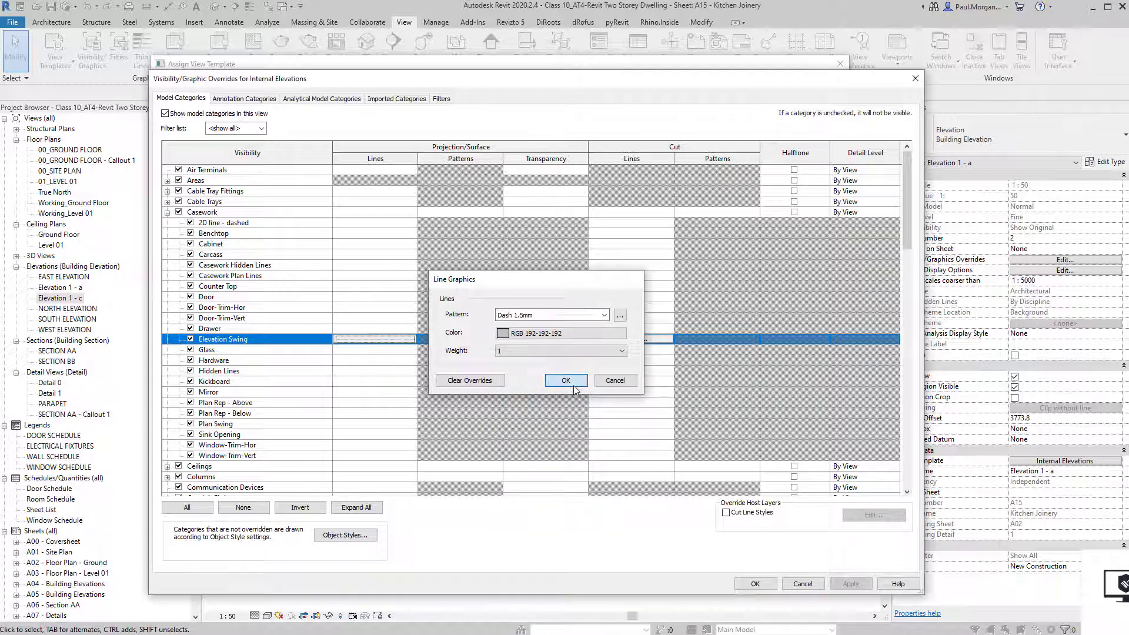
{"action": "left_click", "coordinate": [756, 585]}
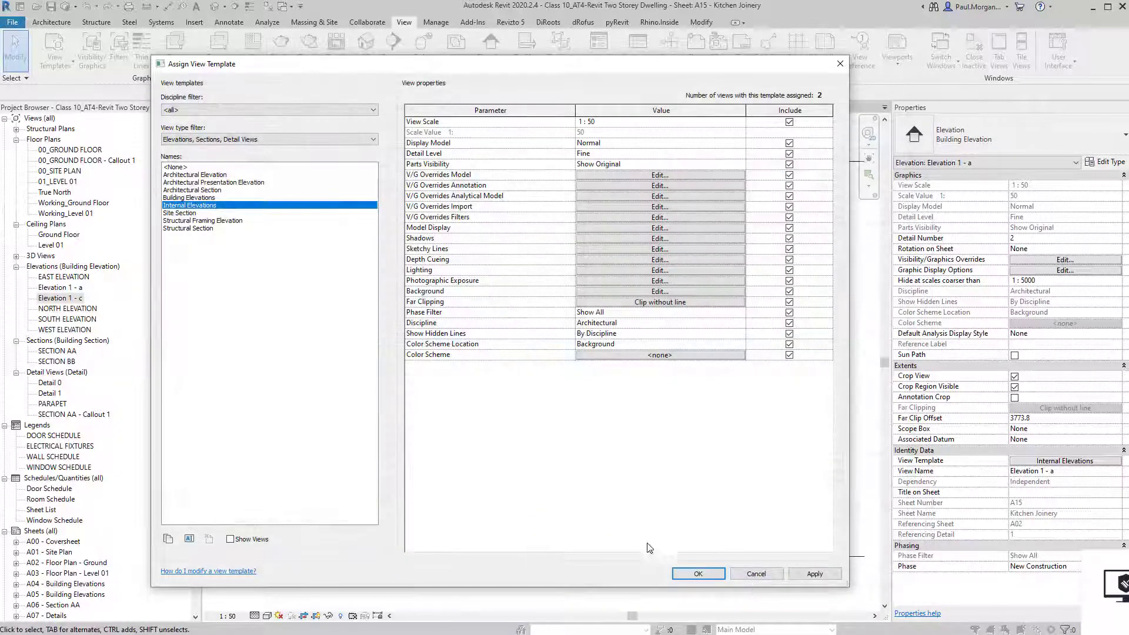
{"action": "left_click", "coordinate": [699, 575]}
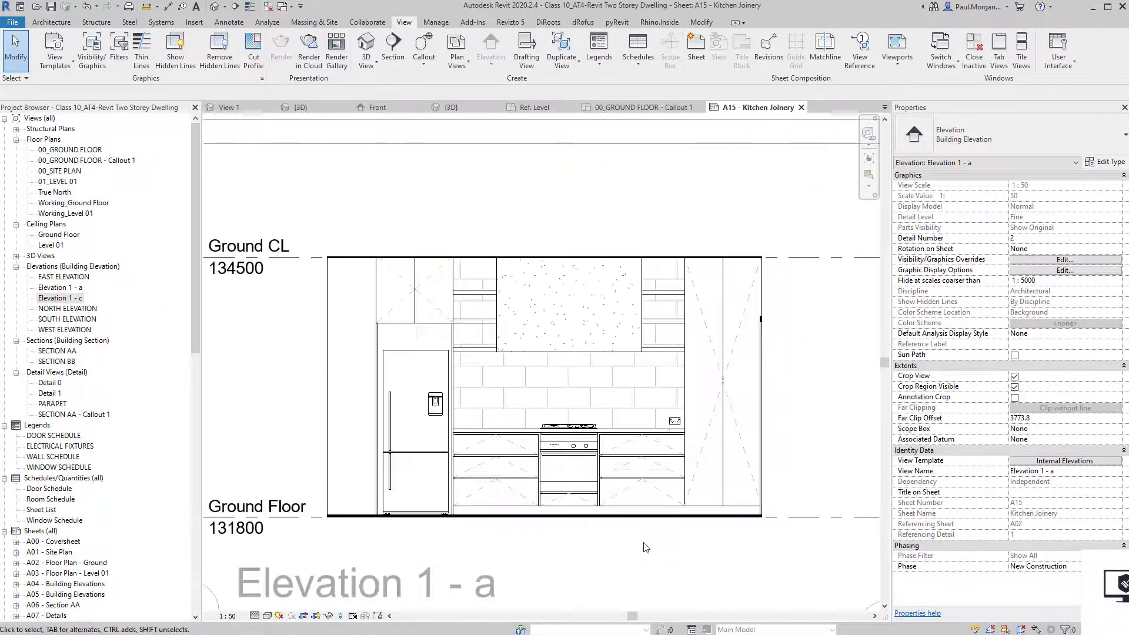
{"action": "middle_click_drag", "start_coordinate": [644, 549], "coordinate": [534, 504]}
{"action": "scroll", "coordinate": [522, 500], "scroll_direction": "down", "scroll_amount": 1}
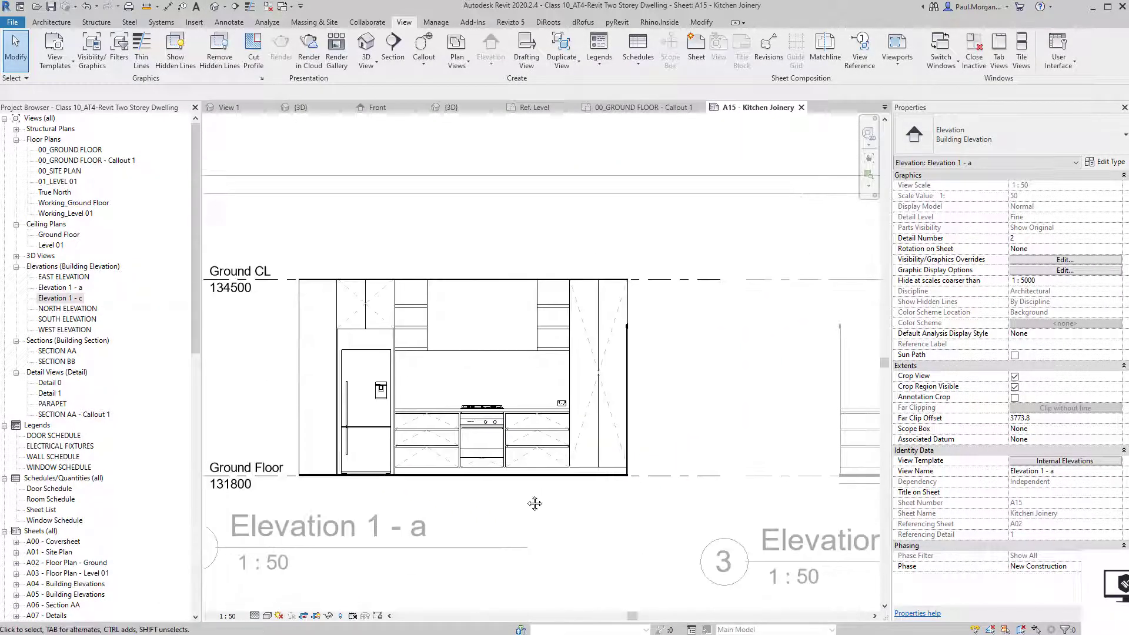
{"action": "scroll", "coordinate": [529, 453], "scroll_direction": "up", "scroll_amount": 2}
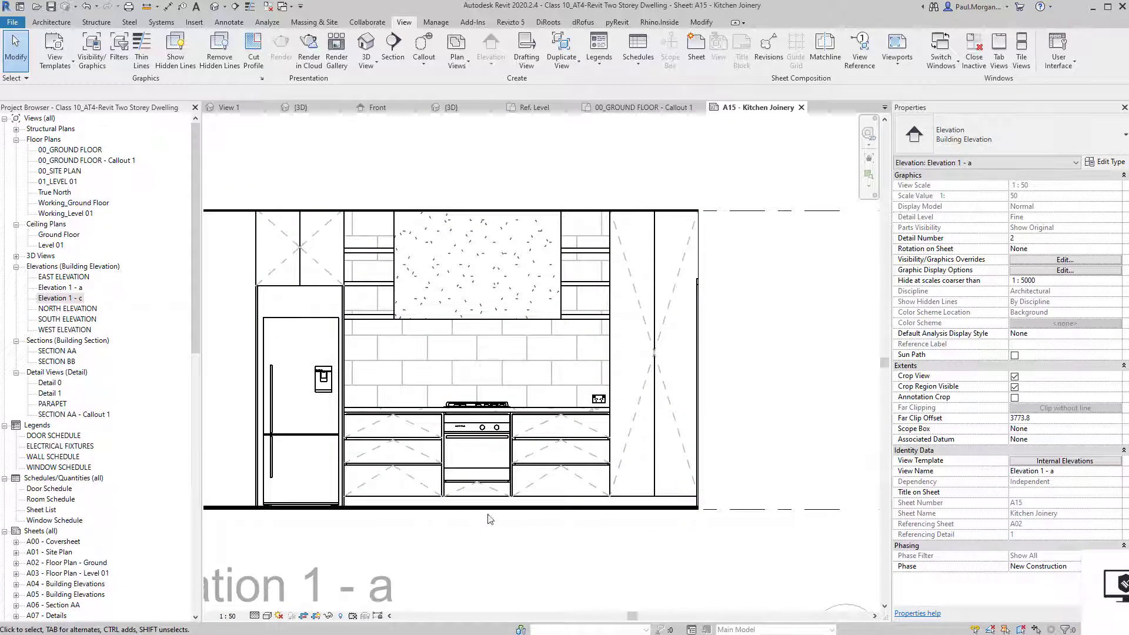
{"action": "middle_click_drag", "start_coordinate": [479, 523], "coordinate": [496, 521]}
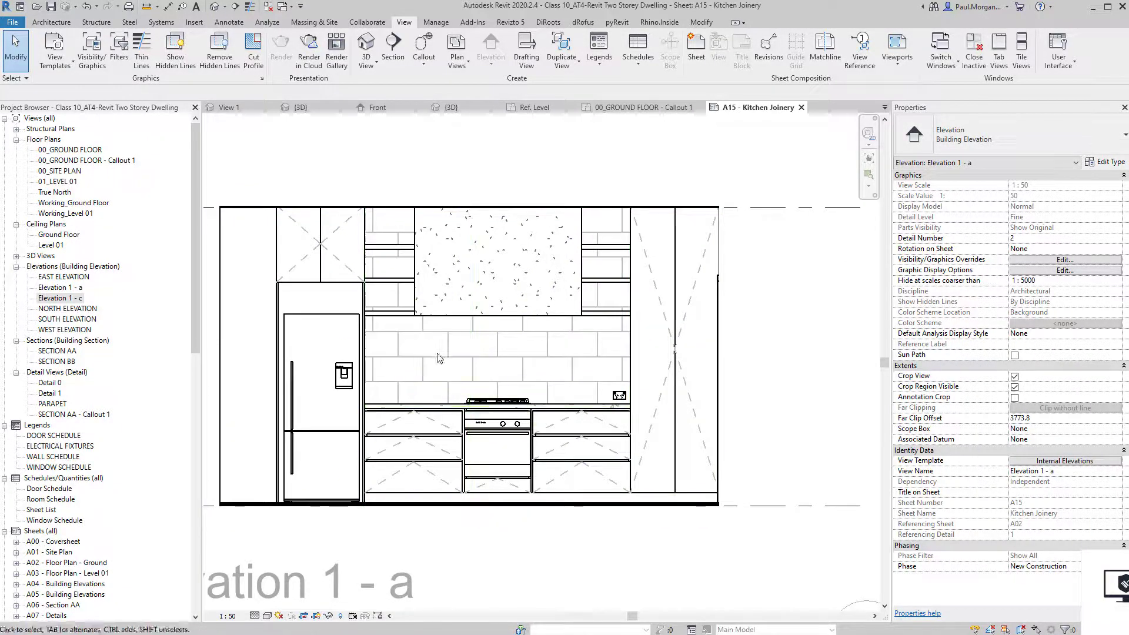
{"action": "middle_click_drag", "start_coordinate": [441, 358], "coordinate": [425, 393]}
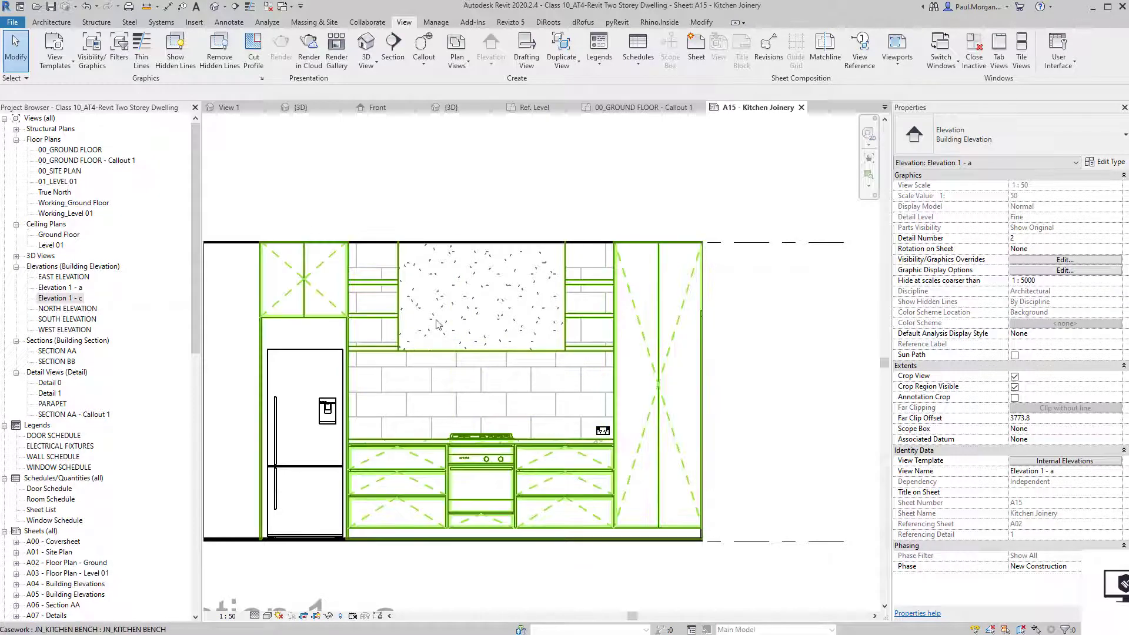
{"action": "middle_click_drag", "start_coordinate": [426, 331], "coordinate": [443, 375]}
{"action": "middle_click_drag", "start_coordinate": [417, 420], "coordinate": [502, 387]}
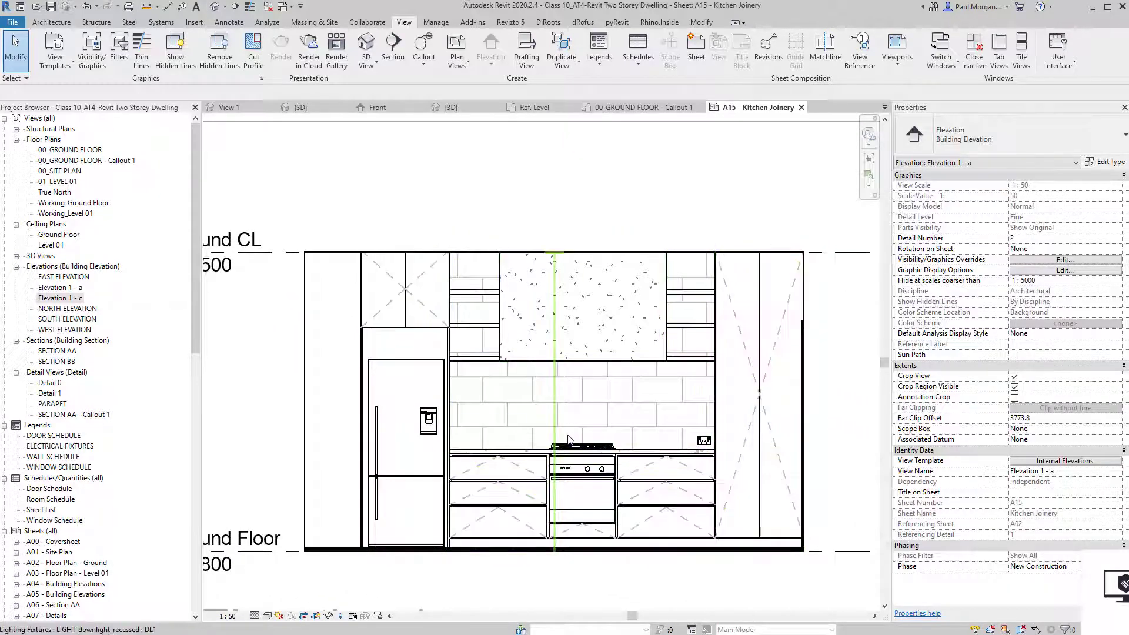
{"action": "middle_click_drag", "start_coordinate": [627, 512], "coordinate": [589, 488]}
Place an aligned width string 400/400/450/1509/441/400/400 above the elevation.
{"action": "key", "text": "d"}
{"action": "key", "text": "i"}
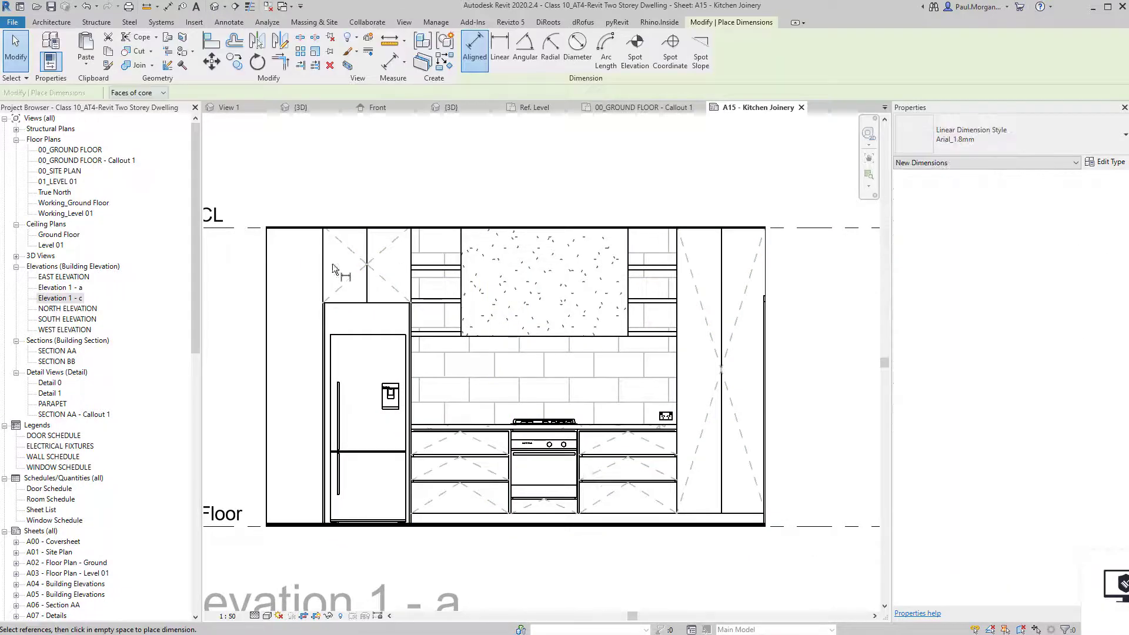
{"action": "left_click", "coordinate": [322, 263]}
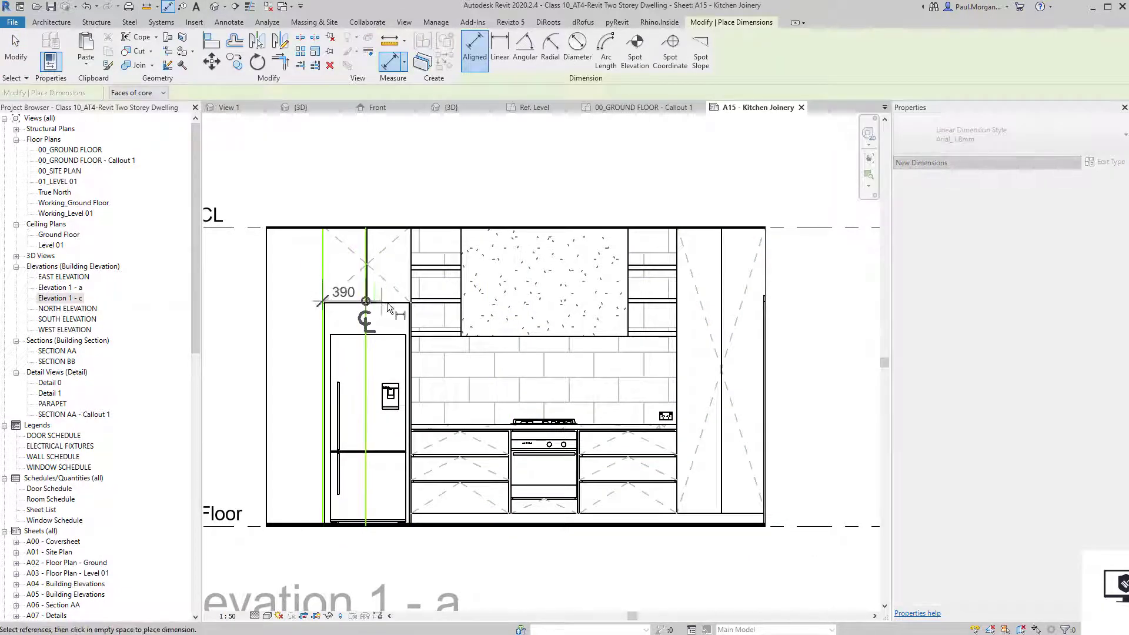
{"action": "left_click", "coordinate": [367, 293]}
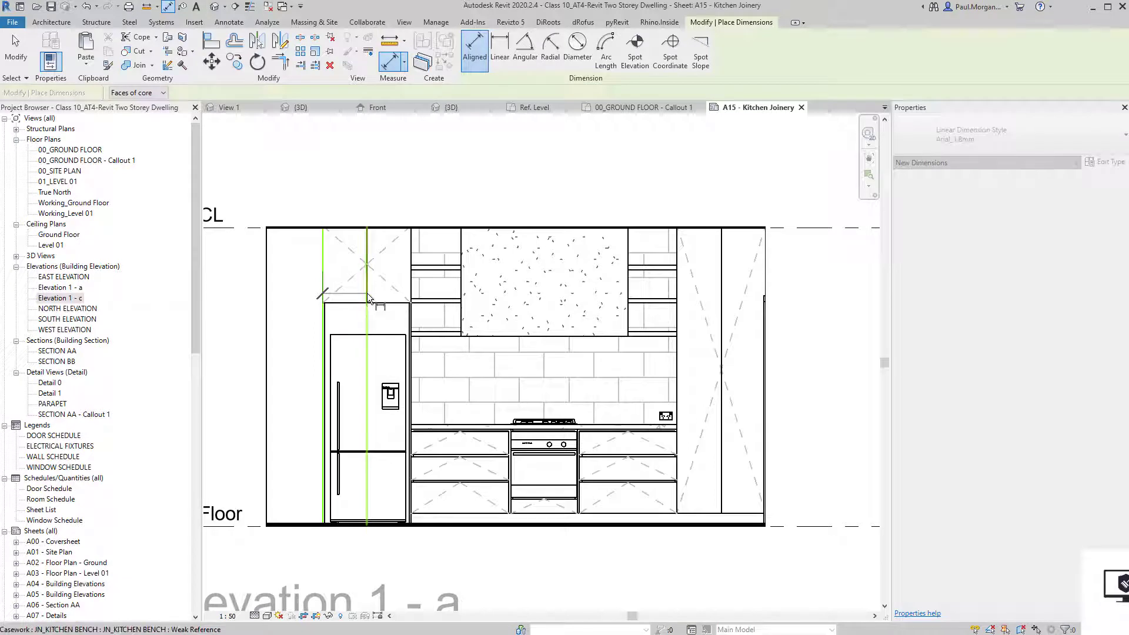
{"action": "left_click", "coordinate": [464, 327]}
{"action": "left_click", "coordinate": [626, 325]}
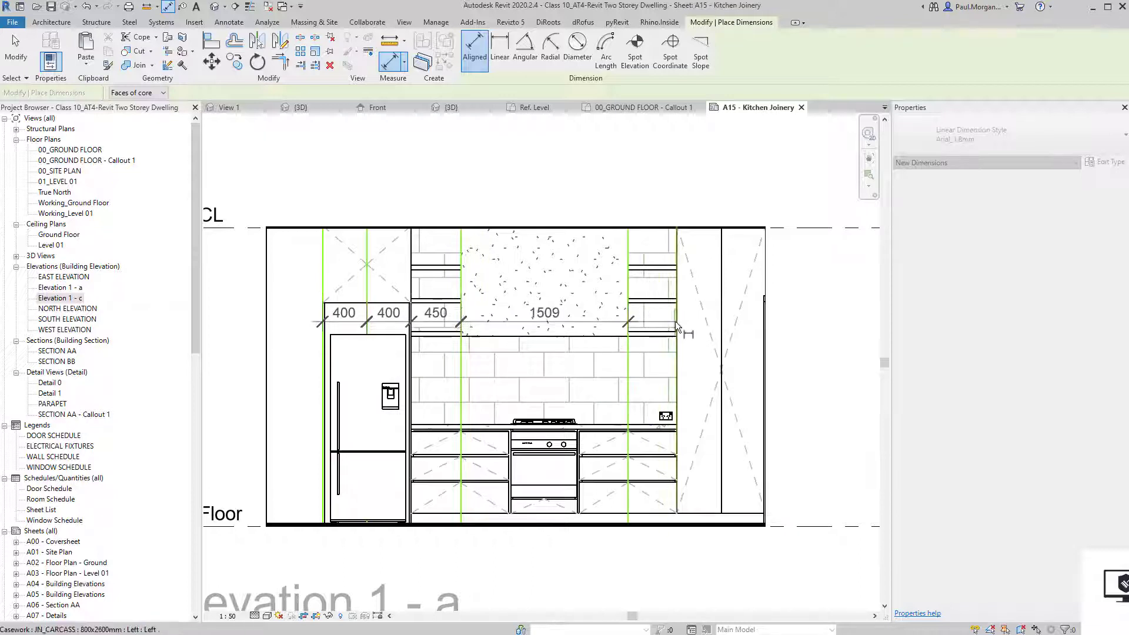
{"action": "left_click", "coordinate": [675, 322]}
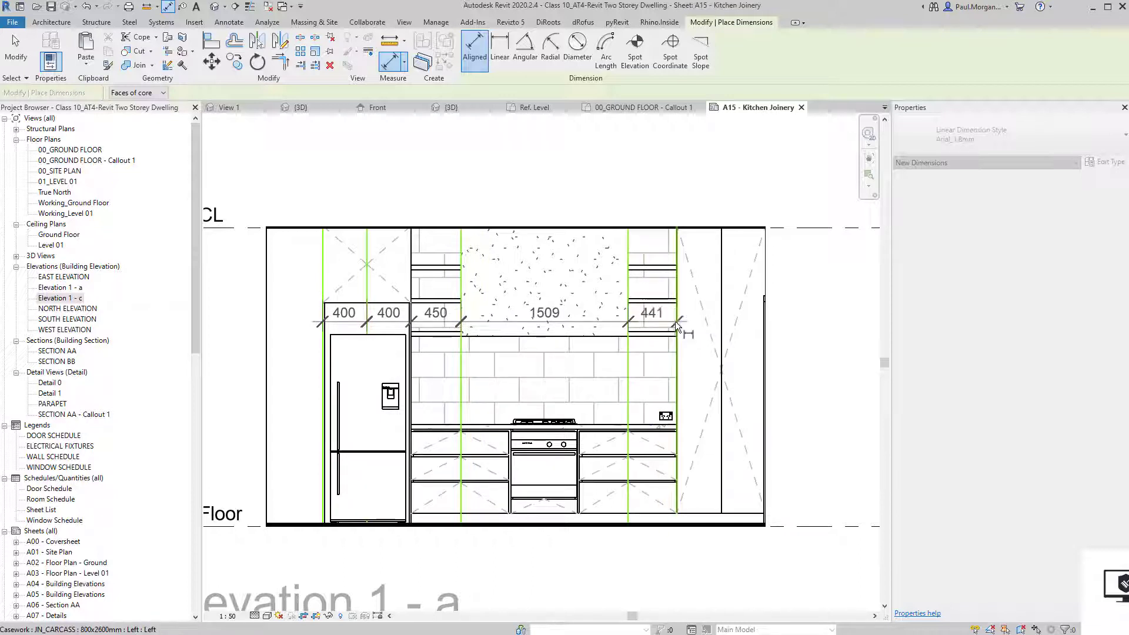
{"action": "left_click", "coordinate": [725, 276]}
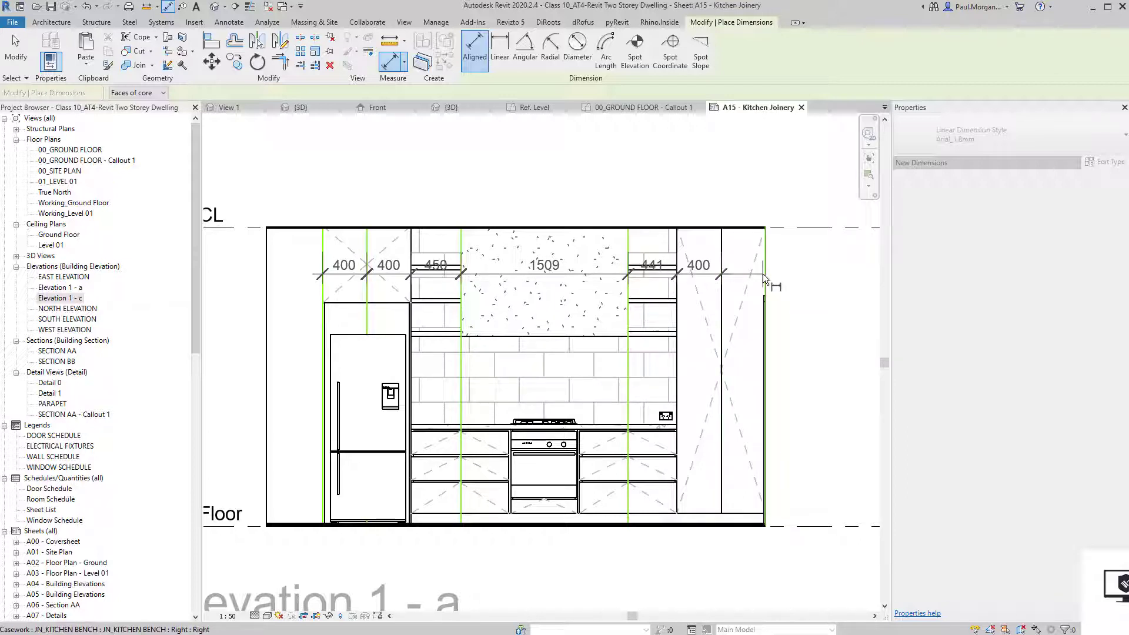
{"action": "left_click", "coordinate": [764, 273]}
{"action": "left_click", "coordinate": [591, 197]}
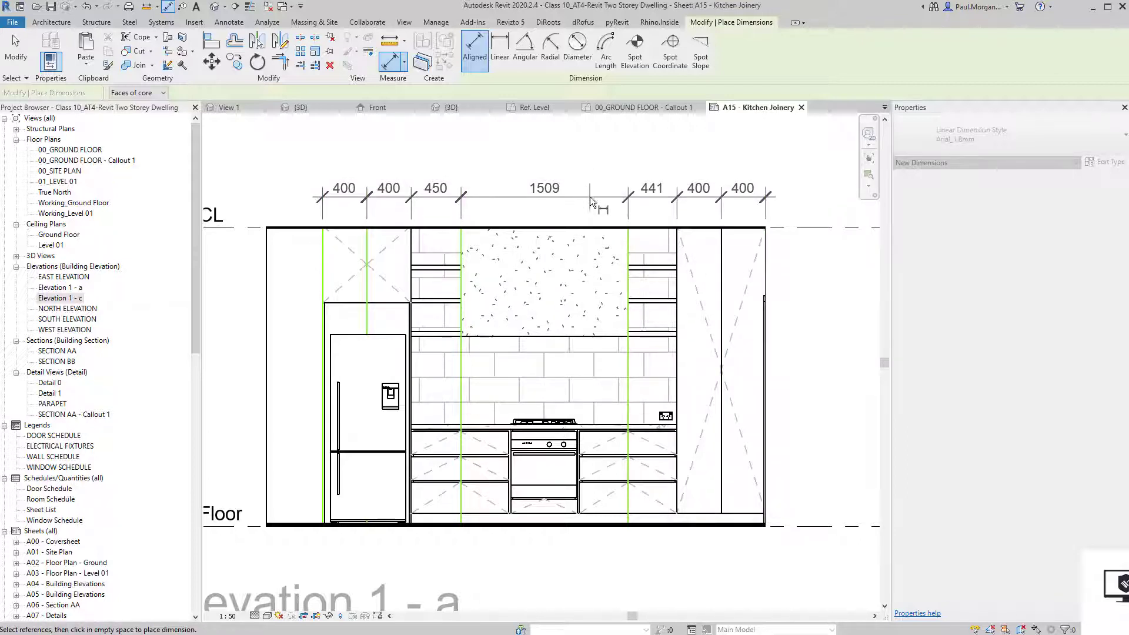
Pick the base cabinet edges for an 800/900/600/900/800 string, removing a wrong 890 pick.
{"action": "left_click", "coordinate": [324, 522]}
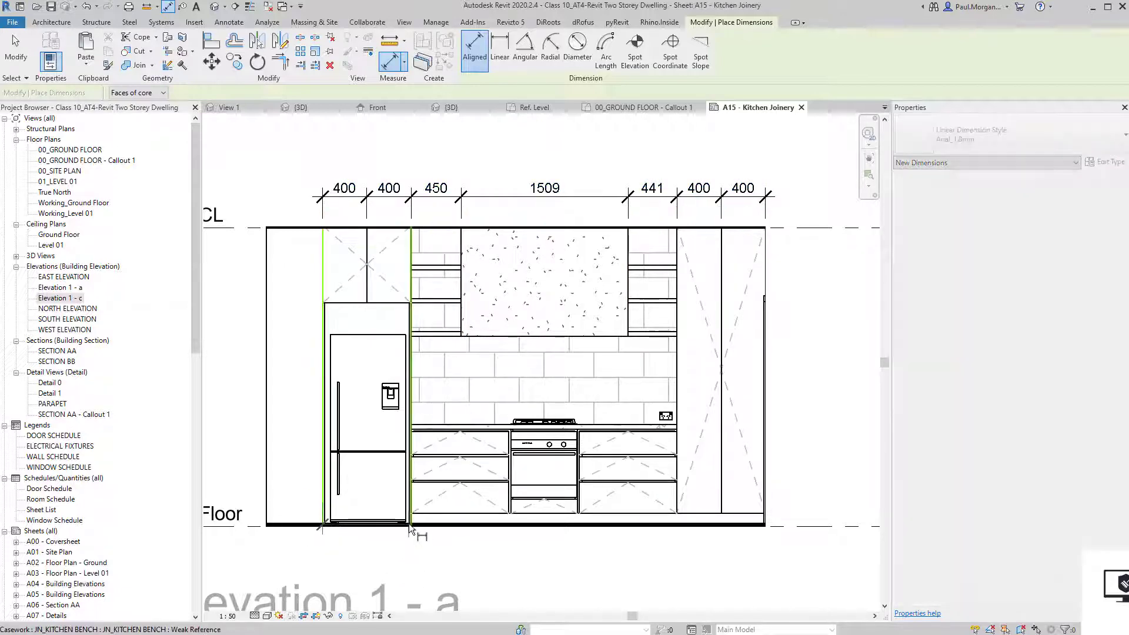
{"action": "left_click", "coordinate": [410, 522]}
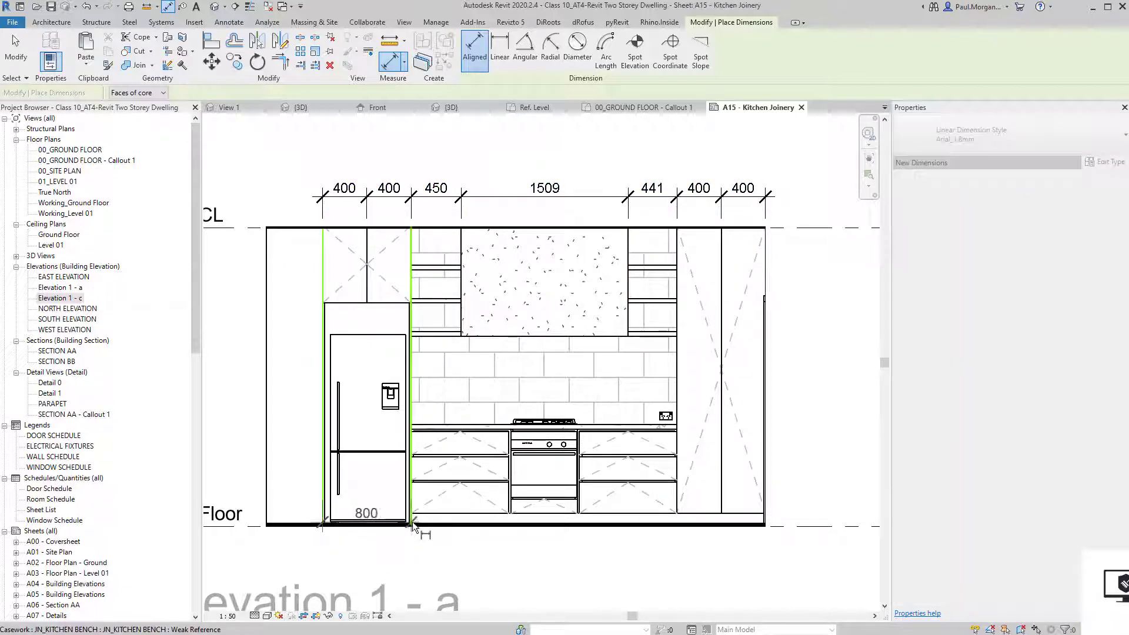
{"action": "scroll", "coordinate": [510, 504], "scroll_direction": "up", "scroll_amount": 3}
{"action": "left_click", "coordinate": [504, 504]}
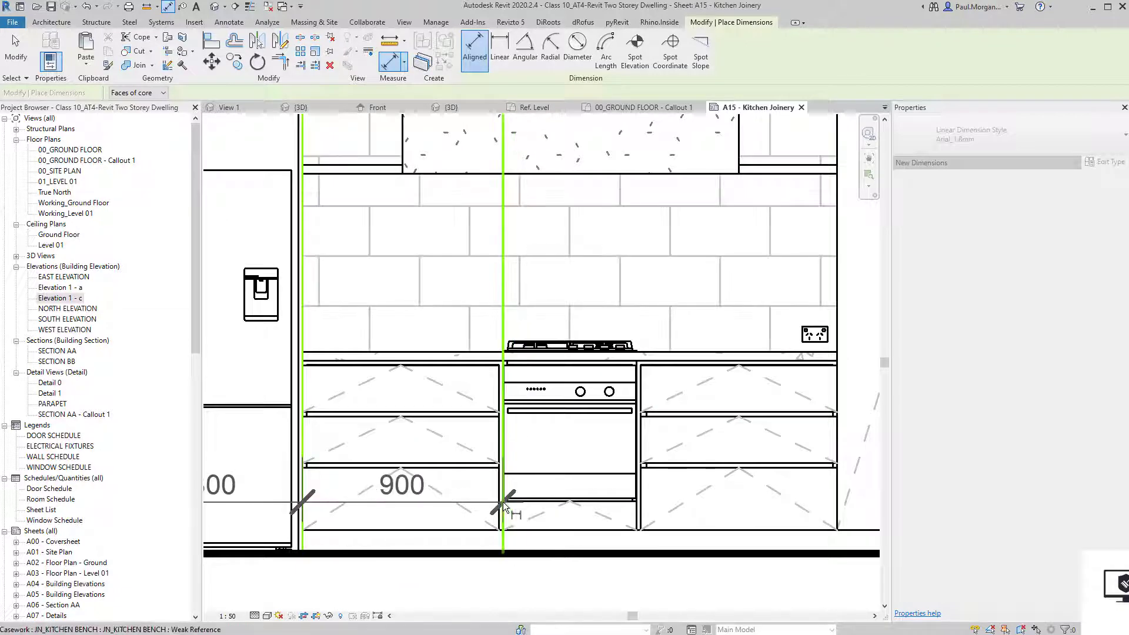
{"action": "left_click", "coordinate": [641, 518]}
{"action": "left_click", "coordinate": [831, 516]}
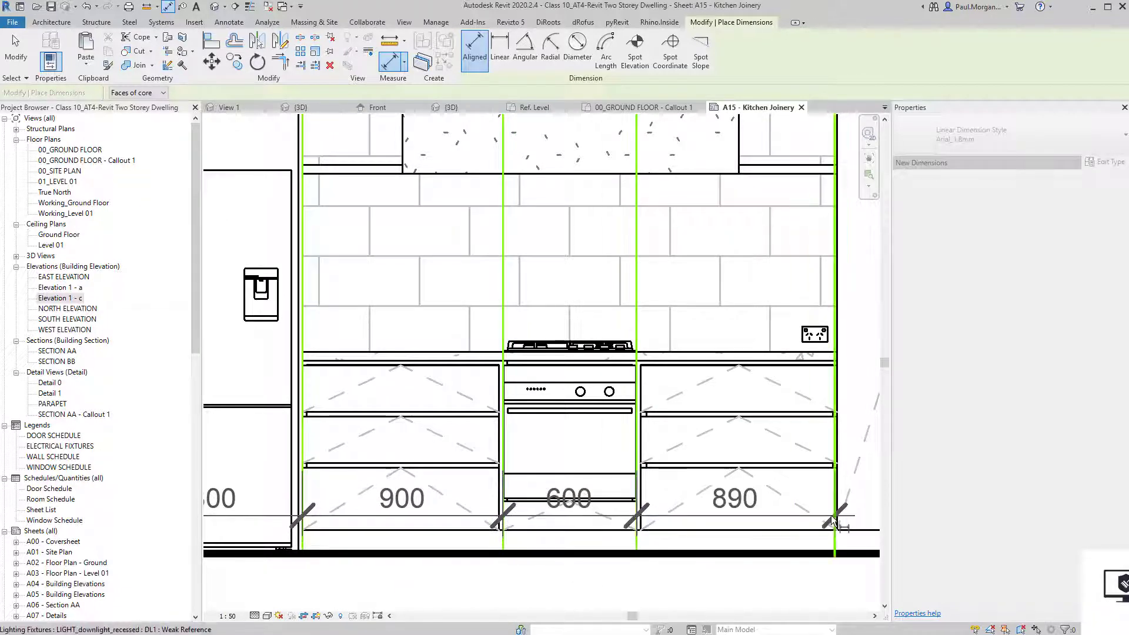
{"action": "left_click", "coordinate": [831, 516]}
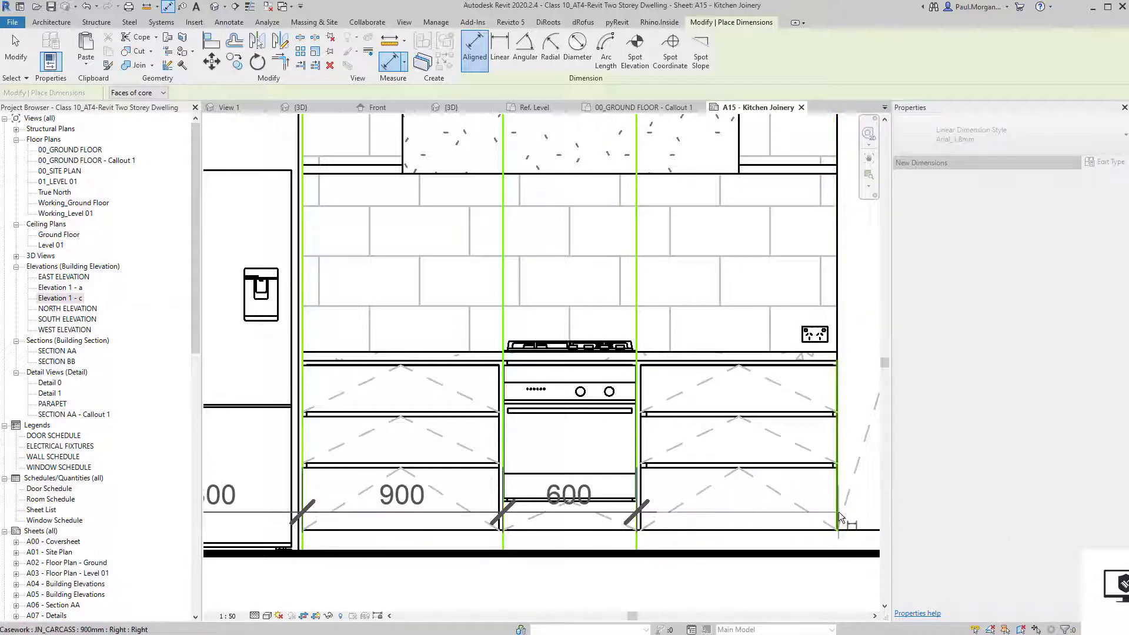
{"action": "left_click", "coordinate": [839, 512]}
{"action": "scroll", "coordinate": [839, 512], "scroll_direction": "down", "scroll_amount": 1}
{"action": "middle_click_drag", "start_coordinate": [838, 513], "coordinate": [562, 468]}
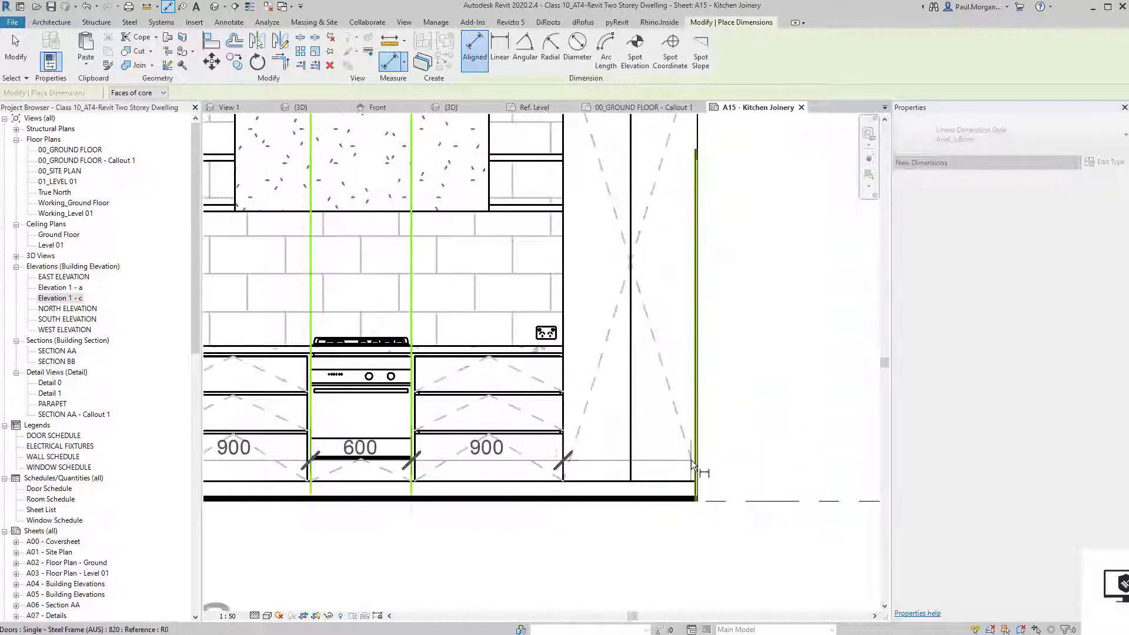
{"action": "left_click", "coordinate": [695, 458]}
{"action": "scroll", "coordinate": [698, 457], "scroll_direction": "down", "scroll_amount": 2}
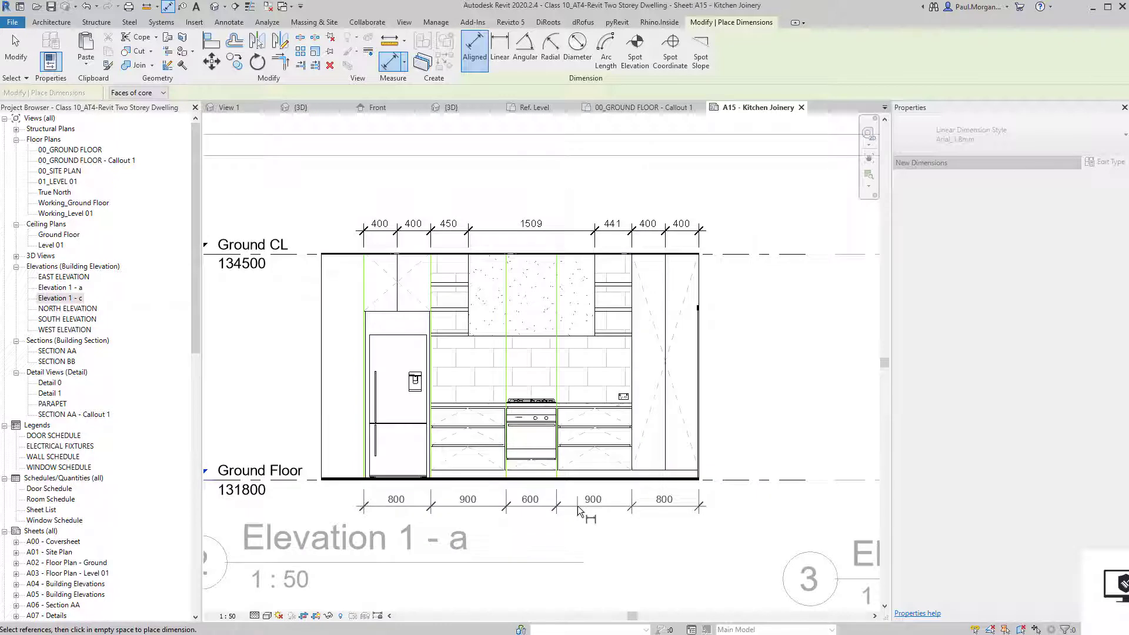
Place the base string below the elevation and add 880/40 and 920 bench height dimensions.
{"action": "left_click", "coordinate": [578, 506]}
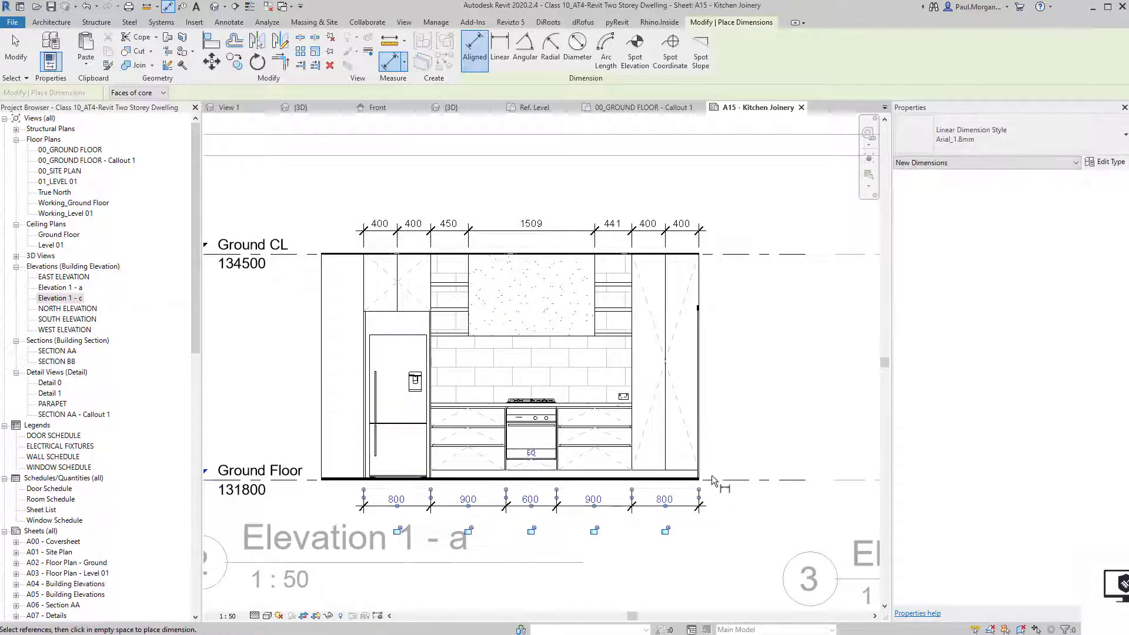
{"action": "left_click", "coordinate": [612, 480]}
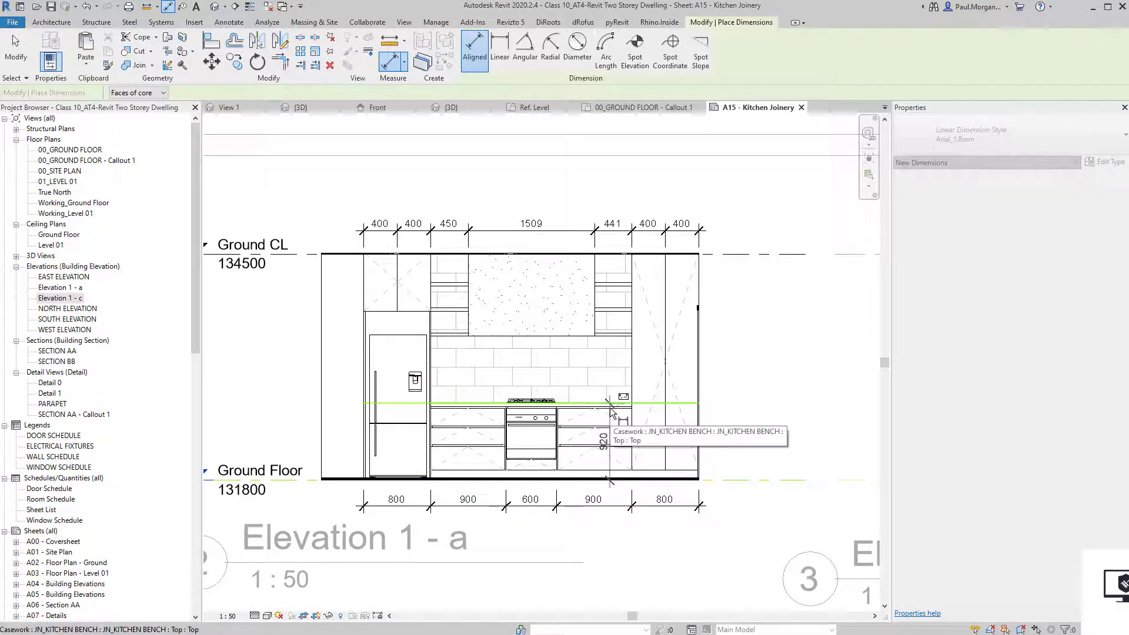
{"action": "left_click", "coordinate": [611, 408]}
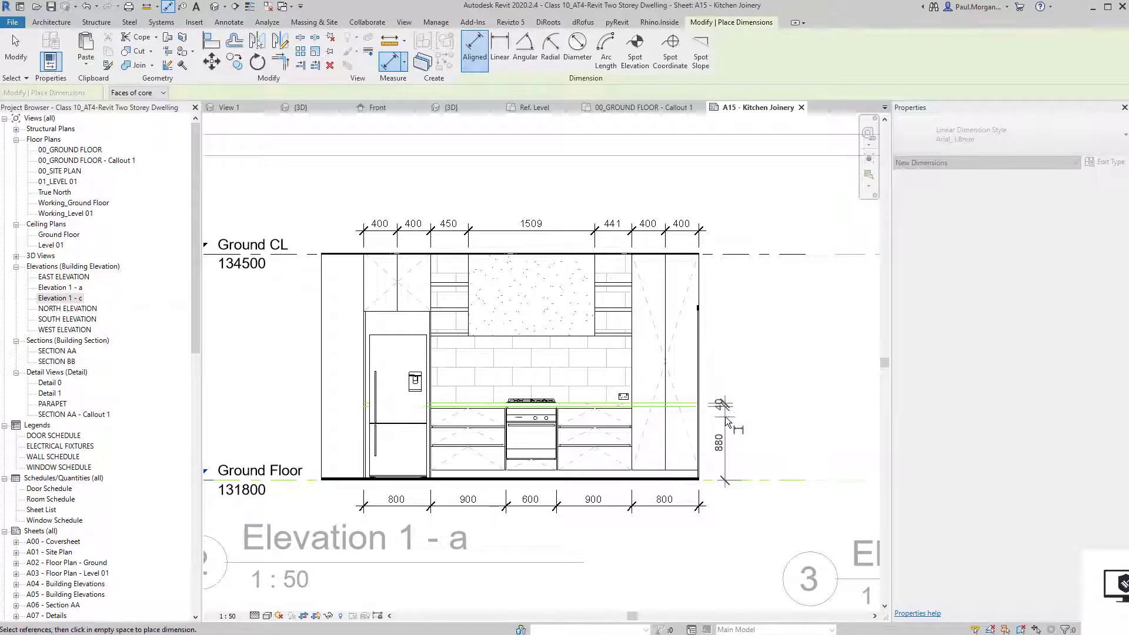
{"action": "left_click", "coordinate": [725, 417]}
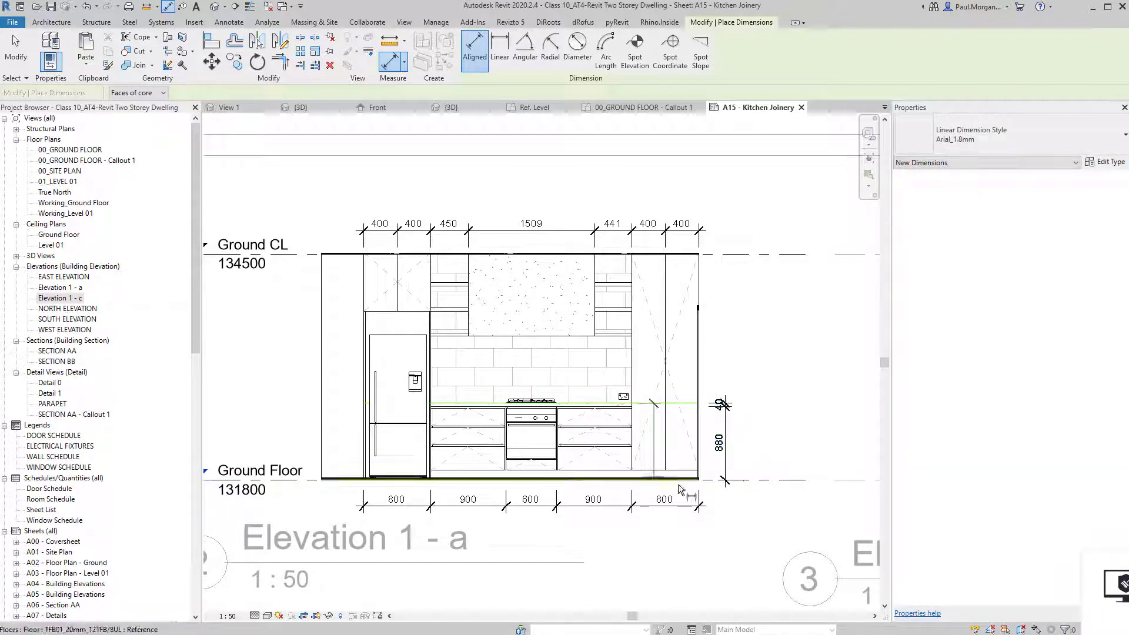
{"action": "left_click", "coordinate": [679, 481]}
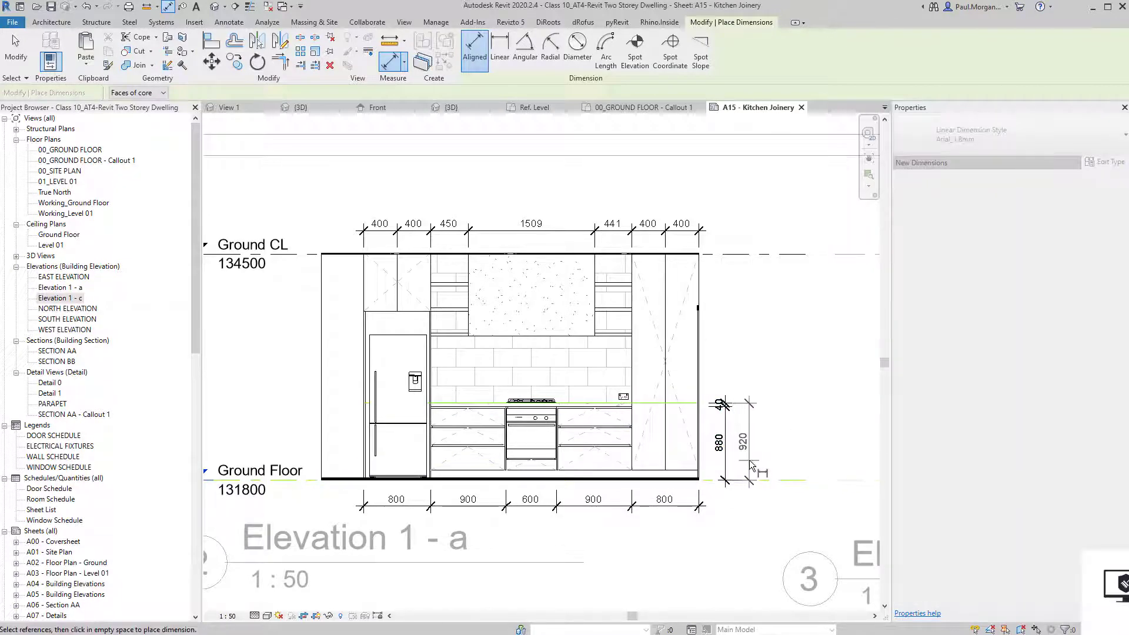
{"action": "left_click", "coordinate": [751, 466]}
Add a 2700 floor-to-Ground CL dimension left of the elevation, then select the Ground CL level.
{"action": "left_click", "coordinate": [767, 481]}
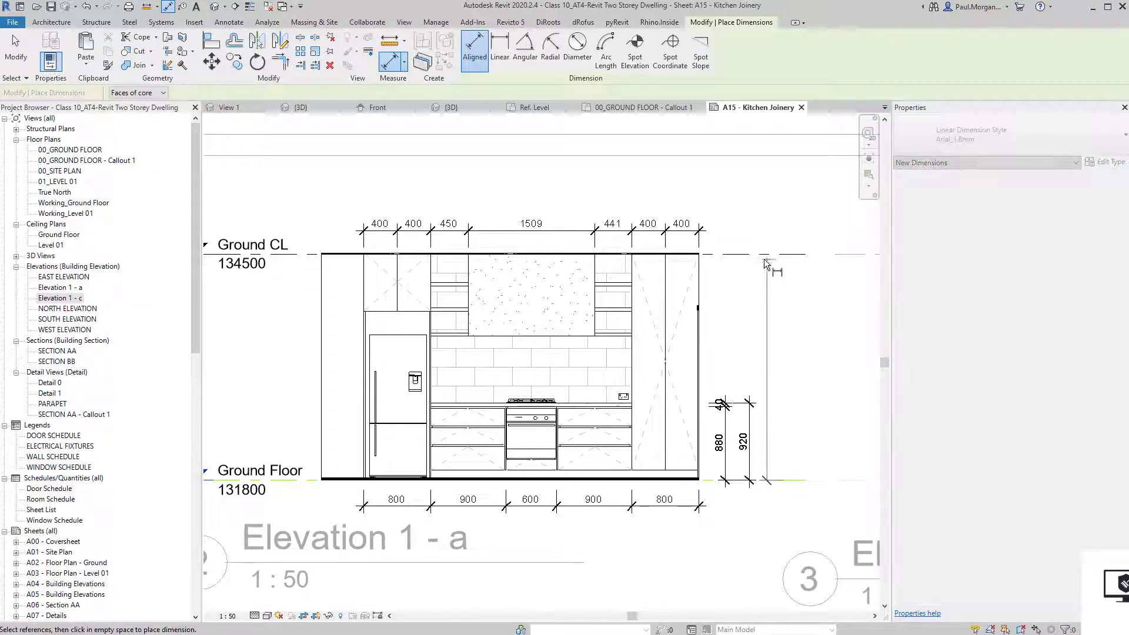
{"action": "left_click", "coordinate": [768, 254]}
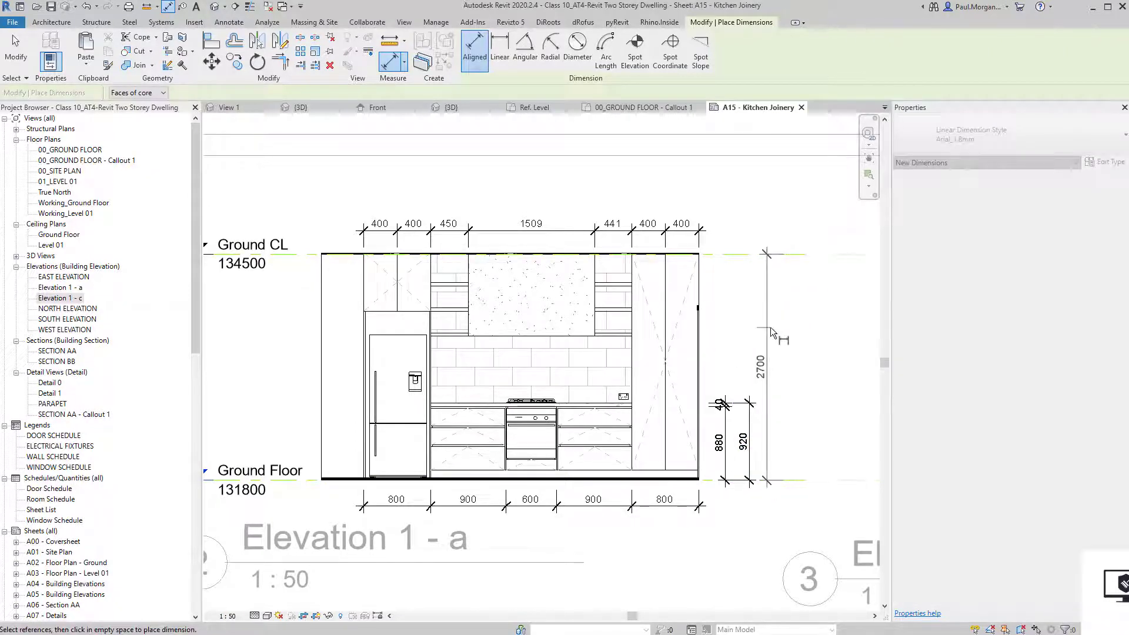
{"action": "middle_click_drag", "start_coordinate": [832, 343], "coordinate": [725, 368]}
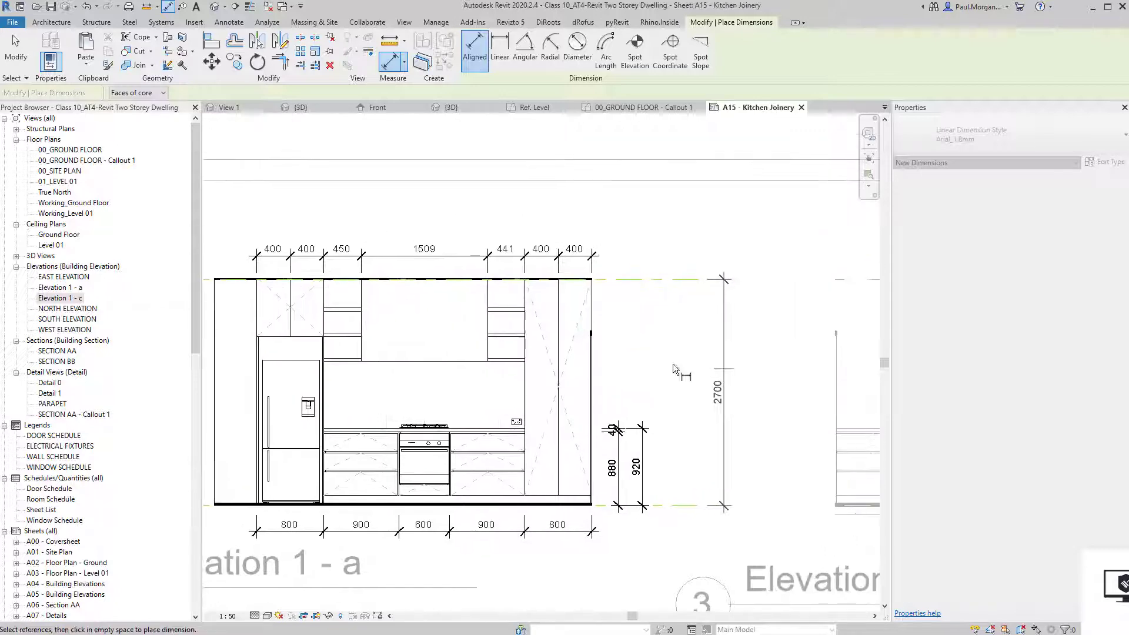
{"action": "middle_click_drag", "start_coordinate": [428, 333], "coordinate": [697, 310]}
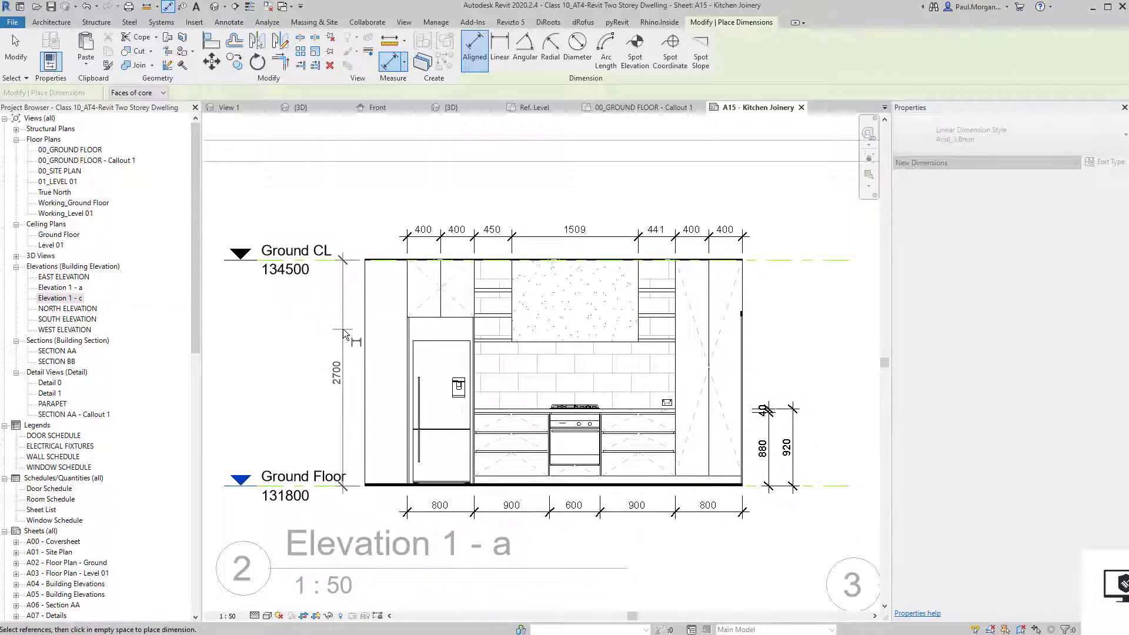
{"action": "left_click", "coordinate": [341, 330]}
{"action": "key", "text": "Escape"}
{"action": "key", "text": "Escape"}
{"action": "middle_click_drag", "start_coordinate": [387, 407], "coordinate": [503, 387]}
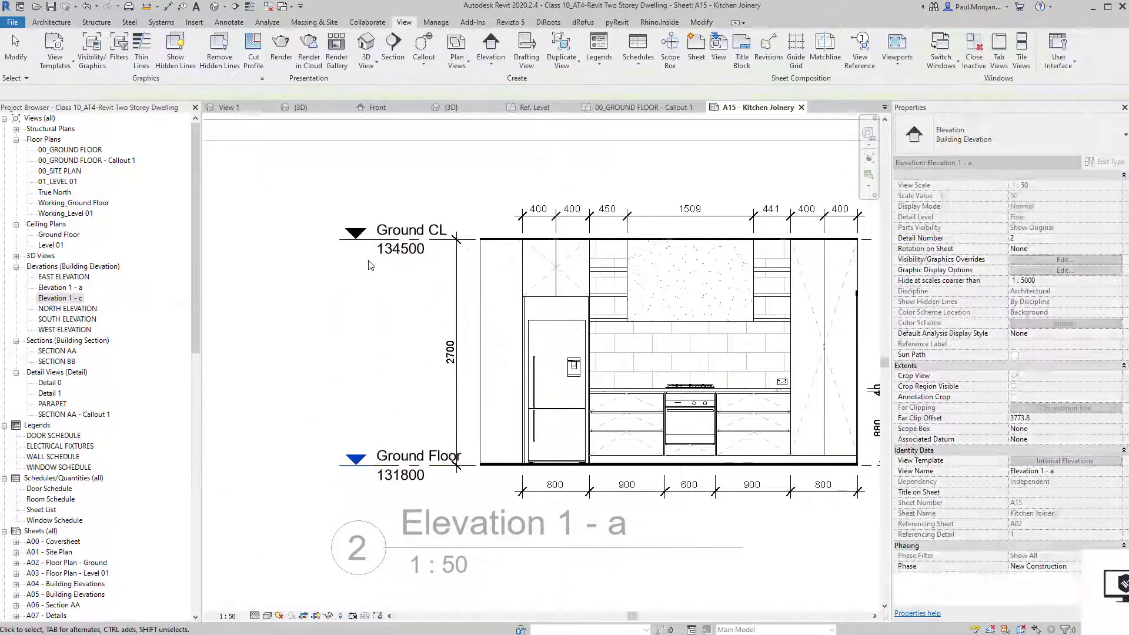
{"action": "left_click", "coordinate": [367, 245]}
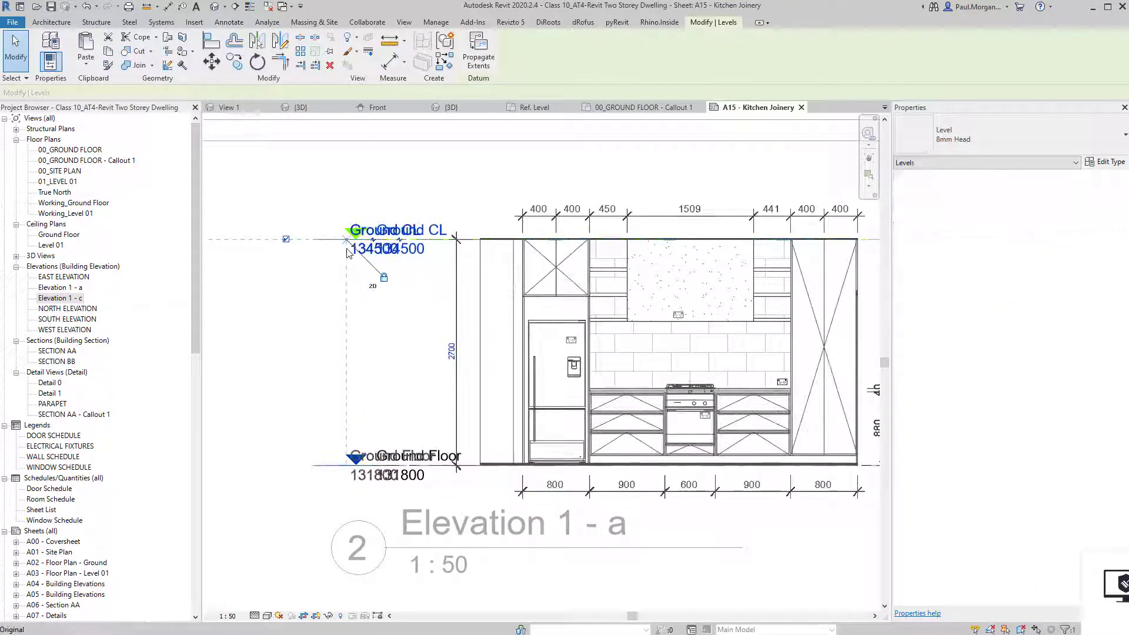
Leave the kitchen elevation viewport, pan and zoom to Elevation 1 - c, and activate it.
{"action": "left_click", "coordinate": [409, 383]}
{"action": "scroll", "coordinate": [407, 383], "scroll_direction": "down", "scroll_amount": 3}
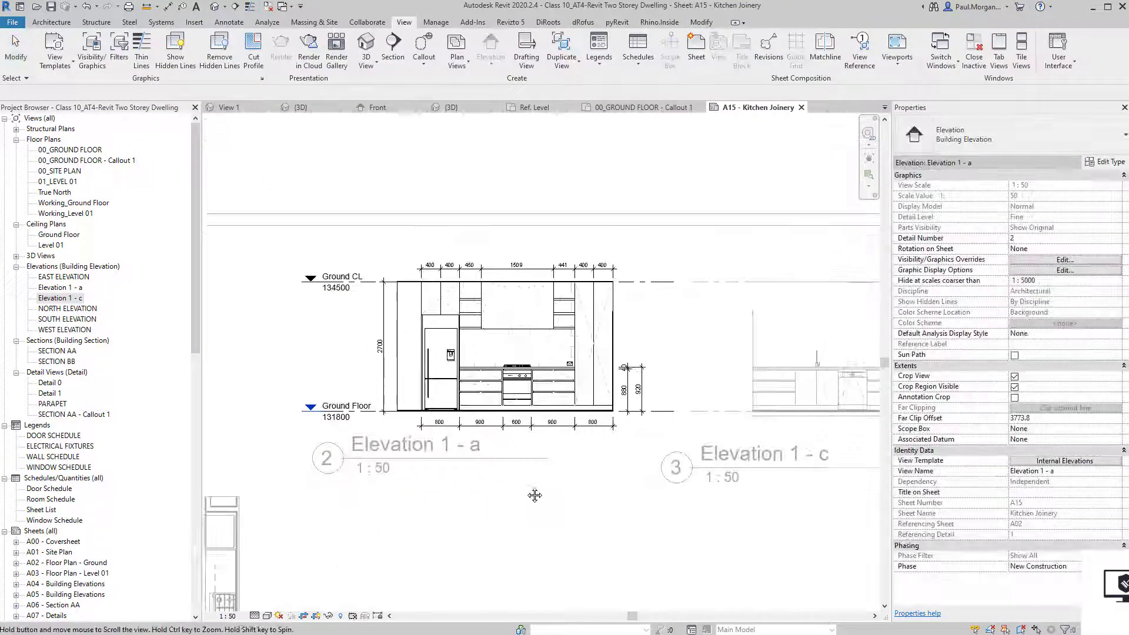
{"action": "scroll", "coordinate": [534, 562], "scroll_direction": "up", "scroll_amount": 3}
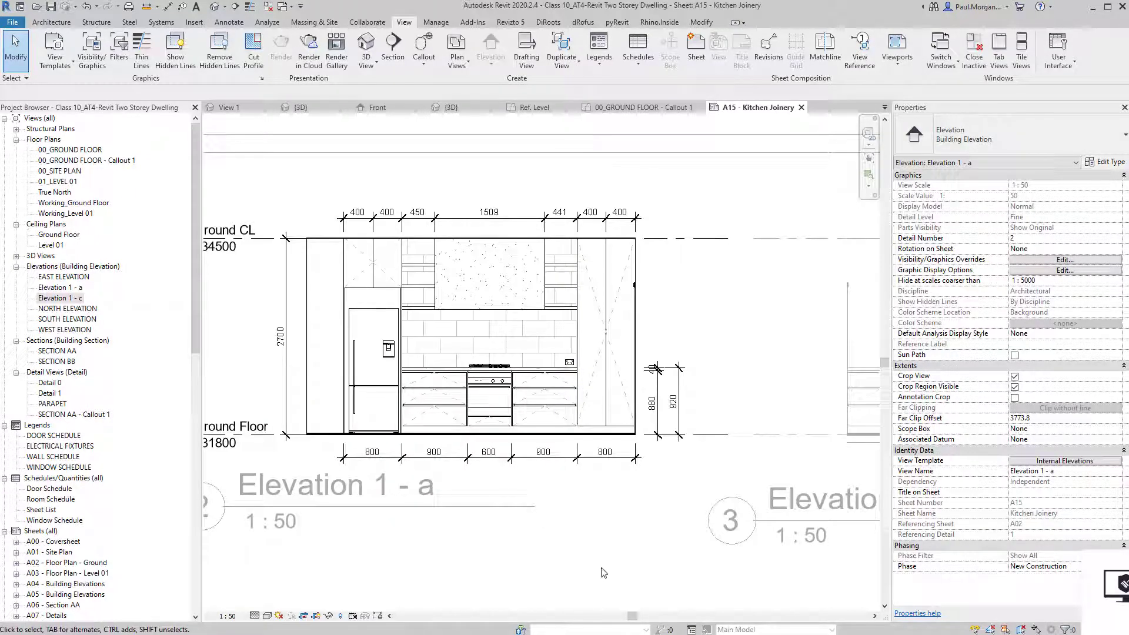
{"action": "double_click", "coordinate": [548, 575]}
{"action": "middle_click_drag", "start_coordinate": [682, 409], "coordinate": [518, 389]}
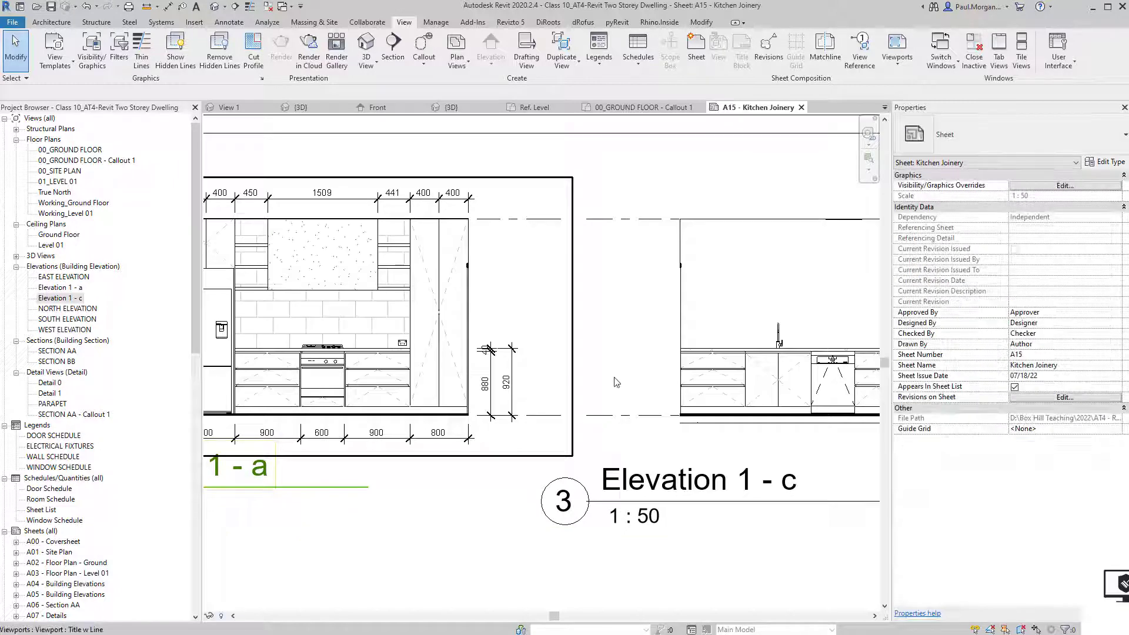
{"action": "scroll", "coordinate": [616, 381], "scroll_direction": "down", "scroll_amount": 1}
{"action": "middle_click_drag", "start_coordinate": [728, 397], "coordinate": [615, 404]}
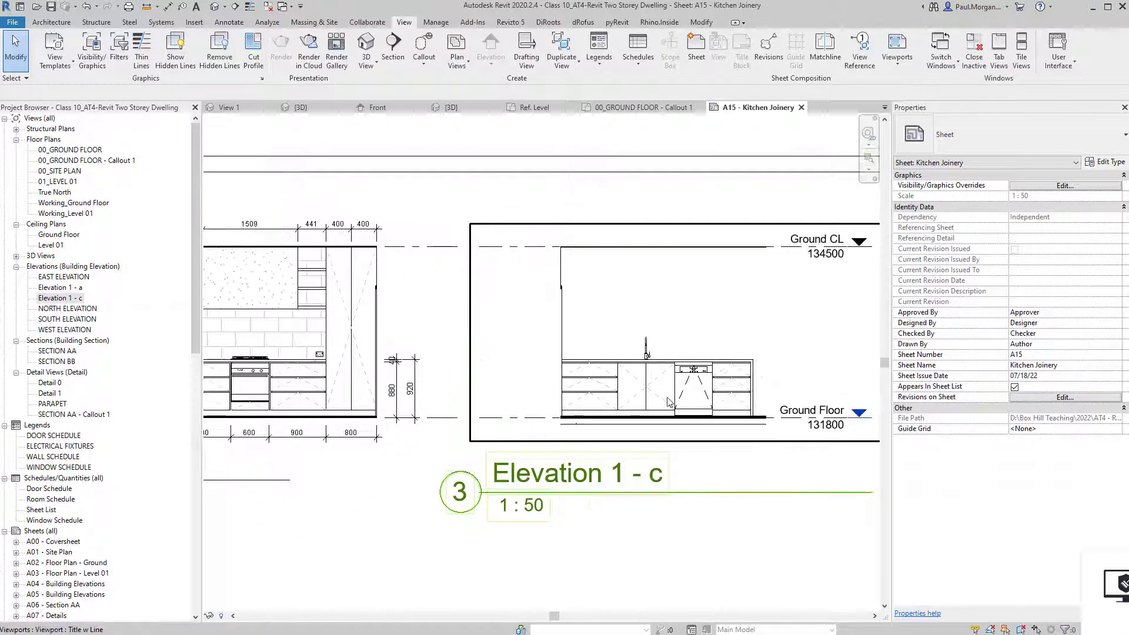
{"action": "scroll", "coordinate": [668, 402], "scroll_direction": "up", "scroll_amount": 3}
{"action": "scroll", "coordinate": [668, 401], "scroll_direction": "down", "scroll_amount": 1}
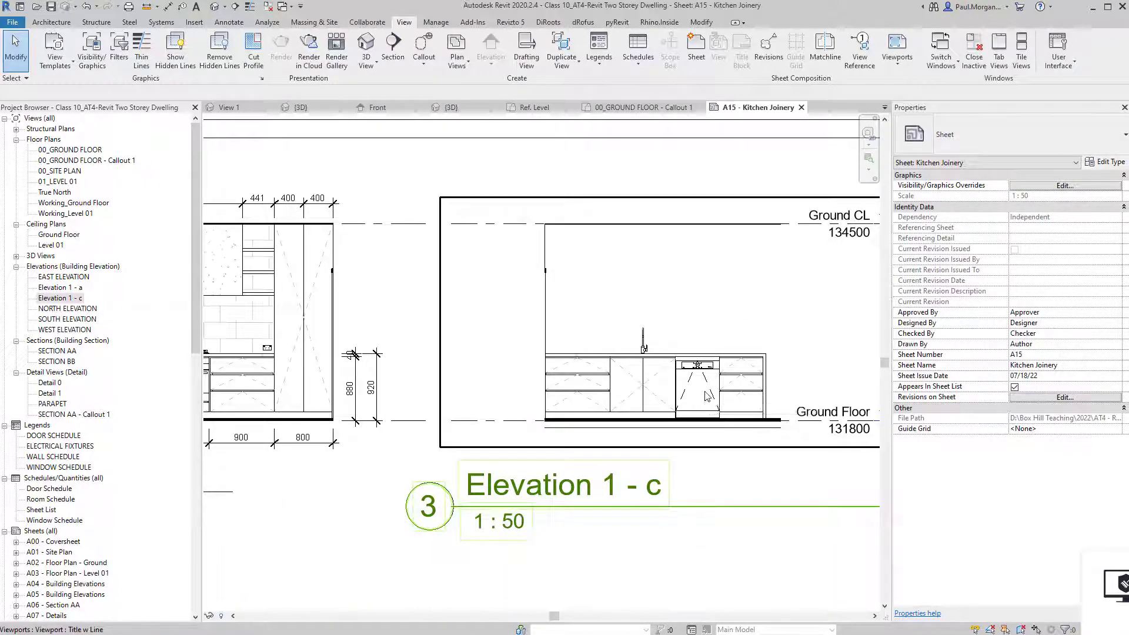
{"action": "scroll", "coordinate": [706, 395], "scroll_direction": "up", "scroll_amount": 2}
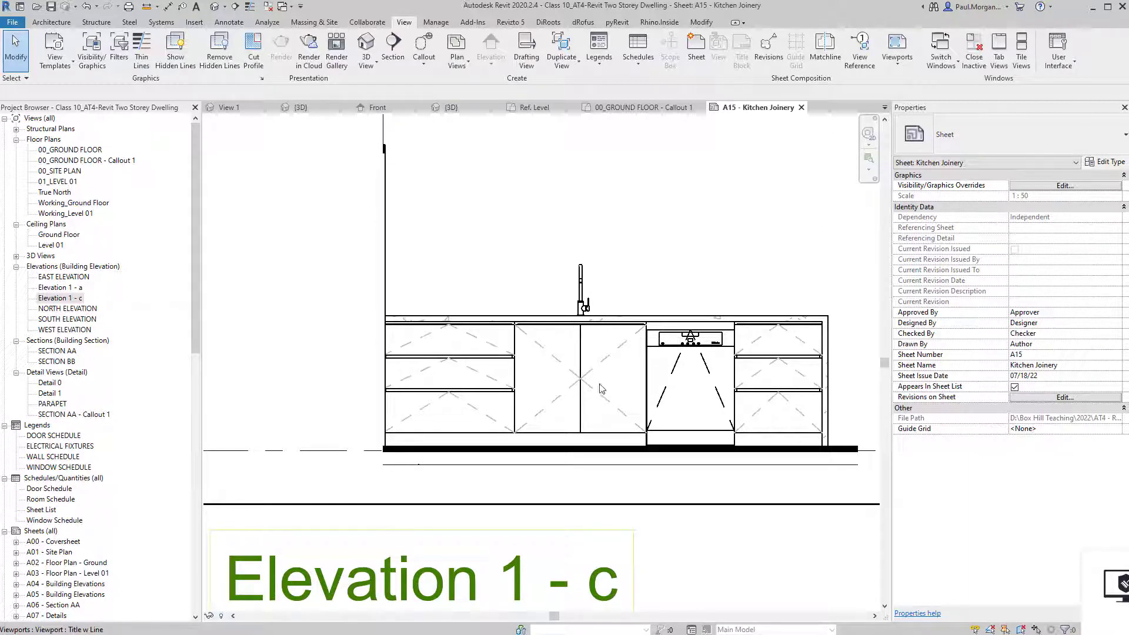
{"action": "scroll", "coordinate": [601, 388], "scroll_direction": "down", "scroll_amount": 4}
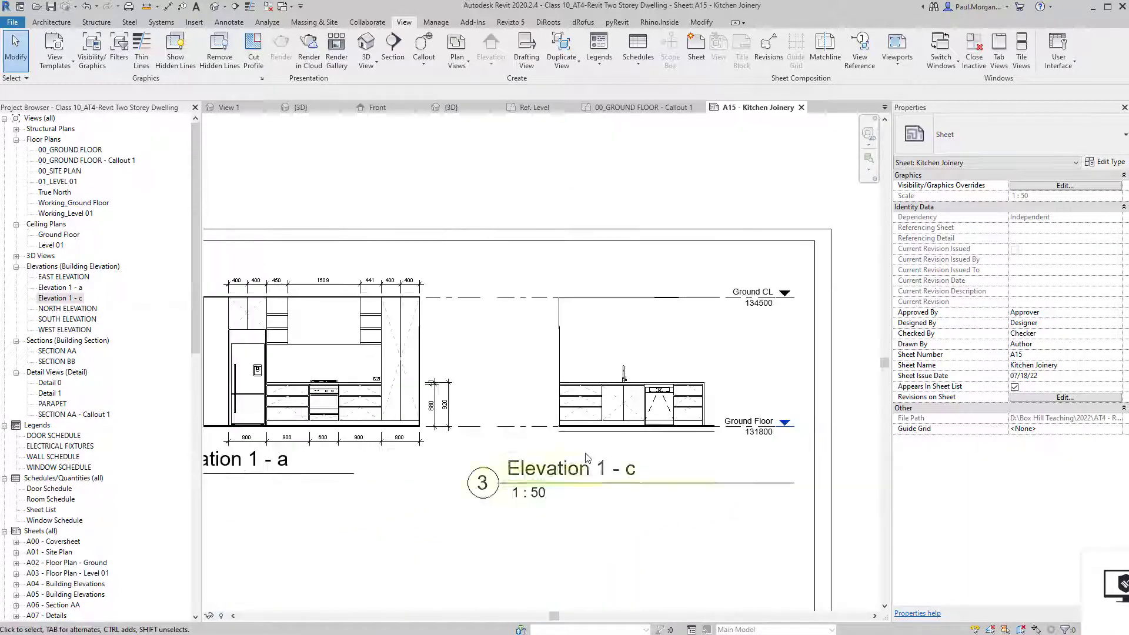
{"action": "middle_click_drag", "start_coordinate": [587, 454], "coordinate": [651, 434]}
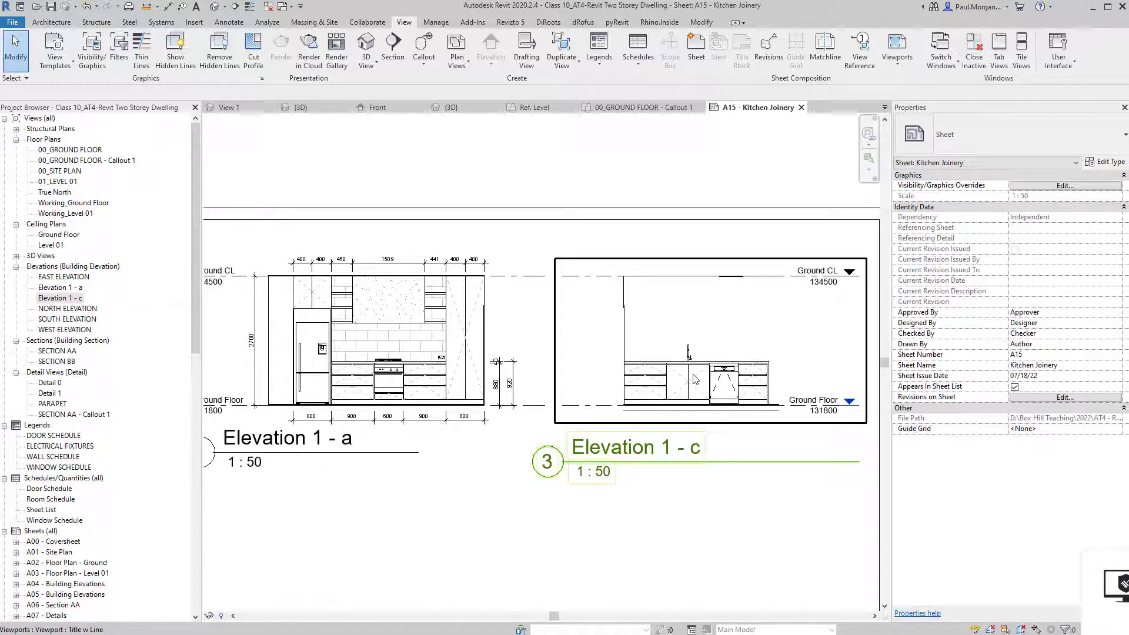
{"action": "scroll", "coordinate": [696, 380], "scroll_direction": "up", "scroll_amount": 2}
{"action": "scroll", "coordinate": [696, 382], "scroll_direction": "down", "scroll_amount": 1}
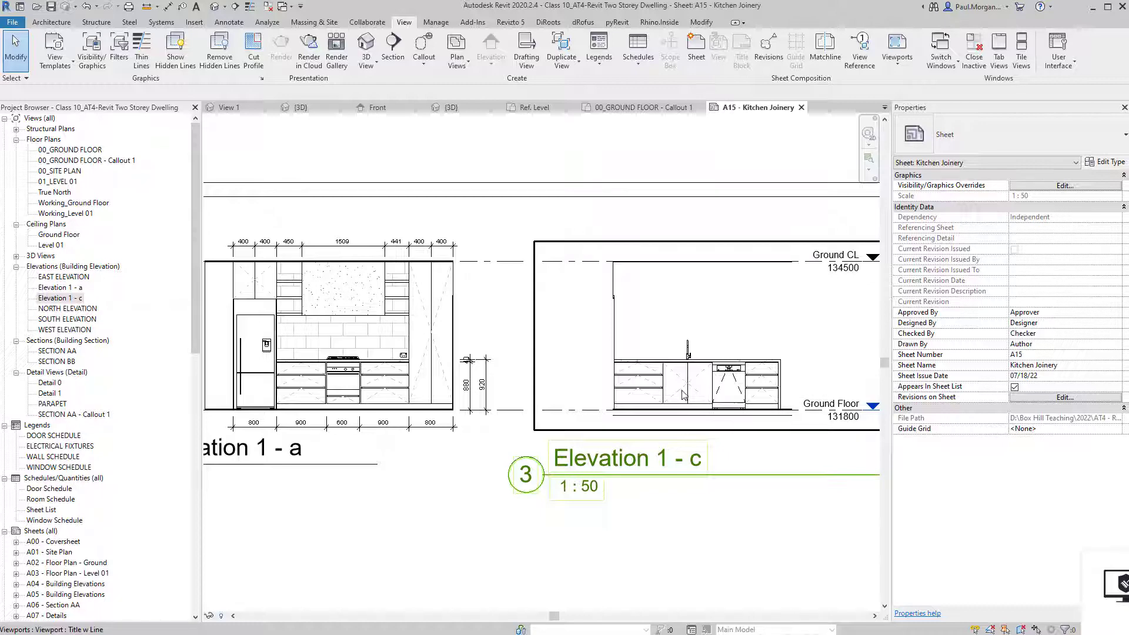
{"action": "scroll", "coordinate": [685, 397], "scroll_direction": "up", "scroll_amount": 4}
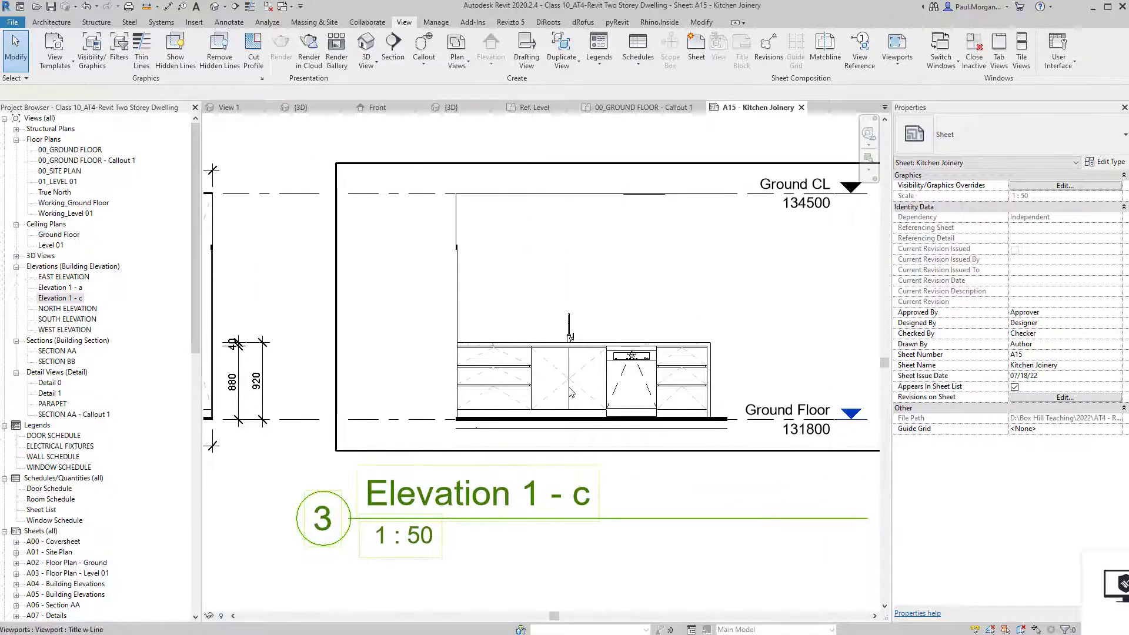
{"action": "double_click", "coordinate": [663, 349]}
Edit the JN_BREAKFAST BENCH family and start Hidden Lines [projection] symbolic lines on Ref. Level.
{"action": "left_click", "coordinate": [662, 343]}
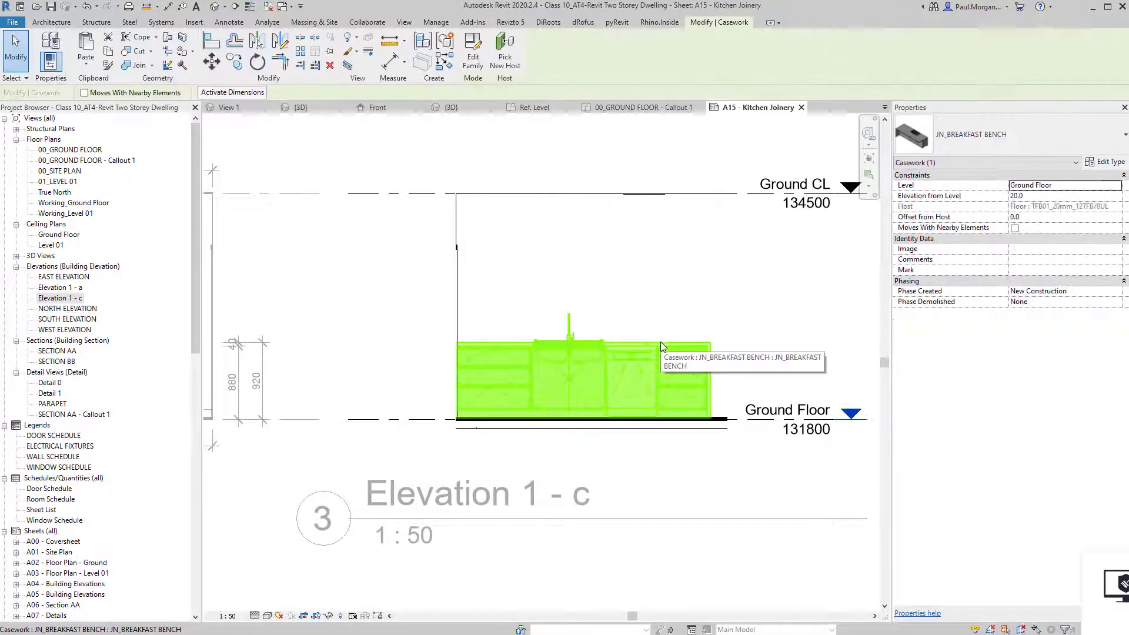
{"action": "left_click", "coordinate": [472, 59]}
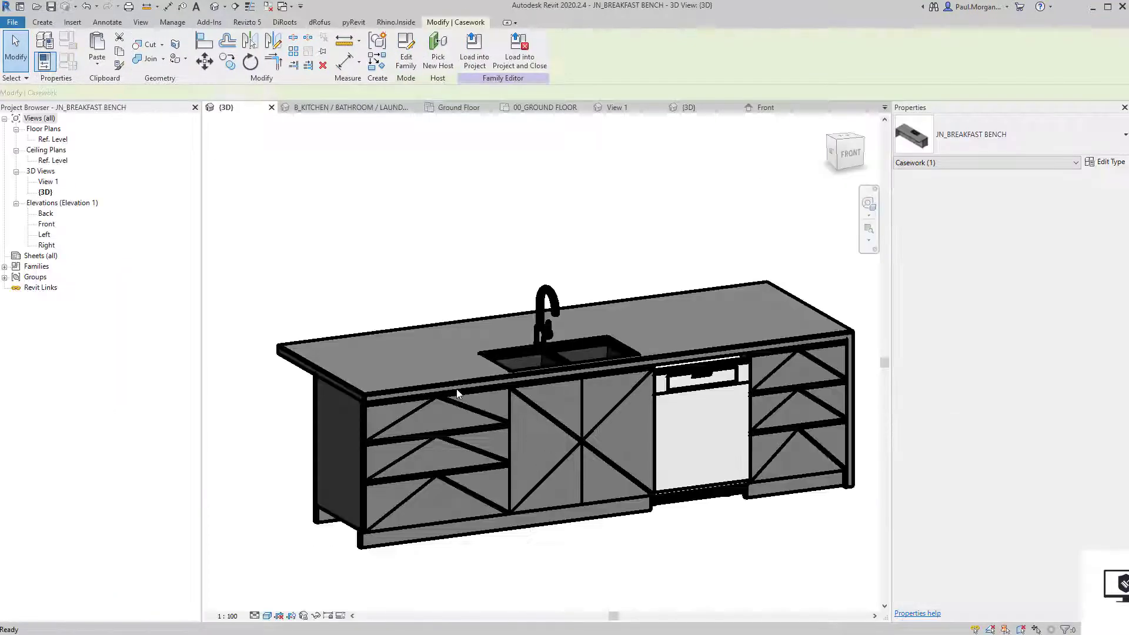
{"action": "double_click", "coordinate": [61, 140]}
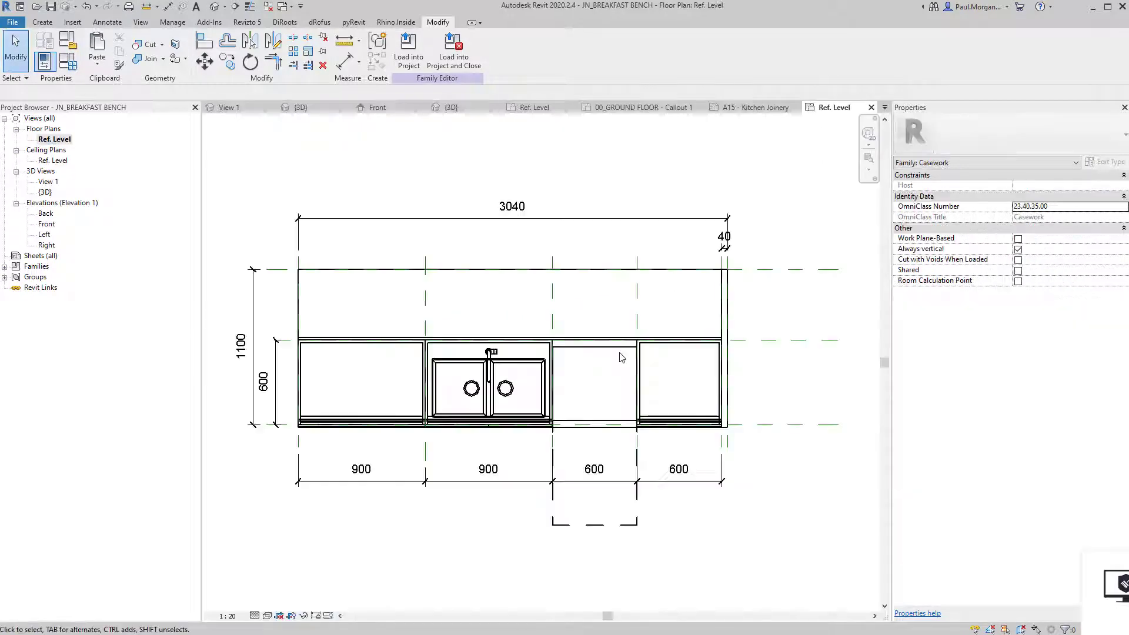
{"action": "scroll", "coordinate": [590, 412], "scroll_direction": "up", "scroll_amount": 3}
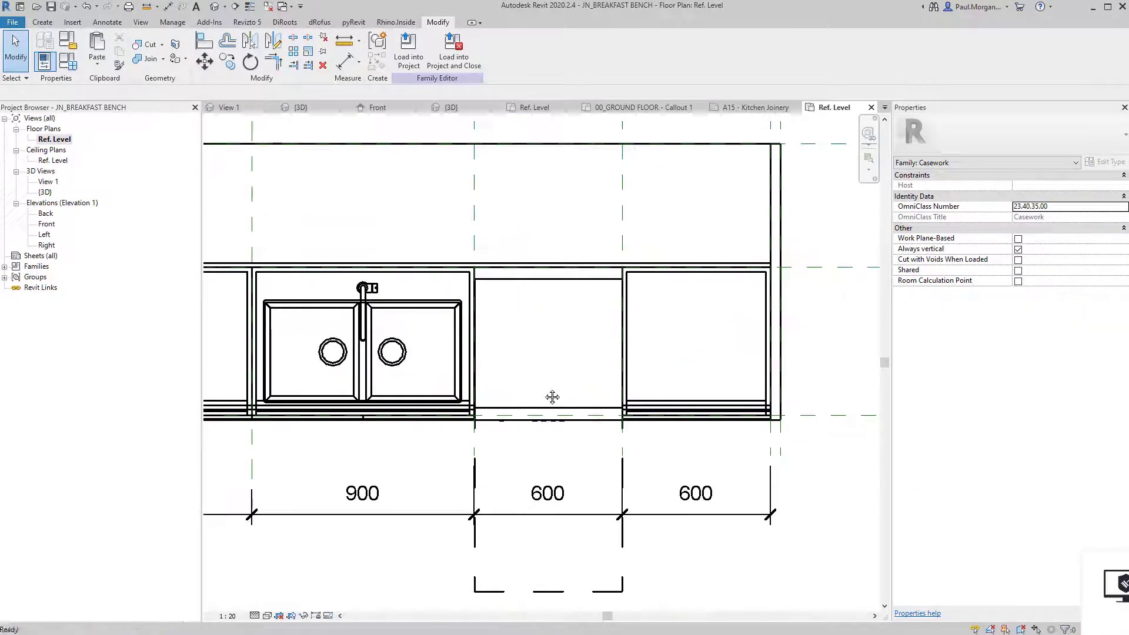
{"action": "left_click", "coordinate": [105, 22]}
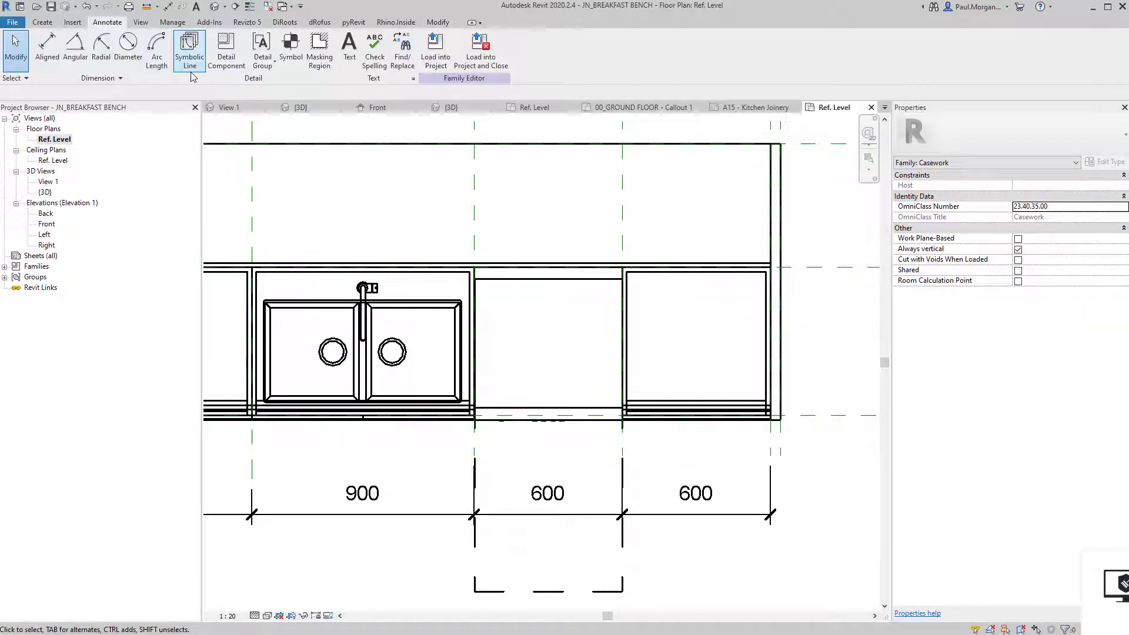
{"action": "left_click", "coordinate": [189, 50]}
{"action": "left_click", "coordinate": [507, 59]}
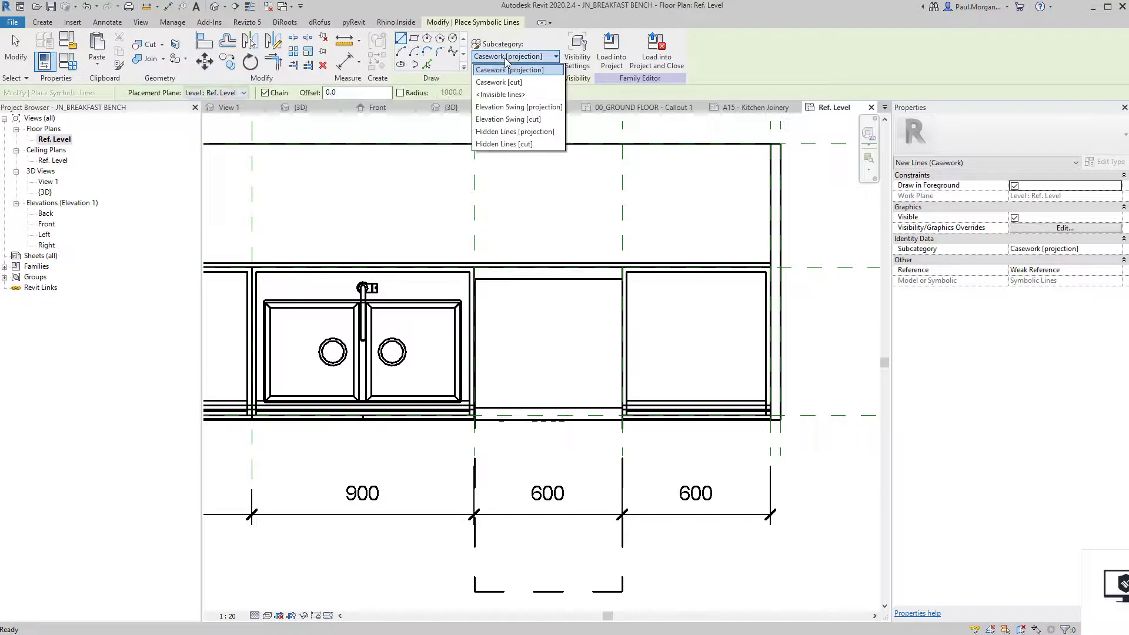
{"action": "left_click", "coordinate": [547, 132]}
Draw a 598 x 570 hidden-line rectangle and a diagonal across the 600 dishwasher bay.
{"action": "left_click", "coordinate": [414, 39]}
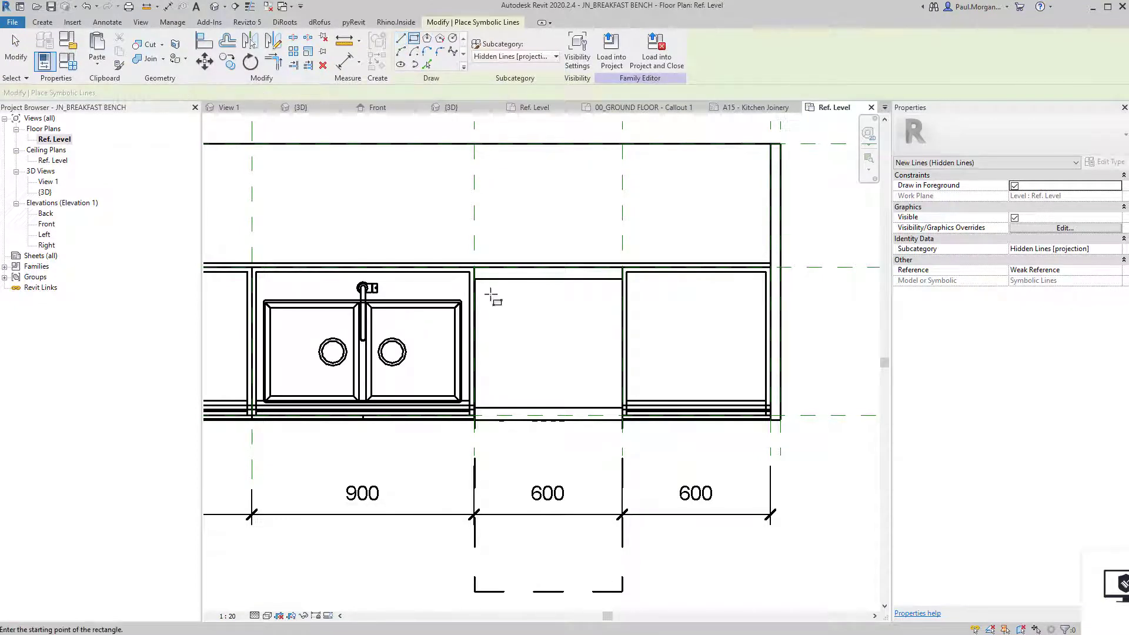
{"action": "left_click", "coordinate": [475, 279]}
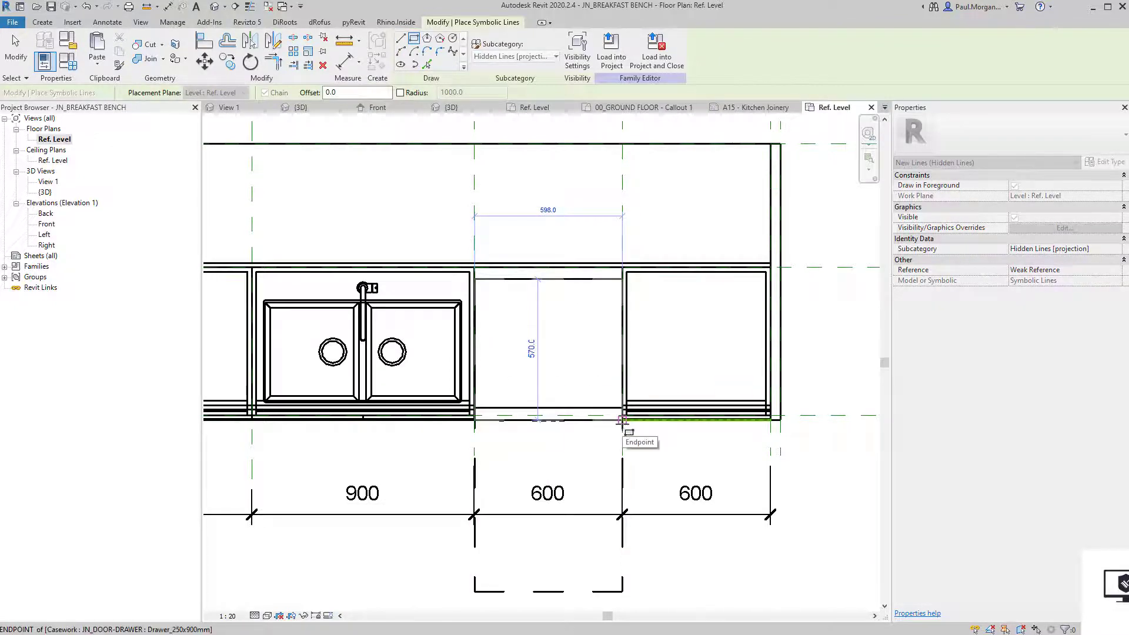
{"action": "left_click", "coordinate": [623, 420]}
{"action": "left_click", "coordinate": [401, 38]}
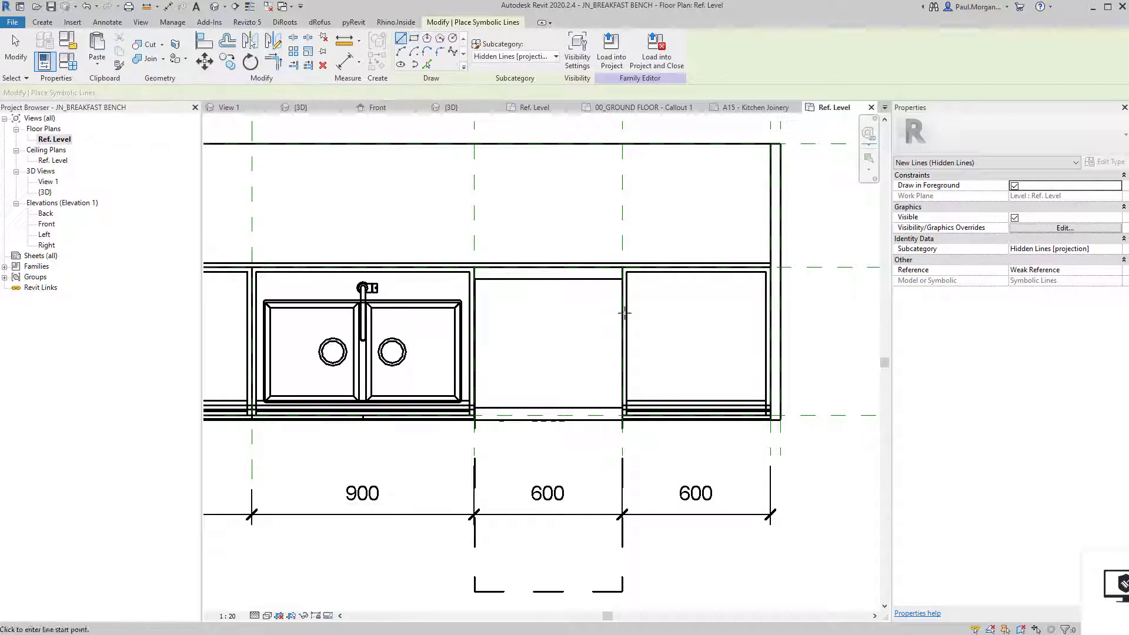
{"action": "left_click", "coordinate": [622, 279]}
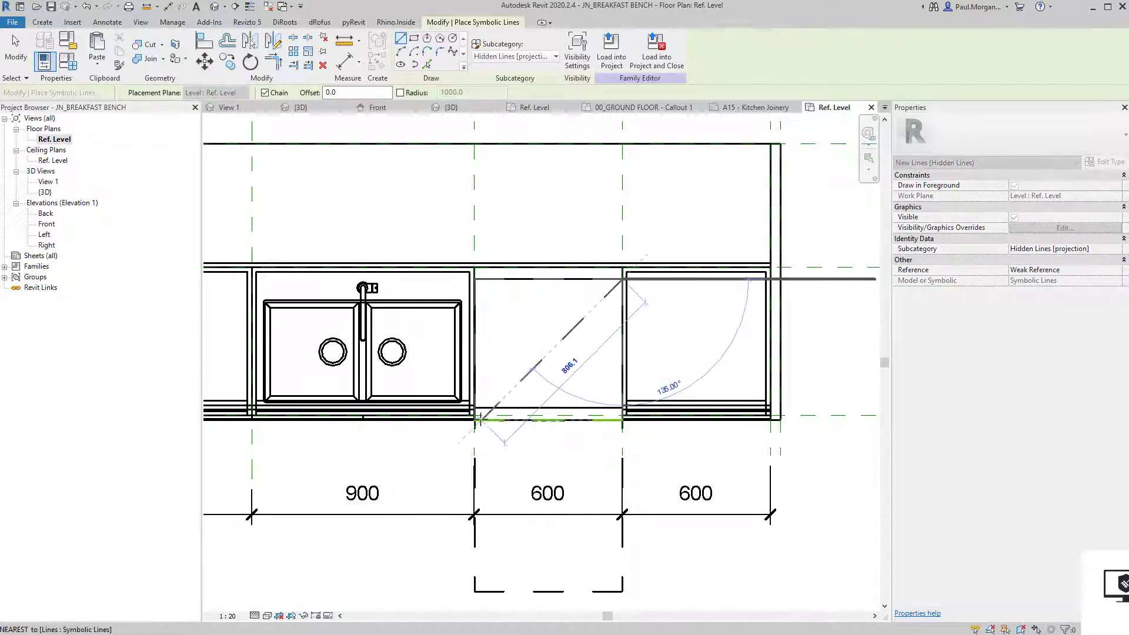
{"action": "left_click", "coordinate": [478, 420]}
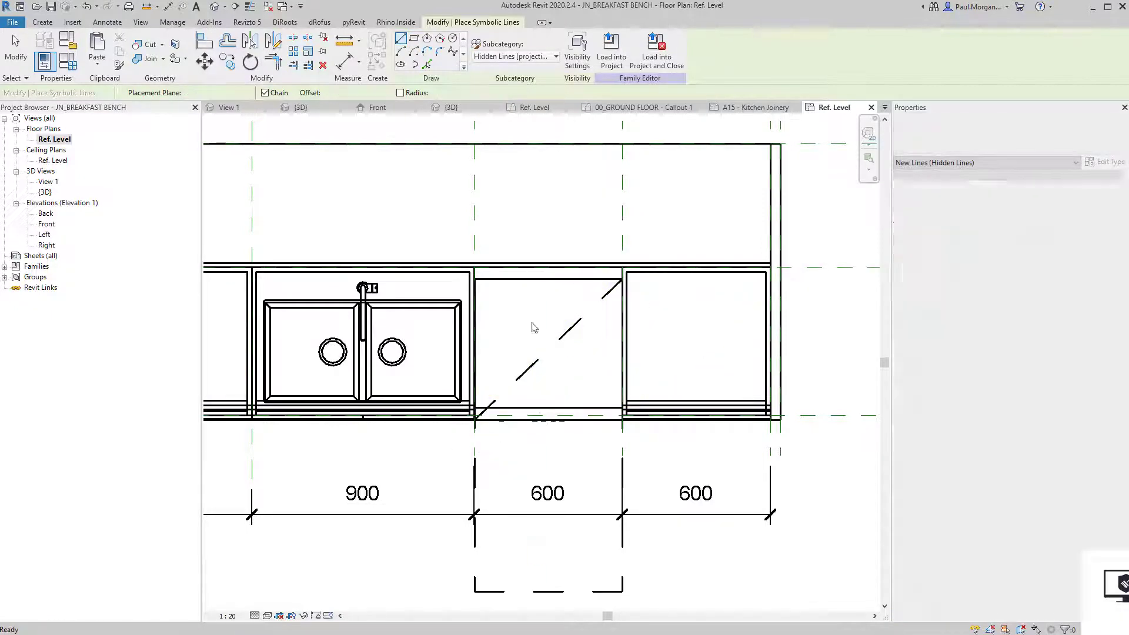
{"action": "key", "text": "Escape"}
{"action": "key", "text": "Escape"}
{"action": "scroll", "coordinate": [534, 416], "scroll_direction": "down", "scroll_amount": 2}
{"action": "middle_click_drag", "start_coordinate": [534, 416], "coordinate": [600, 396]}
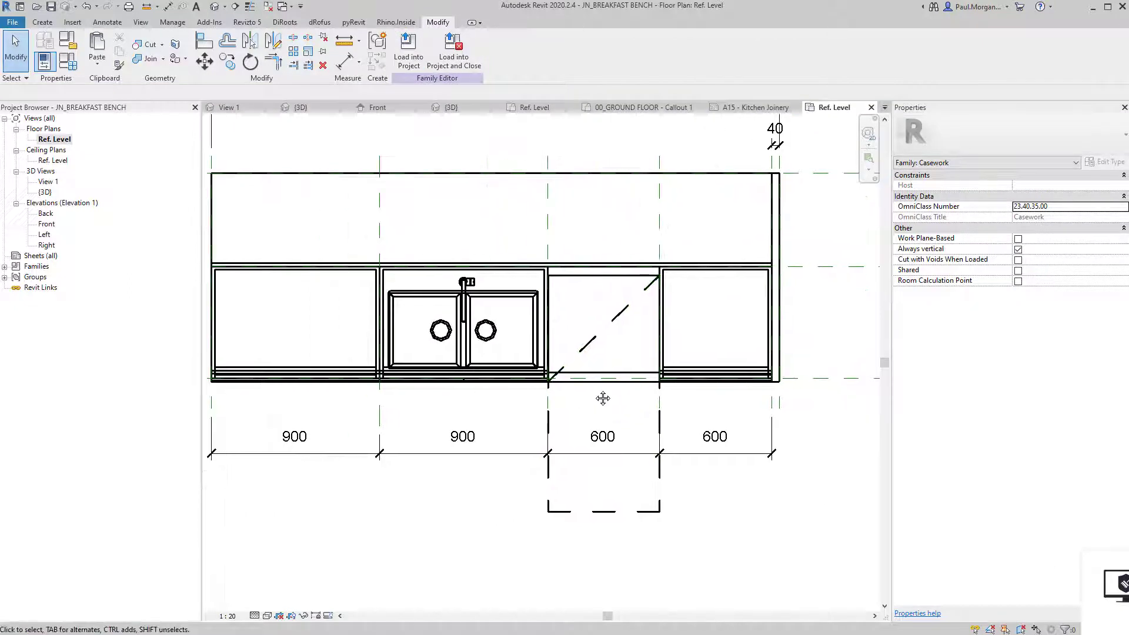
Load the family into the Class 10 project, overwriting it and deleting unresolved dimension references.
{"action": "left_click", "coordinate": [408, 59]}
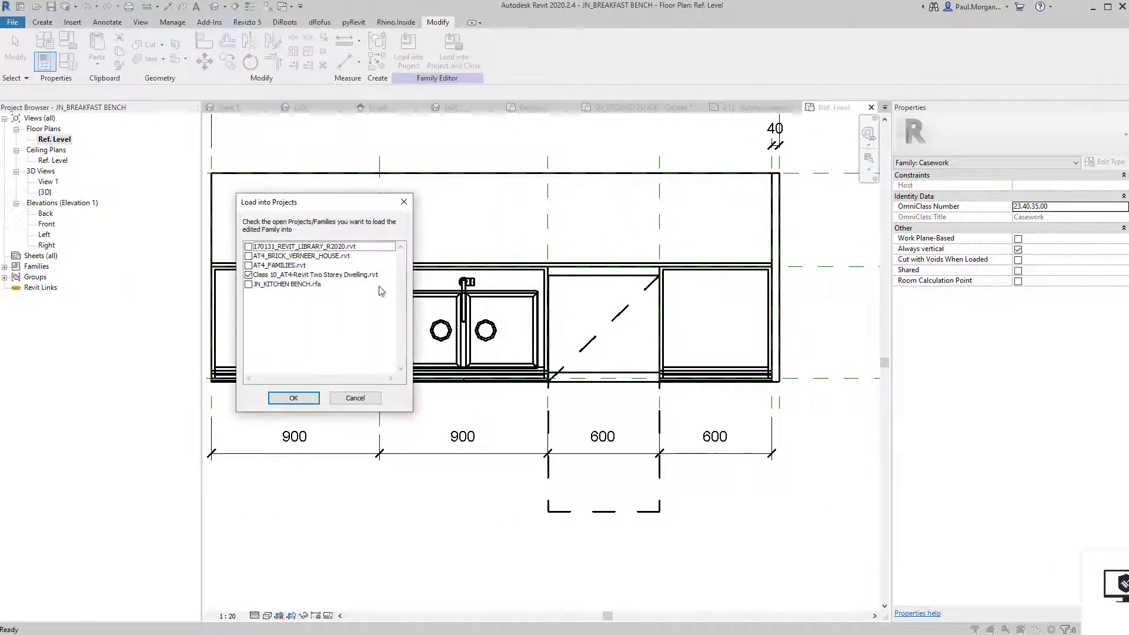
{"action": "left_click", "coordinate": [293, 398]}
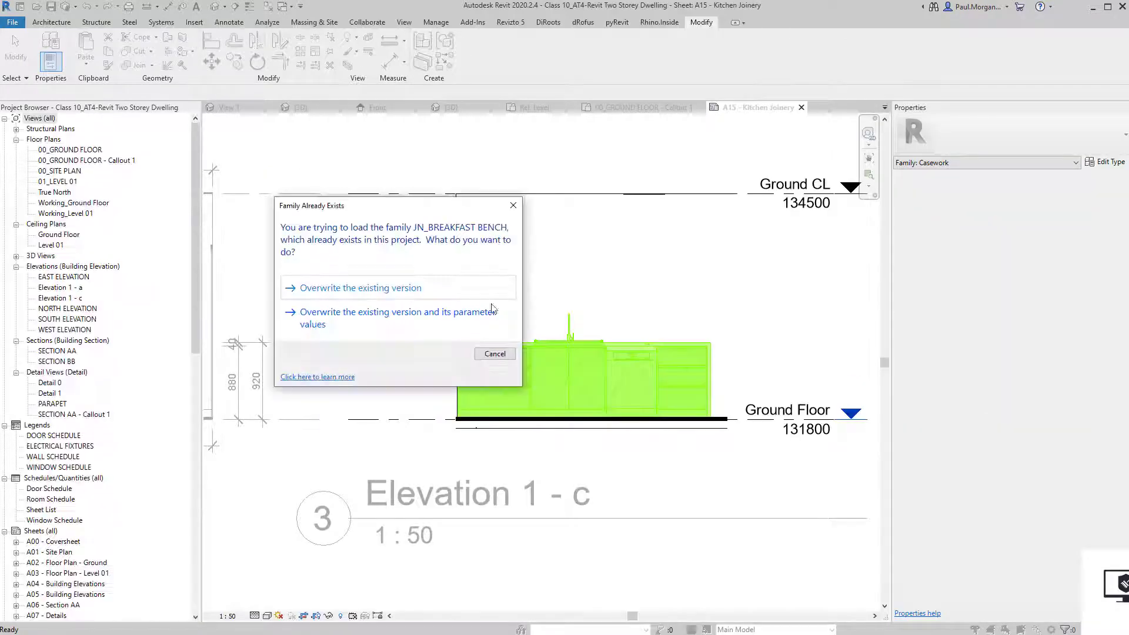
{"action": "left_click", "coordinate": [487, 294]}
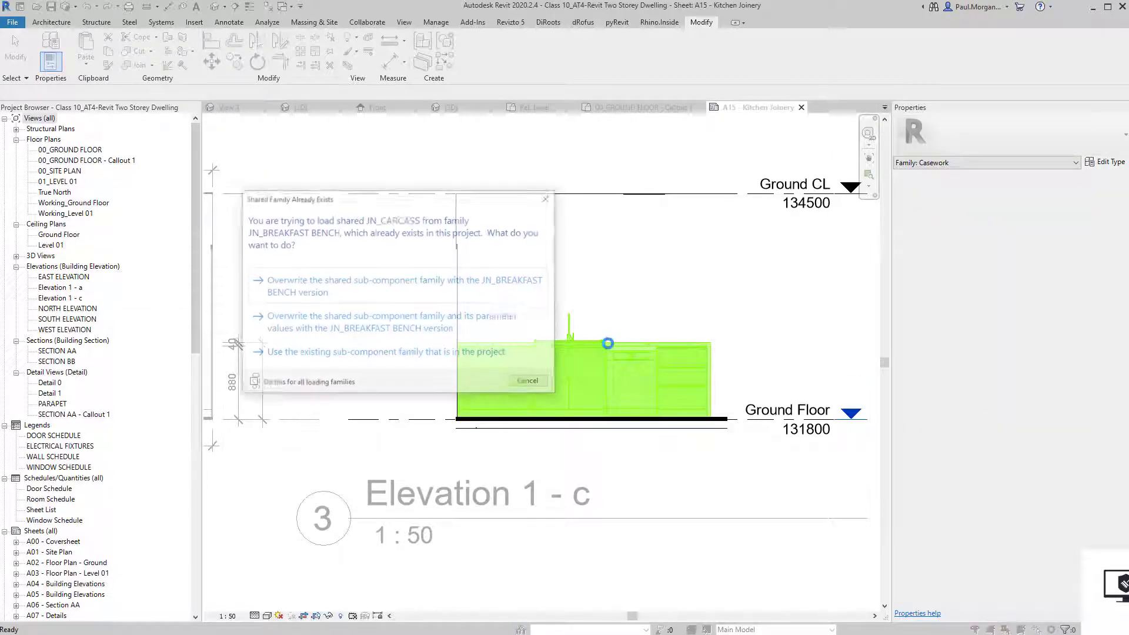
{"action": "left_click", "coordinate": [393, 289]}
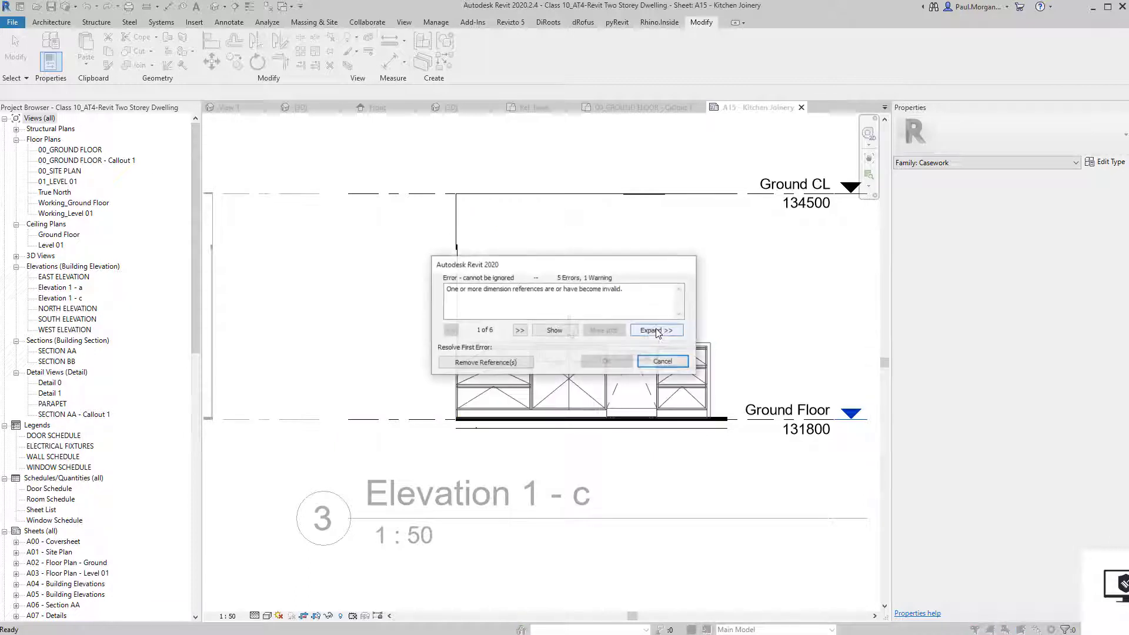
{"action": "left_click", "coordinate": [470, 364]}
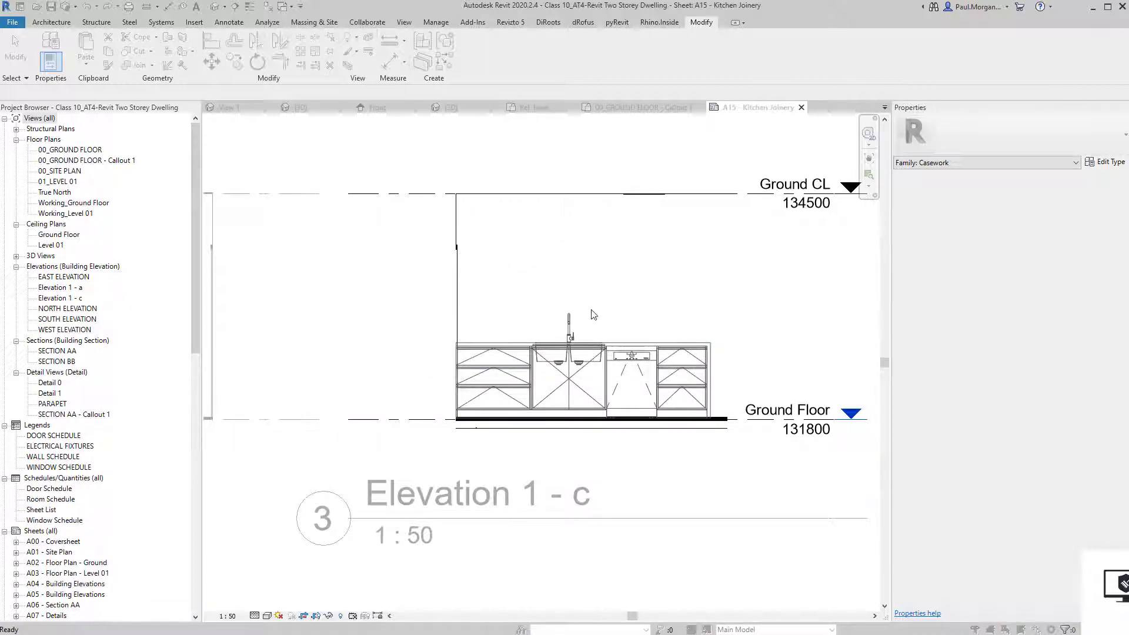
{"action": "left_click", "coordinate": [493, 365]}
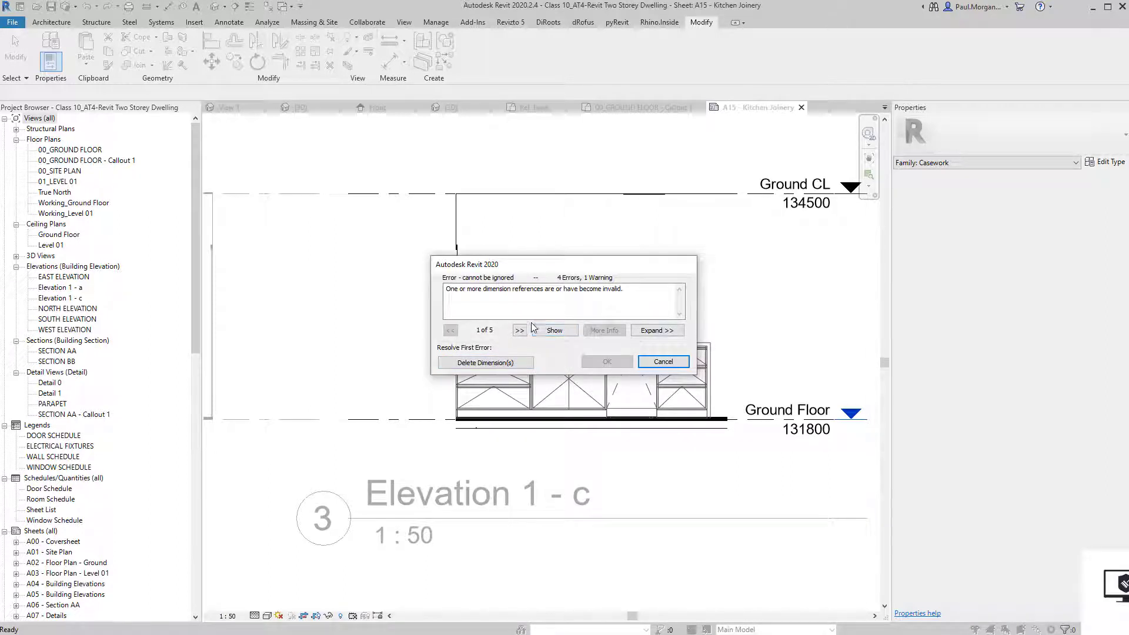
{"action": "left_click", "coordinate": [525, 333]}
{"action": "left_click", "coordinate": [525, 333]}
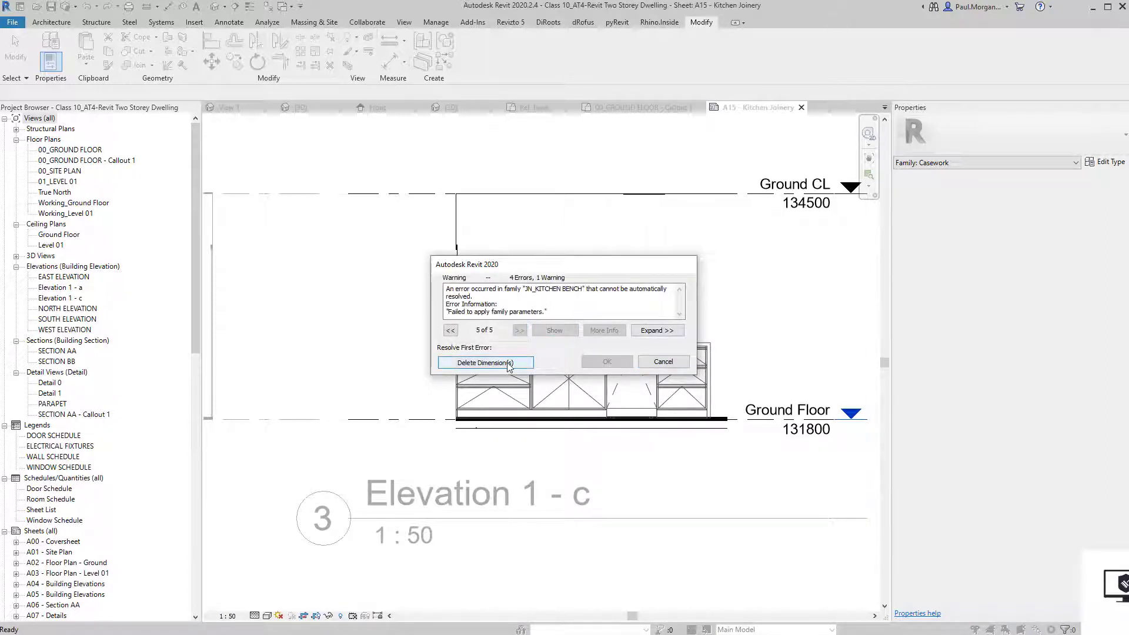
{"action": "left_click", "coordinate": [509, 364]}
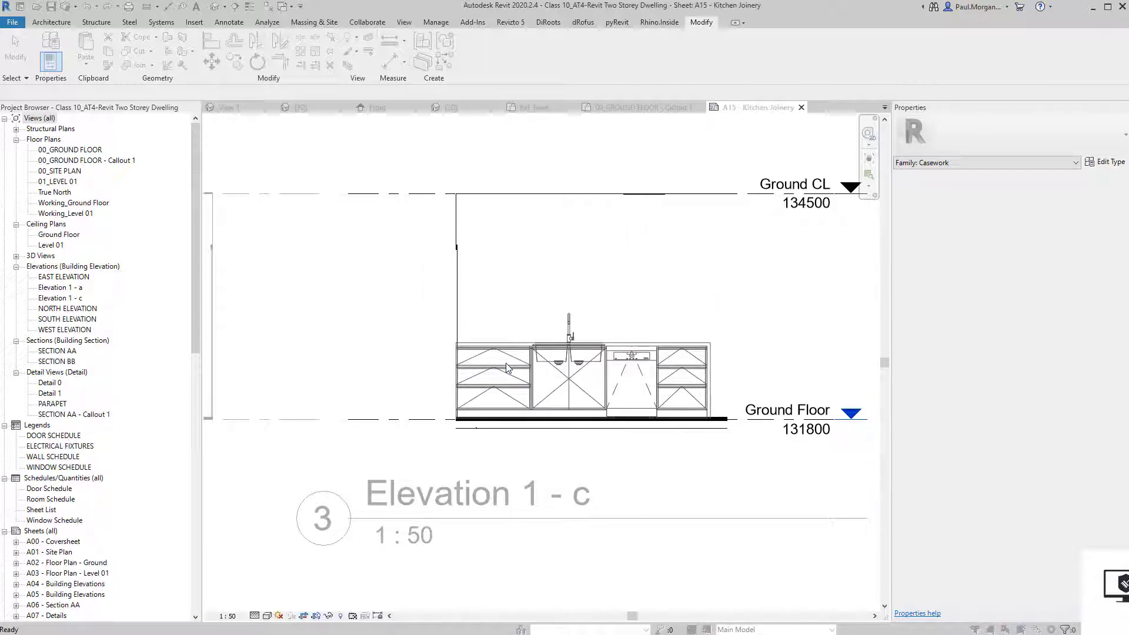
{"action": "left_click", "coordinate": [506, 362]}
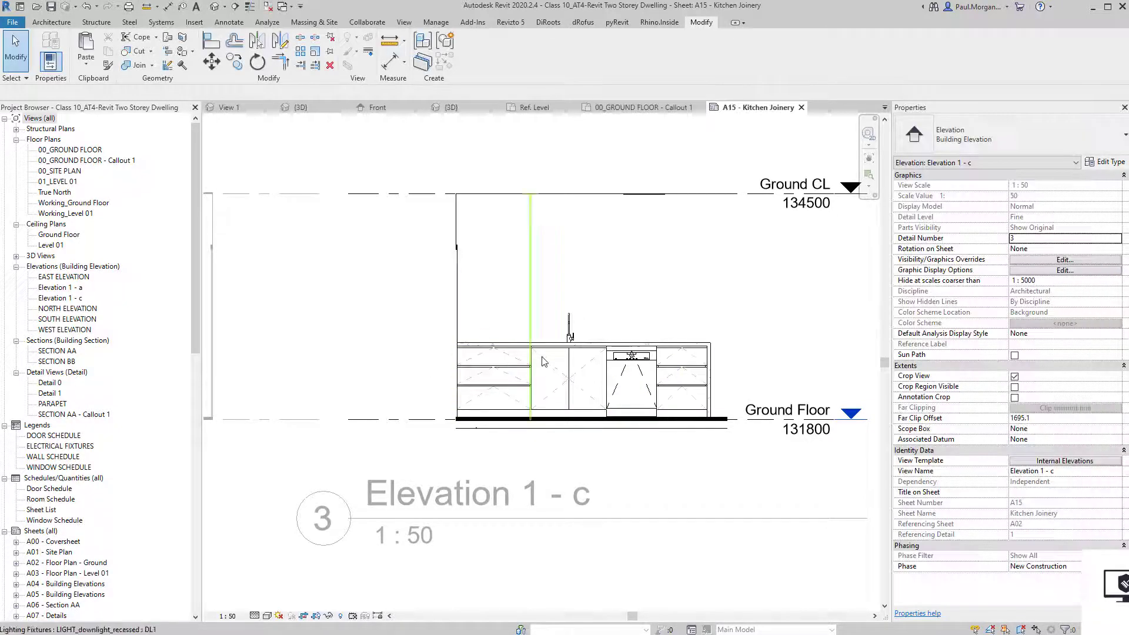
Pan the sheet to Elevation 1 - c, activate its viewport and reopen the bench family.
{"action": "scroll", "coordinate": [577, 353], "scroll_direction": "down", "scroll_amount": 3}
{"action": "scroll", "coordinate": [427, 463], "scroll_direction": "up", "scroll_amount": 3}
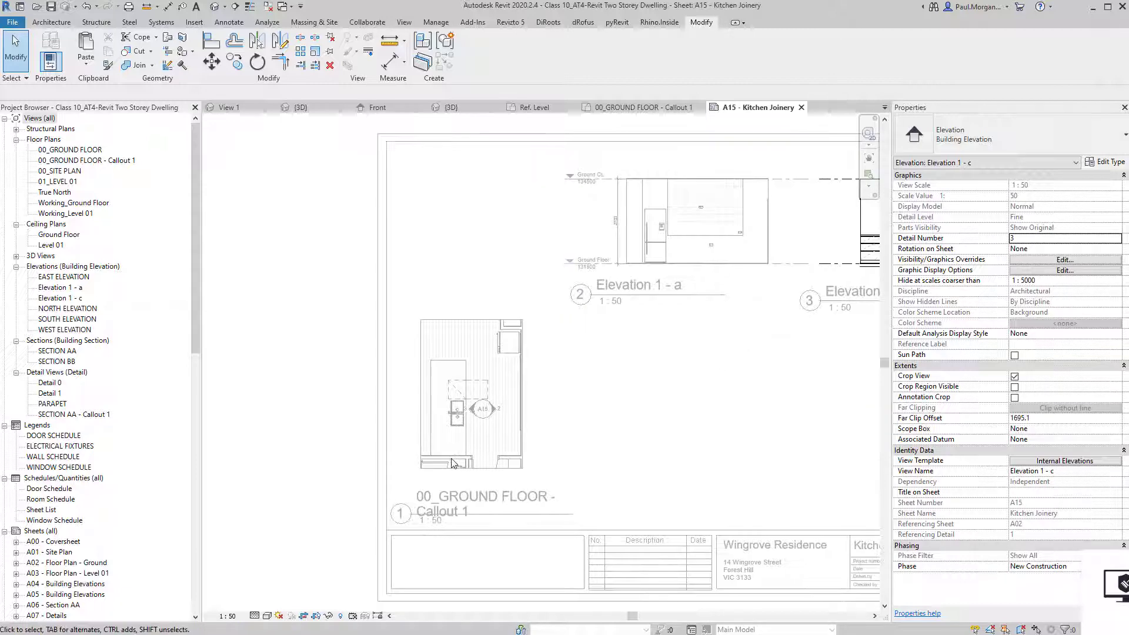
{"action": "scroll", "coordinate": [457, 419], "scroll_direction": "up", "scroll_amount": 3}
{"action": "key", "text": "Escape"}
{"action": "scroll", "coordinate": [452, 347], "scroll_direction": "up", "scroll_amount": 2}
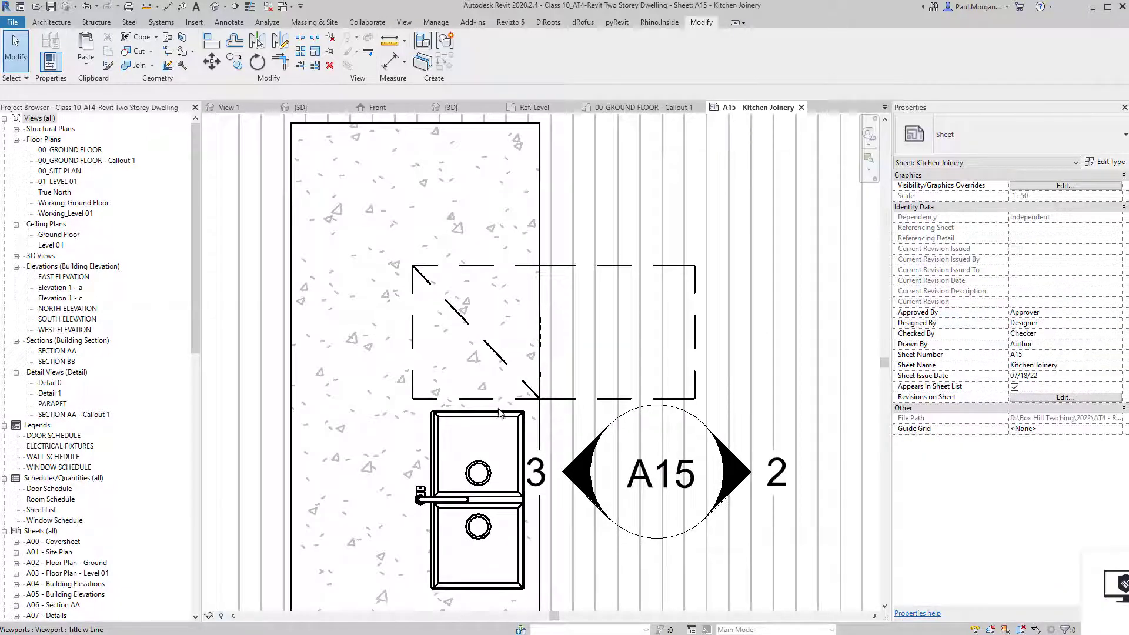
{"action": "scroll", "coordinate": [500, 406], "scroll_direction": "down", "scroll_amount": 3}
{"action": "scroll", "coordinate": [487, 459], "scroll_direction": "down", "scroll_amount": 2}
{"action": "middle_click_drag", "start_coordinate": [709, 472], "coordinate": [601, 425]}
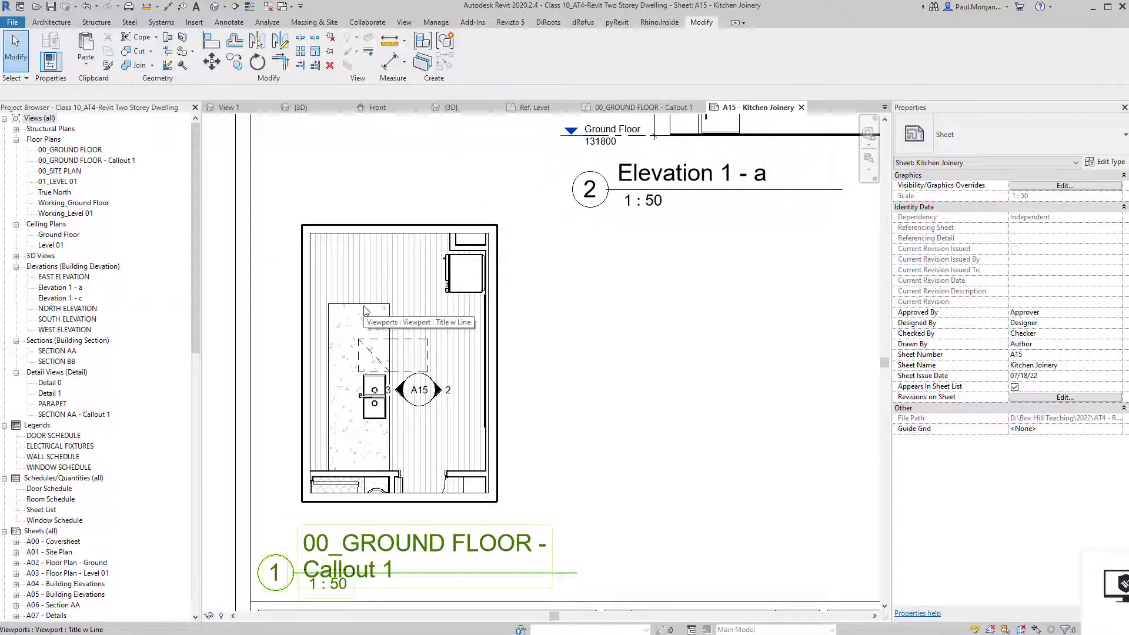
{"action": "middle_click_drag", "start_coordinate": [688, 323], "coordinate": [518, 390]}
{"action": "middle_click_drag", "start_coordinate": [250, 412], "coordinate": [365, 366]}
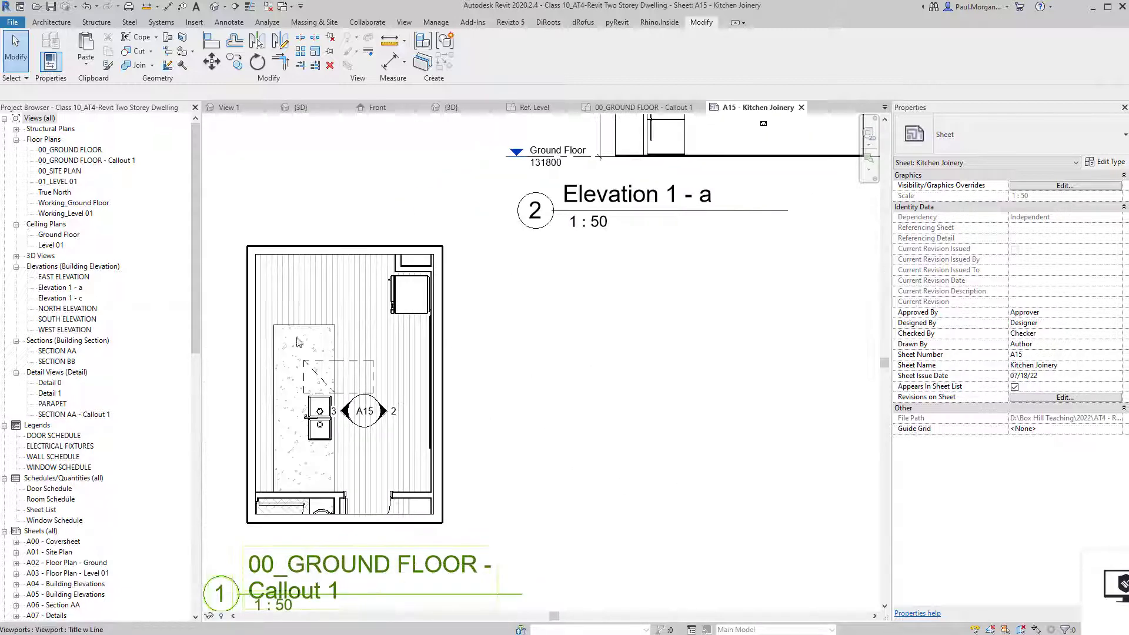
{"action": "middle_click_drag", "start_coordinate": [803, 170], "coordinate": [534, 413]}
{"action": "middle_click_drag", "start_coordinate": [872, 344], "coordinate": [712, 438]}
{"action": "double_click", "coordinate": [711, 438]}
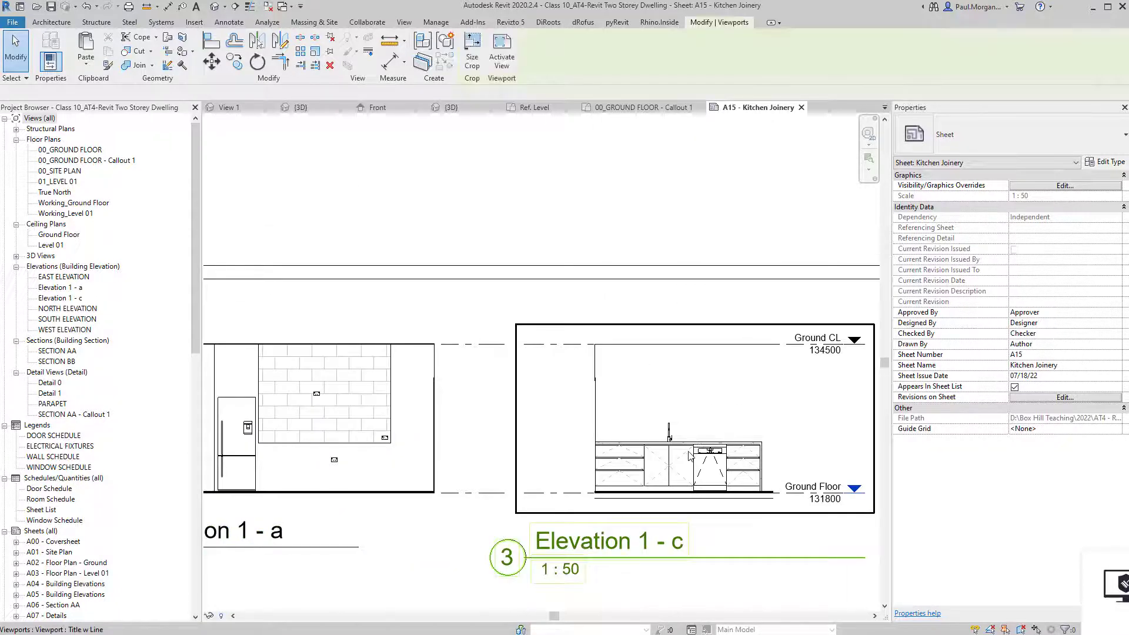
{"action": "double_click", "coordinate": [691, 445]}
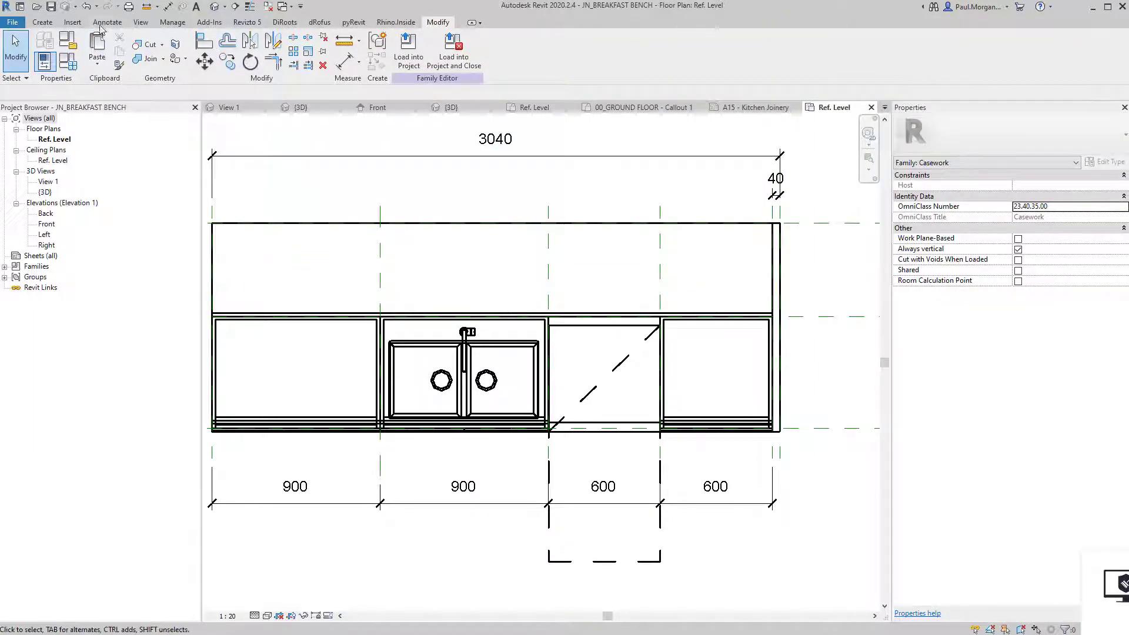
Draw a 3040-long dashed Hidden Lines symbolic line across the bench.
{"action": "left_click", "coordinate": [106, 23]}
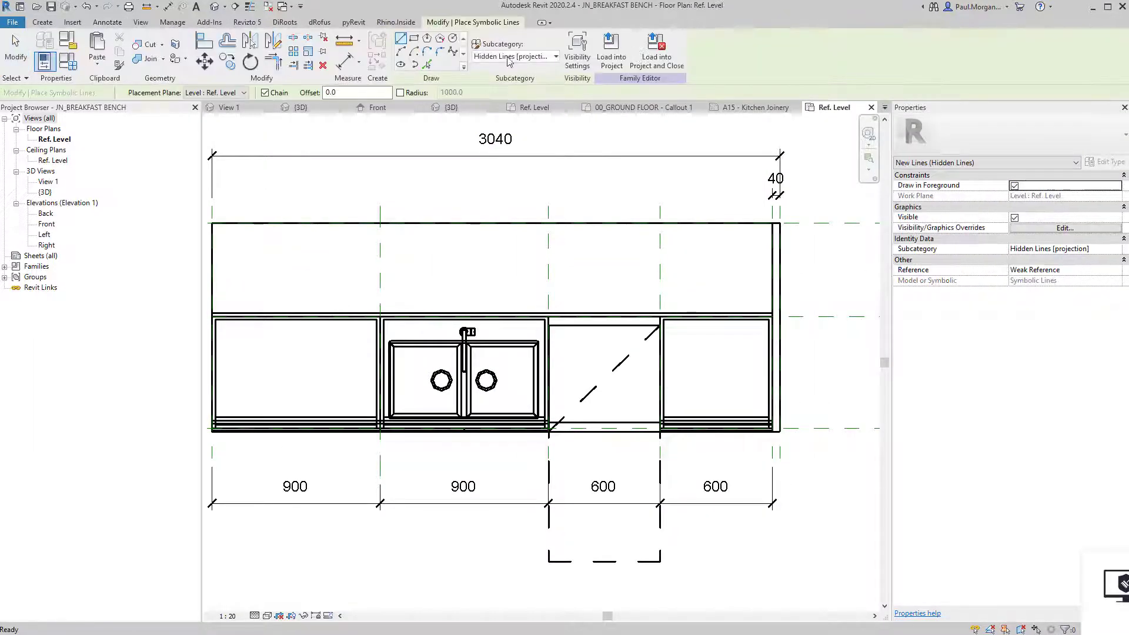
{"action": "left_click", "coordinate": [212, 313]}
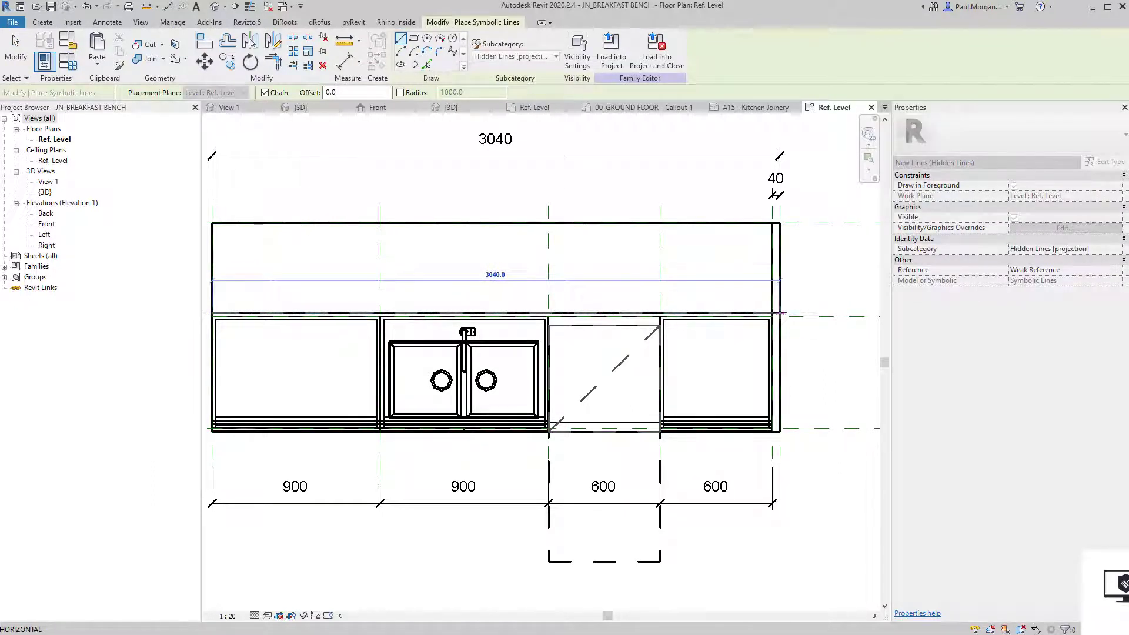
{"action": "left_click", "coordinate": [780, 314]}
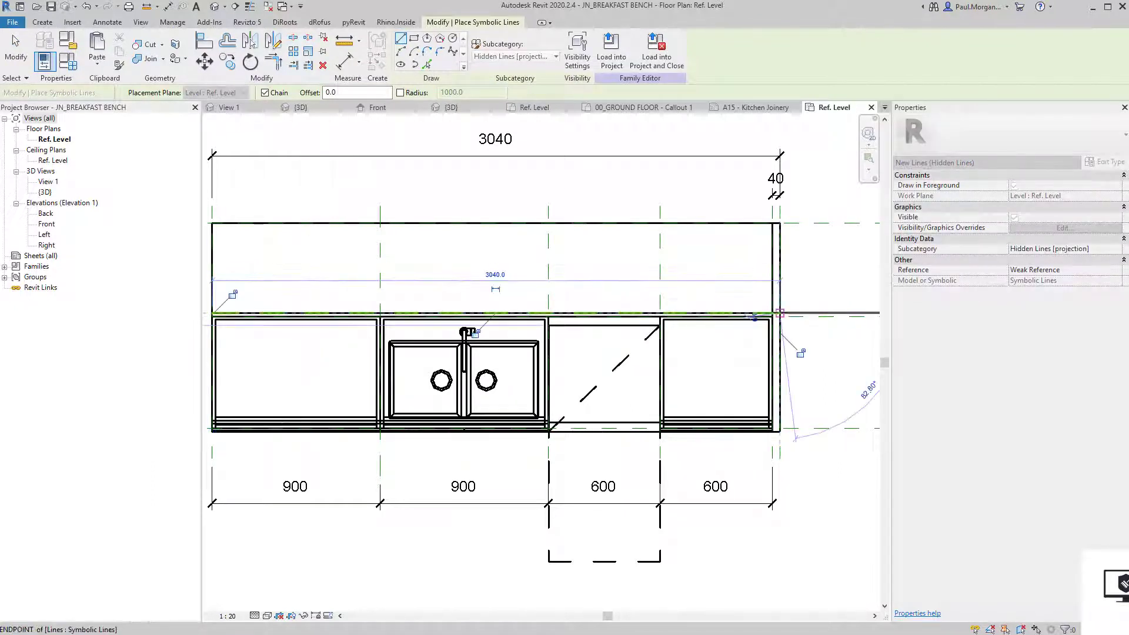
{"action": "key", "text": "Escape"}
{"action": "key", "text": "Escape"}
Change the plan view's visual style from the view control bar.
{"action": "left_click", "coordinate": [267, 616]}
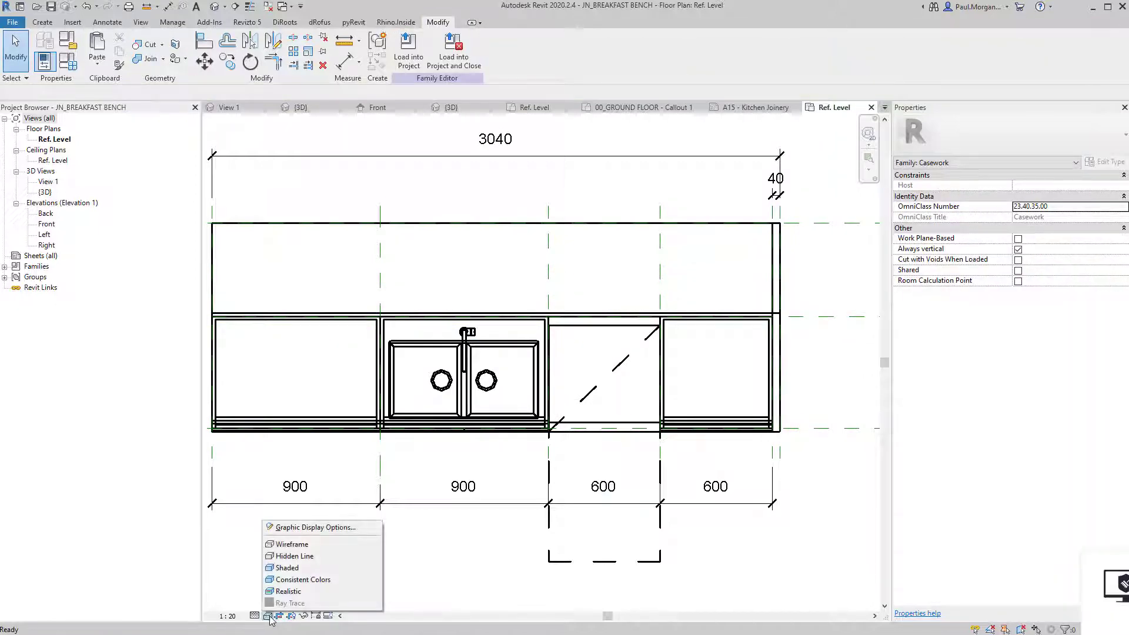
{"action": "left_click", "coordinate": [288, 553]}
{"action": "scroll", "coordinate": [457, 580], "scroll_direction": "down", "scroll_amount": 4}
{"action": "middle_click_drag", "start_coordinate": [460, 584], "coordinate": [535, 511]}
{"action": "scroll", "coordinate": [603, 360], "scroll_direction": "up", "scroll_amount": 5}
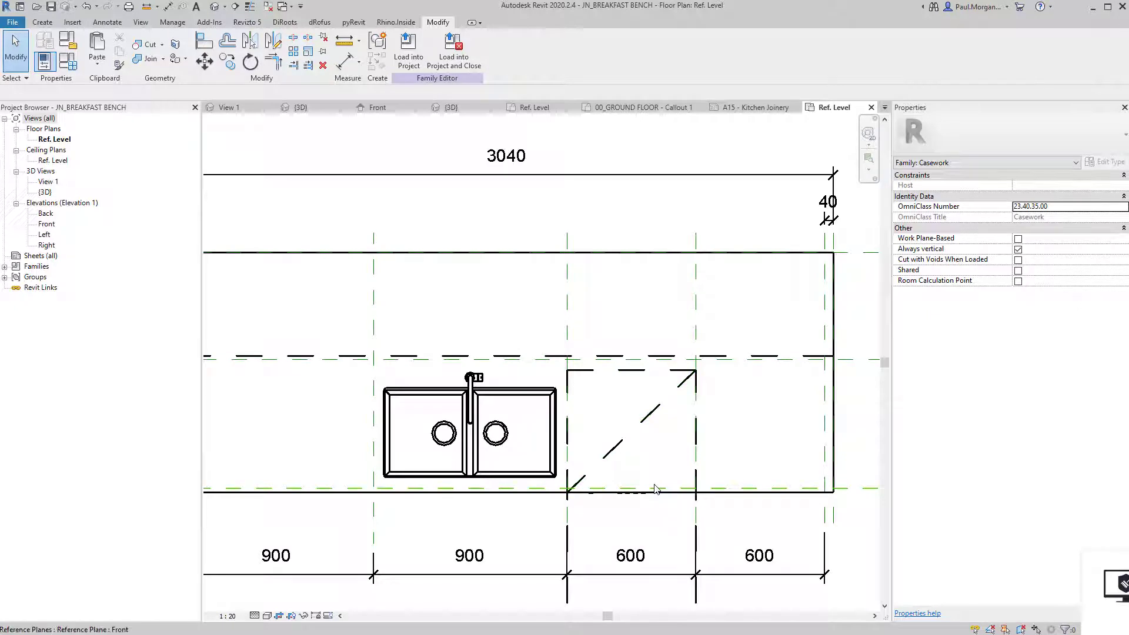
{"action": "scroll", "coordinate": [654, 484], "scroll_direction": "down", "scroll_amount": 2}
Select the new dashed hidden line to check it, then deselect it.
{"action": "left_click", "coordinate": [537, 400]}
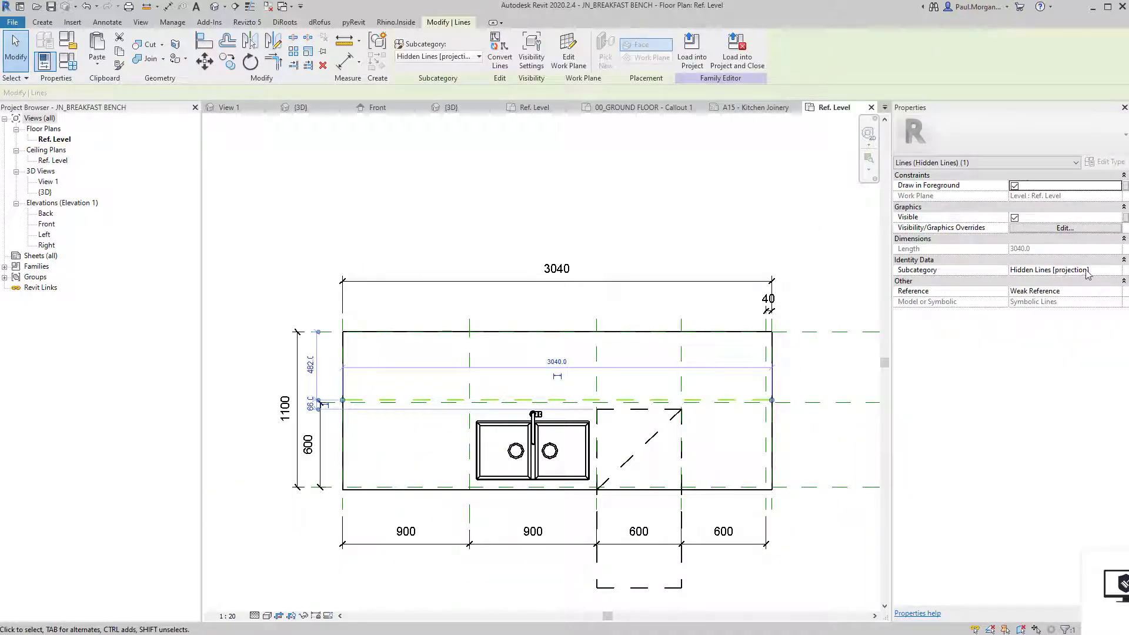
{"action": "key", "text": "Escape"}
{"action": "scroll", "coordinate": [653, 415], "scroll_direction": "up", "scroll_amount": 3}
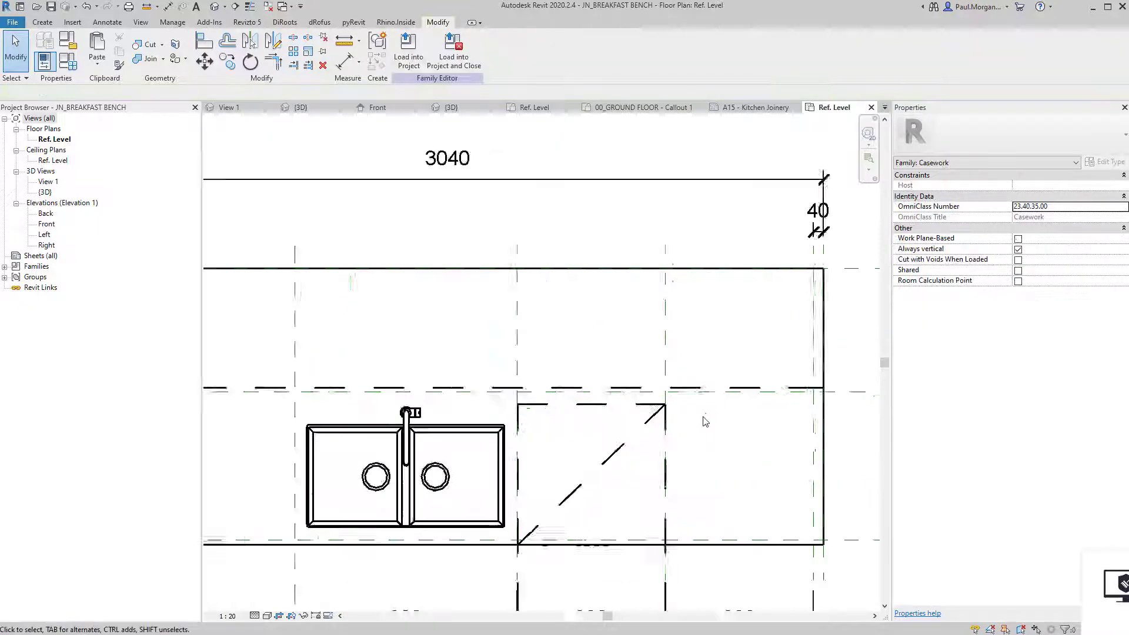
{"action": "scroll", "coordinate": [624, 465], "scroll_direction": "down", "scroll_amount": 2}
{"action": "mouse_move", "coordinate": [650, 491]}
{"action": "middle_mouse_down"}
{"action": "mouse_move", "coordinate": [720, 436]}
{"action": "mouse_move", "coordinate": [653, 434]}
{"action": "middle_mouse_up"}
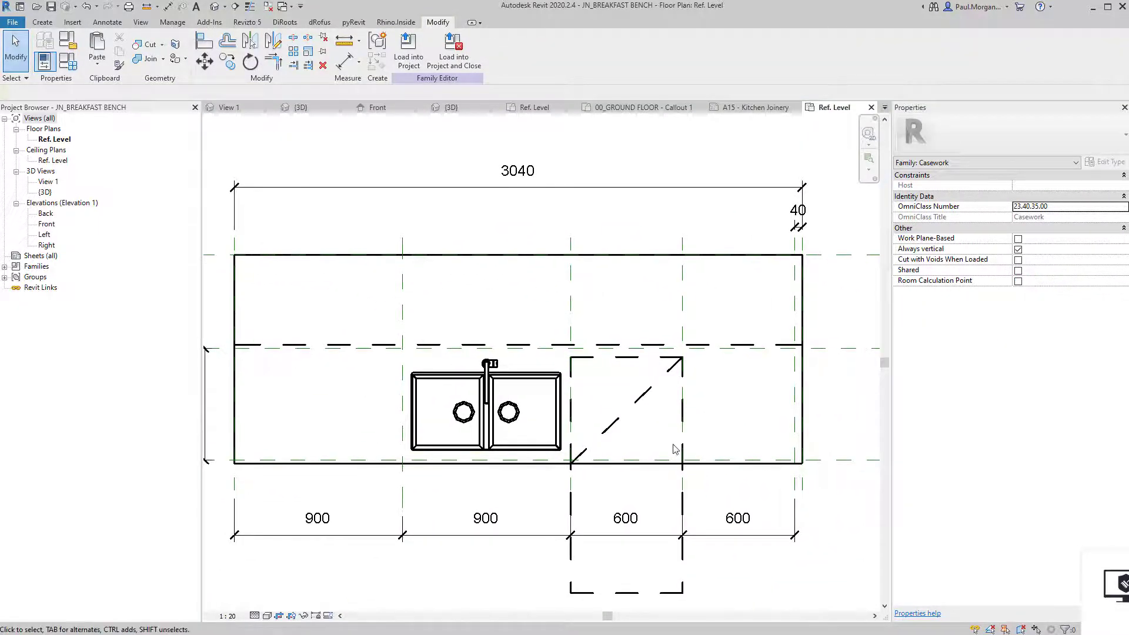
Open the bench family's Front elevation view.
{"action": "scroll", "coordinate": [654, 410], "scroll_direction": "down", "scroll_amount": 1}
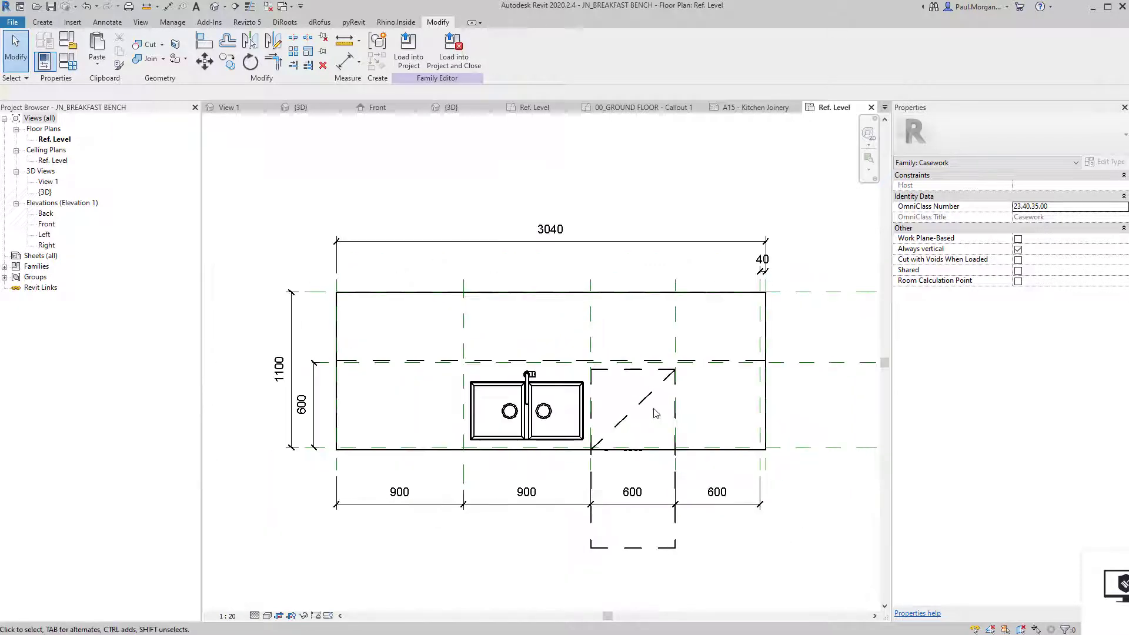
{"action": "middle_click_drag", "start_coordinate": [644, 406], "coordinate": [623, 359]}
{"action": "double_click", "coordinate": [53, 224]}
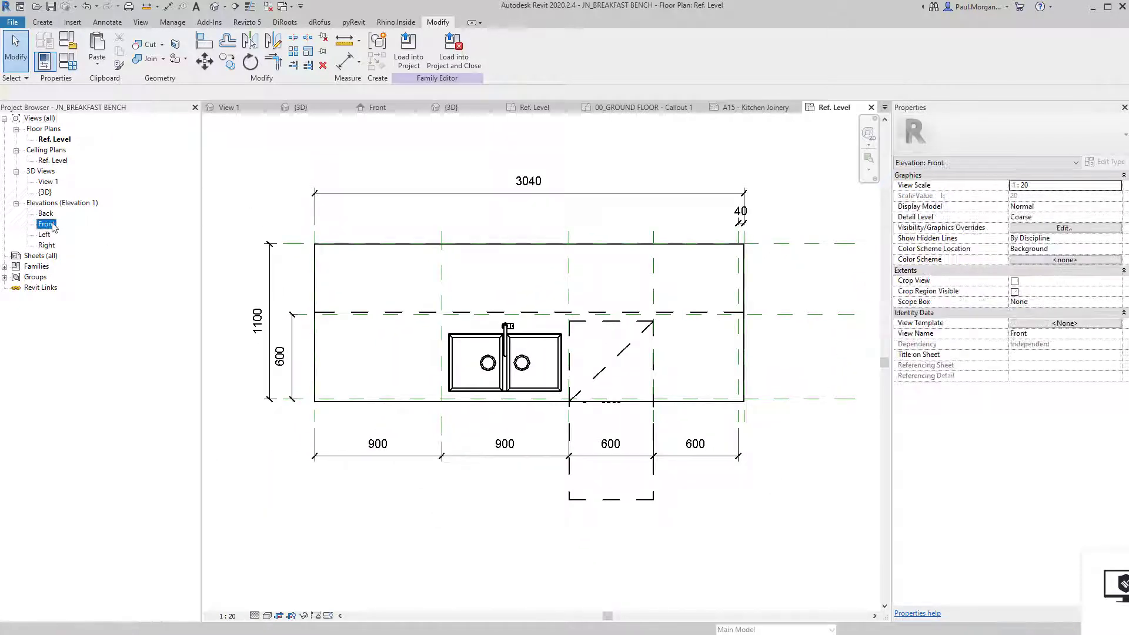
Temporarily hide the sink cabinet door to expose the double-bowl sink, and centre the bowls.
{"action": "scroll", "coordinate": [446, 435], "scroll_direction": "up", "scroll_amount": 3}
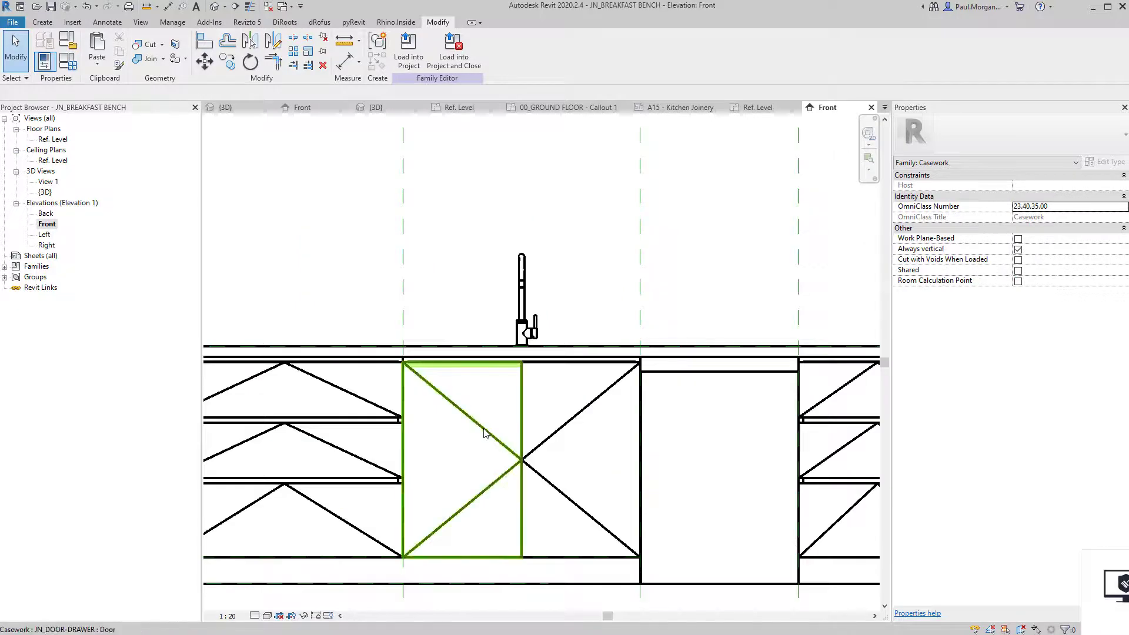
{"action": "left_click", "coordinate": [531, 448]}
{"action": "key", "text": "h"}
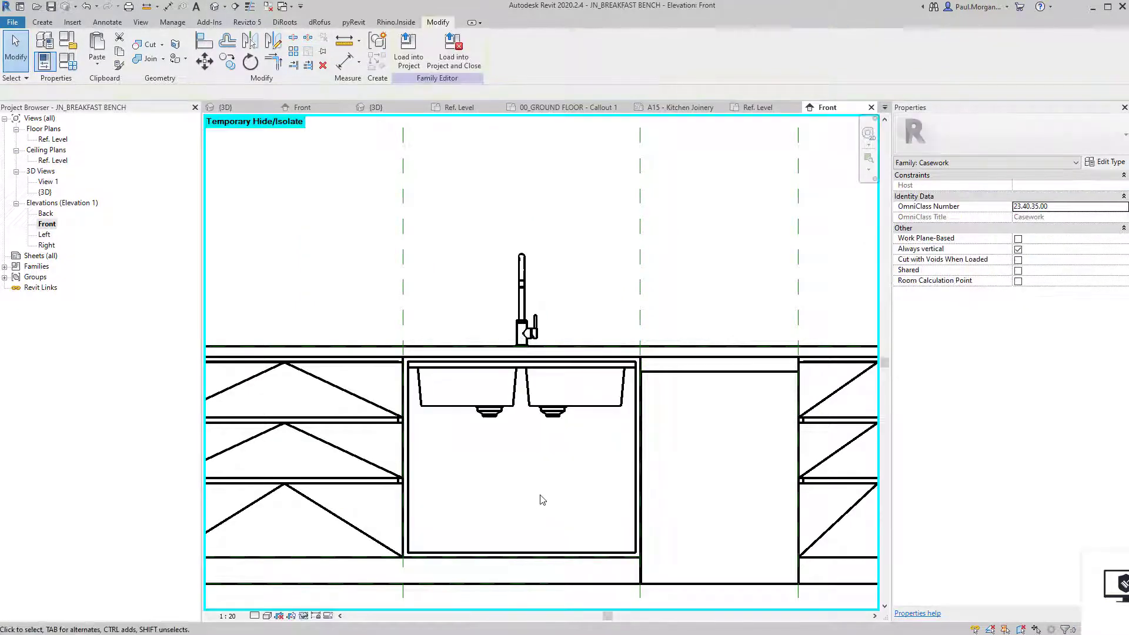
{"action": "scroll", "coordinate": [542, 449], "scroll_direction": "up", "scroll_amount": 4}
{"action": "scroll", "coordinate": [511, 354], "scroll_direction": "up", "scroll_amount": 1}
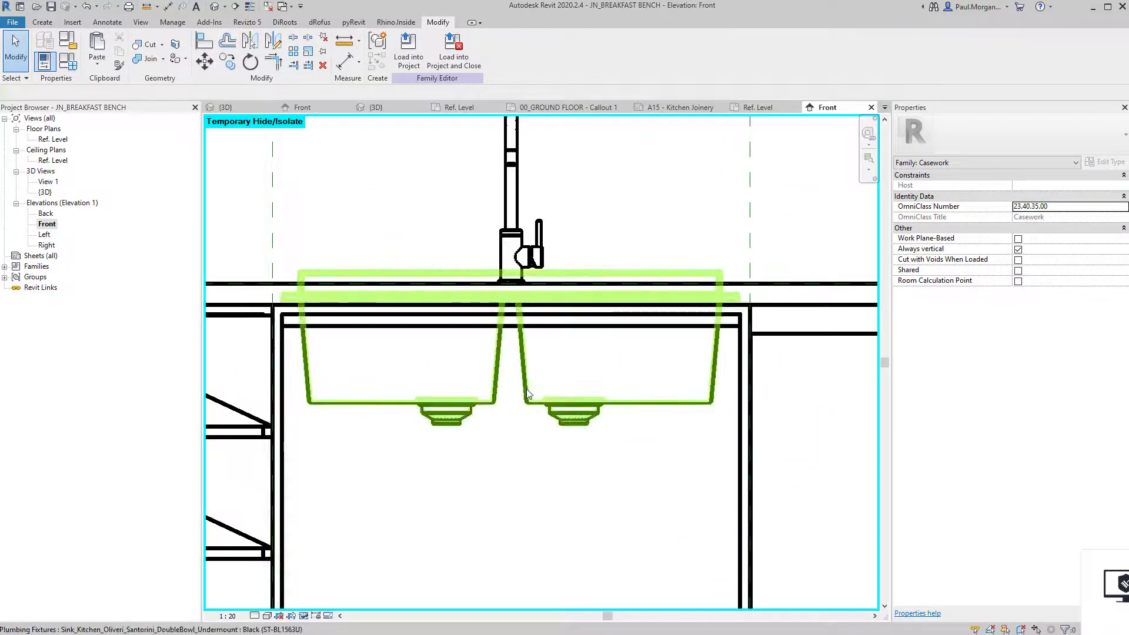
{"action": "left_click", "coordinate": [527, 393]}
{"action": "key", "text": "Escape"}
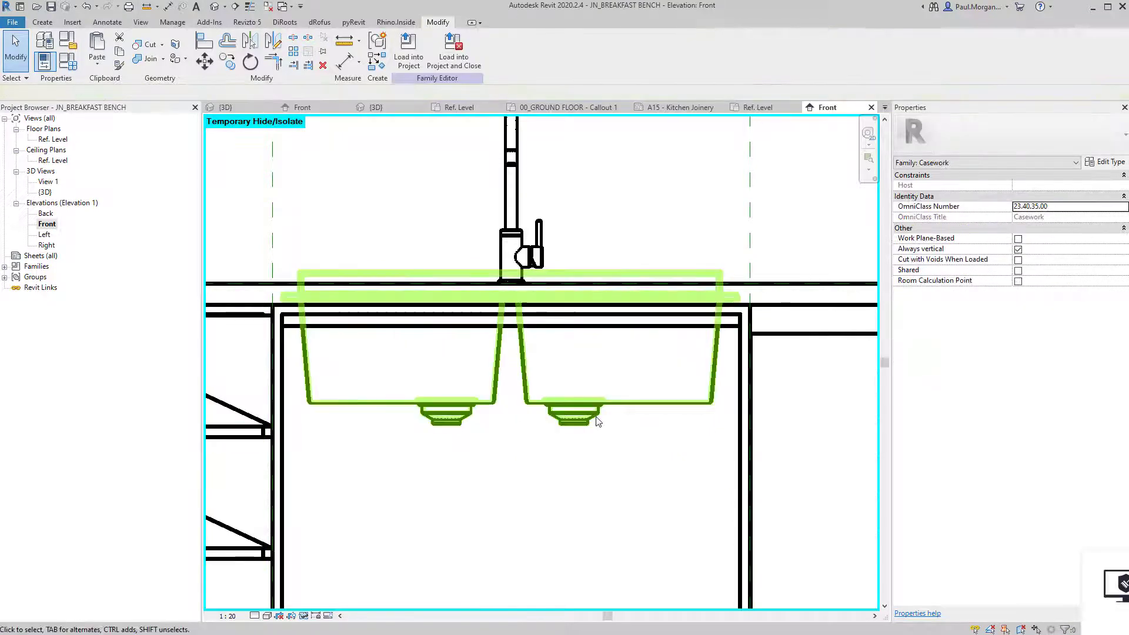
{"action": "mouse_move", "coordinate": [478, 455]}
{"action": "middle_mouse_down"}
{"action": "mouse_move", "coordinate": [454, 434]}
{"action": "mouse_move", "coordinate": [495, 444]}
{"action": "middle_mouse_up"}
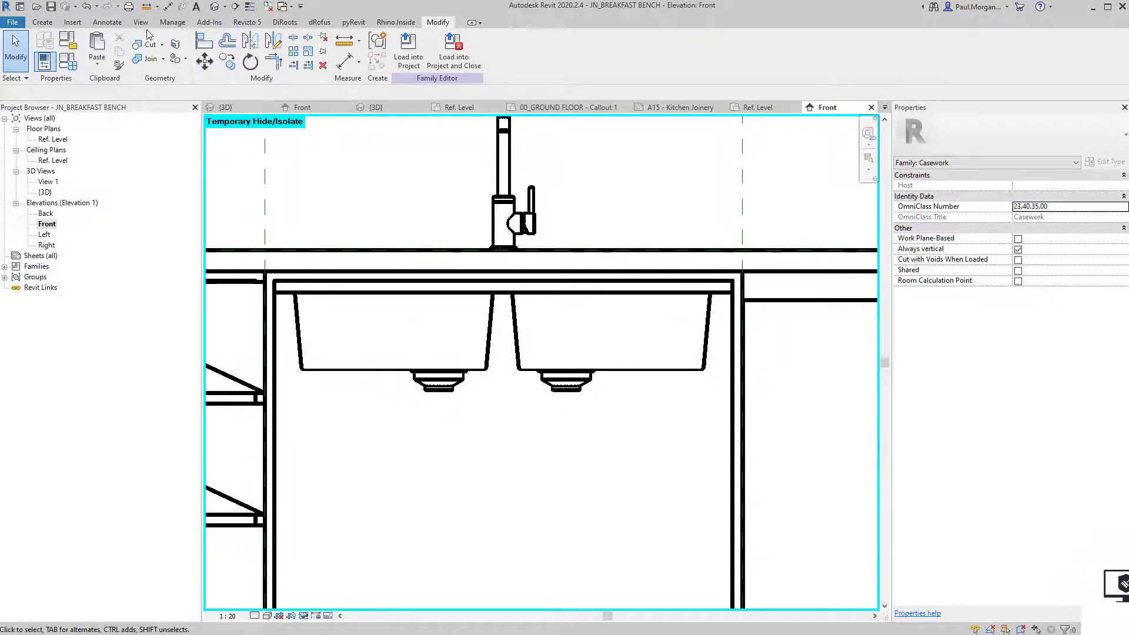
{"action": "left_click", "coordinate": [125, 23]}
Draw a 275-long dashed hidden symbolic line beneath the sink bowls.
{"action": "left_click", "coordinate": [190, 48]}
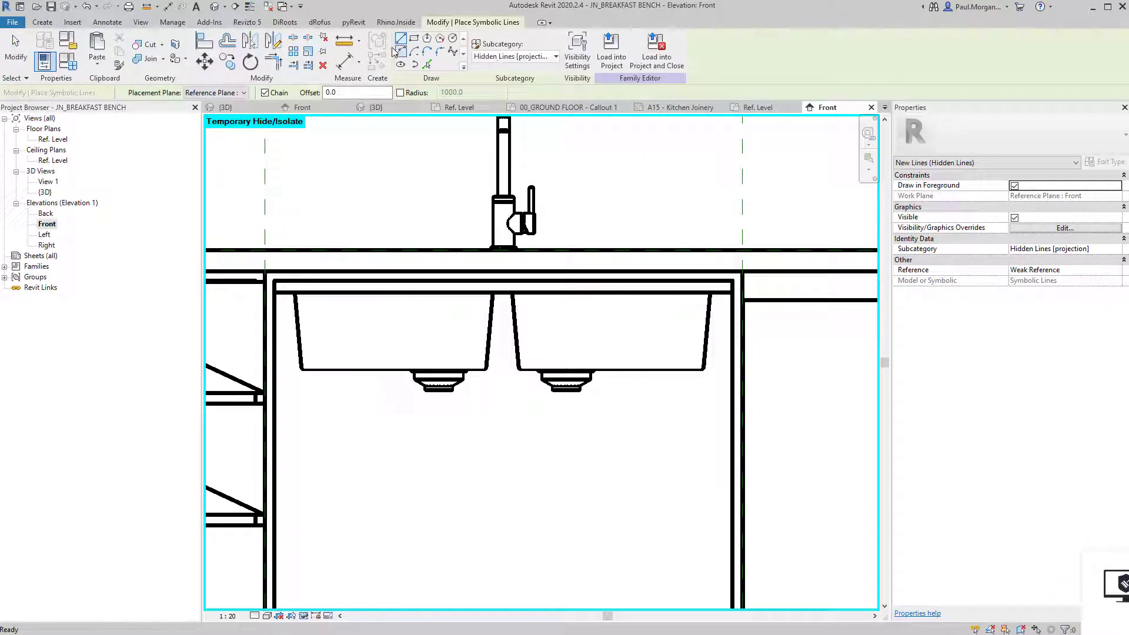
{"action": "left_click", "coordinate": [480, 499]}
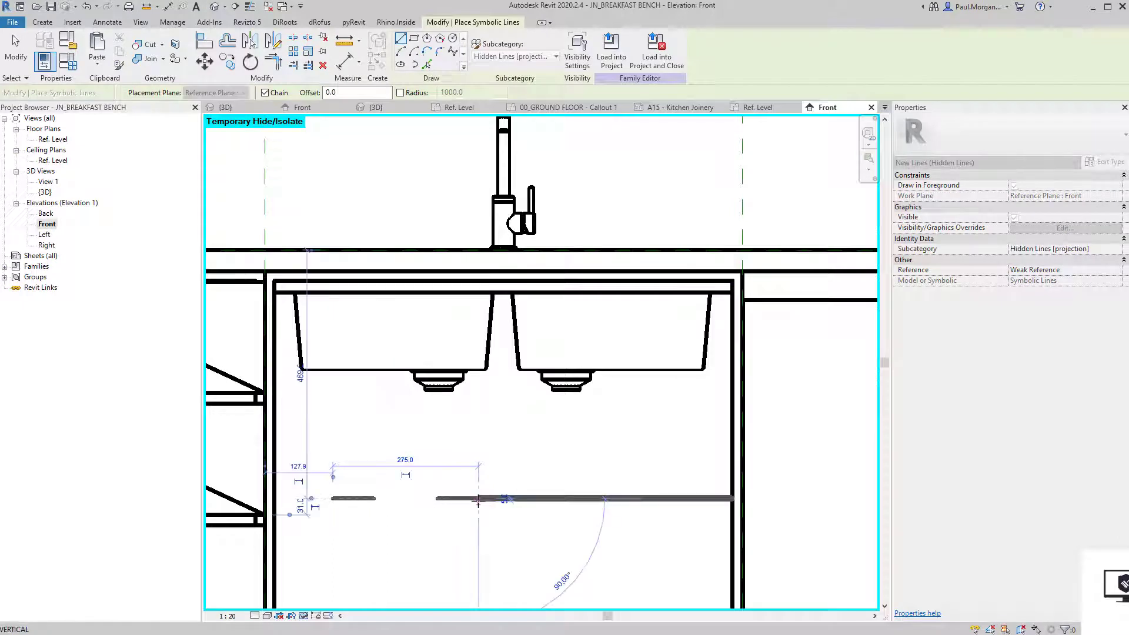
{"action": "key", "text": "Escape"}
{"action": "key", "text": "Escape"}
{"action": "middle_click_drag", "start_coordinate": [398, 494], "coordinate": [445, 453]}
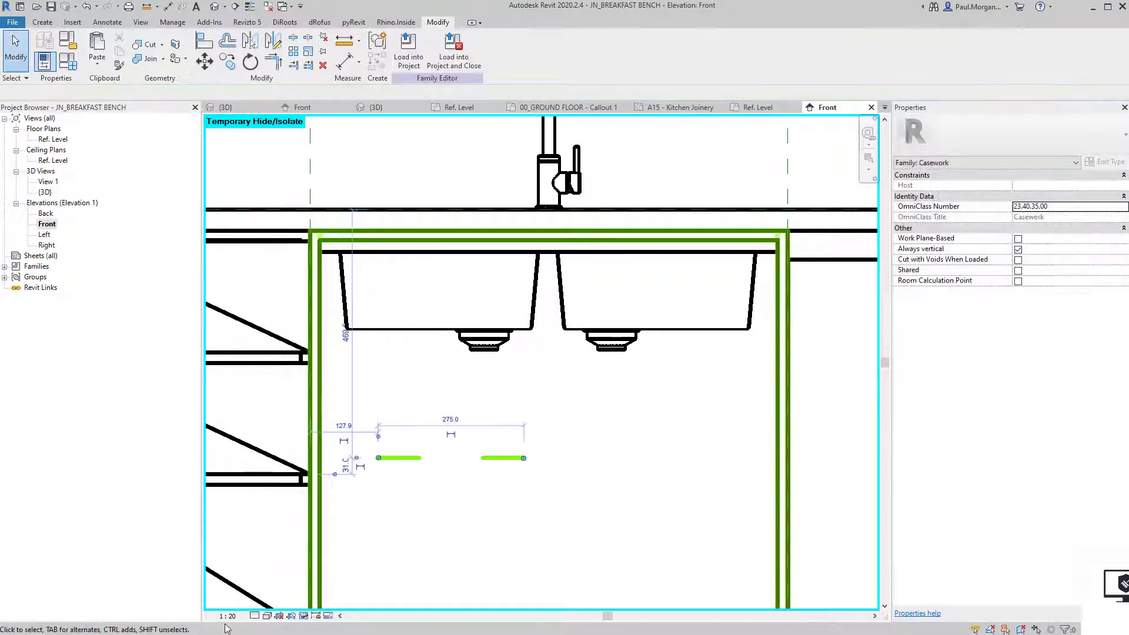
Set the Front elevation's view scale to 1:10 and check the hidden line.
{"action": "left_click", "coordinate": [228, 616]}
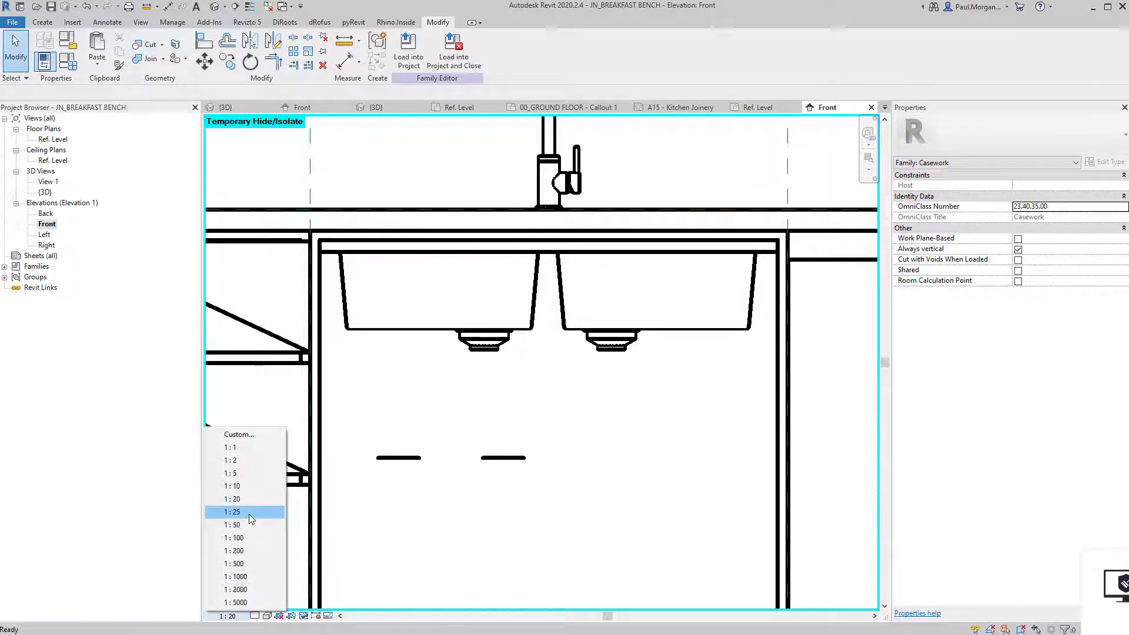
{"action": "left_click", "coordinate": [246, 483]}
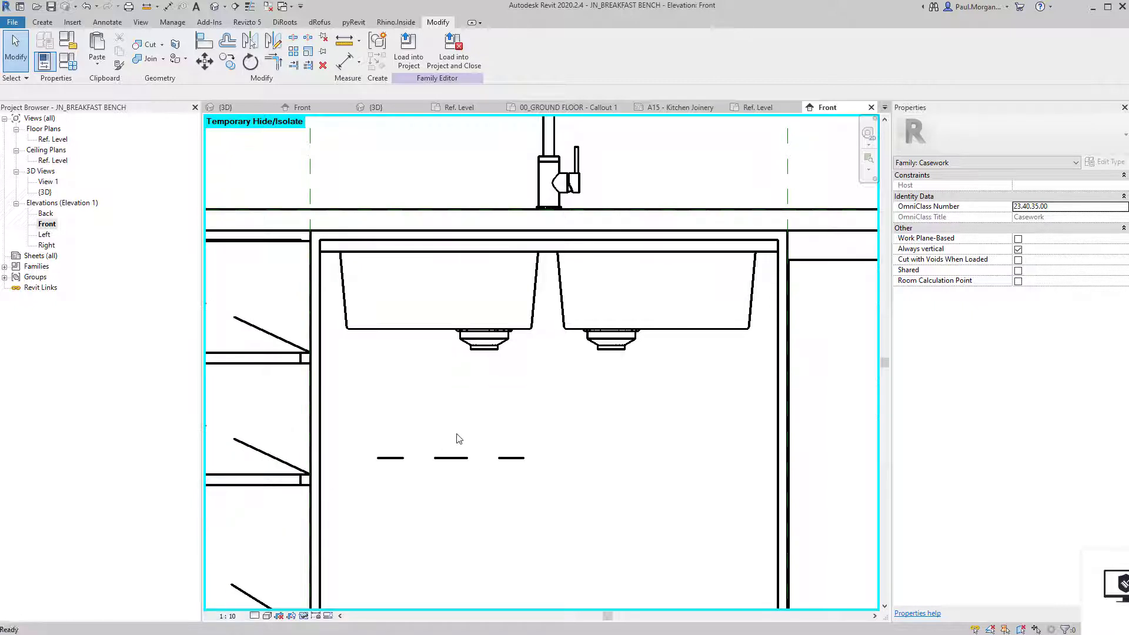
{"action": "left_click", "coordinate": [448, 458]}
{"action": "middle_click_drag", "start_coordinate": [523, 484], "coordinate": [534, 494]}
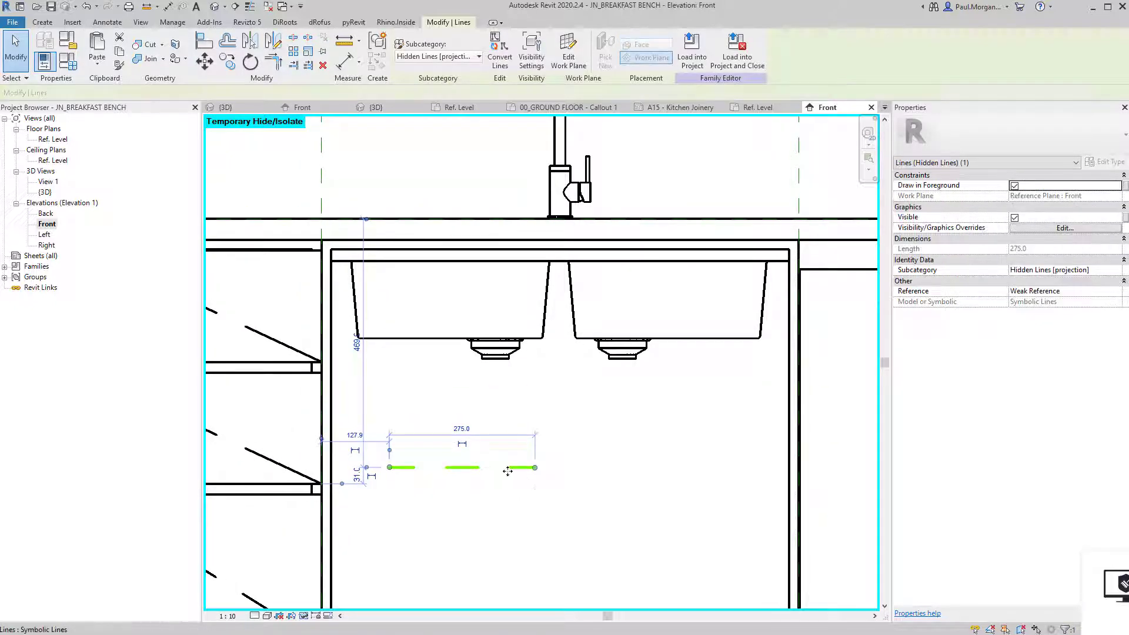
{"action": "left_click", "coordinate": [407, 354]}
{"action": "left_click", "coordinate": [108, 22]}
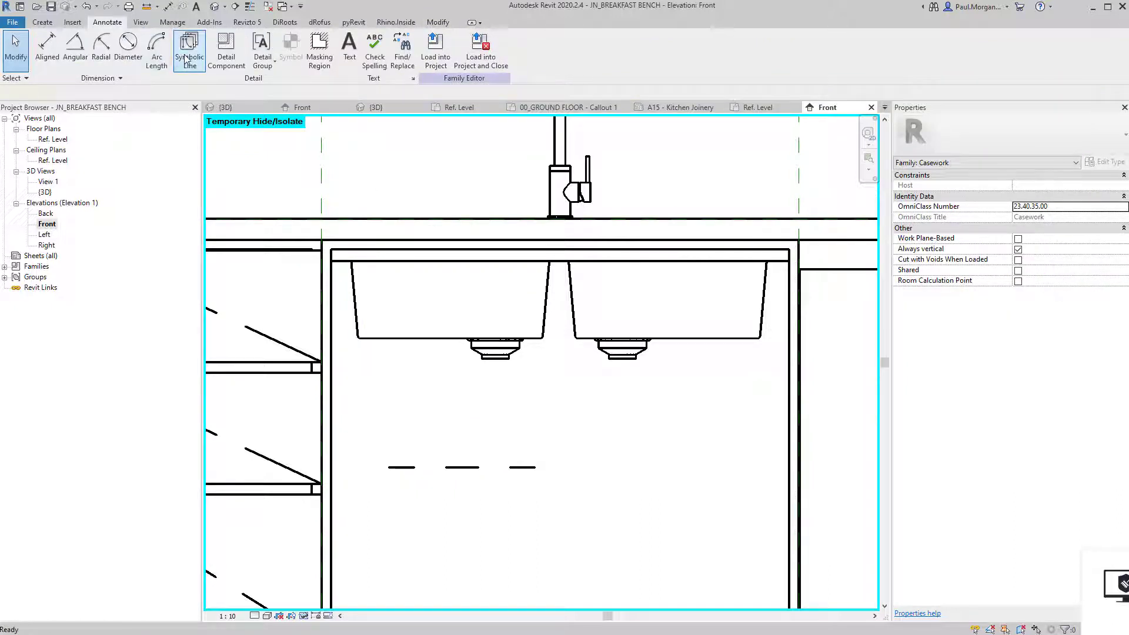
Trace the bowls' outer edges and both divider sides as hidden symbolic lines using Pick Lines.
{"action": "left_click", "coordinate": [188, 48]}
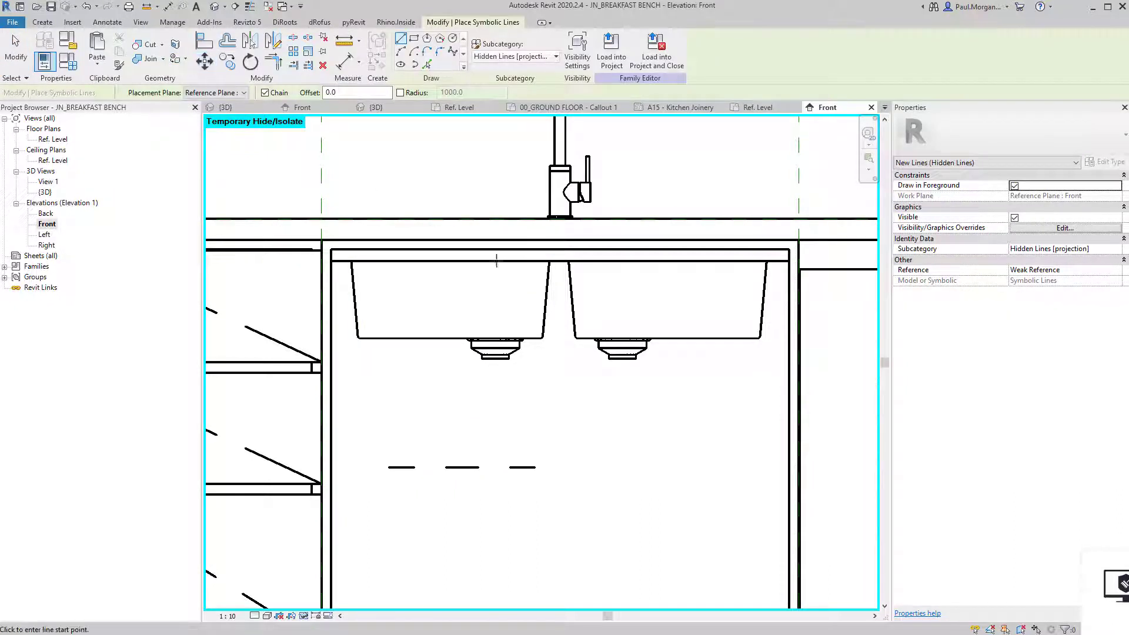
{"action": "left_click", "coordinate": [352, 261]}
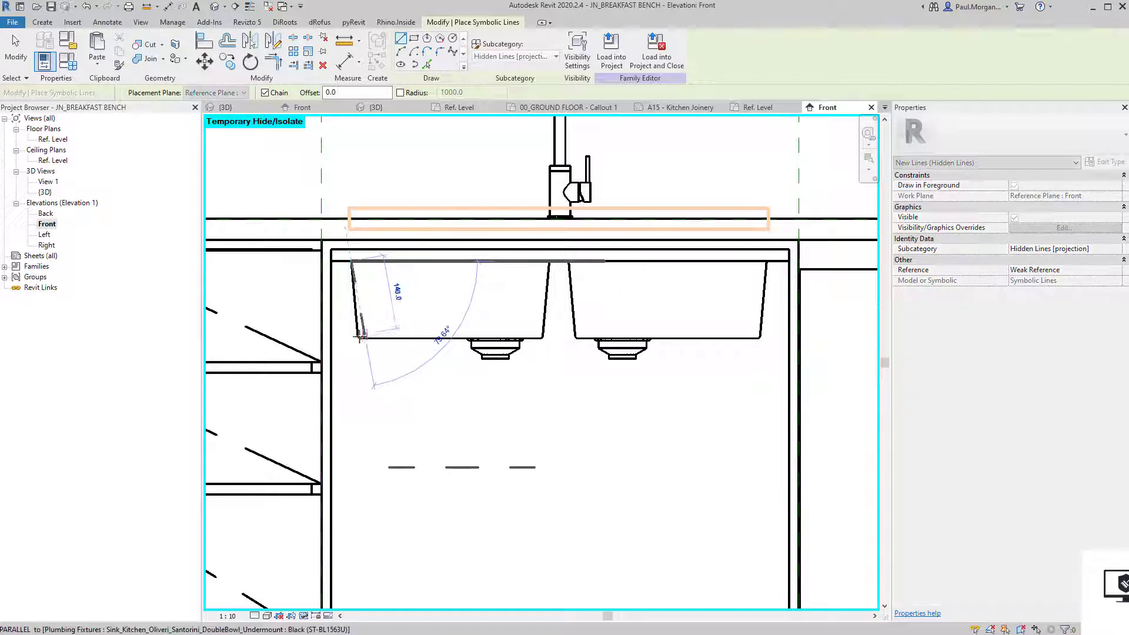
{"action": "scroll", "coordinate": [360, 337], "scroll_direction": "up", "scroll_amount": 1}
{"action": "left_click", "coordinate": [427, 64]}
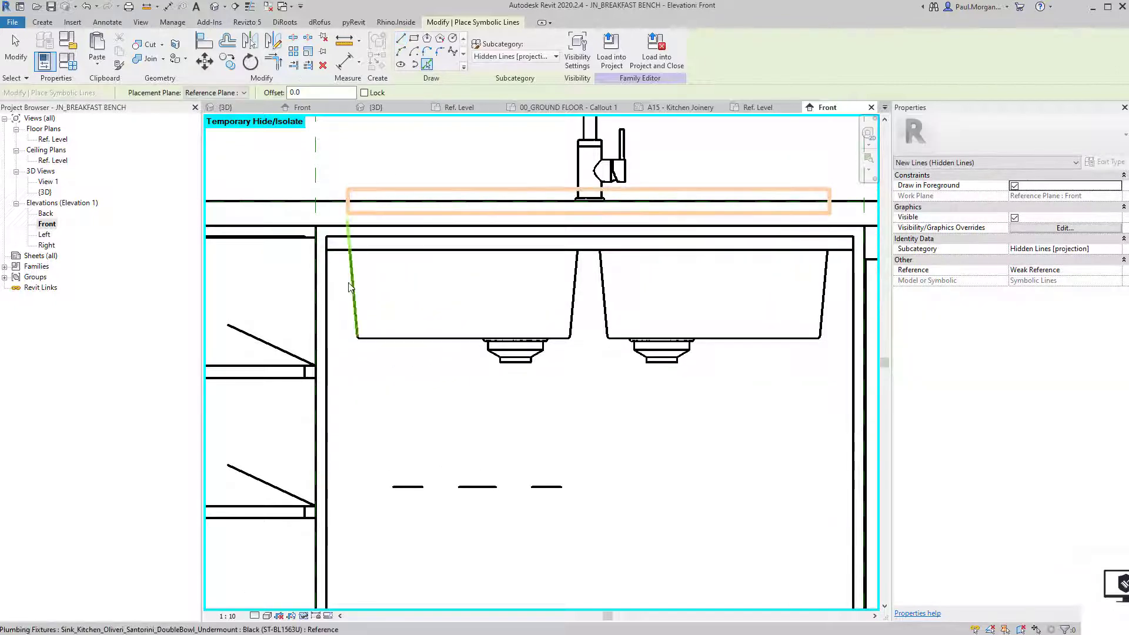
{"action": "left_click", "coordinate": [347, 283]}
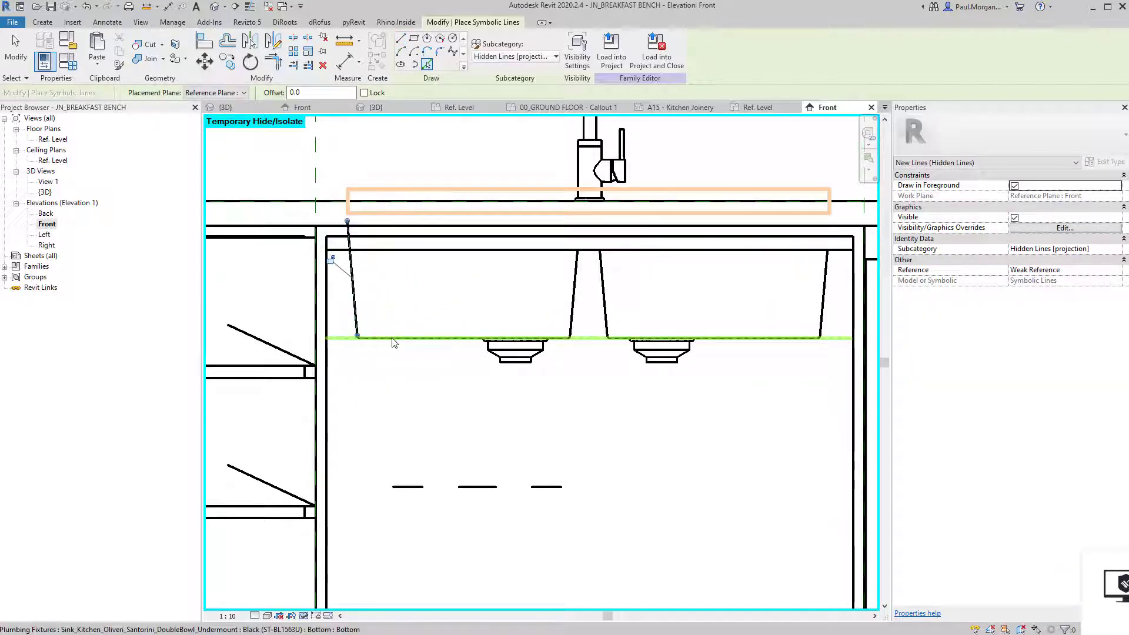
{"action": "left_click", "coordinate": [573, 311]}
{"action": "left_click", "coordinate": [607, 333]}
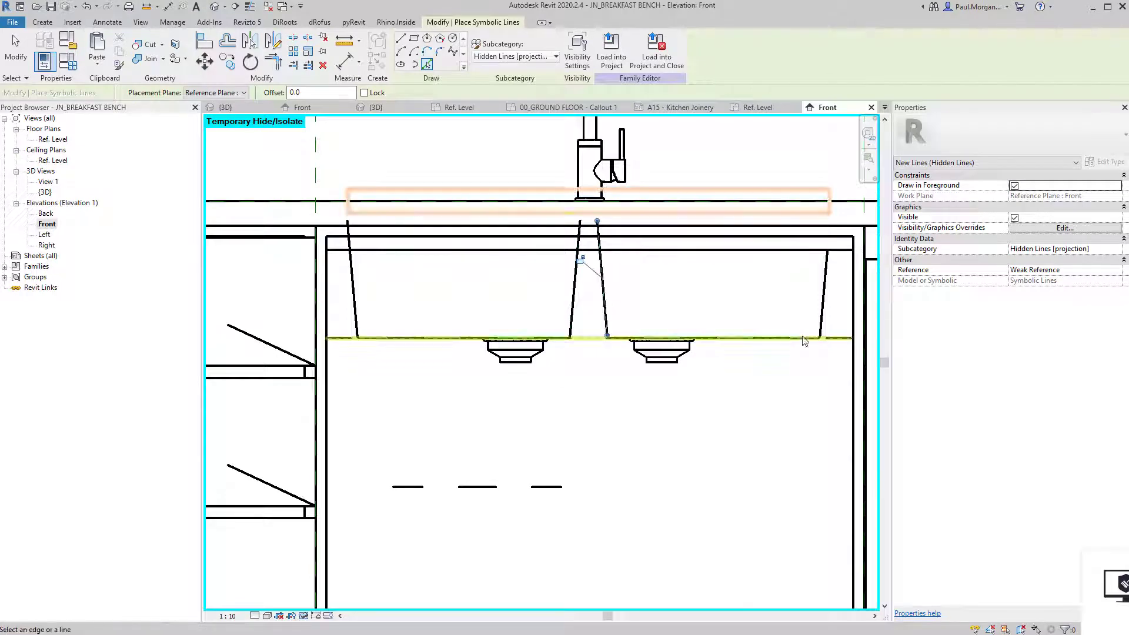
{"action": "left_click", "coordinate": [822, 318]}
{"action": "key", "text": "Escape"}
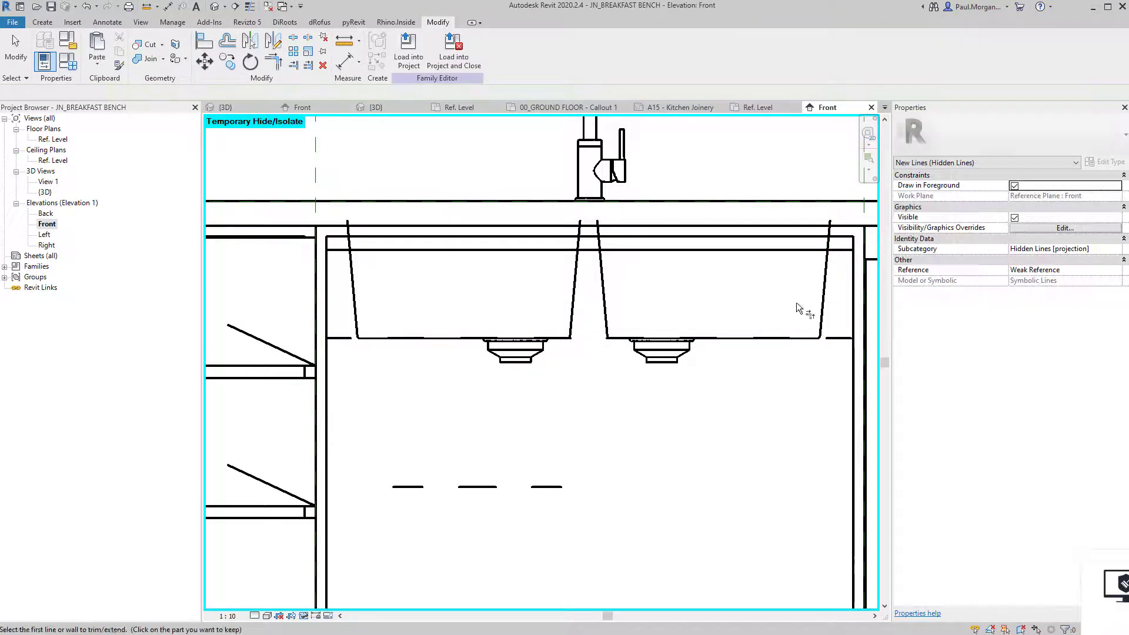
Trim the left bowl's bottom line to corners with both side lines.
{"action": "left_click", "coordinate": [758, 346]}
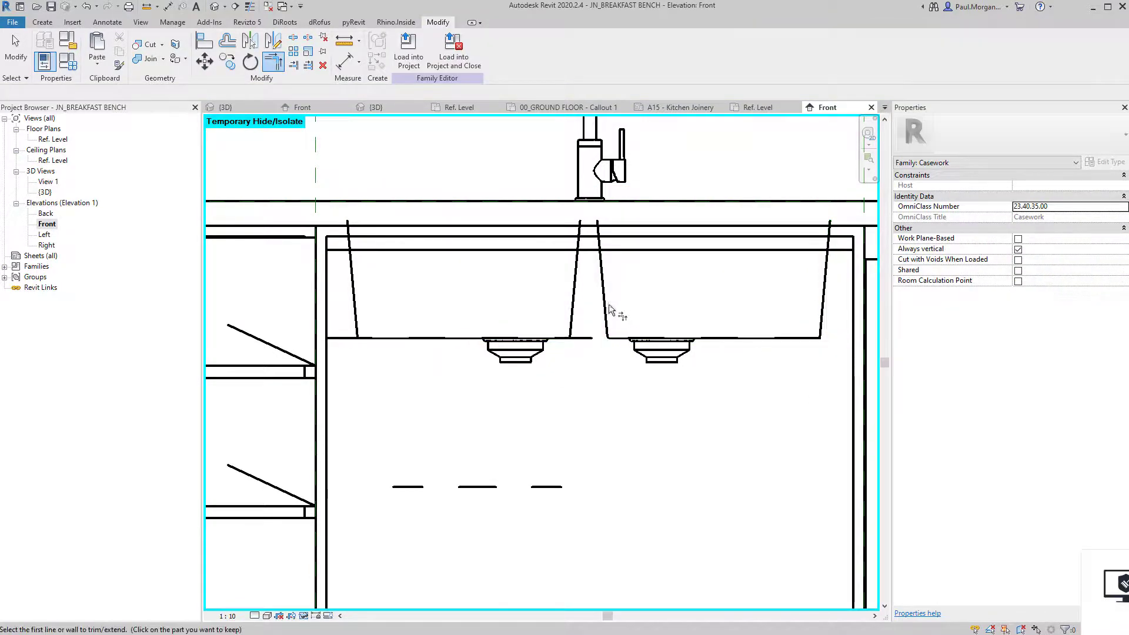
{"action": "left_click", "coordinate": [576, 312]}
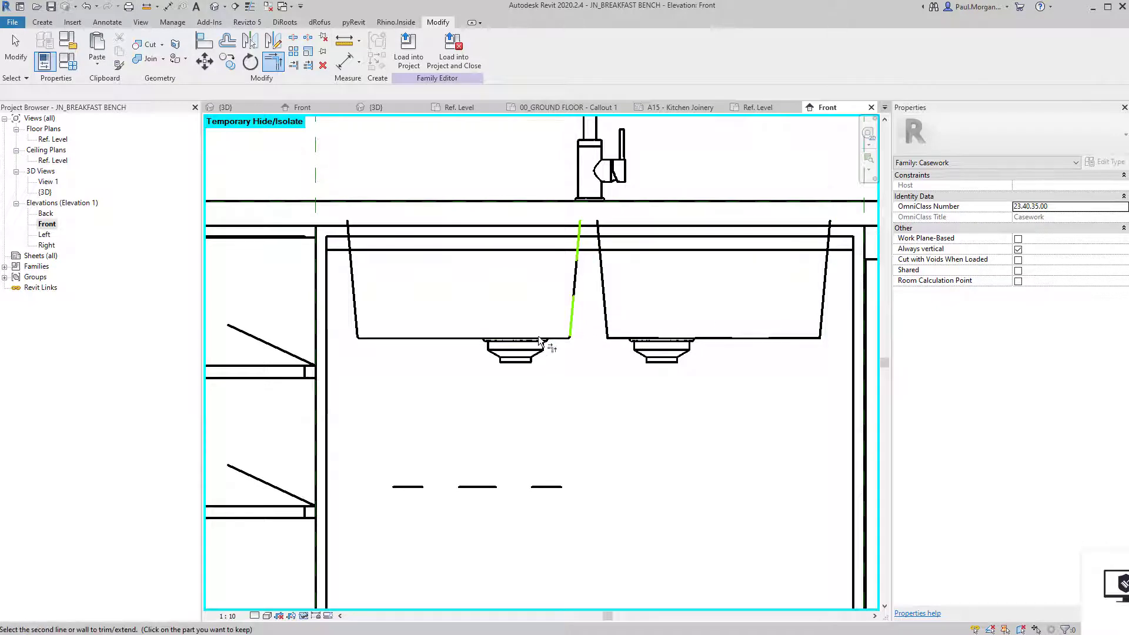
{"action": "left_click", "coordinate": [540, 340]}
{"action": "key", "text": "Escape"}
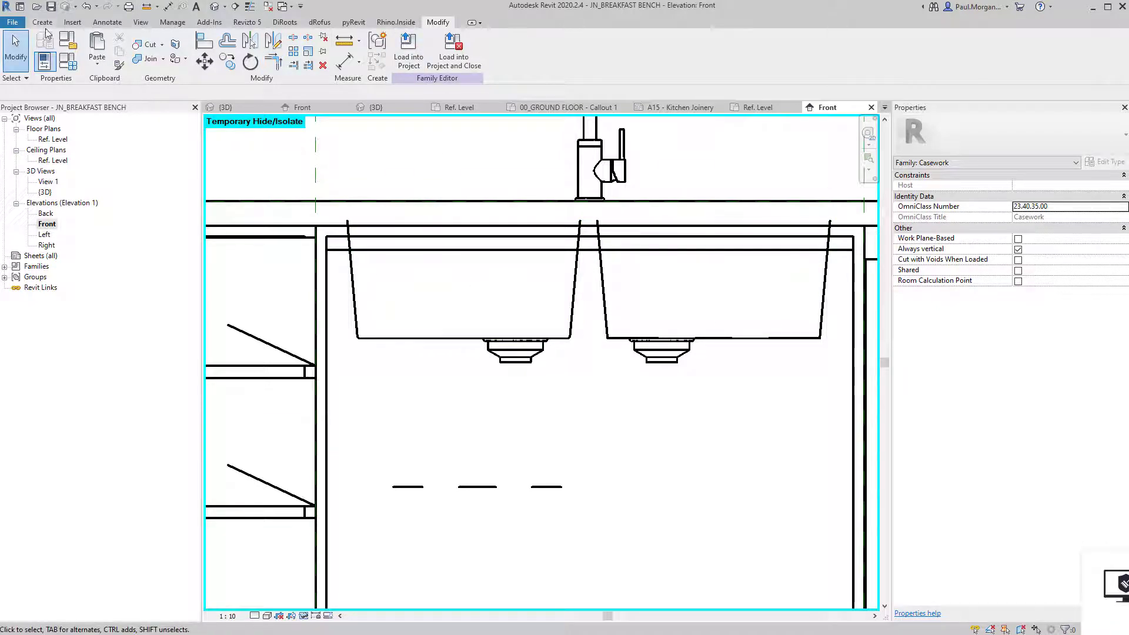
{"action": "left_click", "coordinate": [120, 24]}
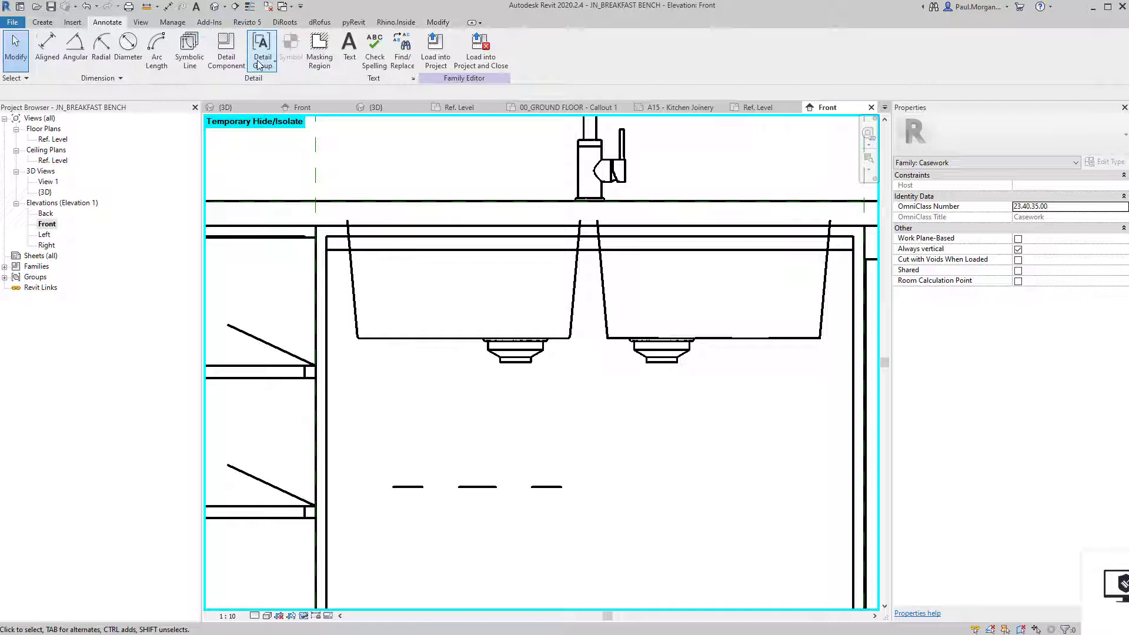
Draw a hidden symbolic line down the sink's right edge to its bottom corner.
{"action": "left_click", "coordinate": [190, 61]}
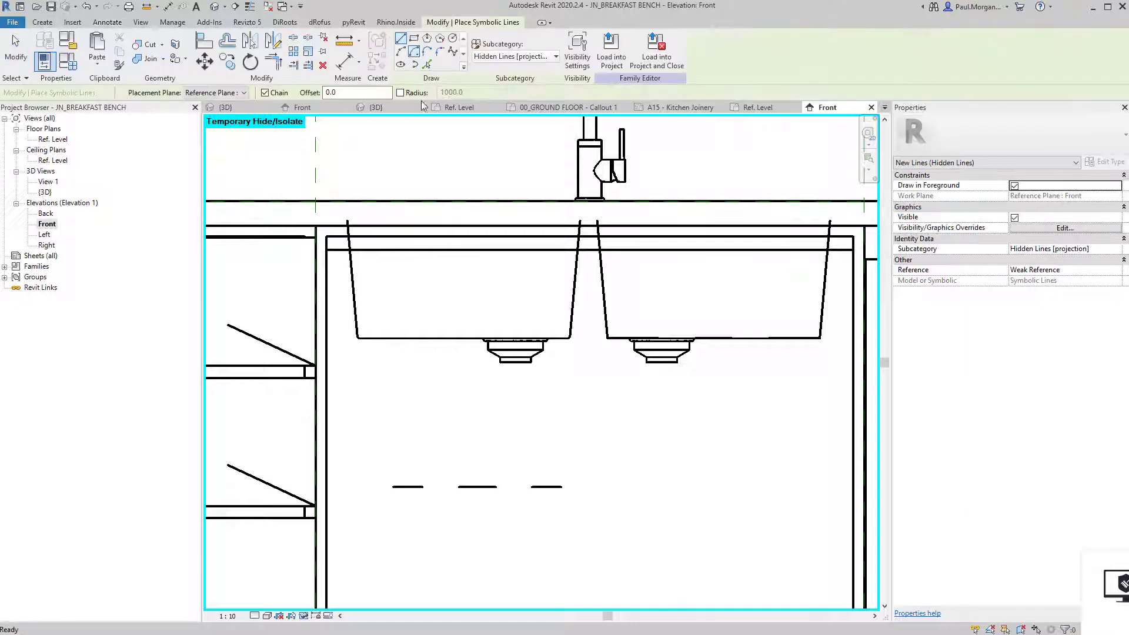
{"action": "left_click", "coordinate": [581, 221]}
{"action": "left_click", "coordinate": [570, 336]}
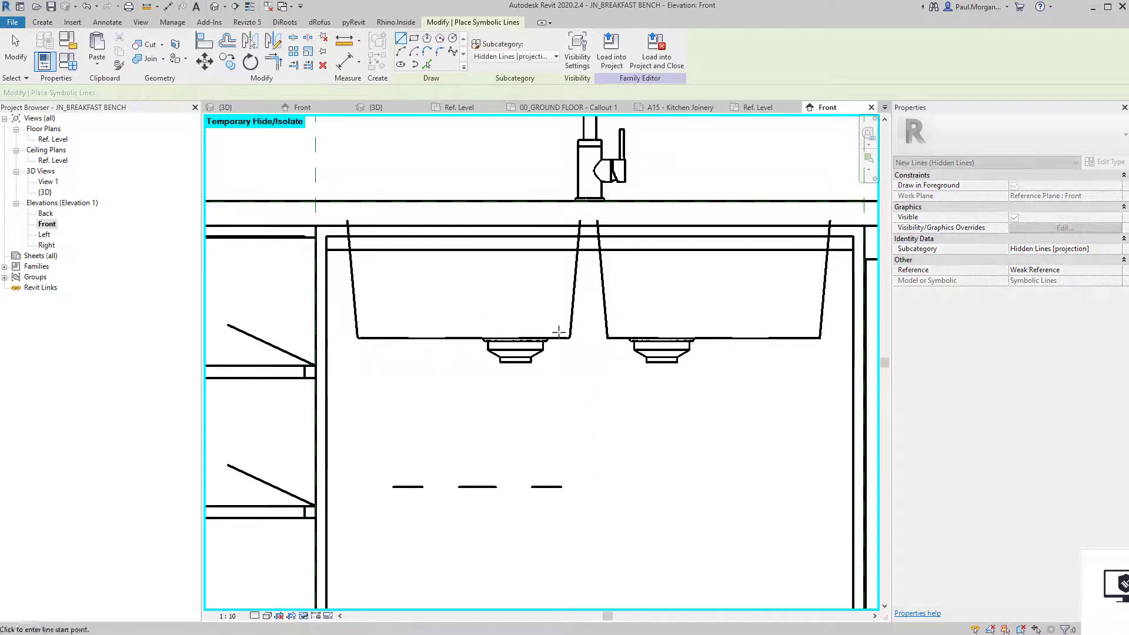
Chain-draw hidden lines outlining the left bowl's waste outlet.
{"action": "scroll", "coordinate": [521, 351], "scroll_direction": "up", "scroll_amount": 4}
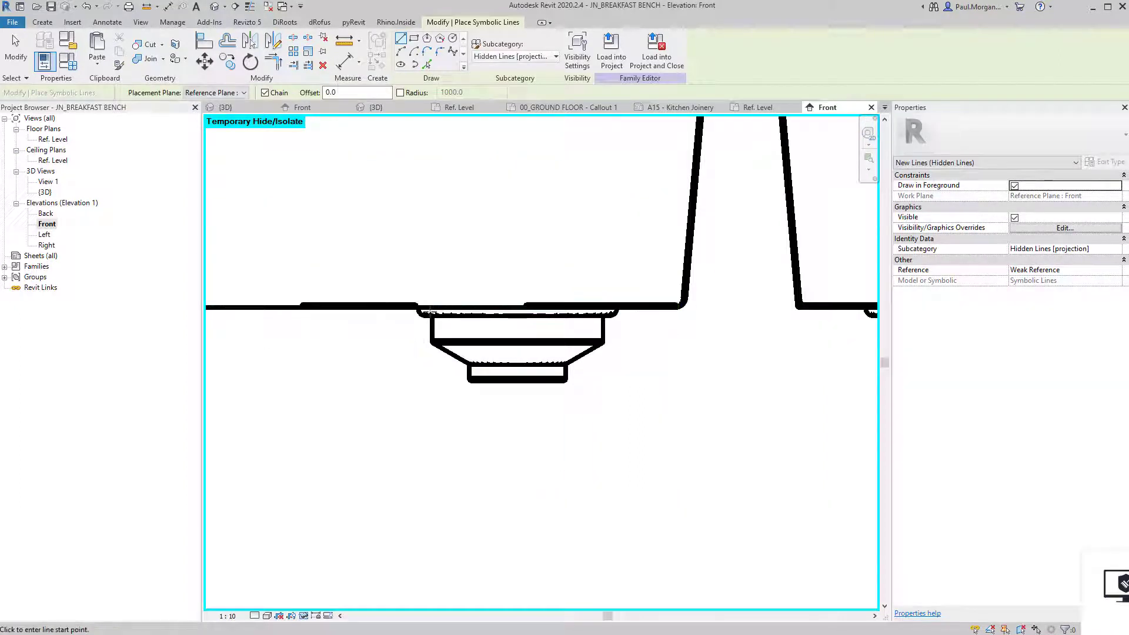
{"action": "left_click", "coordinate": [432, 307]}
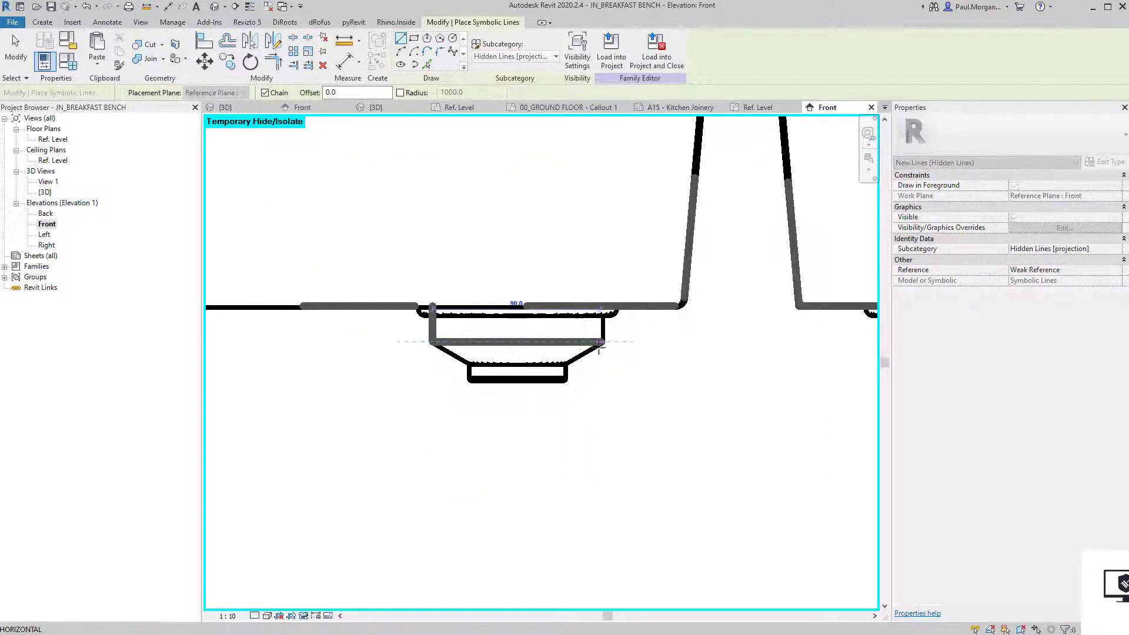
{"action": "left_click", "coordinate": [602, 341]}
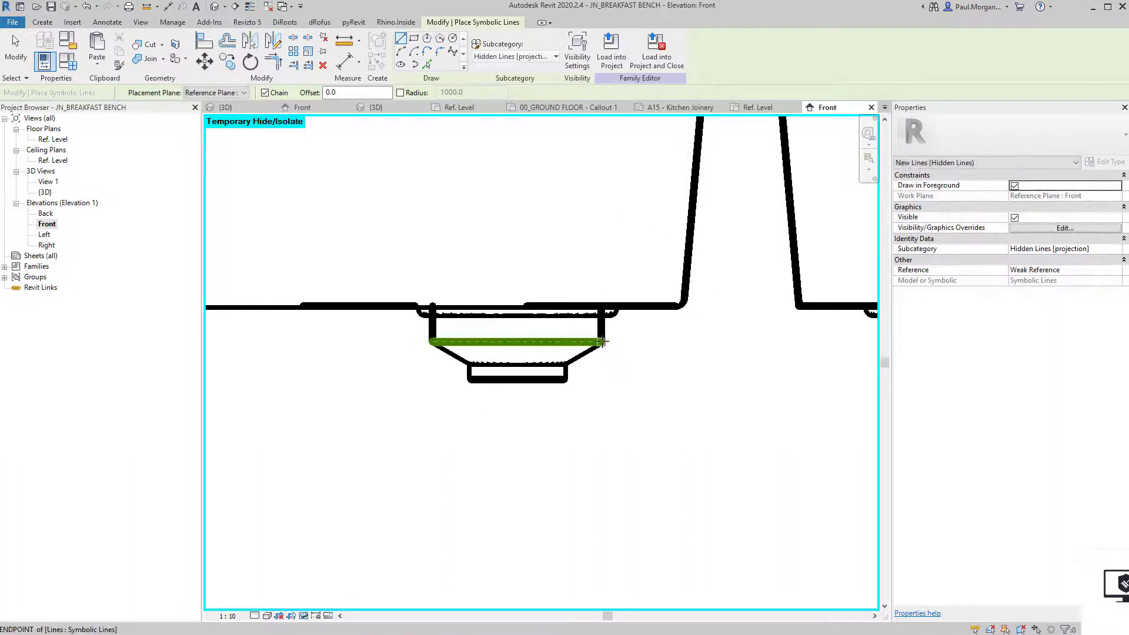
{"action": "left_click", "coordinate": [565, 363]}
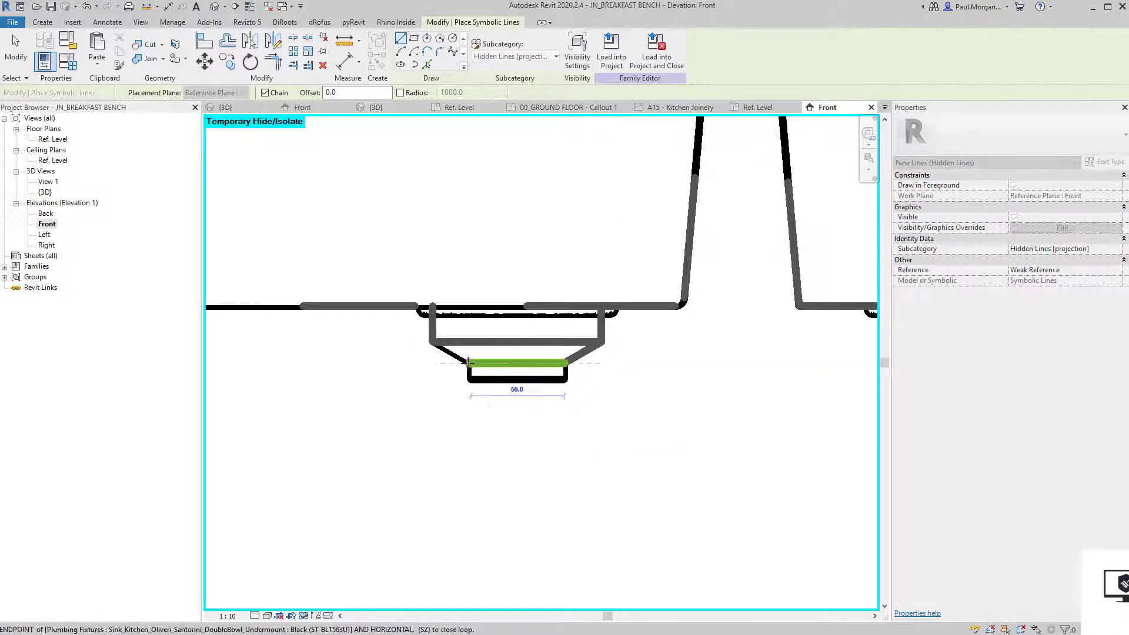
{"action": "left_click", "coordinate": [462, 353]}
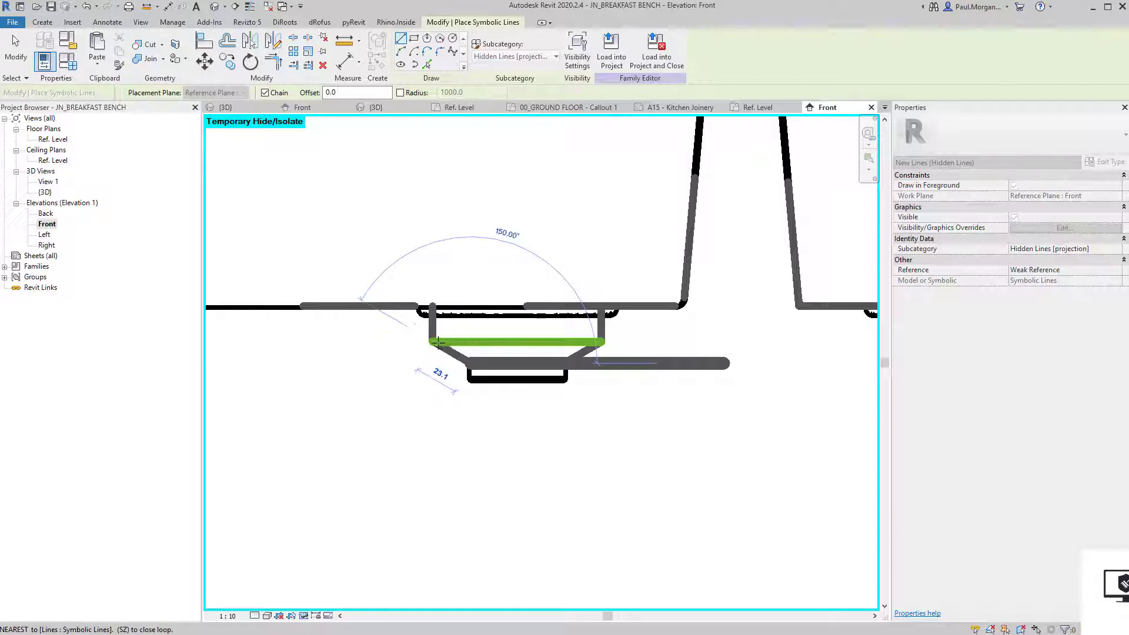
{"action": "left_click", "coordinate": [436, 343]}
{"action": "left_click", "coordinate": [468, 379]}
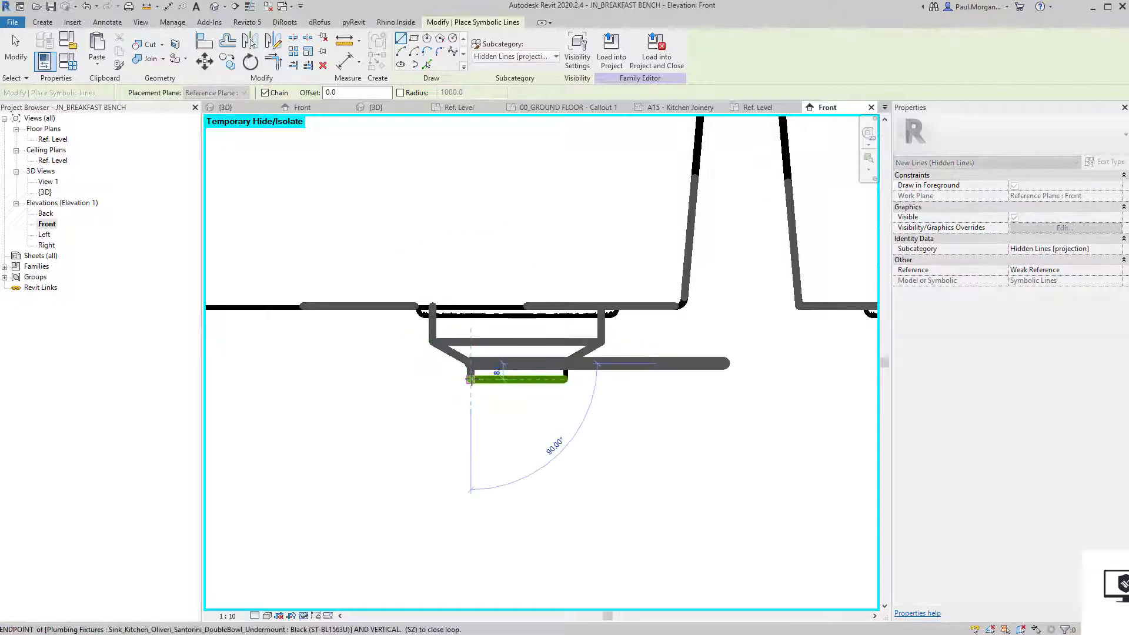
{"action": "key", "text": "Escape"}
{"action": "key", "text": "Escape"}
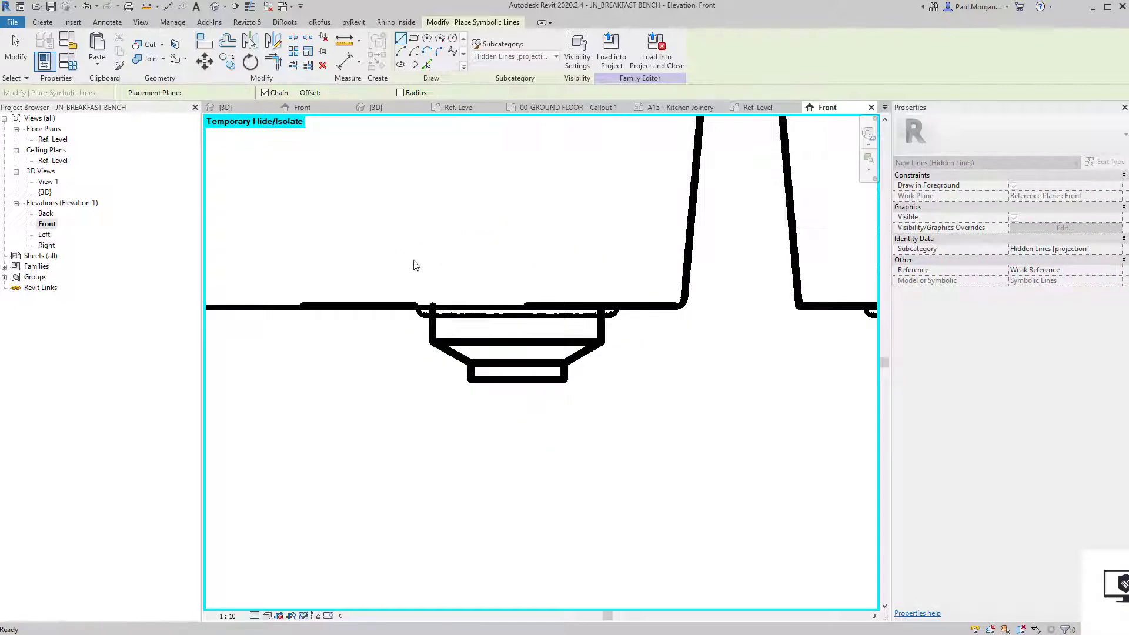
Copy the waste outline lines 250 across onto the right sink's waste.
{"action": "left_click_drag", "start_coordinate": [400, 249], "coordinate": [626, 419]}
{"action": "key", "text": "c"}
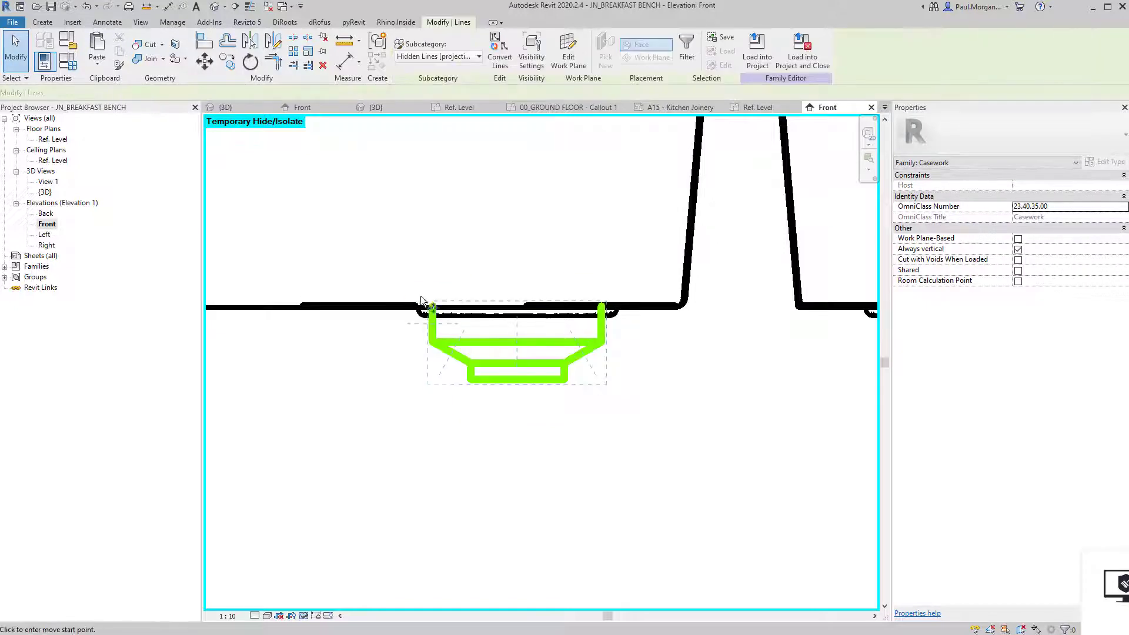
{"action": "left_click", "coordinate": [432, 305]}
{"action": "scroll", "coordinate": [432, 304], "scroll_direction": "down", "scroll_amount": 2}
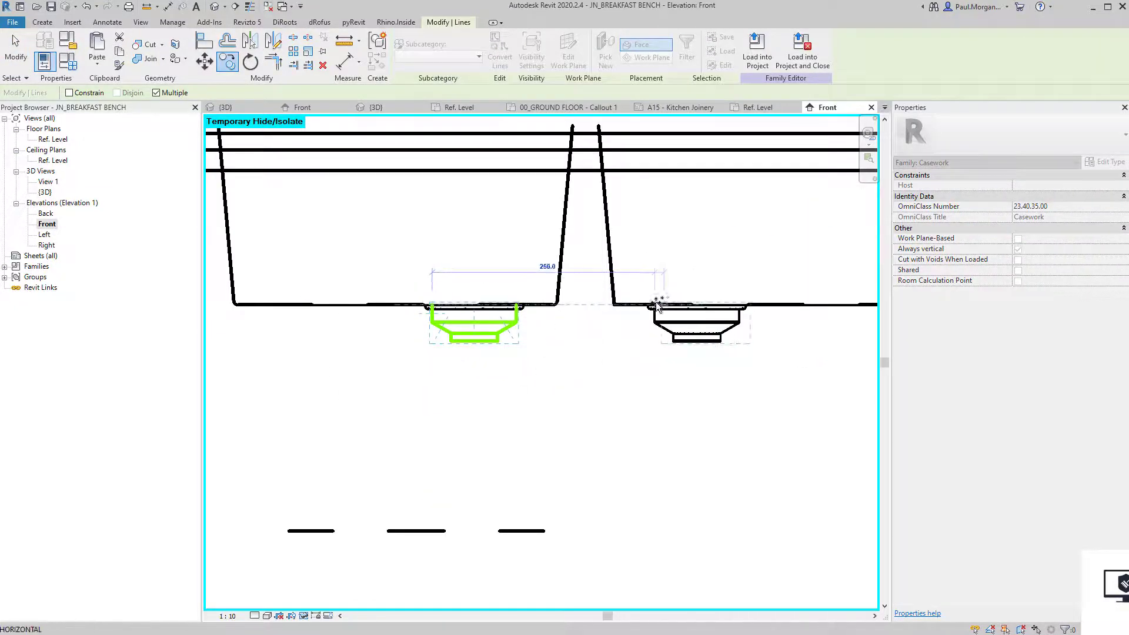
{"action": "left_click", "coordinate": [652, 304]}
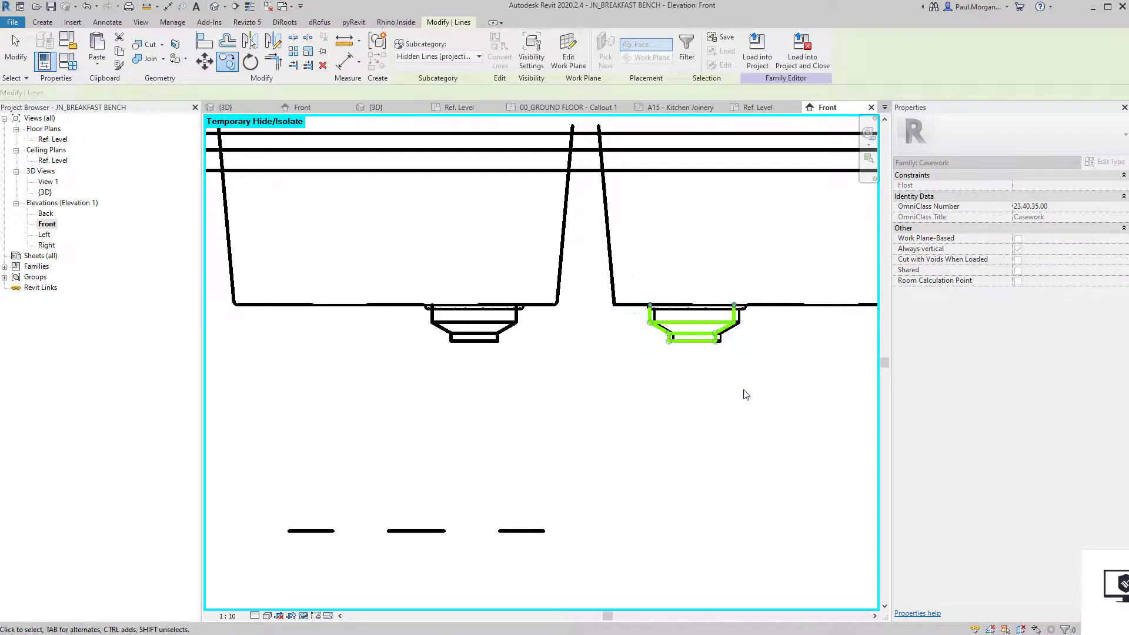
{"action": "key", "text": "Escape"}
{"action": "key", "text": "Escape"}
{"action": "scroll", "coordinate": [746, 393], "scroll_direction": "down", "scroll_amount": 2}
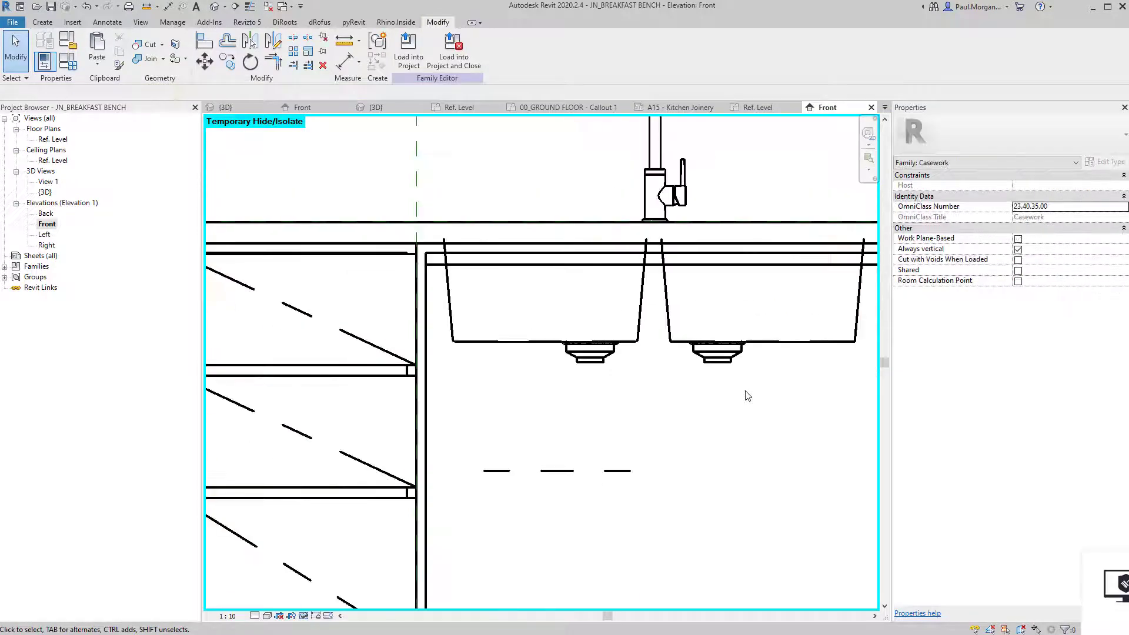
Lower the top ends of the right sink's two side lines to the benchtop underside.
{"action": "left_click", "coordinate": [665, 281]}
{"action": "middle_click_drag", "start_coordinate": [665, 280], "coordinate": [617, 327]}
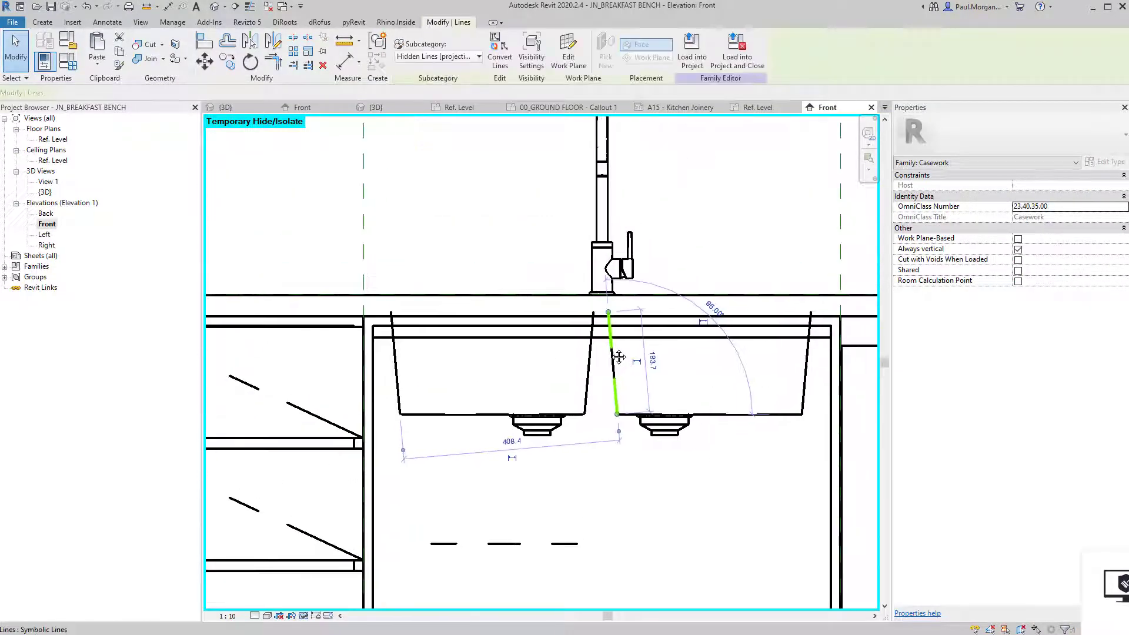
{"action": "scroll", "coordinate": [616, 322], "scroll_direction": "up", "scroll_amount": 2}
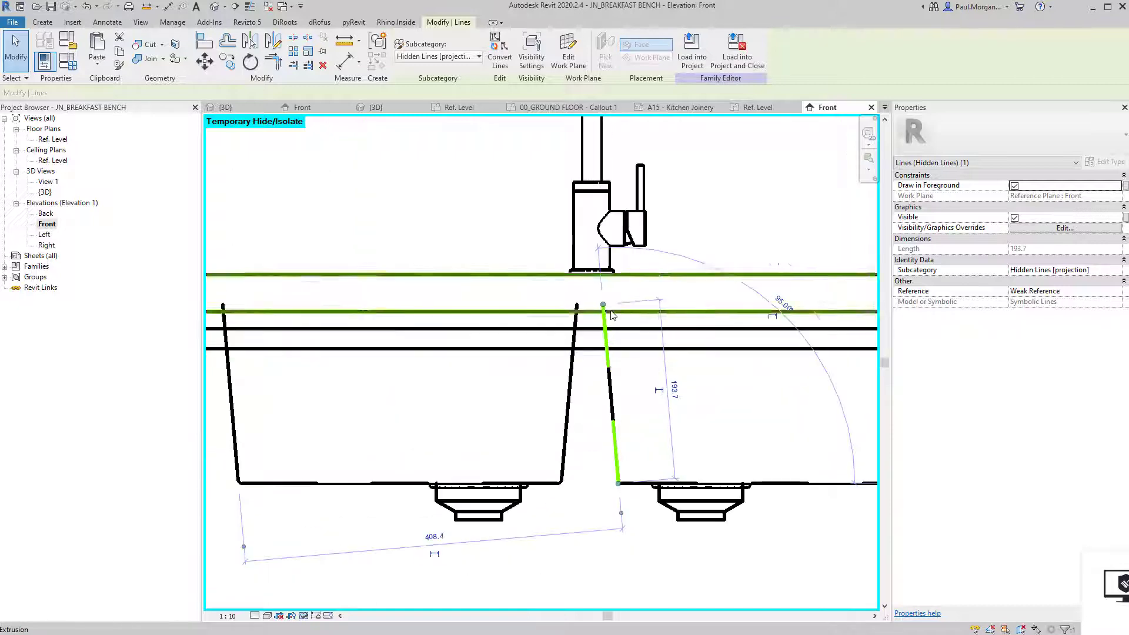
{"action": "left_click_drag", "start_coordinate": [603, 306], "coordinate": [681, 328]}
{"action": "scroll", "coordinate": [695, 341], "scroll_direction": "down", "scroll_amount": 2}
{"action": "middle_click_drag", "start_coordinate": [712, 354], "coordinate": [638, 362]}
{"action": "left_click", "coordinate": [788, 323]}
{"action": "left_click_drag", "start_coordinate": [790, 318], "coordinate": [790, 325]}
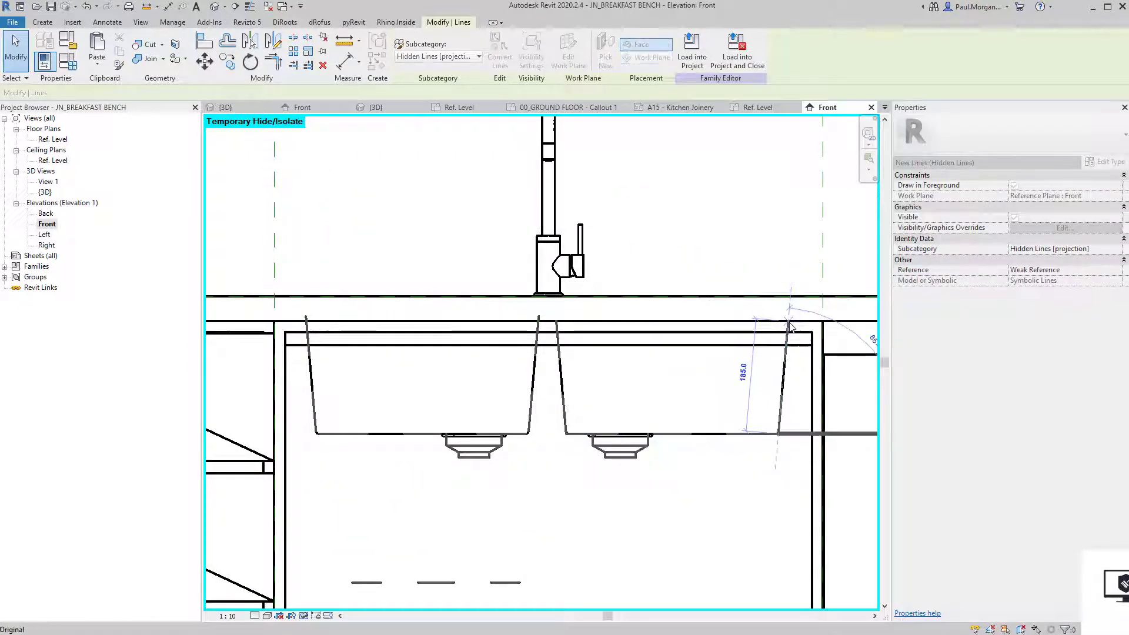
Lower the left sink's outer side line to the benchtop underside, making it 189.2 long.
{"action": "left_click", "coordinate": [538, 333]}
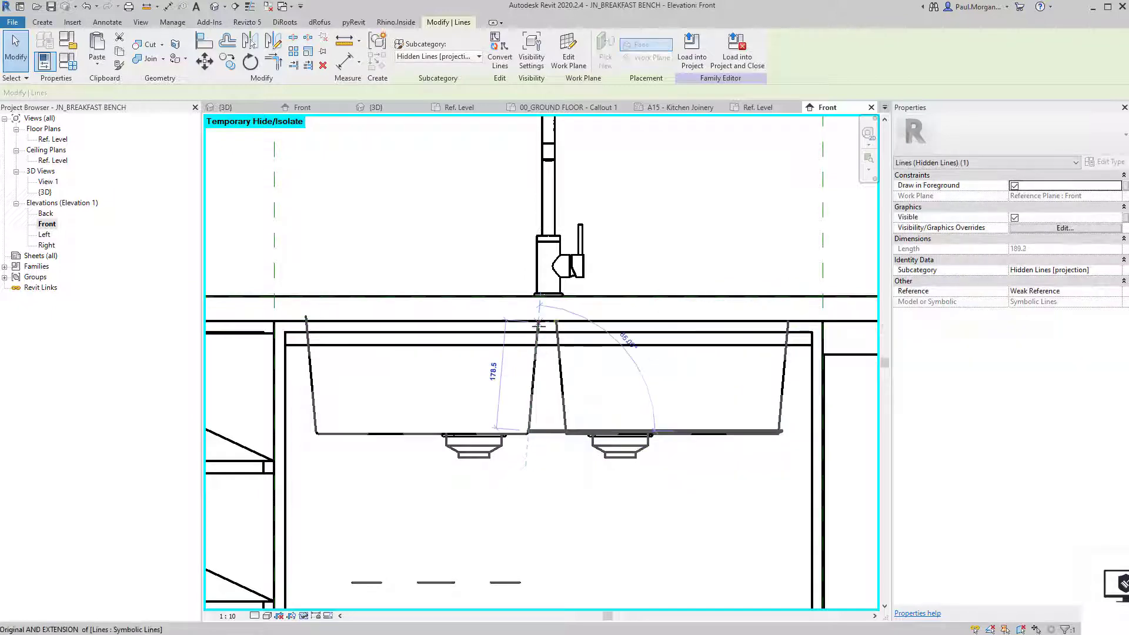
{"action": "left_click", "coordinate": [306, 324]}
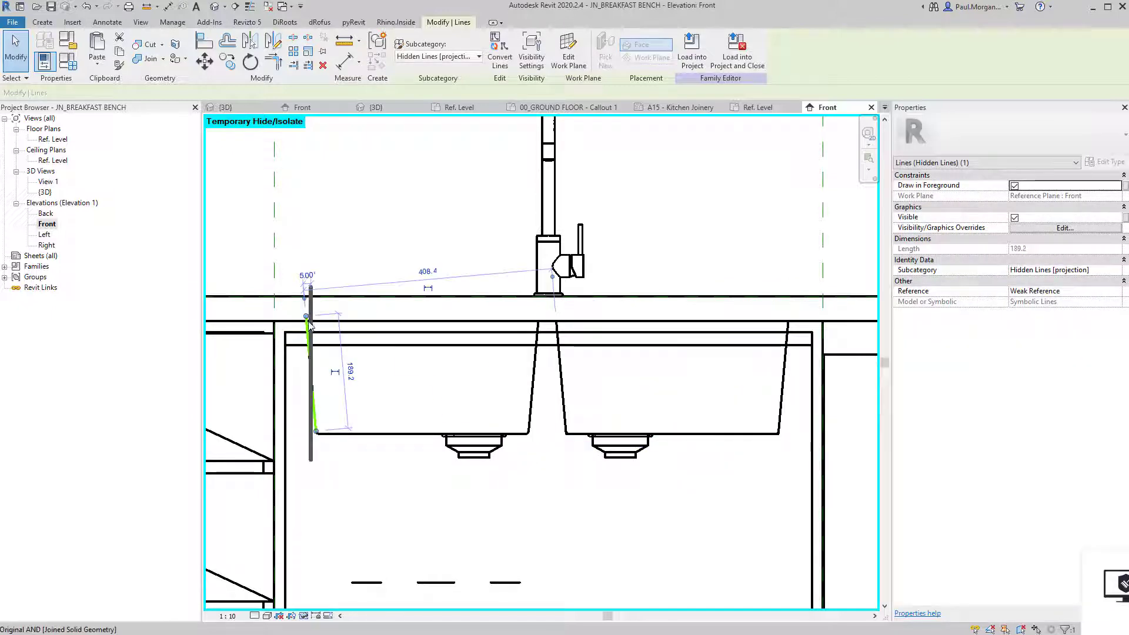
{"action": "left_click_drag", "start_coordinate": [306, 317], "coordinate": [306, 322]}
{"action": "left_click", "coordinate": [512, 448]}
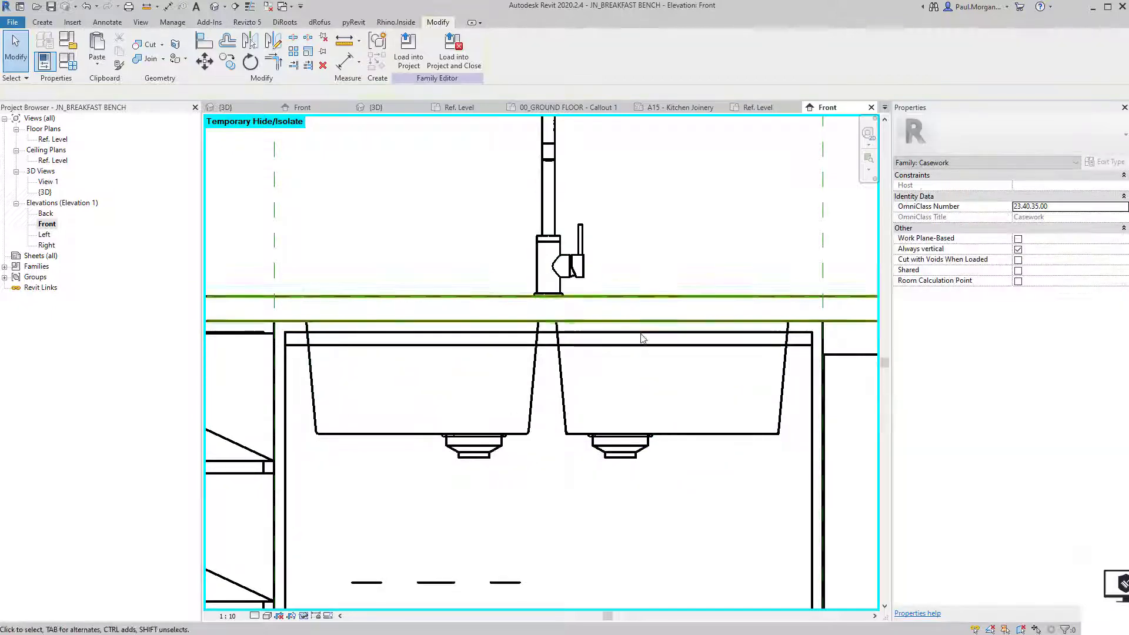
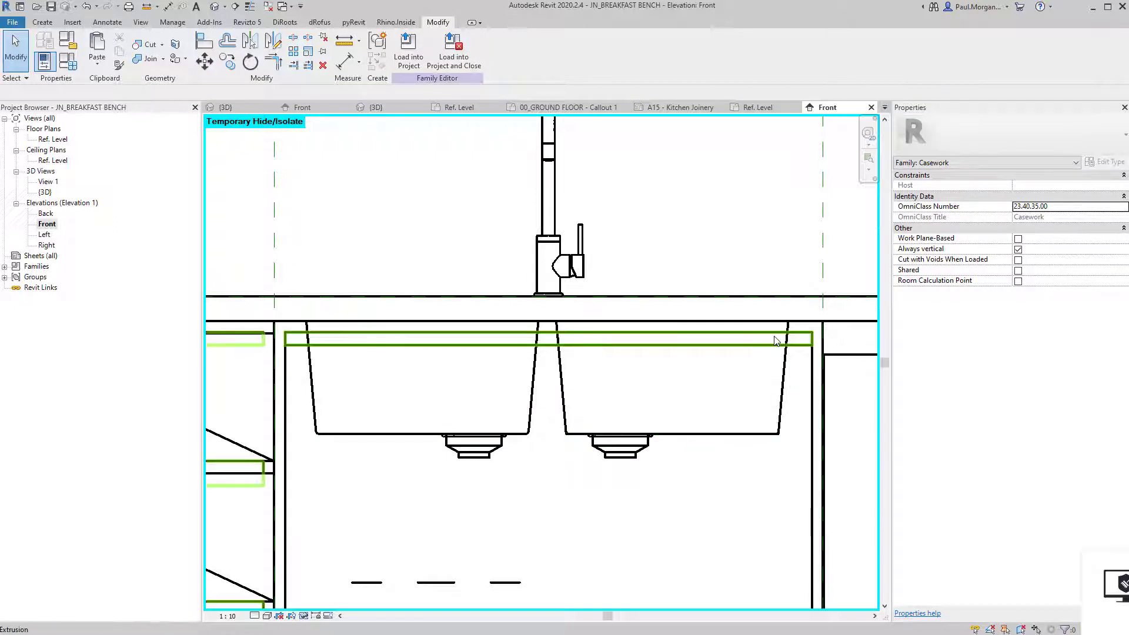
Tab-select the nested sink family and hide it in the Front elevation.
{"action": "left_click", "coordinate": [782, 376]}
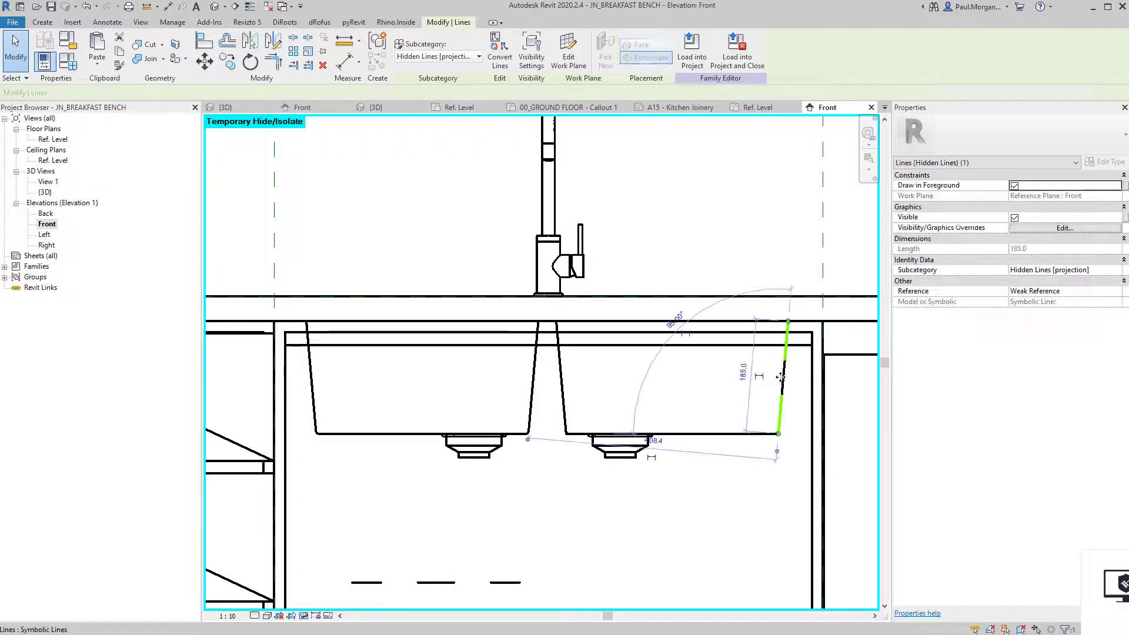
{"action": "key", "text": "Escape"}
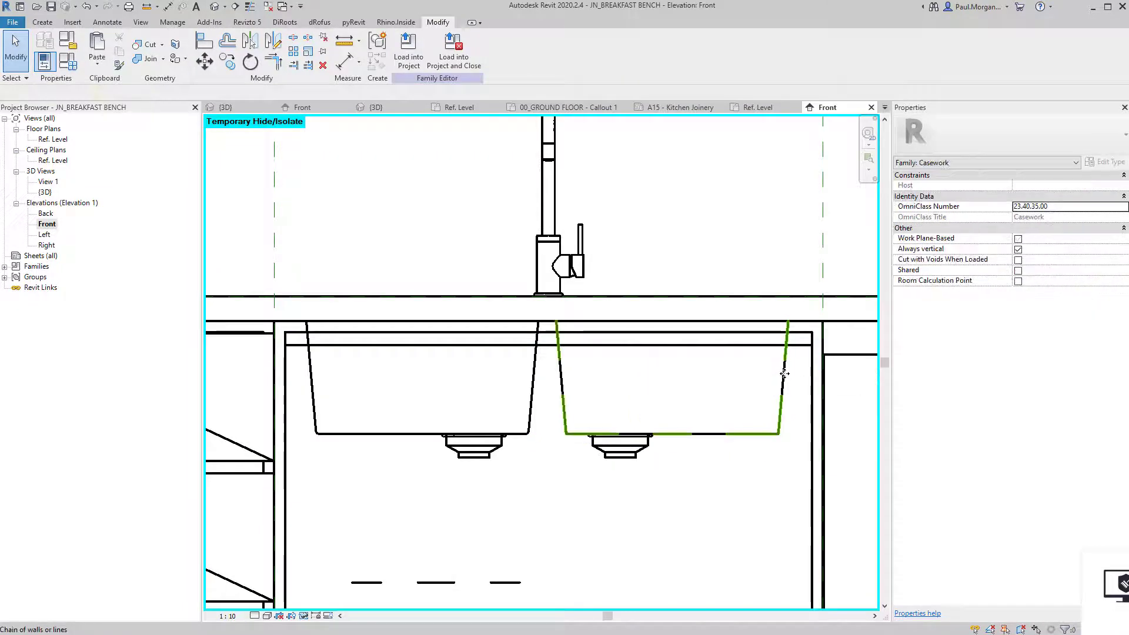
{"action": "left_click", "coordinate": [785, 374]}
{"action": "key", "text": "Tab"}
{"action": "left_click", "coordinate": [785, 374]}
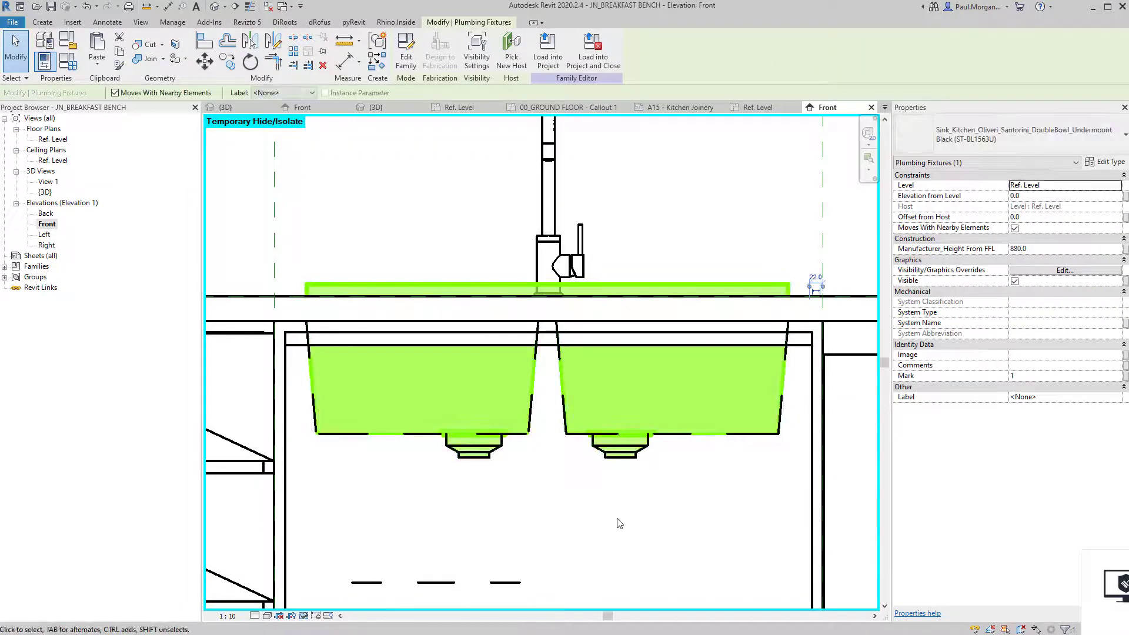
{"action": "key", "text": "Delete"}
Delete the green symbolic sink rim lines.
{"action": "scroll", "coordinate": [665, 485], "scroll_direction": "down", "scroll_amount": 2}
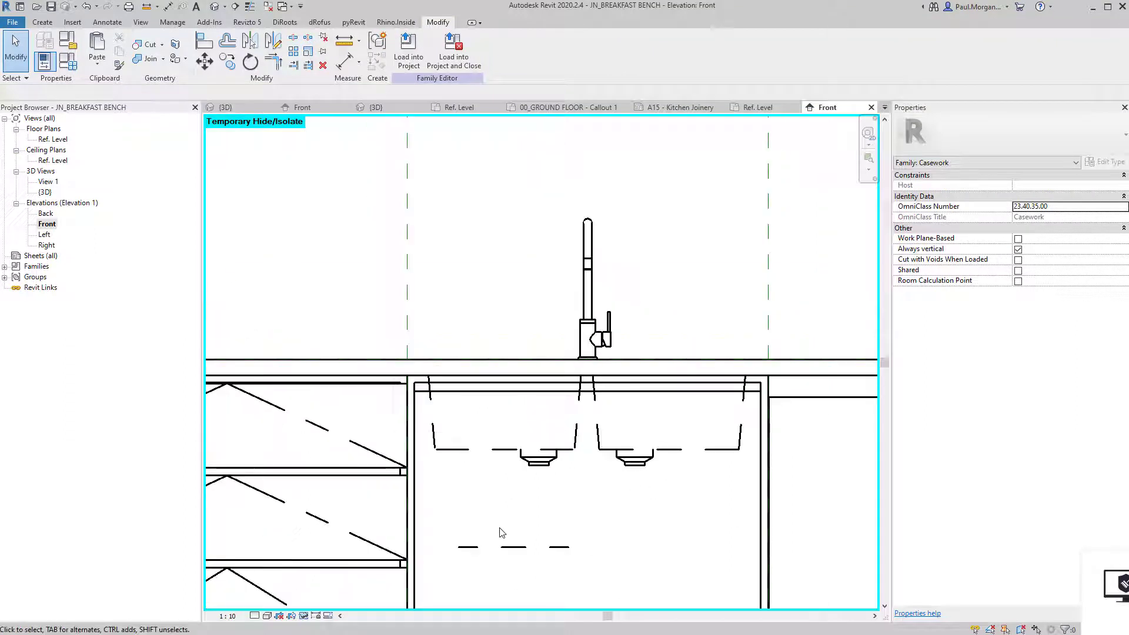
{"action": "left_click", "coordinate": [495, 555]}
{"action": "key", "text": "Delete"}
{"action": "scroll", "coordinate": [558, 479], "scroll_direction": "up", "scroll_amount": 3}
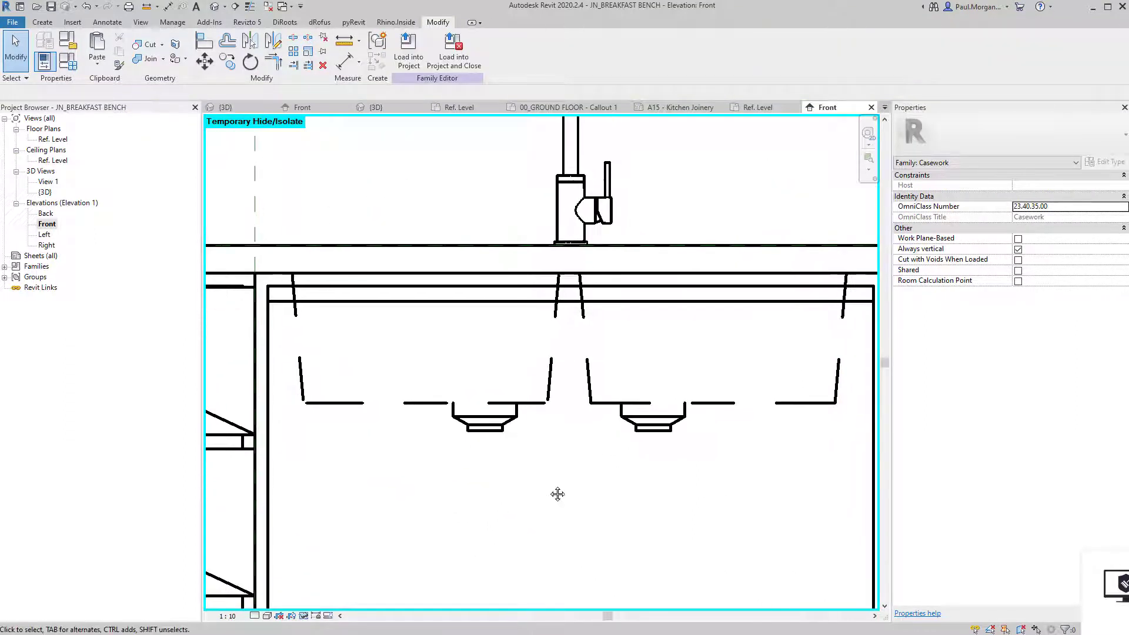
{"action": "left_click", "coordinate": [108, 23]}
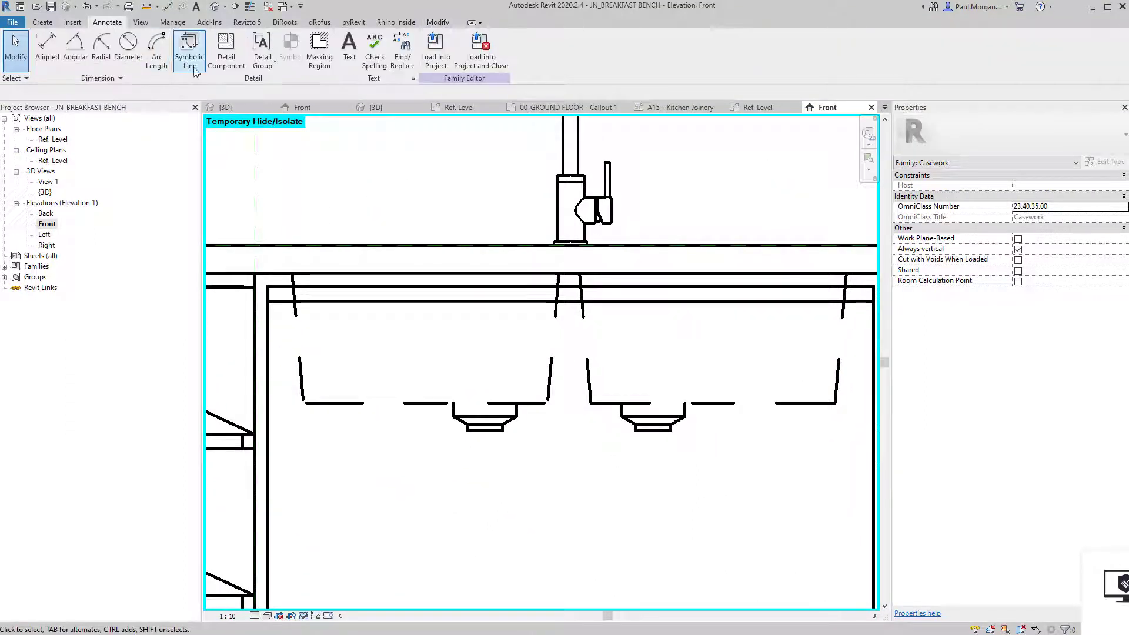
Round the first sink bowl bottom corners with symbolic fillet arcs of about 20 radius.
{"action": "left_click", "coordinate": [189, 50]}
{"action": "left_click", "coordinate": [440, 52]}
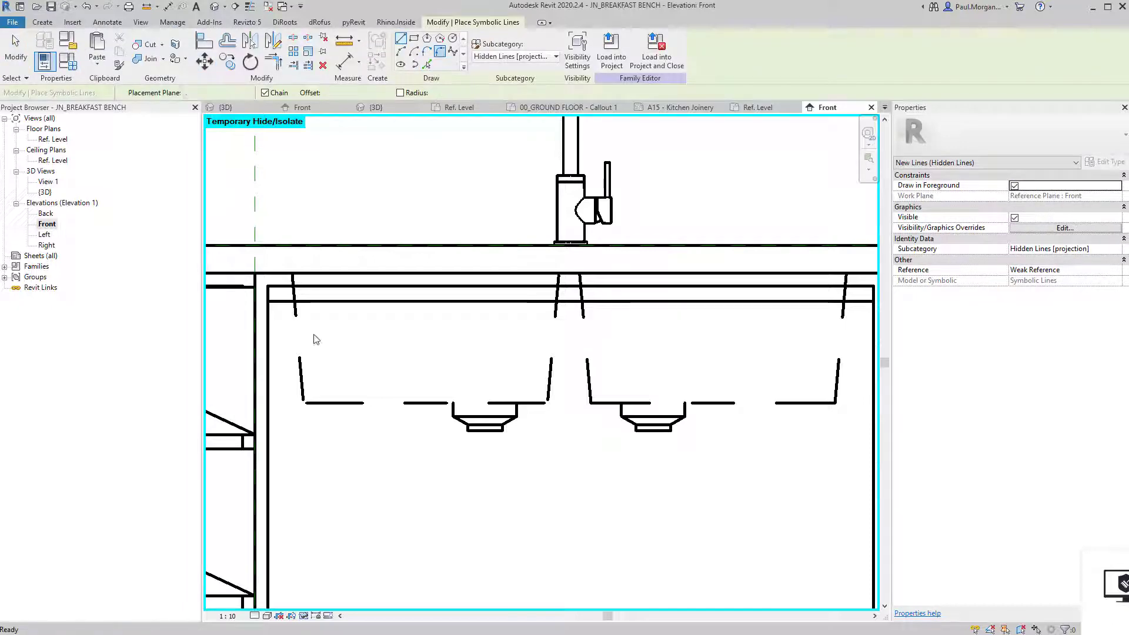
{"action": "left_click", "coordinate": [318, 402]}
{"action": "scroll", "coordinate": [300, 379], "scroll_direction": "up", "scroll_amount": 3}
{"action": "left_click", "coordinate": [662, 404]}
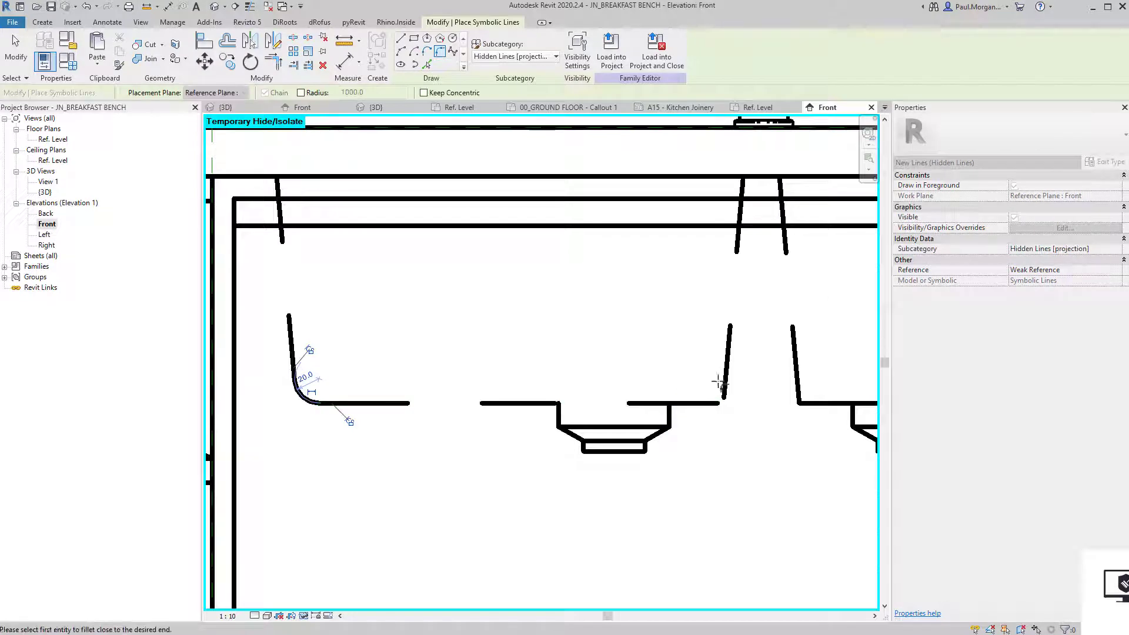
{"action": "left_click", "coordinate": [725, 391]}
{"action": "left_click", "coordinate": [722, 399]}
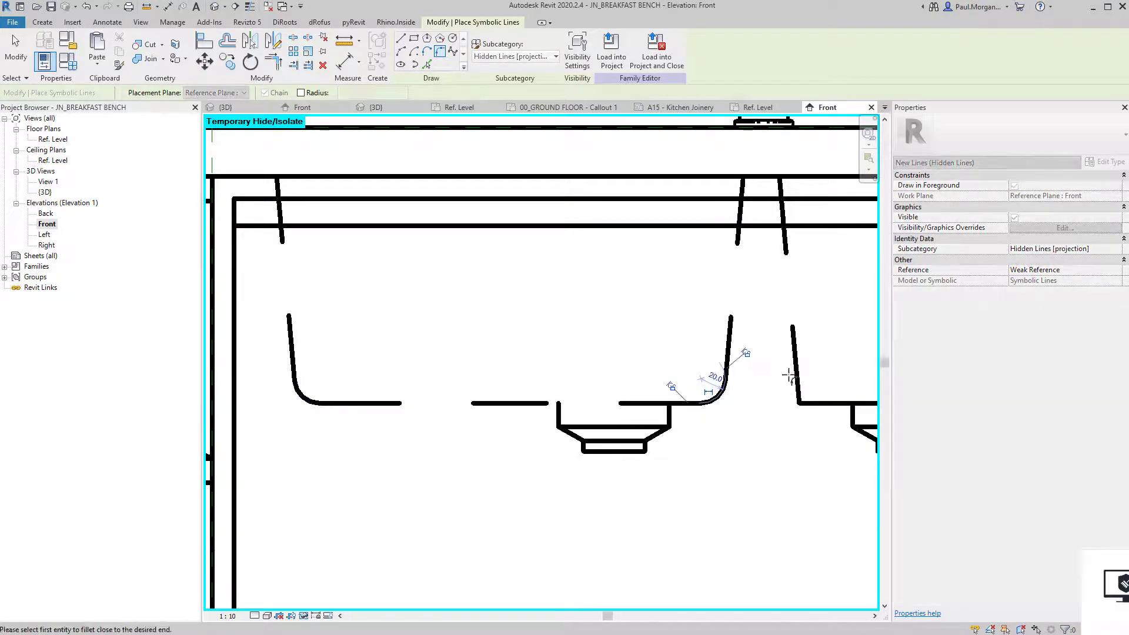
{"action": "left_click", "coordinate": [795, 365]}
{"action": "left_click", "coordinate": [823, 404]}
{"action": "left_click", "coordinate": [811, 399]}
Fillet the remaining right sink bottom corner the same way.
{"action": "middle_click_drag", "start_coordinate": [811, 400], "coordinate": [294, 397]}
{"action": "left_click", "coordinate": [698, 400]}
{"action": "left_click", "coordinate": [709, 390]}
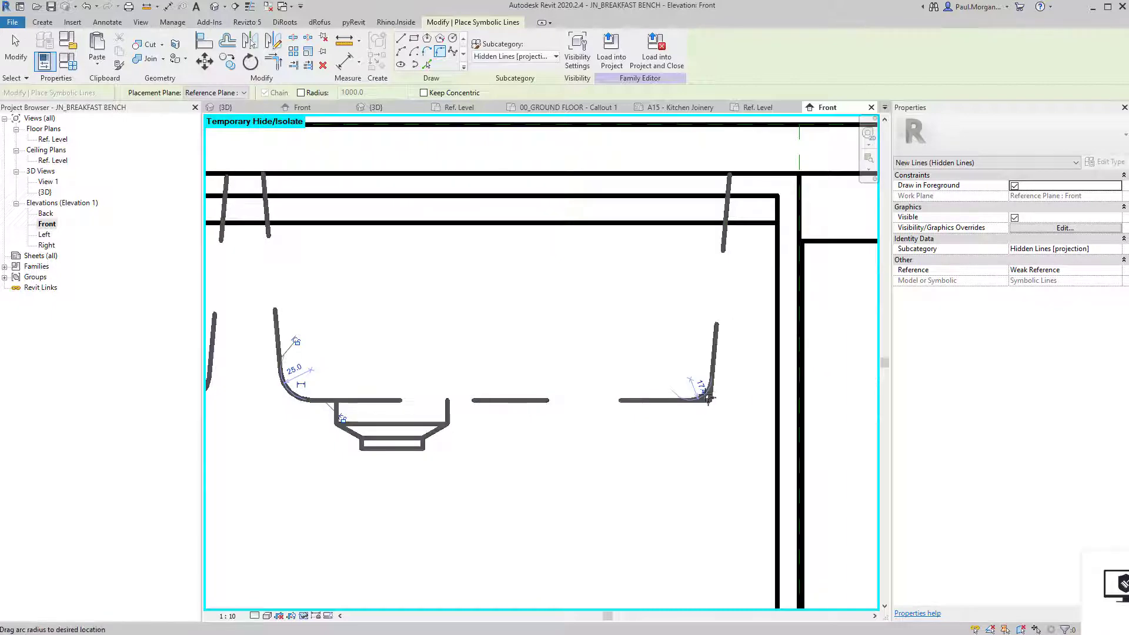
{"action": "scroll", "coordinate": [699, 417], "scroll_direction": "down", "scroll_amount": 4}
{"action": "key", "text": "Escape"}
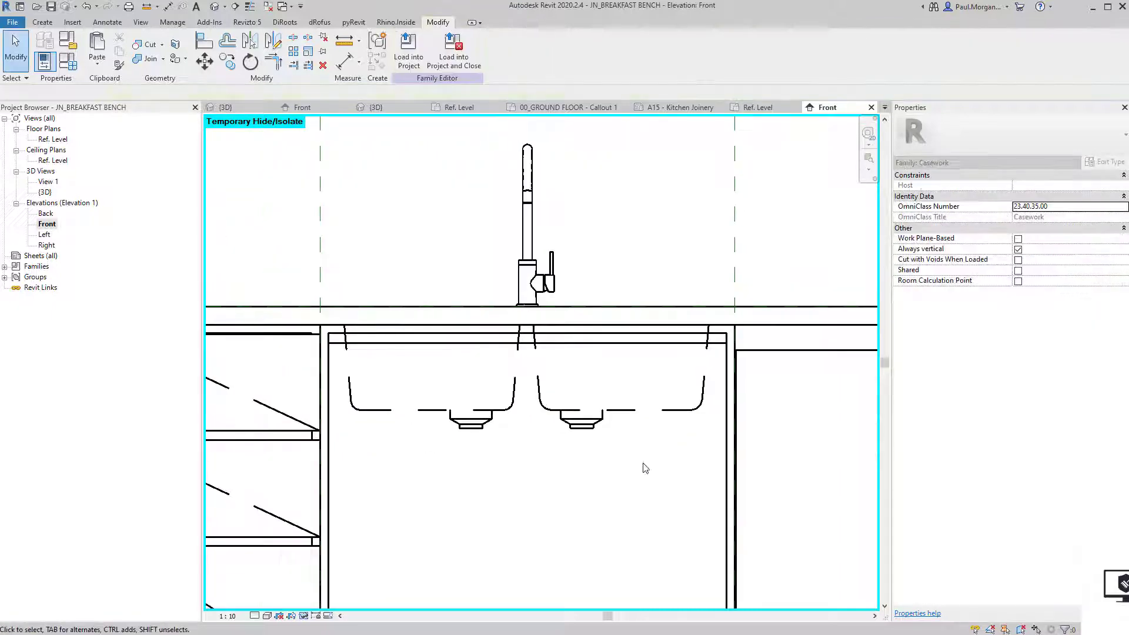
{"action": "middle_click_drag", "start_coordinate": [614, 486], "coordinate": [637, 449]}
{"action": "scroll", "coordinate": [636, 447], "scroll_direction": "down", "scroll_amount": 3}
Reset the temporary hide so the whole bench elevation and its dimensions show again.
{"action": "key", "text": "h"}
{"action": "key", "text": "r"}
{"action": "scroll", "coordinate": [638, 452], "scroll_direction": "down", "scroll_amount": 3}
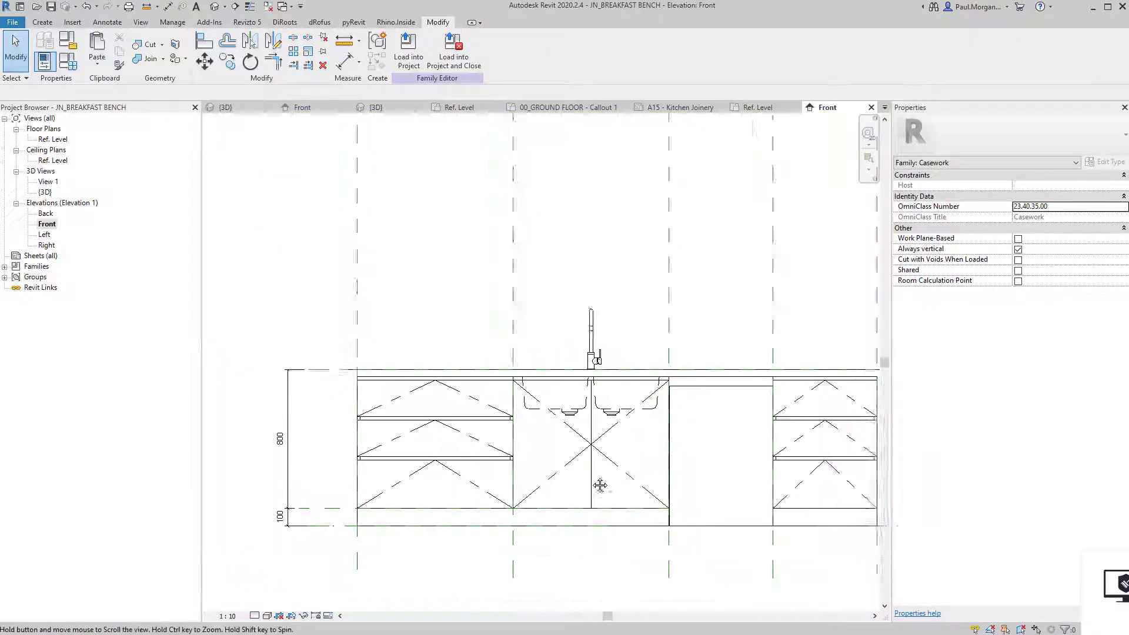
{"action": "middle_click_drag", "start_coordinate": [588, 487], "coordinate": [542, 453]}
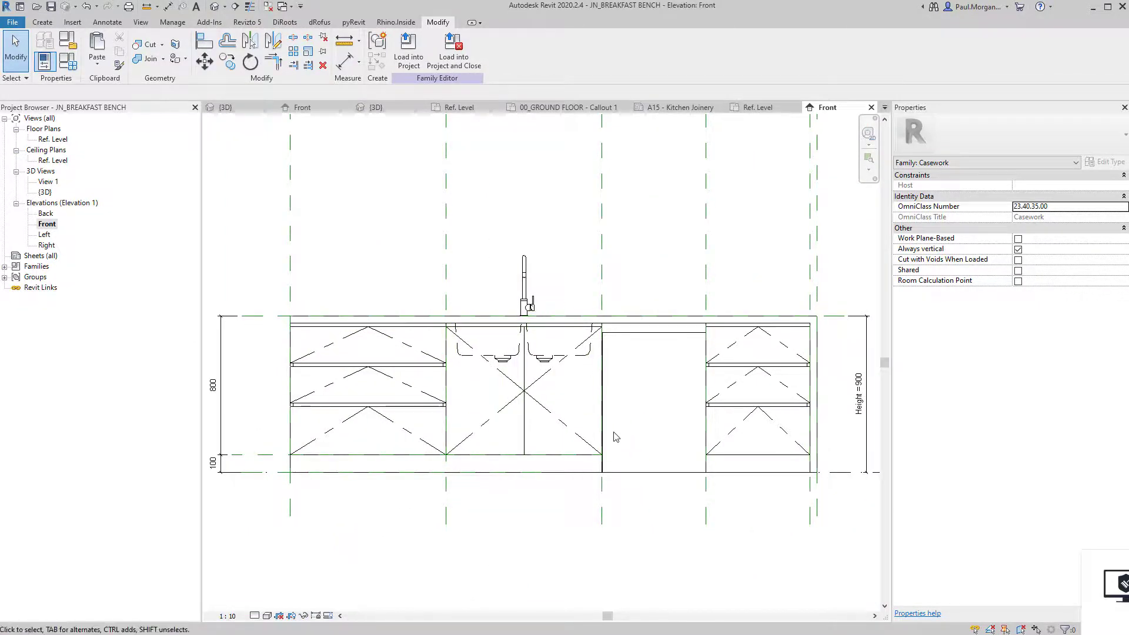
{"action": "scroll", "coordinate": [606, 429], "scroll_direction": "up", "scroll_amount": 2}
{"action": "scroll", "coordinate": [547, 393], "scroll_direction": "down", "scroll_amount": 2}
{"action": "middle_click_drag", "start_coordinate": [558, 438], "coordinate": [572, 451]}
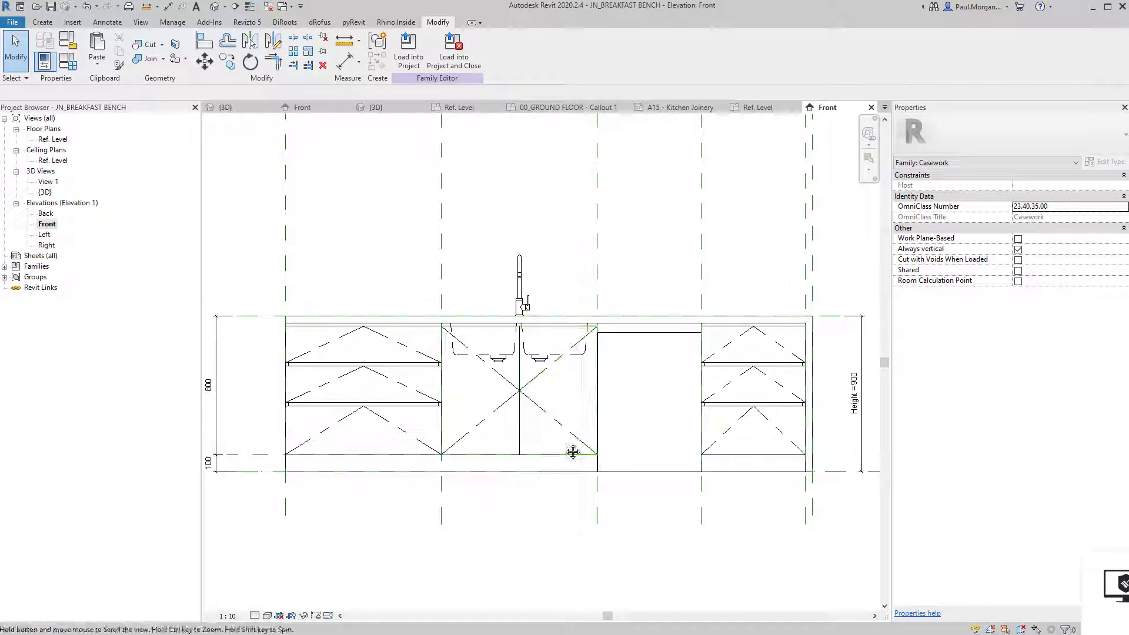
Load the edited breakfast bench into the Class 10 dwelling project, overwriting the existing version.
{"action": "left_click", "coordinate": [401, 61]}
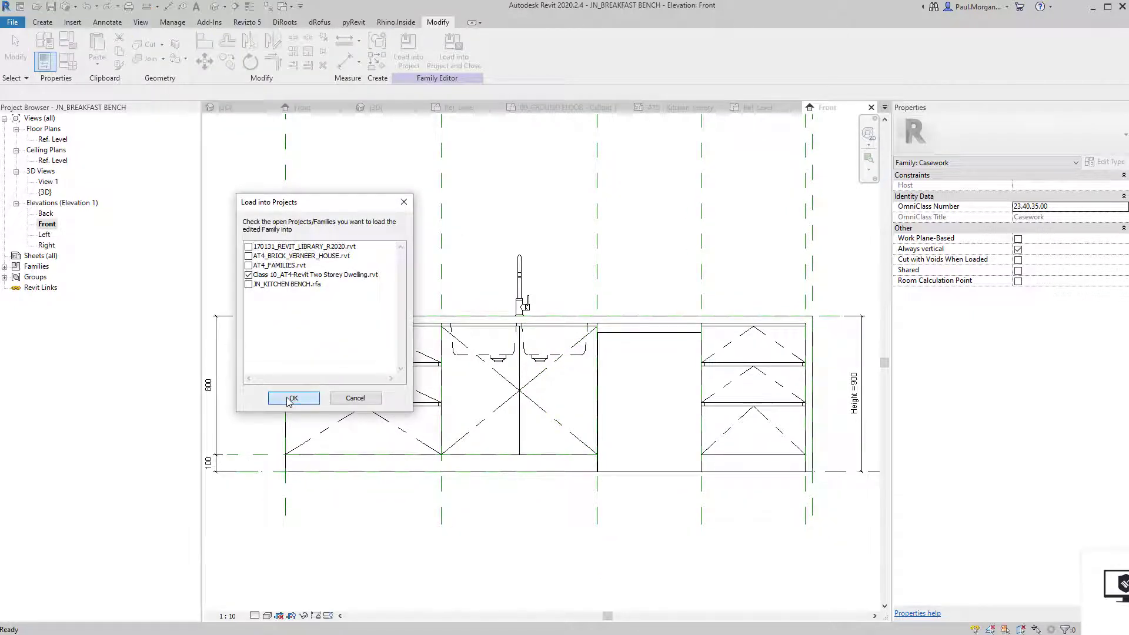
{"action": "left_click", "coordinate": [292, 398]}
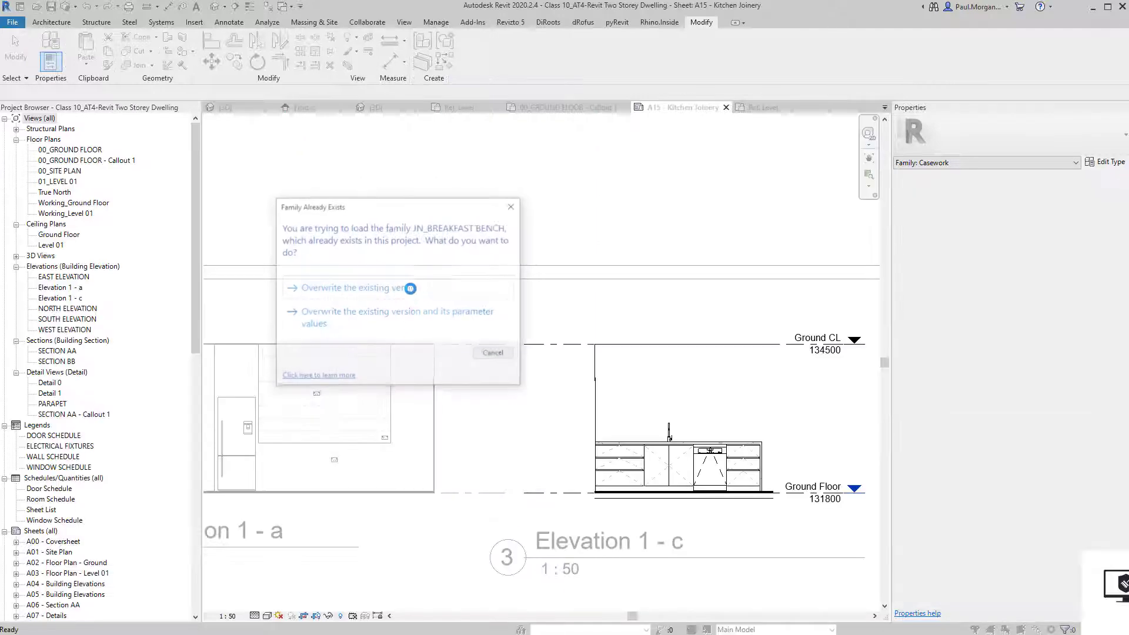
{"action": "left_click", "coordinate": [414, 291]}
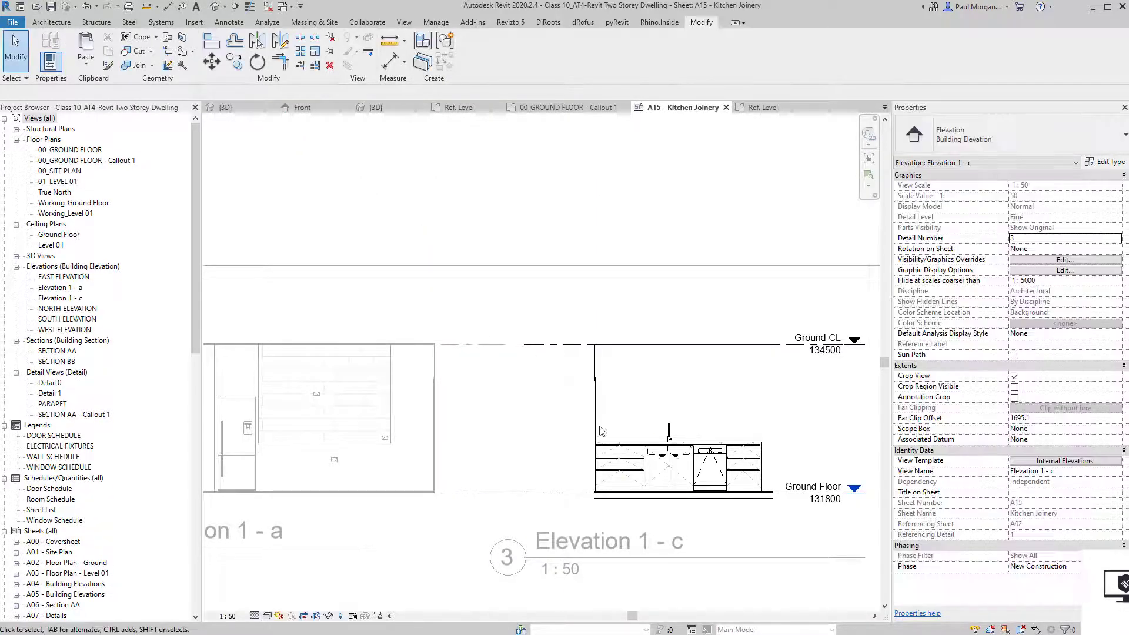
Zoom in to check the updated bench in Elevation 1 - c on sheet A15.
{"action": "scroll", "coordinate": [675, 455], "scroll_direction": "up", "scroll_amount": 2}
{"action": "scroll", "coordinate": [625, 434], "scroll_direction": "up", "scroll_amount": 5}
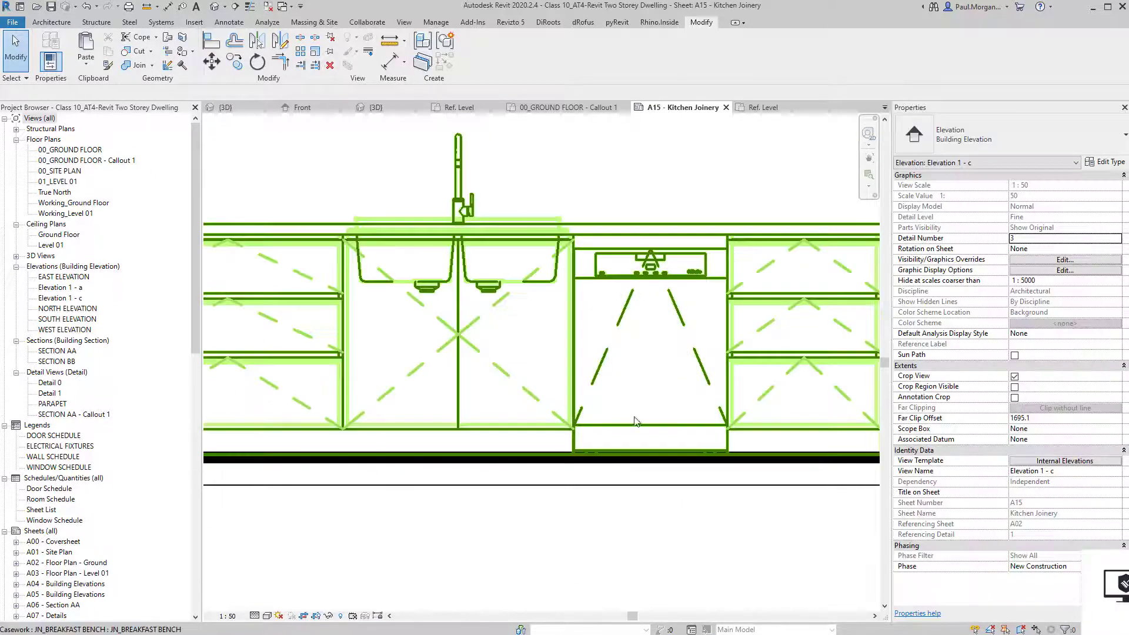
{"action": "left_click", "coordinate": [508, 452]}
{"action": "left_click", "coordinate": [542, 519]}
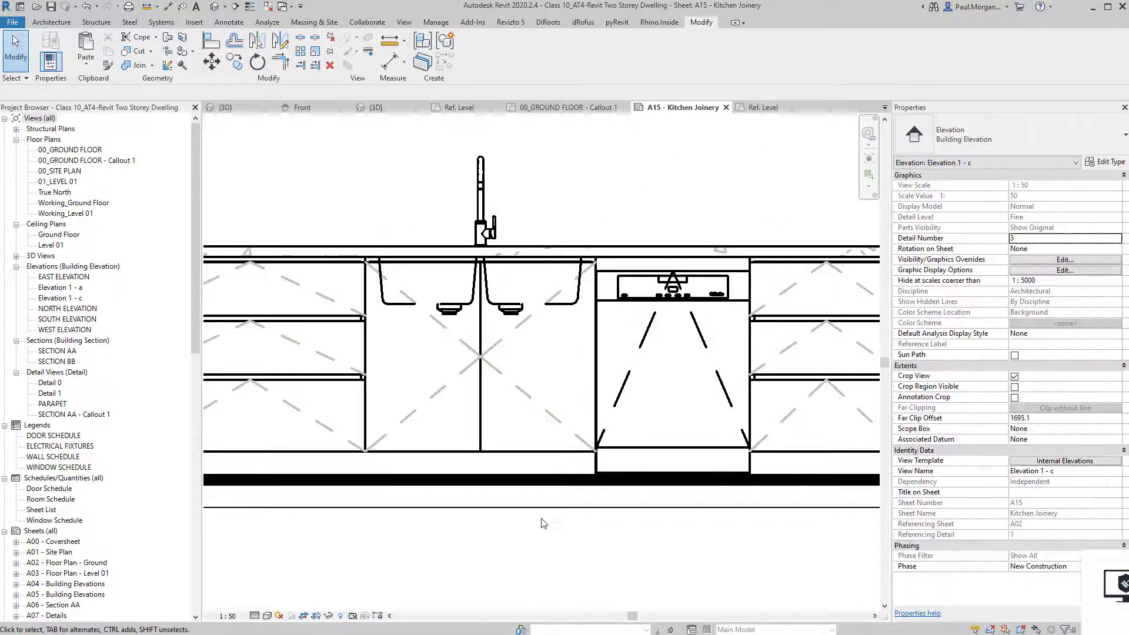
{"action": "scroll", "coordinate": [542, 523], "scroll_direction": "down", "scroll_amount": 3}
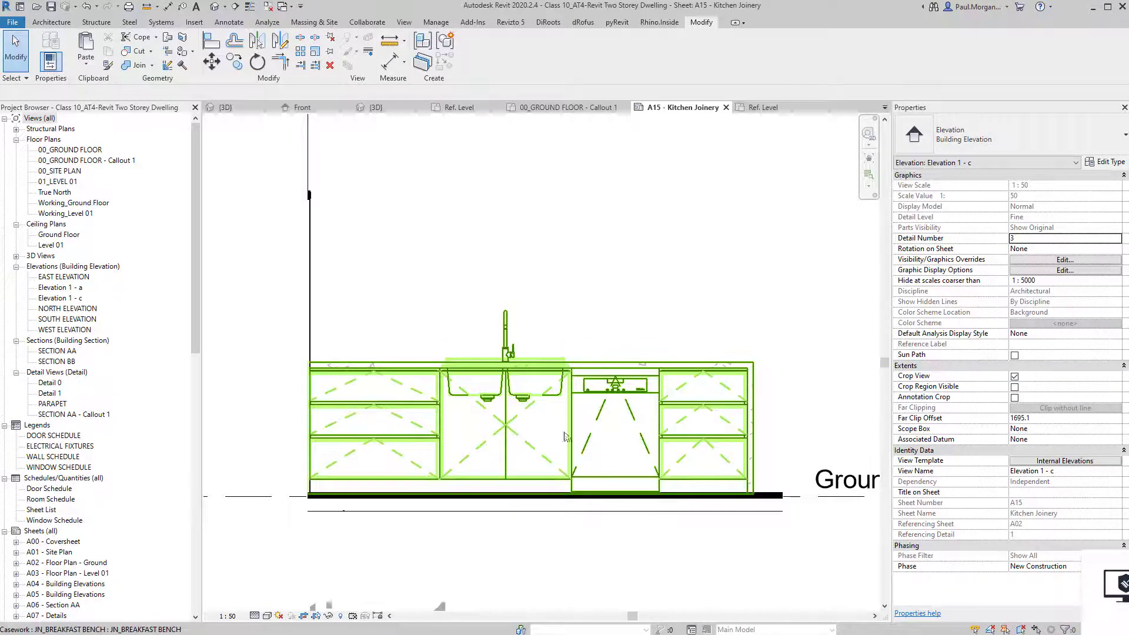
{"action": "scroll", "coordinate": [570, 478], "scroll_direction": "up", "scroll_amount": 2}
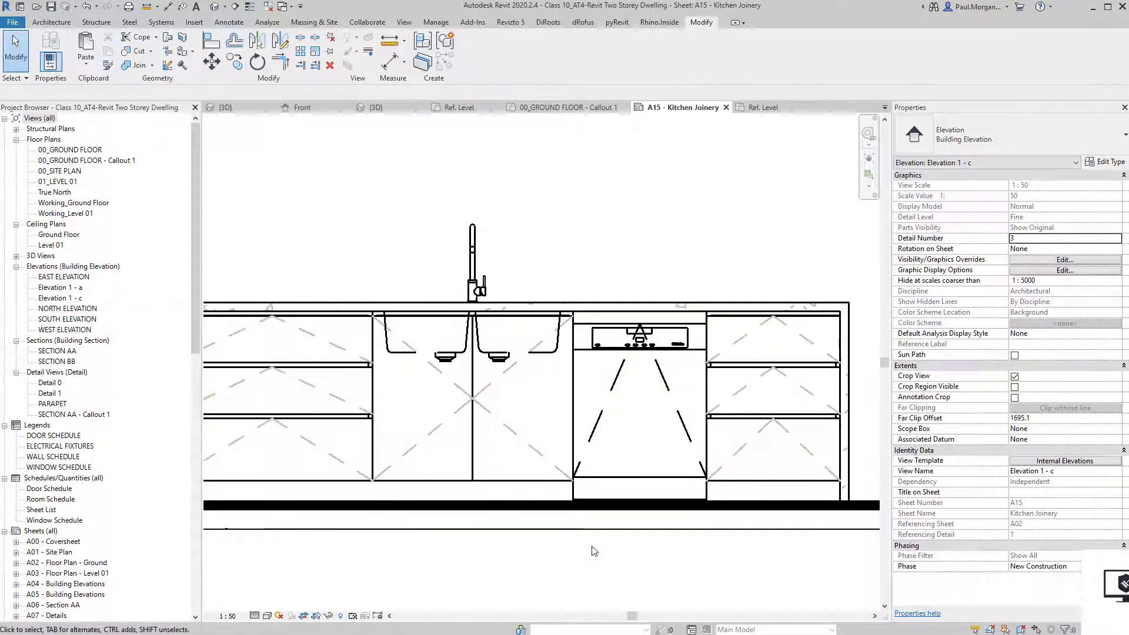
{"action": "scroll", "coordinate": [470, 347], "scroll_direction": "up", "scroll_amount": 2}
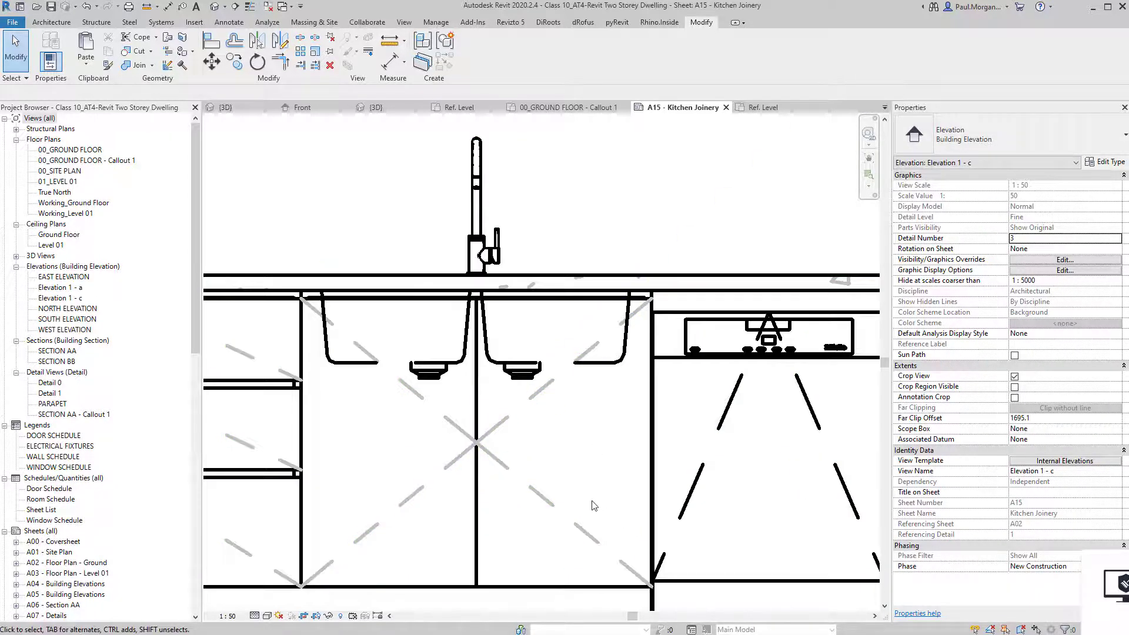
{"action": "scroll", "coordinate": [509, 385], "scroll_direction": "down", "scroll_amount": 5}
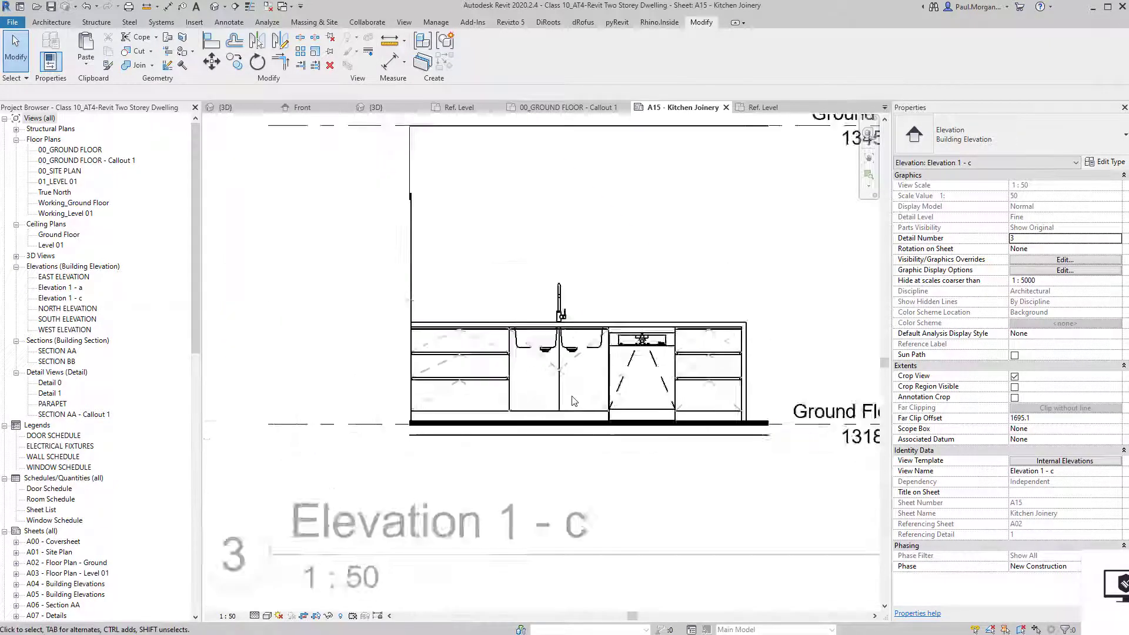
Override Casework Hidden Lines in the Internal Elevations template to grey 192-192-192 with Dash 1.5mm.
{"action": "left_click", "coordinate": [1055, 461]}
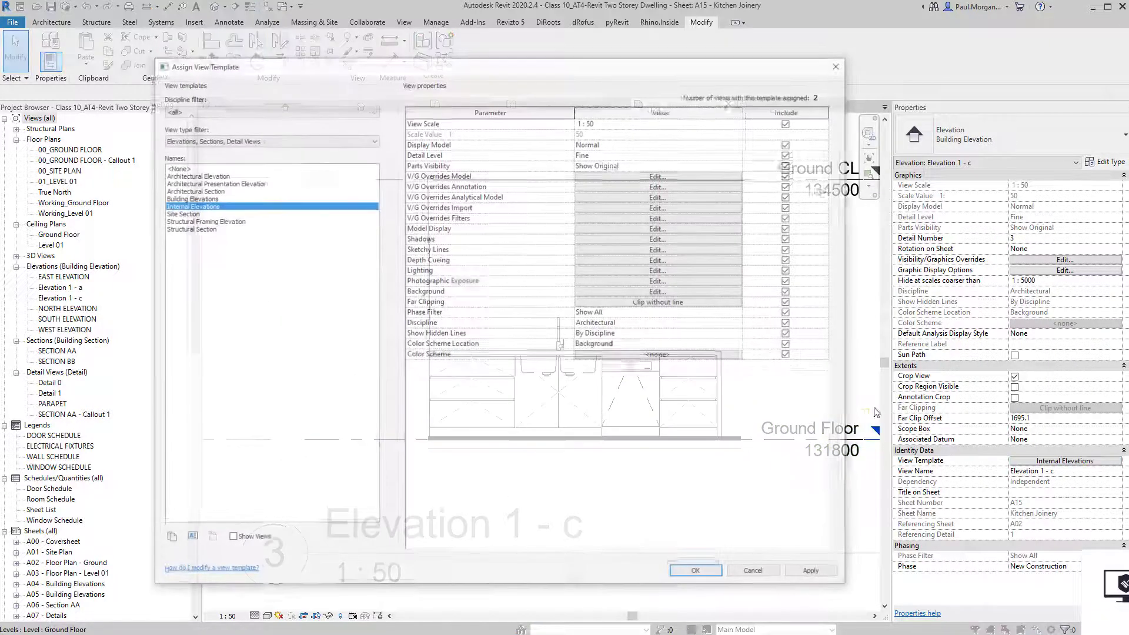
{"action": "left_click", "coordinate": [588, 176]}
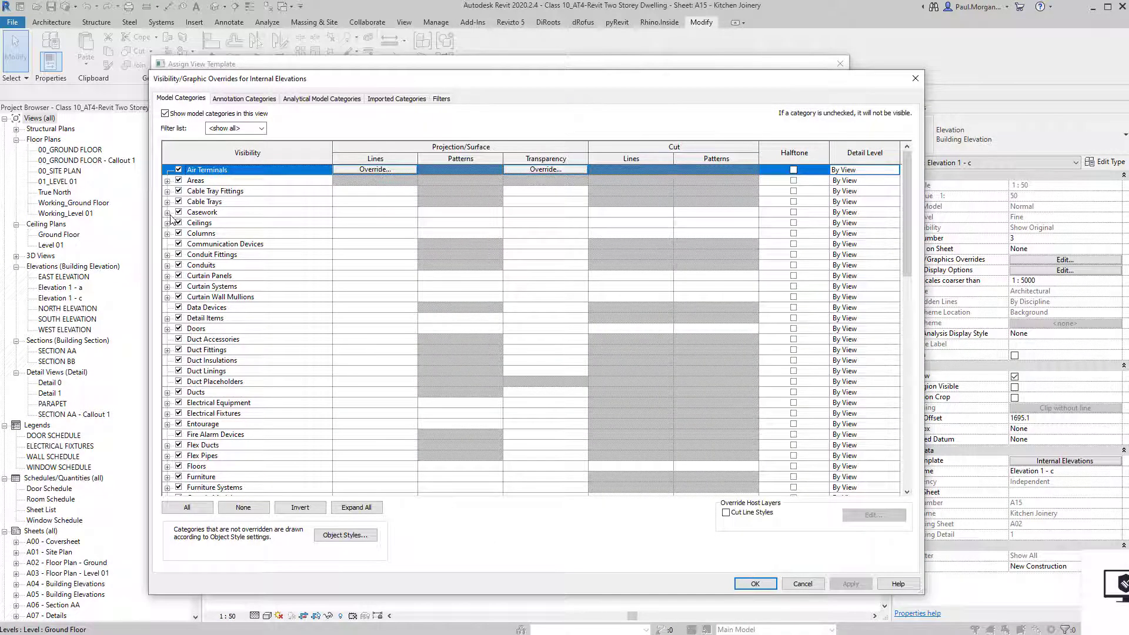
{"action": "left_click", "coordinate": [168, 213]}
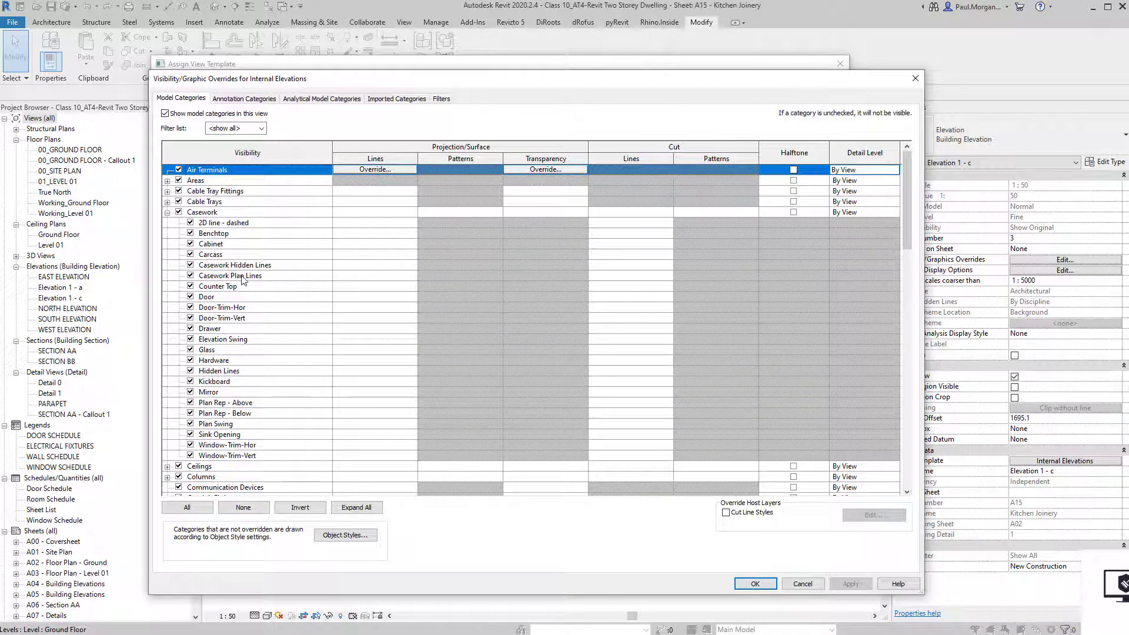
{"action": "left_click", "coordinate": [242, 371]}
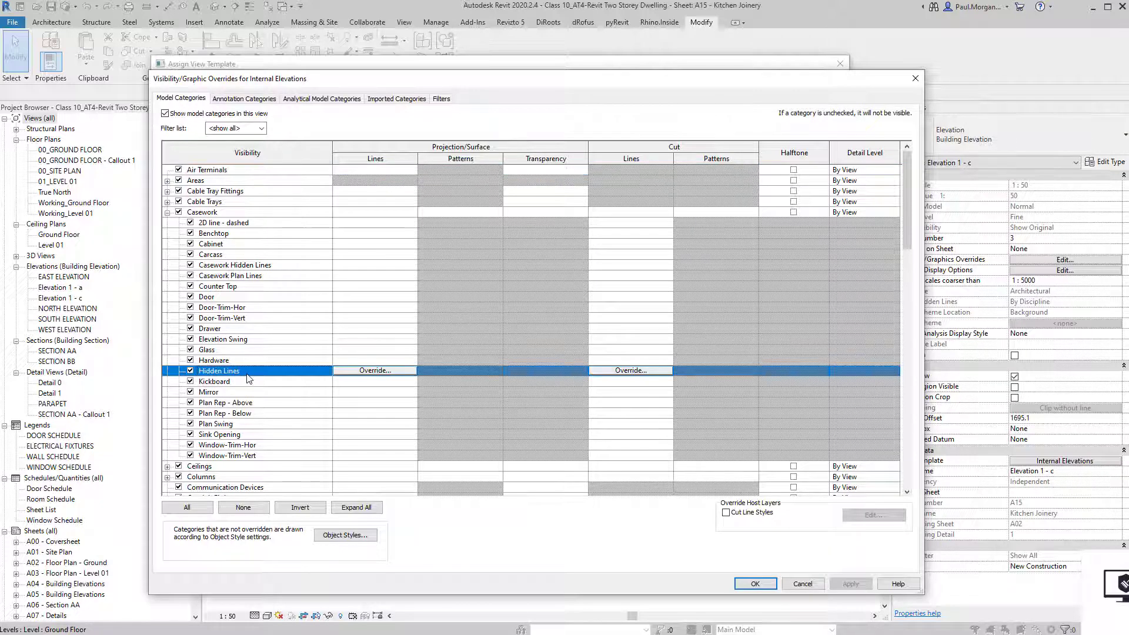
{"action": "left_click", "coordinate": [367, 372]}
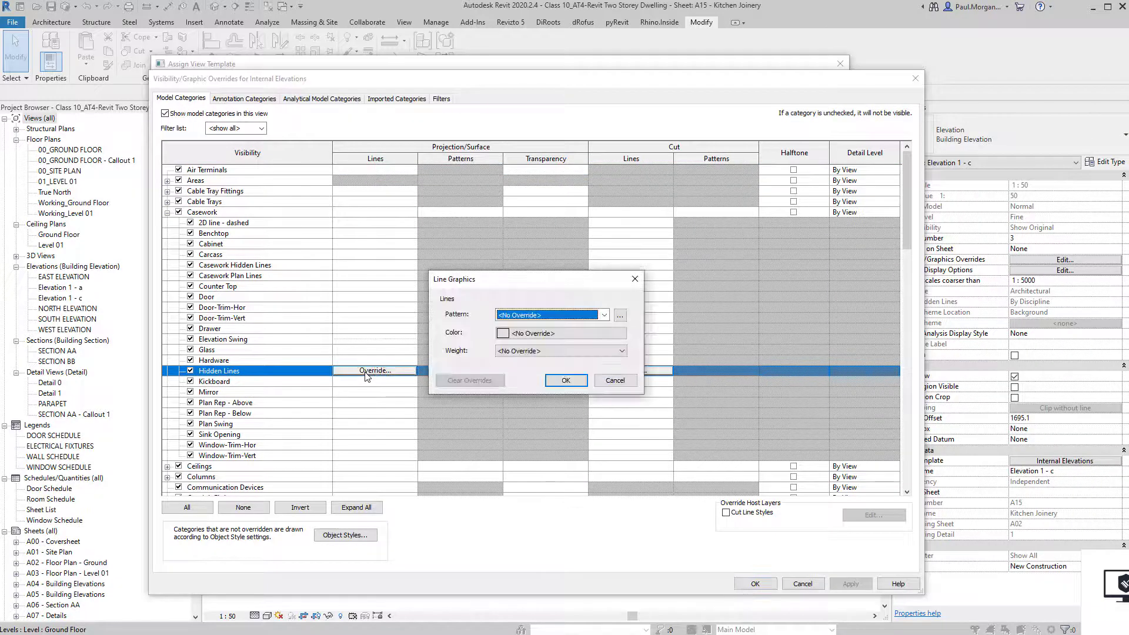
{"action": "left_click", "coordinate": [542, 334]}
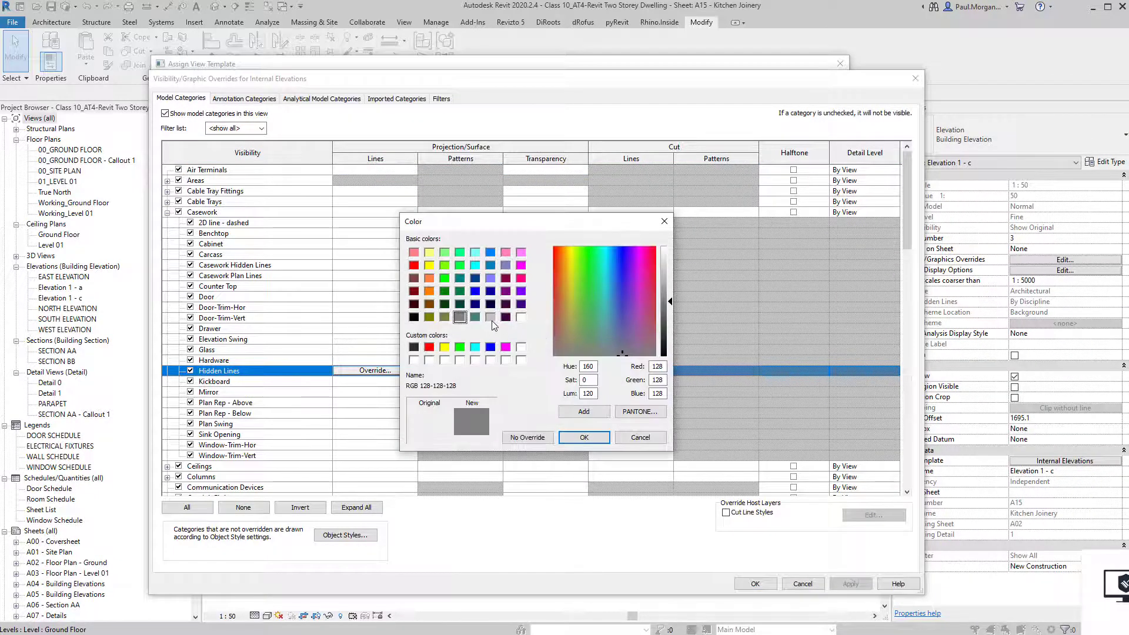
{"action": "left_click", "coordinate": [490, 318]}
{"action": "left_click", "coordinate": [583, 437]}
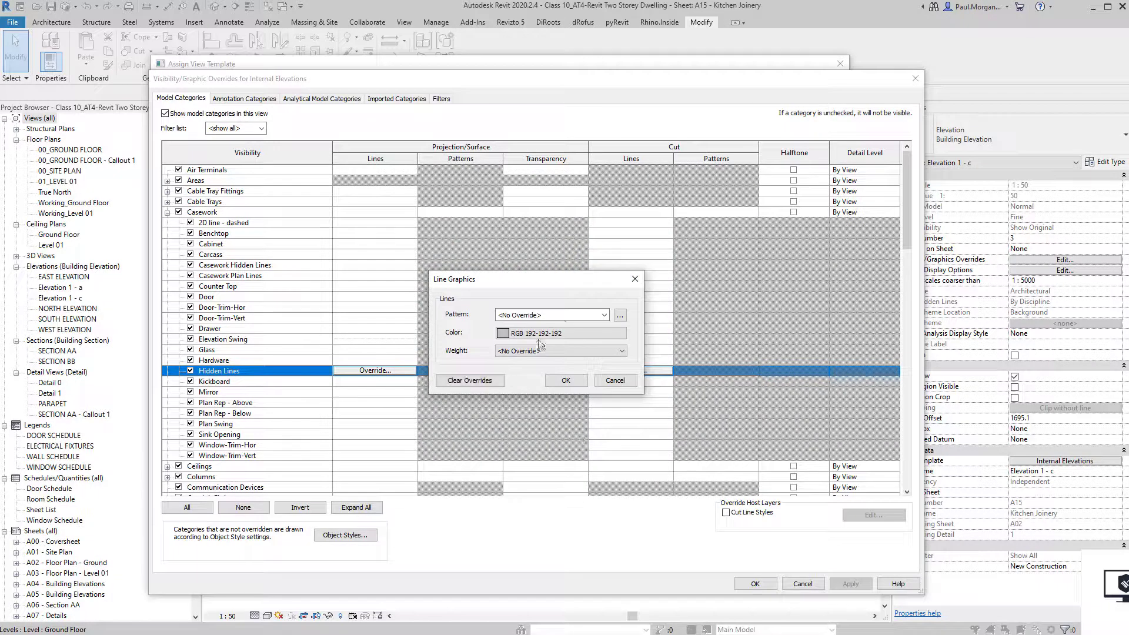
{"action": "left_click", "coordinate": [582, 315]}
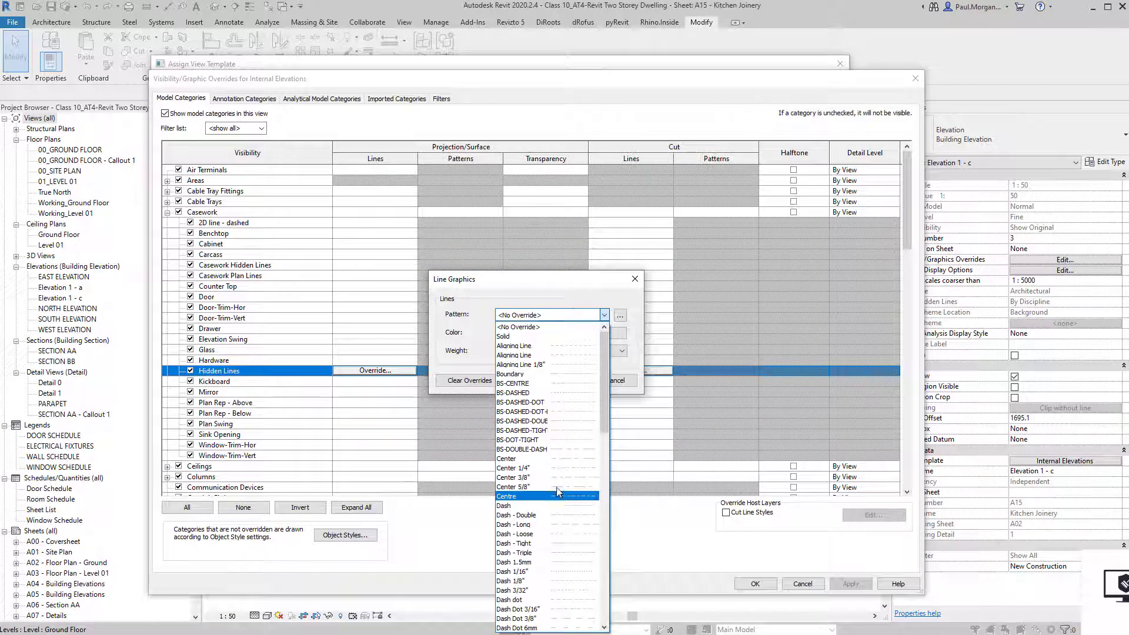
{"action": "left_click", "coordinate": [575, 562]}
{"action": "left_click", "coordinate": [565, 380]}
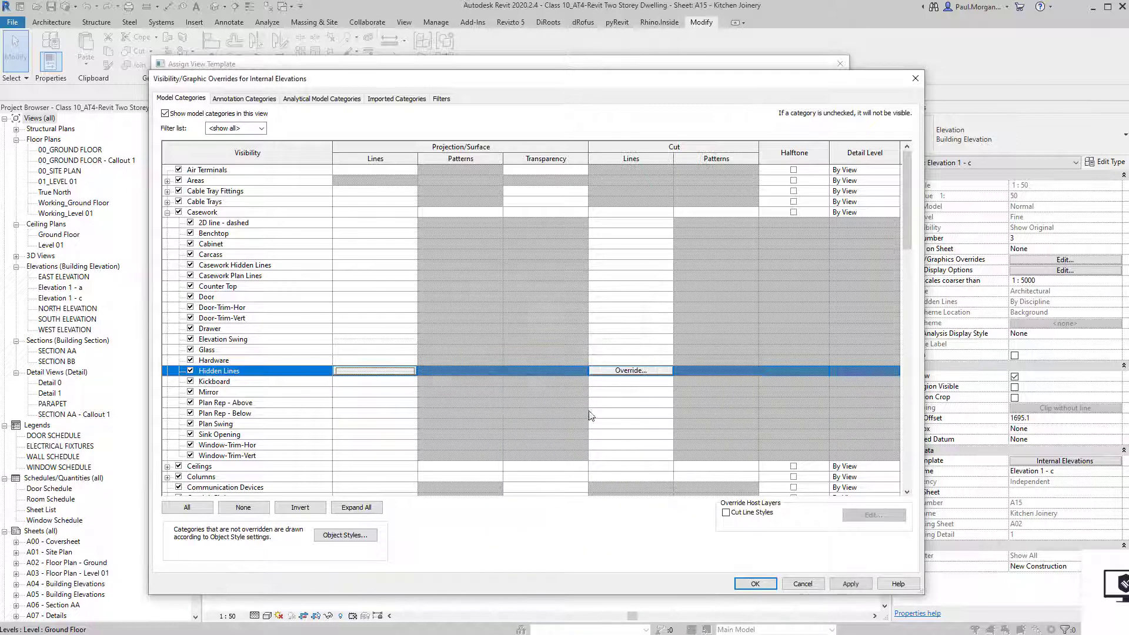
{"action": "left_click", "coordinate": [766, 585]}
{"action": "left_click", "coordinate": [721, 578]}
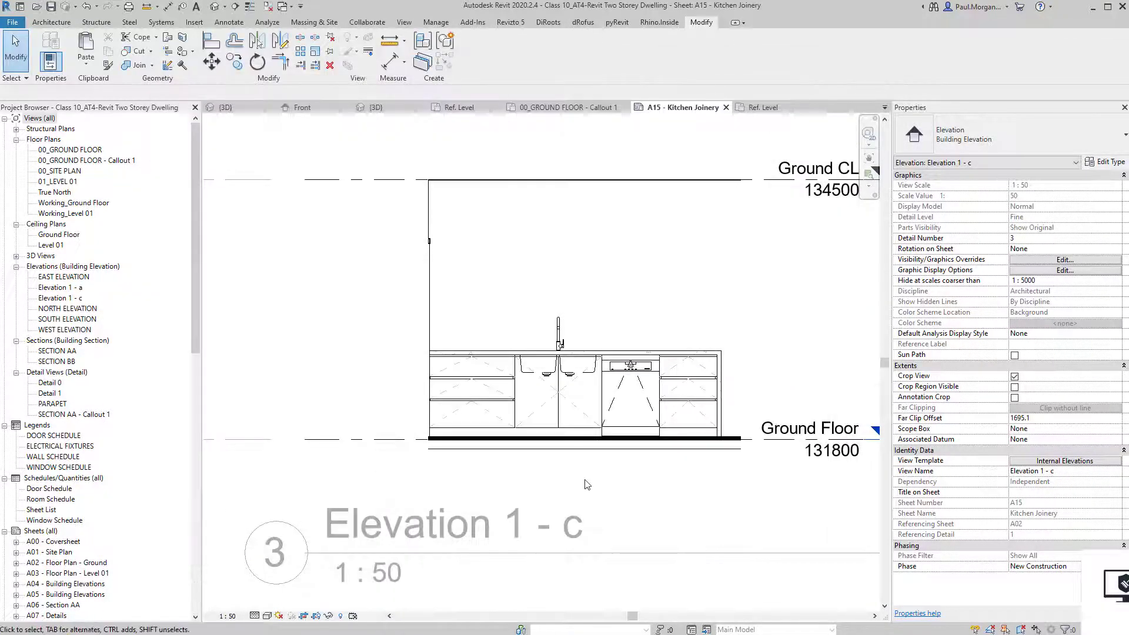
{"action": "scroll", "coordinate": [647, 553], "scroll_direction": "up", "scroll_amount": 6}
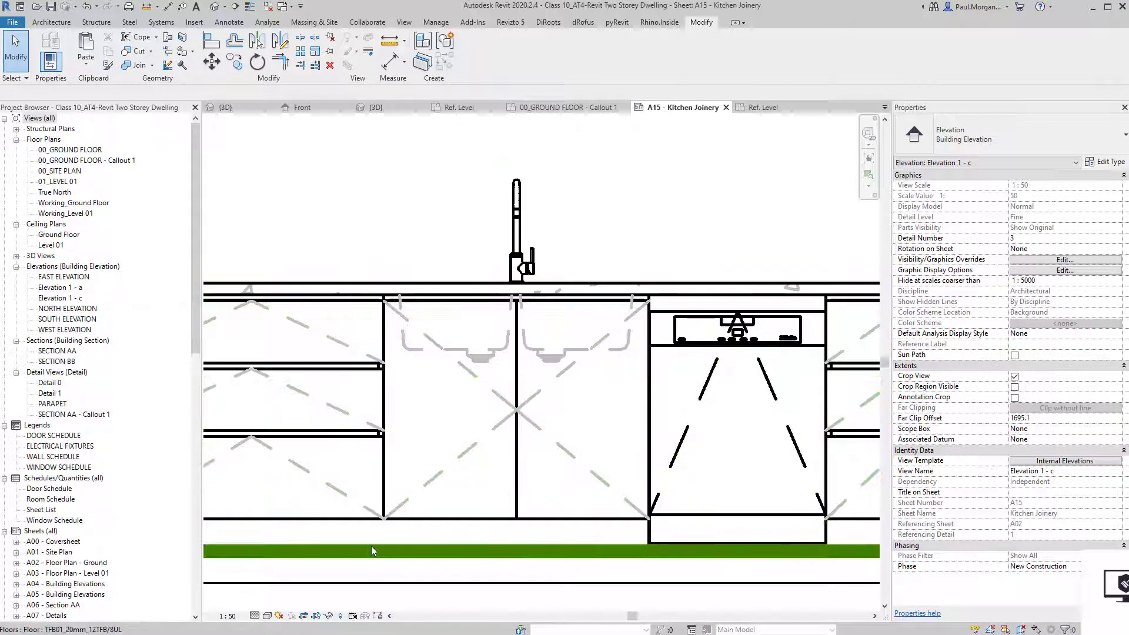
{"action": "scroll", "coordinate": [365, 537], "scroll_direction": "down", "scroll_amount": 3}
{"action": "middle_click_drag", "start_coordinate": [406, 464], "coordinate": [638, 355]}
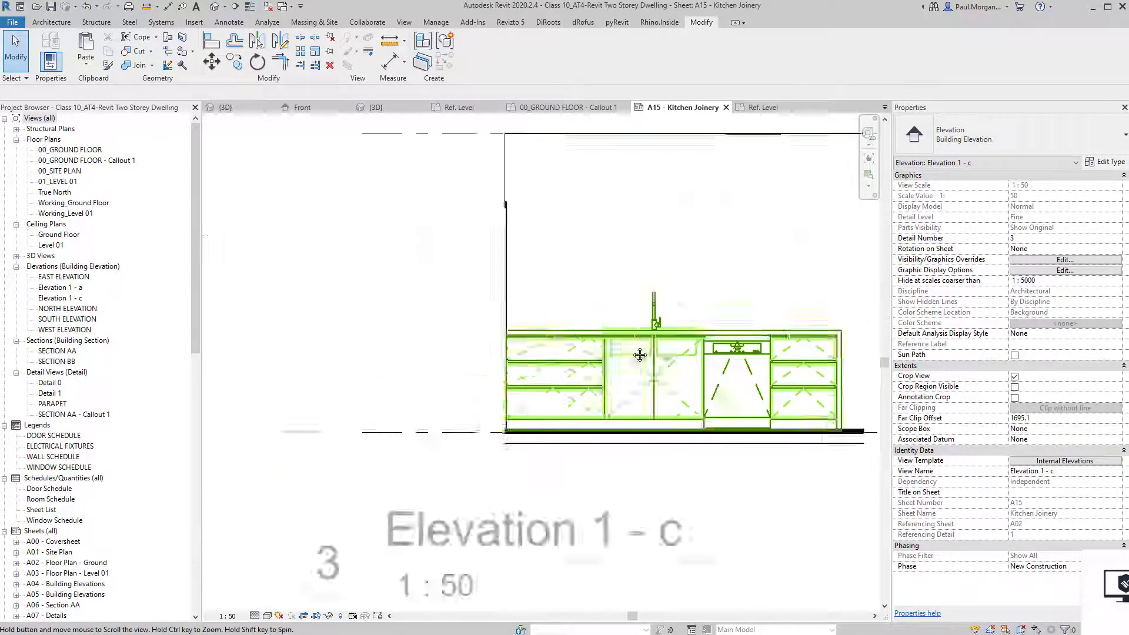
{"action": "scroll", "coordinate": [638, 354], "scroll_direction": "down", "scroll_amount": 3}
{"action": "middle_click_drag", "start_coordinate": [253, 594], "coordinate": [472, 429]}
{"action": "double_click", "coordinate": [472, 429]}
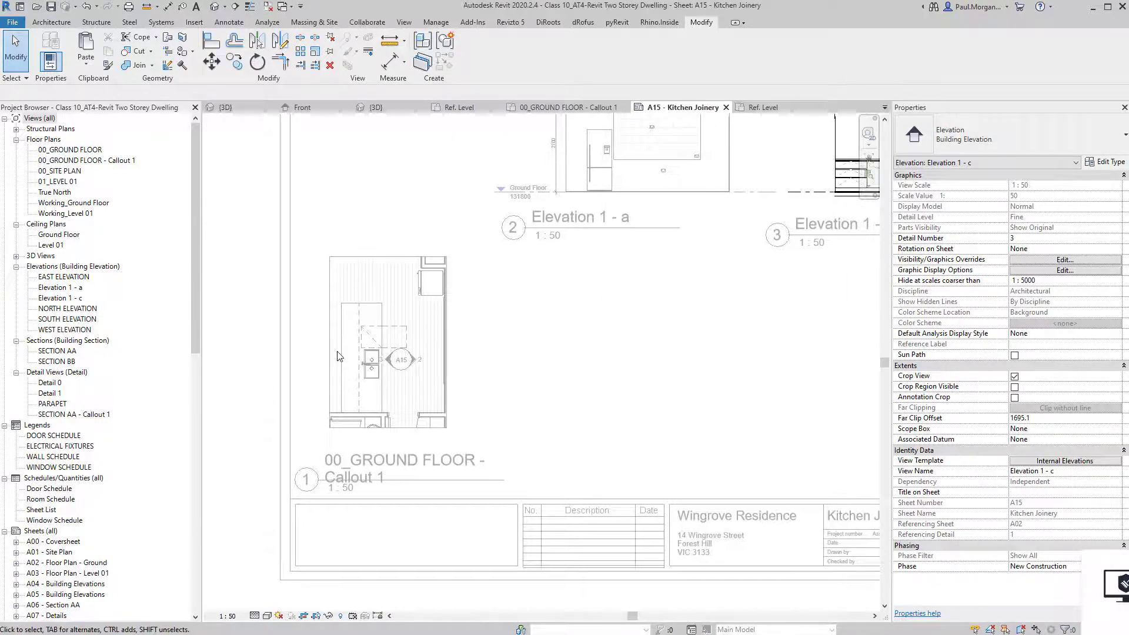
{"action": "scroll", "coordinate": [340, 352], "scroll_direction": "up", "scroll_amount": 3}
{"action": "double_click", "coordinate": [382, 347]}
{"action": "scroll", "coordinate": [406, 314], "scroll_direction": "up", "scroll_amount": 2}
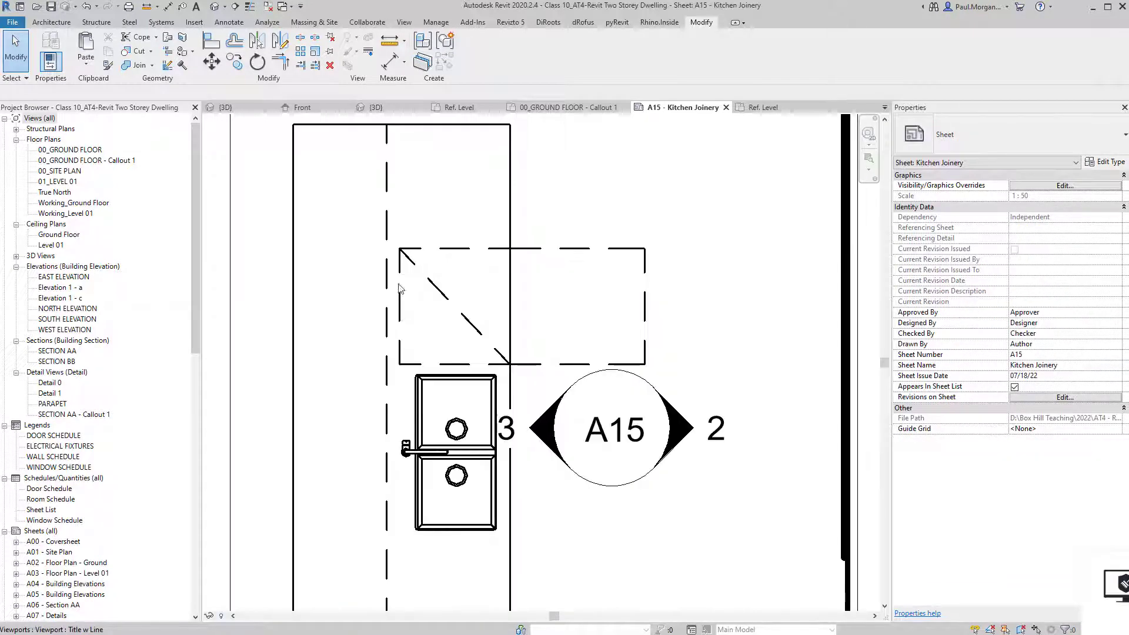
{"action": "scroll", "coordinate": [402, 362], "scroll_direction": "down", "scroll_amount": 4}
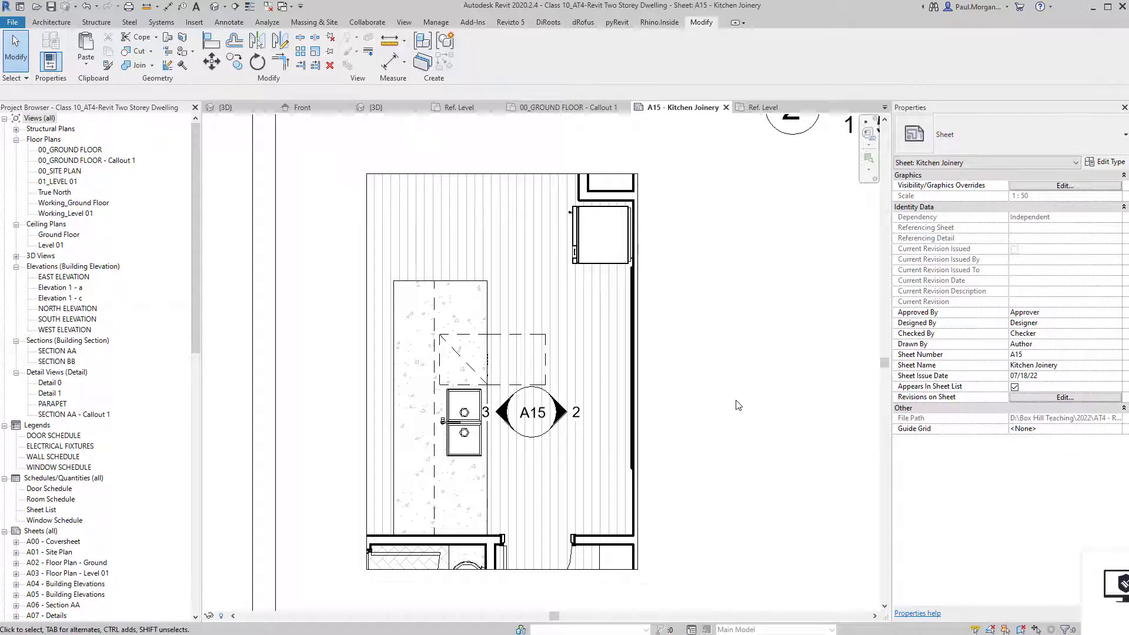
{"action": "scroll", "coordinate": [685, 410], "scroll_direction": "down", "scroll_amount": 2}
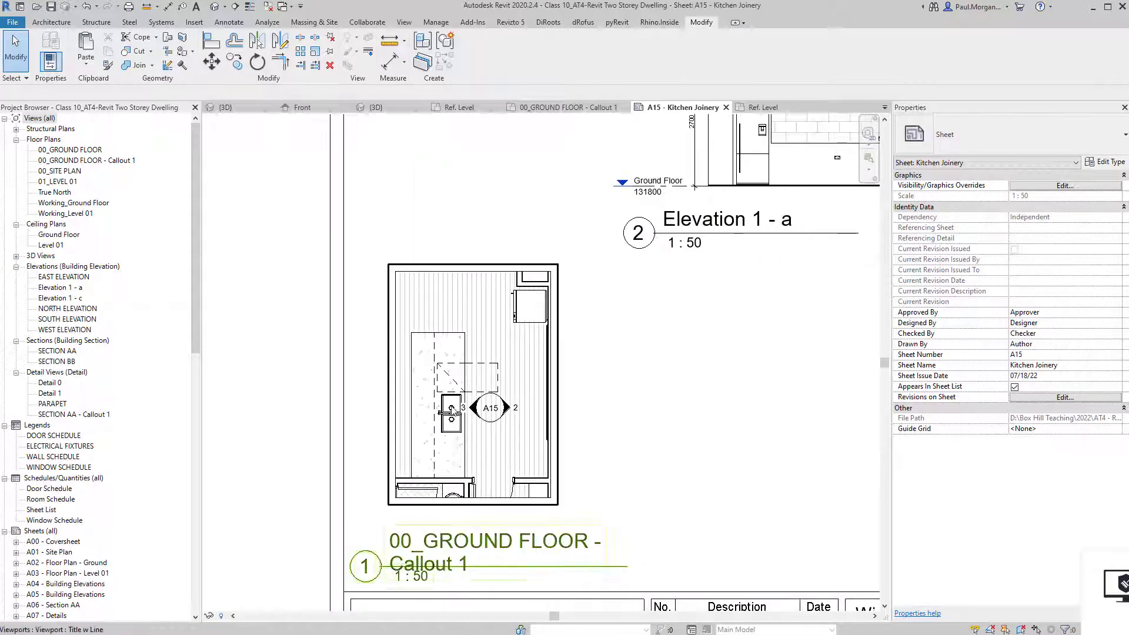
{"action": "double_click", "coordinate": [507, 464]}
{"action": "scroll", "coordinate": [508, 464], "scroll_direction": "up", "scroll_amount": 3}
{"action": "scroll", "coordinate": [513, 472], "scroll_direction": "down", "scroll_amount": 5}
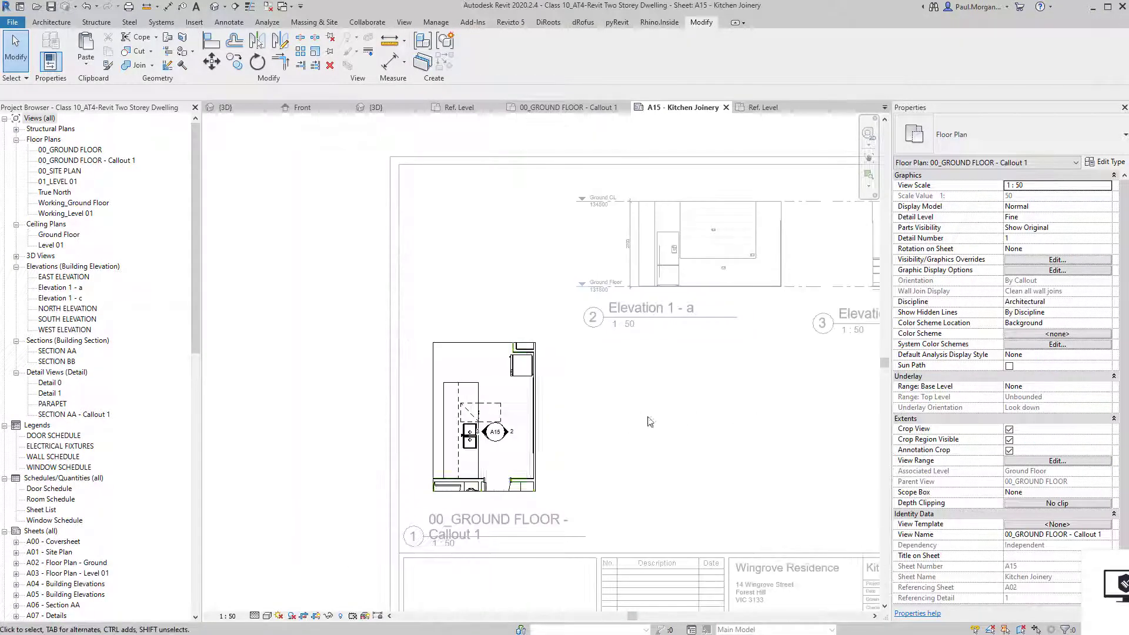
{"action": "double_click", "coordinate": [709, 409]}
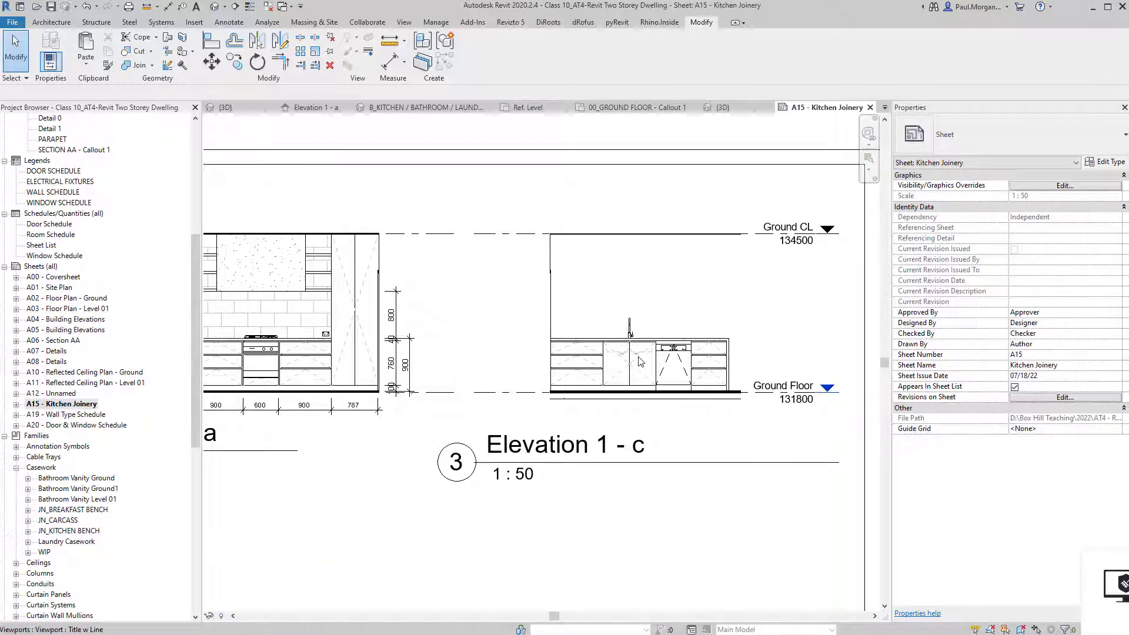
{"action": "scroll", "coordinate": [667, 357], "scroll_direction": "up", "scroll_amount": 4}
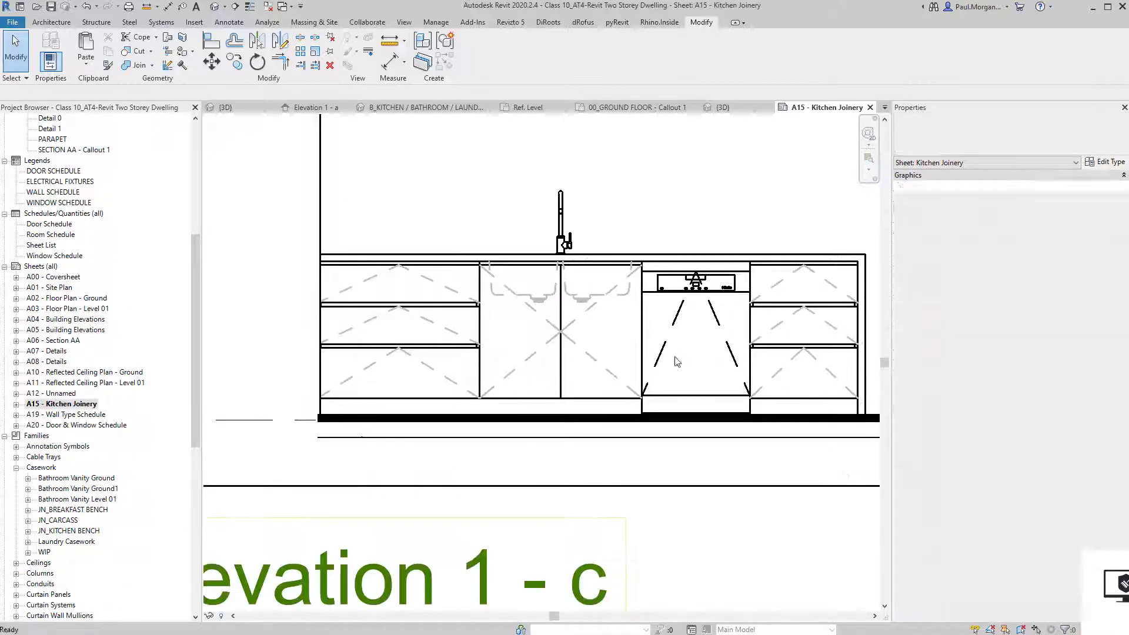
Activate Elevation 1 - c and start DL detail lines with the <Hidden> line style.
{"action": "scroll", "coordinate": [610, 339], "scroll_direction": "down", "scroll_amount": 3}
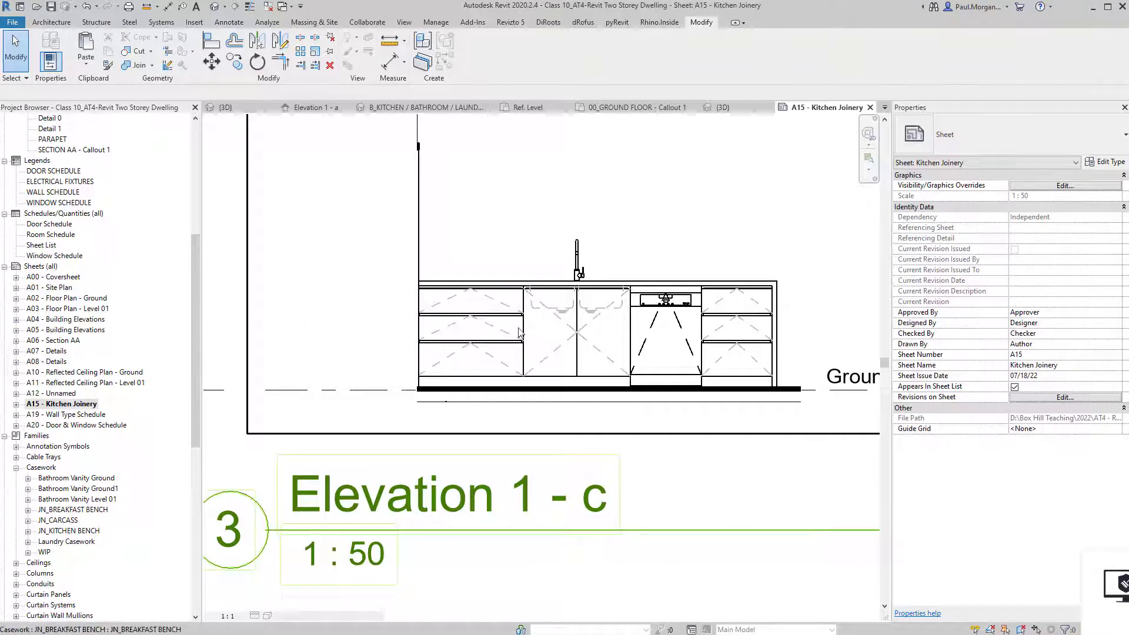
{"action": "double_click", "coordinate": [459, 368]}
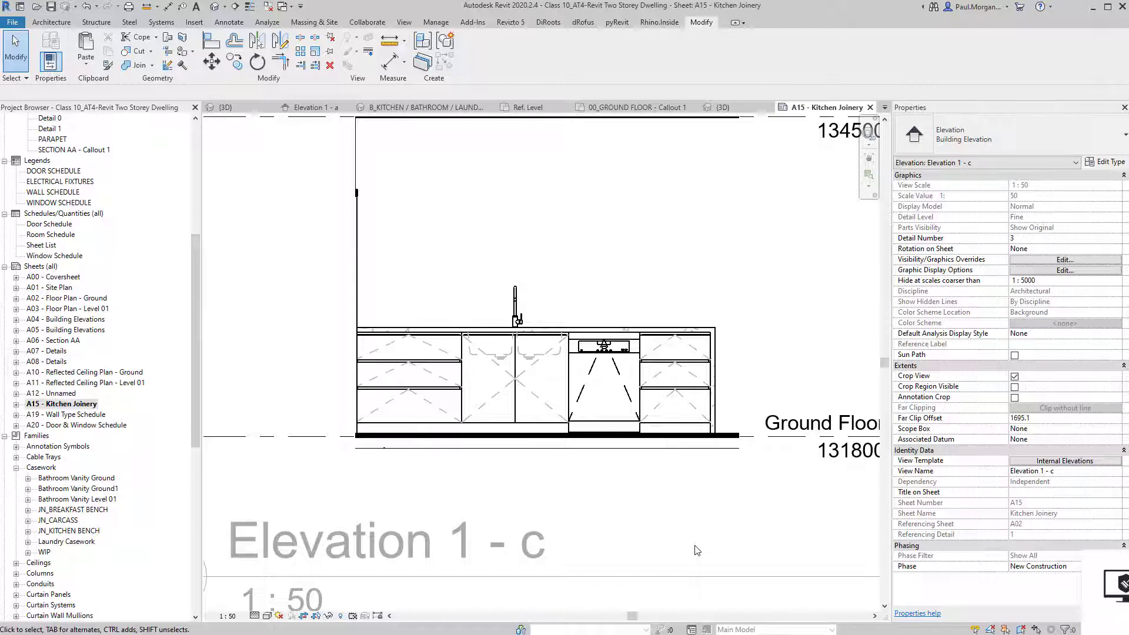
{"action": "key", "text": "d"}
{"action": "key", "text": "l"}
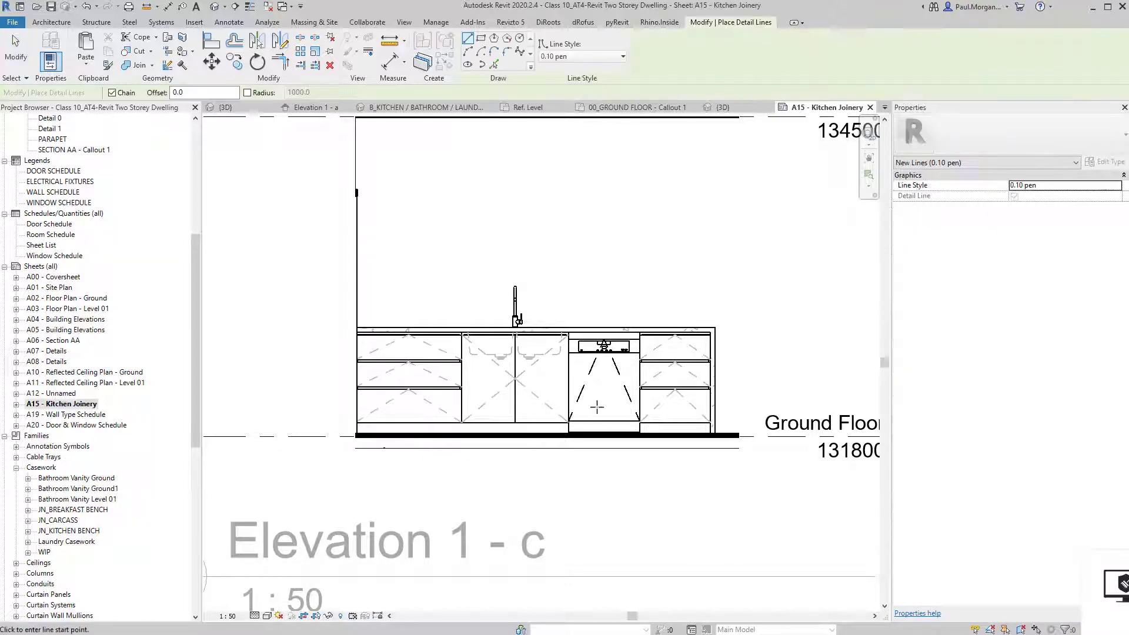
{"action": "scroll", "coordinate": [574, 411], "scroll_direction": "up", "scroll_amount": 4}
{"action": "left_click", "coordinate": [582, 56]}
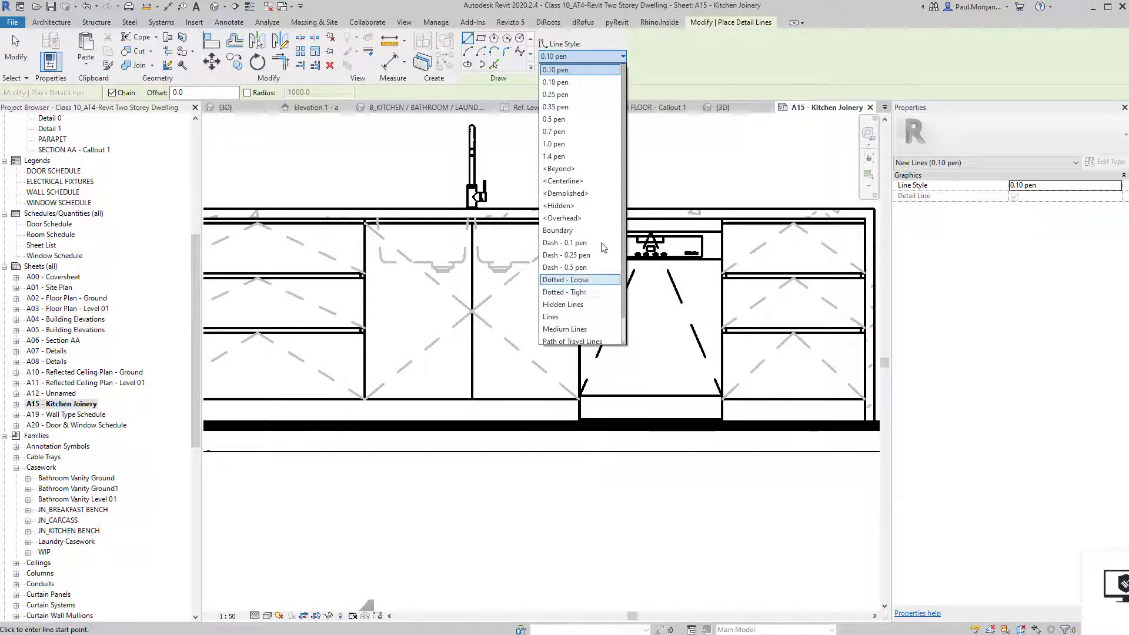
{"action": "left_click", "coordinate": [601, 206]}
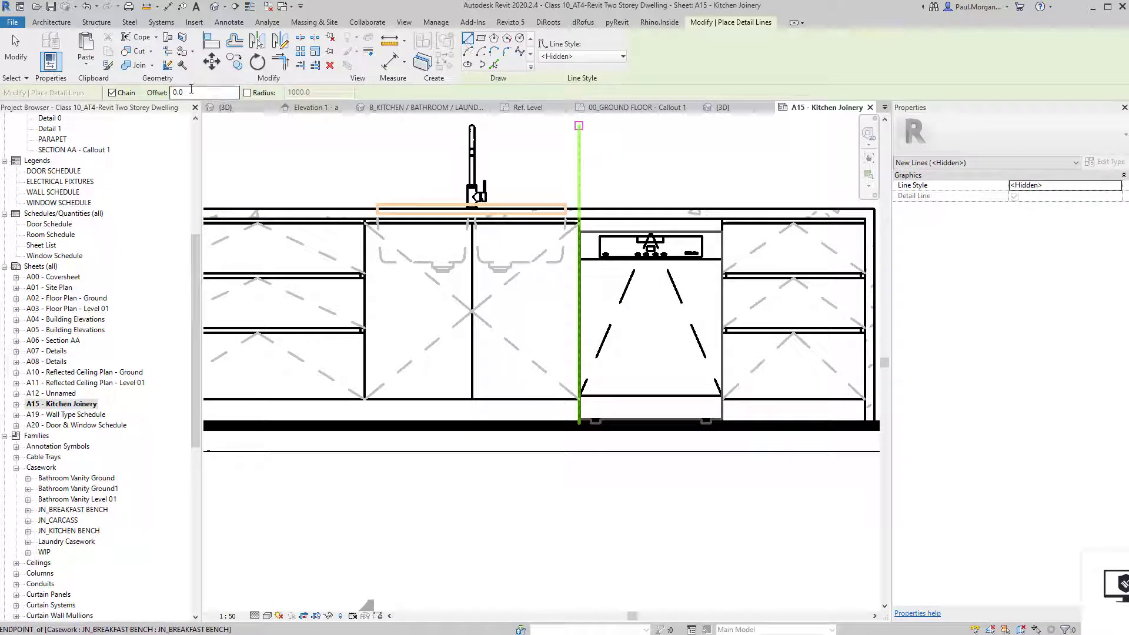
Draw a hidden-line rectangle around the sink cabinet.
{"action": "scroll", "coordinate": [533, 268], "scroll_direction": "up", "scroll_amount": 2}
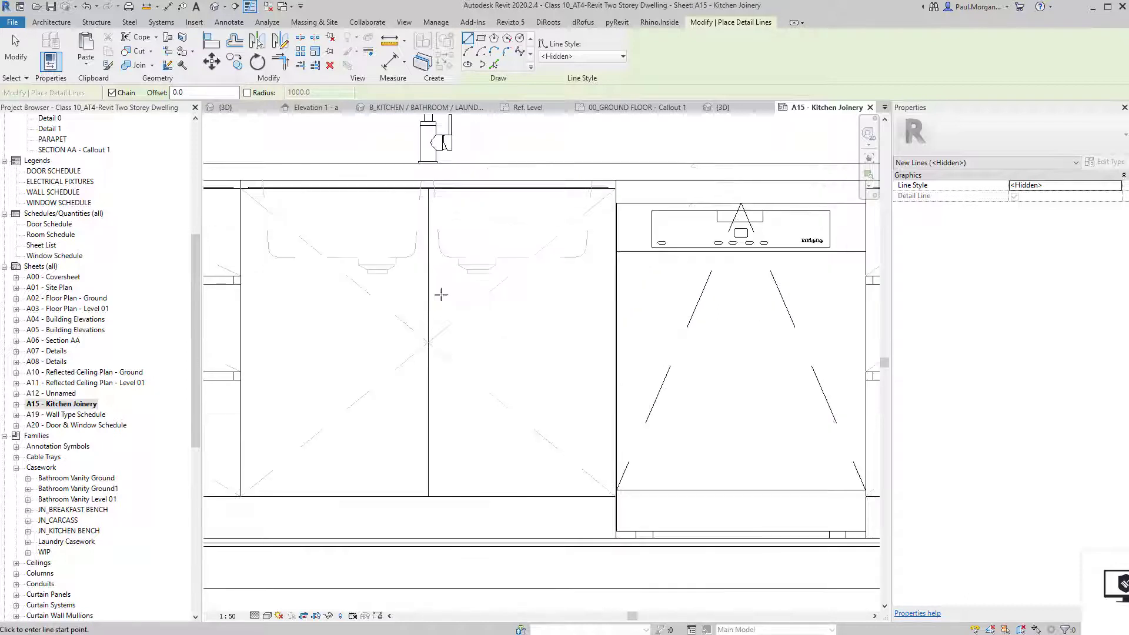
{"action": "middle_click_drag", "start_coordinate": [442, 294], "coordinate": [462, 263]}
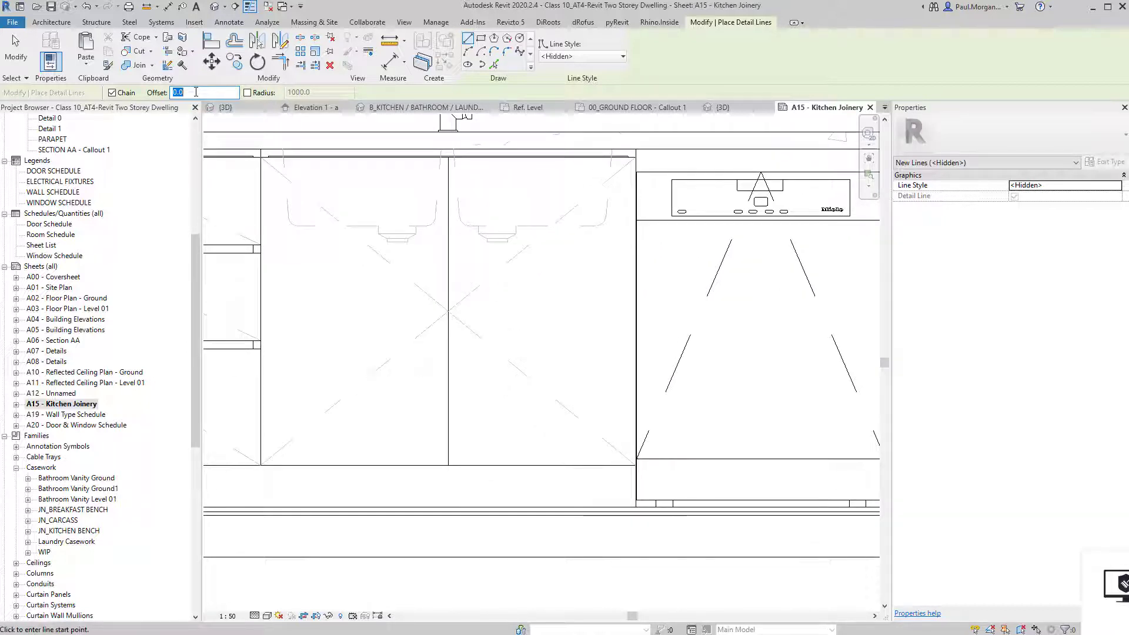
{"action": "left_click", "coordinate": [261, 150]}
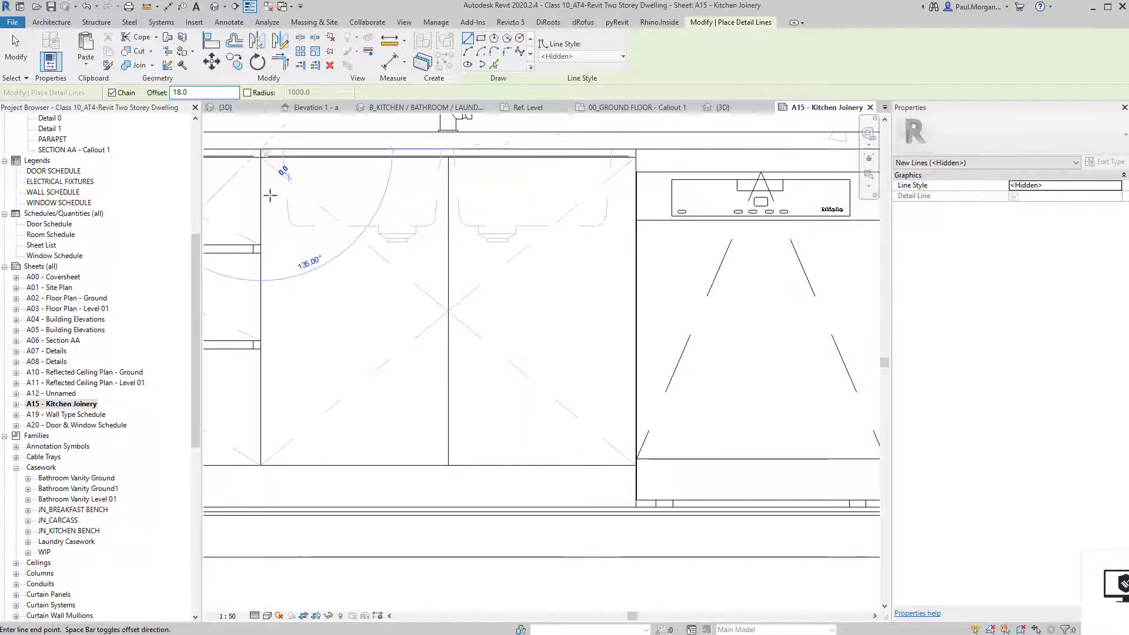
{"action": "key", "text": "Escape"}
{"action": "left_click", "coordinate": [481, 39]}
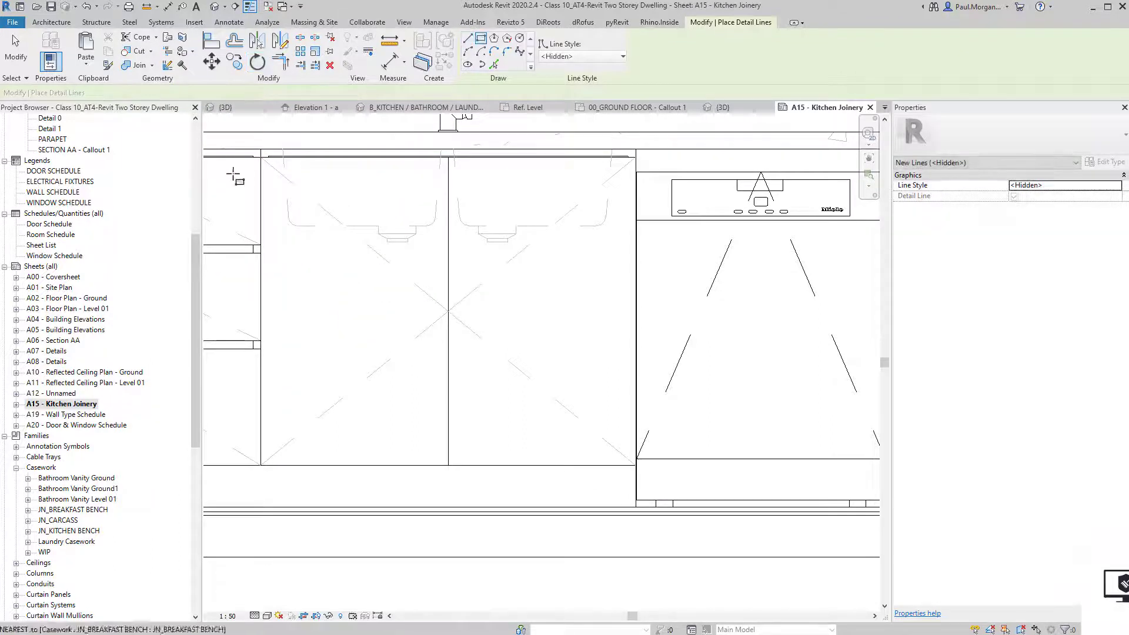
{"action": "left_click", "coordinate": [261, 149]}
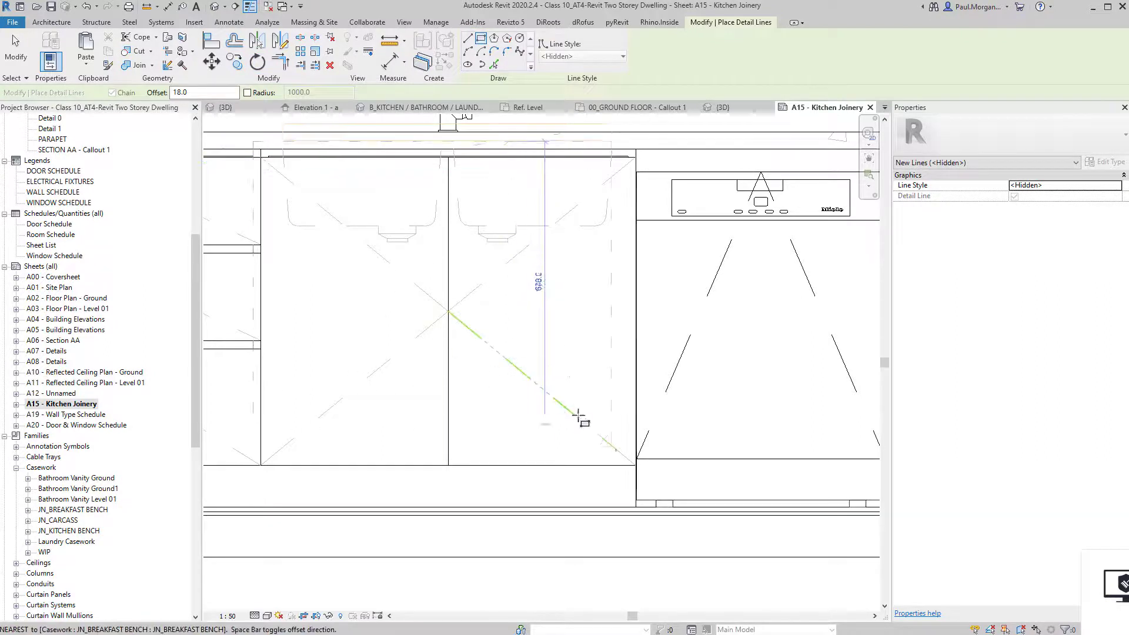
{"action": "left_click", "coordinate": [636, 465]}
{"action": "scroll", "coordinate": [542, 298], "scroll_direction": "down", "scroll_amount": 3}
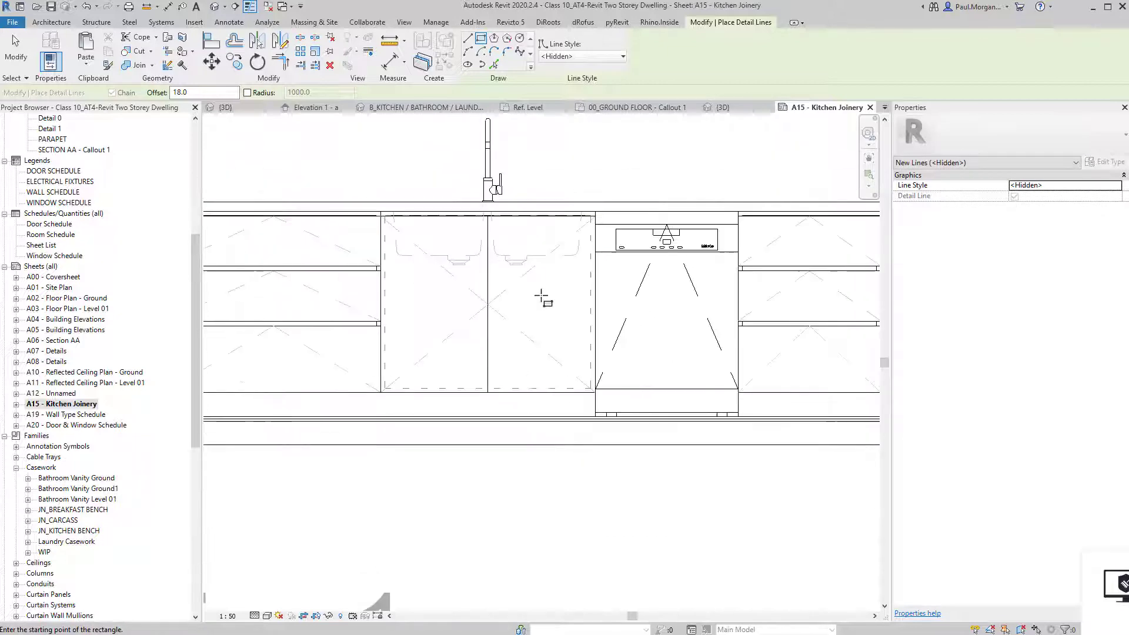
{"action": "scroll", "coordinate": [507, 312], "scroll_direction": "up", "scroll_amount": 3}
{"action": "middle_click_drag", "start_coordinate": [511, 312], "coordinate": [537, 305]}
Add a horizontal hidden detail line across the sink cabinet.
{"action": "left_click", "coordinate": [468, 39]}
{"action": "left_click", "coordinate": [302, 306]}
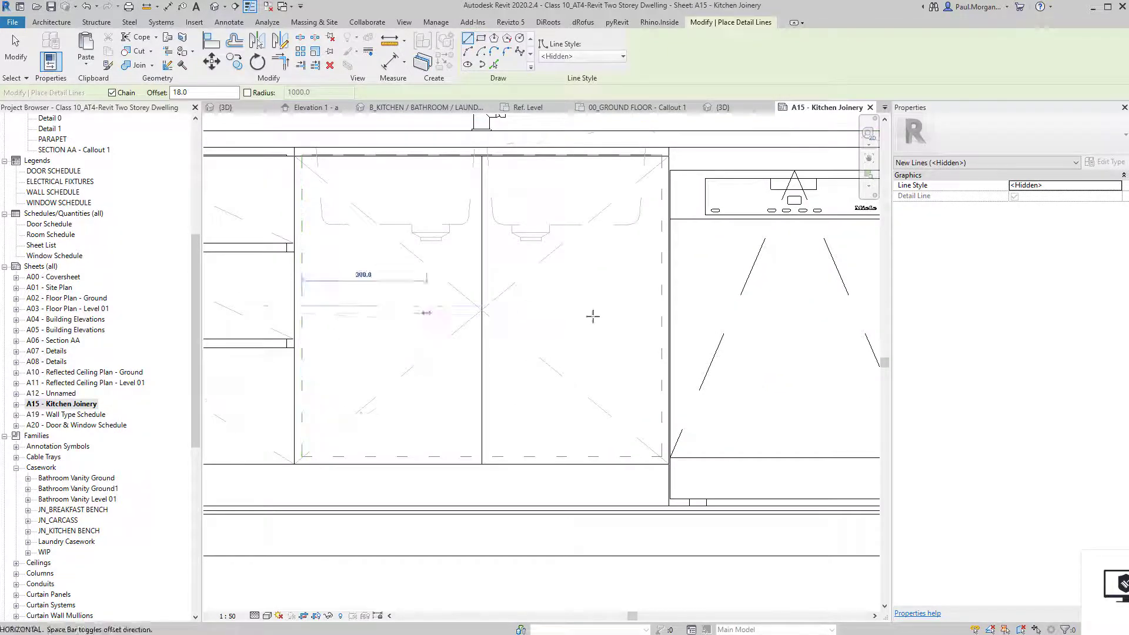
{"action": "left_click", "coordinate": [303, 314]}
{"action": "key", "text": "Escape"}
{"action": "key", "text": "Escape"}
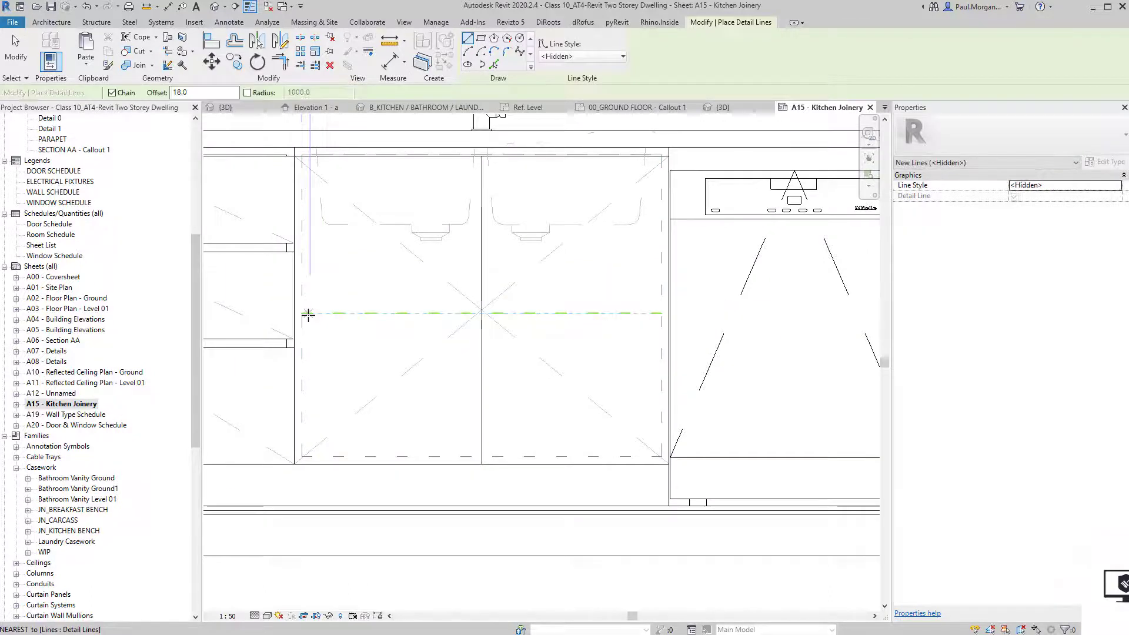
{"action": "left_click", "coordinate": [303, 313]}
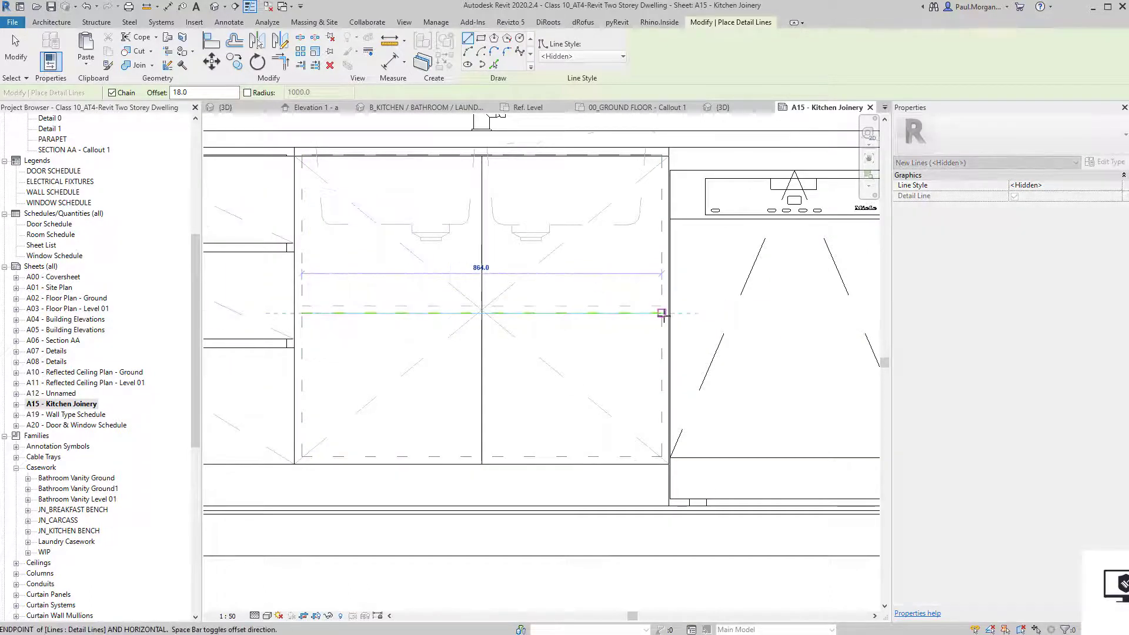
{"action": "key", "text": "Escape"}
{"action": "key", "text": "Escape"}
{"action": "scroll", "coordinate": [583, 360], "scroll_direction": "down", "scroll_amount": 3}
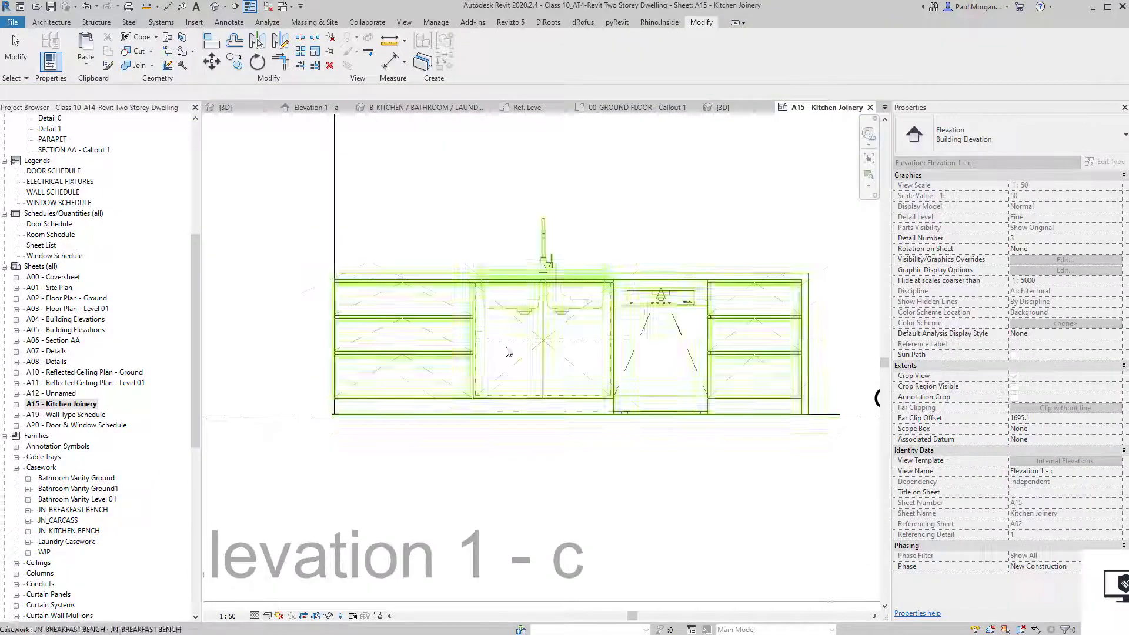
Extend the Ground Floor level line further right in Elevation 1 - c.
{"action": "scroll", "coordinate": [553, 371], "scroll_direction": "up", "scroll_amount": 3}
{"action": "scroll", "coordinate": [519, 408], "scroll_direction": "down", "scroll_amount": 4}
{"action": "middle_click_drag", "start_coordinate": [591, 512], "coordinate": [551, 484]}
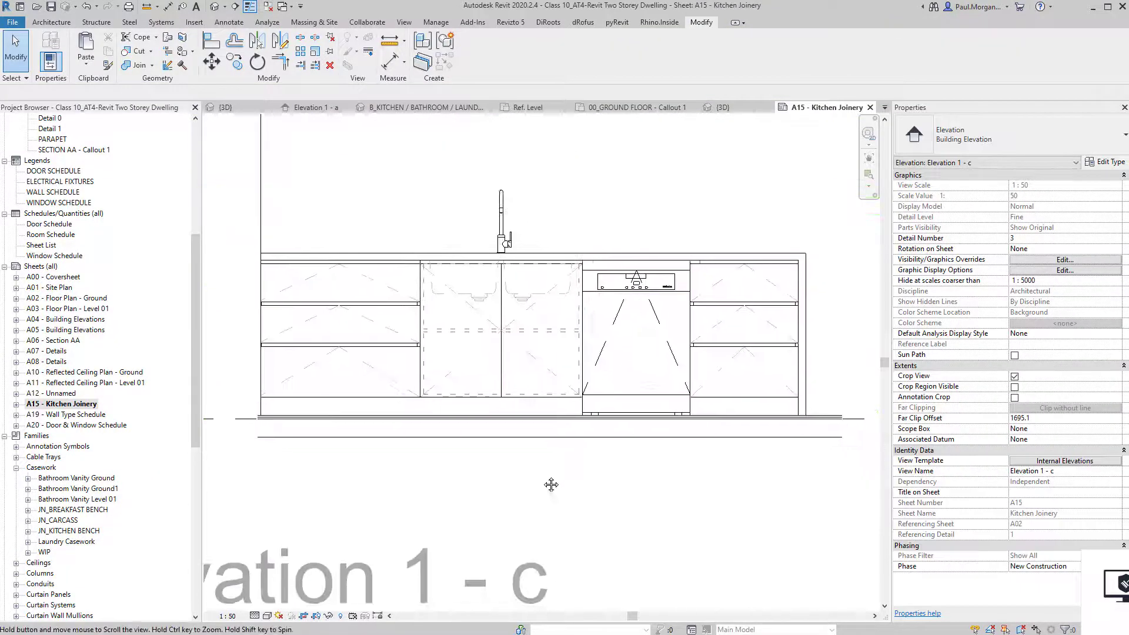
{"action": "scroll", "coordinate": [532, 458], "scroll_direction": "down", "scroll_amount": 3}
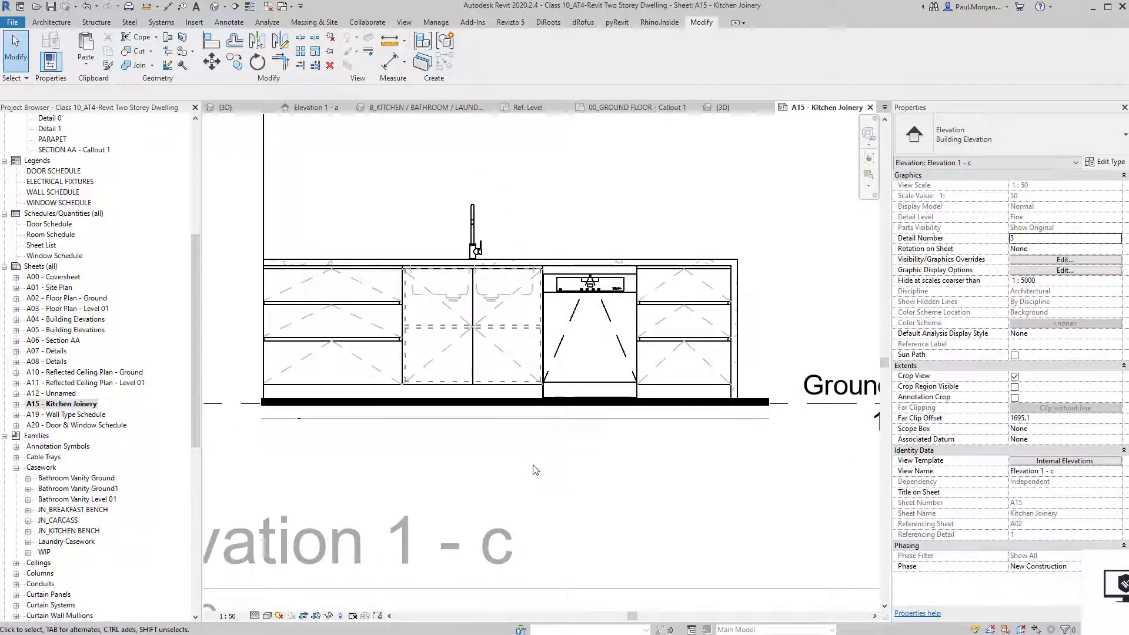
{"action": "scroll", "coordinate": [535, 469], "scroll_direction": "down", "scroll_amount": 2}
{"action": "scroll", "coordinate": [533, 468], "scroll_direction": "down", "scroll_amount": 2}
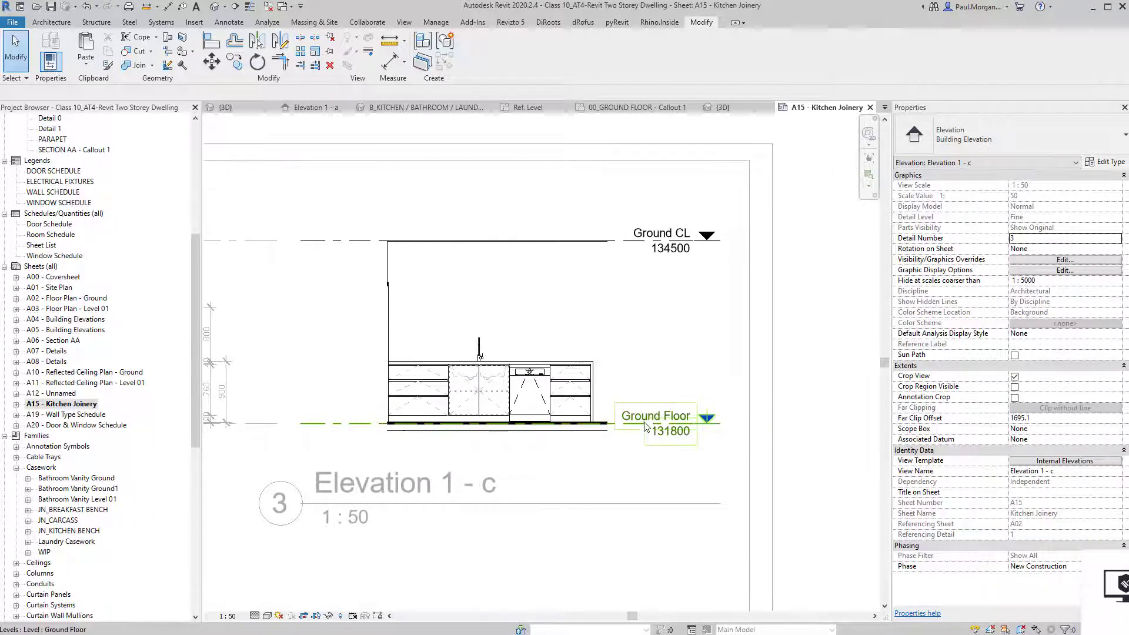
{"action": "scroll", "coordinate": [681, 442], "scroll_direction": "up", "scroll_amount": 2}
{"action": "left_click", "coordinate": [702, 415]}
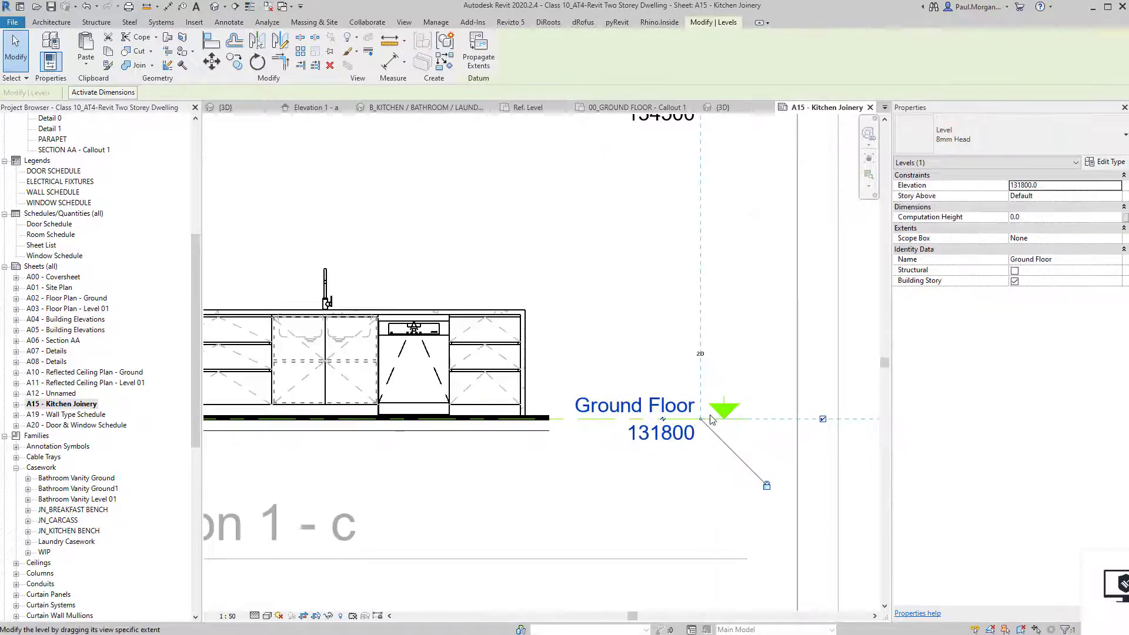
{"action": "left_click_drag", "start_coordinate": [711, 415], "coordinate": [710, 418]}
{"action": "left_click", "coordinate": [605, 512]}
Check the Ground Floor level and view title in Elevation 1 - c, then return to the sheet.
{"action": "scroll", "coordinate": [604, 513], "scroll_direction": "down", "scroll_amount": 5}
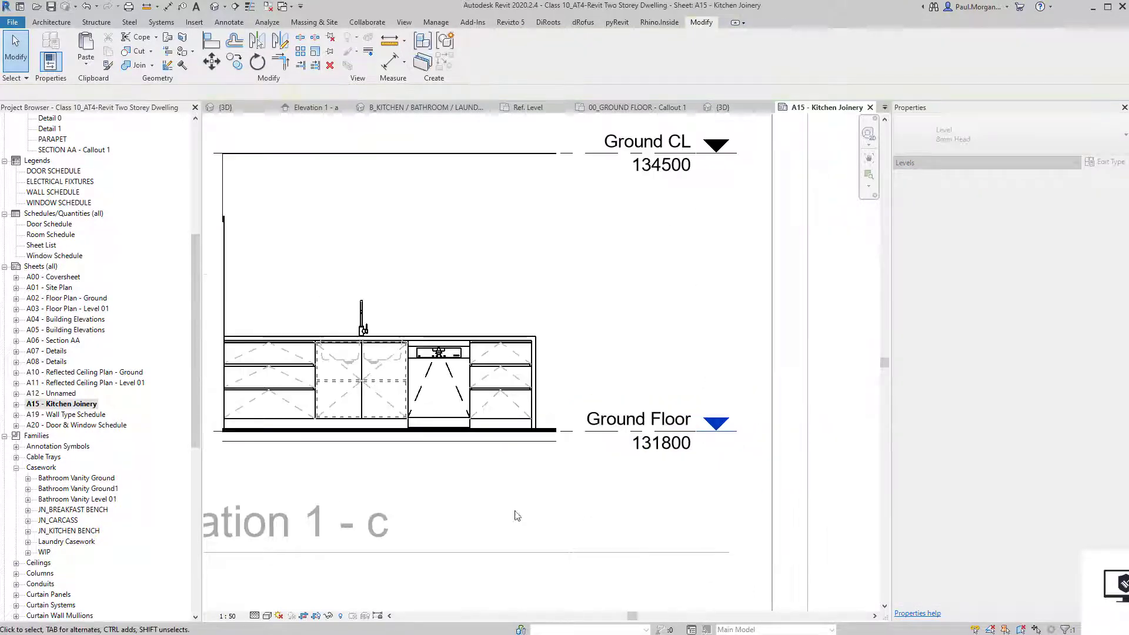
{"action": "middle_click_drag", "start_coordinate": [461, 481], "coordinate": [535, 435]}
{"action": "scroll", "coordinate": [556, 432], "scroll_direction": "up", "scroll_amount": 6}
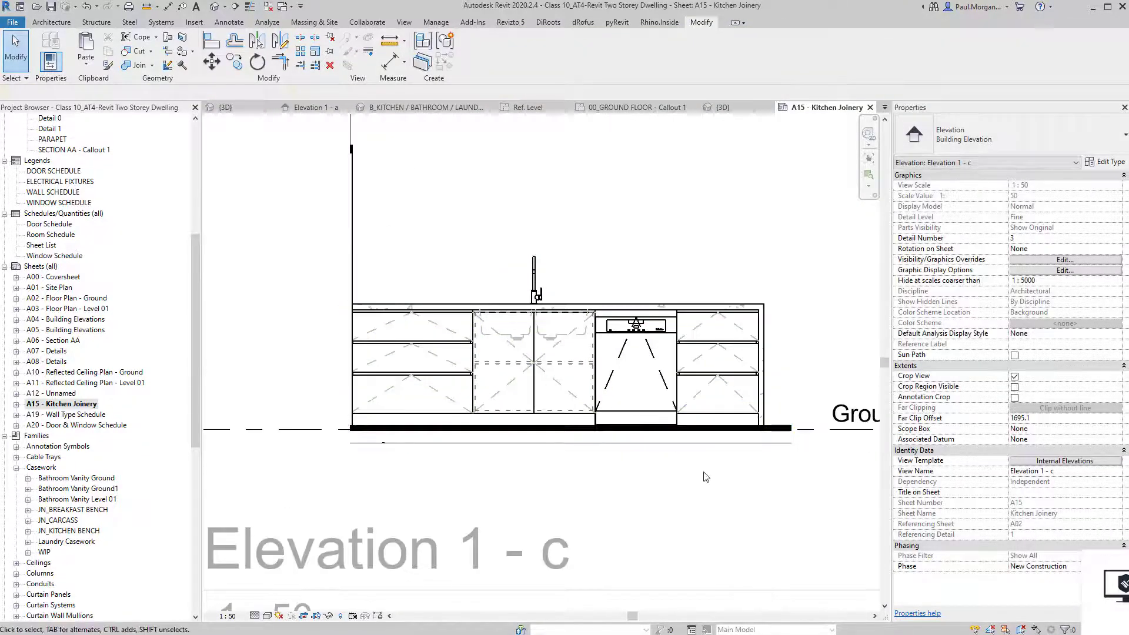
{"action": "scroll", "coordinate": [706, 476], "scroll_direction": "up", "scroll_amount": 2}
{"action": "scroll", "coordinate": [706, 477], "scroll_direction": "down", "scroll_amount": 6}
{"action": "middle_click_drag", "start_coordinate": [706, 476], "coordinate": [552, 409]}
{"action": "double_click", "coordinate": [580, 505]}
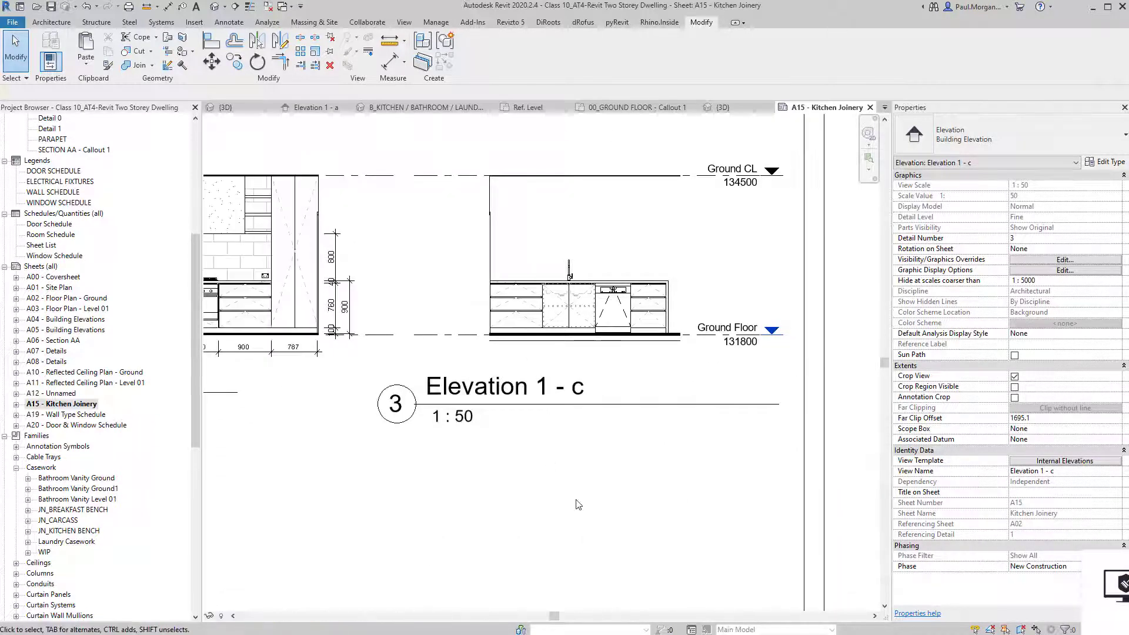
{"action": "scroll", "coordinate": [475, 417], "scroll_direction": "down", "scroll_amount": 3}
{"action": "middle_click_drag", "start_coordinate": [509, 463], "coordinate": [524, 463]}
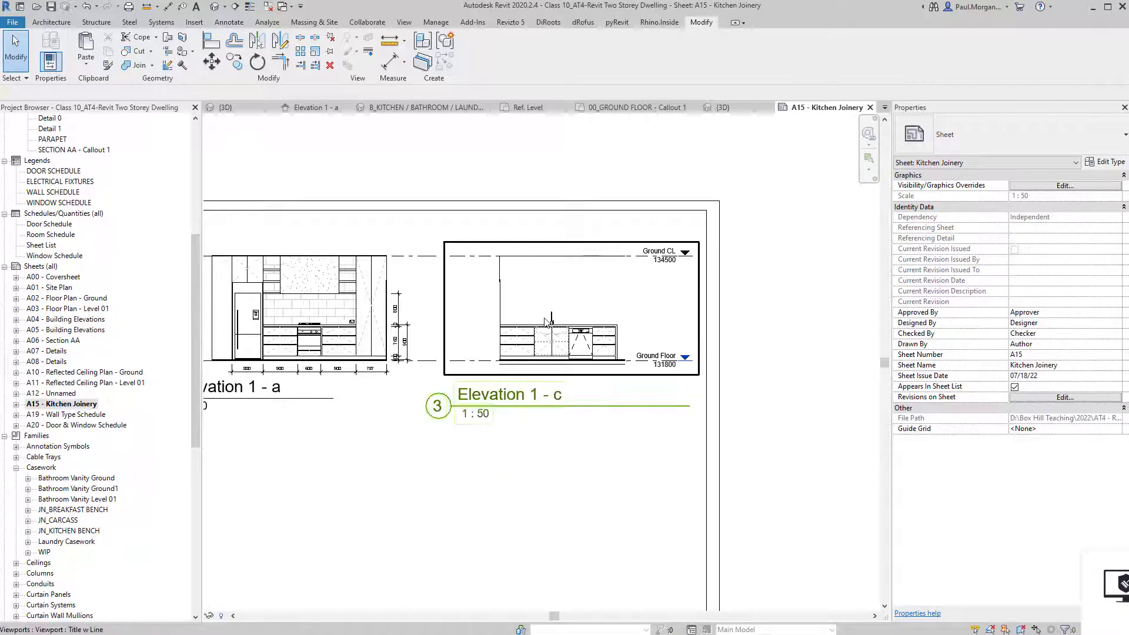
{"action": "left_click", "coordinate": [470, 335]}
{"action": "double_click", "coordinate": [448, 330]}
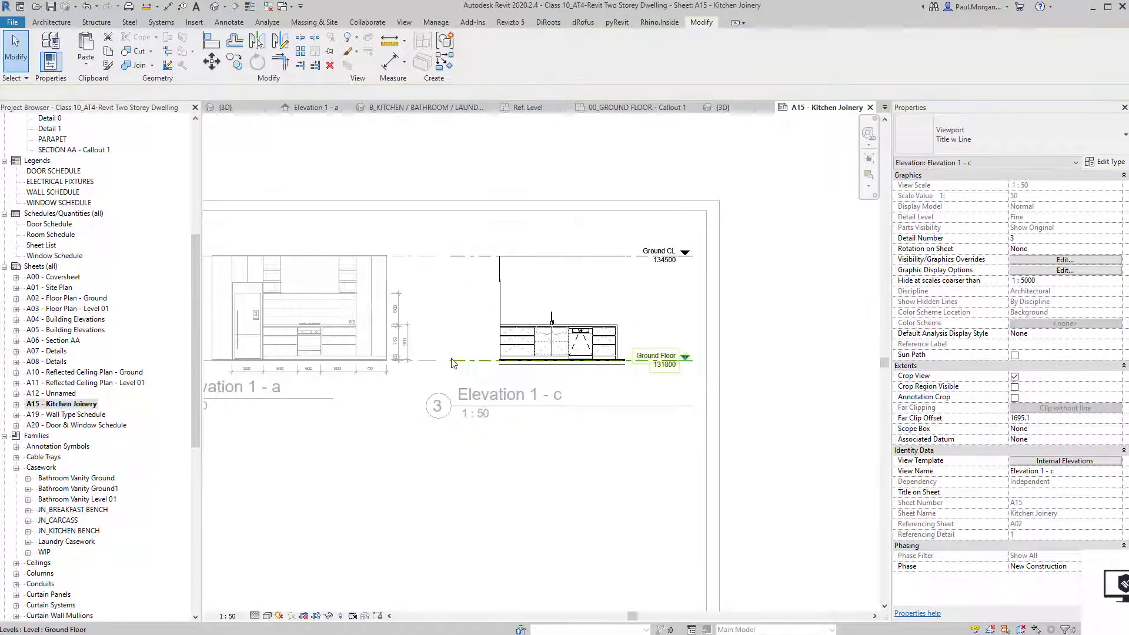
{"action": "left_click", "coordinate": [451, 362]}
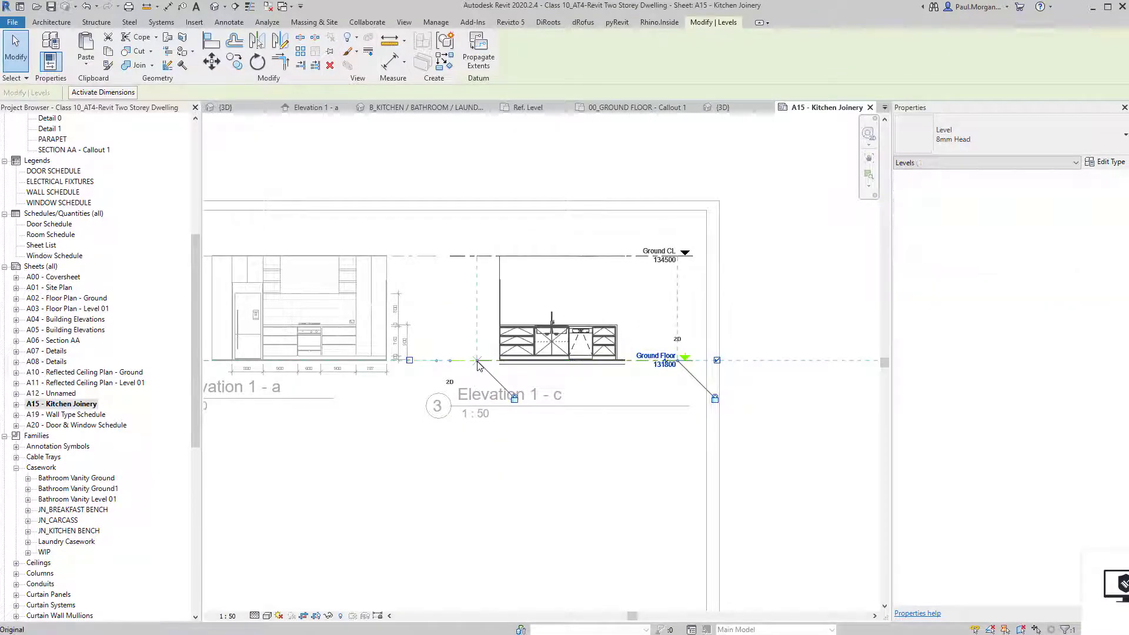
{"action": "left_click", "coordinate": [545, 479]}
{"action": "double_click", "coordinate": [810, 488]}
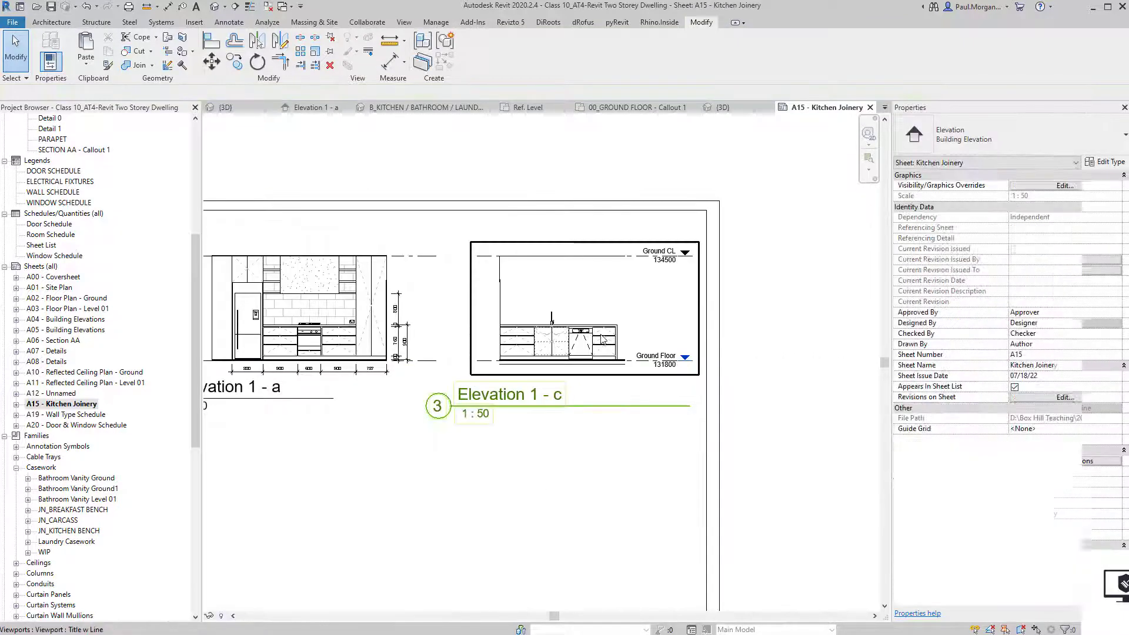
Move the Elevation 1 - c viewport slightly left and place its title beneath the drawing.
{"action": "left_click", "coordinate": [620, 340]}
{"action": "left_click_drag", "start_coordinate": [619, 340], "coordinate": [596, 340]}
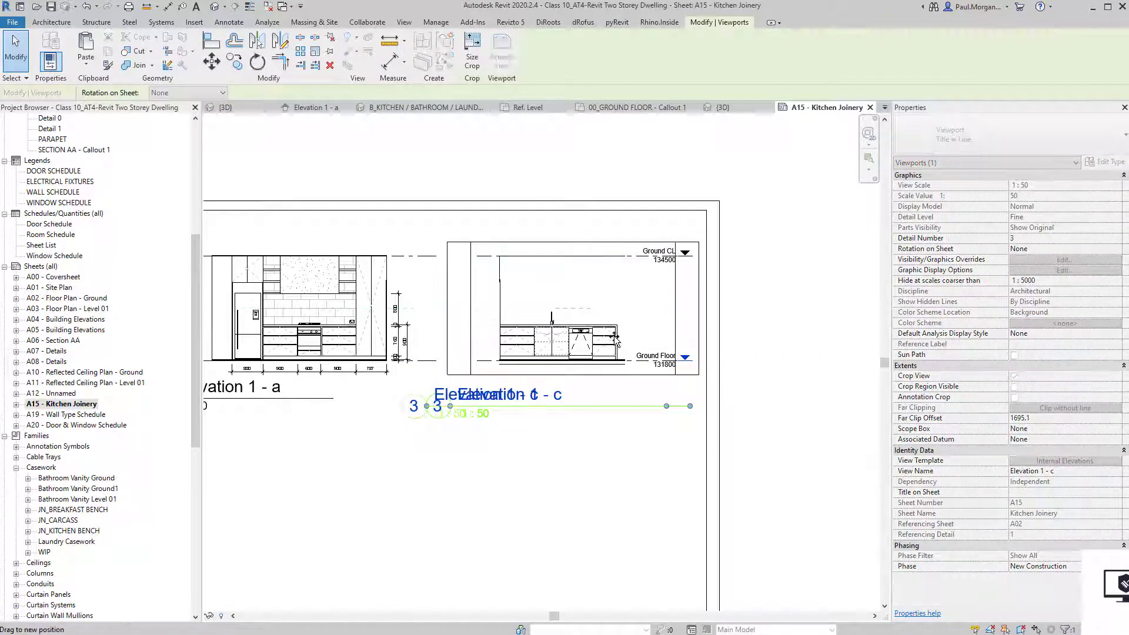
{"action": "left_click_drag", "start_coordinate": [488, 400], "coordinate": [529, 391]}
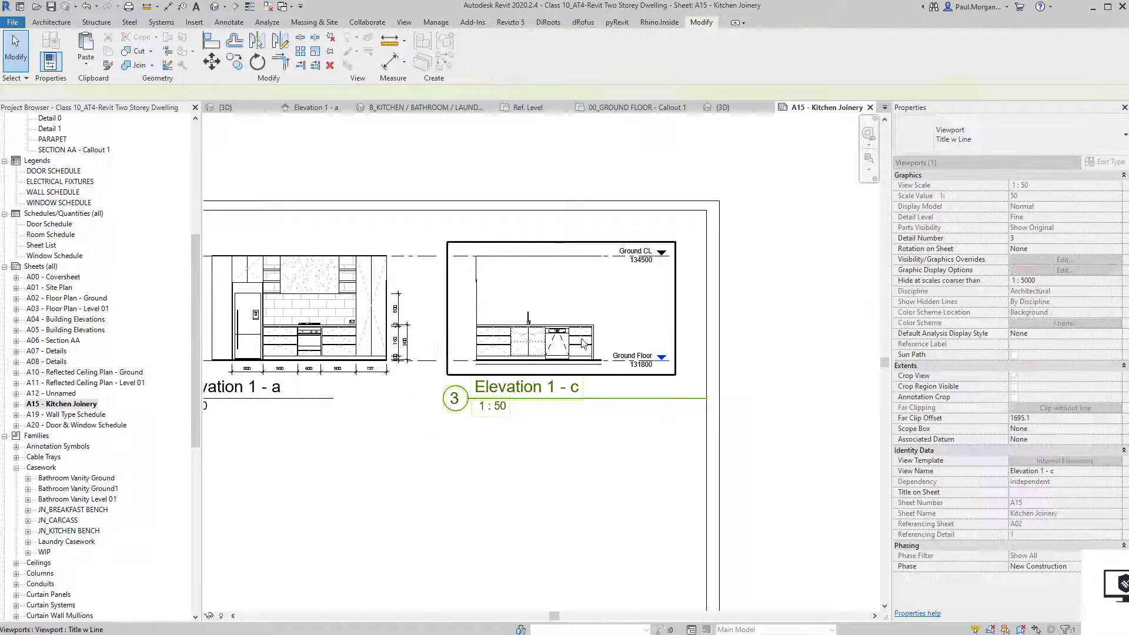
{"action": "left_click", "coordinate": [581, 466]}
{"action": "scroll", "coordinate": [581, 466], "scroll_direction": "down", "scroll_amount": 1}
{"action": "middle_click_drag", "start_coordinate": [450, 469], "coordinate": [567, 374]}
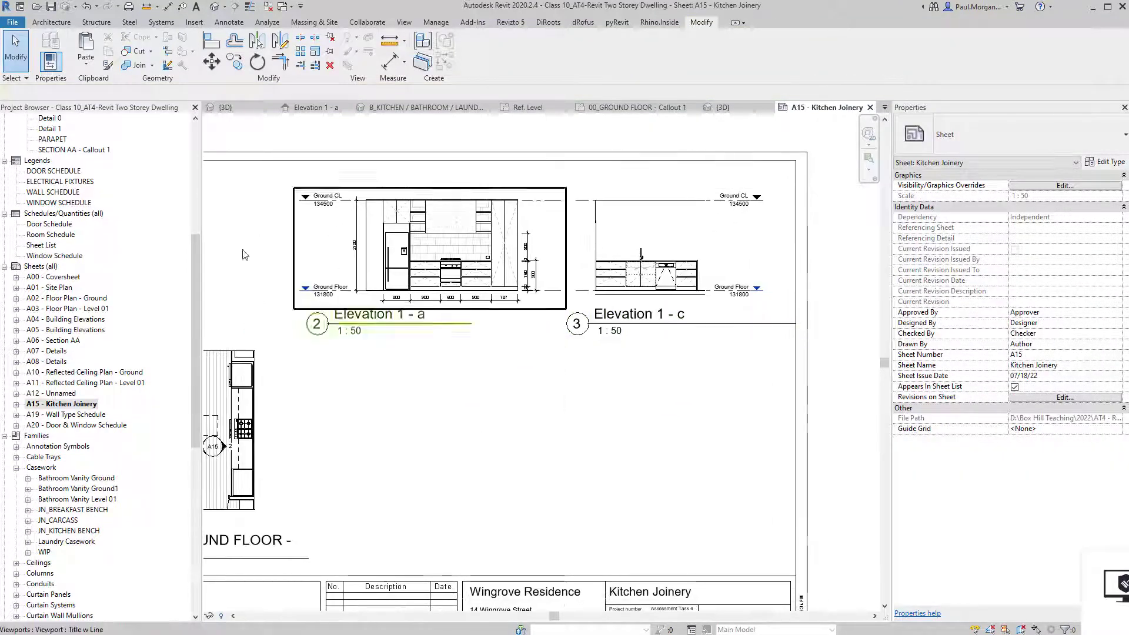
Activate the Elevation 1 - a viewport on sheet A15.
{"action": "scroll", "coordinate": [451, 383], "scroll_direction": "down", "scroll_amount": 1}
{"action": "middle_click_drag", "start_coordinate": [455, 382], "coordinate": [484, 459]}
{"action": "scroll", "coordinate": [504, 222], "scroll_direction": "up", "scroll_amount": 2}
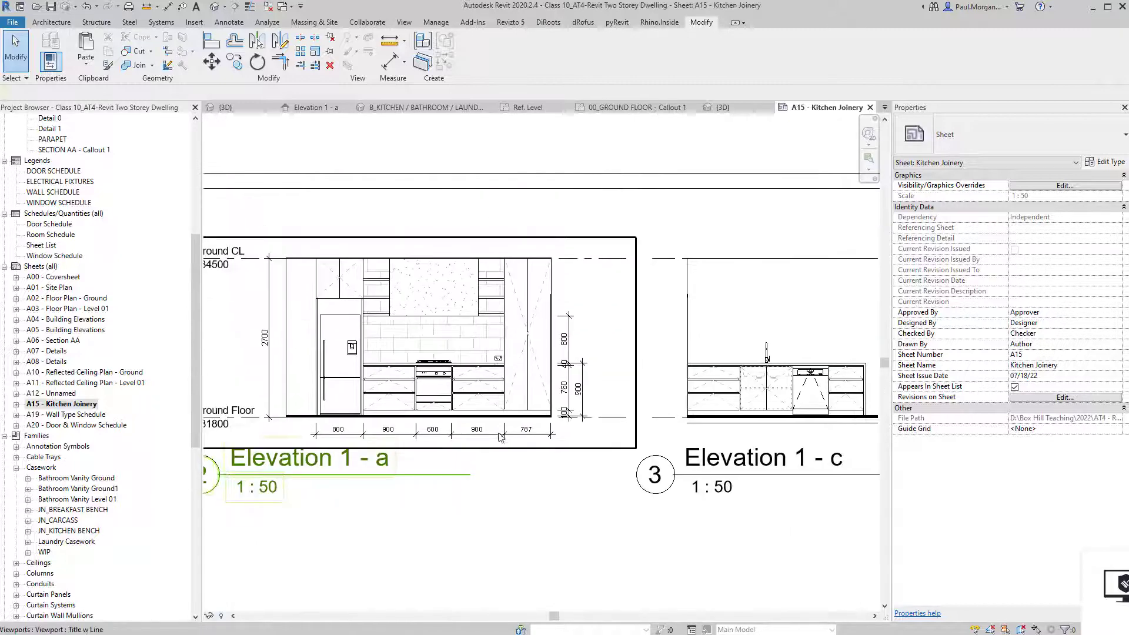
{"action": "scroll", "coordinate": [436, 322], "scroll_direction": "up", "scroll_amount": 2}
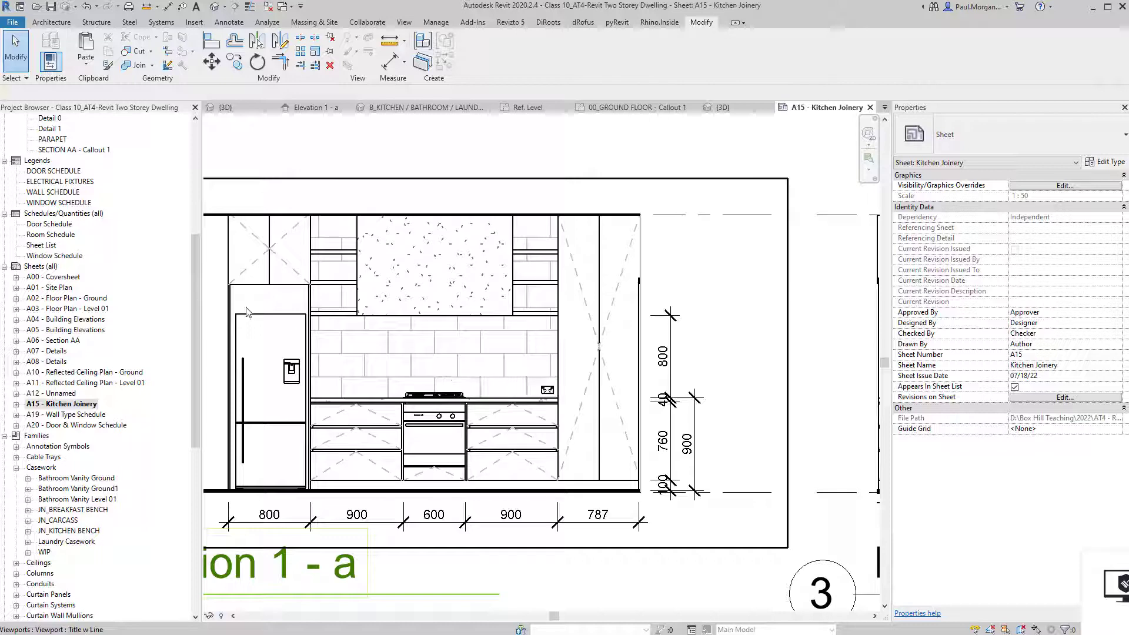
{"action": "double_click", "coordinate": [291, 333]}
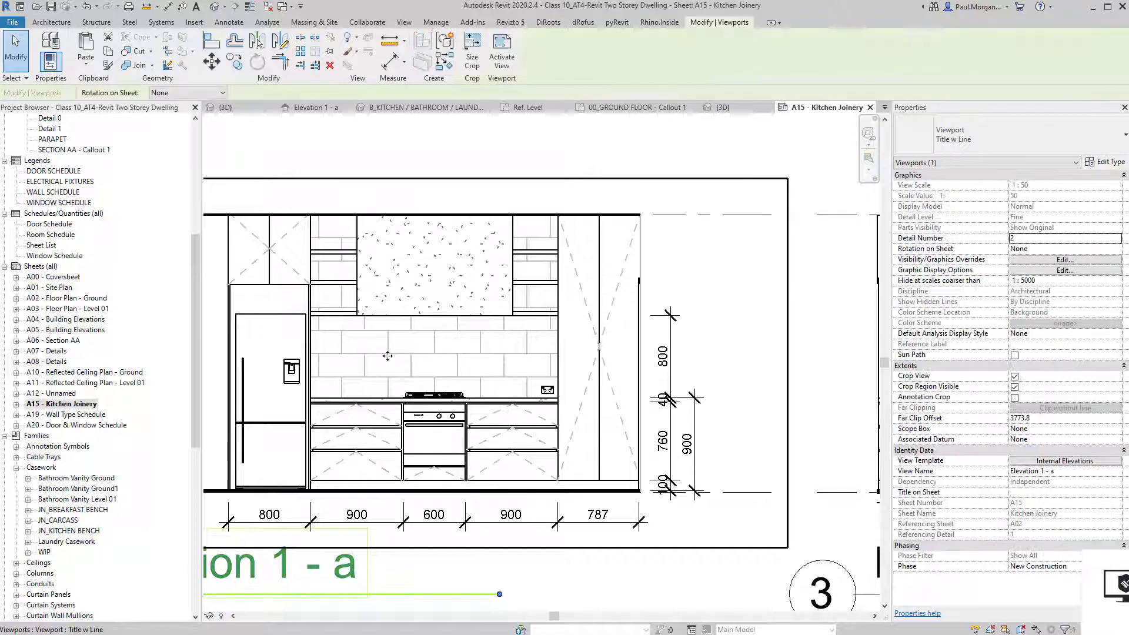
Inspect the DL1 downlights in Elevation 1 - a.
{"action": "left_click", "coordinate": [269, 318]}
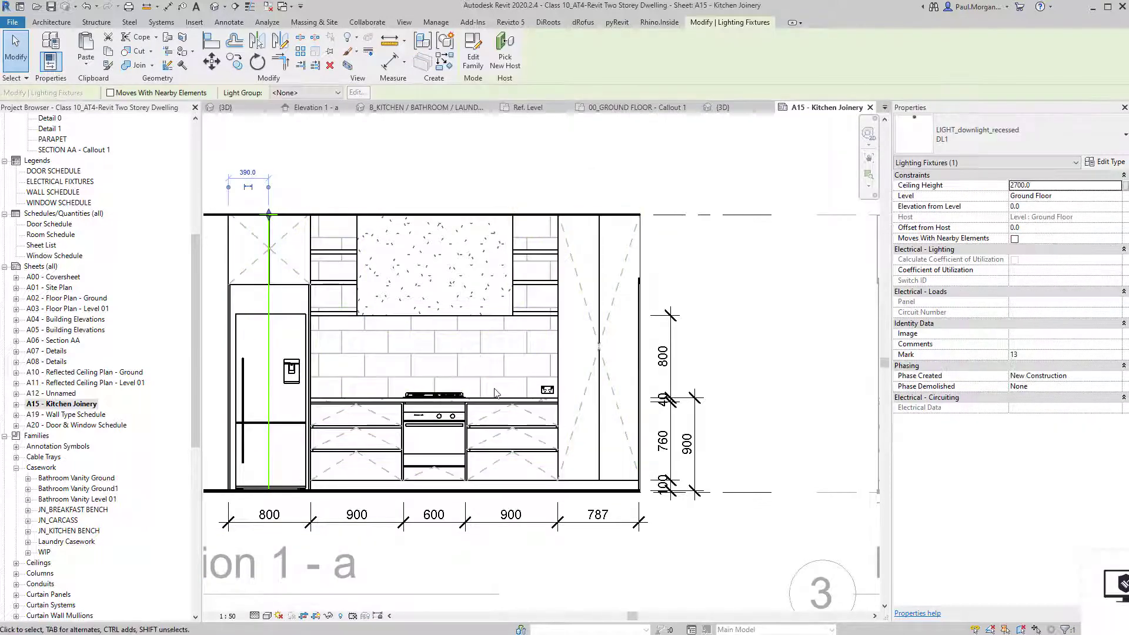
{"action": "key", "text": "Escape"}
{"action": "left_click", "coordinate": [551, 392]}
{"action": "middle_click_drag", "start_coordinate": [454, 392], "coordinate": [495, 398]}
{"action": "key", "text": "Escape"}
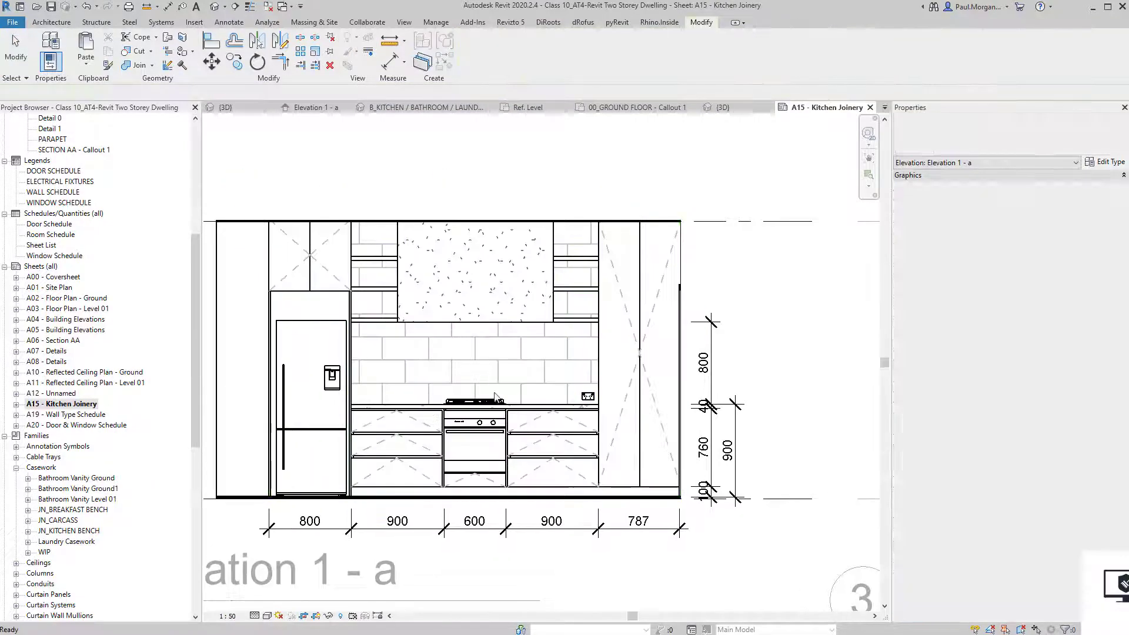
{"action": "scroll", "coordinate": [404, 247], "scroll_direction": "up", "scroll_amount": 2}
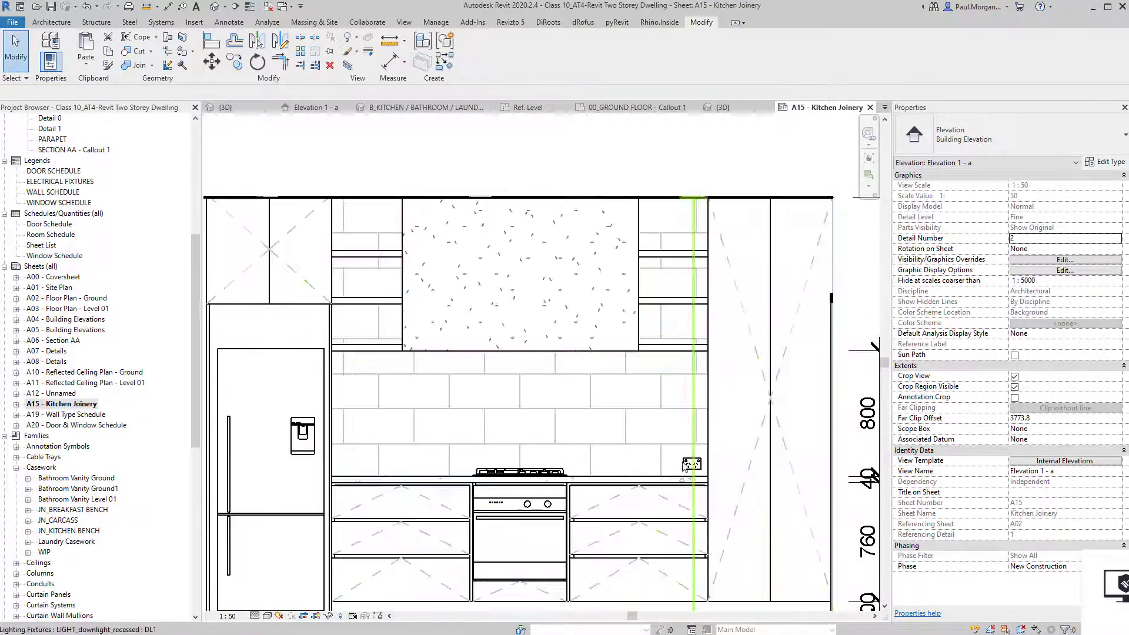
{"action": "scroll", "coordinate": [685, 466], "scroll_direction": "up", "scroll_amount": 8}
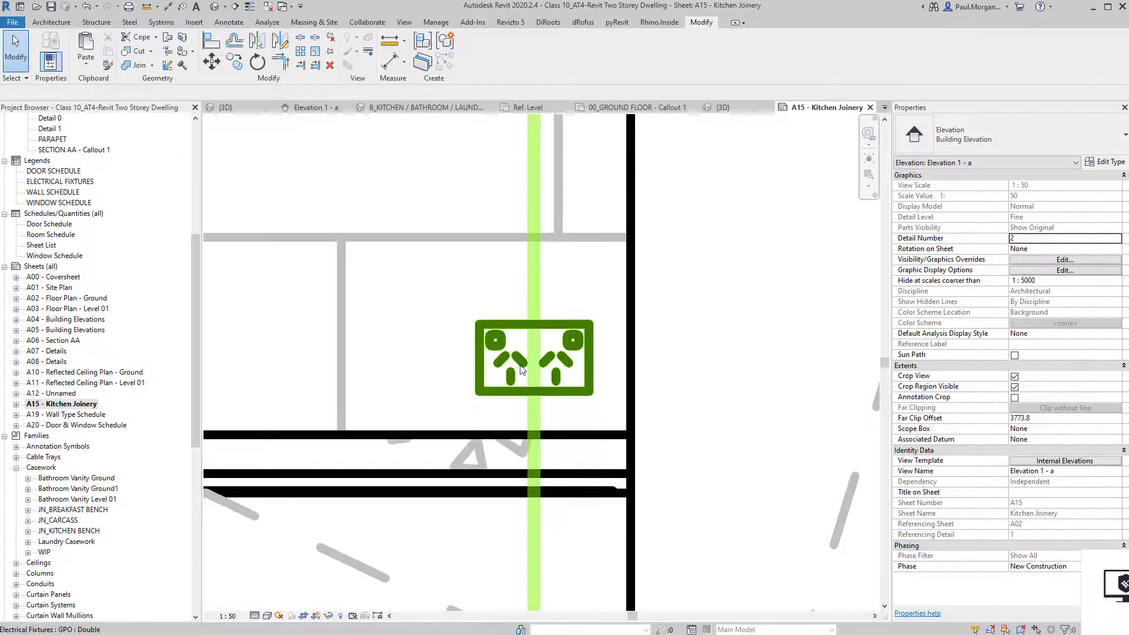
{"action": "scroll", "coordinate": [521, 369], "scroll_direction": "down", "scroll_amount": 6}
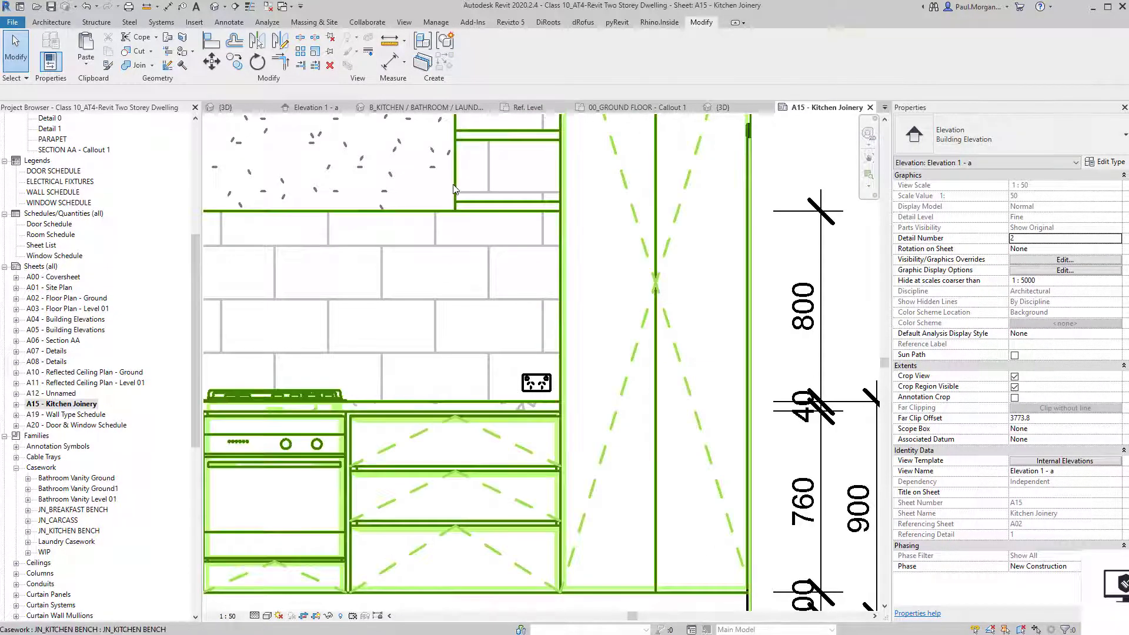
Select the double GPO power outlet beside the cooktop.
{"action": "left_click", "coordinate": [497, 210]}
{"action": "middle_click_drag", "start_coordinate": [506, 265], "coordinate": [600, 423]}
{"action": "scroll", "coordinate": [328, 354], "scroll_direction": "up", "scroll_amount": 1}
{"action": "left_click", "coordinate": [522, 483]}
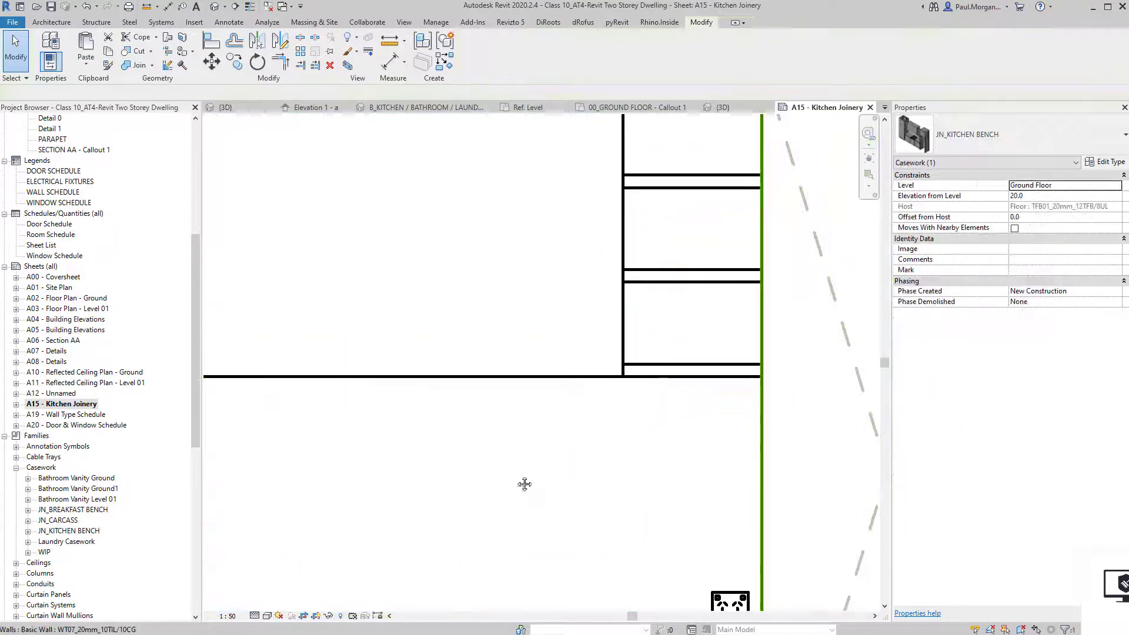
{"action": "middle_click_drag", "start_coordinate": [524, 484], "coordinate": [433, 346]}
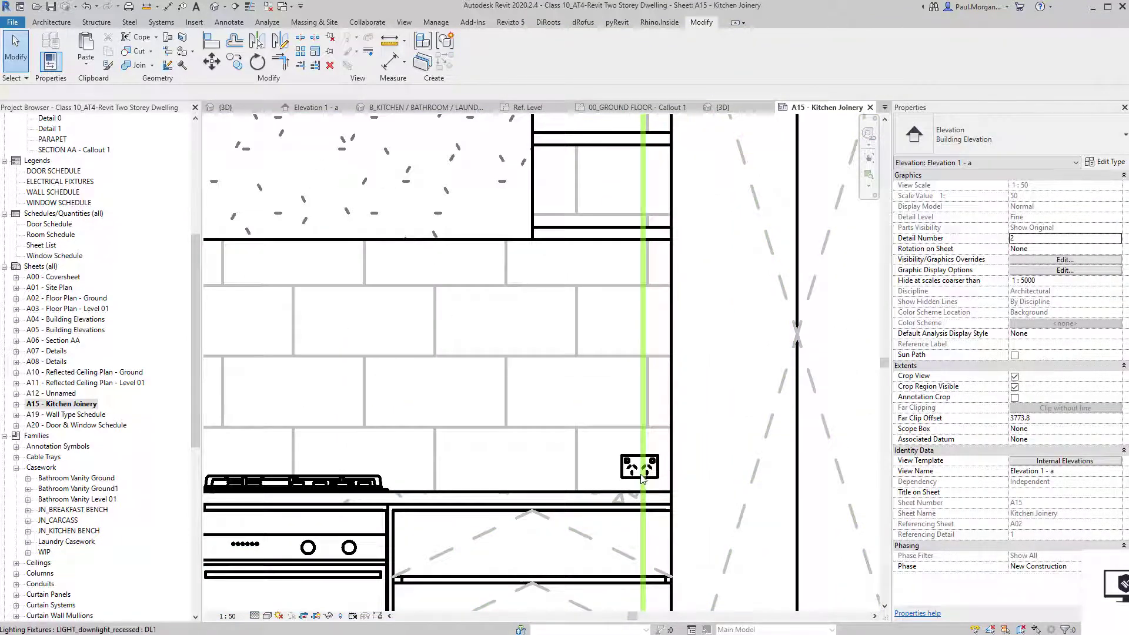
{"action": "left_click", "coordinate": [625, 476]}
{"action": "middle_click_drag", "start_coordinate": [625, 477], "coordinate": [591, 447]}
Isolate the double power outlet and draw a 0.10 pen detail-line rectangle around it.
{"action": "key", "text": "h"}
{"action": "key", "text": "i"}
{"action": "left_click", "coordinate": [591, 495]}
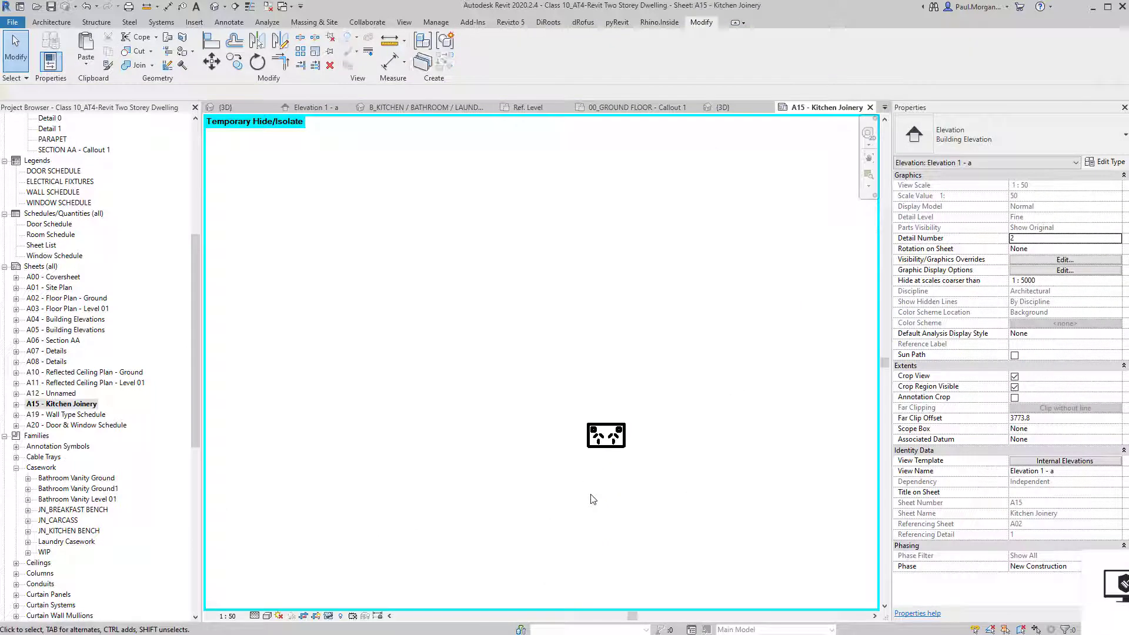
{"action": "key", "text": "l"}
{"action": "key", "text": "Escape"}
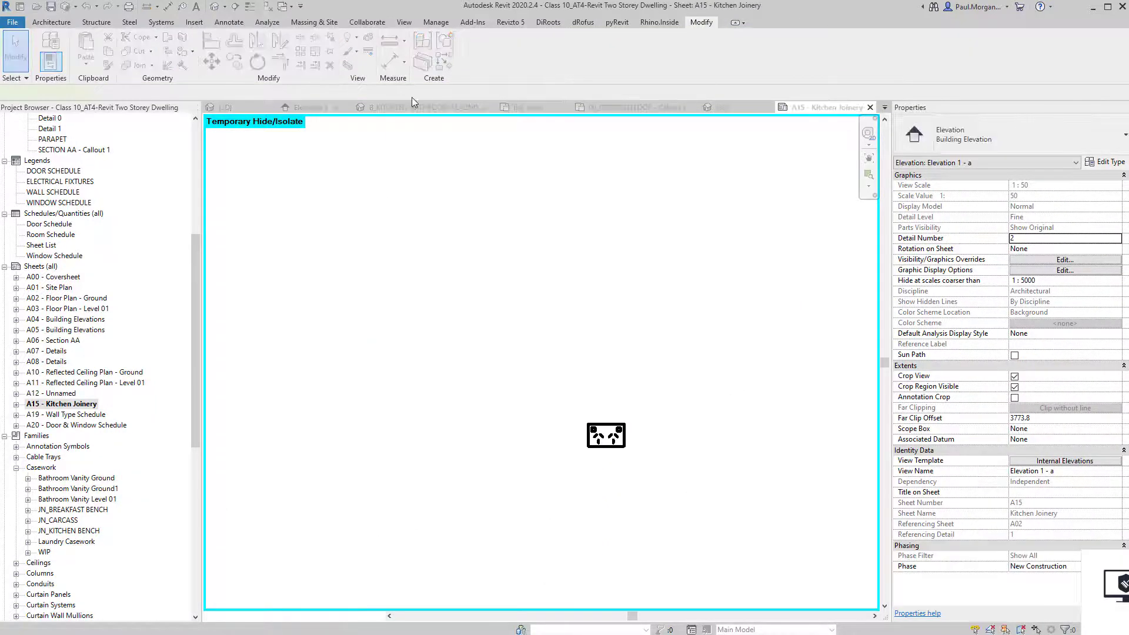
{"action": "left_click", "coordinate": [565, 56]}
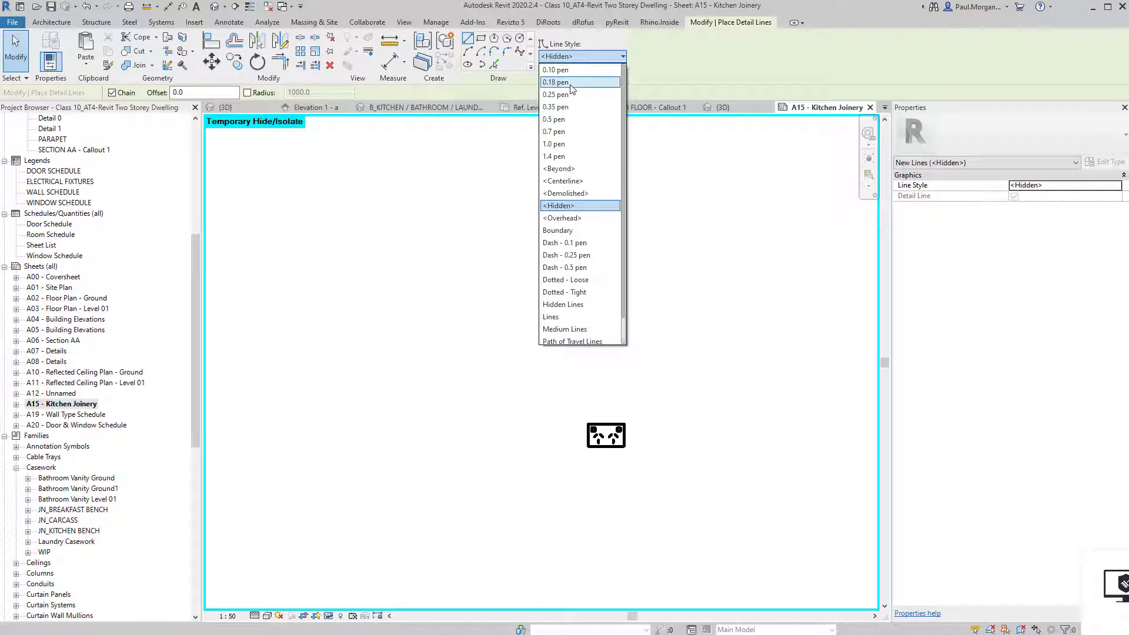
{"action": "left_click", "coordinate": [577, 71]}
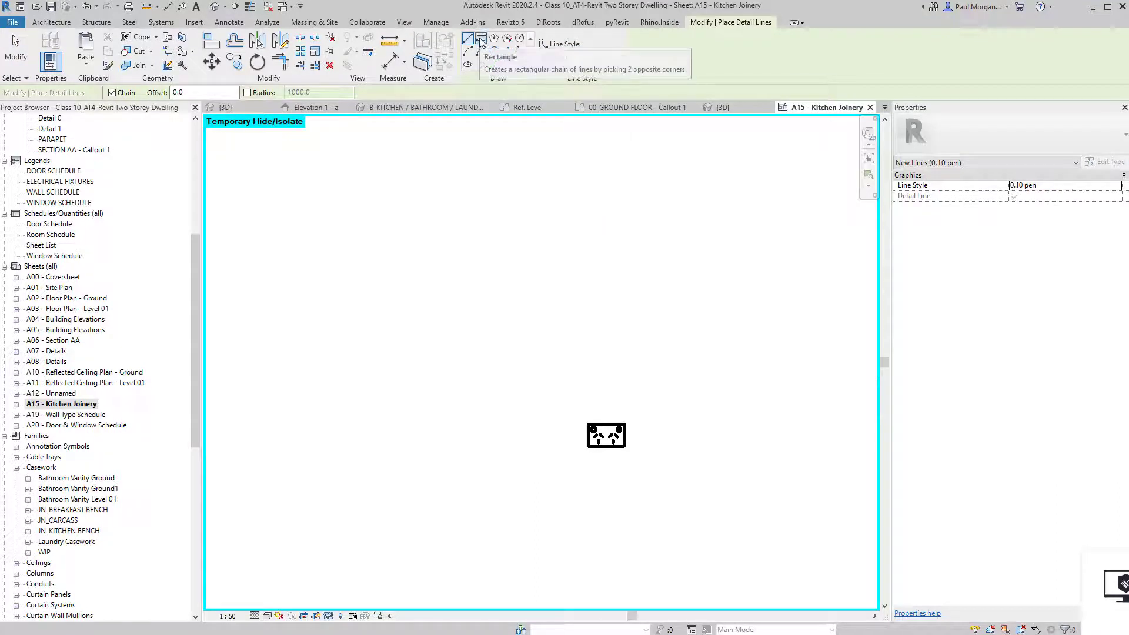
{"action": "left_click", "coordinate": [481, 40]}
{"action": "scroll", "coordinate": [611, 499], "scroll_direction": "up", "scroll_amount": 3}
{"action": "left_click", "coordinate": [548, 306]}
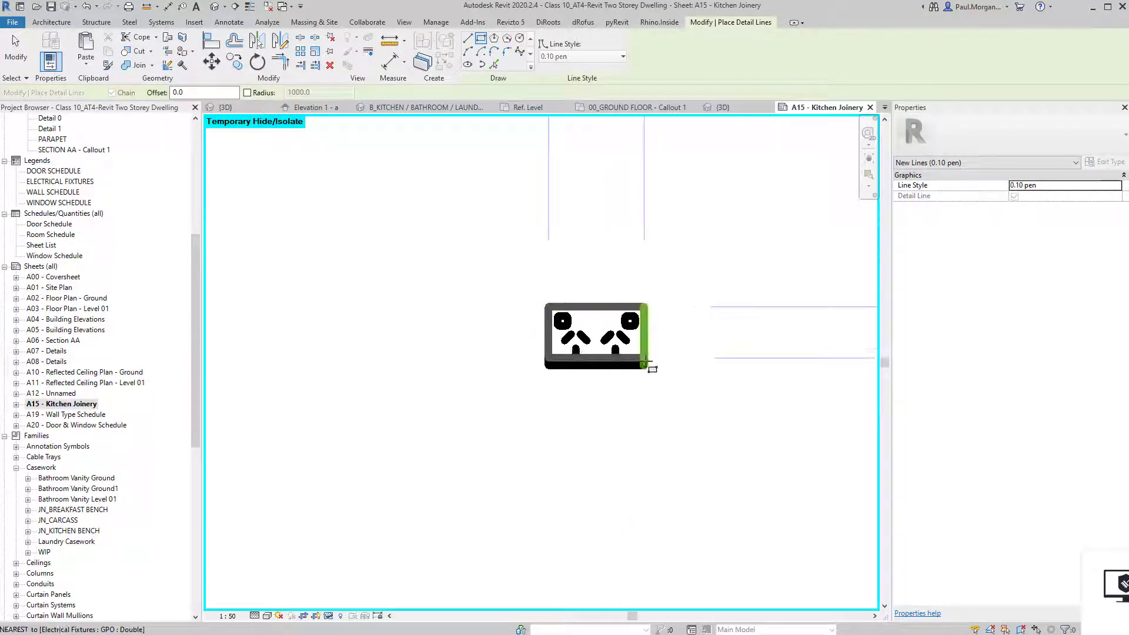
{"action": "left_click", "coordinate": [650, 368]}
{"action": "key", "text": "Escape"}
{"action": "key", "text": "Escape"}
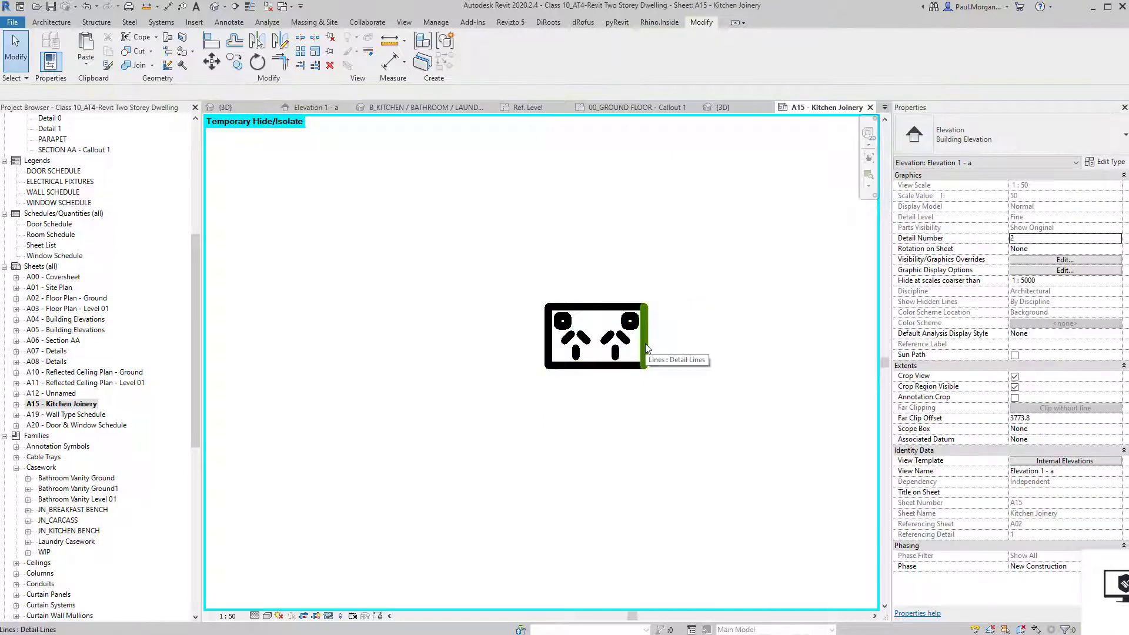
Group the four rectangle lines into a detail group named GPO.
{"action": "key", "text": "Tab"}
{"action": "left_click", "coordinate": [647, 349]}
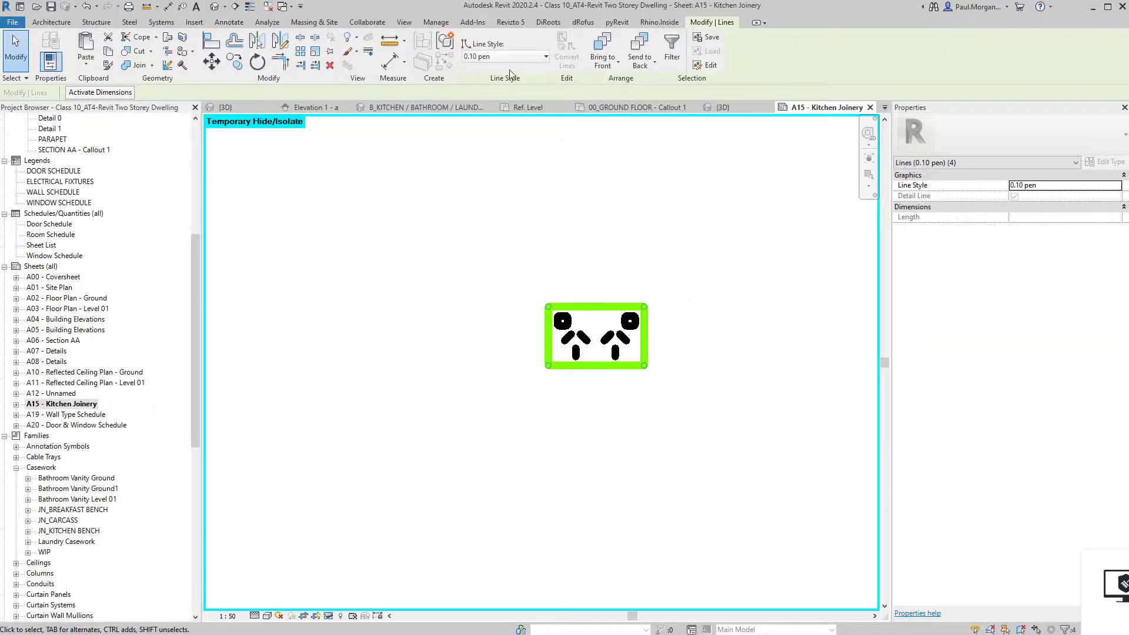
{"action": "key", "text": "g"}
{"action": "key", "text": "p"}
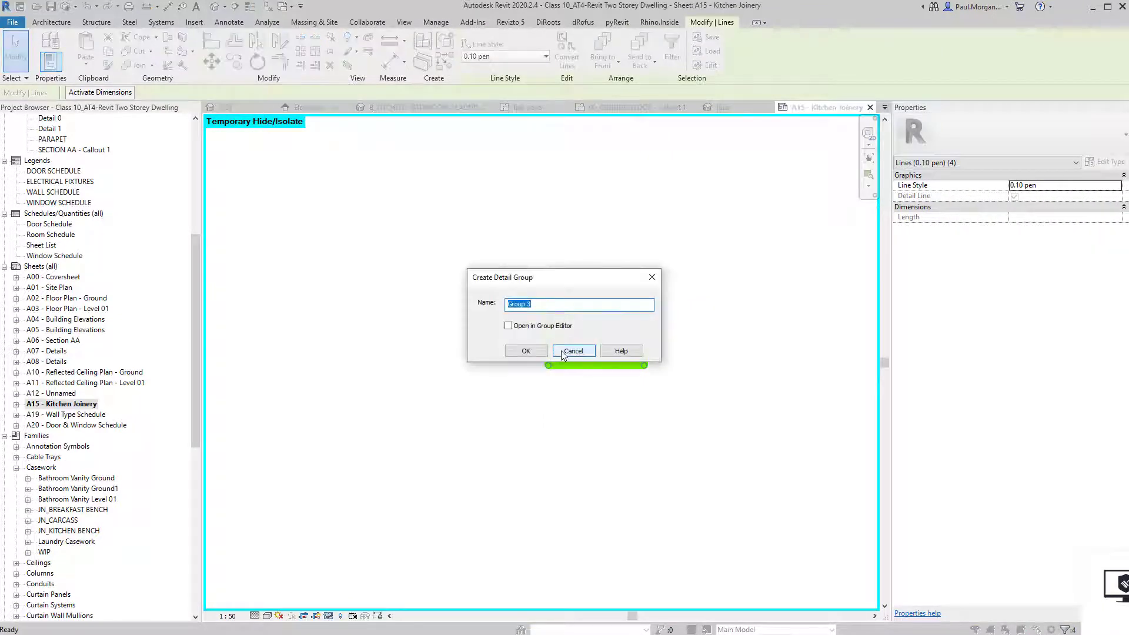
{"action": "type", "text": "GPO"}
{"action": "key", "text": "Return"}
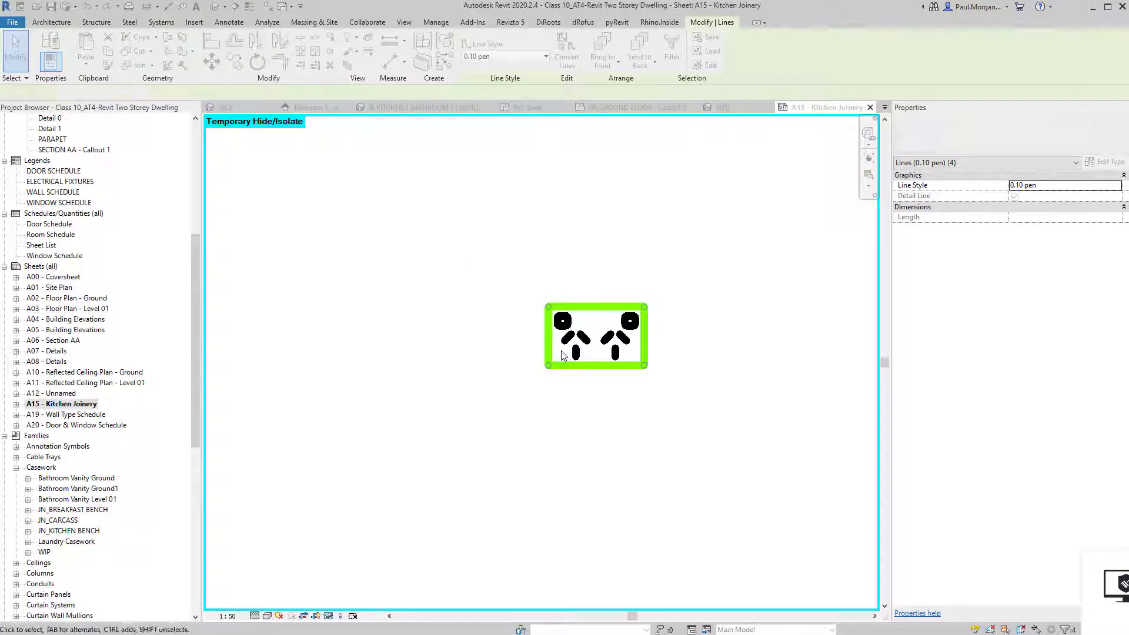
{"action": "key", "text": "Escape"}
{"action": "left_click", "coordinate": [548, 366]}
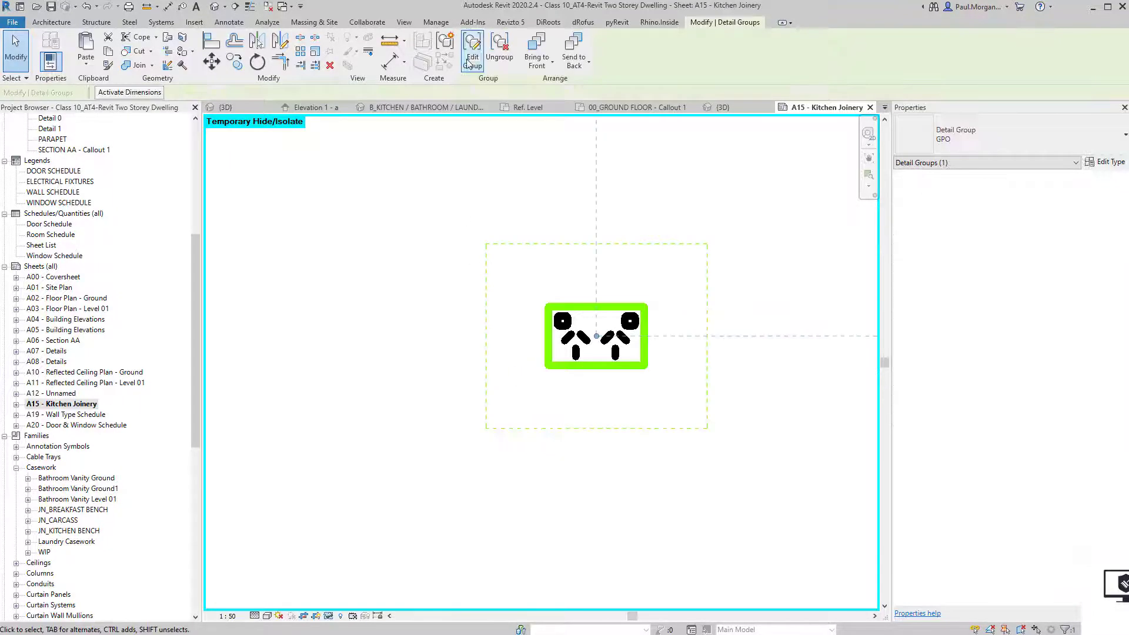
{"action": "left_click", "coordinate": [471, 47]}
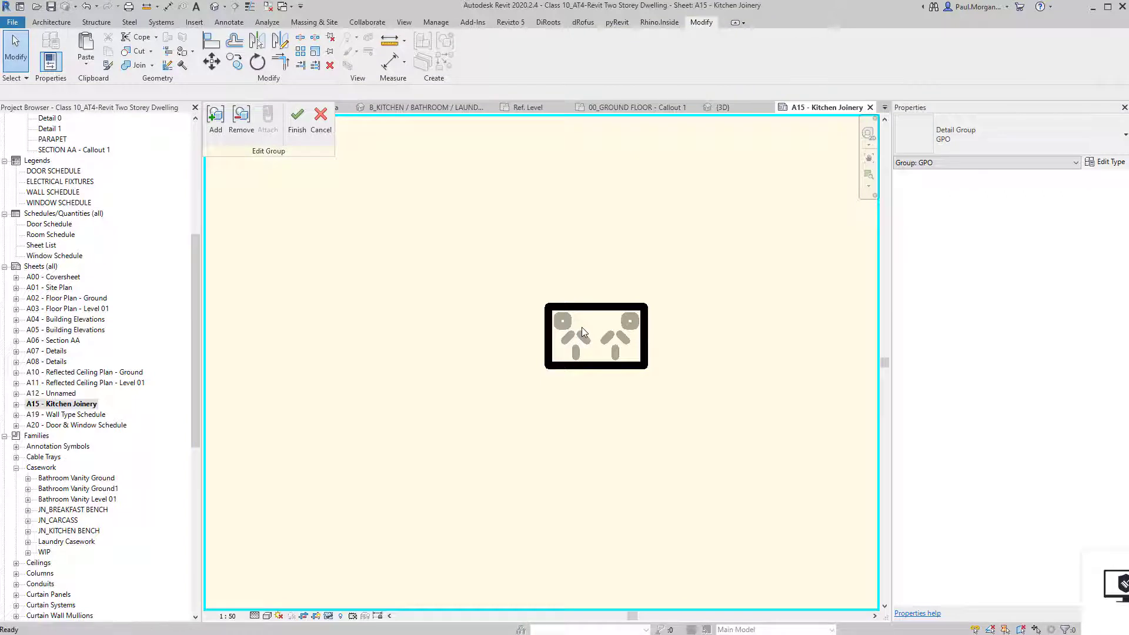
Inside the GPO group, trace the outlet's diagonals, strokes and top-right pin edge as detail lines.
{"action": "key", "text": "d"}
{"action": "key", "text": "l"}
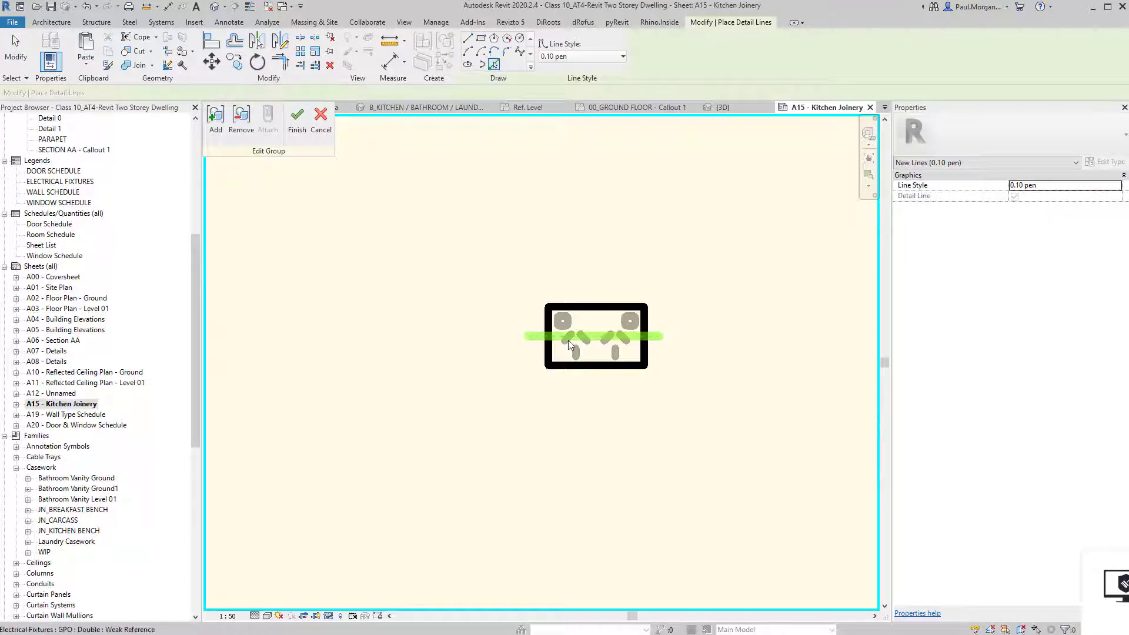
{"action": "scroll", "coordinate": [568, 340], "scroll_direction": "up", "scroll_amount": 3}
{"action": "left_click", "coordinate": [562, 340]}
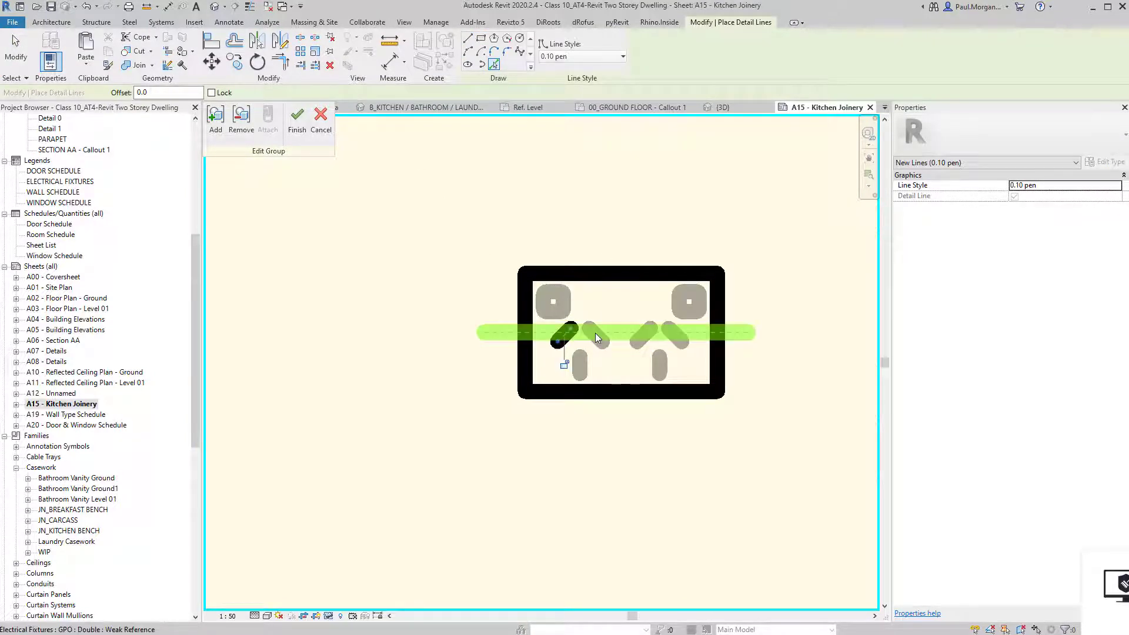
{"action": "left_click", "coordinate": [663, 367]}
{"action": "left_click", "coordinate": [677, 340]}
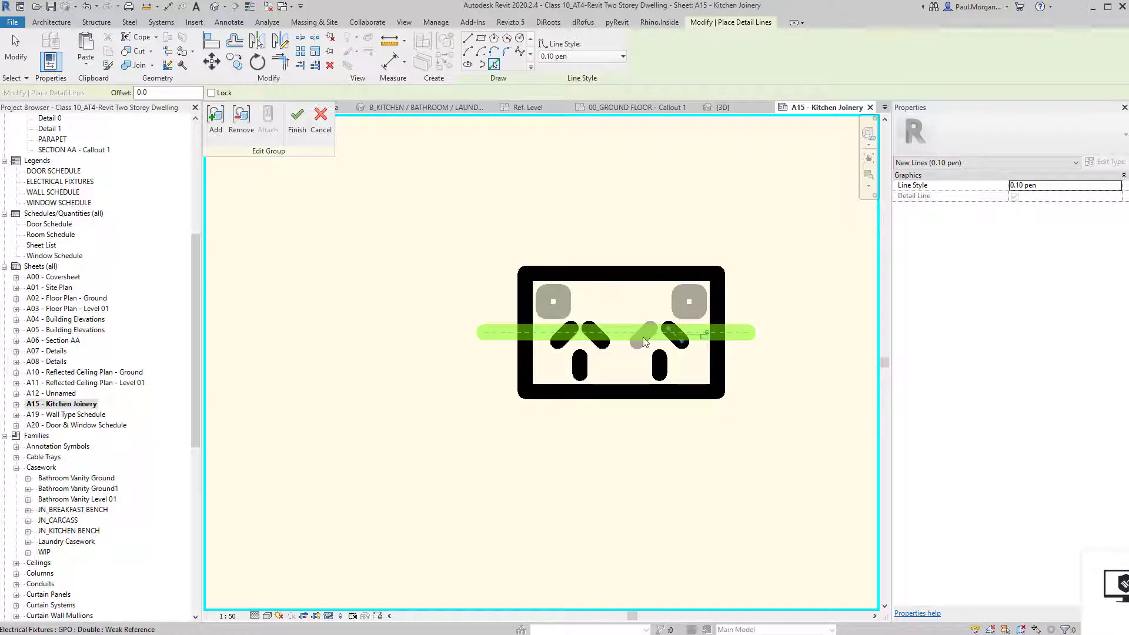
{"action": "left_click", "coordinate": [640, 339]}
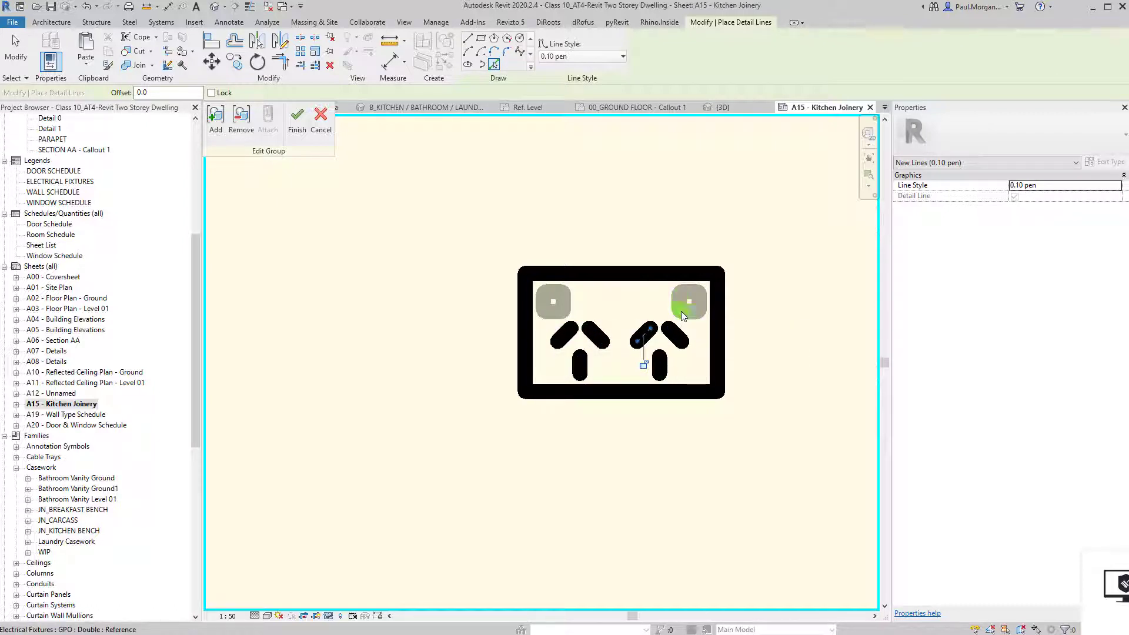
{"action": "left_click", "coordinate": [681, 311]}
{"action": "key", "text": "Escape"}
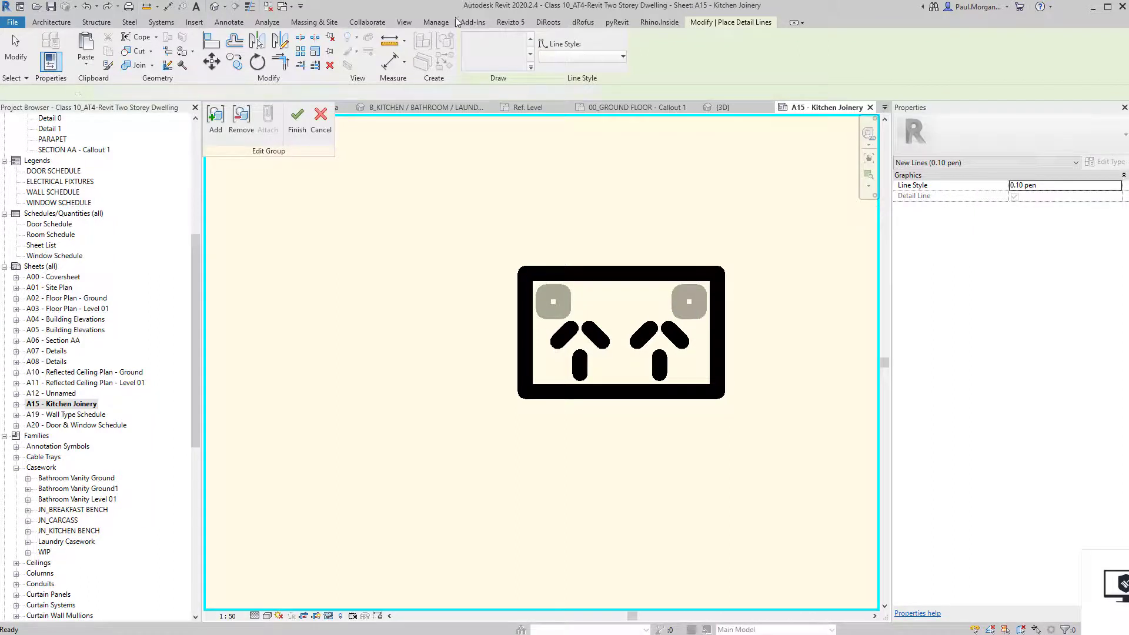
{"action": "scroll", "coordinate": [588, 338], "scroll_direction": "up", "scroll_amount": 3}
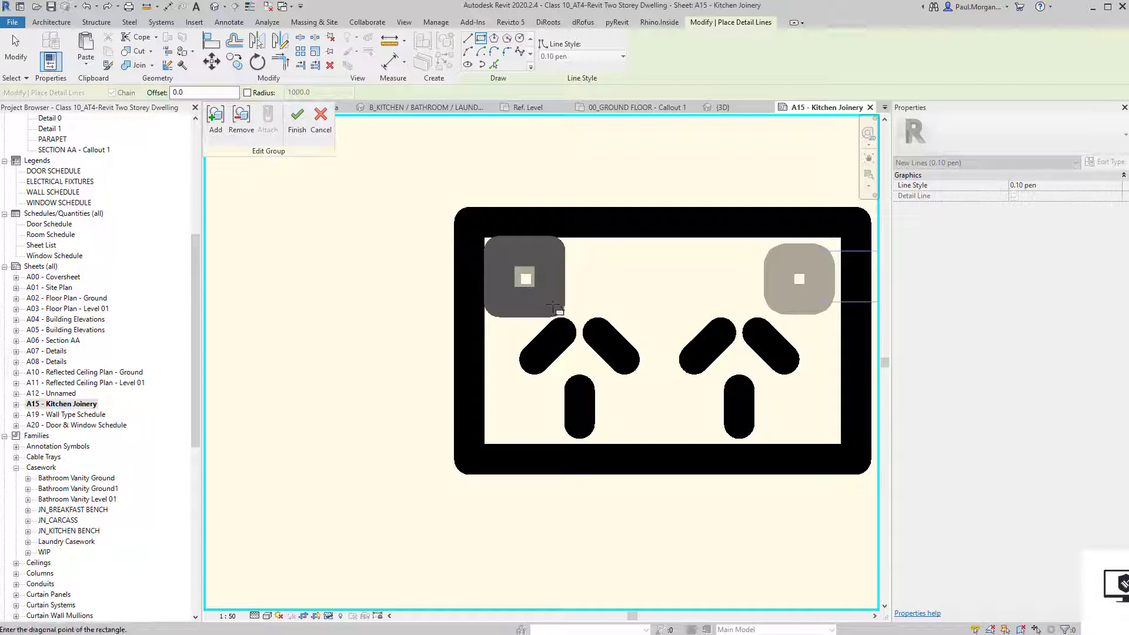
{"action": "key", "text": "Escape"}
Mirror a copy of the left pin outline to the right side and finish the GPO group edit.
{"action": "left_click", "coordinate": [496, 263]}
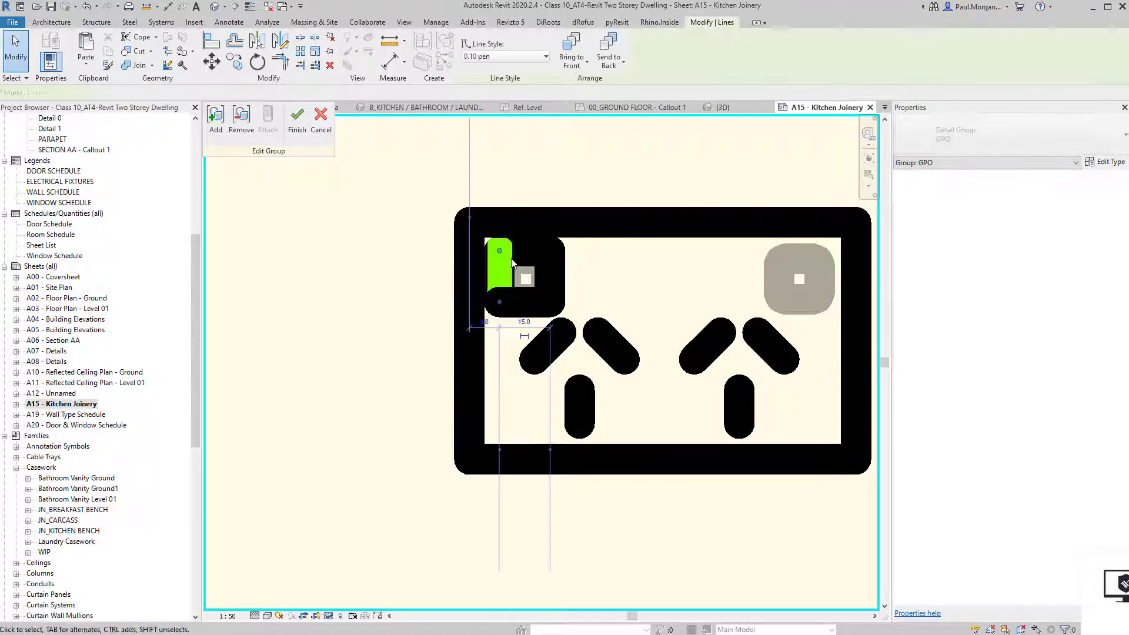
{"action": "key", "text": "Escape"}
{"action": "left_click", "coordinate": [519, 256]}
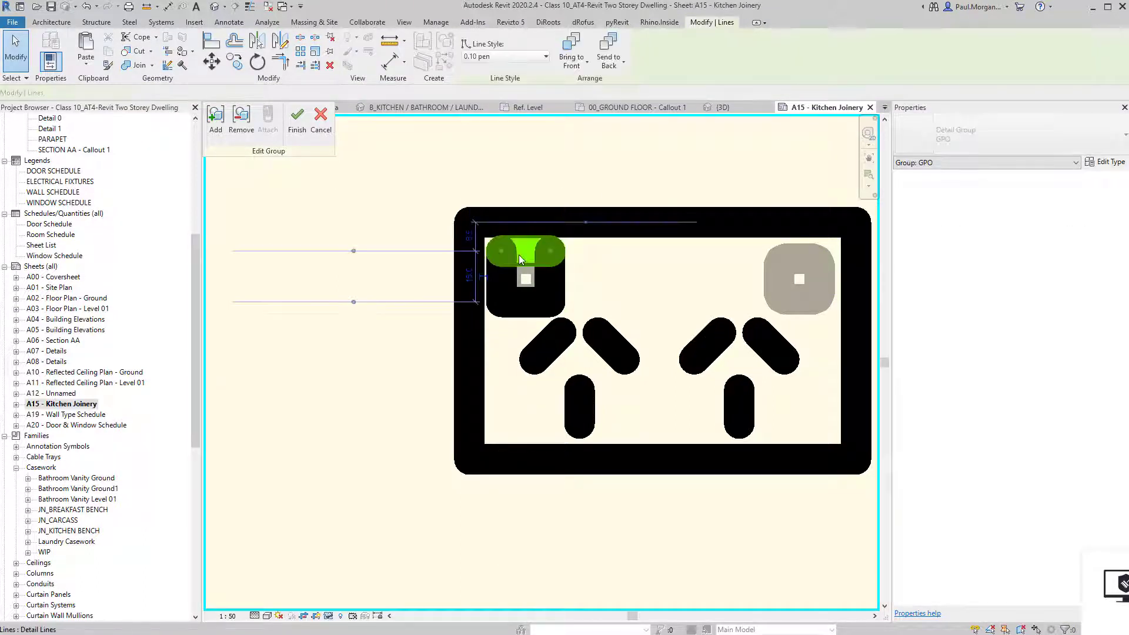
{"action": "key", "text": "Escape"}
{"action": "key", "text": "Tab"}
{"action": "left_click", "coordinate": [519, 255]}
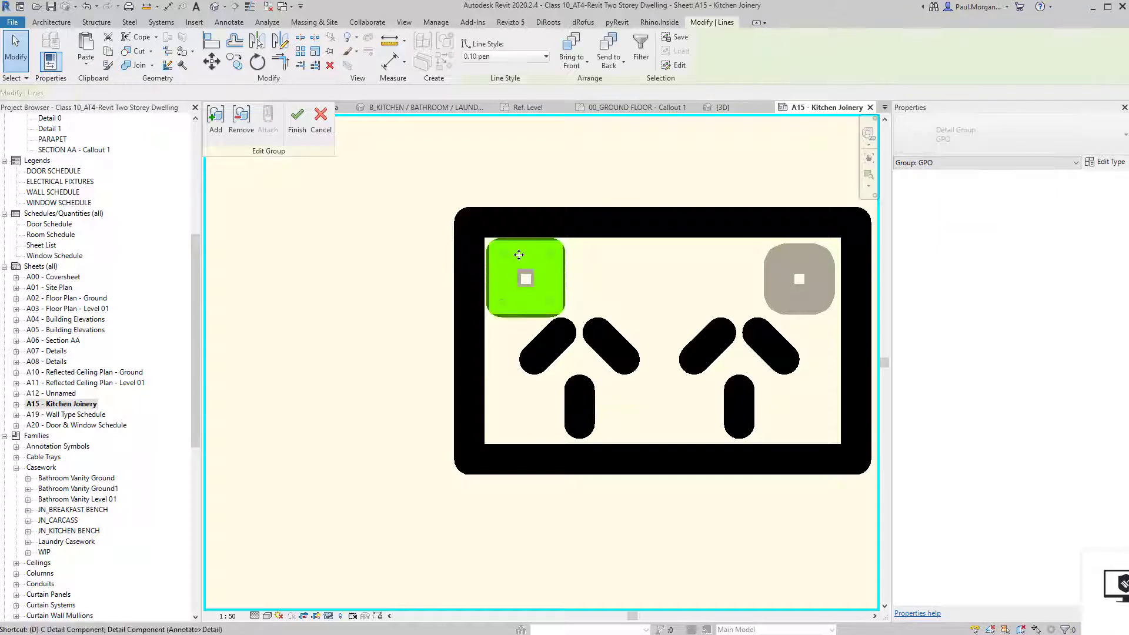
{"action": "key", "text": "d"}
{"action": "key", "text": "m"}
{"action": "left_click", "coordinate": [663, 223]}
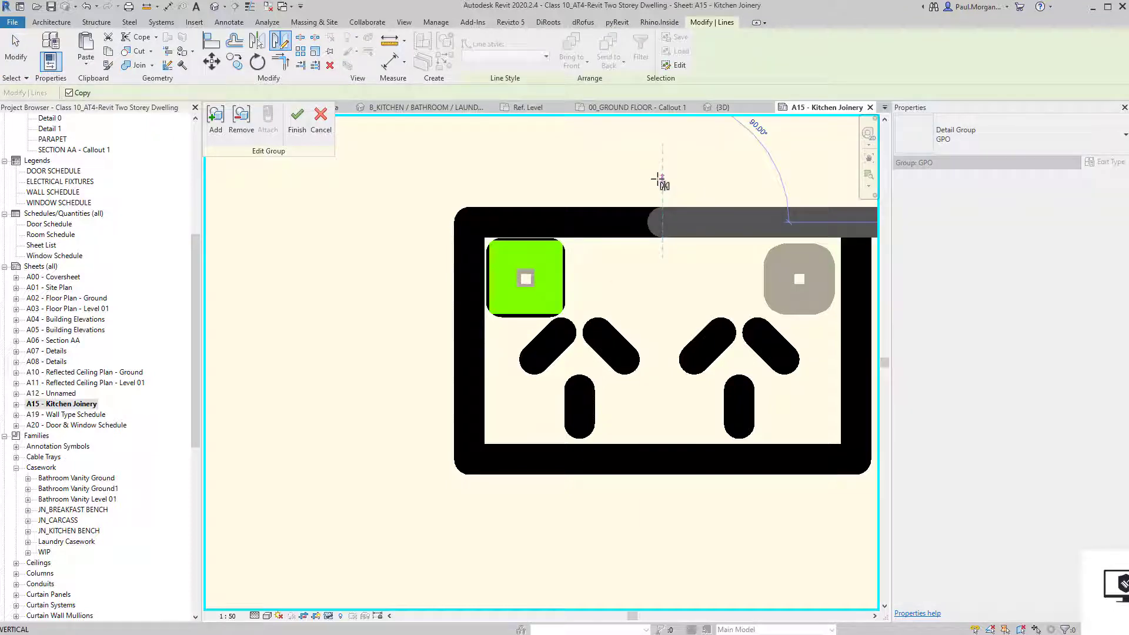
{"action": "left_click", "coordinate": [658, 179]}
{"action": "scroll", "coordinate": [658, 179], "scroll_direction": "down", "scroll_amount": 3}
{"action": "left_click", "coordinate": [421, 330]}
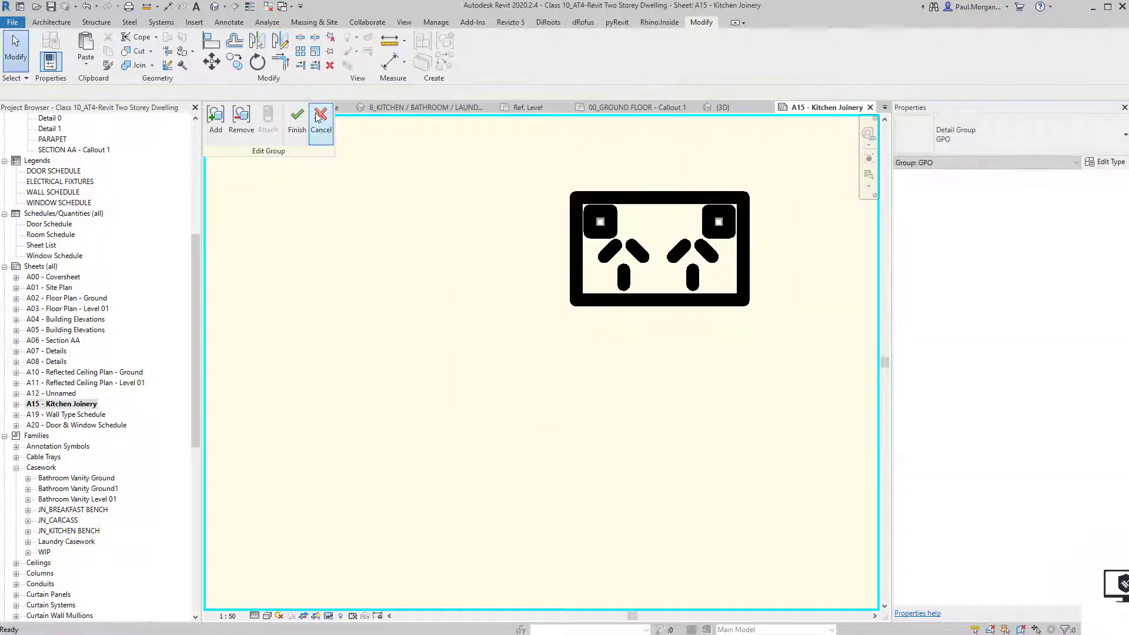
{"action": "left_click", "coordinate": [298, 122]}
Move the GPO detail group 460 to the left.
{"action": "scroll", "coordinate": [752, 432], "scroll_direction": "down", "scroll_amount": 4}
{"action": "left_click", "coordinate": [670, 503]}
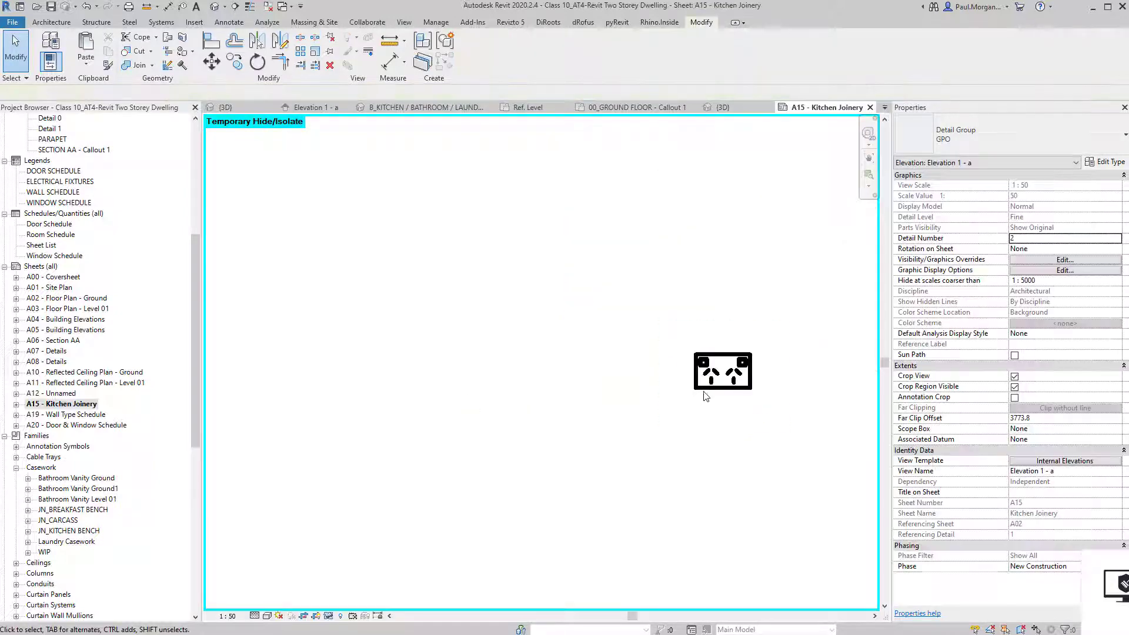
{"action": "left_click", "coordinate": [728, 382]}
{"action": "left_click", "coordinate": [757, 480]}
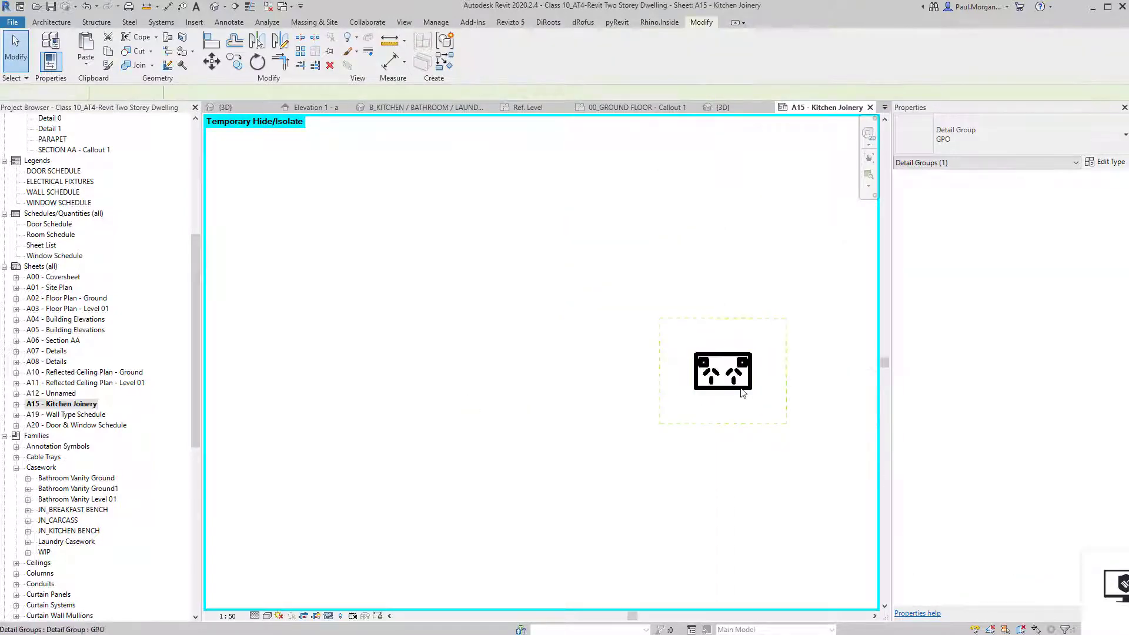
{"action": "left_click", "coordinate": [744, 388]}
{"action": "key", "text": "m"}
{"action": "key", "text": "v"}
{"action": "left_click", "coordinate": [745, 389]}
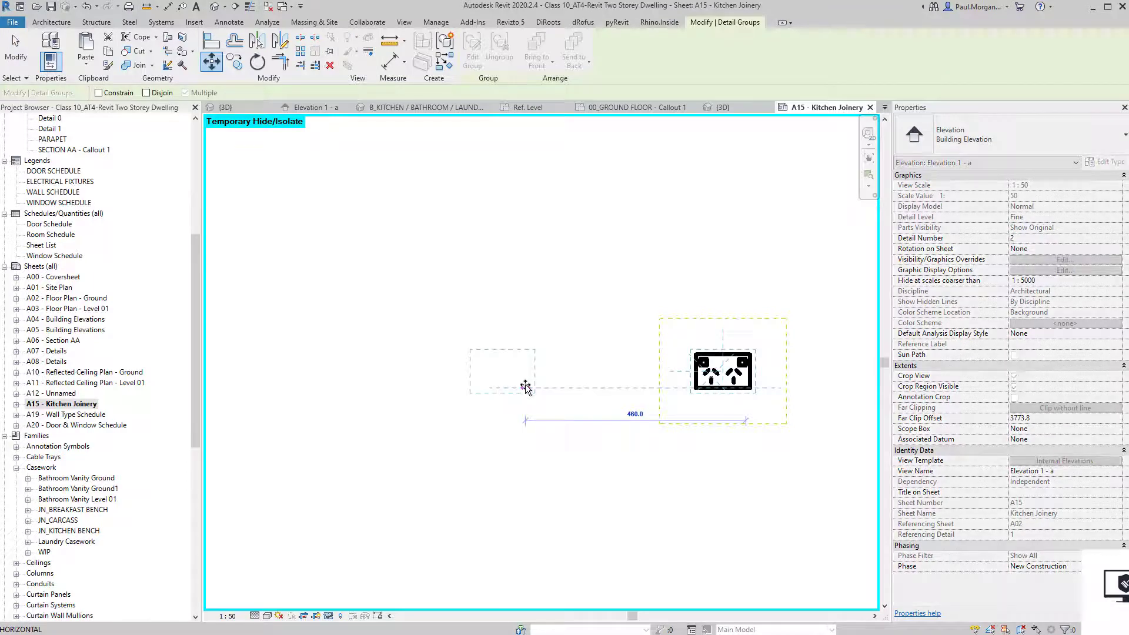
{"action": "left_click", "coordinate": [525, 384]}
Reset the temporary isolate on the elevation and temporarily hide the JN_KITCHEN BENCH casework.
{"action": "left_click", "coordinate": [541, 477]}
{"action": "scroll", "coordinate": [542, 477], "scroll_direction": "down", "scroll_amount": 2}
{"action": "middle_click_drag", "start_coordinate": [519, 490], "coordinate": [576, 481]}
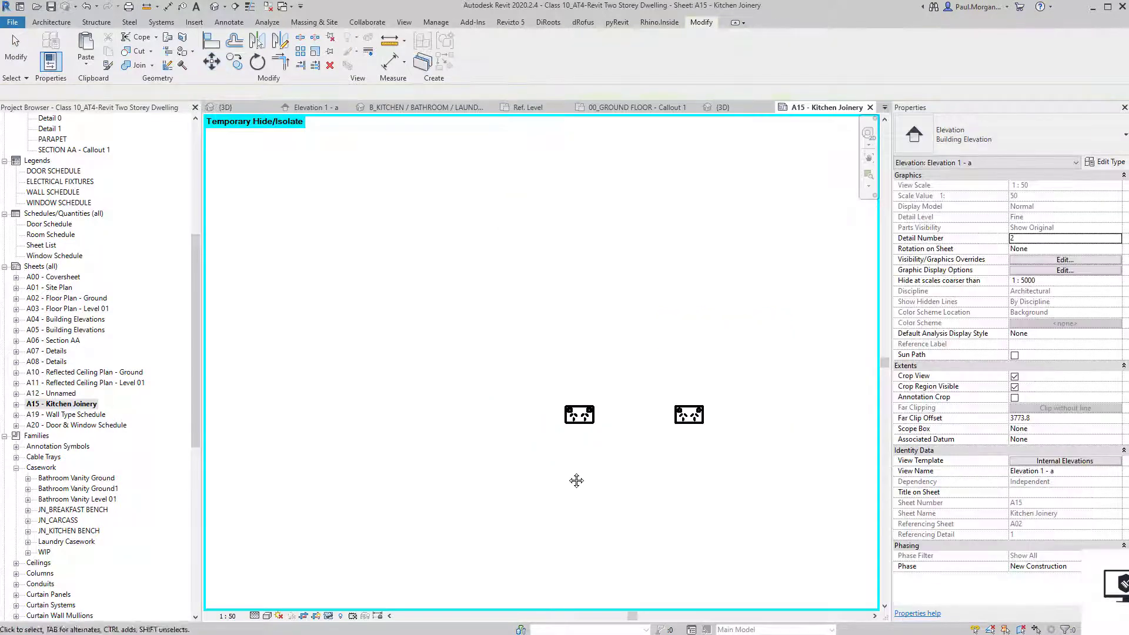
{"action": "key", "text": "h"}
{"action": "key", "text": "r"}
{"action": "middle_click_drag", "start_coordinate": [570, 414], "coordinate": [668, 422]}
{"action": "scroll", "coordinate": [670, 423], "scroll_direction": "down", "scroll_amount": 2}
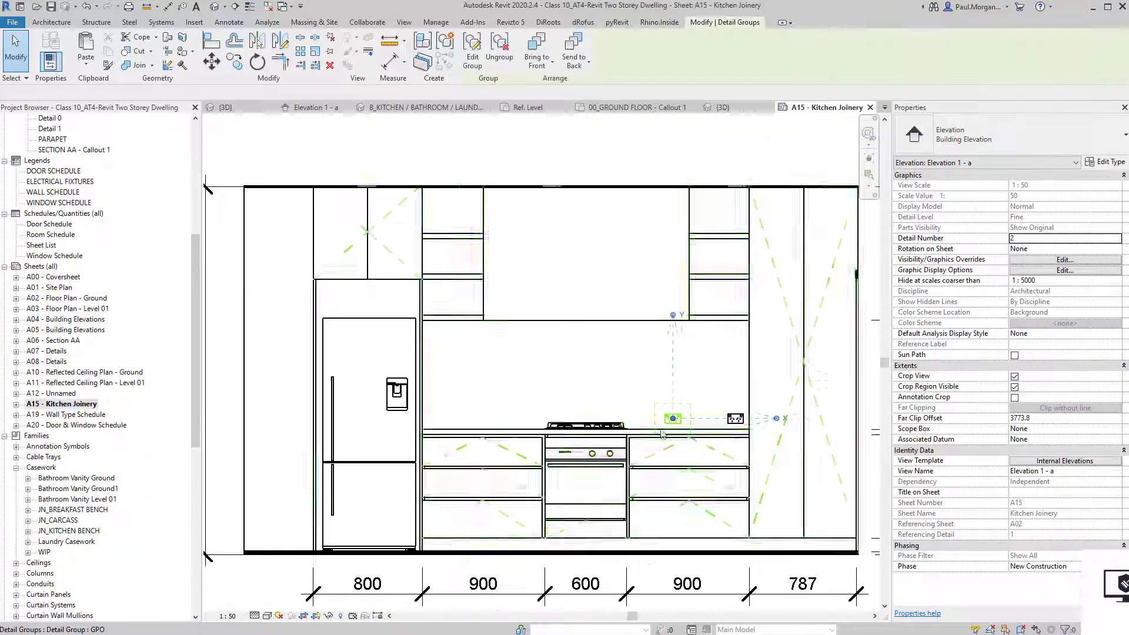
{"action": "scroll", "coordinate": [580, 450], "scroll_direction": "up", "scroll_amount": 2}
{"action": "left_click", "coordinate": [579, 447]}
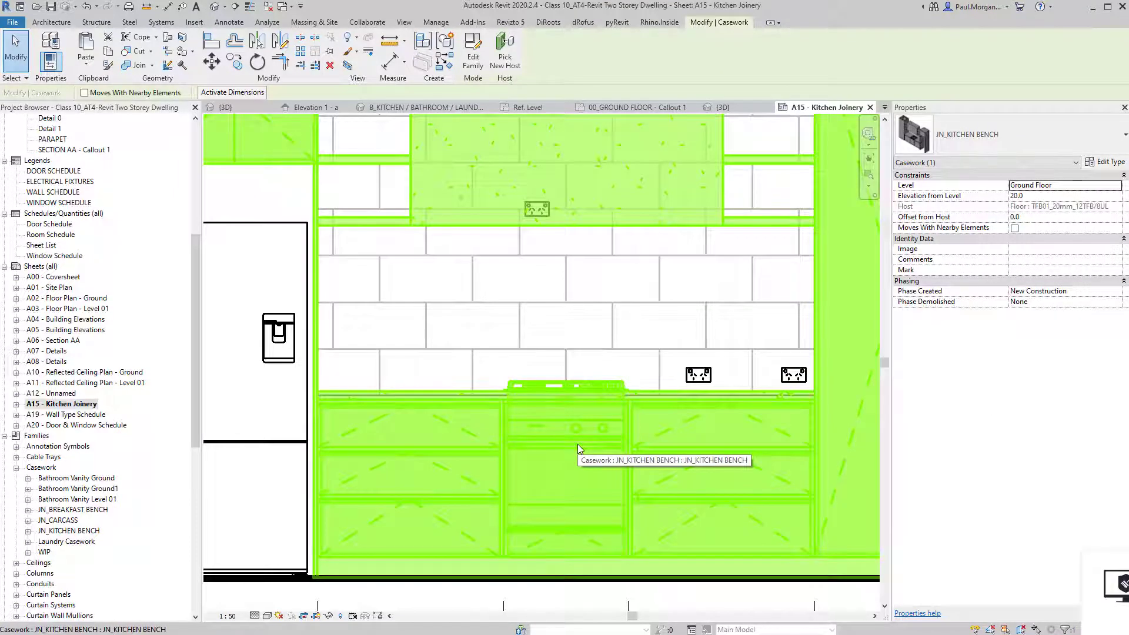
{"action": "key", "text": "h"}
{"action": "key", "text": "h"}
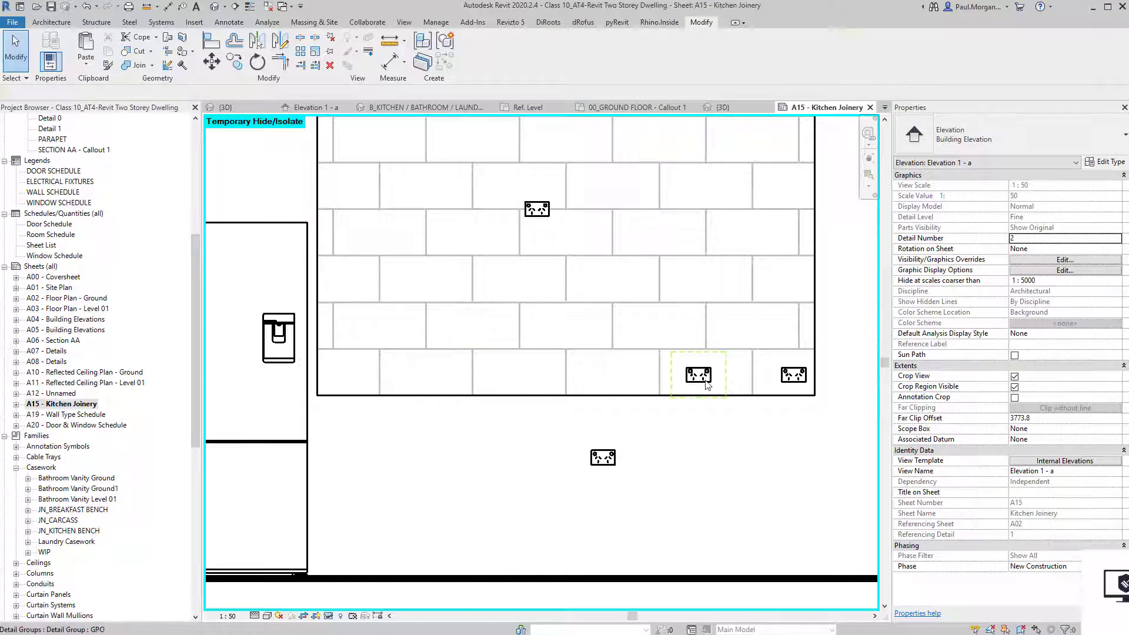
Copy the outlet group to two more positions on the wall, based on its bottom midpoint.
{"action": "left_click", "coordinate": [706, 381]}
{"action": "scroll", "coordinate": [677, 385], "scroll_direction": "up", "scroll_amount": 5}
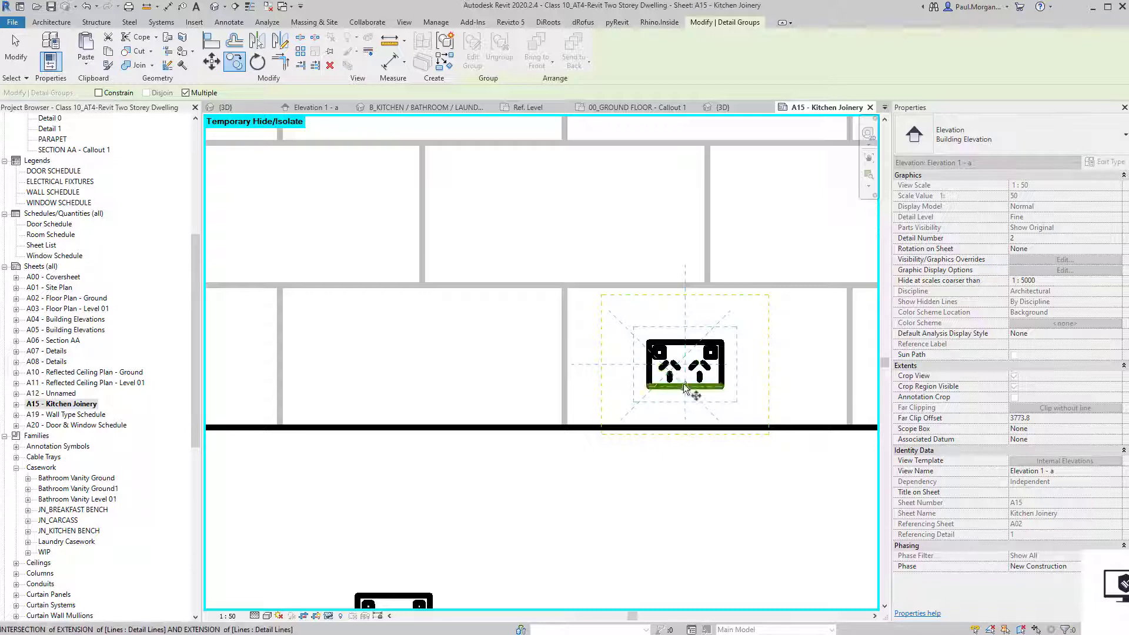
{"action": "left_click", "coordinate": [685, 393]}
{"action": "scroll", "coordinate": [683, 388], "scroll_direction": "down", "scroll_amount": 3}
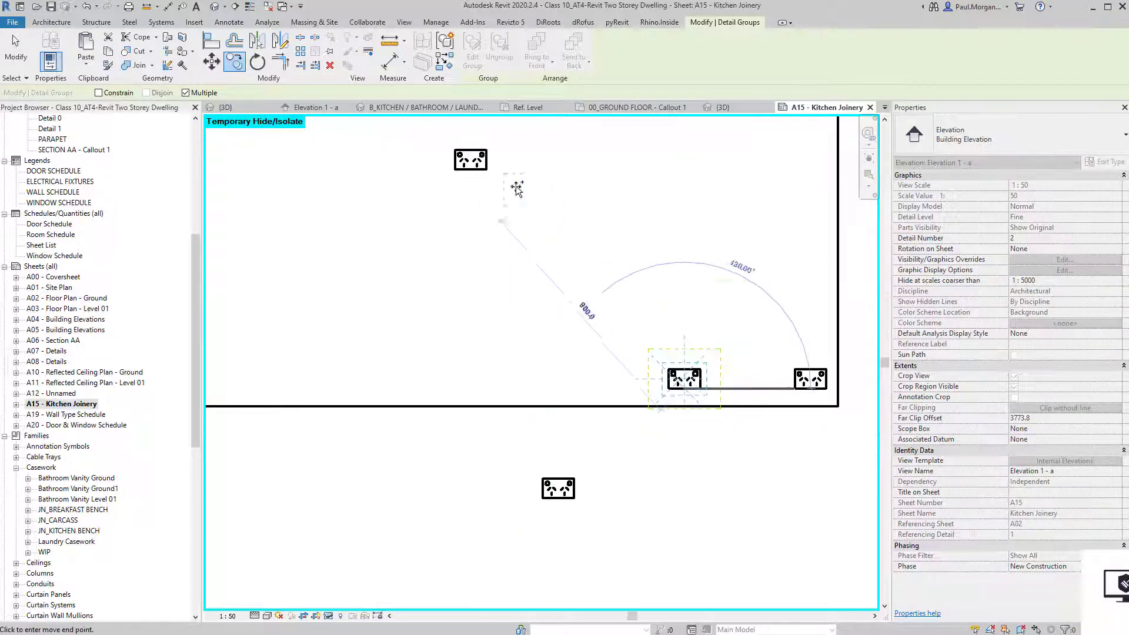
{"action": "left_click", "coordinate": [472, 171]}
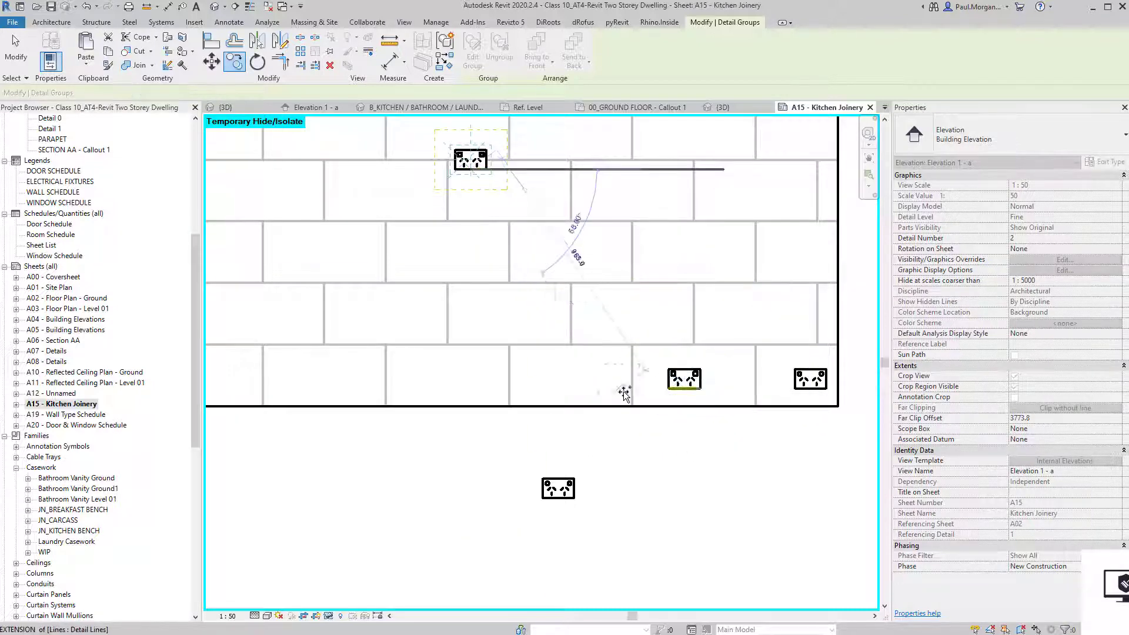
{"action": "left_click", "coordinate": [558, 498]}
{"action": "middle_click_drag", "start_coordinate": [353, 420], "coordinate": [877, 534]}
{"action": "key", "text": "Escape"}
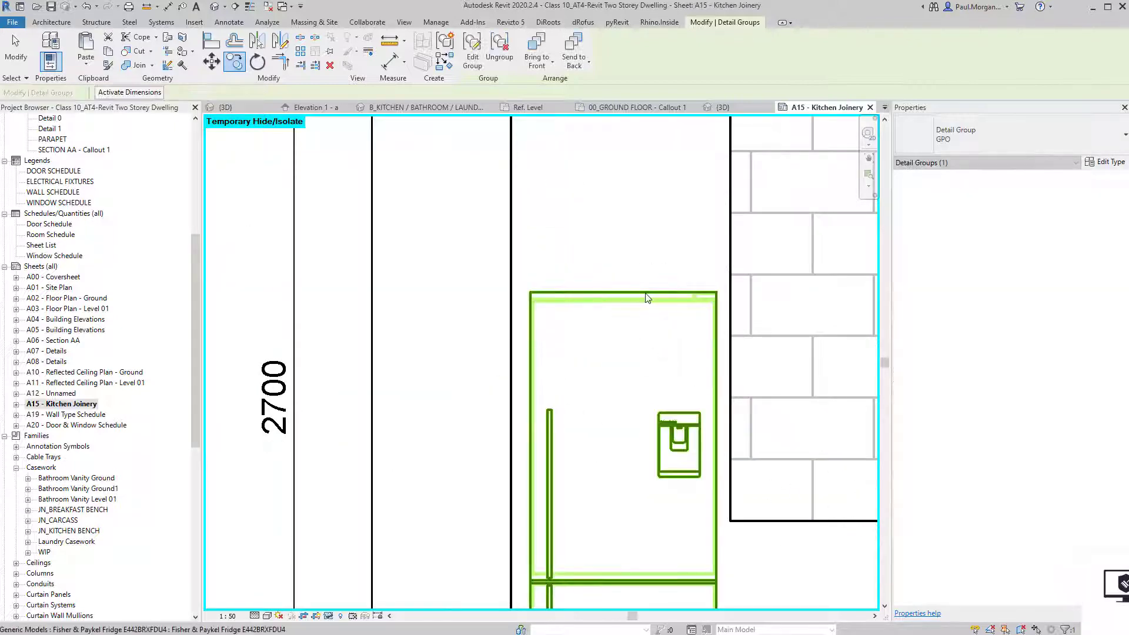
Temporarily hide the fridge in Elevation 1 - a.
{"action": "left_click", "coordinate": [644, 294]}
{"action": "key", "text": "h"}
{"action": "key", "text": "h"}
{"action": "scroll", "coordinate": [643, 294], "scroll_direction": "down", "scroll_amount": 2}
{"action": "middle_click_drag", "start_coordinate": [652, 347], "coordinate": [456, 335]}
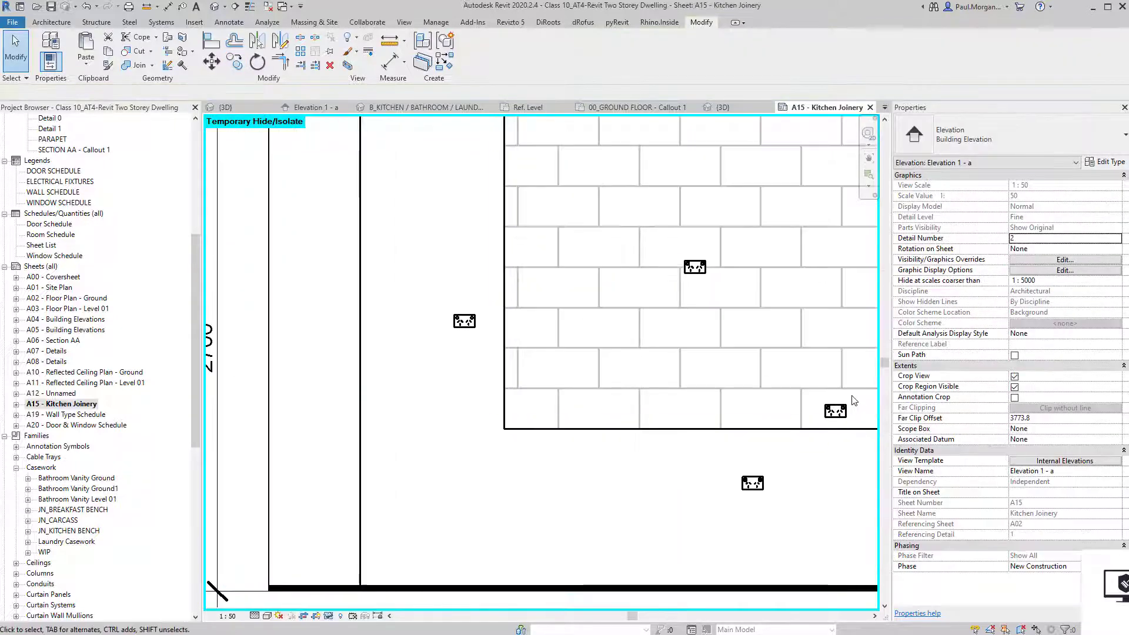
Move the outlet at the wall's right end to its new position over the fridge area.
{"action": "left_click", "coordinate": [831, 418]}
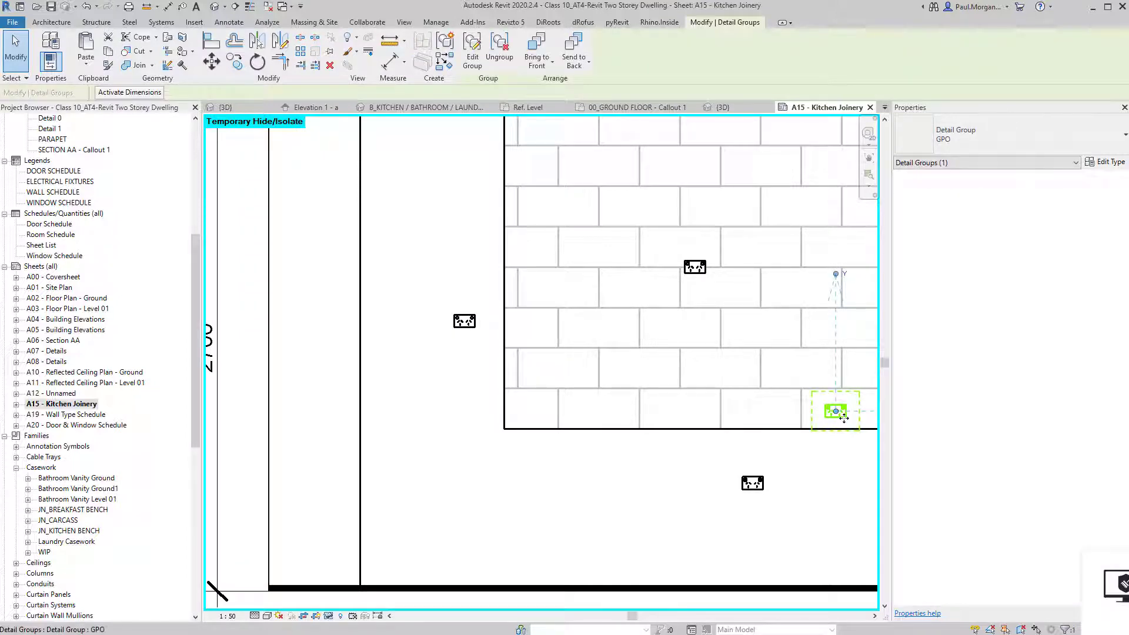
{"action": "key", "text": "m"}
{"action": "key", "text": "v"}
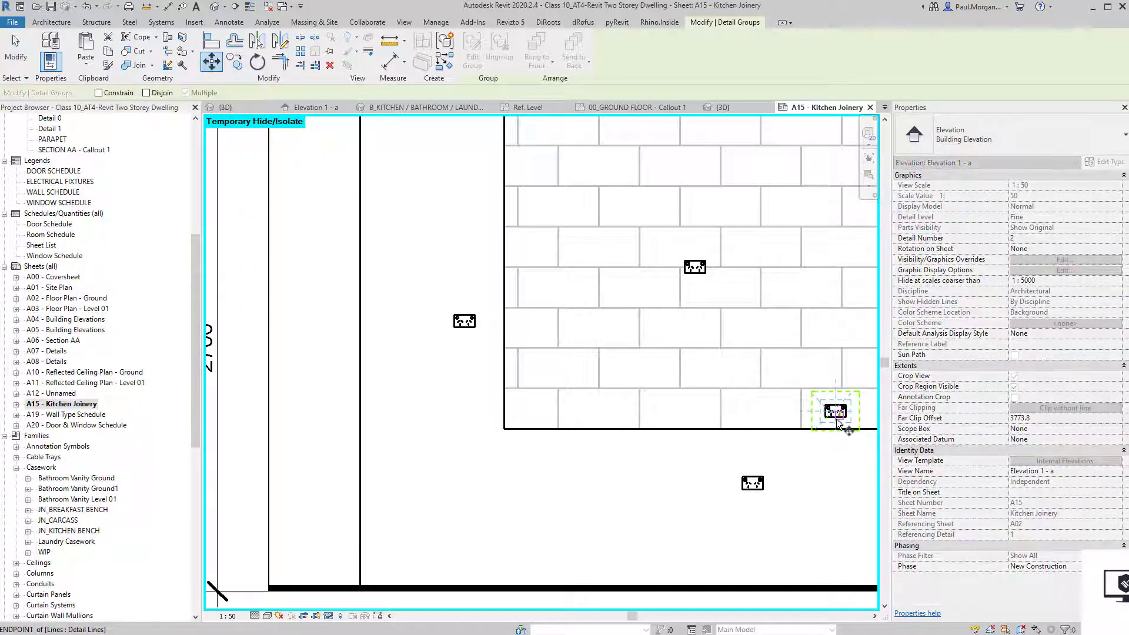
{"action": "scroll", "coordinate": [832, 421], "scroll_direction": "up", "scroll_amount": 5}
{"action": "left_click", "coordinate": [841, 413]}
{"action": "scroll", "coordinate": [839, 413], "scroll_direction": "down", "scroll_amount": 5}
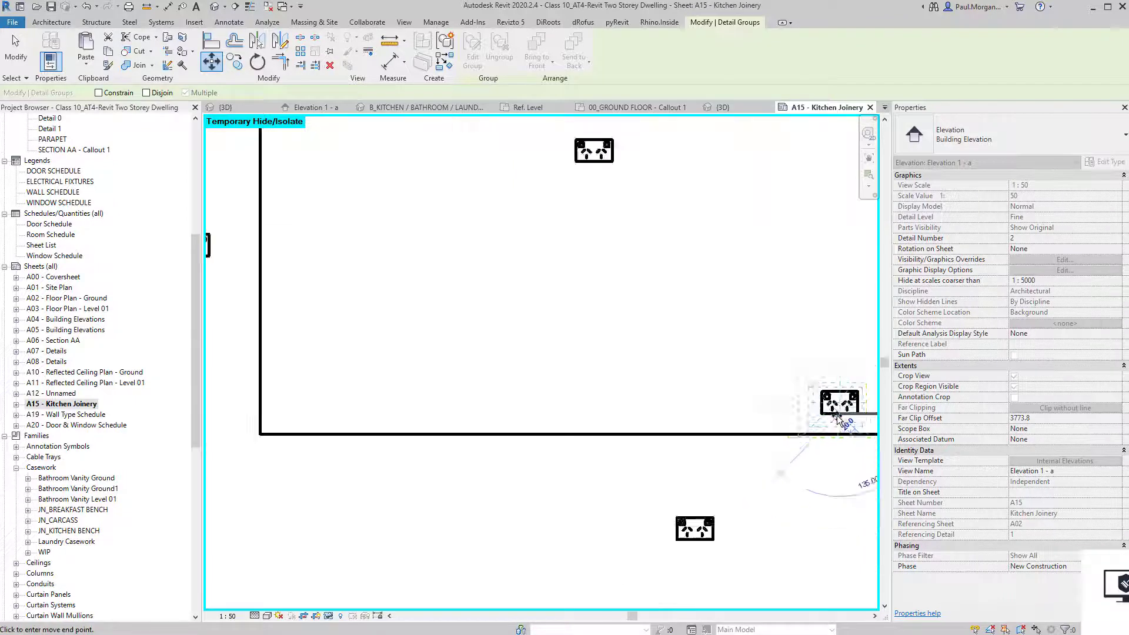
{"action": "scroll", "coordinate": [415, 313], "scroll_direction": "up", "scroll_amount": 4}
{"action": "left_click", "coordinate": [404, 306]}
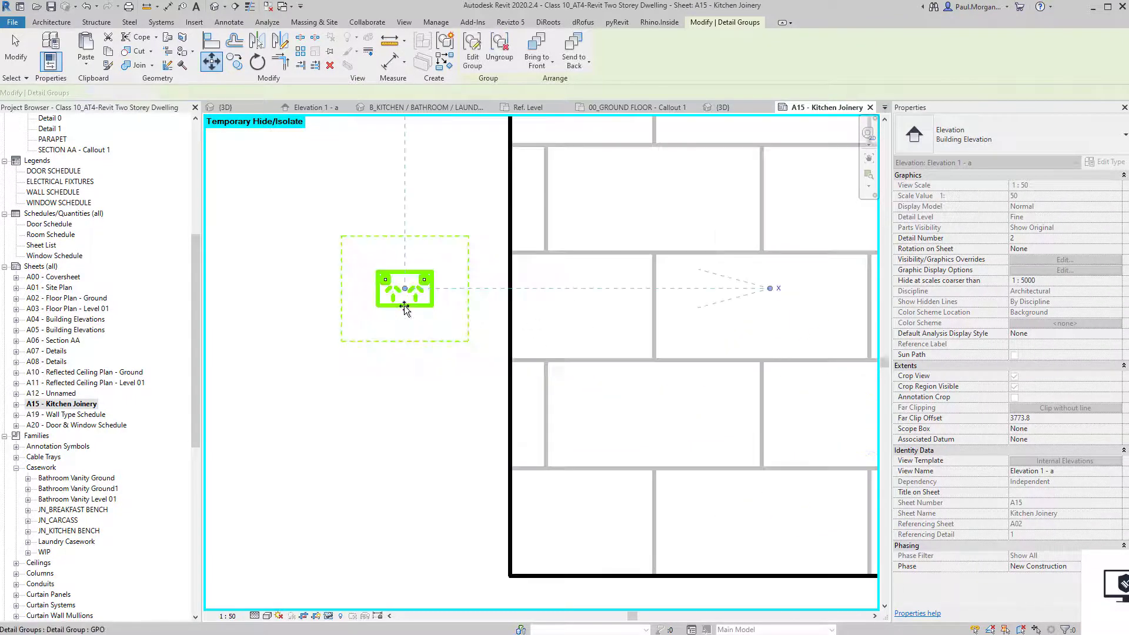
{"action": "scroll", "coordinate": [405, 307], "scroll_direction": "down", "scroll_amount": 2}
{"action": "left_click", "coordinate": [414, 392]}
{"action": "scroll", "coordinate": [414, 392], "scroll_direction": "down", "scroll_amount": 4}
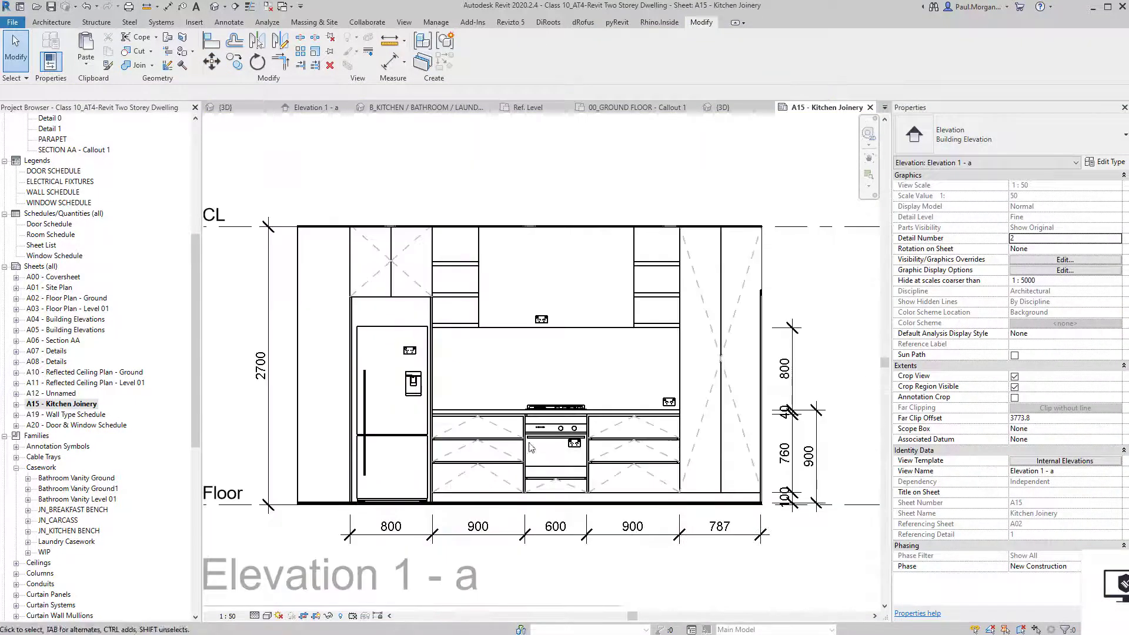
Start a text note (TX) using the Arial 1.8mm text type near the rangehood.
{"action": "scroll", "coordinate": [583, 453], "scroll_direction": "up", "scroll_amount": 4}
{"action": "middle_click_drag", "start_coordinate": [574, 447], "coordinate": [614, 493]}
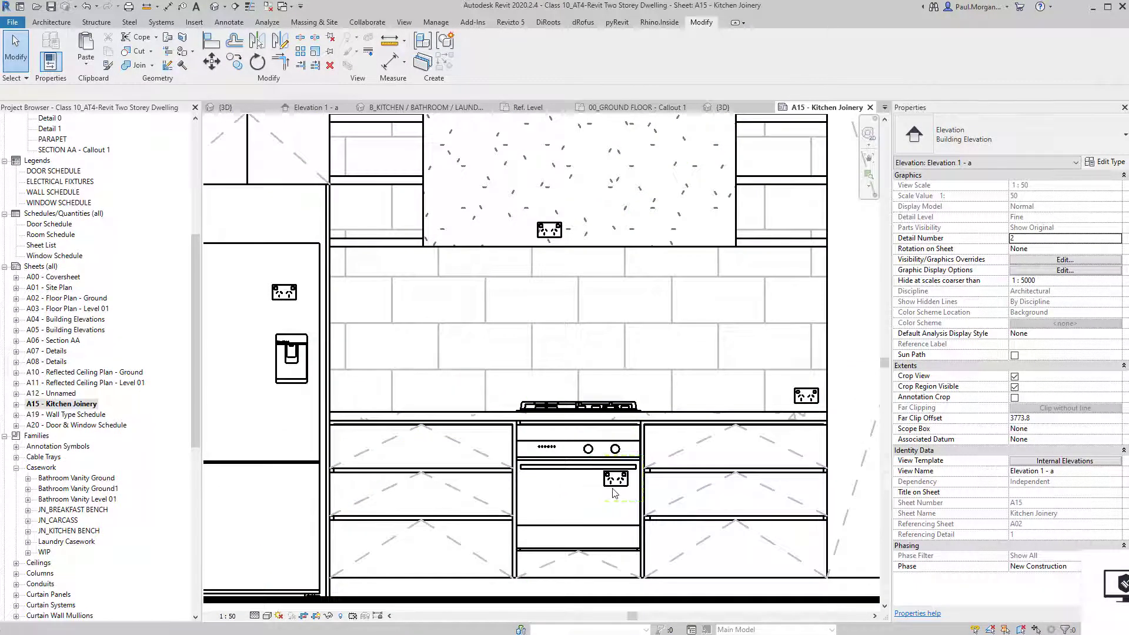
{"action": "key", "text": "t"}
{"action": "key", "text": "x"}
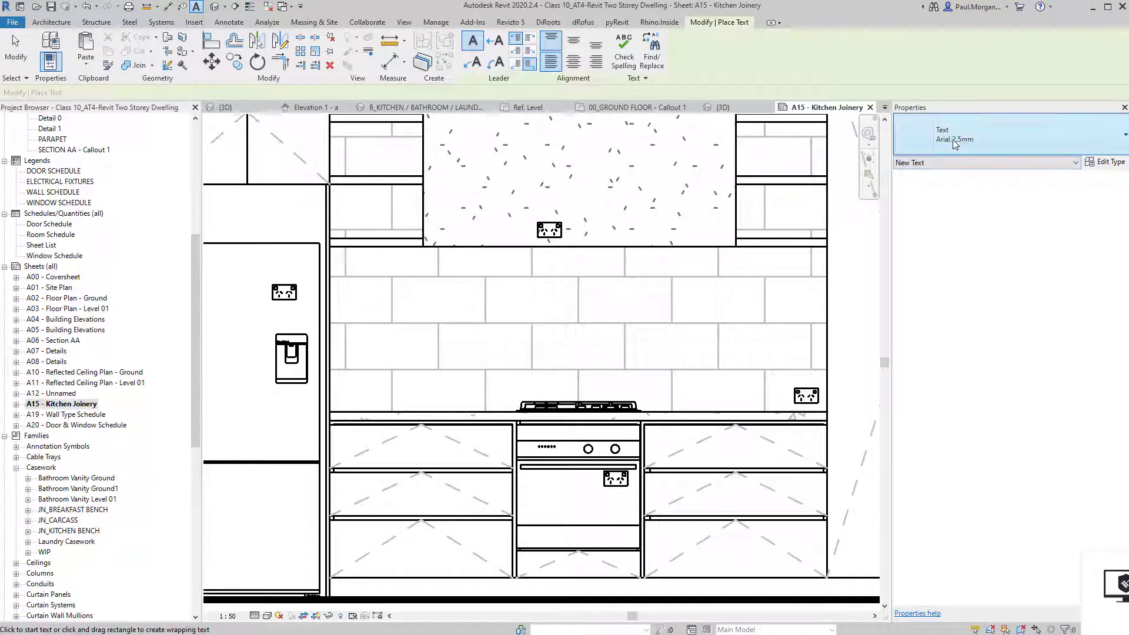
{"action": "left_click", "coordinate": [955, 144]}
{"action": "left_click", "coordinate": [942, 225]}
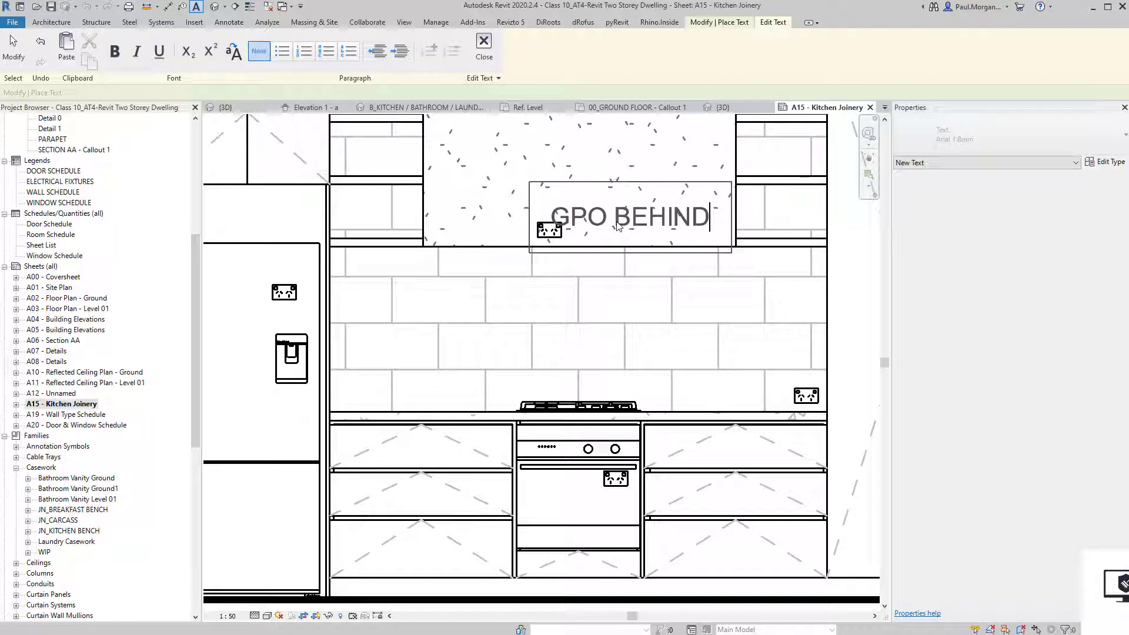
Place the 'GPO BEHIND' note above the rangehood outlet and shift it up and left.
{"action": "left_click", "coordinate": [599, 281]}
{"action": "middle_click_drag", "start_coordinate": [594, 277], "coordinate": [594, 358]}
{"action": "left_click", "coordinate": [537, 268]}
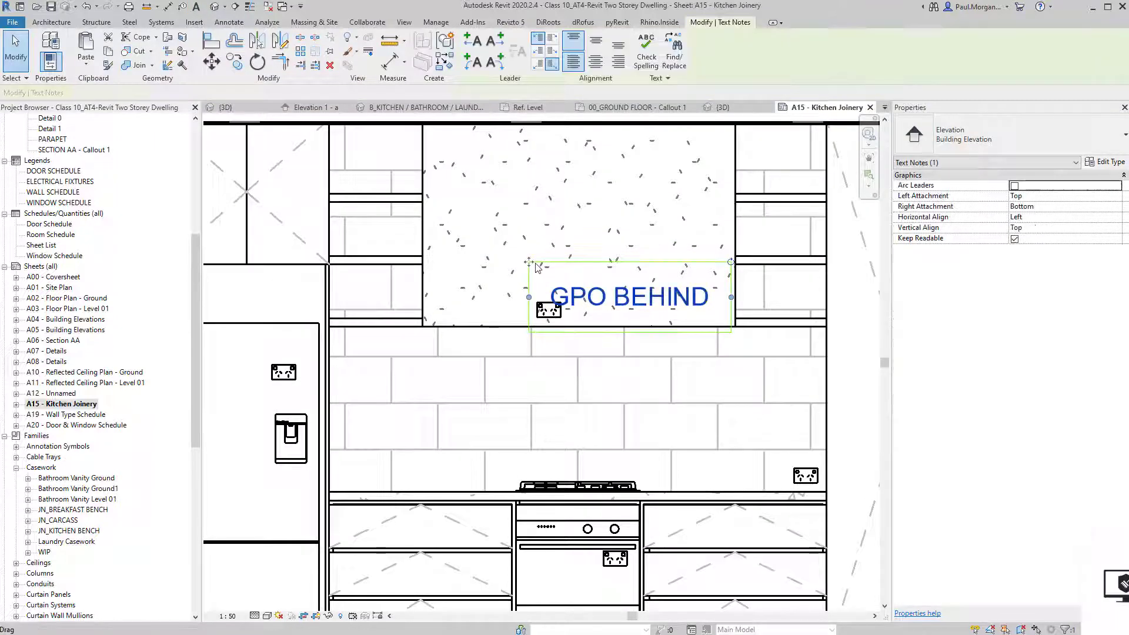
{"action": "left_click_drag", "start_coordinate": [536, 266], "coordinate": [513, 255]}
{"action": "left_click", "coordinate": [598, 366]}
{"action": "scroll", "coordinate": [598, 364], "scroll_direction": "down", "scroll_amount": 2}
{"action": "middle_click_drag", "start_coordinate": [581, 408], "coordinate": [630, 360]}
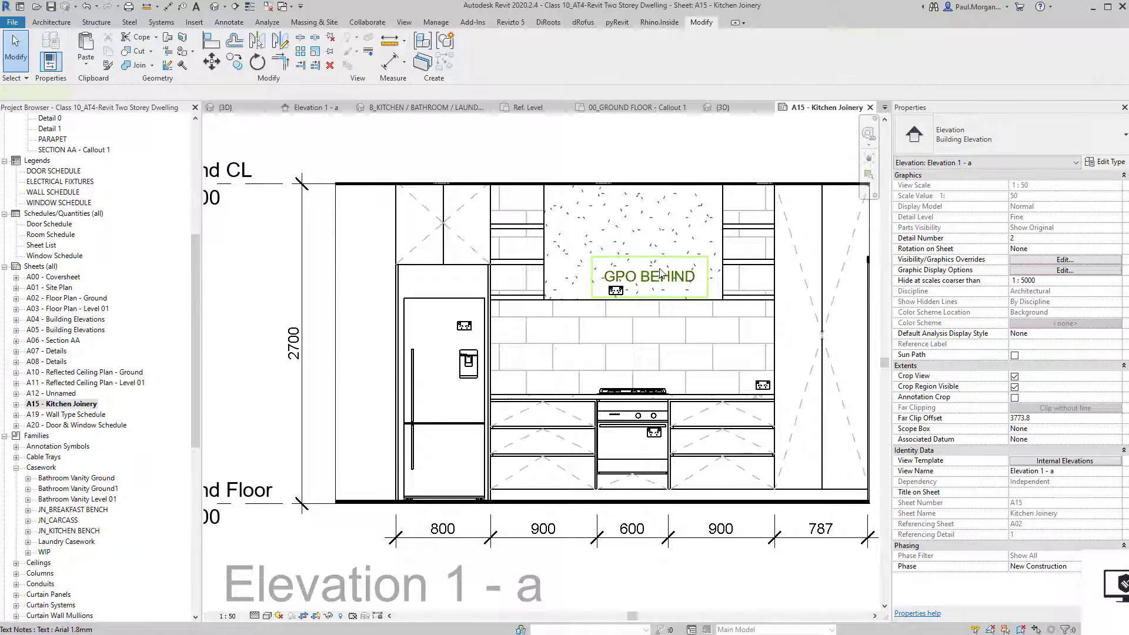
Begin copying the GPO BEHIND note, cancel it, and start another text note instead.
{"action": "left_click", "coordinate": [661, 274]}
{"action": "key", "text": "c"}
{"action": "key", "text": "o"}
{"action": "left_click", "coordinate": [668, 284]}
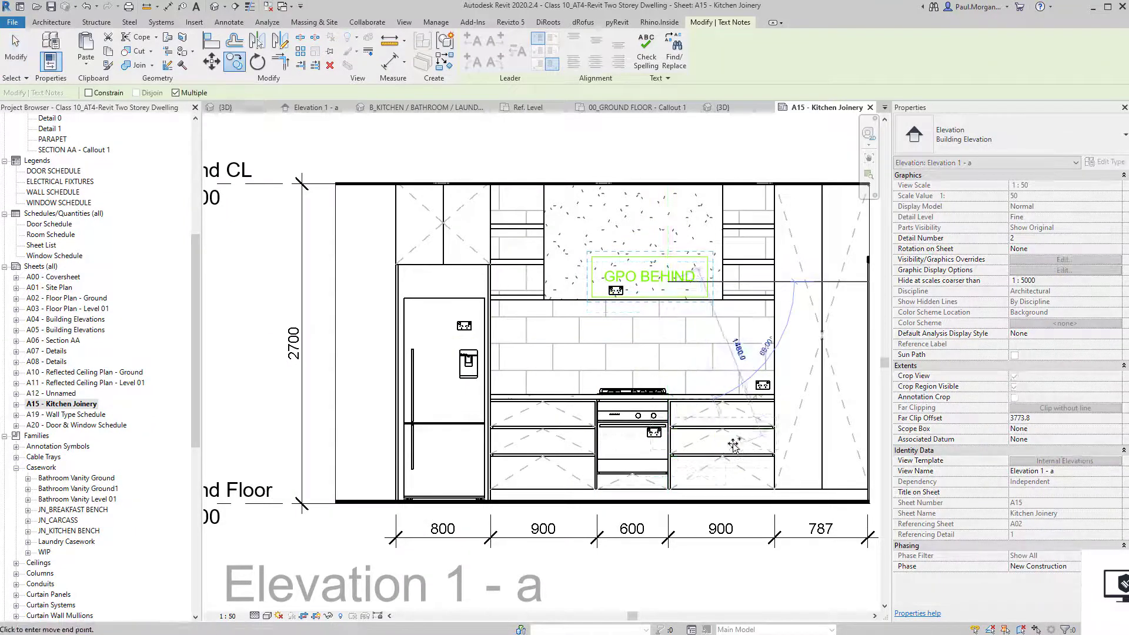
{"action": "key", "text": "Escape"}
{"action": "middle_click_drag", "start_coordinate": [623, 364], "coordinate": [495, 352]}
{"action": "key", "text": "Escape"}
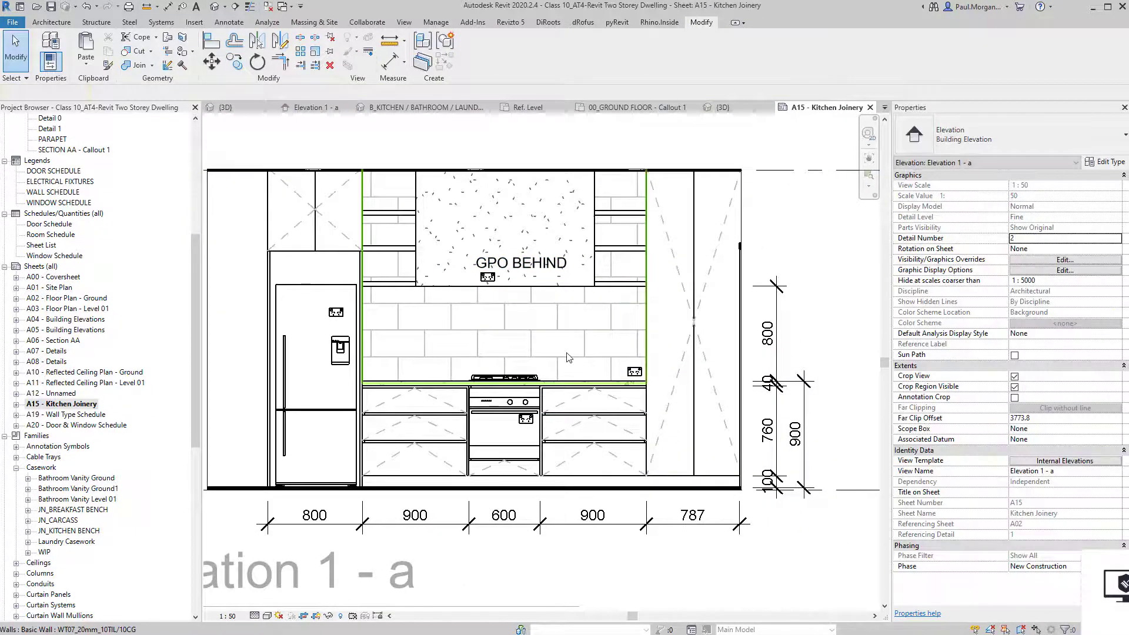
{"action": "key", "text": "x"}
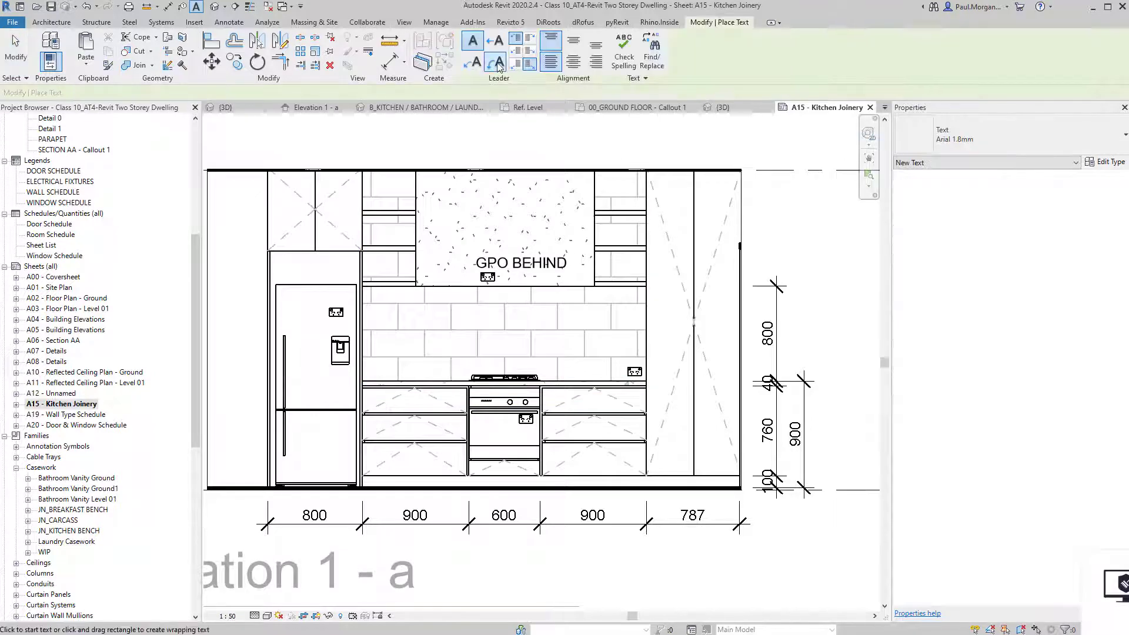
{"action": "middle_click_drag", "start_coordinate": [552, 397], "coordinate": [757, 394]}
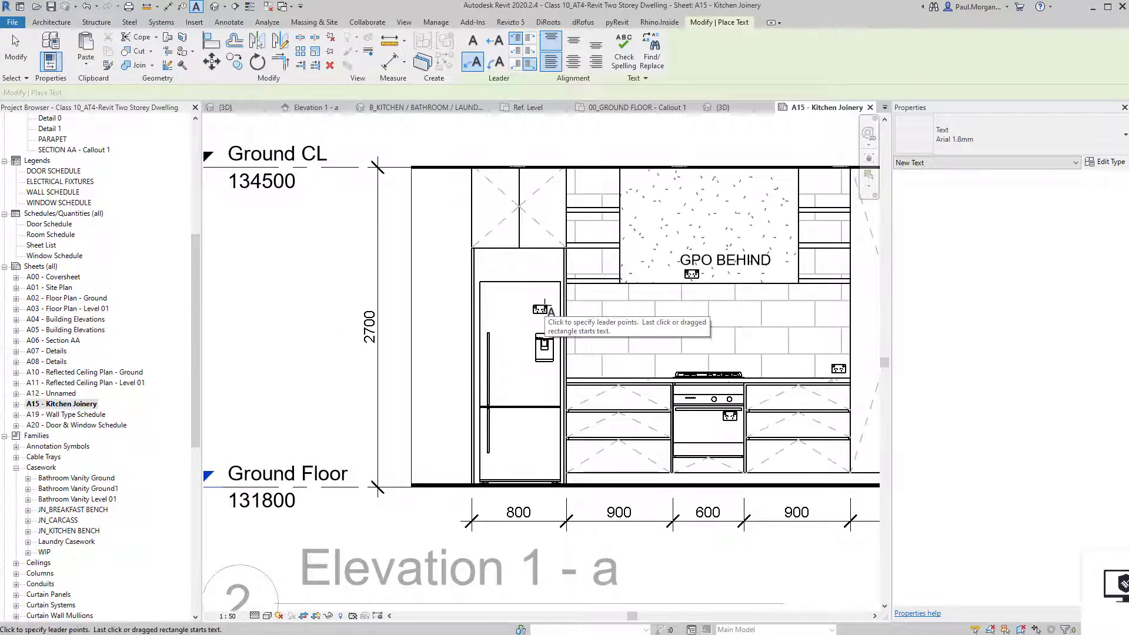
Add a 'FRIGDE GPO BEHIND' note left of the fridge with its leader on the fridge outlet.
{"action": "left_click", "coordinate": [540, 297]}
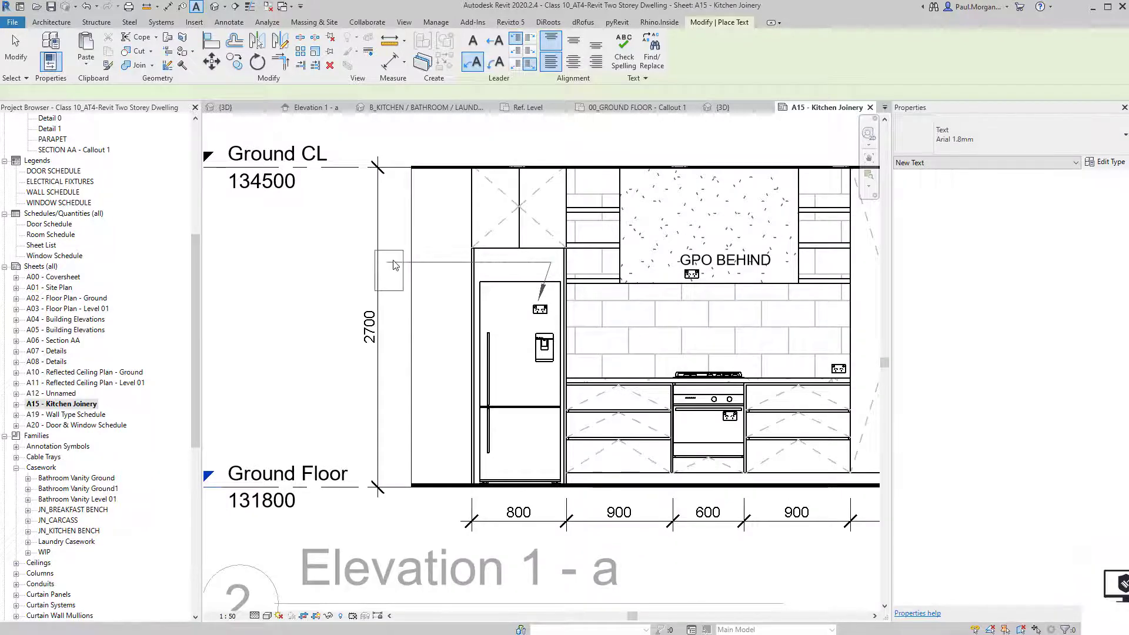
{"action": "left_click", "coordinate": [395, 265]}
{"action": "type", "text": "FRIGDE GPO BEHIND"}
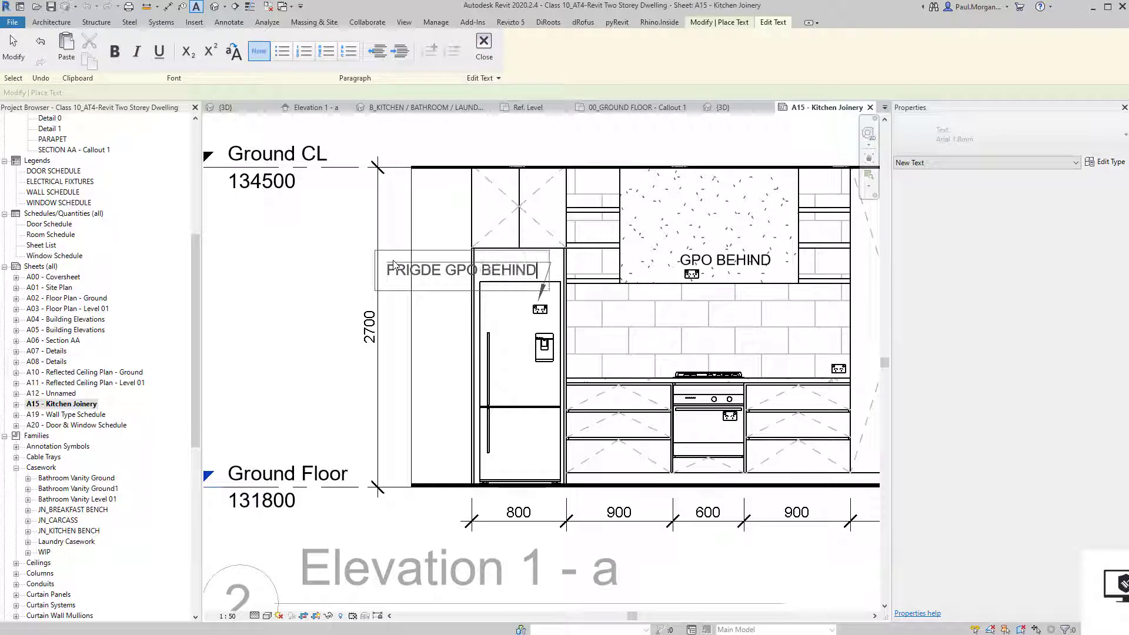
{"action": "left_click", "coordinate": [294, 297]}
{"action": "scroll", "coordinate": [457, 312], "scroll_direction": "down", "scroll_amount": 2}
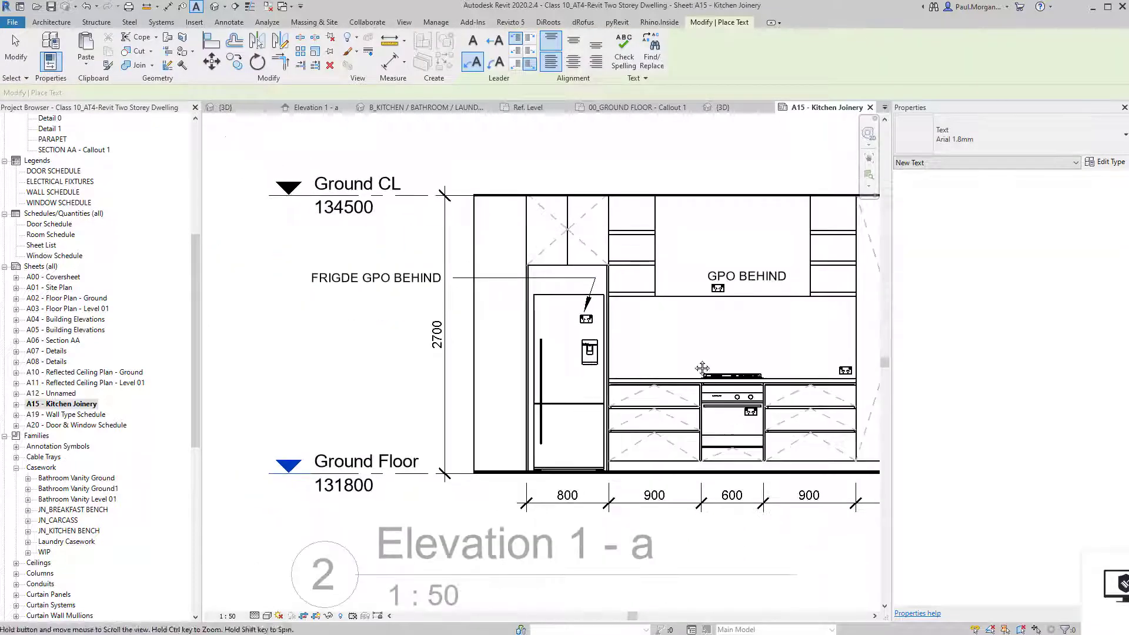
{"action": "scroll", "coordinate": [702, 368], "scroll_direction": "down", "scroll_amount": 2}
Pan across sheet A15 from Elevation 1 - a to Elevation 1 - c and activate that viewport.
{"action": "key", "text": "Escape"}
{"action": "double_click", "coordinate": [692, 345]}
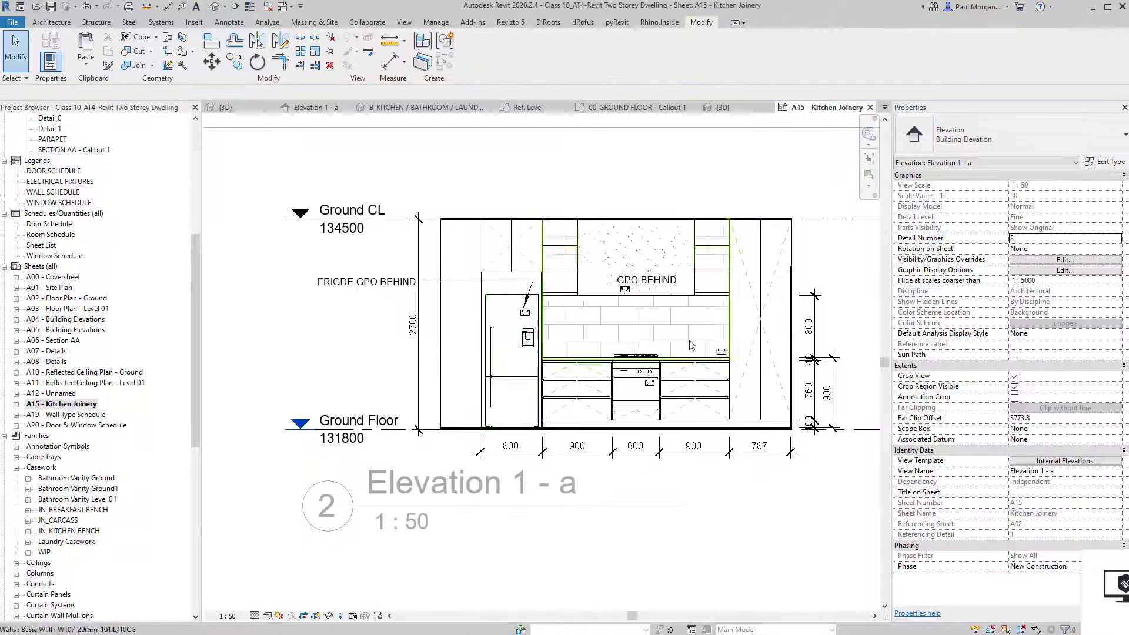
{"action": "middle_click_drag", "start_coordinate": [691, 345], "coordinate": [646, 349]}
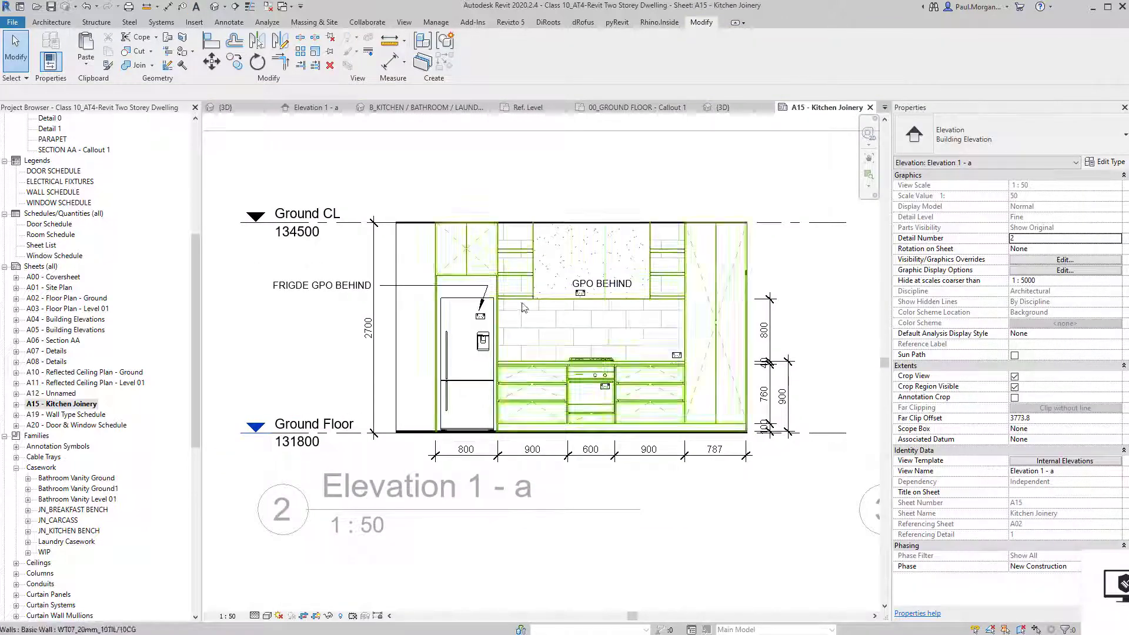
{"action": "middle_click_drag", "start_coordinate": [520, 307], "coordinate": [536, 321]}
{"action": "middle_click_drag", "start_coordinate": [588, 406], "coordinate": [555, 395]}
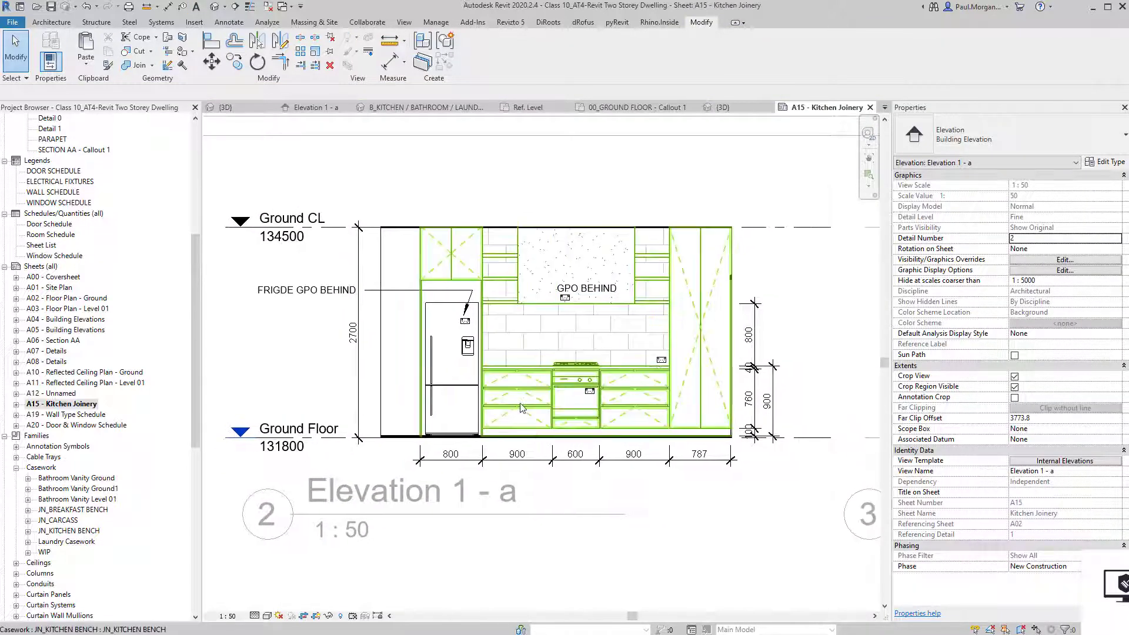
{"action": "scroll", "coordinate": [522, 406], "scroll_direction": "down", "scroll_amount": 2}
{"action": "middle_click_drag", "start_coordinate": [706, 469], "coordinate": [589, 428]}
{"action": "scroll", "coordinate": [708, 363], "scroll_direction": "up", "scroll_amount": 3}
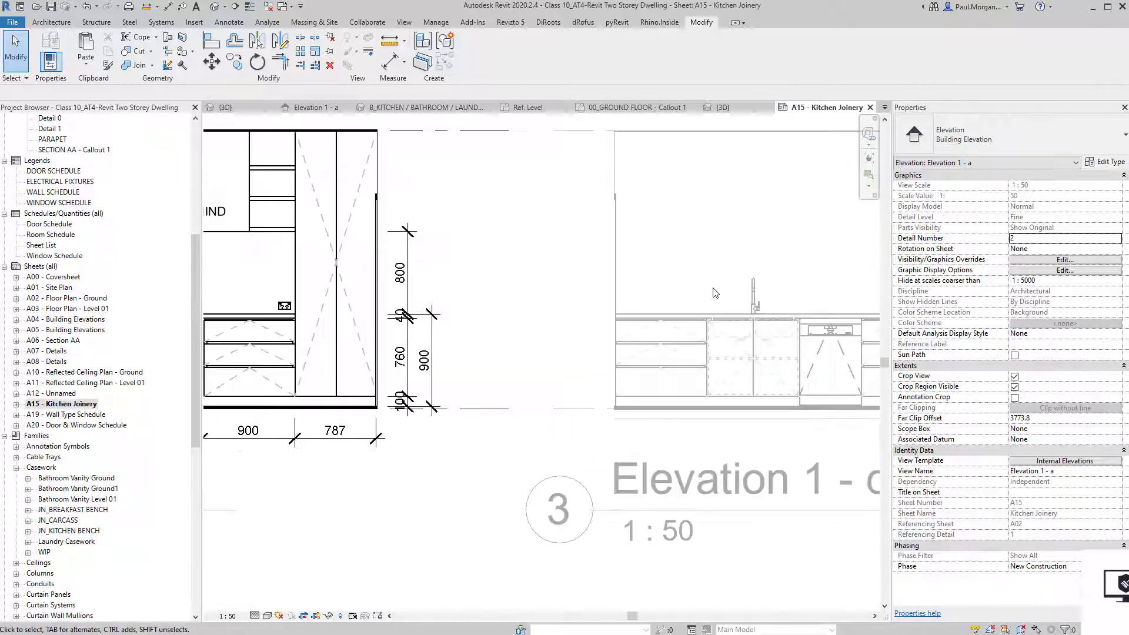
{"action": "middle_click_drag", "start_coordinate": [375, 273], "coordinate": [689, 365]}
{"action": "scroll", "coordinate": [383, 232], "scroll_direction": "up", "scroll_amount": 5}
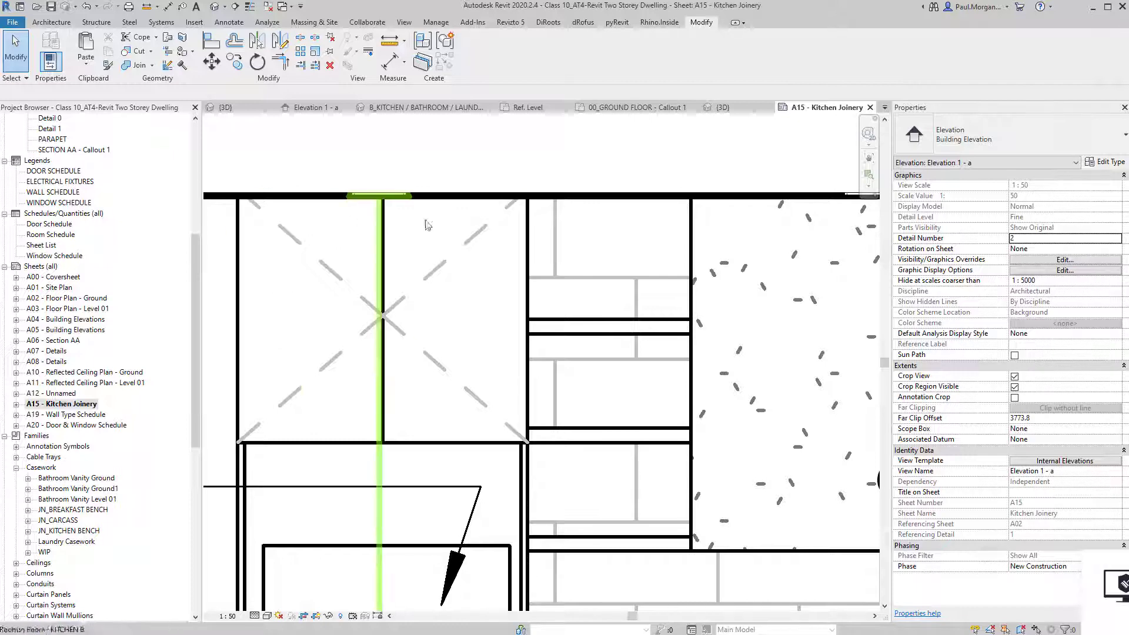
{"action": "scroll", "coordinate": [410, 340], "scroll_direction": "down", "scroll_amount": 5}
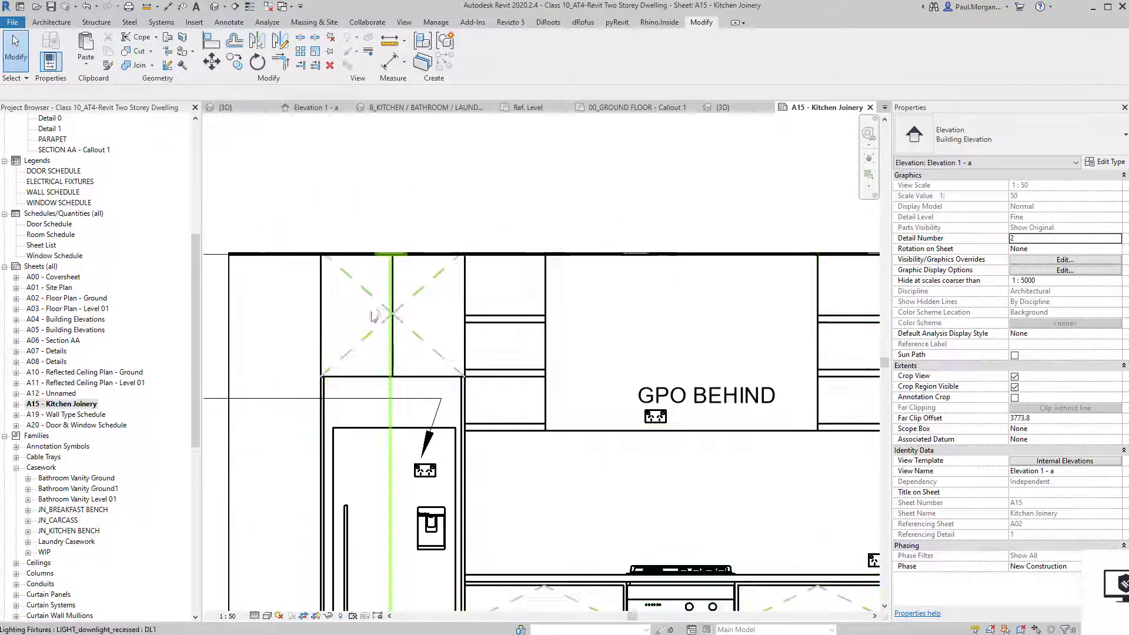
{"action": "scroll", "coordinate": [483, 273], "scroll_direction": "up", "scroll_amount": 2}
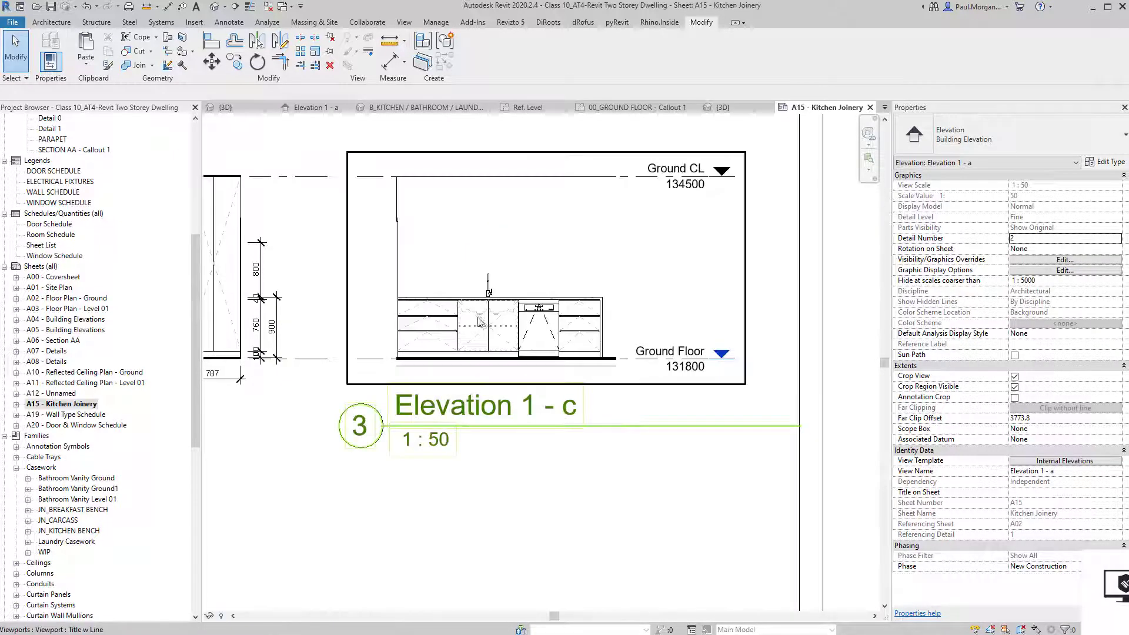
{"action": "scroll", "coordinate": [480, 318], "scroll_direction": "up", "scroll_amount": 5}
{"action": "scroll", "coordinate": [493, 345], "scroll_direction": "down", "scroll_amount": 7}
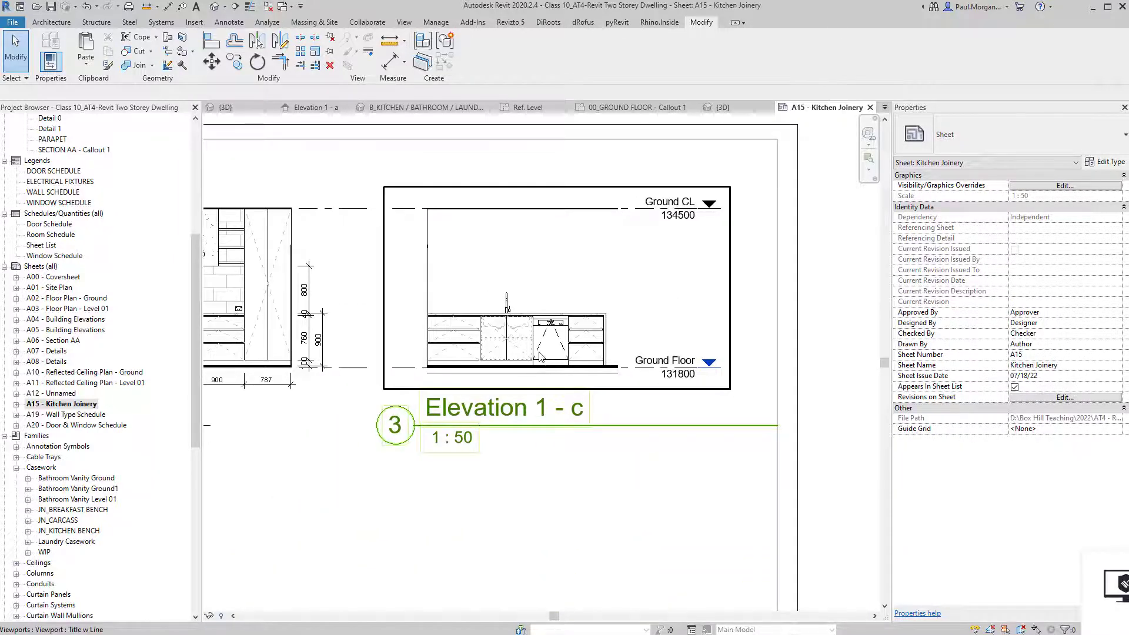
{"action": "scroll", "coordinate": [539, 355], "scroll_direction": "up", "scroll_amount": 5}
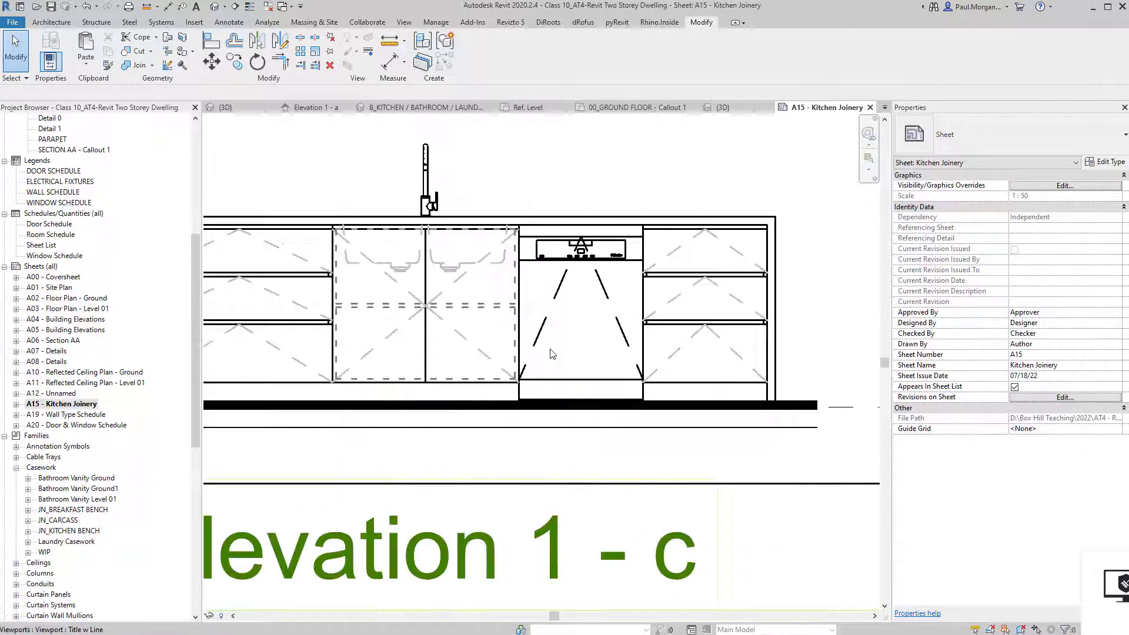
{"action": "double_click", "coordinate": [561, 308]}
Add a leaderless 'DW' text note centred on the dishwasher front in Elevation 1 - c.
{"action": "key", "text": "t"}
{"action": "key", "text": "x"}
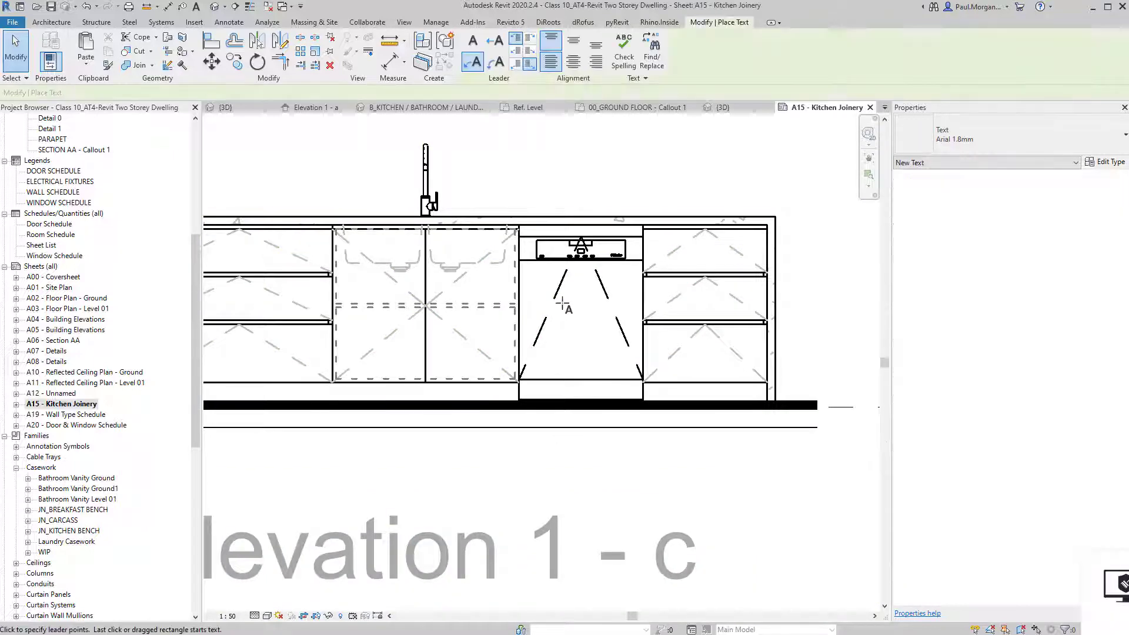
{"action": "left_click", "coordinate": [474, 42]}
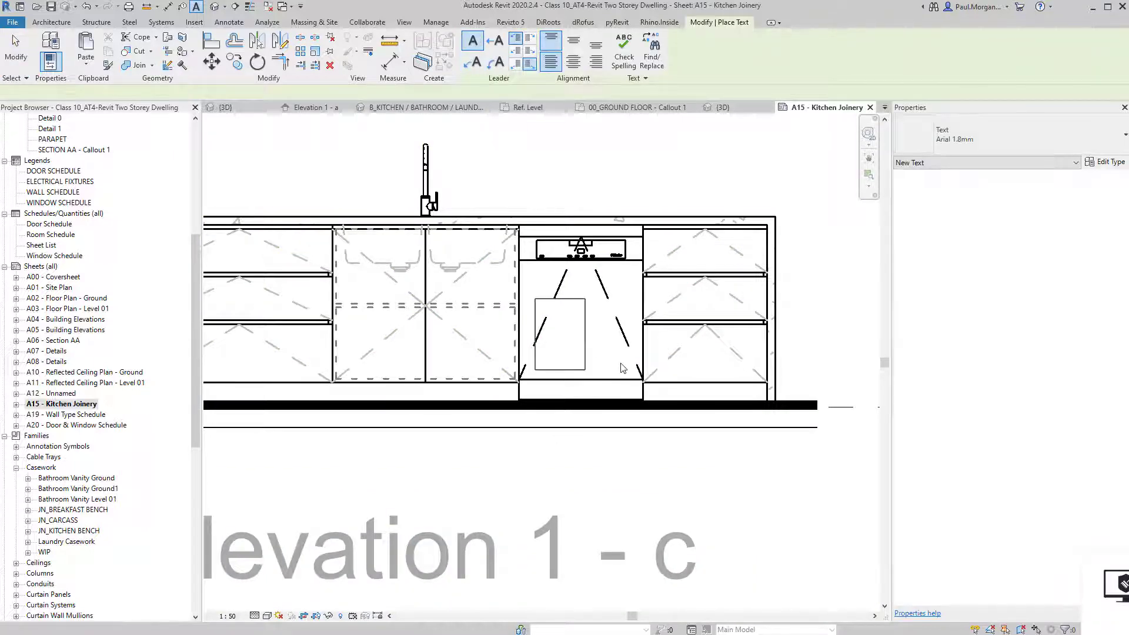
{"action": "left_click_drag", "start_coordinate": [621, 364], "coordinate": [623, 364]}
{"action": "type", "text": "DW"}
{"action": "left_click", "coordinate": [568, 451]}
{"action": "key", "text": "Escape"}
{"action": "key", "text": "Escape"}
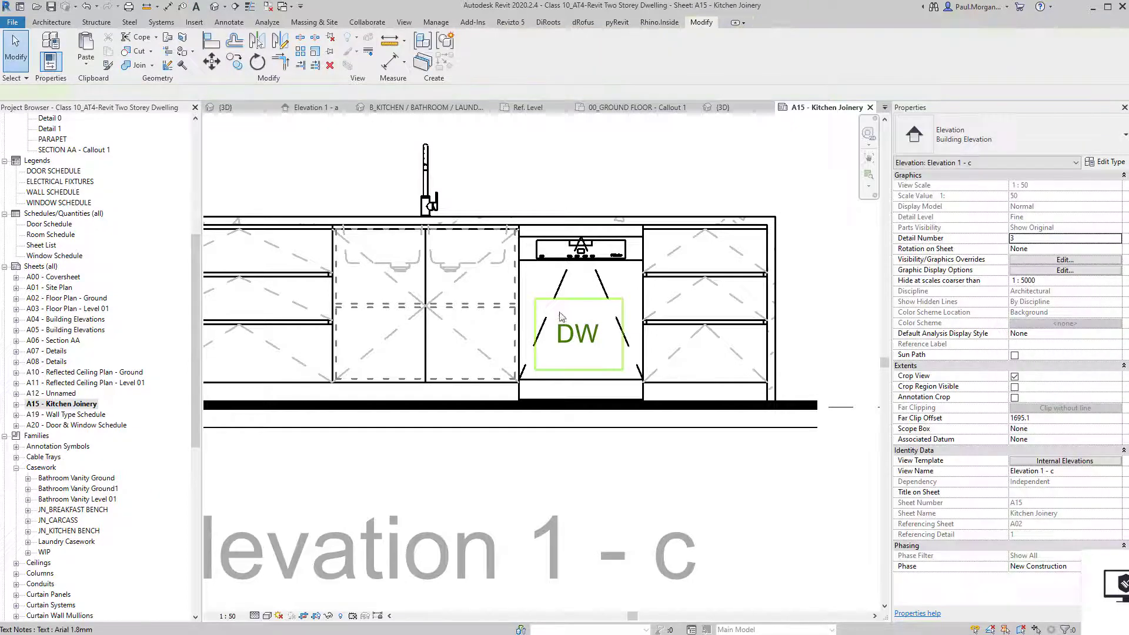
{"action": "left_click", "coordinate": [561, 316]}
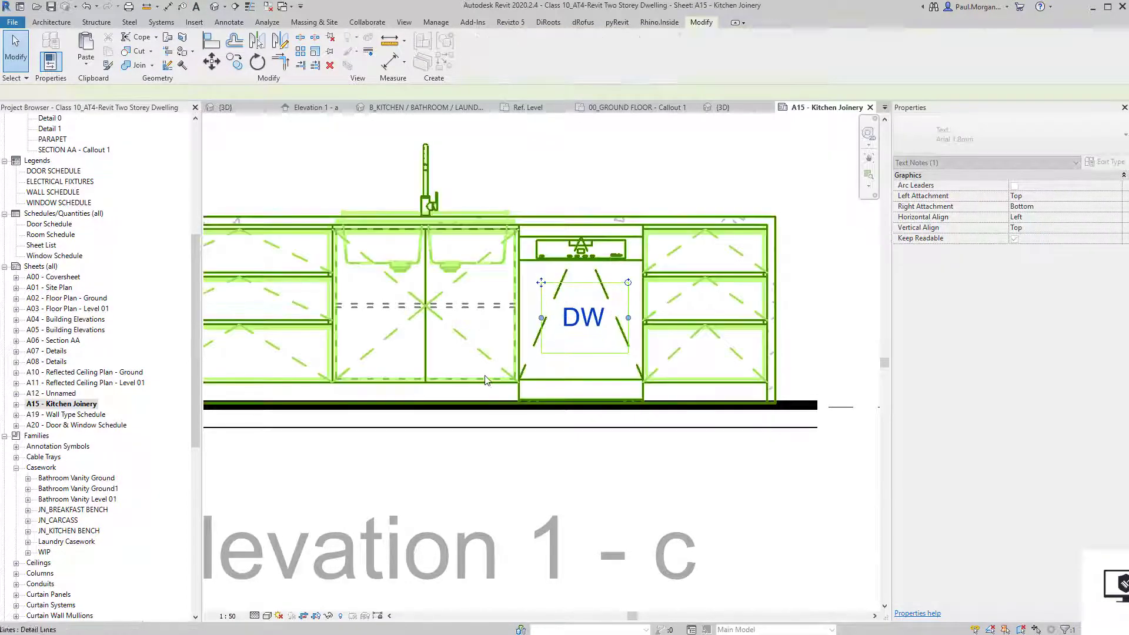
{"action": "double_click", "coordinate": [486, 380]}
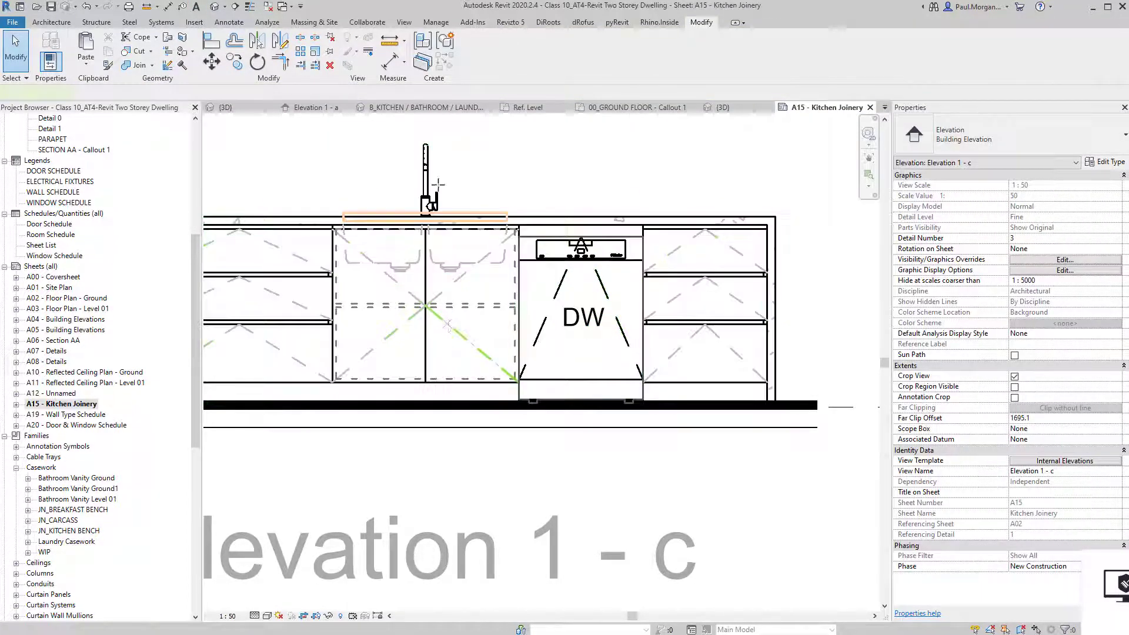
Start the Detail Line tool (DL) in Rectangle draw mode.
{"action": "key", "text": "d"}
{"action": "key", "text": "l"}
{"action": "left_click", "coordinate": [480, 39]}
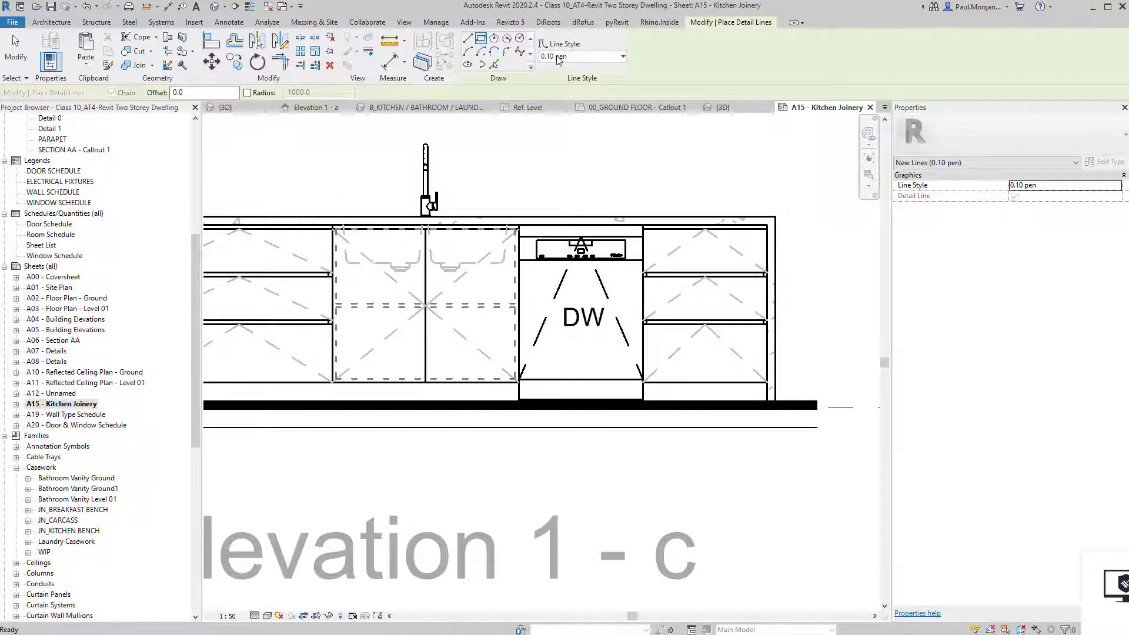
Draw a <Hidden> line-style rectangle for the bin inside the right sink cabinet.
{"action": "left_click", "coordinate": [557, 56]}
{"action": "left_click", "coordinate": [579, 205]}
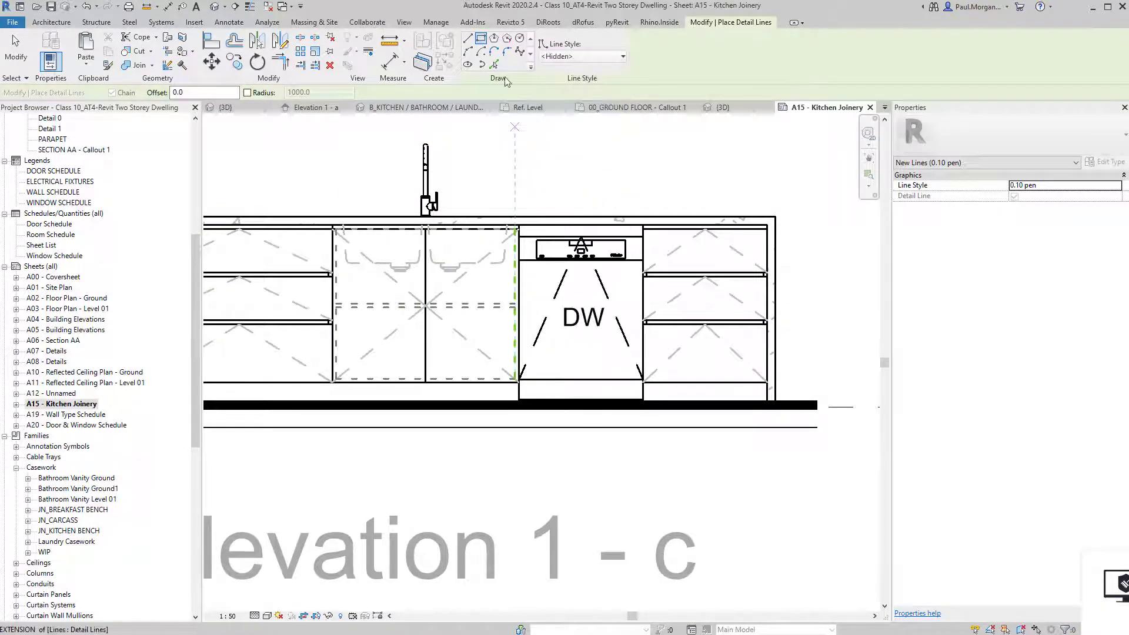
{"action": "scroll", "coordinate": [497, 337], "scroll_direction": "up", "scroll_amount": 3}
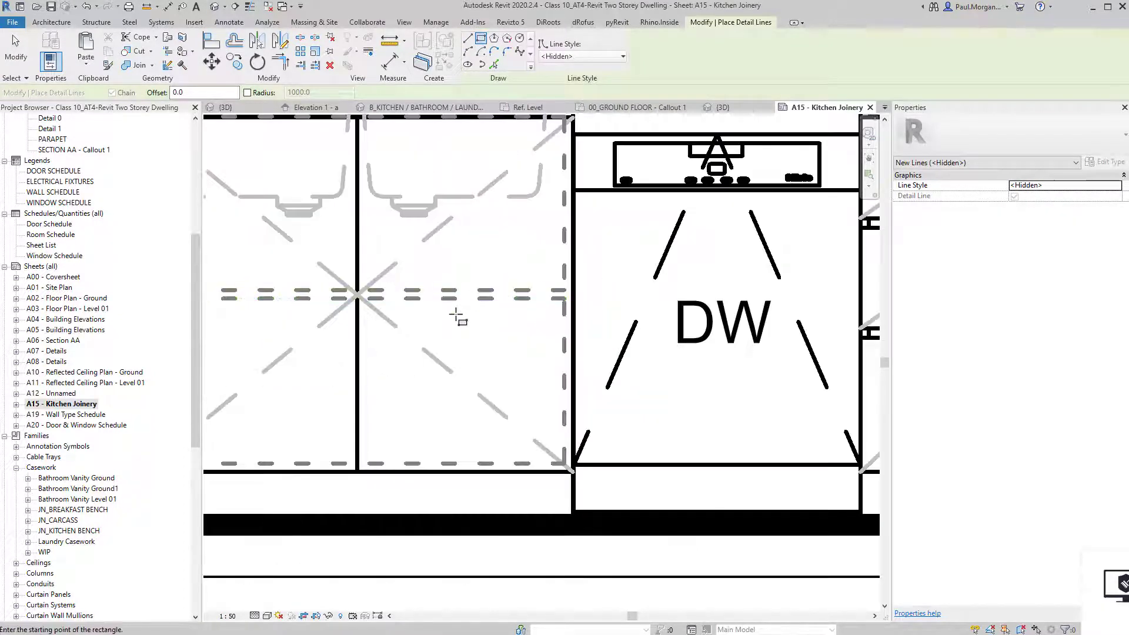
{"action": "left_click", "coordinate": [452, 314]}
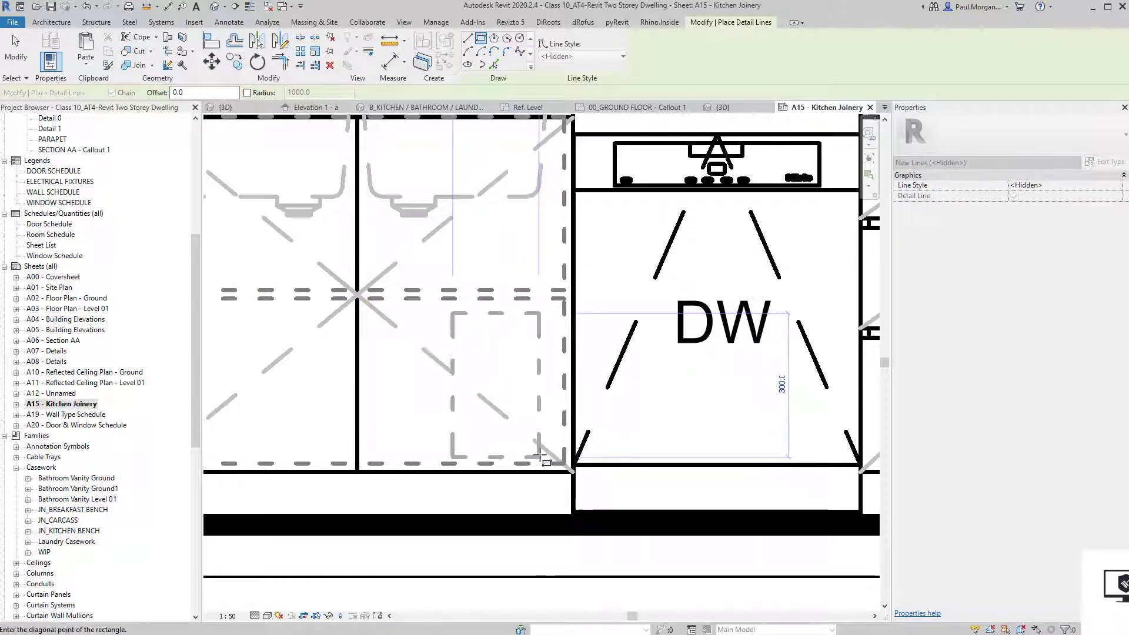
{"action": "left_click", "coordinate": [540, 456]}
{"action": "key", "text": "Escape"}
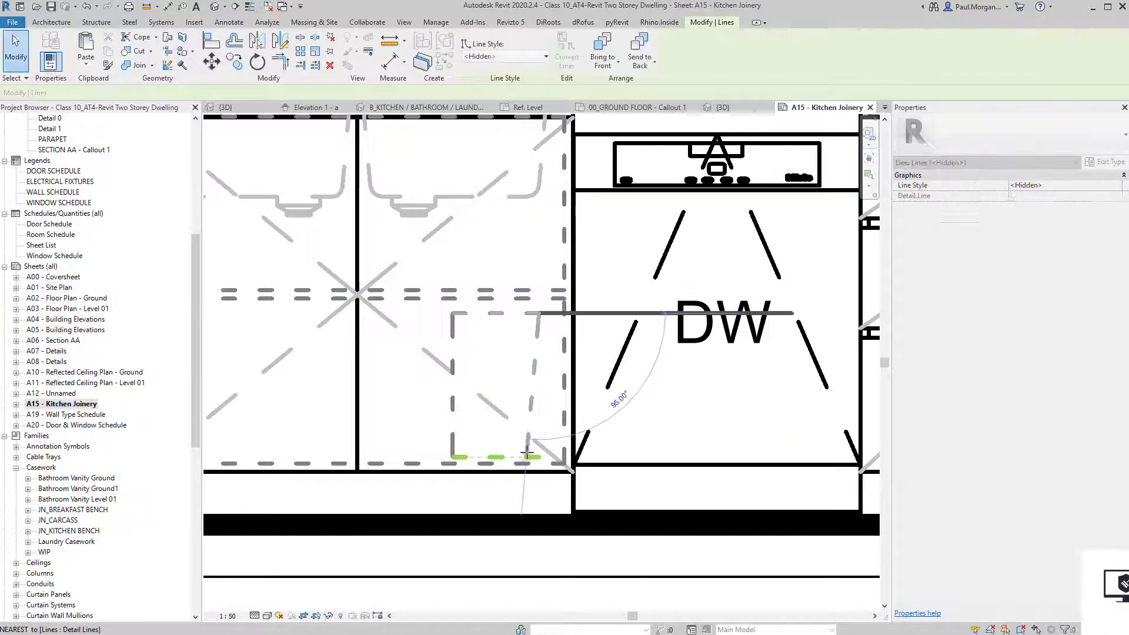
Taper the bin outline by pulling the left side's bottom end inward.
{"action": "left_click", "coordinate": [454, 443]}
{"action": "left_click_drag", "start_coordinate": [453, 457], "coordinate": [467, 456]}
{"action": "key", "text": "Escape"}
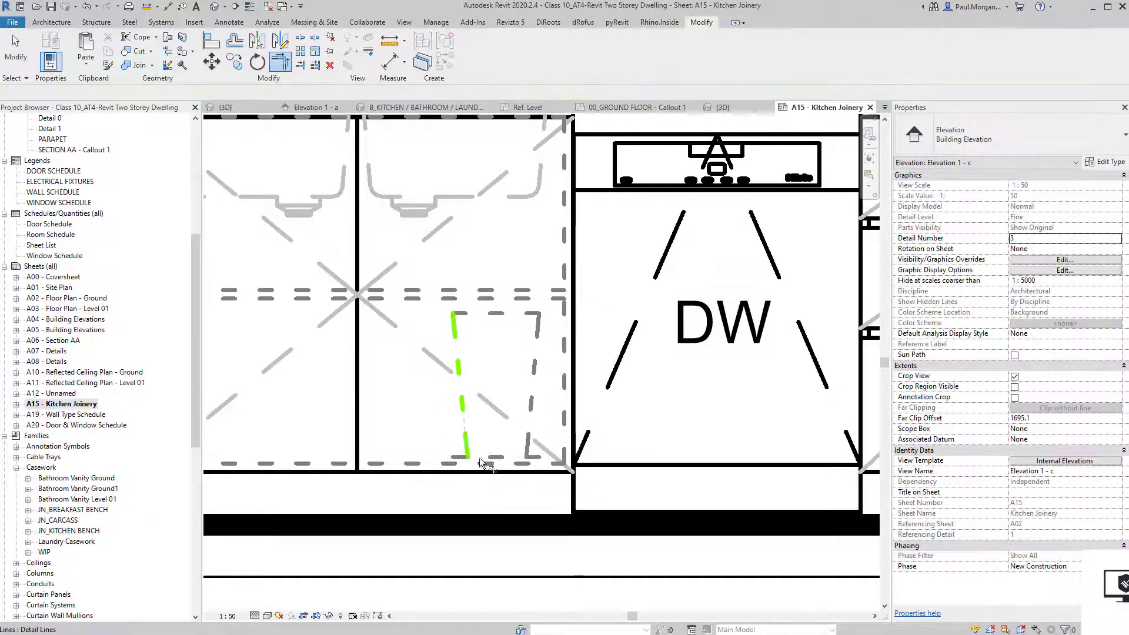
{"action": "scroll", "coordinate": [512, 457], "scroll_direction": "down", "scroll_amount": 3}
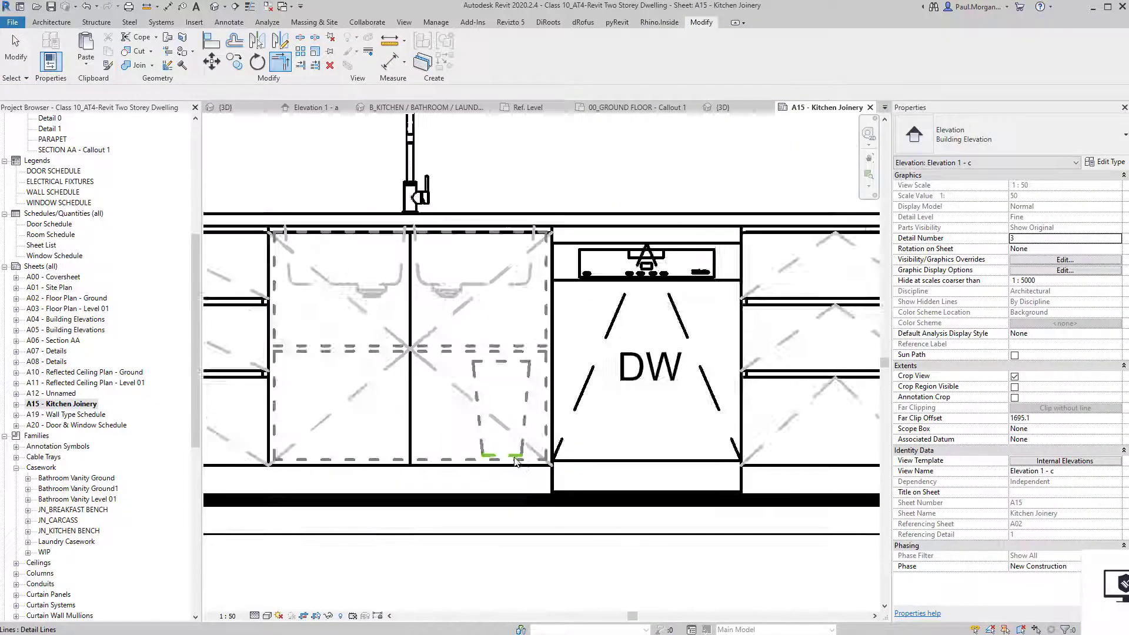
{"action": "key", "text": "t"}
{"action": "key", "text": "x"}
{"action": "middle_click_drag", "start_coordinate": [507, 411], "coordinate": [501, 381]}
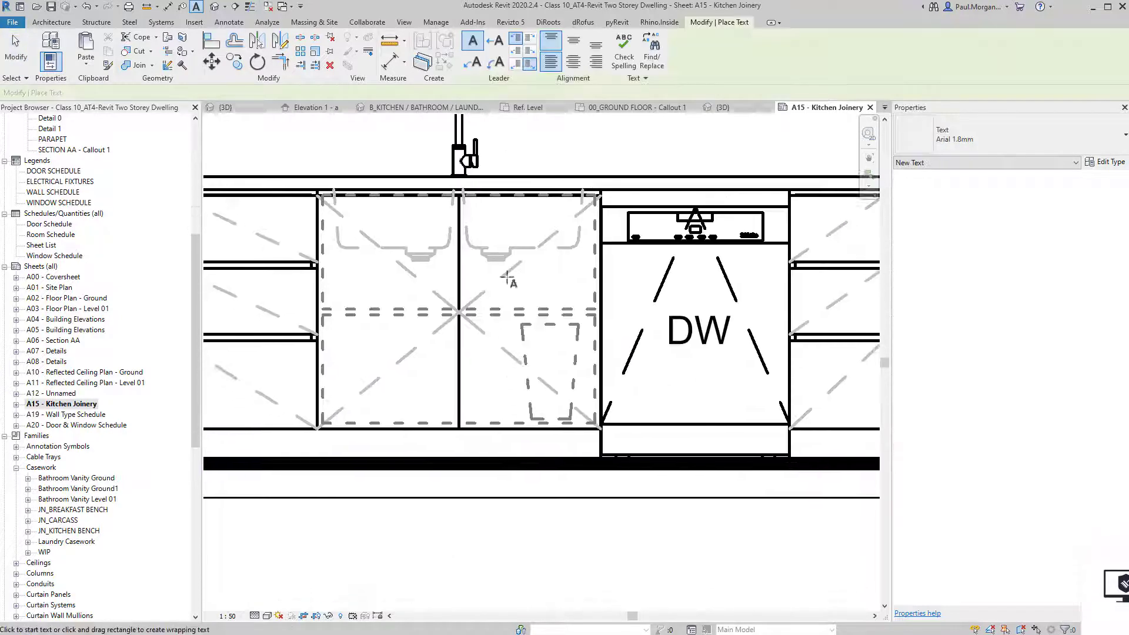
Place a 'DOUBLE BIN' leader note below the cabinets pointing at the bin outline.
{"action": "middle_click_drag", "start_coordinate": [616, 445], "coordinate": [608, 333]}
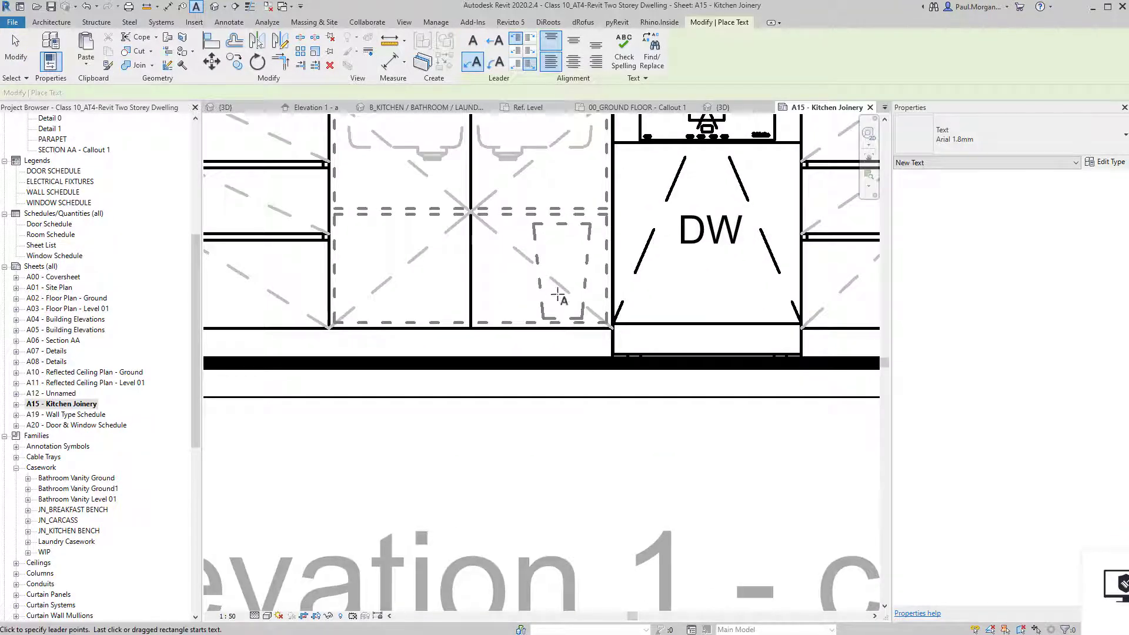
{"action": "left_click", "coordinate": [614, 426]}
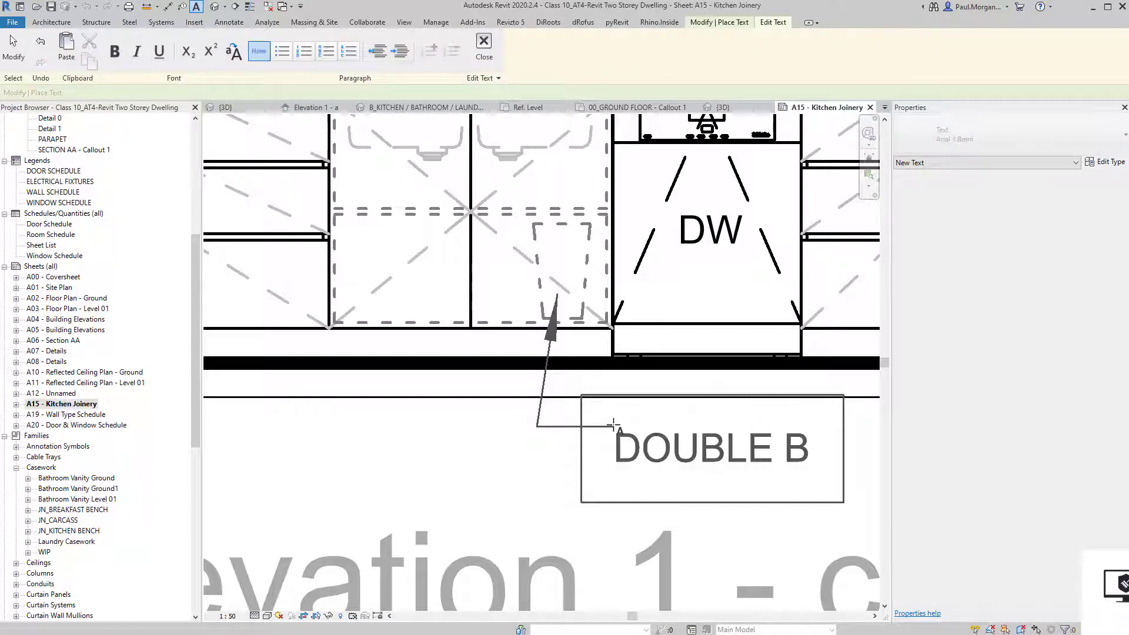
{"action": "left_click", "coordinate": [460, 488]}
{"action": "key", "text": "Escape"}
{"action": "key", "text": "Escape"}
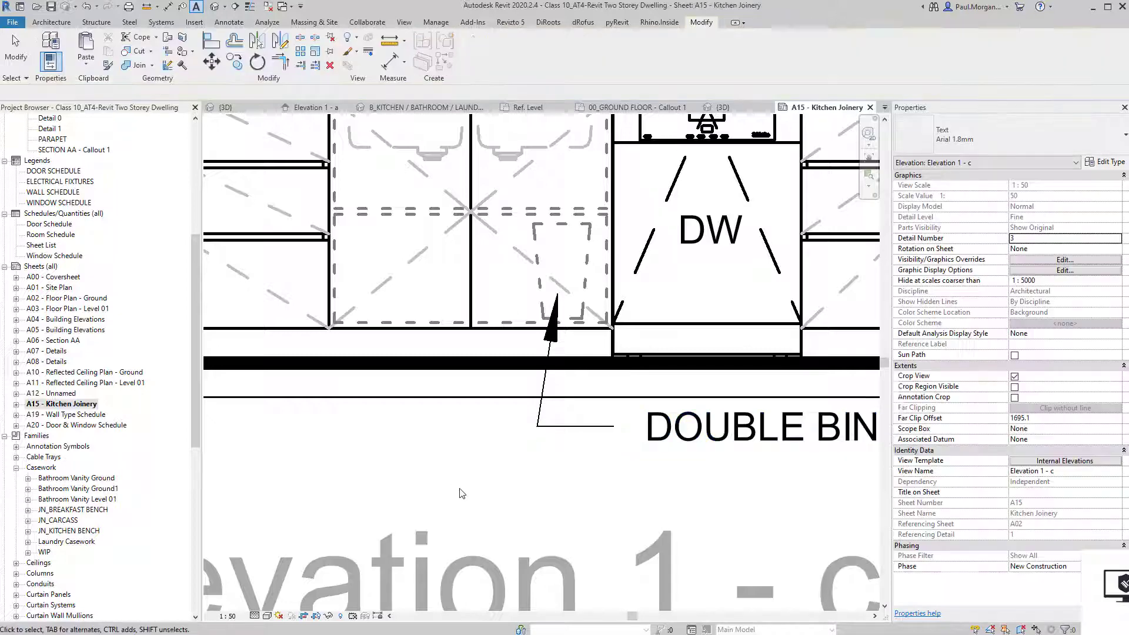
Move the DOUBLE BIN note into position below the cabinets and zoom out.
{"action": "scroll", "coordinate": [460, 488], "scroll_direction": "down", "scroll_amount": 3}
{"action": "middle_click_drag", "start_coordinate": [470, 487], "coordinate": [522, 449]}
{"action": "scroll", "coordinate": [490, 459], "scroll_direction": "down", "scroll_amount": 3}
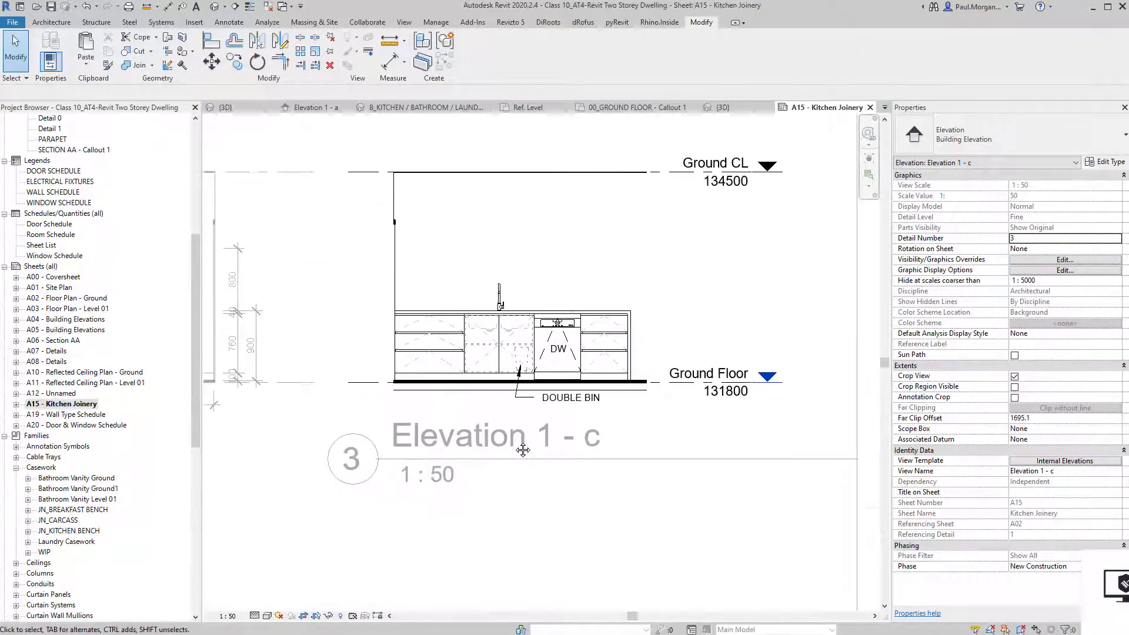
{"action": "scroll", "coordinate": [541, 396], "scroll_direction": "up", "scroll_amount": 5}
{"action": "left_click", "coordinate": [533, 386]}
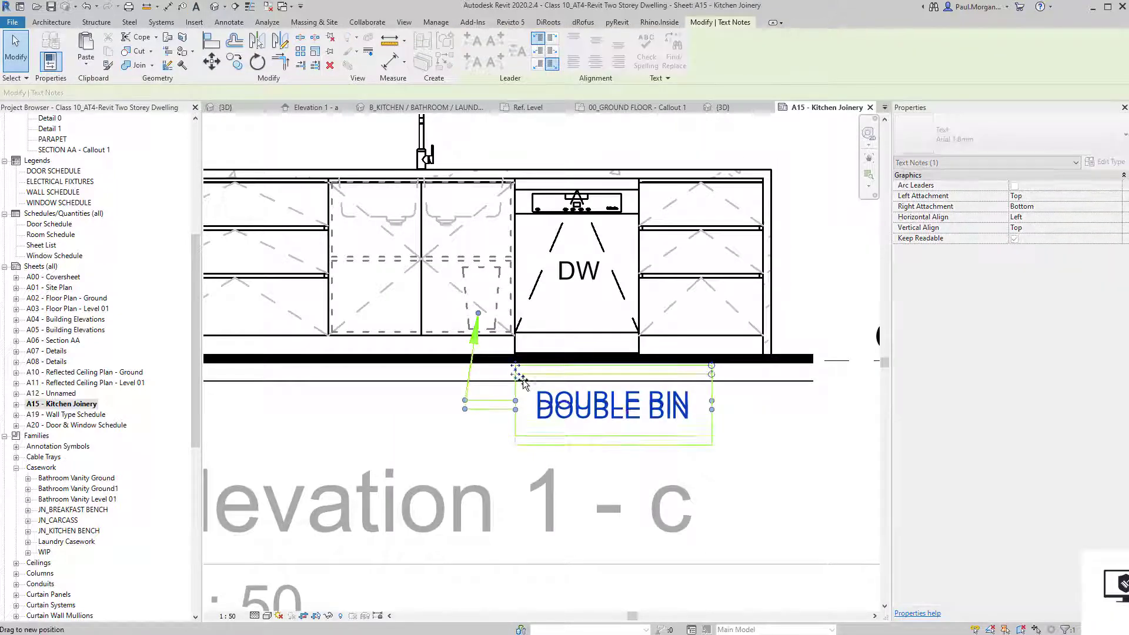
{"action": "left_click_drag", "start_coordinate": [518, 373], "coordinate": [523, 390]}
{"action": "key", "text": "Escape"}
{"action": "scroll", "coordinate": [512, 447], "scroll_direction": "down", "scroll_amount": 2}
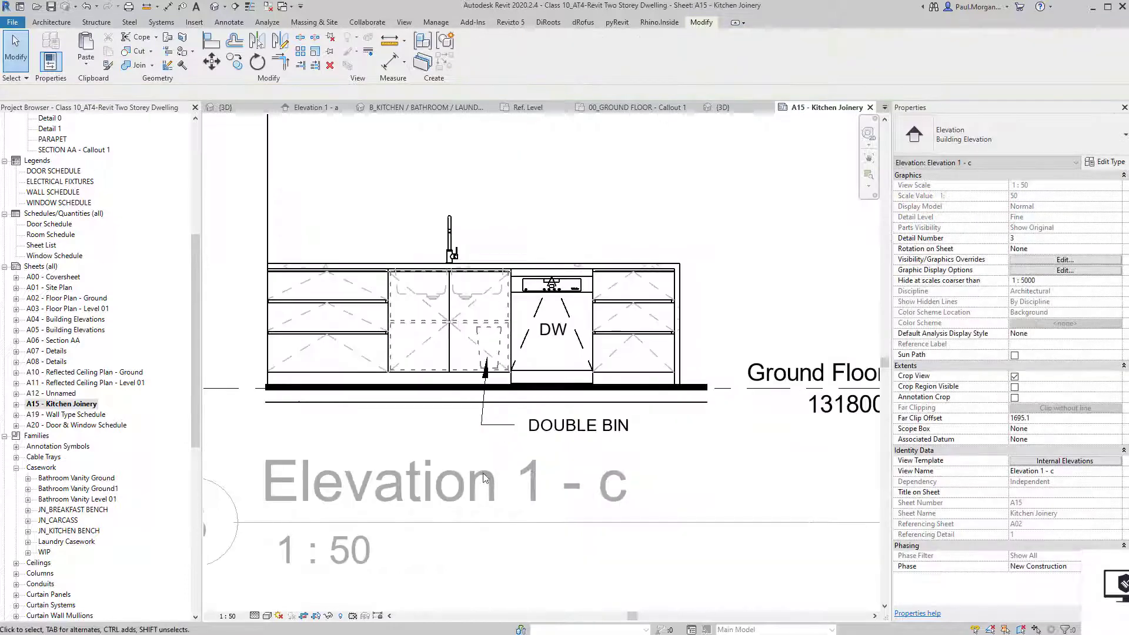
{"action": "scroll", "coordinate": [523, 444], "scroll_direction": "down", "scroll_amount": 4}
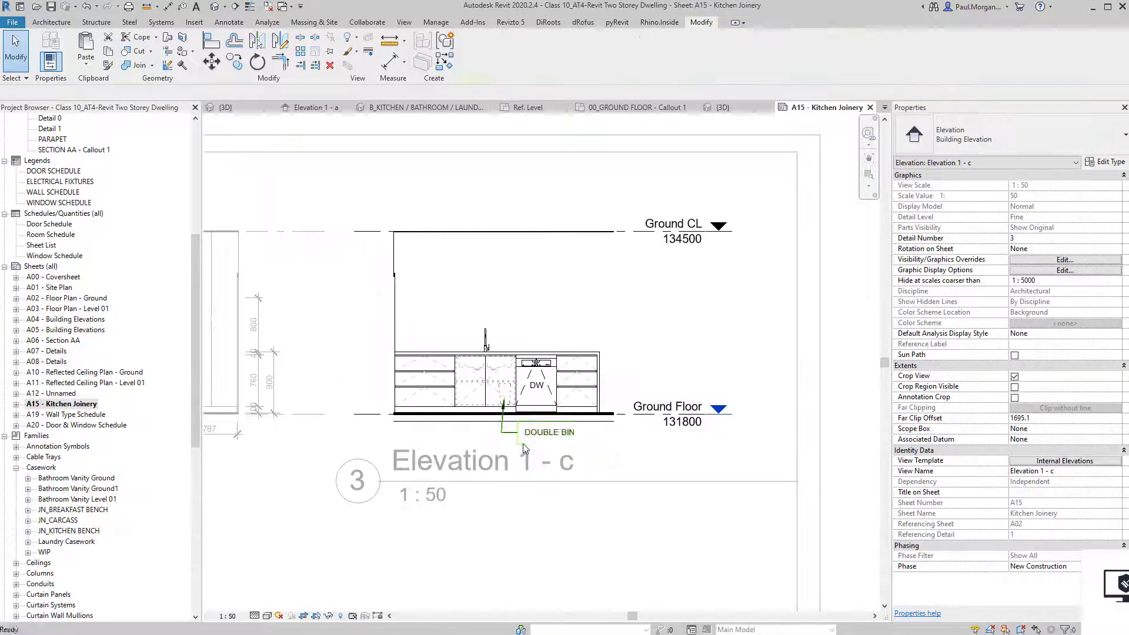
{"action": "scroll", "coordinate": [625, 452], "scroll_direction": "down", "scroll_amount": 3}
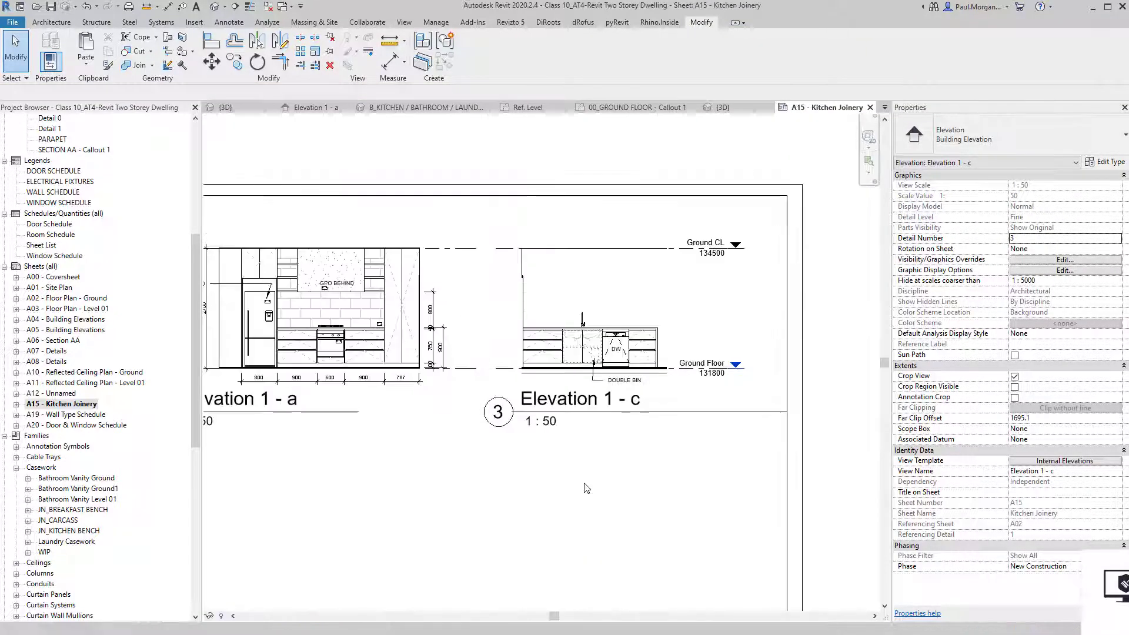
Leave Elevation 1 - c and activate the 00_GROUND FLOOR - Callout 1 viewport on sheet A15.
{"action": "double_click", "coordinate": [476, 474]}
{"action": "middle_click_drag", "start_coordinate": [476, 474], "coordinate": [561, 424]}
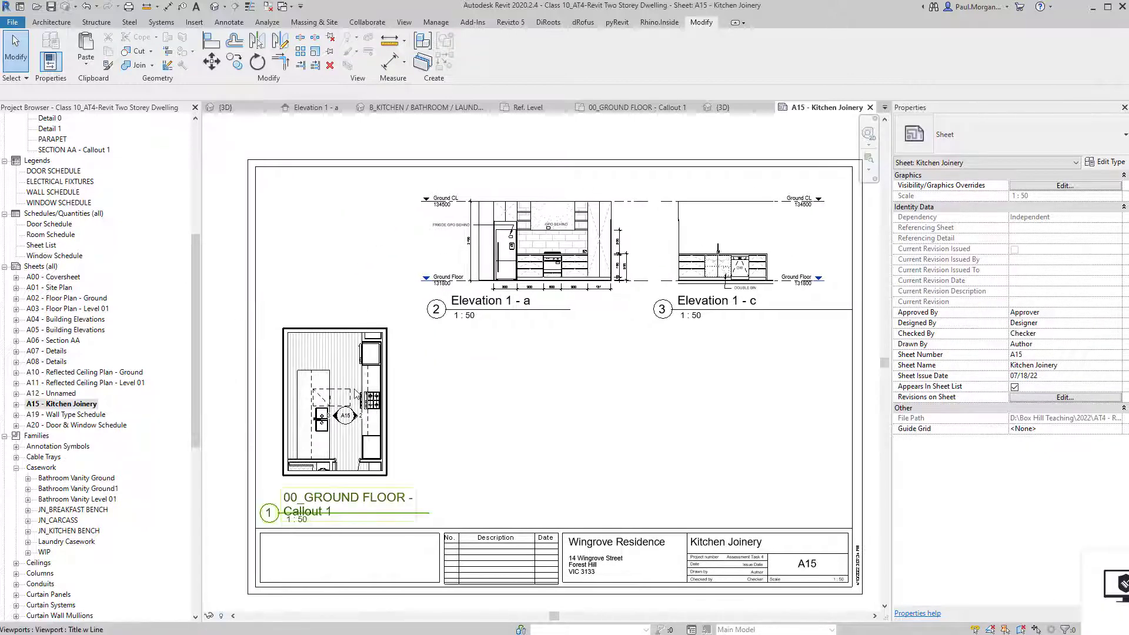
{"action": "scroll", "coordinate": [329, 453], "scroll_direction": "up", "scroll_amount": 3}
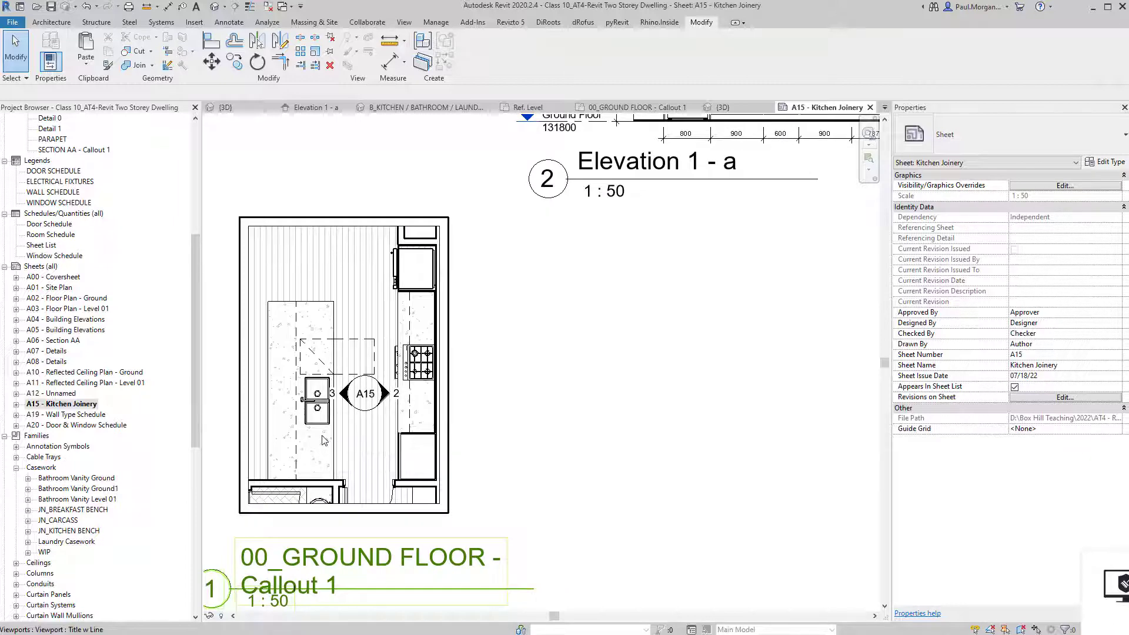
{"action": "double_click", "coordinate": [323, 440]}
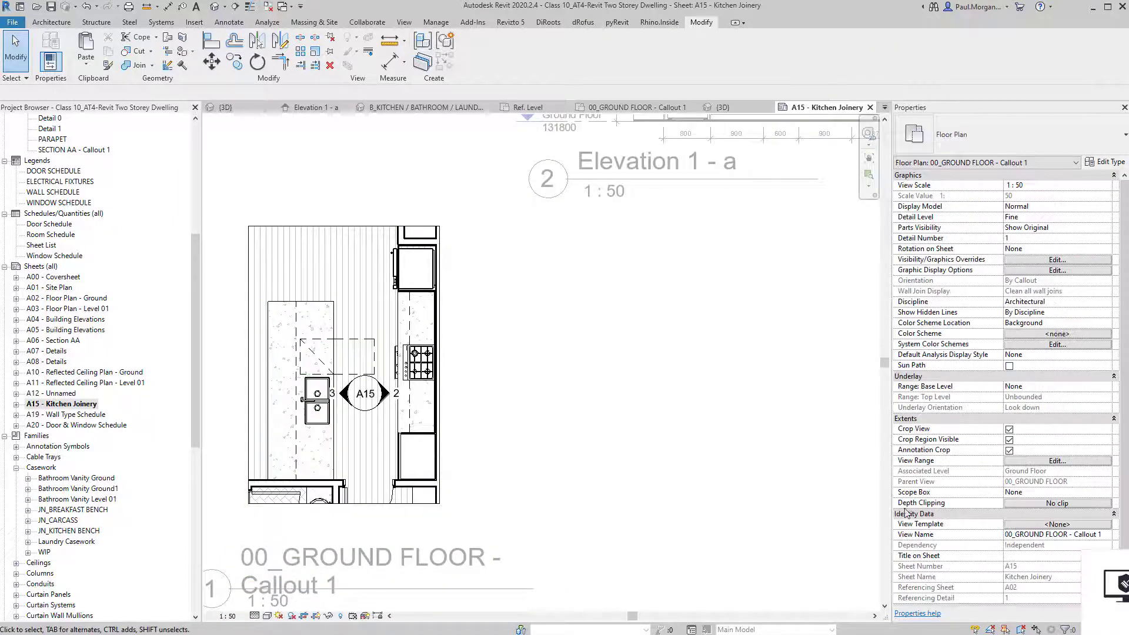
{"action": "middle_click_drag", "start_coordinate": [453, 435], "coordinate": [504, 420]}
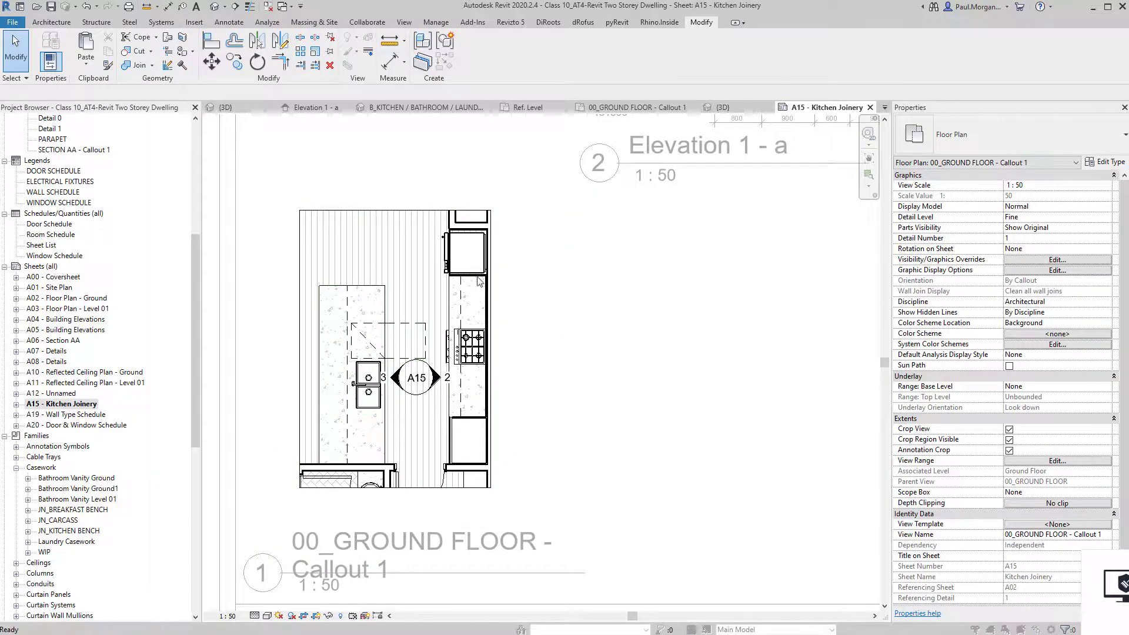
In Visibility/Graphic Overrides, expand Casework and select its Hidden Lines subcategory.
{"action": "key", "text": "v"}
{"action": "key", "text": "v"}
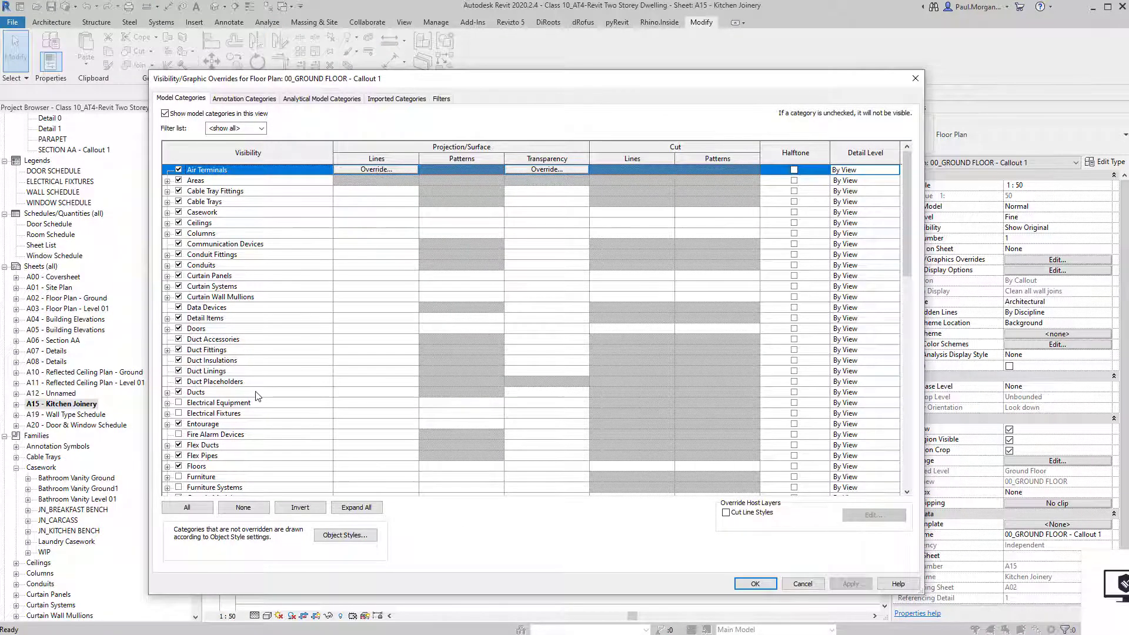
{"action": "left_click", "coordinate": [255, 393]}
{"action": "left_click", "coordinate": [167, 213]}
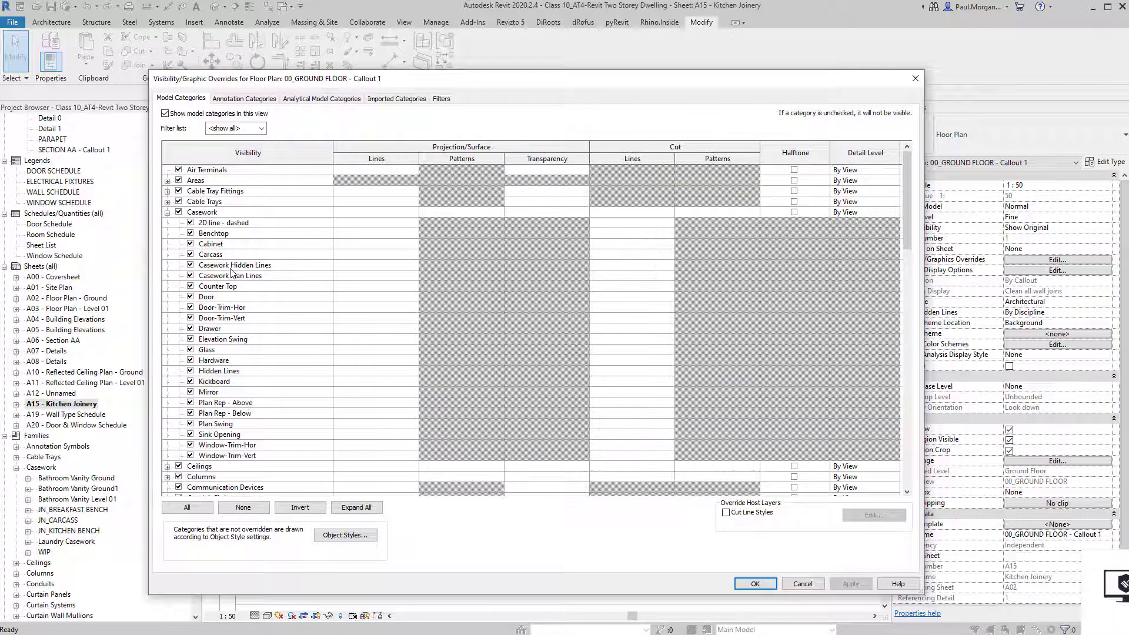
{"action": "left_click", "coordinate": [247, 362]}
{"action": "left_click", "coordinate": [348, 371]}
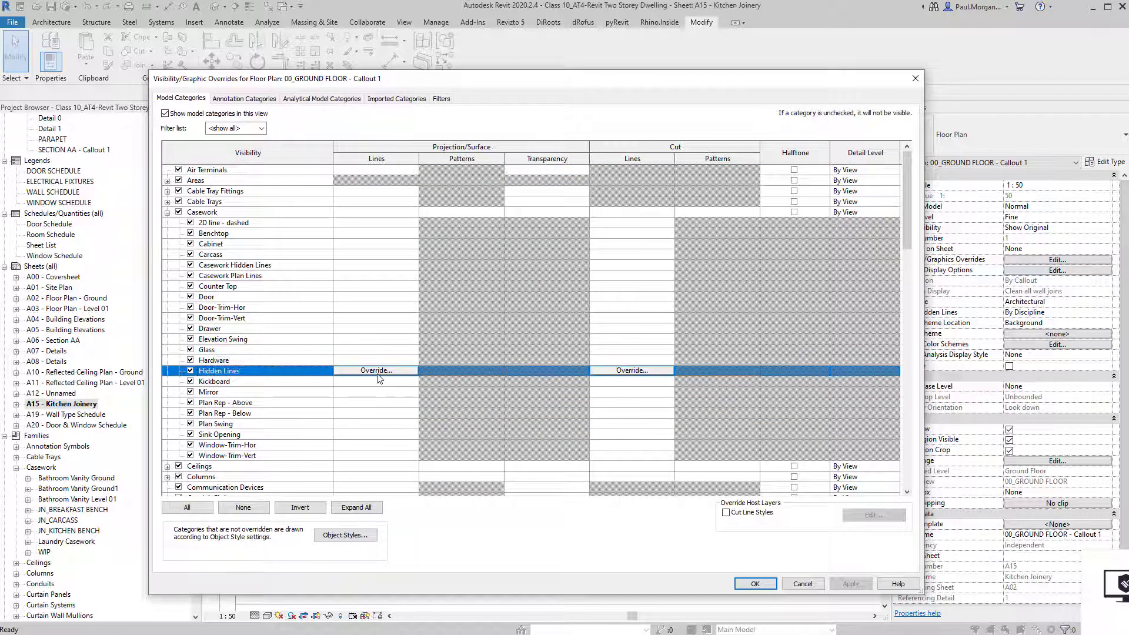
Override Casework Hidden Lines to Dash 1.5mm pattern in colour 192-192-192.
{"action": "left_click", "coordinate": [376, 370]}
{"action": "left_click", "coordinate": [550, 316]}
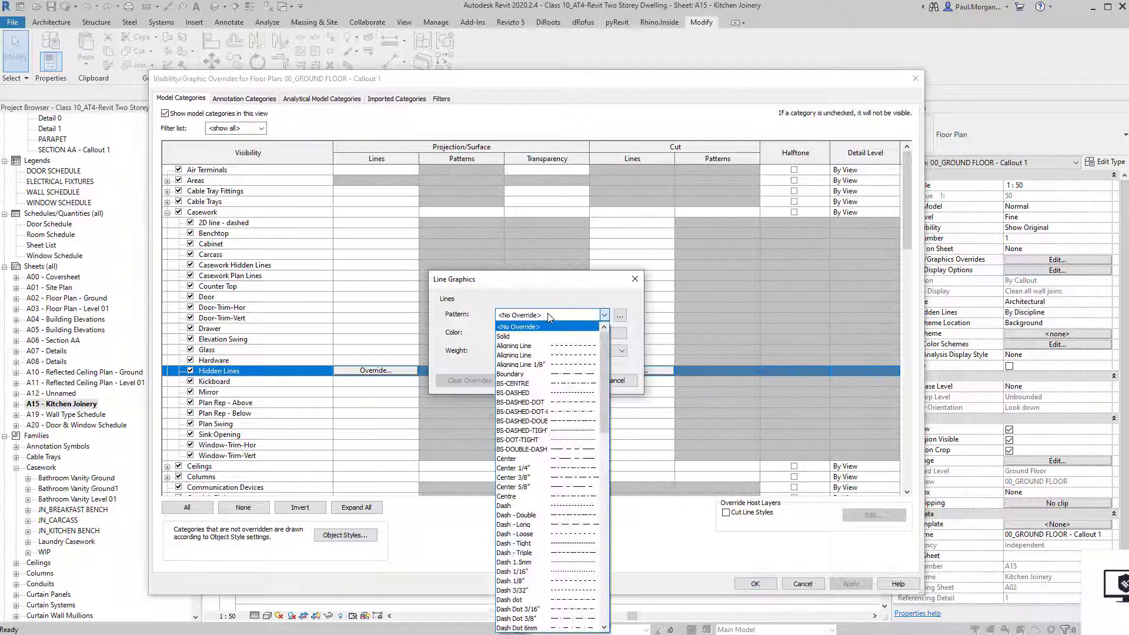
{"action": "left_click", "coordinate": [577, 563]}
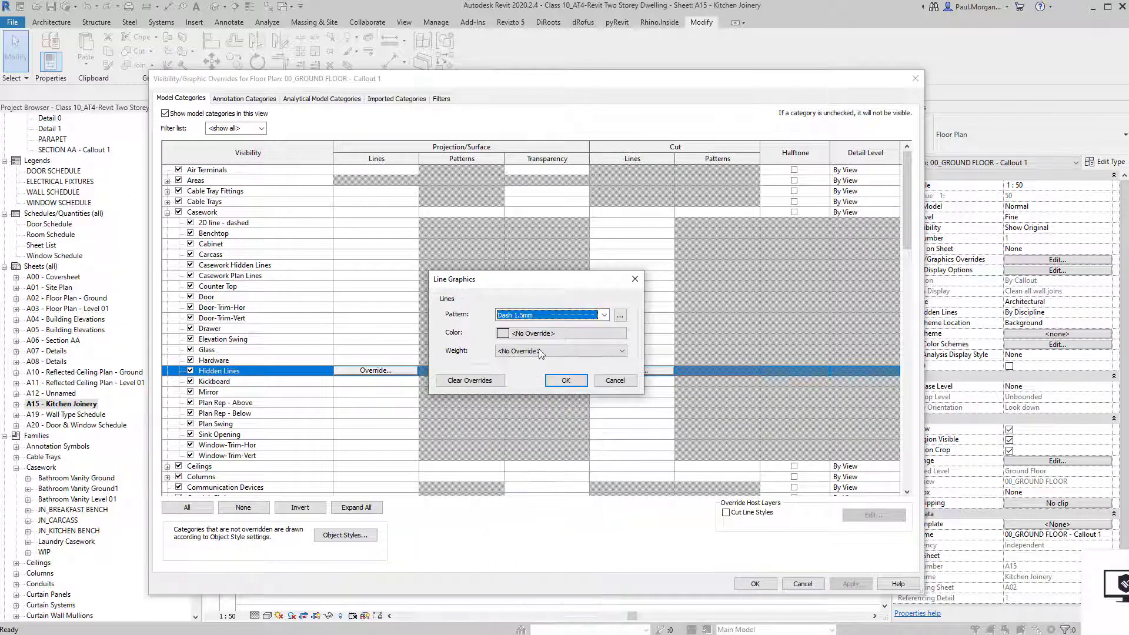
{"action": "left_click", "coordinate": [547, 335]}
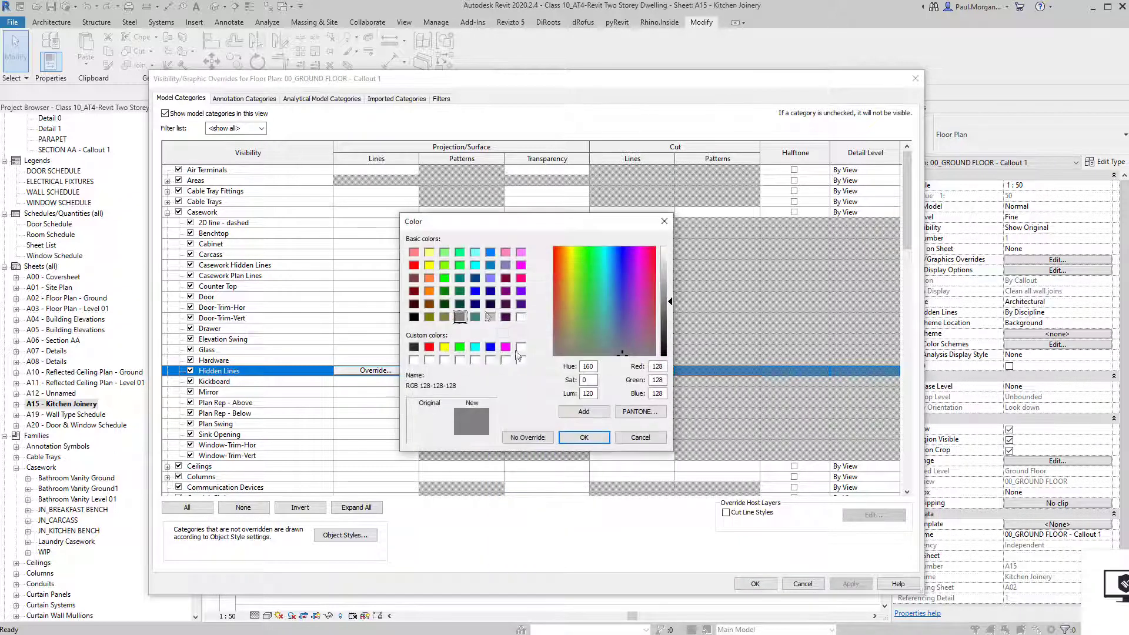
{"action": "left_click", "coordinate": [593, 440]}
{"action": "left_click", "coordinate": [563, 381]}
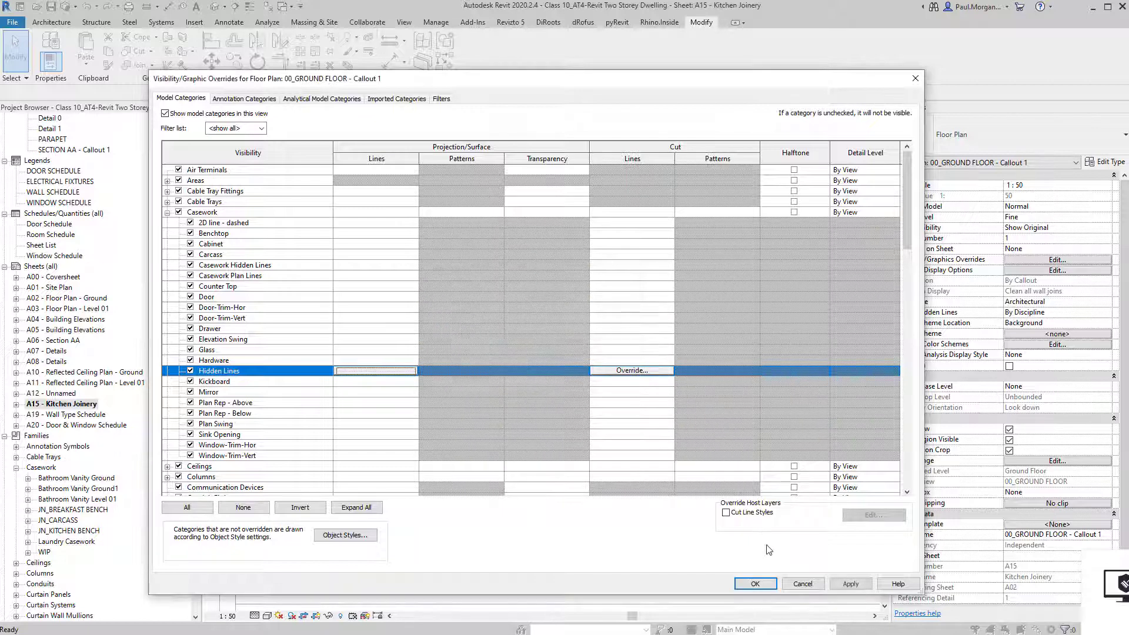
{"action": "left_click", "coordinate": [768, 582]}
{"action": "scroll", "coordinate": [510, 499], "scroll_direction": "up", "scroll_amount": 3}
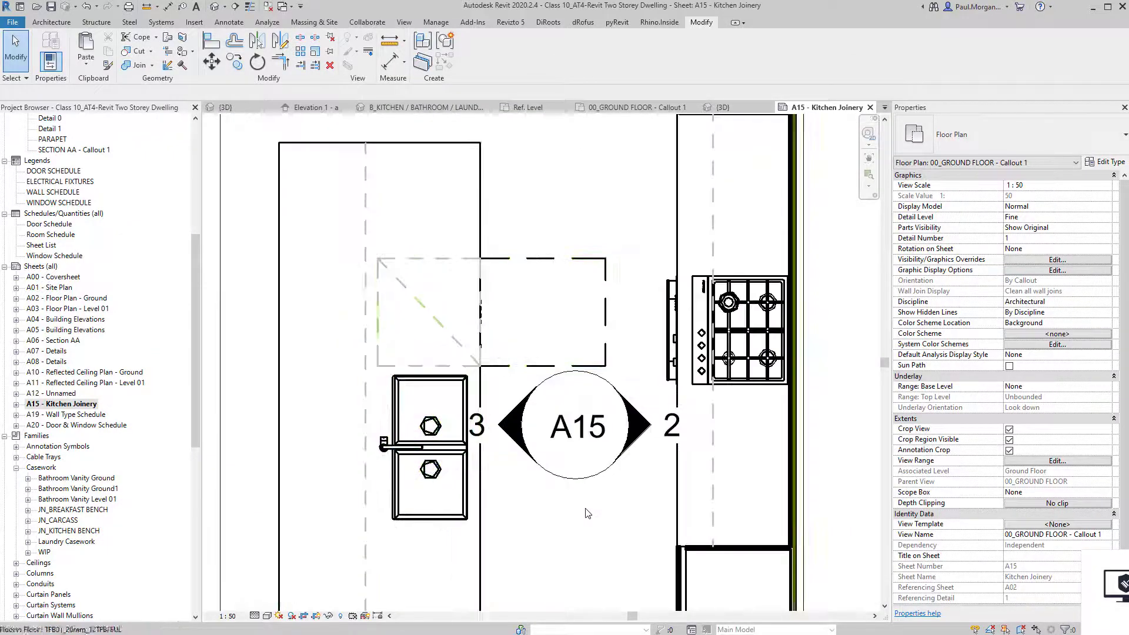
Add a 'DW' text note on the dishwasher in the callout plan.
{"action": "scroll", "coordinate": [509, 499], "scroll_direction": "down", "scroll_amount": 2}
{"action": "key", "text": "t"}
{"action": "key", "text": "x"}
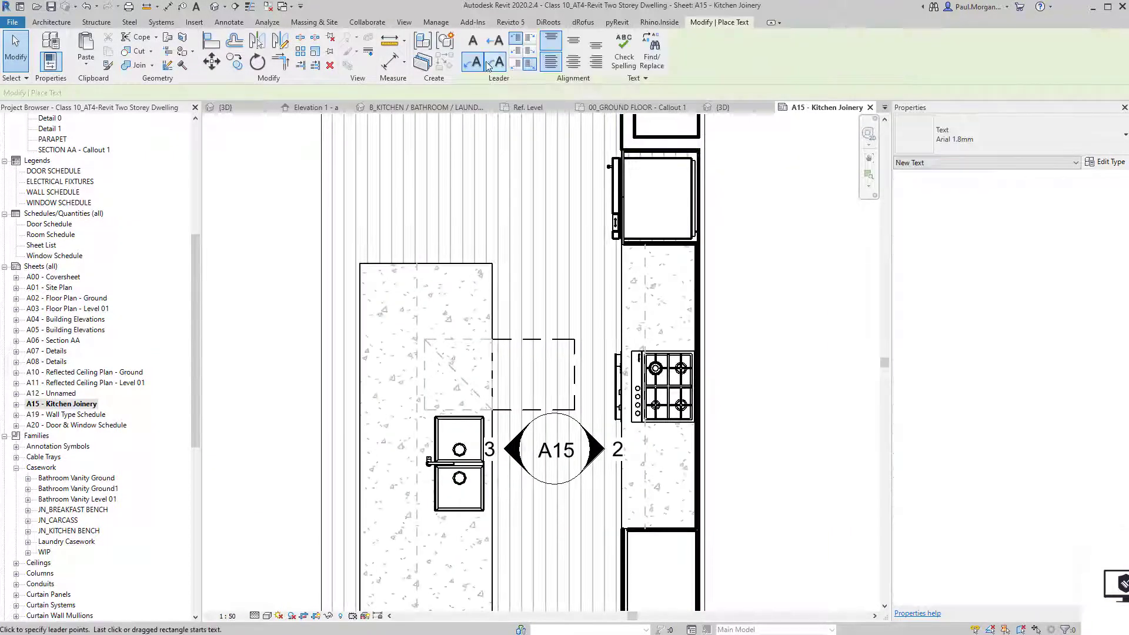
{"action": "type", "text": "DW"}
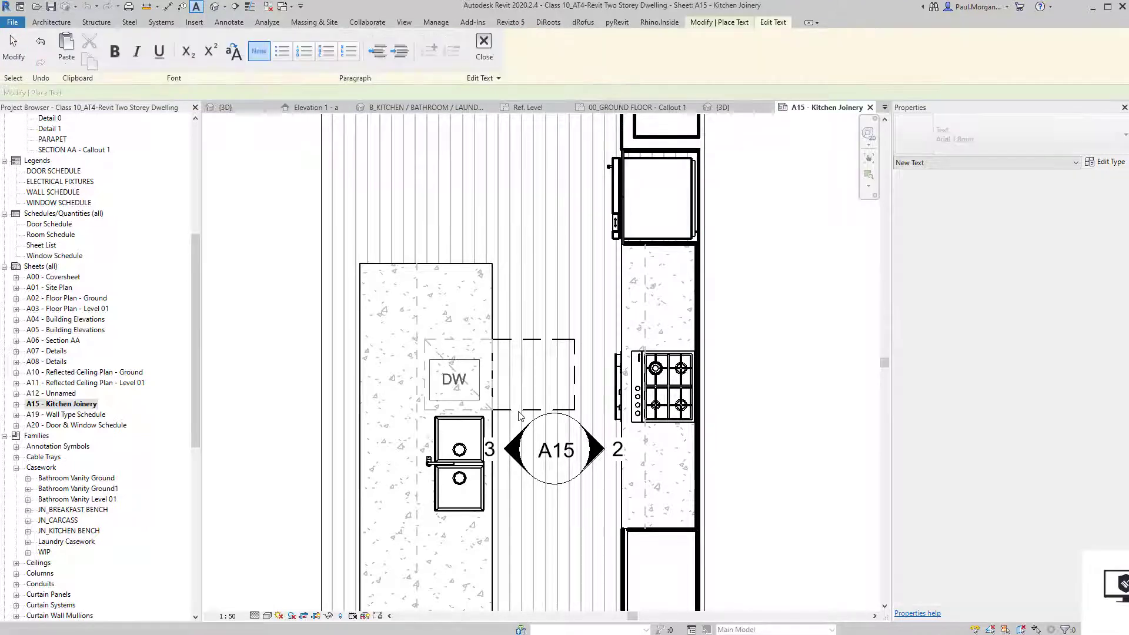
{"action": "left_click", "coordinate": [263, 384]}
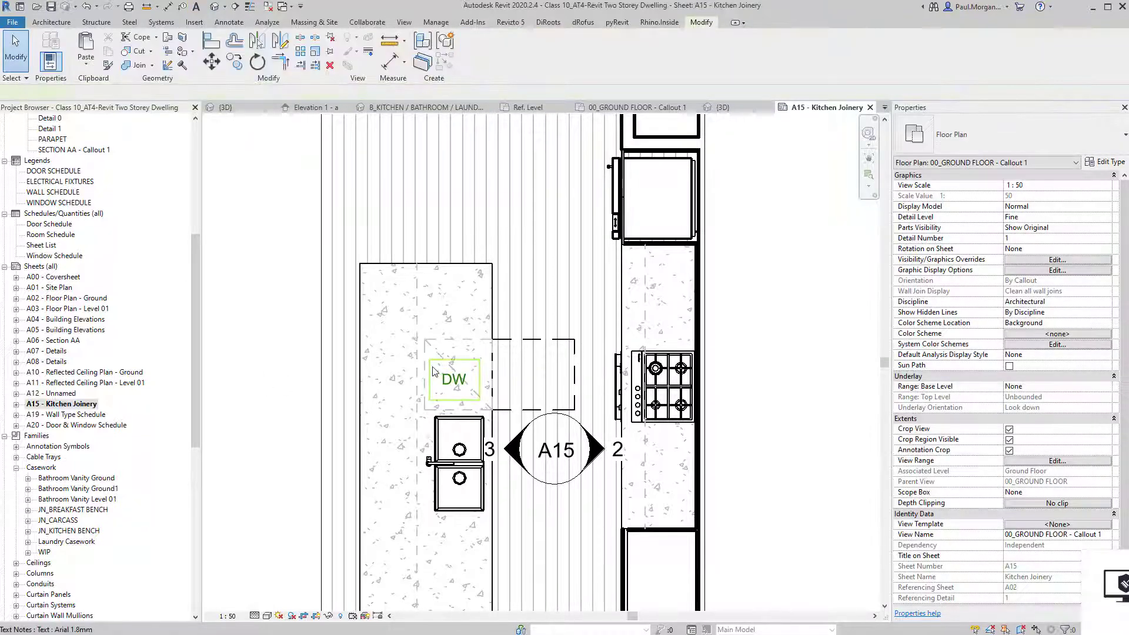
{"action": "left_click_drag", "start_coordinate": [432, 357], "coordinate": [431, 357]}
{"action": "left_click", "coordinate": [596, 339]}
{"action": "scroll", "coordinate": [597, 339], "scroll_direction": "down", "scroll_amount": 2}
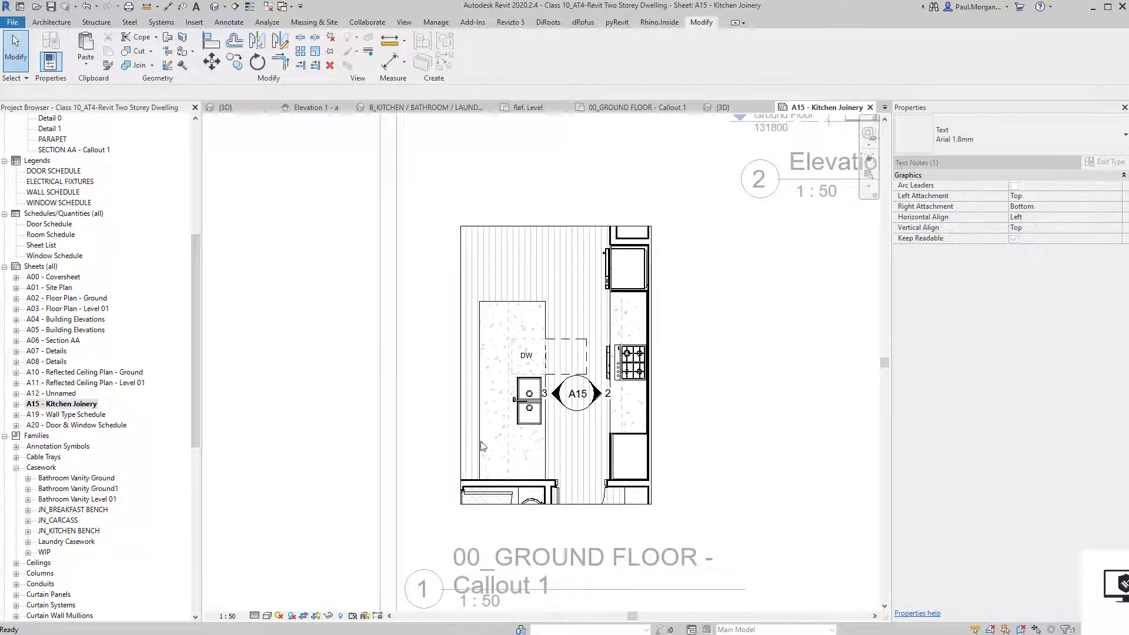
Dimension the bench at 3040 length and 1100 width, then hide the crop region.
{"action": "left_click", "coordinate": [501, 479]}
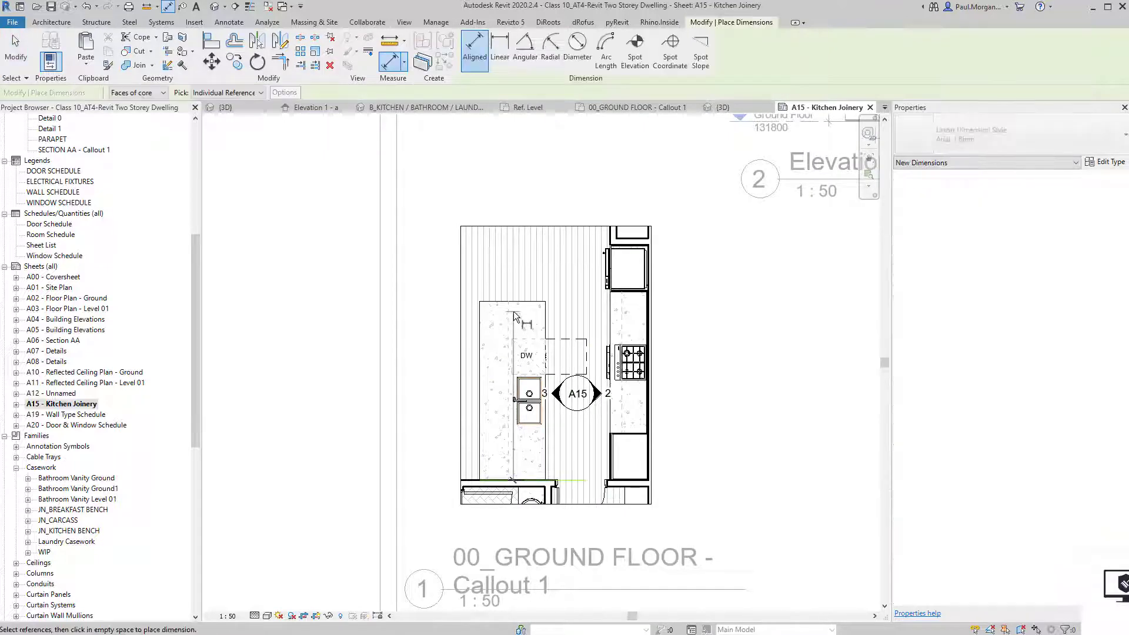
{"action": "left_click", "coordinate": [513, 302]}
{"action": "left_click", "coordinate": [463, 356]}
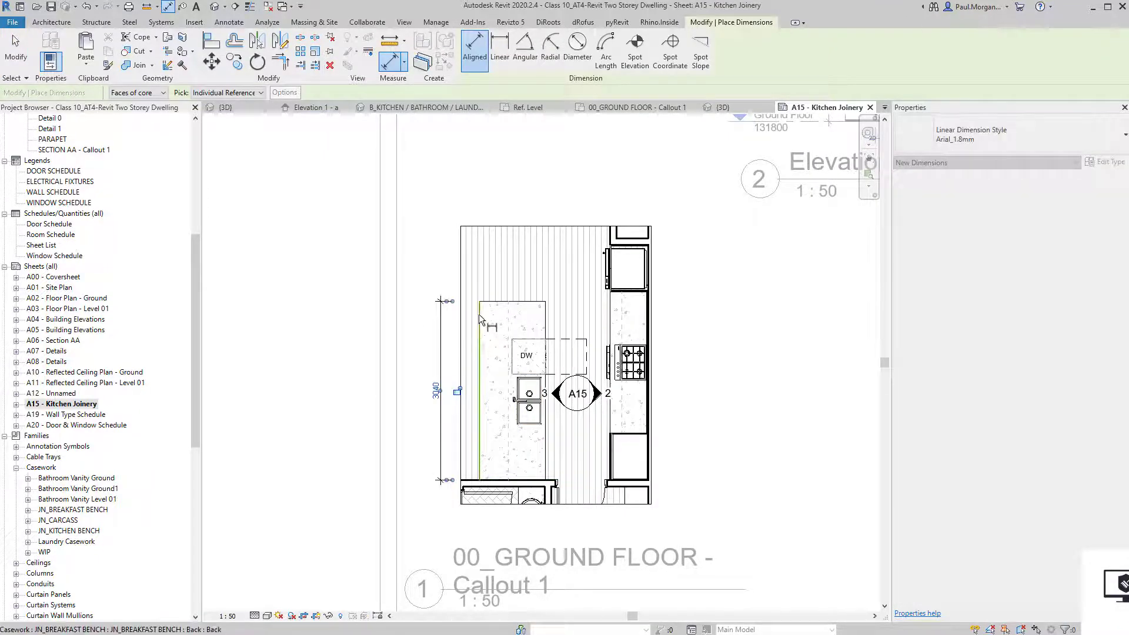
{"action": "left_click", "coordinate": [479, 315]}
{"action": "left_click", "coordinate": [546, 318]}
{"action": "left_click", "coordinate": [551, 279]}
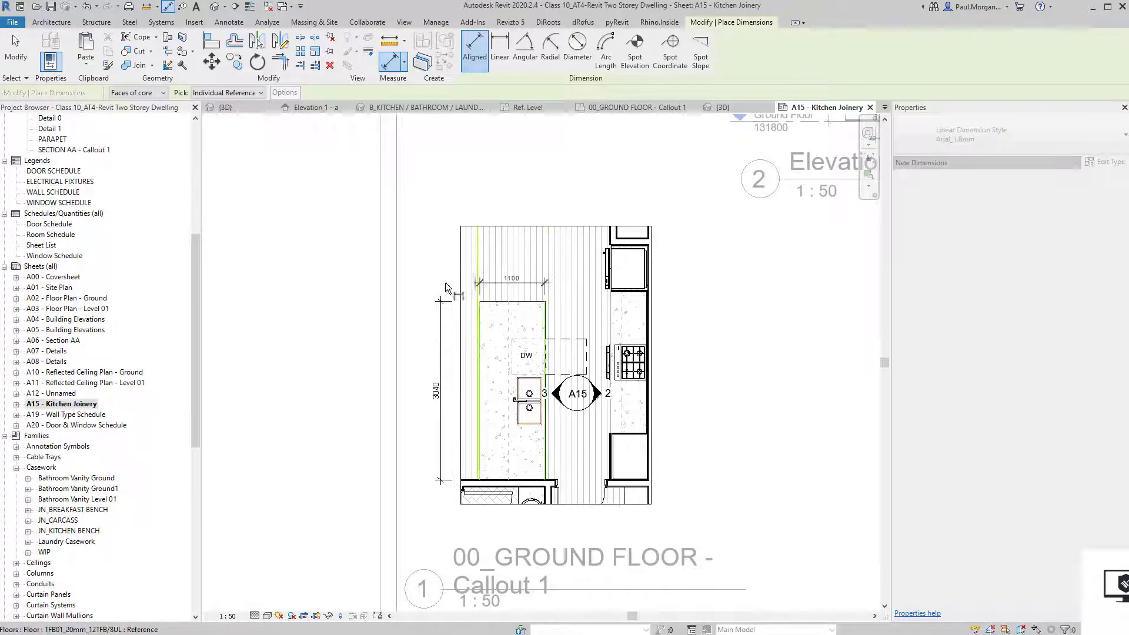
{"action": "key", "text": "Escape"}
{"action": "key", "text": "Escape"}
{"action": "middle_click_drag", "start_coordinate": [681, 442], "coordinate": [663, 428]}
{"action": "left_click", "coordinate": [304, 616]}
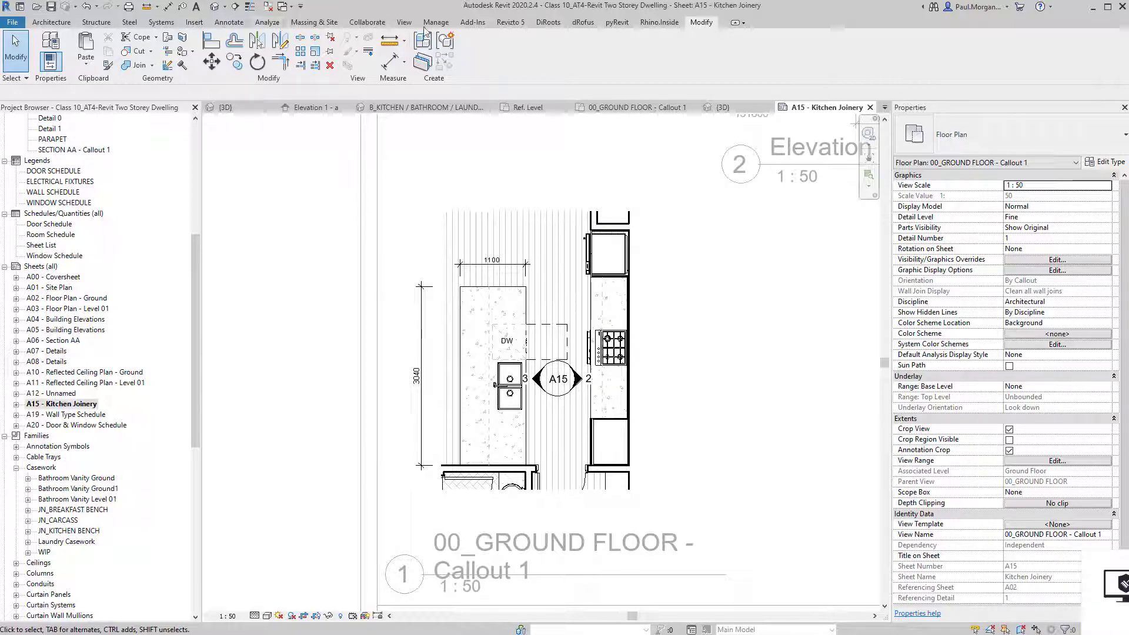
Create view template Plan_Joinery from the callout plan and set it as the plan's View Template.
{"action": "left_click", "coordinate": [404, 22]}
{"action": "left_click", "coordinate": [75, 71]}
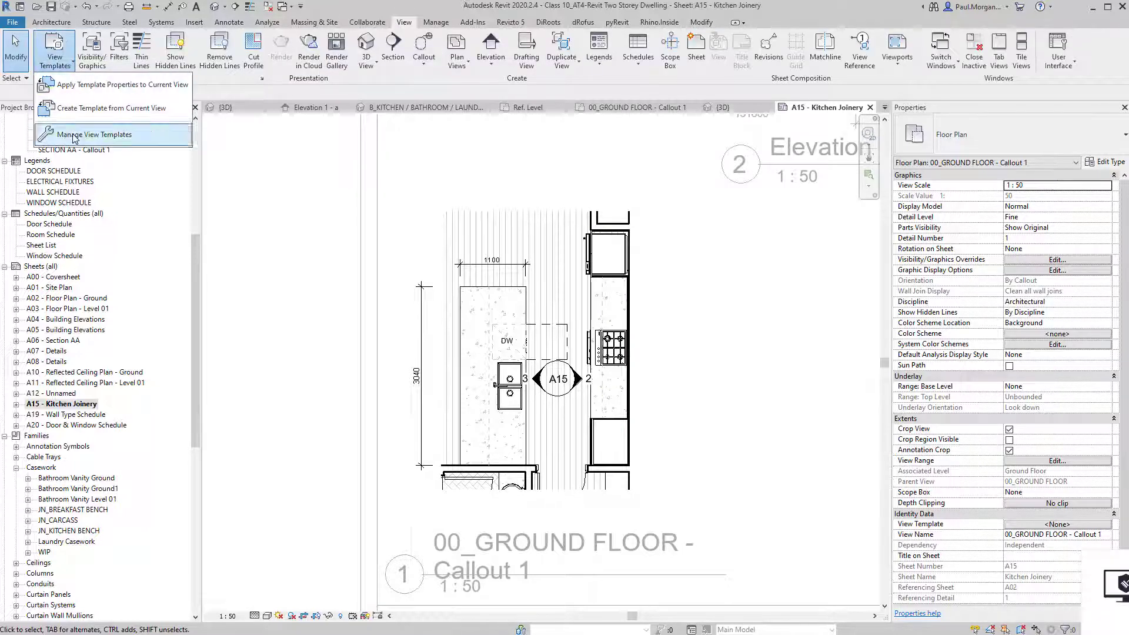
{"action": "left_click", "coordinate": [89, 108]}
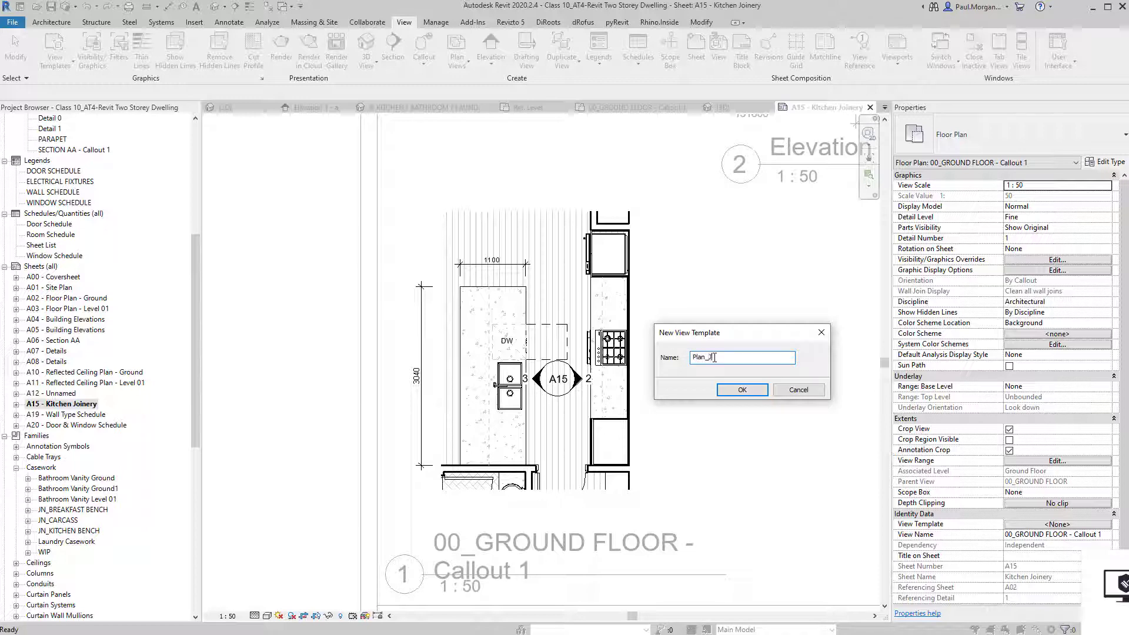
{"action": "key", "text": "Return"}
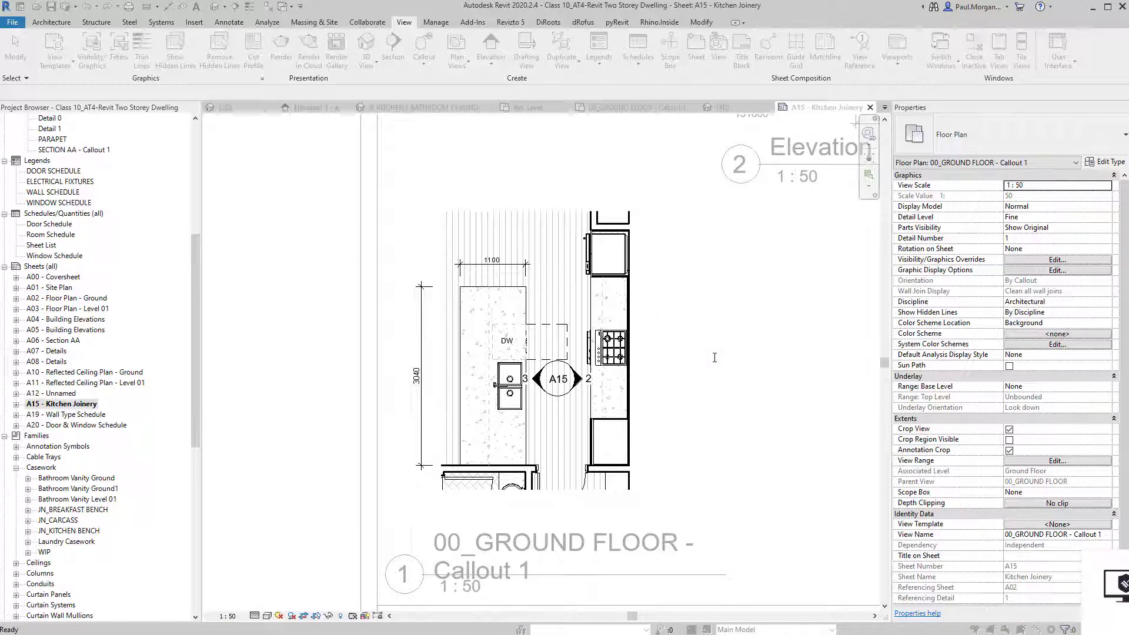
{"action": "left_click", "coordinate": [697, 574]}
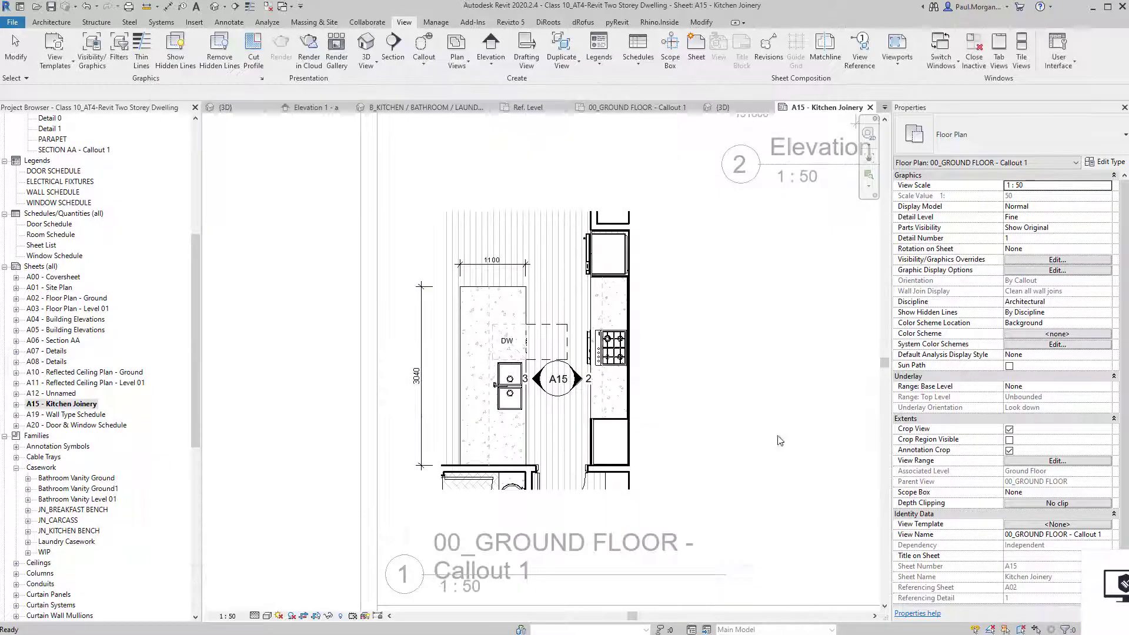
{"action": "left_click", "coordinate": [1052, 524]}
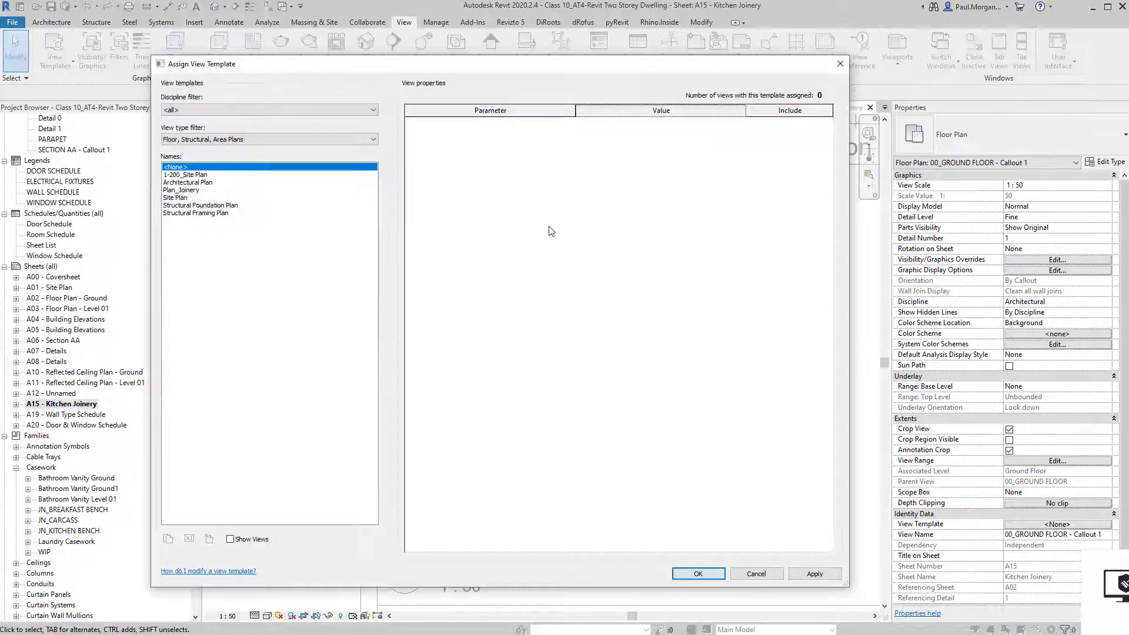
{"action": "double_click", "coordinate": [187, 191]}
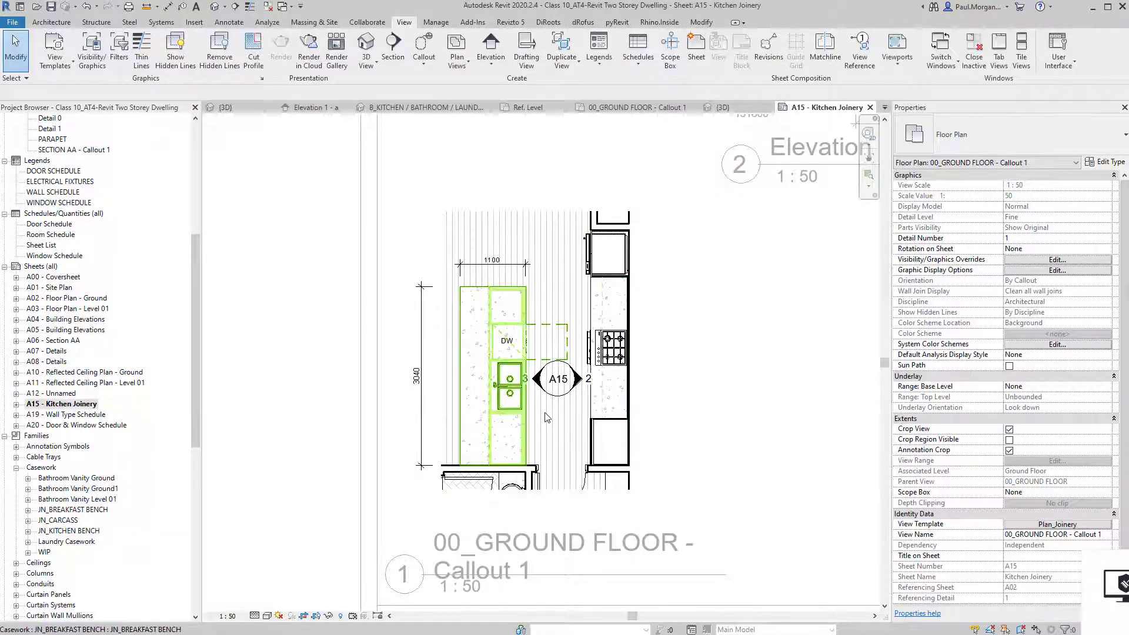
Deactivate the callout plan viewport to return to sheet A15.
{"action": "scroll", "coordinate": [553, 385], "scroll_direction": "up", "scroll_amount": 3}
{"action": "scroll", "coordinate": [559, 392], "scroll_direction": "up", "scroll_amount": 2}
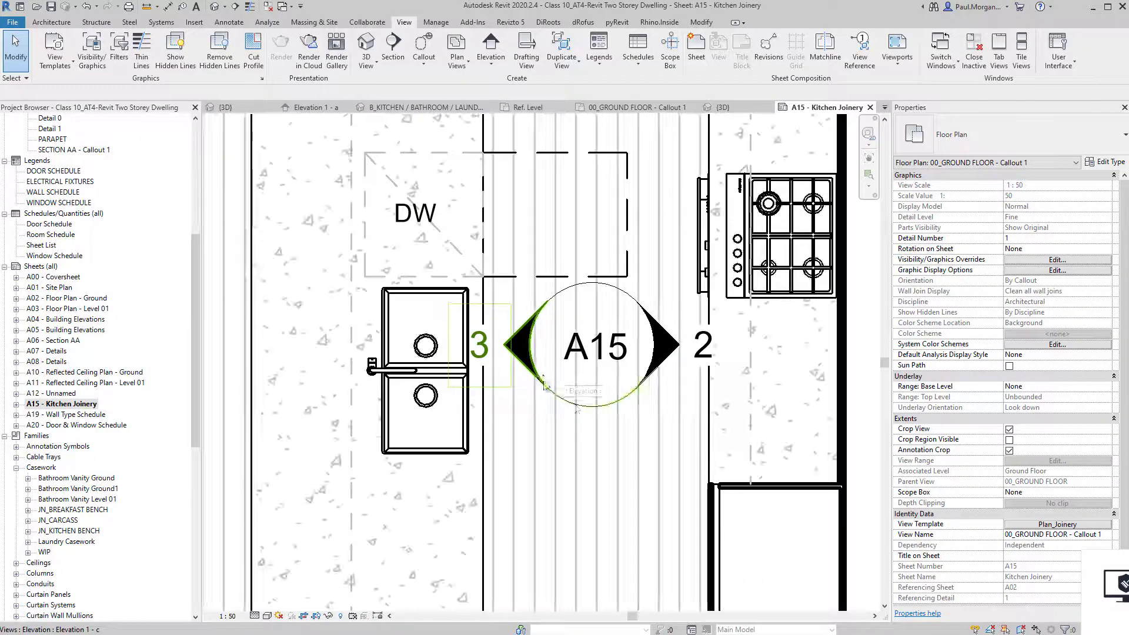
{"action": "left_click", "coordinate": [577, 408]}
{"action": "key", "text": "Escape"}
{"action": "scroll", "coordinate": [559, 406], "scroll_direction": "down", "scroll_amount": 3}
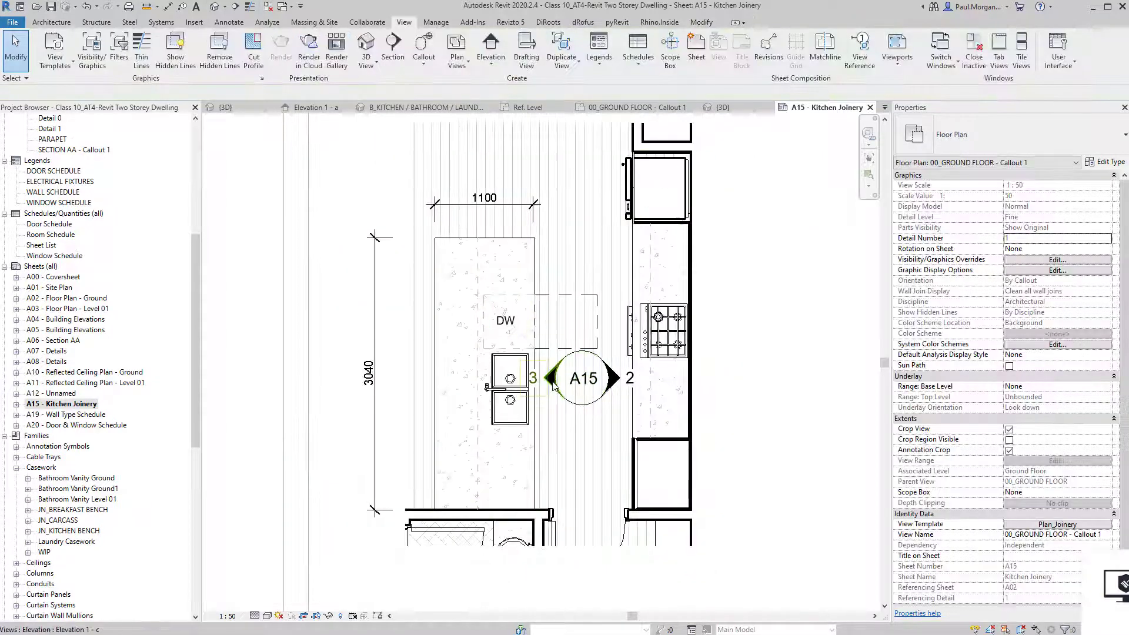
{"action": "scroll", "coordinate": [553, 403], "scroll_direction": "down", "scroll_amount": 5}
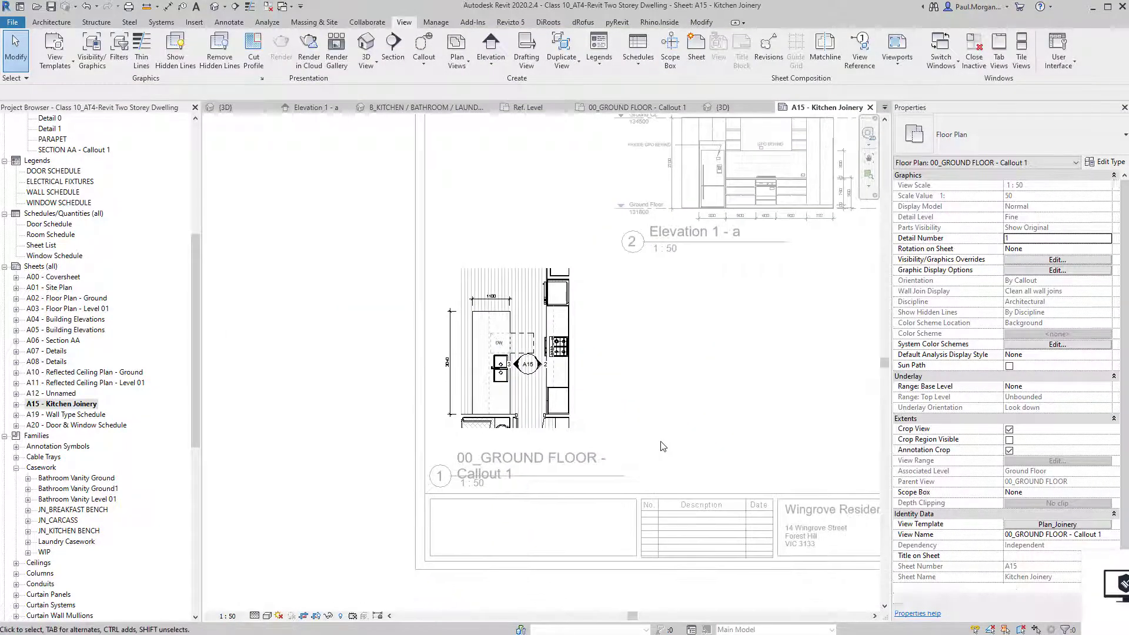
{"action": "middle_click_drag", "start_coordinate": [750, 427], "coordinate": [675, 450]}
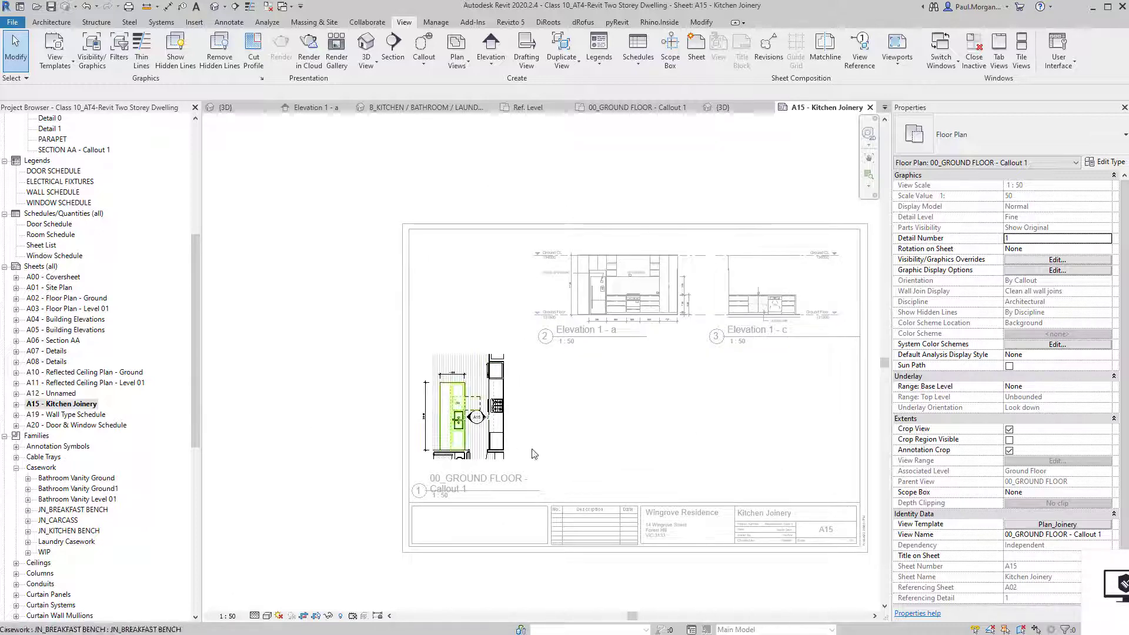
{"action": "double_click", "coordinate": [330, 477]}
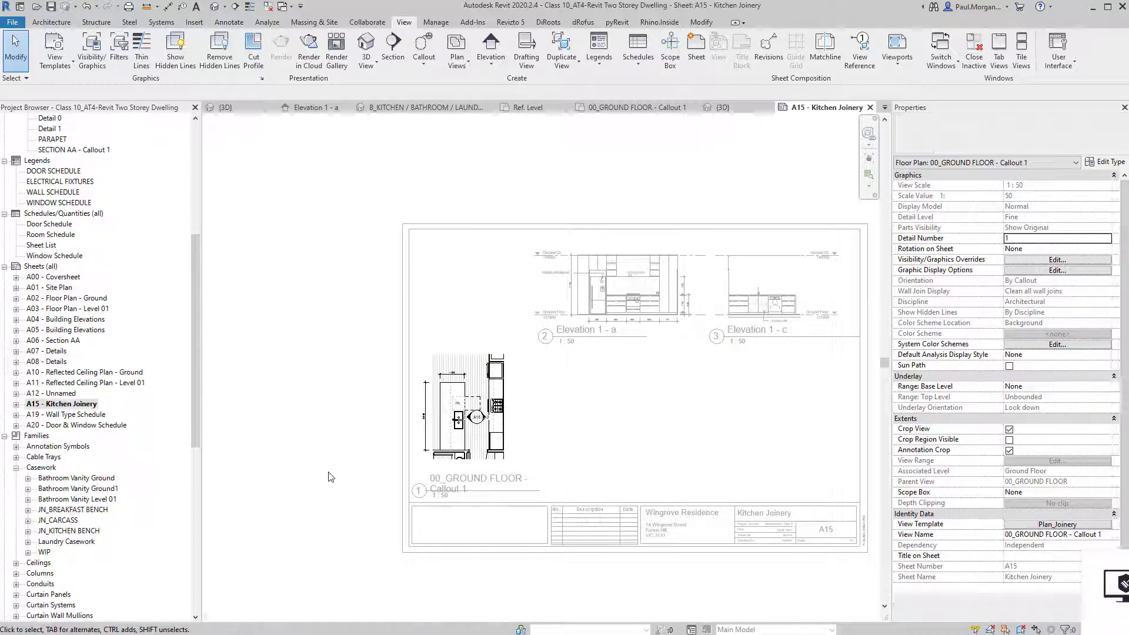
Shorten the Elevation 1 - c viewport title line.
{"action": "middle_click_drag", "start_coordinate": [687, 383], "coordinate": [637, 388]}
{"action": "left_click", "coordinate": [755, 314]}
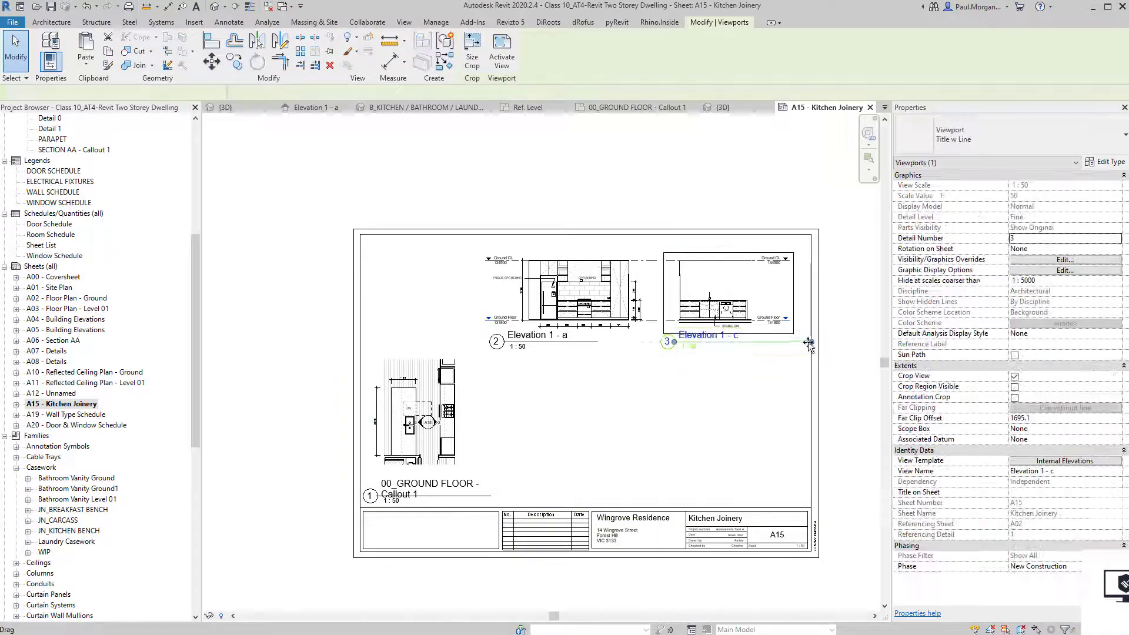
{"action": "left_click_drag", "start_coordinate": [811, 342], "coordinate": [795, 344]}
{"action": "left_click", "coordinate": [732, 435]}
Nudge the Elevation 1 - a and Elevation 1 - c viewports together to the right.
{"action": "left_click", "coordinate": [585, 328]}
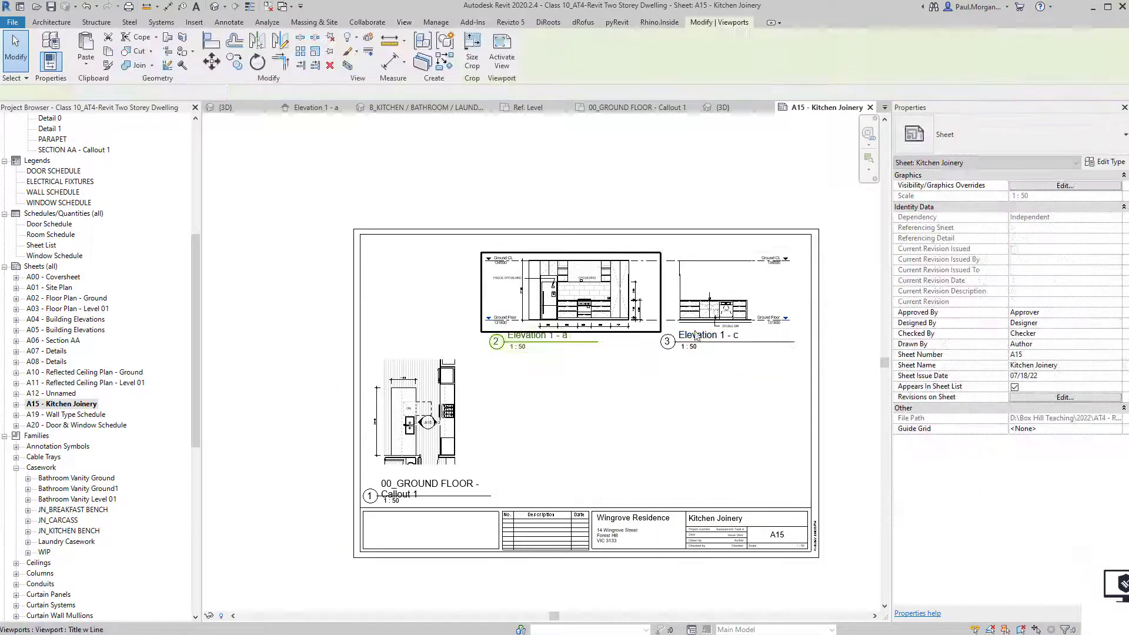
{"action": "left_click", "coordinate": [712, 316], "text": "ctrl"}
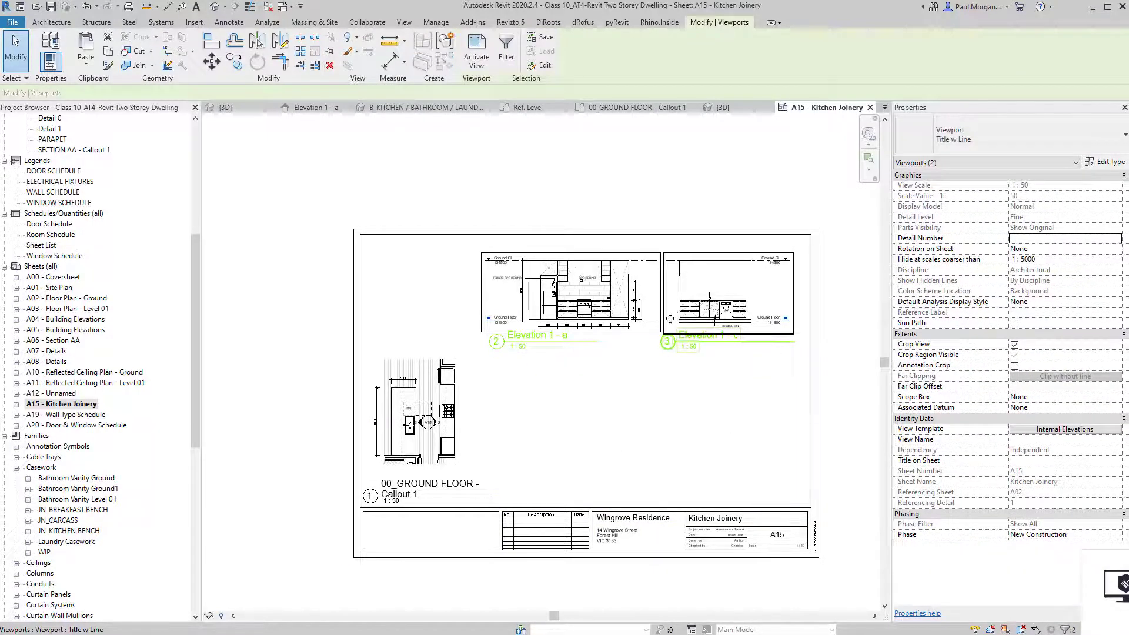
{"action": "left_click", "coordinate": [634, 385]}
{"action": "left_click", "coordinate": [606, 317]}
{"action": "left_click", "coordinate": [482, 422]}
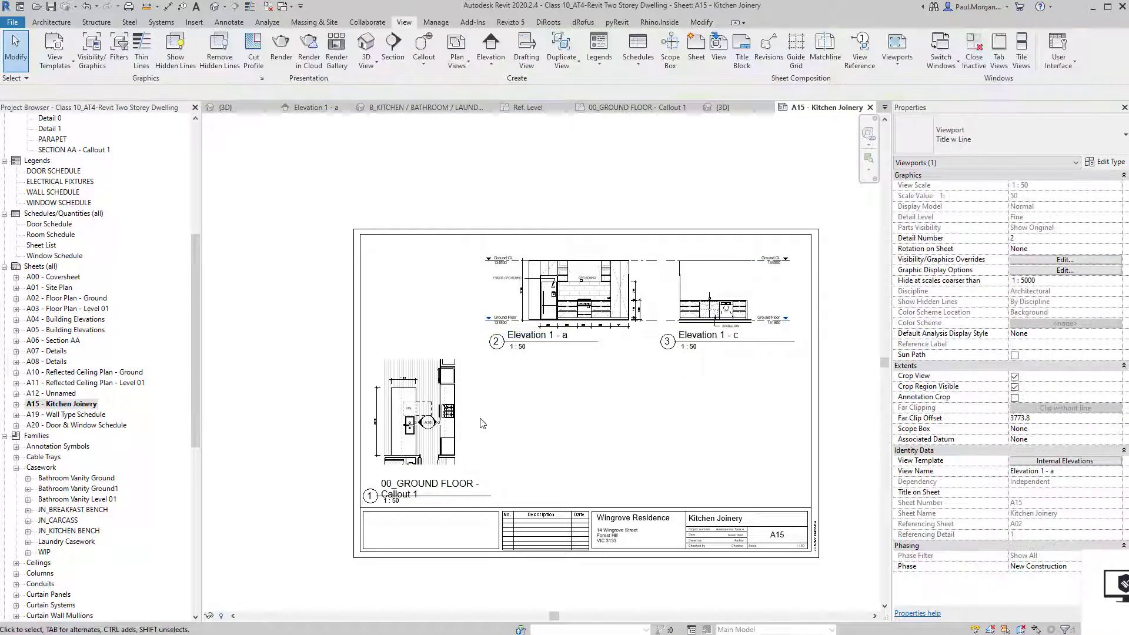
{"action": "left_click", "coordinate": [605, 319]}
{"action": "left_click", "coordinate": [749, 315], "text": "ctrl"}
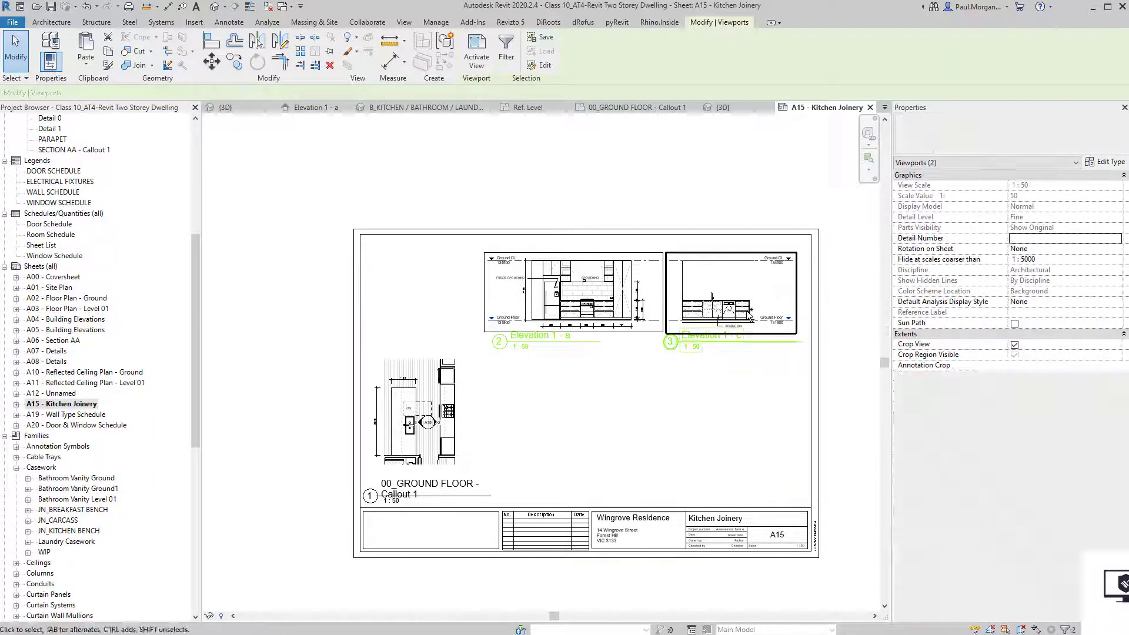
{"action": "key", "text": "Right"}
{"action": "key", "text": "Right"}
{"action": "key", "text": "Right"}
{"action": "key", "text": "Right"}
{"action": "left_click", "coordinate": [589, 399]}
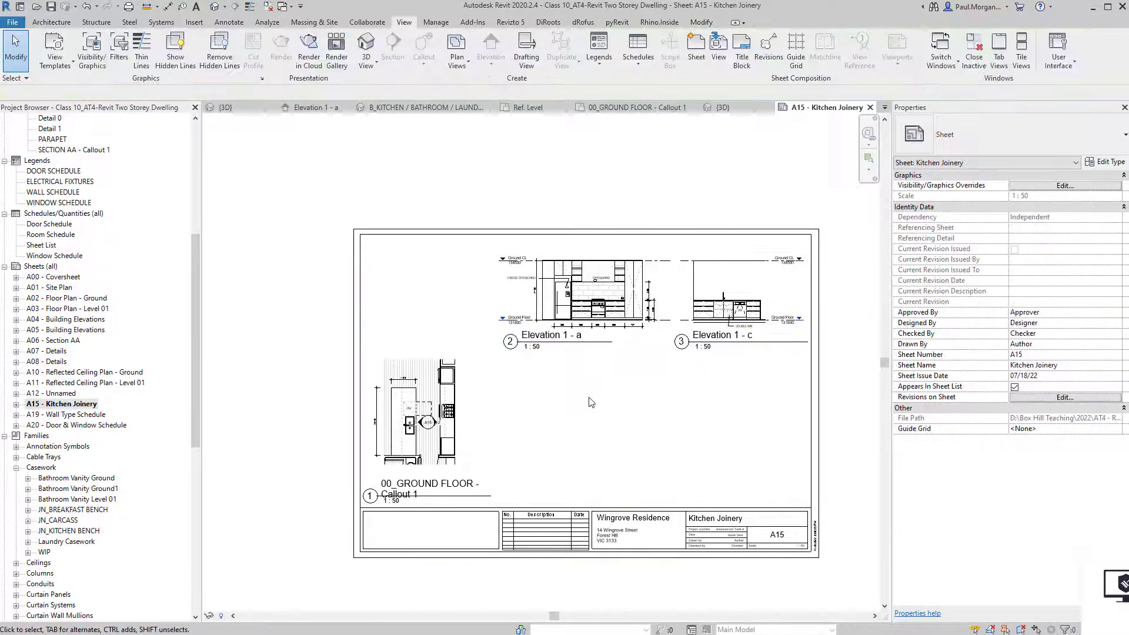
Move the callout plan viewport right so it sits beneath Elevation 1 - a.
{"action": "left_click_drag", "start_coordinate": [425, 421], "coordinate": [553, 419]}
{"action": "left_click", "coordinate": [624, 435]}
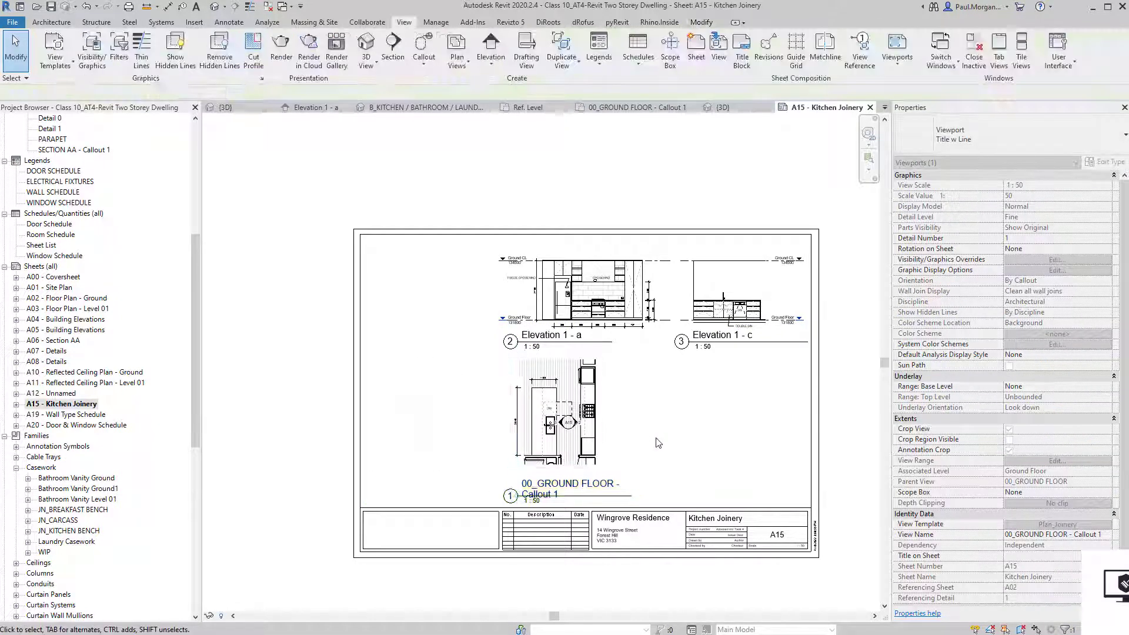
{"action": "middle_click_drag", "start_coordinate": [661, 445], "coordinate": [658, 444]}
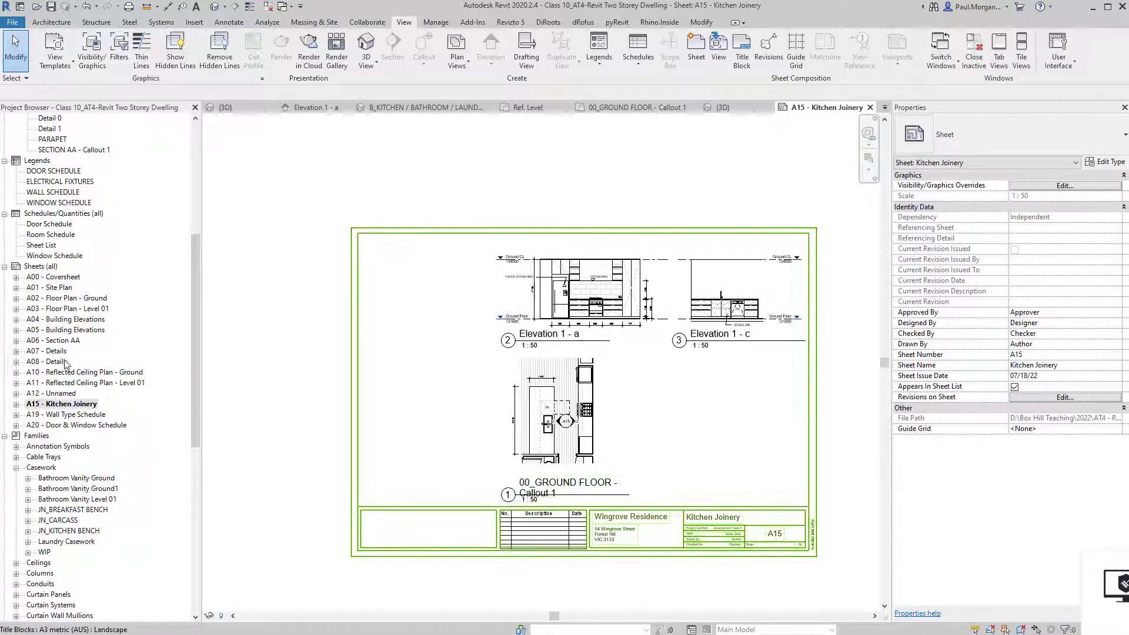
{"action": "scroll", "coordinate": [73, 295], "scroll_direction": "up", "scroll_amount": 5}
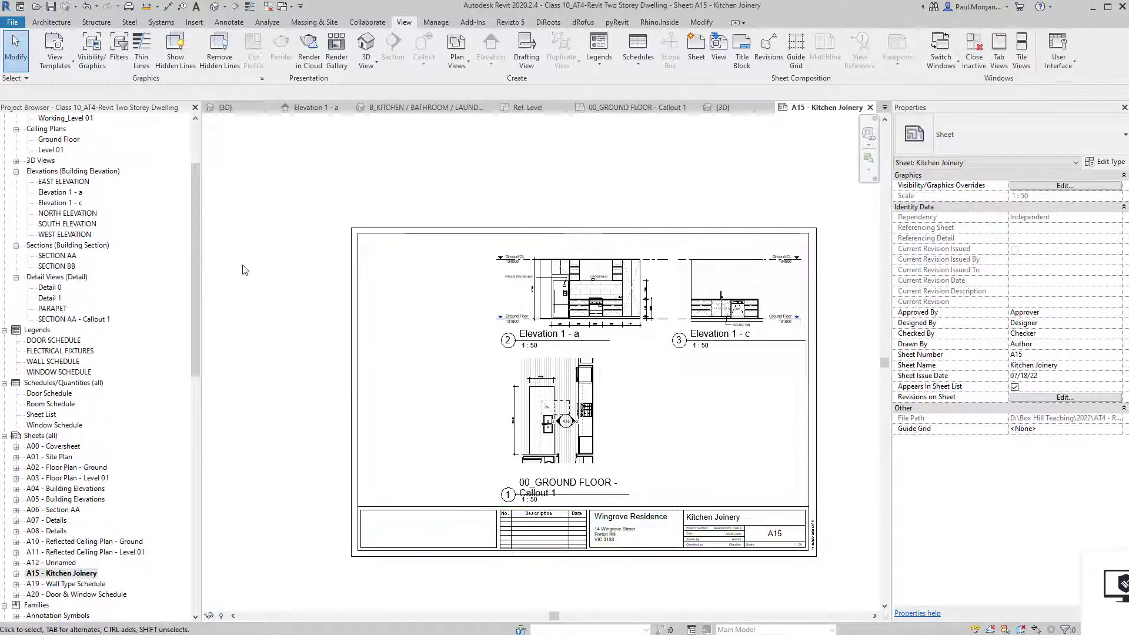
{"action": "scroll", "coordinate": [567, 337], "scroll_direction": "up", "scroll_amount": 6}
{"action": "scroll", "coordinate": [562, 347], "scroll_direction": "down", "scroll_amount": 5}
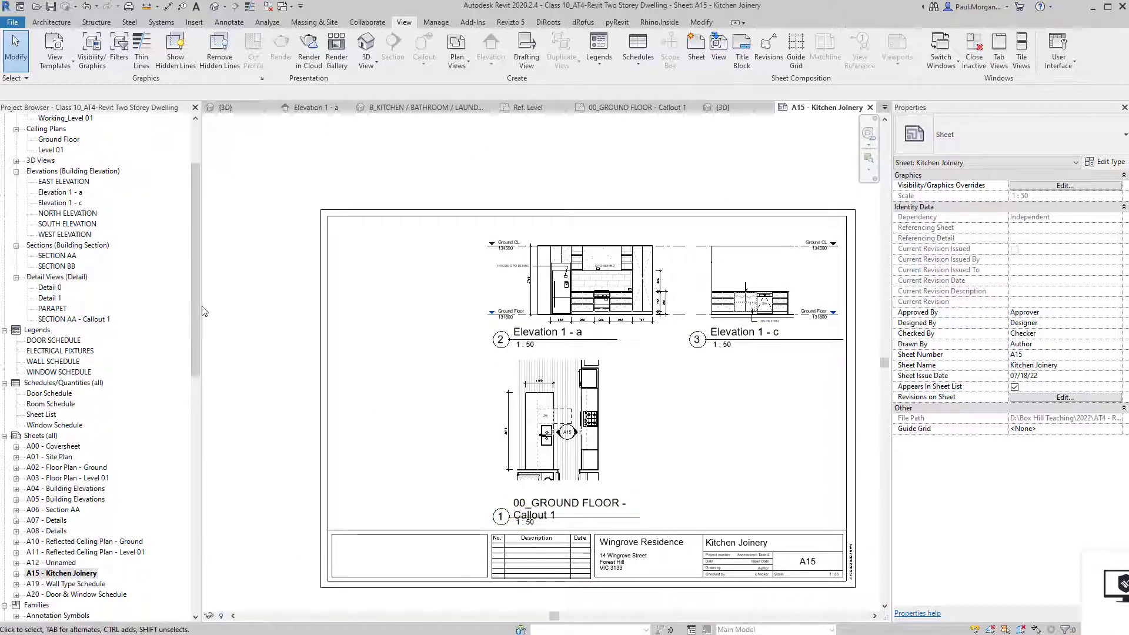
In the {3D} view, lower the section box top and pull its front face in.
{"action": "left_click", "coordinate": [214, 7]}
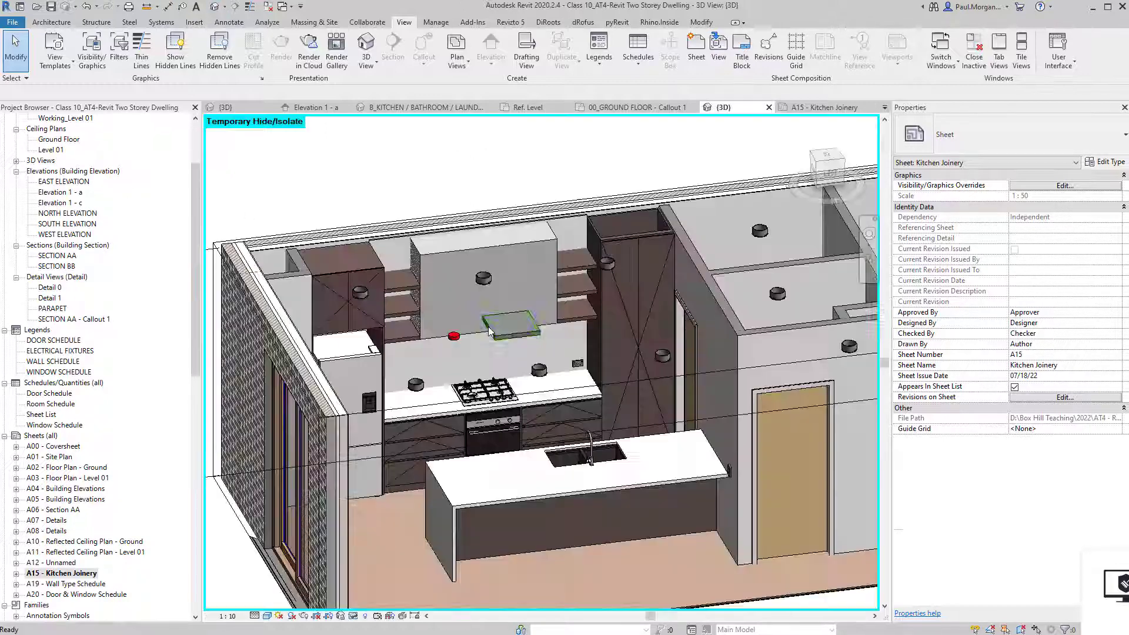
{"action": "middle_click_drag", "start_coordinate": [482, 330], "coordinate": [594, 365], "text": "shift"}
{"action": "left_click", "coordinate": [585, 327]}
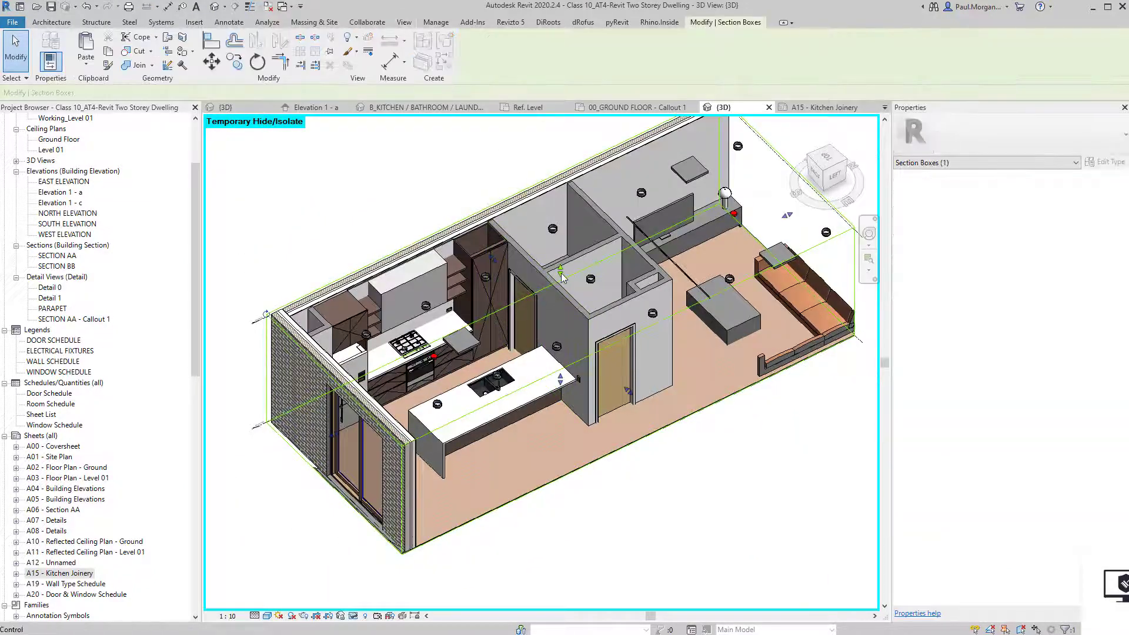
{"action": "left_click_drag", "start_coordinate": [561, 271], "coordinate": [561, 275]}
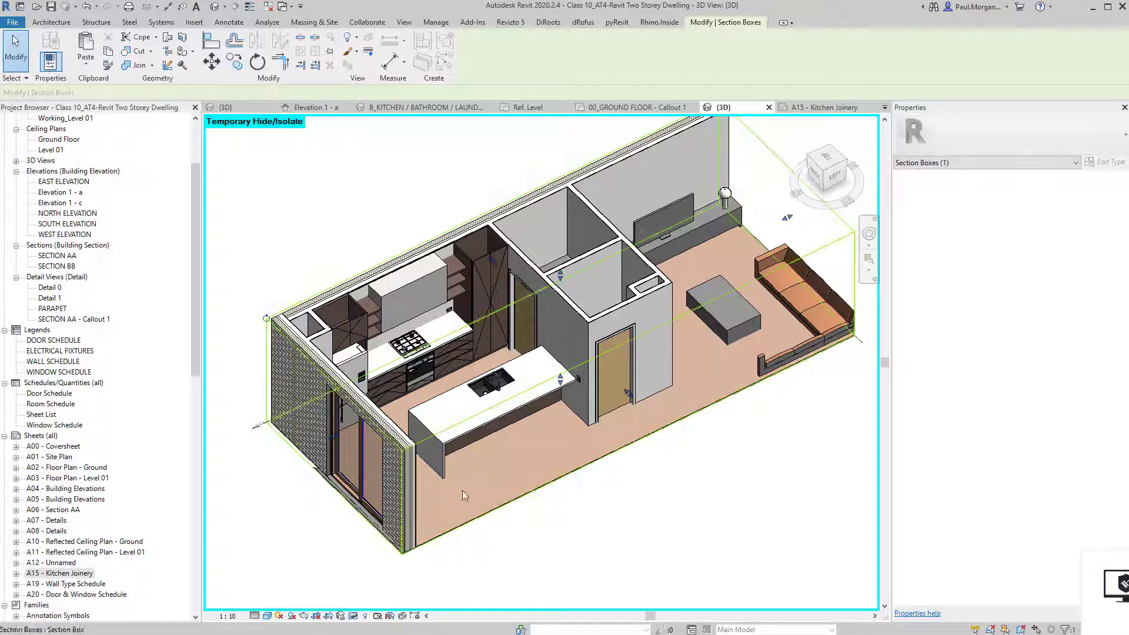
{"action": "left_click", "coordinate": [602, 584]}
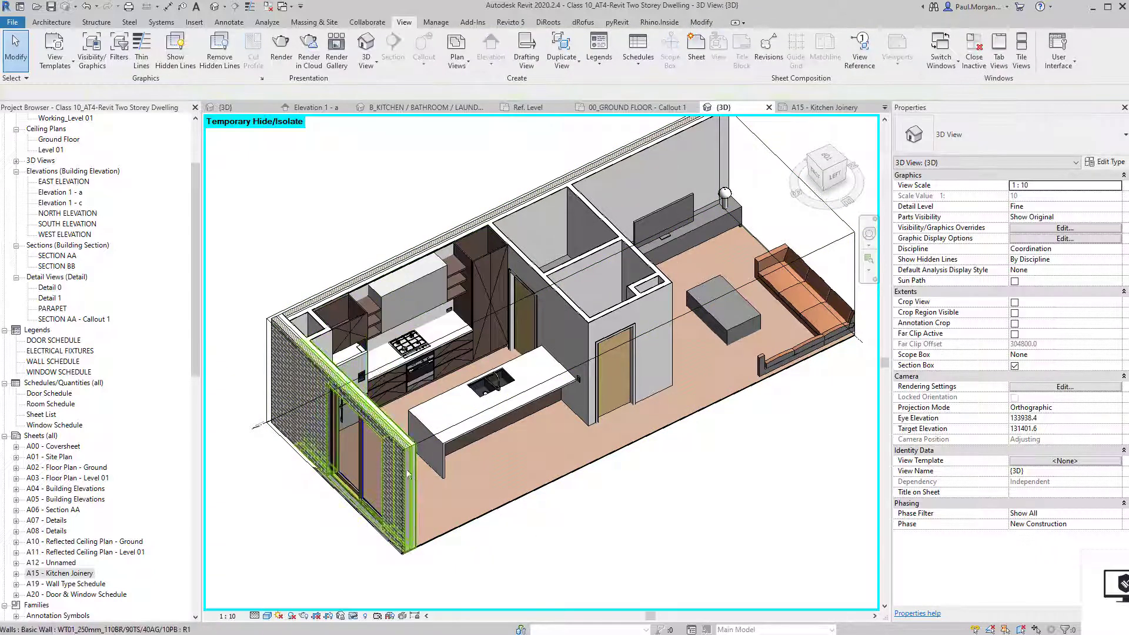
{"action": "left_click", "coordinate": [260, 417]}
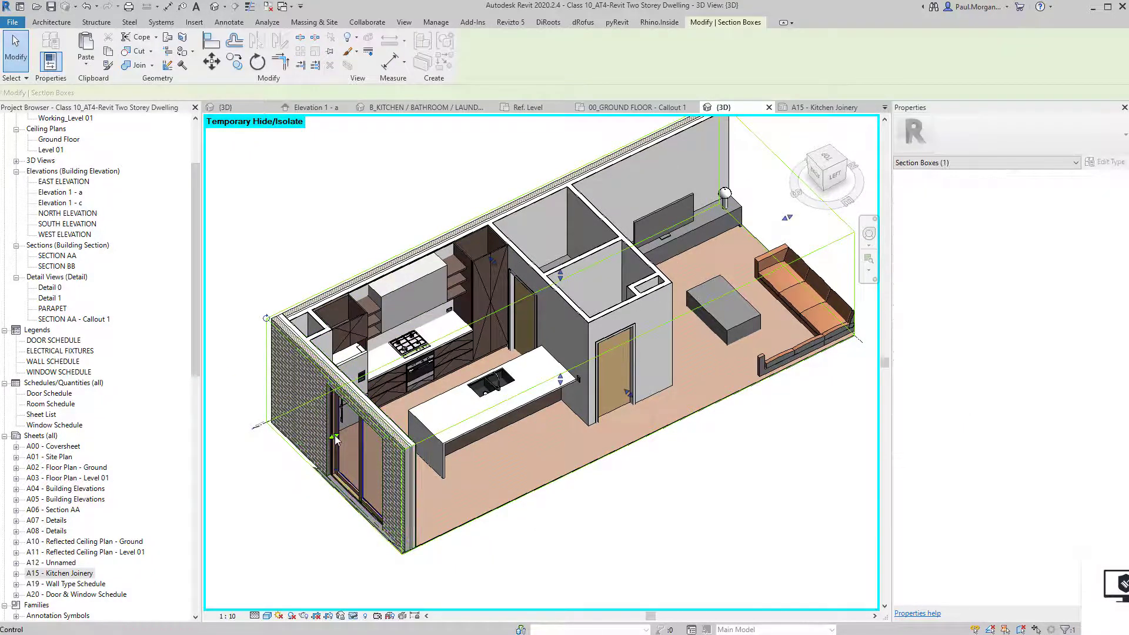
{"action": "left_click_drag", "start_coordinate": [353, 429], "coordinate": [364, 424]}
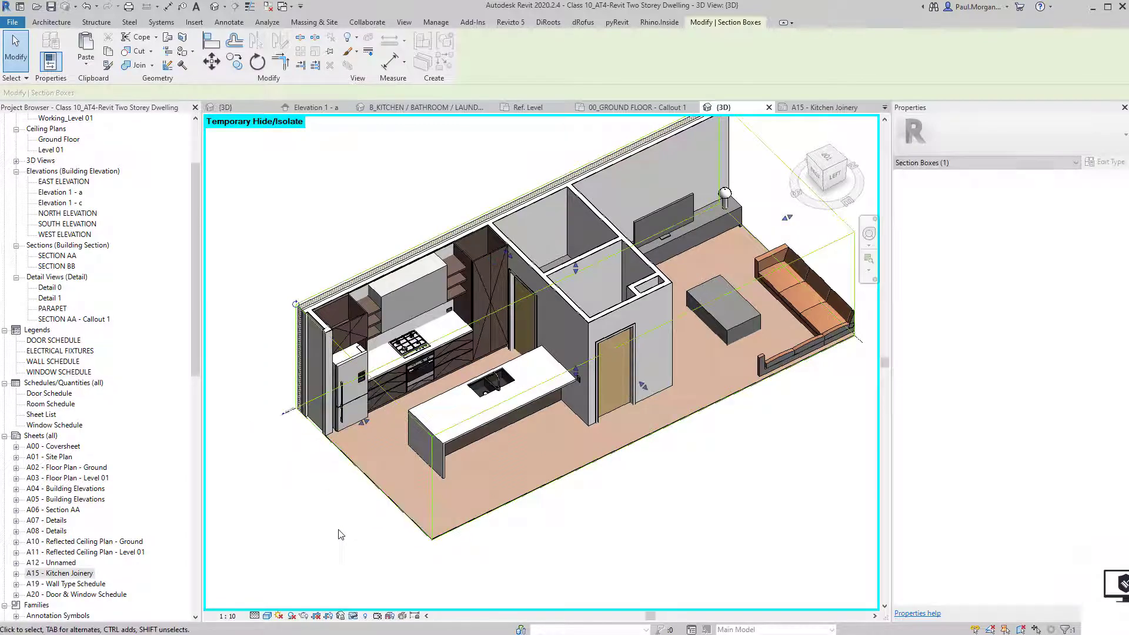
{"action": "left_click", "coordinate": [340, 533]}
Move the section box's lower face inward to cut past the outer wall.
{"action": "middle_click_drag", "start_coordinate": [354, 484], "coordinate": [374, 493], "text": "shift"}
{"action": "scroll", "coordinate": [374, 493], "scroll_direction": "up", "scroll_amount": 5}
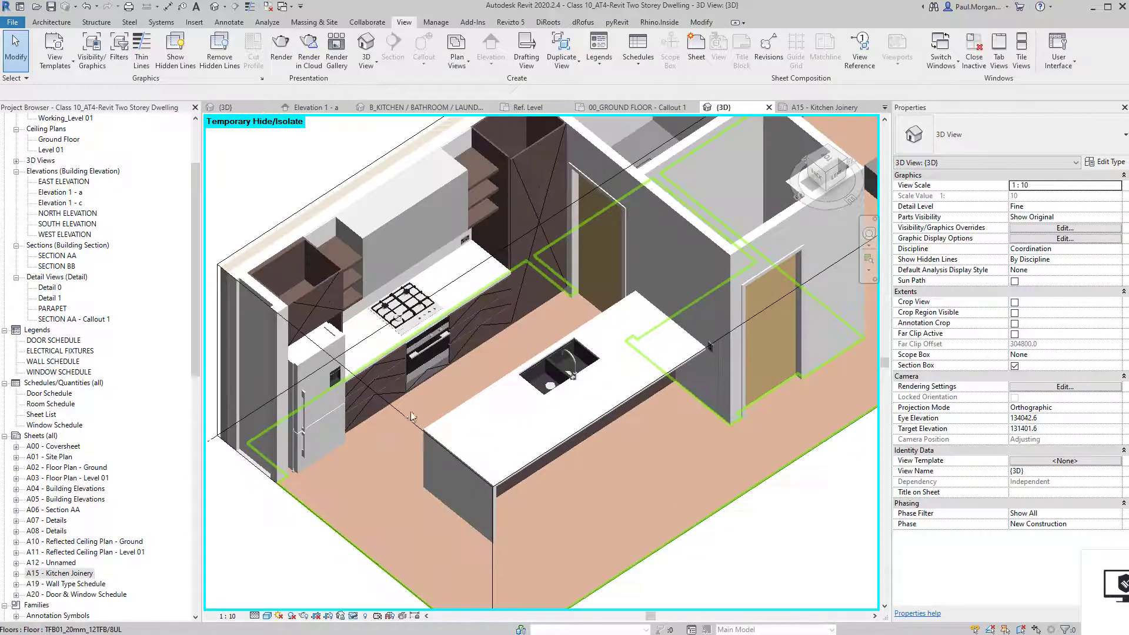
{"action": "left_click", "coordinate": [356, 465]}
{"action": "left_click_drag", "start_coordinate": [357, 465], "coordinate": [321, 500]}
{"action": "left_click", "coordinate": [288, 537]}
{"action": "left_click", "coordinate": [409, 414]}
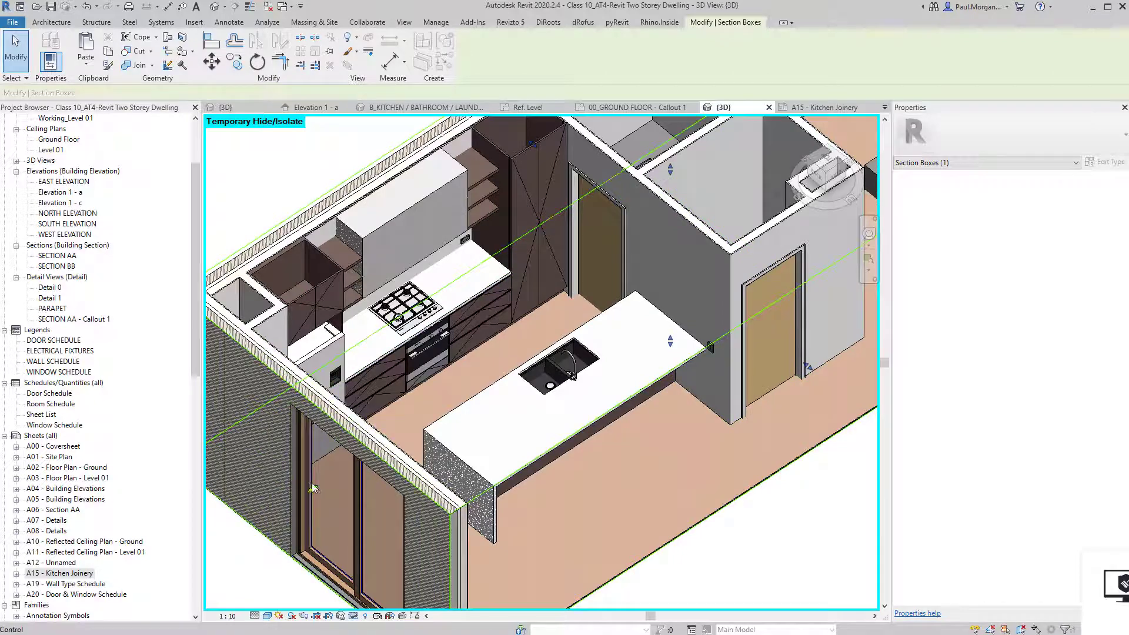
{"action": "left_click_drag", "start_coordinate": [315, 488], "coordinate": [332, 479]}
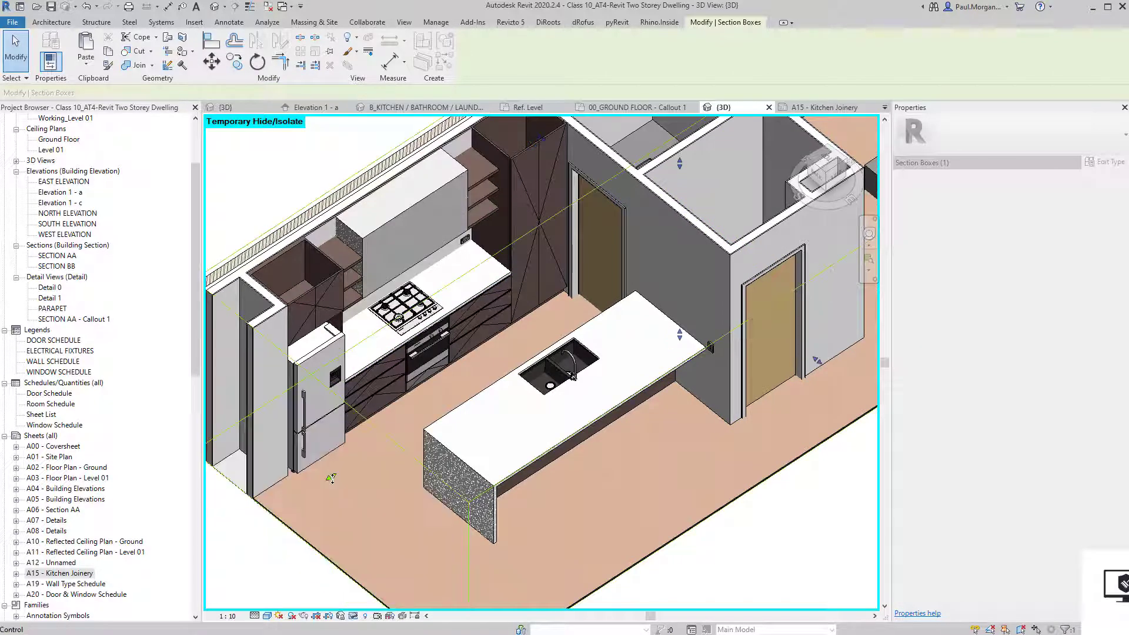
{"action": "left_click", "coordinate": [254, 544]}
{"action": "scroll", "coordinate": [254, 542], "scroll_direction": "down", "scroll_amount": 2}
{"action": "middle_click_drag", "start_coordinate": [255, 547], "coordinate": [660, 322], "text": "shift"}
Pull the far and front section box faces in to enclose only the kitchen.
{"action": "left_click", "coordinate": [685, 274]}
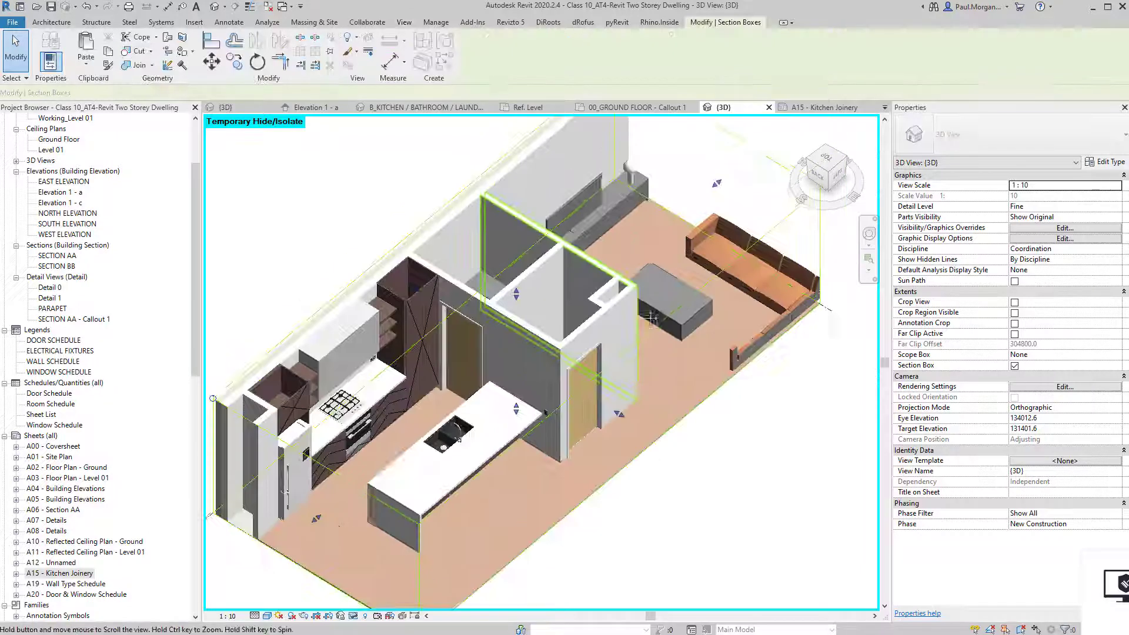
{"action": "left_click_drag", "start_coordinate": [716, 184], "coordinate": [529, 396]}
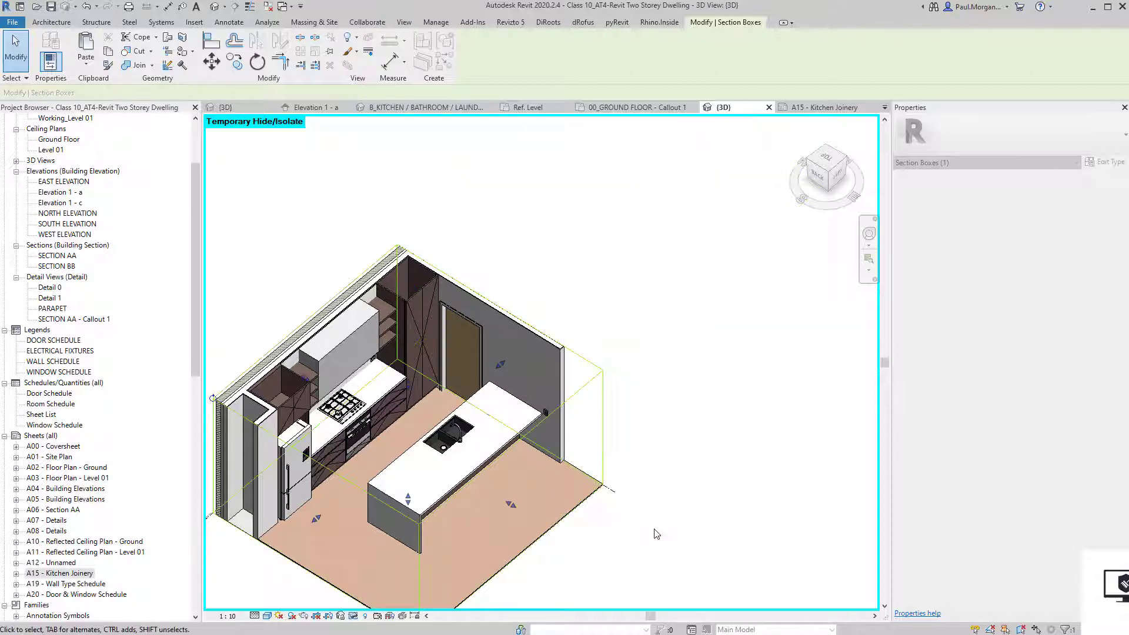
{"action": "left_click", "coordinate": [654, 532]}
{"action": "middle_click_drag", "start_coordinate": [652, 531], "coordinate": [549, 397], "text": "shift"}
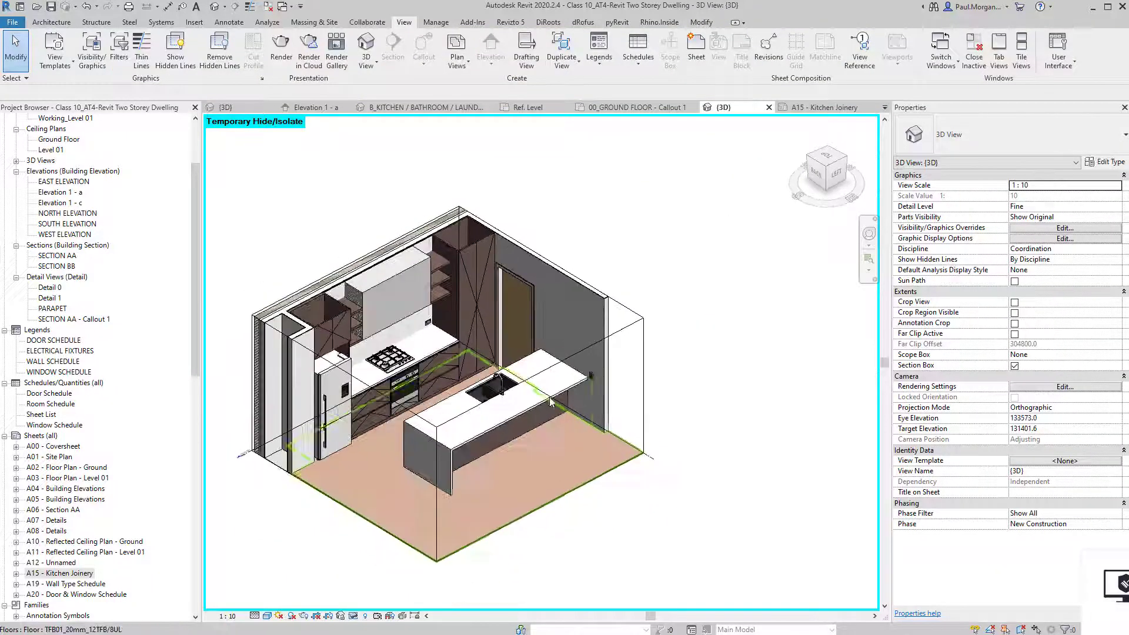
{"action": "left_click", "coordinate": [611, 336]}
{"action": "left_click_drag", "start_coordinate": [539, 441], "coordinate": [496, 437]}
{"action": "left_click", "coordinate": [599, 492]}
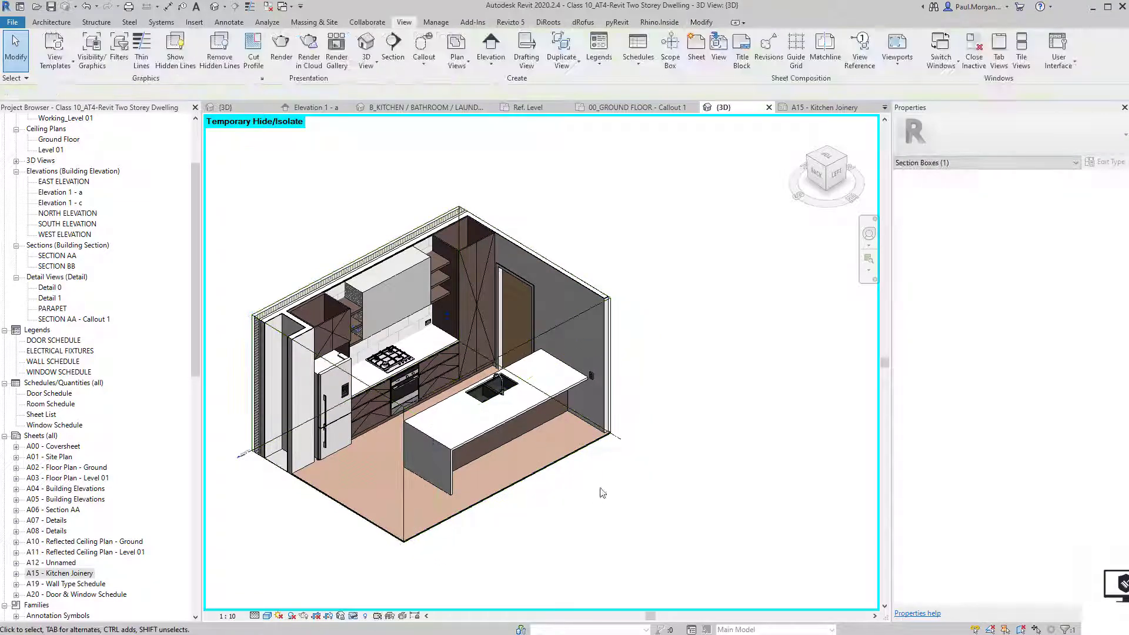
{"action": "mouse_move", "coordinate": [600, 492]}
{"action": "middle_mouse_down", "text": "shift"}
{"action": "mouse_move", "coordinate": [643, 502]}
{"action": "mouse_move", "coordinate": [568, 516]}
{"action": "mouse_move", "coordinate": [648, 482]}
{"action": "mouse_move", "coordinate": [638, 477]}
{"action": "mouse_move", "coordinate": [675, 531]}
{"action": "mouse_move", "coordinate": [668, 550]}
{"action": "mouse_move", "coordinate": [681, 541]}
{"action": "mouse_move", "coordinate": [650, 522]}
{"action": "middle_mouse_up", "text": "shift"}
{"action": "scroll", "coordinate": [629, 482], "scroll_direction": "up", "scroll_amount": 3}
{"action": "scroll", "coordinate": [676, 531], "scroll_direction": "down", "scroll_amount": 1}
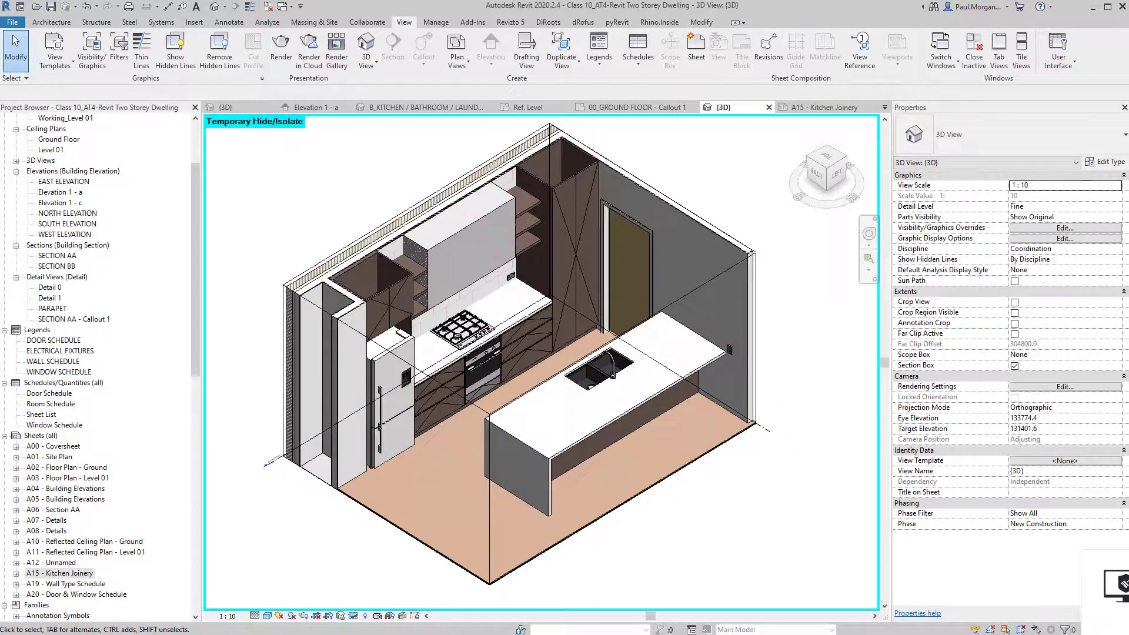
{"action": "scroll", "coordinate": [45, 227], "scroll_direction": "up", "scroll_amount": 2}
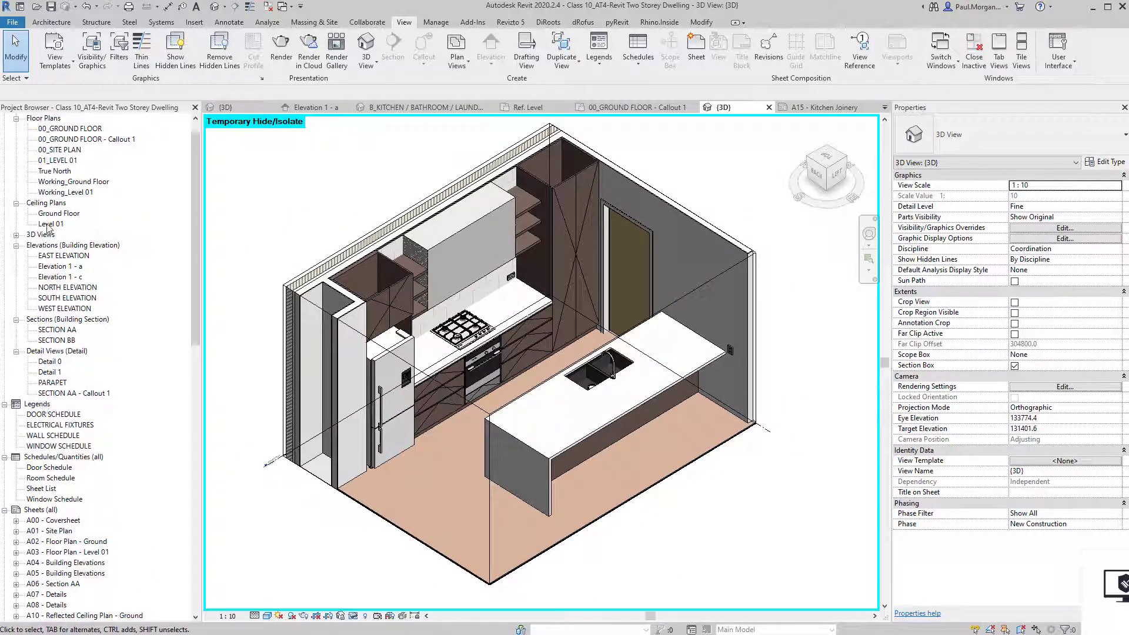
Duplicate the {3D} view with detailing and rename the copy KITCHEN AXO.
{"action": "double_click", "coordinate": [43, 234]}
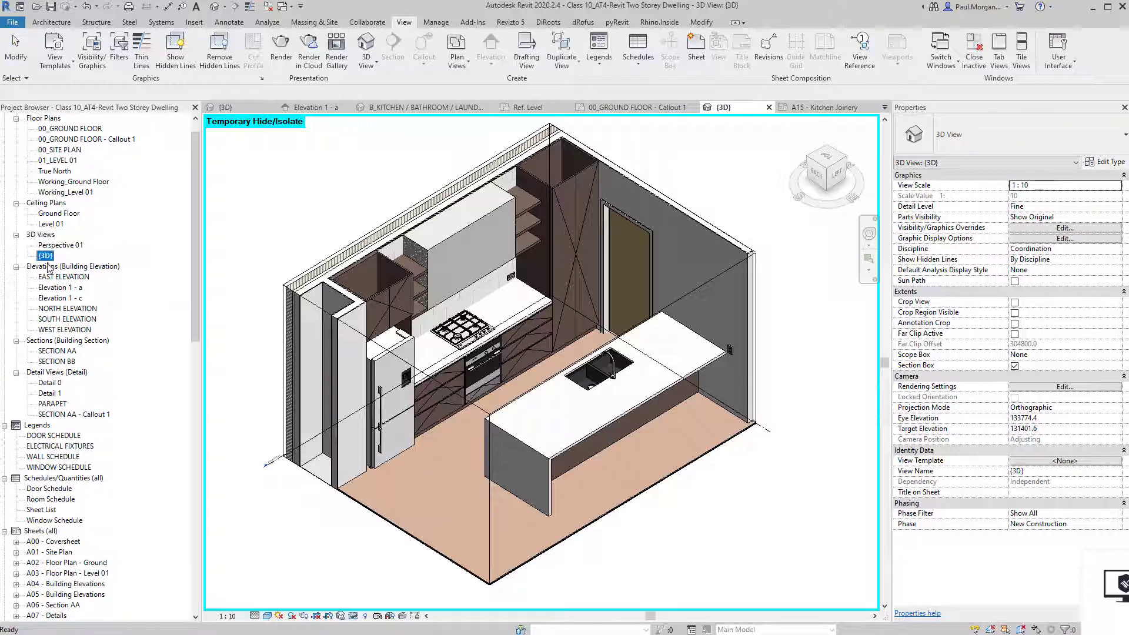
{"action": "left_click", "coordinate": [57, 287]}
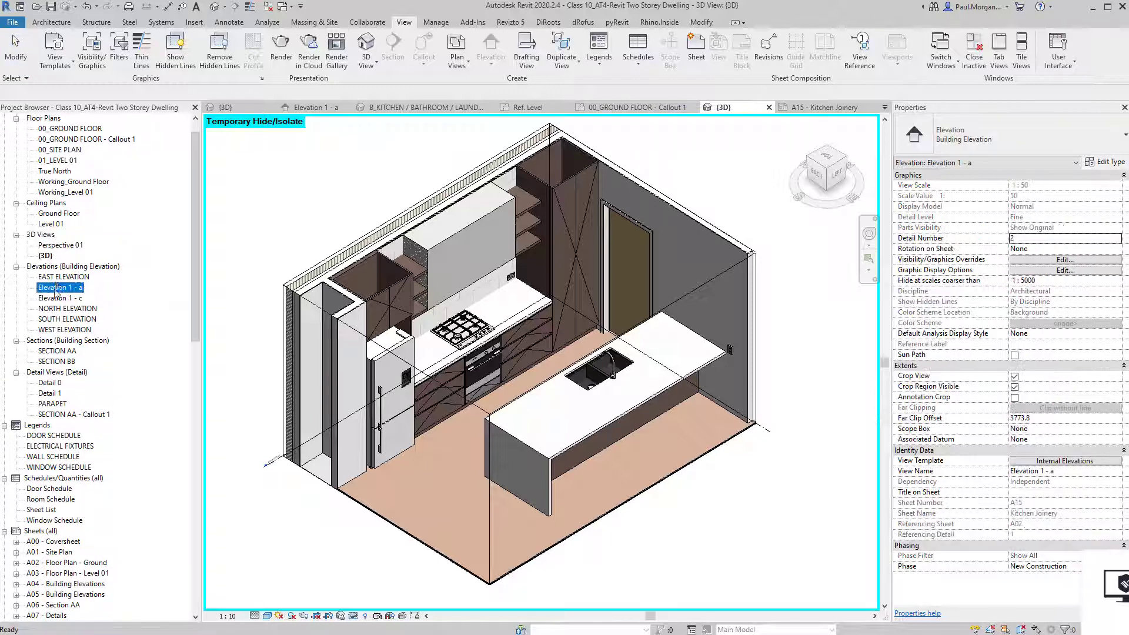
{"action": "right_click", "coordinate": [47, 256]}
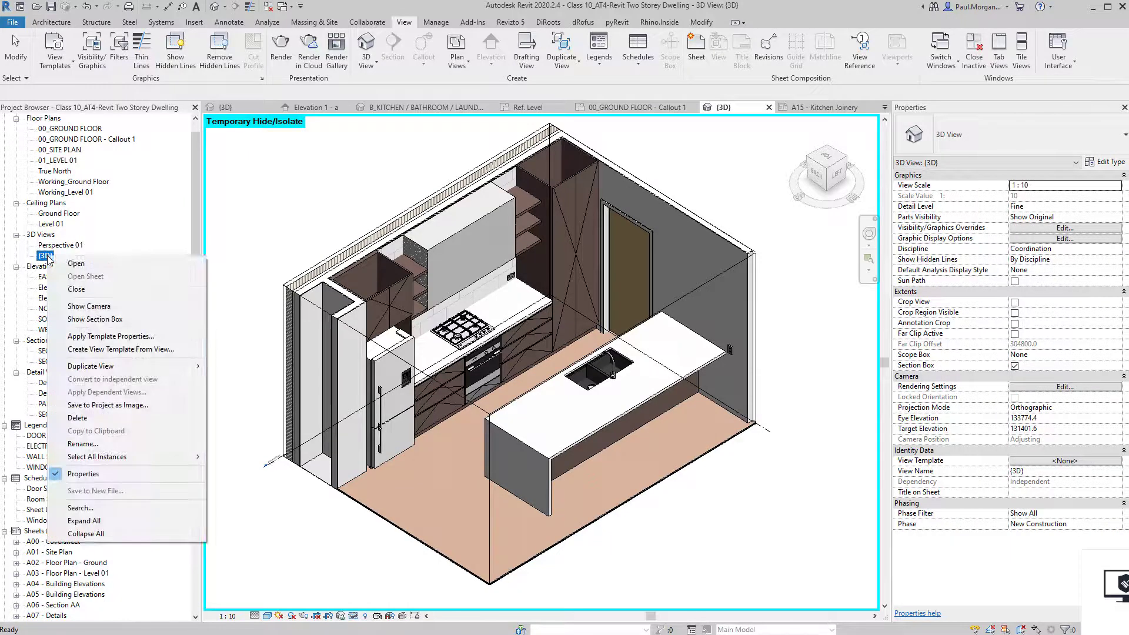
{"action": "mouse_move", "coordinate": [204, 372]}
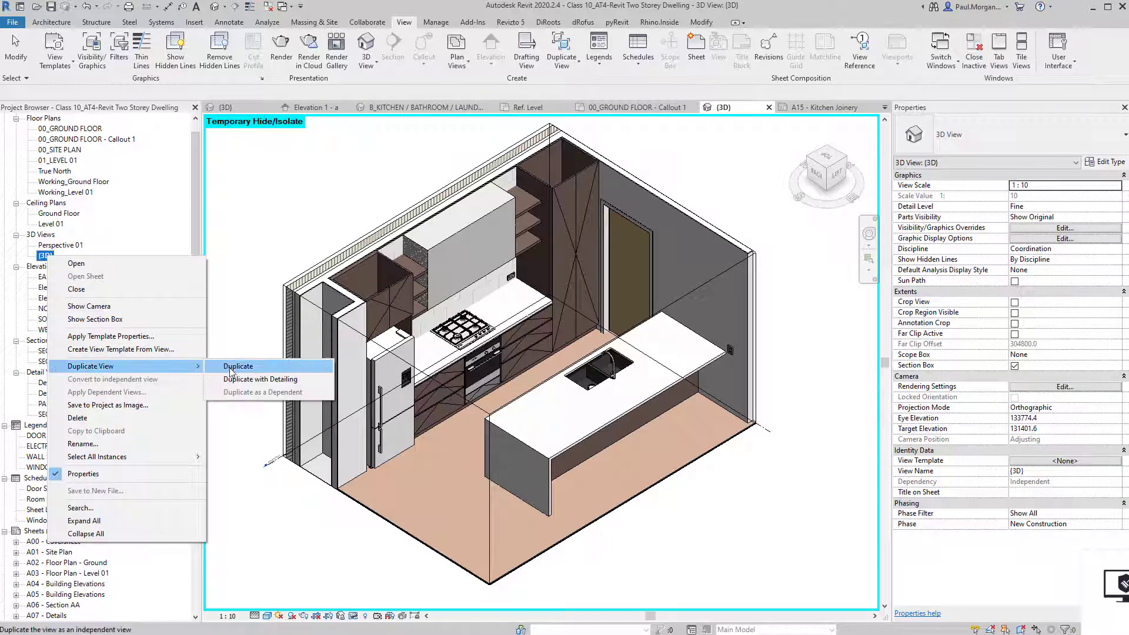
{"action": "left_click", "coordinate": [253, 380]}
{"action": "right_click", "coordinate": [51, 266]}
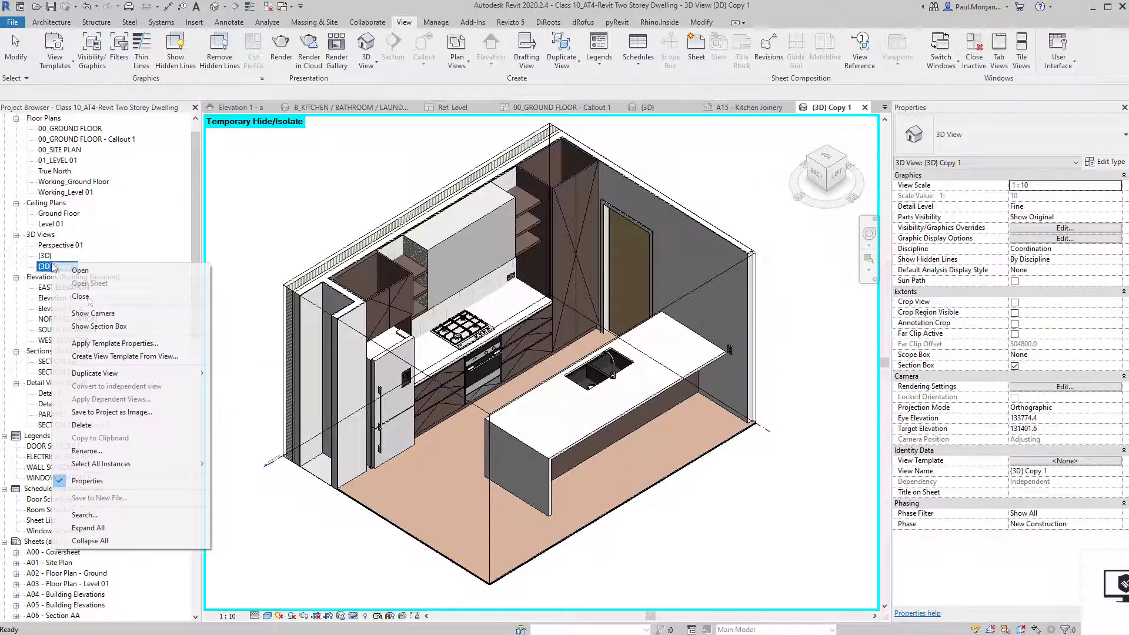
{"action": "left_click", "coordinate": [101, 451]}
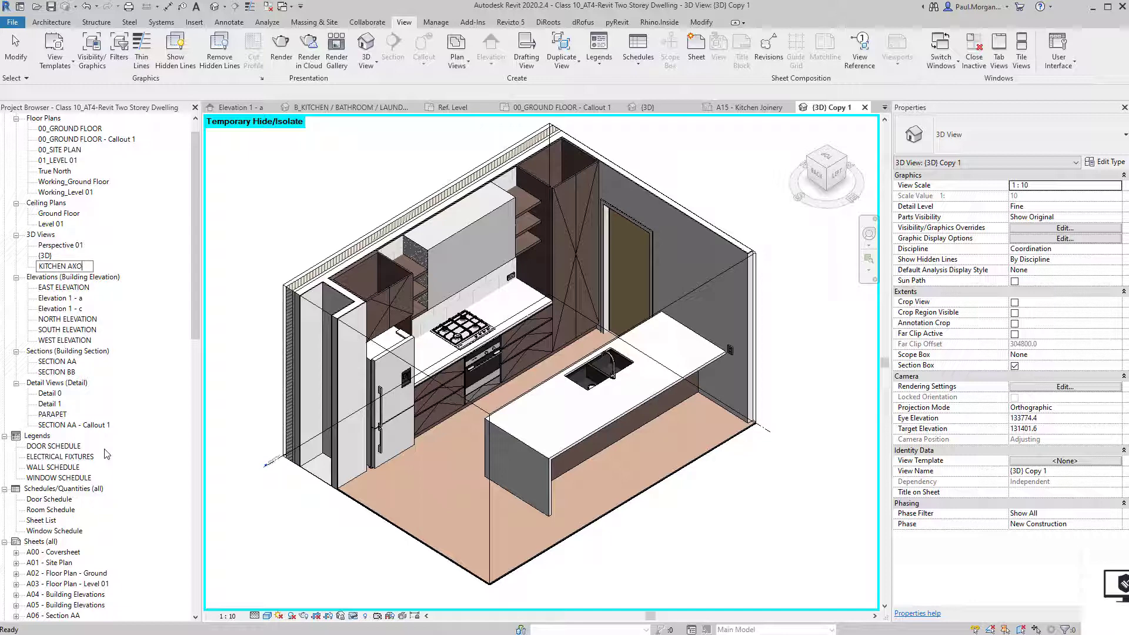
{"action": "key", "text": "Return"}
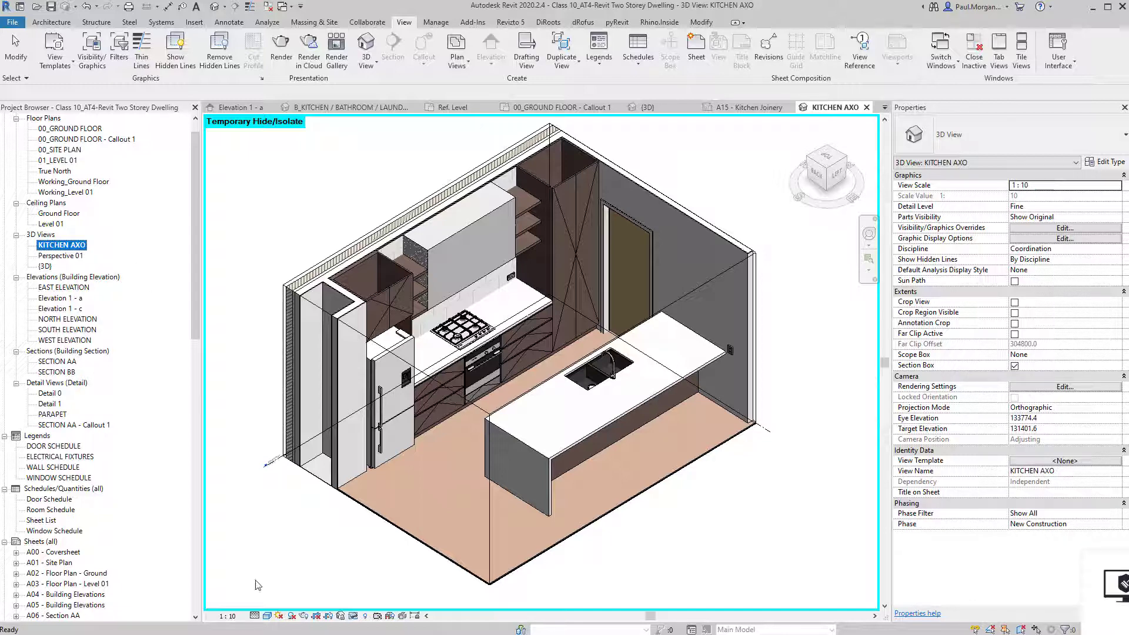
Orbit KITCHEN AXO to a new axonometric angle, then save the orientation and lock the view.
{"action": "middle_click_drag", "start_coordinate": [285, 545], "coordinate": [310, 551], "text": "shift"}
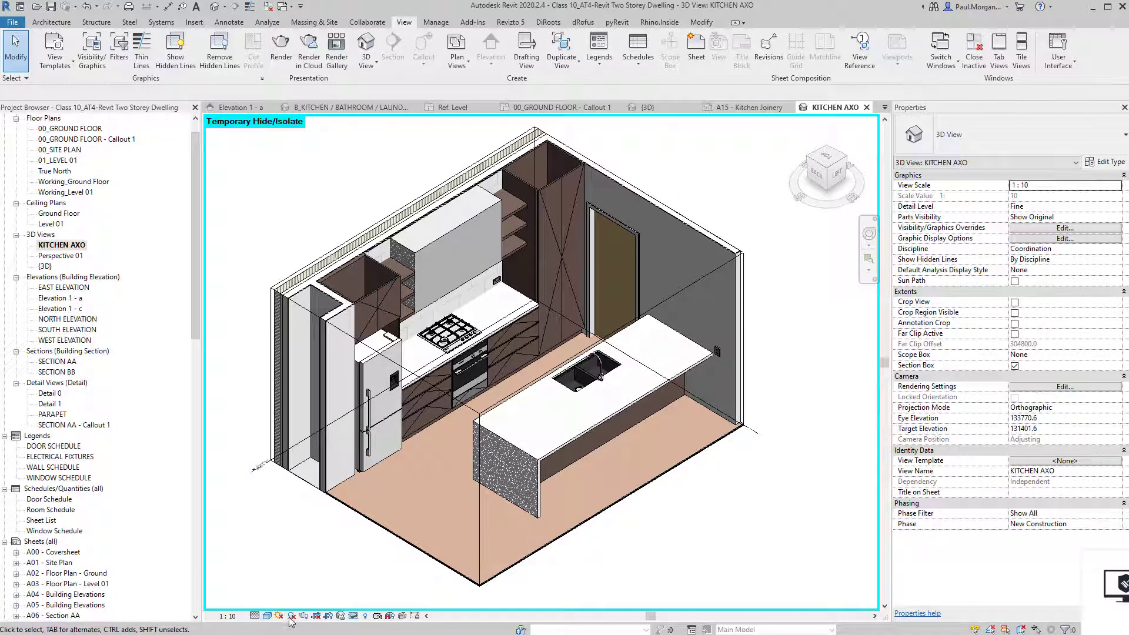
{"action": "left_click", "coordinate": [342, 617]}
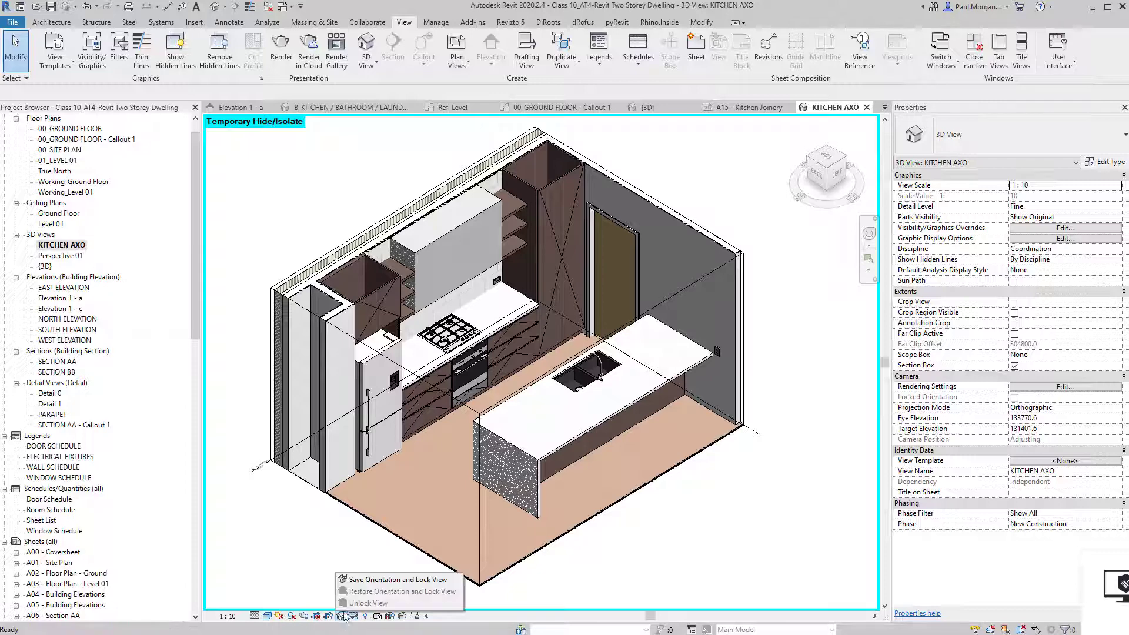
{"action": "left_click", "coordinate": [383, 581]}
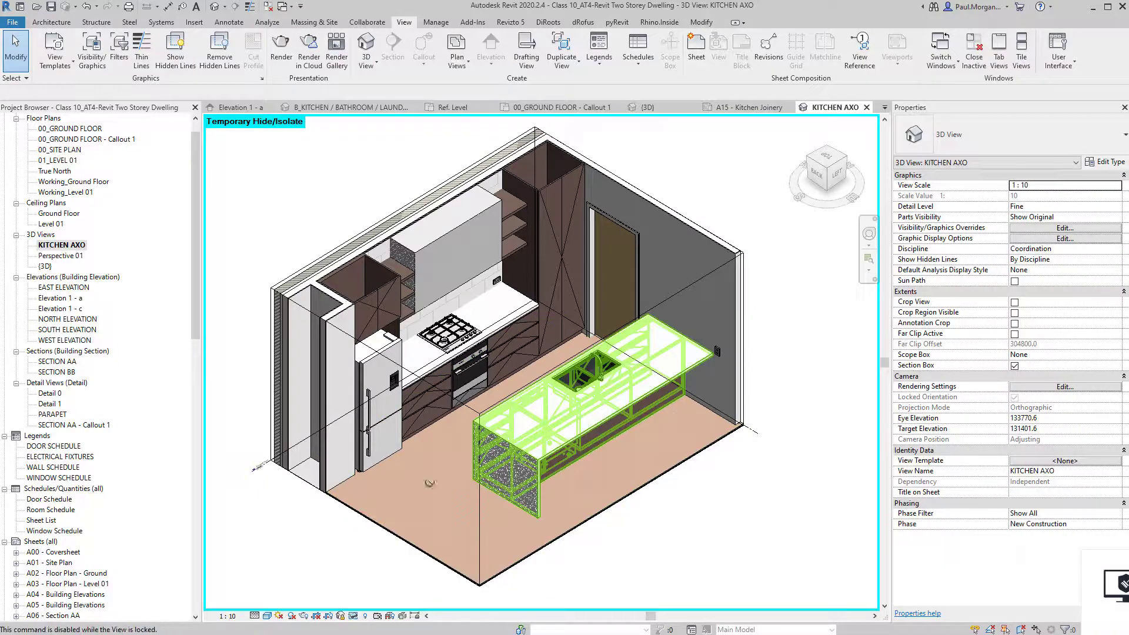
Check the locked view no longer orbits, then pan and zoom to frame the kitchen.
{"action": "middle_click_drag", "start_coordinate": [426, 481], "coordinate": [500, 464], "text": "shift"}
{"action": "scroll", "coordinate": [476, 454], "scroll_direction": "up", "scroll_amount": 3}
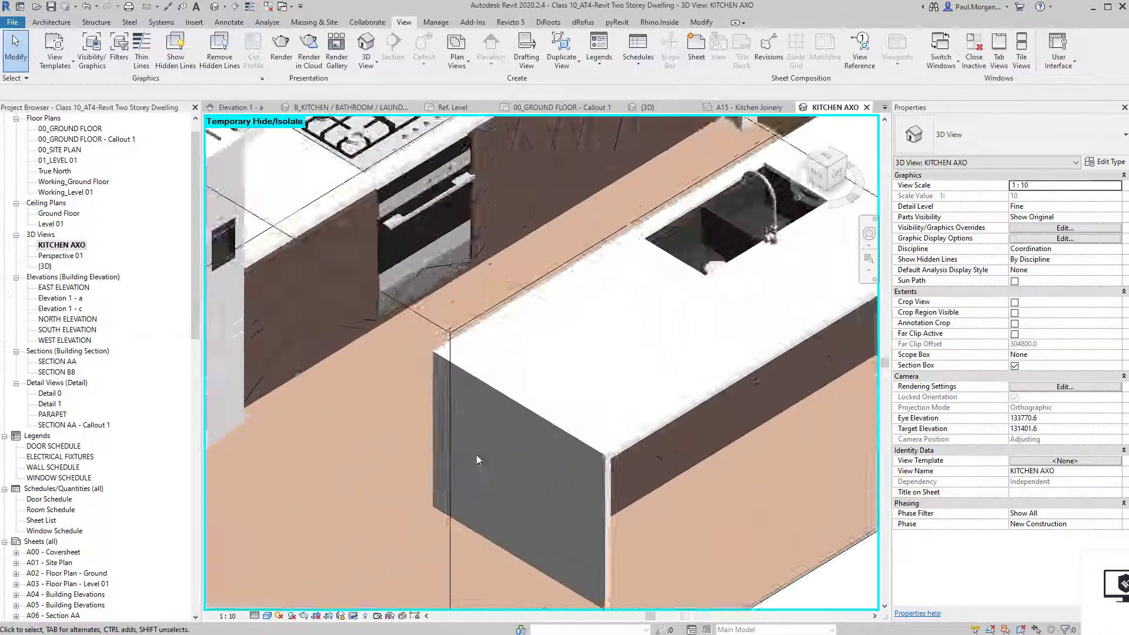
{"action": "scroll", "coordinate": [477, 458], "scroll_direction": "down", "scroll_amount": 6}
{"action": "scroll", "coordinate": [527, 468], "scroll_direction": "up", "scroll_amount": 5}
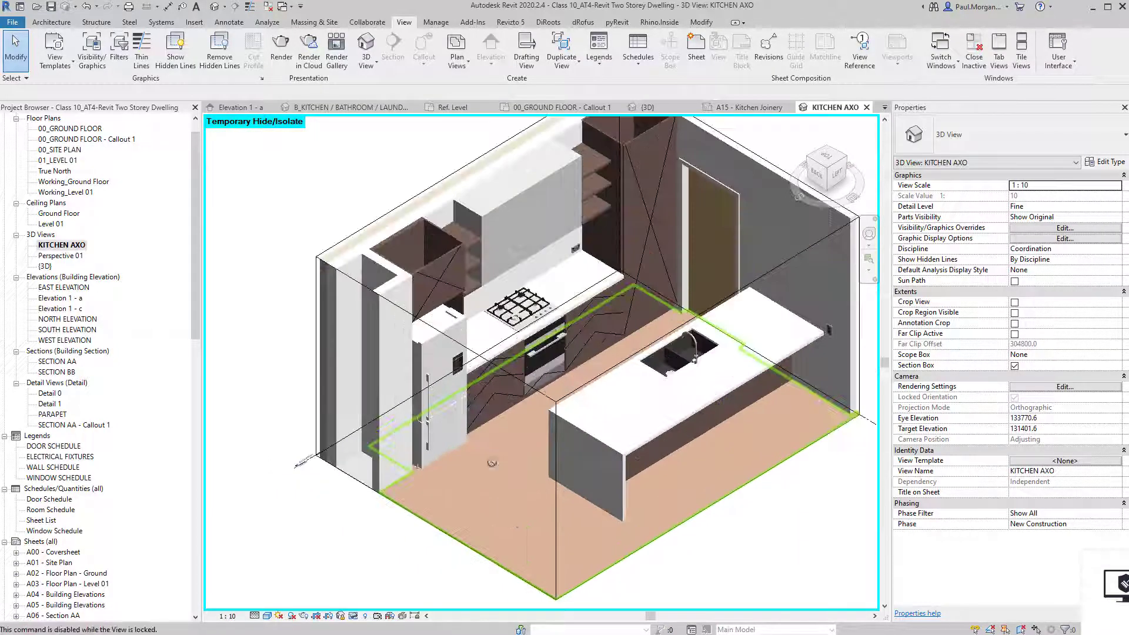
{"action": "middle_click_drag", "start_coordinate": [537, 464], "coordinate": [504, 466]}
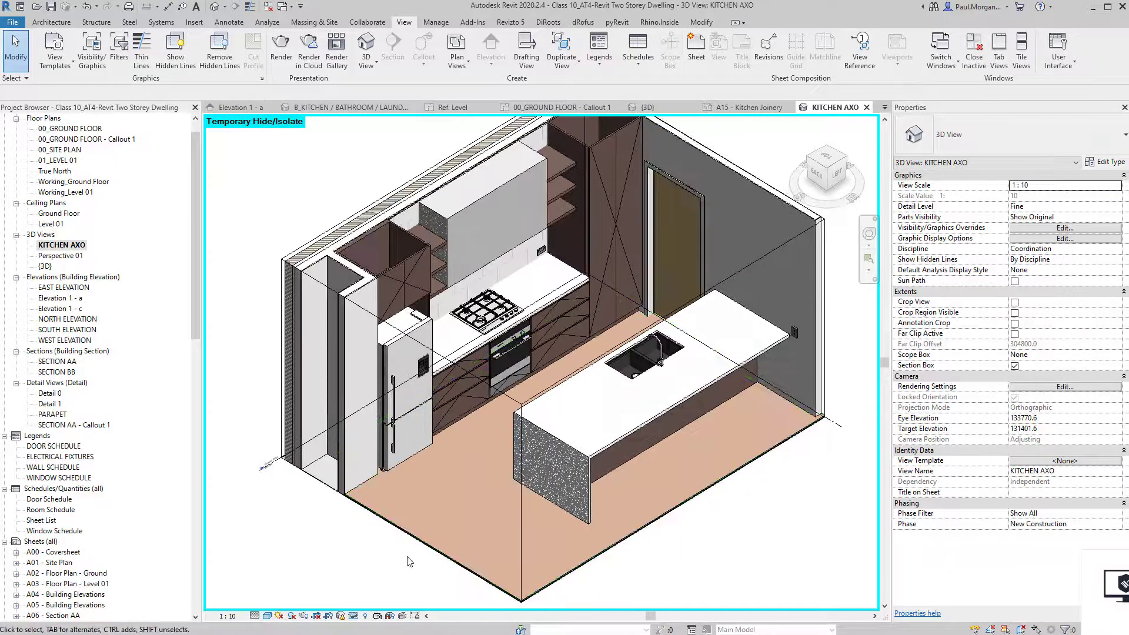
{"action": "scroll", "coordinate": [384, 553], "scroll_direction": "down", "scroll_amount": 2}
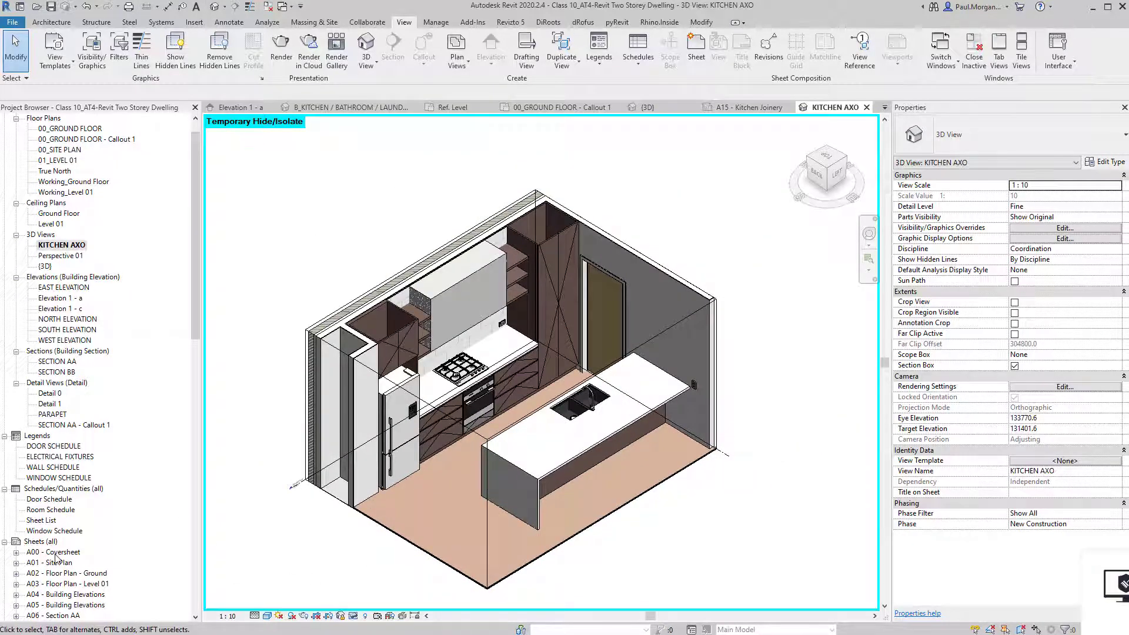
{"action": "scroll", "coordinate": [50, 517], "scroll_direction": "down", "scroll_amount": 4}
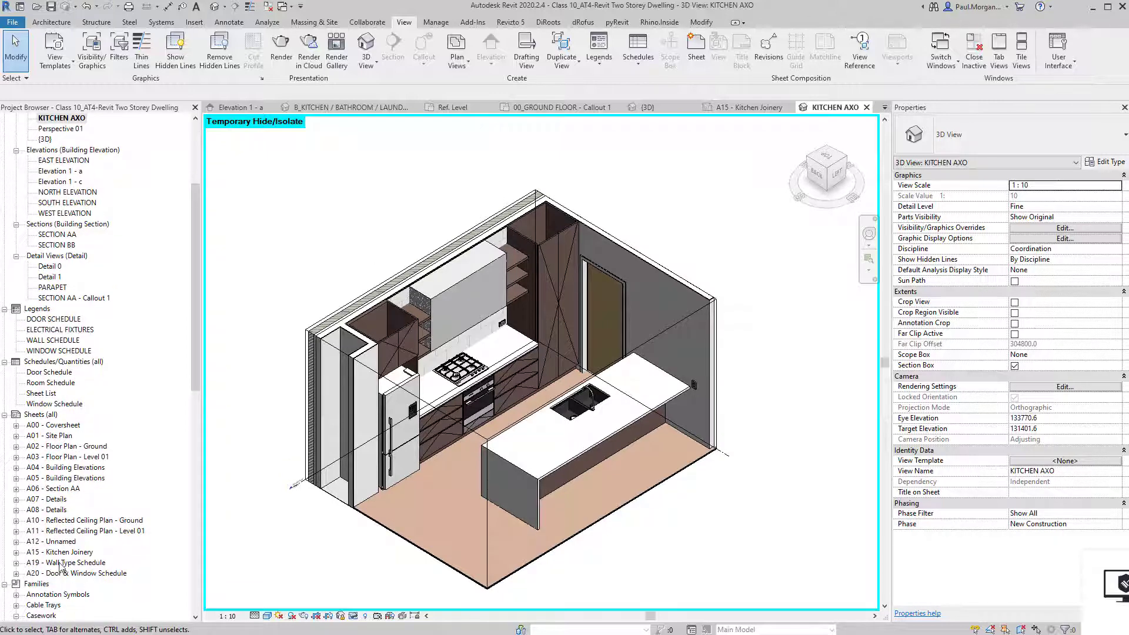
Place the KITCHEN AXO view on sheet A15 - Kitchen Joinery, left of the title block.
{"action": "double_click", "coordinate": [66, 553]}
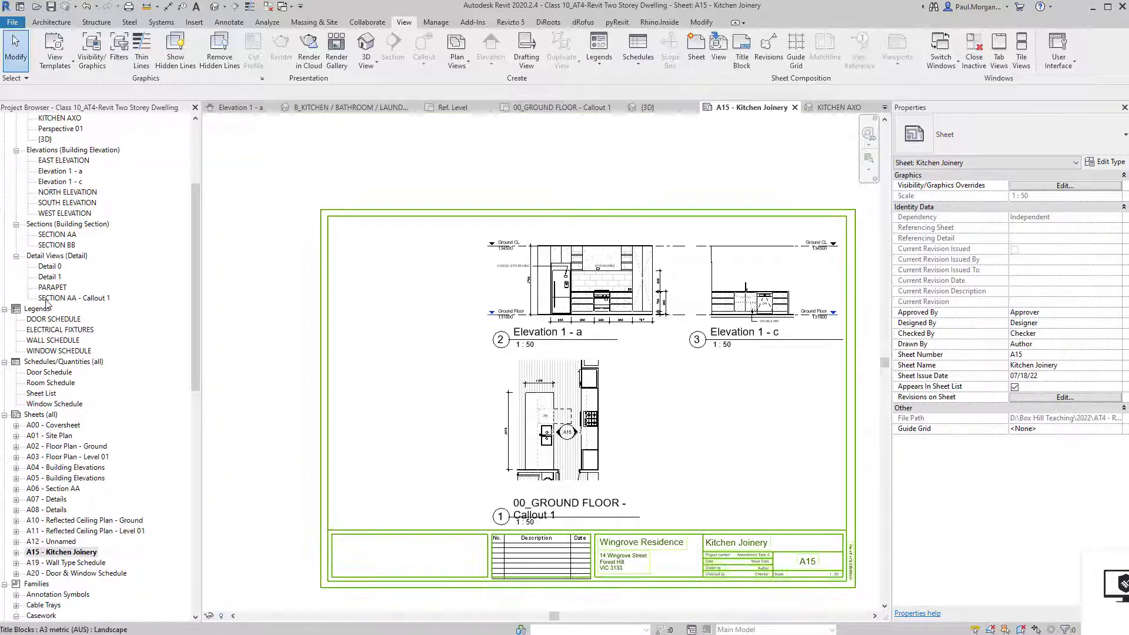
{"action": "scroll", "coordinate": [57, 238], "scroll_direction": "up", "scroll_amount": 1}
{"action": "left_click", "coordinate": [61, 202]}
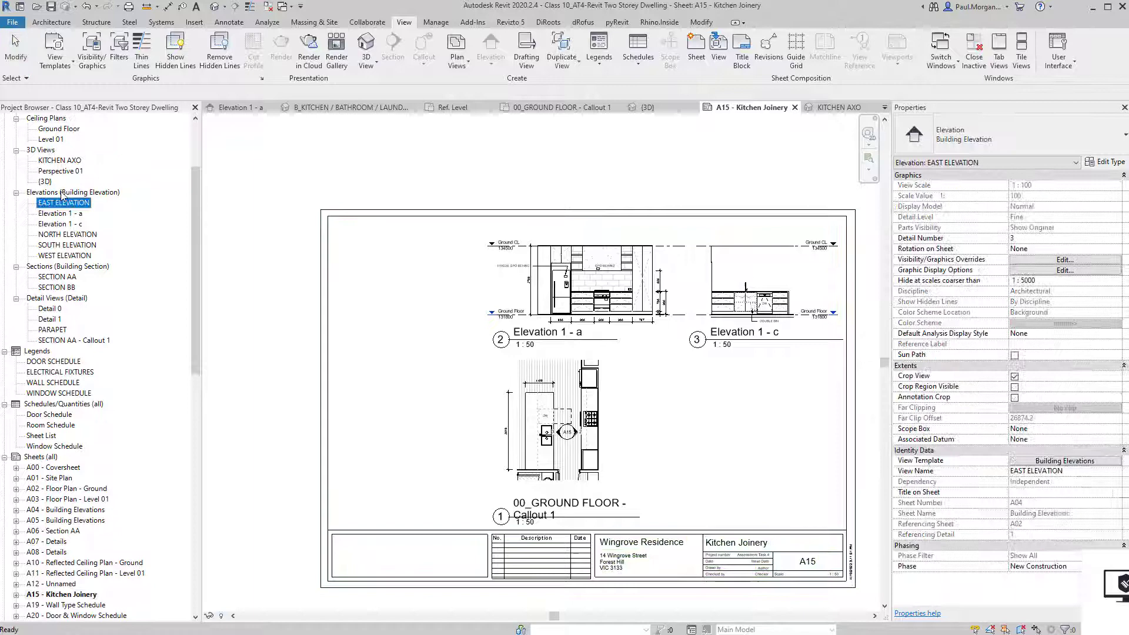
{"action": "left_click", "coordinate": [57, 160]}
{"action": "left_click_drag", "start_coordinate": [59, 161], "coordinate": [449, 346]}
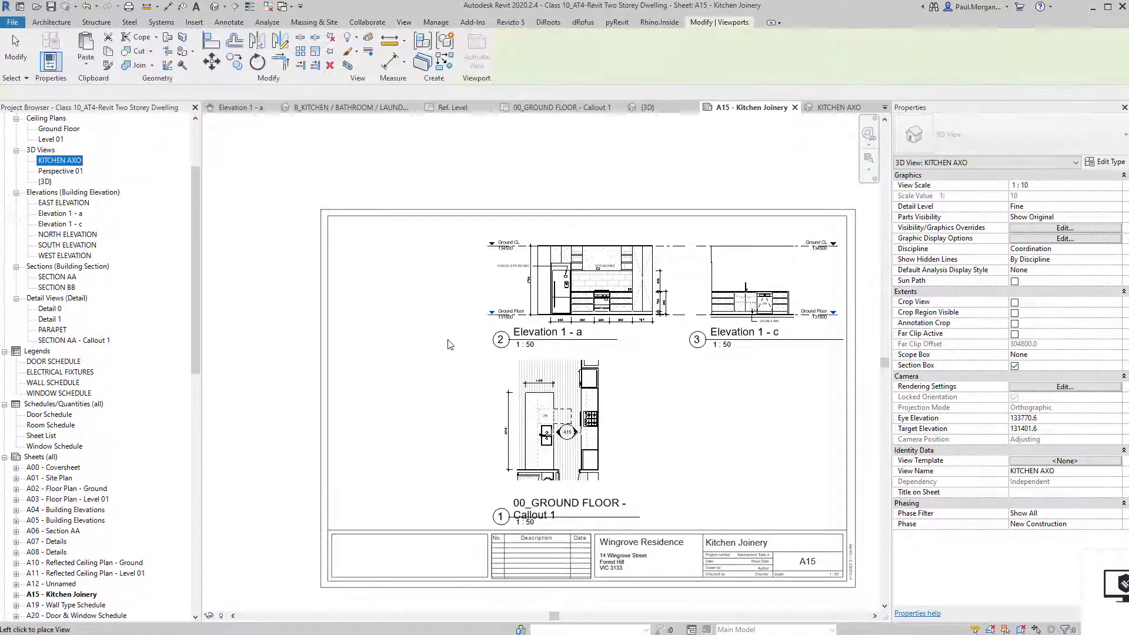
{"action": "scroll", "coordinate": [447, 363], "scroll_direction": "down", "scroll_amount": 2}
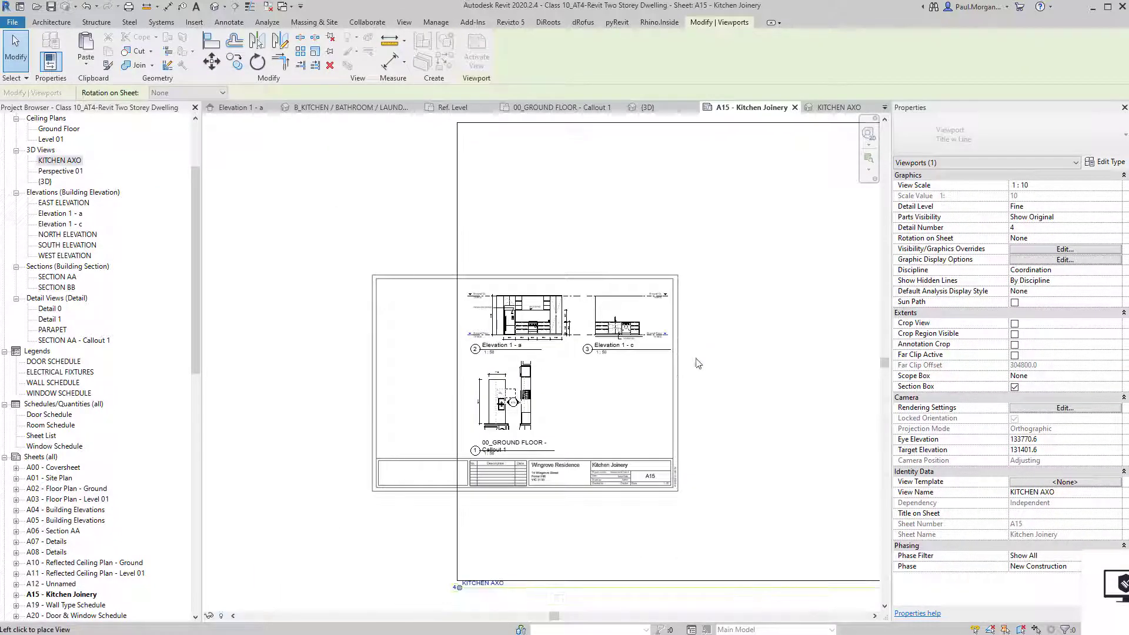
{"action": "scroll", "coordinate": [550, 383], "scroll_direction": "down", "scroll_amount": 2}
{"action": "left_click", "coordinate": [366, 343]}
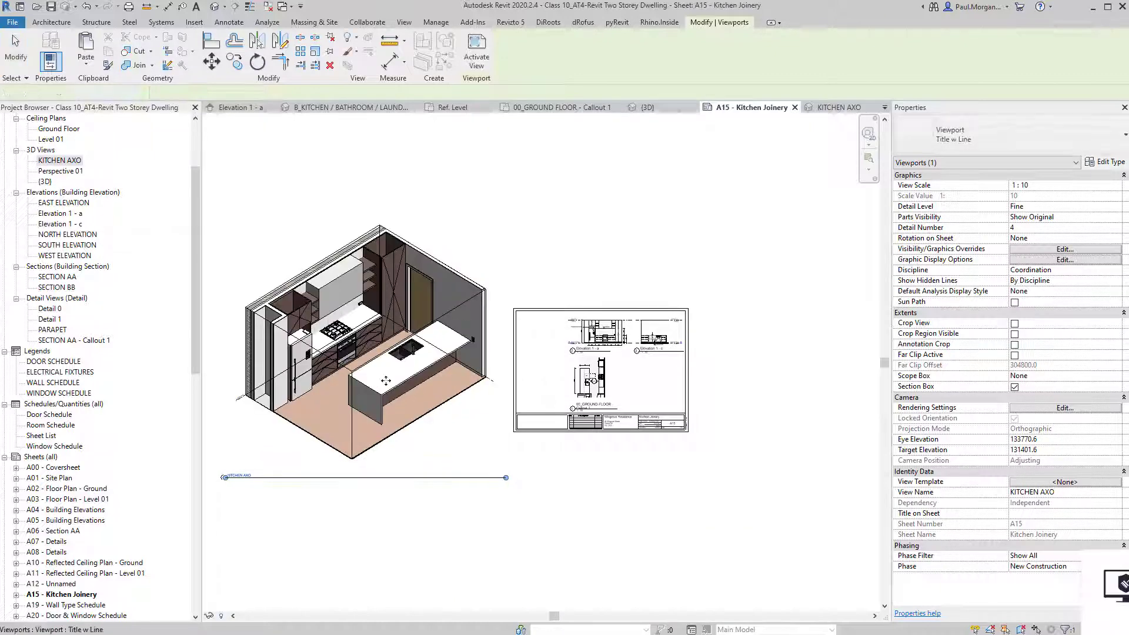
{"action": "scroll", "coordinate": [461, 481], "scroll_direction": "up", "scroll_amount": 4}
Set the KITCHEN AXO viewport scale to 1 : 50 after trying 1 : 200 and 1 : 100.
{"action": "double_click", "coordinate": [575, 445]}
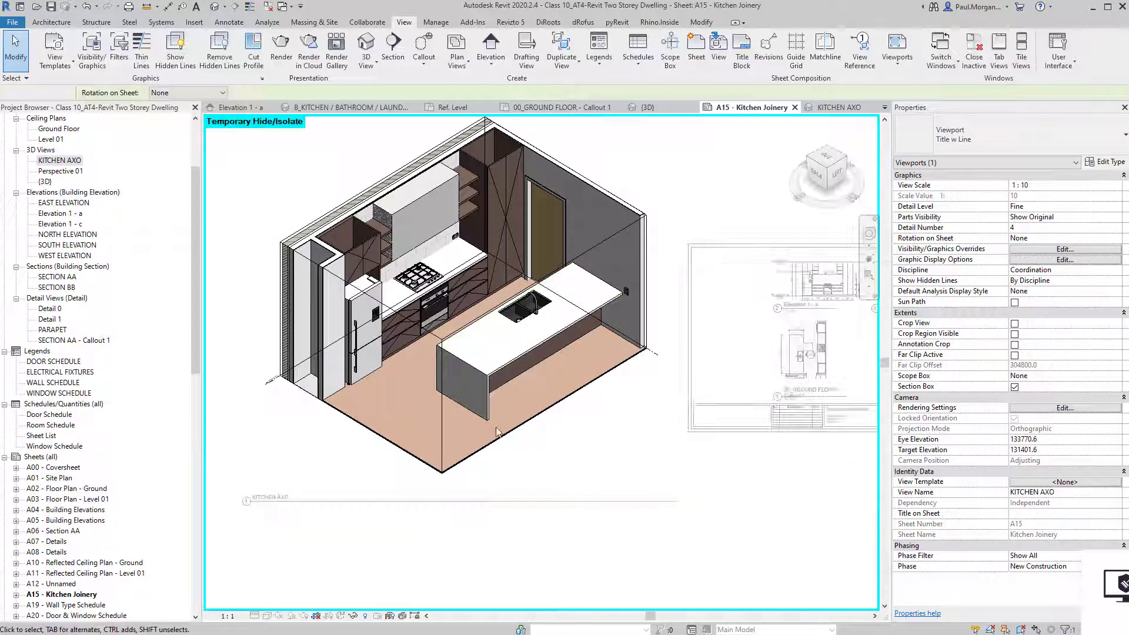
{"action": "left_click", "coordinate": [233, 618]}
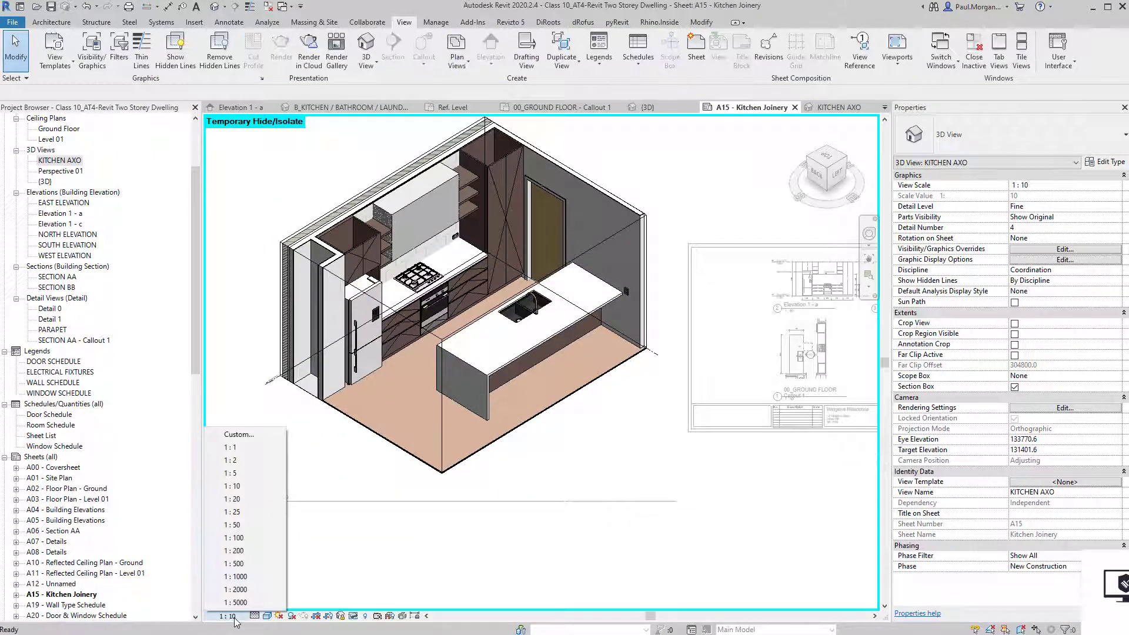
{"action": "left_click", "coordinate": [238, 551]}
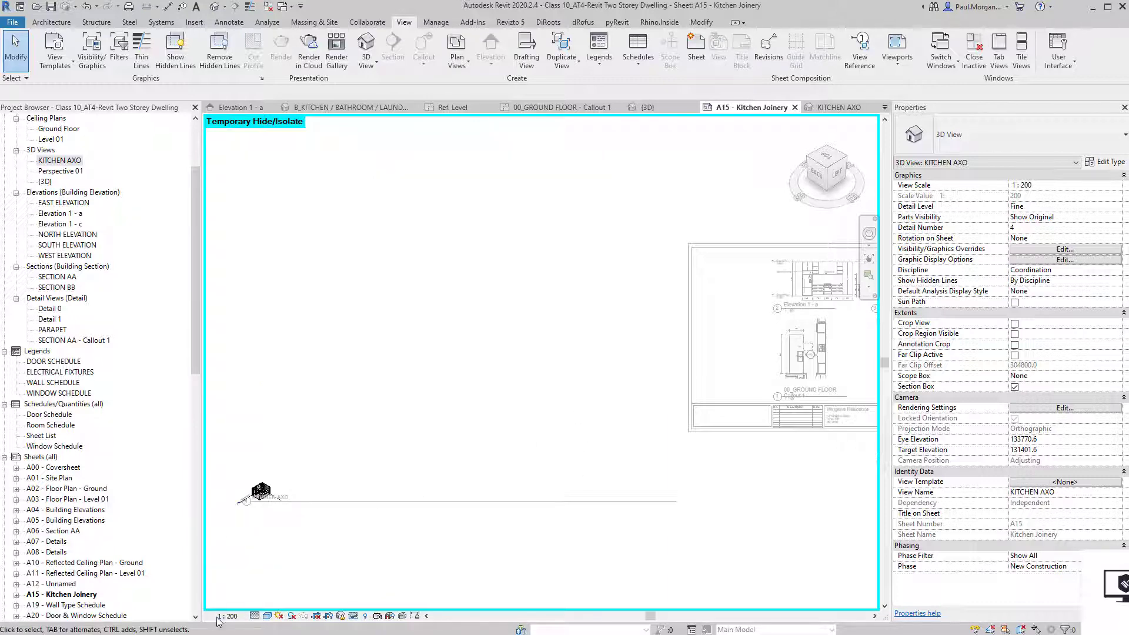
{"action": "left_click", "coordinate": [230, 617]}
{"action": "left_click", "coordinate": [237, 538]}
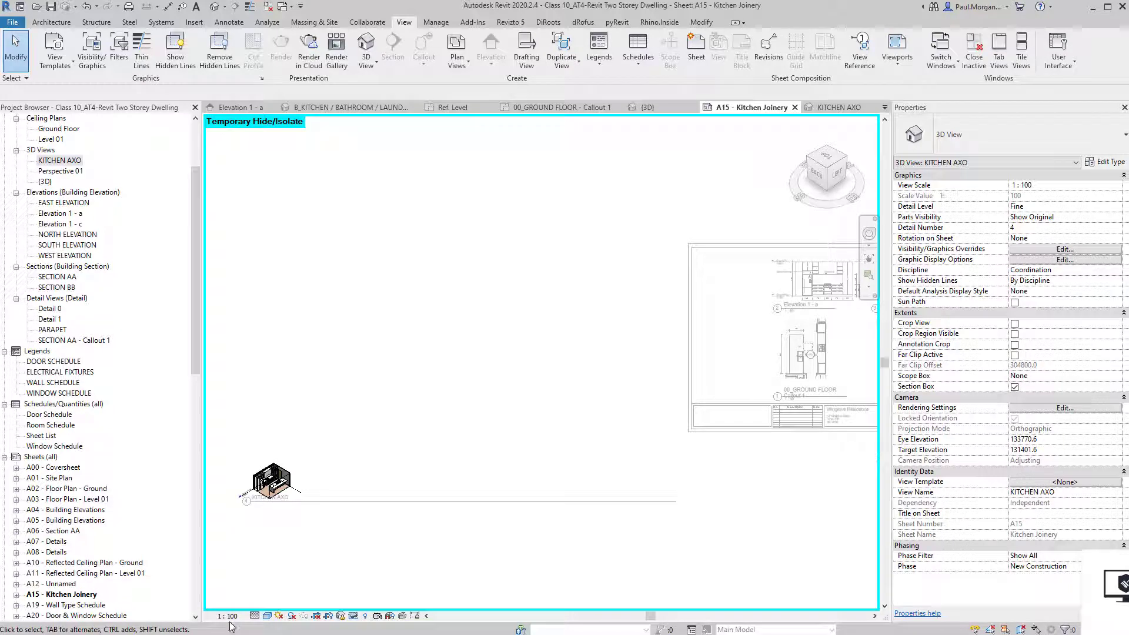
{"action": "left_click", "coordinate": [229, 617]}
{"action": "left_click", "coordinate": [247, 524]}
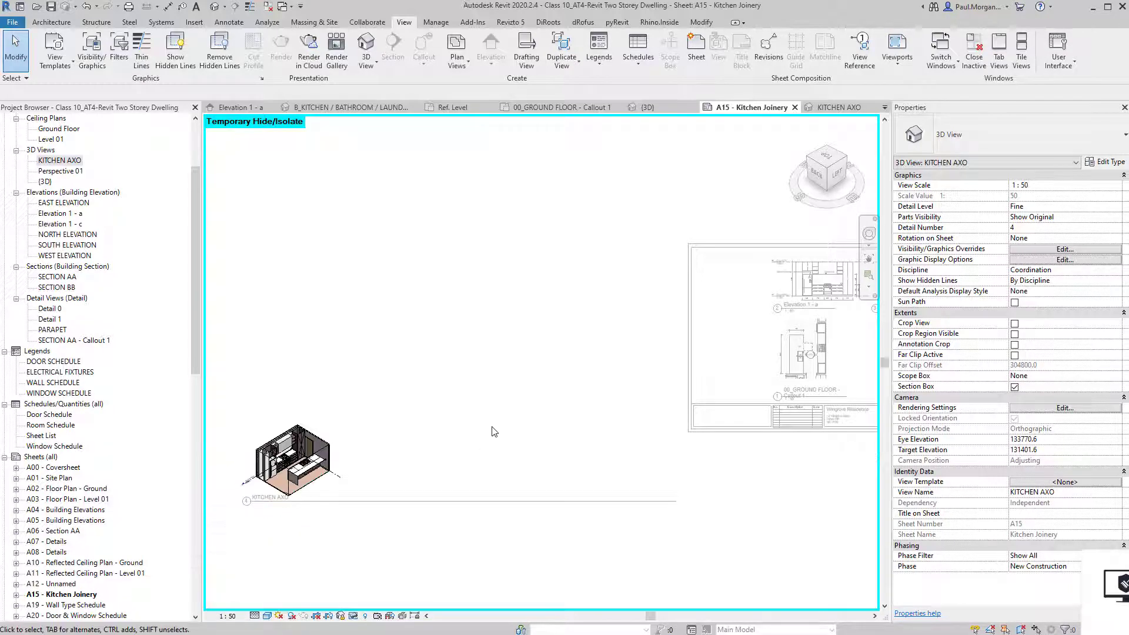
{"action": "double_click", "coordinate": [379, 504]}
{"action": "middle_click_drag", "start_coordinate": [387, 545], "coordinate": [371, 558]}
{"action": "left_click", "coordinate": [377, 514]}
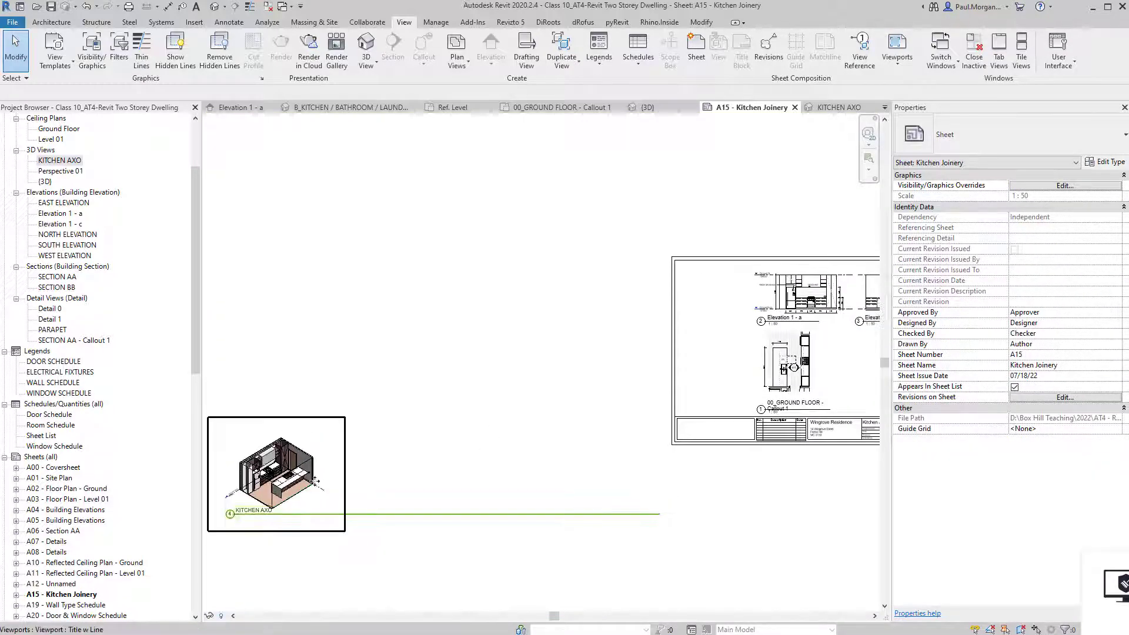
Shorten the KITCHEN AXO title line and move the viewport to the sheet's top left.
{"action": "left_click_drag", "start_coordinate": [660, 515], "coordinate": [712, 325]}
{"action": "left_click", "coordinate": [261, 531]}
{"action": "left_click", "coordinate": [272, 572]}
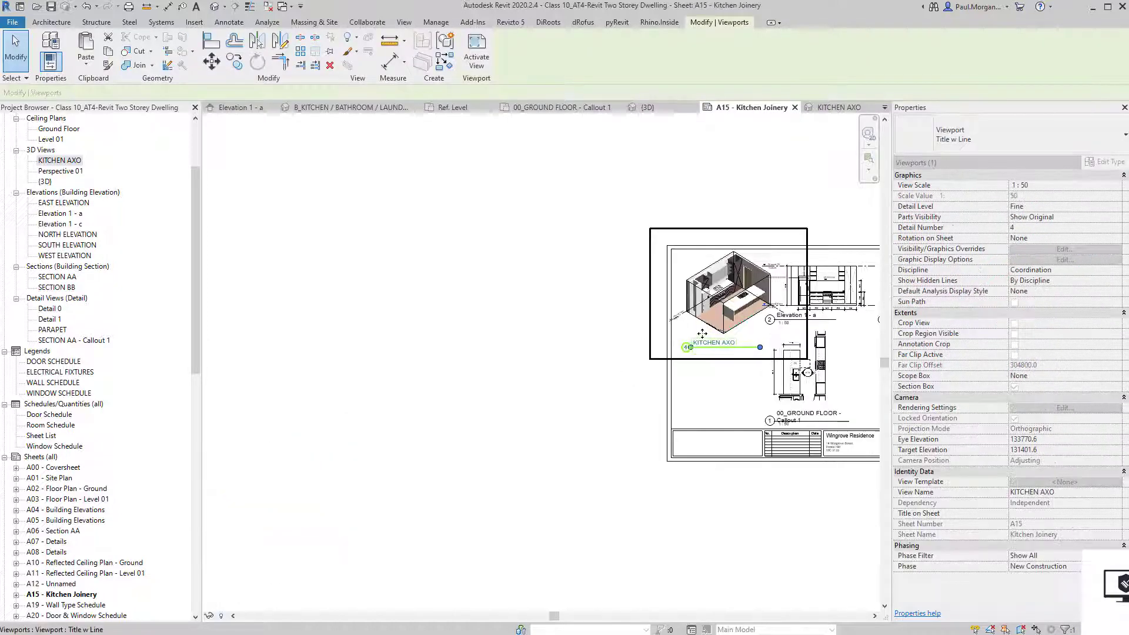
{"action": "scroll", "coordinate": [712, 324], "scroll_direction": "up", "scroll_amount": 5}
{"action": "left_click_drag", "start_coordinate": [422, 384], "coordinate": [405, 396]}
{"action": "middle_click_drag", "start_coordinate": [467, 460], "coordinate": [458, 431]}
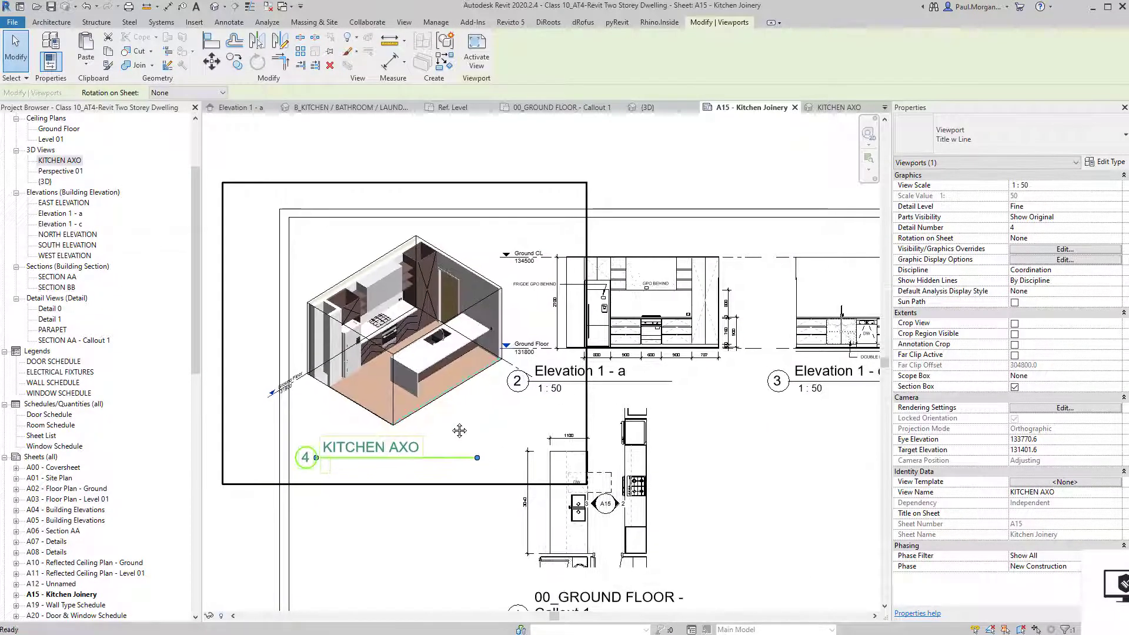
{"action": "key", "text": "Left"}
{"action": "key", "text": "Left"}
{"action": "key", "text": "Left"}
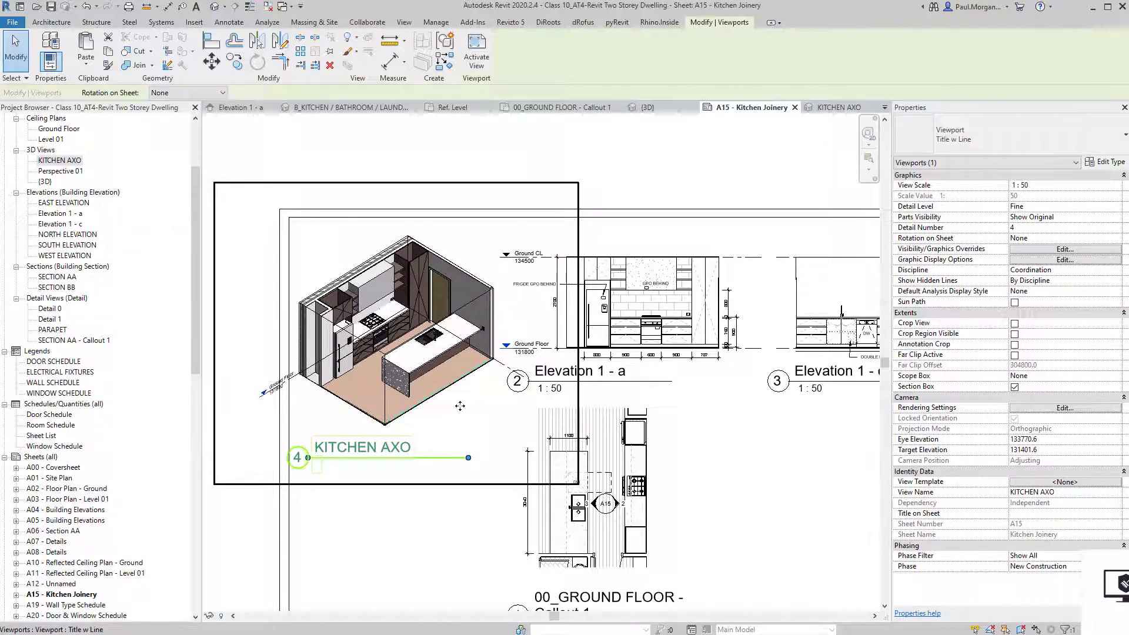
{"action": "key", "text": "Escape"}
{"action": "scroll", "coordinate": [495, 409], "scroll_direction": "down", "scroll_amount": 2}
Nudge the Elevation 1 - a viewport right, then activate the axo view for editing.
{"action": "left_click", "coordinate": [618, 370]}
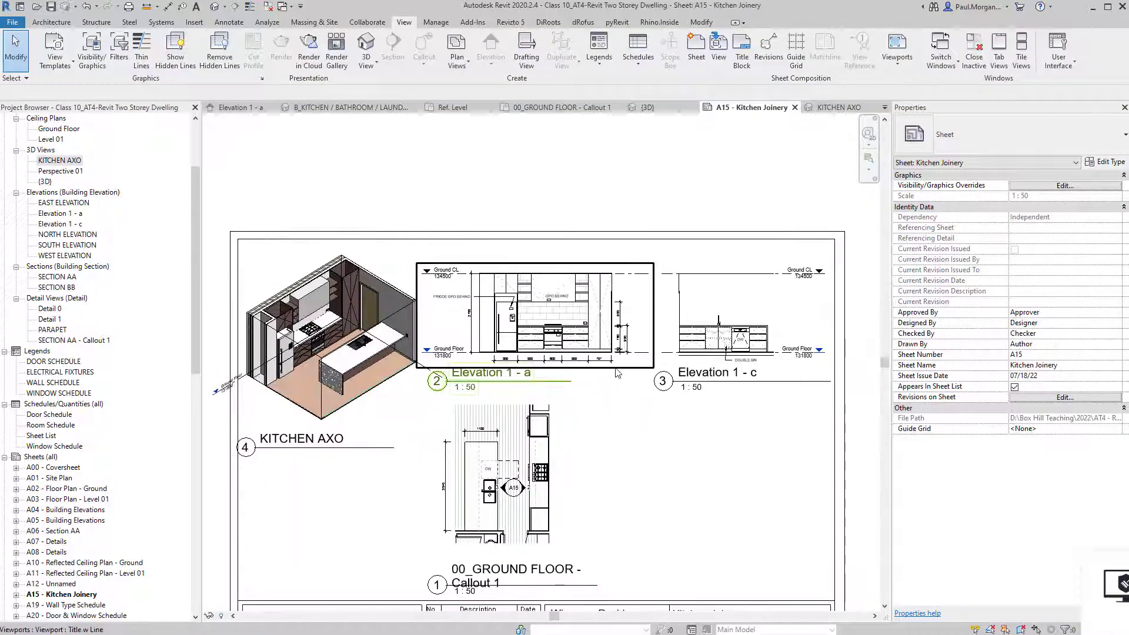
{"action": "key", "text": "Right"}
{"action": "key", "text": "Right"}
{"action": "key", "text": "Right"}
{"action": "key", "text": "Right"}
{"action": "key", "text": "Right"}
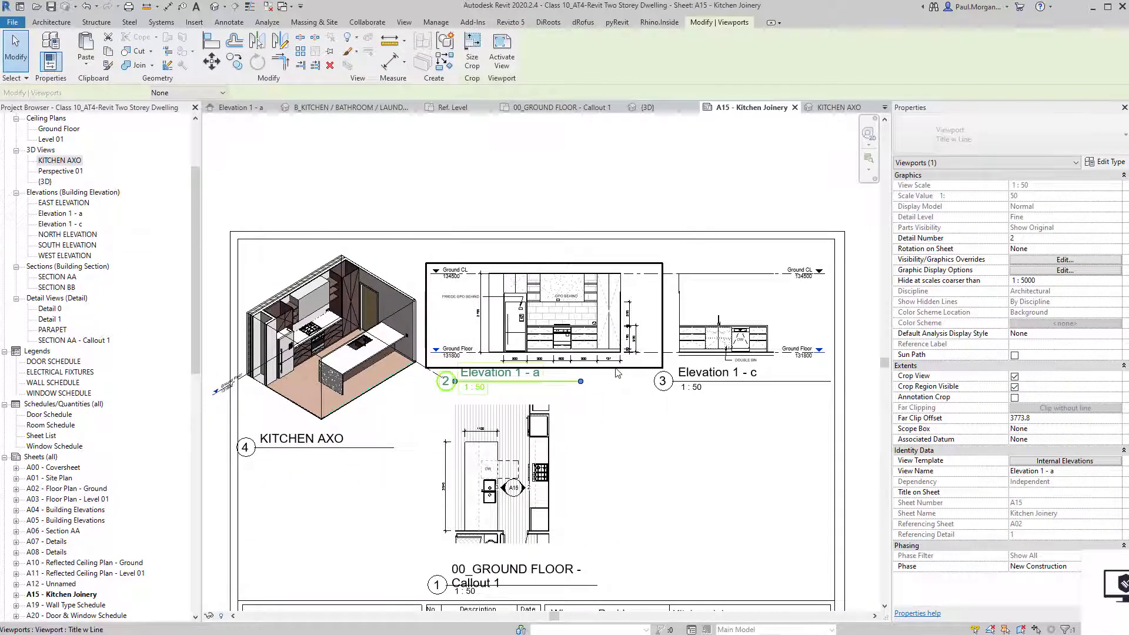
{"action": "key", "text": "Escape"}
{"action": "scroll", "coordinate": [345, 406], "scroll_direction": "up", "scroll_amount": 2}
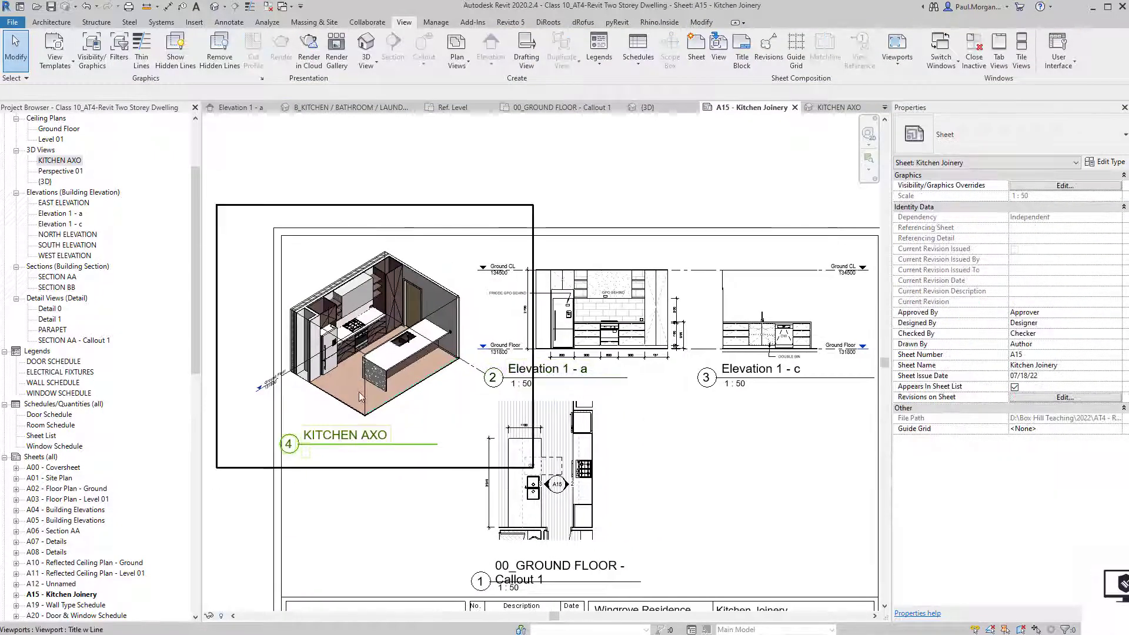
{"action": "middle_click_drag", "start_coordinate": [344, 406], "coordinate": [448, 420]}
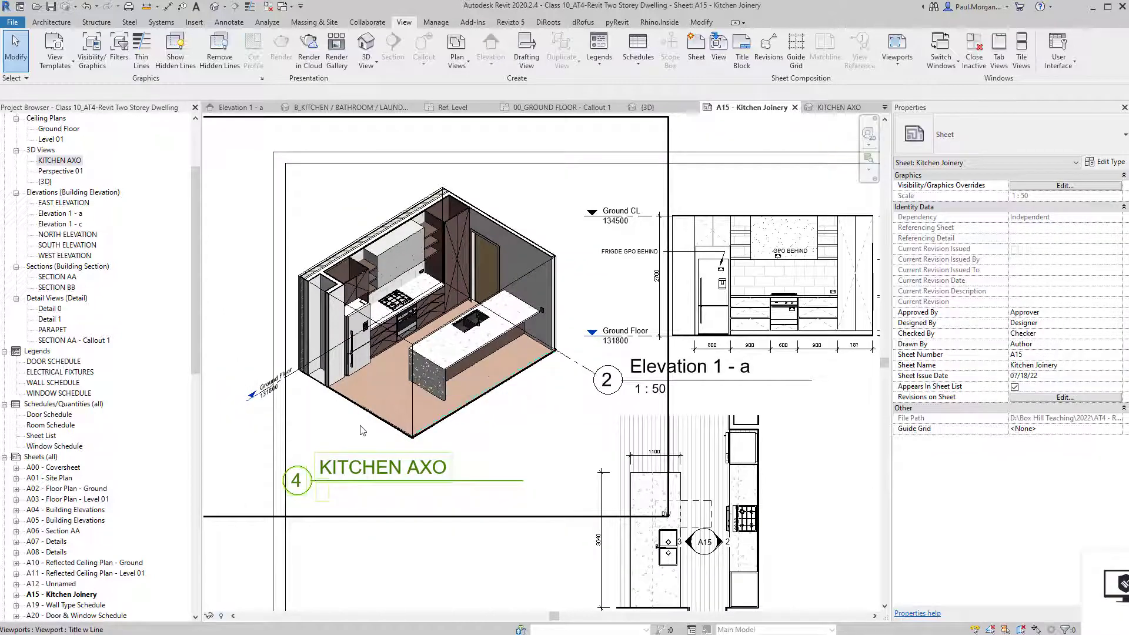
{"action": "double_click", "coordinate": [355, 433]}
{"action": "middle_click_drag", "start_coordinate": [396, 416], "coordinate": [416, 397]}
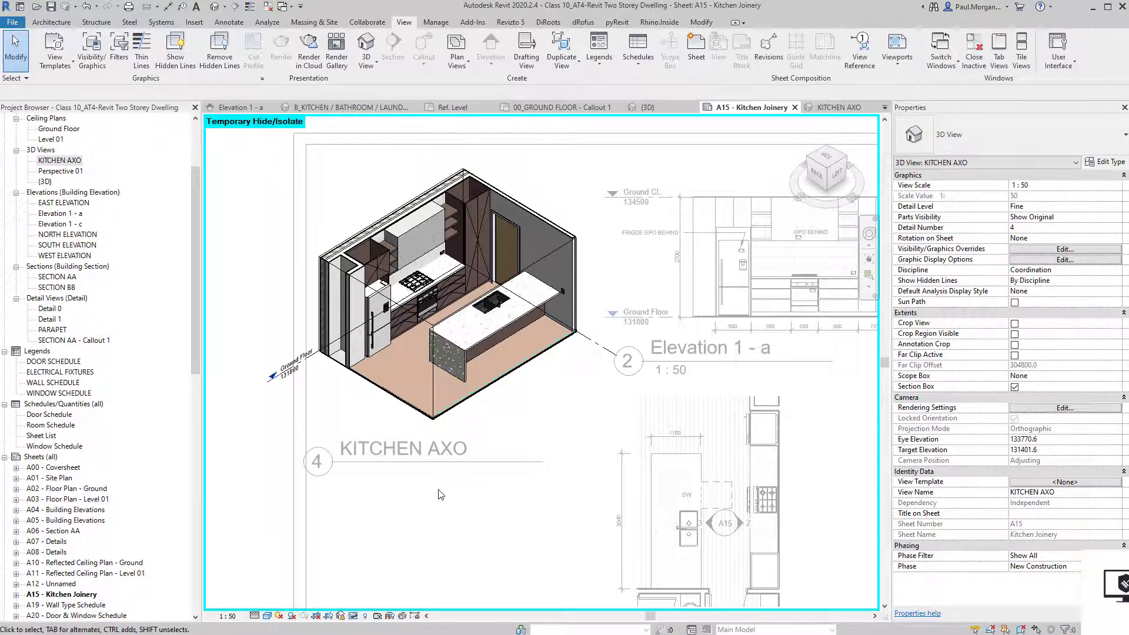
Using VG, uncheck Levels under Annotation Categories for the axo view.
{"action": "key", "text": "v"}
{"action": "key", "text": "g"}
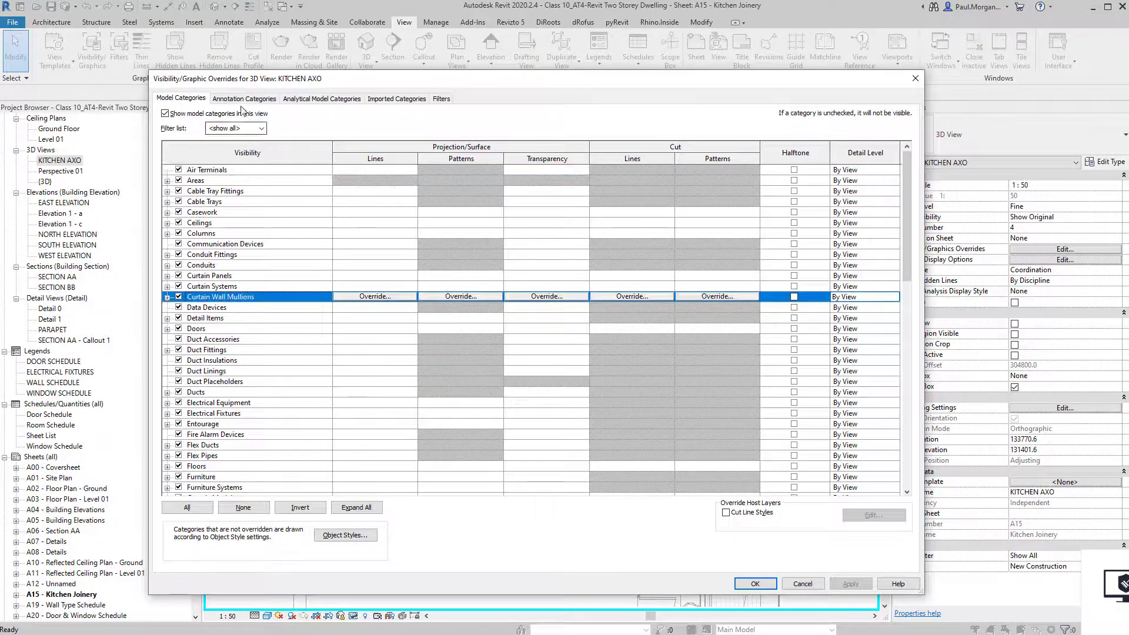
{"action": "left_click", "coordinate": [246, 99]}
{"action": "left_click", "coordinate": [226, 297]}
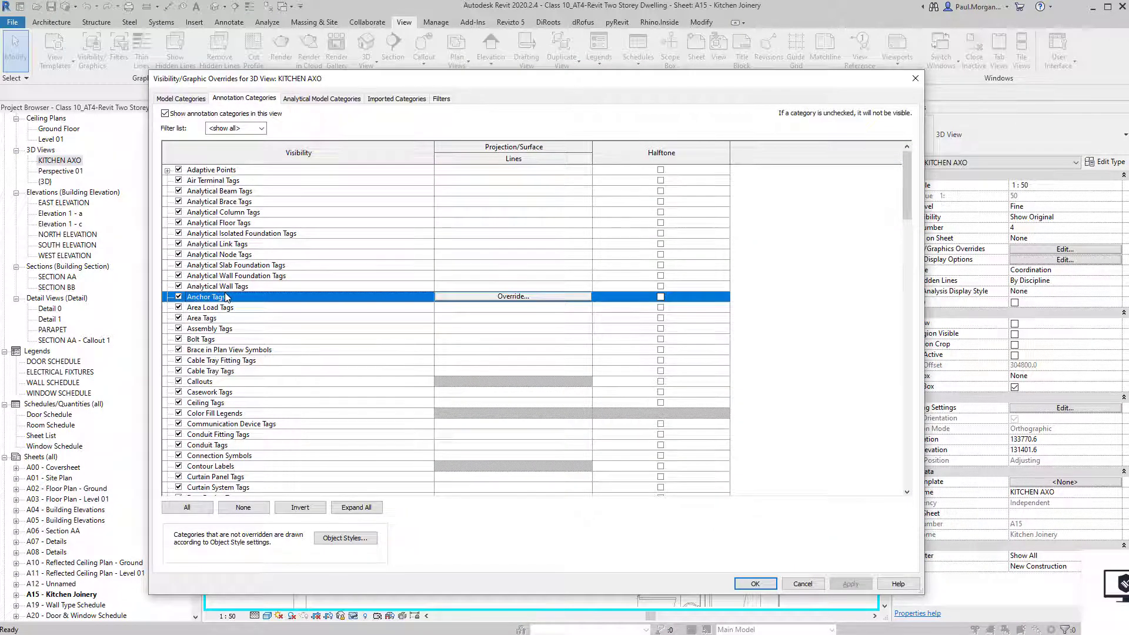
{"action": "key", "text": "l"}
{"action": "left_click", "coordinate": [179, 487]}
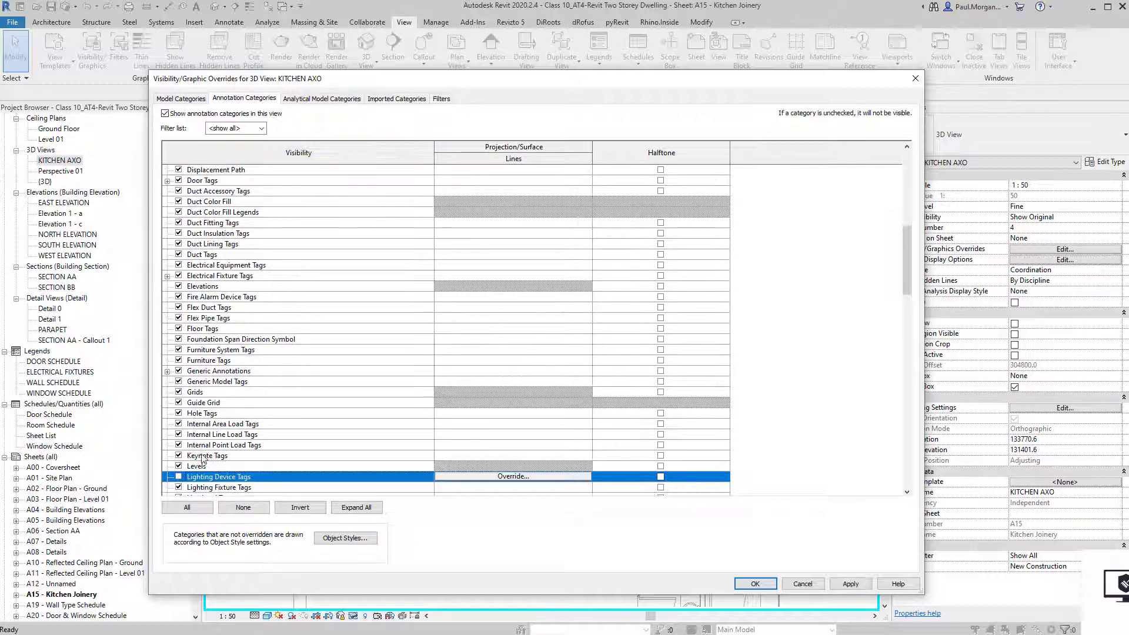
{"action": "left_click", "coordinate": [178, 475]}
{"action": "left_click", "coordinate": [178, 459]}
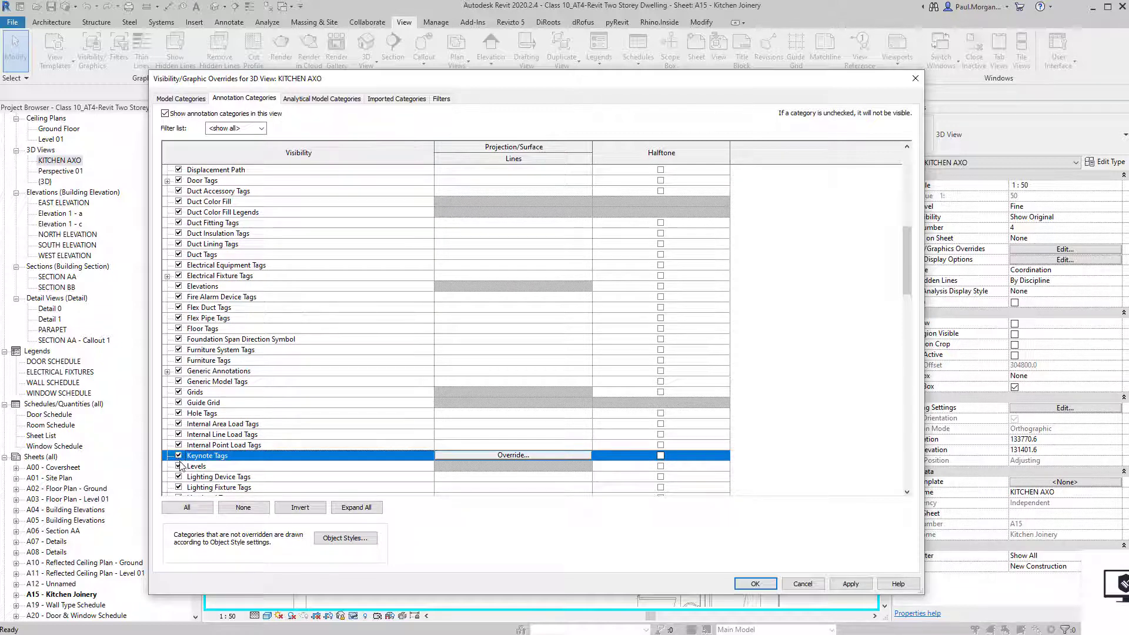
{"action": "left_click", "coordinate": [178, 466]}
Uncheck Section Boxes too and apply the visibility changes.
{"action": "key", "text": "h"}
{"action": "key", "text": "s"}
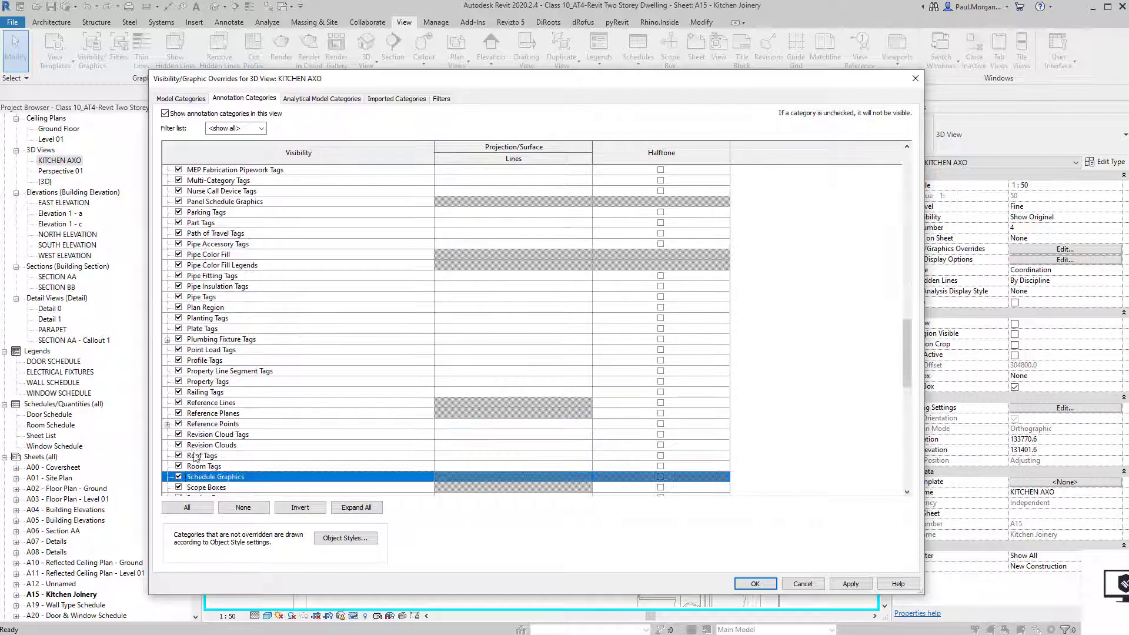
{"action": "scroll", "coordinate": [179, 487], "scroll_direction": "down", "scroll_amount": 1}
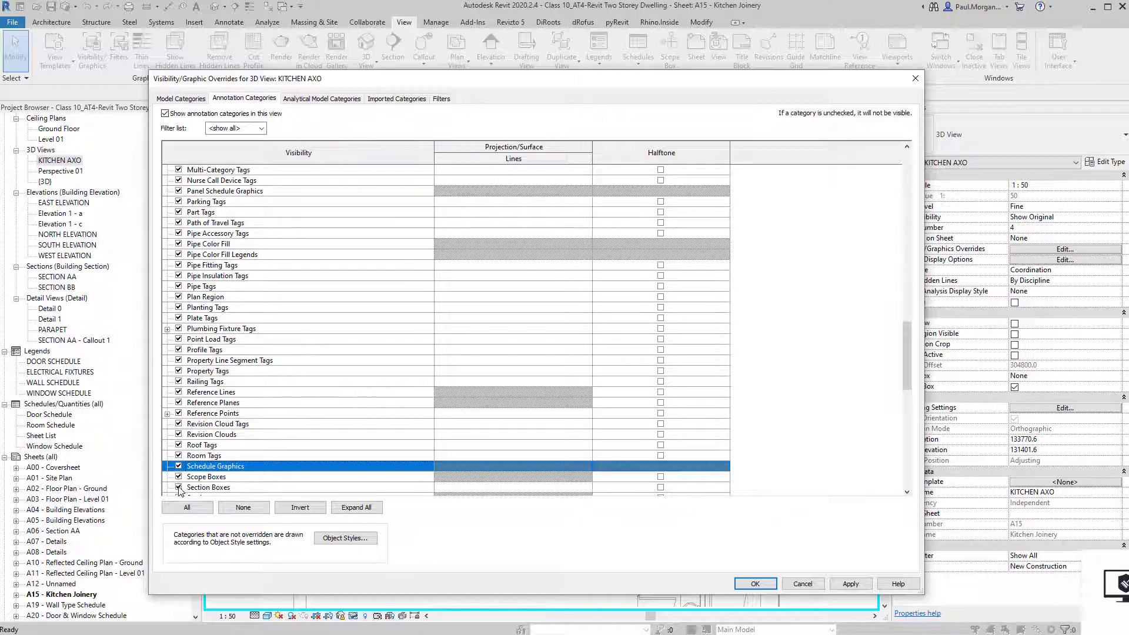
{"action": "left_click", "coordinate": [179, 488]}
{"action": "left_click", "coordinate": [755, 584]}
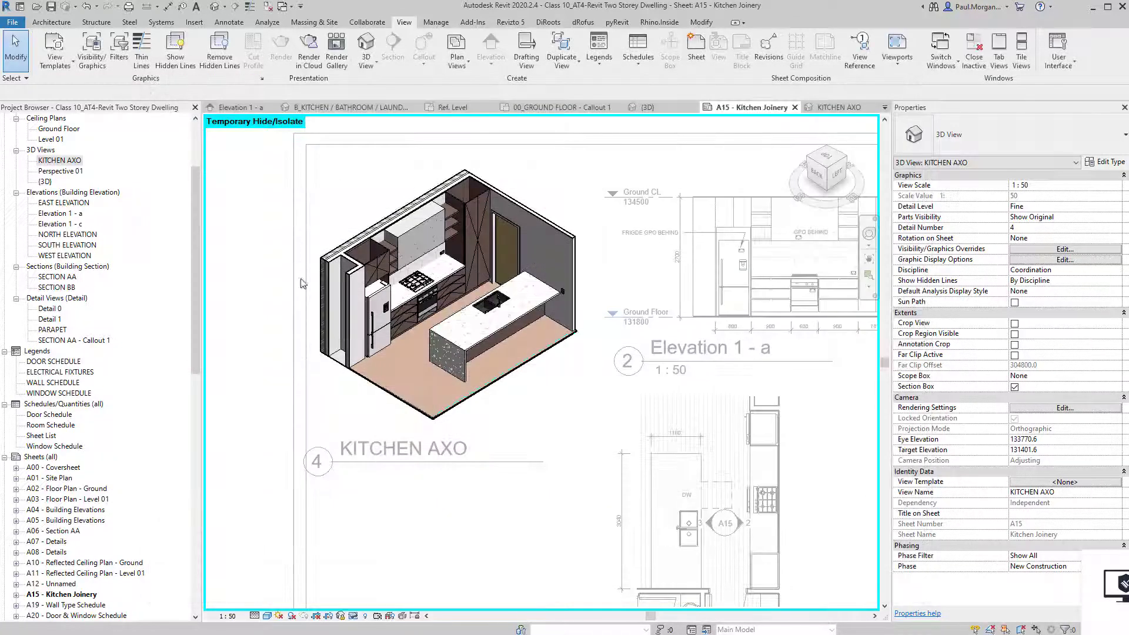
Move the KITCHEN AXO title just beneath its viewport, then reactivate the axo view.
{"action": "double_click", "coordinate": [404, 481]}
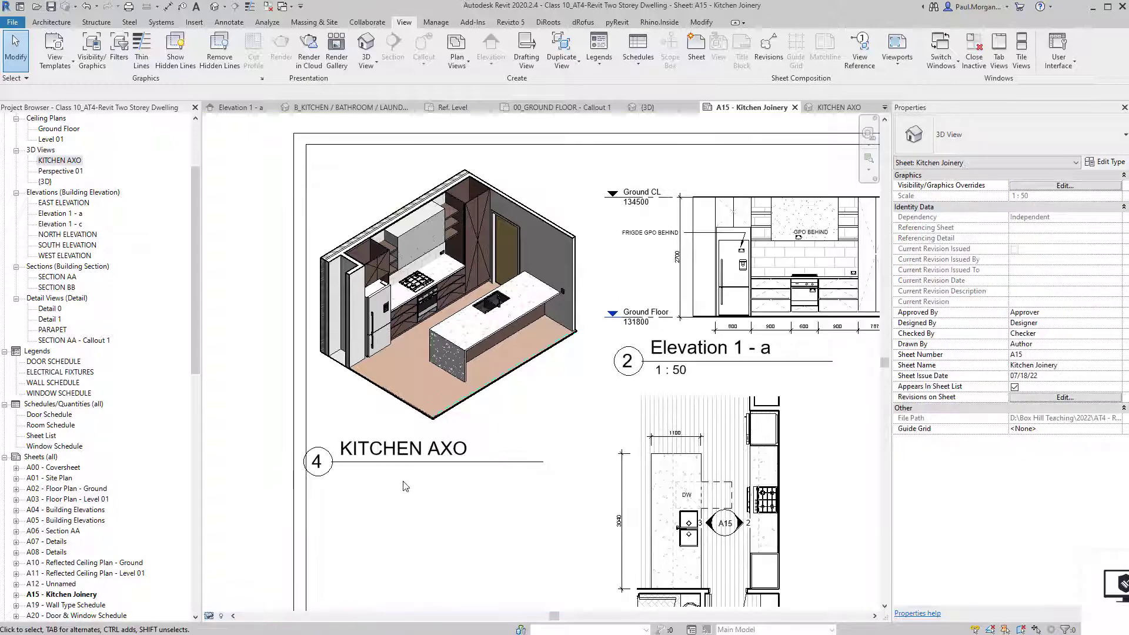
{"action": "left_click_drag", "start_coordinate": [387, 461], "coordinate": [410, 451]}
{"action": "left_click", "coordinate": [431, 489]}
{"action": "scroll", "coordinate": [461, 329], "scroll_direction": "up", "scroll_amount": 3}
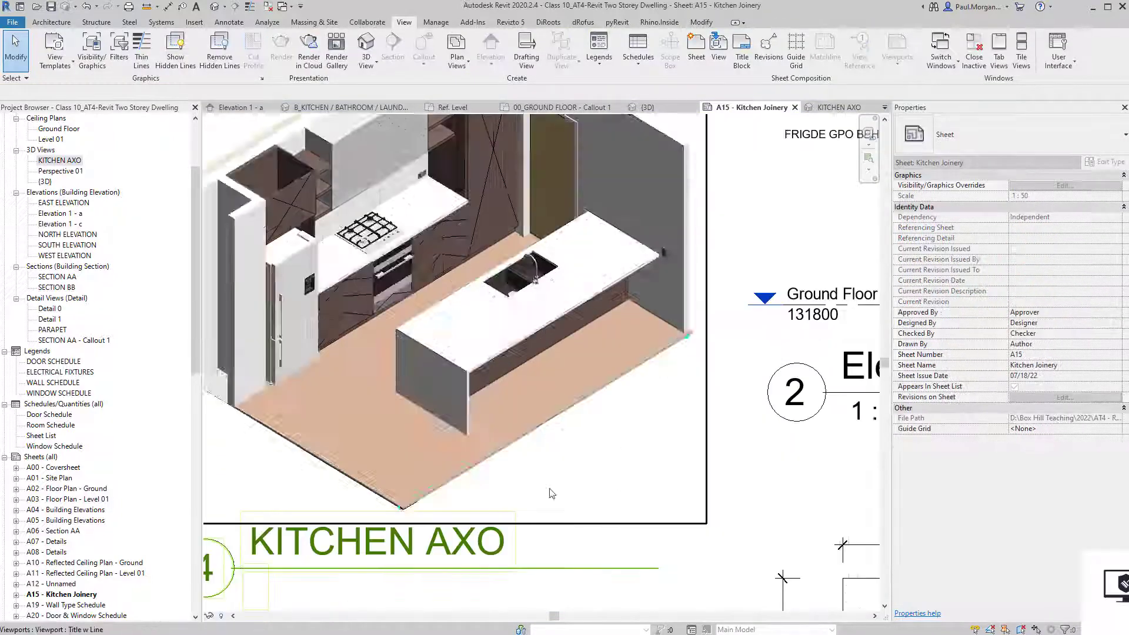
{"action": "scroll", "coordinate": [404, 508], "scroll_direction": "up", "scroll_amount": 4}
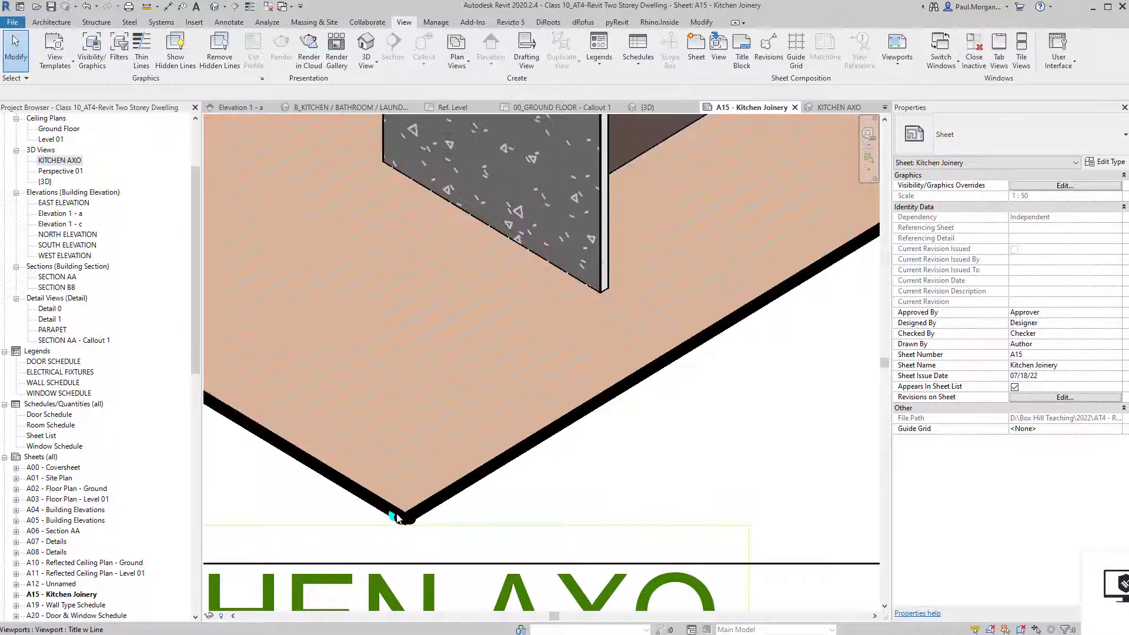
{"action": "scroll", "coordinate": [395, 518], "scroll_direction": "down", "scroll_amount": 4}
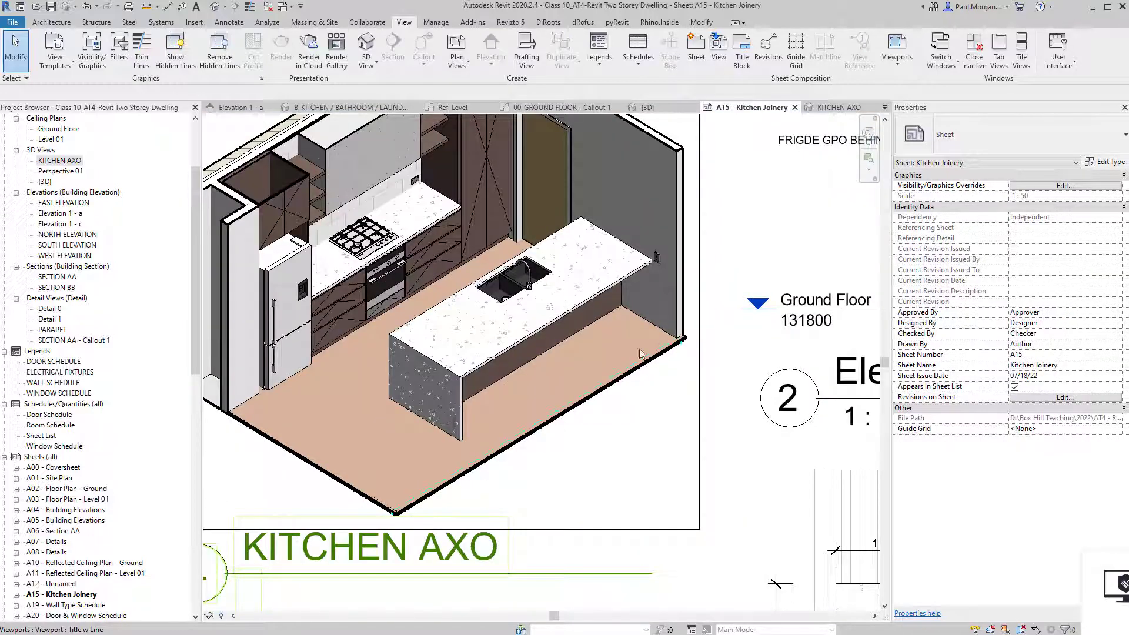
{"action": "scroll", "coordinate": [448, 501], "scroll_direction": "down", "scroll_amount": 3}
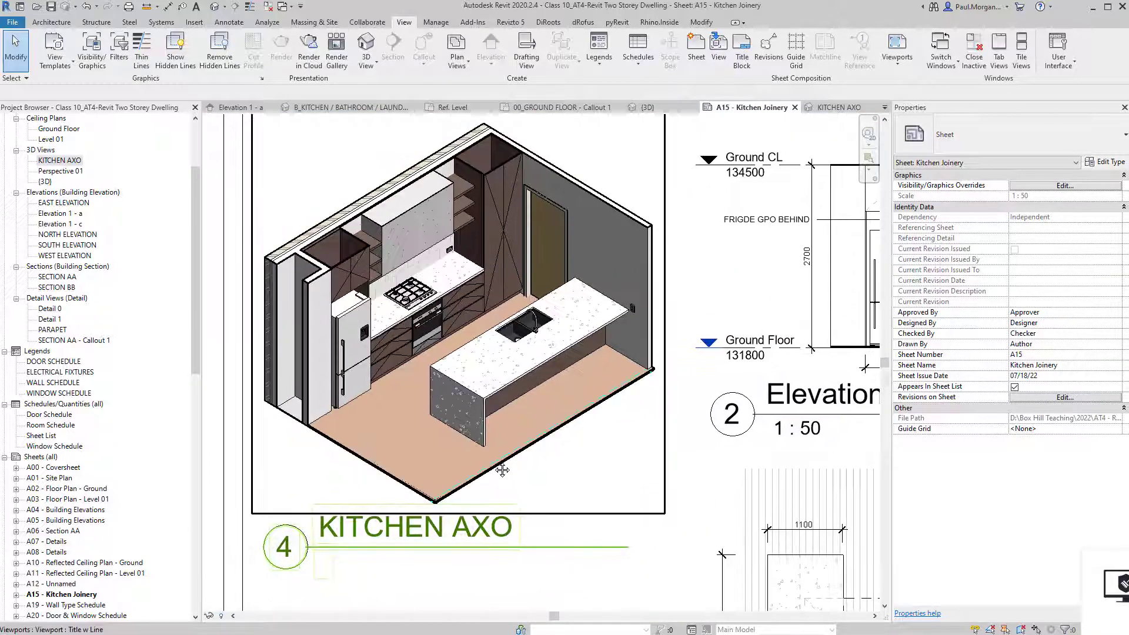
{"action": "scroll", "coordinate": [474, 518], "scroll_direction": "up", "scroll_amount": 4}
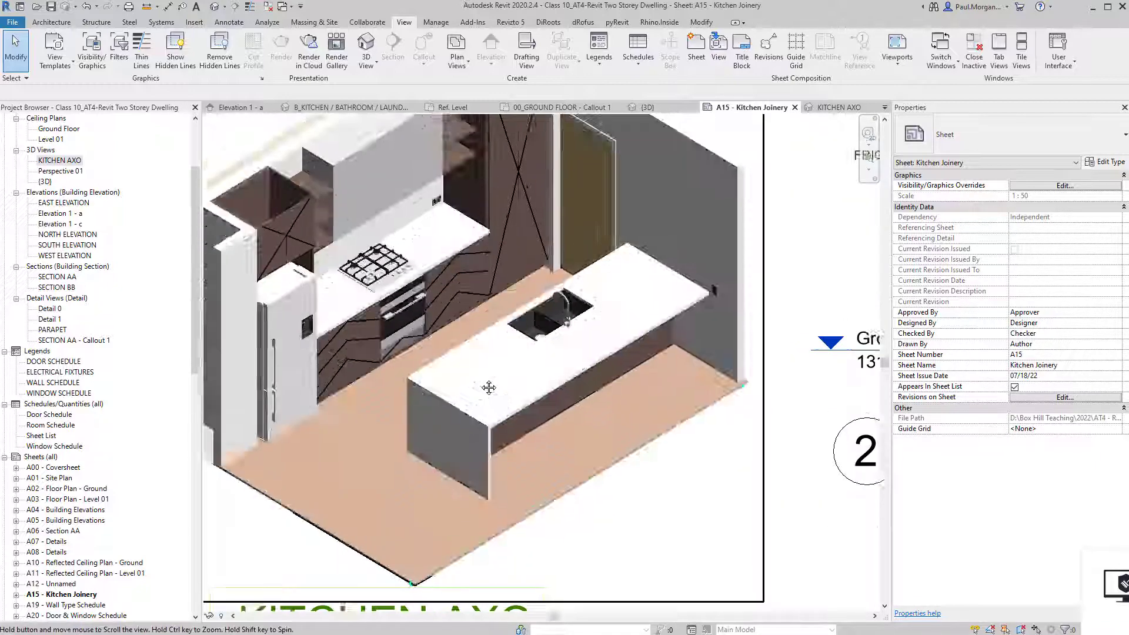
{"action": "scroll", "coordinate": [490, 389], "scroll_direction": "down", "scroll_amount": 2}
{"action": "double_click", "coordinate": [323, 539]}
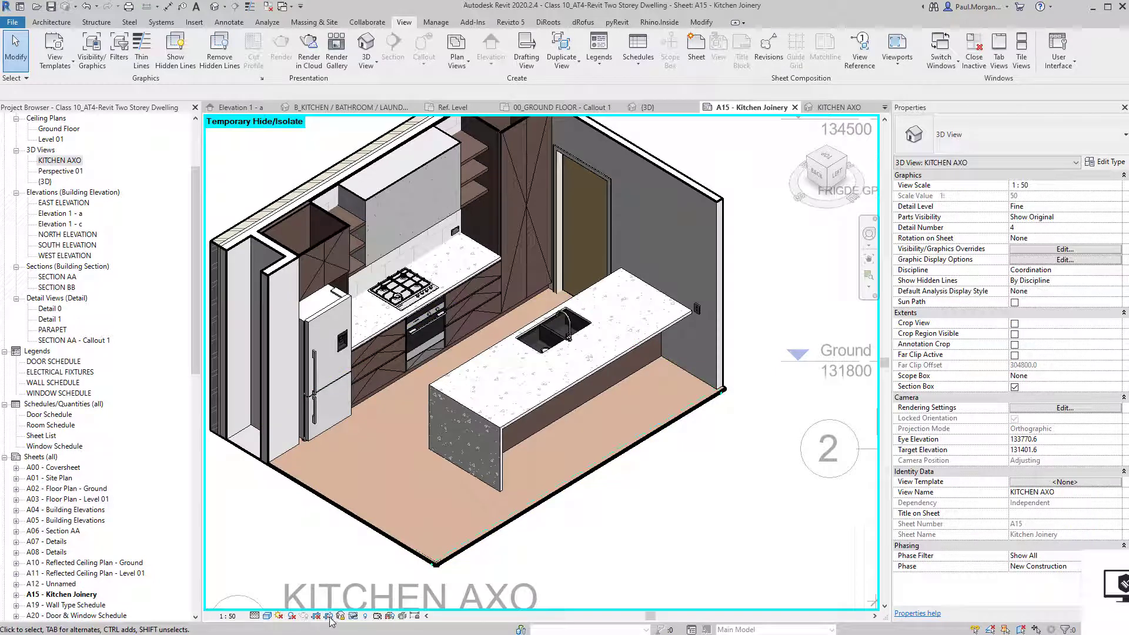
Turn on ambient shadows for the KITCHEN AXO view in Graphic Display Options, keeping edges shown.
{"action": "left_click", "coordinate": [267, 616]}
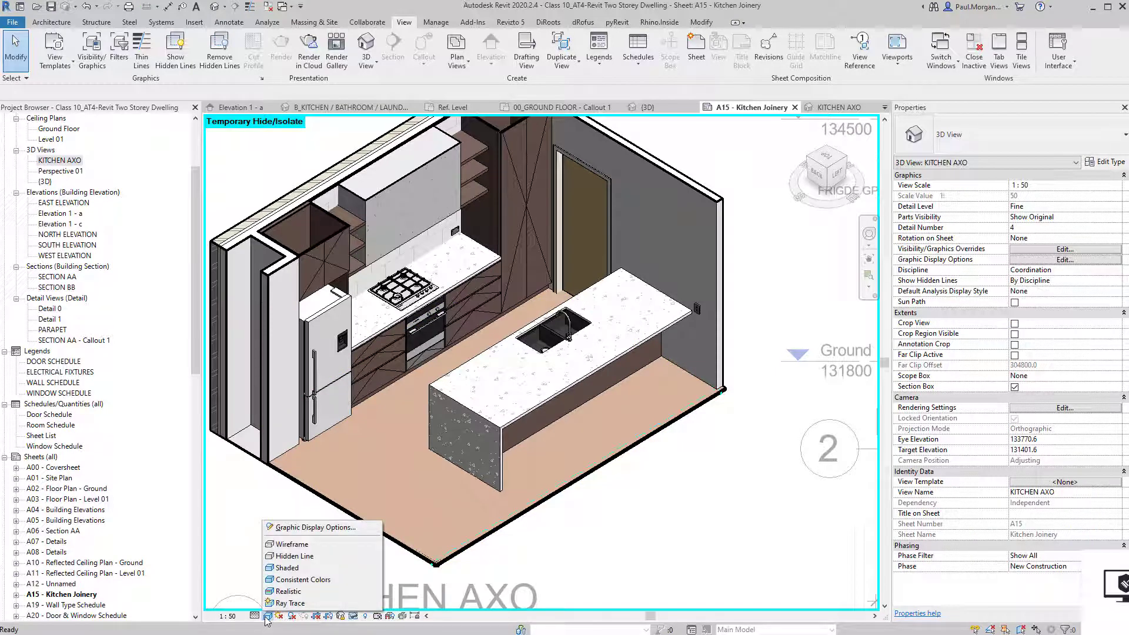
{"action": "left_click", "coordinate": [316, 529]}
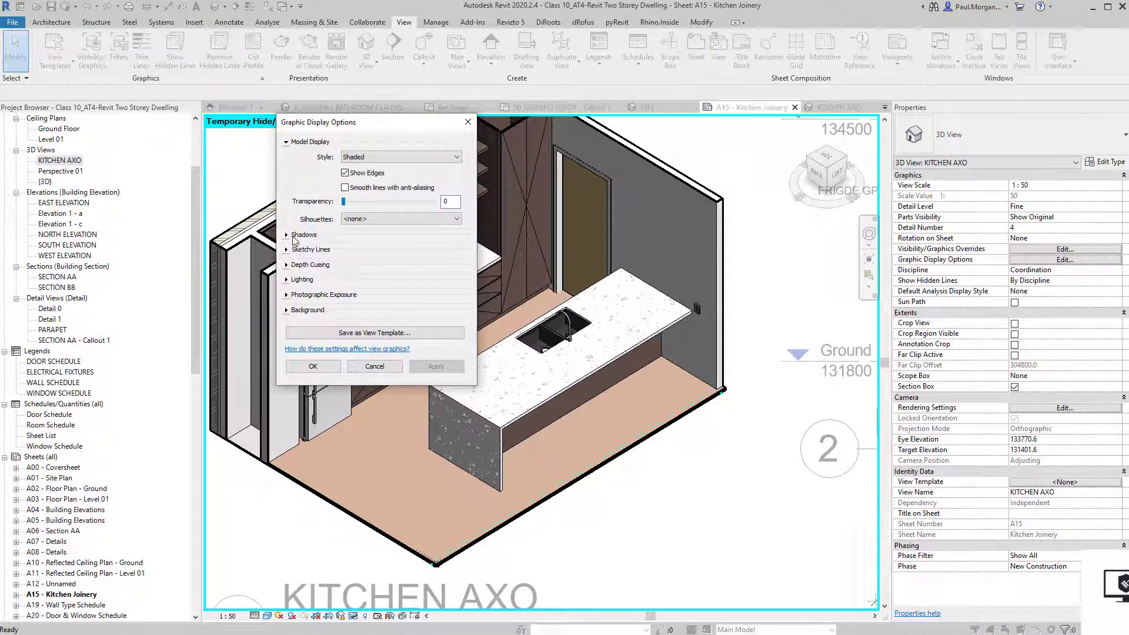
{"action": "left_click", "coordinate": [294, 236]}
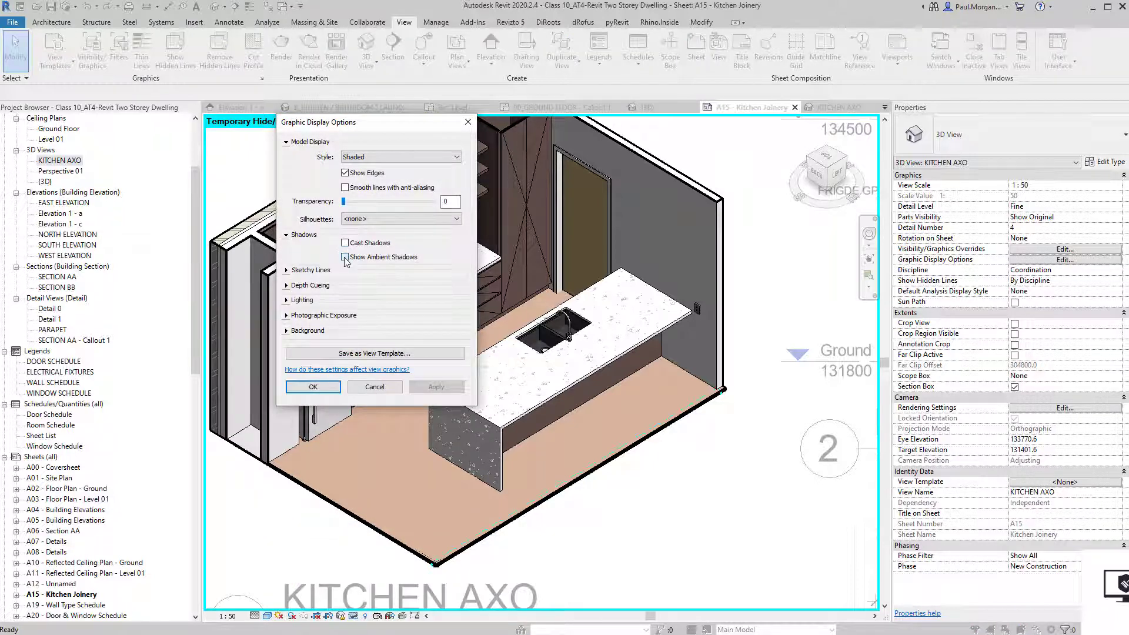
{"action": "left_click", "coordinate": [454, 390]}
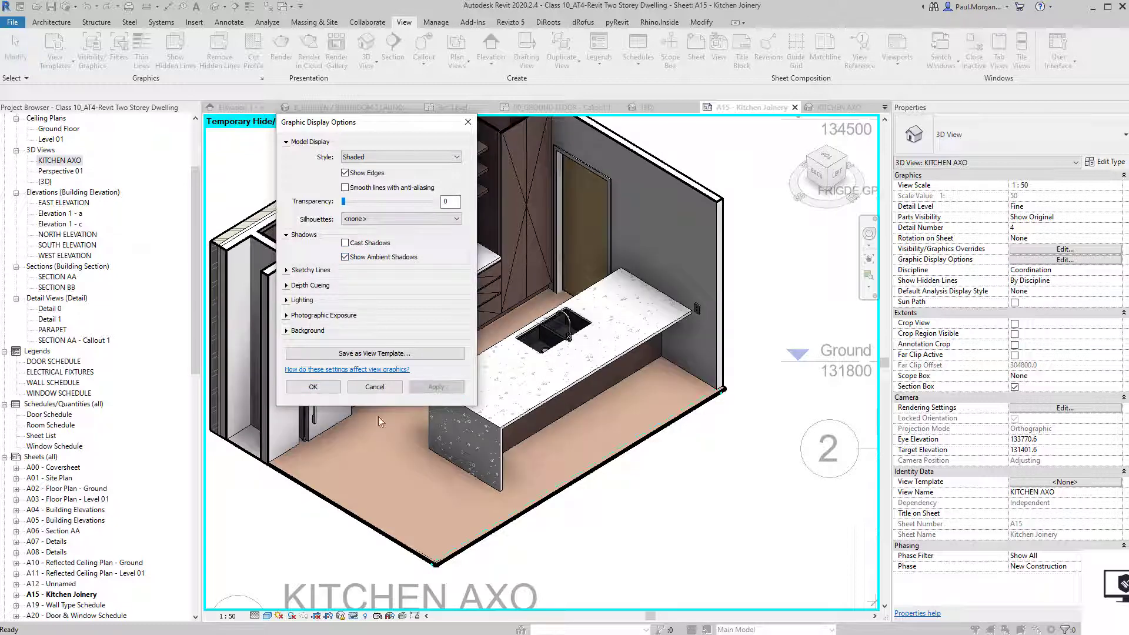
{"action": "left_click", "coordinate": [348, 174]}
{"action": "left_click", "coordinate": [453, 390]}
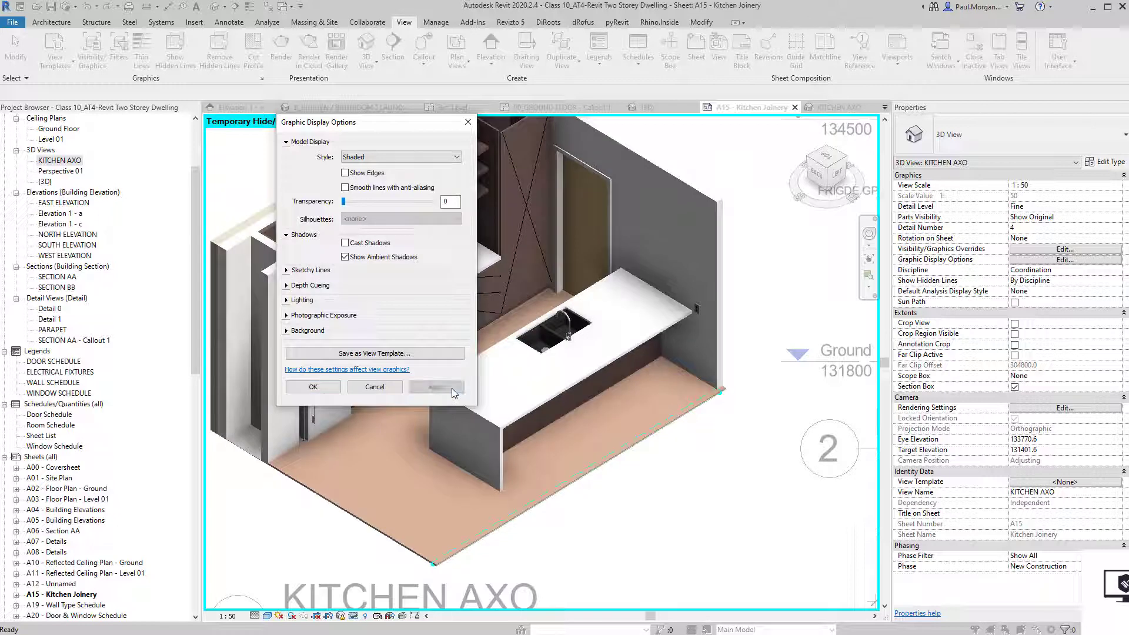
{"action": "left_click", "coordinate": [356, 173]}
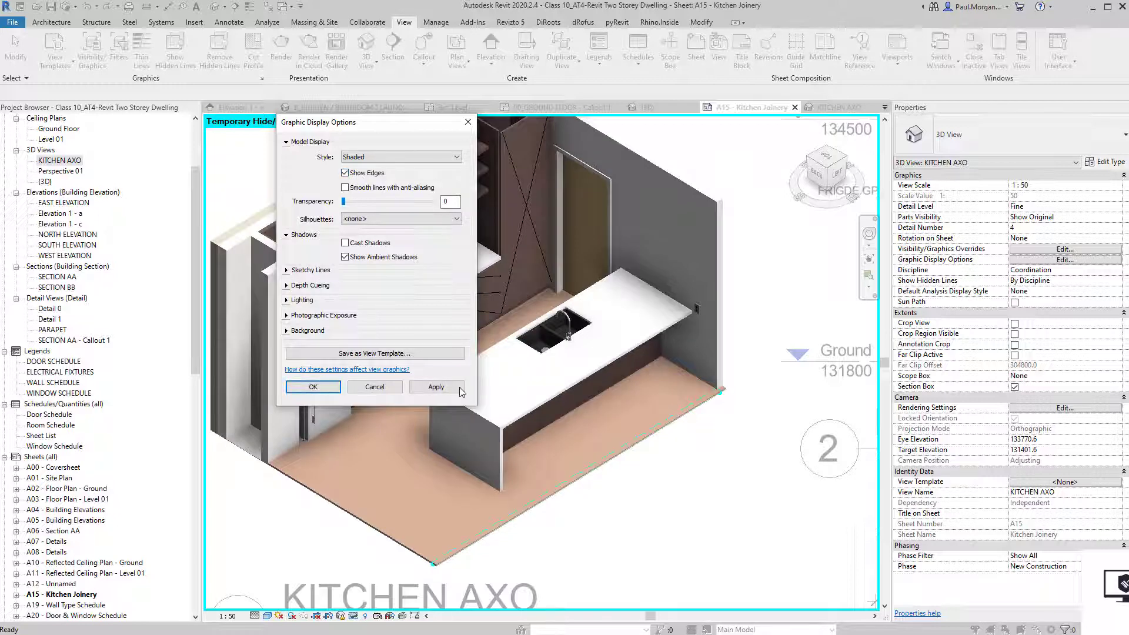
{"action": "left_click", "coordinate": [460, 388]}
{"action": "left_click", "coordinate": [314, 387]}
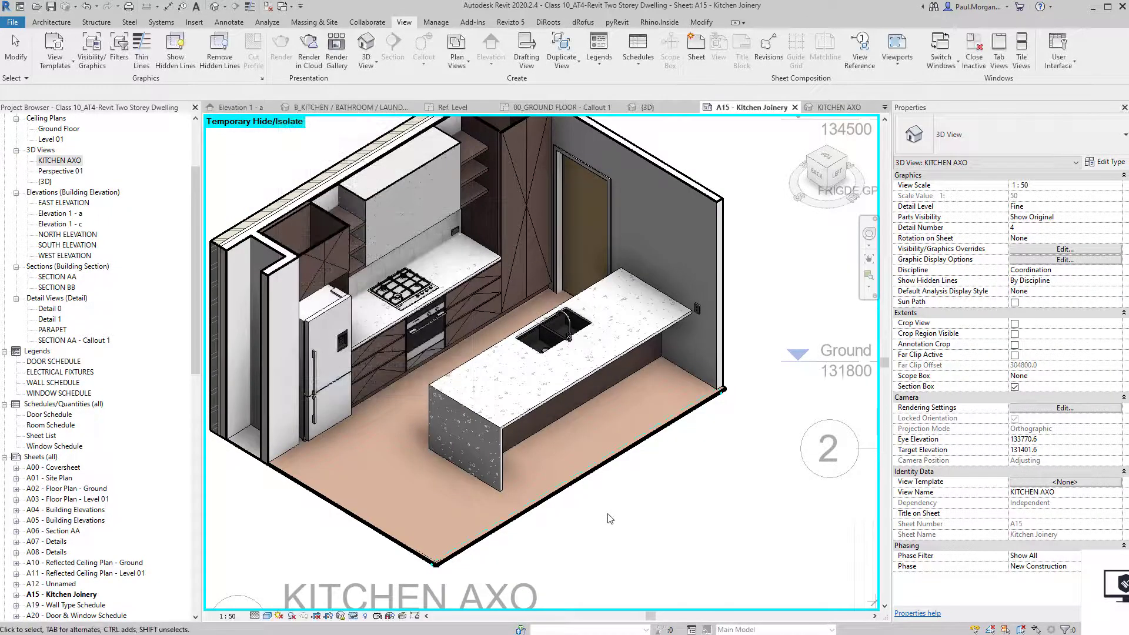
Deactivate the axo viewport and return to the A15 - Kitchen Joinery sheet.
{"action": "scroll", "coordinate": [601, 520], "scroll_direction": "down", "scroll_amount": 3}
{"action": "scroll", "coordinate": [601, 520], "scroll_direction": "down", "scroll_amount": 4}
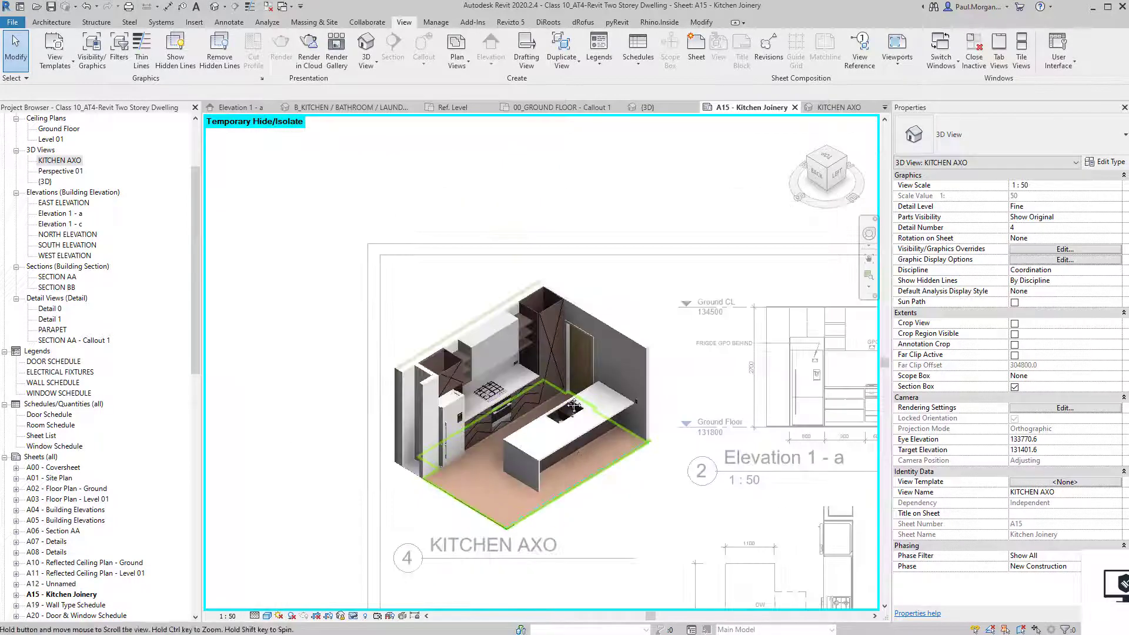
{"action": "double_click", "coordinate": [310, 482]}
{"action": "scroll", "coordinate": [424, 511], "scroll_direction": "down", "scroll_amount": 3}
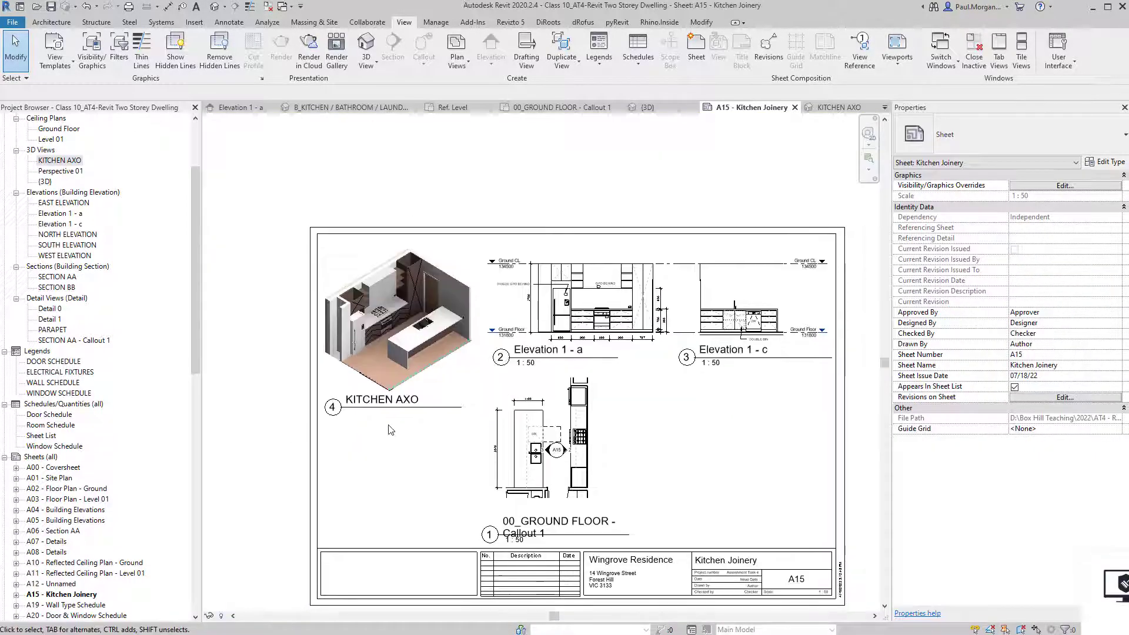
{"action": "left_click", "coordinate": [381, 403]}
{"action": "left_click", "coordinate": [264, 427]}
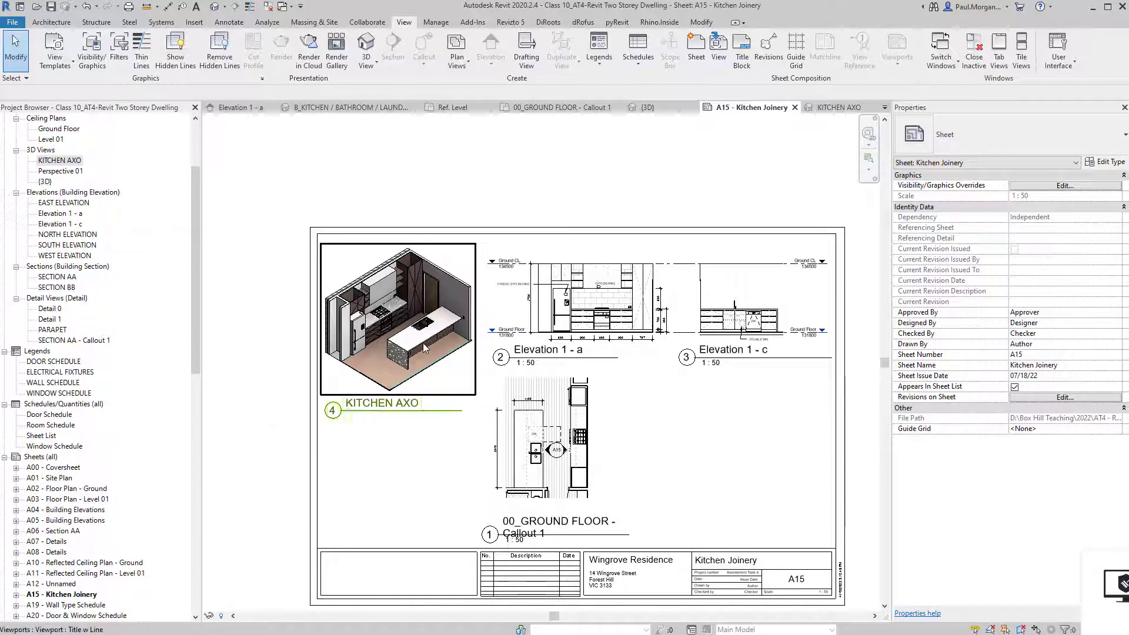
Pan and zoom around the sheet to review the Elevation 1 - a drawing.
{"action": "scroll", "coordinate": [425, 449], "scroll_direction": "up", "scroll_amount": 3}
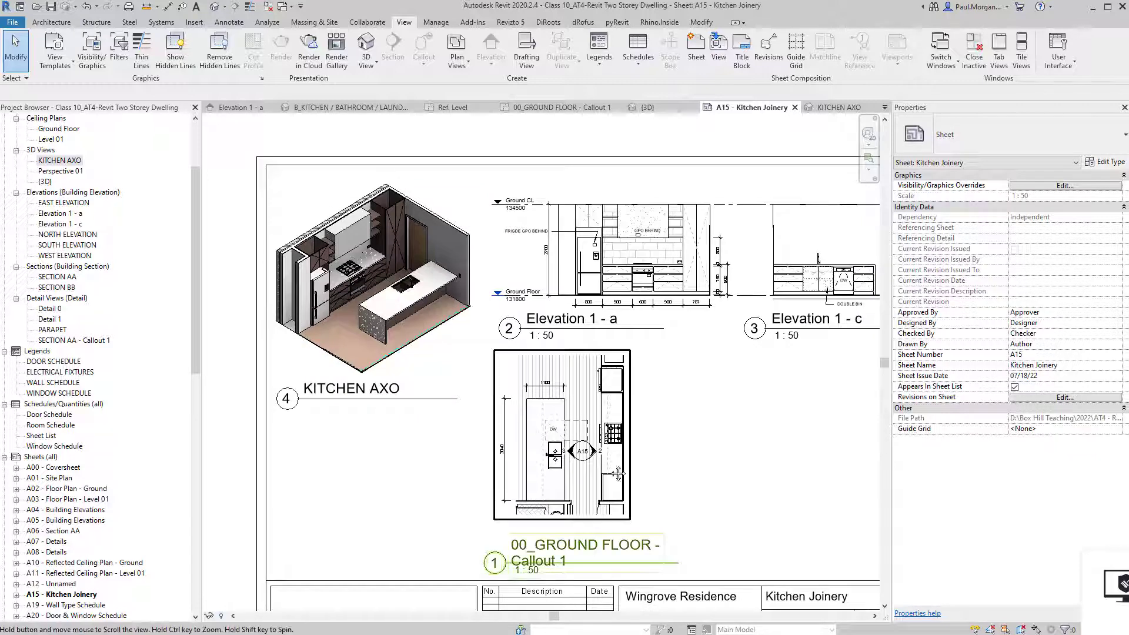
{"action": "middle_click_drag", "start_coordinate": [706, 457], "coordinate": [675, 435]}
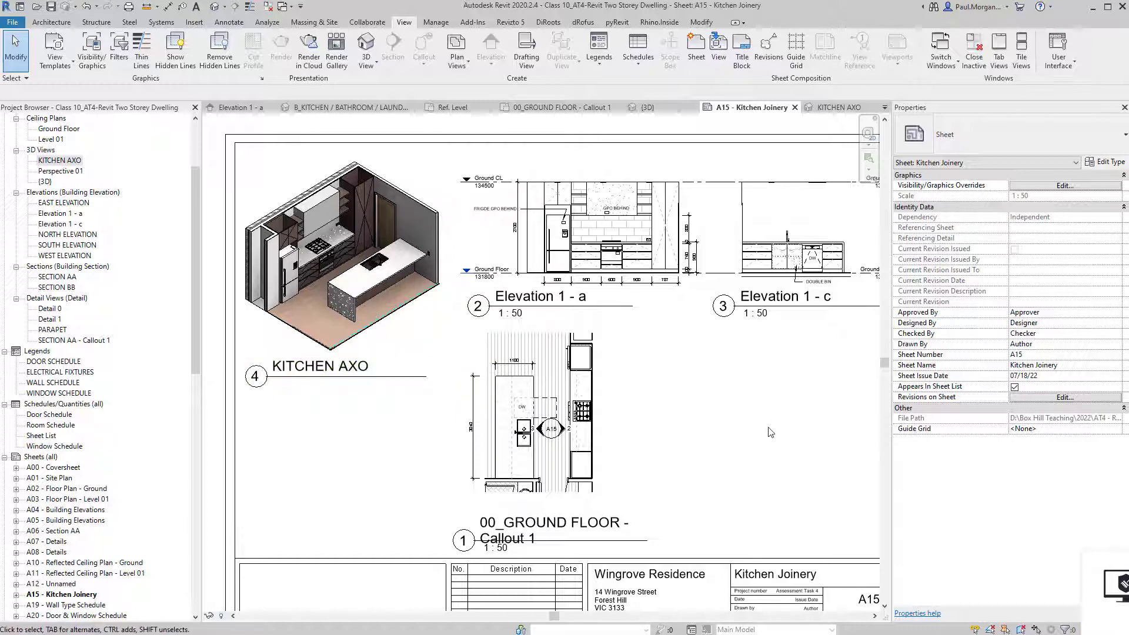
{"action": "middle_click_drag", "start_coordinate": [440, 451], "coordinate": [440, 451]}
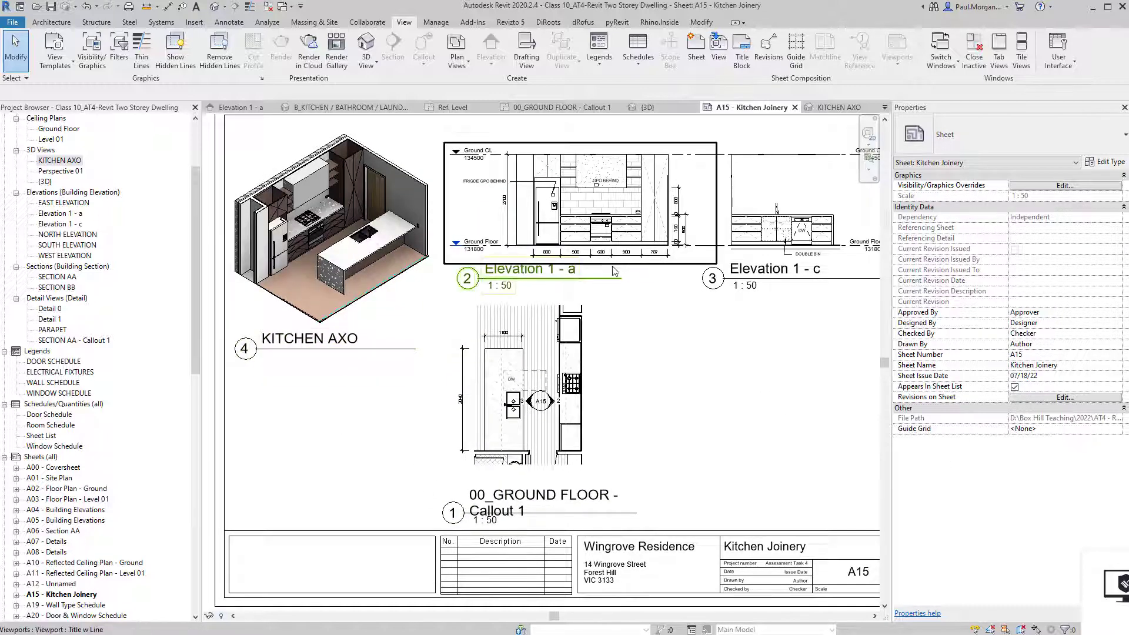
{"action": "scroll", "coordinate": [708, 415], "scroll_direction": "down", "scroll_amount": 1}
{"action": "middle_click_drag", "start_coordinate": [709, 415], "coordinate": [682, 402]}
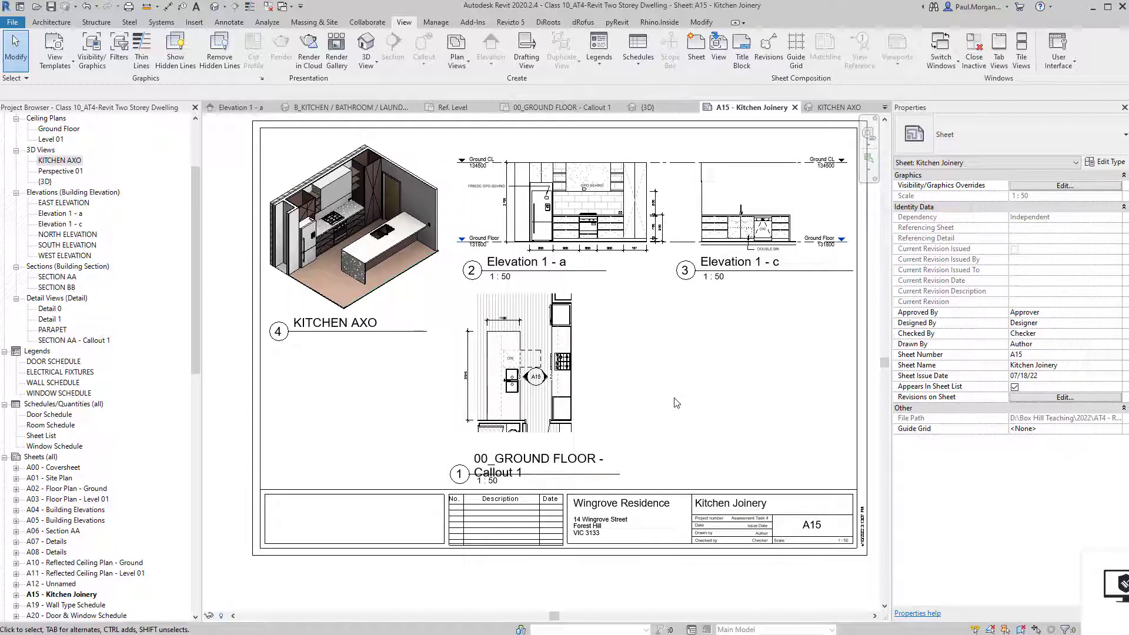
{"action": "middle_click_drag", "start_coordinate": [676, 403], "coordinate": [688, 409]}
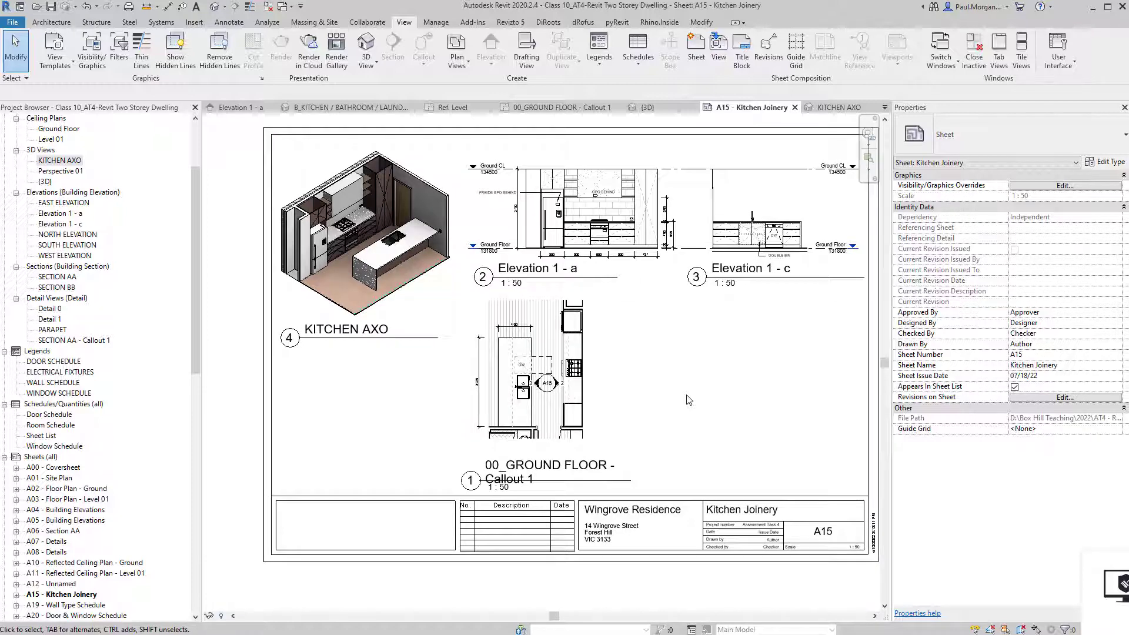
{"action": "scroll", "coordinate": [600, 241], "scroll_direction": "up", "scroll_amount": 5}
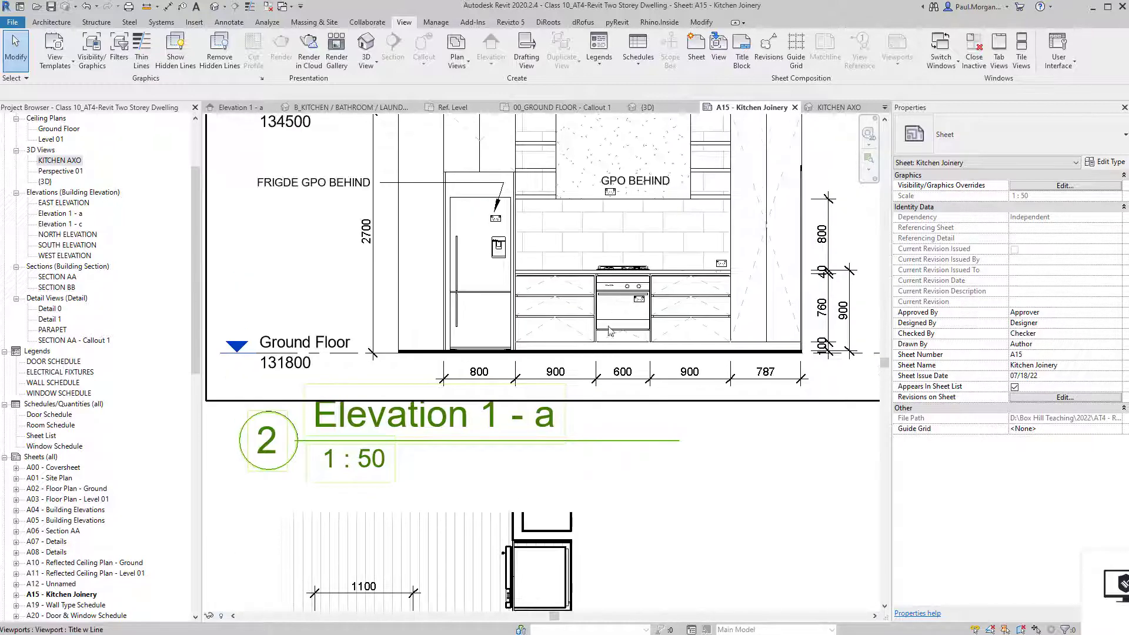
{"action": "scroll", "coordinate": [610, 331], "scroll_direction": "down", "scroll_amount": 4}
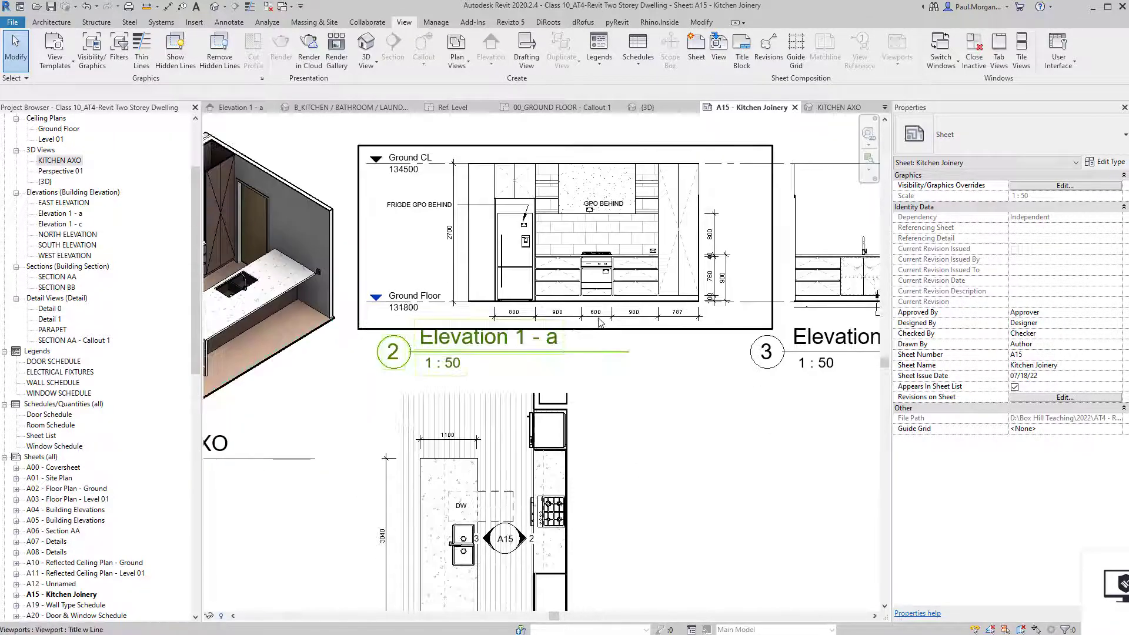
{"action": "scroll", "coordinate": [677, 309], "scroll_direction": "down", "scroll_amount": 3}
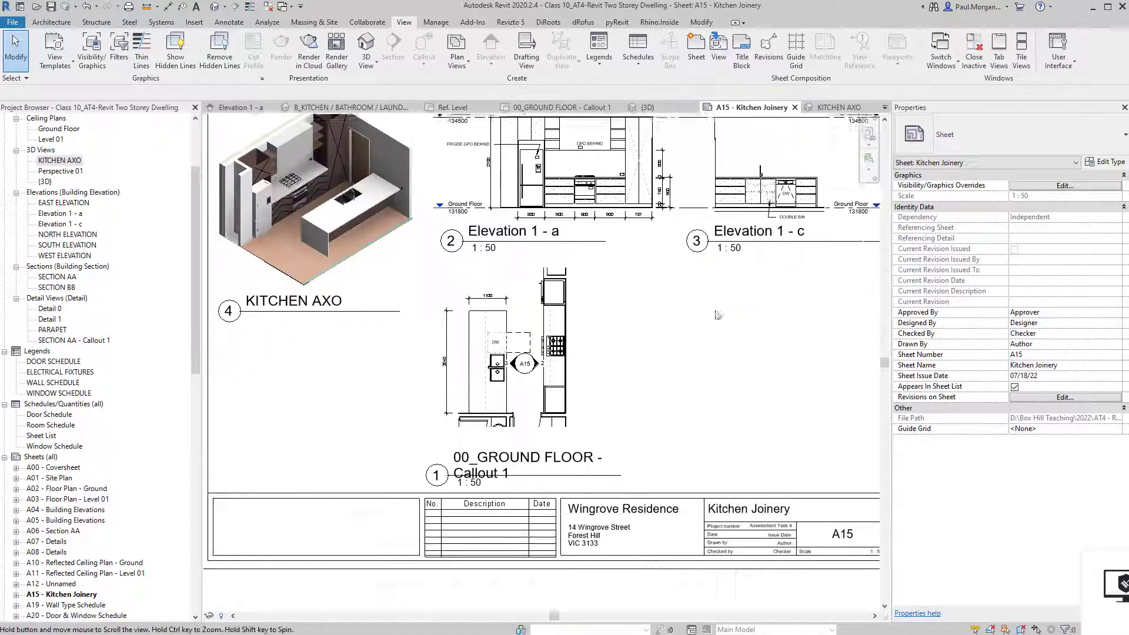
{"action": "middle_click_drag", "start_coordinate": [689, 343], "coordinate": [683, 389]}
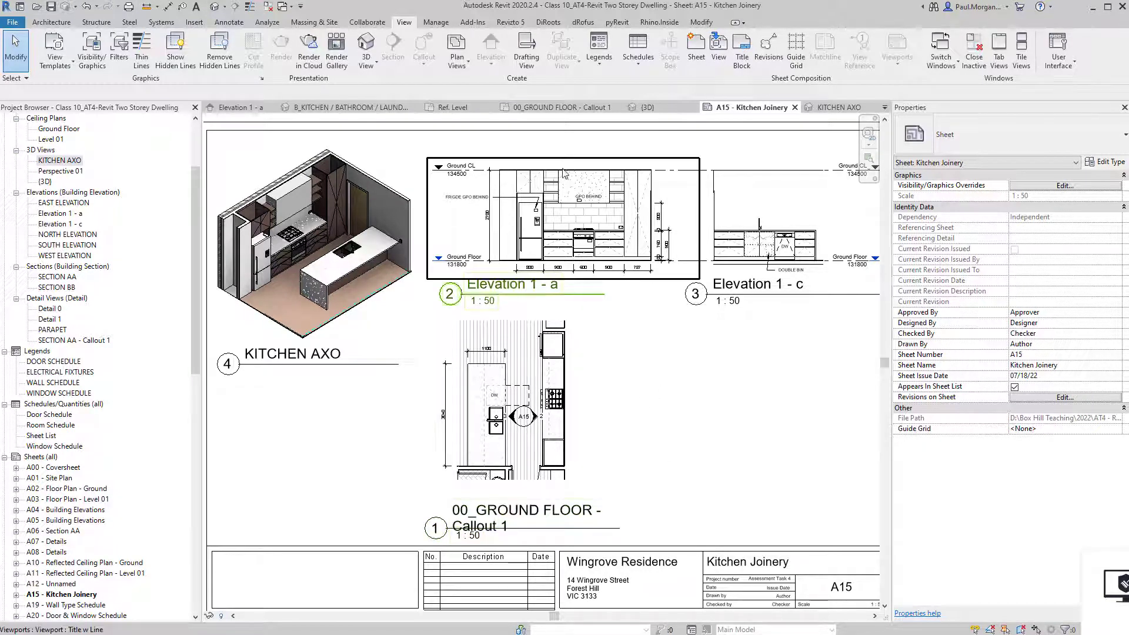
{"action": "scroll", "coordinate": [568, 173], "scroll_direction": "up", "scroll_amount": 4}
{"action": "scroll", "coordinate": [594, 270], "scroll_direction": "up", "scroll_amount": 2}
{"action": "scroll", "coordinate": [593, 267], "scroll_direction": "up", "scroll_amount": 1}
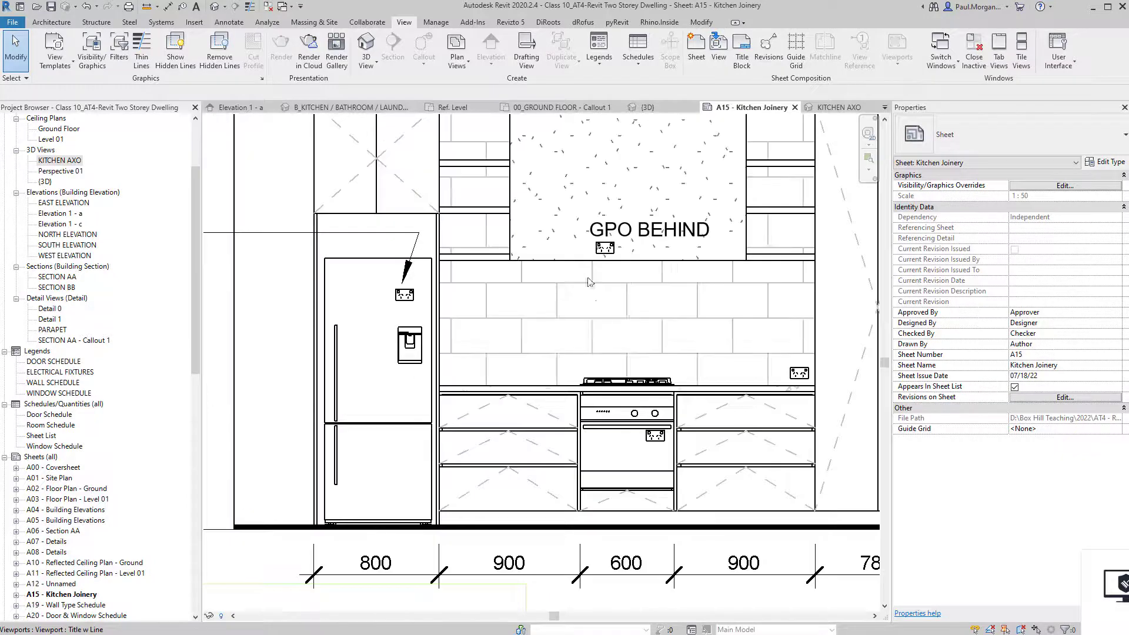
{"action": "middle_click_drag", "start_coordinate": [605, 284], "coordinate": [580, 350]}
In Elevation 1 - a, open the JN_KITCHEN BENCH Rangehood Feature Finish material.
{"action": "double_click", "coordinate": [564, 238]}
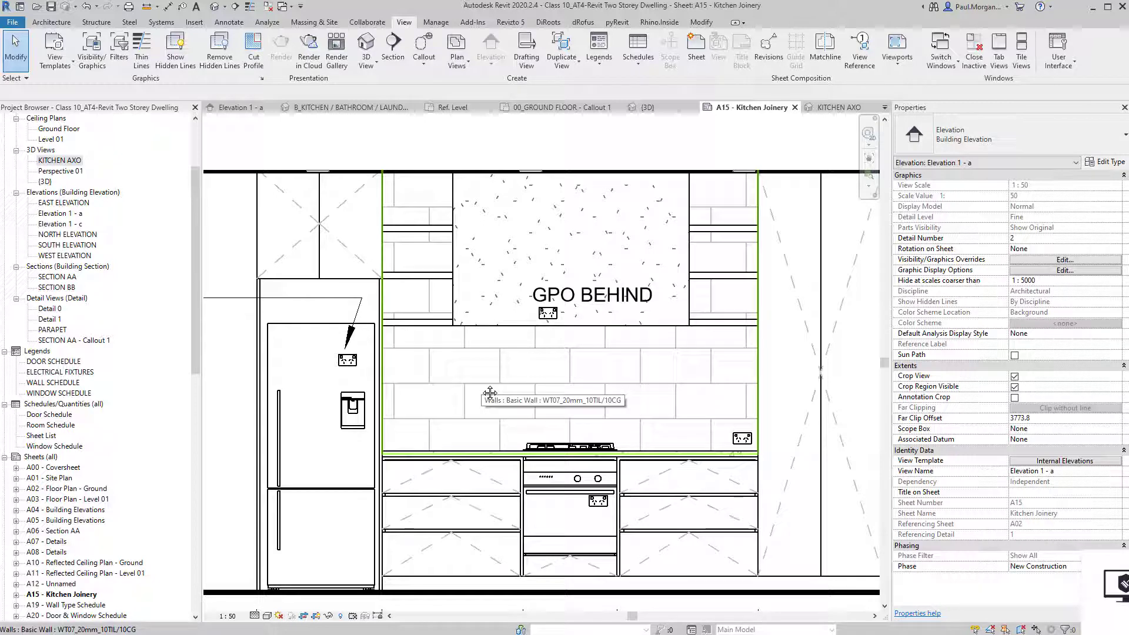
{"action": "middle_click_drag", "start_coordinate": [441, 264], "coordinate": [394, 244]}
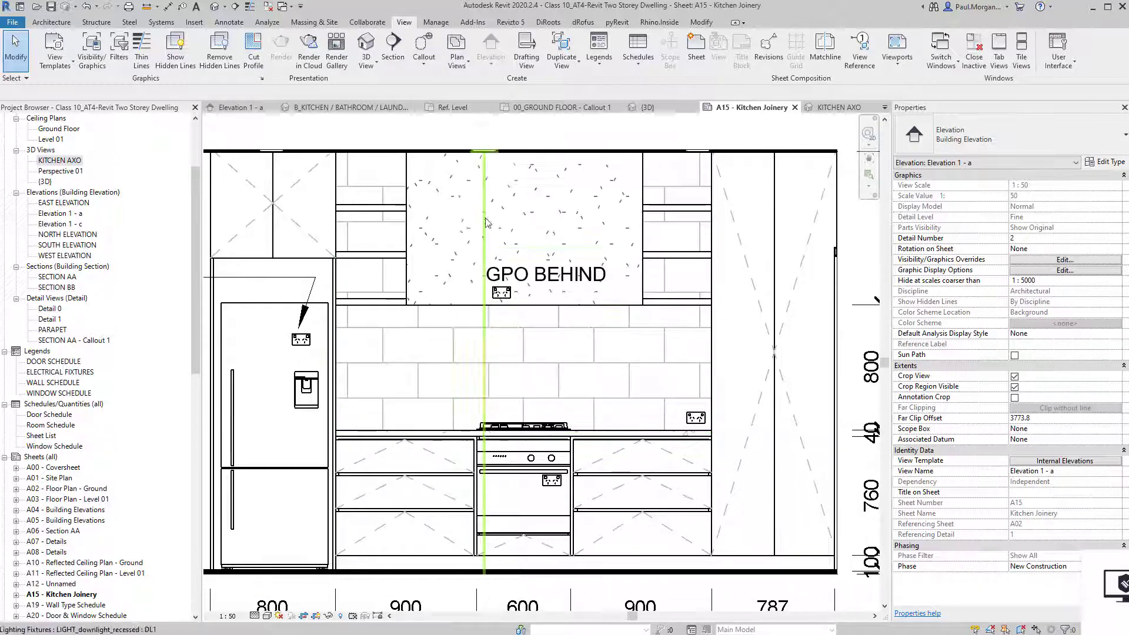
{"action": "left_click", "coordinate": [395, 244]}
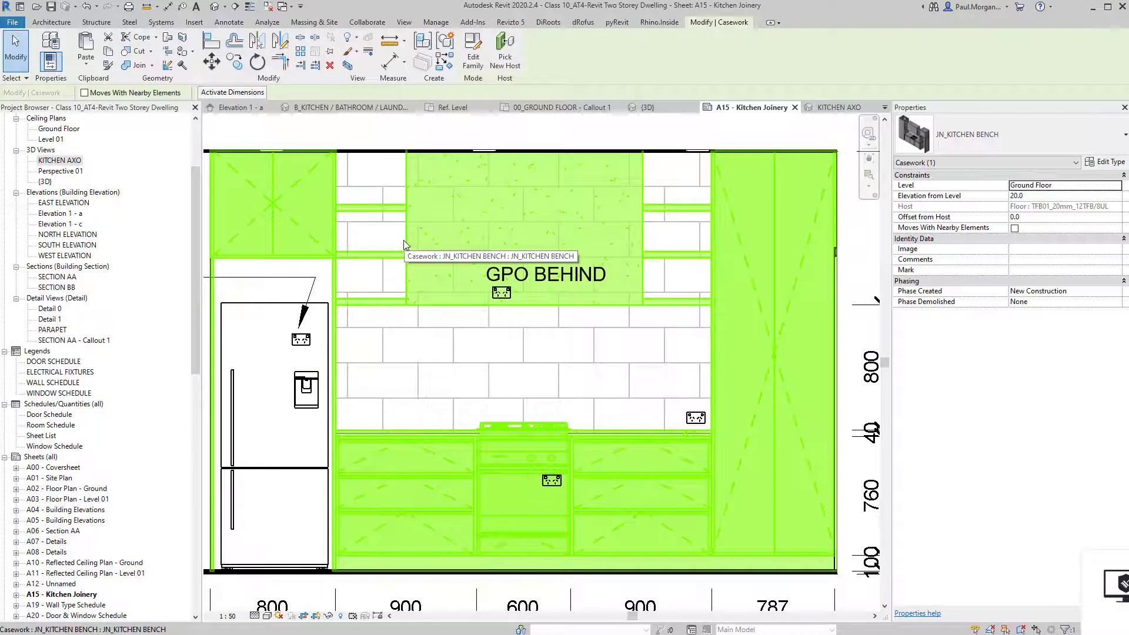
{"action": "left_click", "coordinate": [1104, 163]}
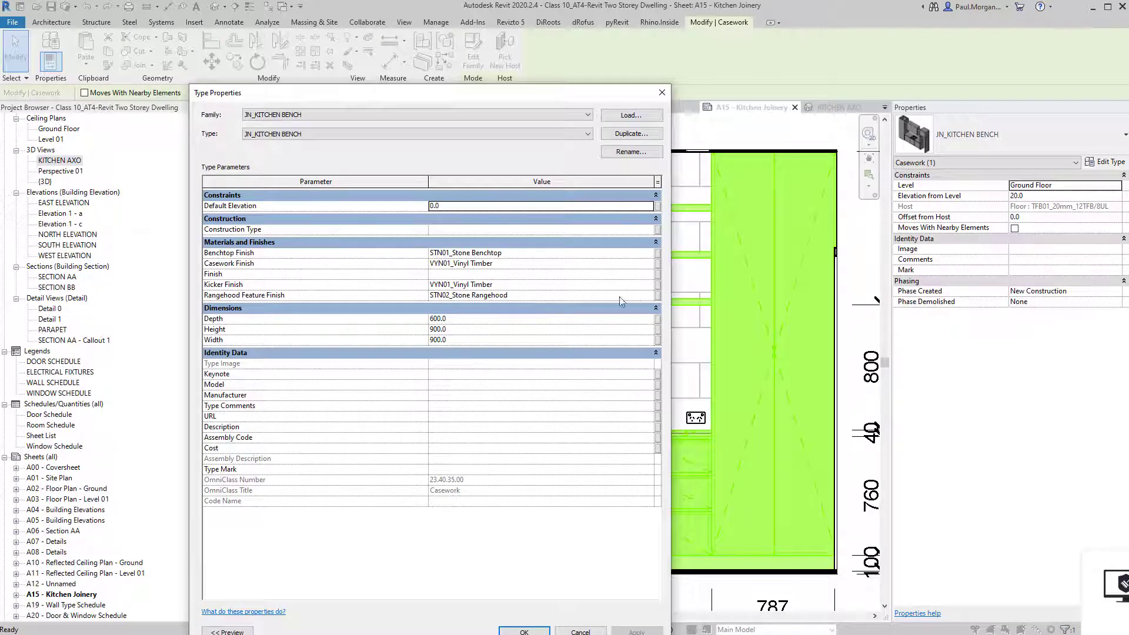
{"action": "left_click", "coordinate": [647, 300]}
{"action": "left_click", "coordinate": [649, 295]}
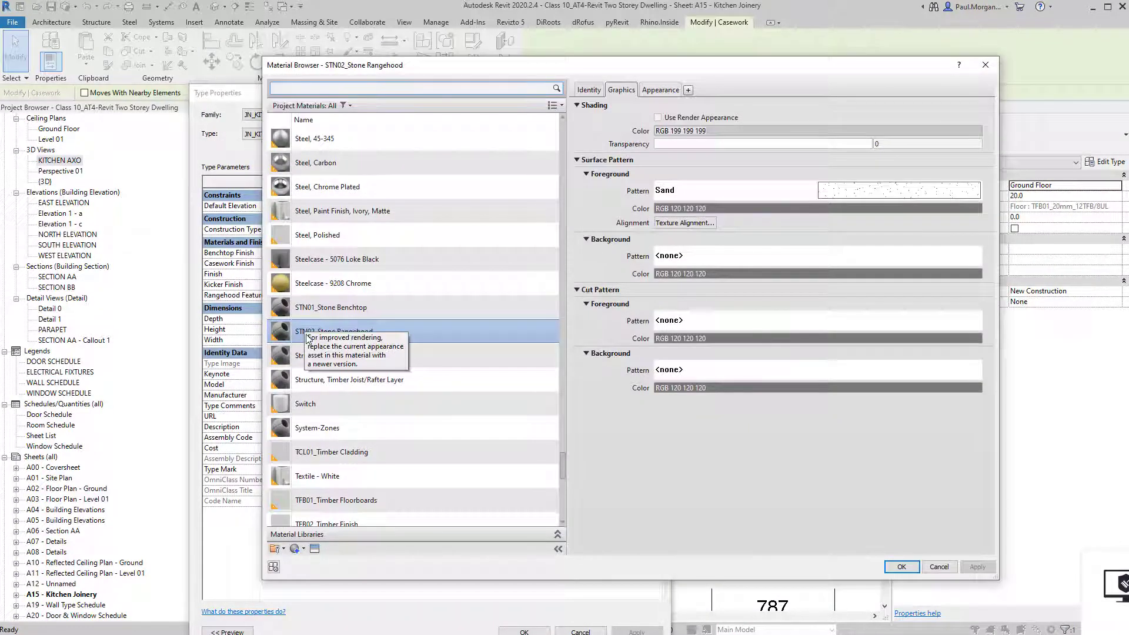
Give the STN02_Stone Rangehood material the Mark STN02 and close both dialogs.
{"action": "left_click", "coordinate": [589, 95]}
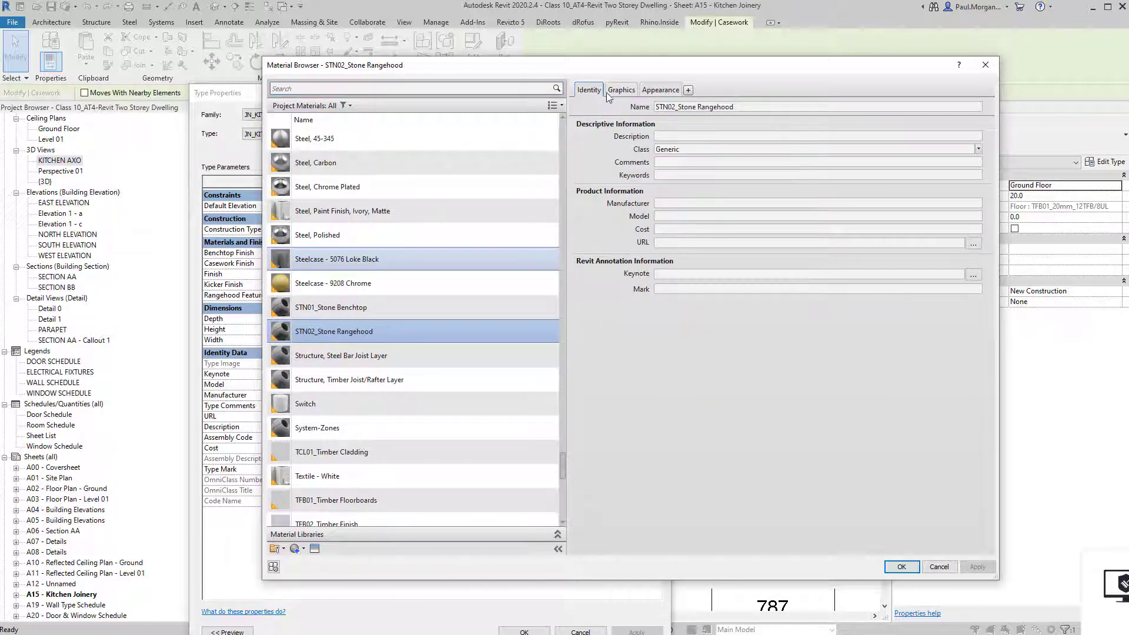
{"action": "left_click", "coordinate": [612, 90]}
{"action": "left_click", "coordinate": [589, 90]}
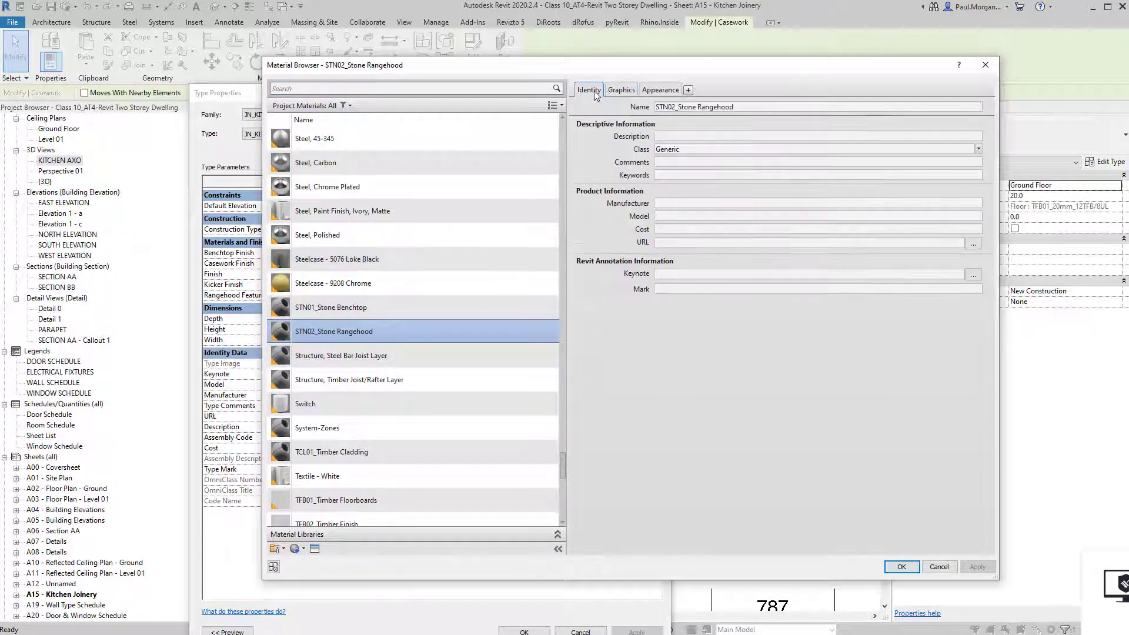
{"action": "left_click", "coordinate": [676, 290]}
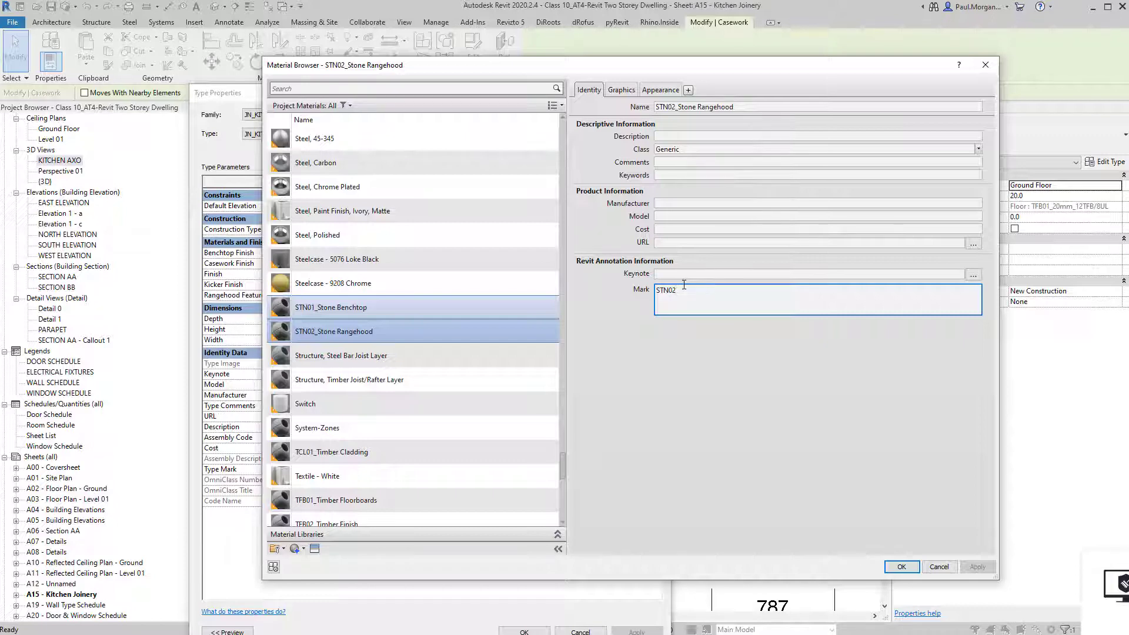
{"action": "left_click", "coordinate": [715, 423]}
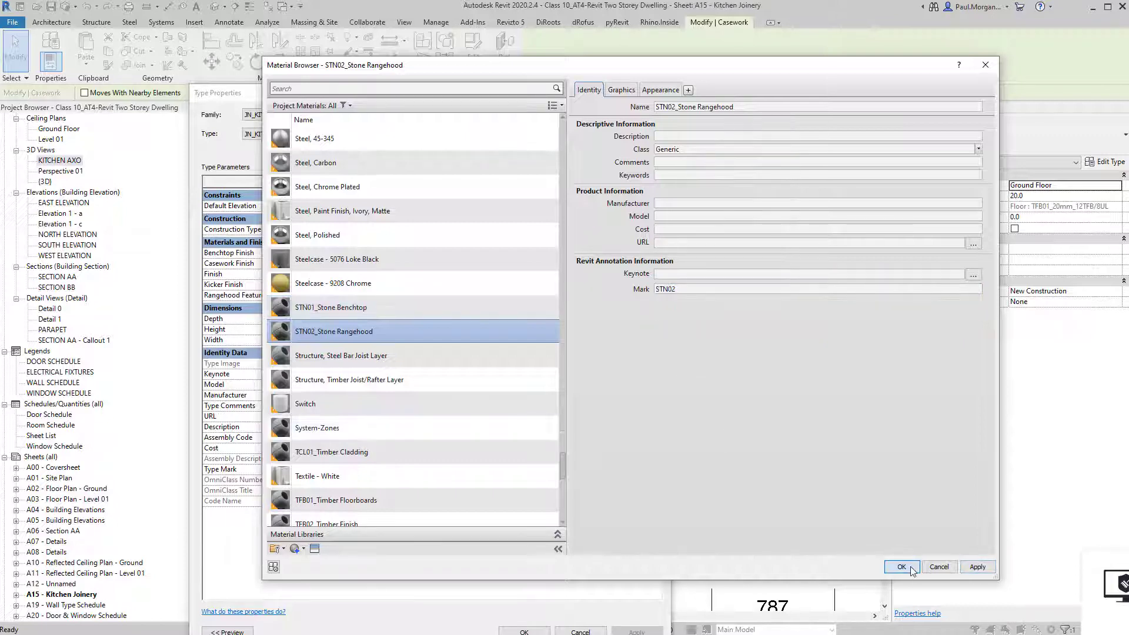
{"action": "key", "text": "Return"}
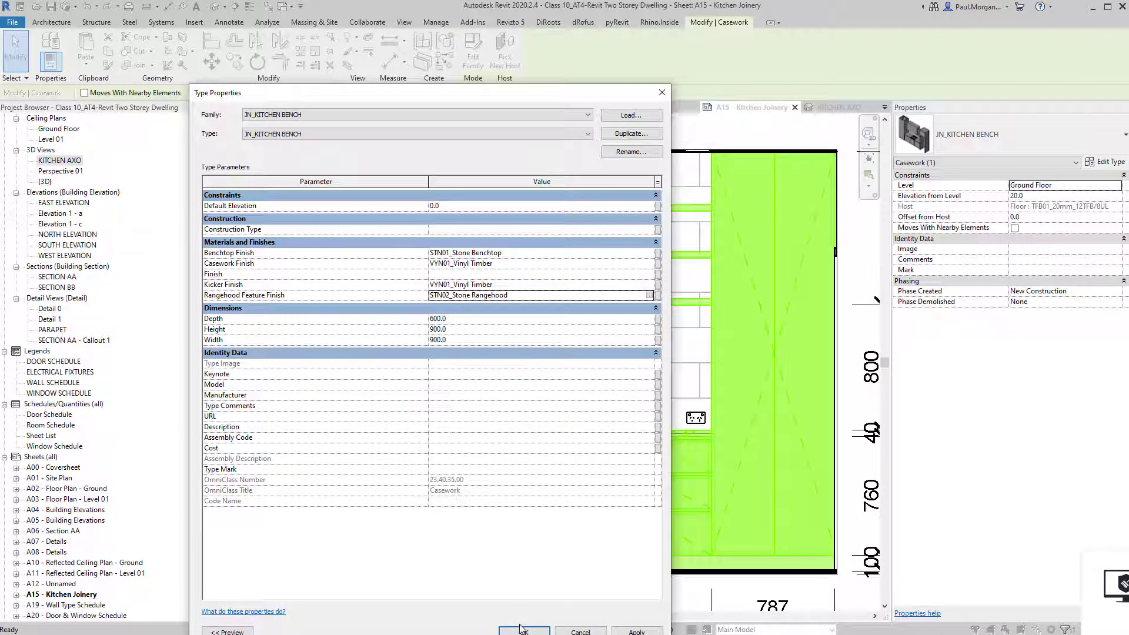
{"action": "left_click", "coordinate": [524, 632]}
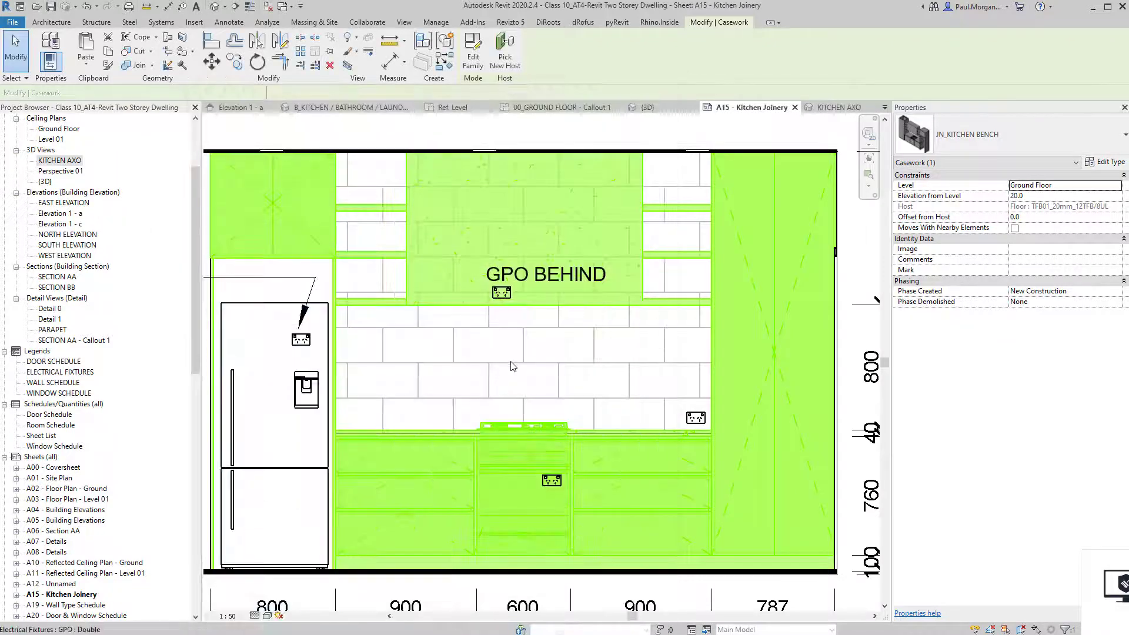
{"action": "key", "text": "Escape"}
Start the Material Tag tool from the Annotate tab.
{"action": "left_click", "coordinate": [227, 22]}
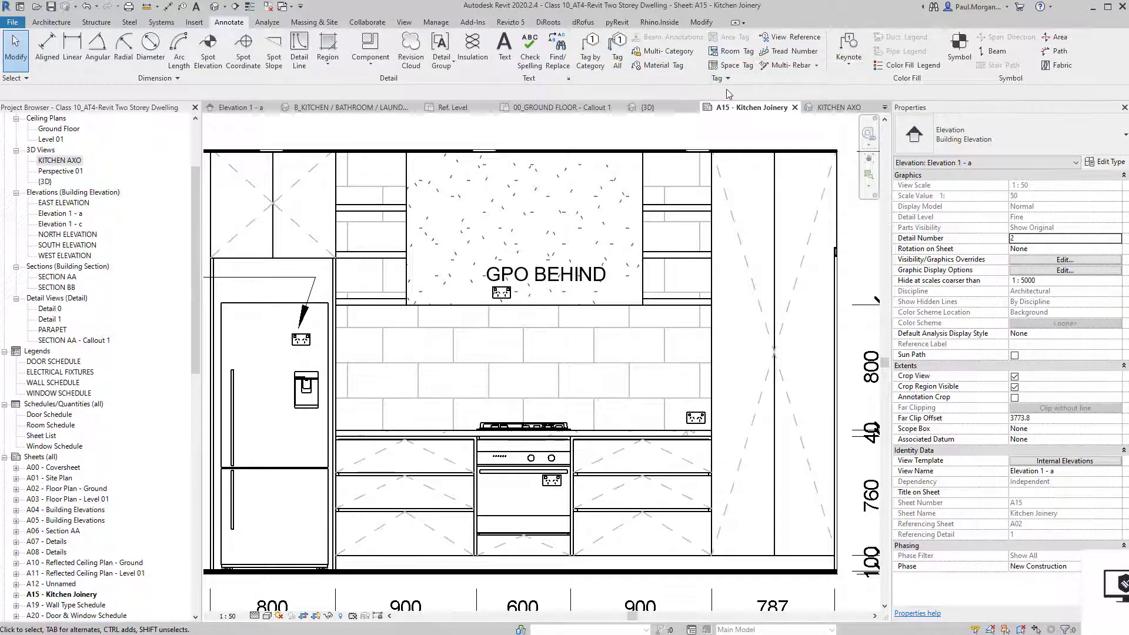
{"action": "left_click", "coordinate": [662, 64]}
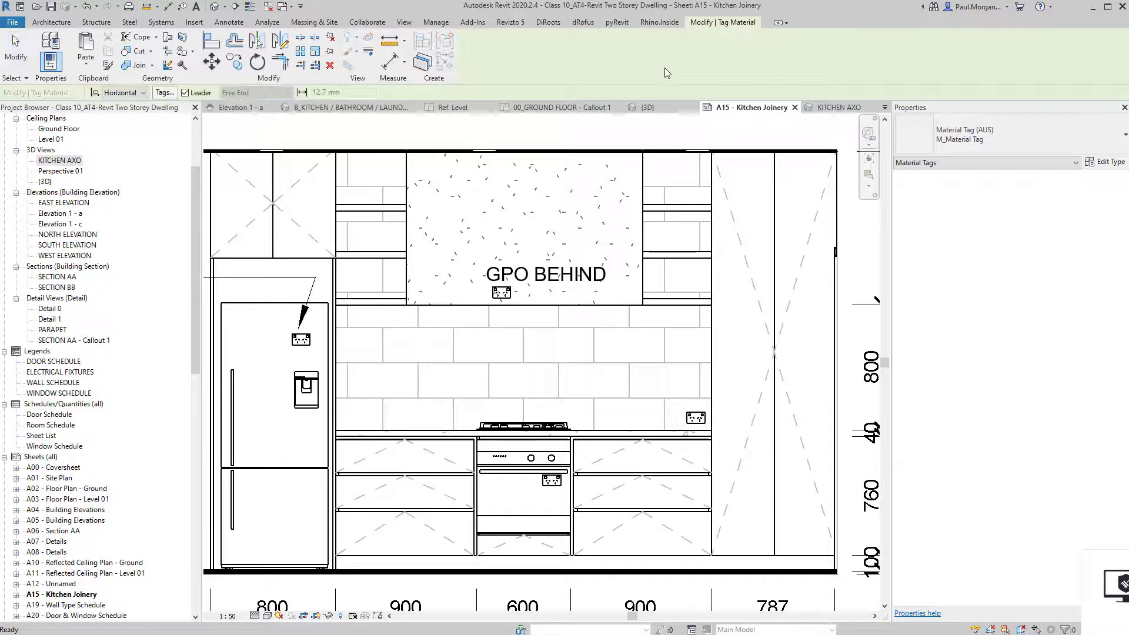
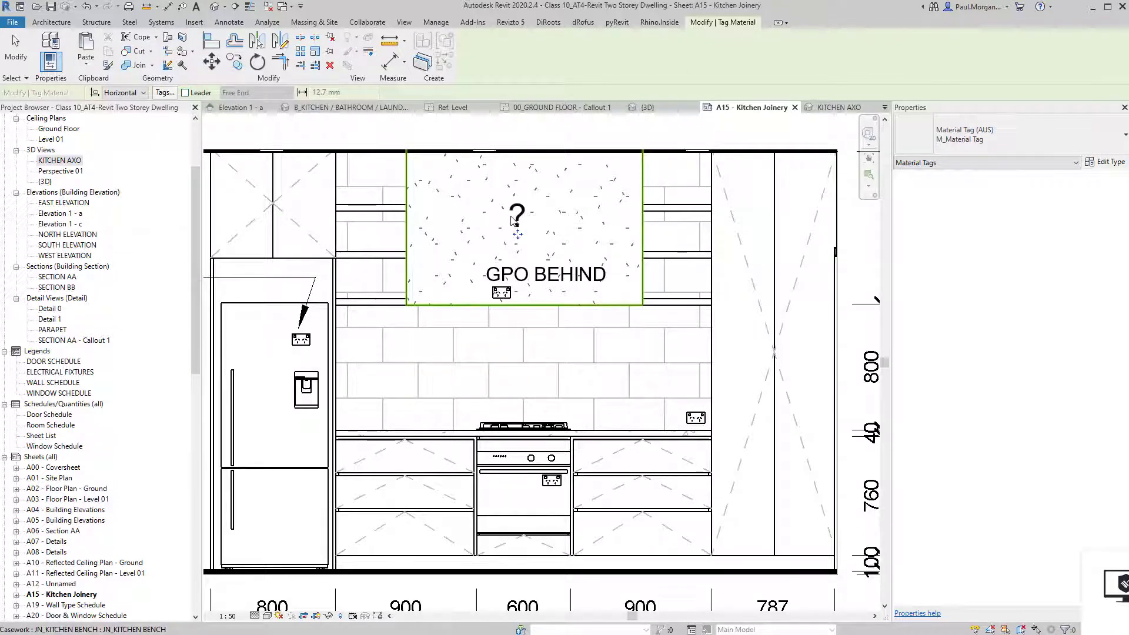
Tag the stone splashback with a material tag showing ?, reposition it, and open its tag family.
{"action": "left_click", "coordinate": [516, 220]}
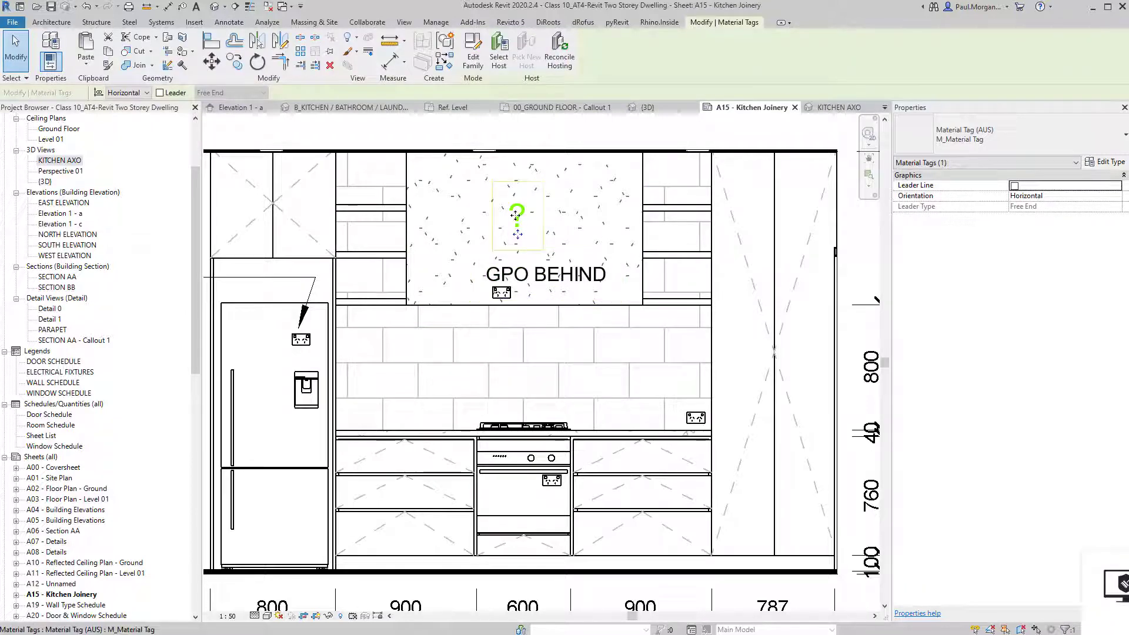
{"action": "left_click_drag", "start_coordinate": [530, 239], "coordinate": [547, 262]}
{"action": "key", "text": "Escape"}
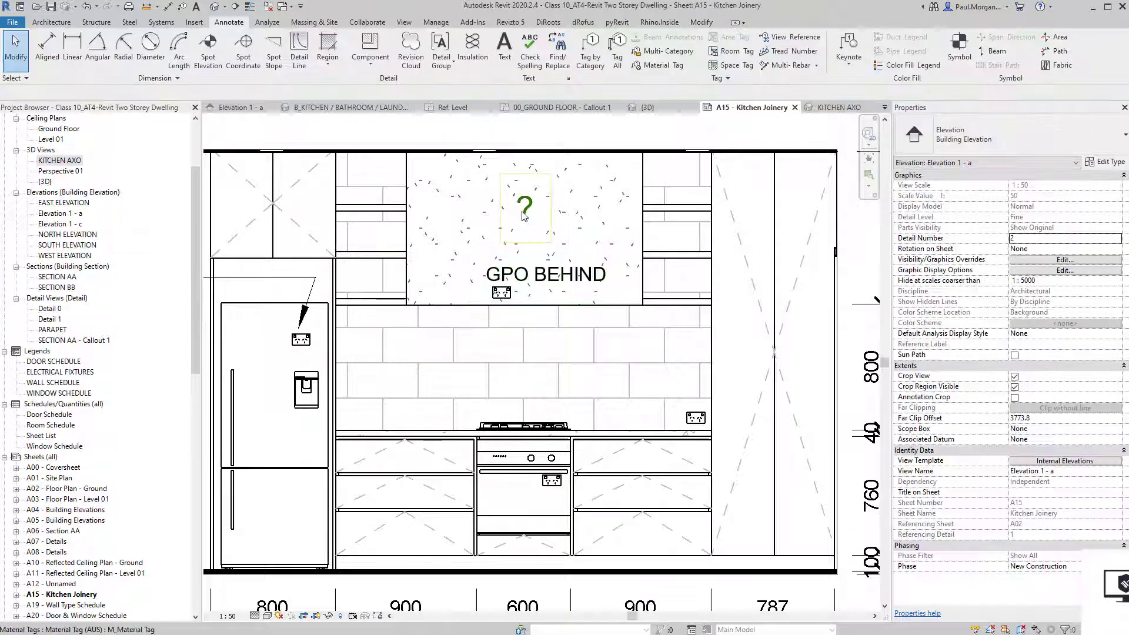
{"action": "left_click", "coordinate": [525, 232]}
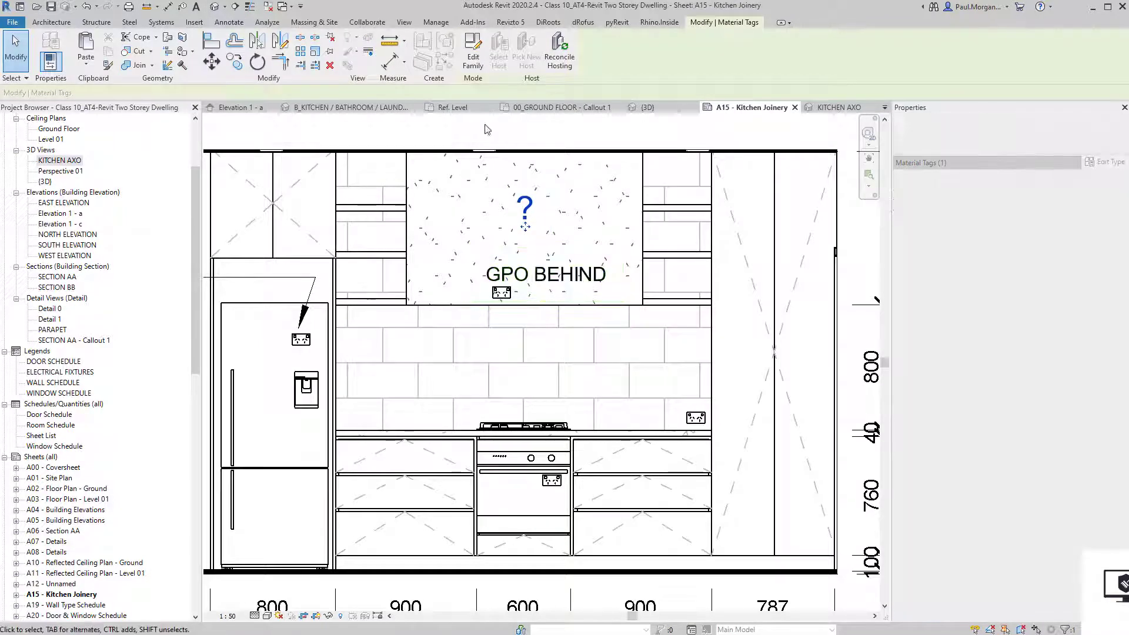
{"action": "left_click", "coordinate": [477, 64]}
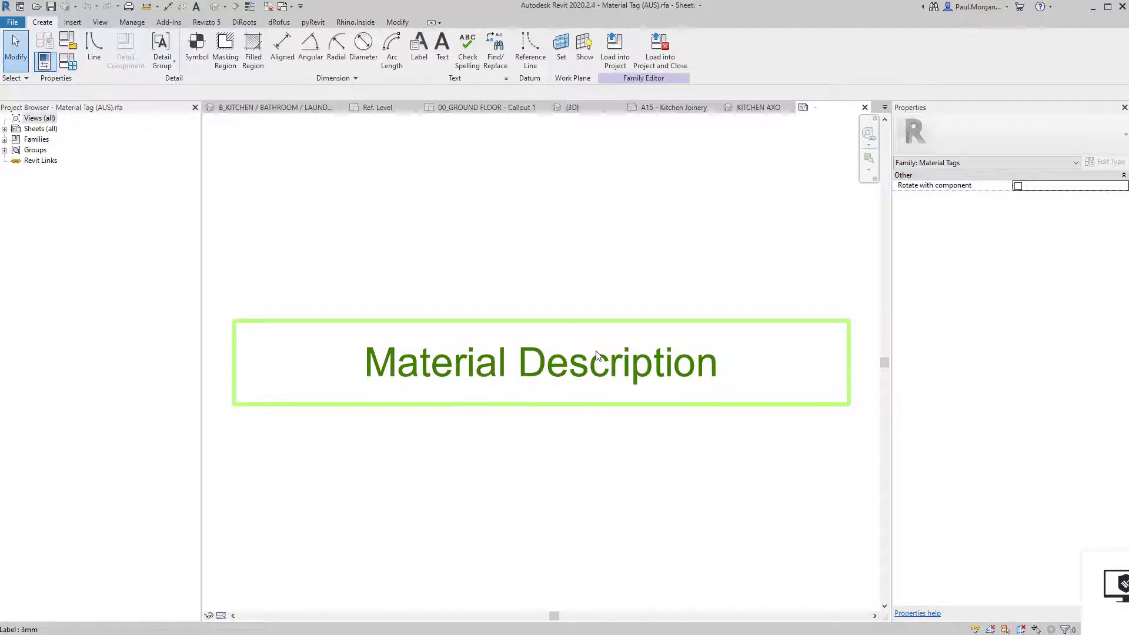
Make the tag family's label show the Mark parameter in place of Description.
{"action": "left_click", "coordinate": [598, 365]}
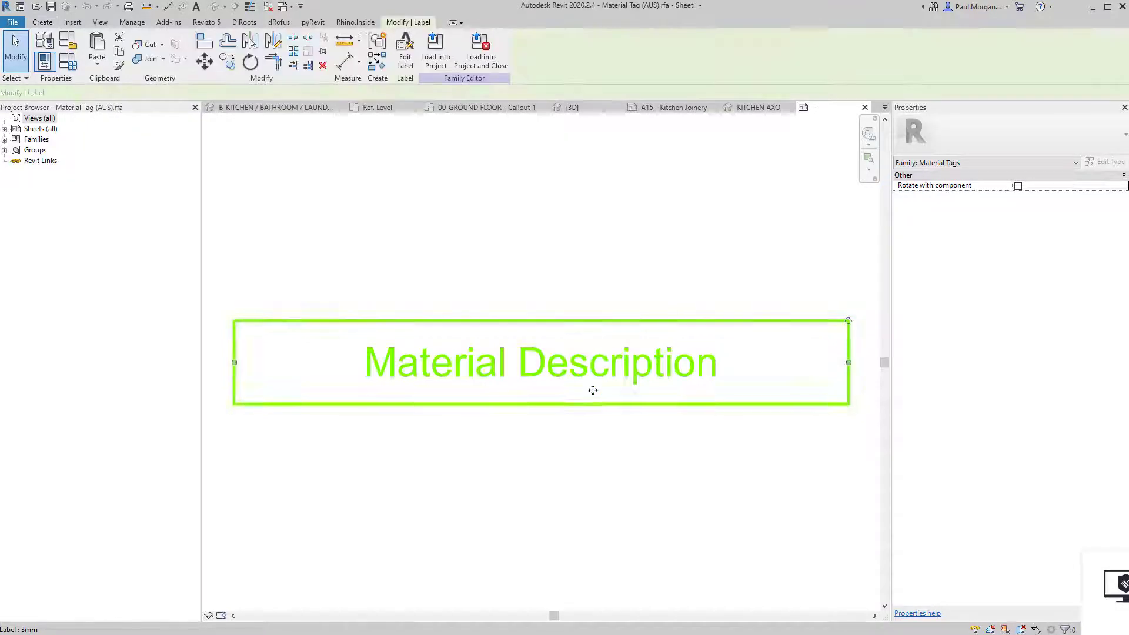
{"action": "left_click", "coordinate": [589, 471]}
{"action": "left_click", "coordinate": [552, 386]}
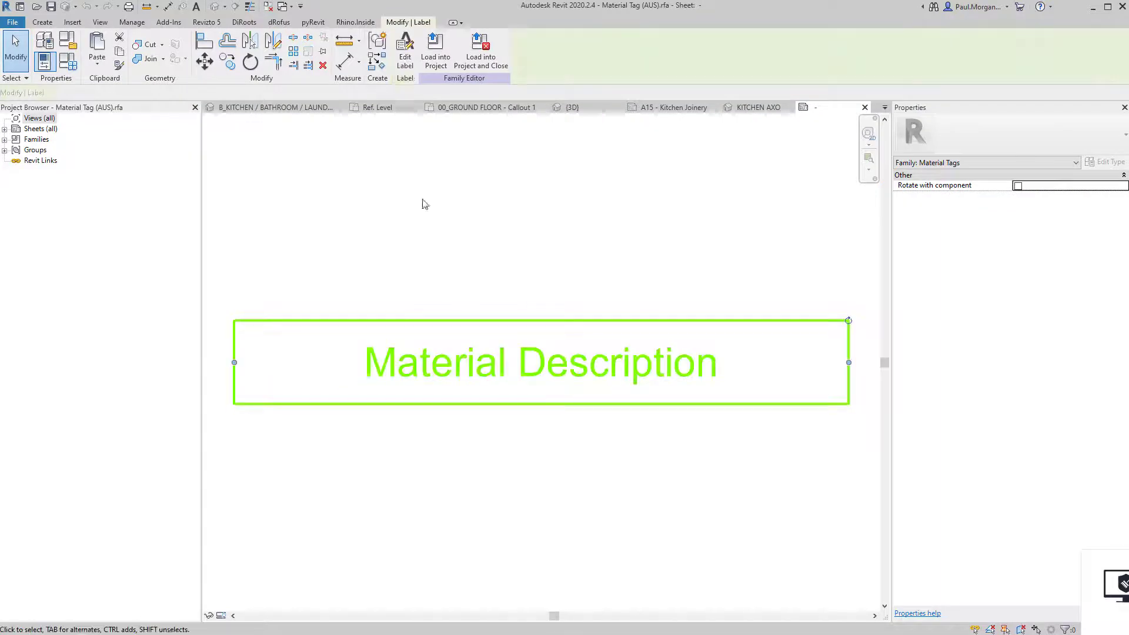
{"action": "left_click", "coordinate": [405, 53]}
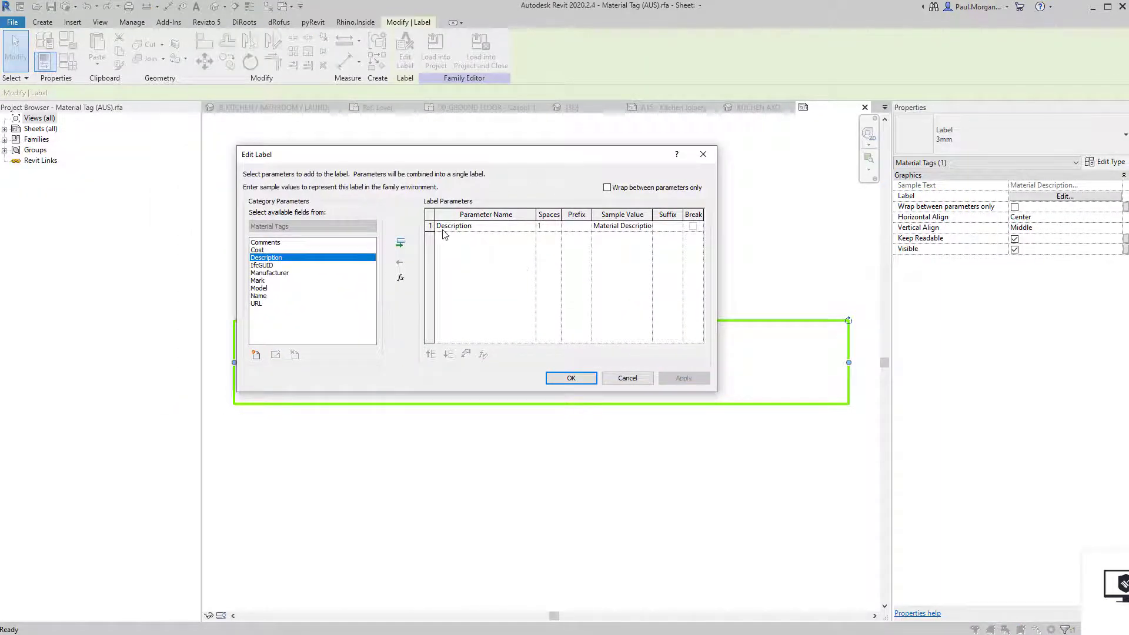
{"action": "left_click", "coordinate": [431, 226]}
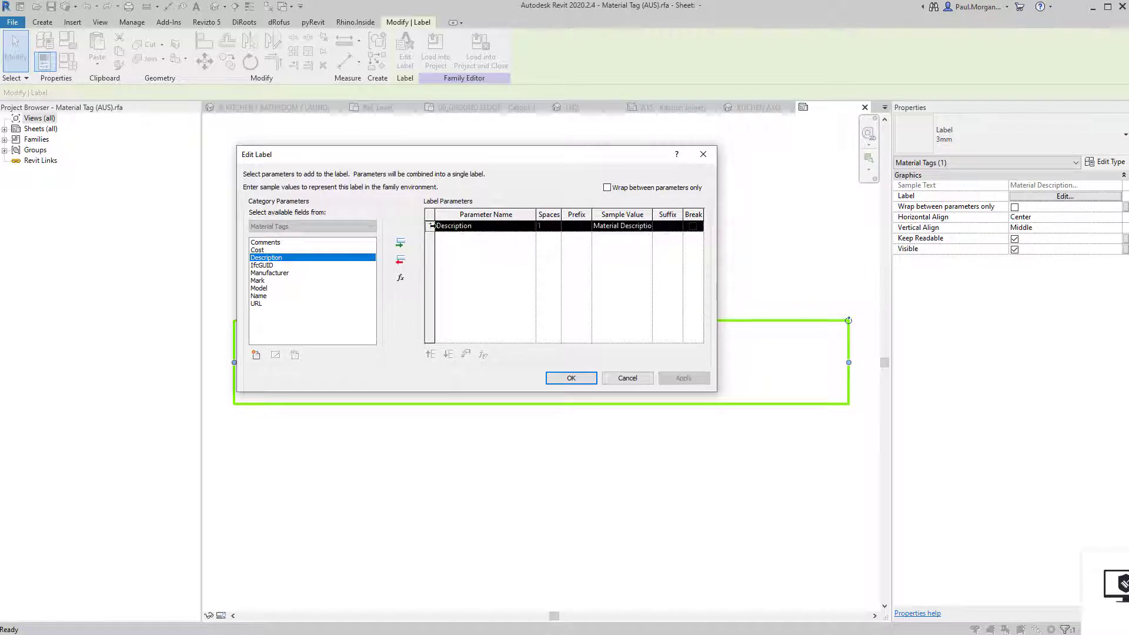
{"action": "left_click", "coordinate": [400, 263]}
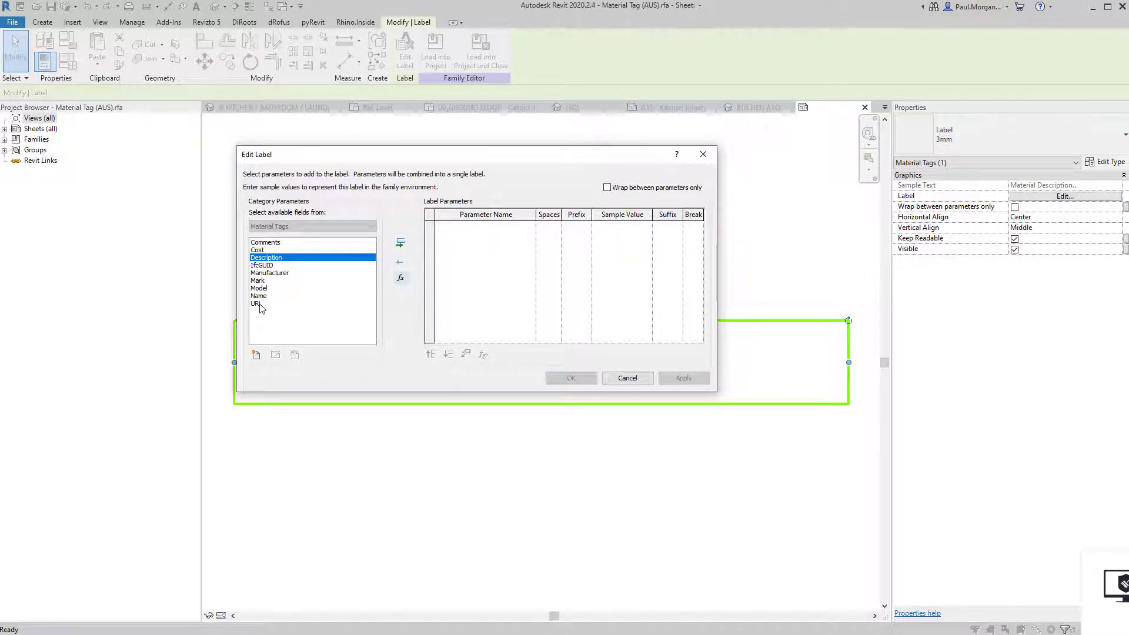
{"action": "left_click", "coordinate": [262, 282]}
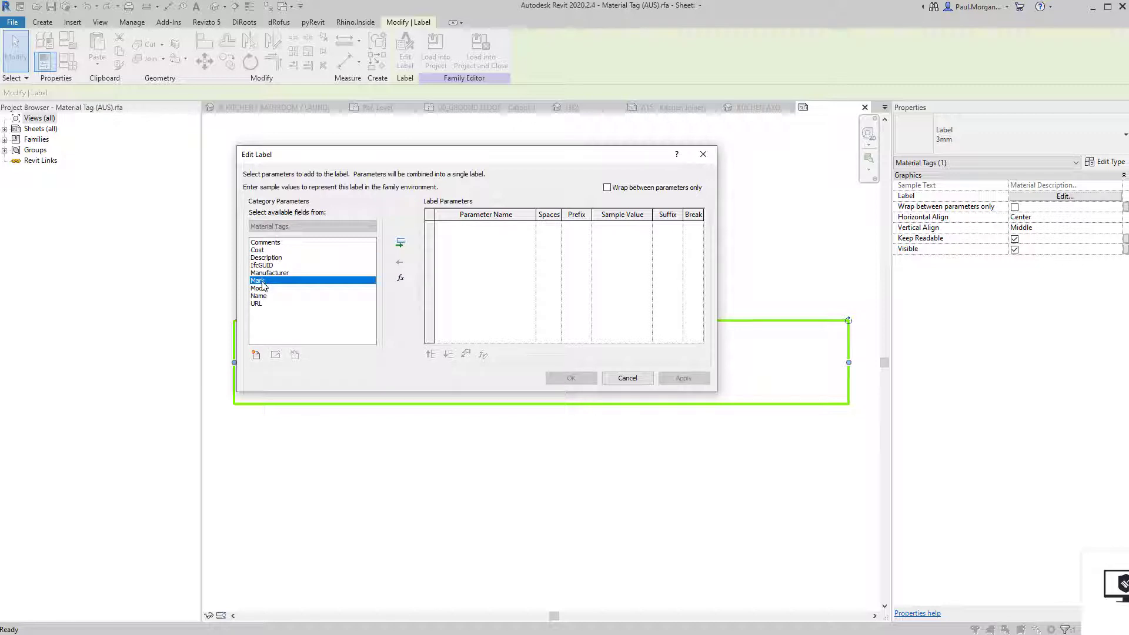
{"action": "left_click", "coordinate": [401, 243]}
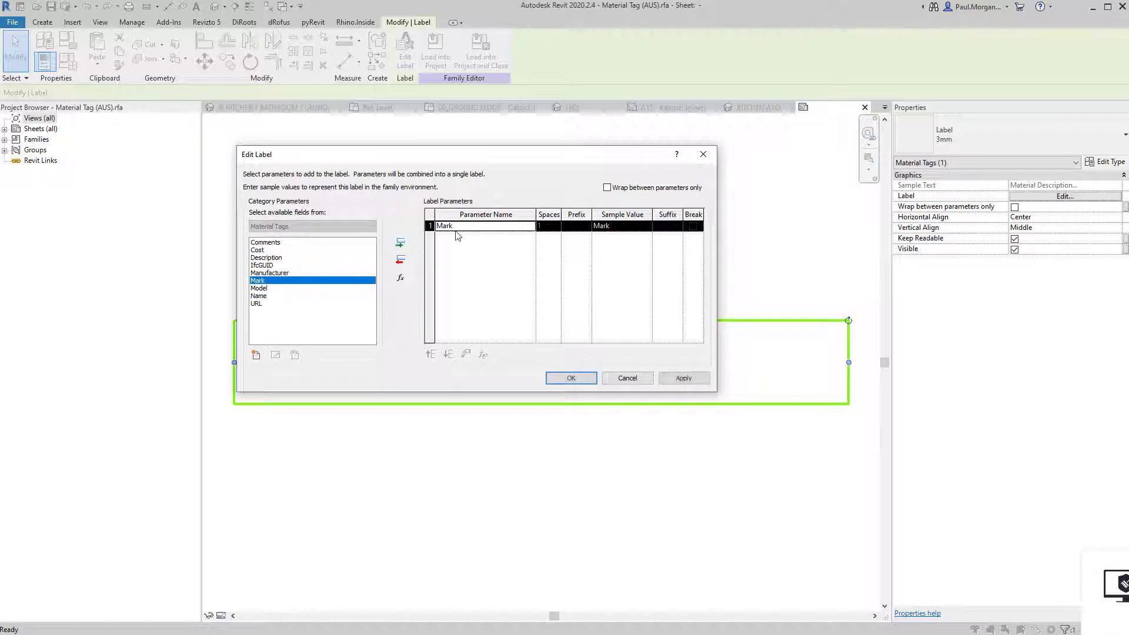
{"action": "left_click", "coordinate": [571, 378]}
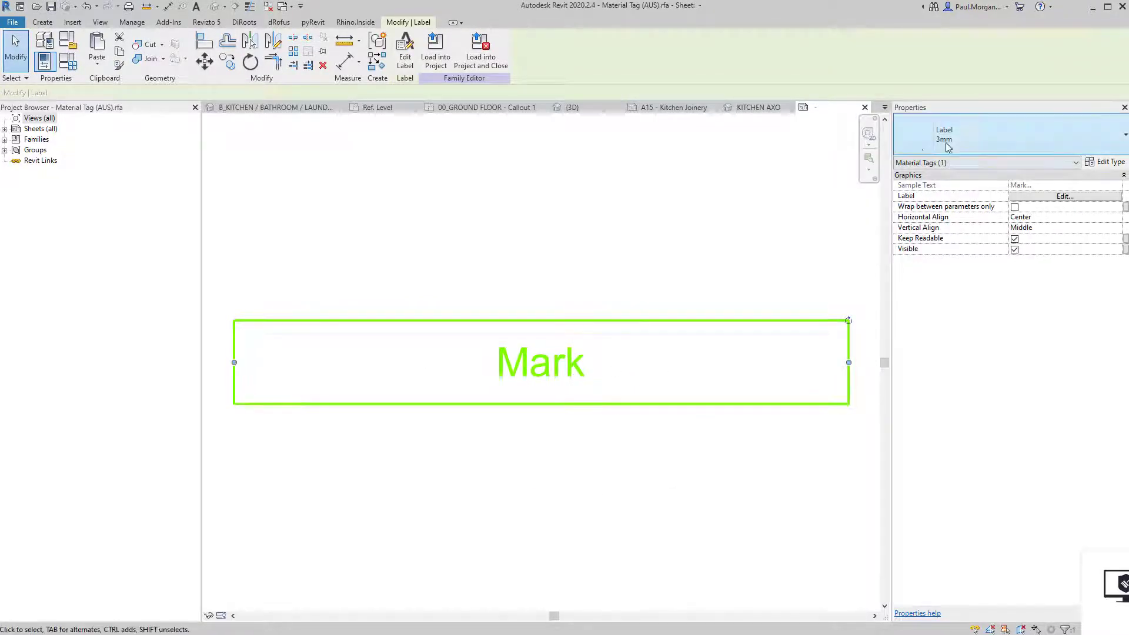
Rename the 3mm label type to 1.8MM and set its text size to 1.8.
{"action": "left_click", "coordinate": [1106, 162]}
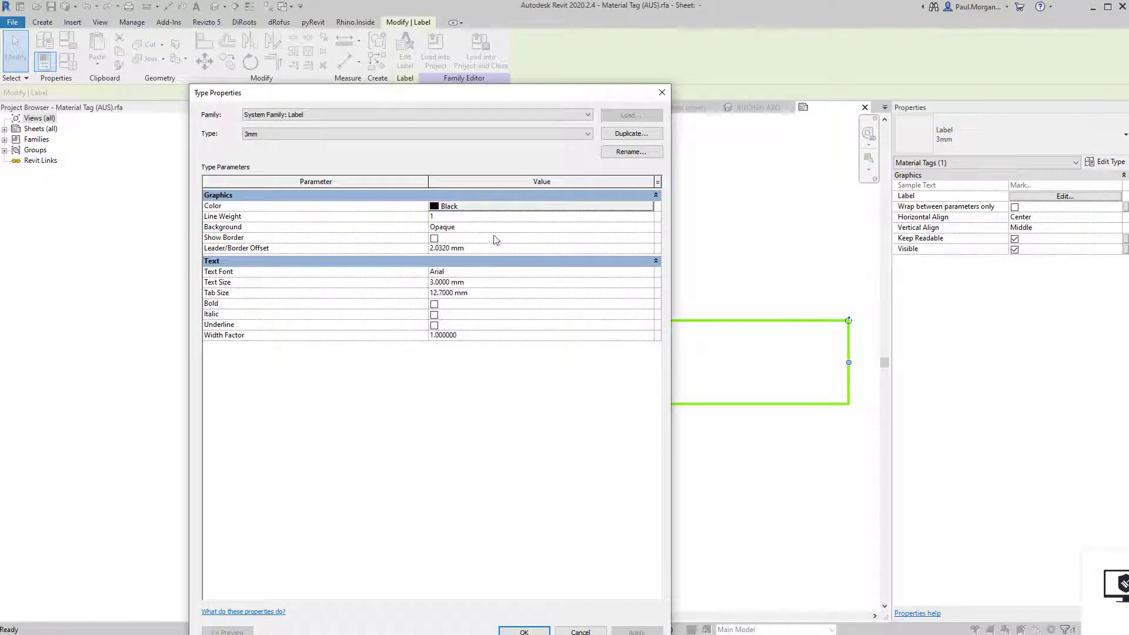
{"action": "left_click", "coordinate": [631, 152]}
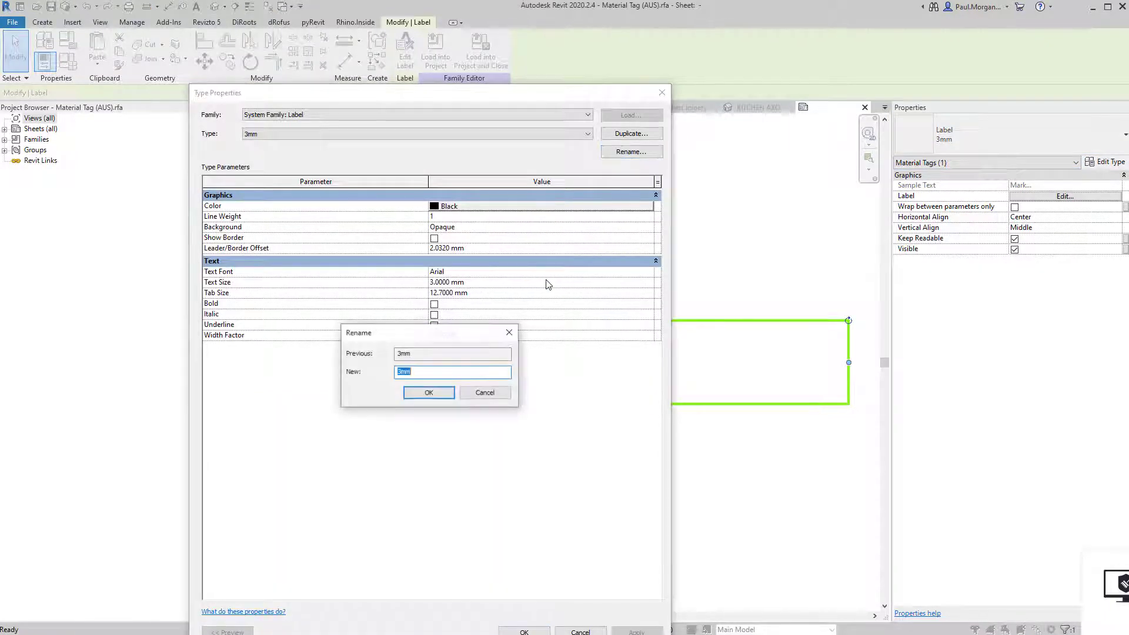
{"action": "type", "text": "1.8M"}
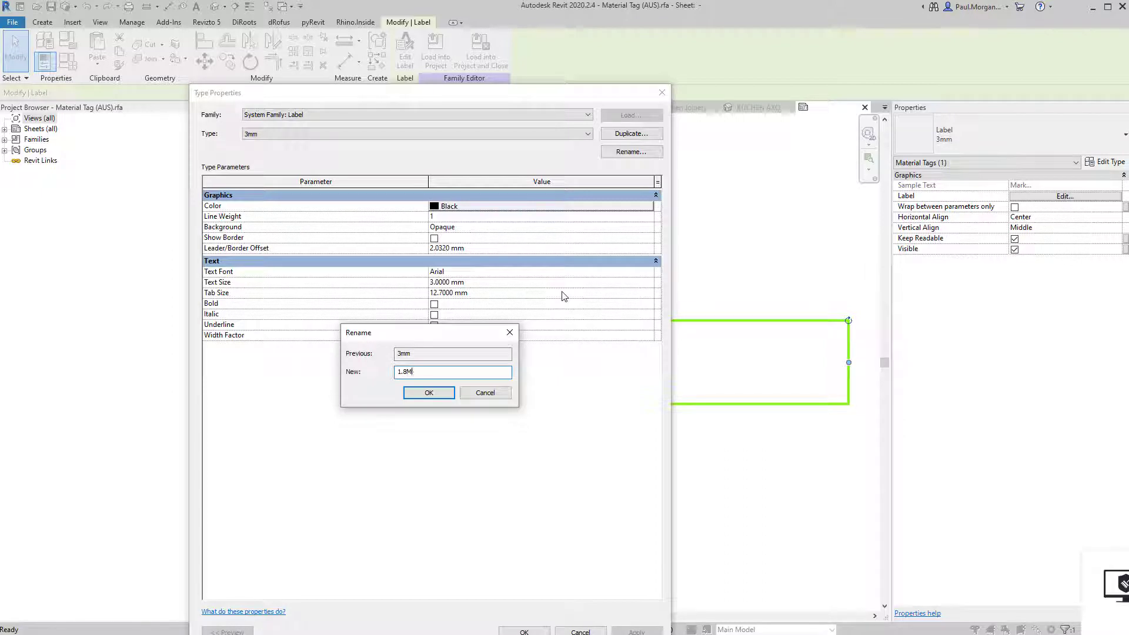
{"action": "type", "text": "M"}
{"action": "key", "text": "Return"}
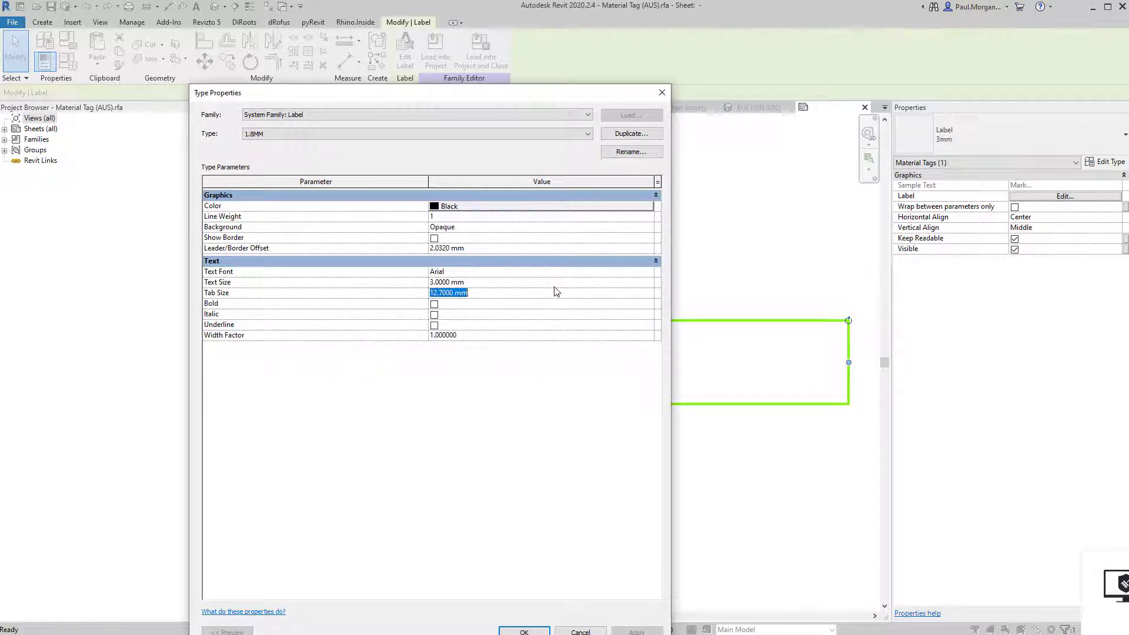
{"action": "left_click", "coordinate": [555, 286]}
{"action": "type", "text": "1.8"}
{"action": "key", "text": "Return"}
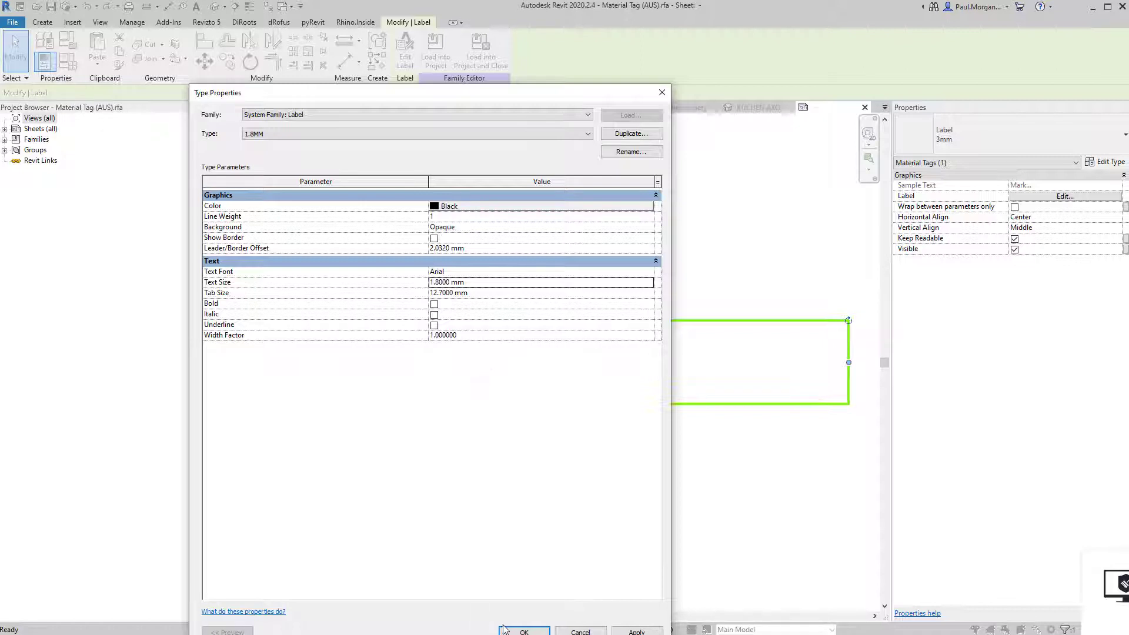
{"action": "left_click", "coordinate": [510, 632]}
Load the edited tag into the Class 10 project without saving, overwriting the existing version.
{"action": "left_click", "coordinate": [482, 318]}
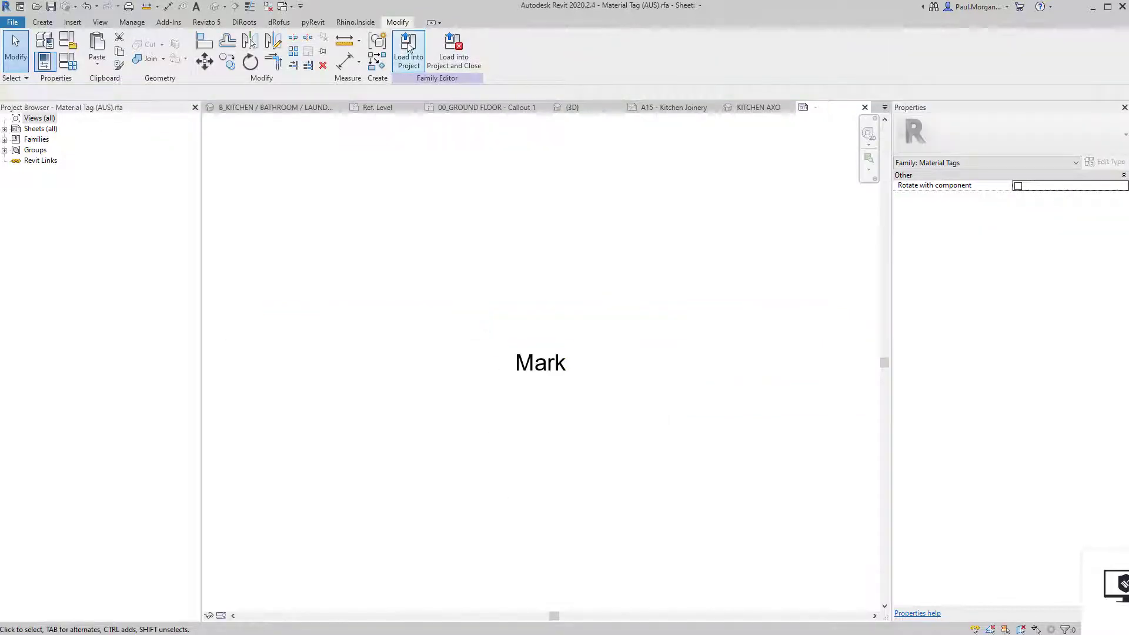
{"action": "left_click", "coordinate": [400, 49]}
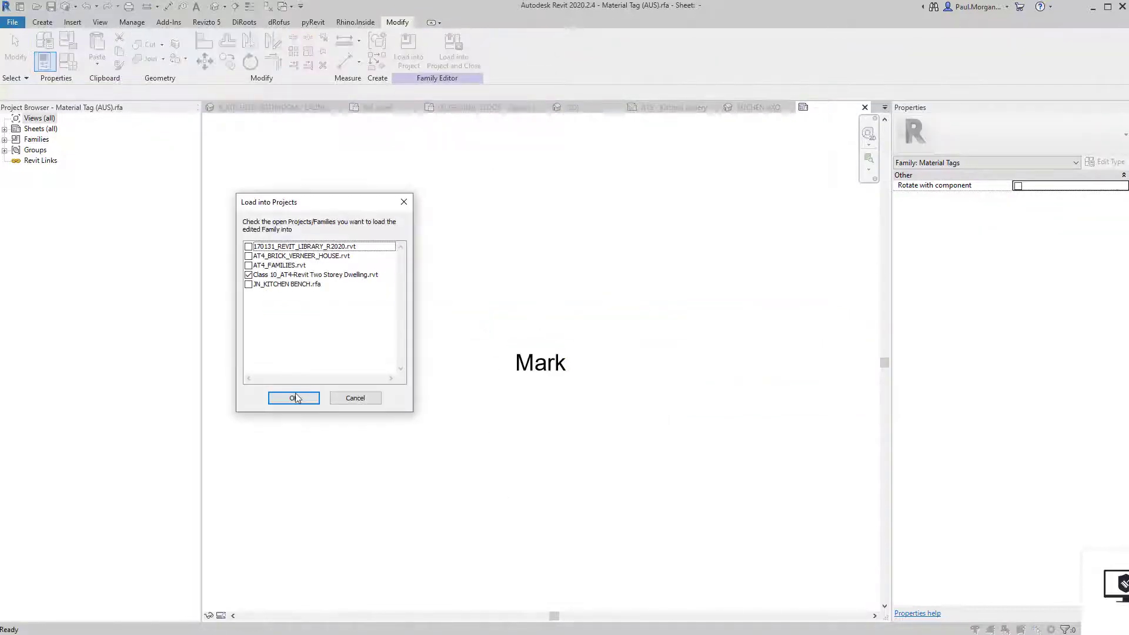
{"action": "left_click", "coordinate": [295, 398]}
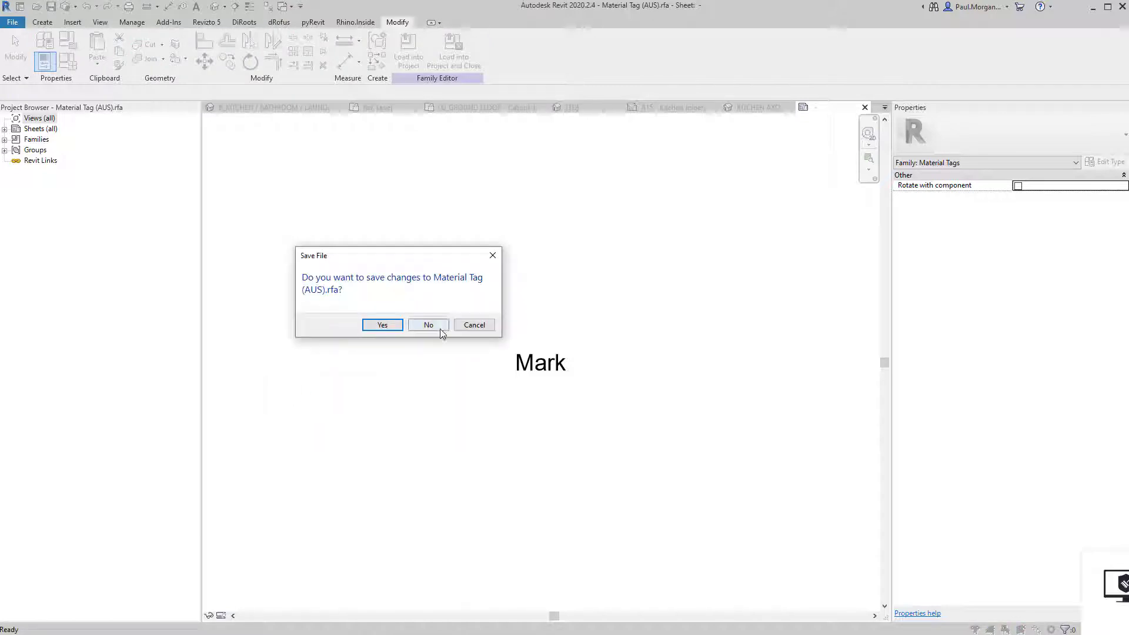
{"action": "left_click", "coordinate": [440, 328]}
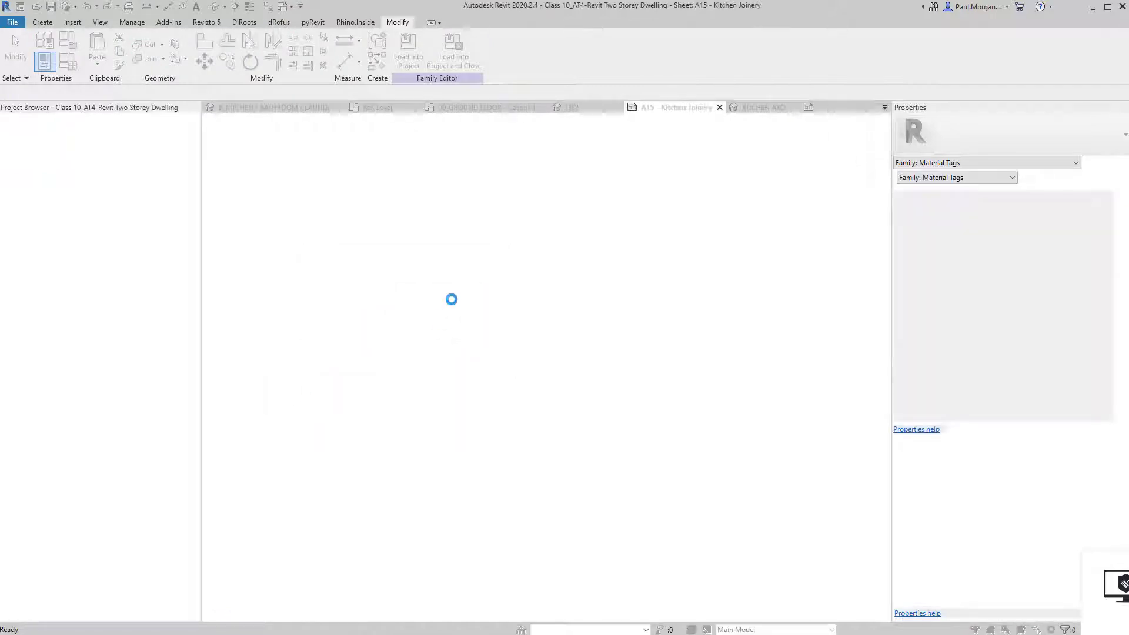
{"action": "left_click", "coordinate": [443, 290]}
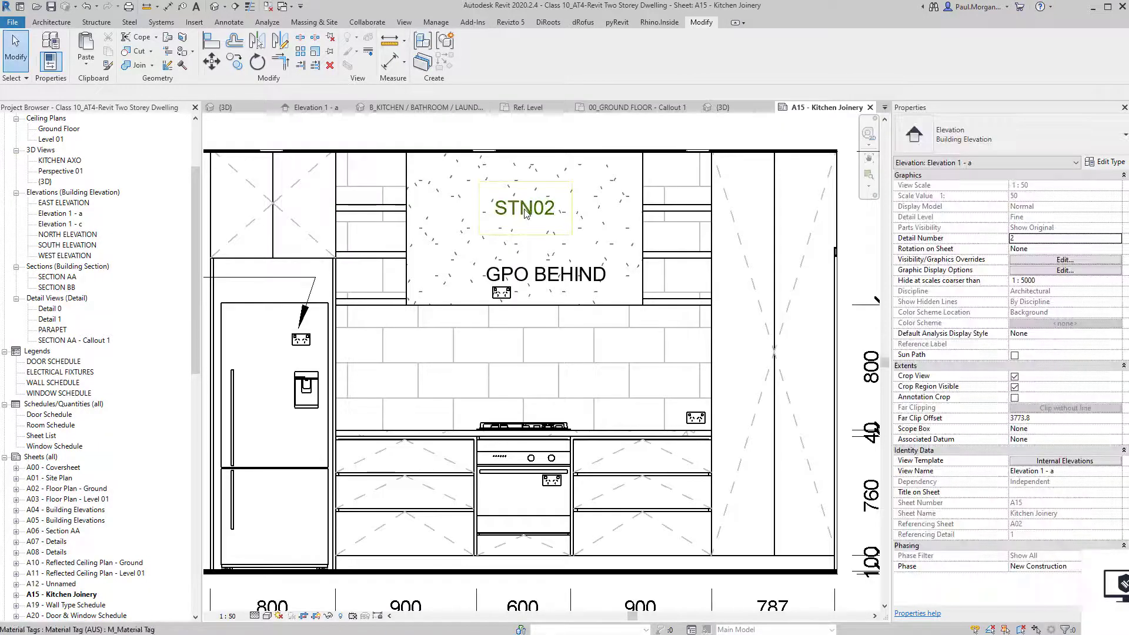
Nudge the STN02 splashback tag slightly lower.
{"action": "scroll", "coordinate": [526, 213], "scroll_direction": "up", "scroll_amount": 2}
{"action": "left_click", "coordinate": [526, 210]}
{"action": "left_click_drag", "start_coordinate": [523, 246], "coordinate": [525, 252]}
{"action": "left_click", "coordinate": [522, 405]}
{"action": "scroll", "coordinate": [522, 403], "scroll_direction": "down", "scroll_amount": 1}
{"action": "middle_click_drag", "start_coordinate": [494, 443], "coordinate": [503, 420]}
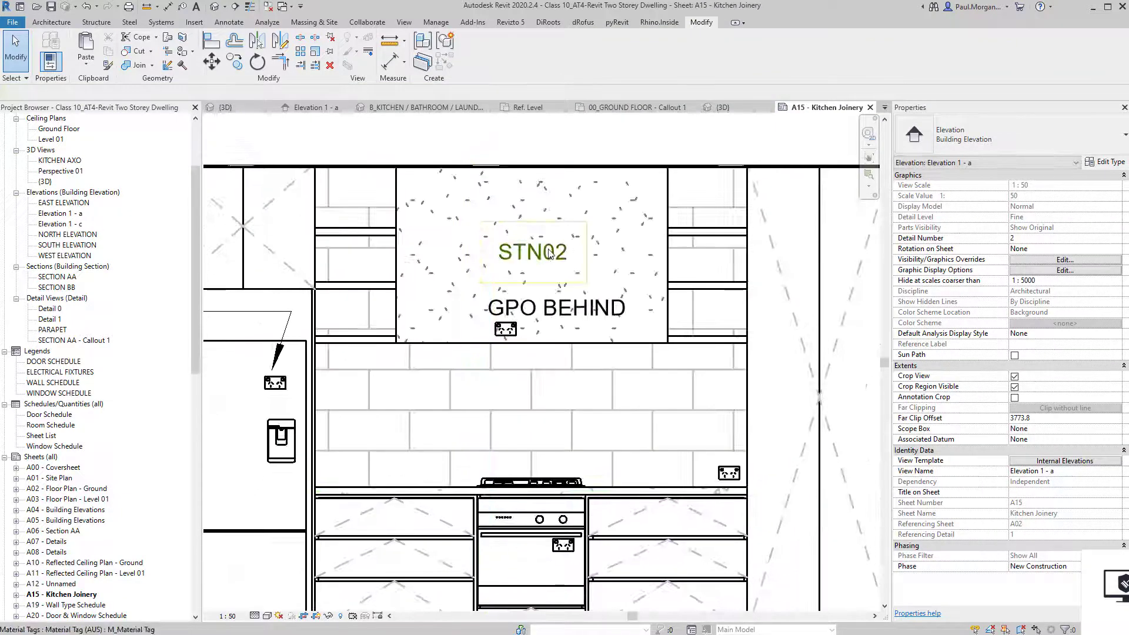
{"action": "left_click", "coordinate": [550, 255]}
{"action": "middle_click_drag", "start_coordinate": [536, 299], "coordinate": [584, 271]}
{"action": "key", "text": "Escape"}
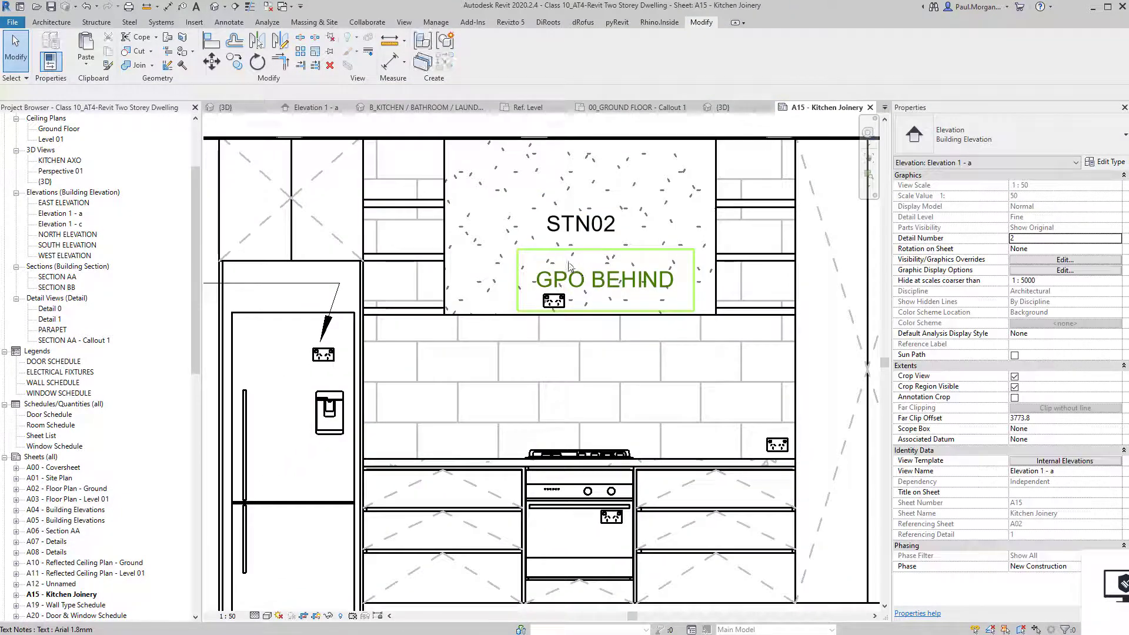
Place material tags on the backsplash wall and, with a leader, on the tall cabinet.
{"action": "left_click", "coordinate": [214, 23]}
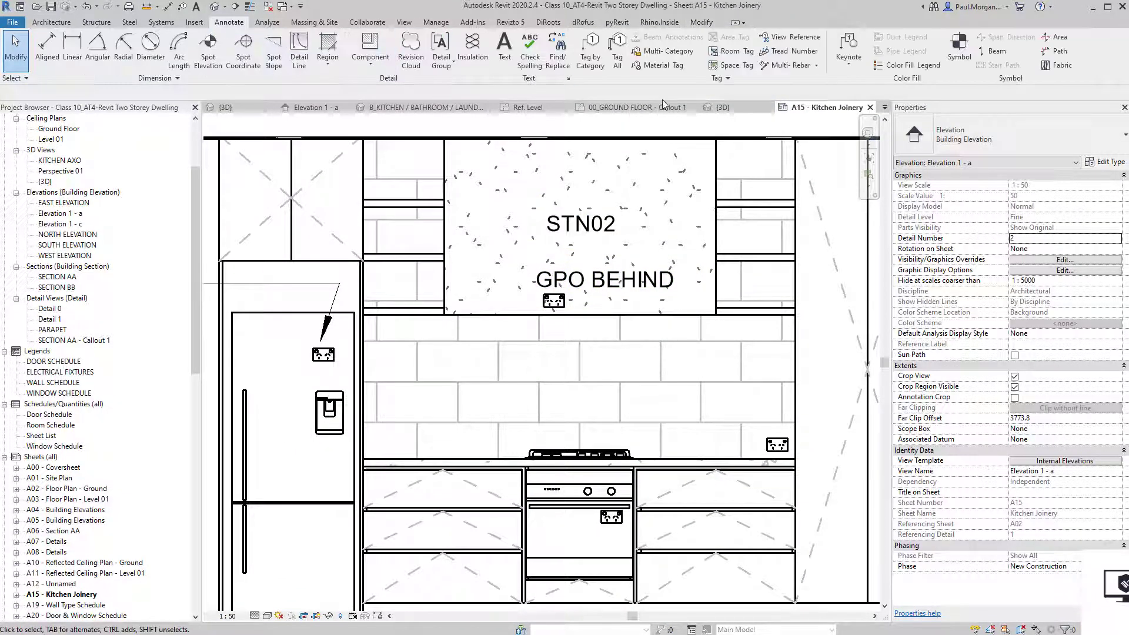
{"action": "left_click", "coordinate": [659, 66]}
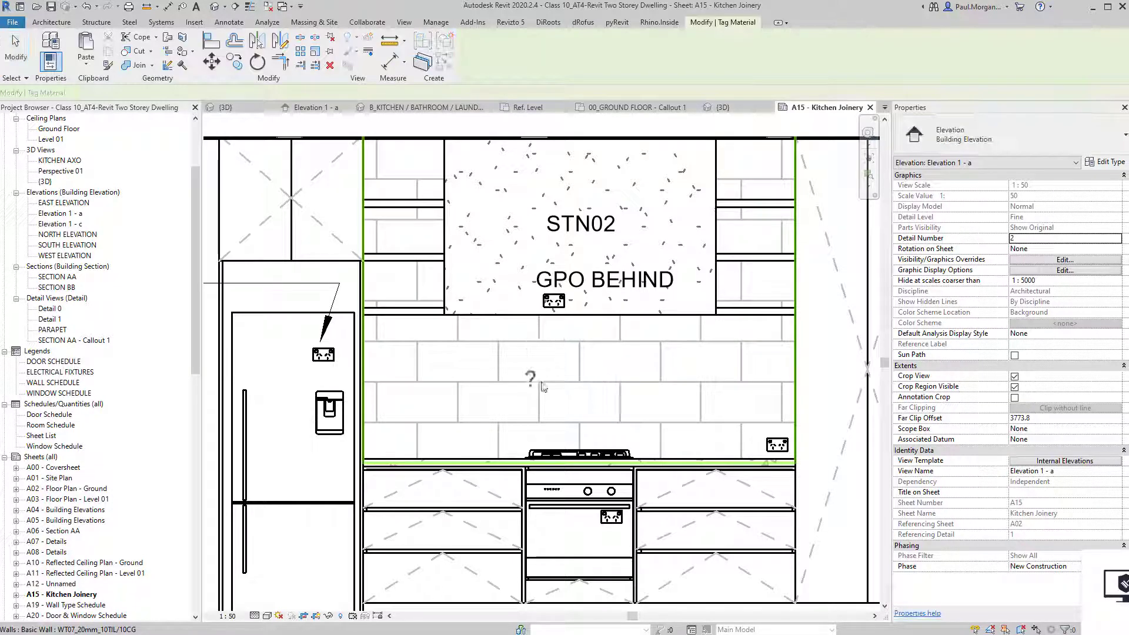
{"action": "middle_click_drag", "start_coordinate": [543, 411], "coordinate": [590, 328]}
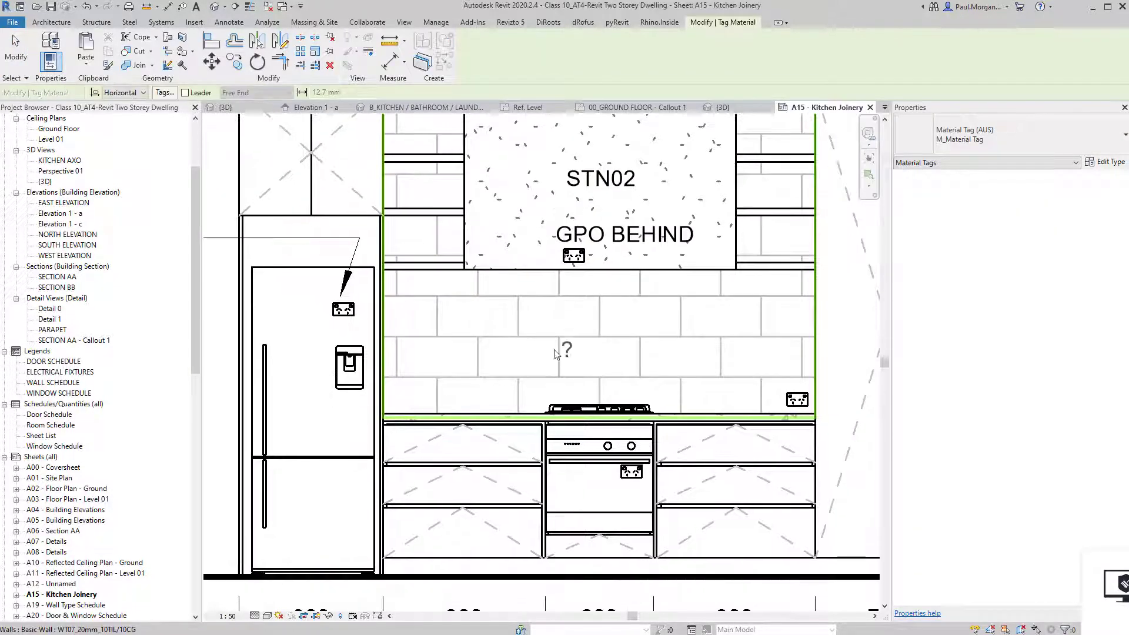
{"action": "left_click", "coordinate": [463, 337]}
{"action": "scroll", "coordinate": [474, 376], "scroll_direction": "down", "scroll_amount": 2}
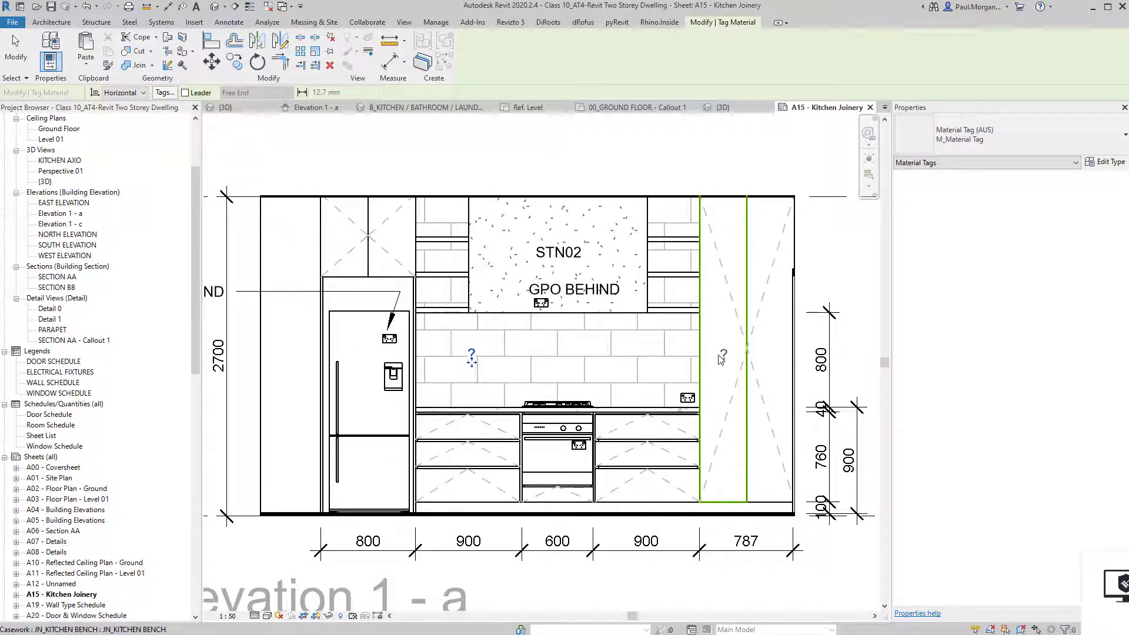
{"action": "middle_click_drag", "start_coordinate": [768, 244], "coordinate": [718, 278]}
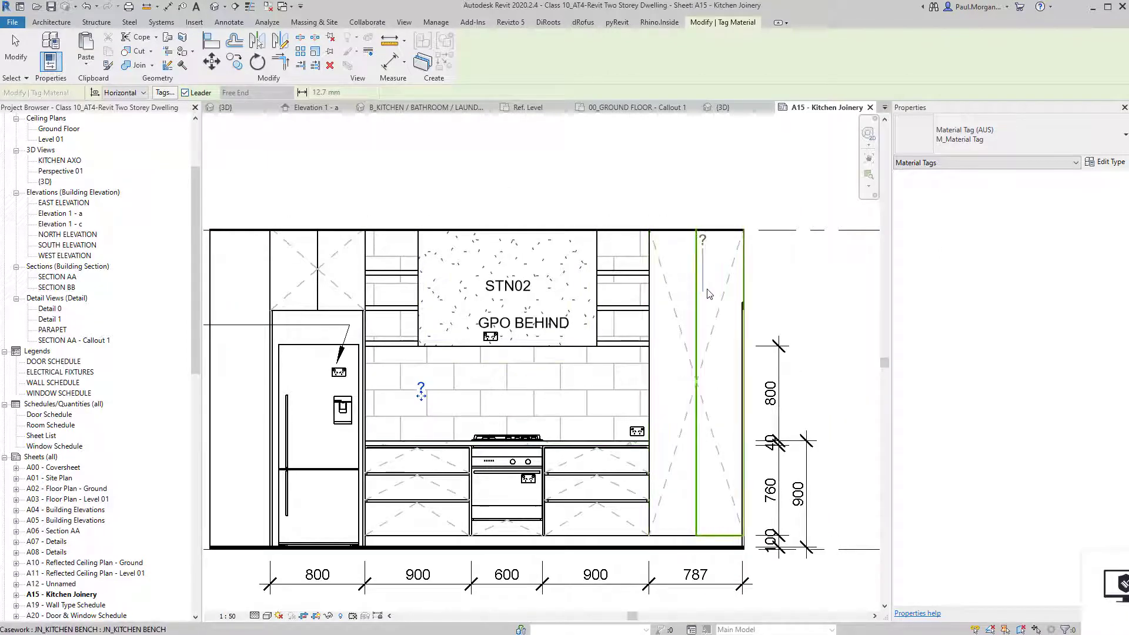
{"action": "left_click", "coordinate": [713, 283]}
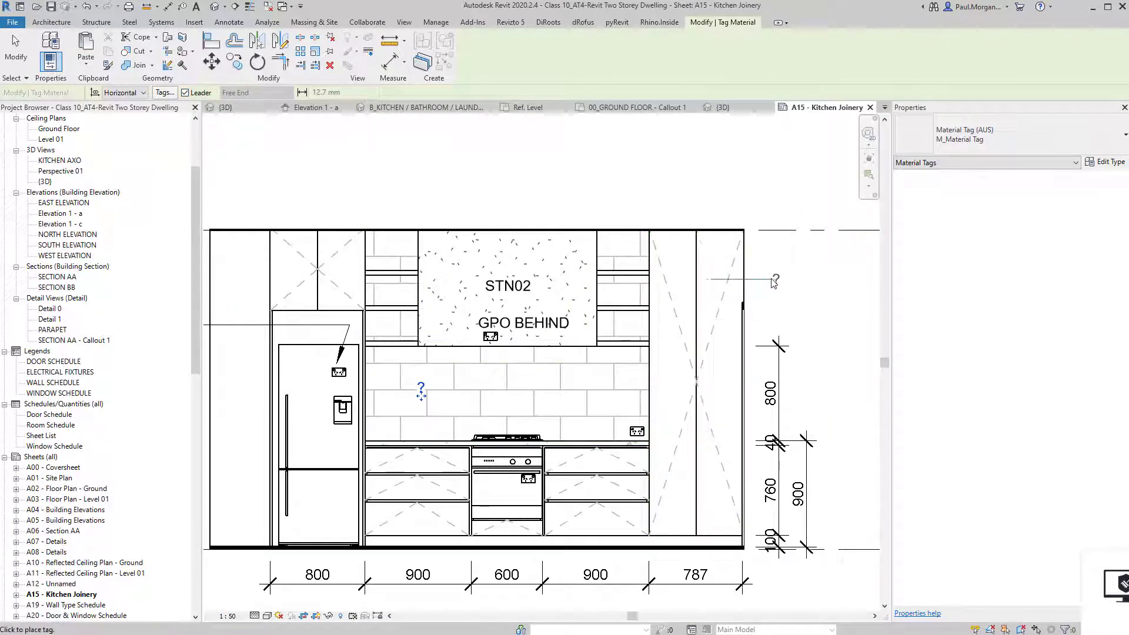
{"action": "left_click", "coordinate": [787, 284]}
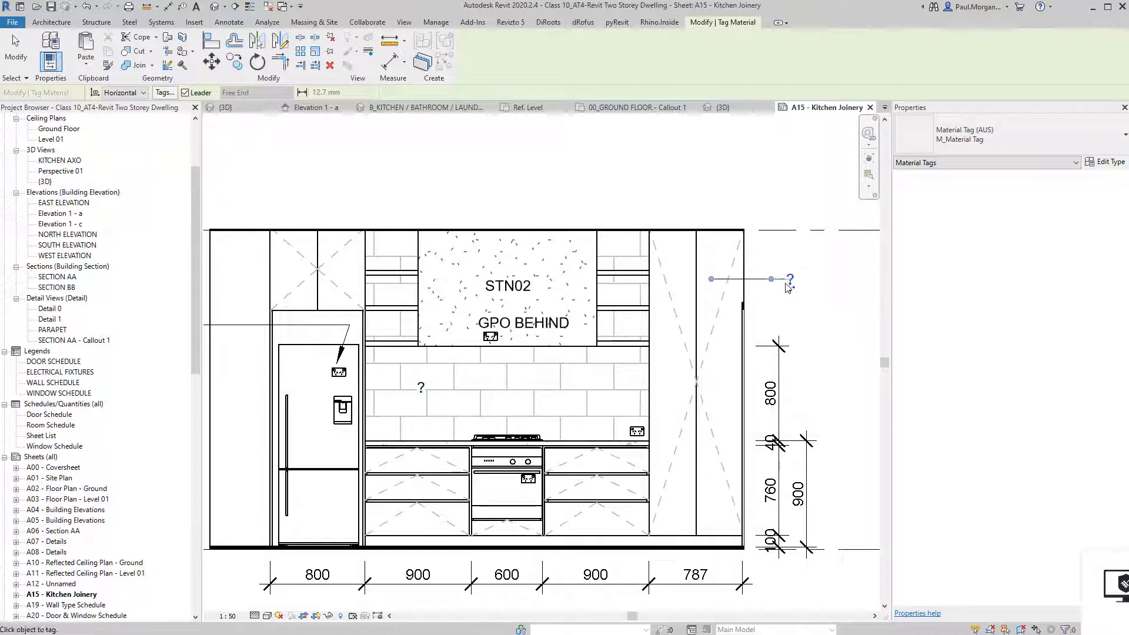
{"action": "key", "text": "Escape"}
Change the backsplash wall tag's text to TIL03.
{"action": "middle_click_drag", "start_coordinate": [644, 347], "coordinate": [590, 360]}
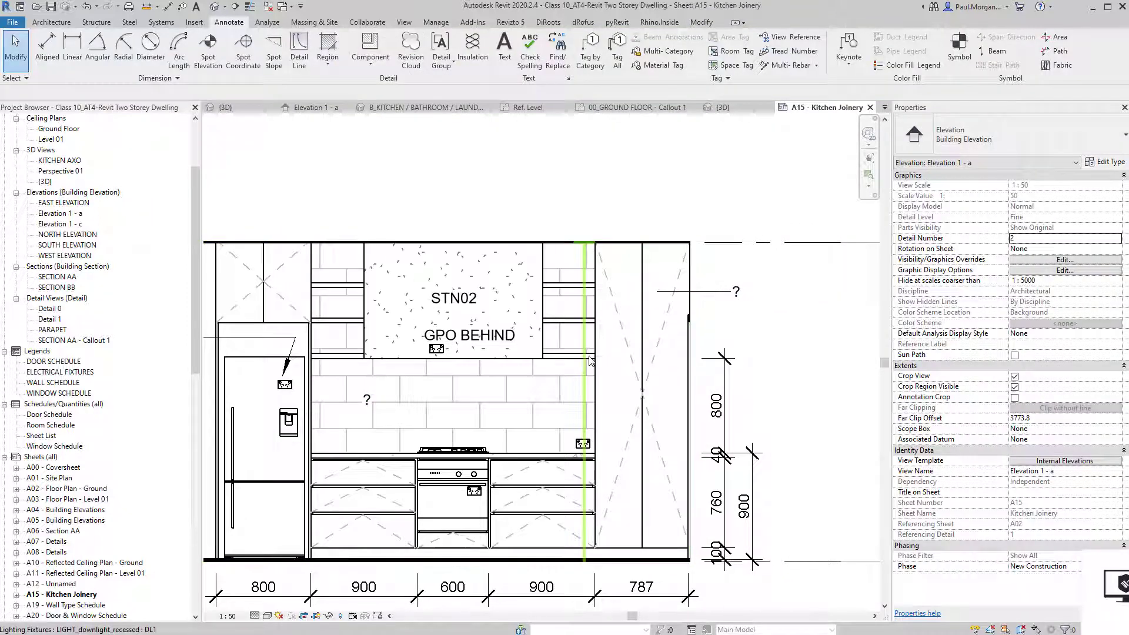
{"action": "left_click", "coordinate": [367, 406]}
{"action": "left_click", "coordinate": [369, 400]}
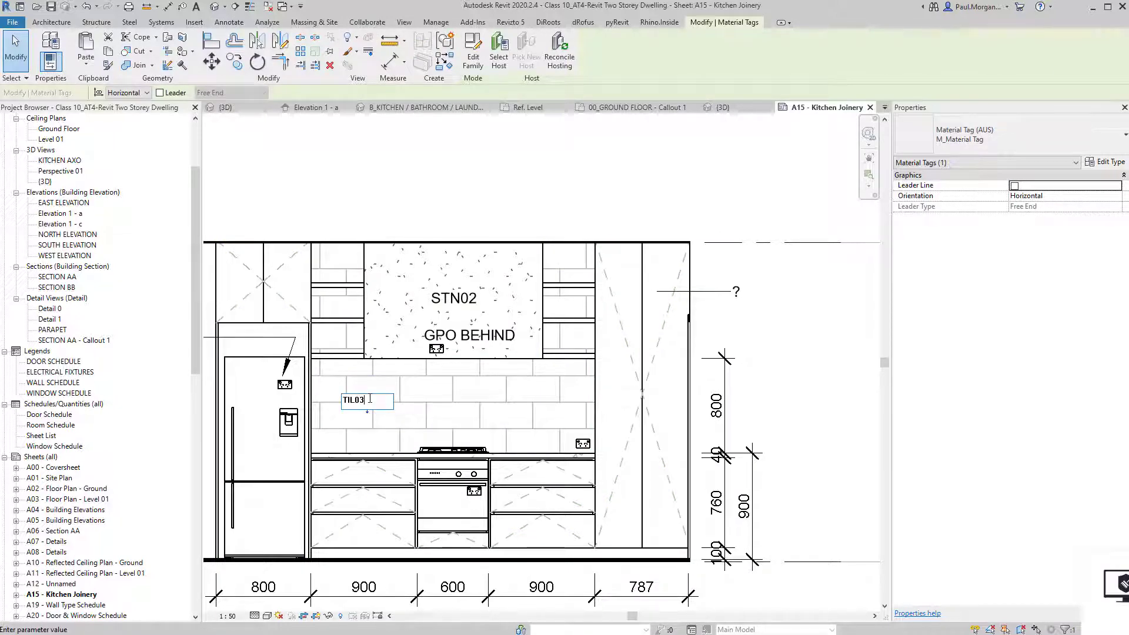
{"action": "type", "text": "TIL03"}
{"action": "key", "text": "Return"}
{"action": "left_click", "coordinate": [831, 318]}
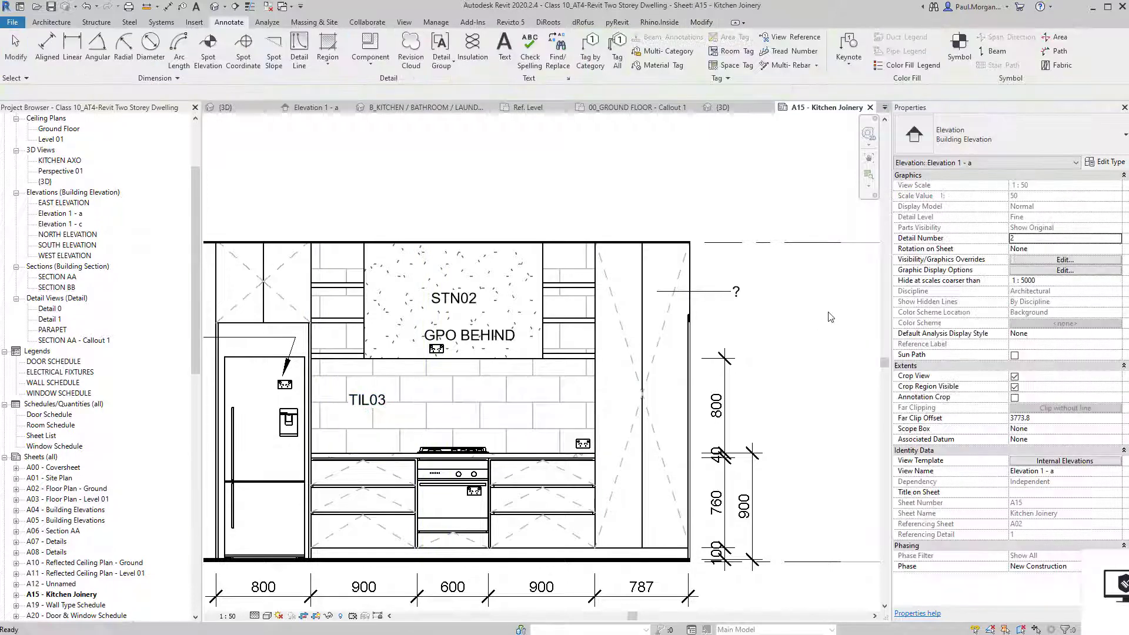
{"action": "left_click", "coordinate": [662, 327]}
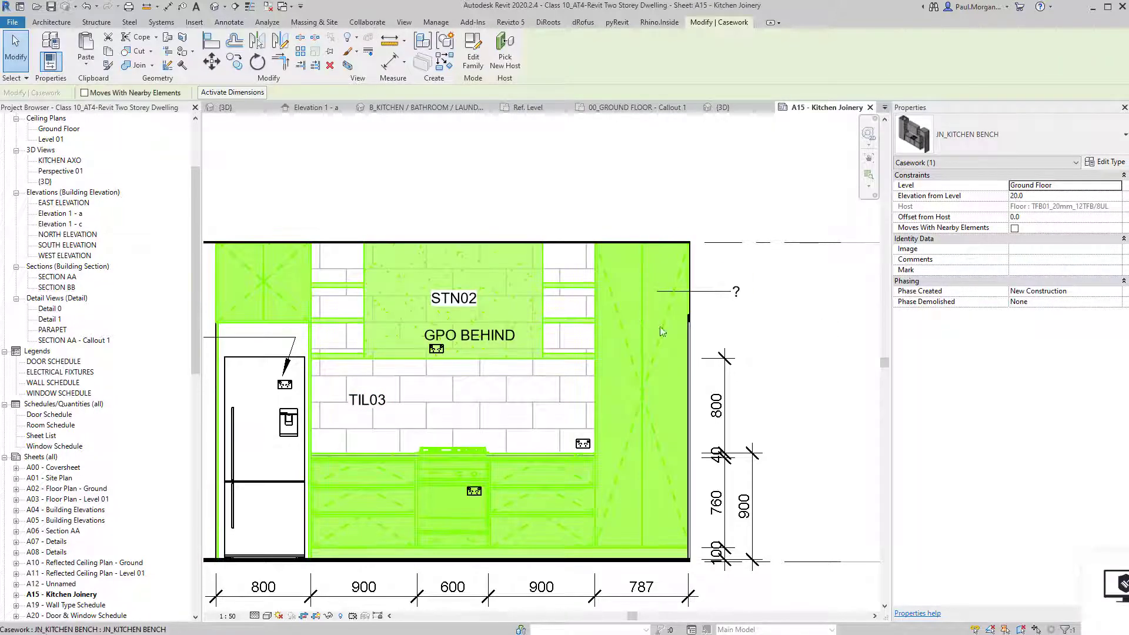
Give the bench's Kicker Finish material, VYN01_Vinyl Timber, the Mark VYN01.
{"action": "left_click", "coordinate": [1114, 163]}
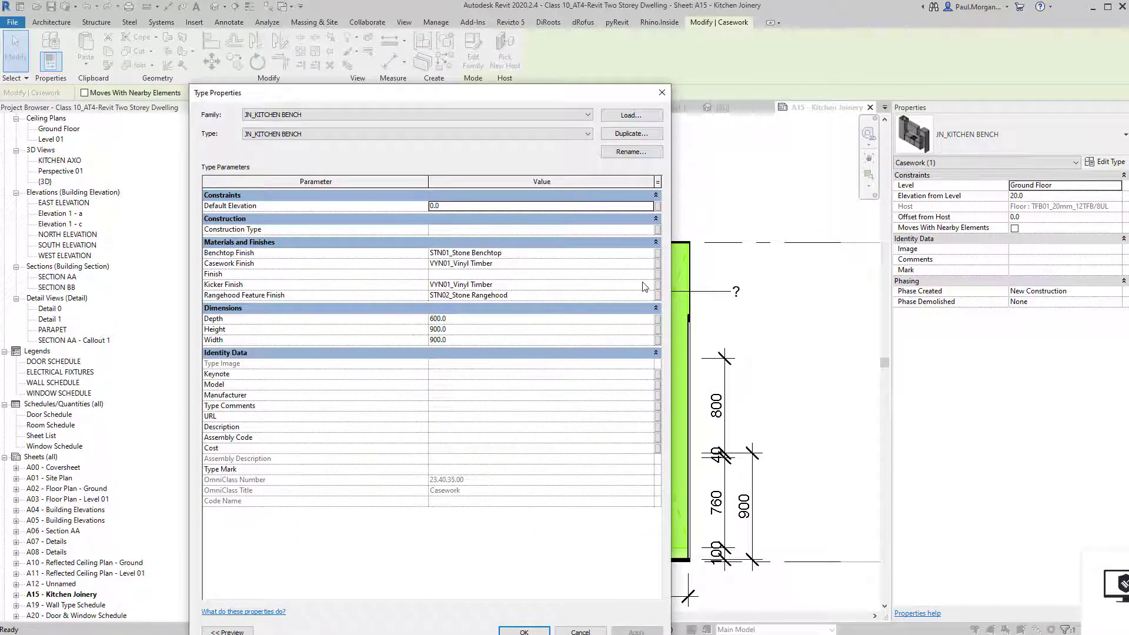
{"action": "left_click", "coordinate": [644, 285]}
{"action": "left_click", "coordinate": [652, 285]}
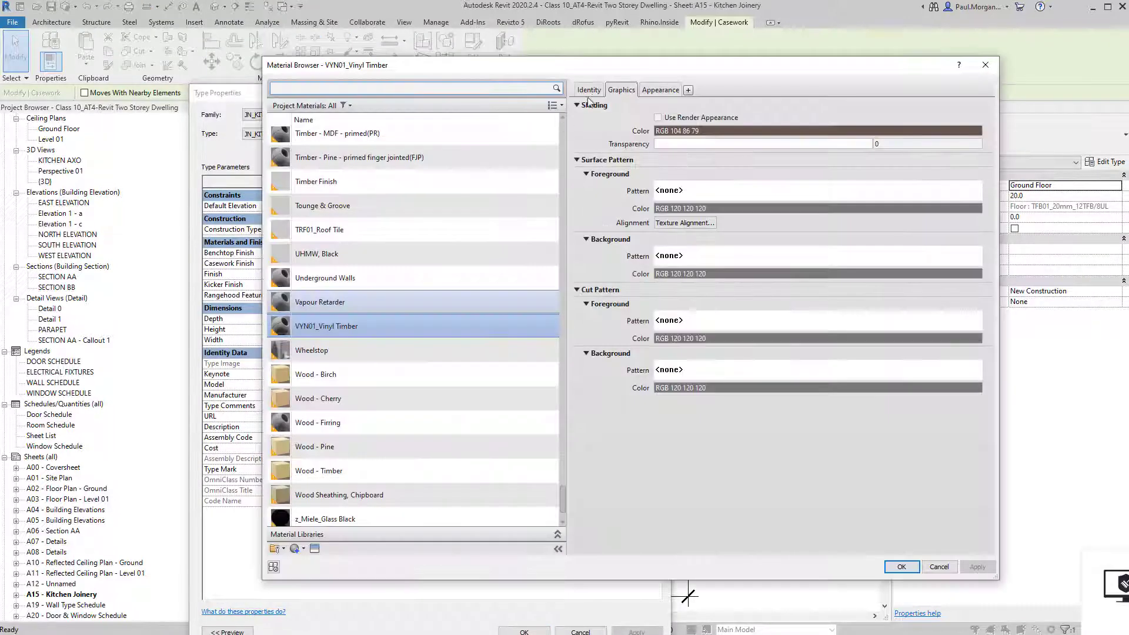
{"action": "left_click", "coordinate": [589, 90]}
{"action": "left_click", "coordinate": [674, 290]}
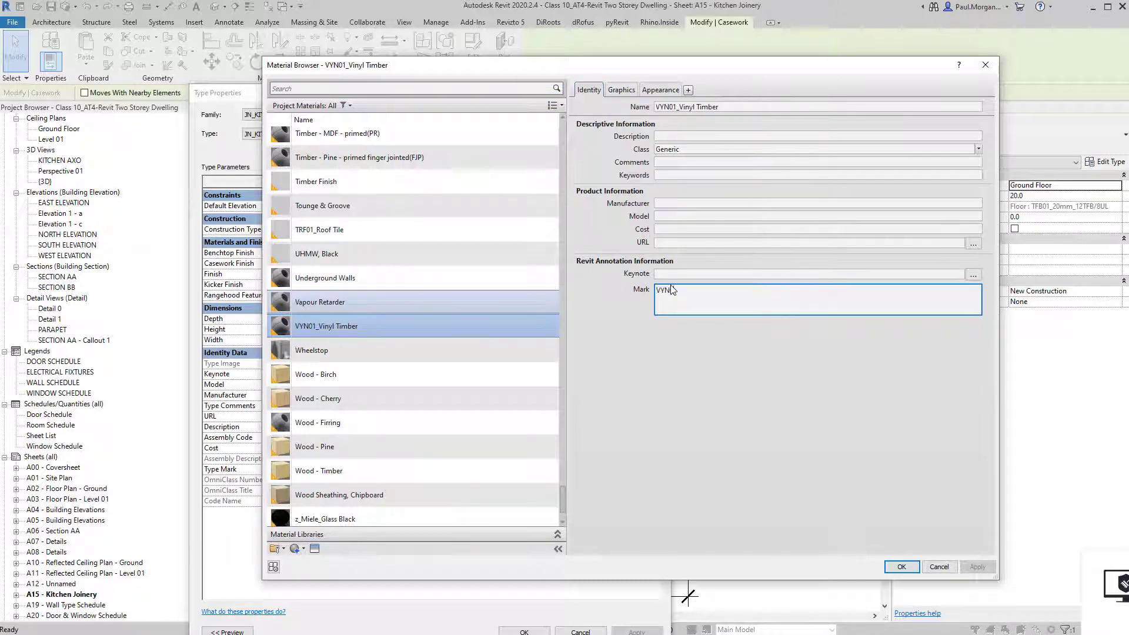
{"action": "type", "text": "VYN01"}
{"action": "key", "text": "Return"}
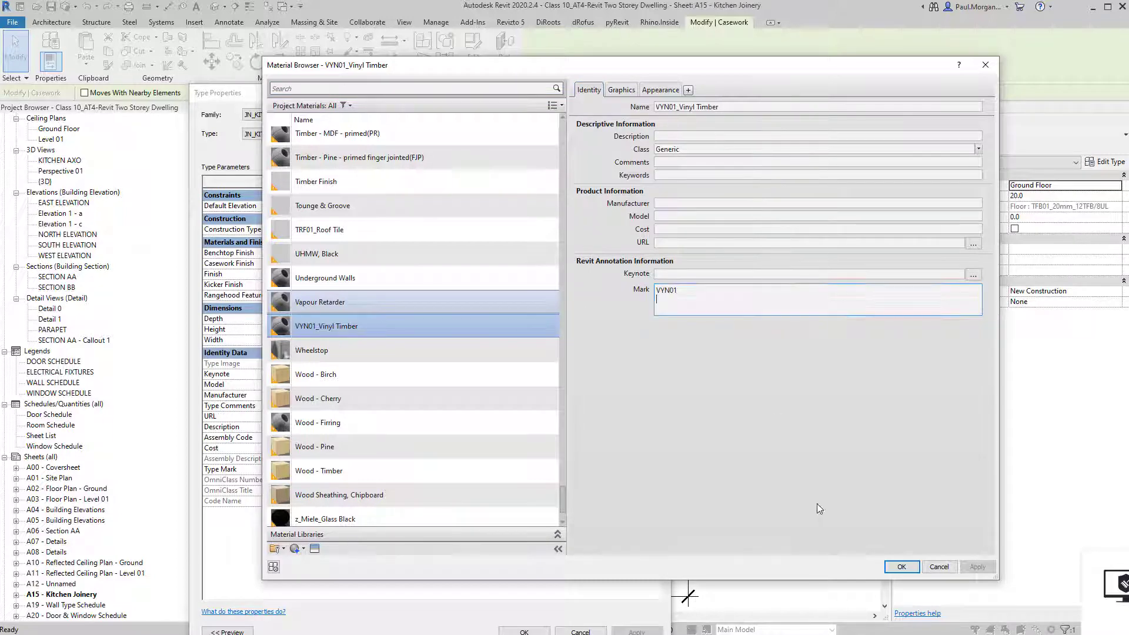
{"action": "left_click", "coordinate": [903, 567]}
{"action": "key", "text": "Return"}
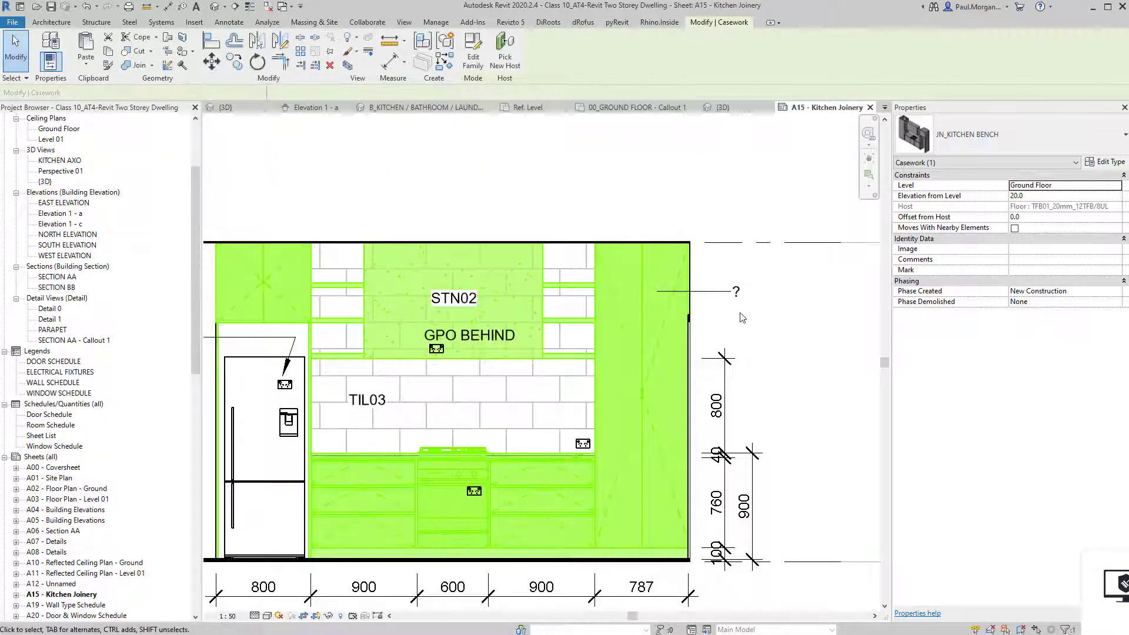
Also give the bench's Casework Finish material the Mark VYN01.
{"action": "scroll", "coordinate": [676, 300], "scroll_direction": "up", "scroll_amount": 3}
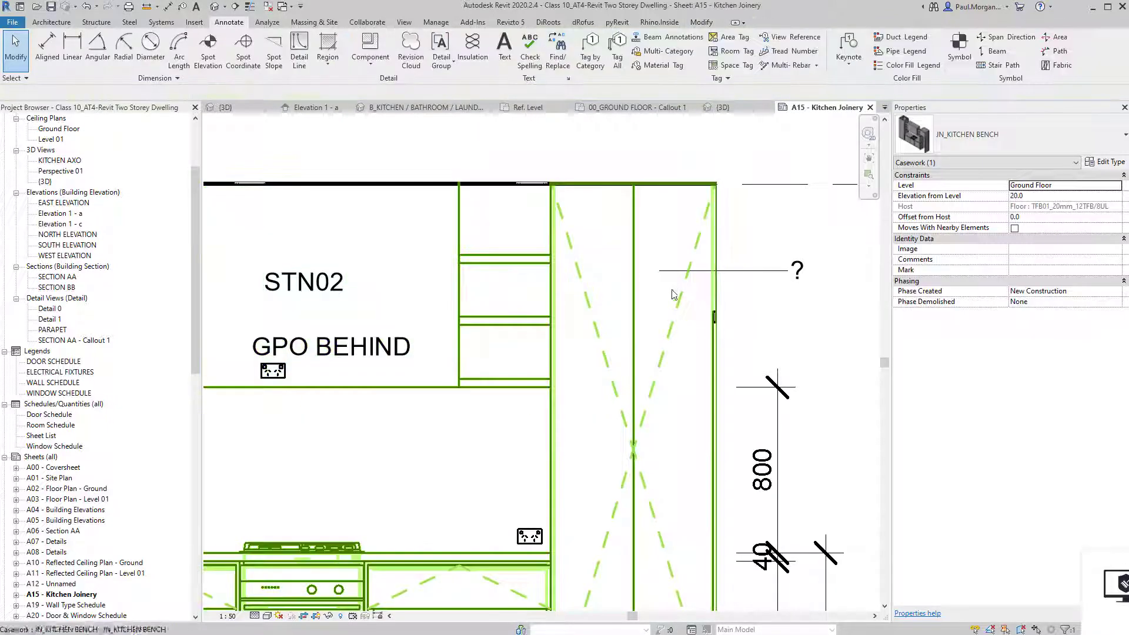
{"action": "key", "text": "Escape"}
{"action": "left_click", "coordinate": [685, 318]}
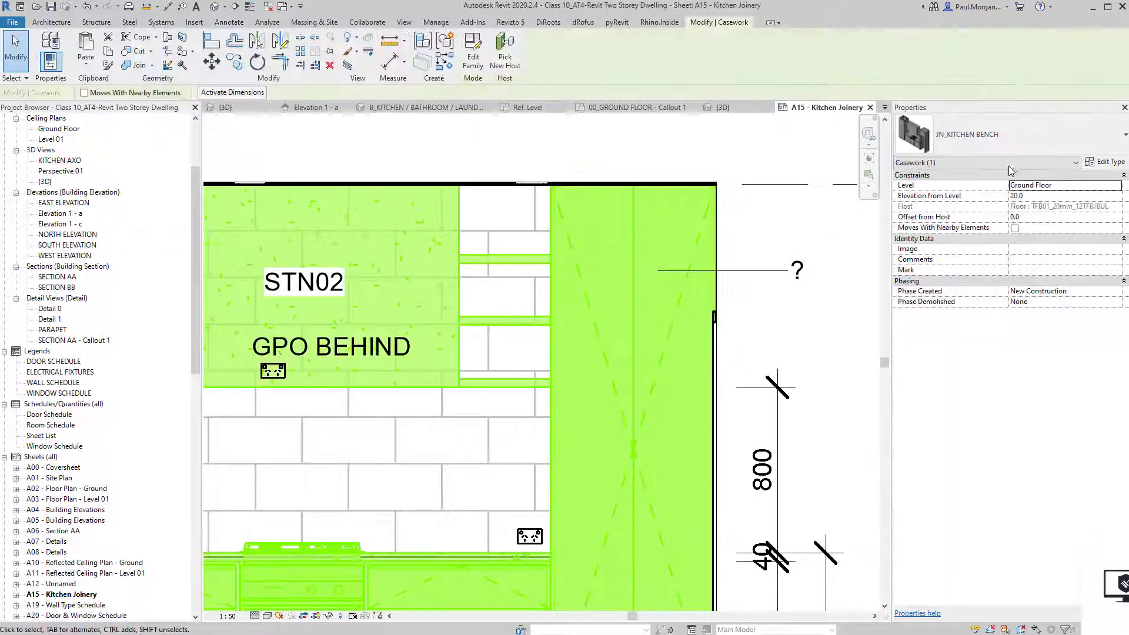
{"action": "left_click", "coordinate": [1105, 161]}
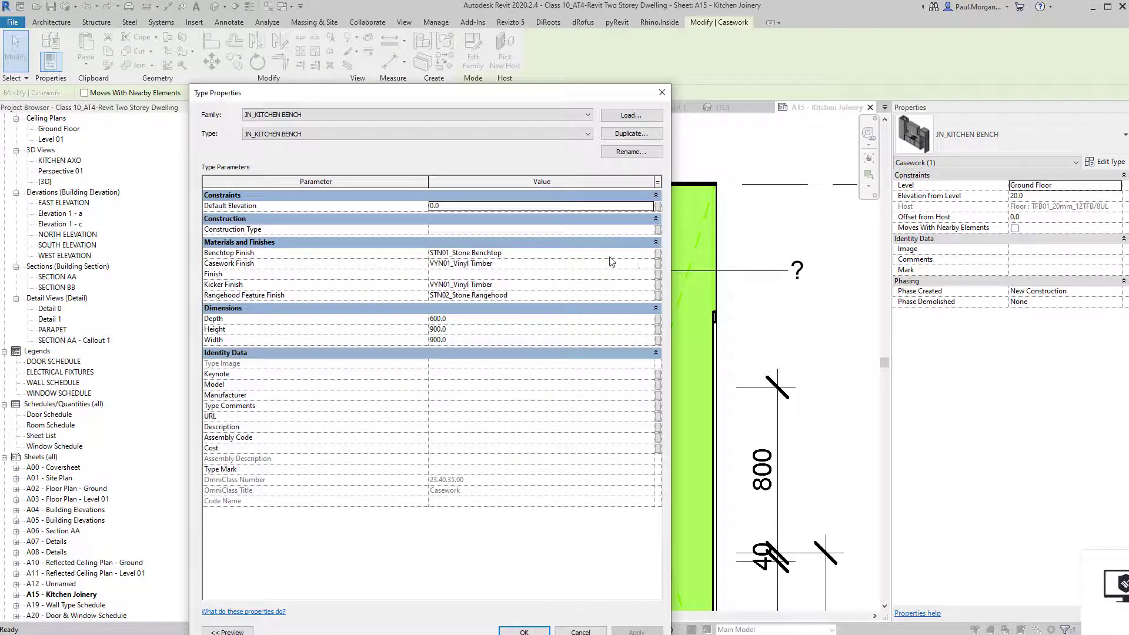
{"action": "left_click", "coordinate": [646, 264]}
{"action": "left_click", "coordinate": [650, 264]}
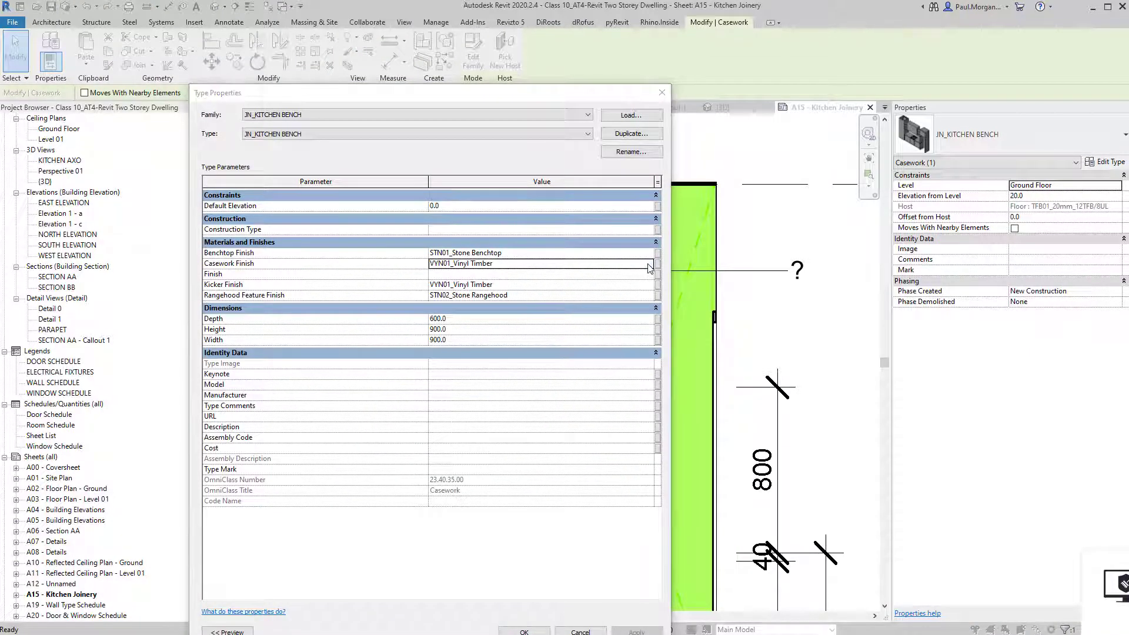
{"action": "left_click", "coordinate": [590, 90]}
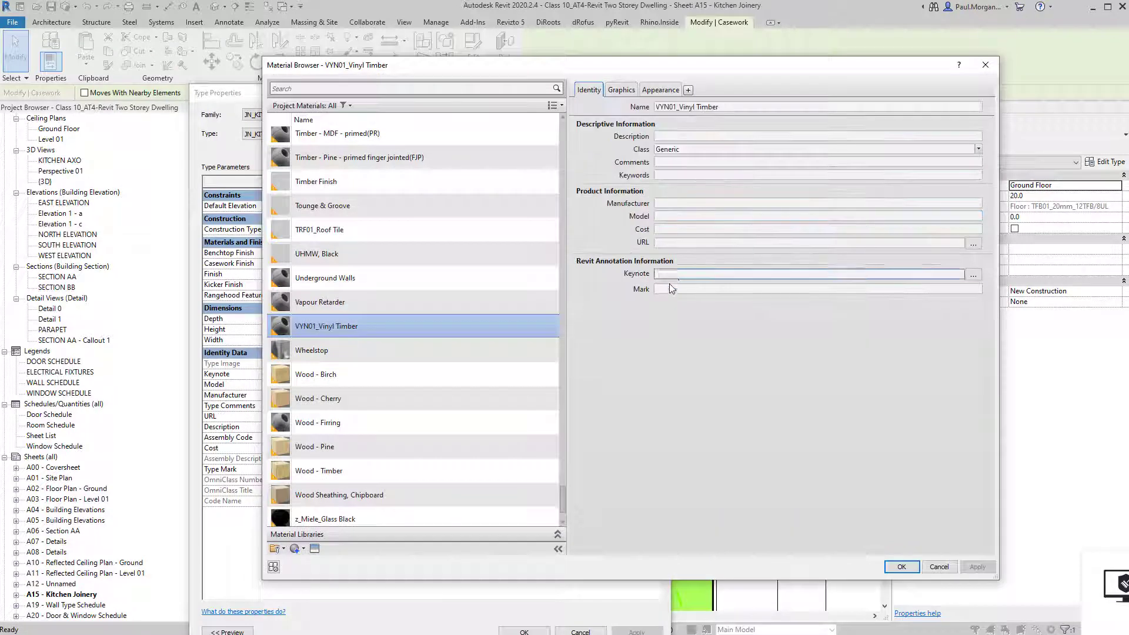
{"action": "left_click", "coordinate": [676, 292]}
{"action": "type", "text": "VY"}
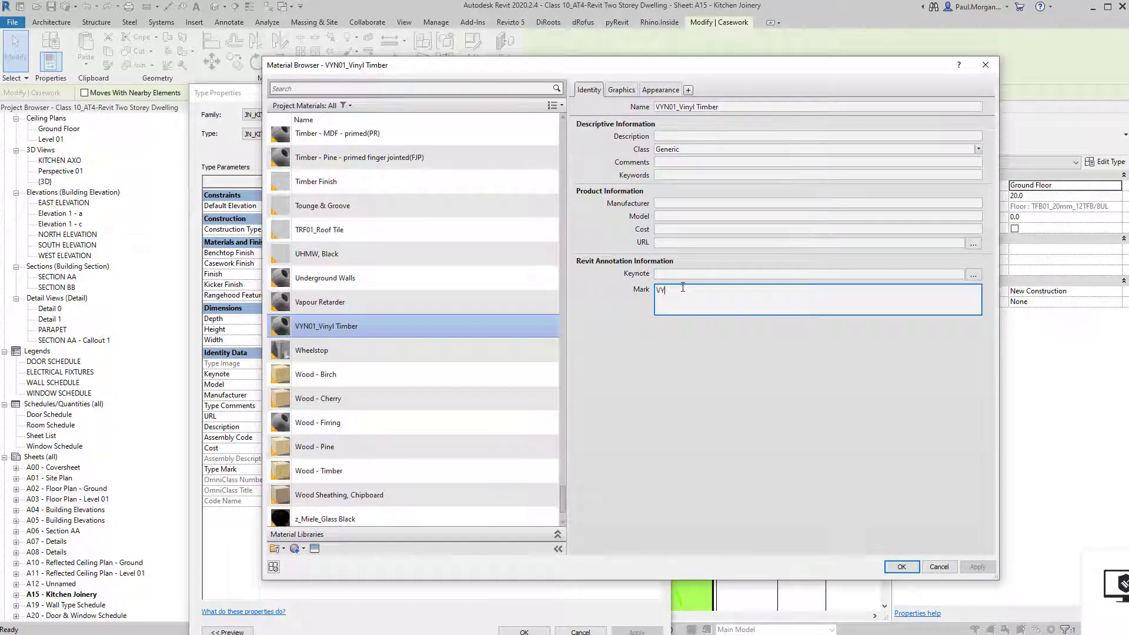
{"action": "type", "text": "N01"}
{"action": "left_click", "coordinate": [761, 404]}
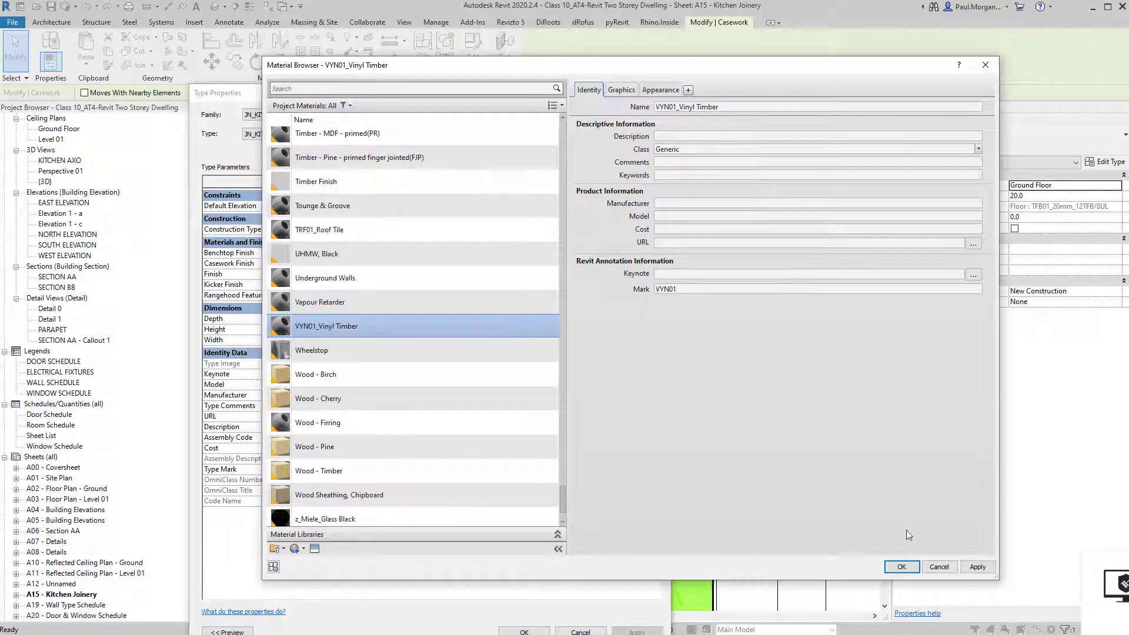
{"action": "left_click", "coordinate": [901, 568]}
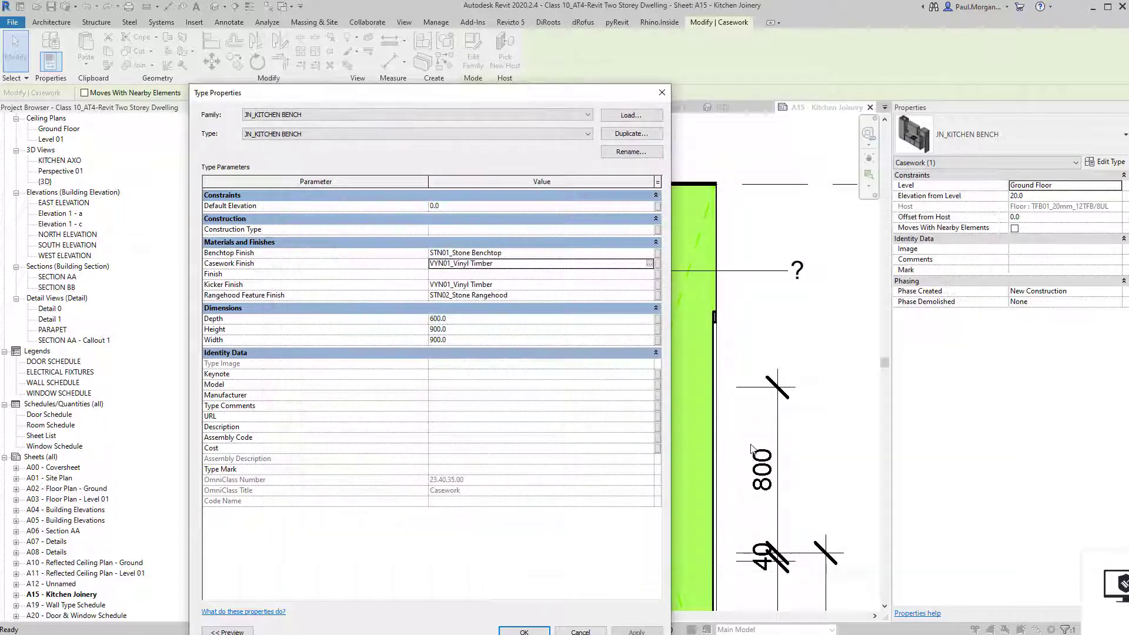
{"action": "left_click", "coordinate": [535, 632]}
{"action": "left_click", "coordinate": [756, 342]}
{"action": "middle_click_drag", "start_coordinate": [768, 339], "coordinate": [751, 326]}
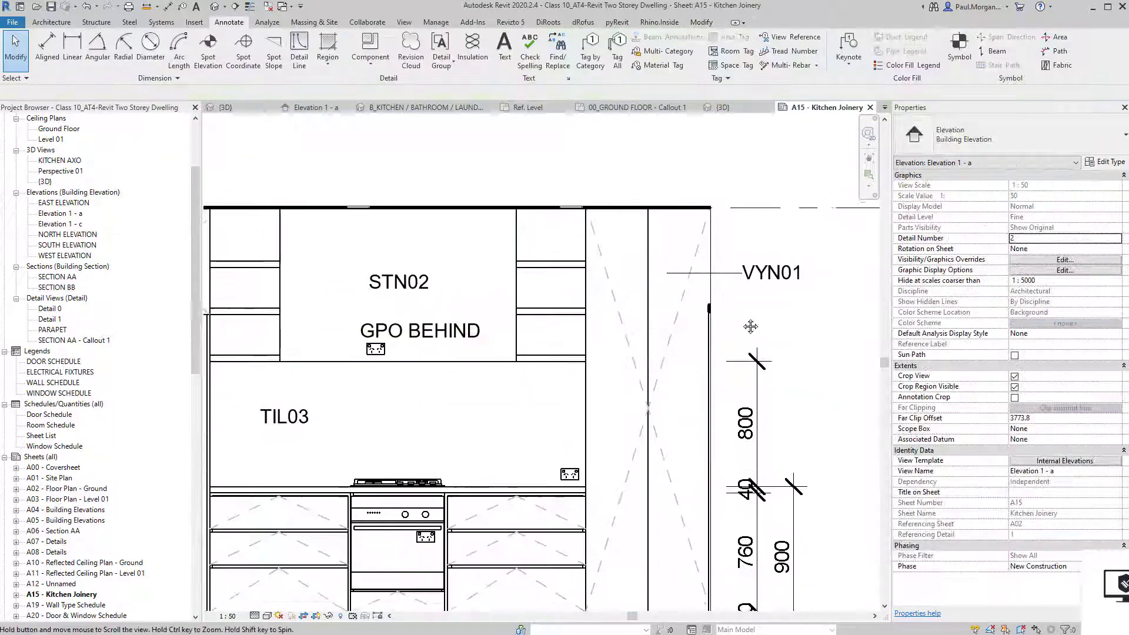
Set the material tag type's leader arrowhead to Arrow 15 Degree Filled.
{"action": "left_click", "coordinate": [765, 271]}
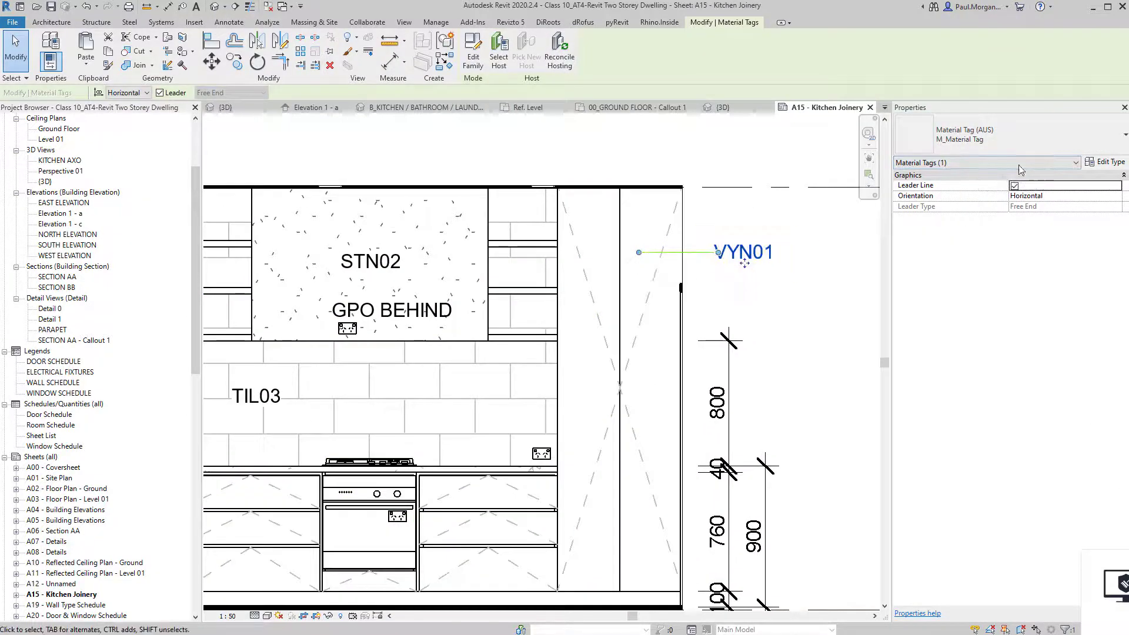
{"action": "key", "text": "Escape"}
{"action": "left_click", "coordinate": [699, 253]}
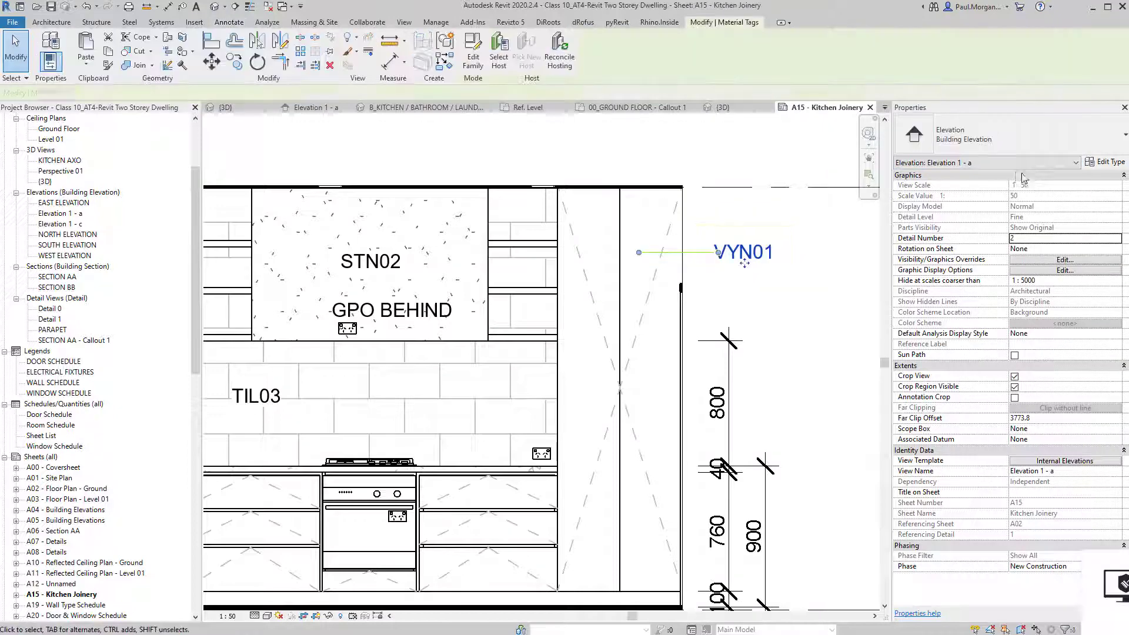
{"action": "left_click", "coordinate": [1106, 162]}
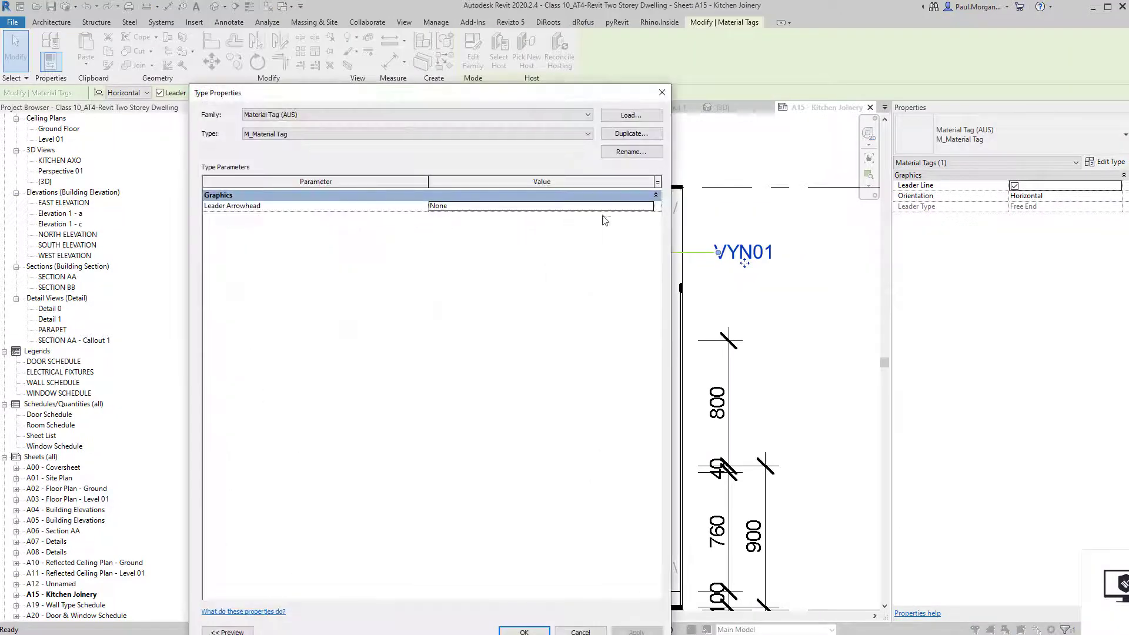
{"action": "left_click", "coordinate": [649, 206]}
{"action": "left_click", "coordinate": [466, 227]}
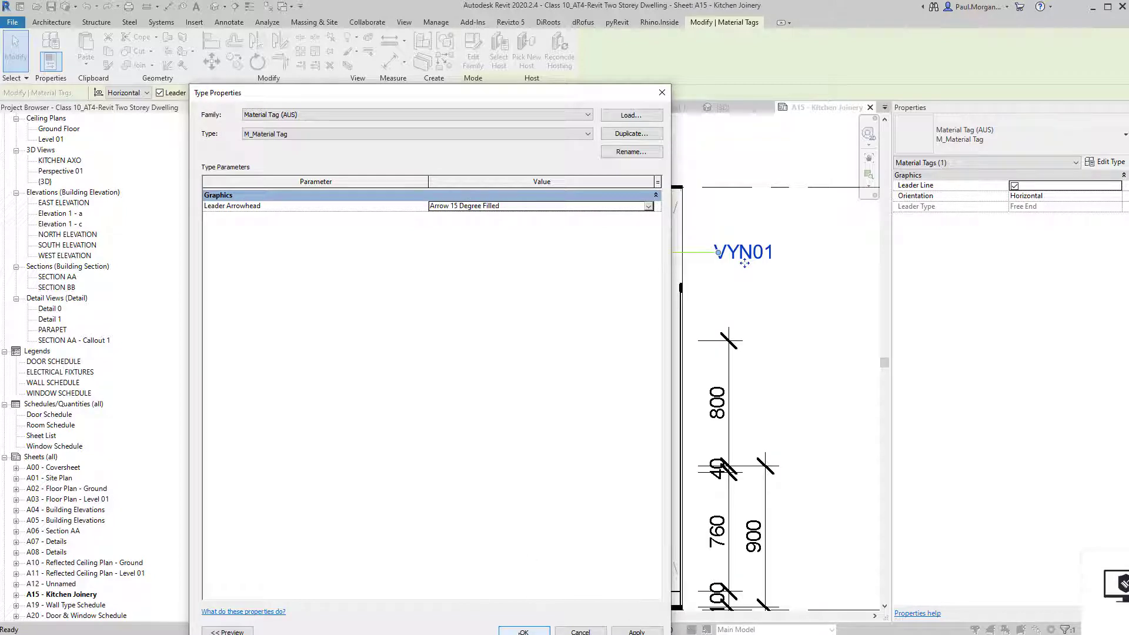
{"action": "left_click", "coordinate": [524, 632]}
{"action": "left_click", "coordinate": [751, 312]}
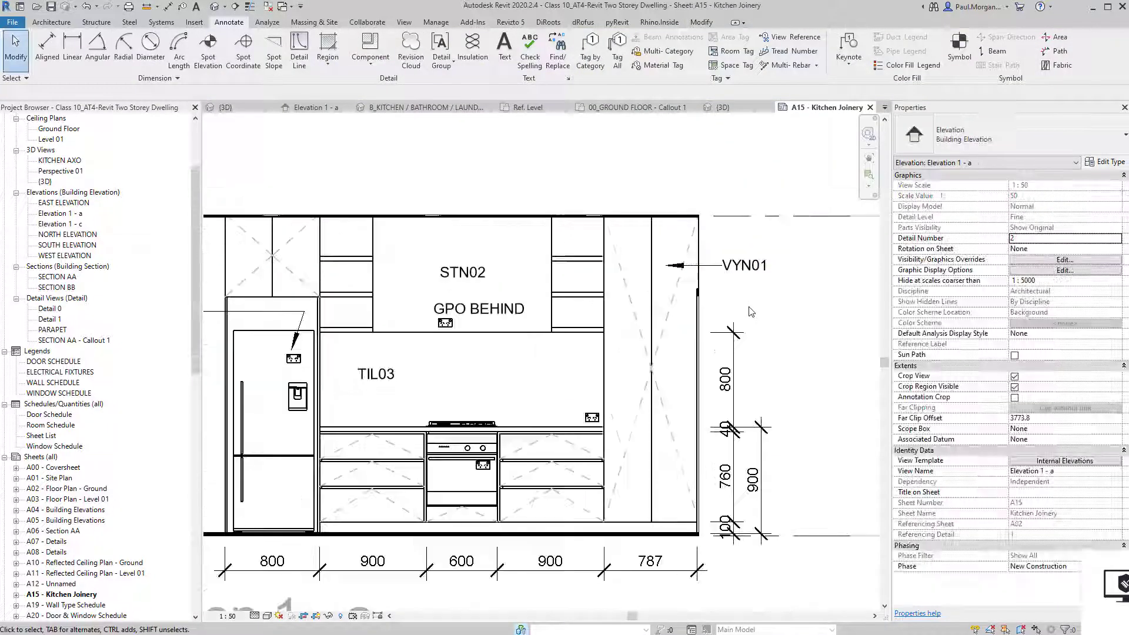
Change the GPO BEHIND note to the Arial 1.5mm text type.
{"action": "scroll", "coordinate": [504, 268], "scroll_direction": "down", "scroll_amount": 3}
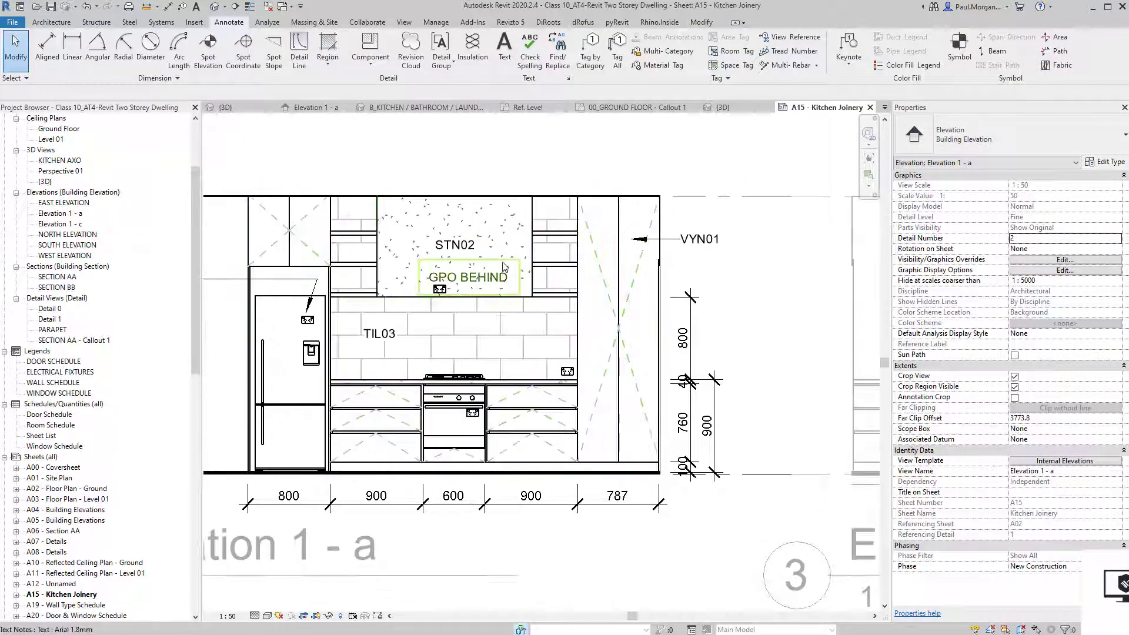
{"action": "left_click", "coordinate": [498, 270]}
{"action": "left_click", "coordinate": [1023, 118]}
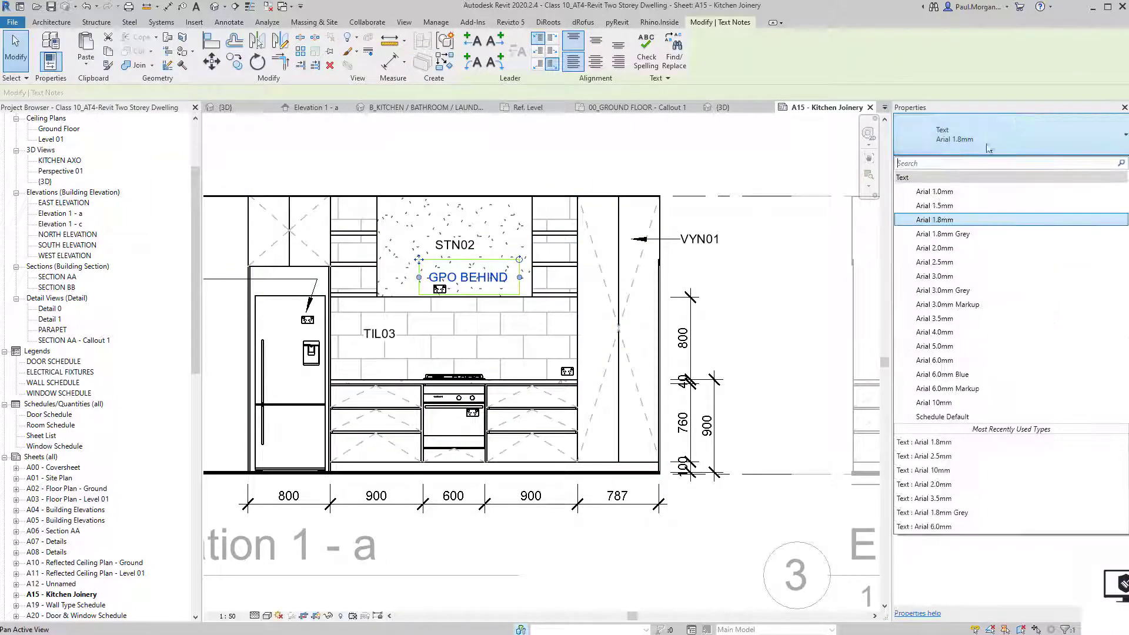
{"action": "left_click", "coordinate": [948, 205]}
Leave Elevation 1 - a and activate the Elevation 1 - c viewport.
{"action": "scroll", "coordinate": [484, 490], "scroll_direction": "down", "scroll_amount": 2}
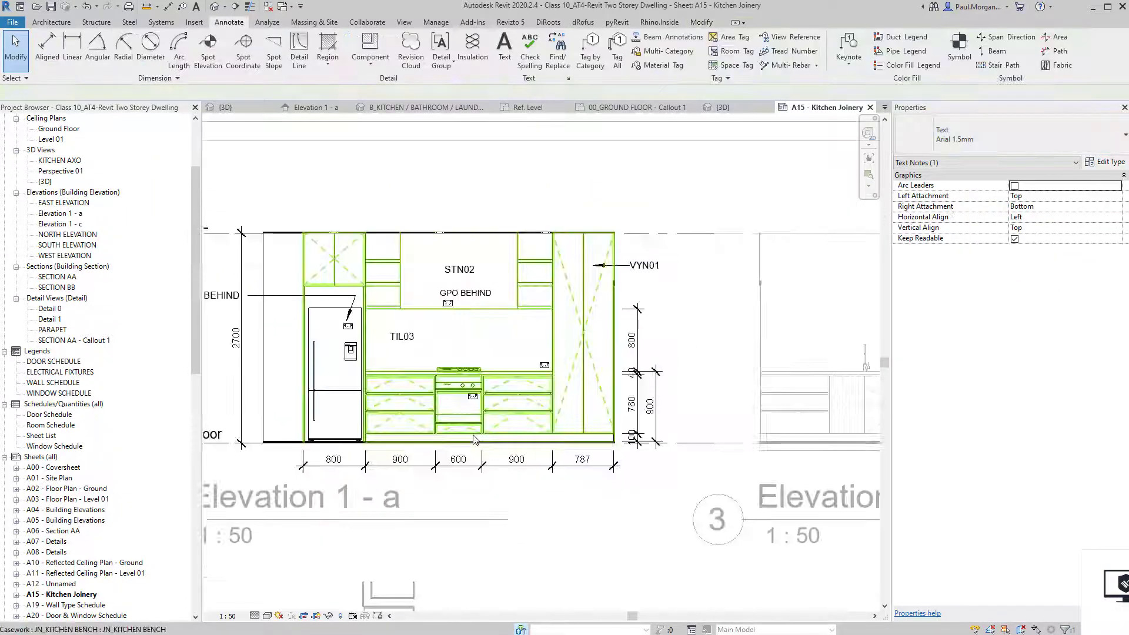
{"action": "scroll", "coordinate": [495, 487], "scroll_direction": "down", "scroll_amount": 1}
{"action": "middle_click_drag", "start_coordinate": [614, 514], "coordinate": [464, 435]}
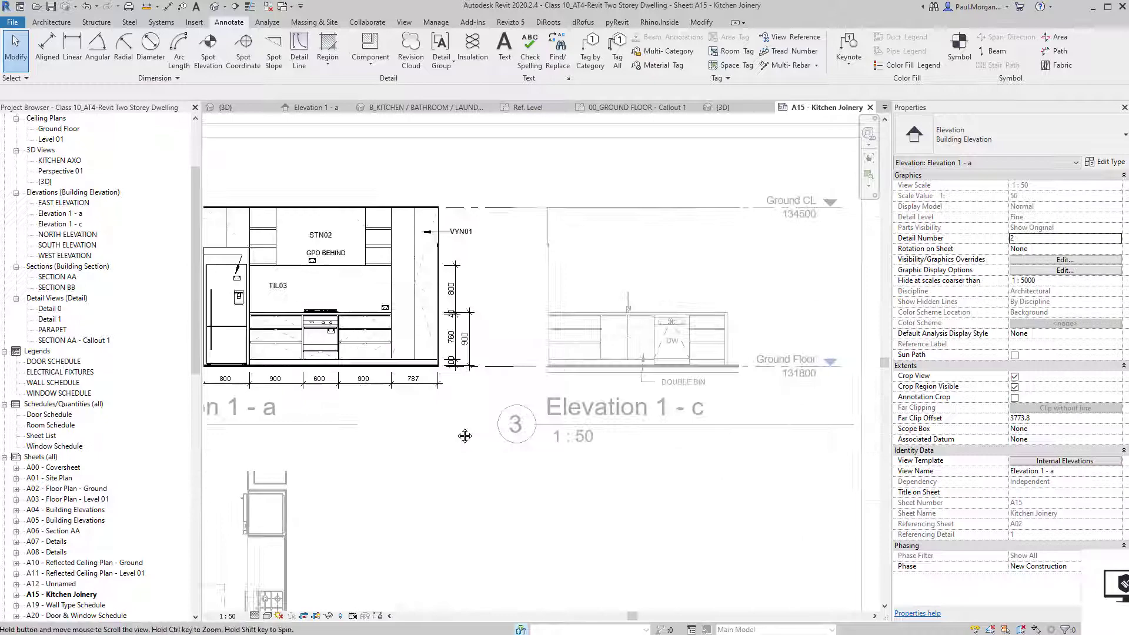
{"action": "double_click", "coordinate": [593, 296]}
{"action": "scroll", "coordinate": [594, 296], "scroll_direction": "up", "scroll_amount": 3}
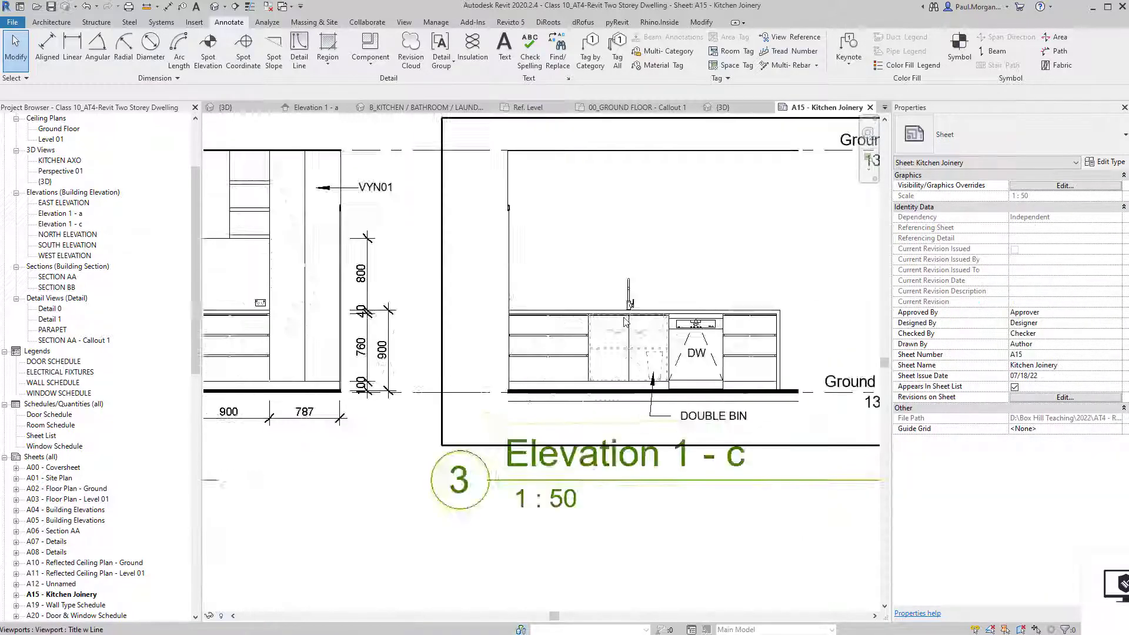
{"action": "double_click", "coordinate": [508, 289]}
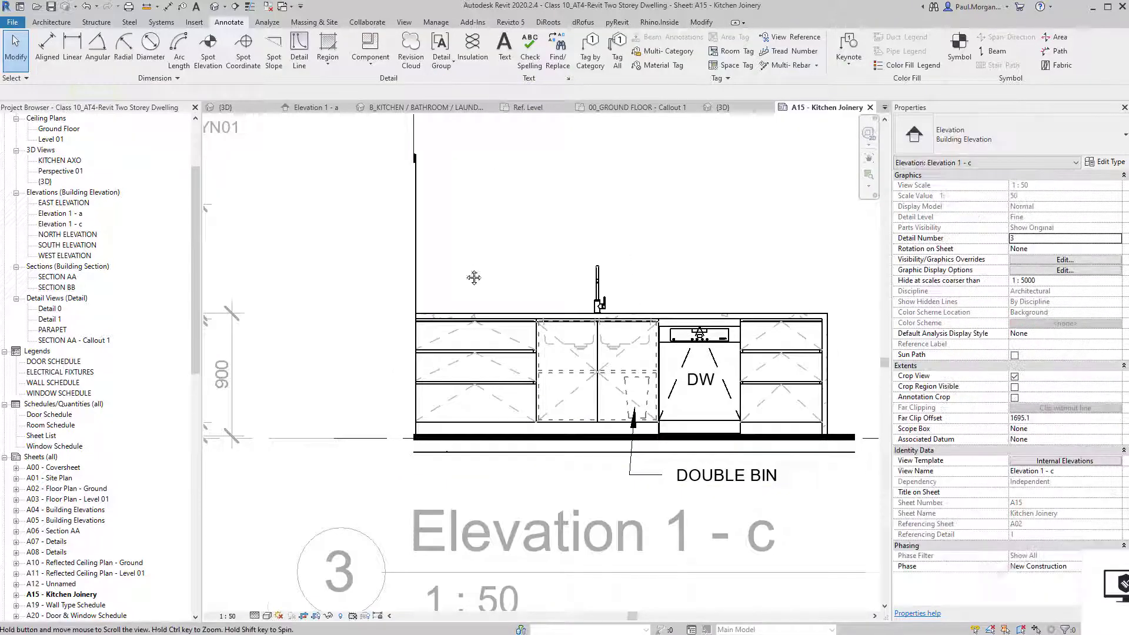
{"action": "middle_click_drag", "start_coordinate": [488, 294], "coordinate": [460, 329]}
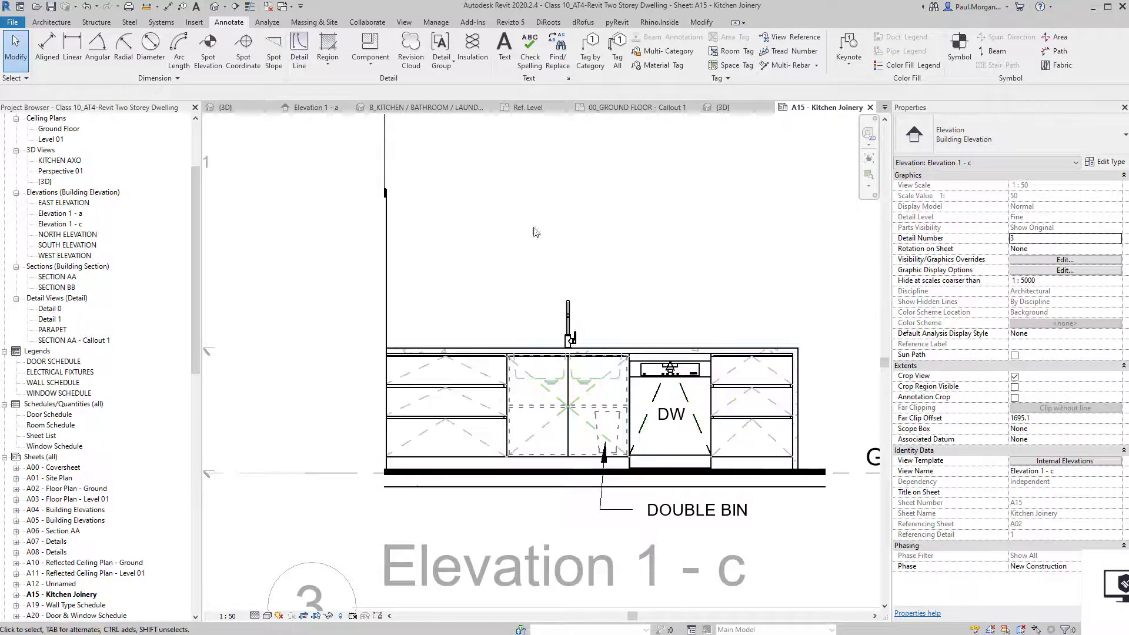
Tag the breakfast bench drawer front with a VYN01 material tag.
{"action": "left_click", "coordinate": [658, 65]}
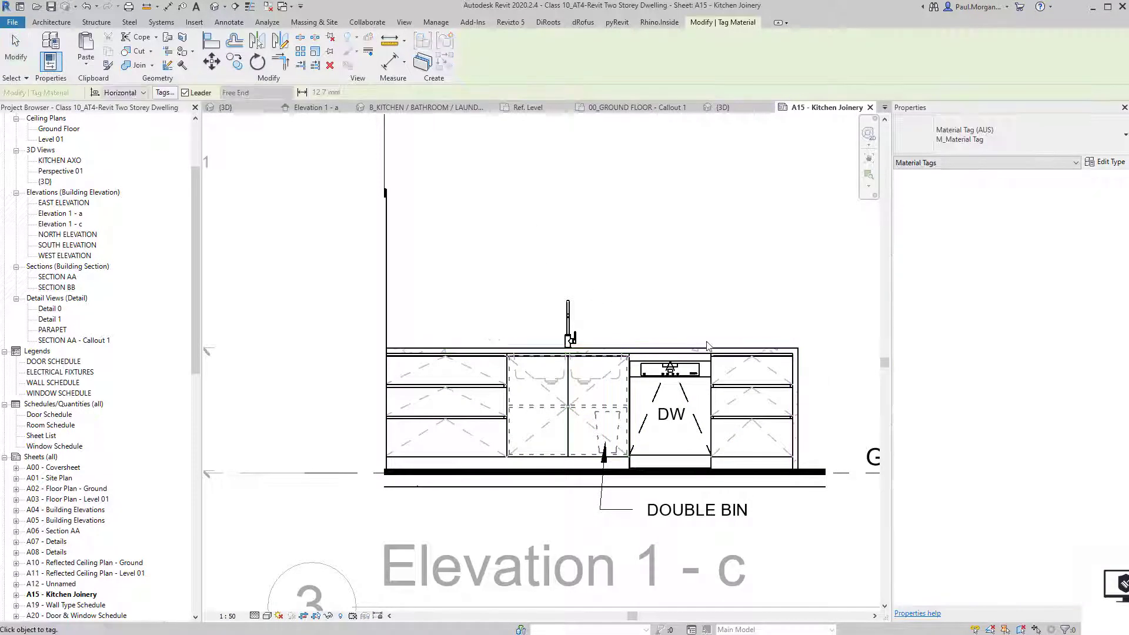
{"action": "middle_click_drag", "start_coordinate": [719, 350], "coordinate": [585, 365]}
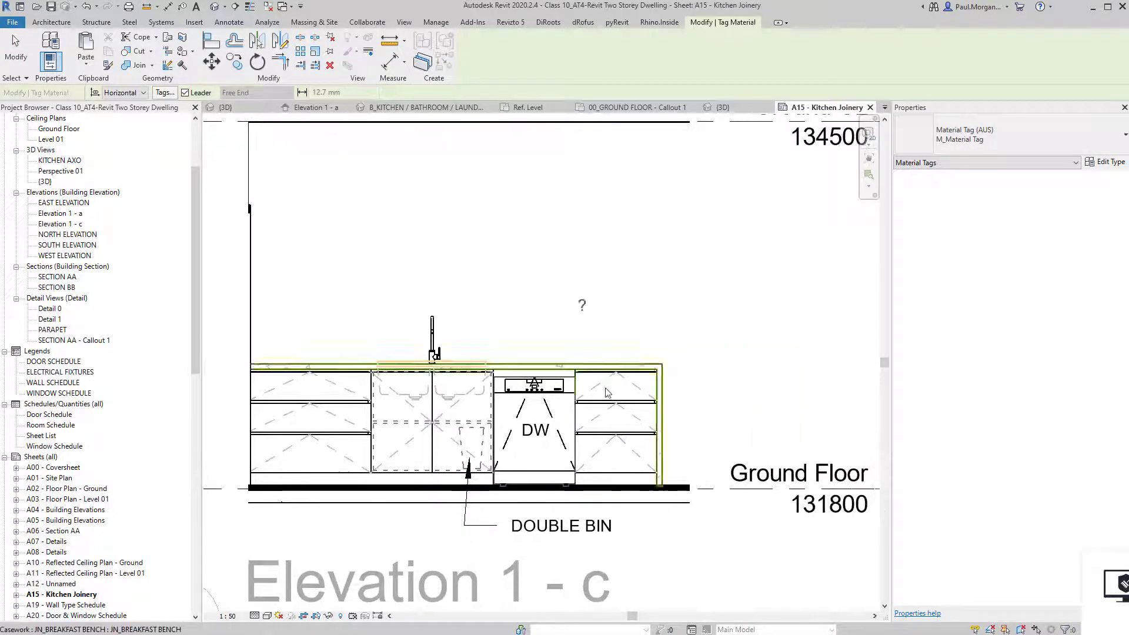
{"action": "left_click", "coordinate": [632, 416]}
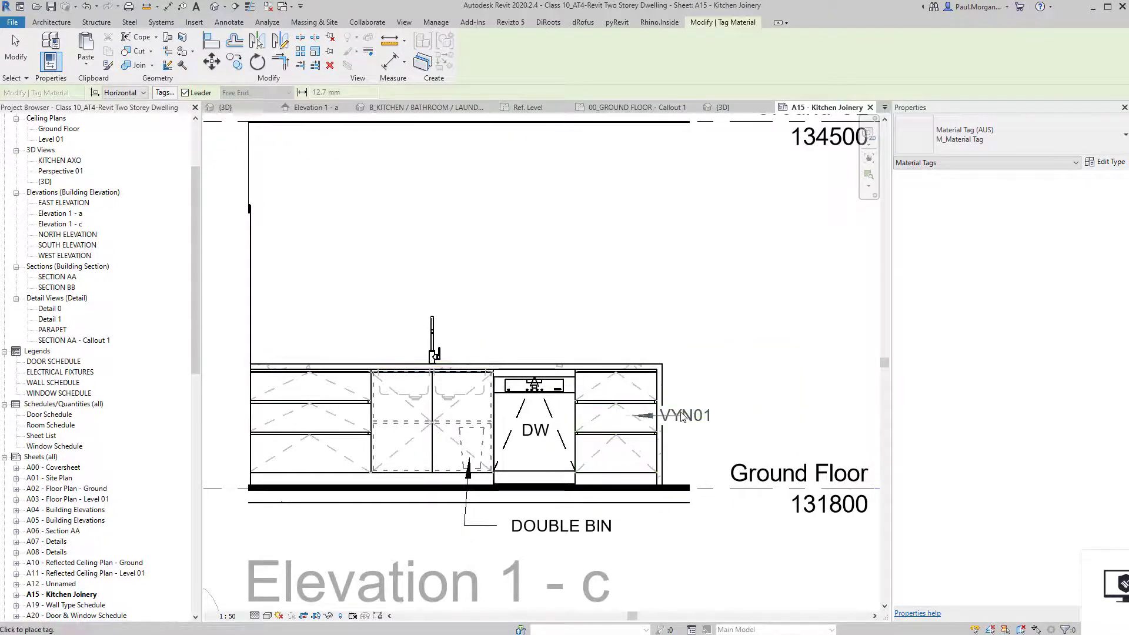
{"action": "left_click", "coordinate": [728, 417]}
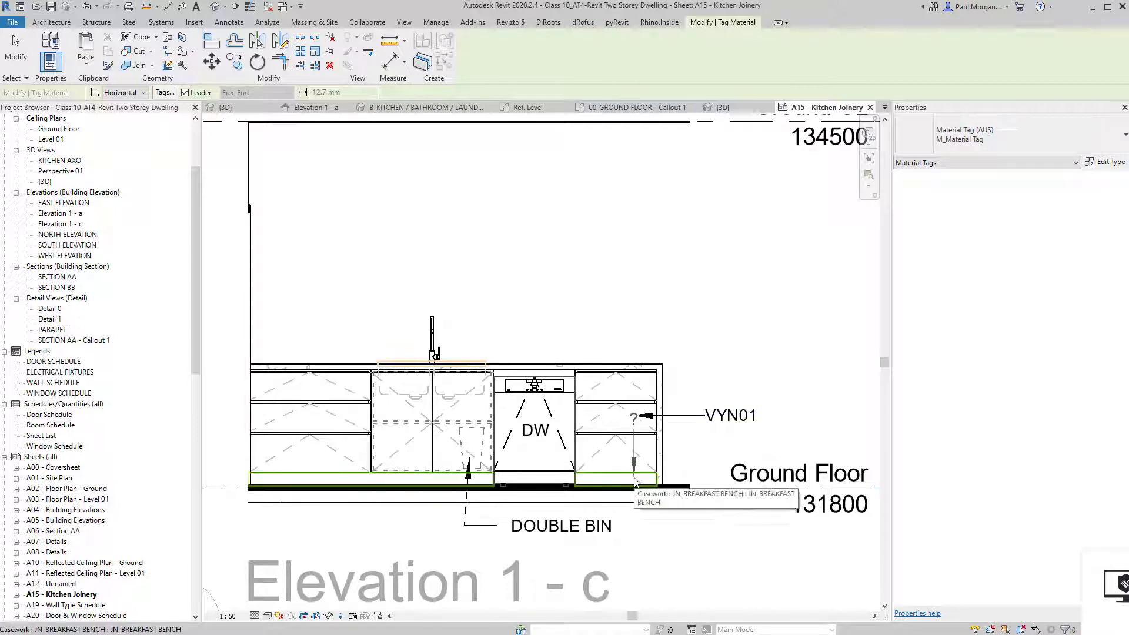
Tag the benchtop, set its text to STN01, and tidy the tag's leader.
{"action": "middle_click_drag", "start_coordinate": [568, 321], "coordinate": [576, 326]}
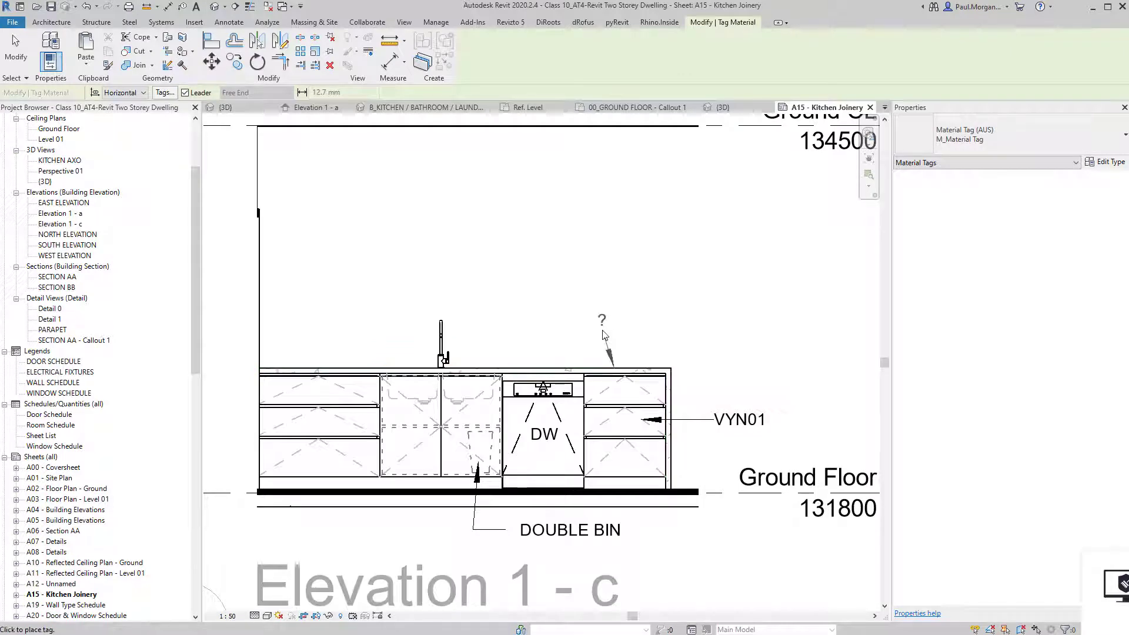
{"action": "left_click", "coordinate": [719, 335]}
{"action": "key", "text": "Escape"}
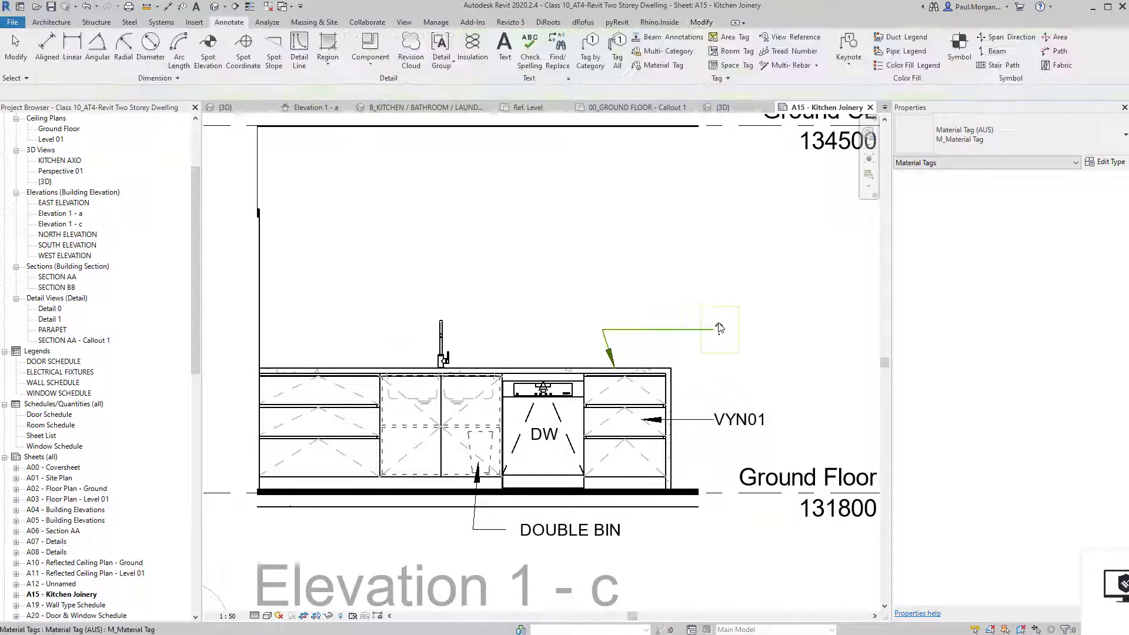
{"action": "double_click", "coordinate": [723, 330]}
{"action": "type", "text": "ST"}
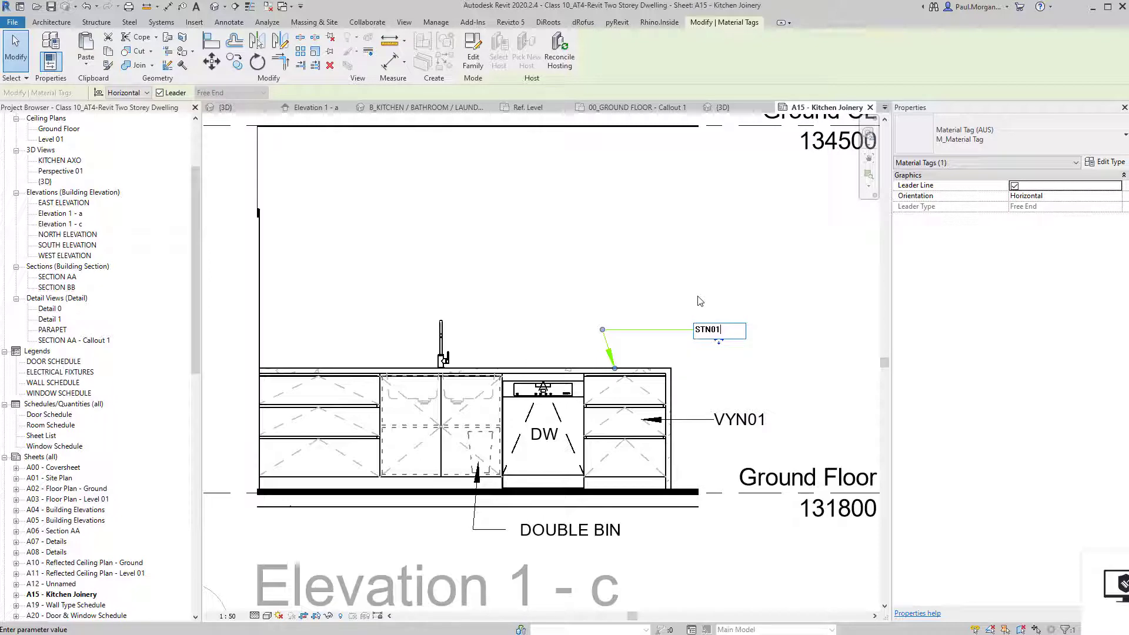
{"action": "type", "text": "N01"}
{"action": "left_click", "coordinate": [701, 306]}
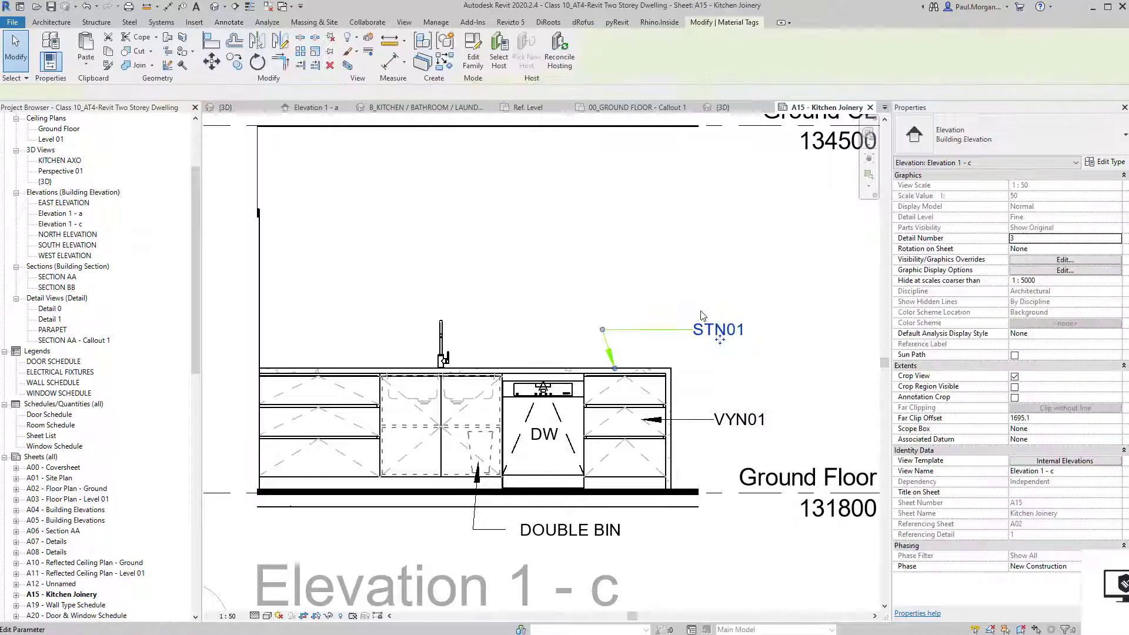
{"action": "left_click_drag", "start_coordinate": [724, 341], "coordinate": [733, 341]}
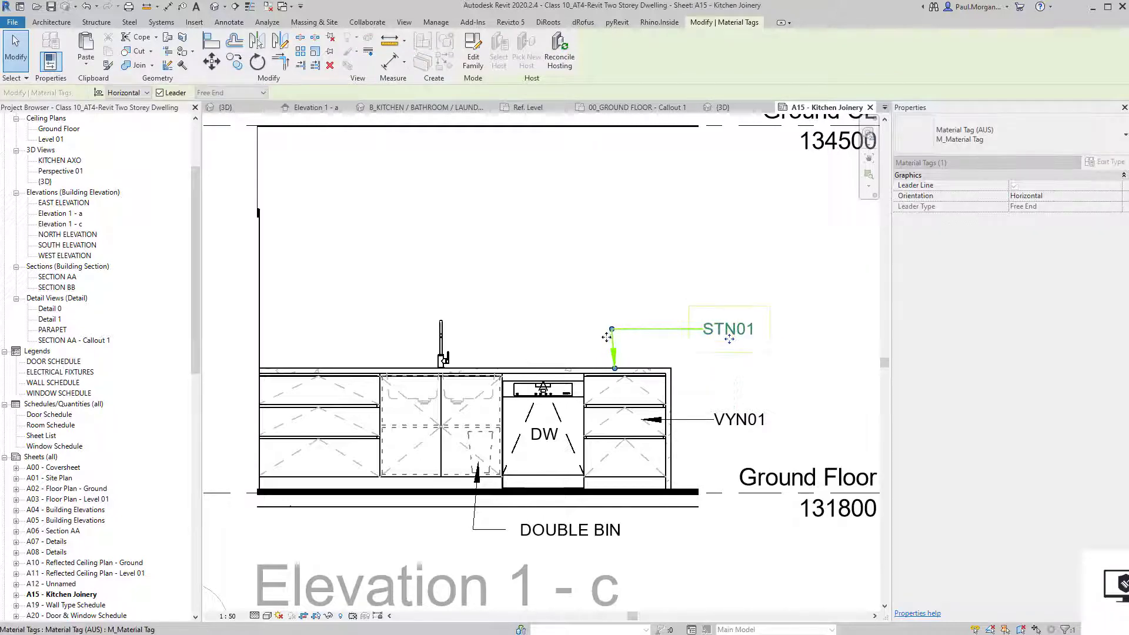
{"action": "left_click_drag", "start_coordinate": [612, 330], "coordinate": [603, 331]}
{"action": "left_click", "coordinate": [673, 295]}
{"action": "scroll", "coordinate": [671, 309], "scroll_direction": "down", "scroll_amount": 2}
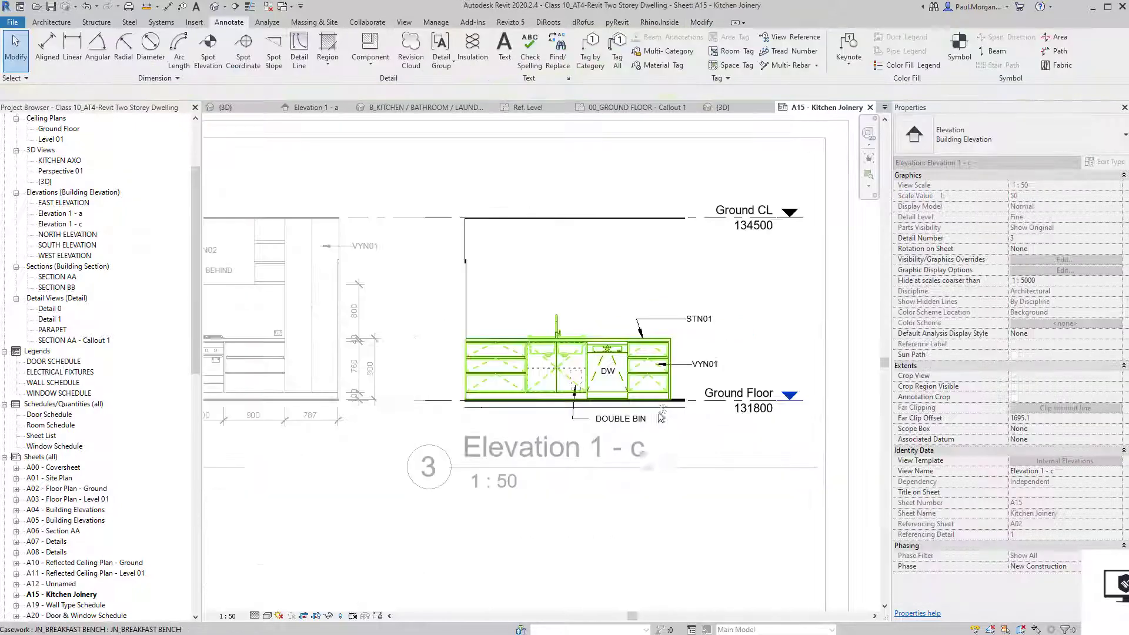
Leave Elevation 1 - c and activate the 00_GROUND FLOOR - Callout 1 viewport.
{"action": "scroll", "coordinate": [660, 418], "scroll_direction": "down", "scroll_amount": 1}
{"action": "middle_click_drag", "start_coordinate": [347, 570], "coordinate": [459, 521]}
{"action": "scroll", "coordinate": [592, 434], "scroll_direction": "down", "scroll_amount": 1}
{"action": "middle_click_drag", "start_coordinate": [592, 433], "coordinate": [826, 295]}
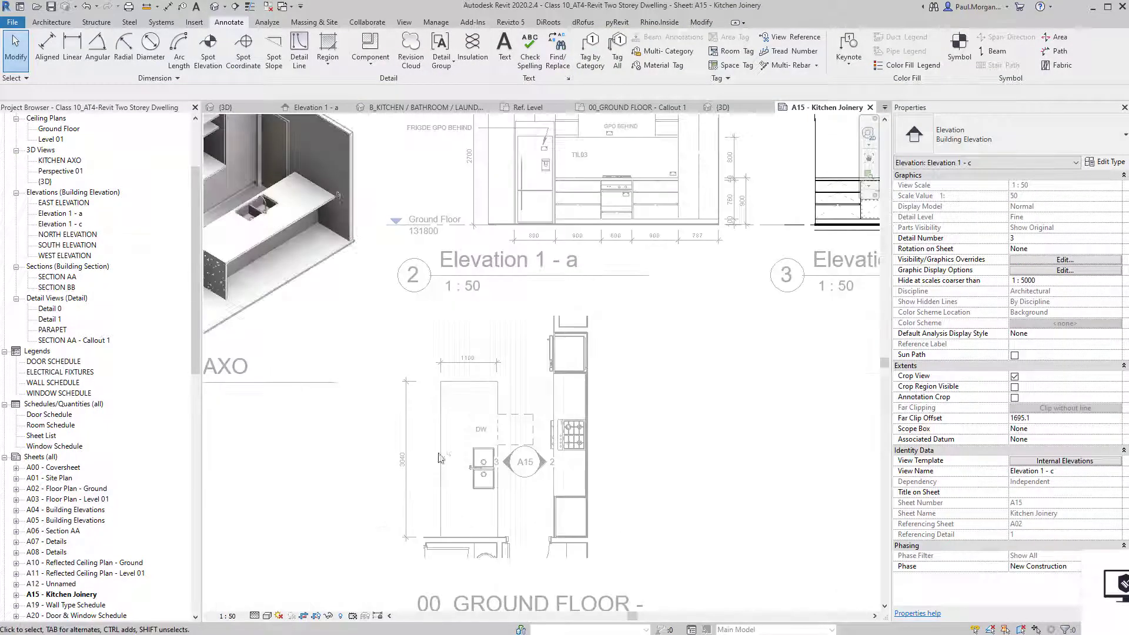
{"action": "scroll", "coordinate": [448, 448], "scroll_direction": "up", "scroll_amount": 3}
{"action": "double_click", "coordinate": [452, 451]}
{"action": "middle_click_drag", "start_coordinate": [497, 407], "coordinate": [477, 337]}
{"action": "double_click", "coordinate": [476, 337]}
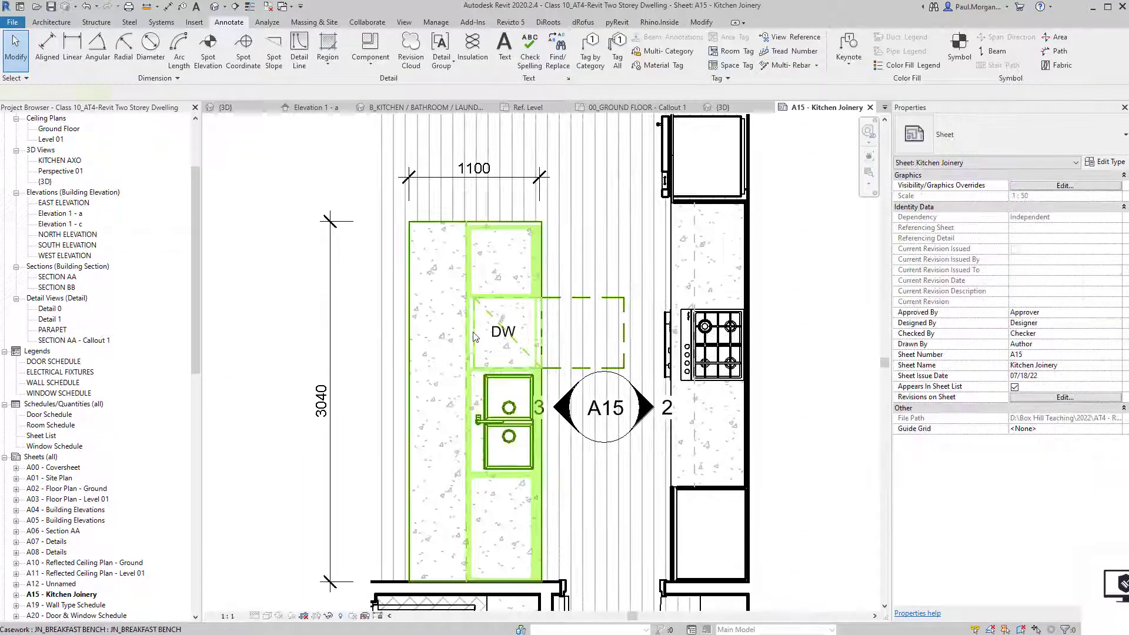
Add leaderless STN01 material tags to the breakfast bench and right-hand bench tops.
{"action": "left_click", "coordinate": [658, 65]}
{"action": "left_click", "coordinate": [193, 96]}
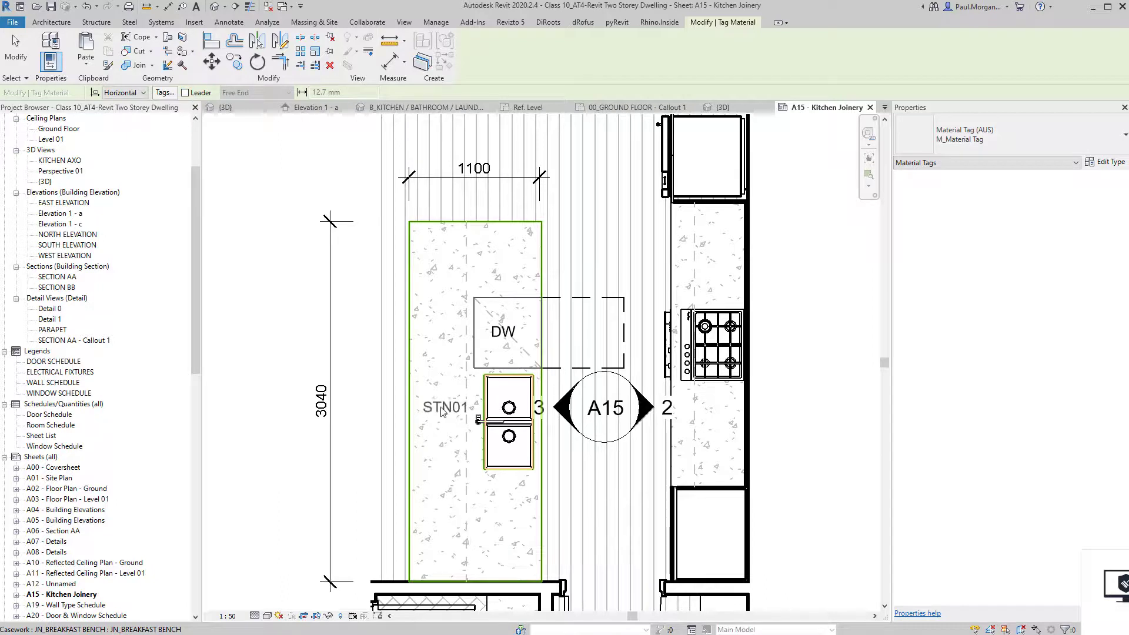
{"action": "left_click", "coordinate": [441, 241]}
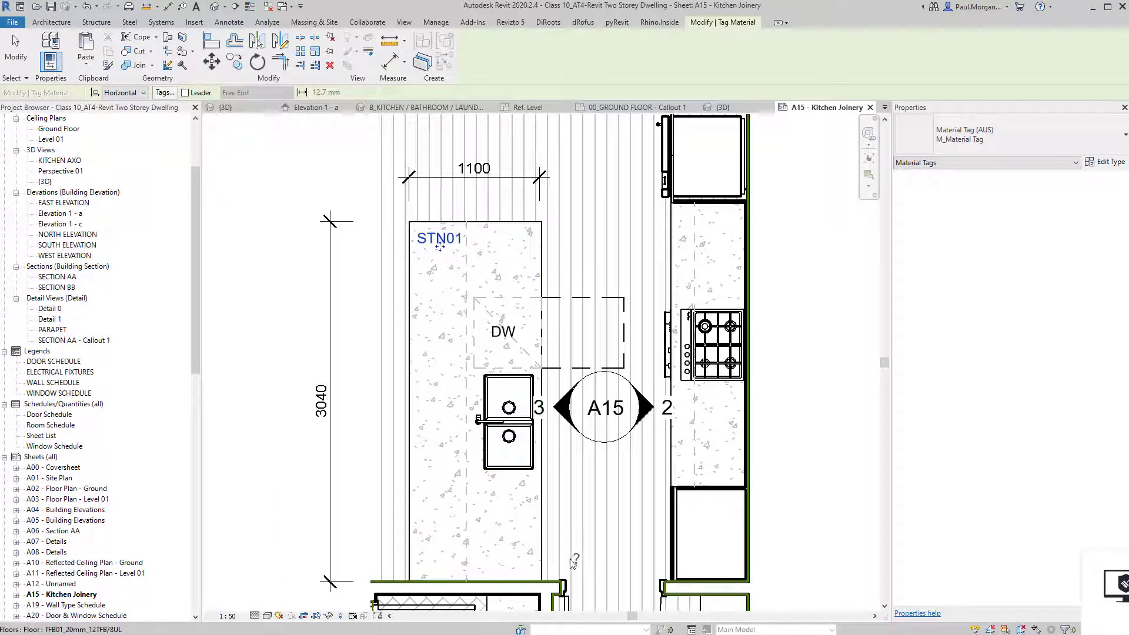
{"action": "left_click", "coordinate": [696, 220]}
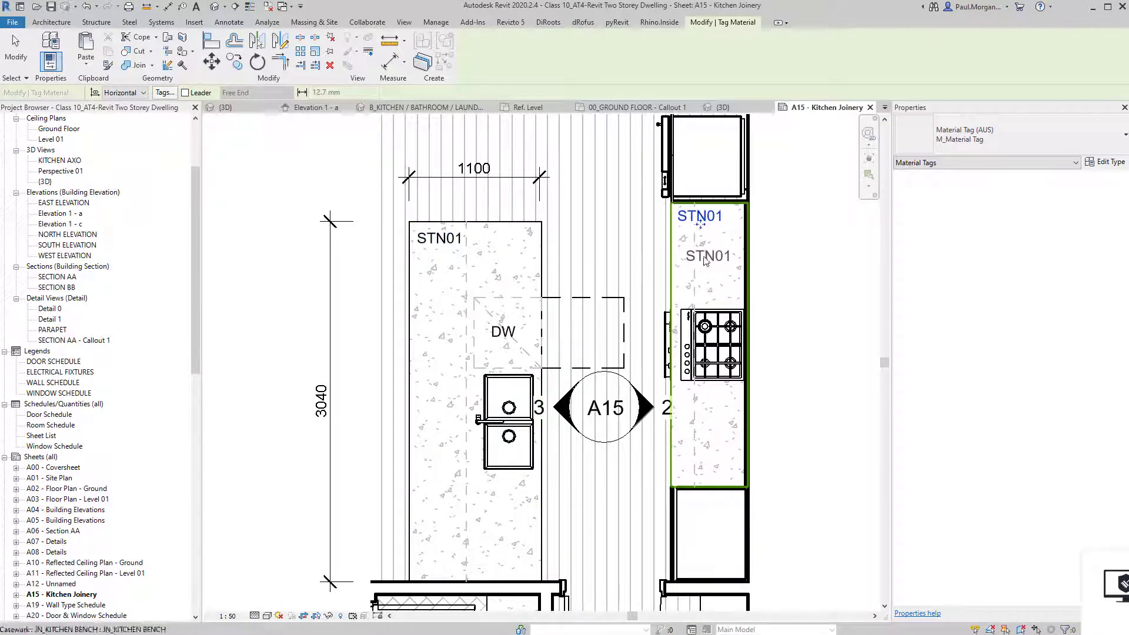
{"action": "middle_click_drag", "start_coordinate": [656, 266], "coordinate": [635, 322]}
{"action": "middle_click_drag", "start_coordinate": [640, 480], "coordinate": [658, 302]}
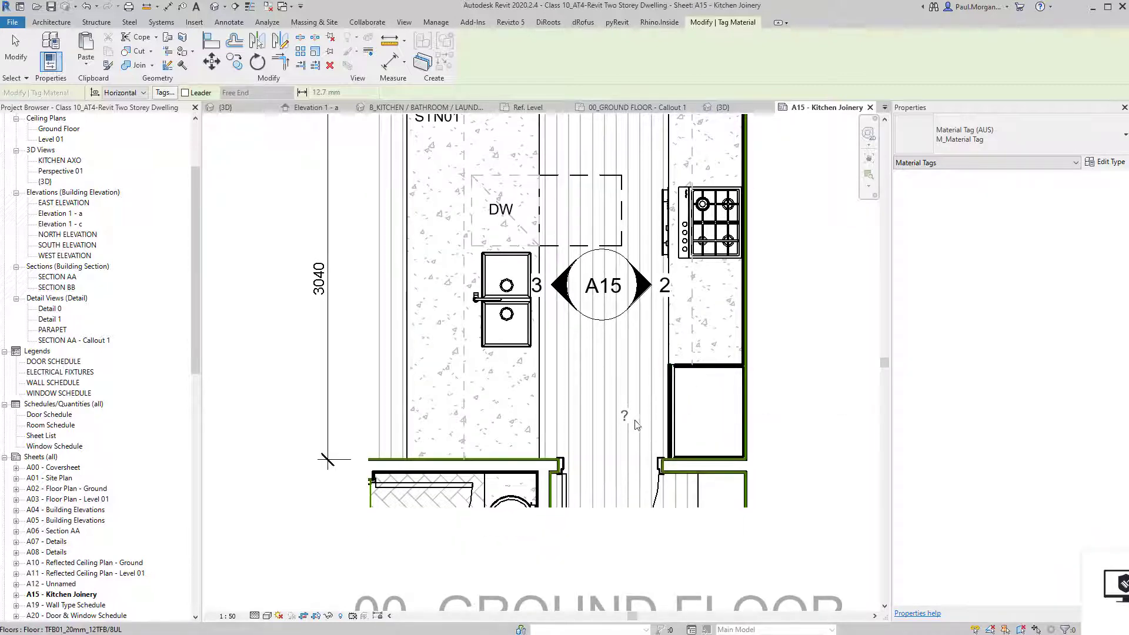
{"action": "scroll", "coordinate": [637, 425], "scroll_direction": "down", "scroll_amount": 6}
Deactivate the callout viewport and frame the elevations and plan on the A15 sheet.
{"action": "key", "text": "Escape"}
{"action": "key", "text": "Escape"}
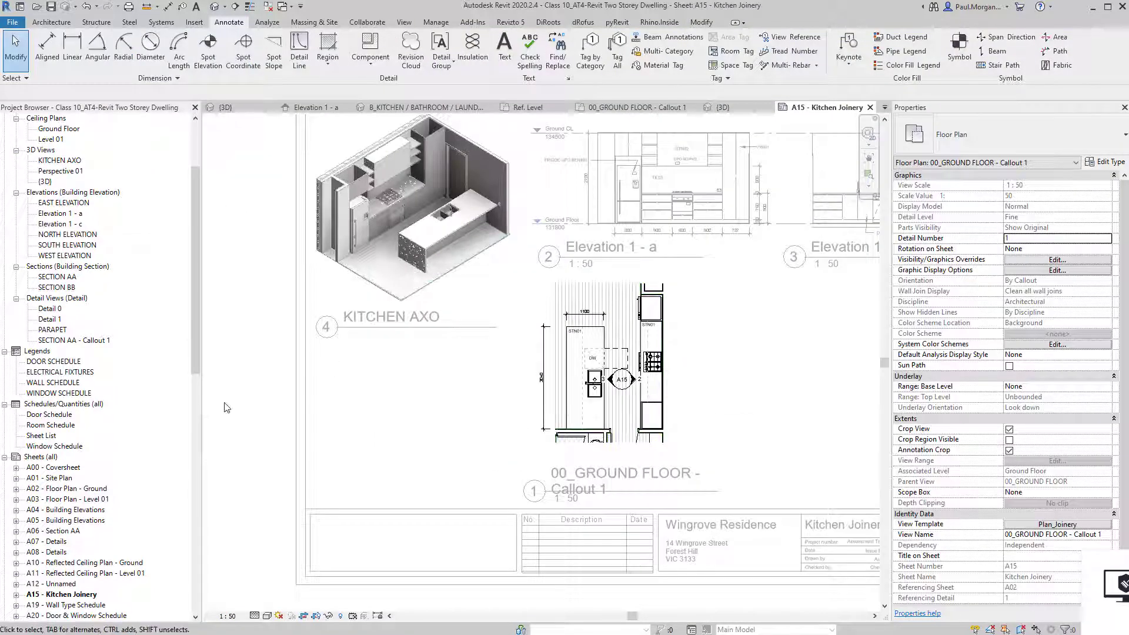
{"action": "double_click", "coordinate": [227, 407]}
{"action": "middle_click_drag", "start_coordinate": [429, 417], "coordinate": [203, 496]}
{"action": "middle_click_drag", "start_coordinate": [573, 429], "coordinate": [591, 415]}
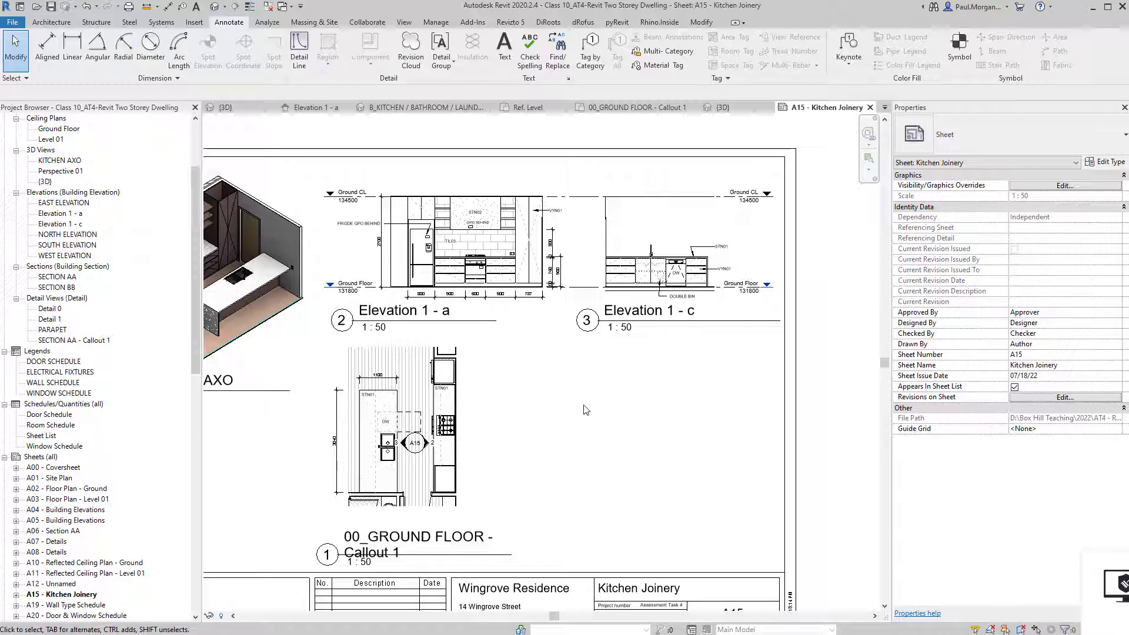